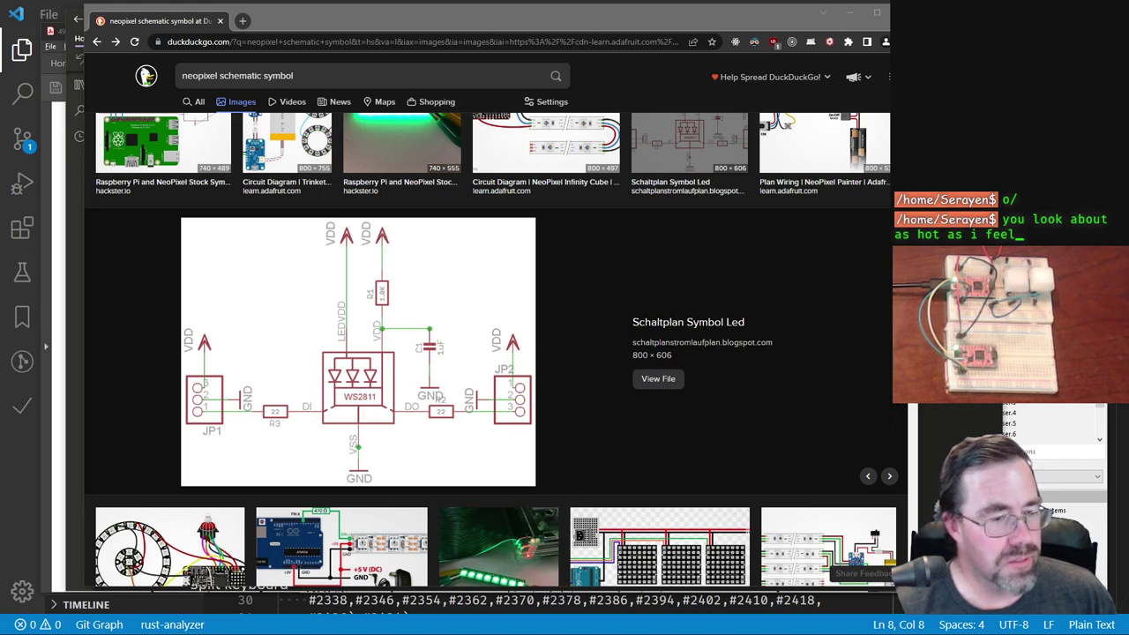
# Step: Switch to KiCad's Footprint Editor and inspect the NeoPixel footprint's 3D model close up in the 3D Viewer
pyautogui.hotkey('alt', 'Tab')
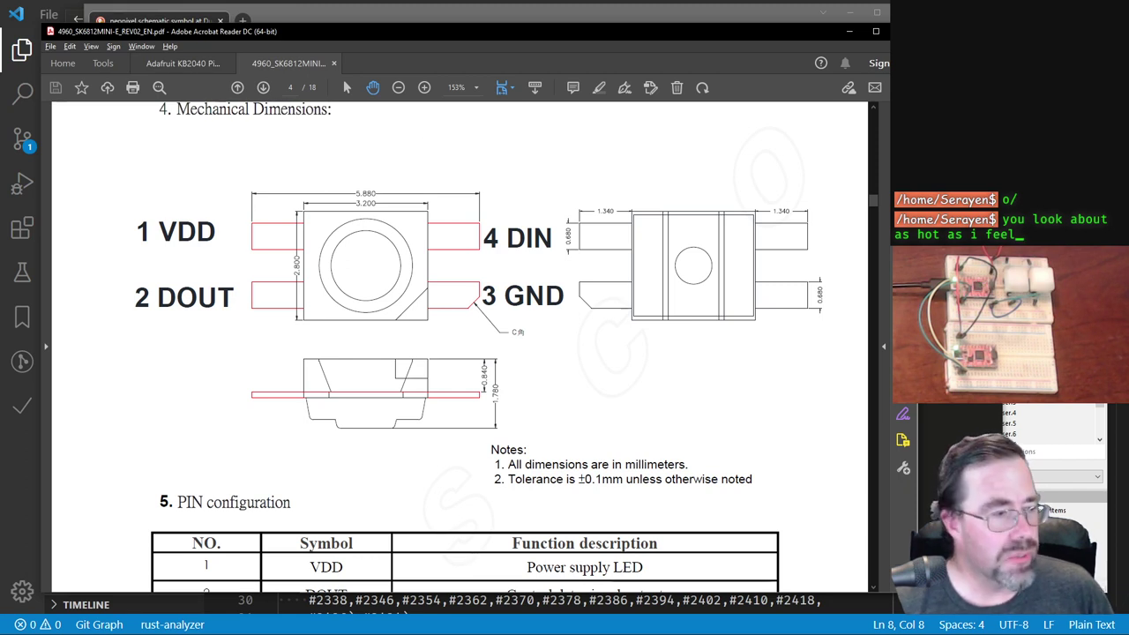
pyautogui.hotkey('alt', 'Tab')
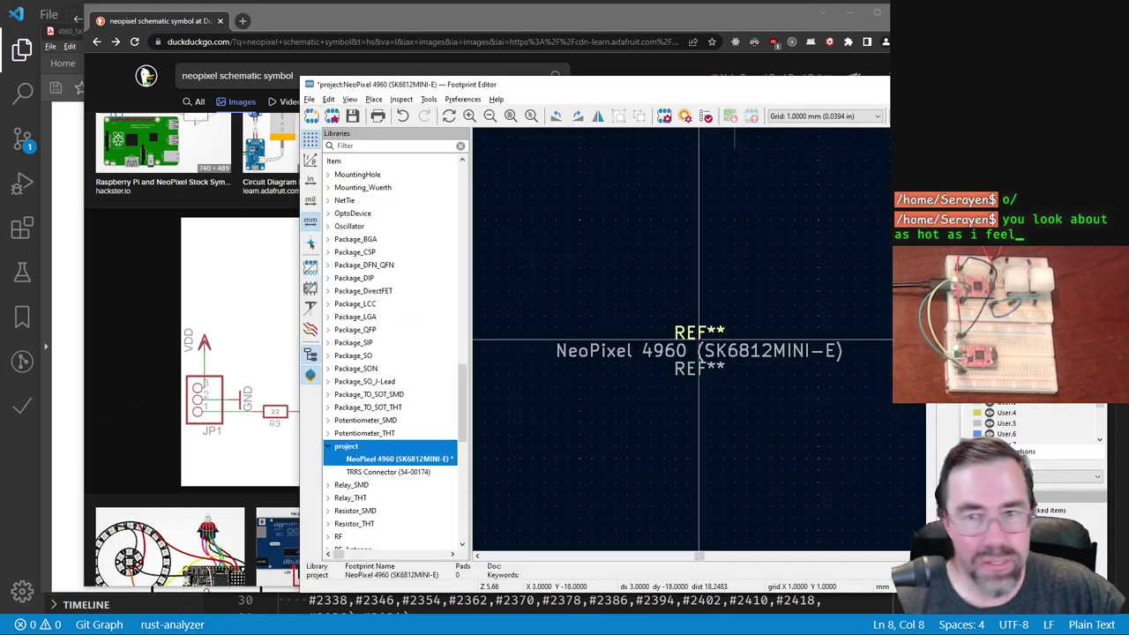
pyautogui.click(350, 99)
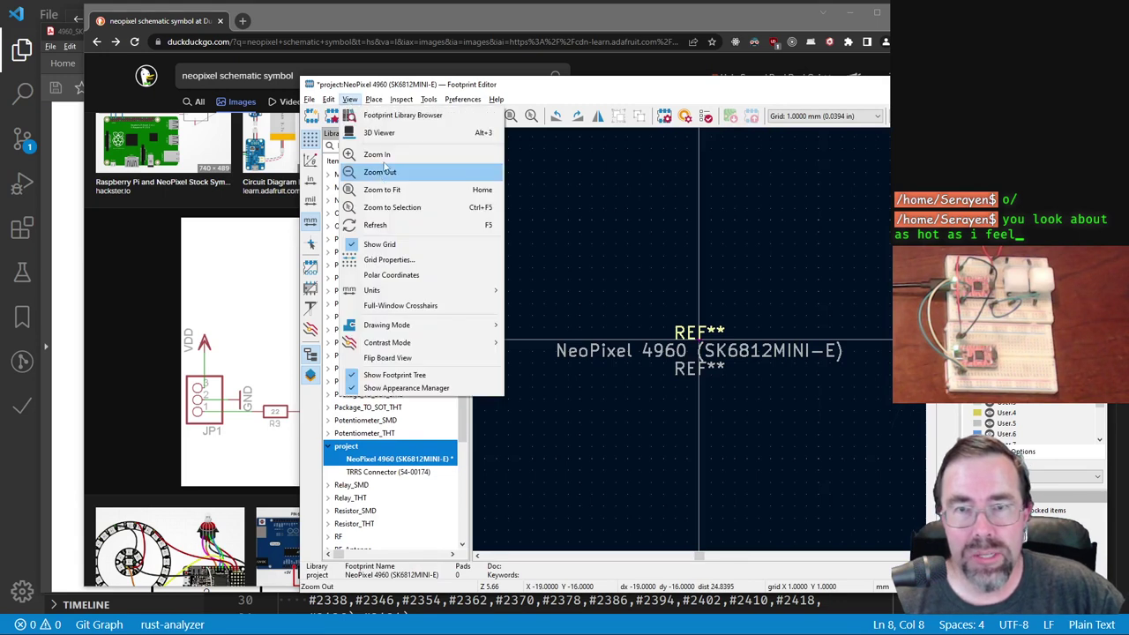
pyautogui.click(379, 132)
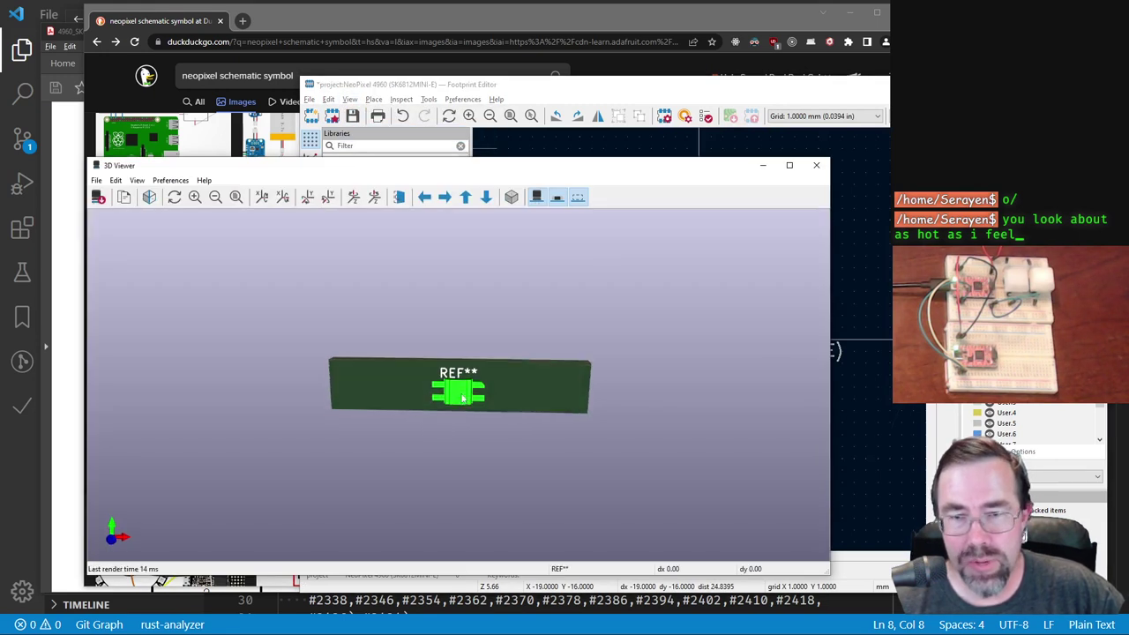
pyautogui.scroll(3, 471, 391)
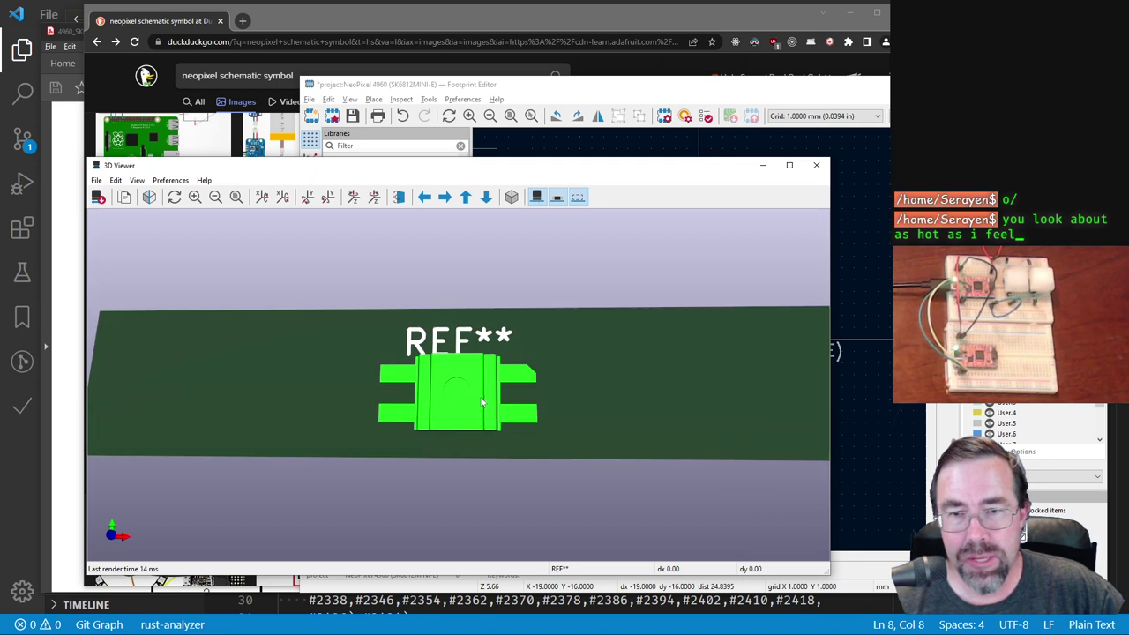
pyautogui.click(399, 197)
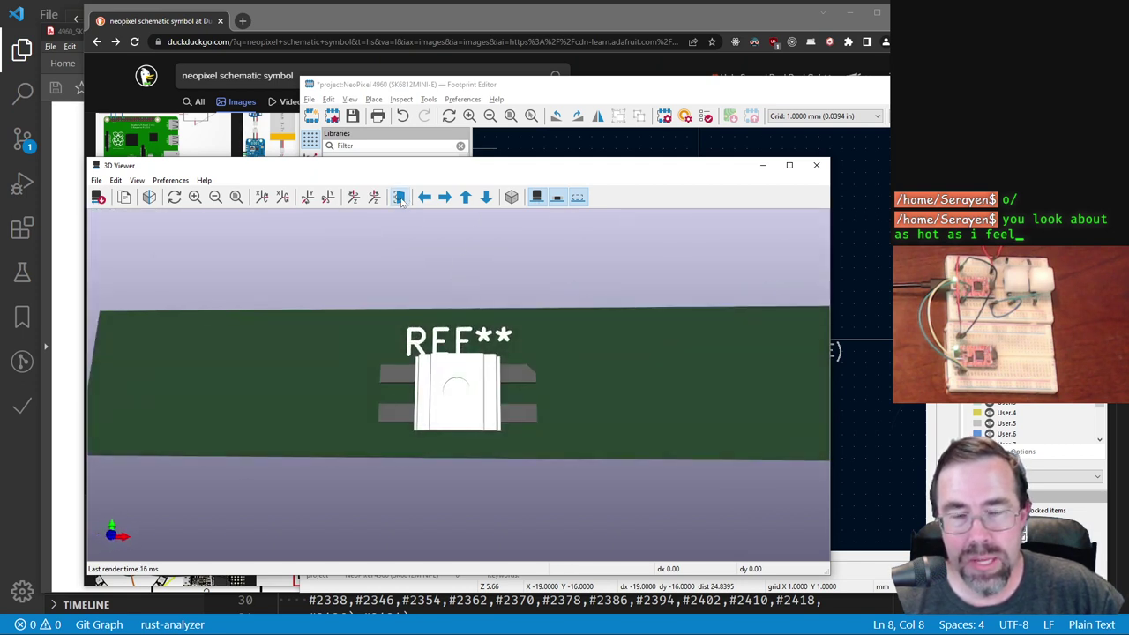
pyautogui.click(816, 164)
# Step: Try flipping the NeoPixel's 3D model with an X rotation of -90 degrees in the footprint properties
pyautogui.click(309, 99)
pyautogui.click(350, 282)
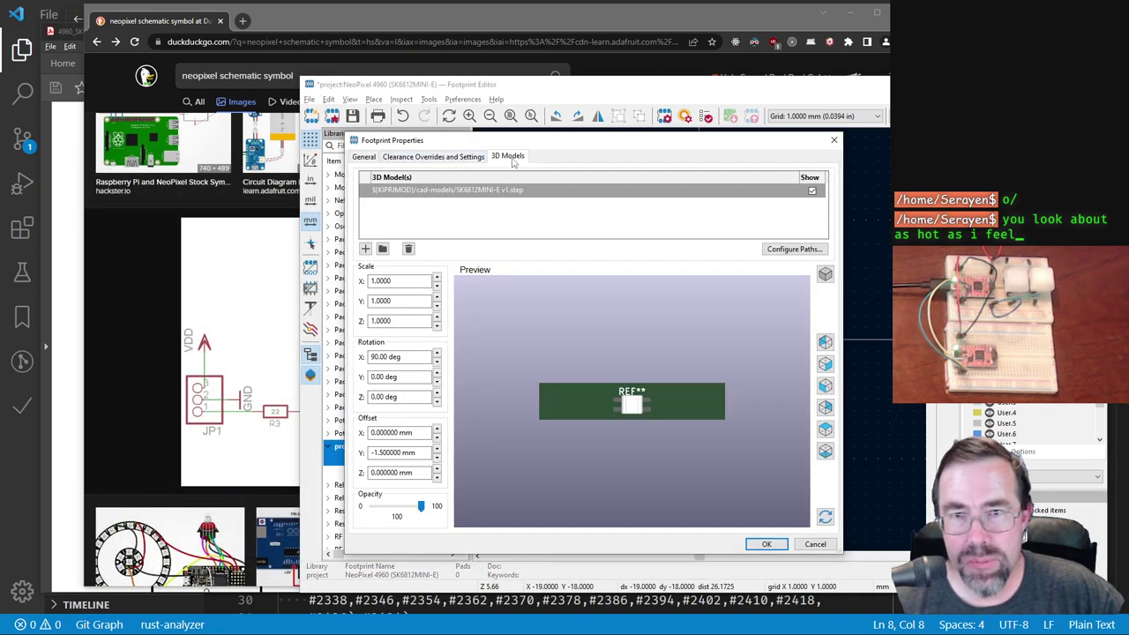
pyautogui.scroll(5, 745, 319)
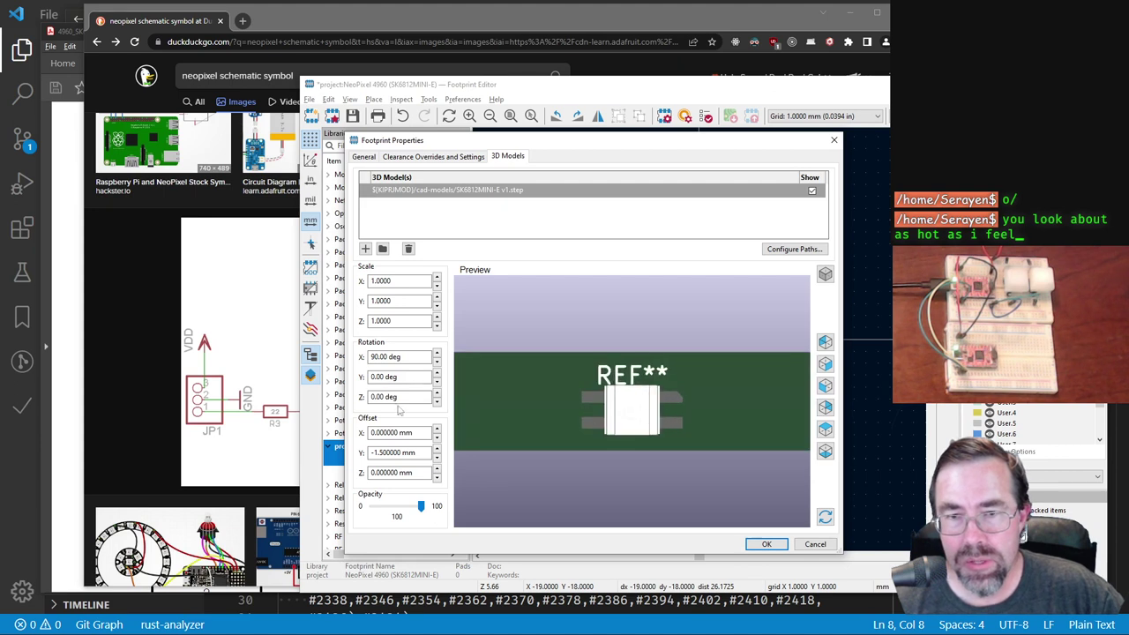
pyautogui.click(437, 361)
pyautogui.click(437, 361)
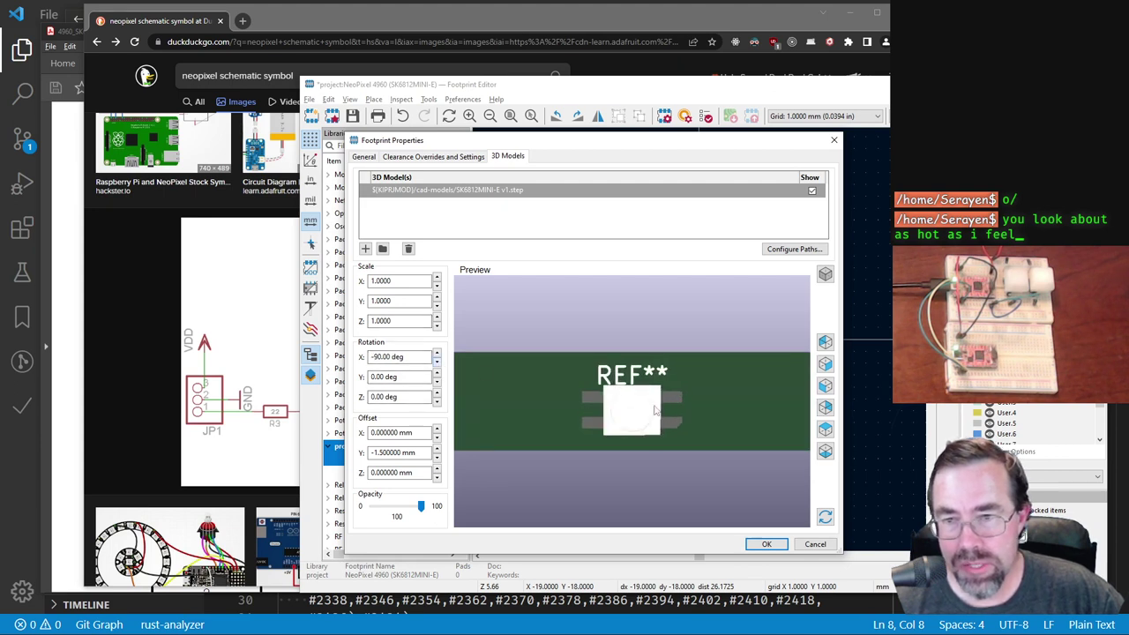
pyautogui.click(437, 353)
pyautogui.click(436, 353)
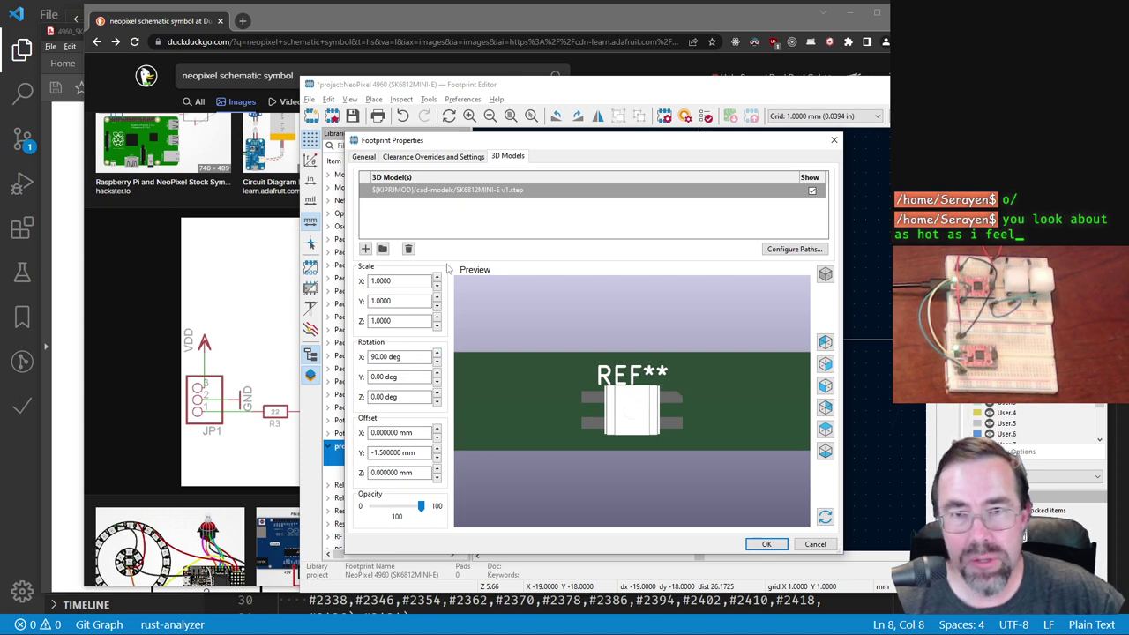
pyautogui.click(815, 544)
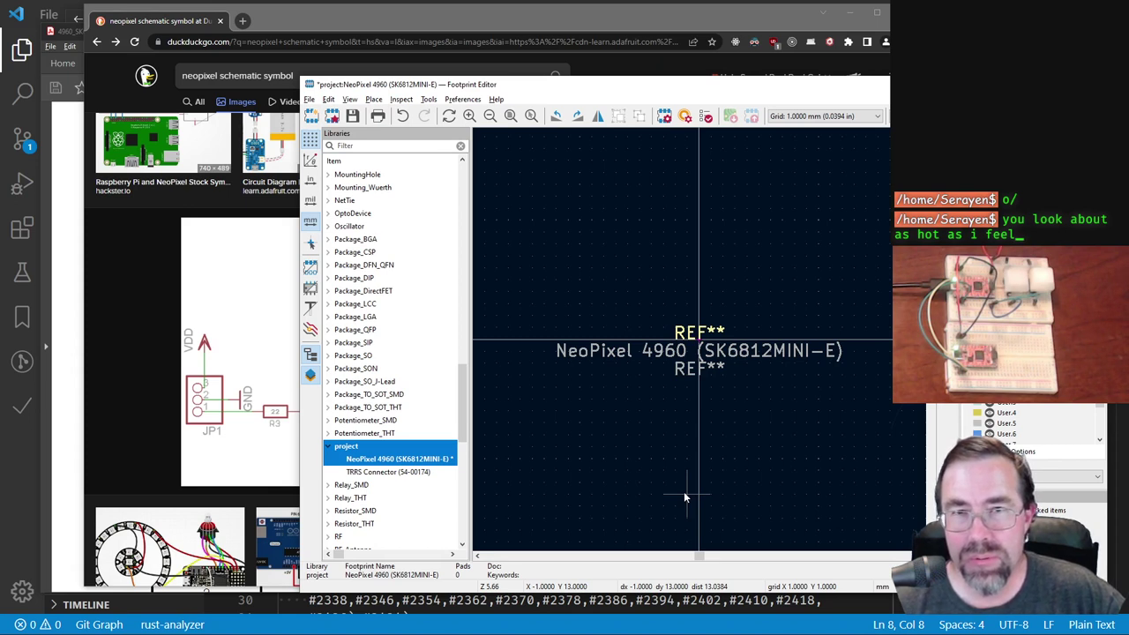
# Step: Save the NeoPixel footprint and open the Project symbol library in the Symbol Editor
pyautogui.click(353, 117)
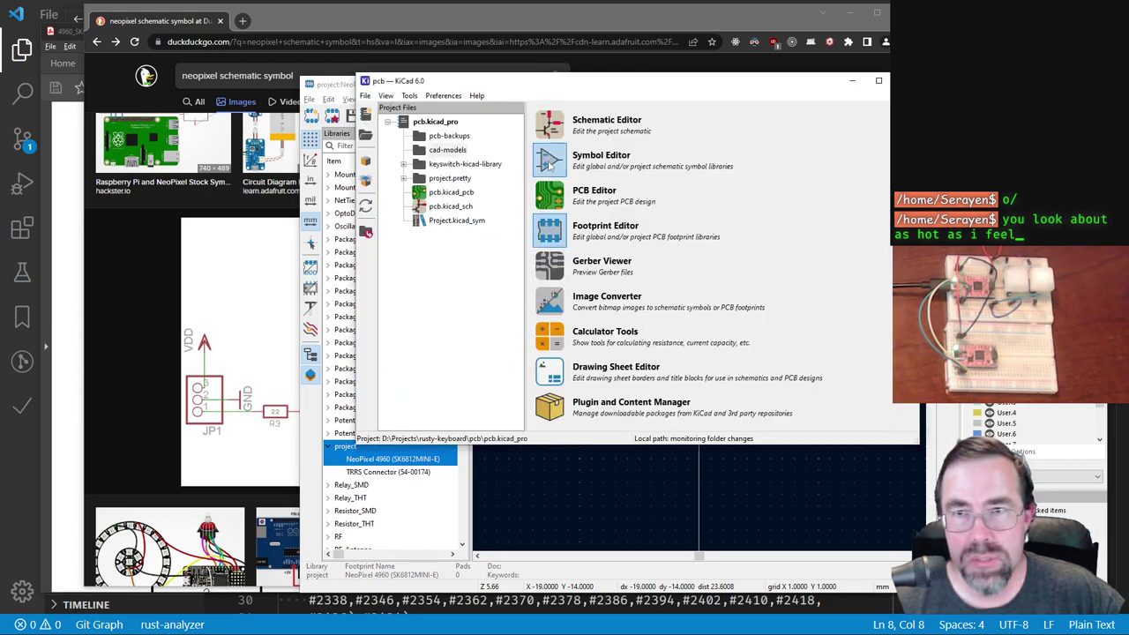
pyautogui.click(549, 161)
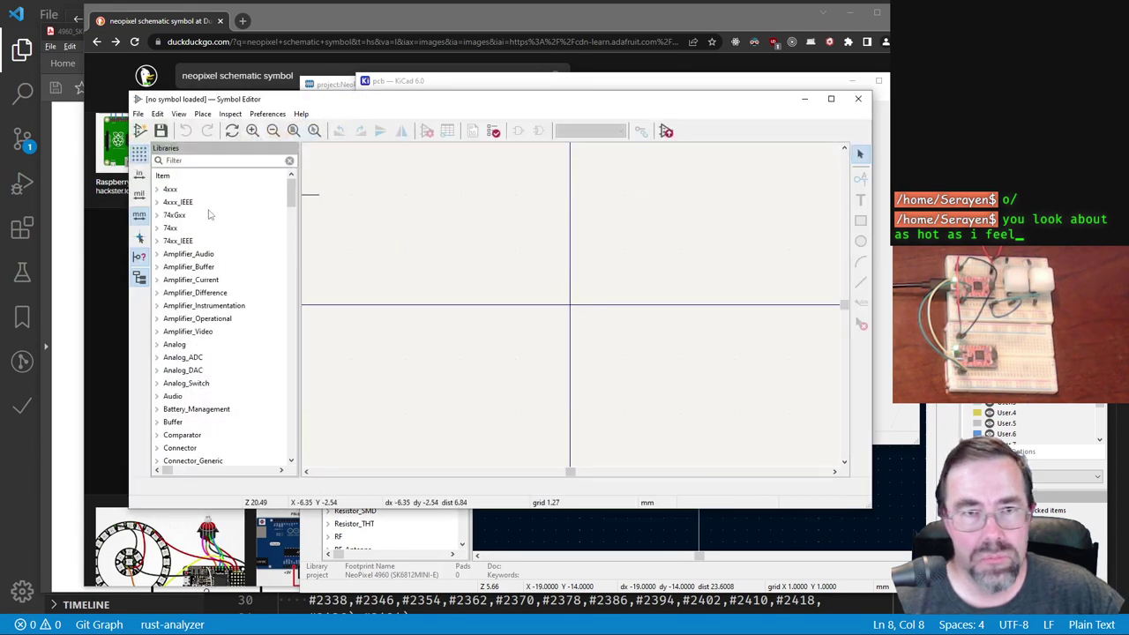
pyautogui.moveTo(286, 190); pyautogui.dragTo(280, 393)
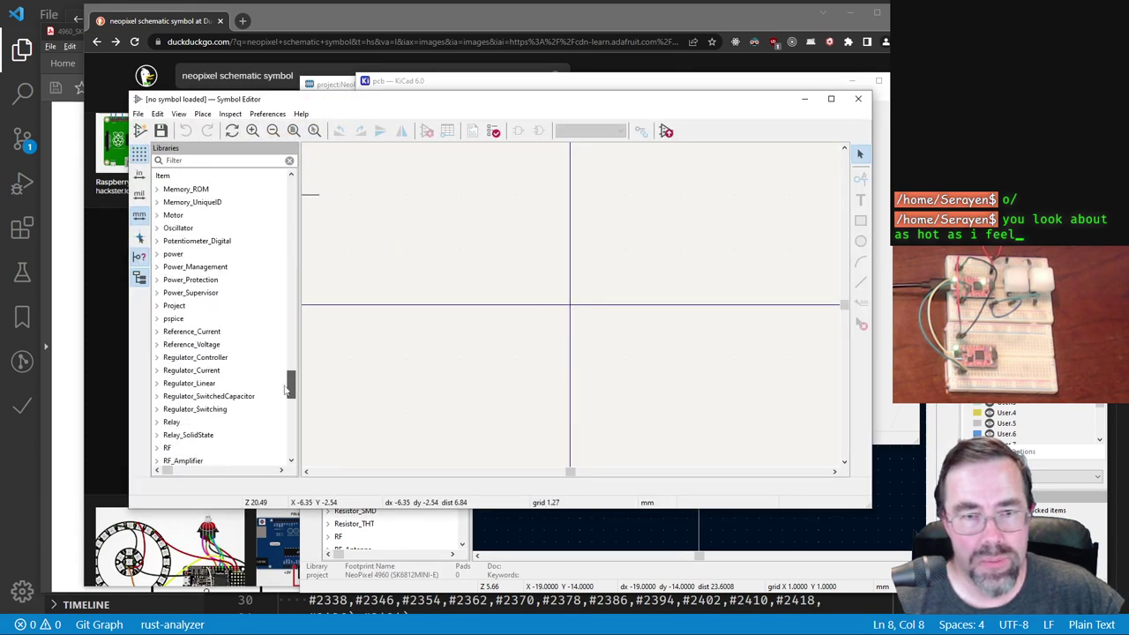
pyautogui.click(157, 305)
pyautogui.click(191, 319)
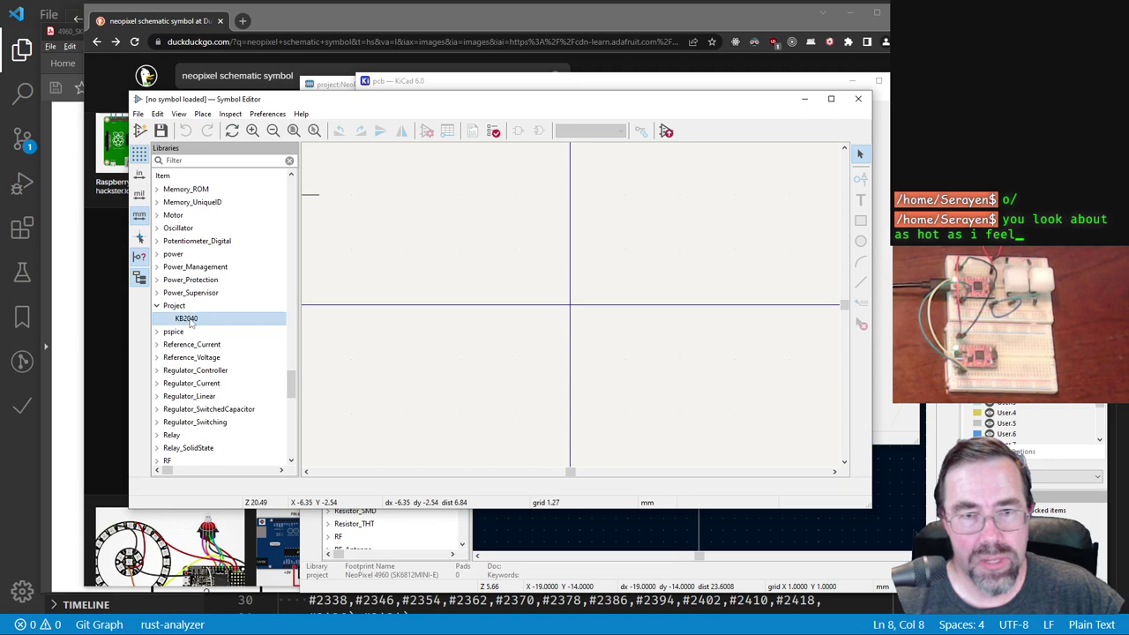
# Step: Create a symbol named SK6812MINI-E (NeoPixel) in the Project library, checking the part name on the datasheet's title page
pyautogui.click(141, 131)
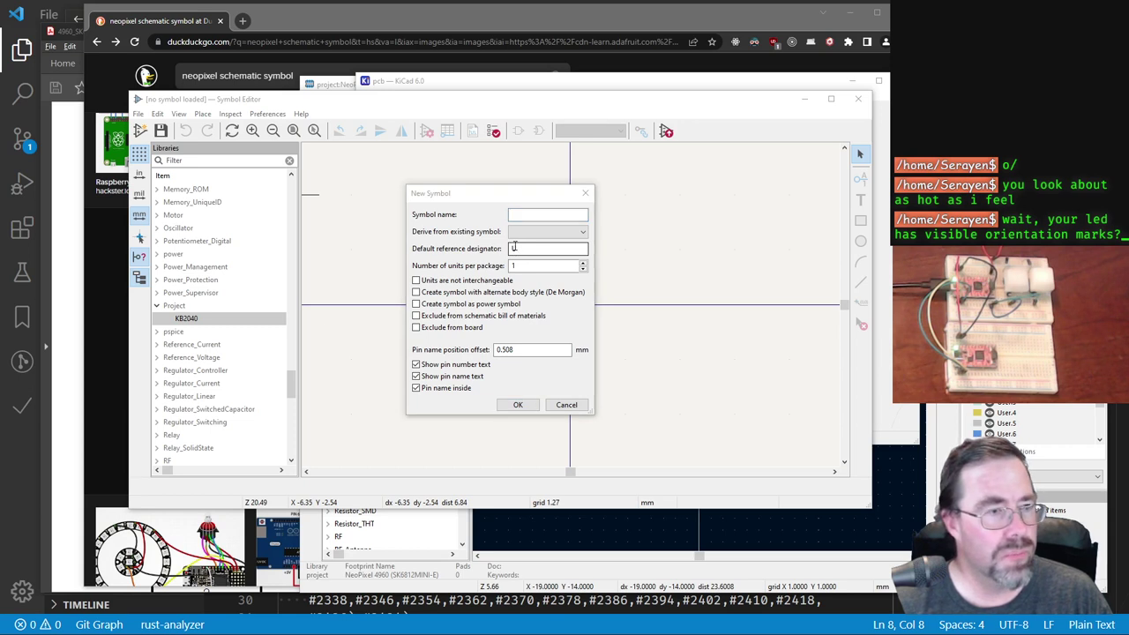
pyautogui.hotkey('alt', 'Tab')
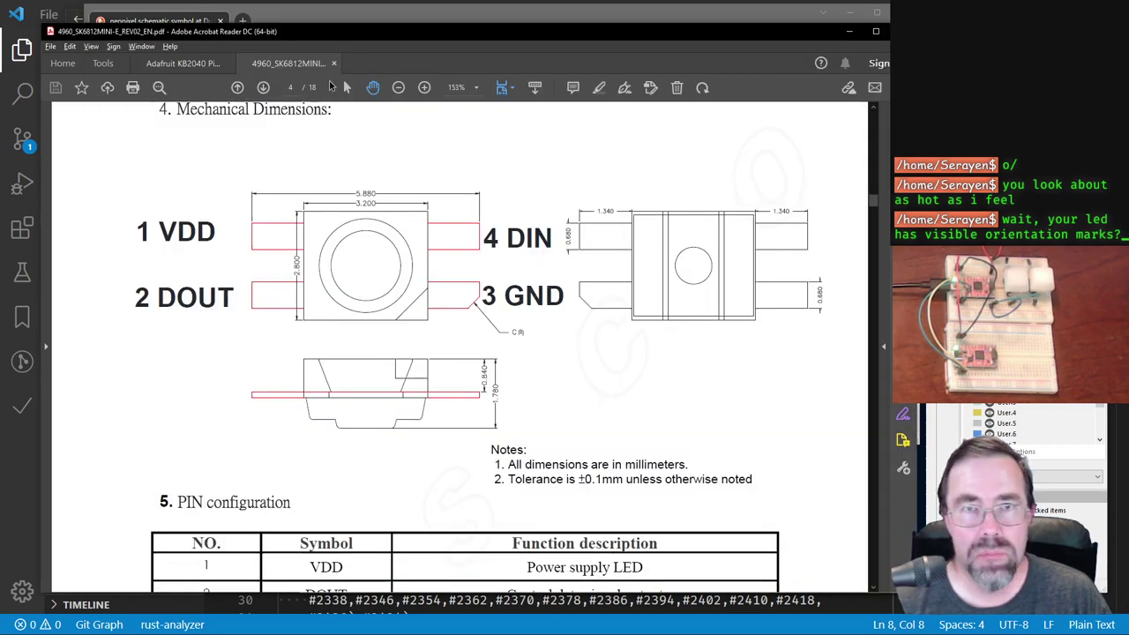
pyautogui.moveTo(876, 201); pyautogui.dragTo(879, 115)
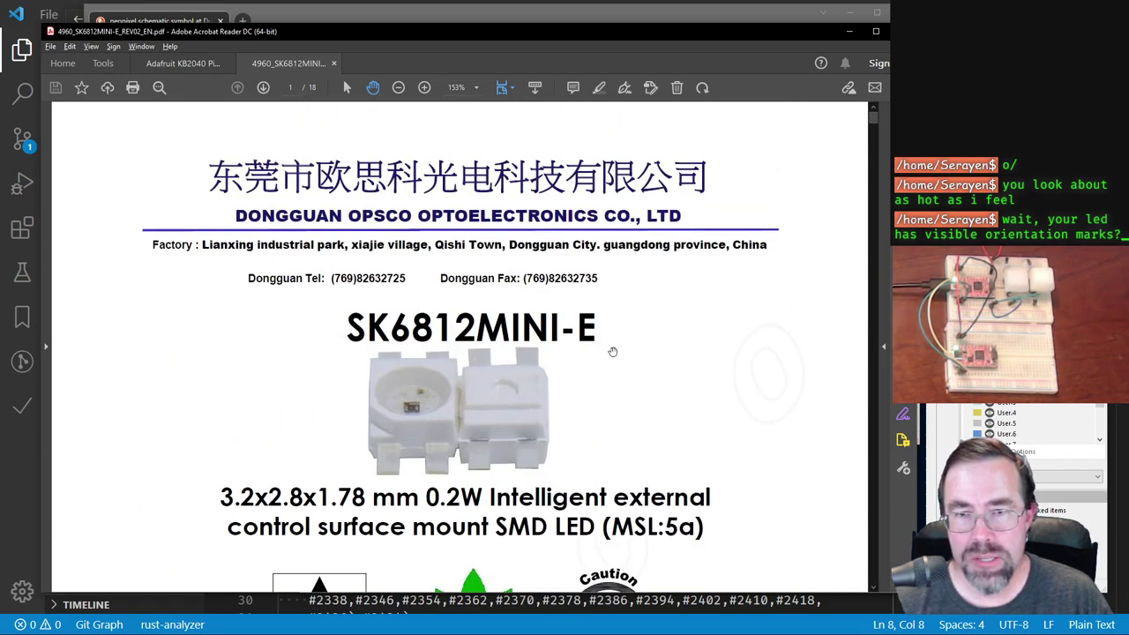
pyautogui.hotkey('alt', 'Tab')
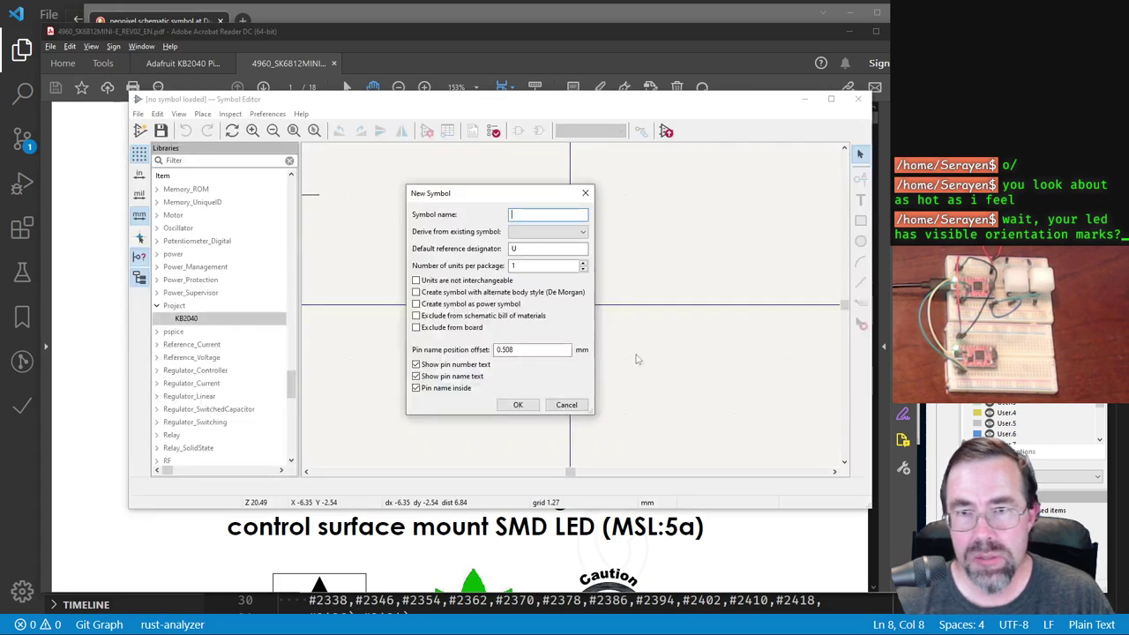
pyautogui.write('SK68')
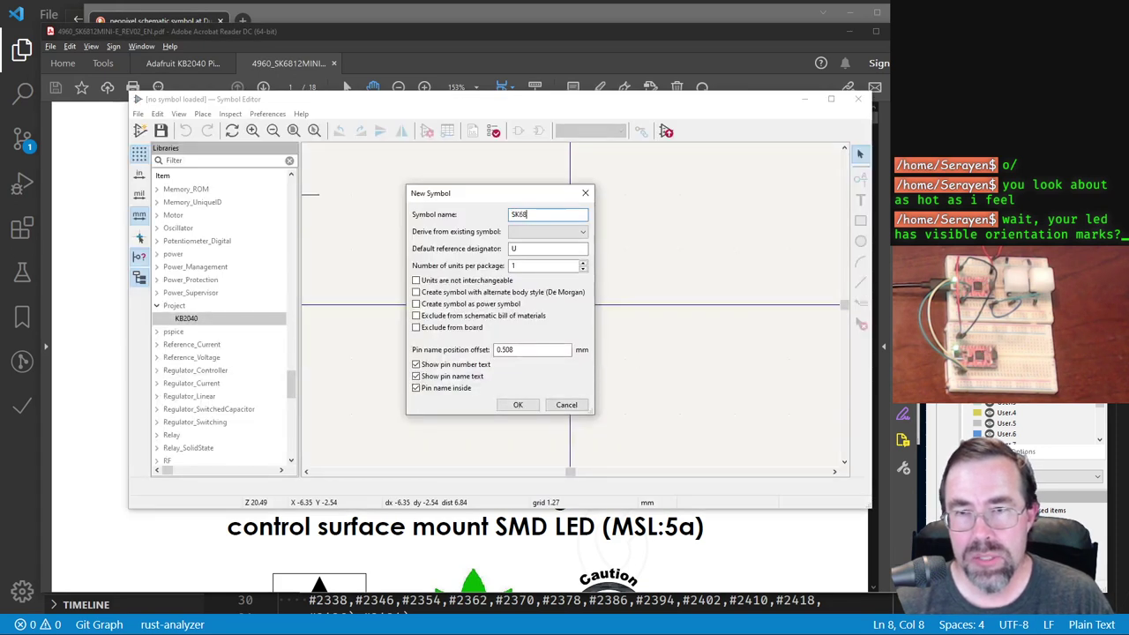
pyautogui.write('12MINI')
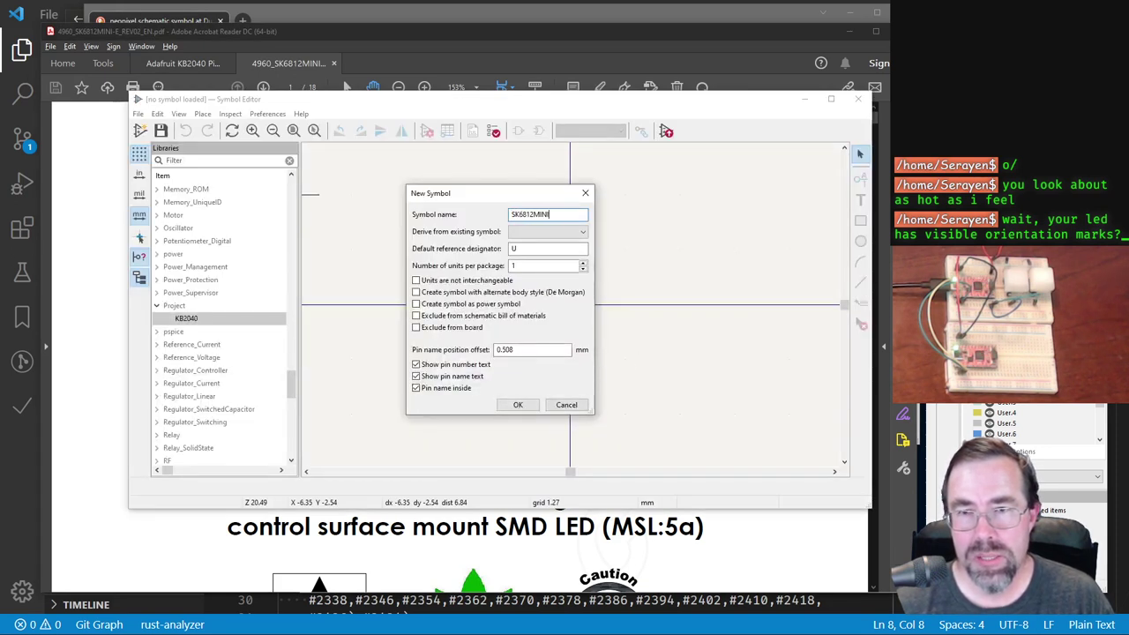
pyautogui.write('-E (')
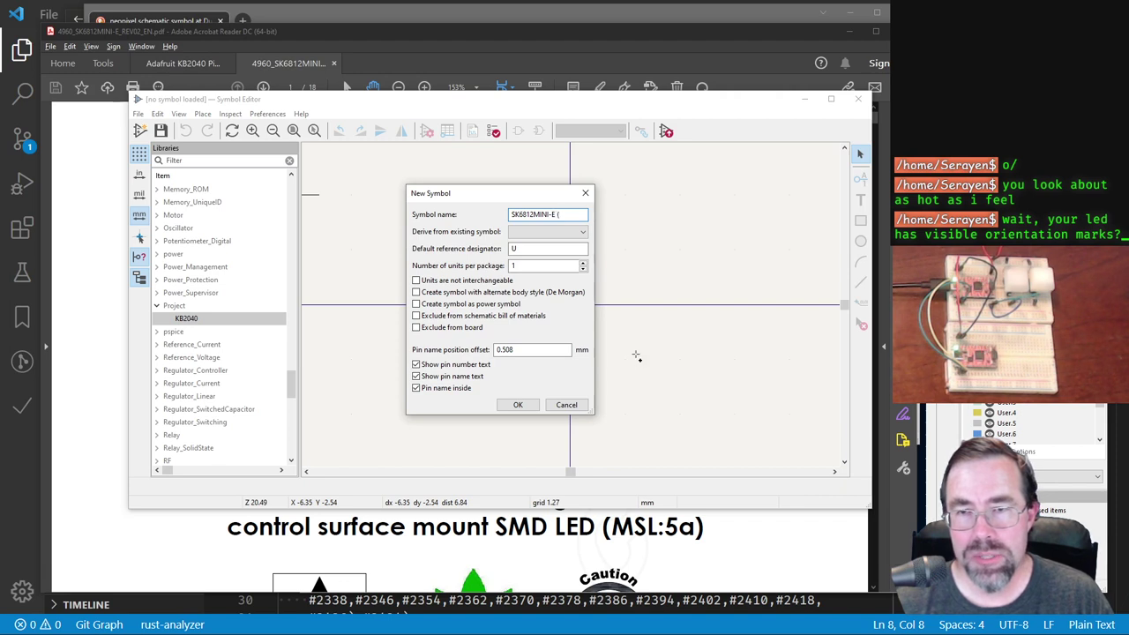
pyautogui.write('KeoPixel)')
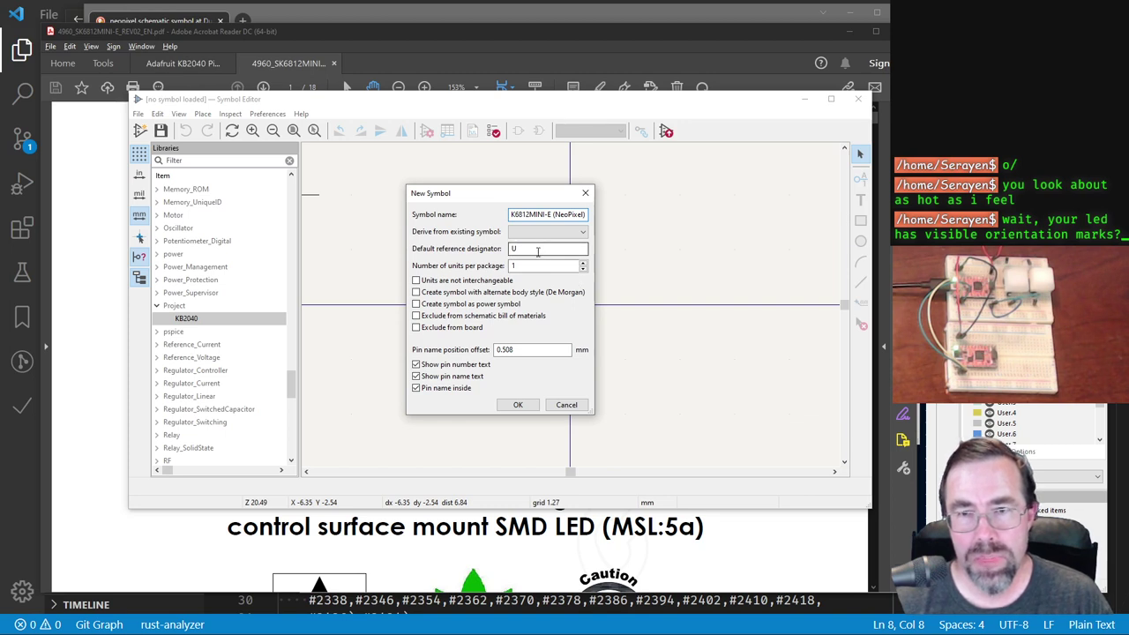
pyautogui.click(582, 231)
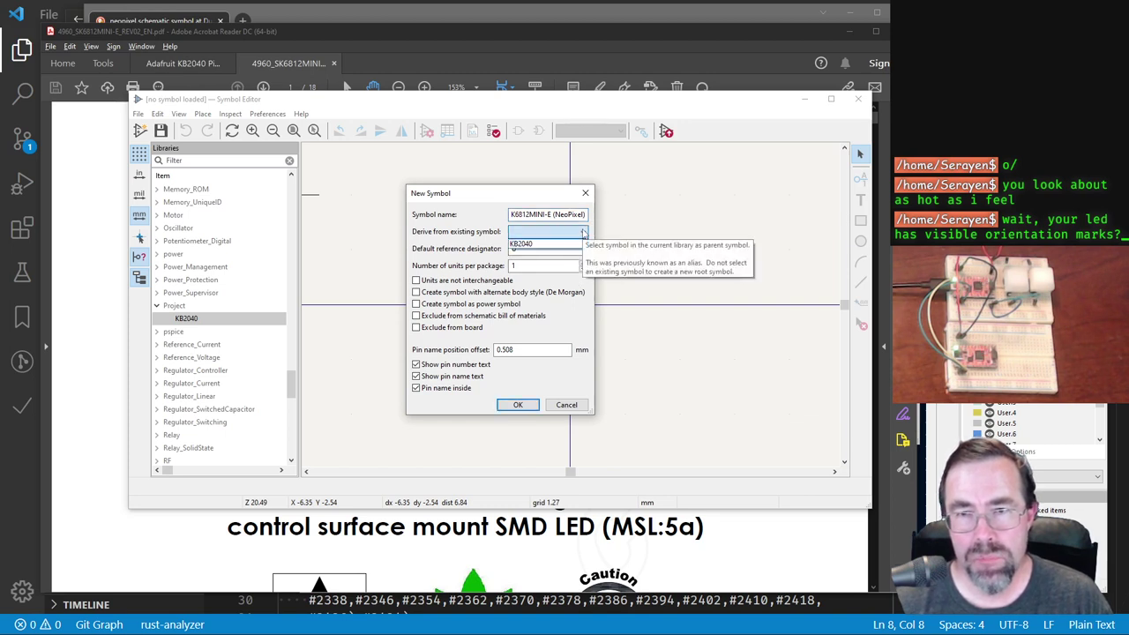
pyautogui.click(582, 231)
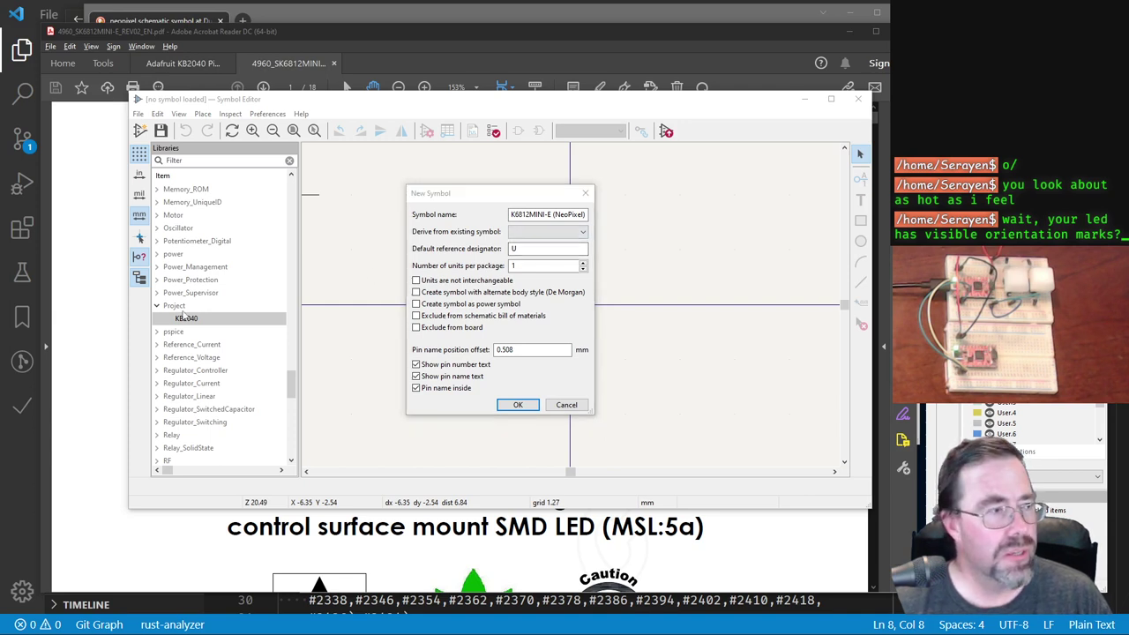
pyautogui.hotkey('alt', 'Tab')
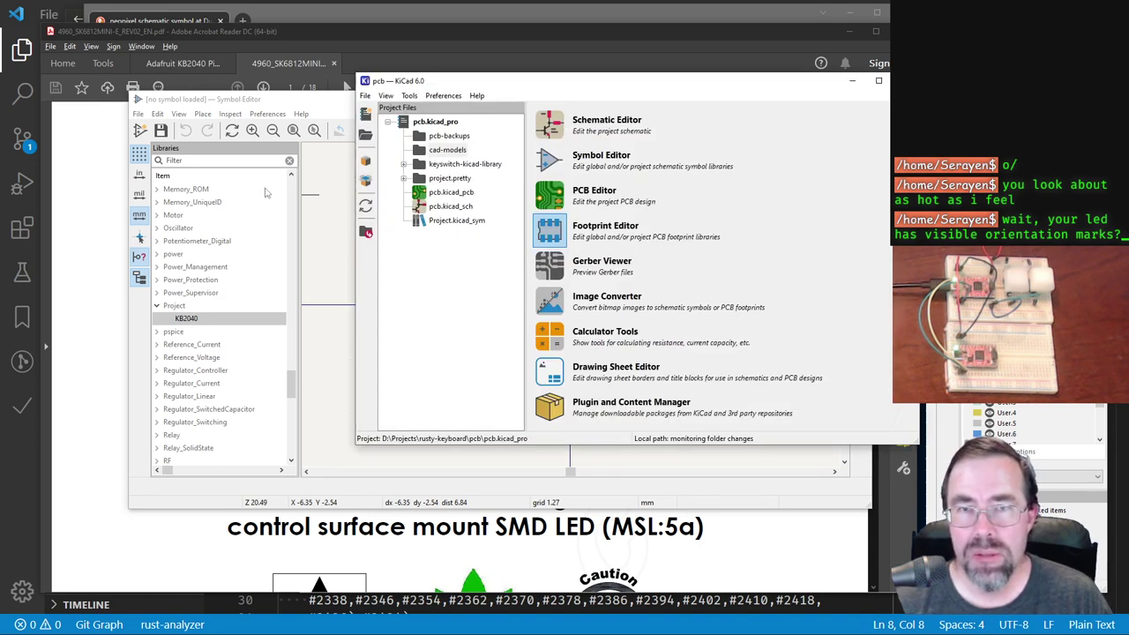
pyautogui.click(317, 102)
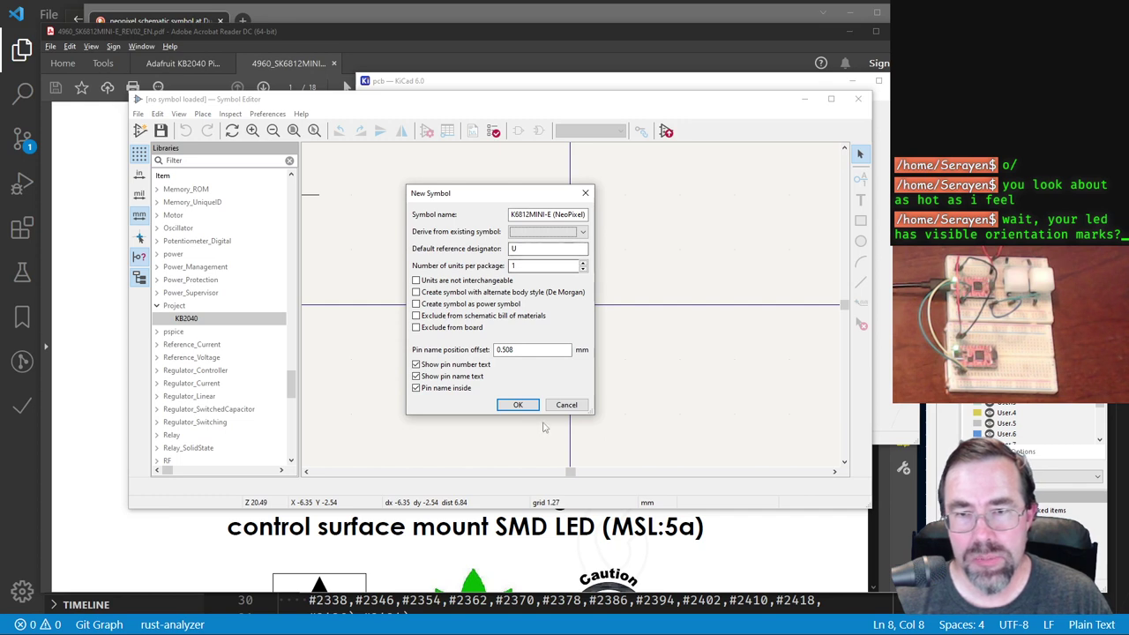
pyautogui.click(517, 404)
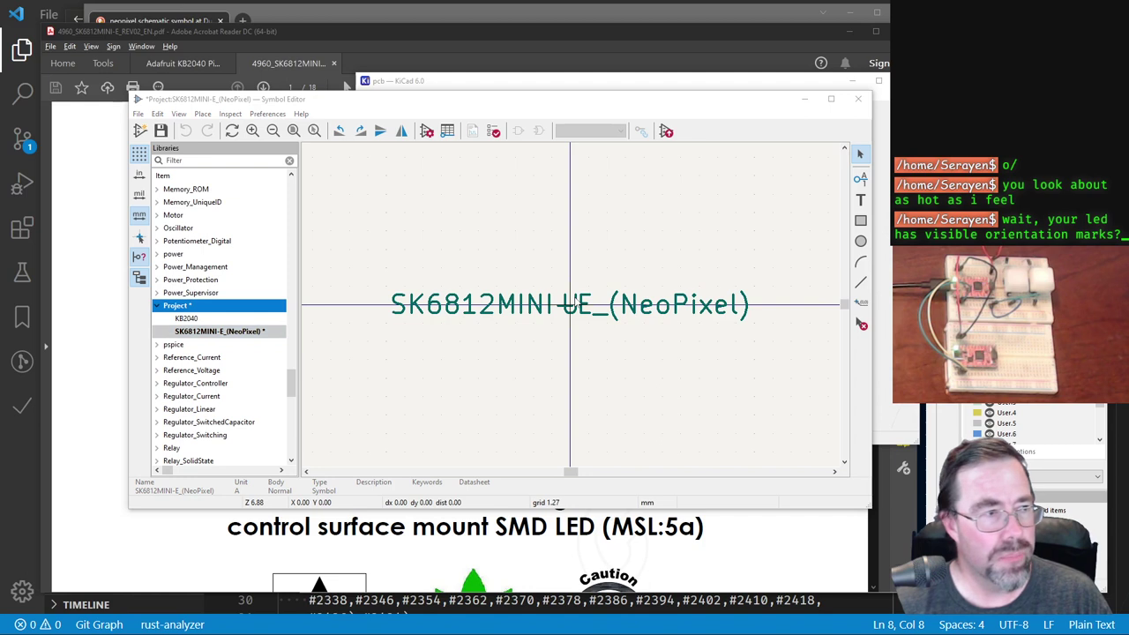
# Step: Switch to the LED datasheet in Acrobat Reader and examine page 4's mechanical dimensions, pin configuration and recommended PCB dimensions
pyautogui.hotkey('alt', 'Tab')
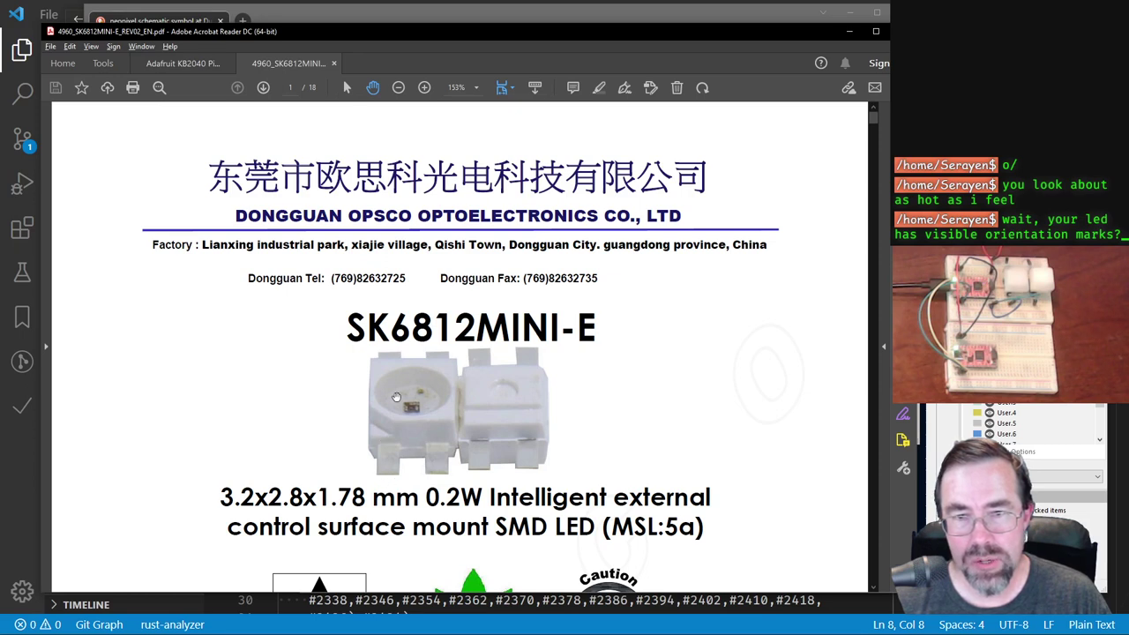
pyautogui.scroll(-10, 427, 469)
pyautogui.scroll(-15, 413, 434)
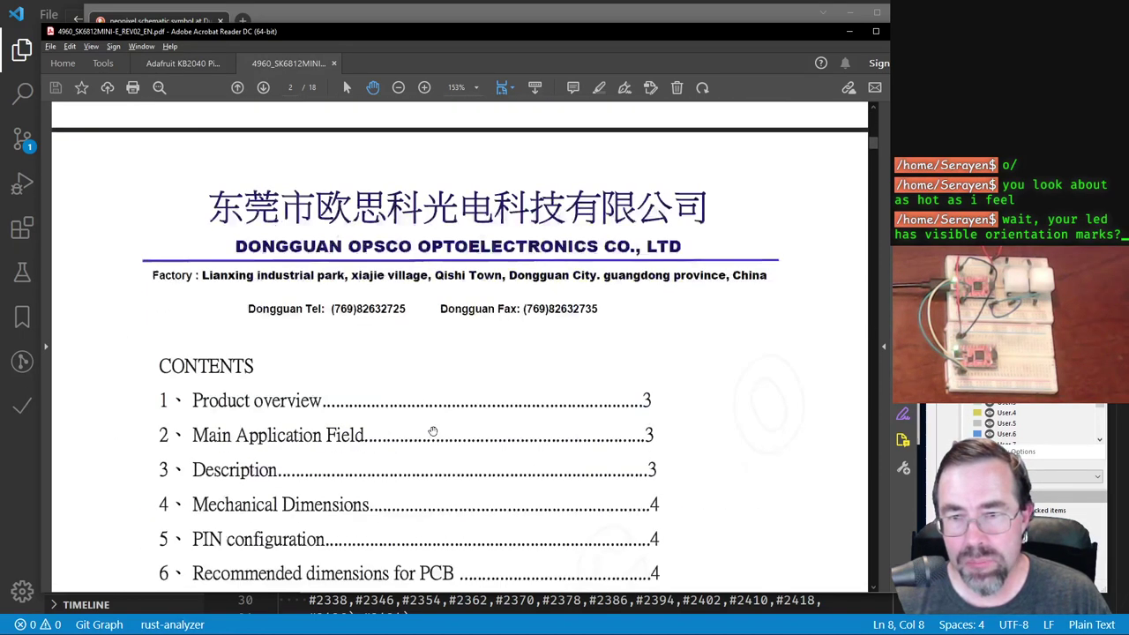
pyautogui.click(874, 522)
pyautogui.scroll(-15, 874, 517)
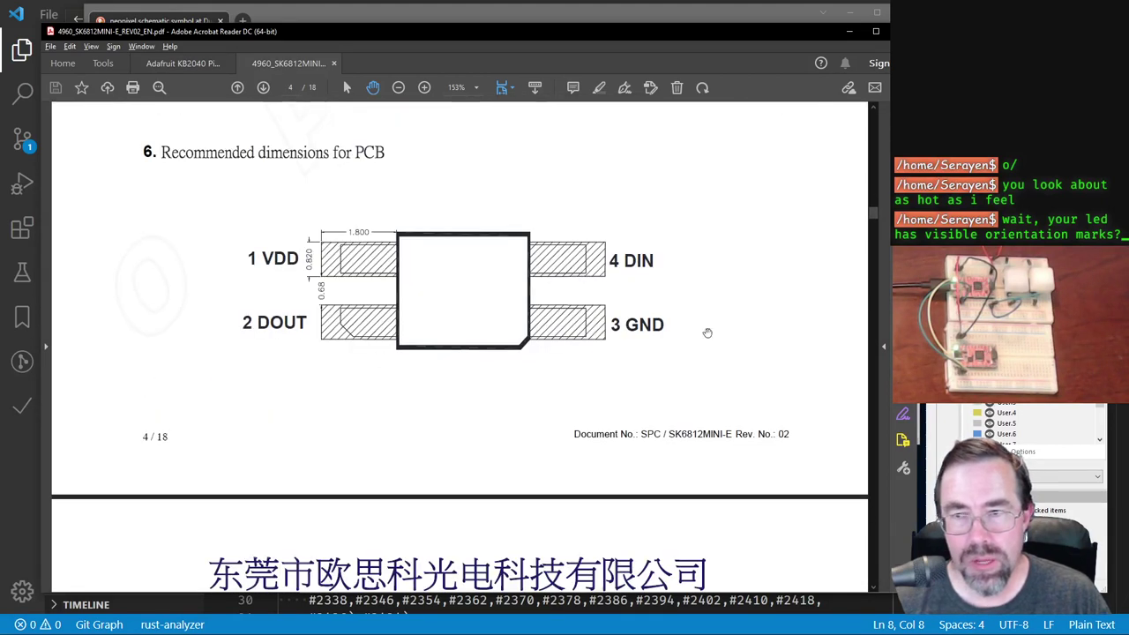
pyautogui.scroll(10, 560, 330)
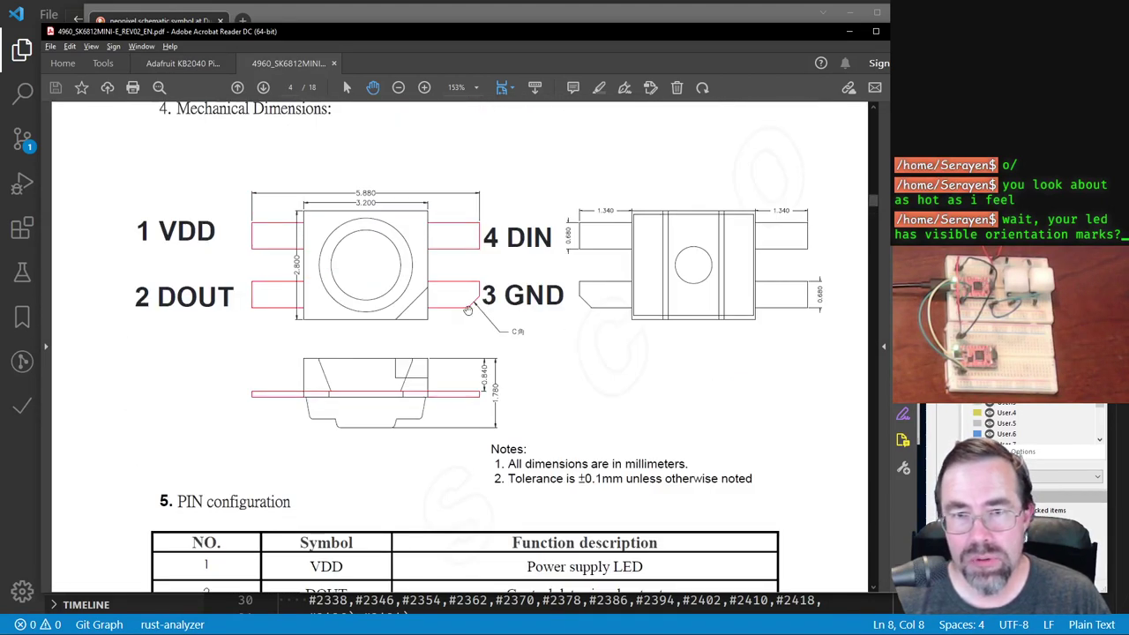
pyautogui.scroll(-3, 493, 355)
pyautogui.scroll(-3, 493, 355)
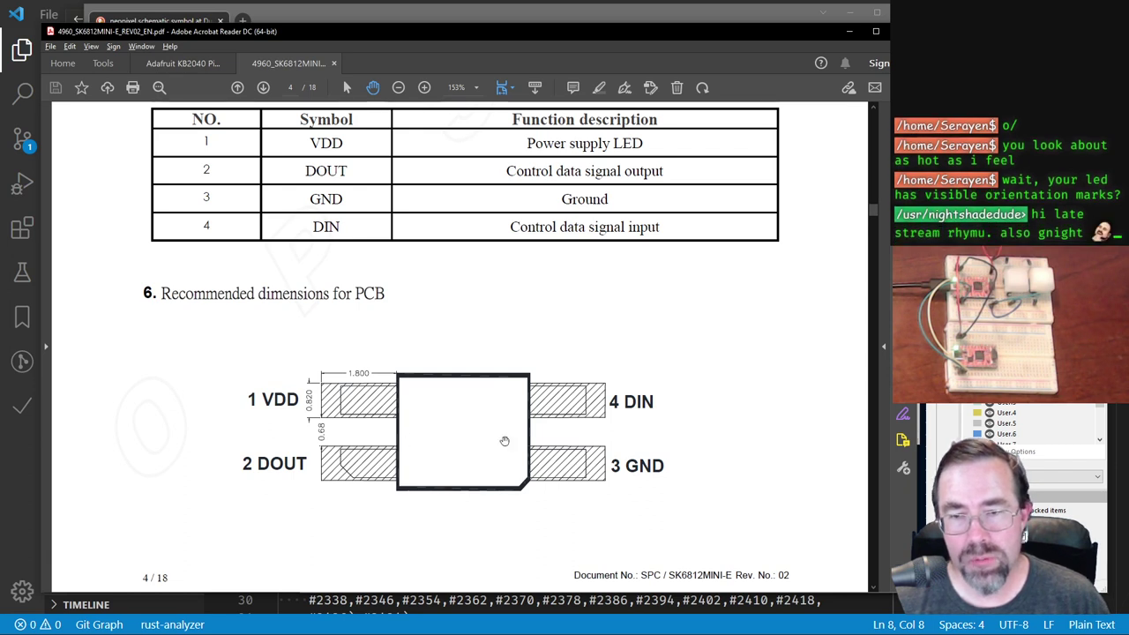
pyautogui.scroll(6, 494, 433)
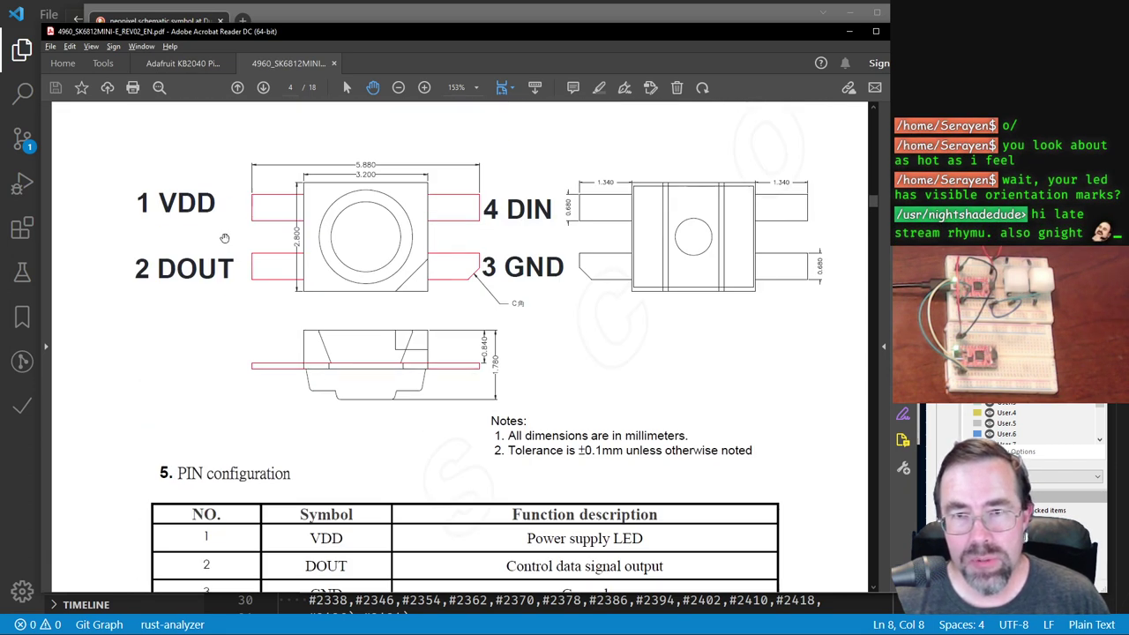
pyautogui.scroll(-6, 388, 474)
pyautogui.scroll(6, 529, 353)
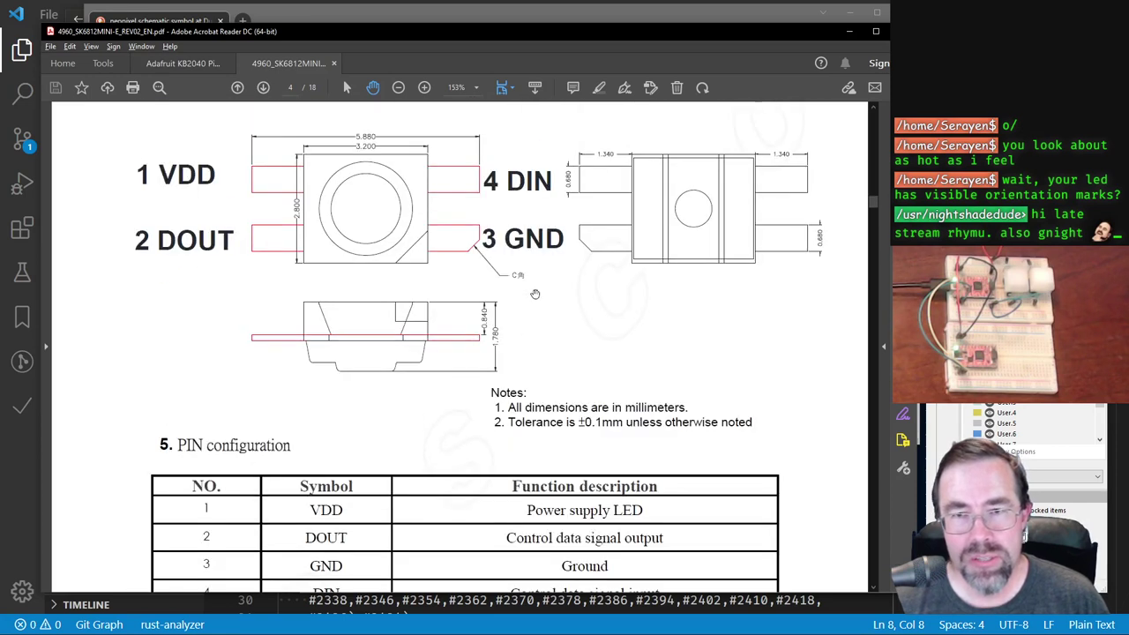
# Step: Compare the pin configuration table with the recommended PCB dimensions and the mechanical drawing in the datasheet
pyautogui.scroll(-6, 523, 245)
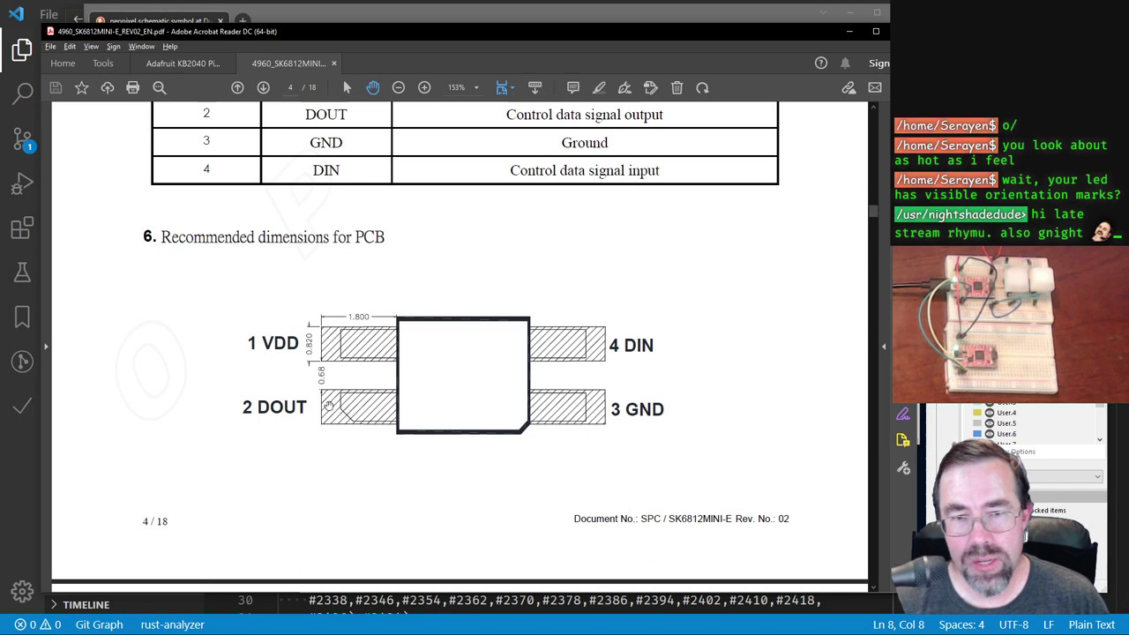
pyautogui.scroll(3, 331, 407)
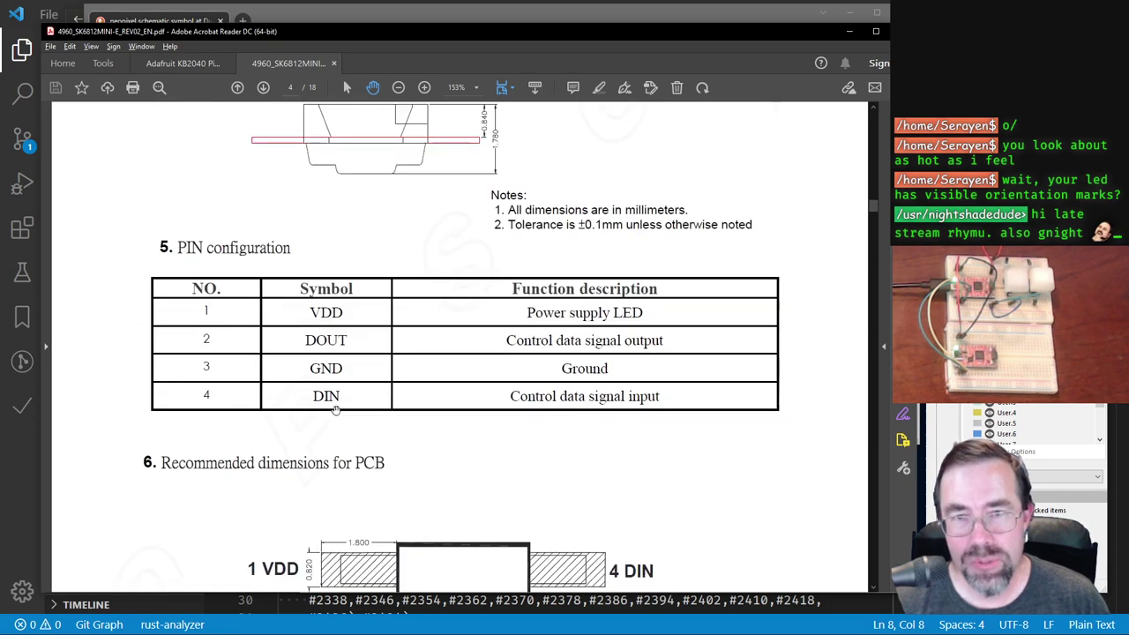
pyautogui.scroll(4, 335, 409)
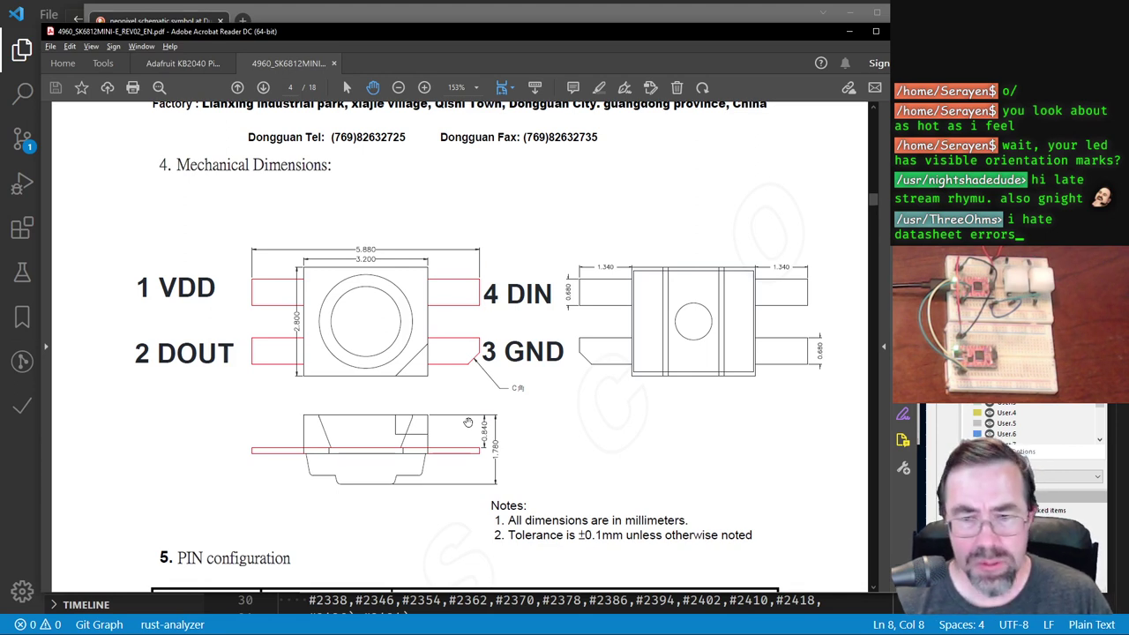
# Step: Switch to the Symbol Editor and separate the overlapping texts, placing the reference U below the origin and the symbol name above it
pyautogui.hotkey('alt', 'Tab')
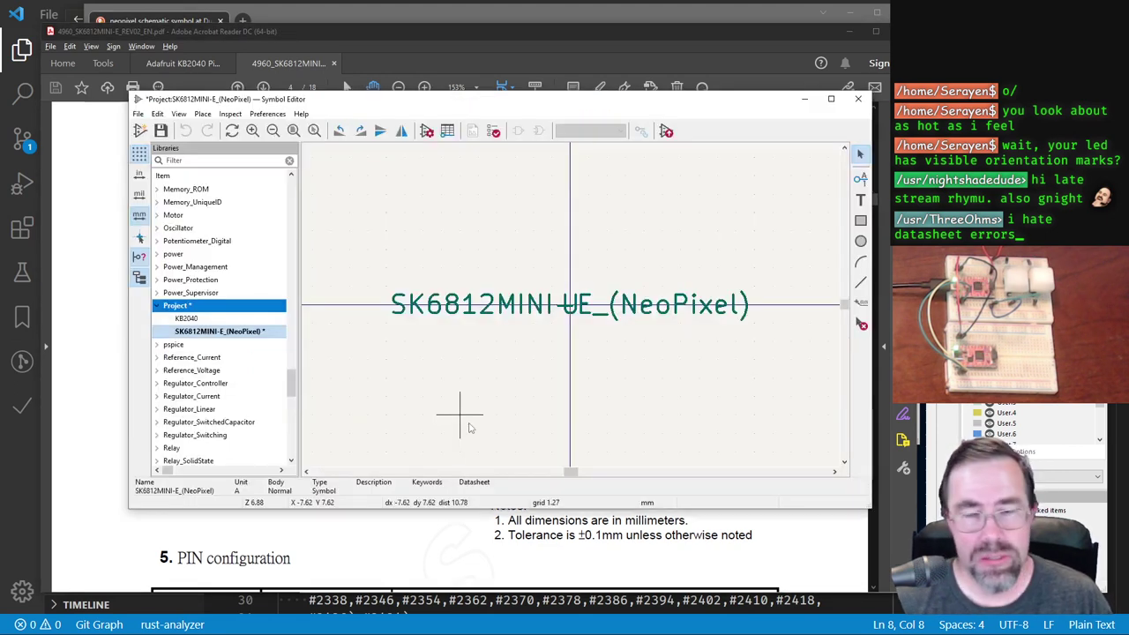
pyautogui.click(573, 304)
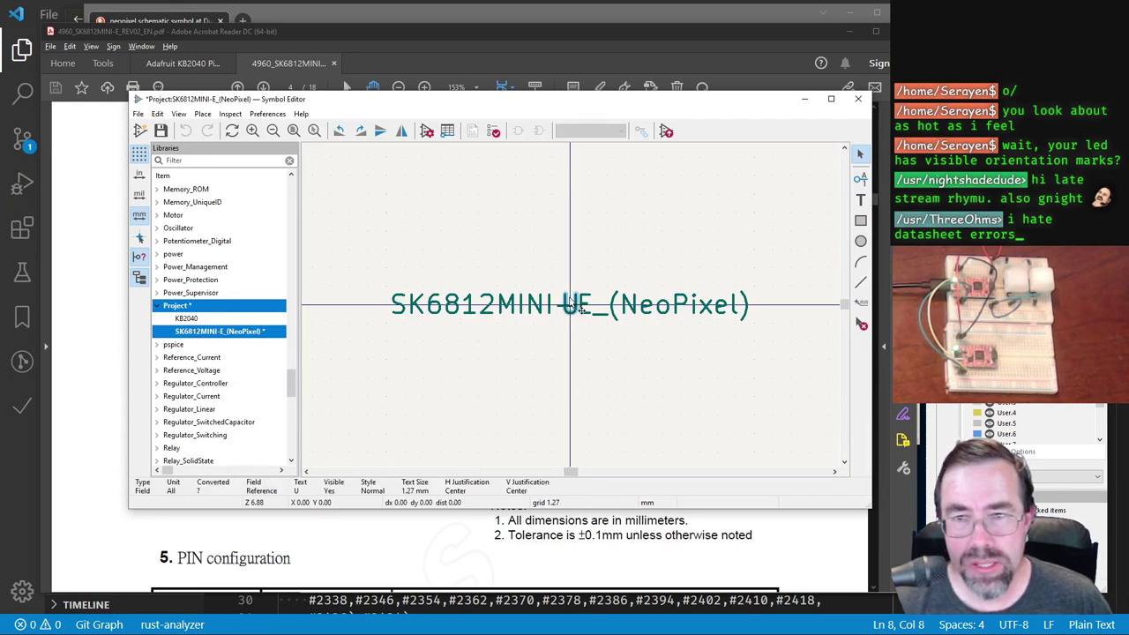
pyautogui.press('m')
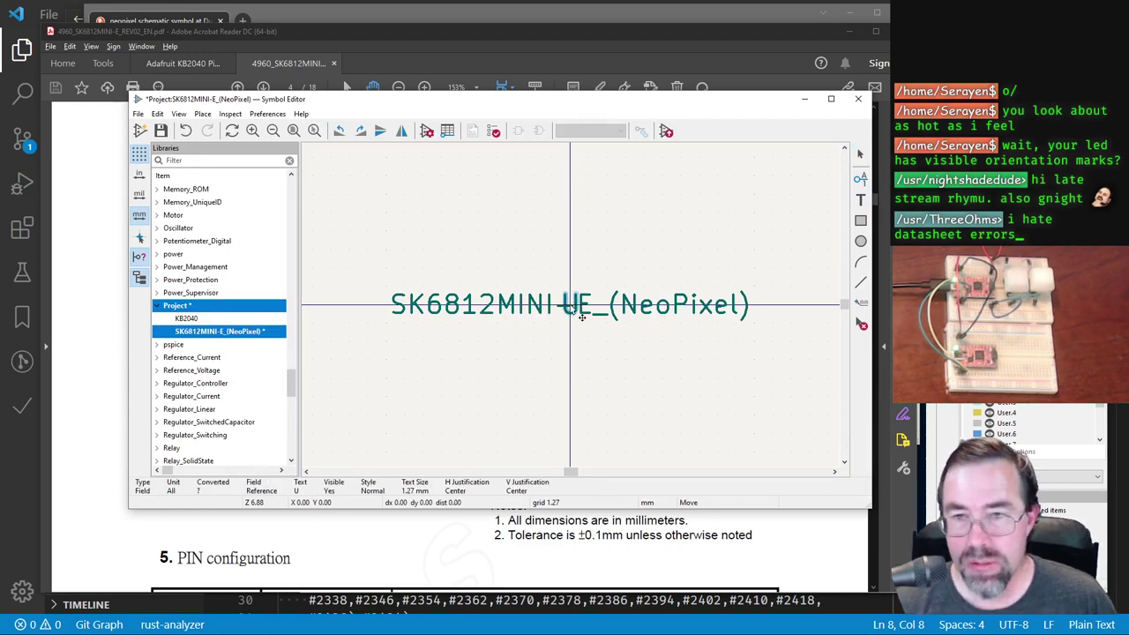
pyautogui.click(570, 360)
pyautogui.click(569, 307)
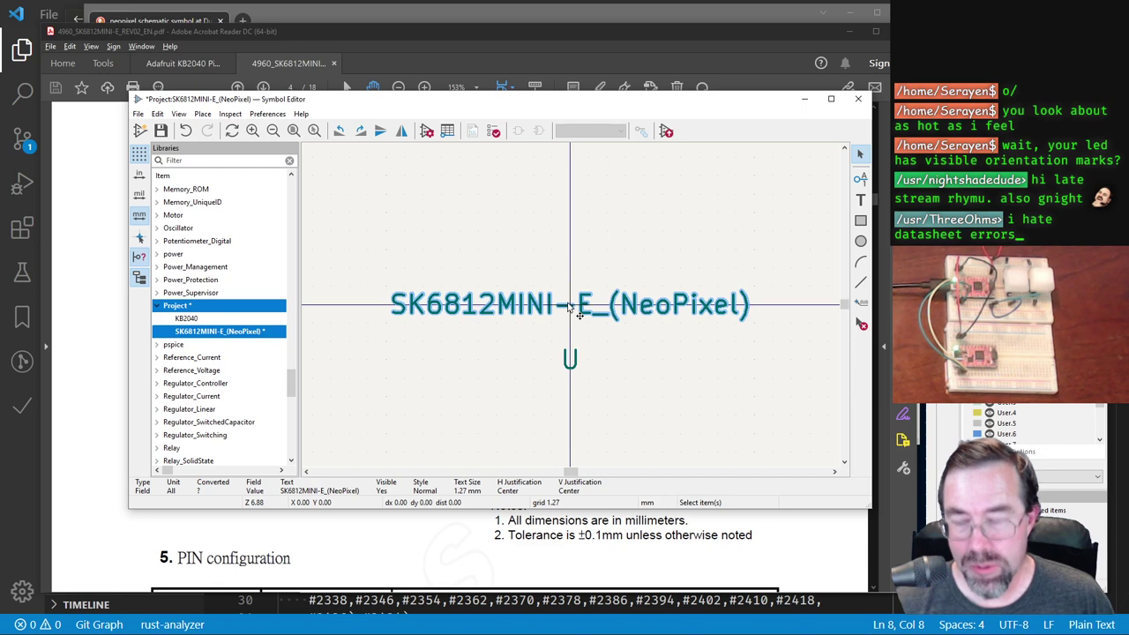
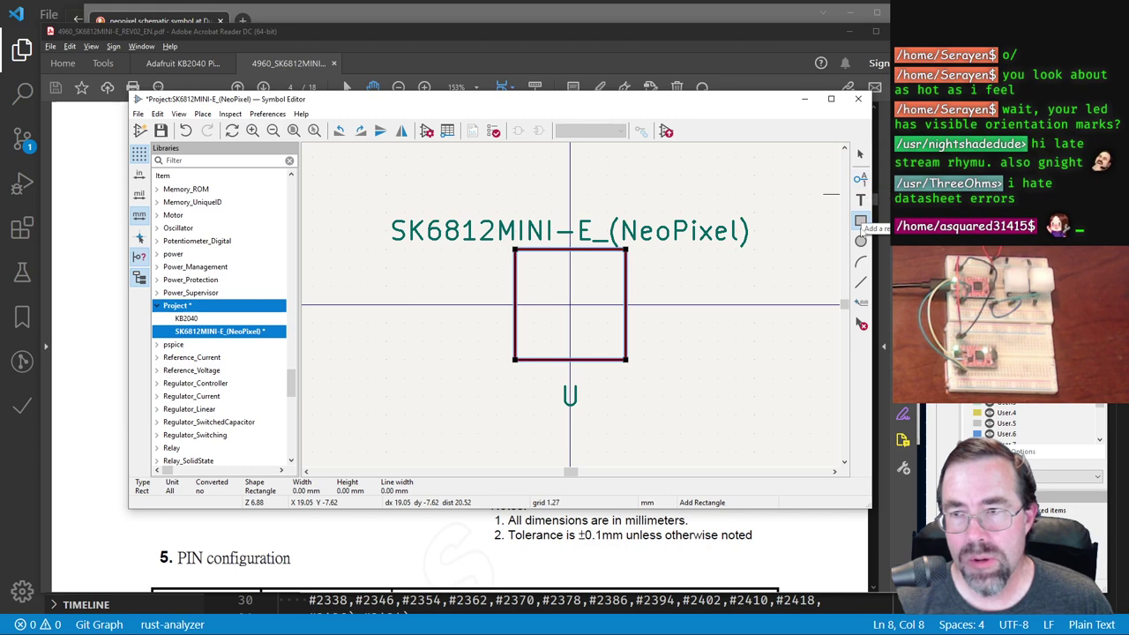
# Step: Set the grid to 0.25 mm and draw a short horizontal line, about 0.8 mm long, inside the body rectangle's upper-left corner
pyautogui.click(861, 283)
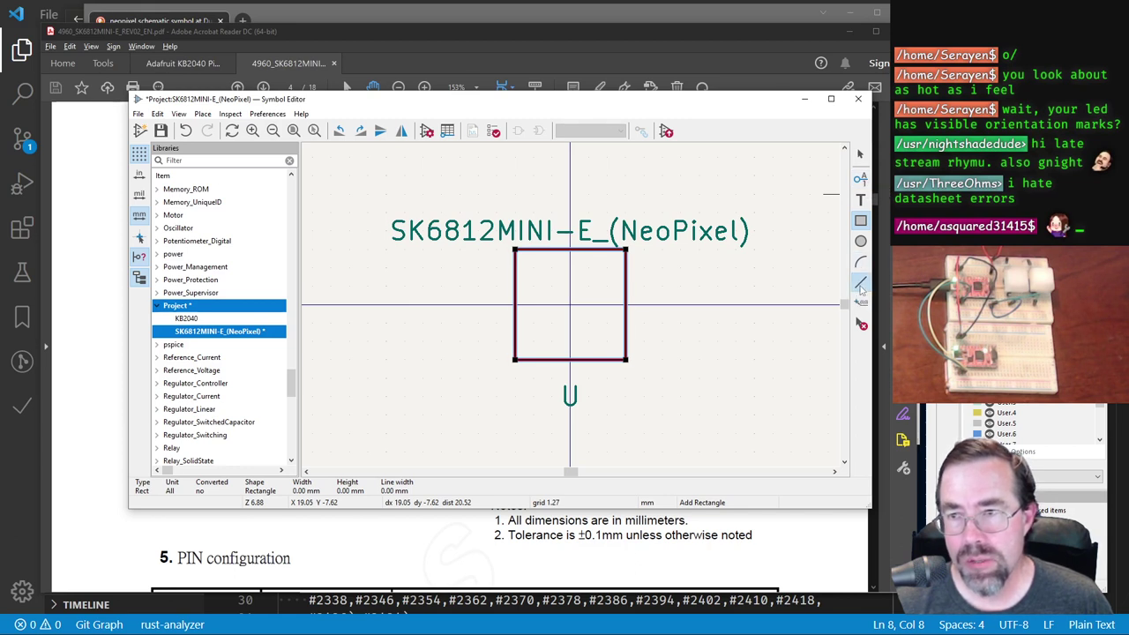
pyautogui.click(534, 266)
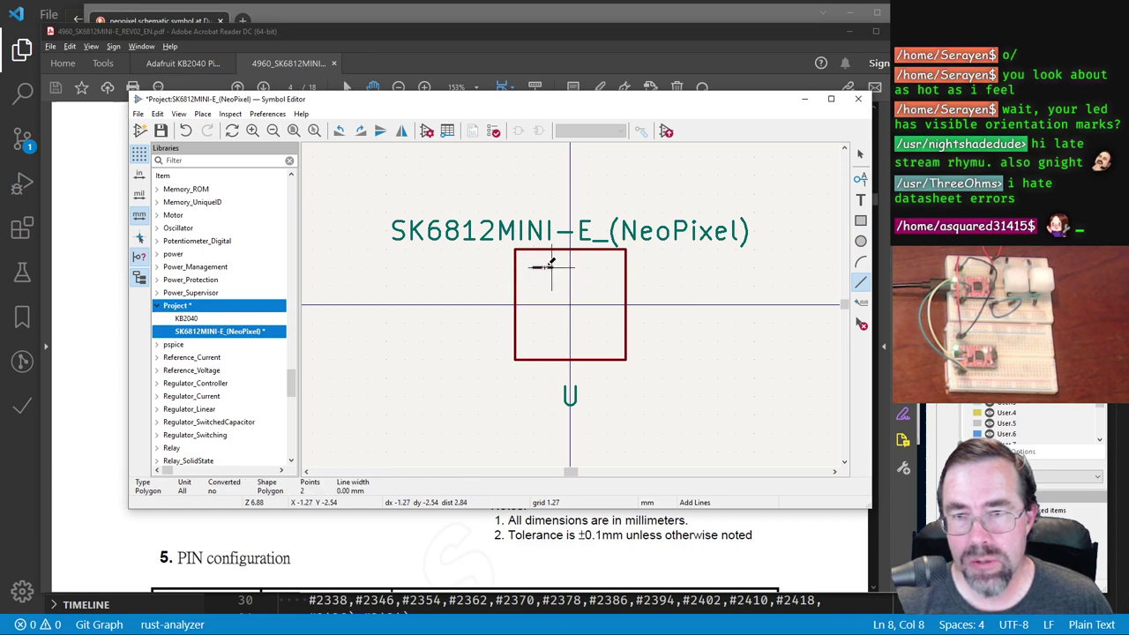
pyautogui.rightClick(478, 285)
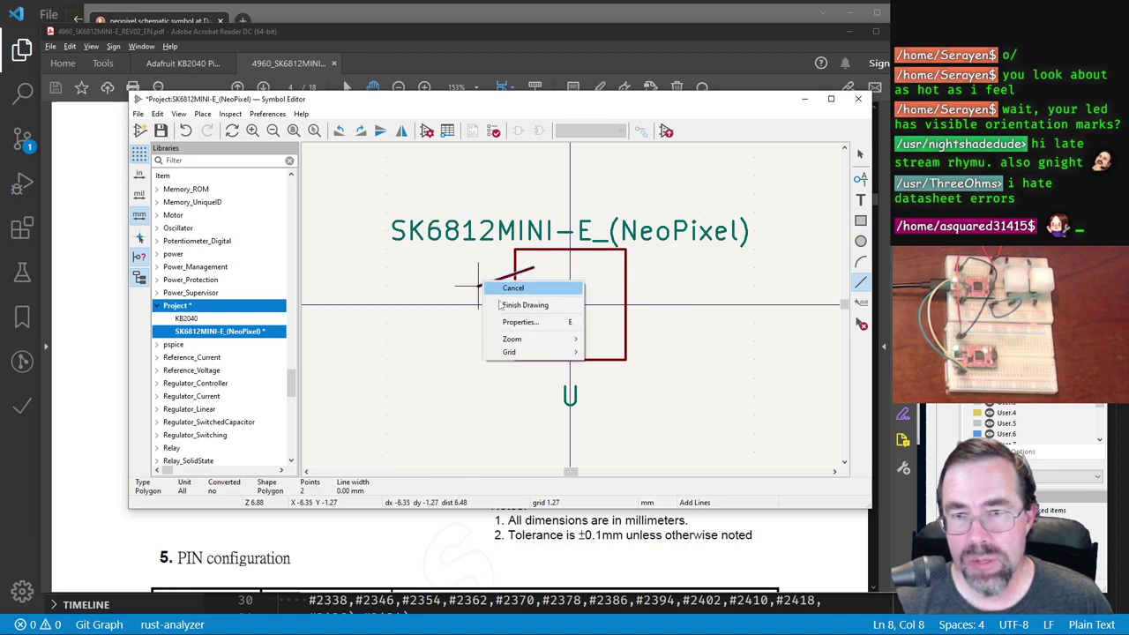
pyautogui.moveTo(522, 353)
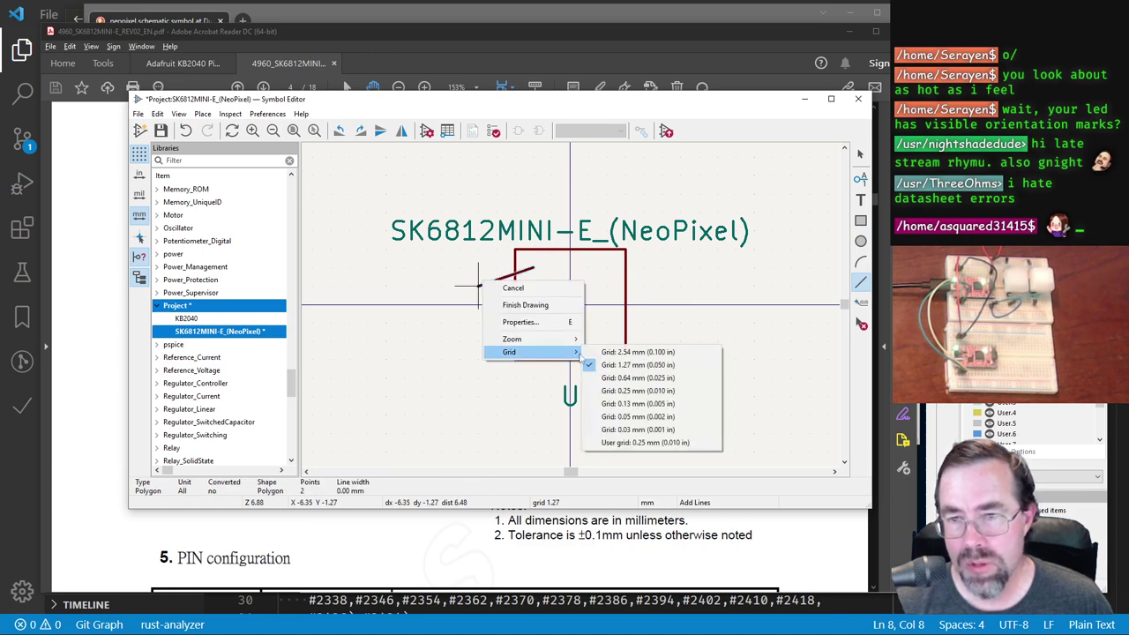
pyautogui.click(648, 390)
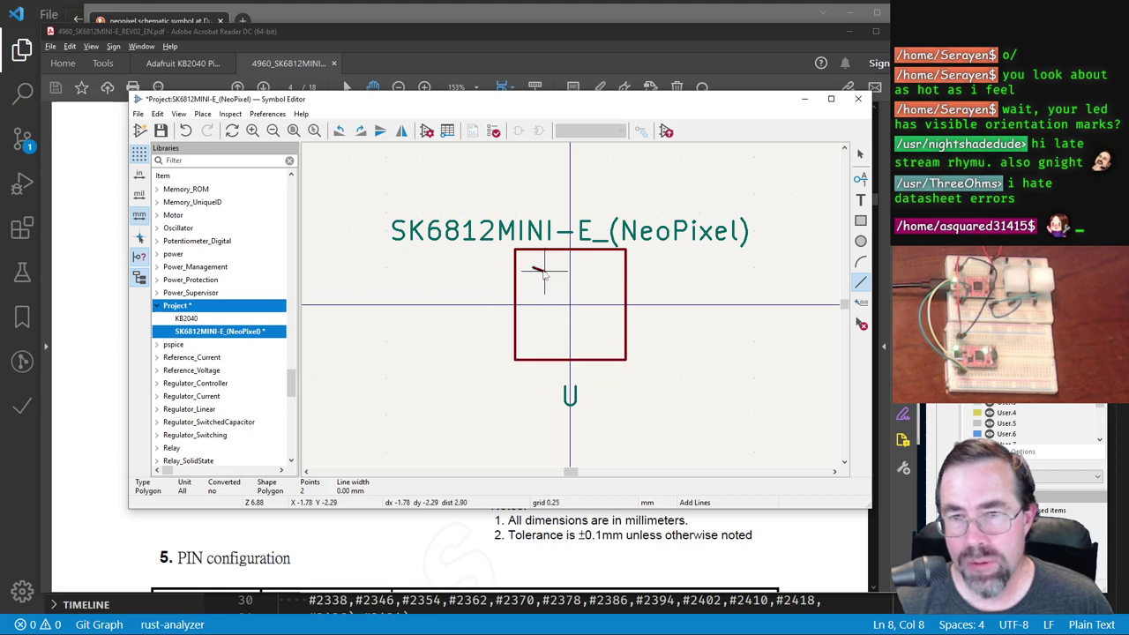
pyautogui.scroll(2, 541, 273)
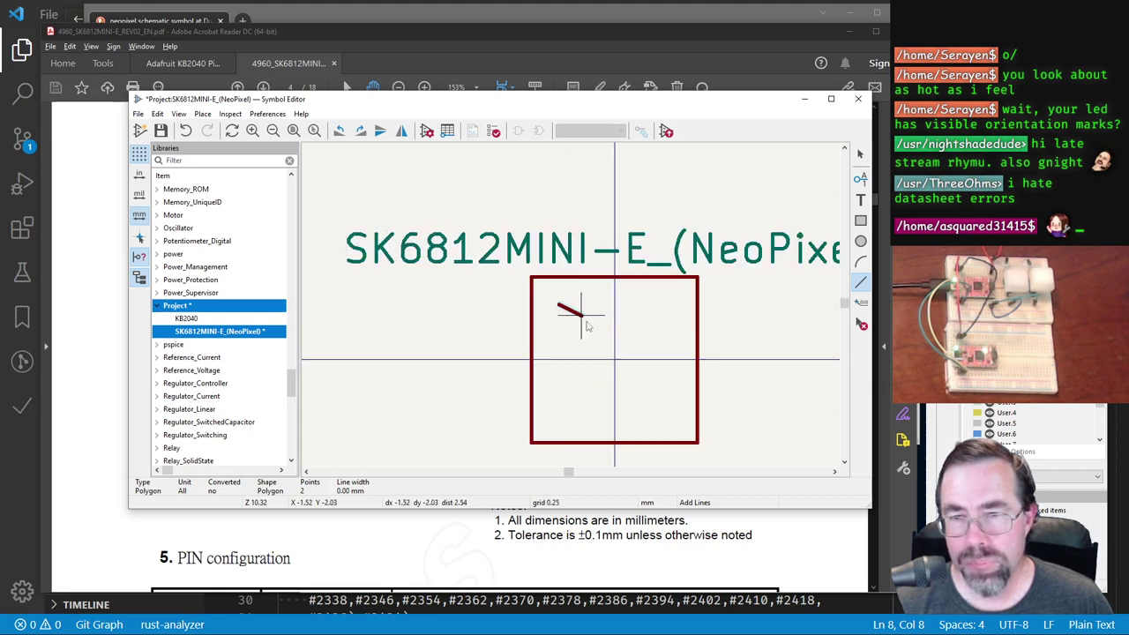
pyautogui.scroll(2, 585, 315)
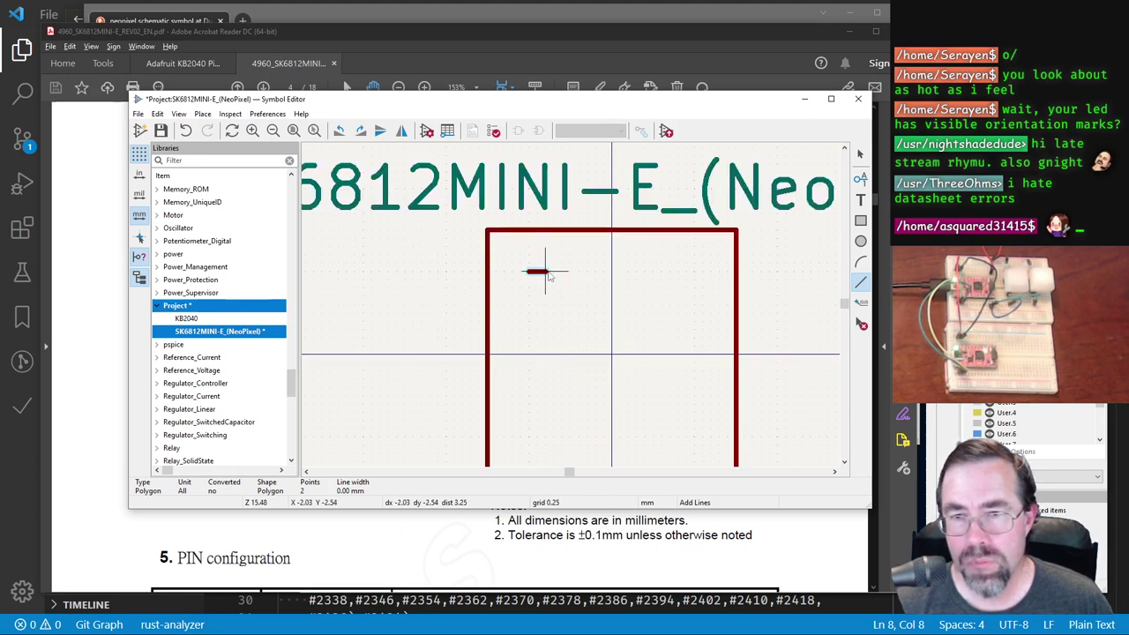
pyautogui.click(554, 272)
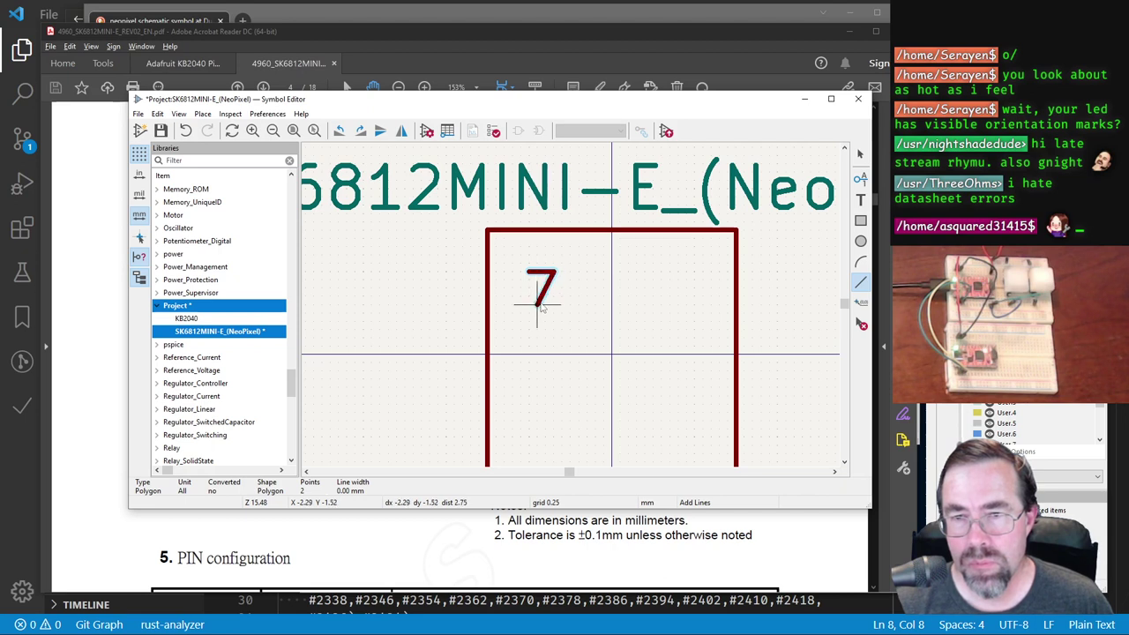
# Step: Set the grid to 0.13 mm and complete the outline as a small downward-pointing triangle about 0.8 mm high
pyautogui.rightClick(541, 298)
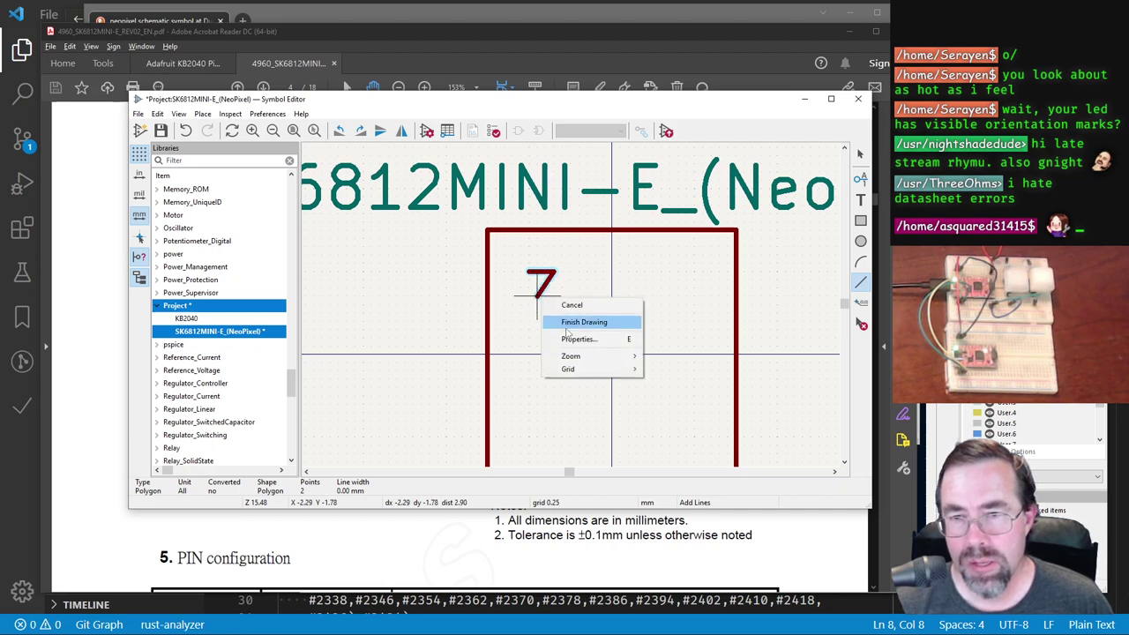
pyautogui.moveTo(568, 369)
pyautogui.click(689, 404)
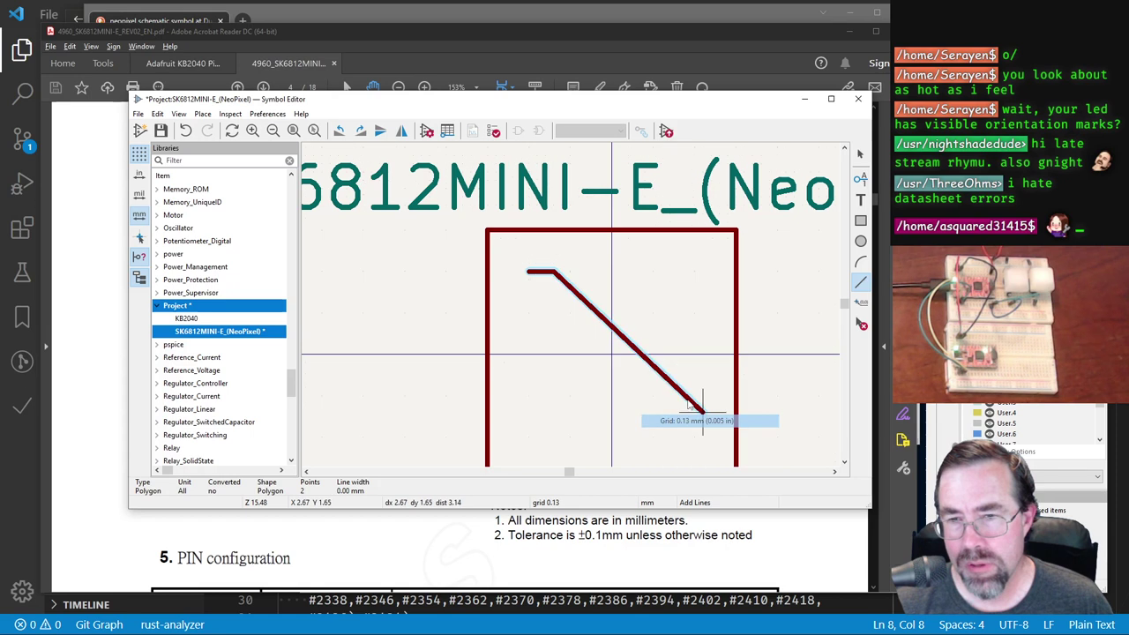
pyautogui.click(541, 297)
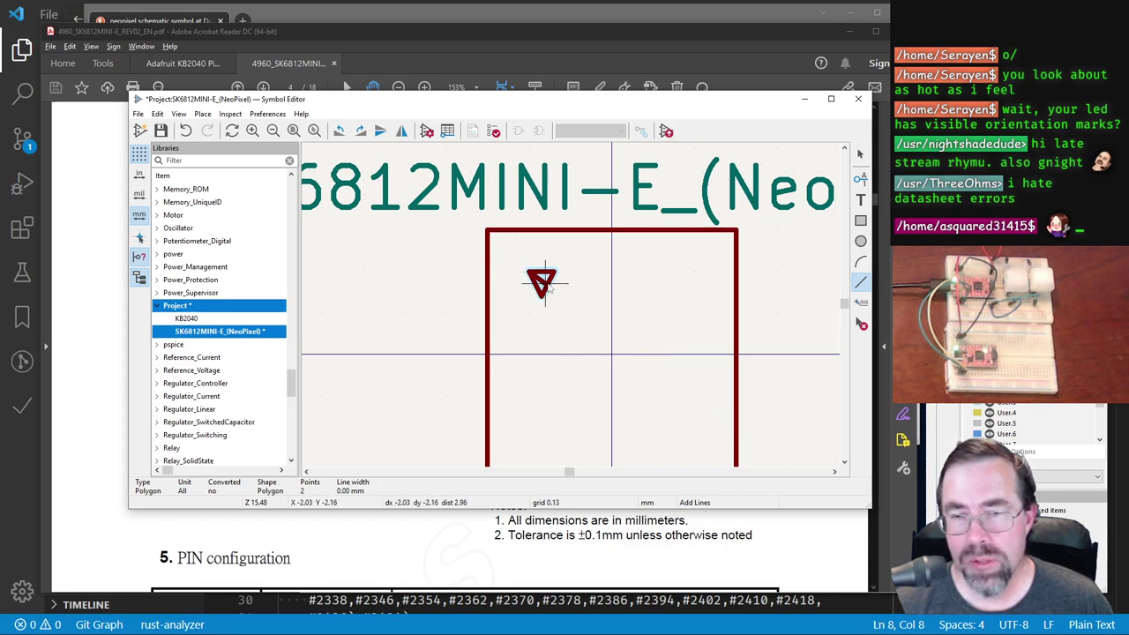
pyautogui.doubleClick(532, 270)
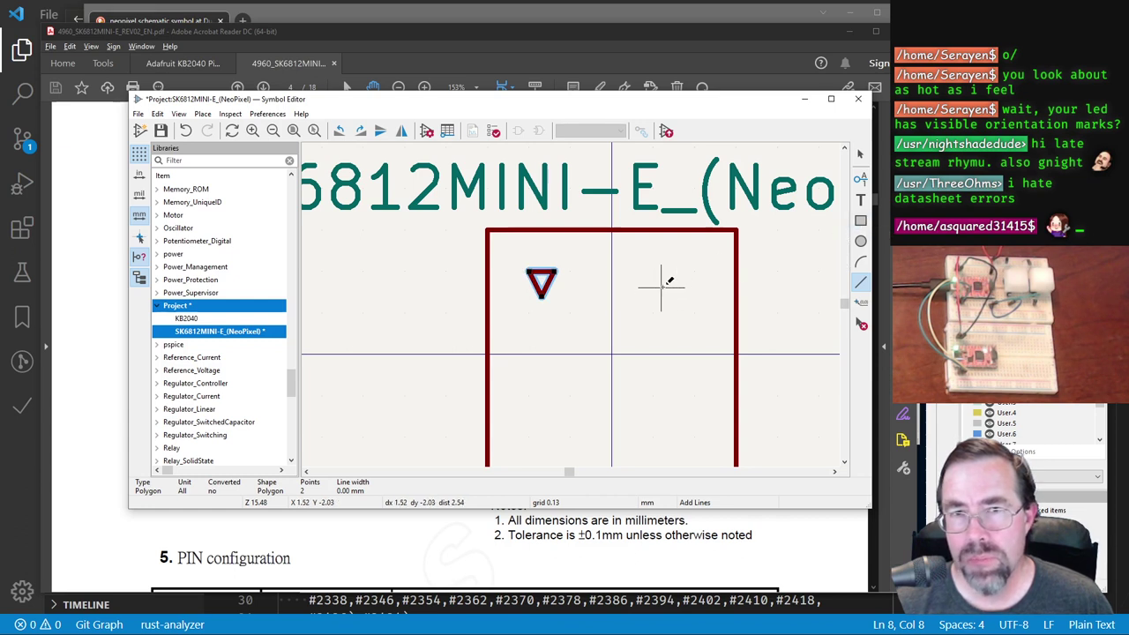
# Step: Draw a horizontal cathode bar under the triangle's tip and adjust its ends to match the triangle's width
pyautogui.click(526, 300)
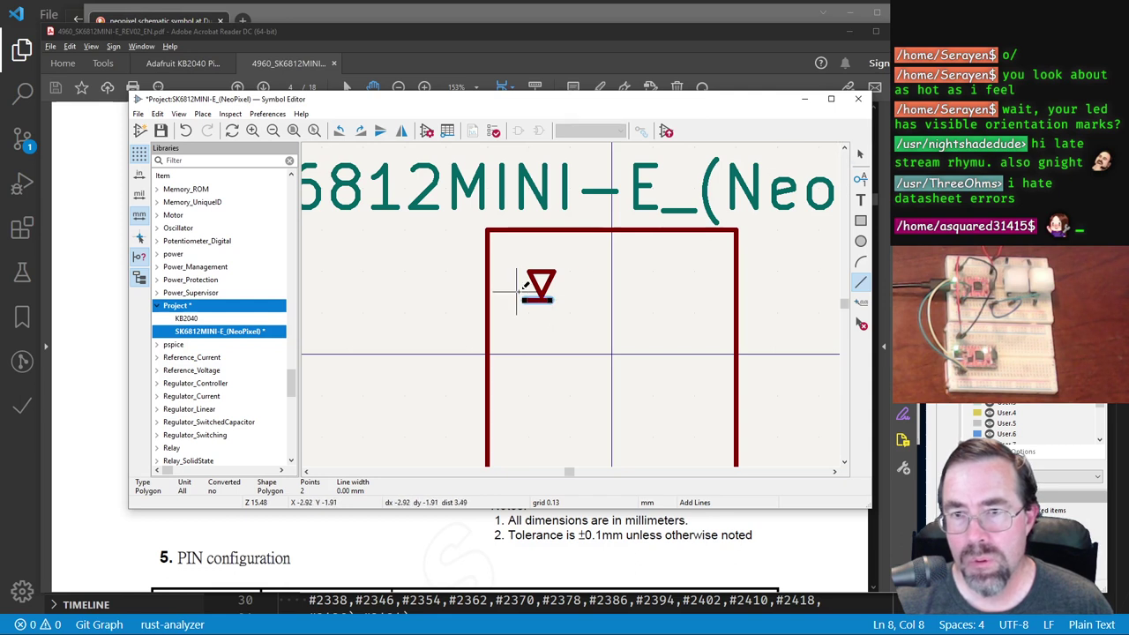
pyautogui.click(860, 154)
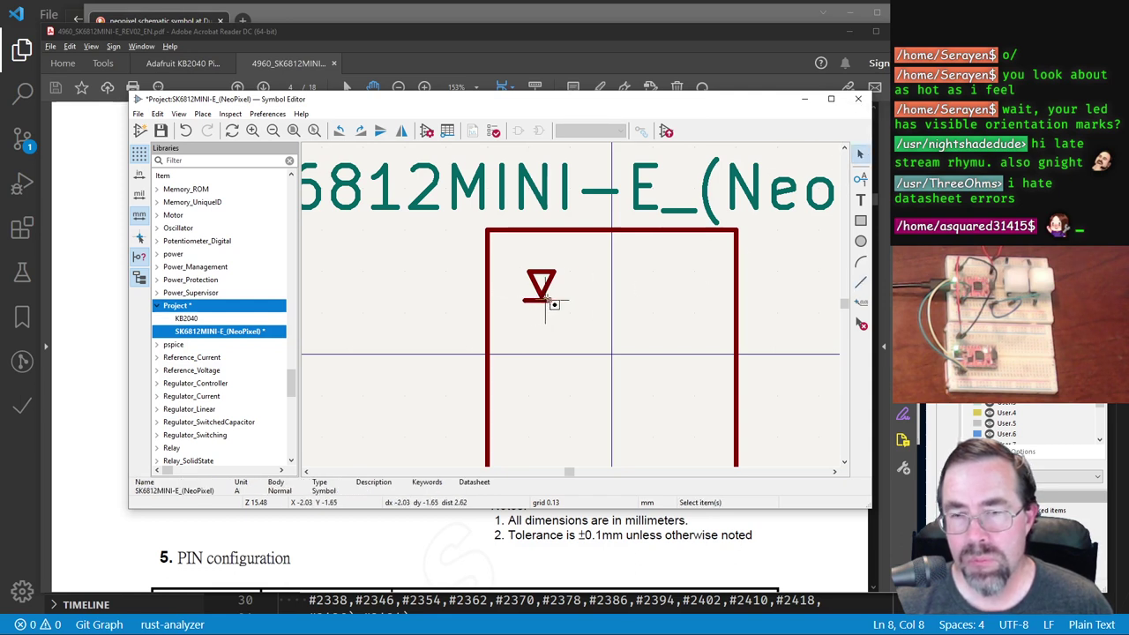
pyautogui.click(553, 301)
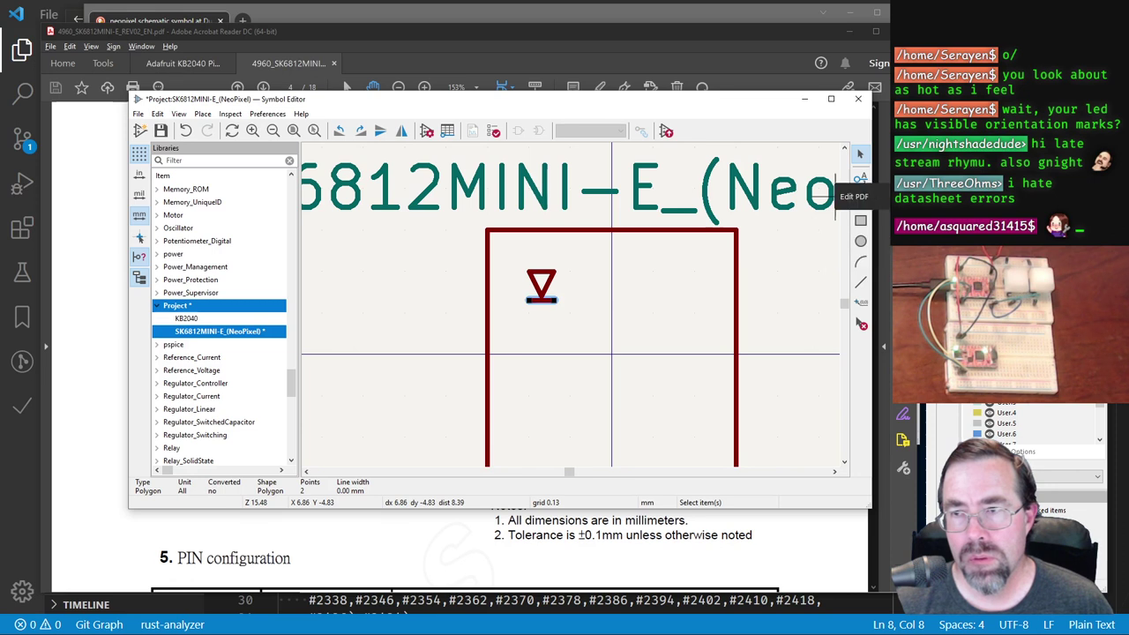
# Step: Draw a connecting line up from the LED triangle, about 4.6 mm across inside the body, and down on the far side
pyautogui.click(860, 281)
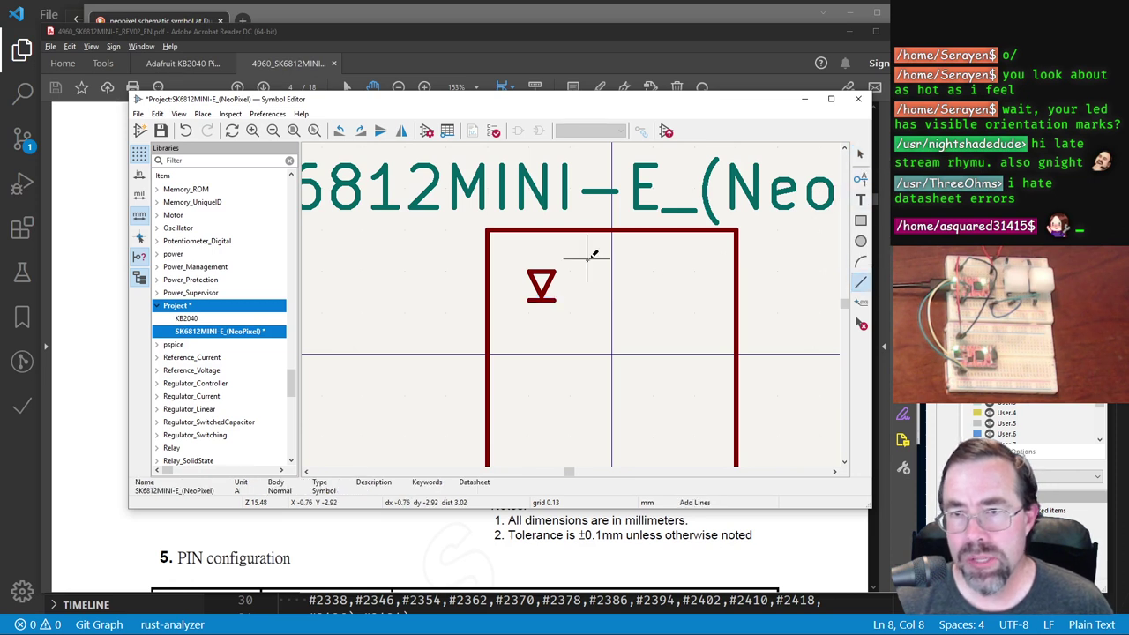
pyautogui.click(541, 256)
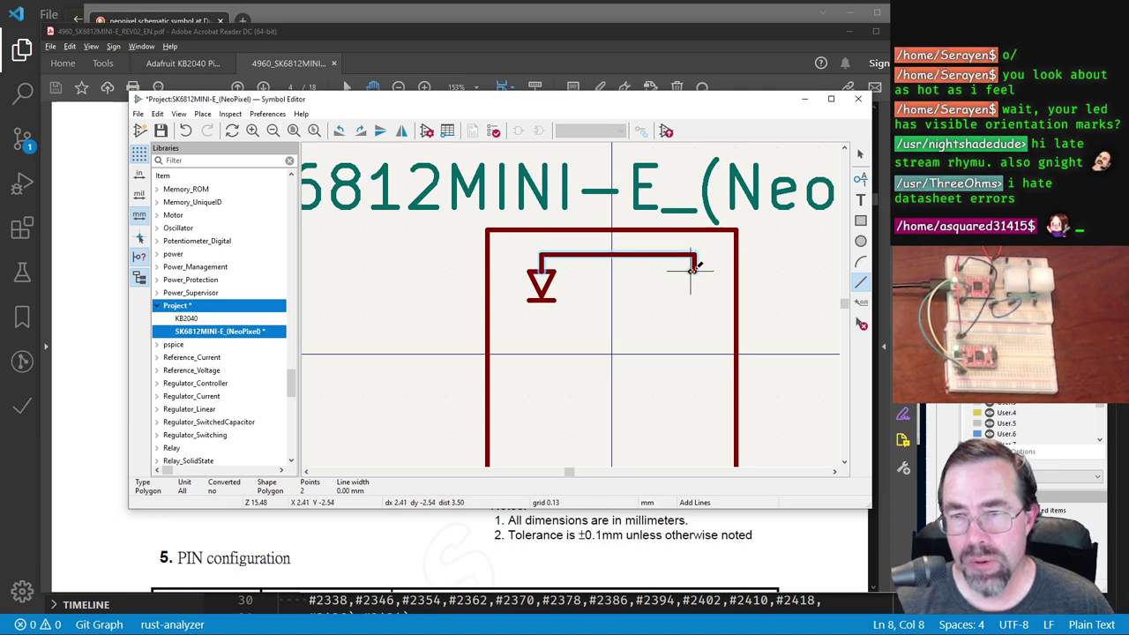
pyautogui.doubleClick(695, 266)
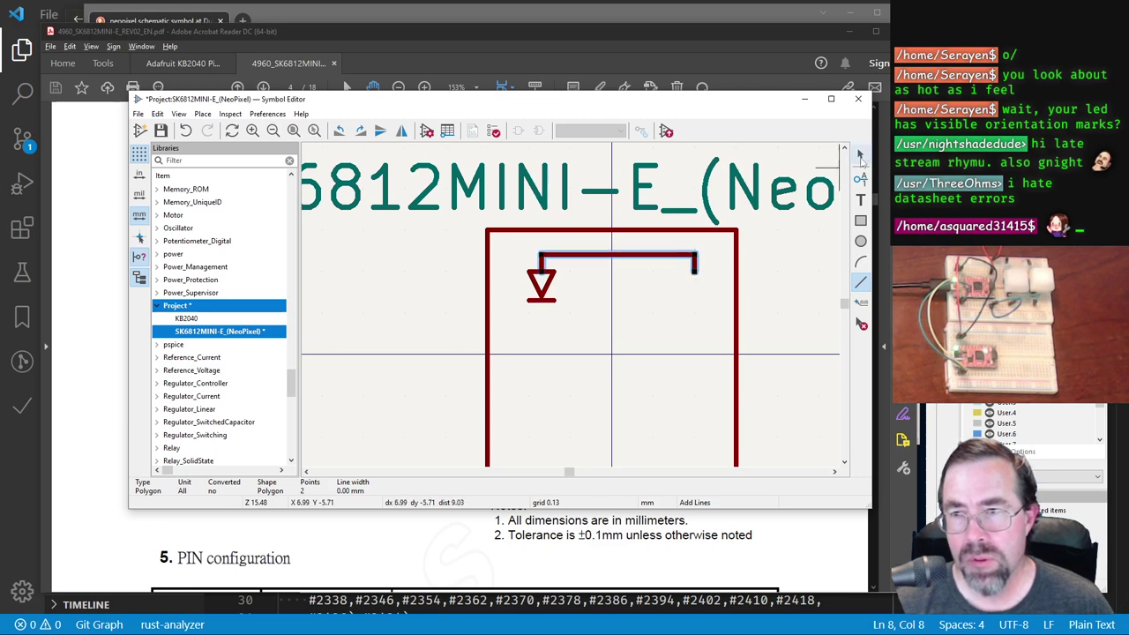
# Step: Duplicate the LED symbol with its connecting line twice, placing one copy on the vertical axis and one under the original line's far end
pyautogui.click(859, 155)
pyautogui.moveTo(561, 304); pyautogui.dragTo(516, 265)
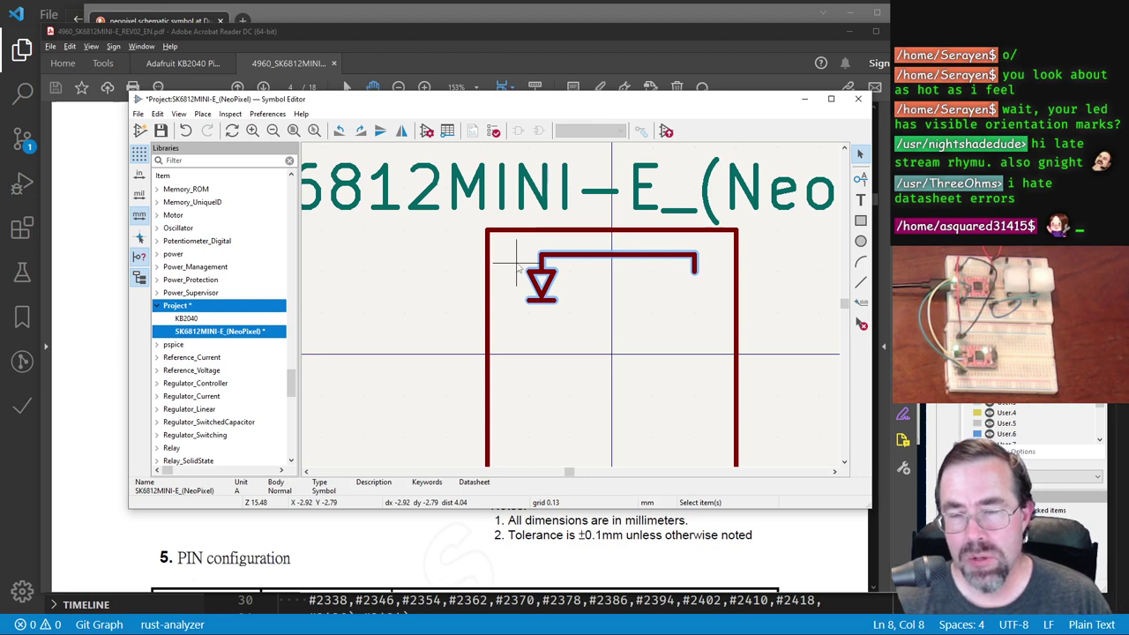
pyautogui.hotkey('ctrl', 'd')
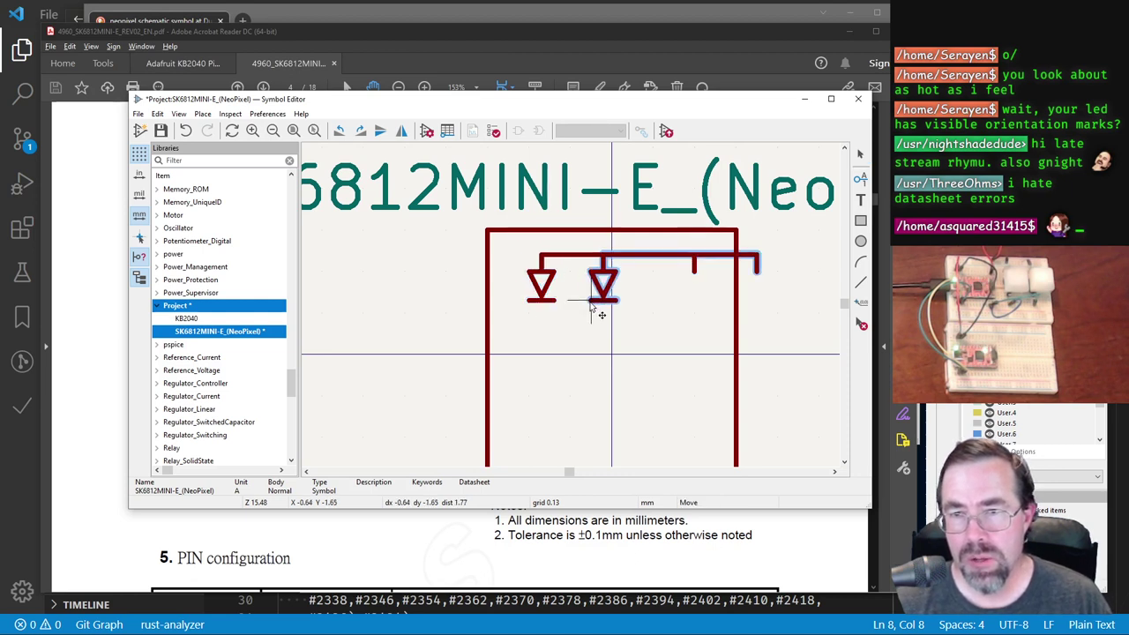
pyautogui.click(599, 304)
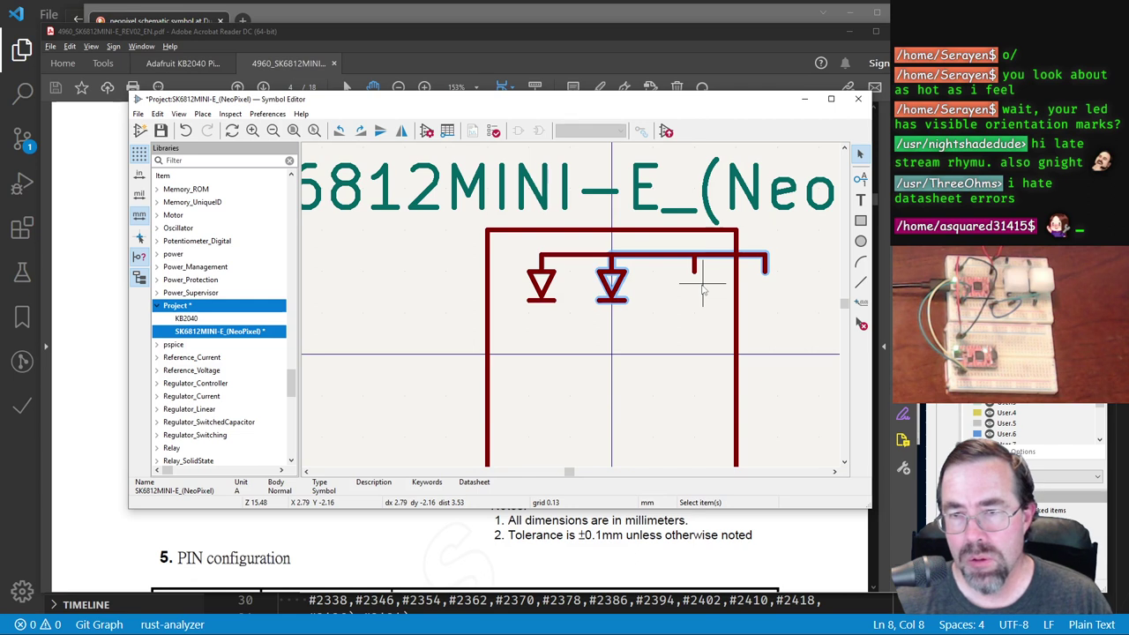
pyautogui.hotkey('ctrl', 'd')
pyautogui.click(682, 302)
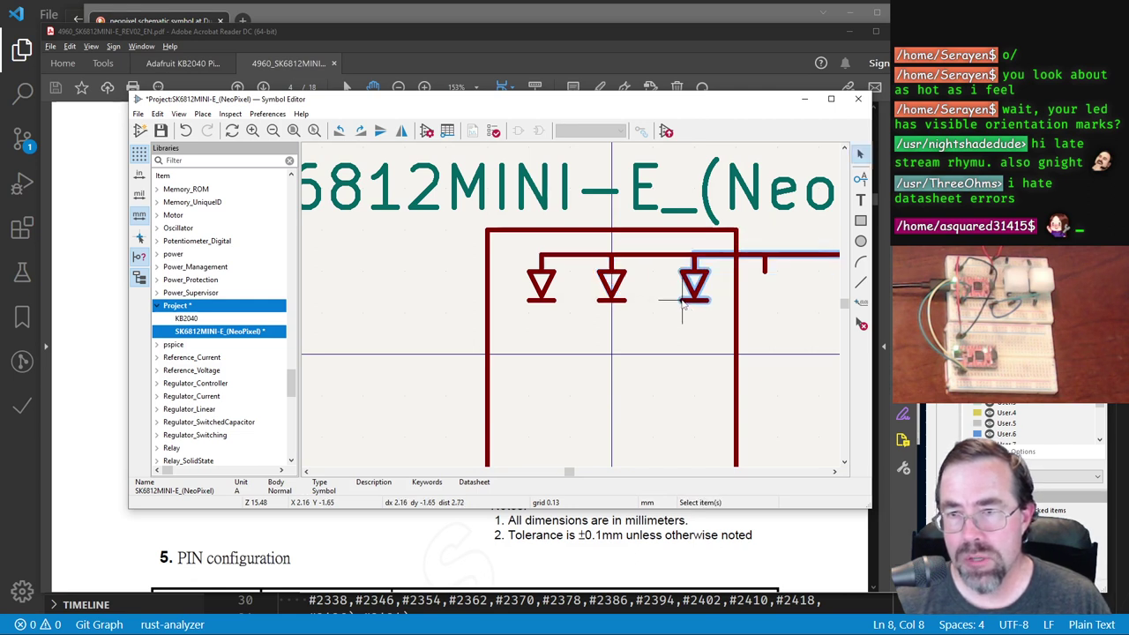
pyautogui.press('Escape')
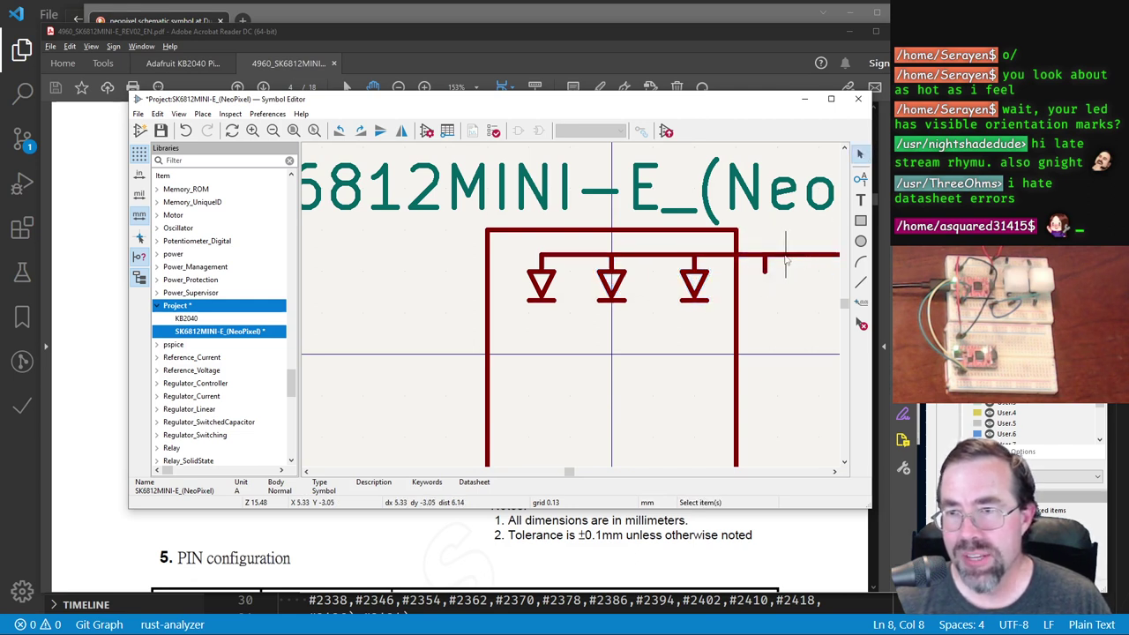
# Step: Delete the original connecting line and its two copies, keeping the three LED symbols
pyautogui.click(786, 259)
pyautogui.press('Delete')
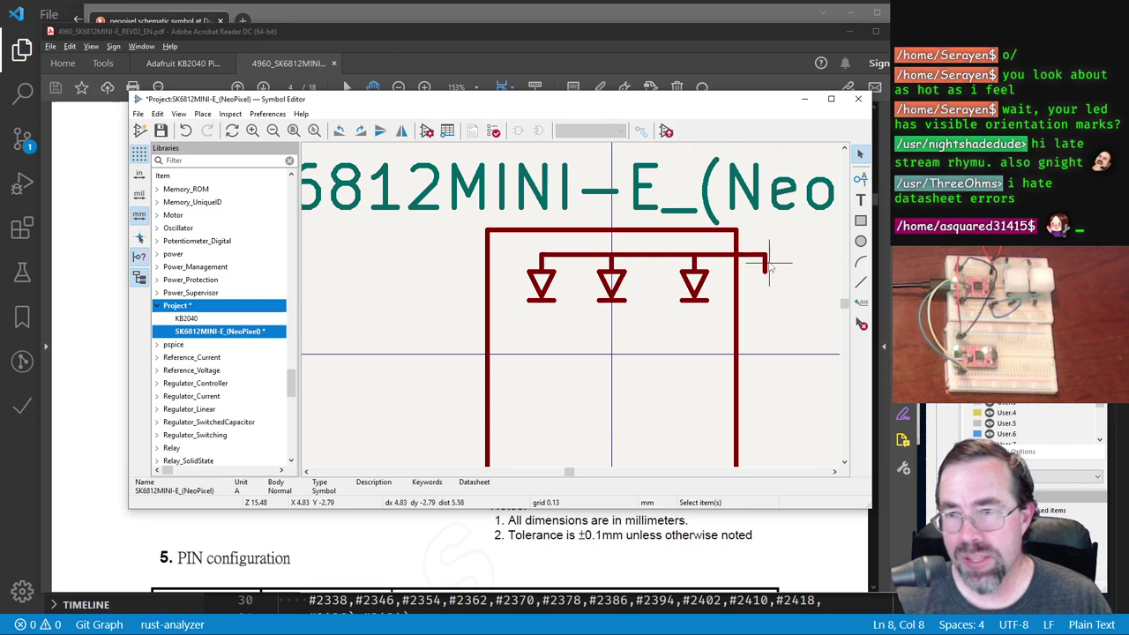
pyautogui.click(765, 263)
pyautogui.press('Delete')
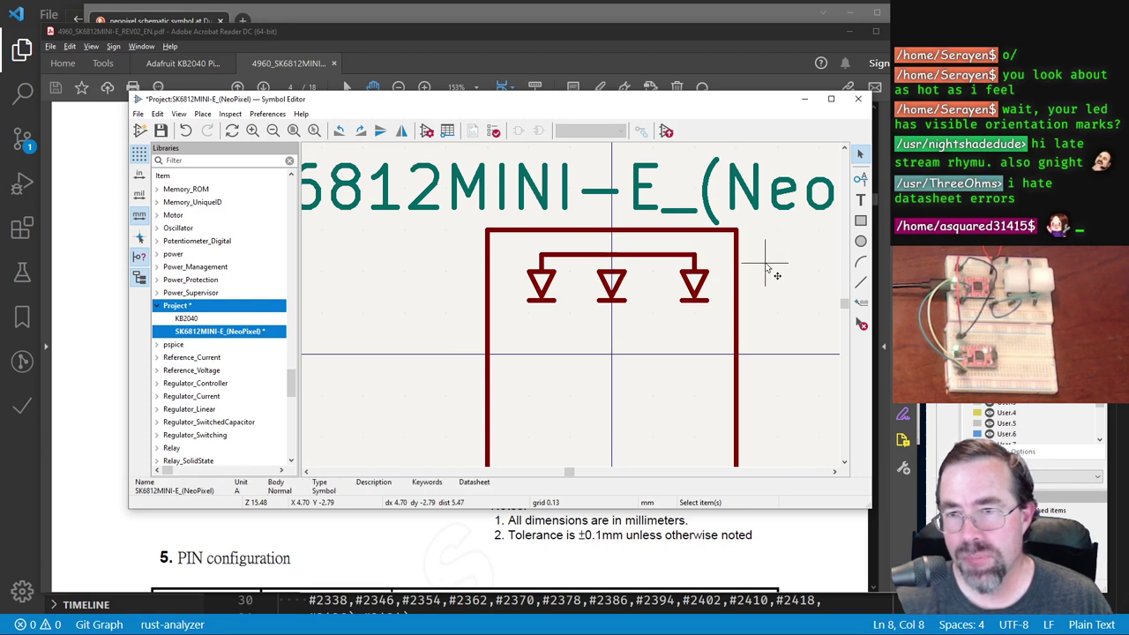
pyautogui.click(668, 254)
pyautogui.press('Delete')
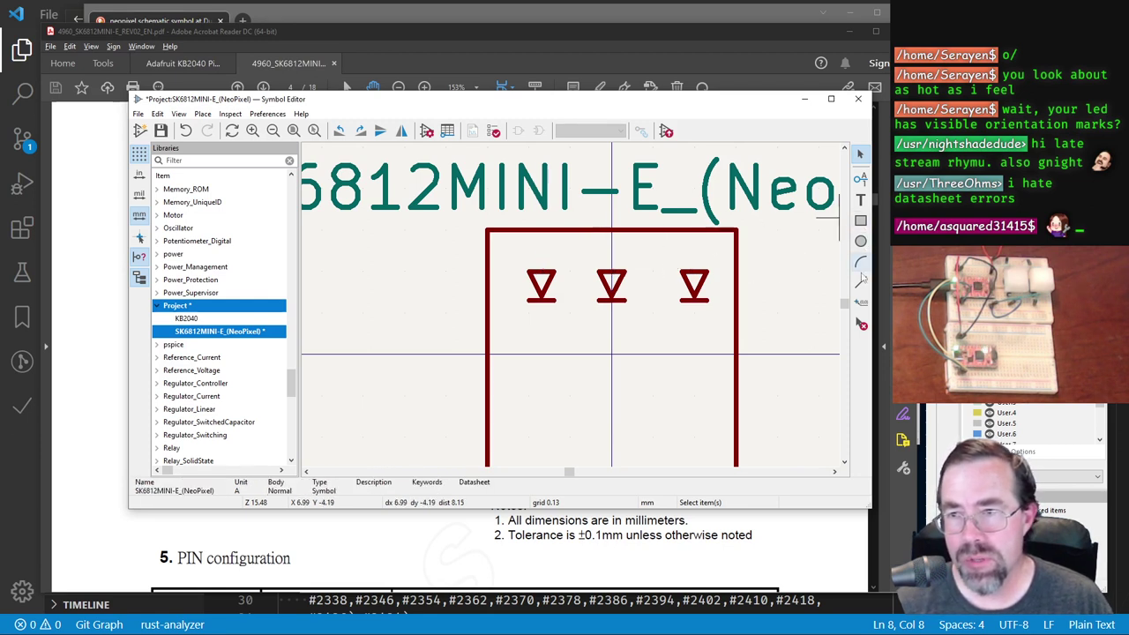
# Step: Move the LED symbol on the positive X side slightly toward the vertical axis to even out the LED spacing
pyautogui.click(860, 282)
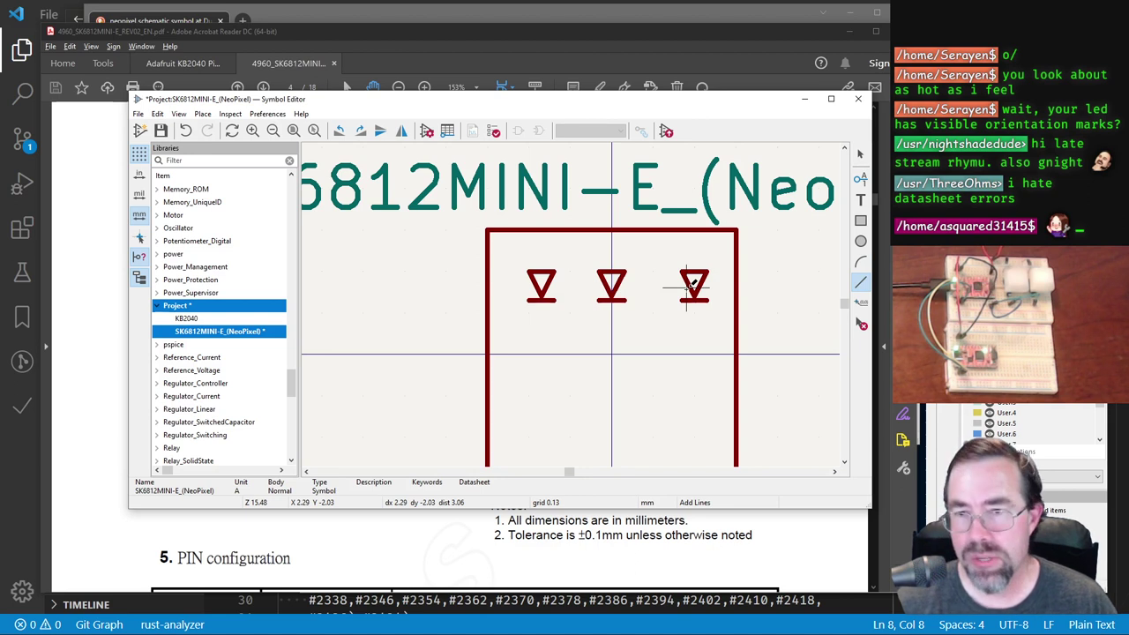
pyautogui.press('Escape')
pyautogui.moveTo(666, 256); pyautogui.dragTo(718, 315)
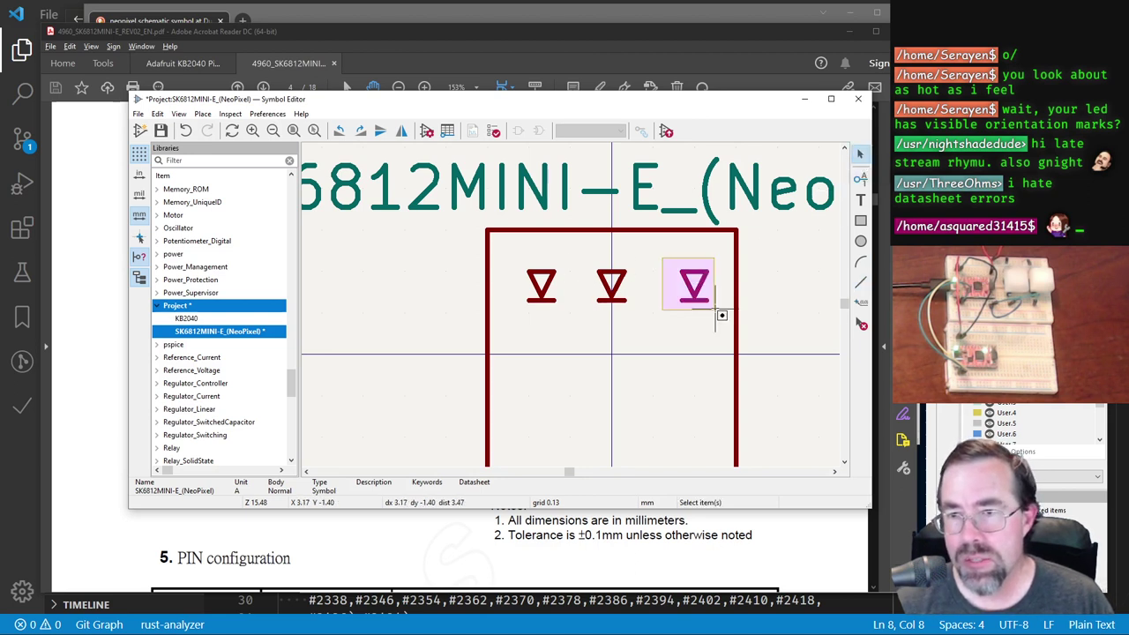
pyautogui.press('m')
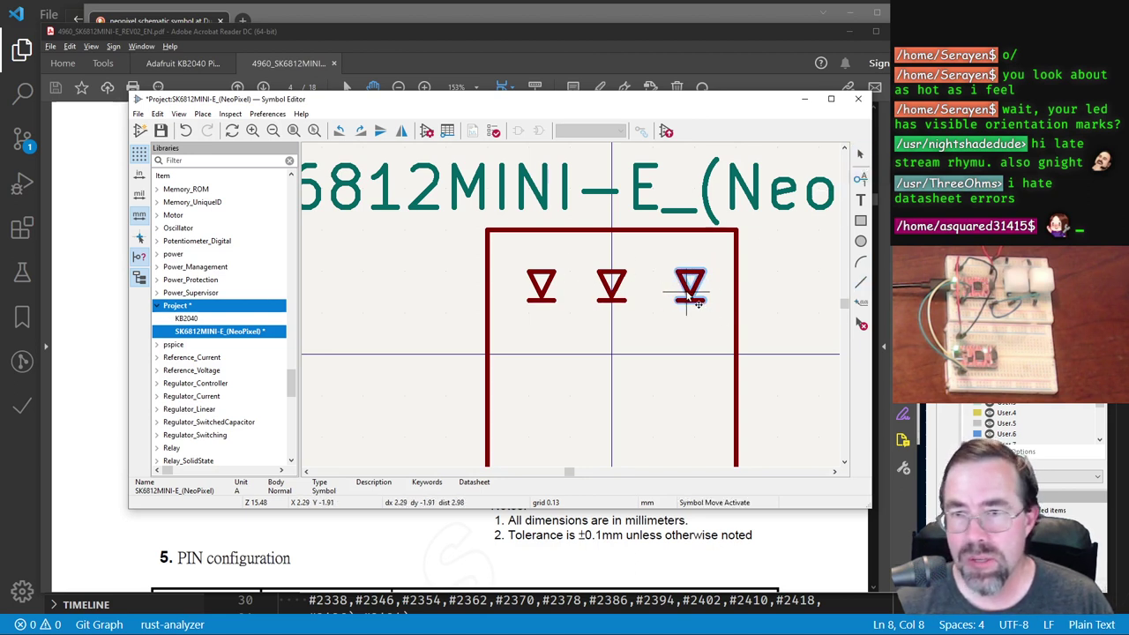
pyautogui.click(687, 302)
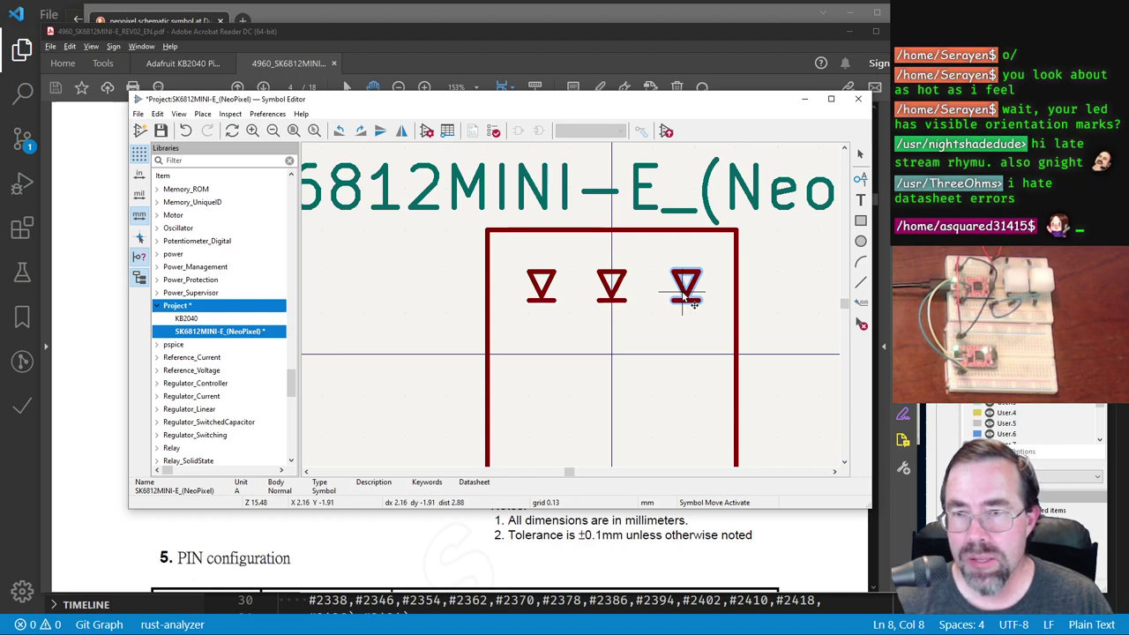
# Step: Draw a line joining the tops of the two outer LEDs, and a vertical line from the middle LED to the body's upper edge
pyautogui.click(860, 283)
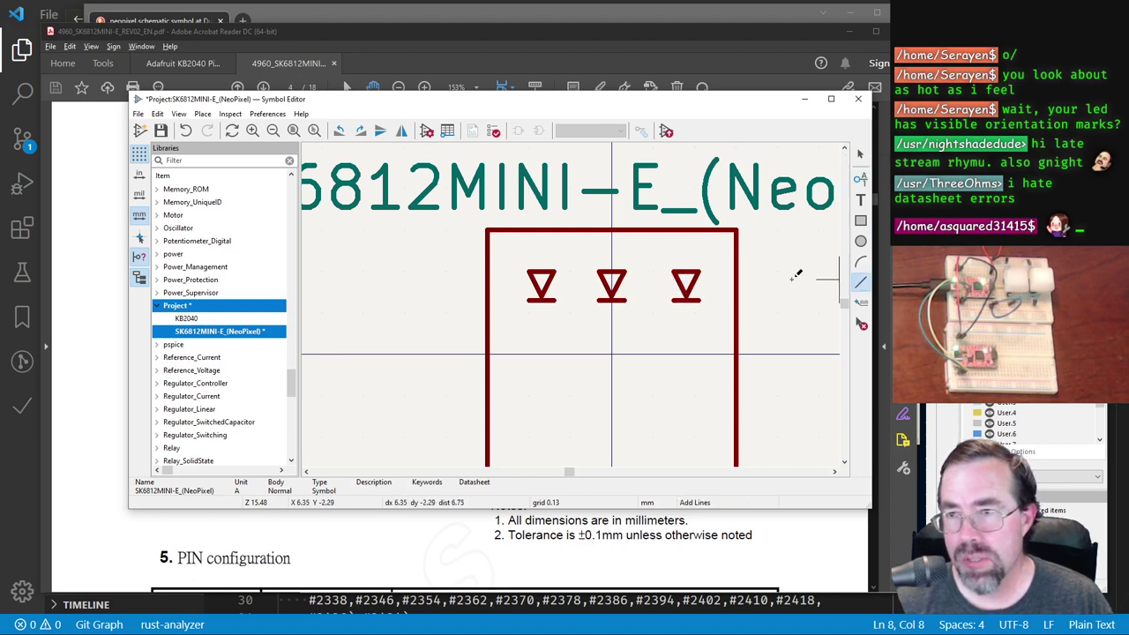
pyautogui.click(541, 273)
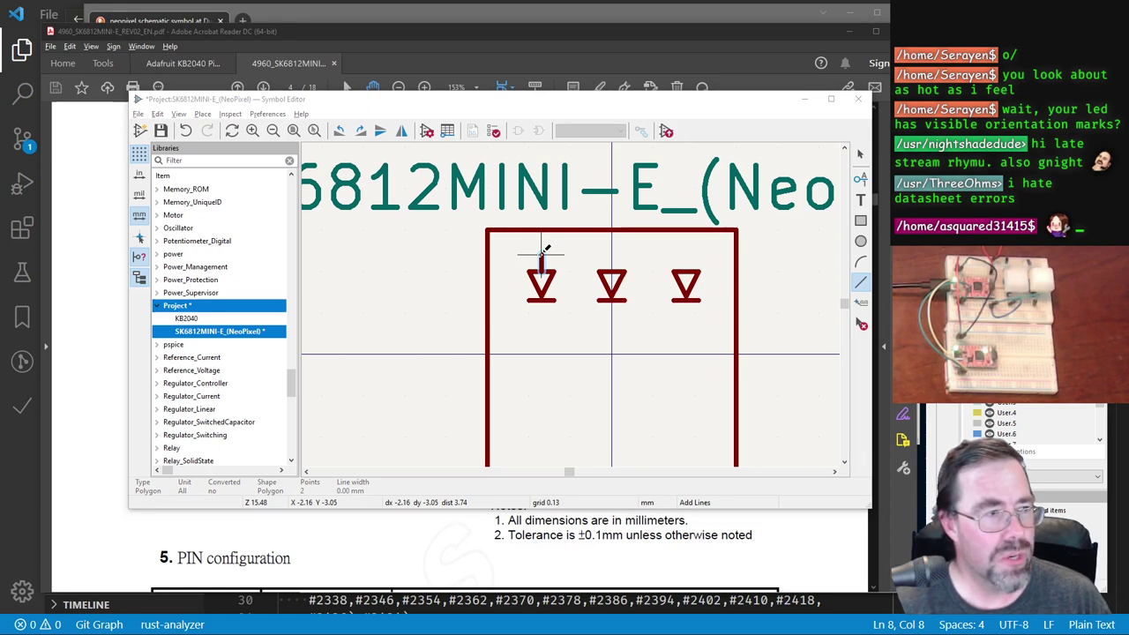
pyautogui.hotkey('alt', 'Tab')
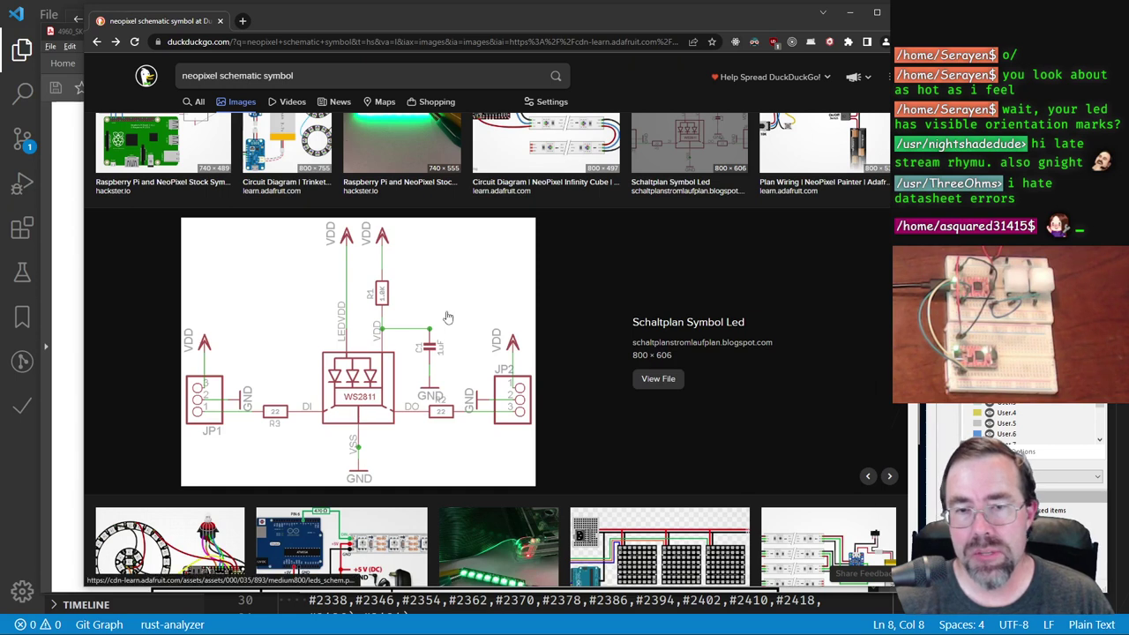
pyautogui.hotkey('alt', 'Tab')
pyautogui.click(540, 270)
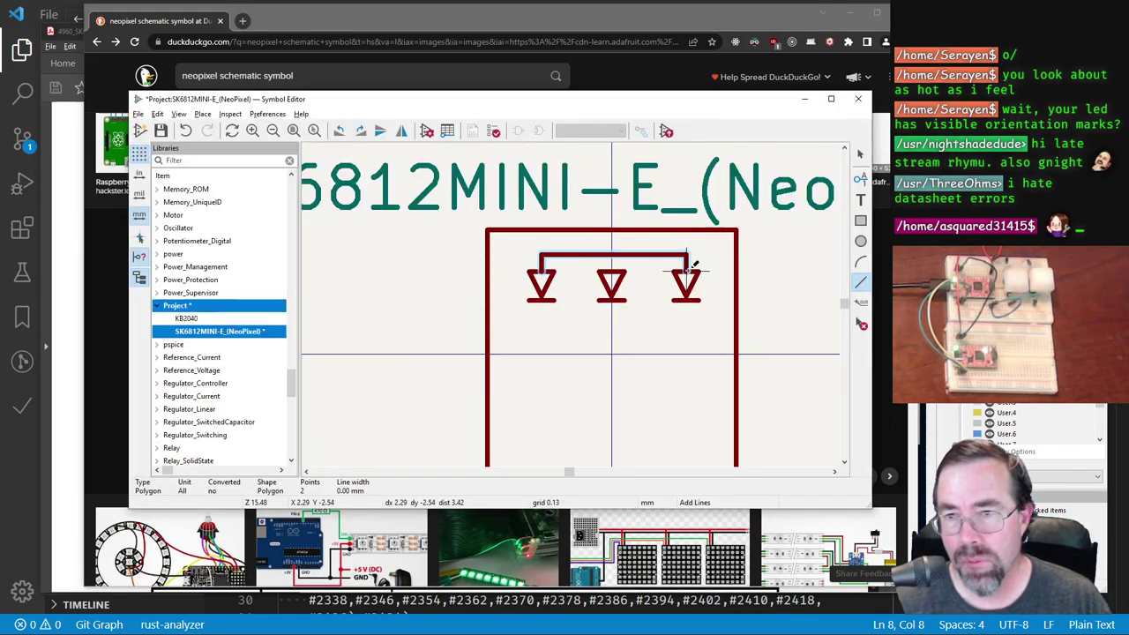
pyautogui.doubleClick(688, 265)
pyautogui.click(611, 269)
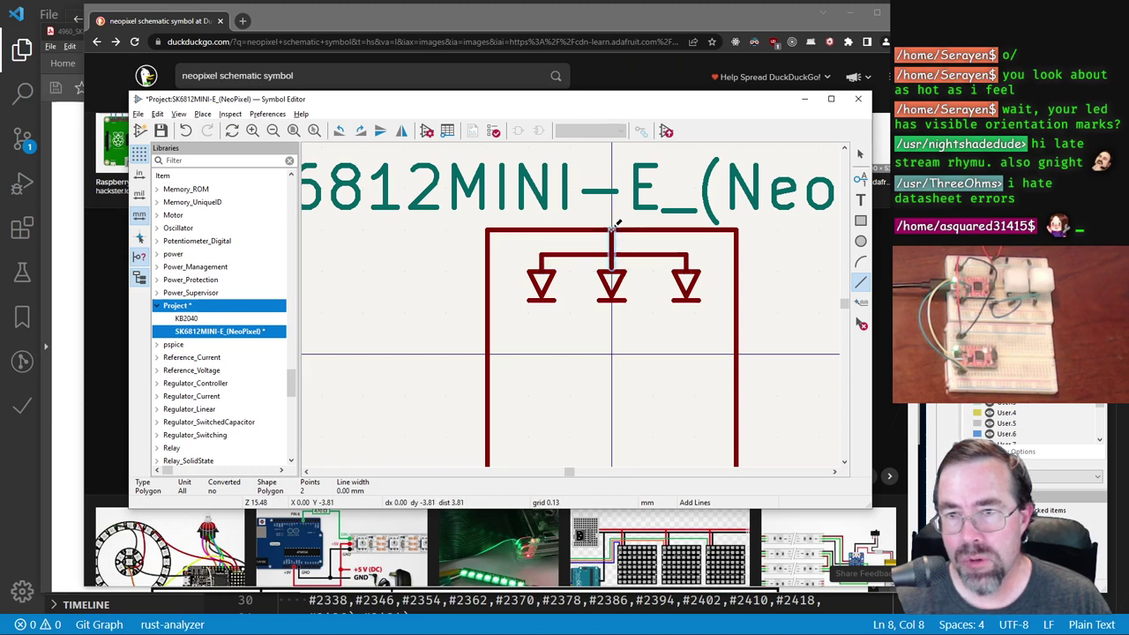
pyautogui.doubleClick(611, 229)
# Step: Draw an inner rectangle about 5.7 mm wide and 3.6 mm high below the three LEDs, inside the symbol body
pyautogui.scroll(-1, 617, 317)
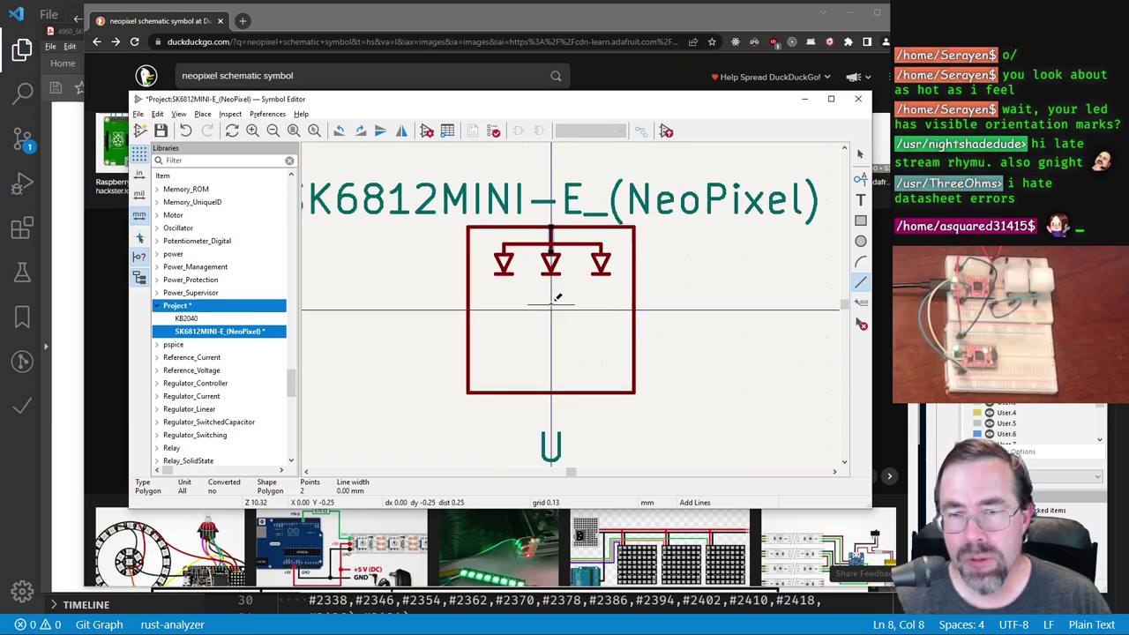
pyautogui.click(861, 220)
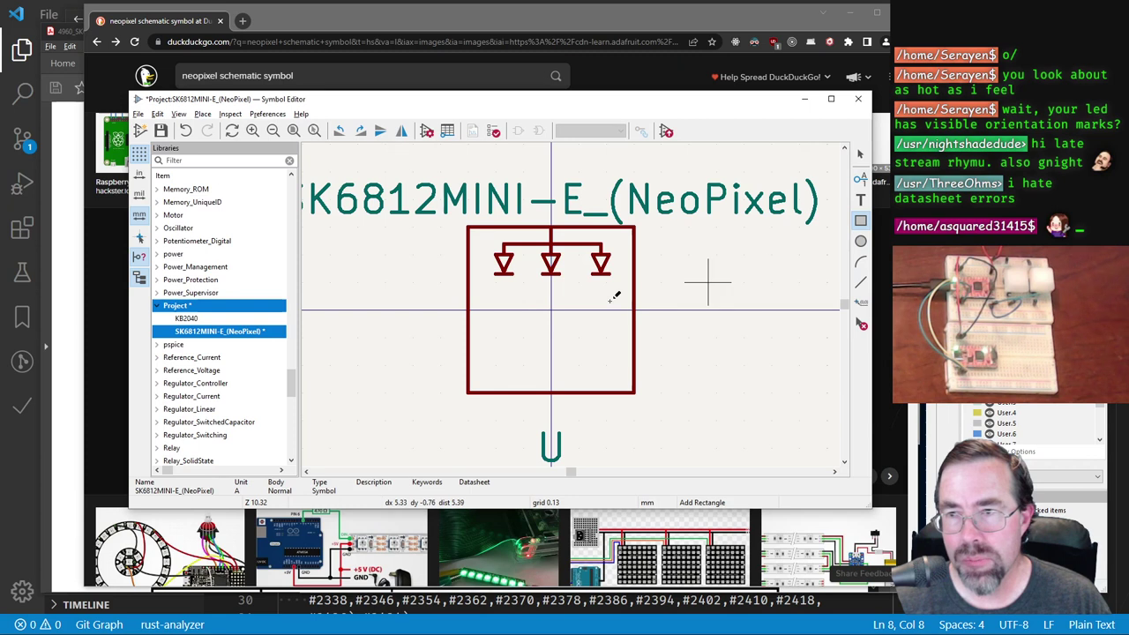
pyautogui.click(488, 306)
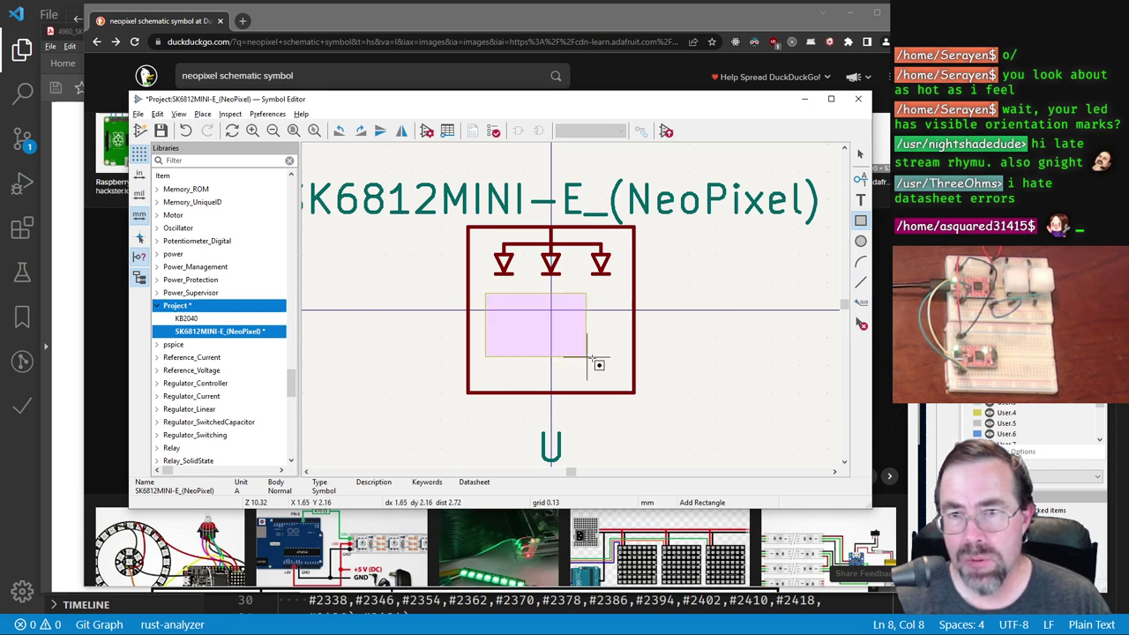
pyautogui.press('Escape')
pyautogui.click(490, 289)
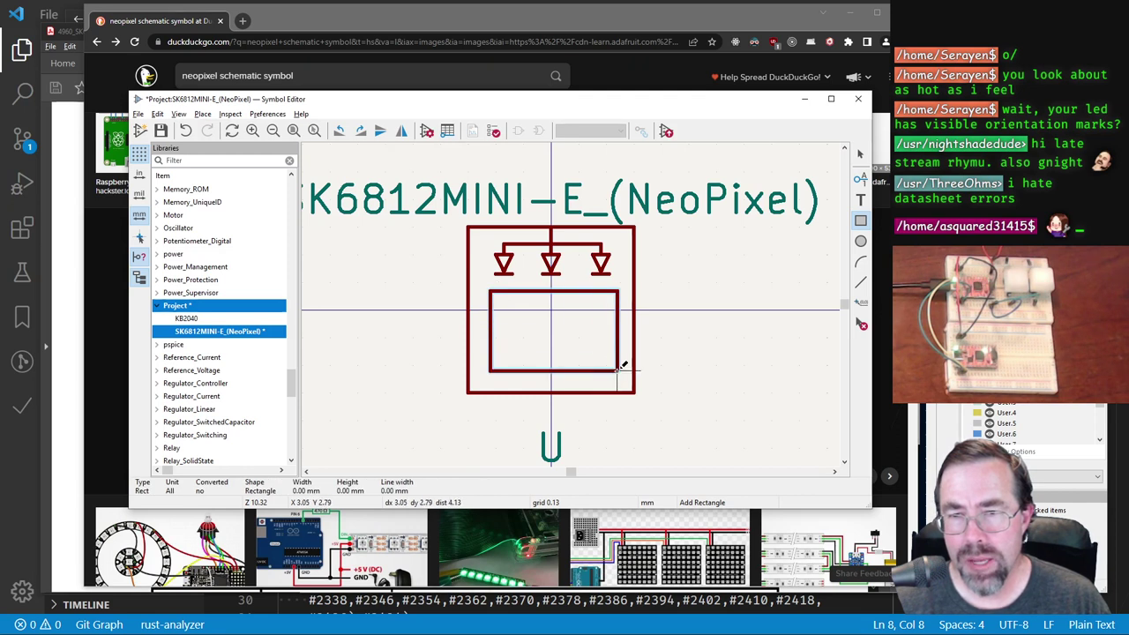
pyautogui.click(615, 367)
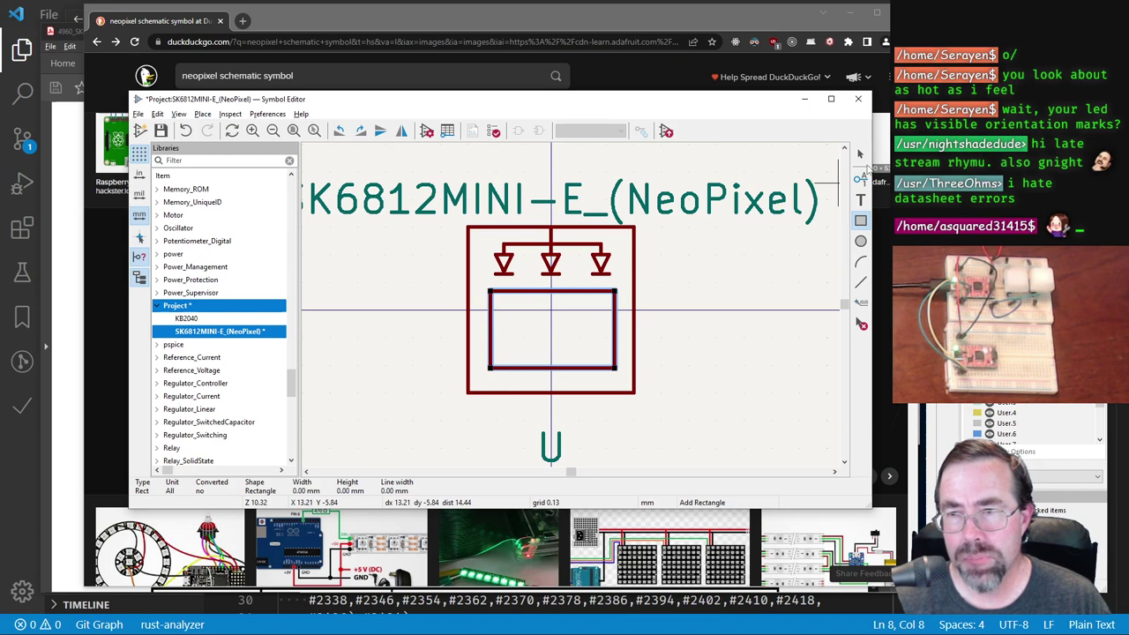
pyautogui.click(860, 154)
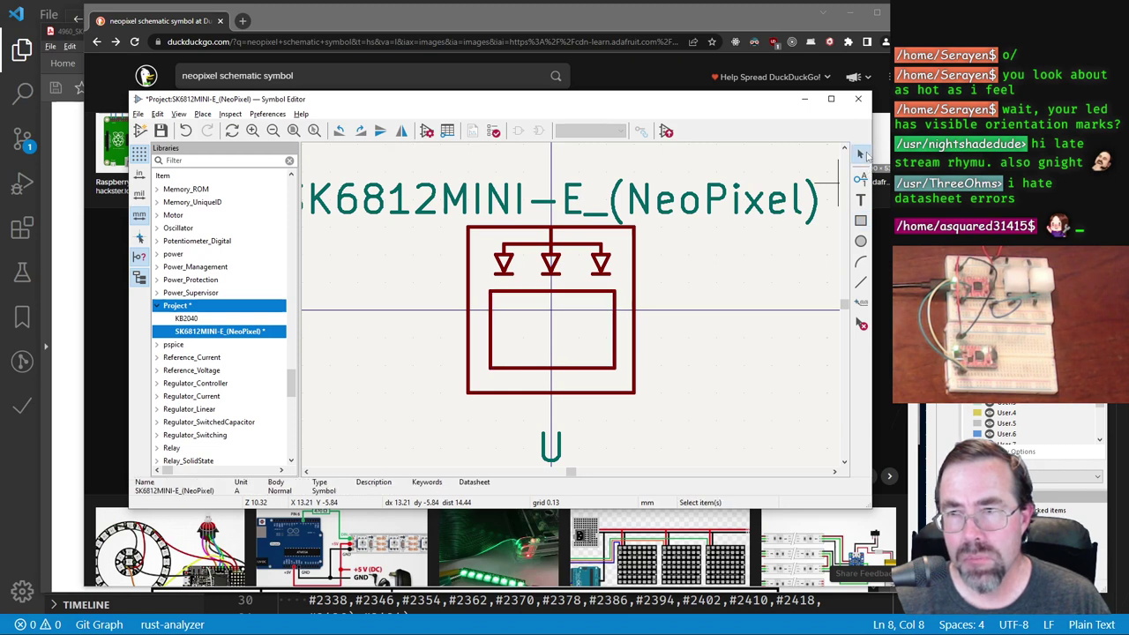
# Step: Draw vertical lines connecting the cathode bars of the three LEDs to the upper edge of the inner rectangle
pyautogui.click(860, 282)
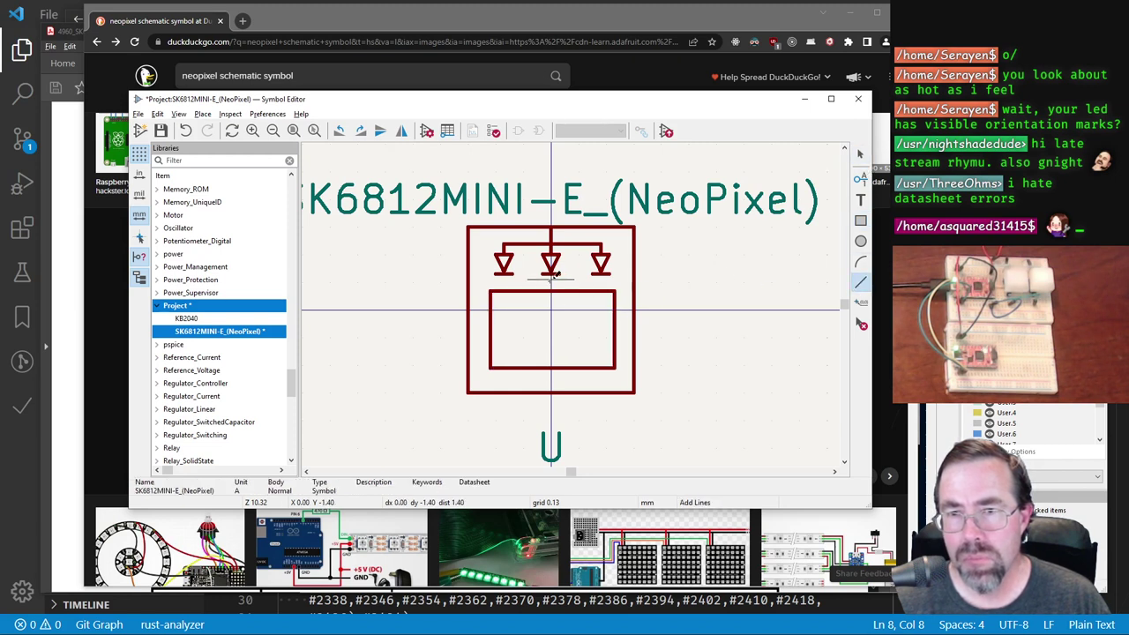
pyautogui.click(504, 272)
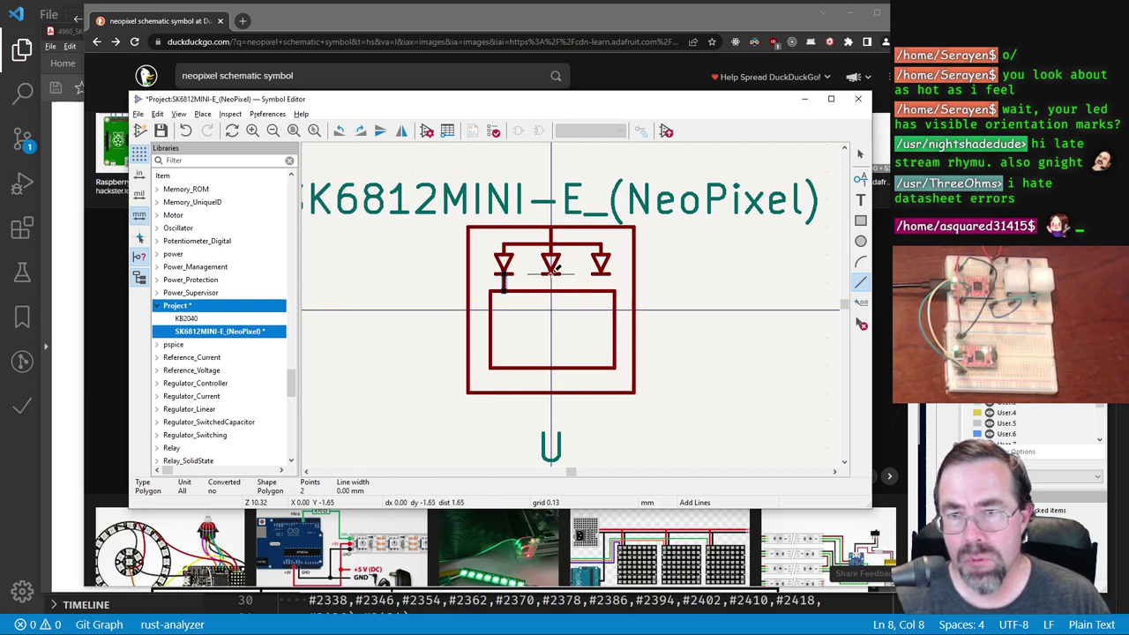
pyautogui.doubleClick(553, 284)
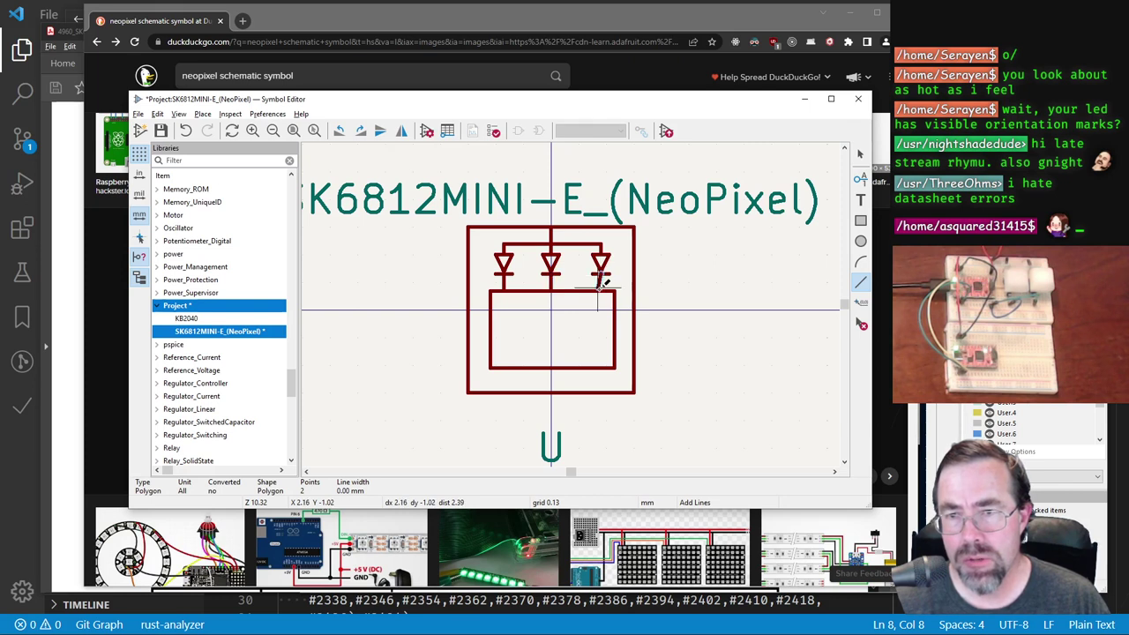
pyautogui.doubleClick(601, 291)
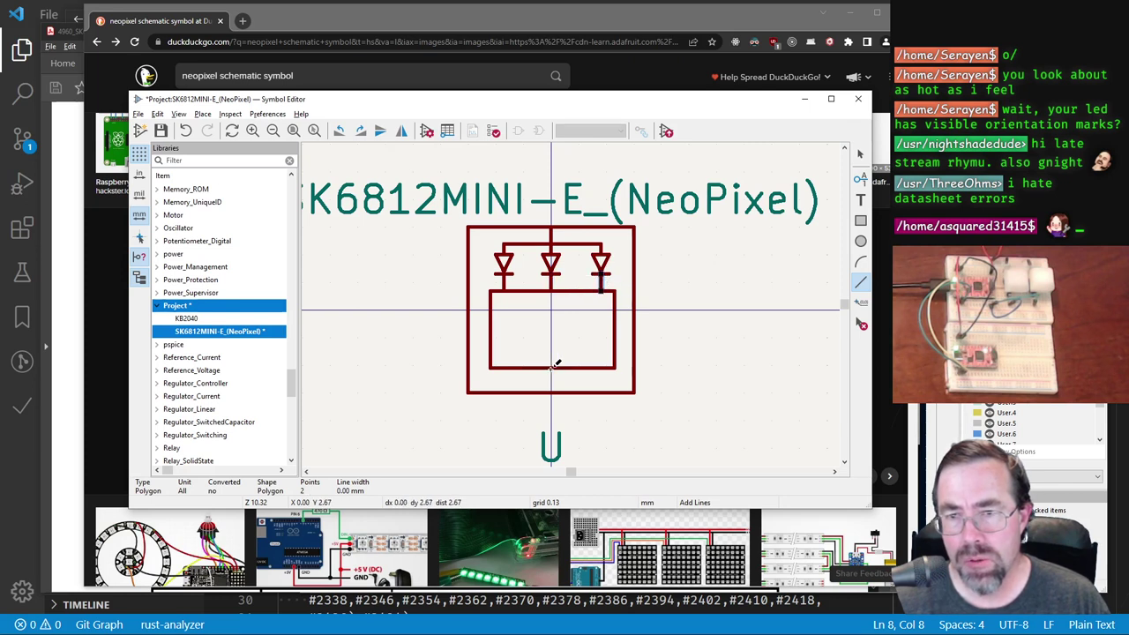
# Step: Draw short lines connecting the inner rectangle to the body outline at the bottom centre and on both sides, about 0.9 mm below the horizontal axis
pyautogui.click(551, 369)
pyautogui.doubleClick(551, 392)
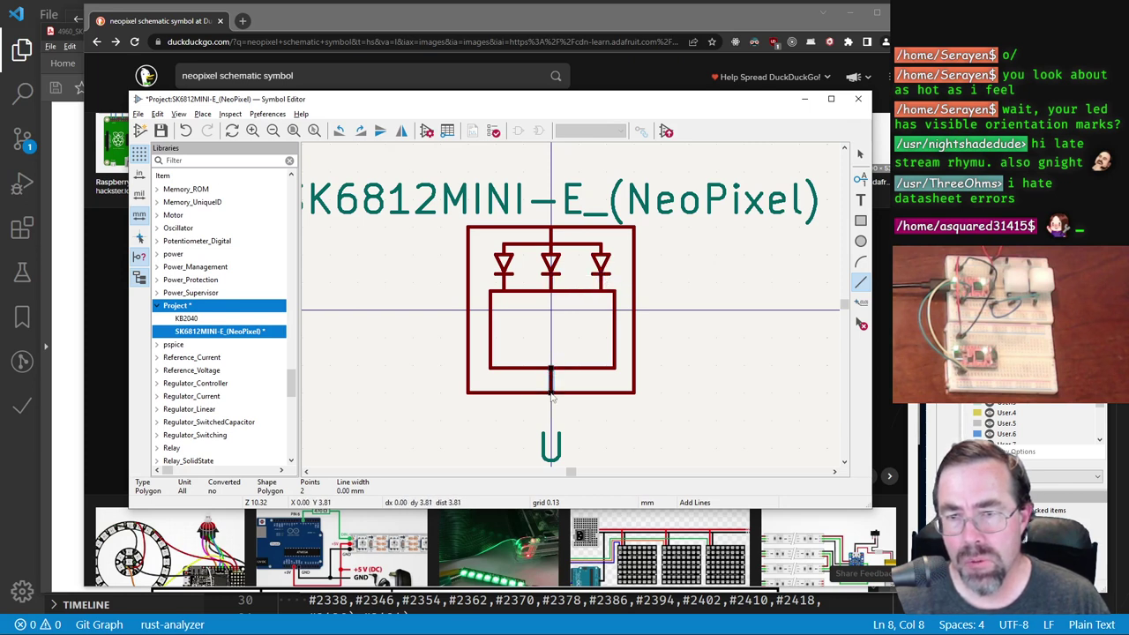
pyautogui.click(490, 328)
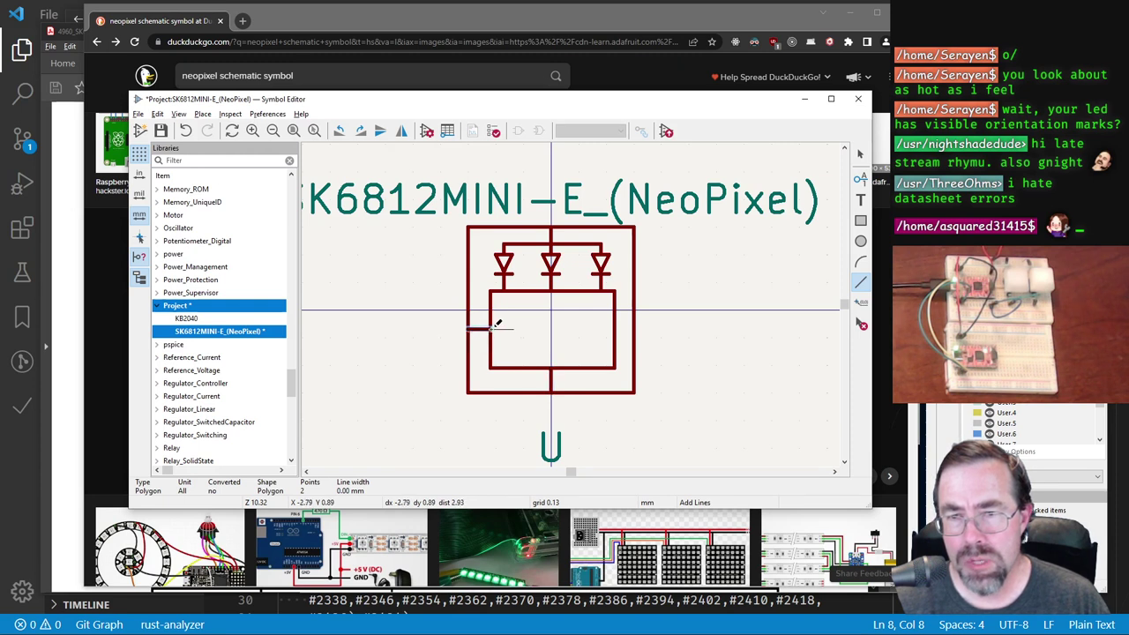
pyautogui.doubleClick(468, 328)
pyautogui.click(614, 328)
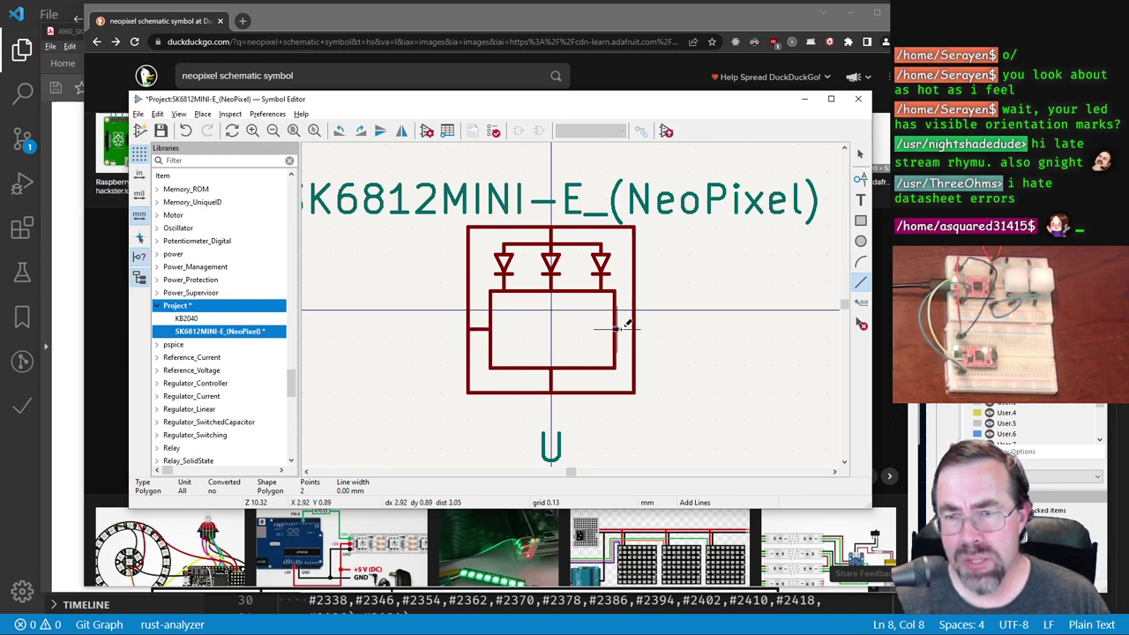
pyautogui.doubleClick(641, 327)
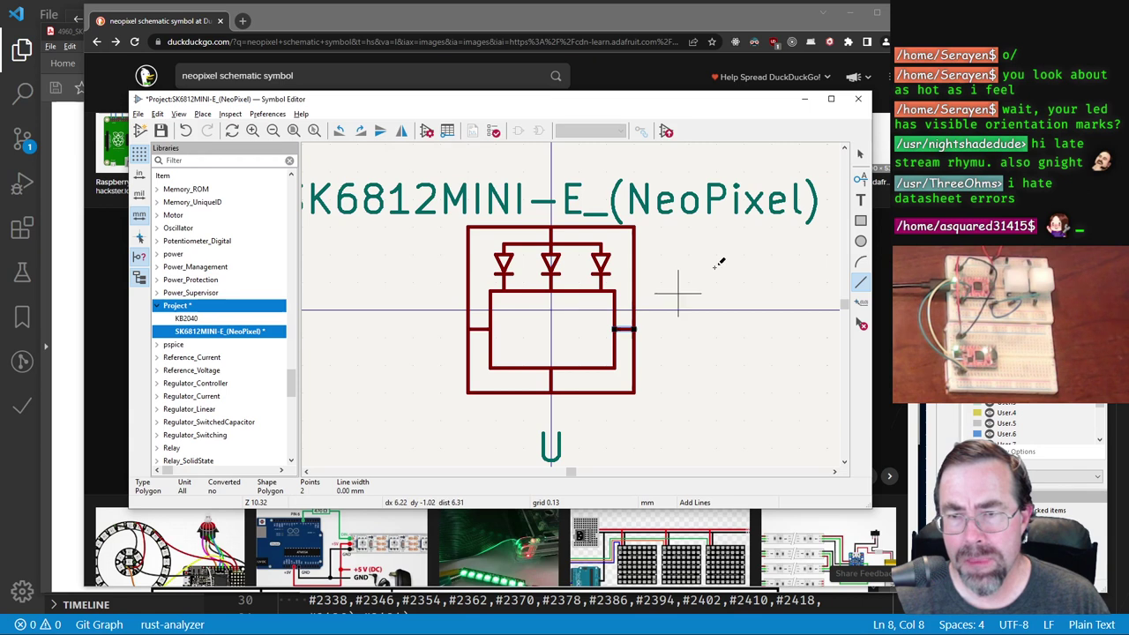
# Step: Move the SK6812MINI-E_(NeoPixel) value text farther above the body and the reference U farther below it
pyautogui.click(860, 178)
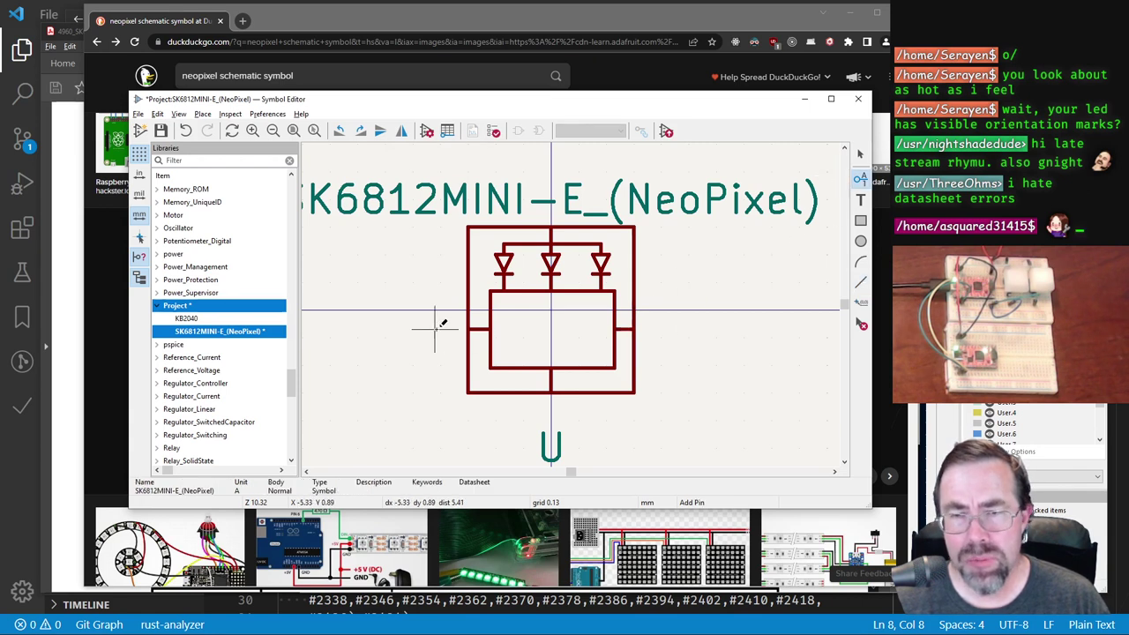
pyautogui.click(860, 154)
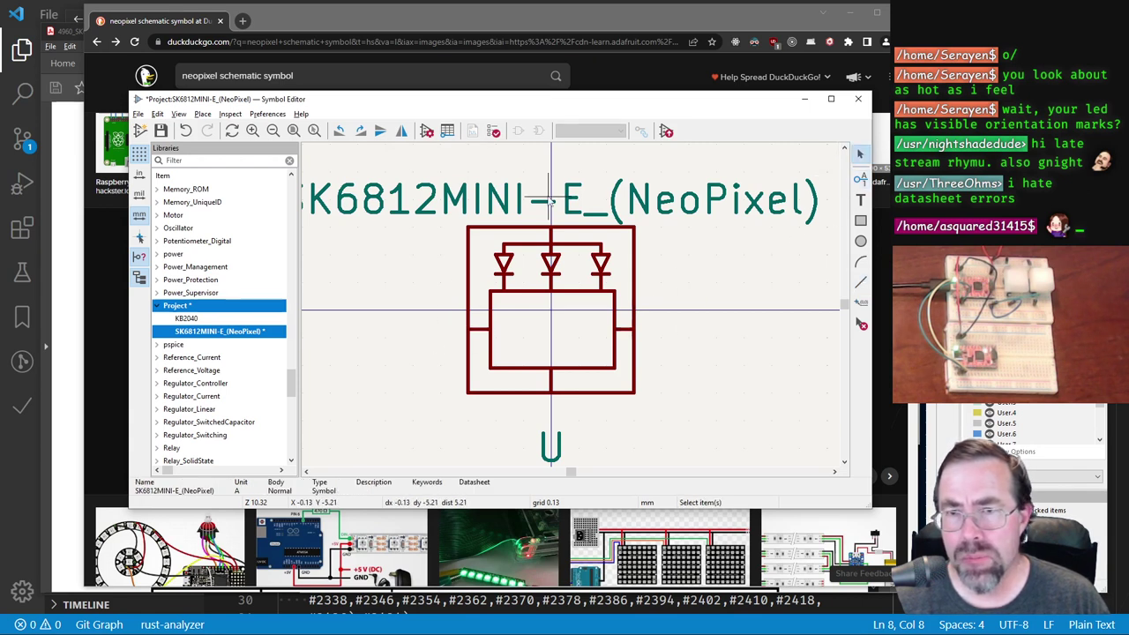
pyautogui.click(558, 204)
pyautogui.press('m')
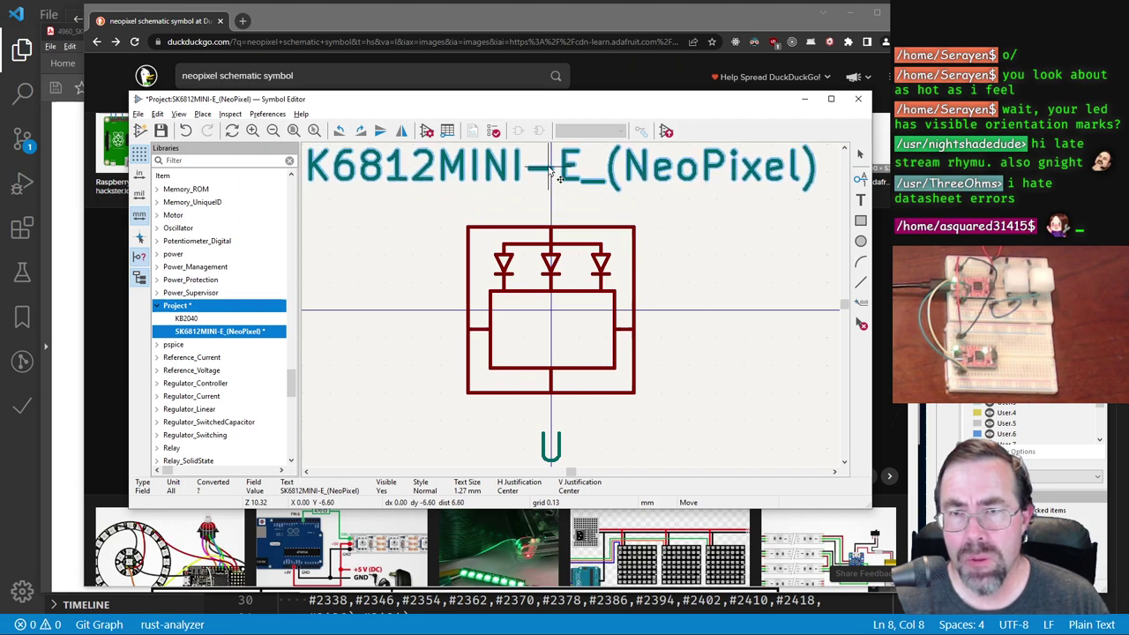
pyautogui.click(554, 152)
pyautogui.scroll(-5, 553, 154)
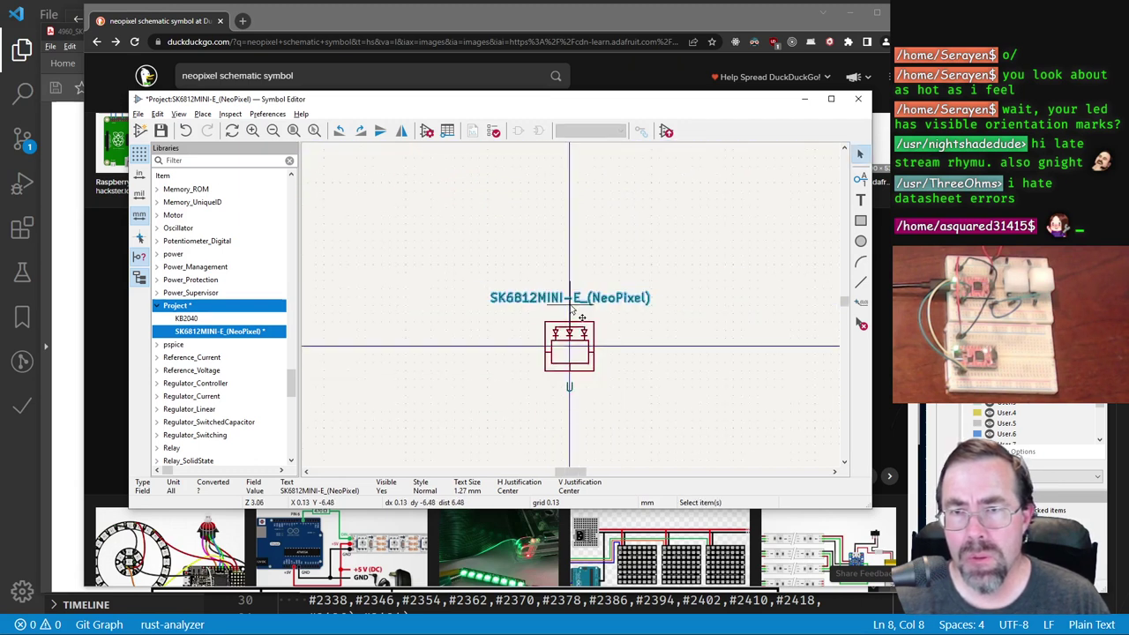
pyautogui.scroll(4, 546, 260)
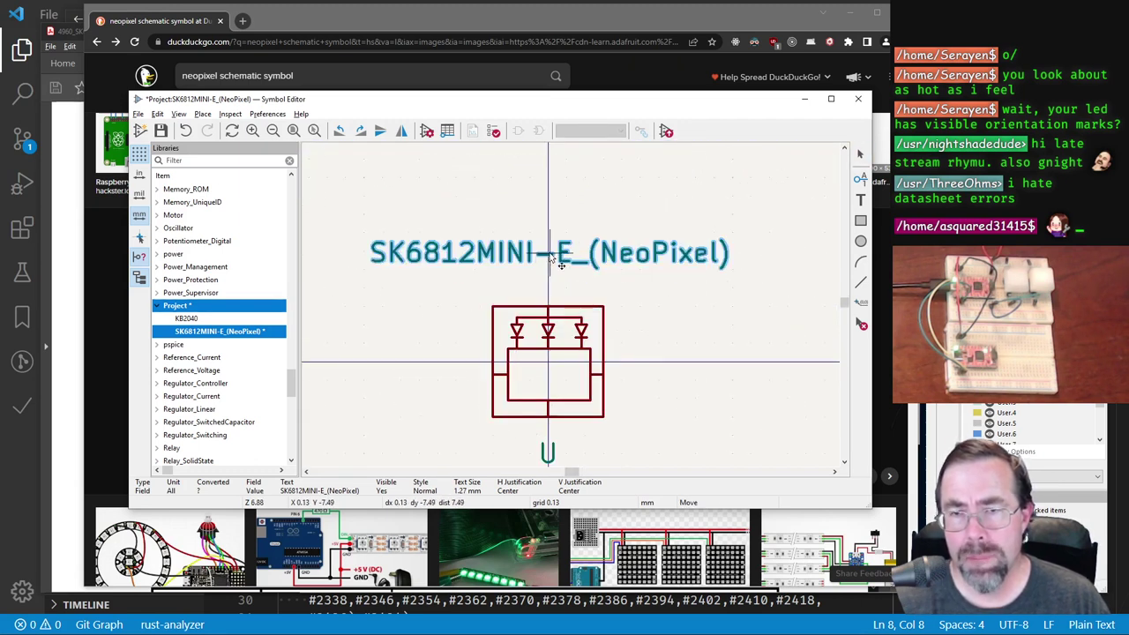
pyautogui.moveTo(552, 261); pyautogui.dragTo(554, 232)
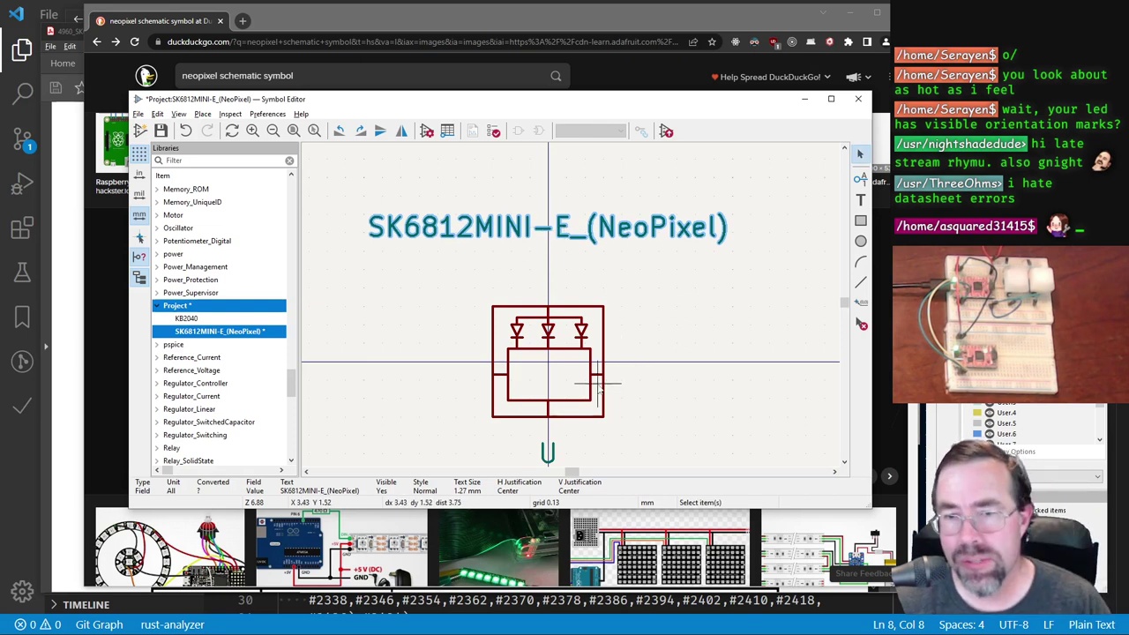
pyautogui.scroll(-1, 540, 353)
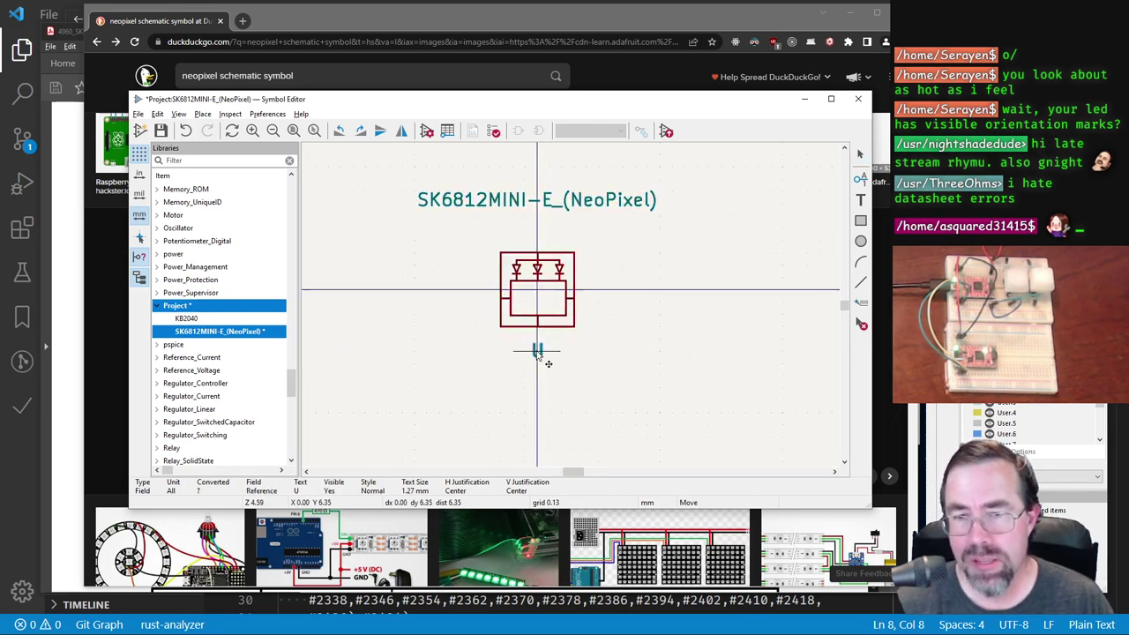
pyautogui.moveTo(540, 352); pyautogui.dragTo(547, 402)
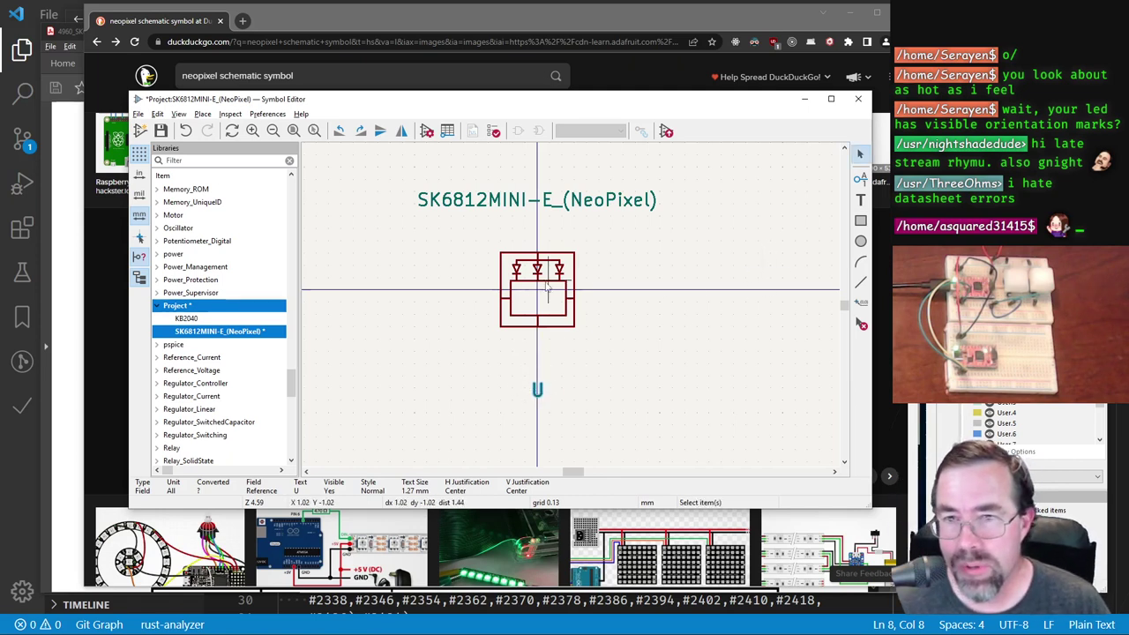
# Step: Start a new pin above the body's top centre and name it VDD, checking the pin labels in the SK6812MINI-E datasheet PDF
pyautogui.scroll(1, 540, 284)
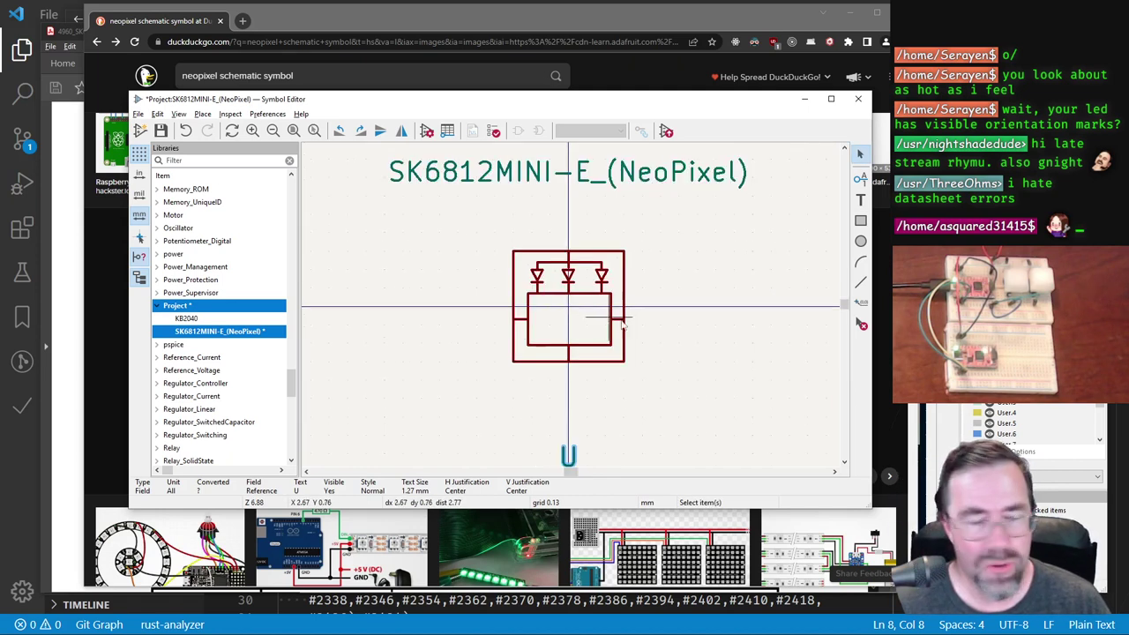
pyautogui.click(860, 179)
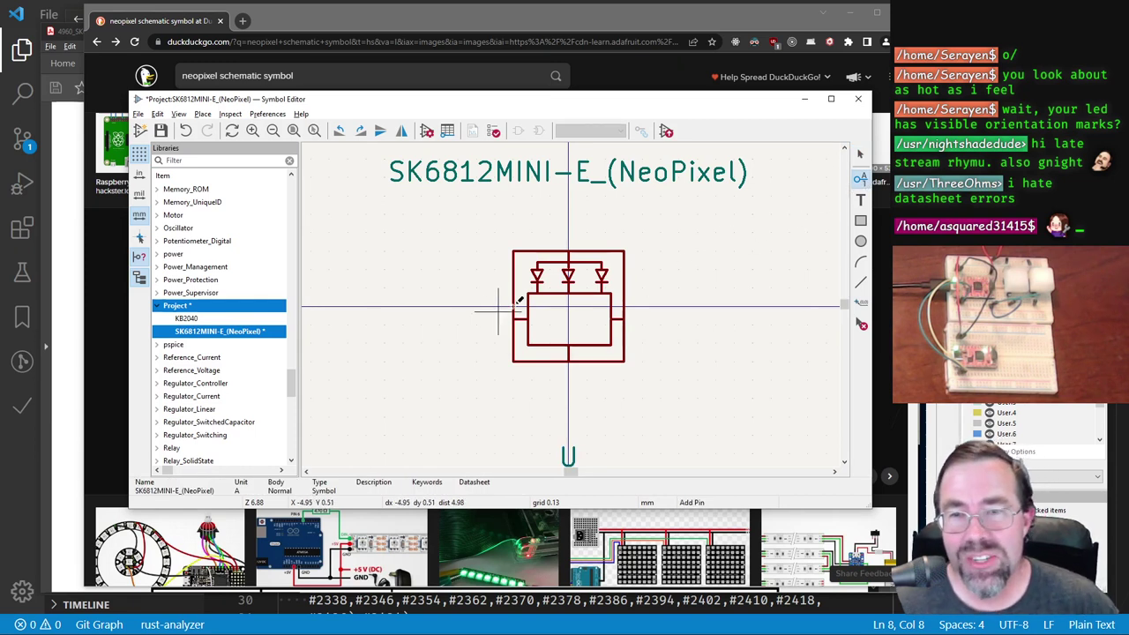
pyautogui.press('r')
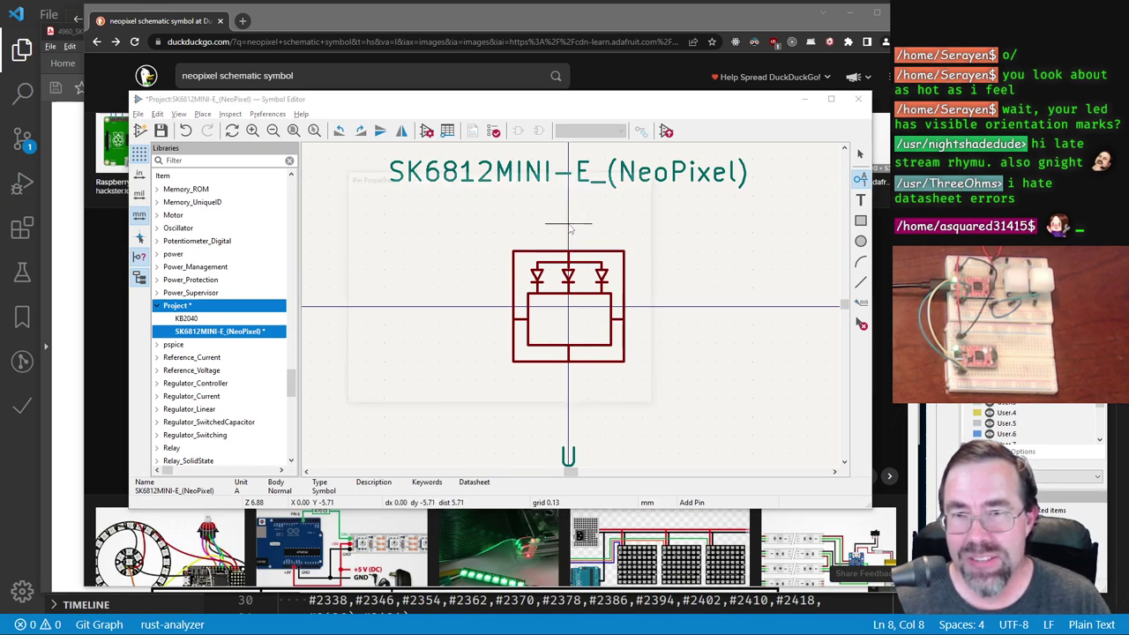
pyautogui.click(571, 219)
pyautogui.press('BackSpace')
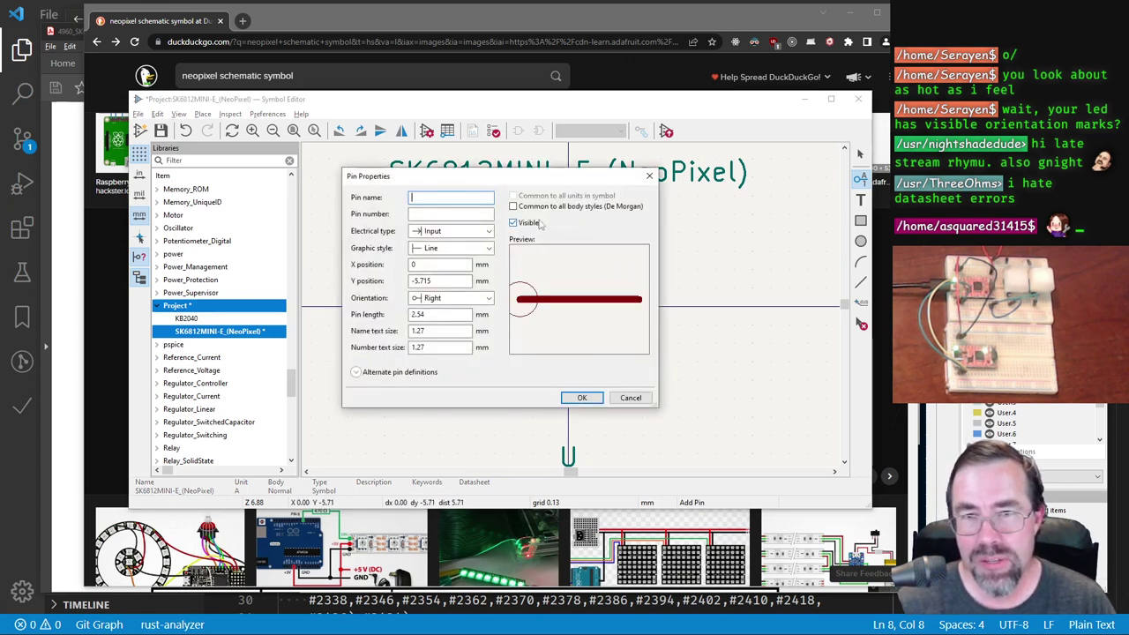
pyautogui.hotkey('alt', 'Tab')
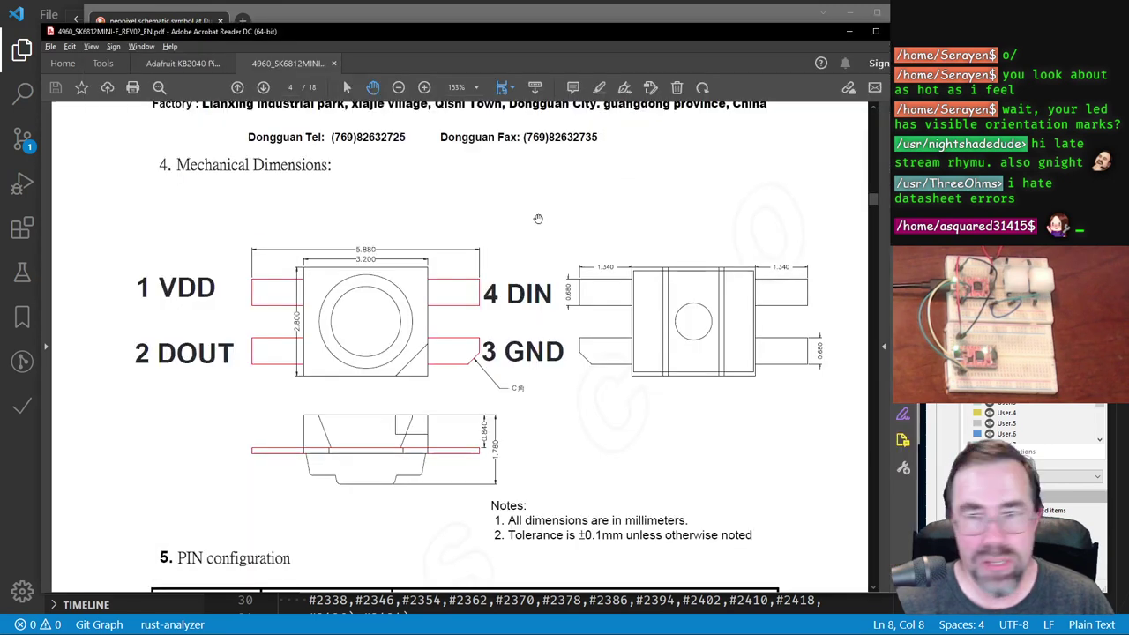
pyautogui.hotkey('alt', 'Tab')
pyautogui.write('Vdd')
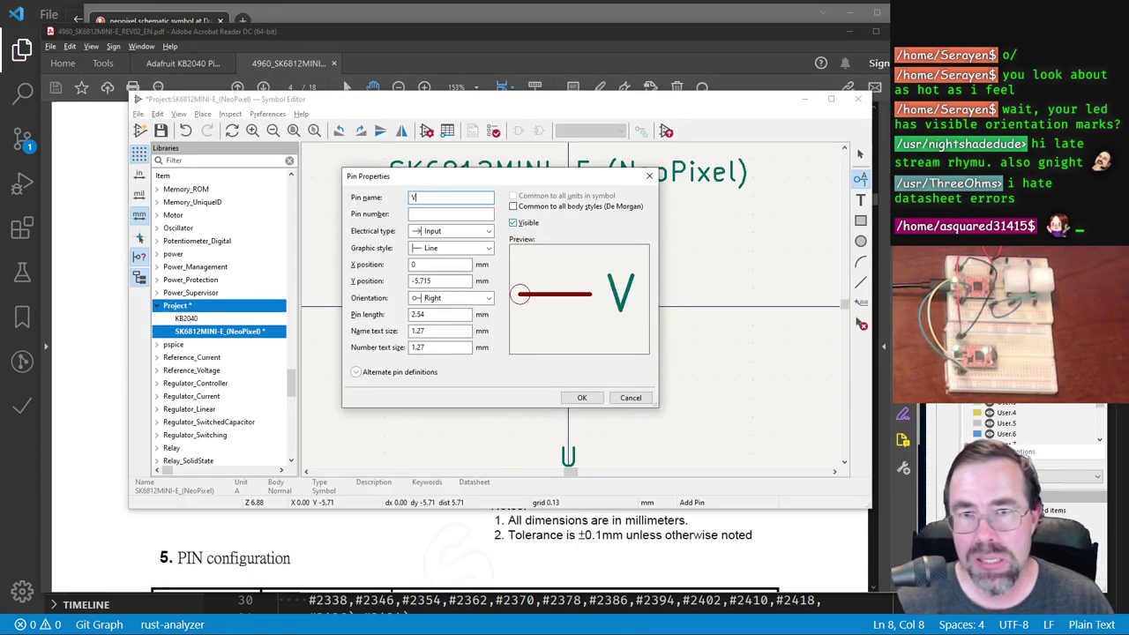
pyautogui.press('BackSpace')
pyautogui.press('BackSpace')
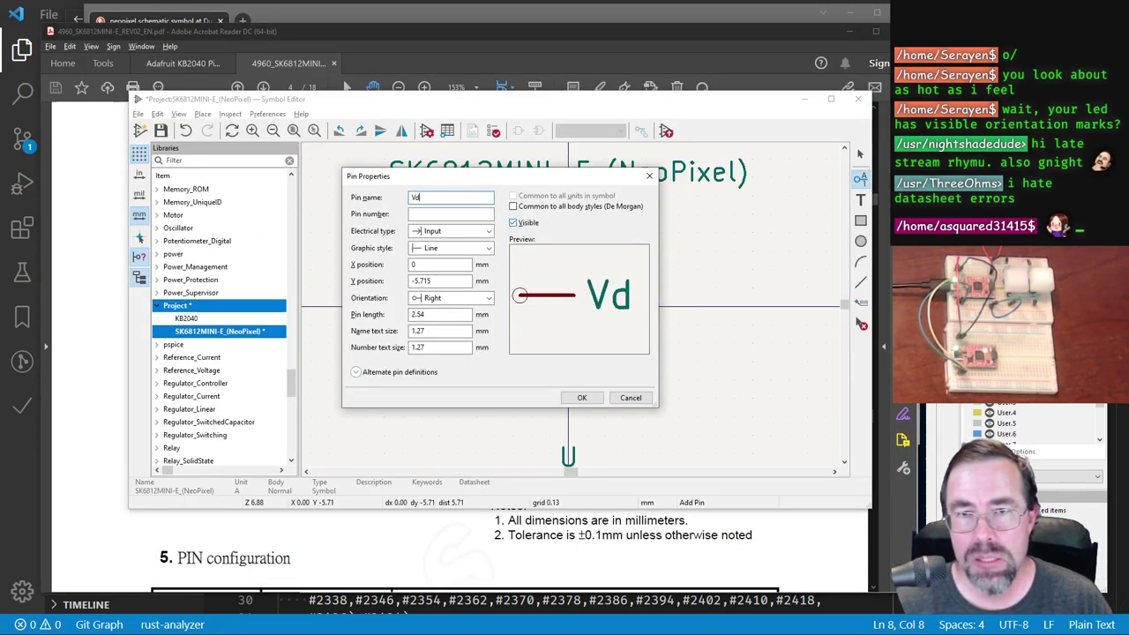
pyautogui.write('DD')
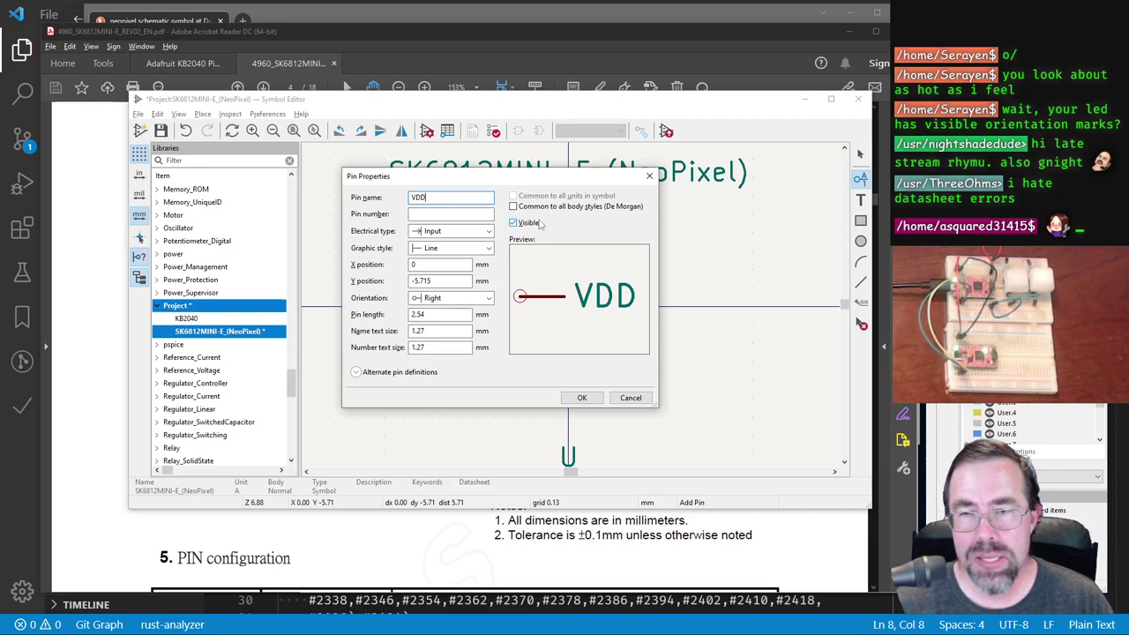
# Step: Set the VDD pin's number to 1 and its electrical type to Power input, and accept the pin properties
pyautogui.hotkey('alt', 'Tab')
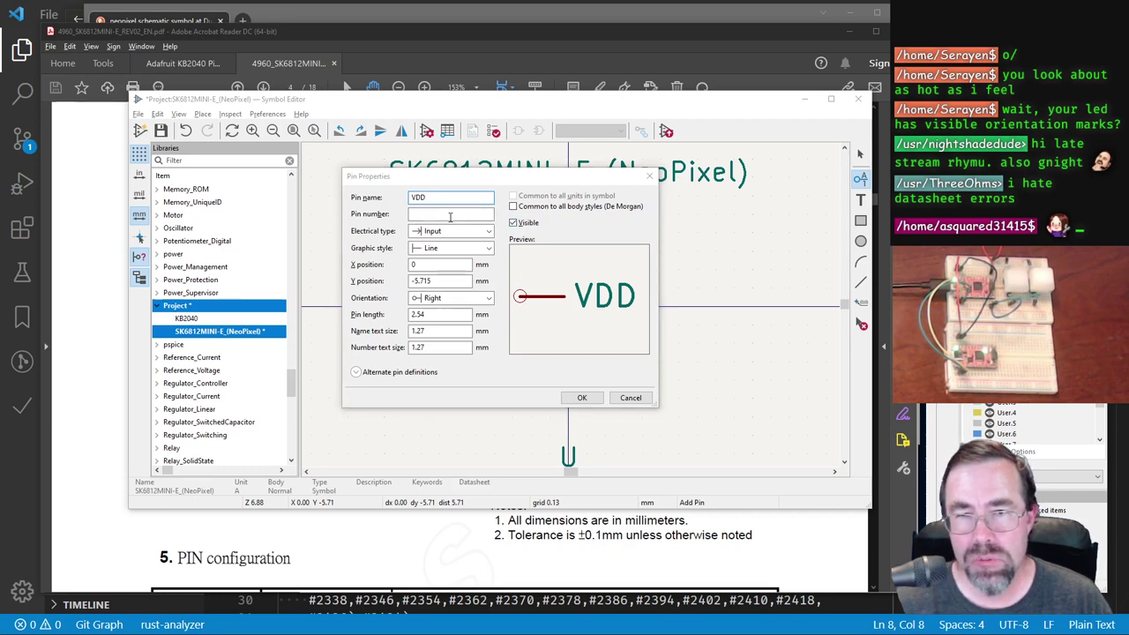
pyautogui.hotkey('alt', 'Tab')
pyautogui.press('Tab')
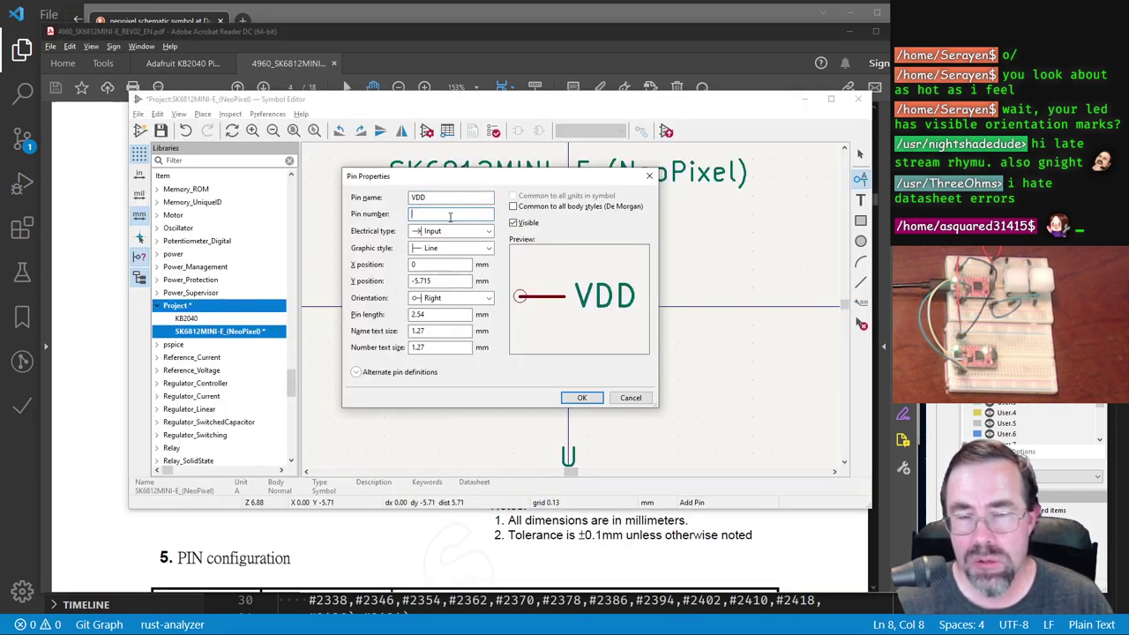
pyautogui.write('1')
pyautogui.click(458, 230)
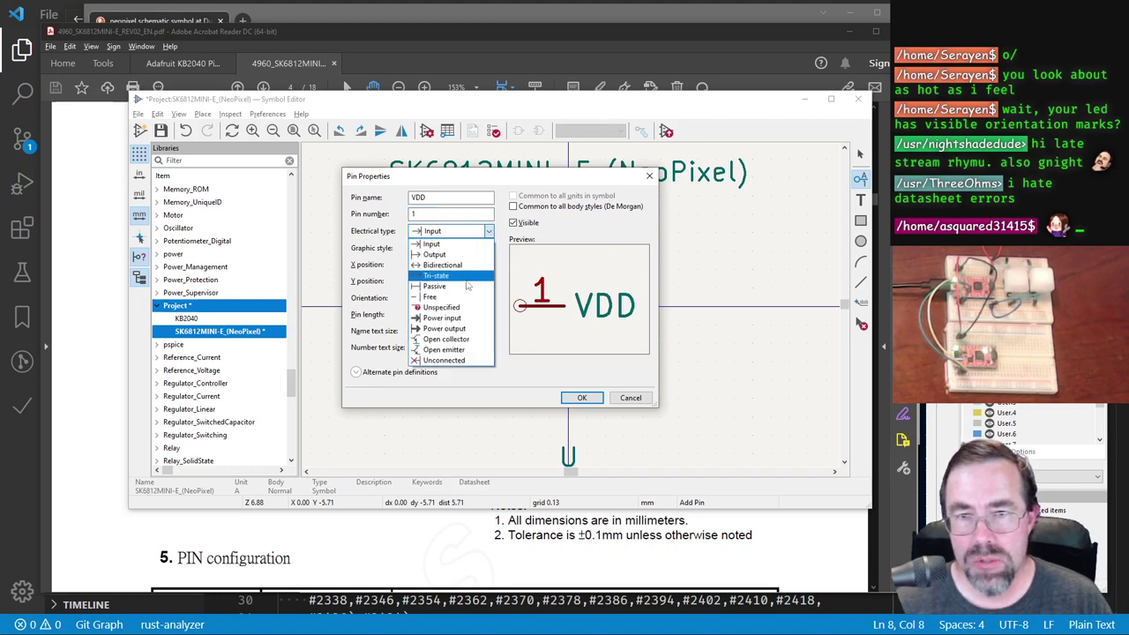
pyautogui.click(457, 316)
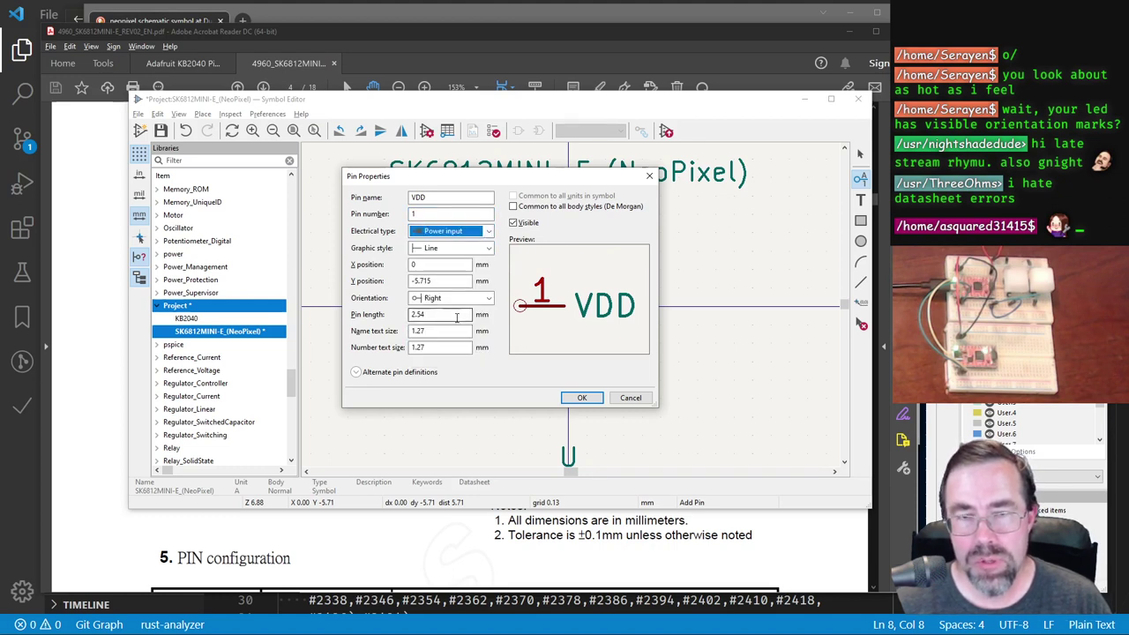
pyautogui.press('Return')
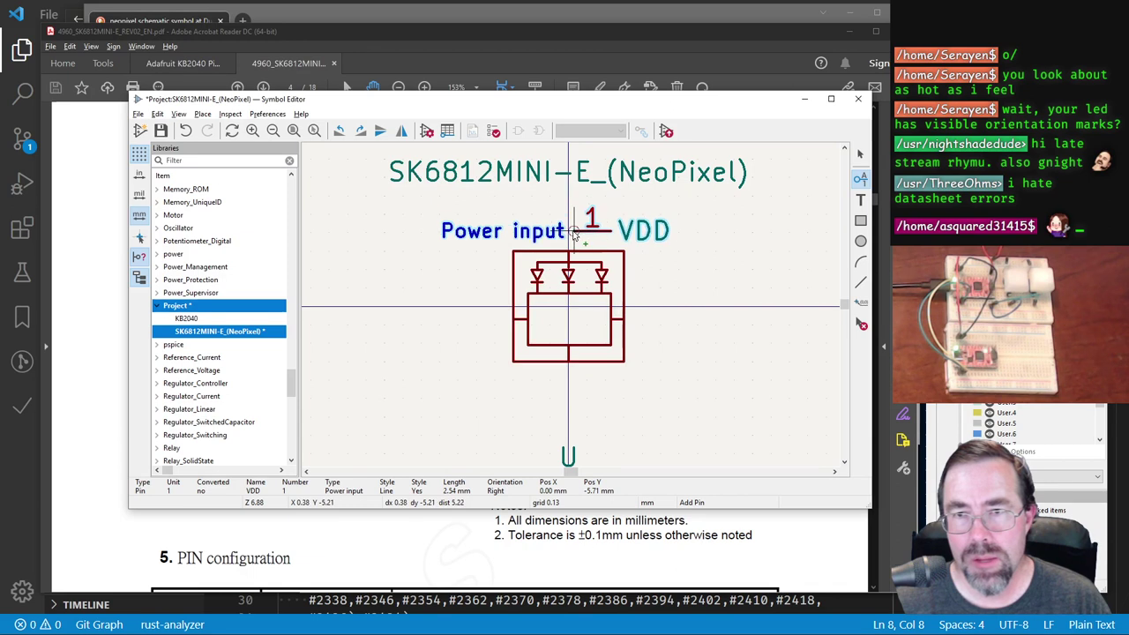
# Step: Rotate the VDD pin to point down and place it at X 0, Y -6.35 mm, meeting the body's upper edge
pyautogui.press('r')
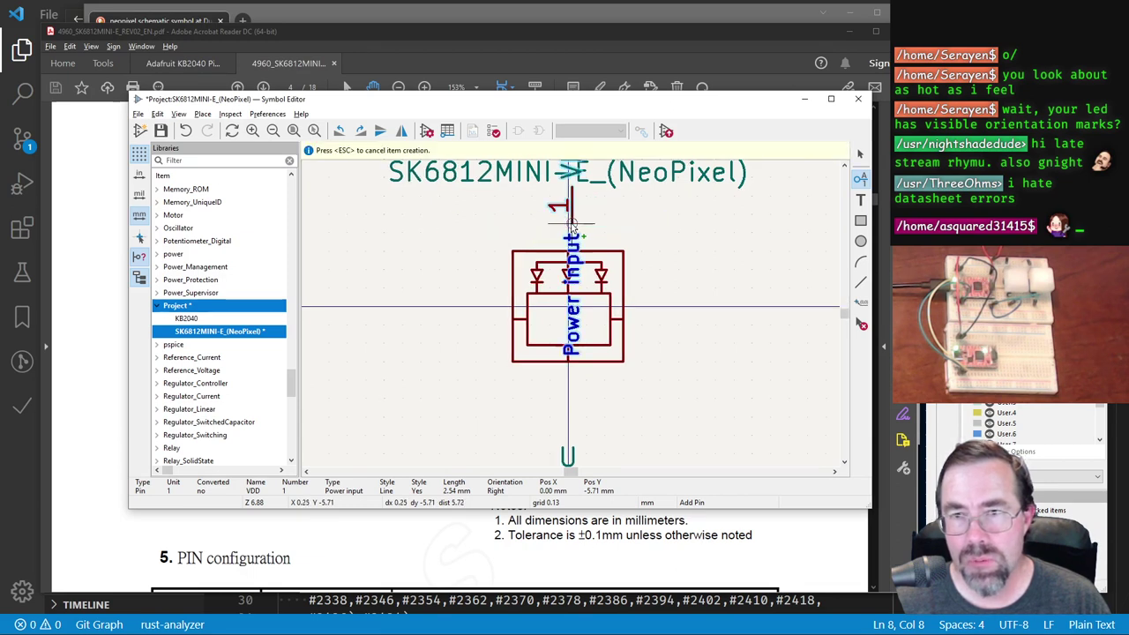
pyautogui.press('r')
pyautogui.press('r')
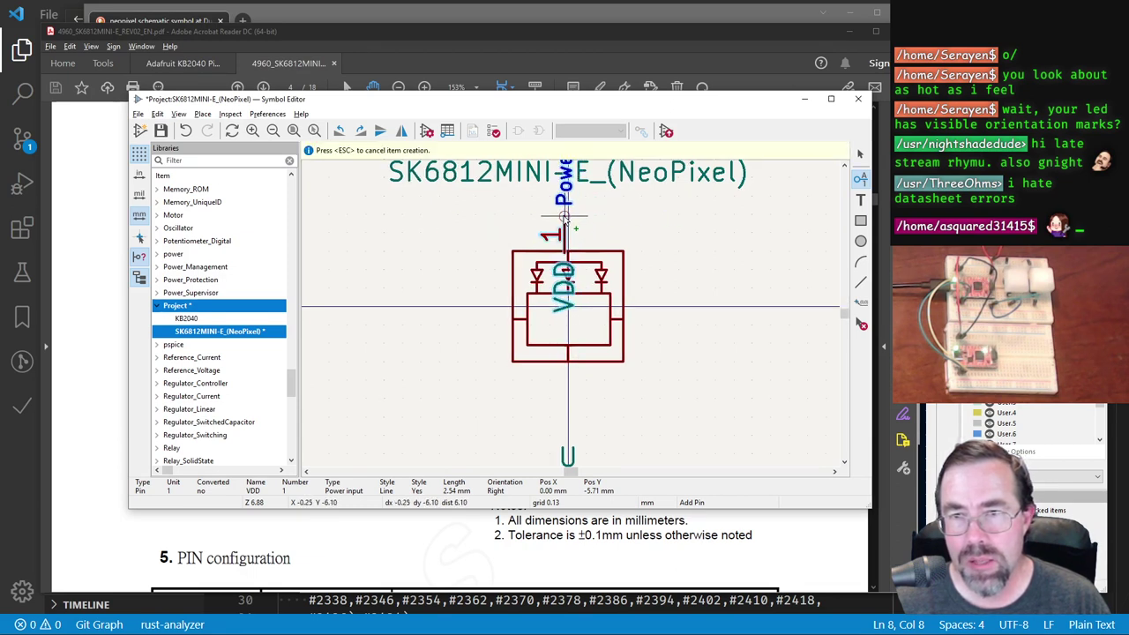
pyautogui.click(569, 216)
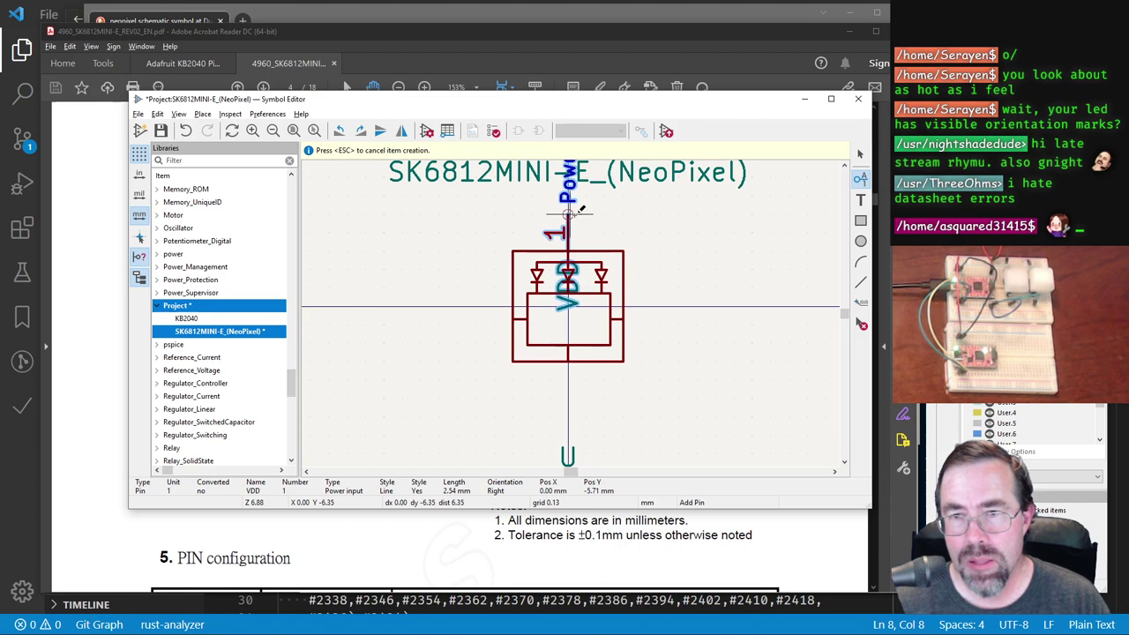
pyautogui.click(862, 157)
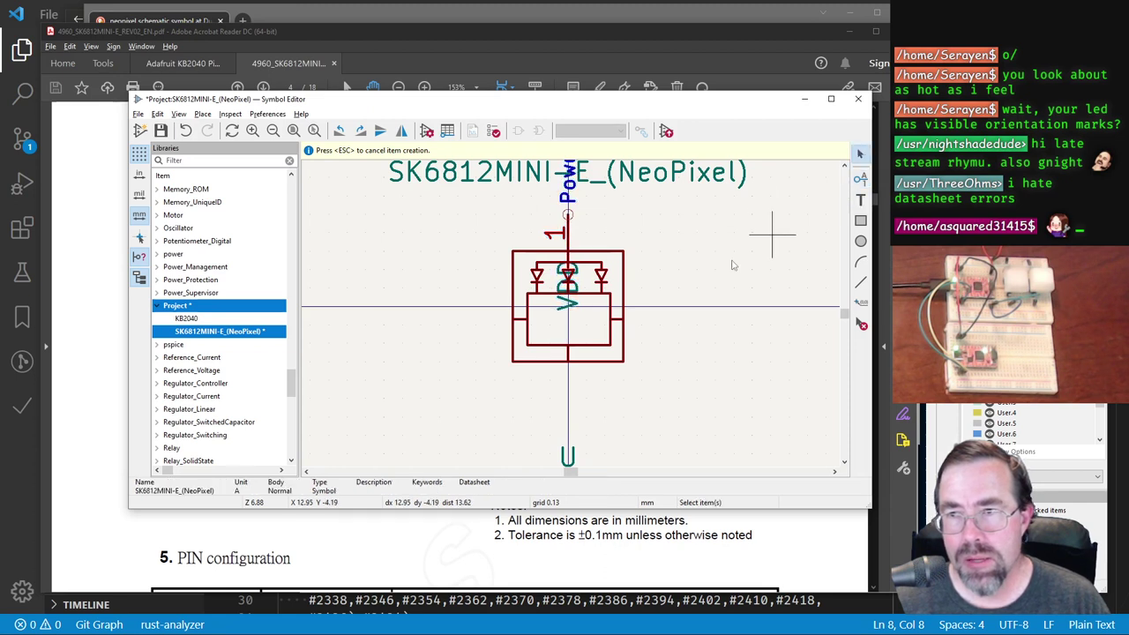
# Step: Move the VDD pin off the LED graphics to the empty area right of the body
pyautogui.click(582, 293)
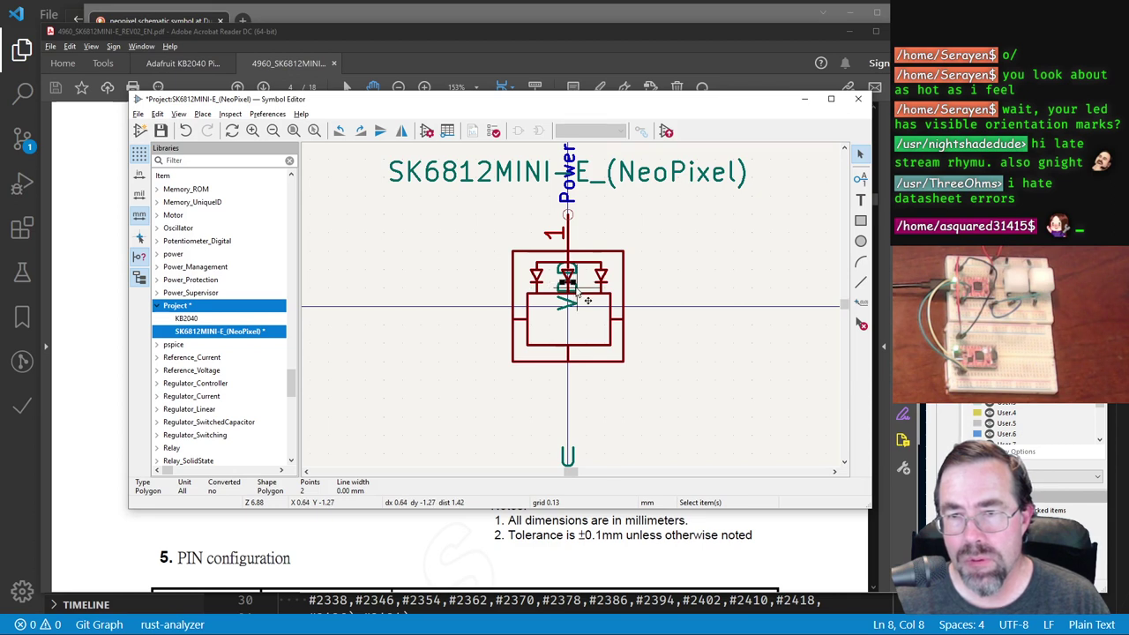
pyautogui.click(586, 299)
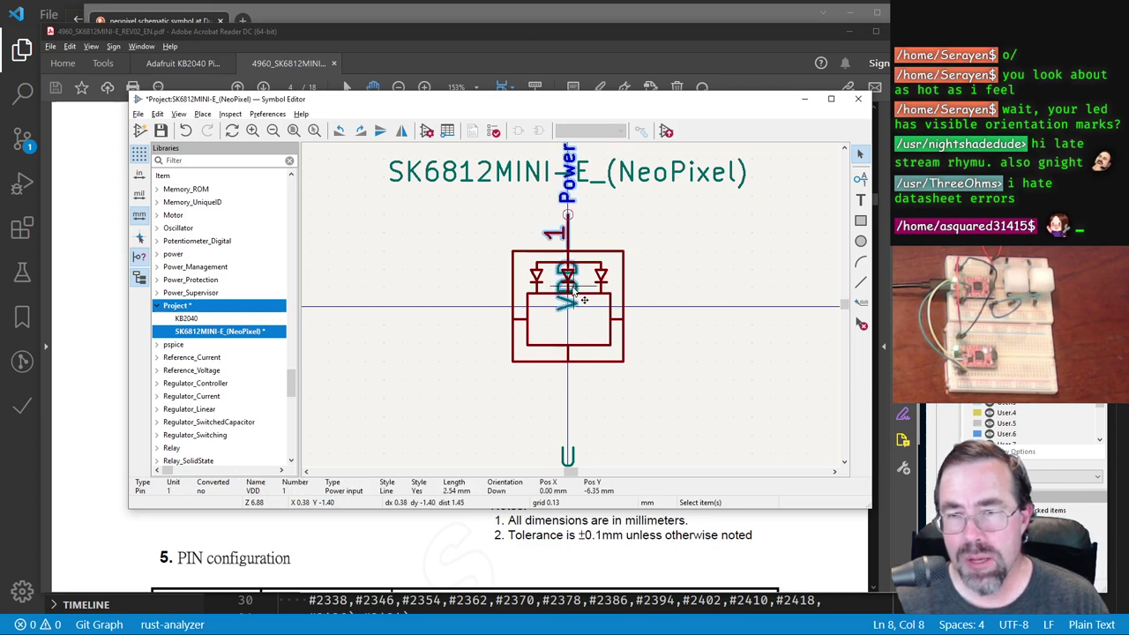
pyautogui.press('m')
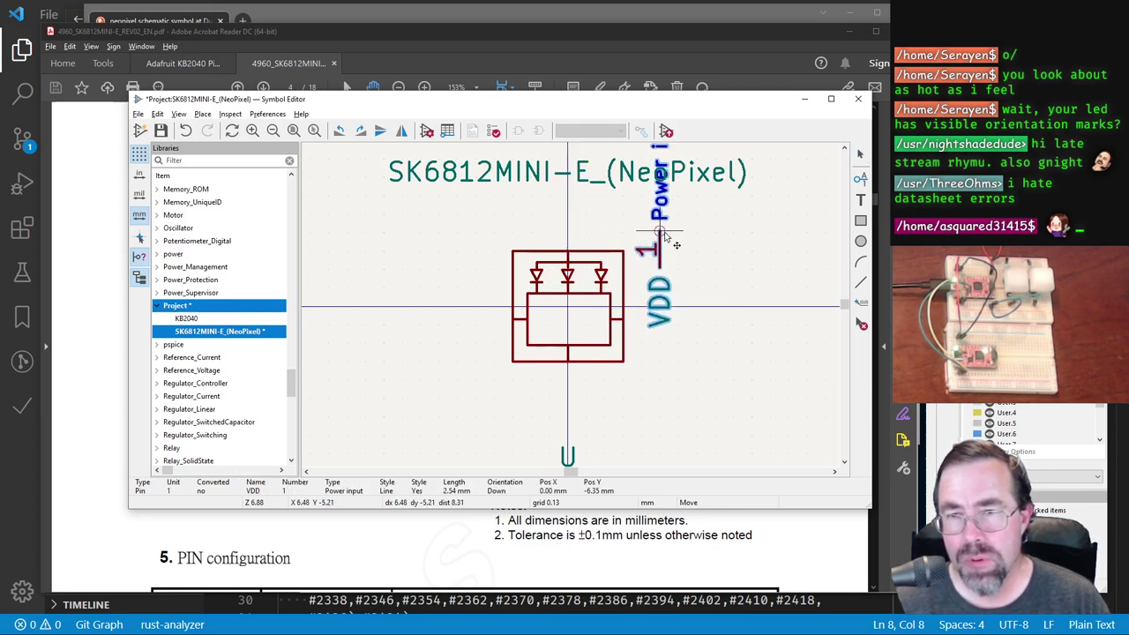
pyautogui.click(697, 294)
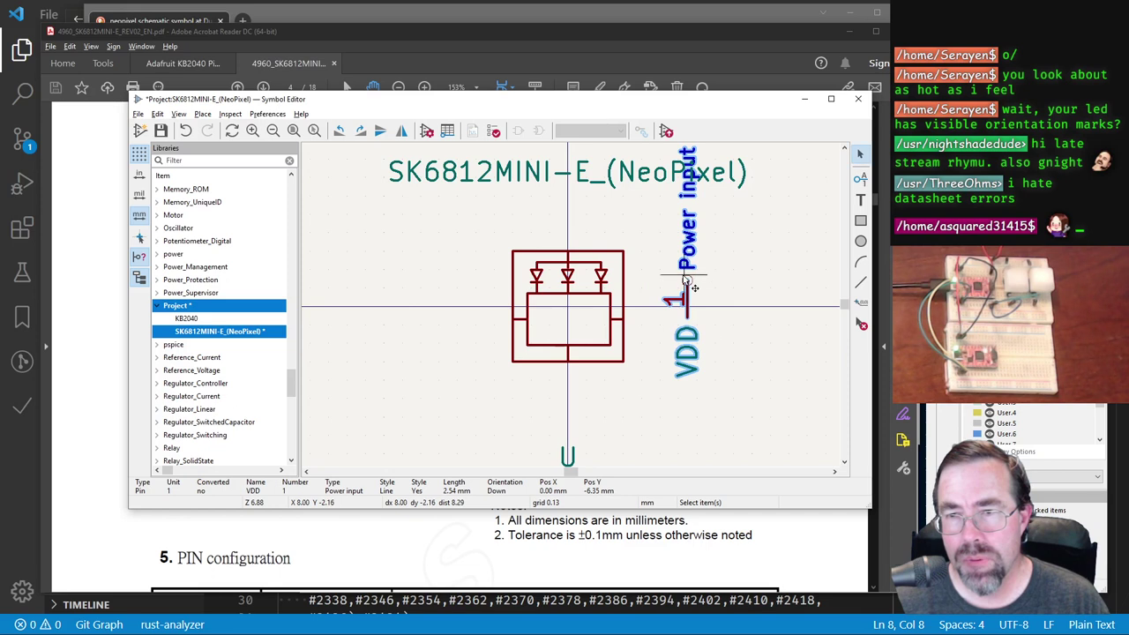
# Step: Inspect the VDD pin's properties without changing them, and try Push Pin Name Size on the pin
pyautogui.doubleClick(695, 362)
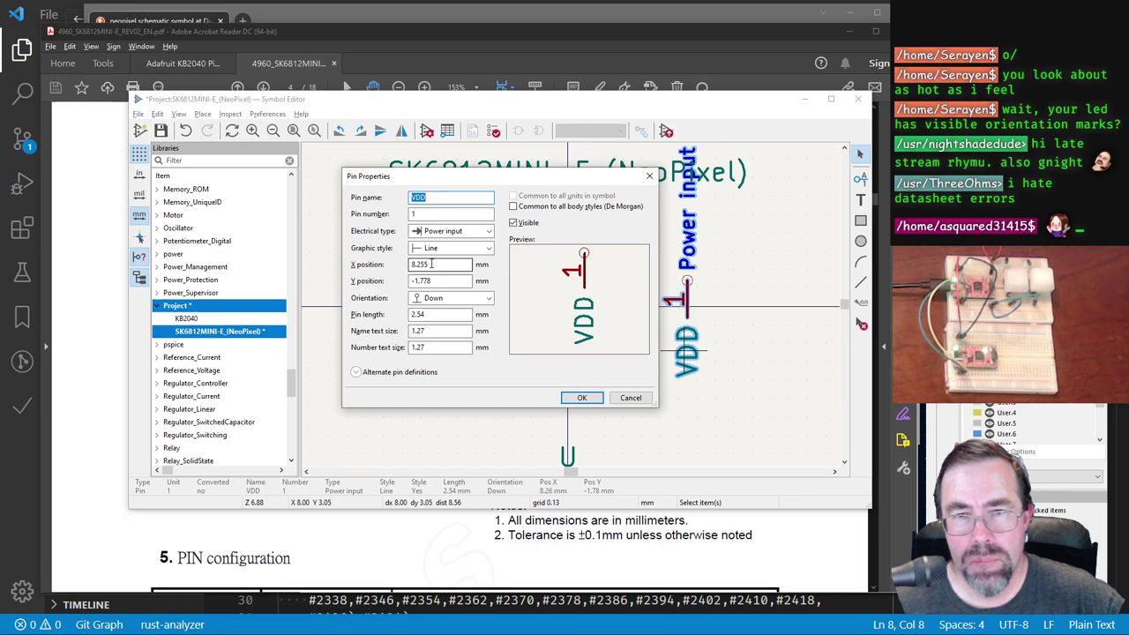
pyautogui.click(630, 397)
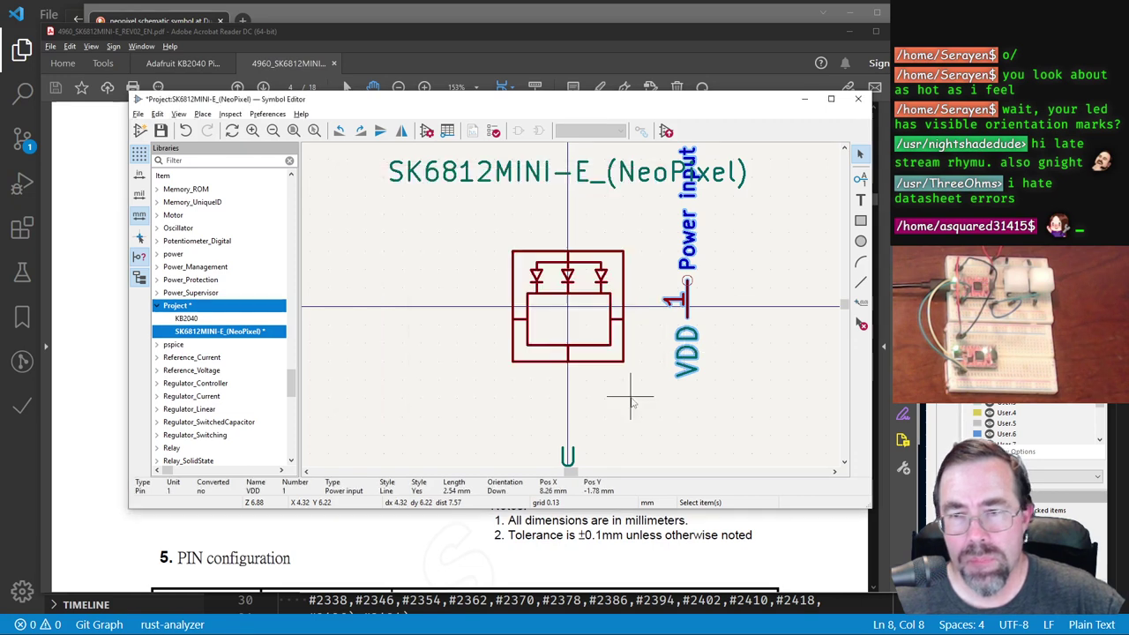
pyautogui.rightClick(687, 312)
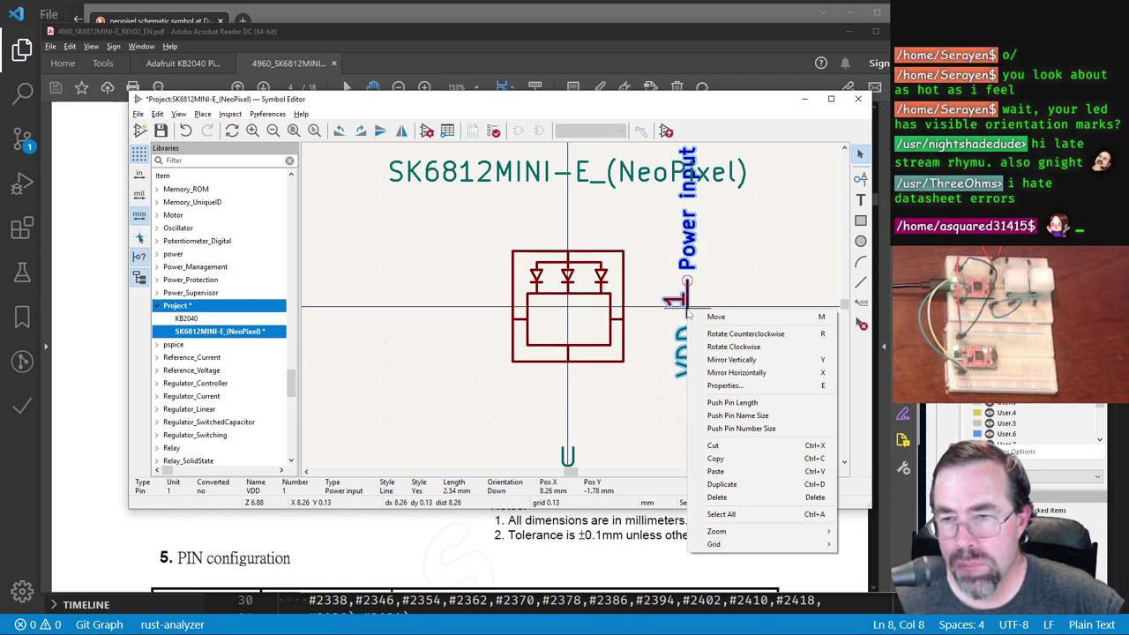
pyautogui.click(745, 416)
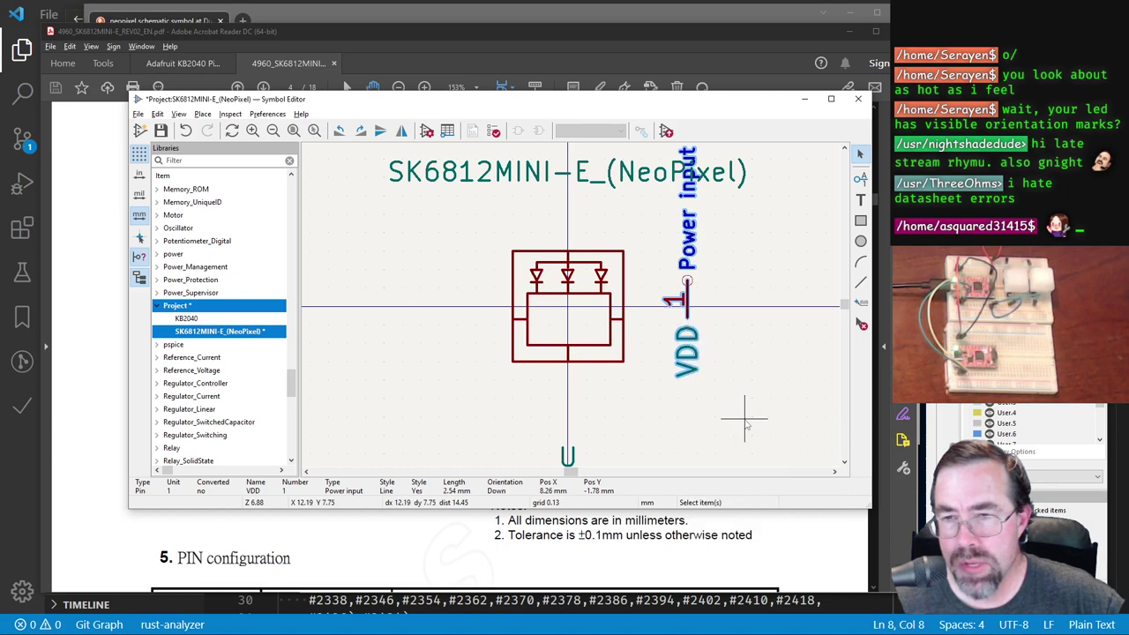
pyautogui.rightClick(687, 354)
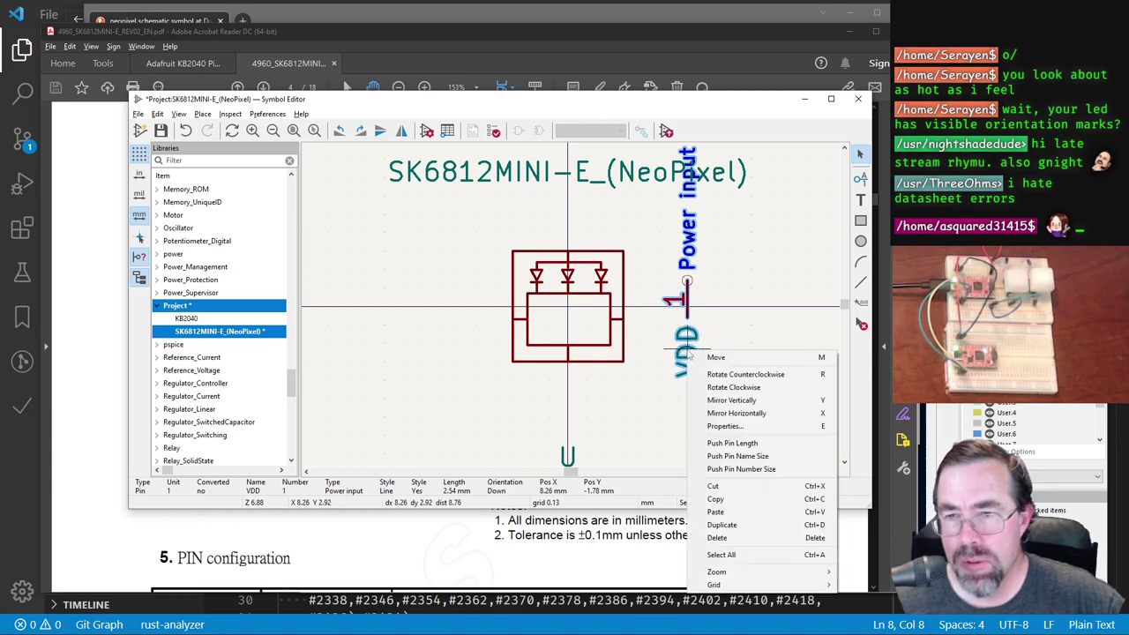
pyautogui.click(754, 460)
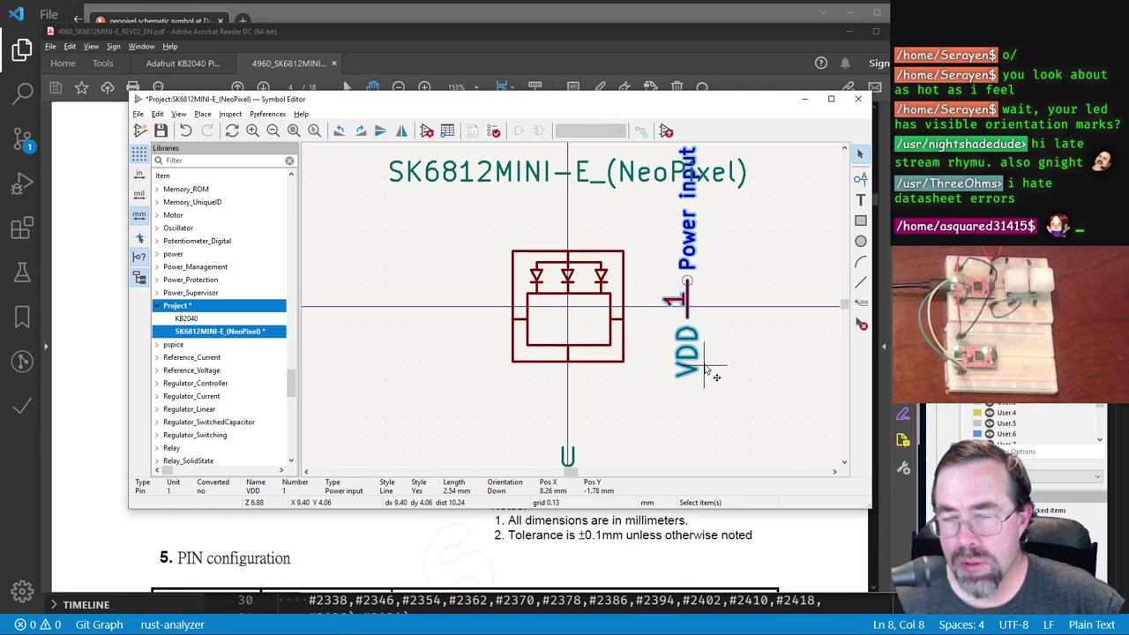
# Step: Move the VDD pin back onto the vertical axis so that it meets the body outline's upper edge
pyautogui.press('m')
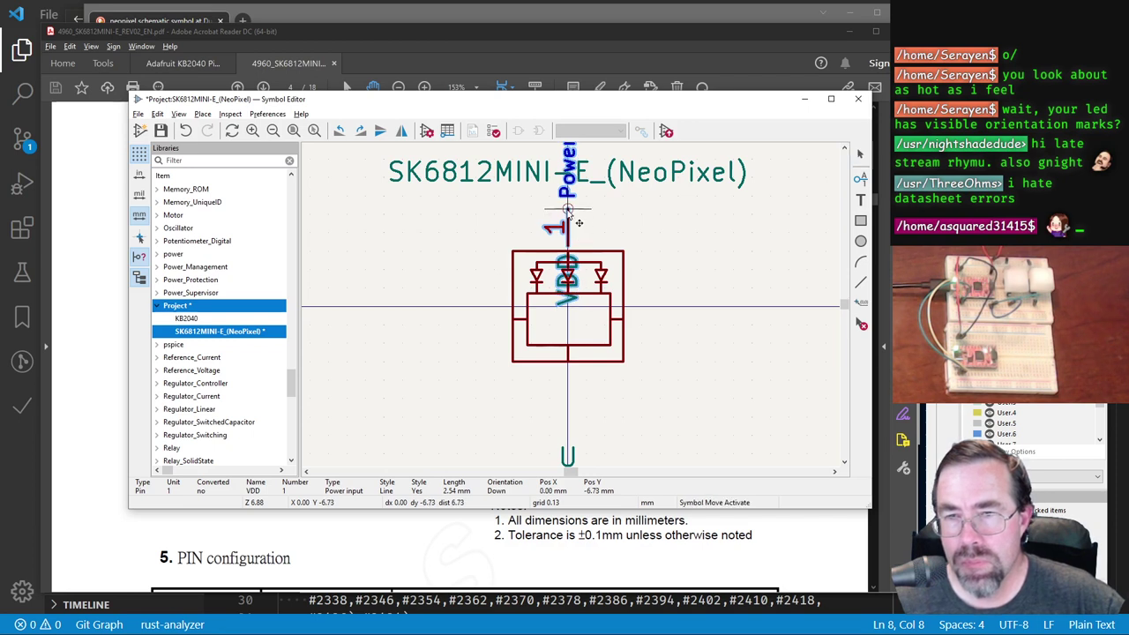
pyautogui.scroll(5, 567, 211)
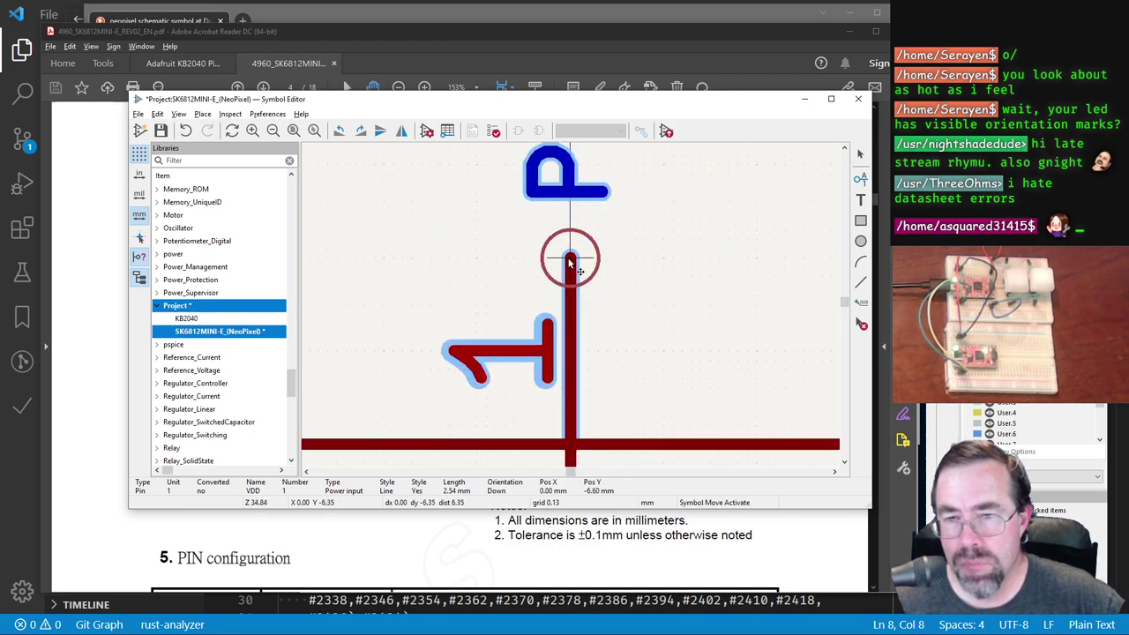
pyautogui.click(571, 264)
pyautogui.scroll(-5, 574, 263)
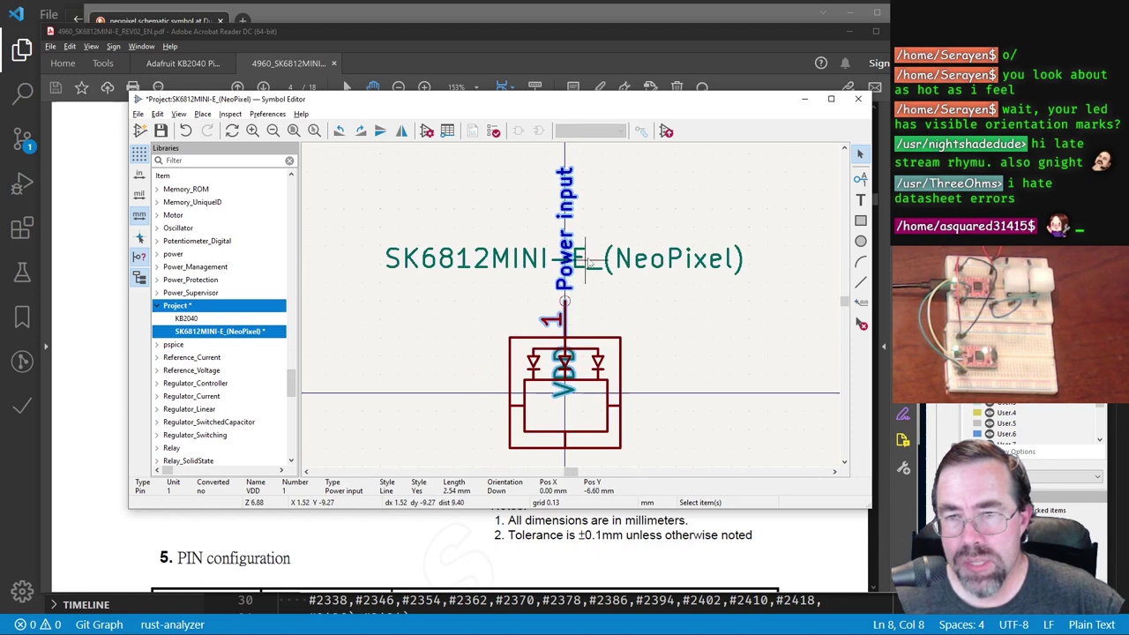
# Step: Move the SK6812MINI-E_(NeoPixel) value text to the upper left of the body, clear of the VDD pin
pyautogui.click(600, 266)
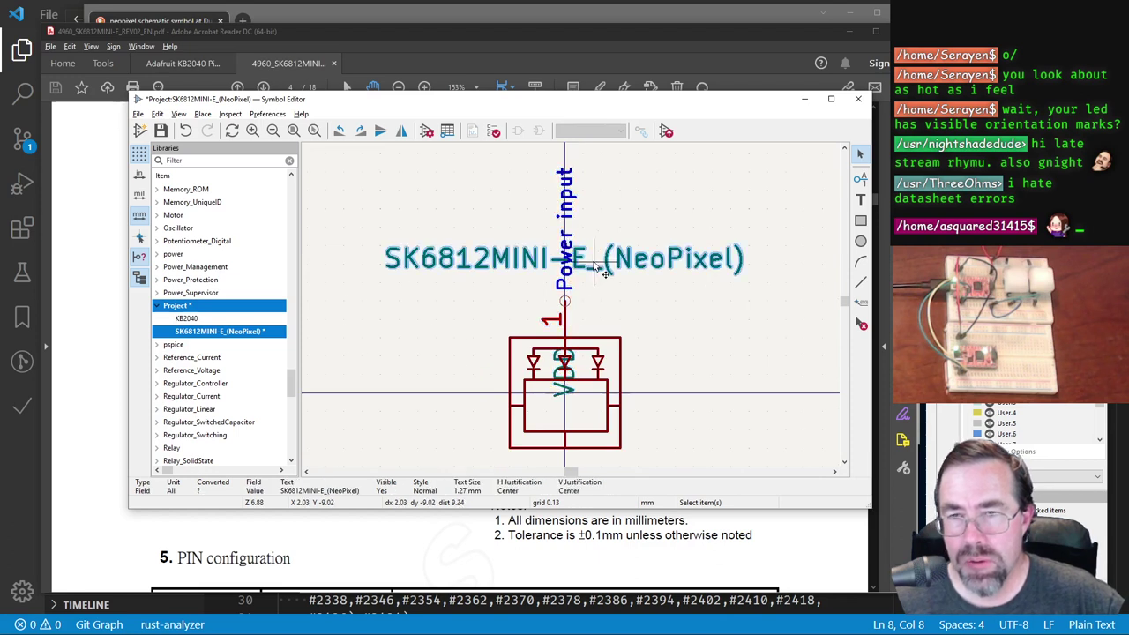
pyautogui.scroll(-5, 600, 269)
pyautogui.press('m')
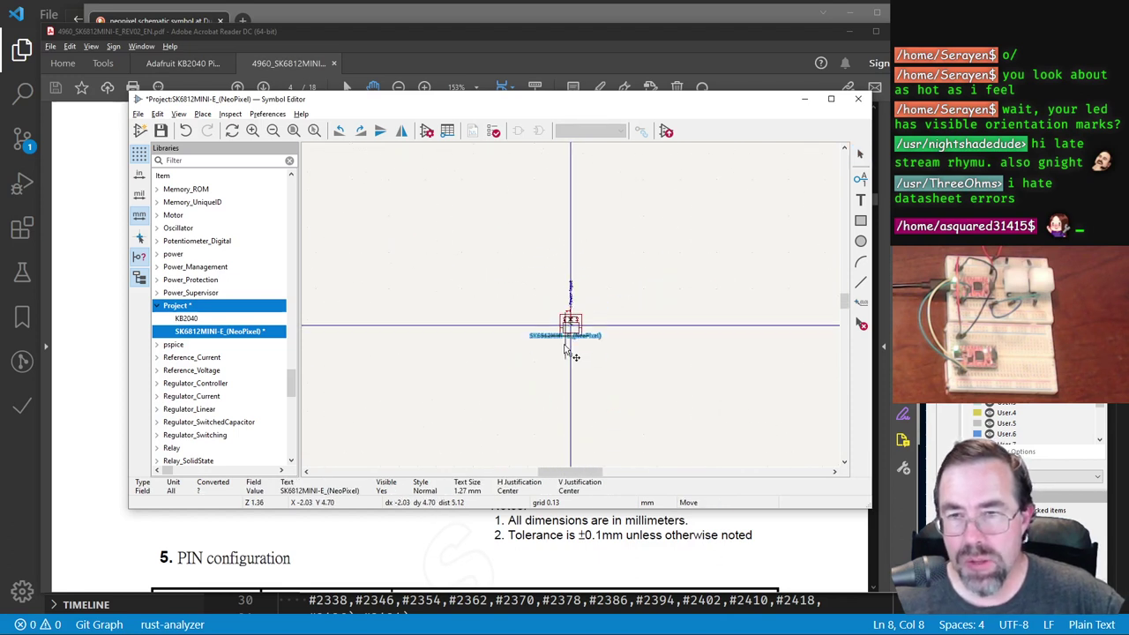
pyautogui.scroll(5, 567, 349)
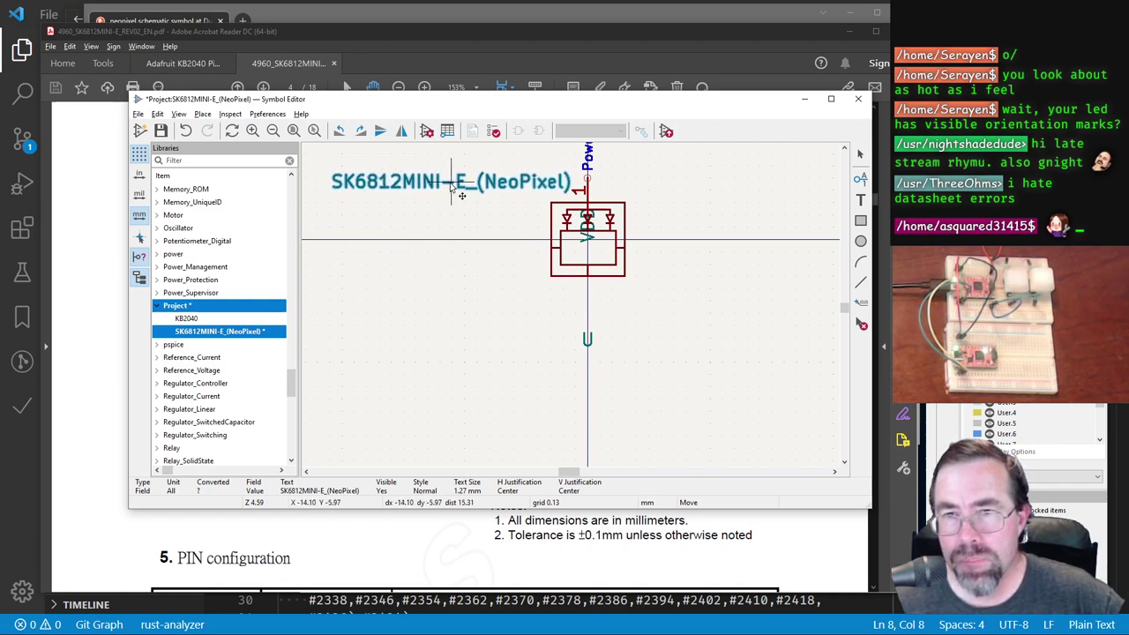
pyautogui.click(446, 186)
# Step: Move the U reference text to just below the body outline's lower edge, left of the vertical axis
pyautogui.click(587, 342)
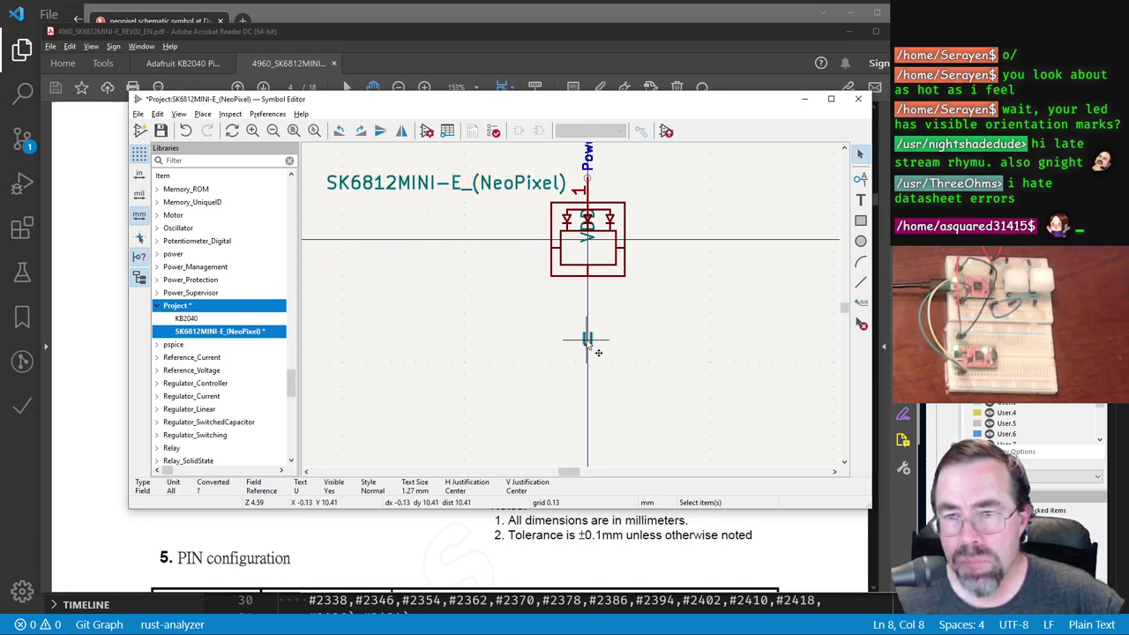
pyautogui.press('m')
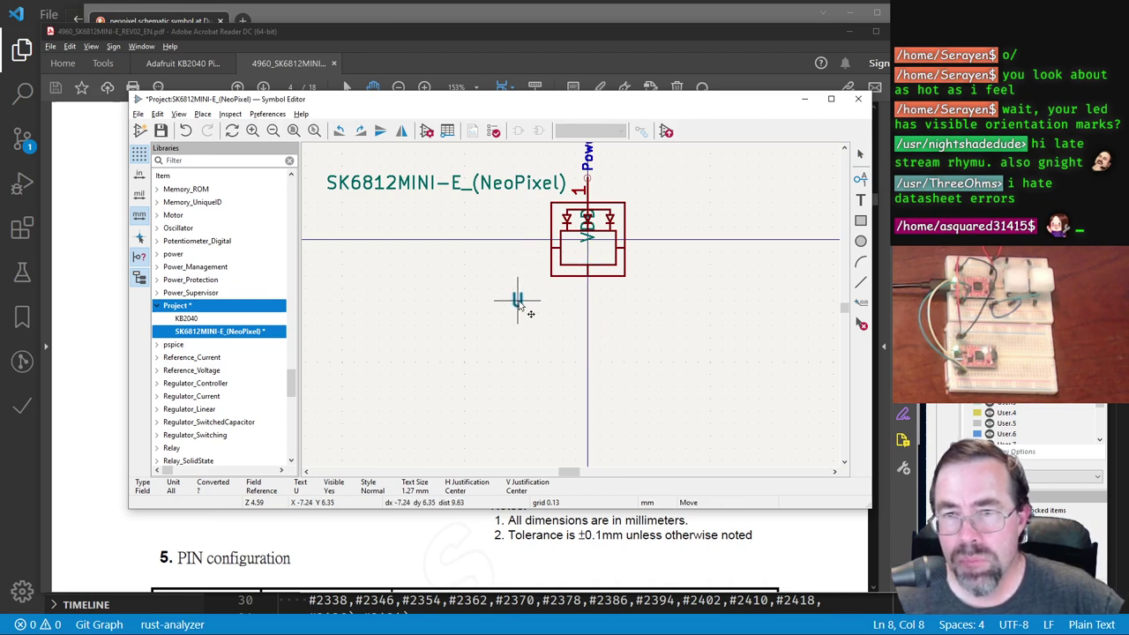
pyautogui.click(569, 302)
pyautogui.scroll(1, 569, 309)
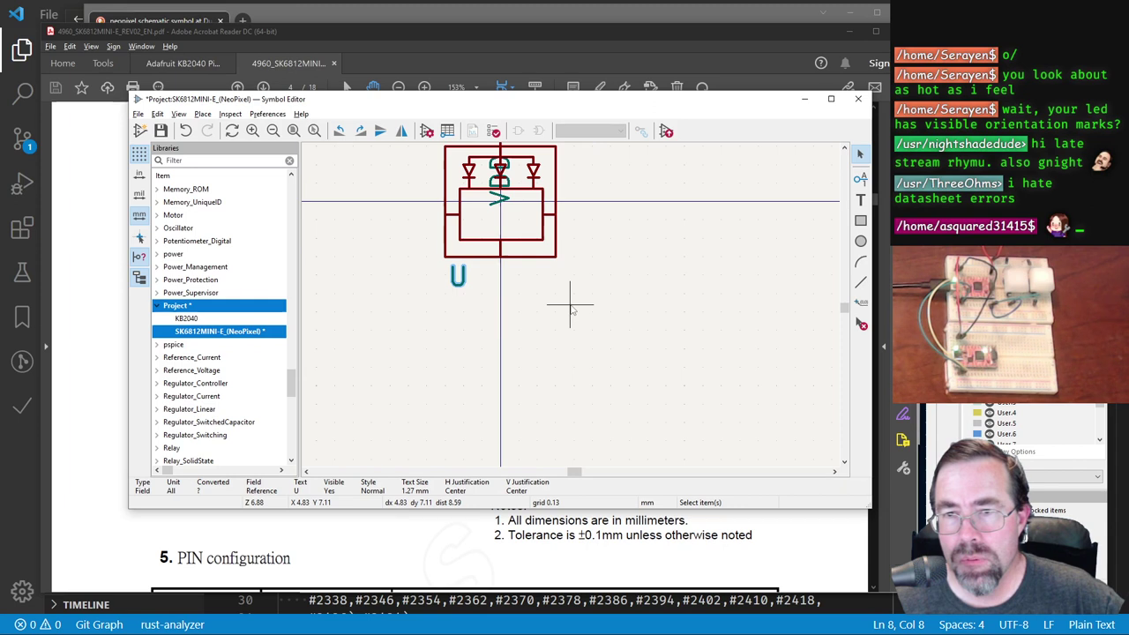
pyautogui.scroll(1, 578, 313)
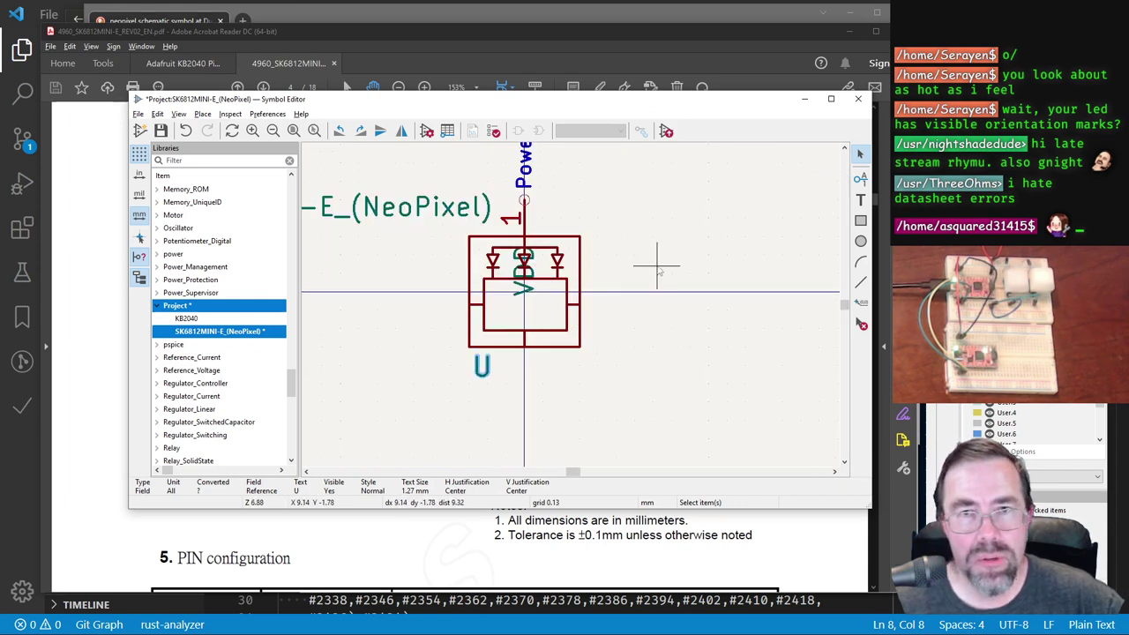
# Step: Set the VDD pin's name text size to 0 mm, keeping its number text size at 1.27 mm
pyautogui.click(539, 300)
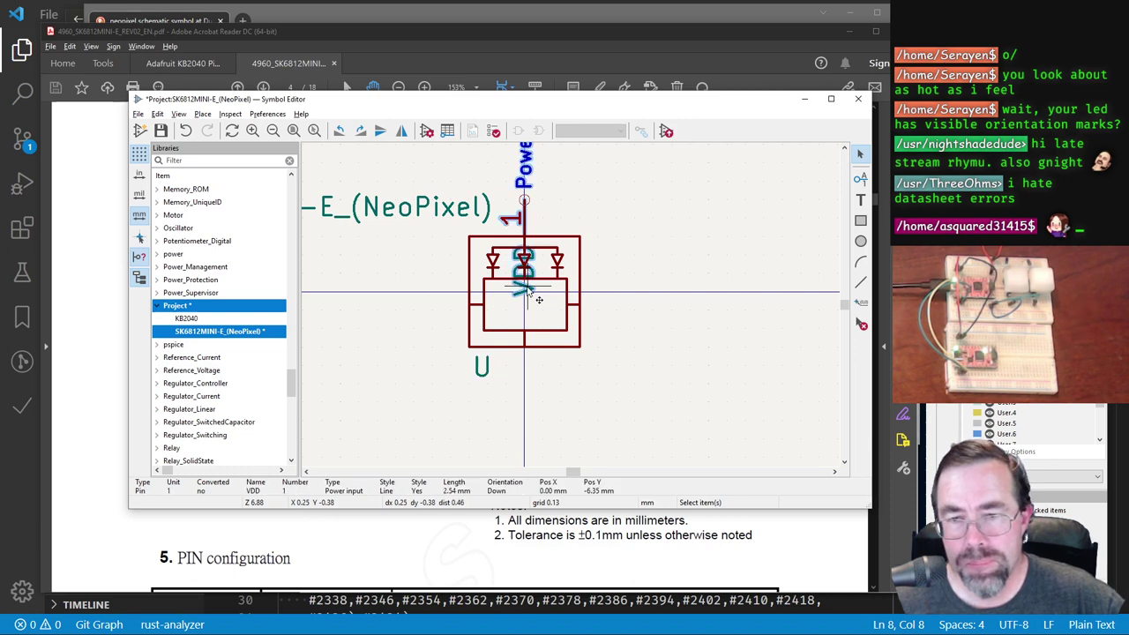
pyautogui.press('e')
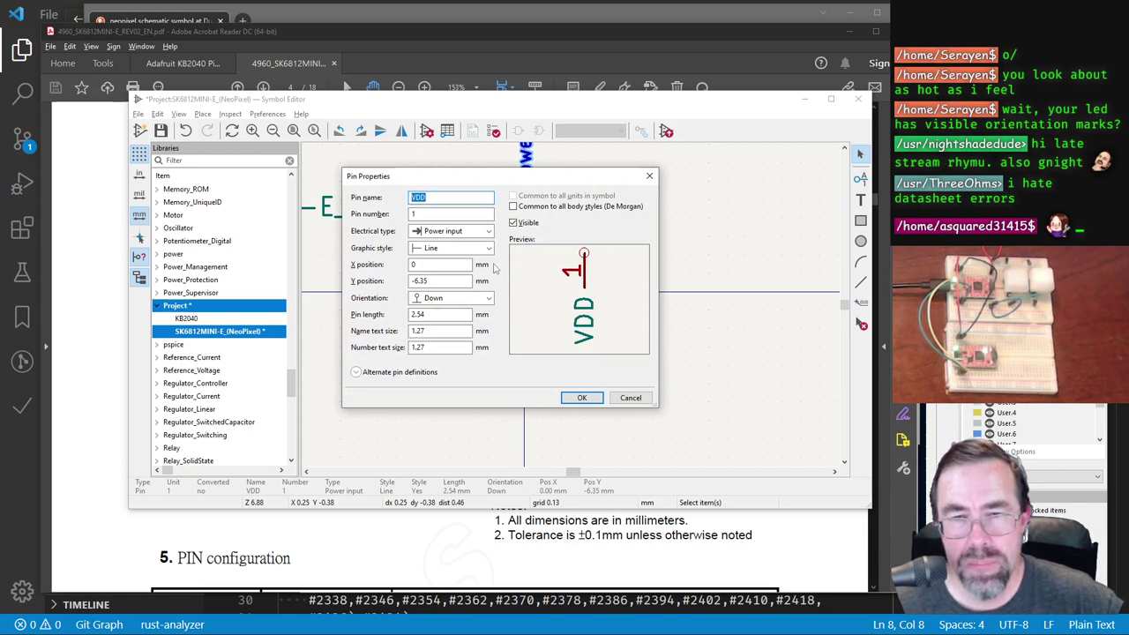
pyautogui.click(428, 347)
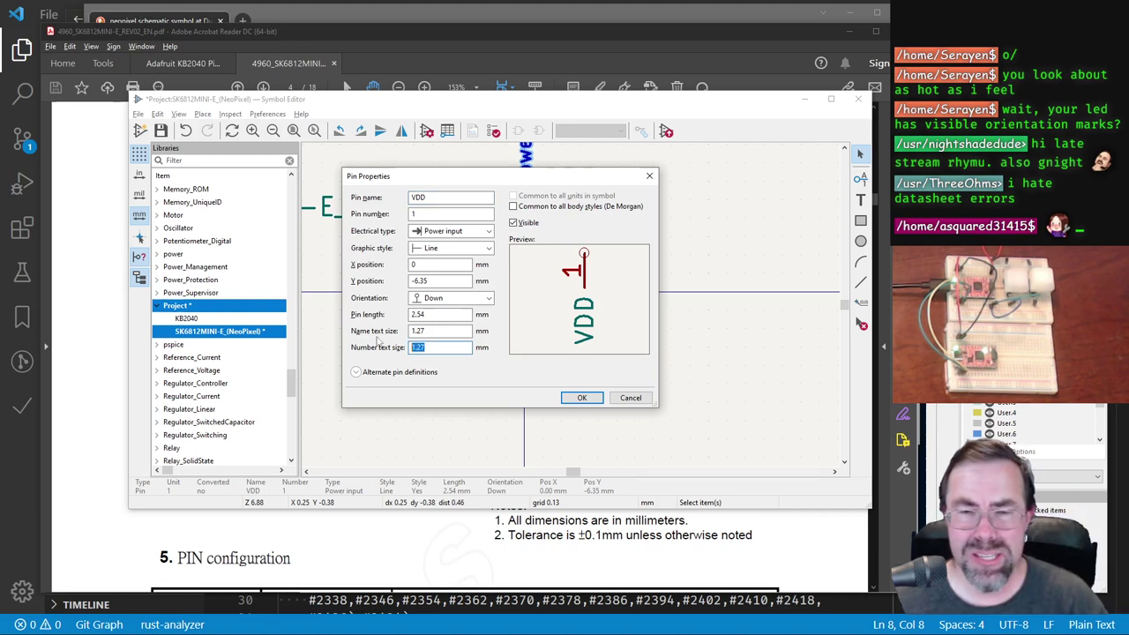
pyautogui.write('0')
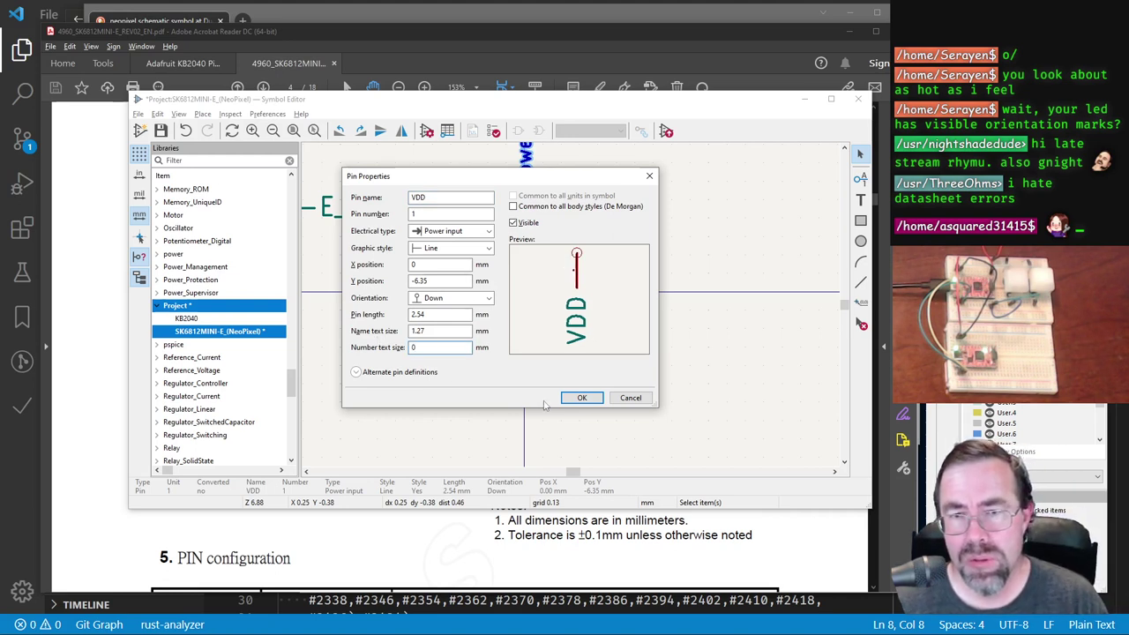
pyautogui.hotkey('ctrl', 'z')
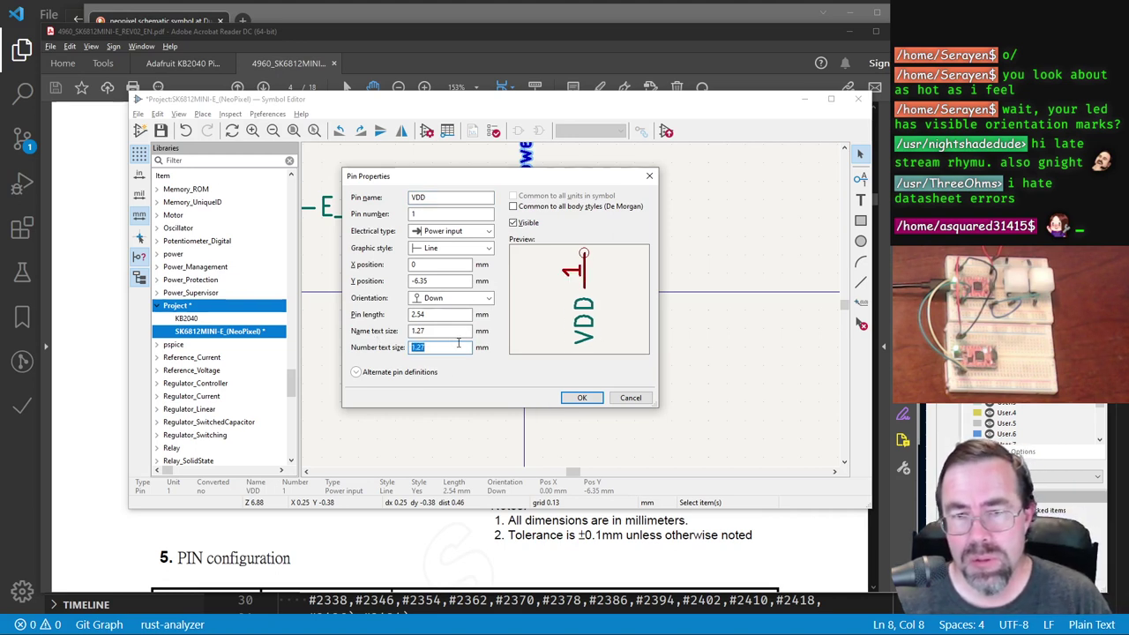
pyautogui.hotkey('shift', 'Tab')
pyautogui.write('0')
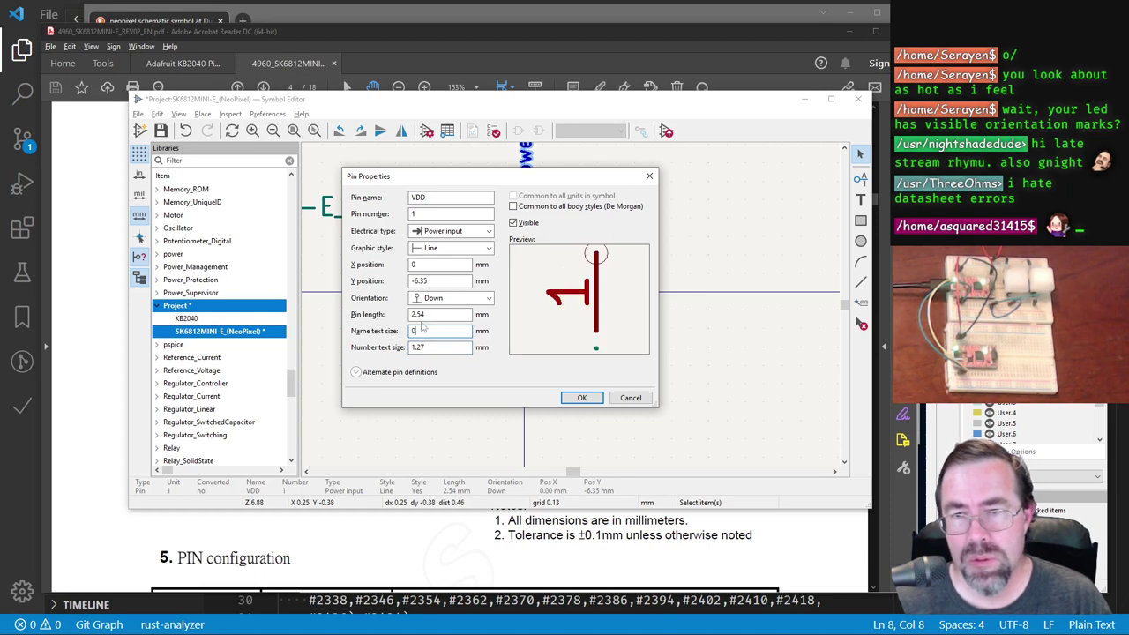
pyautogui.click(582, 398)
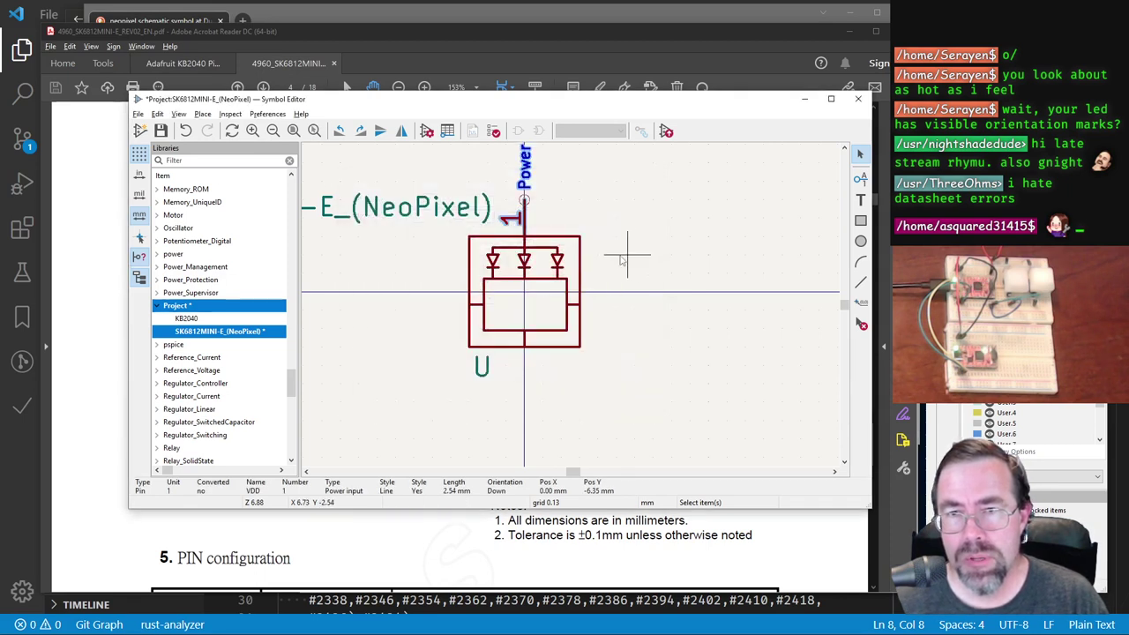
pyautogui.scroll(1, 550, 197)
pyautogui.scroll(-1, 571, 308)
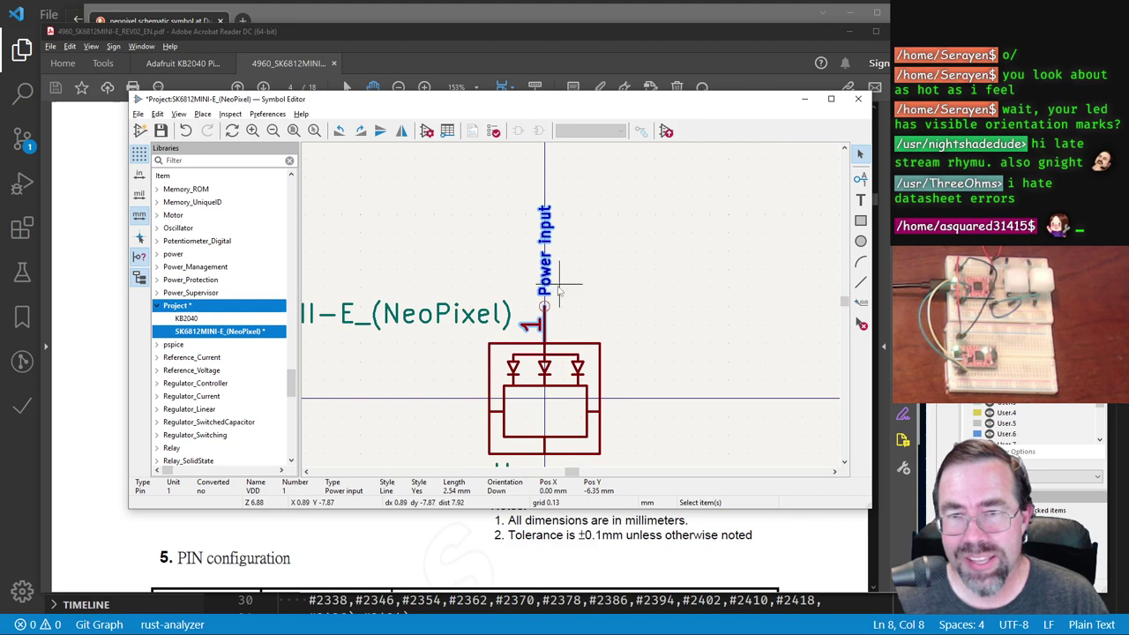
pyautogui.doubleClick(546, 306)
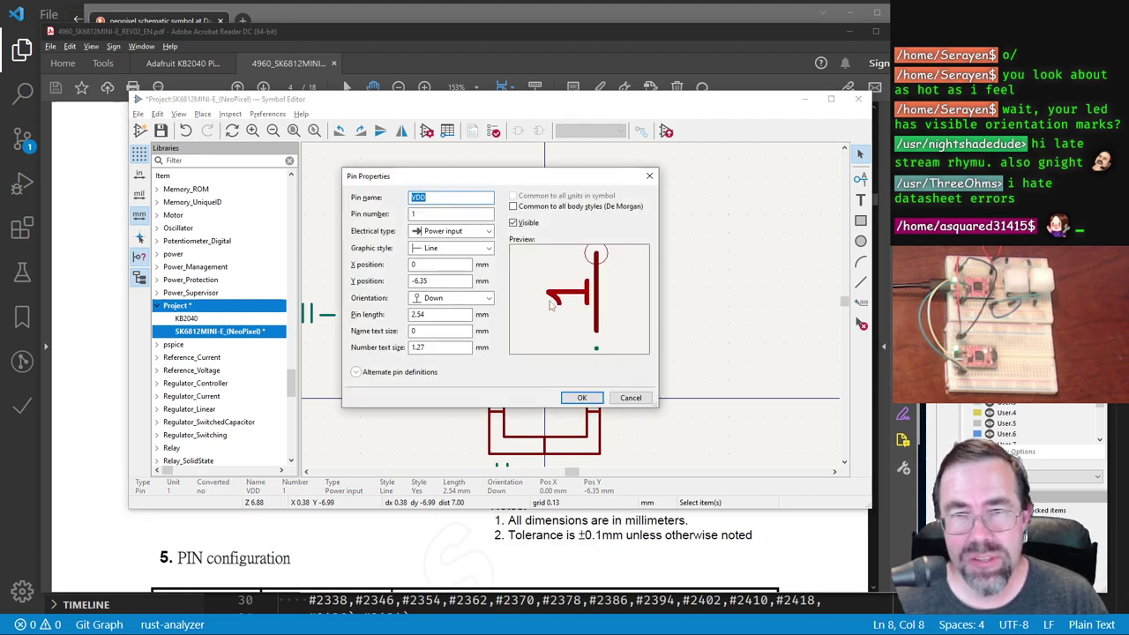
pyautogui.click(596, 398)
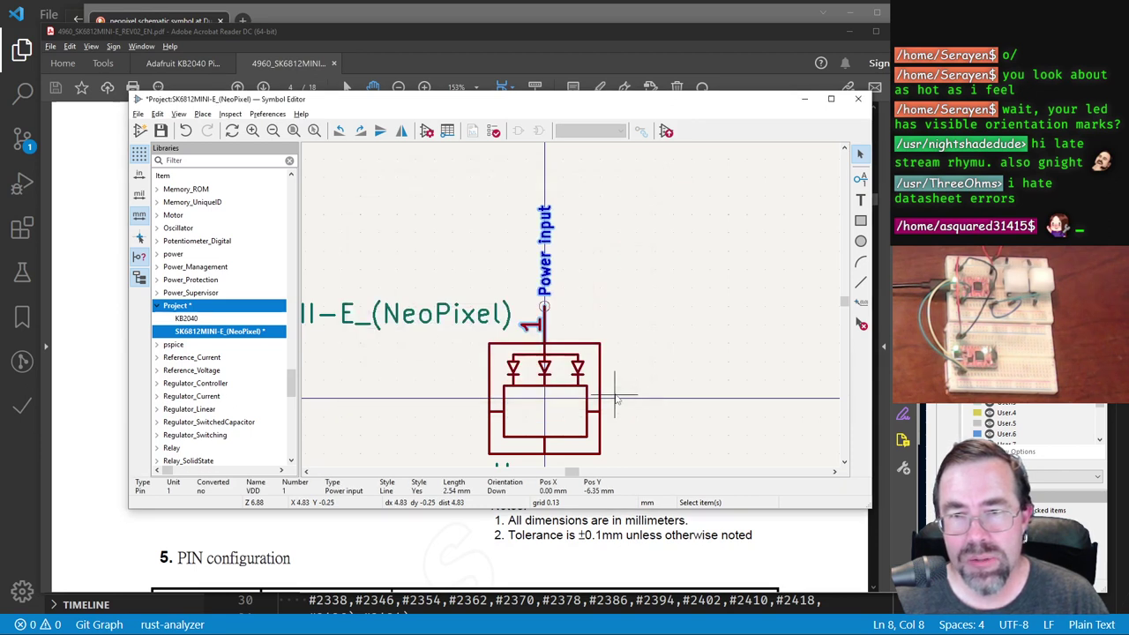
# Step: Create a Power input pin named GND with pin number 3, checking the number against the datasheet's pin drawing
pyautogui.moveTo(617, 401); pyautogui.dragTo(572, 308, button='middle')
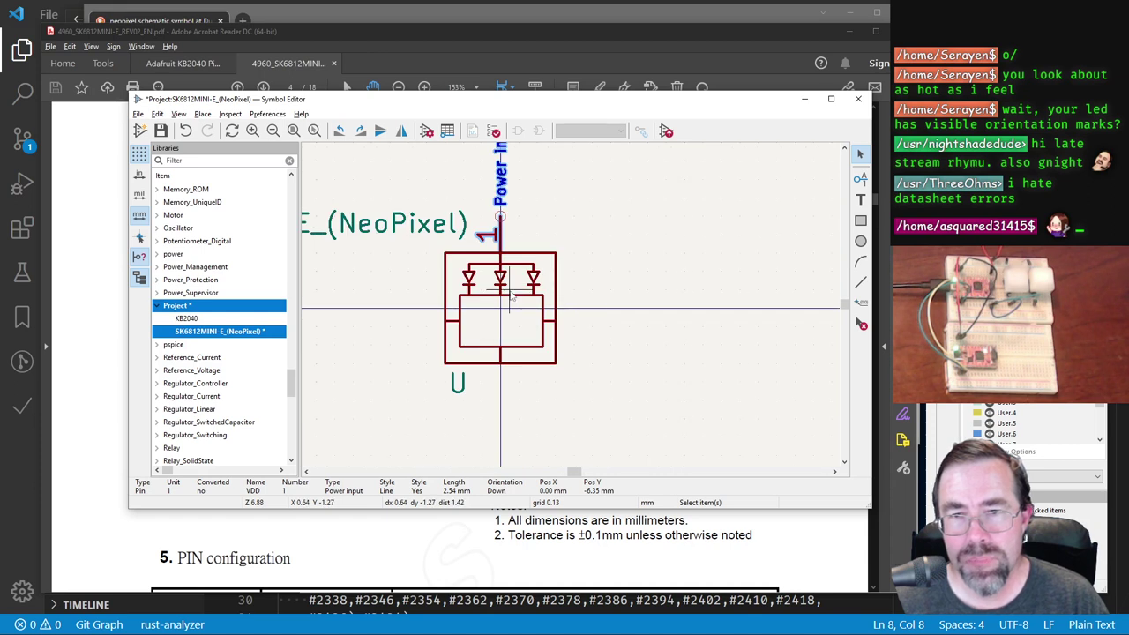
pyautogui.click(860, 178)
pyautogui.click(507, 375)
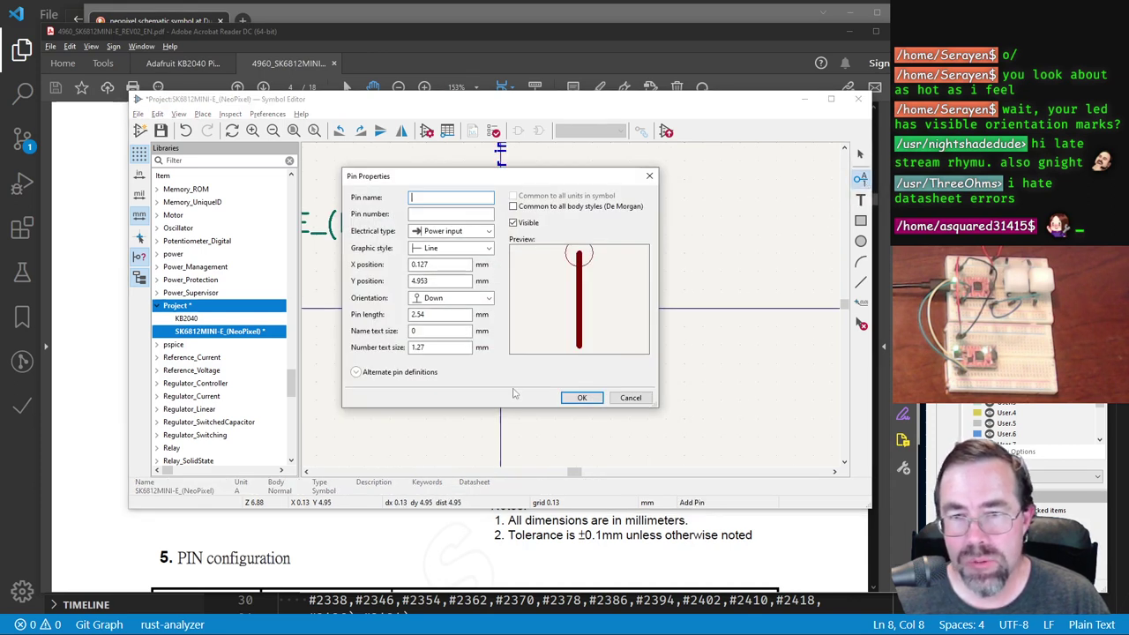
pyautogui.write('GND')
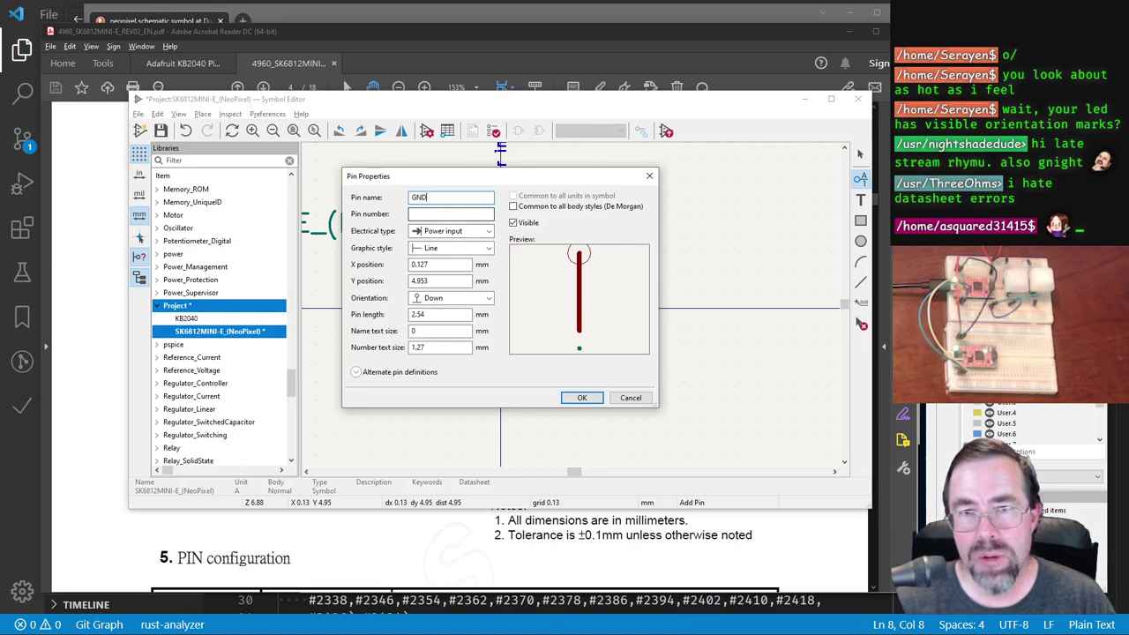
pyautogui.hotkey('alt', 'Tab')
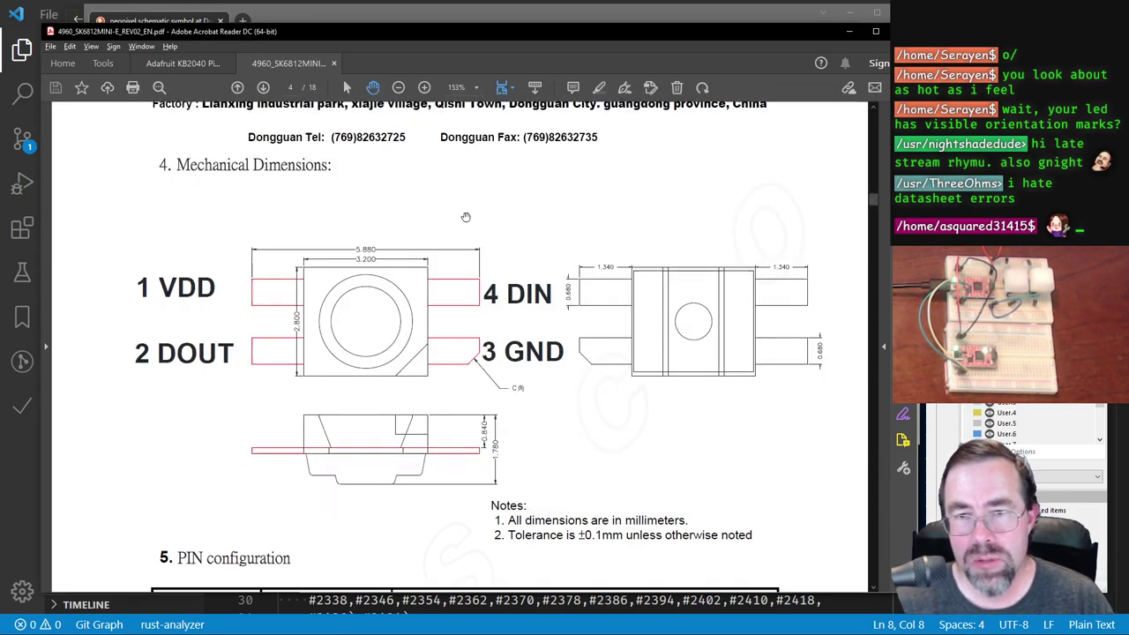
pyautogui.hotkey('alt', 'Tab')
pyautogui.click(462, 216)
pyautogui.write('3')
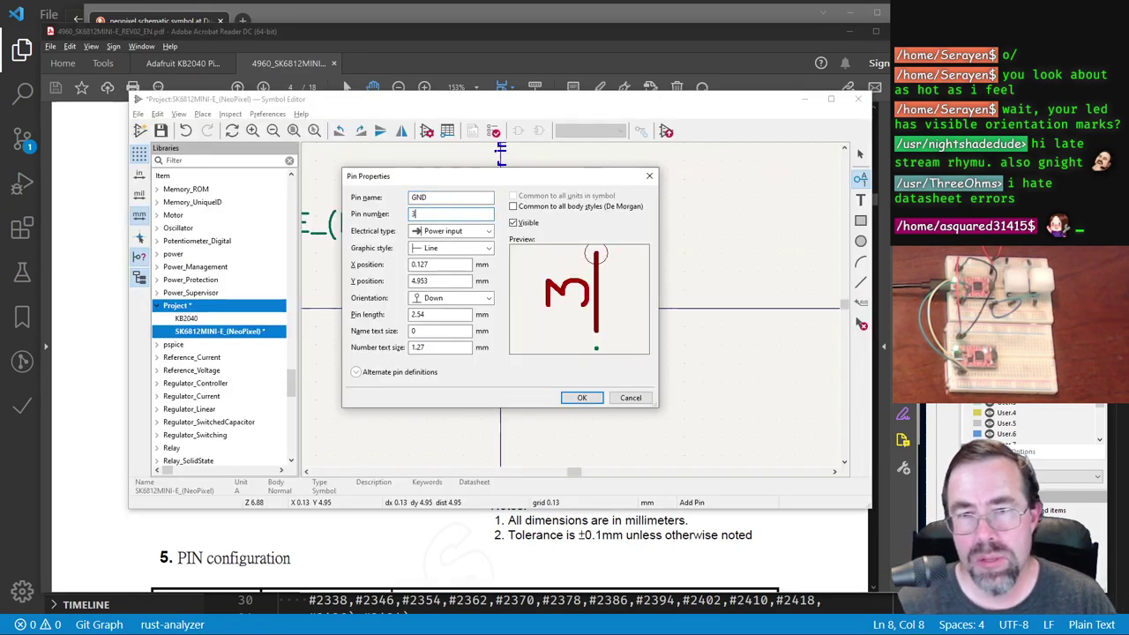
pyautogui.click(583, 398)
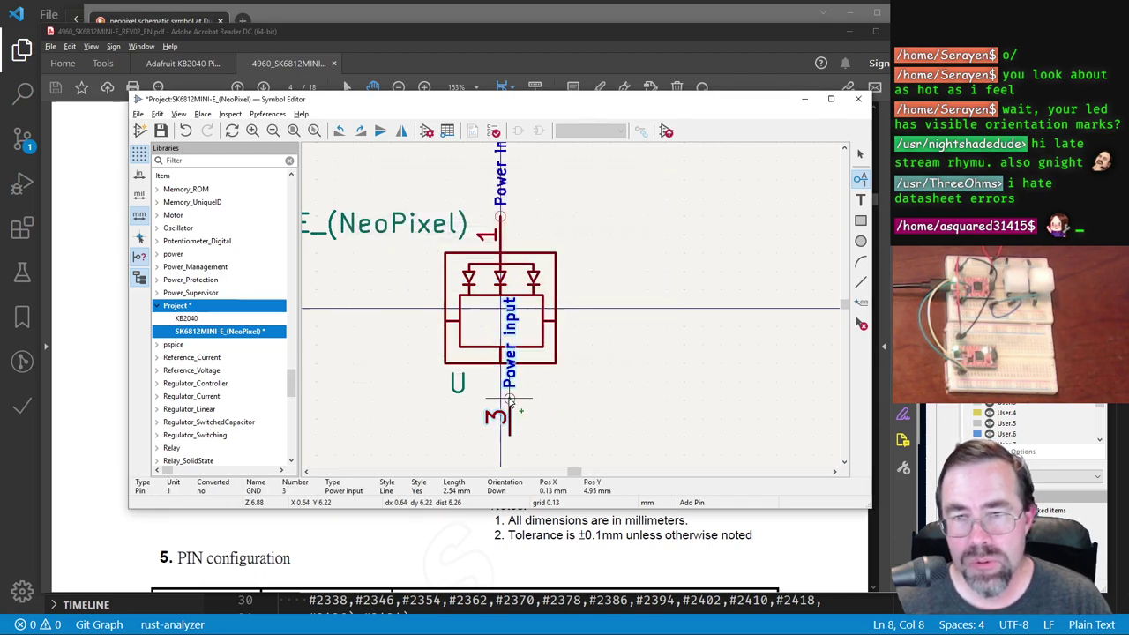
# Step: Rotate the GND pin to point up and place it at X 0, Y 6.35 mm, meeting the body outline's lower edge
pyautogui.press('r')
pyautogui.press('r')
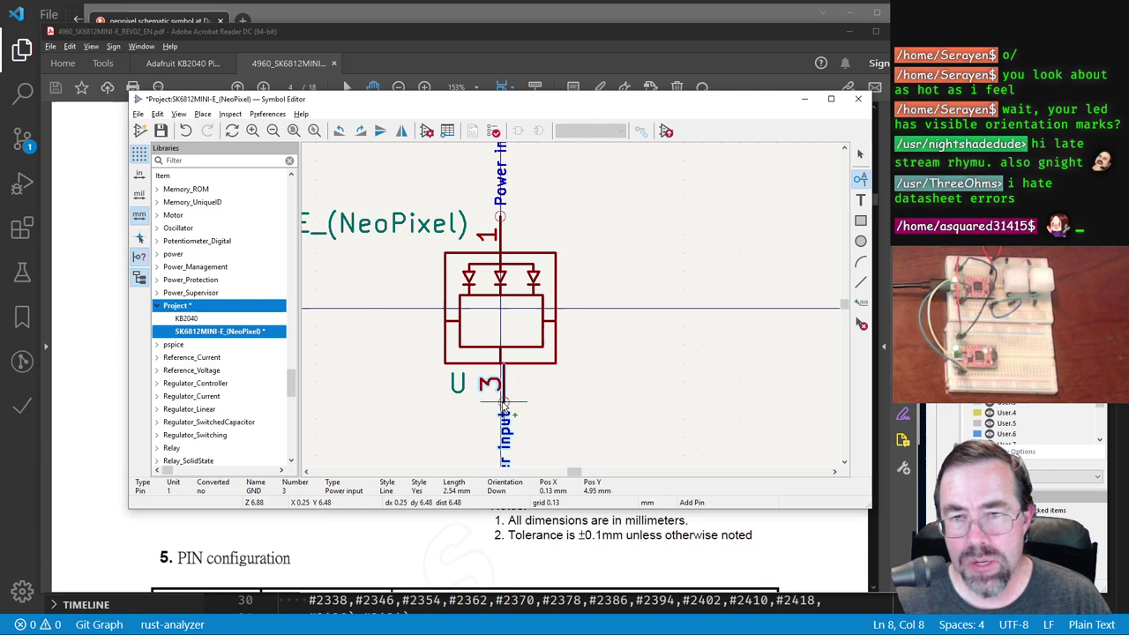
pyautogui.scroll(1, 505, 401)
pyautogui.scroll(3, 570, 305)
pyautogui.moveTo(570, 305); pyautogui.dragTo(548, 441, button='middle')
pyautogui.click(549, 445)
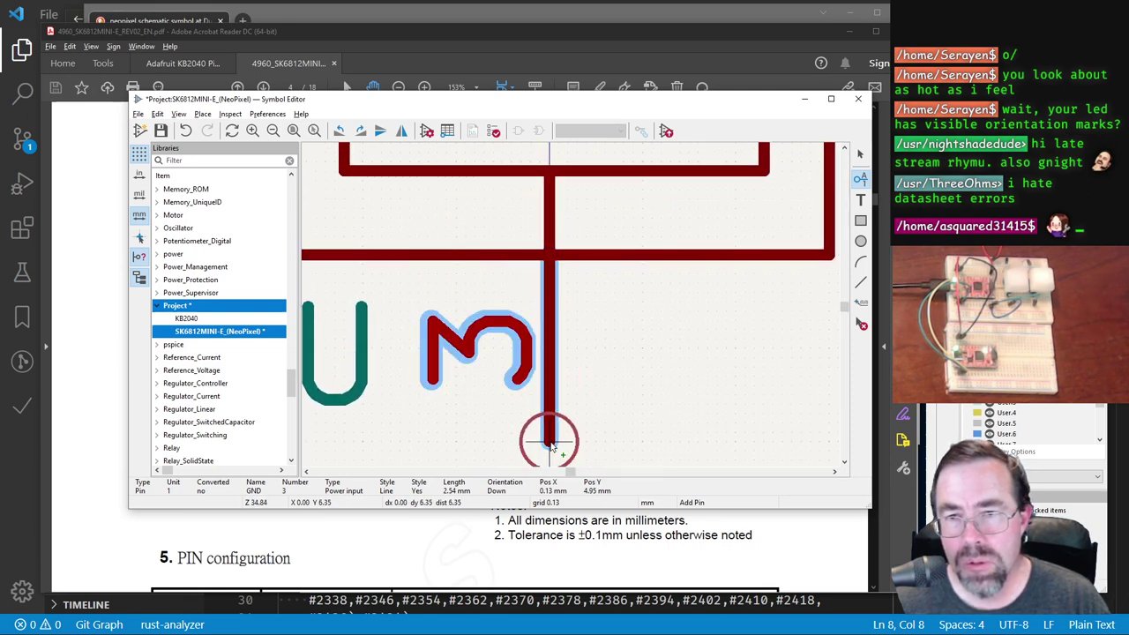
pyautogui.scroll(-3, 574, 298)
pyautogui.scroll(-3, 574, 281)
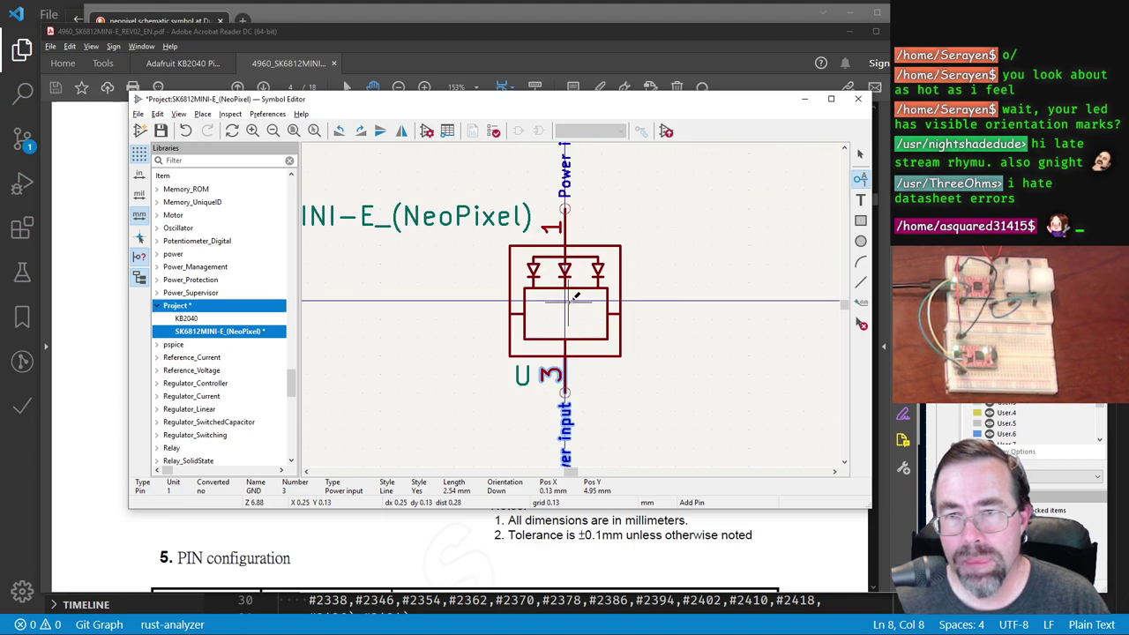
# Step: Create a pin named DIN with pin number 4 and electrical type Input, checking it against the datasheet's pin drawing
pyautogui.scroll(3, 579, 302)
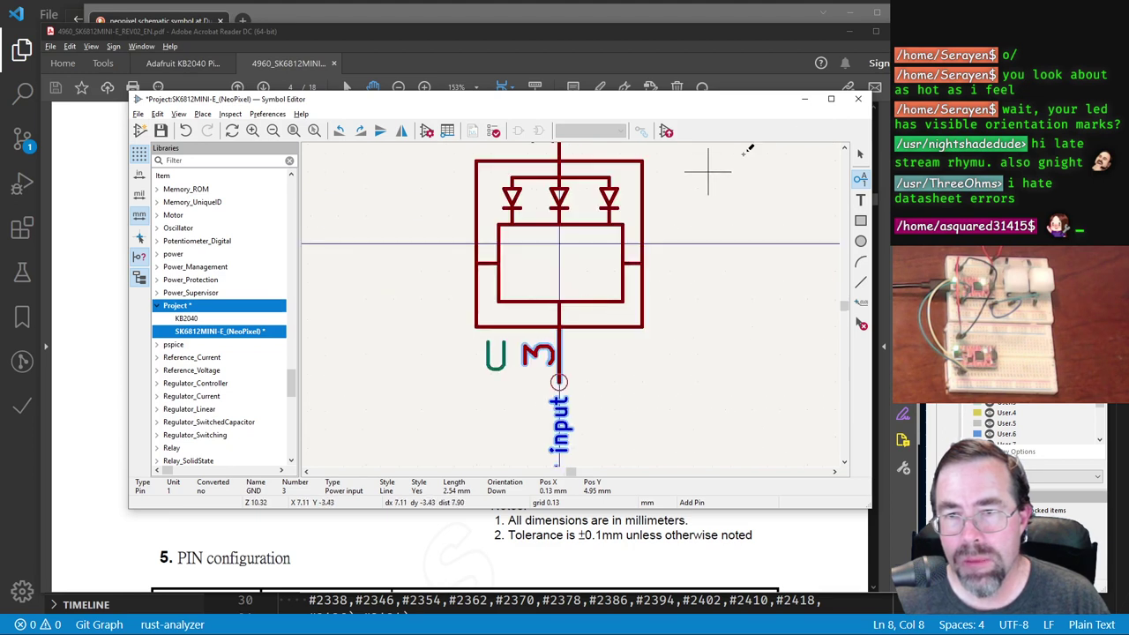
pyautogui.click(415, 258)
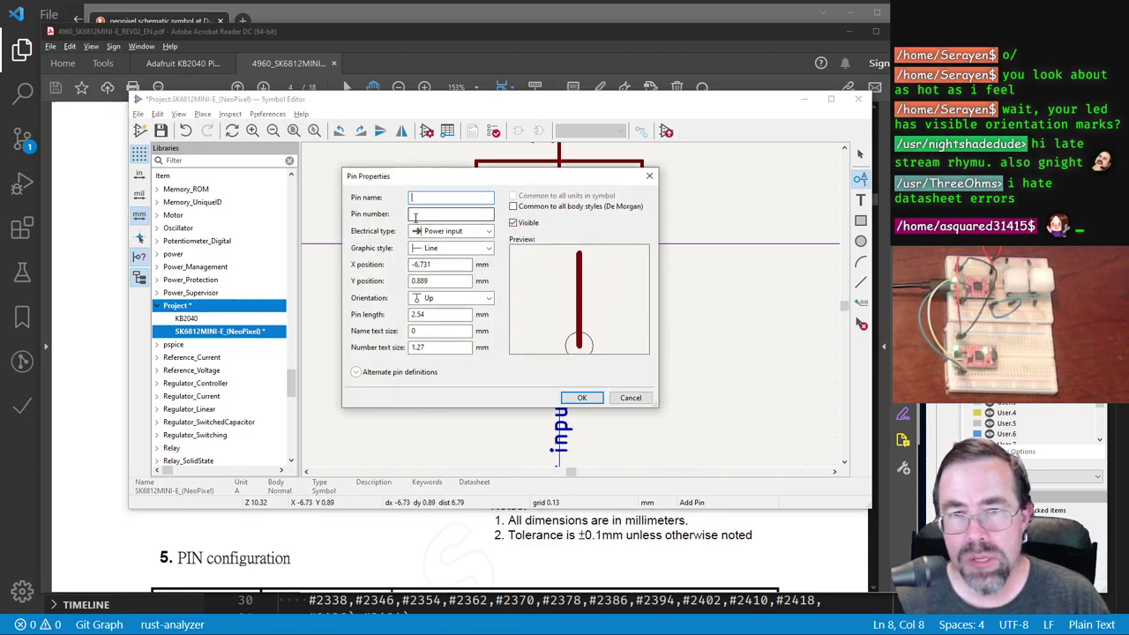
pyautogui.write('DI')
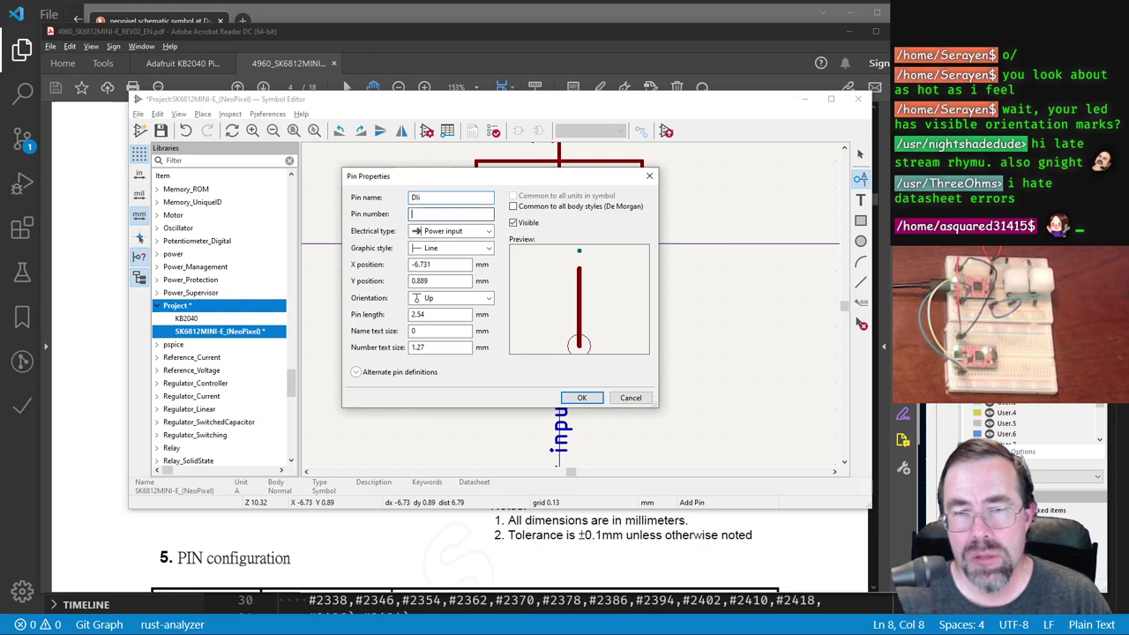
pyautogui.hotkey('alt', 'Tab')
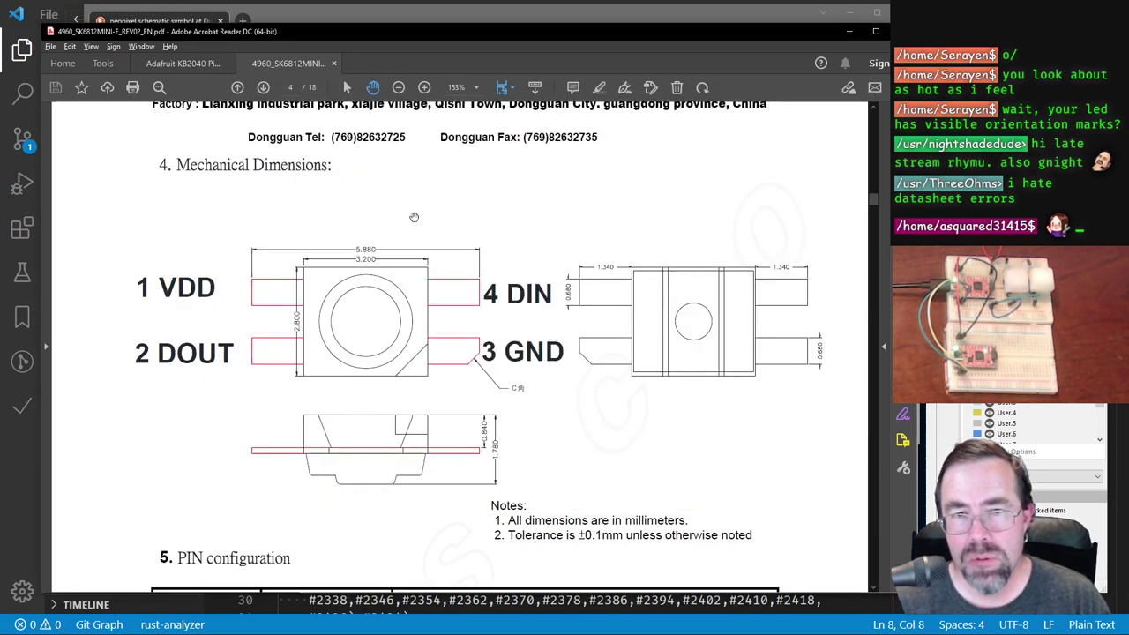
pyautogui.hotkey('alt', 'Tab')
pyautogui.write('I')
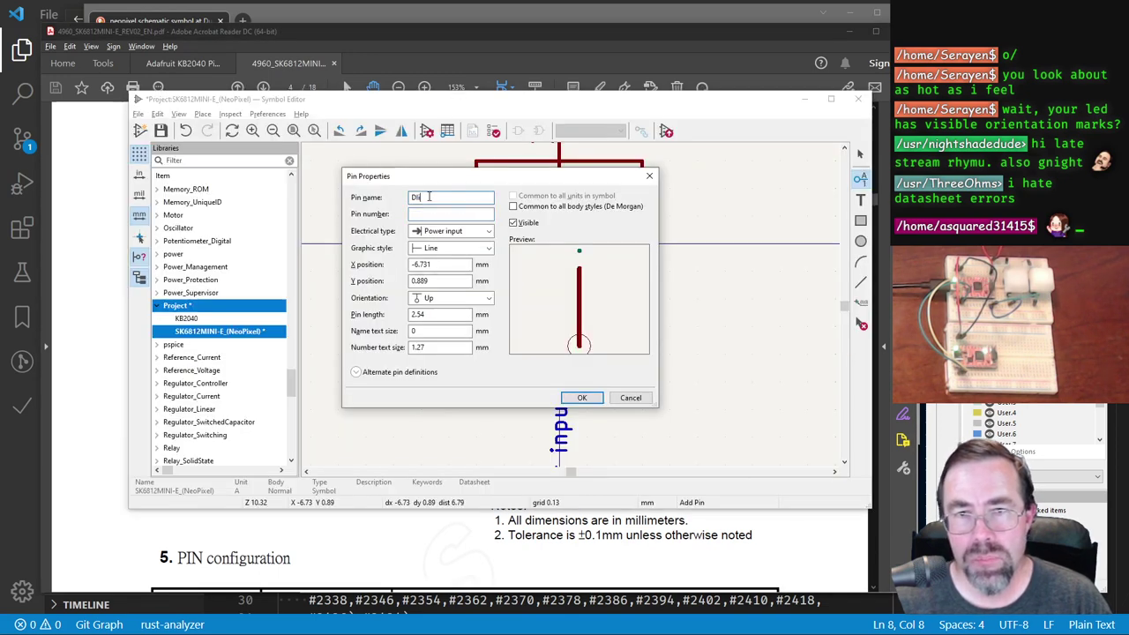
pyautogui.write('N')
pyautogui.press('Tab')
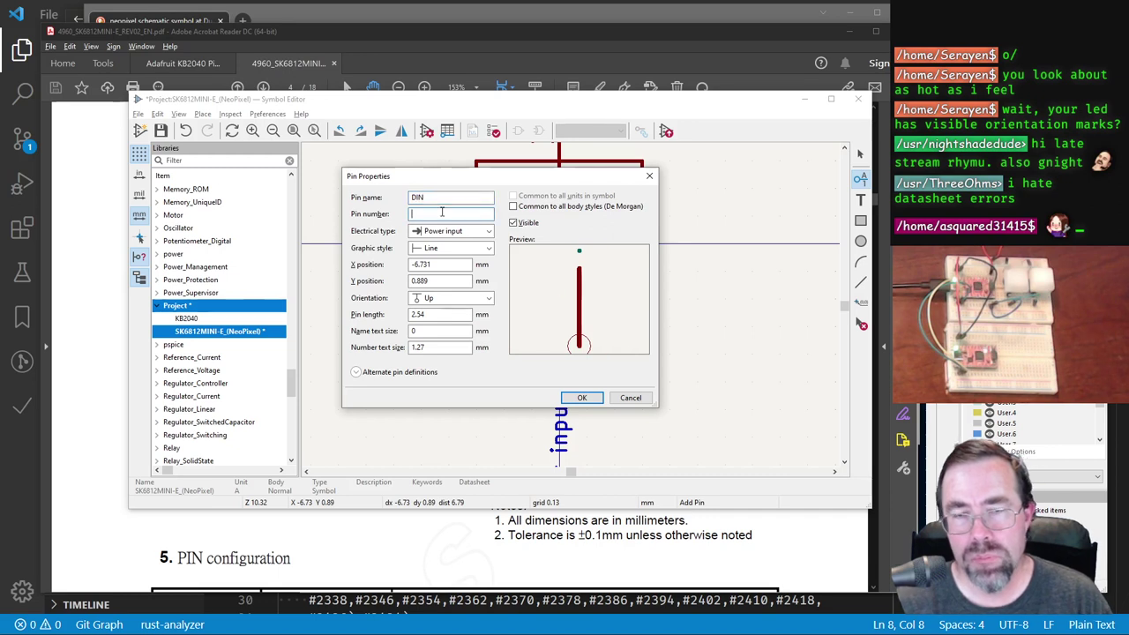
pyautogui.write('4')
pyautogui.click(450, 231)
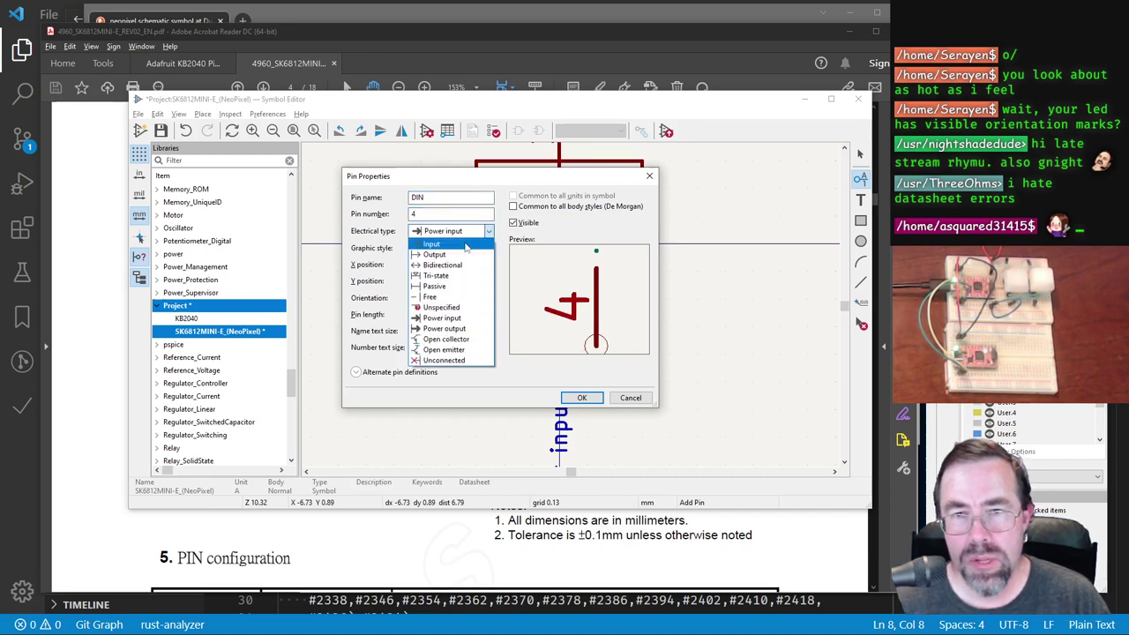
pyautogui.click(458, 232)
pyautogui.click(580, 398)
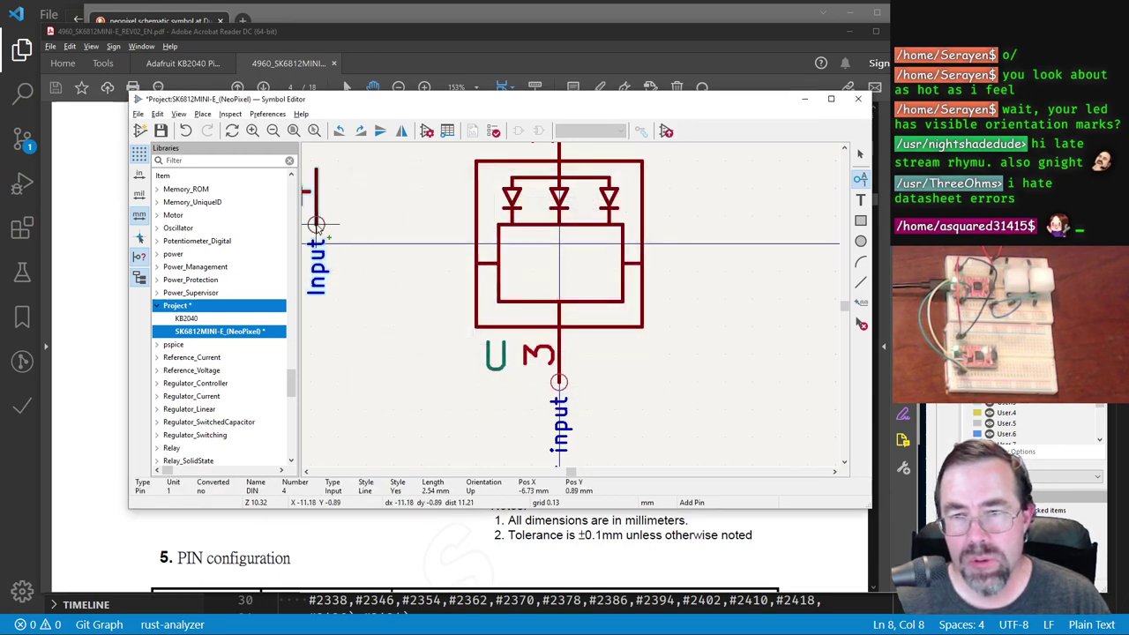
# Step: Rotate the DIN pin to point right and place it at X -6.35, Y 0.89 mm, joining the body's left stub line
pyautogui.press('r')
pyautogui.press('r')
pyautogui.press('r')
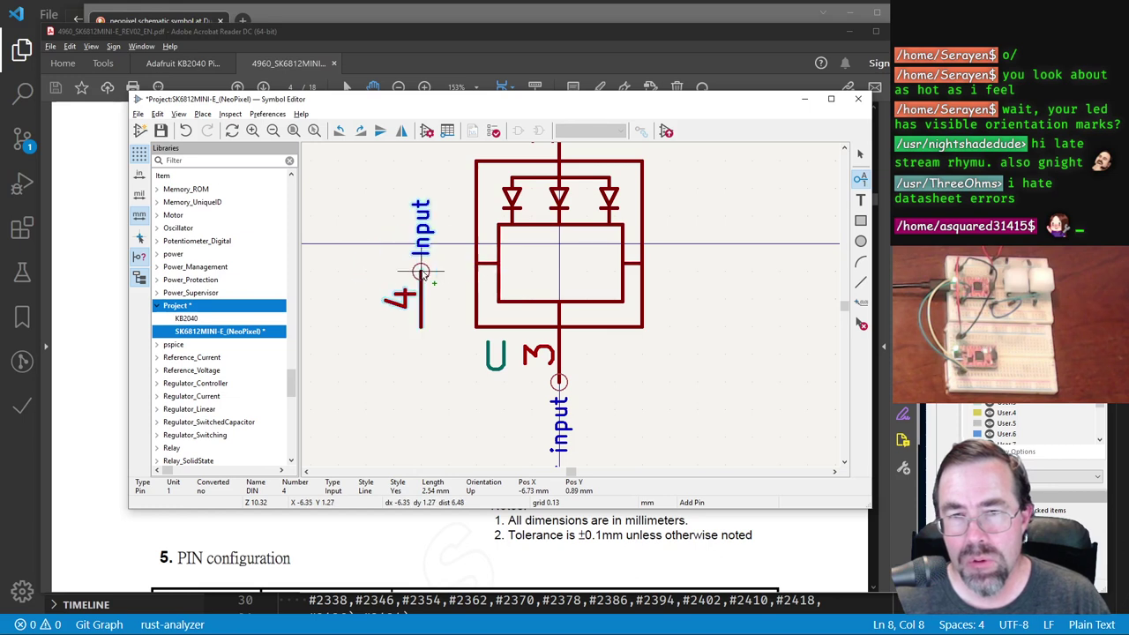
pyautogui.scroll(4, 426, 262)
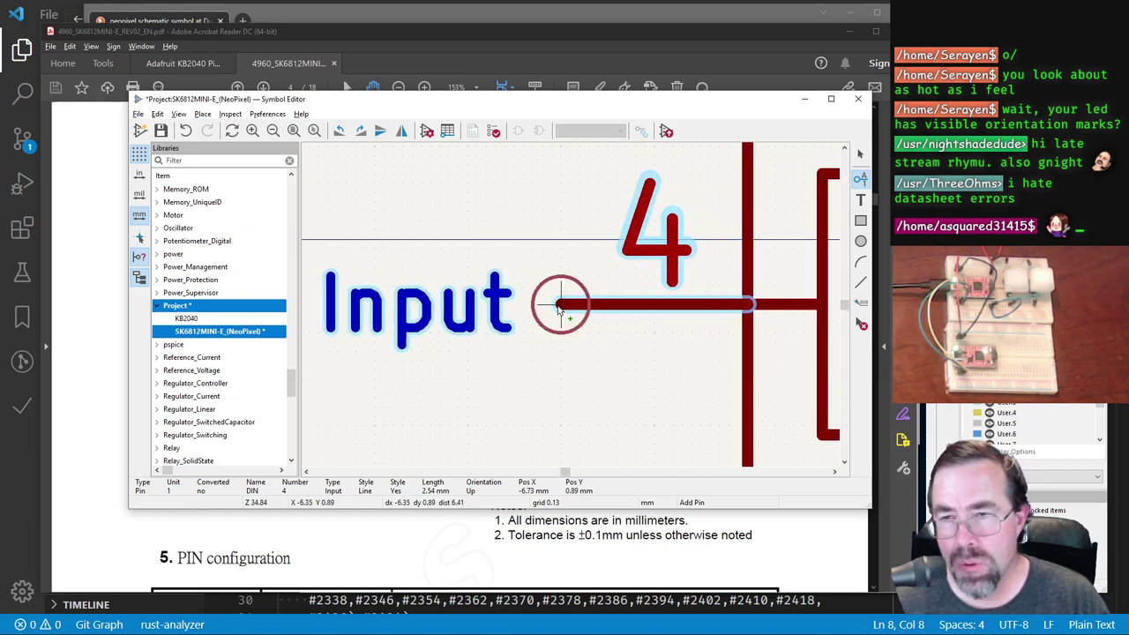
pyautogui.scroll(-4, 561, 309)
pyautogui.click(582, 305)
# Step: Create a pin named DOUT with pin number 2 and electrical type Output
pyautogui.scroll(-1, 739, 290)
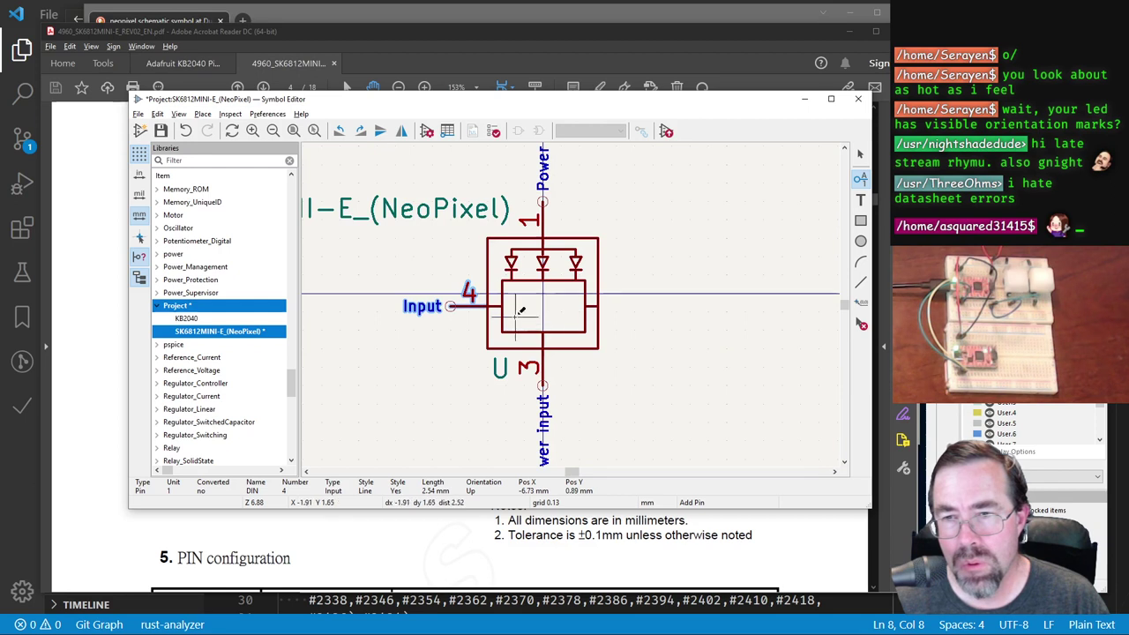
pyautogui.click(634, 303)
pyautogui.write('3')
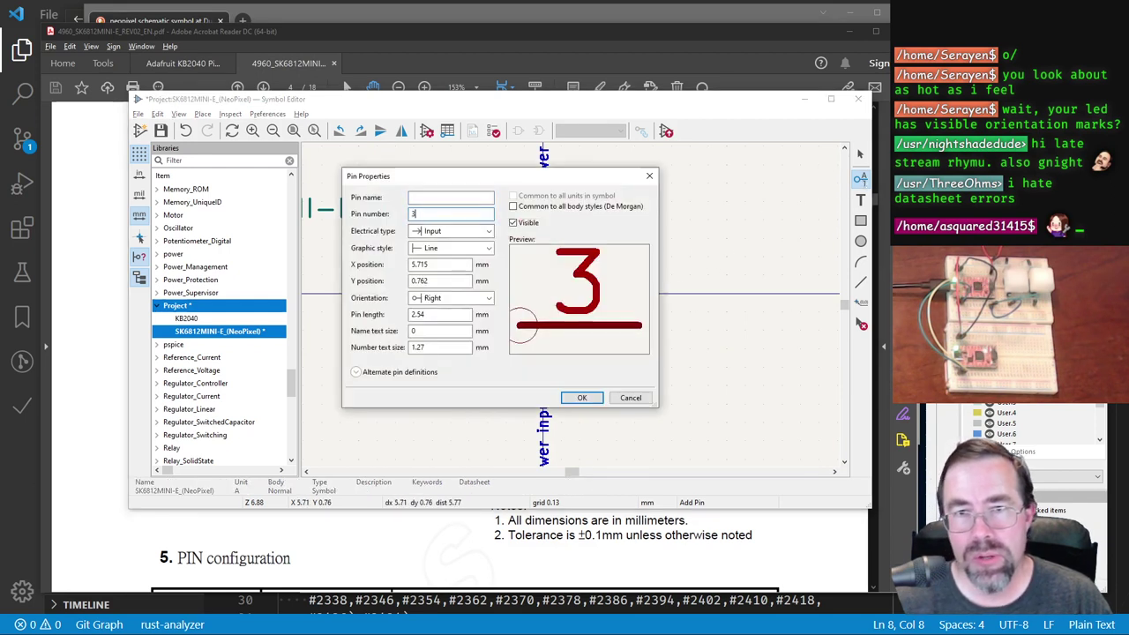
pyautogui.press('BackSpace')
pyautogui.write('2')
pyautogui.click(430, 198)
pyautogui.write('DOUT')
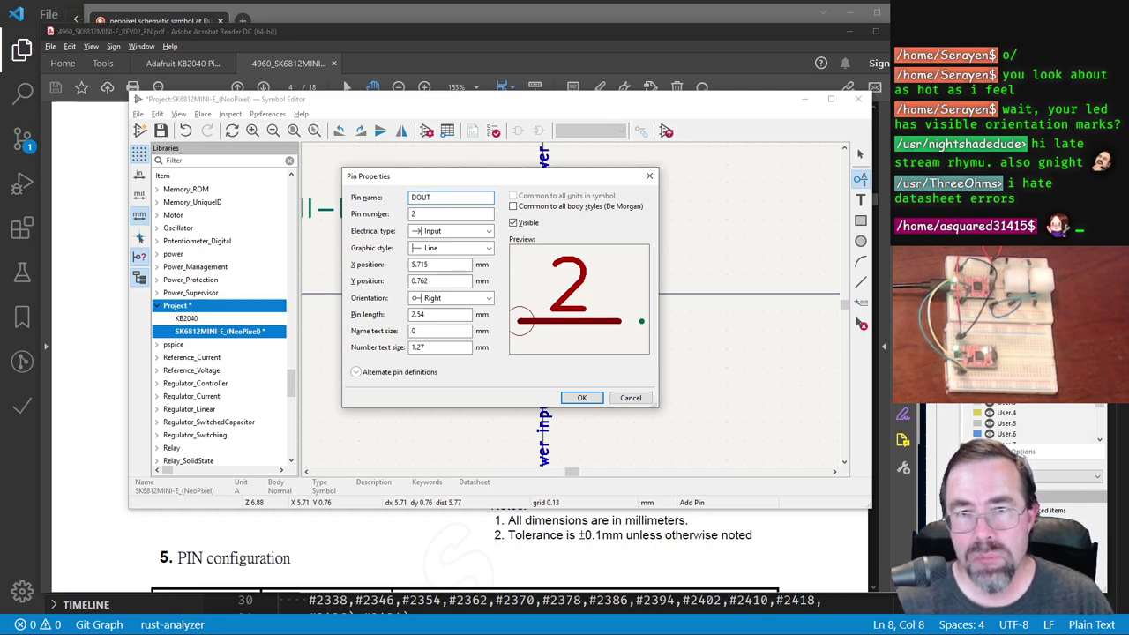
pyautogui.hotkey('alt', 'Tab')
pyautogui.hotkey('alt', 'Tab')
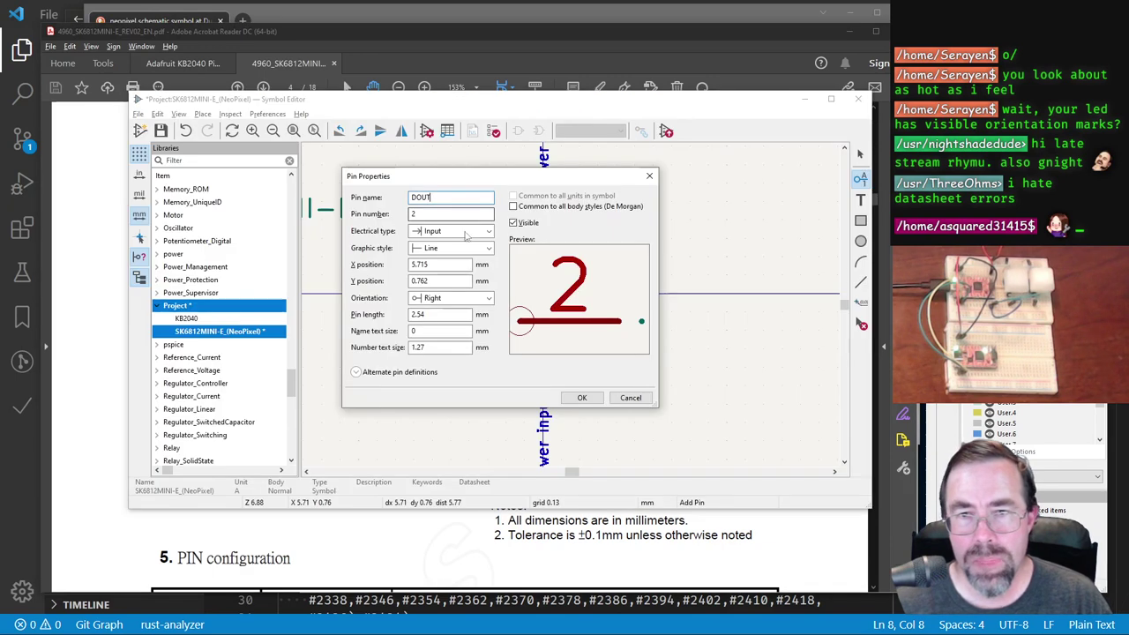
pyautogui.click(449, 231)
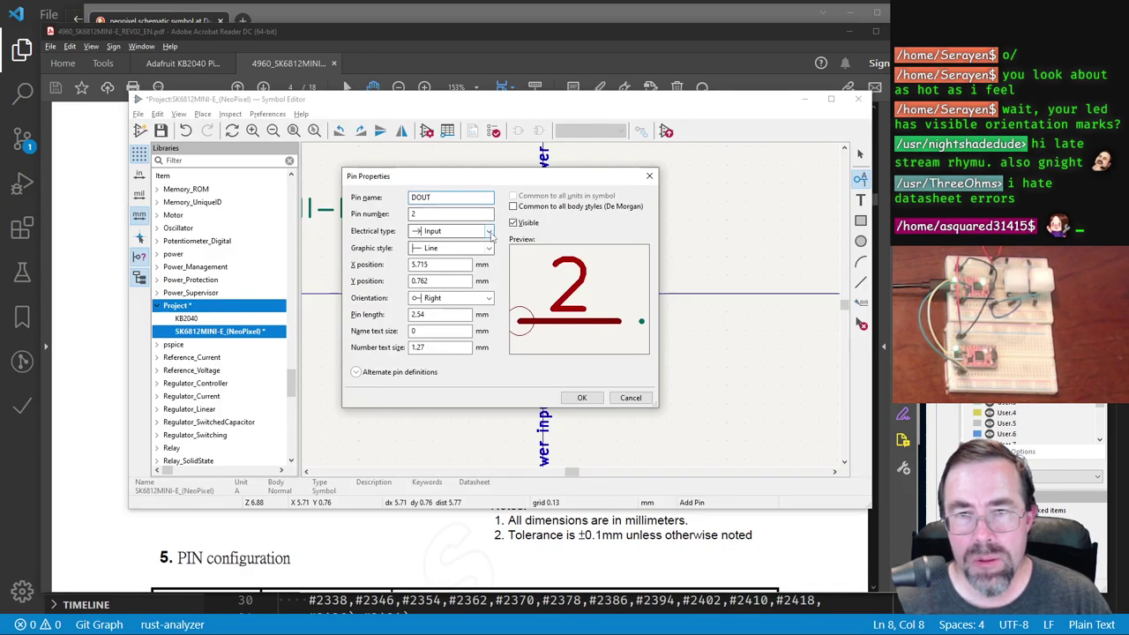
pyautogui.click(582, 397)
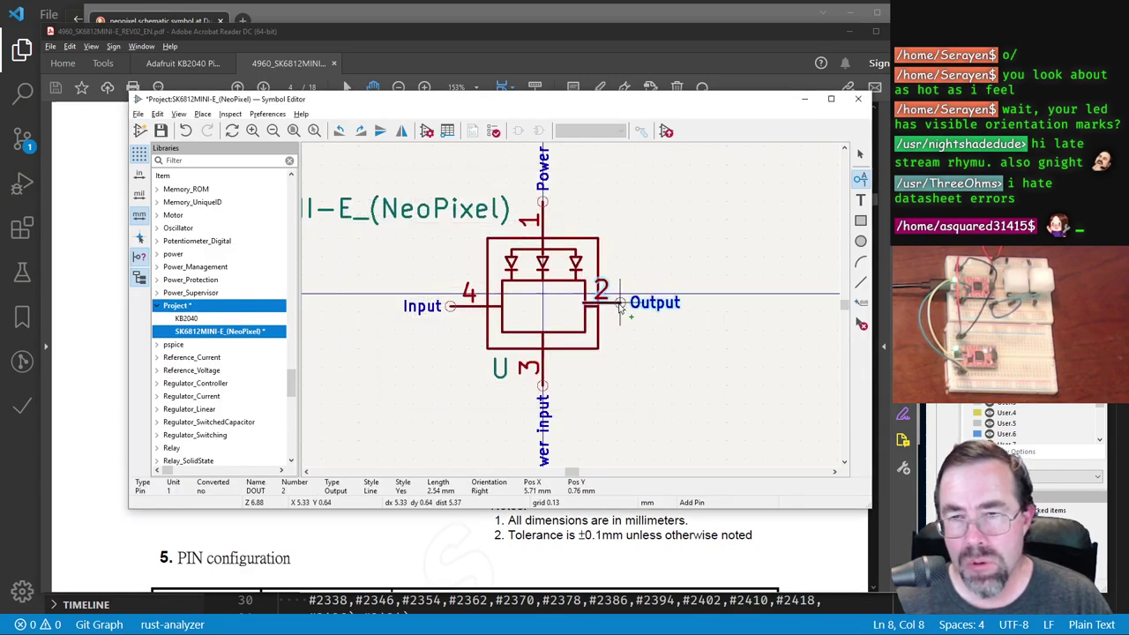
# Step: Place the DOUT pin at X 6.35, Y 0.89 mm, joining the body's right stub line, and leave pin placement
pyautogui.scroll(6, 631, 318)
pyautogui.click(543, 261)
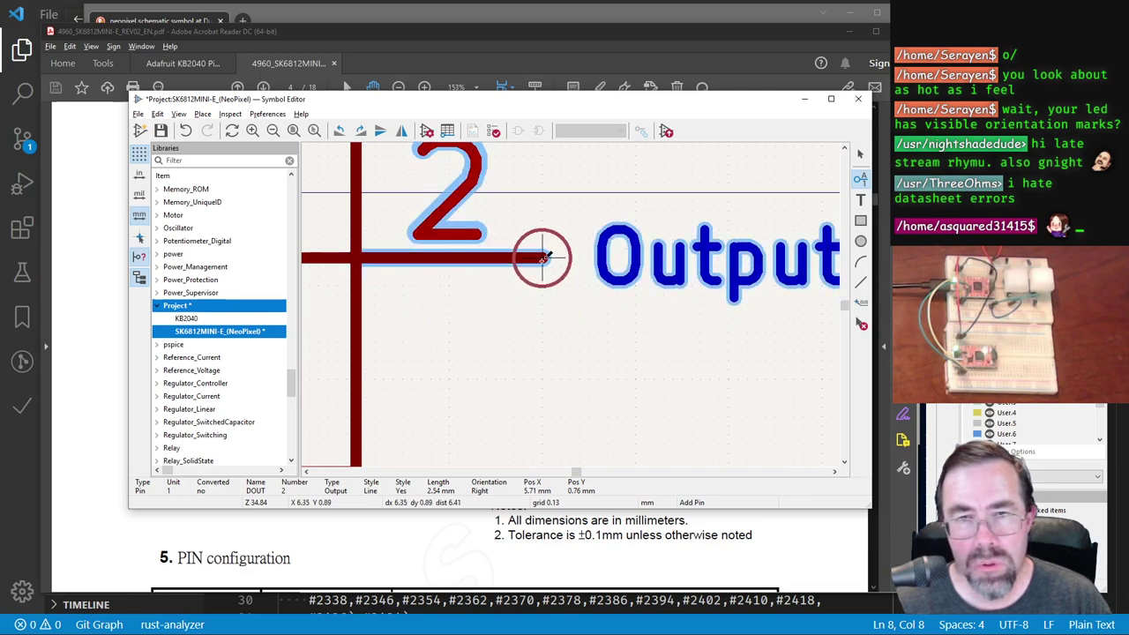
pyautogui.scroll(-6, 543, 261)
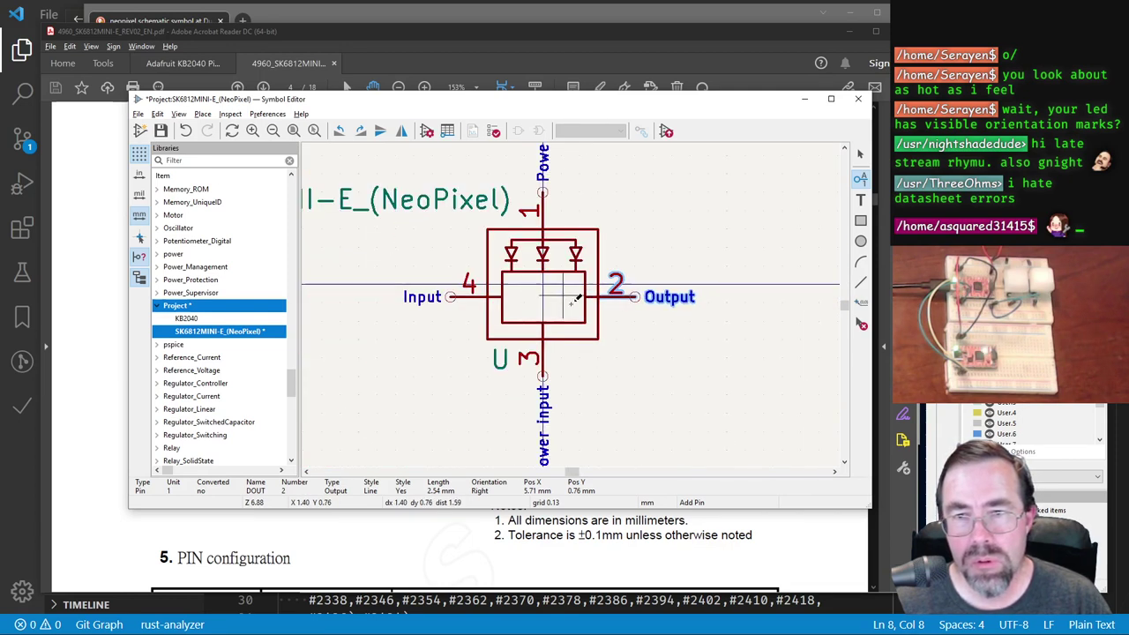
pyautogui.scroll(-2, 570, 293)
pyautogui.scroll(1, 577, 300)
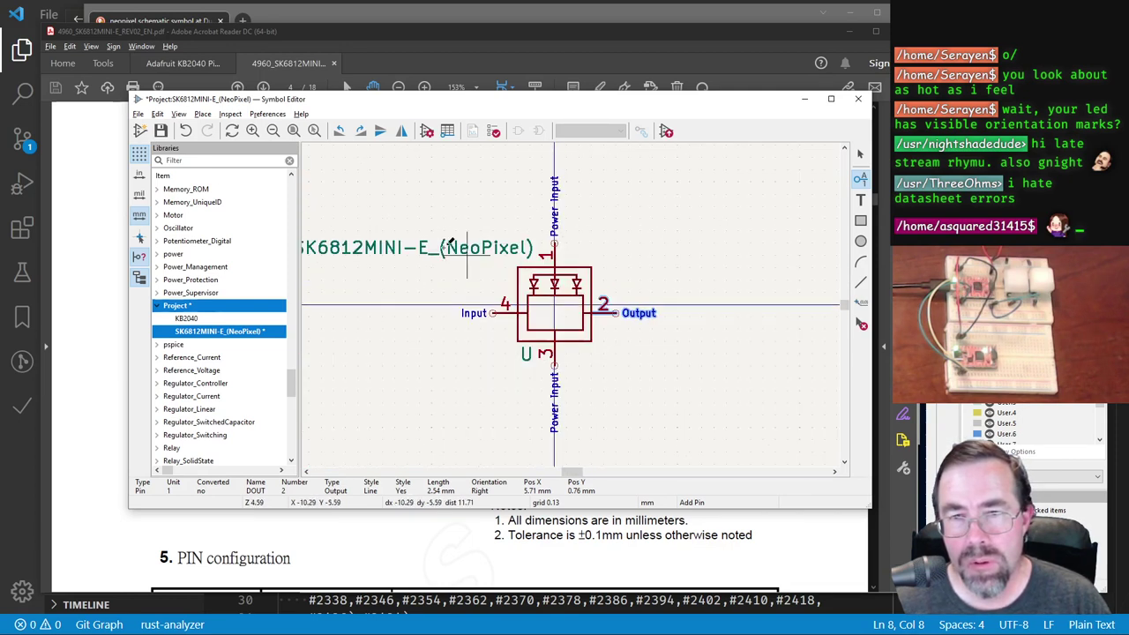
pyautogui.press('e')
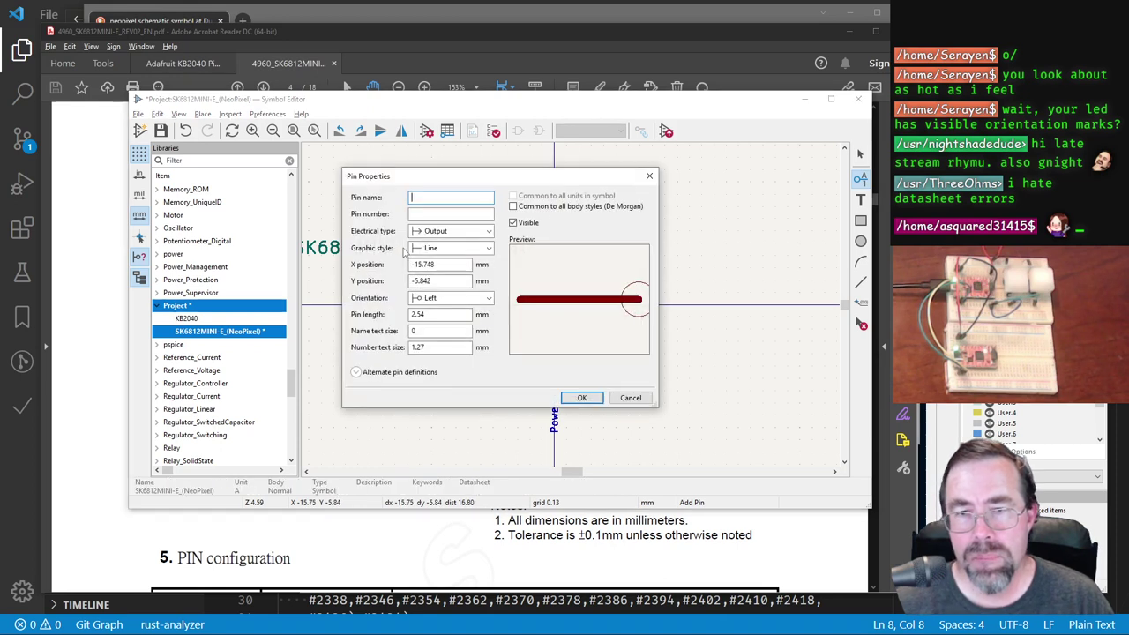
pyautogui.press('Escape')
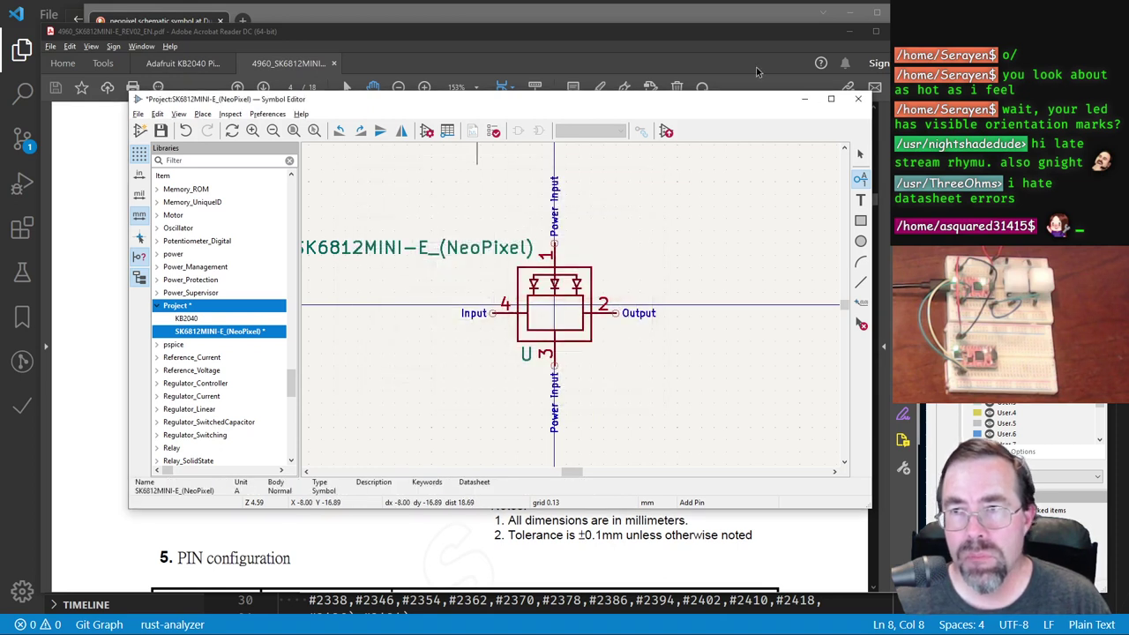
pyautogui.click(860, 154)
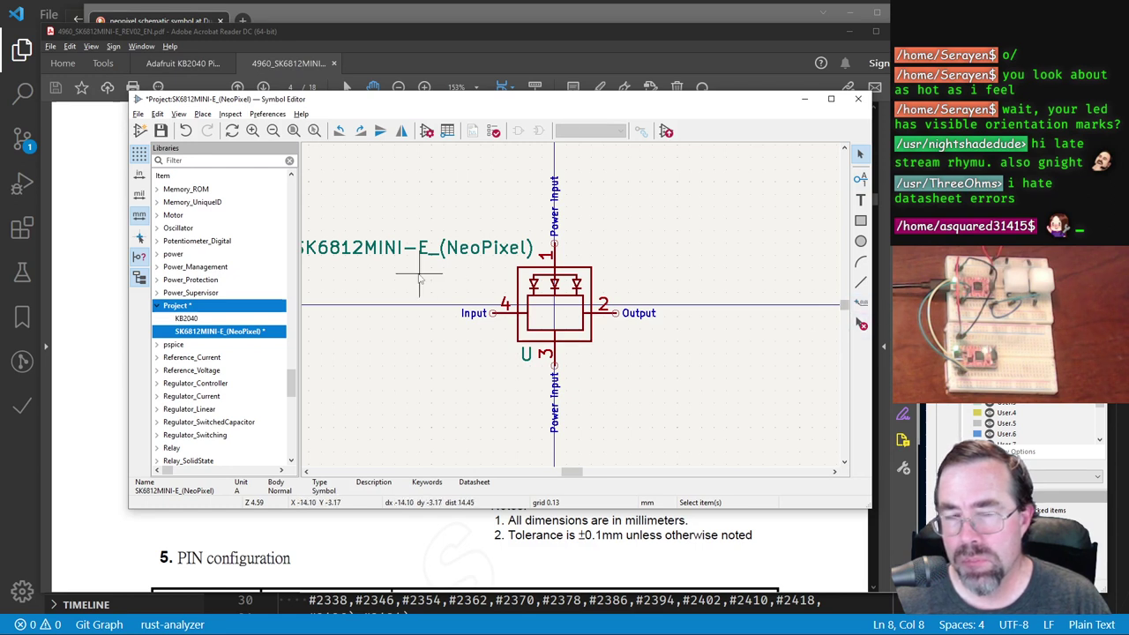
# Step: Move the symbol name text onto the centre of the body and set its text size to 0.4 mm
pyautogui.moveTo(416, 252); pyautogui.dragTo(564, 320)
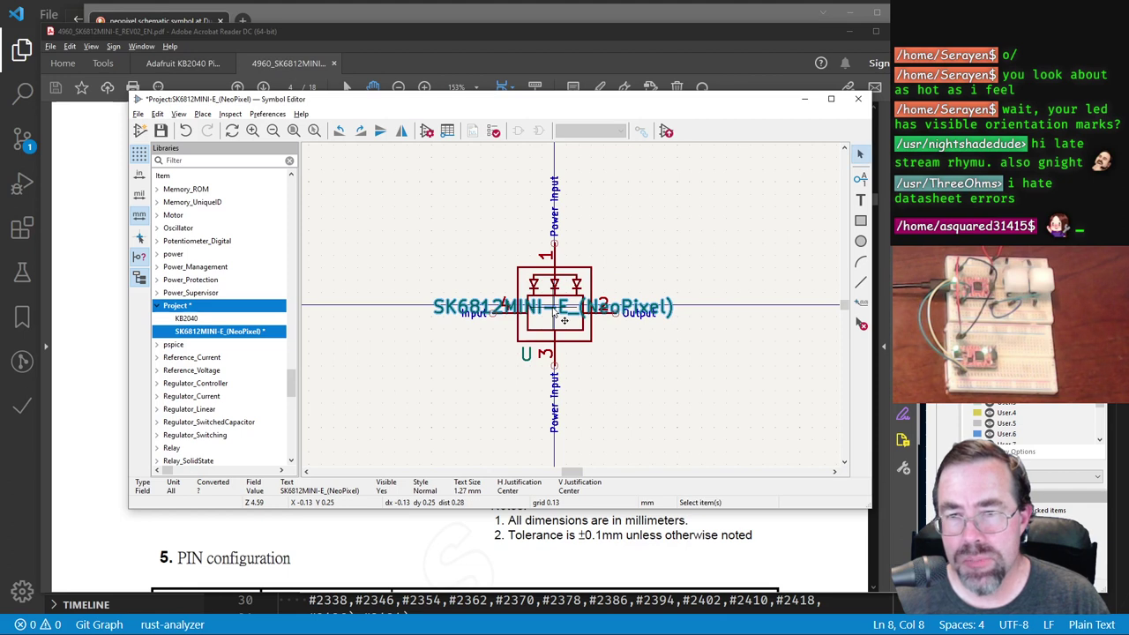
pyautogui.doubleClick(555, 312)
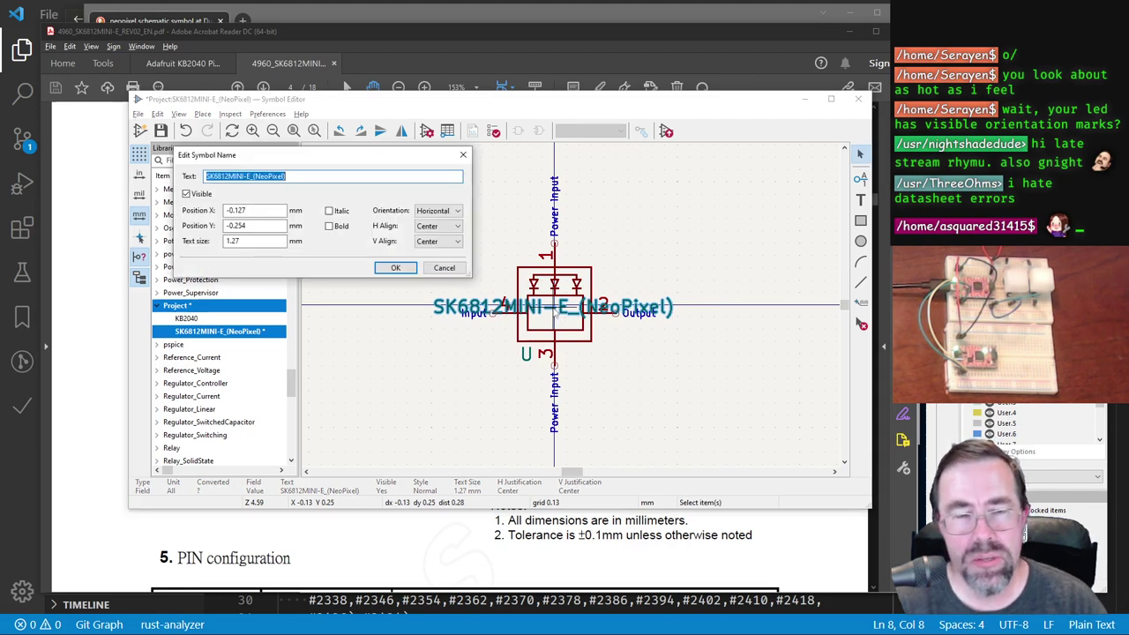
pyautogui.moveTo(252, 241); pyautogui.dragTo(211, 246)
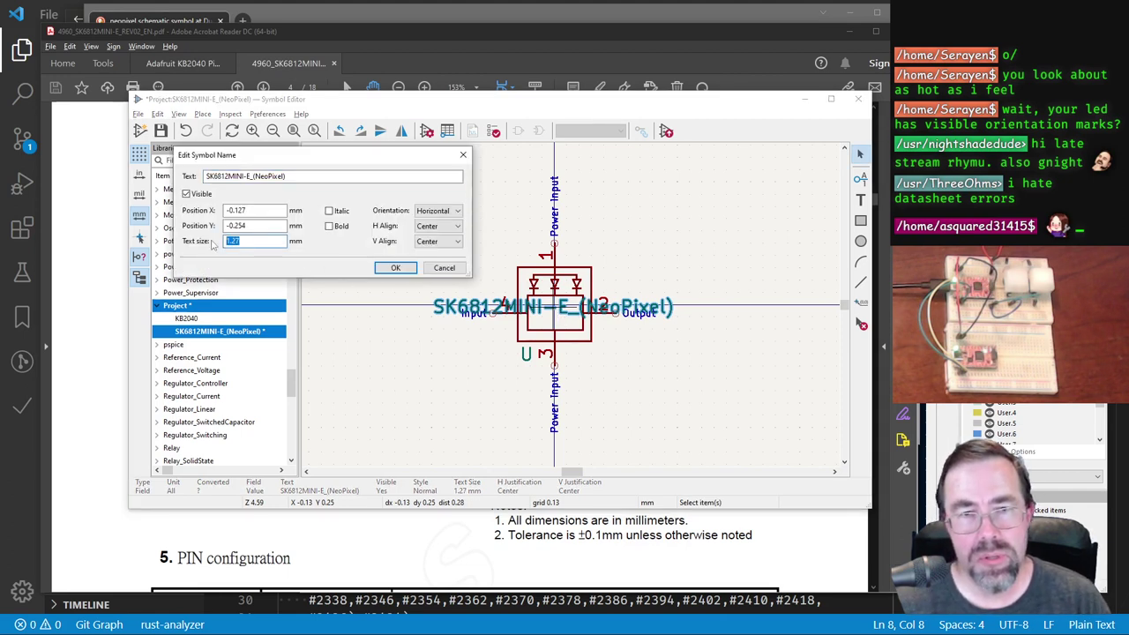
pyautogui.write('0.4')
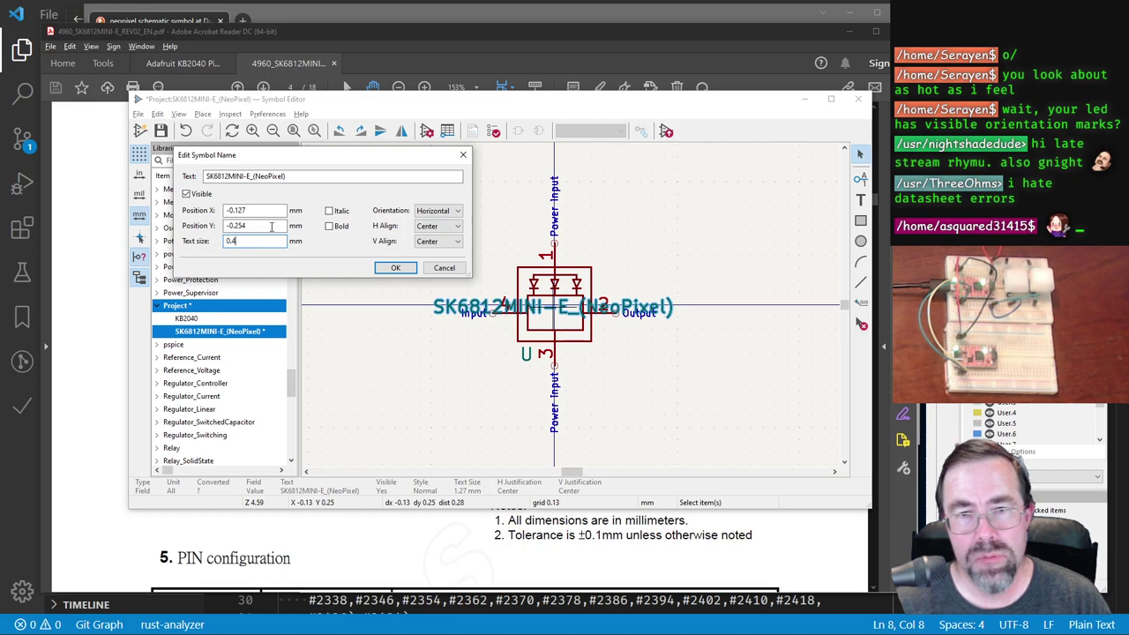
pyautogui.click(395, 267)
# Step: Move the symbol name text just below the body outline, immediately to the right of pin 3
pyautogui.scroll(3, 554, 295)
pyautogui.scroll(2, 553, 296)
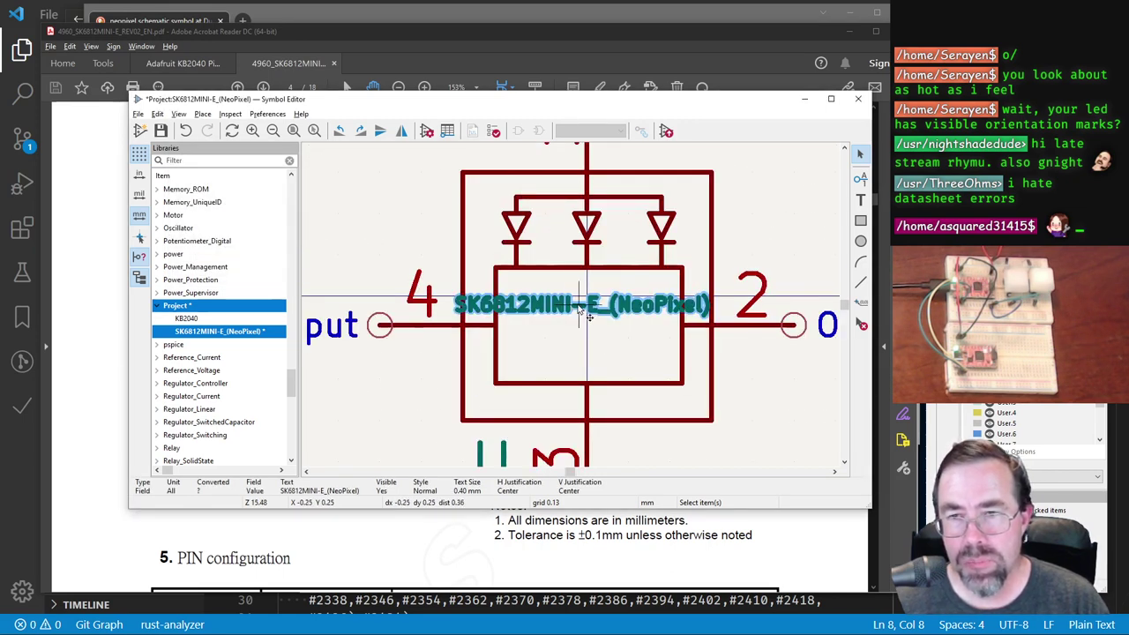
pyautogui.moveTo(579, 308); pyautogui.dragTo(596, 408)
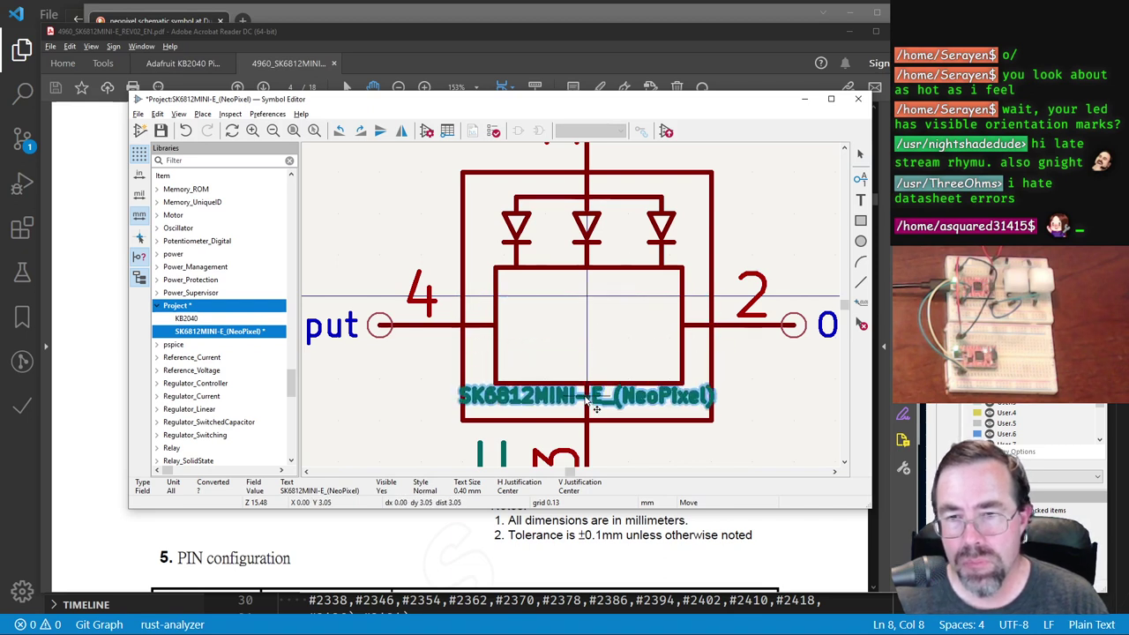
pyautogui.scroll(-2, 596, 409)
pyautogui.moveTo(582, 316); pyautogui.dragTo(674, 346)
pyautogui.click(525, 356)
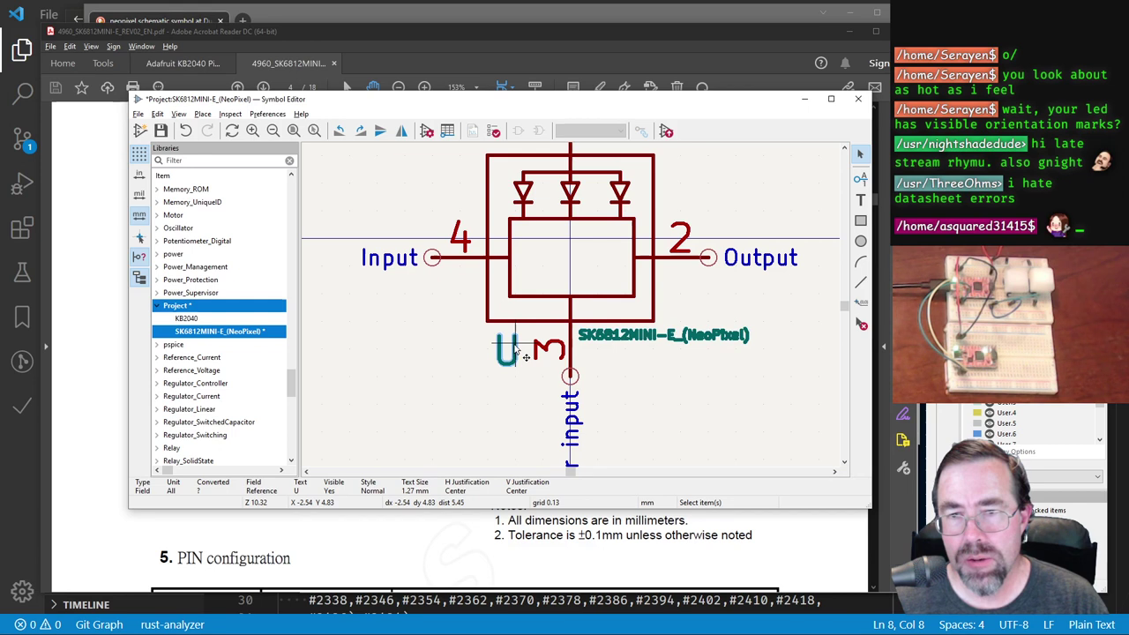
pyautogui.moveTo(526, 357); pyautogui.dragTo(579, 275)
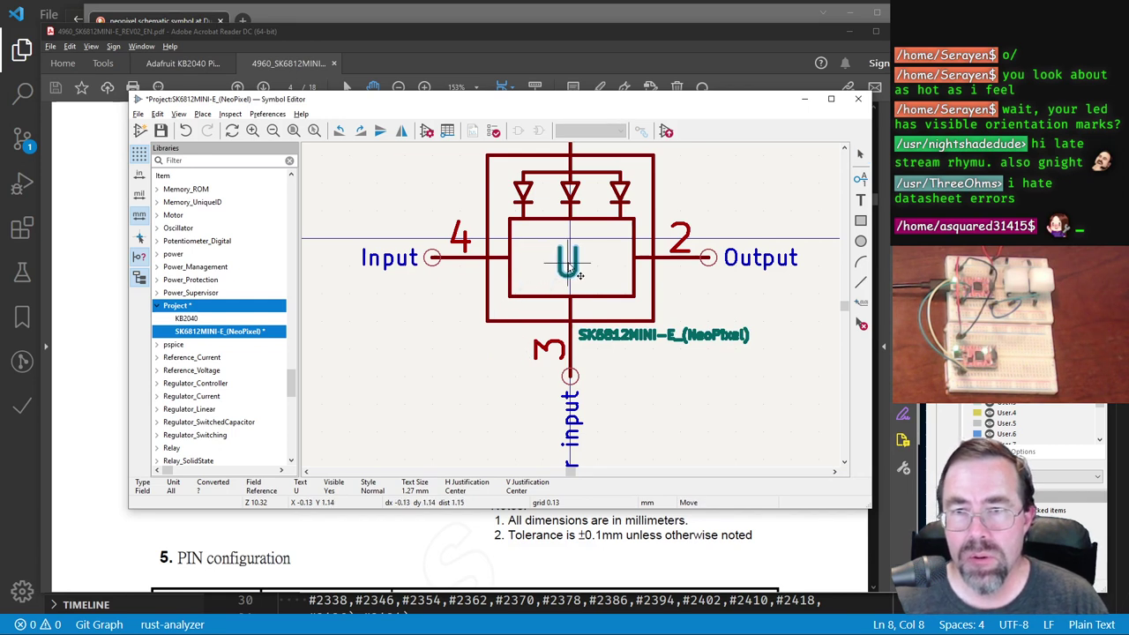
pyautogui.scroll(-1, 579, 275)
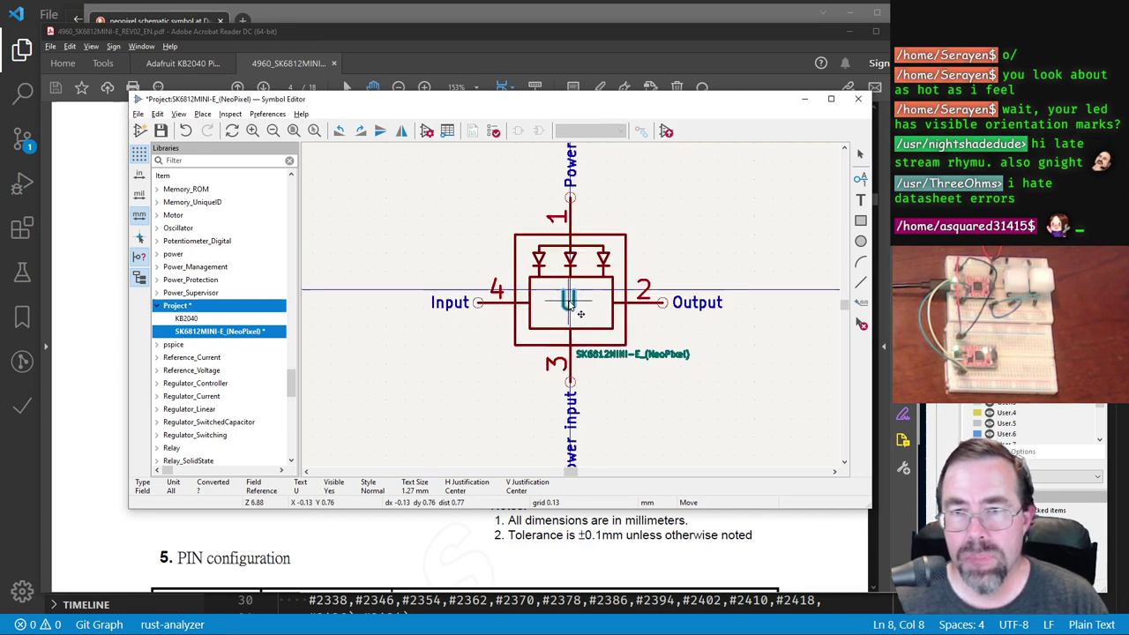
pyautogui.press('Escape')
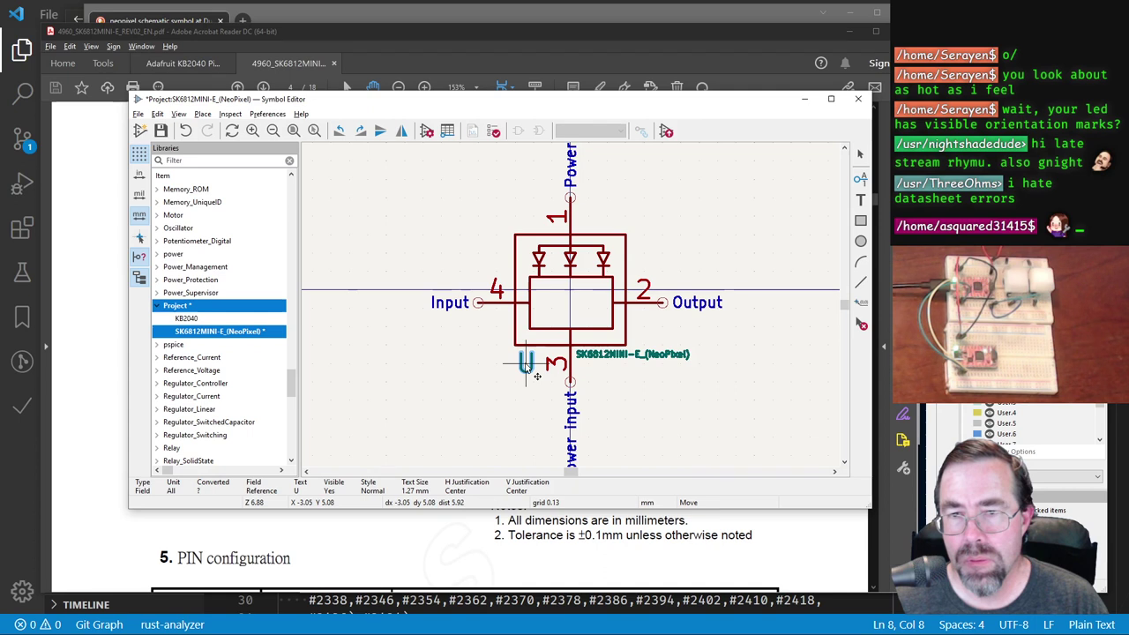
# Step: Add the text SK6812MINI-E at 0.4 mm size inside the inner box of the body, at X 0.13, Y 0.89 mm
pyautogui.click(860, 200)
pyautogui.click(815, 214)
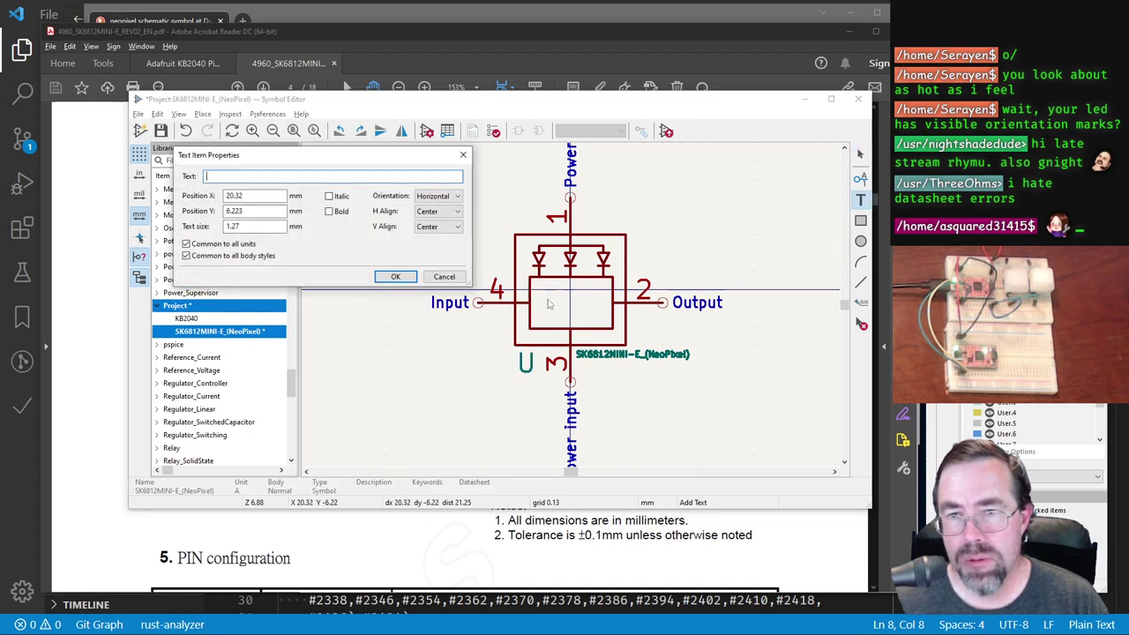
pyautogui.doubleClick(228, 226)
pyautogui.write('0.4')
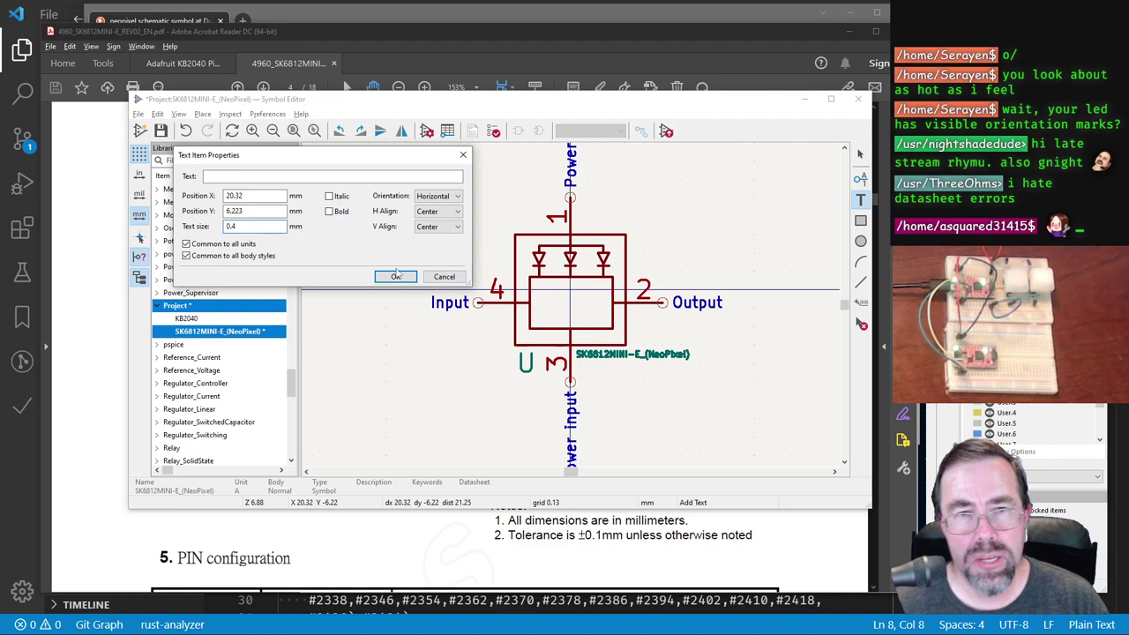
pyautogui.click(337, 177)
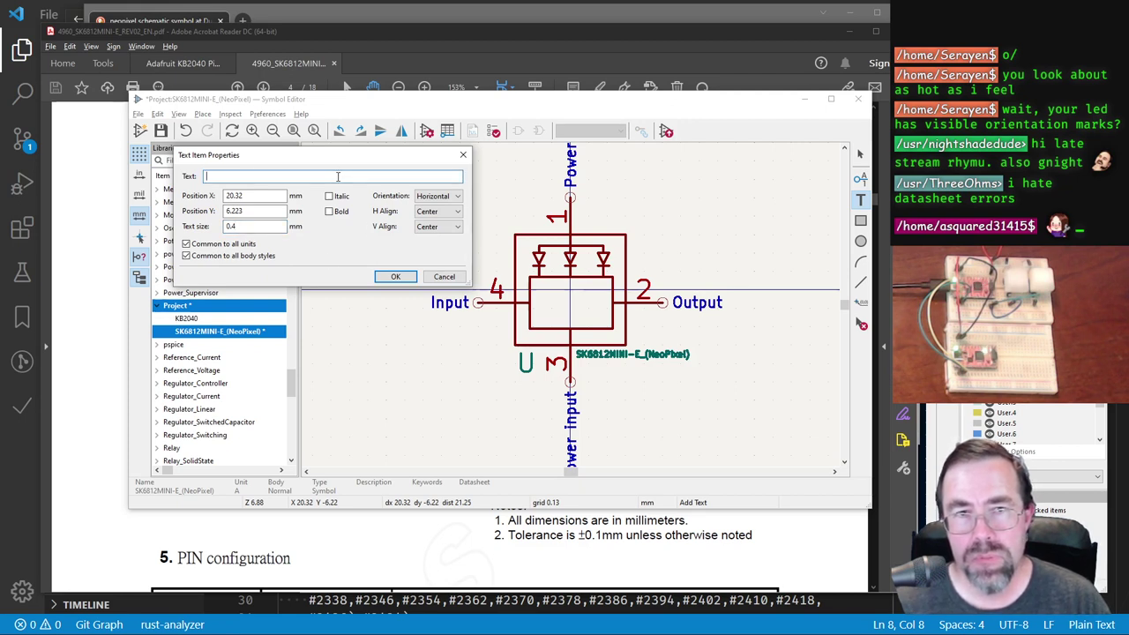
pyautogui.write('SK6812')
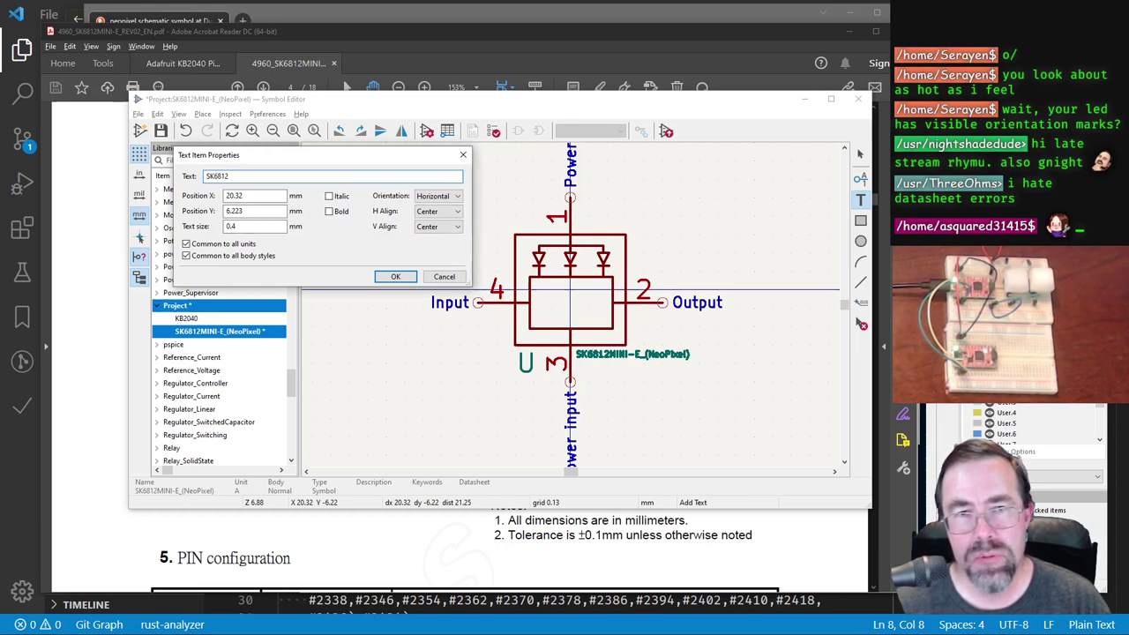
pyautogui.write('M')
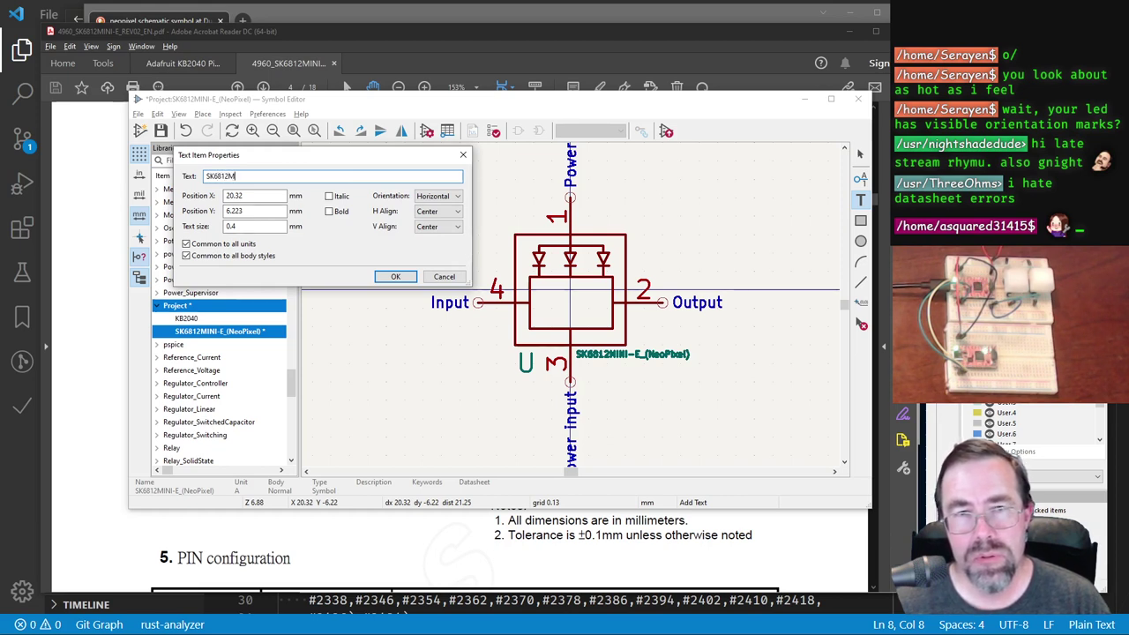
pyautogui.write('INI-E')
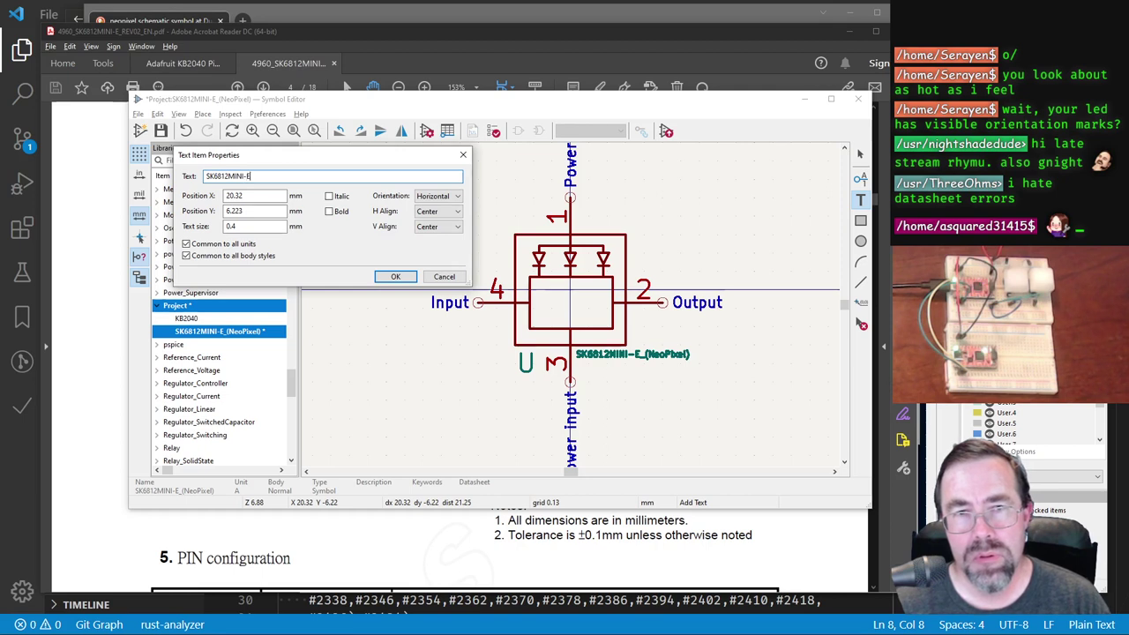
pyautogui.press('Return')
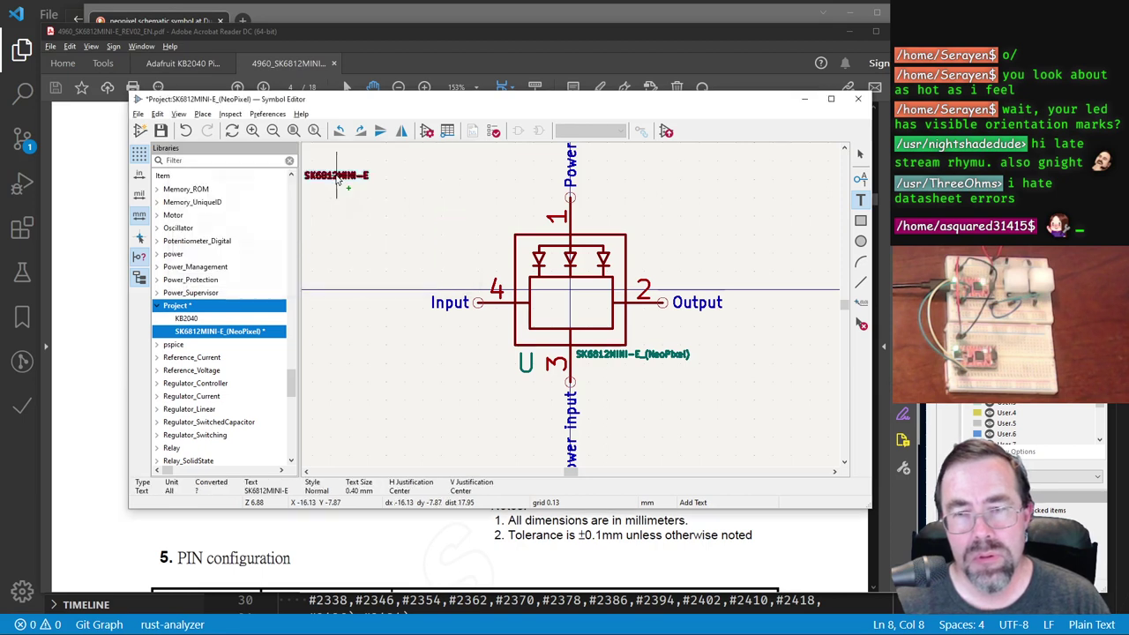
pyautogui.click(574, 304)
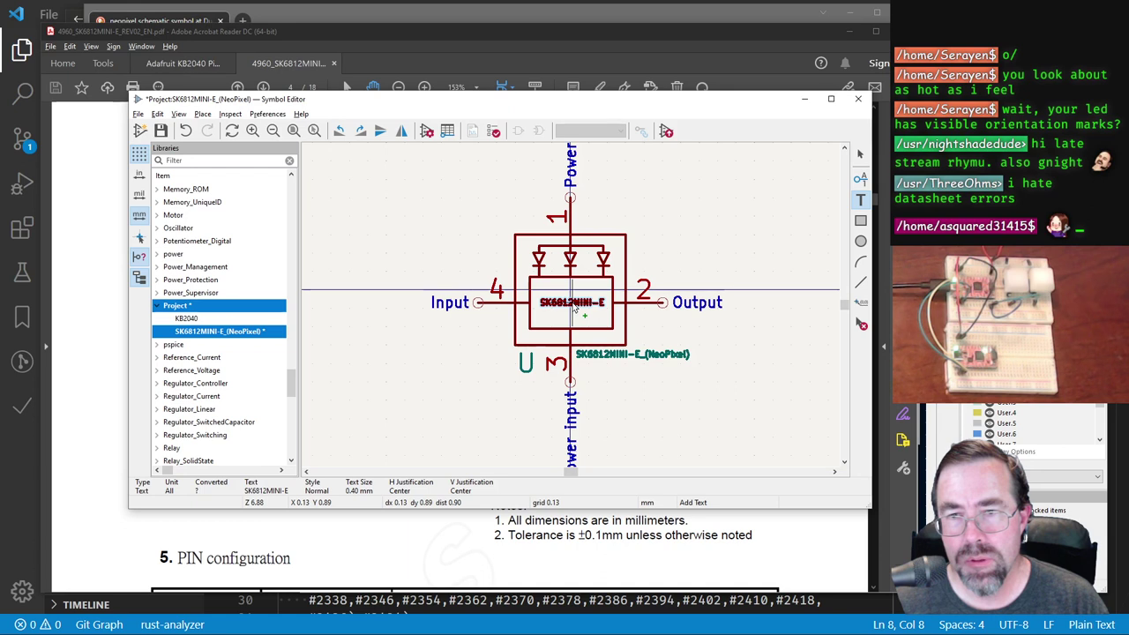
pyautogui.click(860, 154)
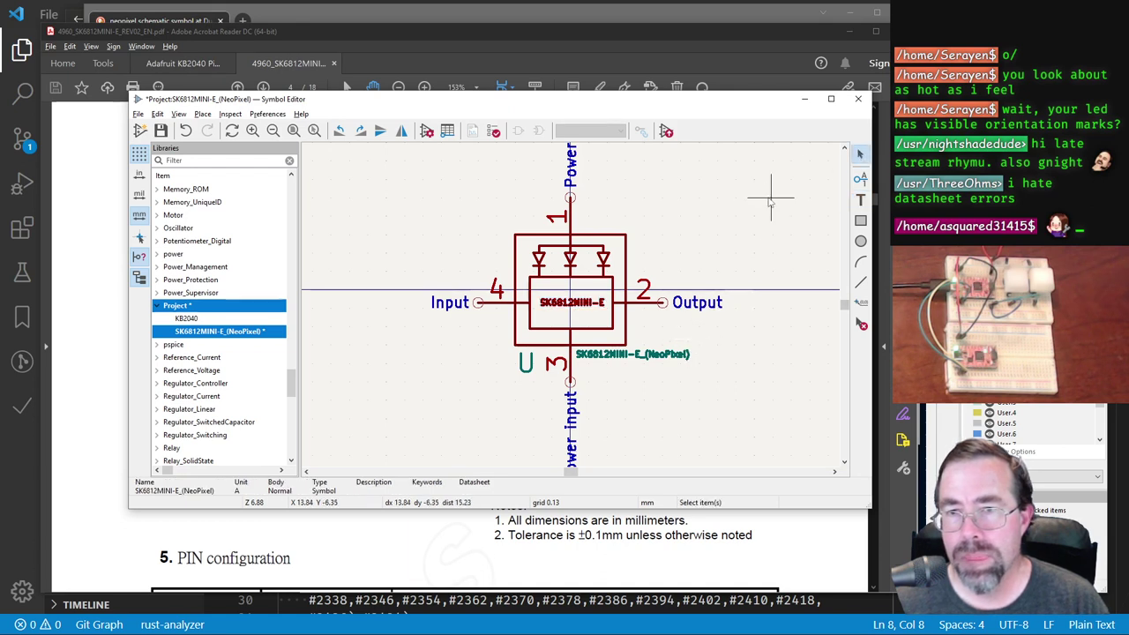
# Step: Save the SK6812MINI-E_(NeoPixel) symbol to the Project library
pyautogui.click(160, 131)
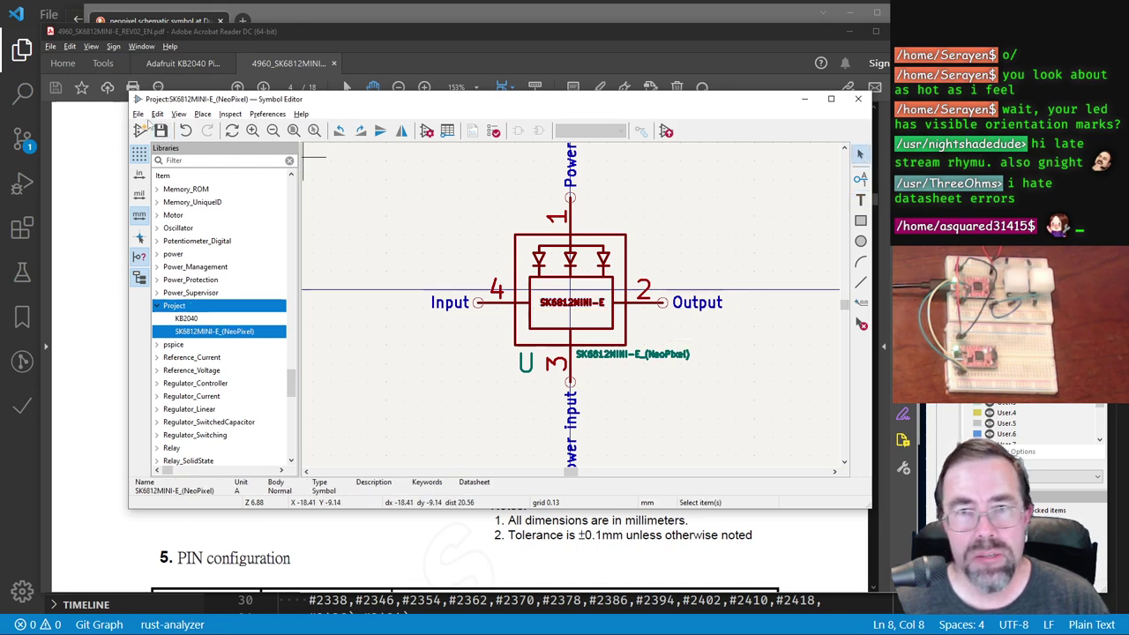
# Step: Try to assign the project library footprint NeoPixel 4960 (SK6812MINI-E) in the symbol's properties
pyautogui.click(138, 113)
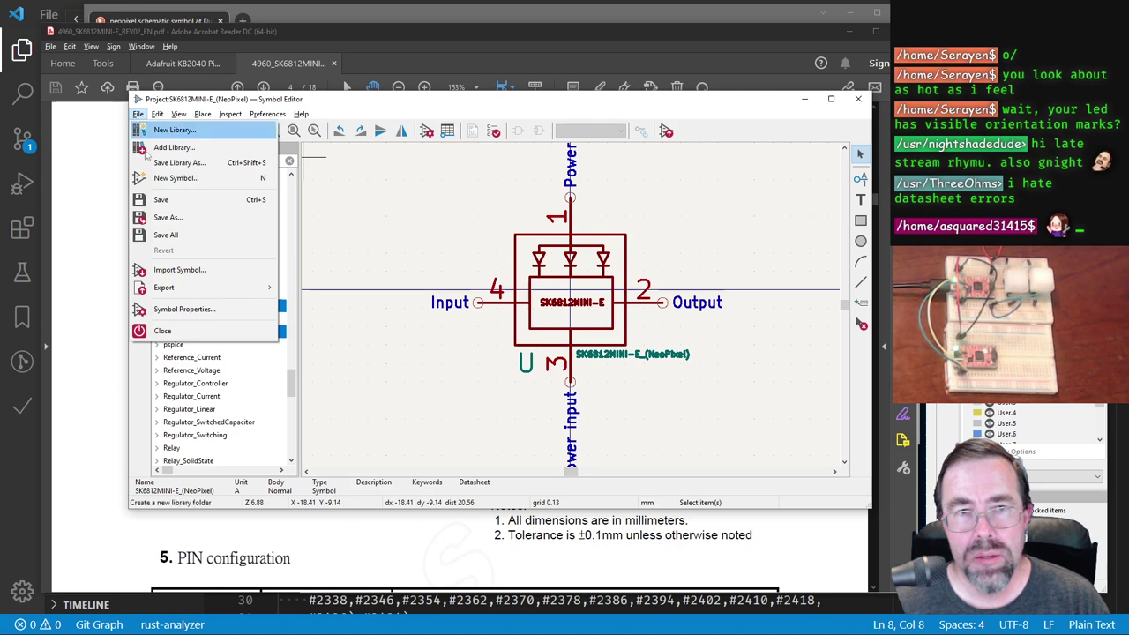
pyautogui.click(202, 311)
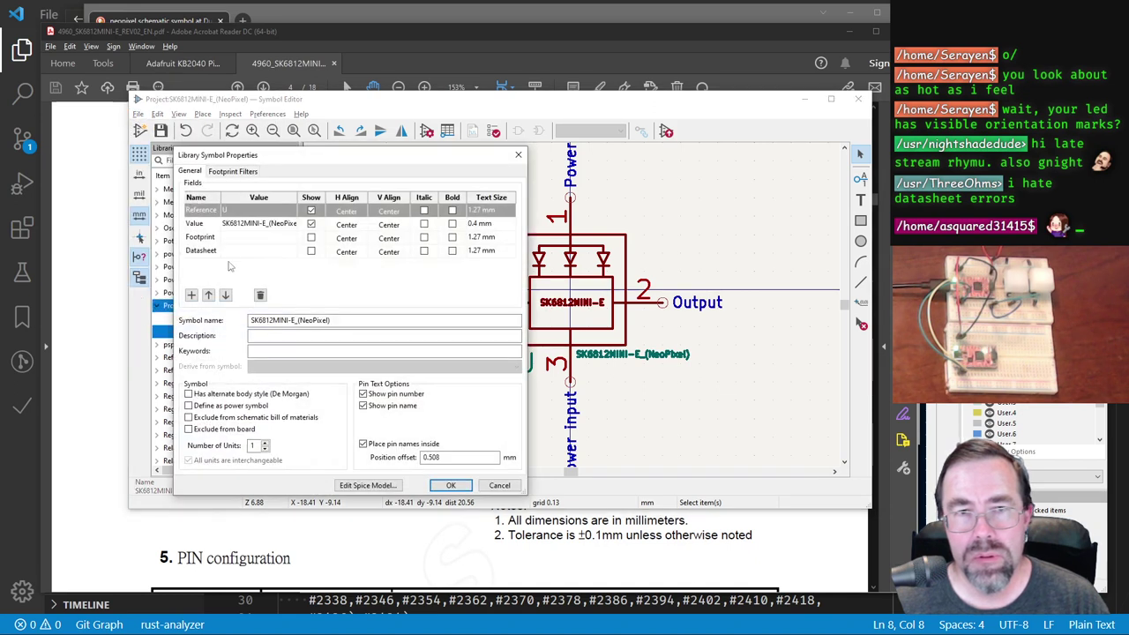
pyautogui.doubleClick(250, 238)
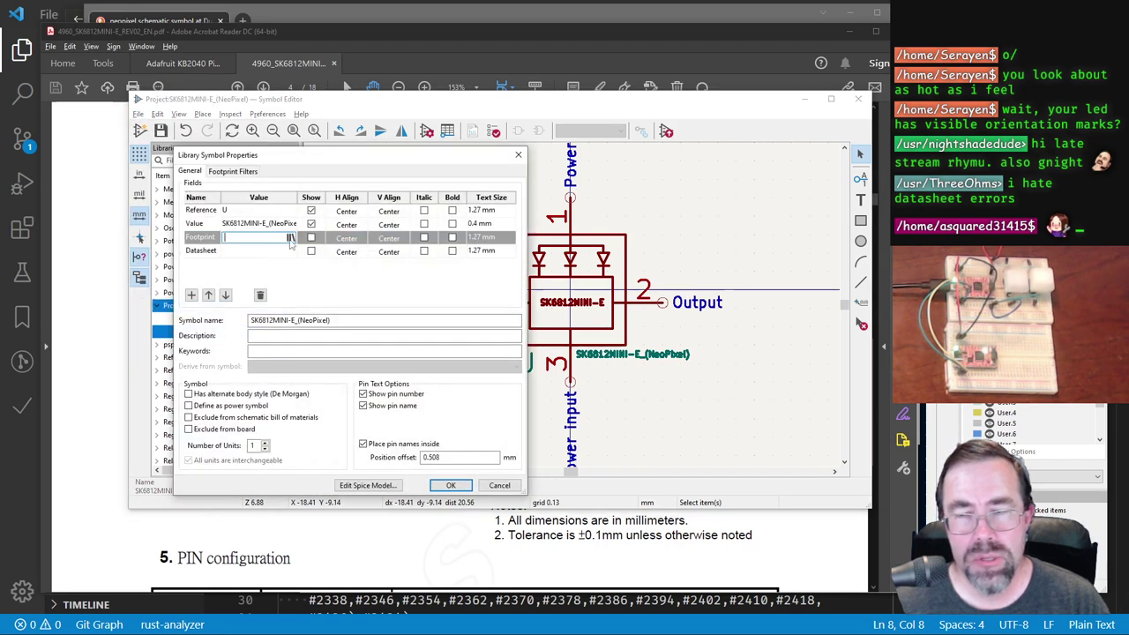
pyautogui.click(290, 238)
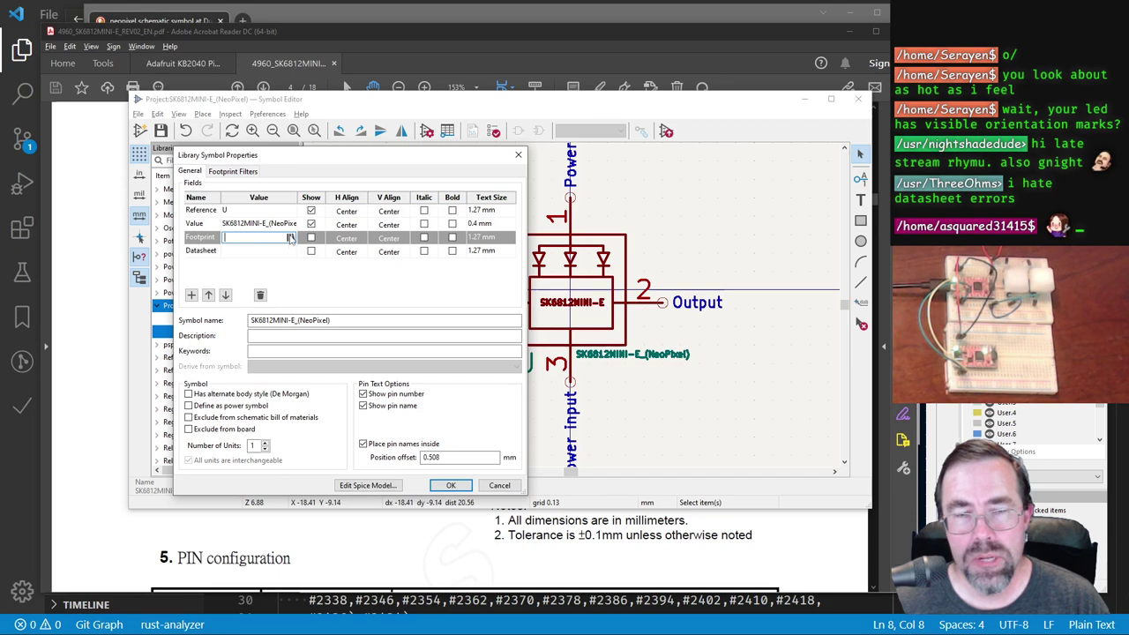
pyautogui.moveTo(461, 262); pyautogui.dragTo(456, 414)
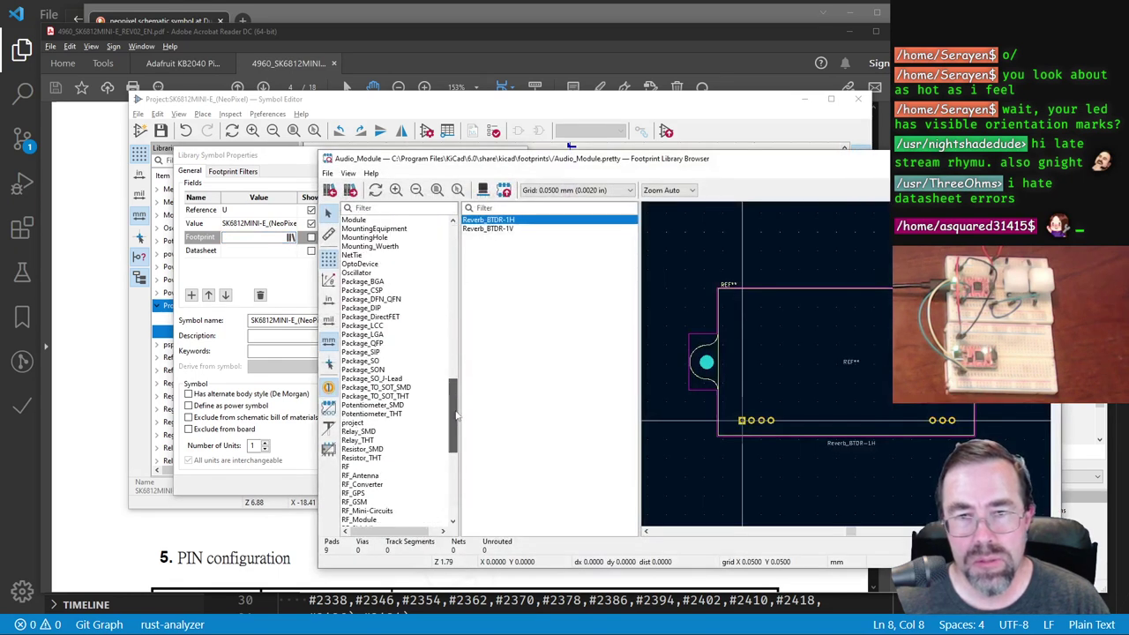
pyautogui.click(384, 422)
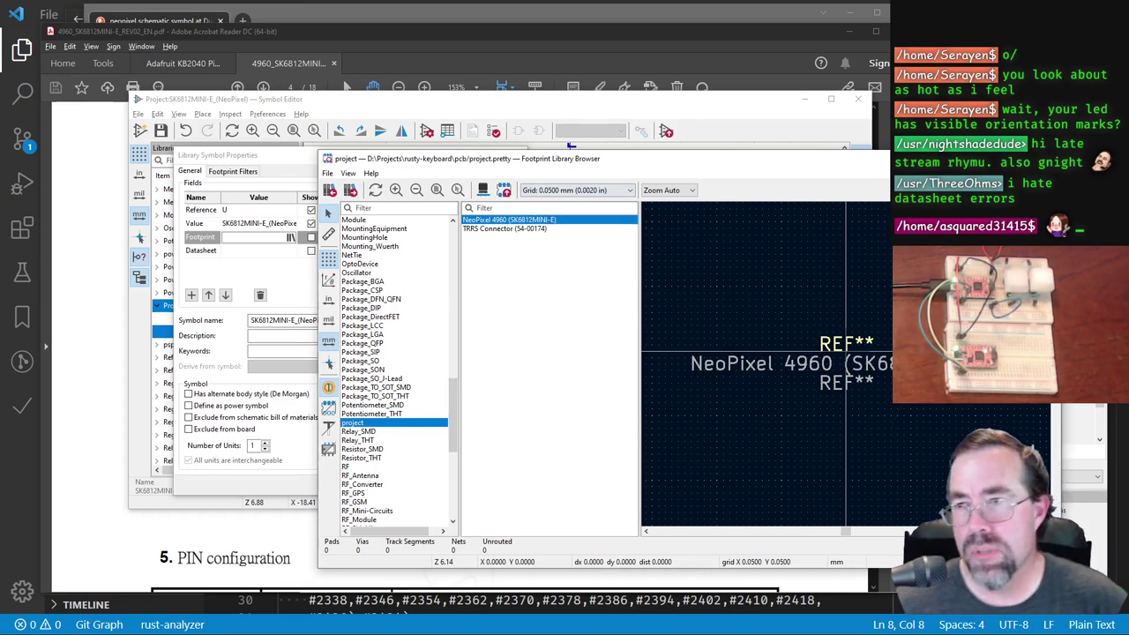
pyautogui.doubleClick(476, 219)
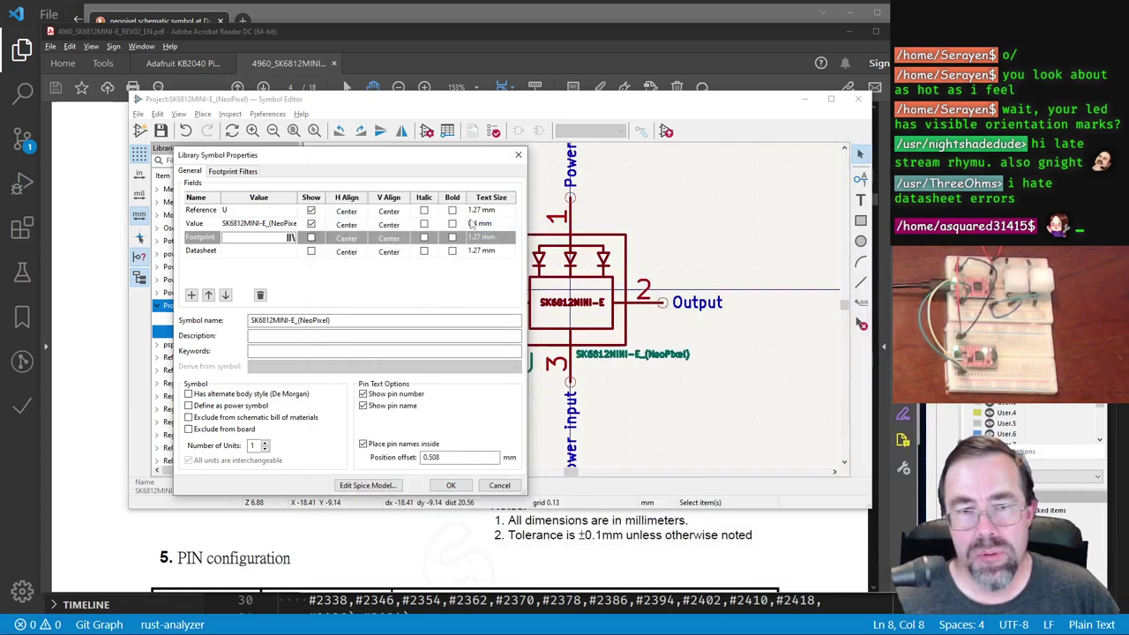
pyautogui.click(517, 154)
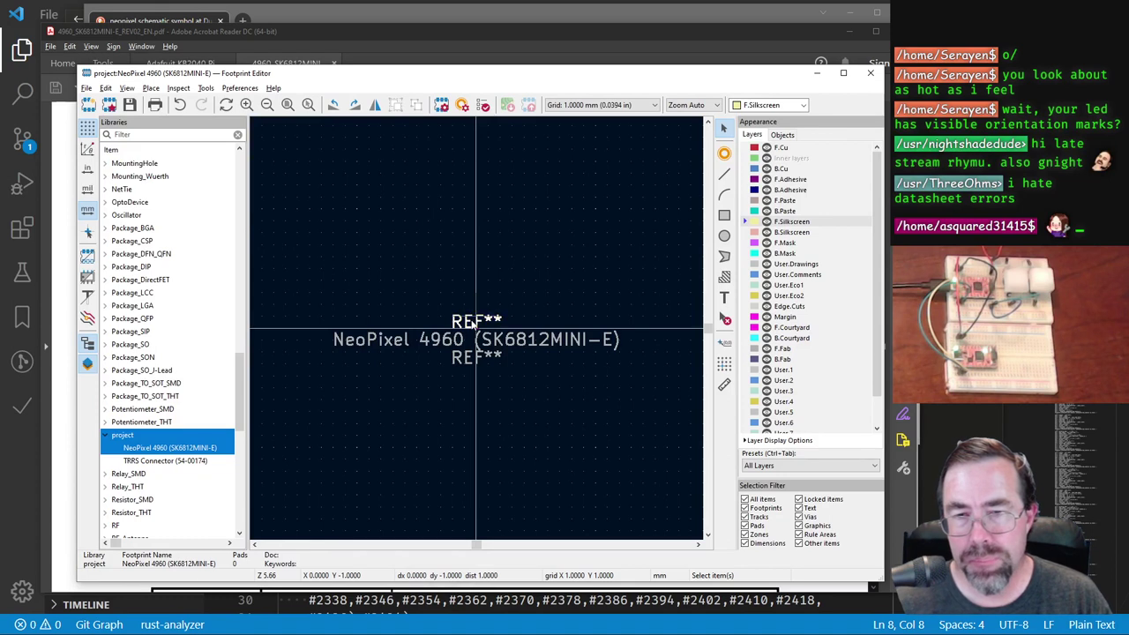
# Step: In the Footprint Editor, move the silkscreen reference text up and left of the origin, the fabrication reference down and left, and the name text below it
pyautogui.moveTo(474, 325); pyautogui.dragTo(390, 176)
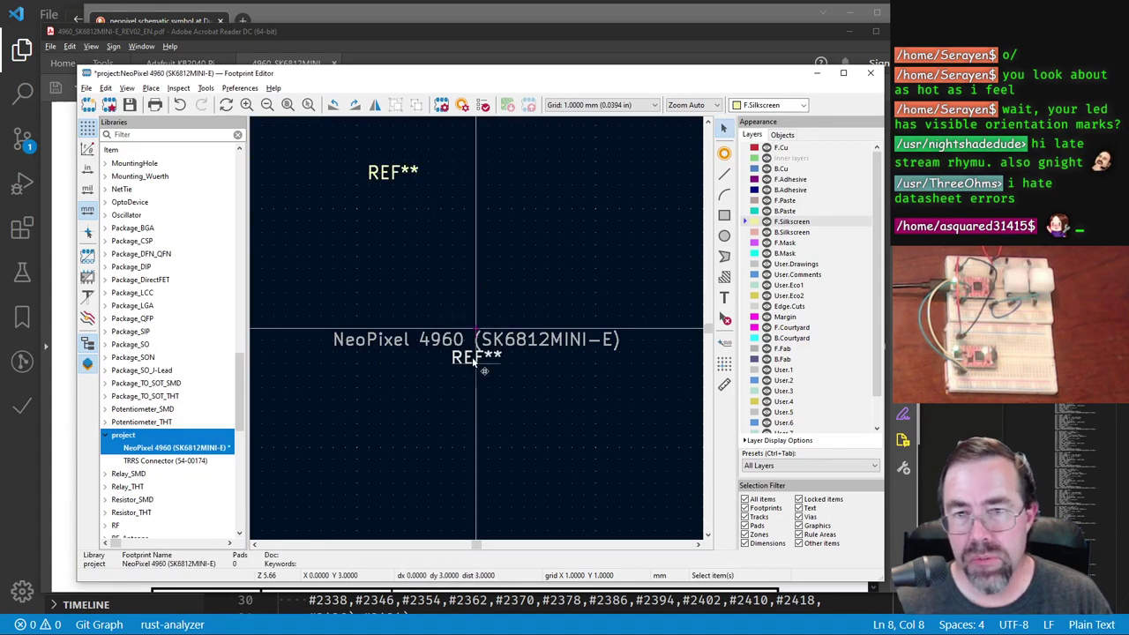
pyautogui.moveTo(473, 361); pyautogui.dragTo(390, 462)
pyautogui.click(487, 351)
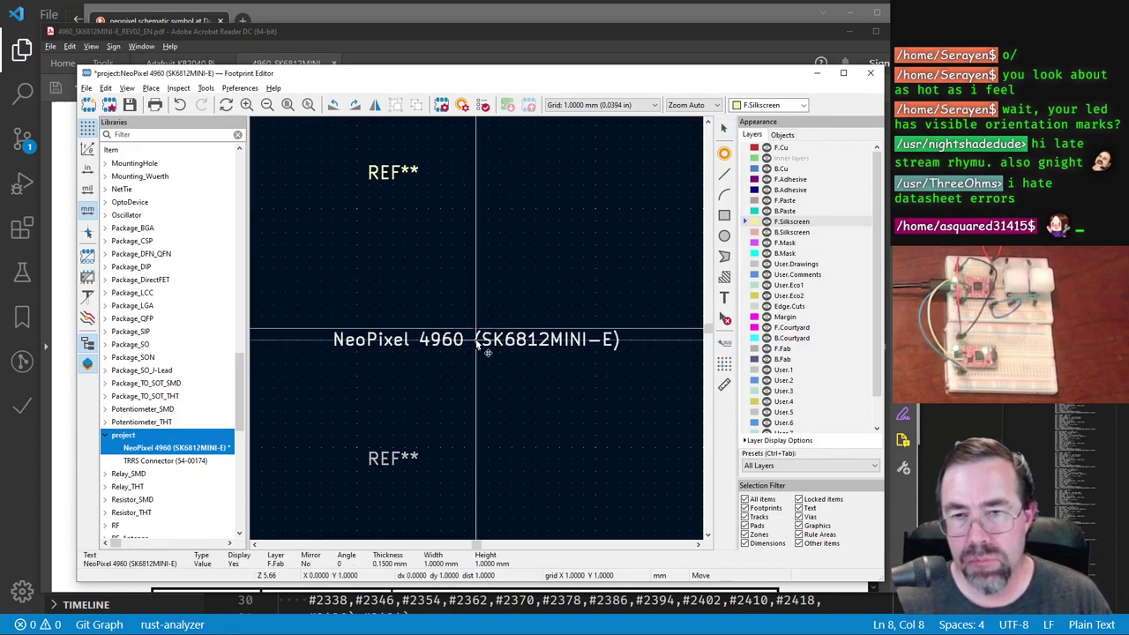
pyautogui.moveTo(487, 351); pyautogui.dragTo(451, 494)
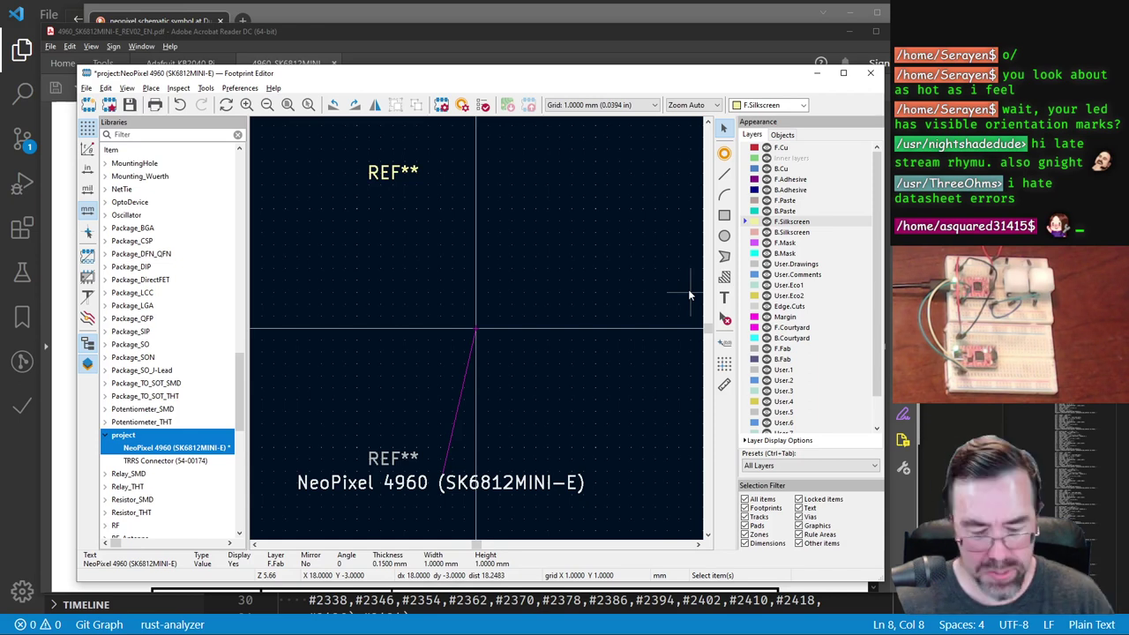
# Step: Switch to the SK6812MINI-E datasheet in Acrobat Reader and examine the lead dimensions in the mechanical drawing
pyautogui.hotkey('alt', 'Tab')
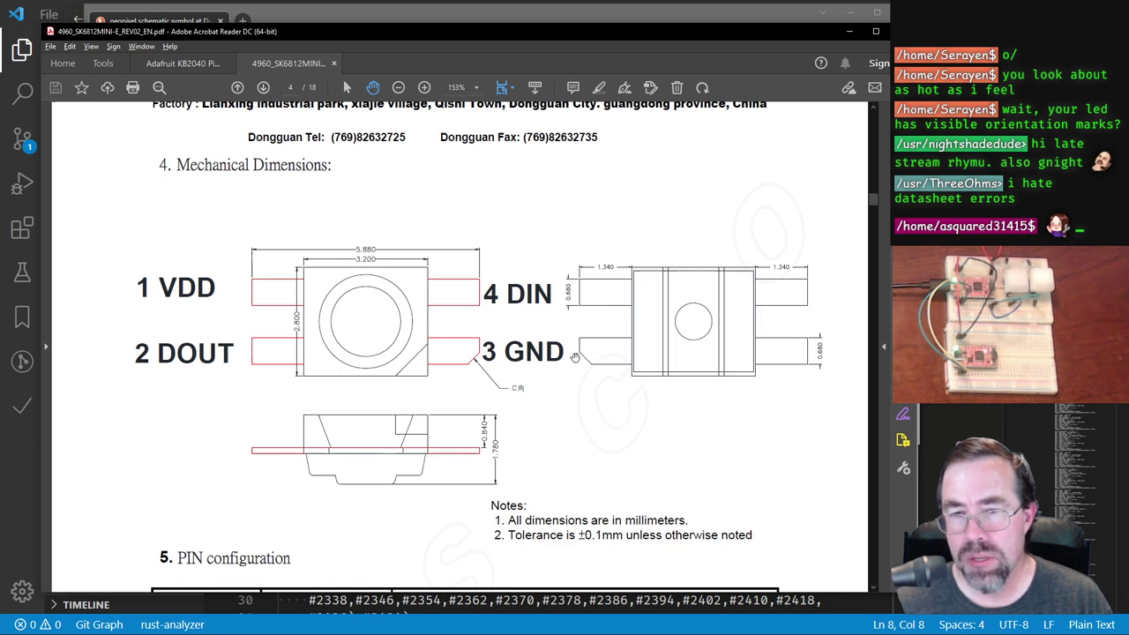
pyautogui.scroll(-3, 572, 357)
pyautogui.scroll(1, 570, 357)
pyautogui.scroll(4, 570, 356)
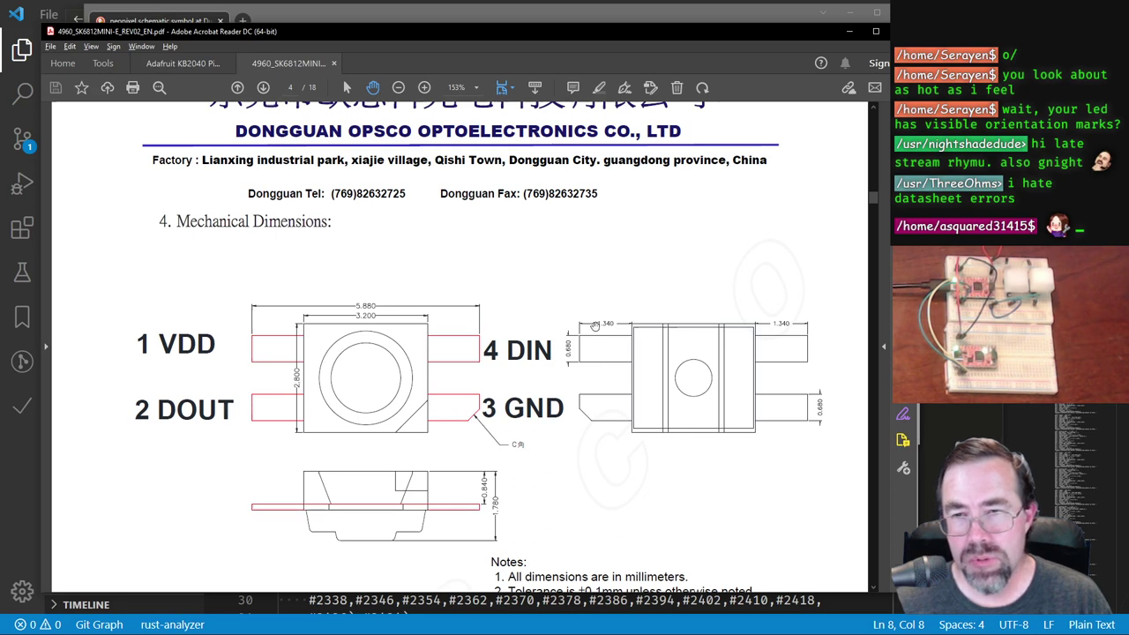
pyautogui.keyDown('ctrl'); pyautogui.scroll(4, 575, 319); pyautogui.keyUp('ctrl')
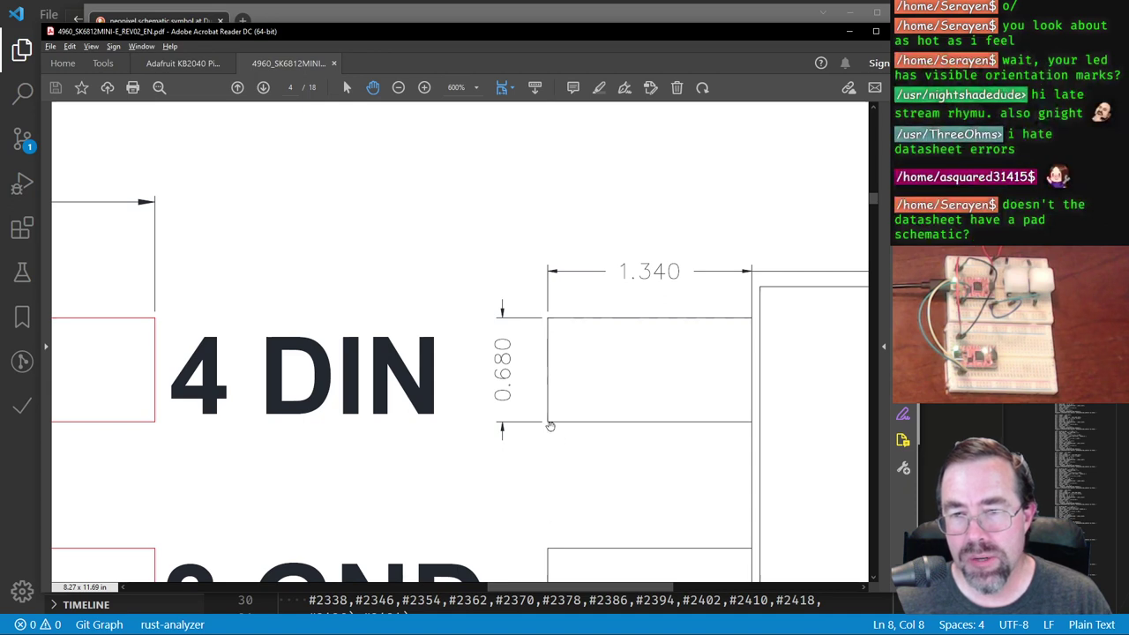
pyautogui.keyDown('ctrl'); pyautogui.scroll(-4, 561, 387); pyautogui.keyUp('ctrl')
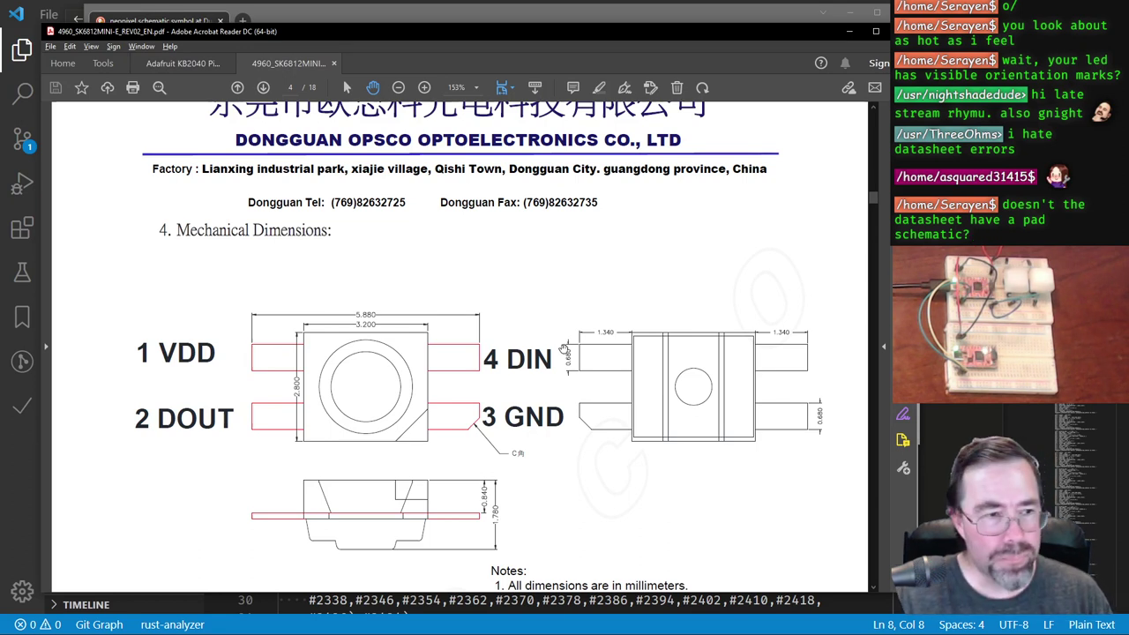
# Step: Examine the pad length, pad height and pad spacing in the datasheet's recommended dimensions for PCB
pyautogui.scroll(-5, 501, 356)
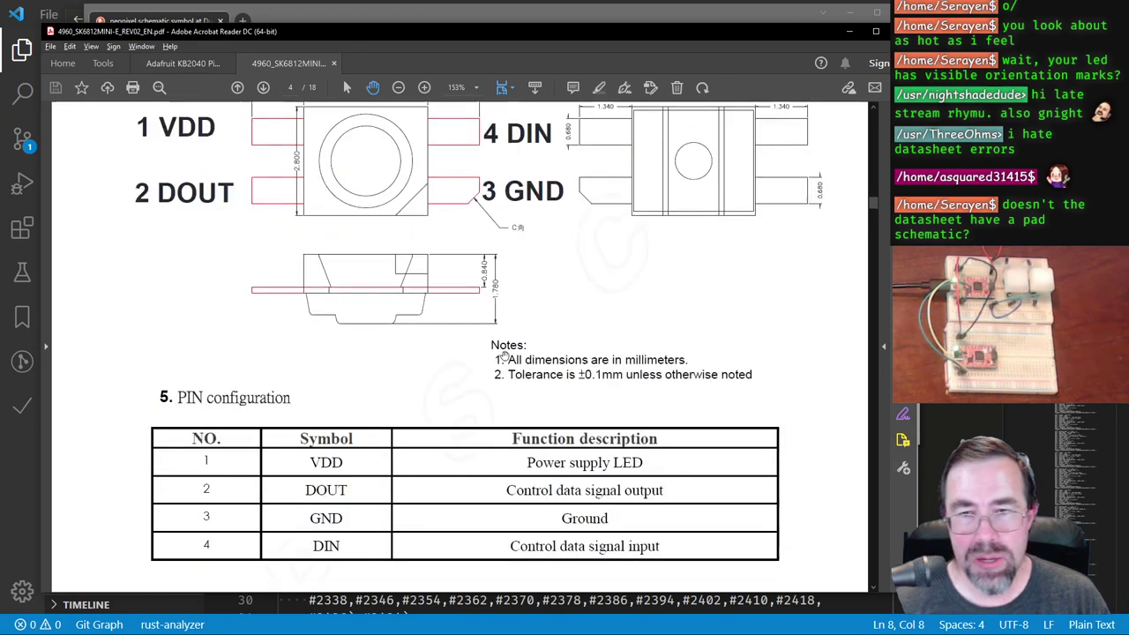
pyautogui.scroll(-3, 499, 358)
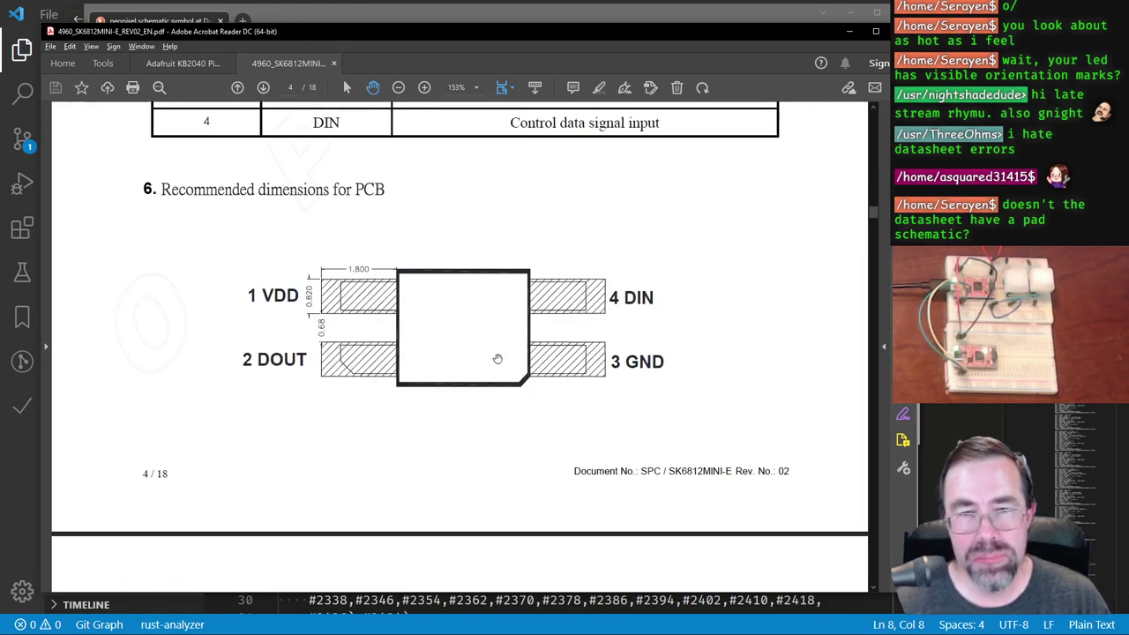
pyautogui.keyDown('ctrl'); pyautogui.scroll(4, 351, 343); pyautogui.keyUp('ctrl')
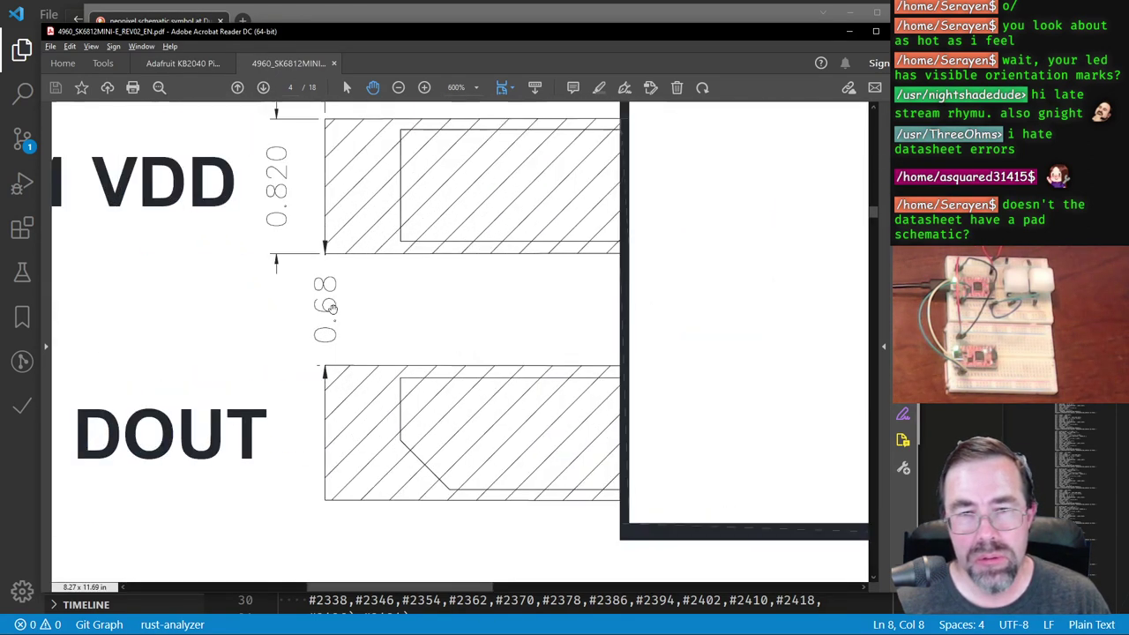
pyautogui.scroll(-1, 353, 262)
pyautogui.scroll(3, 354, 262)
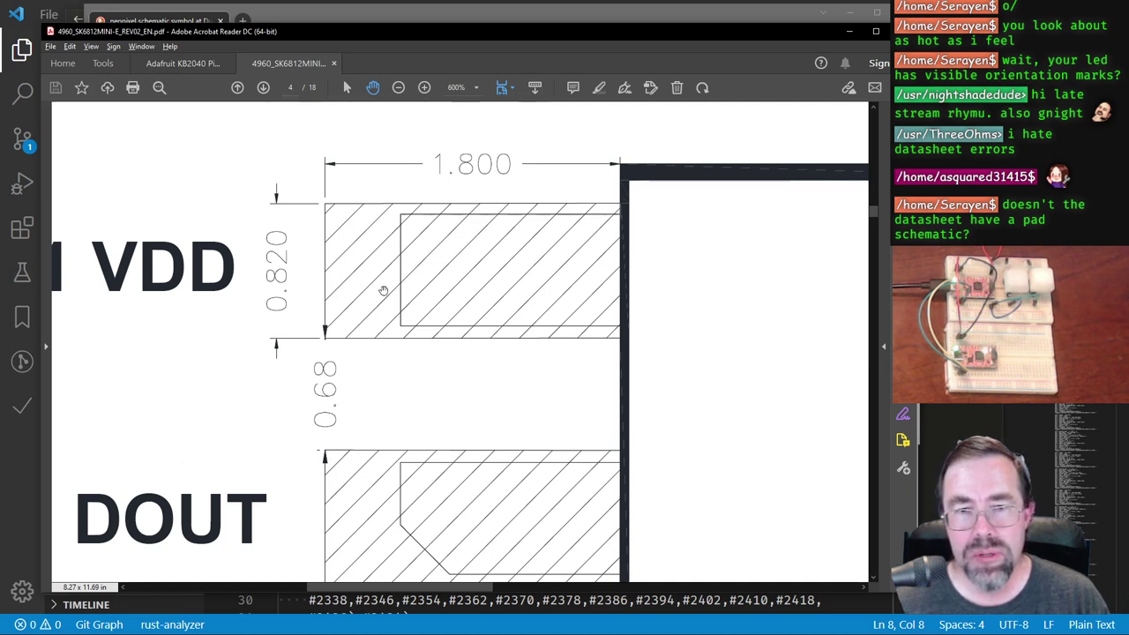
pyautogui.keyDown('ctrl'); pyautogui.scroll(-5, 383, 291); pyautogui.keyUp('ctrl')
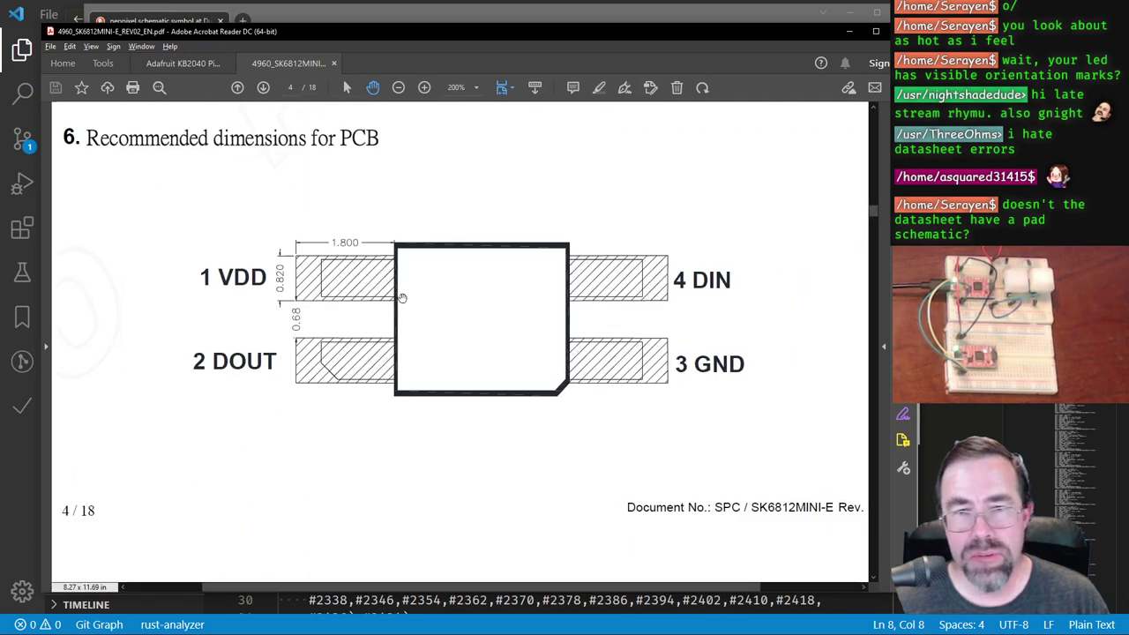
pyautogui.keyDown('ctrl'); pyautogui.scroll(3, 397, 295); pyautogui.keyUp('ctrl')
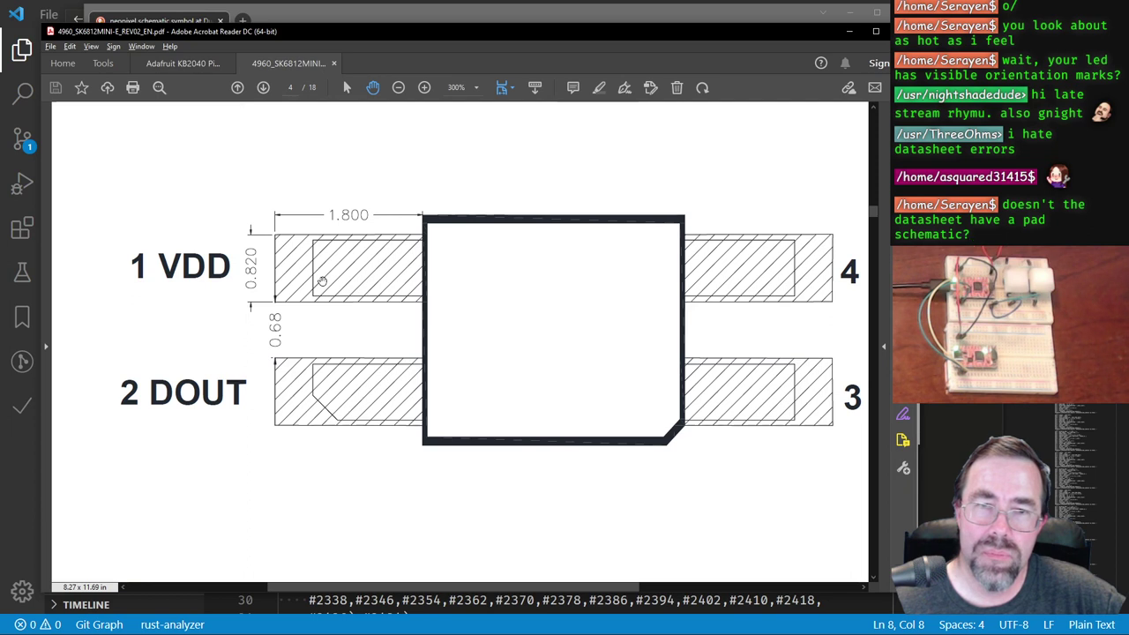
# Step: Compare the package body and lead dimensions in the mechanical drawing with the recommended PCB pad layout
pyautogui.scroll(10, 490, 253)
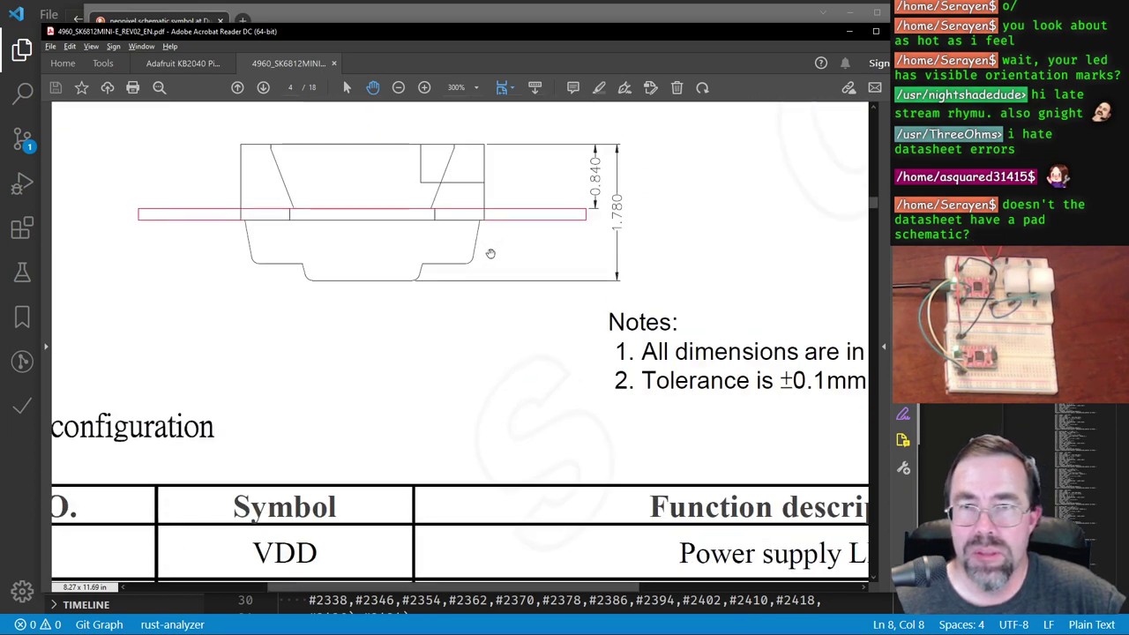
pyautogui.scroll(8, 489, 251)
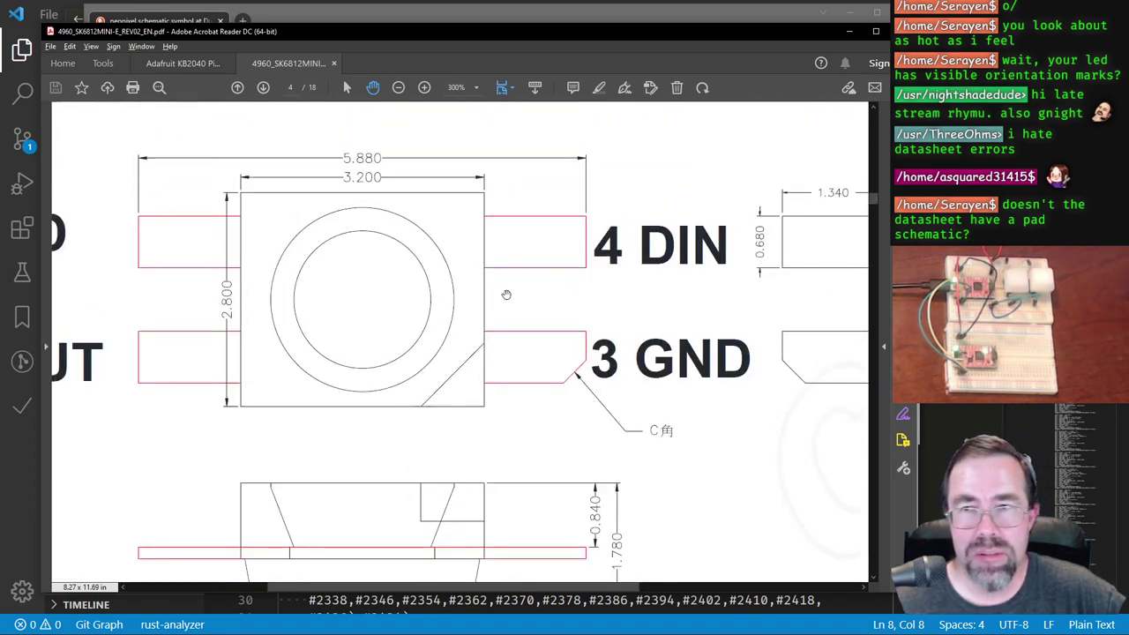
pyautogui.scroll(-10, 442, 361)
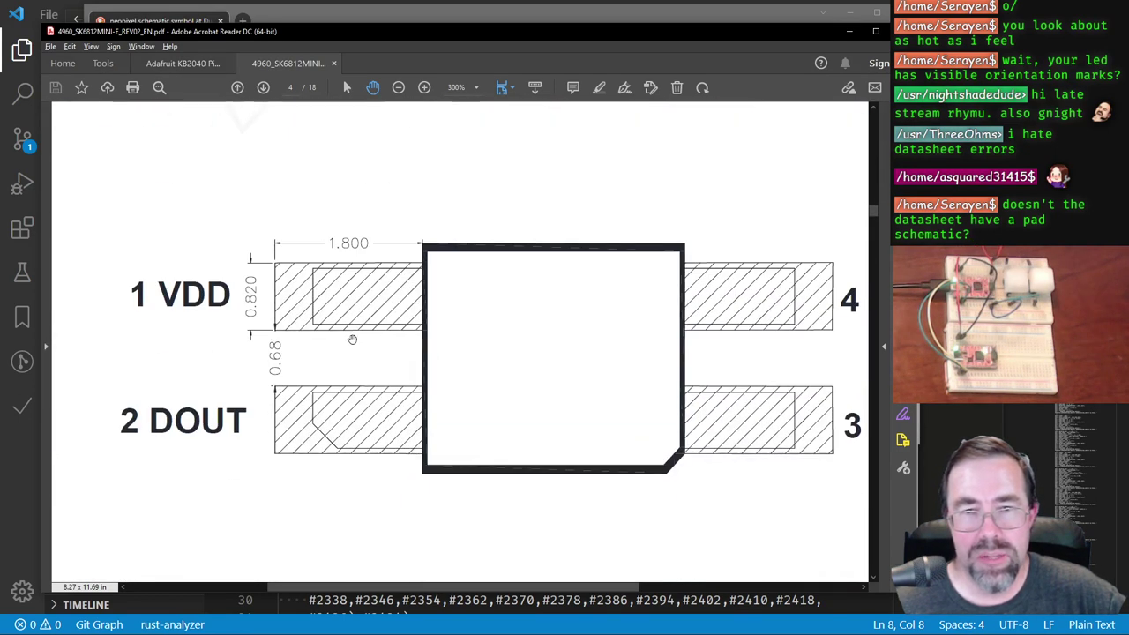
pyautogui.scroll(1, 353, 338)
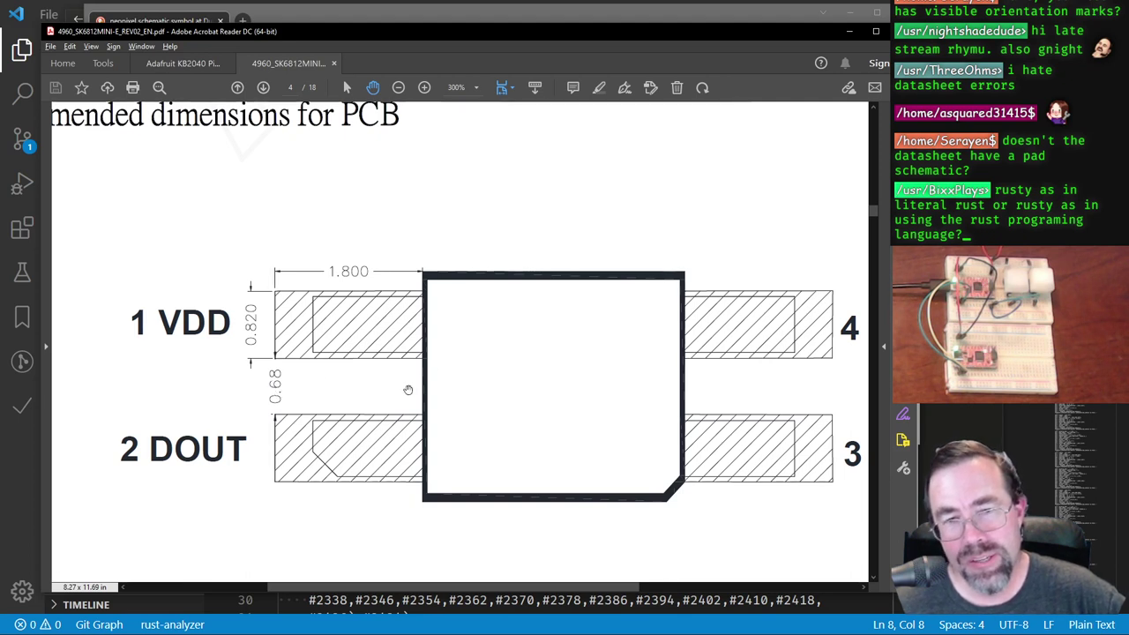
pyautogui.scroll(10, 689, 290)
pyautogui.scroll(3, 690, 290)
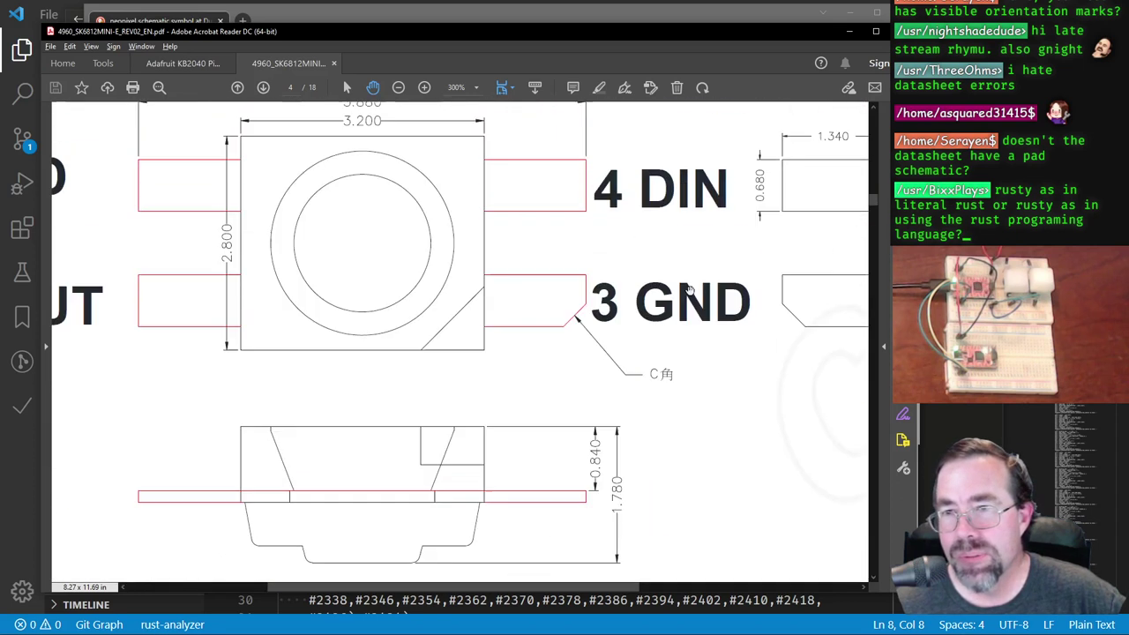
pyautogui.scroll(-12, 726, 294)
pyautogui.scroll(-10, 512, 323)
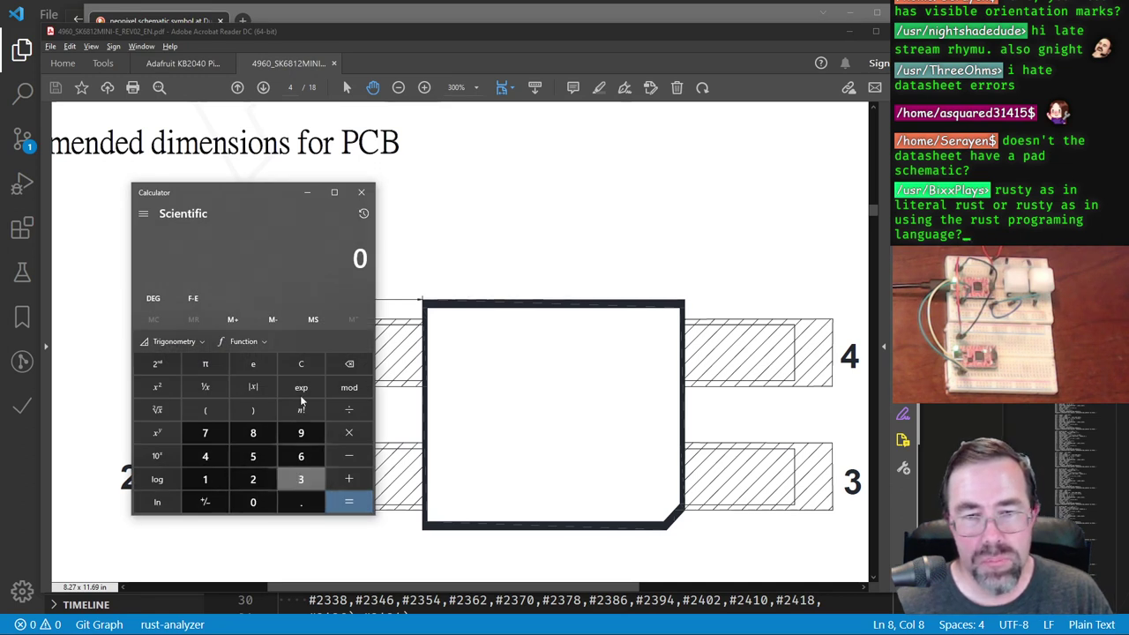
# Step: Switch to Calculator and compute half of the difference between 0.82 and 0.68
pyautogui.moveTo(300, 192); pyautogui.dragTo(582, 157)
pyautogui.write('.82-')
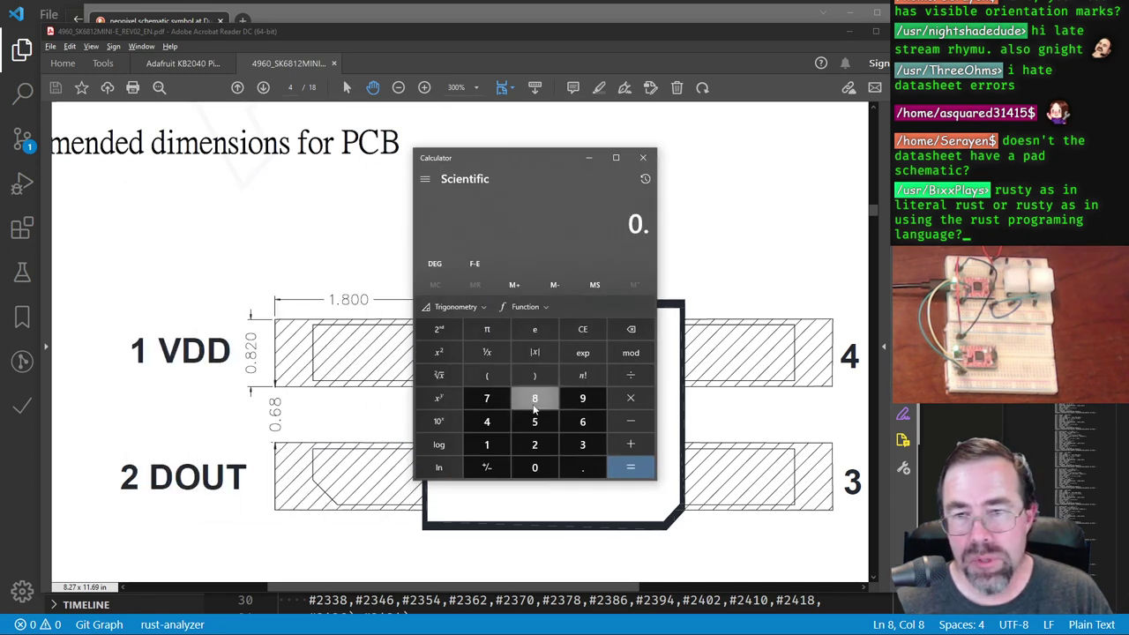
pyautogui.click(582, 470)
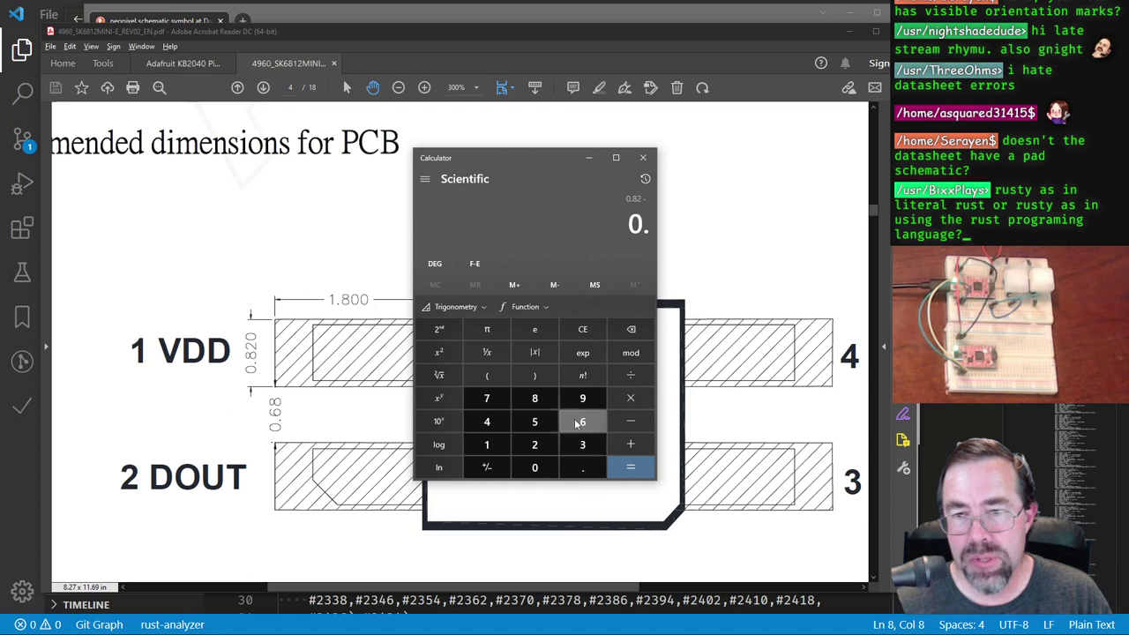
pyautogui.click(582, 422)
pyautogui.click(534, 398)
pyautogui.click(629, 468)
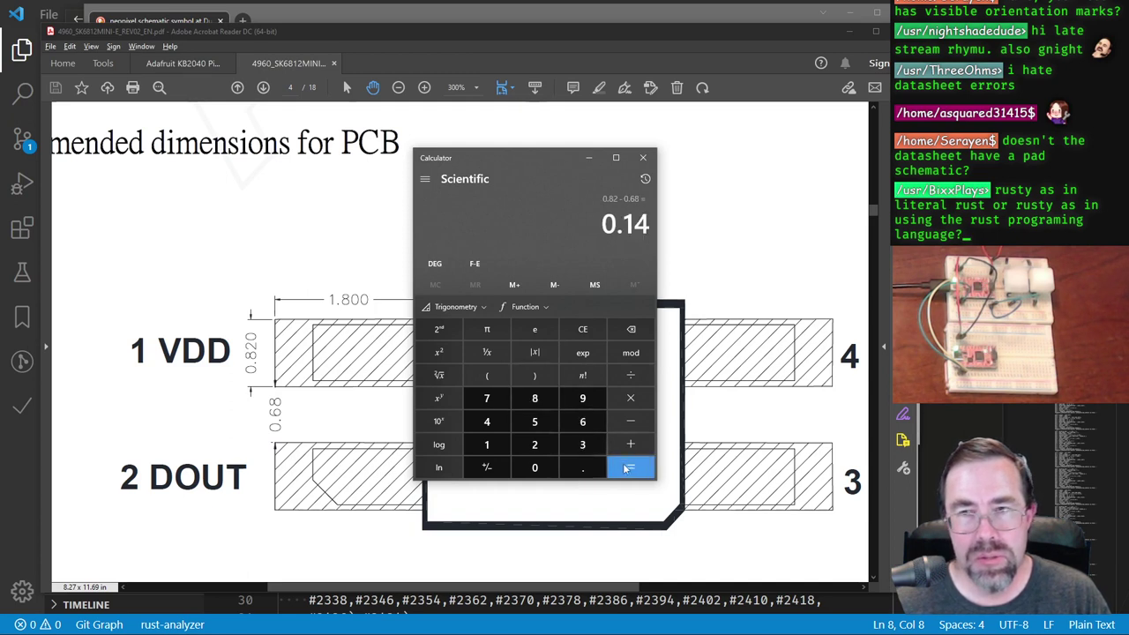
pyautogui.click(631, 375)
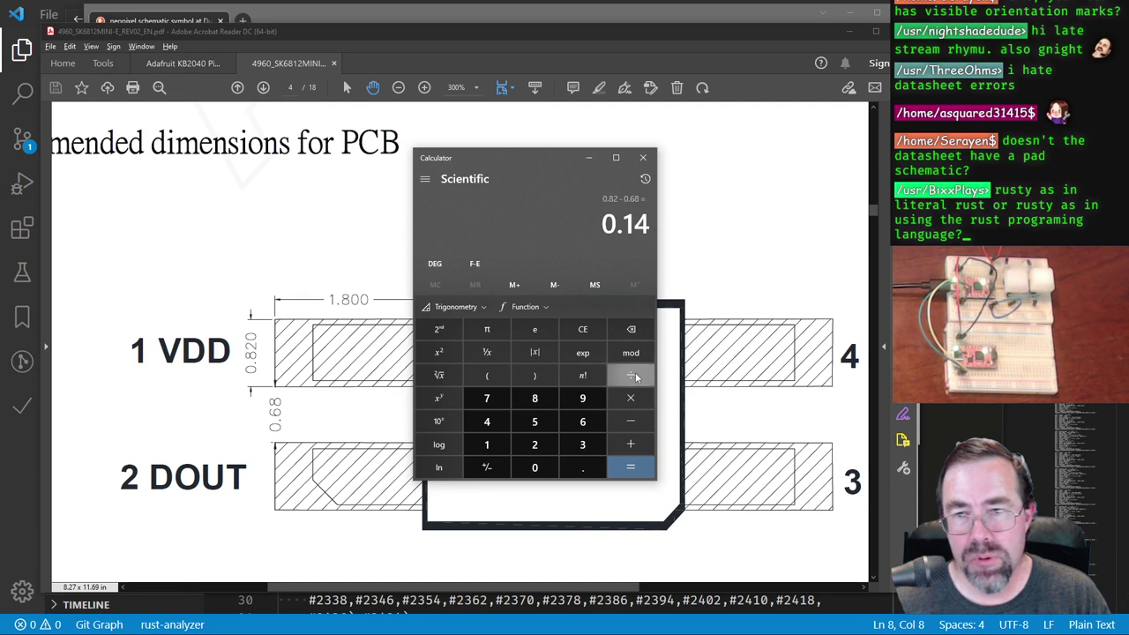
pyautogui.click(535, 444)
pyautogui.click(630, 468)
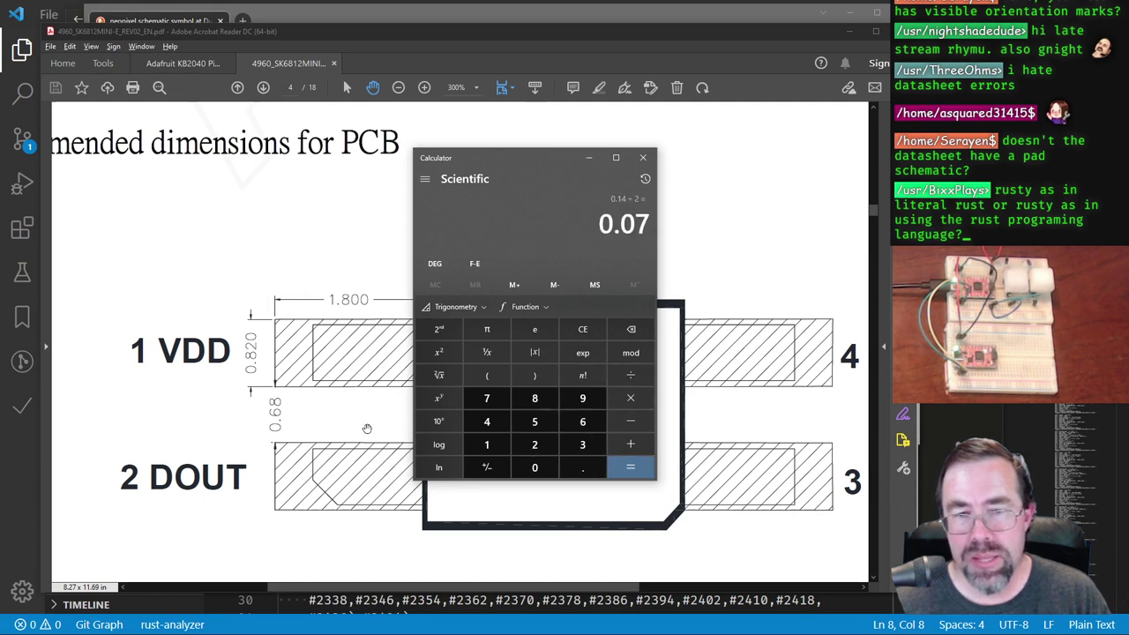
# Step: Add 0.34 to the calculated half difference
pyautogui.click(630, 444)
pyautogui.click(582, 467)
pyautogui.click(582, 444)
pyautogui.click(485, 421)
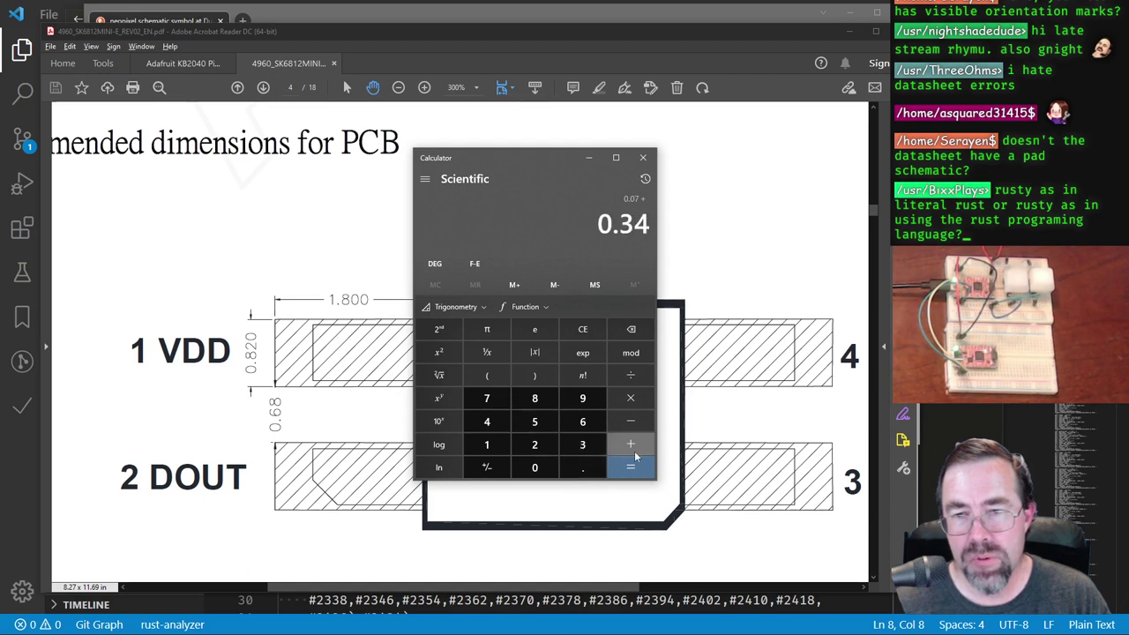
pyautogui.click(631, 467)
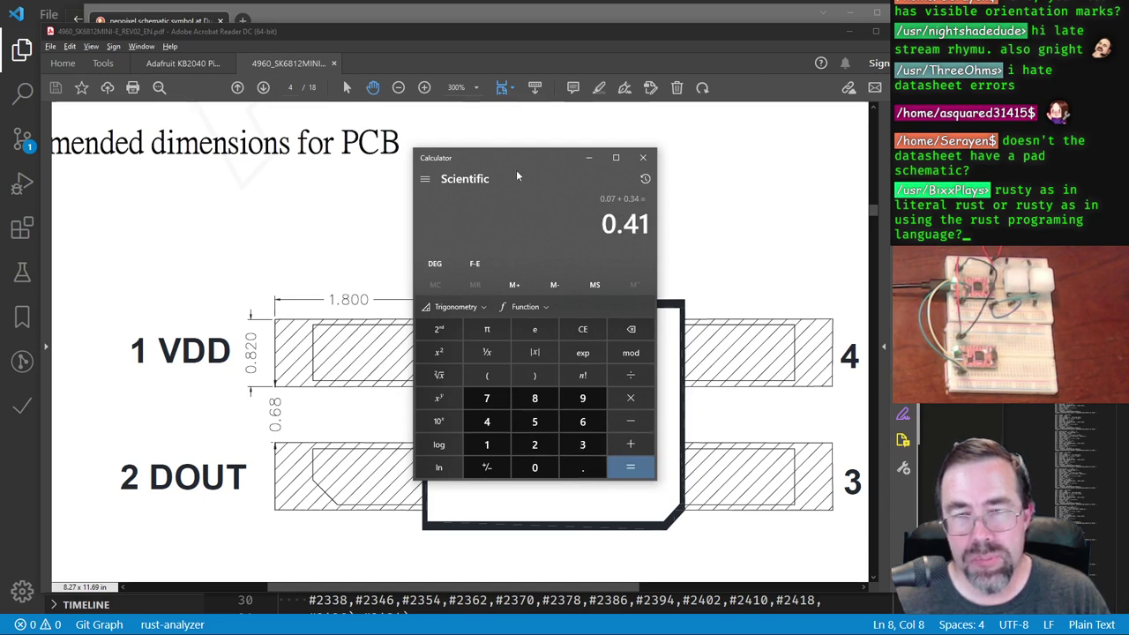
pyautogui.moveTo(520, 161); pyautogui.dragTo(0, 161)
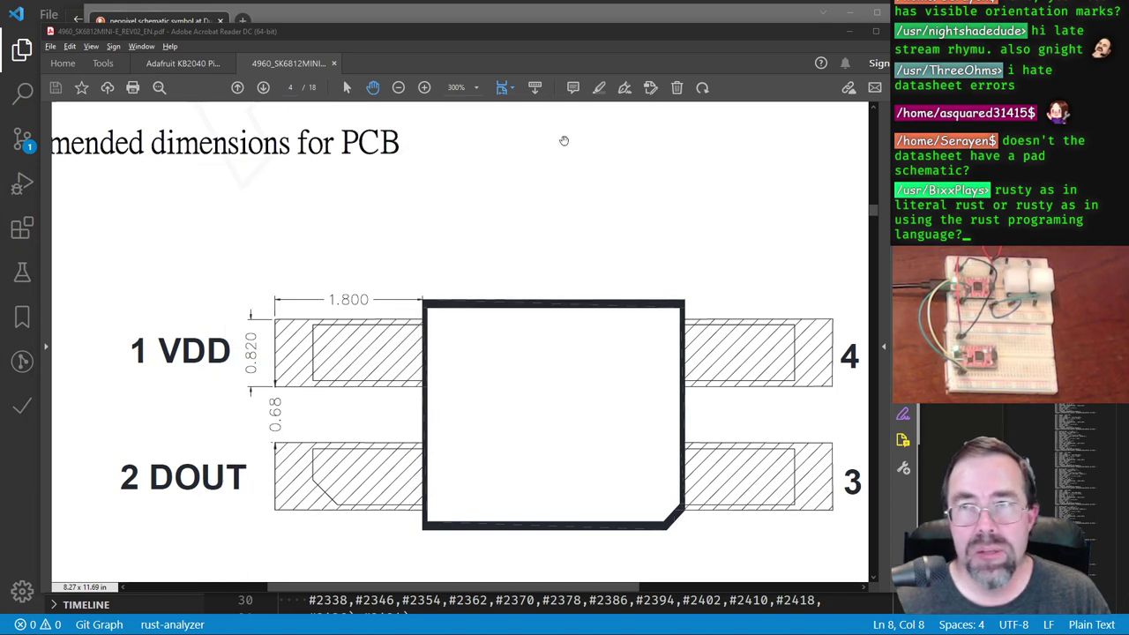
pyautogui.click(506, 11)
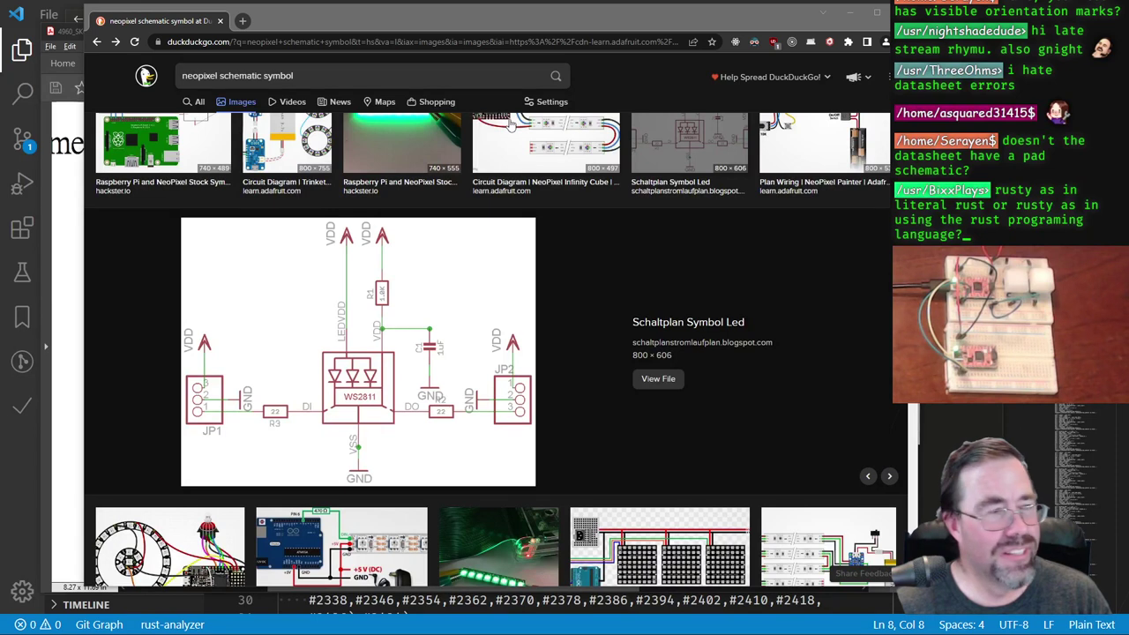
pyautogui.hotkey('alt', 'Tab')
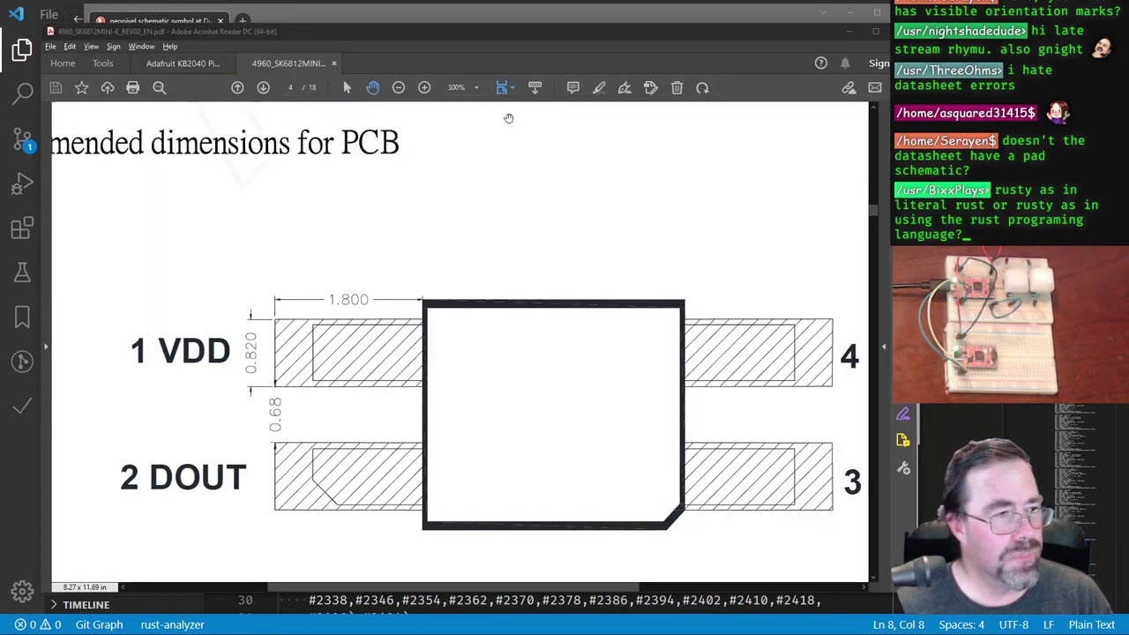
pyautogui.hotkey('alt', 'Tab')
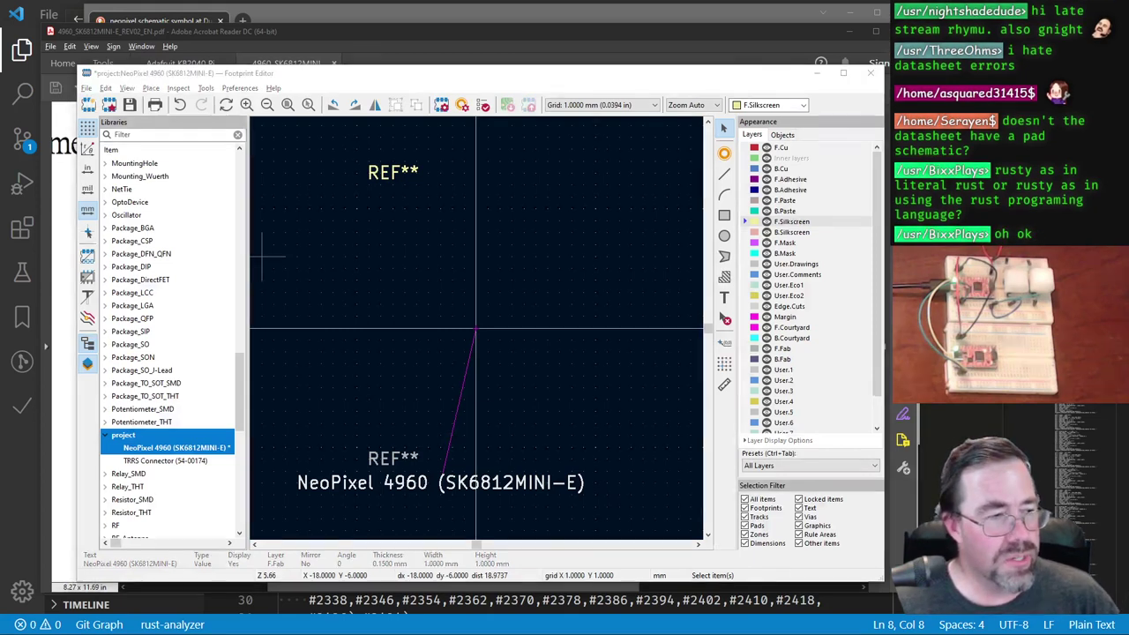
# Step: Switch to Visual Studio Code and open main.rs from the rusty-keyboard project's src folder
pyautogui.hotkey('alt', 'Tab')
pyautogui.scroll(-2, 119, 352)
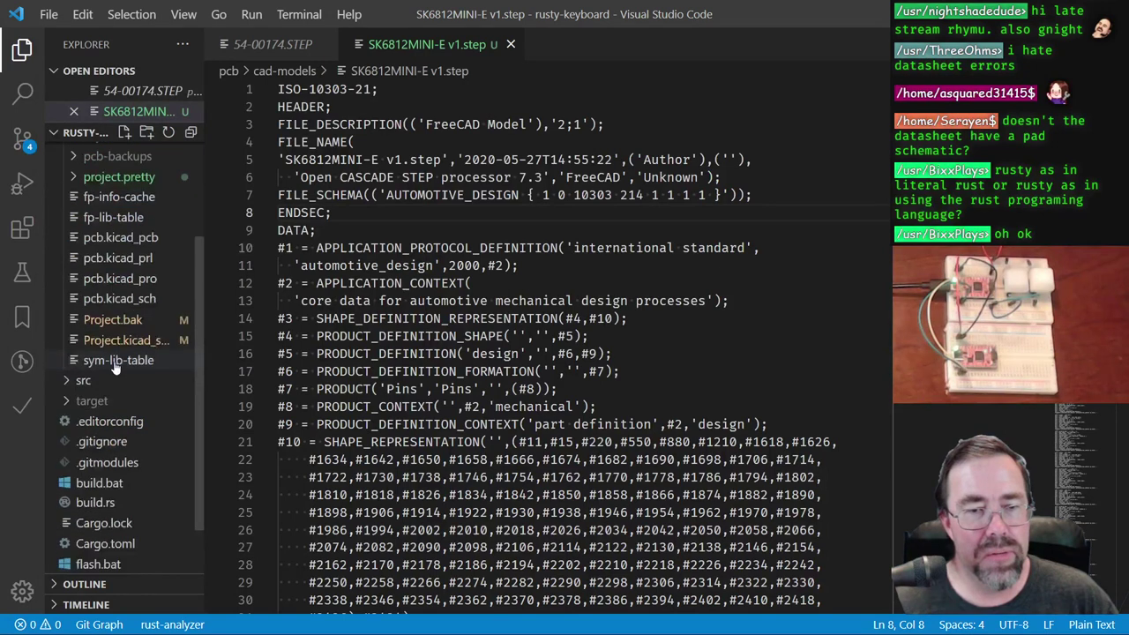
pyautogui.click(66, 339)
pyautogui.scroll(-3, 88, 353)
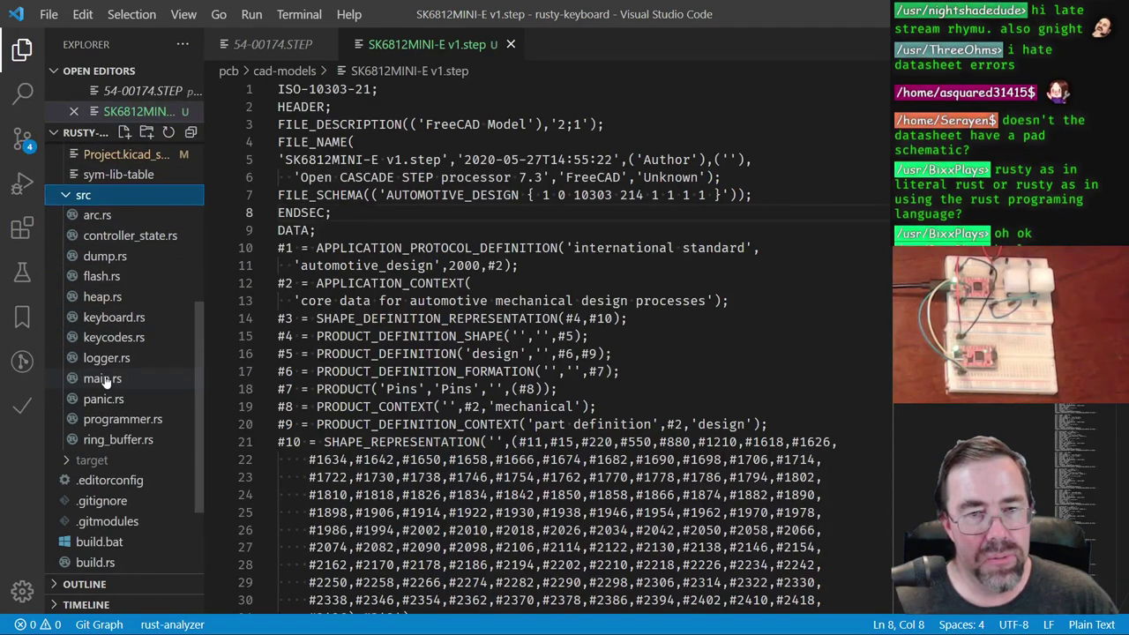
pyautogui.click(104, 379)
pyautogui.scroll(5, 399, 328)
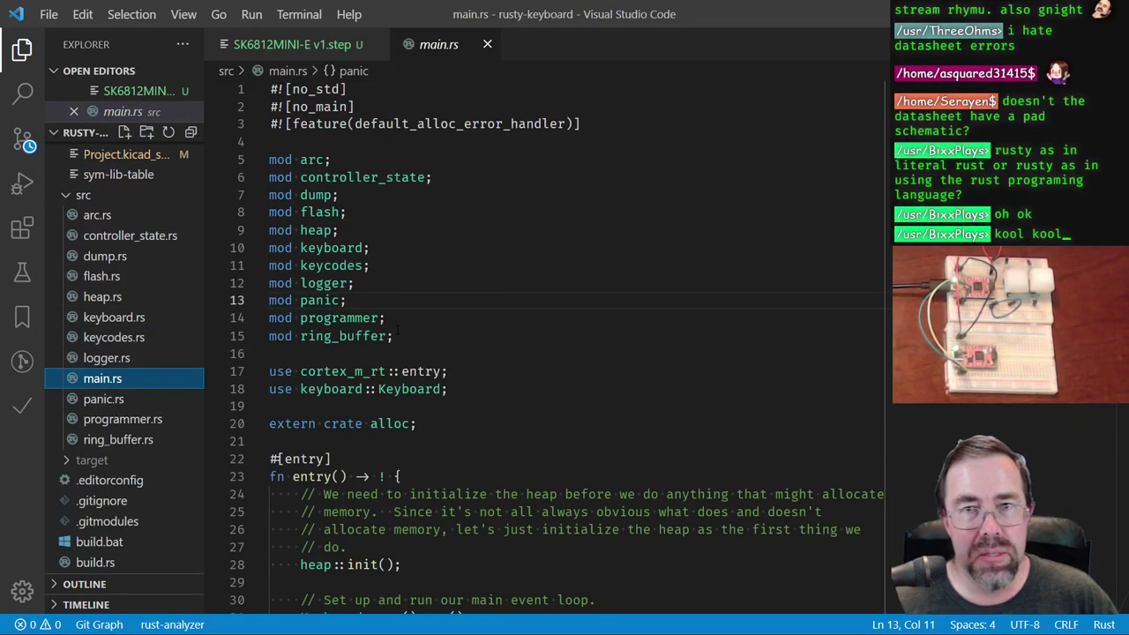
# Step: Review the no_std attribute, the heap initialization and the Keyboard::new().run() call in main.rs
pyautogui.moveTo(347, 89); pyautogui.dragTo(270, 89)
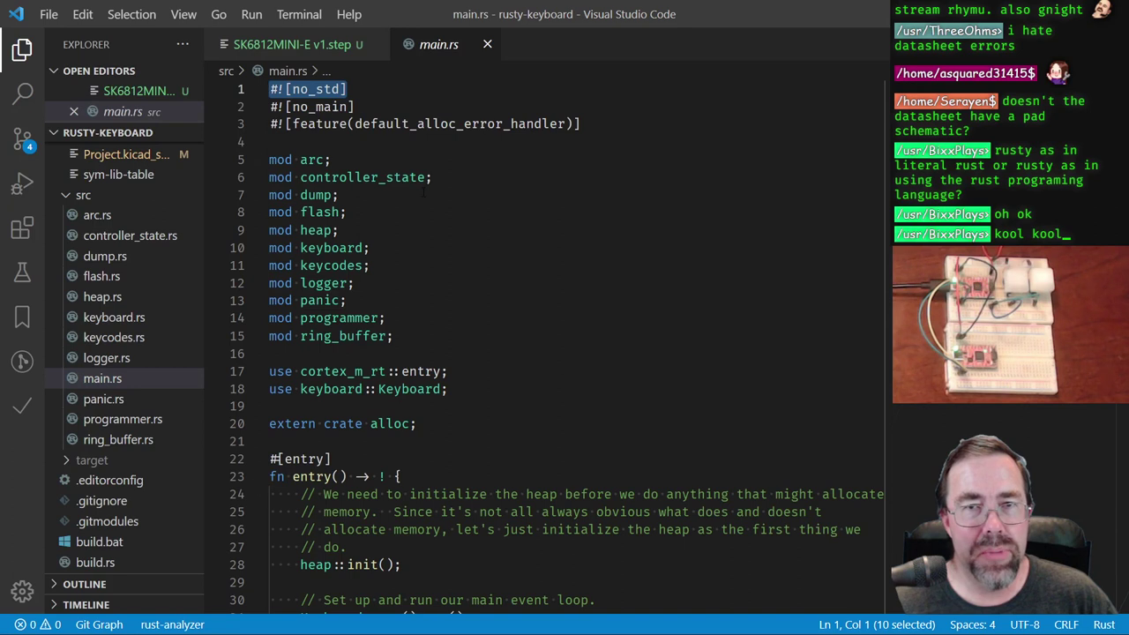
pyautogui.scroll(-4, 424, 191)
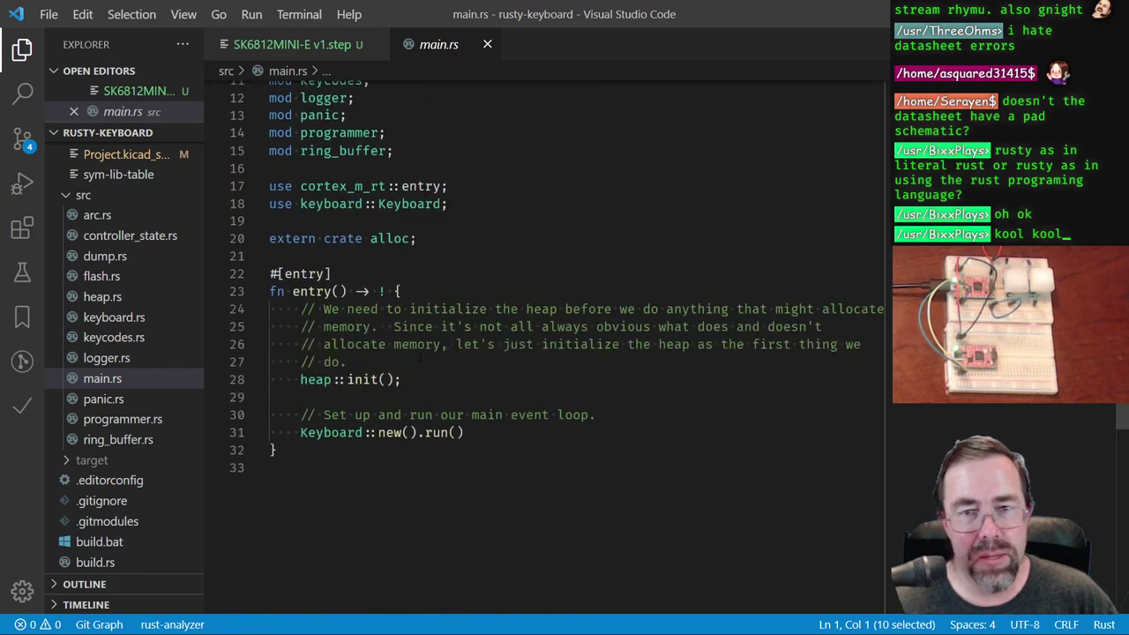
pyautogui.moveTo(420, 381); pyautogui.dragTo(300, 309)
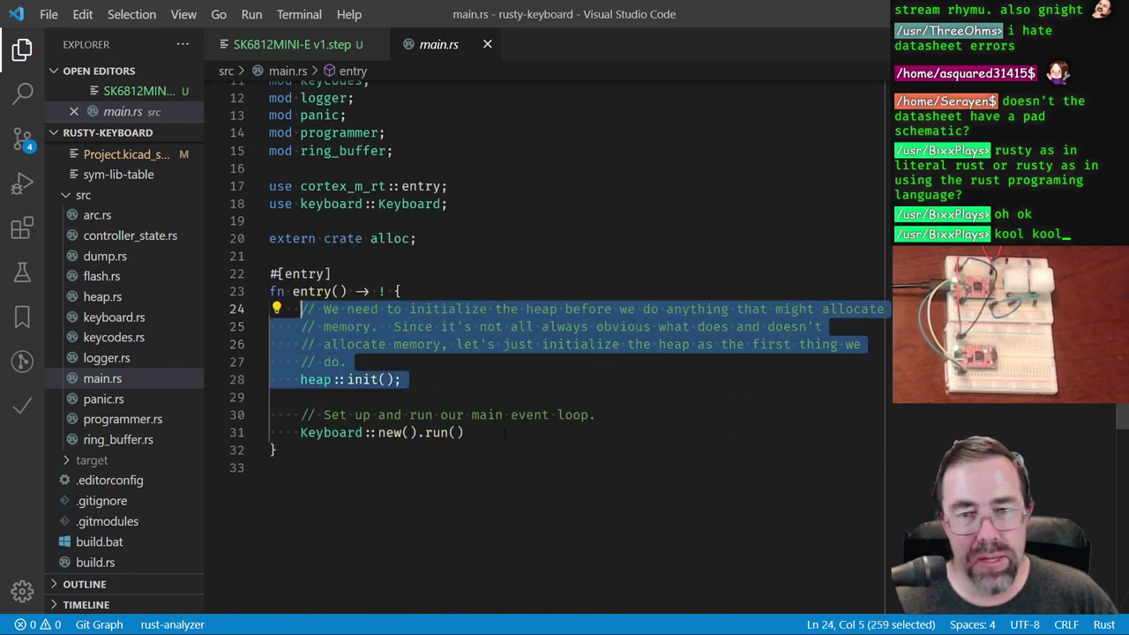
pyautogui.moveTo(505, 434); pyautogui.dragTo(301, 432)
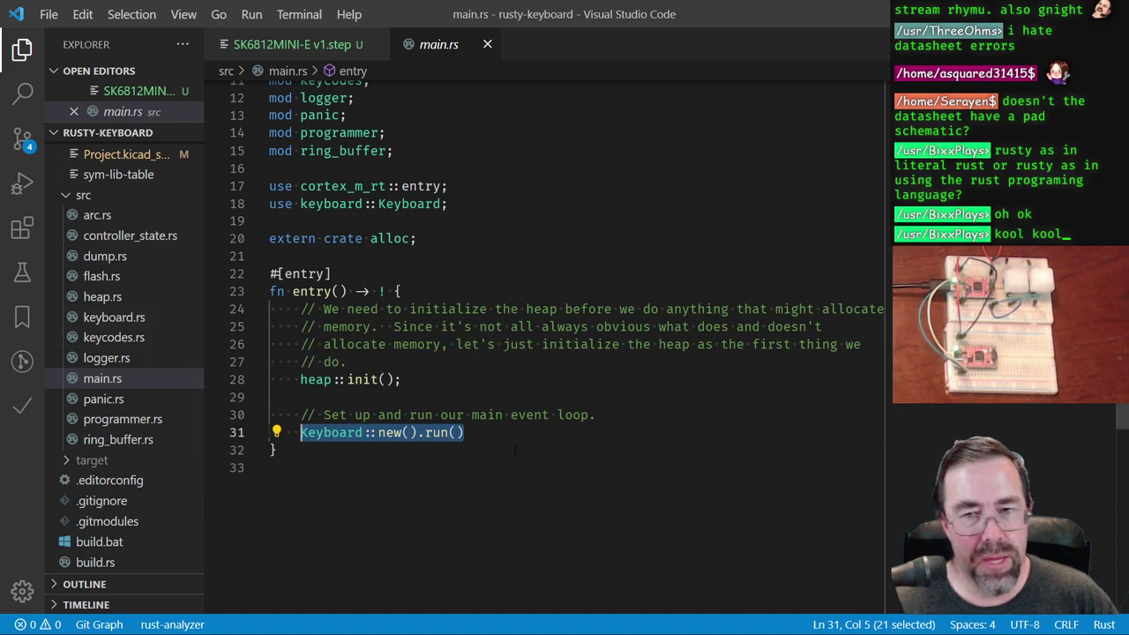
# Step: Look up the definitions of Keyboard's new function and the pac crate, and return to the entry function in main.rs
pyautogui.click(386, 433)
pyautogui.press('F12')
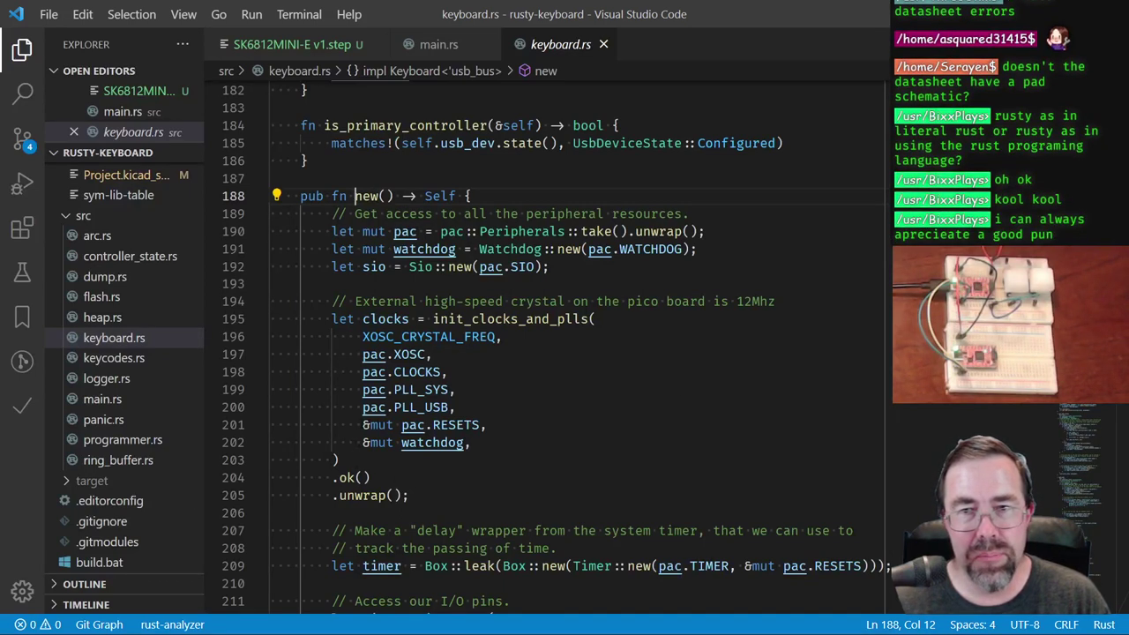
pyautogui.click(451, 233)
pyautogui.press('F12')
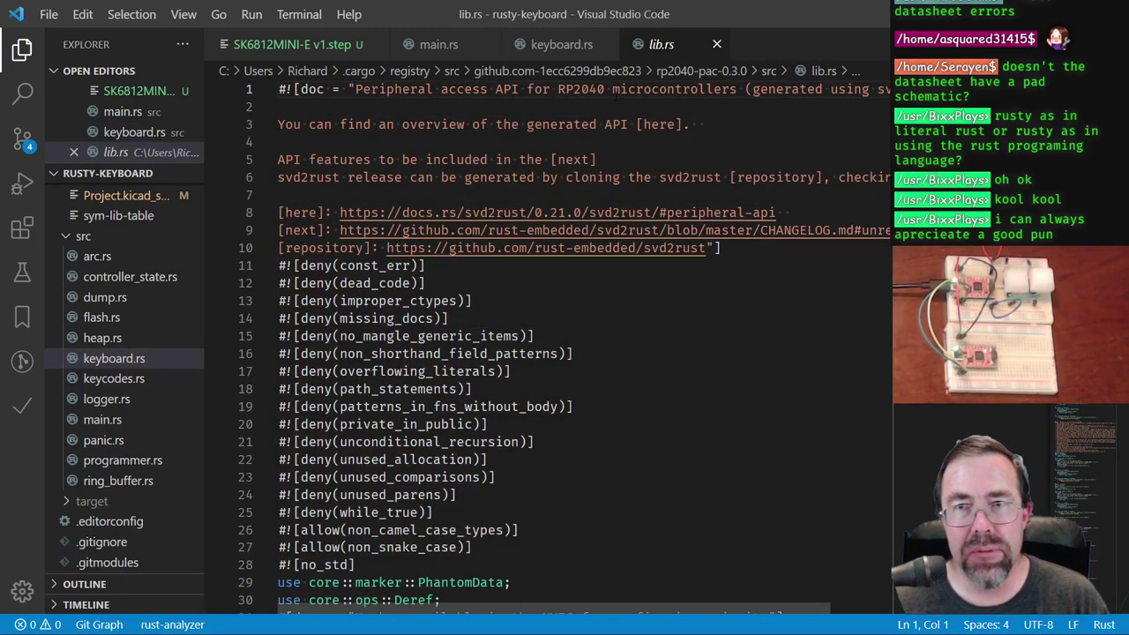
pyautogui.hotkey('alt', 'Left')
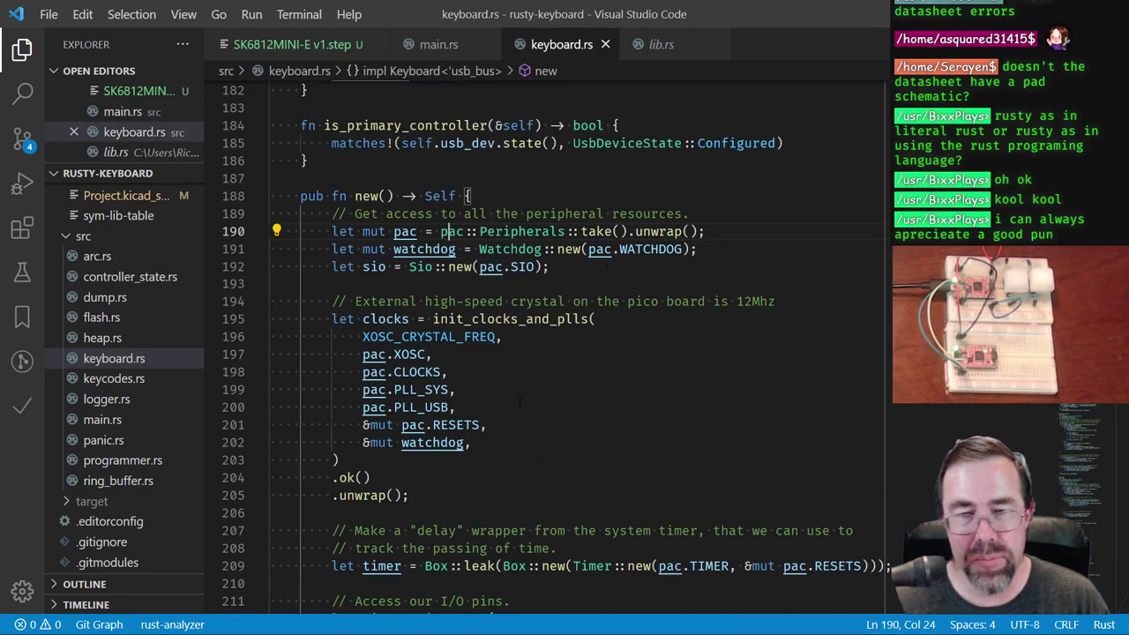
pyautogui.hotkey('alt', 'Left')
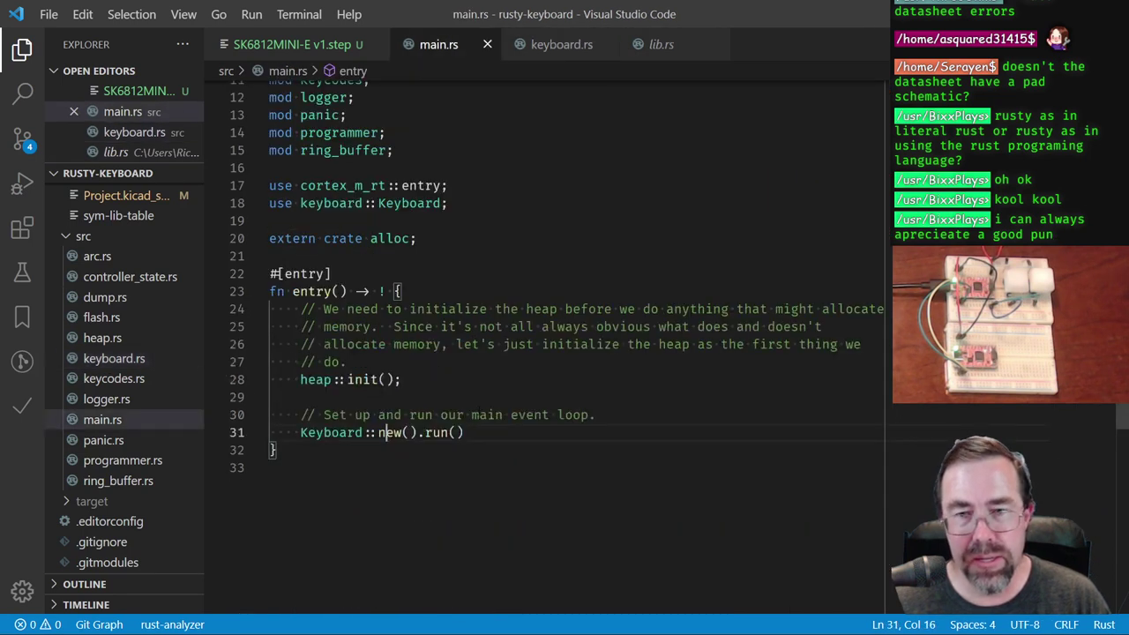
# Step: Go to the definition of Keyboard's run function and examine the blink_led, poll, send_greetings and programmer.next calls in its main event loop
pyautogui.keyDown('ctrl'); pyautogui.click(438, 439); pyautogui.keyUp('ctrl')
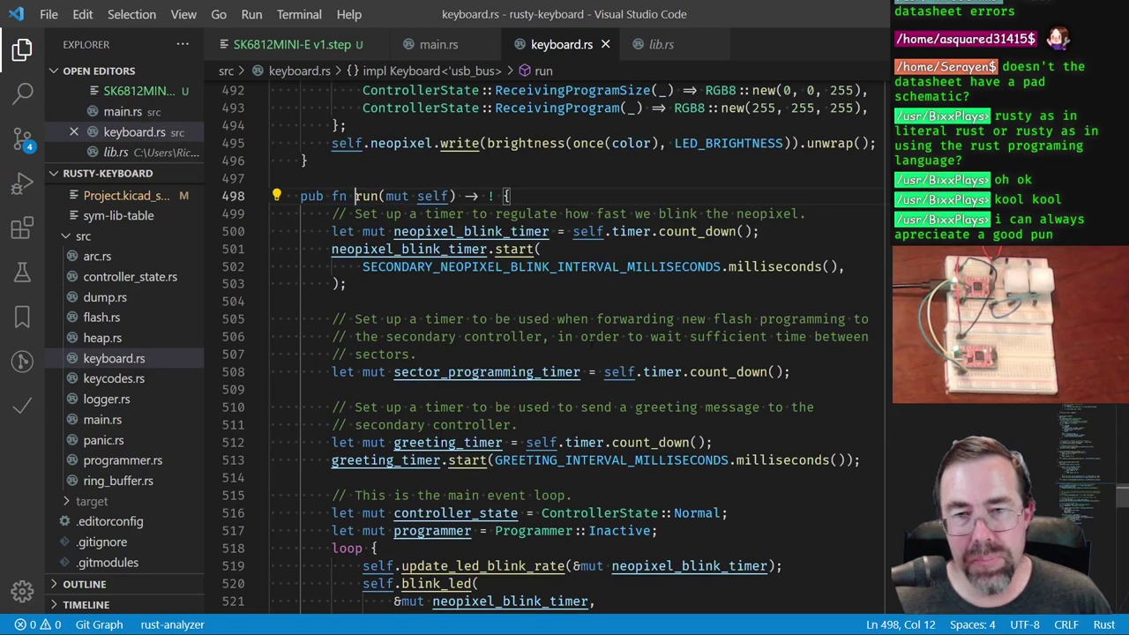
pyautogui.scroll(-5, 547, 344)
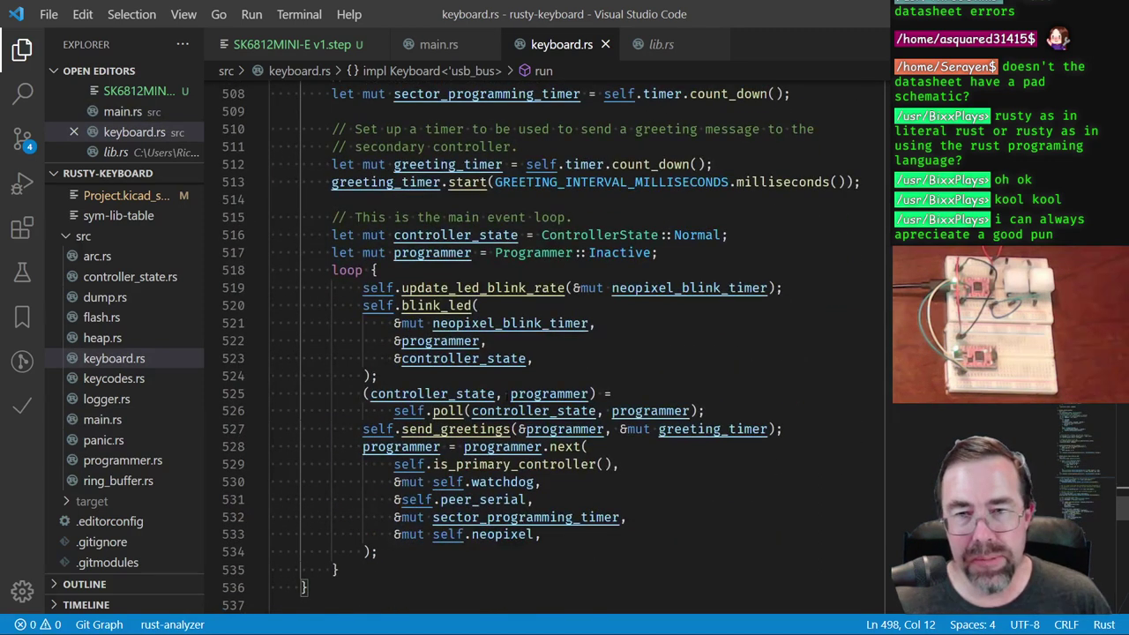
pyautogui.moveTo(331, 305); pyautogui.dragTo(445, 381)
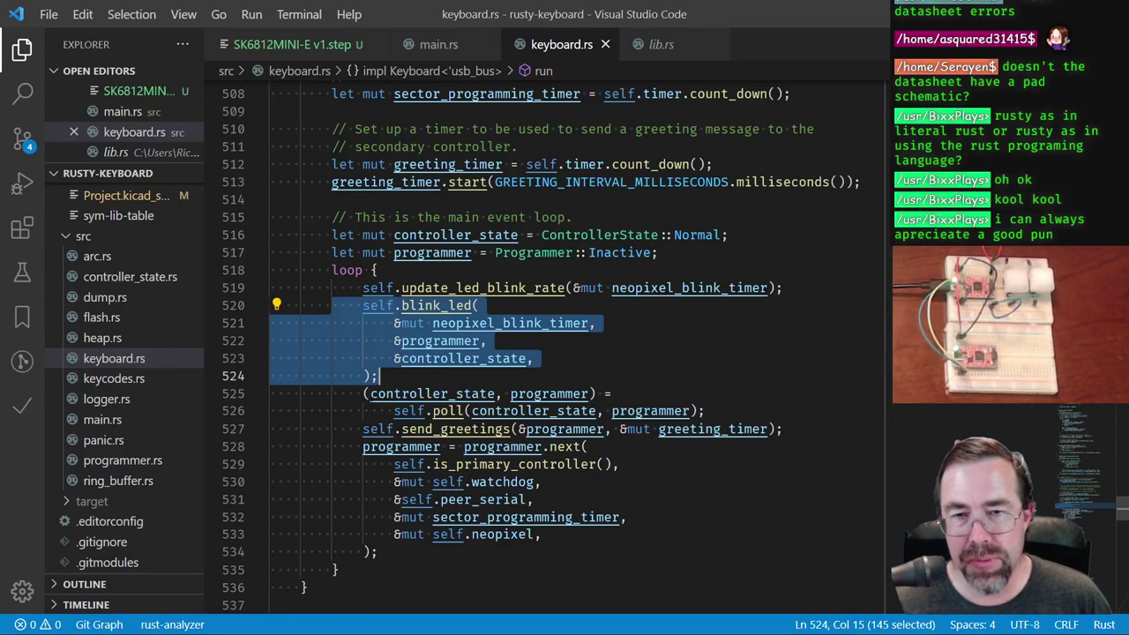
pyautogui.moveTo(362, 393); pyautogui.dragTo(704, 411)
pyautogui.click(362, 429)
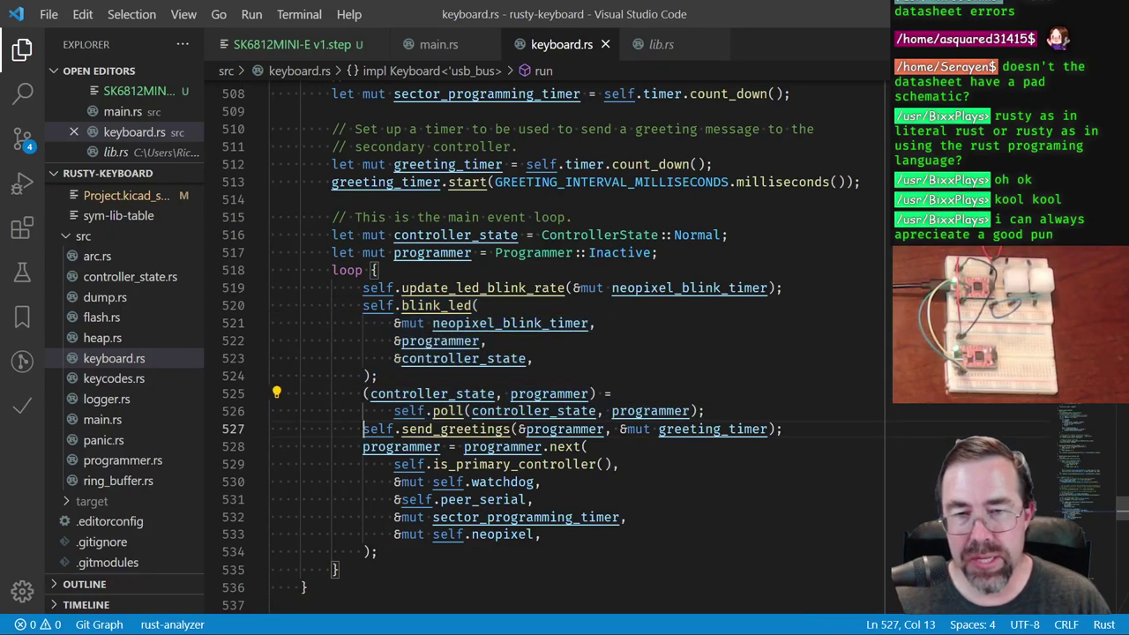
pyautogui.moveTo(363, 429); pyautogui.dragTo(801, 433)
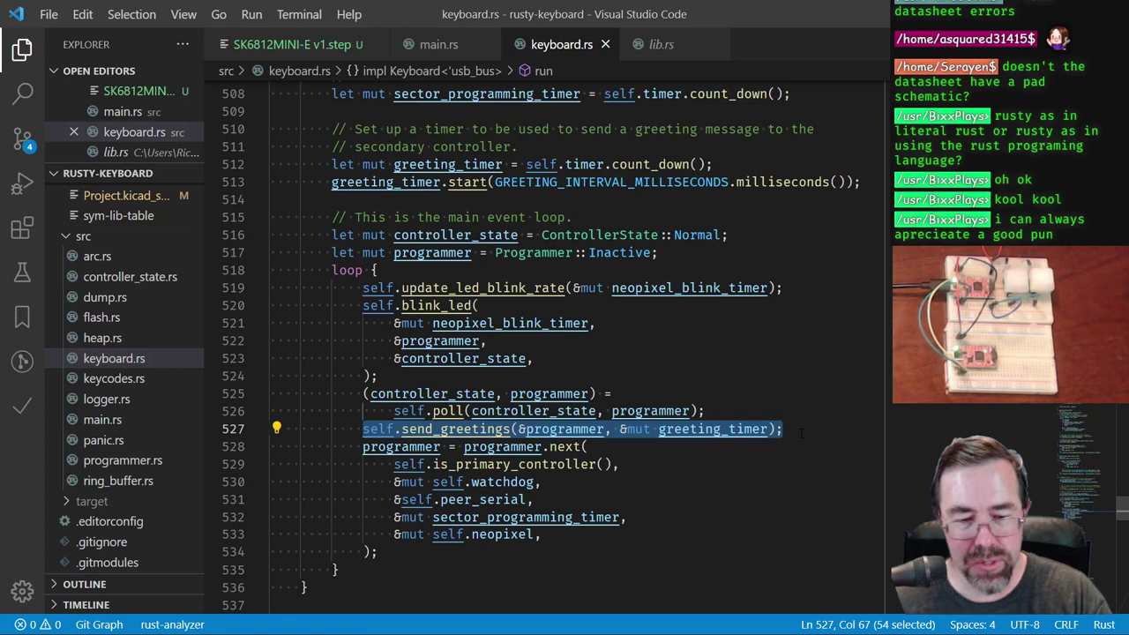
pyautogui.moveTo(363, 446); pyautogui.dragTo(380, 552)
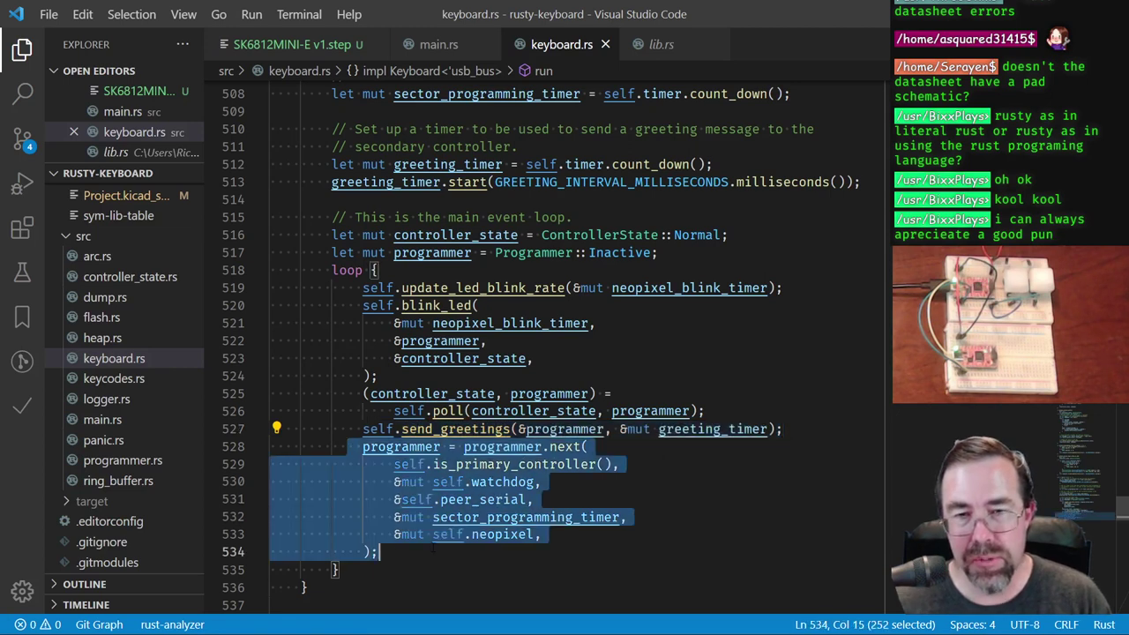
pyautogui.click(649, 500)
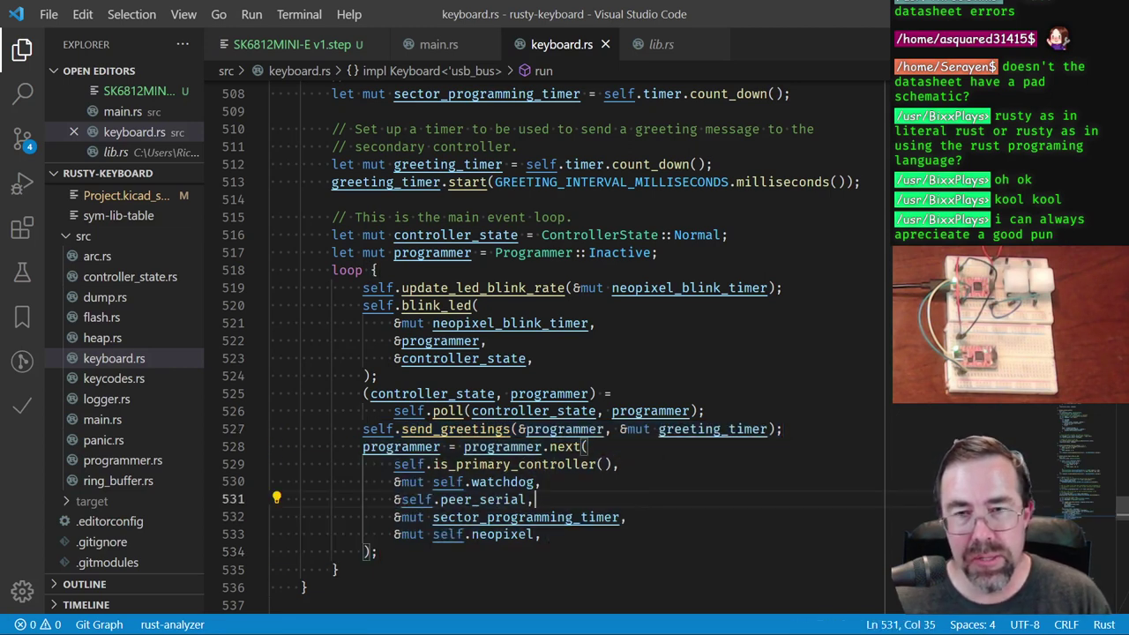
# Step: Go to the definition of poll and examine its poll_usb, scan_keys and poll_peer_serial calls
pyautogui.keyDown('ctrl'); pyautogui.click(447, 411); pyautogui.keyUp('ctrl')
pyautogui.moveTo(464, 372); pyautogui.dragTo(309, 371)
pyautogui.moveTo(822, 302); pyautogui.dragTo(338, 301)
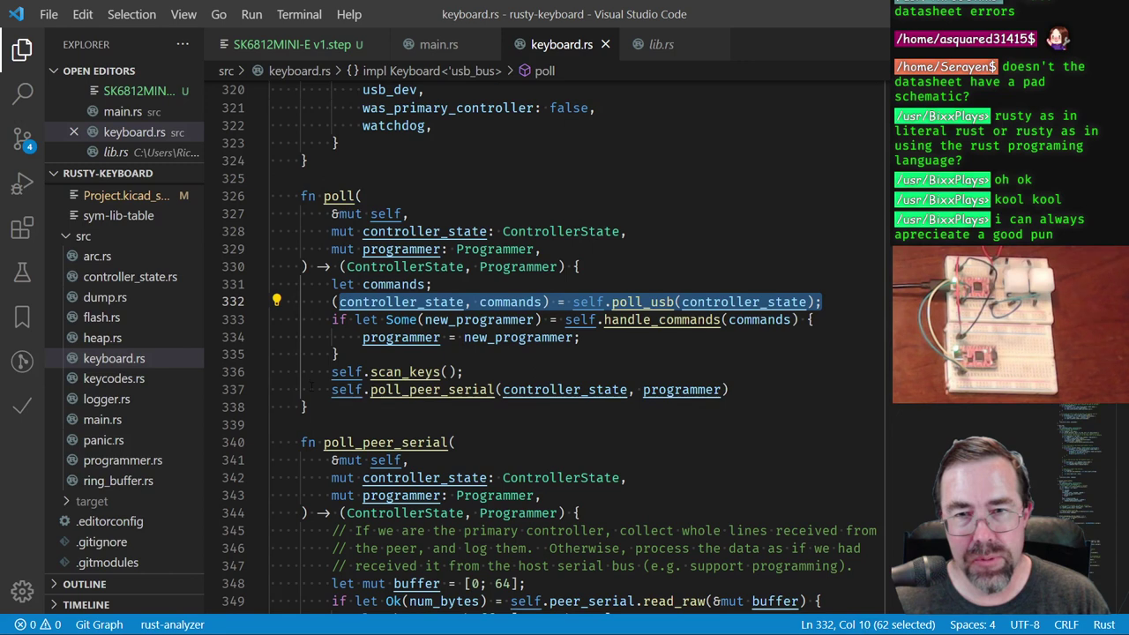
pyautogui.moveTo(304, 389); pyautogui.dragTo(767, 410)
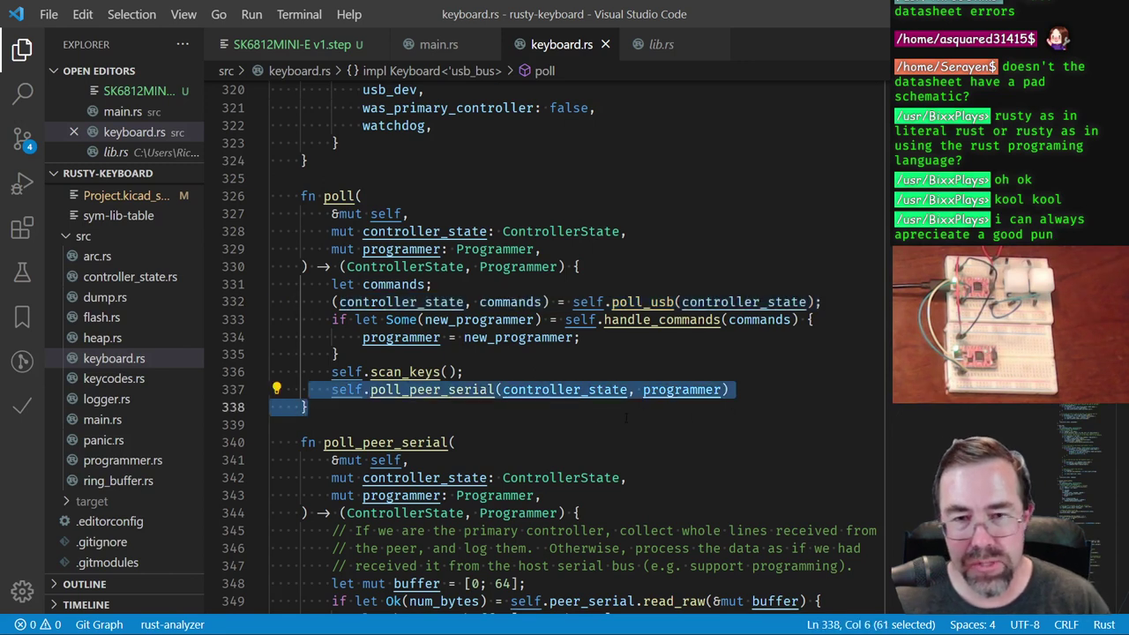
pyautogui.click(592, 418)
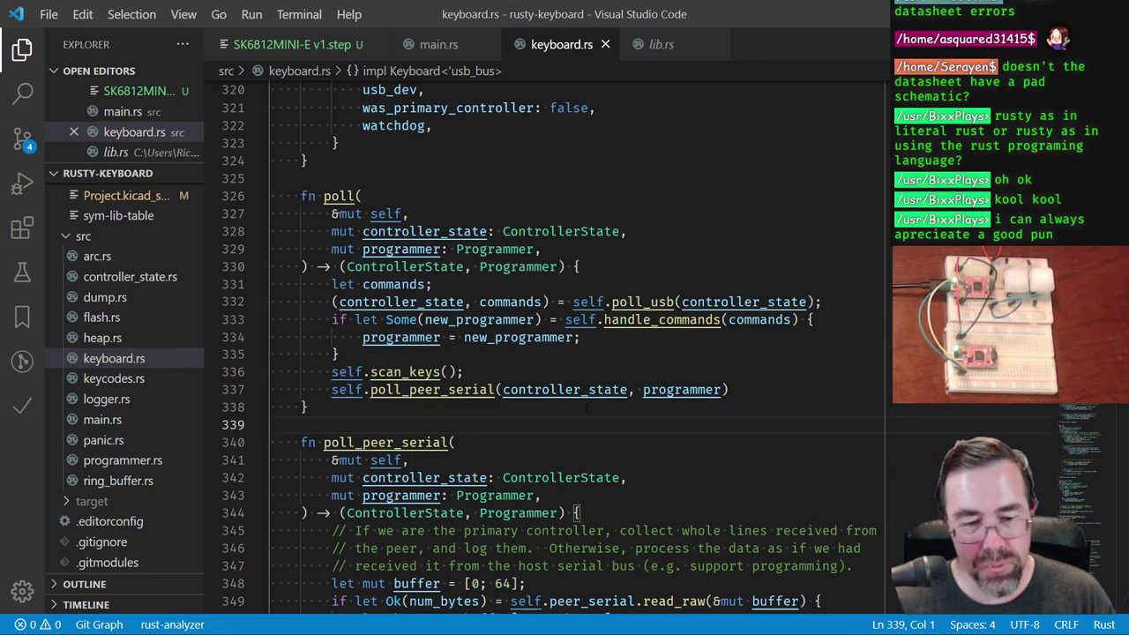
# Step: Switch to Adobe Acrobat Reader and examine the package body and lead dimensions in the SK6812MINI-E mechanical drawing
pyautogui.hotkey('alt', 'Tab')
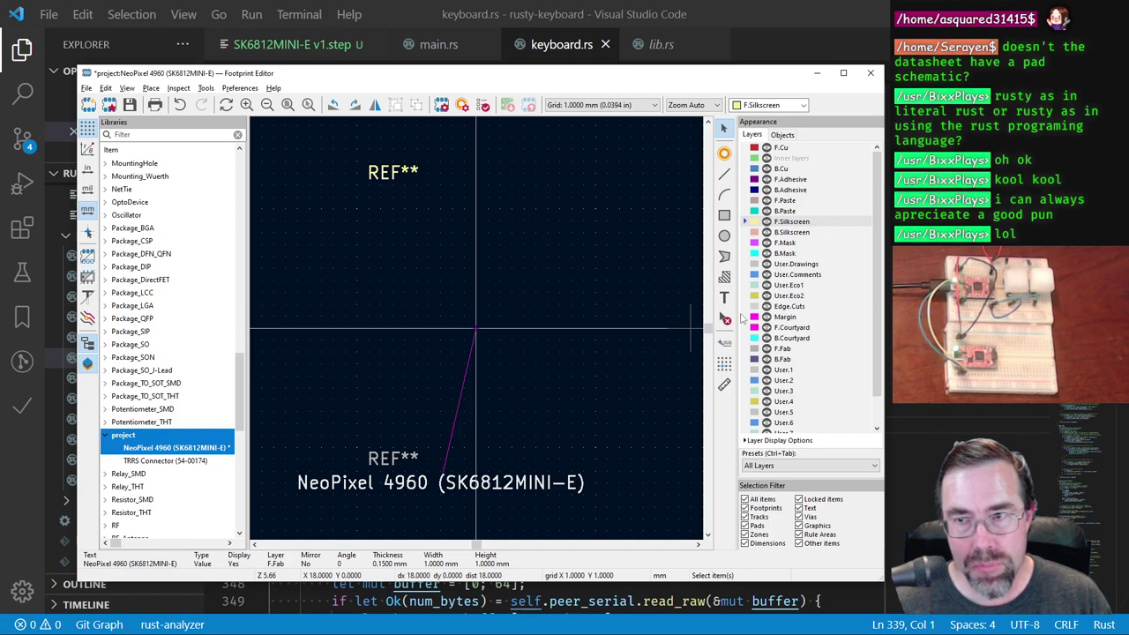
pyautogui.hotkey('alt', 'Tab')
pyautogui.hotkey('alt', 'Tab')
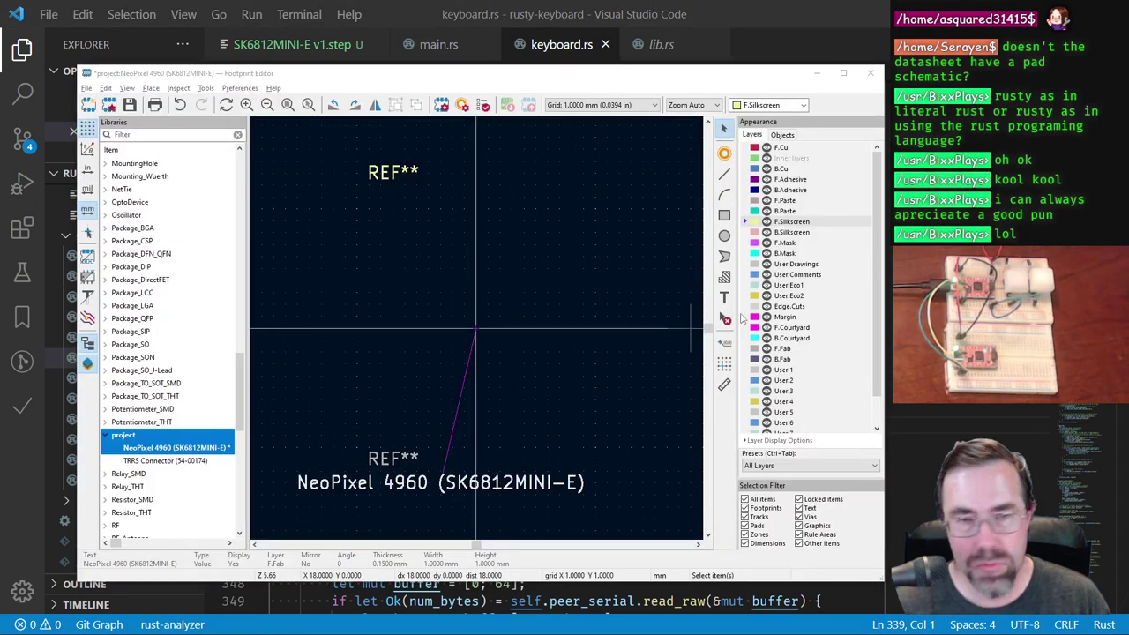
pyautogui.hotkey('alt', 'Tab')
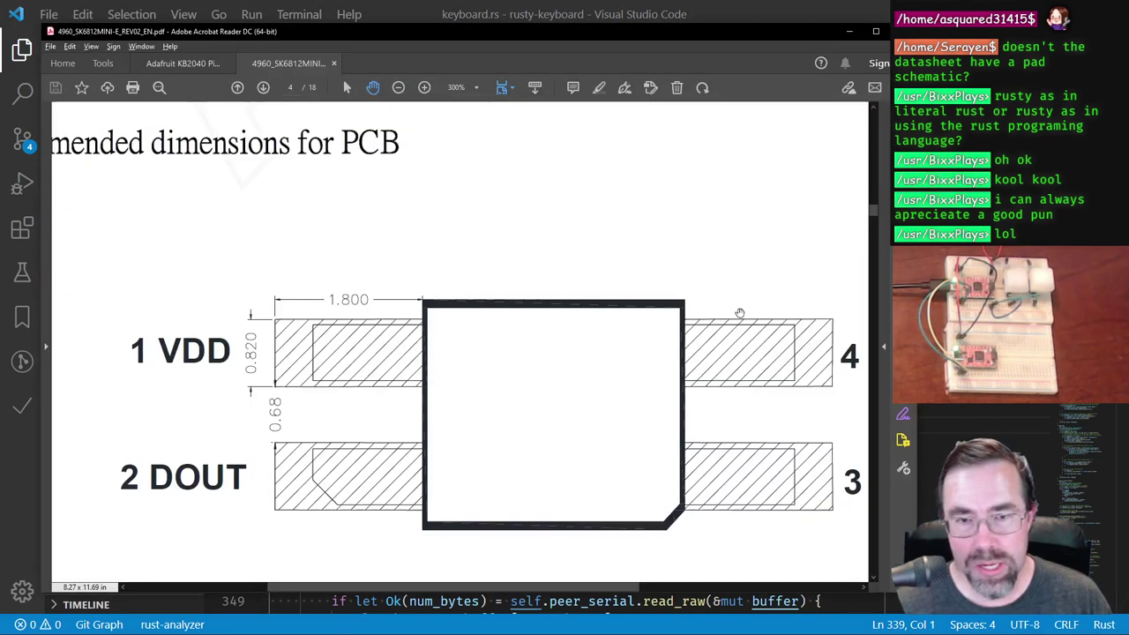
pyautogui.scroll(-2, 611, 300)
pyautogui.scroll(10, 635, 277)
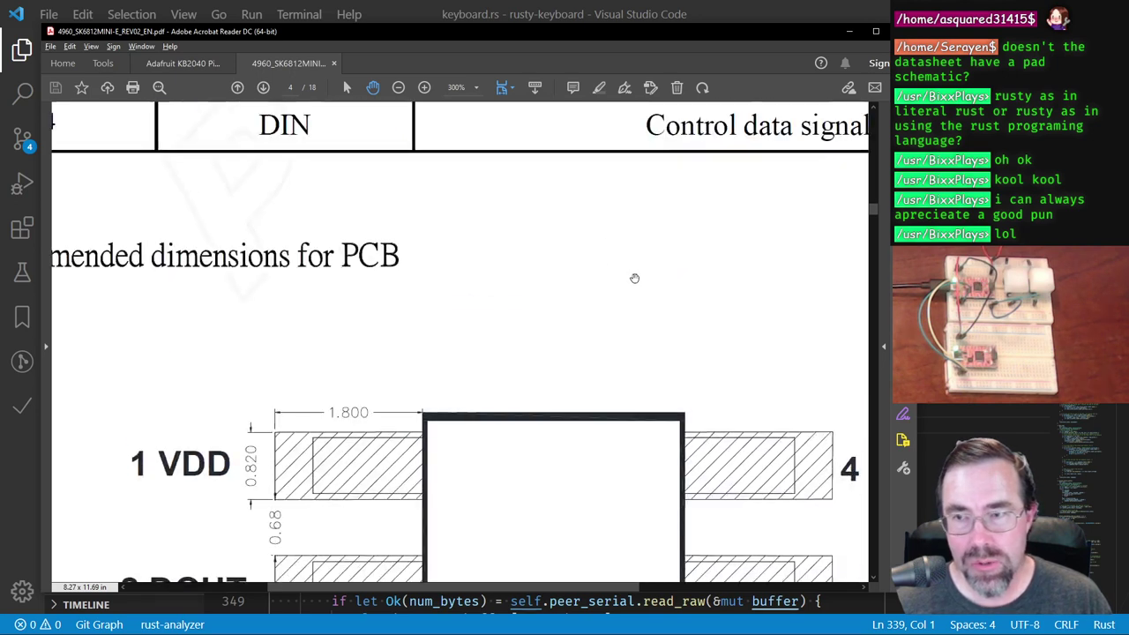
pyautogui.scroll(3, 632, 289)
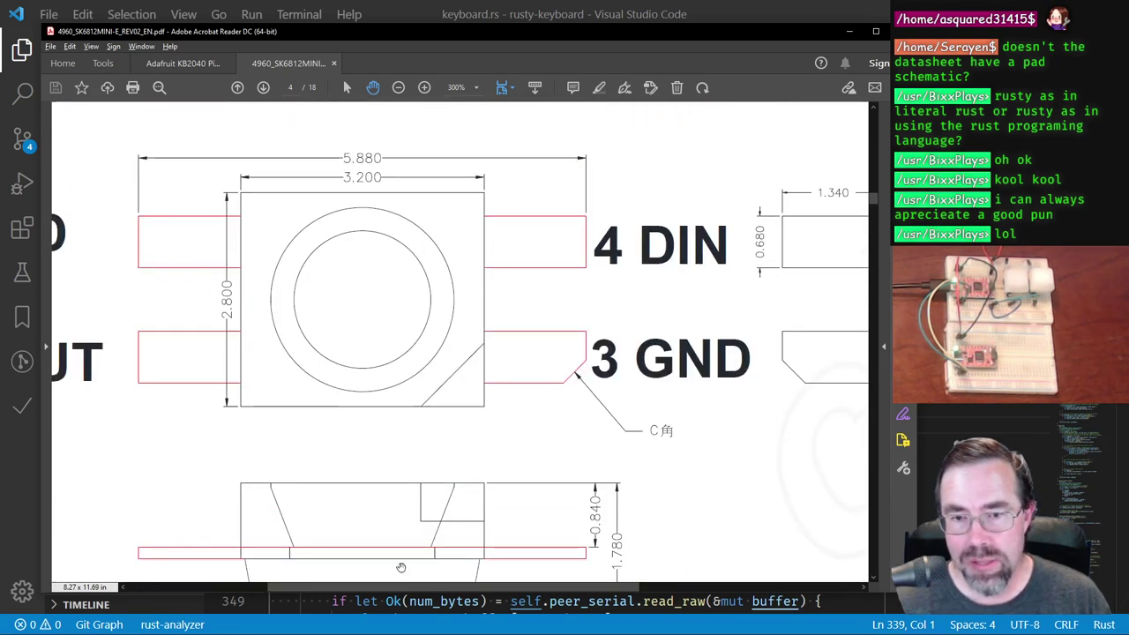
pyautogui.moveTo(256, 589); pyautogui.dragTo(595, 611)
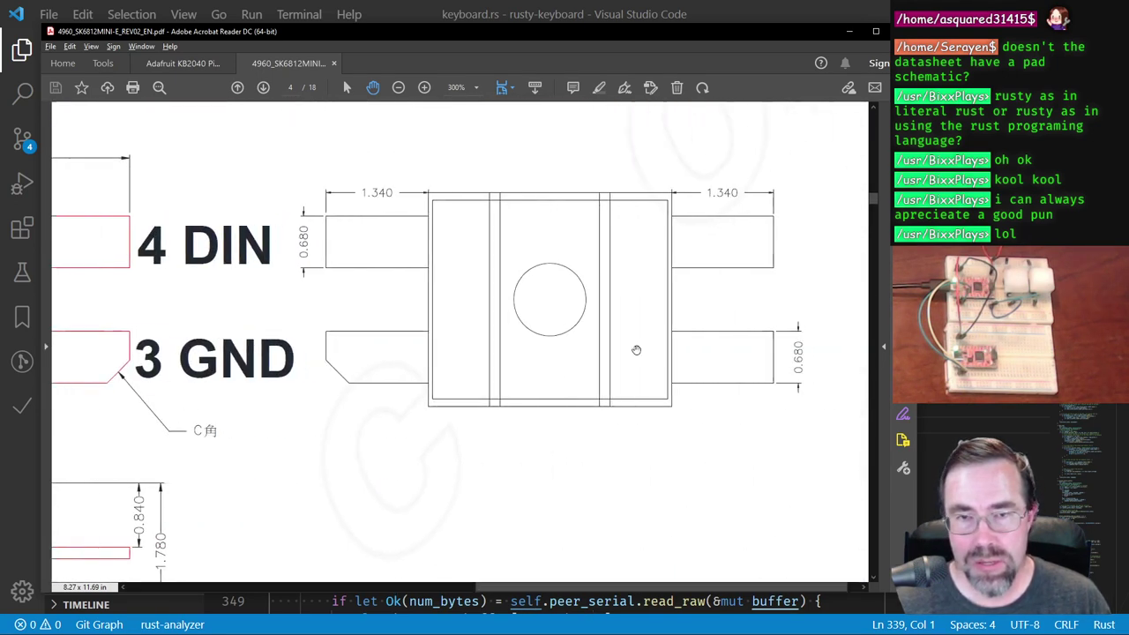
# Step: Glance at the Footprint Editor, return to the datasheet and compare the package views under Mechanical Dimensions at 200% zoom
pyautogui.hotkey('alt', 'Tab')
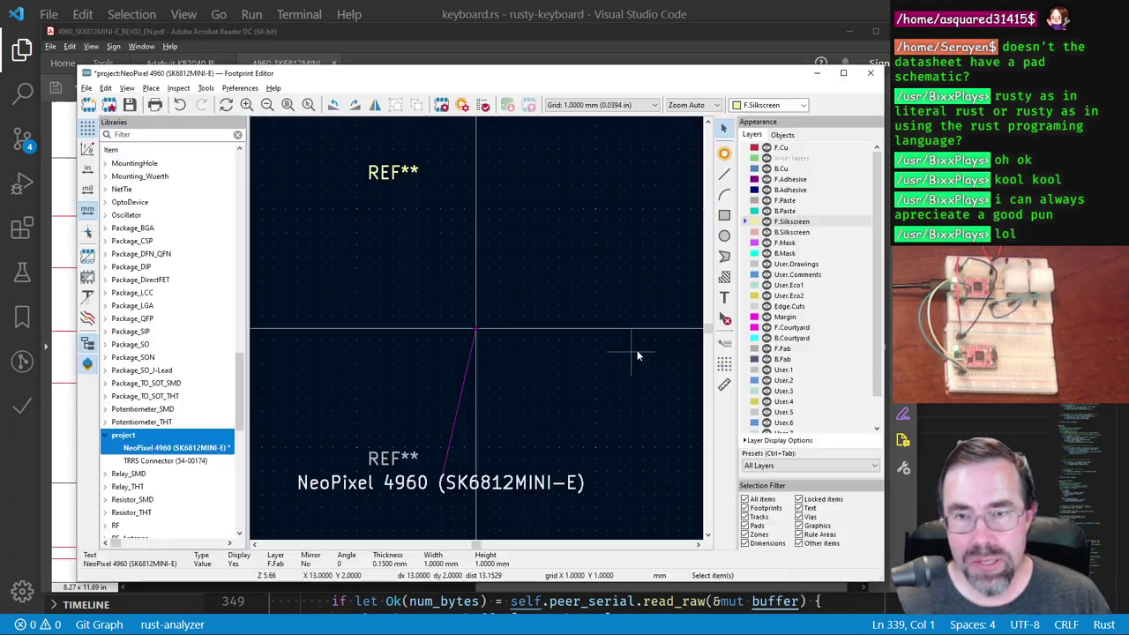
pyautogui.hotkey('alt', 'Tab')
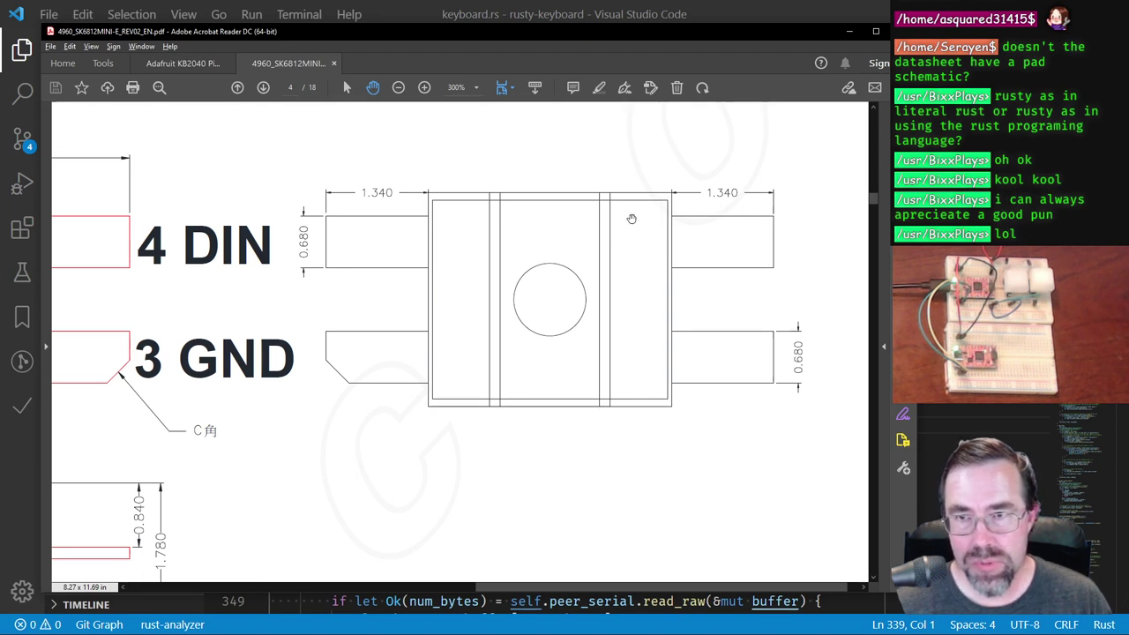
pyautogui.scroll(-1, 321, 340)
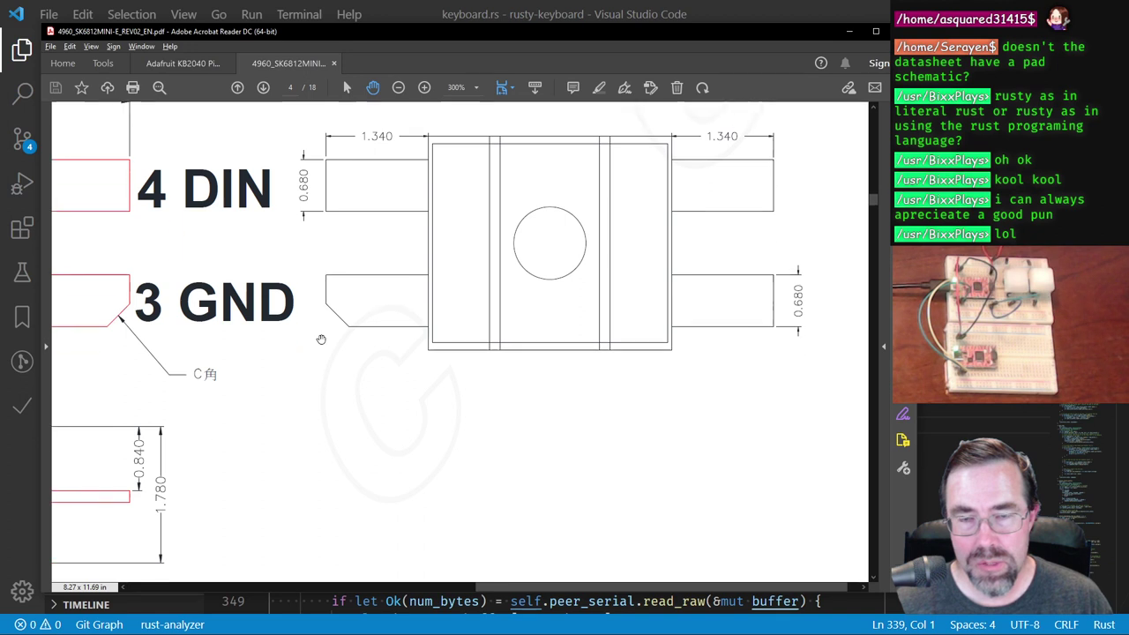
pyautogui.keyDown('ctrl'); pyautogui.scroll(-3, 321, 339); pyautogui.keyUp('ctrl')
pyautogui.keyDown('ctrl'); pyautogui.scroll(1, 326, 280); pyautogui.keyUp('ctrl')
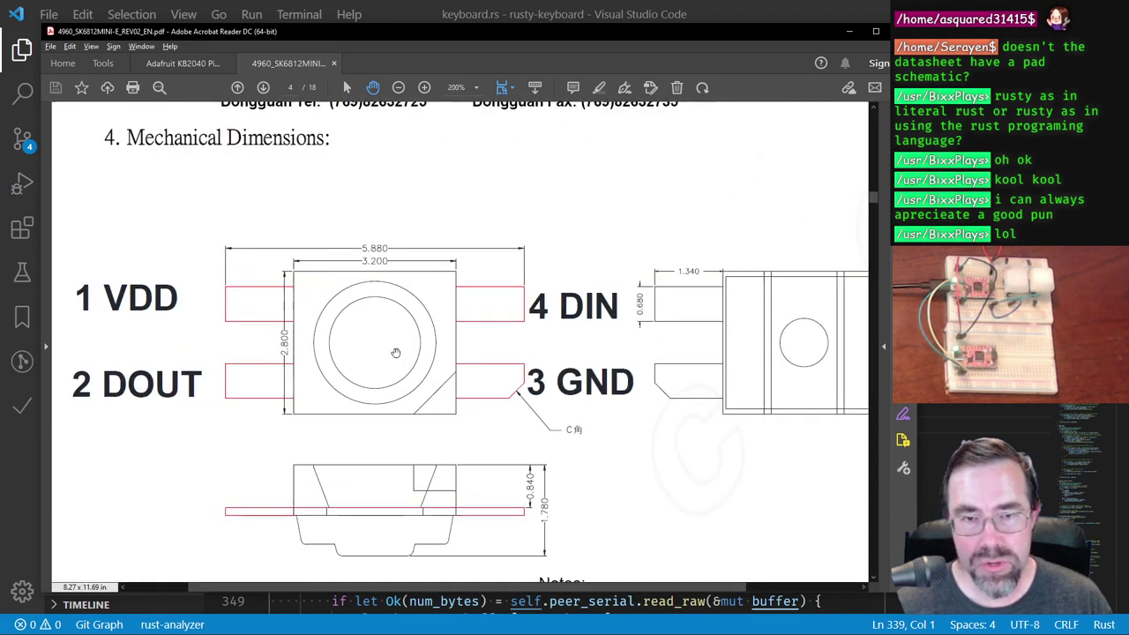
# Step: Switch to the Footprint Editor and make User.Drawings the active layer
pyautogui.hotkey('alt', 'Tab')
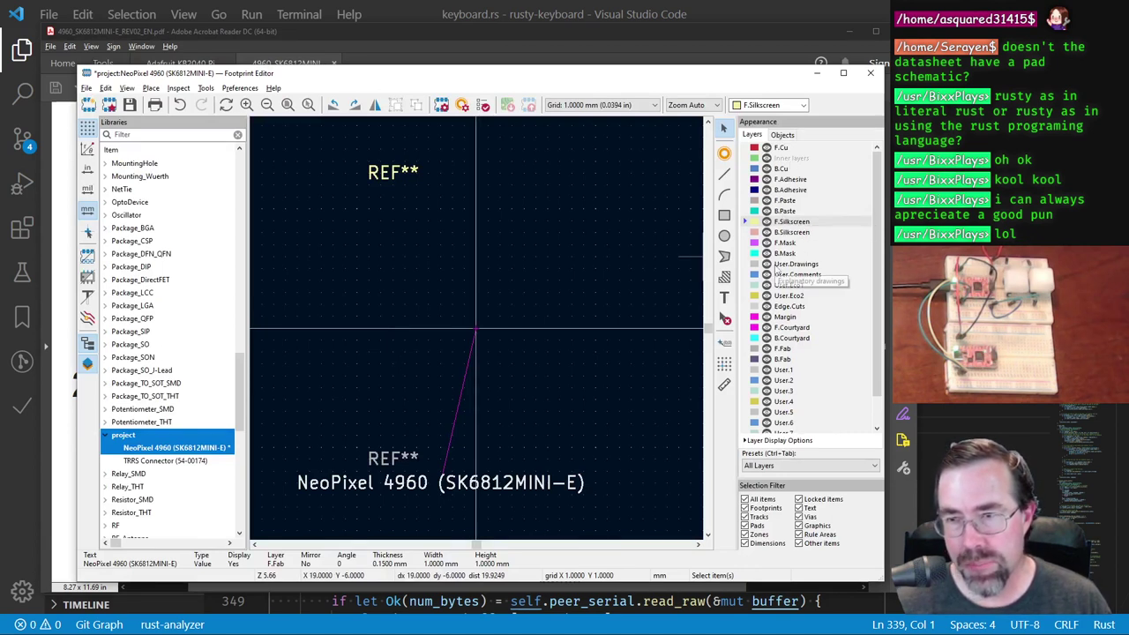
pyautogui.hotkey('alt', 'Tab')
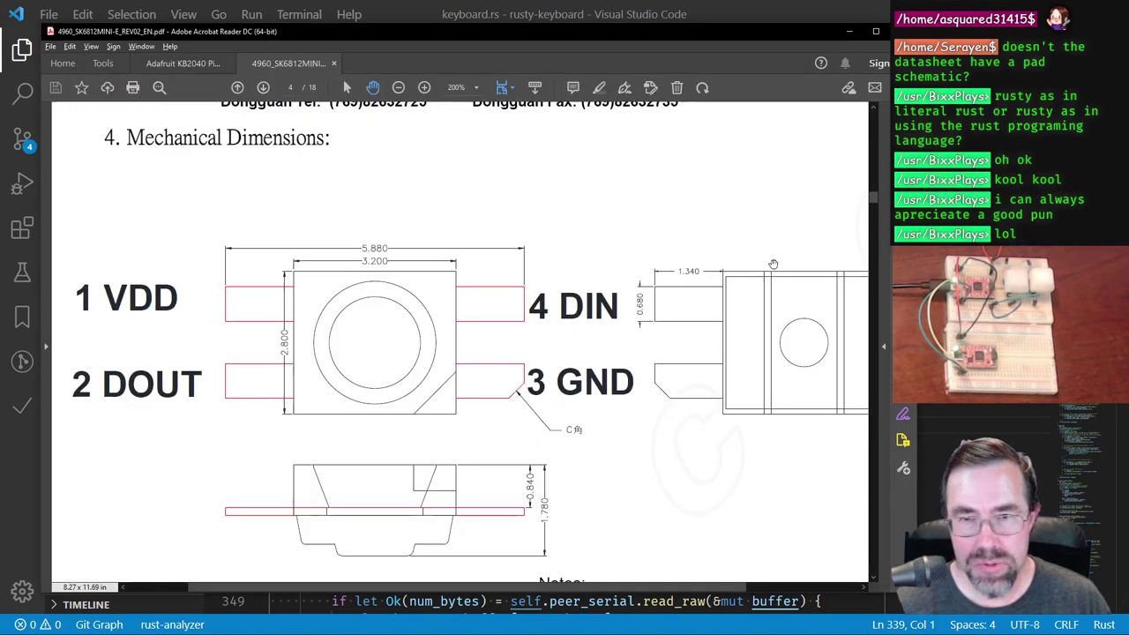
pyautogui.hotkey('alt', 'Tab')
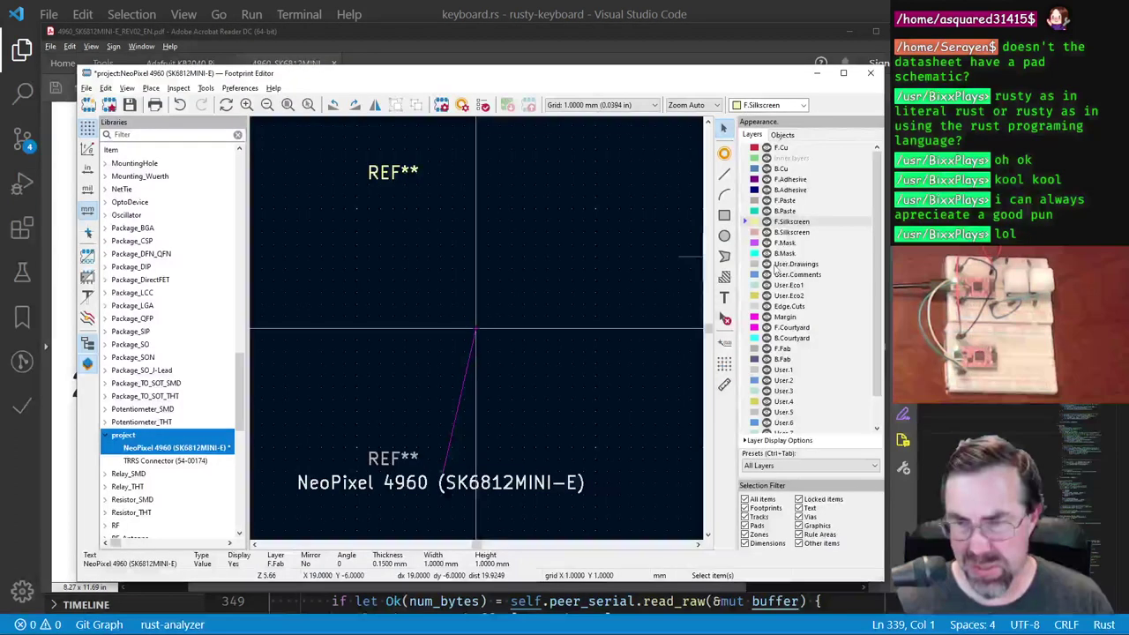
pyautogui.click(758, 264)
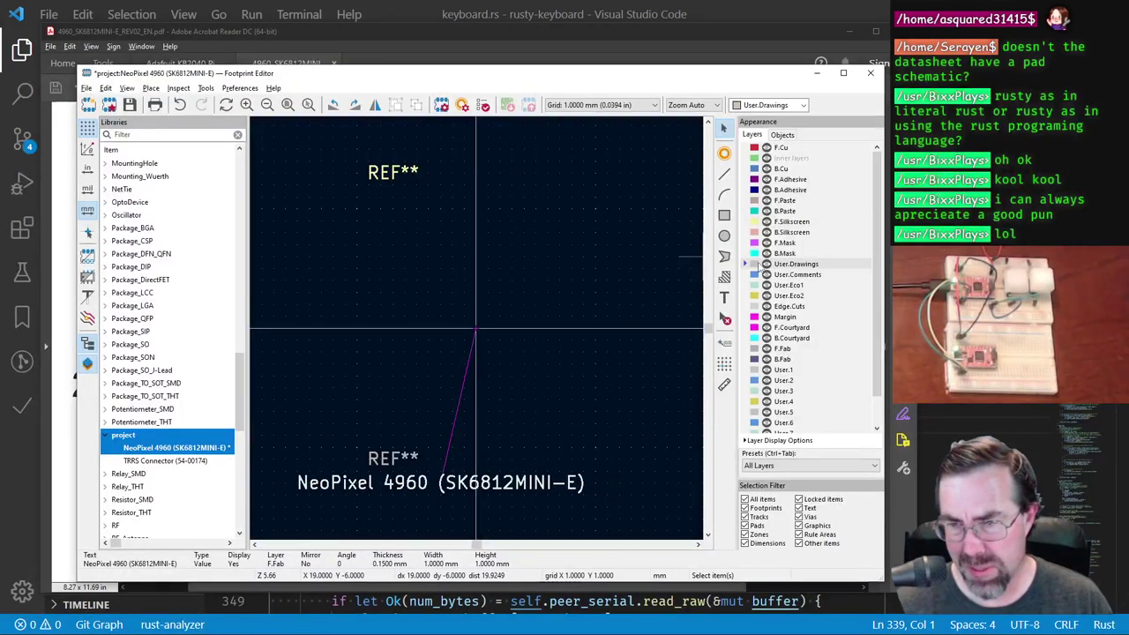
# Step: Recheck the LED body's width and height in the datasheet's mechanical drawing, going back and forth with the Footprint Editor
pyautogui.hotkey('alt', 'Tab')
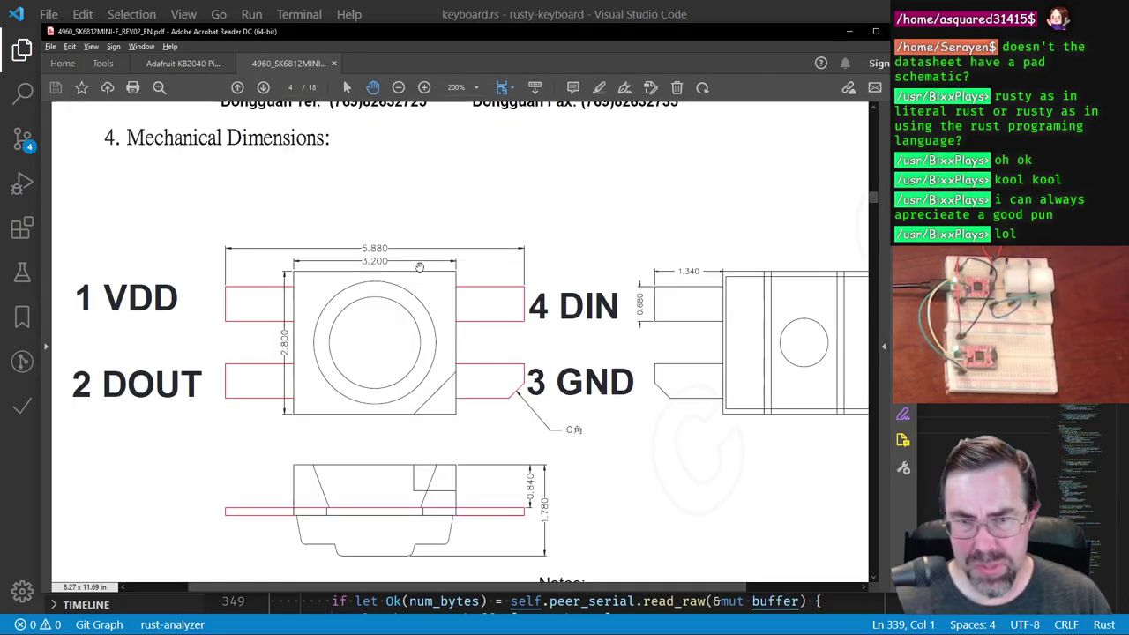
pyautogui.hotkey('alt', 'Tab')
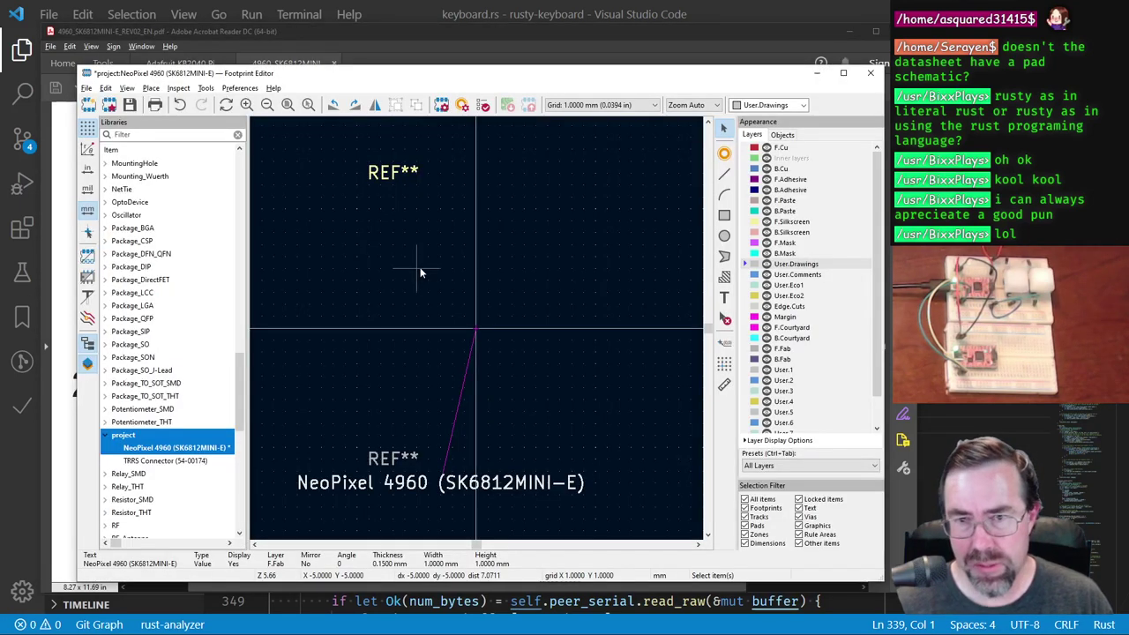
pyautogui.hotkey('alt', 'Tab')
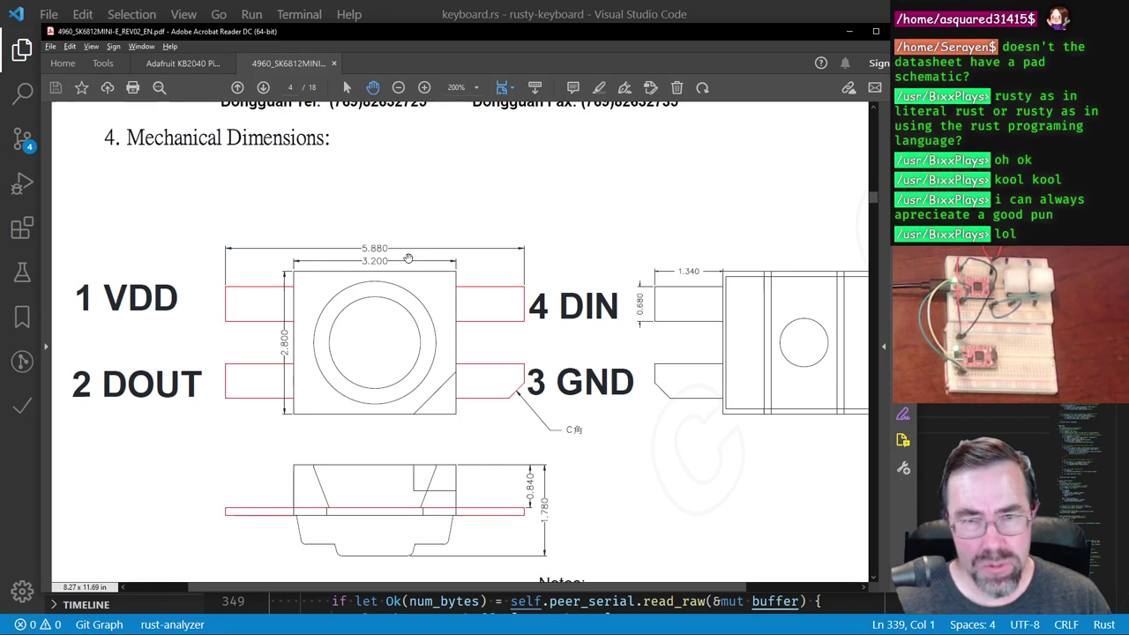
pyautogui.hotkey('alt', 'Tab')
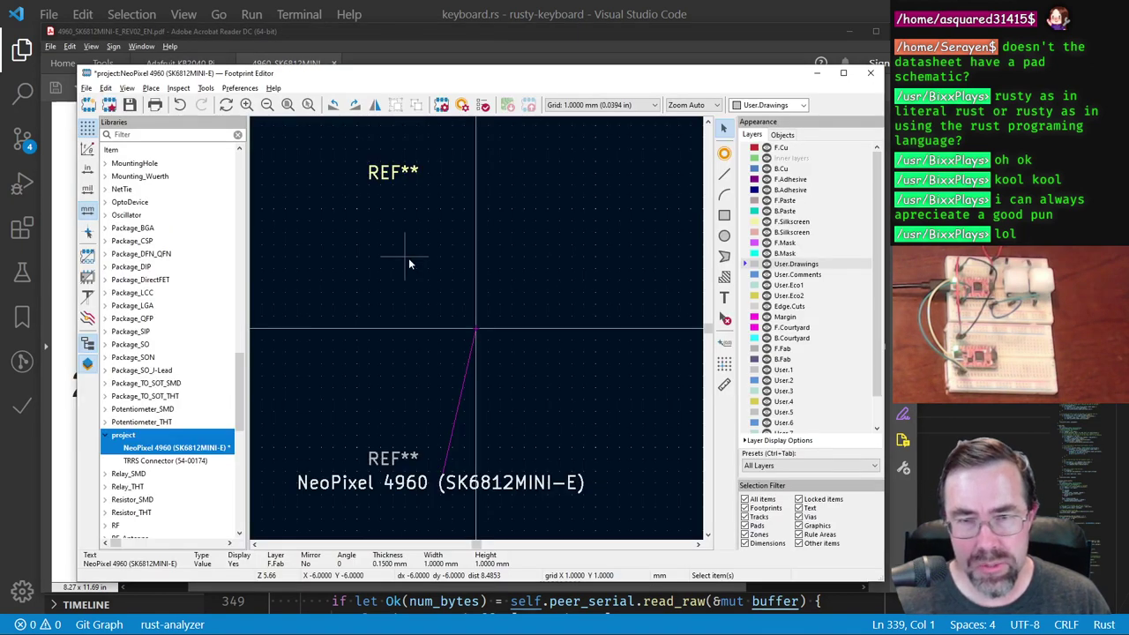
pyautogui.hotkey('alt', 'Tab')
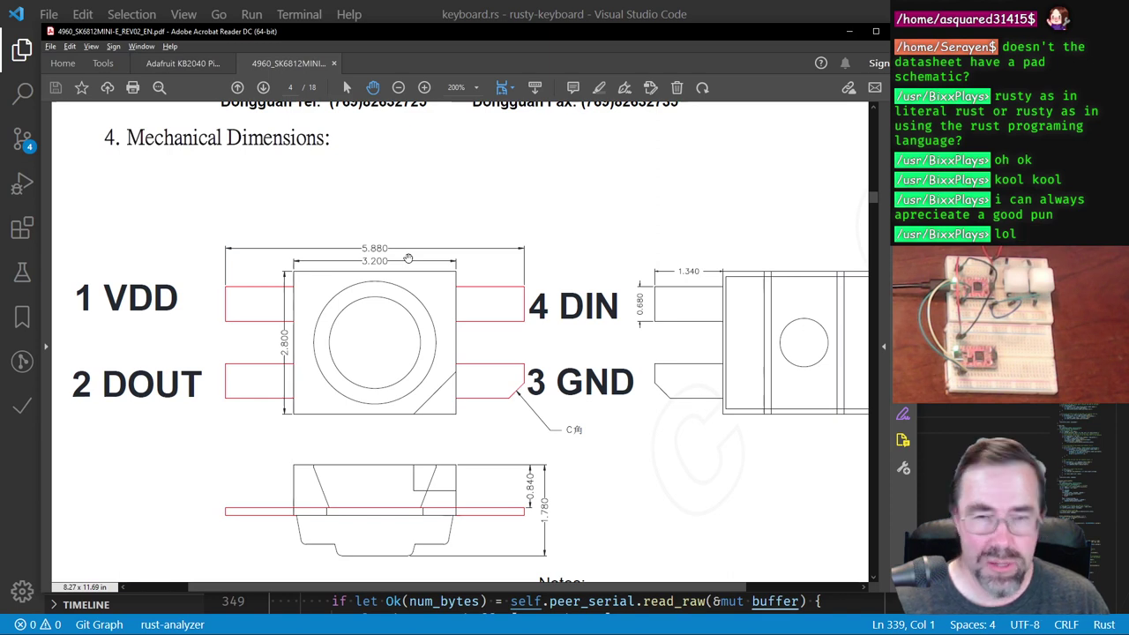
pyautogui.hotkey('alt', 'Tab')
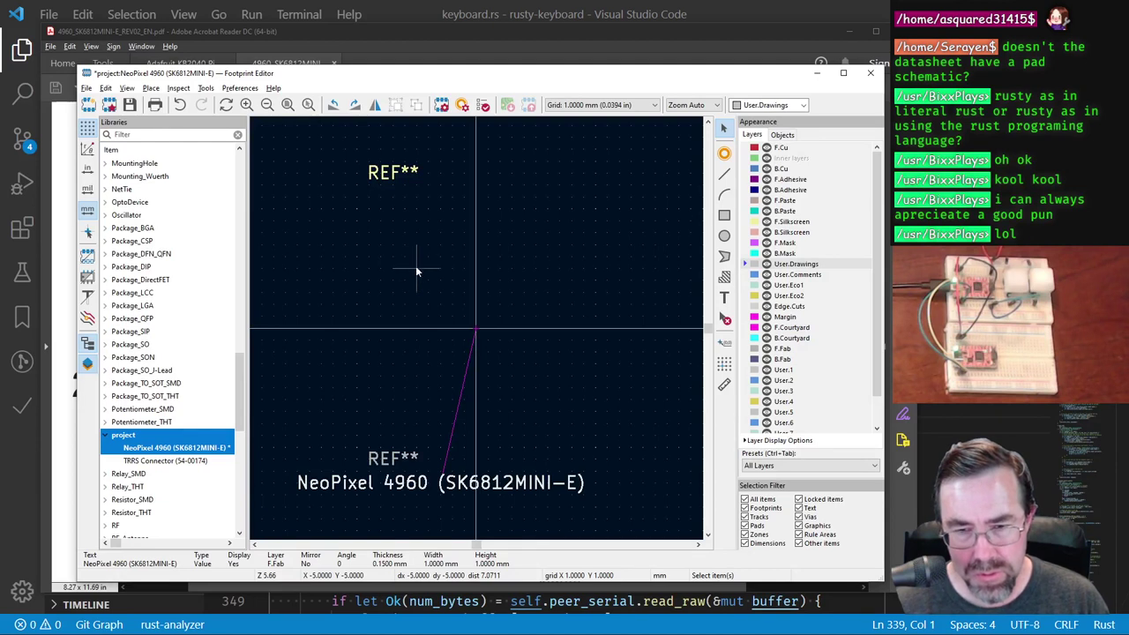
# Step: Set the footprint grid to 0.1000 mm and clear the selection of the value text
pyautogui.scroll(3, 449, 327)
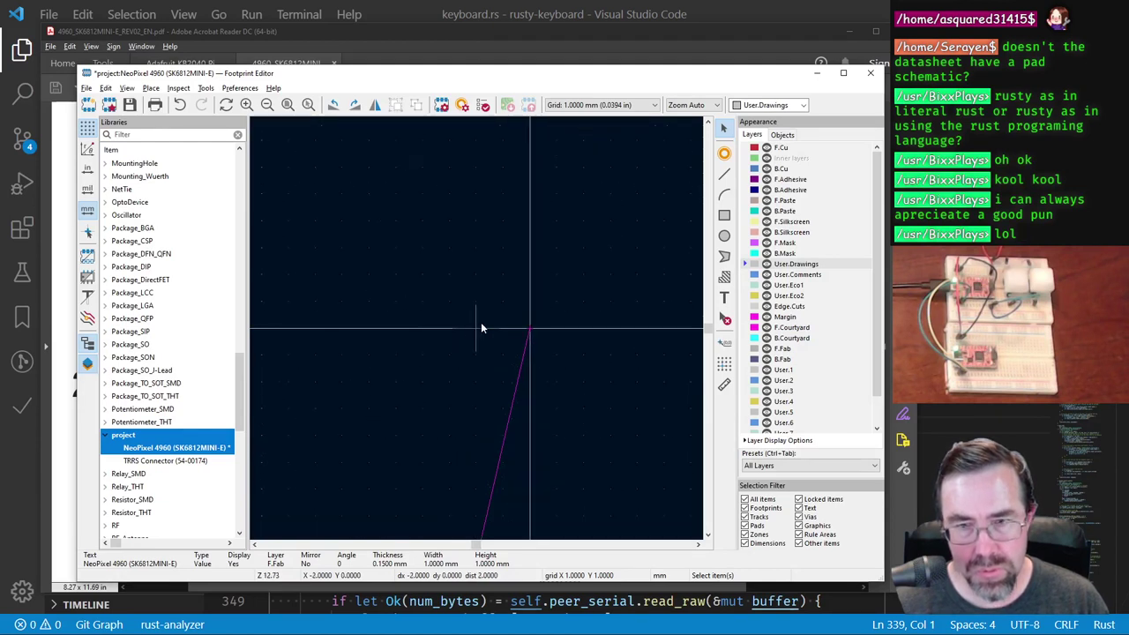
pyautogui.rightClick(490, 276)
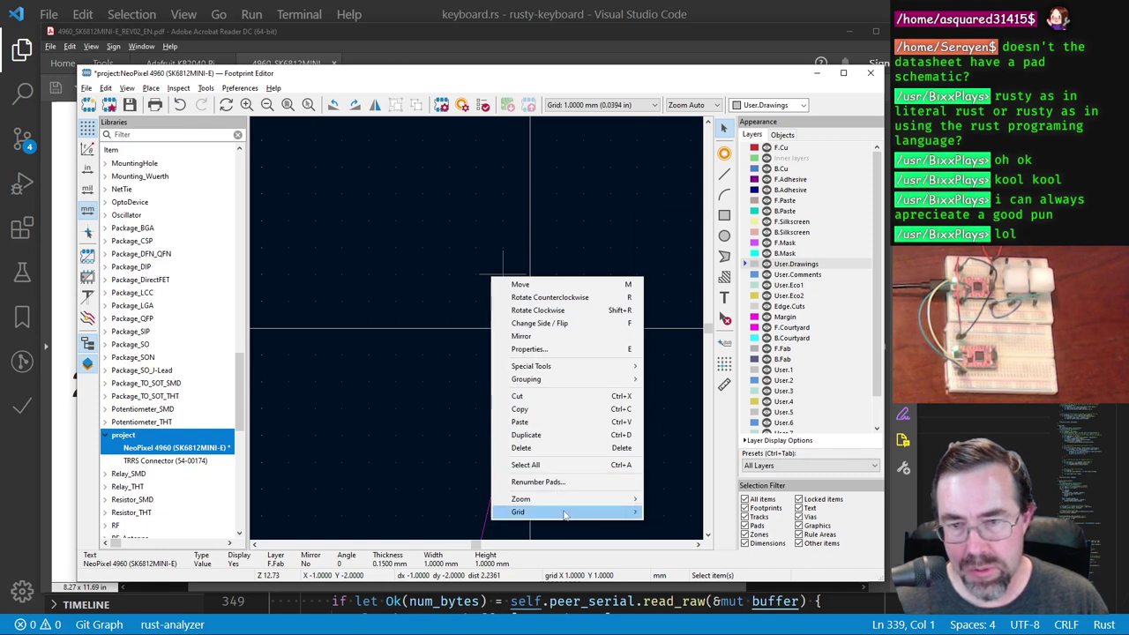
pyautogui.moveTo(566, 514)
pyautogui.click(714, 460)
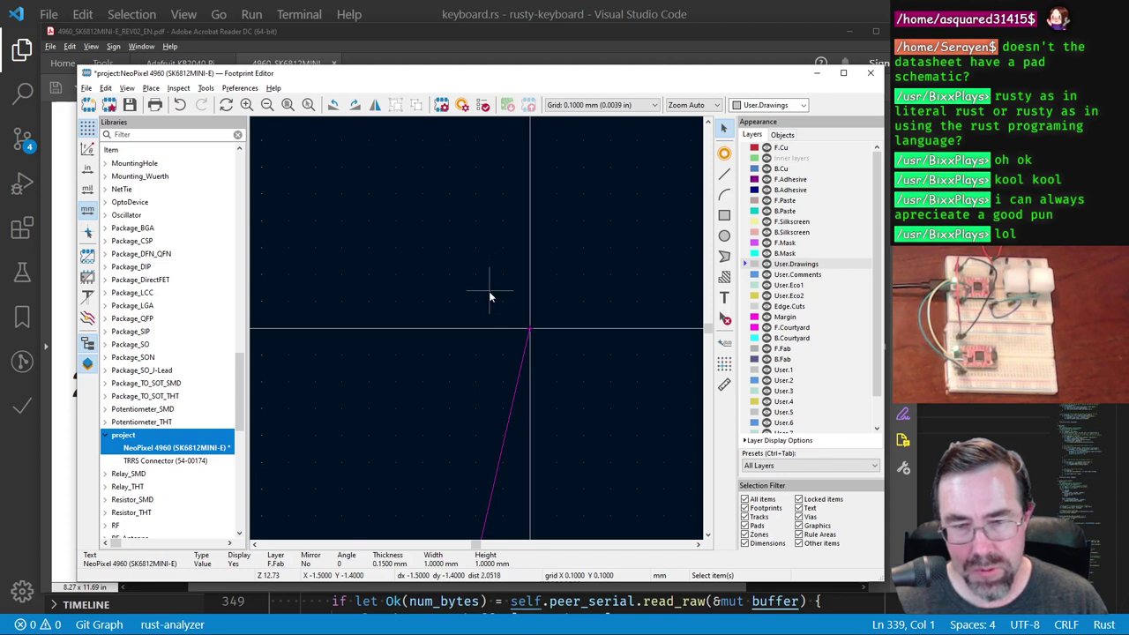
pyautogui.moveTo(486, 290)
pyautogui.mouseDown()
pyautogui.moveTo(559, 353)
pyautogui.moveTo(497, 300)
pyautogui.mouseUp()
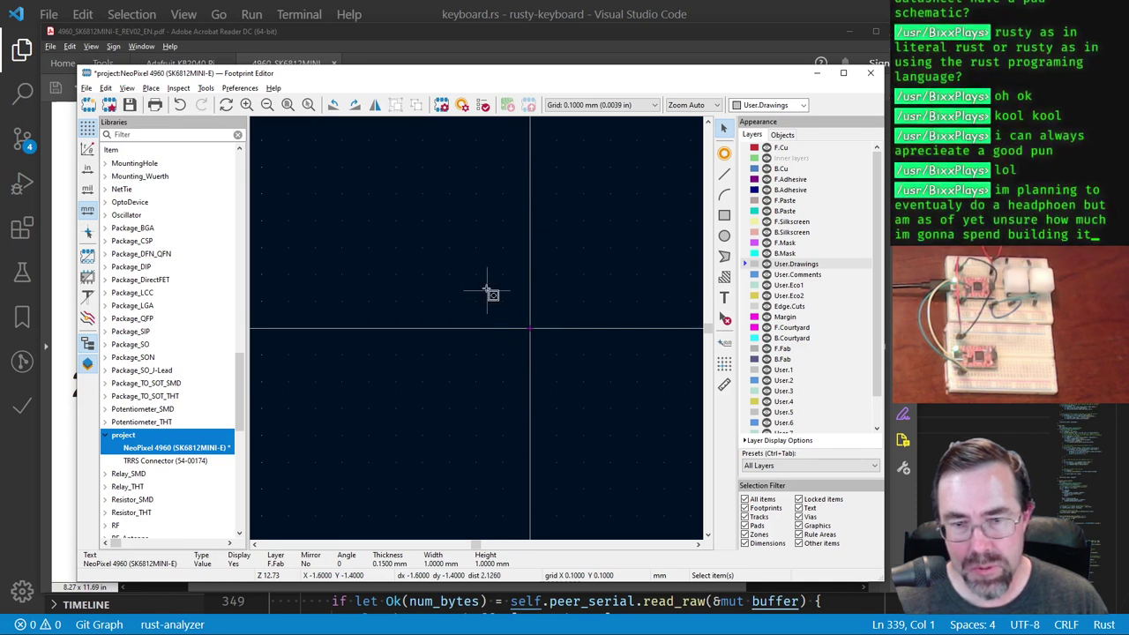
pyautogui.click(487, 293)
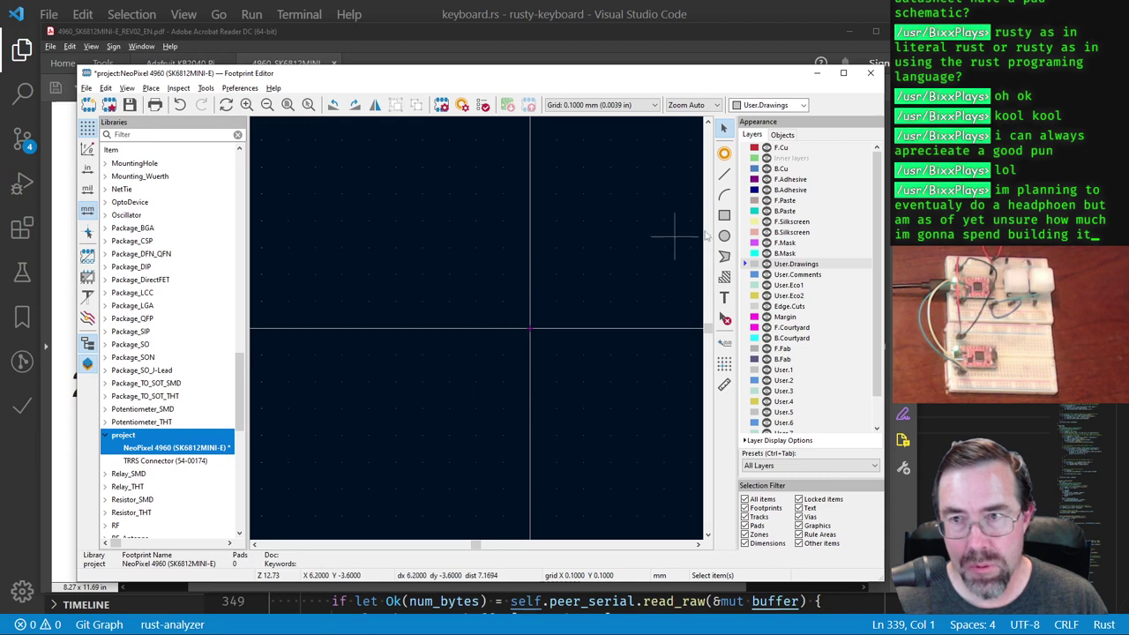
# Step: Draw a 3.2 by 2.8 mm body outline rectangle centred on the origin on User.Drawings, checking its size against the datasheet
pyautogui.click(724, 214)
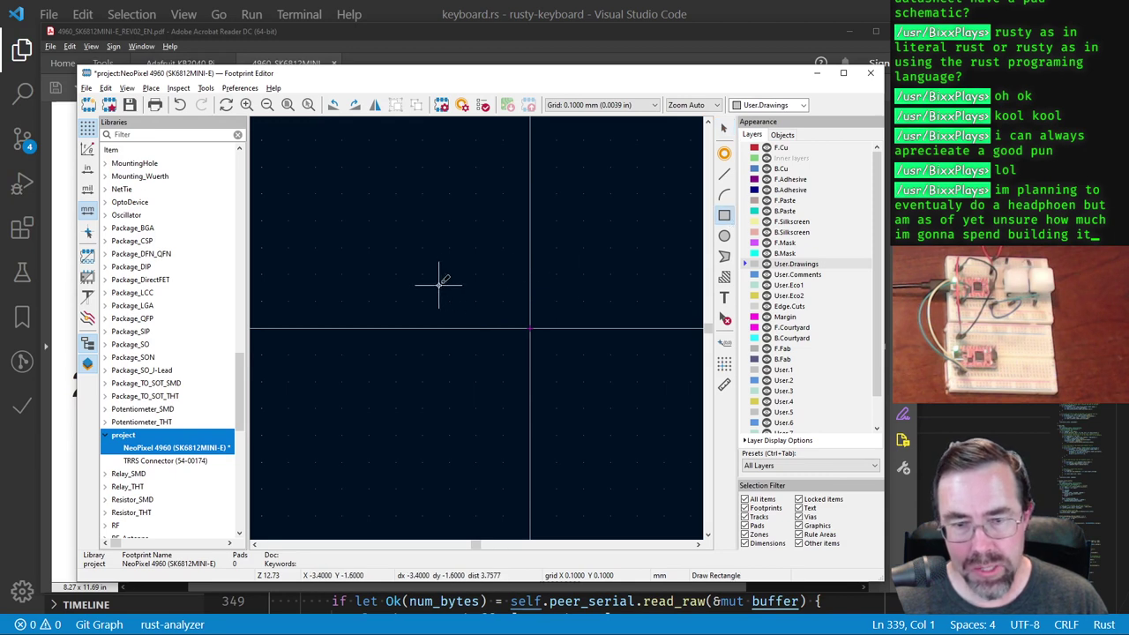
pyautogui.click(486, 288)
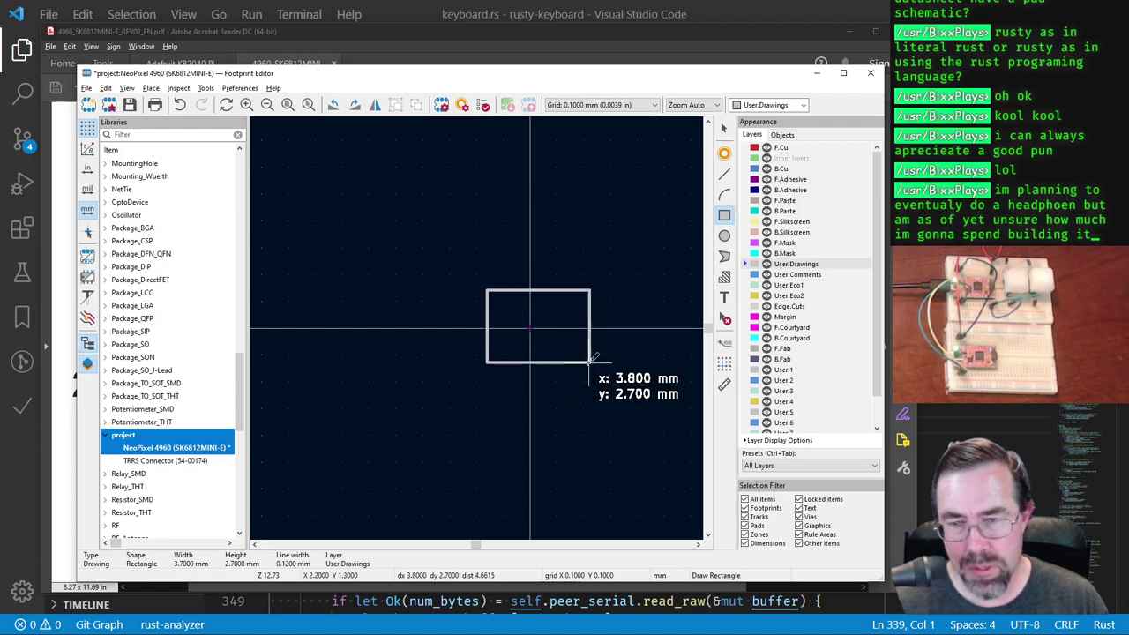
pyautogui.hotkey('alt', 'Tab')
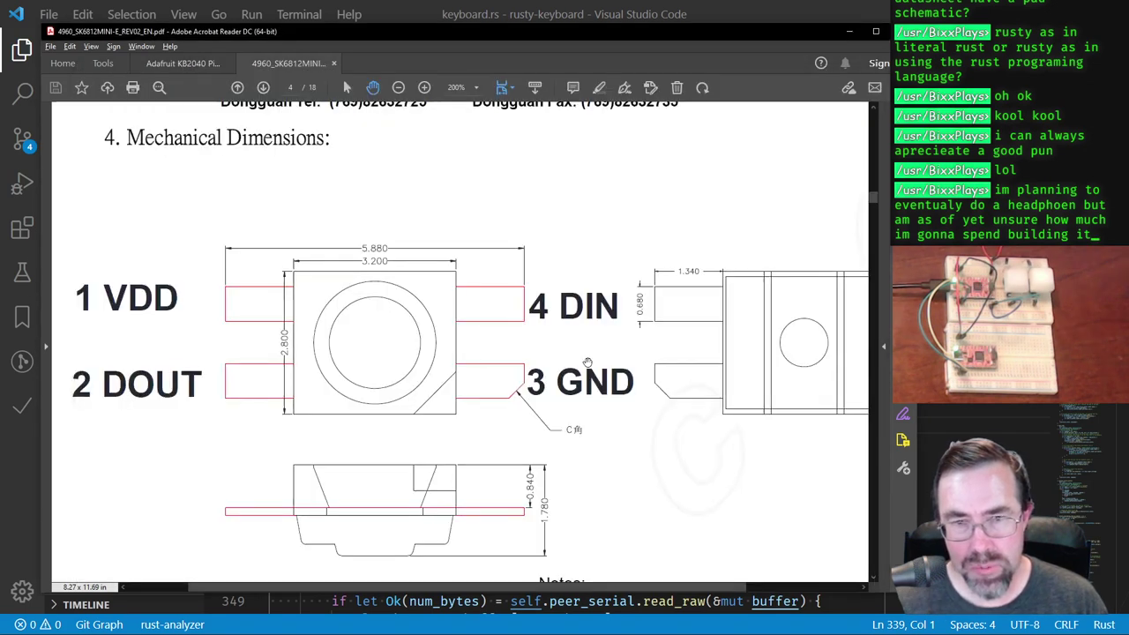
pyautogui.hotkey('alt', 'Tab')
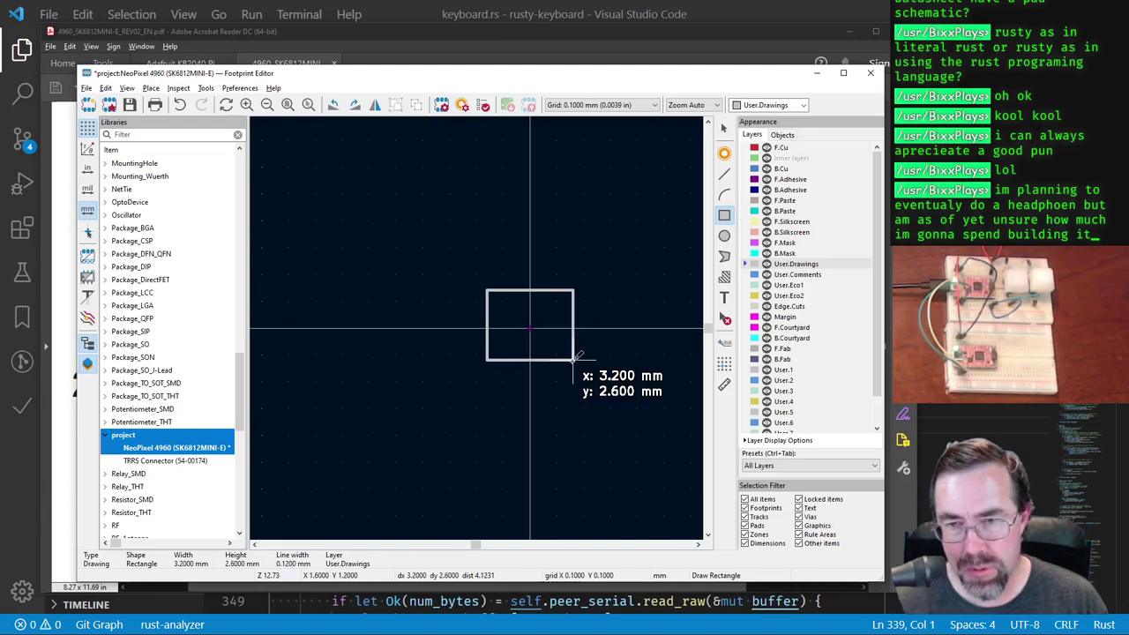
pyautogui.click(574, 365)
pyautogui.scroll(-2, 468, 313)
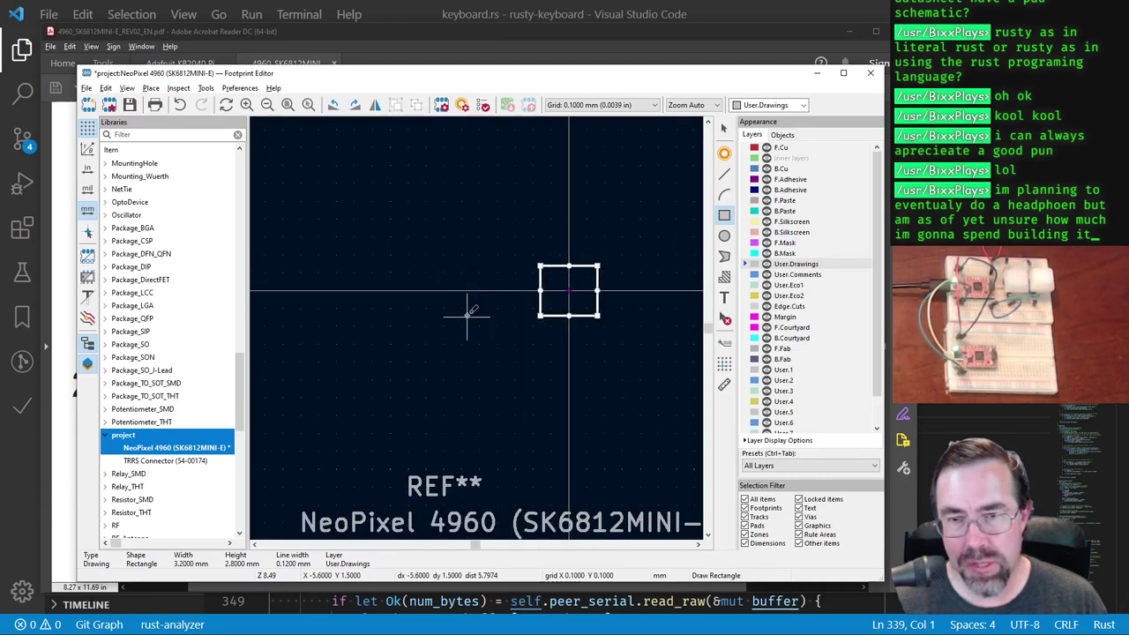
pyautogui.scroll(1, 467, 313)
pyautogui.scroll(-4, 476, 322)
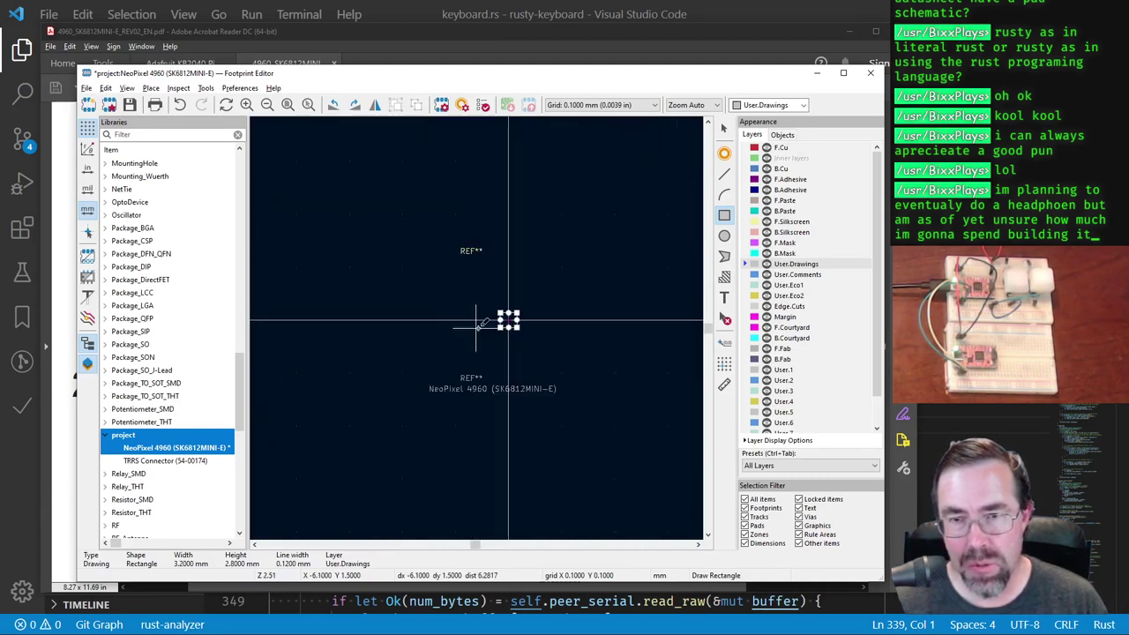
pyautogui.scroll(6, 477, 326)
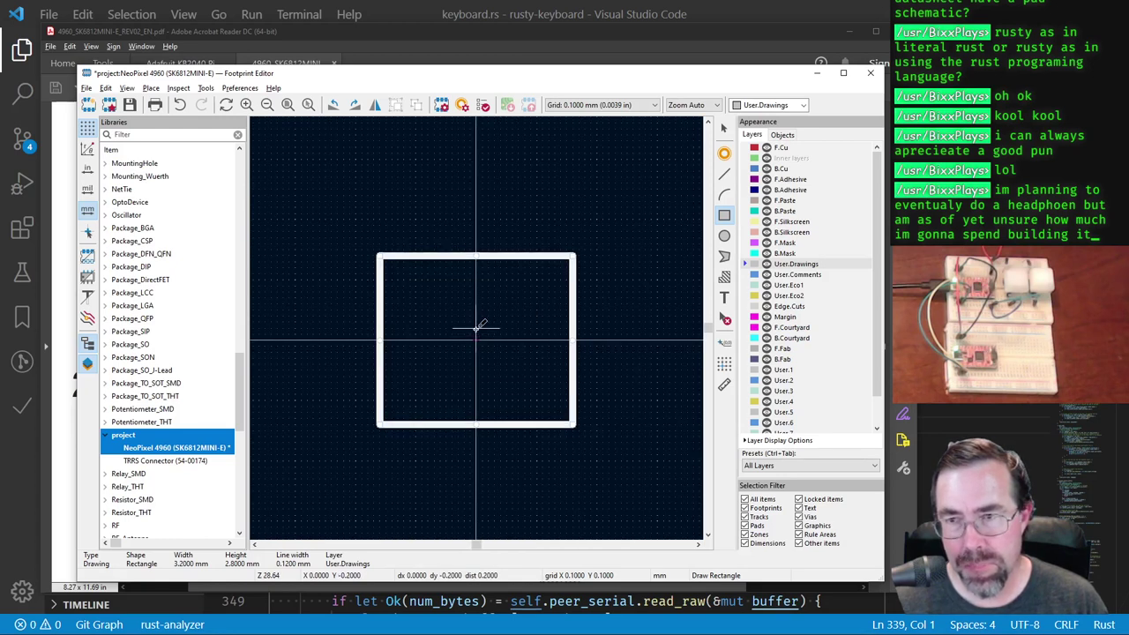
# Step: Examine the PIN configuration table and the lead length and width in the datasheet, then return to the Footprint Editor
pyautogui.hotkey('alt', 'Tab')
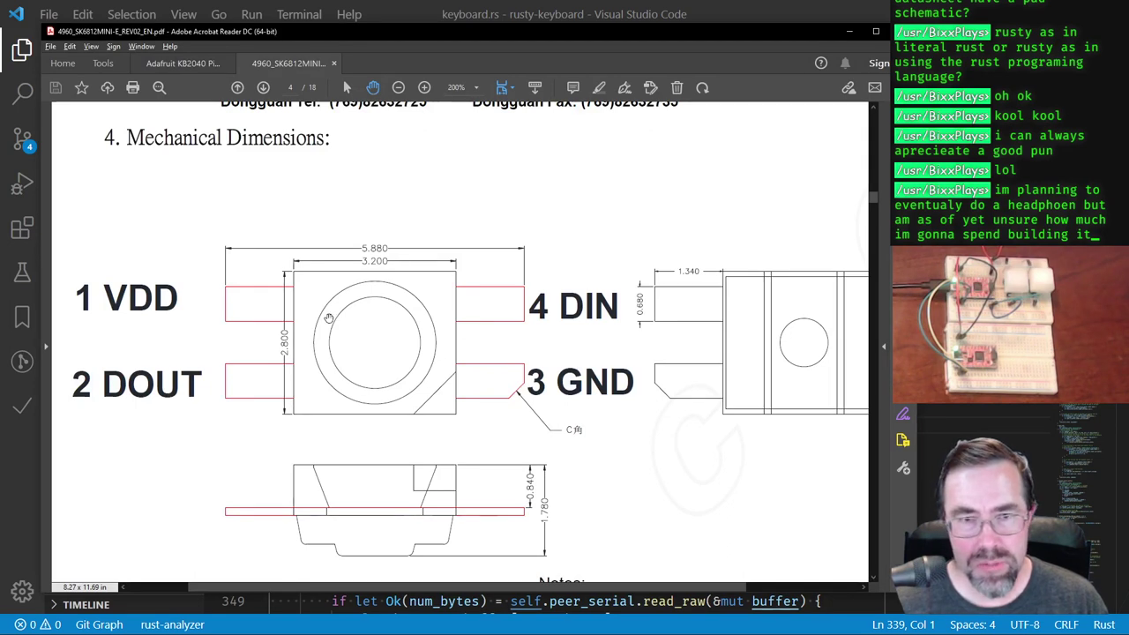
pyautogui.scroll(-2, 388, 376)
pyautogui.scroll(-6, 387, 376)
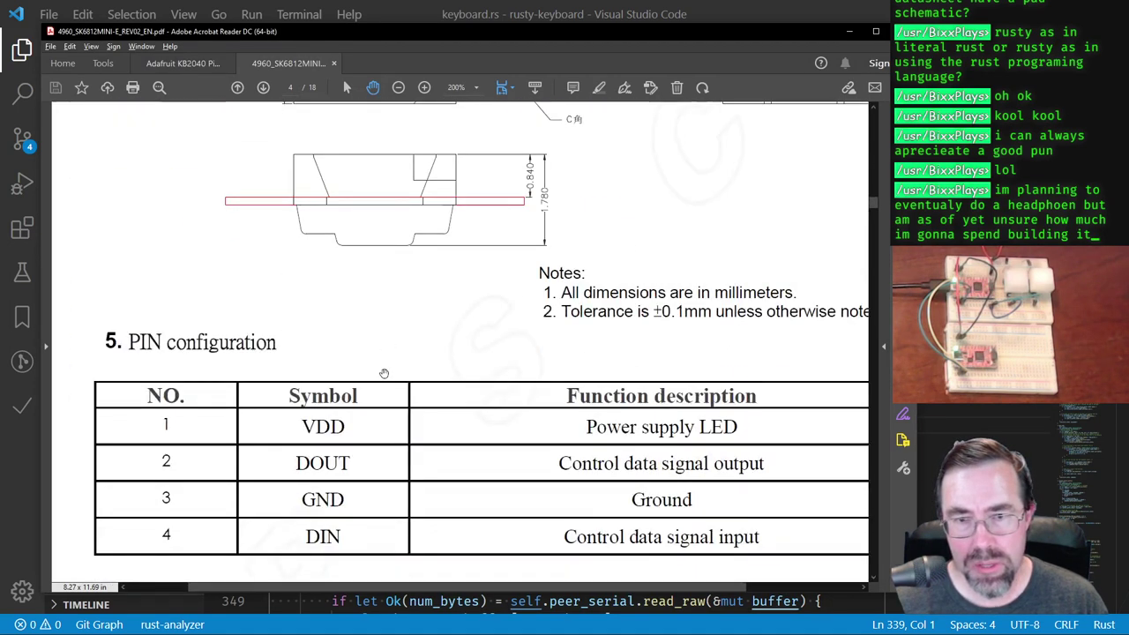
pyautogui.scroll(5, 382, 370)
pyautogui.keyDown('ctrl'); pyautogui.scroll(-3, 383, 340); pyautogui.keyUp('ctrl')
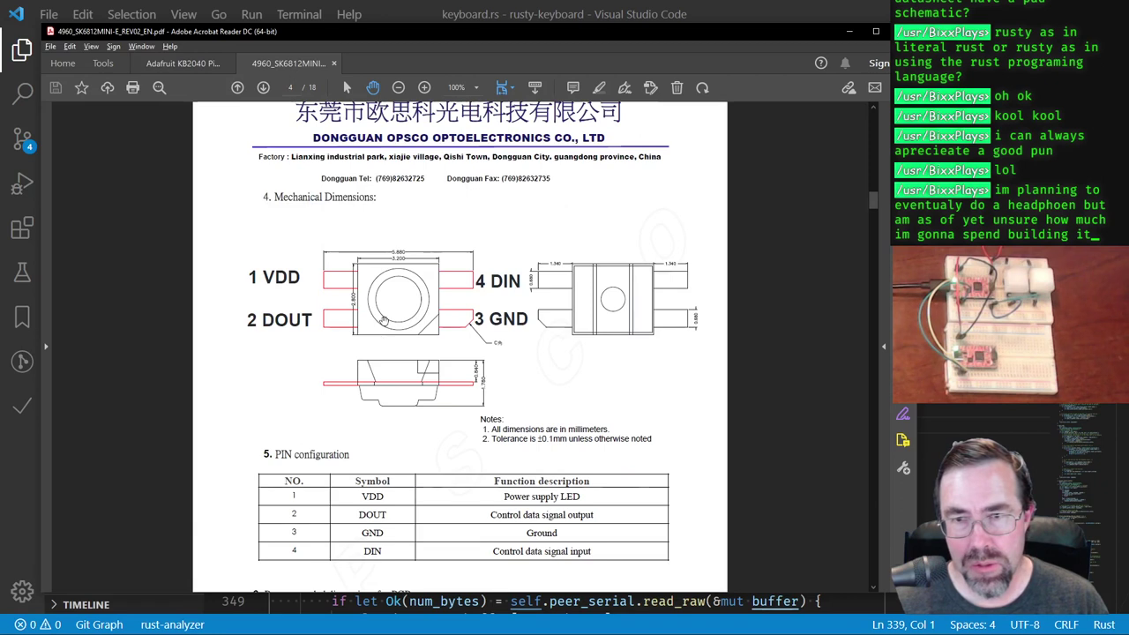
pyautogui.keyDown('ctrl'); pyautogui.scroll(2, 547, 281); pyautogui.keyUp('ctrl')
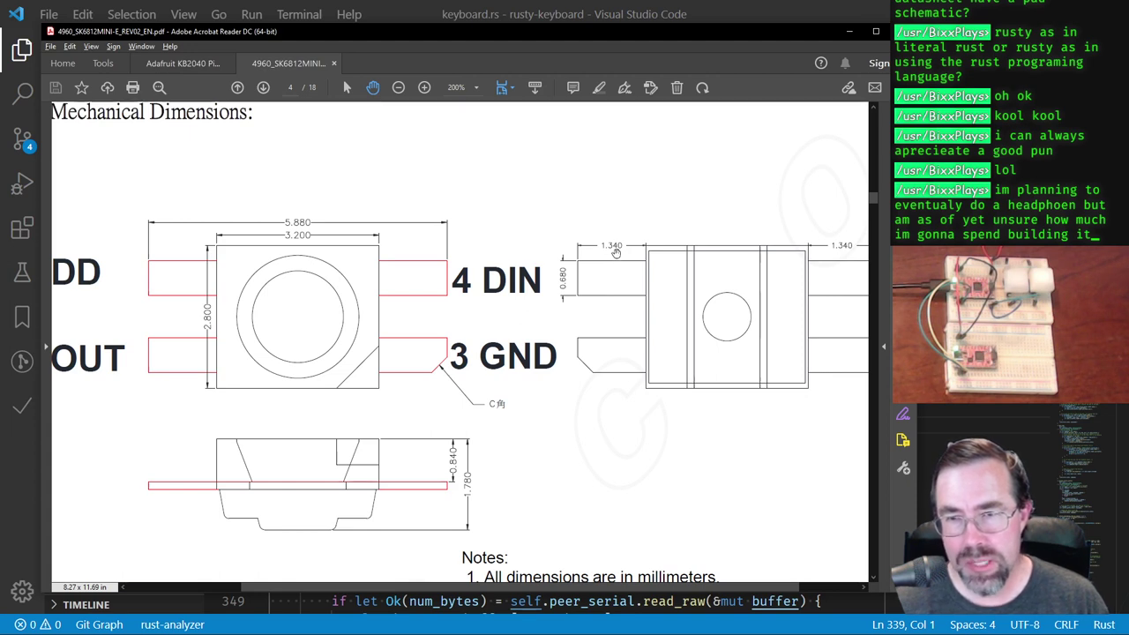
pyautogui.hotkey('alt', 'Tab')
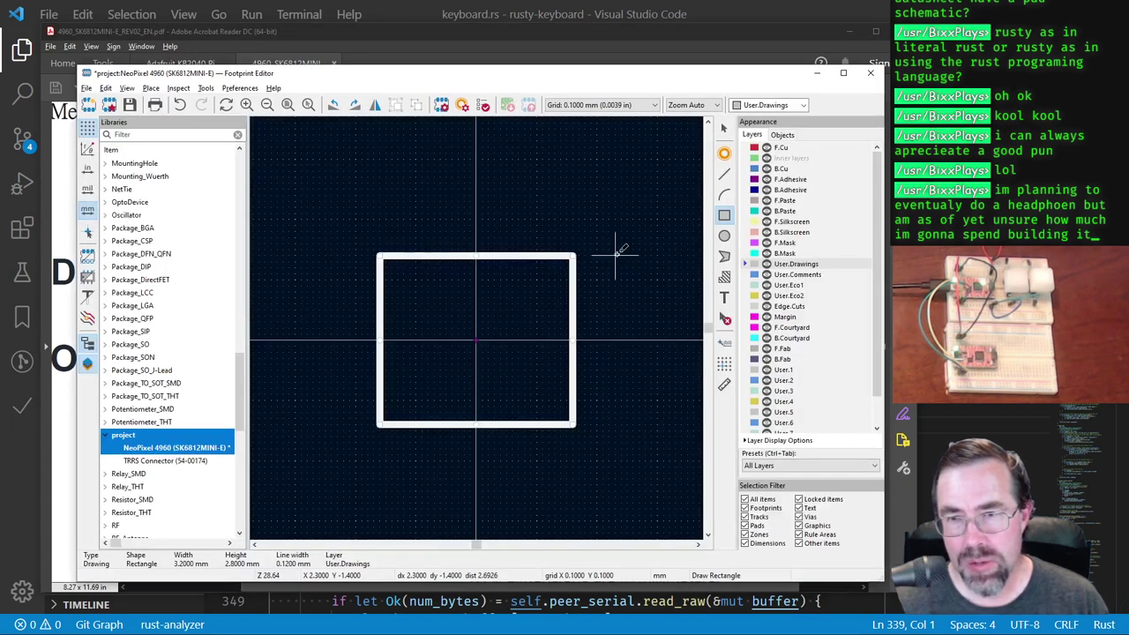
# Step: Place pad 1 just outside the upper left side of the body outline, at about X -2.7, Y -0.6 mm
pyautogui.click(782, 134)
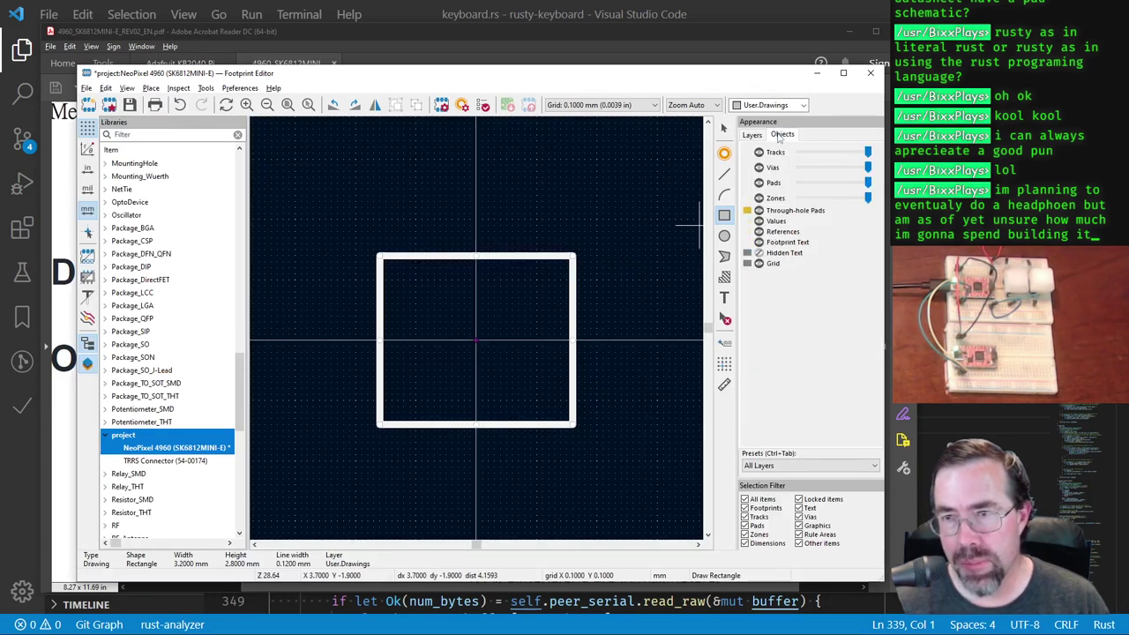
pyautogui.click(751, 134)
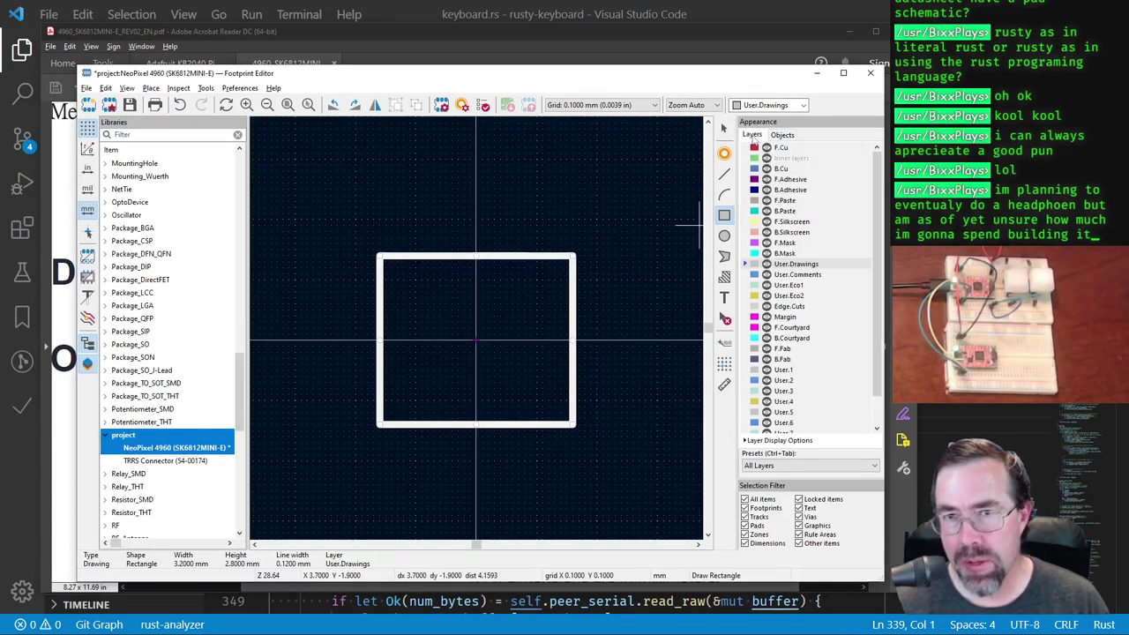
pyautogui.click(724, 154)
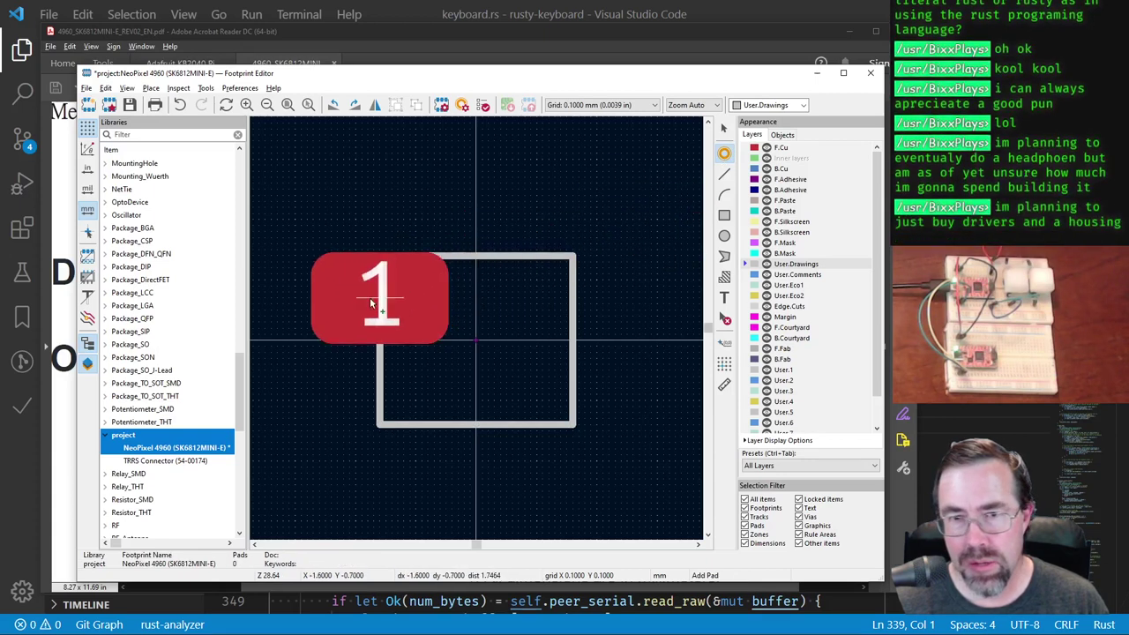
pyautogui.click(318, 307)
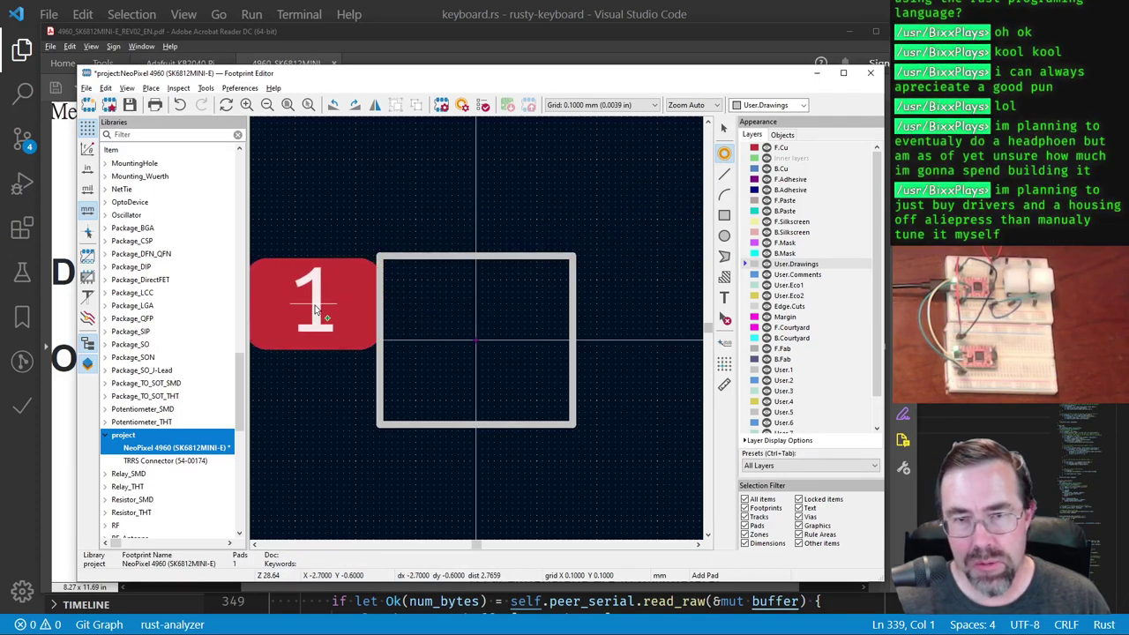
# Step: Set the size of the pad being placed to 1.34 by 0.68 mm, checking the lead dimensions in the datasheet
pyautogui.press('e')
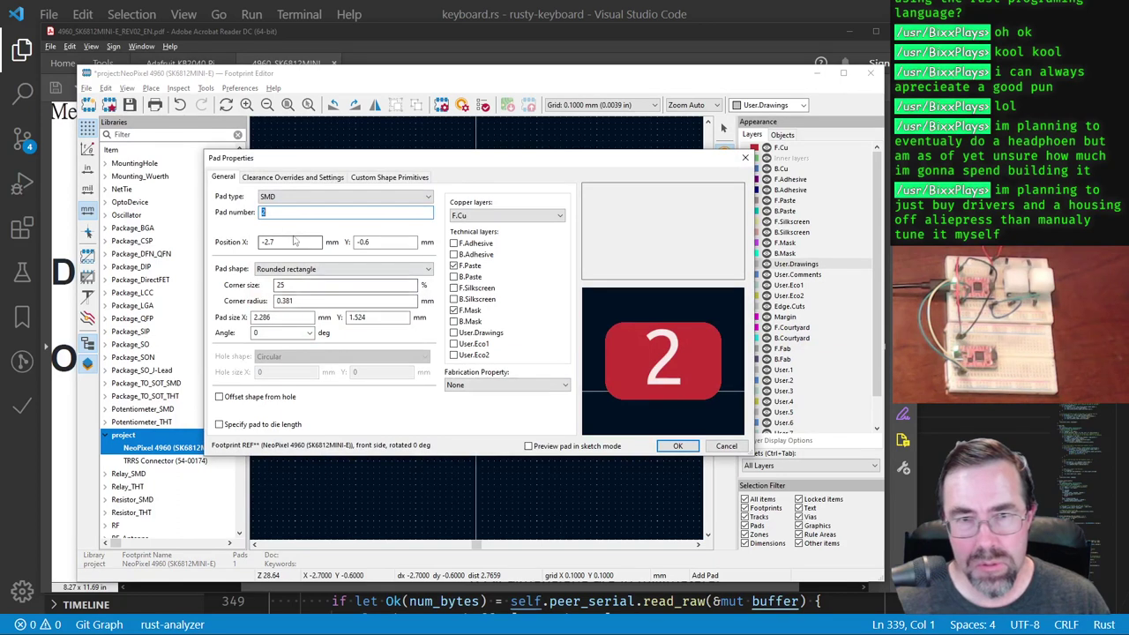
pyautogui.doubleClick(280, 317)
pyautogui.write('1.34')
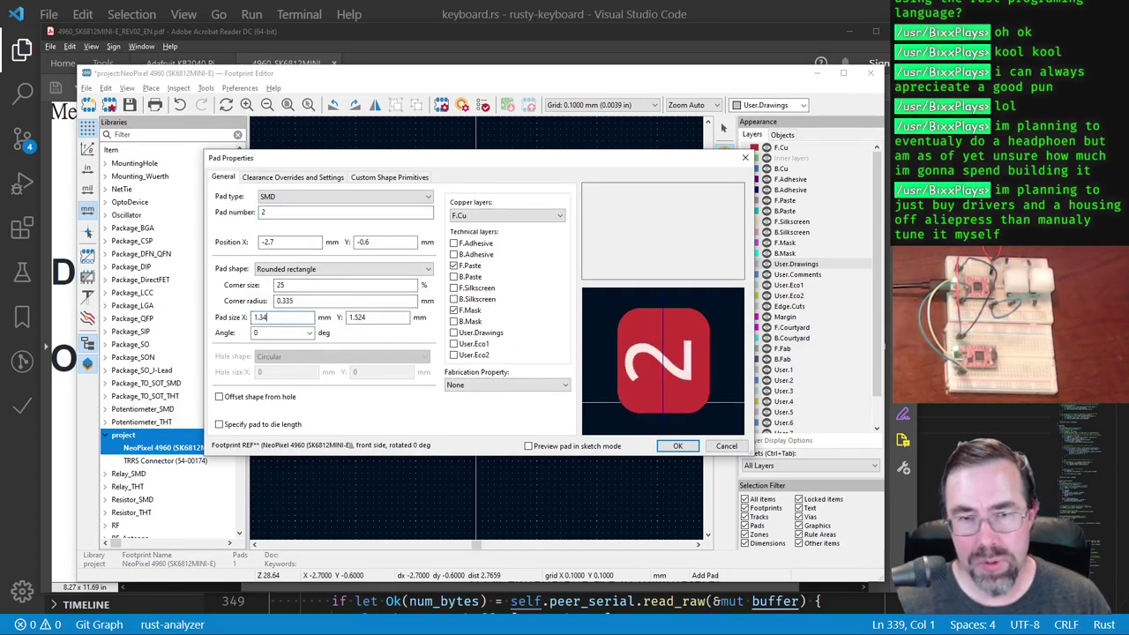
pyautogui.hotkey('alt', 'Tab')
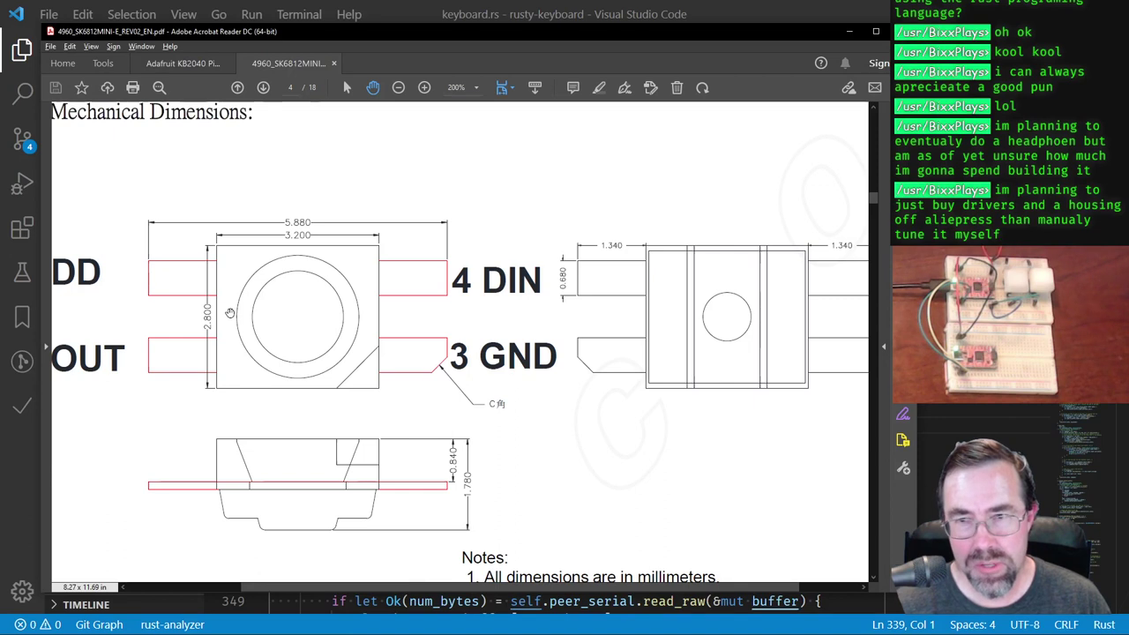
pyautogui.hotkey('alt', 'Tab')
pyautogui.write('34')
pyautogui.doubleClick(377, 317)
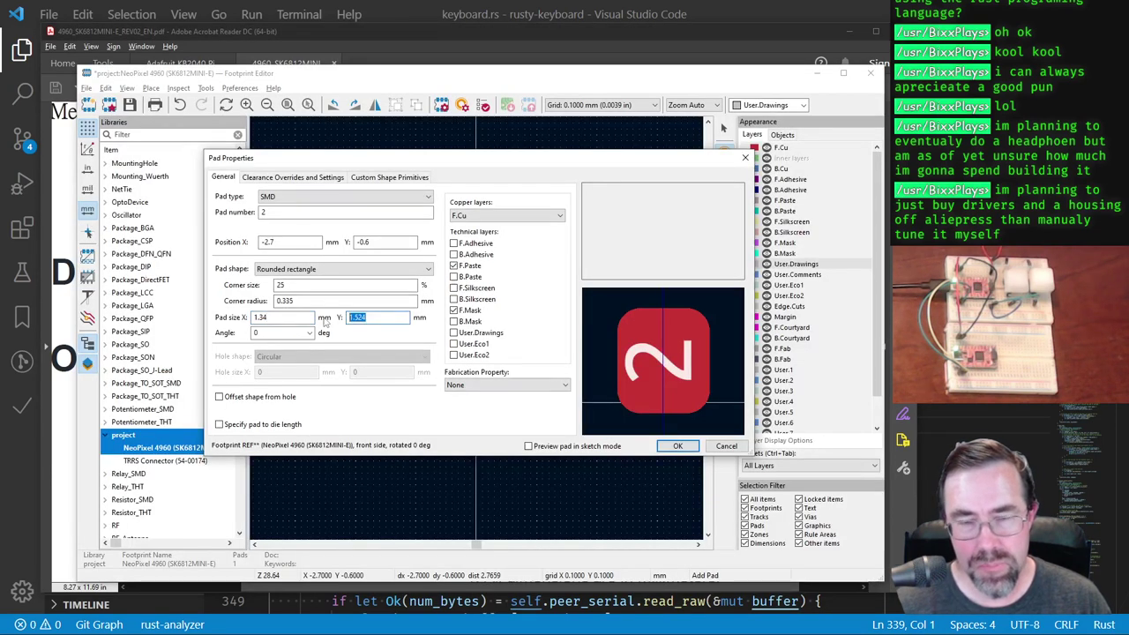
pyautogui.press('BackSpace')
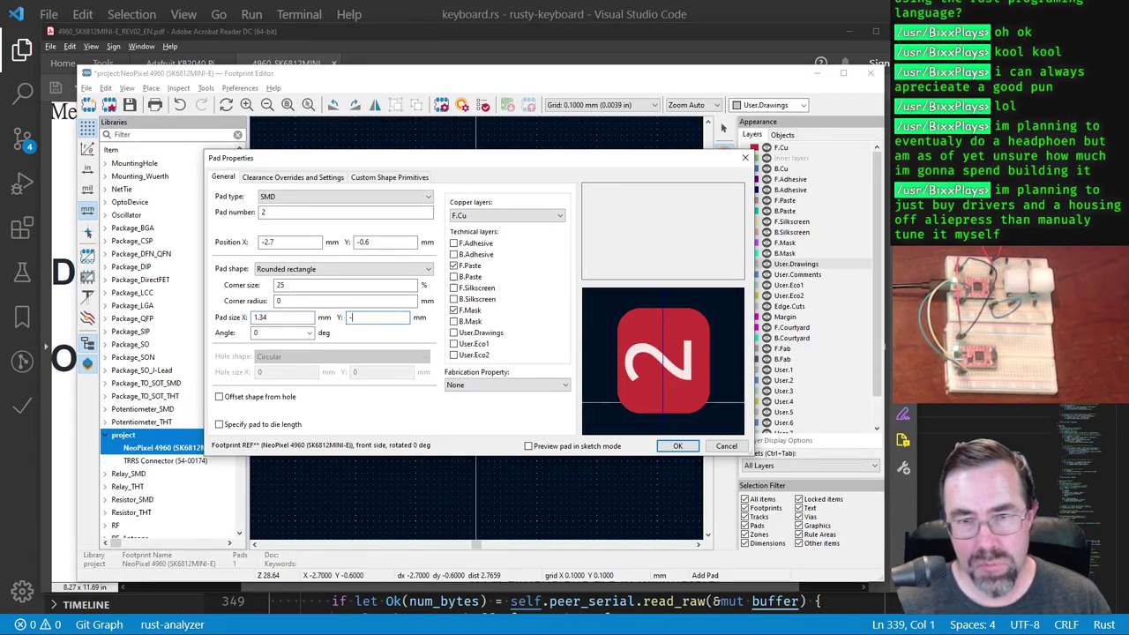
pyautogui.write('0')
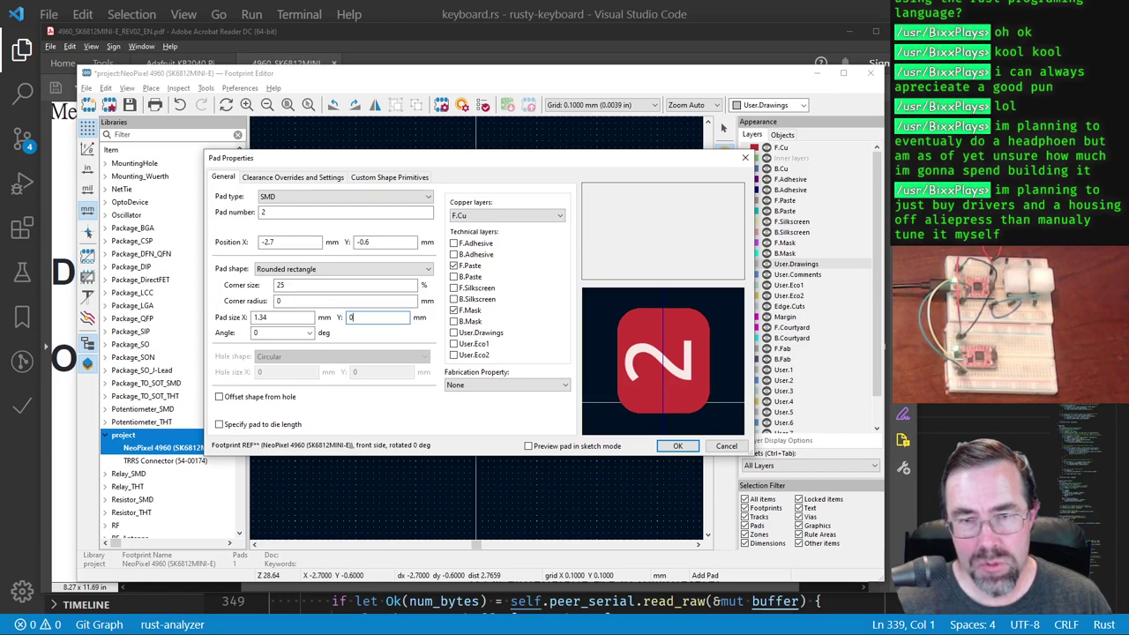
pyautogui.write('.68')
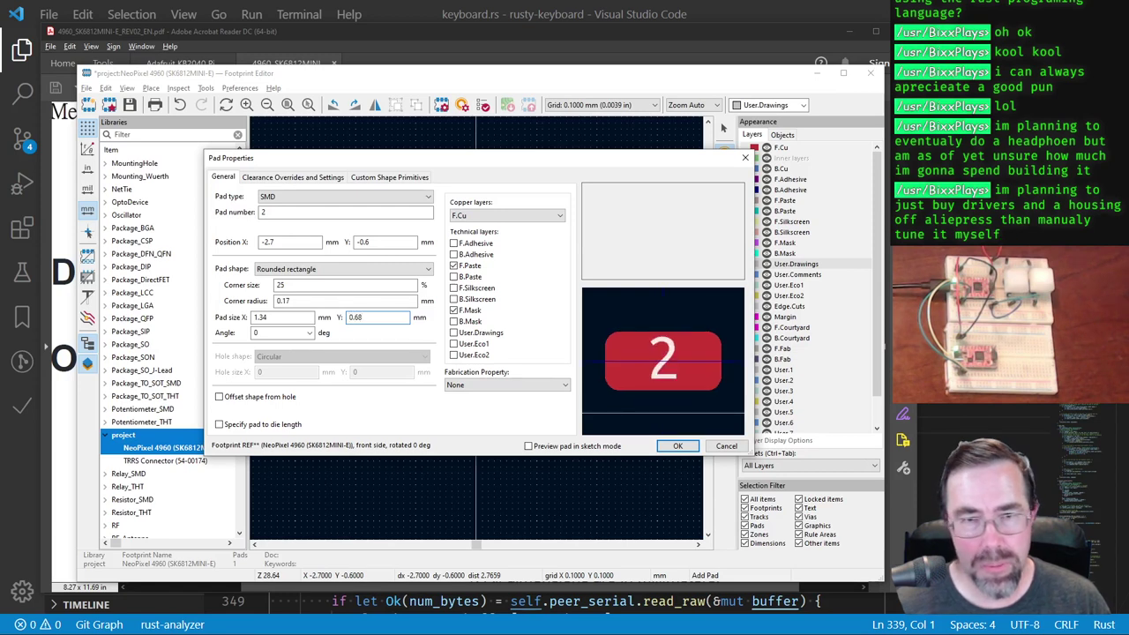
# Step: Make the pad being placed rectangular and number it 1, checking the pin positions in the datasheet's mechanical drawing
pyautogui.click(328, 269)
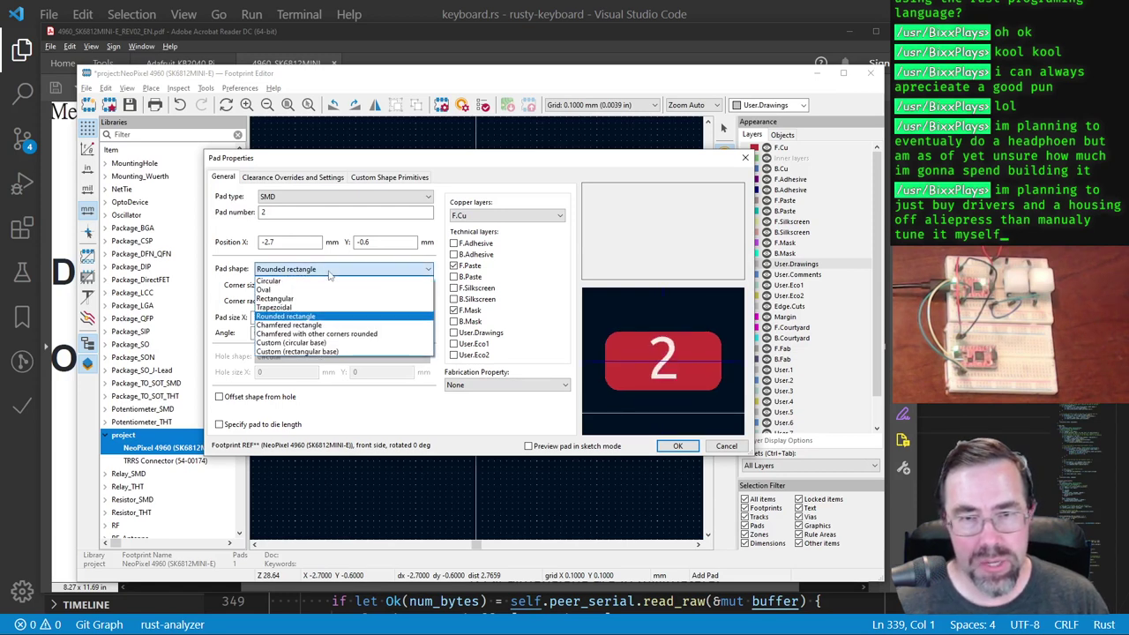
pyautogui.click(314, 299)
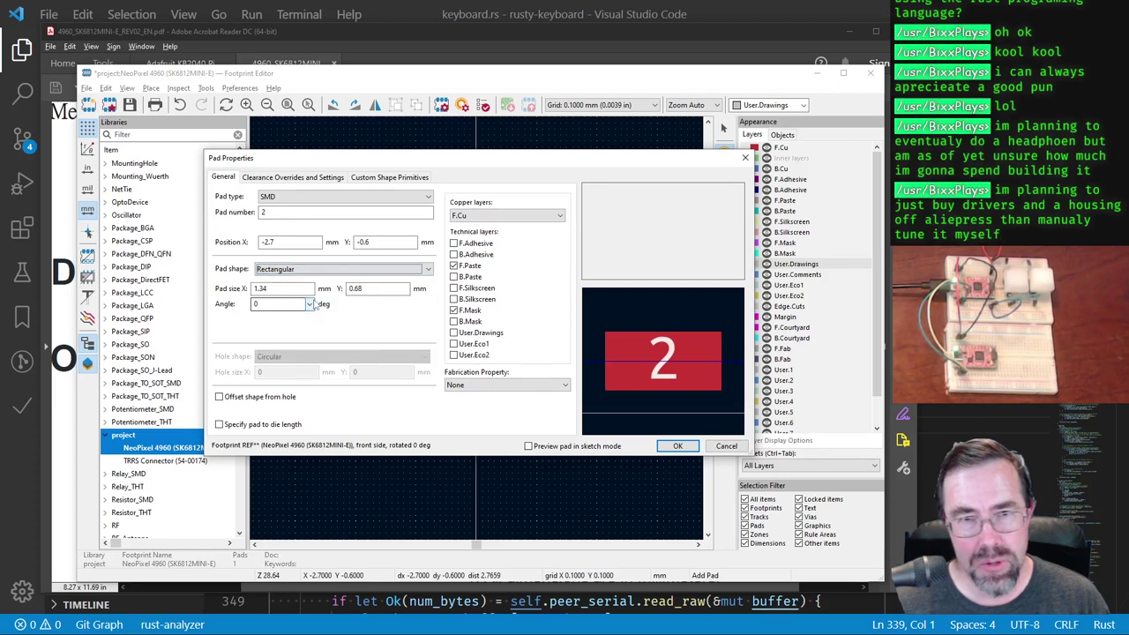
pyautogui.click(301, 245)
pyautogui.hotkey('alt', 'Tab')
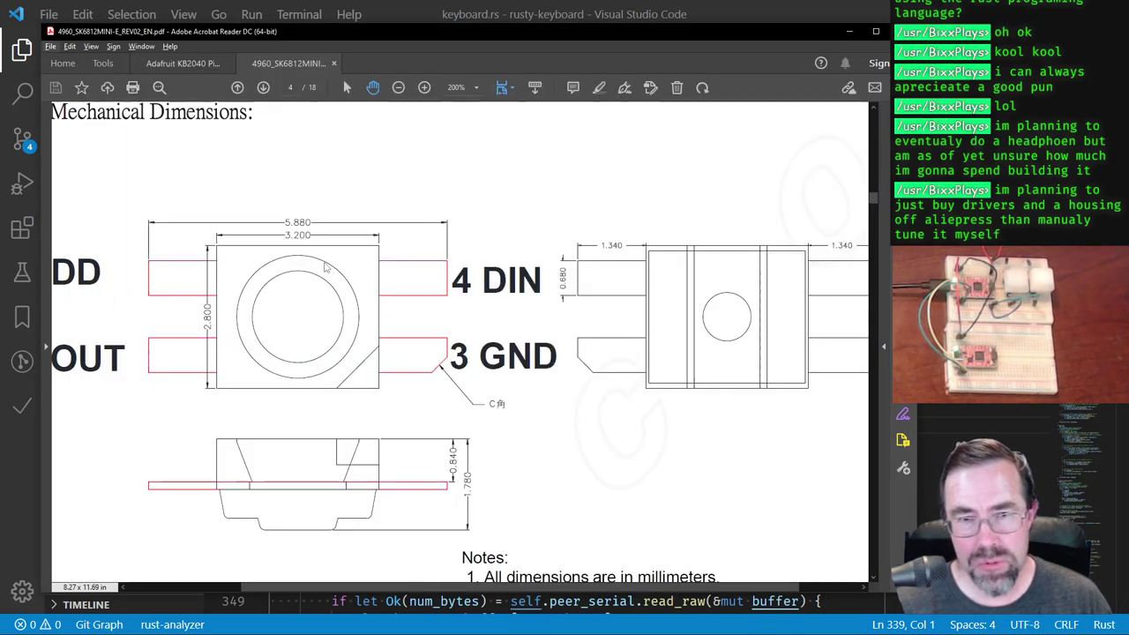
pyautogui.moveTo(464, 584); pyautogui.dragTo(556, 582)
pyautogui.hotkey('alt', 'Tab')
pyautogui.hotkey('shift', 'Tab')
pyautogui.hotkey('shift', 'Tab')
pyautogui.hotkey('shift', 'Tab')
pyautogui.hotkey('shift', 'Tab')
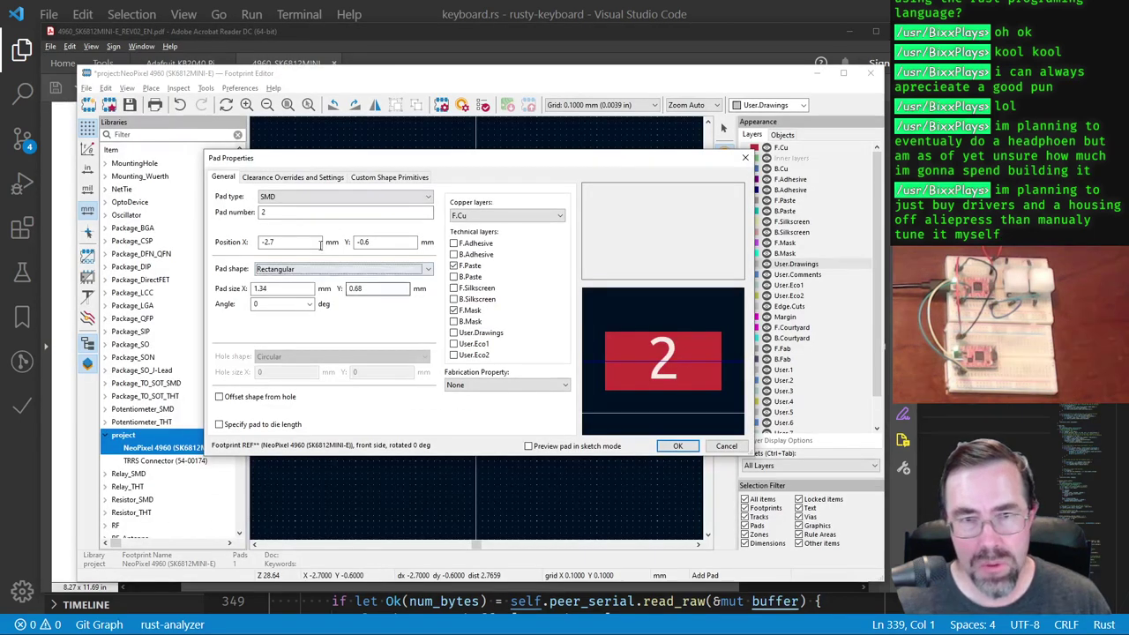
pyautogui.write('1')
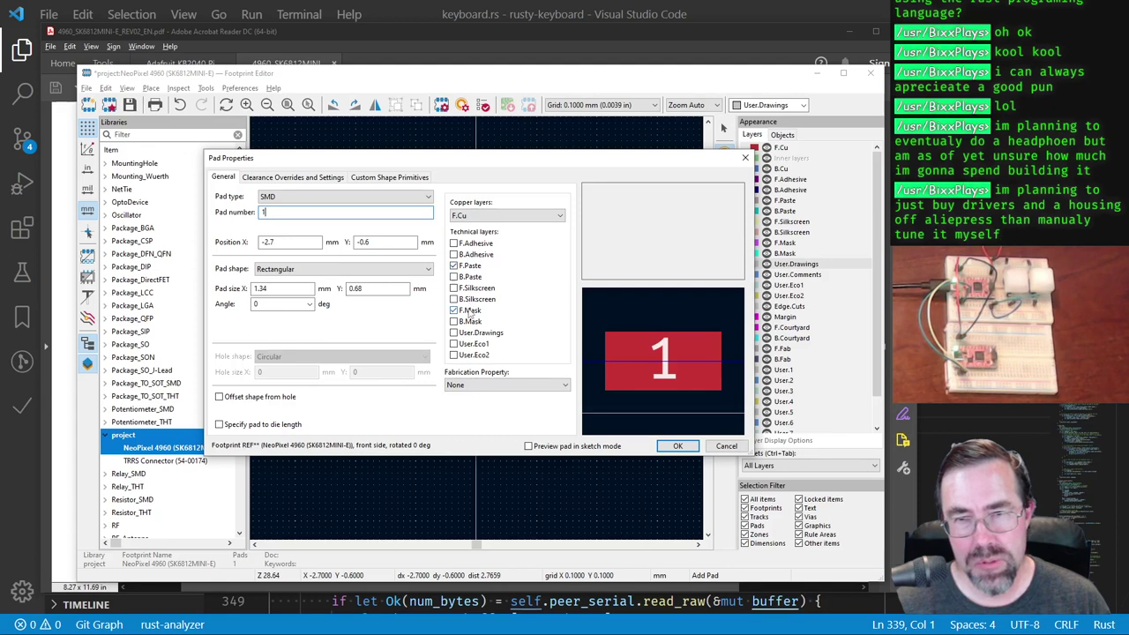
pyautogui.click(679, 447)
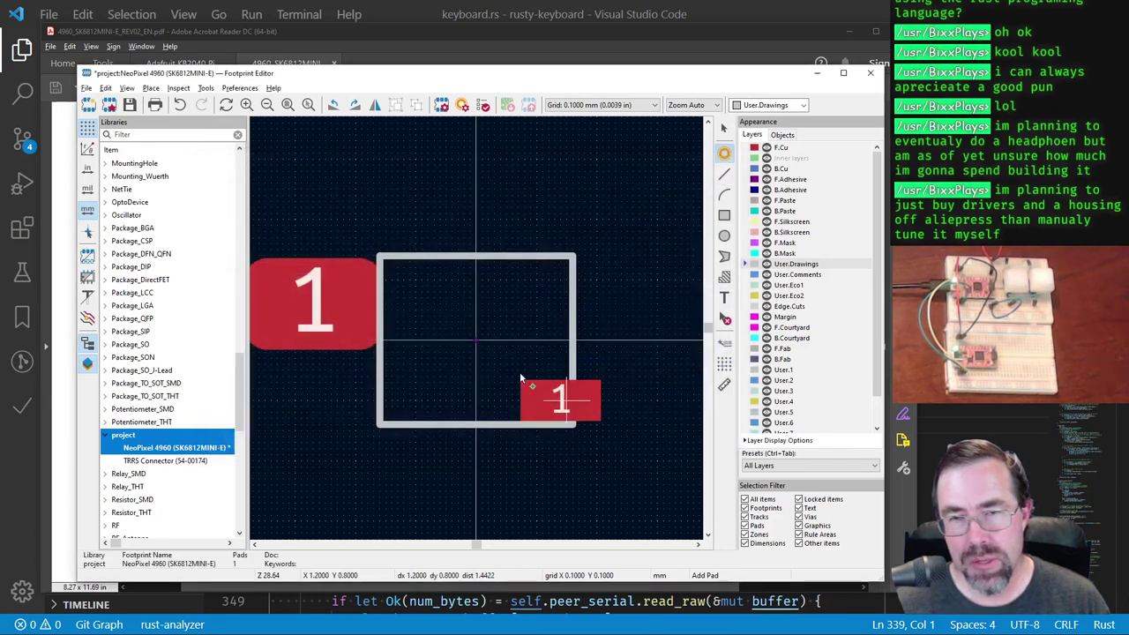
# Step: Place the small rectangular pad 1 above the oversized rounded pad and end pad placement
pyautogui.click(337, 220)
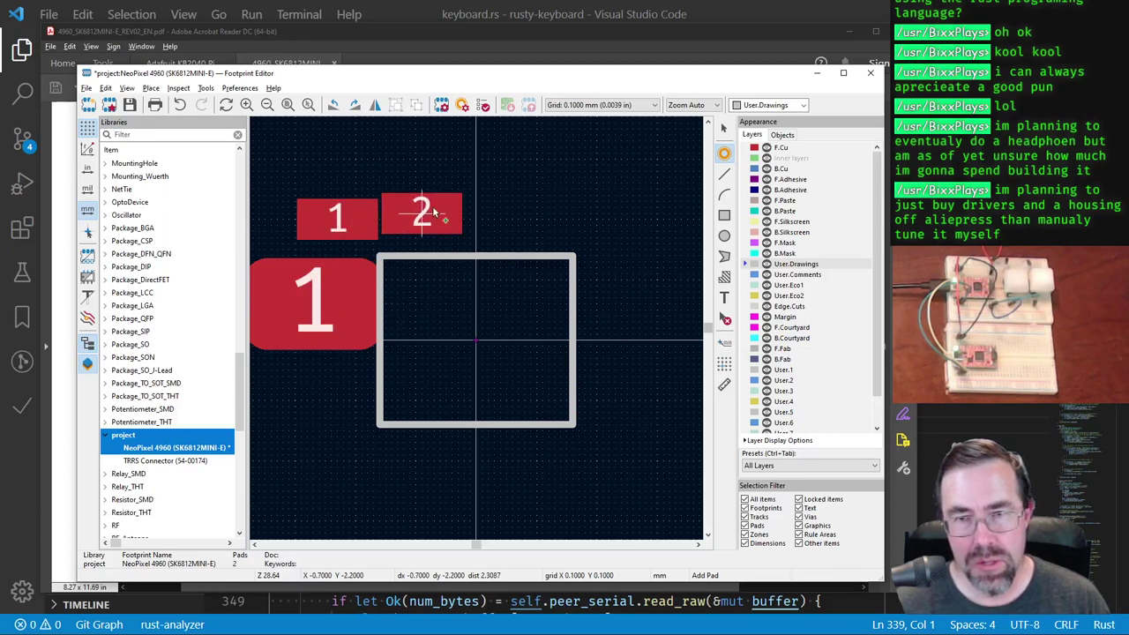
pyautogui.rightClick(433, 215)
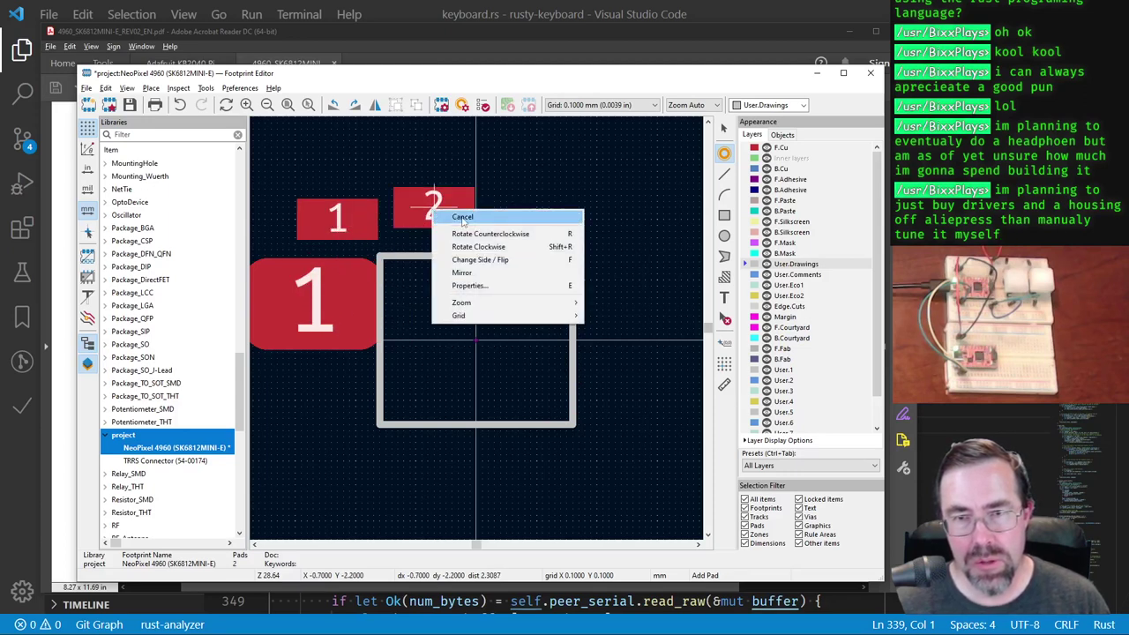
pyautogui.click(459, 219)
# Step: Remove the oversized rounded pad and move the rectangular pad 1 beside the body outline, to about X -2.3, Y -0.8 mm
pyautogui.click(312, 307)
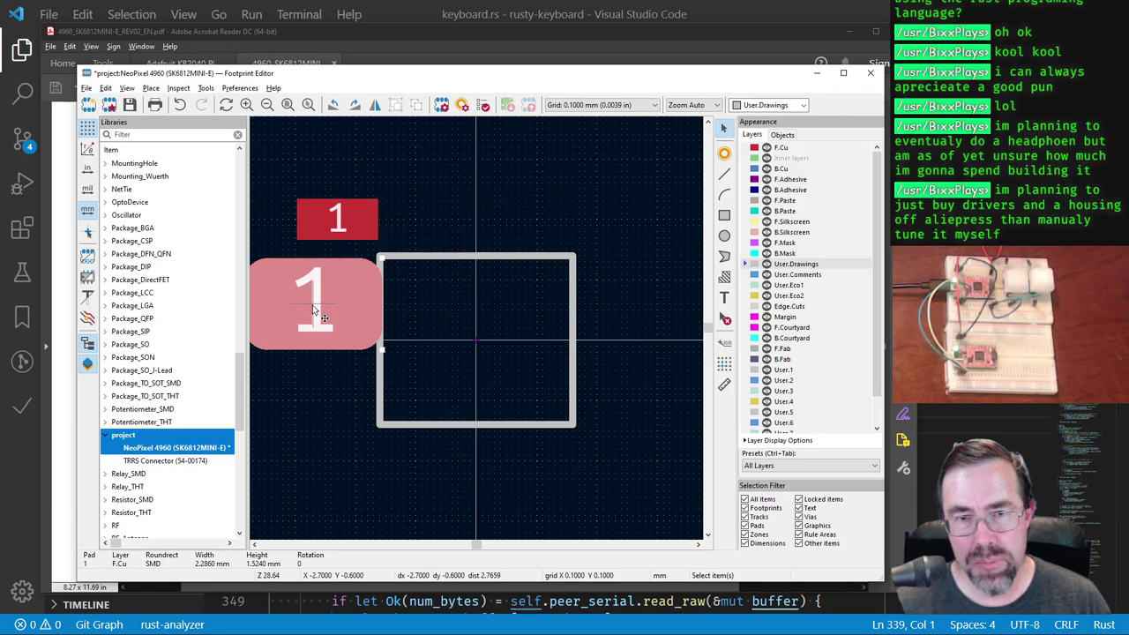
pyautogui.hotkey('ctrl', 'x')
pyautogui.moveTo(338, 222); pyautogui.dragTo(338, 295)
pyautogui.click(337, 292)
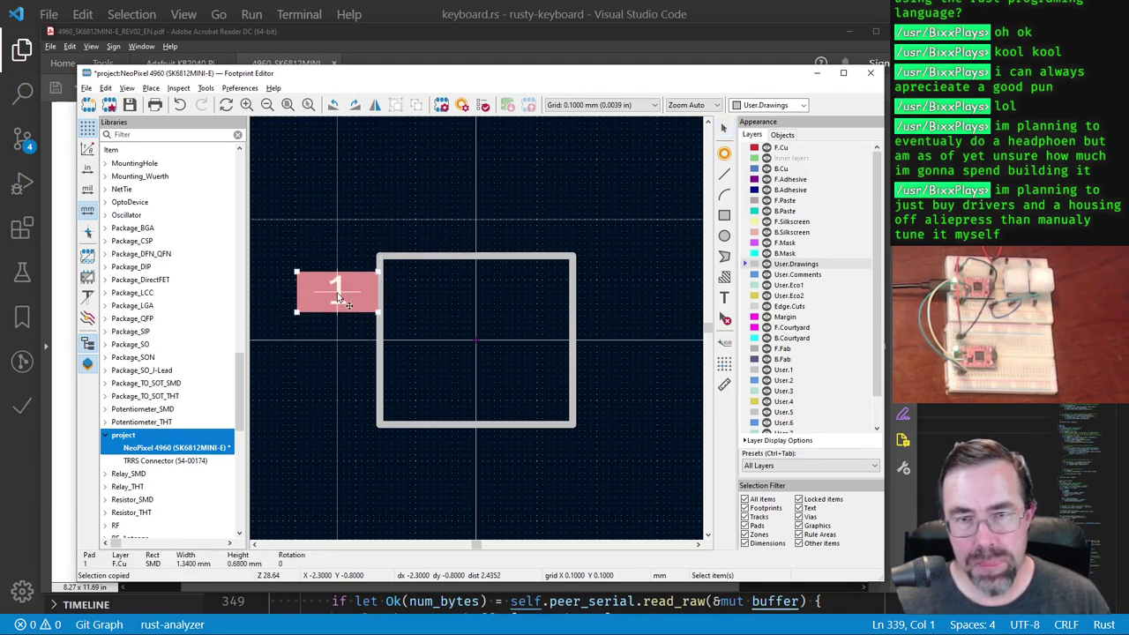
# Step: Check the datasheet's lead dimensions and set pad 1's position to X 0, Y 0 mm
pyautogui.hotkey('alt', 'Tab')
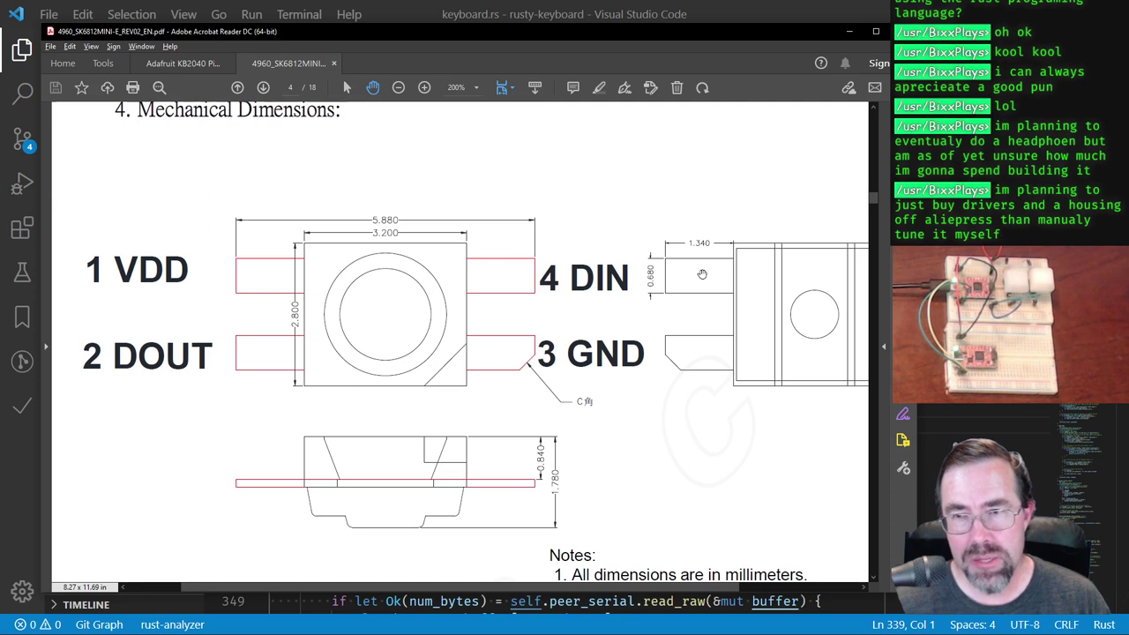
pyautogui.hotkey('alt', 'Tab')
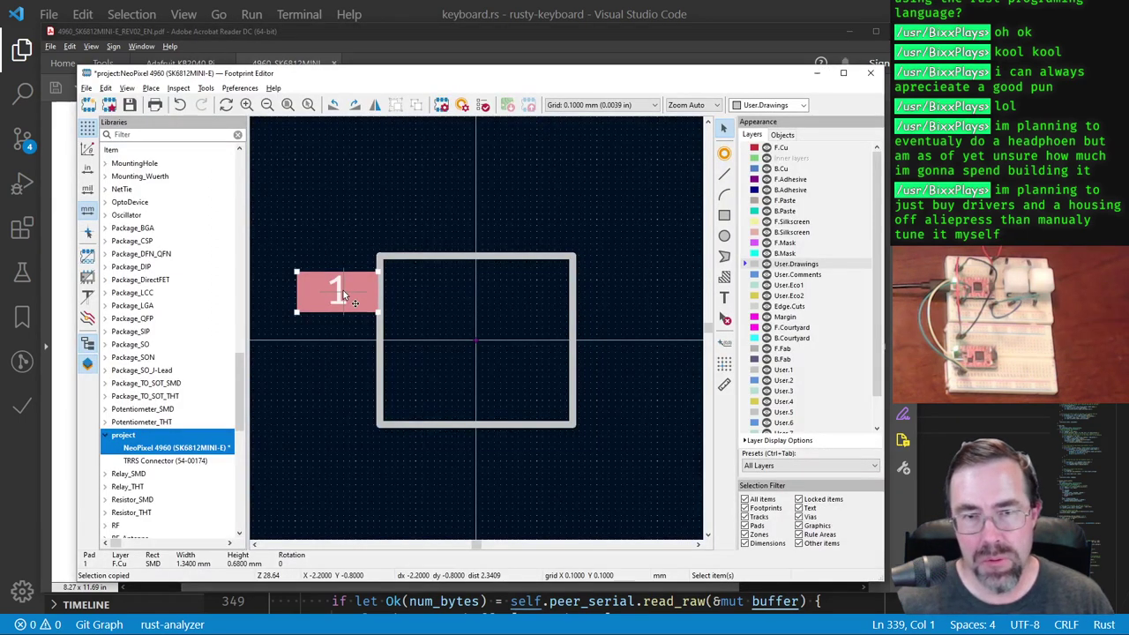
pyautogui.doubleClick(349, 291)
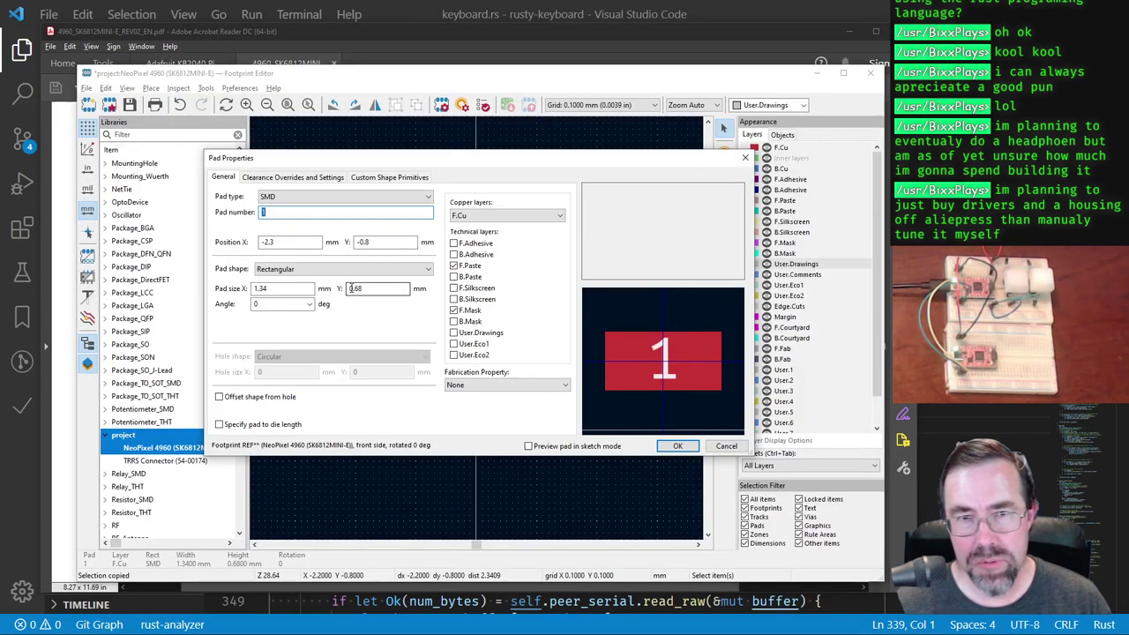
pyautogui.doubleClick(261, 244)
pyautogui.press('BackSpace')
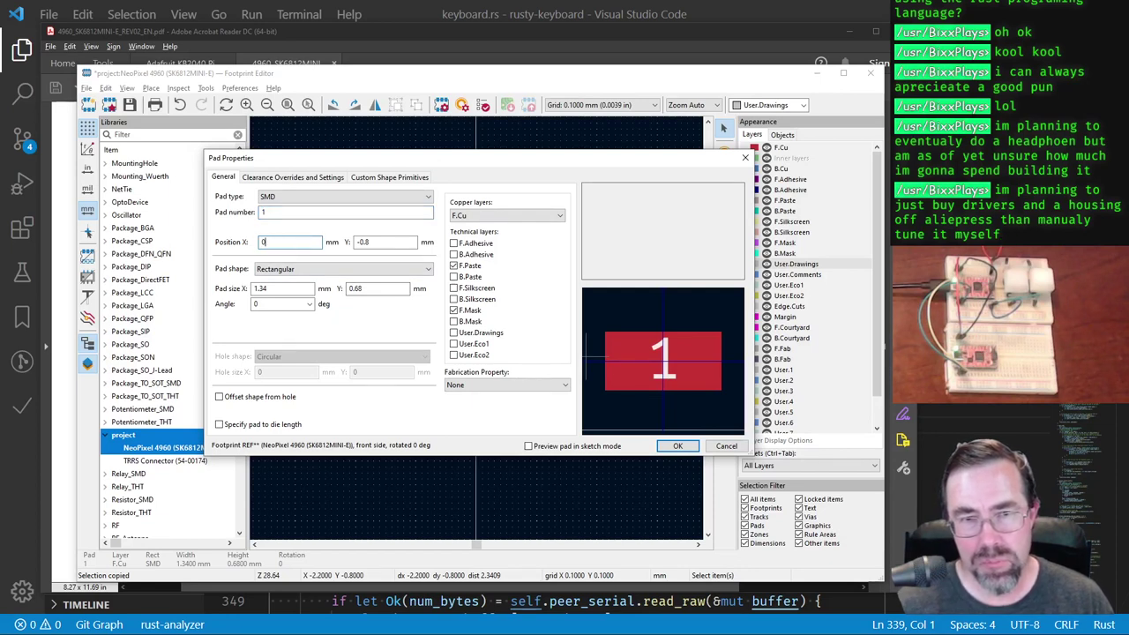
pyautogui.doubleClick(382, 239)
pyautogui.write('0')
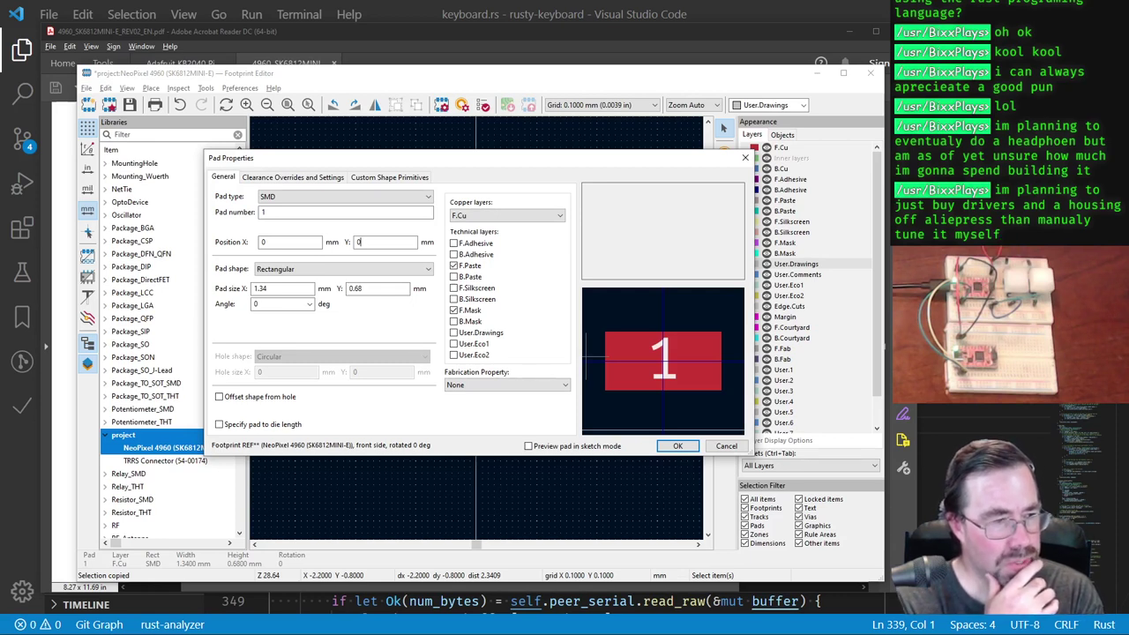
pyautogui.click(379, 242)
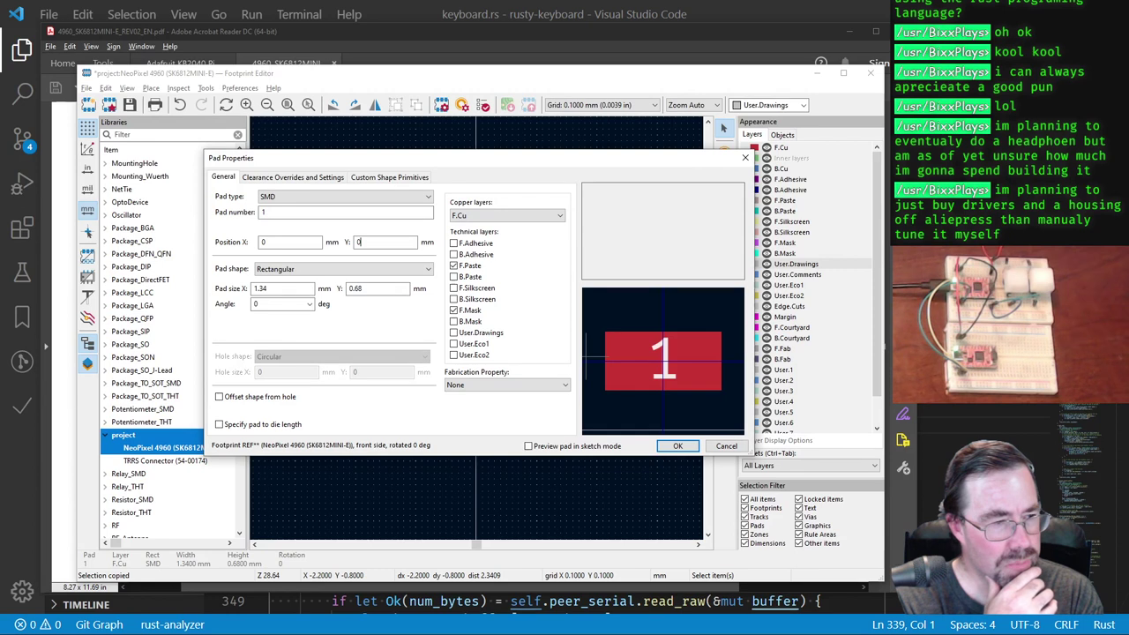
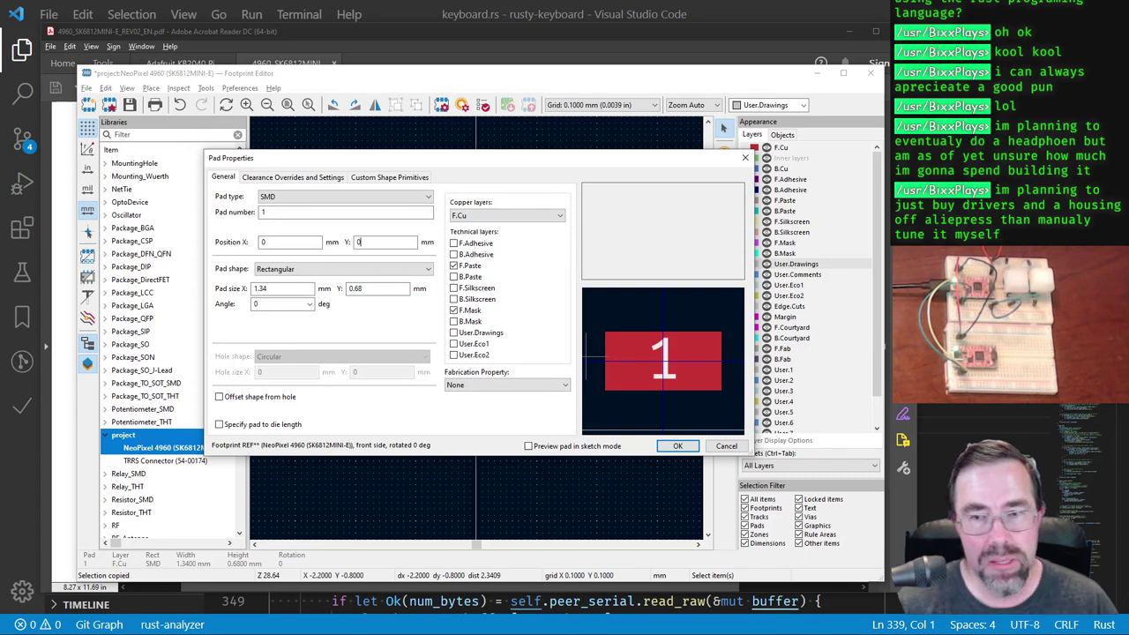
pyautogui.click(679, 446)
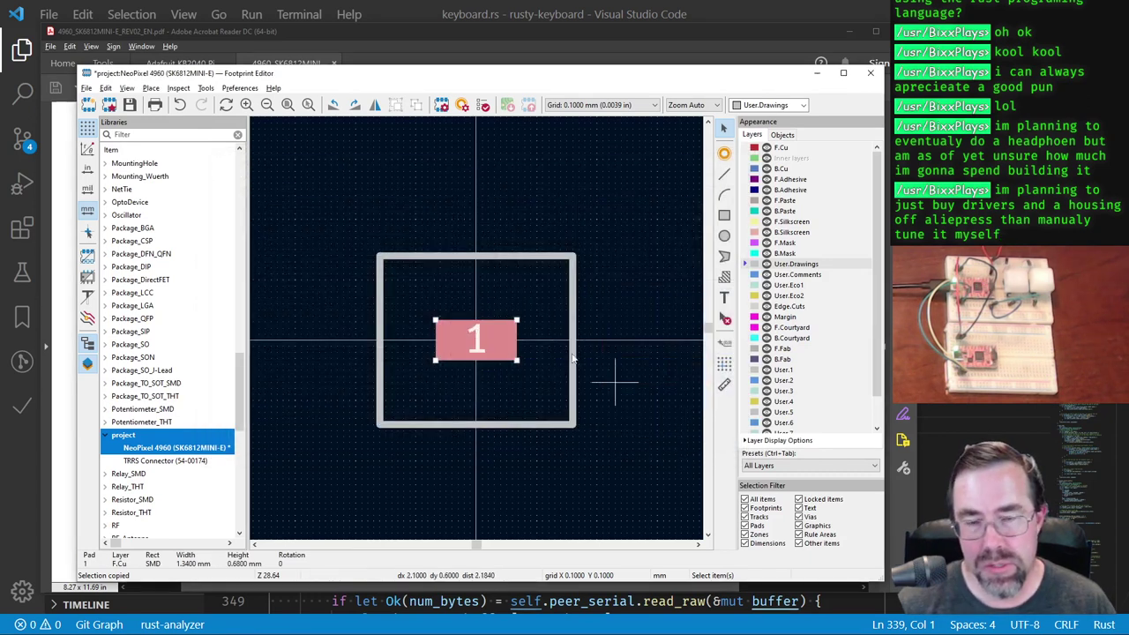
# Step: Set pad 1's X position to -1.6-1.34/2 mm so it abuts the left edge of the body outline, consulting the datasheet
pyautogui.click(484, 336)
pyautogui.hotkey('alt', 'Tab')
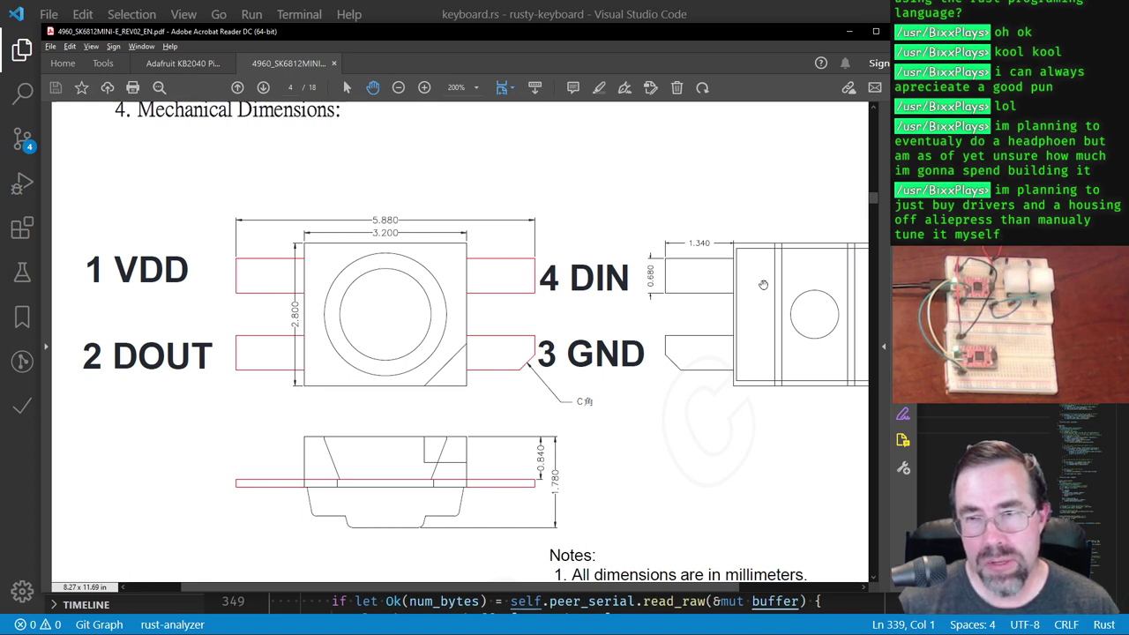
pyautogui.hotkey('alt', 'Tab')
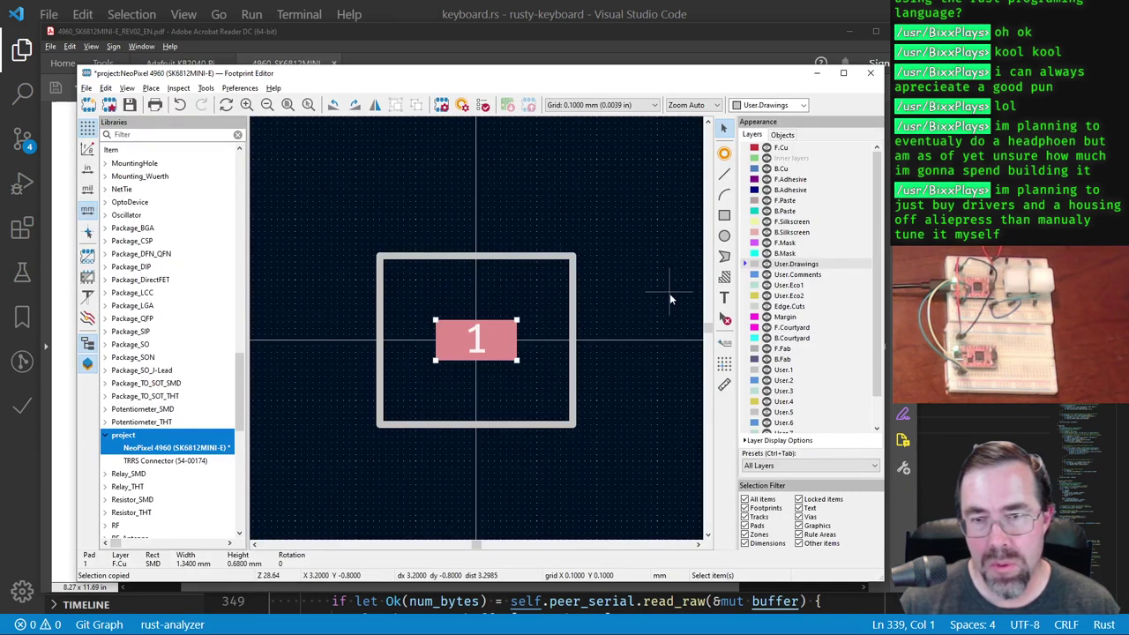
pyautogui.press('e')
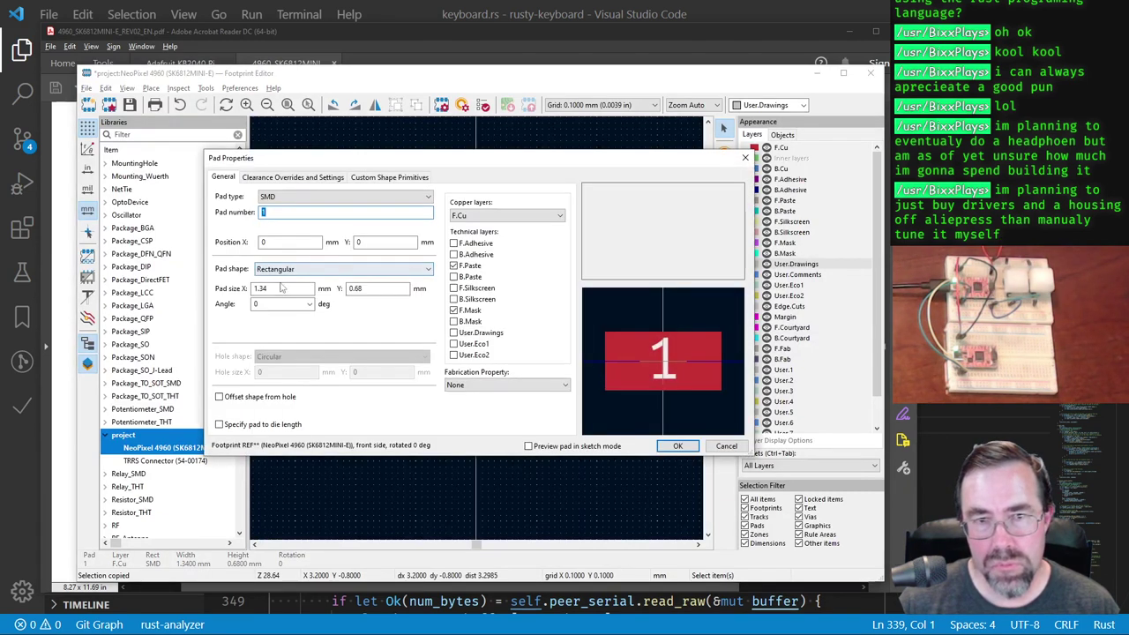
pyautogui.click(267, 288)
pyautogui.doubleClick(265, 242)
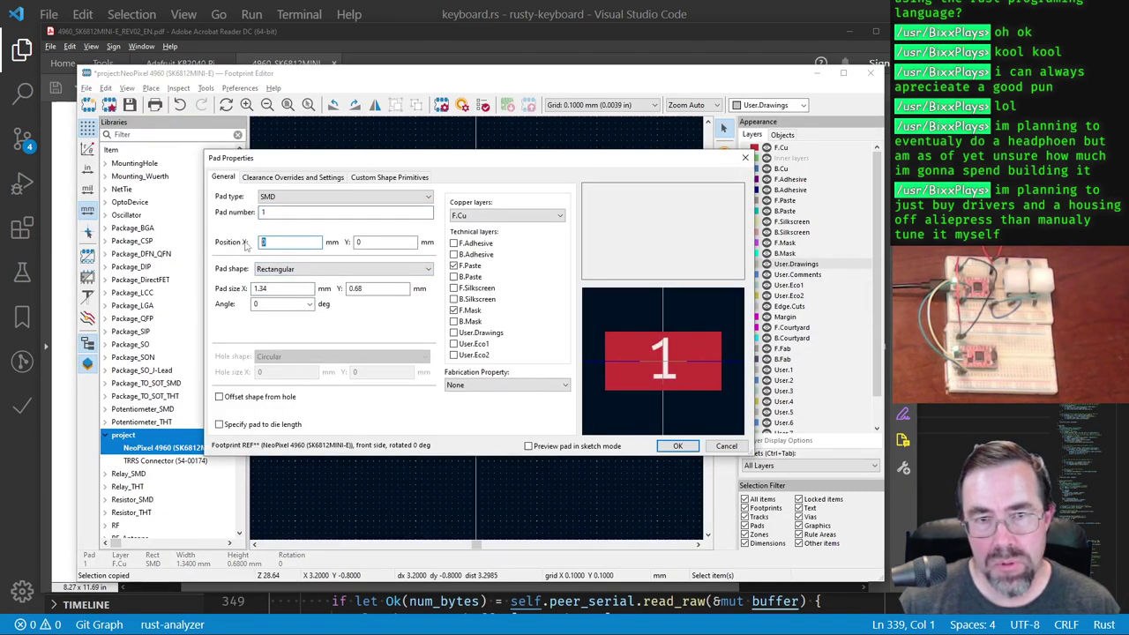
pyautogui.write('-1.6')
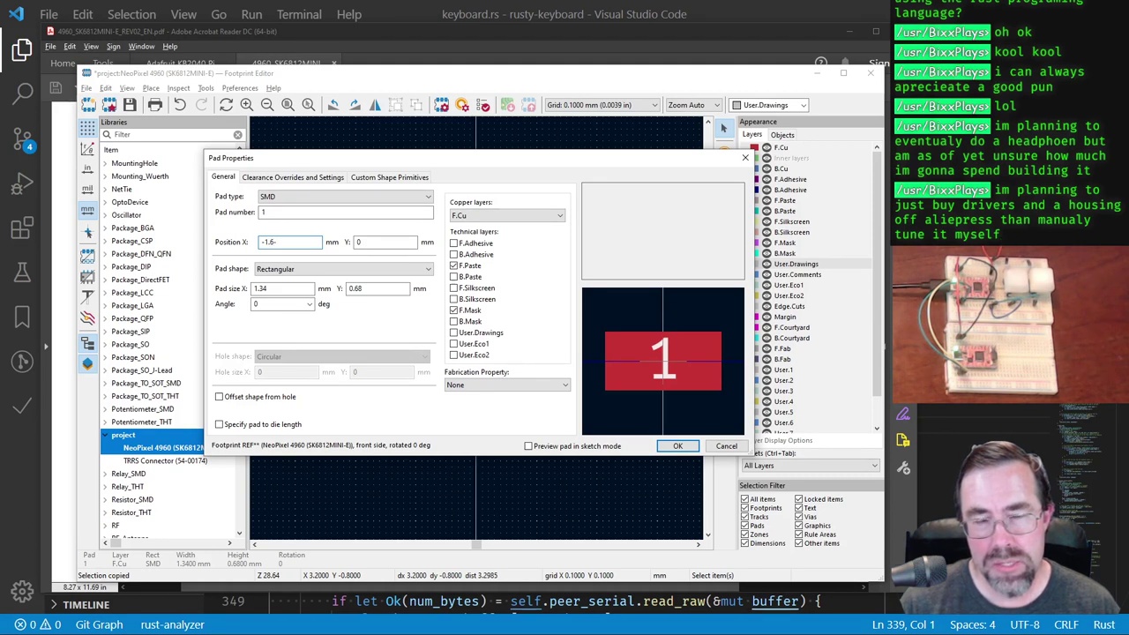
pyautogui.write('-1.')
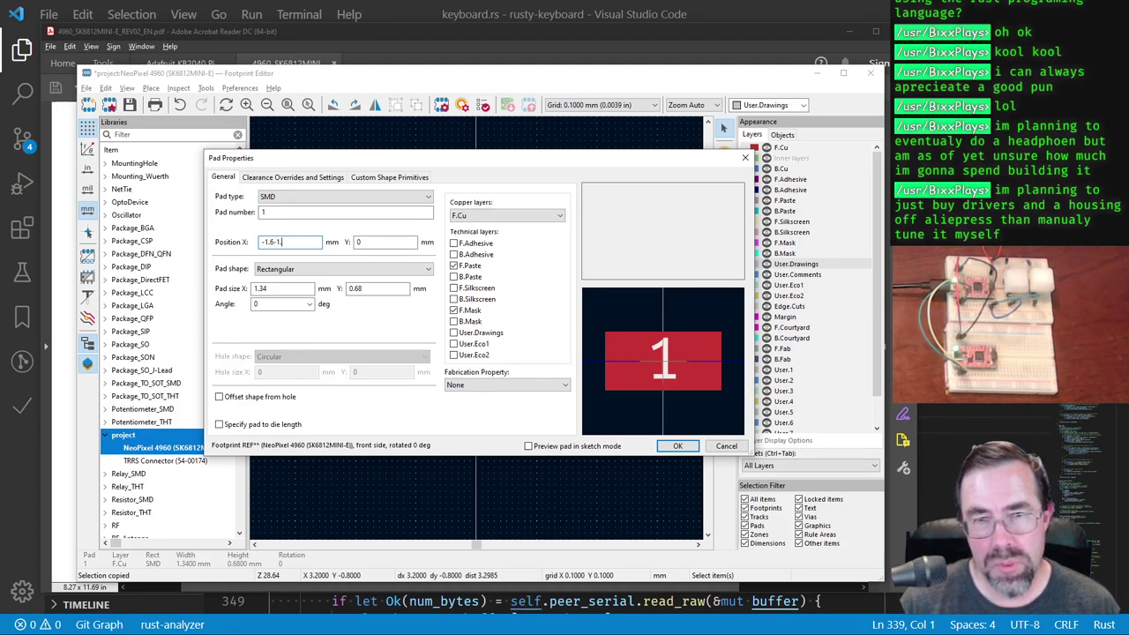
pyautogui.write('34/2')
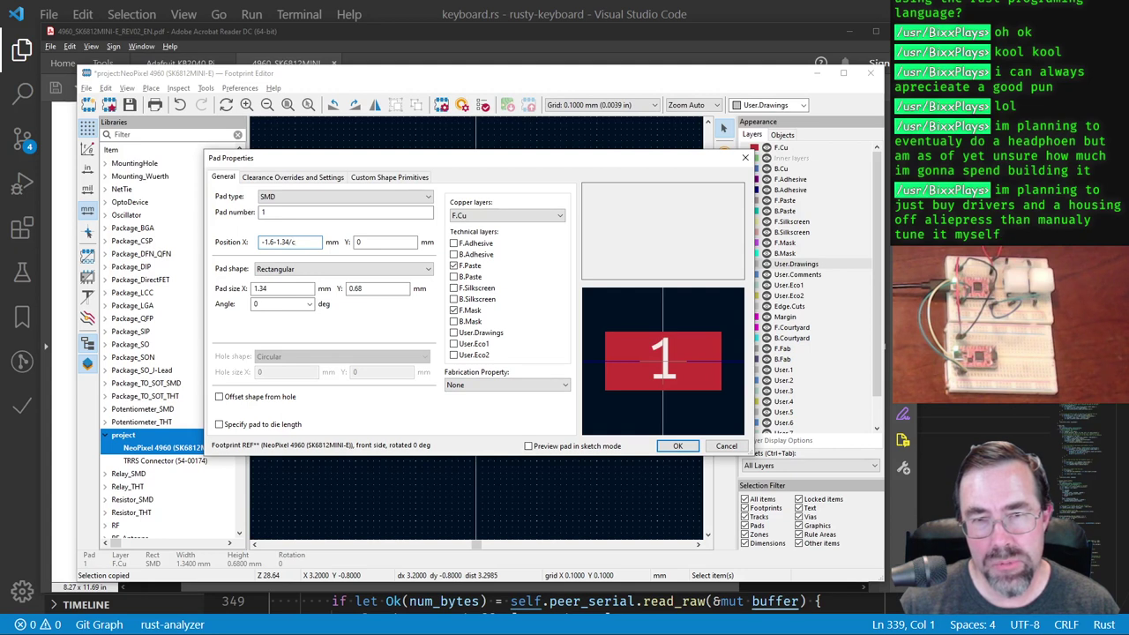
pyautogui.press('Return')
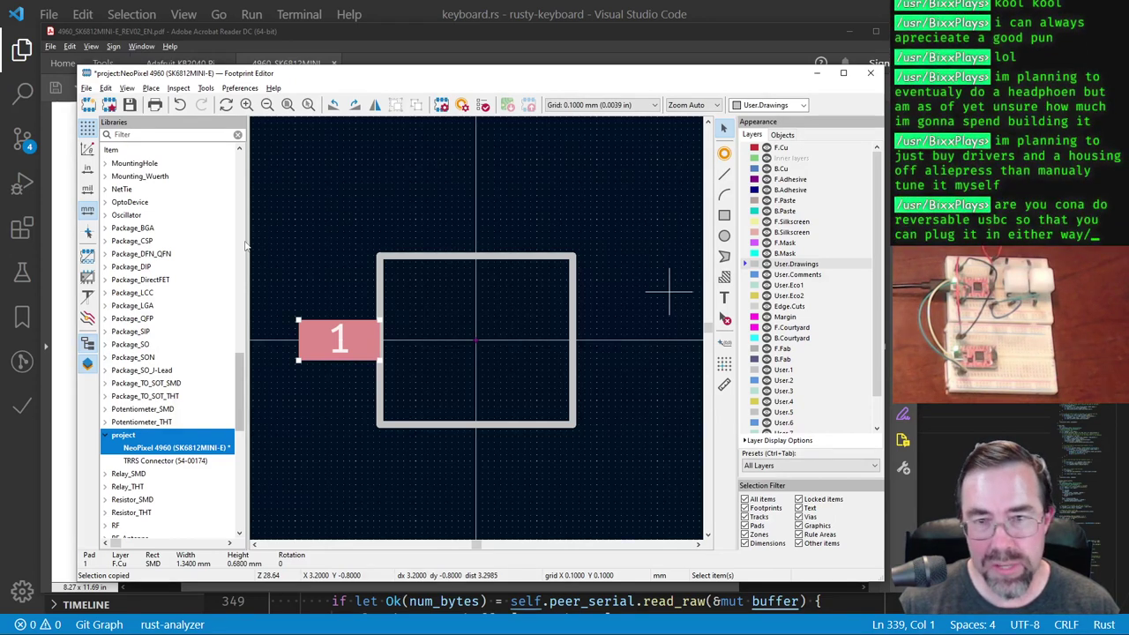
# Step: Look up the recommended PCB pad dimensions in section 6 of the datasheet
pyautogui.hotkey('alt', 'Tab')
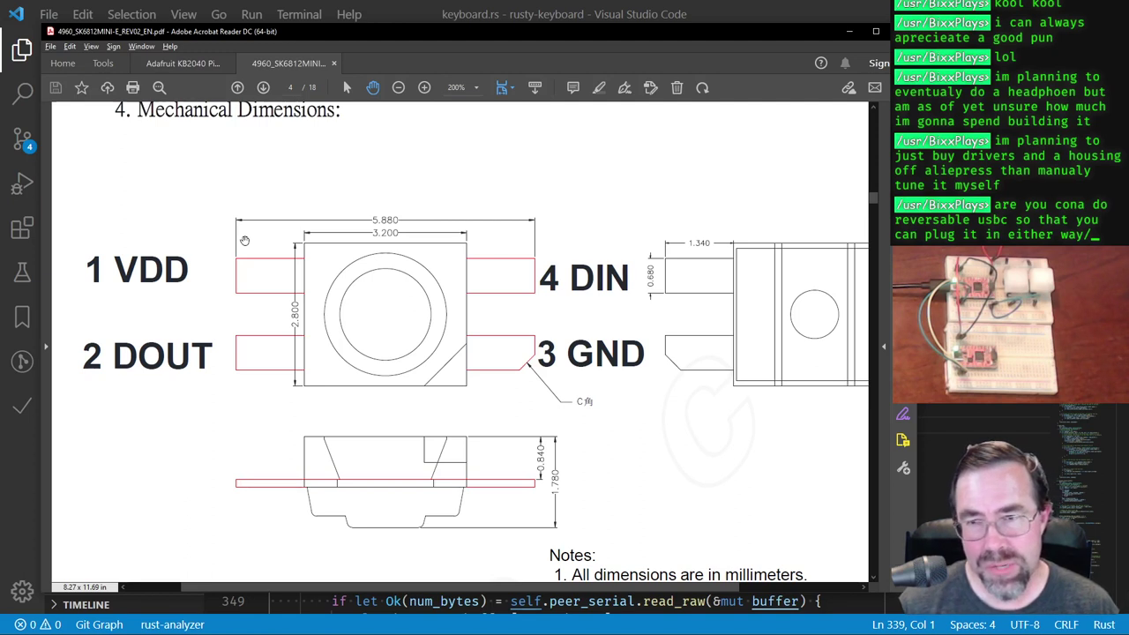
pyautogui.scroll(-10, 310, 275)
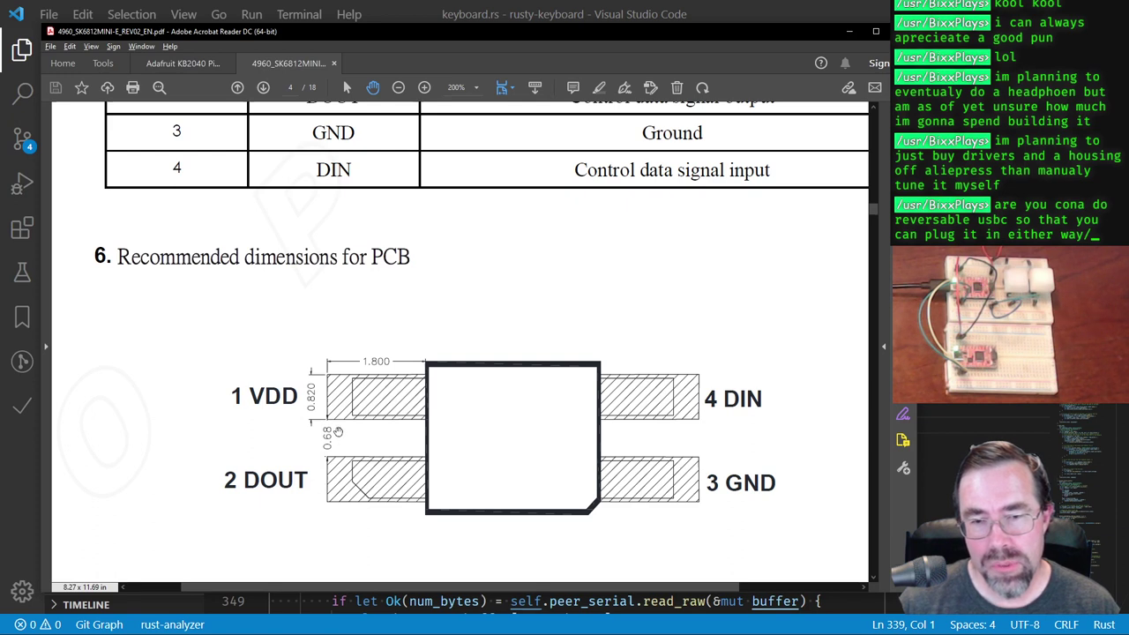
# Step: Compare the package's lead dimensions with the recommended PCB pad dimensions in the datasheet, and check the calculator for the pad offset
pyautogui.scroll(9, 345, 420)
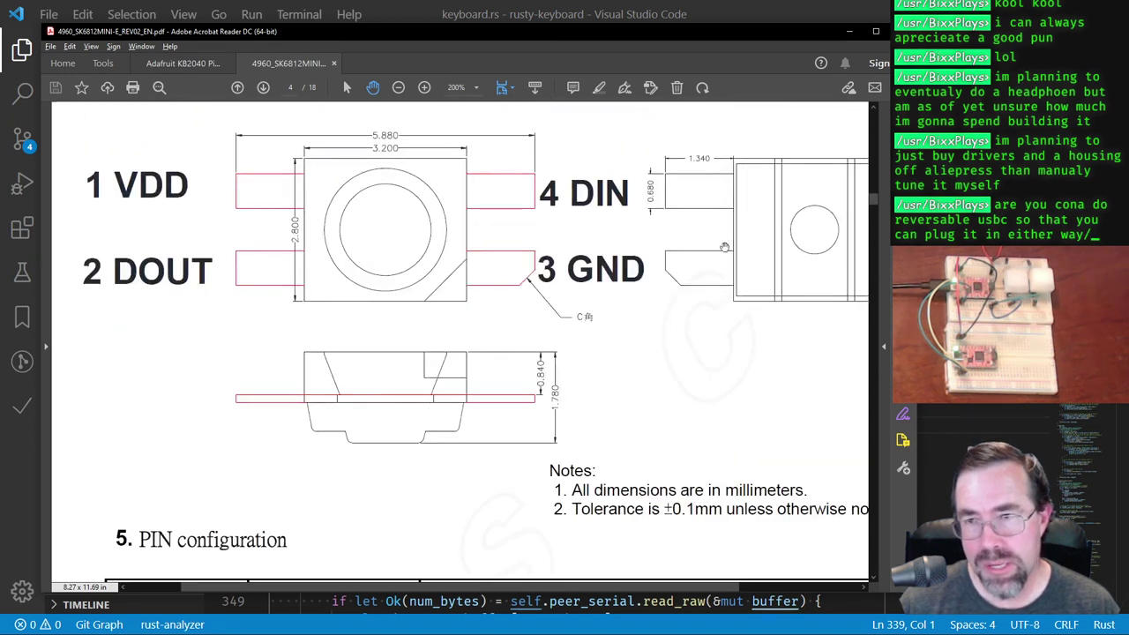
pyautogui.scroll(-2, 646, 252)
pyautogui.scroll(-9, 646, 252)
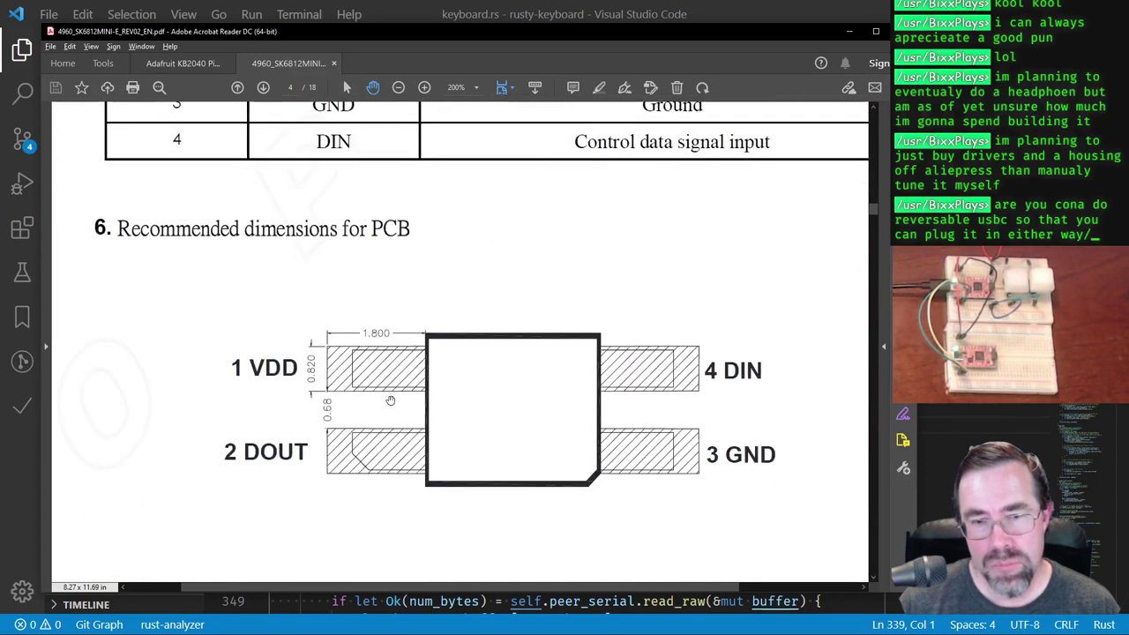
pyautogui.scroll(5, 393, 398)
pyautogui.scroll(5, 393, 398)
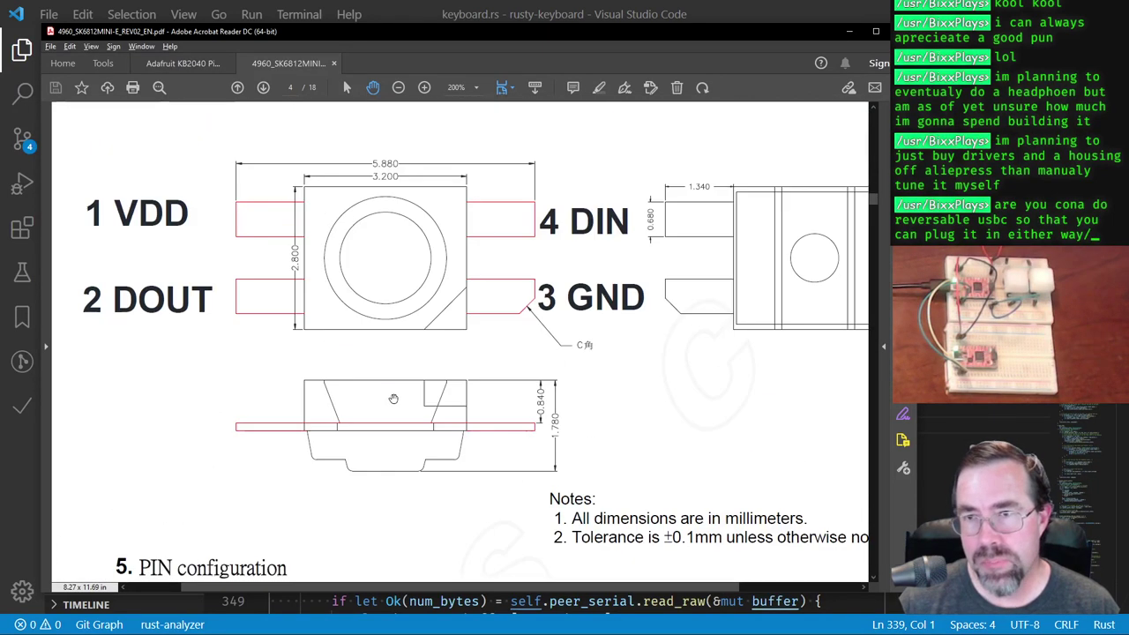
pyautogui.hotkey('alt', 'Tab')
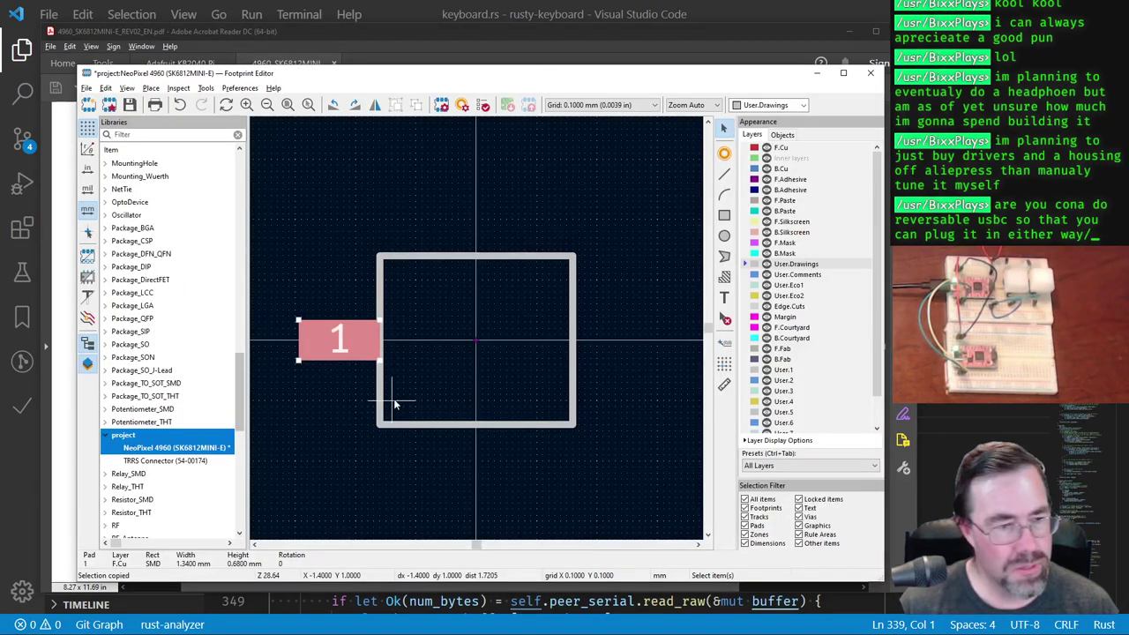
pyautogui.hotkey('alt', 'Tab')
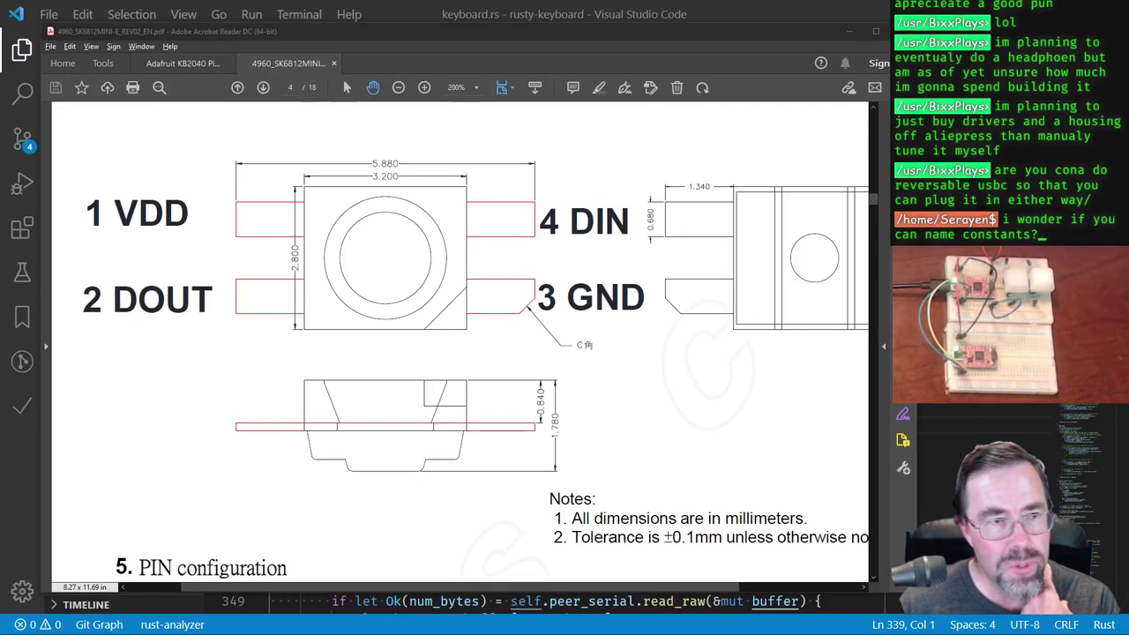
pyautogui.hotkey('alt', 'Tab')
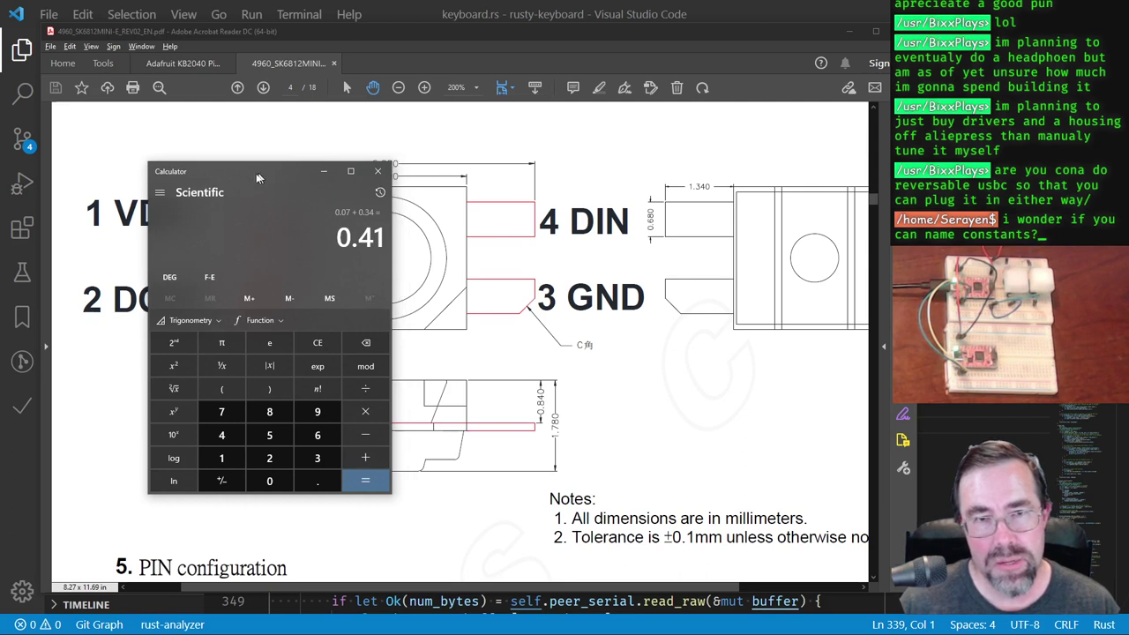
pyautogui.hotkey('alt', 'Tab')
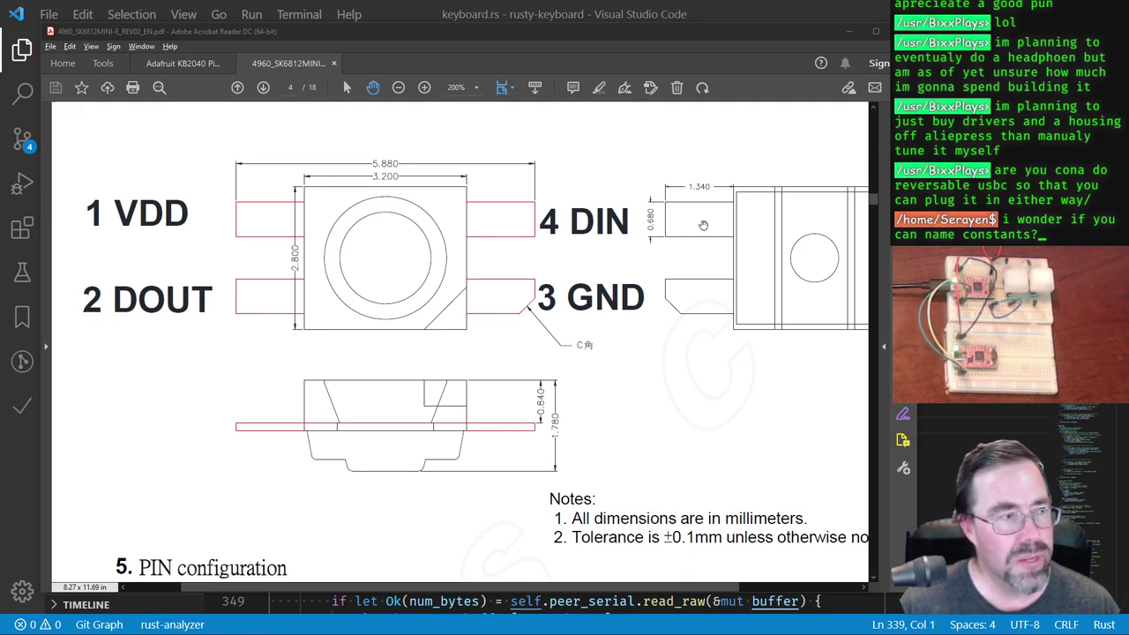
# Step: Set pad 1's Y position to -0.41-0.68/2 mm in the footprint editor
pyautogui.hotkey('alt', 'Tab')
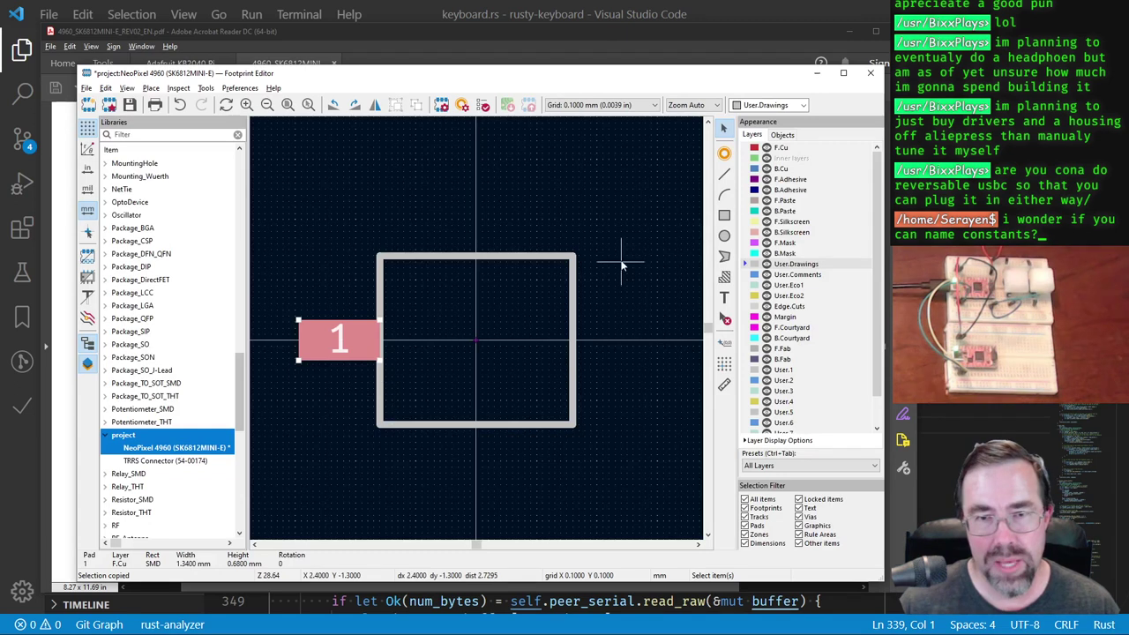
pyautogui.press('e')
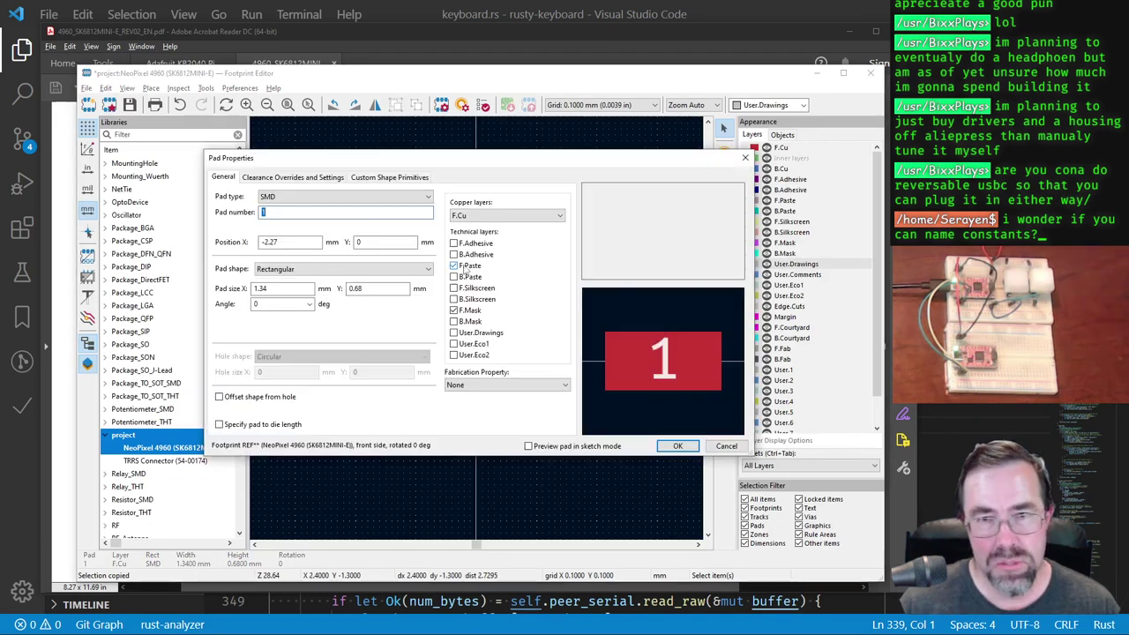
pyautogui.doubleClick(360, 241)
pyautogui.write('-')
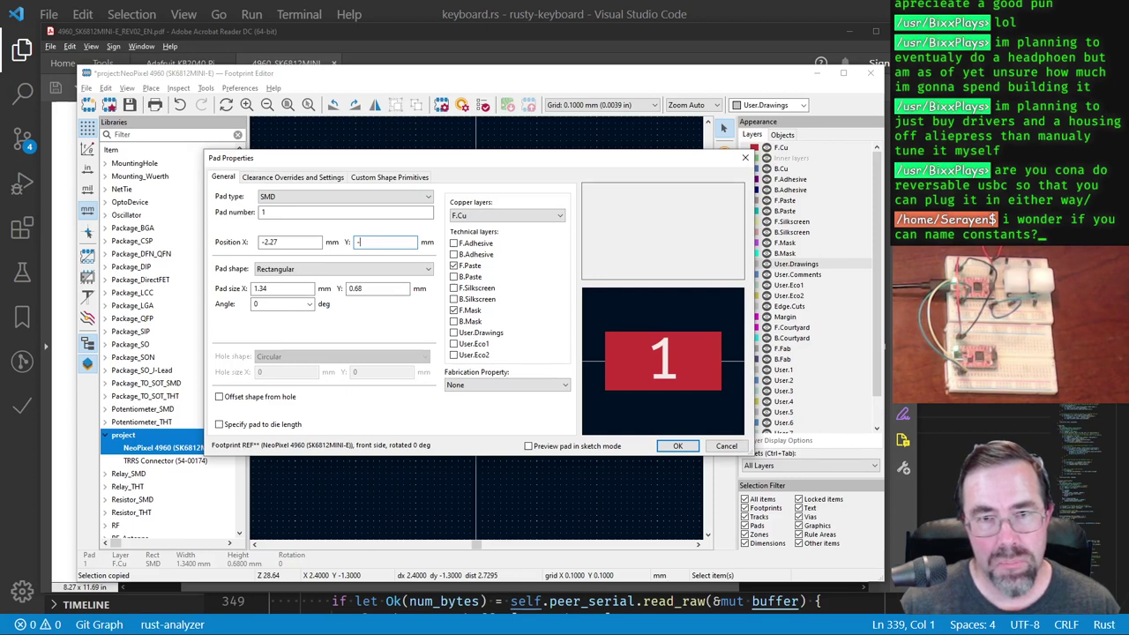
pyautogui.write('0.41')
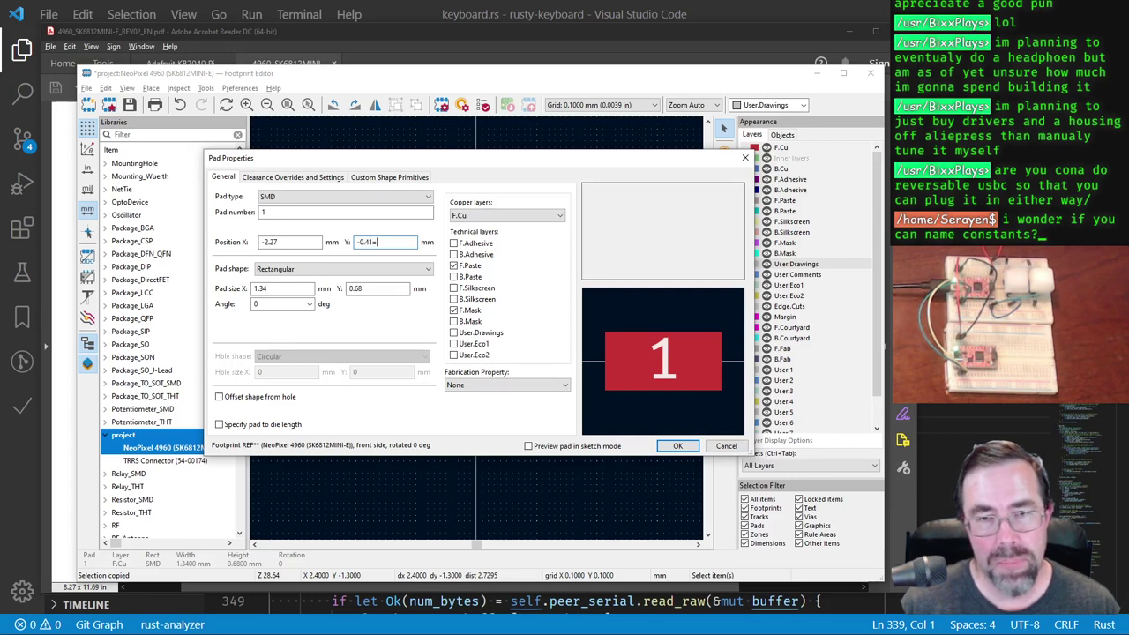
pyautogui.write('-0.68/2')
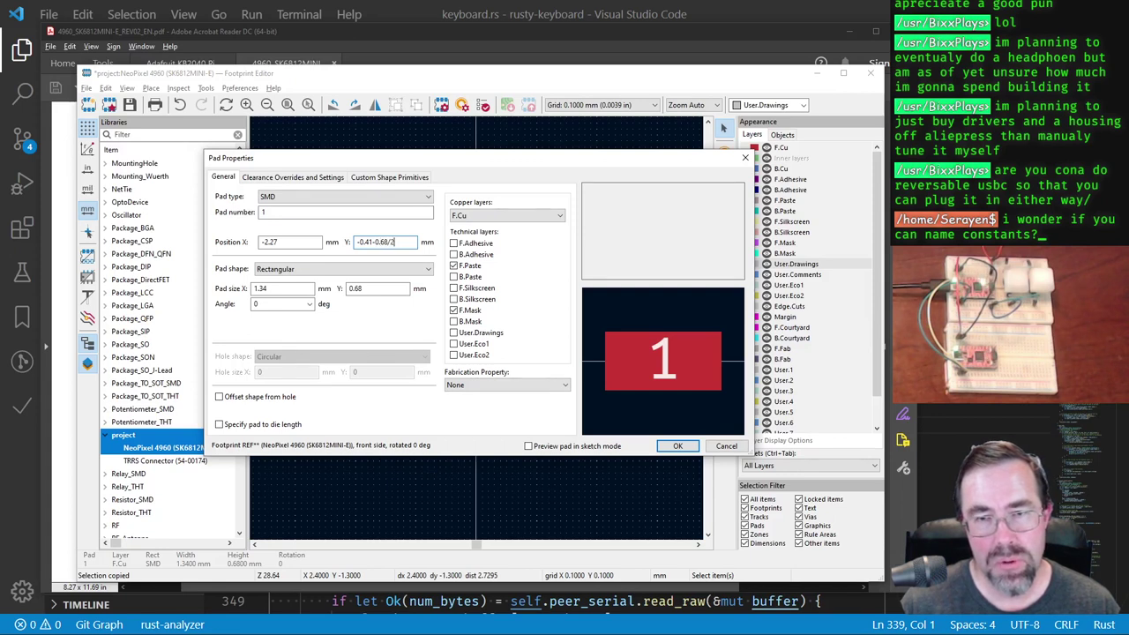
pyautogui.press('Return')
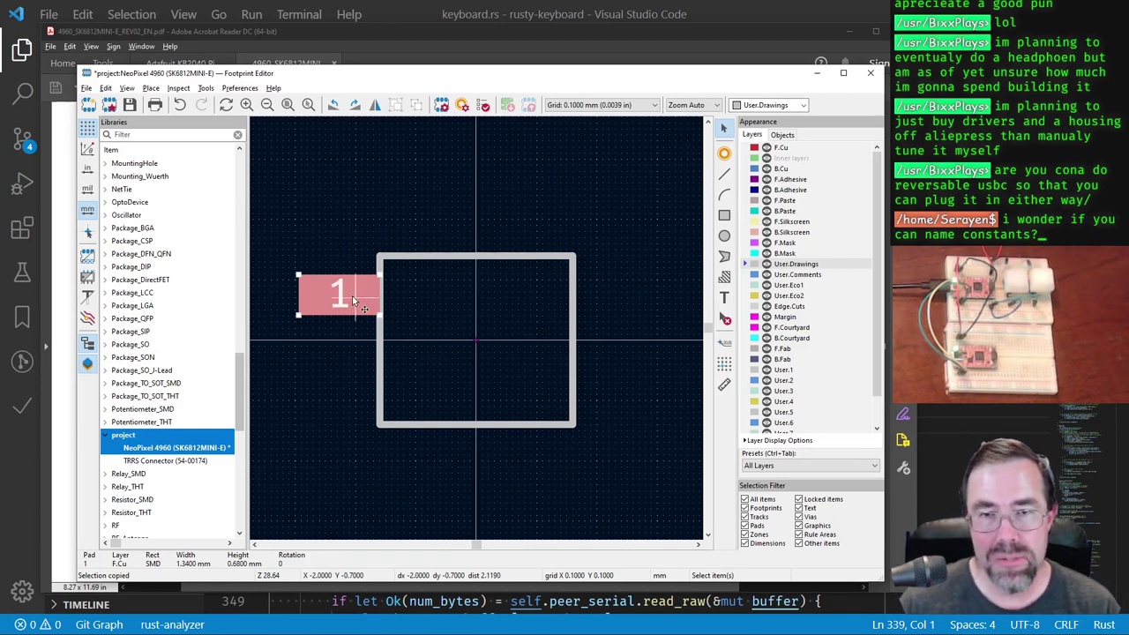
# Step: Place a copy of pad 1 directly below it at Y 0.75 mm using a 0.05 mm grid, and number it 2
pyautogui.press('m')
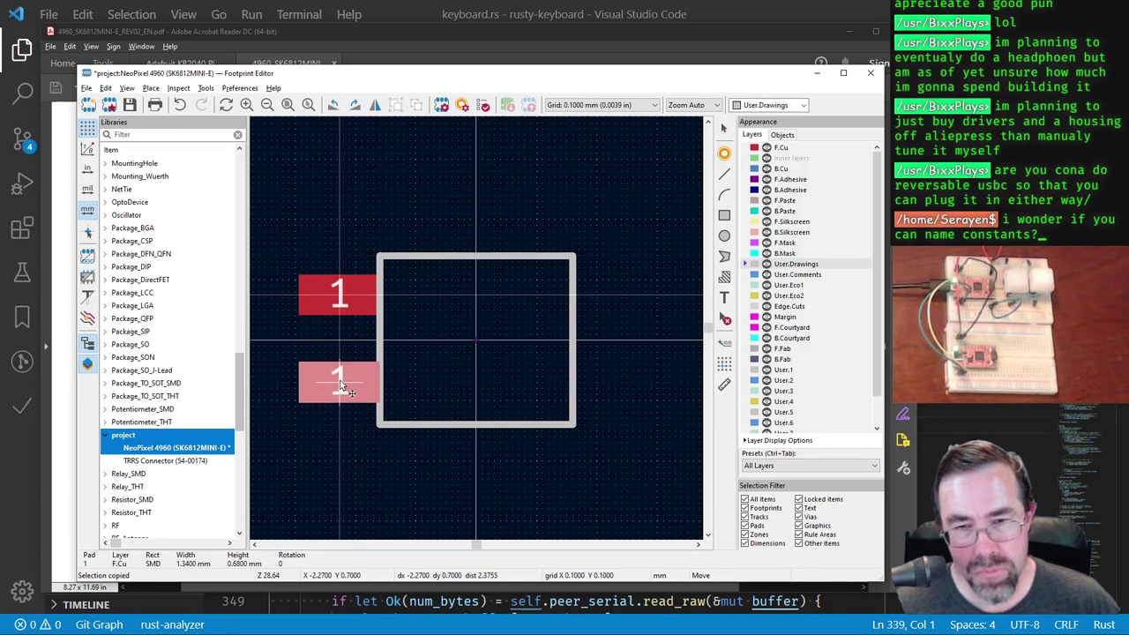
pyautogui.rightClick(342, 385)
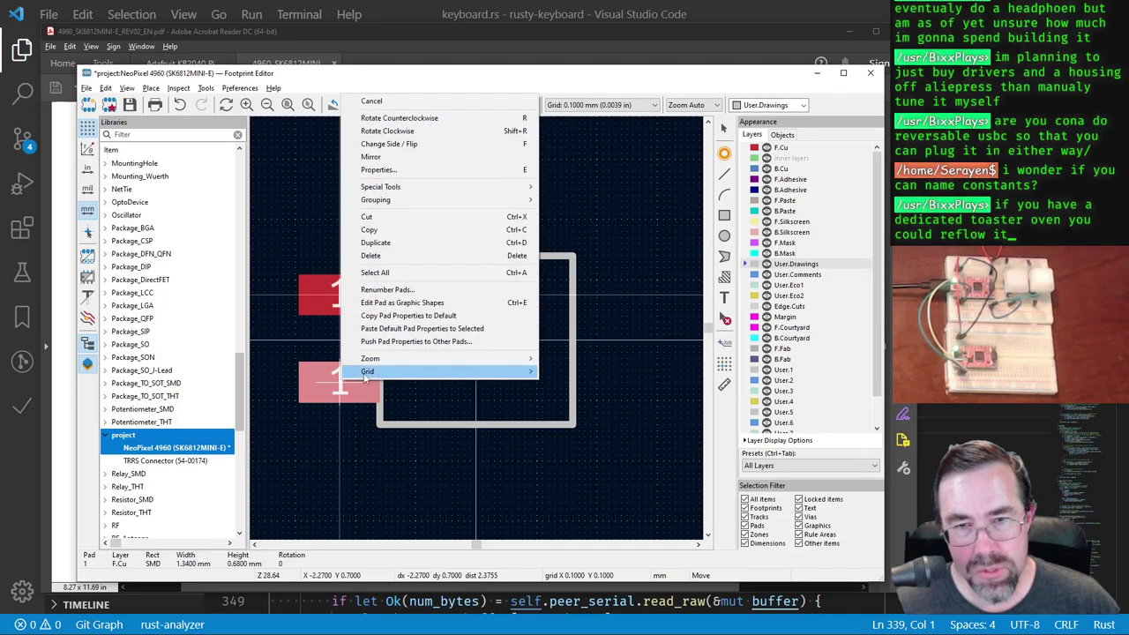
pyautogui.moveTo(368, 371)
pyautogui.click(607, 346)
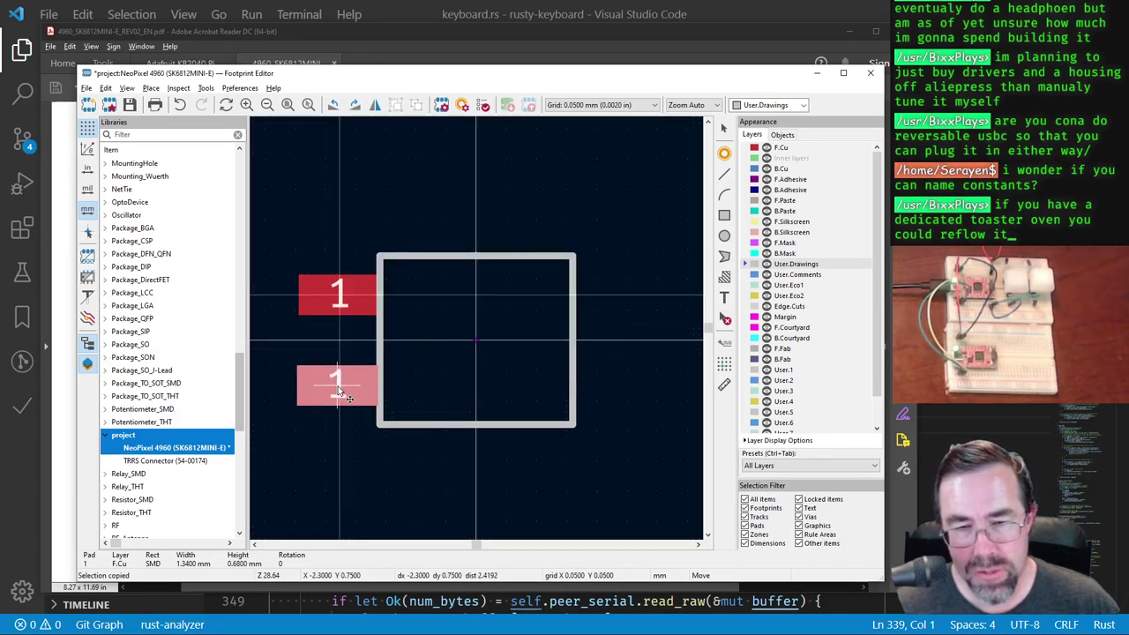
pyautogui.click(340, 388)
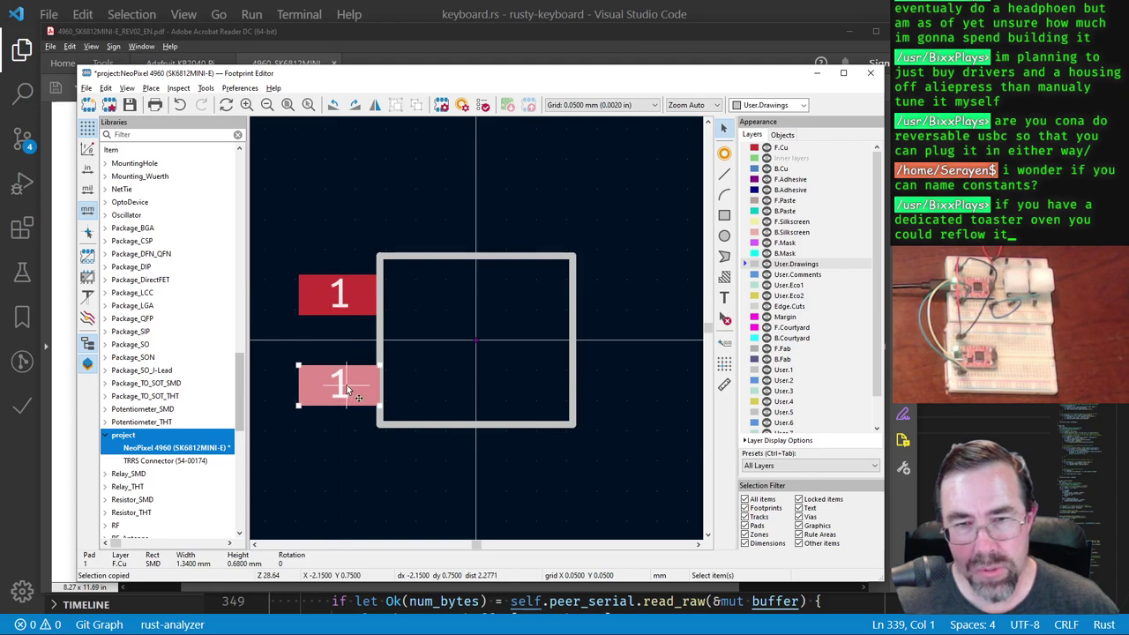
pyautogui.press('e')
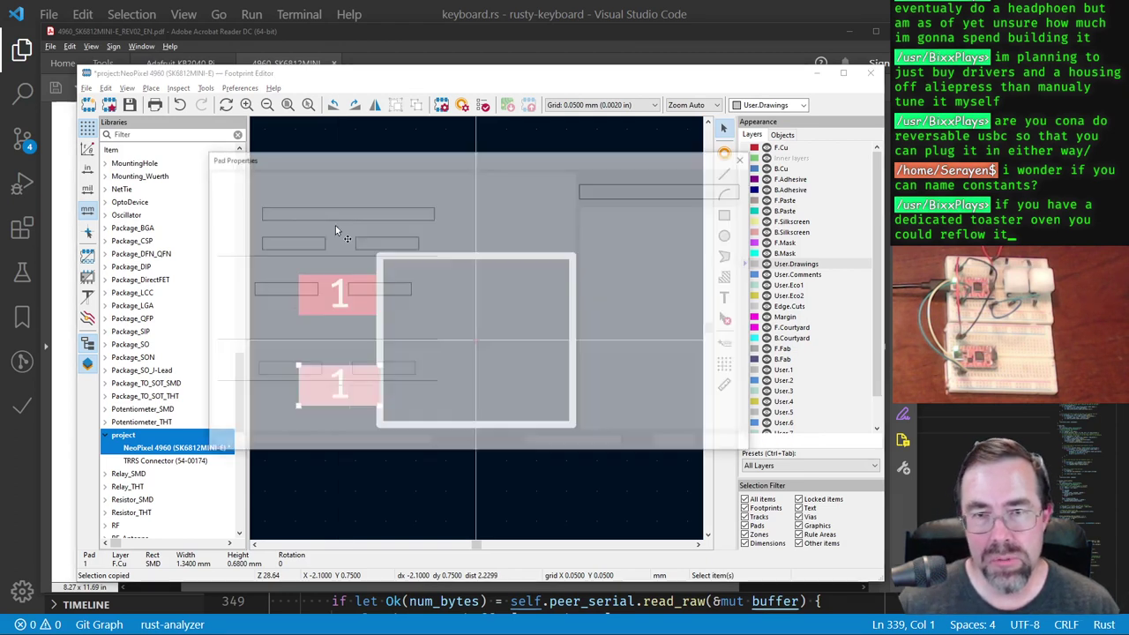
pyautogui.write('2')
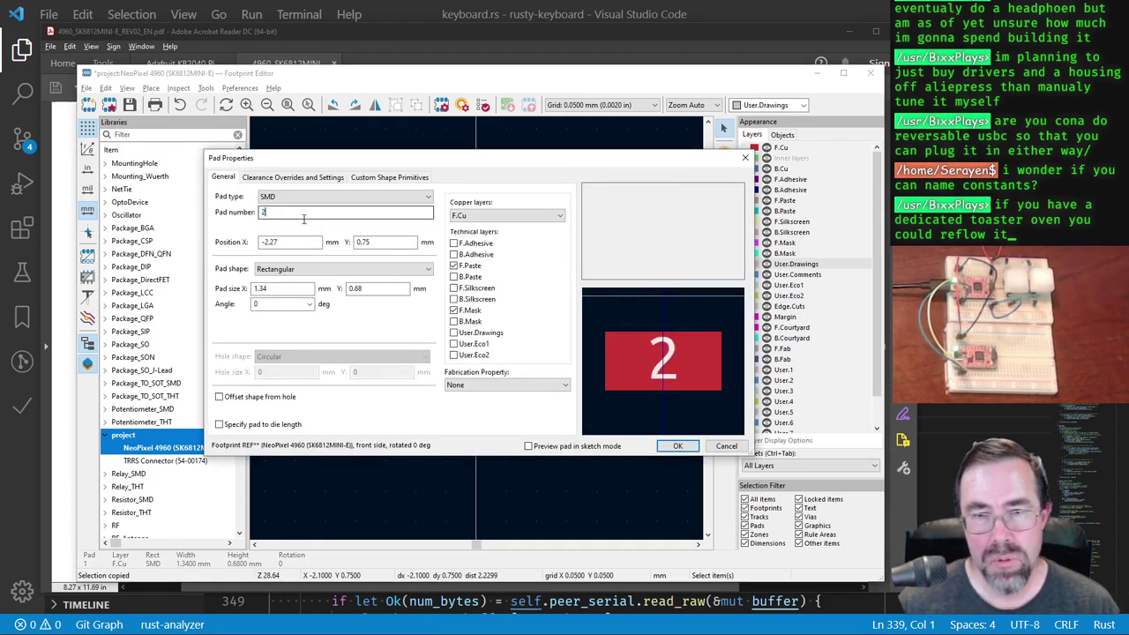
pyautogui.click(676, 446)
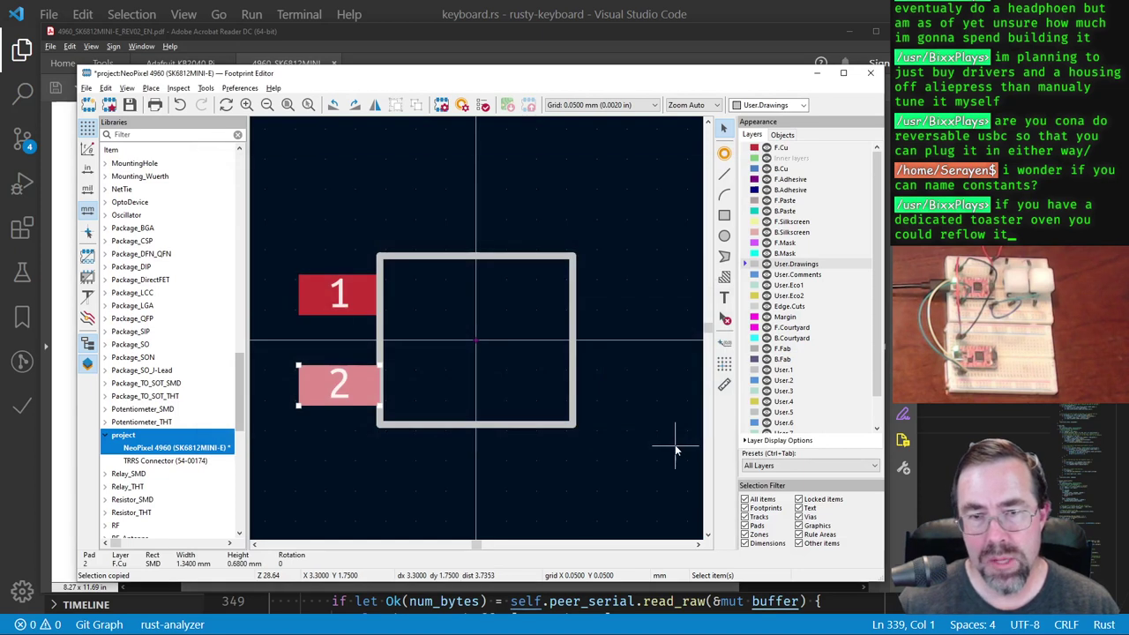
# Step: Place a copy of pad 2 on the opposite side of the body, level with pad 1 at X 2.25, Y -0.75 mm, and number it 4
pyautogui.hotkey('ctrl', 'v')
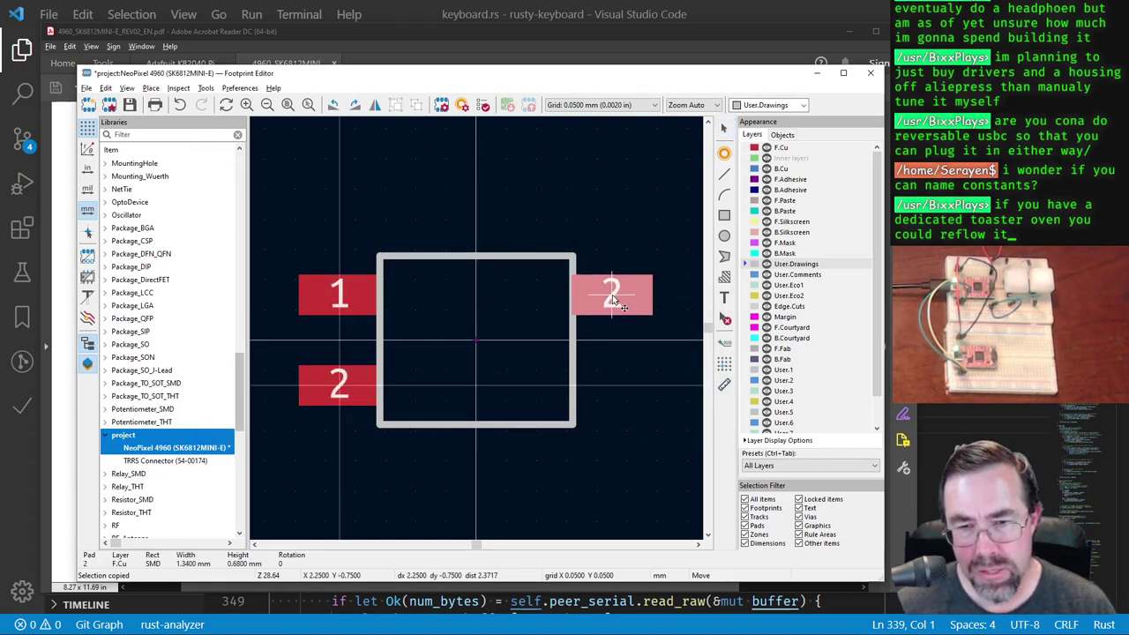
pyautogui.click(615, 301)
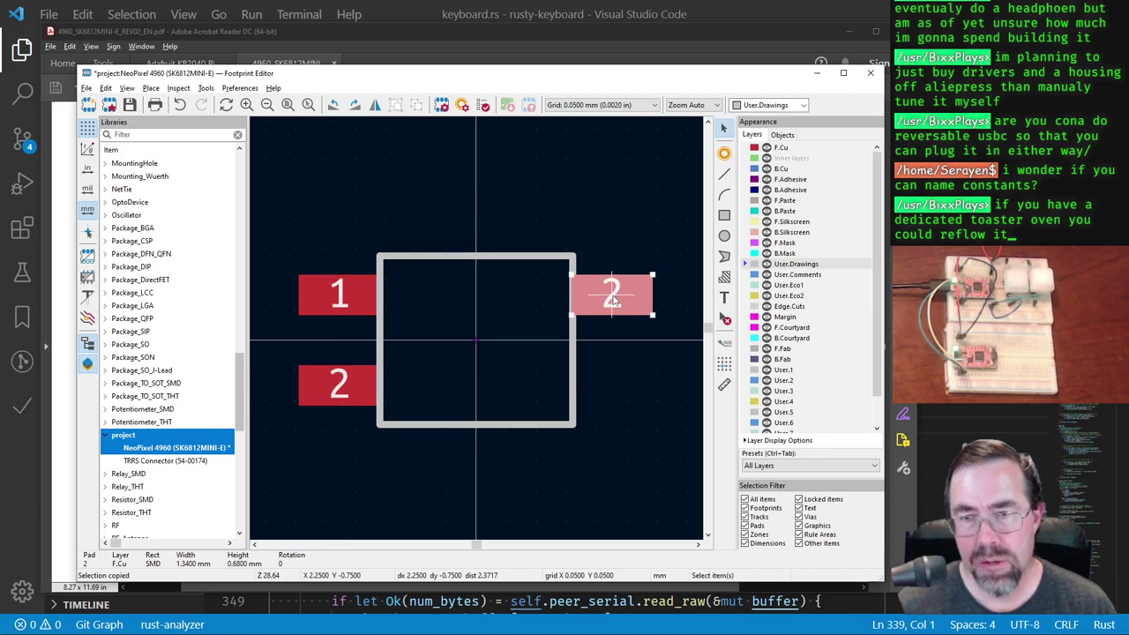
pyautogui.doubleClick(615, 301)
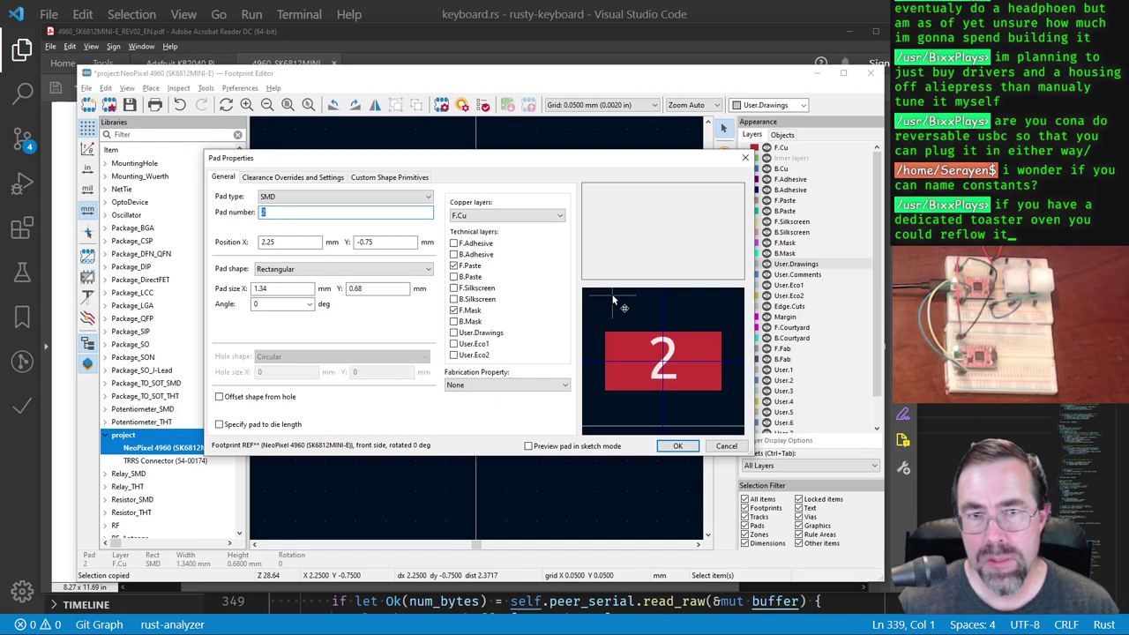
pyautogui.write('4')
pyautogui.press('Return')
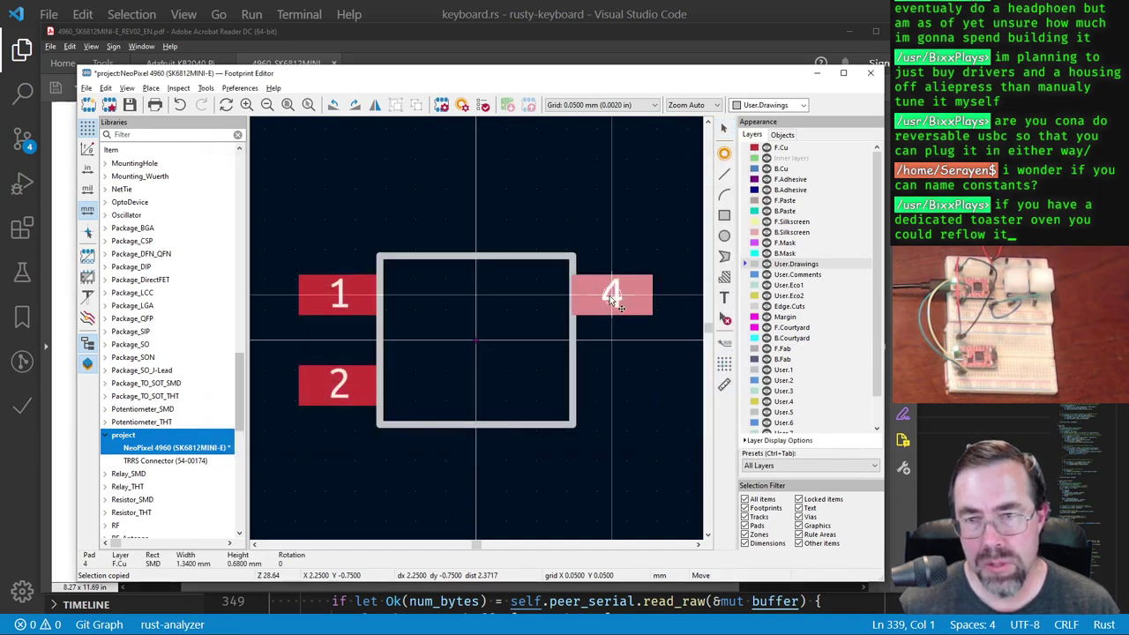
# Step: Place a copy of pad 4 directly below it at X 2.25, Y 0.75 mm, and number it 3
pyautogui.hotkey('ctrl', 'v')
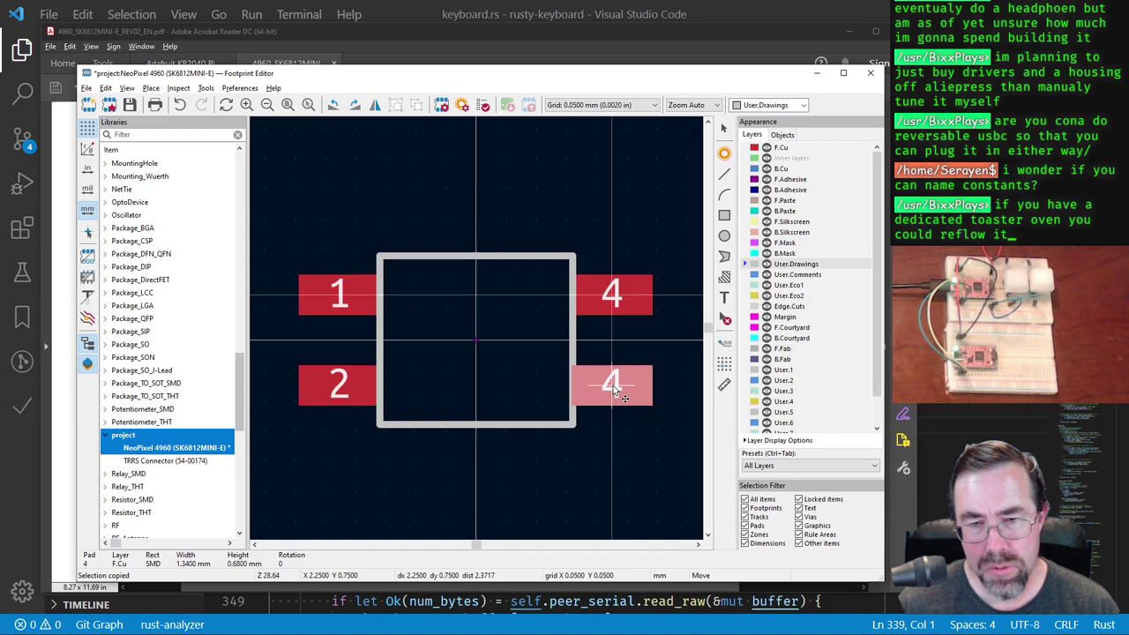
pyautogui.click(615, 388)
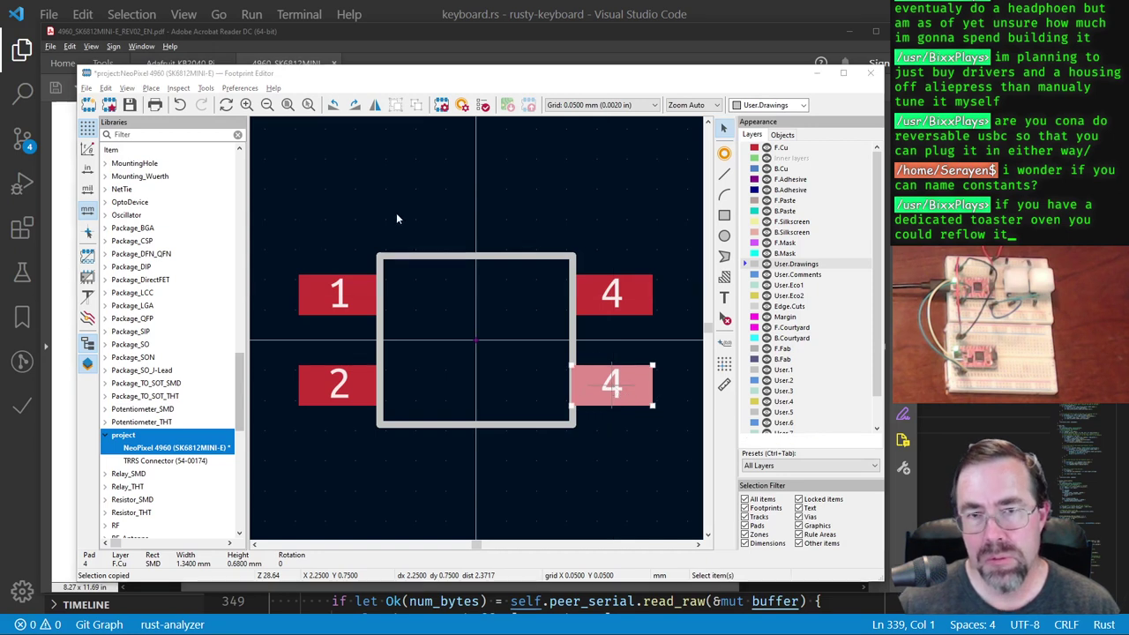
pyautogui.press('e')
pyautogui.click(291, 212)
pyautogui.write('3')
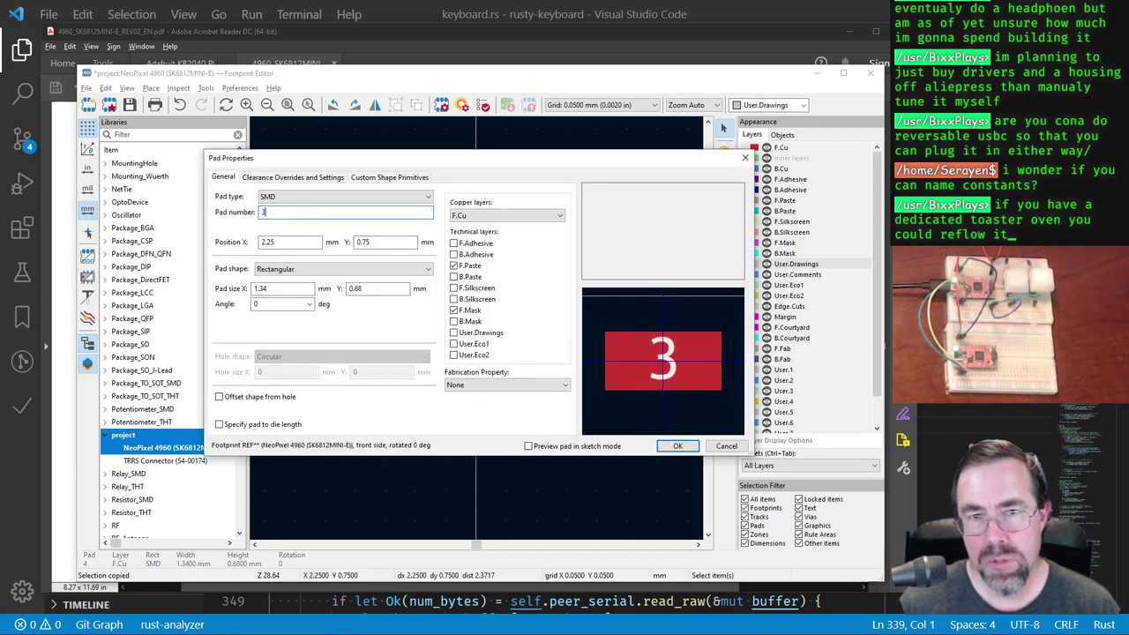
pyautogui.click(677, 446)
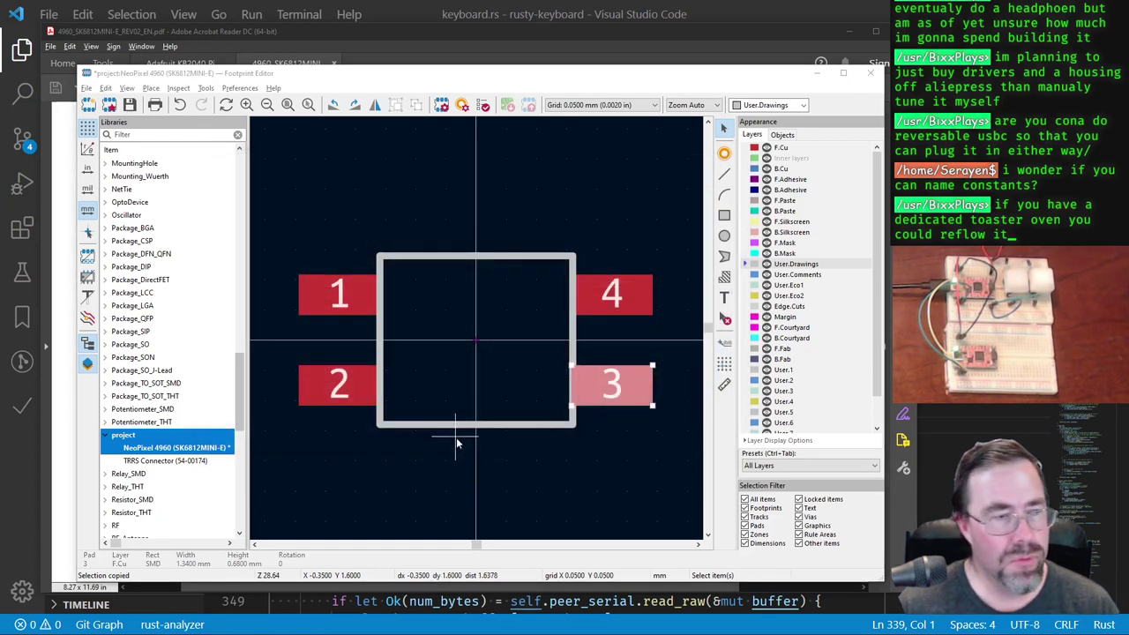
# Step: Following the datasheet, change pad 3's shape to a chamfered rectangle and rotate it 180 degrees so the chamfer faces the outer lower corner
pyautogui.hotkey('alt', 'Tab')
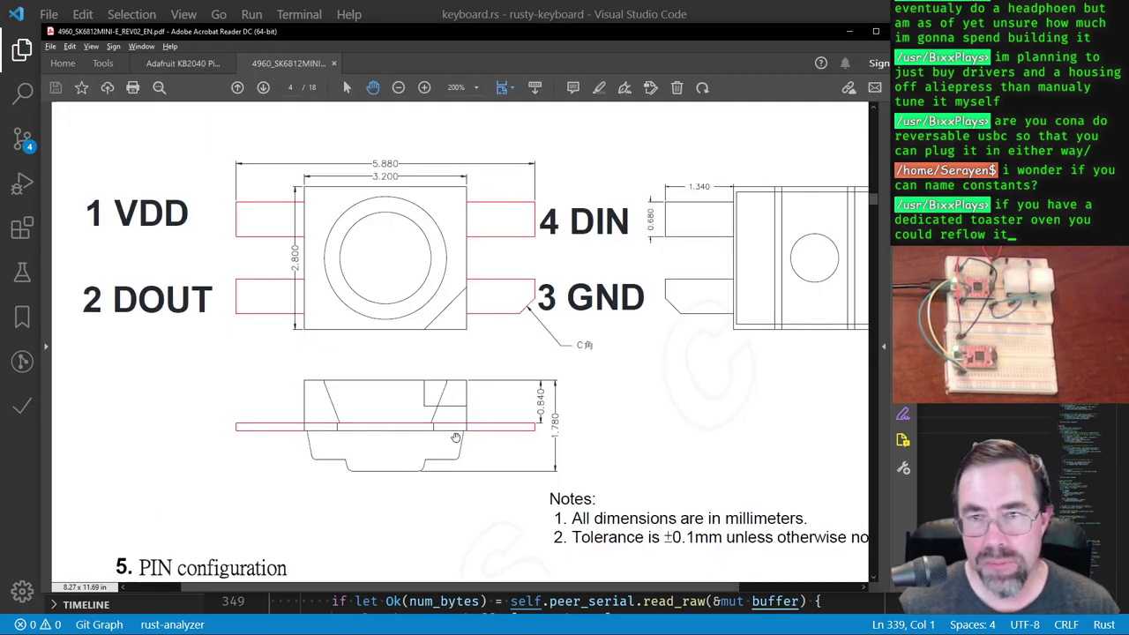
pyautogui.hotkey('alt', 'Tab')
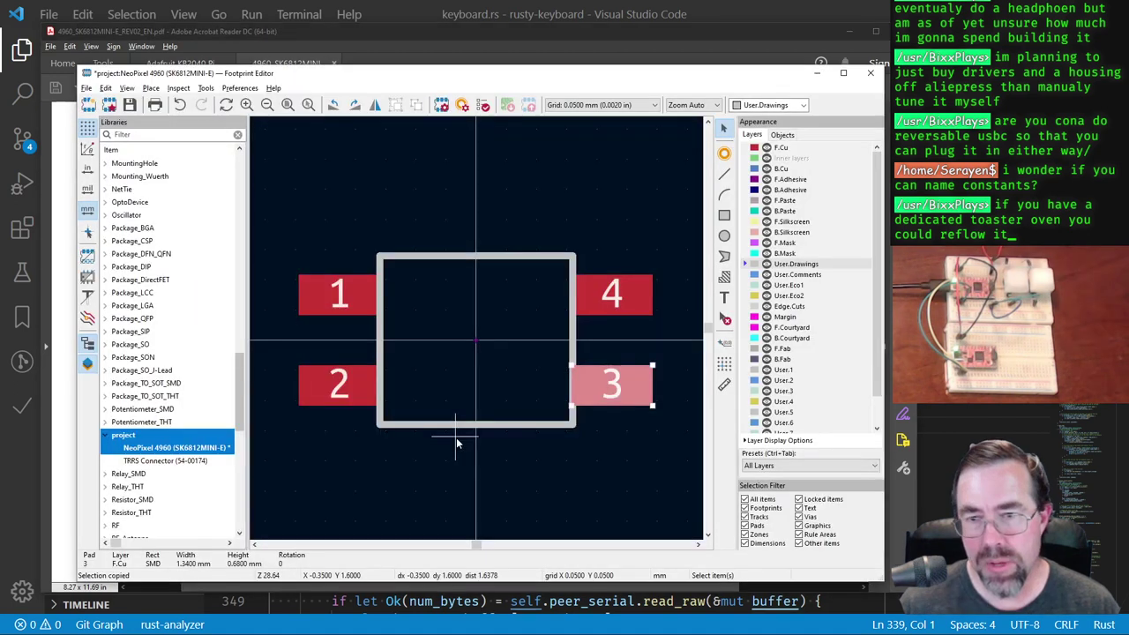
pyautogui.doubleClick(609, 388)
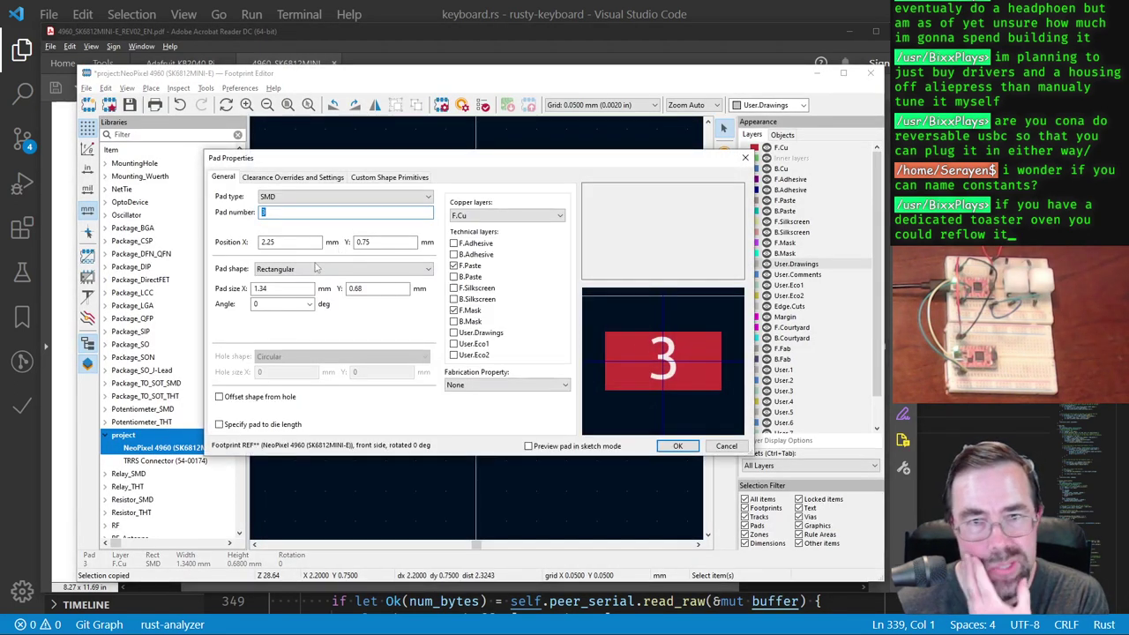
pyautogui.click(313, 270)
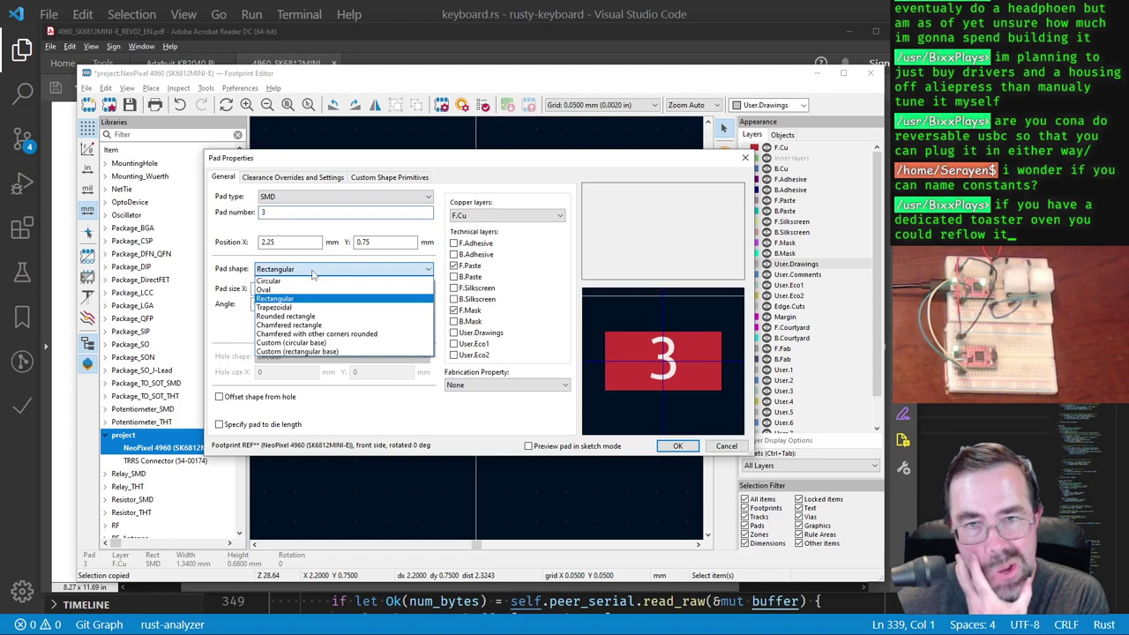
pyautogui.click(302, 324)
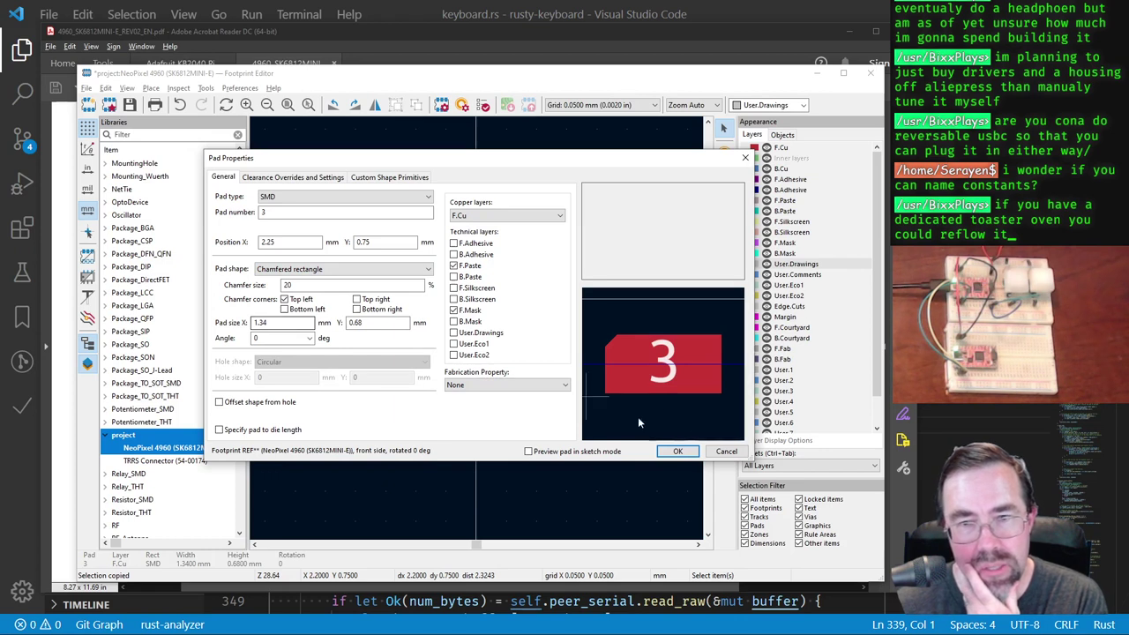
pyautogui.click(677, 451)
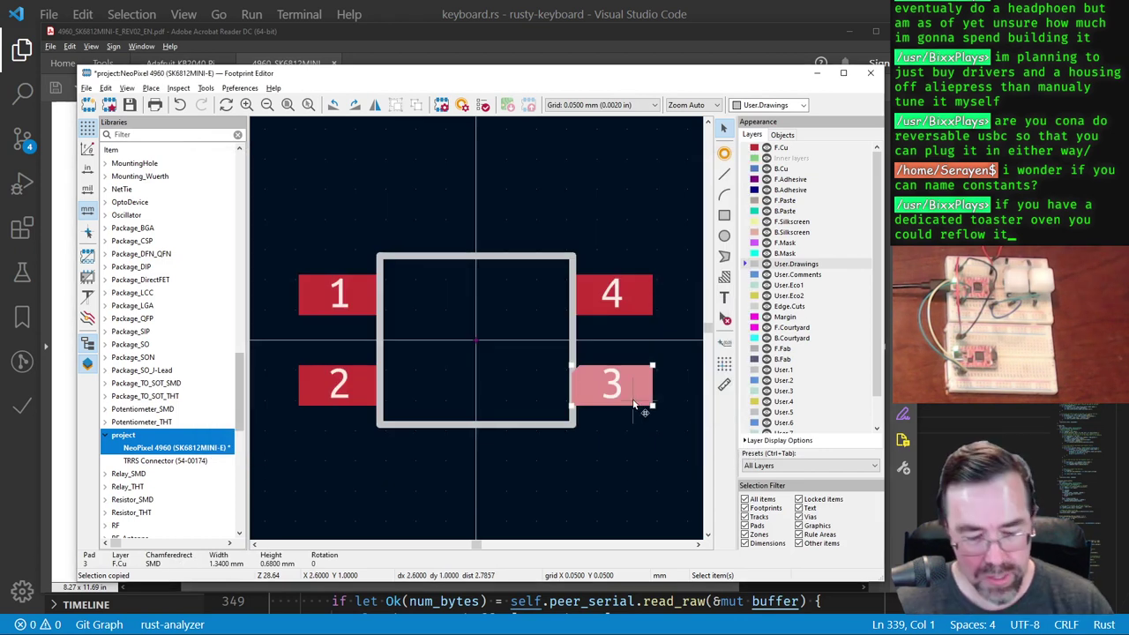
pyautogui.press('r')
pyautogui.press('r')
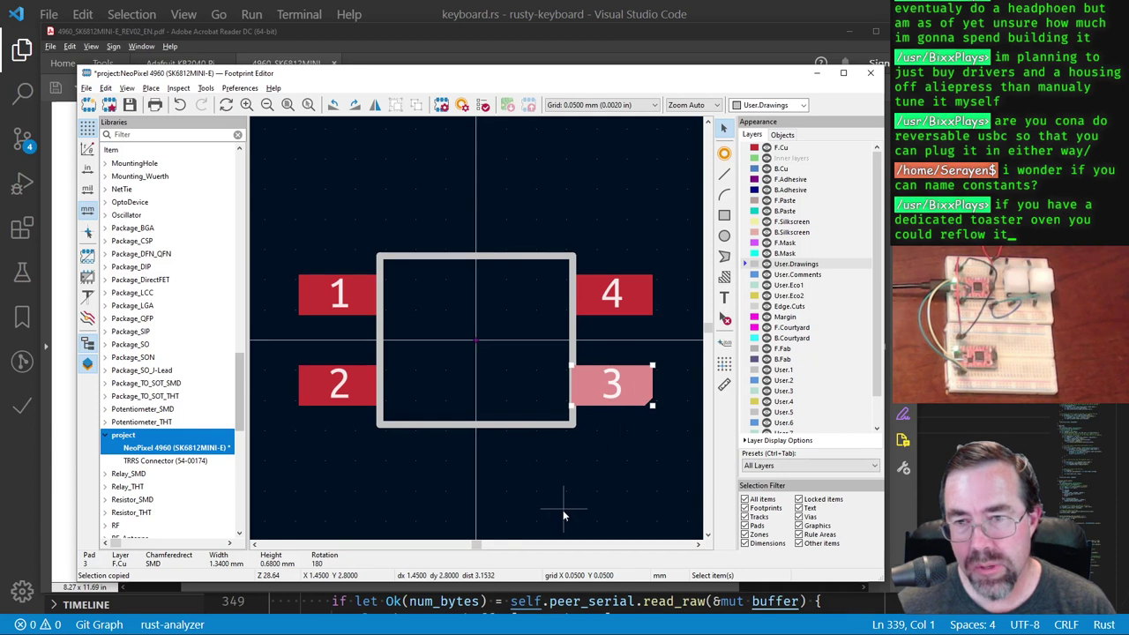
# Step: Check pad 3's chamfer size and corner settings against the pin 3 GND lead drawing in the datasheet
pyautogui.click(555, 462)
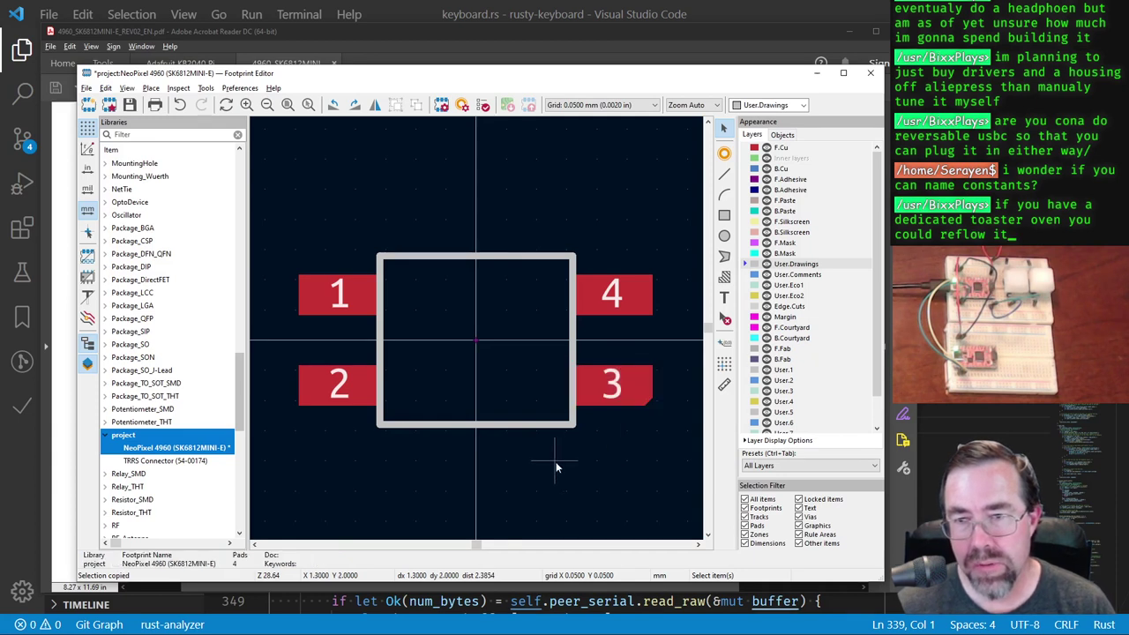
pyautogui.hotkey('alt', 'Tab')
pyautogui.hotkey('alt', 'Tab')
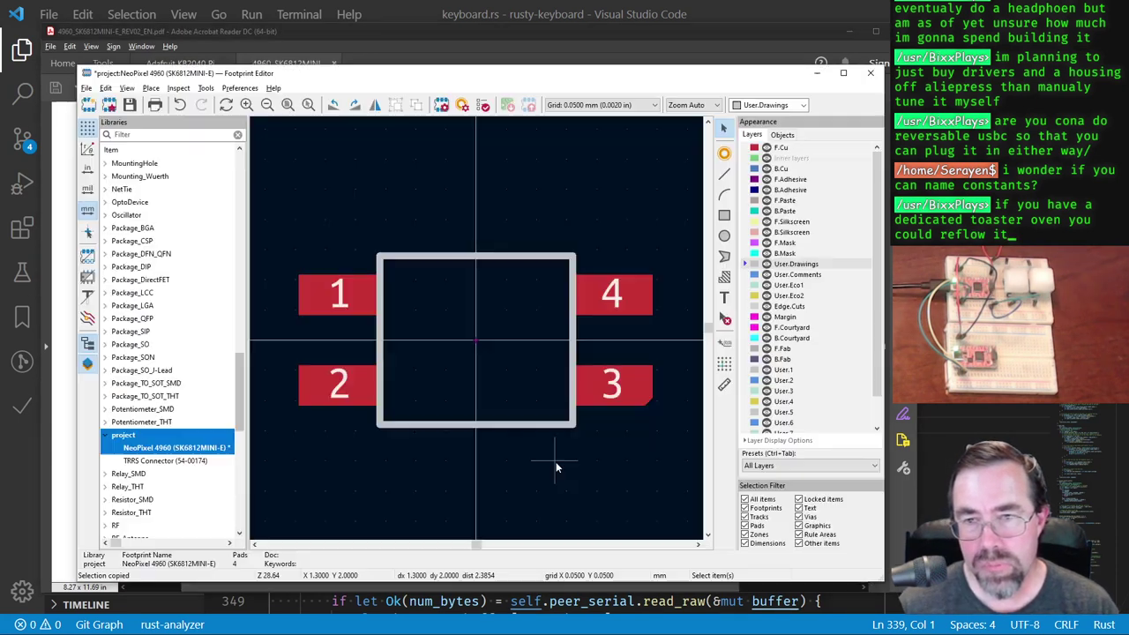
pyautogui.click(613, 390)
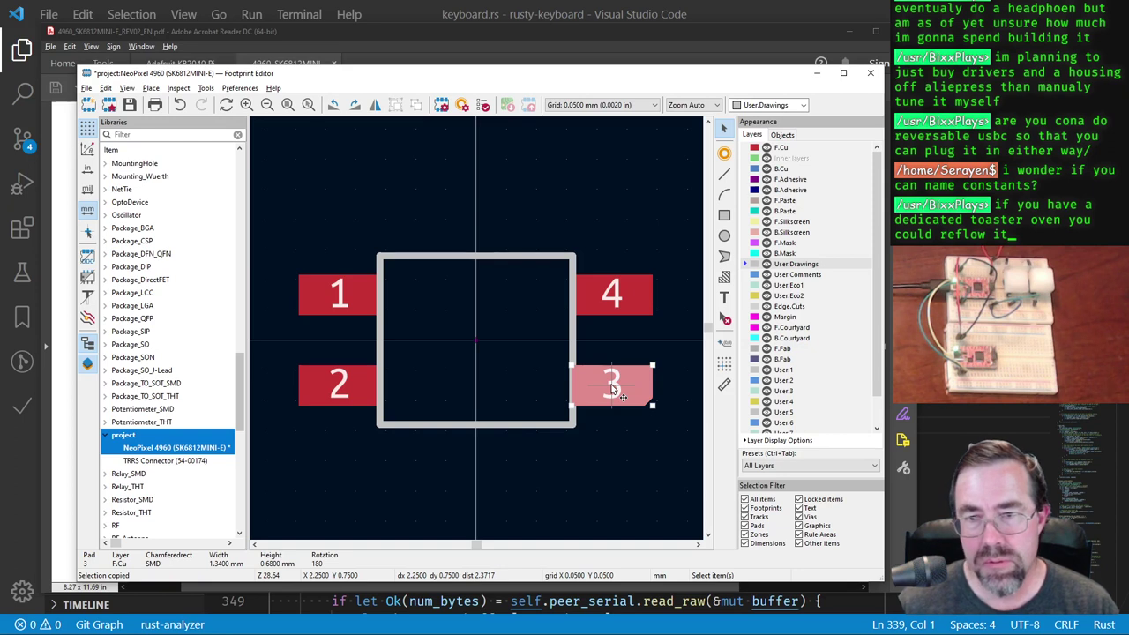
pyautogui.doubleClick(613, 389)
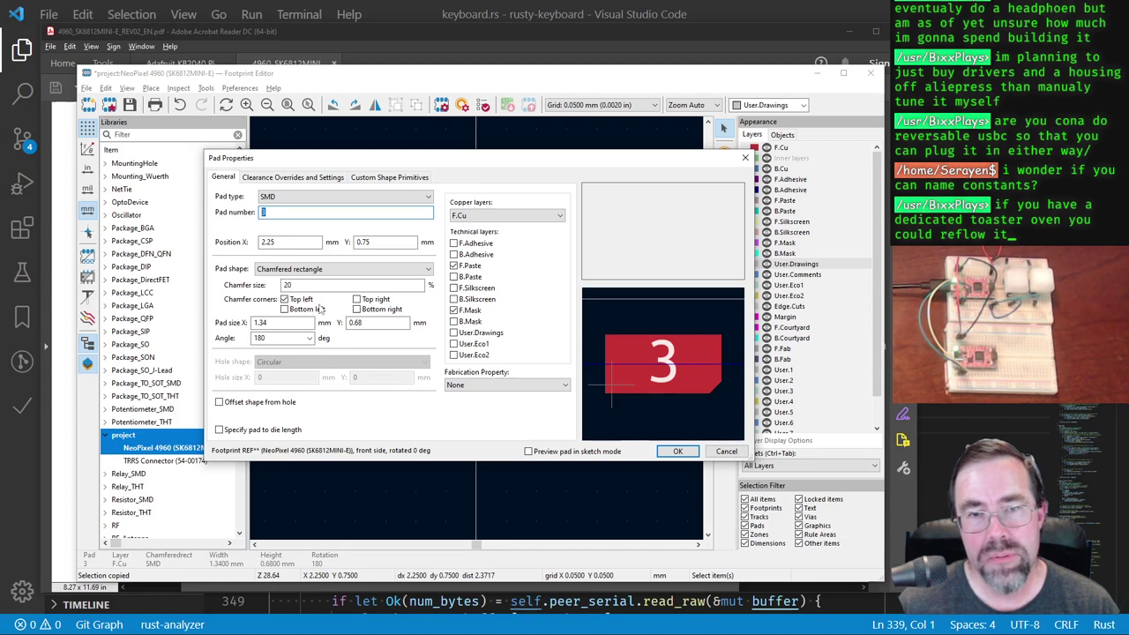
pyautogui.hotkey('alt', 'Tab')
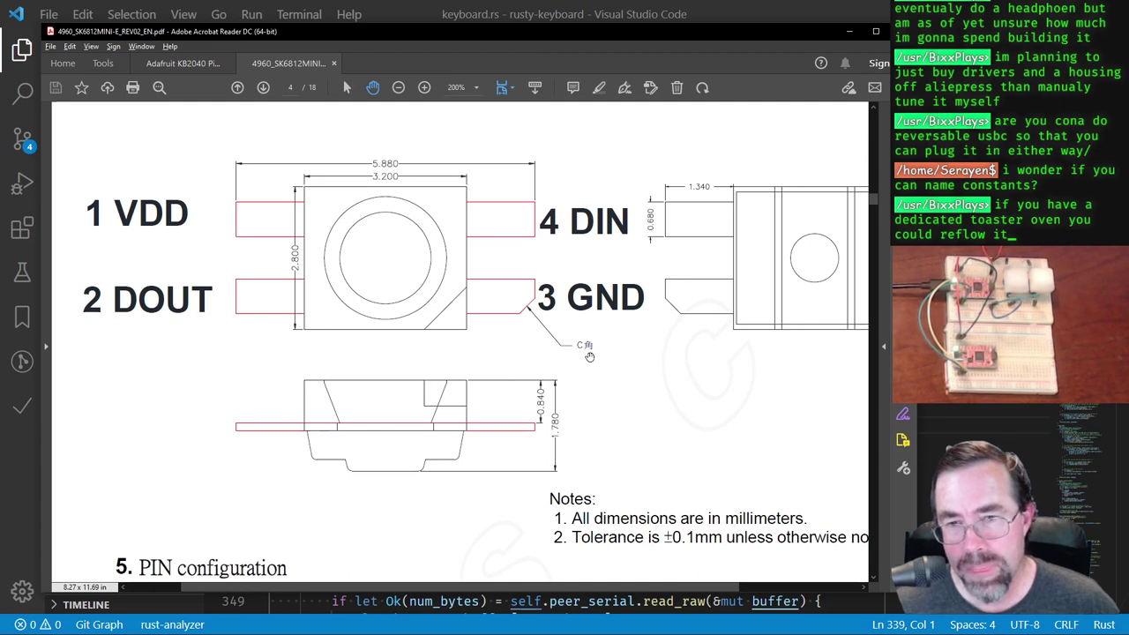
pyautogui.scroll(-1, 573, 350)
pyautogui.scroll(1, 565, 346)
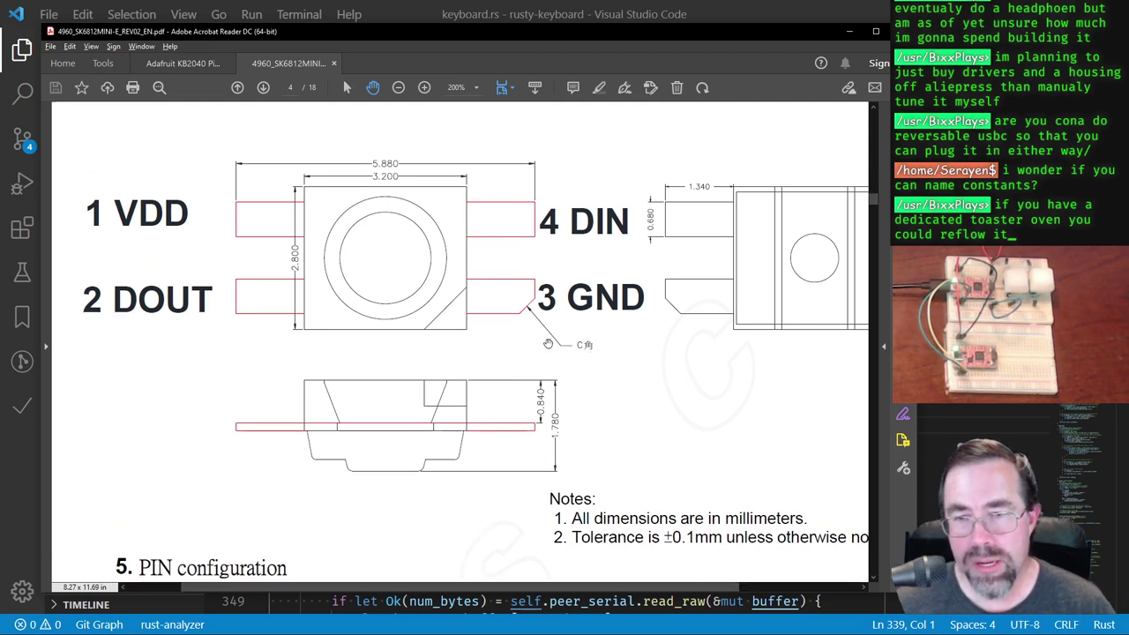
pyautogui.hotkey('alt', 'Tab')
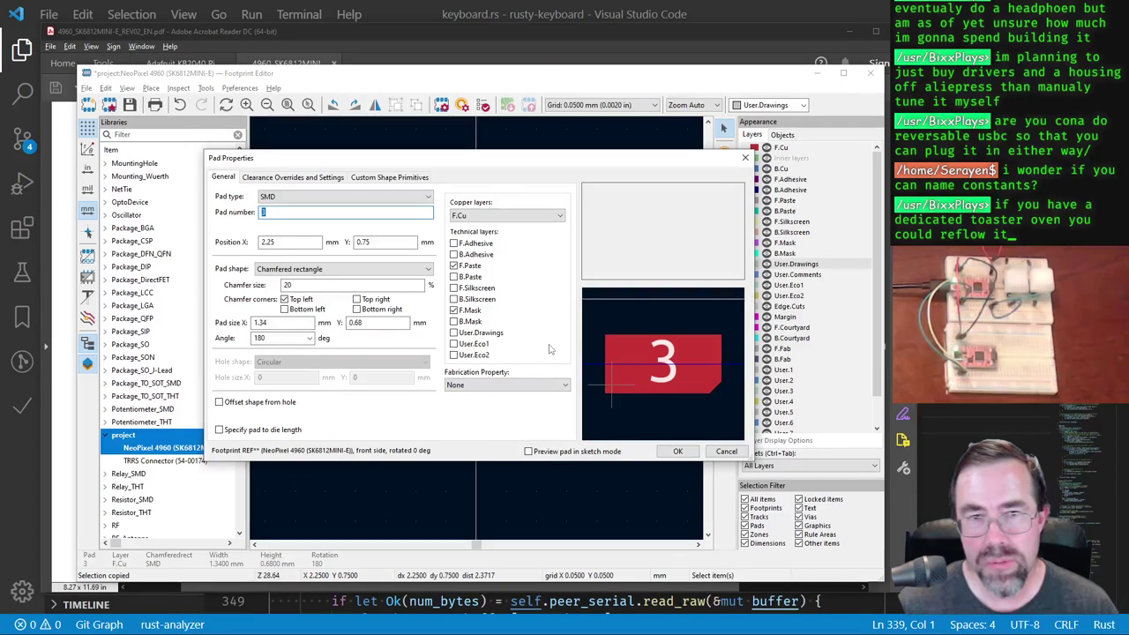
pyautogui.hotkey('alt', 'Tab')
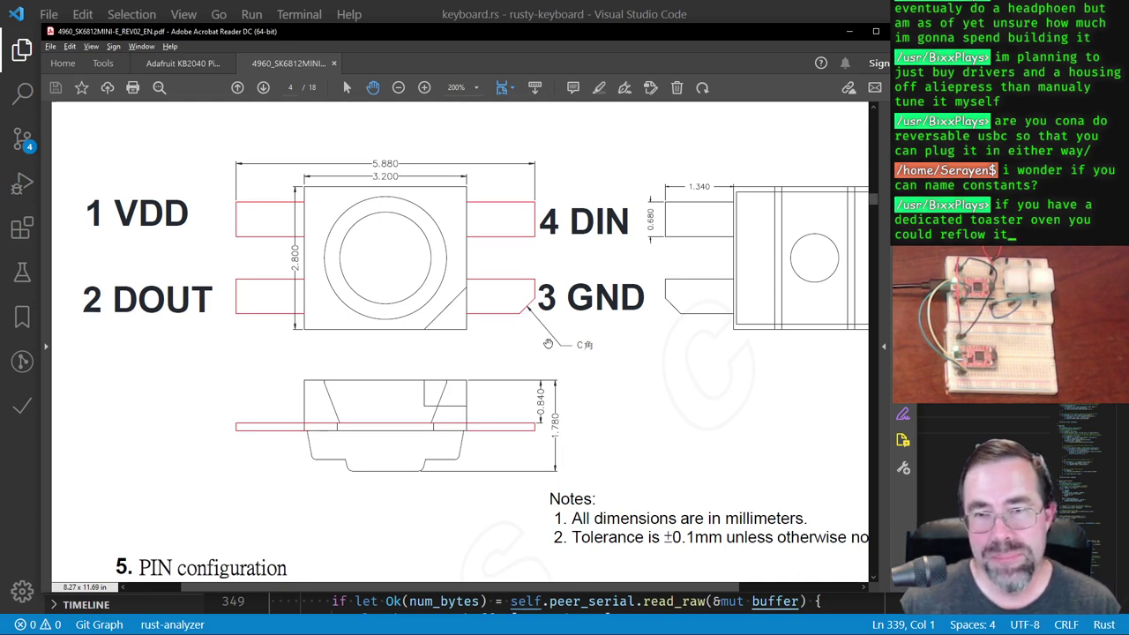
pyautogui.hotkey('alt', 'Tab')
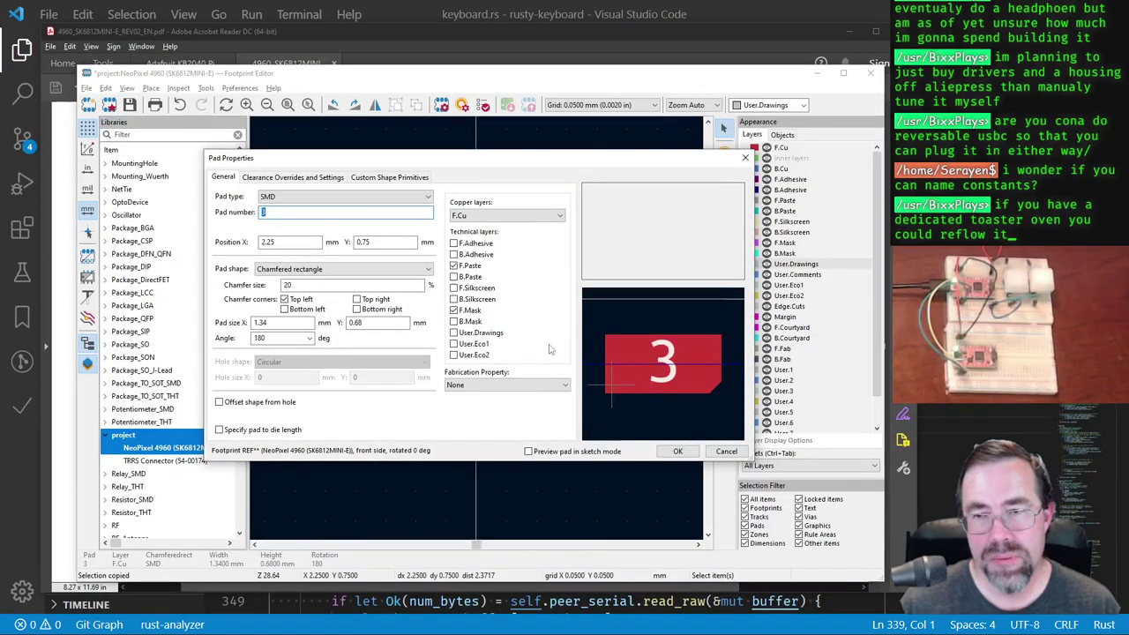
pyautogui.hotkey('alt', 'Tab')
pyautogui.hotkey('alt', 'Tab')
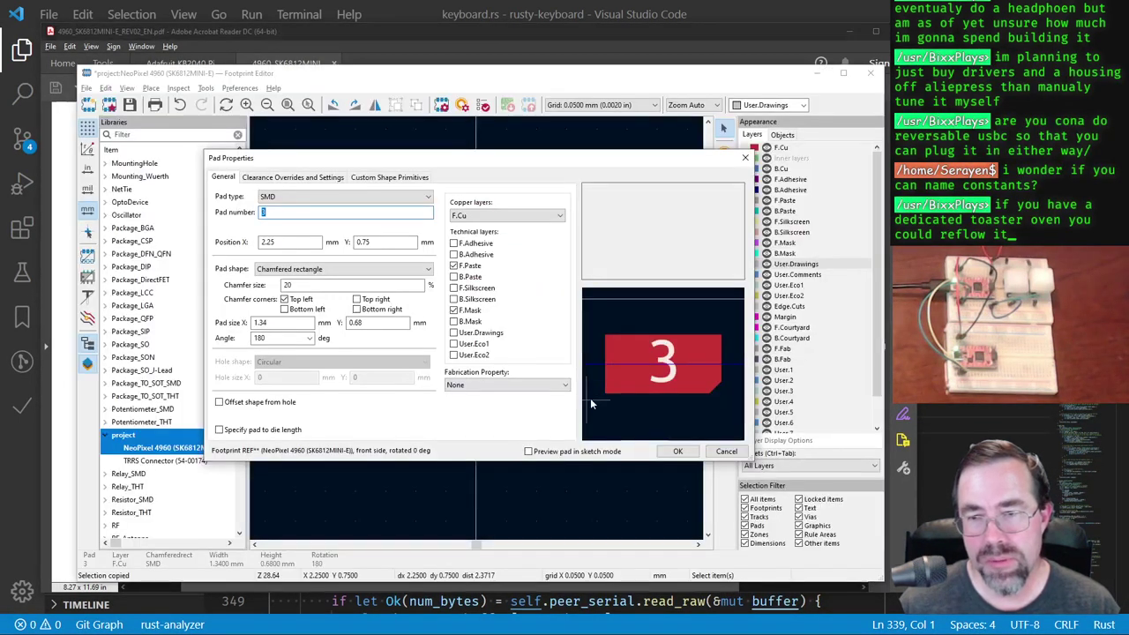
pyautogui.click(677, 451)
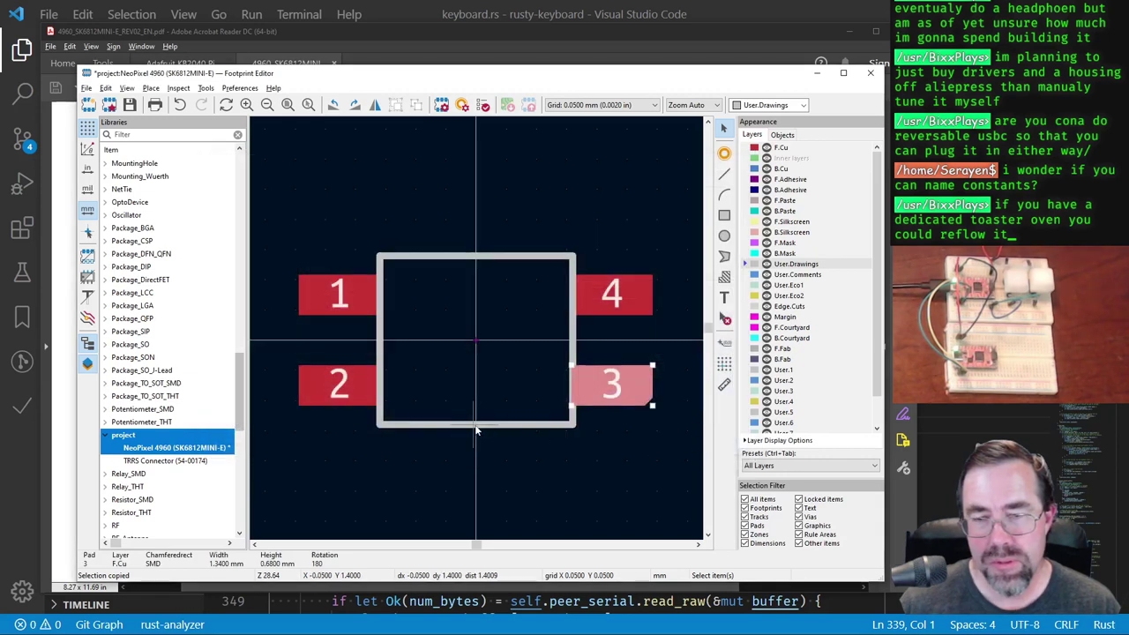
pyautogui.click(504, 330)
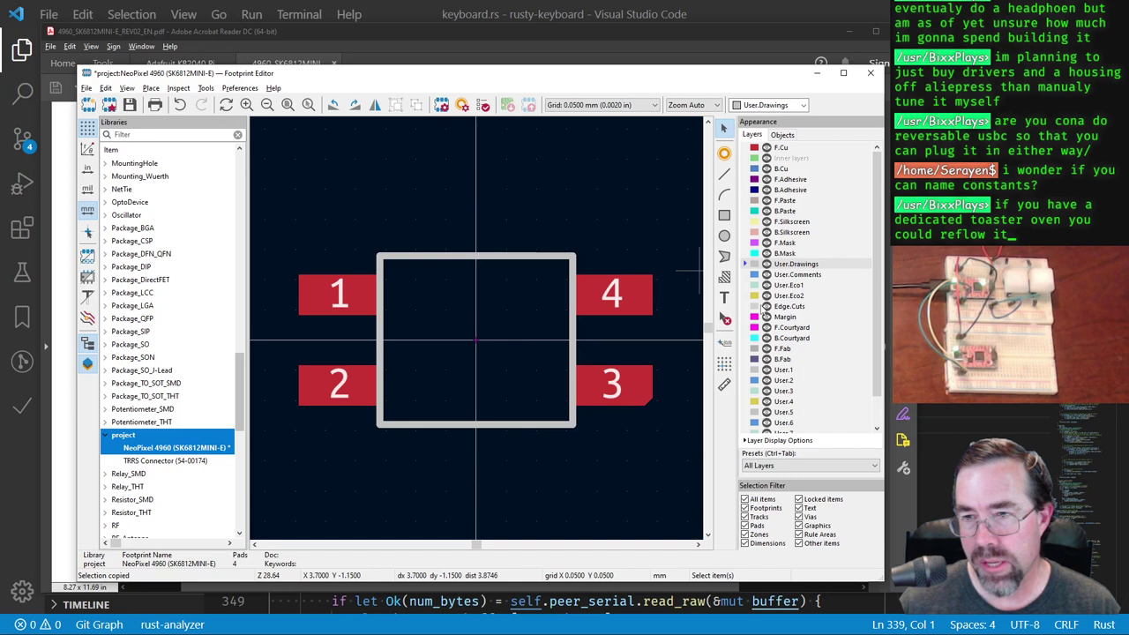
# Step: Draw a rectangle of about 3.6 by 3.2 mm on the Edge.Cuts layer and center it around the LED body outline
pyautogui.click(760, 306)
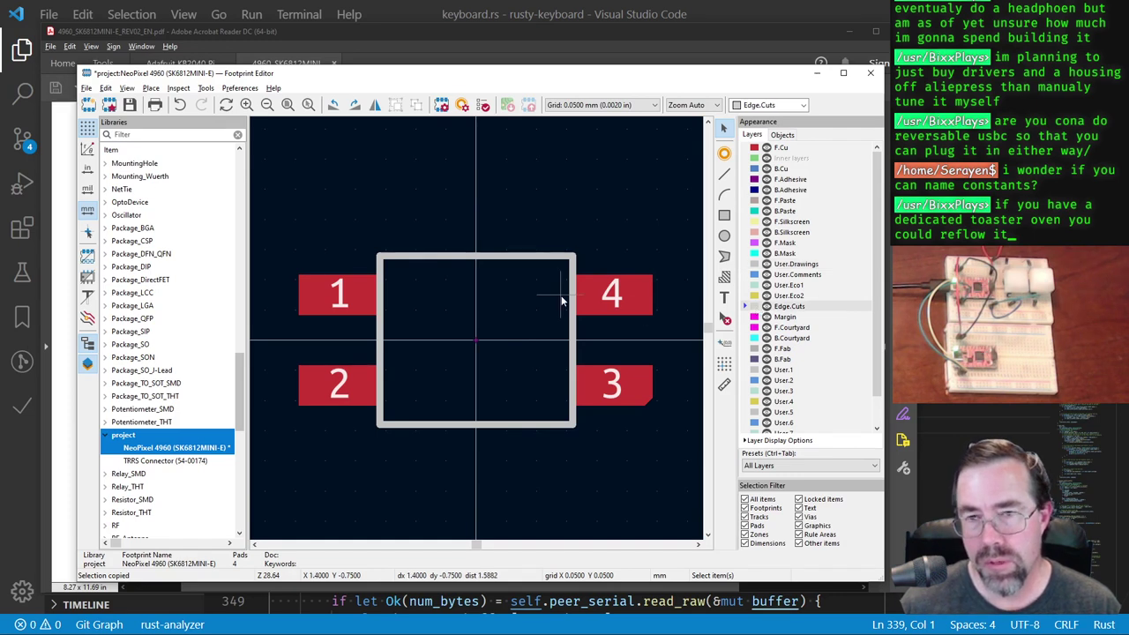
pyautogui.hotkey('alt', 'Tab')
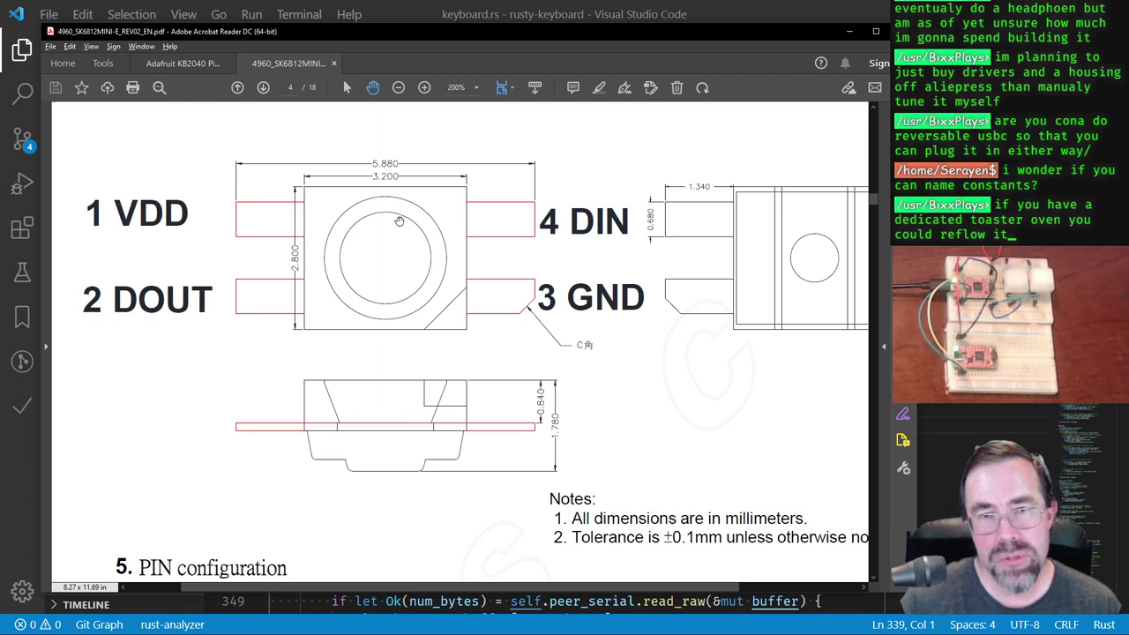
pyautogui.hotkey('alt', 'Tab')
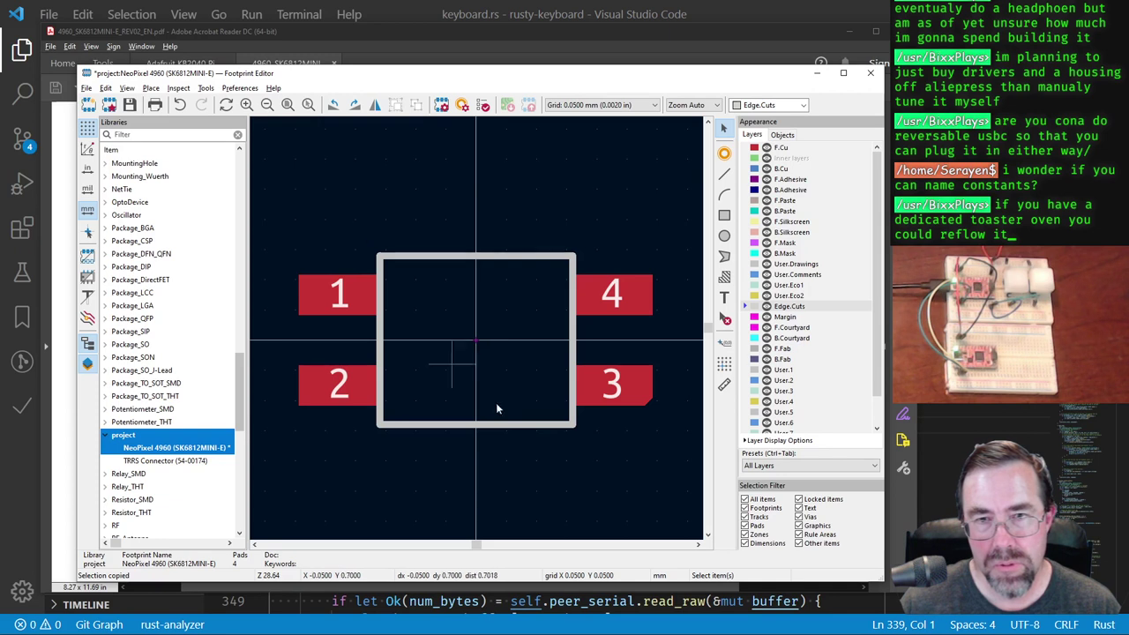
pyautogui.click(723, 217)
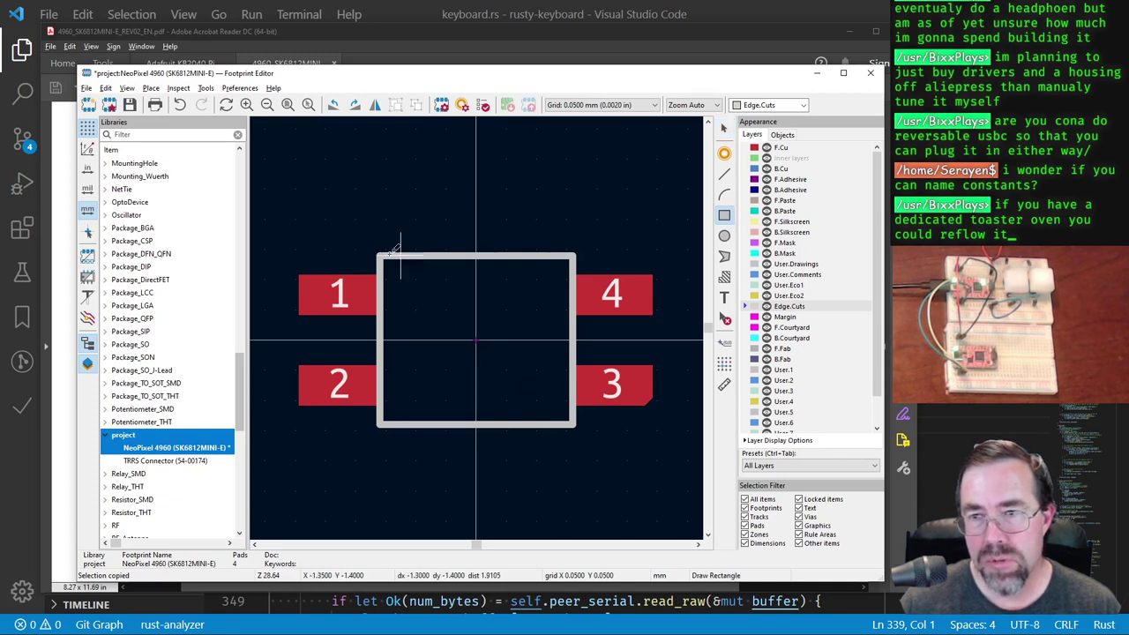
pyautogui.click(355, 228)
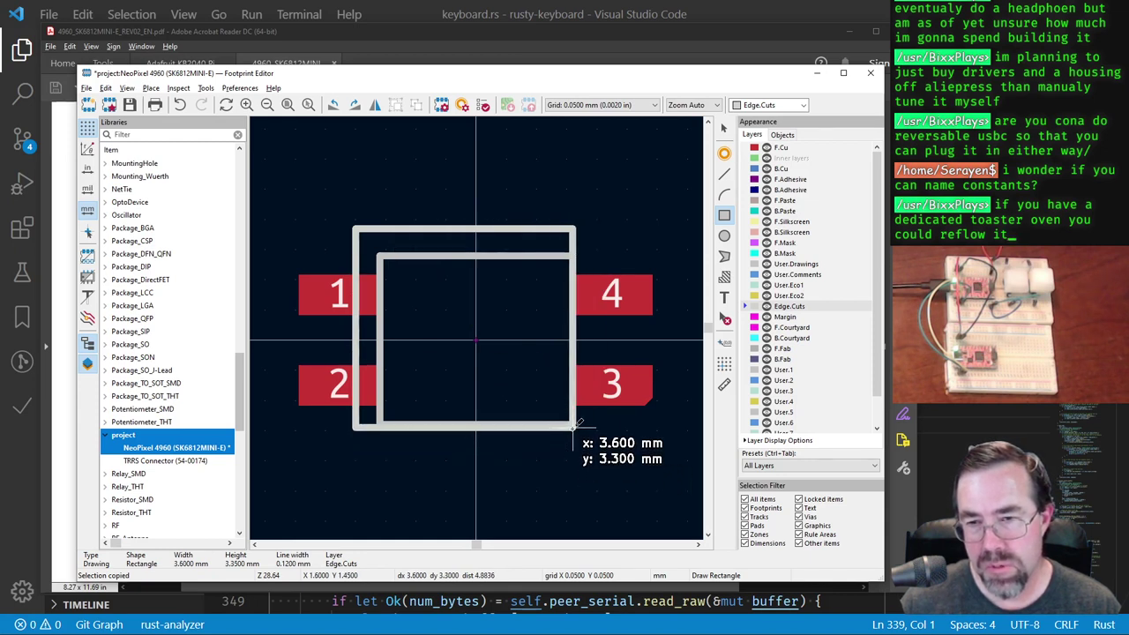
pyautogui.click(574, 420)
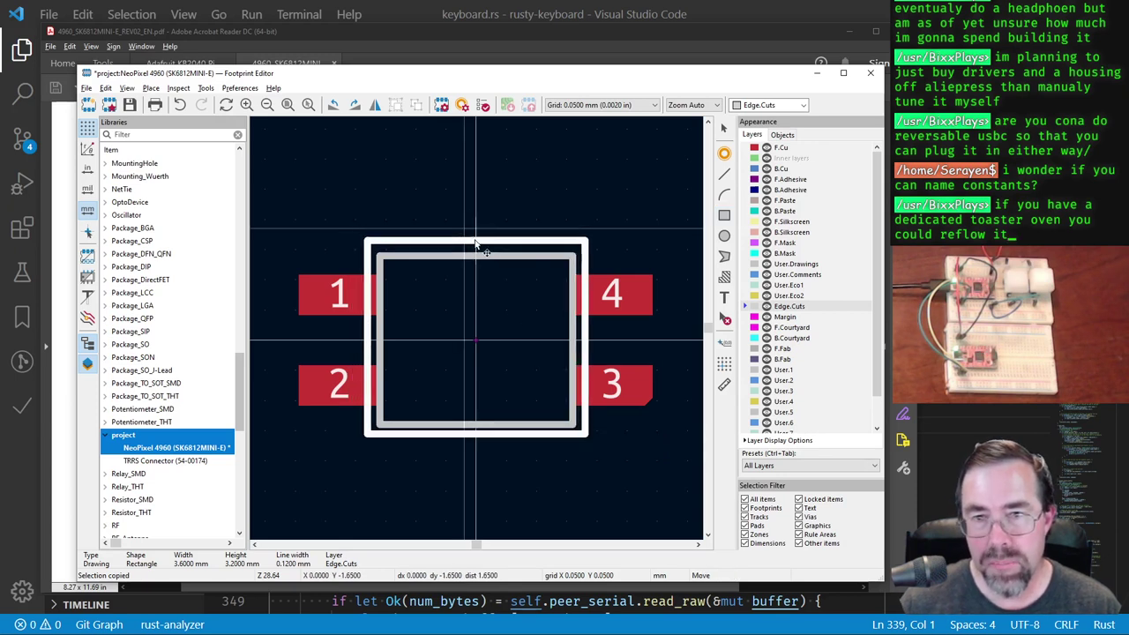
pyautogui.click(476, 249)
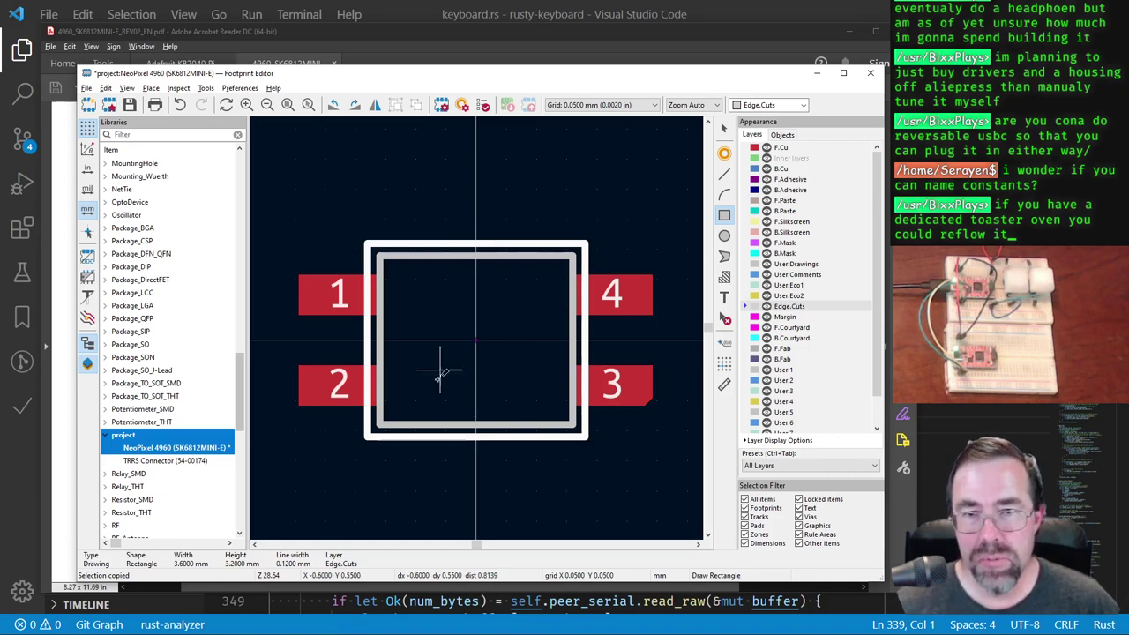
# Step: Save the footprint and open it in the 3D viewer to inspect the LED model's alignment with the cutout
pyautogui.click(130, 106)
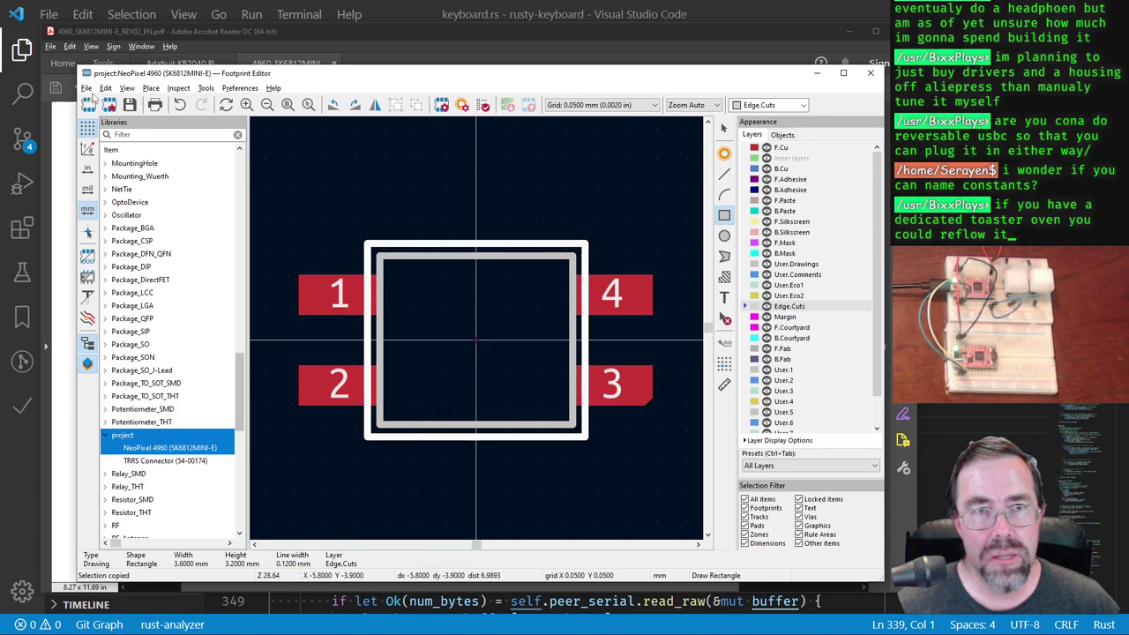
pyautogui.click(87, 90)
pyautogui.moveTo(127, 88)
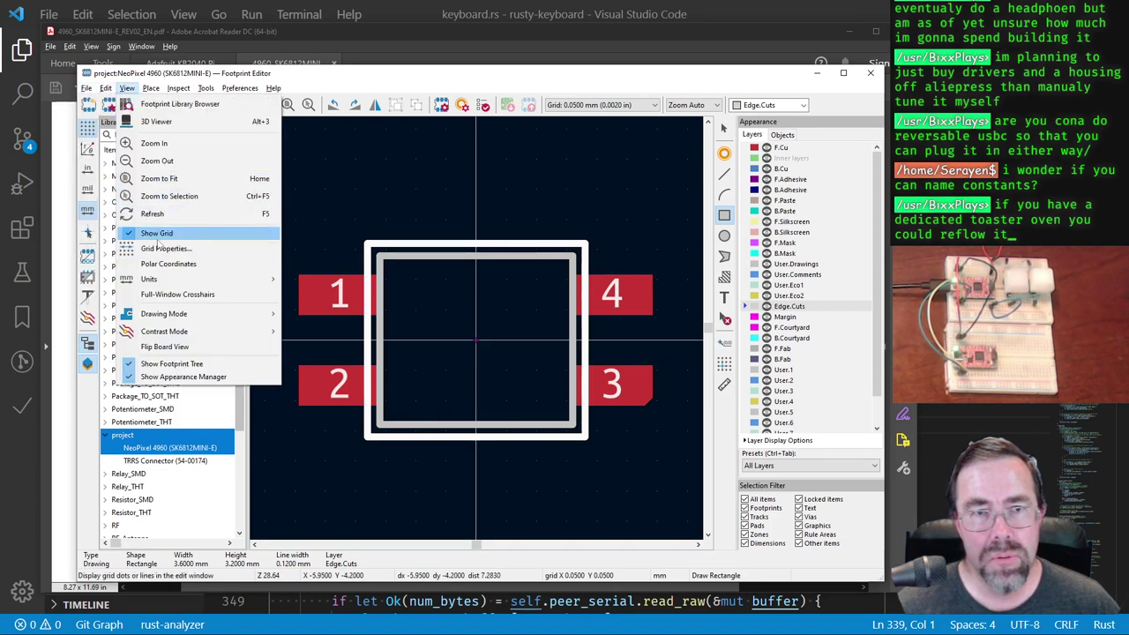
pyautogui.click(157, 122)
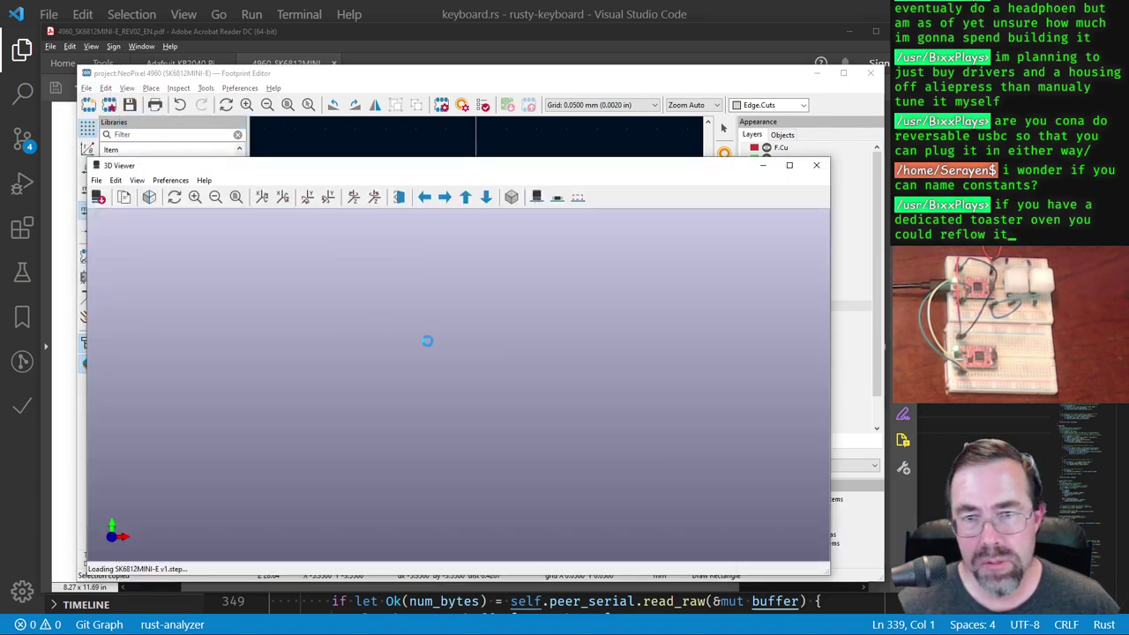
pyautogui.scroll(5, 487, 397)
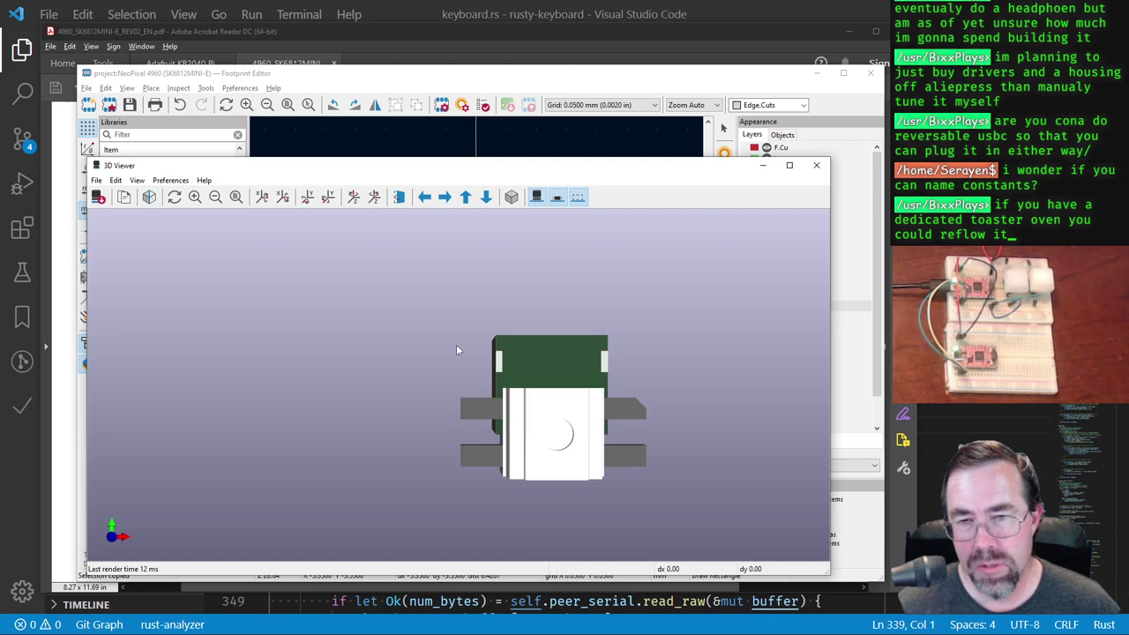
# Step: Inspect the LED model from different angles in the 3D viewer and close the viewer
pyautogui.rightClick(428, 359)
pyautogui.moveTo(430, 357); pyautogui.dragTo(396, 427)
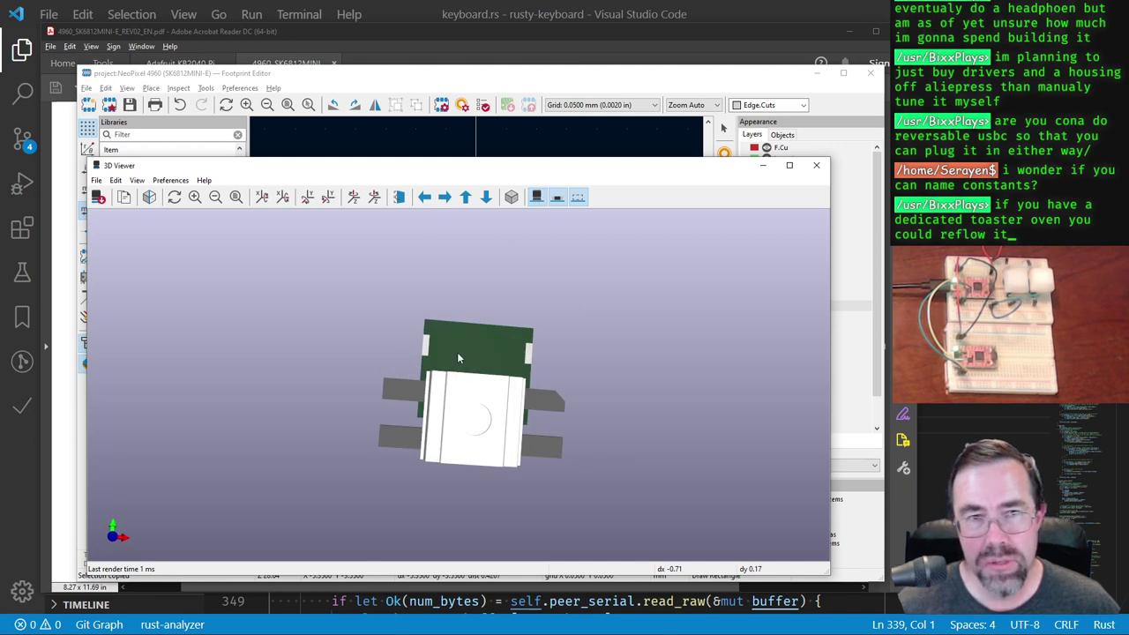
pyautogui.click(815, 165)
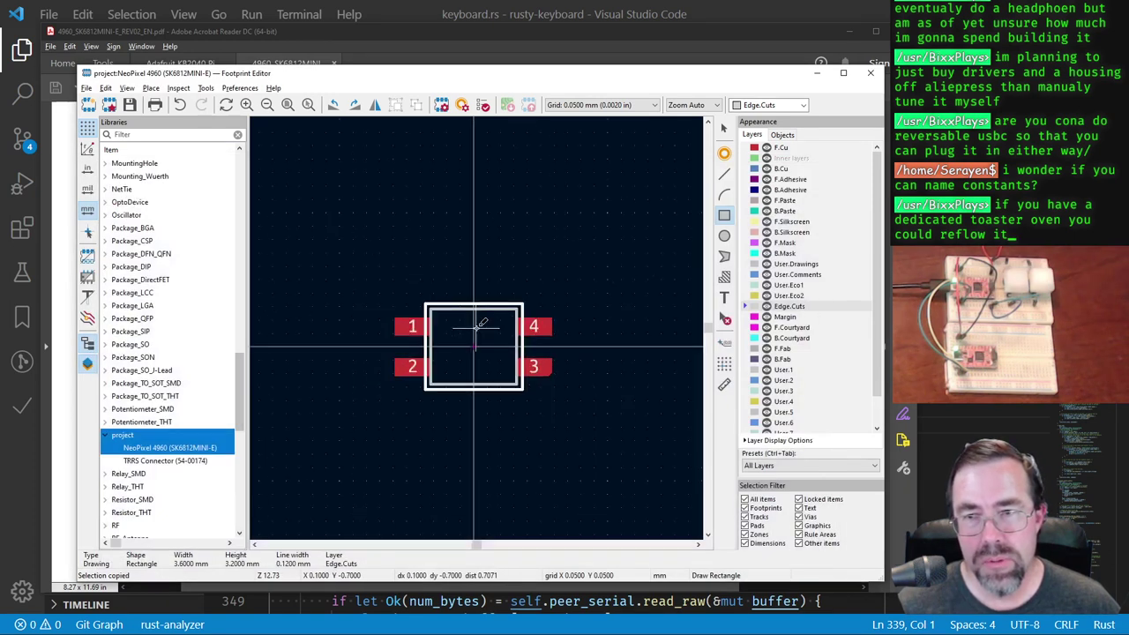
# Step: Make the outer Edge.Cuts rectangle around the LED body a filled shape
pyautogui.scroll(3, 475, 327)
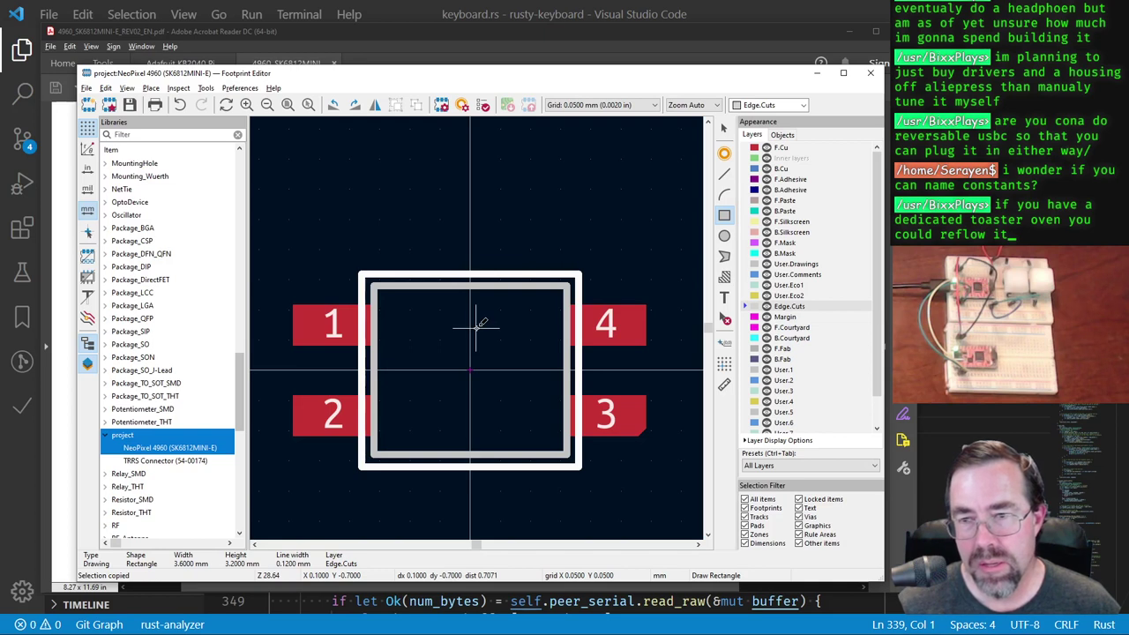
pyautogui.doubleClick(485, 269)
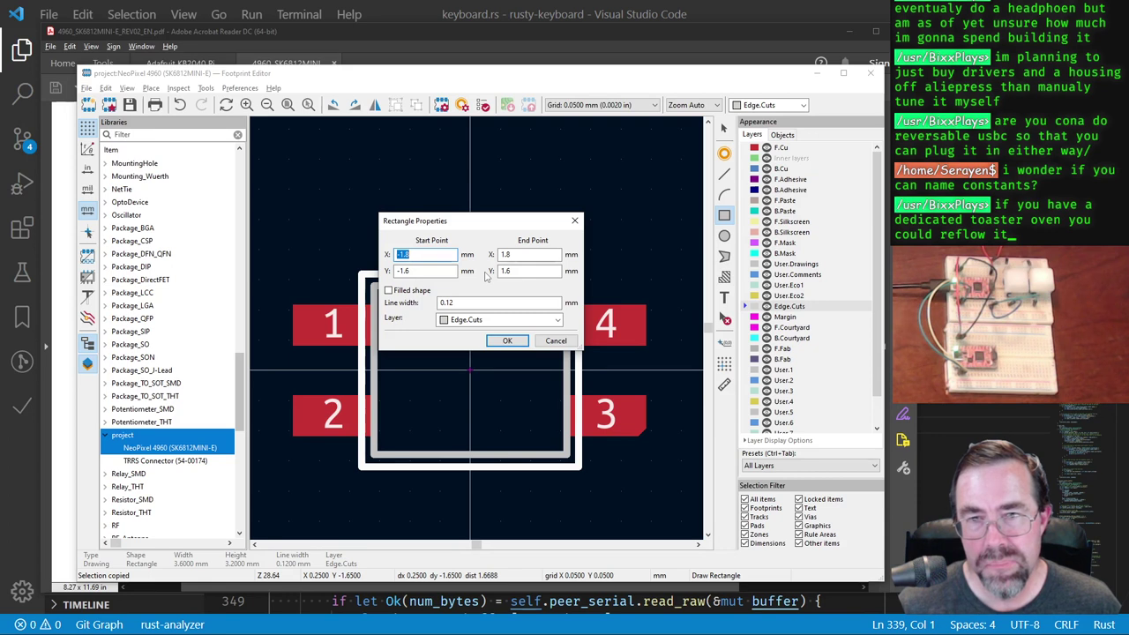
pyautogui.click(389, 291)
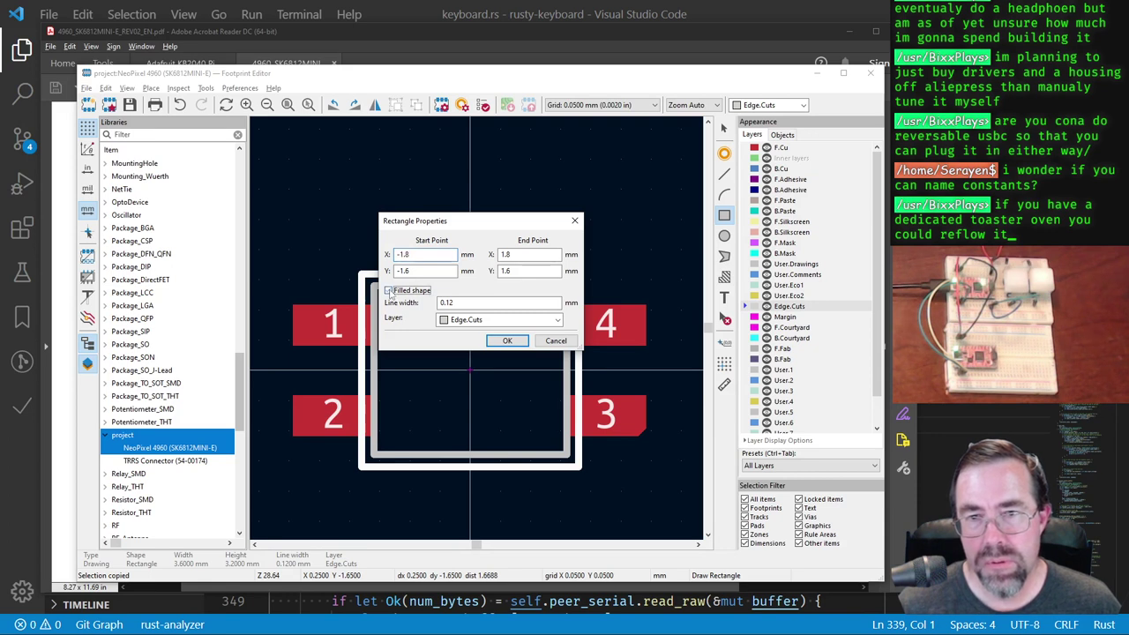
pyautogui.click(507, 340)
# Step: Check the footprint with the filled rectangle in the 3D viewer and close the viewer
pyautogui.click(127, 89)
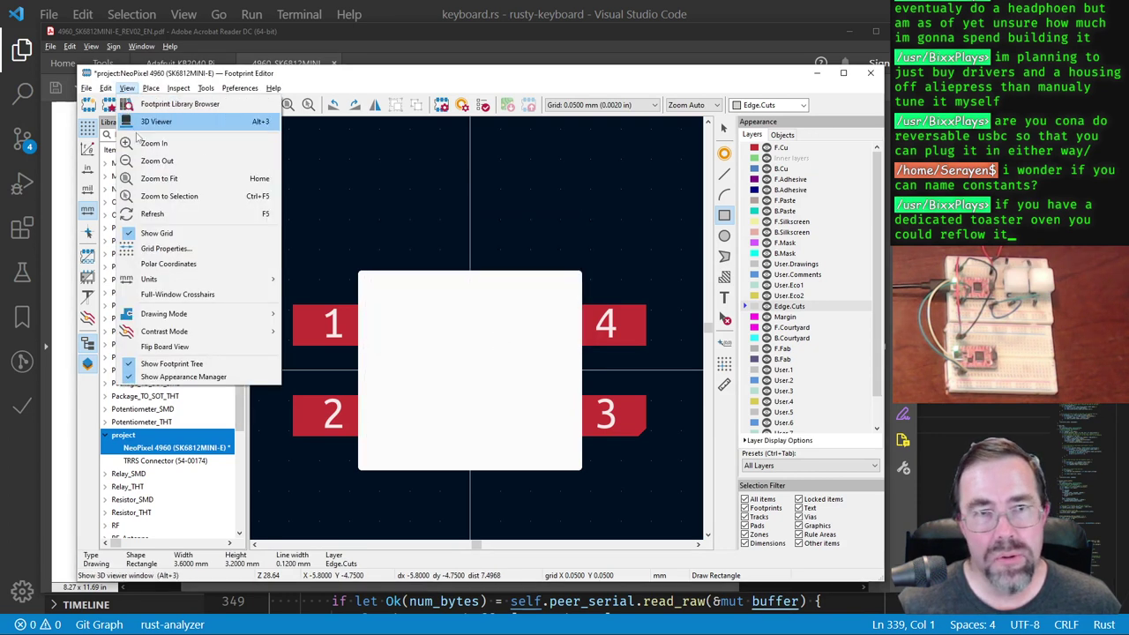
pyautogui.click(150, 123)
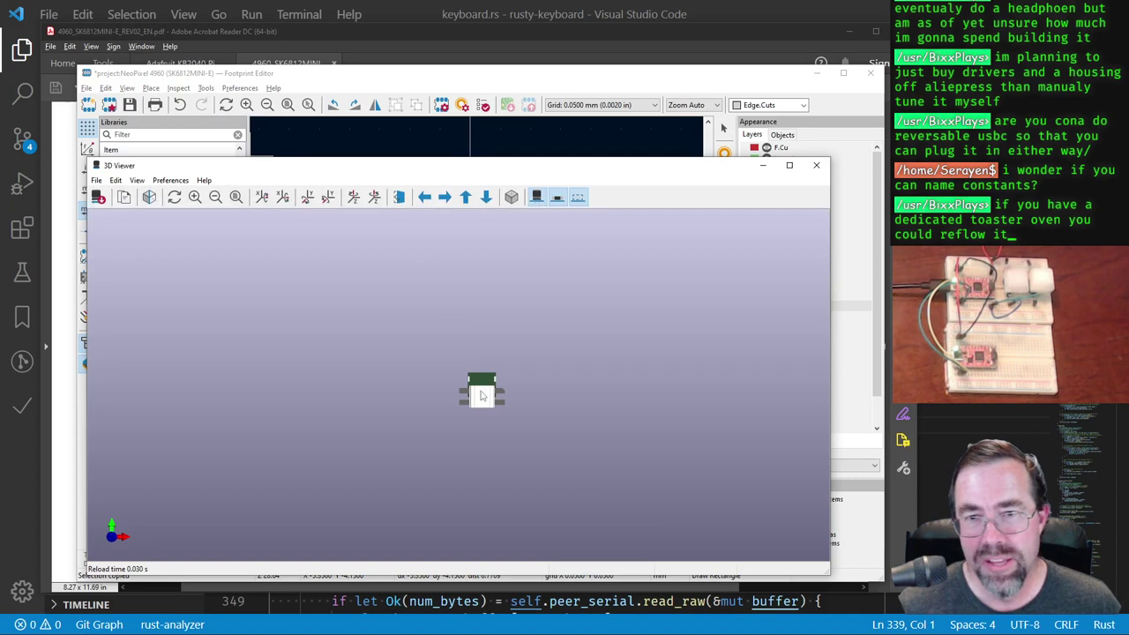
pyautogui.scroll(4, 518, 388)
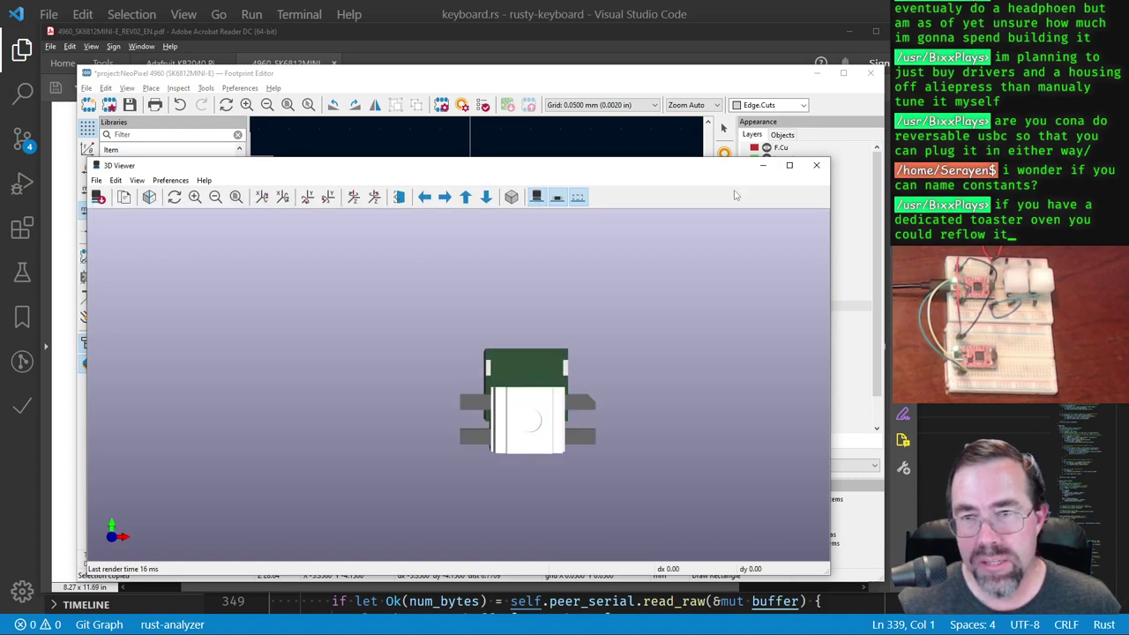
pyautogui.click(815, 164)
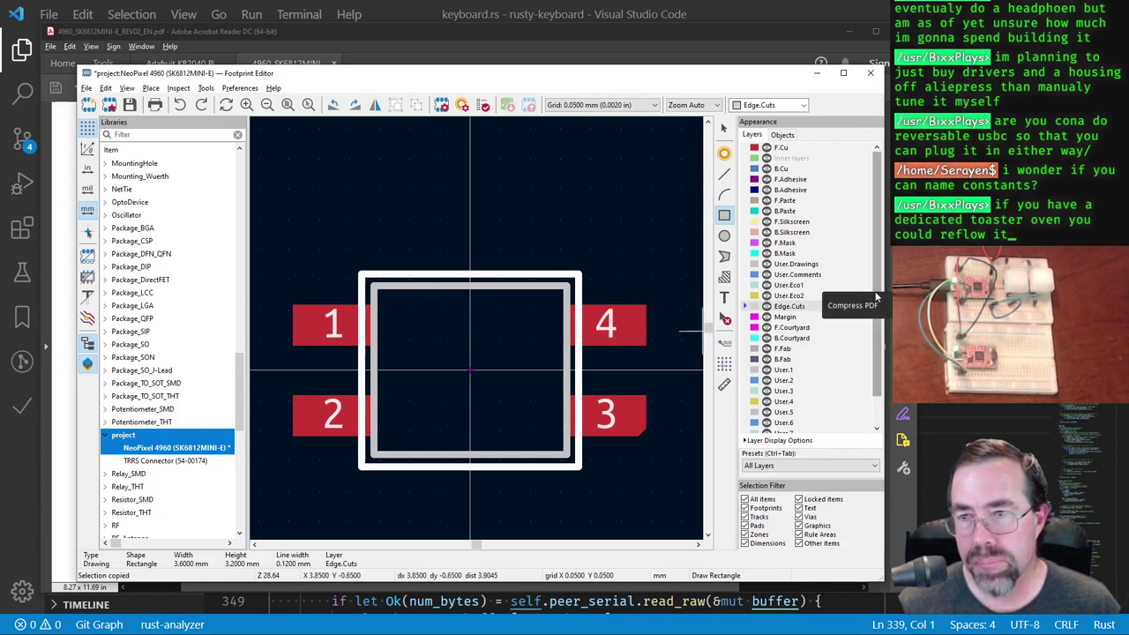
pyautogui.scroll(-1, 785, 304)
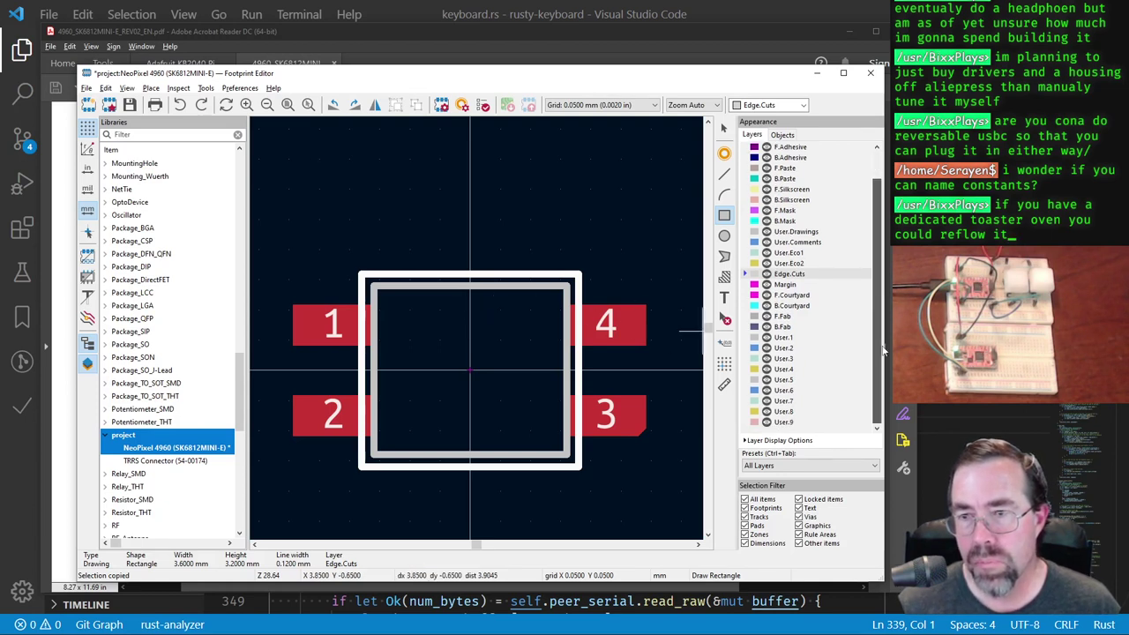
pyautogui.doubleClick(476, 266)
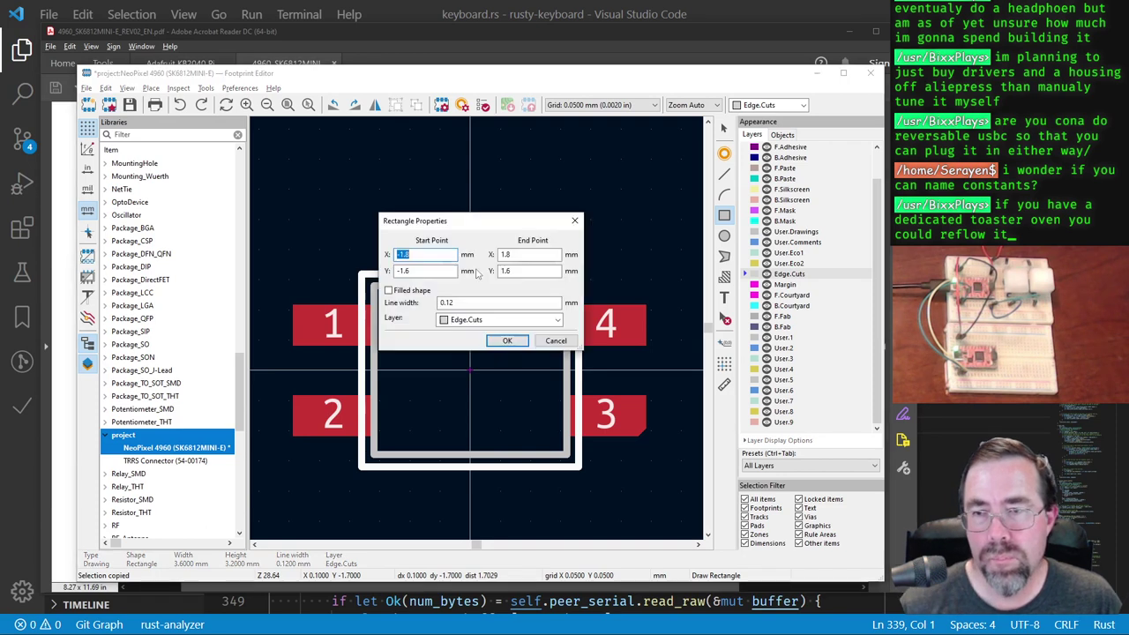
pyautogui.click(555, 340)
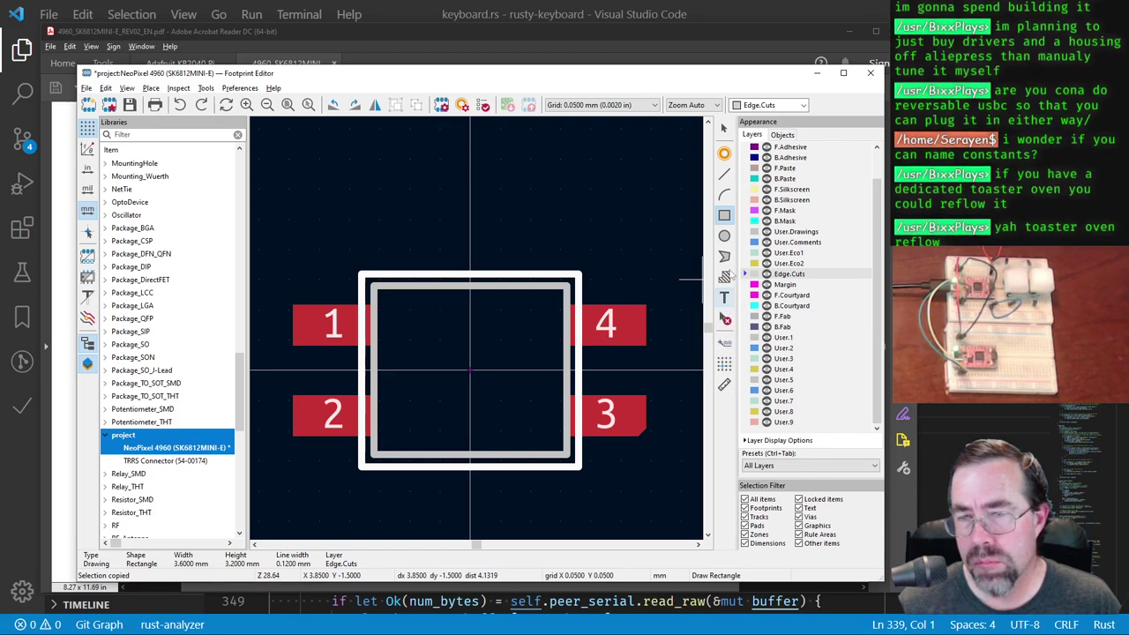
# Step: Draw a small rectangle about 0.65 × 0.75 mm above the outline and undo it along with the outer Edge.Cuts rectangle
pyautogui.click(503, 271)
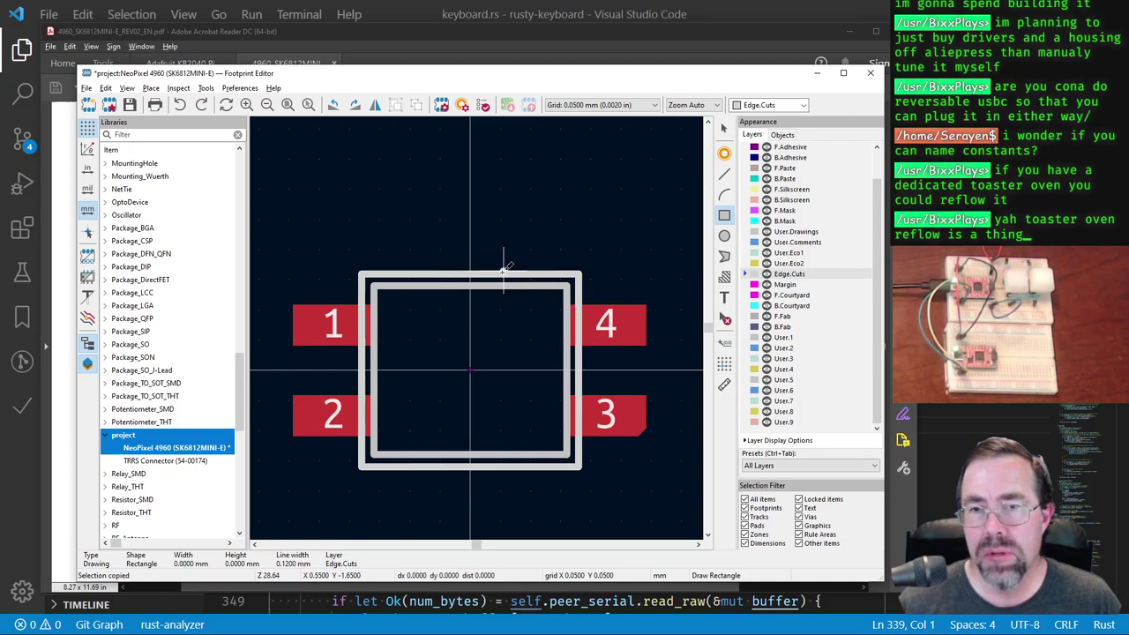
pyautogui.click(503, 270)
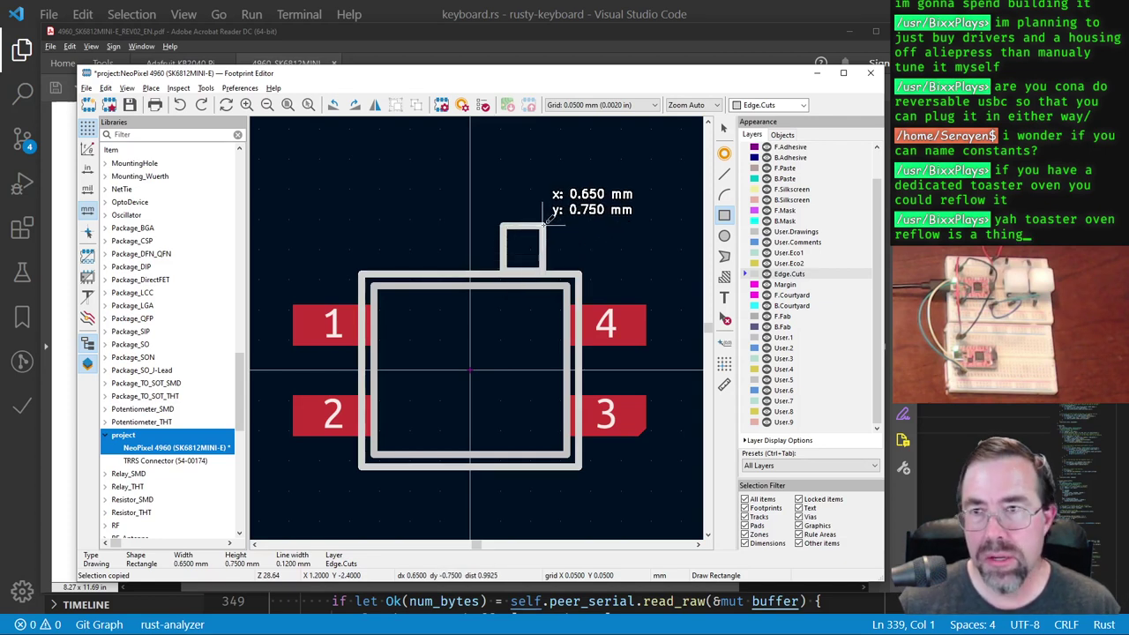
pyautogui.click(545, 223)
pyautogui.hotkey('ctrl', 'z')
pyautogui.hotkey('ctrl', 'z')
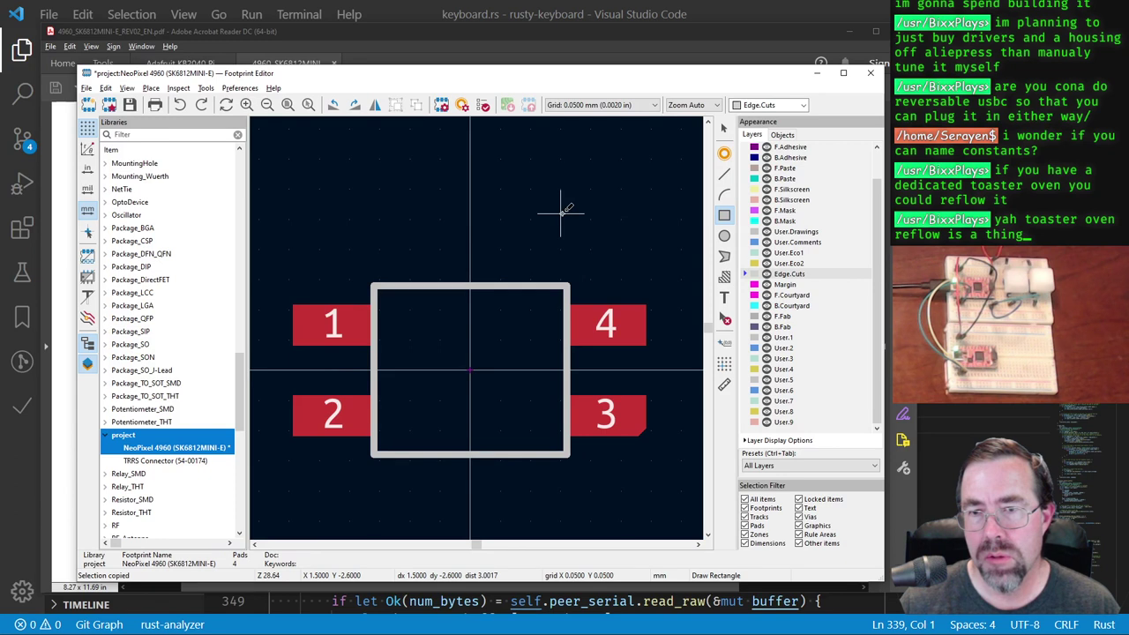
# Step: Place pad 5 above the body outline and set the following pad's type to NPTH, Mechanical
pyautogui.click(724, 154)
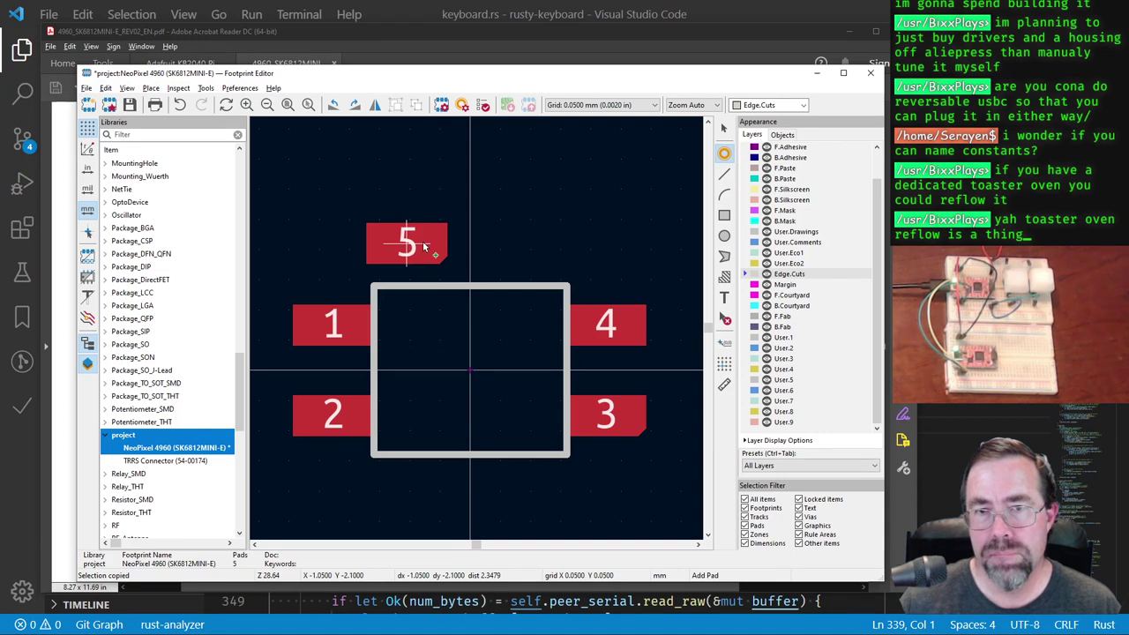
pyautogui.click(414, 242)
pyautogui.press('e')
pyautogui.click(315, 197)
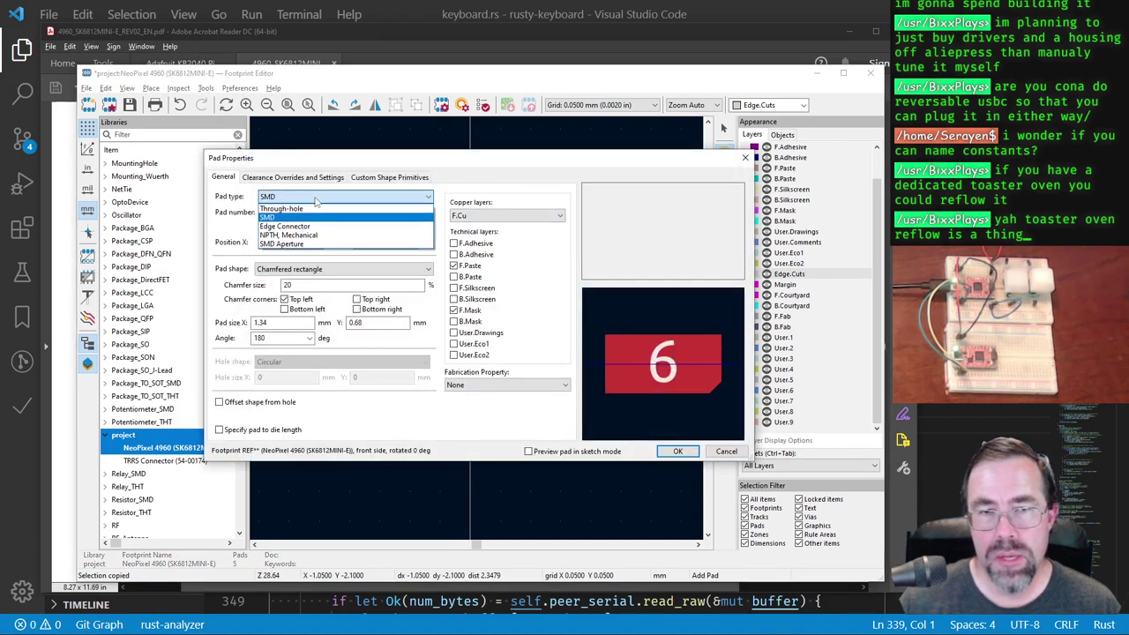
pyautogui.click(313, 236)
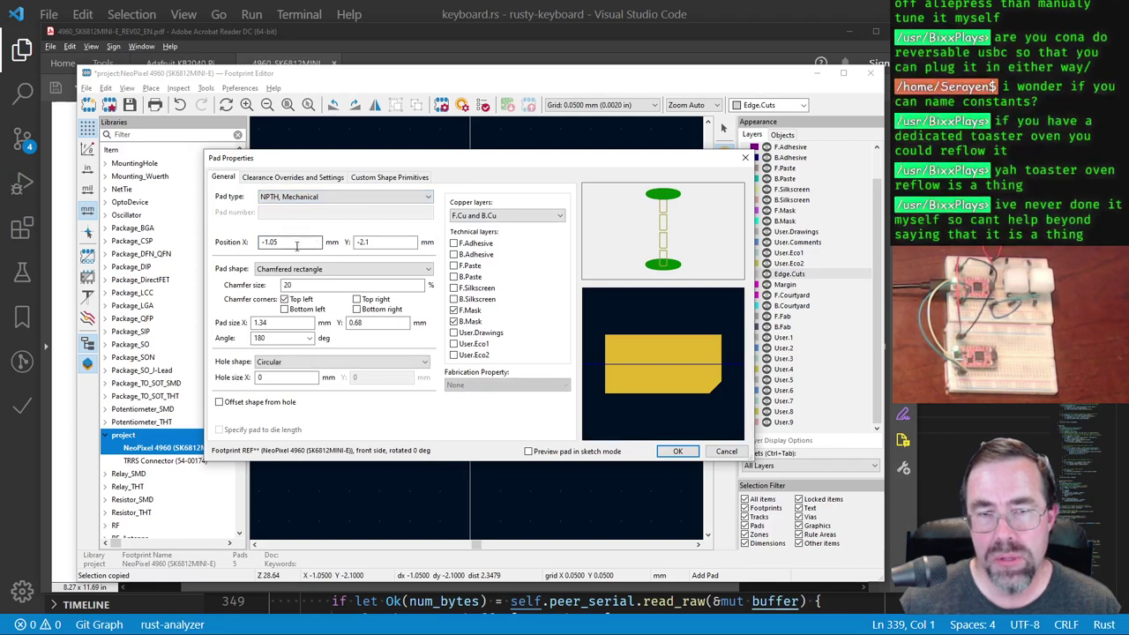
# Step: Position the mechanical pad at X 0, Y 0 and make its pad shape rectangular
pyautogui.doubleClick(295, 244)
pyautogui.write('0')
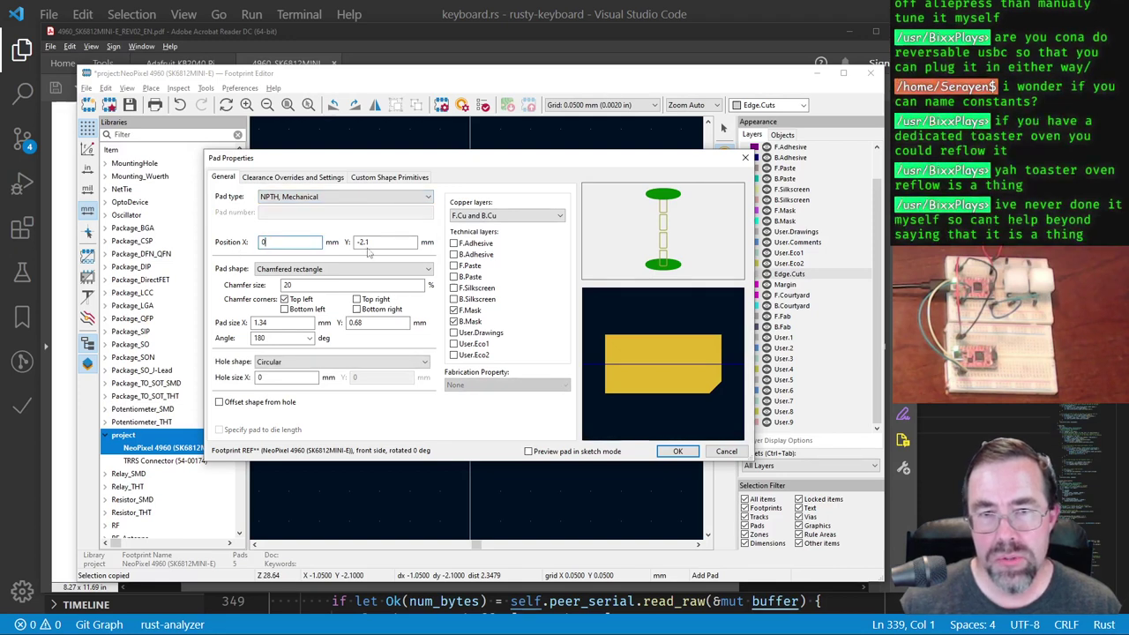
pyautogui.press('Tab')
pyautogui.write('0')
pyautogui.click(306, 269)
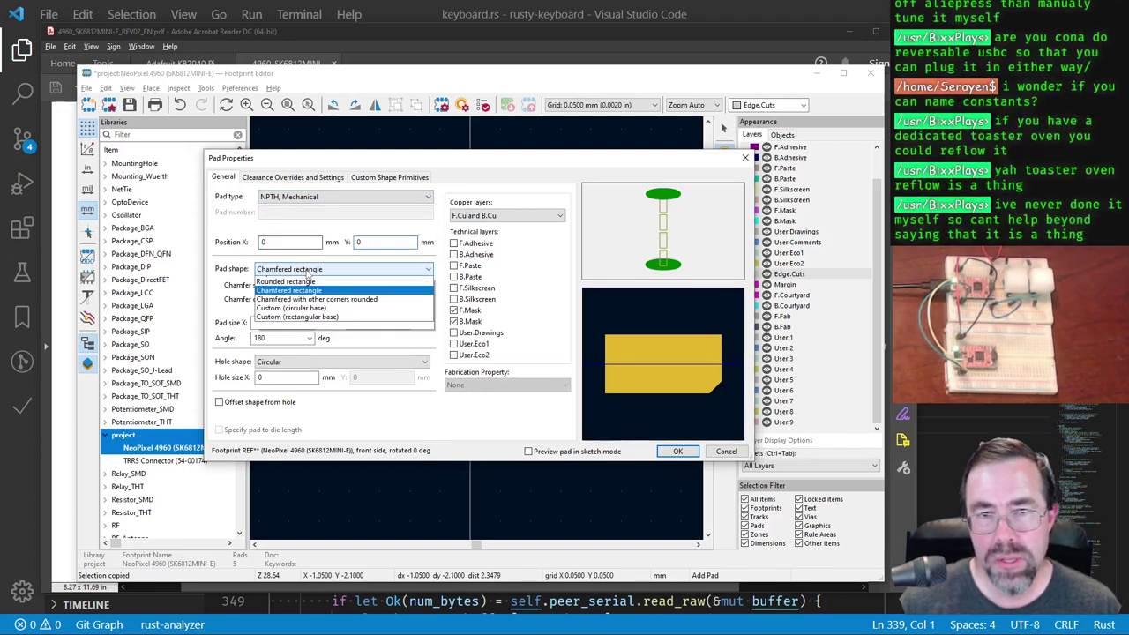
pyautogui.click(307, 299)
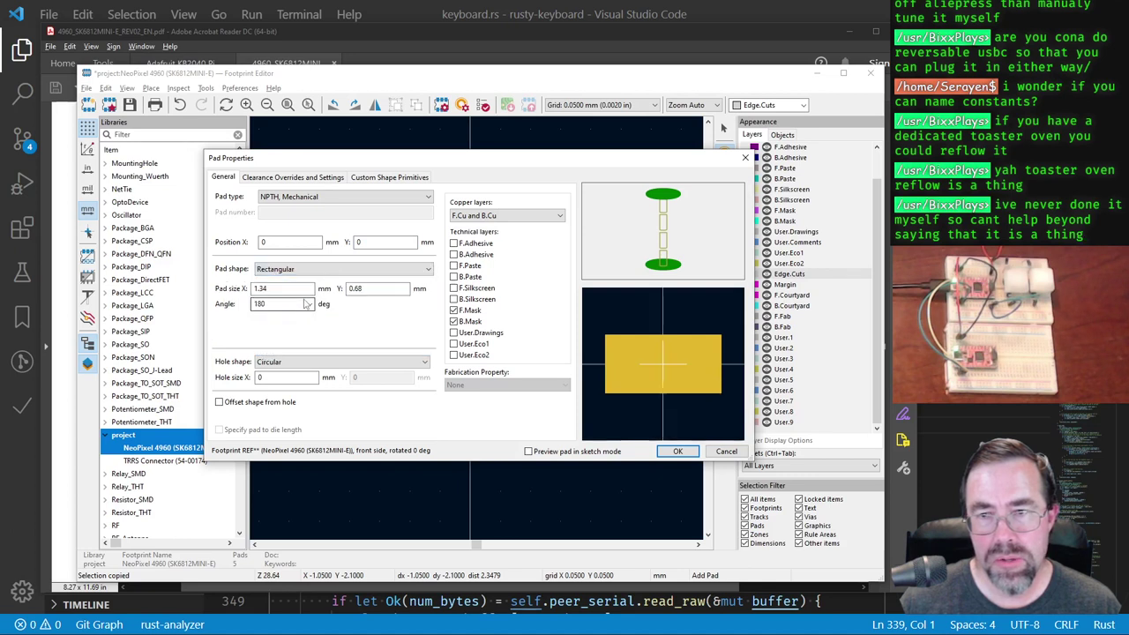
# Step: Consult the body dimensions in the PDF datasheet and set the pad size to 3.6 × 3.2 mm with an angle of 0 degrees
pyautogui.moveTo(304, 289); pyautogui.dragTo(238, 287)
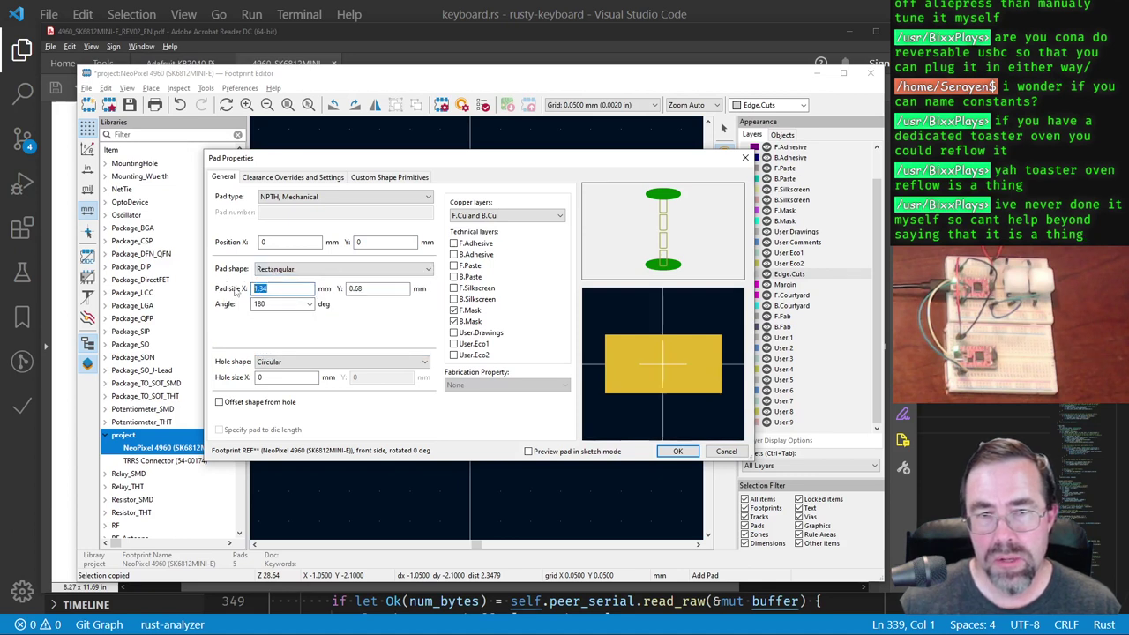
pyautogui.hotkey('alt', 'Tab')
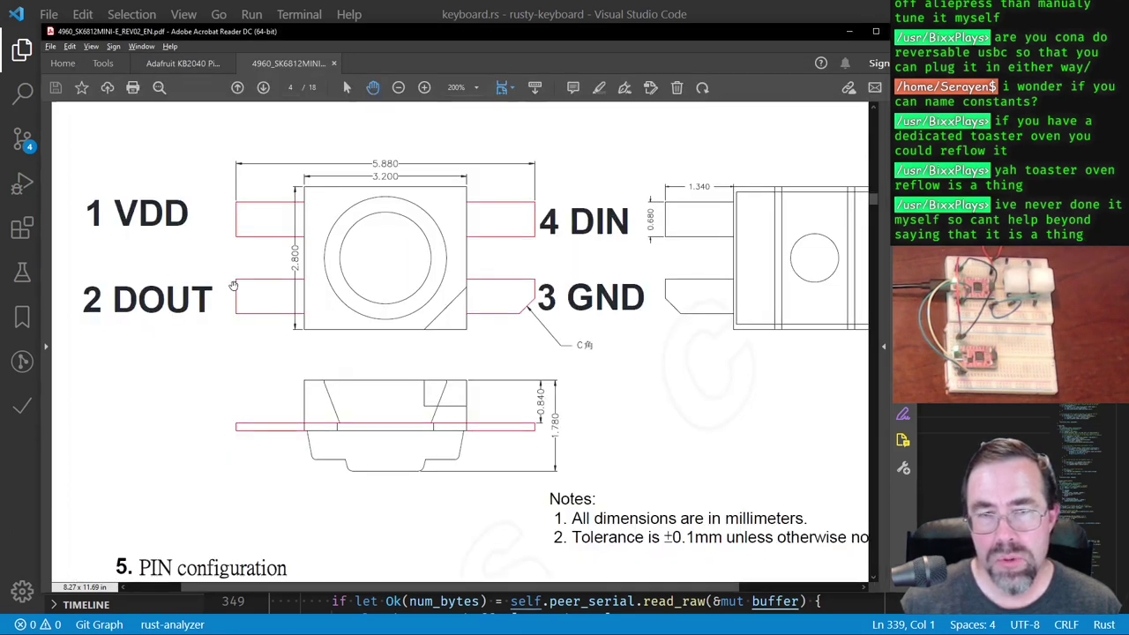
pyautogui.hotkey('alt', 'Tab')
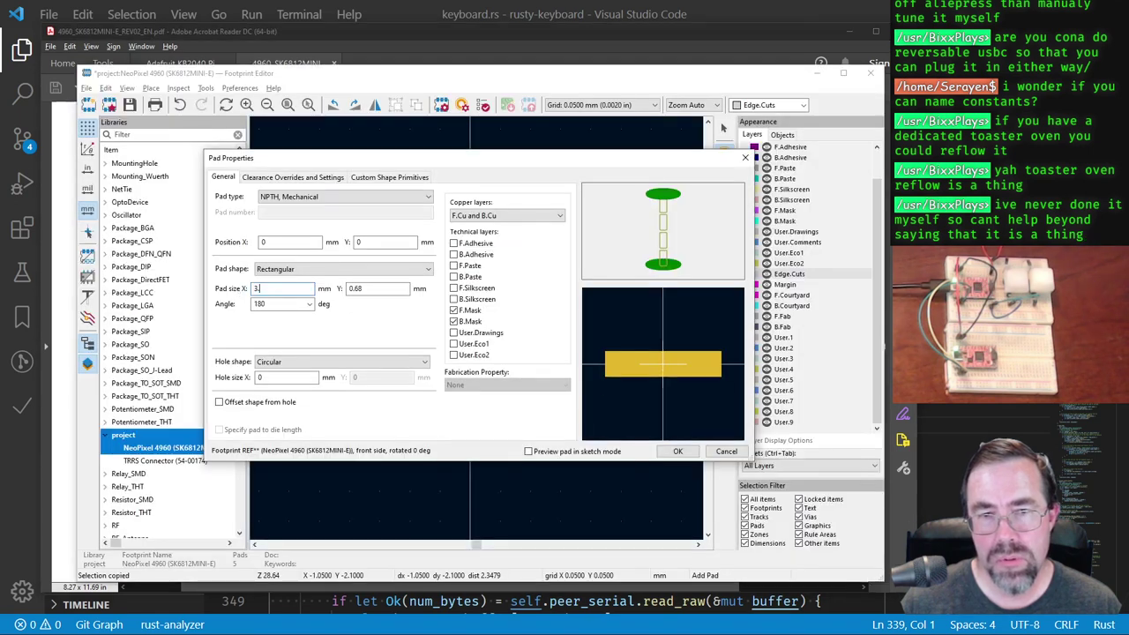
pyautogui.write('3.5')
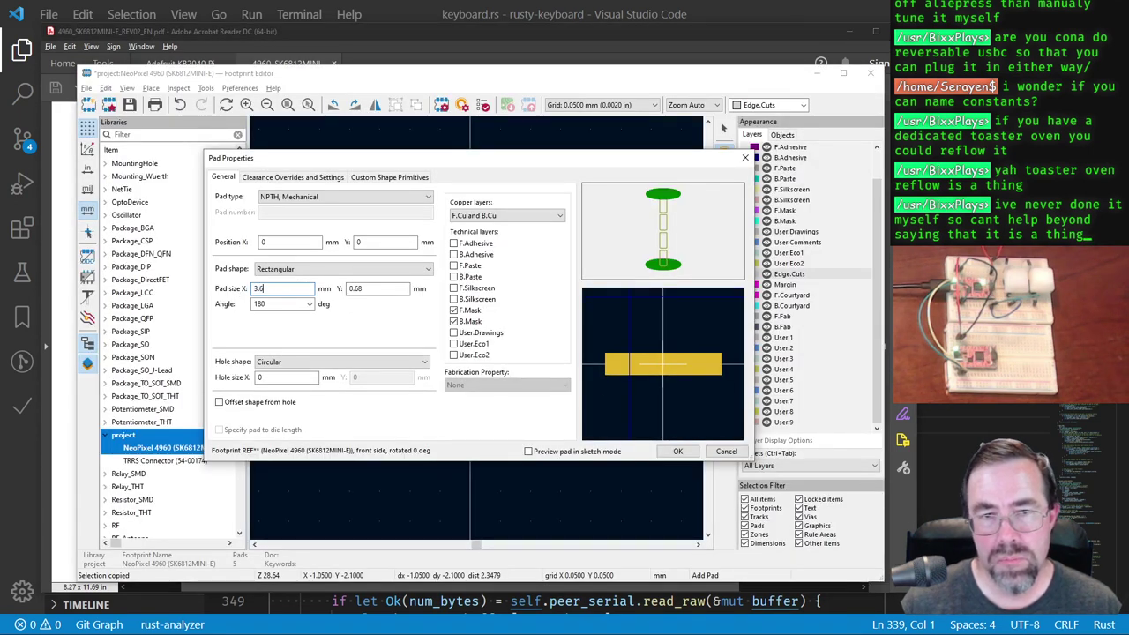
pyautogui.press('Tab')
pyautogui.write('3.2')
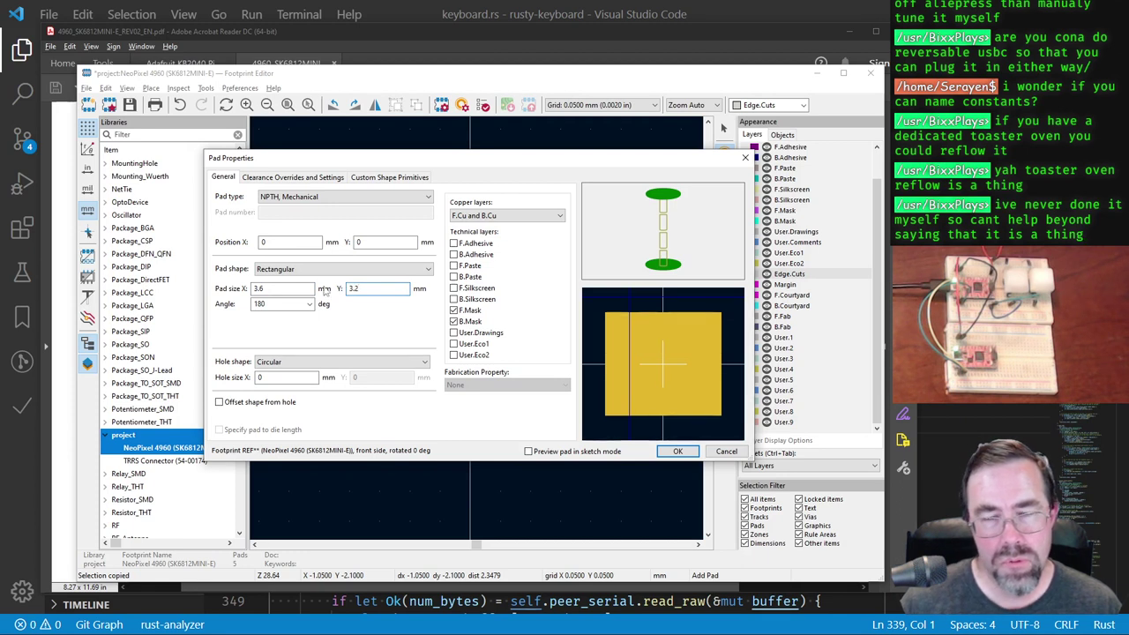
pyautogui.click(277, 305)
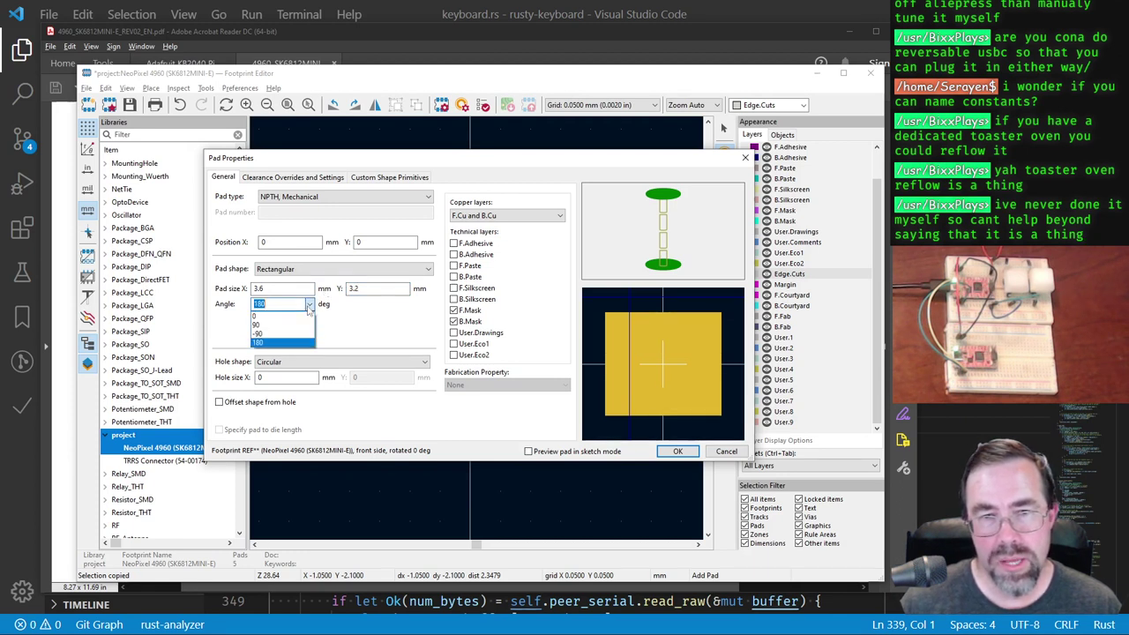
pyautogui.click(277, 323)
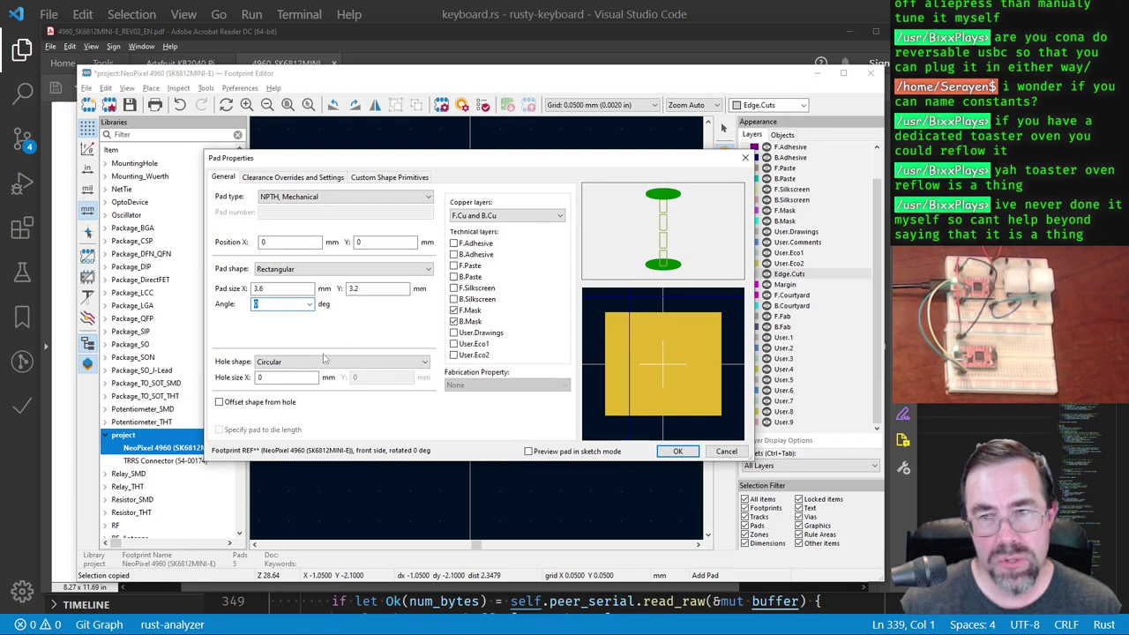
# Step: Give the mechanical pad an oval hole of 3.6 × 3.2 mm and apply the pad properties
pyautogui.doubleClick(263, 377)
pyautogui.write('3')
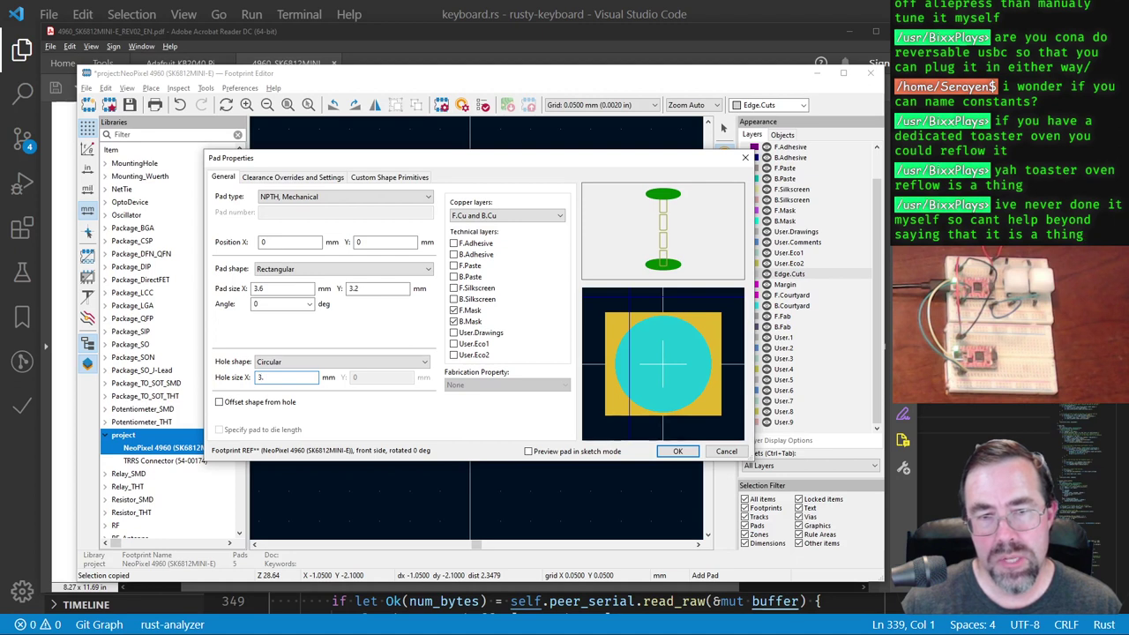
pyautogui.write('.6')
pyautogui.hotkey('ctrl', 'a')
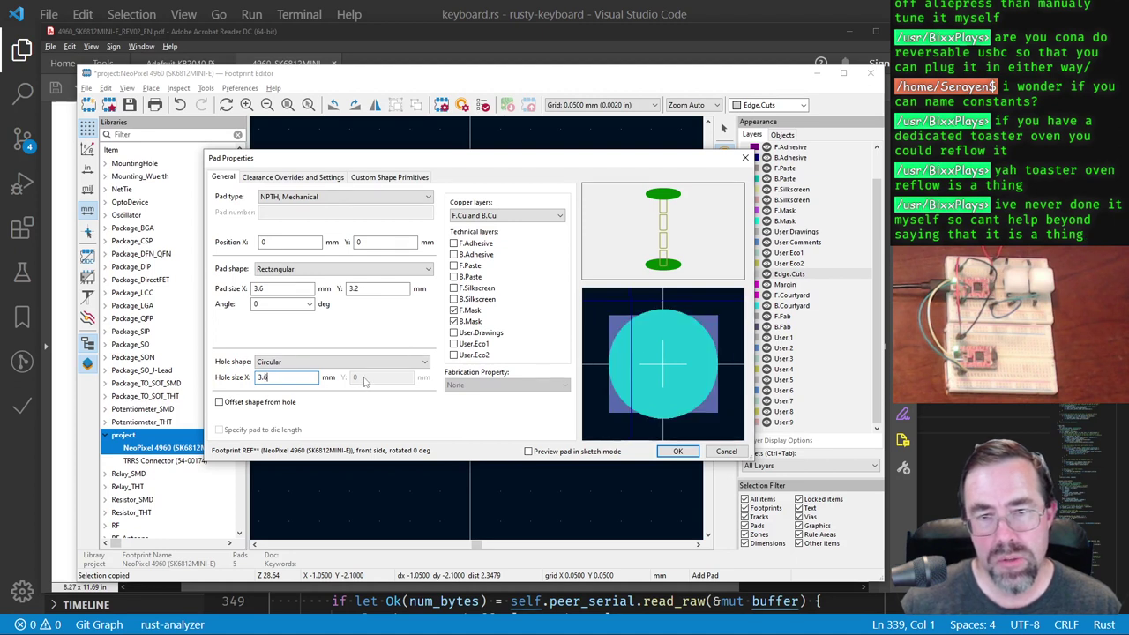
pyautogui.click(366, 361)
pyautogui.click(366, 378)
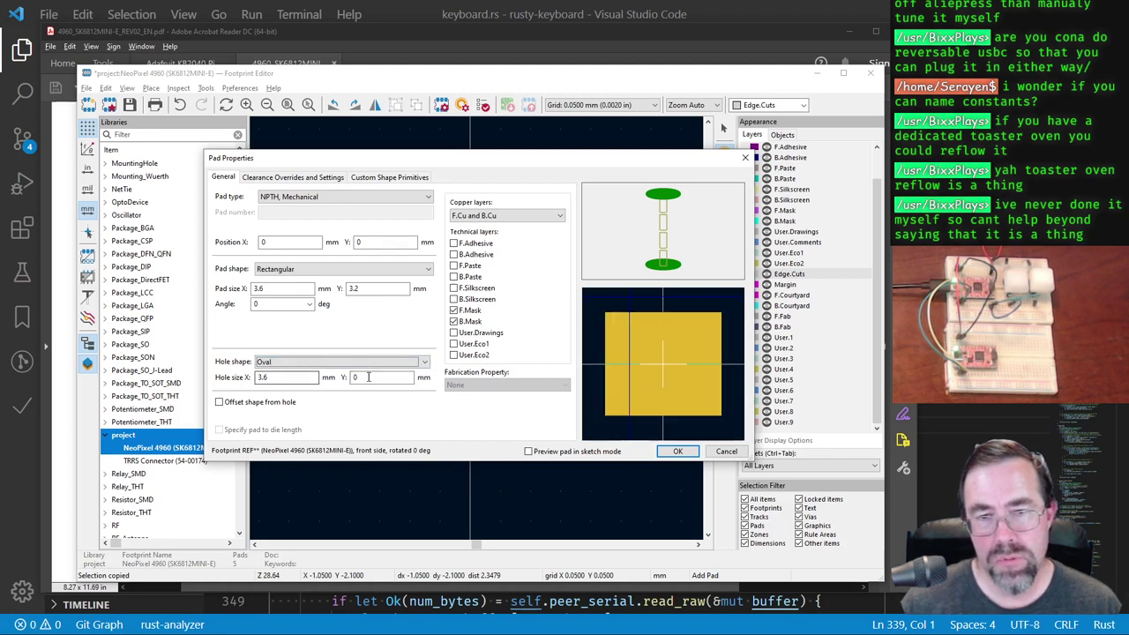
pyautogui.write('3.2')
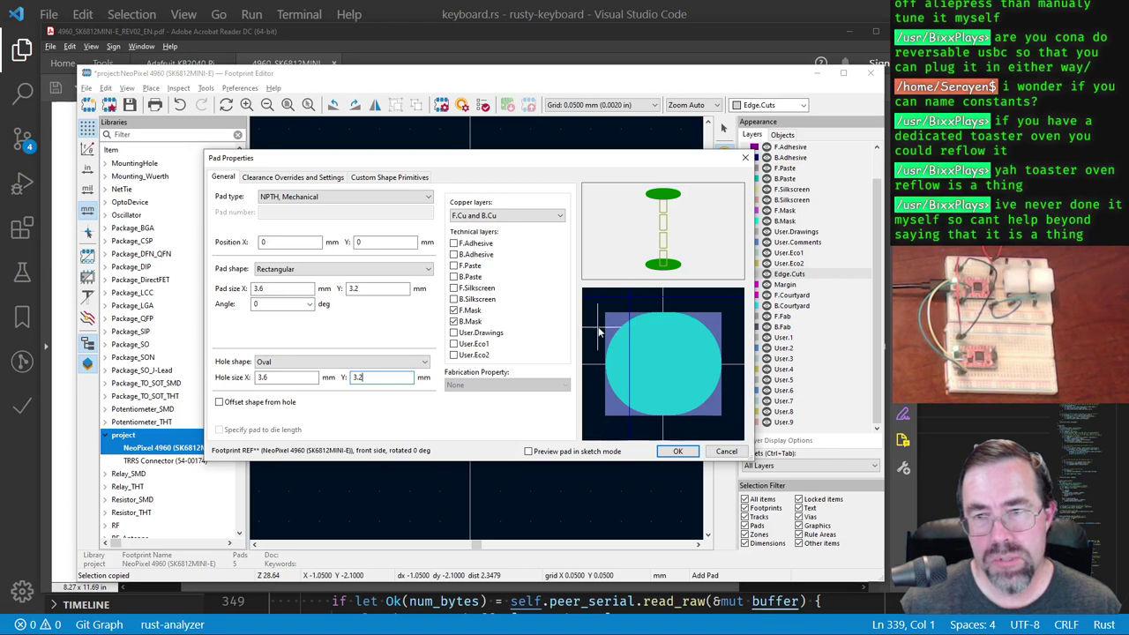
pyautogui.click(314, 363)
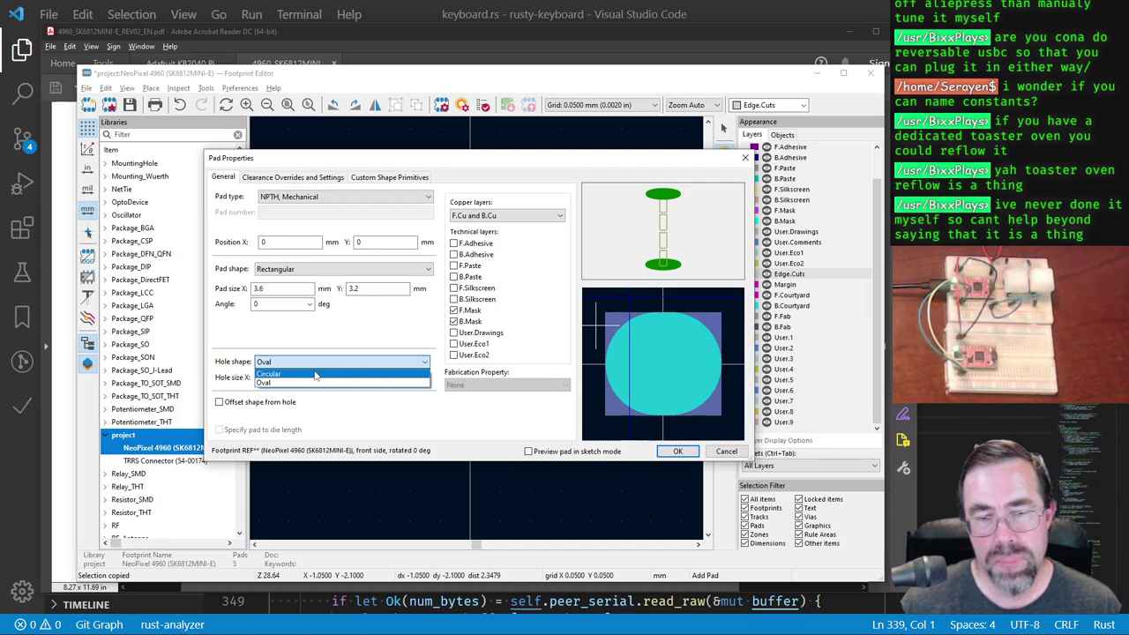
pyautogui.click(314, 321)
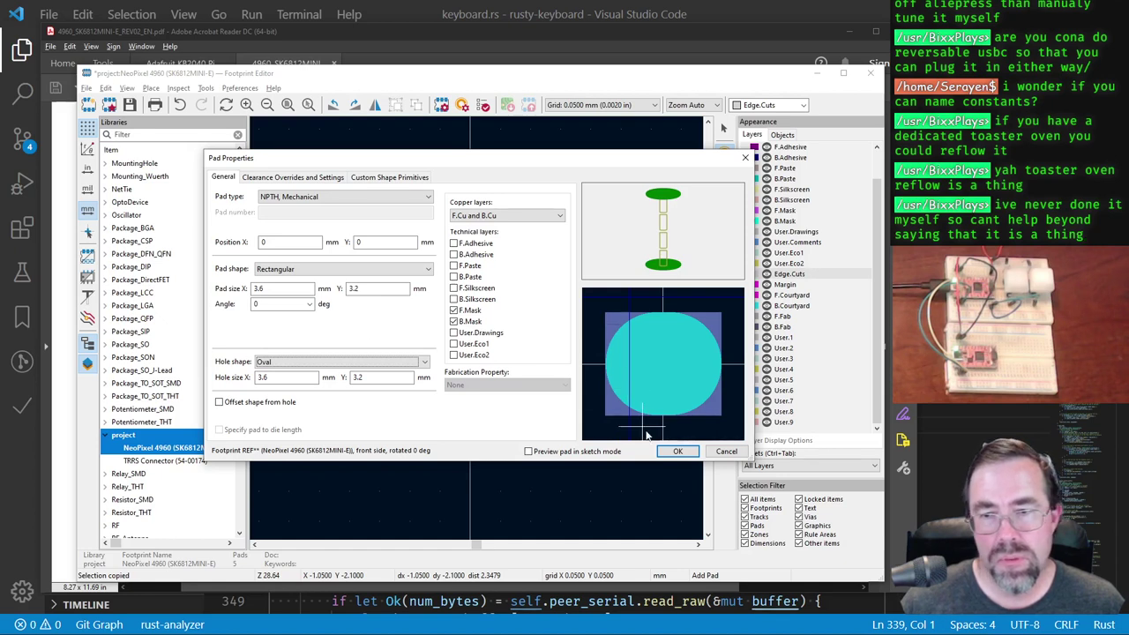
pyautogui.press('Return')
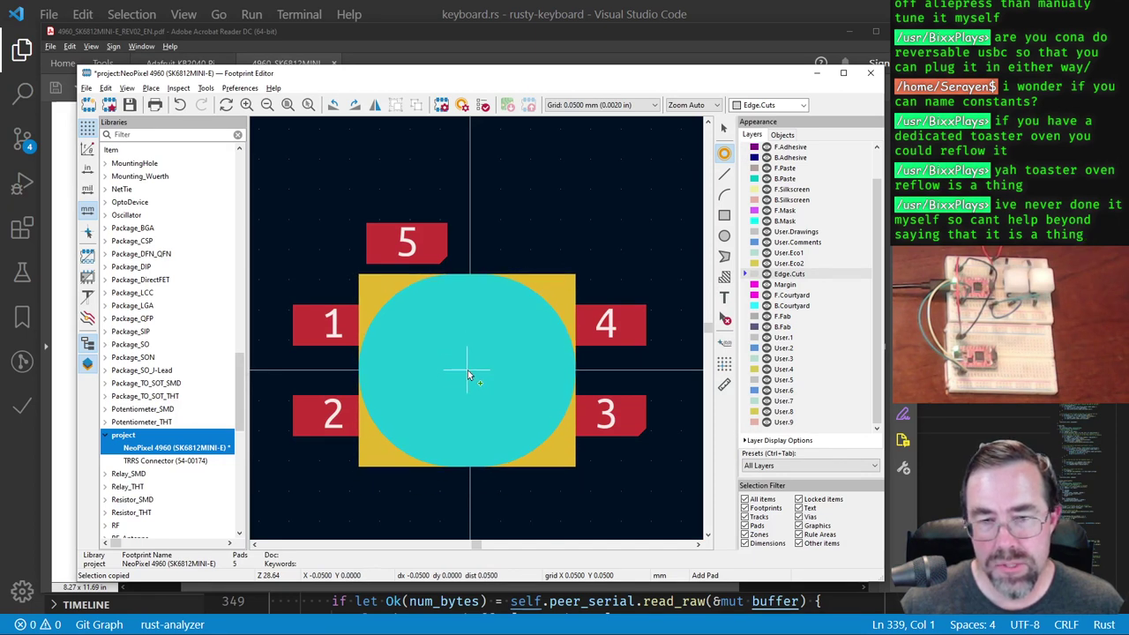
# Step: Place the mechanical pad at the footprint origin and check the footprint in the 3D viewer
pyautogui.click(470, 376)
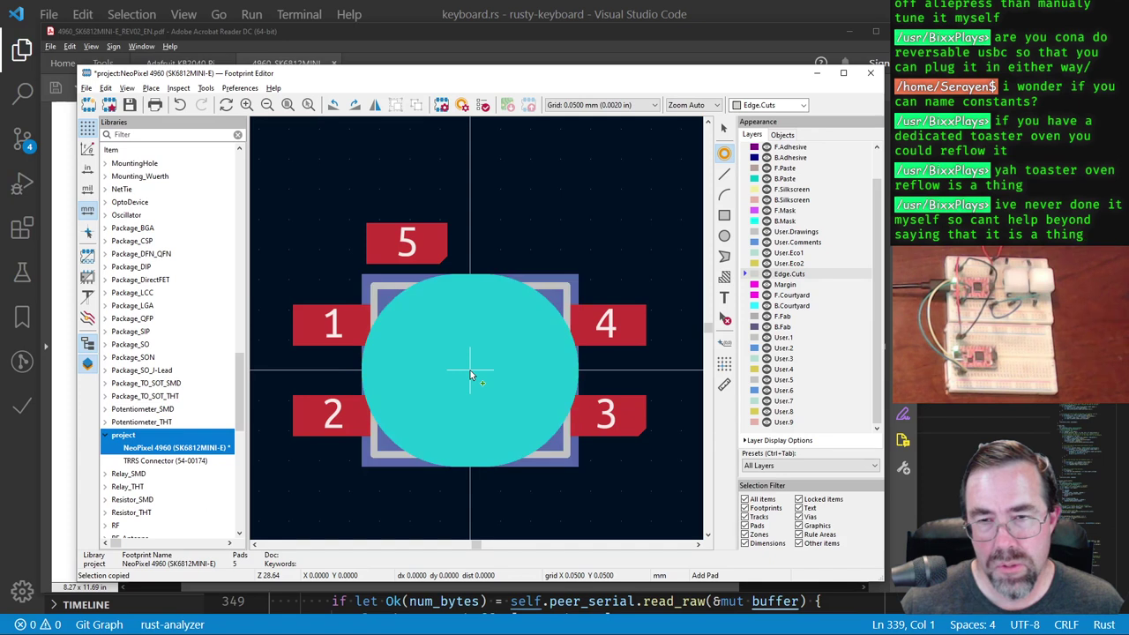
pyautogui.click(724, 130)
pyautogui.click(127, 88)
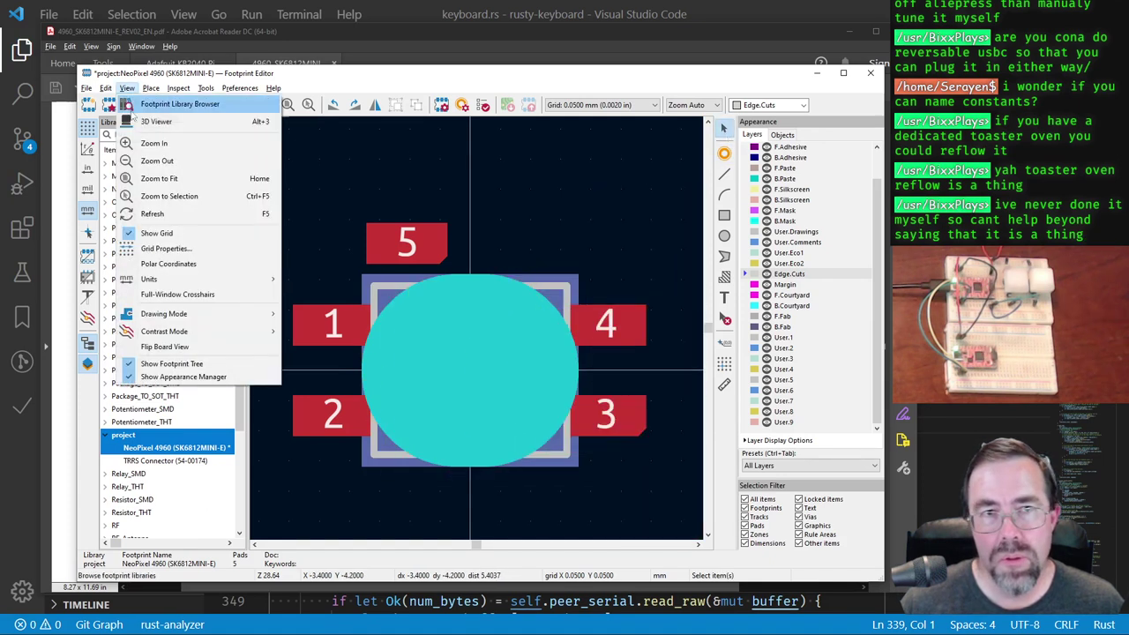
pyautogui.click(156, 121)
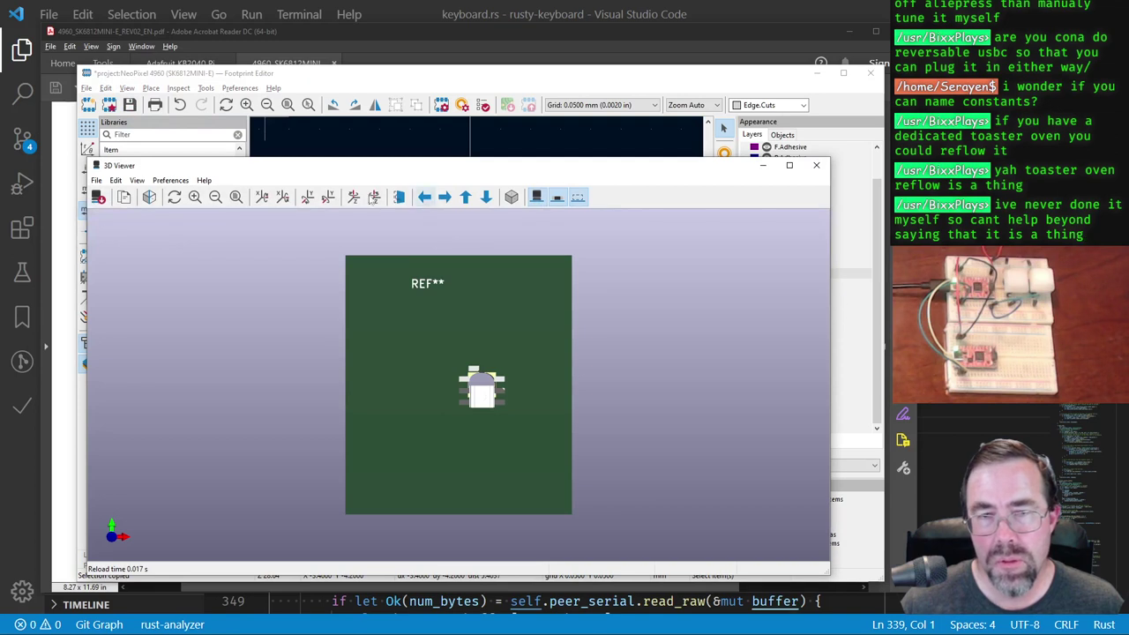
pyautogui.click(815, 165)
# Step: Delete pad 5 above the body outline and inspect the LED model against the oval hole in the 3D viewer
pyautogui.click(420, 246)
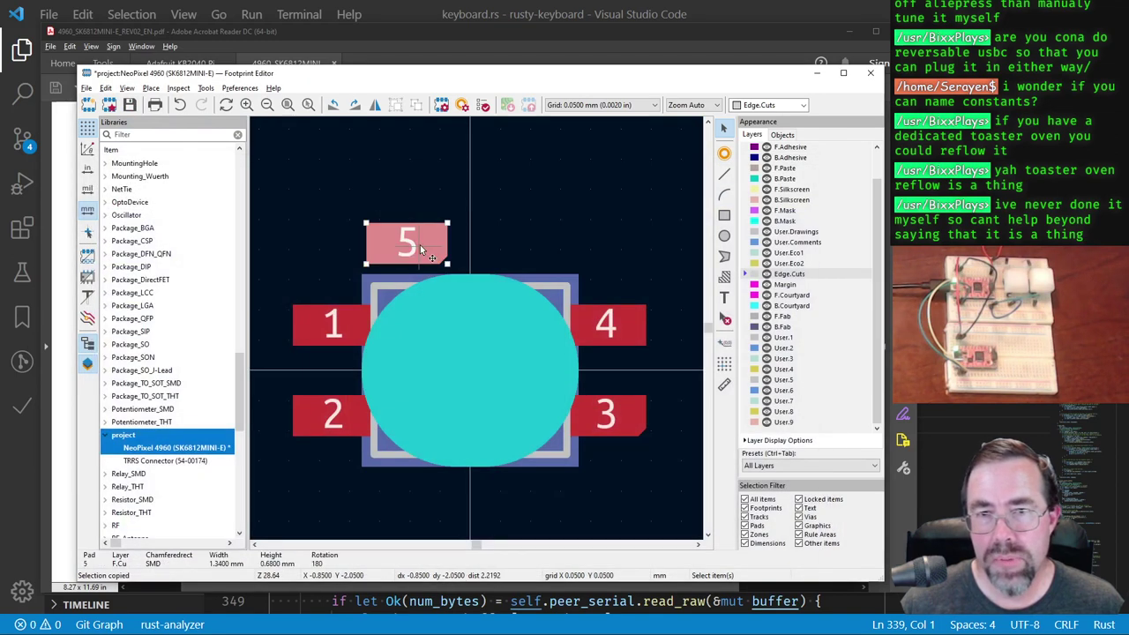
pyautogui.press('Delete')
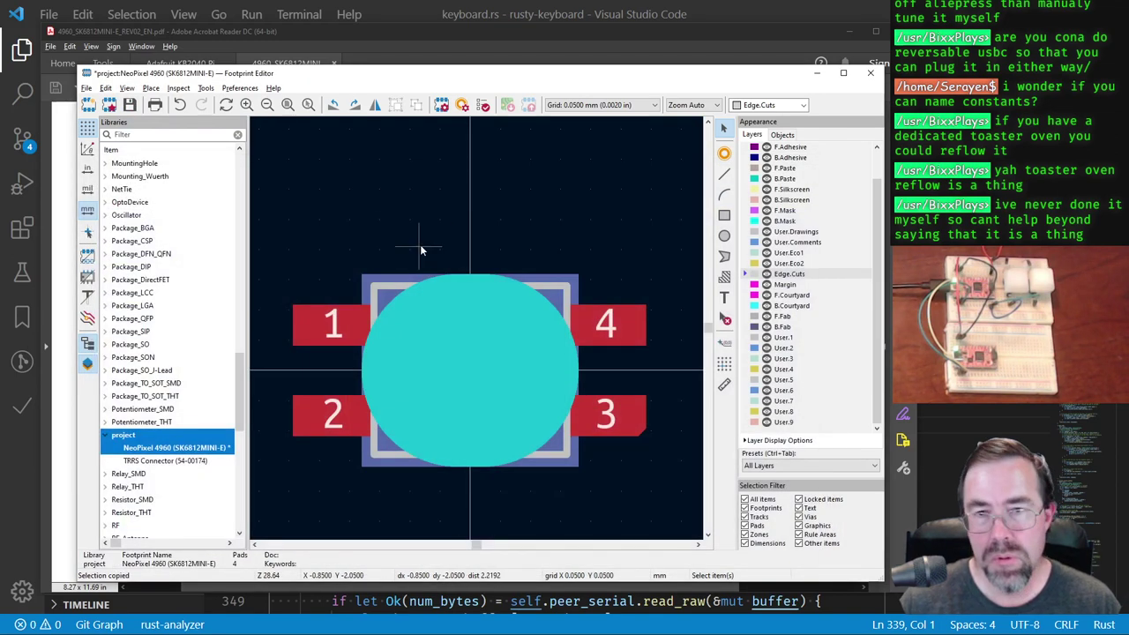
pyautogui.click(126, 88)
pyautogui.click(156, 121)
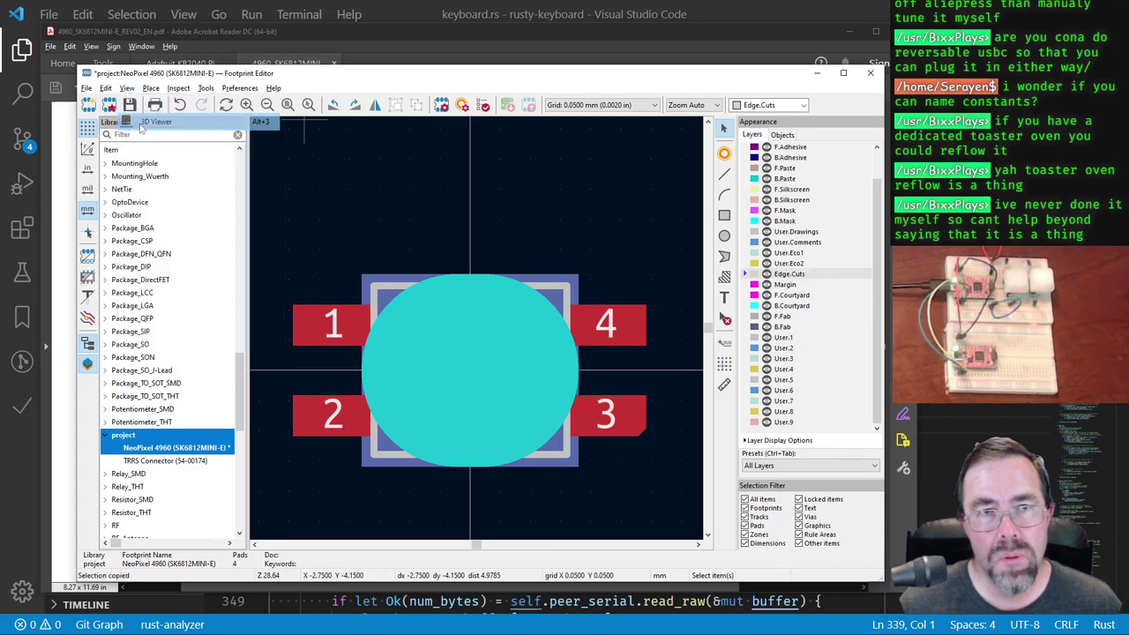
pyautogui.scroll(5, 481, 368)
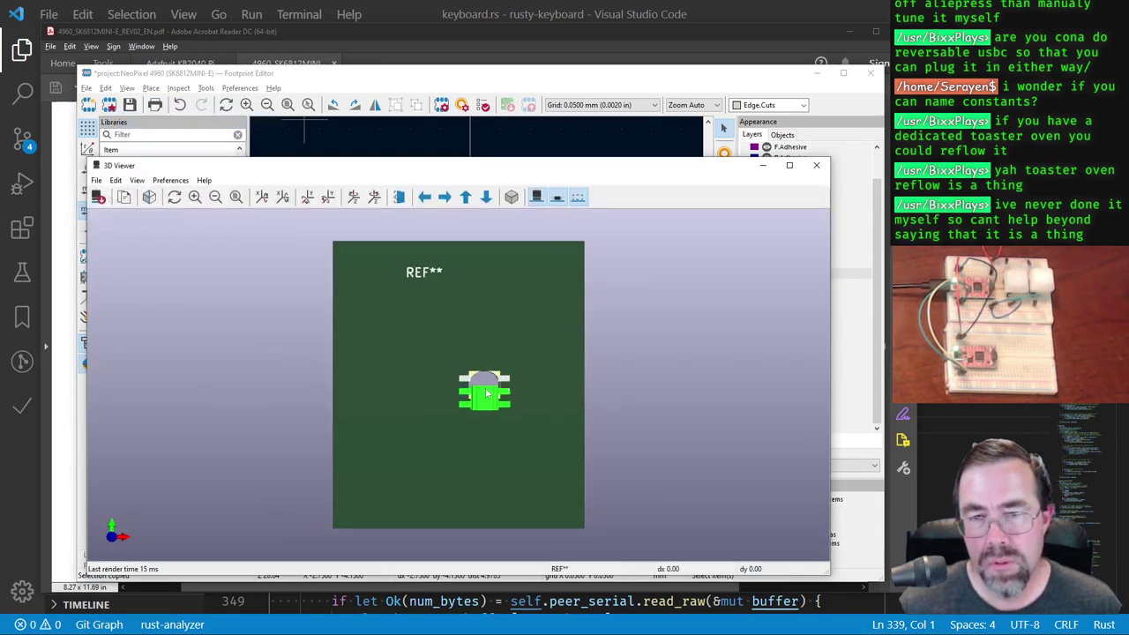
pyautogui.rightClick(591, 345)
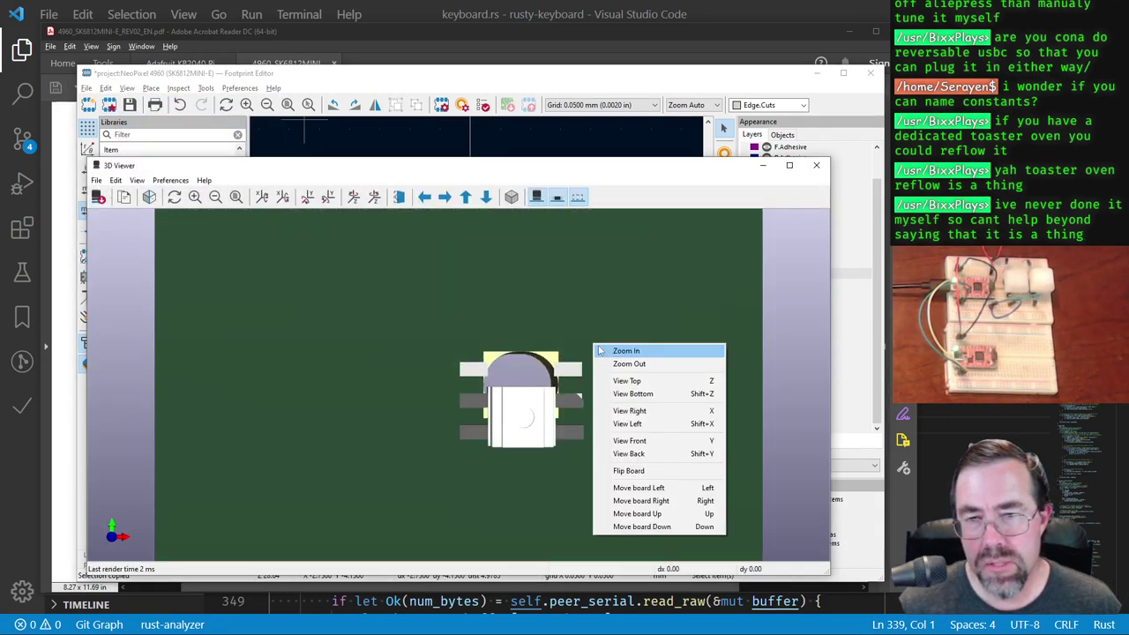
pyautogui.moveTo(591, 346); pyautogui.dragTo(531, 410)
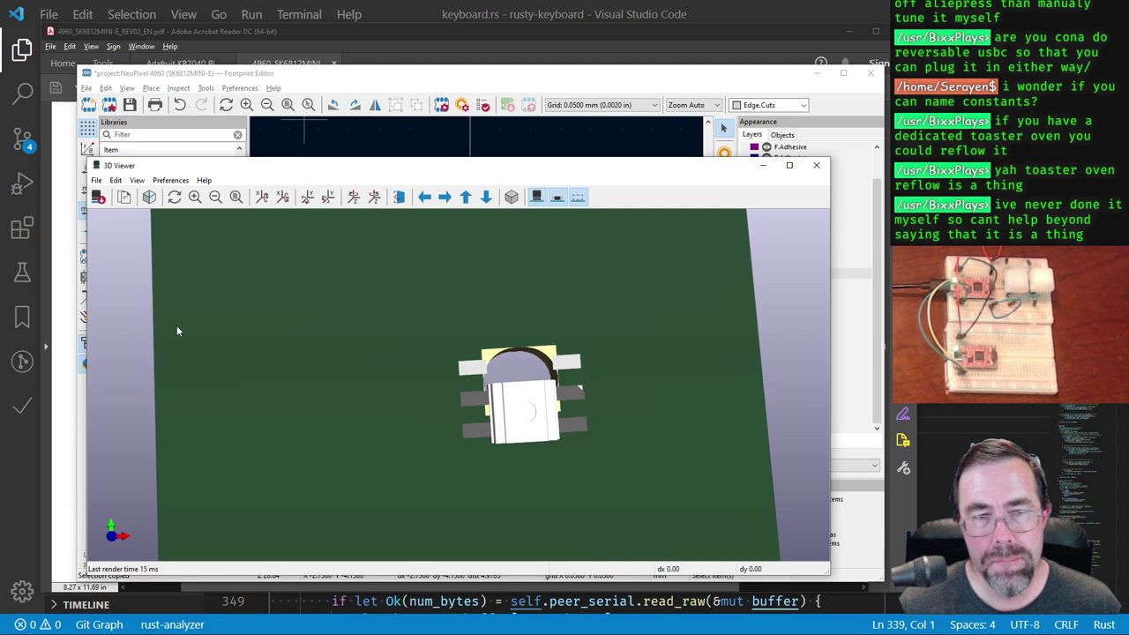
pyautogui.click(816, 165)
# Step: Set the 3D model's Y offset to 0 mm in the footprint properties
pyautogui.click(87, 88)
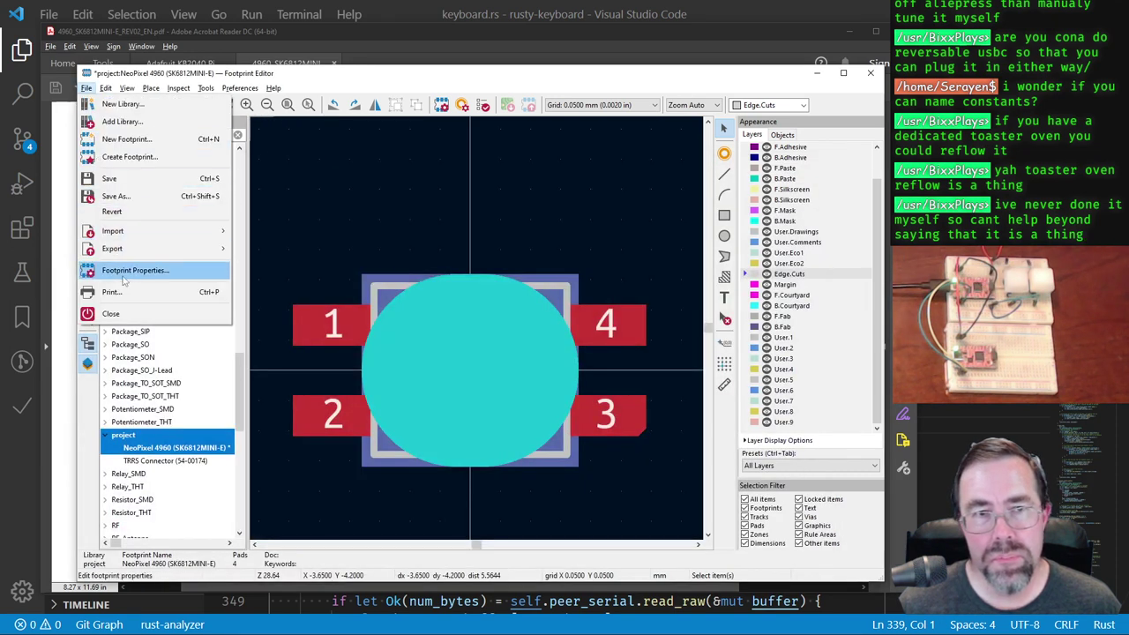
pyautogui.click(135, 270)
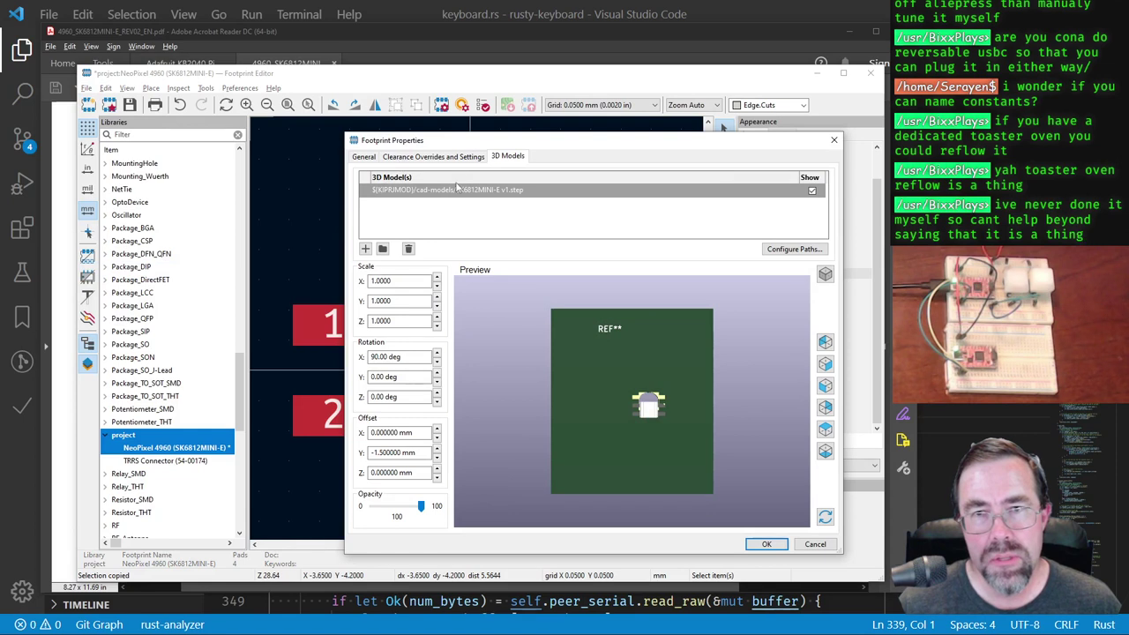
pyautogui.scroll(4, 656, 436)
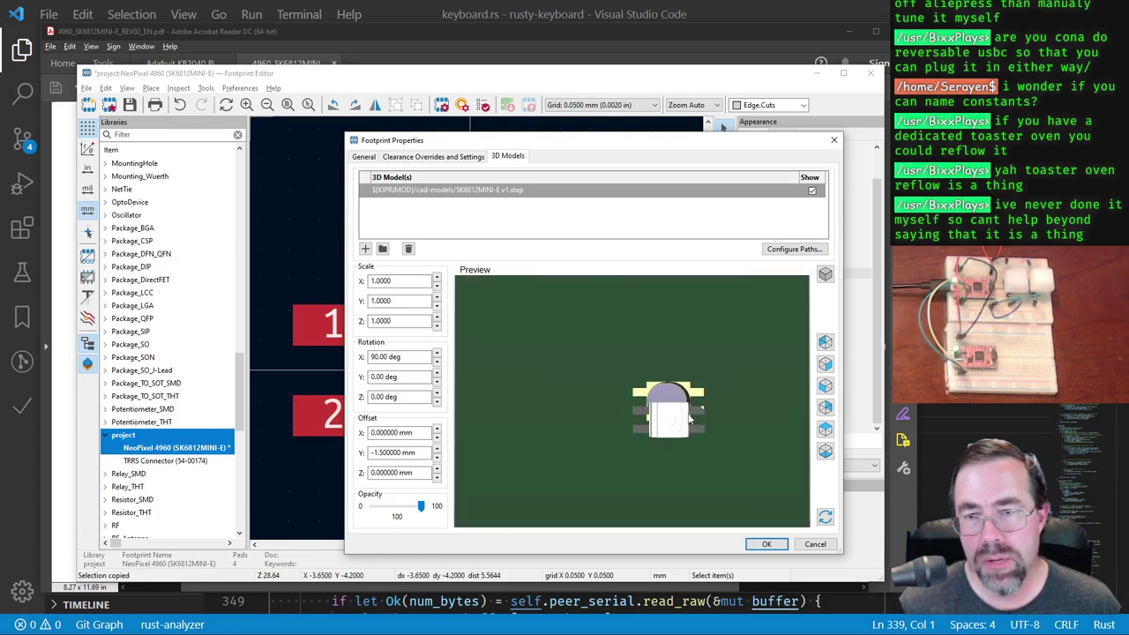
pyautogui.moveTo(593, 390); pyautogui.dragTo(469, 374)
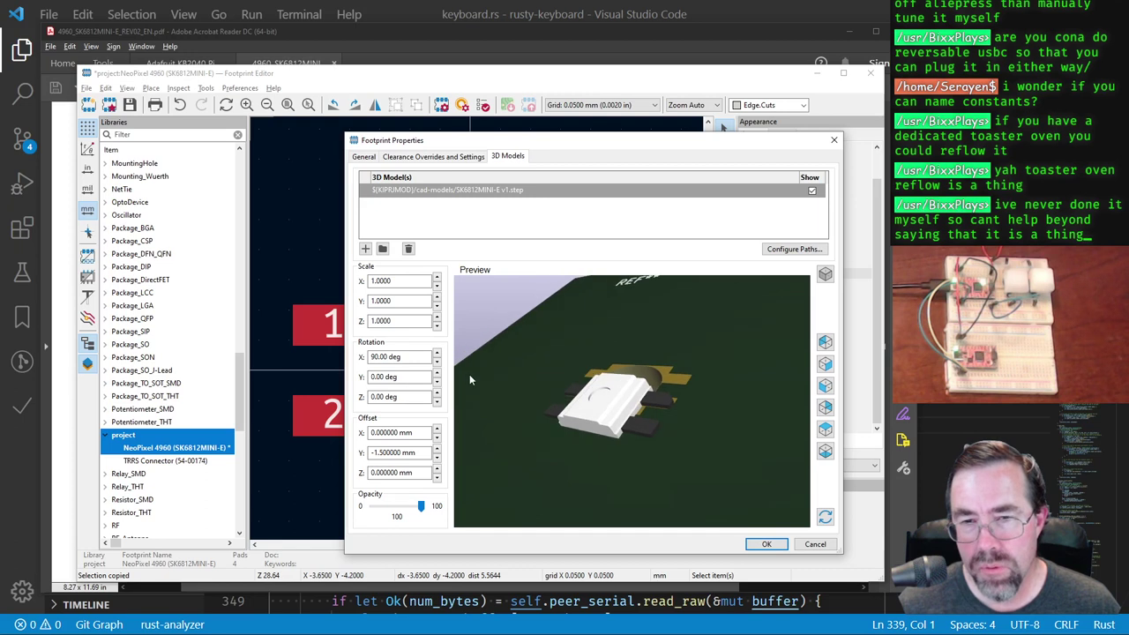
pyautogui.click(435, 450)
pyautogui.click(436, 450)
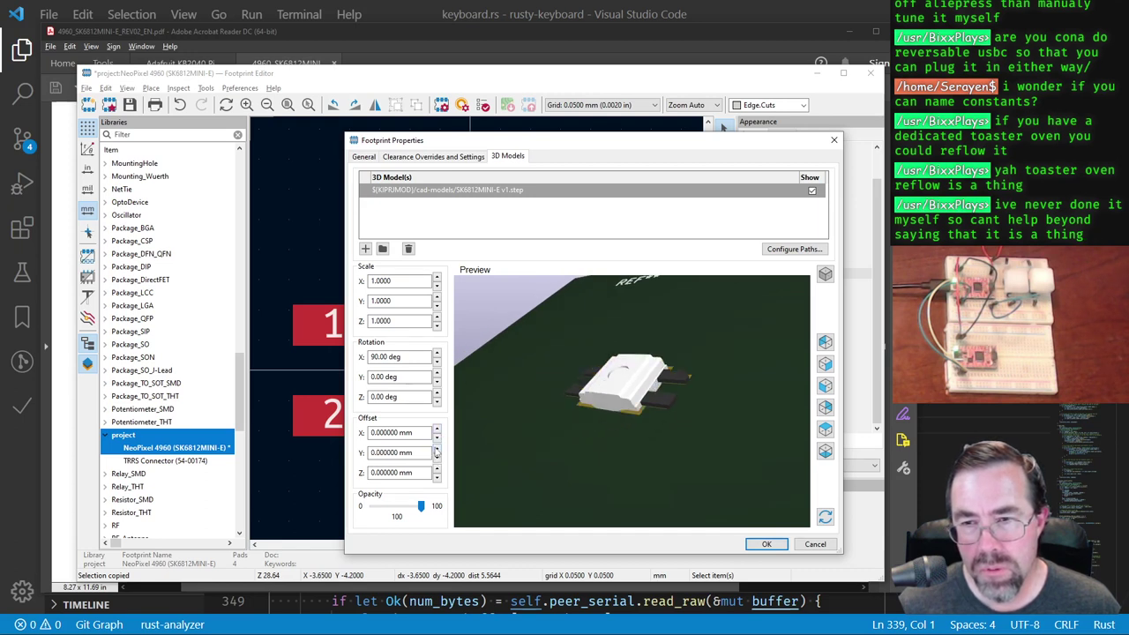
# Step: Examine the LED model's fit in the oval hole from both board sides and apply the footprint properties
pyautogui.rightClick(725, 434)
pyautogui.click(745, 457)
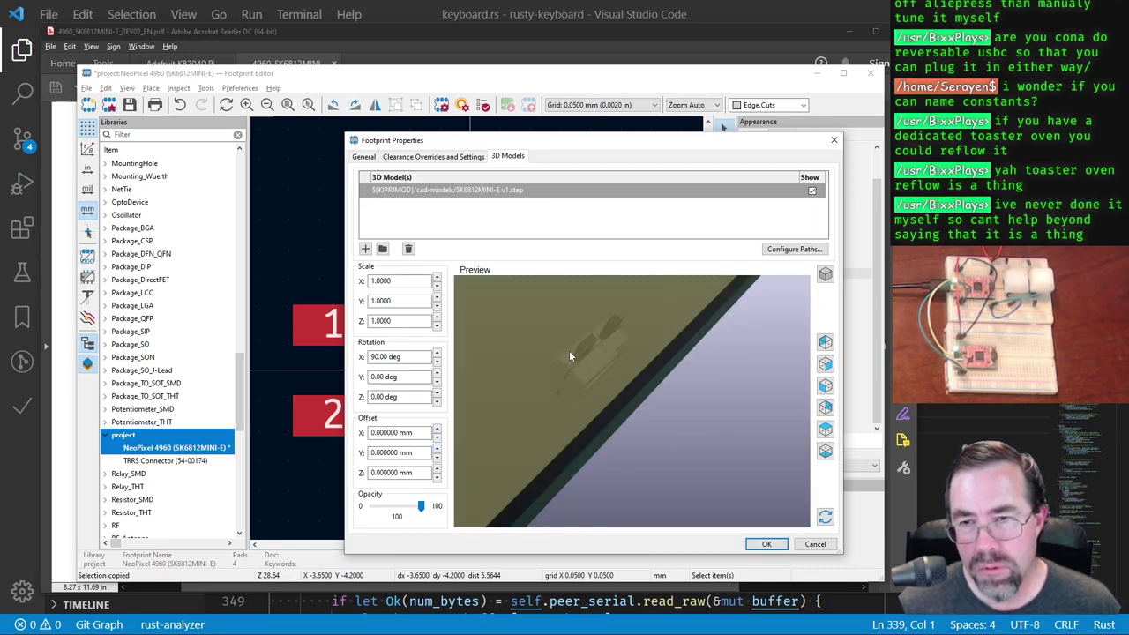
pyautogui.moveTo(727, 452); pyautogui.dragTo(698, 416)
pyautogui.scroll(3, 631, 393)
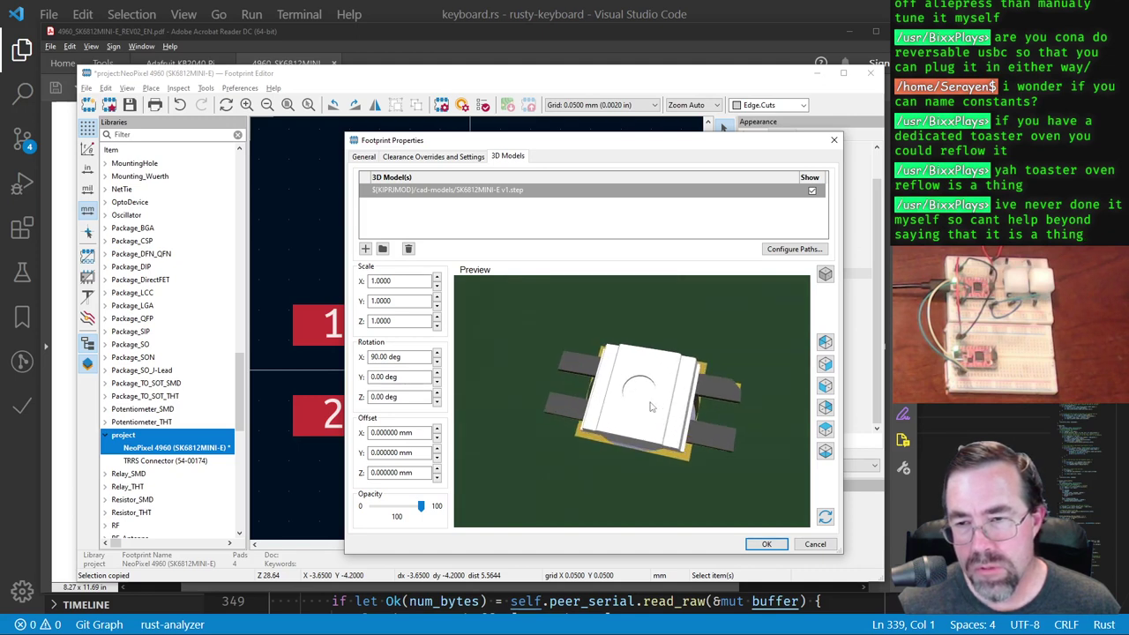
pyautogui.moveTo(631, 393); pyautogui.dragTo(574, 382)
pyautogui.moveTo(590, 410); pyautogui.dragTo(655, 441)
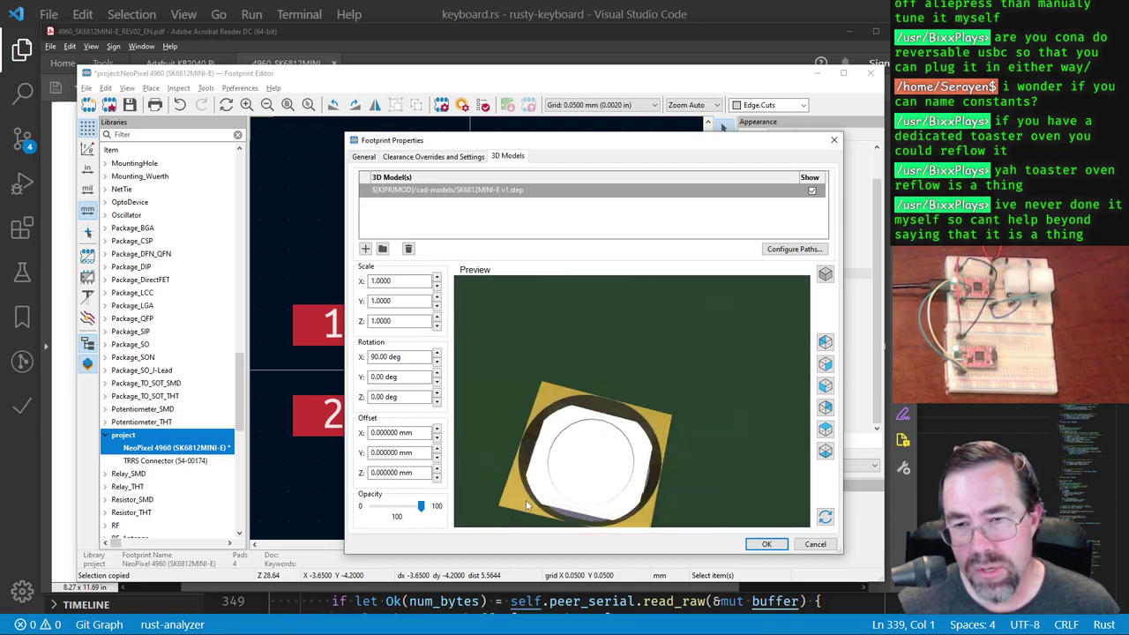
pyautogui.moveTo(524, 504); pyautogui.dragTo(615, 473)
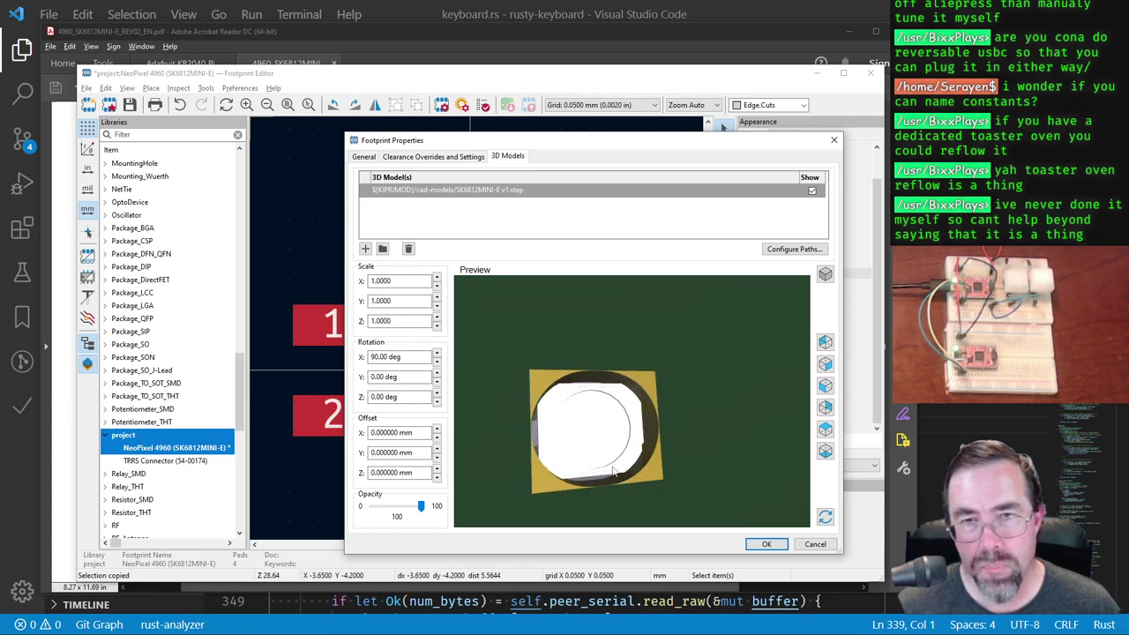
pyautogui.click(773, 545)
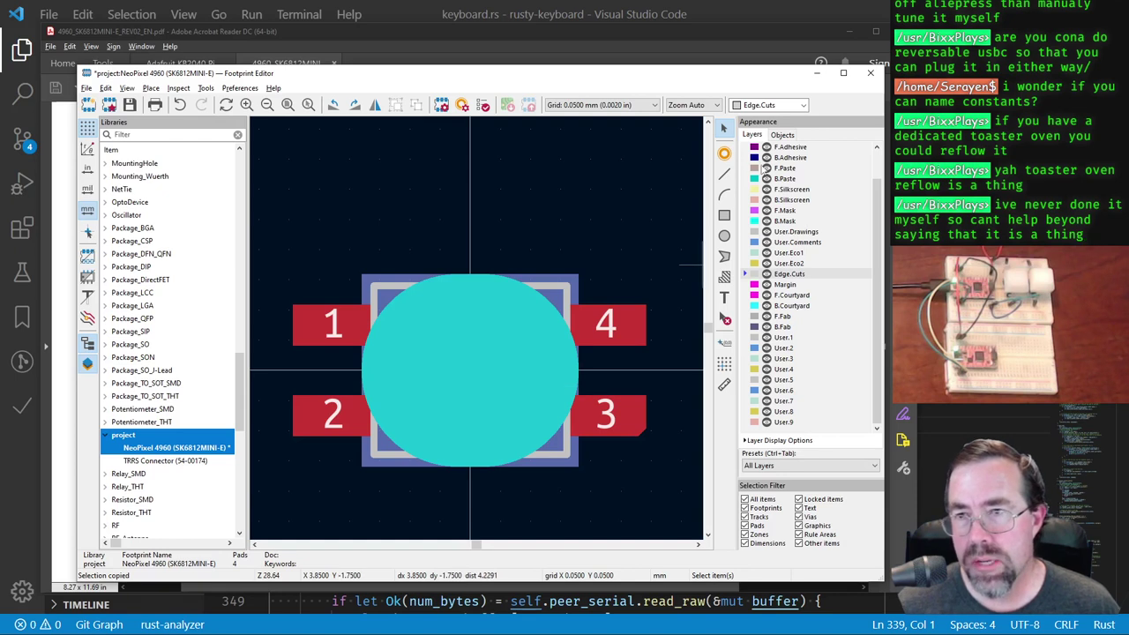
# Step: Toggle the visibility of all pads off and back on
pyautogui.click(782, 135)
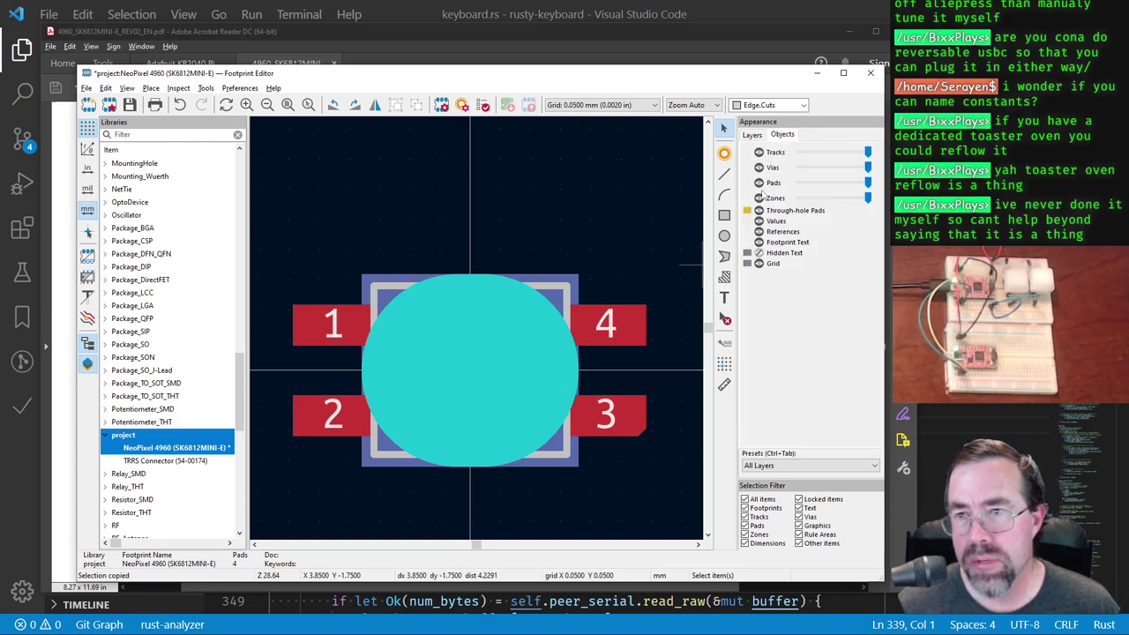
pyautogui.click(759, 183)
pyautogui.click(759, 183)
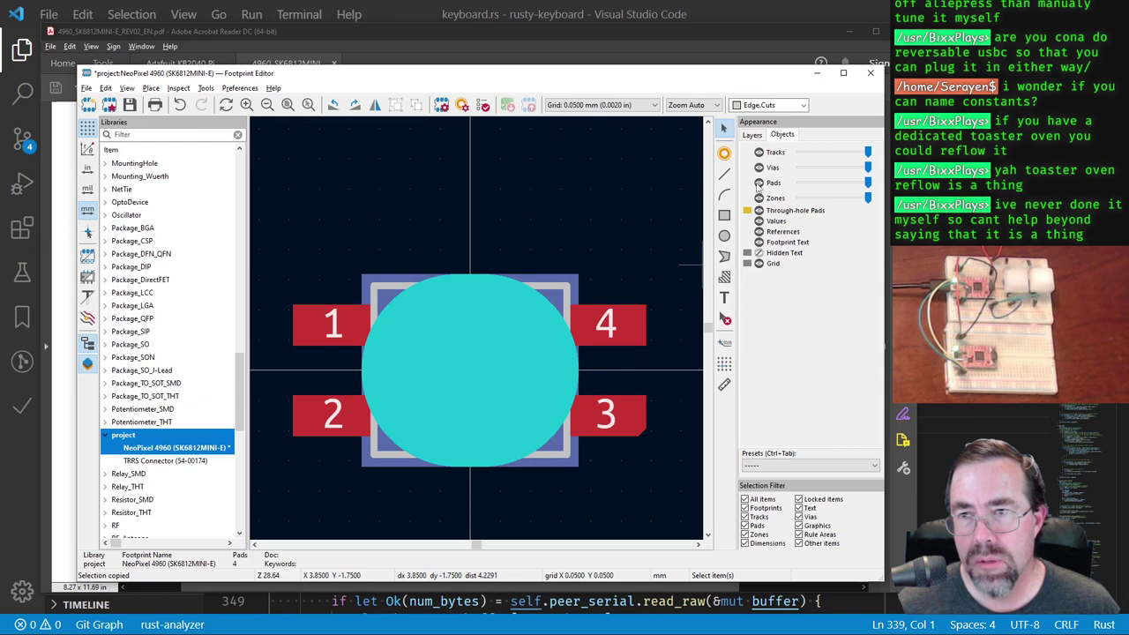
# Step: Review the mechanical pad's general and clearance settings and close its properties without changes
pyautogui.click(473, 377)
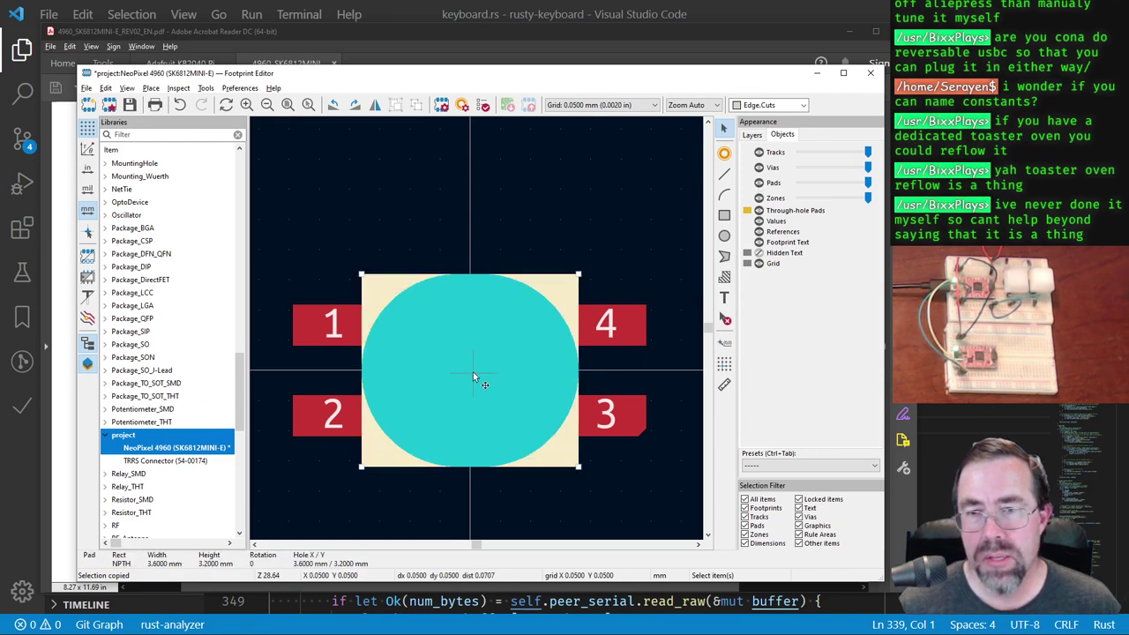
pyautogui.doubleClick(473, 378)
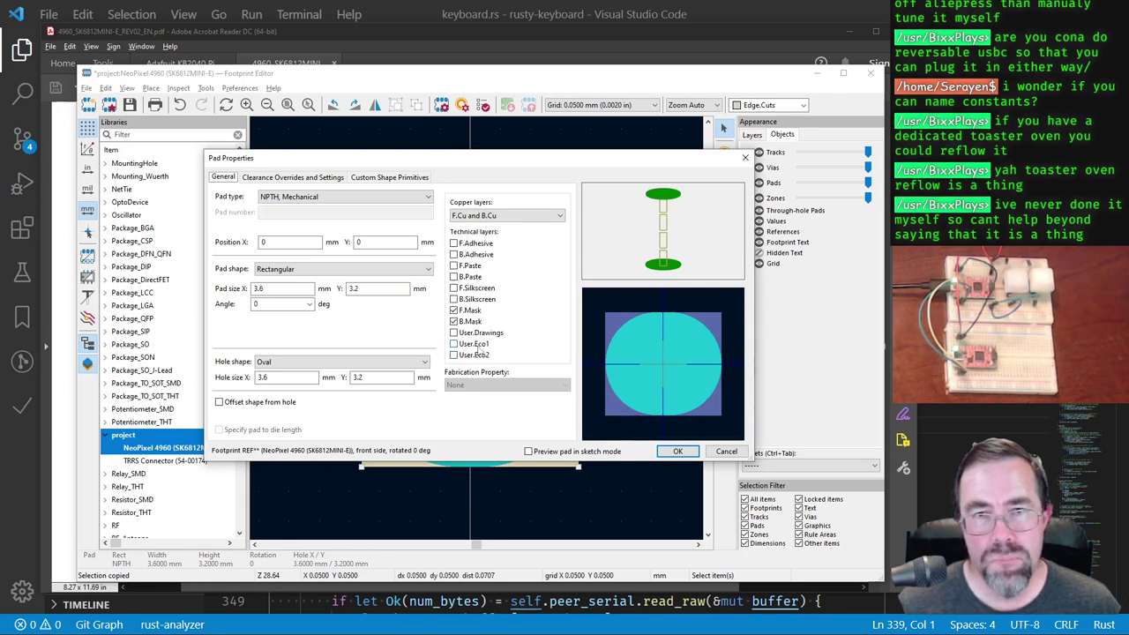
pyautogui.click(302, 177)
pyautogui.click(223, 178)
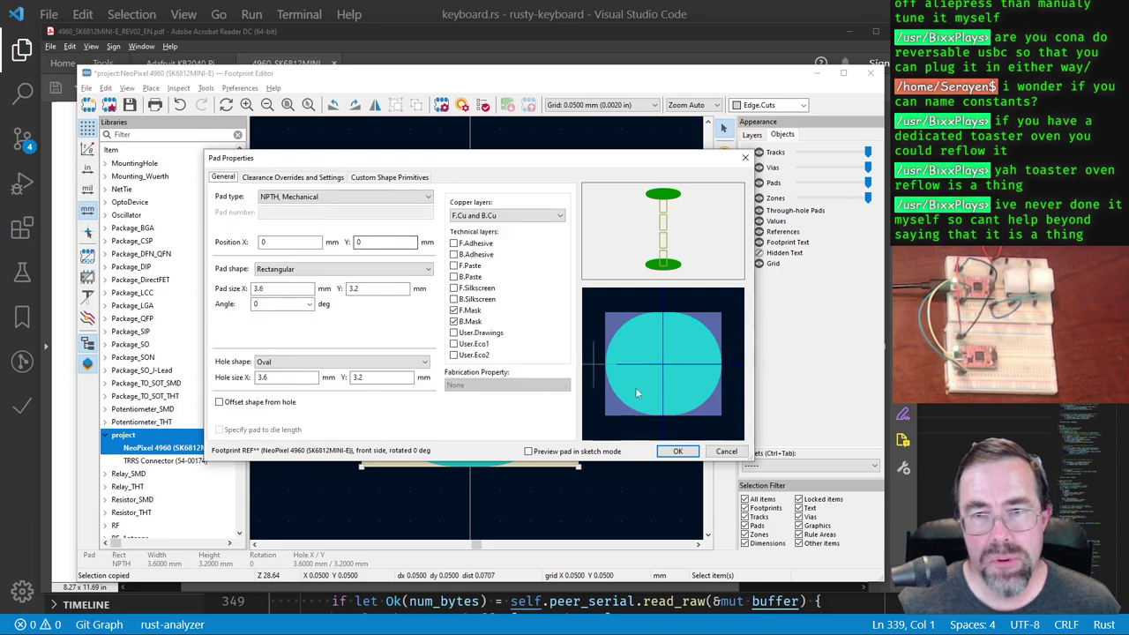
pyautogui.click(726, 452)
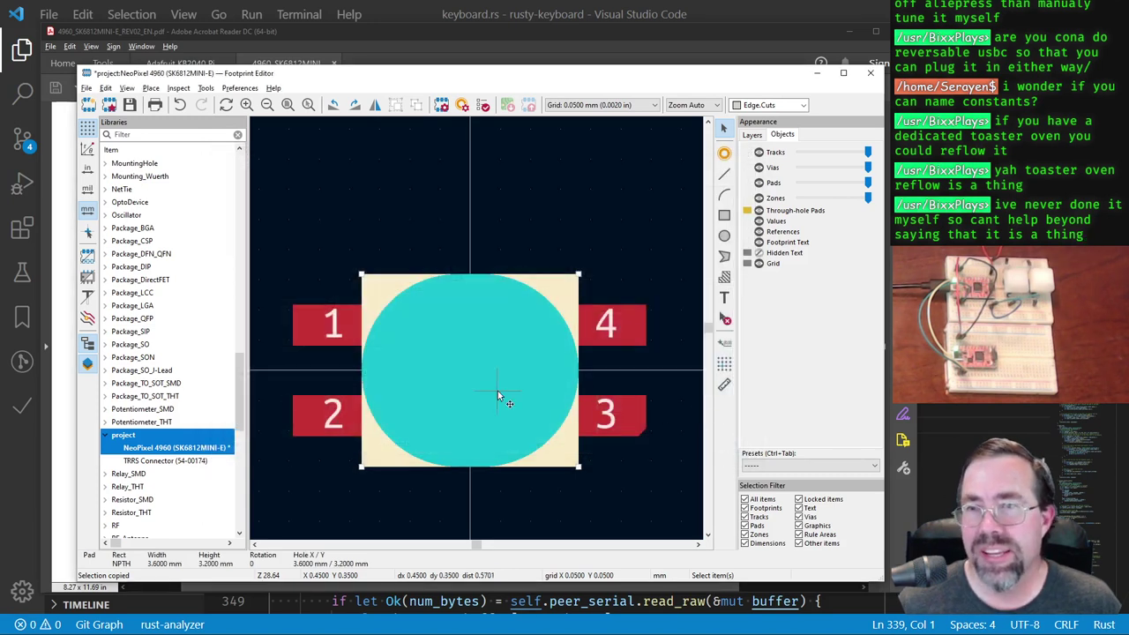
# Step: Compare the footprint with pads hidden and shown, and check the body outline rectangle's properties
pyautogui.click(759, 183)
pyautogui.click(760, 183)
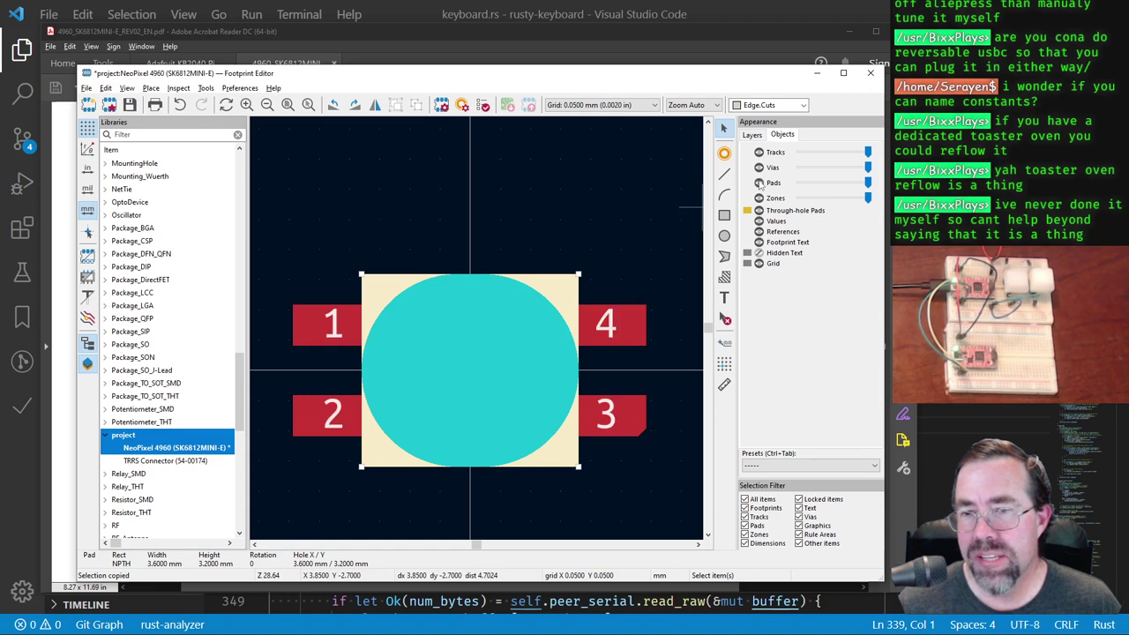
pyautogui.click(531, 219)
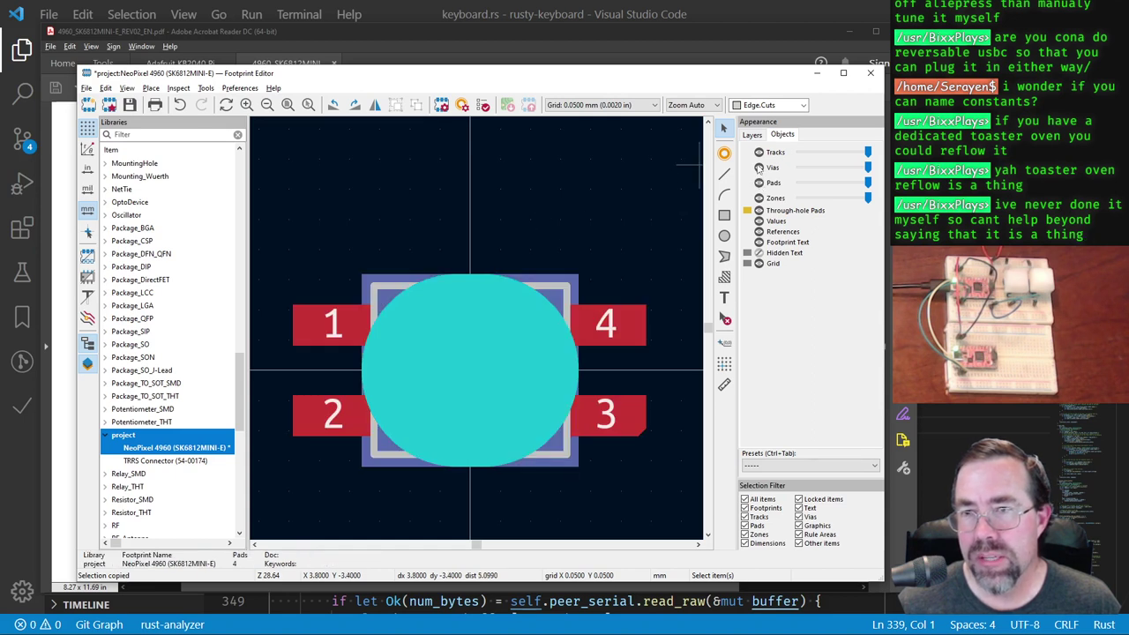
pyautogui.doubleClick(760, 183)
pyautogui.click(759, 182)
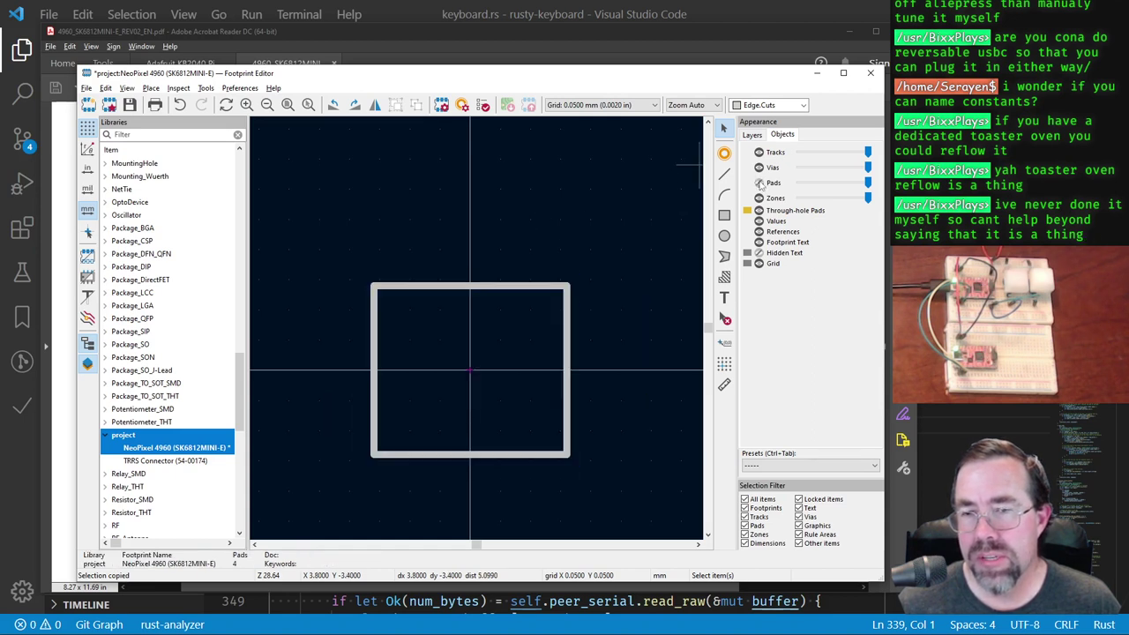
pyautogui.click(759, 183)
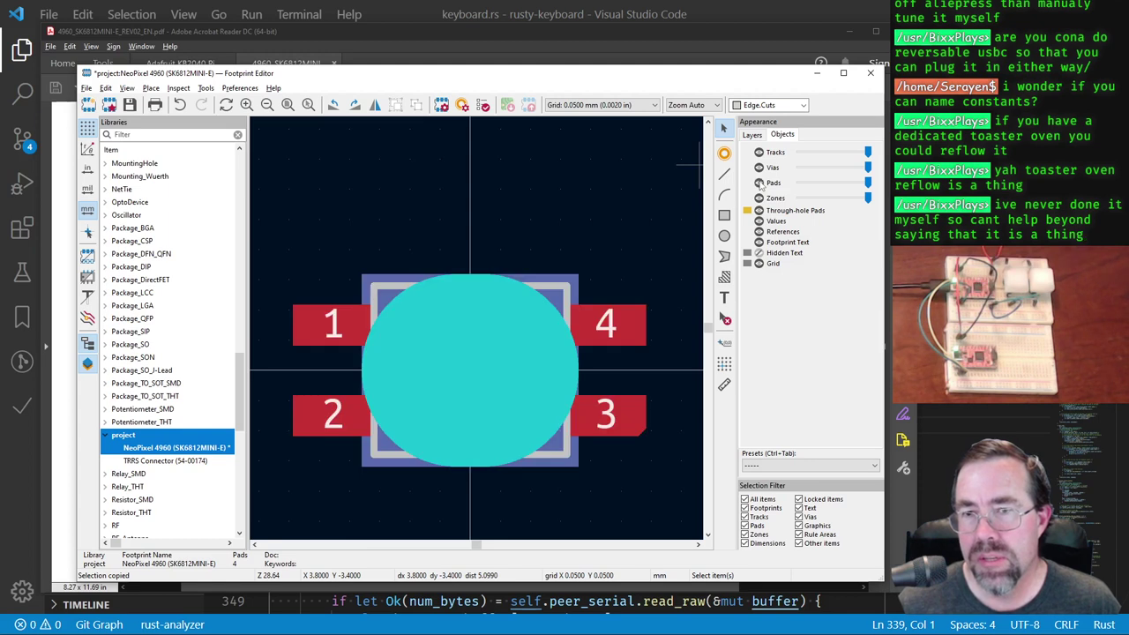
pyautogui.click(759, 183)
pyautogui.click(760, 182)
pyautogui.click(759, 183)
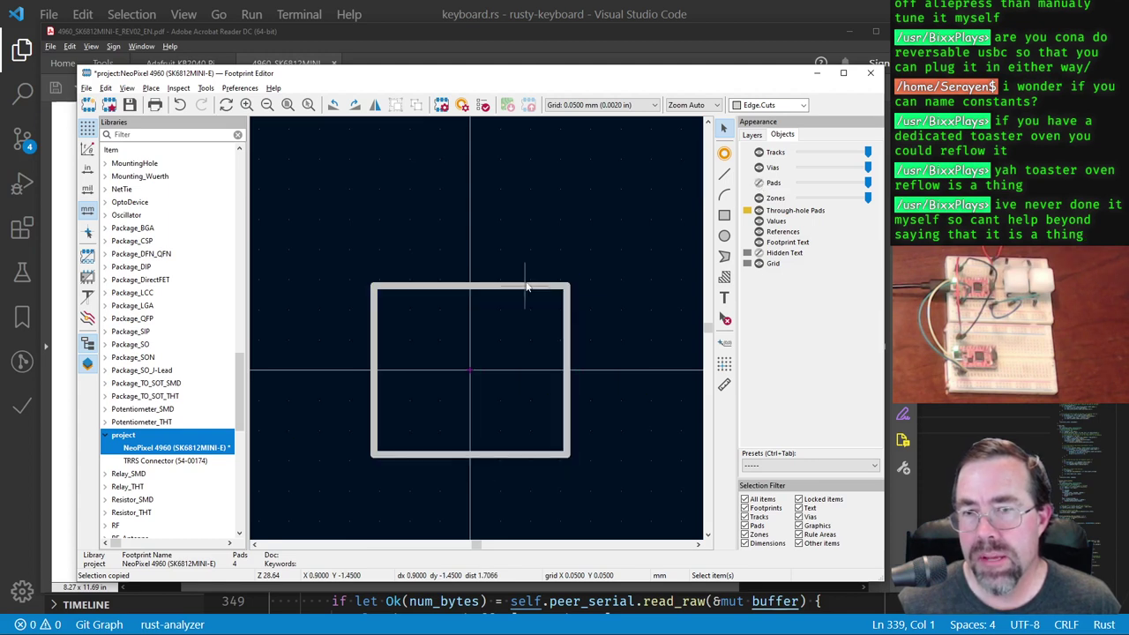
pyautogui.click(519, 286)
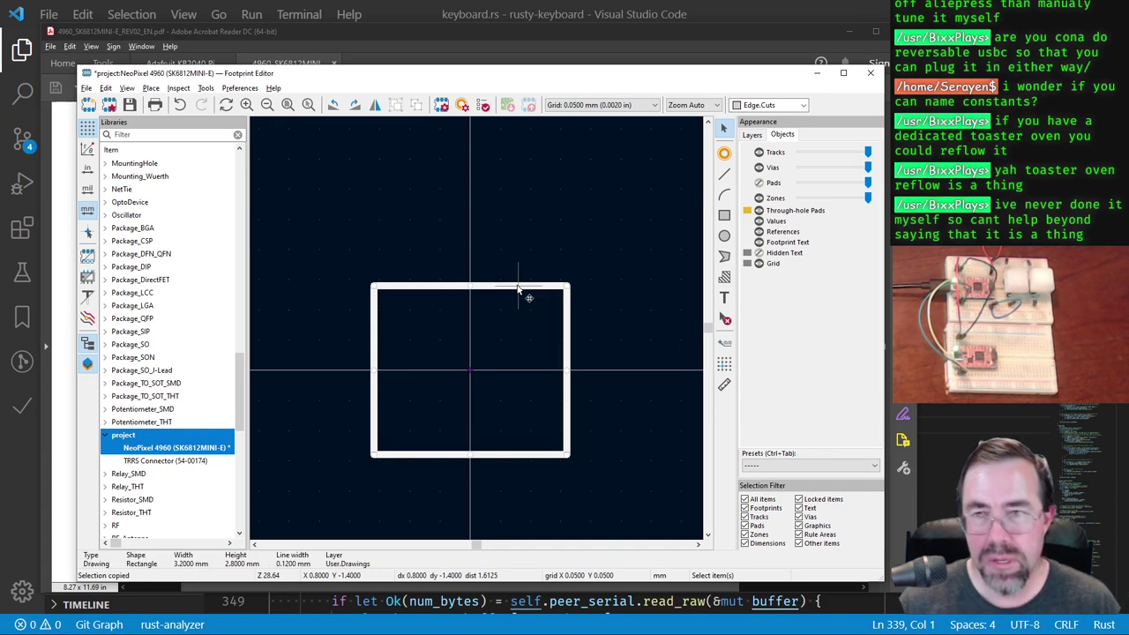
pyautogui.click(759, 183)
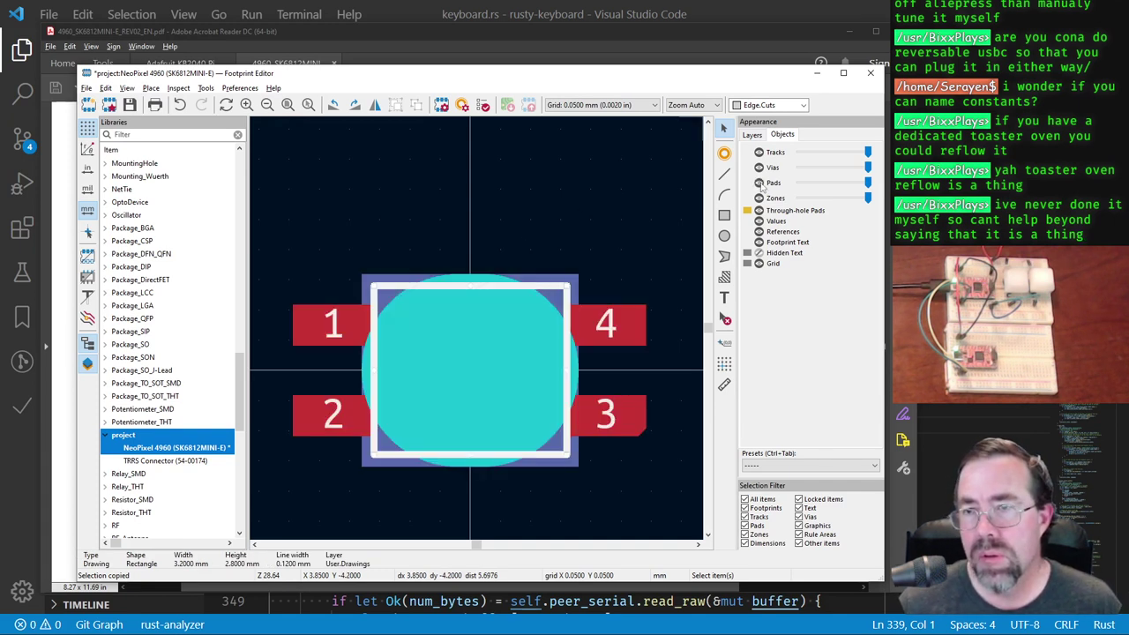
# Step: Hide and restore the through-hole pads to compare the mechanical pad with the body outline
pyautogui.click(759, 209)
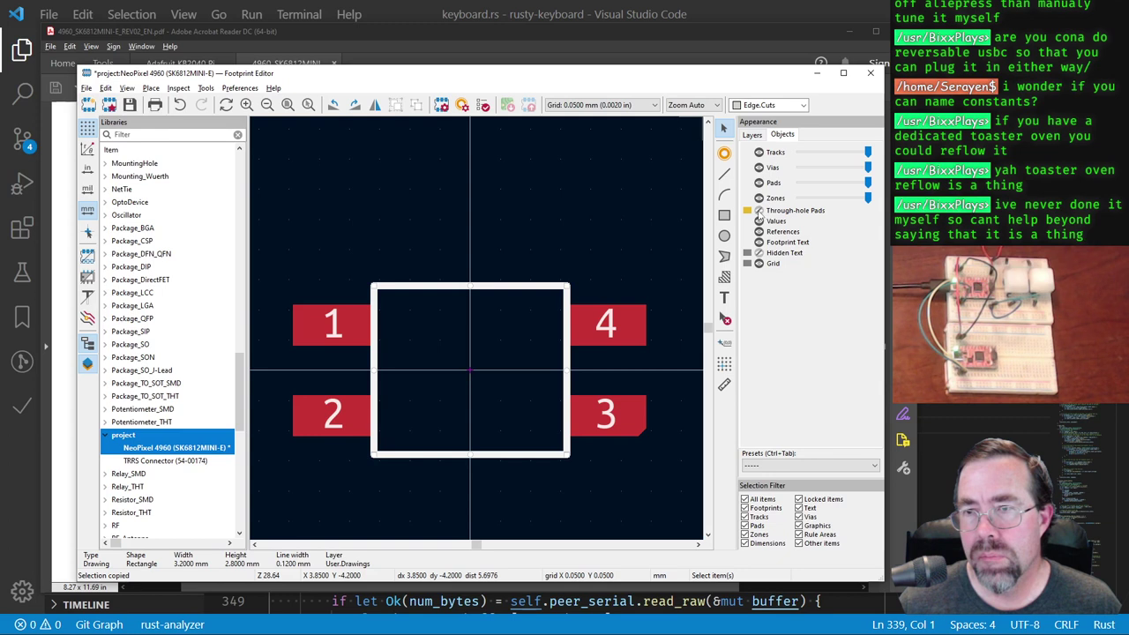
pyautogui.click(759, 211)
pyautogui.click(758, 211)
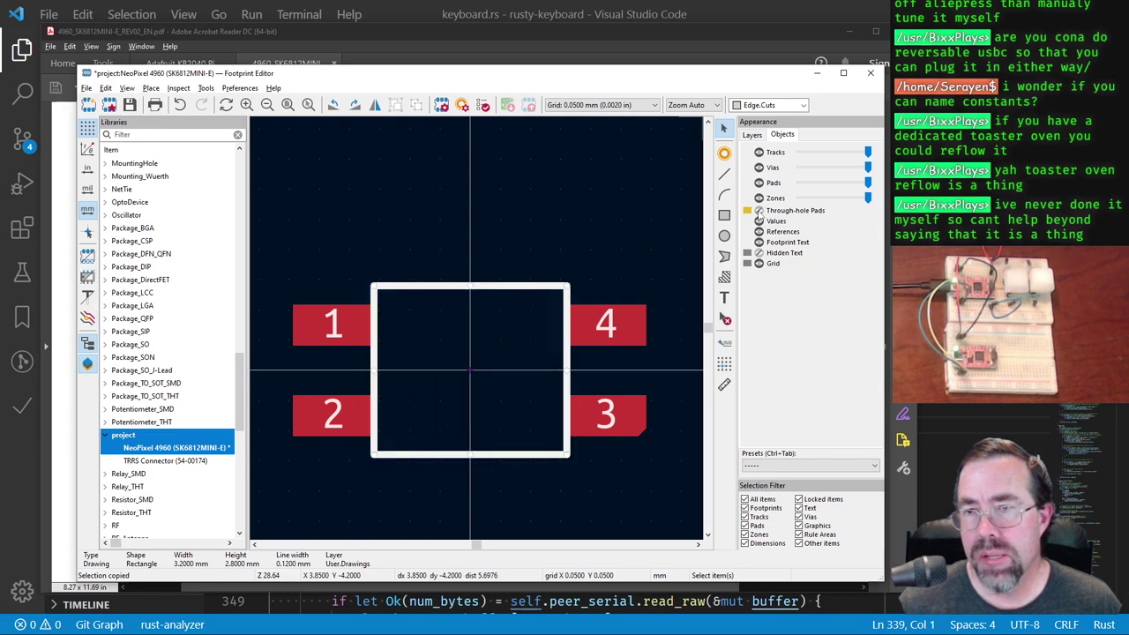
pyautogui.click(759, 211)
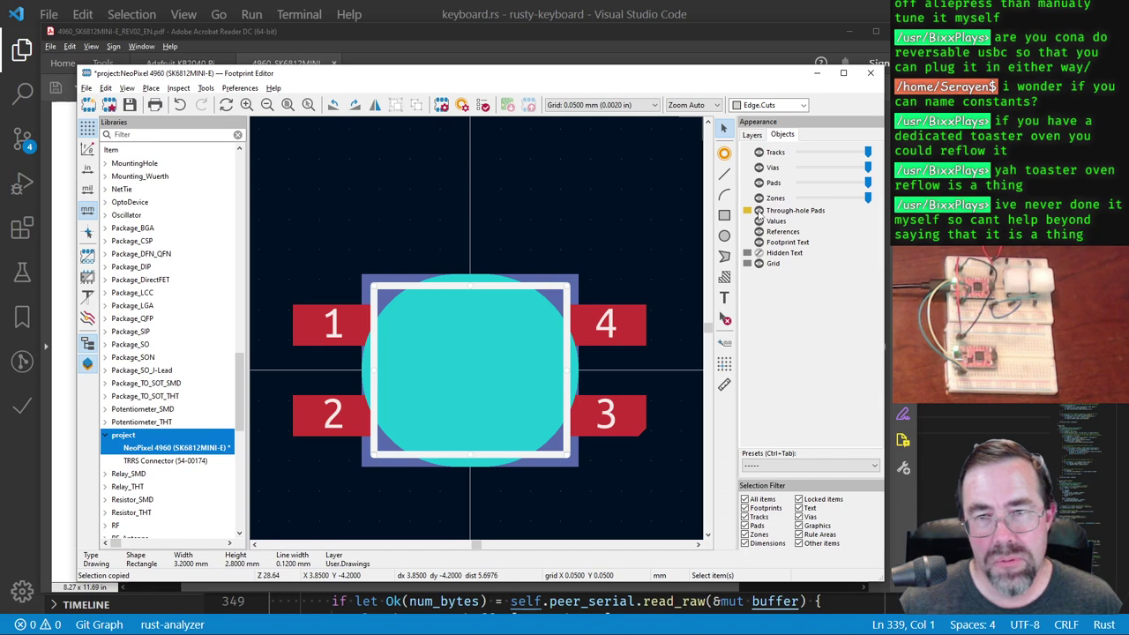
# Step: Place another mechanical pad at X -1.35, Y -1.2 mm, near the body outline's upper-left corner beside pad 1
pyautogui.click(724, 153)
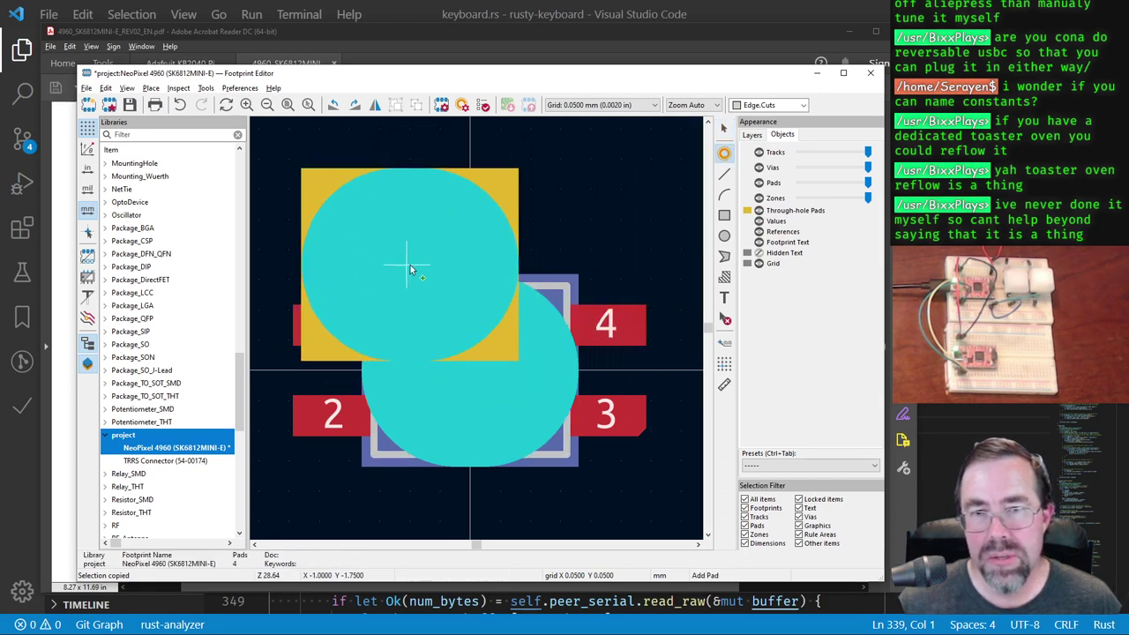
pyautogui.click(388, 297)
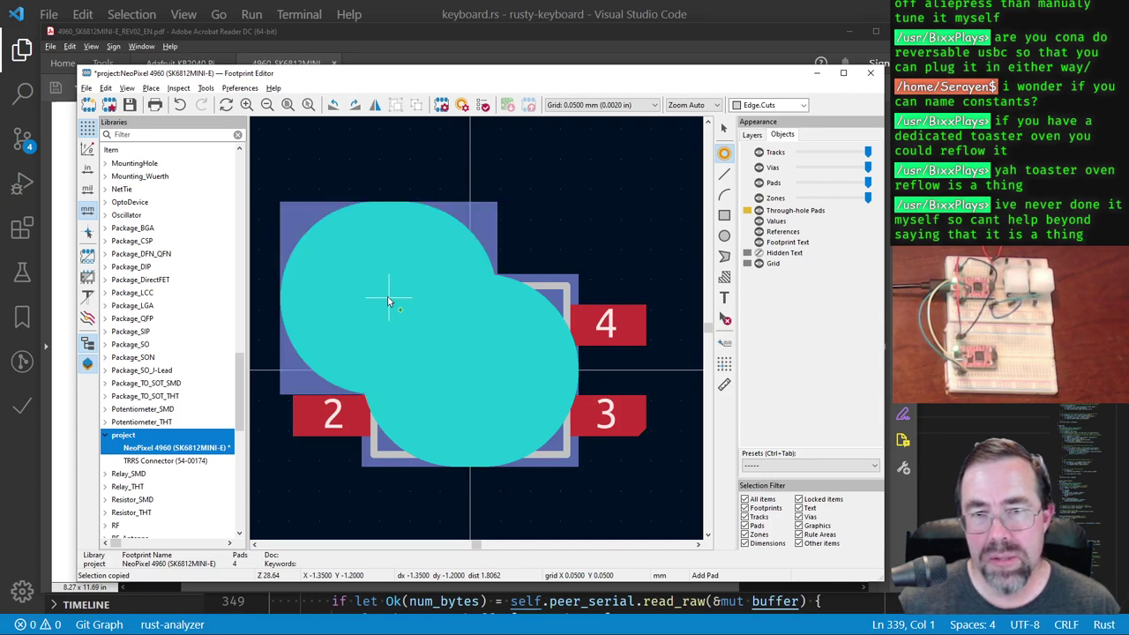
pyautogui.click(723, 129)
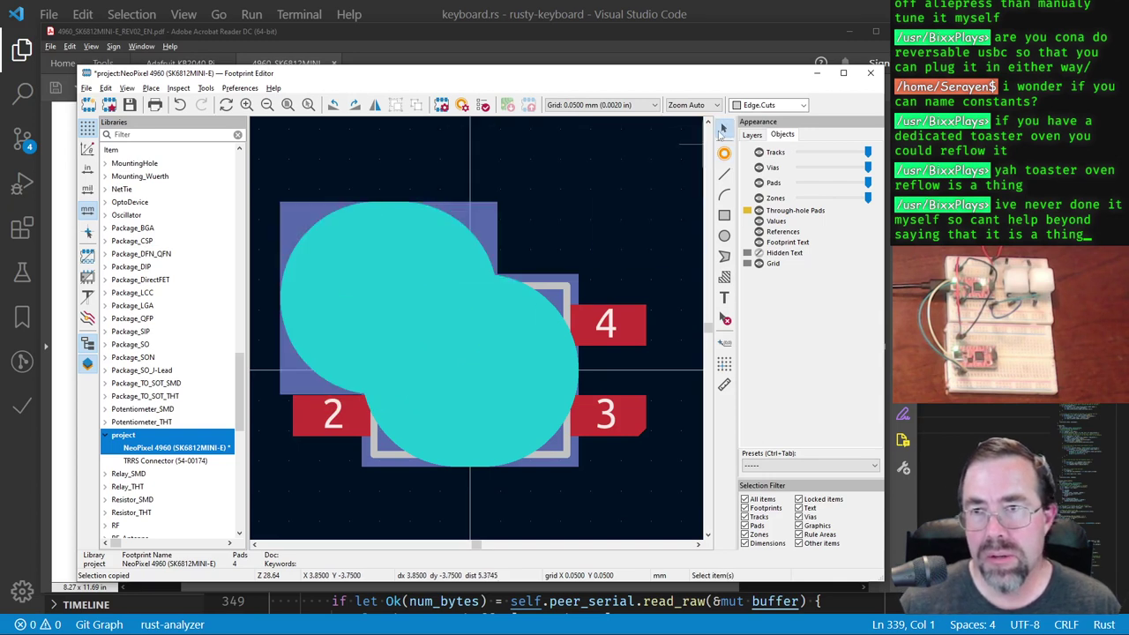
# Step: Change the new mechanical pad's shape and its hole shape to Circular
pyautogui.click(394, 234)
pyautogui.doubleClick(394, 234)
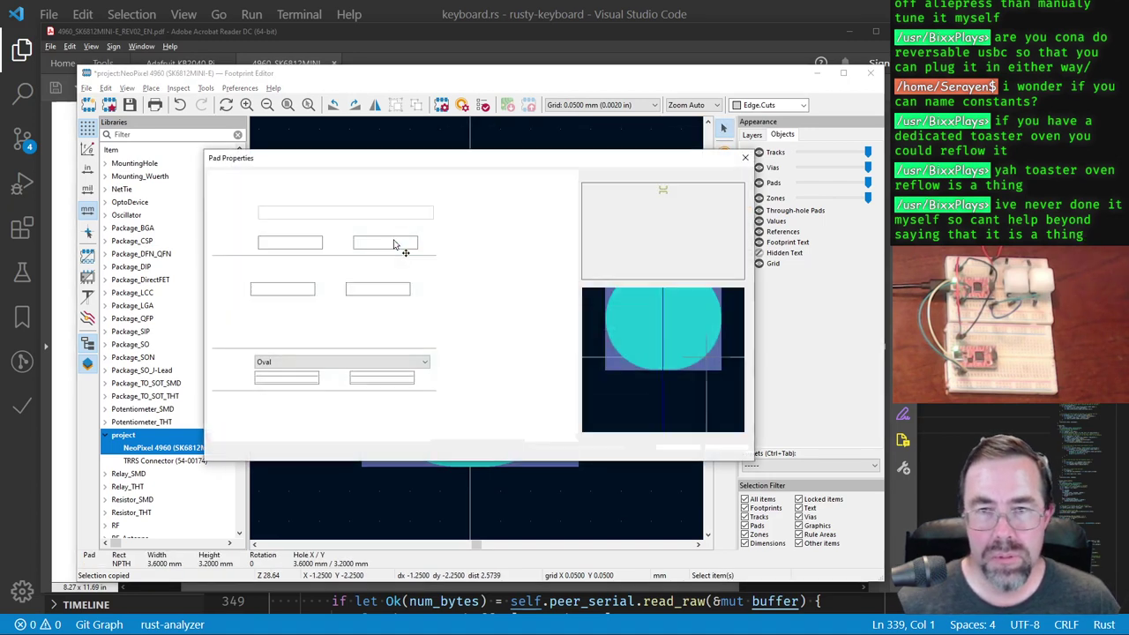
pyautogui.click(309, 270)
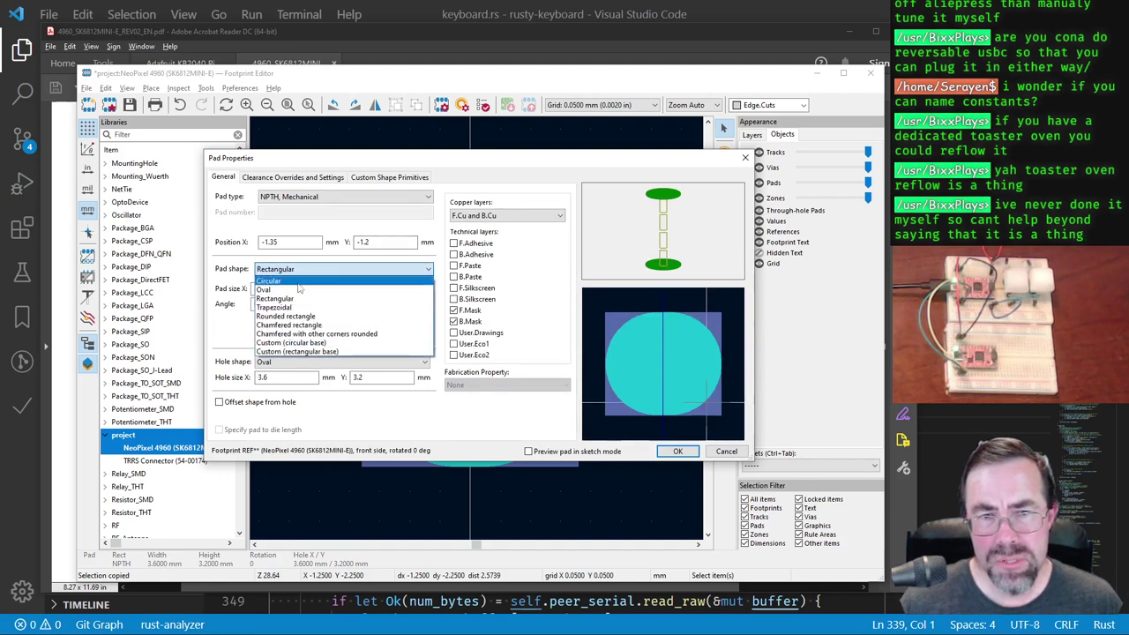
pyautogui.click(301, 279)
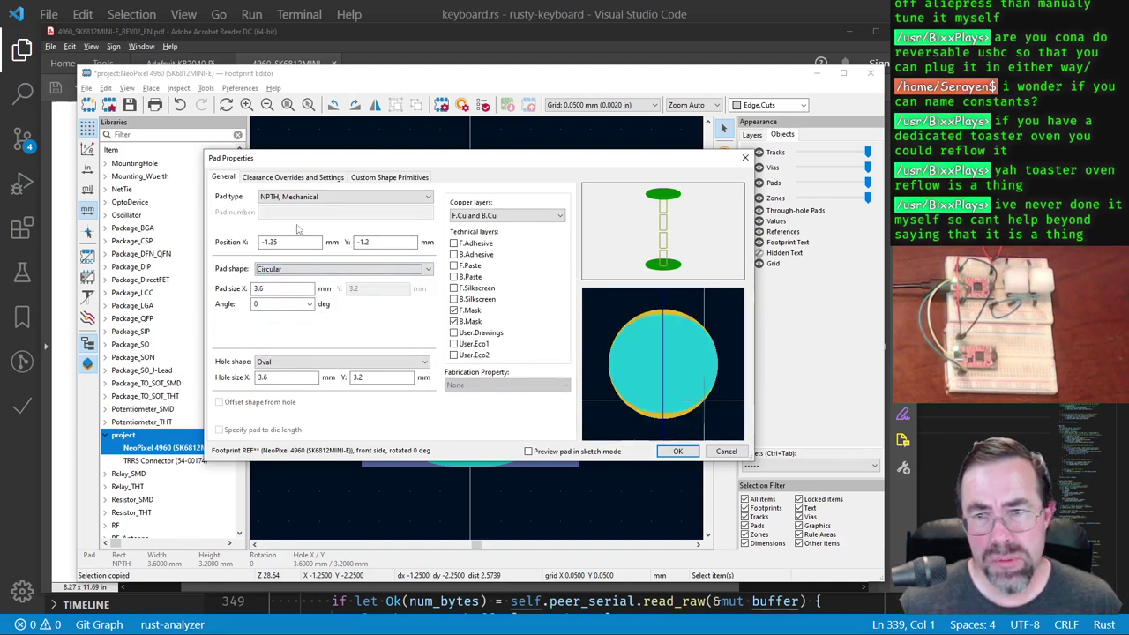
pyautogui.click(298, 363)
pyautogui.click(298, 372)
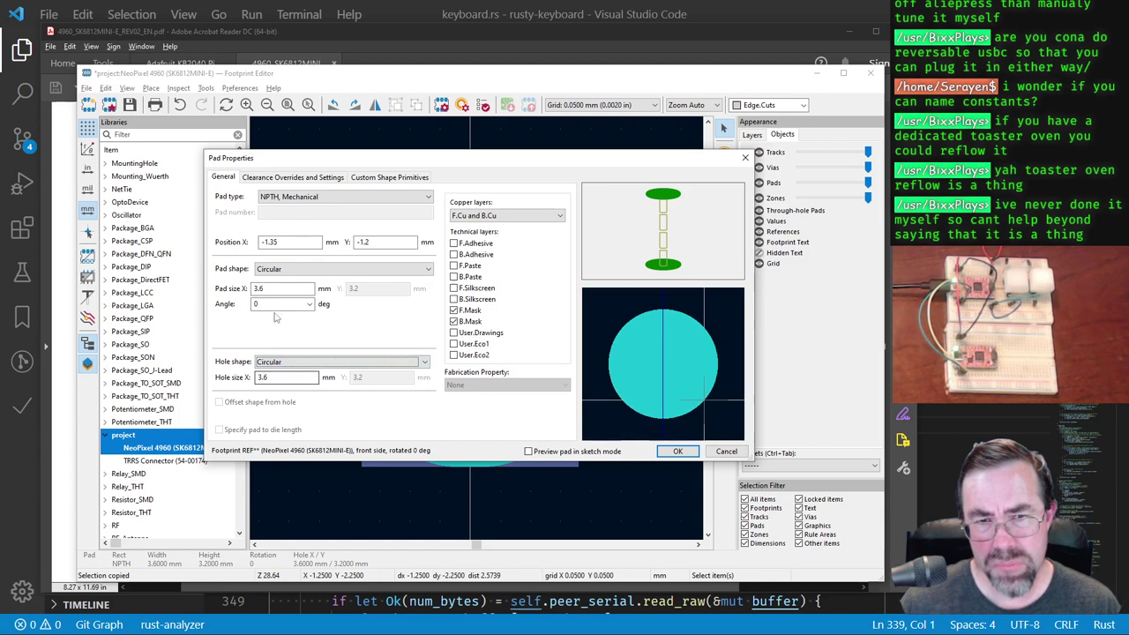
# Step: Set the circular pad's size and hole size to 0.4 mm and apply the pad properties
pyautogui.moveTo(269, 288); pyautogui.dragTo(236, 284)
pyautogui.write('0.')
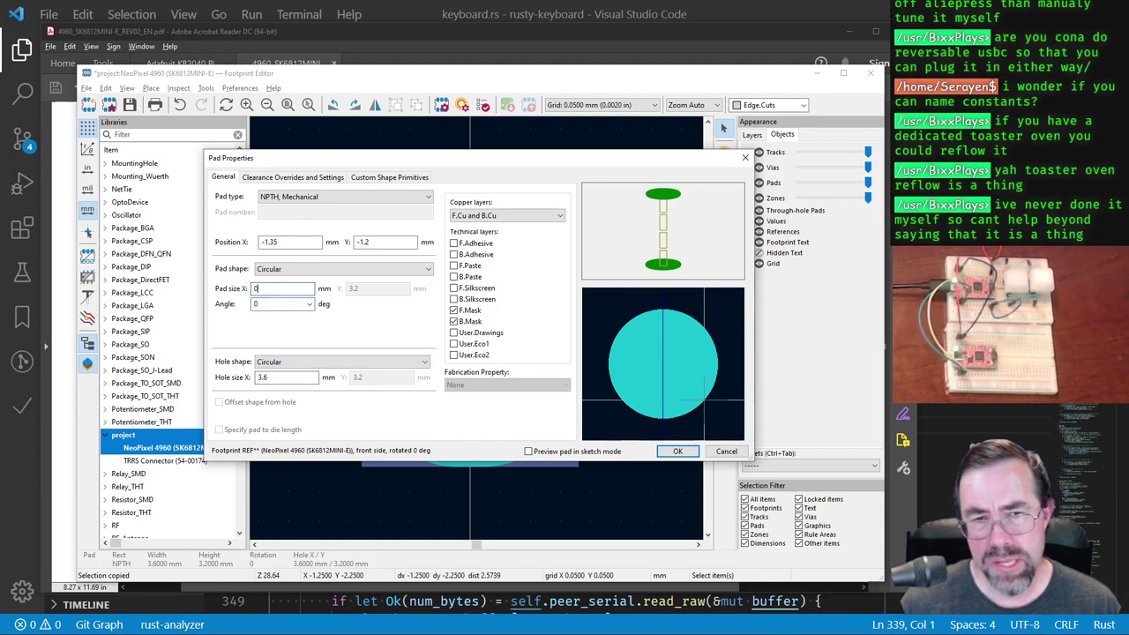
pyautogui.write('4')
pyautogui.press('Tab')
pyautogui.press('Tab')
pyautogui.press('Tab')
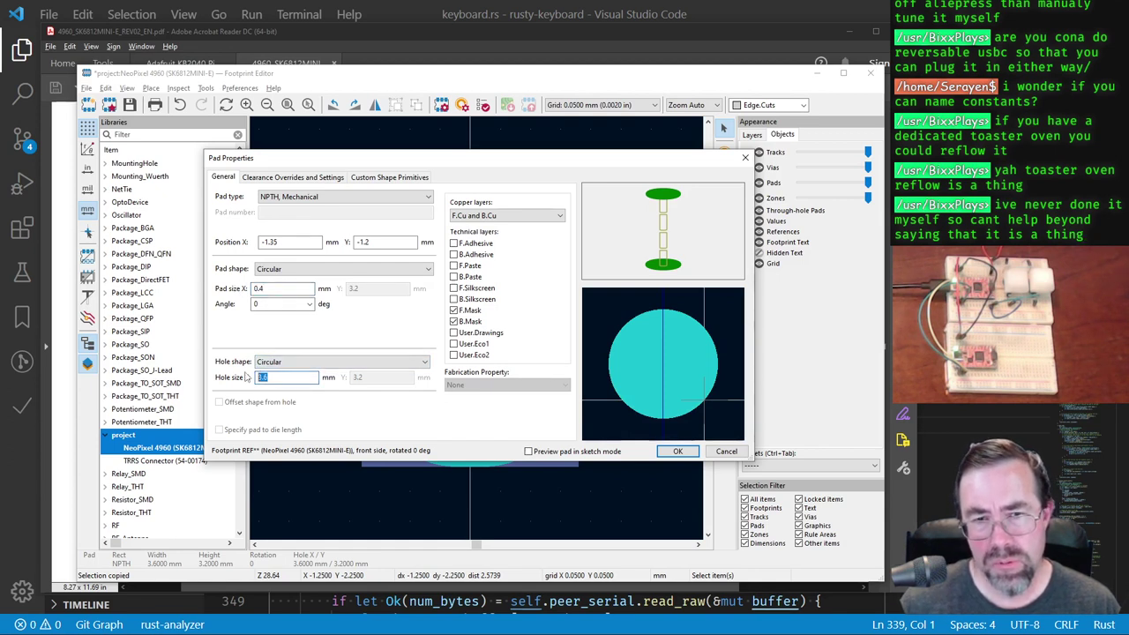
pyautogui.write('0.4')
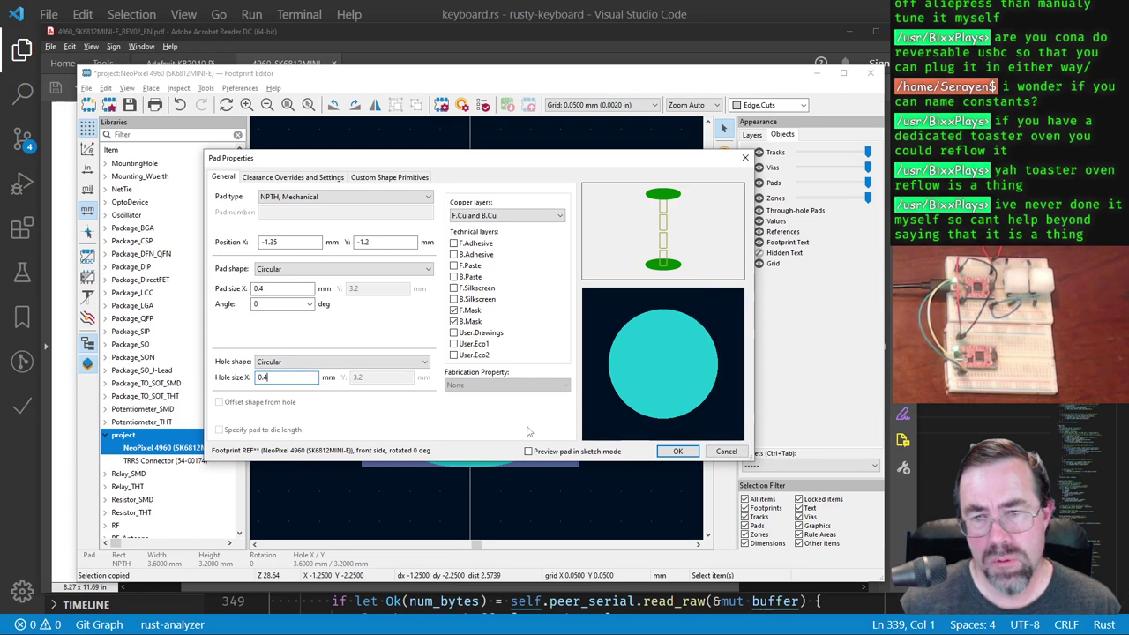
pyautogui.click(674, 451)
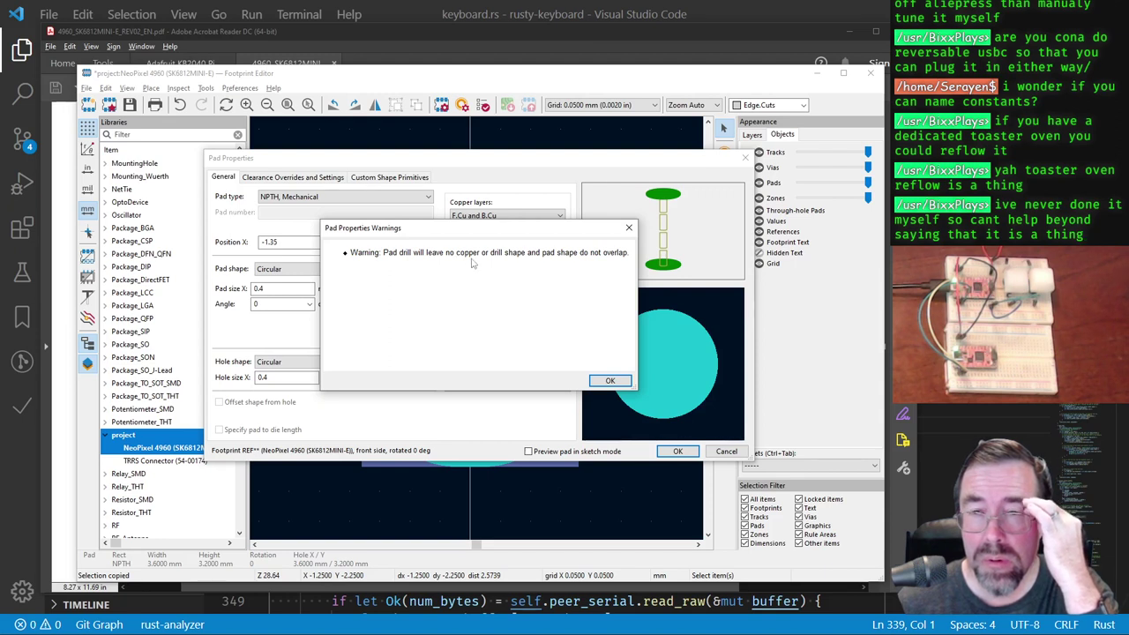
pyautogui.click(609, 380)
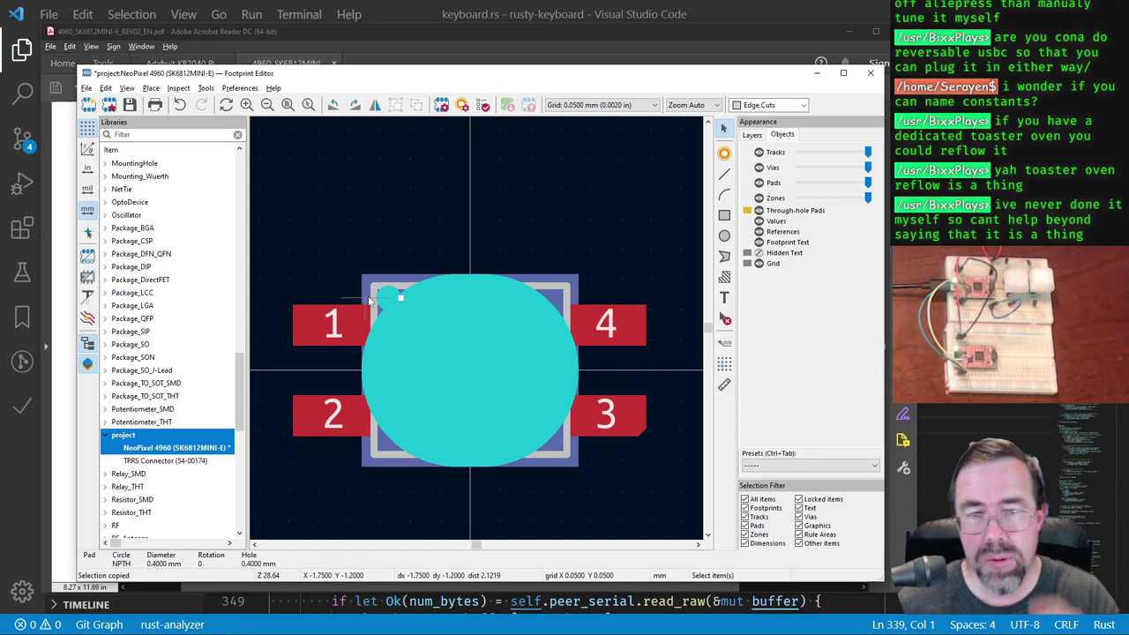
# Step: Move the small circular pad to X -1.4, Y -1.2 mm at the body outline's upper-left corner
pyautogui.scroll(3, 526, 350)
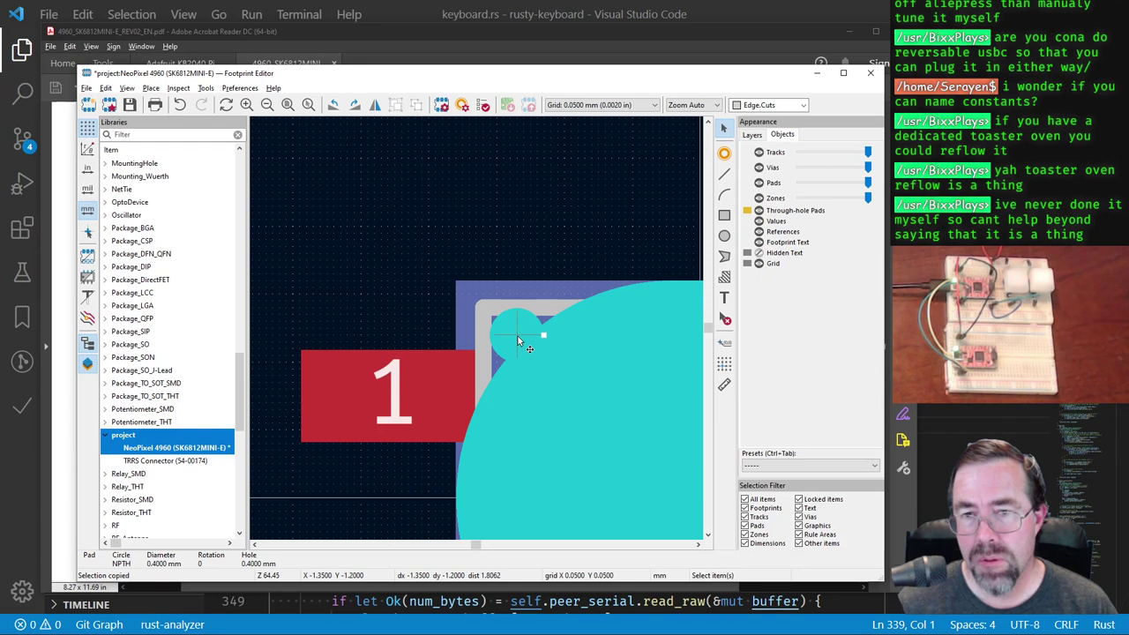
pyautogui.press('m')
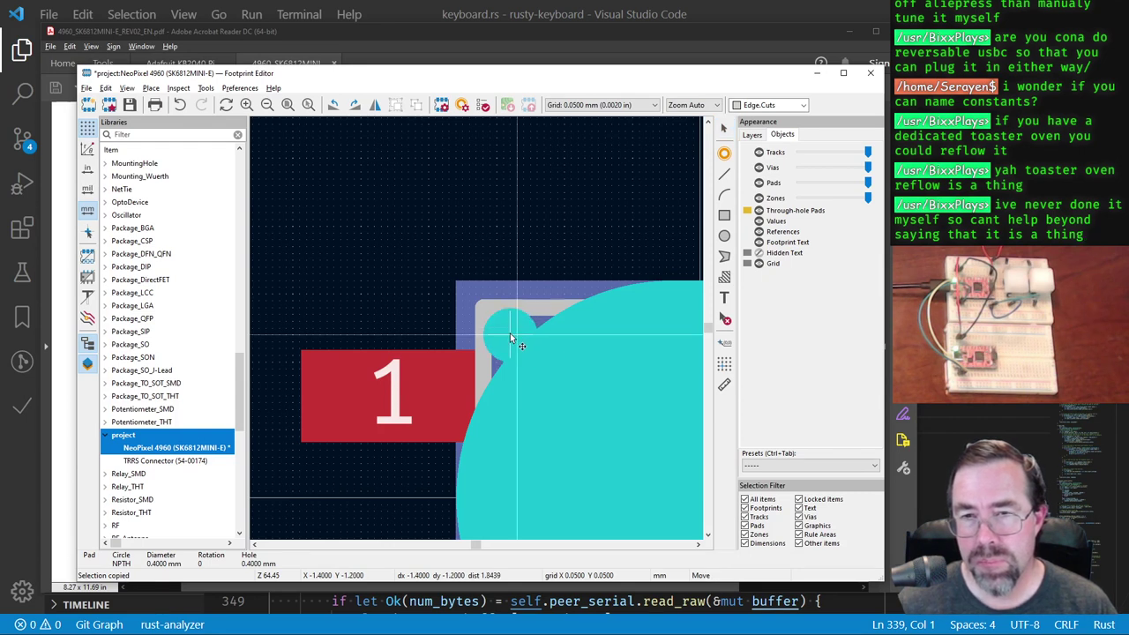
pyautogui.click(510, 333)
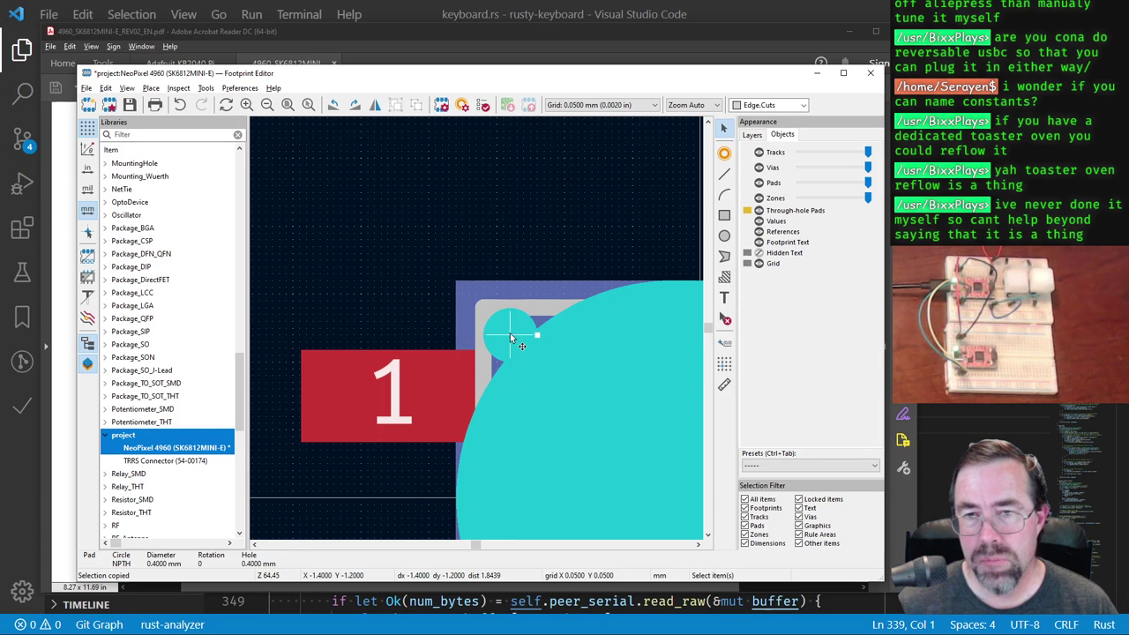
# Step: Set the circular corner pad's size and hole size to 0.6 mm
pyautogui.press('e')
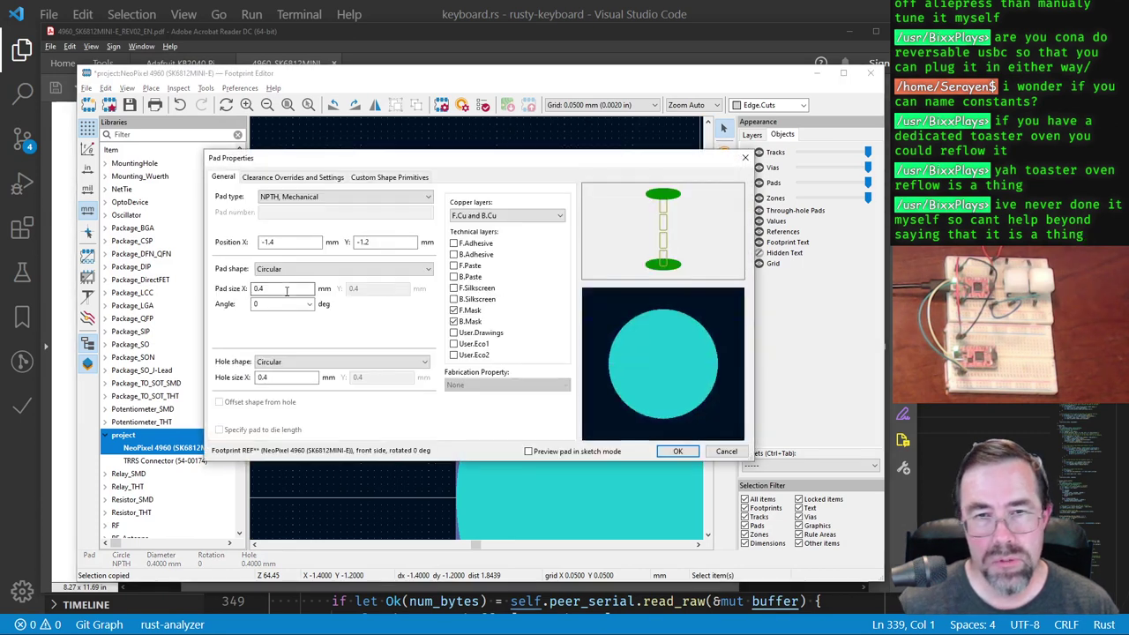
pyautogui.write('6')
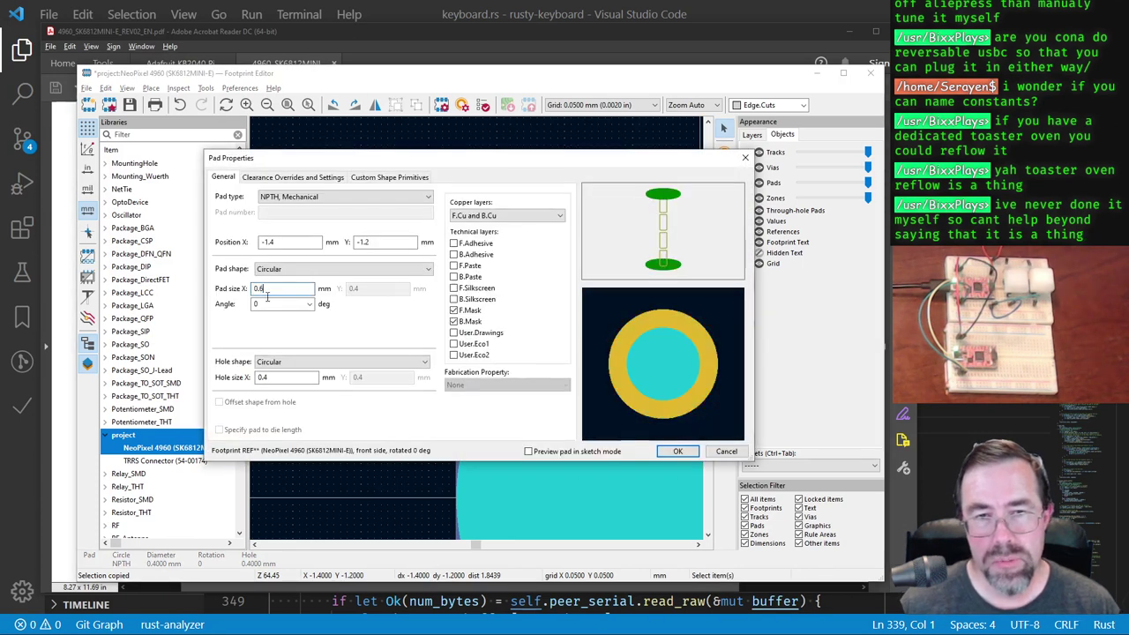
pyautogui.press('Tab')
pyautogui.press('BackSpace')
pyautogui.write('6')
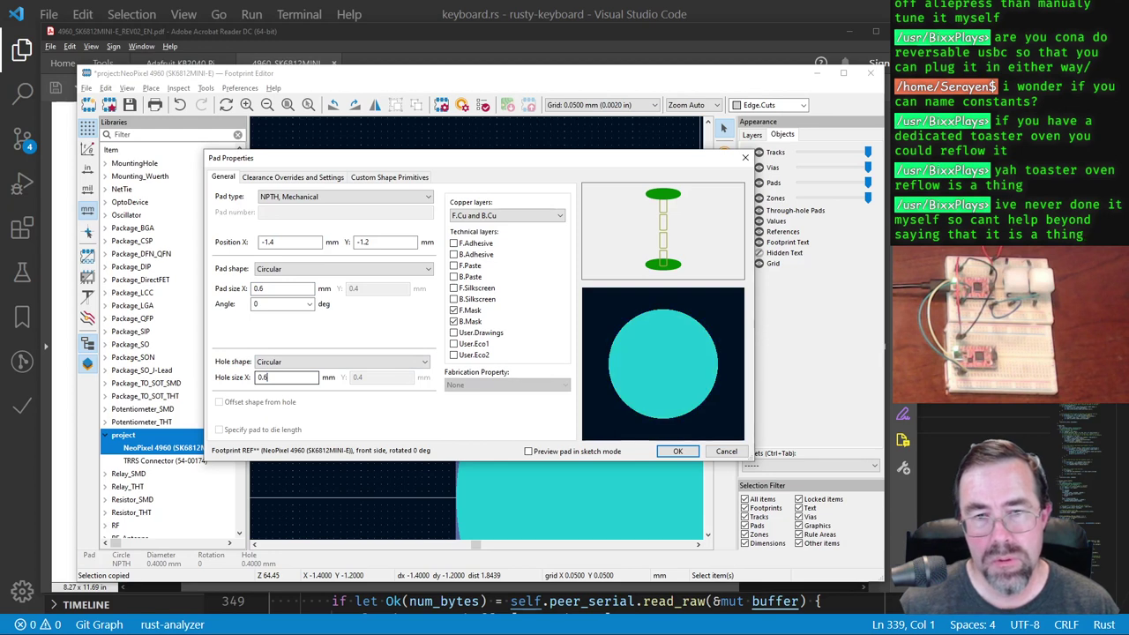
pyautogui.click(677, 452)
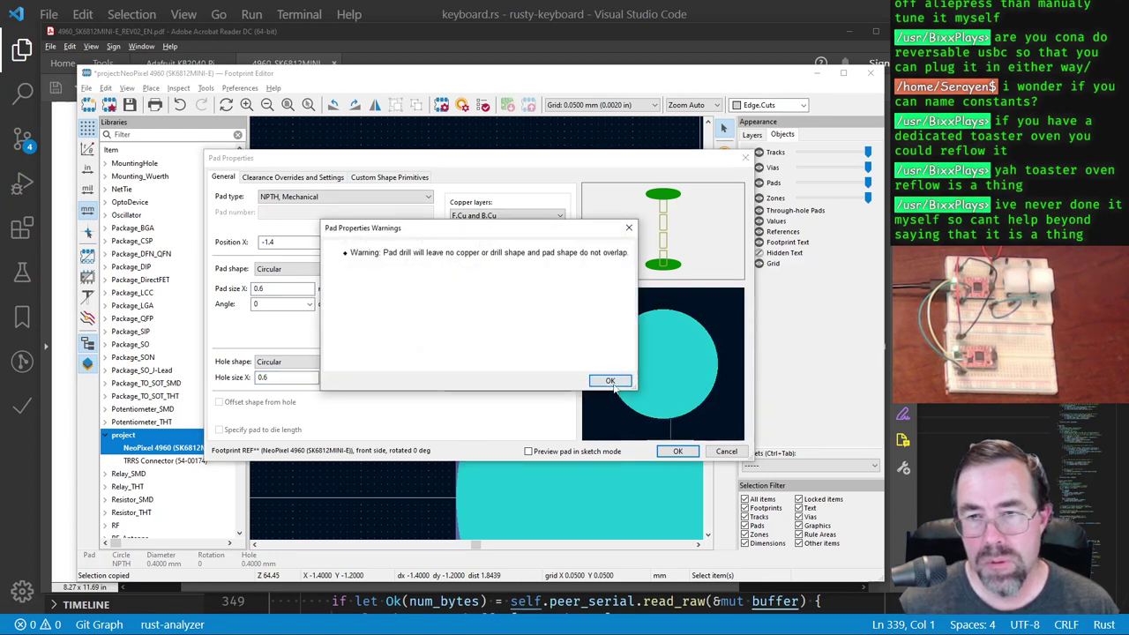
# Step: Try other positions for the 0.6 mm corner pad and place it at X -1.4, Y -1.2 mm
pyautogui.click(517, 328)
pyautogui.press('m')
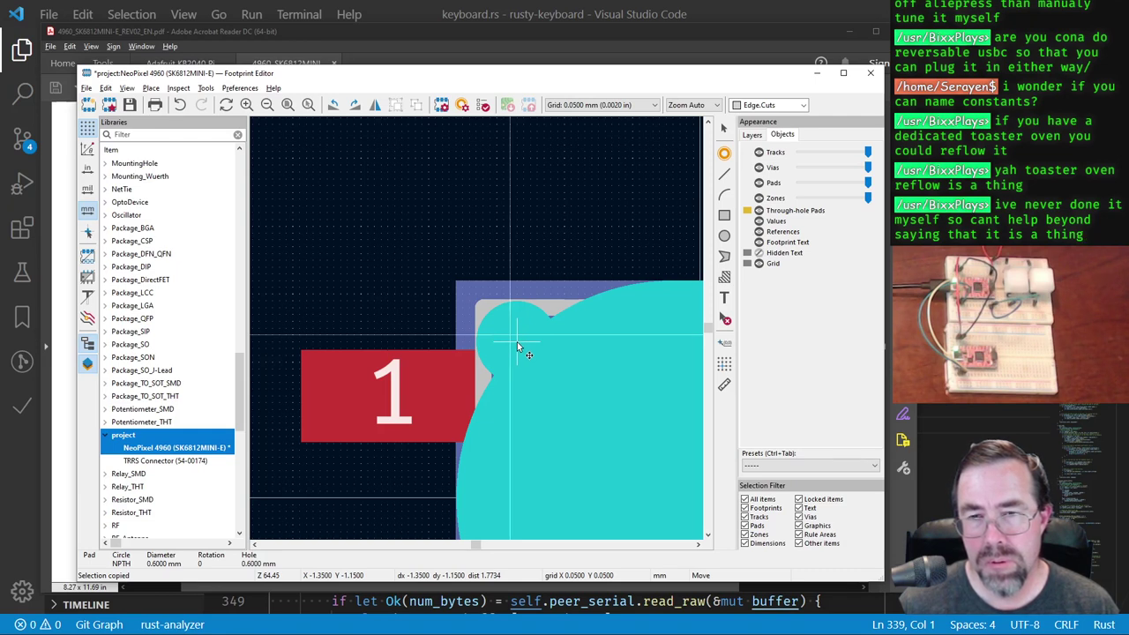
pyautogui.click(509, 334)
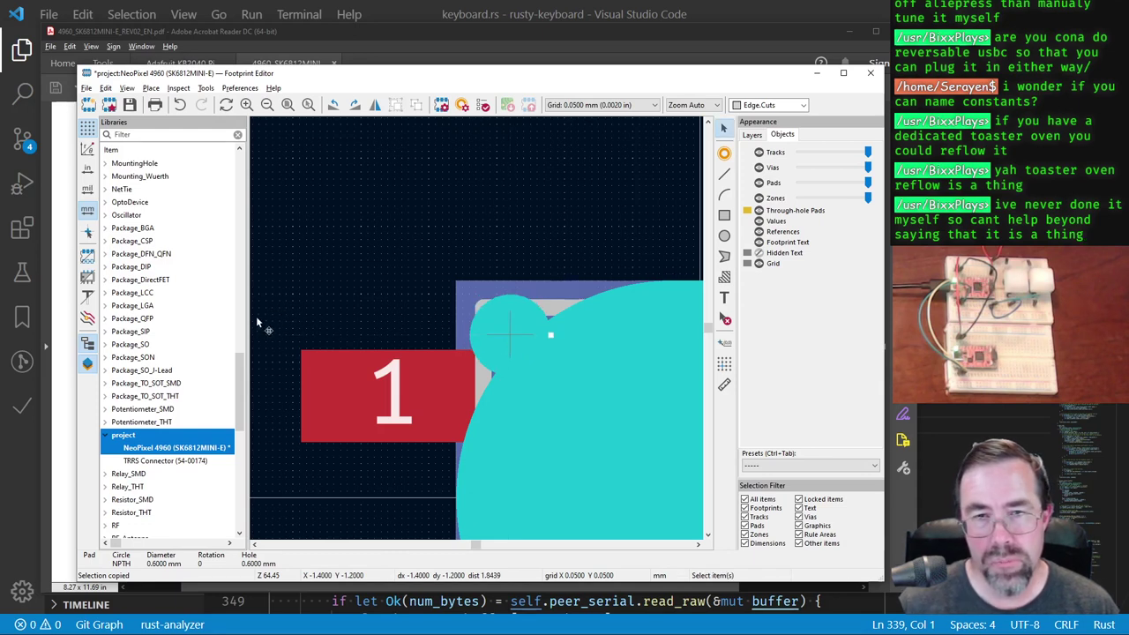
# Step: Set the corner pad's size and hole size to 1 mm and move it to X -1.3, Y -1.1 mm
pyautogui.press('e')
pyautogui.doubleClick(269, 288)
pyautogui.write('x')
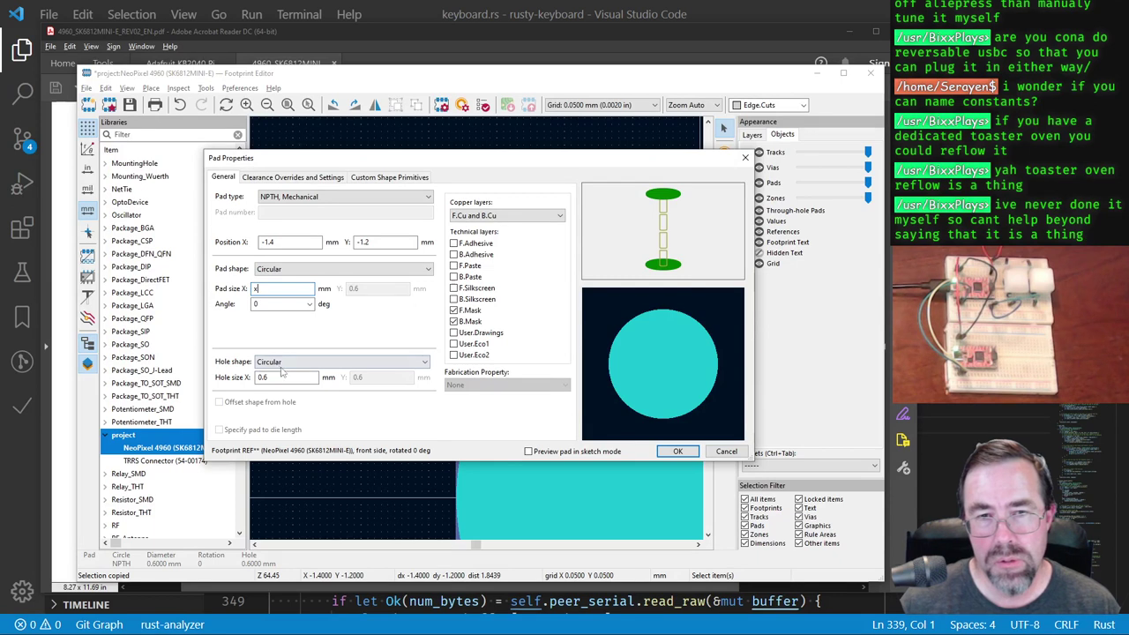
pyautogui.press('BackSpace')
pyautogui.write('1')
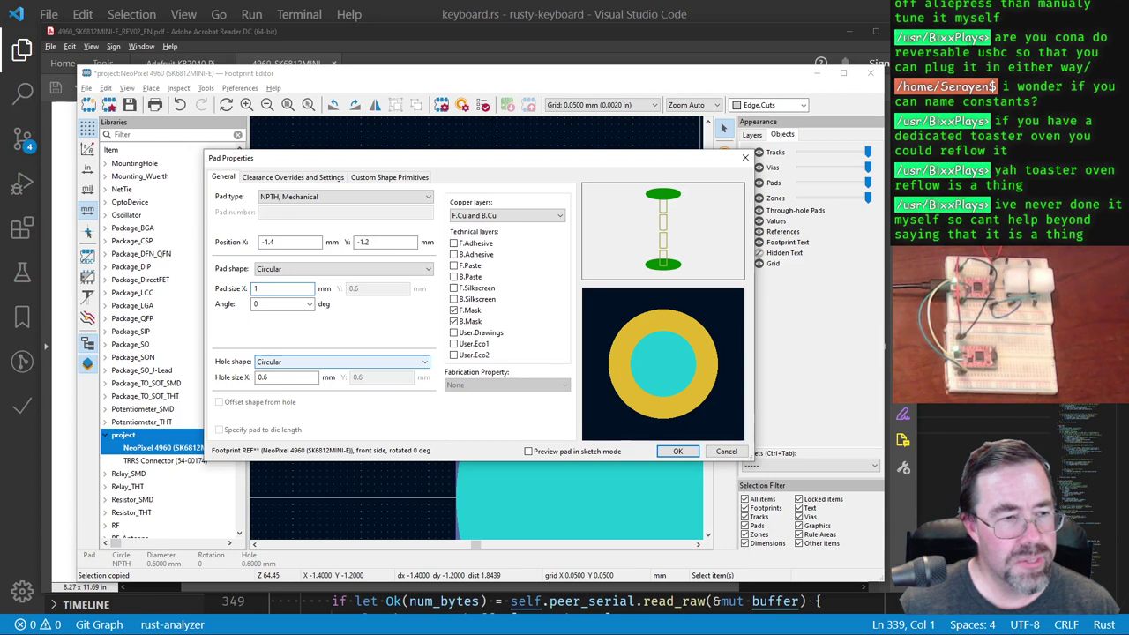
pyautogui.doubleClick(270, 379)
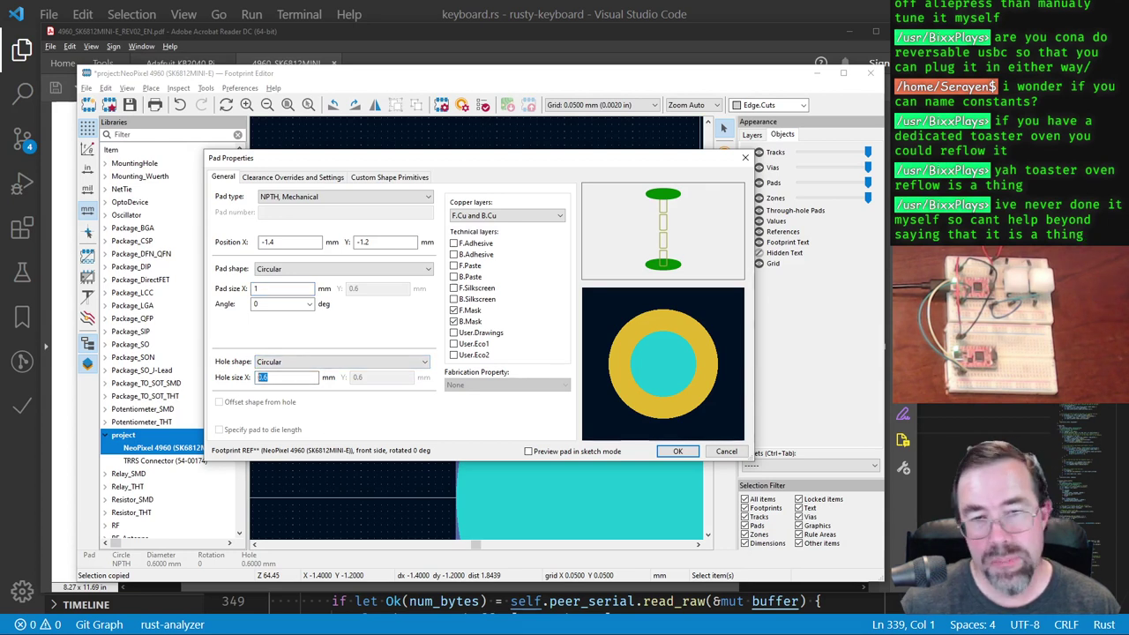
pyautogui.write('1')
pyautogui.click(677, 450)
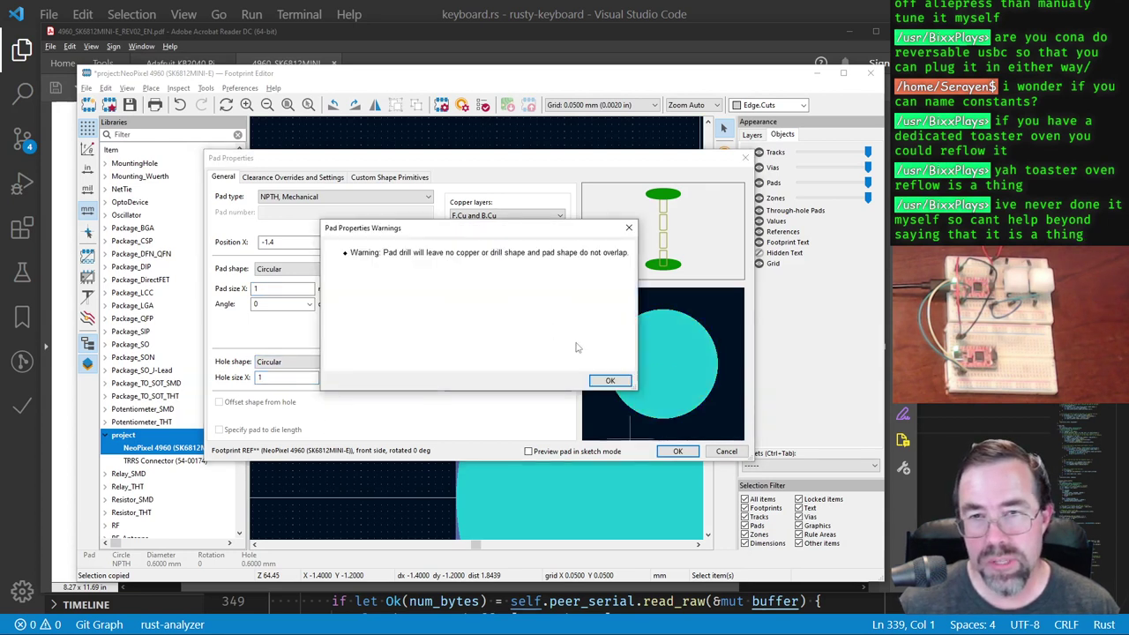
pyautogui.click(607, 378)
pyautogui.moveTo(519, 332)
pyautogui.mouseDown()
pyautogui.moveTo(542, 350)
pyautogui.moveTo(525, 353)
pyautogui.moveTo(545, 350)
pyautogui.moveTo(525, 349)
pyautogui.mouseUp()
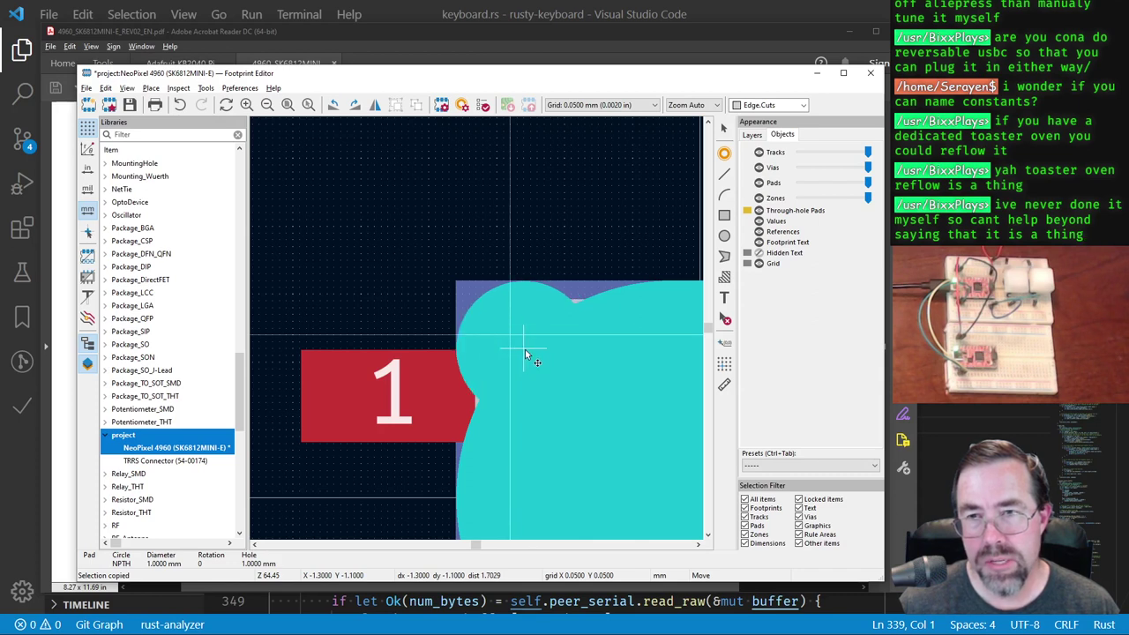
pyautogui.click(525, 349)
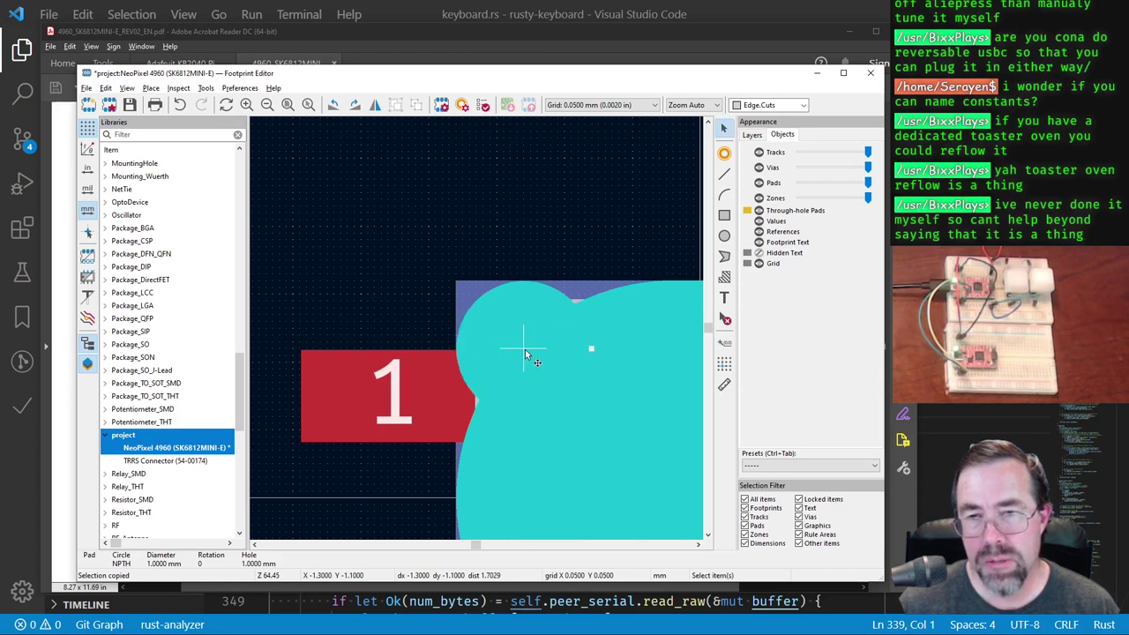
# Step: Copy the 1 mm circular pad to the other three body corners, mirroring its X 1.3, Y 1.1 mm offset from the origin
pyautogui.scroll(-3, 525, 349)
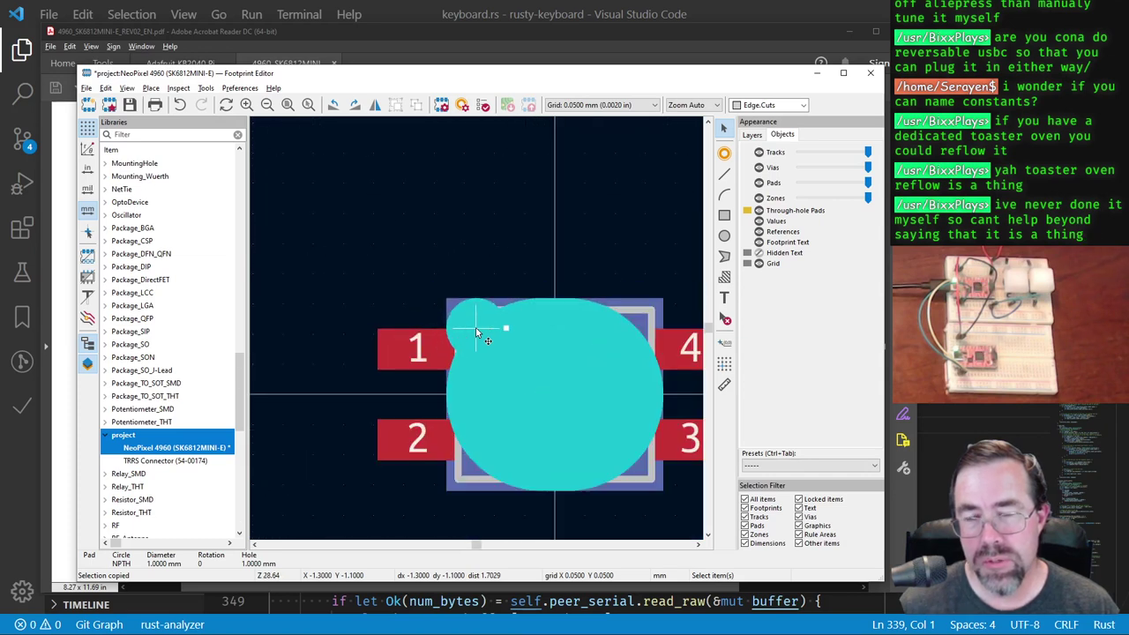
pyautogui.hotkey('ctrl', 'v')
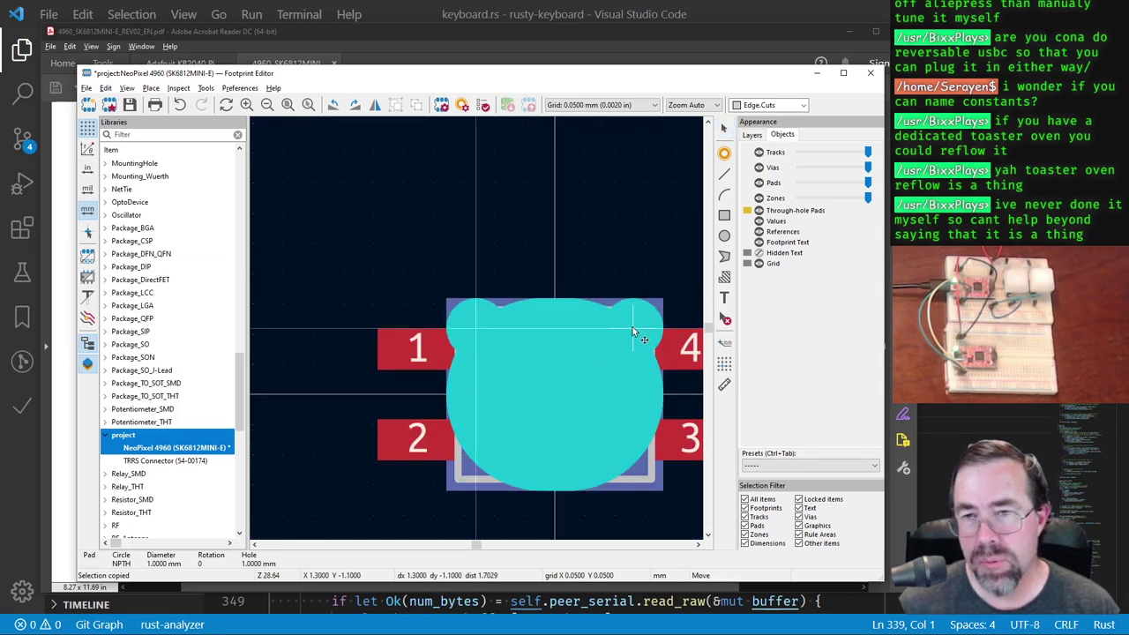
pyautogui.click(632, 332)
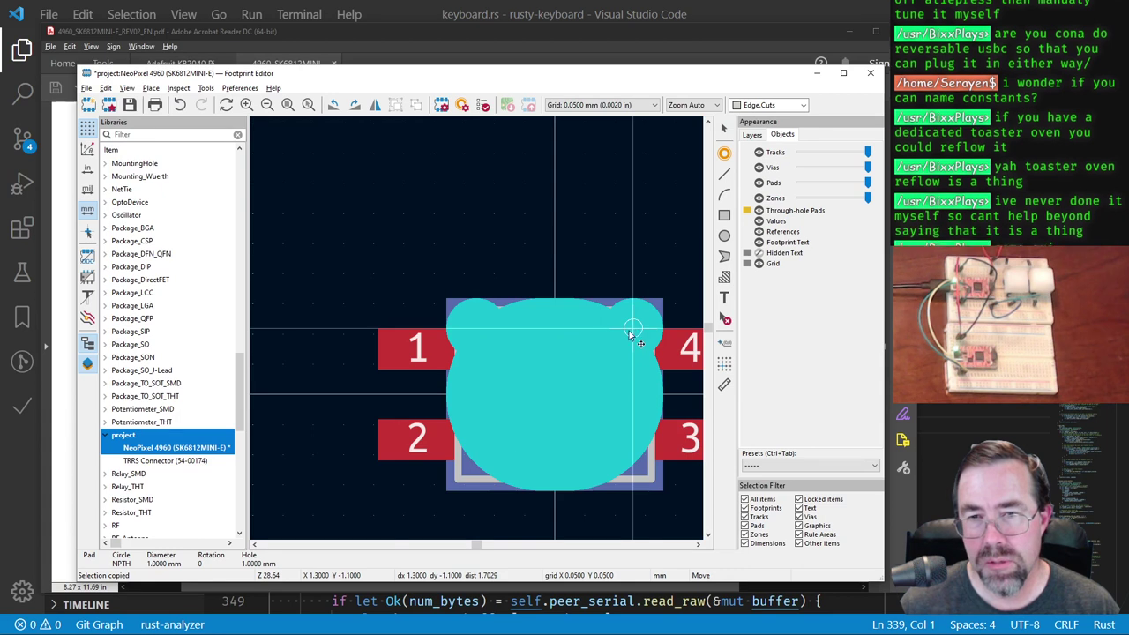
pyautogui.hotkey('ctrl', 'v')
pyautogui.click(476, 465)
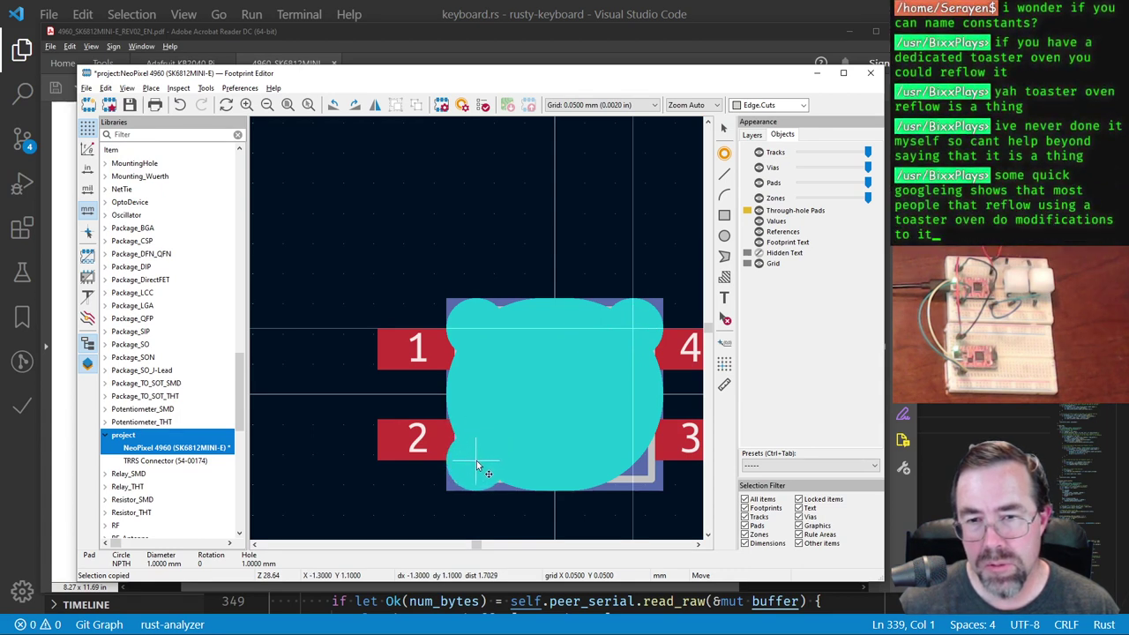
pyautogui.hotkey('ctrl', 'v')
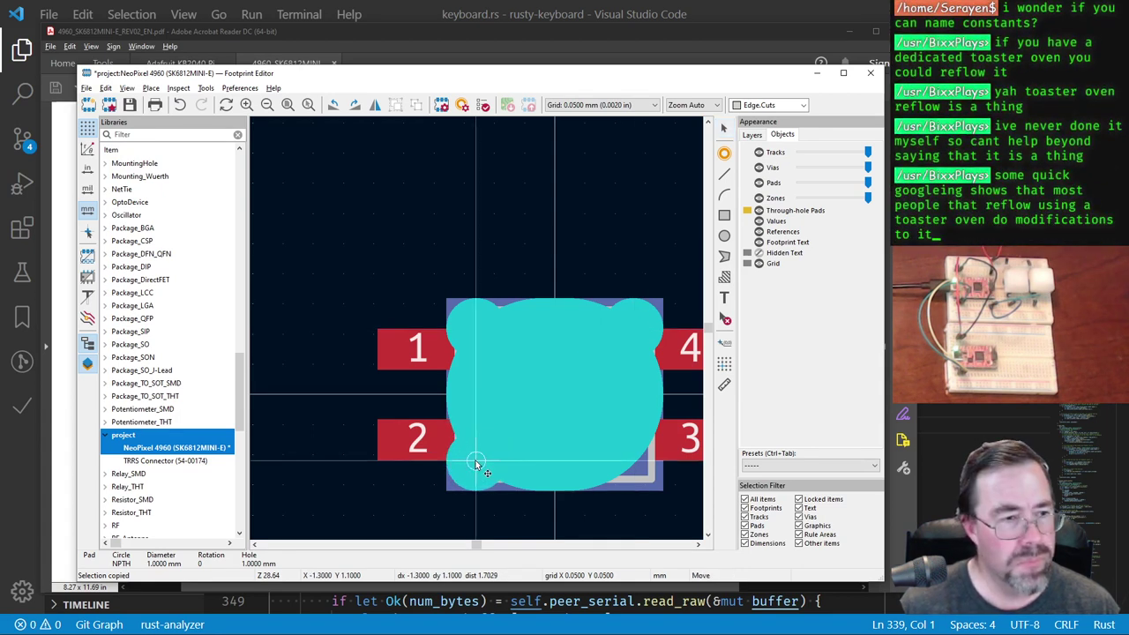
pyautogui.click(634, 467)
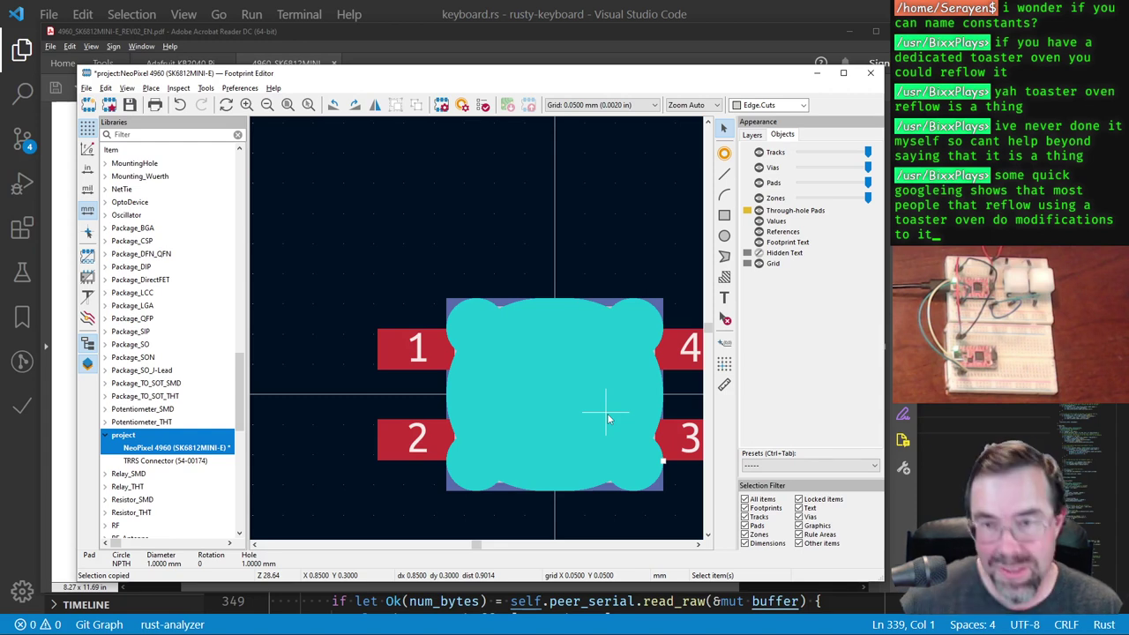
# Step: Save the footprint and inspect the LED model's fit in the cutout through the 3D preview of the footprint properties
pyautogui.click(130, 104)
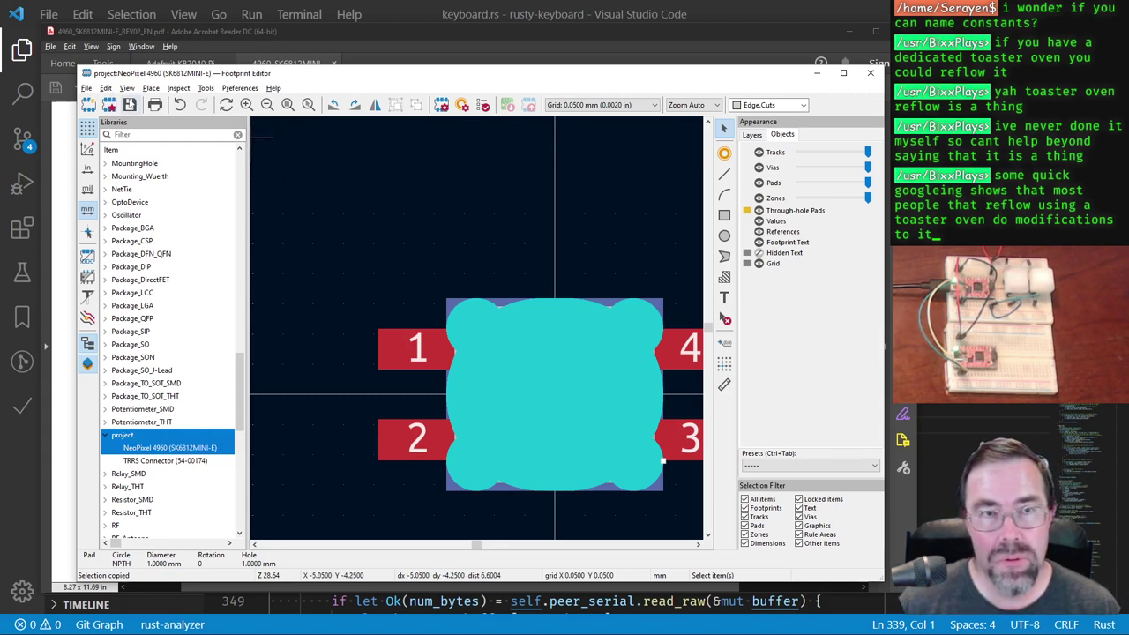
pyautogui.click(87, 88)
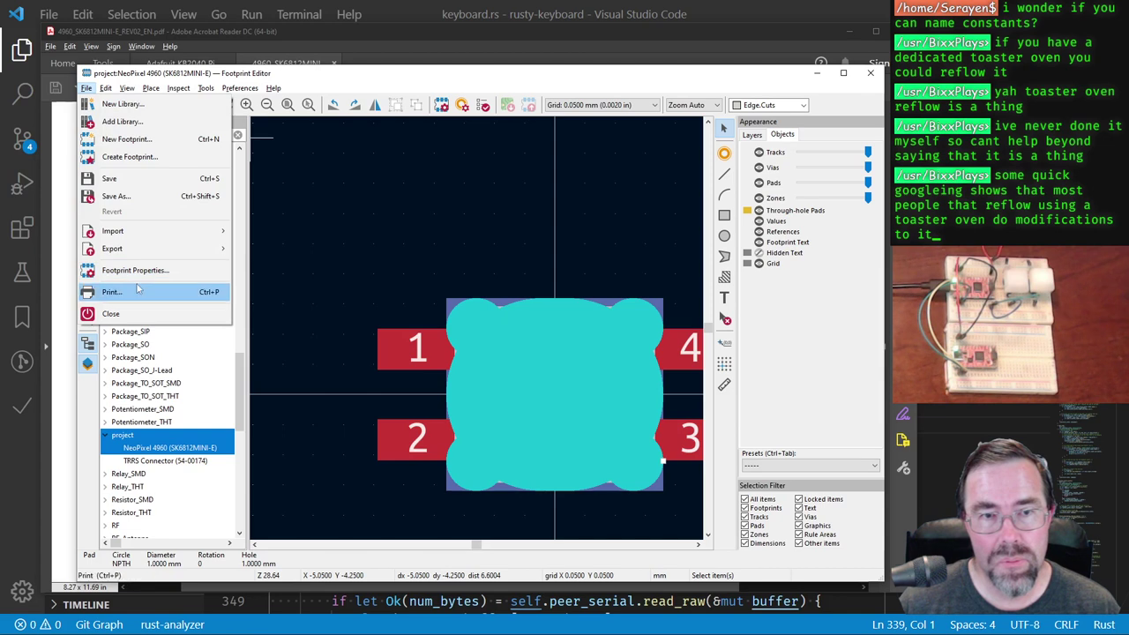
pyautogui.click(136, 270)
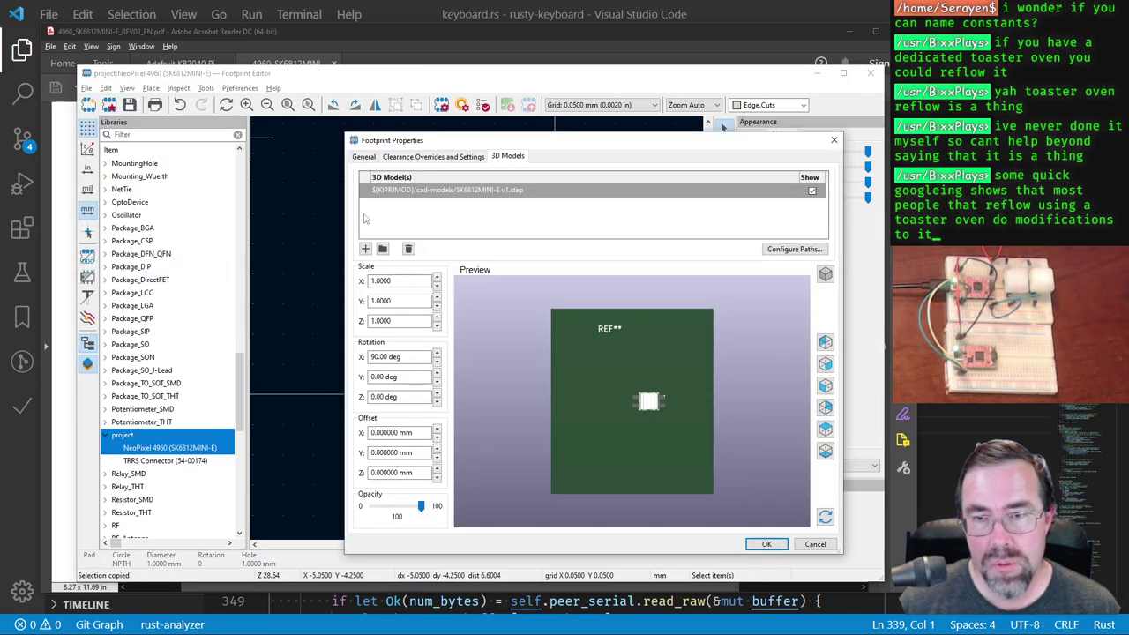
pyautogui.scroll(3, 666, 420)
pyautogui.moveTo(665, 420); pyautogui.dragTo(645, 369)
pyautogui.moveTo(631, 375); pyautogui.dragTo(656, 381)
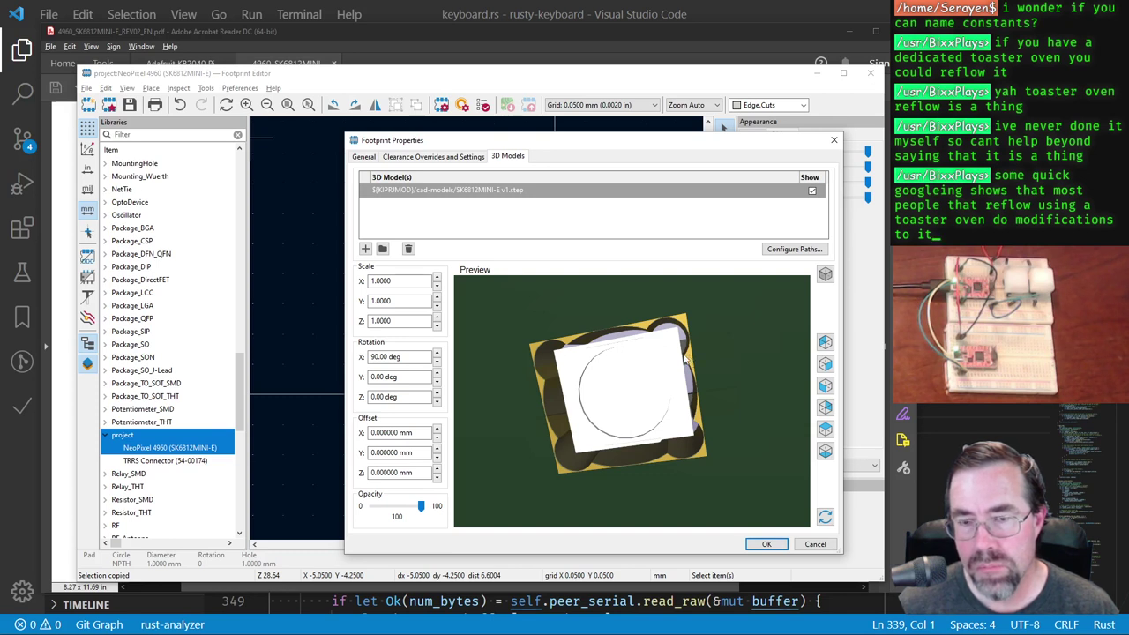
pyautogui.moveTo(689, 361); pyautogui.dragTo(659, 394)
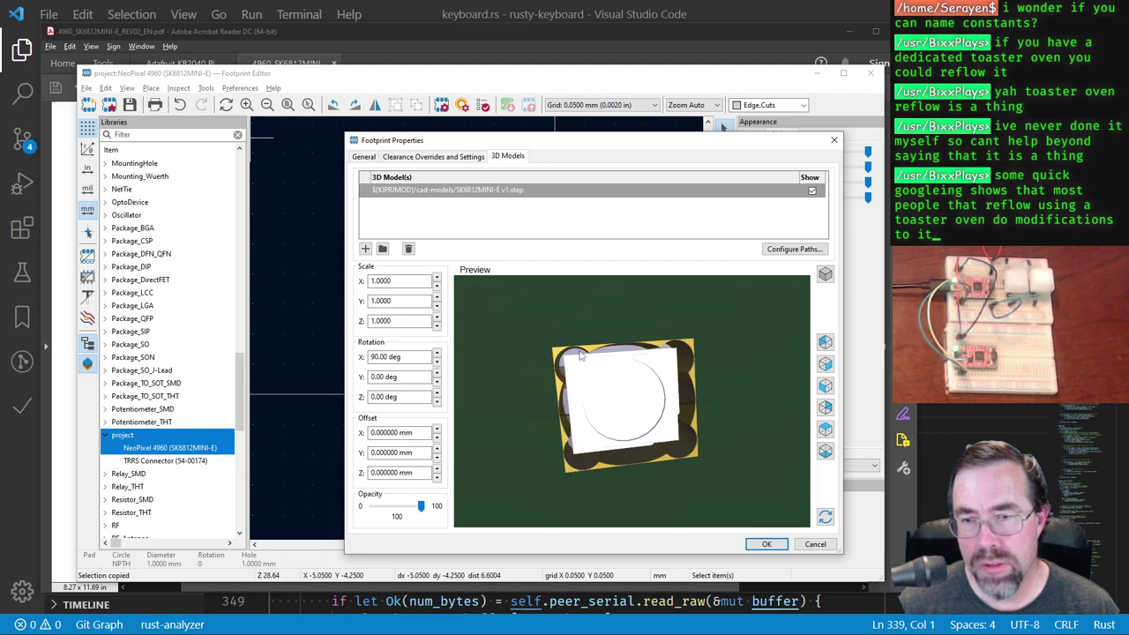
pyautogui.moveTo(598, 355); pyautogui.dragTo(666, 415)
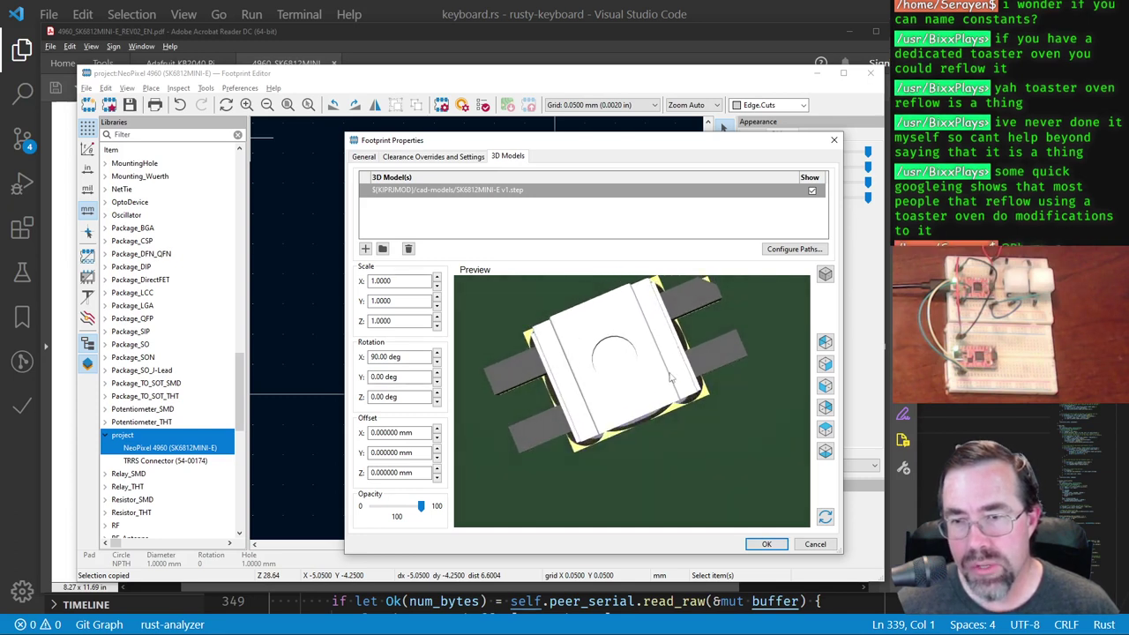
pyautogui.click(780, 547)
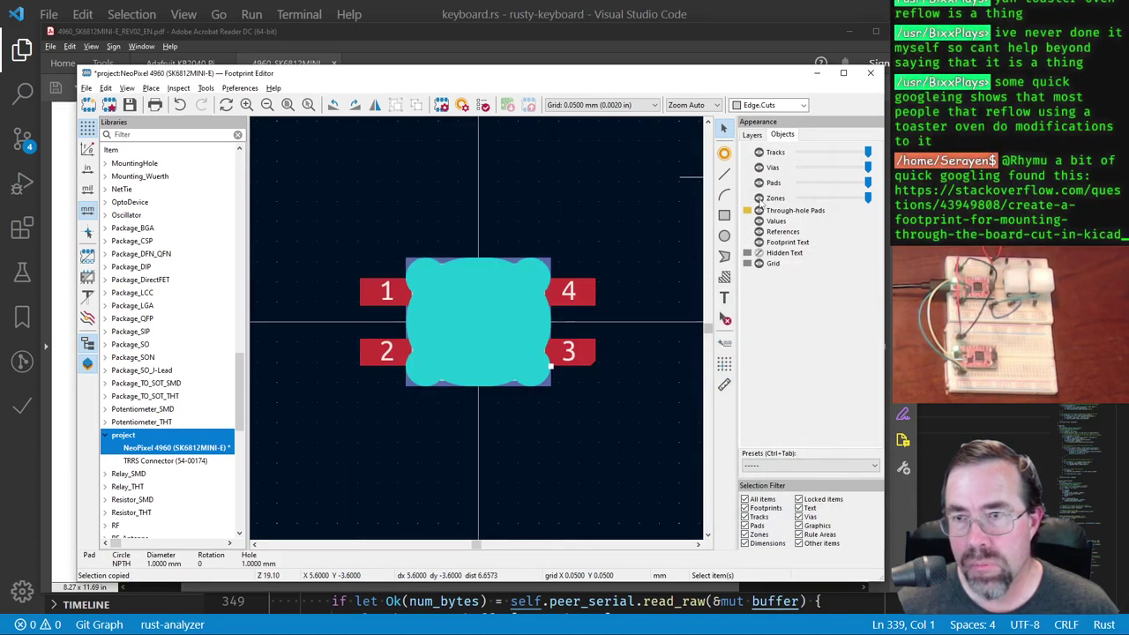
# Step: Hide the through-hole pads and save the footprint
pyautogui.click(759, 212)
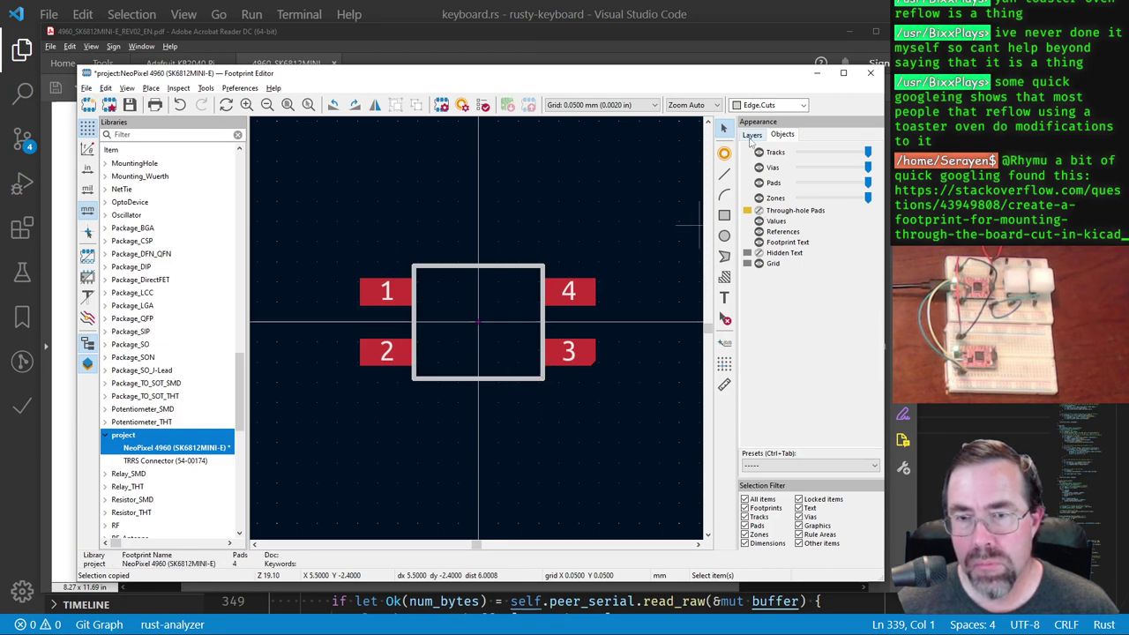
pyautogui.click(130, 106)
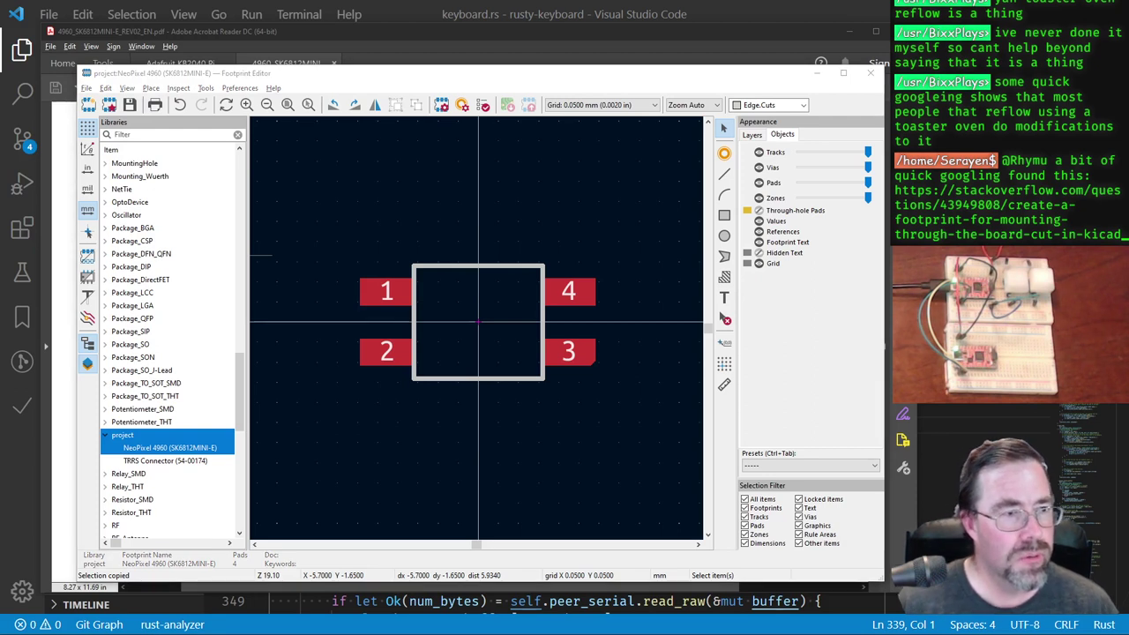
# Step: Switch to the browser and open the Stack Overflow question "Create a footprint for mounting through the board (cut) in Kicad" in a new tab
pyautogui.hotkey('alt', 'Tab')
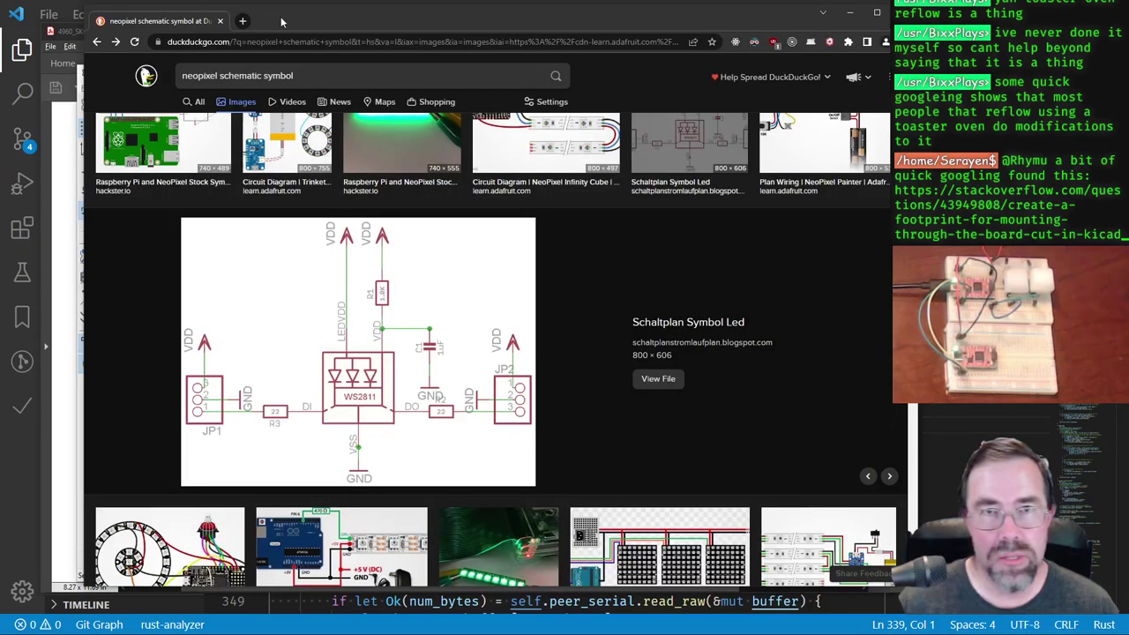
pyautogui.click(243, 20)
pyautogui.write('https://stackoverflow.com/questions/43949808/create-a-footprint-for-mounting-through-the-board-cut-in-kicad')
pyautogui.press('Return')
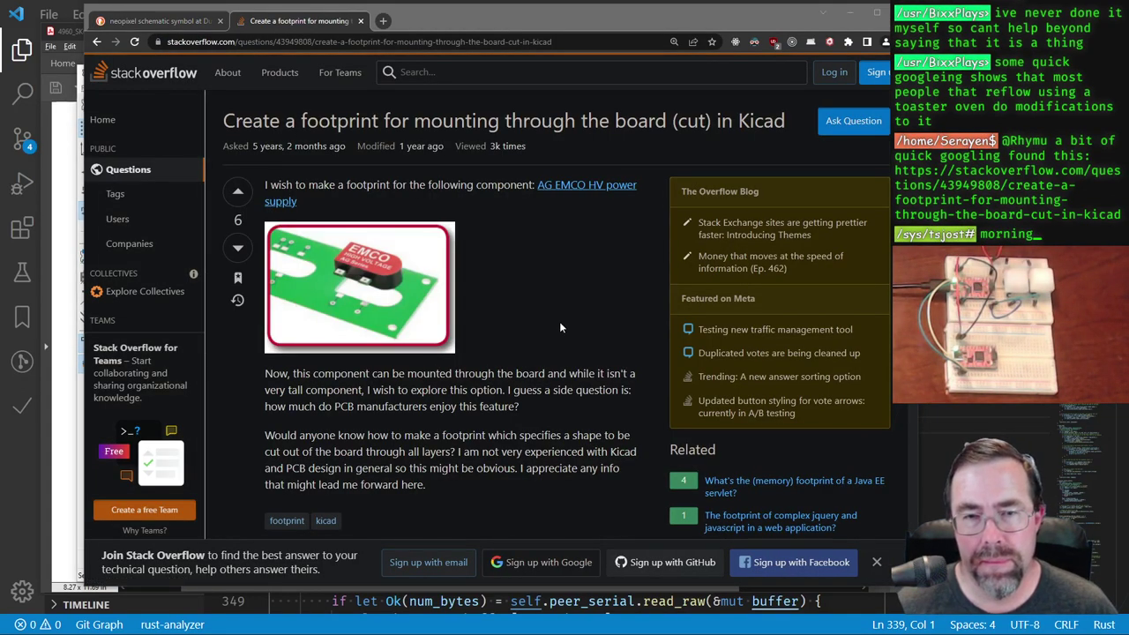
# Step: Read the Stack Overflow answers on how to define a board cutout within a KiCad footprint
pyautogui.scroll(-4, 549, 342)
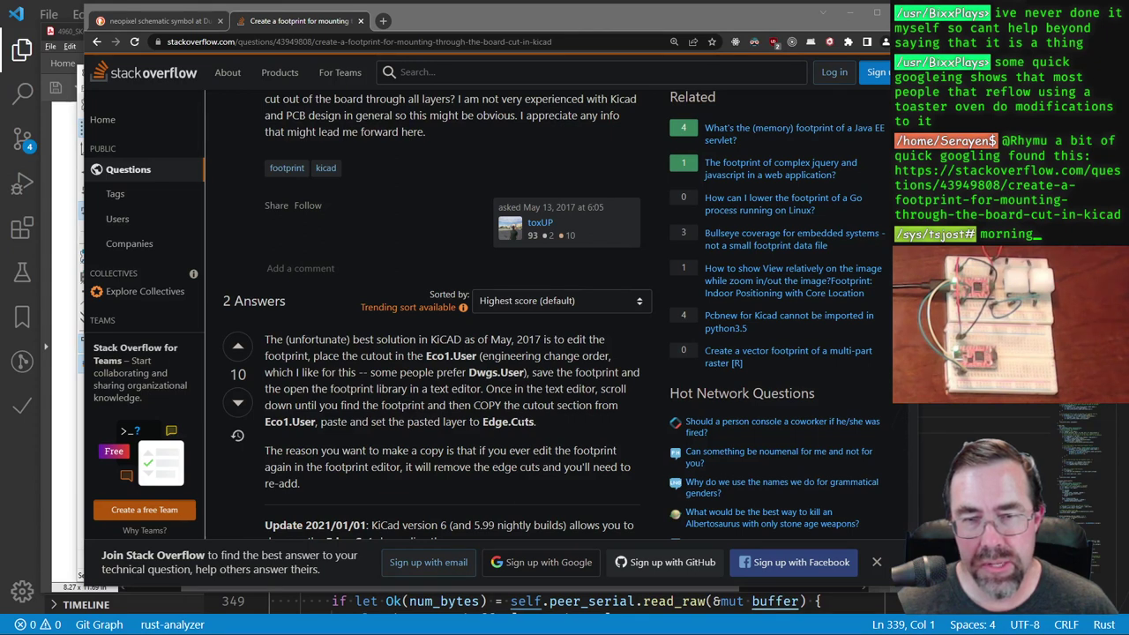
pyautogui.scroll(-2, 385, 448)
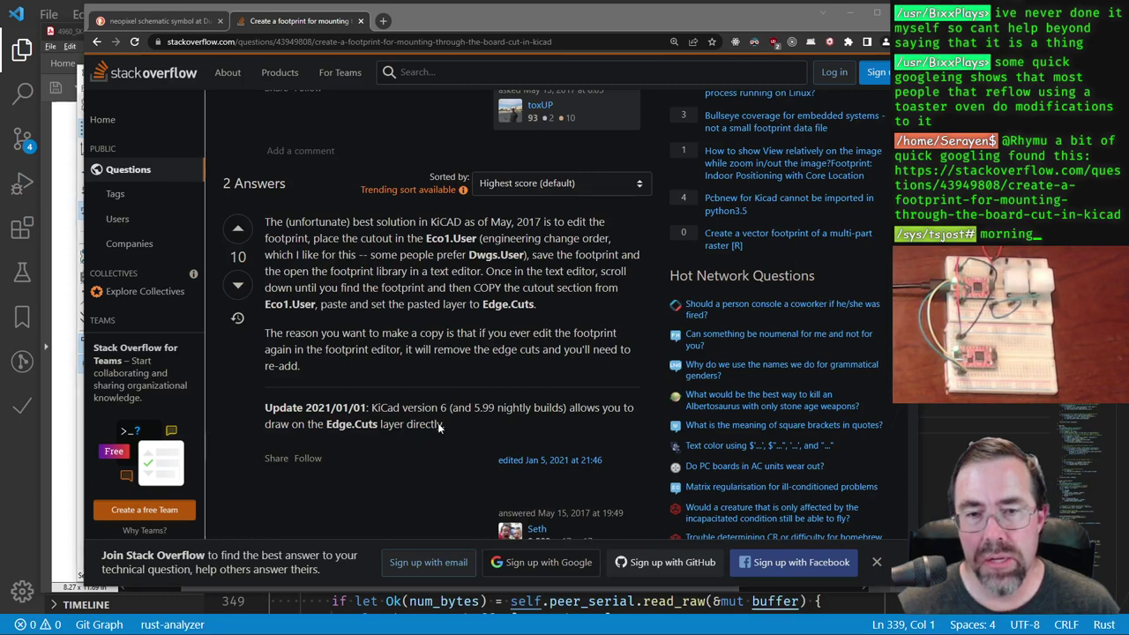
pyautogui.moveTo(444, 424); pyautogui.dragTo(285, 407)
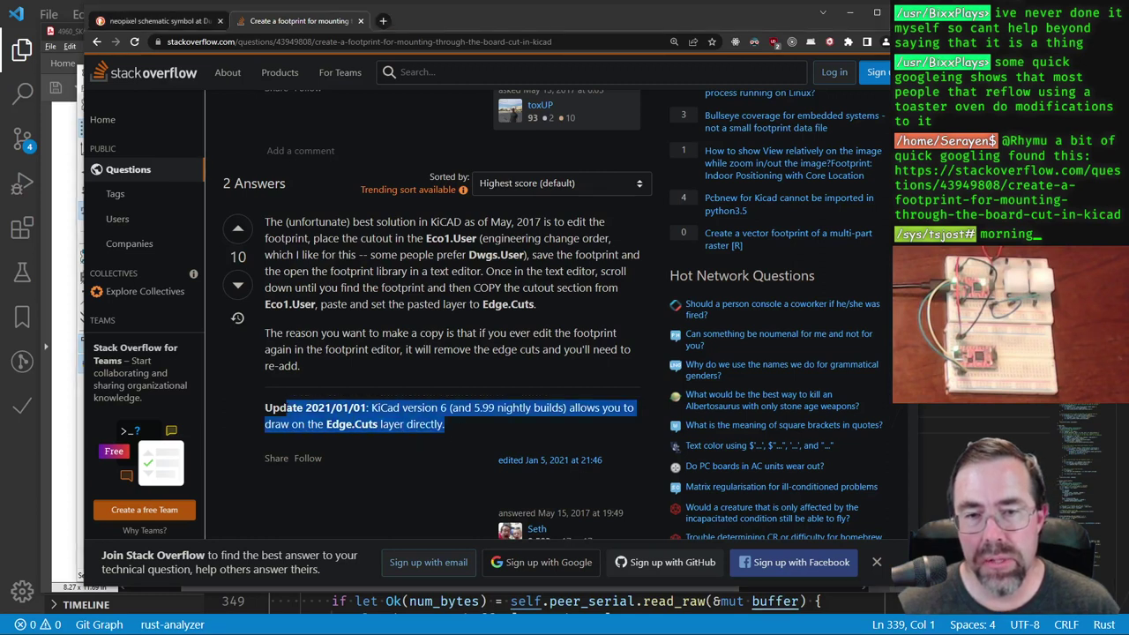
pyautogui.click(459, 428)
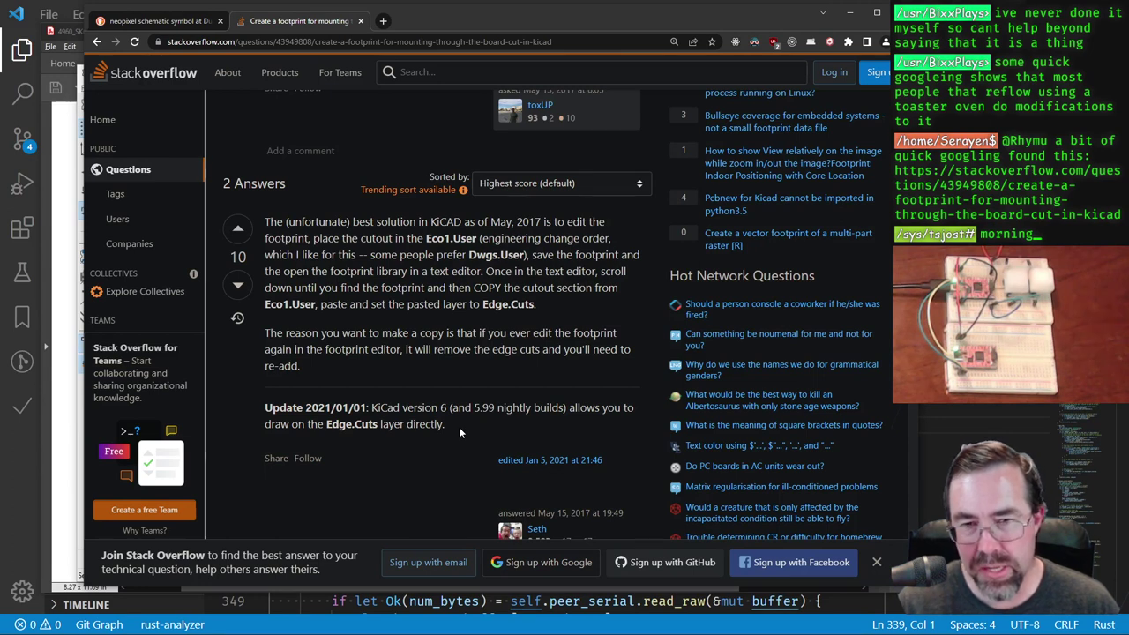
pyautogui.scroll(-4, 459, 432)
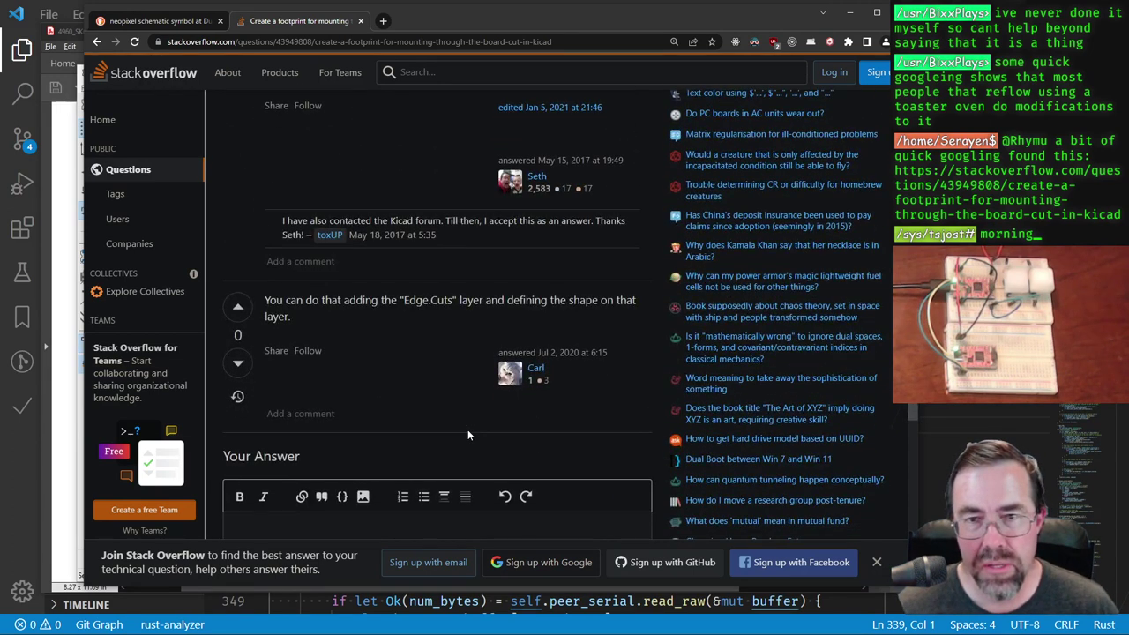
pyautogui.scroll(-3, 467, 434)
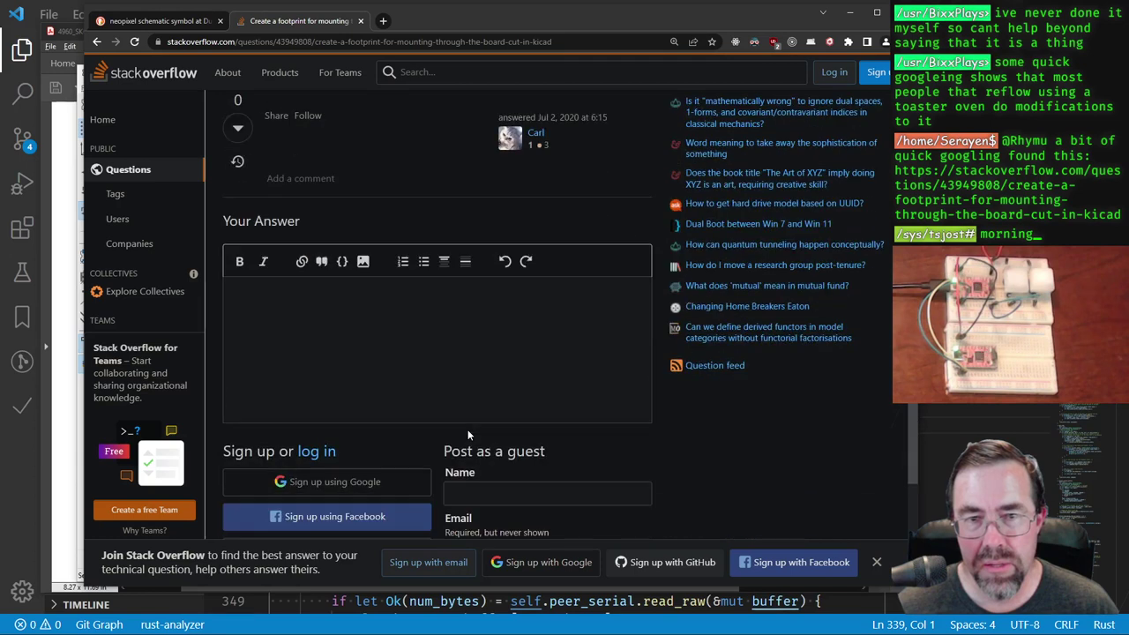
pyautogui.scroll(3, 383, 384)
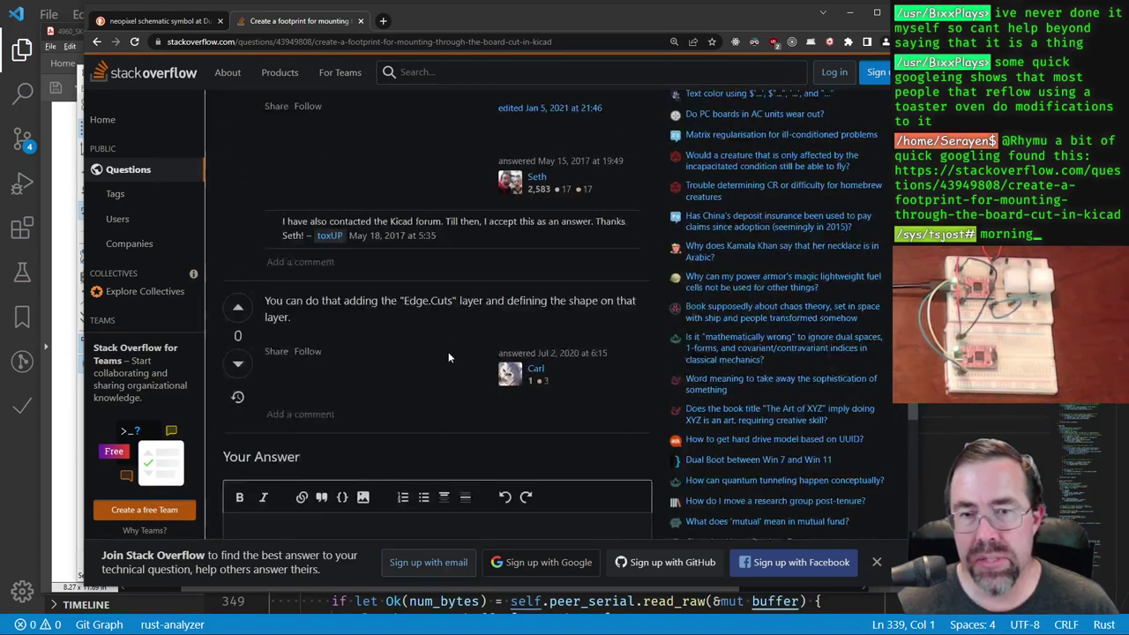
pyautogui.scroll(3, 448, 370)
pyautogui.scroll(-2, 448, 370)
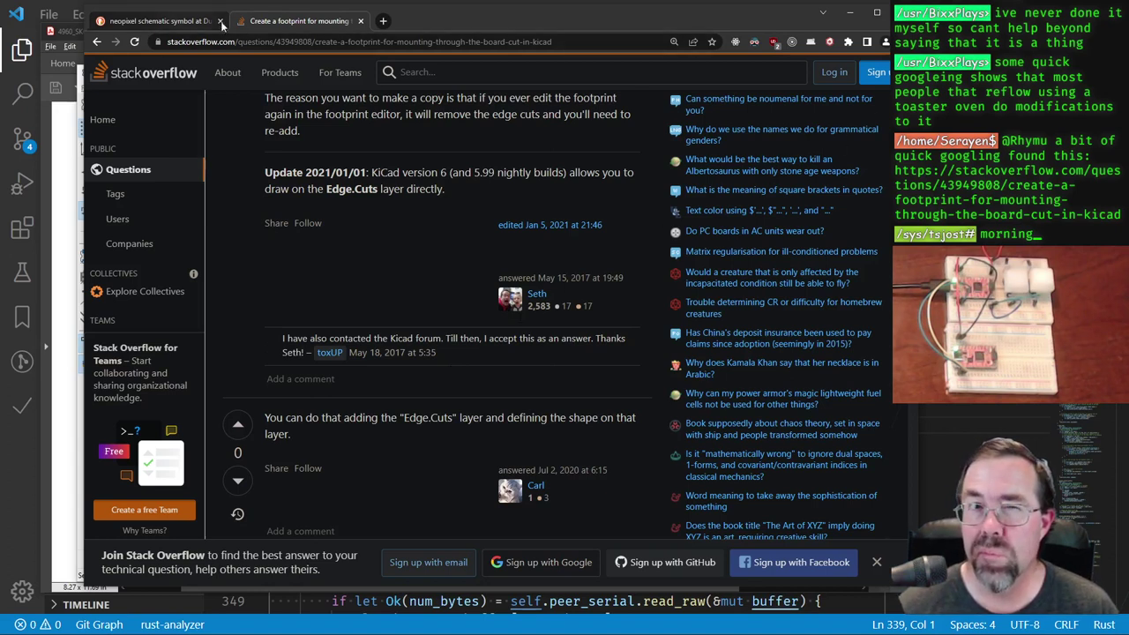
# Step: Switch back to the Footprint Editor and make the through-hole pads visible again
pyautogui.hotkey('alt', 'Tab')
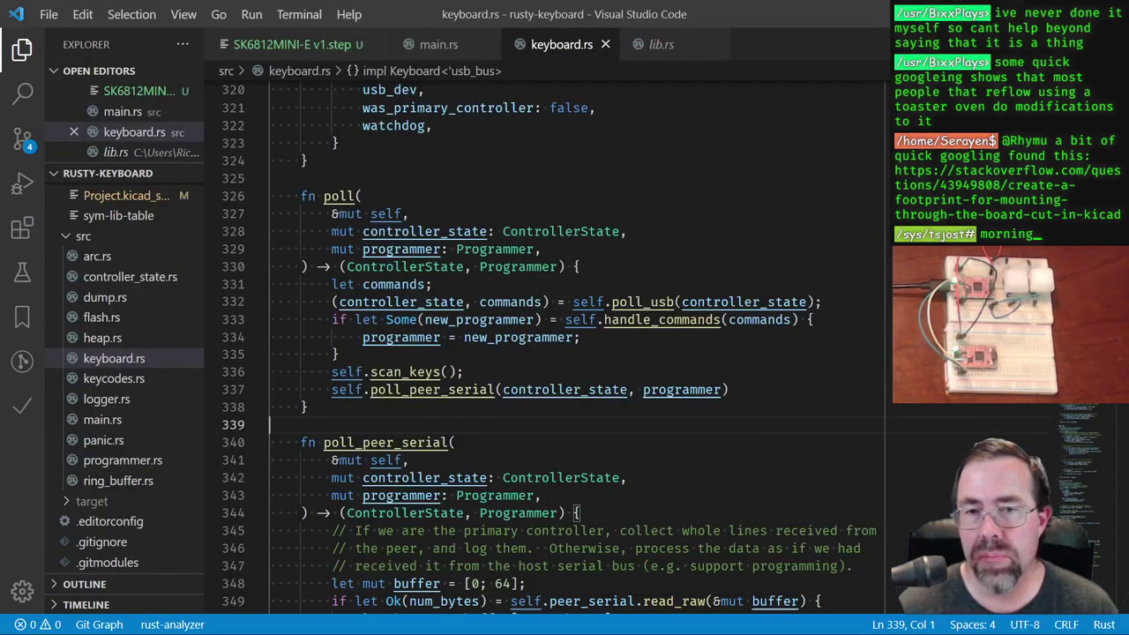
pyautogui.hotkey('alt', 'Tab')
pyautogui.hotkey('alt', 'Tab')
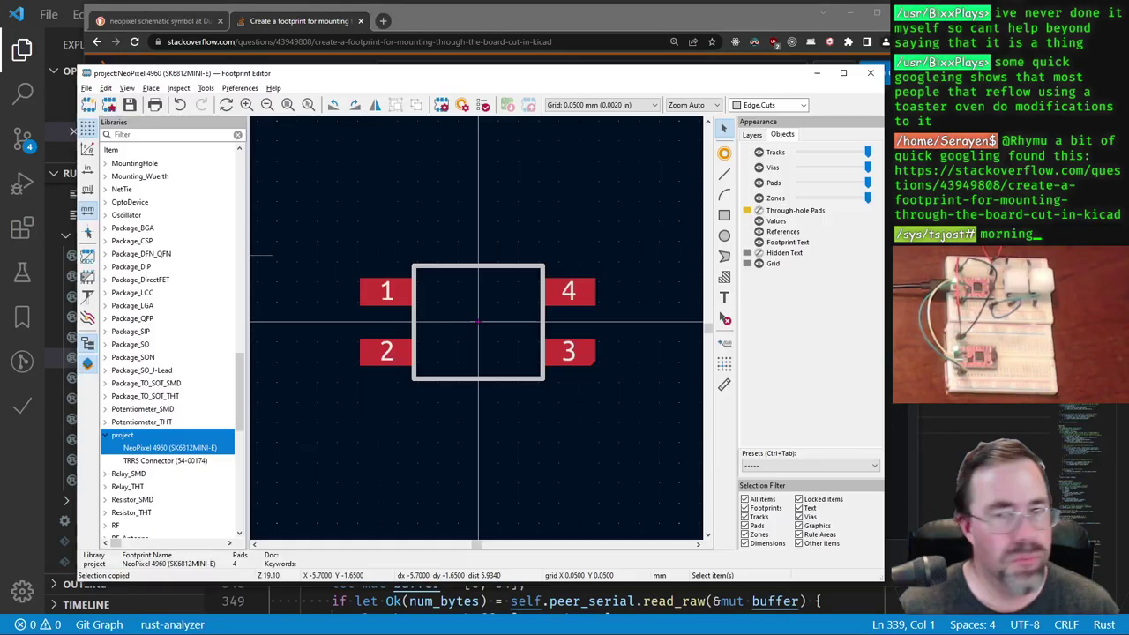
pyautogui.scroll(2, 506, 289)
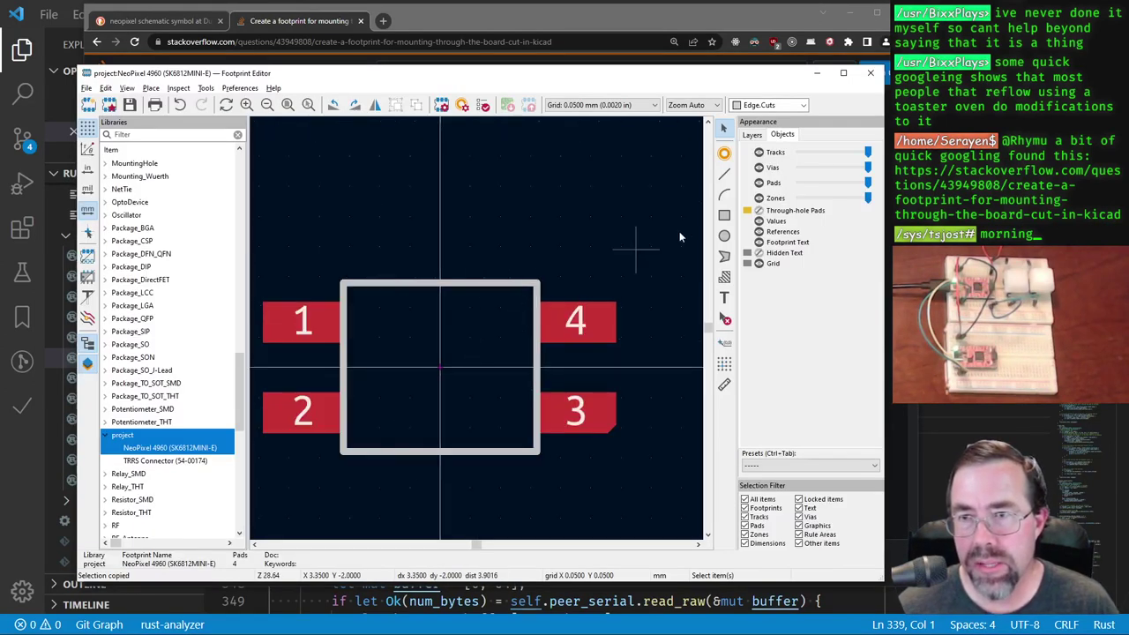
pyautogui.click(760, 185)
pyautogui.click(760, 185)
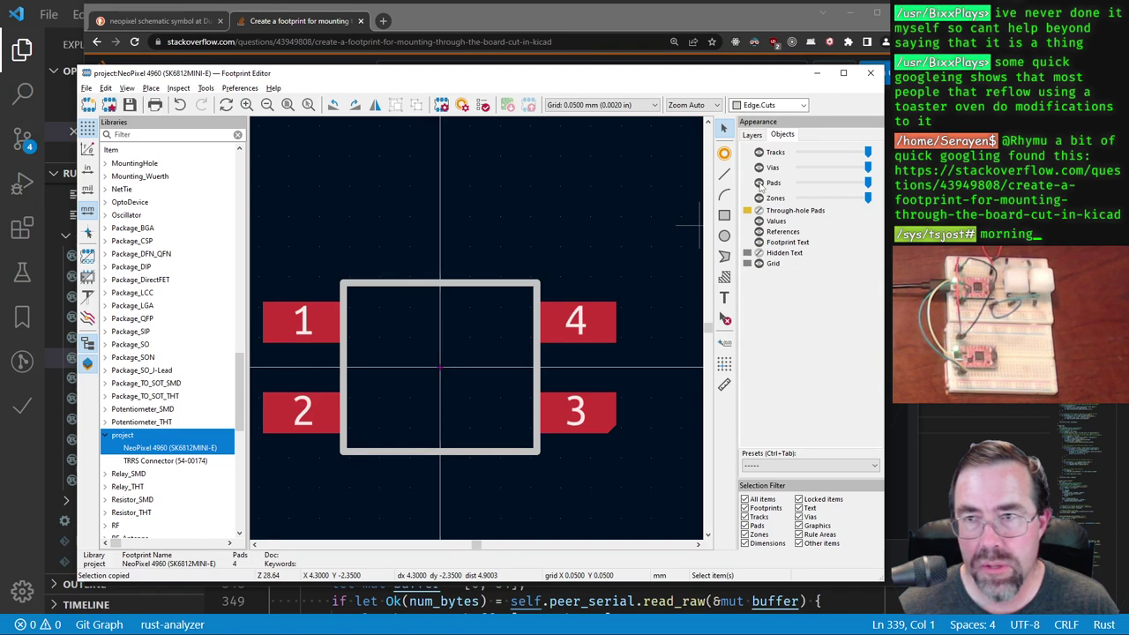
pyautogui.click(758, 210)
pyautogui.click(759, 210)
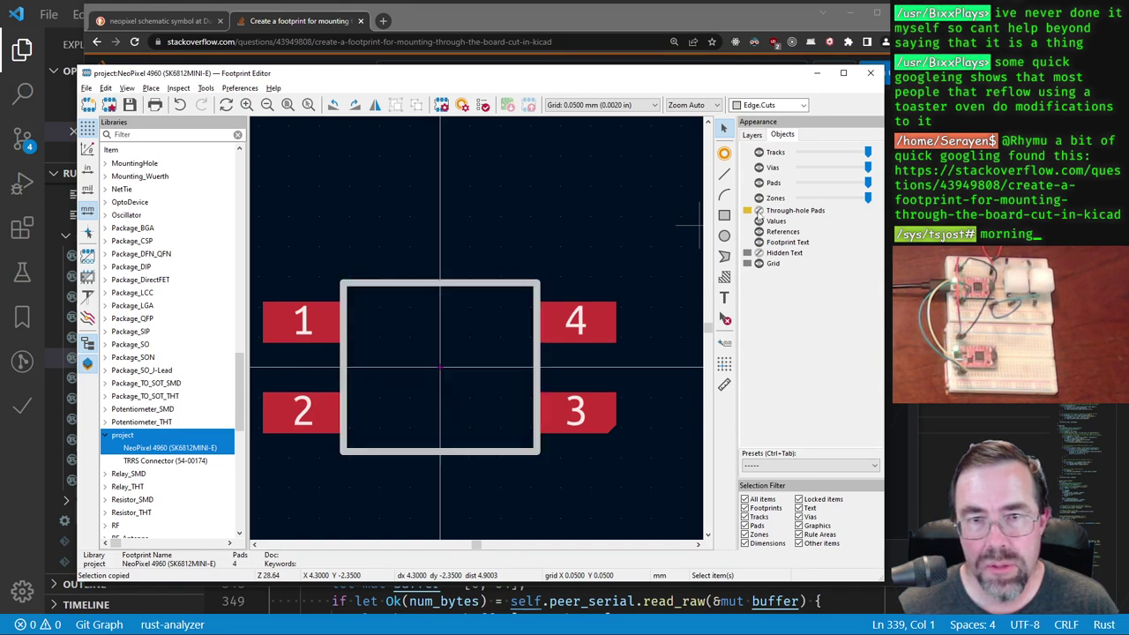
pyautogui.click(758, 210)
# Step: Draw a 3.6 × 3.2 mm rectangle on the Edge.Cuts layer around the cutout pads and save the footprint
pyautogui.click(750, 136)
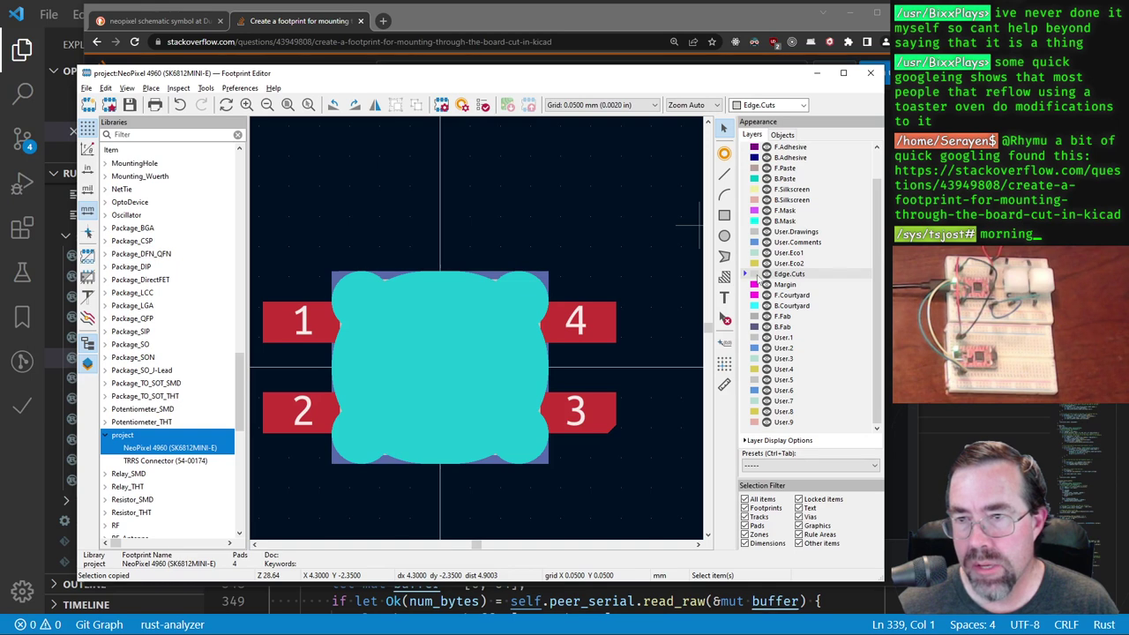
pyautogui.click(724, 214)
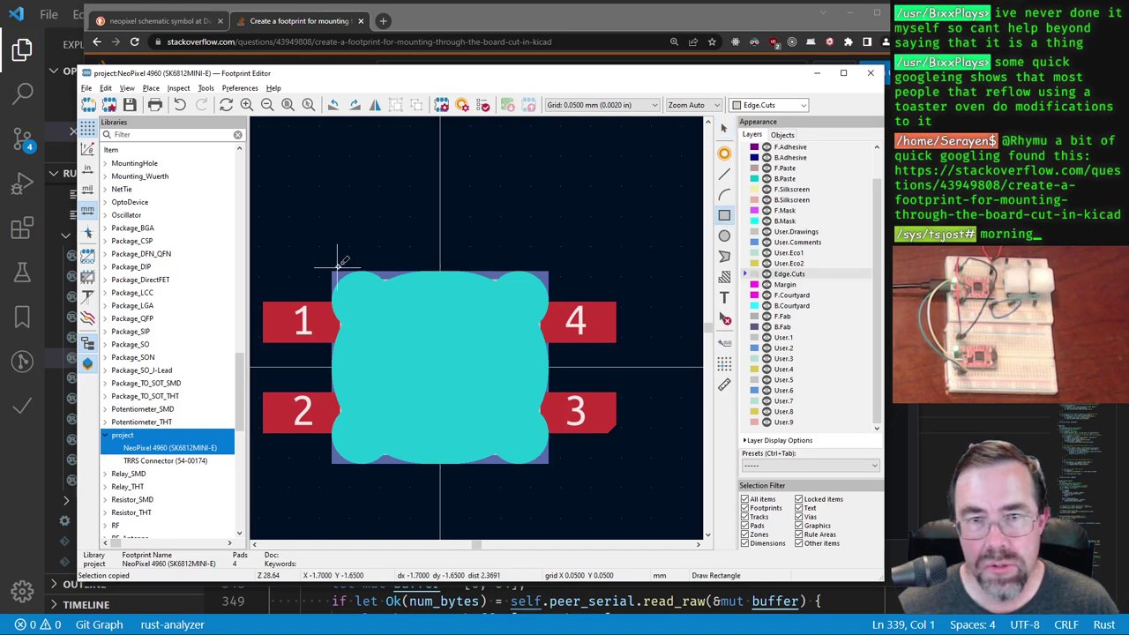
pyautogui.click(333, 271)
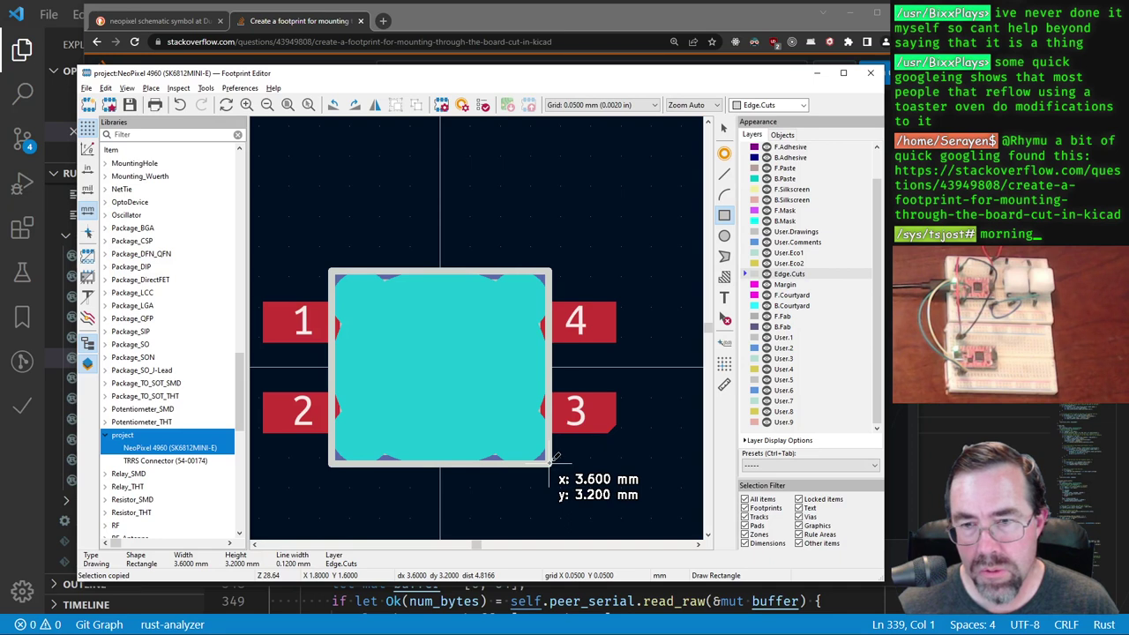
pyautogui.click(549, 460)
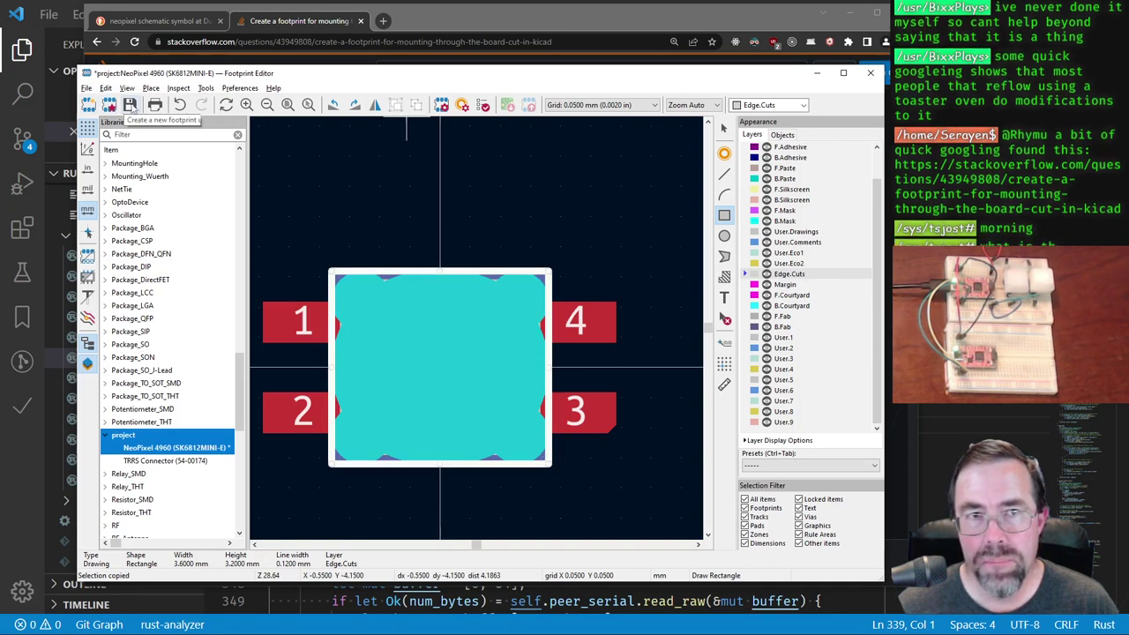
pyautogui.click(130, 104)
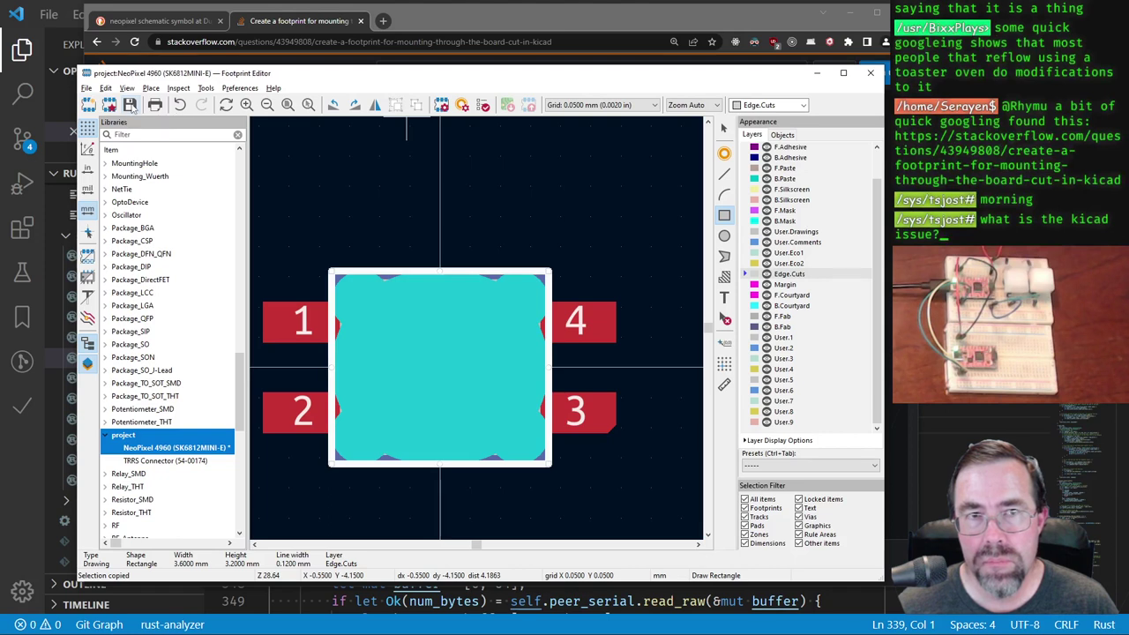
# Step: Examine the LED footprint and its cutout up close in the 3D Viewer, then close the viewer
pyautogui.click(127, 88)
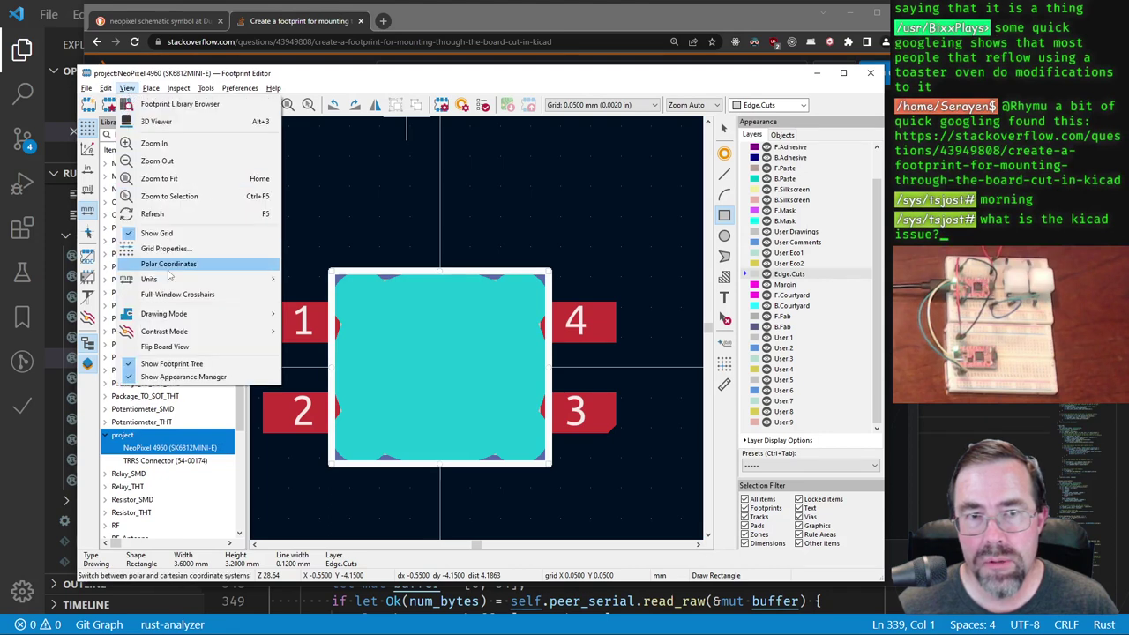
pyautogui.click(162, 123)
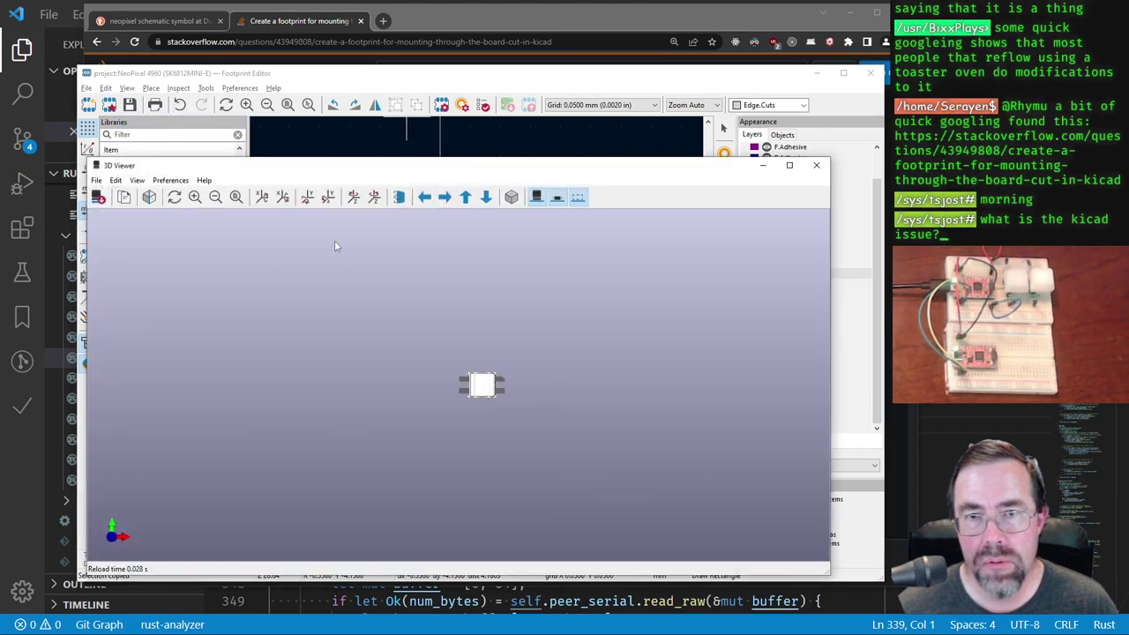
pyautogui.moveTo(452, 391); pyautogui.dragTo(485, 396)
pyautogui.scroll(3, 490, 408)
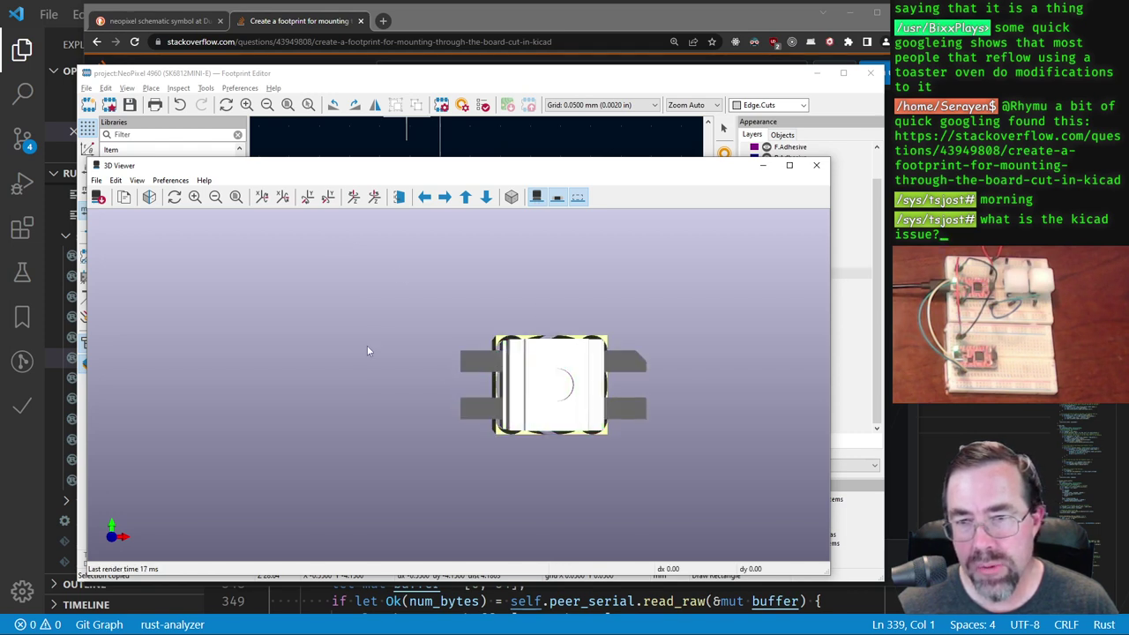
pyautogui.moveTo(689, 415)
pyautogui.mouseDown()
pyautogui.moveTo(254, 381)
pyautogui.moveTo(139, 355)
pyautogui.moveTo(636, 425)
pyautogui.moveTo(679, 415)
pyautogui.mouseUp()
pyautogui.click(816, 167)
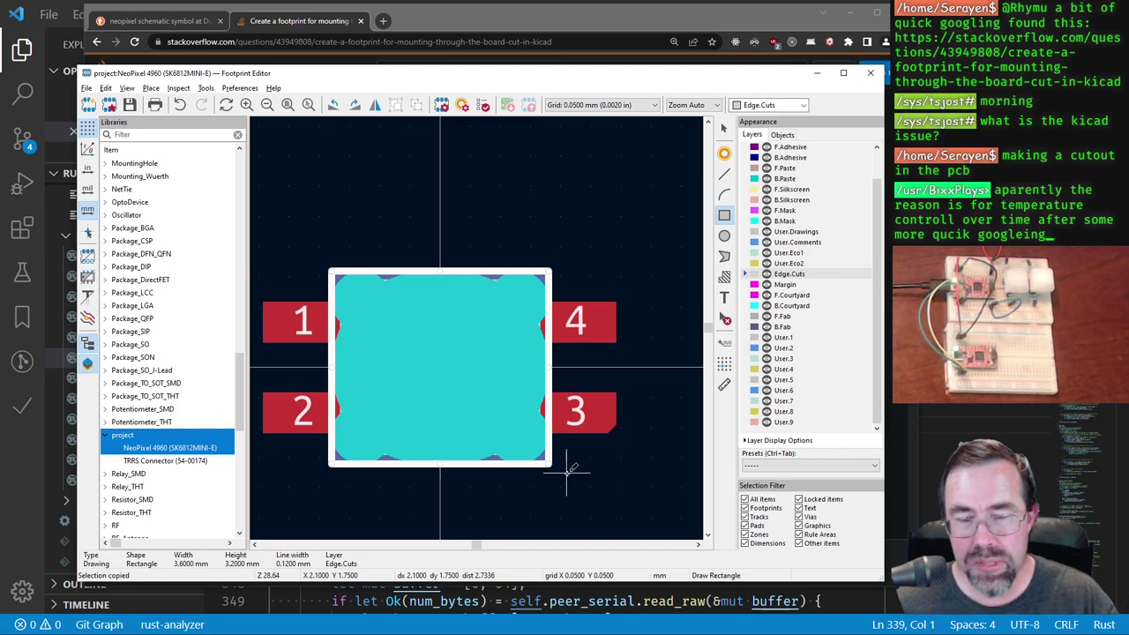
# Step: Draw an outer rectangle of about 8.0 × 6.2 mm on the Edge.Cuts layer around the LED footprint's four pads
pyautogui.scroll(-3, 567, 470)
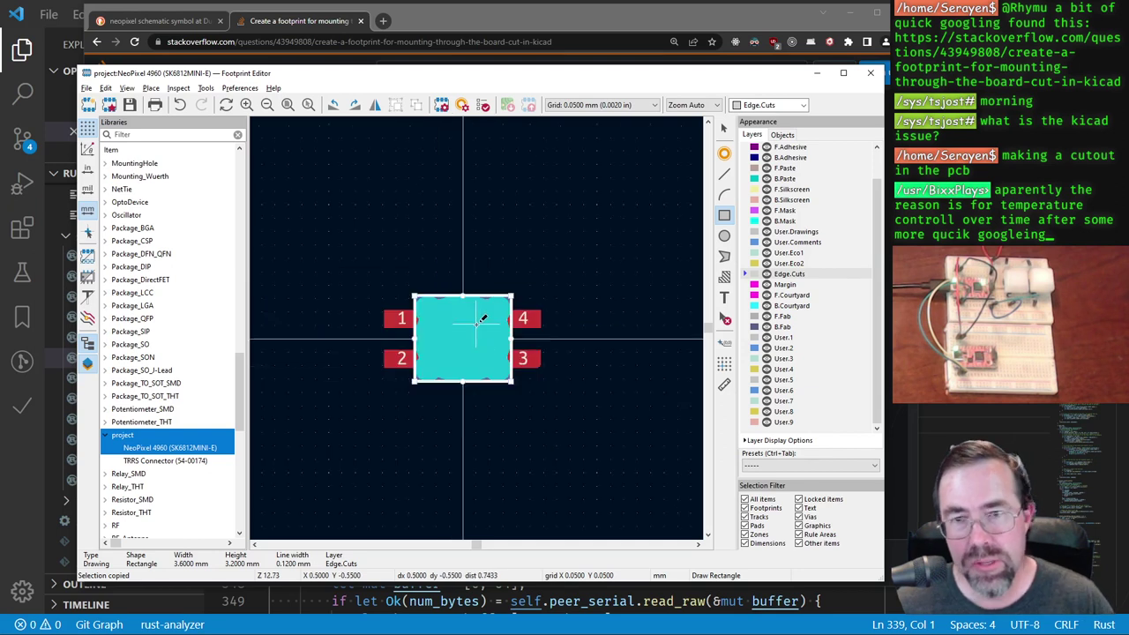
pyautogui.click(360, 255)
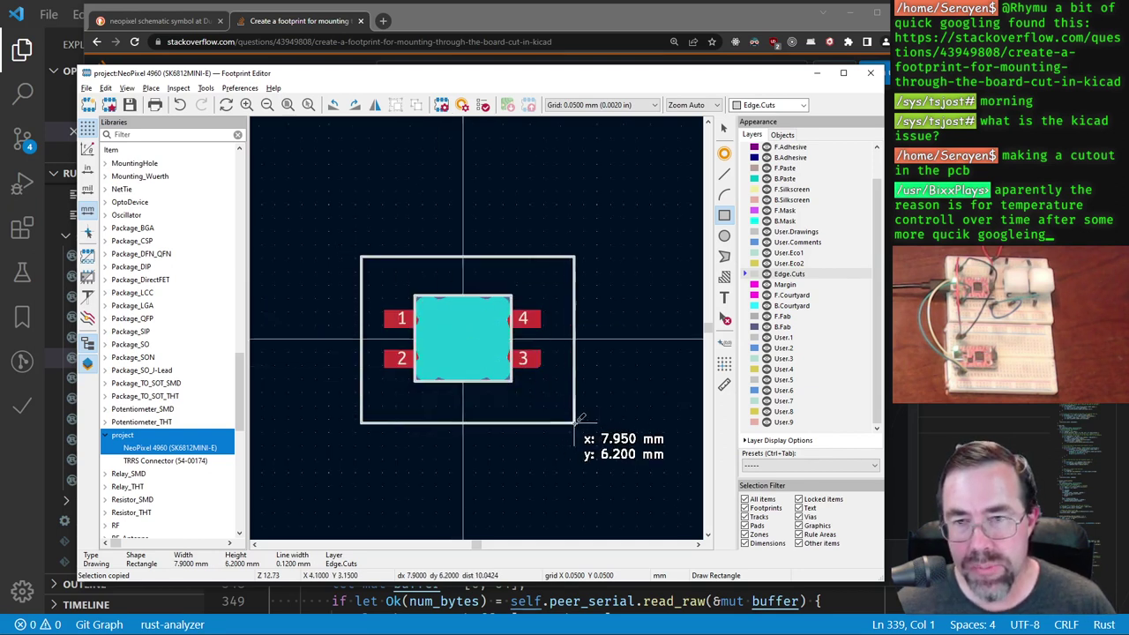
pyautogui.click(577, 423)
# Step: Examine the footprint with the outer Edge.Cuts rectangle in the 3D Viewer, then close the viewer
pyautogui.click(127, 88)
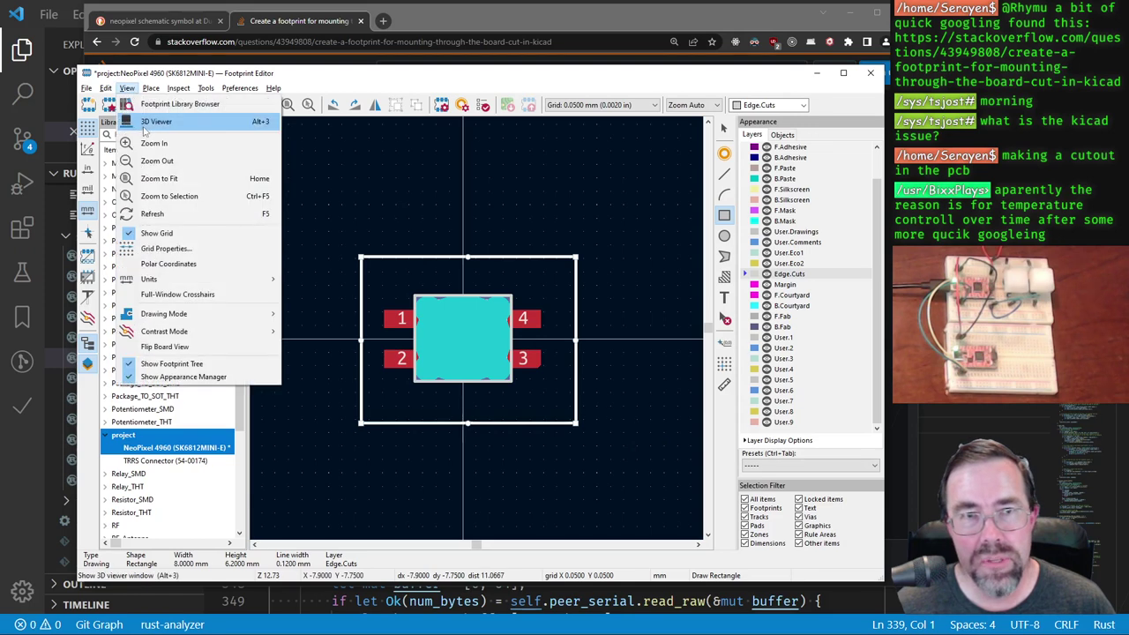
pyautogui.click(147, 126)
pyautogui.scroll(2, 491, 409)
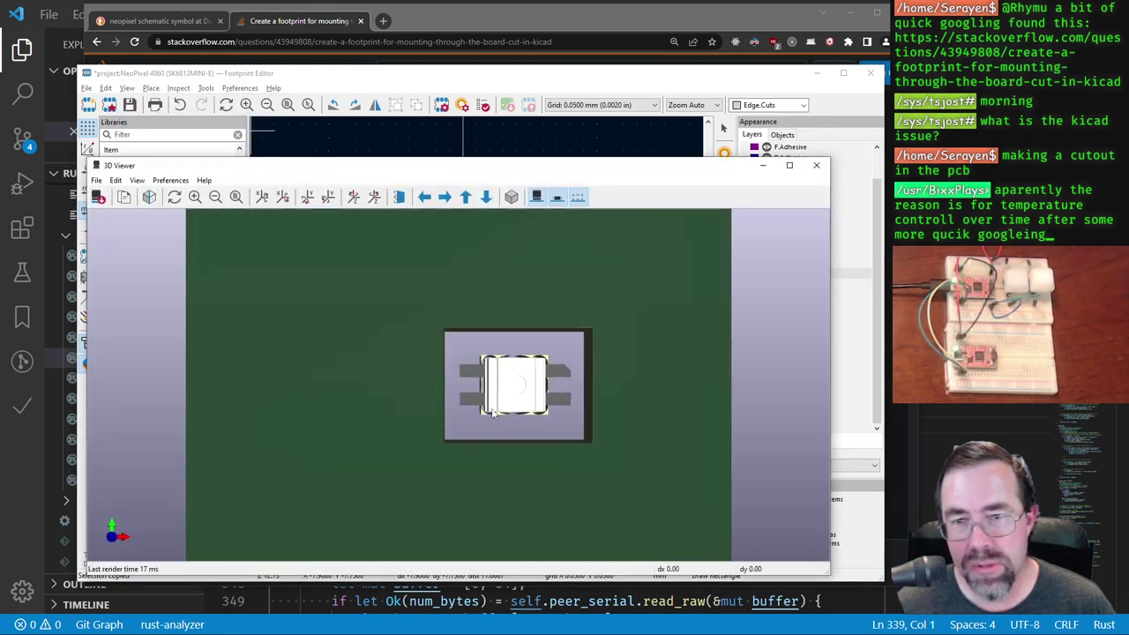
pyautogui.scroll(-1, 492, 409)
pyautogui.scroll(-2, 491, 407)
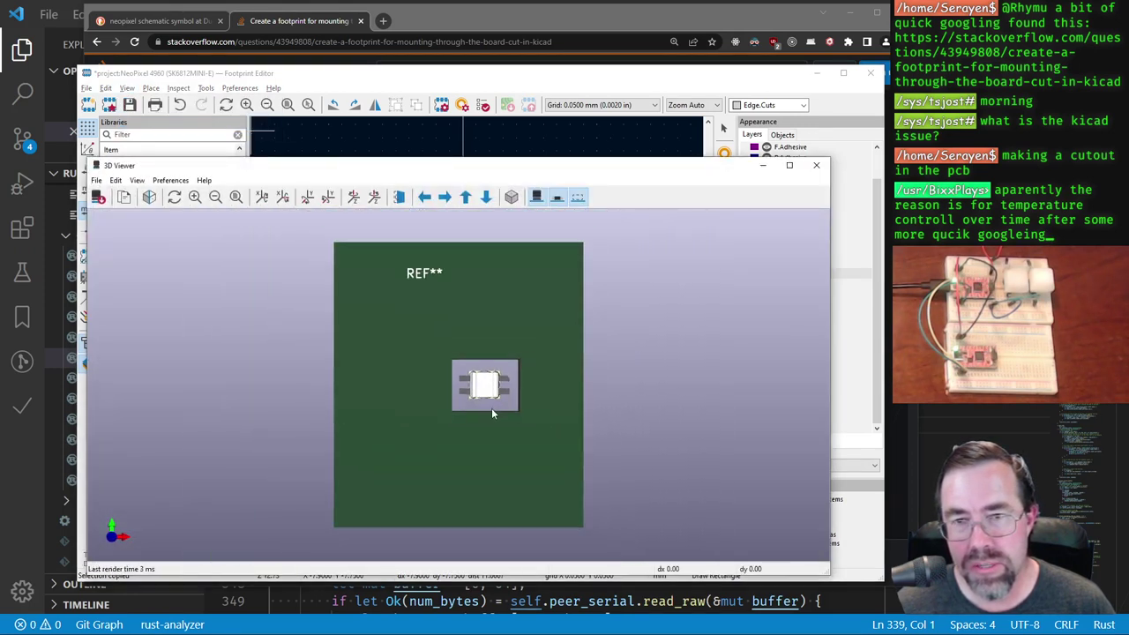
pyautogui.scroll(2, 491, 407)
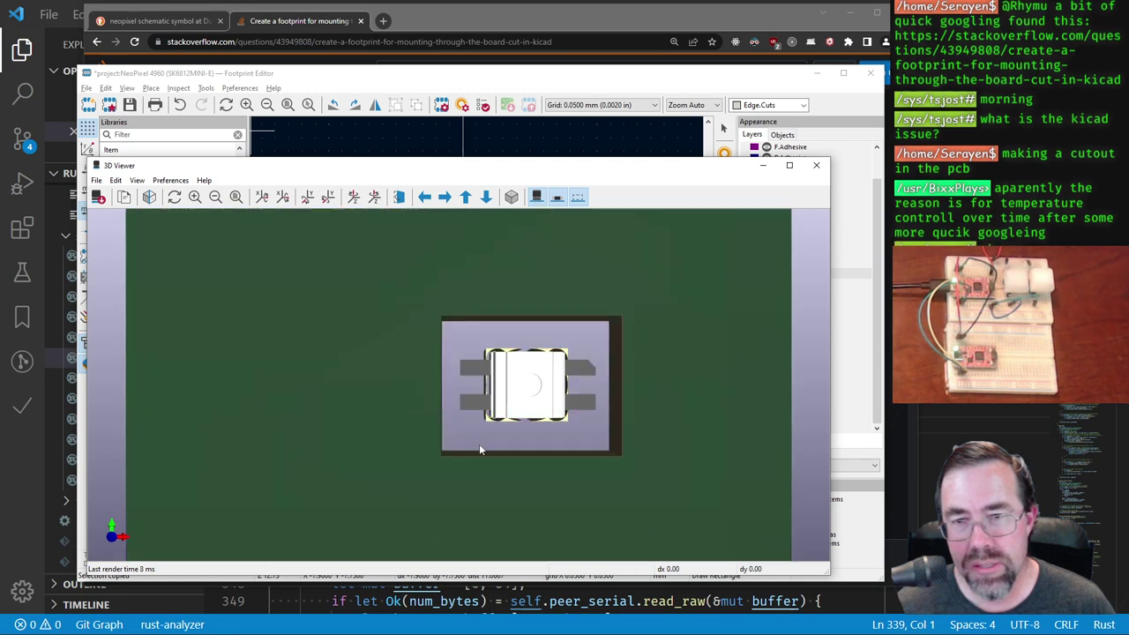
pyautogui.hotkey('alt', 'F4')
# Step: Move the silkscreen reference, the fabrication reference and the footprint value text onto the LED pads within the footprint
pyautogui.scroll(-8, 462, 338)
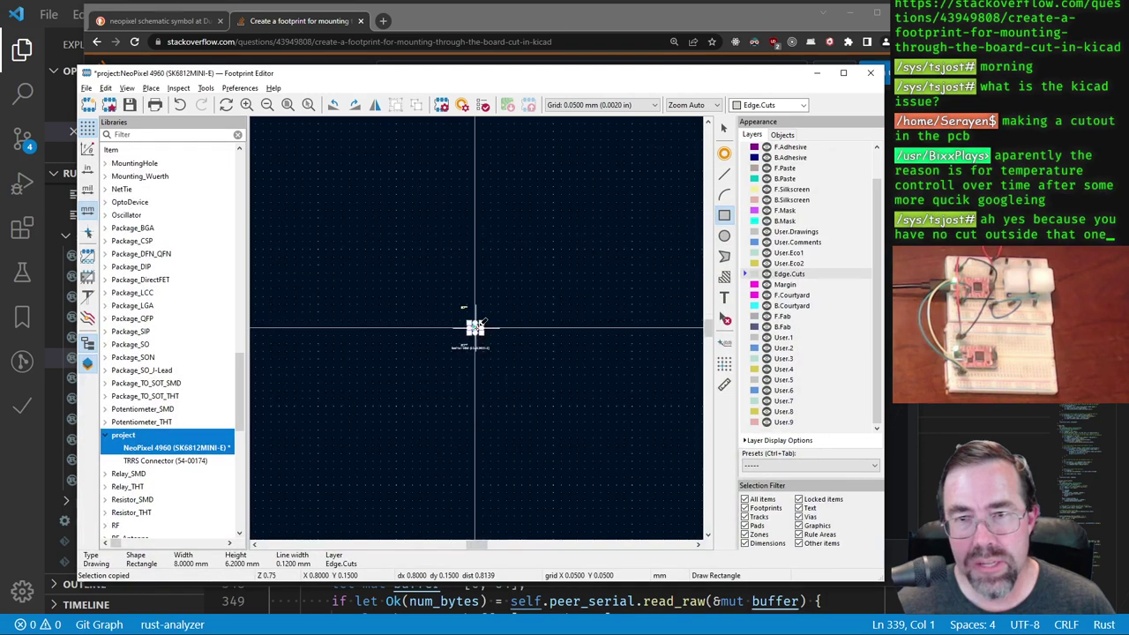
pyautogui.scroll(3, 478, 325)
pyautogui.scroll(-1, 480, 323)
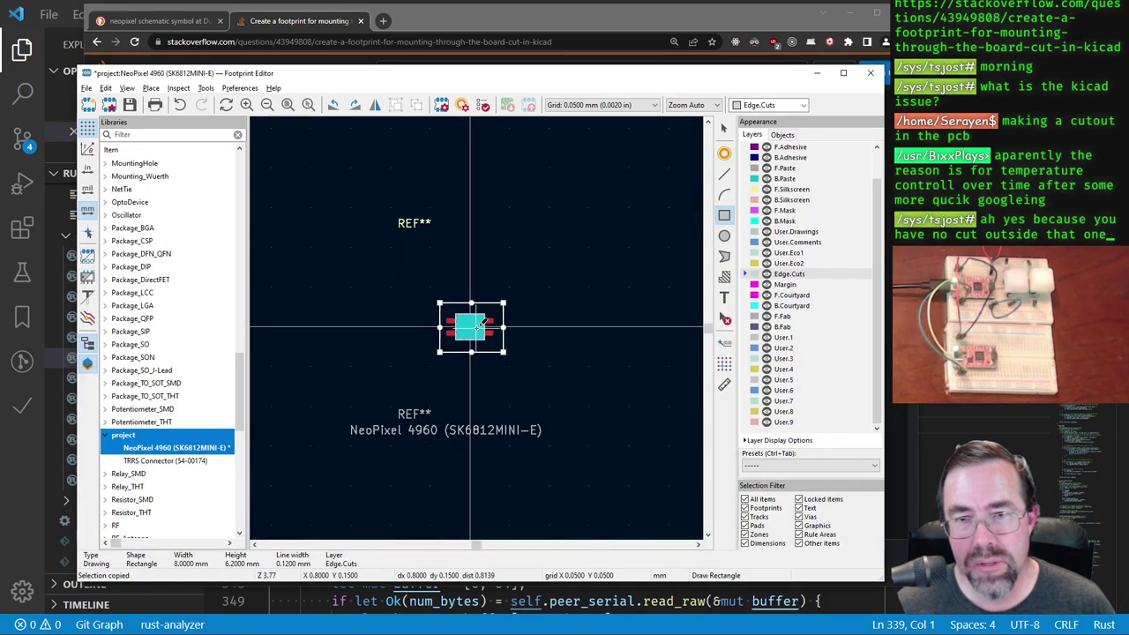
pyautogui.scroll(1, 481, 324)
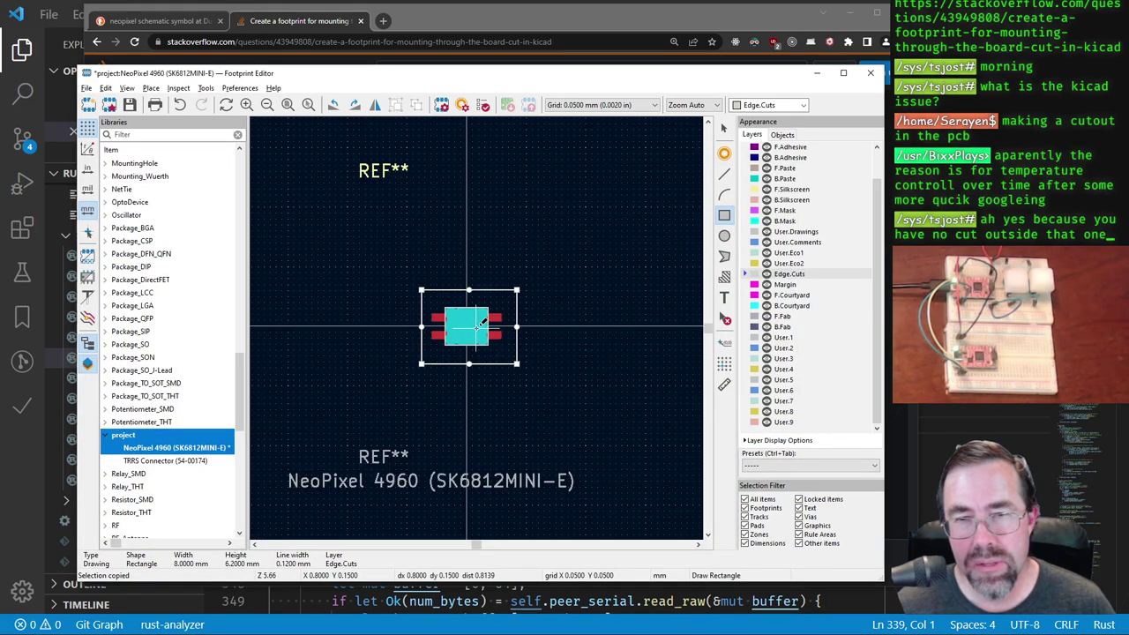
pyautogui.scroll(1, 480, 325)
pyautogui.scroll(-1, 481, 325)
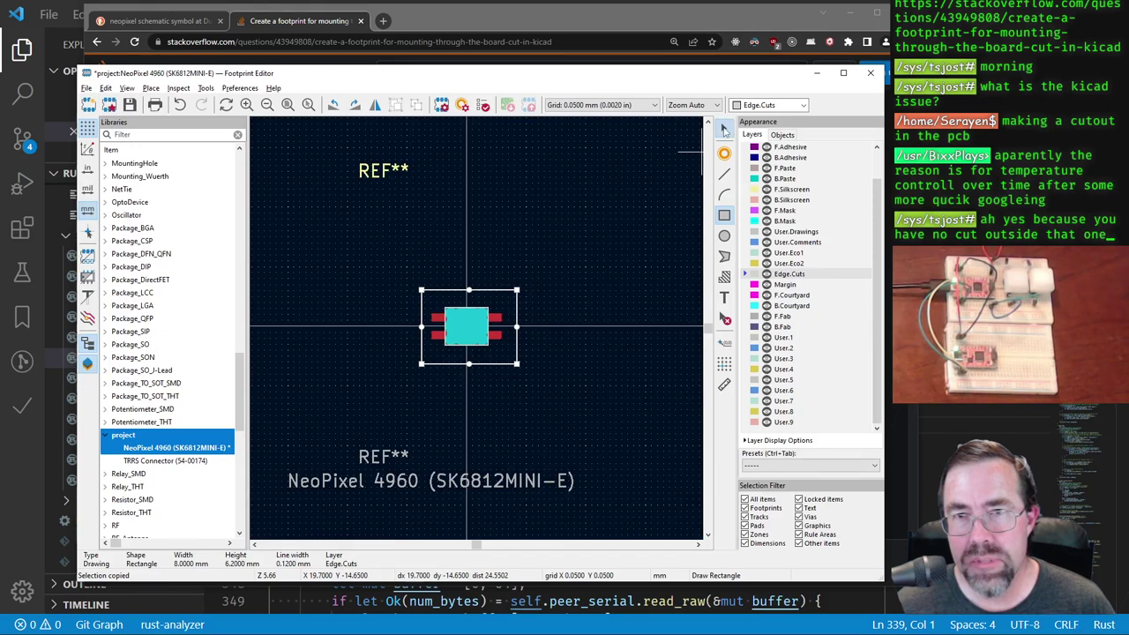
pyautogui.click(723, 130)
pyautogui.click(384, 171)
pyautogui.moveTo(383, 171); pyautogui.dragTo(456, 317)
pyautogui.click(384, 454)
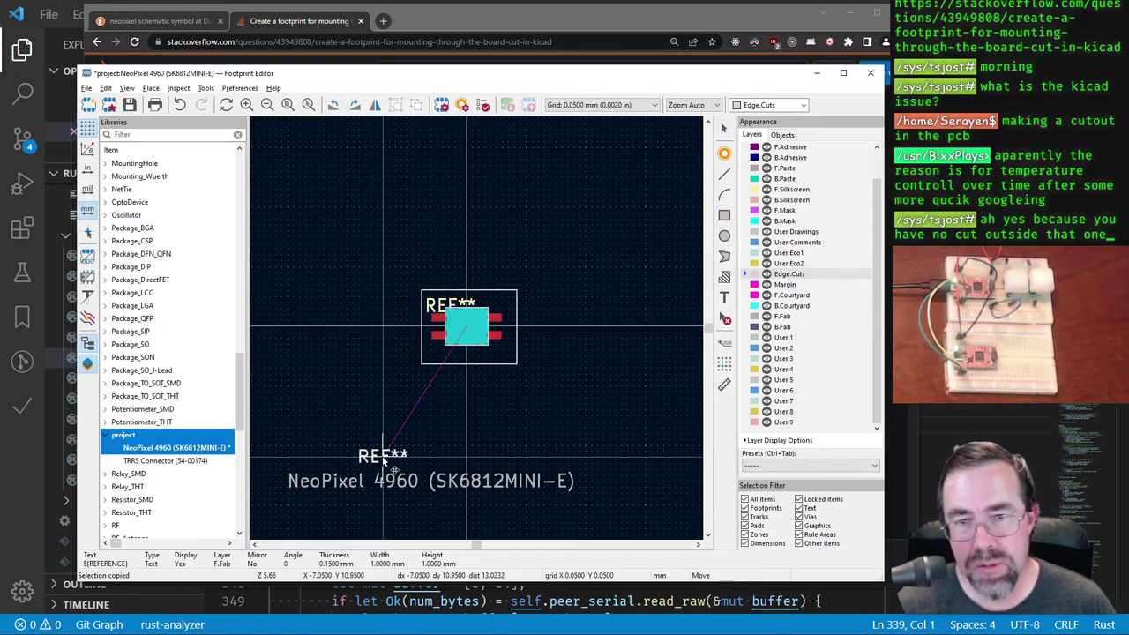
pyautogui.moveTo(384, 460); pyautogui.dragTo(441, 346)
pyautogui.click(419, 483)
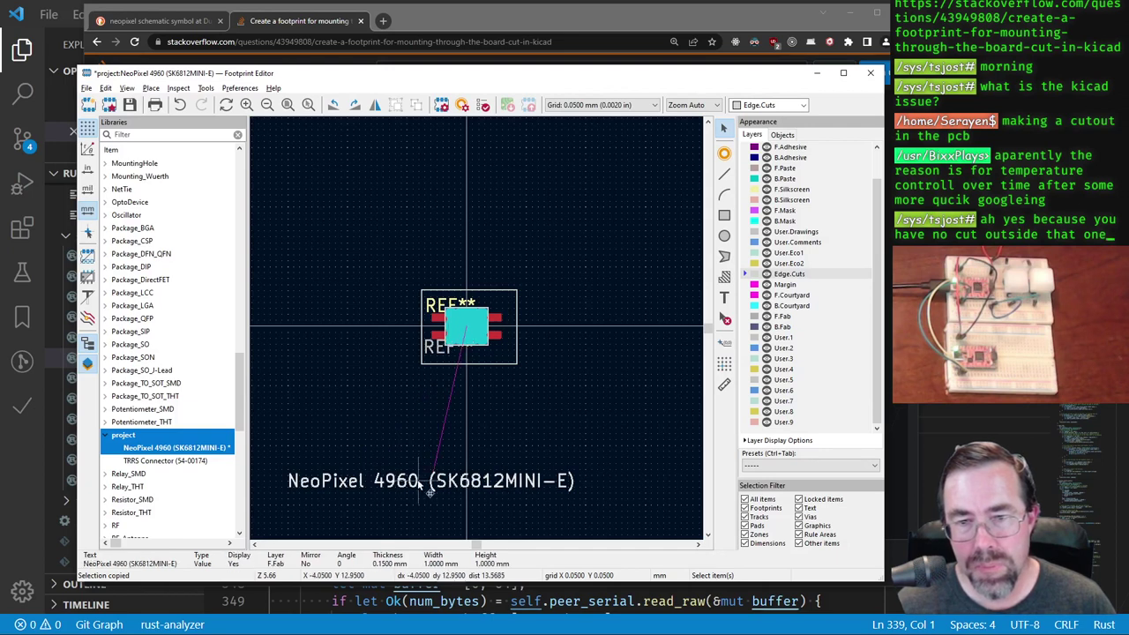
pyautogui.moveTo(420, 483); pyautogui.dragTo(476, 344)
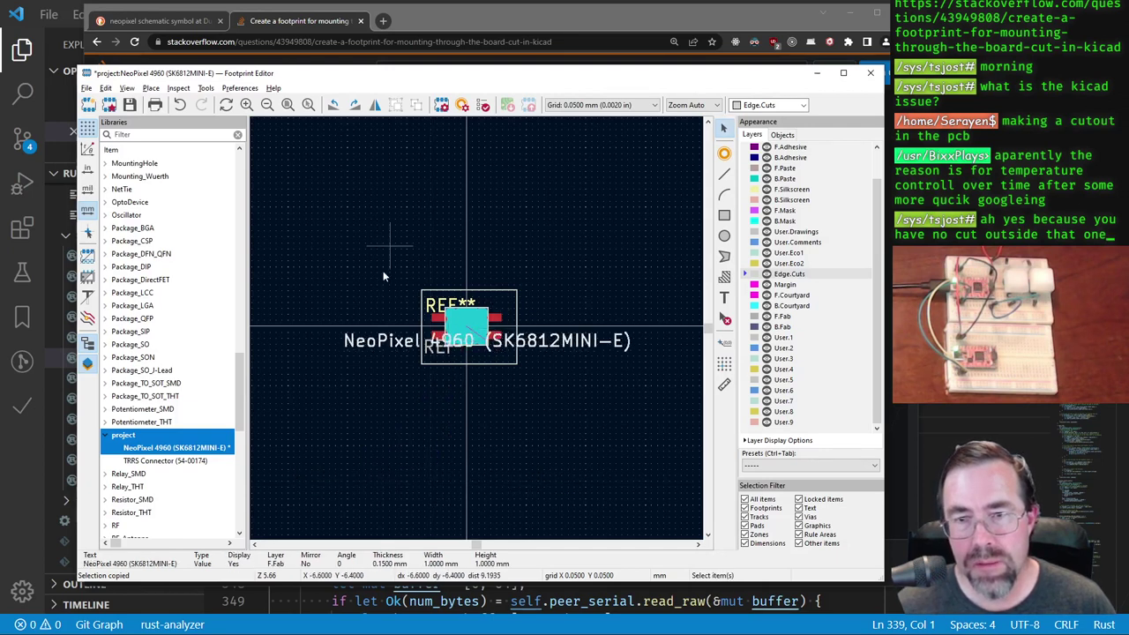
# Step: Enlarge the outer Edge.Cuts rectangle to about 26.4 × 13.75 mm by pulling out two opposite corners
pyautogui.click(422, 292)
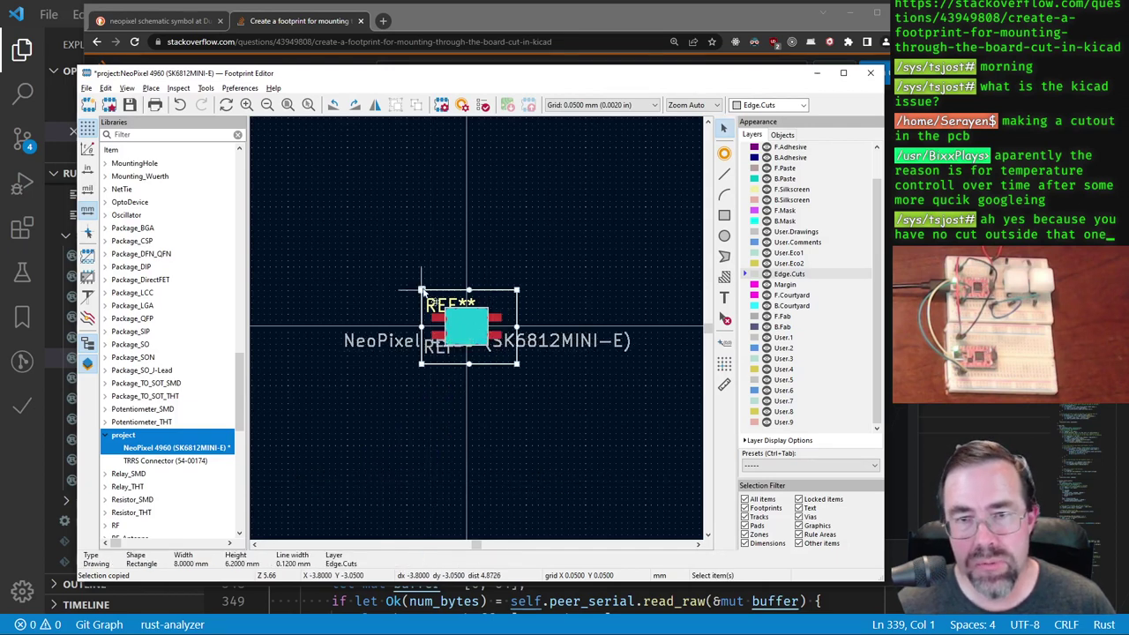
pyautogui.moveTo(423, 292); pyautogui.dragTo(358, 265)
pyautogui.moveTo(517, 363); pyautogui.dragTo(642, 403)
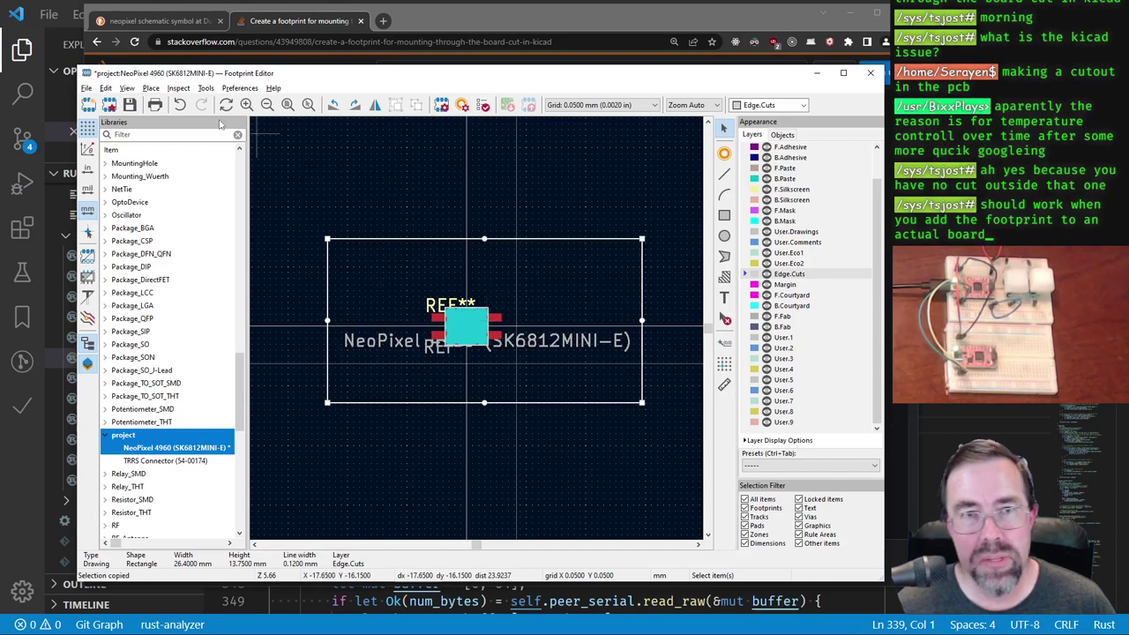
# Step: Inspect the footprint with the enlarged outer outline in the 3D Viewer, then close the viewer
pyautogui.click(127, 89)
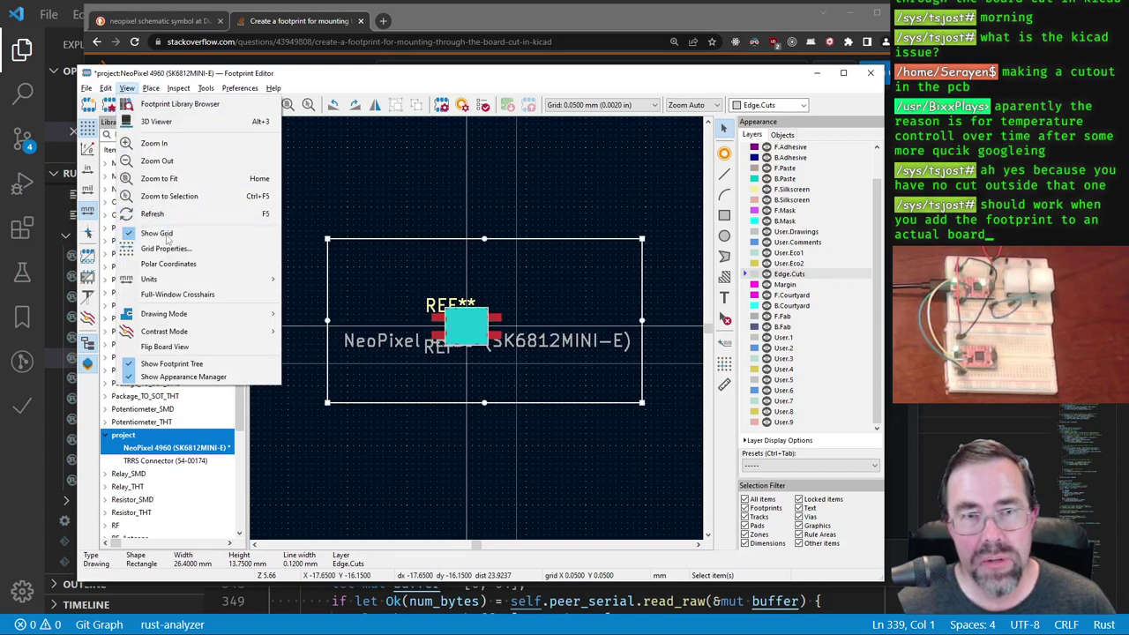
pyautogui.click(156, 121)
pyautogui.scroll(2, 441, 398)
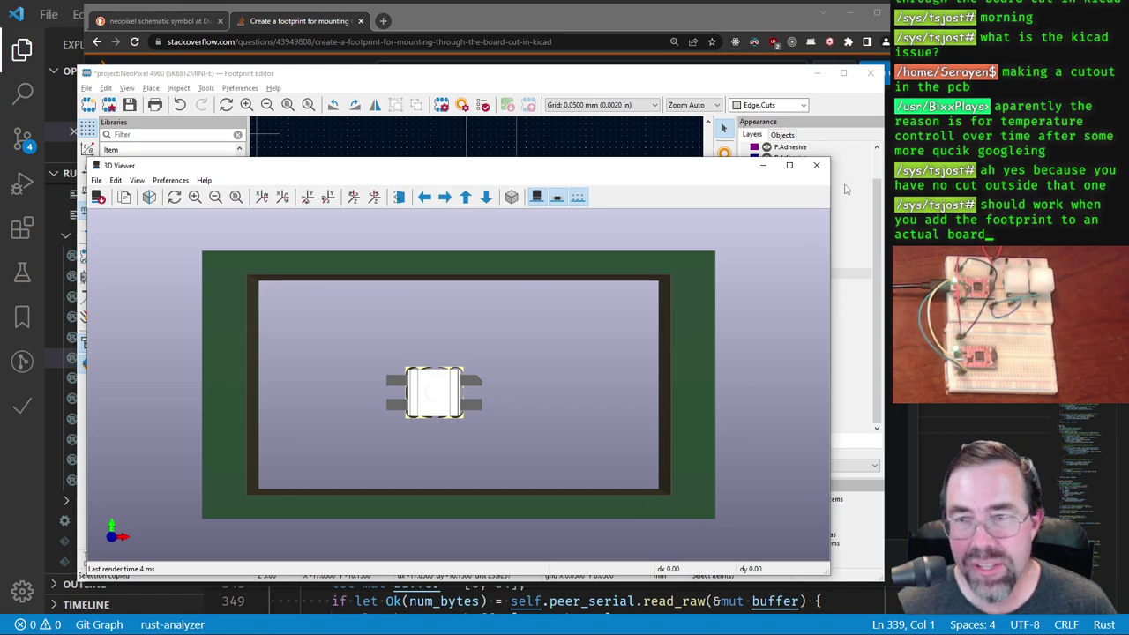
pyautogui.click(815, 165)
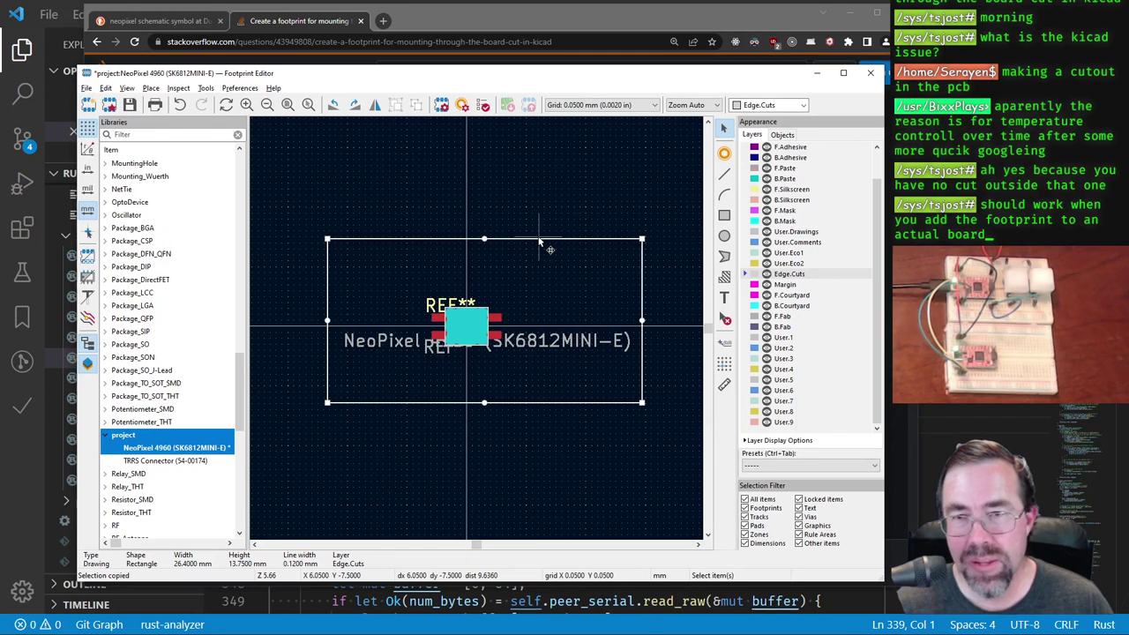
# Step: Delete the enlarged outer Edge.Cuts rectangle and check the footprint in the 3D Viewer
pyautogui.press('Delete')
pyautogui.click(127, 88)
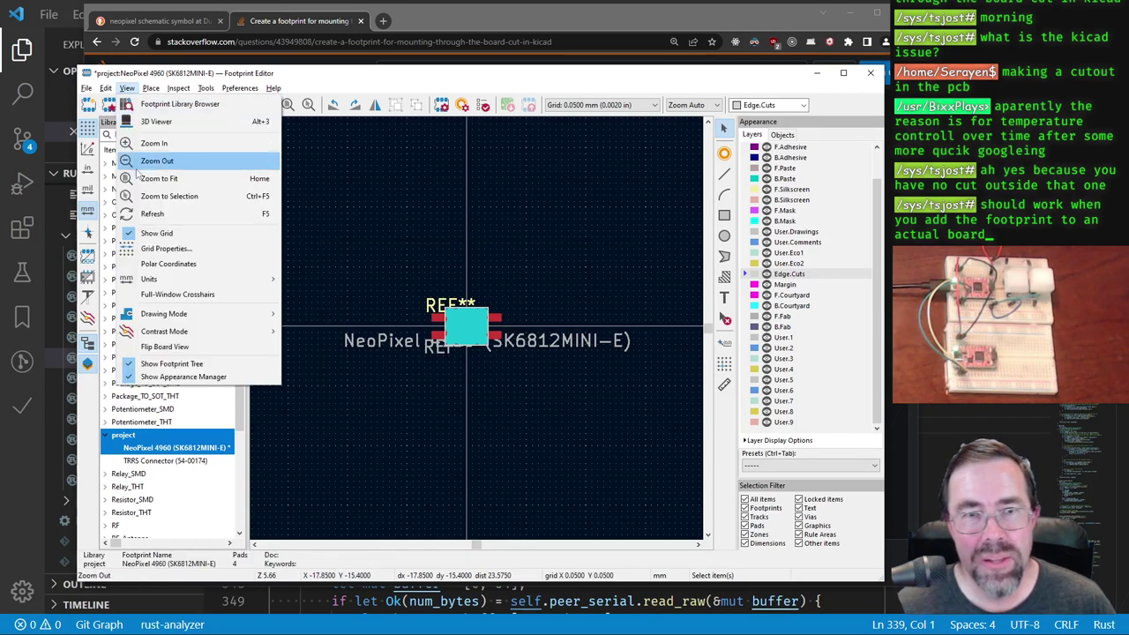
pyautogui.click(156, 121)
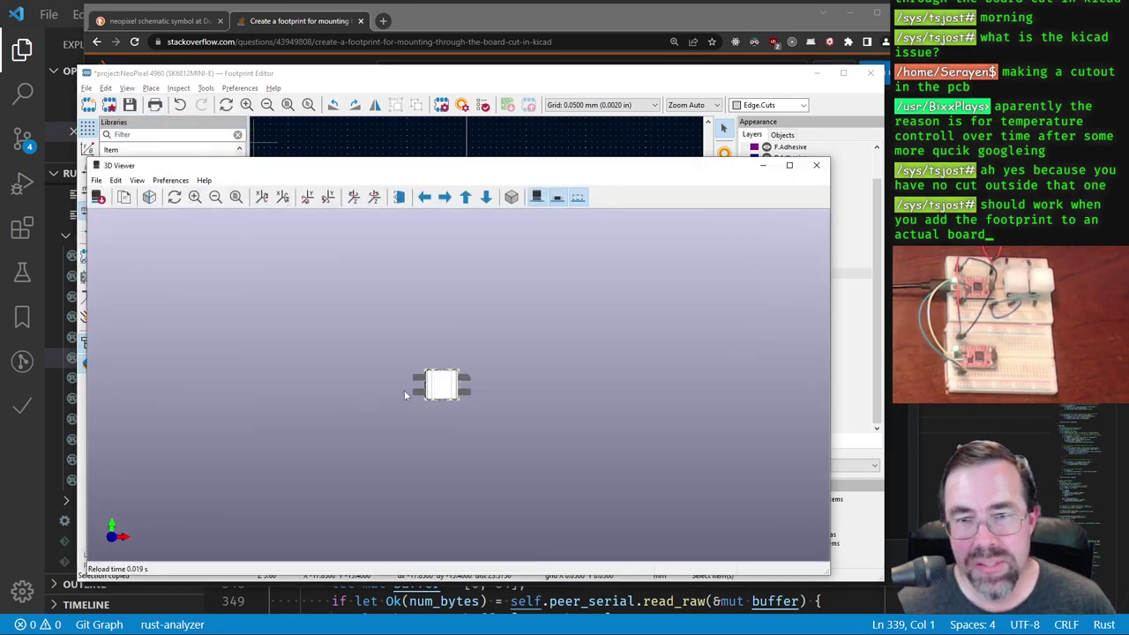
pyautogui.scroll(3, 404, 390)
pyautogui.scroll(-3, 342, 382)
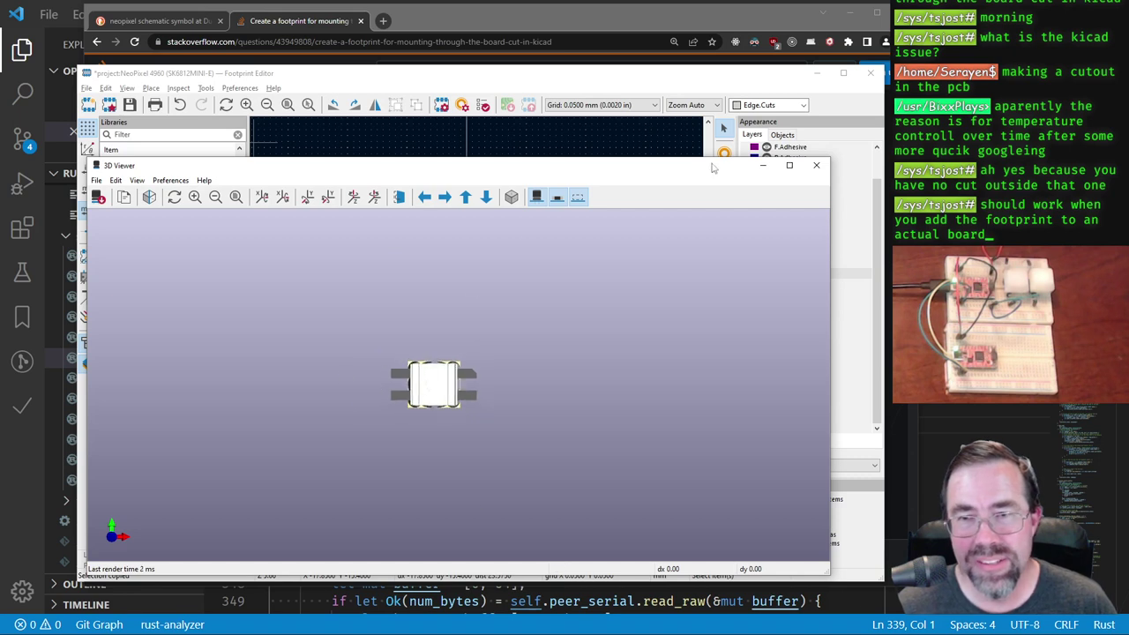
pyautogui.click(816, 165)
# Step: Draw a small rectangle of about 0.85 × 0.8 mm on the Edge.Cuts layer near the centre of the LED cutout
pyautogui.scroll(5, 506, 316)
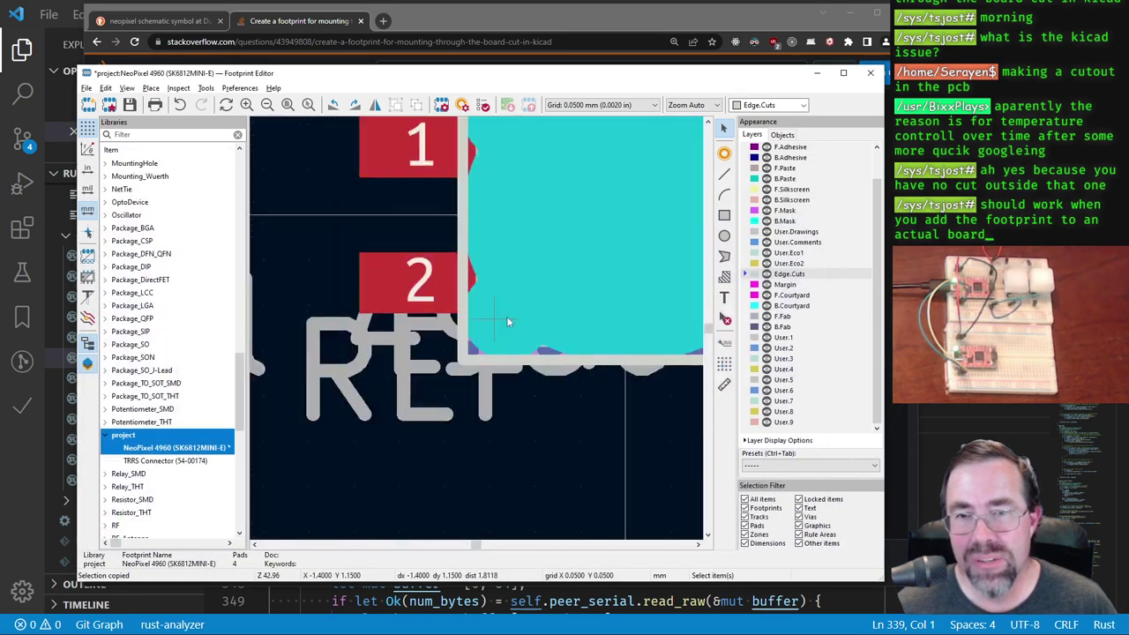
pyautogui.scroll(-2, 475, 326)
pyautogui.click(506, 280)
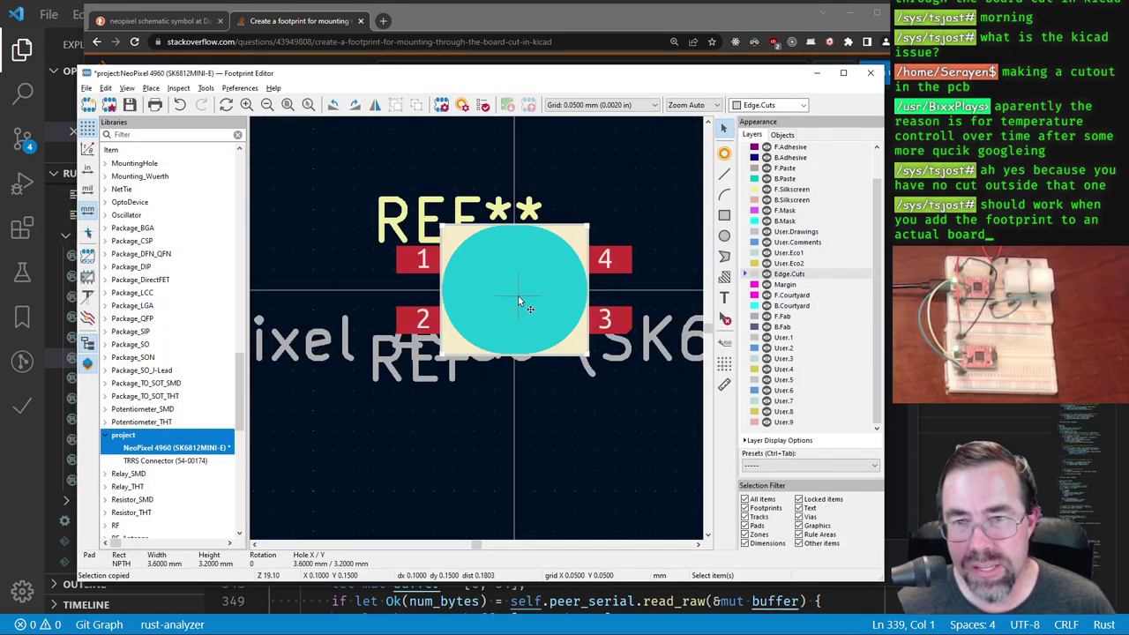
pyautogui.click(724, 214)
pyautogui.click(720, 130)
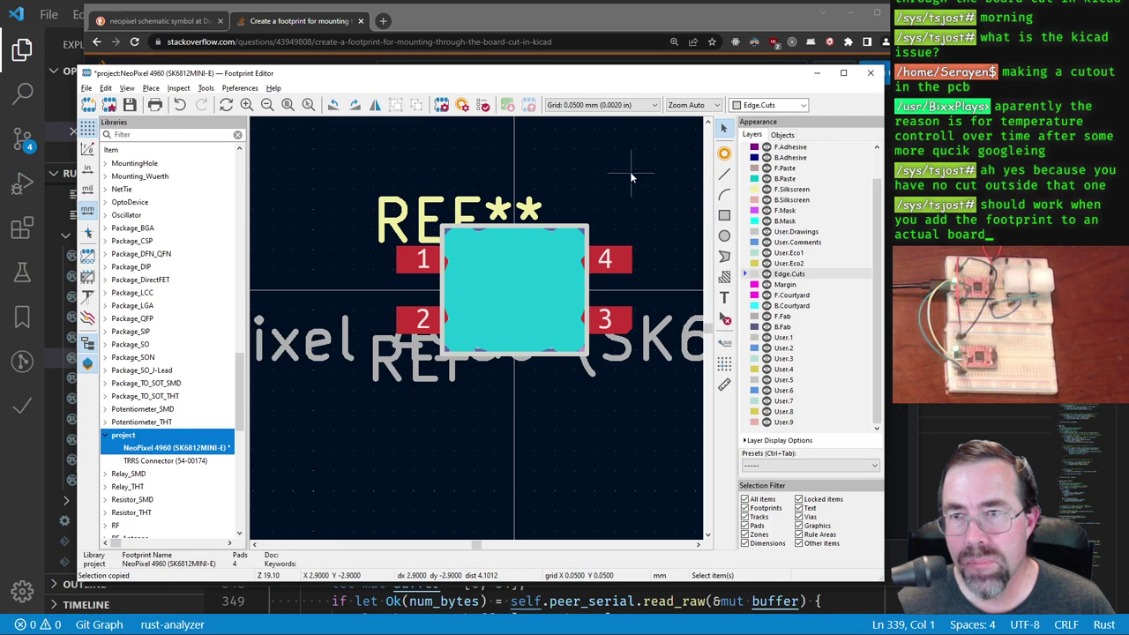
pyautogui.click(724, 214)
pyautogui.click(500, 274)
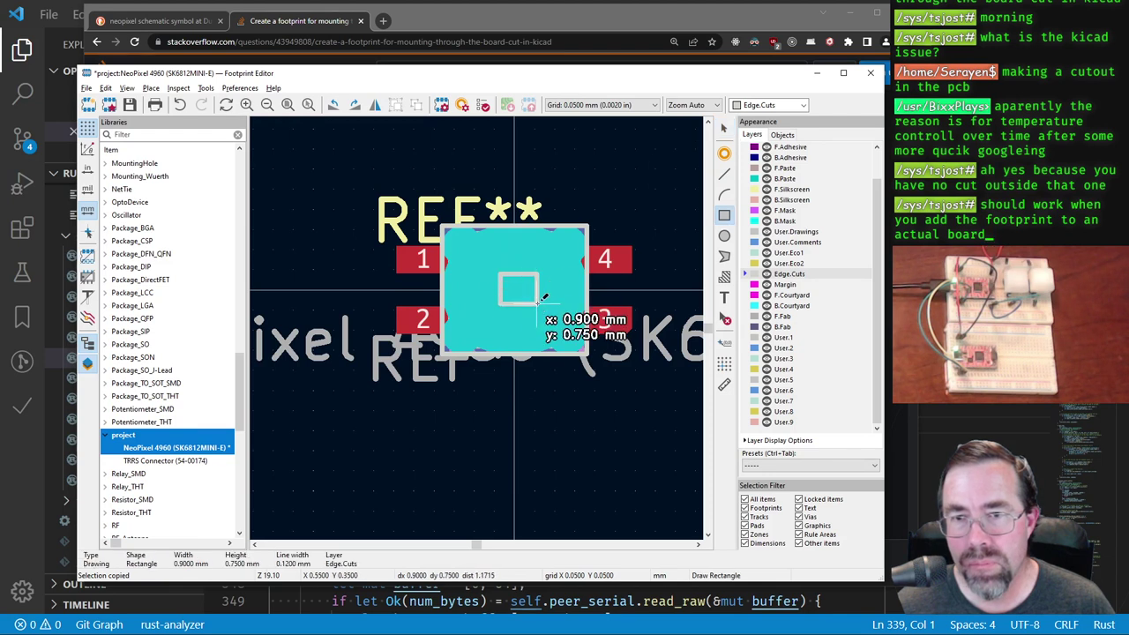
# Step: Check the cutout with the small inner rectangle in the 3D Viewer, then close the viewer
pyautogui.click(127, 88)
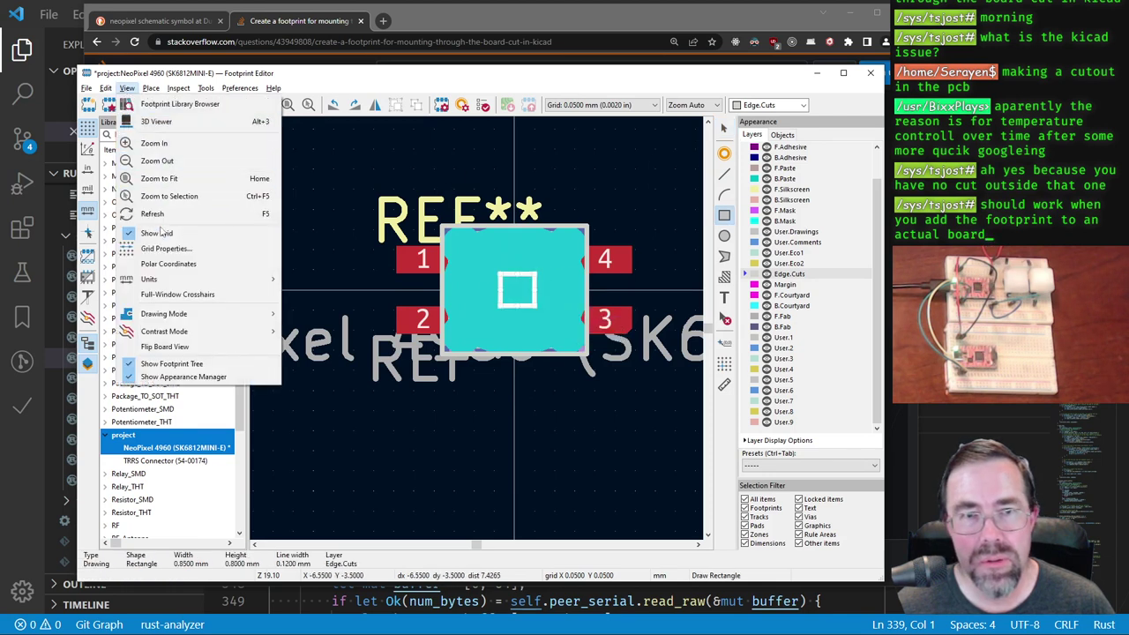
pyautogui.click(159, 122)
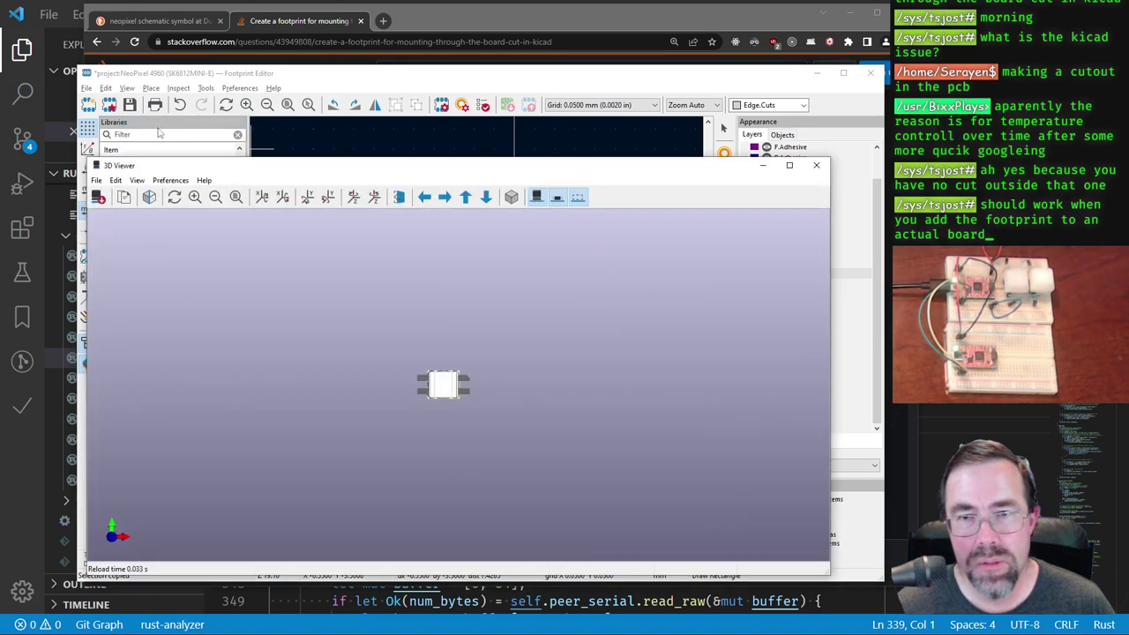
pyautogui.scroll(4, 404, 357)
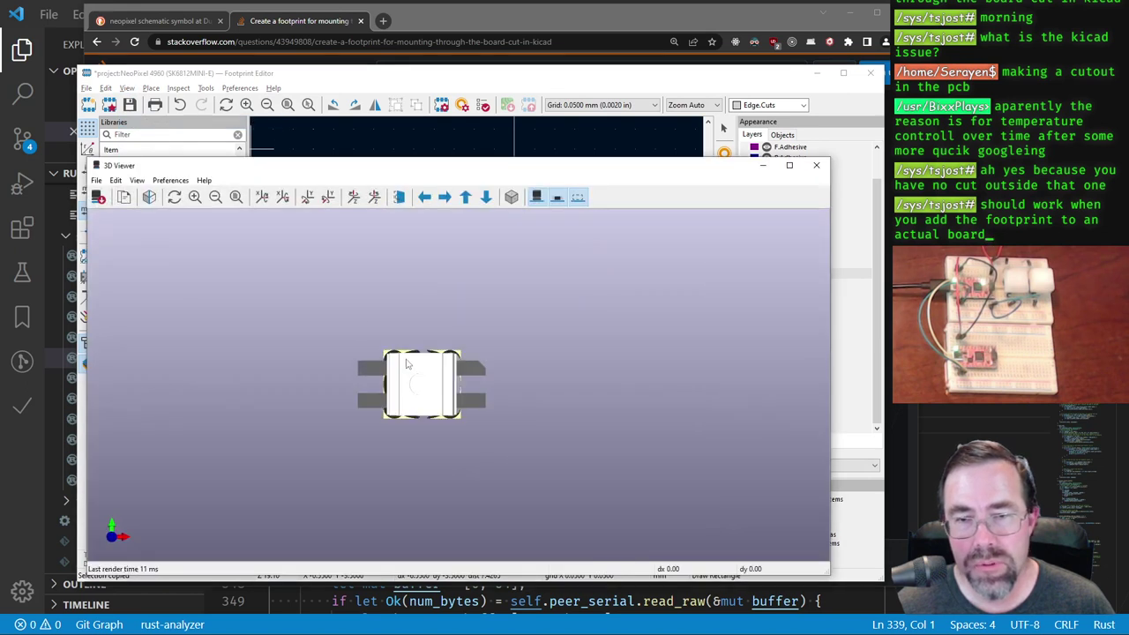
pyautogui.click(814, 165)
# Step: Undo the small inner rectangle, the deletion and enlargement of the outer rectangle, and the text moves
pyautogui.hotkey('ctrl', 'z')
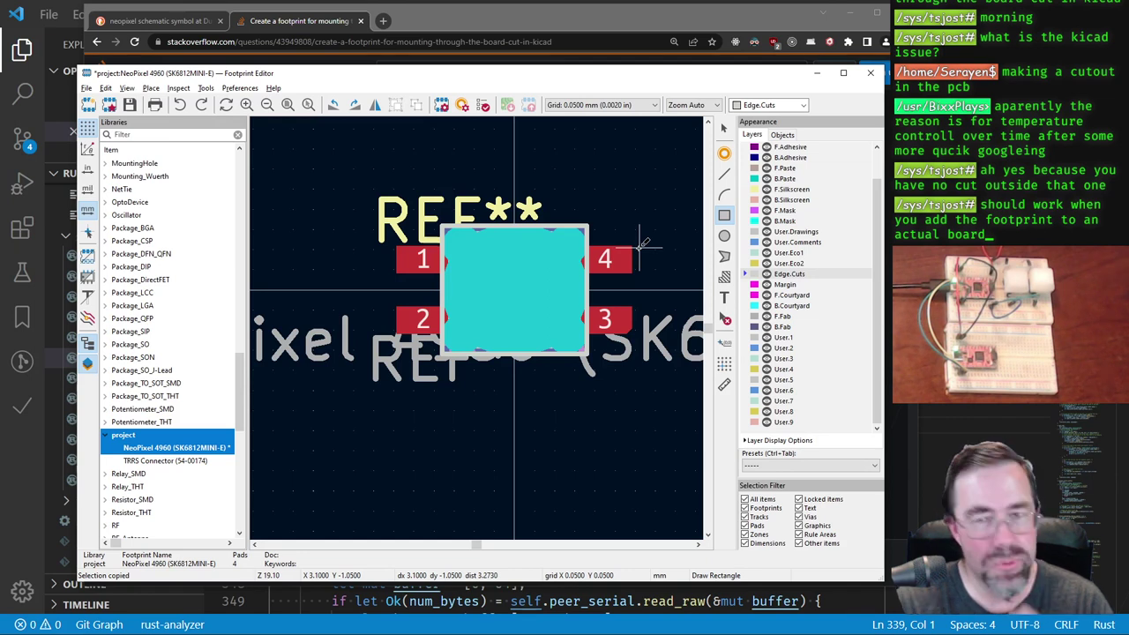
pyautogui.scroll(-3, 399, 361)
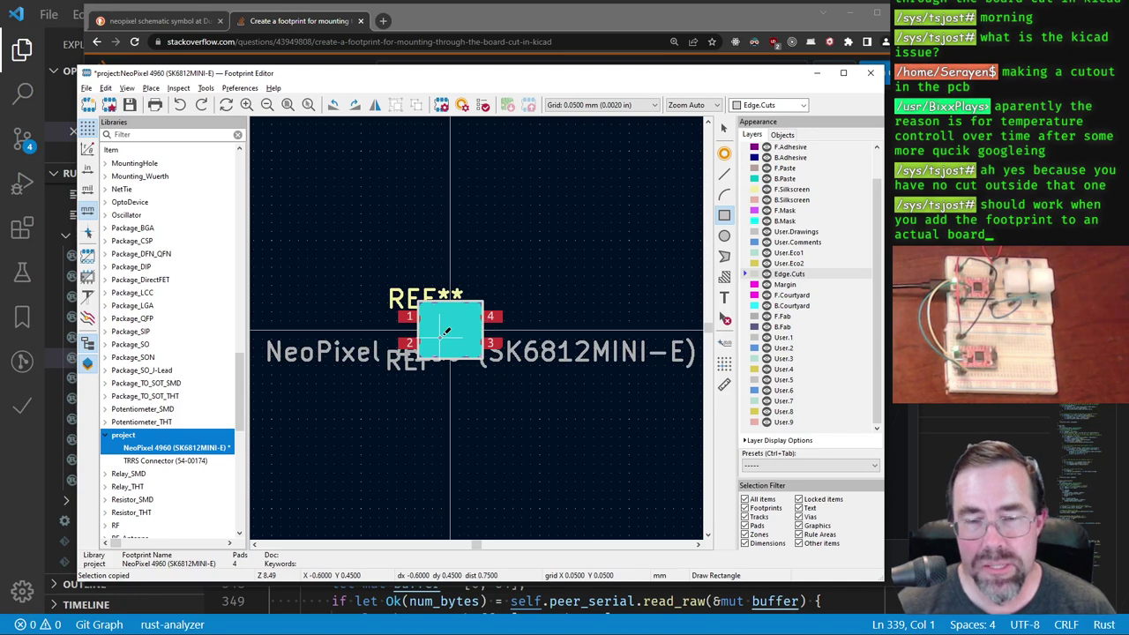
pyautogui.hotkey('ctrl', 'z')
pyautogui.hotkey('ctrl', 'z')
pyautogui.hotkey('ctrl', 'z')
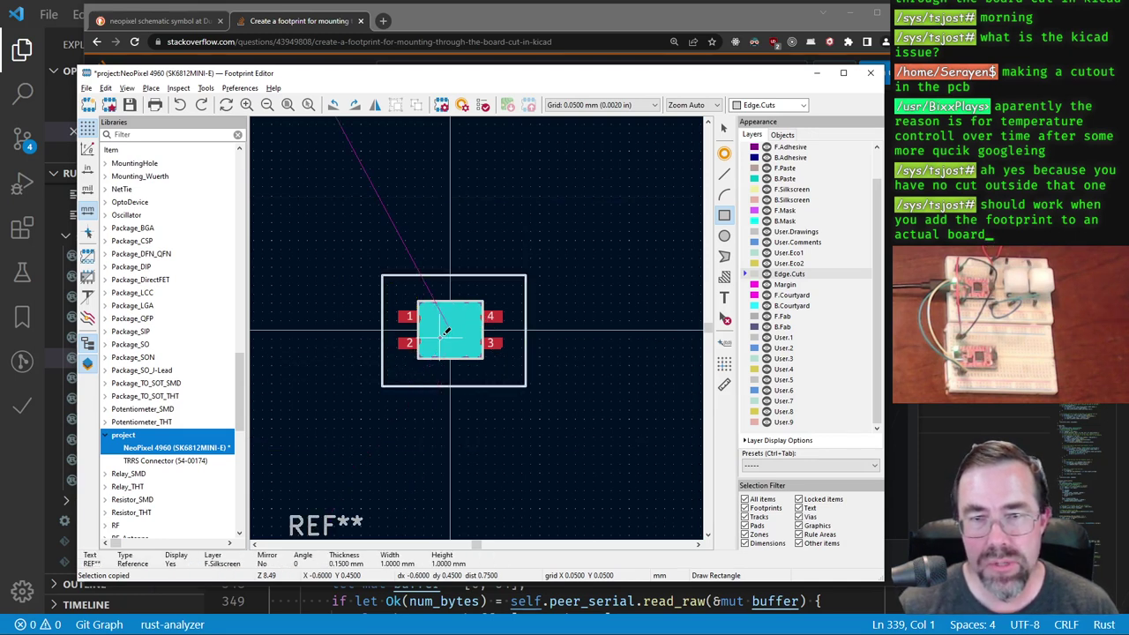
pyautogui.scroll(-3, 448, 331)
pyautogui.scroll(3, 478, 327)
pyautogui.scroll(-3, 479, 328)
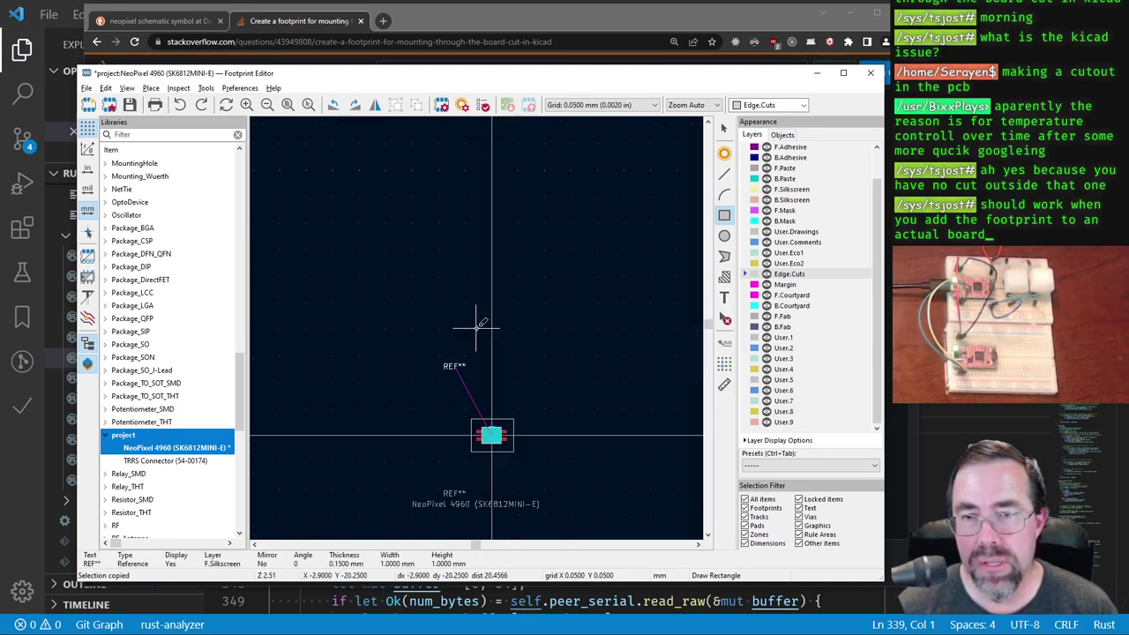
pyautogui.scroll(2, 476, 322)
pyautogui.scroll(1, 481, 322)
pyautogui.press('Escape')
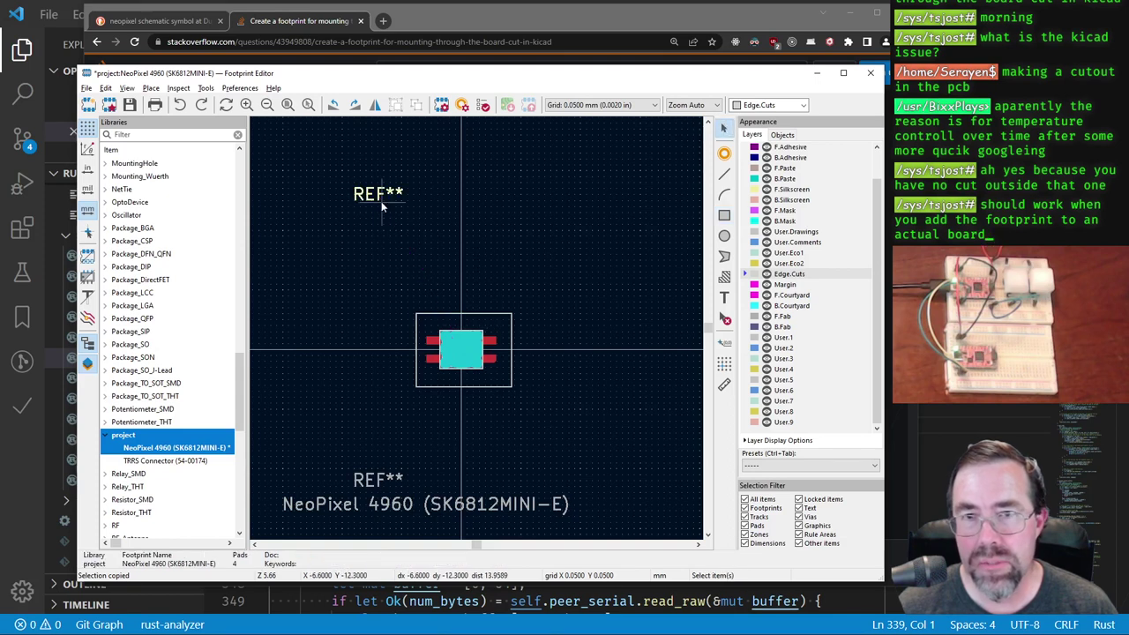
# Step: Move the silkscreen reference text to just above the LED pads and delete the outer Edge.Cuts rectangle
pyautogui.moveTo(385, 203); pyautogui.dragTo(470, 307)
pyautogui.click(480, 317)
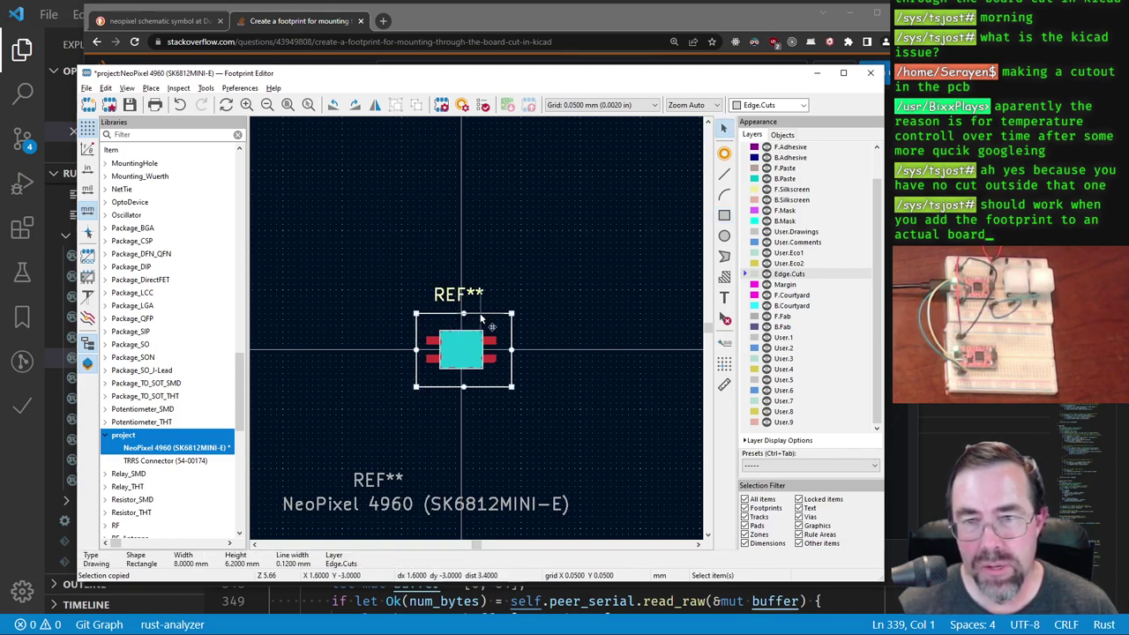
pyautogui.press('Delete')
pyautogui.click(456, 297)
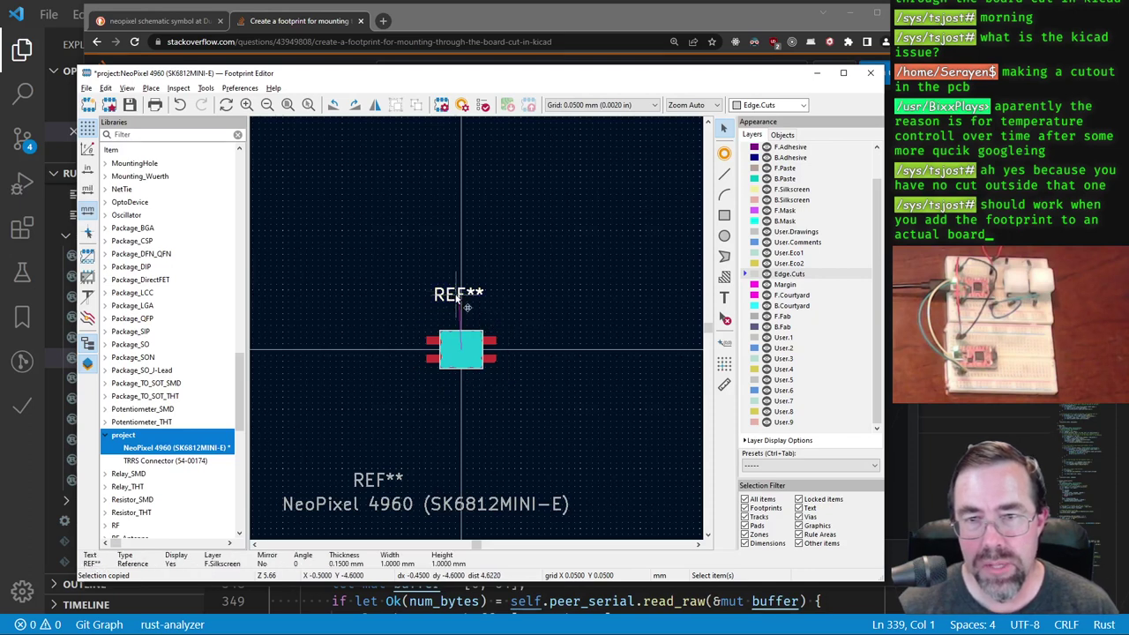
# Step: Place the silkscreen reference text just above the LED pads and the F.Fab reference text just below them
pyautogui.moveTo(467, 307); pyautogui.dragTo(473, 332)
pyautogui.click(381, 483)
pyautogui.moveTo(381, 483); pyautogui.dragTo(461, 385)
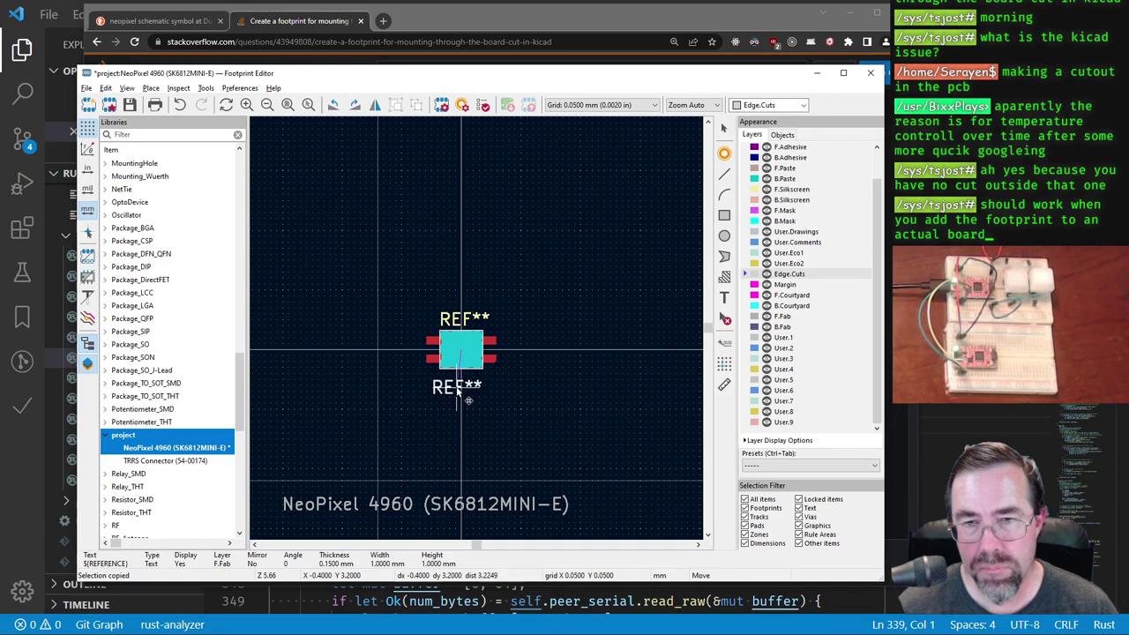
pyautogui.press('Escape')
# Step: Move the footprint's value text directly beneath the lower reference text and save the footprint
pyautogui.moveTo(378, 510); pyautogui.dragTo(463, 412)
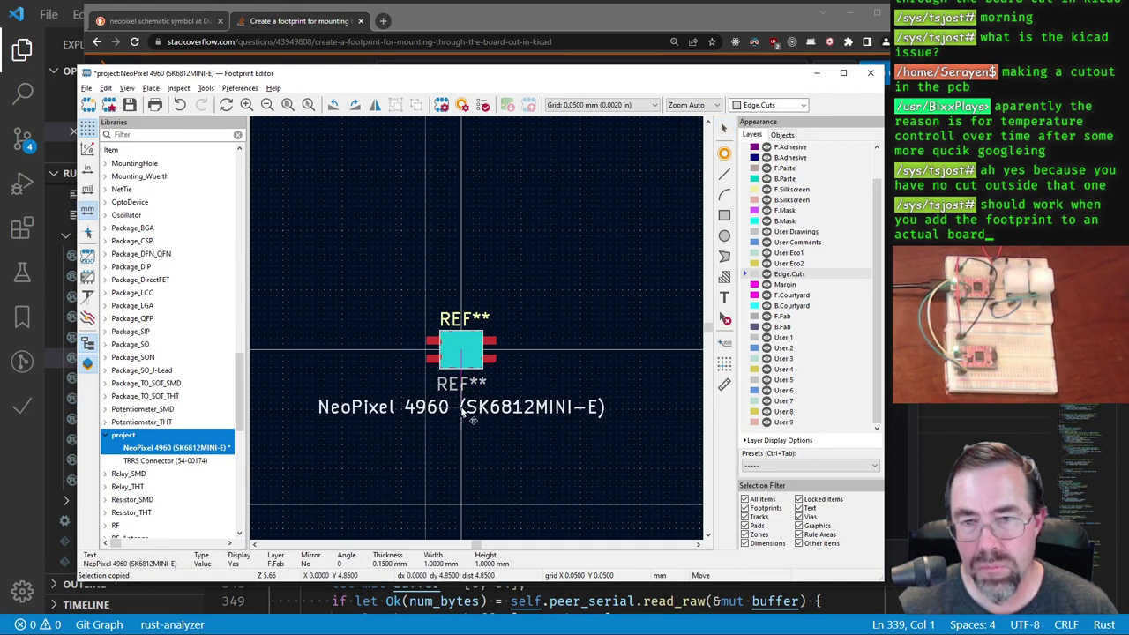
pyautogui.click(473, 420)
pyautogui.click(130, 104)
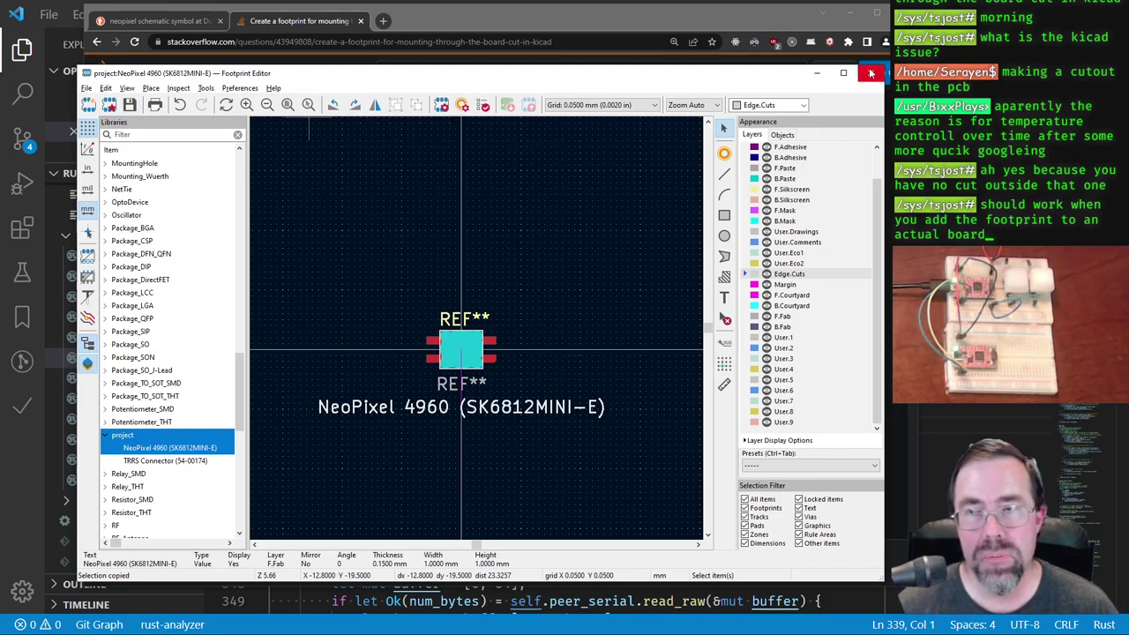
pyautogui.click(870, 73)
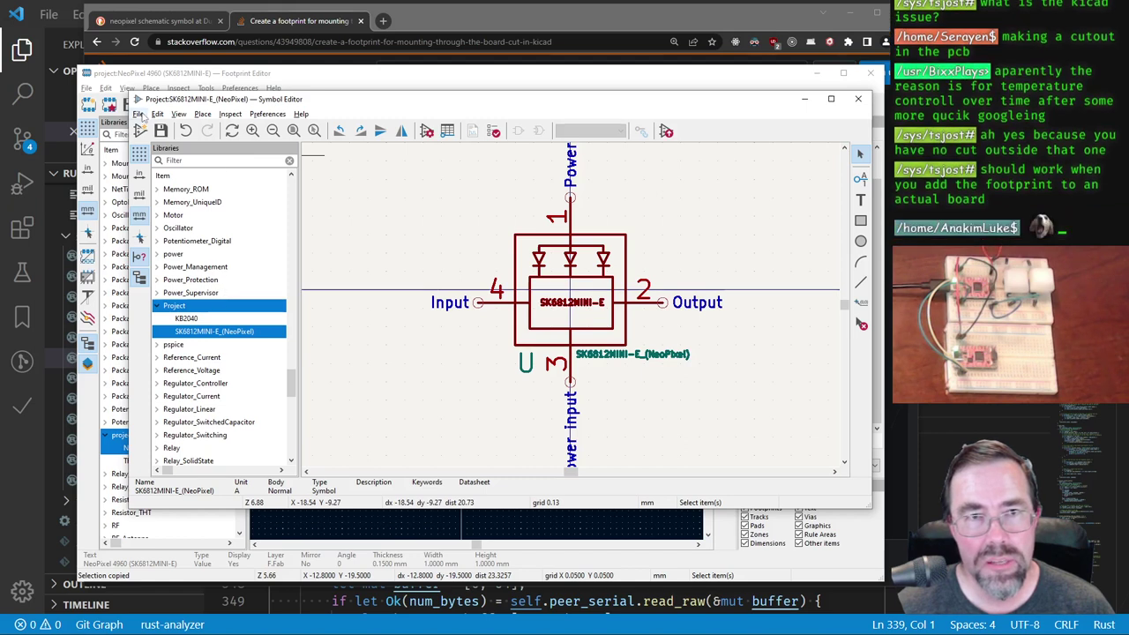
# Step: Assign the project footprint NeoPixel 4960 (SK6812MINI-E) to the SK6812MINI-E_(NeoPixel) symbol in its symbol properties
pyautogui.click(139, 114)
pyautogui.click(169, 310)
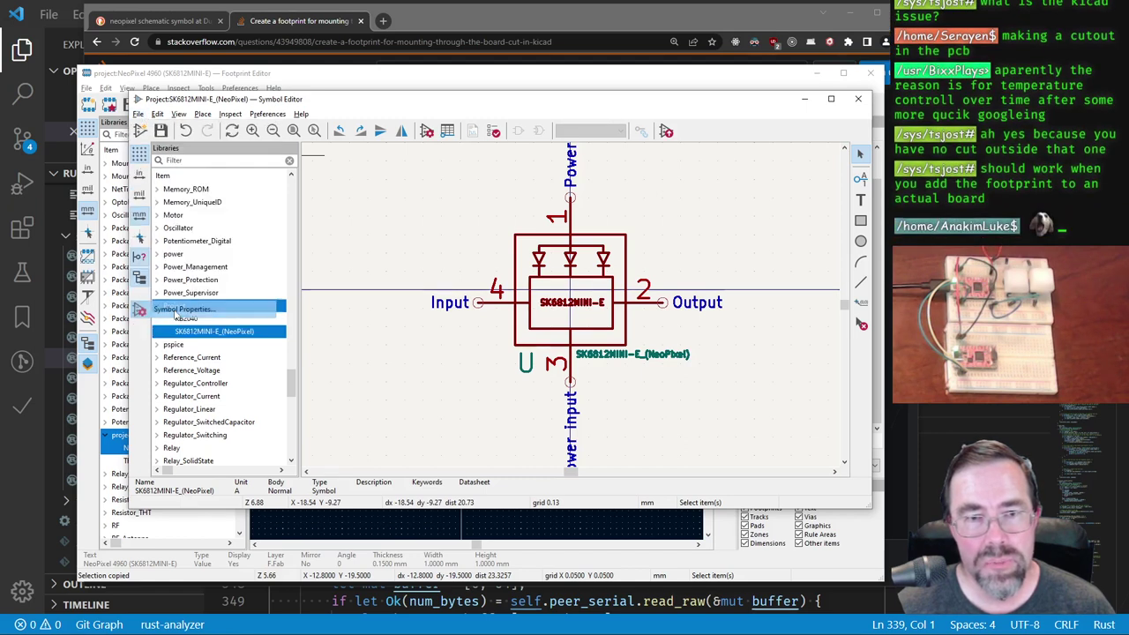
pyautogui.click(264, 238)
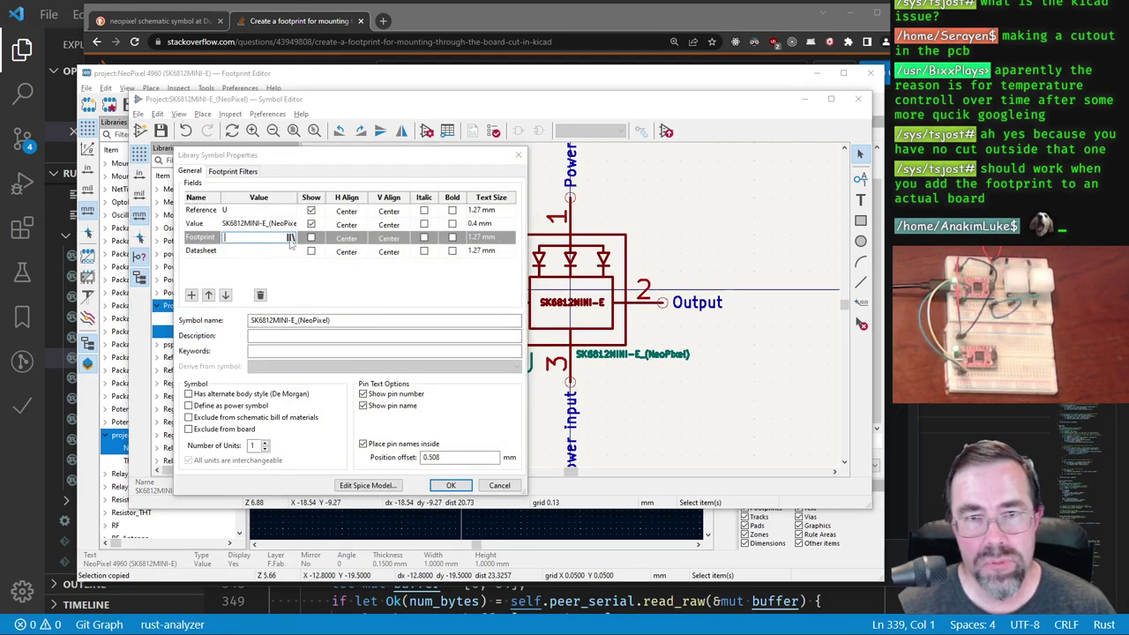
pyautogui.click(291, 238)
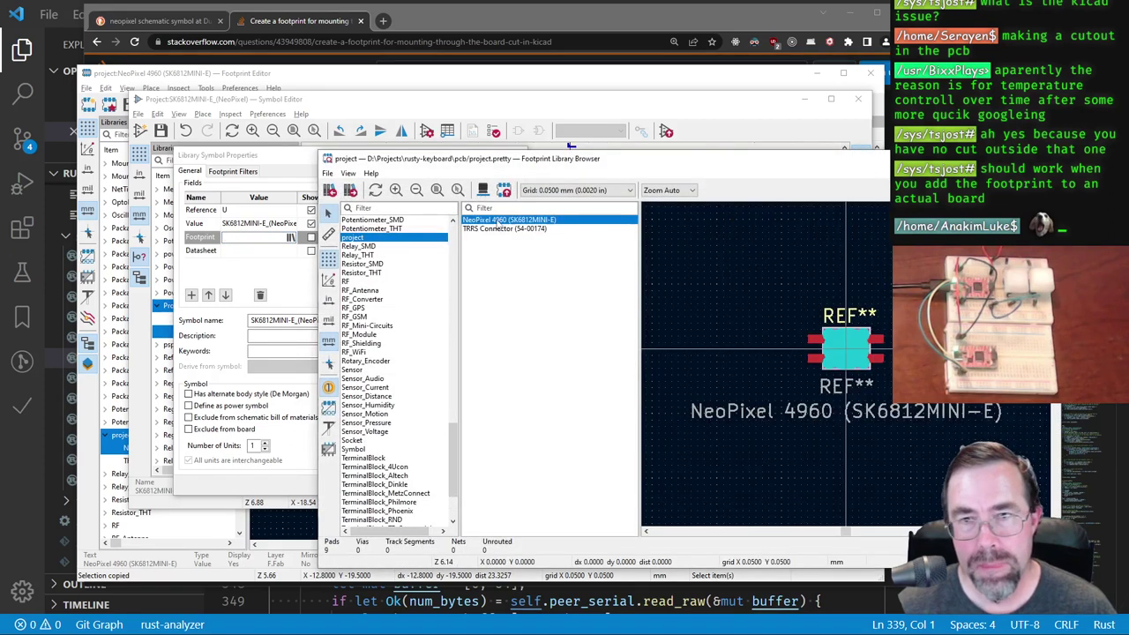
pyautogui.doubleClick(500, 220)
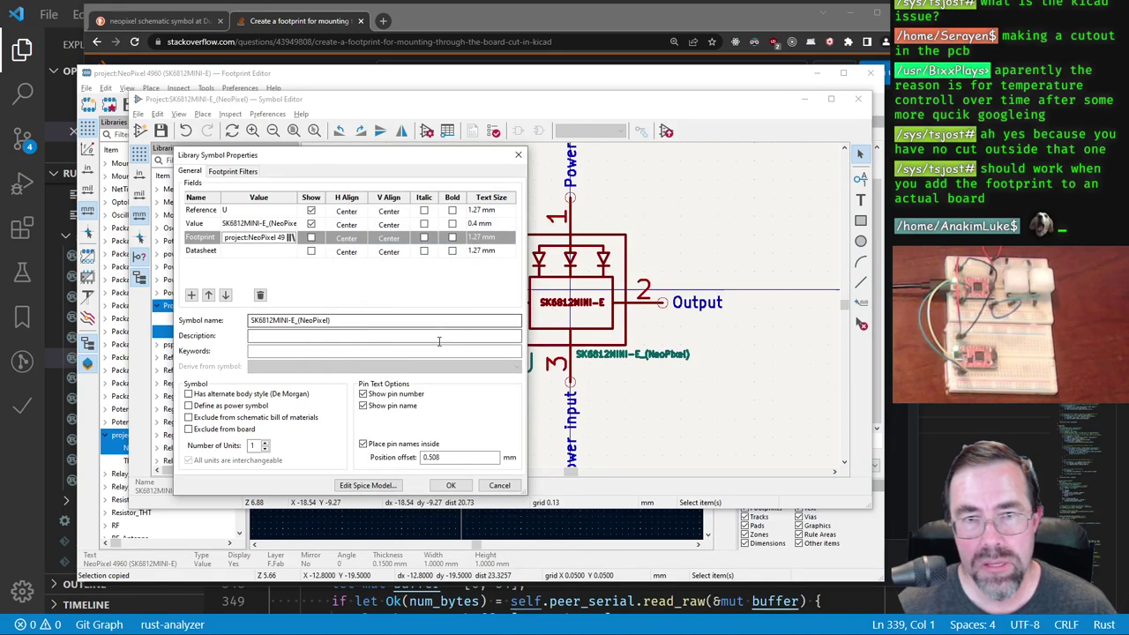
pyautogui.click(449, 485)
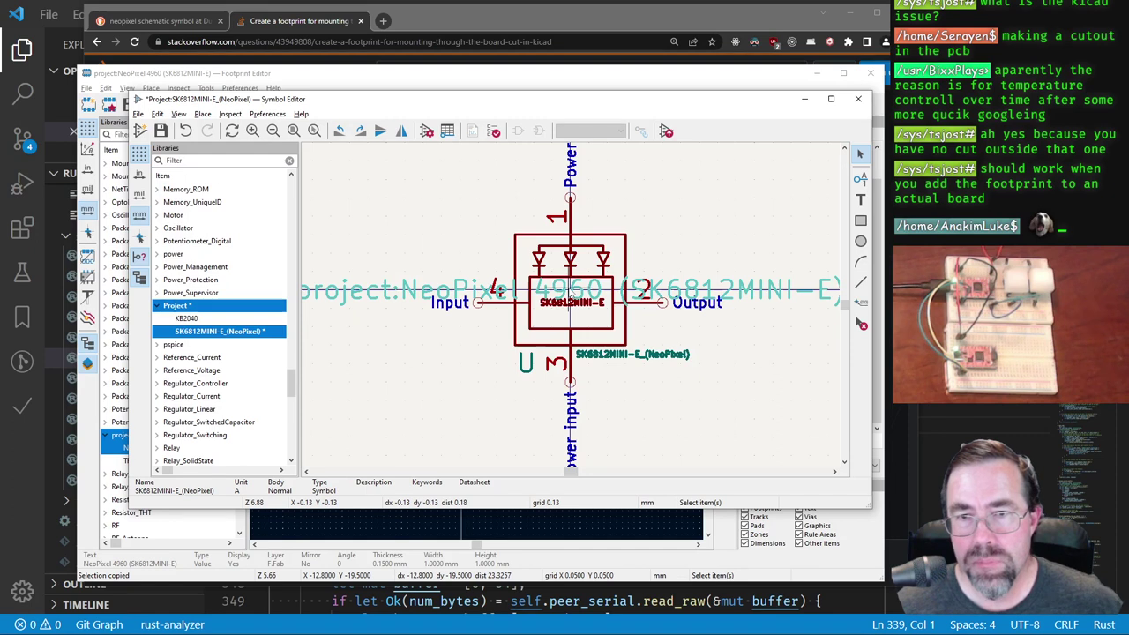
# Step: Move the symbol's footprint field text off the body to the free area below its value text and save the symbol
pyautogui.click(570, 292)
pyautogui.press('m')
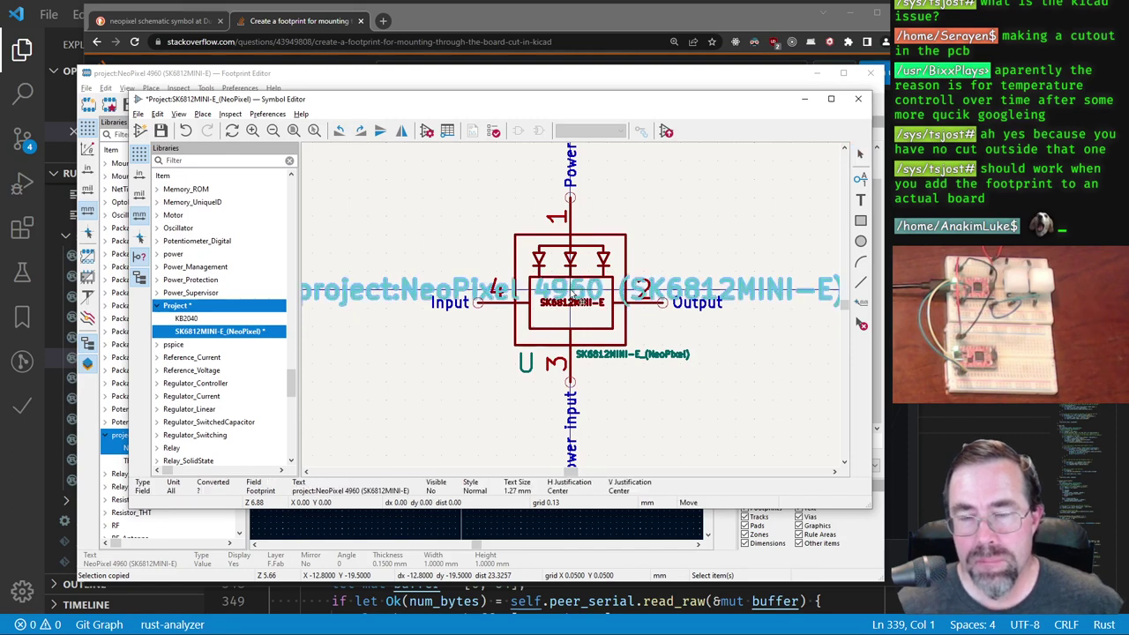
pyautogui.scroll(-5, 571, 294)
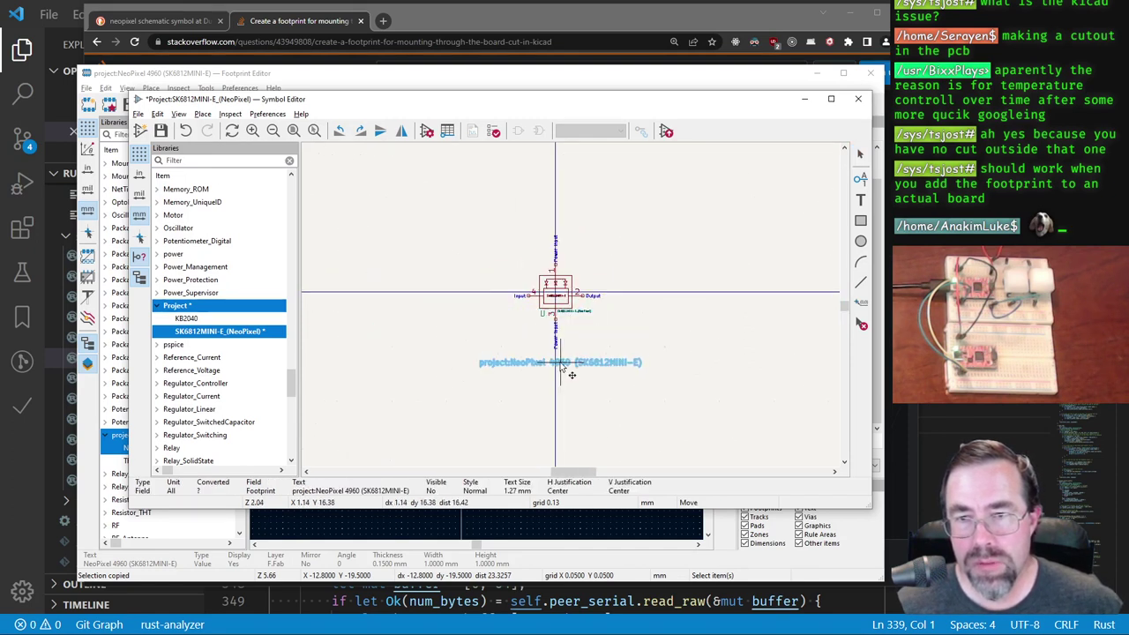
pyautogui.click(649, 326)
pyautogui.scroll(5, 573, 292)
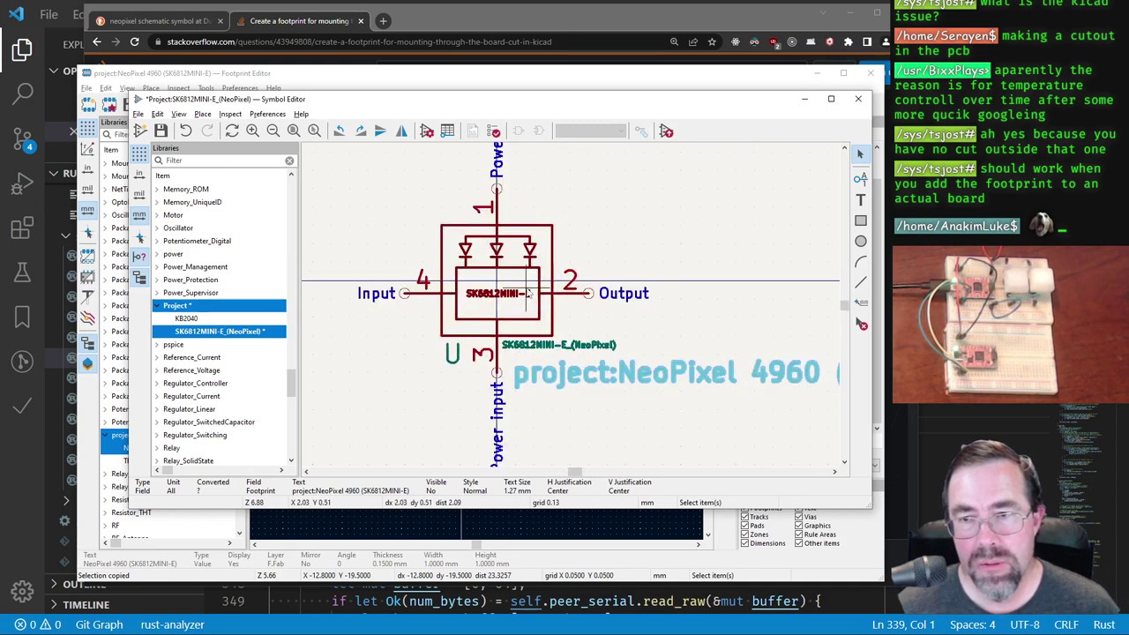
pyautogui.hotkey('ctrl', 's')
pyautogui.click(139, 114)
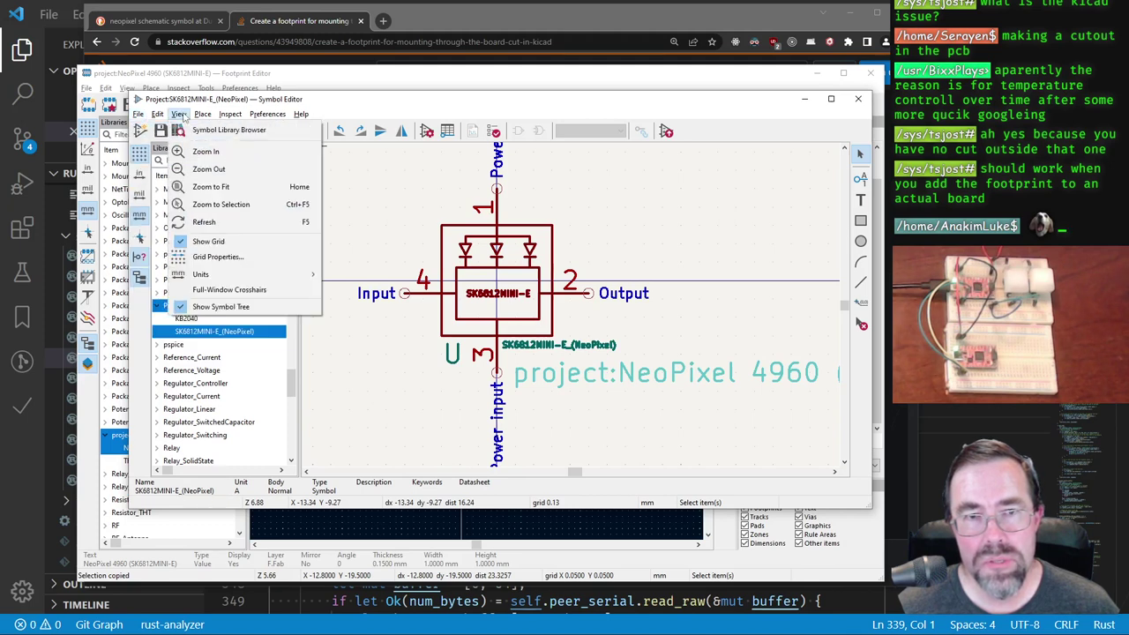
pyautogui.click(179, 113)
pyautogui.click(139, 114)
pyautogui.click(364, 227)
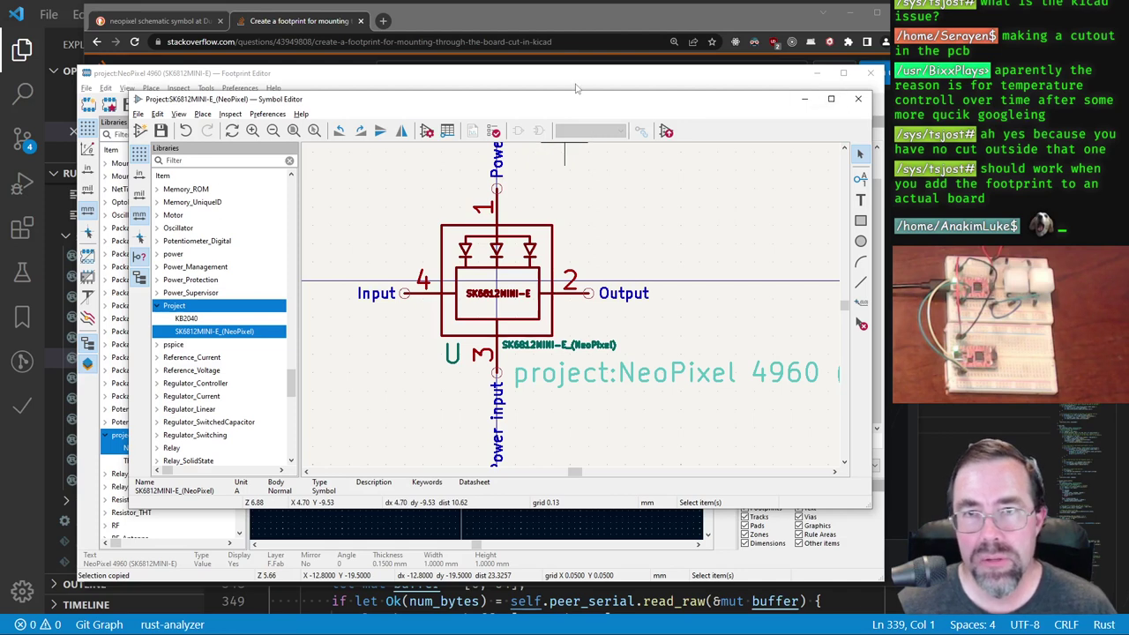
# Step: Switch to the KiCad project manager and open the project's schematic in the Schematic Editor
pyautogui.moveTo(575, 93); pyautogui.dragTo(556, 149)
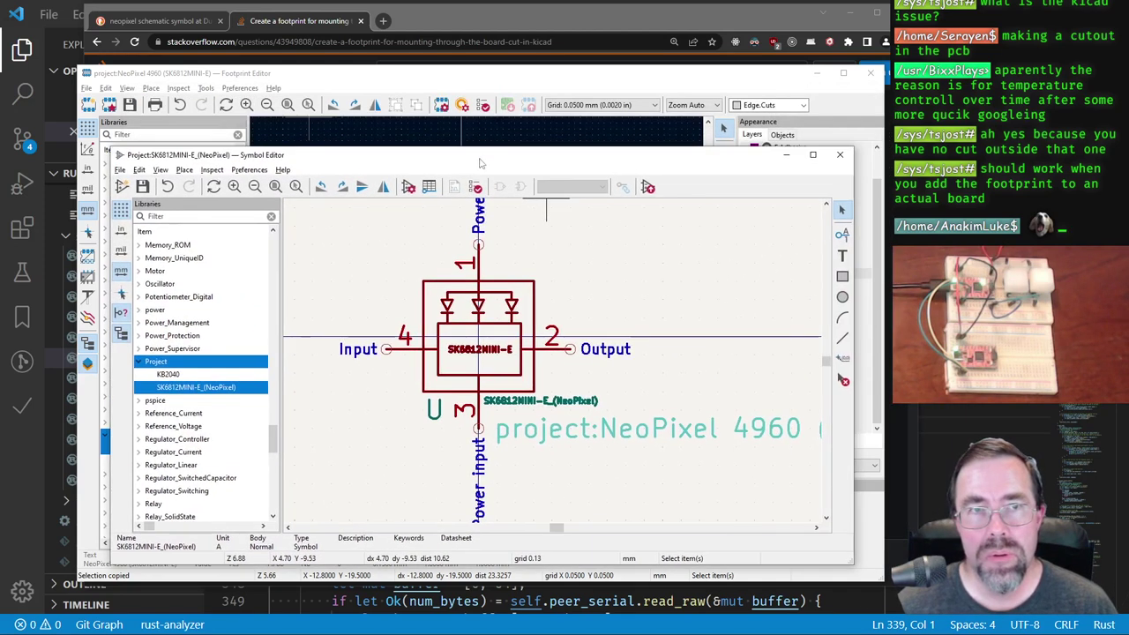
pyautogui.click(440, 81)
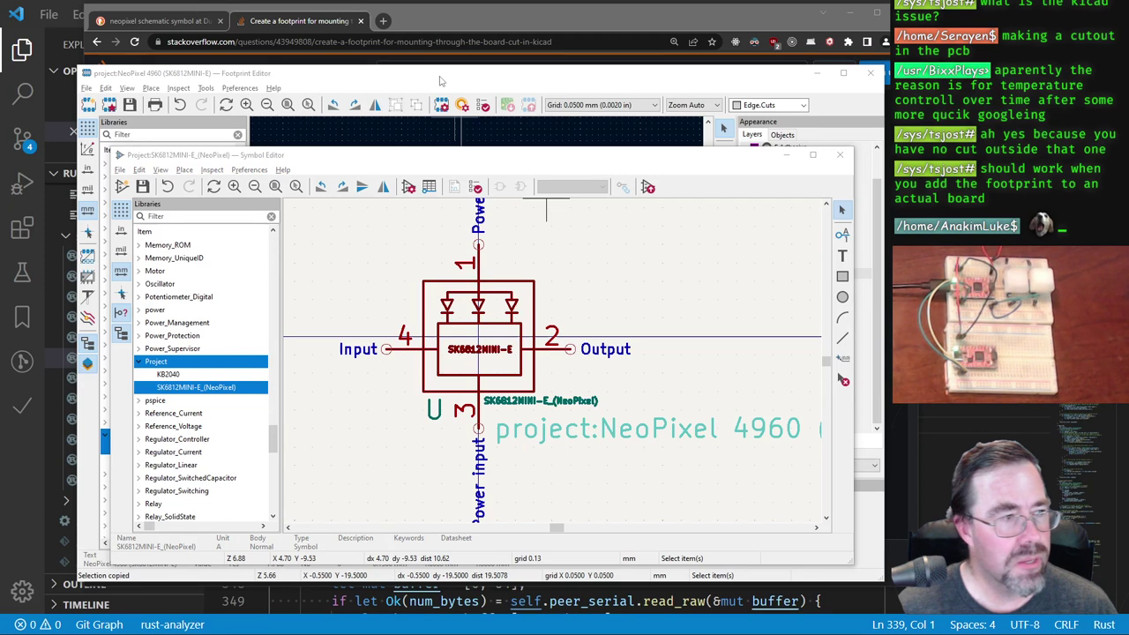
pyautogui.hotkey('alt', 'Tab')
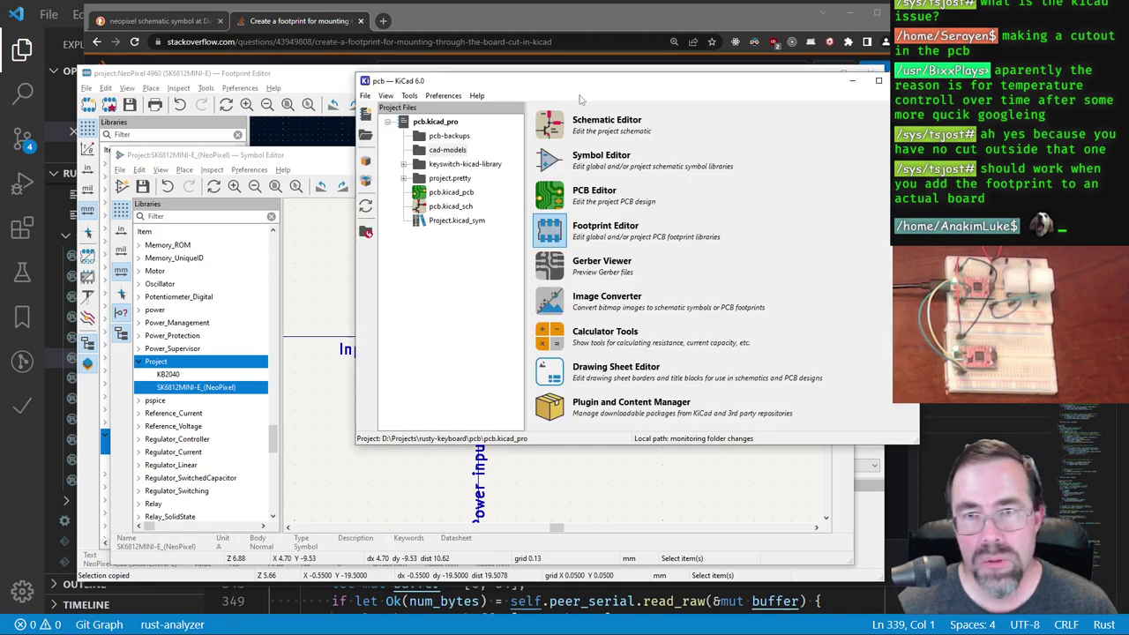
pyautogui.click(549, 124)
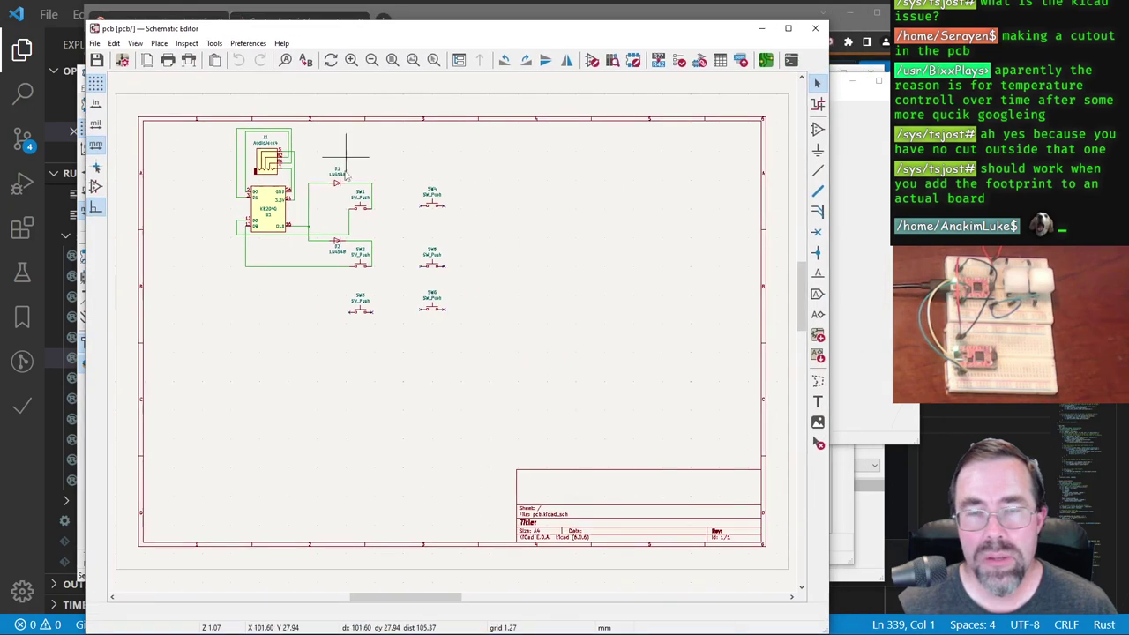
pyautogui.scroll(5, 346, 159)
pyautogui.scroll(-2, 468, 343)
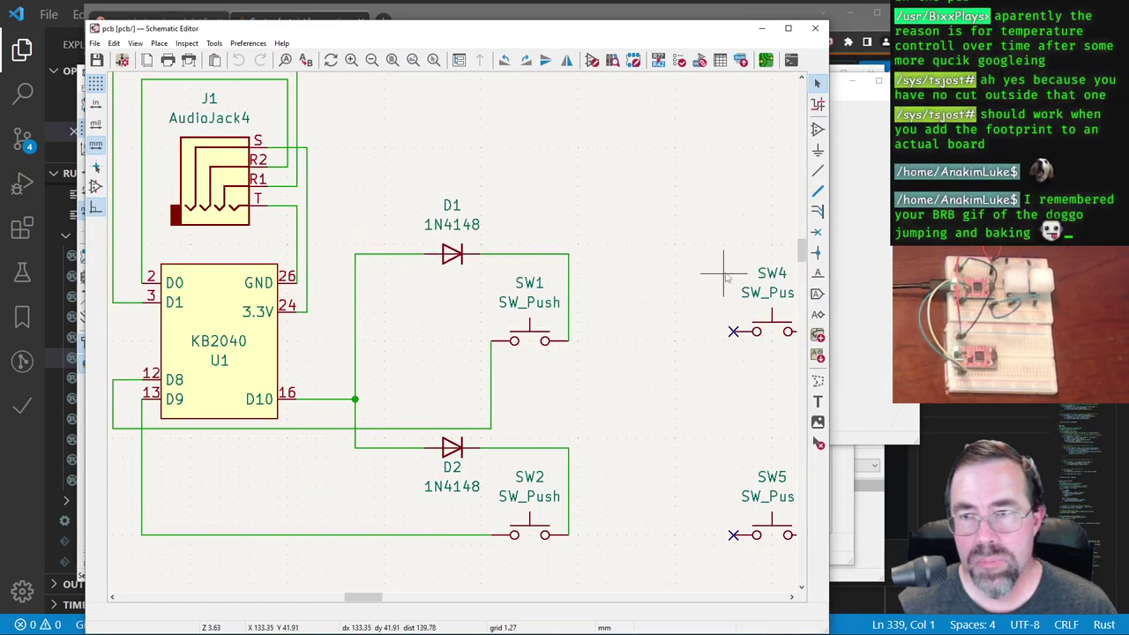
# Step: Start adding a symbol to the schematic and search the symbol libraries for "neo"
pyautogui.click(818, 129)
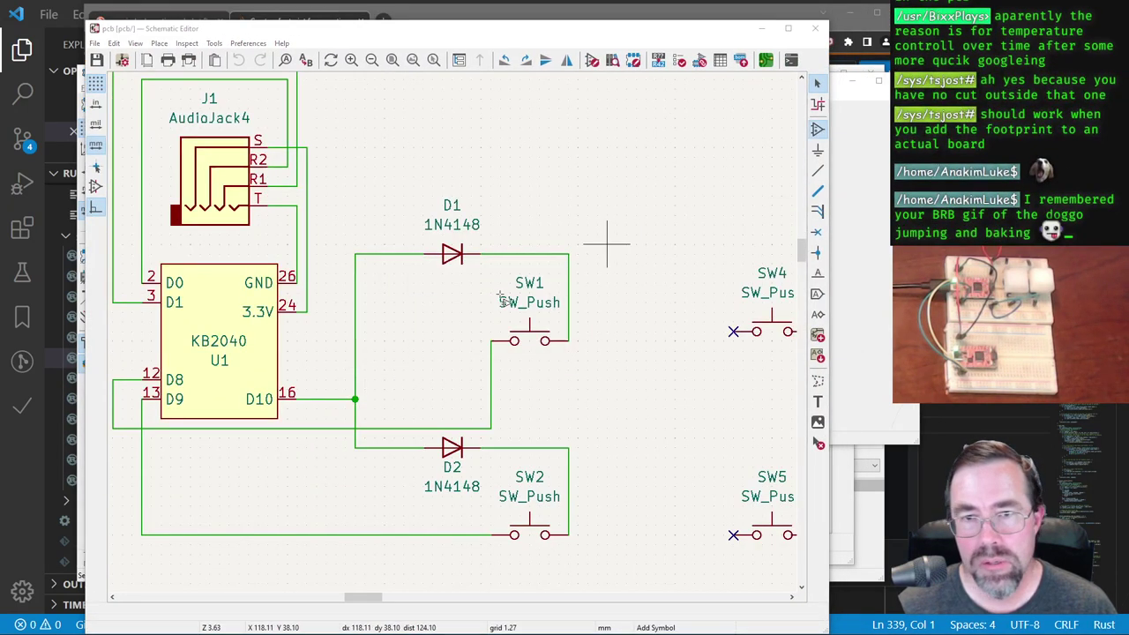
pyautogui.click(500, 298)
pyautogui.write('neo')
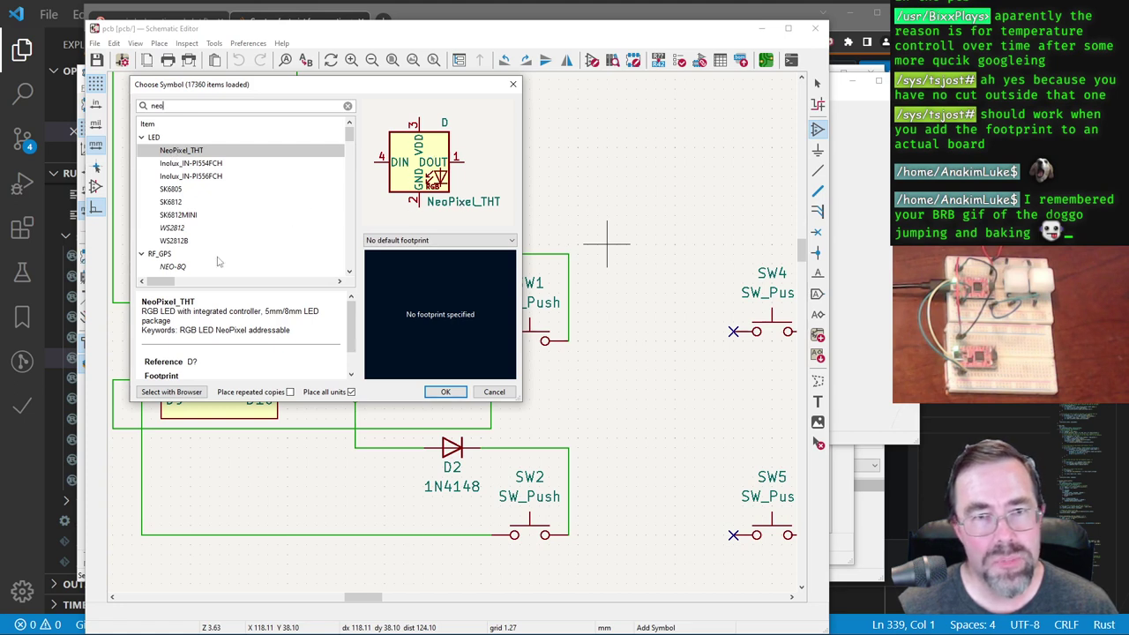
# Step: Compare the previews of the WS2812, SK6812MINI and WS2812B symbols with the project's SK6812MINI-E_(NeoPixel) symbol
pyautogui.click(174, 229)
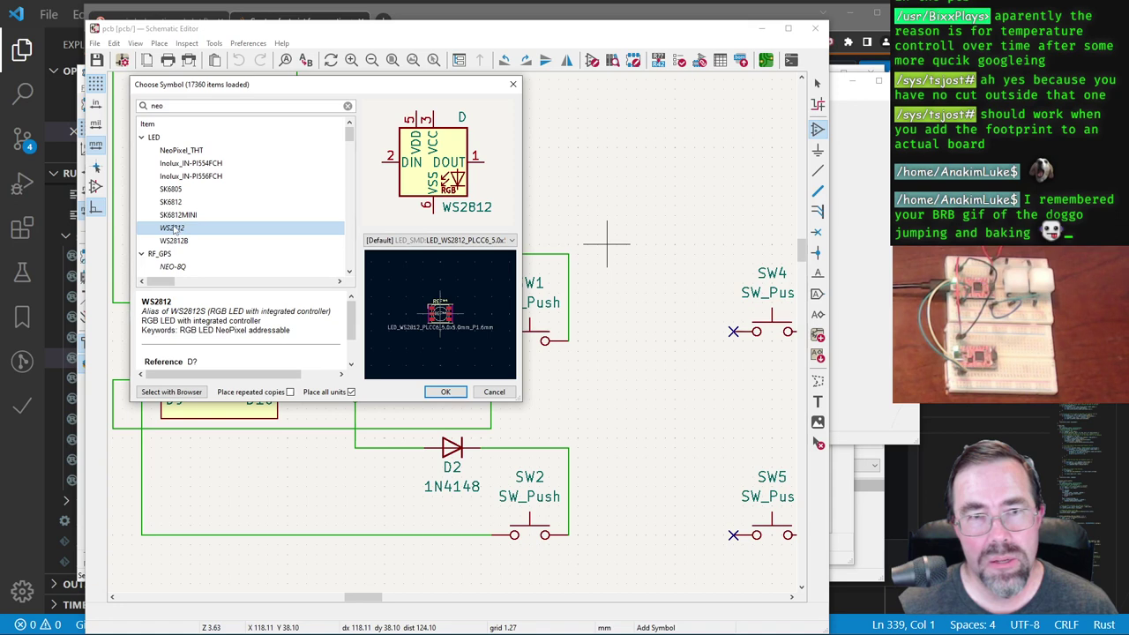
pyautogui.click(173, 215)
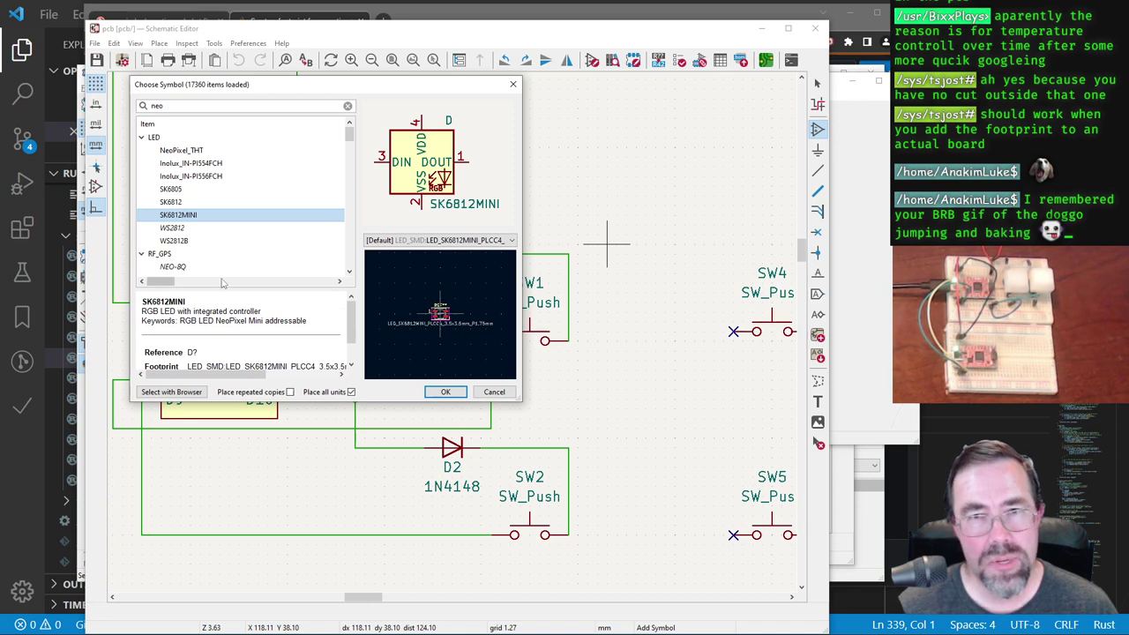
pyautogui.click(176, 242)
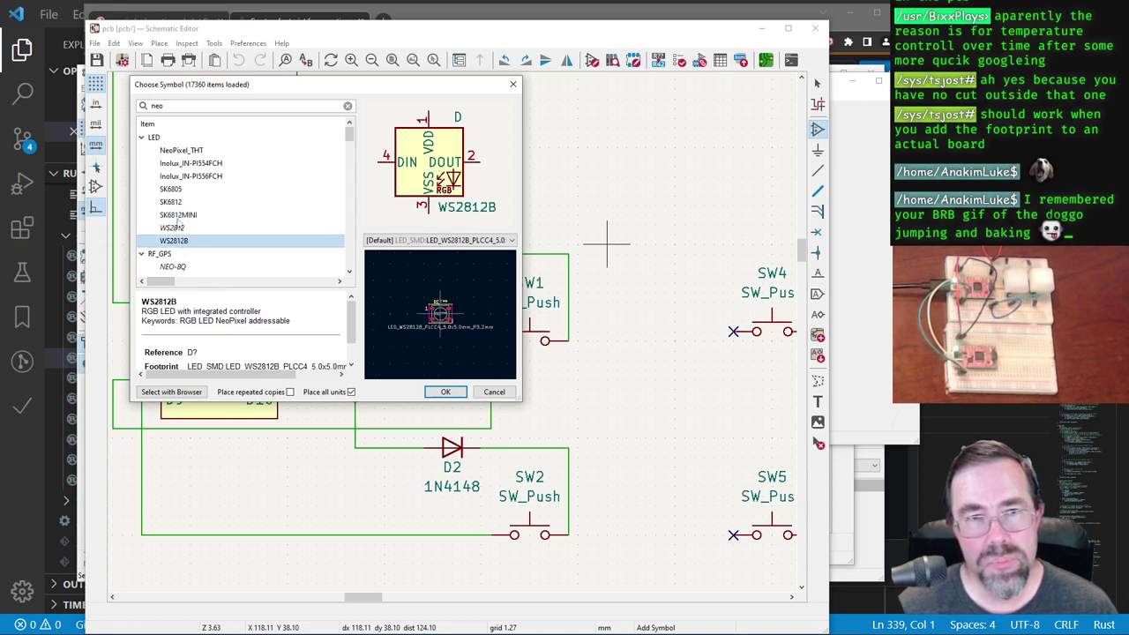
pyautogui.scroll(-5, 178, 228)
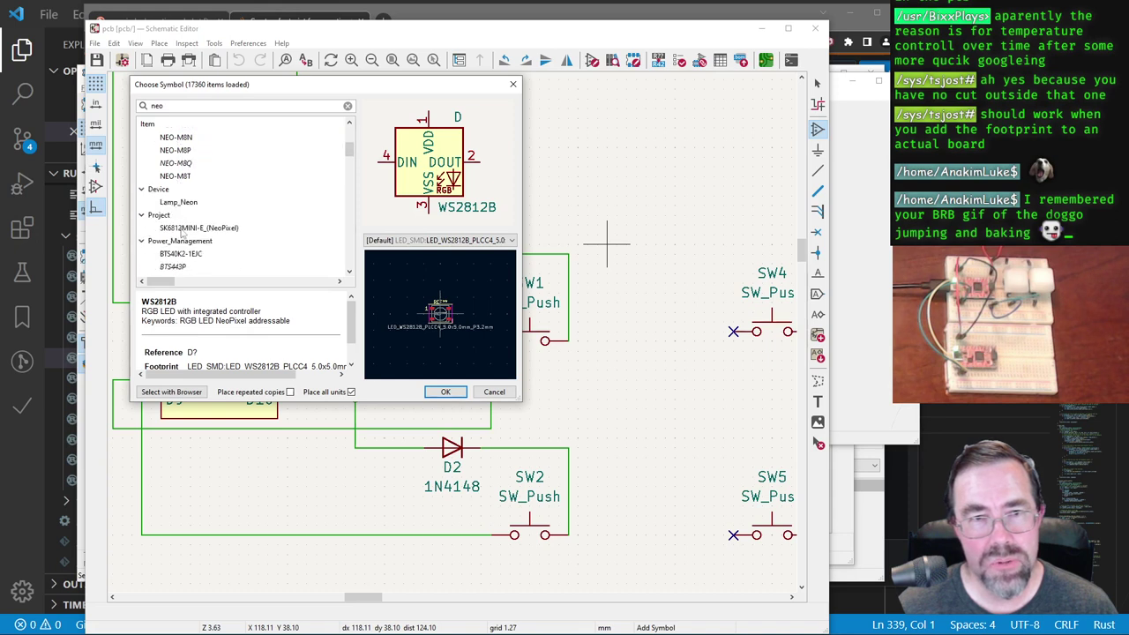
pyautogui.click(182, 229)
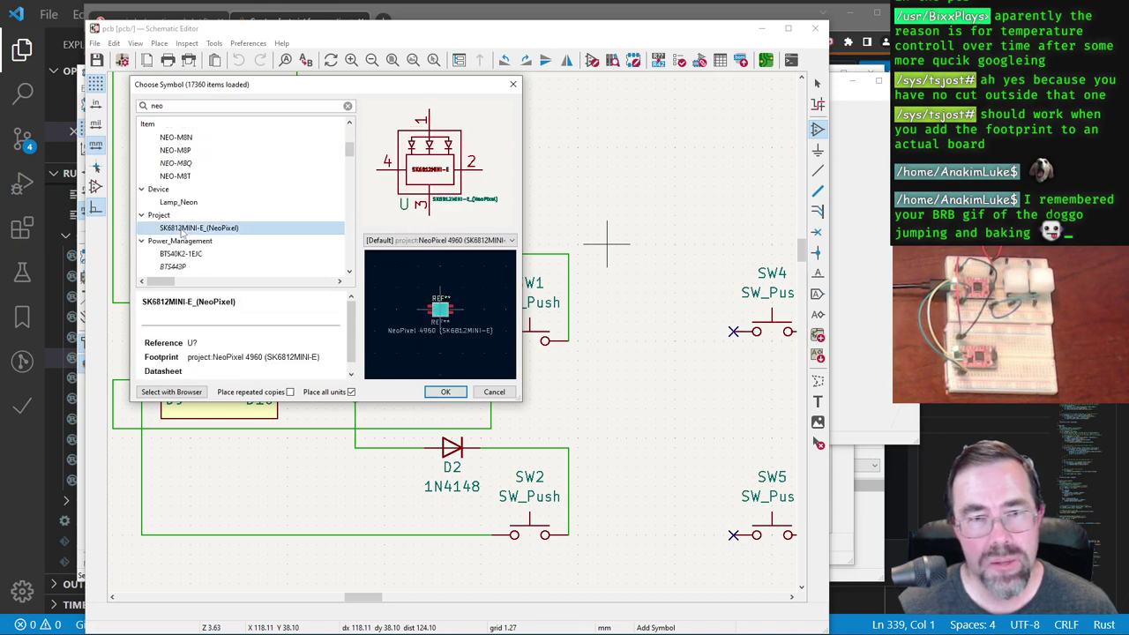
# Step: Preview the NeoPixel_THT, Inolux, WS2812 and WS2812B symbols in the LED library to compare their graphic style
pyautogui.scroll(4, 189, 198)
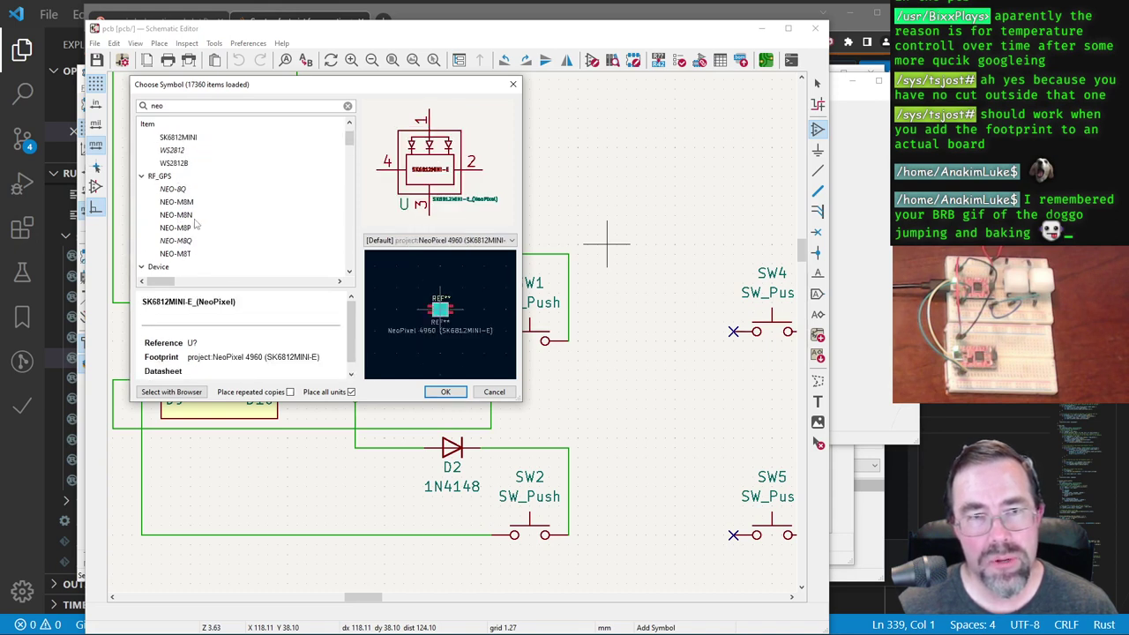
pyautogui.click(180, 152)
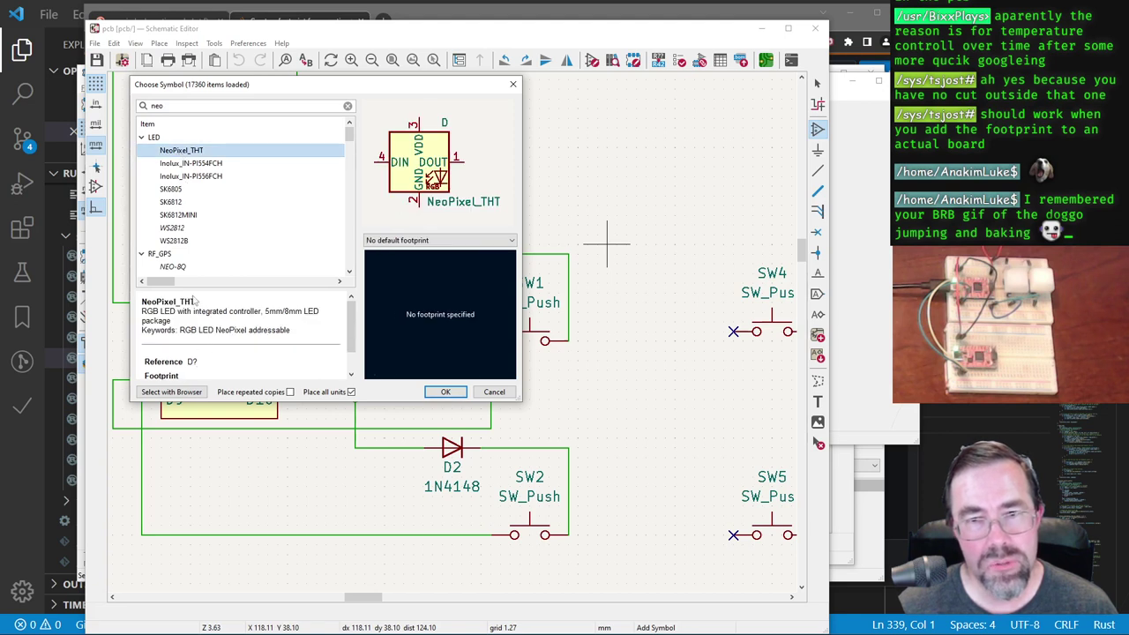
pyautogui.click(187, 163)
pyautogui.click(187, 176)
pyautogui.click(175, 227)
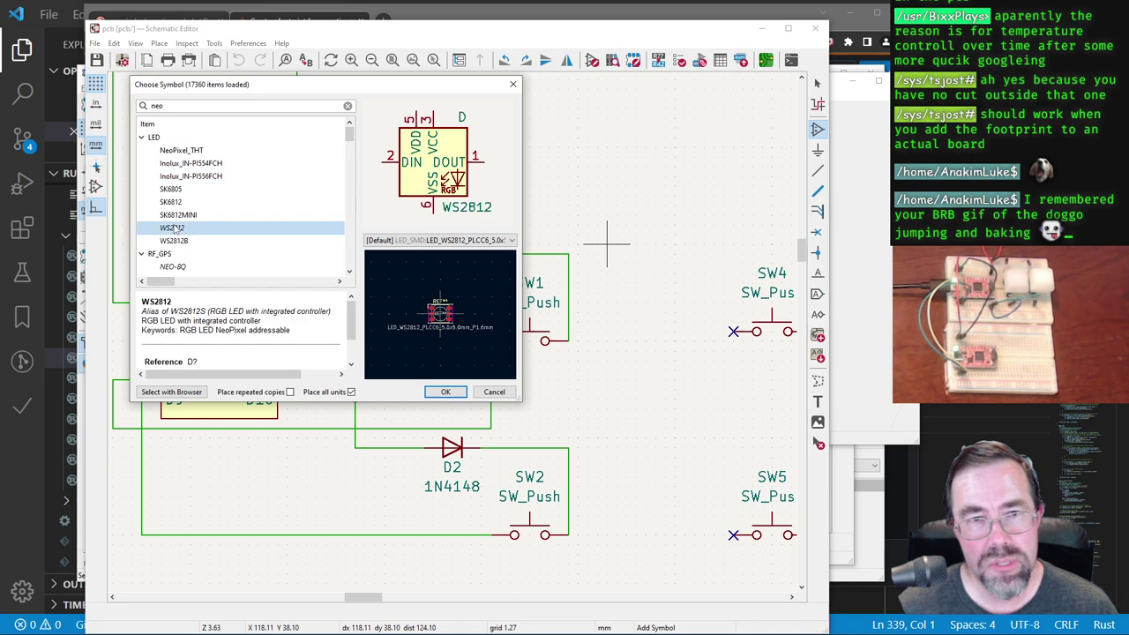
pyautogui.click(177, 241)
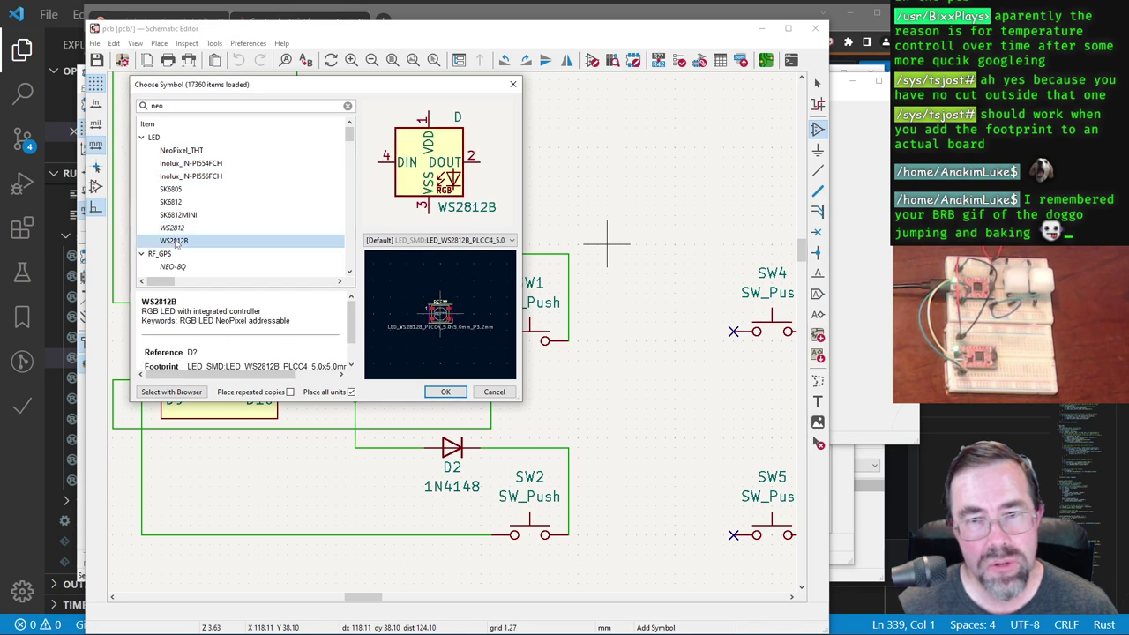
# Step: Preview the NEO-M8 and NEO-8Q GPS symbols and the Lamp_Neon symbol to compare their graphic style
pyautogui.scroll(-2, 176, 244)
pyautogui.click(177, 254)
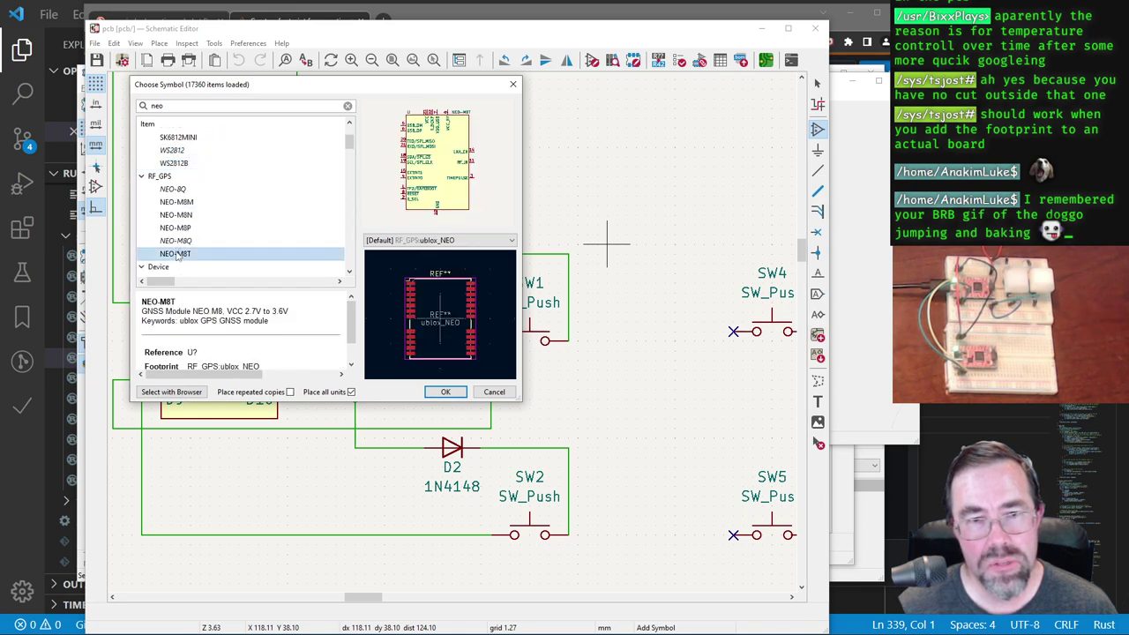
pyautogui.click(176, 241)
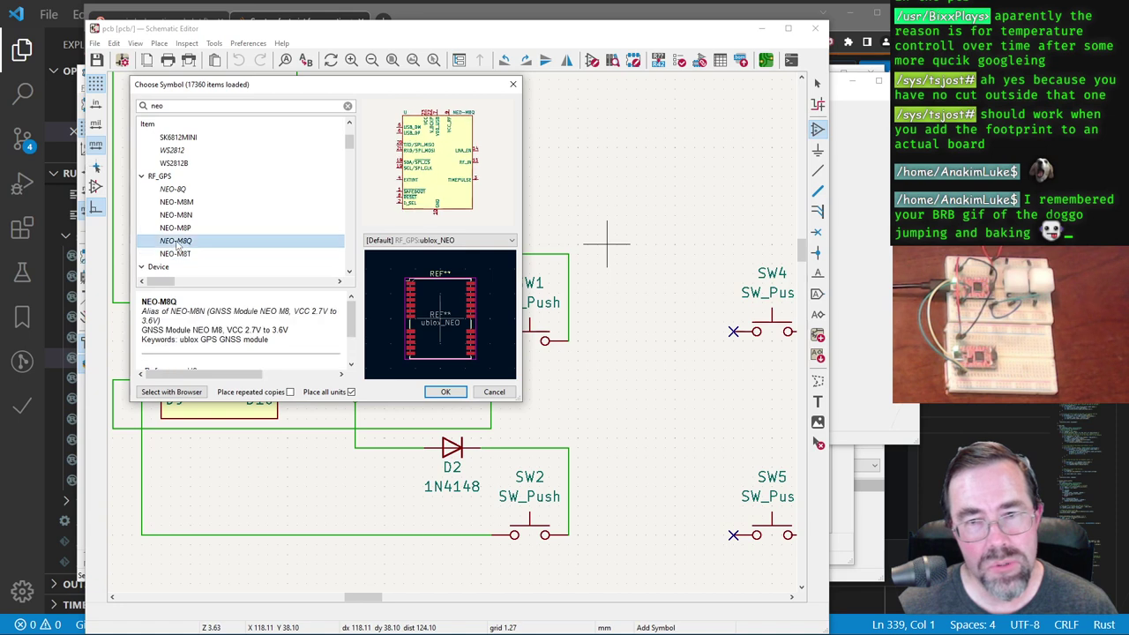
pyautogui.click(179, 228)
pyautogui.click(180, 190)
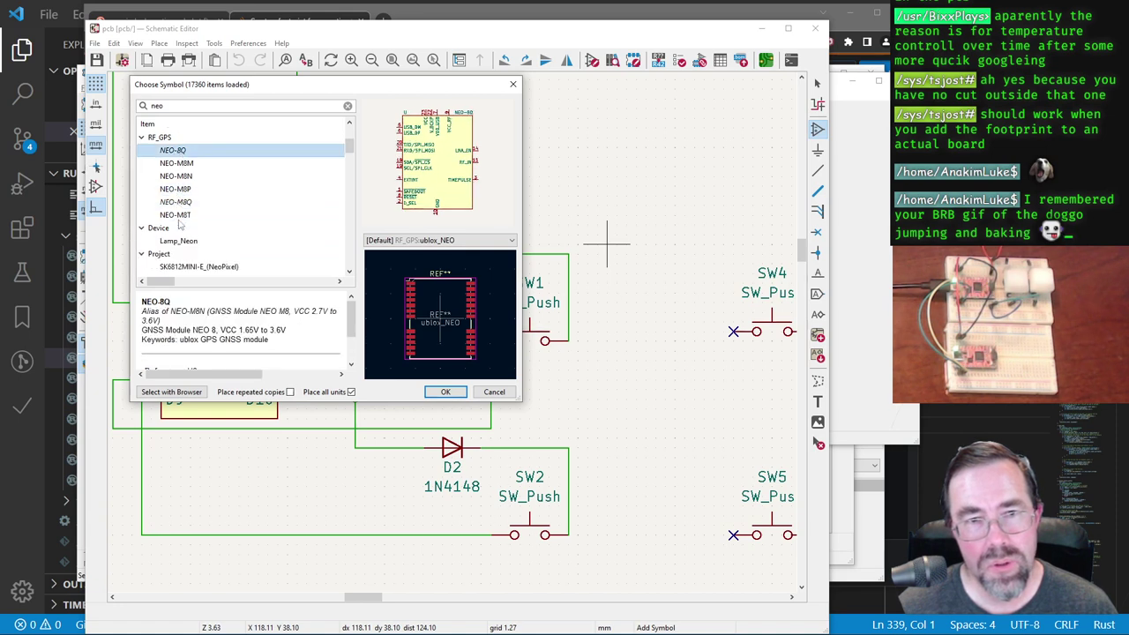
pyautogui.scroll(3, 180, 212)
pyautogui.scroll(-4, 179, 225)
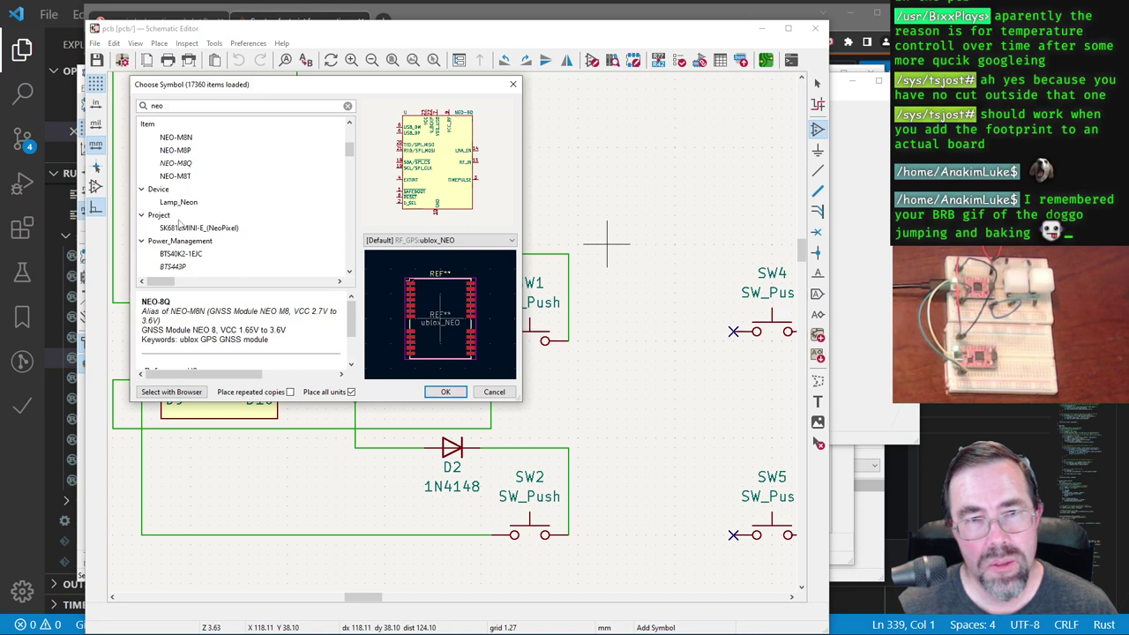
pyautogui.click(181, 203)
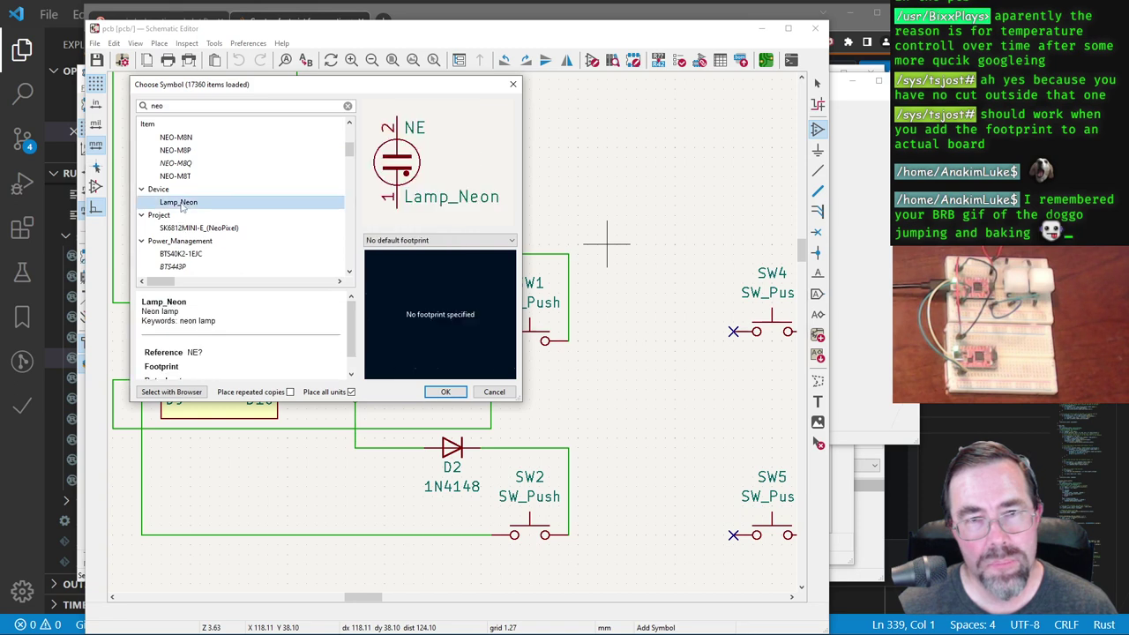
# Step: Place the project's SK6812MINI-E_(NeoPixel) symbol in the schematic between switches SW1 and SW4
pyautogui.click(181, 228)
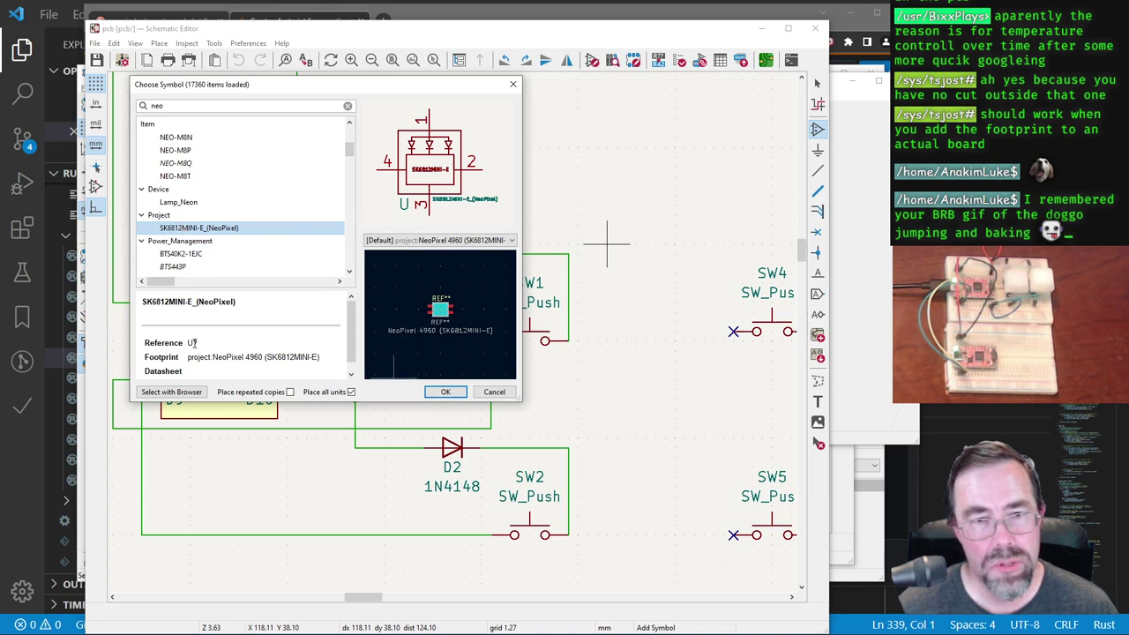
pyautogui.click(446, 391)
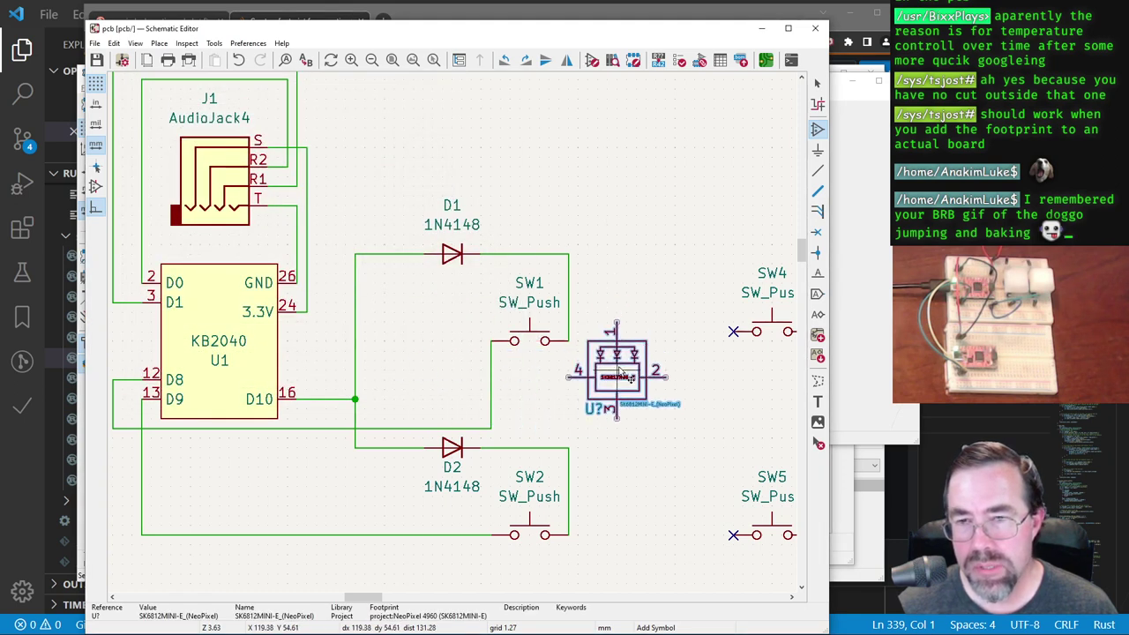
pyautogui.click(621, 374)
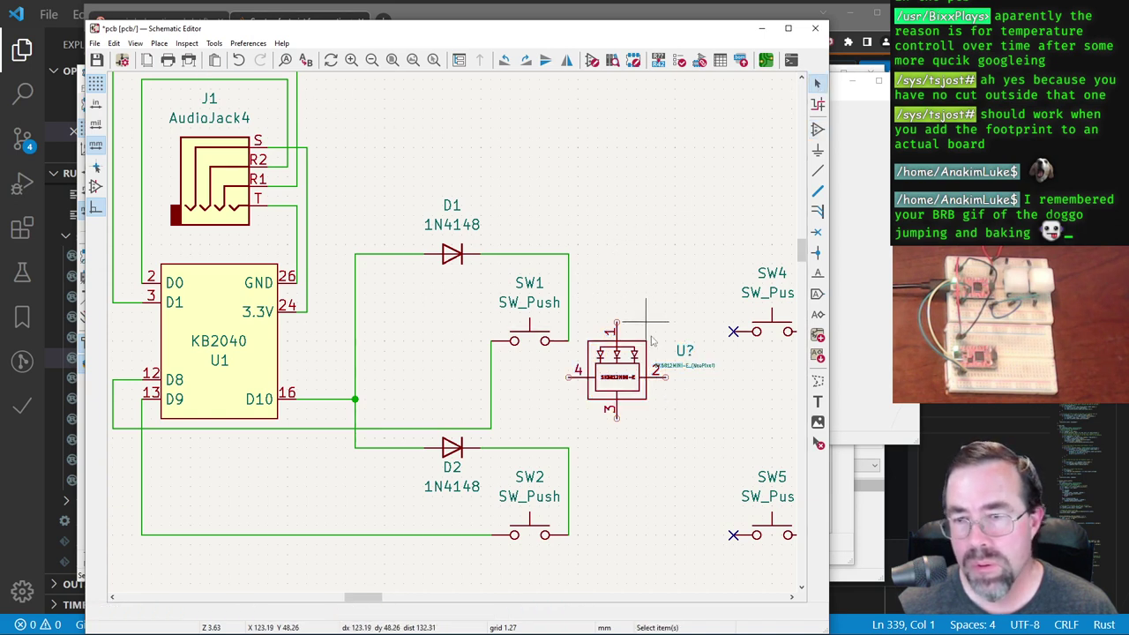
# Step: Change the grid to 0.25 mm and move the NeoPixel's value text just below its body, beside pin 3
pyautogui.scroll(2, 646, 329)
pyautogui.scroll(1, 455, 338)
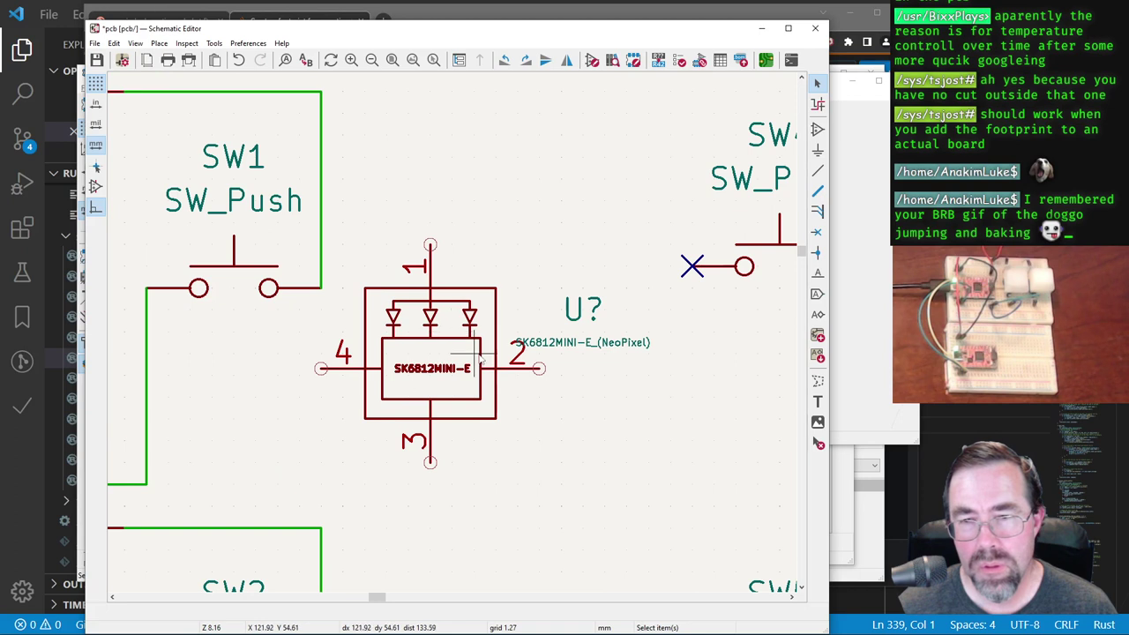
pyautogui.click(582, 345)
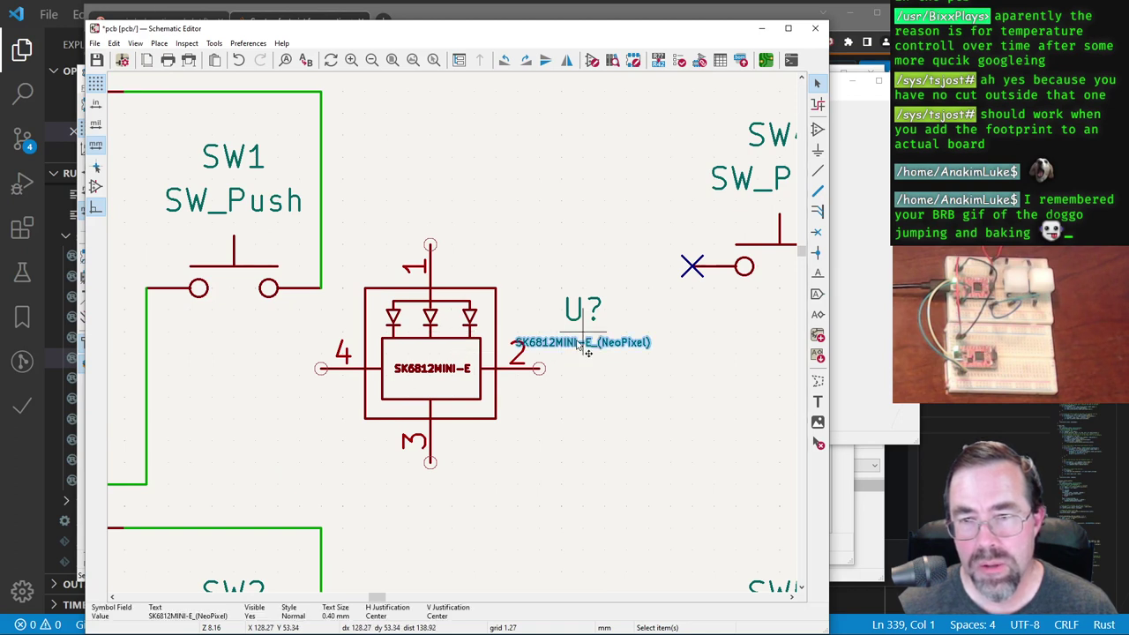
pyautogui.moveTo(582, 345); pyautogui.dragTo(515, 438)
pyautogui.rightClick(515, 439)
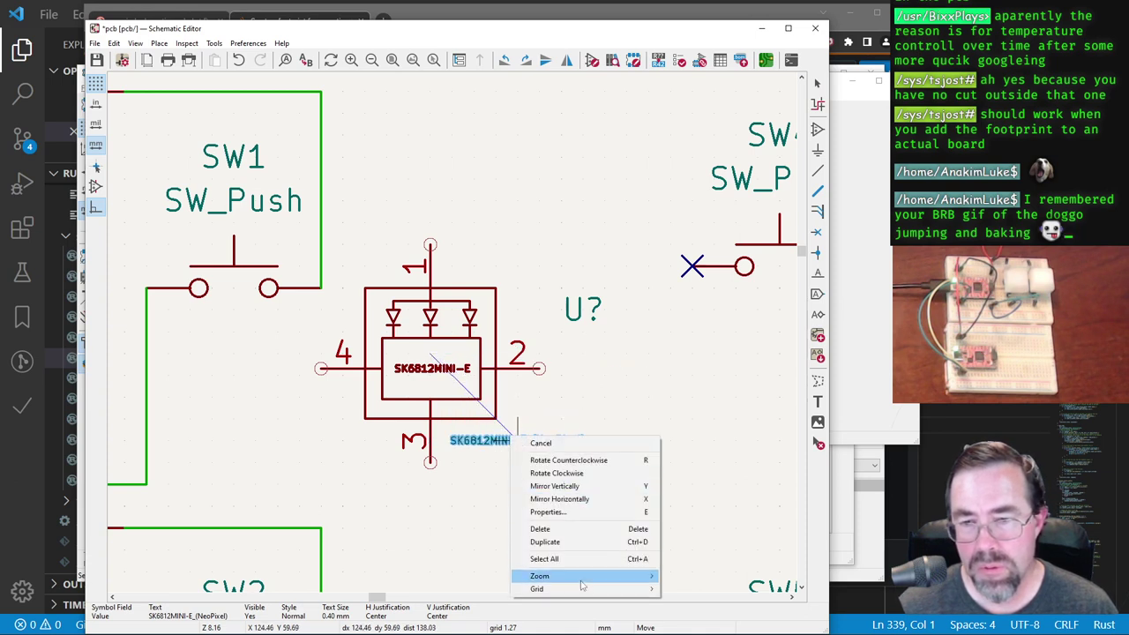
pyautogui.moveTo(583, 589)
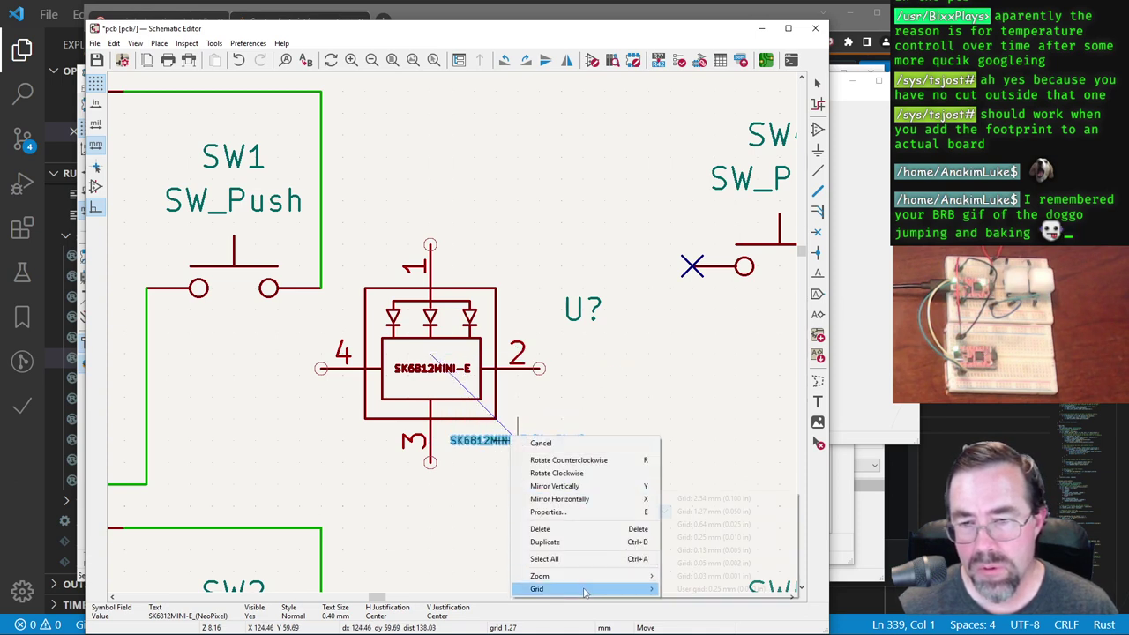
pyautogui.click(705, 536)
pyautogui.click(507, 434)
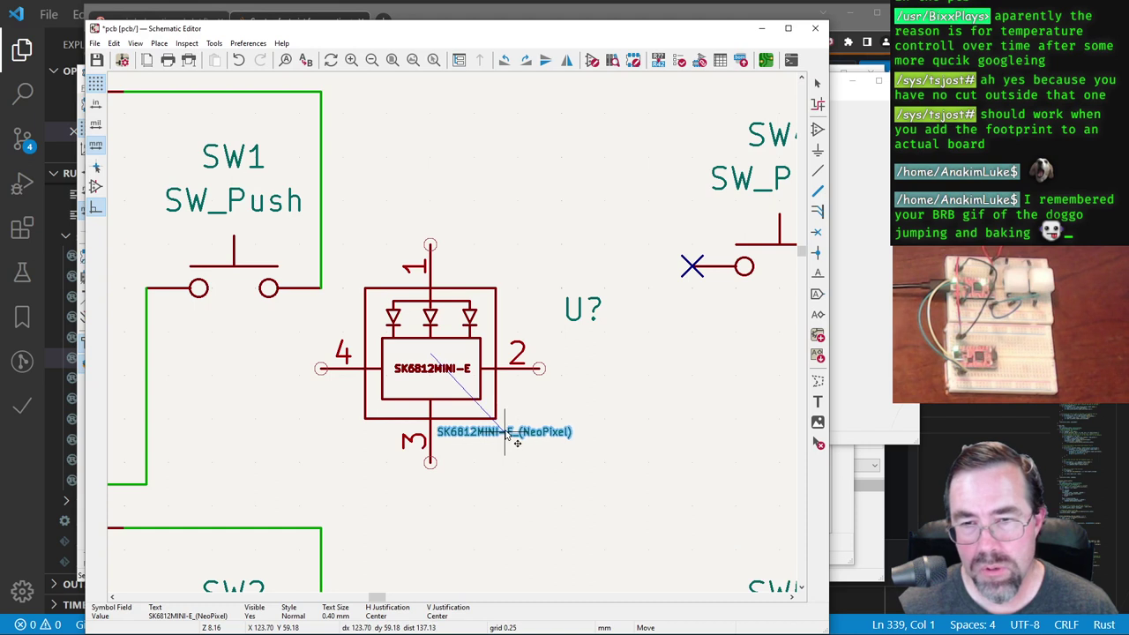
# Step: Move the NeoPixel's reference designator just above its body, beside pin 1
pyautogui.click(582, 308)
pyautogui.press('m')
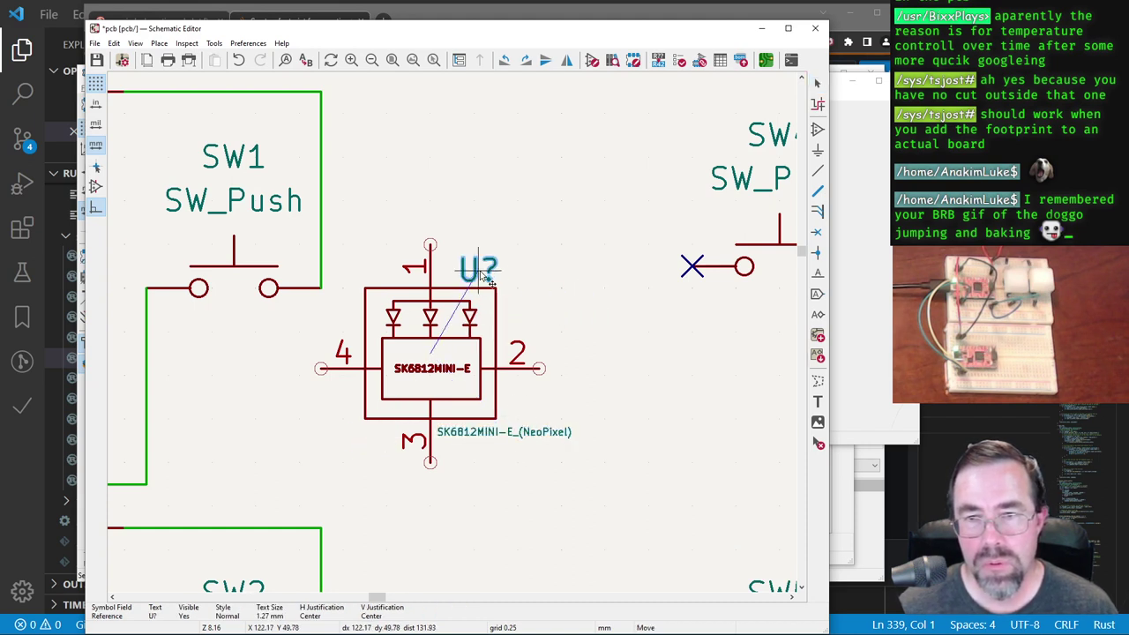
pyautogui.click(483, 281)
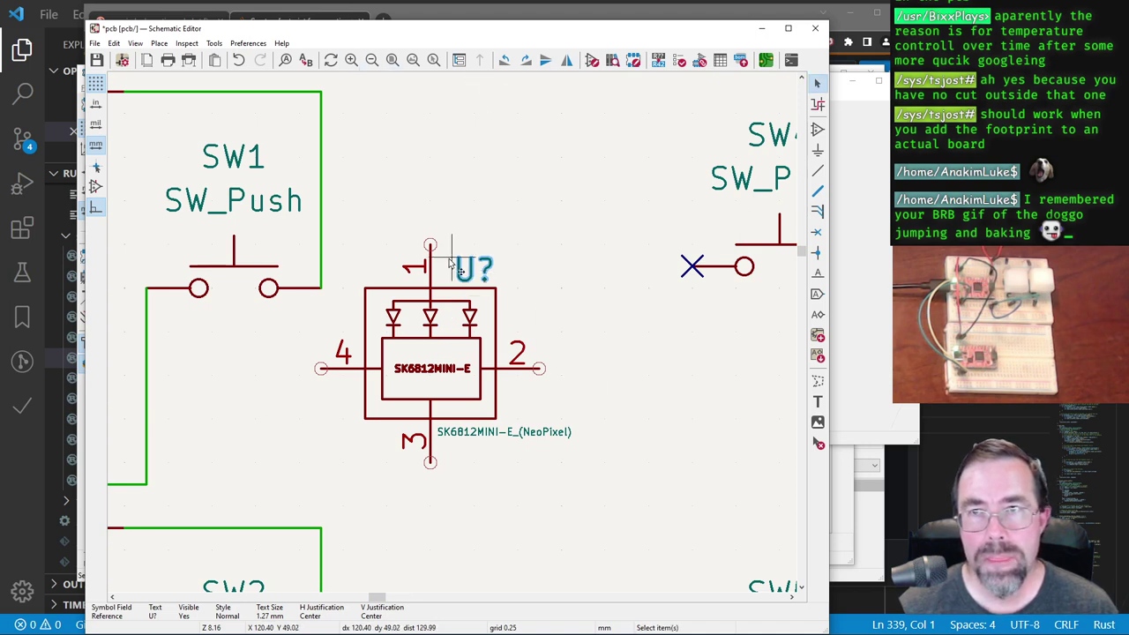
# Step: Switch to Acrobat Reader and examine the Adafruit KB2040 pinout for a pin to drive the NeoPixel
pyautogui.scroll(-2, 455, 338)
pyautogui.scroll(-1, 455, 338)
pyautogui.scroll(-1, 454, 336)
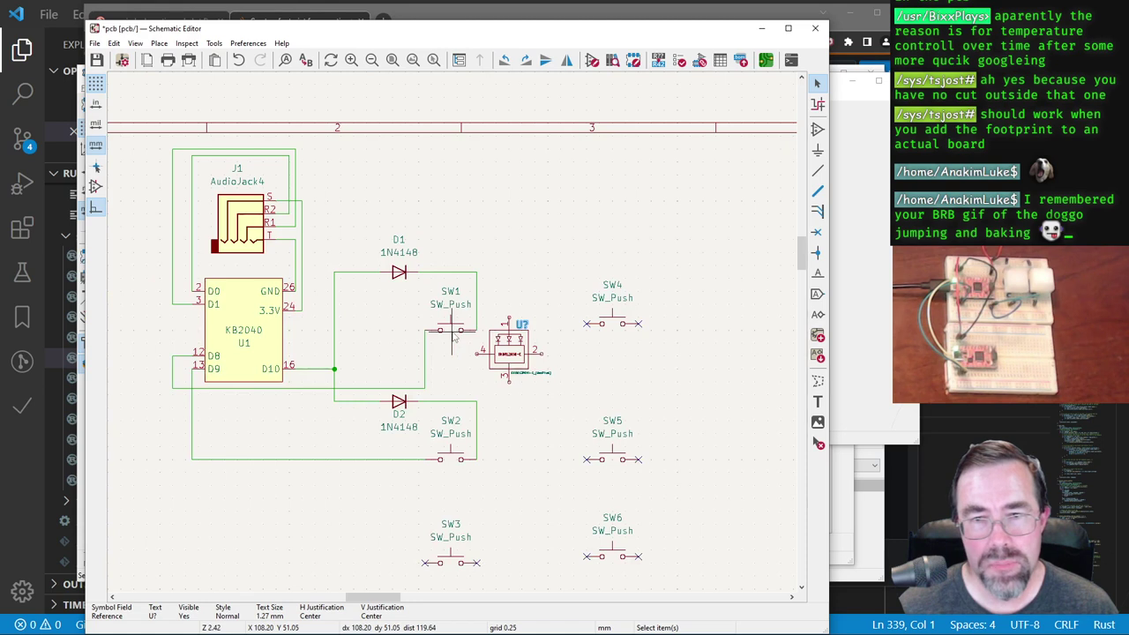
pyautogui.scroll(1, 455, 338)
pyautogui.scroll(-1, 455, 337)
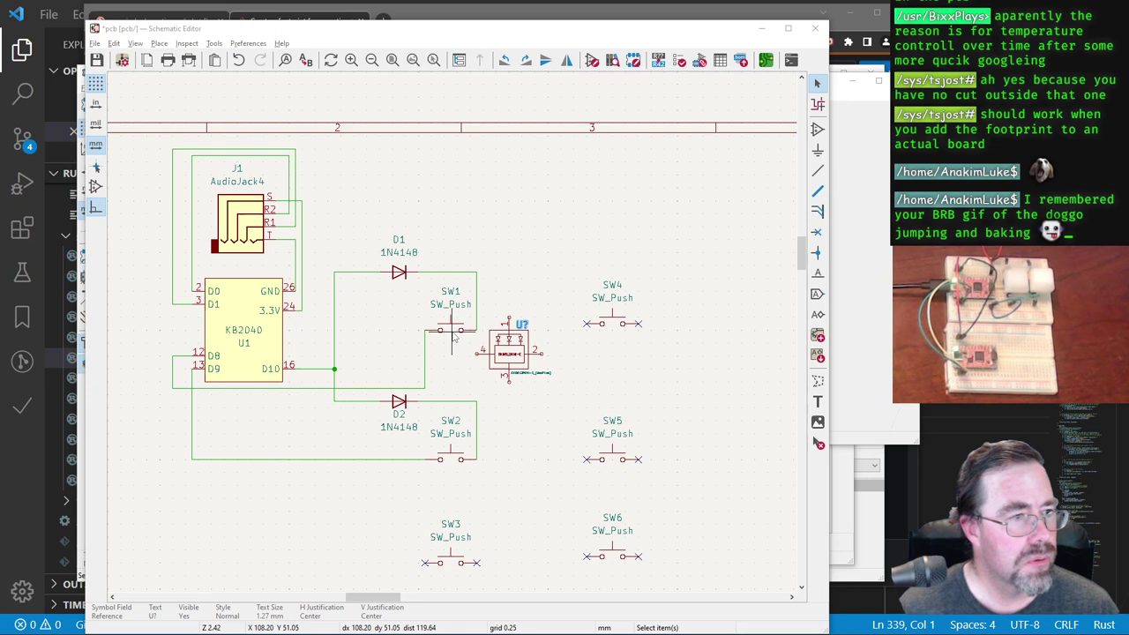
pyautogui.hotkey('alt', 'Tab')
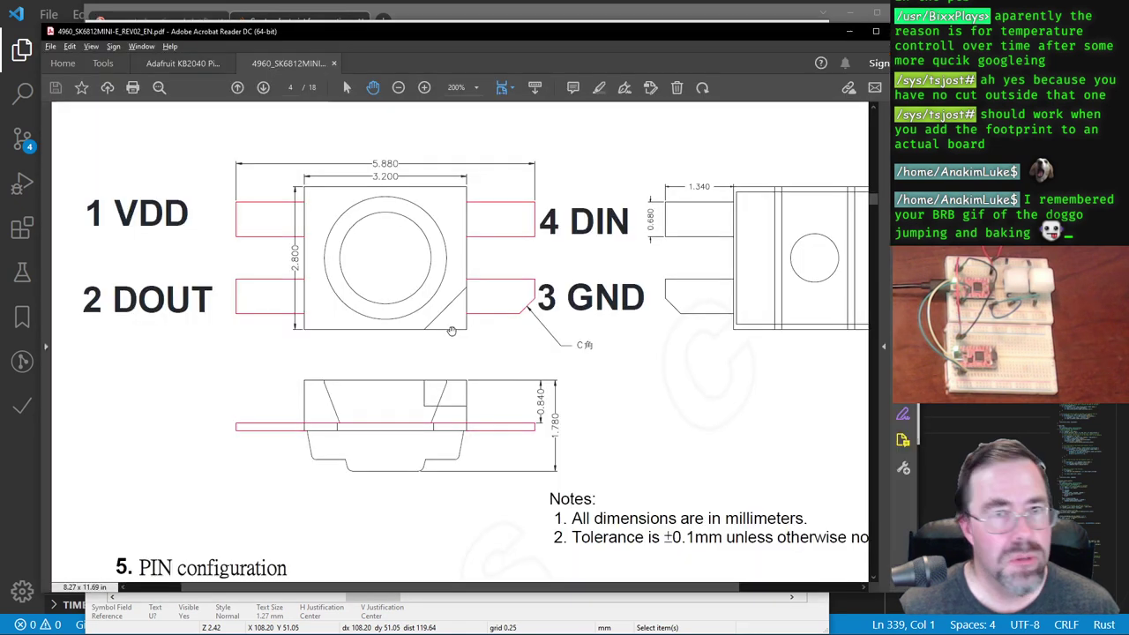
pyautogui.click(184, 66)
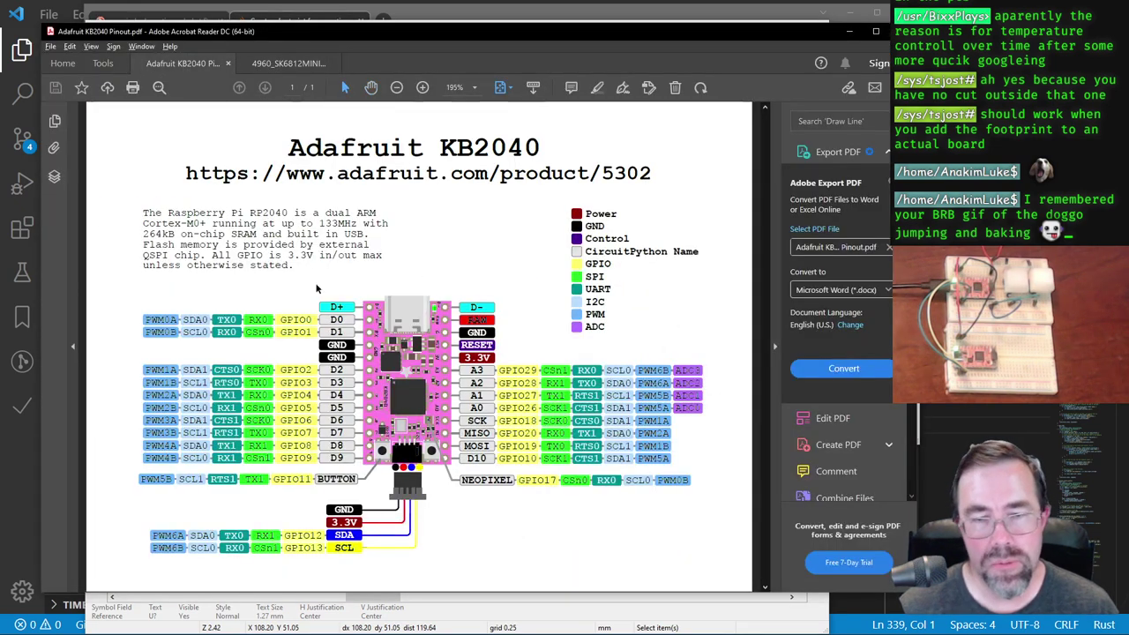
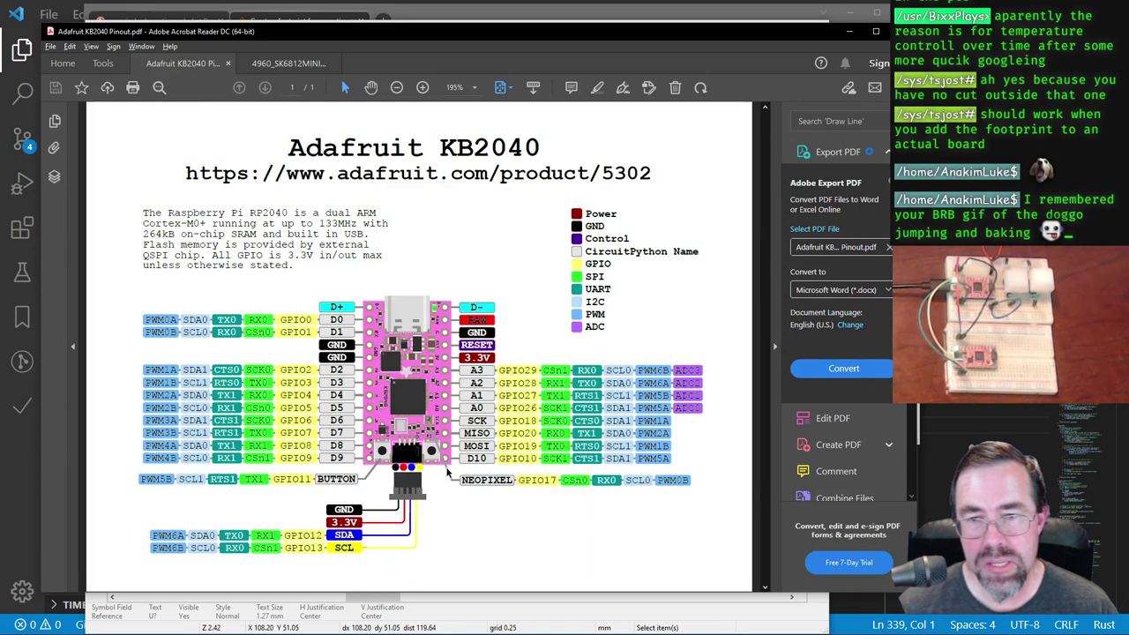
# Step: Switch to the Symbol Editor, open the project's KB2040 symbol and start the Add Pin tool
pyautogui.hotkey('alt', 'Tab')
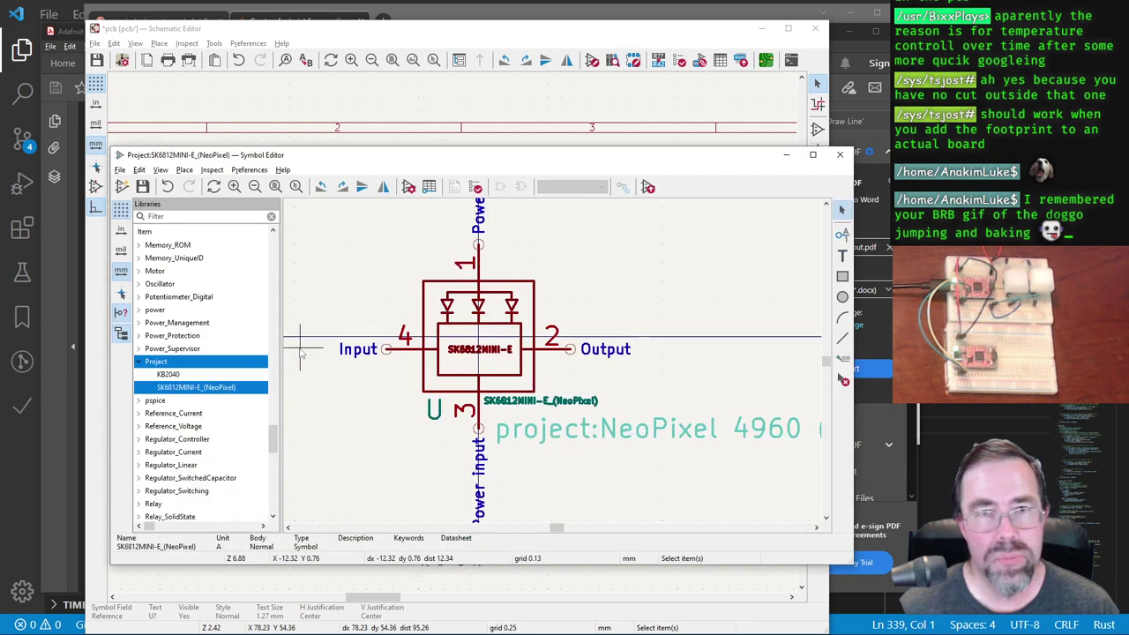
pyautogui.click(169, 375)
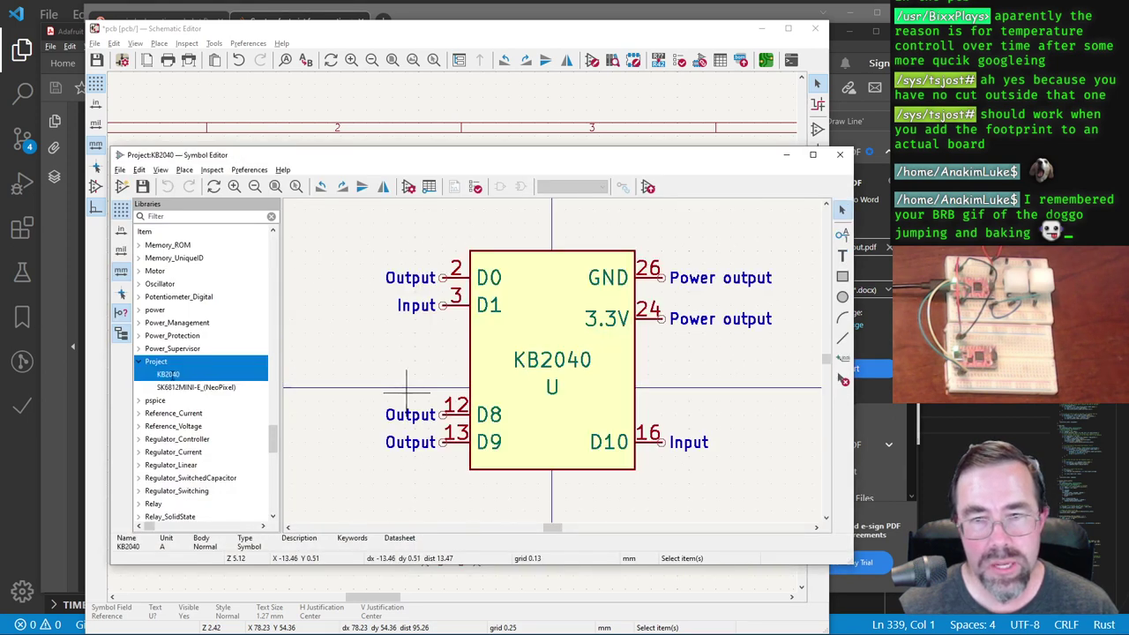
pyautogui.click(842, 235)
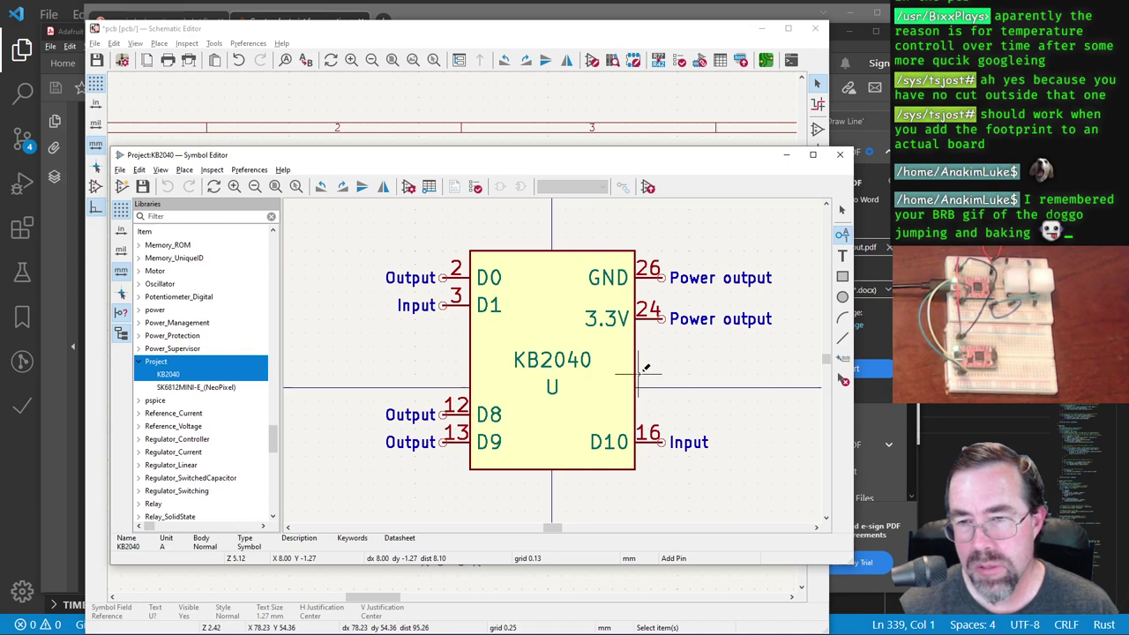
# Step: Compare the KB2040 symbol with the Adafruit KB2040 pinout to identify the position and name of the extra pin
pyautogui.hotkey('alt', 'Tab')
pyautogui.hotkey('alt', 'Tab')
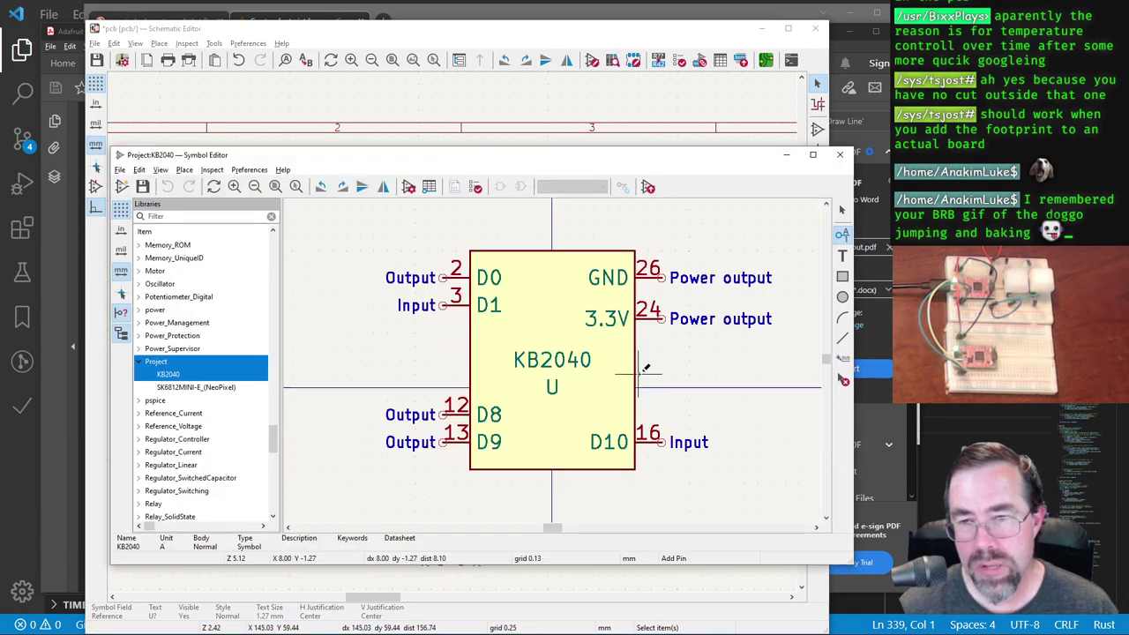
pyautogui.hotkey('alt', 'Tab')
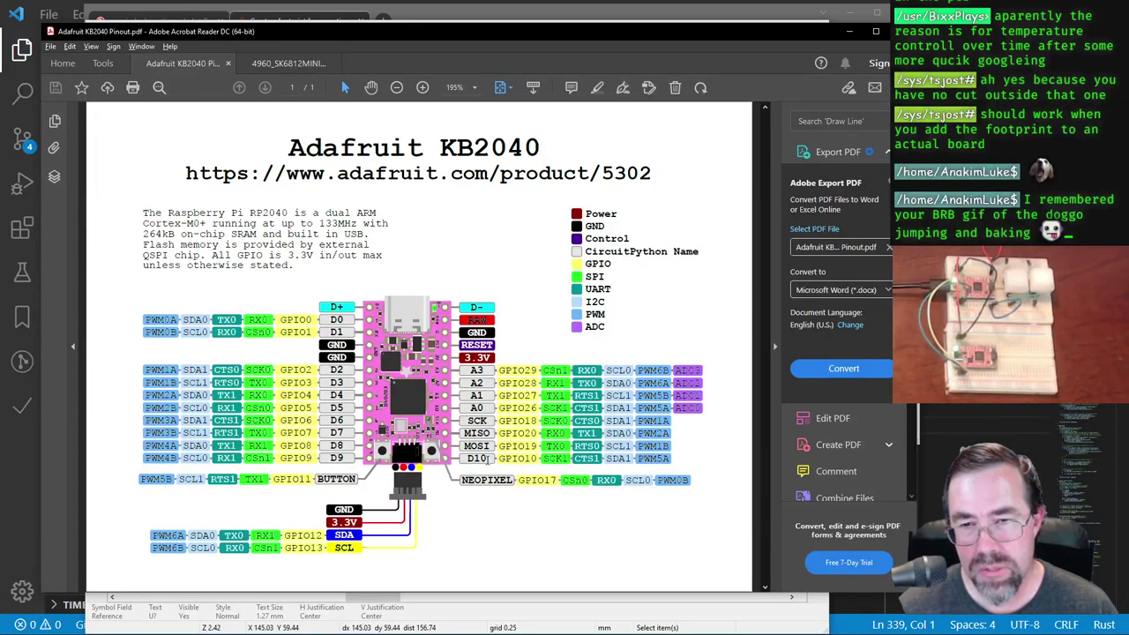
pyautogui.hotkey('alt', 'Tab')
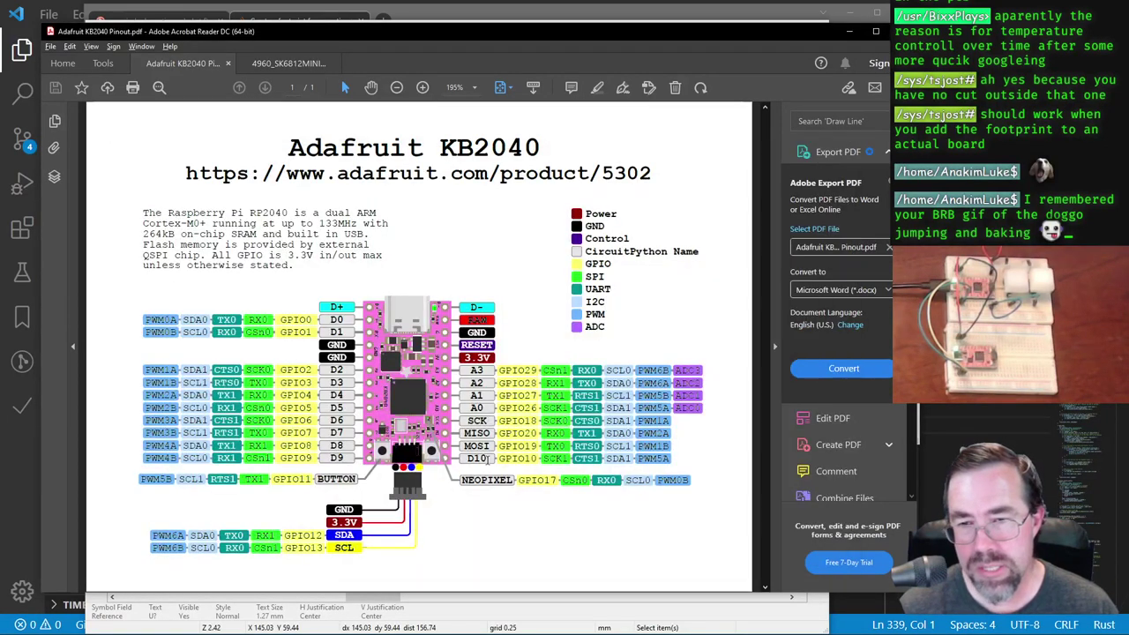
pyautogui.hotkey('alt', 'Tab')
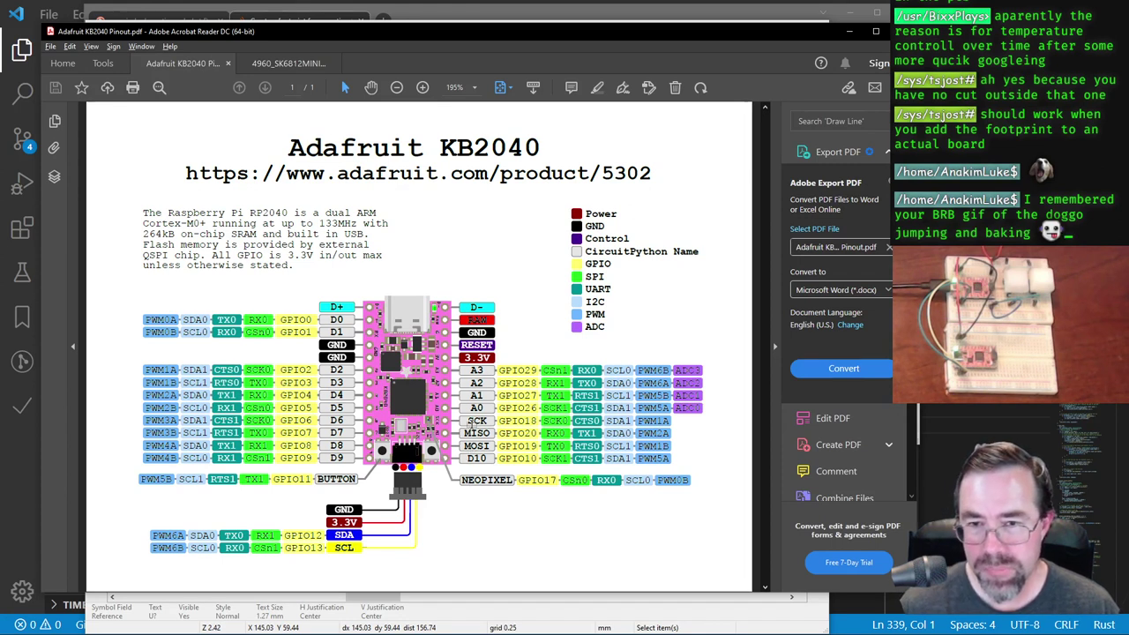
# Step: Define a new output pin above D10 on the KB2040 symbol with number 19 and name GPIO18, checking the name against the pinout
pyautogui.hotkey('alt', 'Tab')
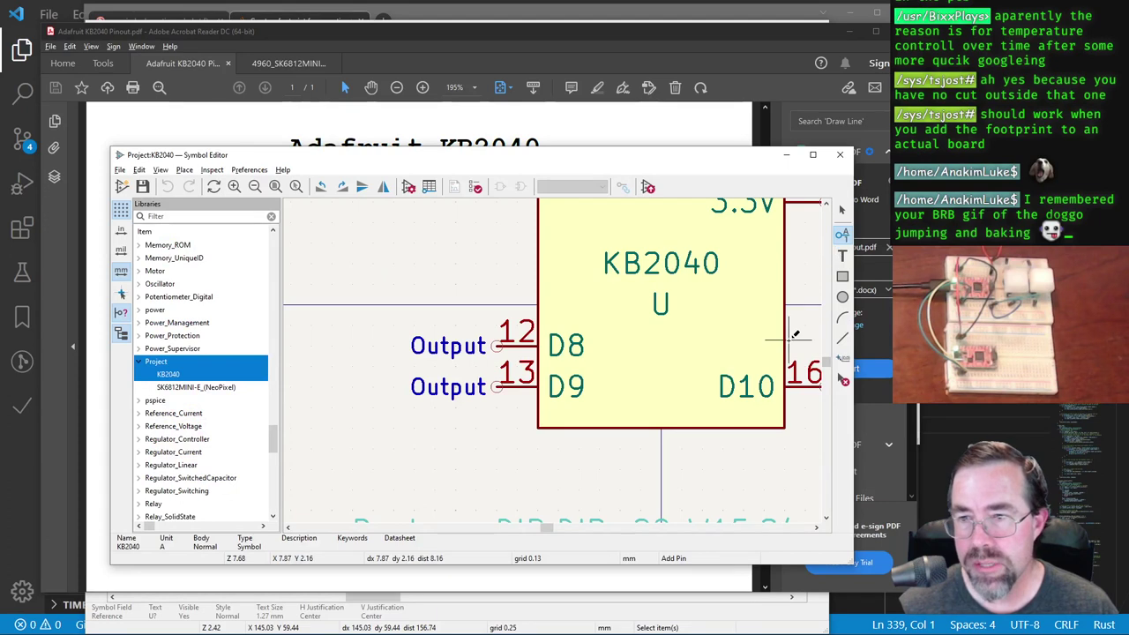
pyautogui.moveTo(756, 328); pyautogui.dragTo(569, 364, button='middle')
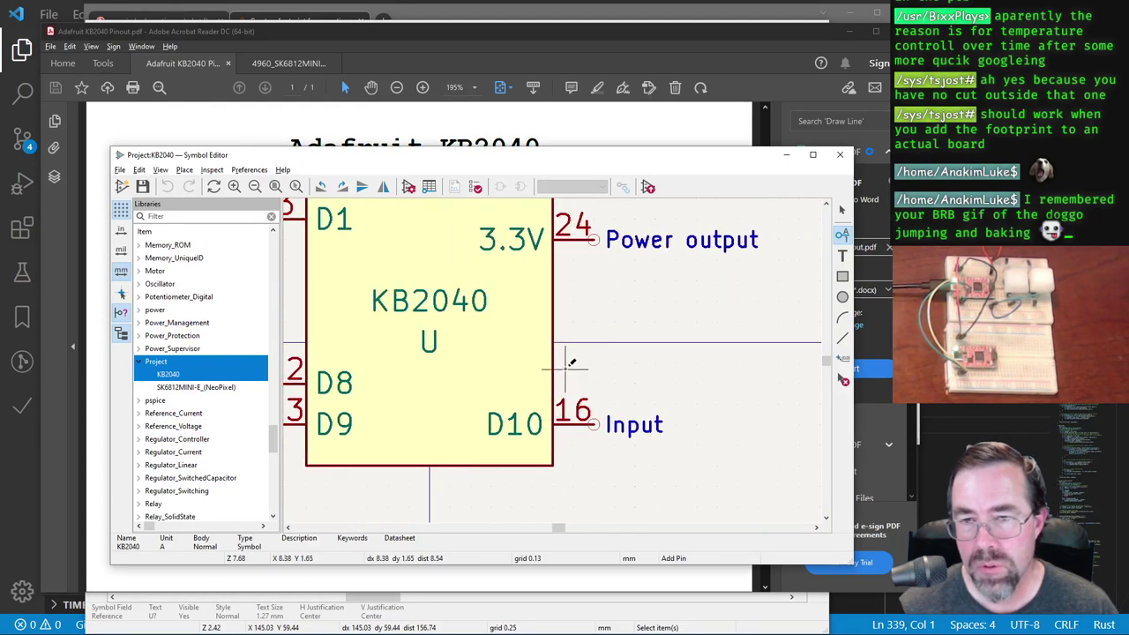
pyautogui.click(569, 364)
pyautogui.click(444, 212)
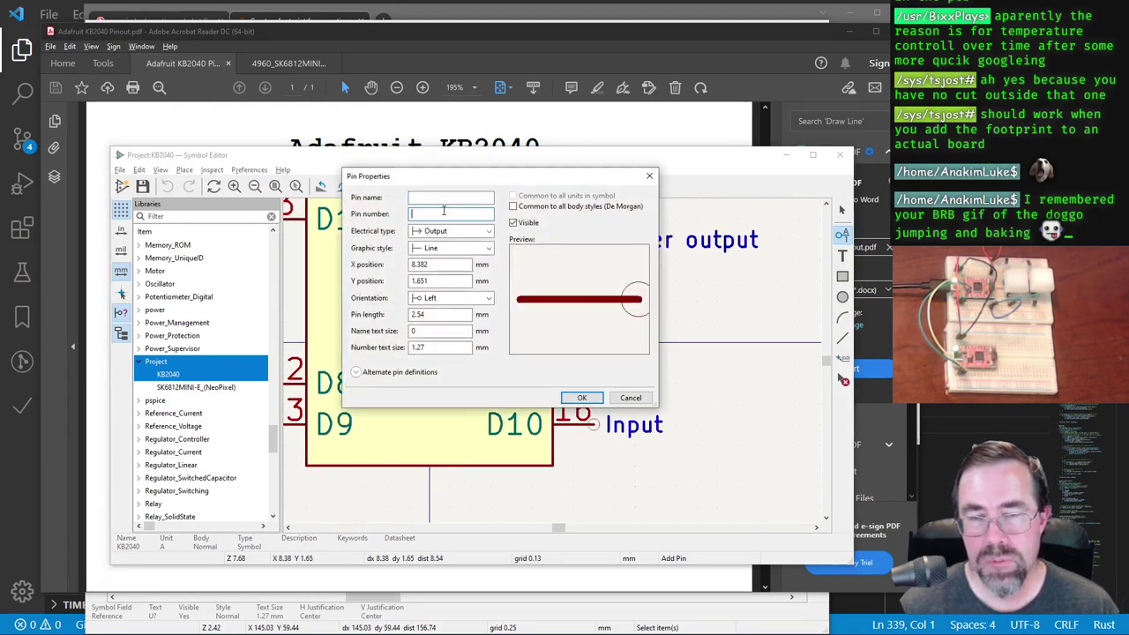
pyautogui.write('19')
pyautogui.click(439, 198)
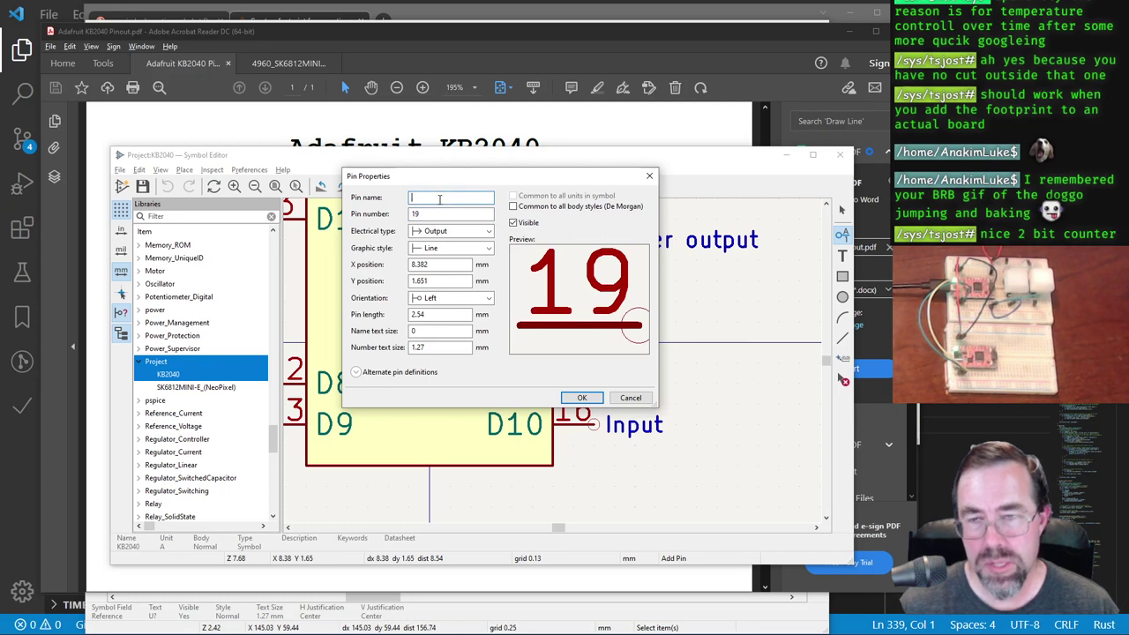
pyautogui.hotkey('alt', 'Tab')
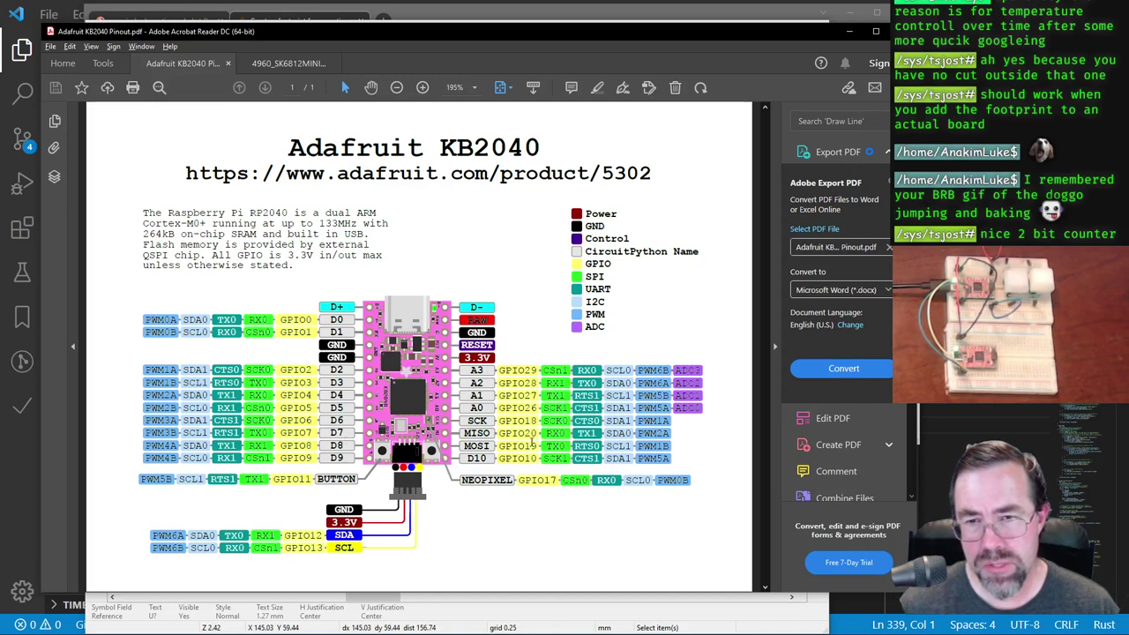
pyautogui.hotkey('alt', 'Tab')
pyautogui.write('G')
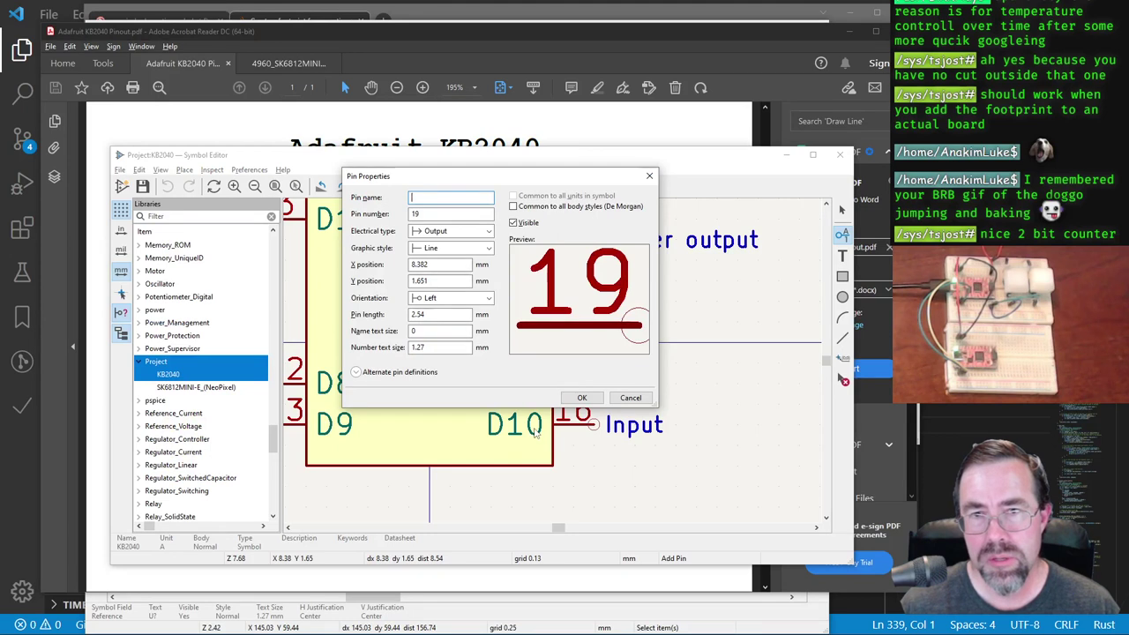
pyautogui.write('PIO18')
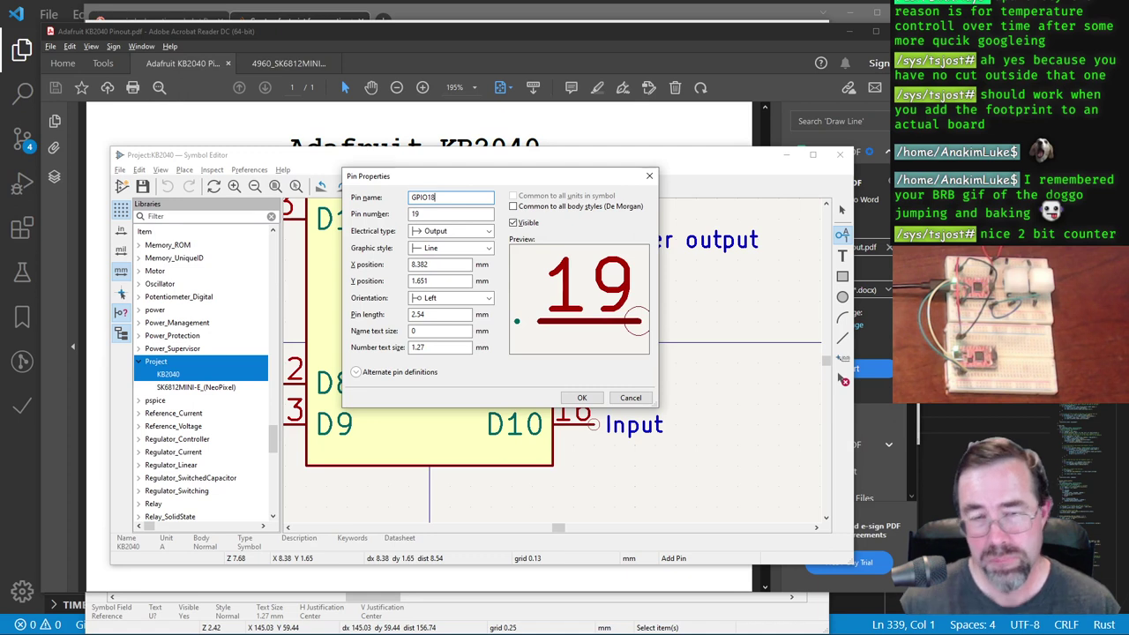
pyautogui.click(581, 398)
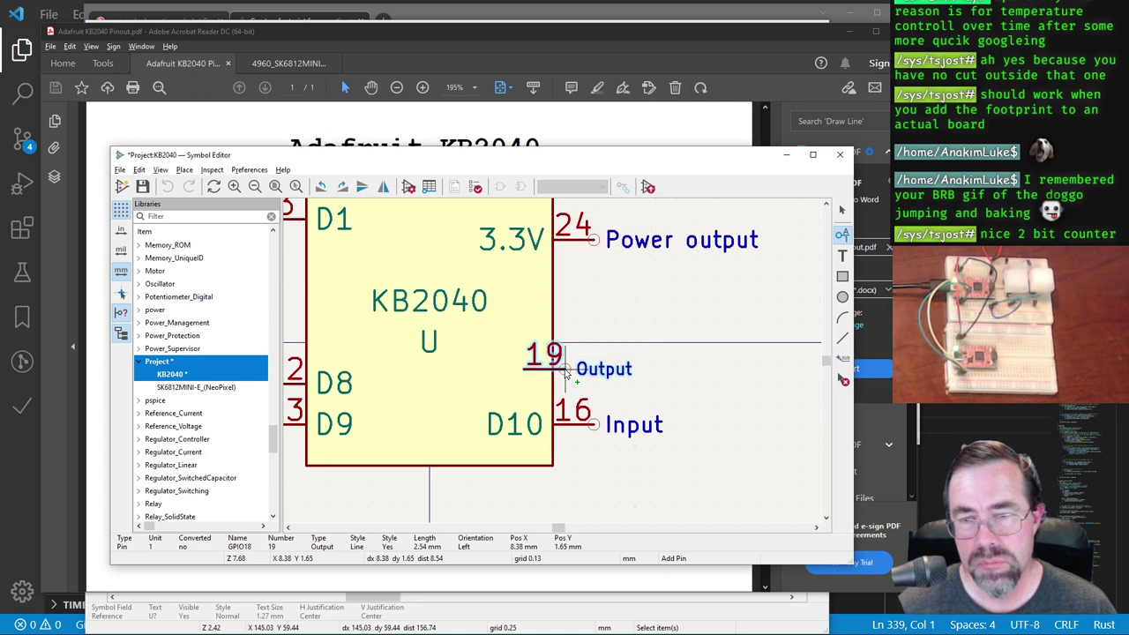
# Step: Place pin 19 (GPIO18) above D10 on the KB2040 body's edge, with left orientation at X 10.16 mm and Y 2.413 mm
pyautogui.press('r')
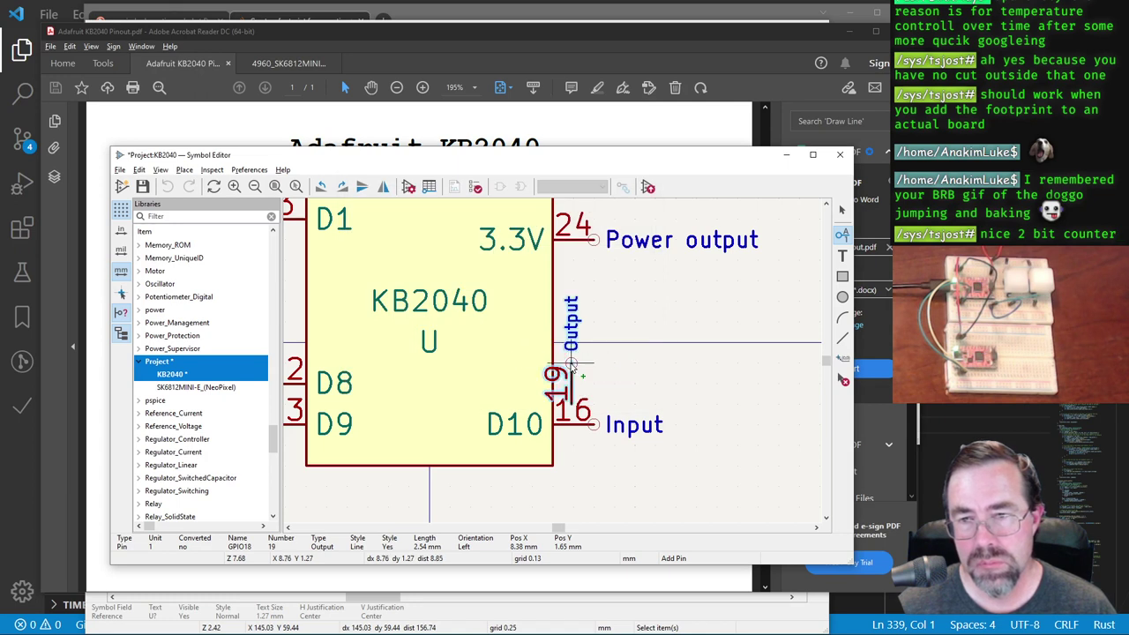
pyautogui.press('r')
pyautogui.press('r')
pyautogui.press('r')
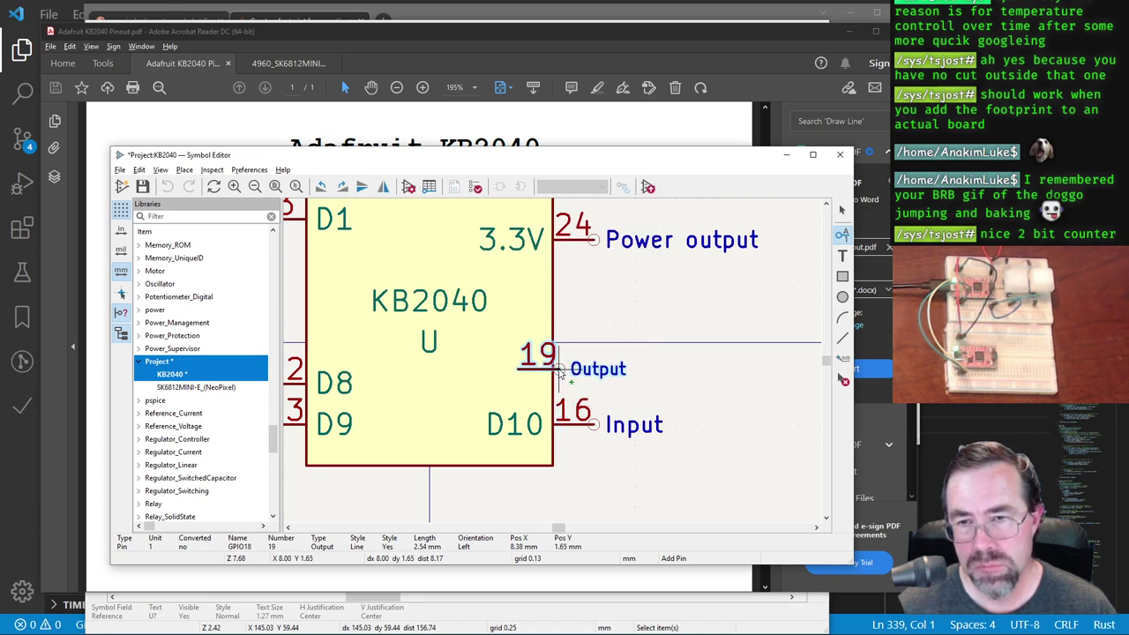
pyautogui.scroll(5, 596, 372)
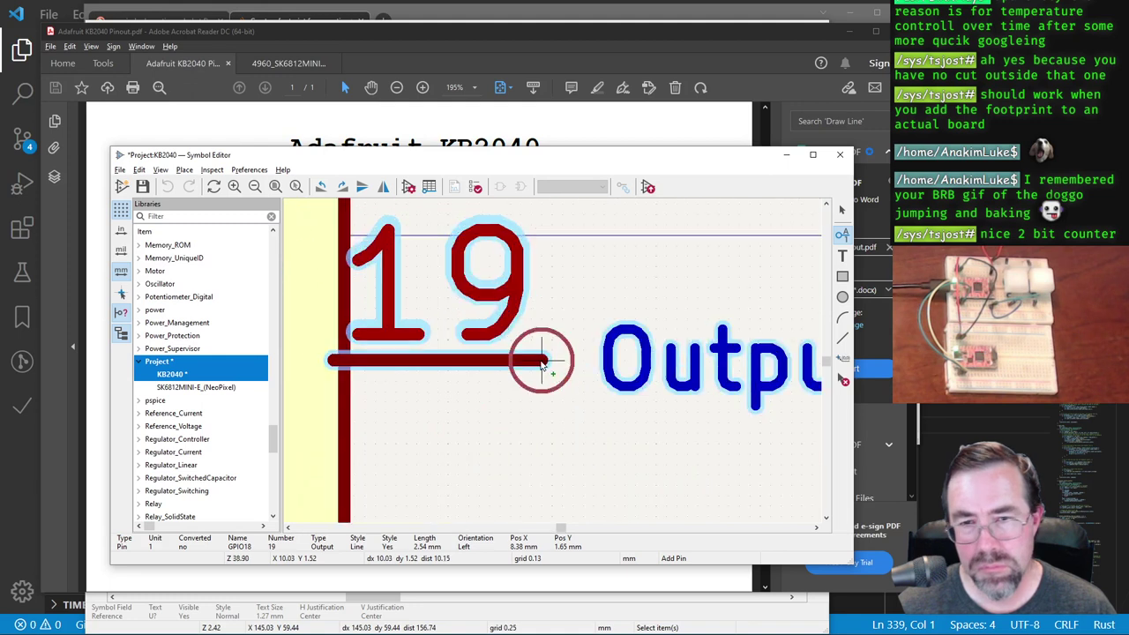
pyautogui.scroll(-1, 541, 358)
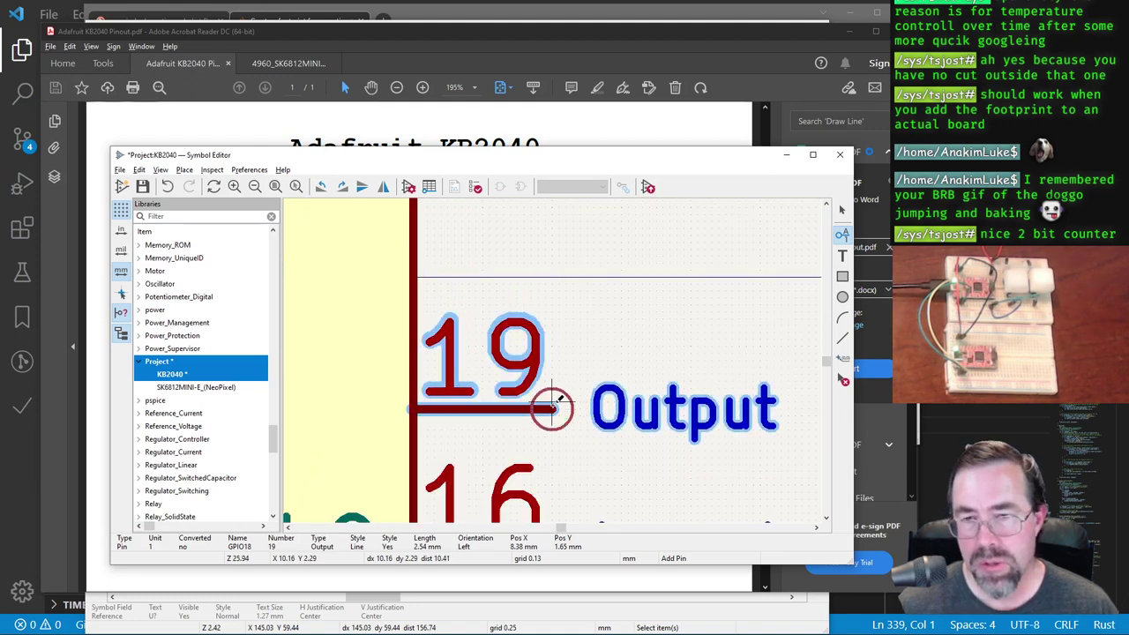
pyautogui.doubleClick(553, 408)
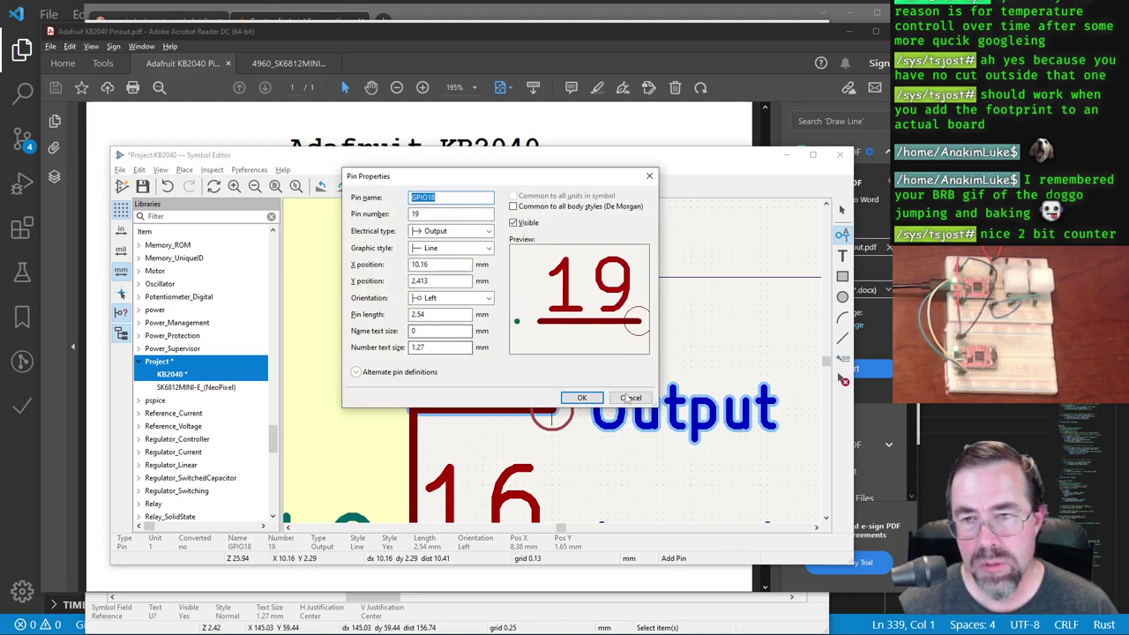
pyautogui.press('Return')
pyautogui.scroll(-1, 550, 414)
pyautogui.click(842, 210)
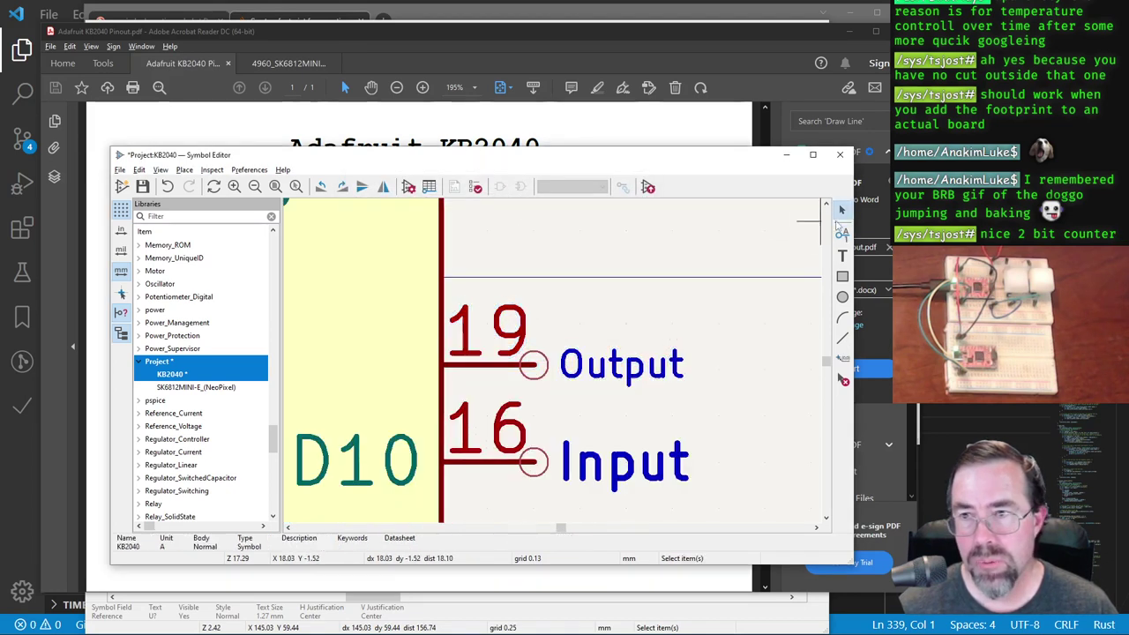
# Step: Set the GPIO18 pin's name text size to 1.27 mm, matching the D10 pin's setting, and save the symbol
pyautogui.click(533, 463)
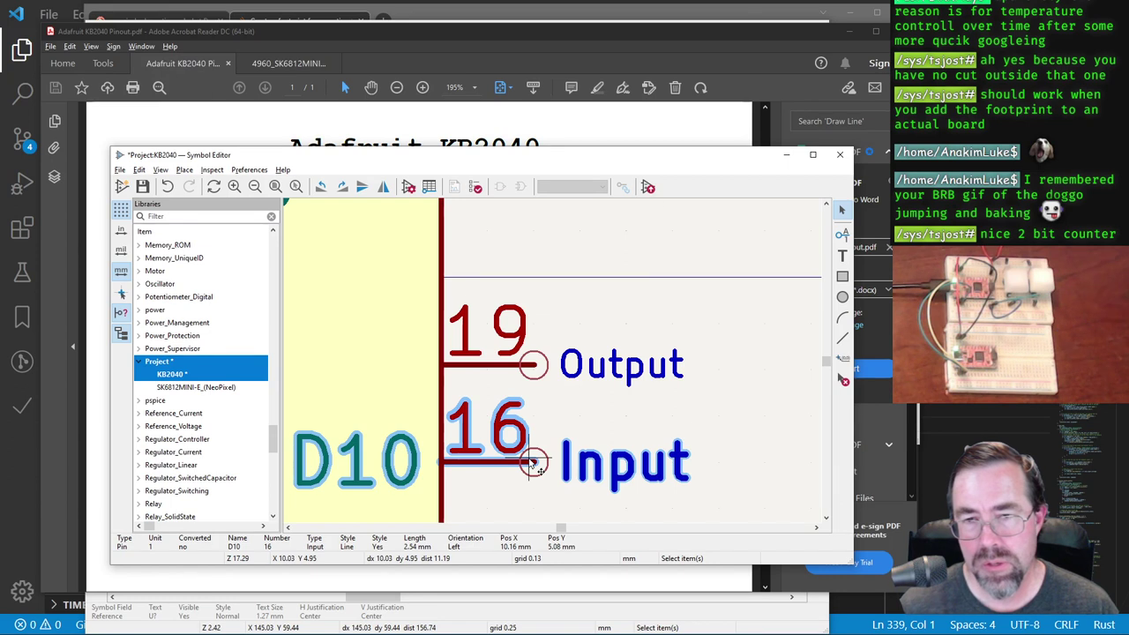
pyautogui.doubleClick(533, 462)
pyautogui.doubleClick(416, 330)
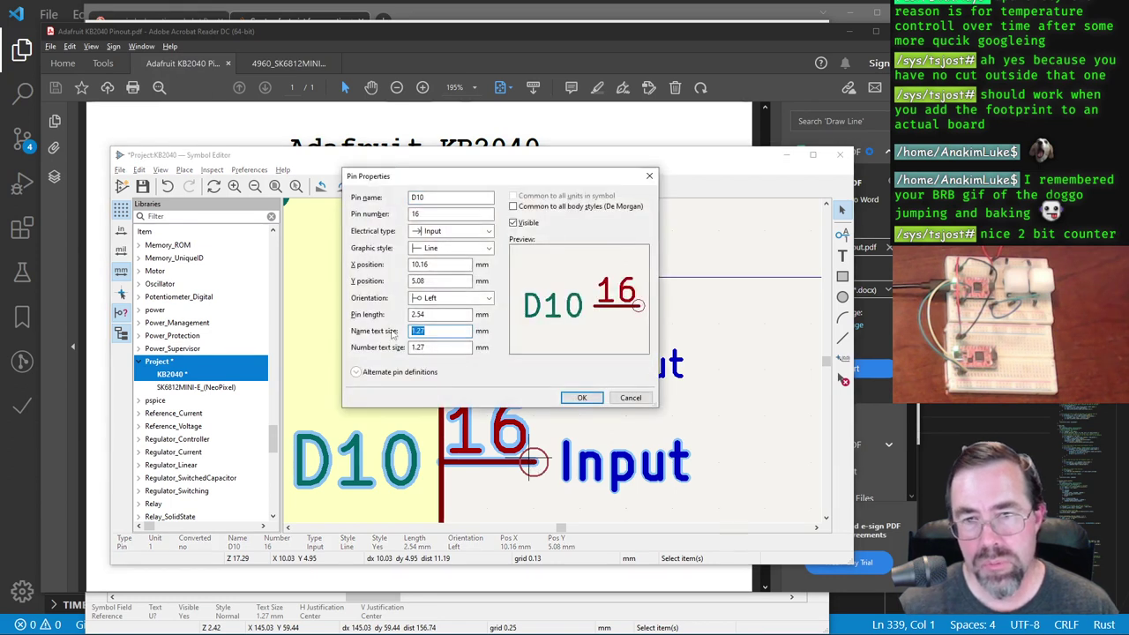
pyautogui.click(631, 397)
pyautogui.doubleClick(533, 363)
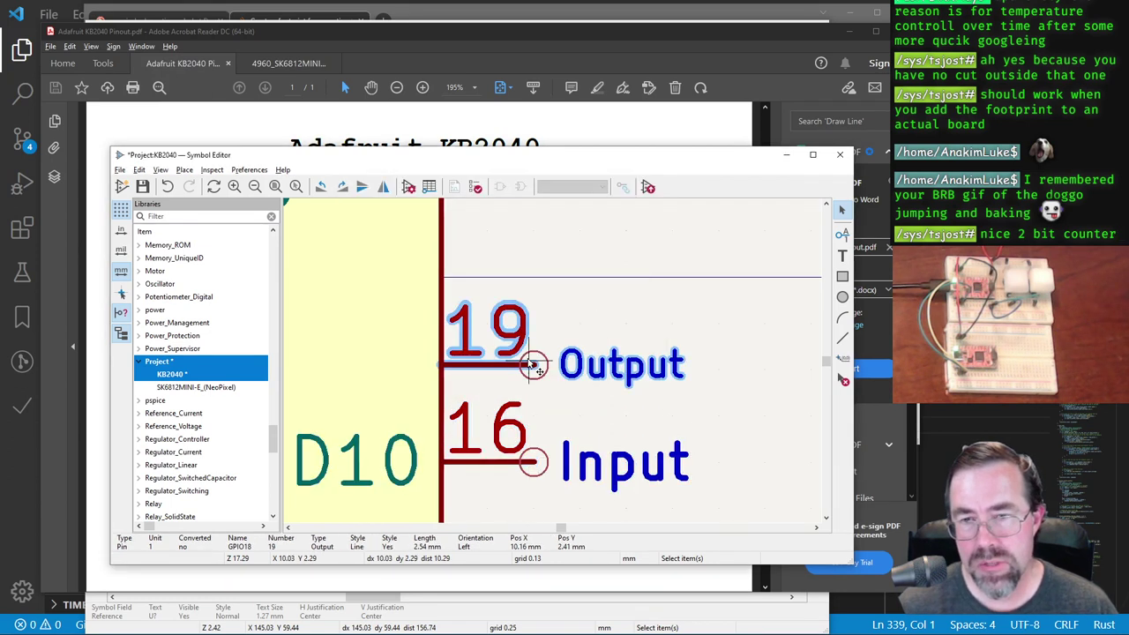
pyautogui.doubleClick(414, 330)
pyautogui.write('1.27')
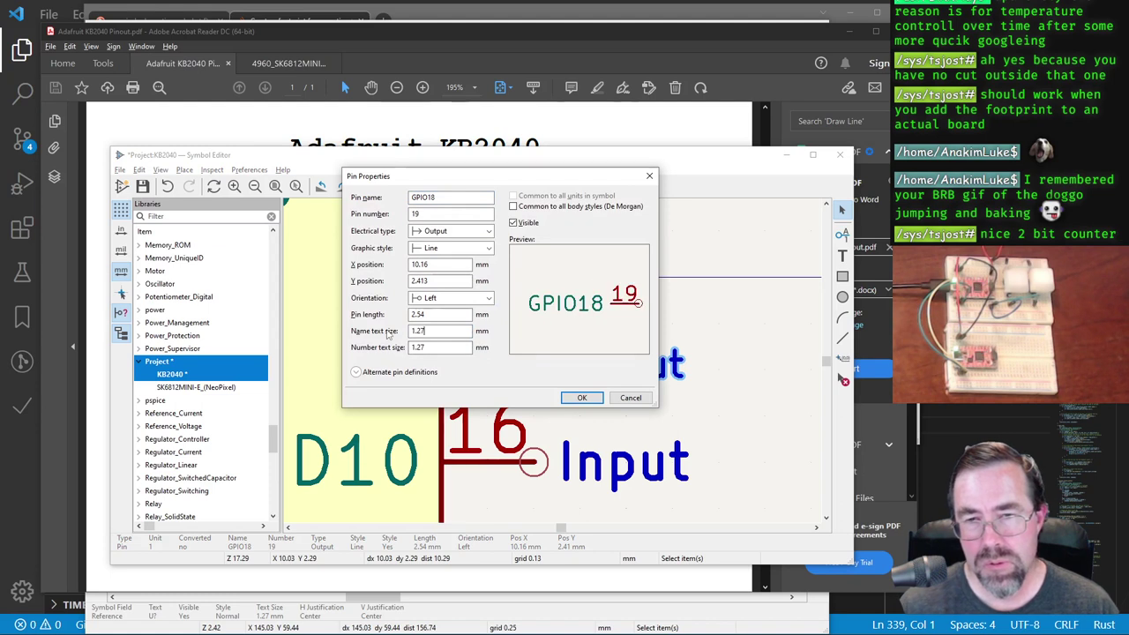
pyautogui.press('Return')
pyautogui.scroll(-3, 555, 368)
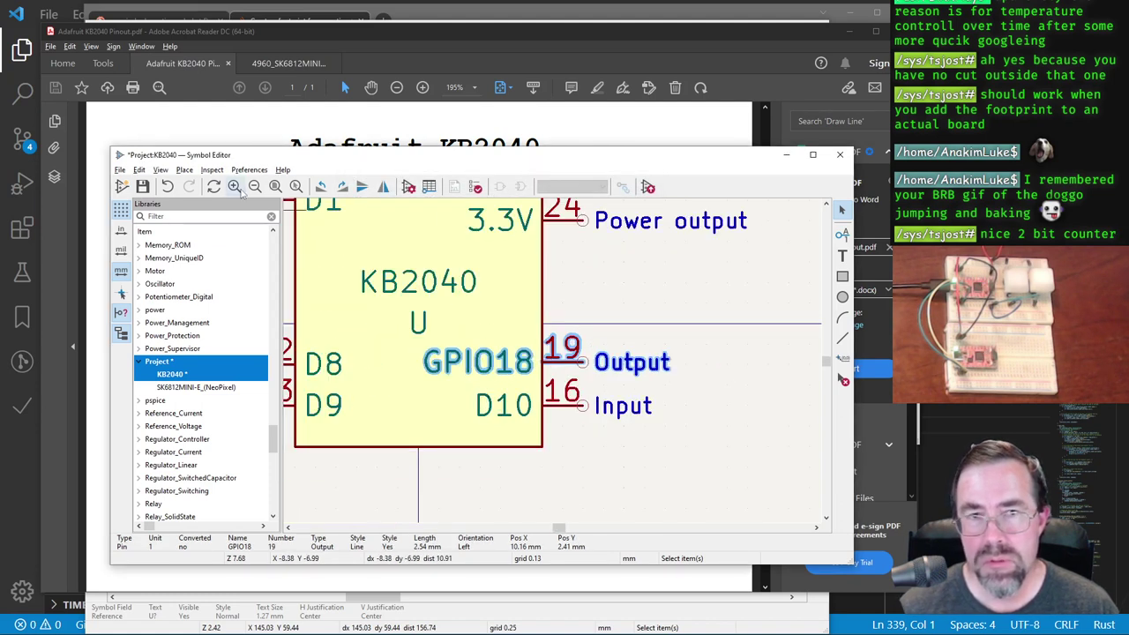
pyautogui.click(142, 187)
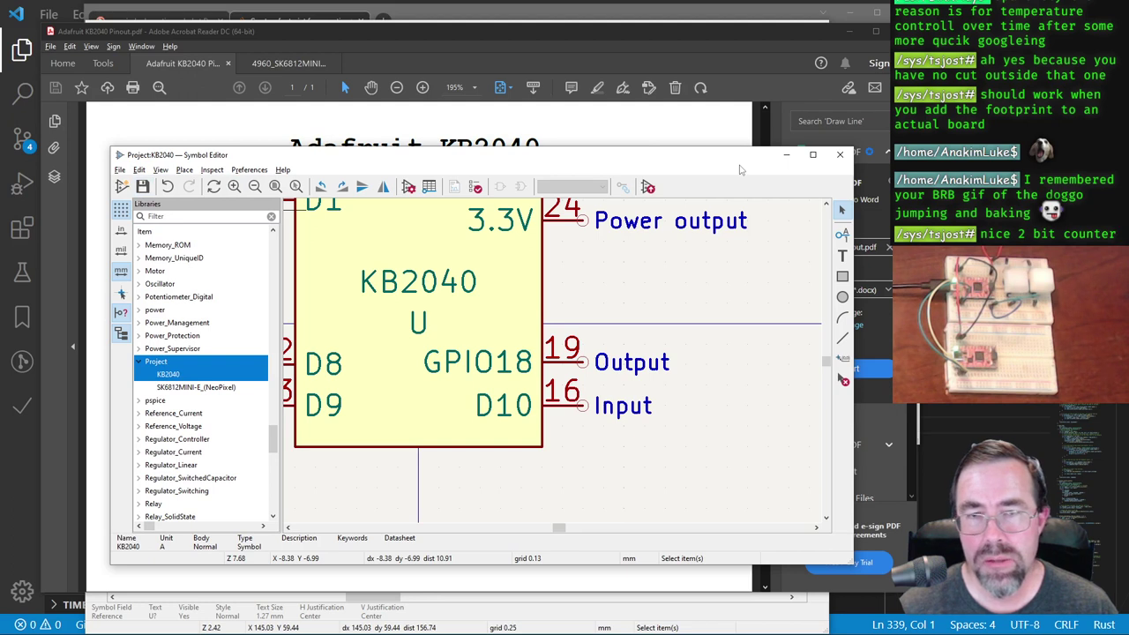
# Step: Switch to the Schematic Editor and update the KB2040 symbol U1 from the project library
pyautogui.hotkey('alt', 'Tab')
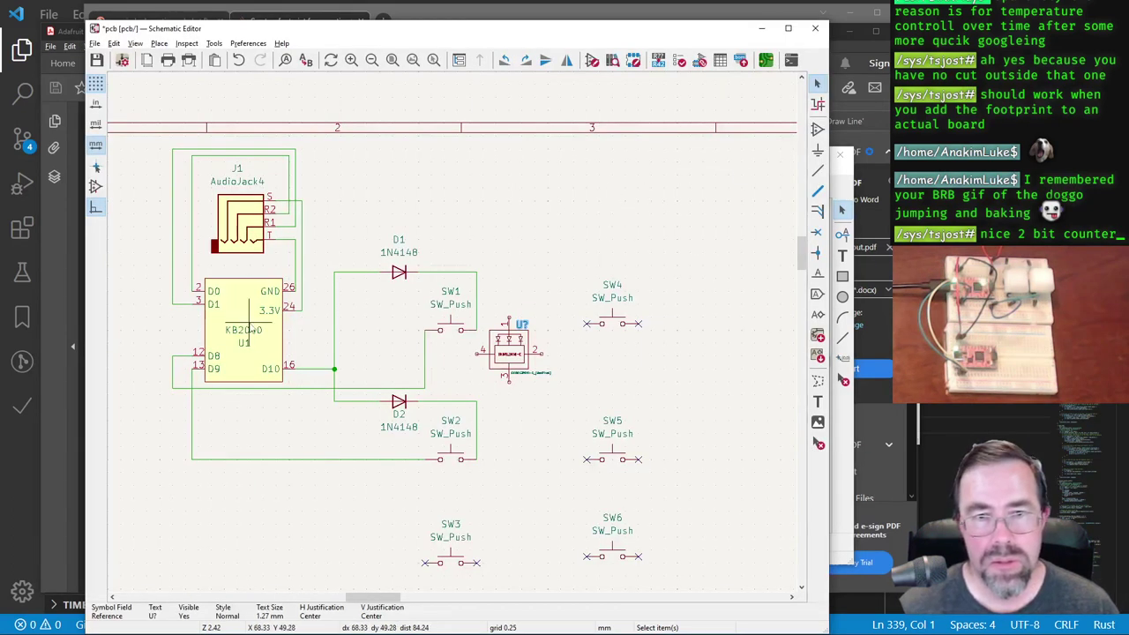
pyautogui.click(259, 334)
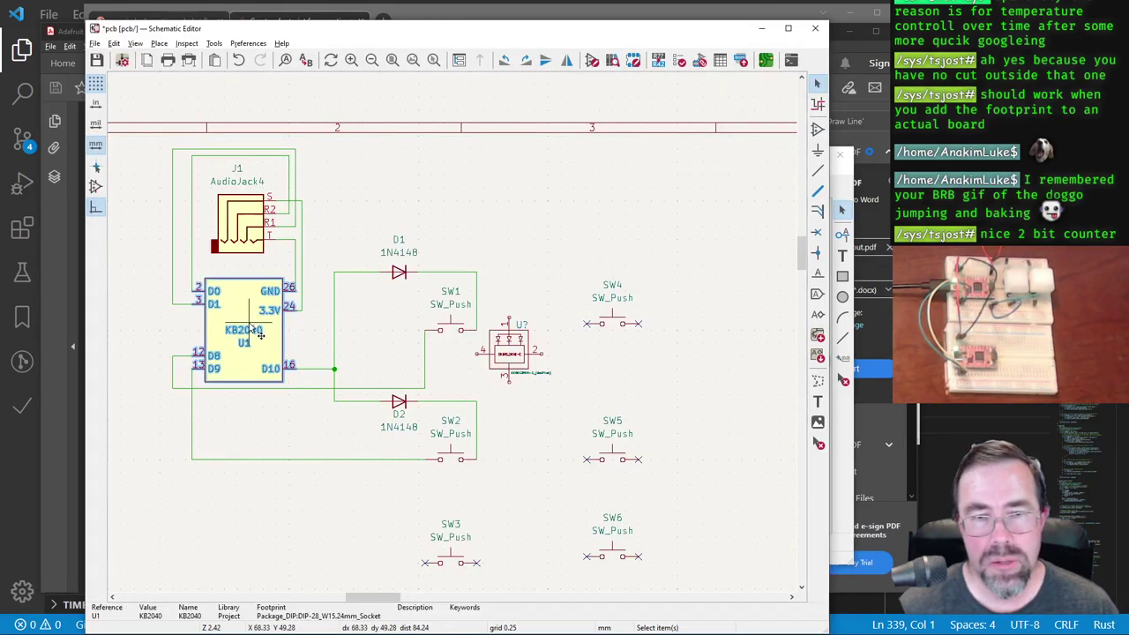
pyautogui.doubleClick(259, 334)
pyautogui.click(474, 333)
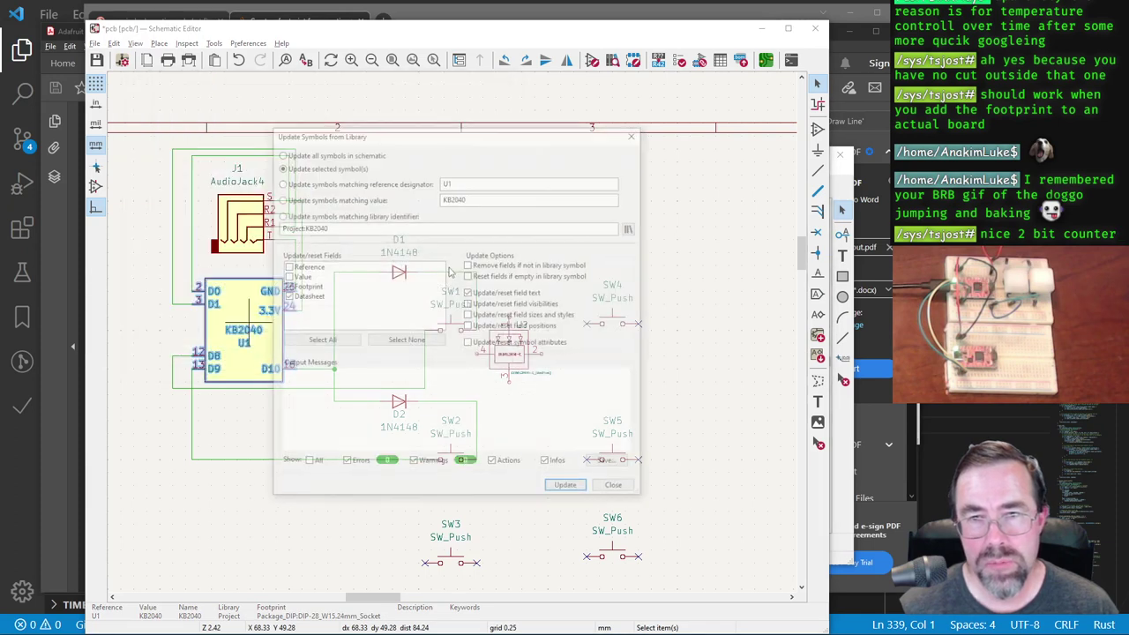
pyautogui.click(568, 489)
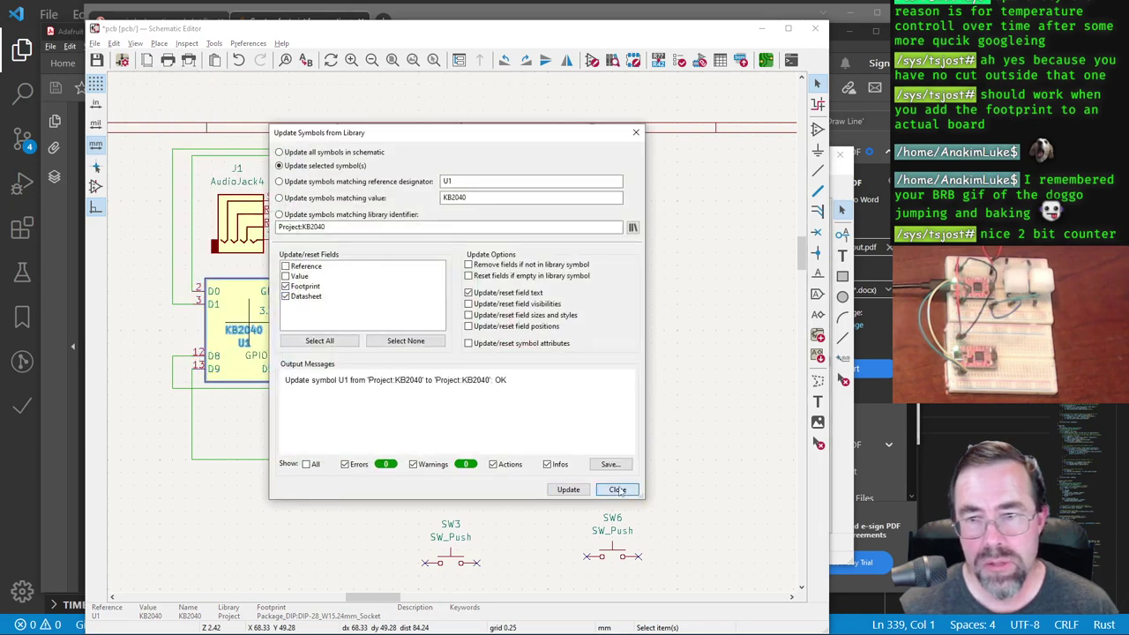
pyautogui.click(618, 489)
# Step: Examine the updated KB2040 symbol and the NeoPixel's pins in the schematic to plan the wire between them
pyautogui.scroll(3, 476, 306)
pyautogui.scroll(2, 454, 328)
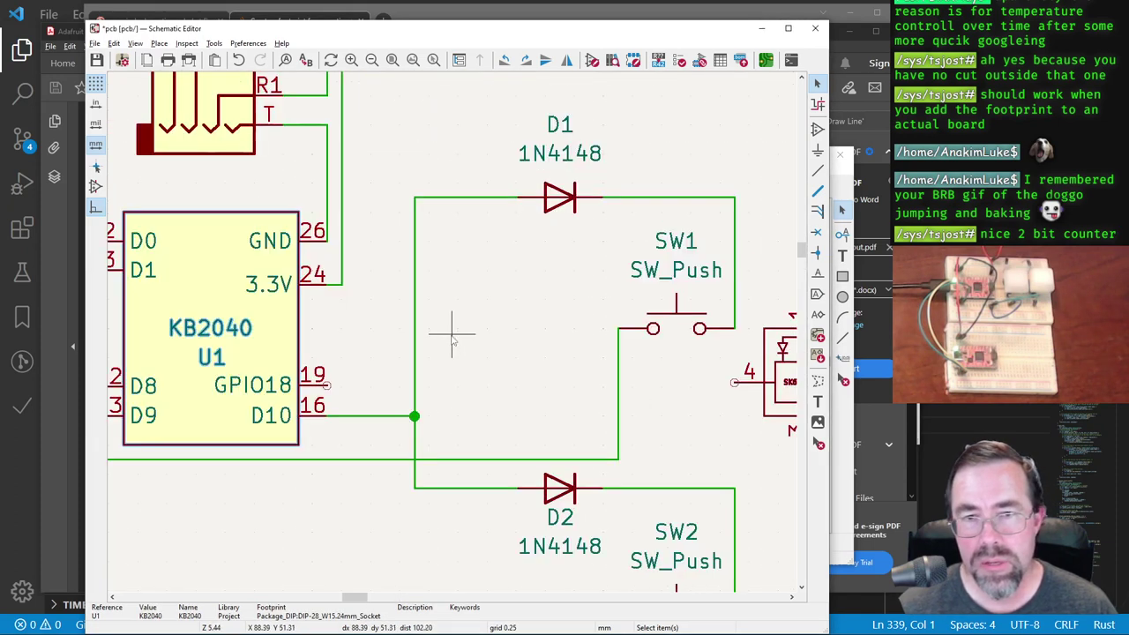
pyautogui.scroll(-2, 451, 334)
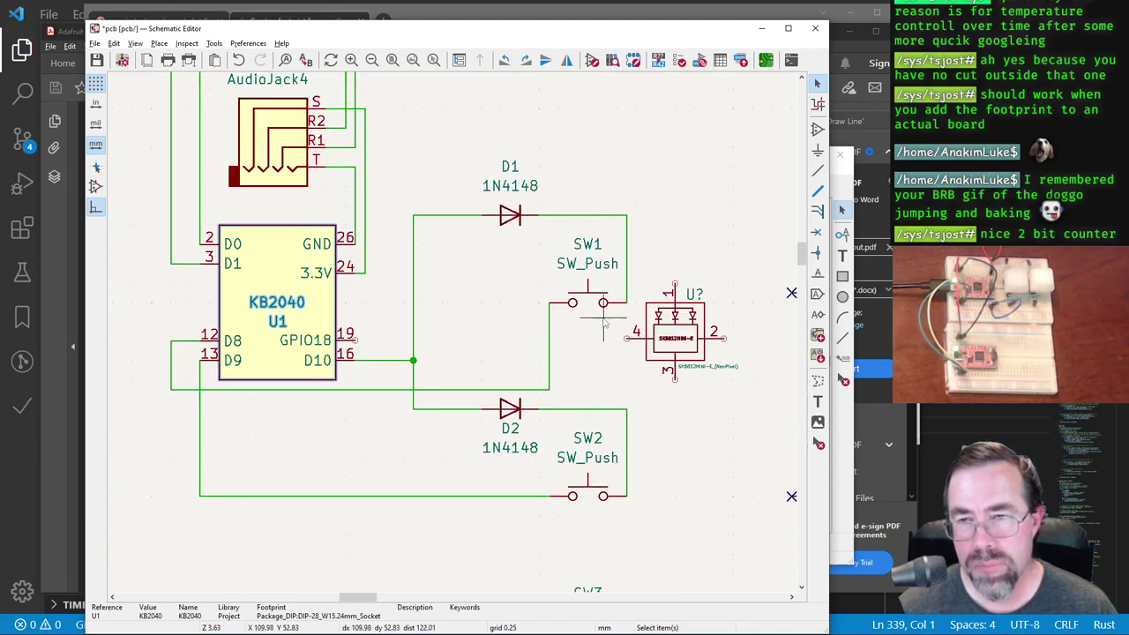
pyautogui.scroll(2, 604, 325)
pyautogui.scroll(2, 422, 338)
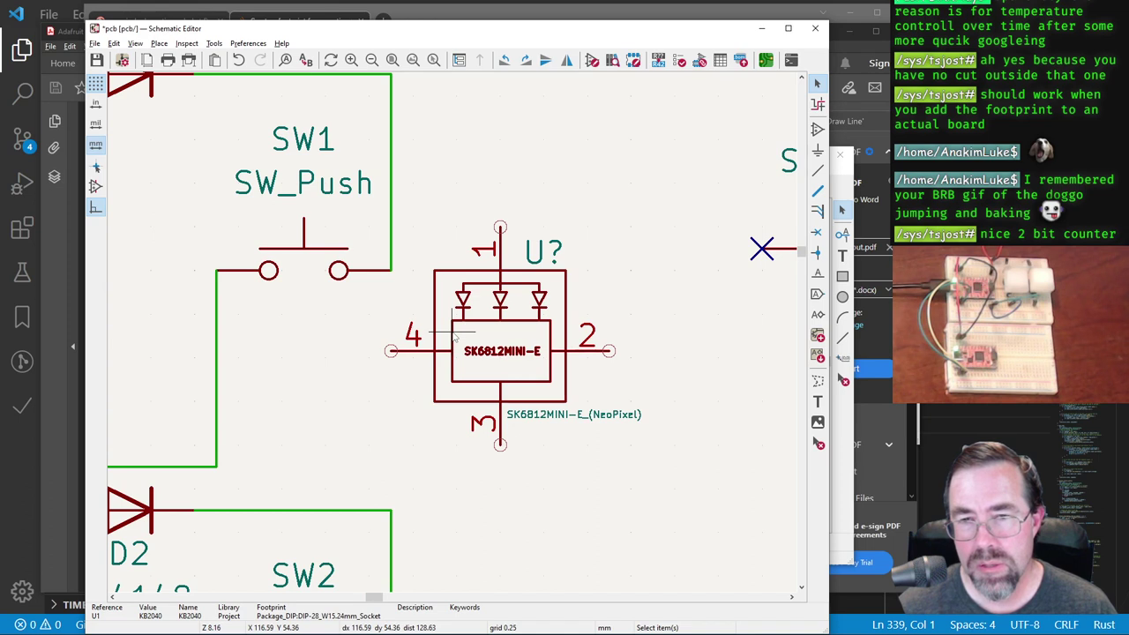
pyautogui.scroll(-3, 454, 338)
pyautogui.scroll(1, 454, 335)
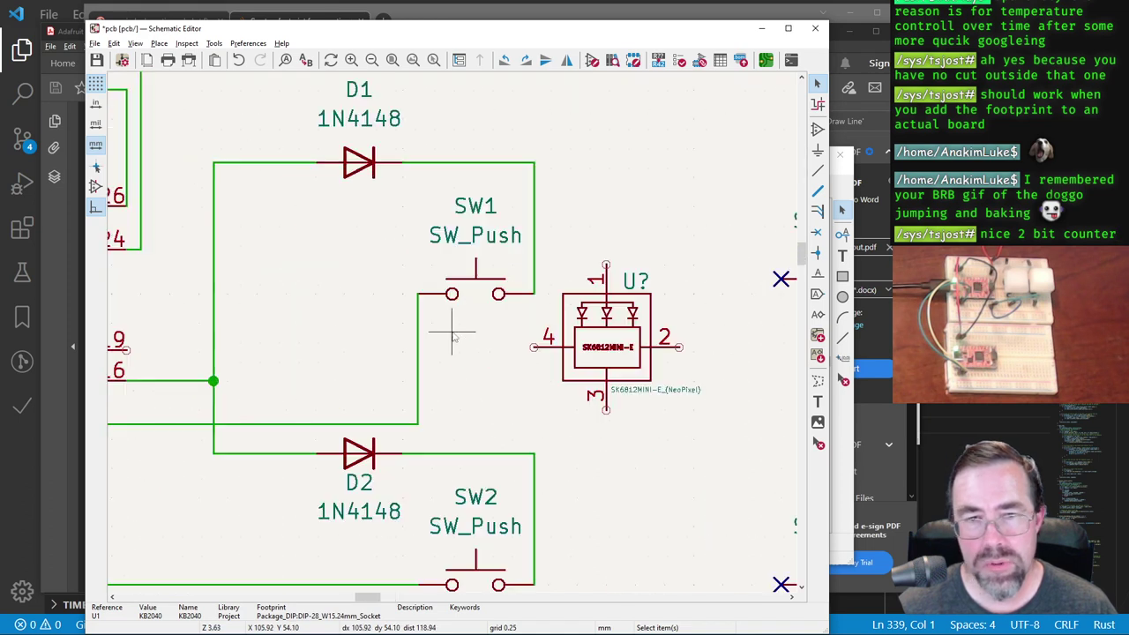
pyautogui.scroll(-1, 453, 336)
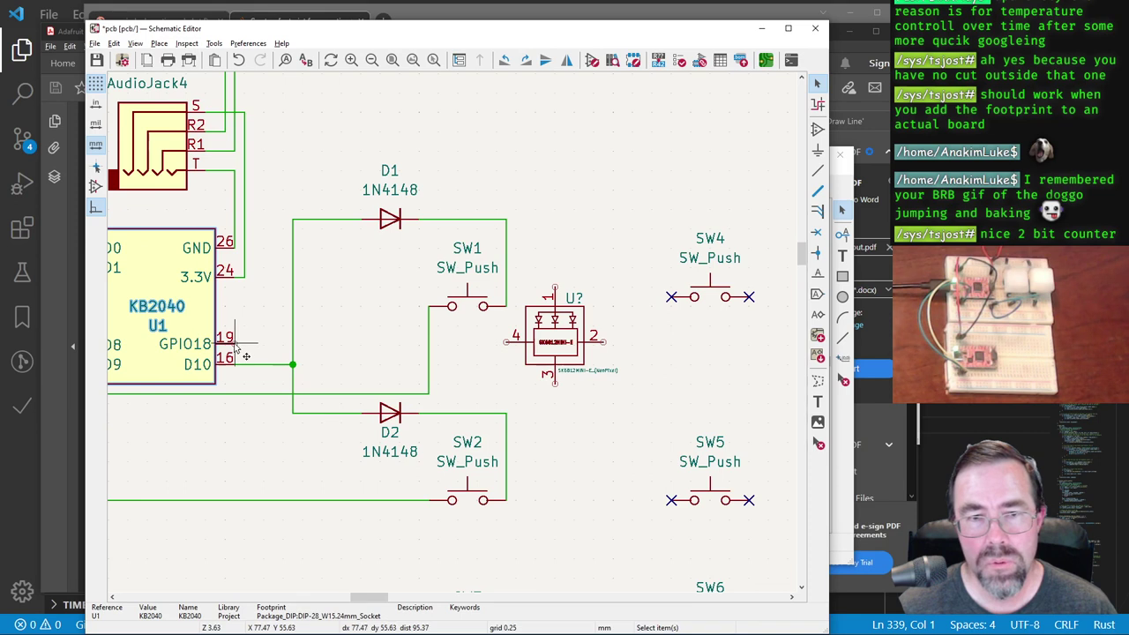
# Step: Try to route a wire from U1's GPIO18 pin and check how the wire lines up with the pin end
pyautogui.press('w')
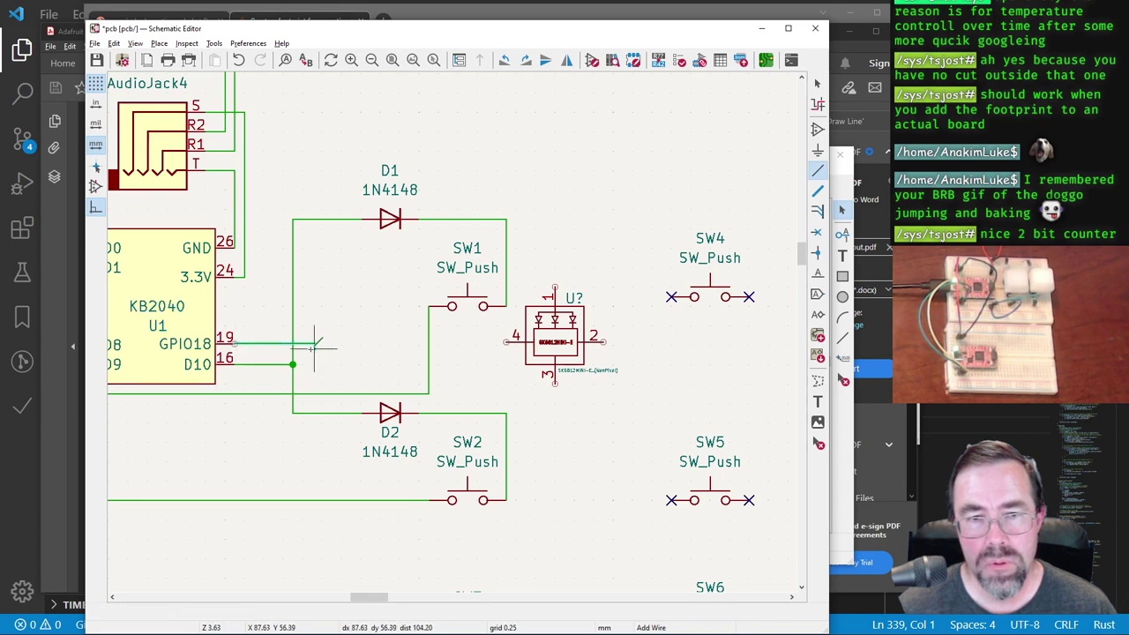
pyautogui.scroll(3, 273, 330)
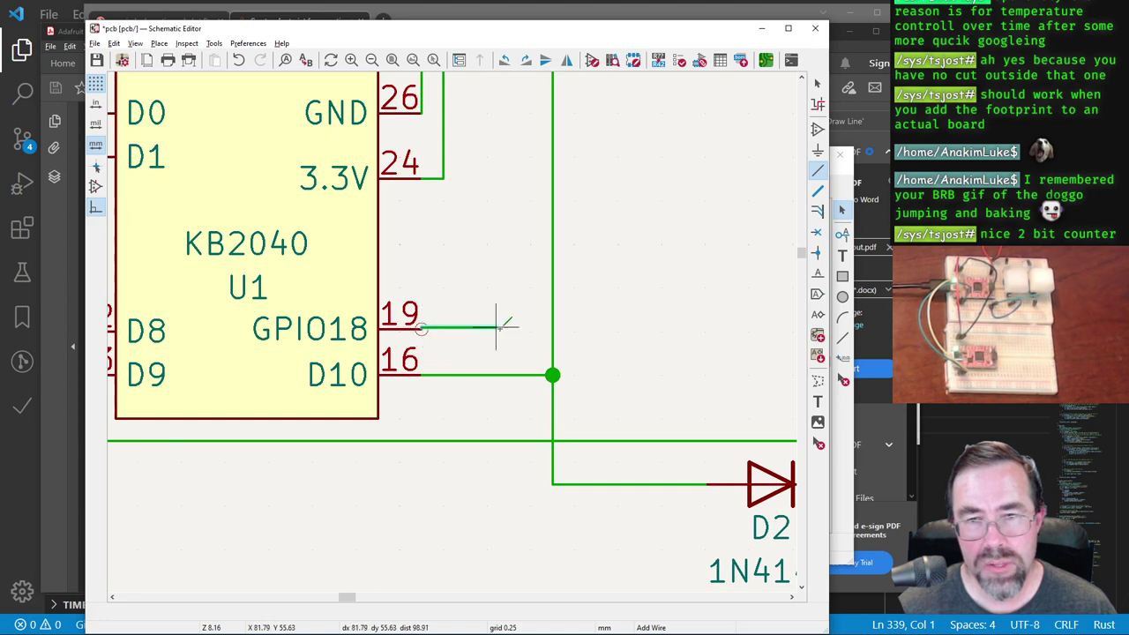
pyautogui.scroll(-1, 618, 322)
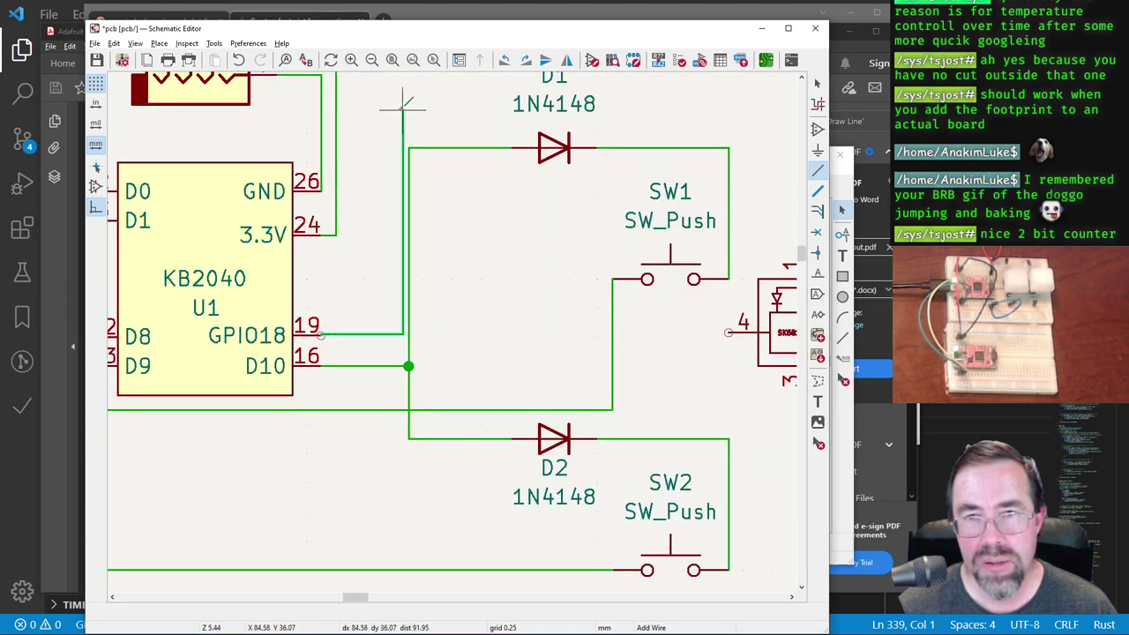
pyautogui.scroll(1, 415, 104)
pyautogui.scroll(-3, 452, 334)
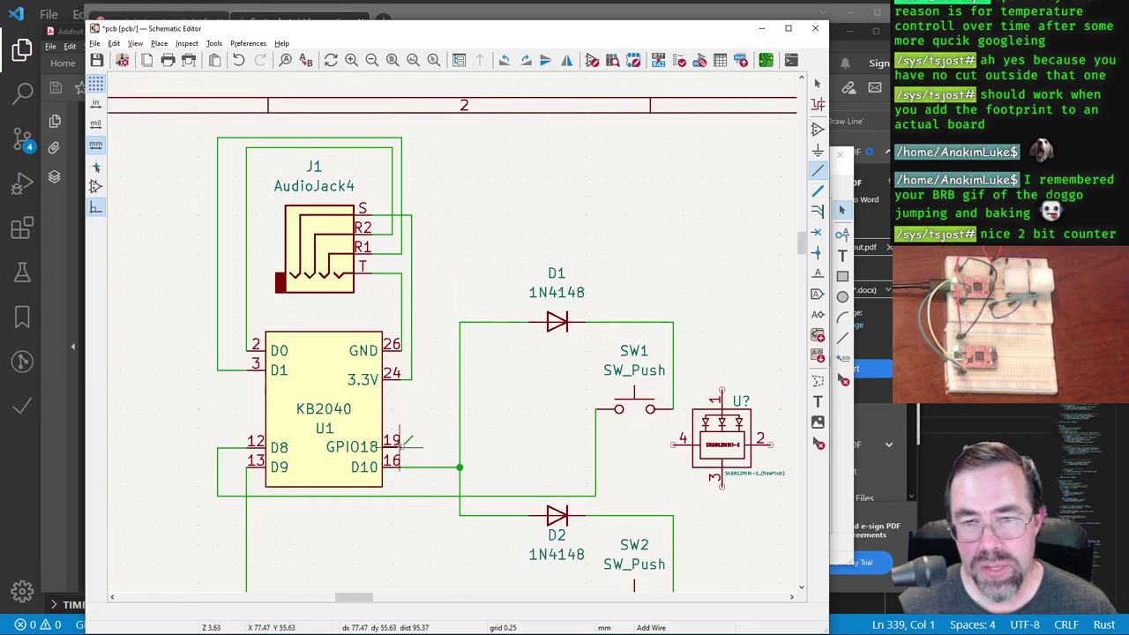
pyautogui.scroll(5, 405, 443)
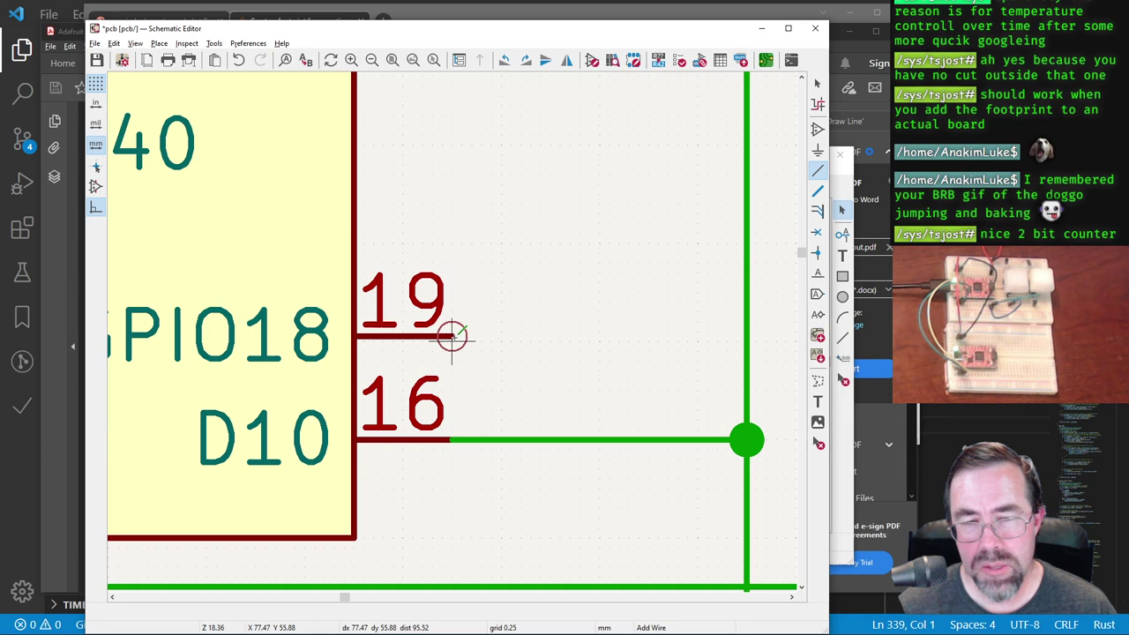
pyautogui.scroll(-3, 451, 335)
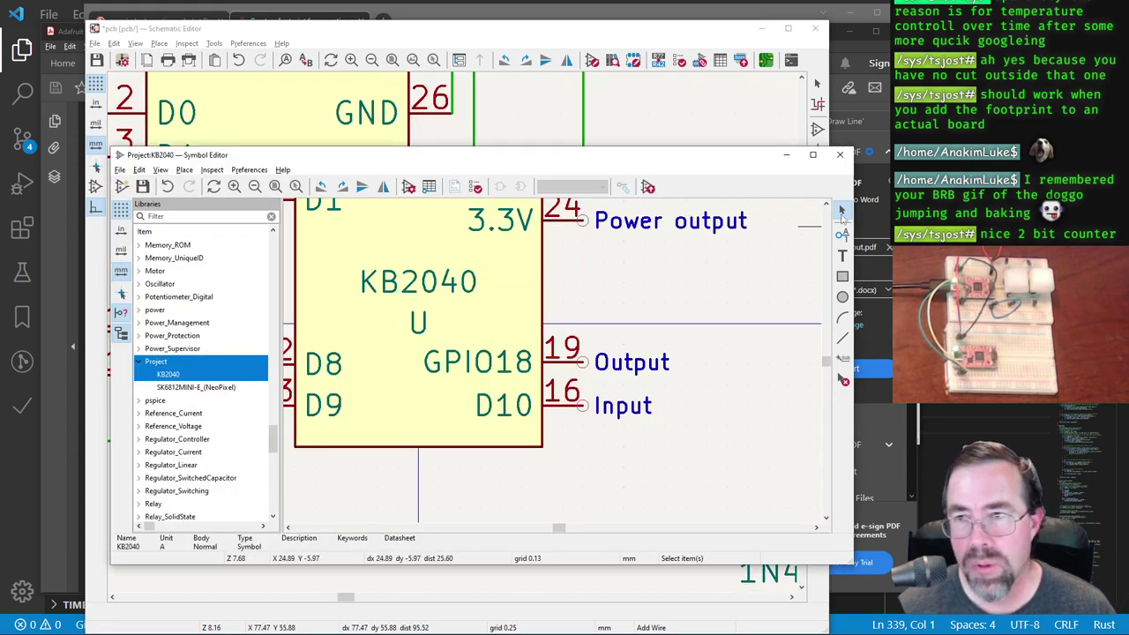
# Step: Switch to the Symbol Editor and move the KB2040's GPIO18 pin slightly upward to correct its alignment
pyautogui.scroll(2, 591, 370)
pyautogui.scroll(2, 591, 371)
pyautogui.click(485, 362)
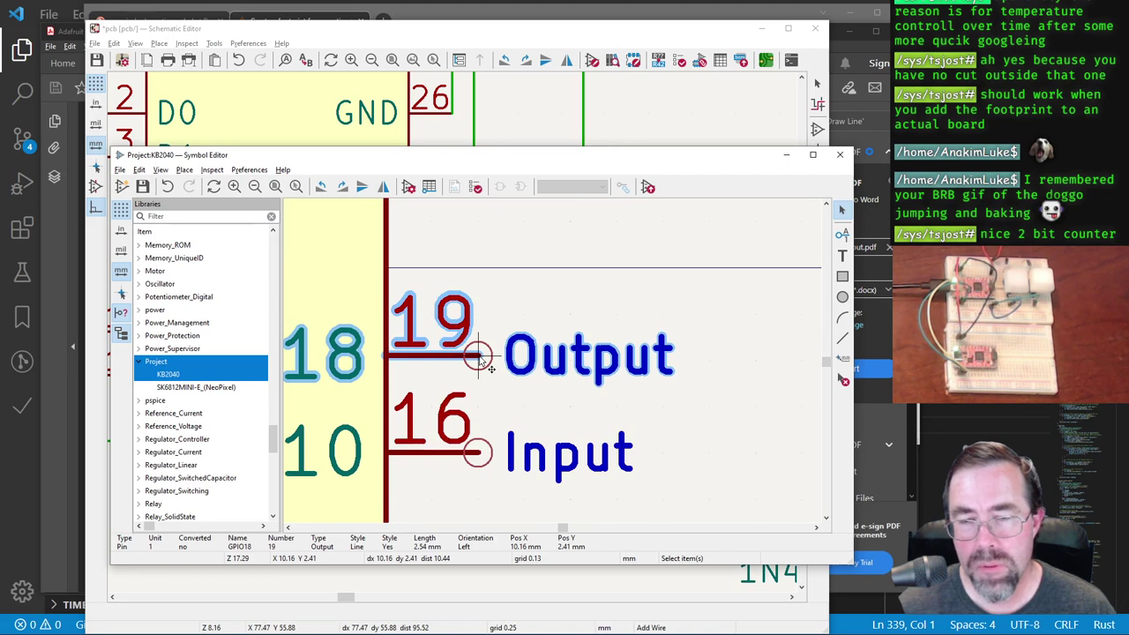
pyautogui.press('m')
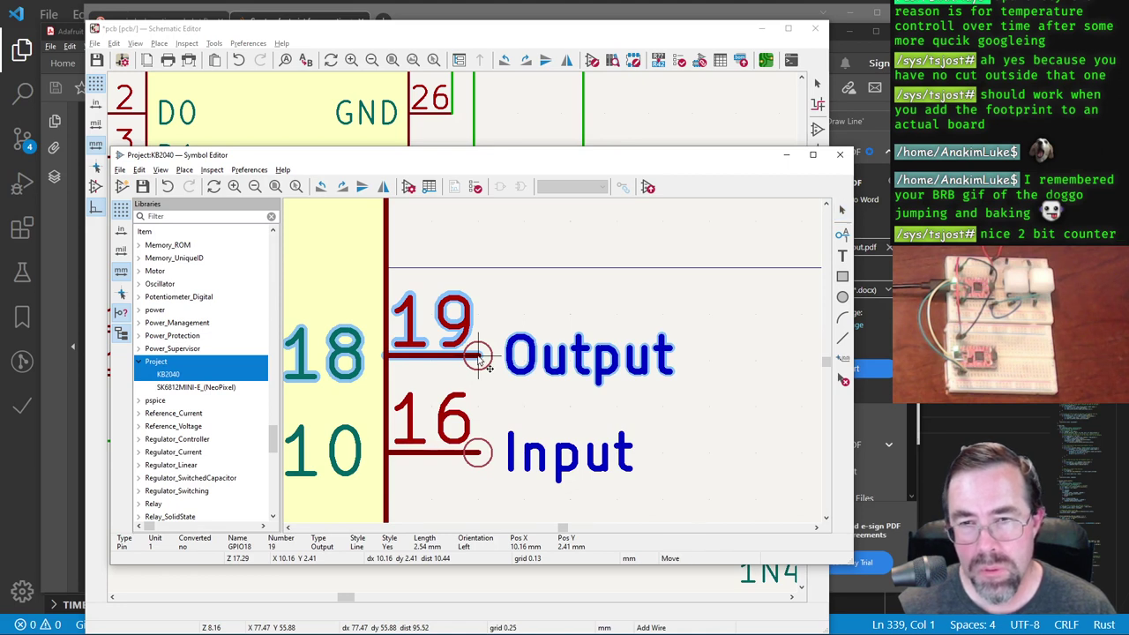
pyautogui.press('Escape')
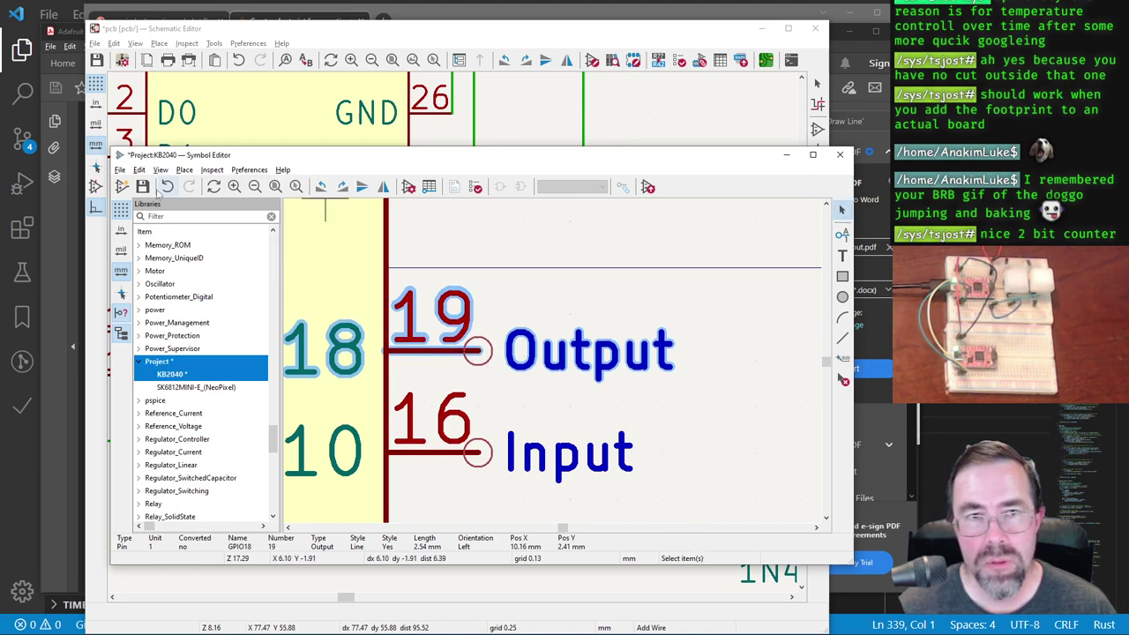
pyautogui.press('Escape')
# Step: Return to the Schematic Editor, abandon the pending wire and update U1 from the library again
pyautogui.click(325, 88)
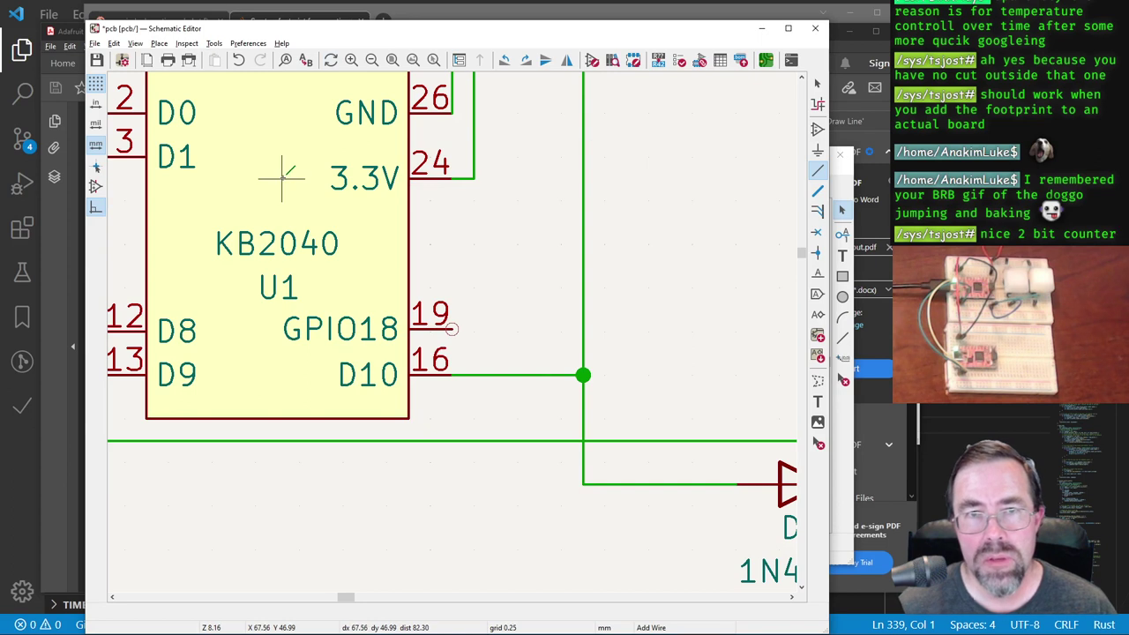
pyautogui.press('e')
pyautogui.click(490, 378)
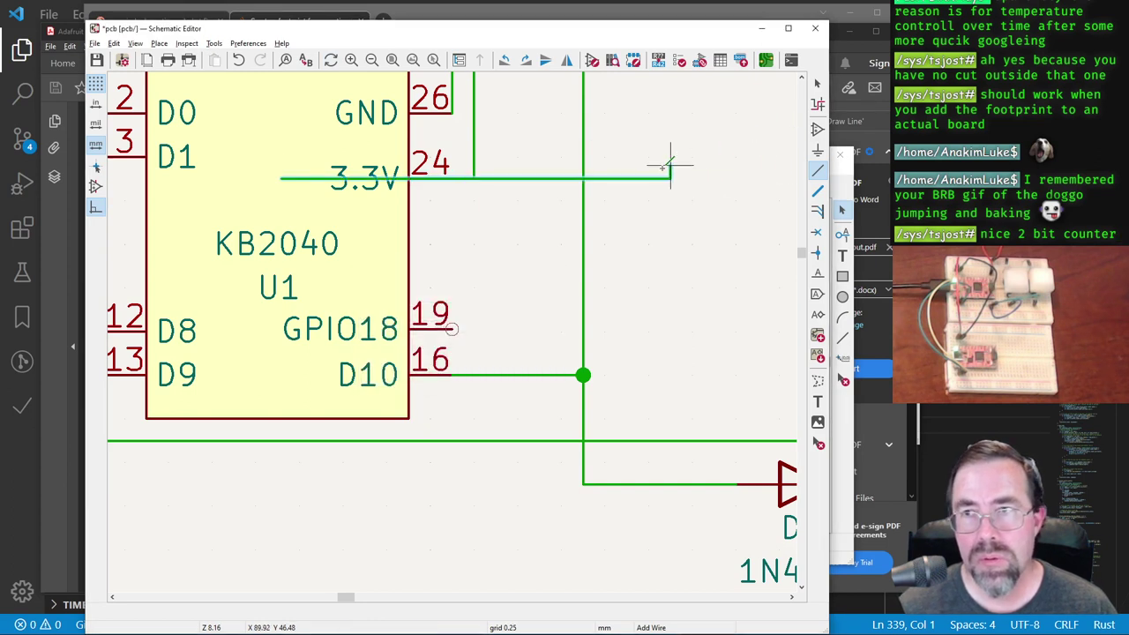
pyautogui.click(817, 84)
pyautogui.click(277, 188)
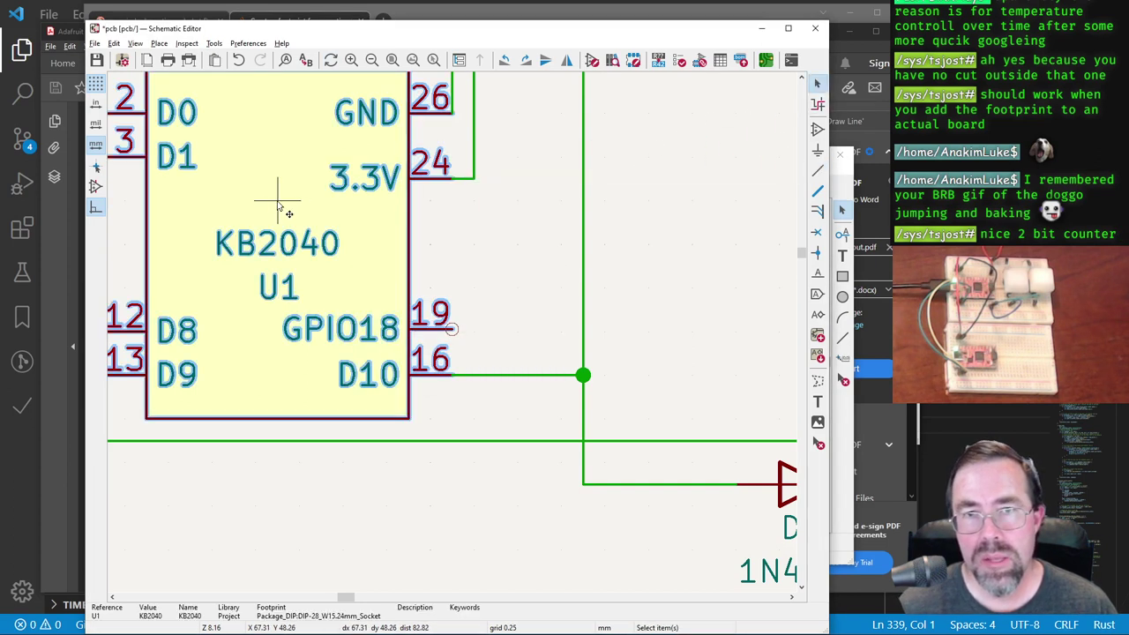
pyautogui.press('e')
pyautogui.click(408, 269)
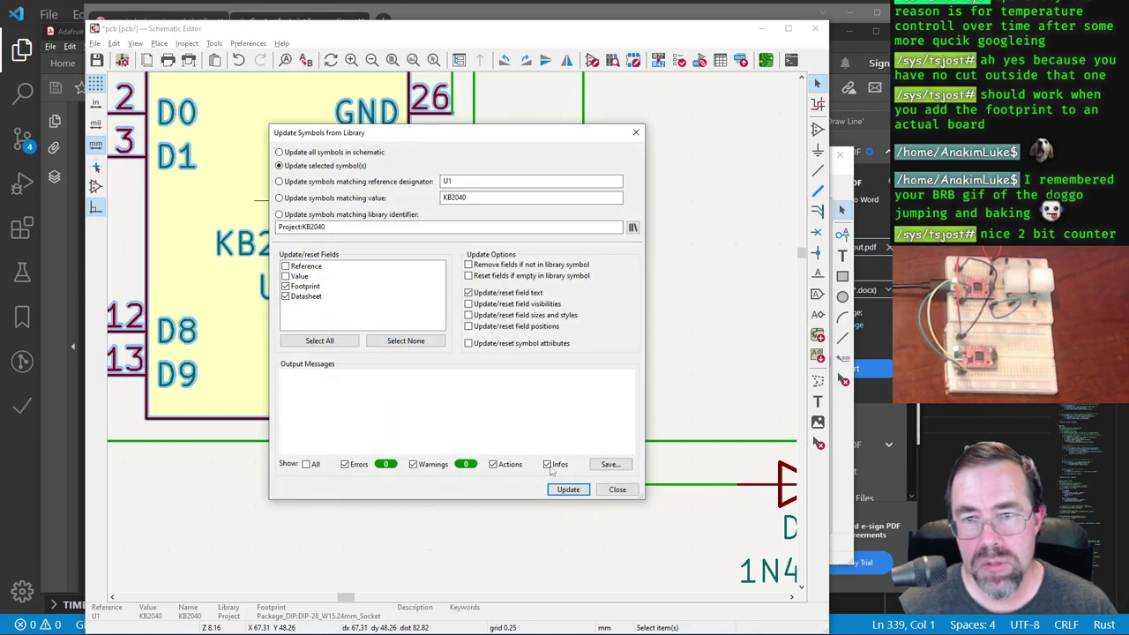
pyautogui.click(569, 491)
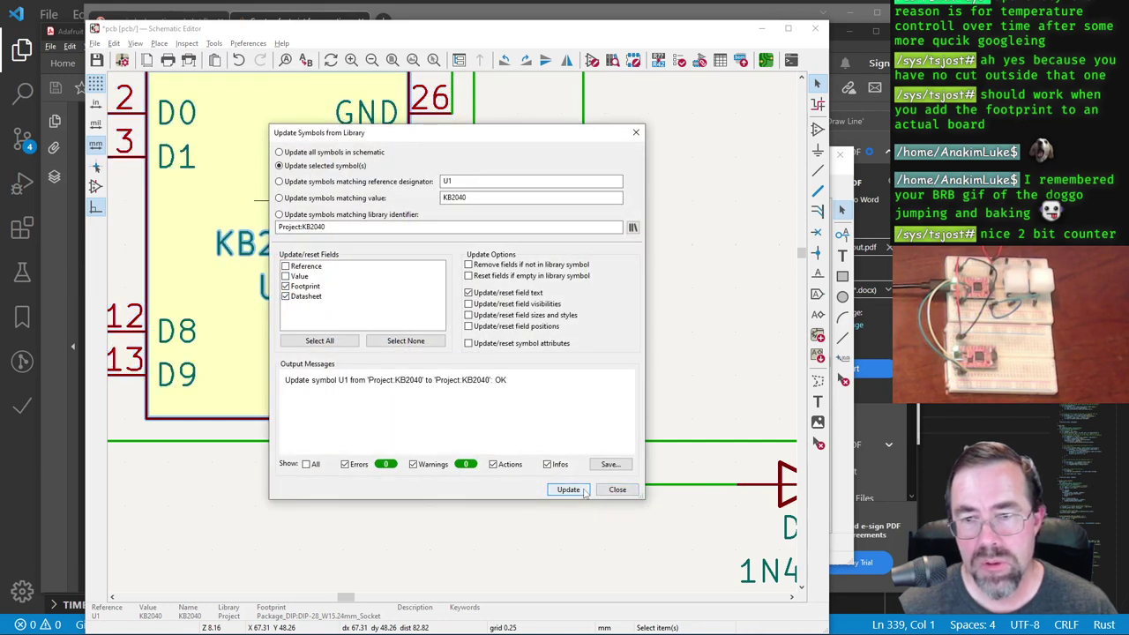
# Step: Close the symbol update dialog and try to route a wire from U1's GPIO18 pin over D1 to the NeoPixel's pin 4
pyautogui.click(617, 489)
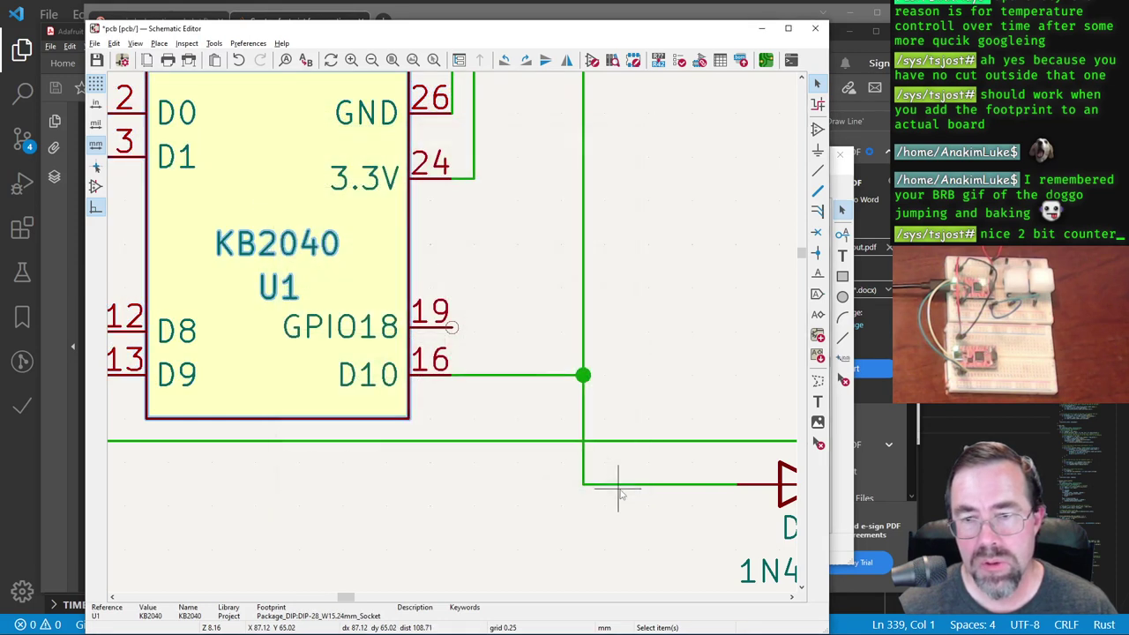
pyautogui.click(452, 326)
pyautogui.scroll(-3, 526, 313)
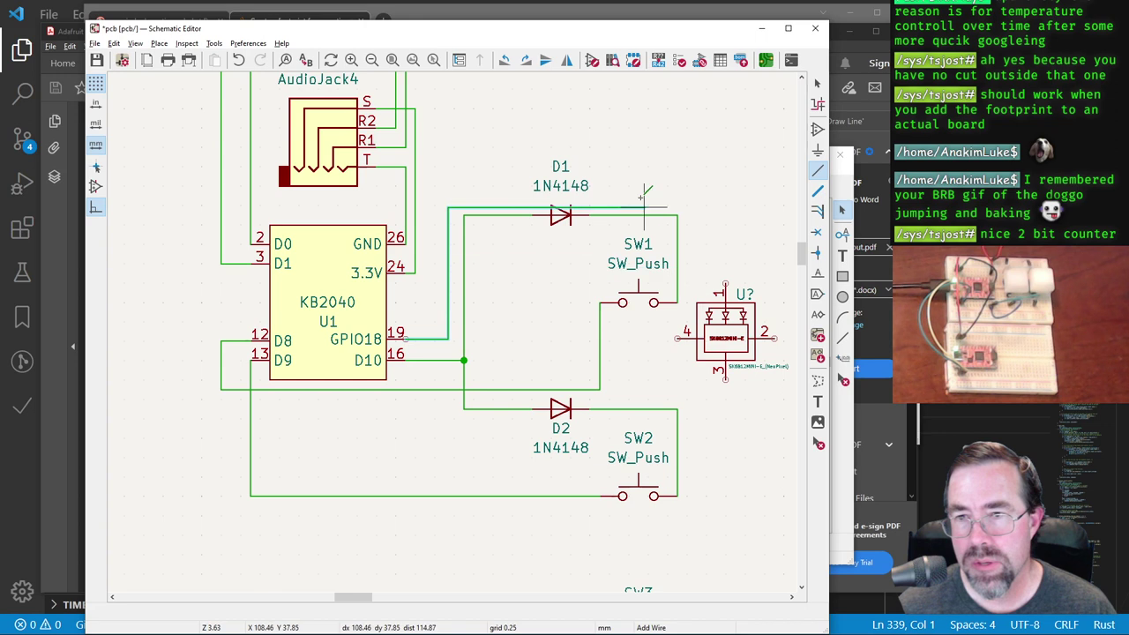
pyautogui.click(690, 151)
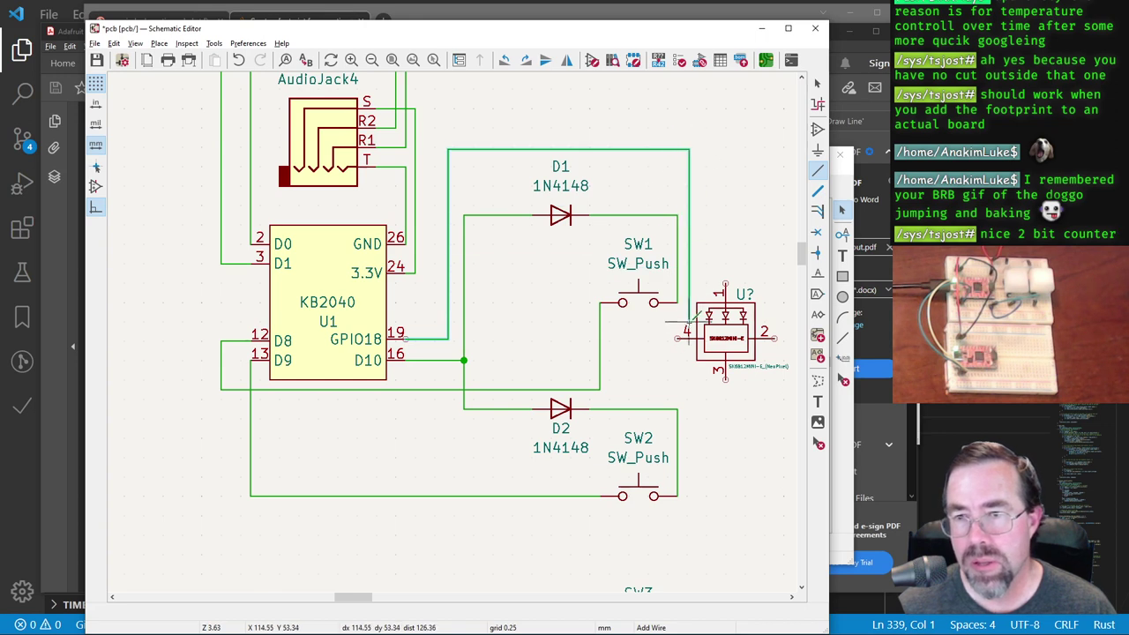
pyautogui.rightClick(679, 338)
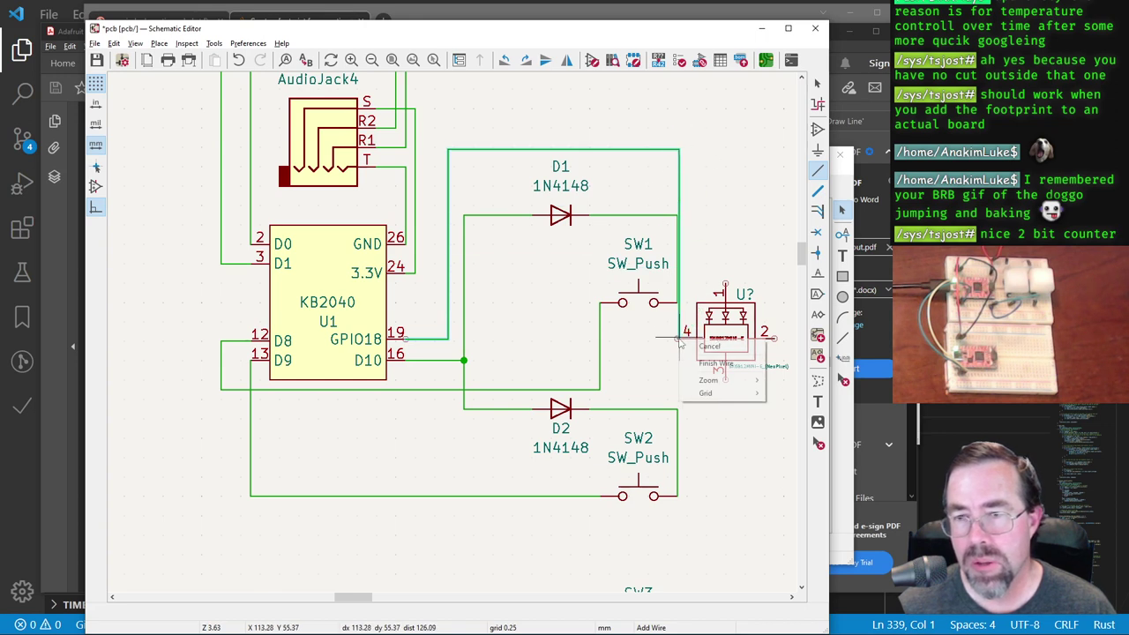
pyautogui.press('Escape')
pyautogui.press('Escape')
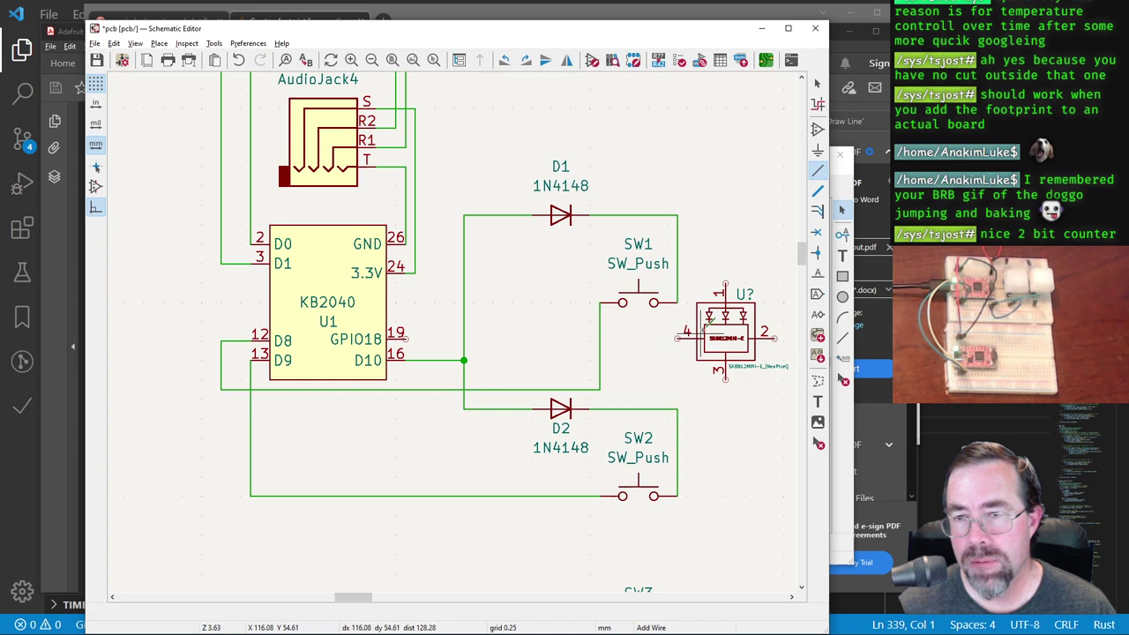
# Step: Move the NeoPixel symbol slightly to the right, away from the wiring between D1 and SW1
pyautogui.click(816, 85)
pyautogui.click(719, 330)
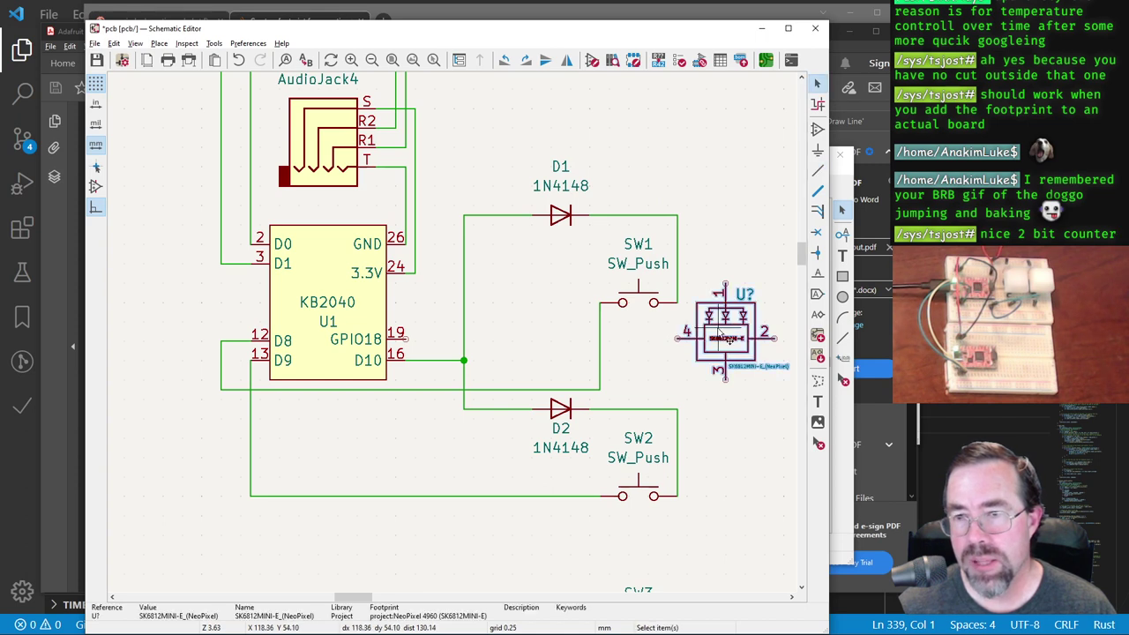
pyautogui.moveTo(718, 334); pyautogui.dragTo(732, 334)
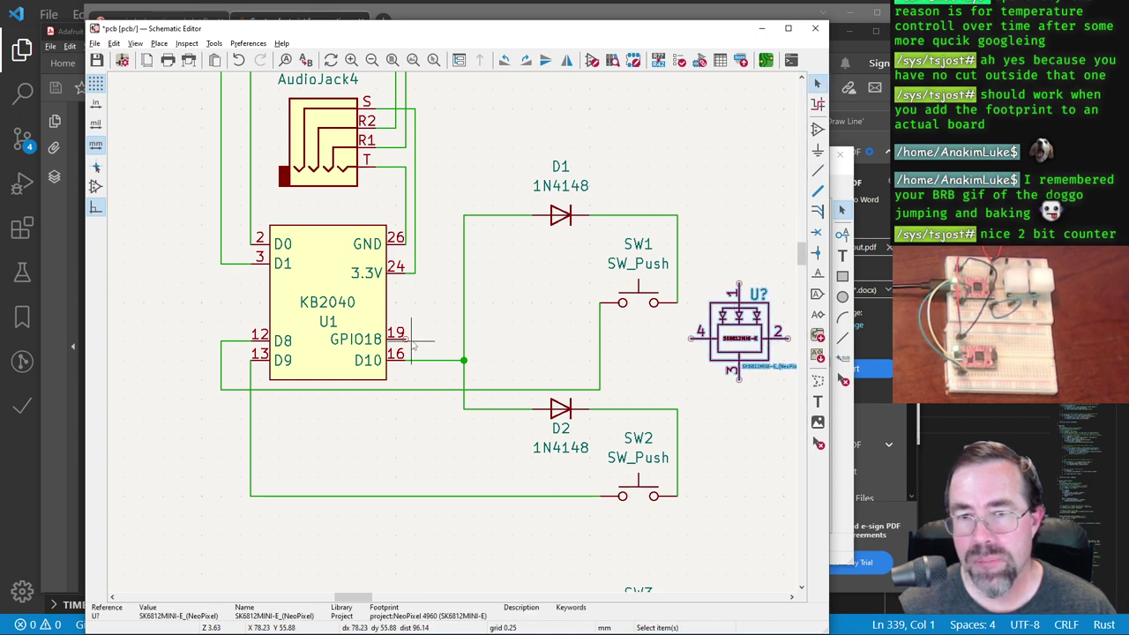
pyautogui.click(816, 171)
pyautogui.click(769, 206)
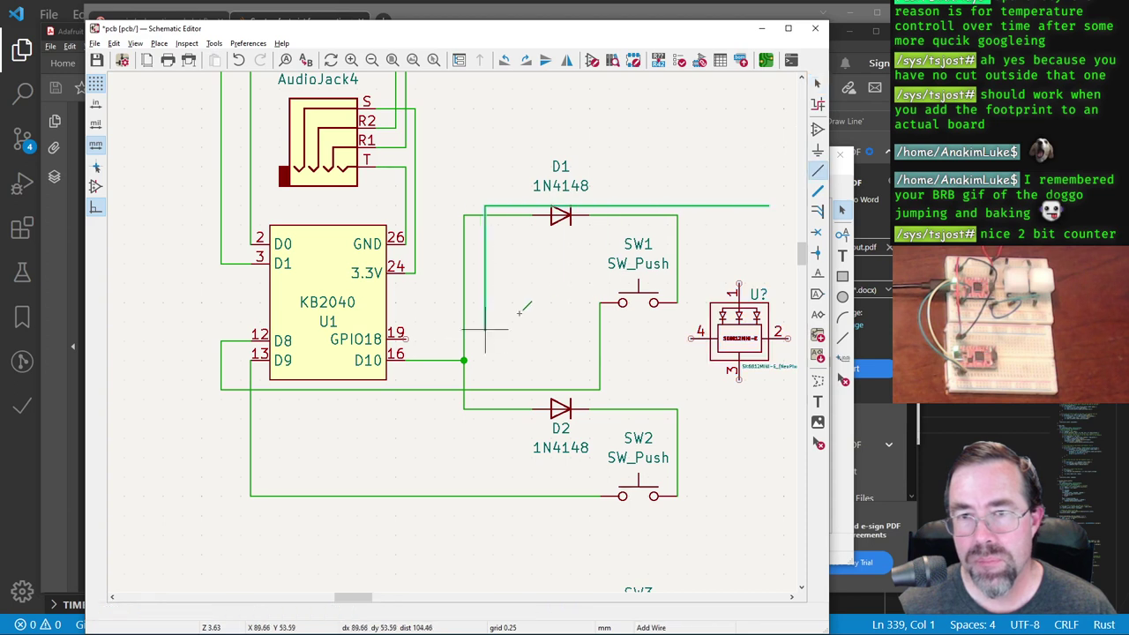
pyautogui.press('Escape')
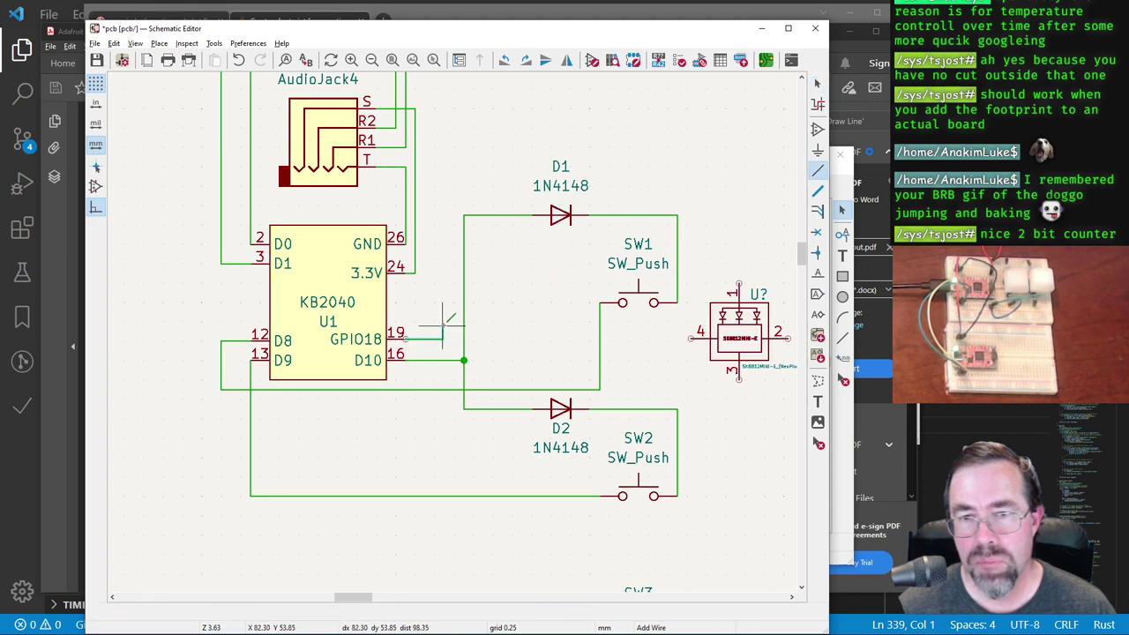
# Step: Route a wire from U1's GPIO18 pin up over D1 and down to the NeoPixel's pin 4
pyautogui.click(446, 155)
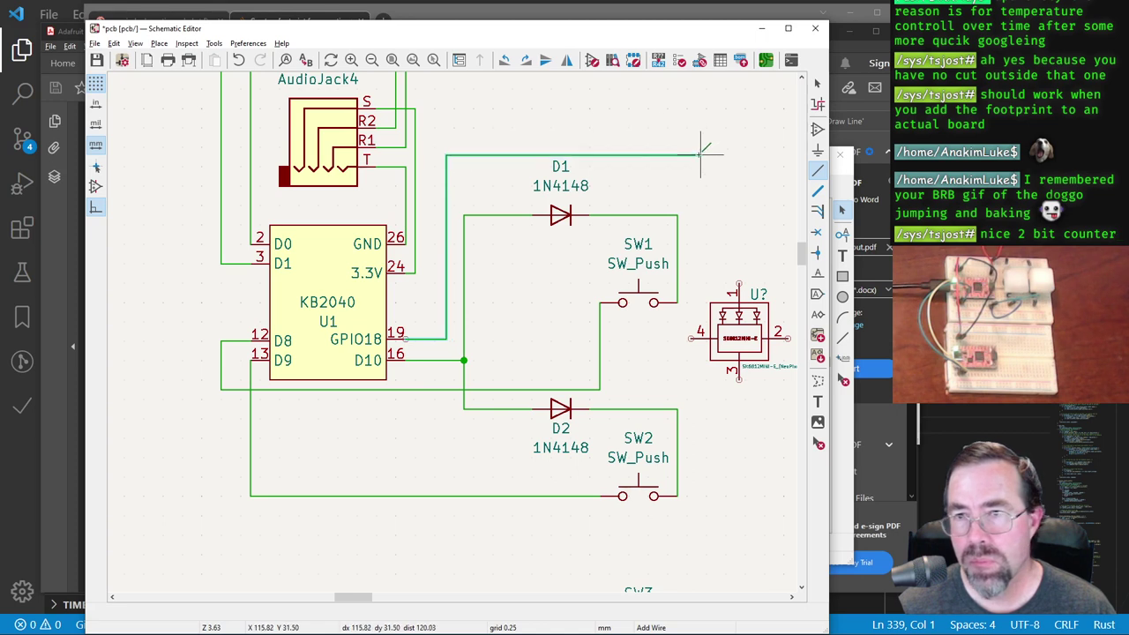
pyautogui.click(693, 149)
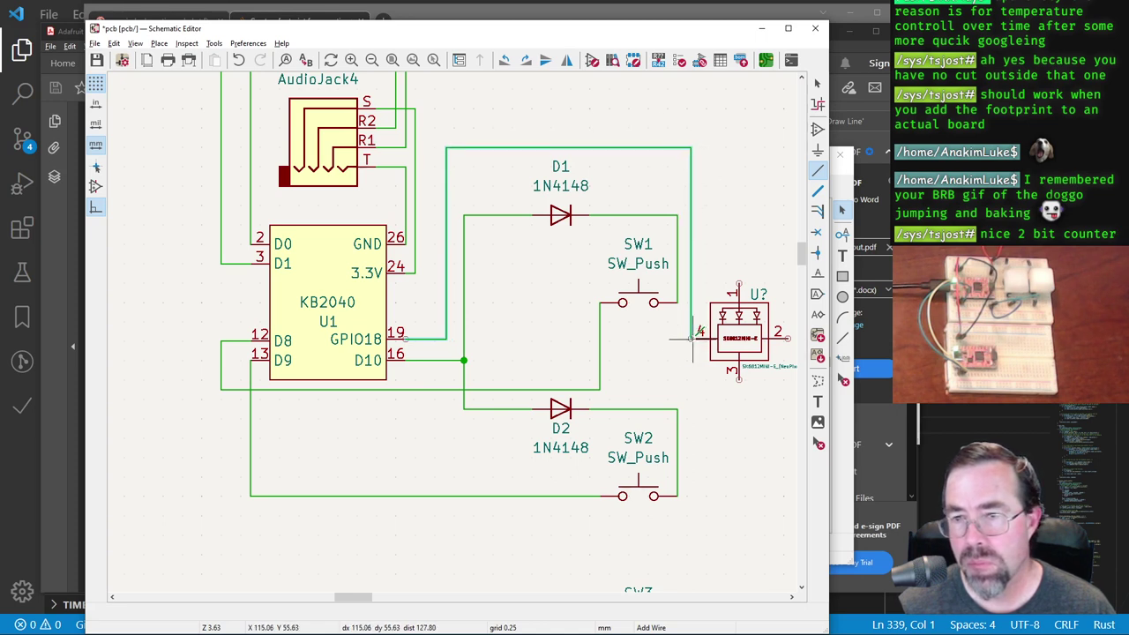
pyautogui.scroll(5, 693, 337)
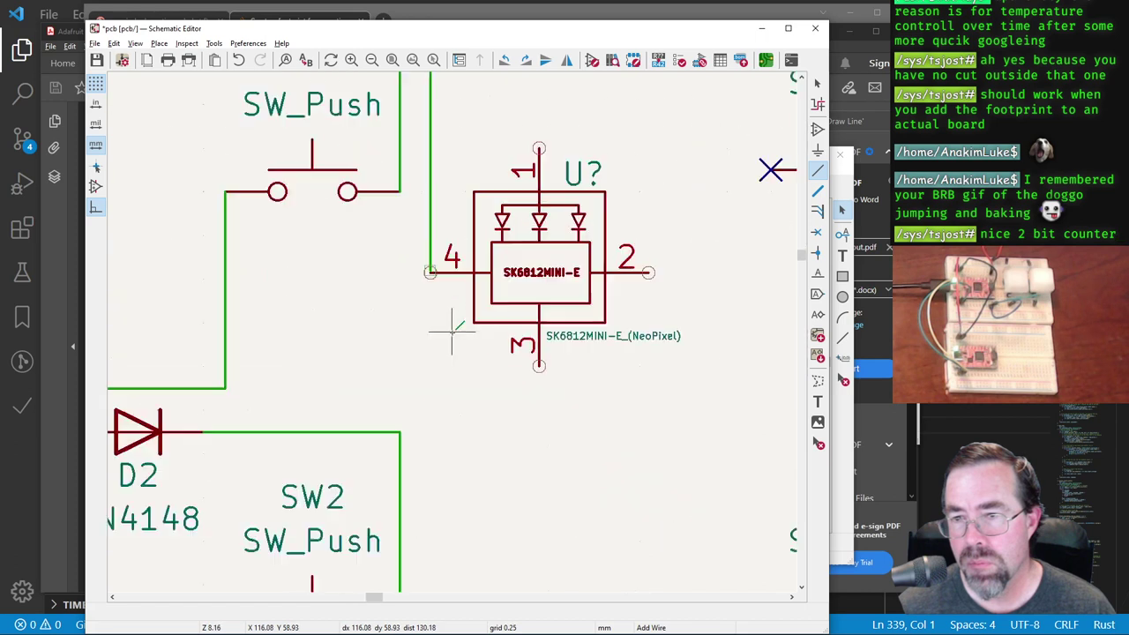
pyautogui.scroll(3, 394, 238)
pyautogui.click(415, 242)
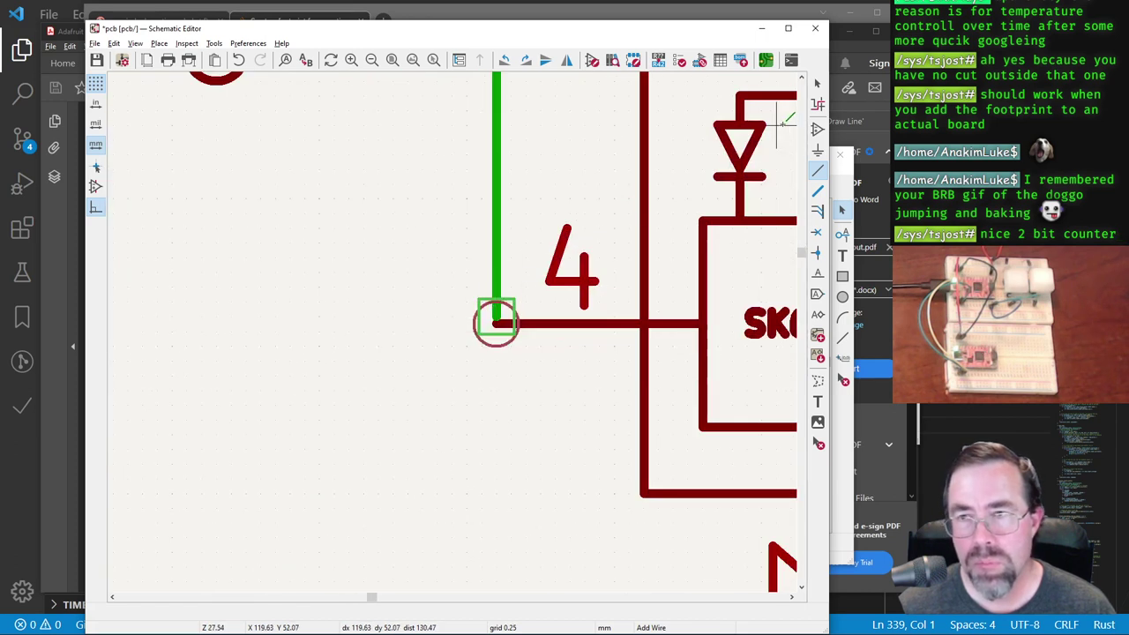
pyautogui.press('Escape')
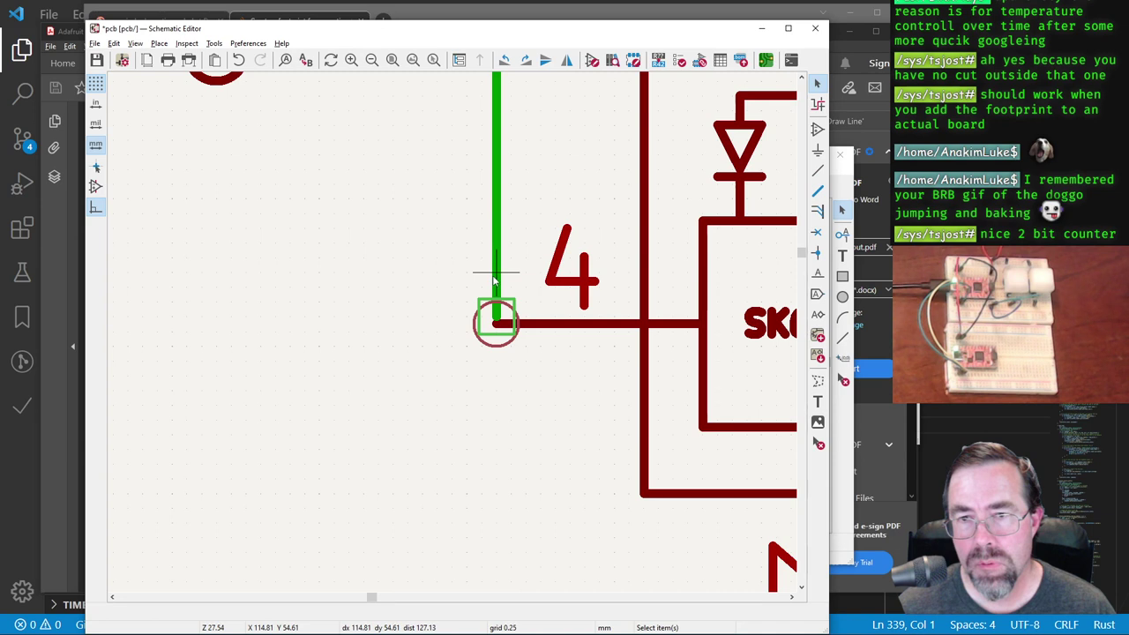
# Step: Try to close the small gap at the NeoPixel's pin 4 by moving the wire end and the symbol
pyautogui.click(498, 306)
pyautogui.moveTo(496, 320); pyautogui.dragTo(497, 321)
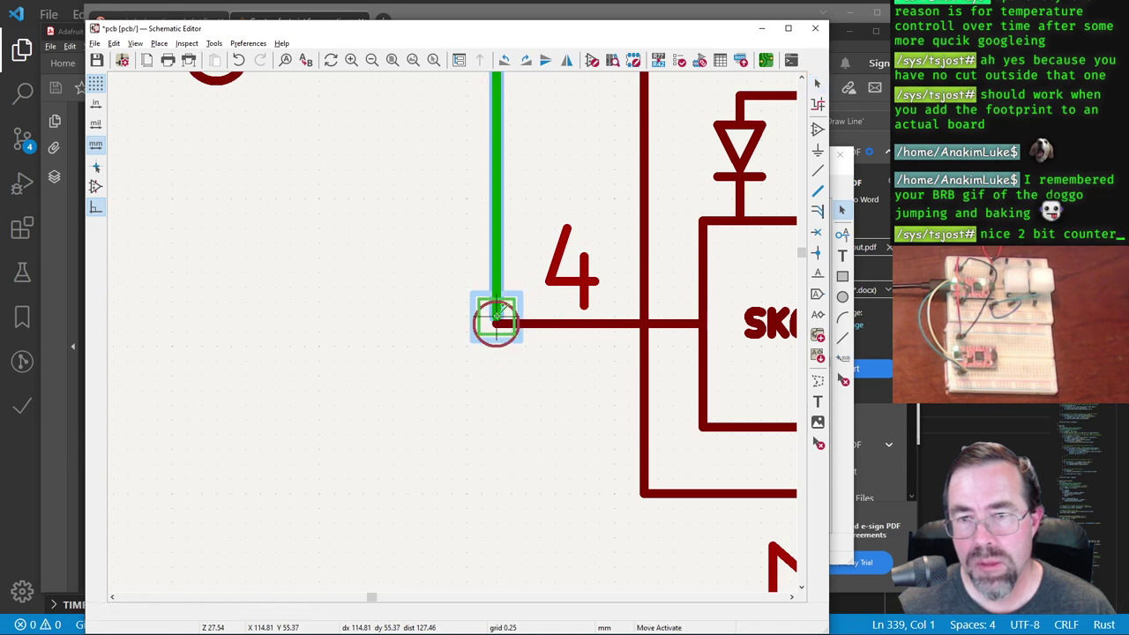
pyautogui.click(748, 291)
pyautogui.moveTo(748, 291)
pyautogui.mouseDown()
pyautogui.moveTo(747, 280)
pyautogui.moveTo(750, 308)
pyautogui.moveTo(732, 303)
pyautogui.mouseUp()
pyautogui.press('Escape')
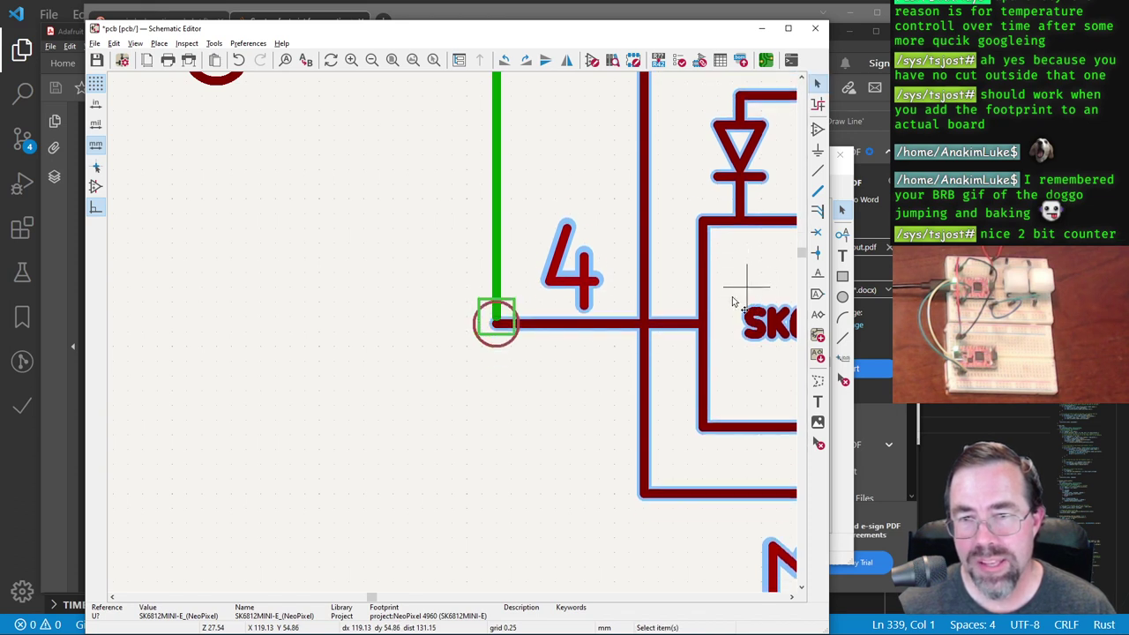
# Step: Set the schematic grid to 0.13 mm and move the wire end onto the NeoPixel's pin 4
pyautogui.rightClick(512, 366)
pyautogui.moveTo(564, 352)
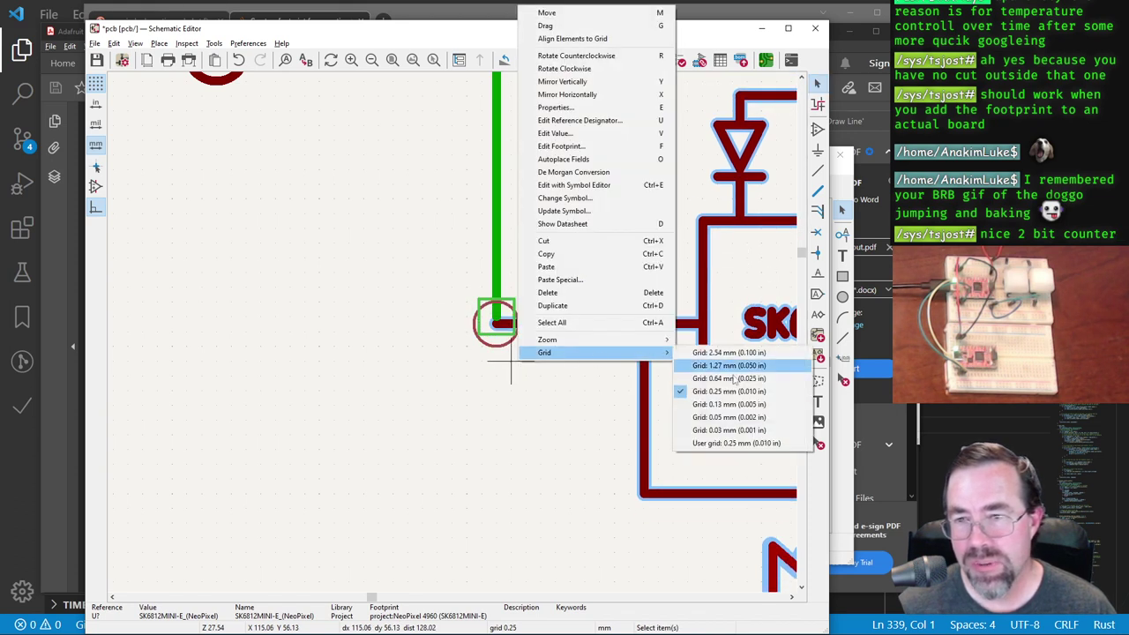
pyautogui.click(729, 404)
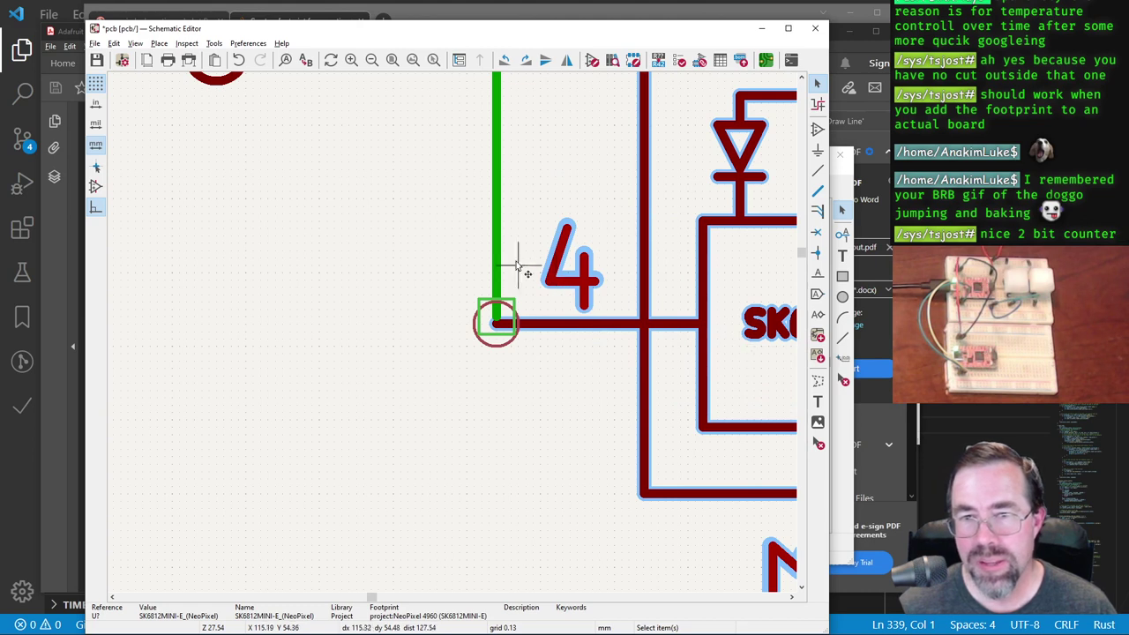
pyautogui.click(496, 315)
pyautogui.press('m')
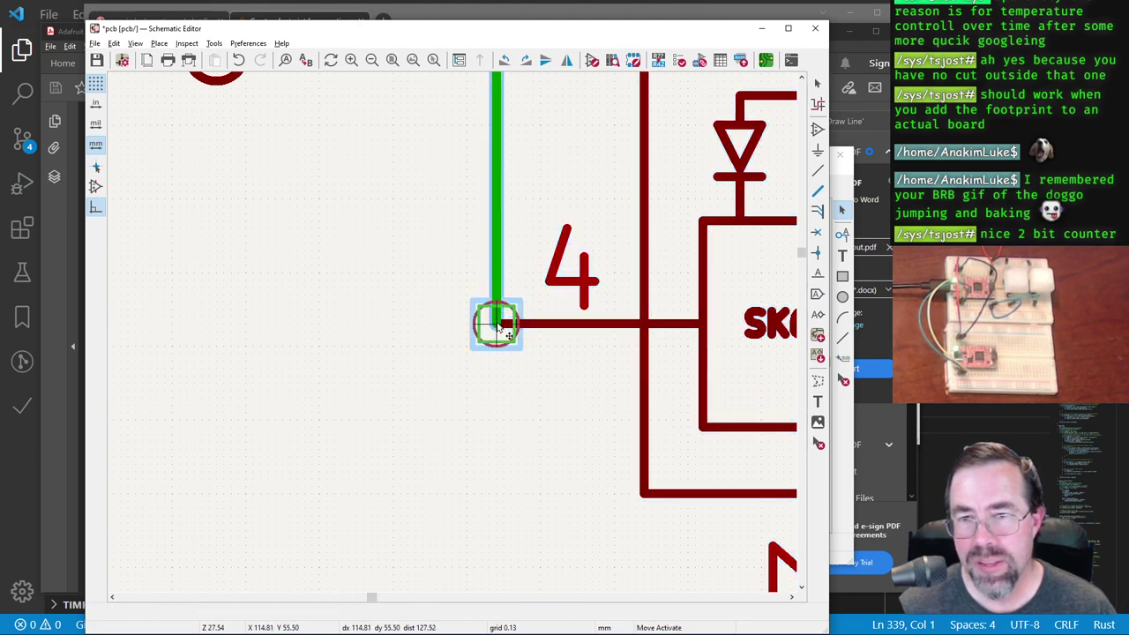
pyautogui.click(495, 324)
# Step: Review the wired schematic, check the power pins in the KB2040 pinout PDF in Acrobat Reader and switch to the Symbol Editor
pyautogui.scroll(-6, 441, 314)
pyautogui.scroll(-6, 357, 324)
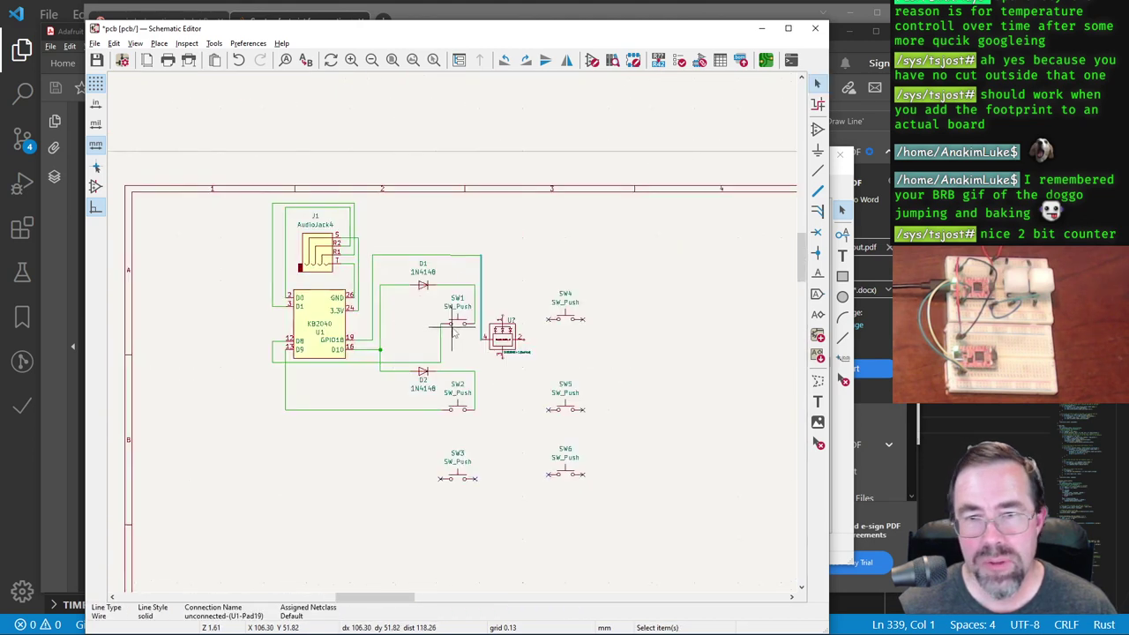
pyautogui.scroll(5, 453, 338)
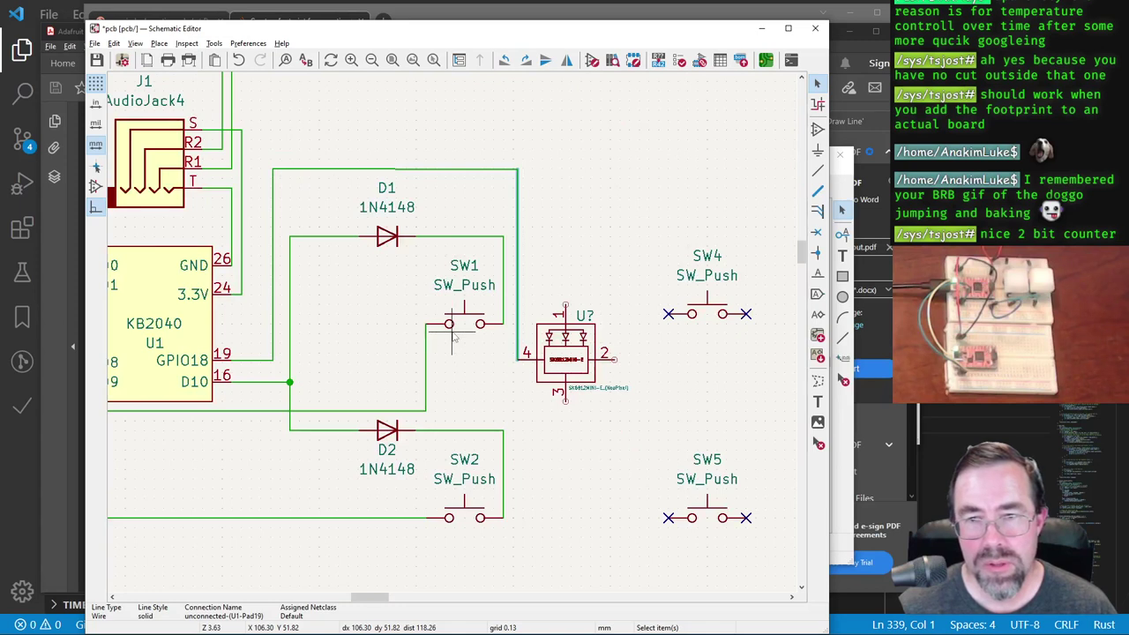
pyautogui.scroll(-2, 453, 338)
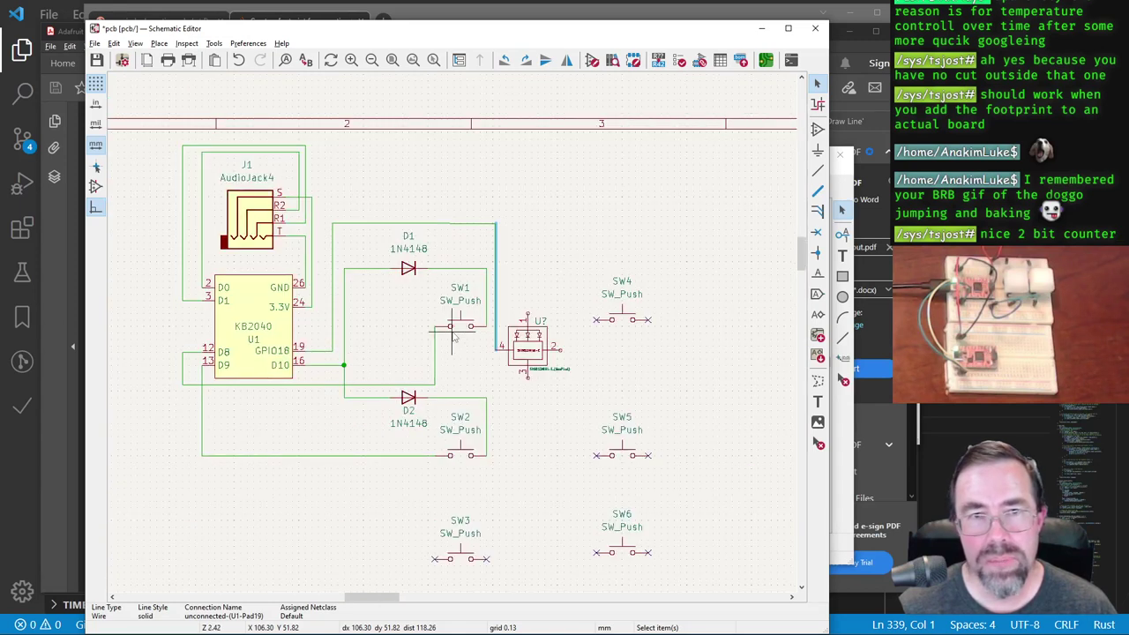
pyautogui.scroll(2, 453, 338)
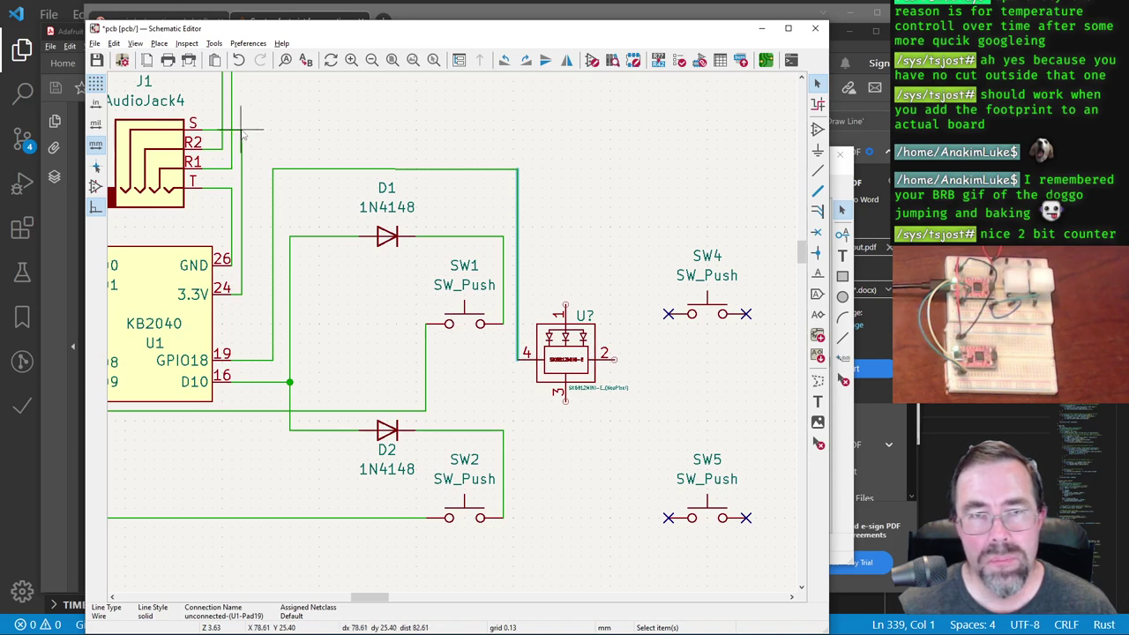
pyautogui.scroll(-2, 264, 188)
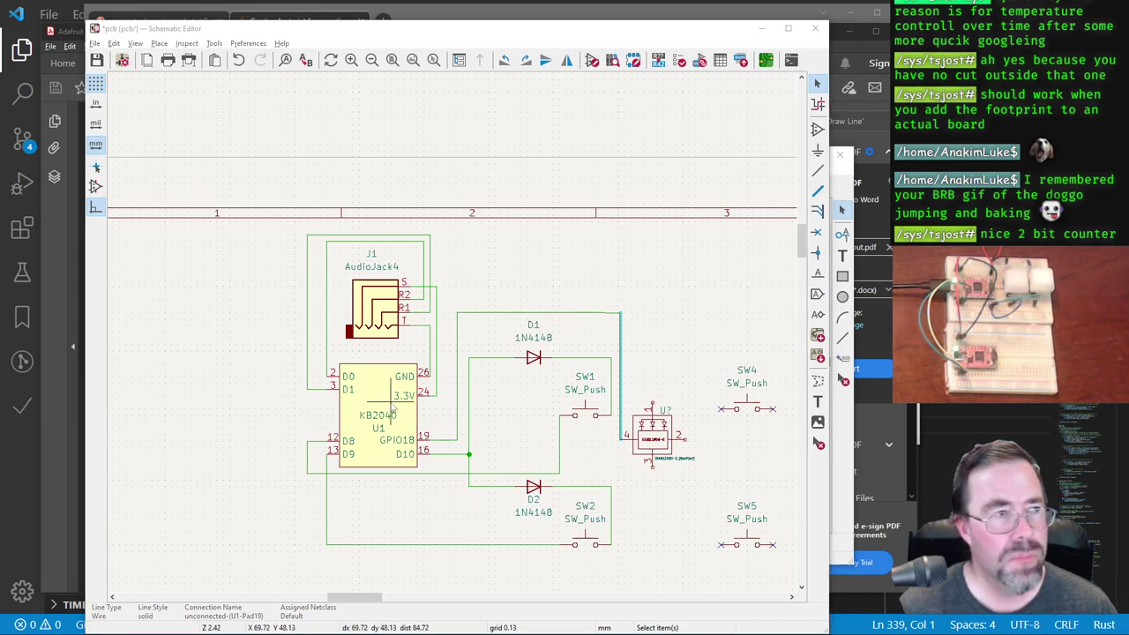
pyautogui.hotkey('alt', 'Tab')
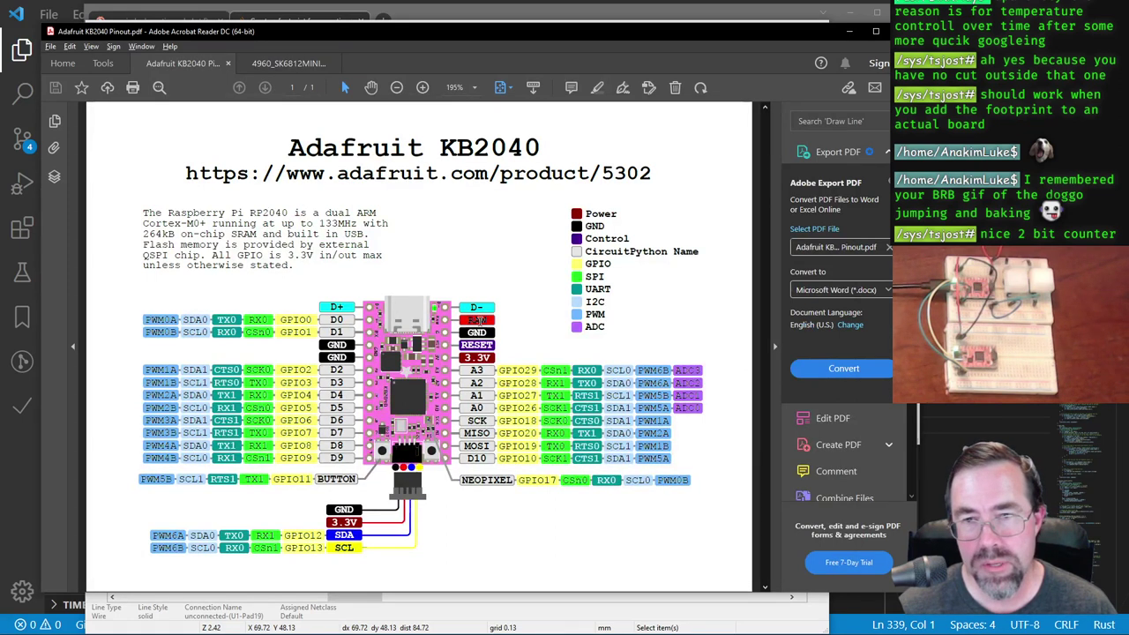
pyautogui.hotkey('alt', 'Tab')
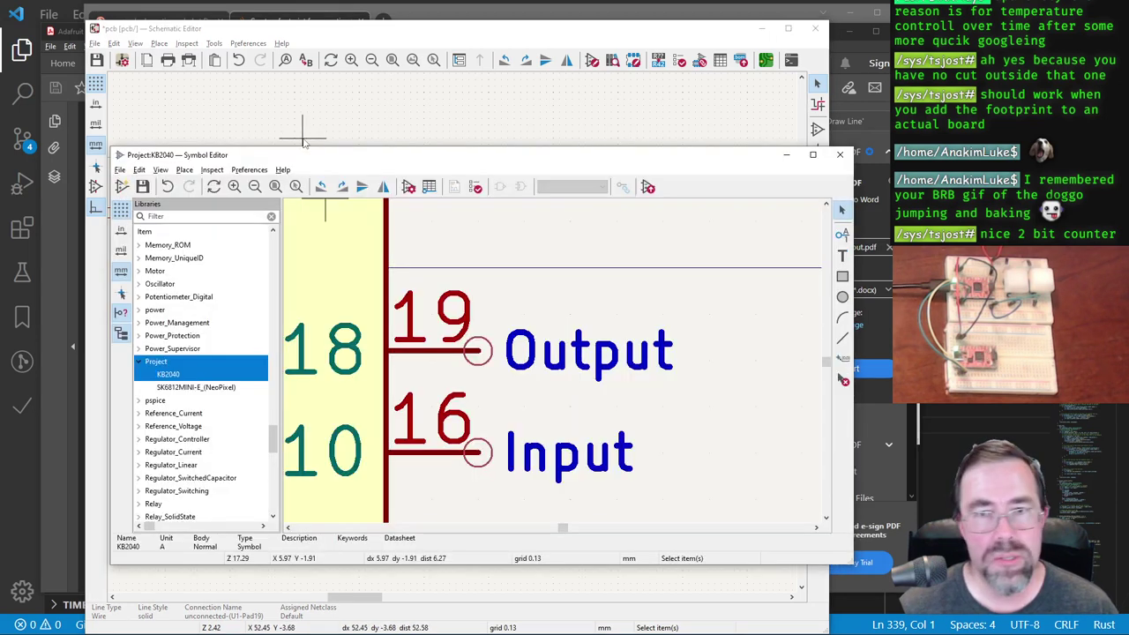
pyautogui.scroll(2, 551, 361)
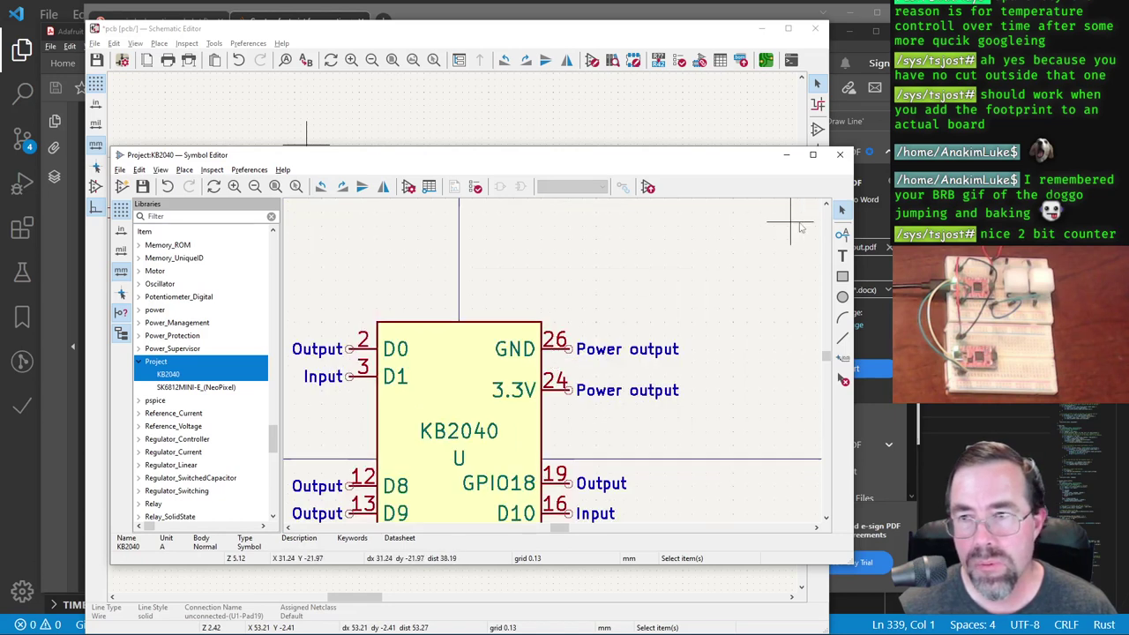
# Step: Try to move the KB2040 body outline upward and undo the move
pyautogui.click(468, 323)
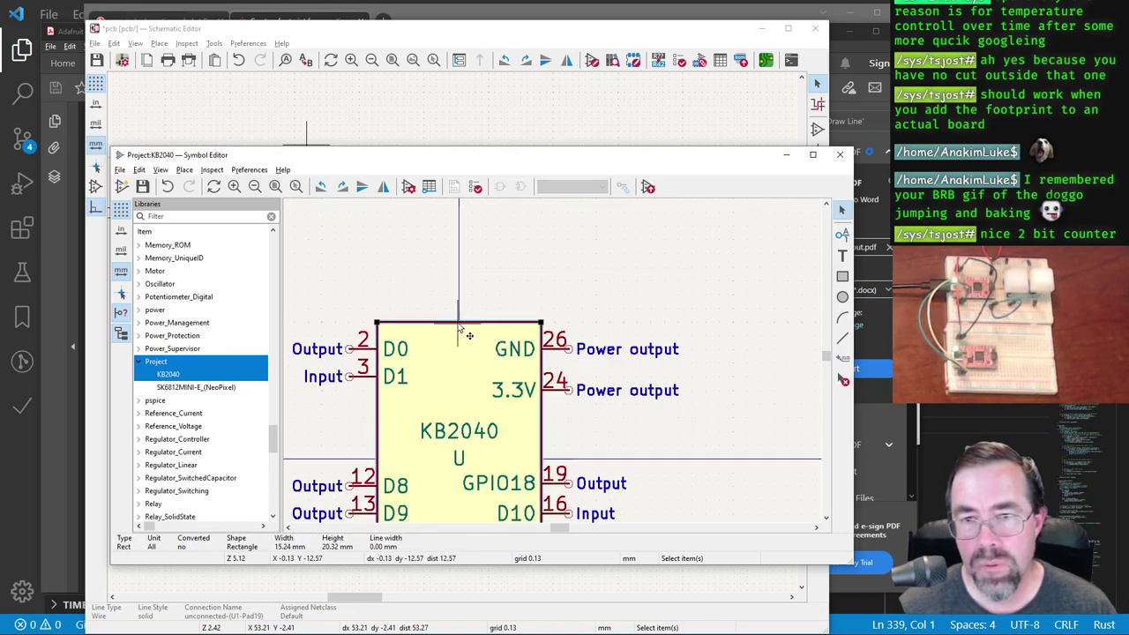
pyautogui.press('m')
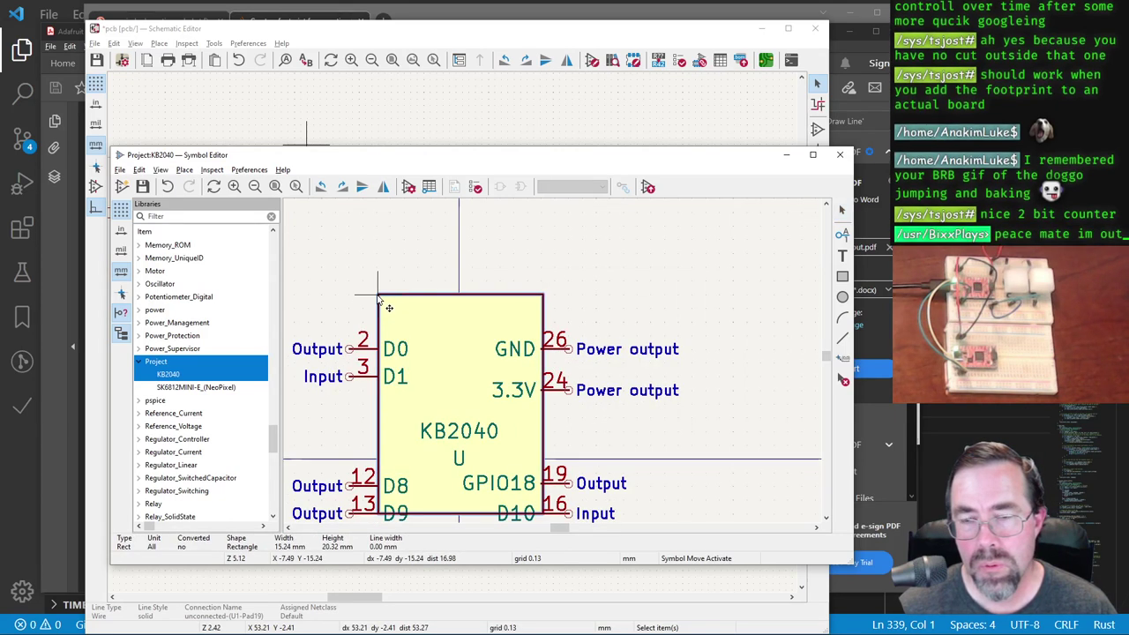
pyautogui.click(380, 301)
pyautogui.hotkey('ctrl', 'z')
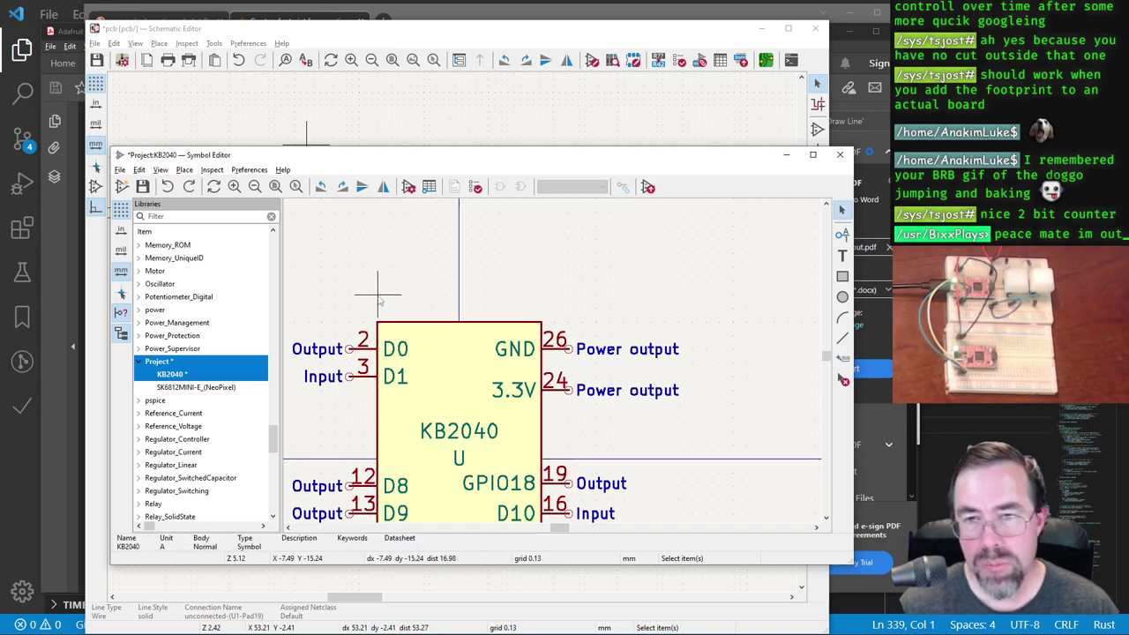
# Step: Stretch the KB2040 body outline upward to a height of 24 mm, keeping its width at 15.24 mm
pyautogui.click(540, 325)
pyautogui.moveTo(540, 322); pyautogui.dragTo(553, 349)
pyautogui.scroll(3, 542, 285)
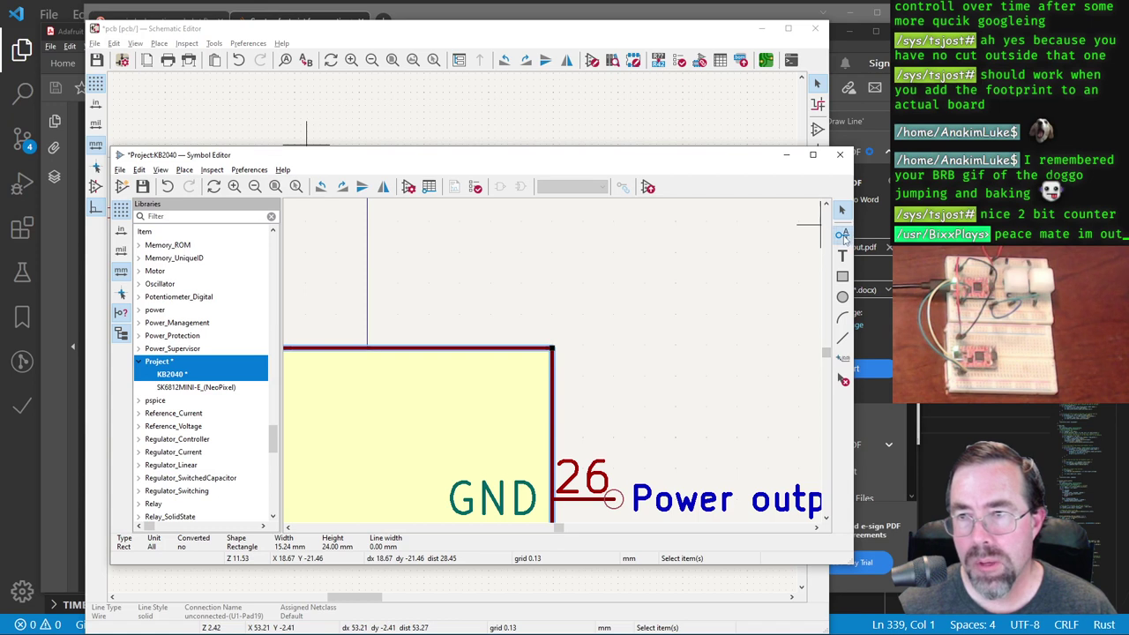
# Step: Add a power output pin named RAW with number 27 directly above the GND pin on the KB2040 body's edge
pyautogui.click(843, 234)
pyautogui.click(565, 396)
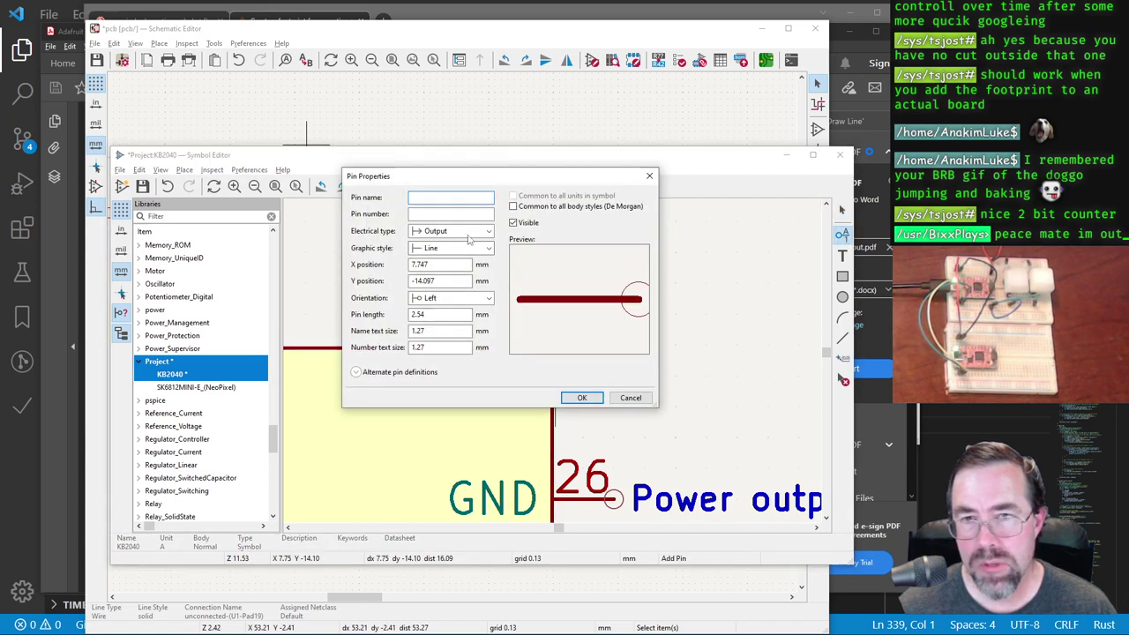
pyautogui.press('Tab')
pyautogui.write('27')
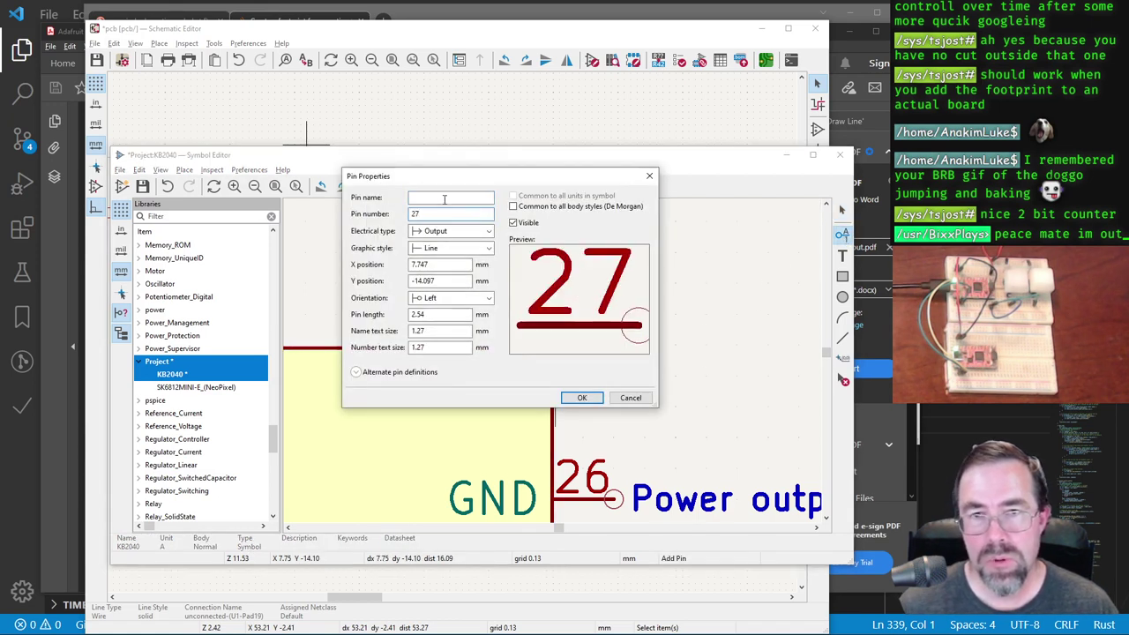
pyautogui.write('RAW')
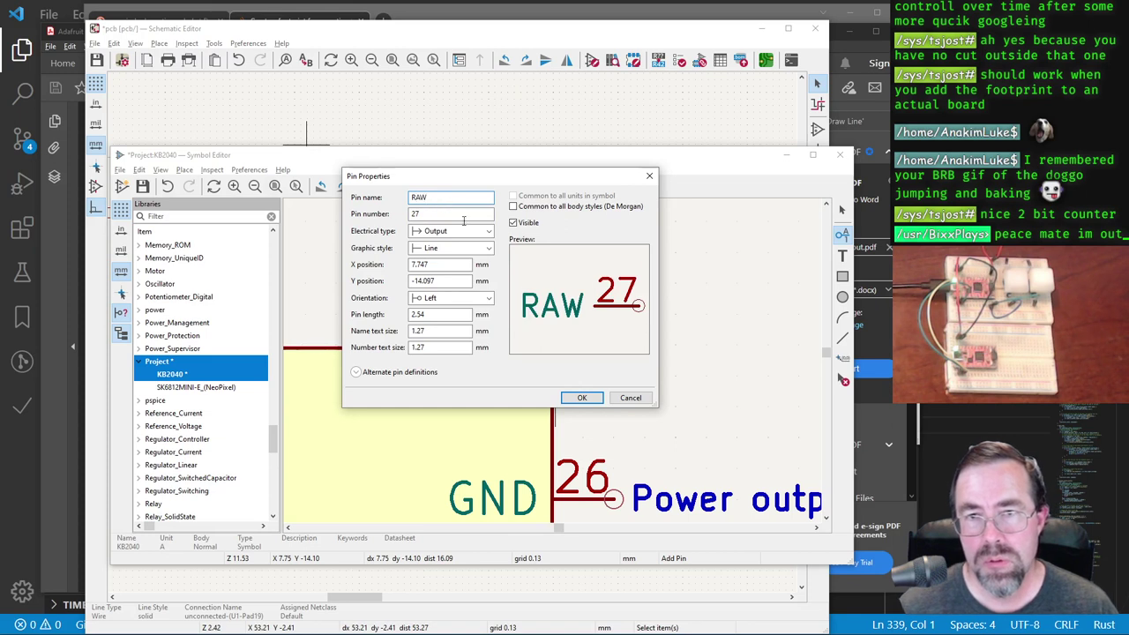
pyautogui.click(459, 231)
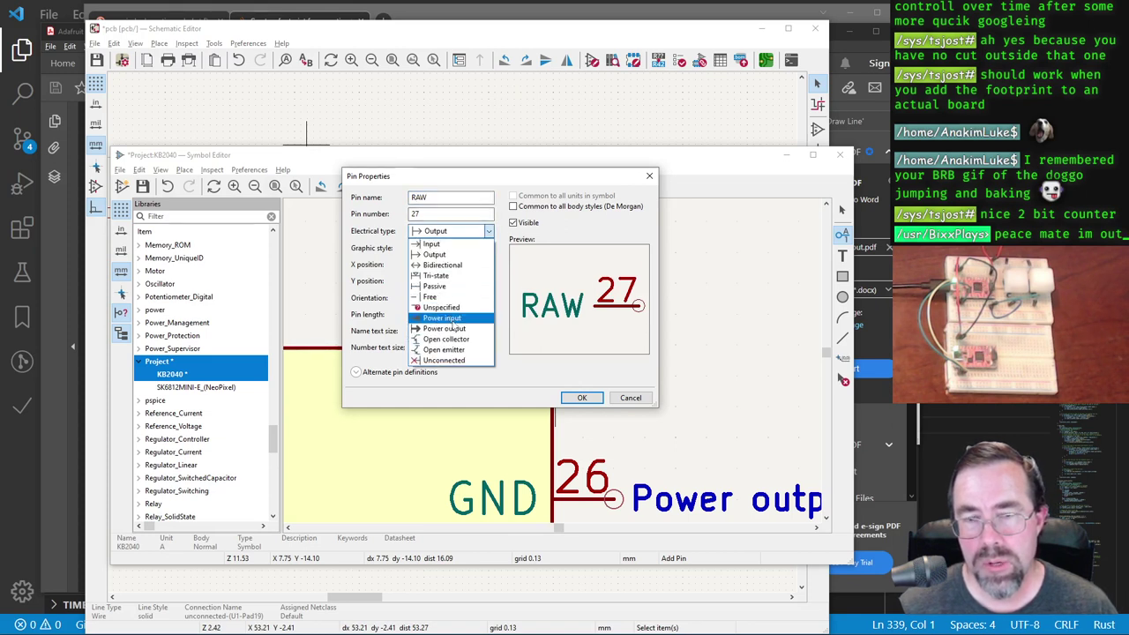
pyautogui.click(457, 329)
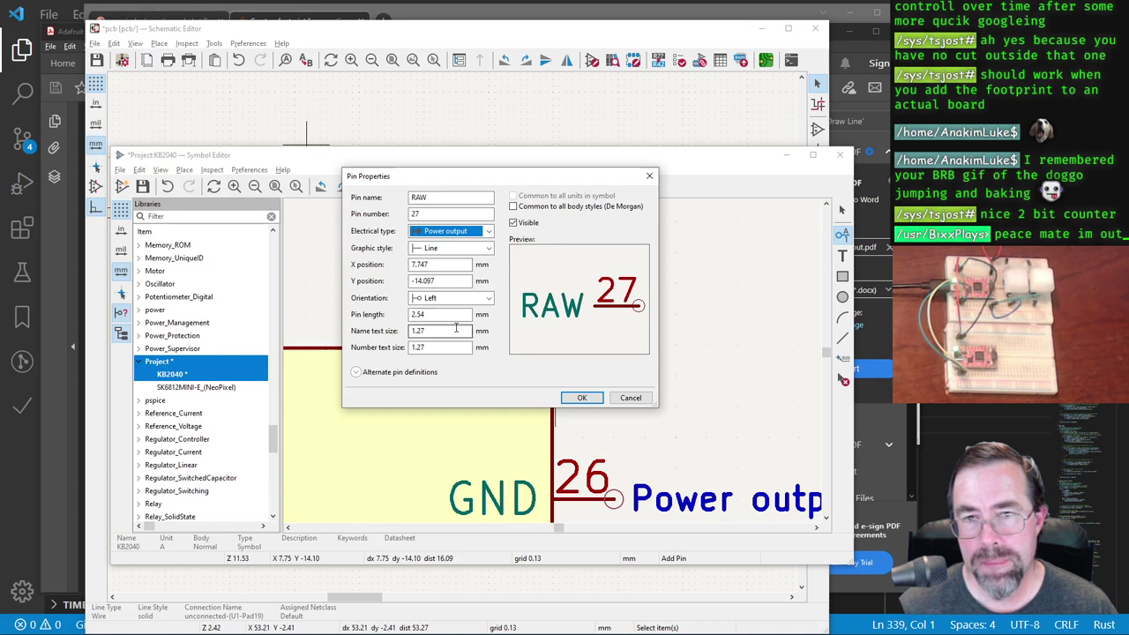
pyautogui.click(582, 398)
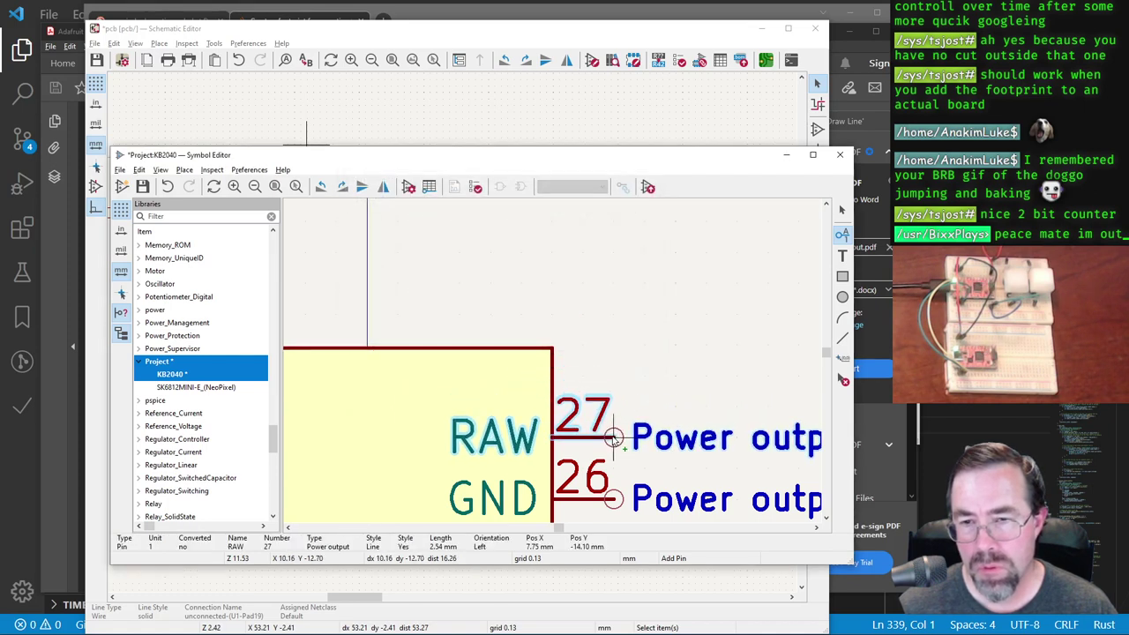
pyautogui.click(615, 438)
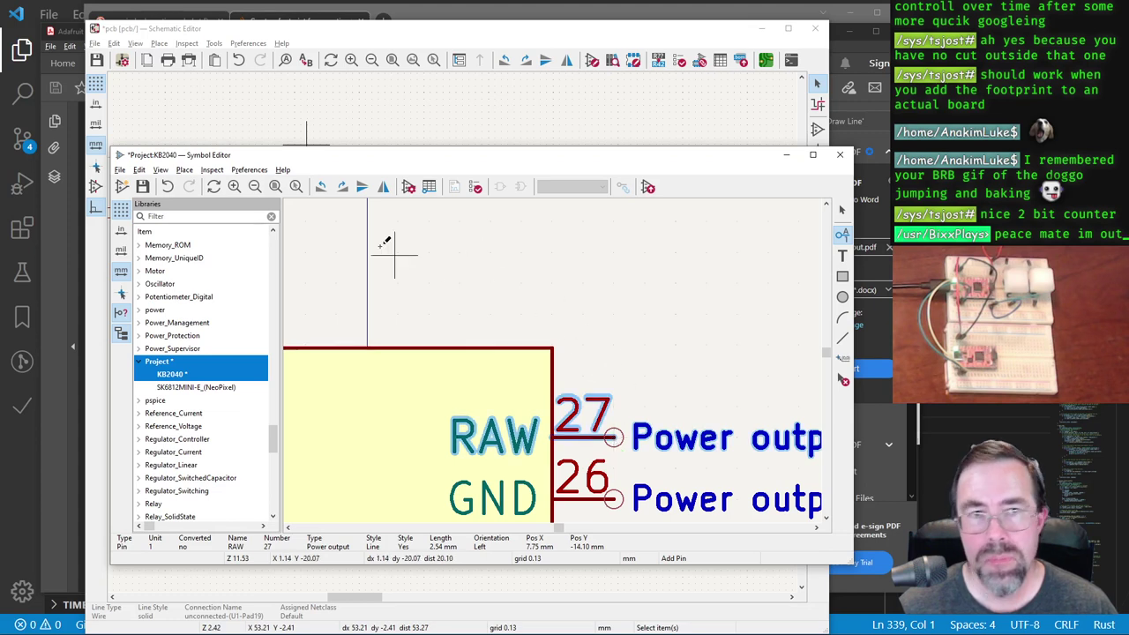
# Step: Save the KB2040 symbol, switch to the Schematic Editor and update symbol U1 from the library
pyautogui.click(142, 186)
pyautogui.hotkey('alt', 'Tab')
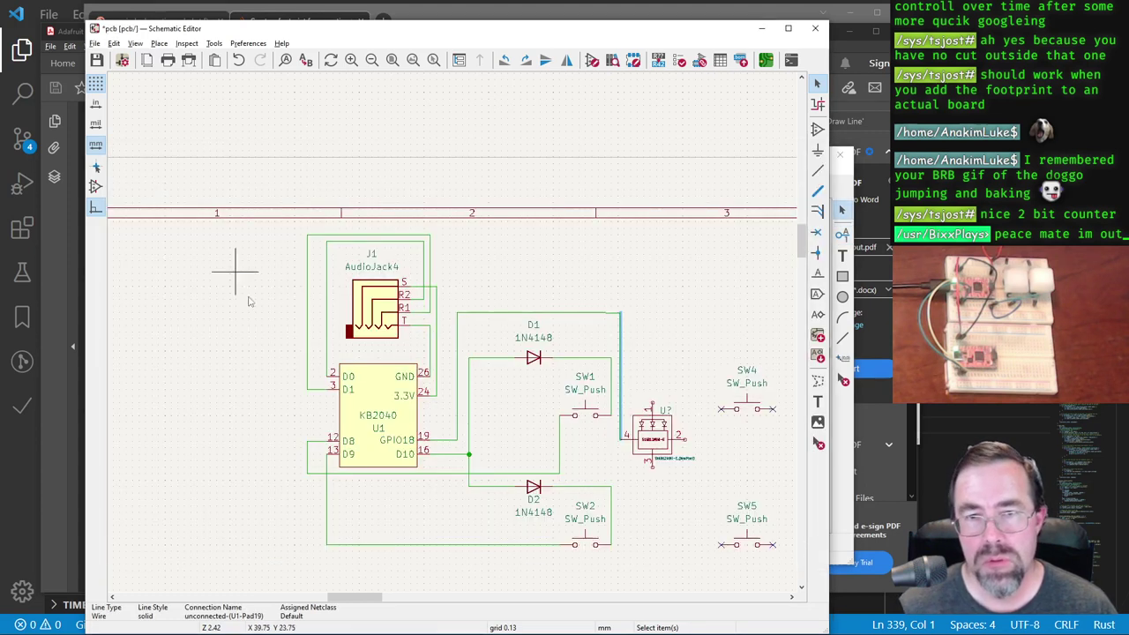
pyautogui.click(391, 407)
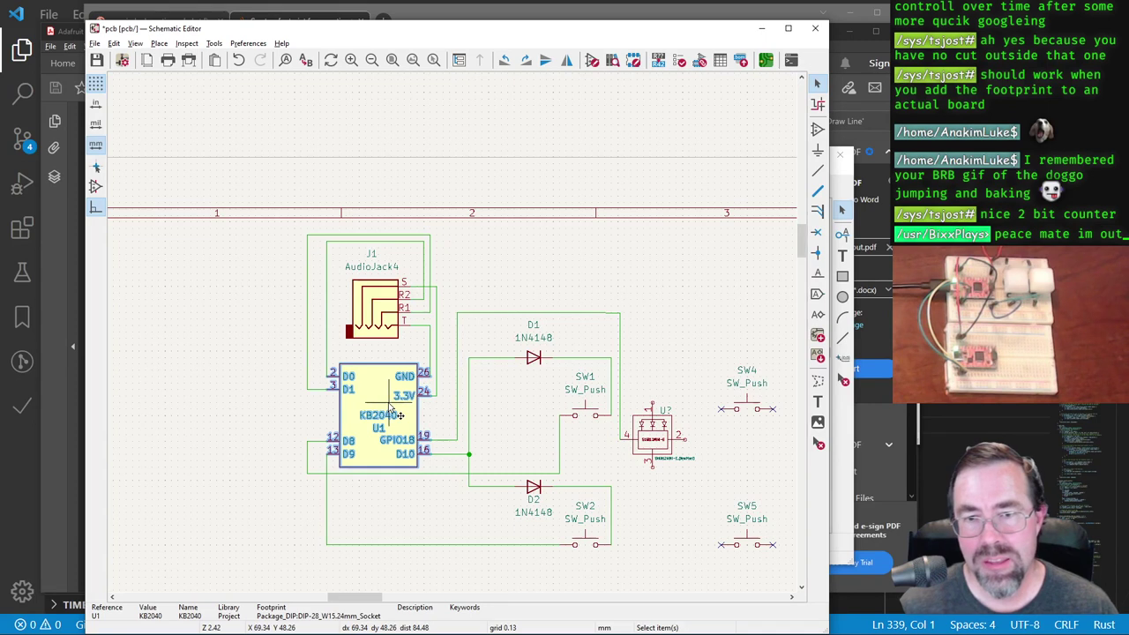
pyautogui.doubleClick(390, 407)
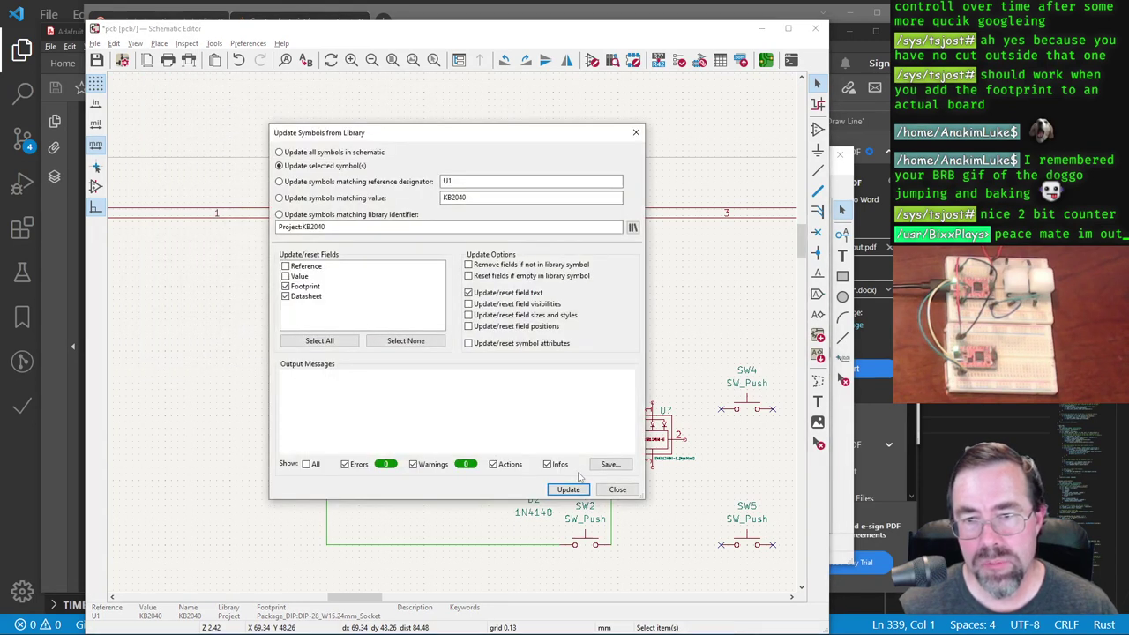
pyautogui.click(566, 485)
pyautogui.click(613, 485)
# Step: Shift the vertical segment of the GND-to-T wire sideways so it clears the end of the RAW pin
pyautogui.scroll(4, 452, 335)
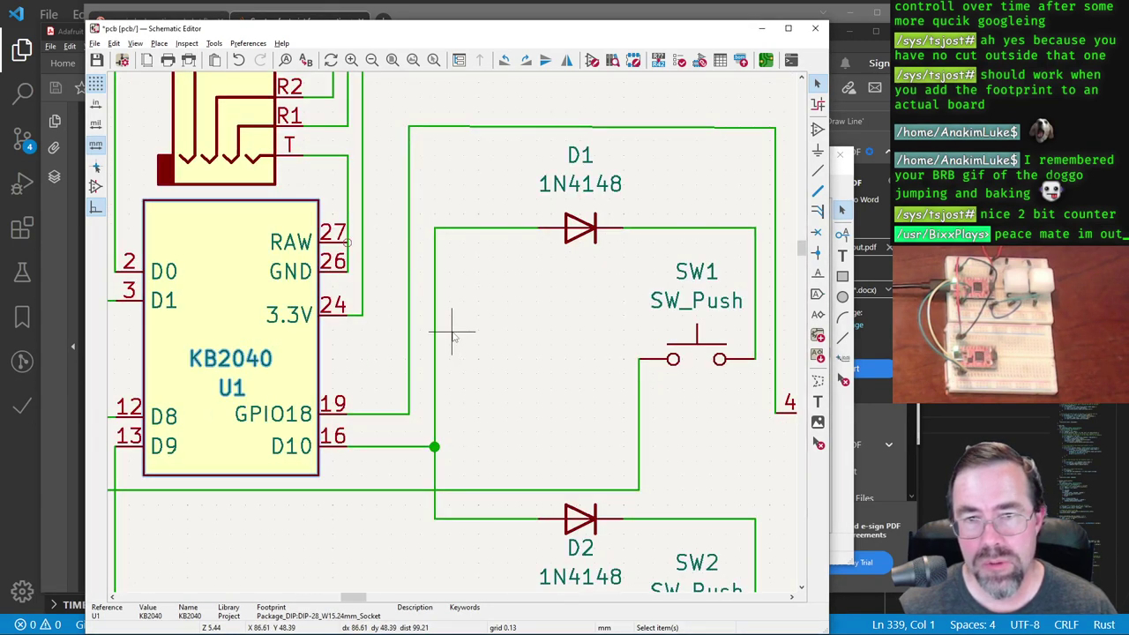
pyautogui.scroll(1, 456, 335)
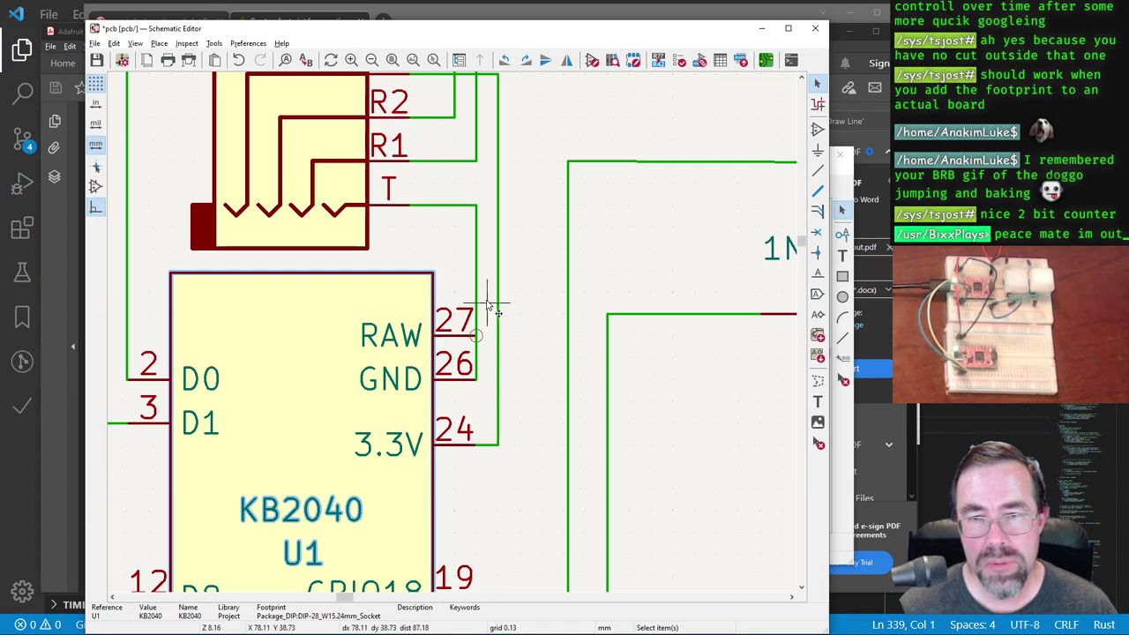
pyautogui.click(476, 296)
pyautogui.moveTo(476, 296); pyautogui.dragTo(490, 381)
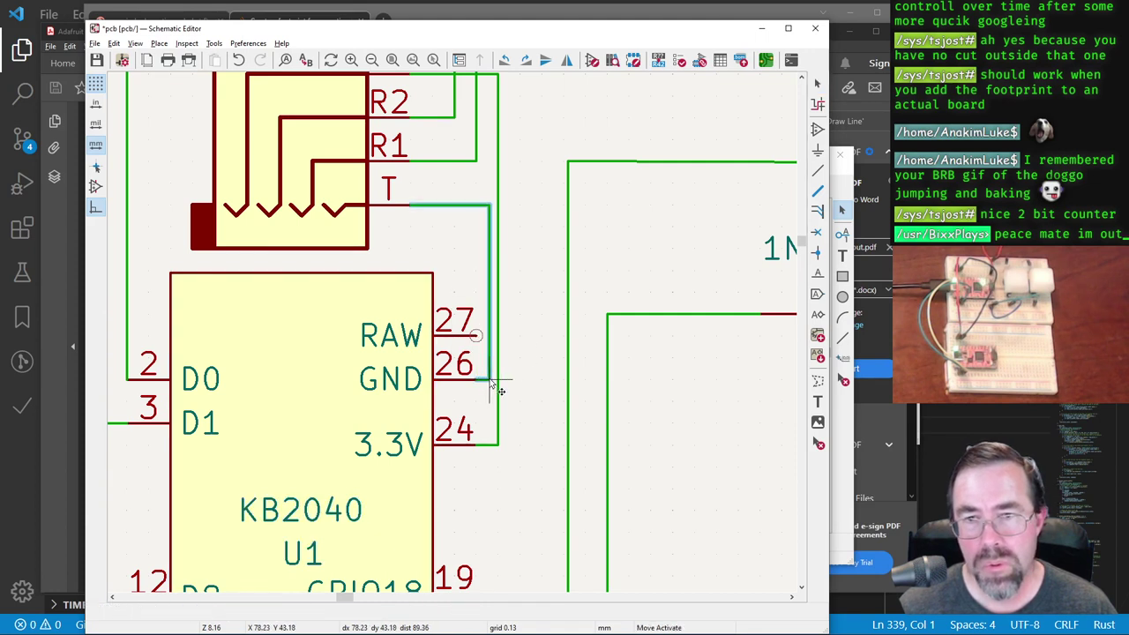
# Step: Draw a wire from the KB2040's RAW pin 27 over the top of D1 to the NeoPixel's pin 1
pyautogui.press('w')
pyautogui.click(476, 333)
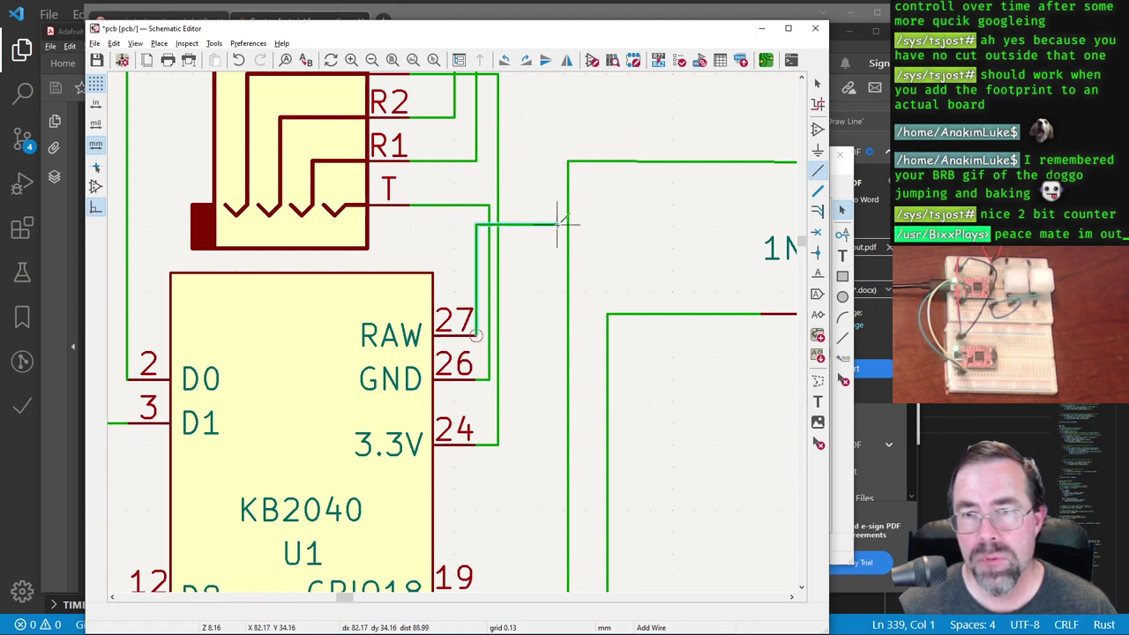
pyautogui.scroll(-1, 559, 144)
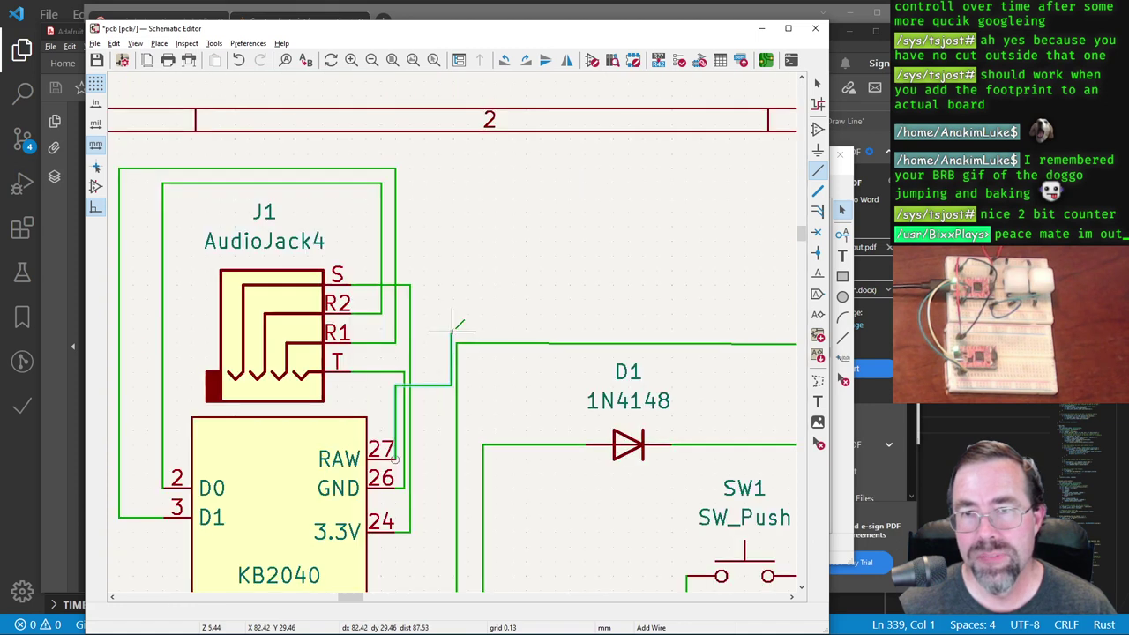
pyautogui.scroll(-1, 454, 326)
pyautogui.scroll(-1, 454, 323)
pyautogui.scroll(1, 451, 333)
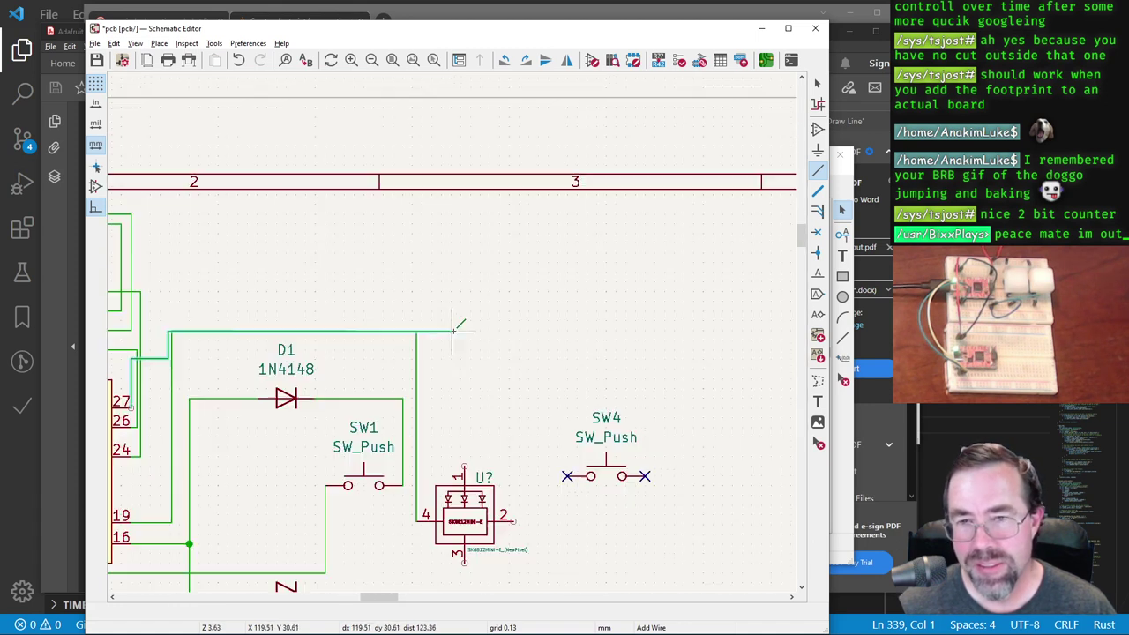
pyautogui.click(463, 466)
pyautogui.scroll(8, 427, 451)
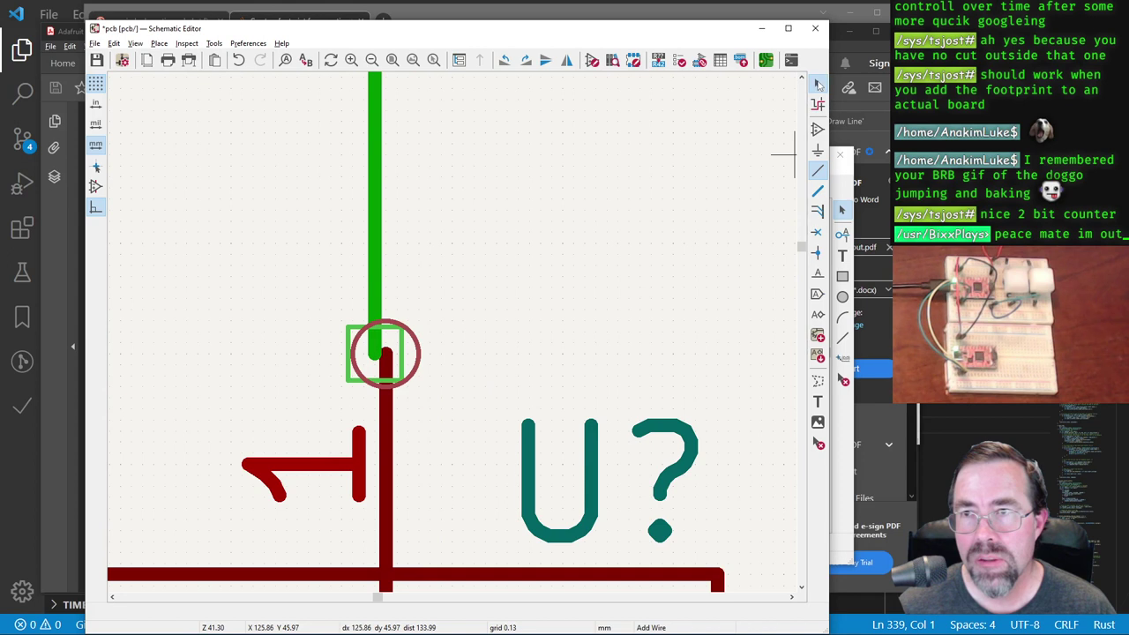
pyautogui.click(377, 352)
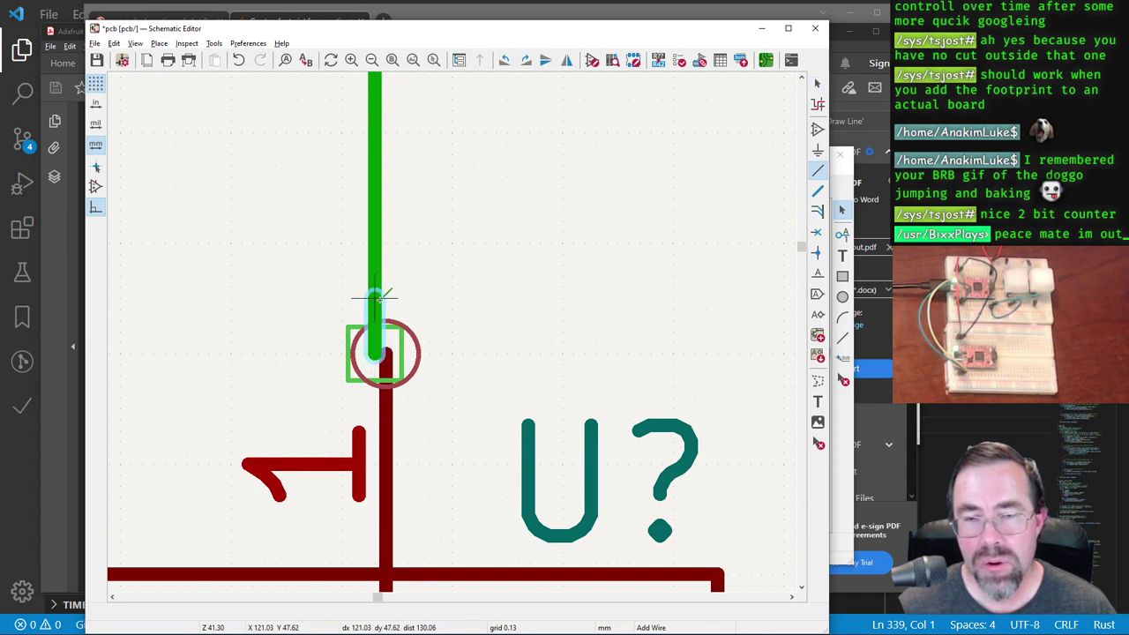
pyautogui.hotkey('ctrl', 'z')
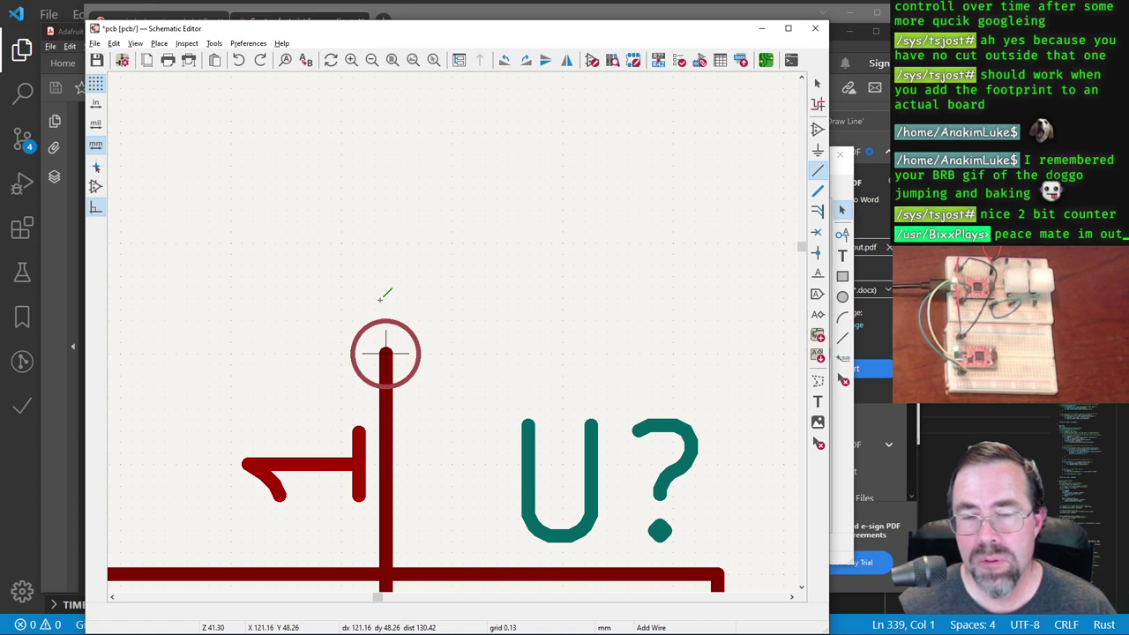
pyautogui.hotkey('ctrl', 'y')
pyautogui.press('Escape')
# Step: Shift the RAW wire's vertical segment sideways so its end meets the NeoPixel's pin 1
pyautogui.click(374, 284)
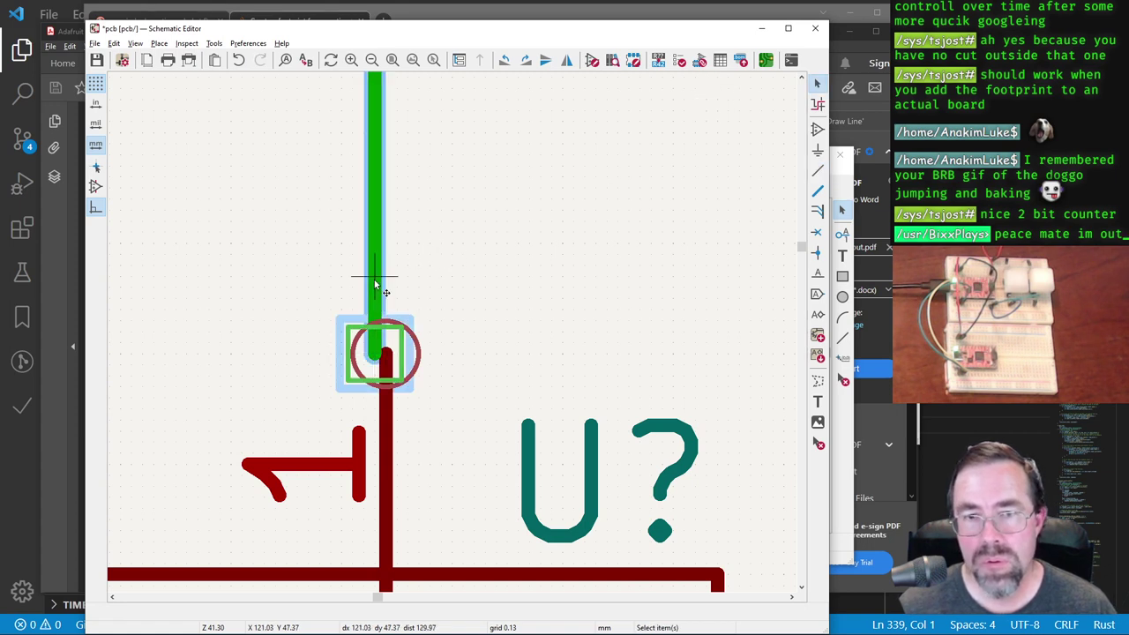
pyautogui.moveTo(375, 284); pyautogui.dragTo(385, 286)
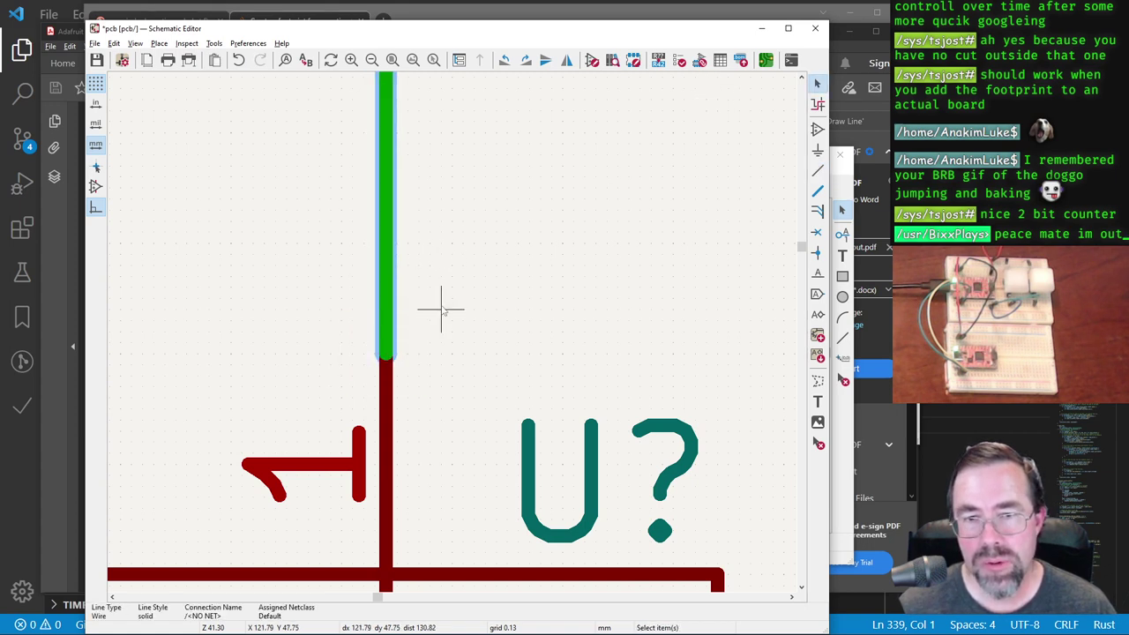
pyautogui.scroll(-5, 441, 308)
pyautogui.scroll(5, 459, 335)
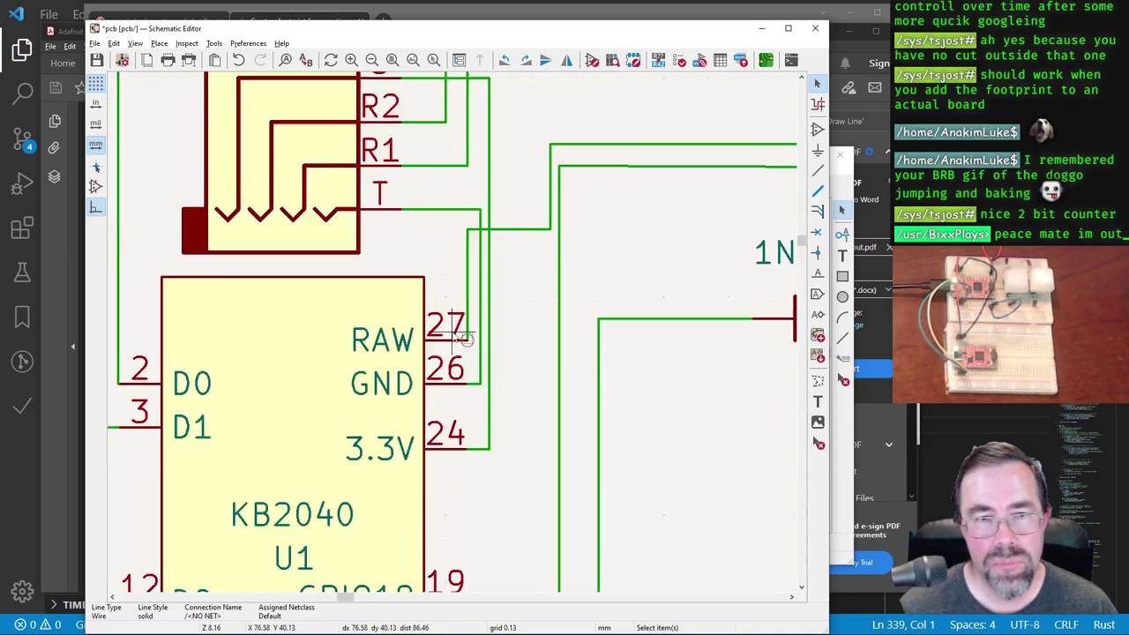
pyautogui.scroll(2, 465, 338)
pyautogui.scroll(4, 448, 357)
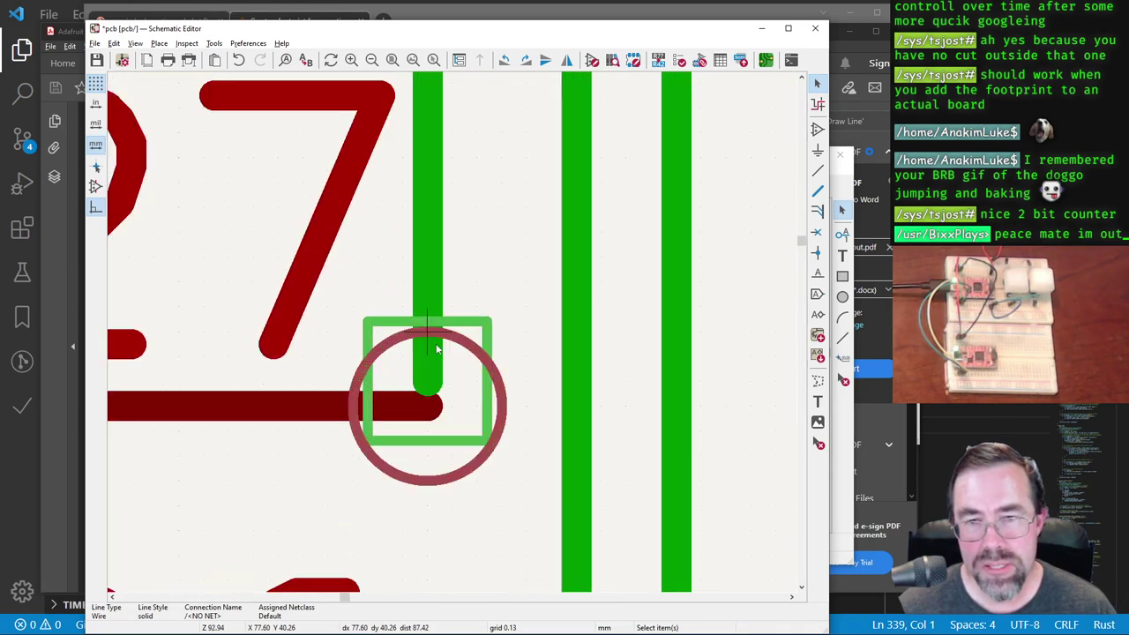
pyautogui.press('w')
pyautogui.click(429, 399)
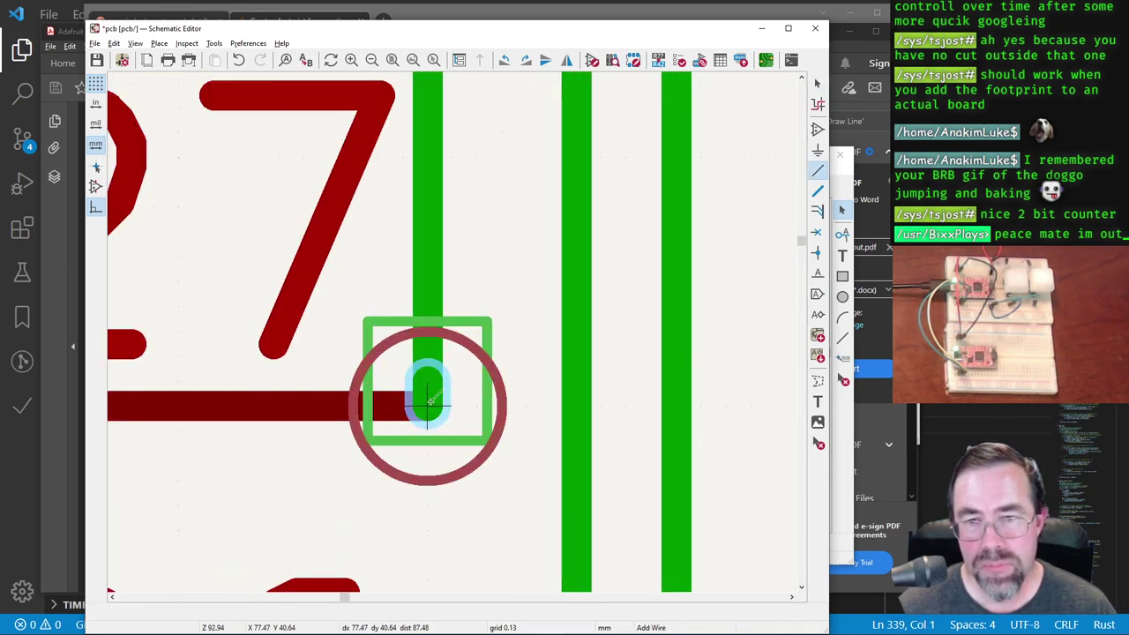
pyautogui.click(431, 275)
pyautogui.press('Escape')
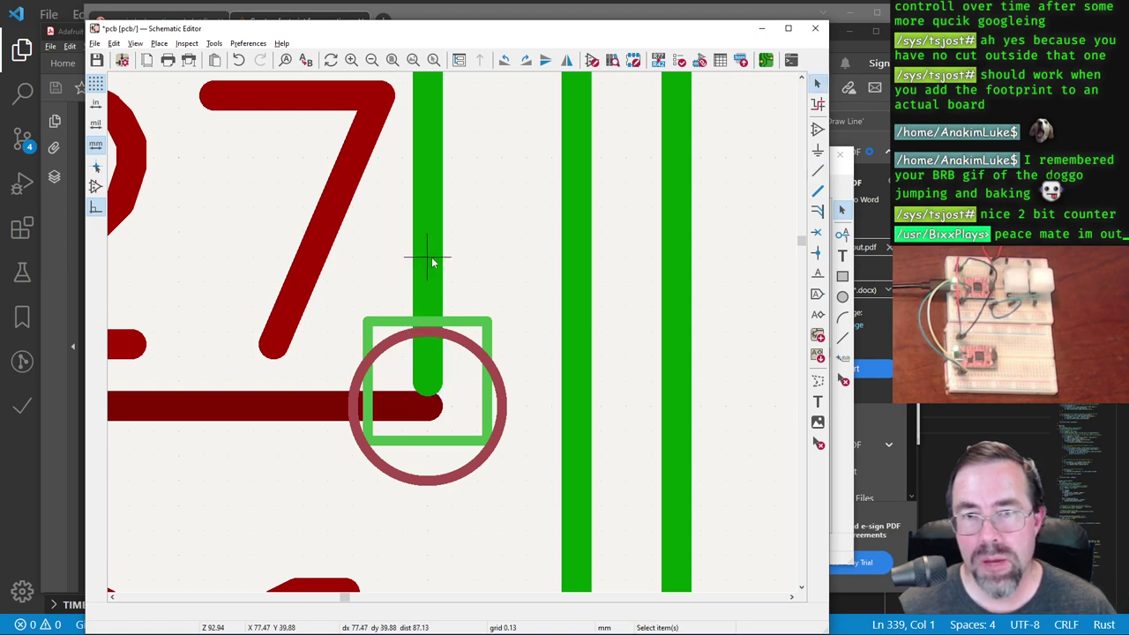
# Step: Move the other end of the RAW wire down onto the KB2040's pin 27
pyautogui.click(427, 370)
pyautogui.scroll(-5, 463, 338)
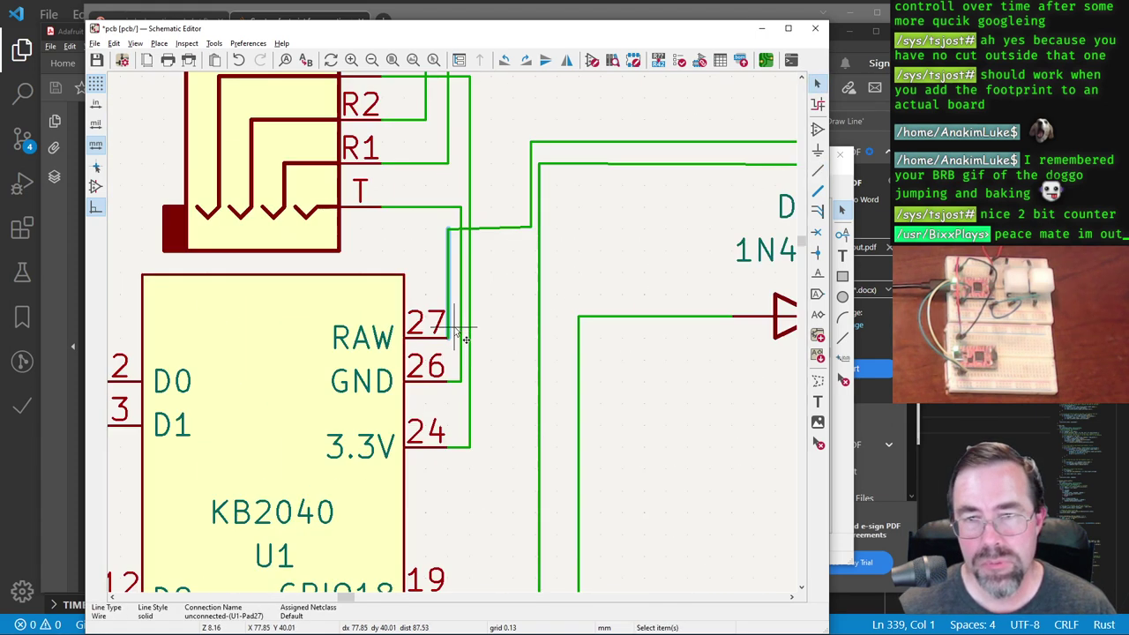
# Step: Place a no-connect flag on the NeoPixel's pin 2
pyautogui.scroll(-5, 463, 337)
pyautogui.scroll(5, 628, 401)
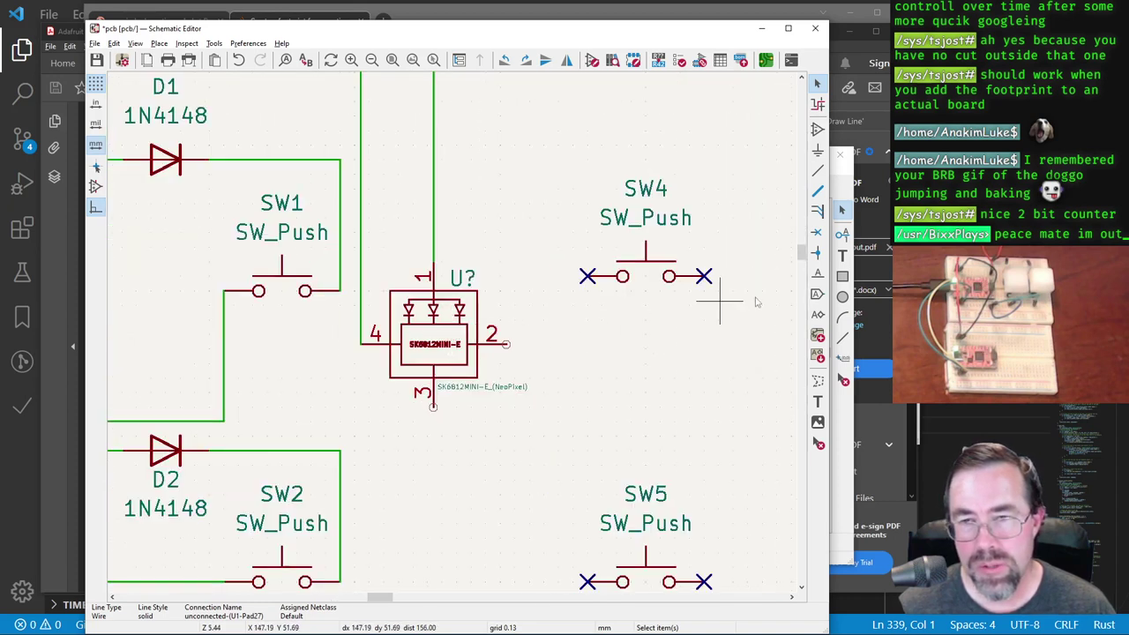
pyautogui.click(818, 232)
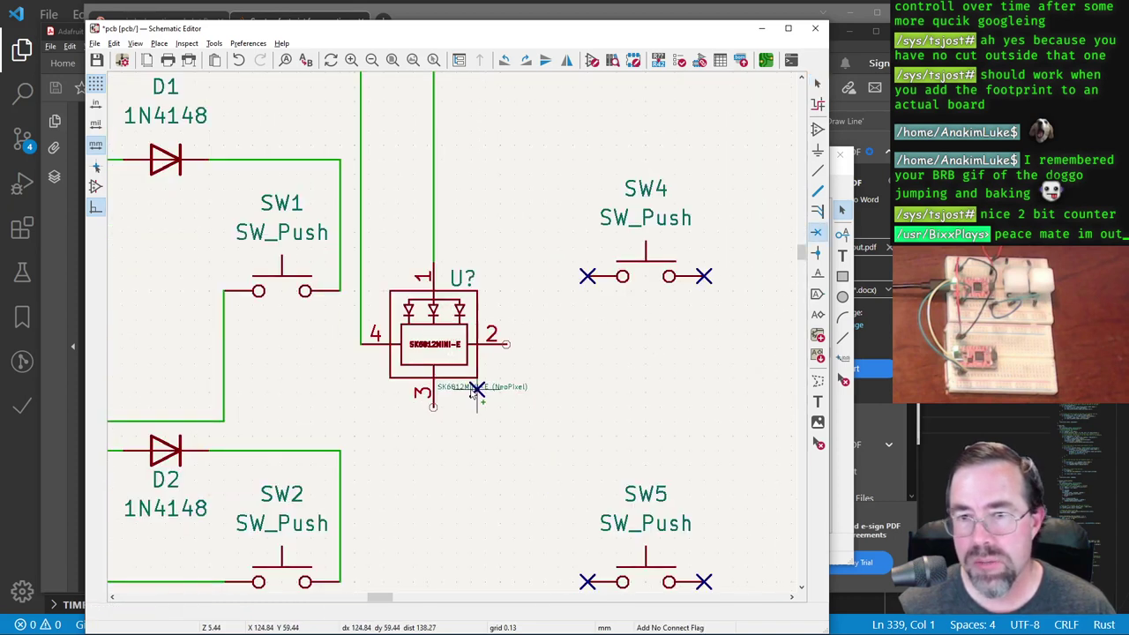
pyautogui.click(505, 344)
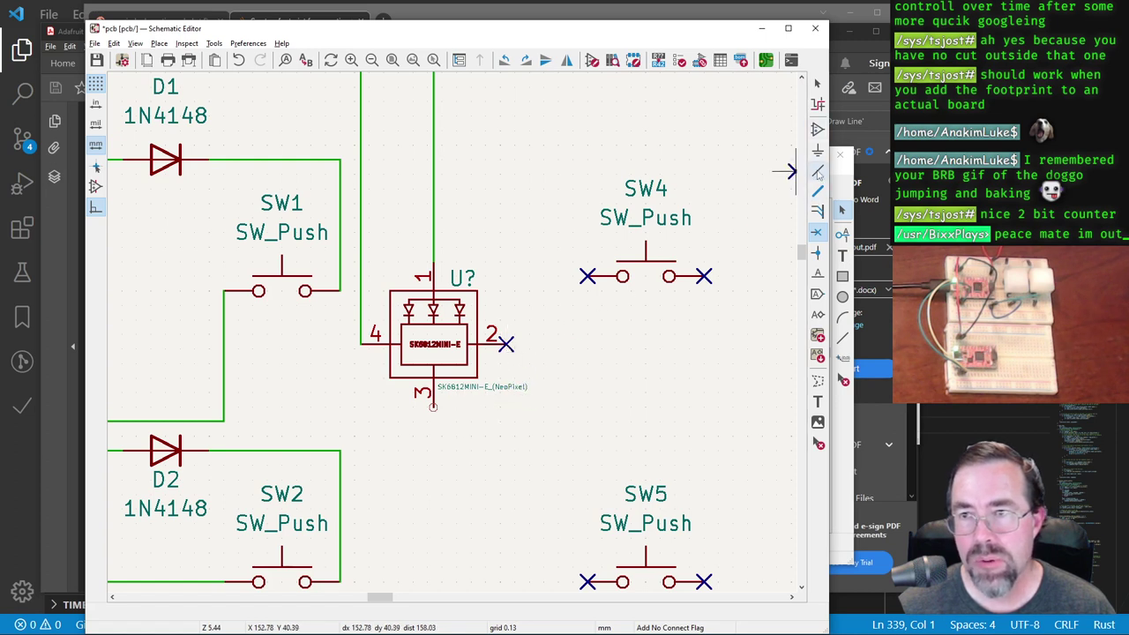
# Step: Draw a wire from the KB2040's GND pin 26 wire to the NeoPixel's pin 3 and check the joint
pyautogui.click(819, 172)
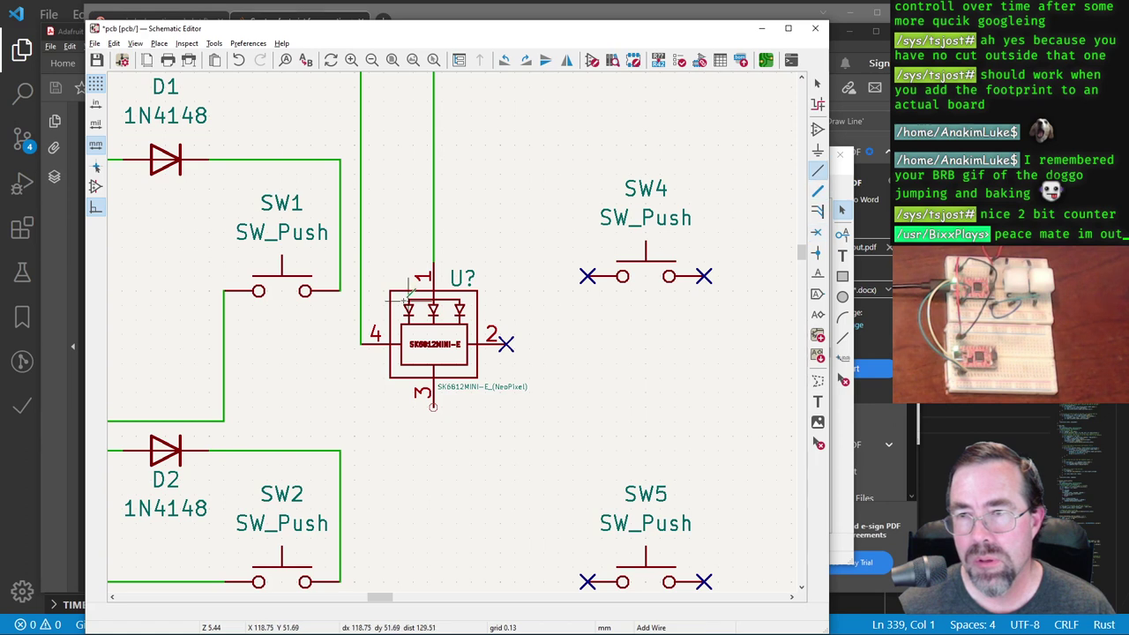
pyautogui.scroll(-10, 408, 298)
pyautogui.scroll(8, 383, 330)
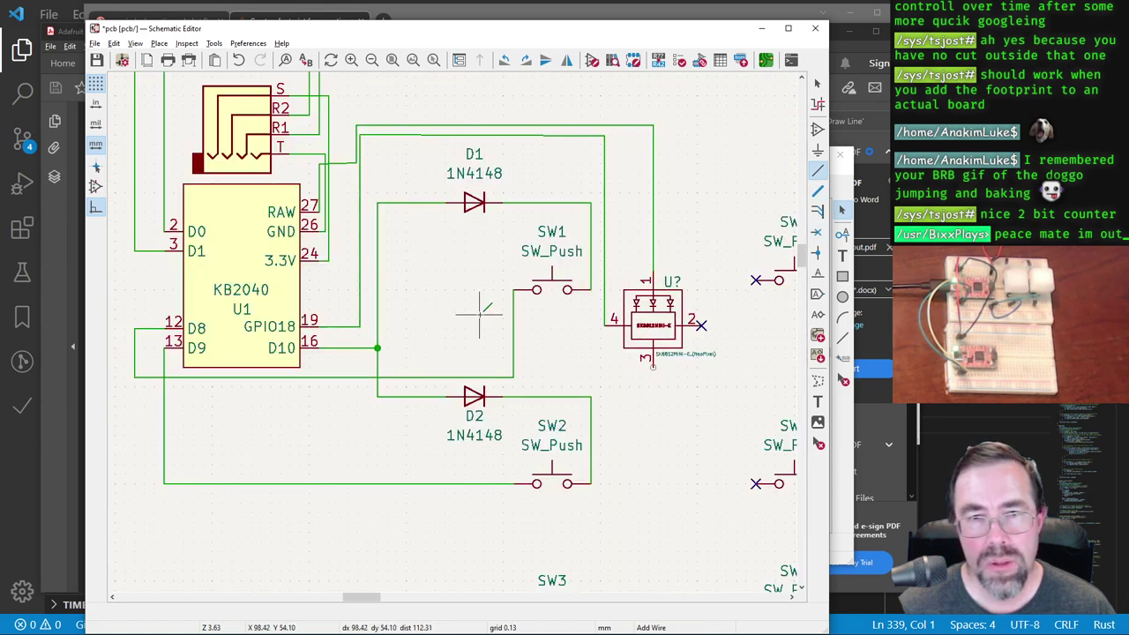
pyautogui.click(326, 231)
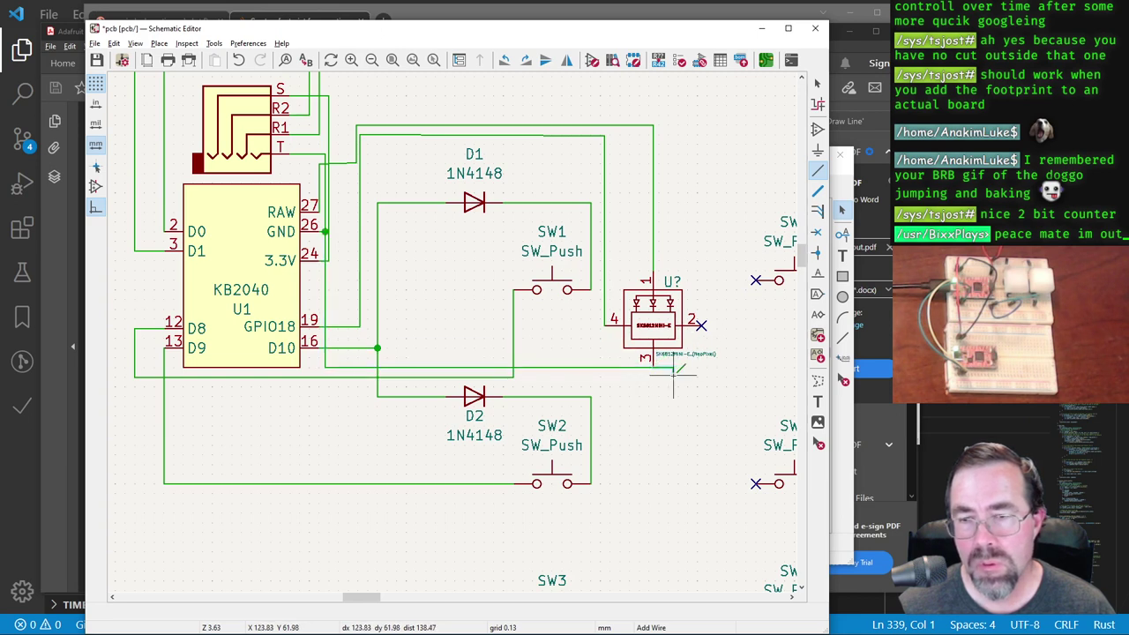
pyautogui.click(653, 366)
pyautogui.press('Escape')
pyautogui.scroll(2, 786, 370)
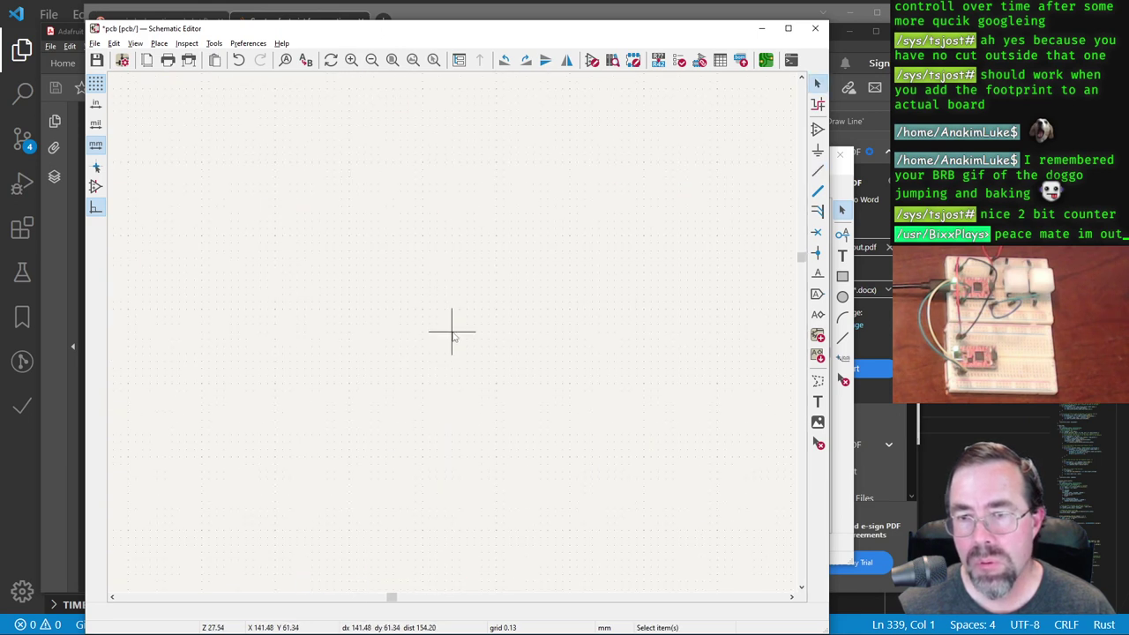
pyautogui.scroll(2, 449, 328)
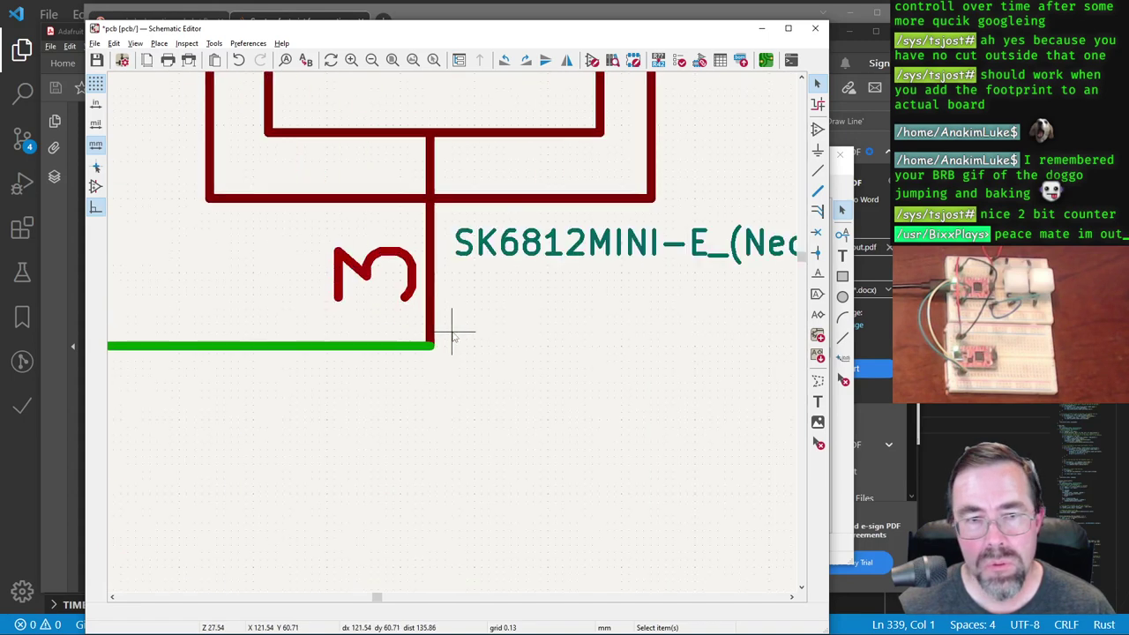
pyautogui.scroll(-8, 450, 331)
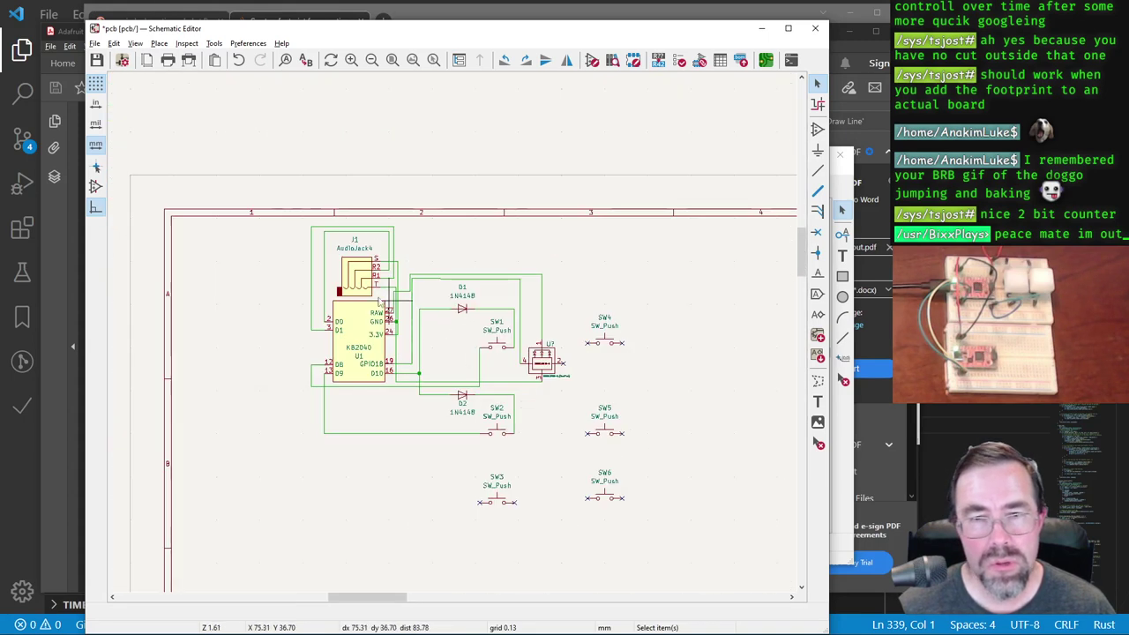
# Step: Straighten the short slanted section of the RAW wire between the KB2040's pin 27 and the AudioJack4 wires
pyautogui.scroll(3, 450, 328)
pyautogui.scroll(3, 448, 327)
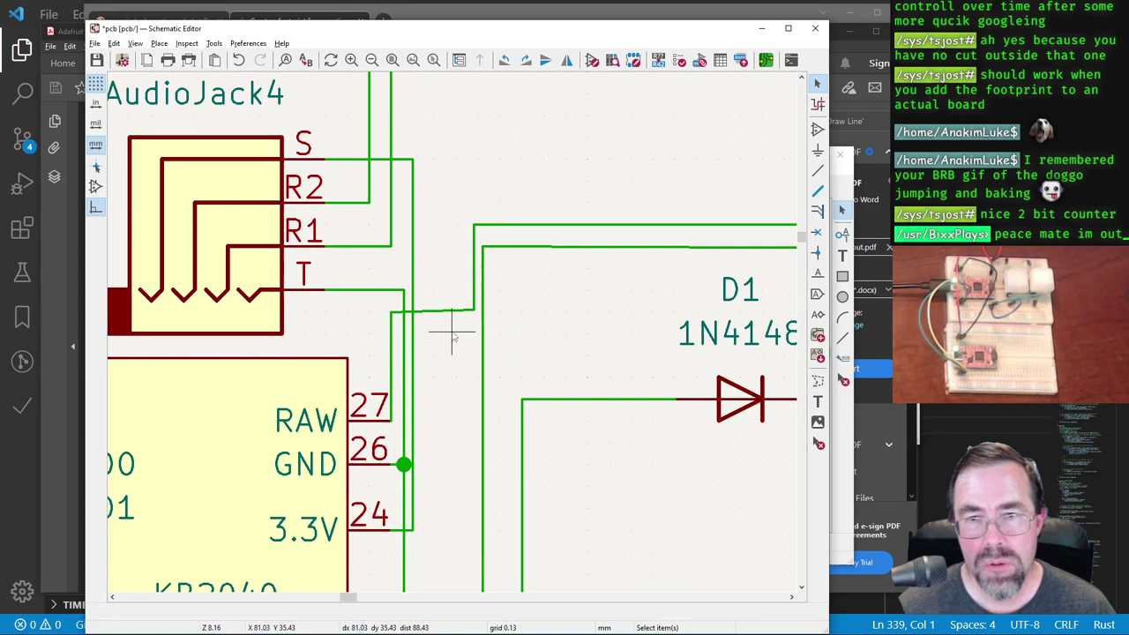
pyautogui.click(500, 288)
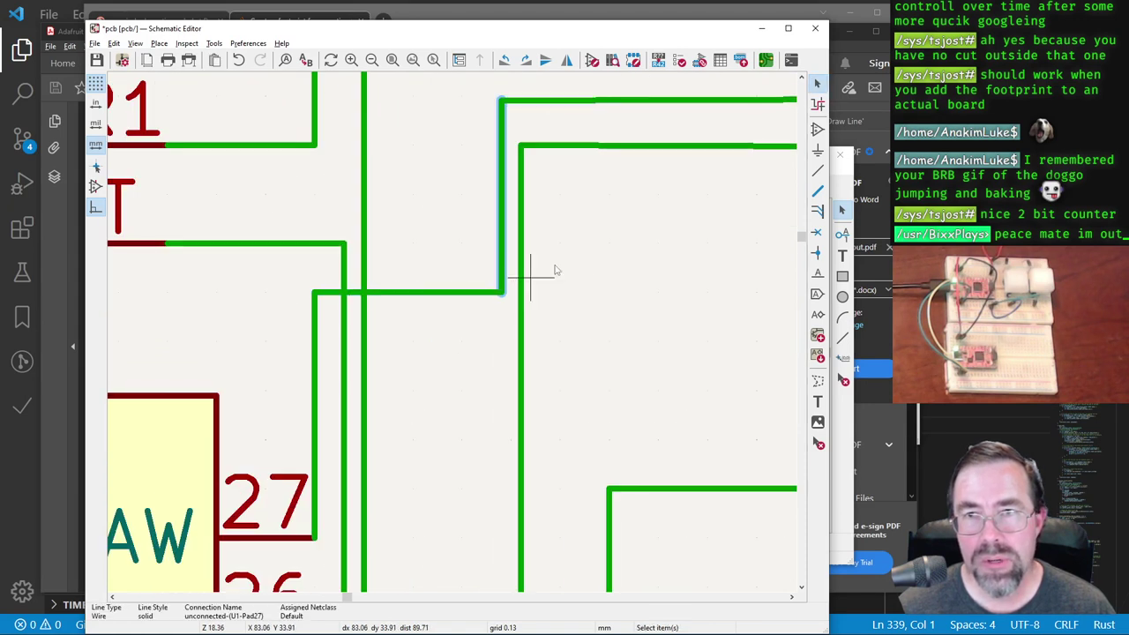
# Step: Nudge the RAW wire's corner above the NeoPixel to level its long horizontal section over D1
pyautogui.scroll(-1, 451, 333)
pyautogui.scroll(-2, 452, 334)
pyautogui.scroll(1, 469, 323)
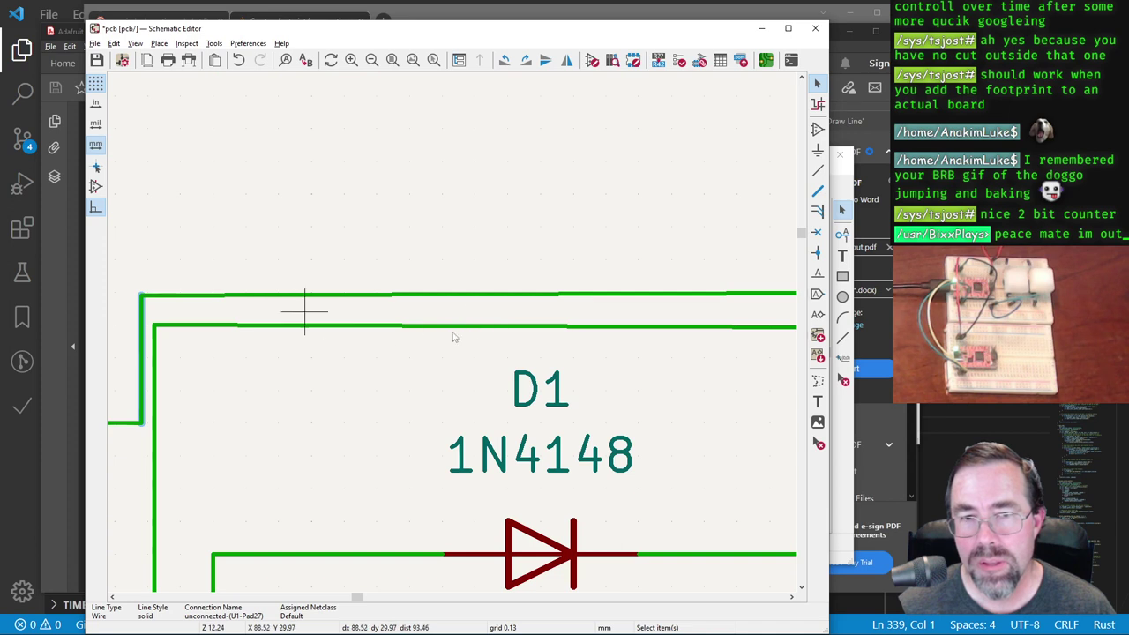
pyautogui.scroll(-1, 454, 334)
pyautogui.scroll(-1, 451, 331)
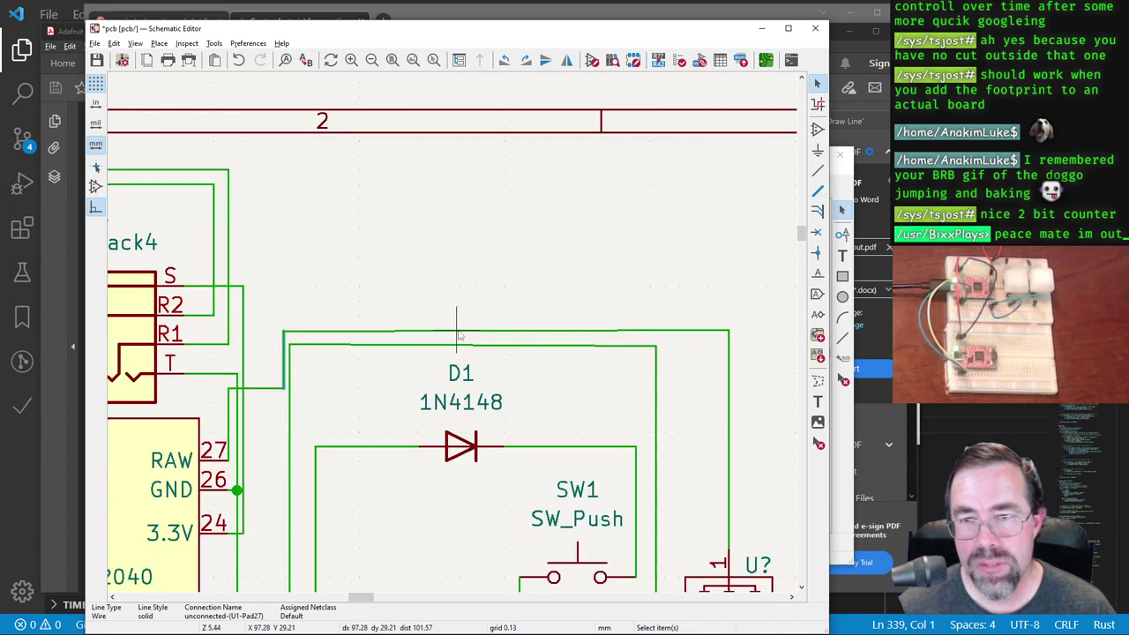
pyautogui.click(728, 331)
pyautogui.moveTo(728, 333); pyautogui.dragTo(730, 332)
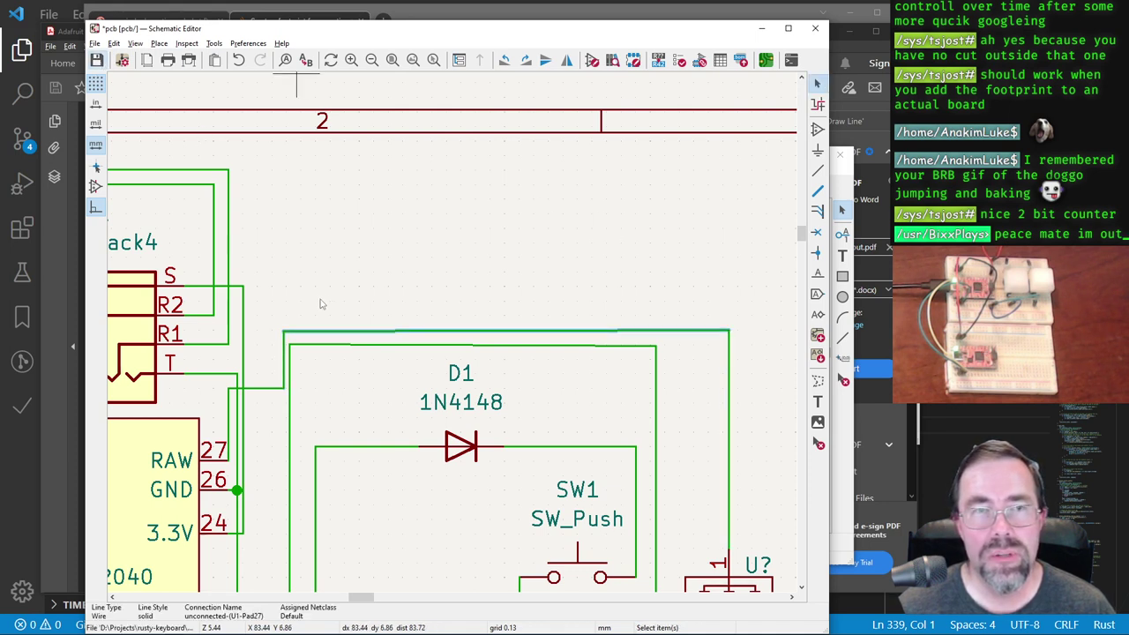
# Step: Save the schematic and clear the wire selection
pyautogui.scroll(-3, 323, 252)
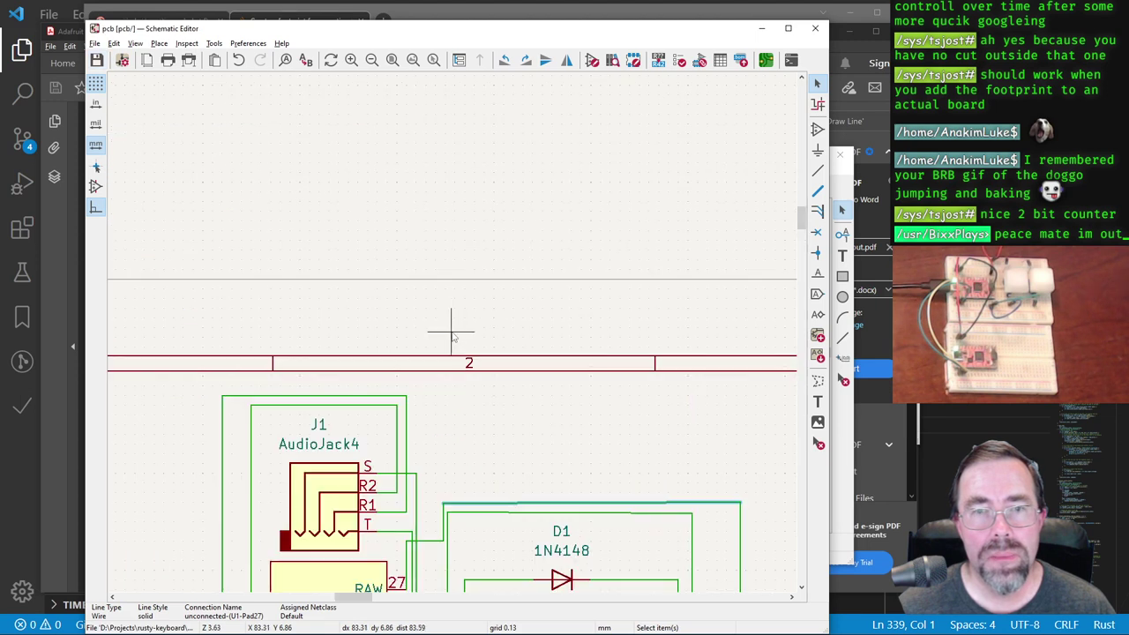
pyautogui.scroll(1, 479, 353)
pyautogui.hotkey('ctrl', 's')
pyautogui.click(472, 351)
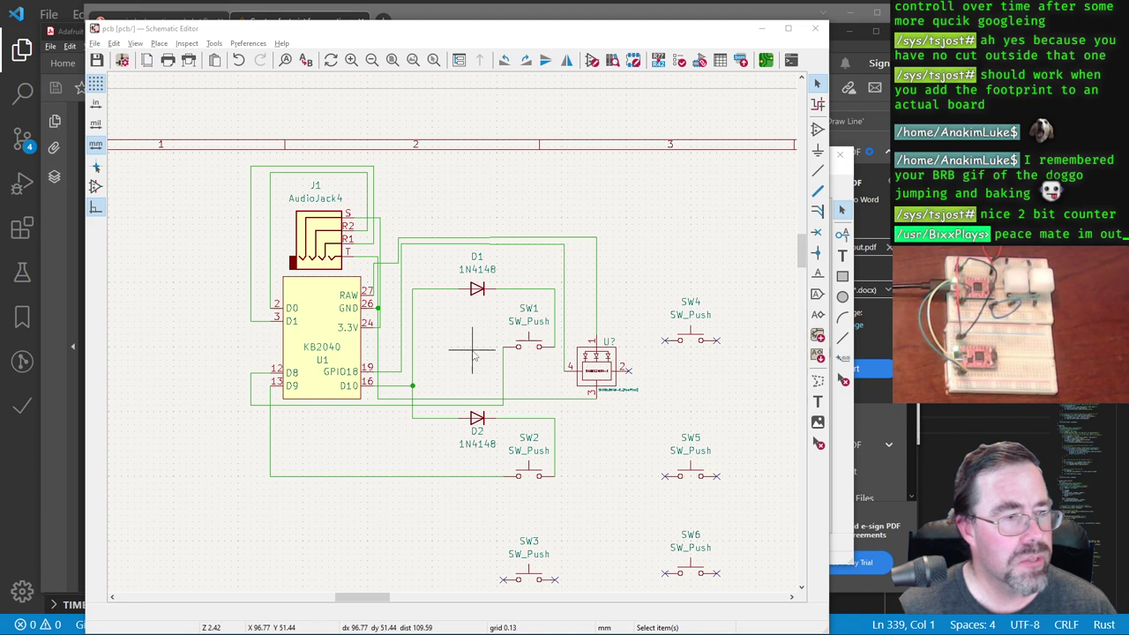
# Step: Switch to the KiCad project window and open the board layout in the PCB Editor
pyautogui.hotkey('alt', 'Tab')
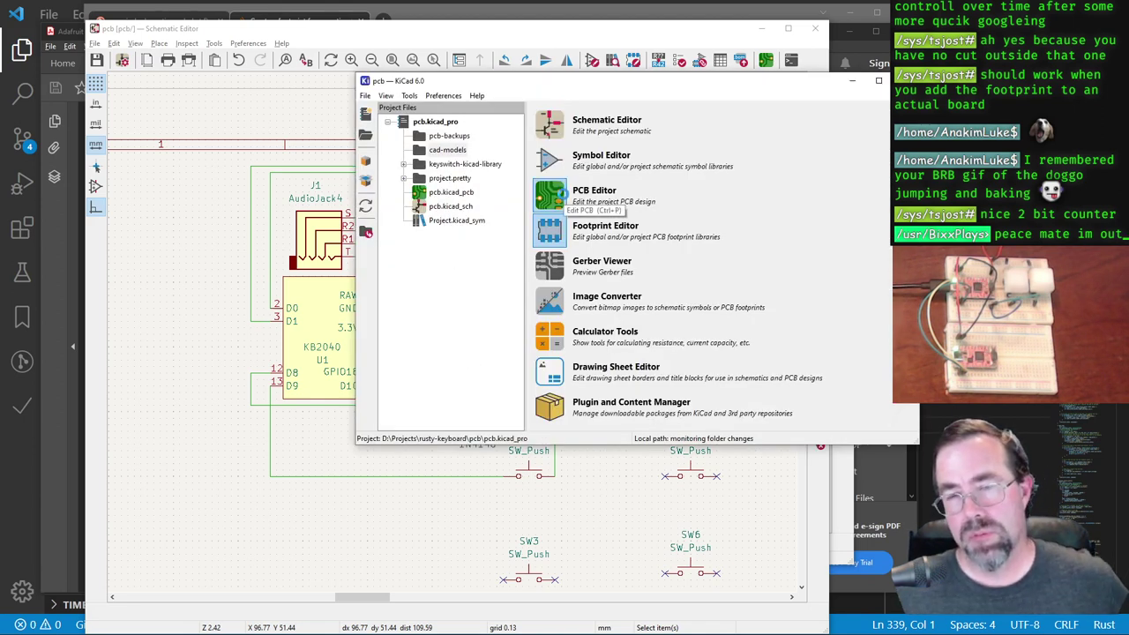
pyautogui.click(564, 193)
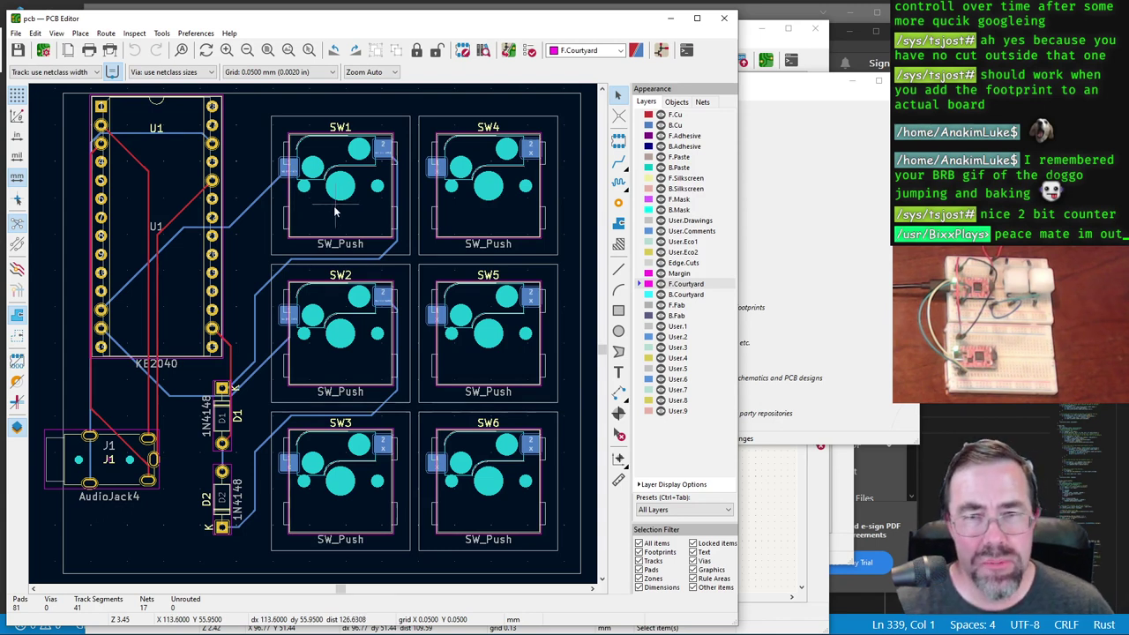
pyautogui.moveTo(328, 220); pyautogui.dragTo(313, 337, button='middle')
pyautogui.scroll(-2, 313, 338)
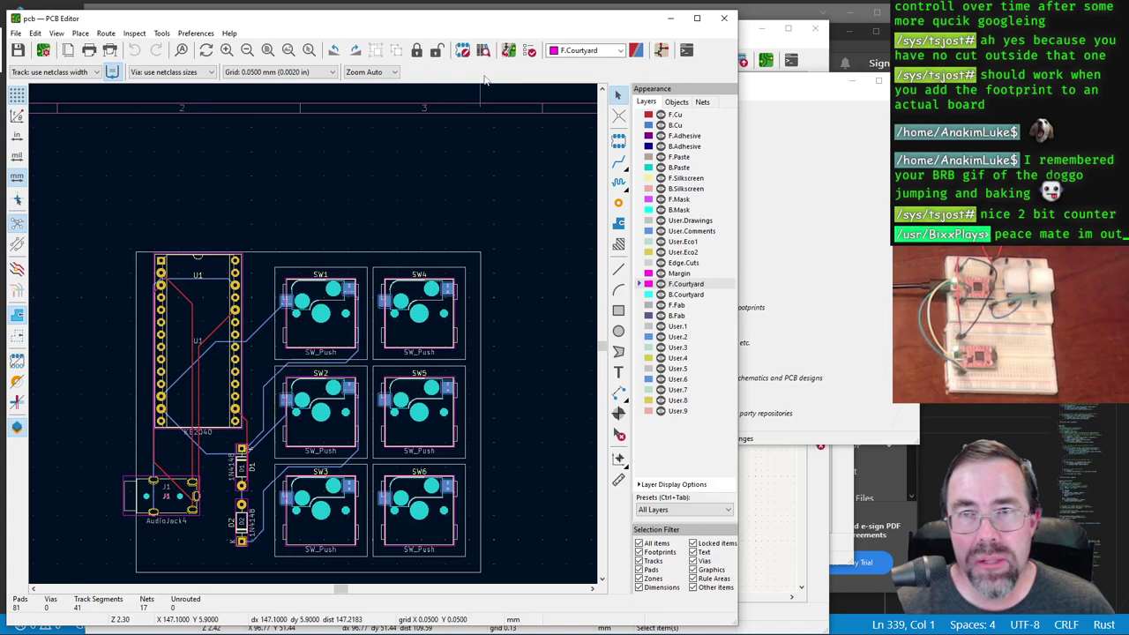
# Step: Update the PCB from the schematic, annotating the new symbol while keeping existing annotations
pyautogui.click(508, 50)
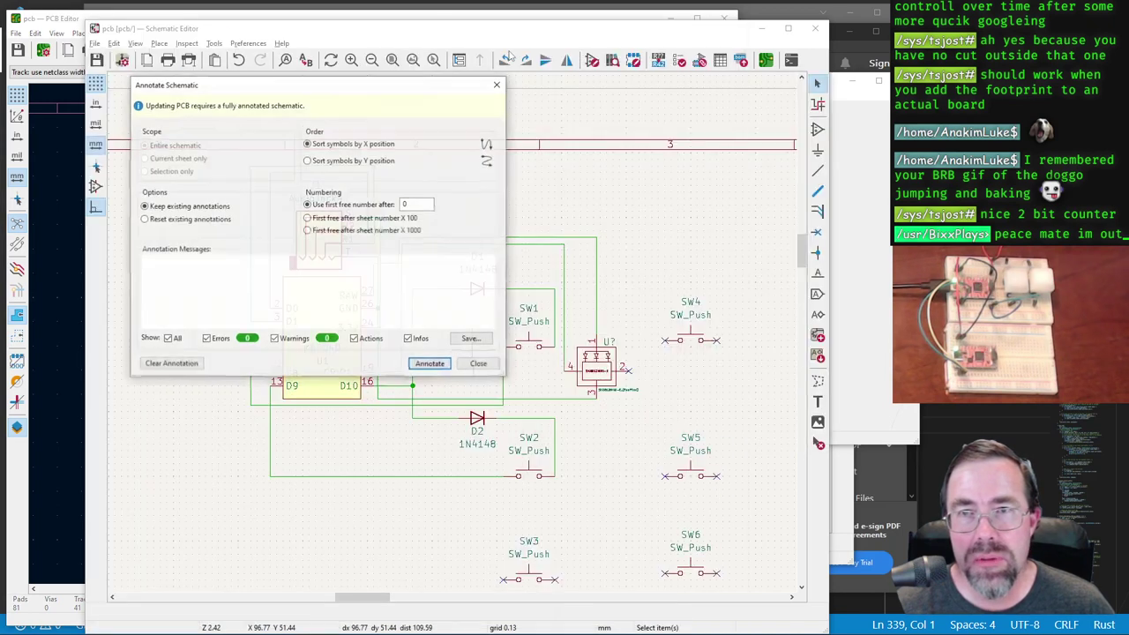
pyautogui.click(431, 365)
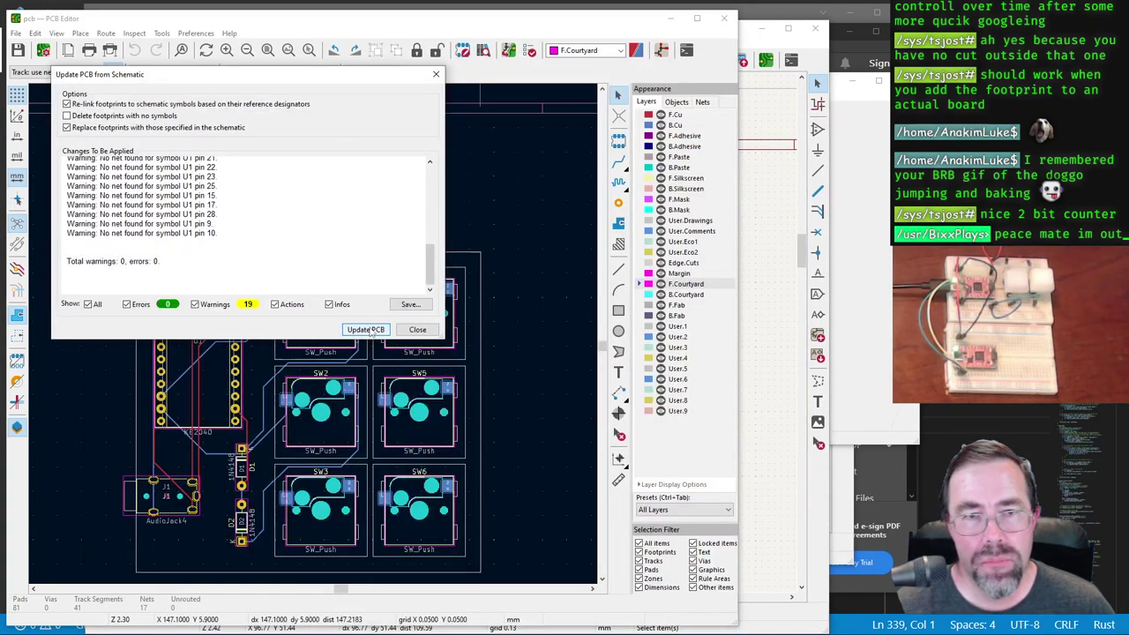
pyautogui.click(365, 330)
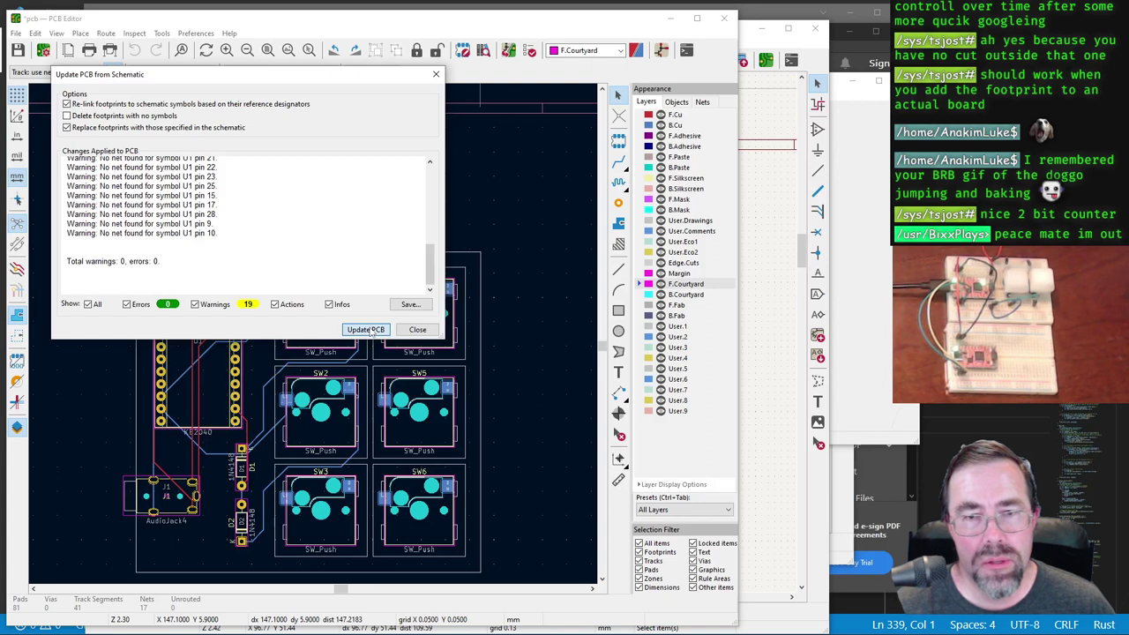
pyautogui.click(416, 329)
# Step: Flip the NeoPixel footprint to the back of the board and place it inside SW1 at about X 114.3, Y 57.95 mm
pyautogui.scroll(5, 398, 355)
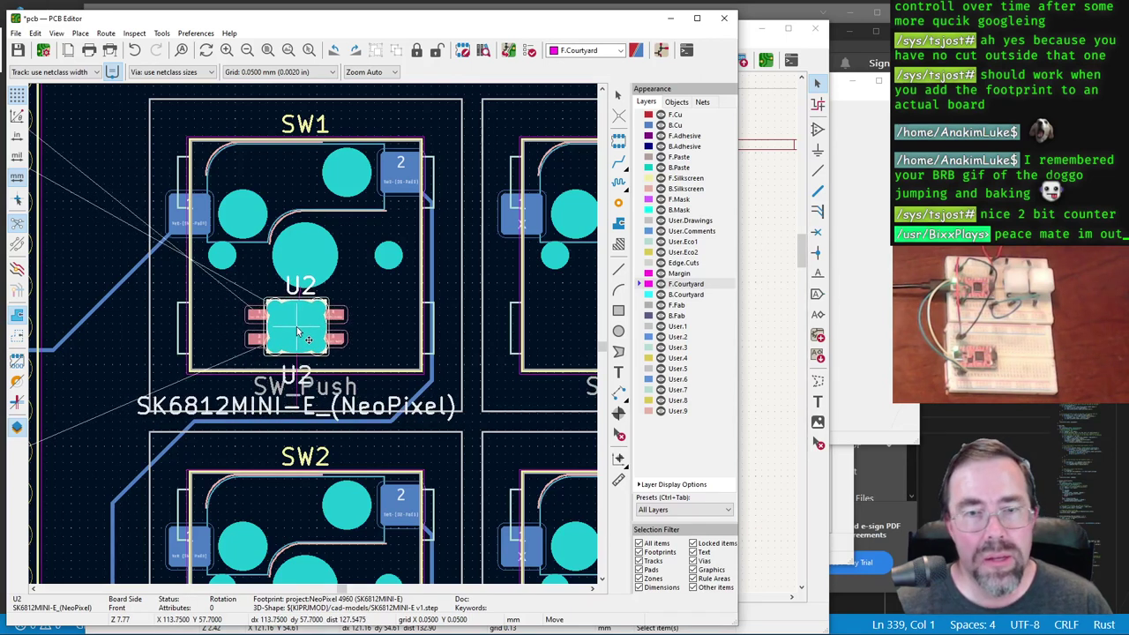
pyautogui.press('f')
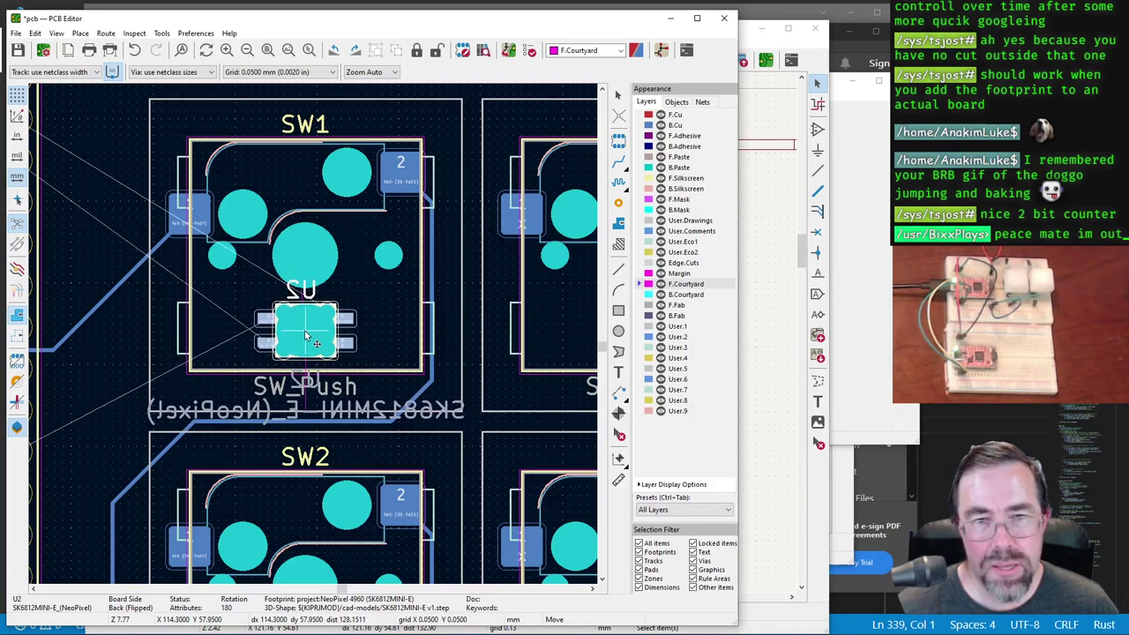
pyautogui.click(306, 336)
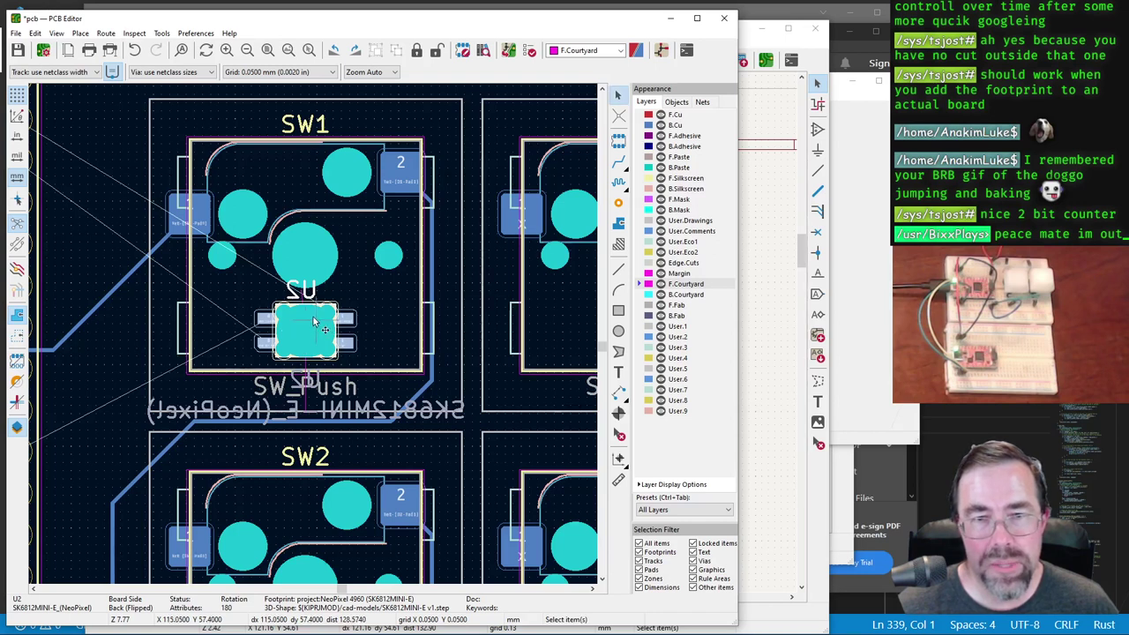
# Step: Route a B.Cu track from the KB2040's pin 26 around SW1's centre hole to the NeoPixel's pad 3
pyautogui.scroll(-2, 310, 362)
pyautogui.scroll(-1, 257, 322)
pyautogui.scroll(1, 351, 348)
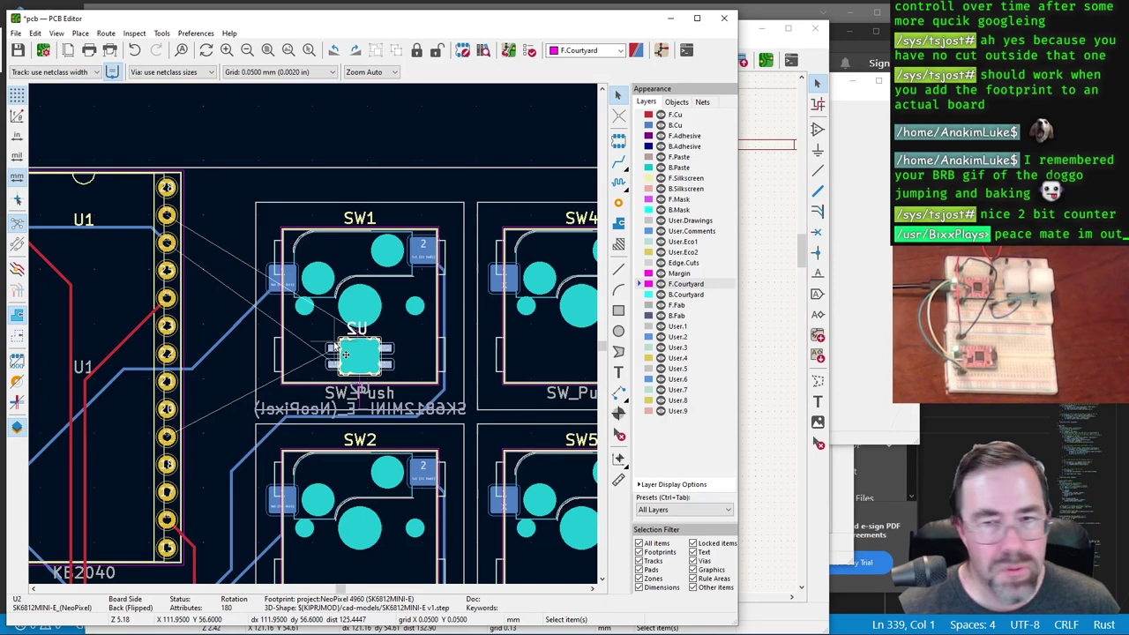
pyautogui.click(644, 125)
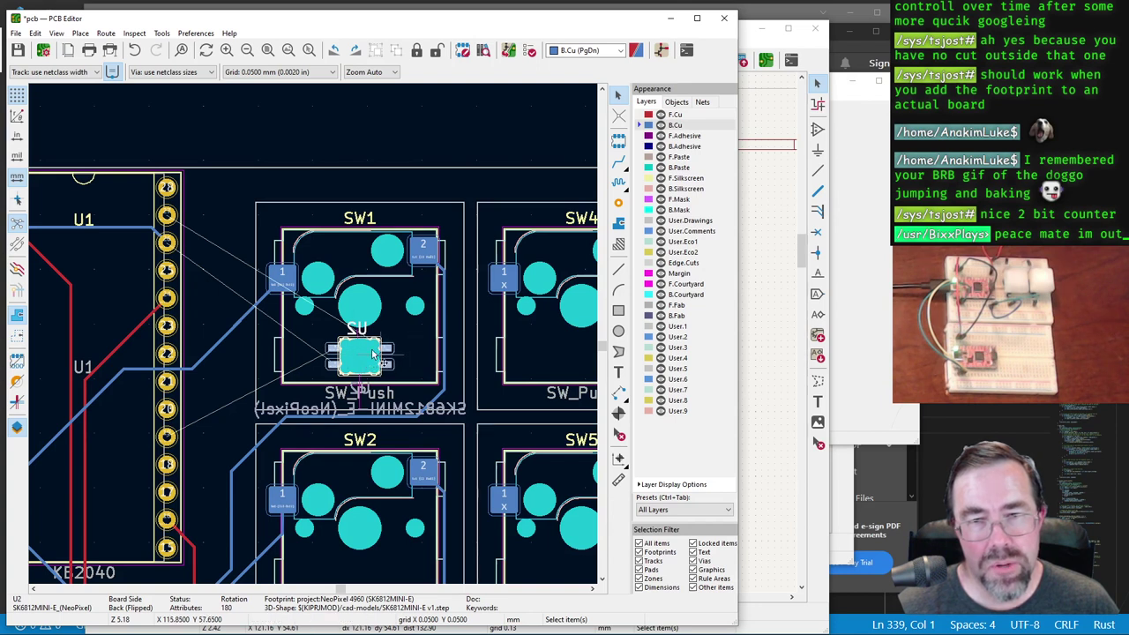
pyautogui.scroll(3, 313, 337)
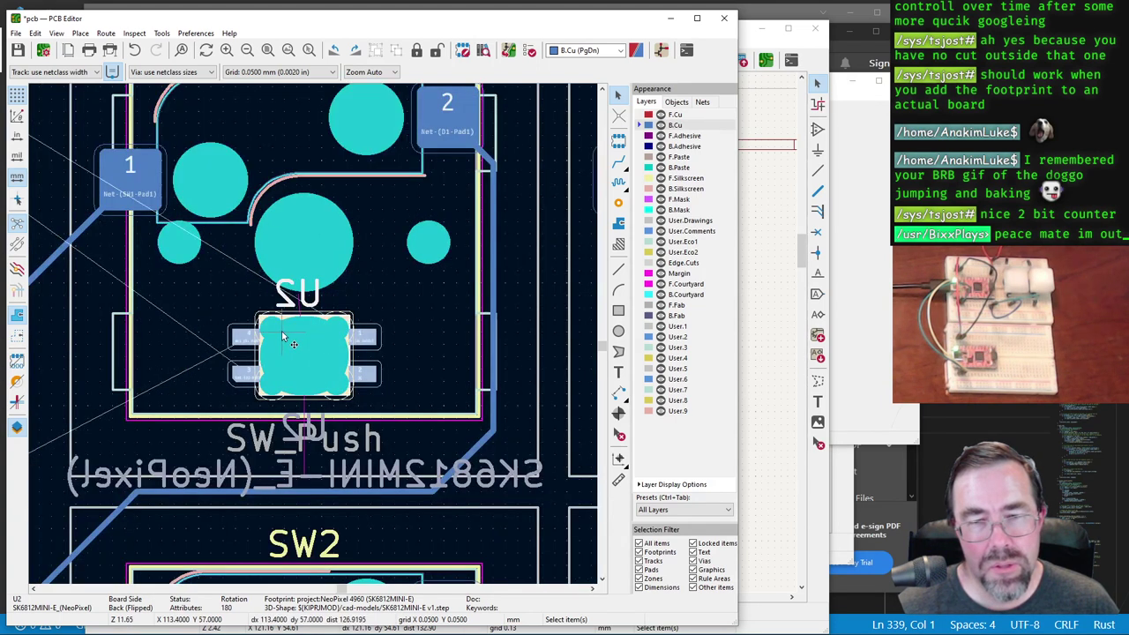
pyautogui.scroll(-3, 282, 336)
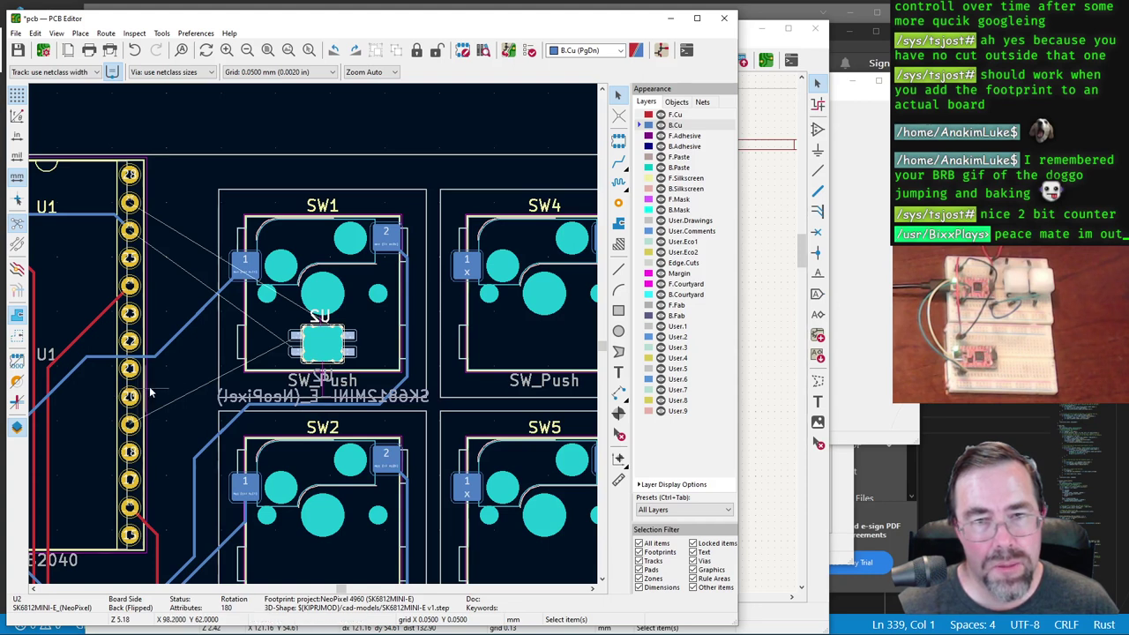
pyautogui.scroll(-3, 314, 338)
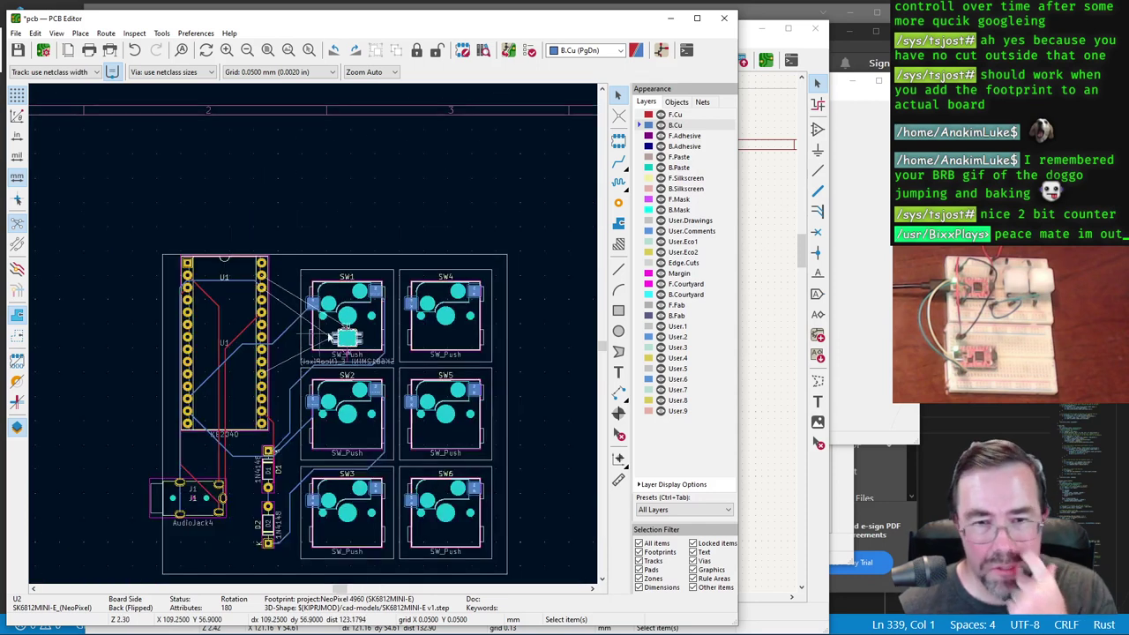
pyautogui.scroll(5, 314, 338)
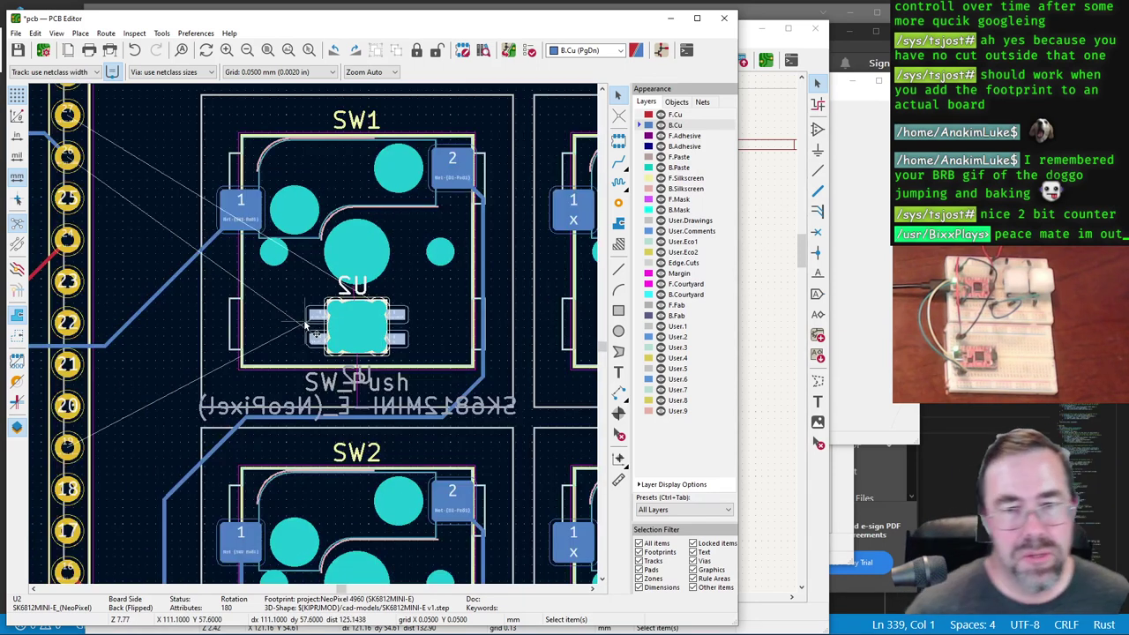
pyautogui.scroll(-2, 315, 327)
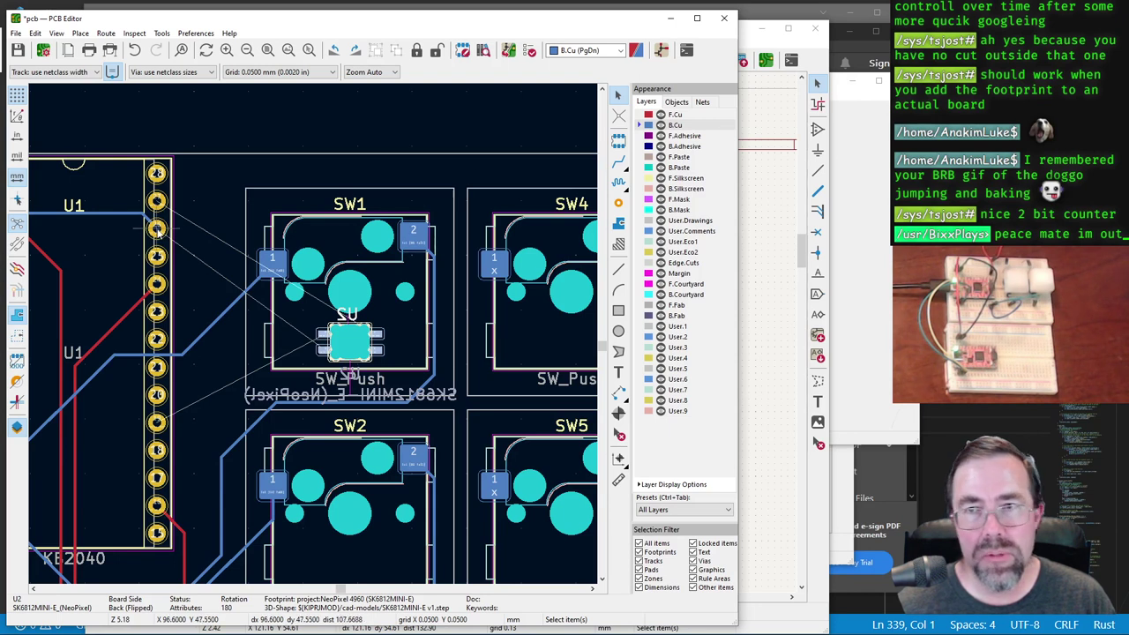
pyautogui.press('x')
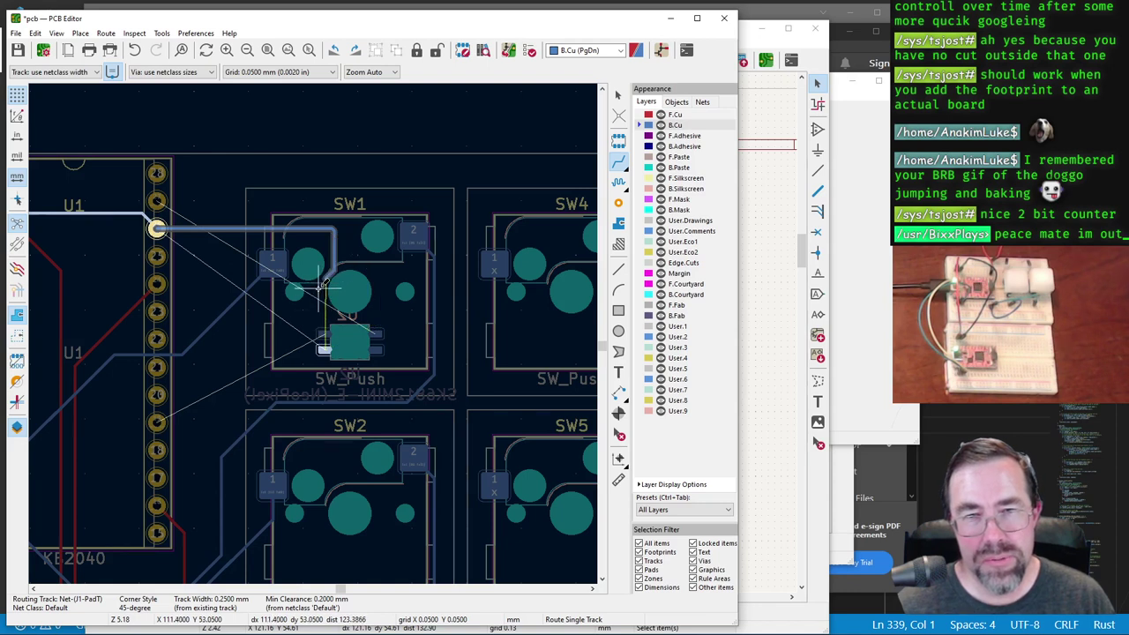
pyautogui.scroll(3, 324, 284)
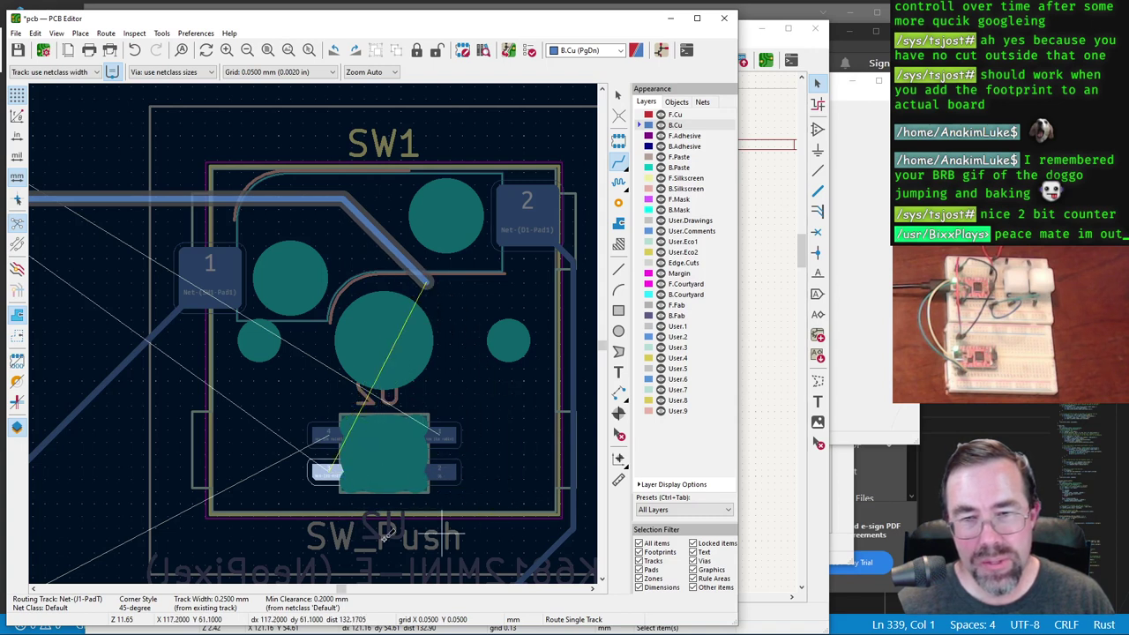
pyautogui.scroll(-2, 326, 469)
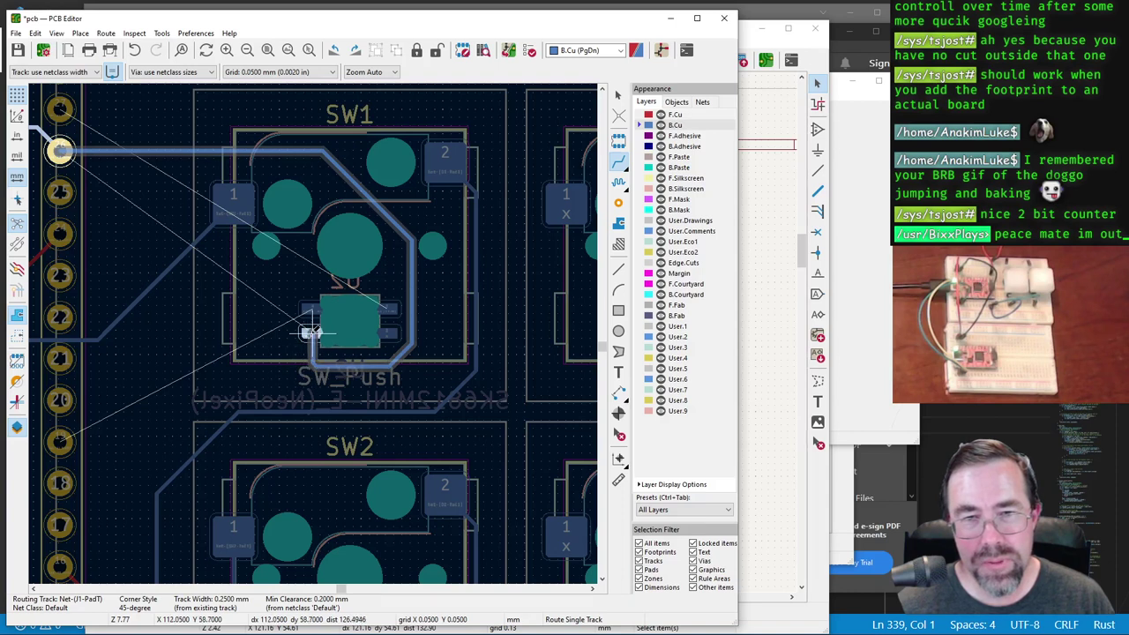
pyautogui.press('Escape')
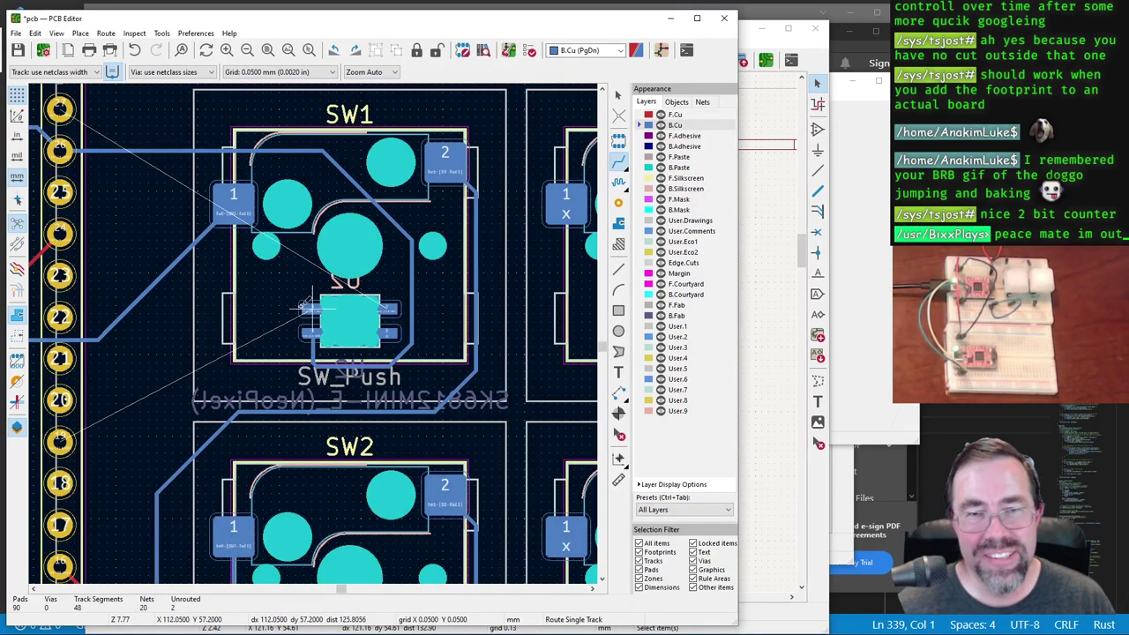
# Step: Route the NeoPixel's pad 1 on B.Cu to a via beside the KB2040 and connect the via to pin 27 on F.Cu
pyautogui.click(388, 304)
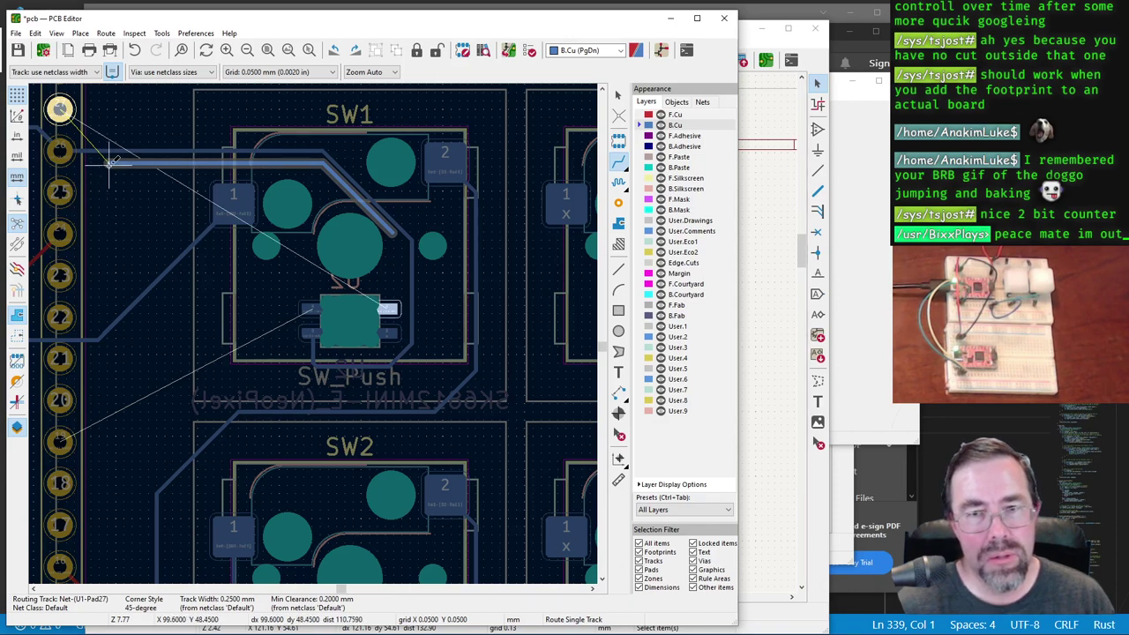
pyautogui.press('Escape')
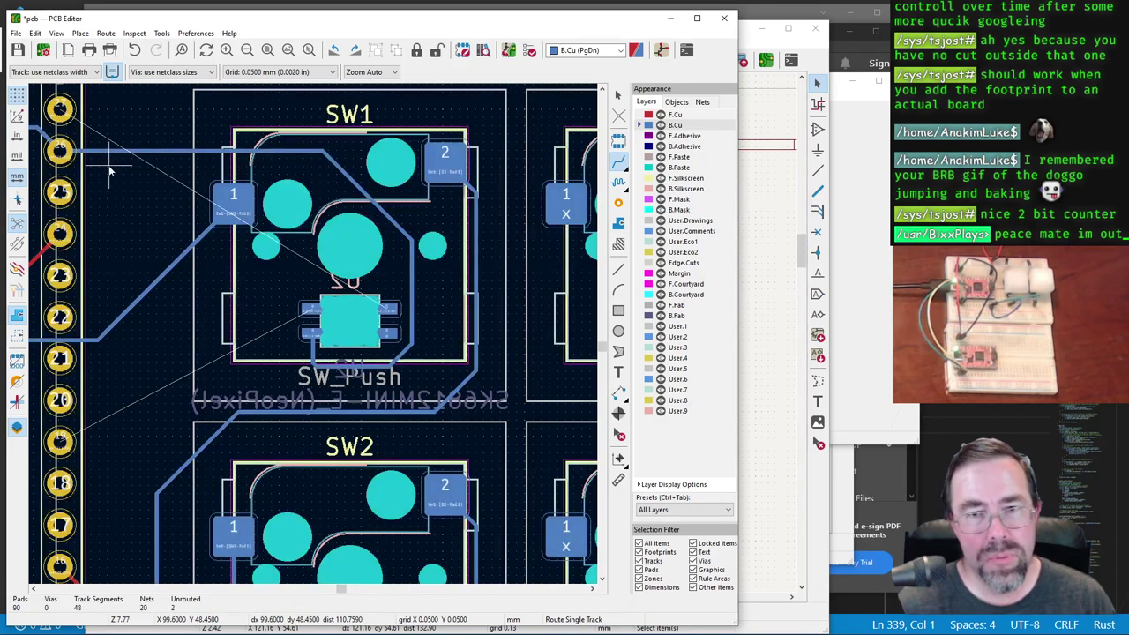
pyautogui.click(390, 305)
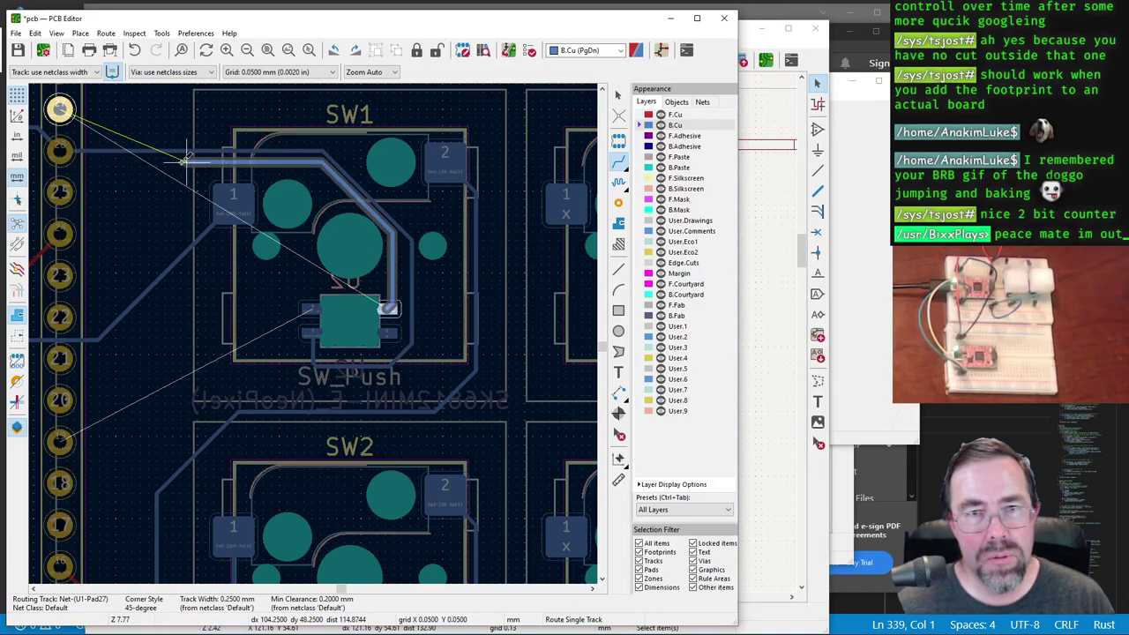
pyautogui.doubleClick(121, 161)
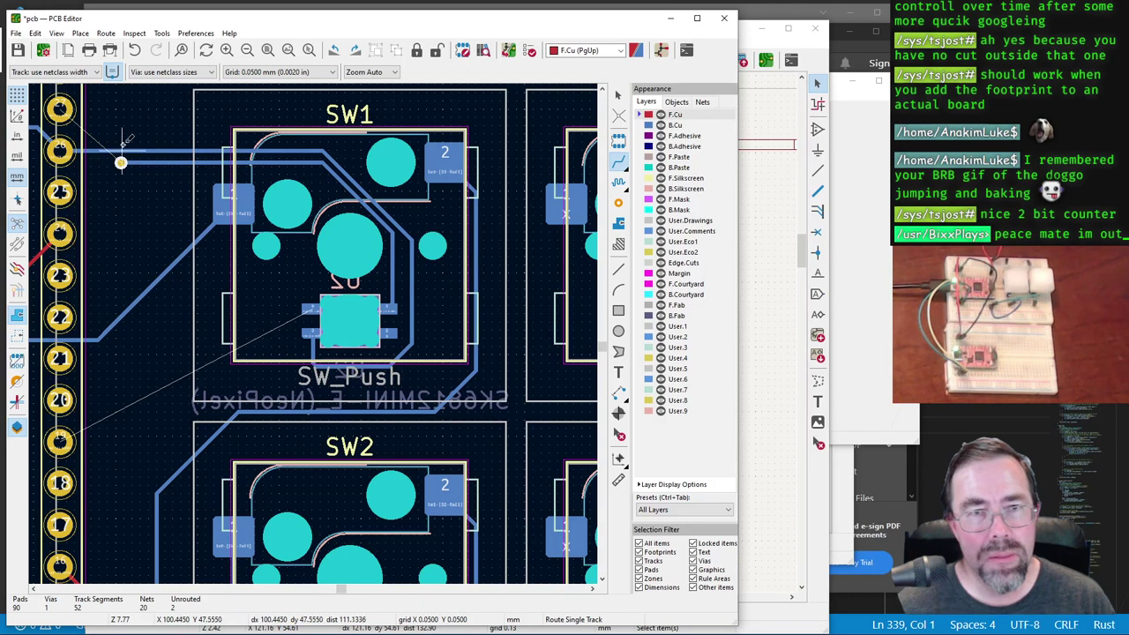
pyautogui.click(120, 162)
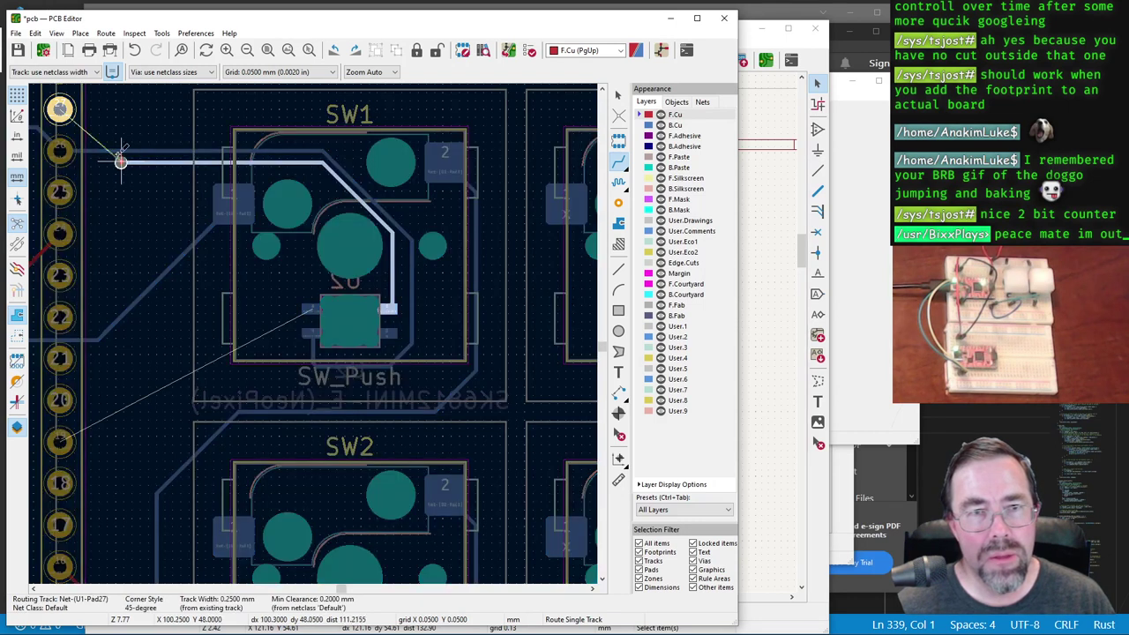
pyautogui.click(60, 109)
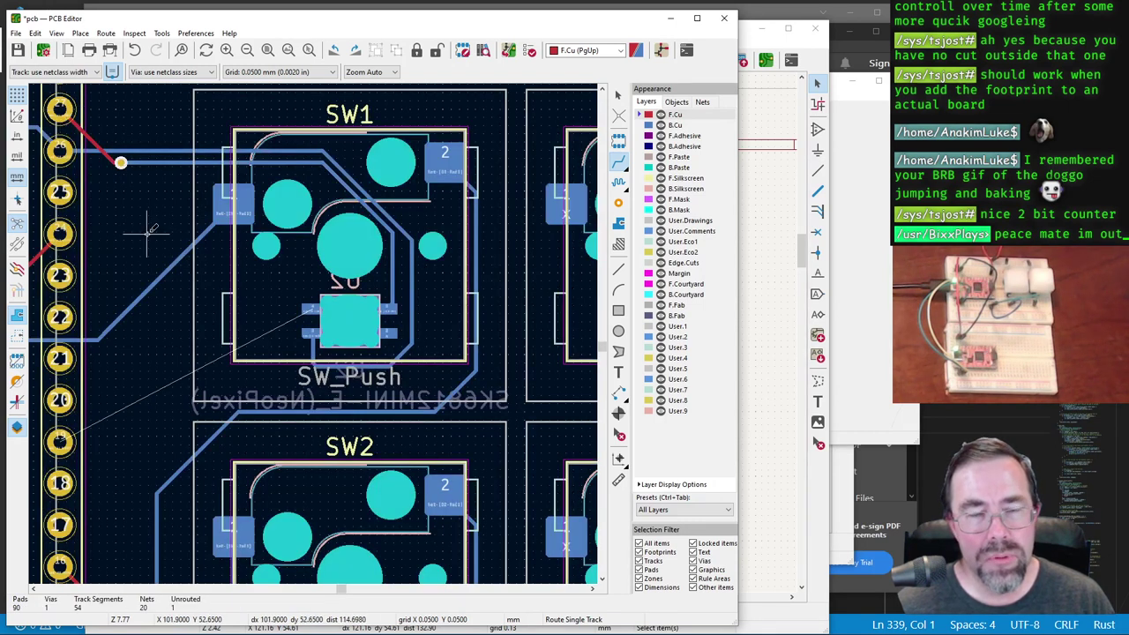
# Step: Route a B.Cu track from the NeoPixel's pad 4 to the KB2040's pin 19
pyautogui.click(313, 307)
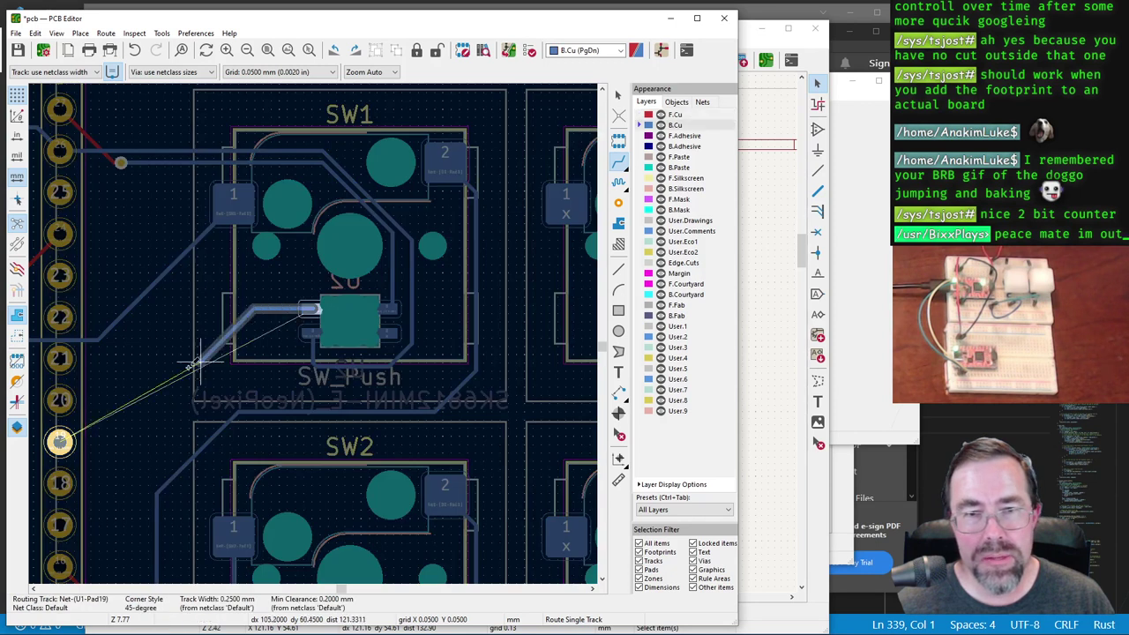
pyautogui.click(58, 441)
pyautogui.scroll(-2, 283, 264)
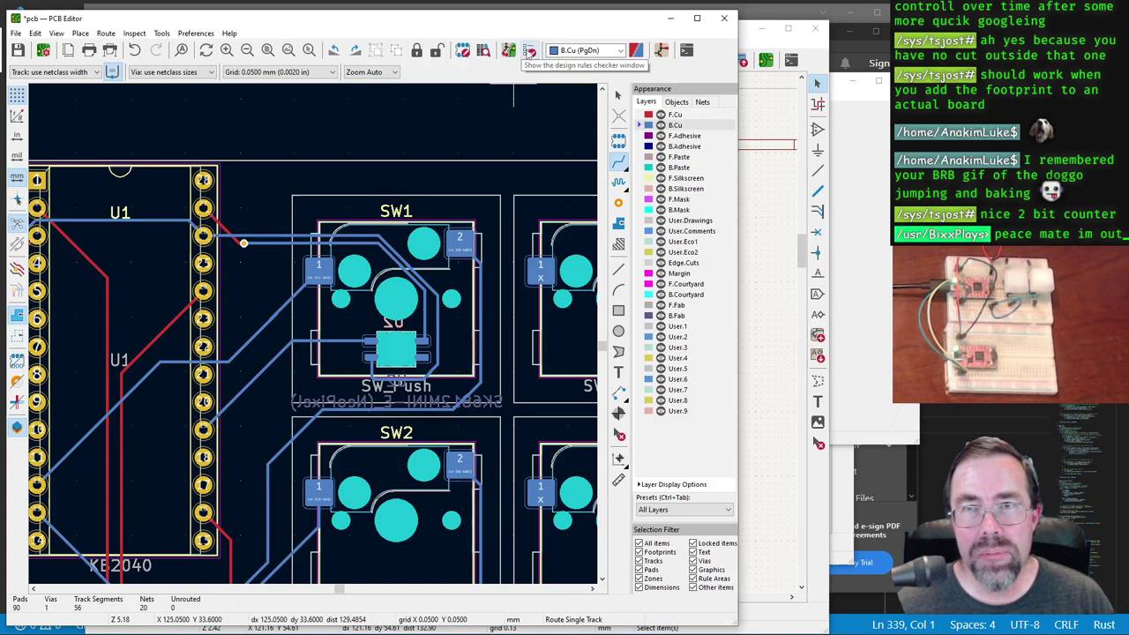
# Step: Run the design rules check on the board and examine the violation markers around the NeoPixel under SW1
pyautogui.click(530, 51)
pyautogui.click(360, 357)
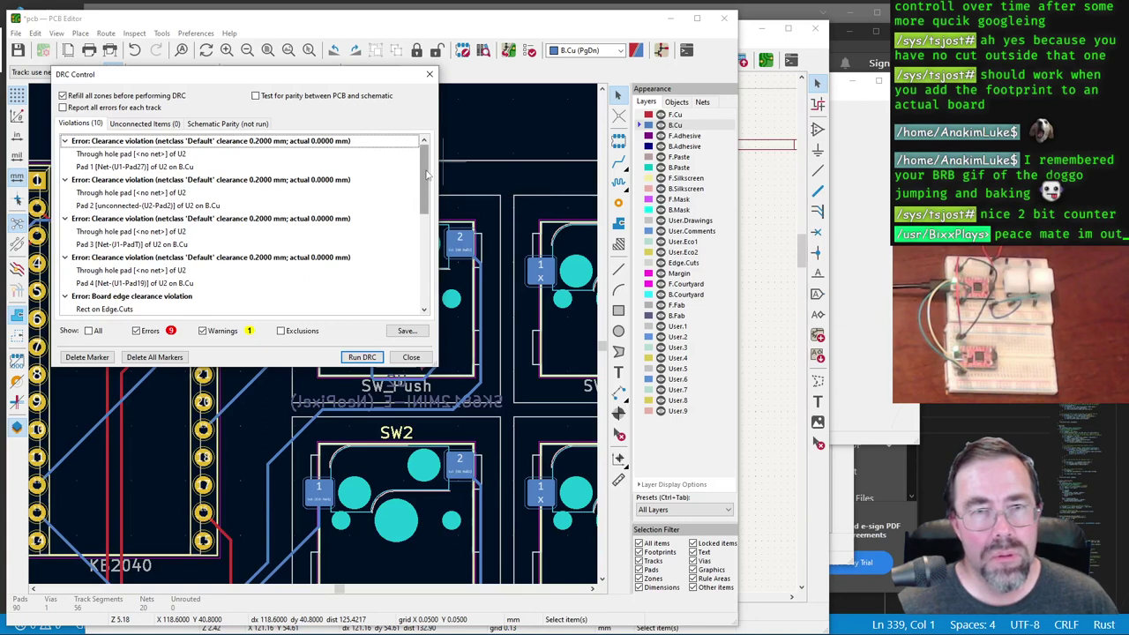
pyautogui.click(411, 357)
pyautogui.scroll(-1, 368, 359)
pyautogui.scroll(5, 368, 360)
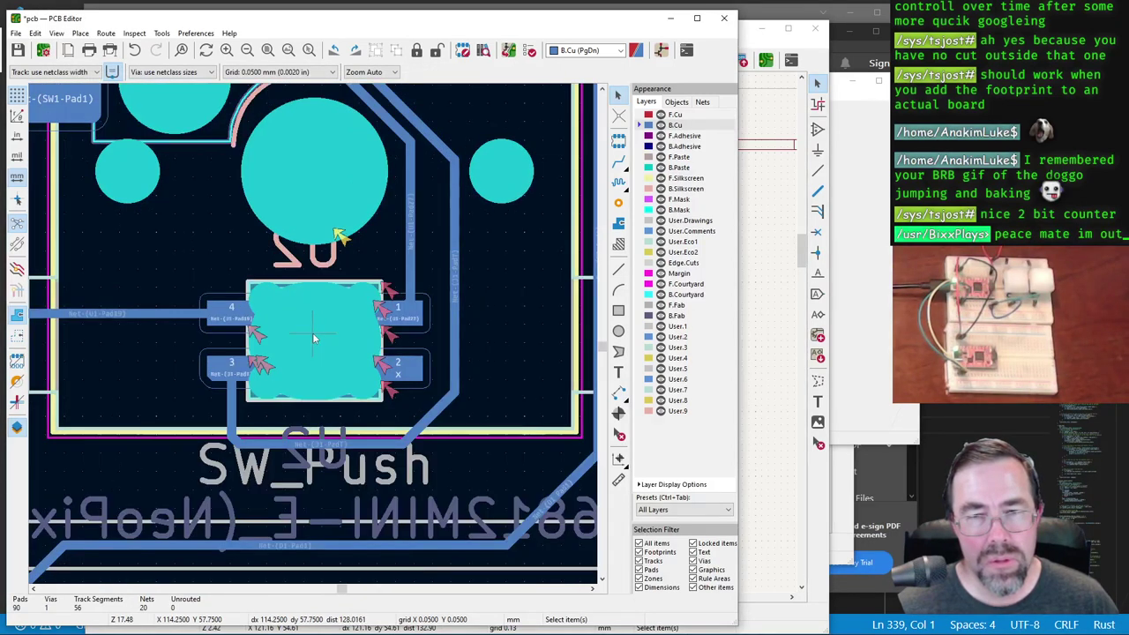
pyautogui.scroll(1, 313, 332)
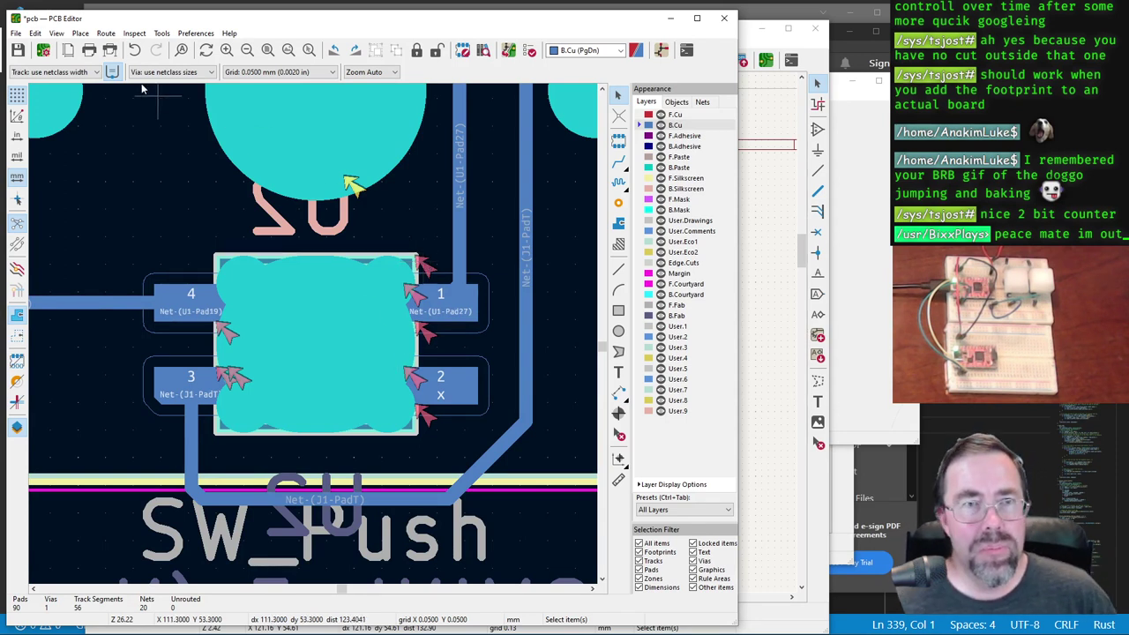
# Step: Save the board and open the 3D view to inspect the NeoPixel in its cutout inside SW1 from the front
pyautogui.click(17, 50)
pyautogui.click(56, 32)
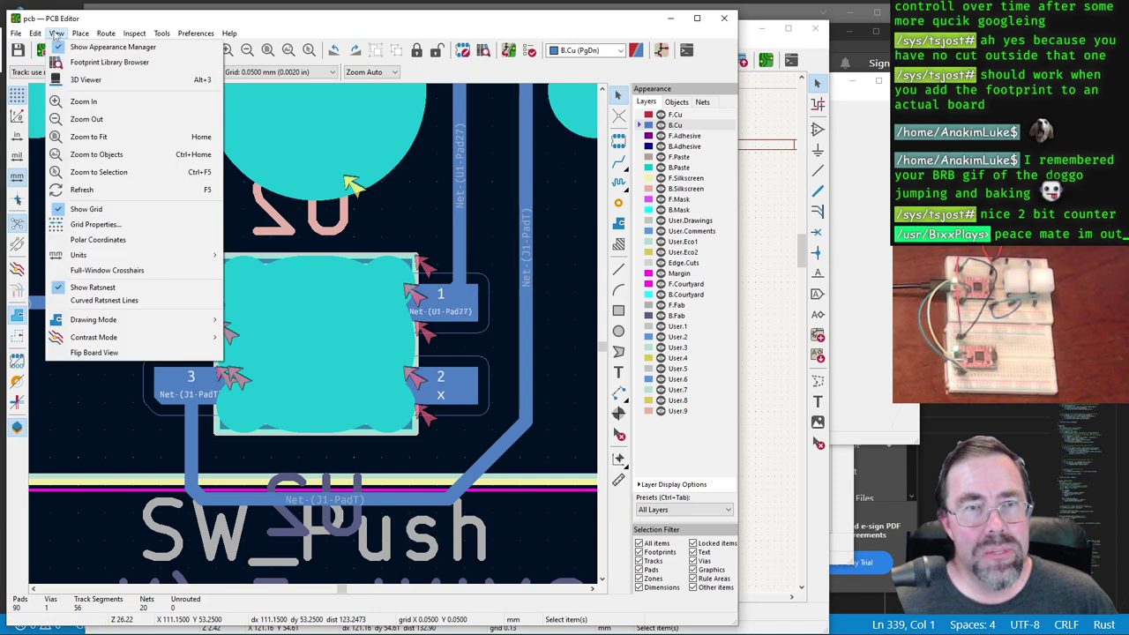
pyautogui.click(67, 80)
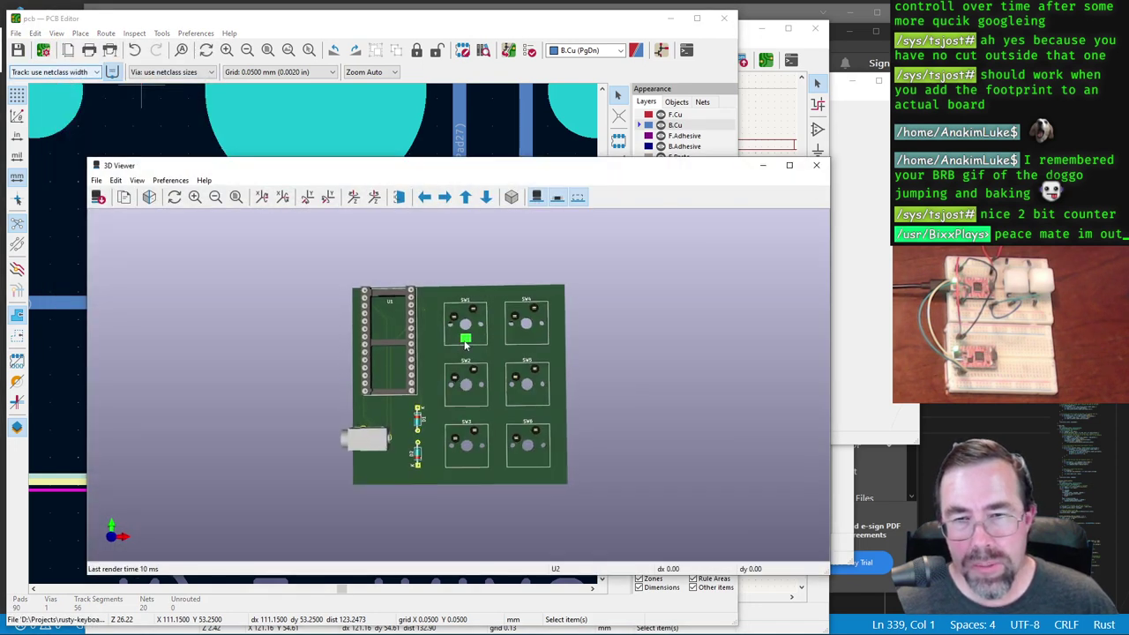
pyautogui.scroll(5, 485, 353)
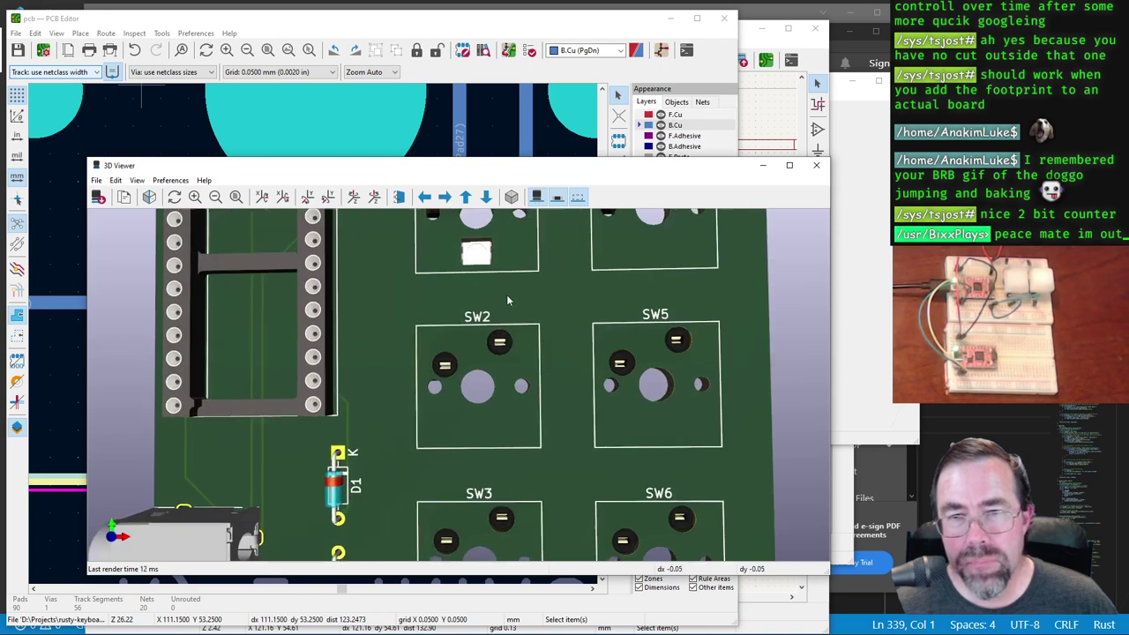
pyautogui.scroll(-3, 506, 295)
pyautogui.scroll(5, 475, 375)
pyautogui.scroll(3, 576, 291)
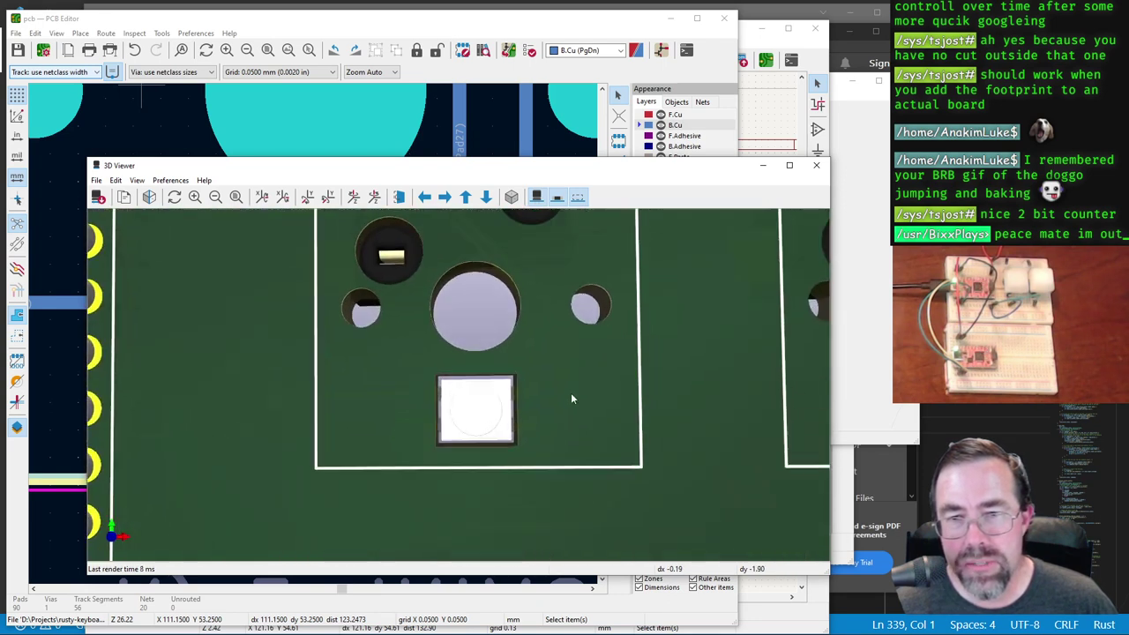
pyautogui.scroll(-3, 539, 373)
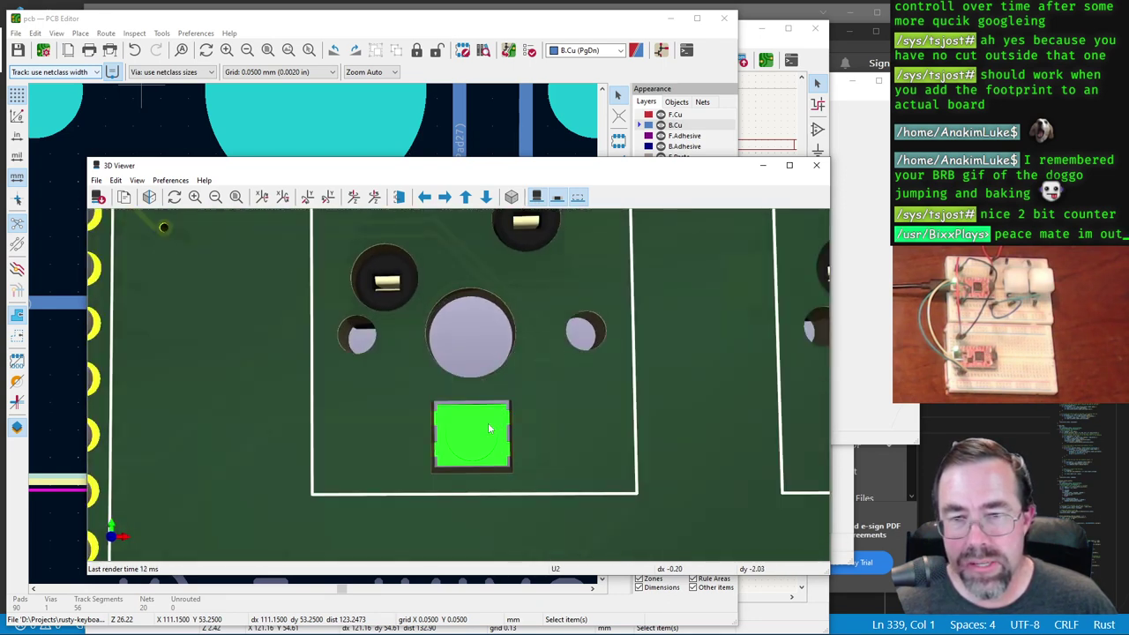
pyautogui.scroll(3, 465, 424)
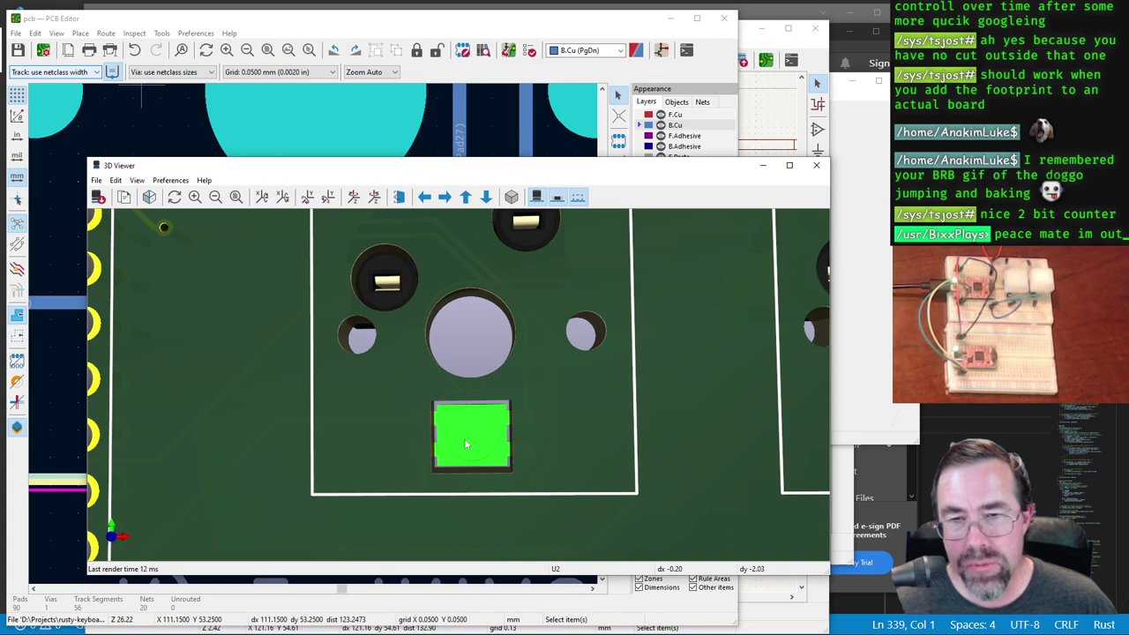
# Step: Examine the NeoPixel's 3D model from the back, the side and oblique angles to judge how it sits in the board cutout
pyautogui.click(400, 198)
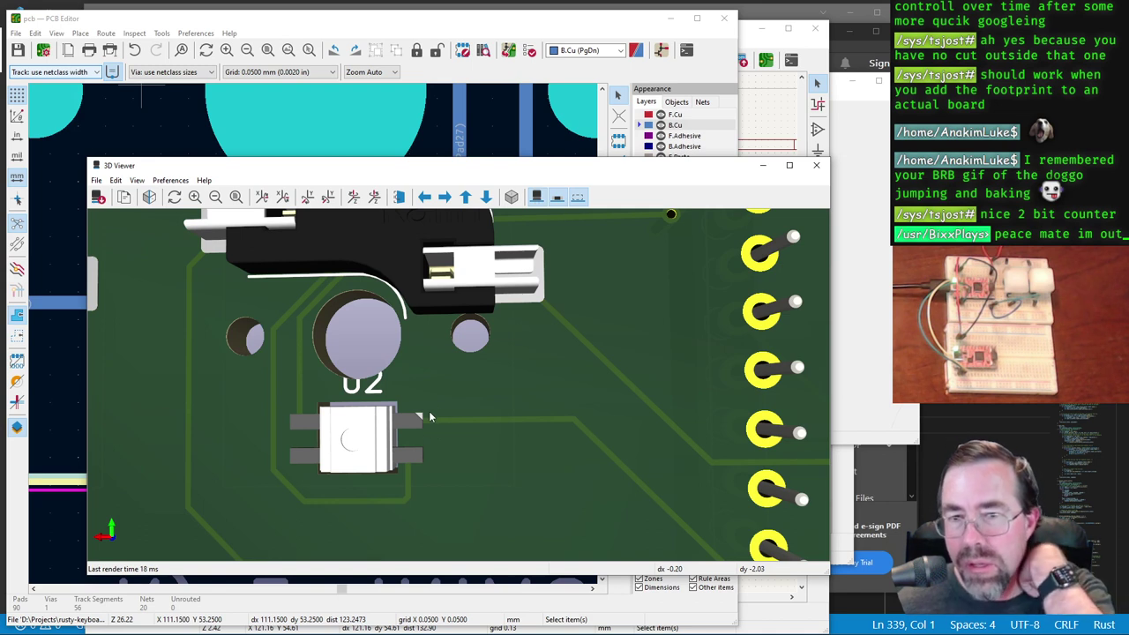
pyautogui.click(399, 197)
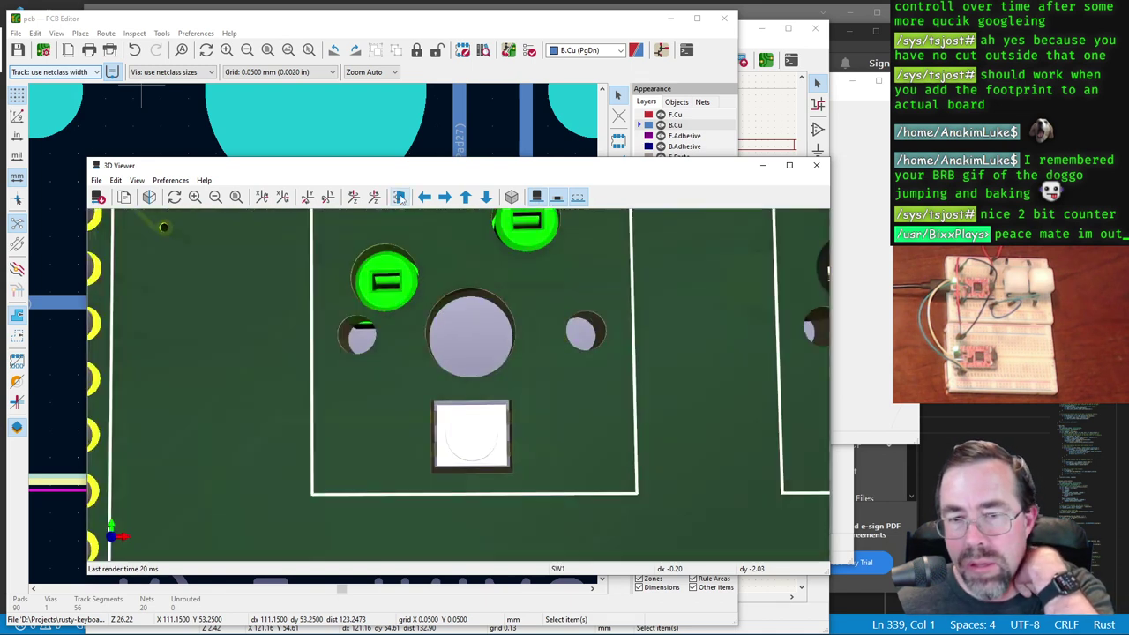
pyautogui.click(399, 197)
pyautogui.click(399, 197)
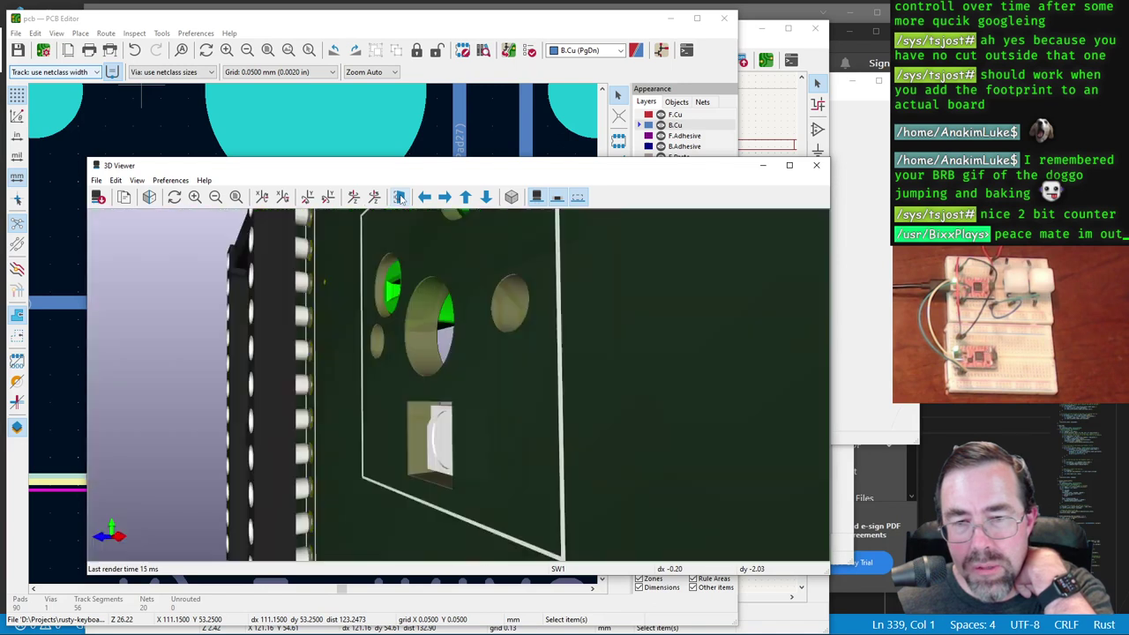
pyautogui.moveTo(508, 412); pyautogui.dragTo(433, 416)
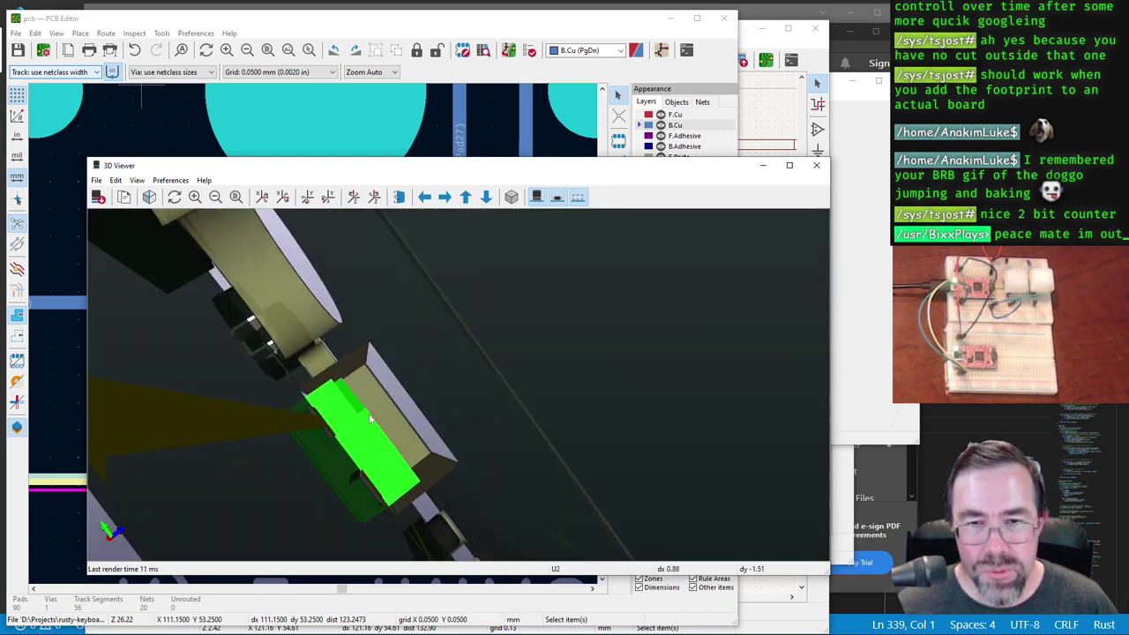
pyautogui.moveTo(373, 420); pyautogui.dragTo(257, 444)
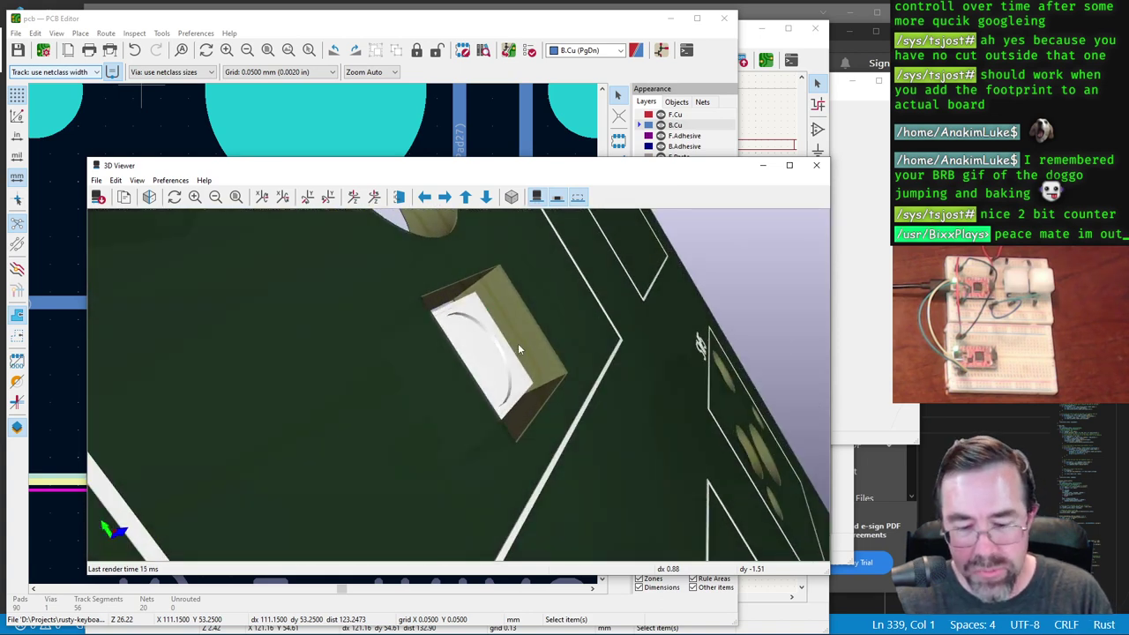
pyautogui.moveTo(517, 343); pyautogui.dragTo(595, 338)
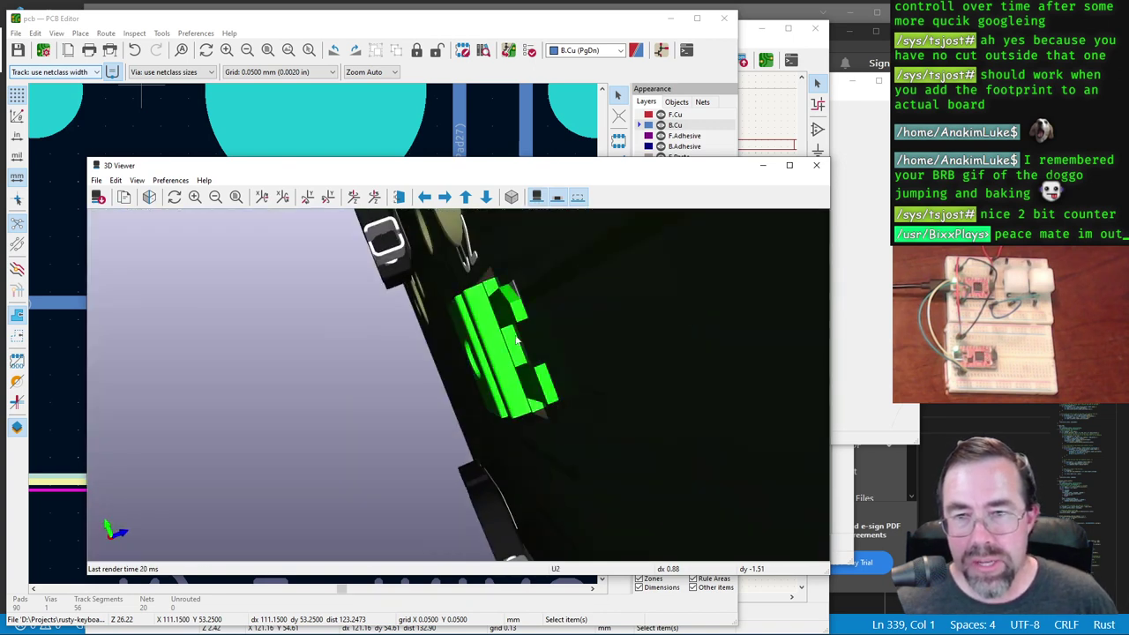
pyautogui.moveTo(496, 351); pyautogui.dragTo(618, 360)
pyautogui.scroll(3, 481, 384)
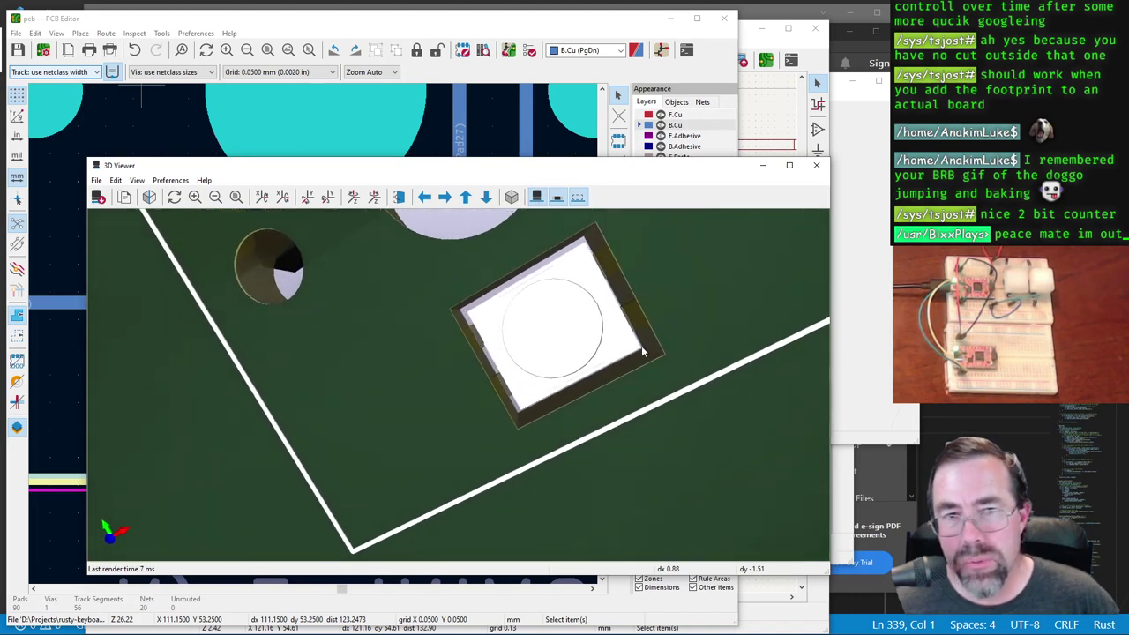
# Step: Switch to the Footprint Editor and focus on the pads and cutout of the NeoPixel 4960 (SK6812MINI-E) footprint
pyautogui.hotkey('alt', 'Tab')
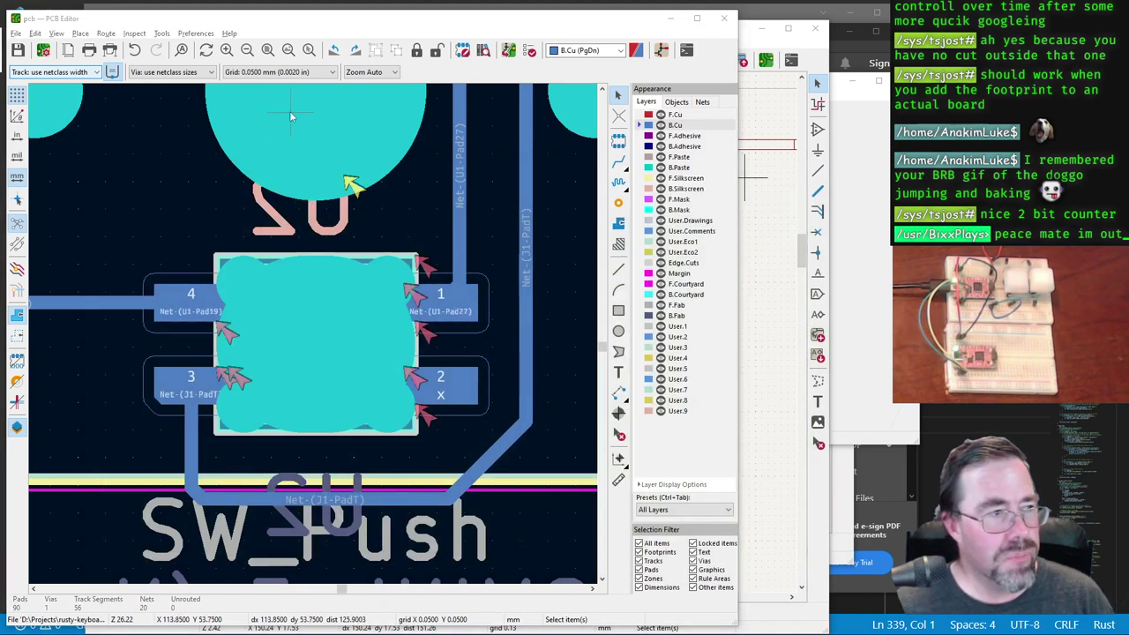
pyautogui.hotkey('alt', 'Tab')
pyautogui.scroll(5, 459, 347)
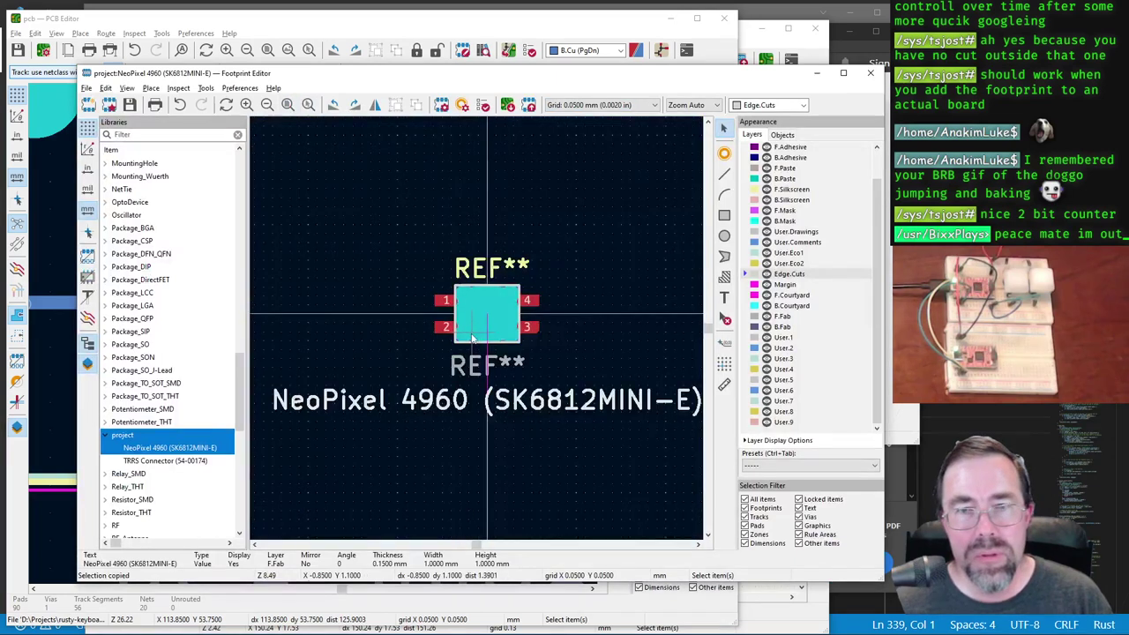
pyautogui.click(724, 153)
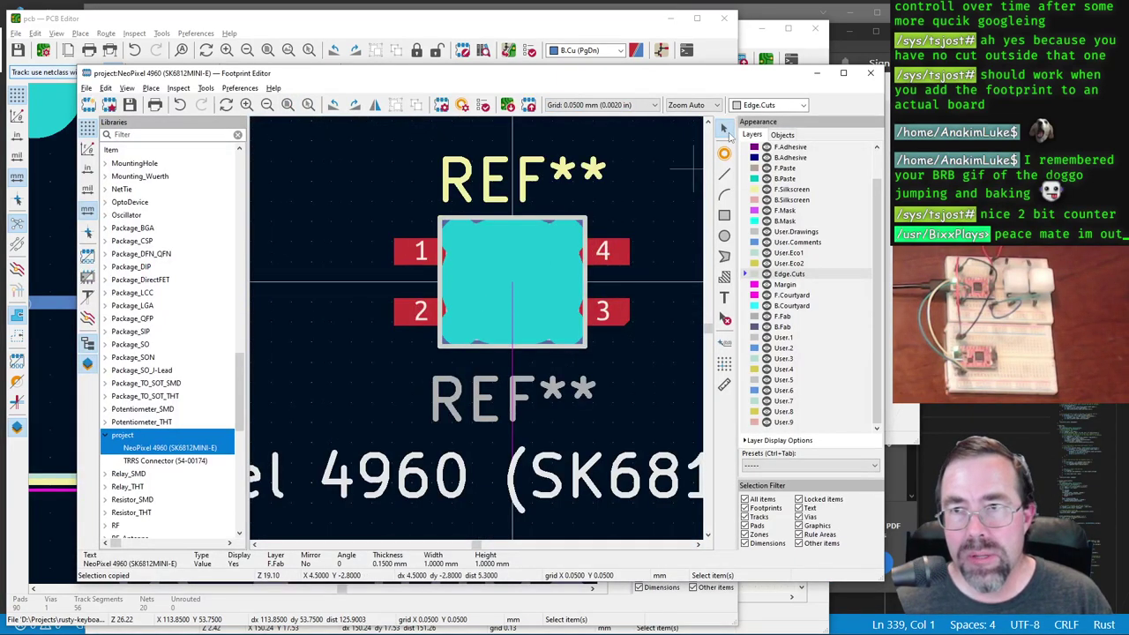
# Step: Delete the four corner holes and the large 3.6 × 3.2 mm central hole from the NeoPixel 4960 footprint, and save it
pyautogui.click(461, 237)
pyautogui.click(567, 235)
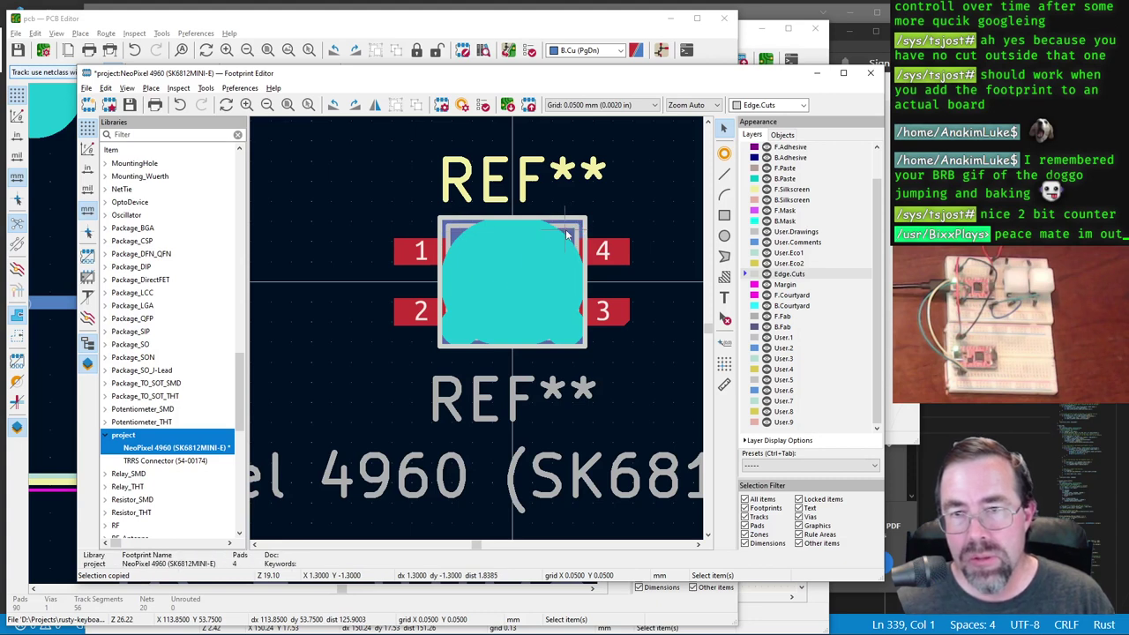
pyautogui.click(454, 336)
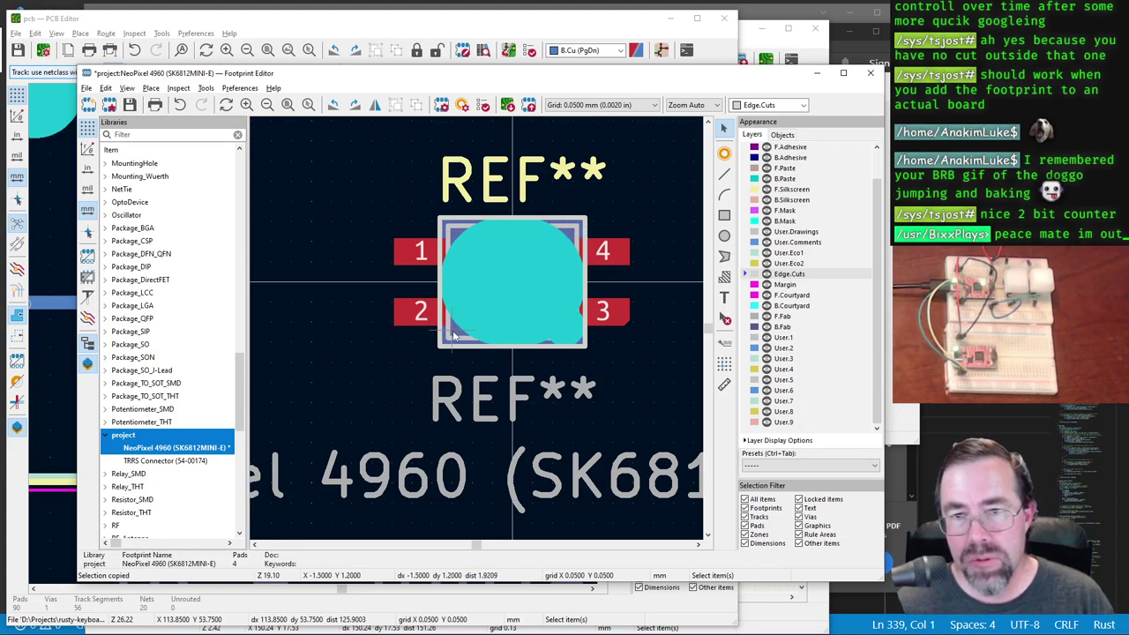
pyautogui.click(573, 337)
pyautogui.click(503, 271)
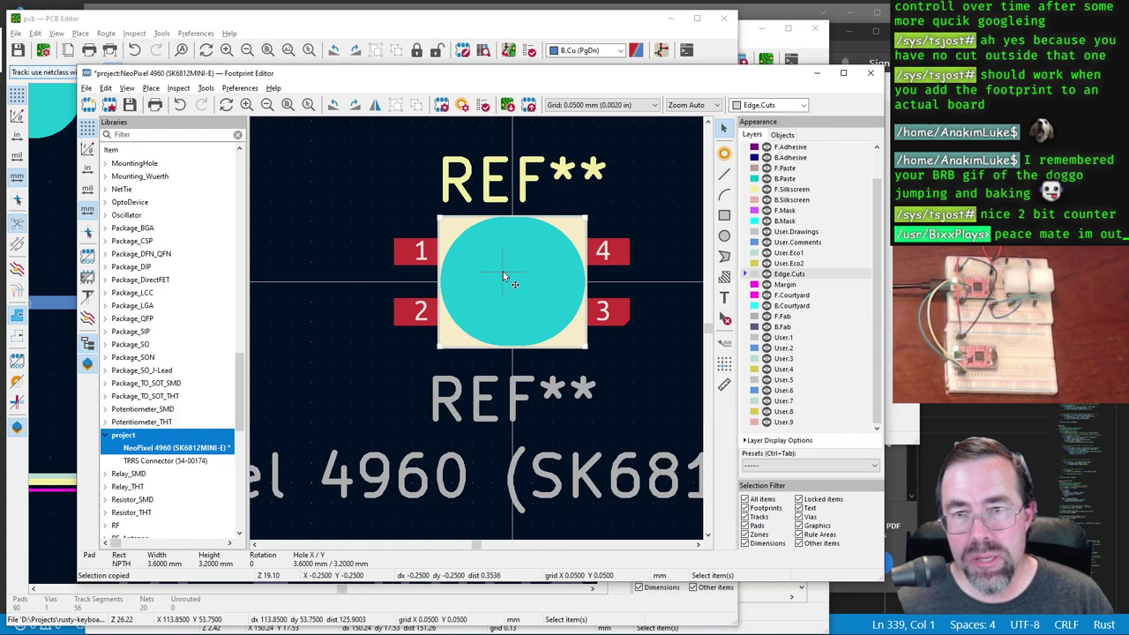
pyautogui.press('Delete')
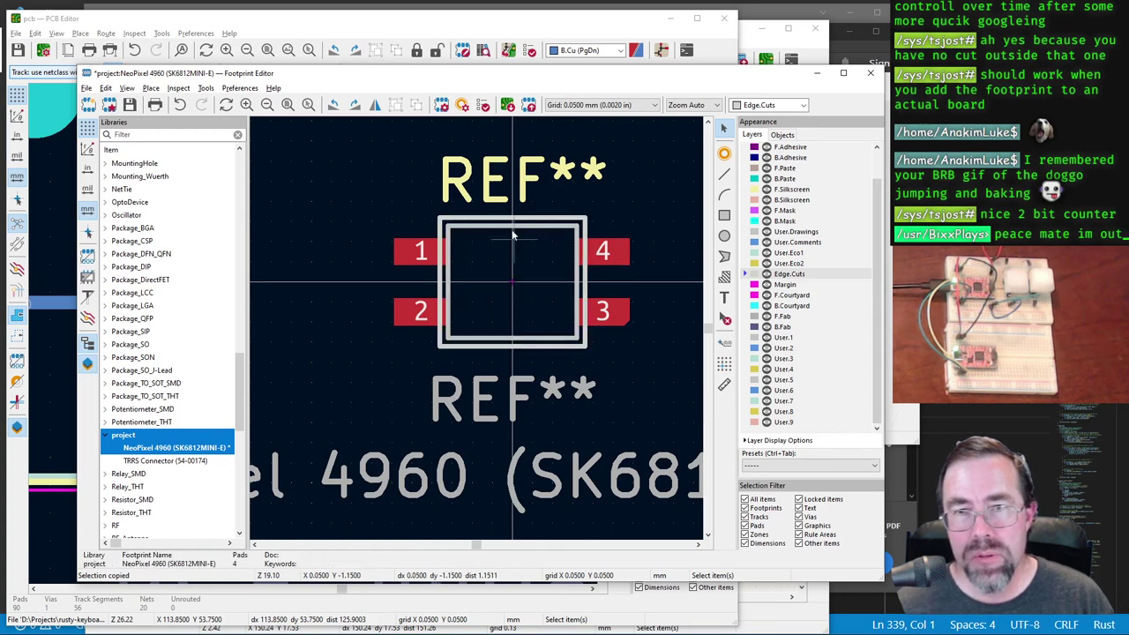
pyautogui.click(130, 105)
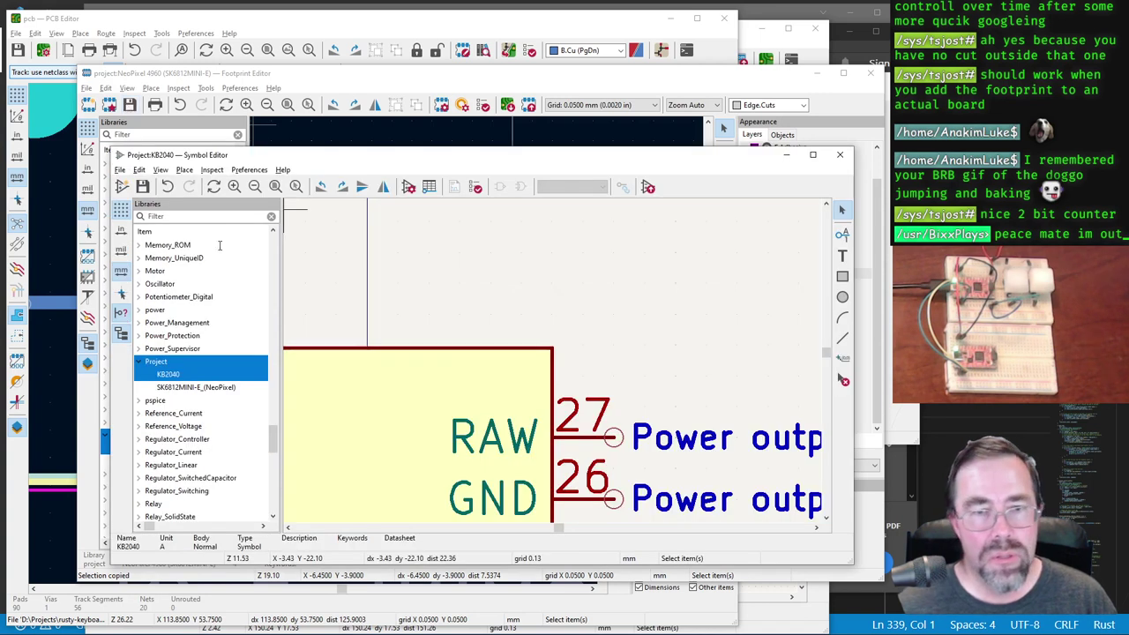
# Step: Reassign the project library's NeoPixel 4960 (SK6812MINI-E) footprint to the SK6812MINI-E_(NeoPixel) symbol and save the symbol
pyautogui.click(181, 388)
pyautogui.doubleClick(181, 388)
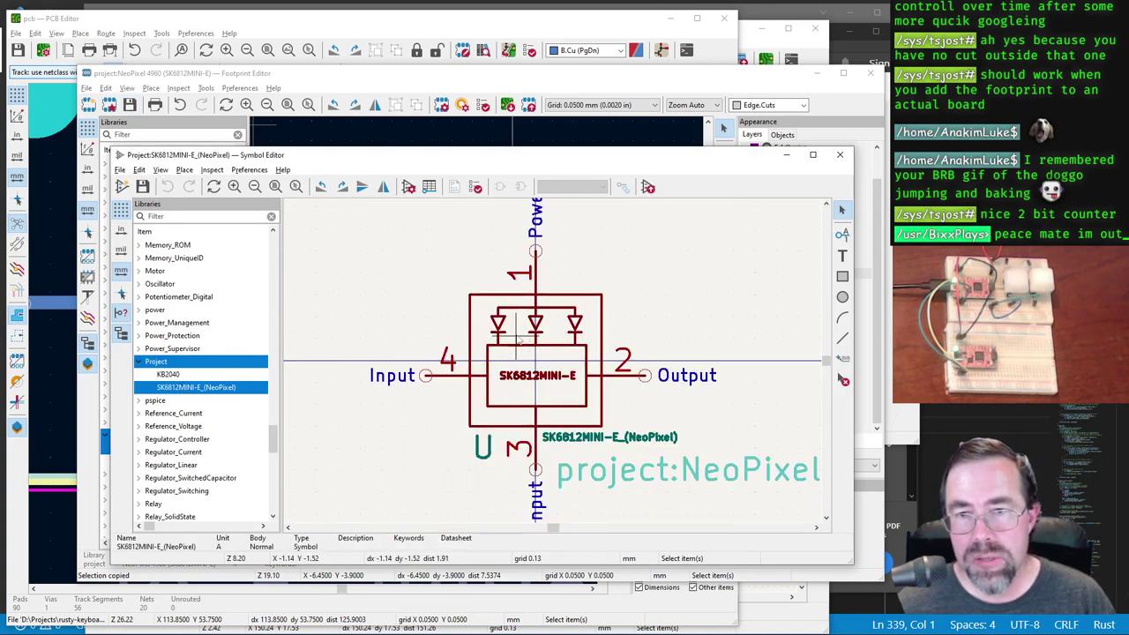
pyautogui.click(120, 170)
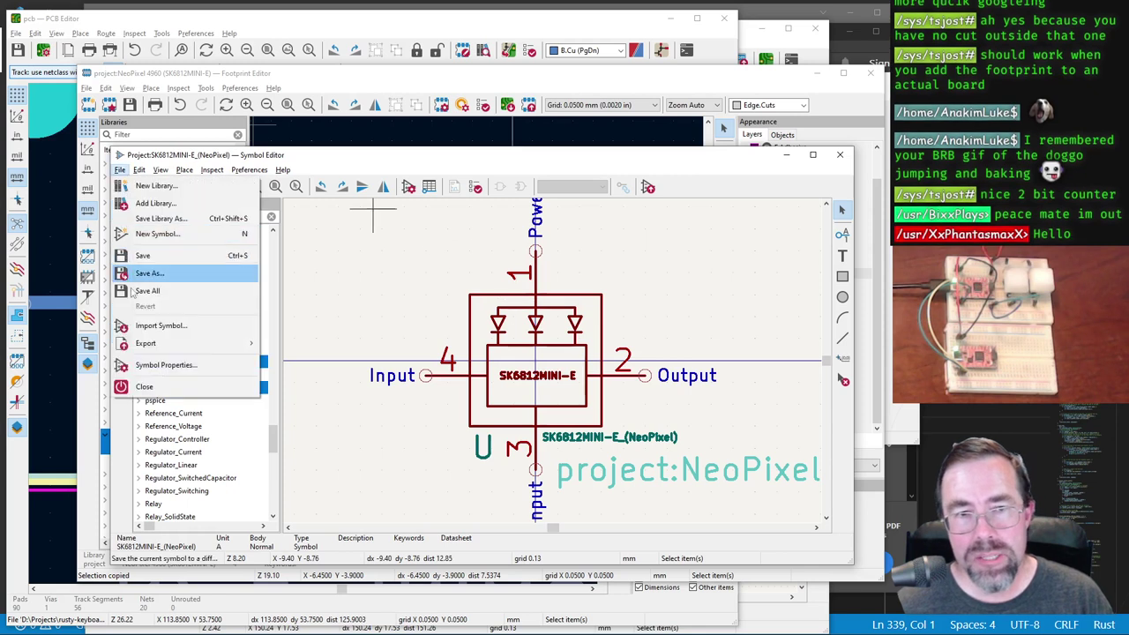
pyautogui.click(152, 365)
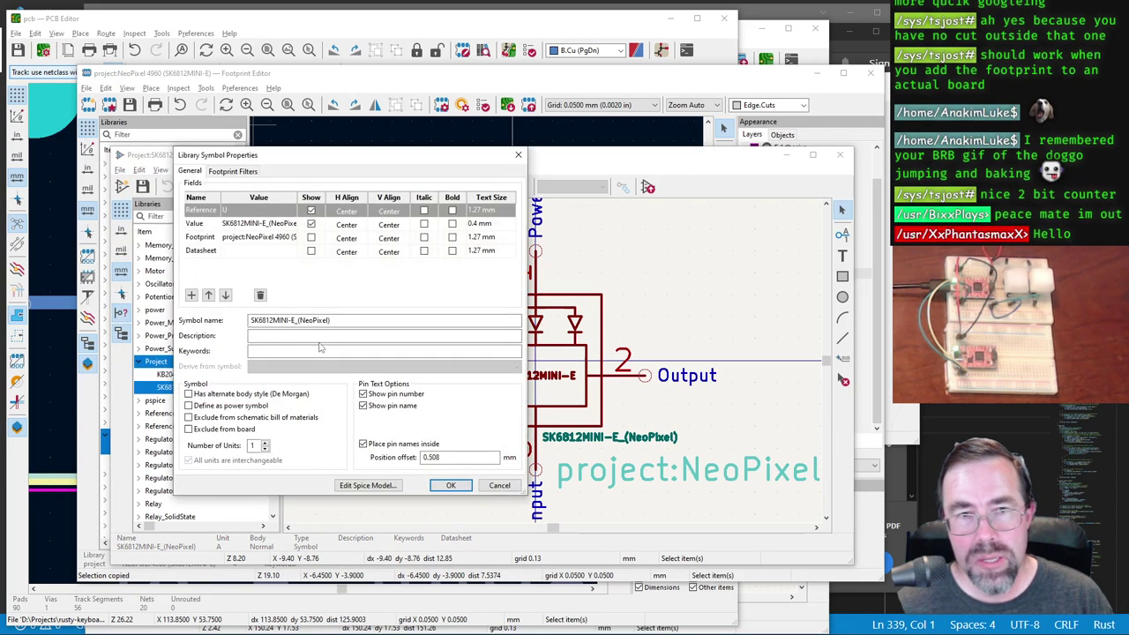
pyautogui.doubleClick(291, 238)
pyautogui.click(291, 238)
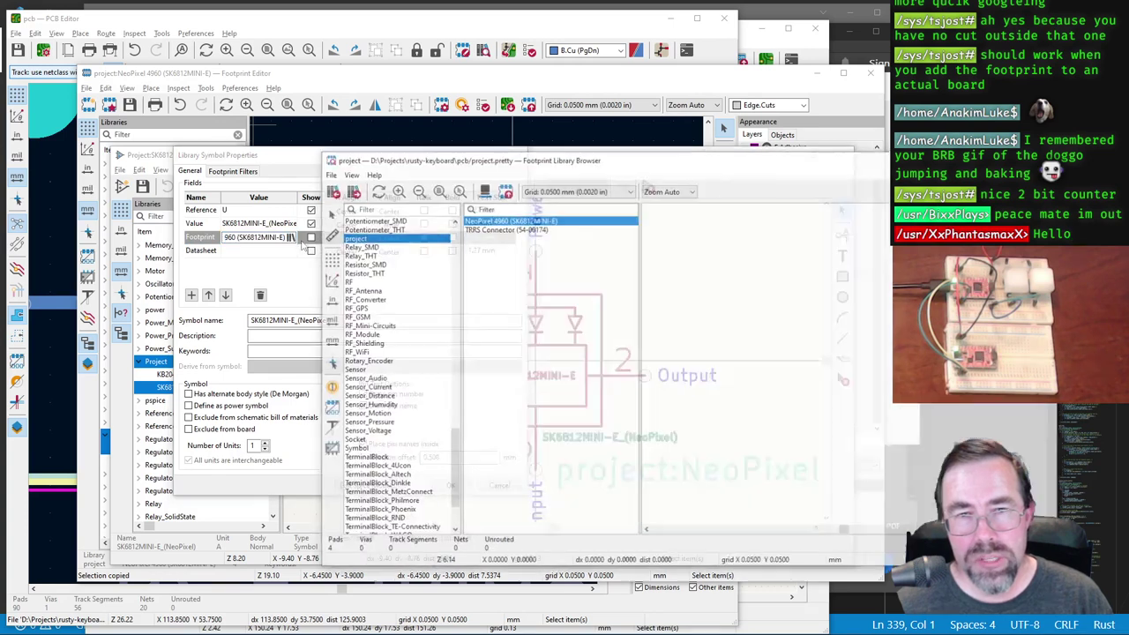
pyautogui.doubleClick(480, 220)
pyautogui.click(450, 484)
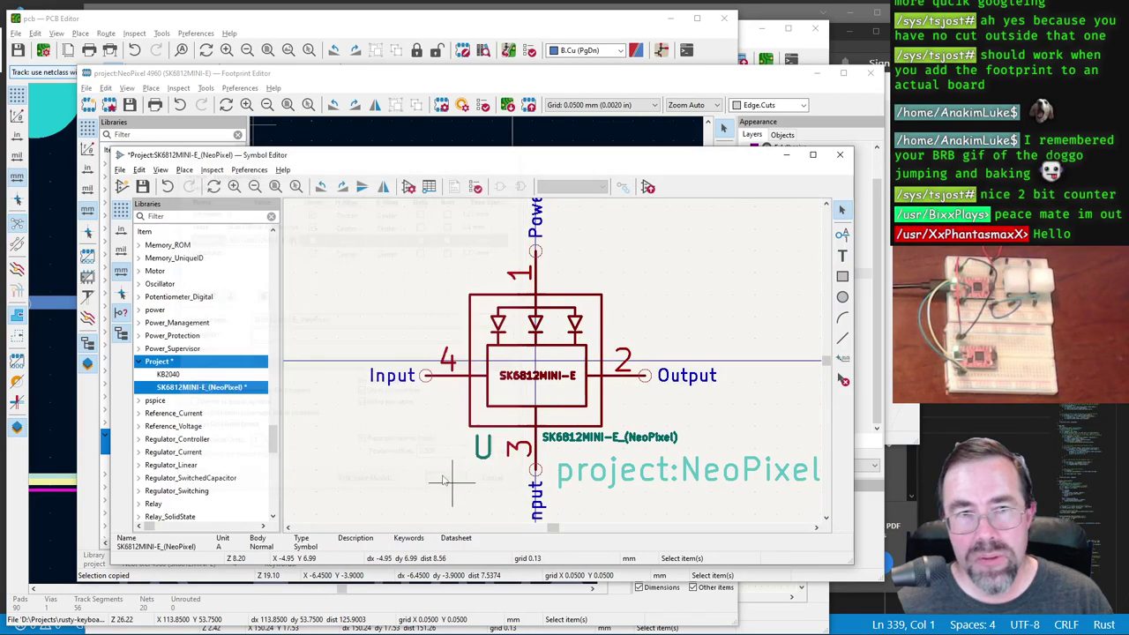
pyautogui.click(142, 186)
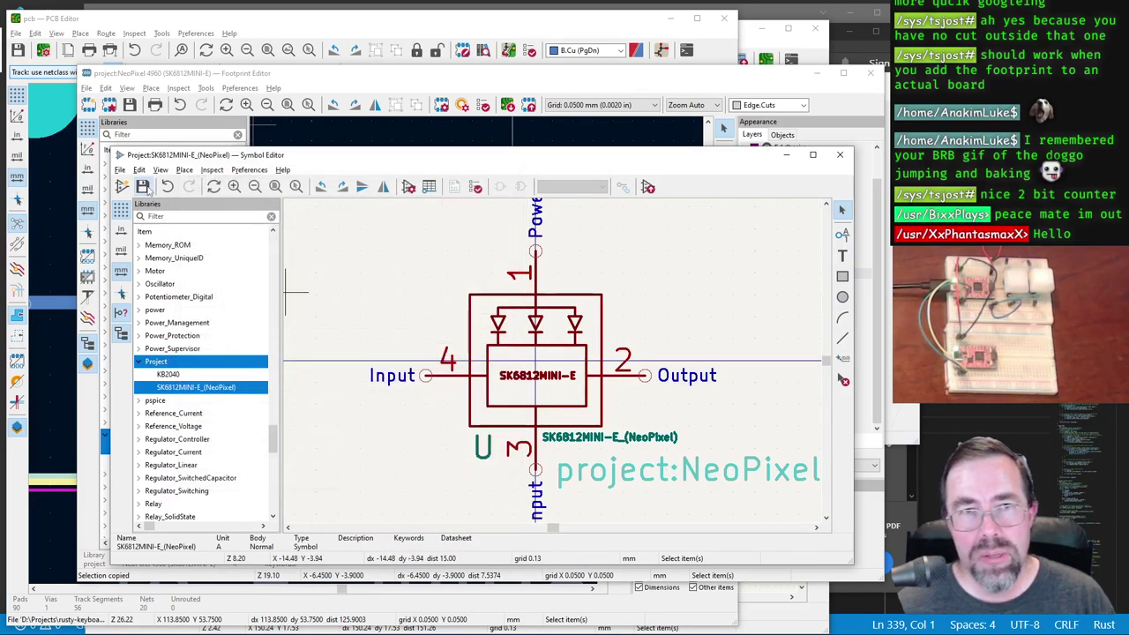
# Step: Update the PCB from the schematic, replacing footprints with those specified in the schematic
pyautogui.click(284, 32)
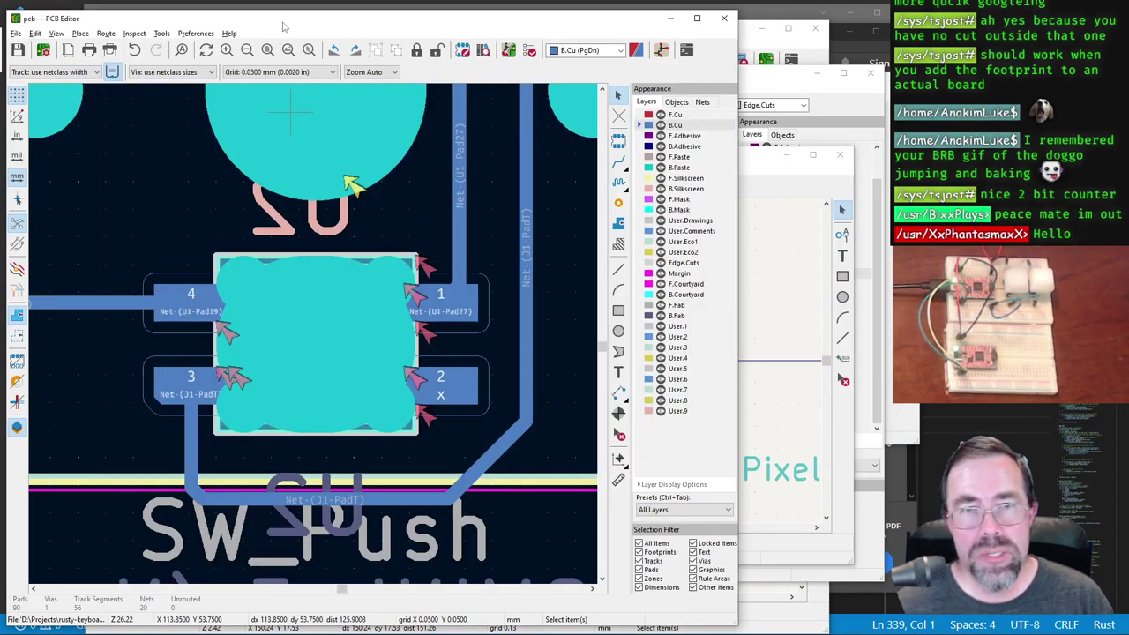
pyautogui.click(508, 50)
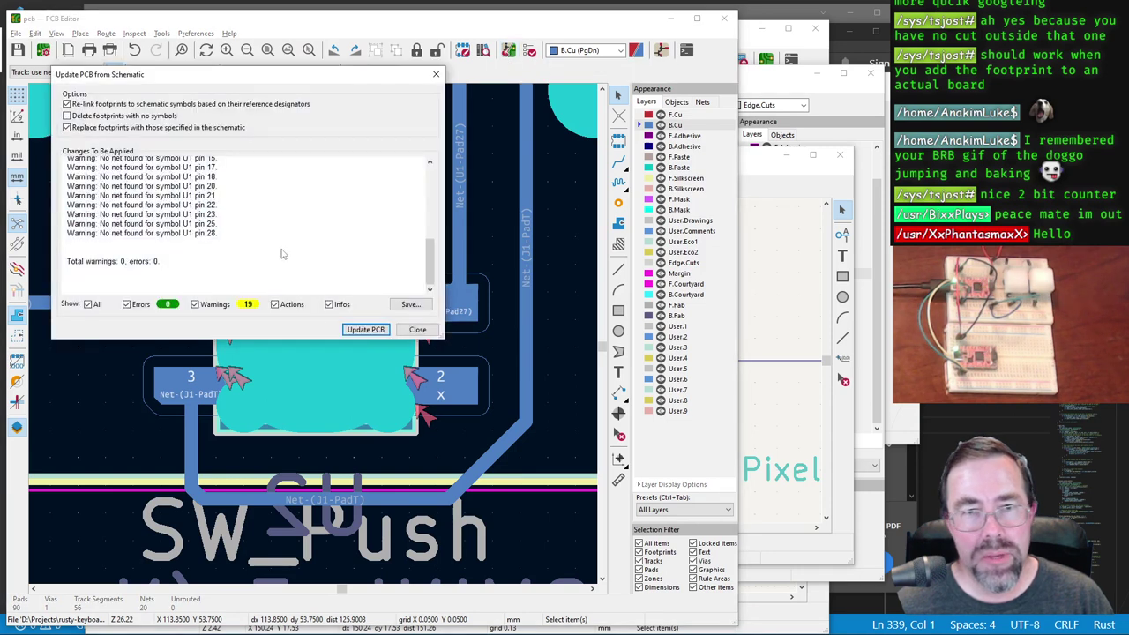
pyautogui.click(363, 330)
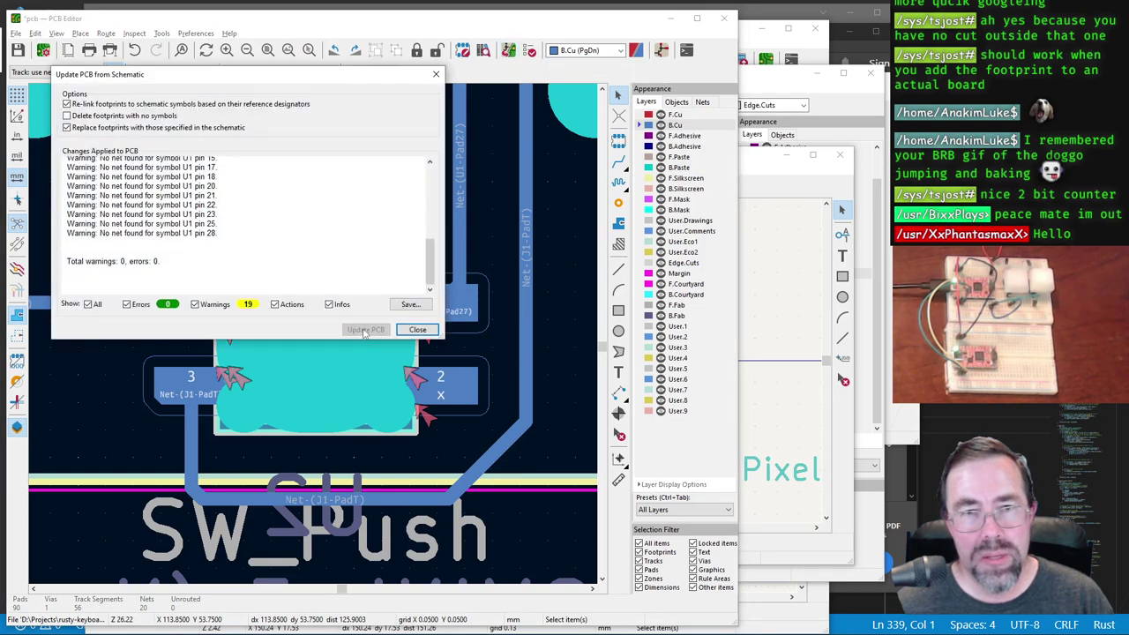
pyautogui.click(416, 330)
# Step: Update the selected footprint U2 on the board from its library version
pyautogui.click(313, 328)
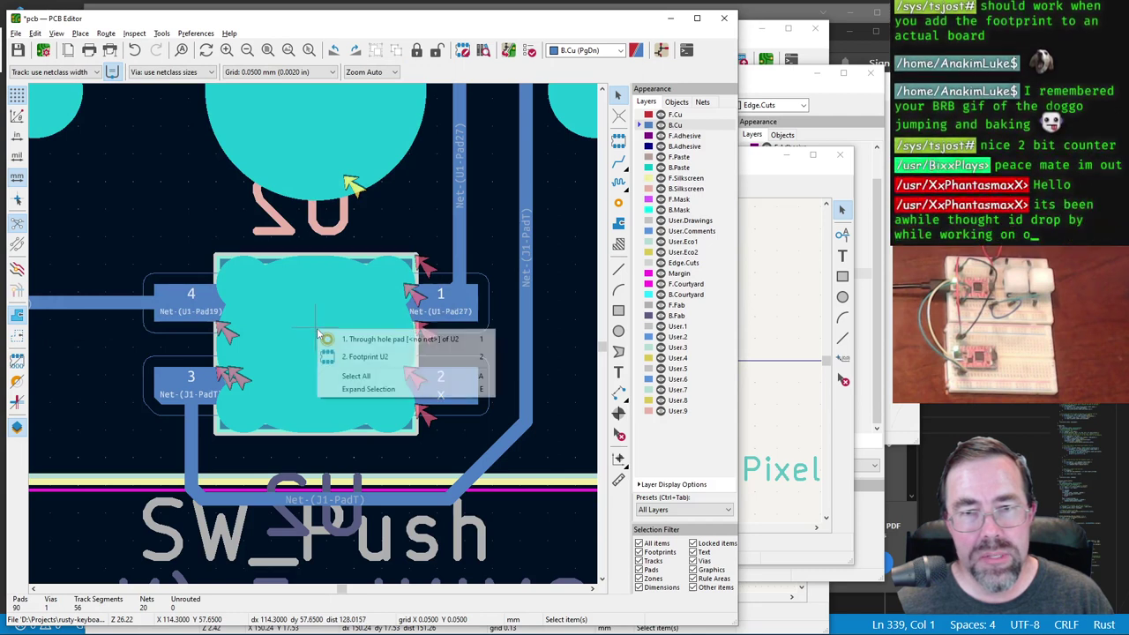
pyautogui.click(360, 356)
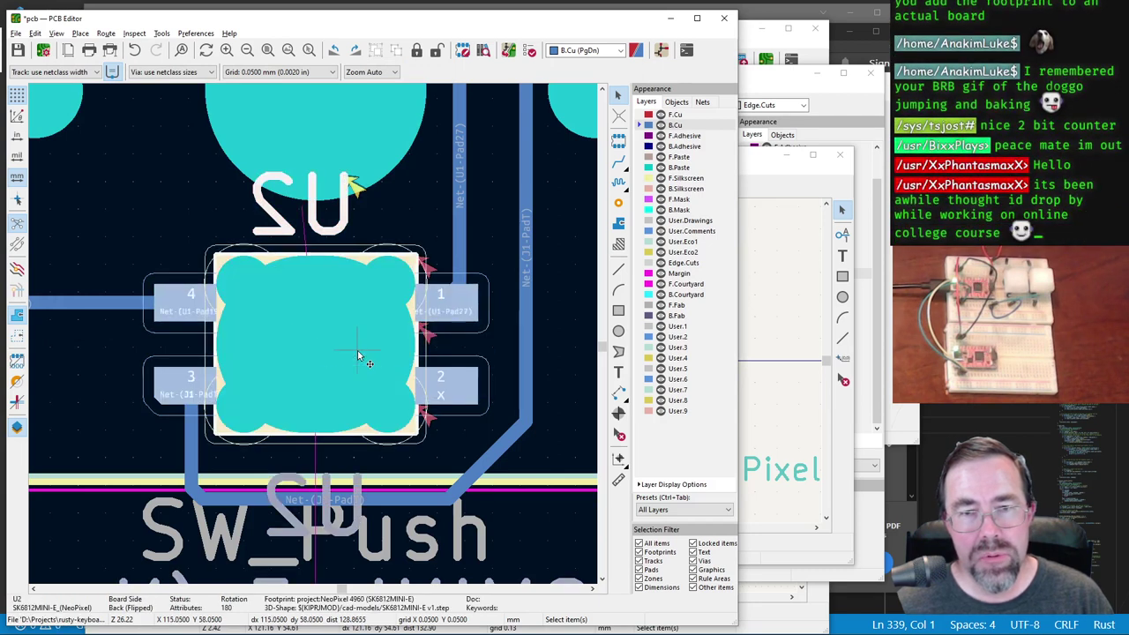
pyautogui.doubleClick(364, 355)
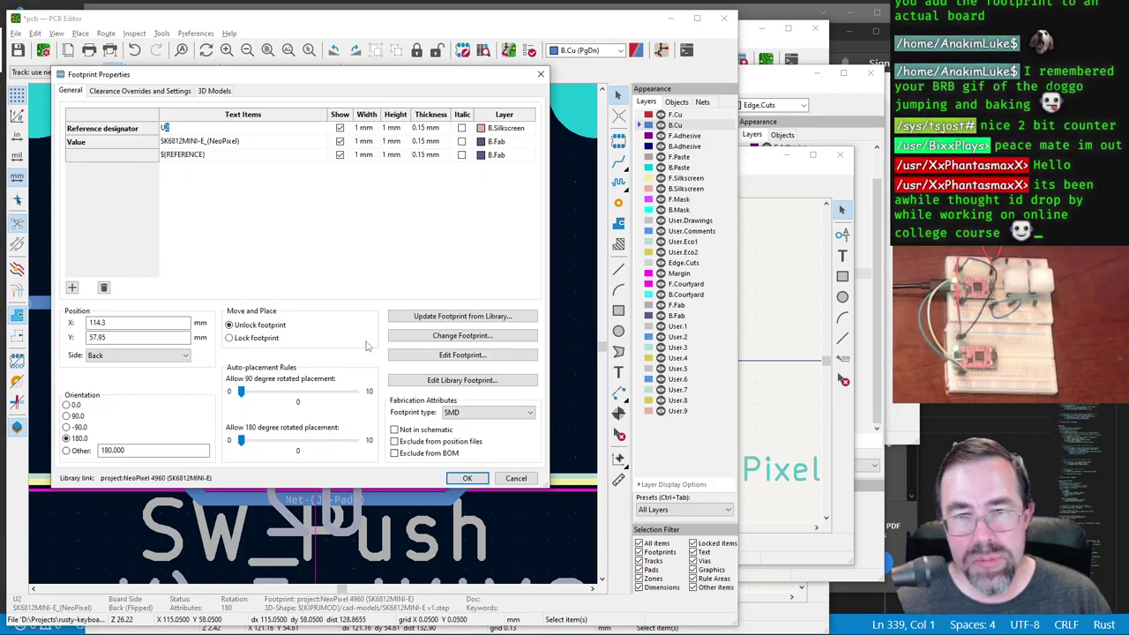
pyautogui.click(458, 320)
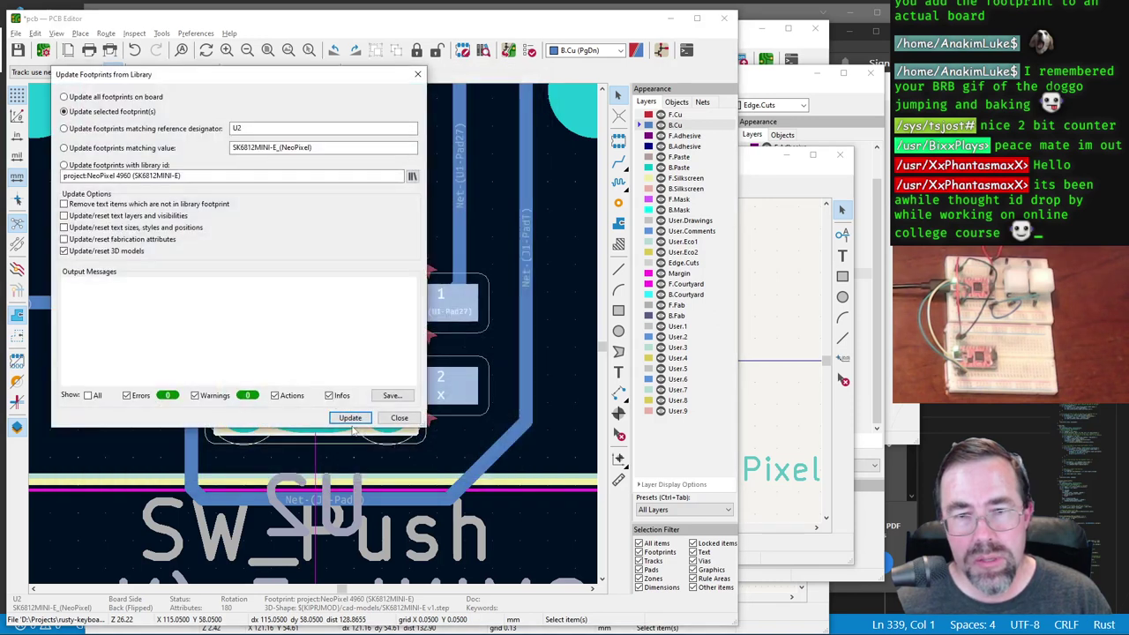
pyautogui.click(350, 417)
pyautogui.click(399, 418)
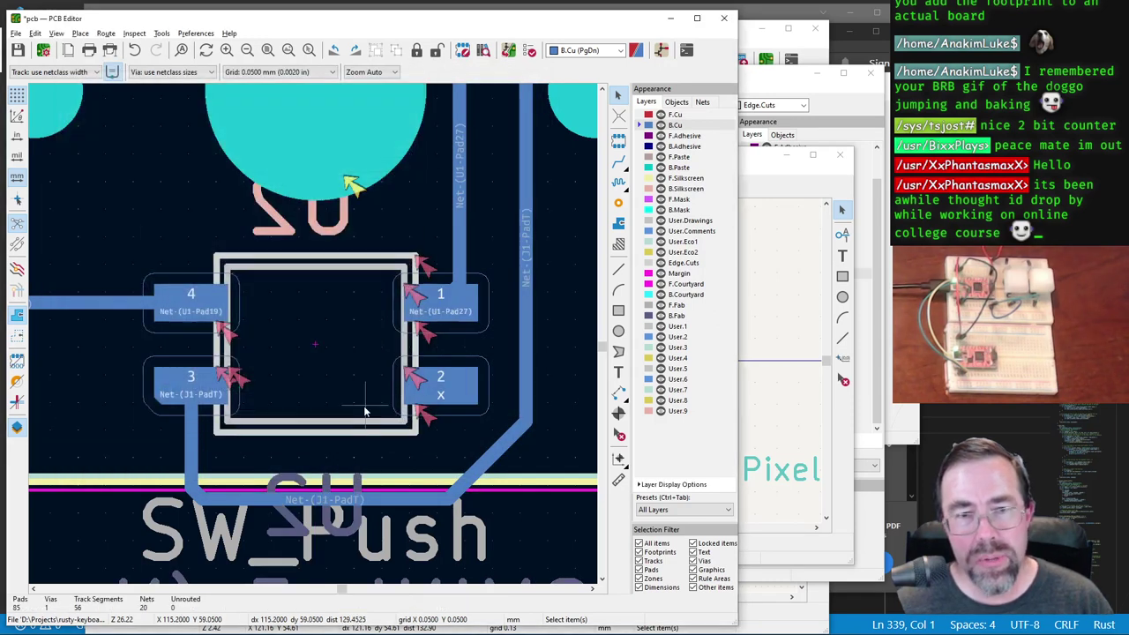
# Step: Run the design rules check on the board and inspect the violation markers around U2's pads 1 and 2
pyautogui.click(530, 52)
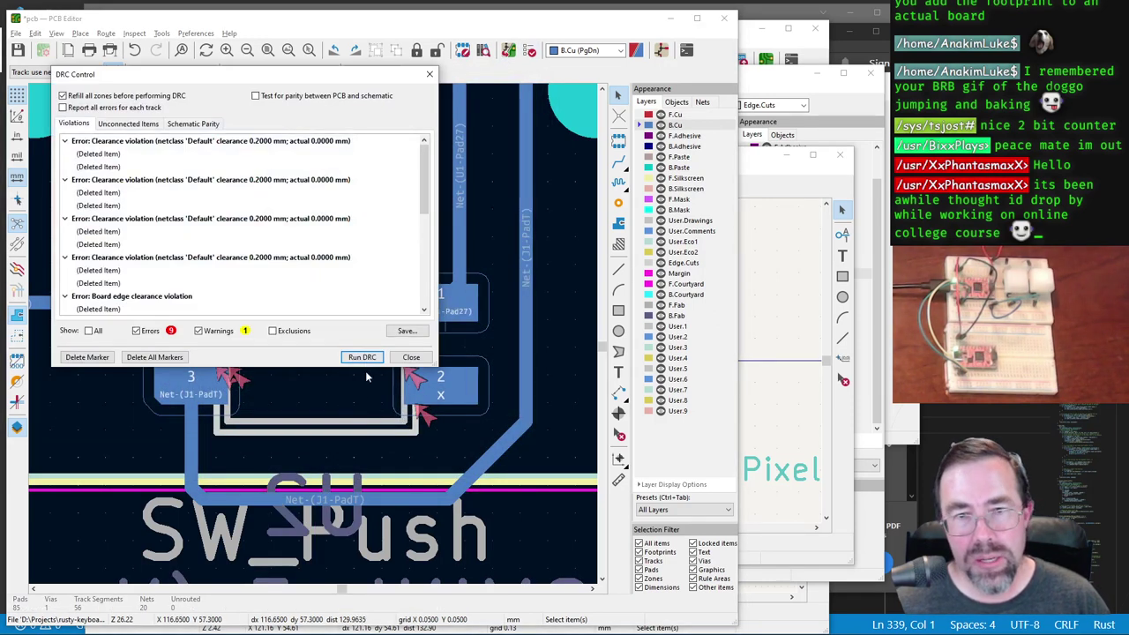
pyautogui.click(361, 357)
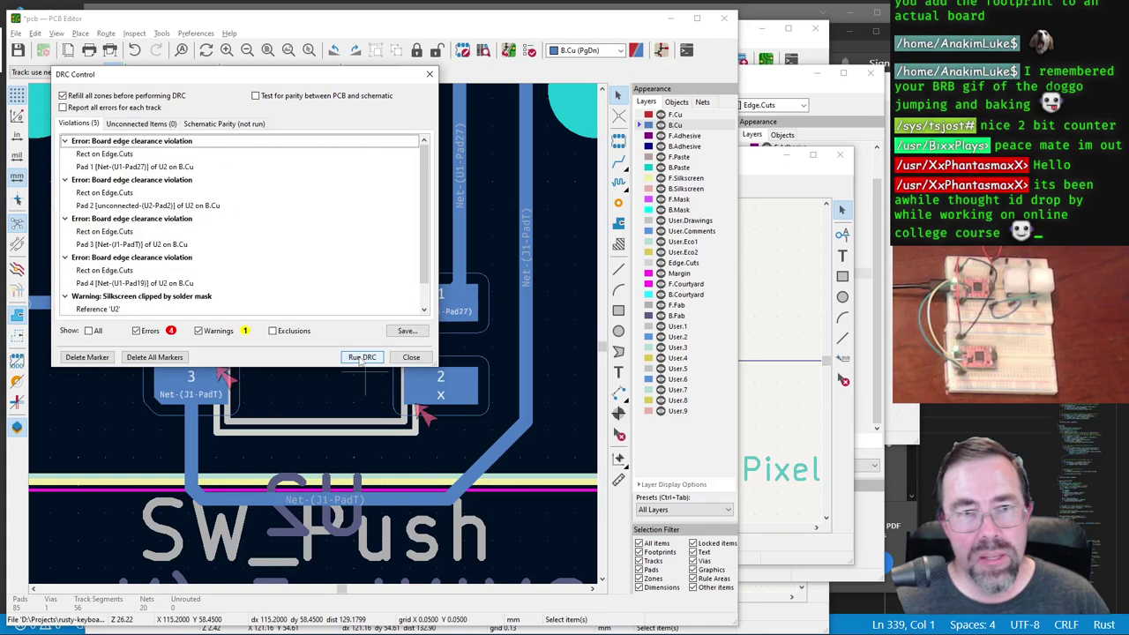
pyautogui.click(411, 357)
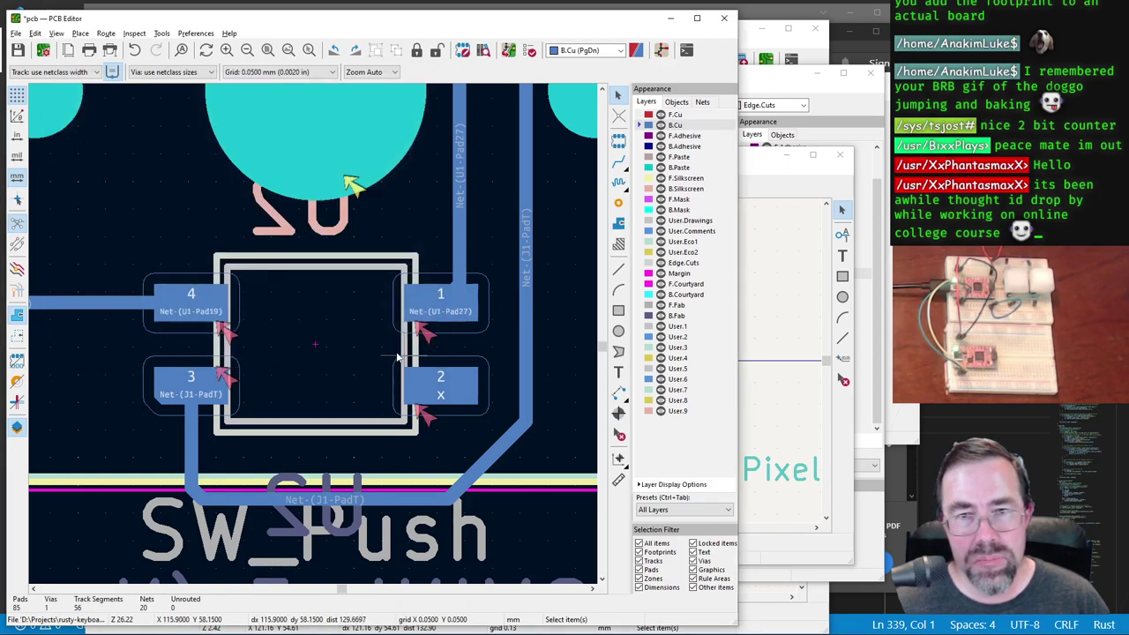
pyautogui.scroll(1, 422, 320)
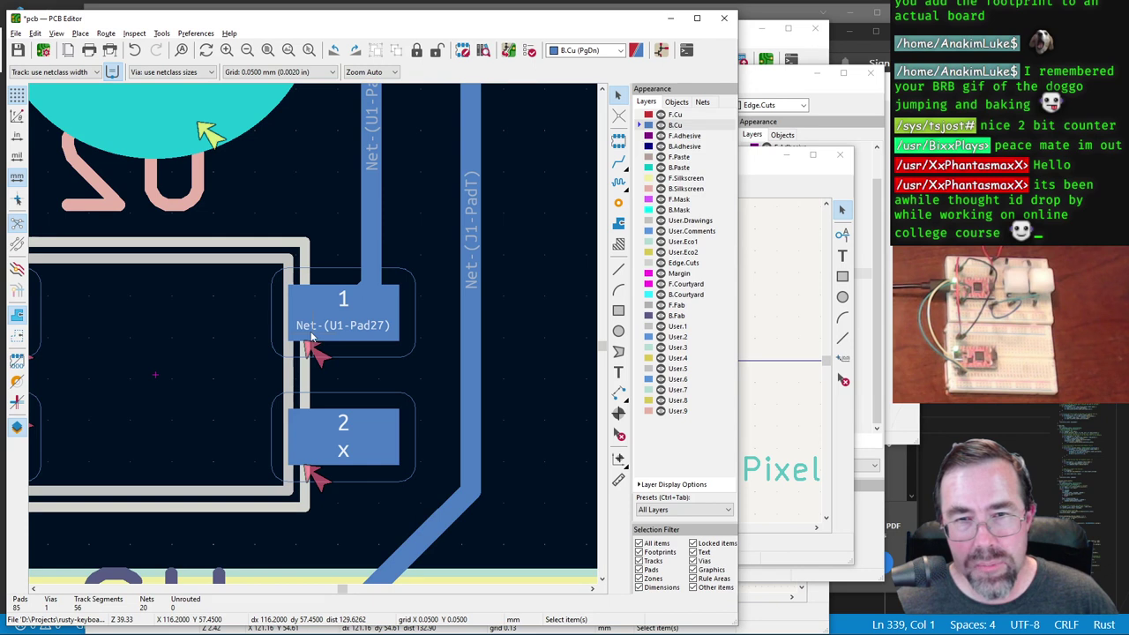
pyautogui.scroll(1, 314, 338)
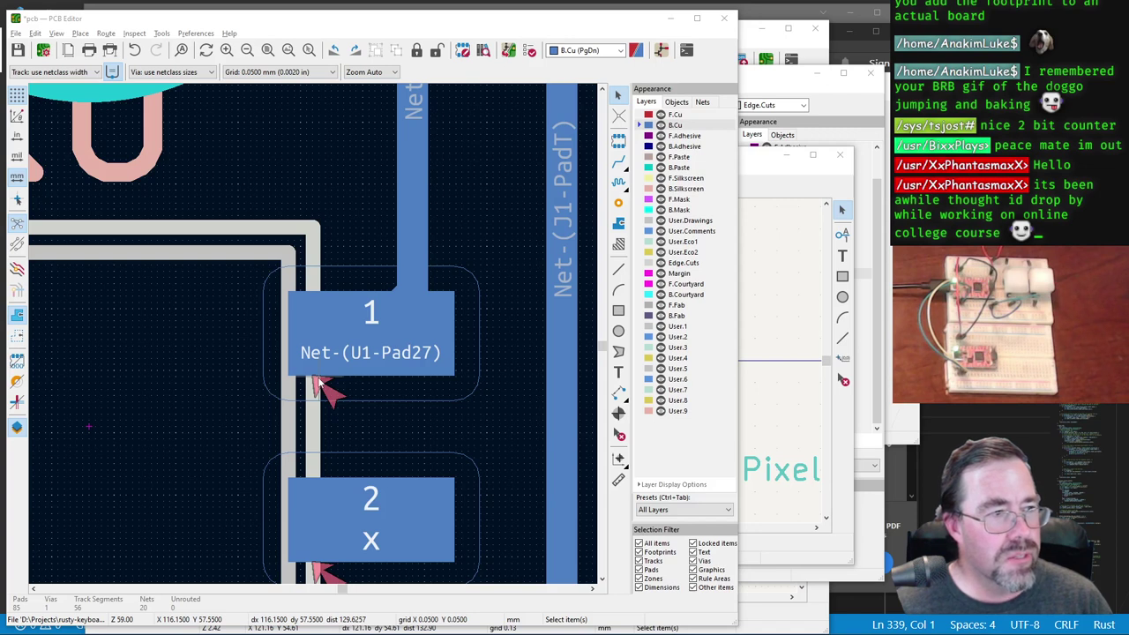
# Step: Switch to Visual Studio Code and go from the poll function in keyboard.rs to the definition of scan_keys
pyautogui.hotkey('alt', 'Tab')
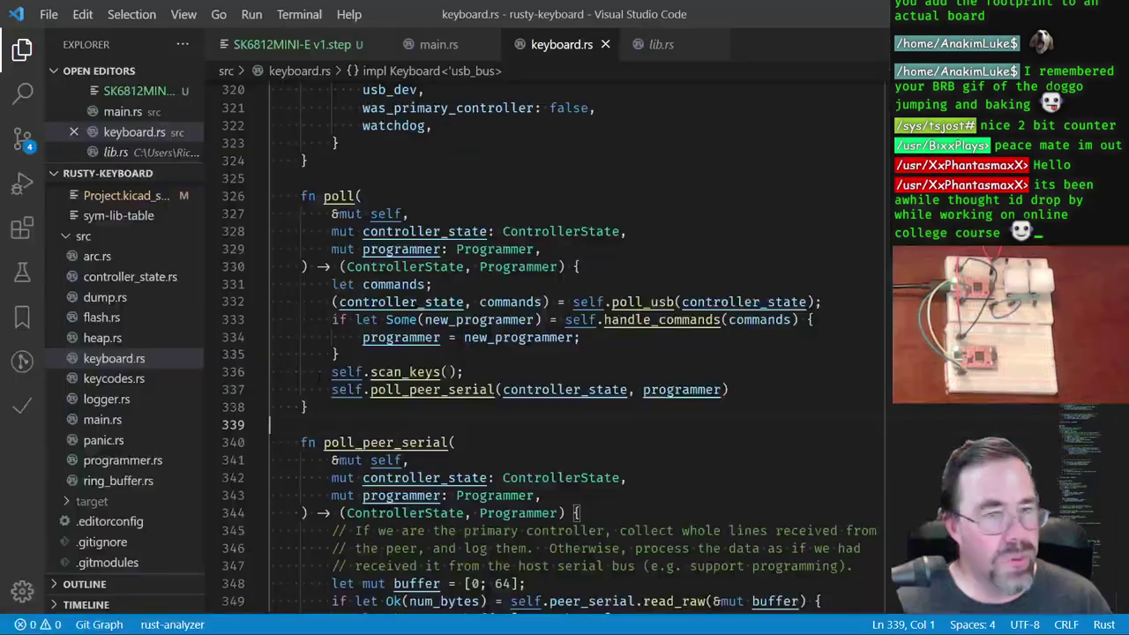
pyautogui.scroll(-7, 532, 388)
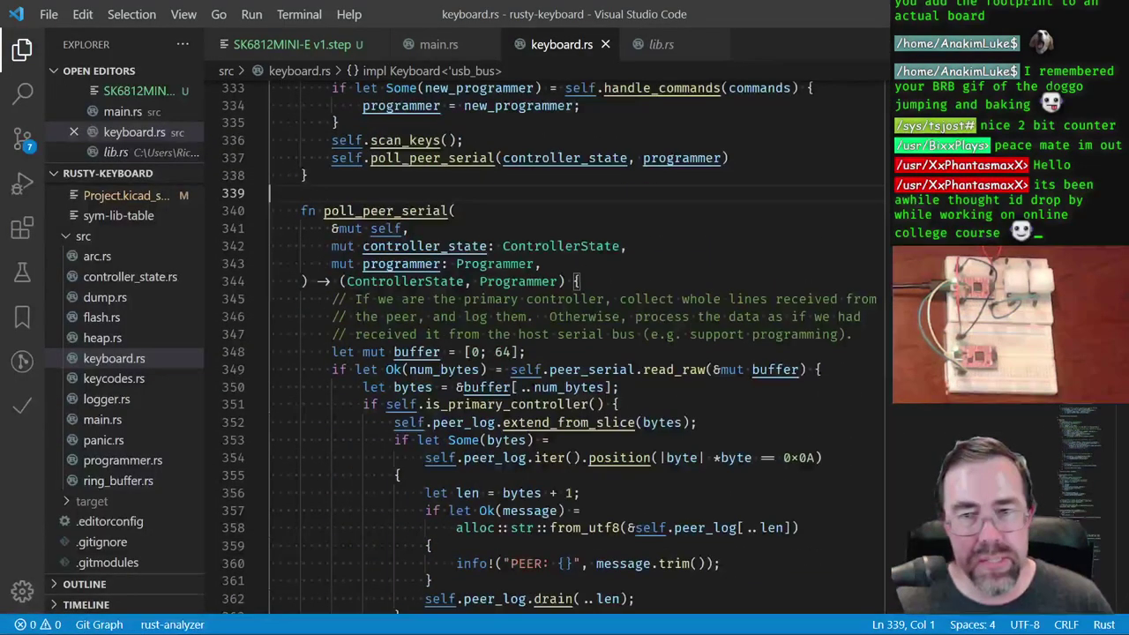
pyautogui.scroll(1, 531, 389)
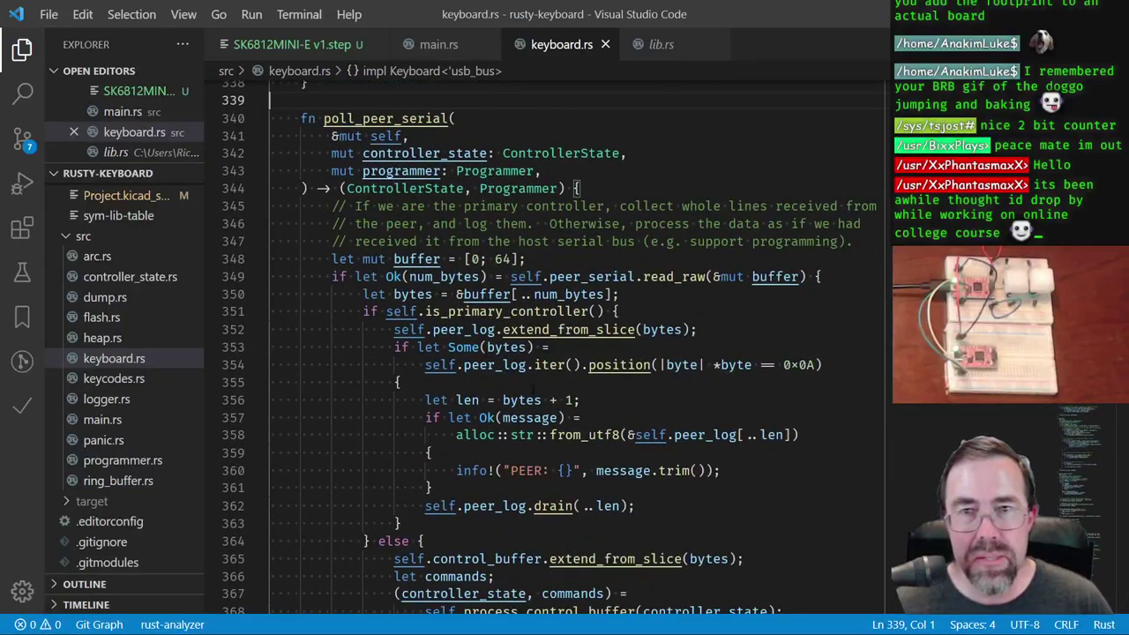
pyautogui.scroll(5, 411, 335)
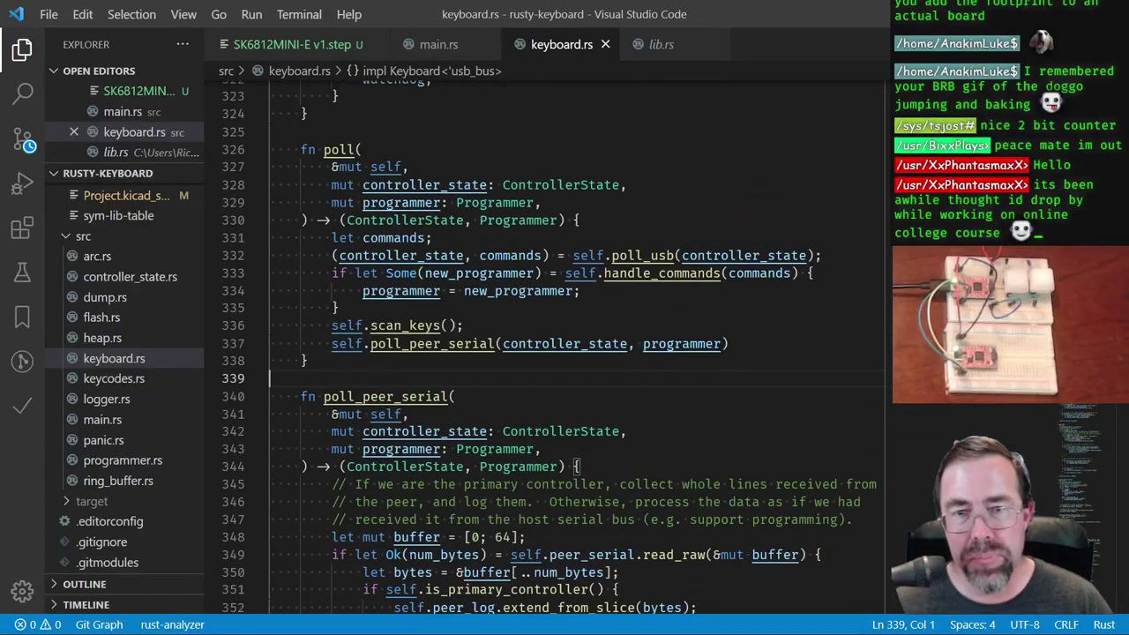
pyautogui.keyDown('ctrl'); pyautogui.click(411, 328); pyautogui.keyUp('ctrl')
pyautogui.scroll(-1, 591, 363)
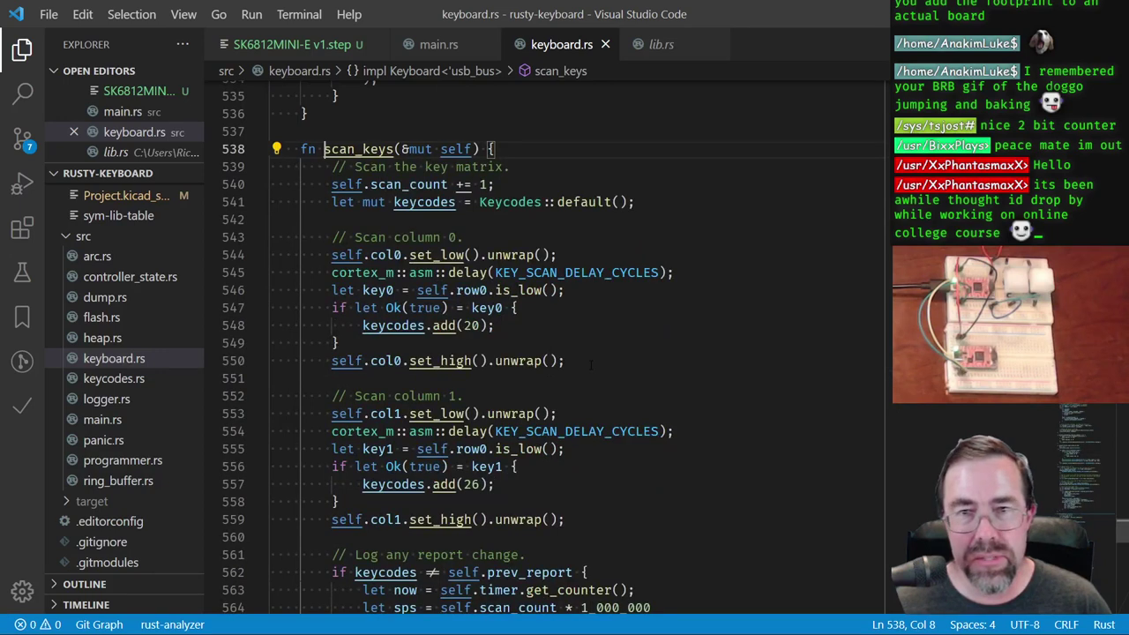
pyautogui.scroll(-1, 591, 365)
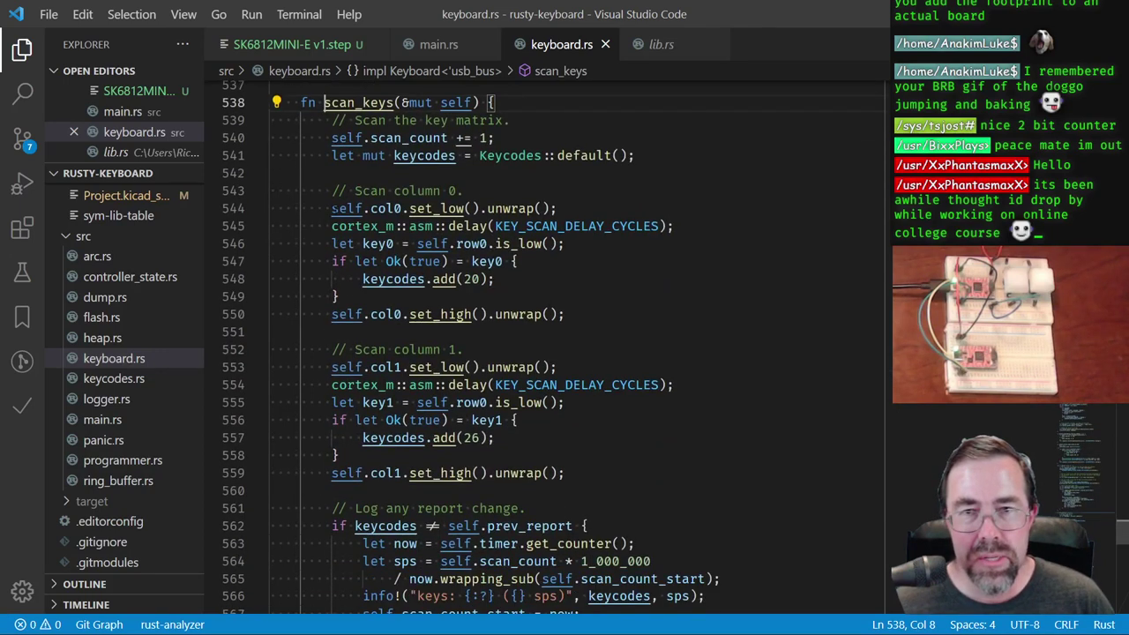
# Step: Examine how scan_keys drives columns 0 and 1 low, reads row0 and adds the keycodes
pyautogui.moveTo(324, 208); pyautogui.dragTo(613, 205)
pyautogui.moveTo(313, 243); pyautogui.dragTo(495, 278)
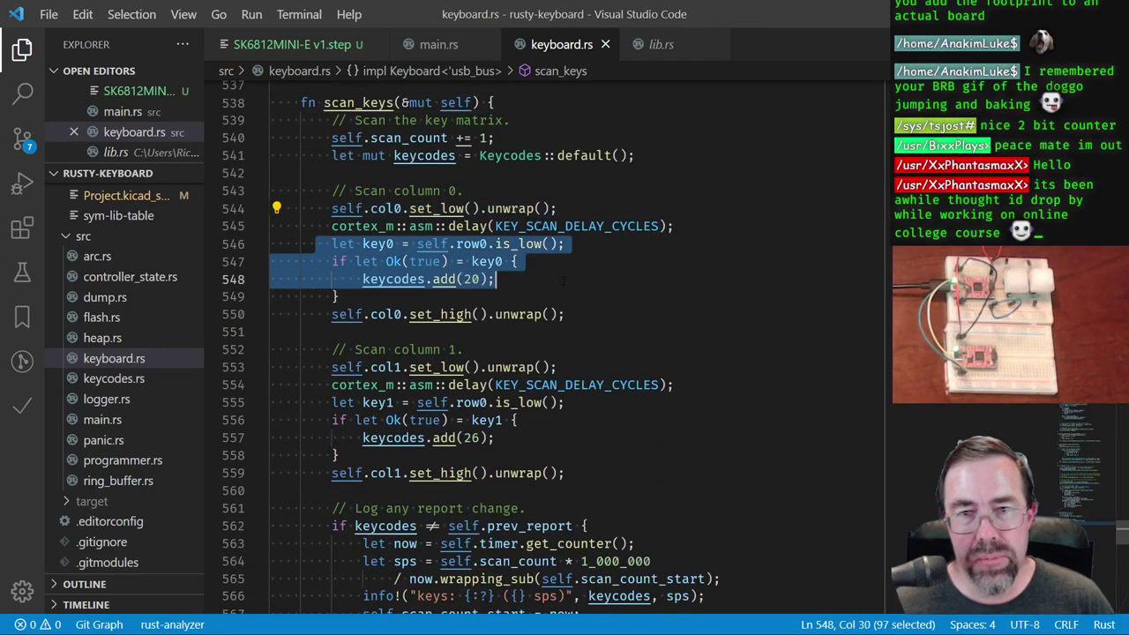
pyautogui.moveTo(316, 367); pyautogui.dragTo(559, 367)
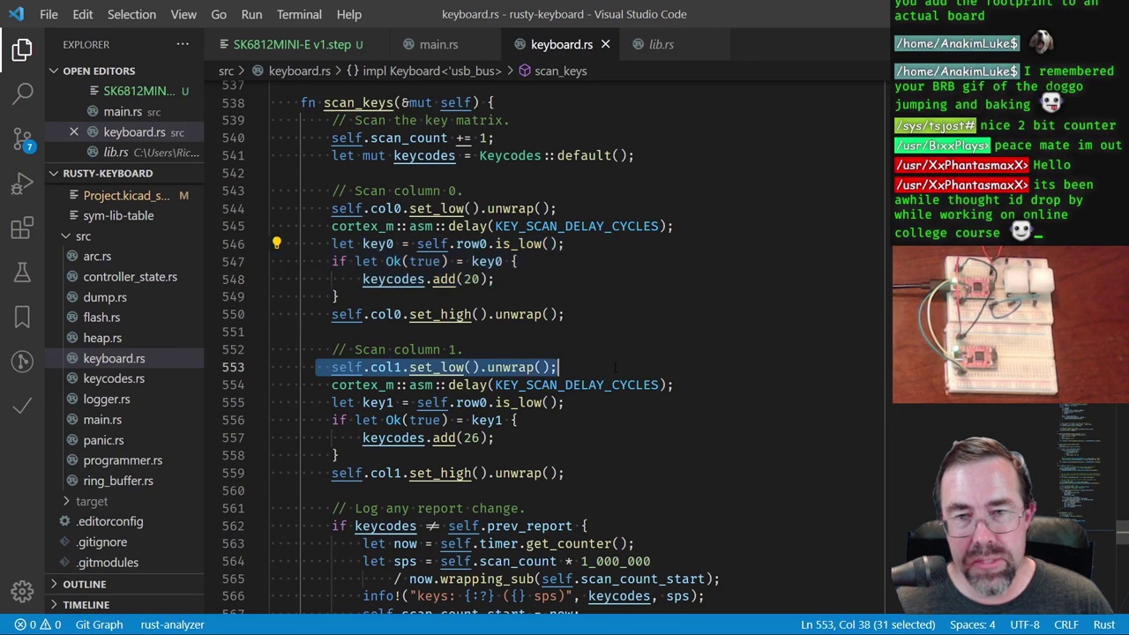
pyautogui.scroll(-1, 559, 366)
pyautogui.moveTo(308, 356); pyautogui.dragTo(561, 407)
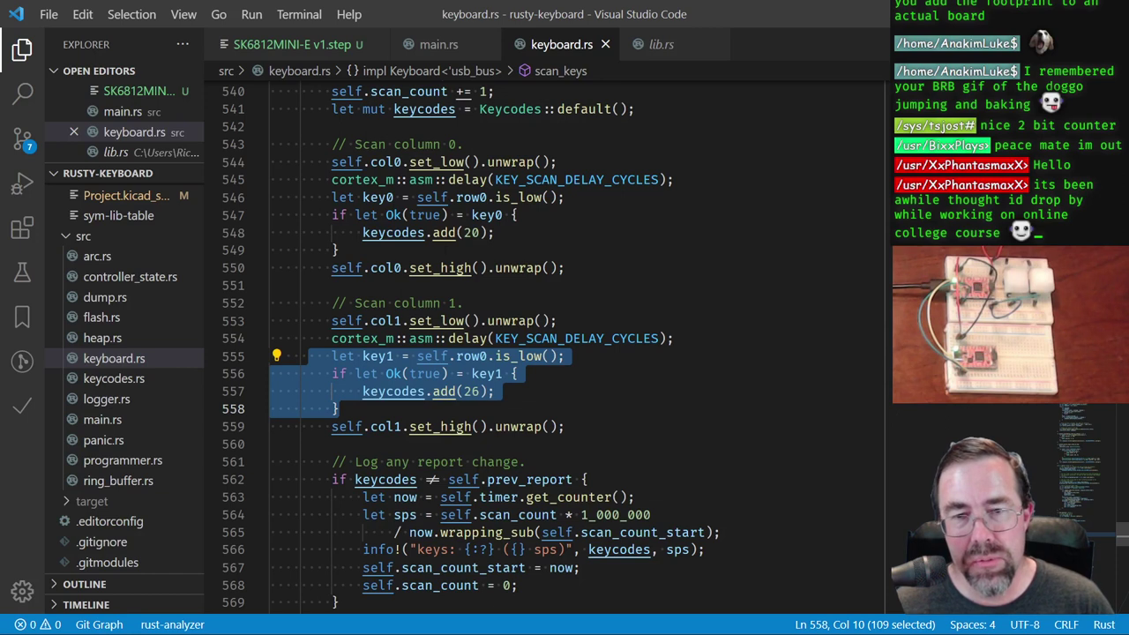
pyautogui.moveTo(565, 198); pyautogui.dragTo(356, 197)
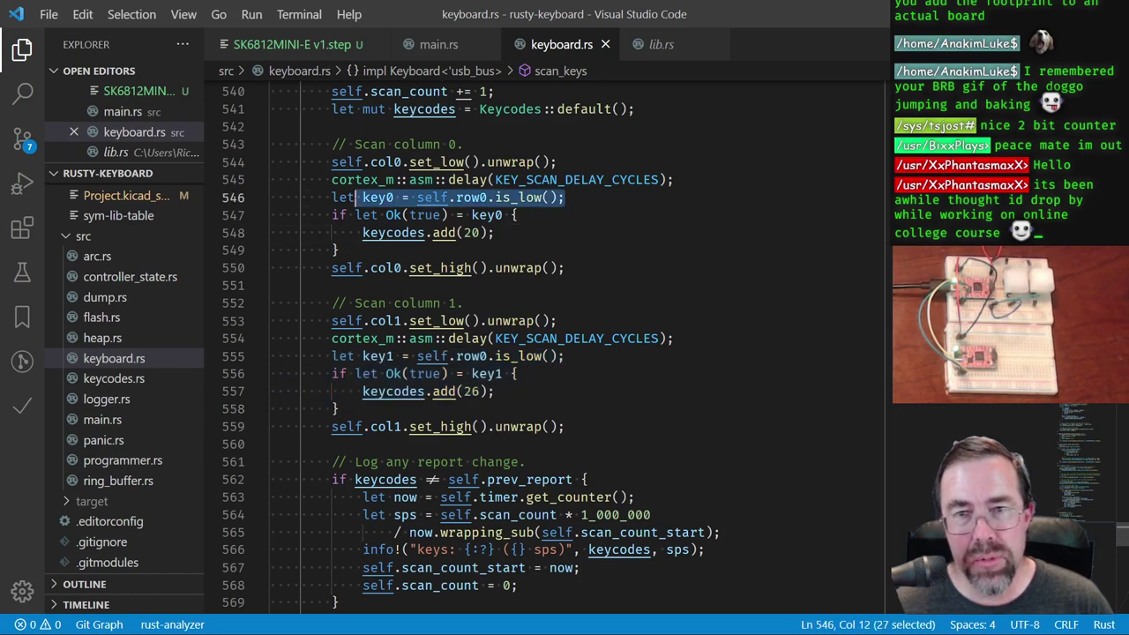
pyautogui.scroll(4, 466, 318)
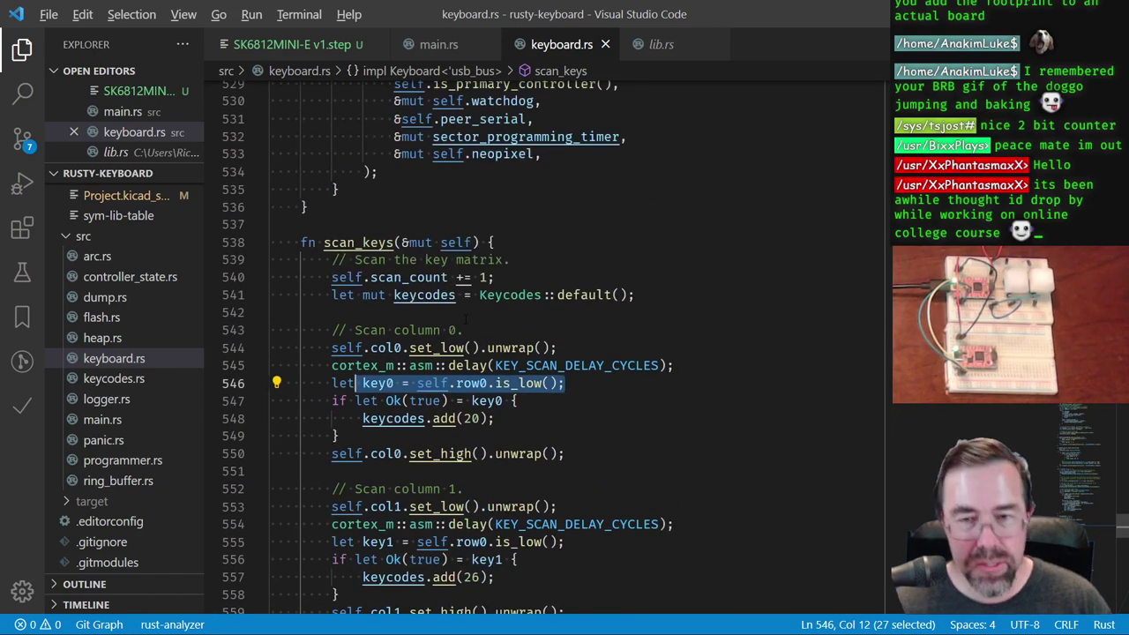
# Step: Switch to the Footprint Editor and move pad 1 outward to about X -2.55, Y -0.75 mm, clear of the cutout outline
pyautogui.hotkey('alt', 'Tab')
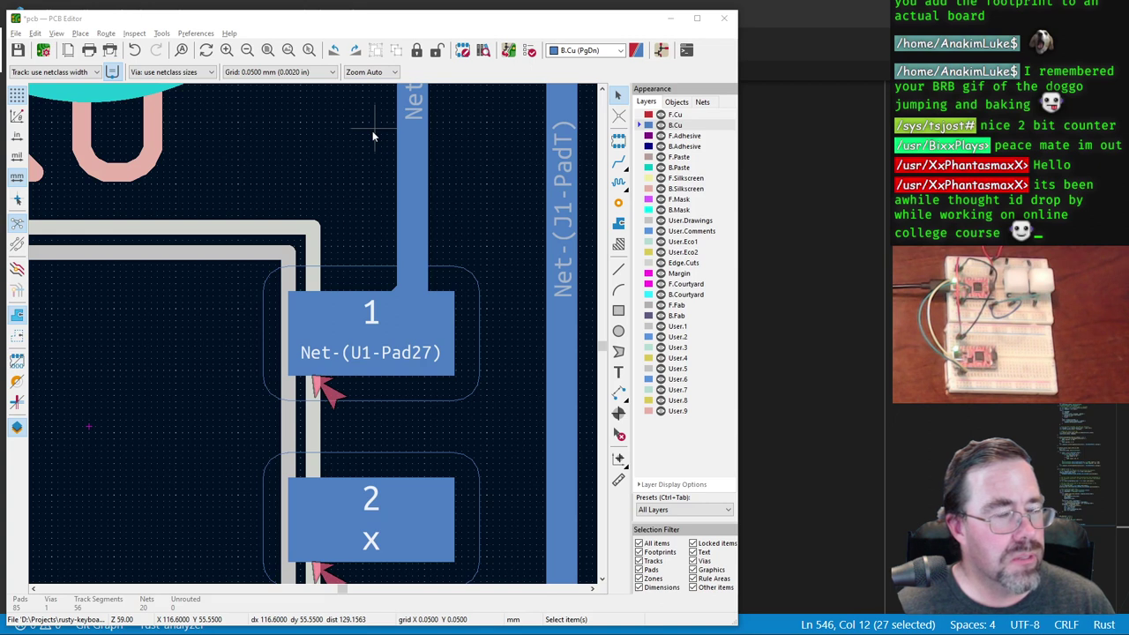
pyautogui.scroll(3, 436, 220)
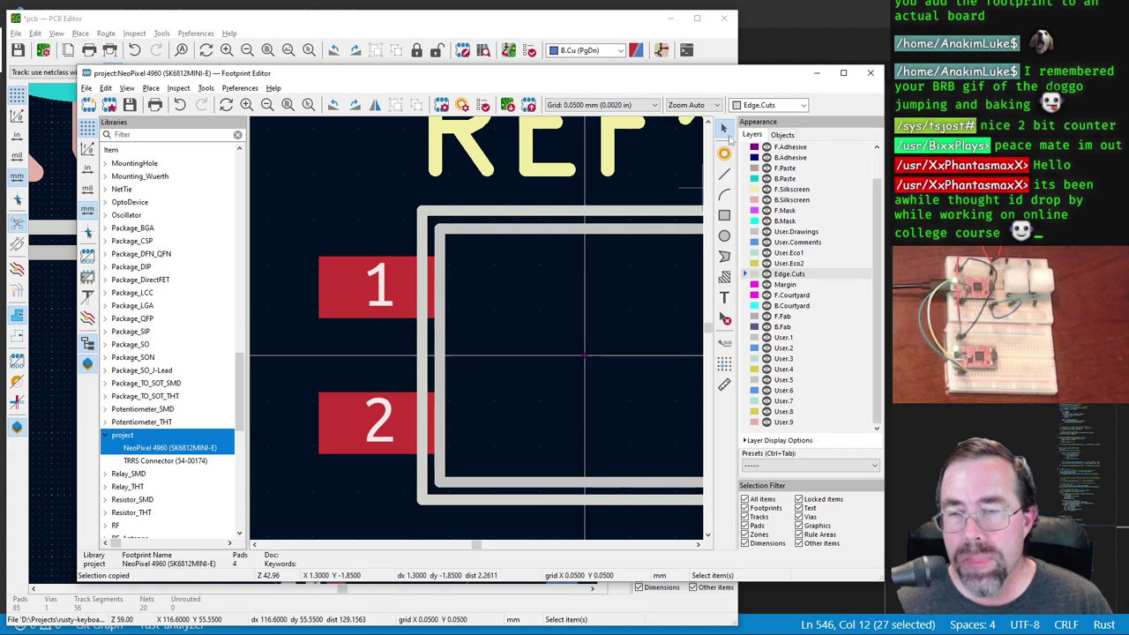
pyautogui.click(379, 300)
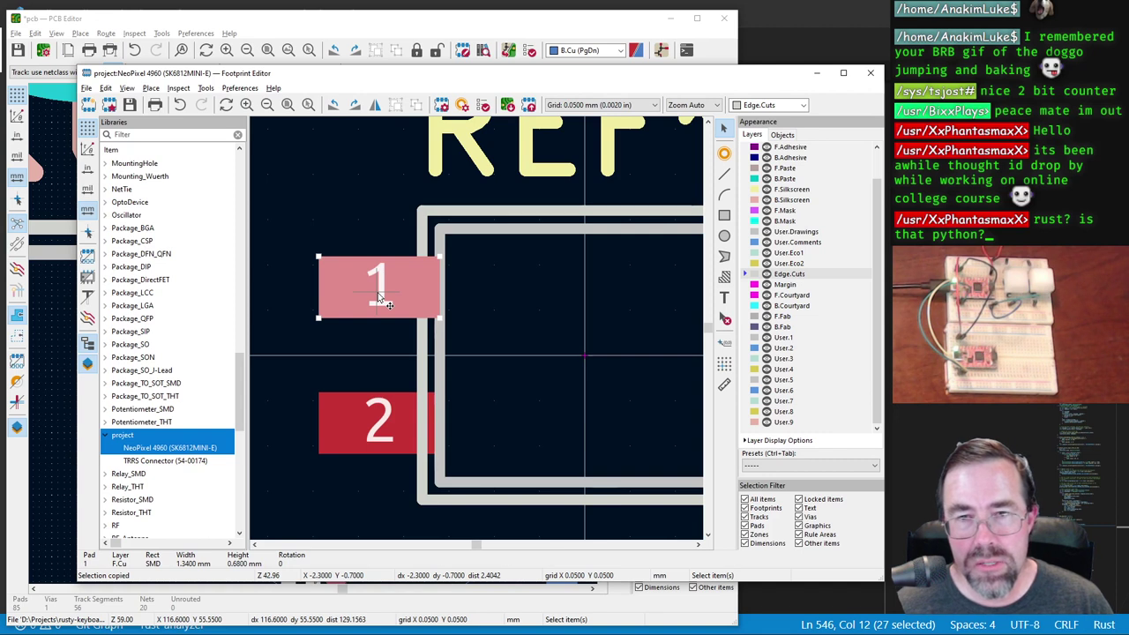
pyautogui.moveTo(379, 300); pyautogui.dragTo(356, 286)
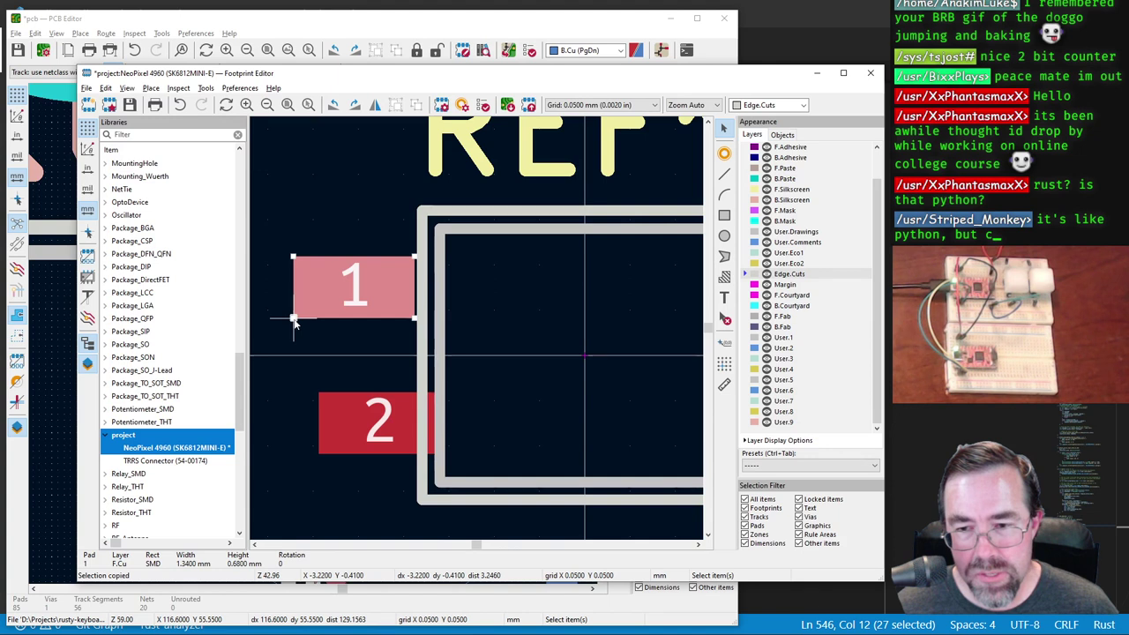
pyautogui.moveTo(295, 323); pyautogui.dragTo(269, 344)
pyautogui.press('Escape')
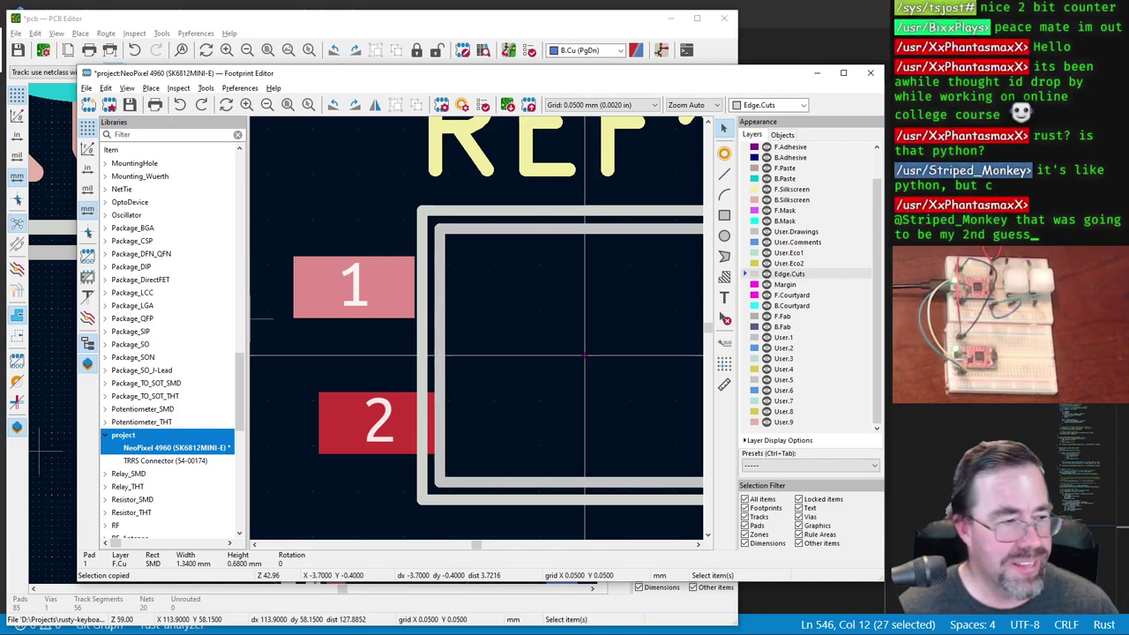
# Step: Return to keyboard.rs in Visual Studio Code and examine the scan_keys function's fn keyword and its mutable self parameter
pyautogui.hotkey('alt', 'Tab')
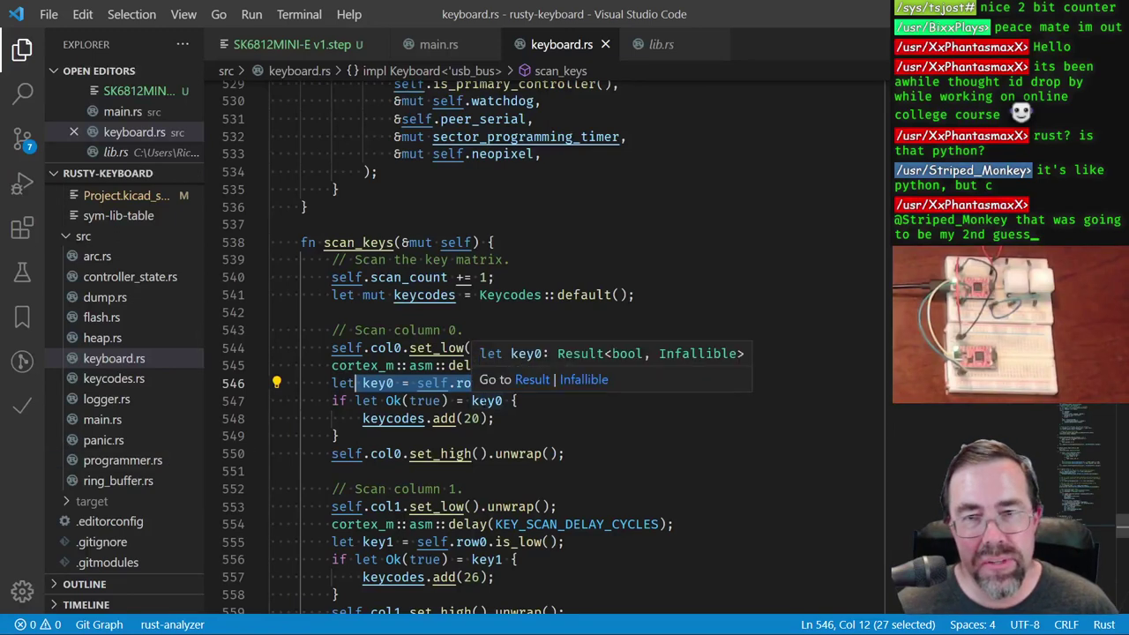
pyautogui.moveTo(521, 277); pyautogui.dragTo(277, 240)
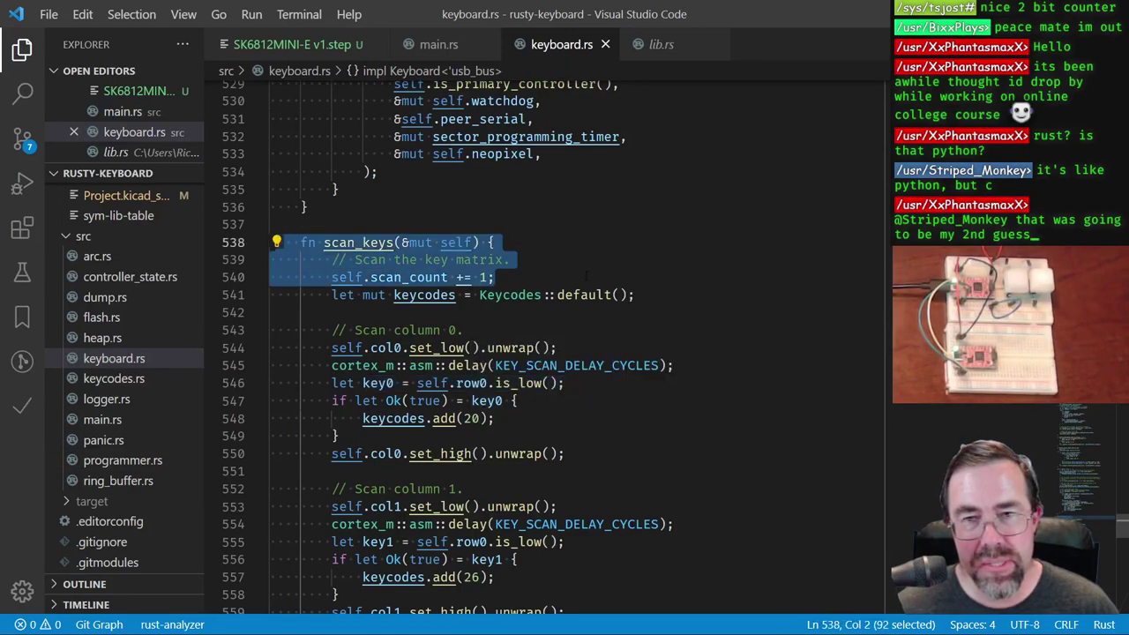
pyautogui.press('Right')
pyautogui.doubleClick(307, 241)
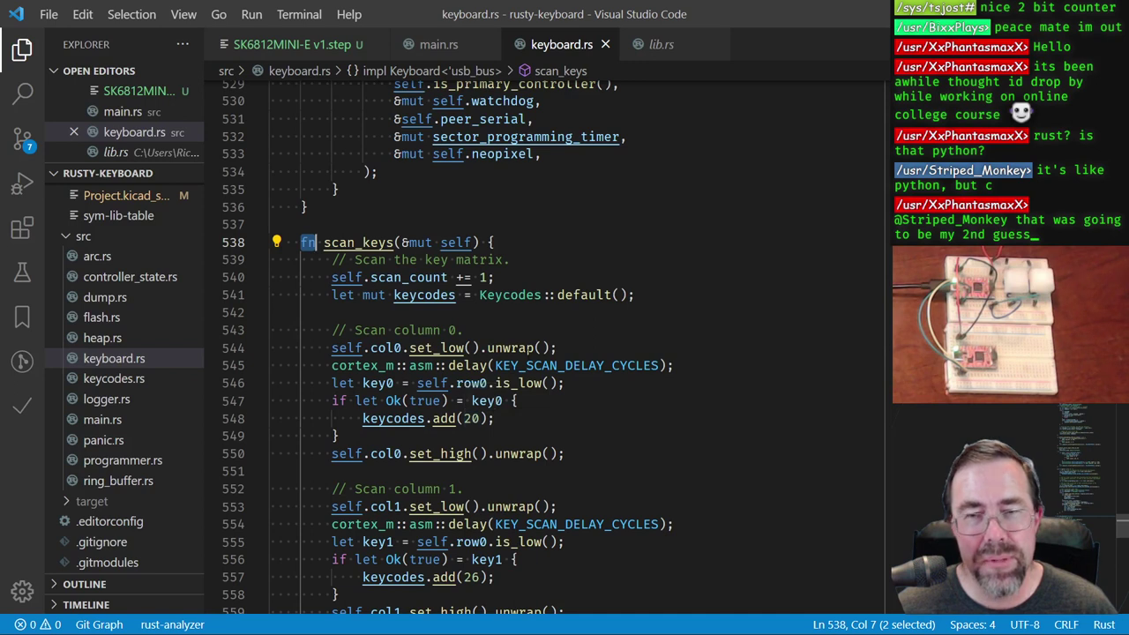
pyautogui.click(498, 277)
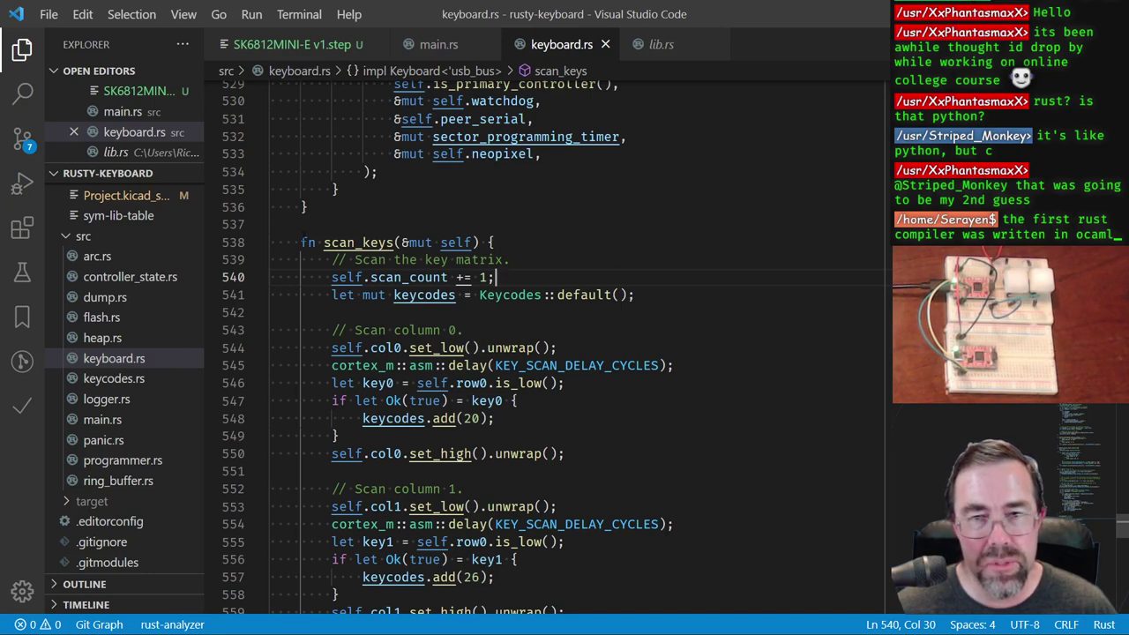
pyautogui.doubleClick(308, 241)
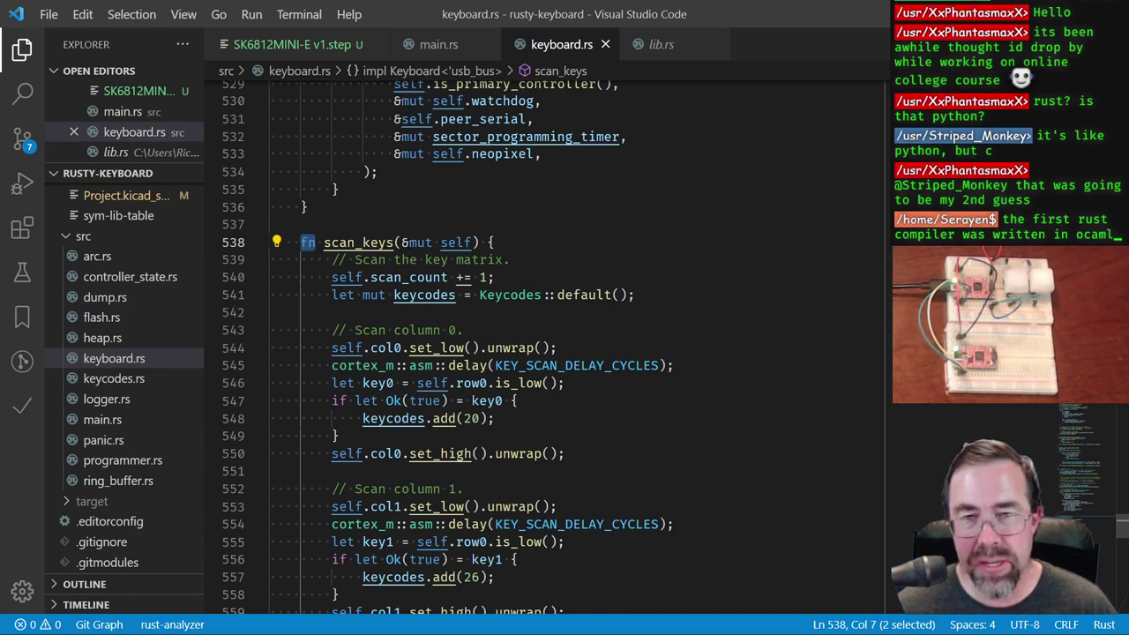
pyautogui.moveTo(410, 241); pyautogui.dragTo(432, 242)
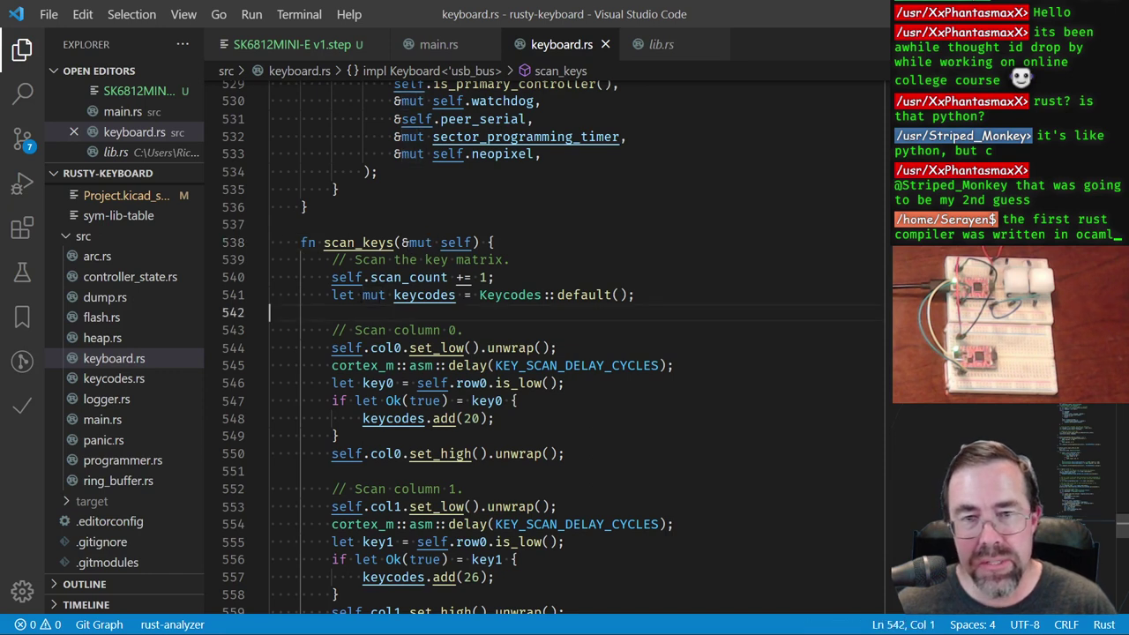
# Step: Examine the keycodes declaration in scan_keys: the let and mut keywords, the variable name, the Keycodes::default() call and the closing semicolon
pyautogui.moveTo(331, 294); pyautogui.dragTo(457, 295)
pyautogui.click(448, 314)
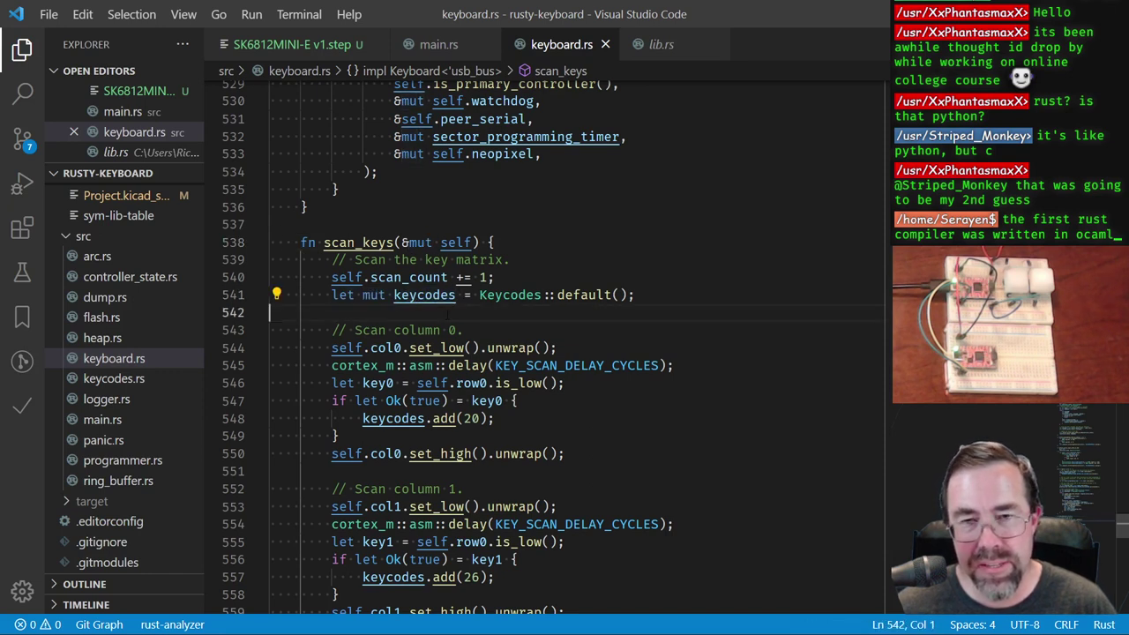
pyautogui.moveTo(332, 294); pyautogui.dragTo(355, 294)
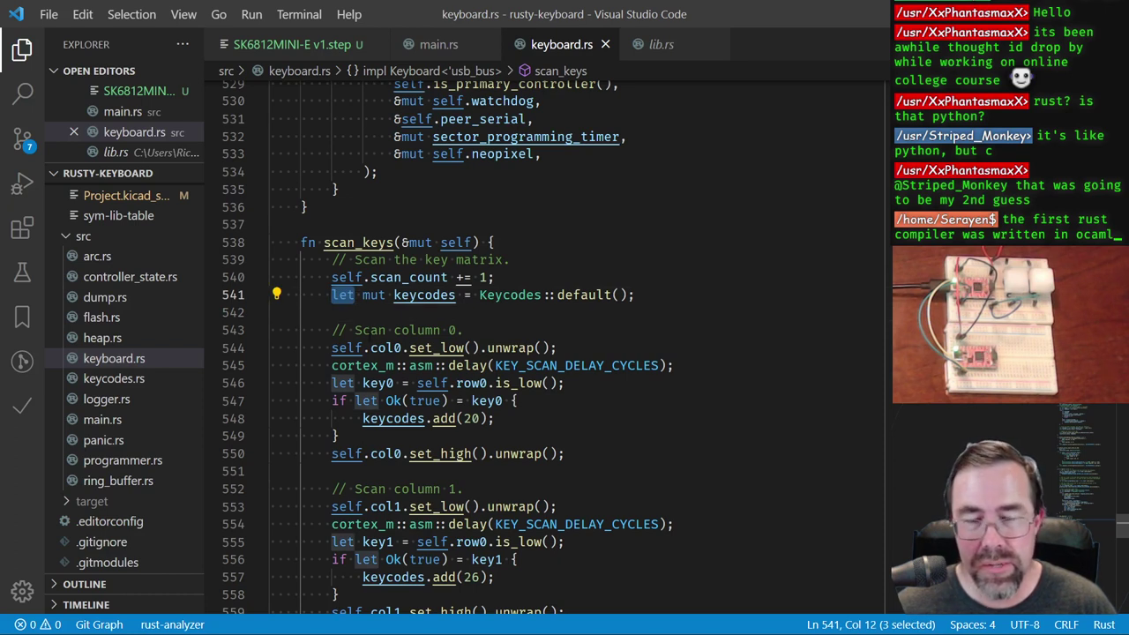
pyautogui.click(396, 330)
pyautogui.moveTo(394, 295); pyautogui.dragTo(457, 294)
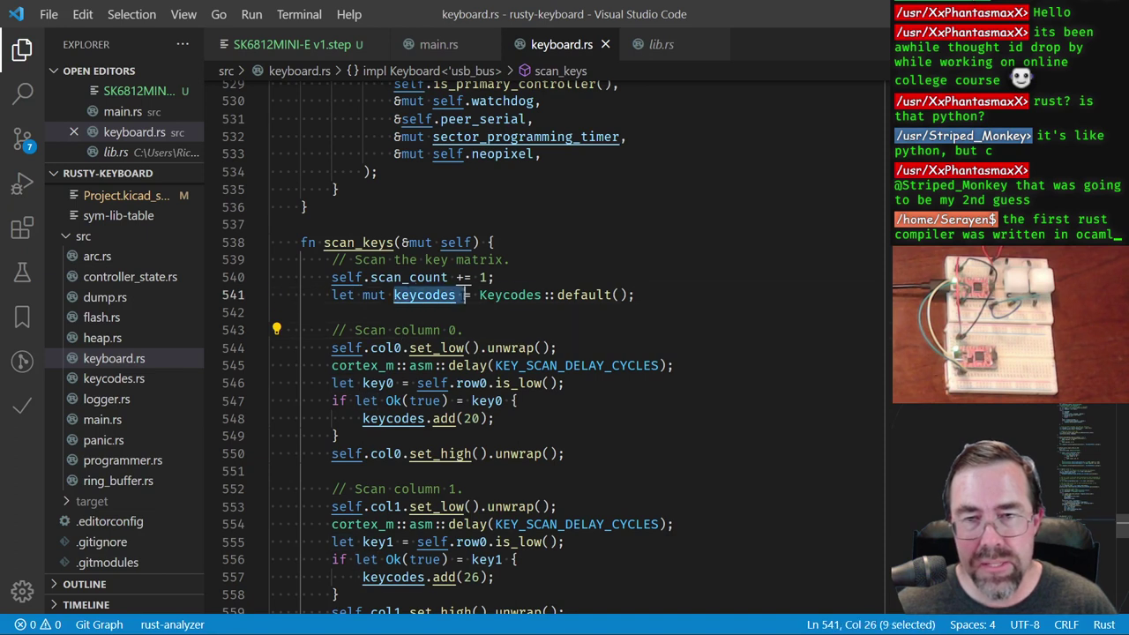
pyautogui.moveTo(363, 295); pyautogui.dragTo(394, 295)
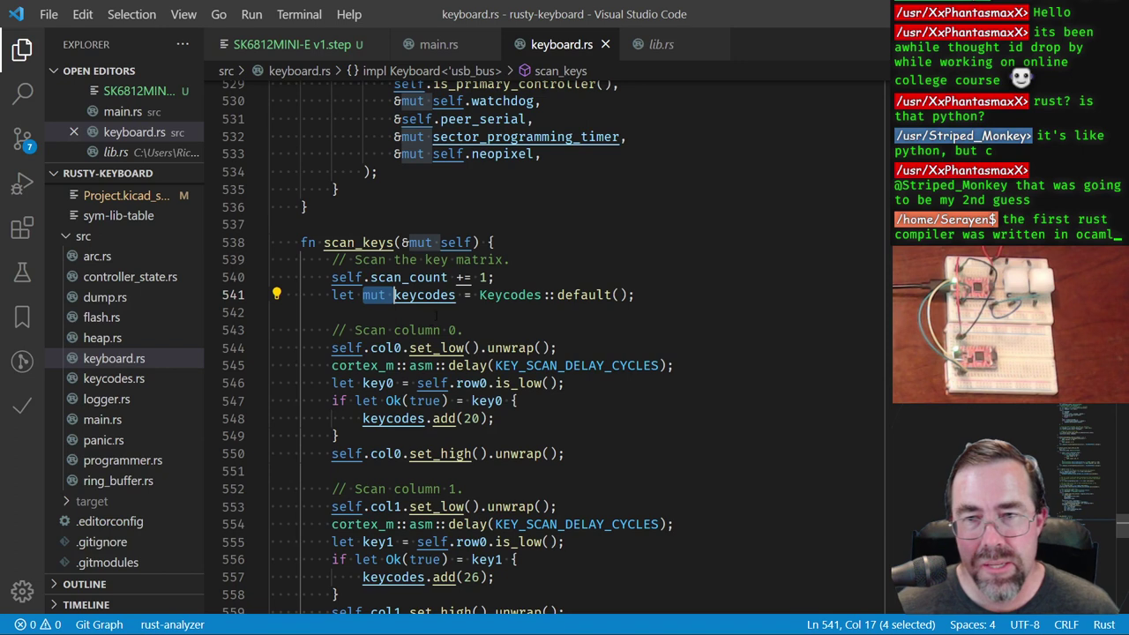
pyautogui.moveTo(628, 295); pyautogui.dragTo(558, 294)
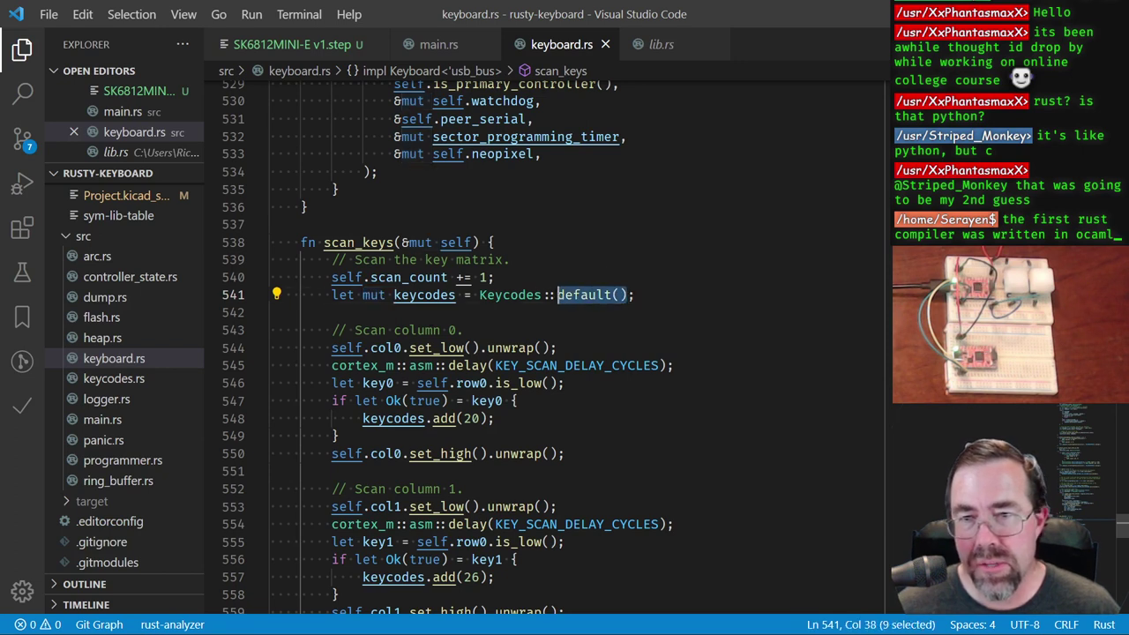
pyautogui.moveTo(480, 295); pyautogui.dragTo(558, 295)
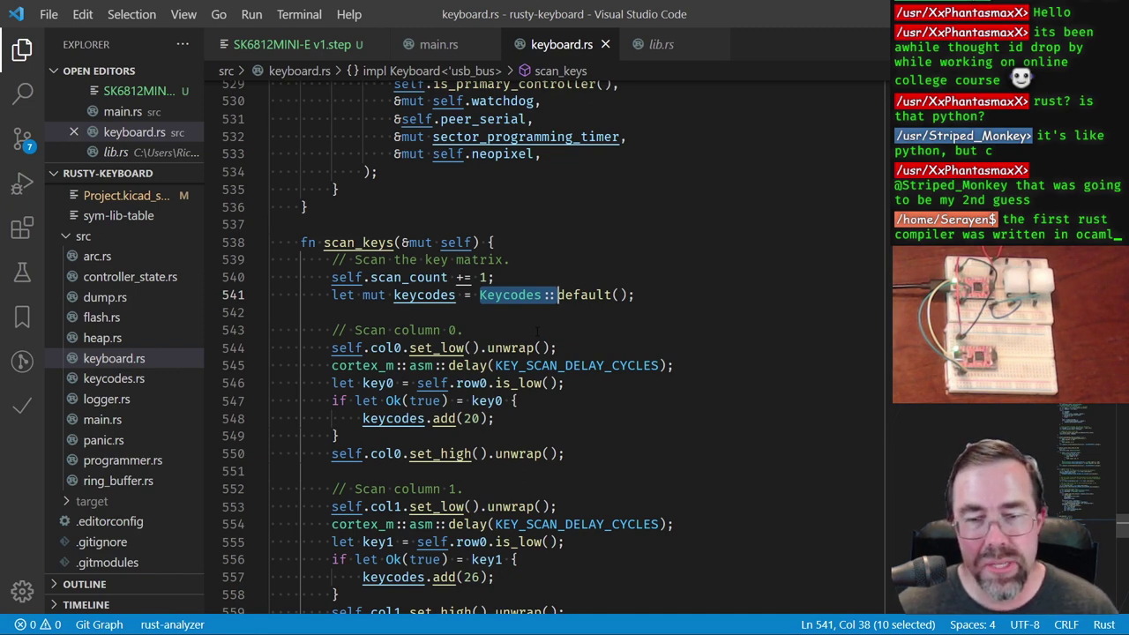
pyautogui.press('alt')
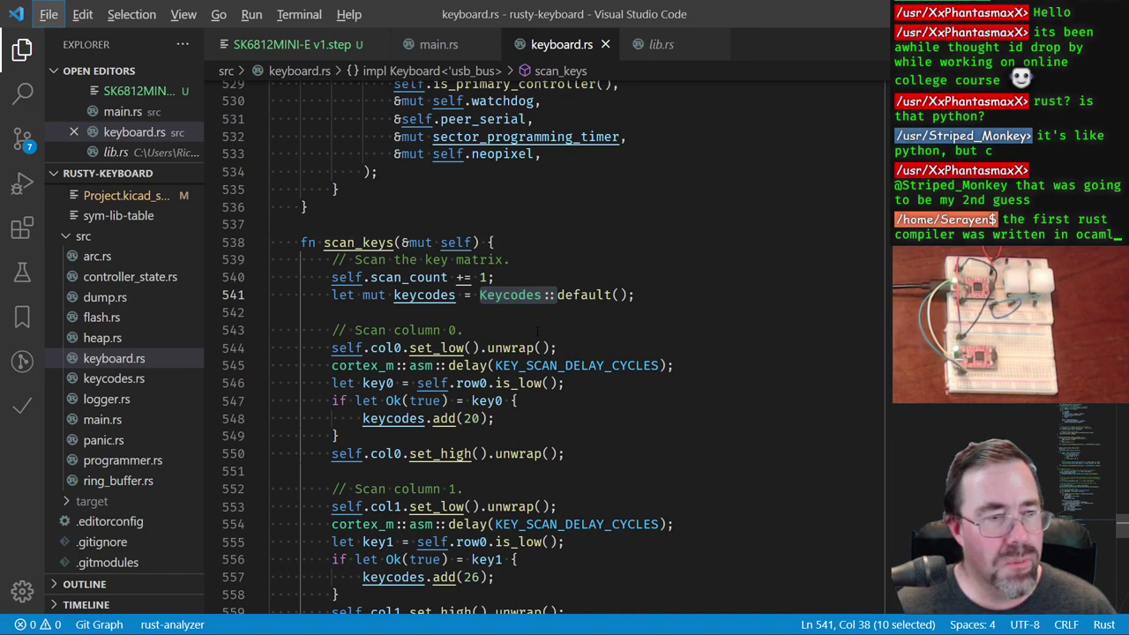
pyautogui.press('Escape')
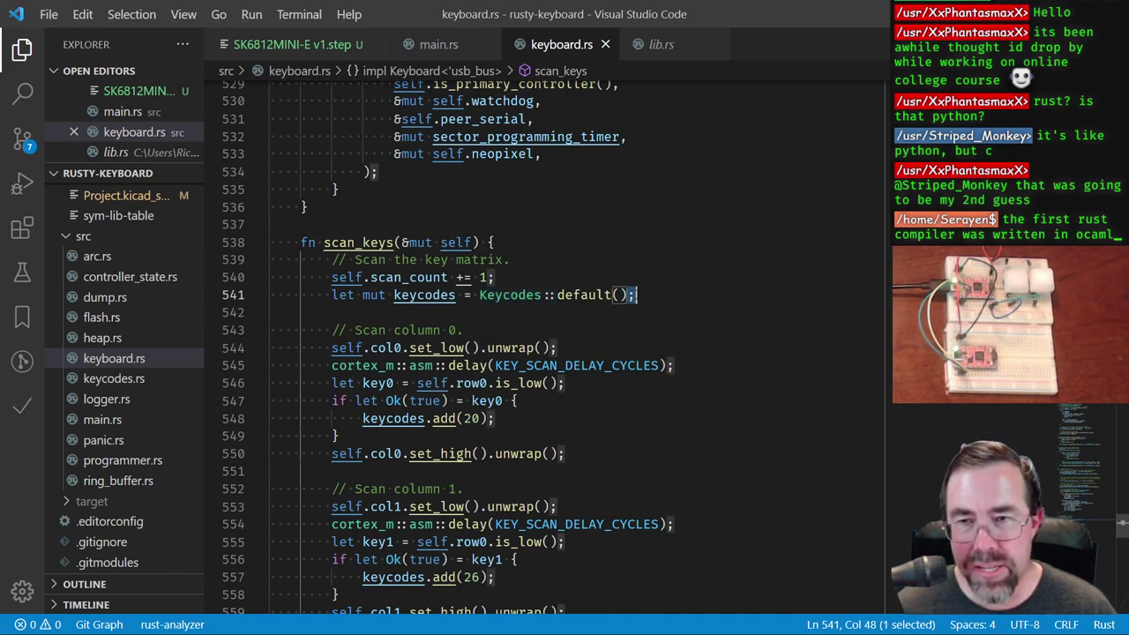
pyautogui.doubleClick(631, 295)
pyautogui.click(571, 348)
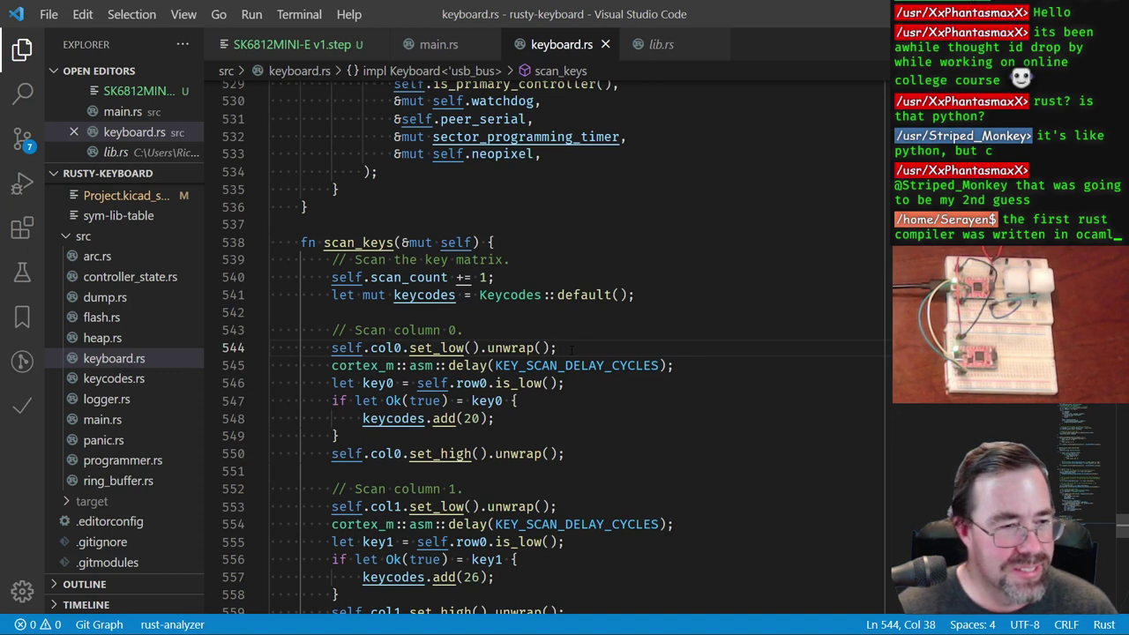
# Step: Switch back to the Footprint Editor and open the properties of pad 1 at its X size
pyautogui.hotkey('alt', 'Tab')
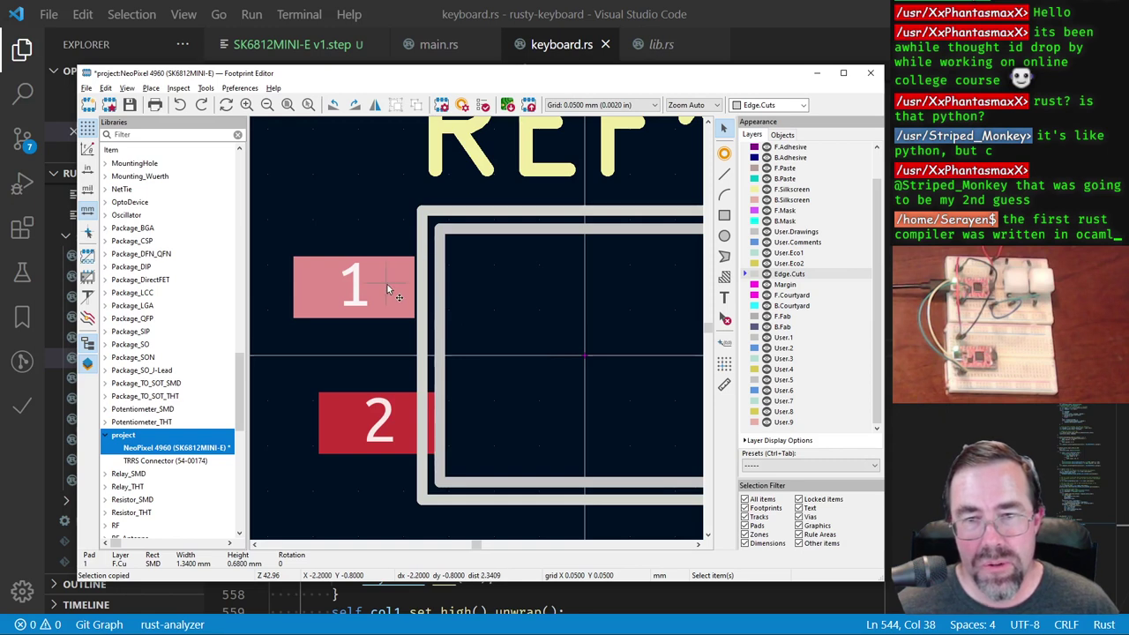
pyautogui.doubleClick(336, 279)
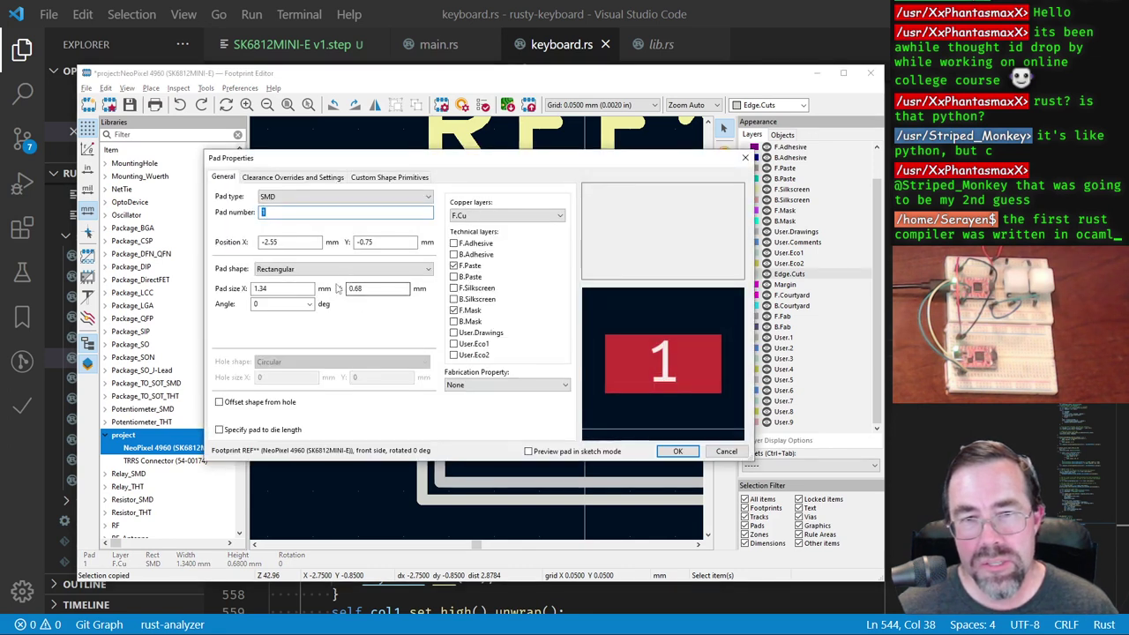
pyautogui.click(269, 291)
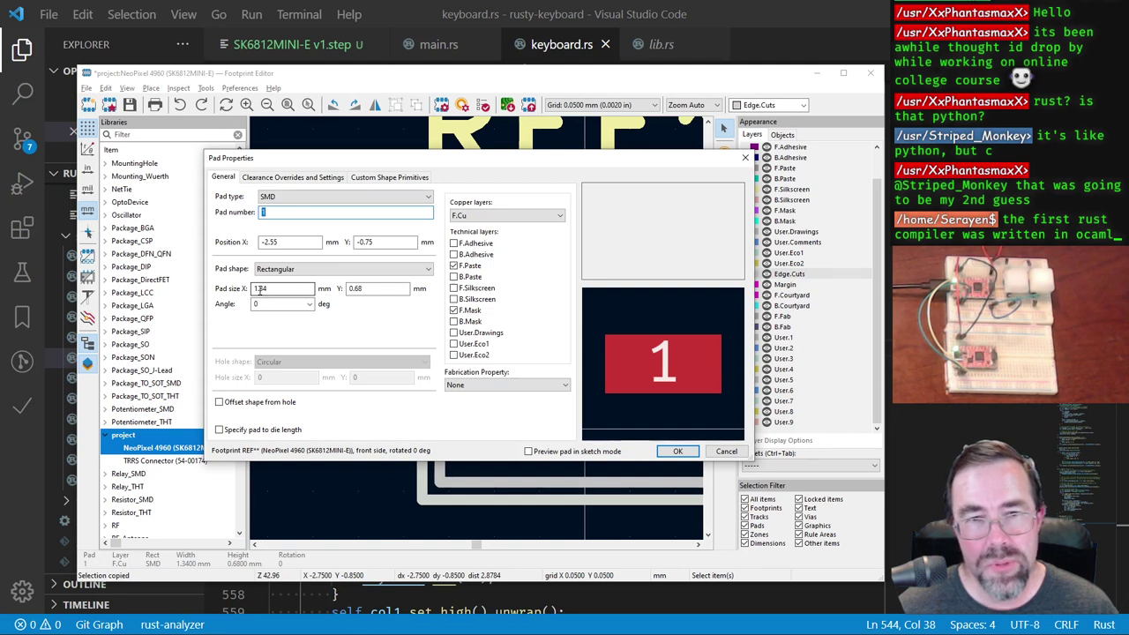
pyautogui.click(262, 289)
pyautogui.doubleClick(262, 289)
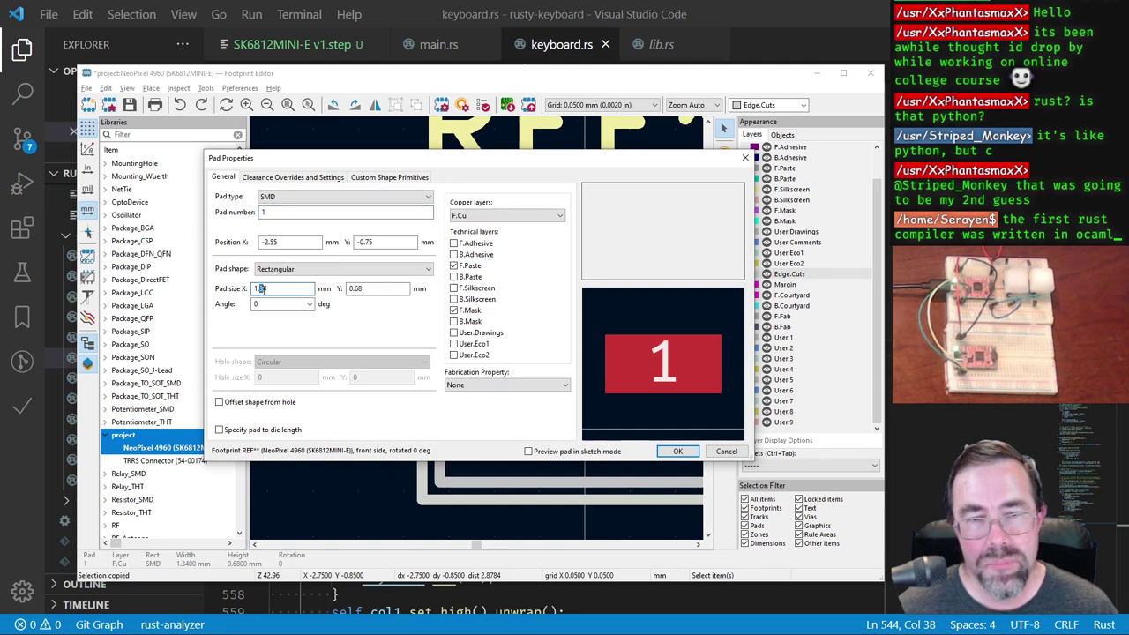
pyautogui.click(297, 288)
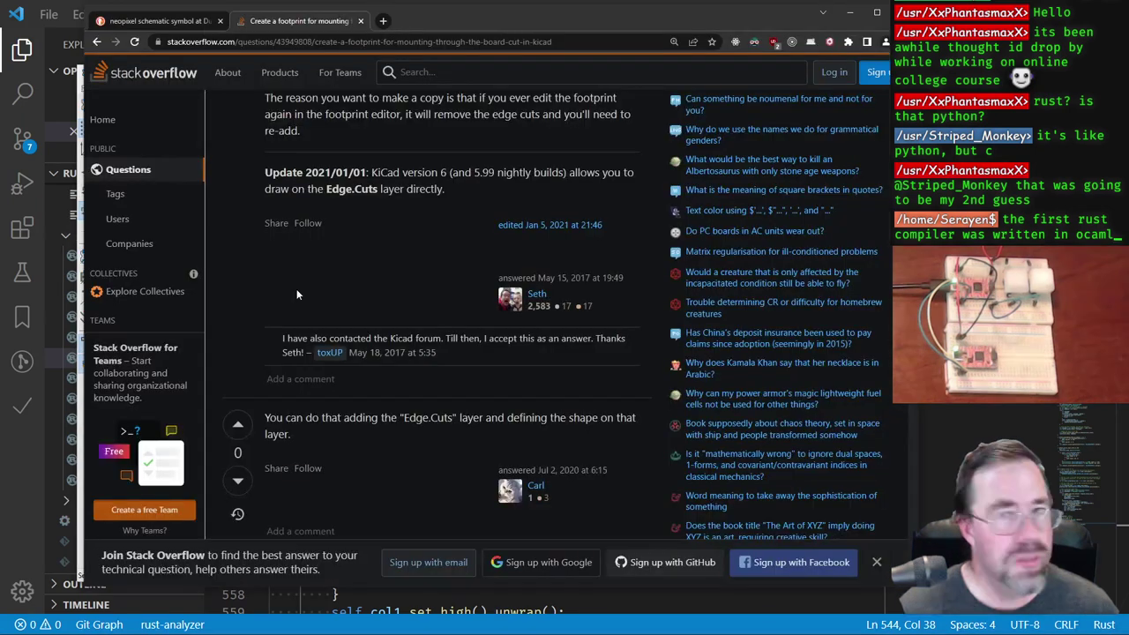
# Step: Switch to the SK6812MINI-E datasheet in Adobe Acrobat Reader and look up the recommended pad dimensions for the PCB
pyautogui.hotkey('alt', 'Tab')
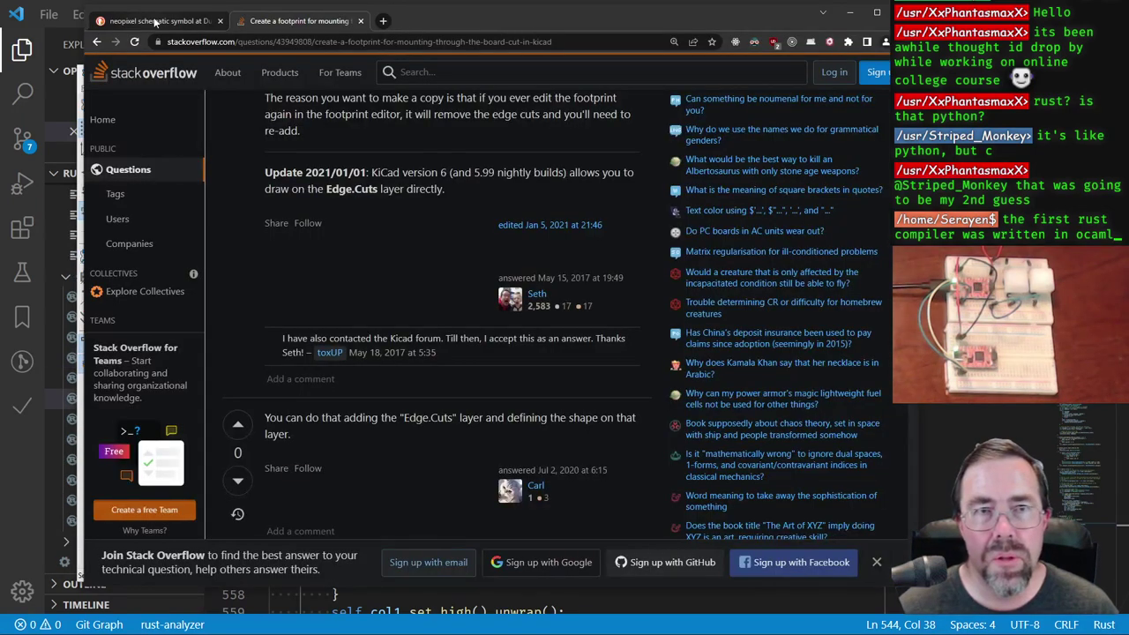
pyautogui.click(154, 22)
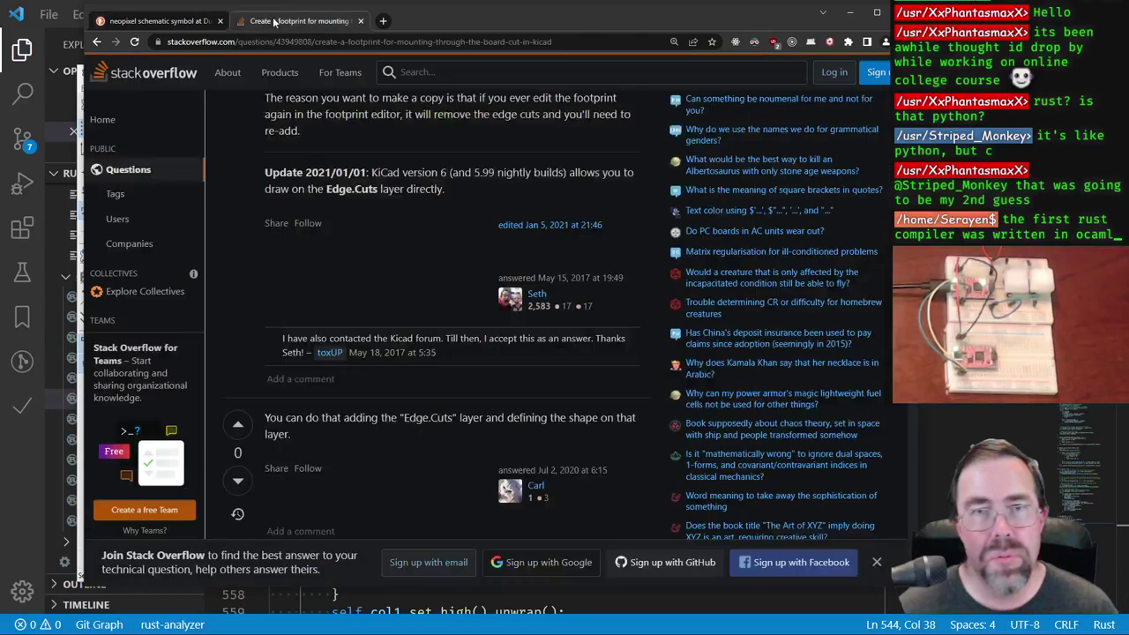
pyautogui.click(274, 23)
pyautogui.hotkey('alt', 'Tab')
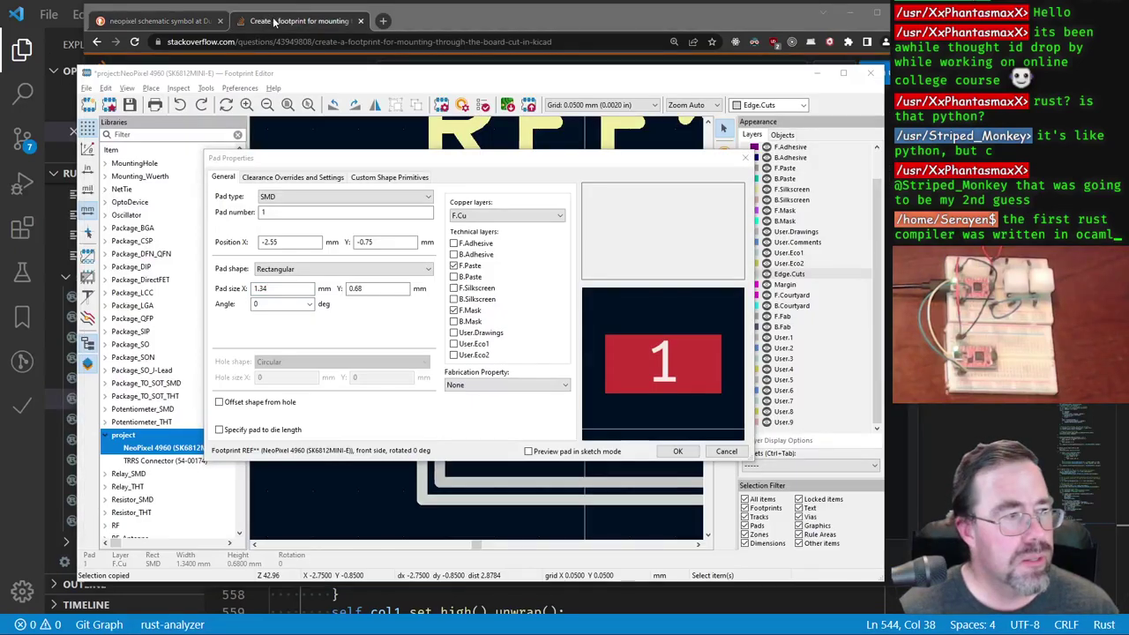
pyautogui.hotkey('alt', 'Tab')
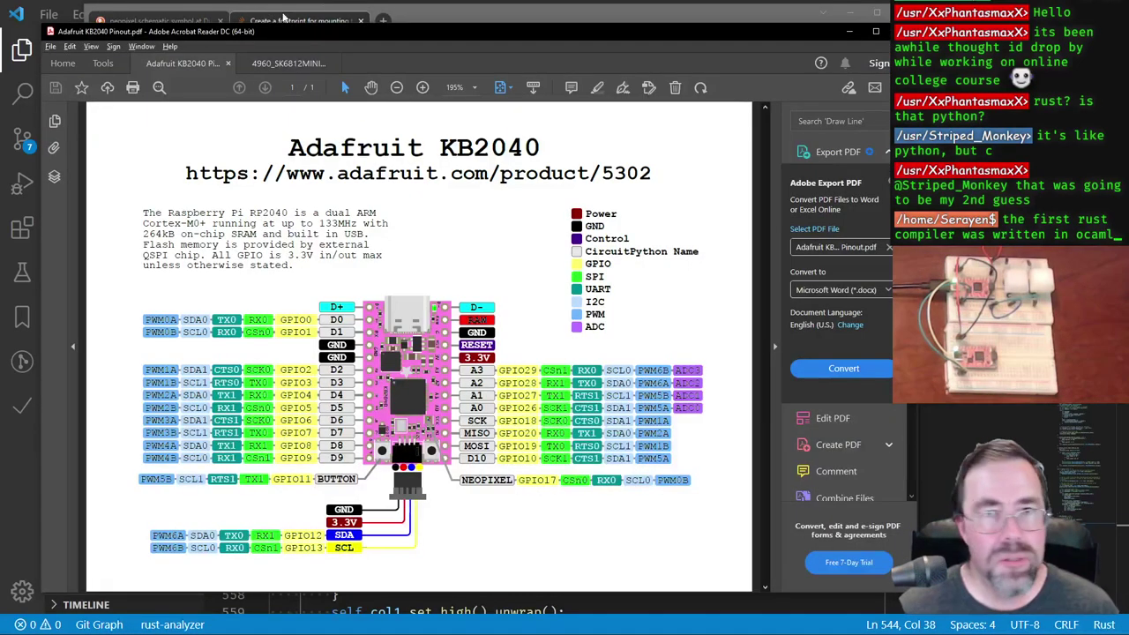
pyautogui.click(301, 63)
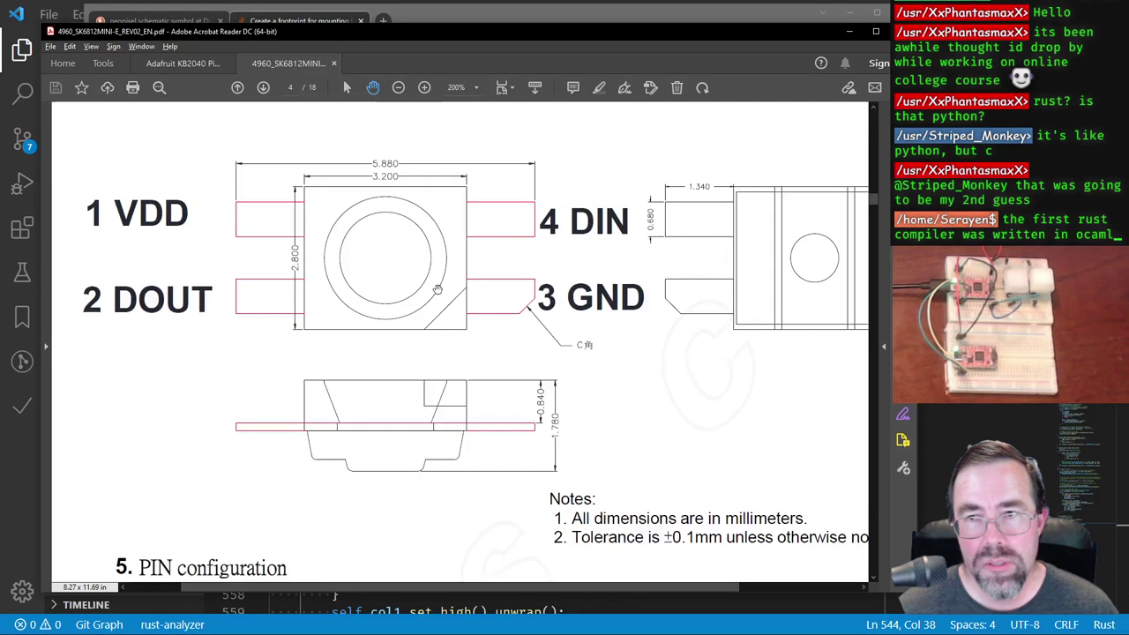
pyautogui.scroll(-7, 512, 421)
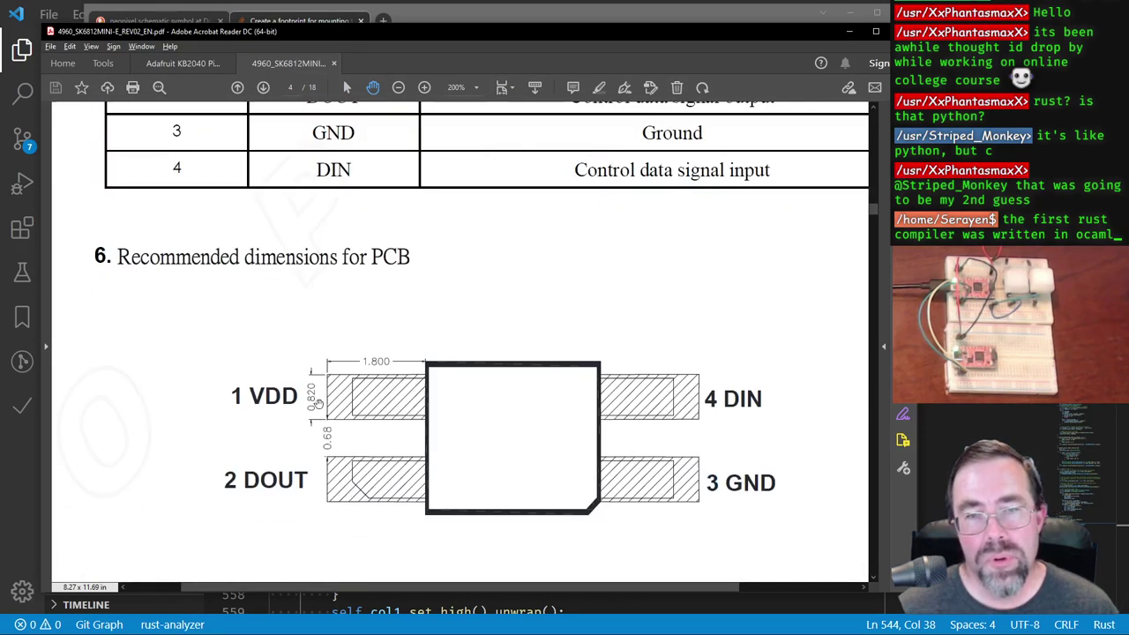
# Step: Return to pad 1's properties in the Footprint Editor and set the pad size to 1.8 mm in X and 0.82 mm in Y
pyautogui.hotkey('alt', 'Tab')
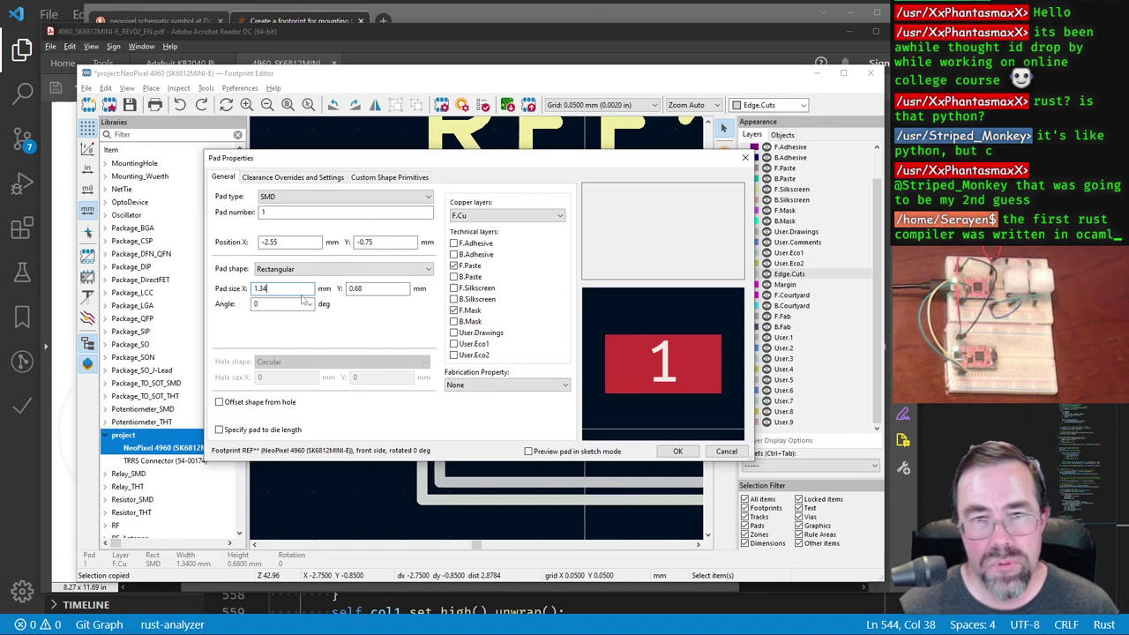
pyautogui.press('Tab')
pyautogui.write('0.82')
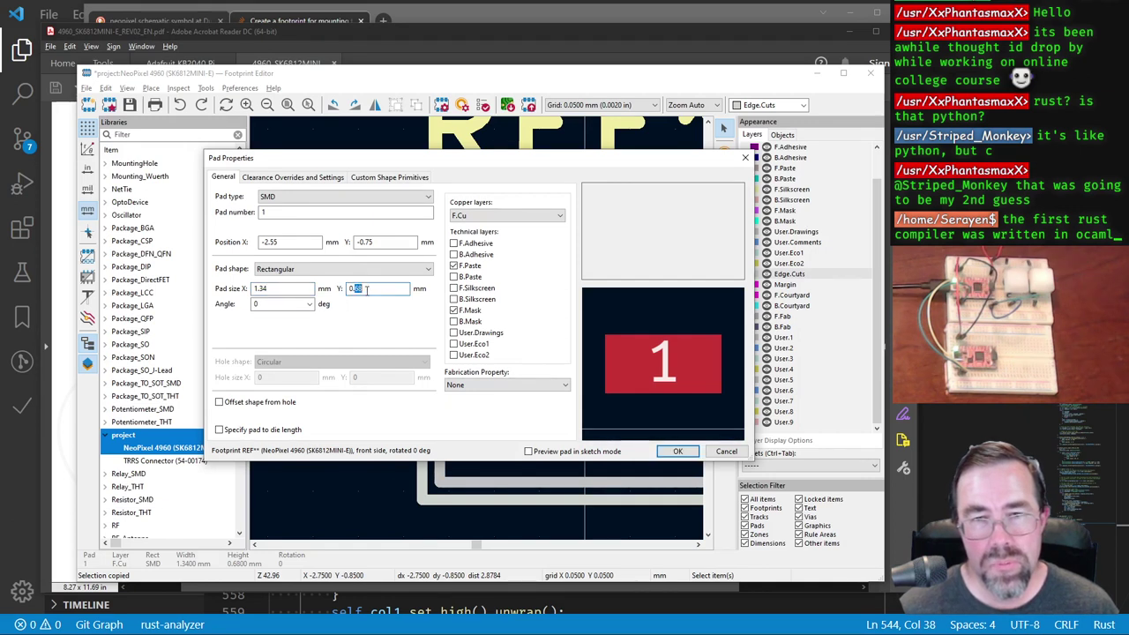
pyautogui.doubleClick(280, 287)
pyautogui.write('1.8')
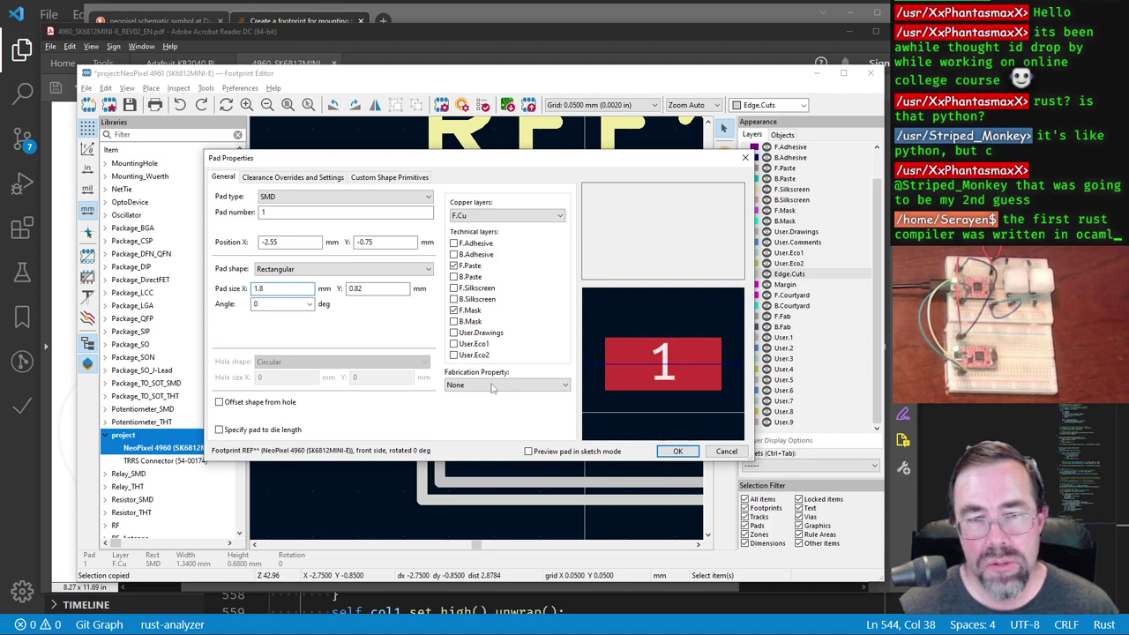
pyautogui.click(676, 451)
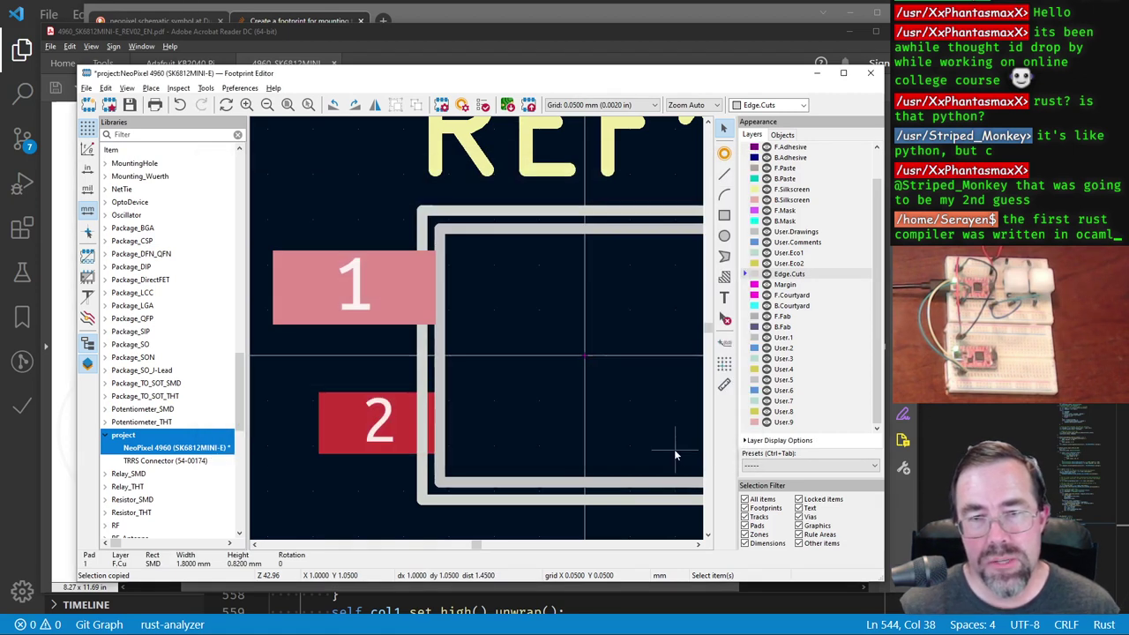
# Step: Undo pad 1's last change and set its size to the datasheet's 1.8 mm in X and 0.82 mm in Y
pyautogui.hotkey('ctrl', 'z')
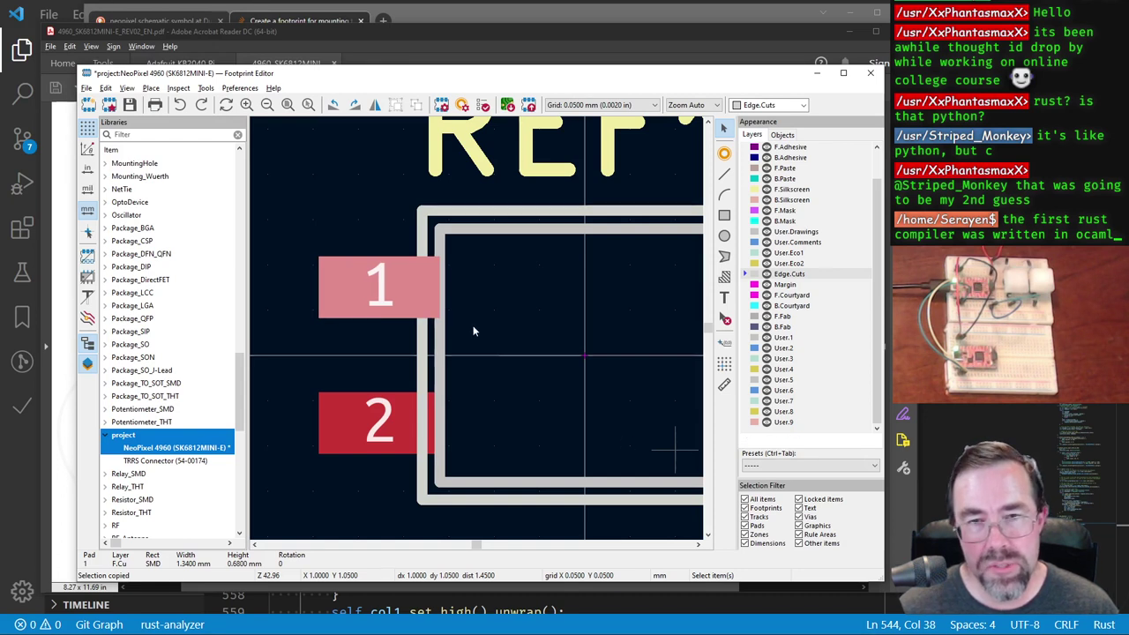
pyautogui.press('e')
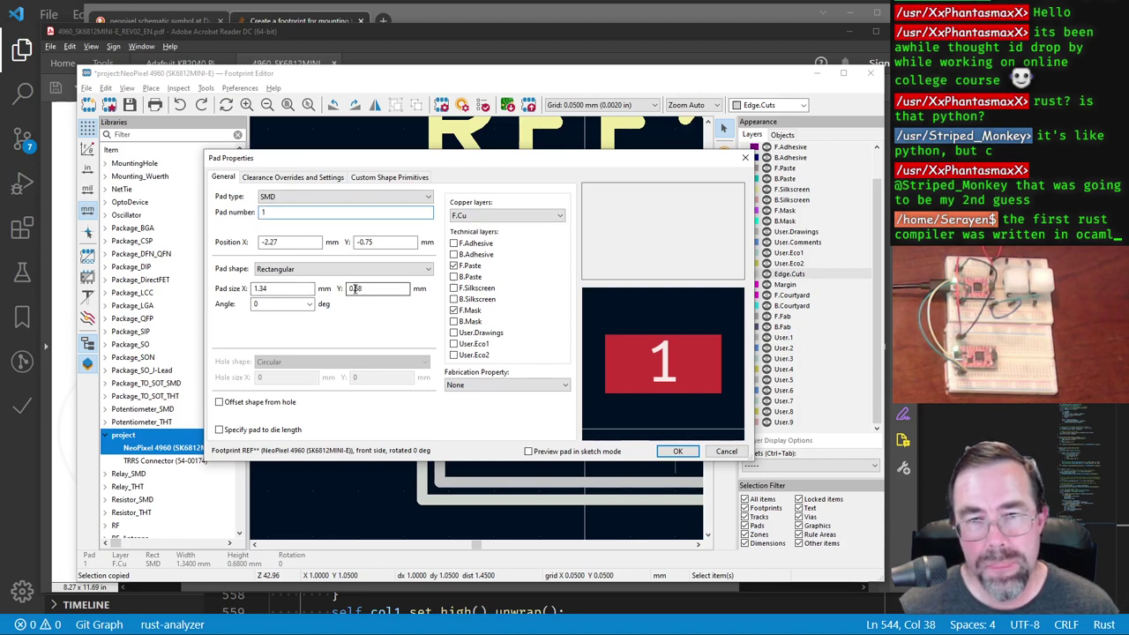
pyautogui.doubleClick(357, 289)
pyautogui.write('0.82')
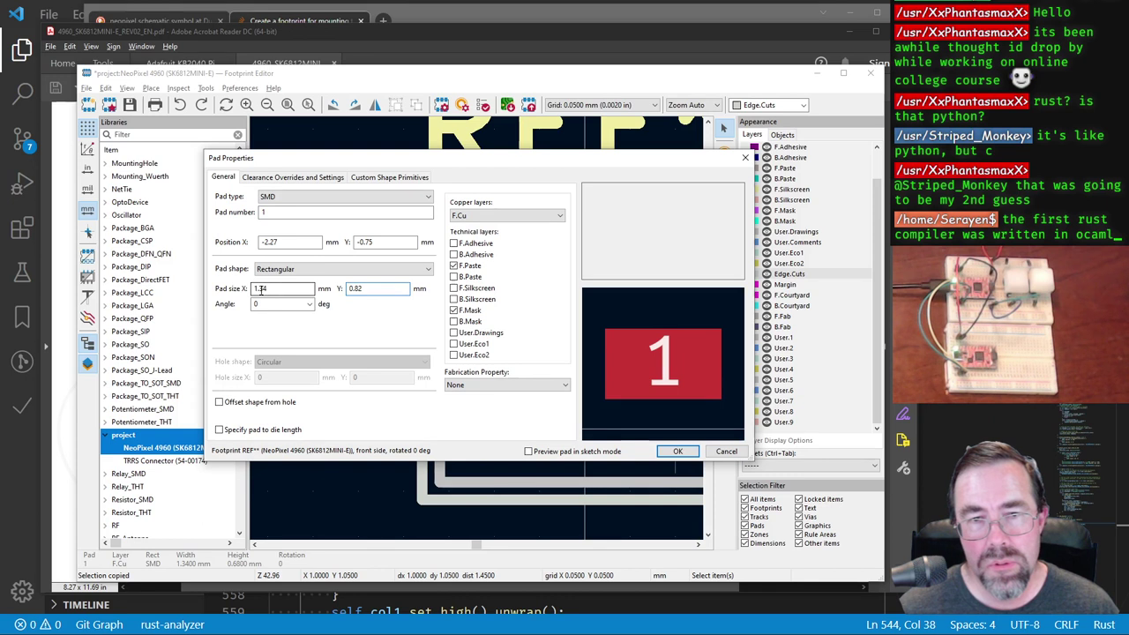
pyautogui.hotkey('alt', 'Tab')
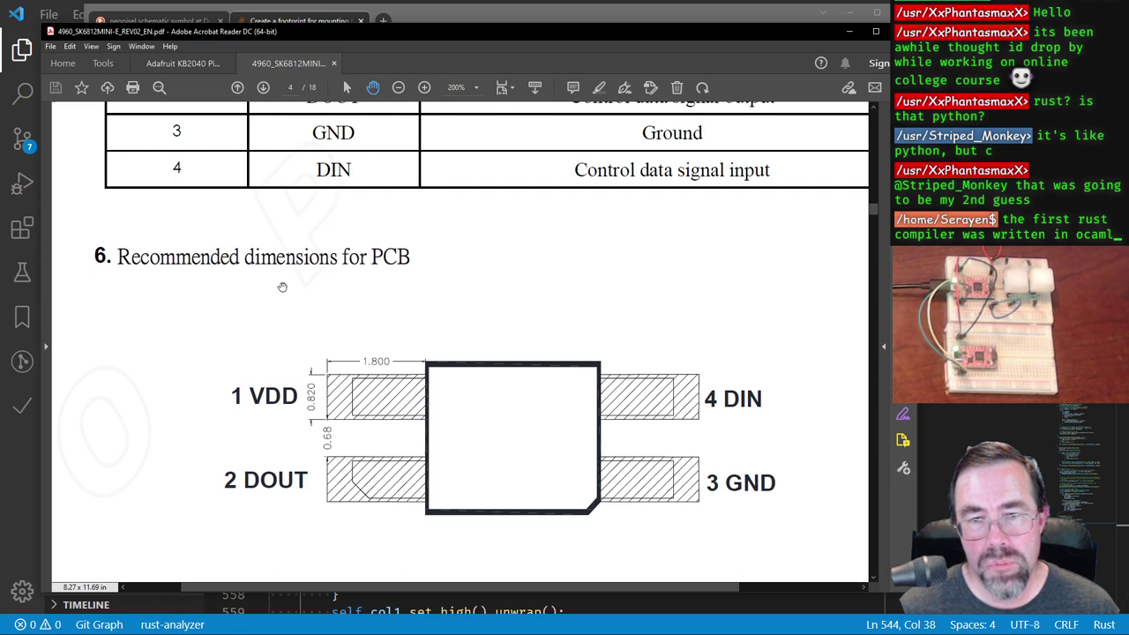
pyautogui.hotkey('alt', 'Tab')
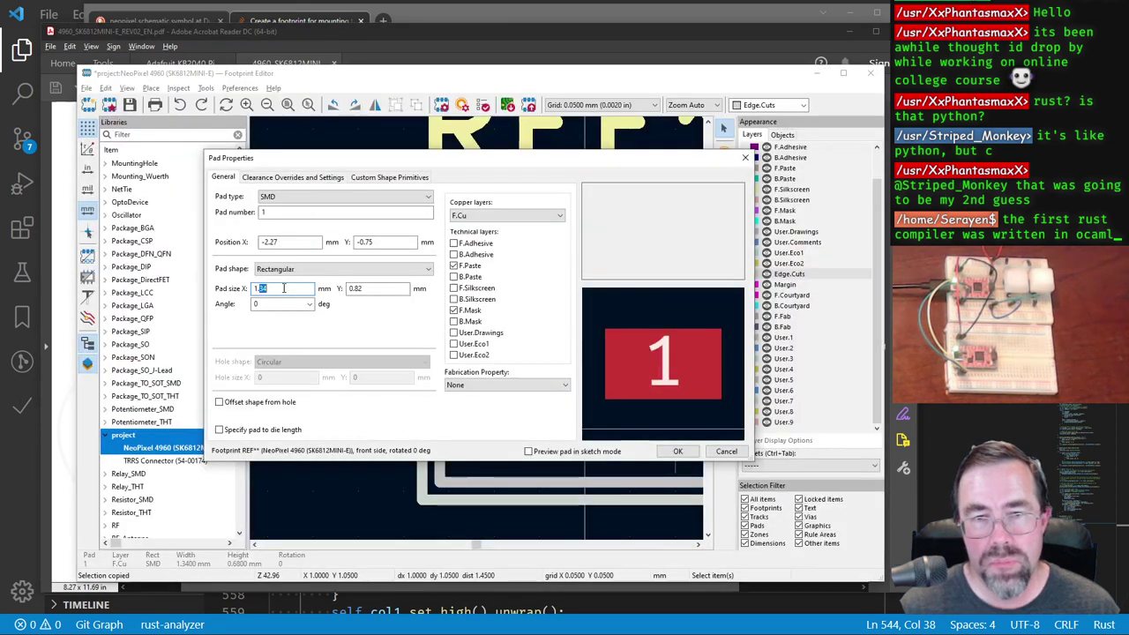
pyautogui.press('Escape')
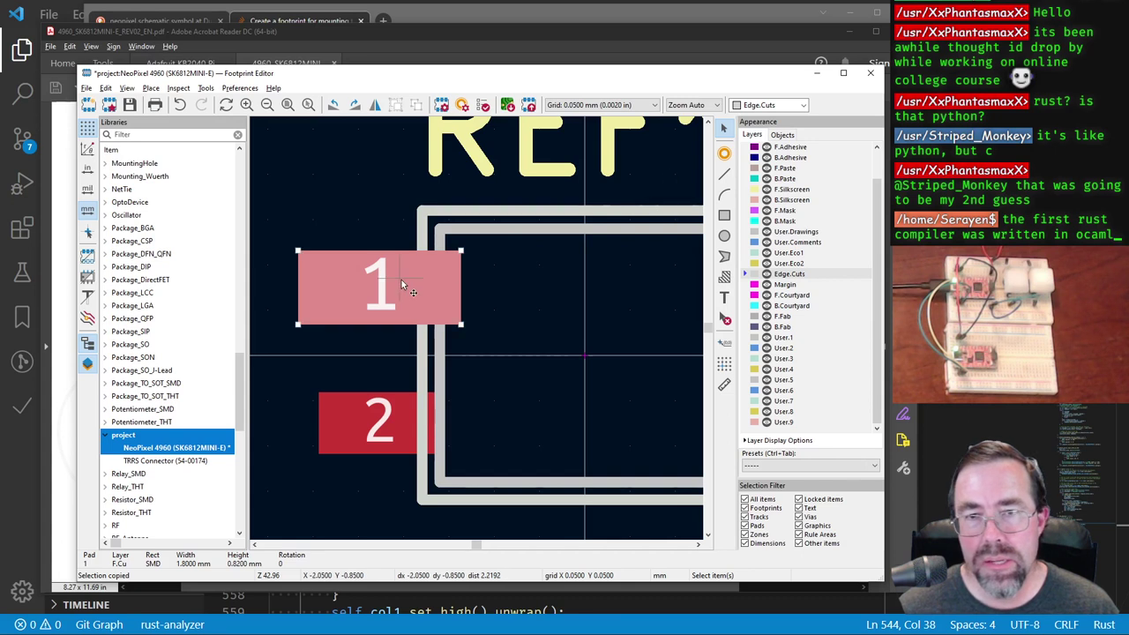
# Step: Pull pad 1's inner edge outward past the edge-cut outline, making the pad about 1.27 mm wide
pyautogui.moveTo(460, 252); pyautogui.dragTo(411, 252)
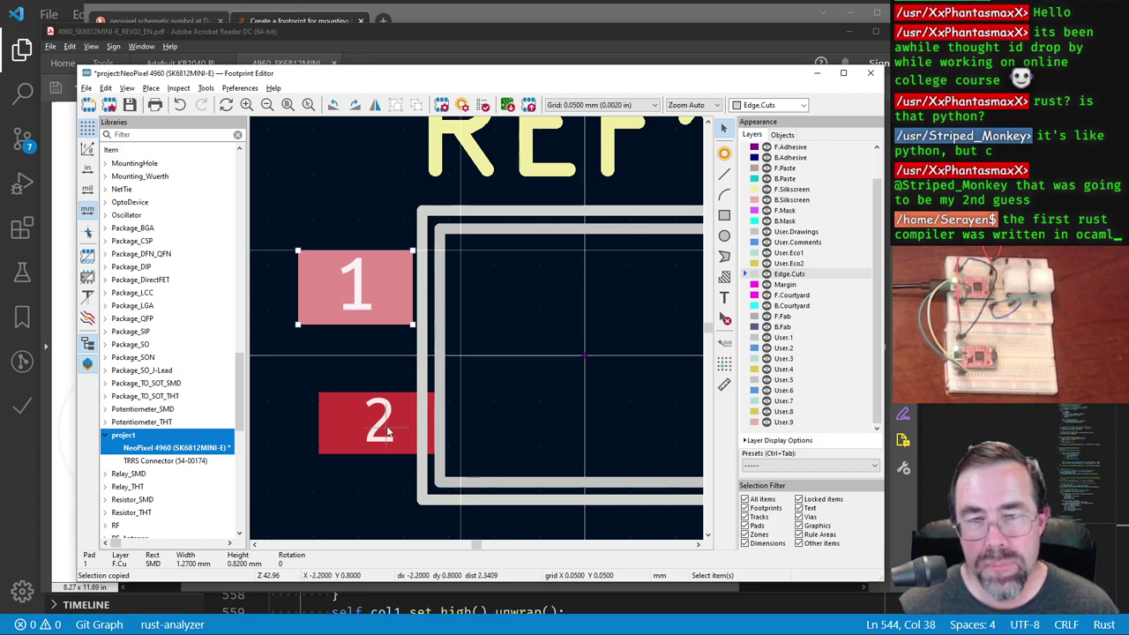
pyautogui.scroll(-2, 386, 432)
pyautogui.scroll(-1, 476, 328)
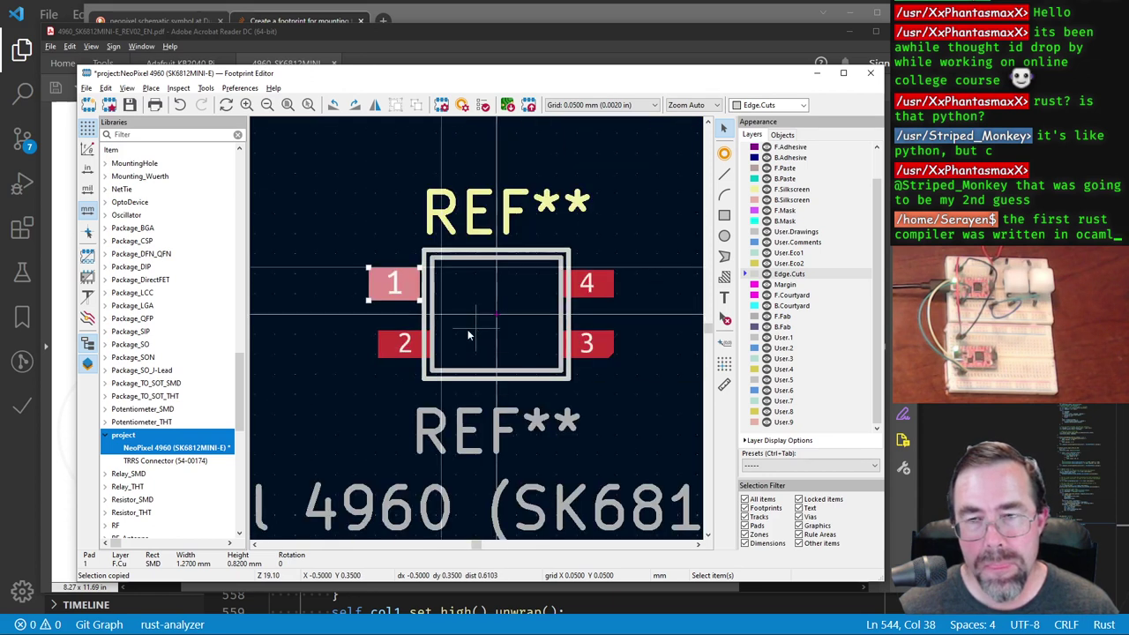
# Step: Set pad 2's size to 1.8 × 0.82 mm and pull its inner edge outside the cutout, to about 1.27 mm wide
pyautogui.scroll(2, 471, 330)
pyautogui.click(463, 351)
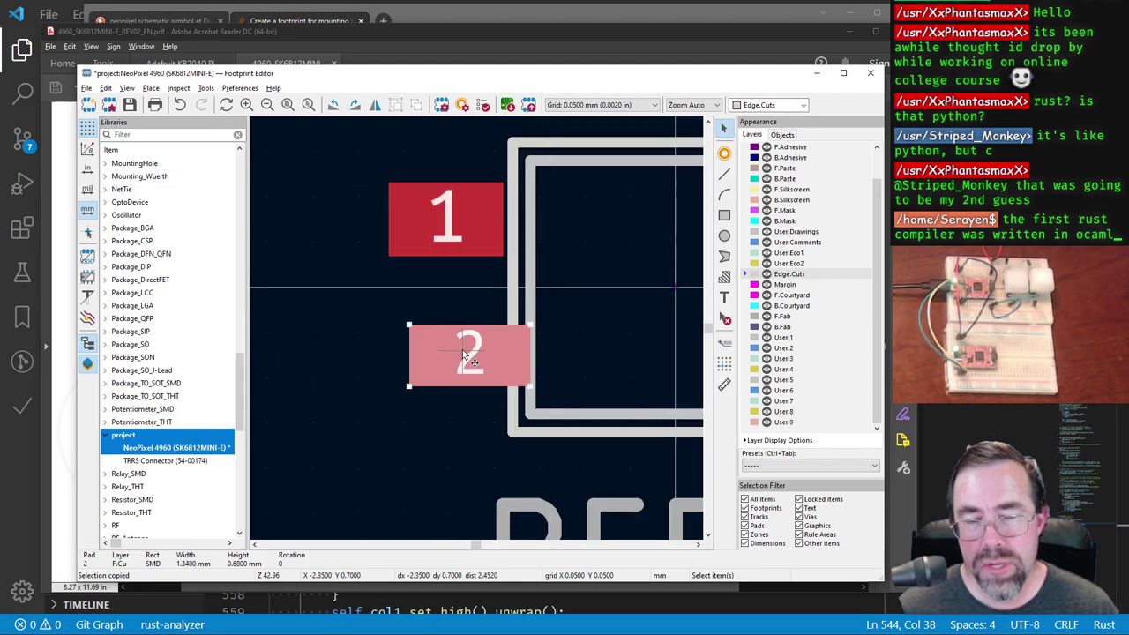
pyautogui.doubleClick(462, 349)
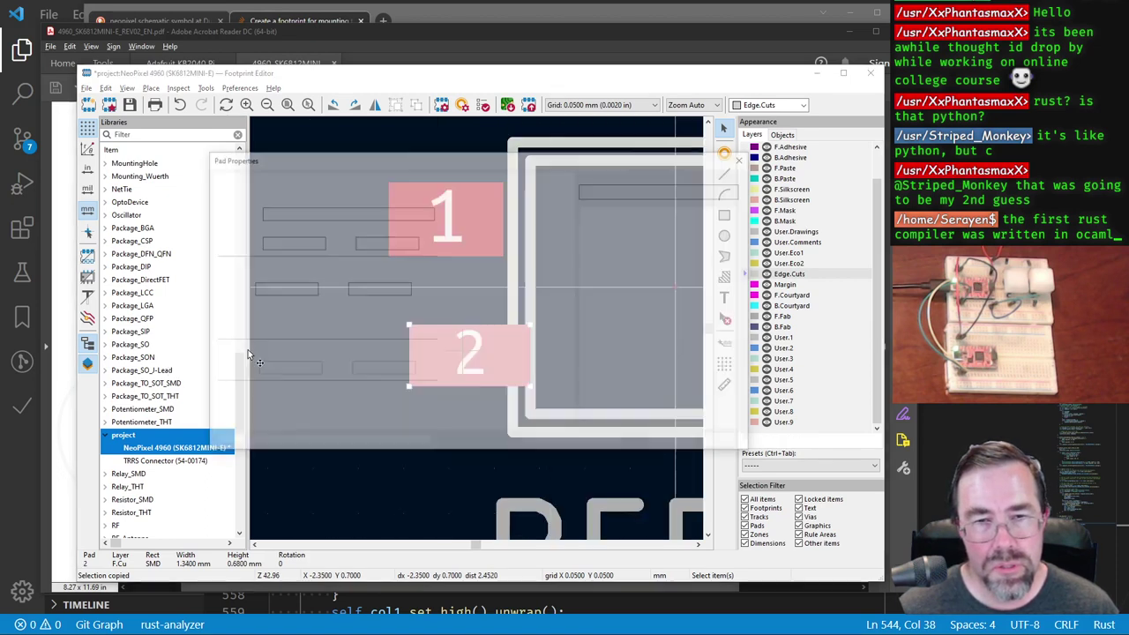
pyautogui.doubleClick(283, 288)
pyautogui.write('1')
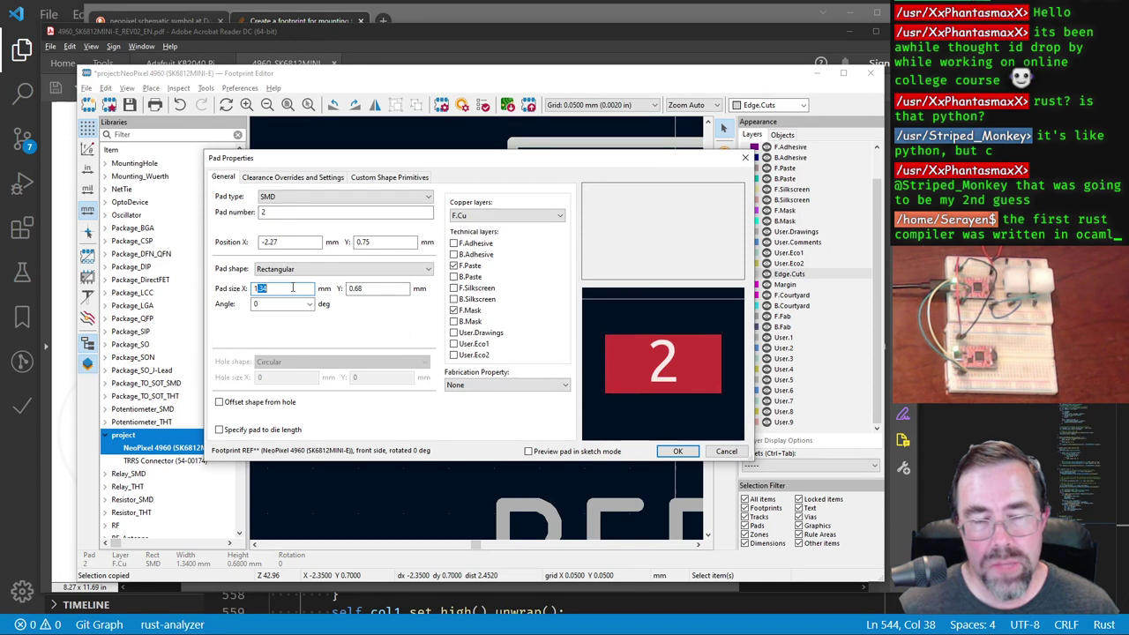
pyautogui.write('.8')
pyautogui.doubleClick(380, 289)
pyautogui.write('0.')
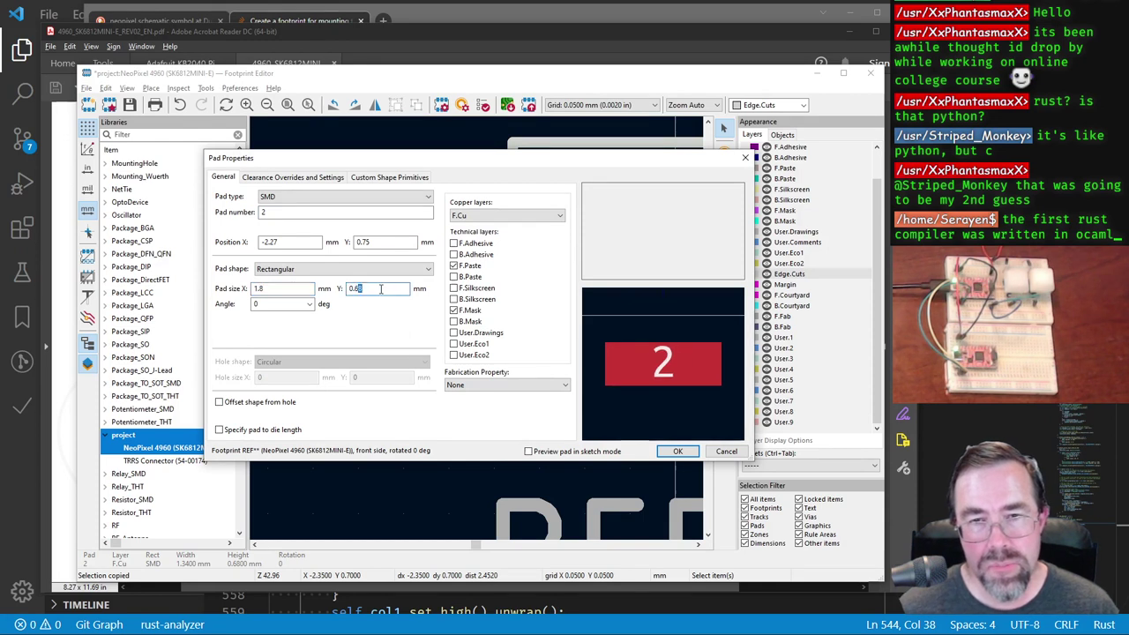
pyautogui.write('82')
pyautogui.press('Return')
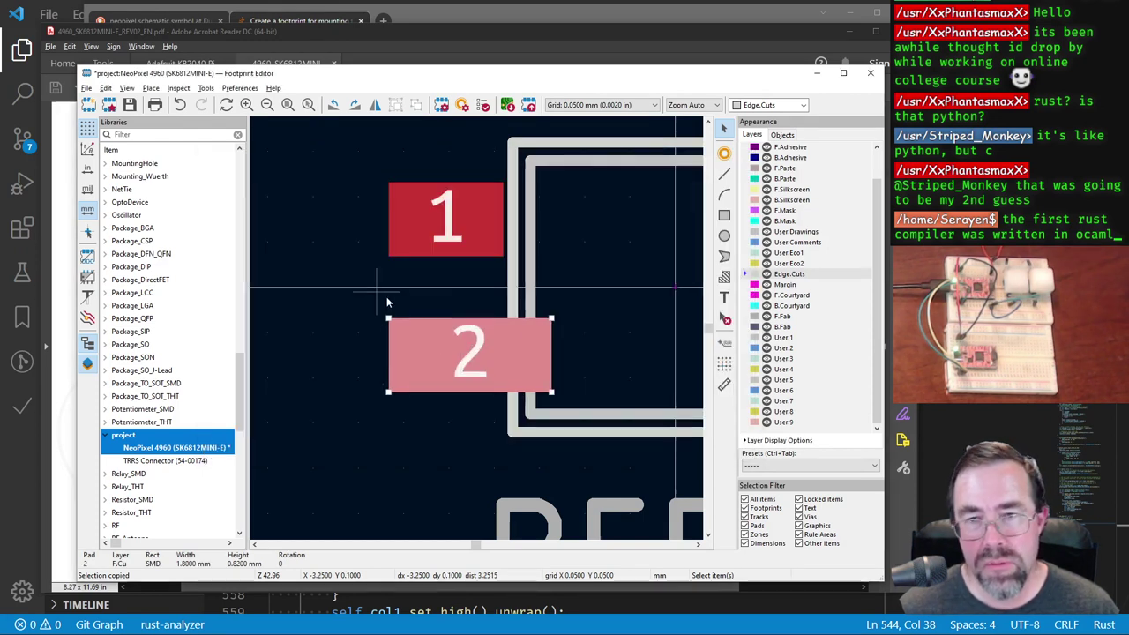
pyautogui.moveTo(552, 319); pyautogui.dragTo(504, 318)
pyautogui.scroll(-2, 625, 293)
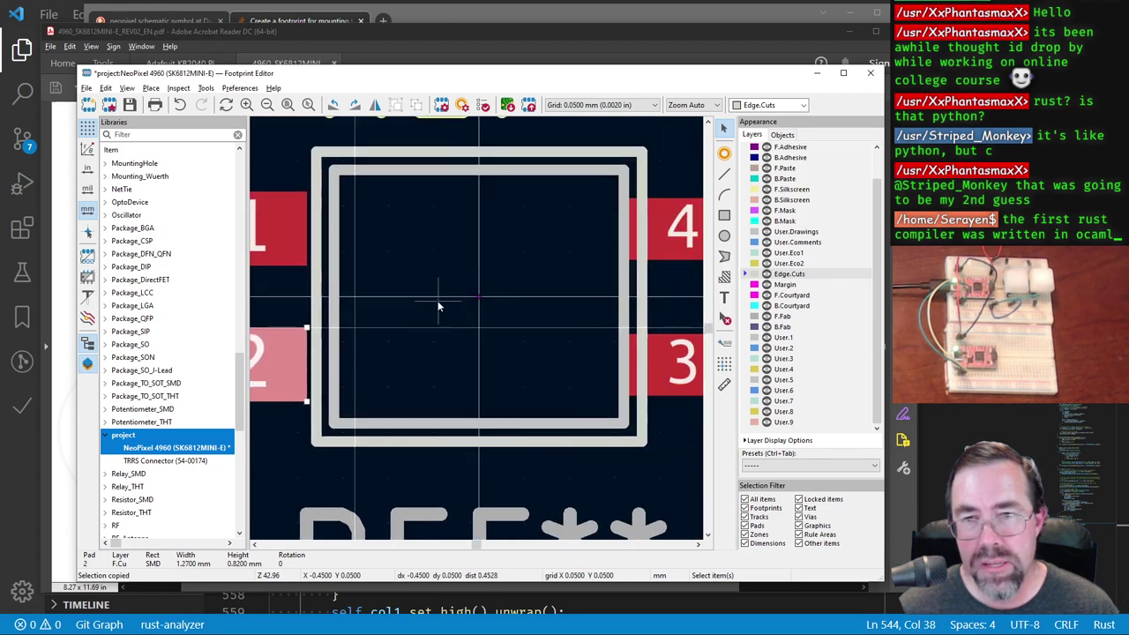
# Step: Set pad 4's size to 1.8 mm in X and 0.82 mm in Y, and pull its inner edge outward clear of the cutout outline
pyautogui.scroll(2, 529, 304)
pyautogui.click(549, 250)
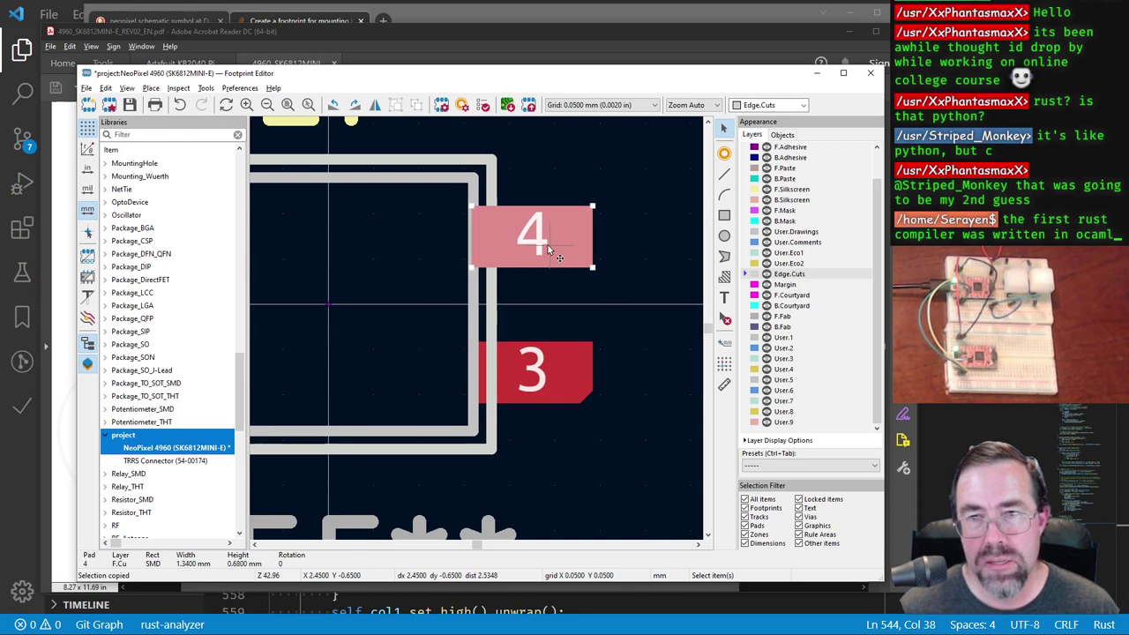
pyautogui.doubleClick(551, 231)
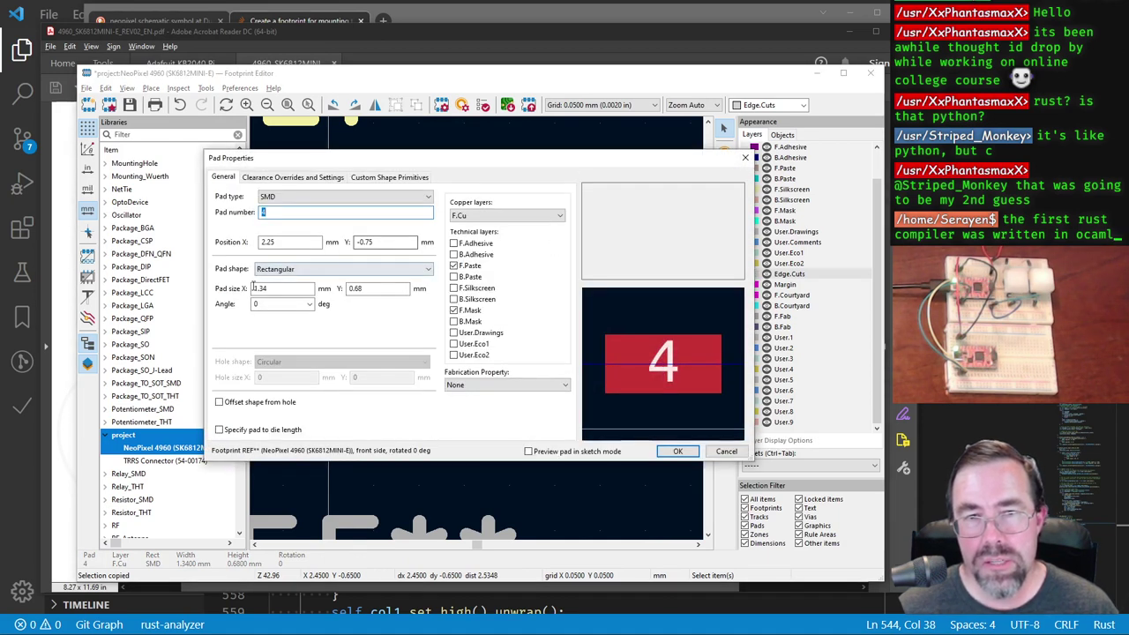
pyautogui.write('1.8')
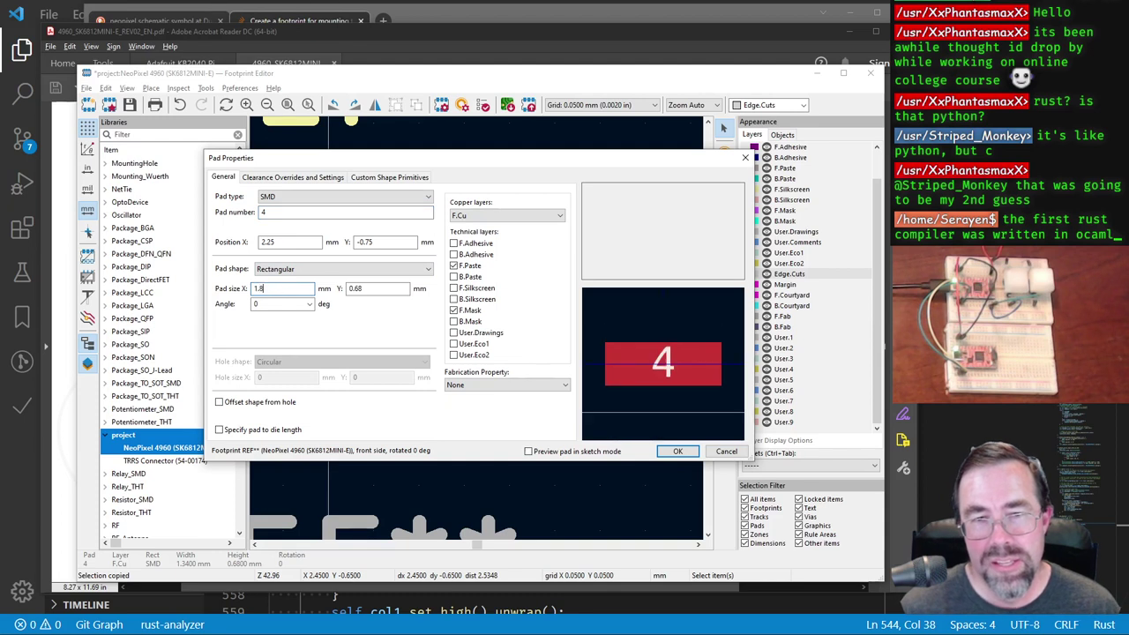
pyautogui.click(361, 292)
pyautogui.write('0.82')
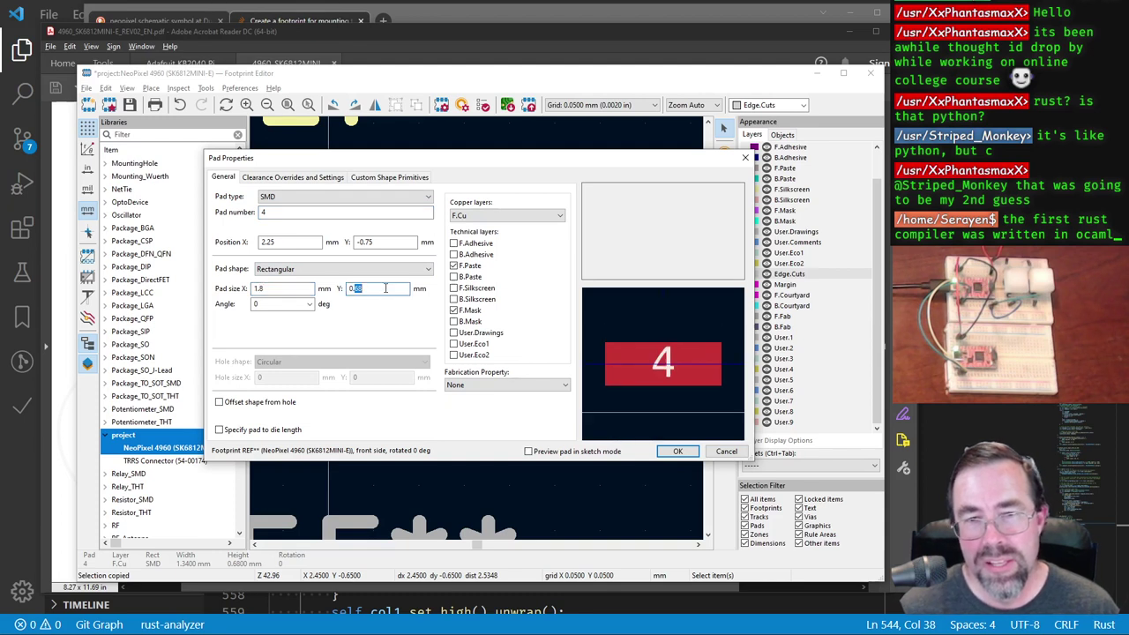
pyautogui.click(672, 452)
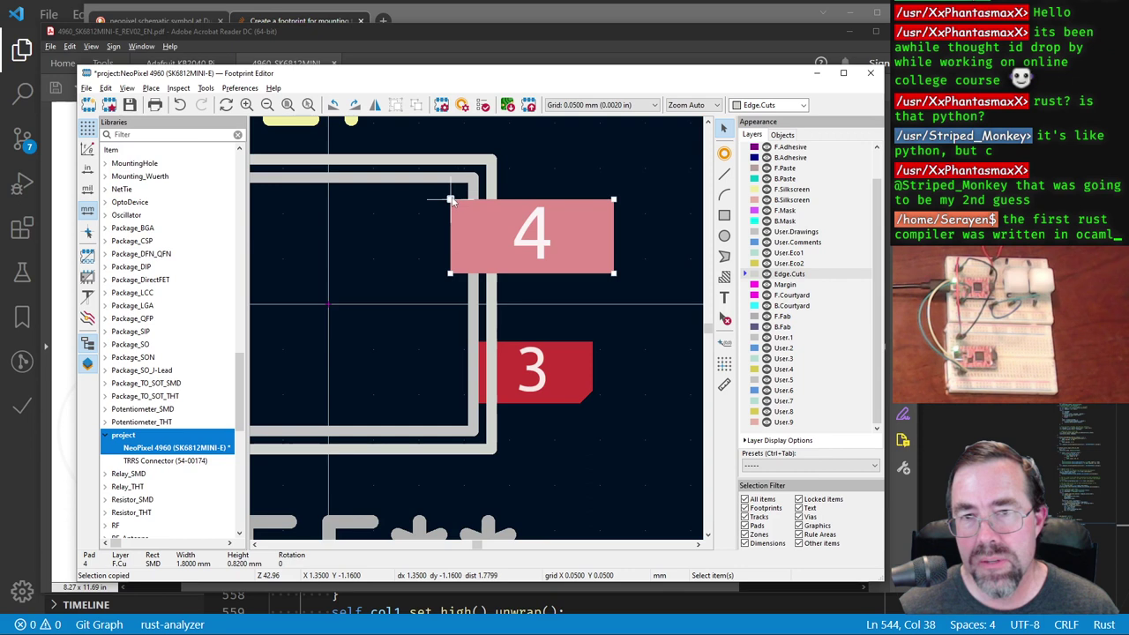
pyautogui.moveTo(450, 201); pyautogui.dragTo(500, 202)
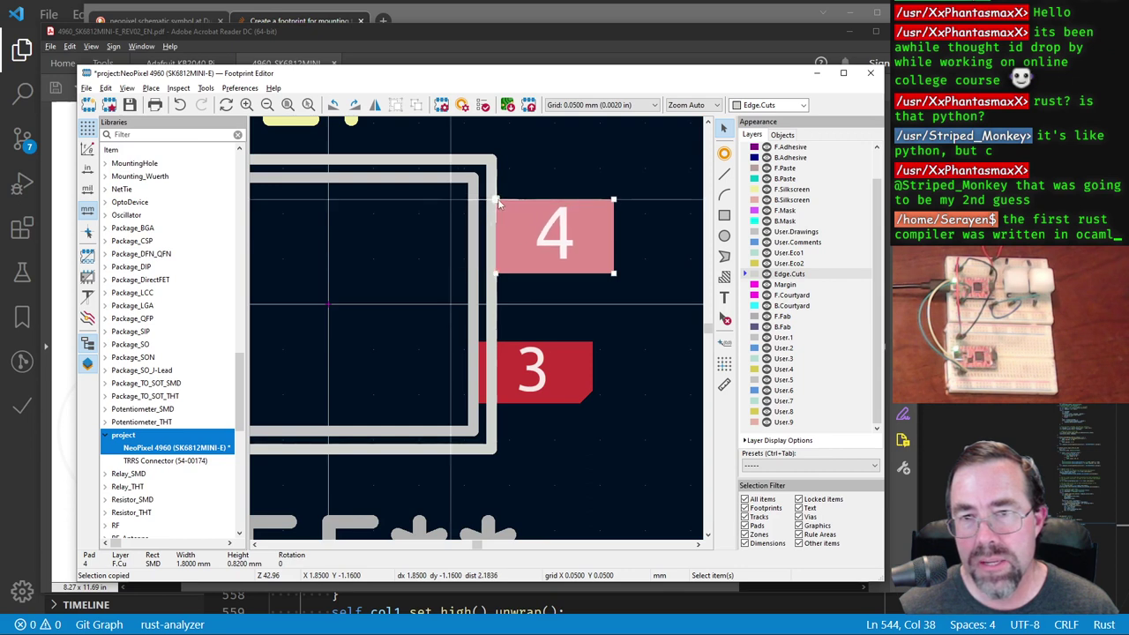
# Step: Set chamfered pad 3's size to 1.8 × 0.82 mm and pull its inner edge outside the cutout, to about 1.25 mm wide
pyautogui.click(565, 386)
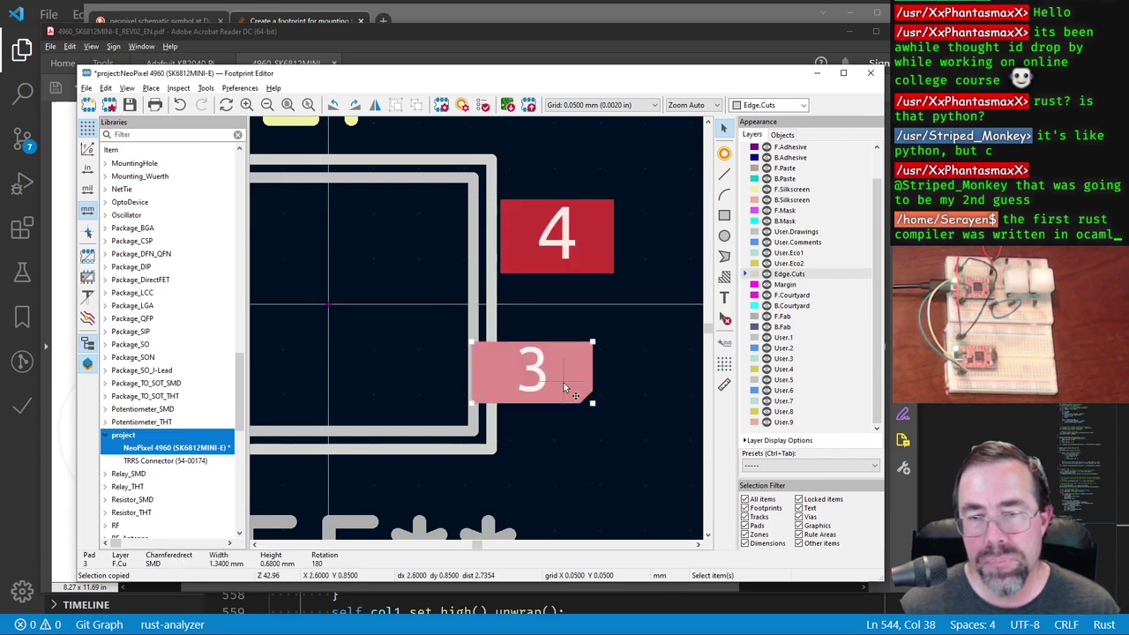
pyautogui.press('e')
pyautogui.doubleClick(273, 322)
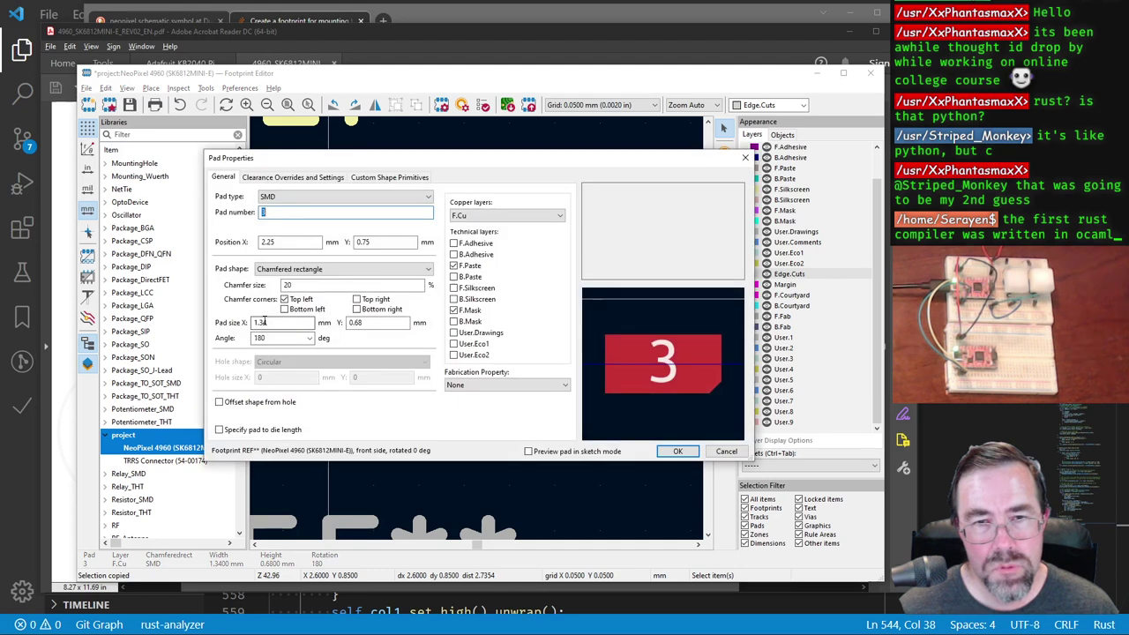
pyautogui.write('1.')
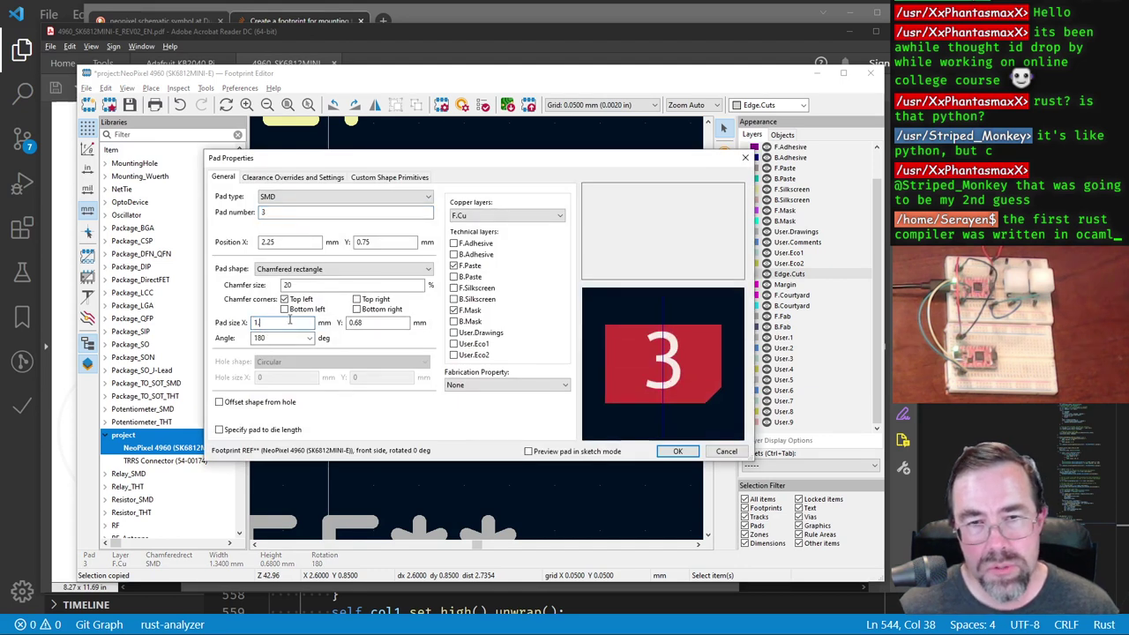
pyautogui.write('8')
pyautogui.doubleClick(361, 322)
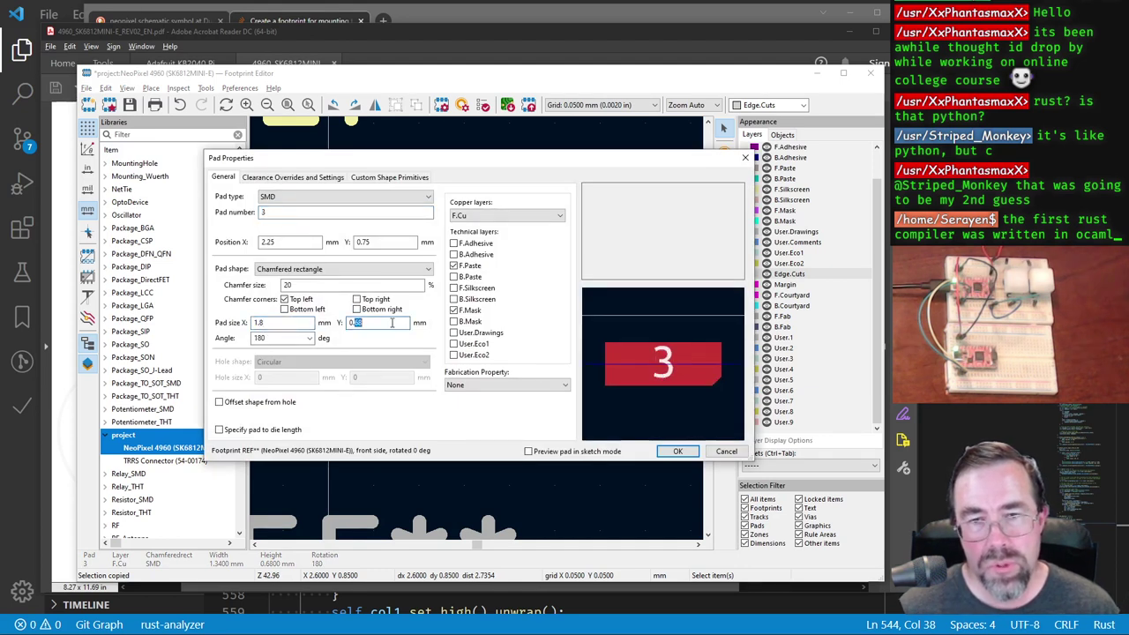
pyautogui.write('0.82')
pyautogui.press('Return')
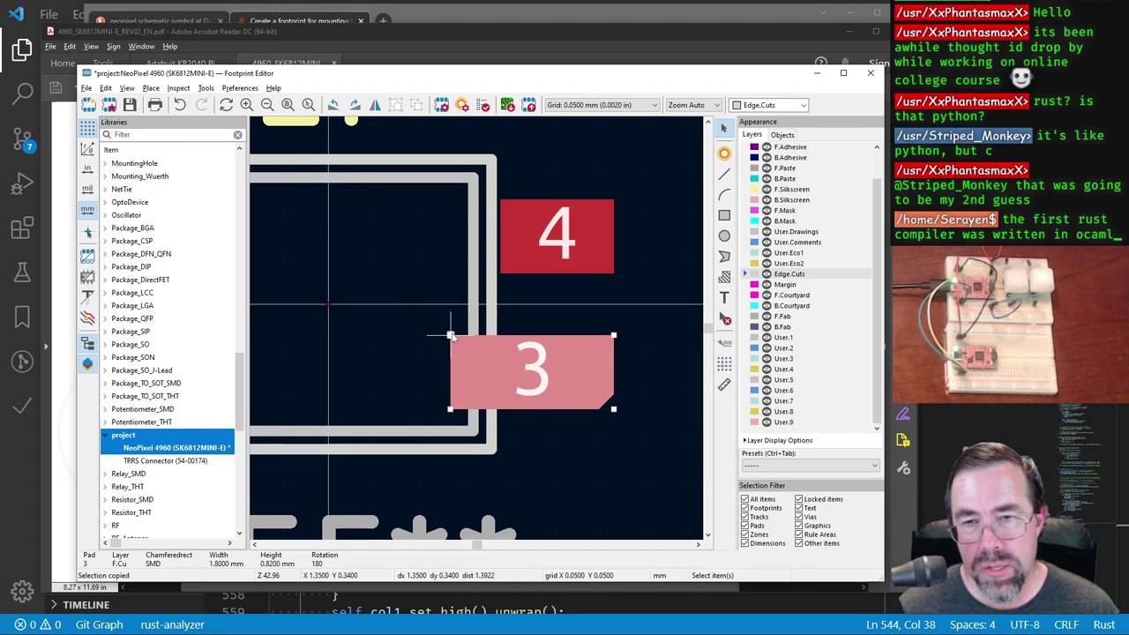
pyautogui.moveTo(451, 336); pyautogui.dragTo(506, 336)
pyautogui.scroll(-2, 356, 346)
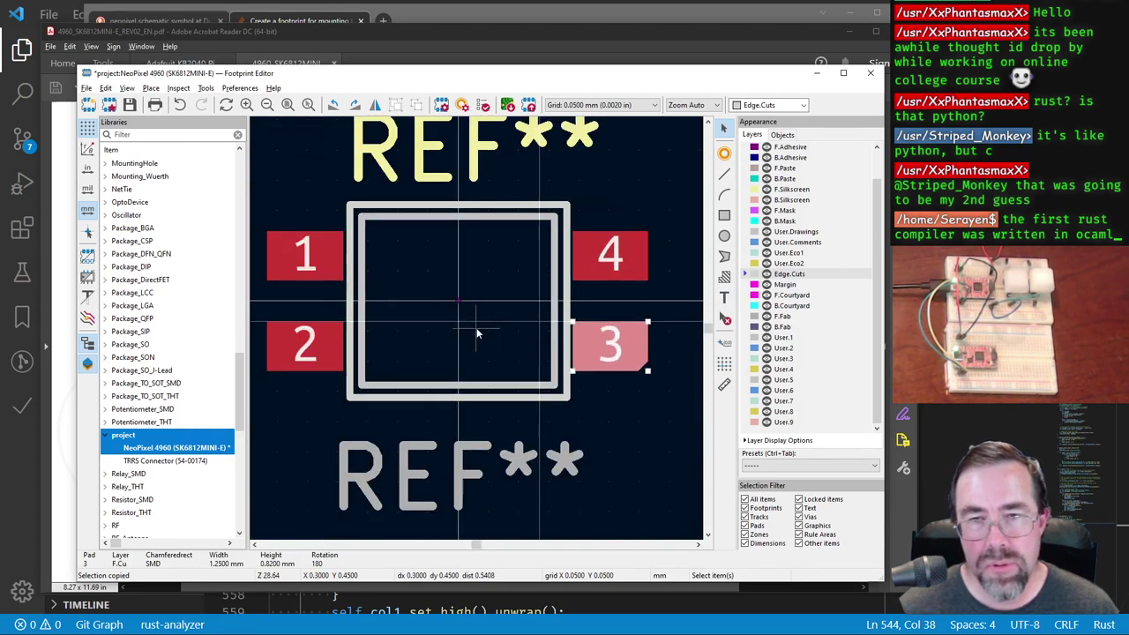
# Step: Save the edited NeoPixel footprint to the project library and apply the All Layers view preset
pyautogui.click(130, 104)
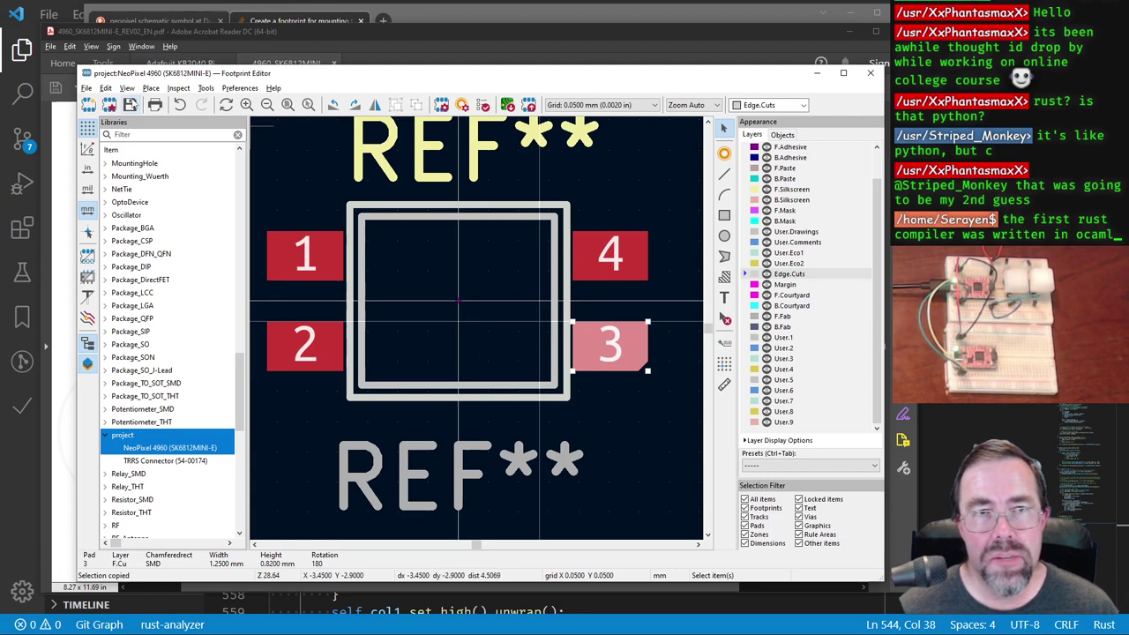
pyautogui.hotkey('ctrl', 'Tab')
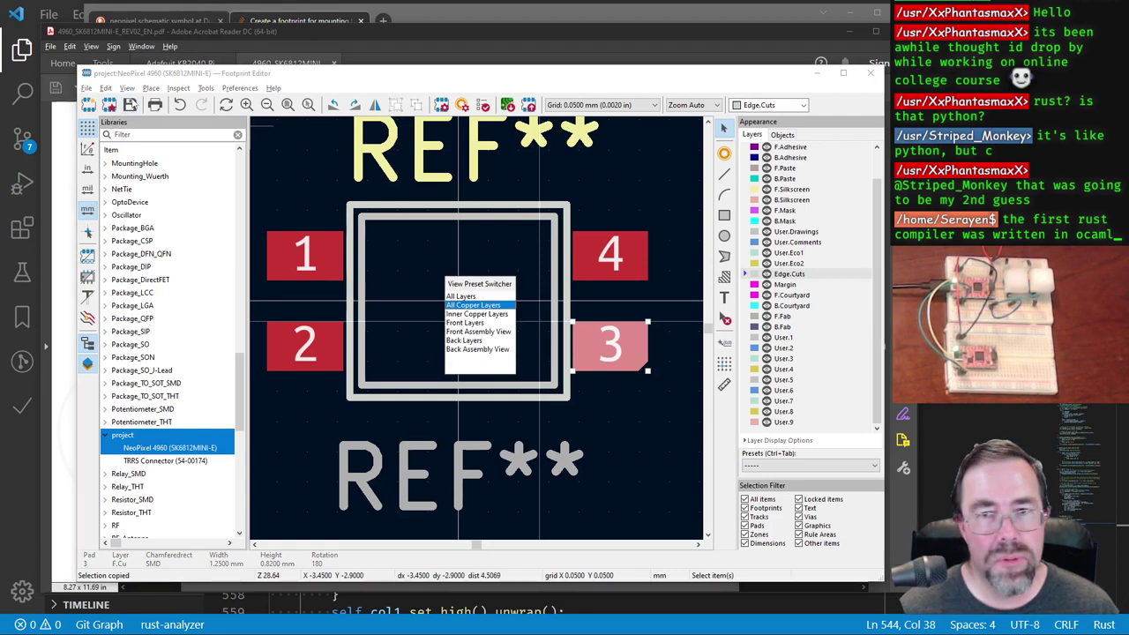
pyautogui.hotkey('ctrl', 'Tab')
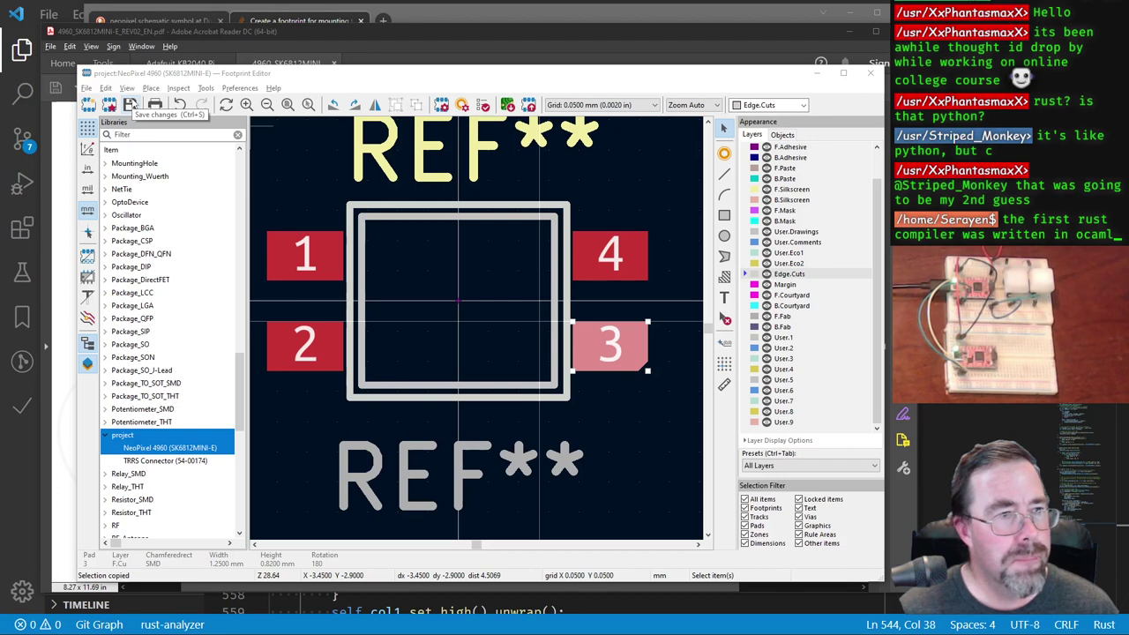
# Step: Switch to the PCB Editor and update the selected NeoPixel footprint U2 from the library
pyautogui.hotkey('alt', 'Tab')
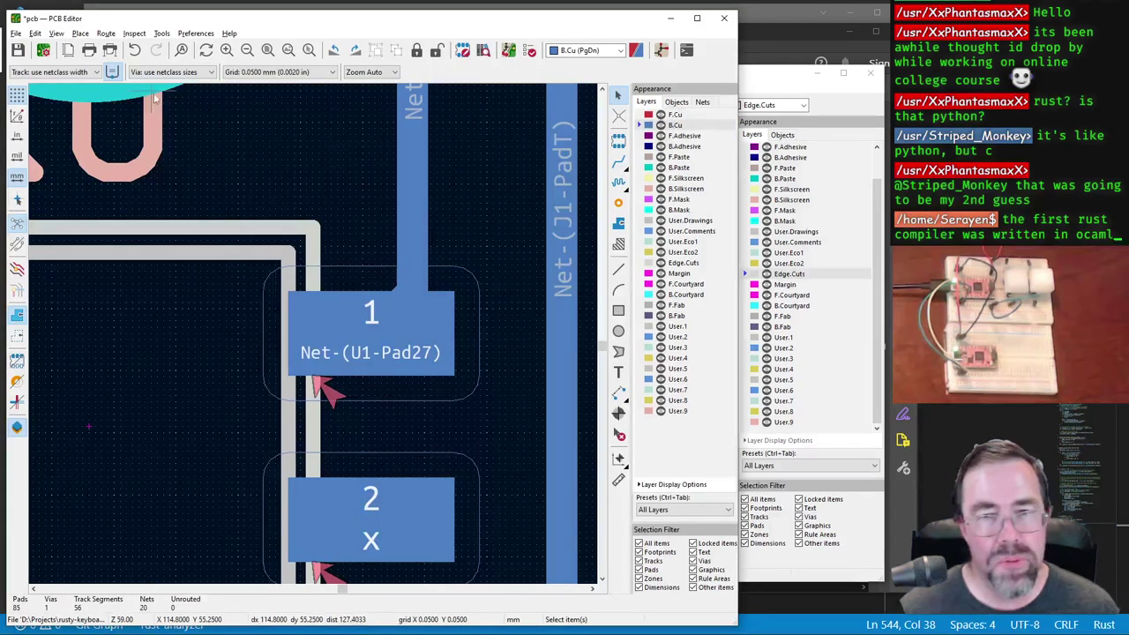
pyautogui.scroll(-3, 320, 327)
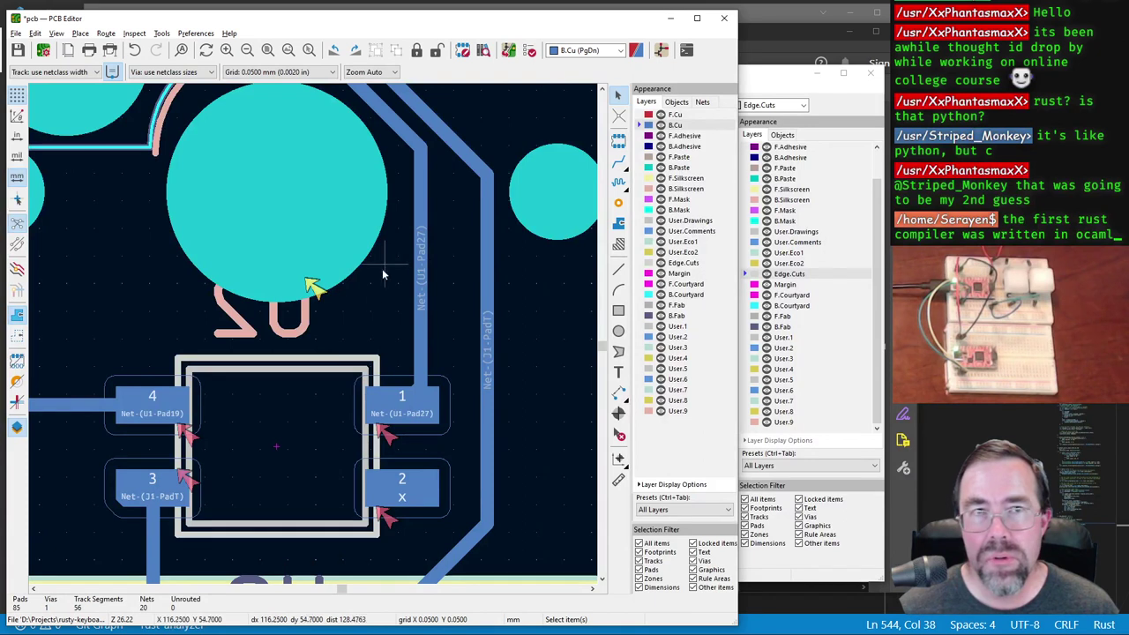
pyautogui.click(308, 399)
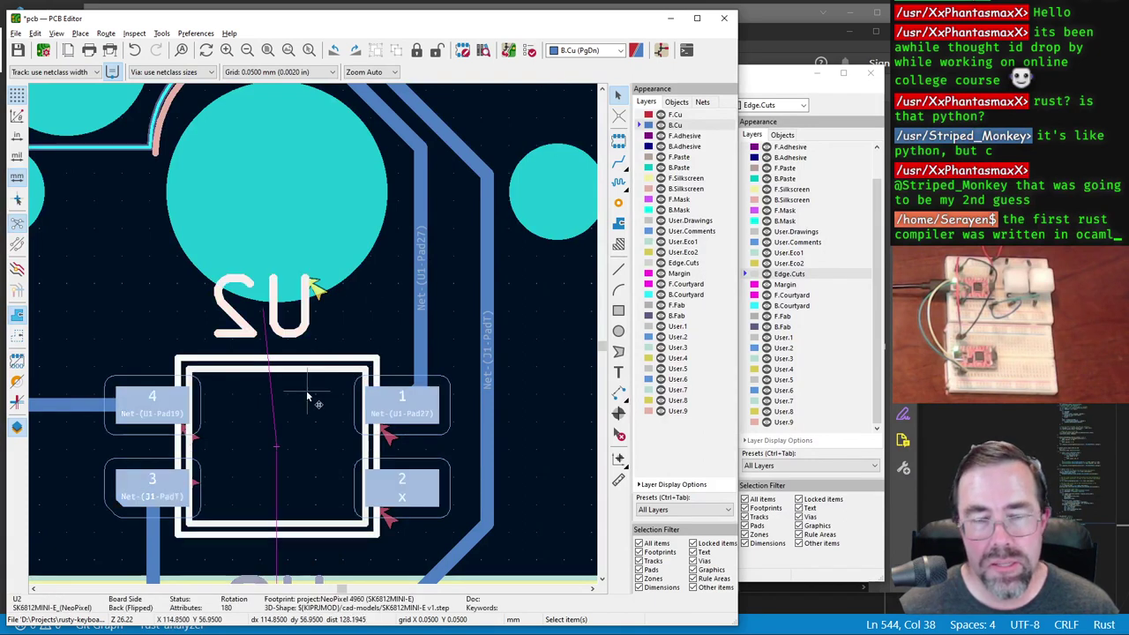
pyautogui.press('e')
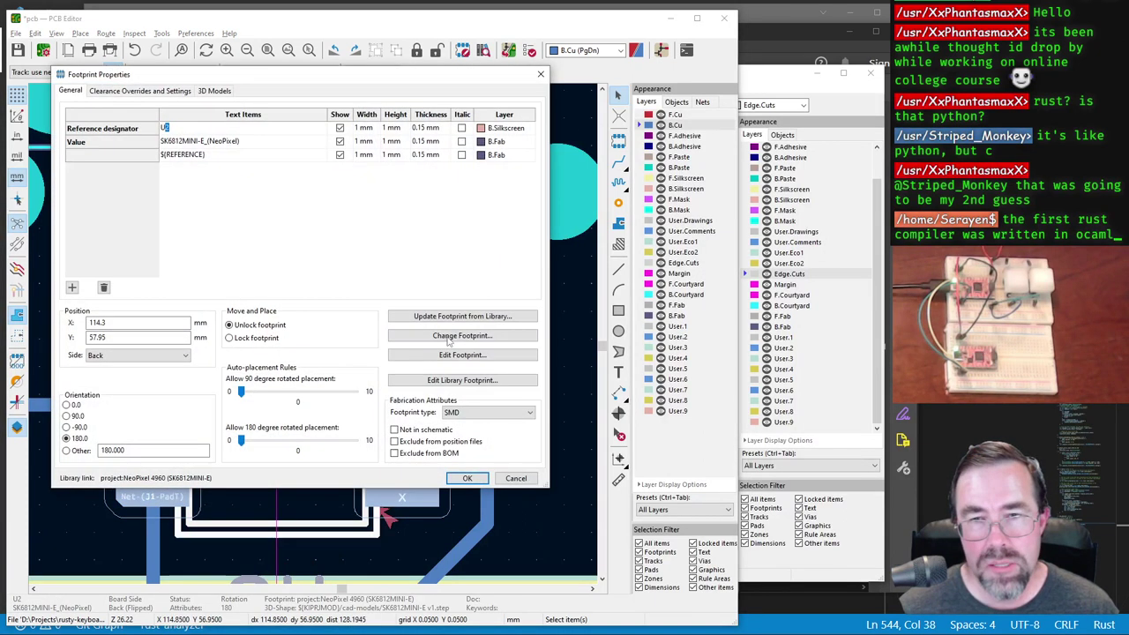
pyautogui.click(460, 313)
pyautogui.click(346, 417)
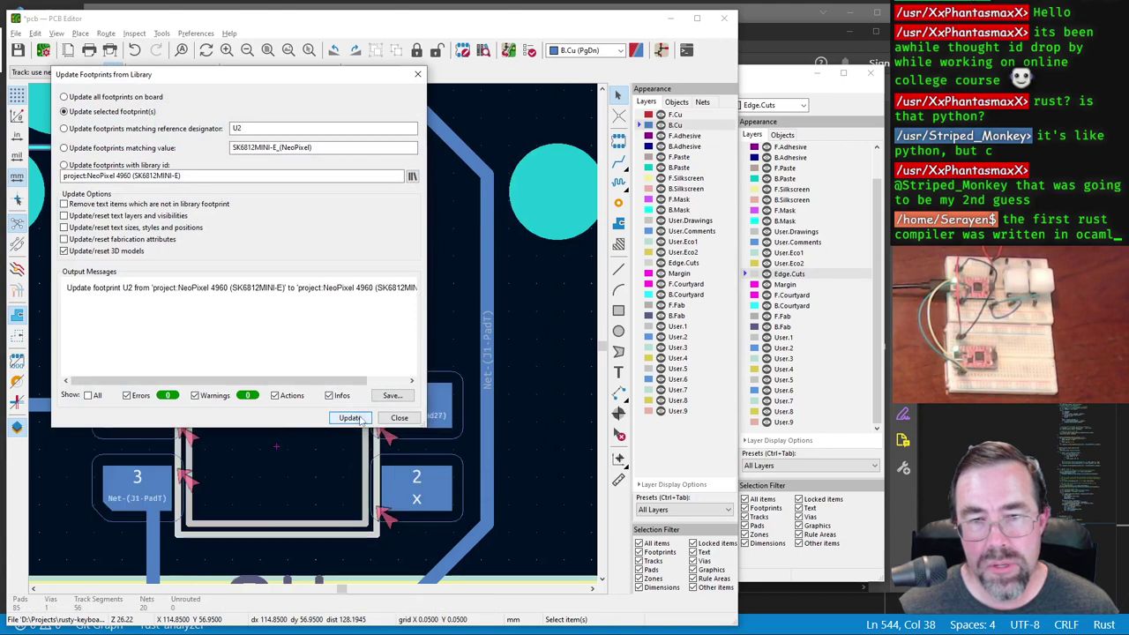
pyautogui.click(404, 418)
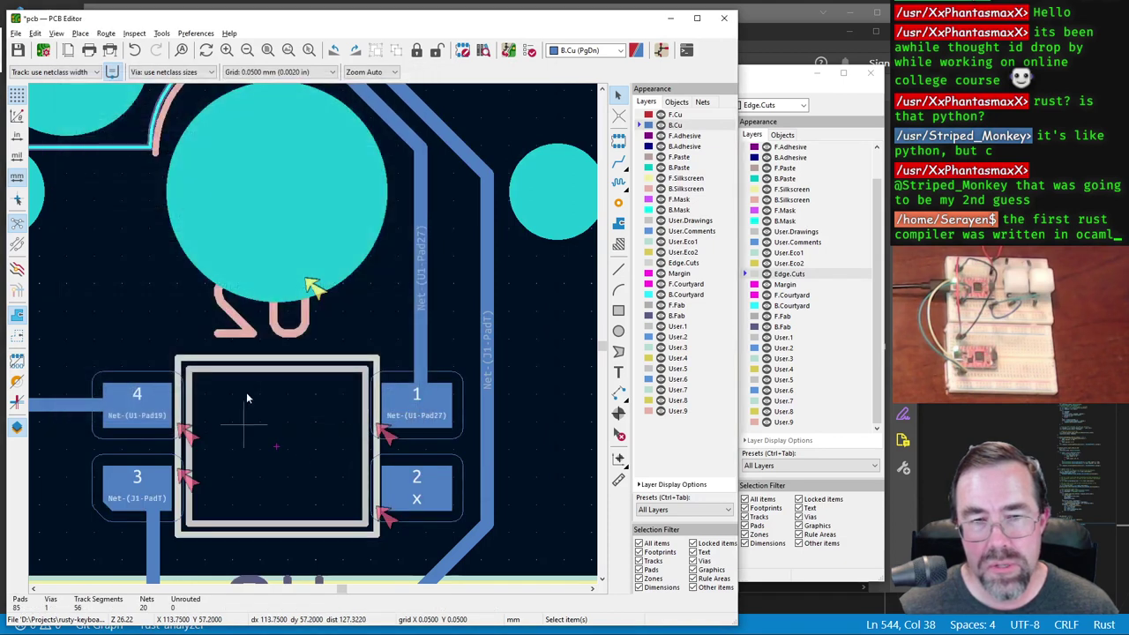
# Step: Run the design rules check on the board with the updated NeoPixel footprint
pyautogui.click(530, 51)
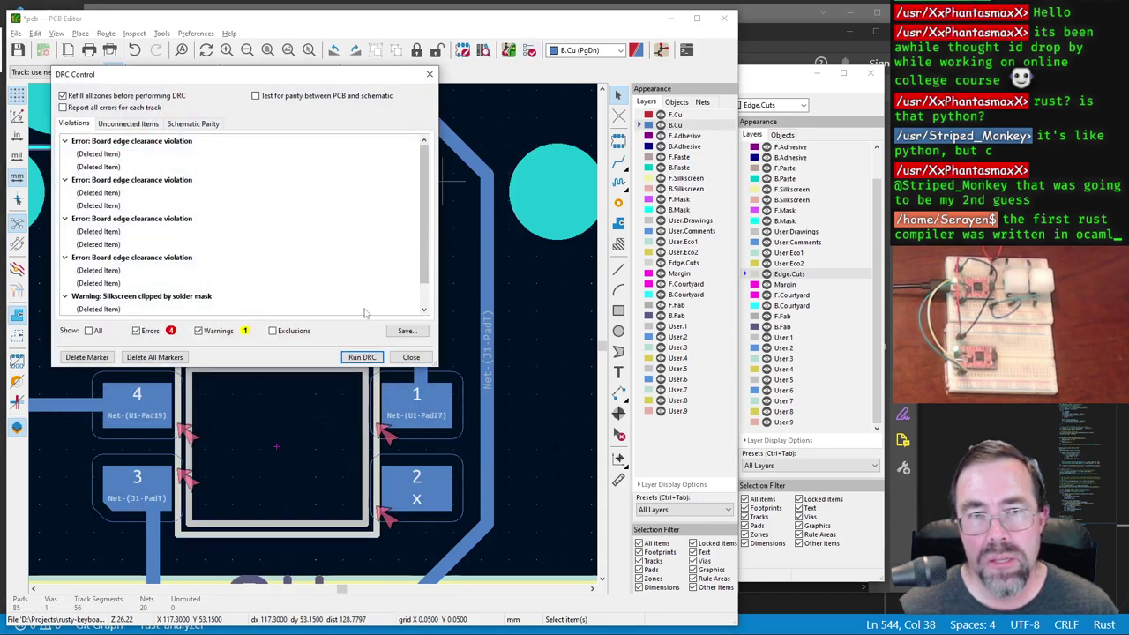
pyautogui.click(363, 357)
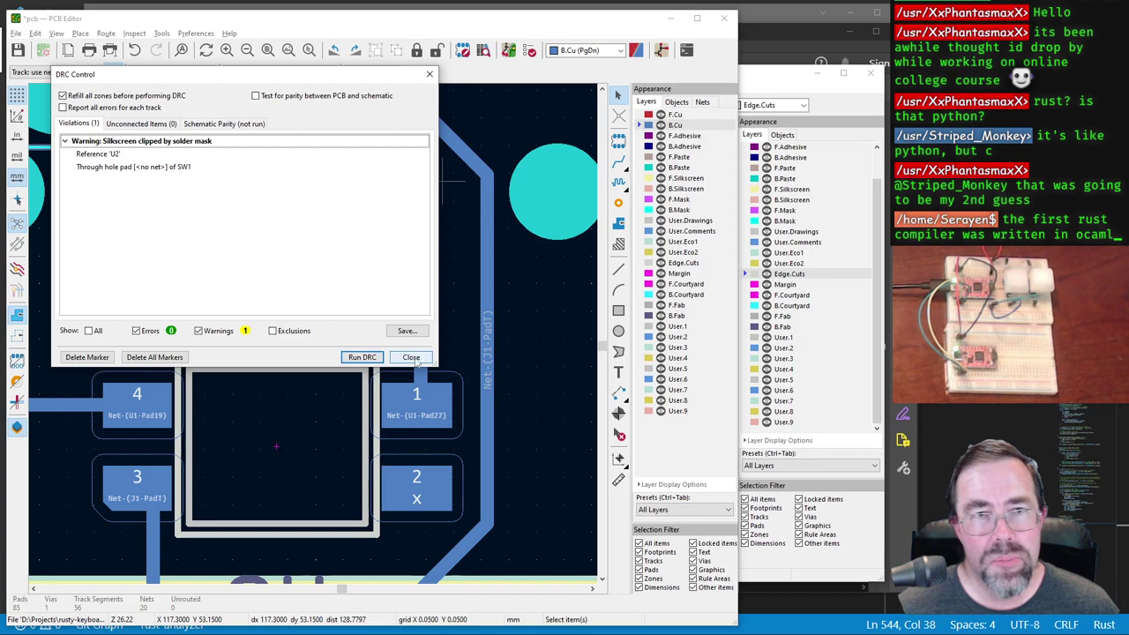
pyautogui.click(411, 357)
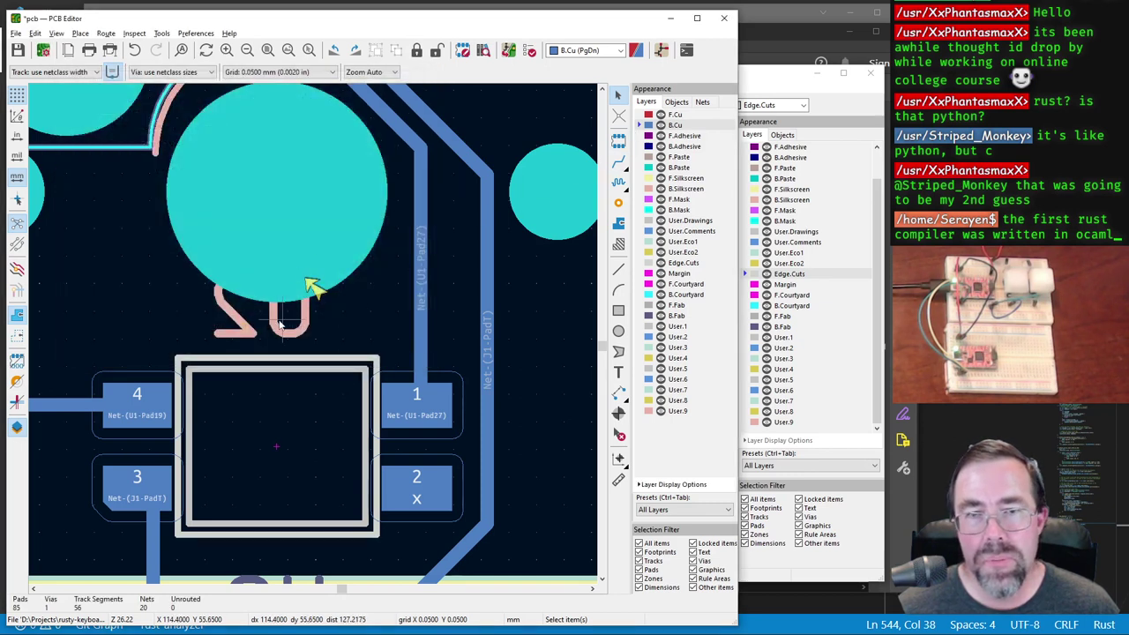
# Step: Move the U2 reference text on the back silkscreen away from SW1's through hole to just below the LED cutout
pyautogui.click(276, 325)
pyautogui.press('m')
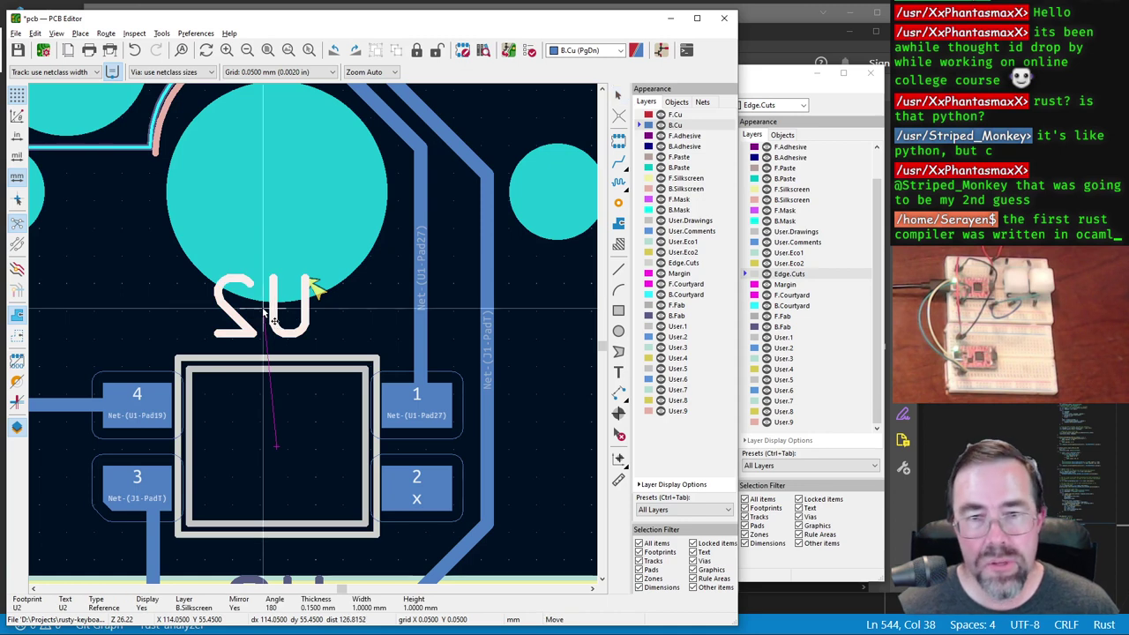
pyautogui.scroll(-2, 274, 463)
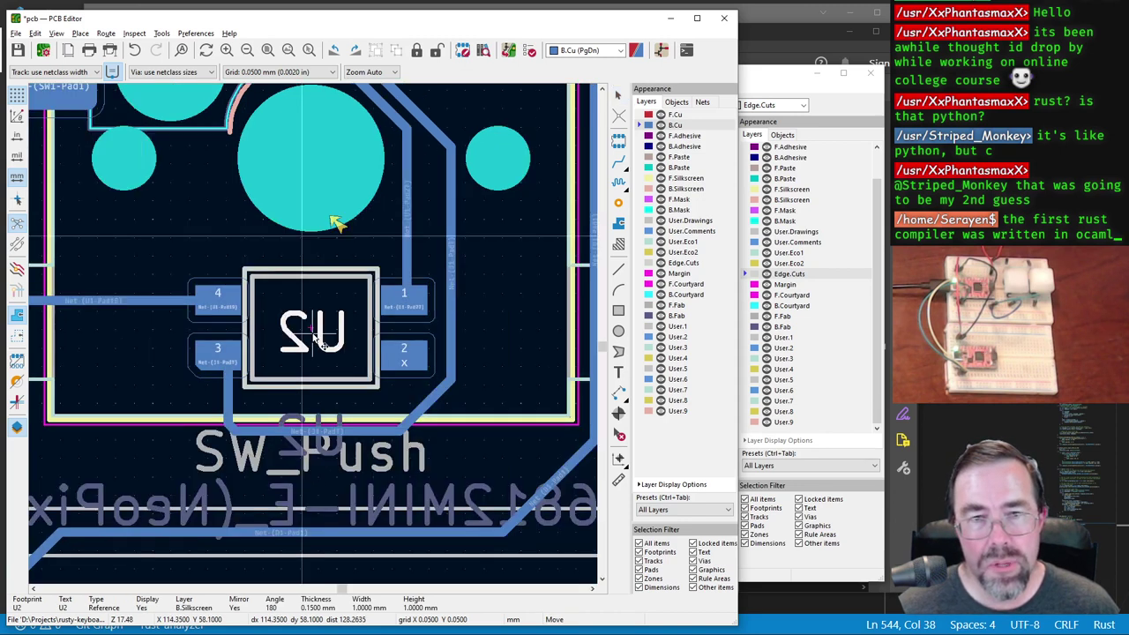
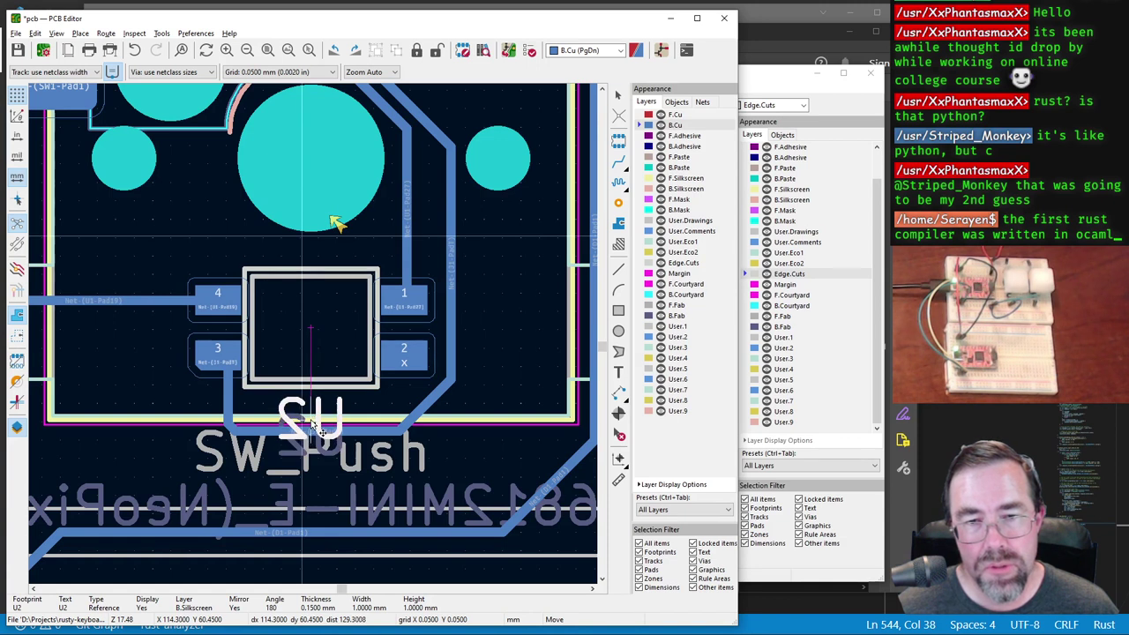
pyautogui.click(320, 427)
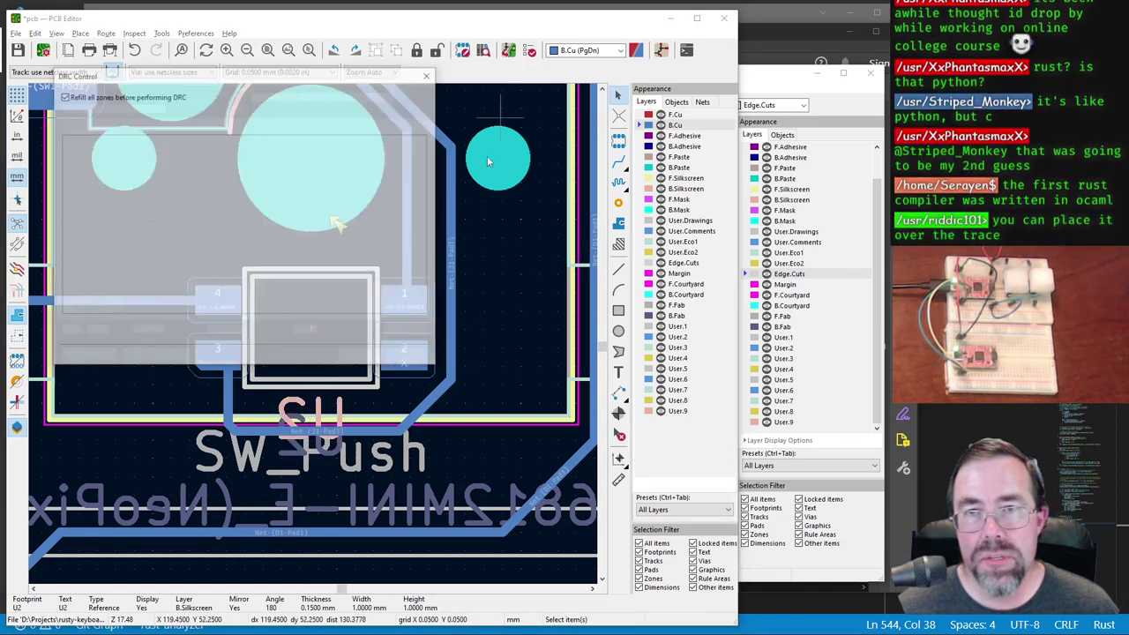
# Step: Rerun the design rules check after the text move and save the board
pyautogui.click(362, 357)
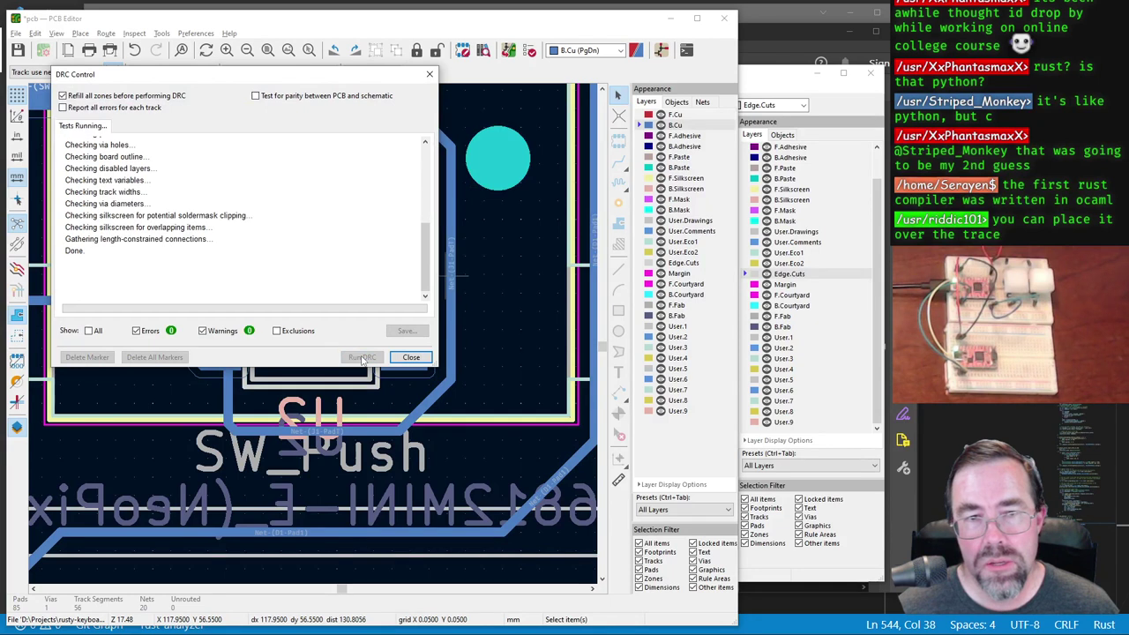
pyautogui.click(411, 358)
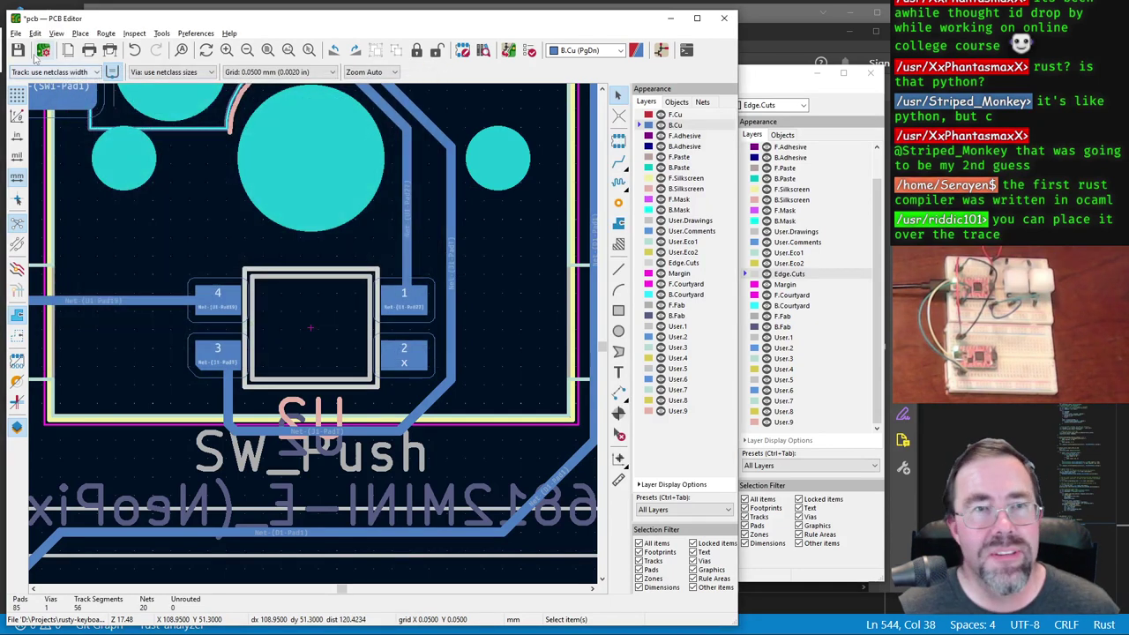
pyautogui.click(17, 50)
# Step: Examine the overall board layout and the track routing around the switches and the NeoPixel
pyautogui.scroll(-3, 335, 368)
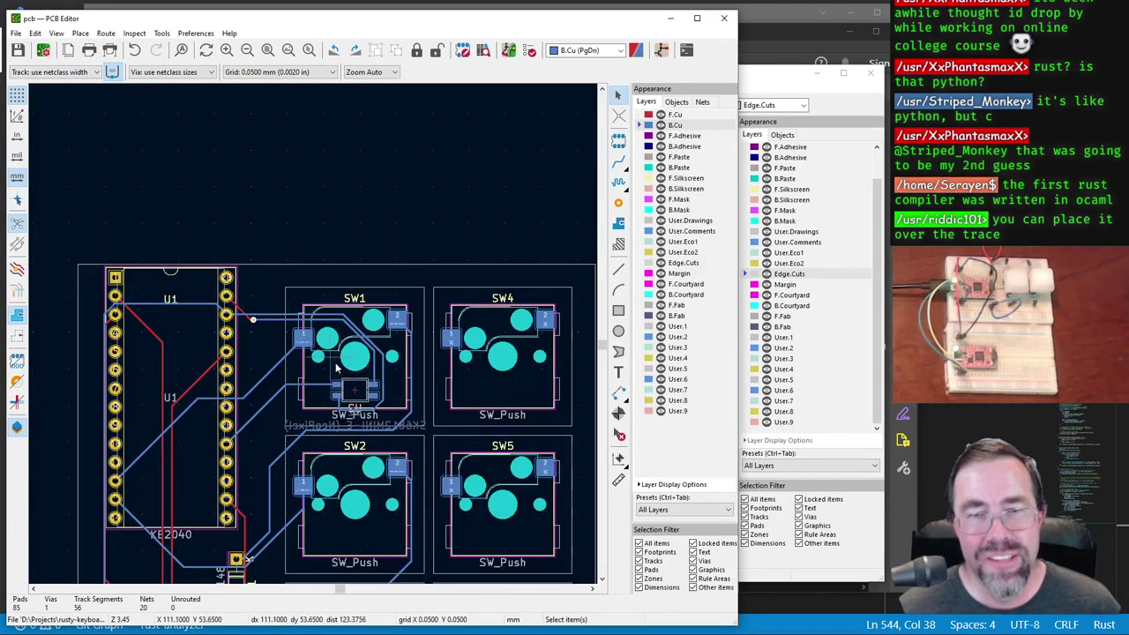
pyautogui.scroll(2, 322, 353)
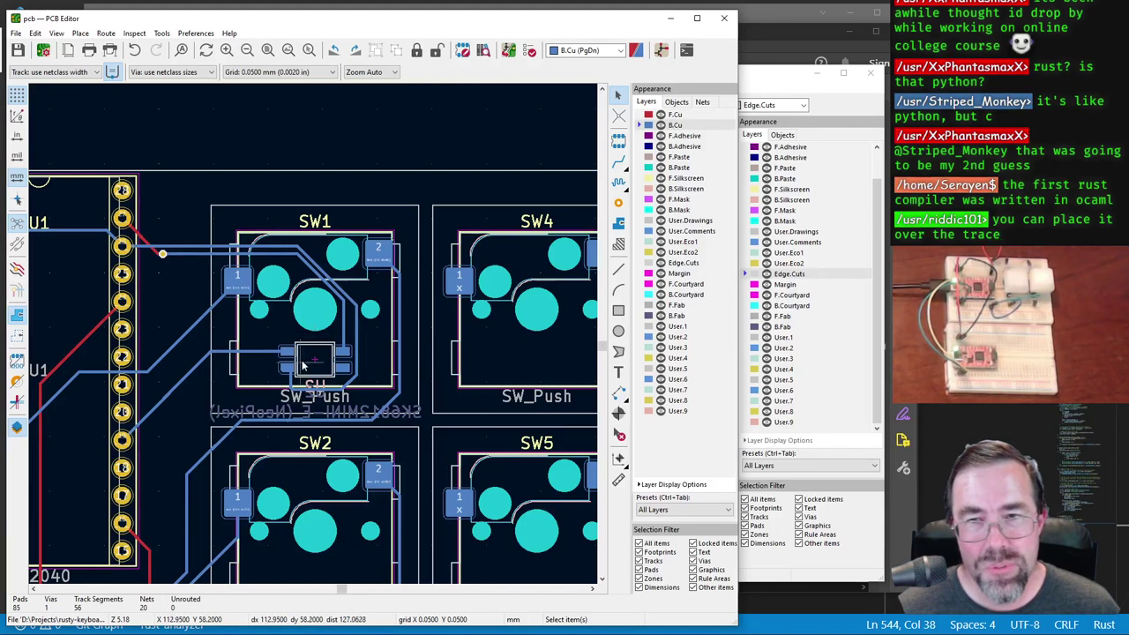
pyautogui.scroll(-1, 313, 338)
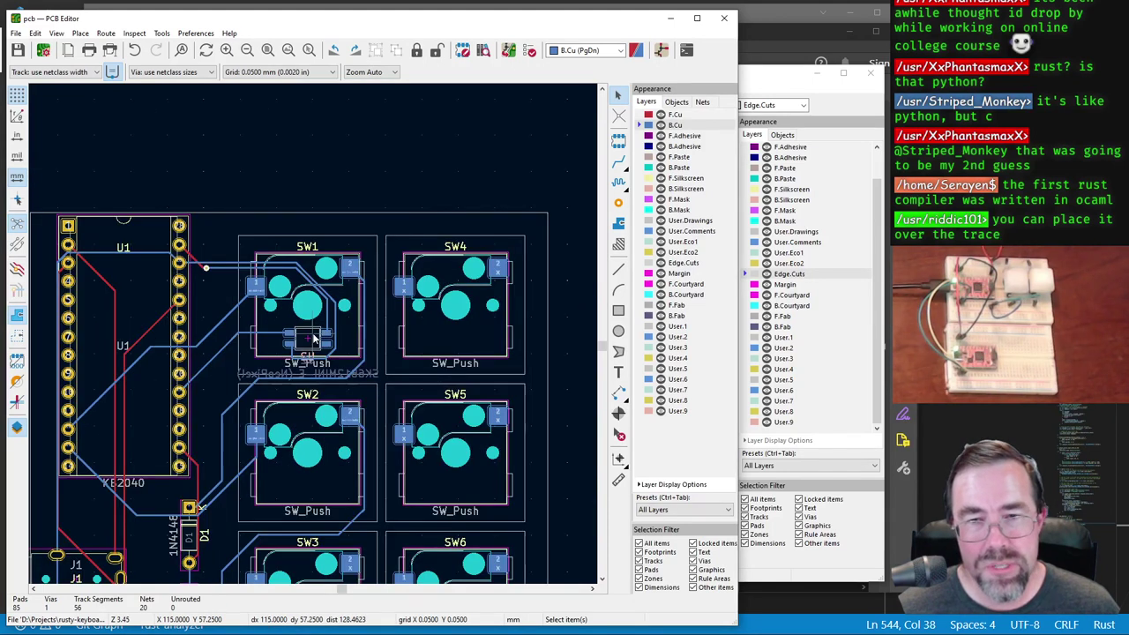
pyautogui.scroll(-1, 291, 338)
pyautogui.scroll(1, 289, 338)
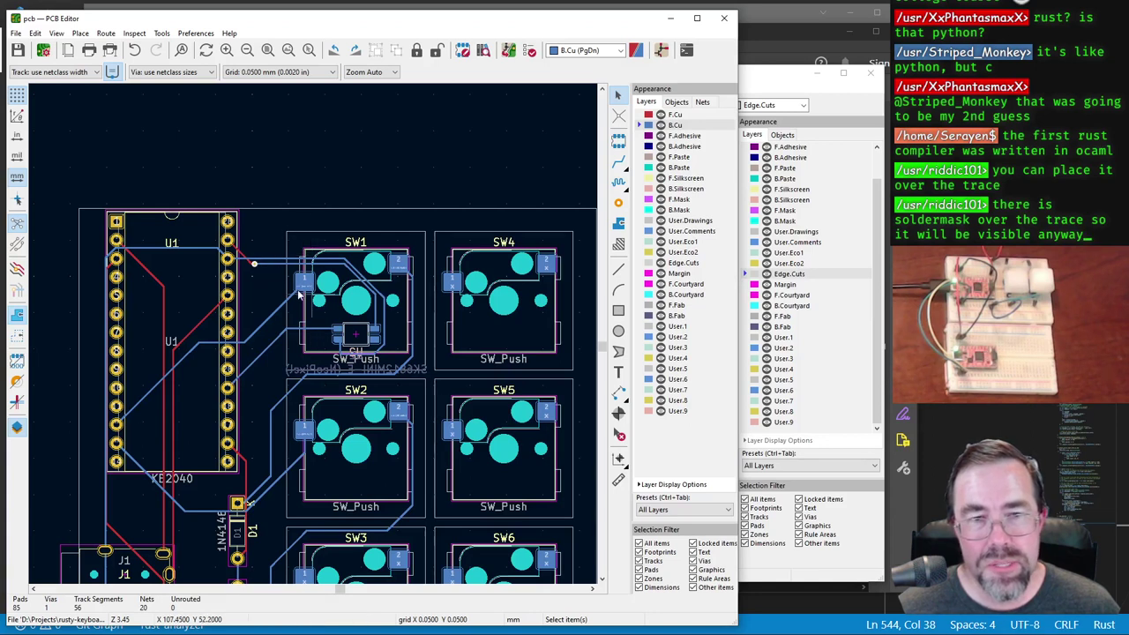
pyautogui.scroll(-1, 414, 326)
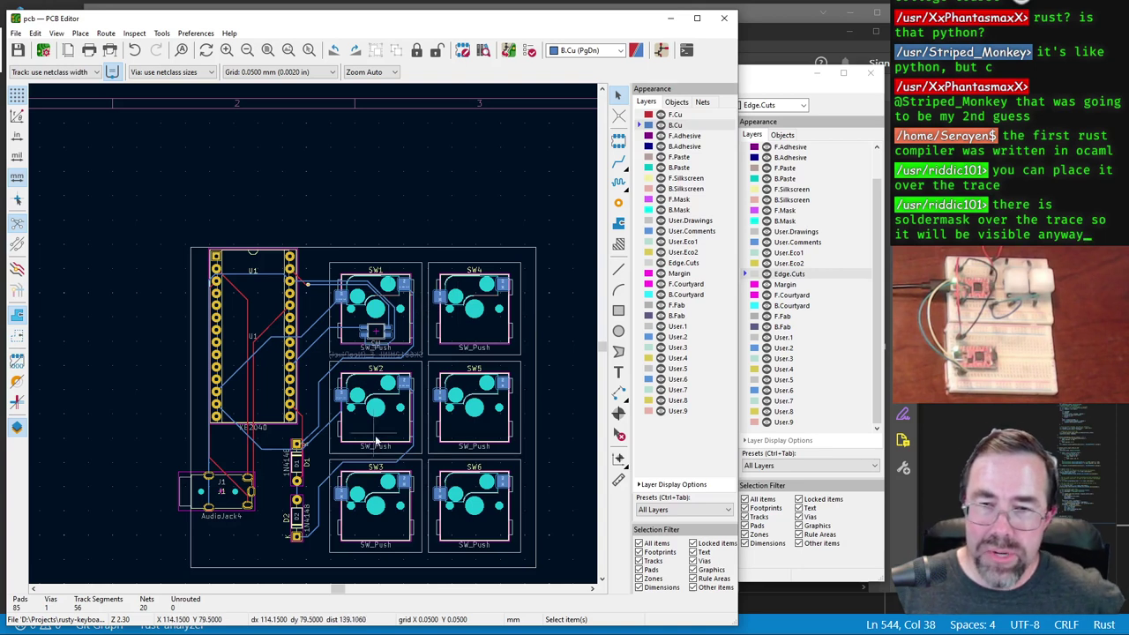
pyautogui.scroll(-1, 375, 439)
pyautogui.scroll(1, 313, 340)
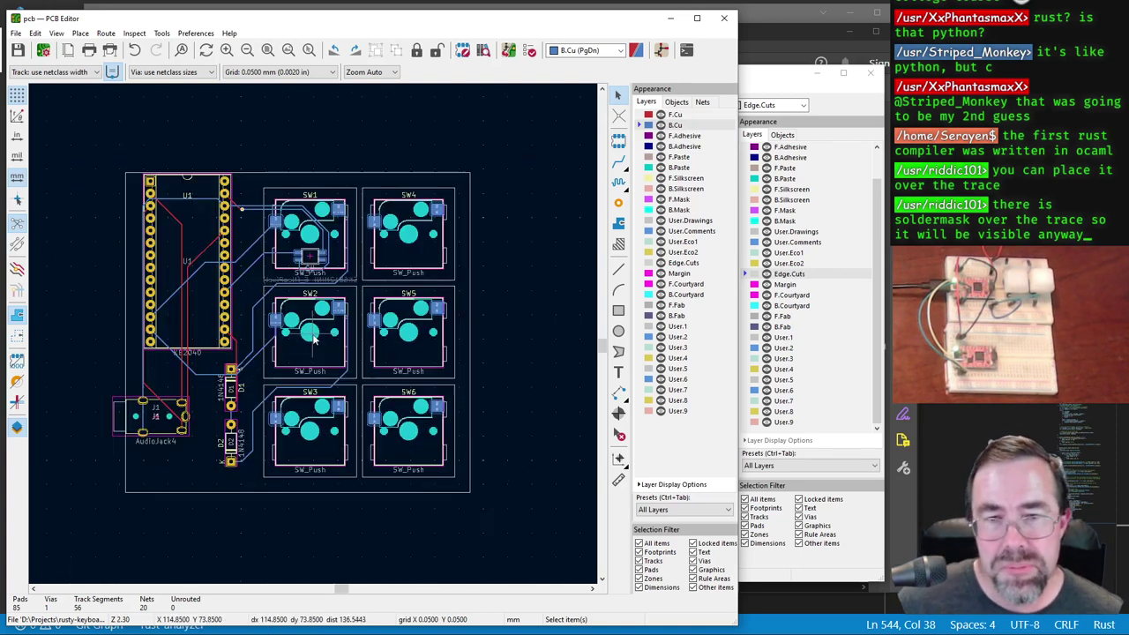
pyautogui.scroll(1, 313, 339)
pyautogui.scroll(-1, 313, 339)
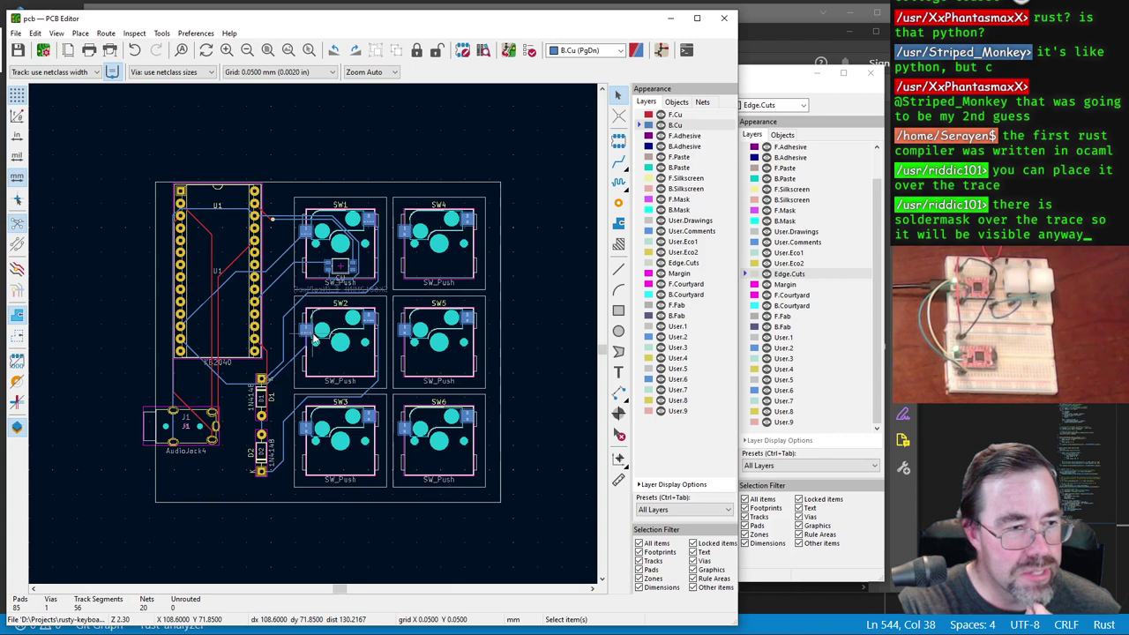
pyautogui.scroll(6, 313, 338)
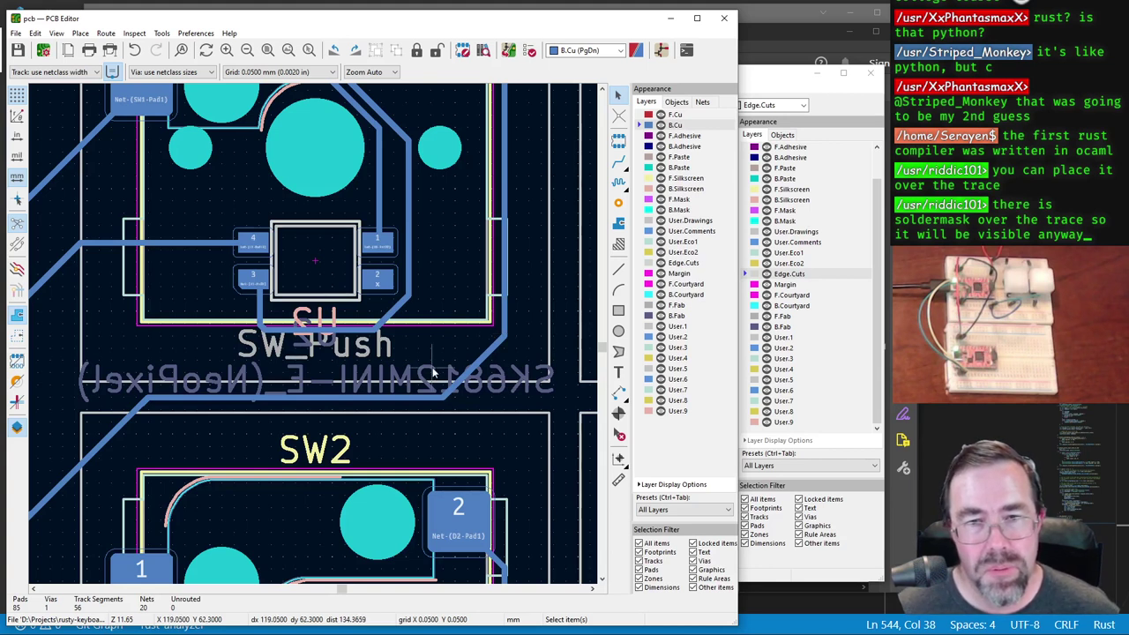
# Step: Apply the Back Layers view preset and hide the B.Fab layer to inspect the back silkscreen
pyautogui.click(699, 509)
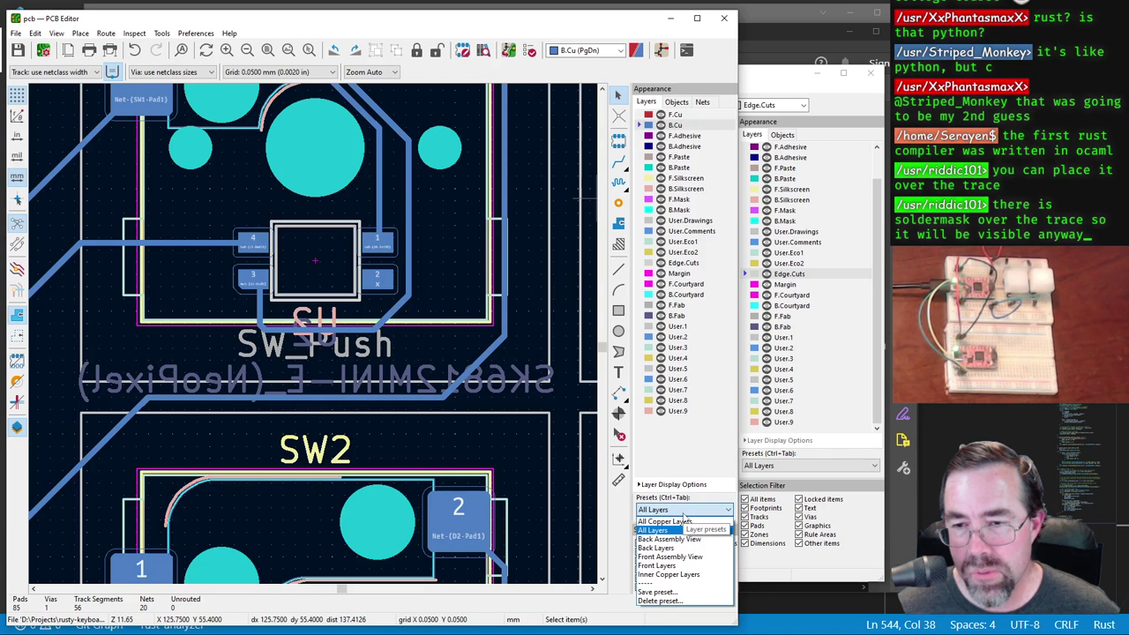
pyautogui.click(675, 551)
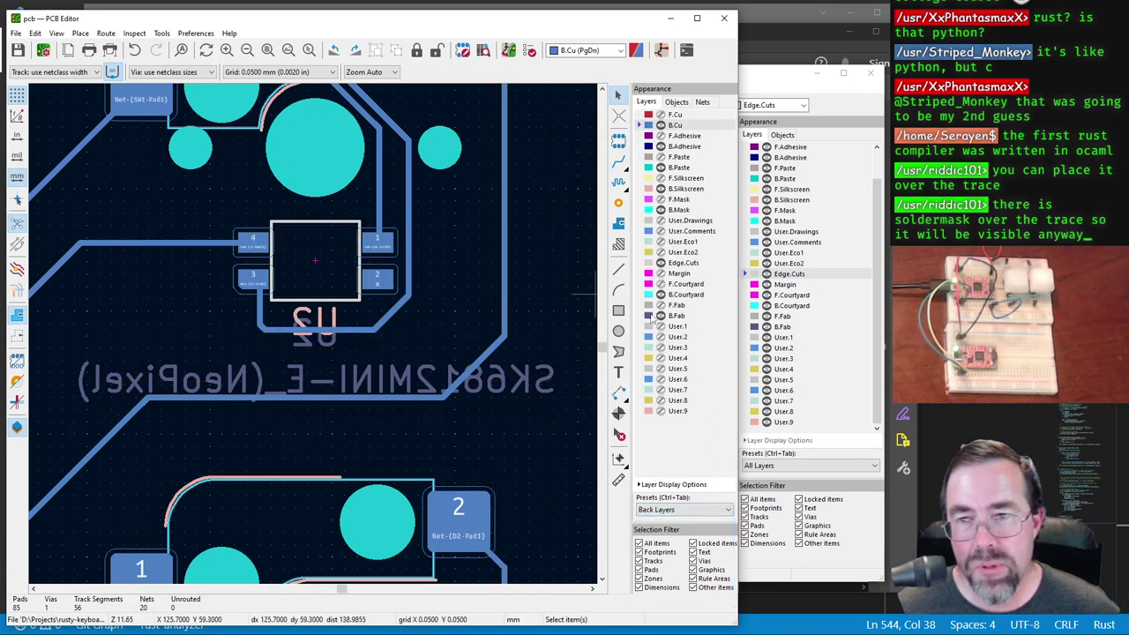
pyautogui.click(661, 315)
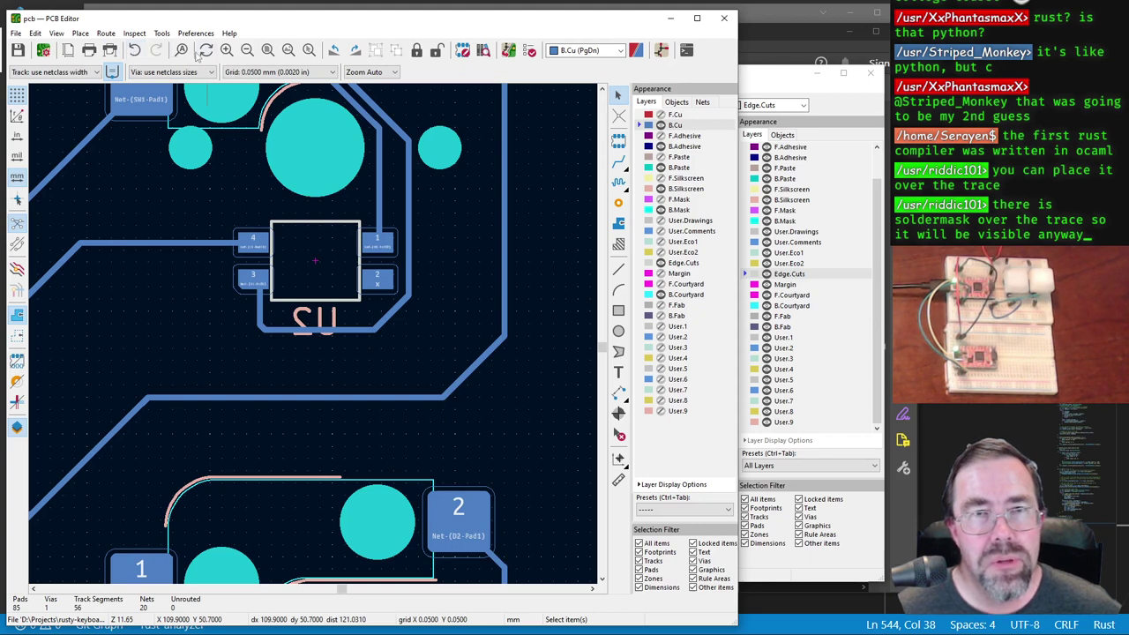
# Step: Flip the board view to examine U2 and its tracks from the back, and return to the front view
pyautogui.click(56, 36)
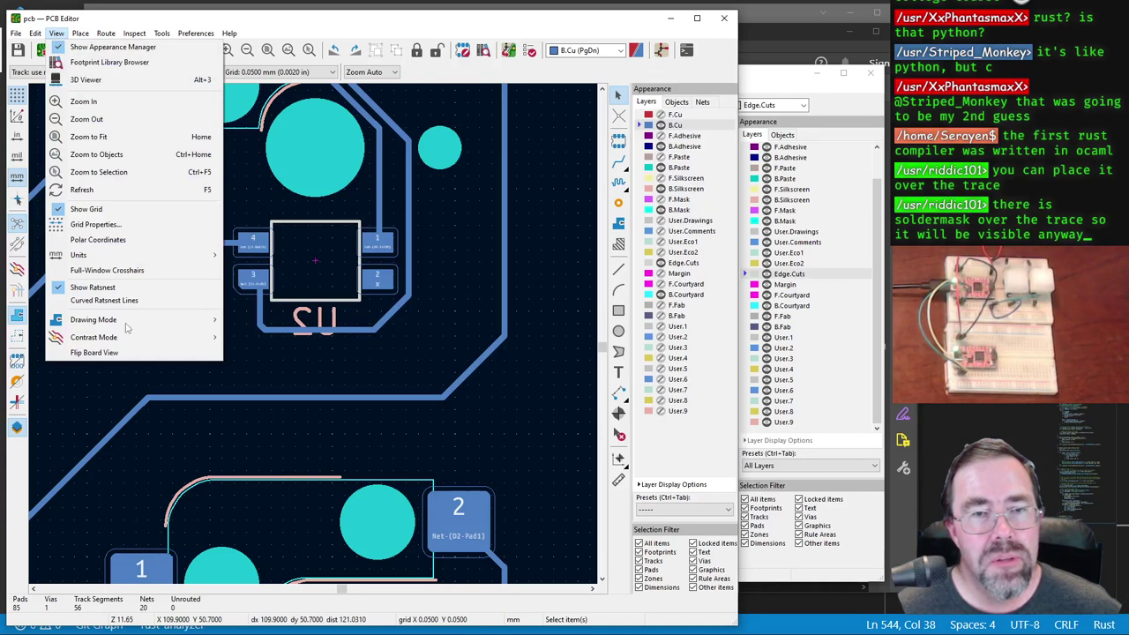
pyautogui.click(126, 352)
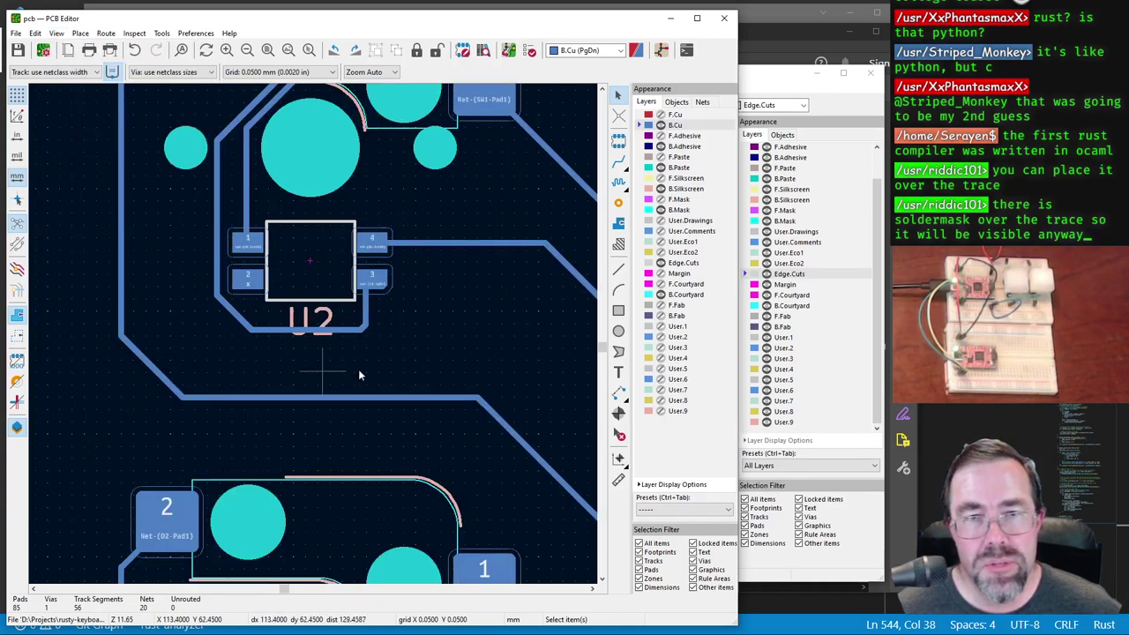
pyautogui.scroll(1, 411, 320)
pyautogui.scroll(-2, 313, 336)
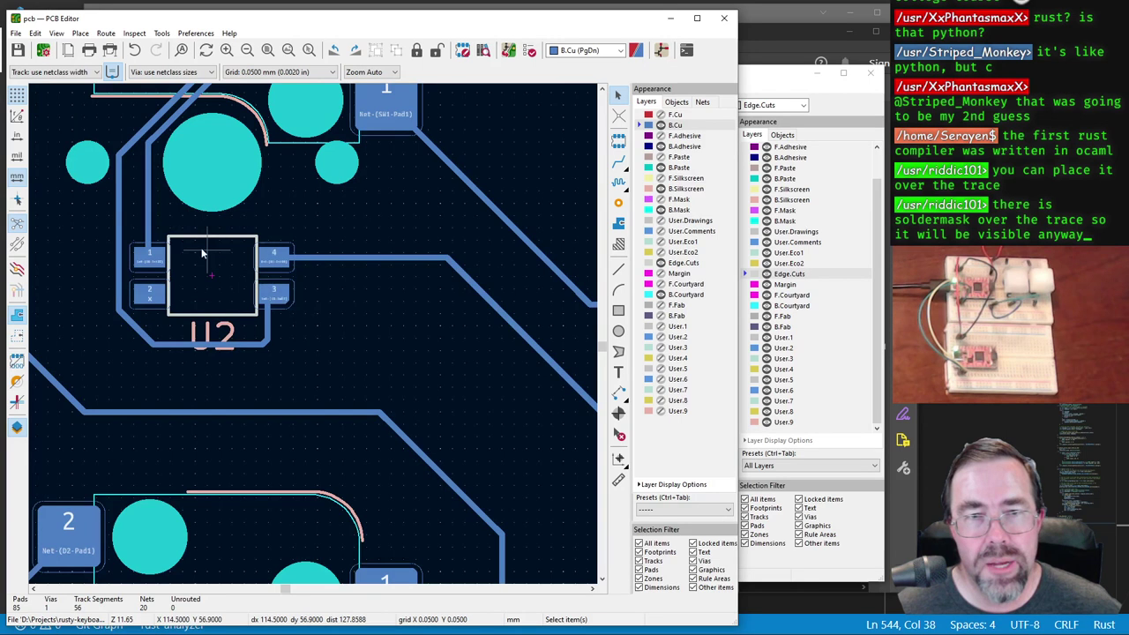
pyautogui.scroll(2, 316, 334)
pyautogui.scroll(-1, 317, 334)
pyautogui.scroll(-1, 278, 308)
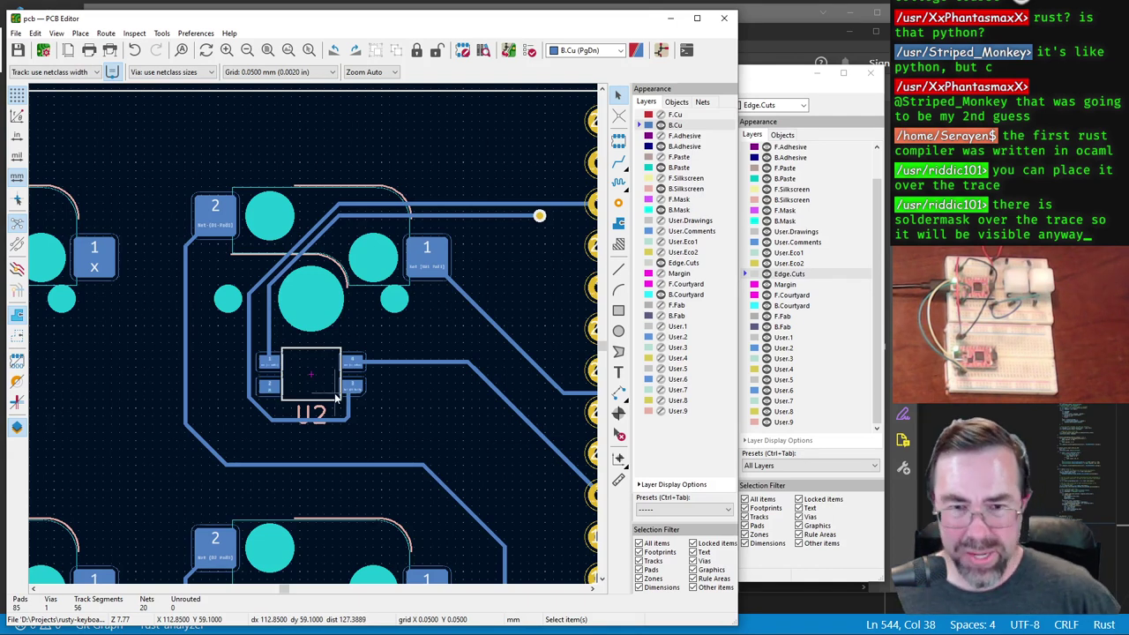
pyautogui.scroll(2, 313, 337)
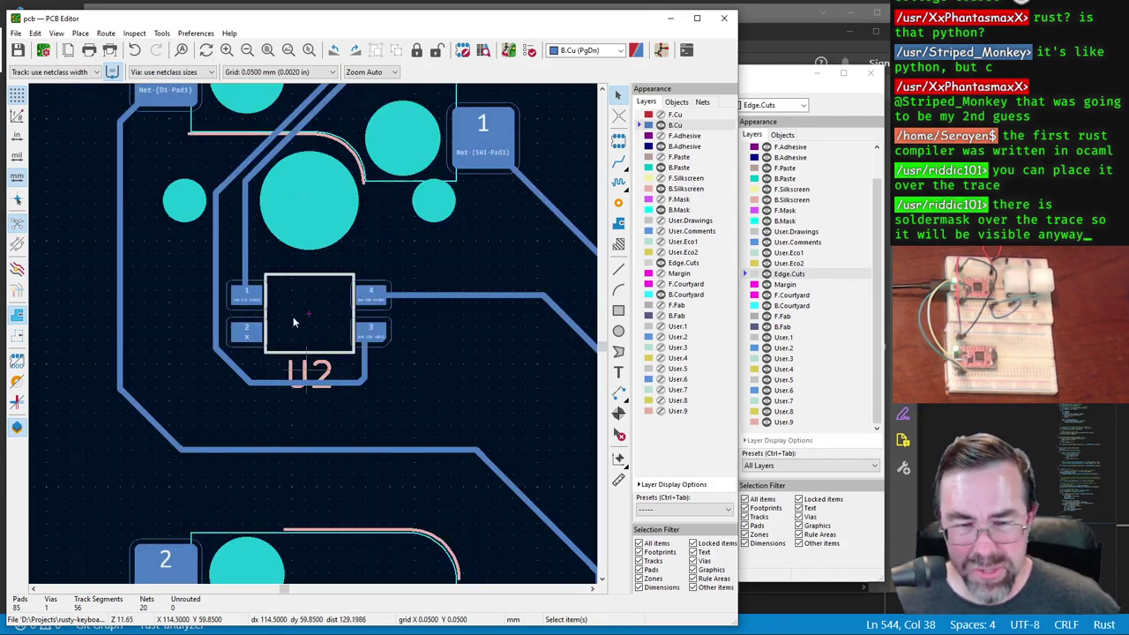
pyautogui.click(56, 32)
pyautogui.click(89, 353)
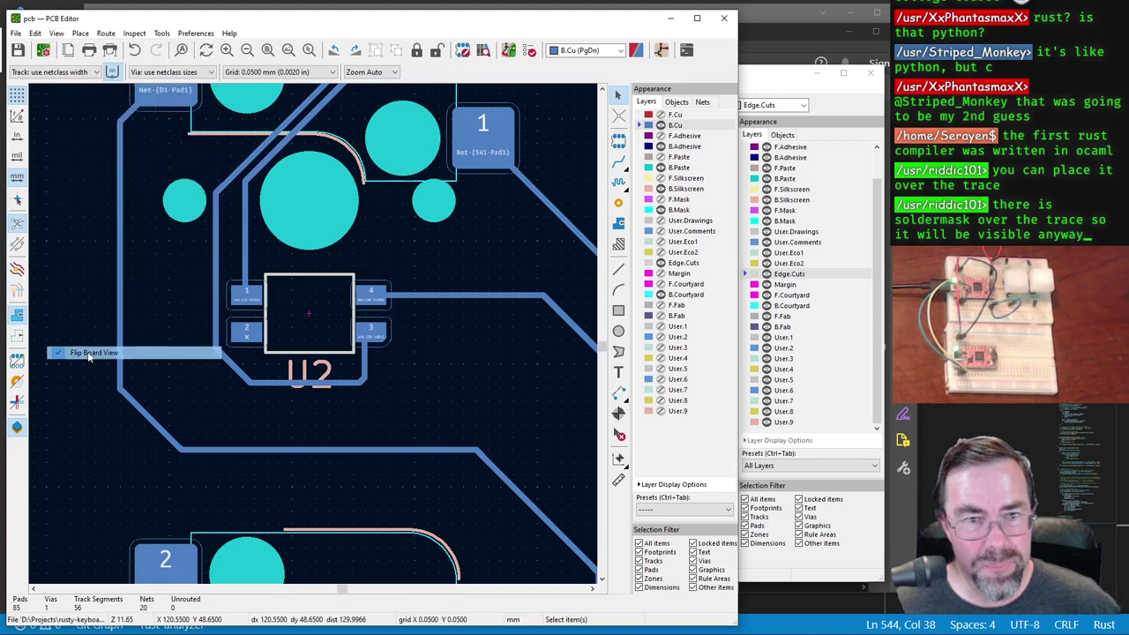
# Step: Apply the All Layers view preset and hide the B.Fab and F.Fab layers
pyautogui.click(683, 509)
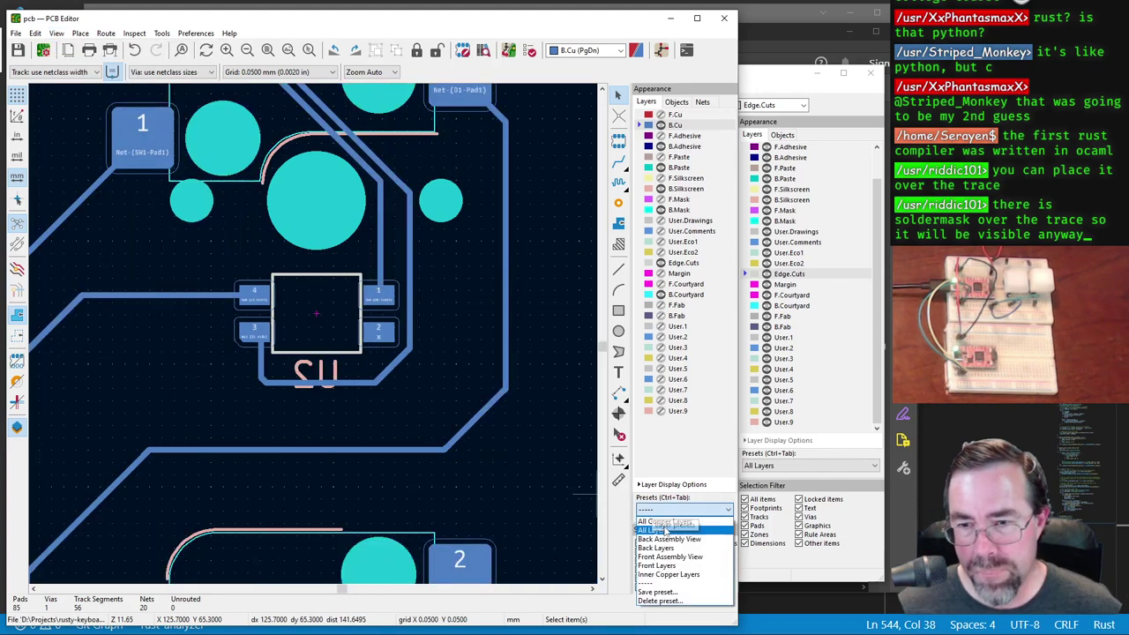
pyautogui.click(670, 529)
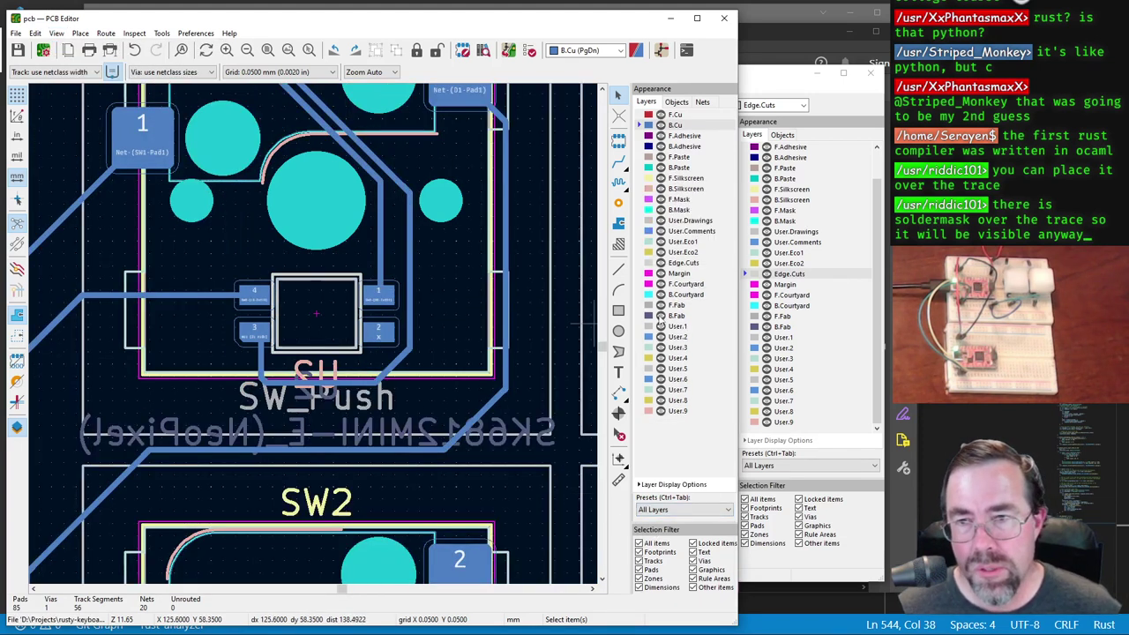
pyautogui.click(661, 315)
pyautogui.click(661, 305)
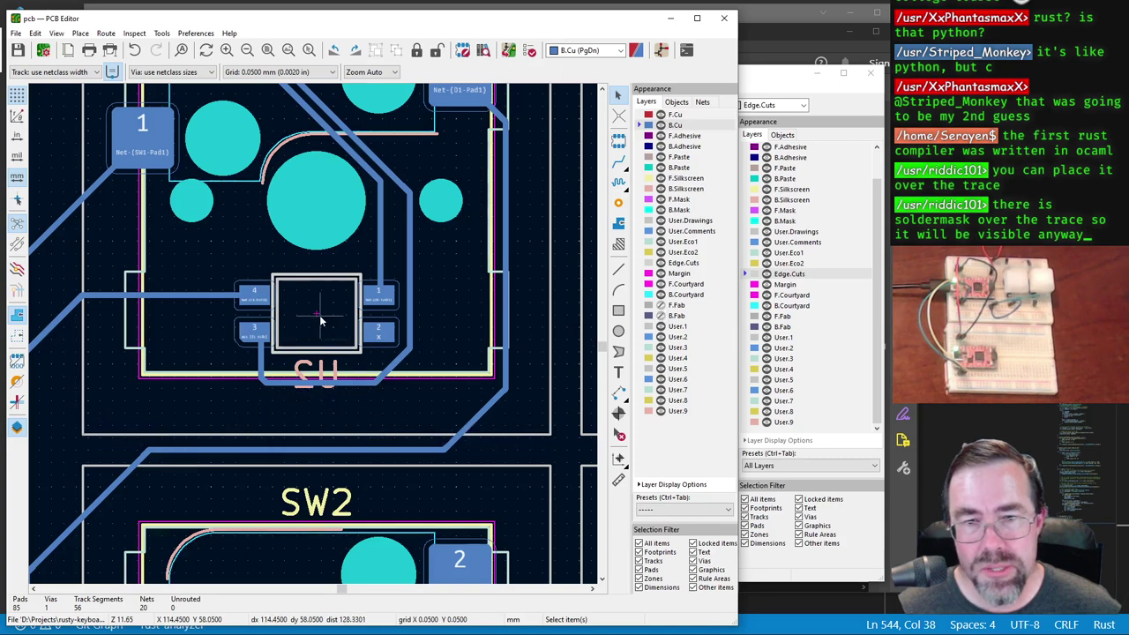
# Step: Delete all unlocked tracks and vias on all layers of the board using Global Deletions
pyautogui.scroll(-2, 320, 318)
pyautogui.scroll(-3, 258, 340)
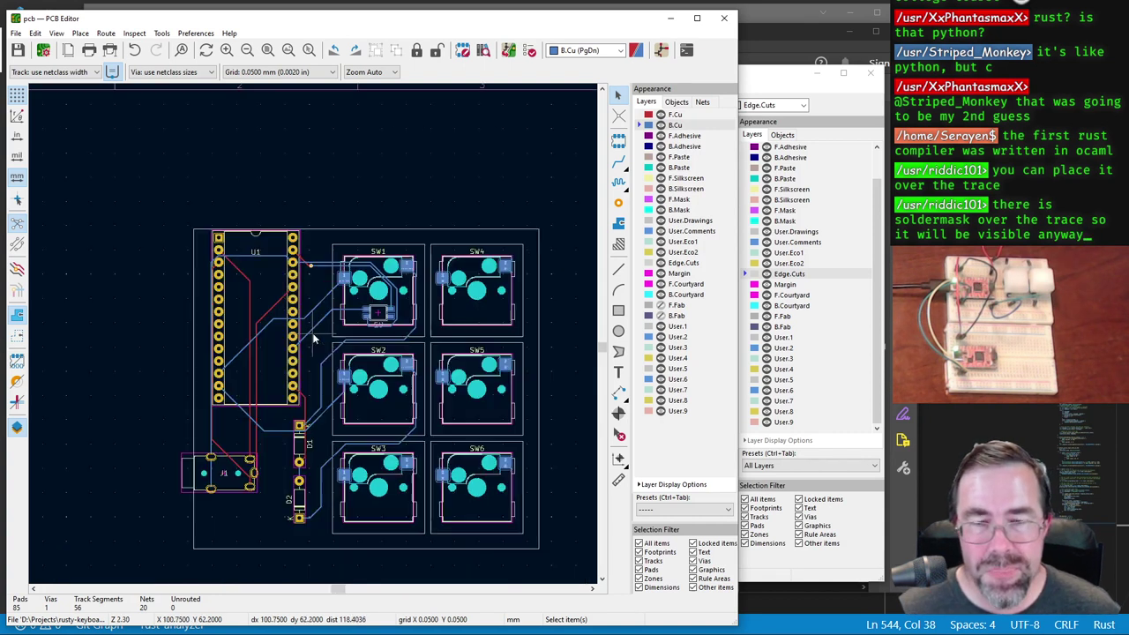
pyautogui.keyDown('shift'); pyautogui.scroll(-2, 242, 361); pyautogui.keyUp('shift')
pyautogui.keyDown('ctrl'); pyautogui.hscroll(-1, 318, 339); pyautogui.keyUp('ctrl')
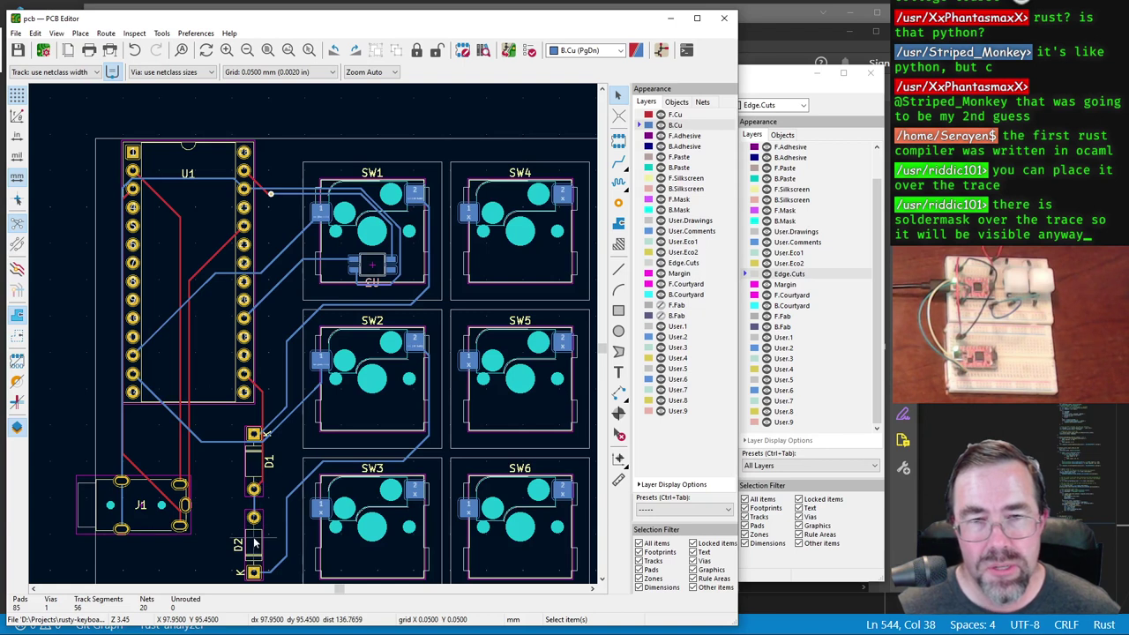
pyautogui.click(35, 33)
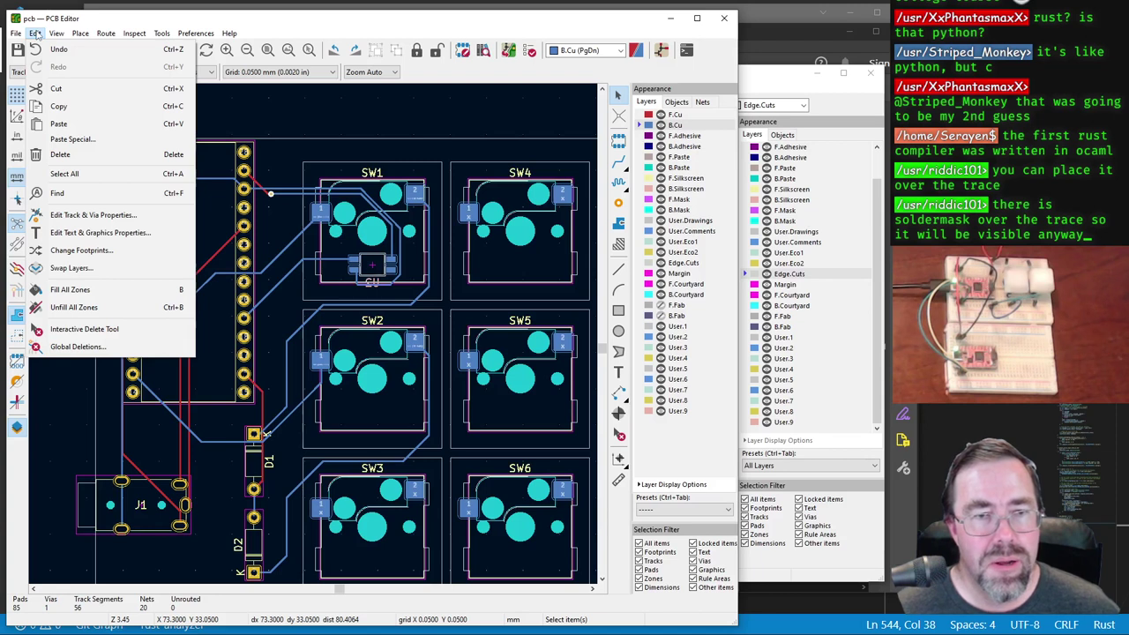
pyautogui.click(103, 346)
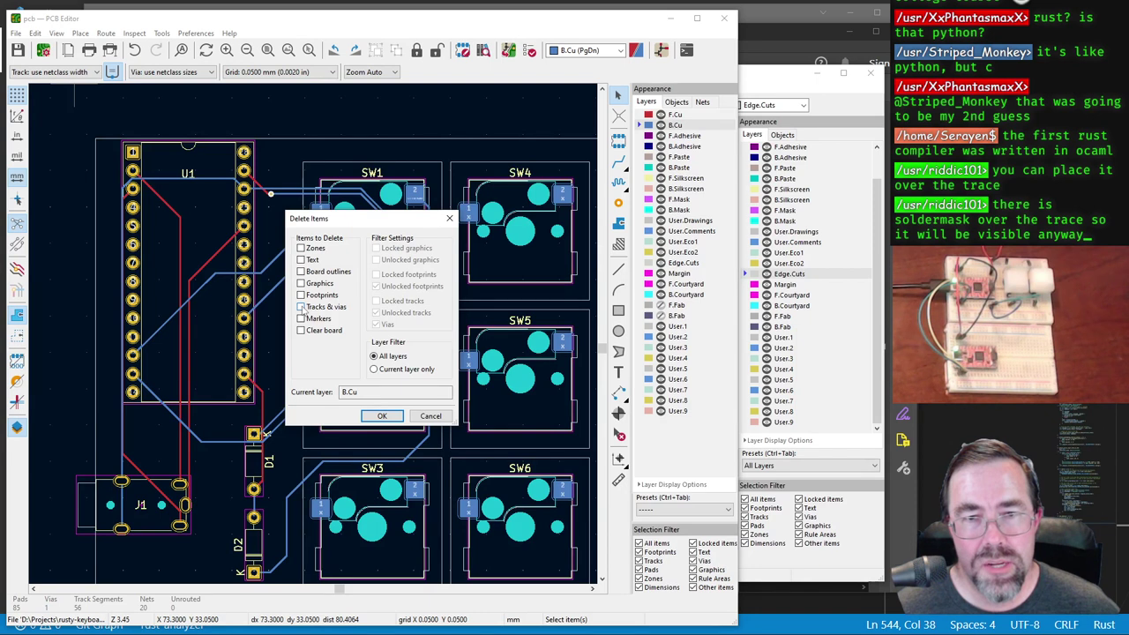
pyautogui.click(301, 306)
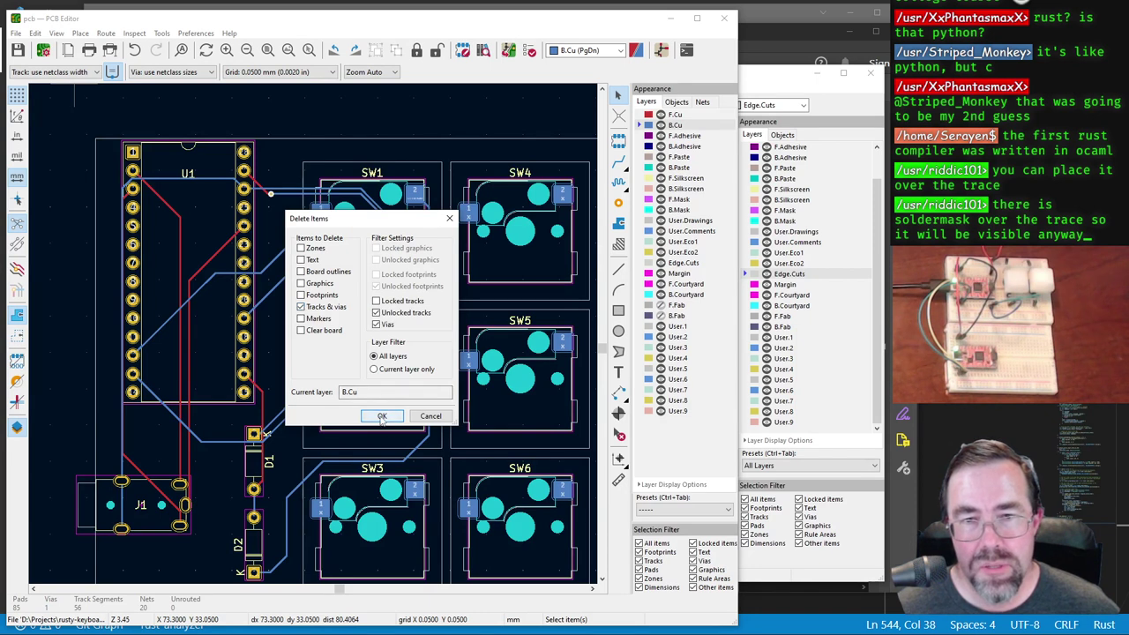
pyautogui.click(382, 416)
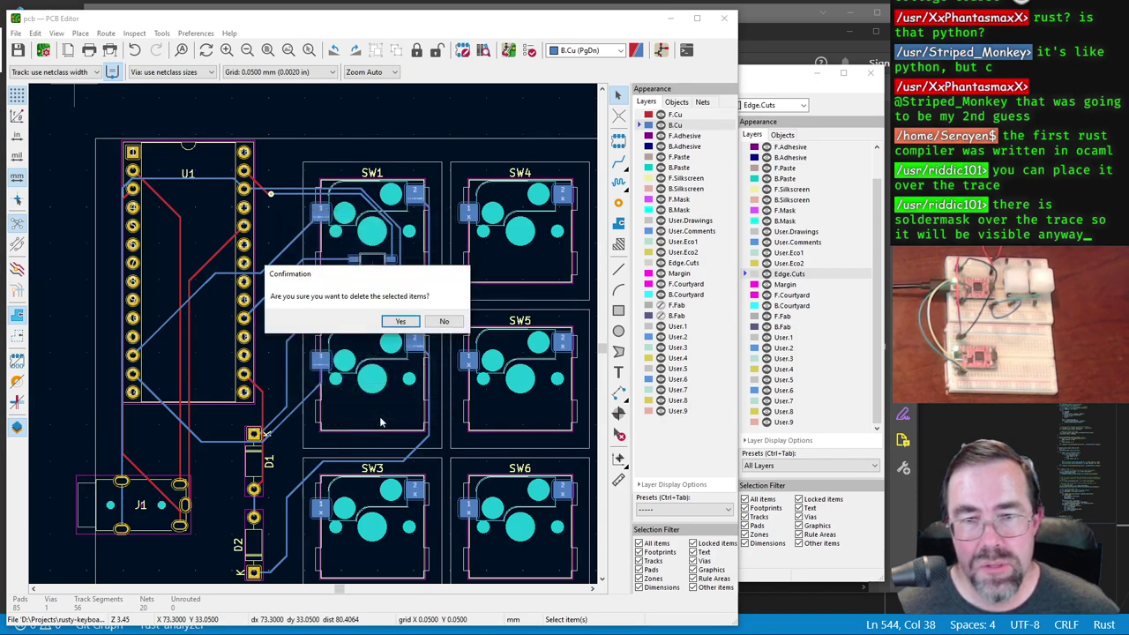
pyautogui.click(396, 325)
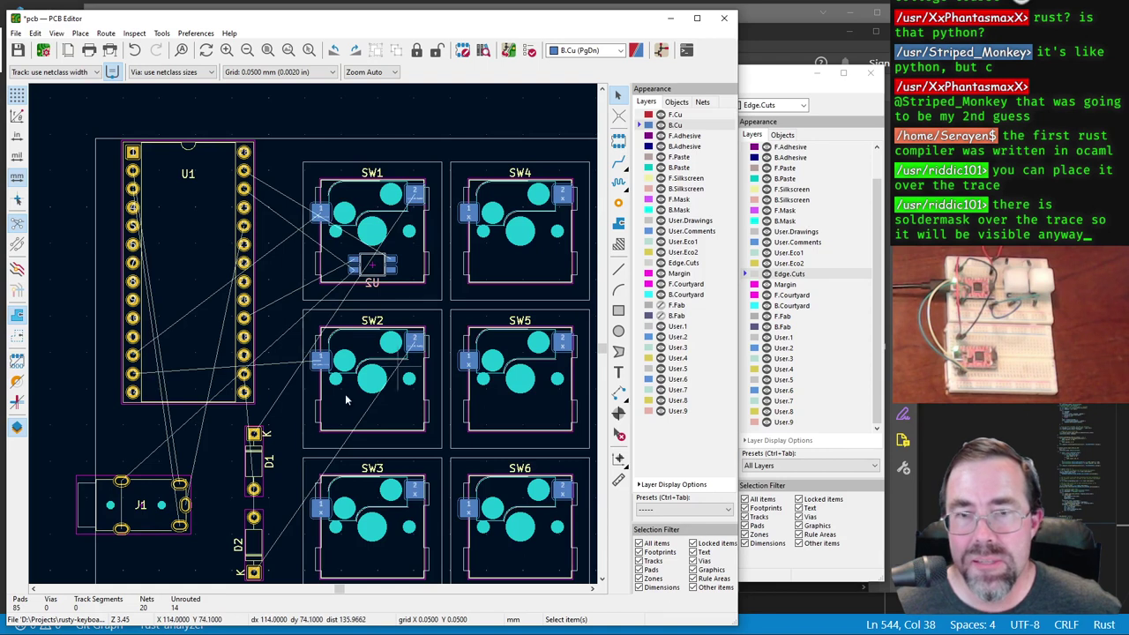
# Step: Move diode D1 to just below SW1 and rotate it to horizontal with its cathode facing right
pyautogui.click(255, 466)
pyautogui.moveTo(256, 464); pyautogui.dragTo(378, 298)
pyautogui.press('r')
pyautogui.press('r')
pyautogui.press('r')
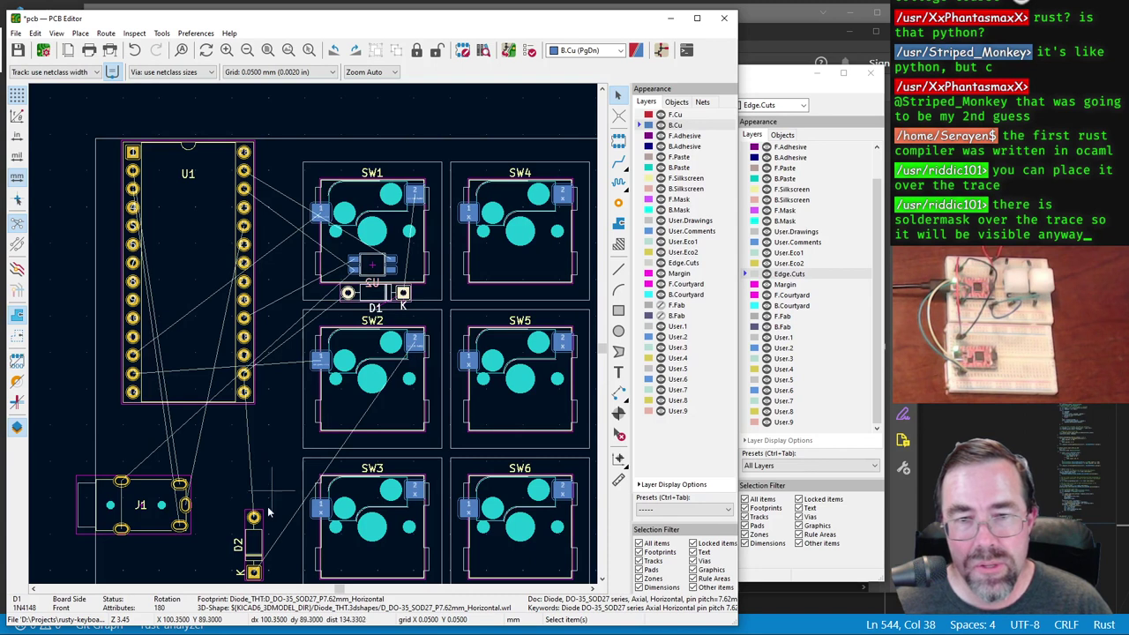
# Step: Move diode D2 to just below SW2 and rotate it to horizontal with its cathode facing right
pyautogui.click(256, 548)
pyautogui.moveTo(255, 547); pyautogui.dragTo(358, 425)
pyautogui.press('r')
pyautogui.press('r')
pyautogui.press('r')
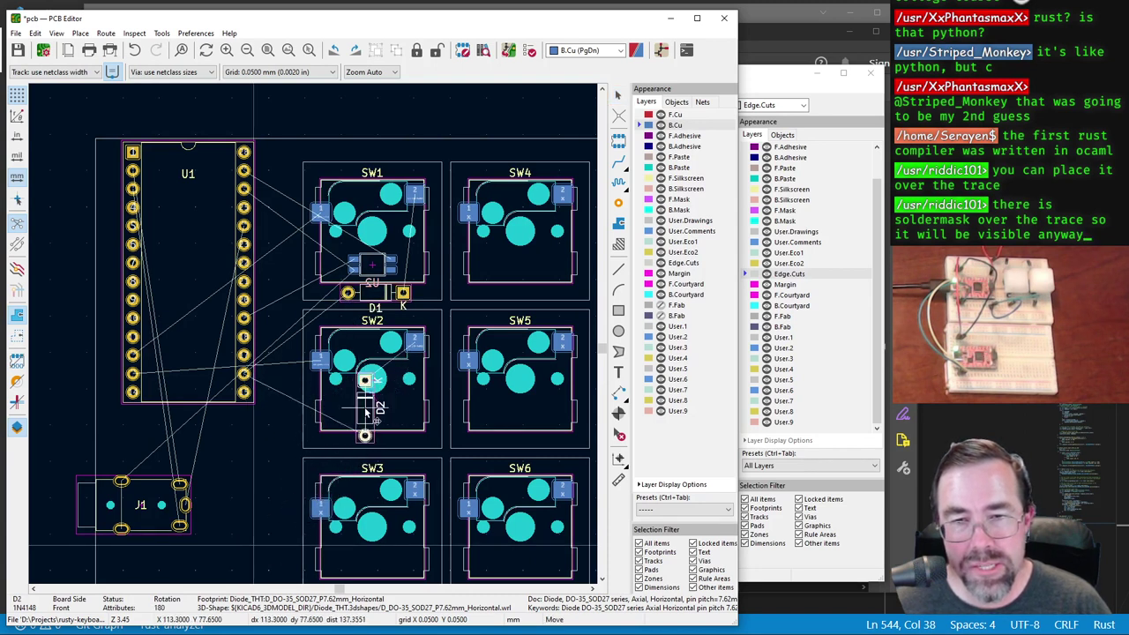
pyautogui.press('r')
pyautogui.press('r')
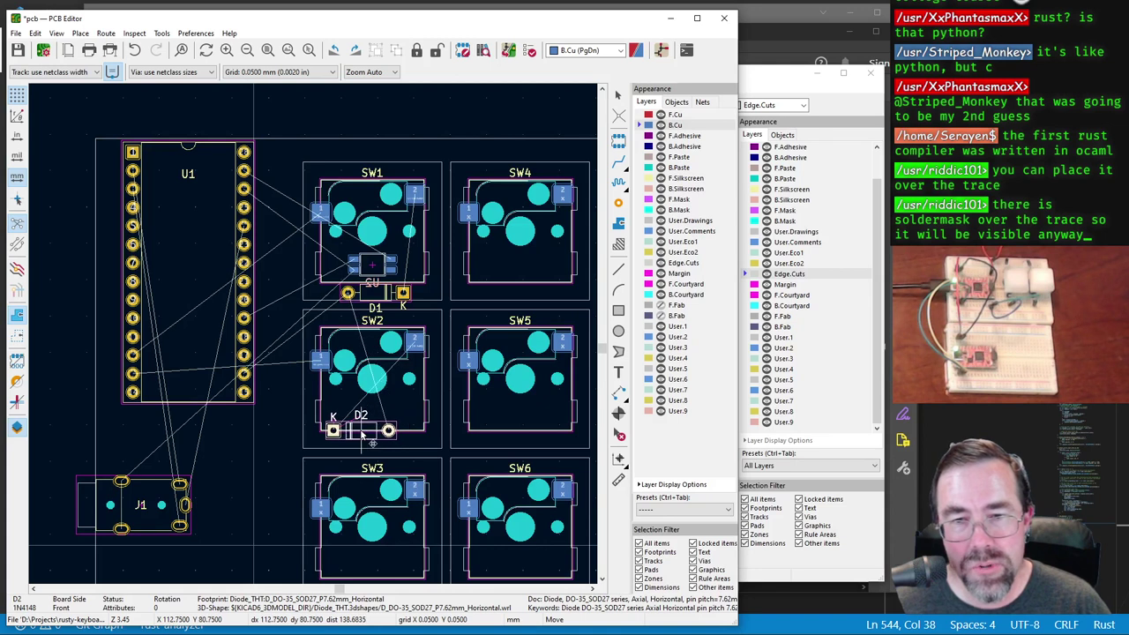
pyautogui.moveTo(375, 411); pyautogui.dragTo(375, 447)
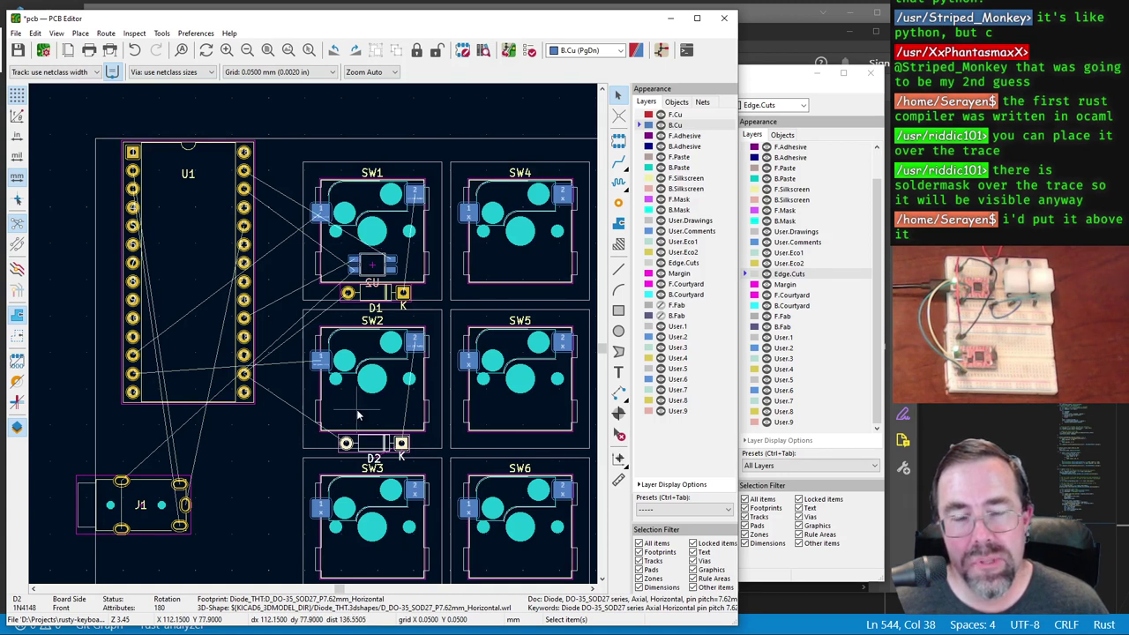
# Step: Pick the D2 footprint and nudge it slightly within the gap between SW2 and SW3
pyautogui.click(373, 289)
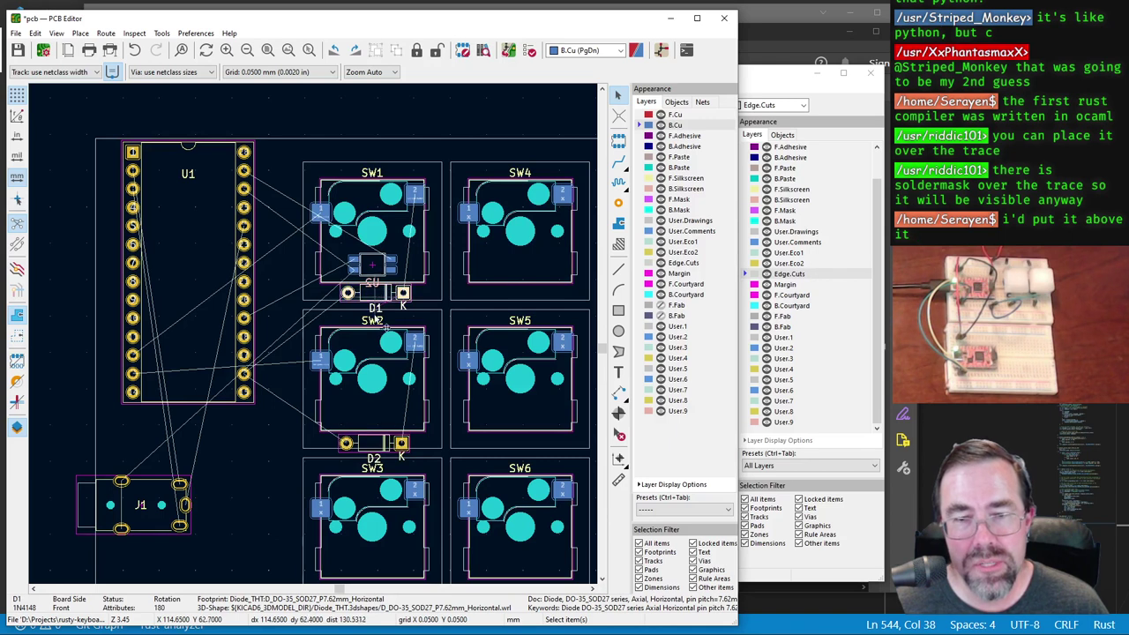
pyautogui.click(375, 447)
pyautogui.click(385, 300)
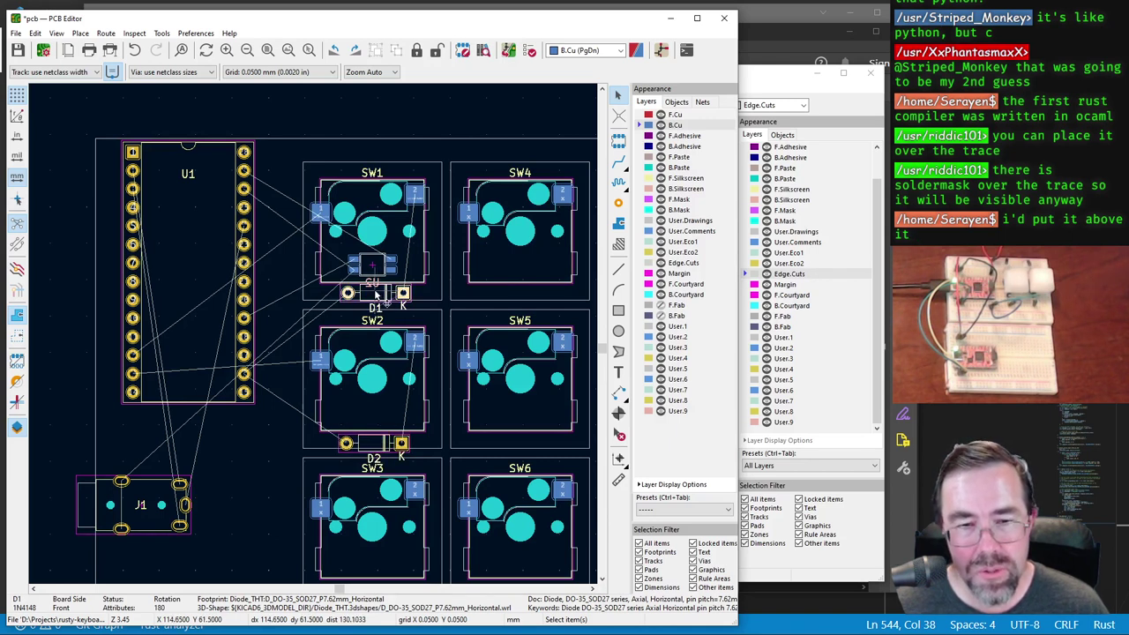
pyautogui.click(371, 445)
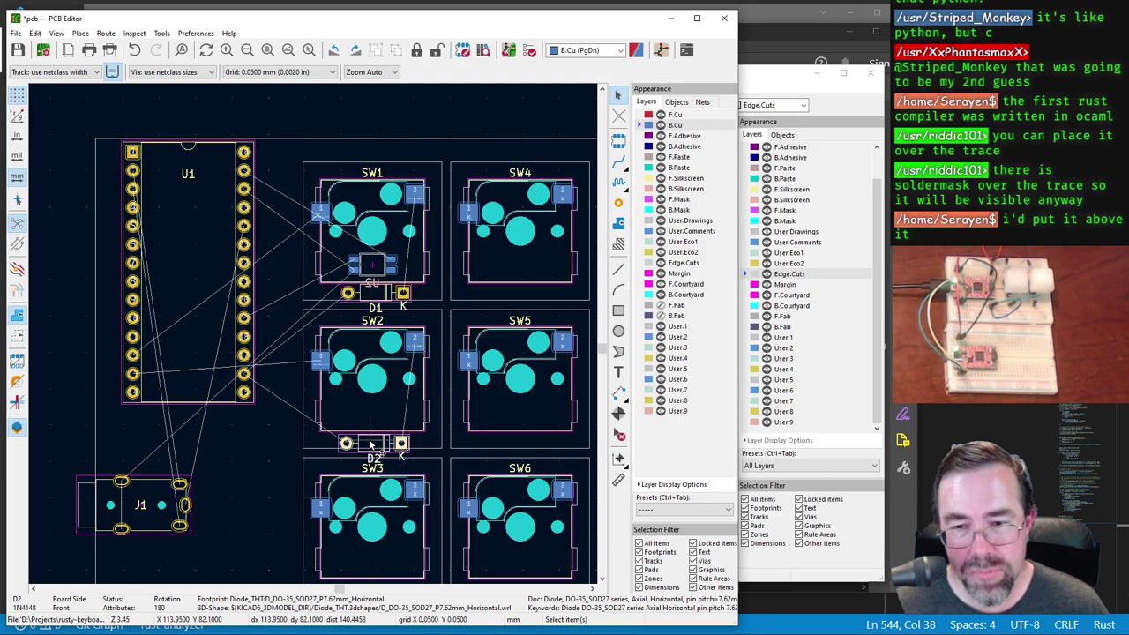
pyautogui.click(371, 444)
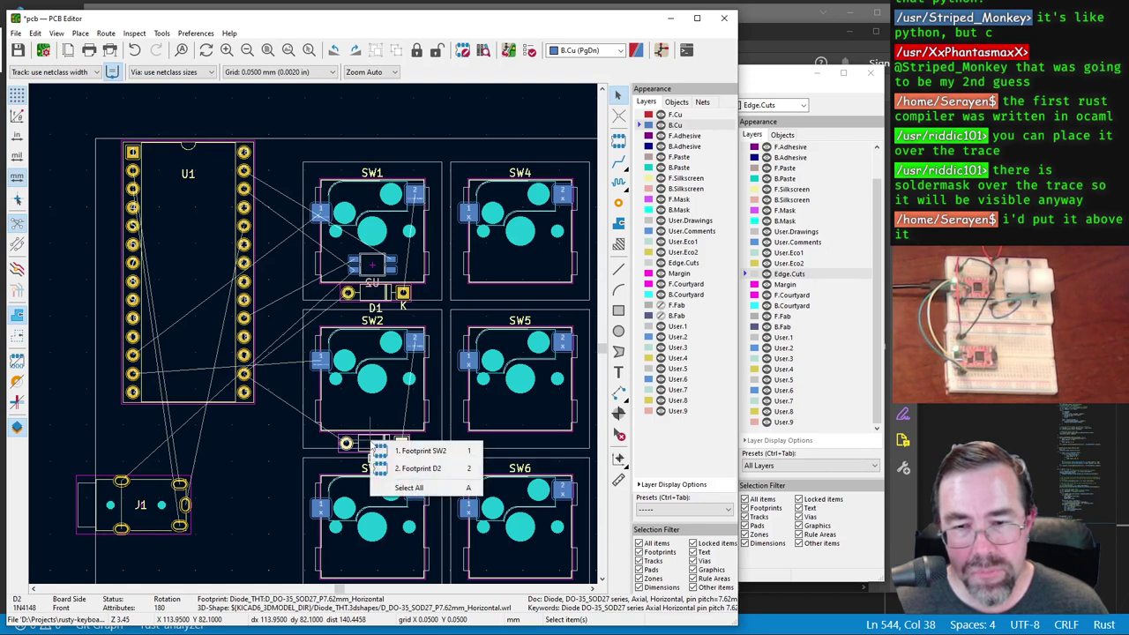
pyautogui.click(386, 468)
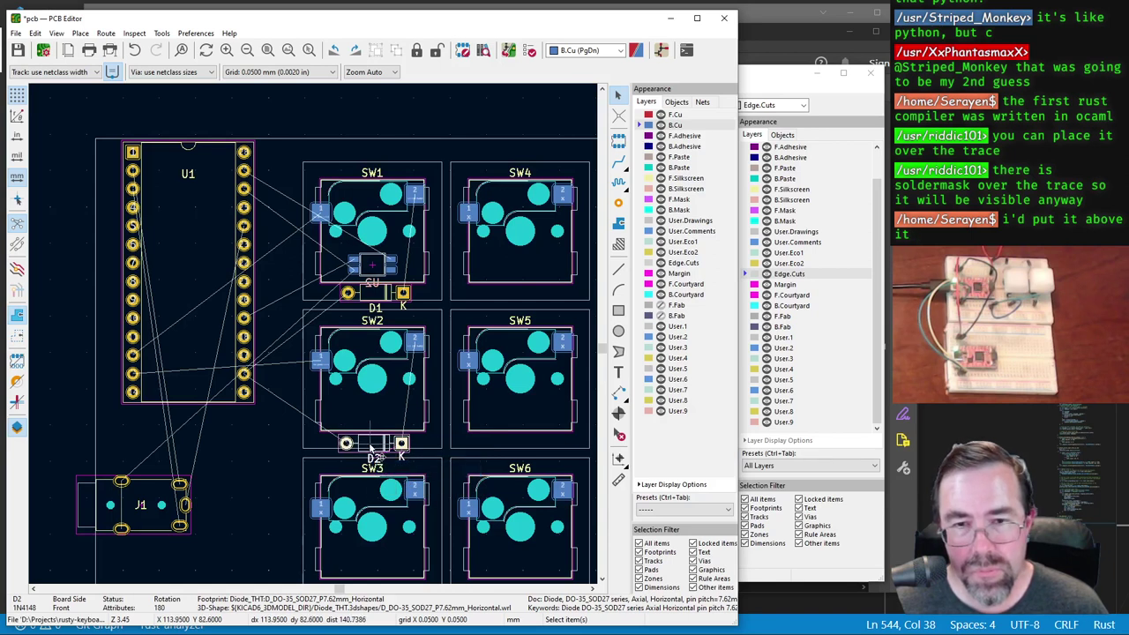
pyautogui.click(371, 448)
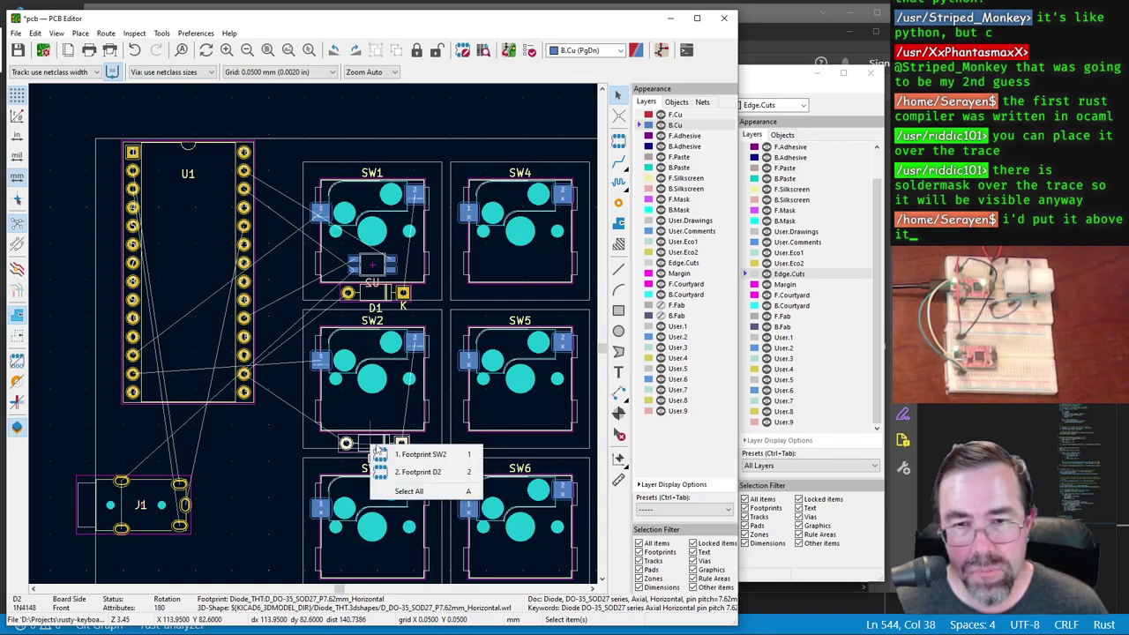
pyautogui.click(408, 474)
pyautogui.press('m')
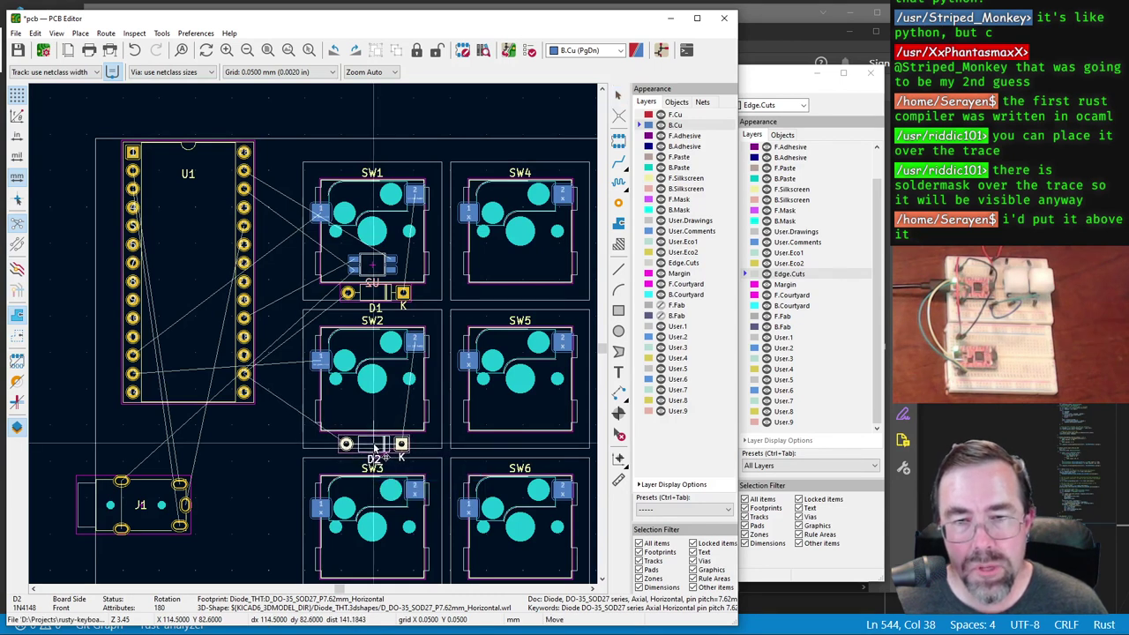
pyautogui.click(375, 449)
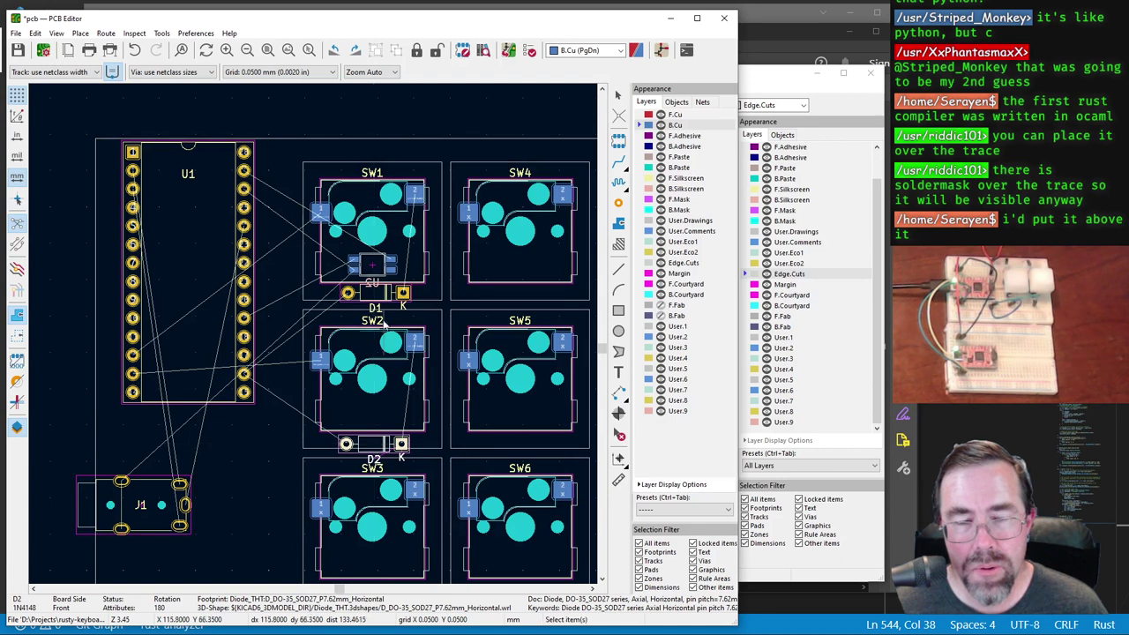
# Step: Move diode D1 above SW1 and line up its cathode pad with pad 2 of the switch
pyautogui.scroll(3, 374, 295)
pyautogui.click(306, 336)
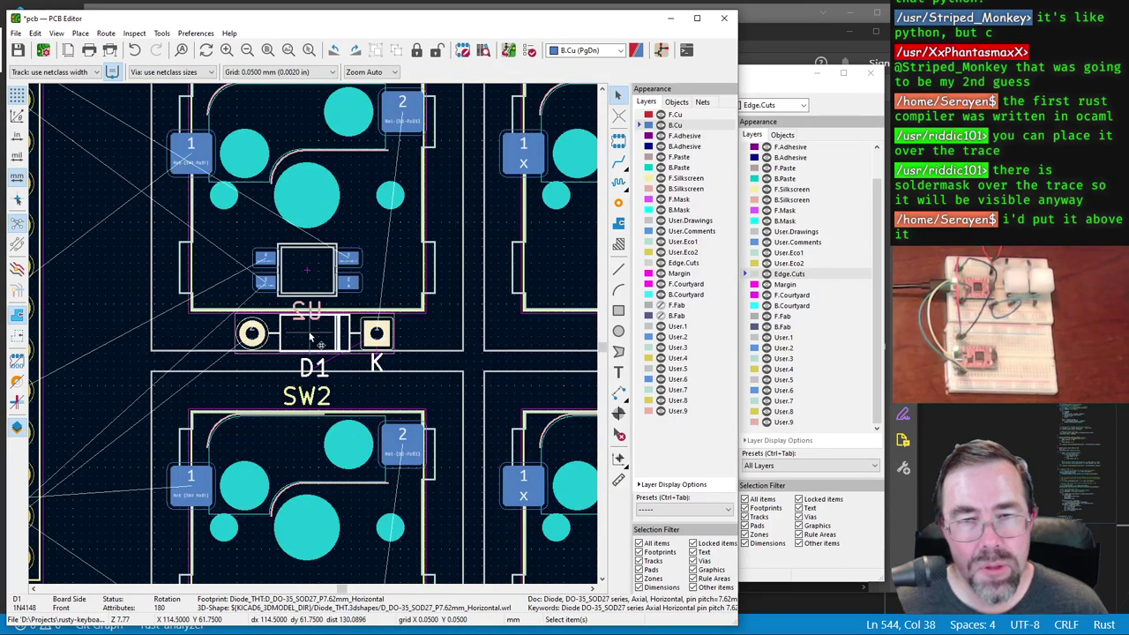
pyautogui.scroll(-5, 315, 368)
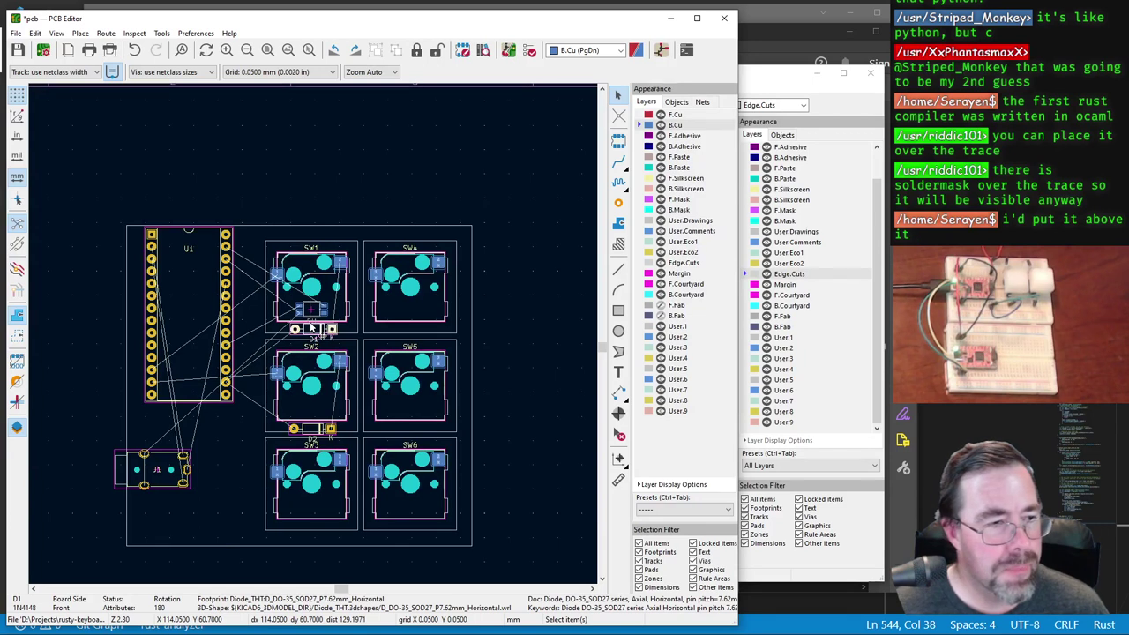
pyautogui.scroll(3, 313, 257)
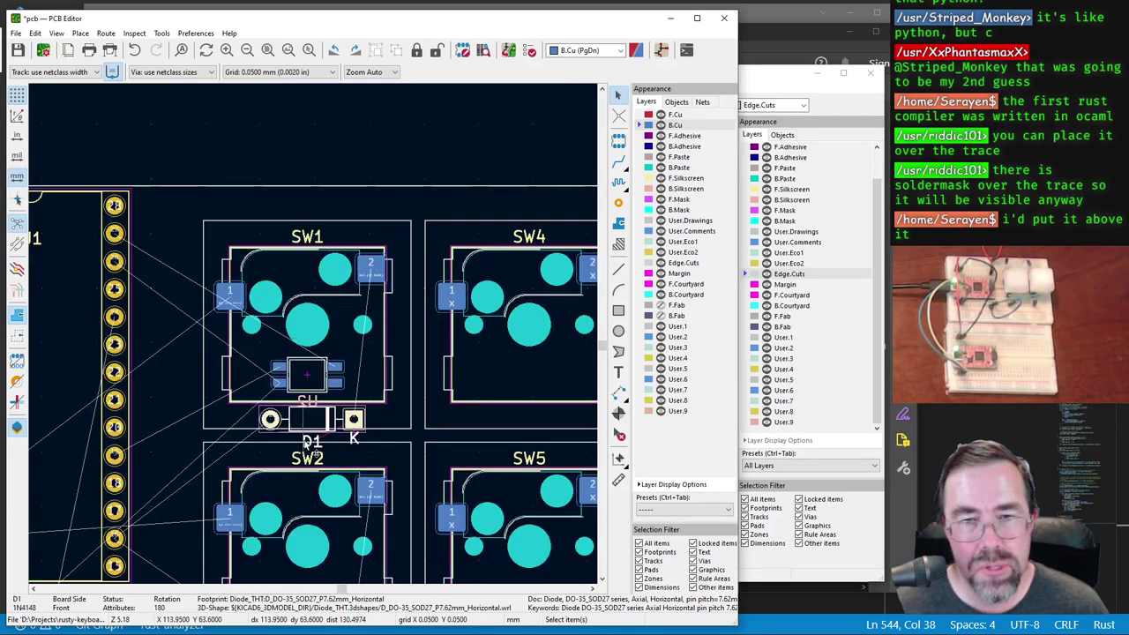
pyautogui.moveTo(315, 424); pyautogui.dragTo(342, 215)
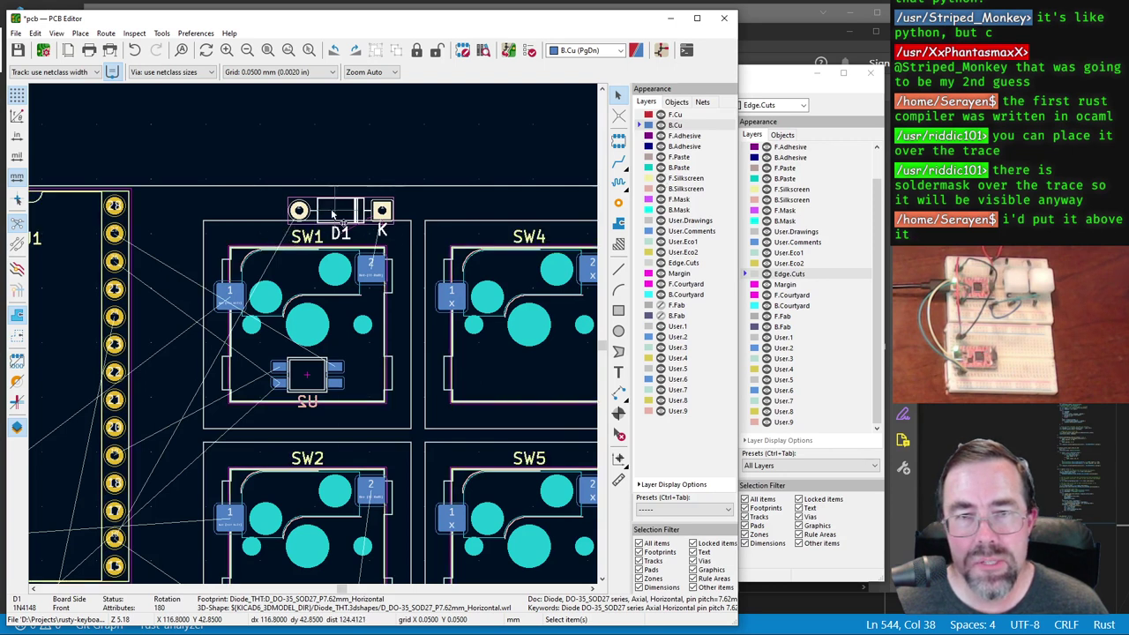
pyautogui.moveTo(360, 237); pyautogui.dragTo(331, 221)
# Step: Separate the overlapping silkscreen labels by shifting the SW1 reference left and the D1 reference right, beside the K mark
pyautogui.click(316, 249)
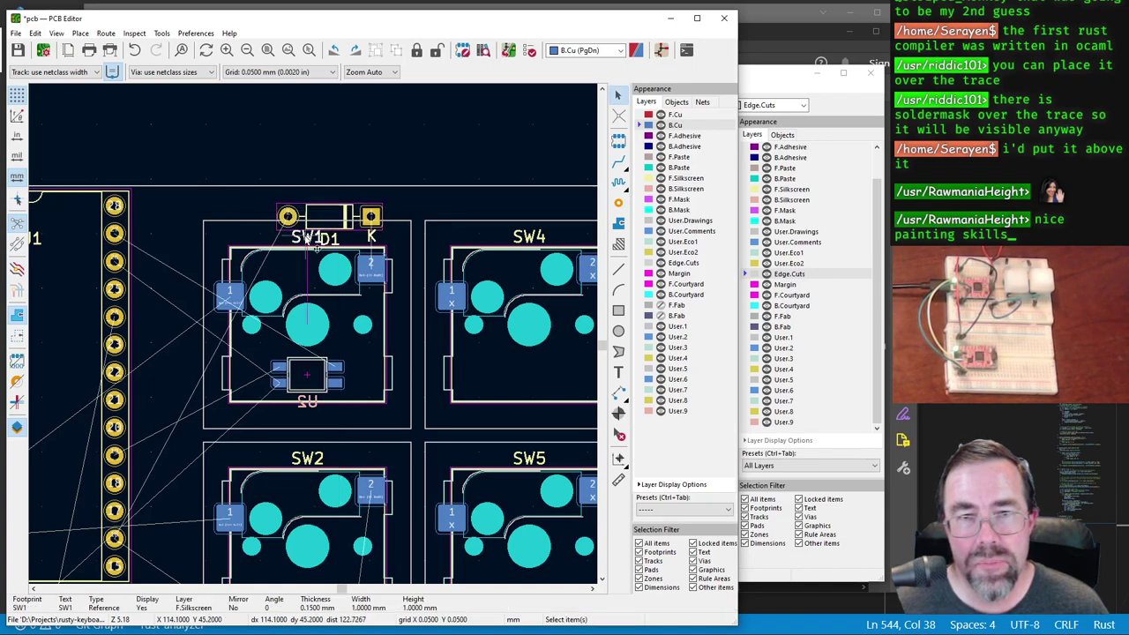
pyautogui.press('m')
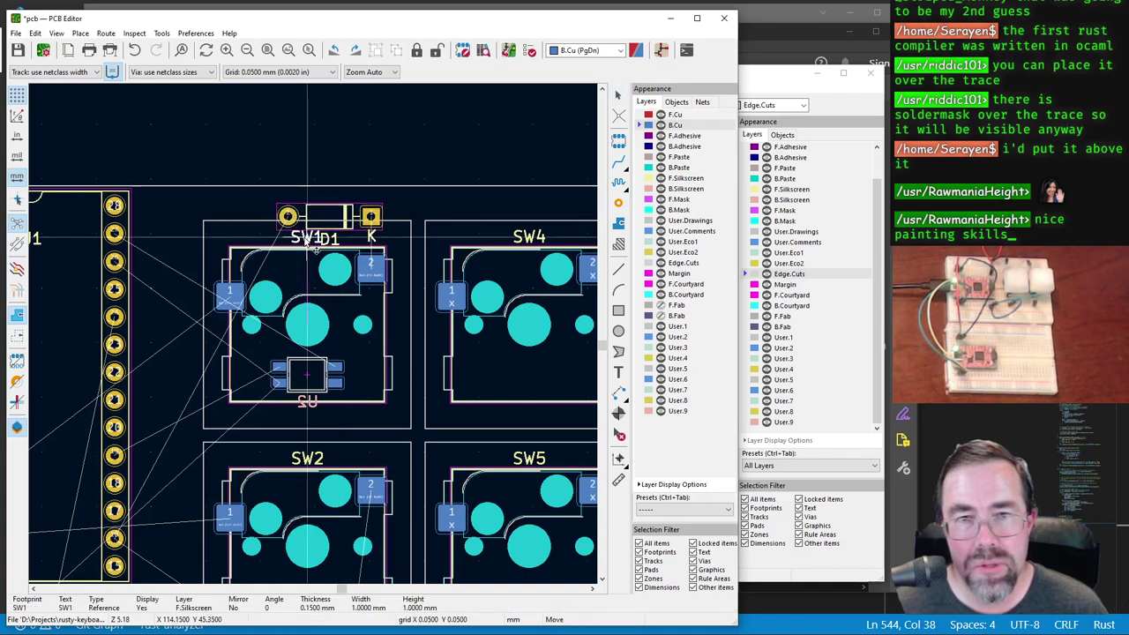
pyautogui.click(256, 249)
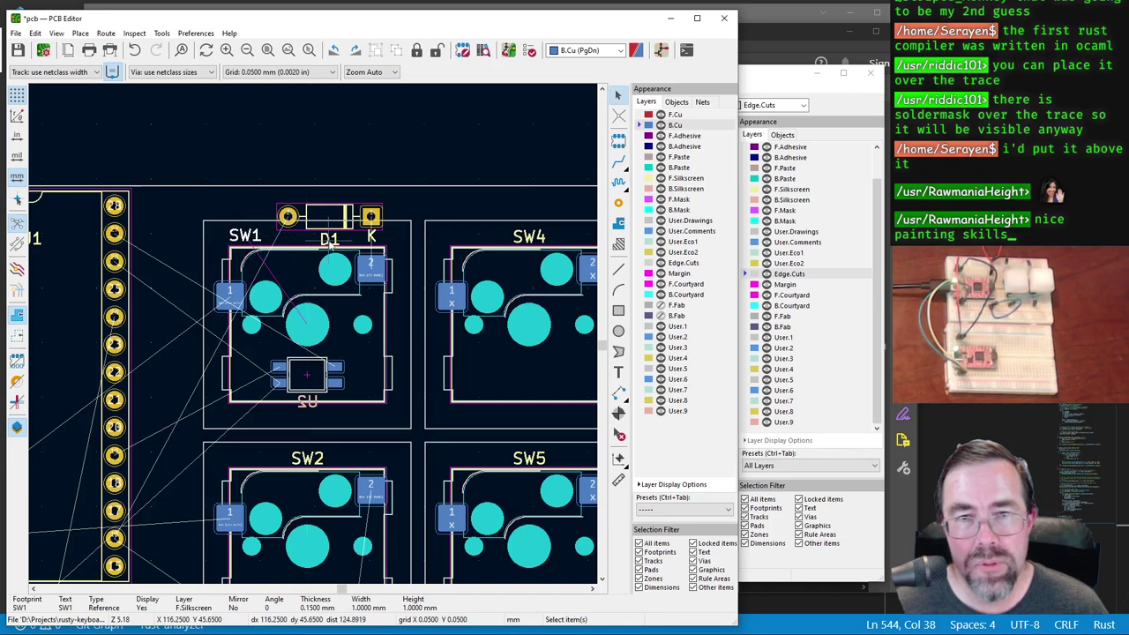
pyautogui.click(329, 247)
pyautogui.press('m')
pyautogui.moveTo(341, 207); pyautogui.dragTo(356, 252)
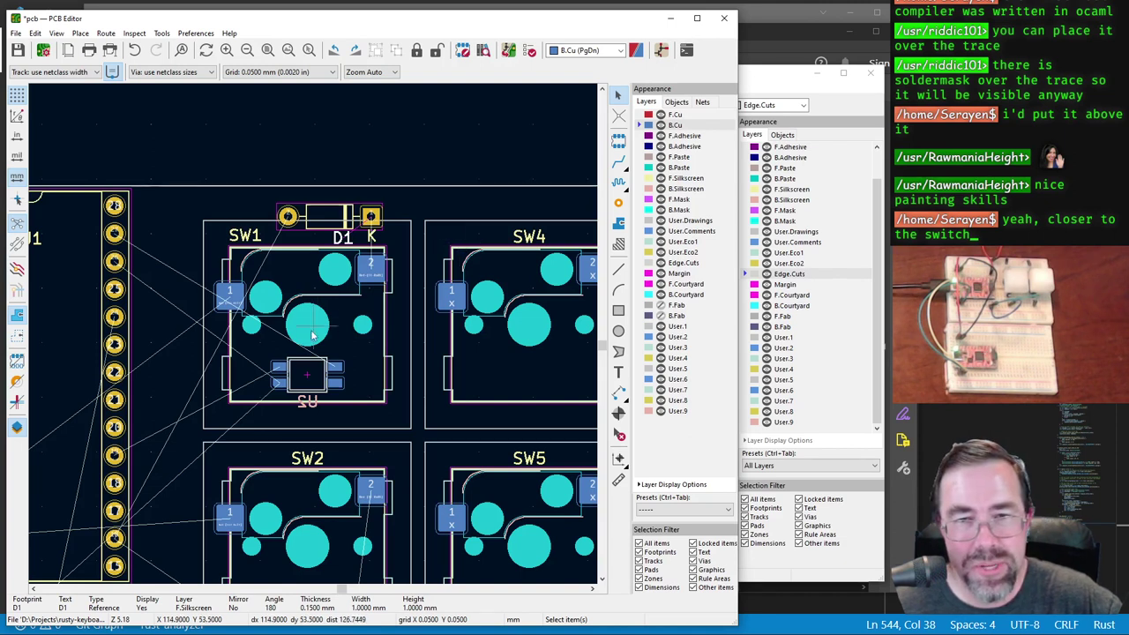
# Step: Move diode D2 above SW2, aligned vertically with D1
pyautogui.scroll(-2, 300, 349)
pyautogui.click(319, 536)
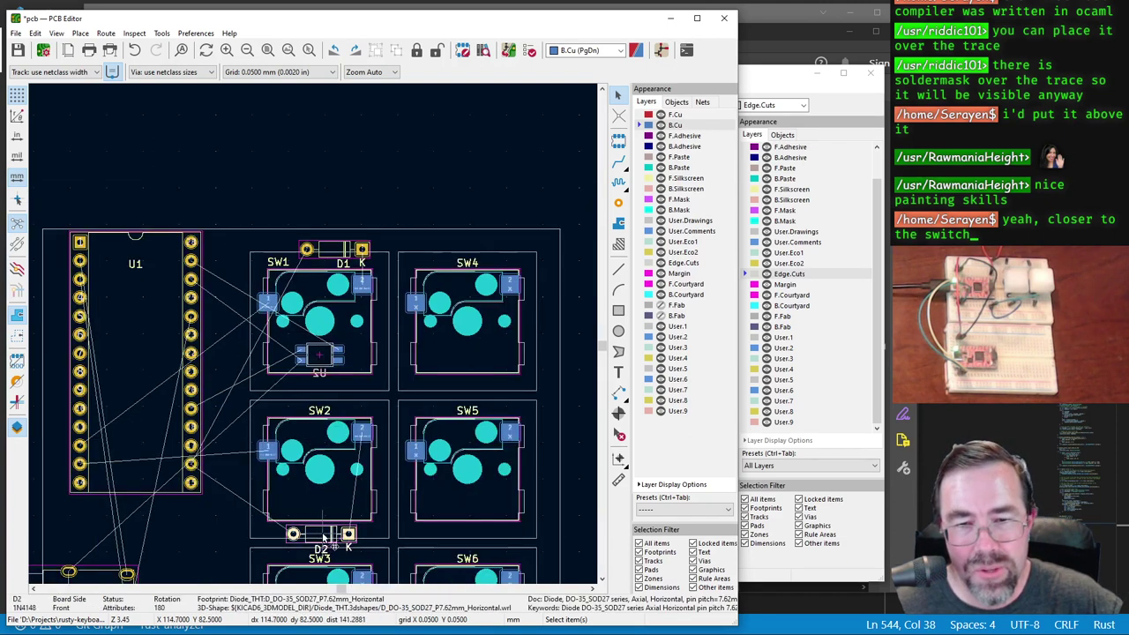
pyautogui.press('m')
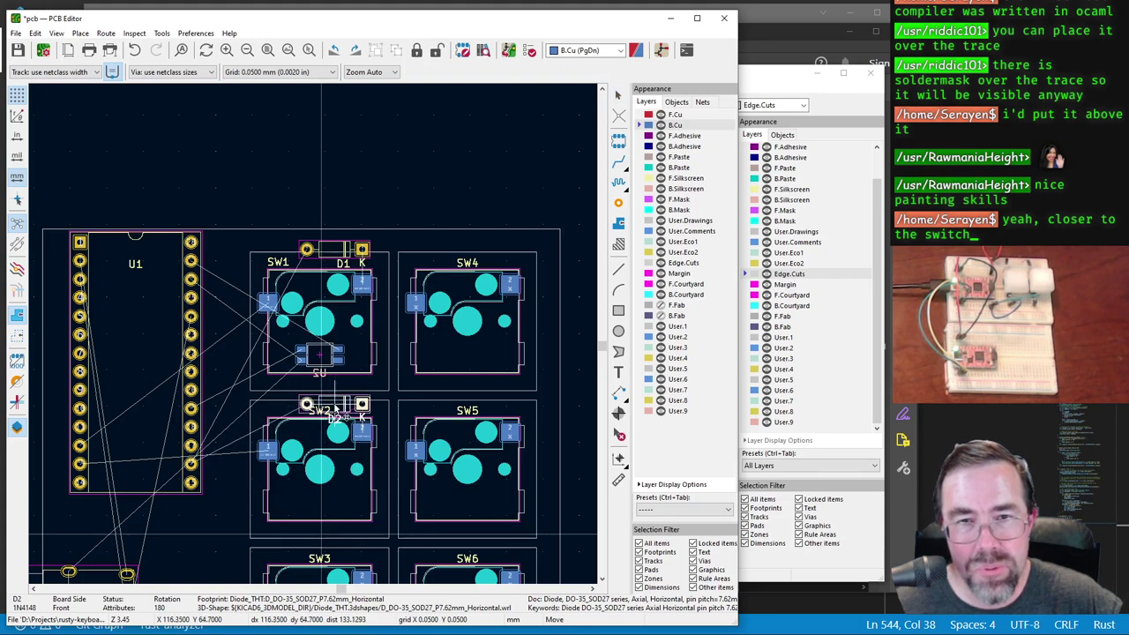
pyautogui.click(335, 410)
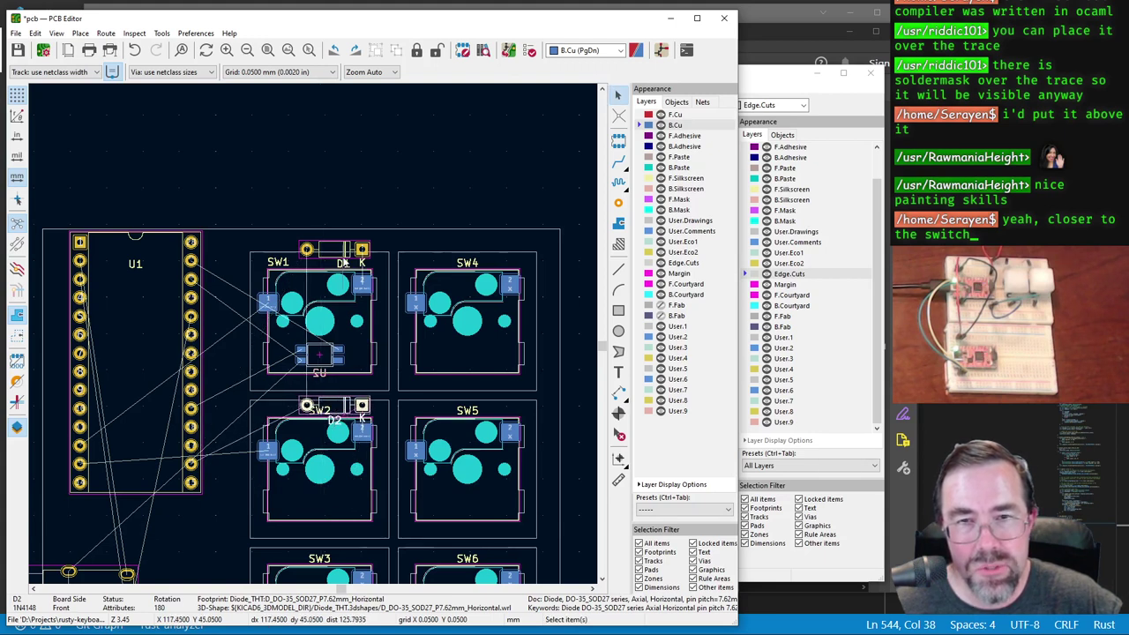
# Step: Move diode D1 down so it sits directly against the upper edge of SW1's outline
pyautogui.scroll(4, 325, 250)
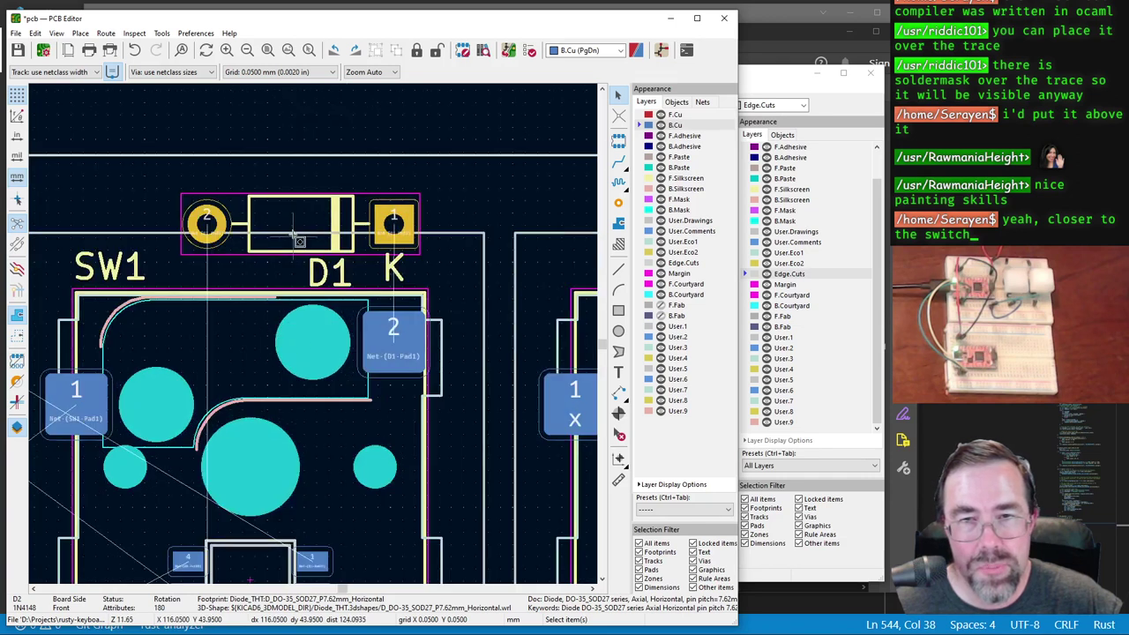
pyautogui.click(300, 231)
pyautogui.moveTo(299, 231); pyautogui.dragTo(303, 259)
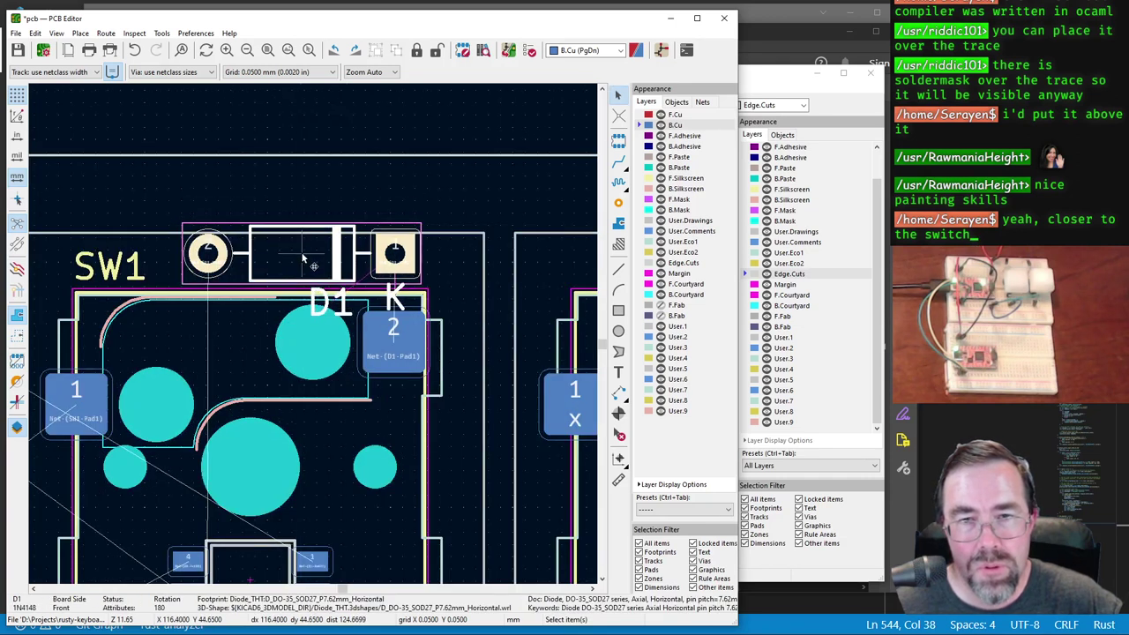
# Step: Move the D1 reference above the diode body and the K label above its cathode pad
pyautogui.click(331, 301)
pyautogui.click(352, 310)
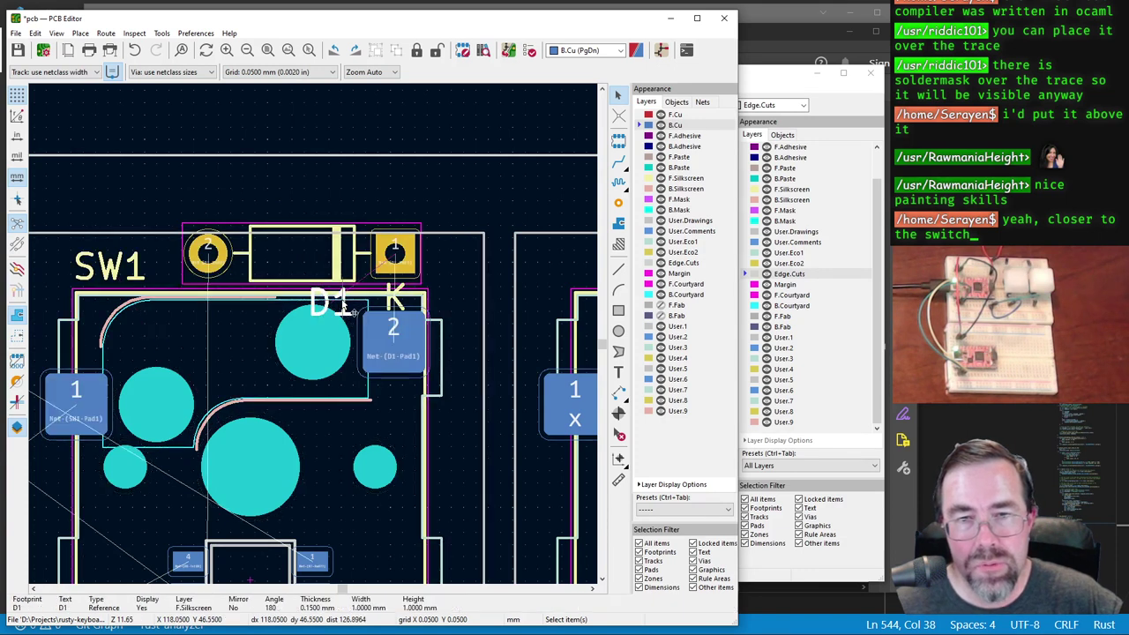
pyautogui.moveTo(350, 311); pyautogui.dragTo(315, 210)
pyautogui.click(397, 299)
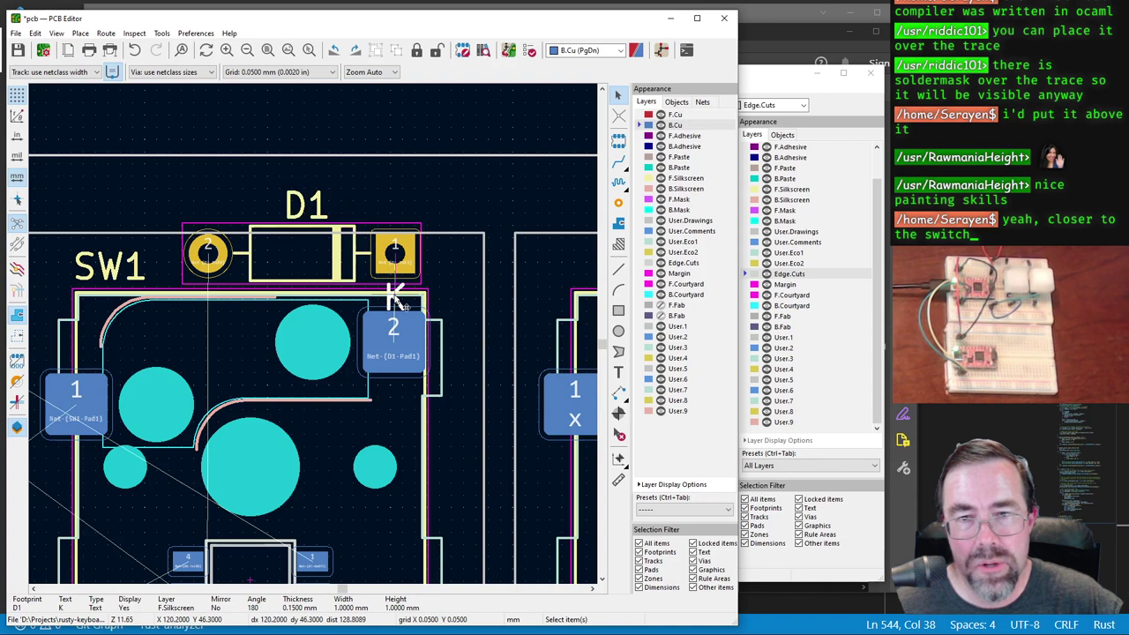
pyautogui.moveTo(397, 299); pyautogui.dragTo(397, 210)
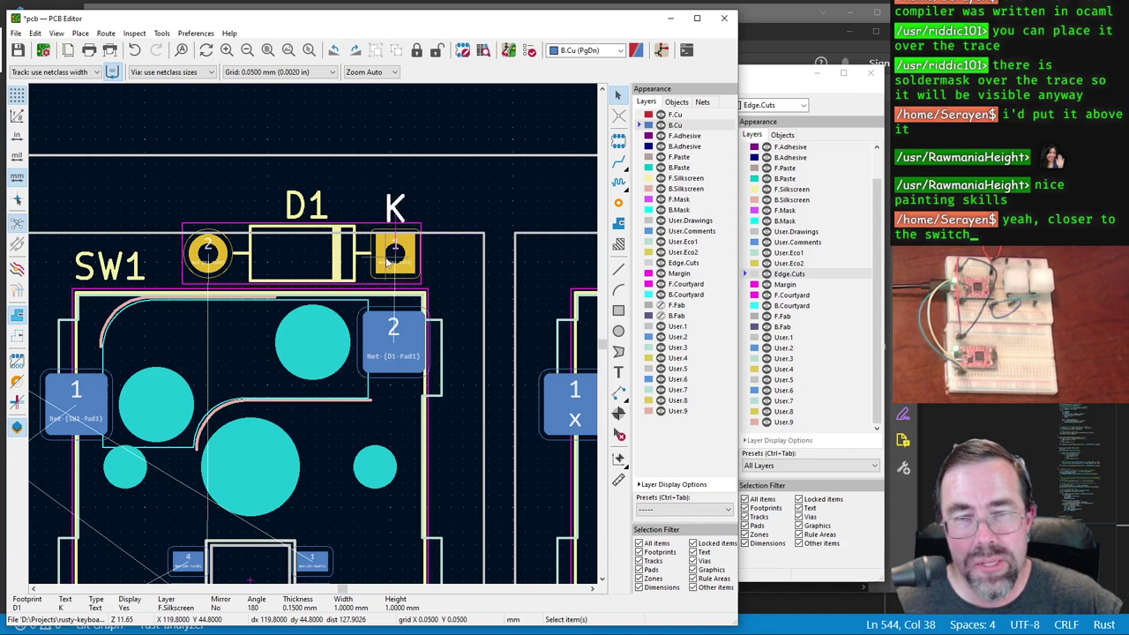
# Step: Move diode D2's K label above its cathode pad
pyautogui.scroll(-5, 388, 255)
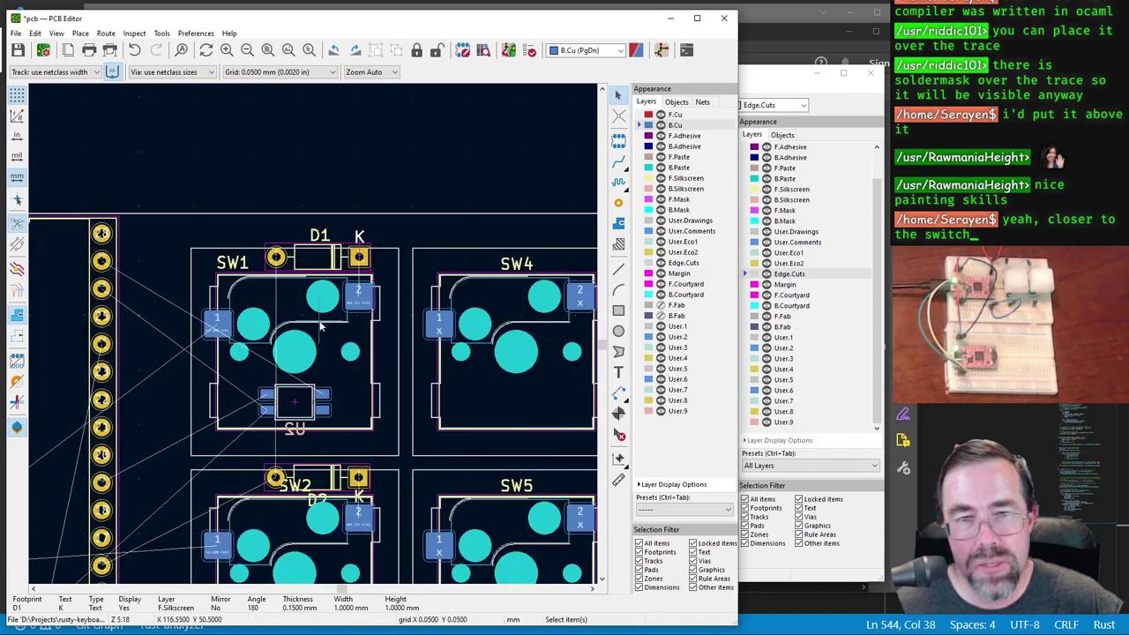
pyautogui.scroll(3, 311, 397)
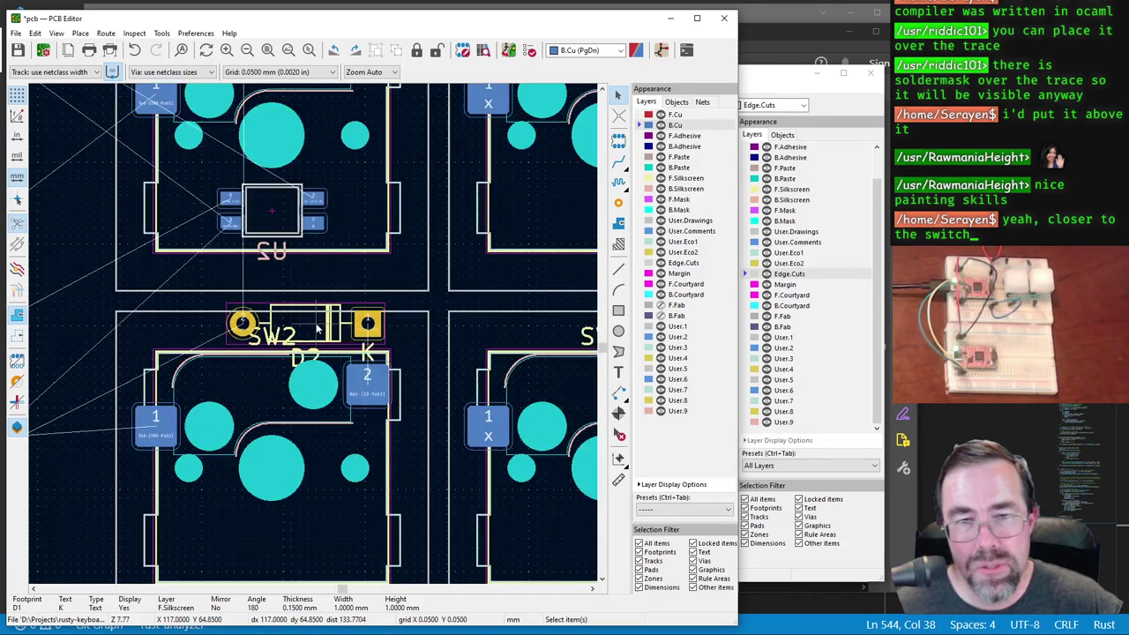
pyautogui.press('m')
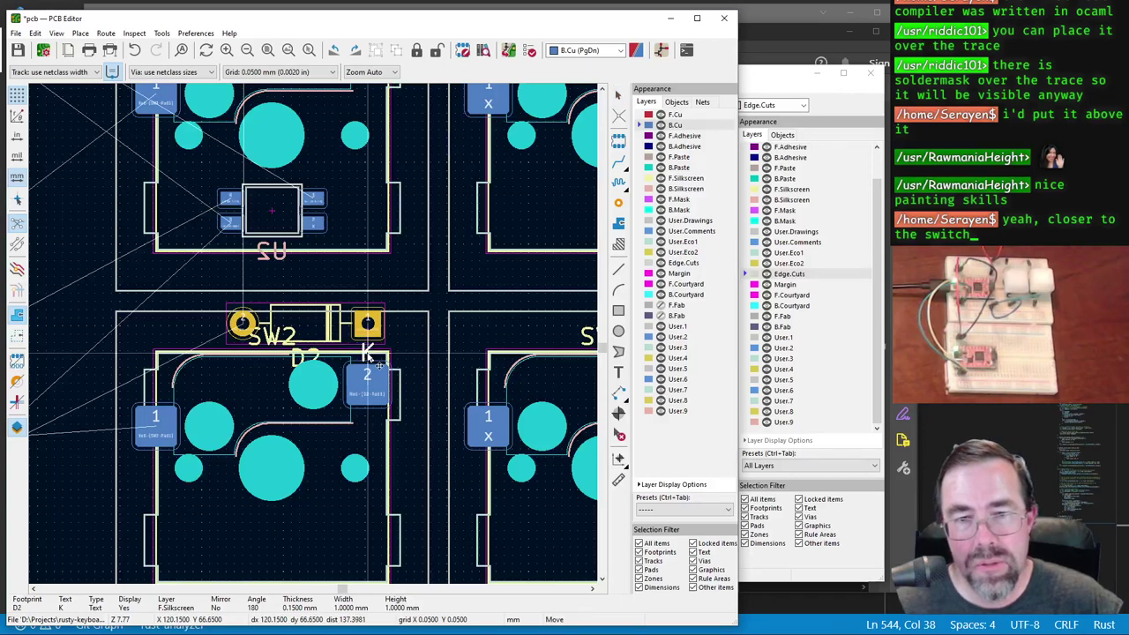
pyautogui.click(368, 340)
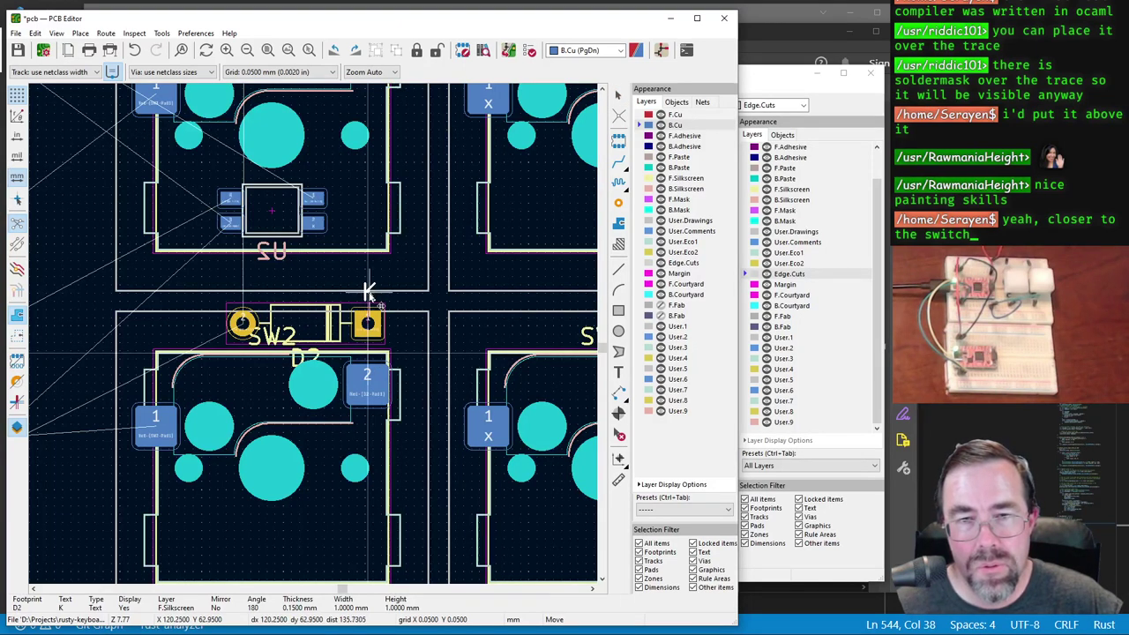
# Step: Move the SW2 reference left of diode D2 and the D2 reference above the diode body
pyautogui.click(296, 357)
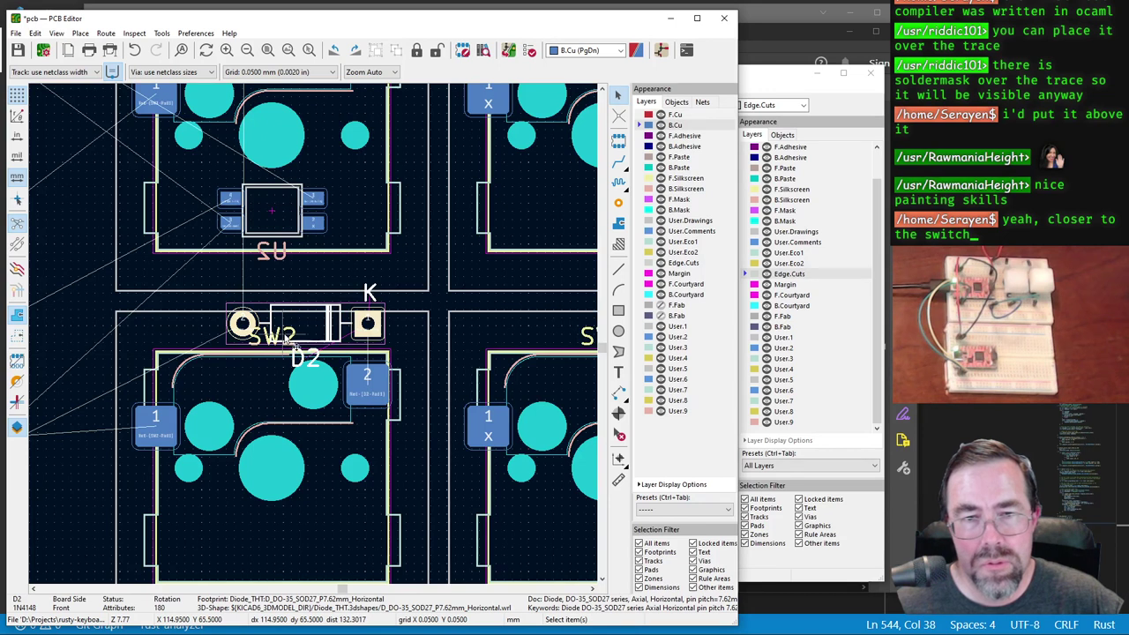
pyautogui.click(278, 340)
pyautogui.click(284, 349)
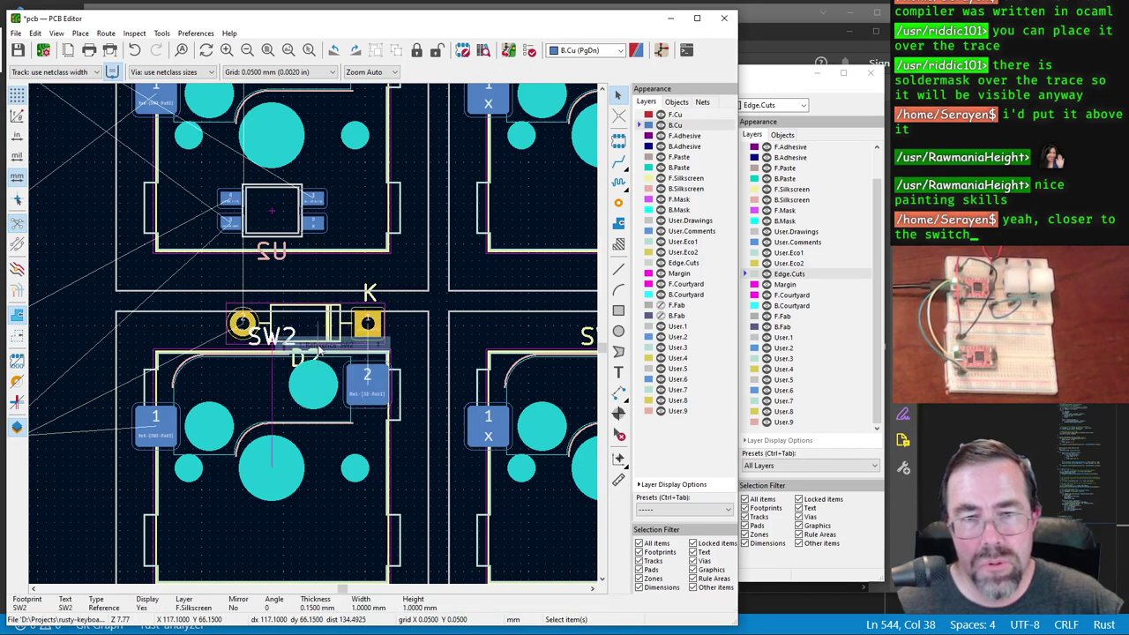
pyautogui.press('m')
pyautogui.click(188, 348)
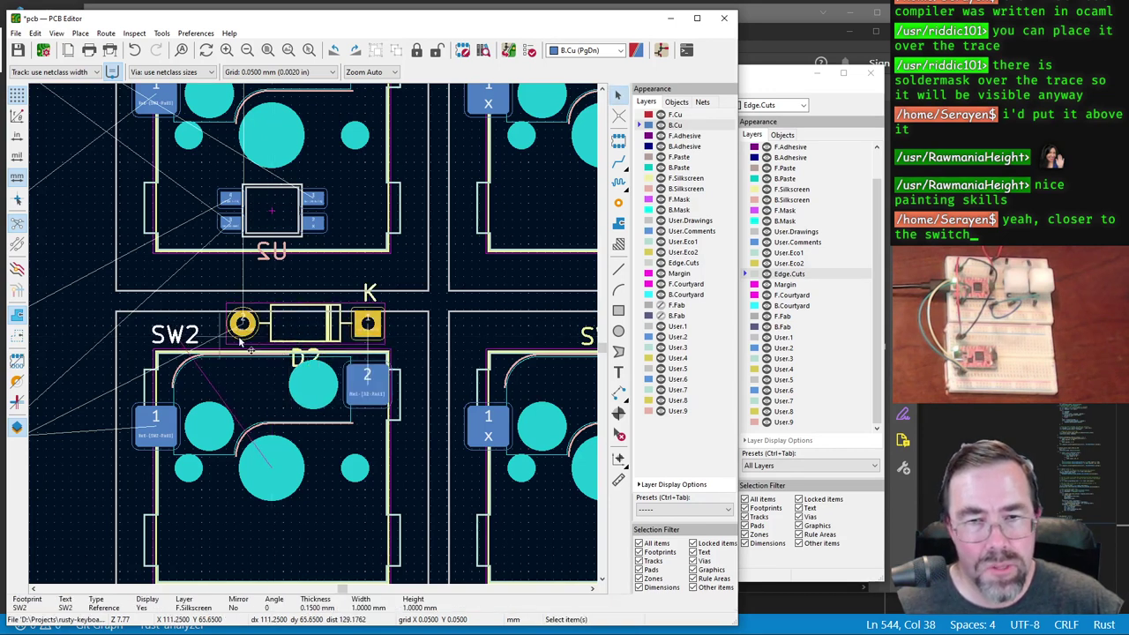
pyautogui.click(299, 363)
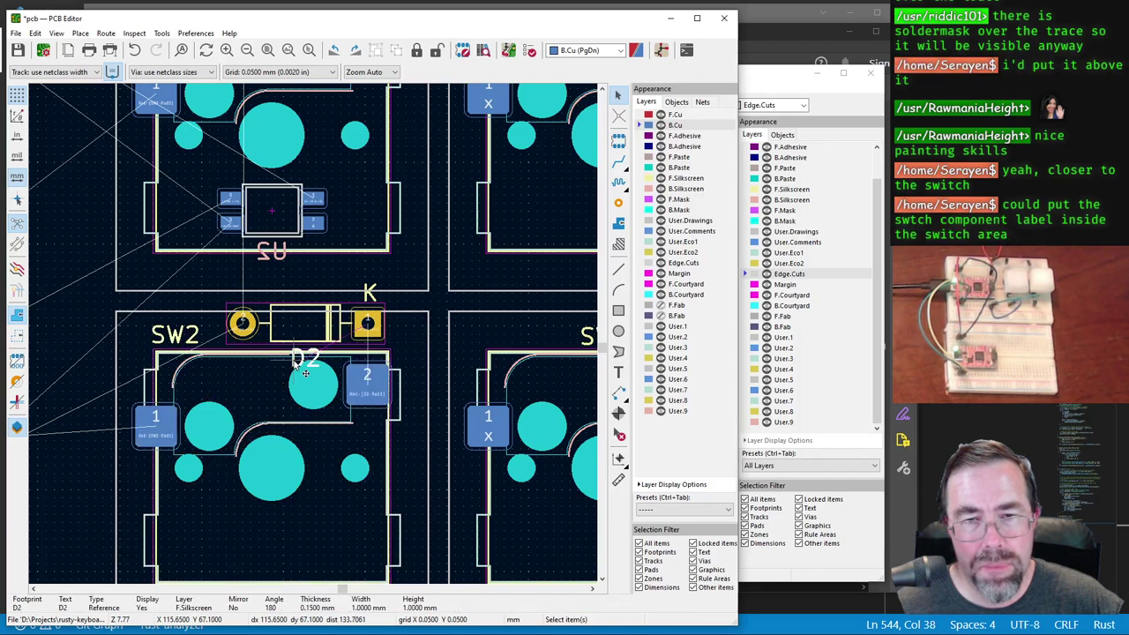
pyautogui.moveTo(295, 352); pyautogui.dragTo(313, 288)
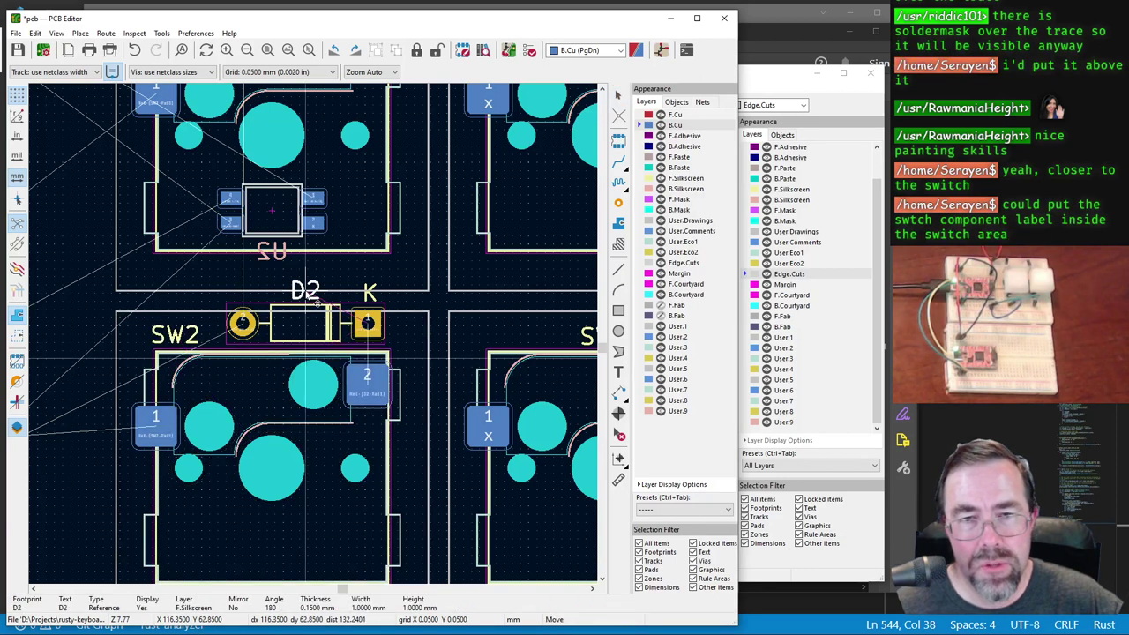
# Step: Run the design rules check on the board and review the violations and unconnected items
pyautogui.click(529, 51)
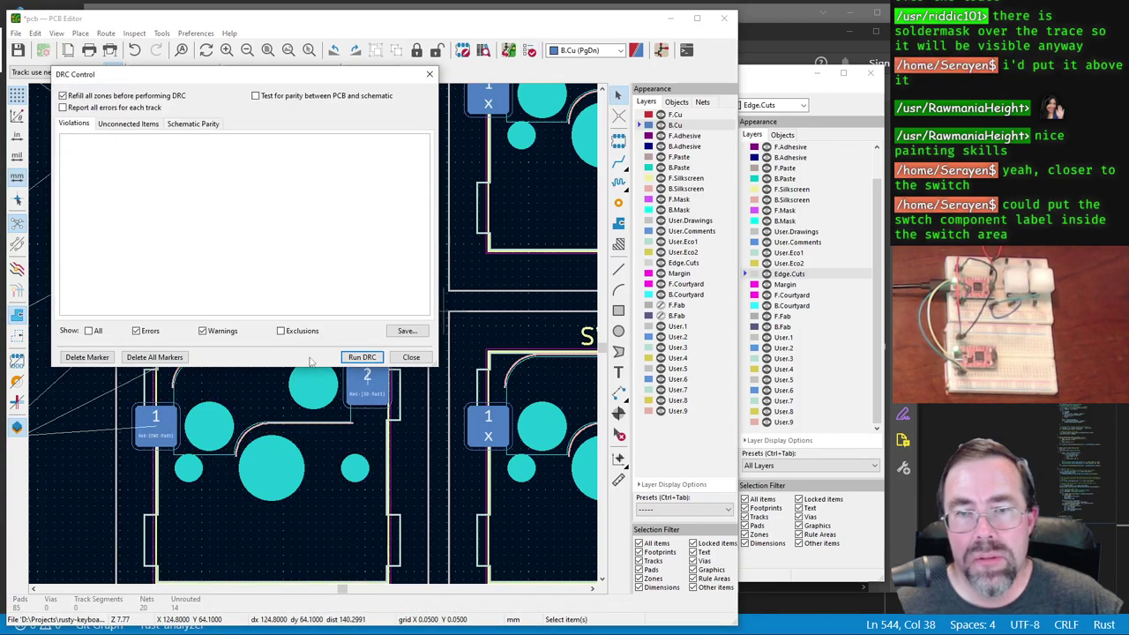
pyautogui.click(362, 357)
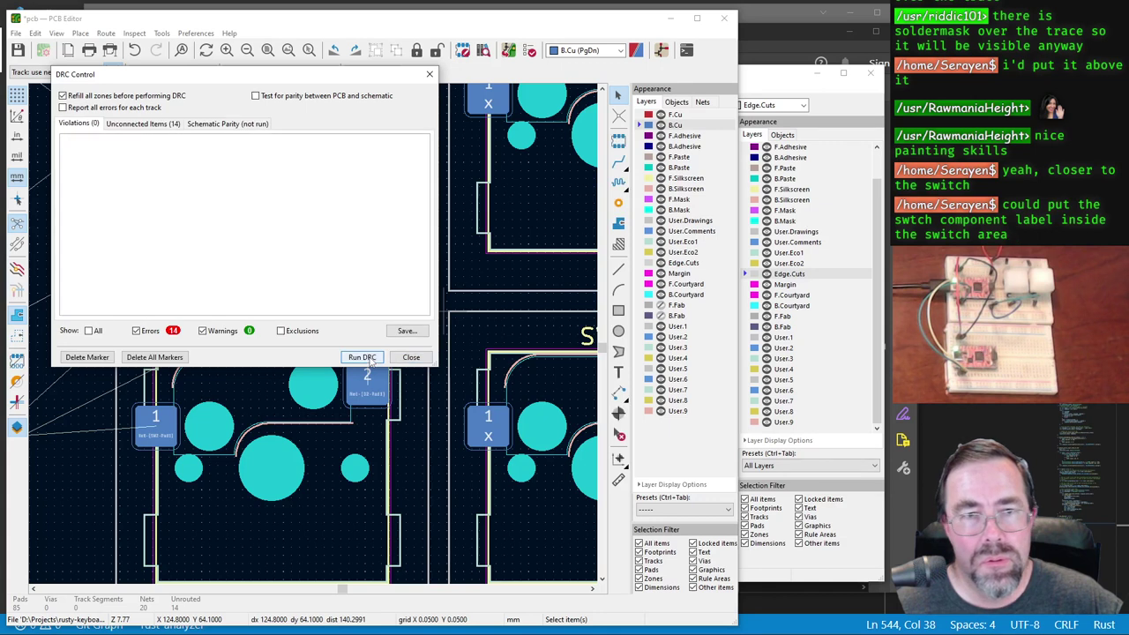
pyautogui.click(141, 125)
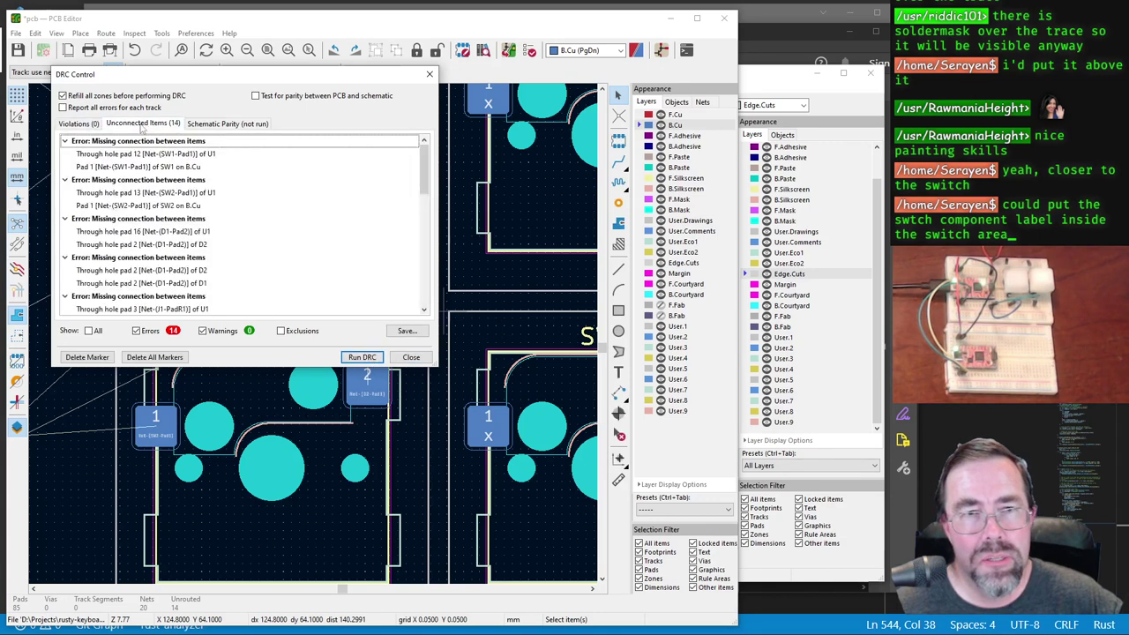
pyautogui.click(411, 357)
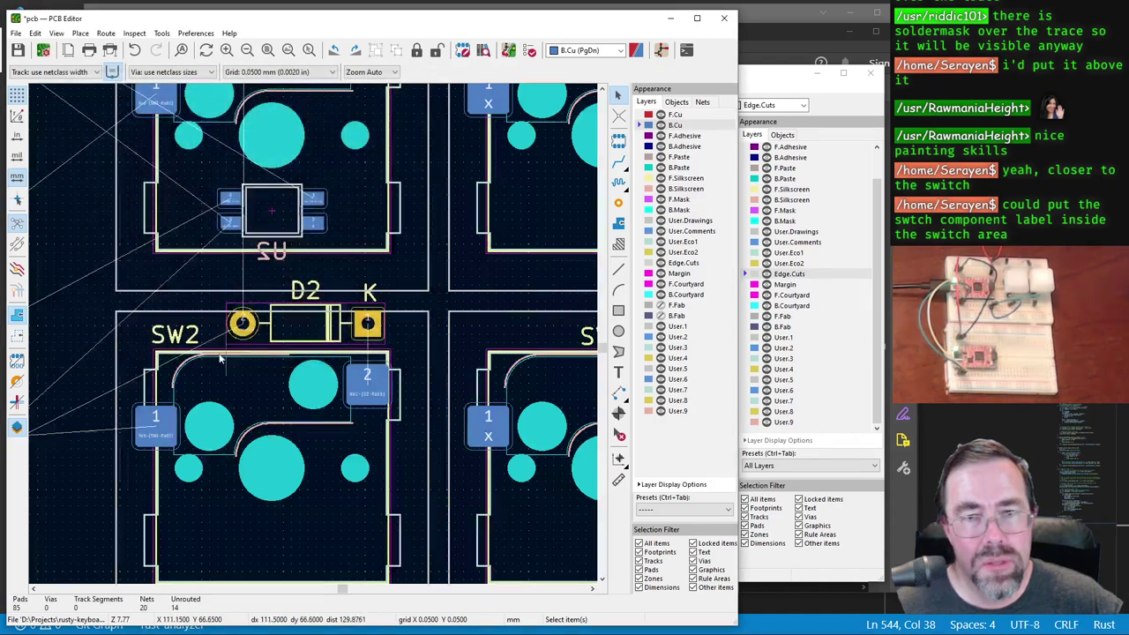
# Step: Try the SW1 reference inside the switch outline, between the upper-left hole and the hole beside pad 2
pyautogui.scroll(-3, 314, 328)
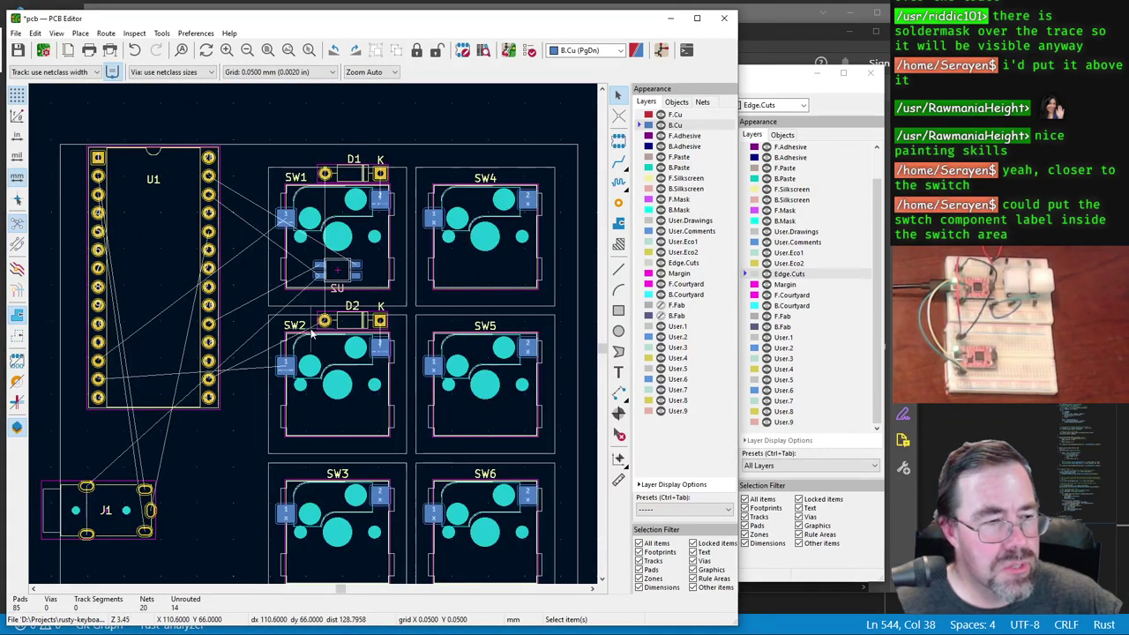
pyautogui.scroll(3, 311, 332)
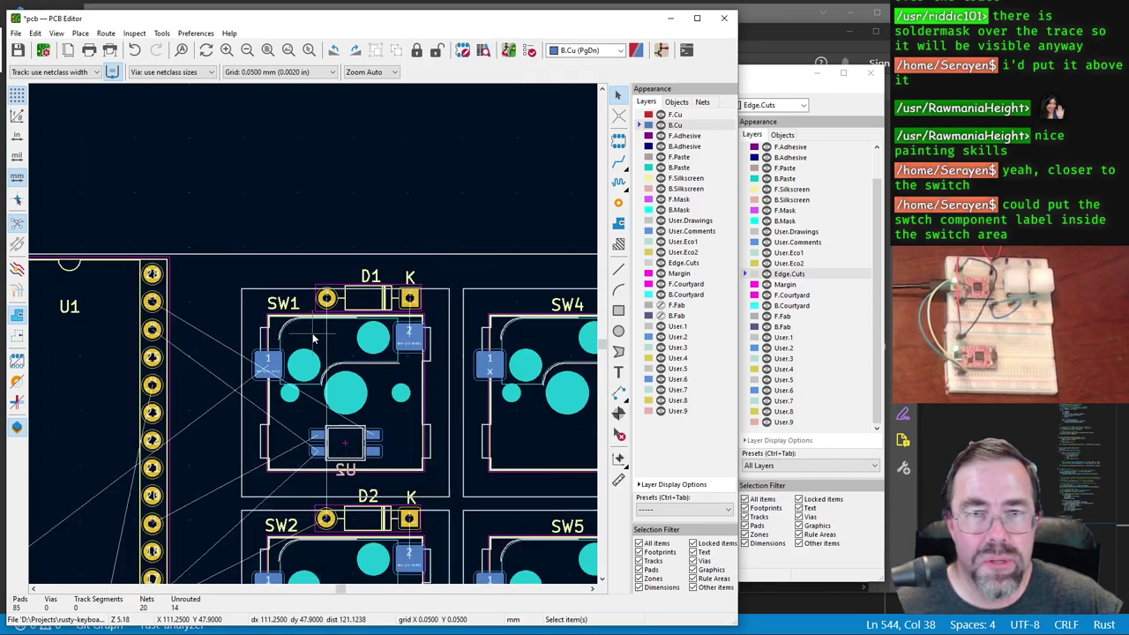
pyautogui.scroll(-1, 315, 338)
pyautogui.scroll(2, 315, 338)
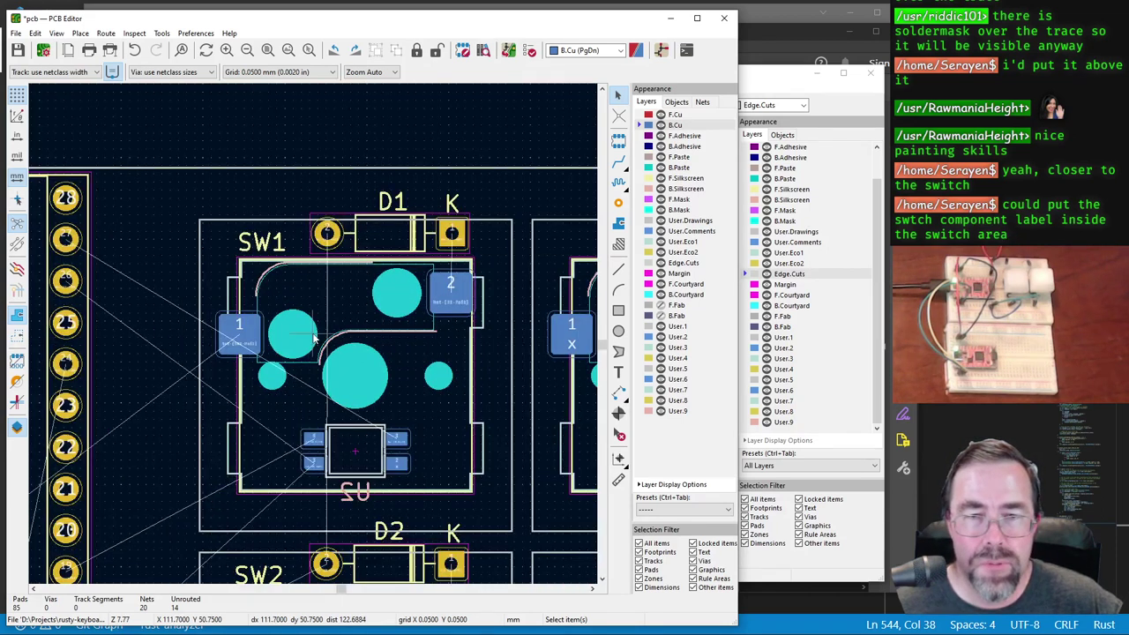
pyautogui.click(273, 245)
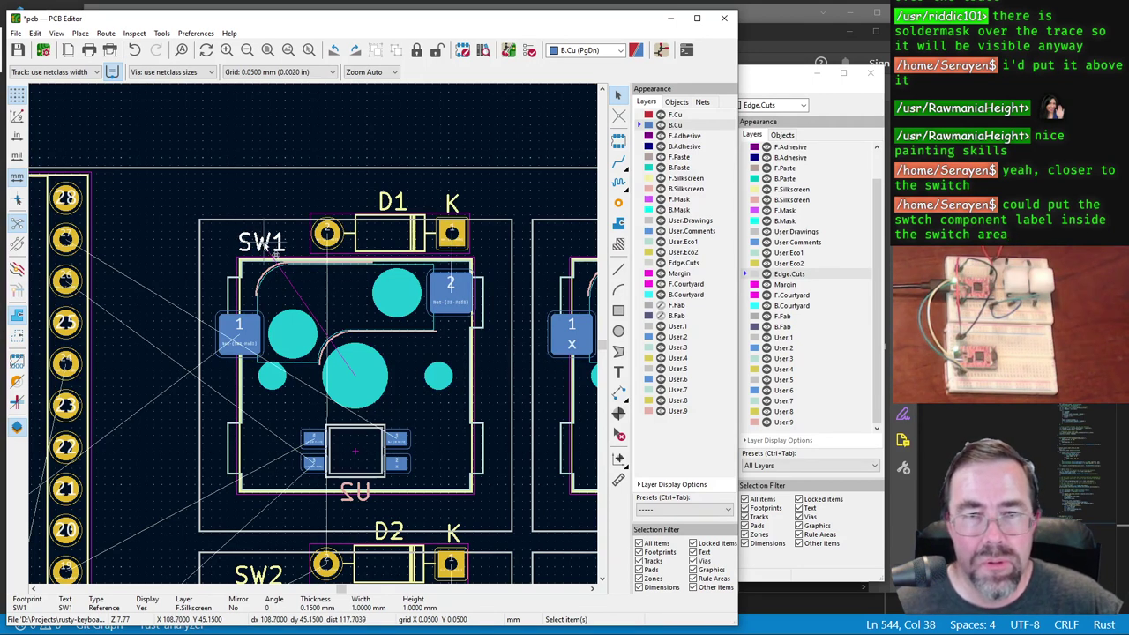
pyautogui.moveTo(273, 247); pyautogui.dragTo(275, 417)
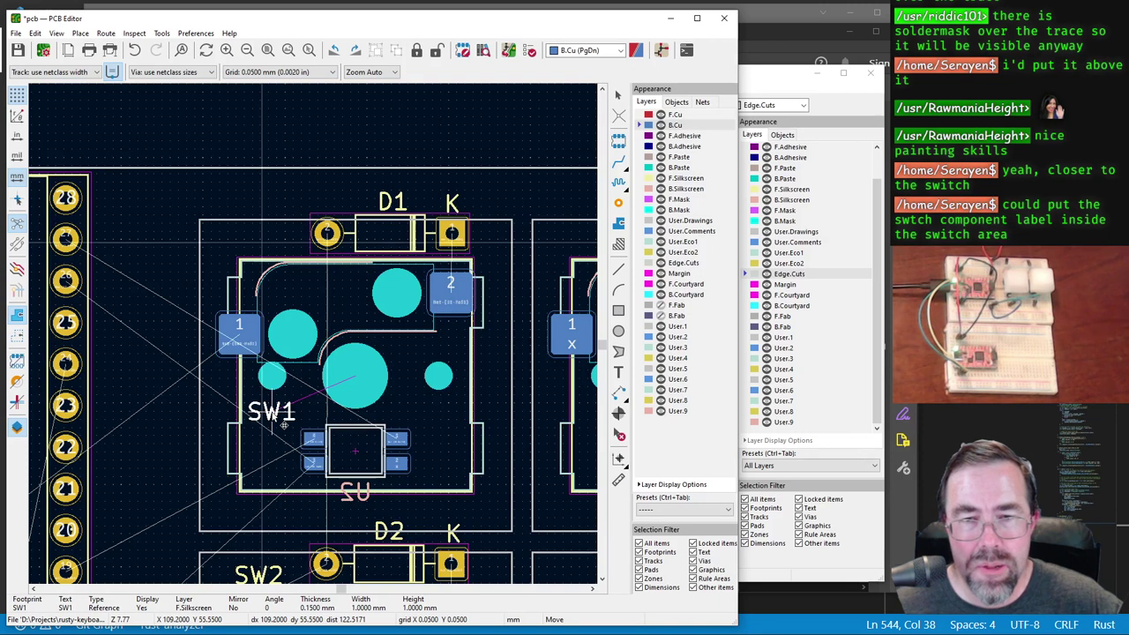
pyautogui.moveTo(284, 425); pyautogui.dragTo(336, 300)
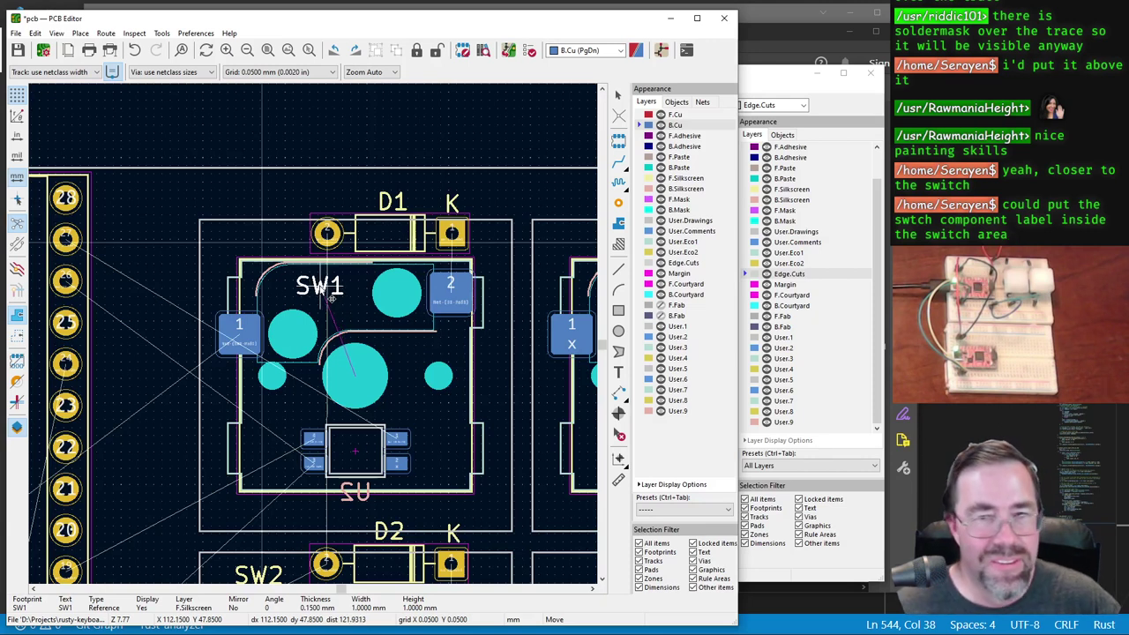
pyautogui.click(330, 300)
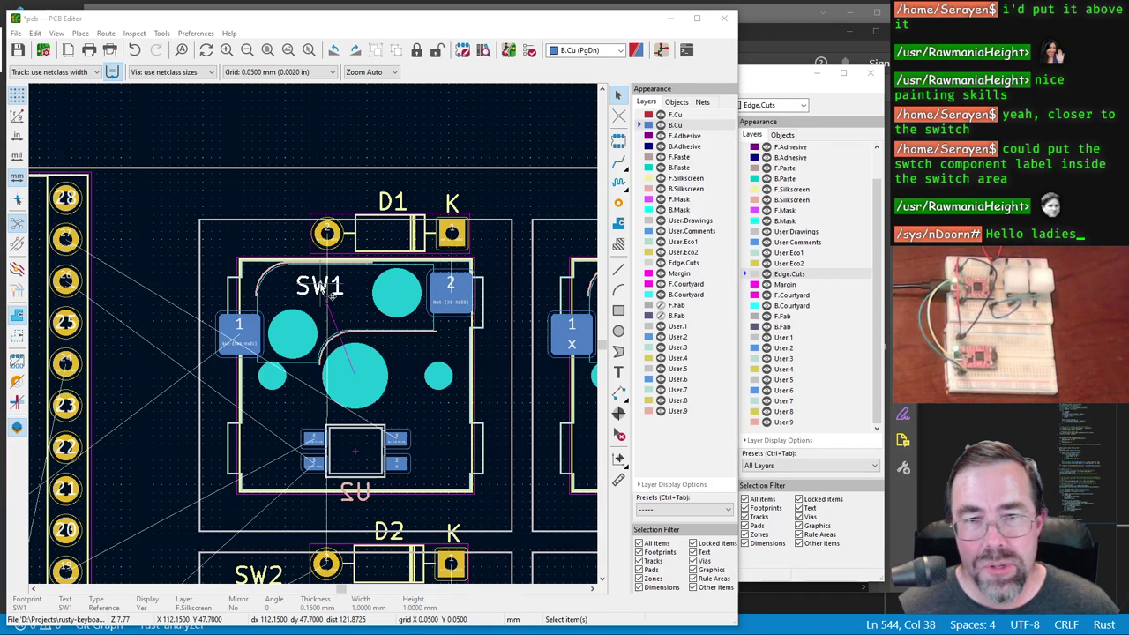
# Step: Try the SW1 reference below the right-hand small hole inside the switch outline
pyautogui.click(330, 300)
pyautogui.press('m')
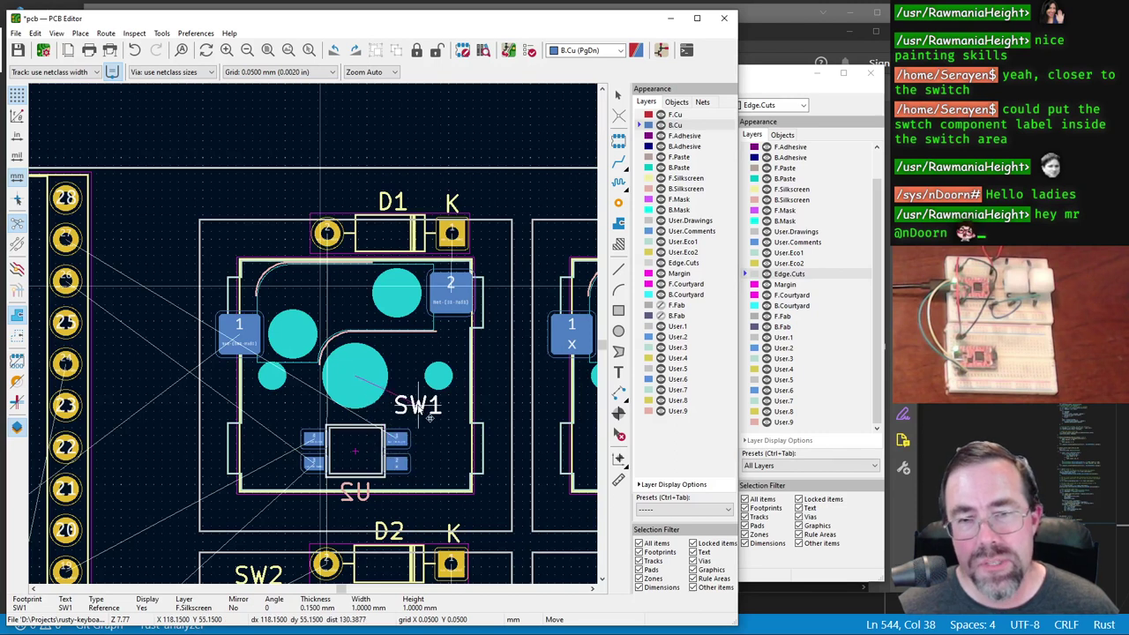
pyautogui.click(430, 415)
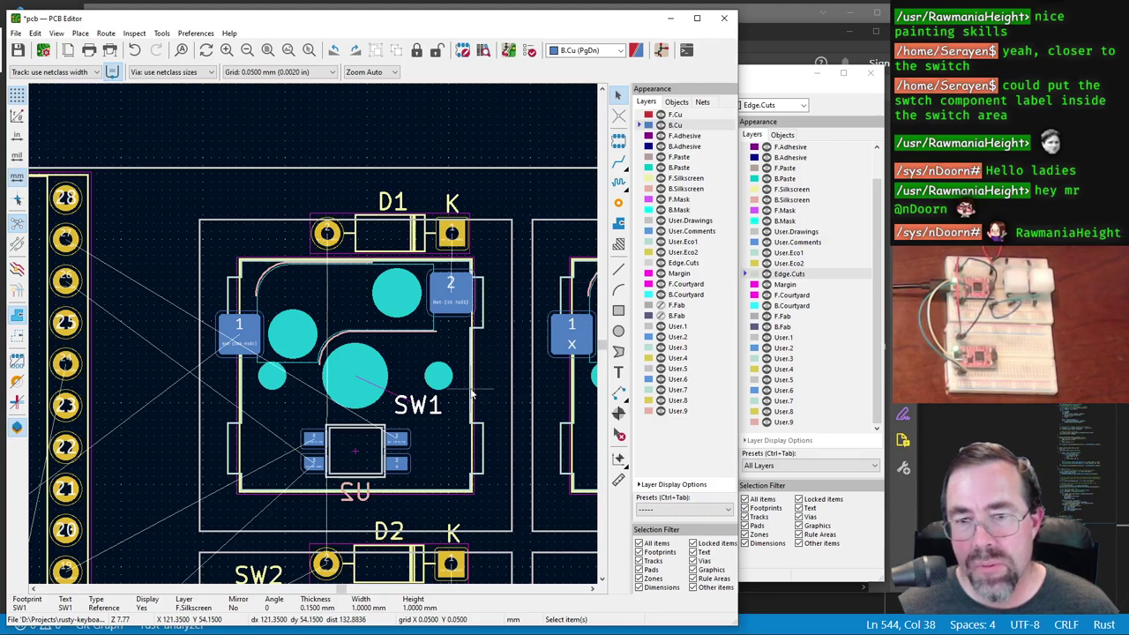
# Step: Toggle the visibility of the F.Silkscreen layer off and on to check which markings belong to it
pyautogui.click(437, 413)
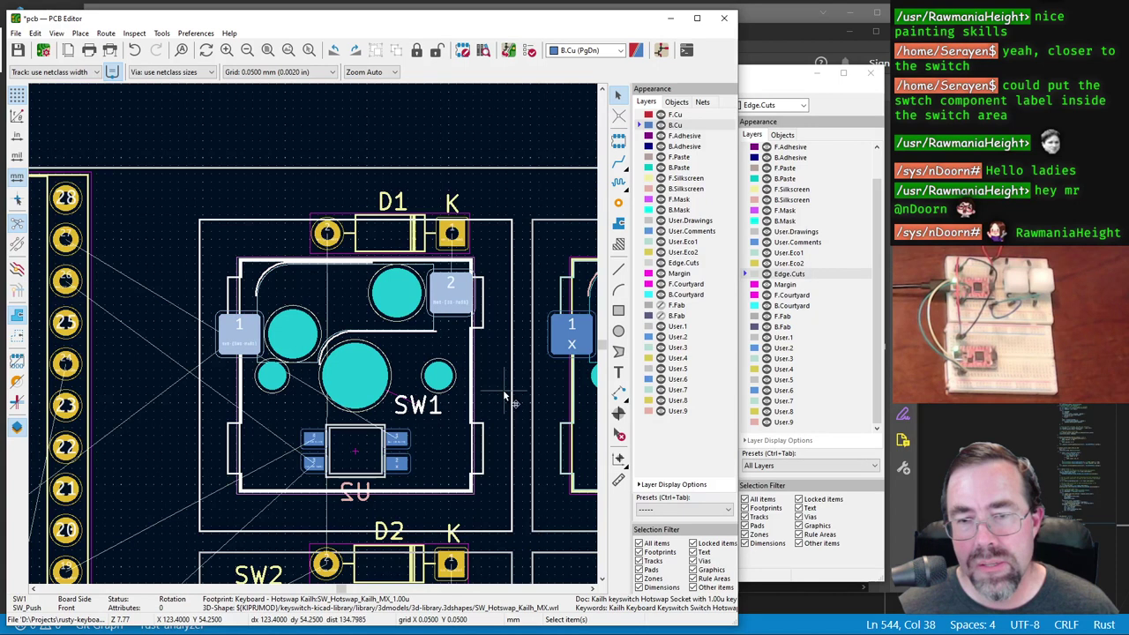
pyautogui.click(503, 164)
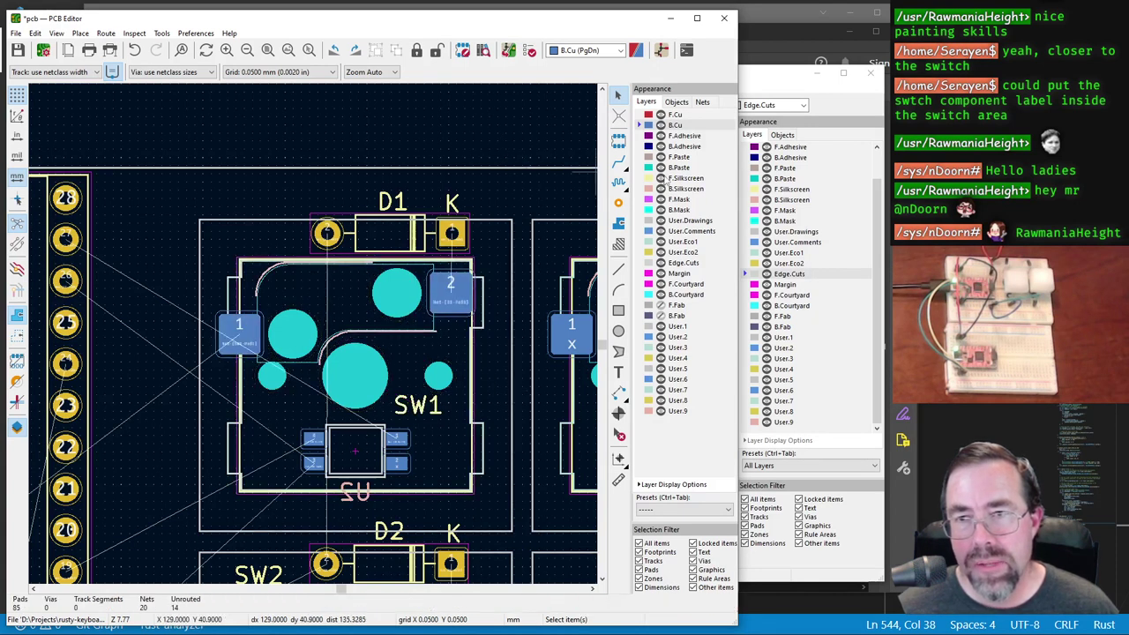
pyautogui.click(661, 178)
pyautogui.click(661, 178)
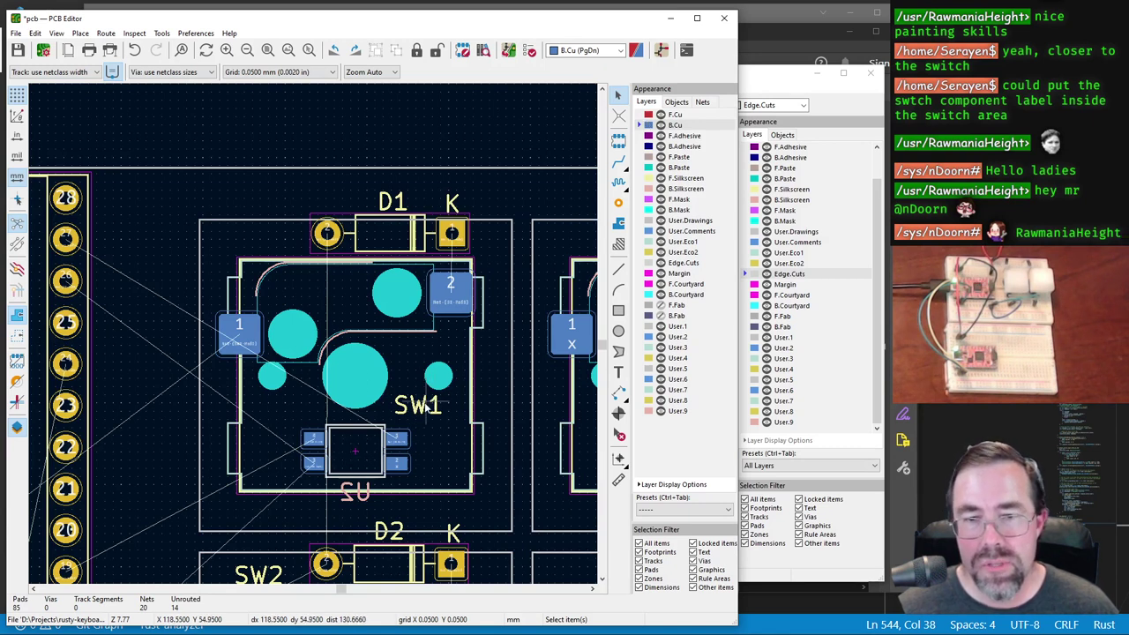
pyautogui.click(357, 381)
pyautogui.moveTo(356, 381); pyautogui.dragTo(353, 381)
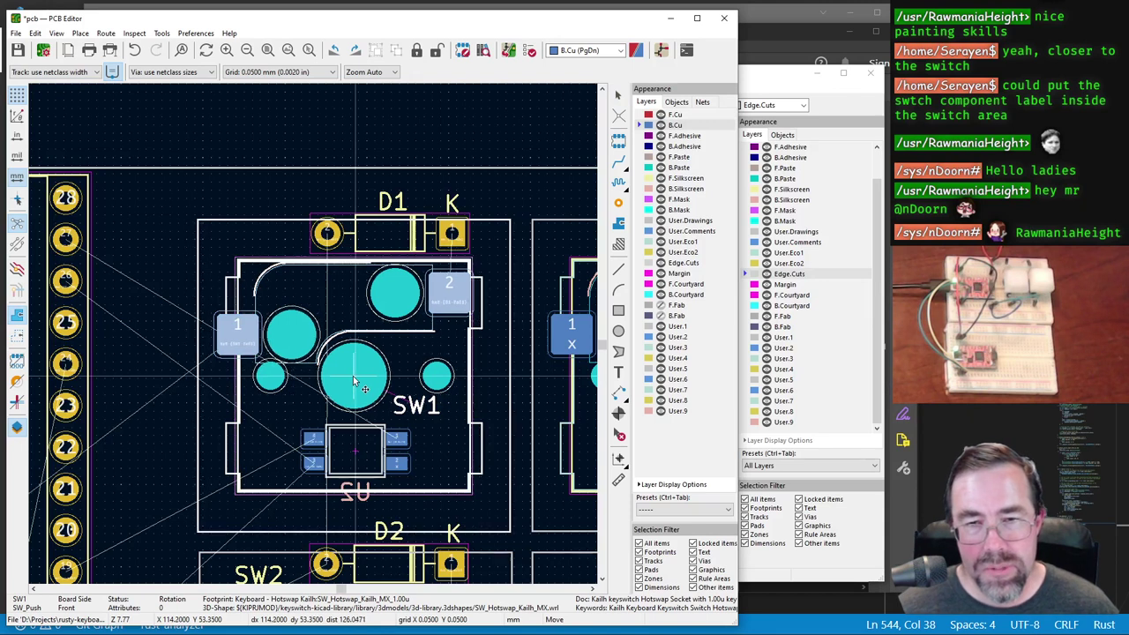
pyautogui.click(356, 381)
# Step: Move the SW1 reference inside the switch outline, just below the left-hand small hole
pyautogui.click(430, 418)
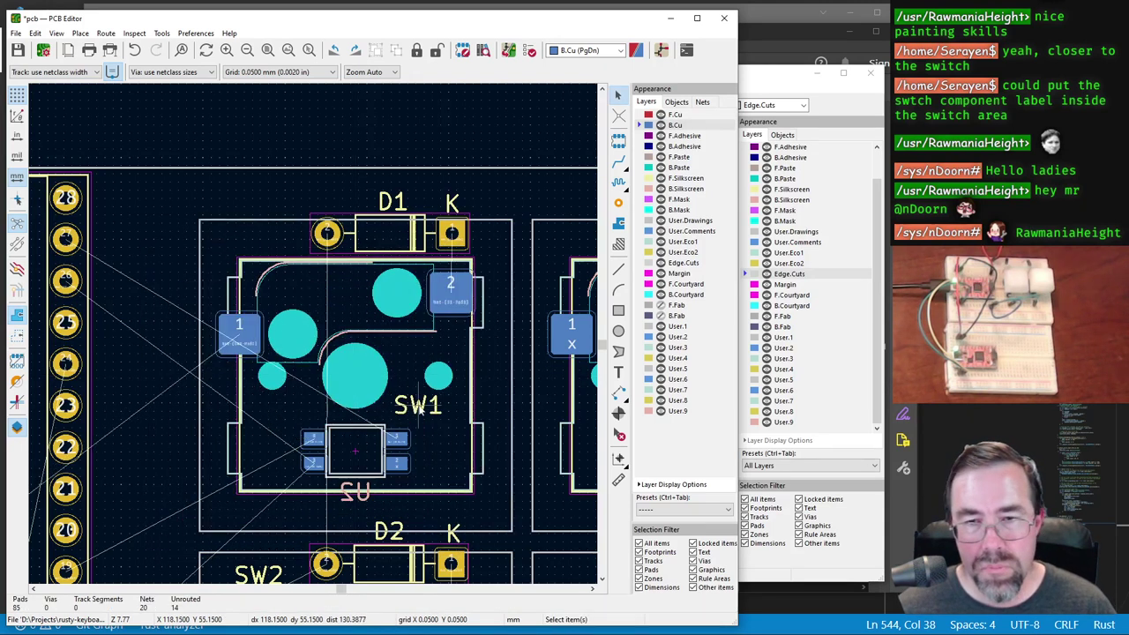
pyautogui.press('m')
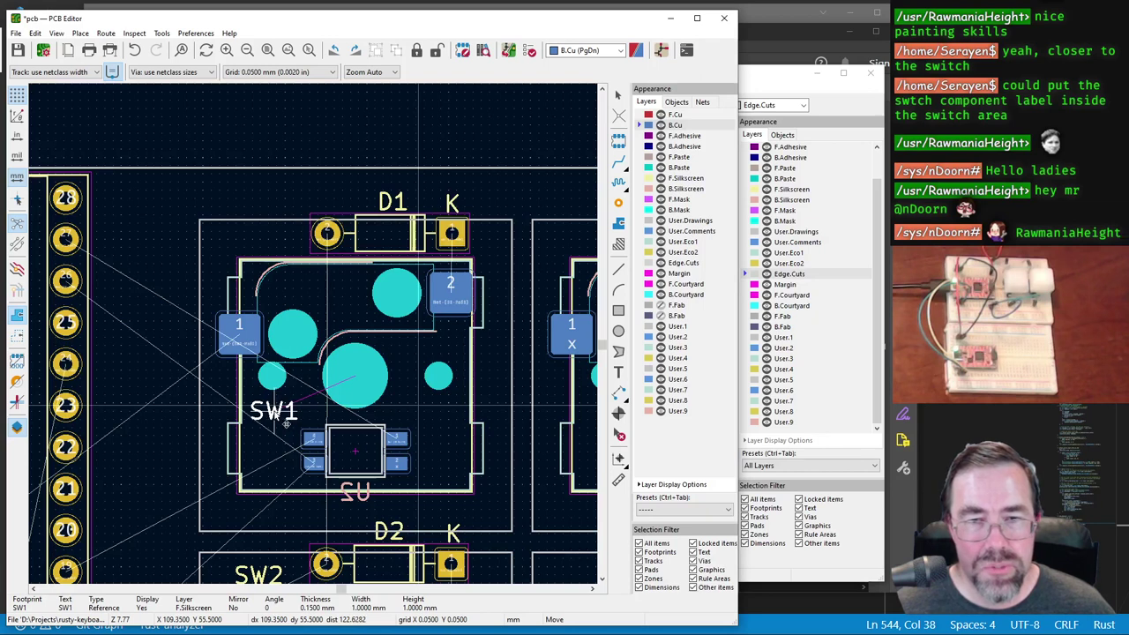
pyautogui.click(289, 423)
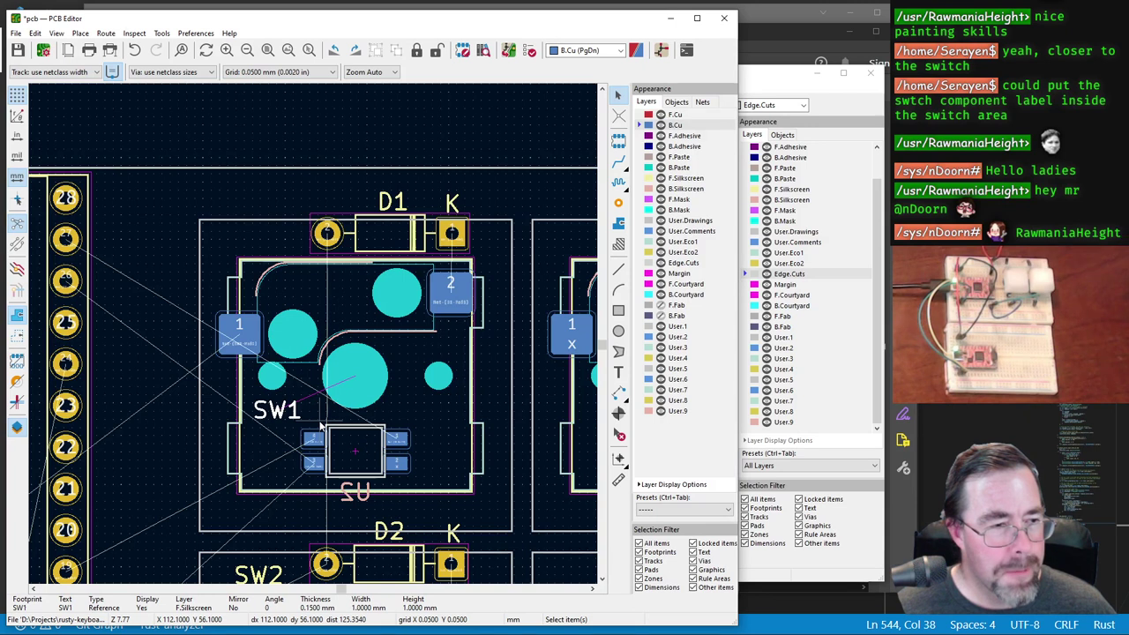
# Step: Move the SW2 reference inside SW2's outline, just below its left-hand small hole, and save the board
pyautogui.scroll(-2, 327, 417)
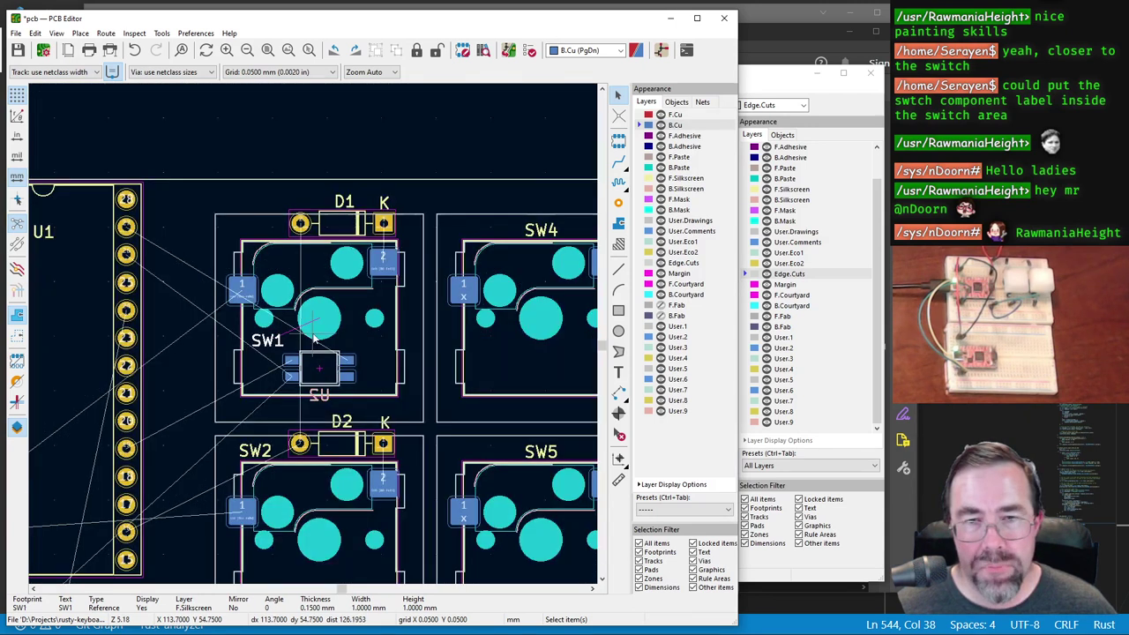
pyautogui.scroll(1, 317, 370)
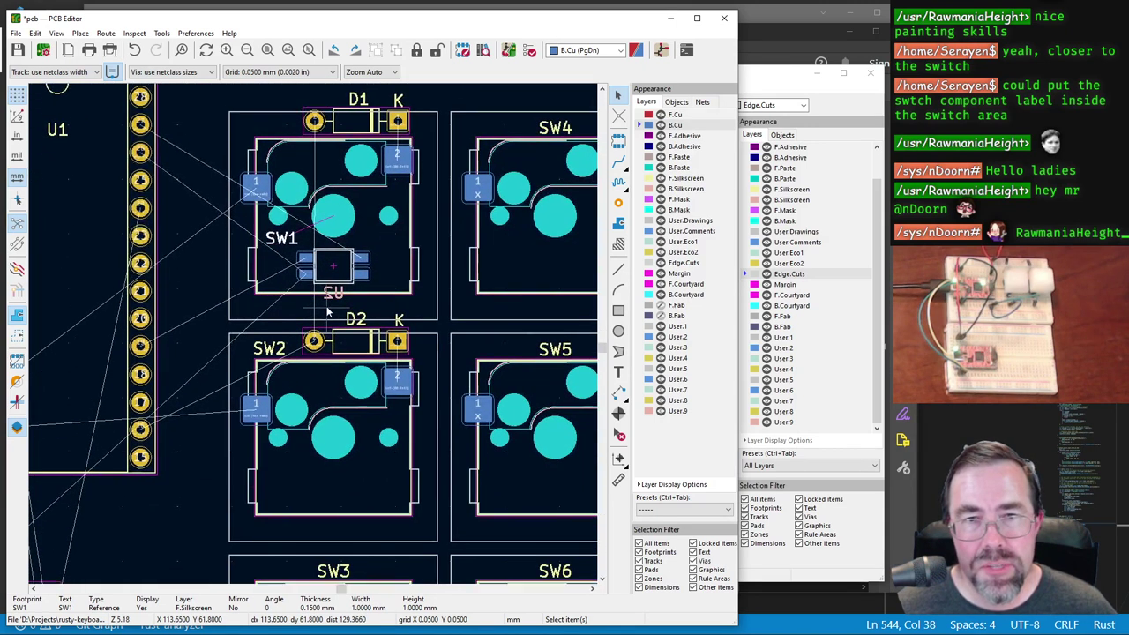
pyautogui.click(278, 352)
pyautogui.press('m')
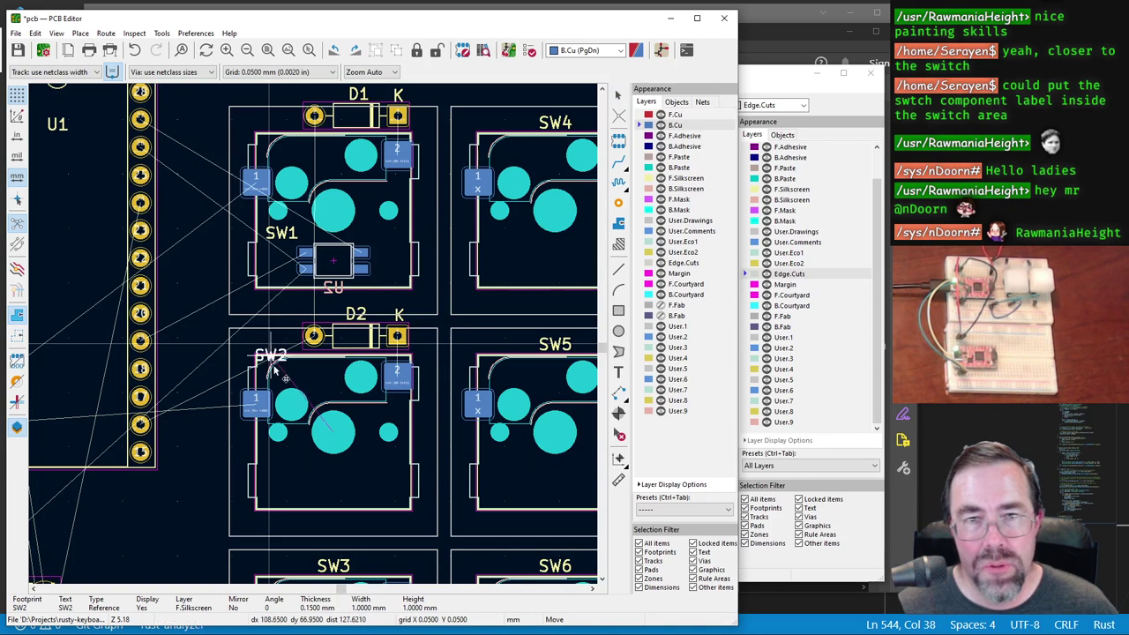
pyautogui.click(291, 470)
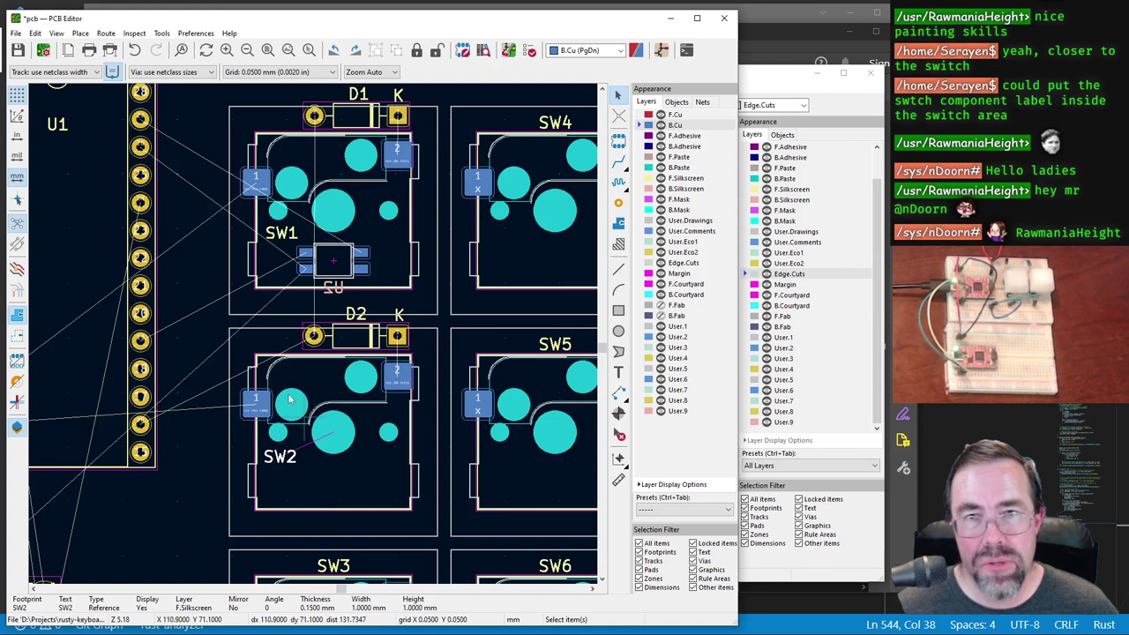
pyautogui.scroll(-2, 439, 263)
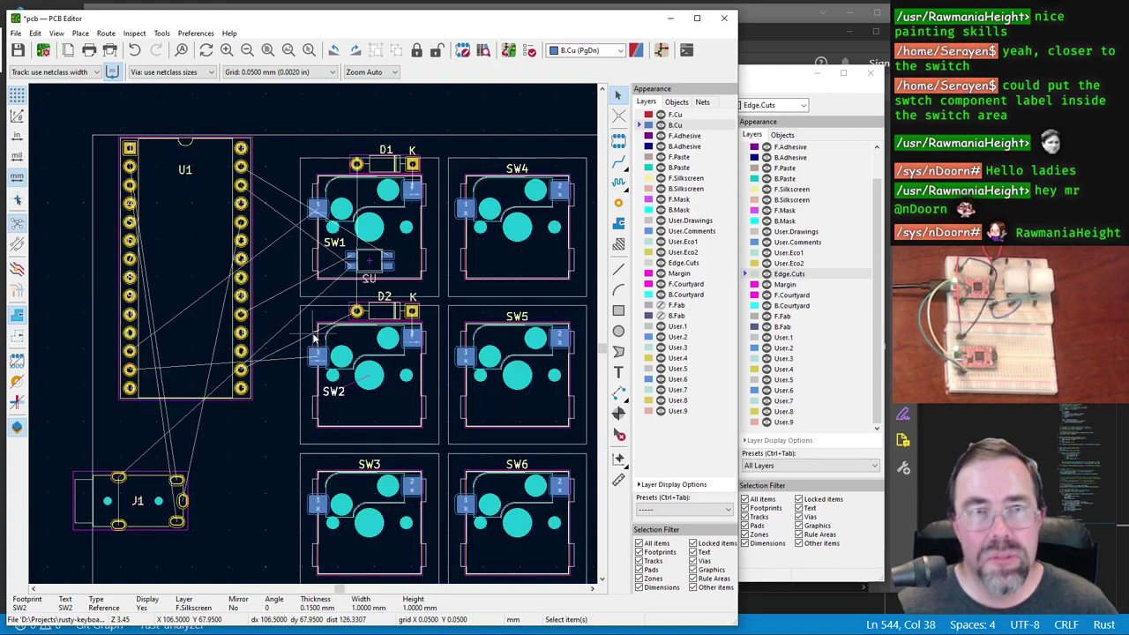
pyautogui.click(23, 51)
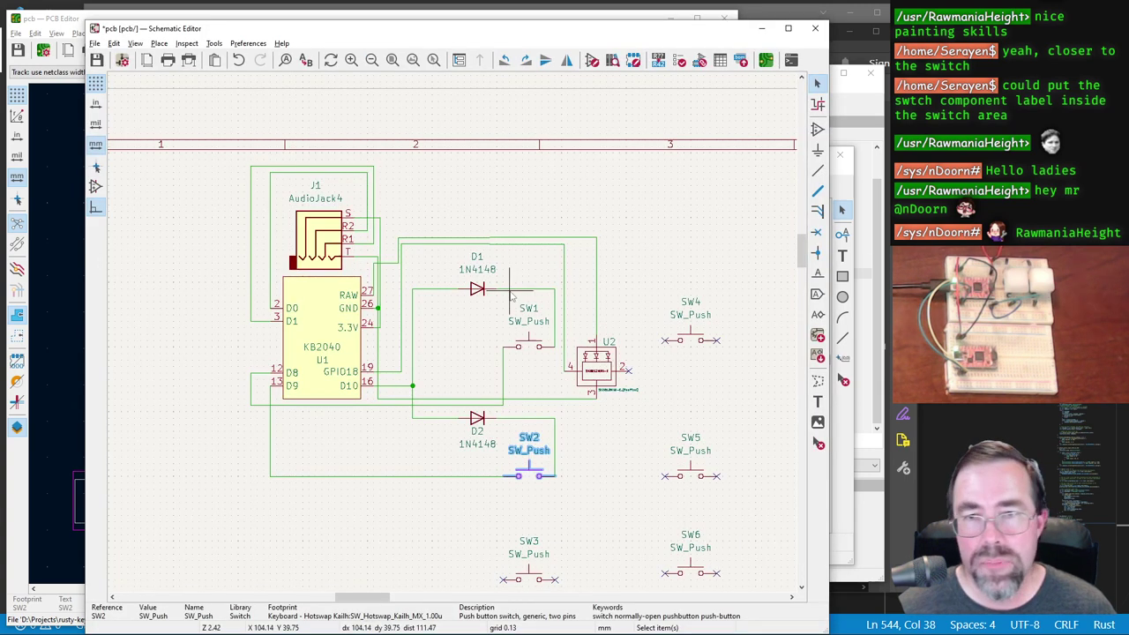
# Step: Save the schematic after checking the wiring around the controller, diodes and switches
pyautogui.scroll(-2, 440, 343)
pyautogui.scroll(4, 451, 337)
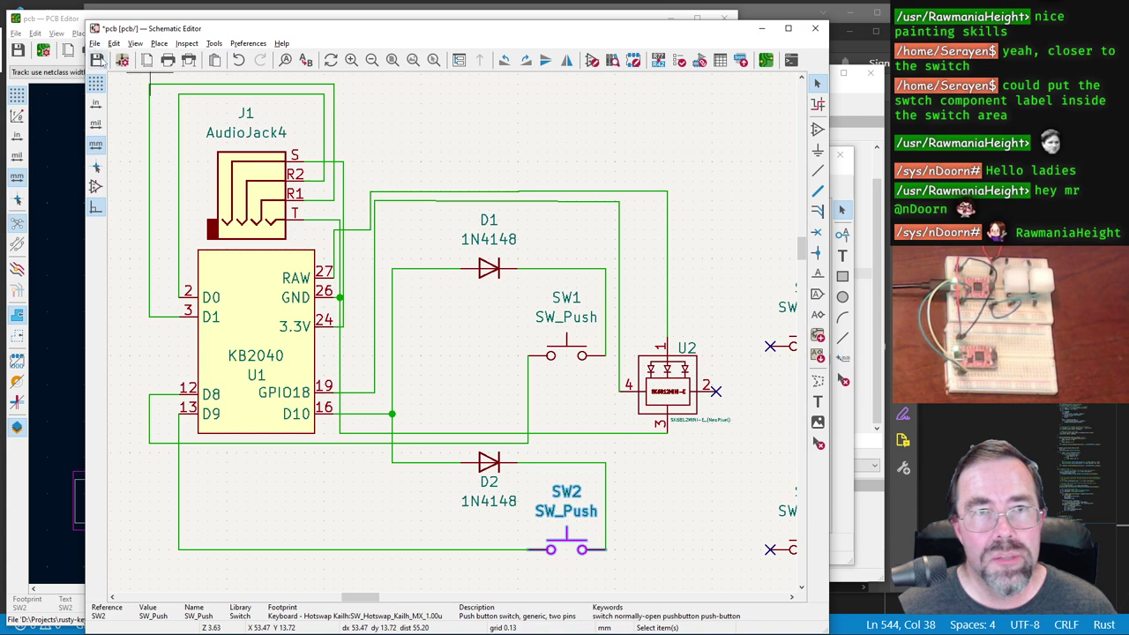
pyautogui.hotkey('ctrl', 's')
pyautogui.click(95, 44)
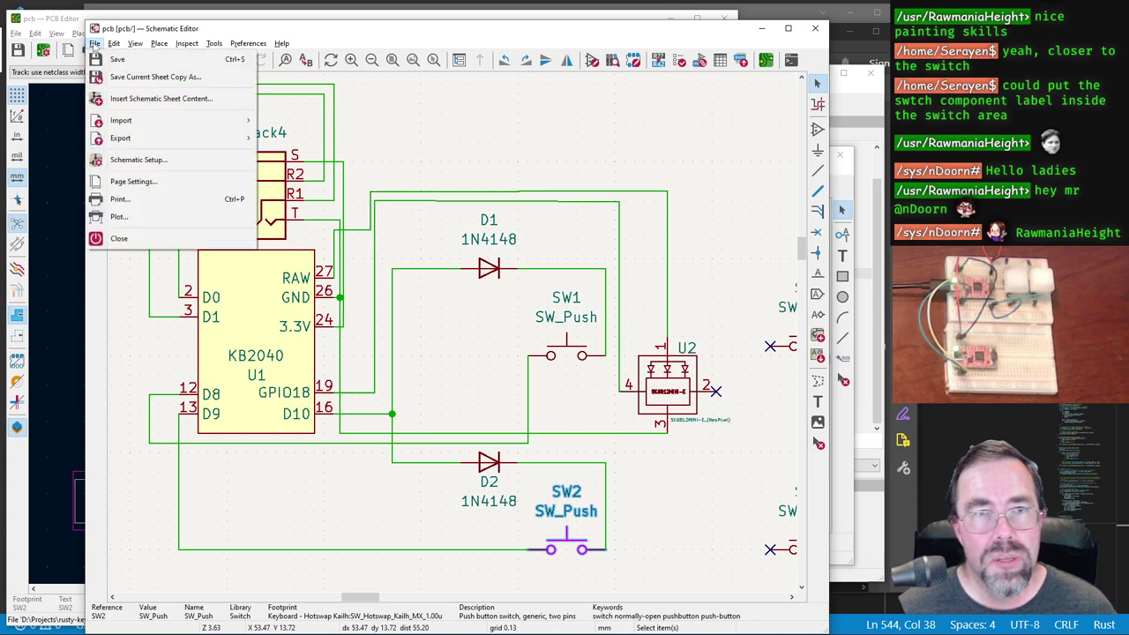
pyautogui.moveTo(117, 45)
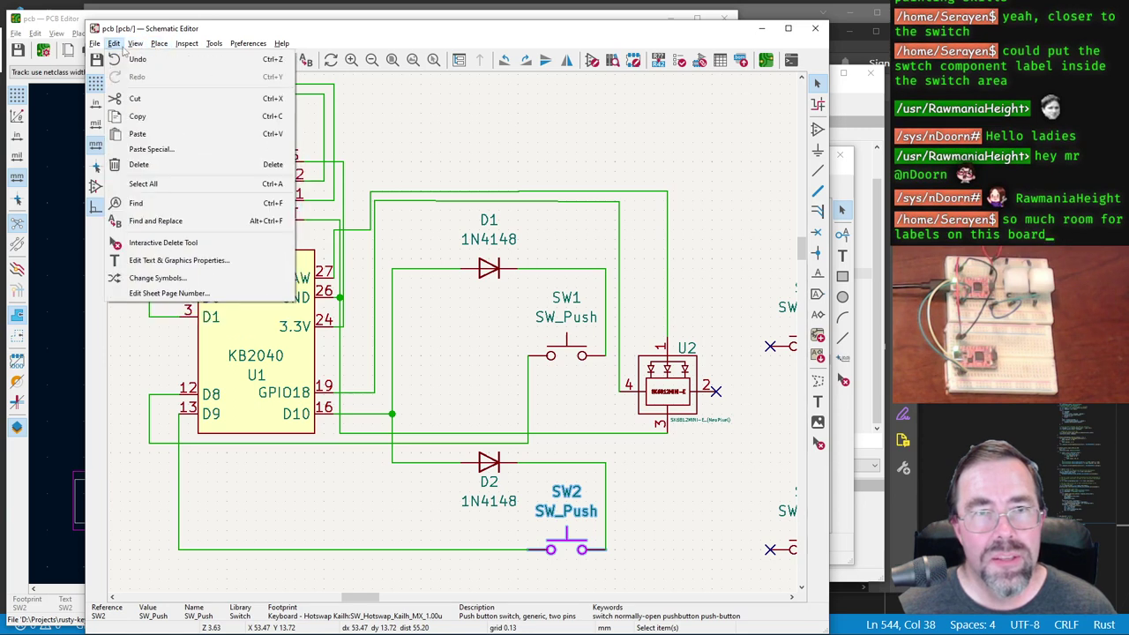
pyautogui.click(147, 187)
pyautogui.press('Escape')
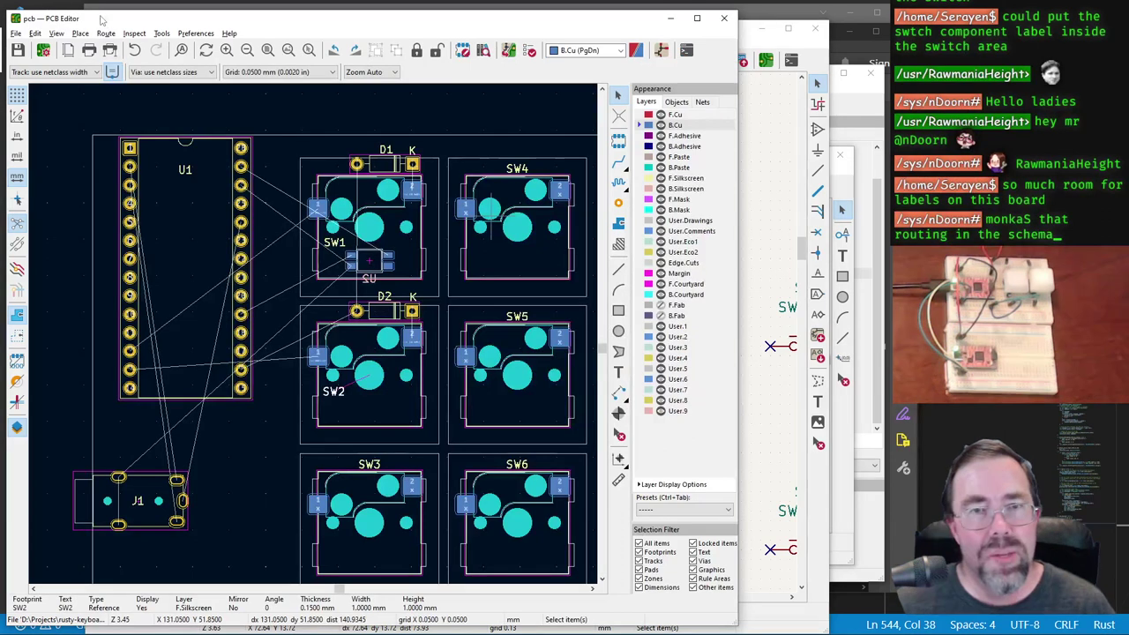
# Step: Switch to the PCB Editor and place a viewer's nickname as 1 mm F.Silkscreen text in the free area beside SW2
pyautogui.click(105, 19)
pyautogui.scroll(-3, 312, 330)
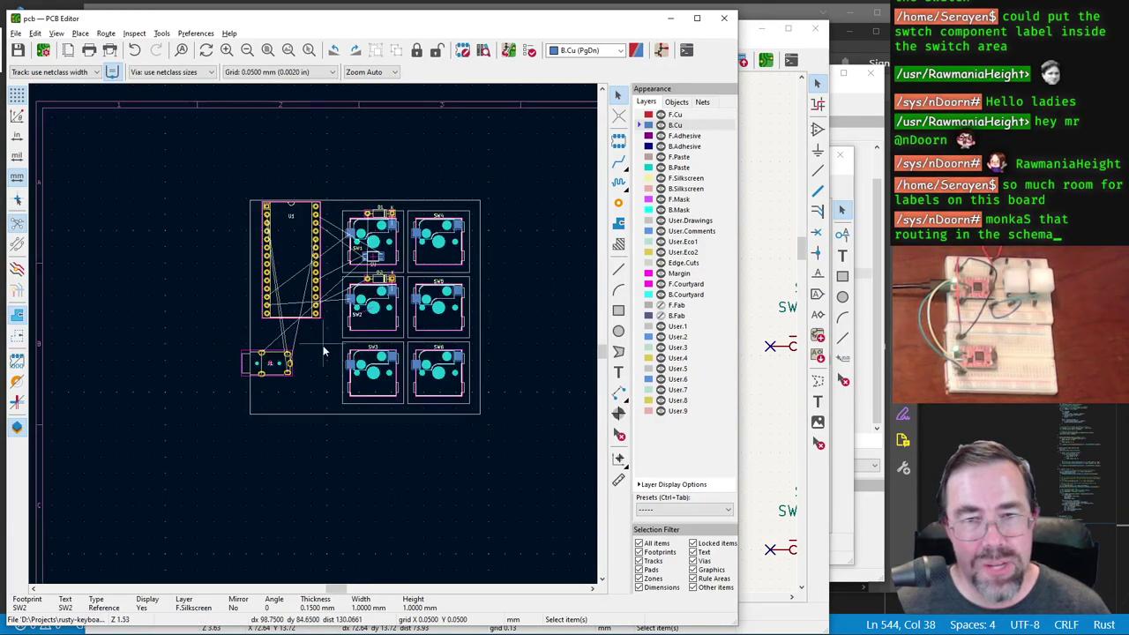
pyautogui.scroll(5, 315, 335)
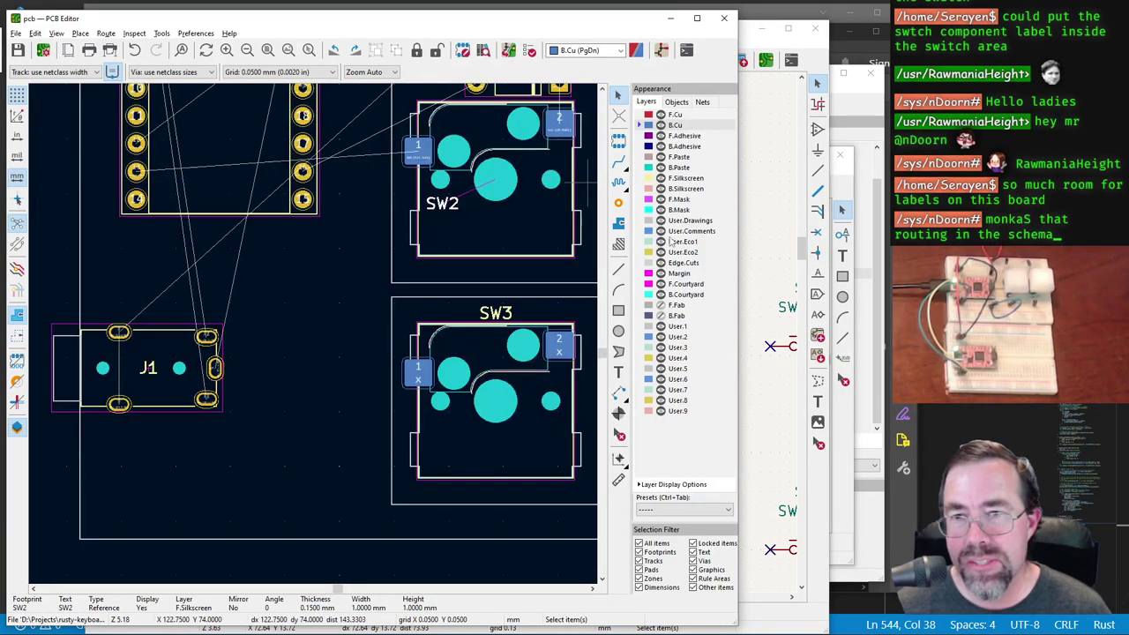
pyautogui.click(685, 177)
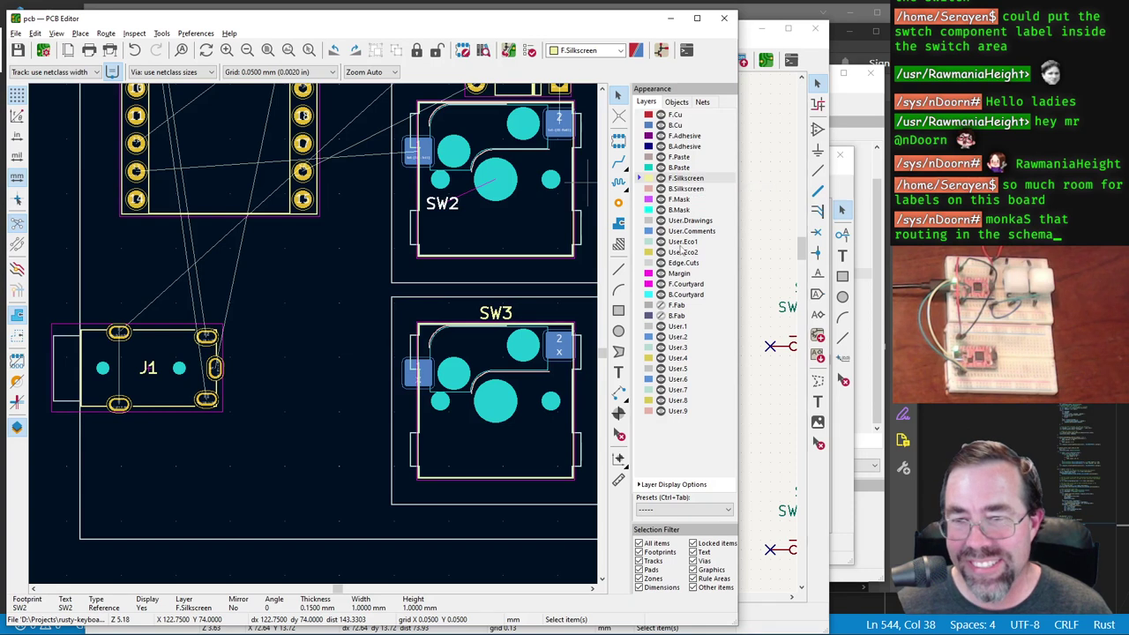
pyautogui.click(618, 373)
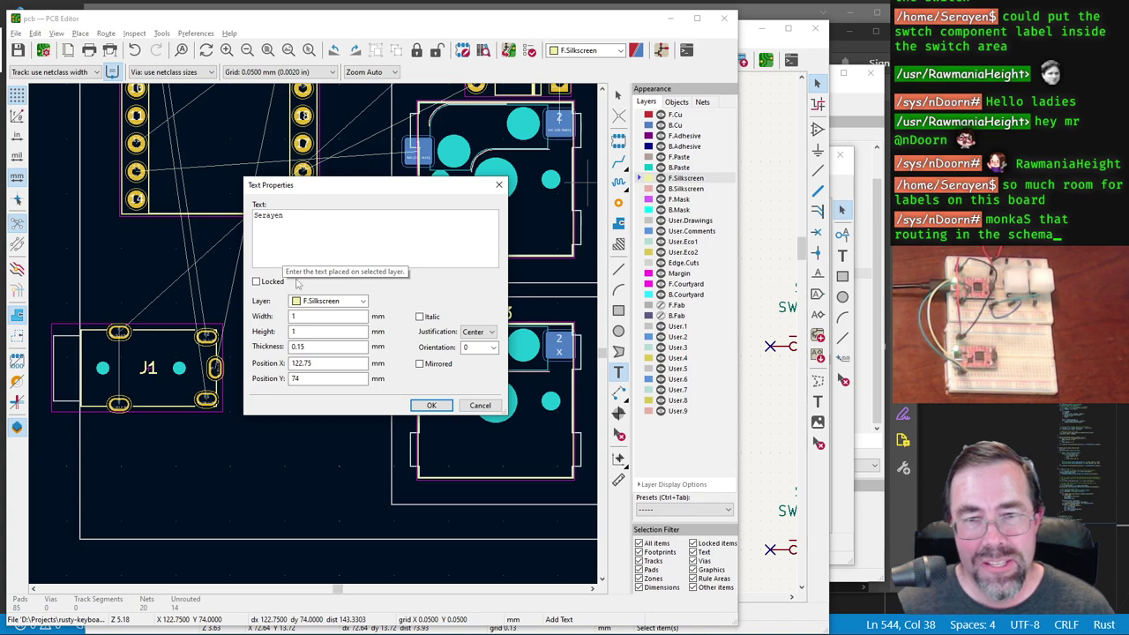
pyautogui.click(432, 405)
pyautogui.click(345, 240)
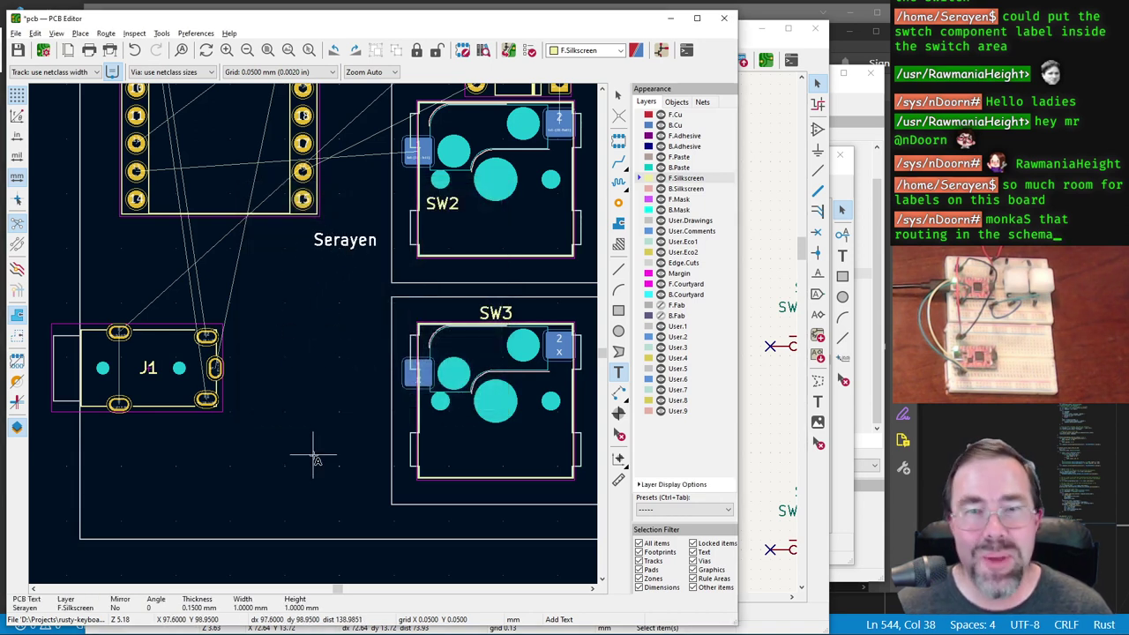
# Step: Add a second viewer's nickname as 1 mm F.Silkscreen text between U1 and J1, slightly below the first nickname
pyautogui.click(275, 297)
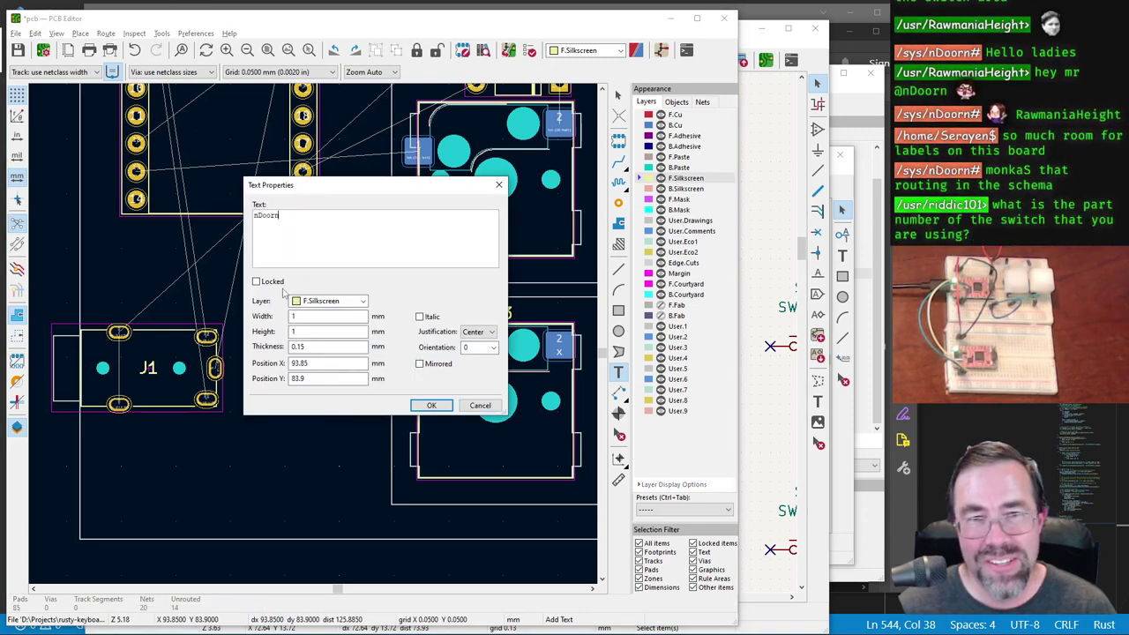
pyautogui.click(431, 405)
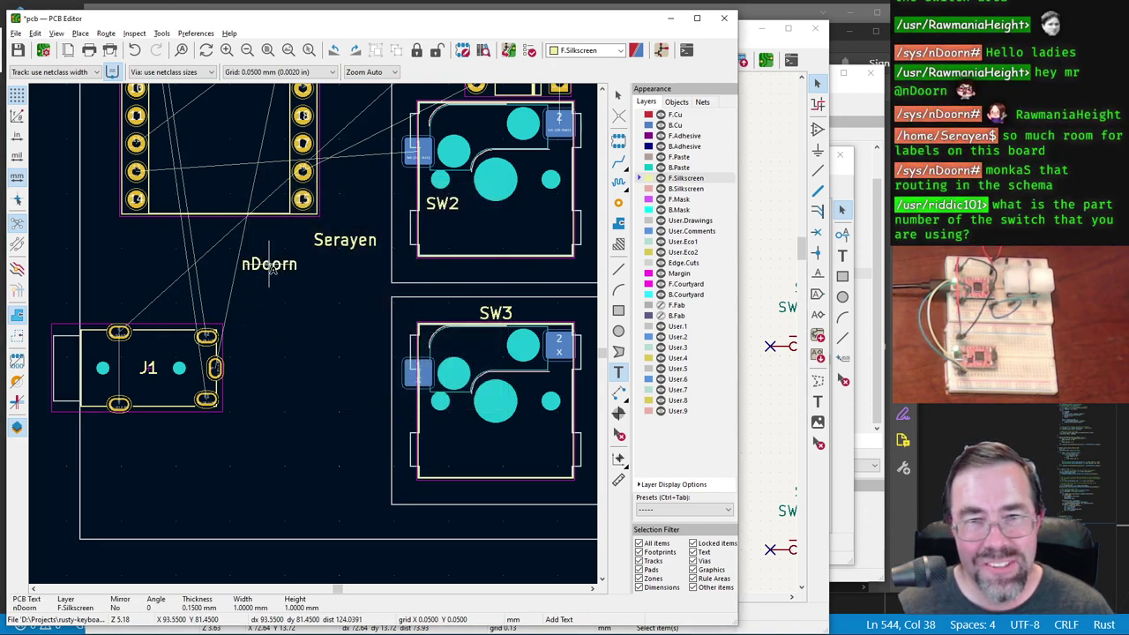
pyautogui.click(272, 270)
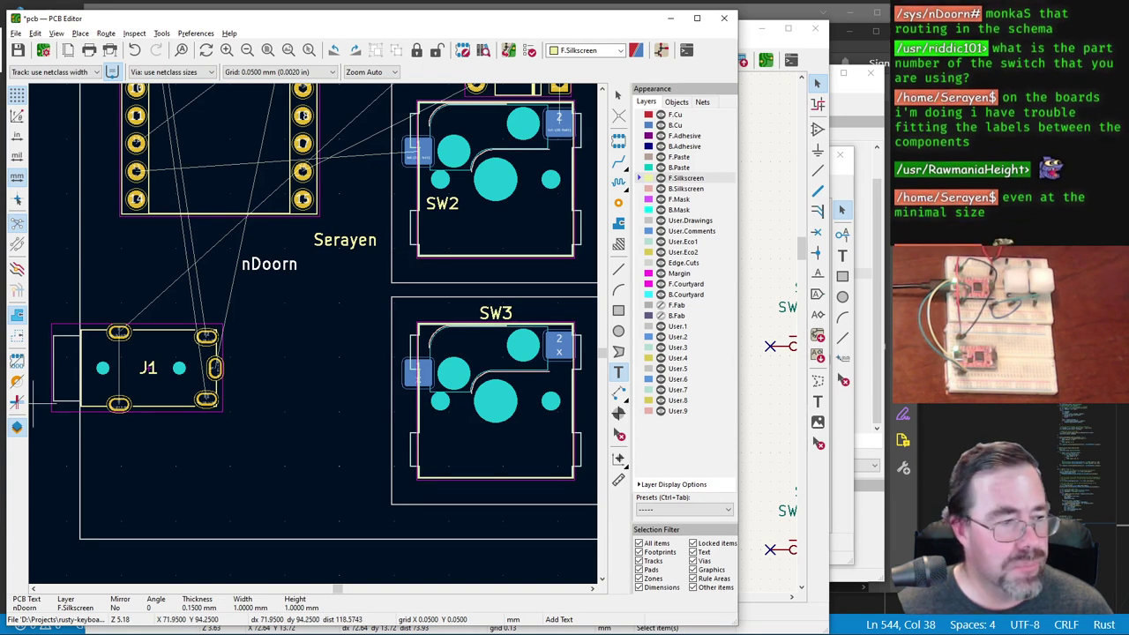
# Step: Switch to OneNote and check the PCB Parts page for the key switch's part number, then return to the board
pyautogui.hotkey('alt', 'Tab')
pyautogui.click(80, 85)
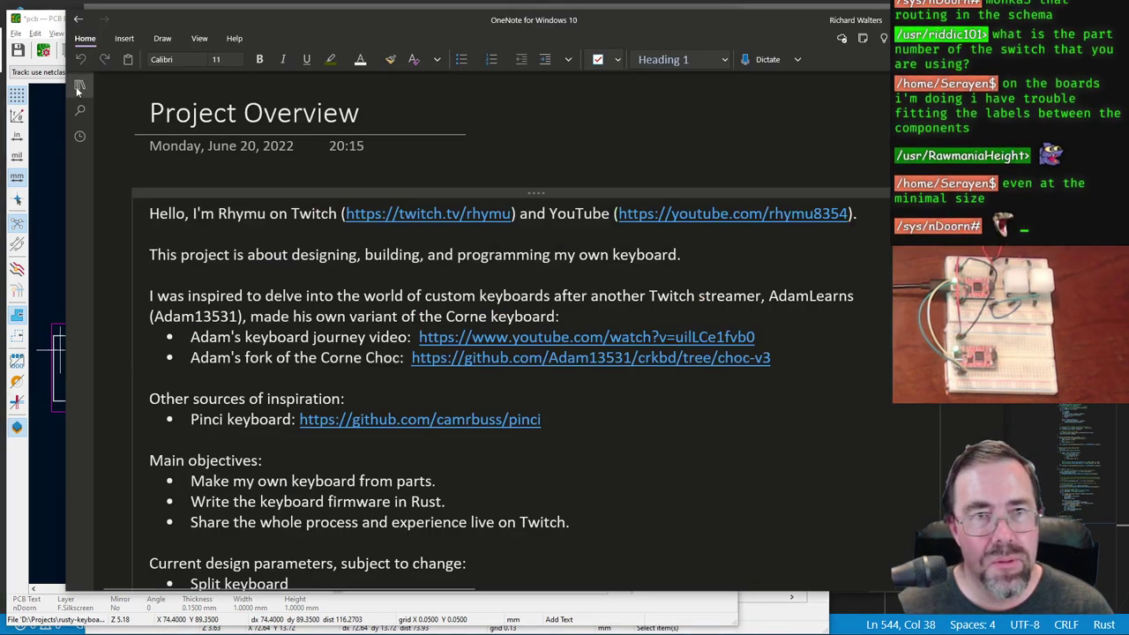
pyautogui.click(208, 300)
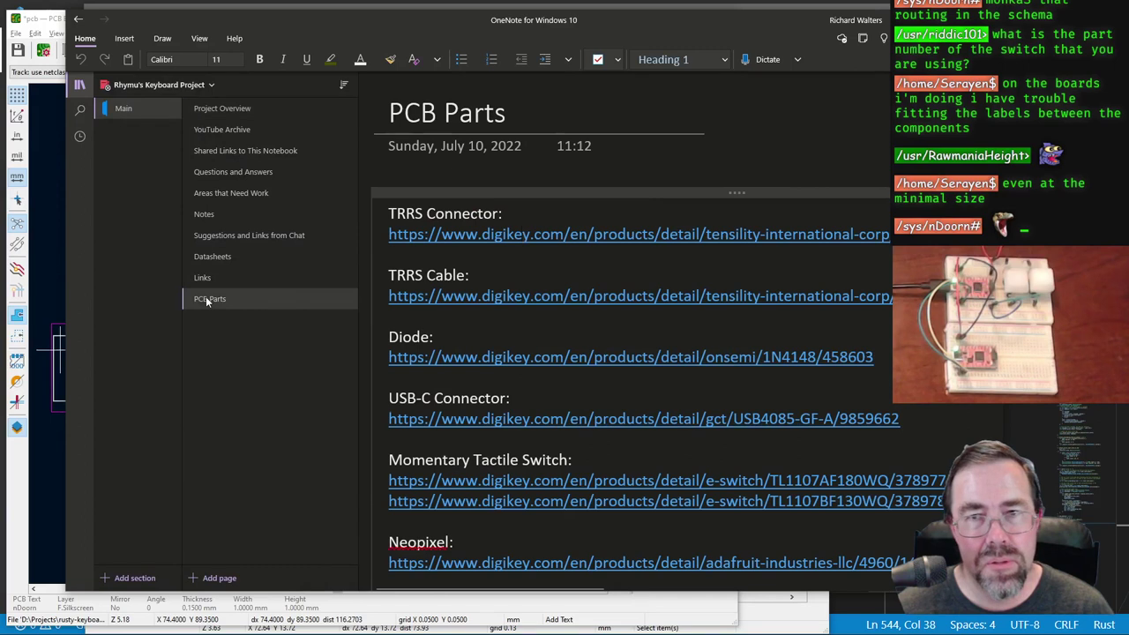
pyautogui.scroll(-1, 474, 342)
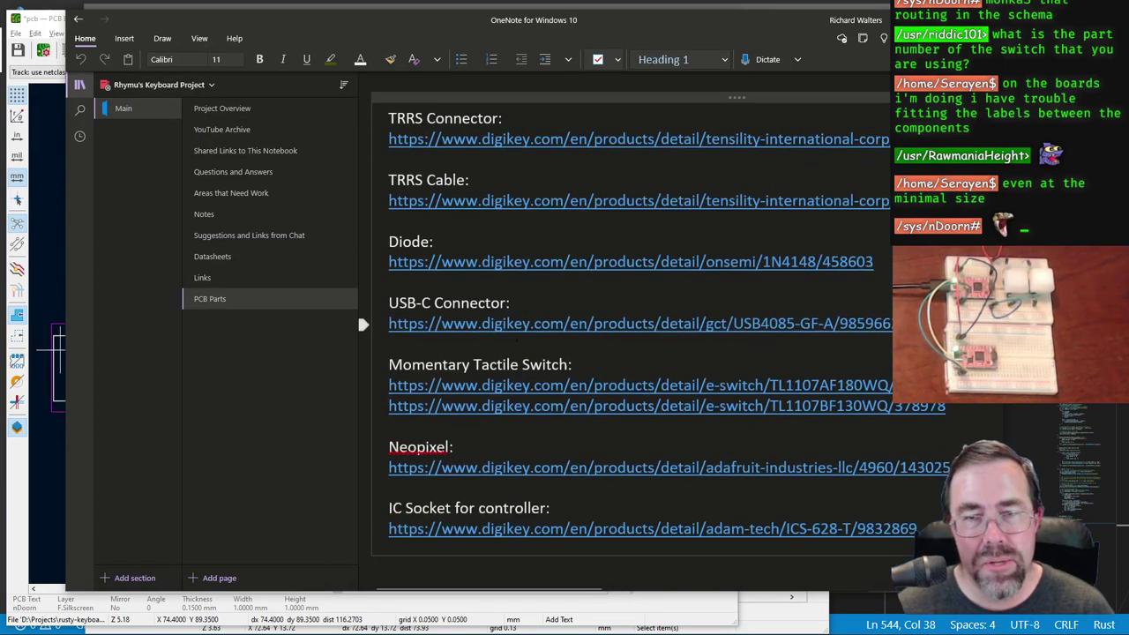
pyautogui.scroll(1, 514, 321)
pyautogui.scroll(-1, 514, 321)
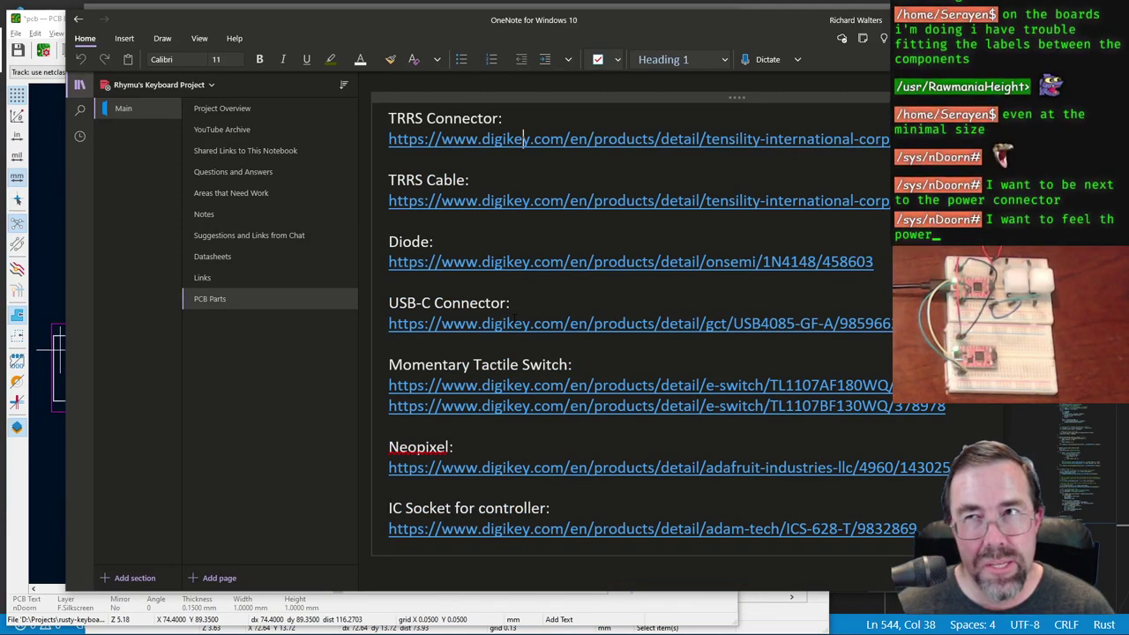
pyautogui.click(79, 87)
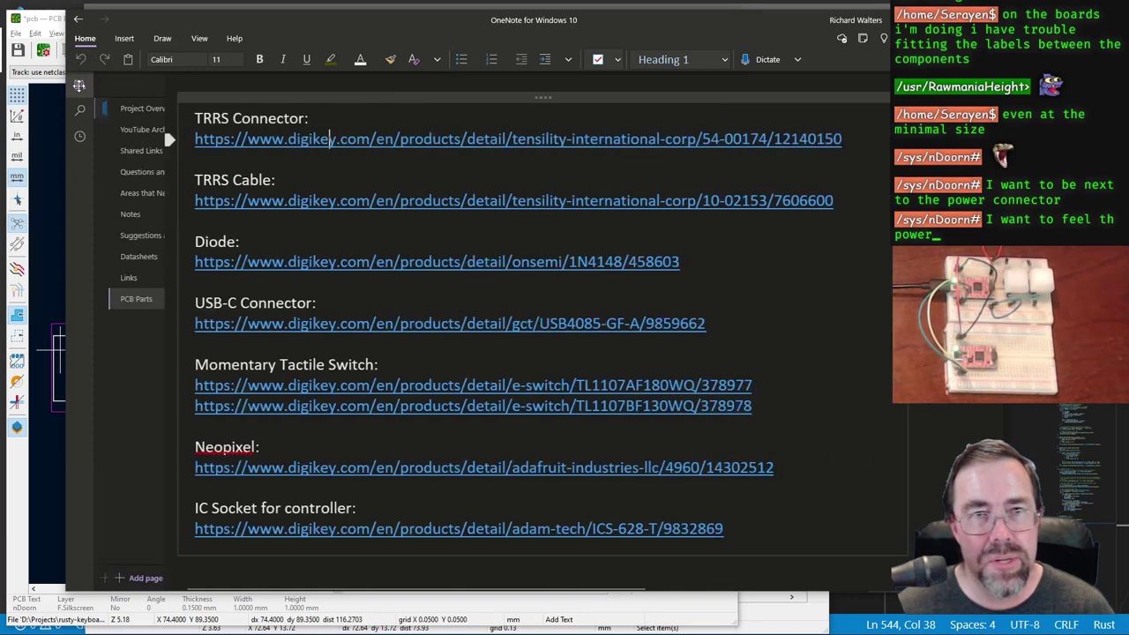
pyautogui.click(80, 85)
pyautogui.hotkey('alt', 'Tab')
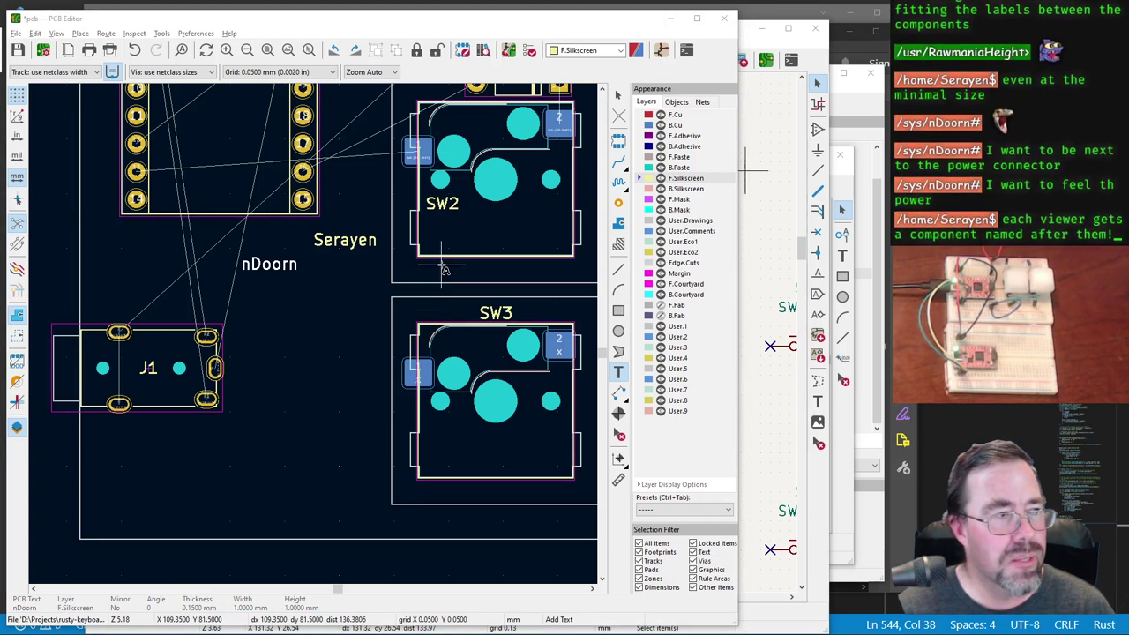
# Step: Switch to the schematic, open SW1's properties and examine its SW_Hotswap_Kailh_MX_1.00u footprint in the footprint library browser
pyautogui.hotkey('alt', 'Tab')
pyautogui.hotkey('alt', 'Tab')
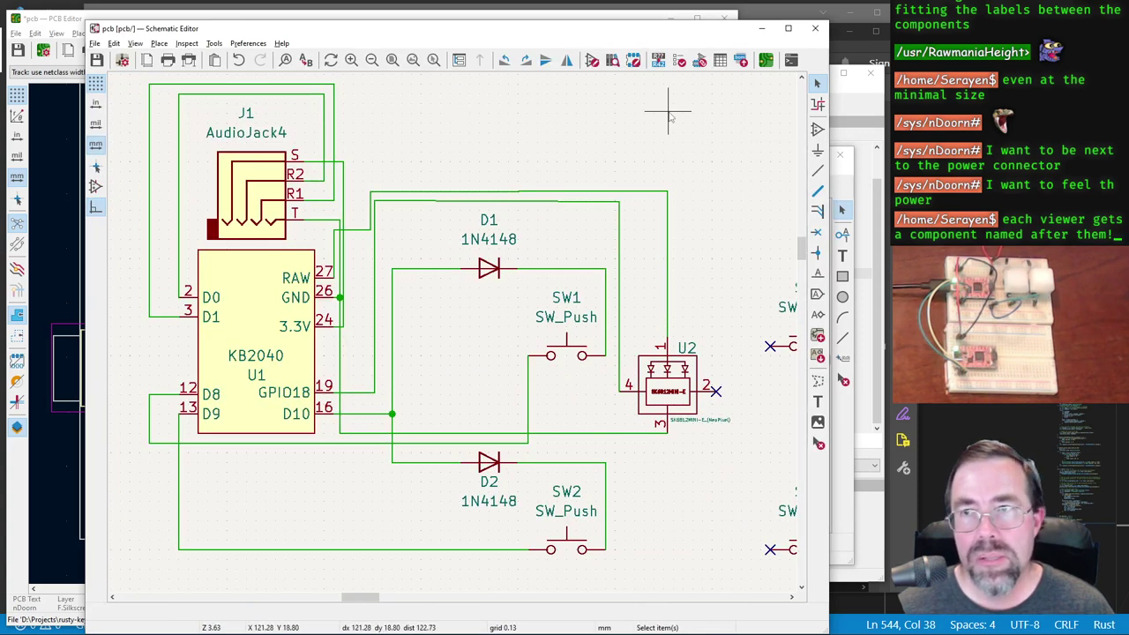
pyautogui.click(569, 356)
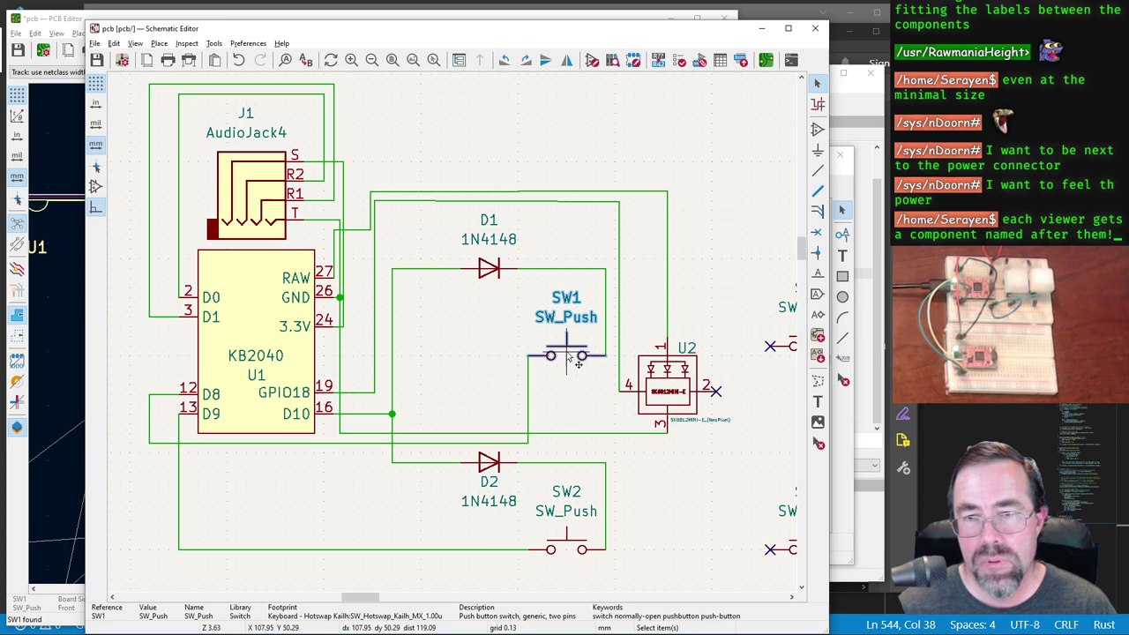
pyautogui.doubleClick(569, 355)
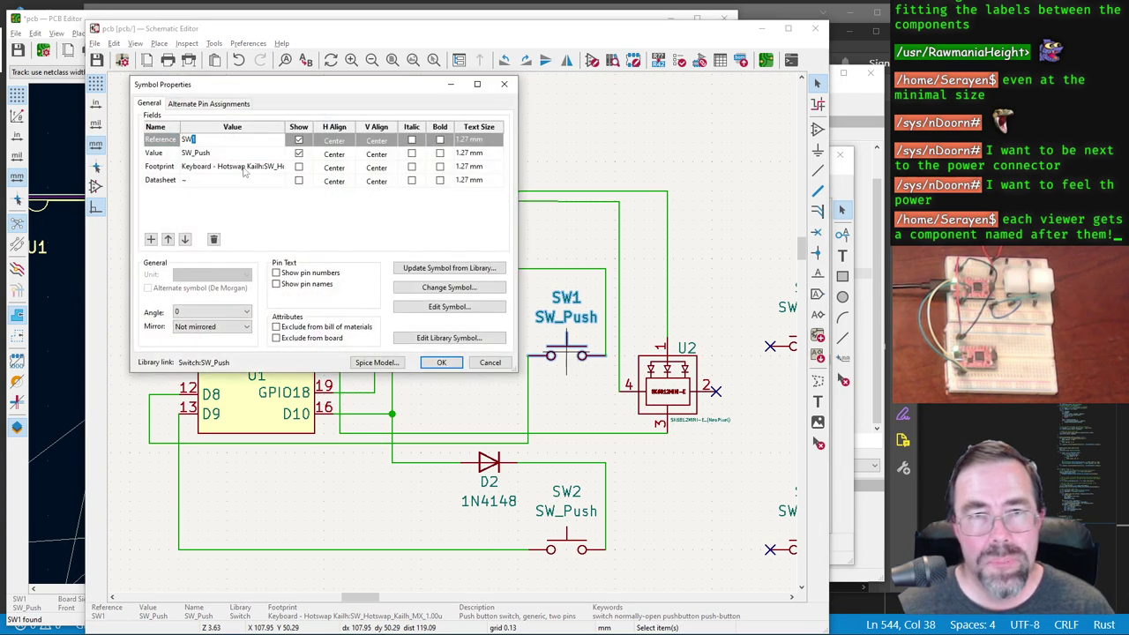
pyautogui.click(251, 173)
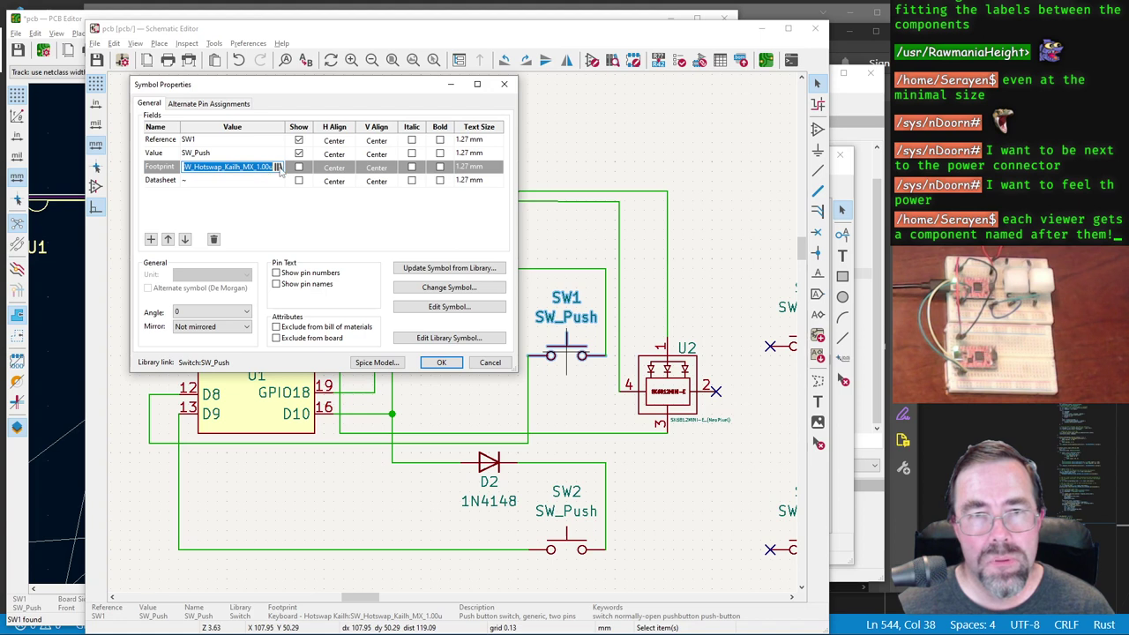
pyautogui.click(279, 168)
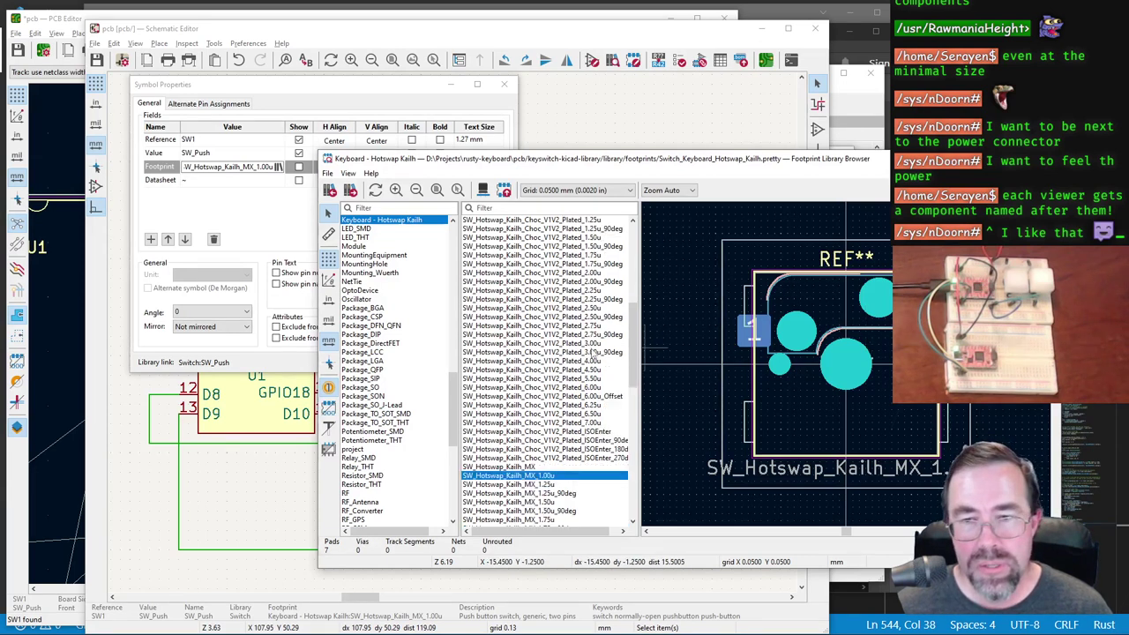
pyautogui.scroll(-5, 561, 363)
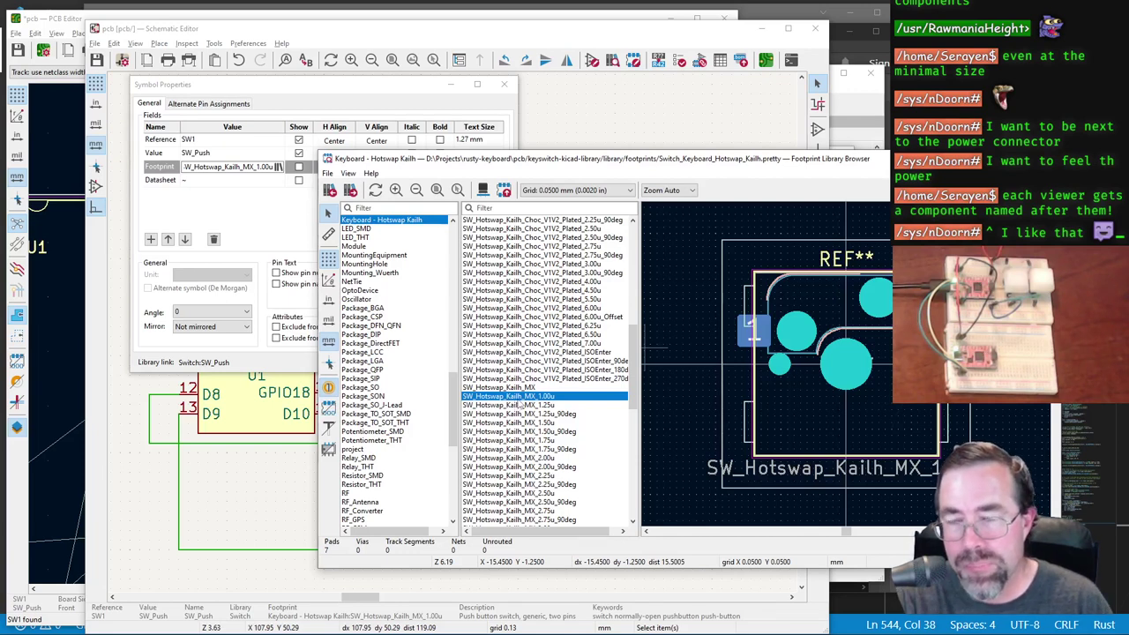
# Step: Switch to the web browser and search DuckDuckGo for "kailh mx hotswap sockets" in a new tab
pyautogui.hotkey('alt', 'Tab')
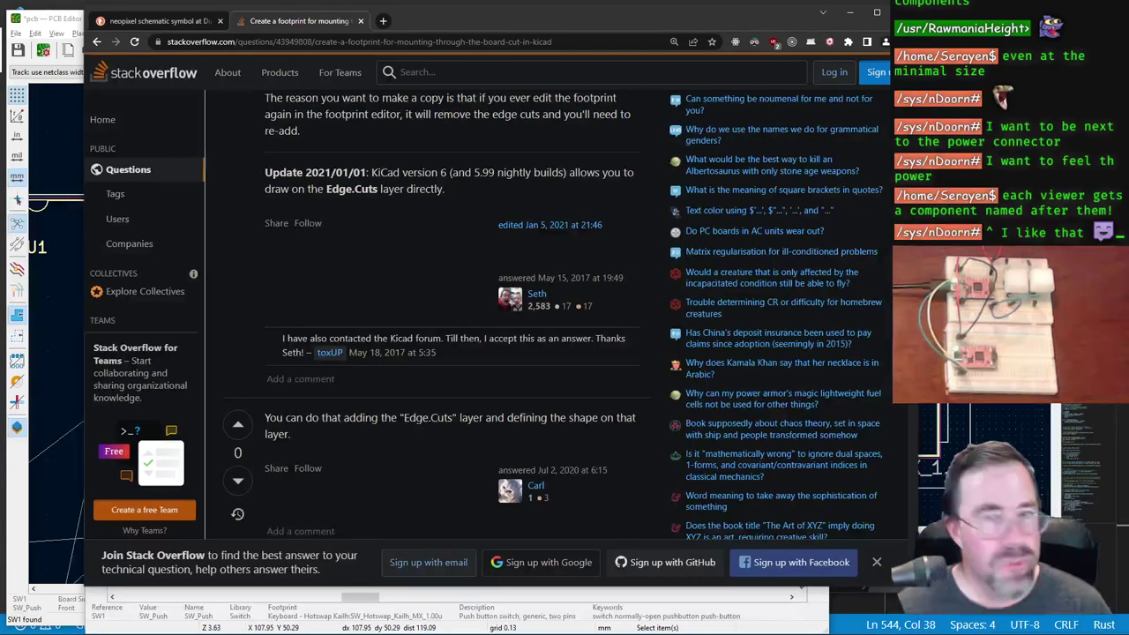
pyautogui.hotkey('ctrl', 't')
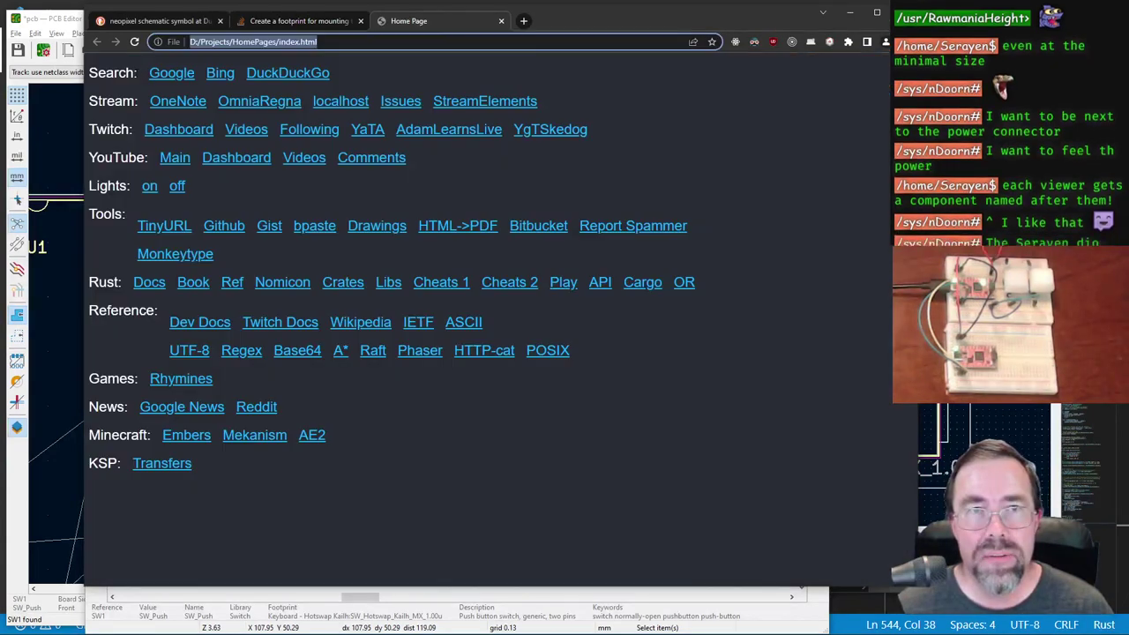
pyautogui.click(283, 73)
pyautogui.write('kailh M')
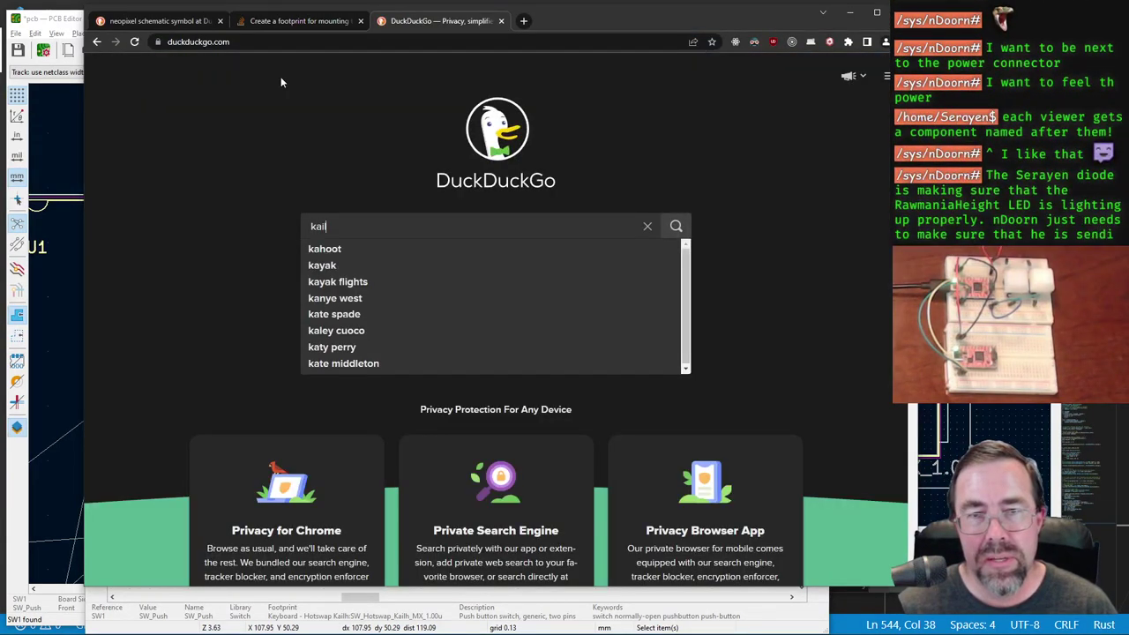
pyautogui.write('X ')
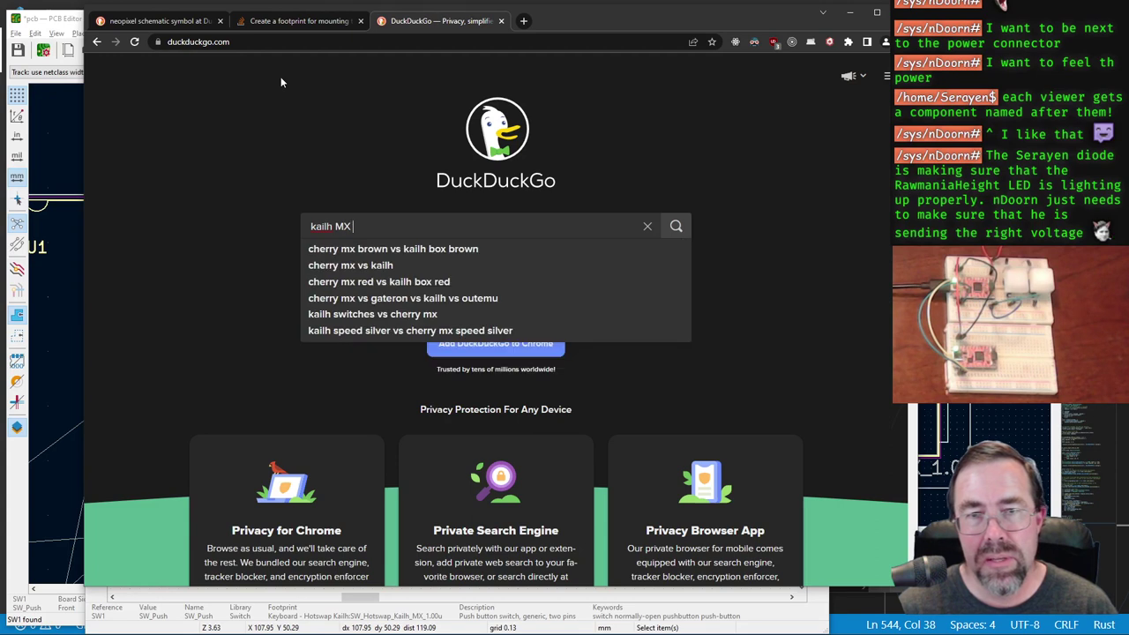
pyautogui.write('hot')
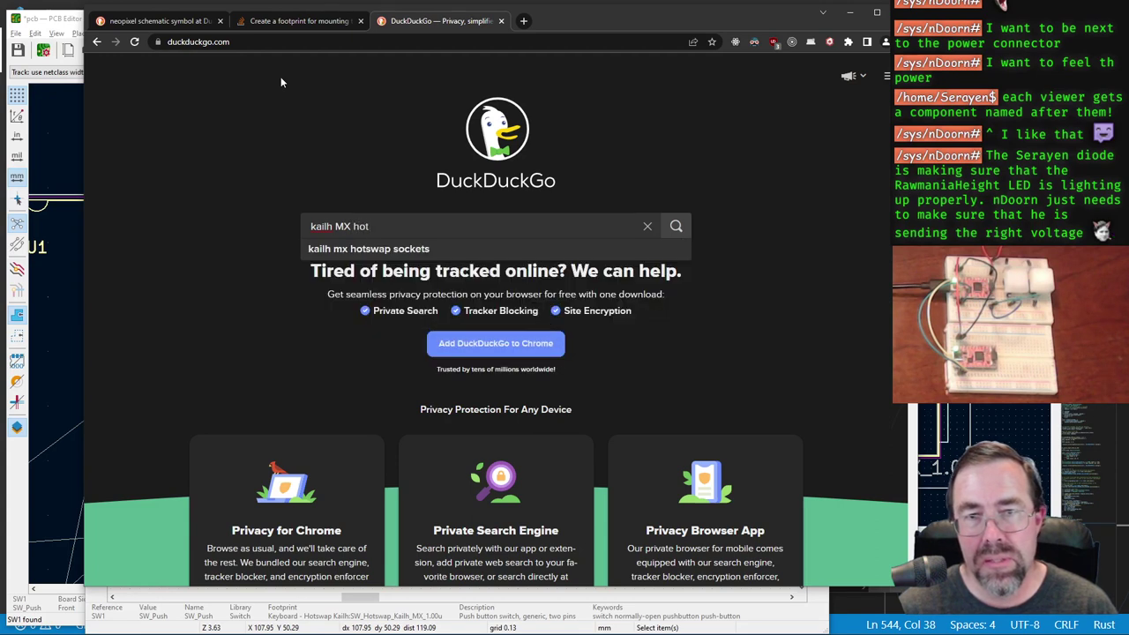
pyautogui.press('Down')
pyautogui.press('Return')
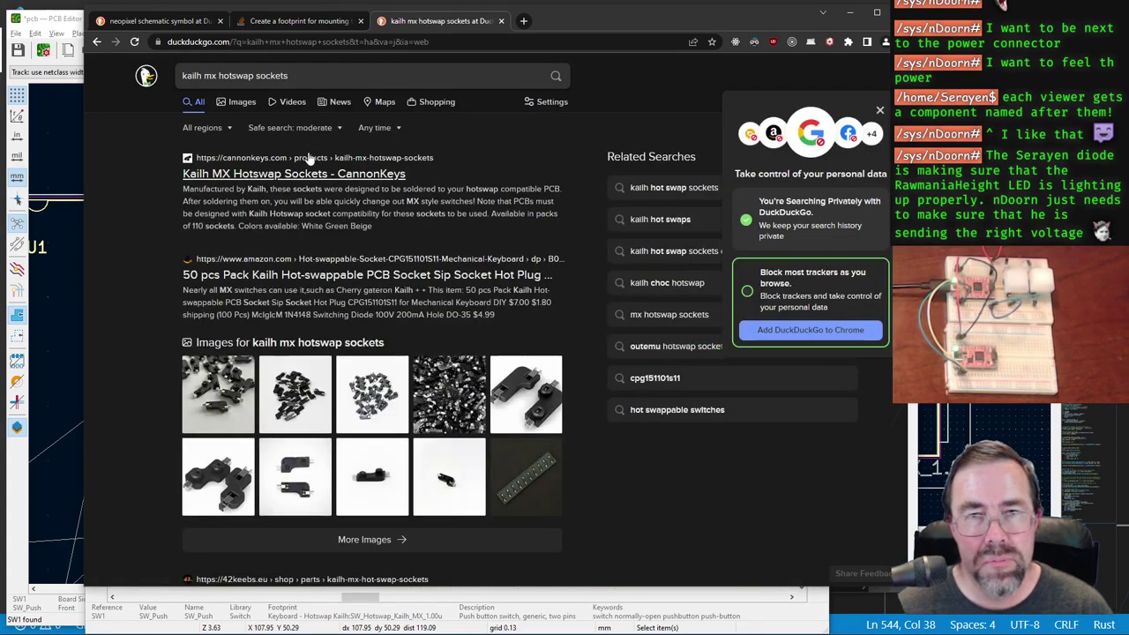
# Step: Look through the search results and open Keyboardio's "Kailh Hotswap sockets for MX-style Keyswitches x 25" product page
pyautogui.scroll(-2, 304, 190)
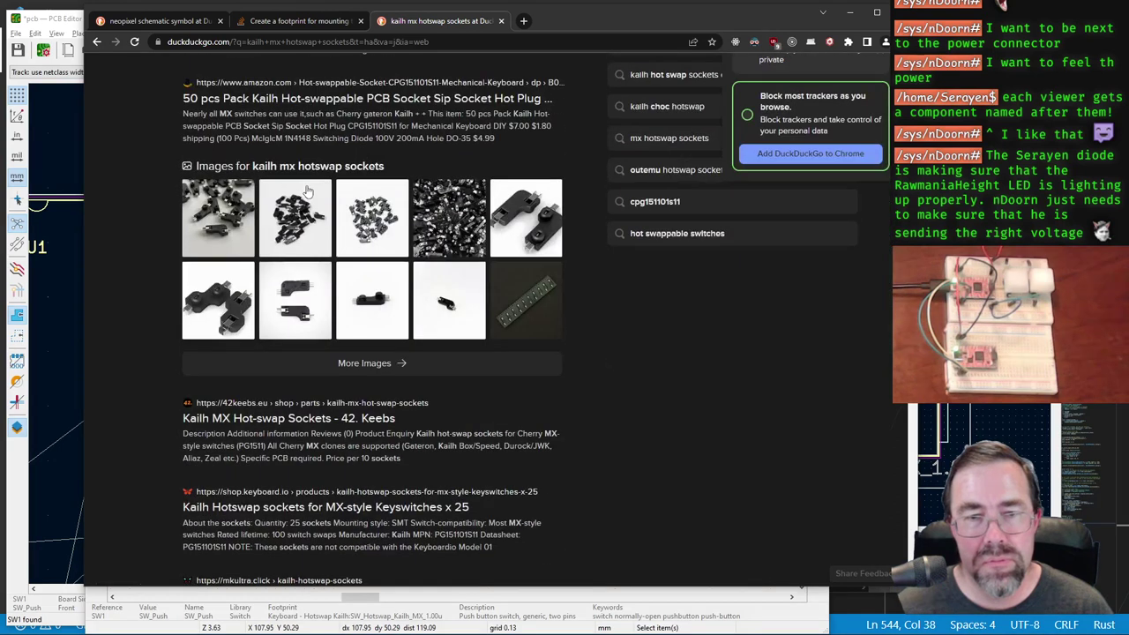
pyautogui.scroll(-2, 307, 192)
pyautogui.scroll(-2, 307, 193)
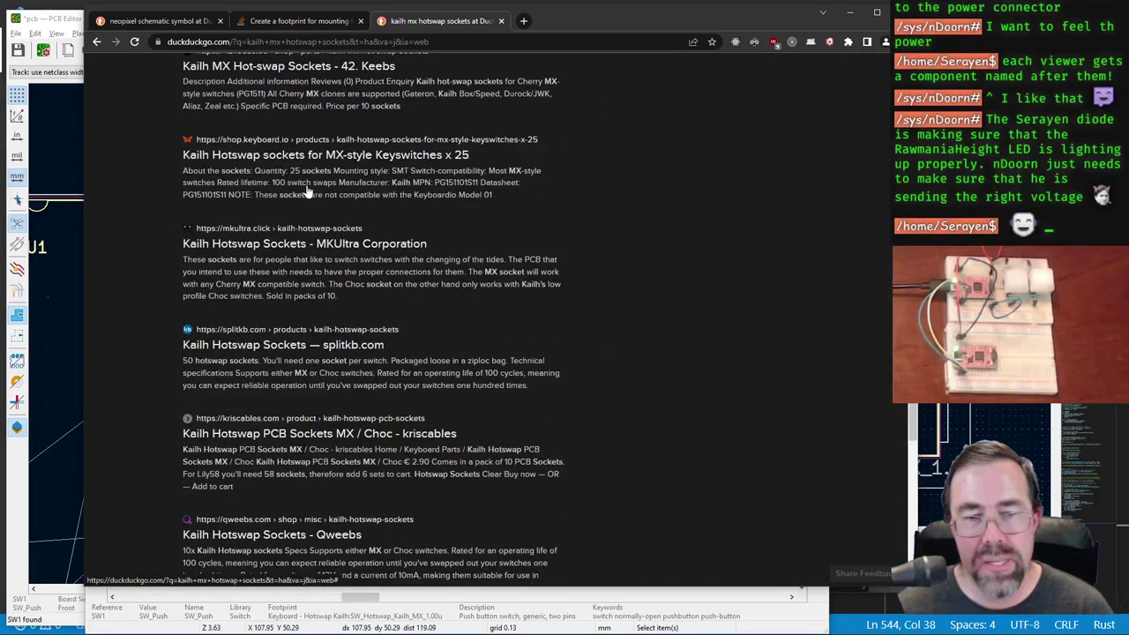
pyautogui.scroll(5, 301, 224)
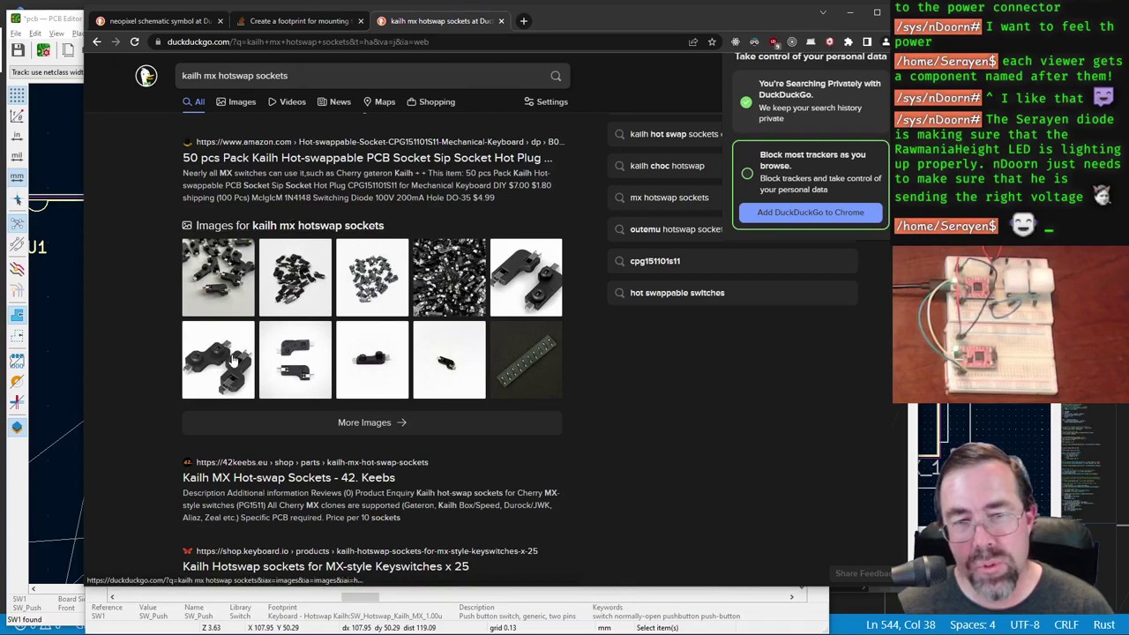
pyautogui.scroll(-2, 259, 381)
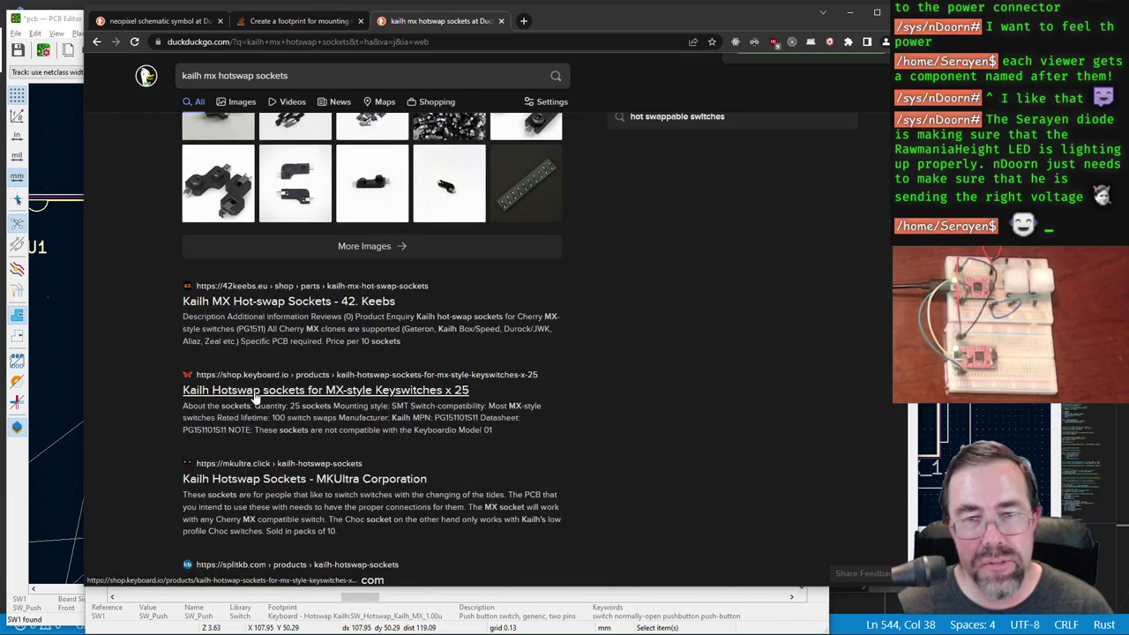
pyautogui.click(254, 394)
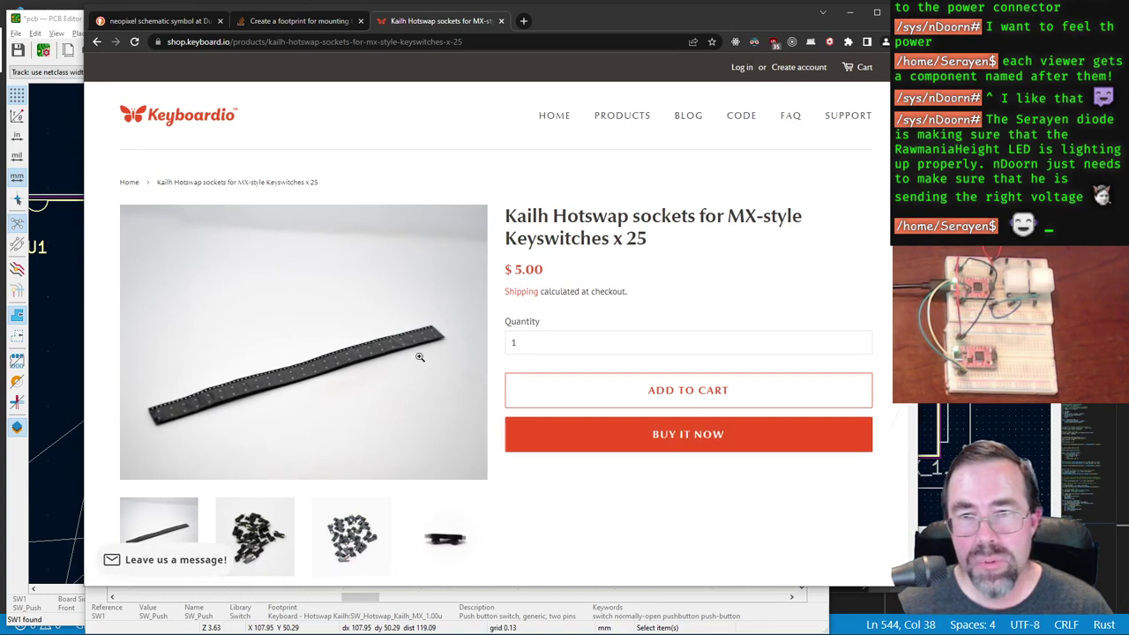
# Step: Examine the product page's close-up photos of the Kailh hotswap socket from several sides
pyautogui.scroll(-2, 328, 390)
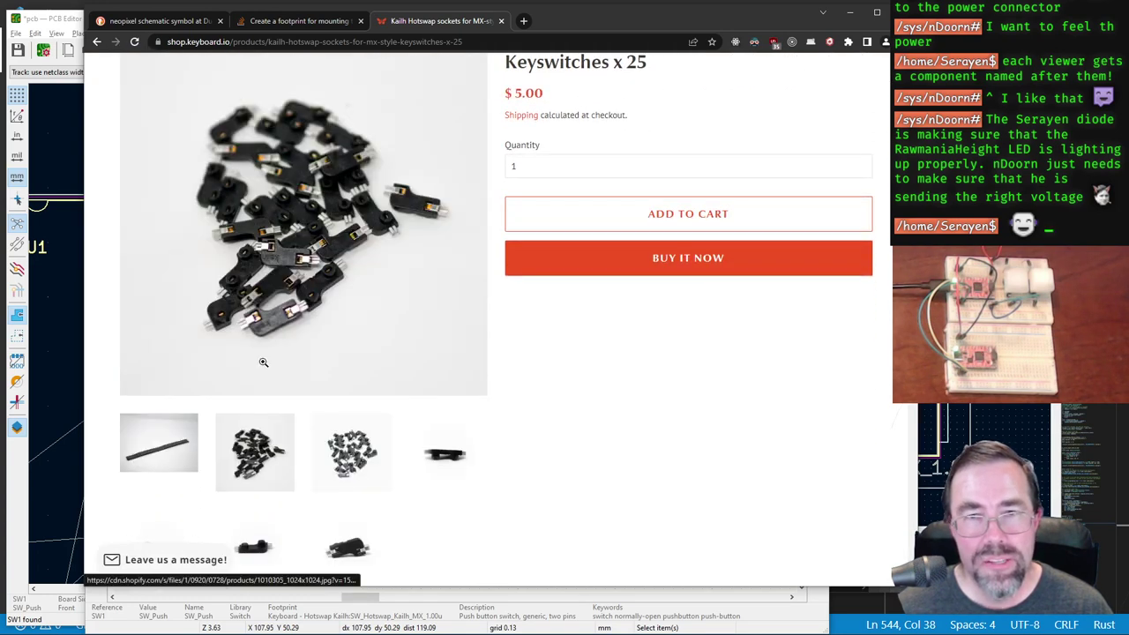
pyautogui.scroll(1, 270, 288)
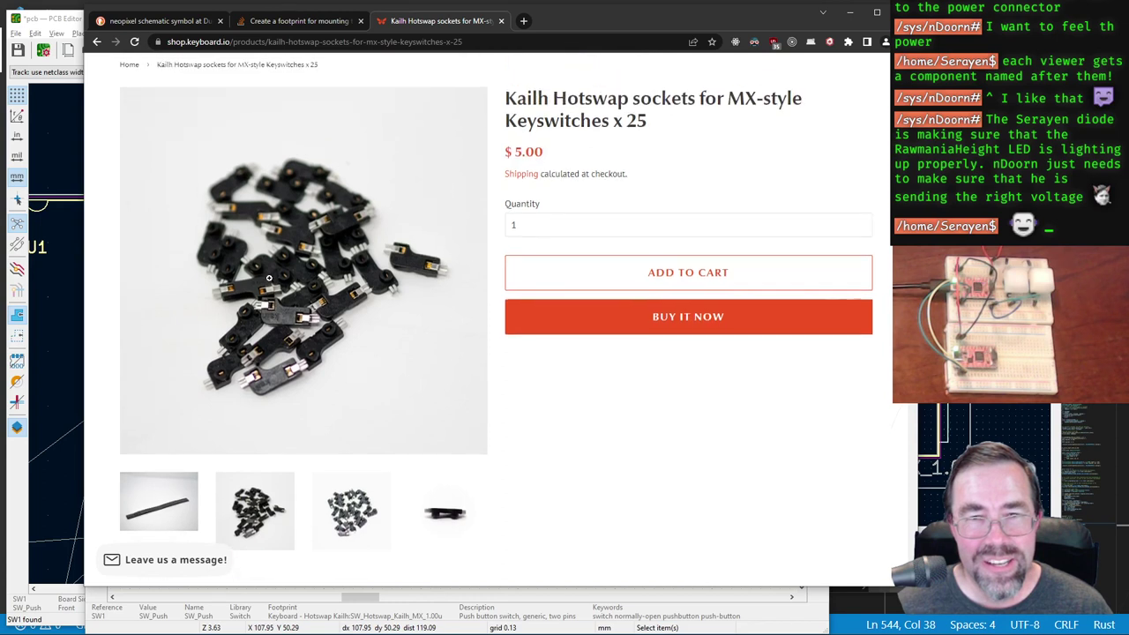
pyautogui.scroll(-1, 337, 255)
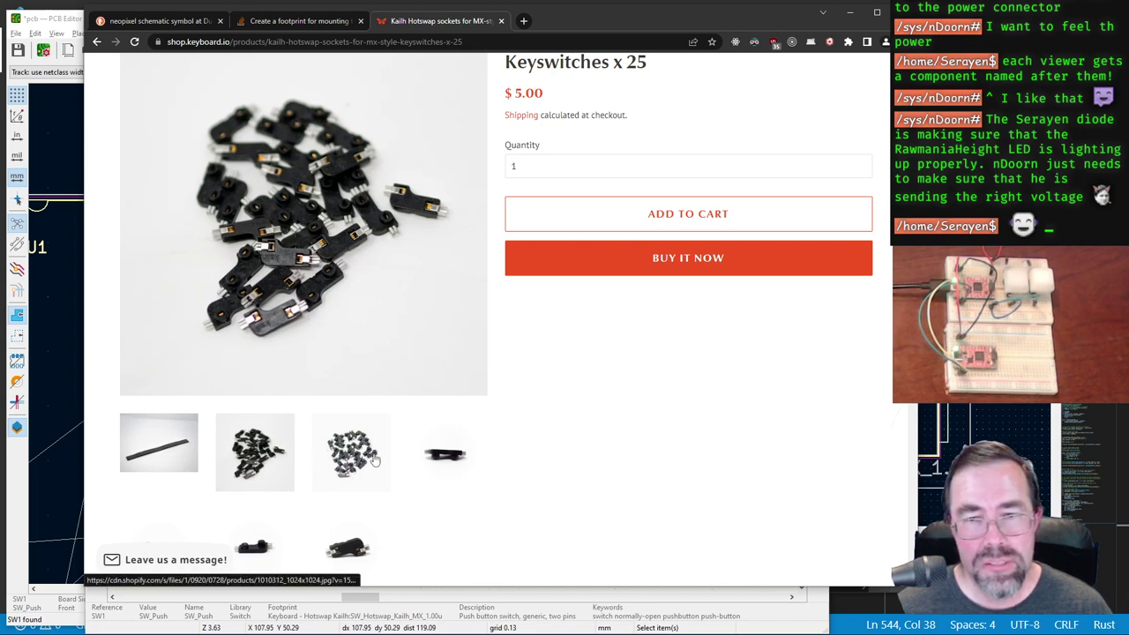
pyautogui.click(458, 456)
pyautogui.scroll(-1, 265, 507)
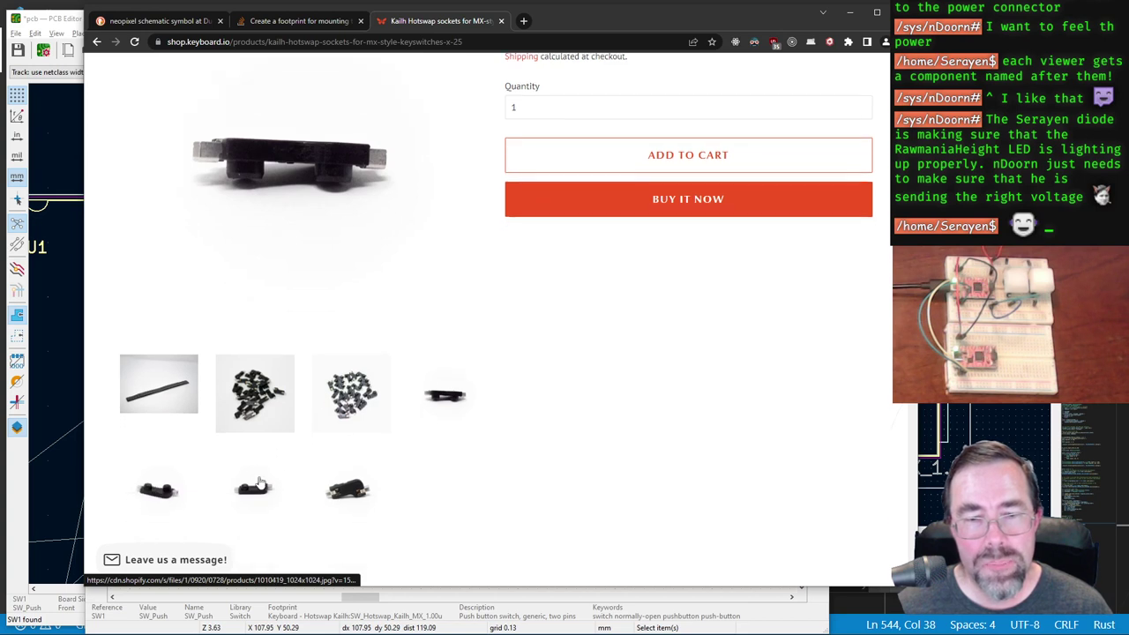
pyautogui.click(257, 487)
pyautogui.click(354, 499)
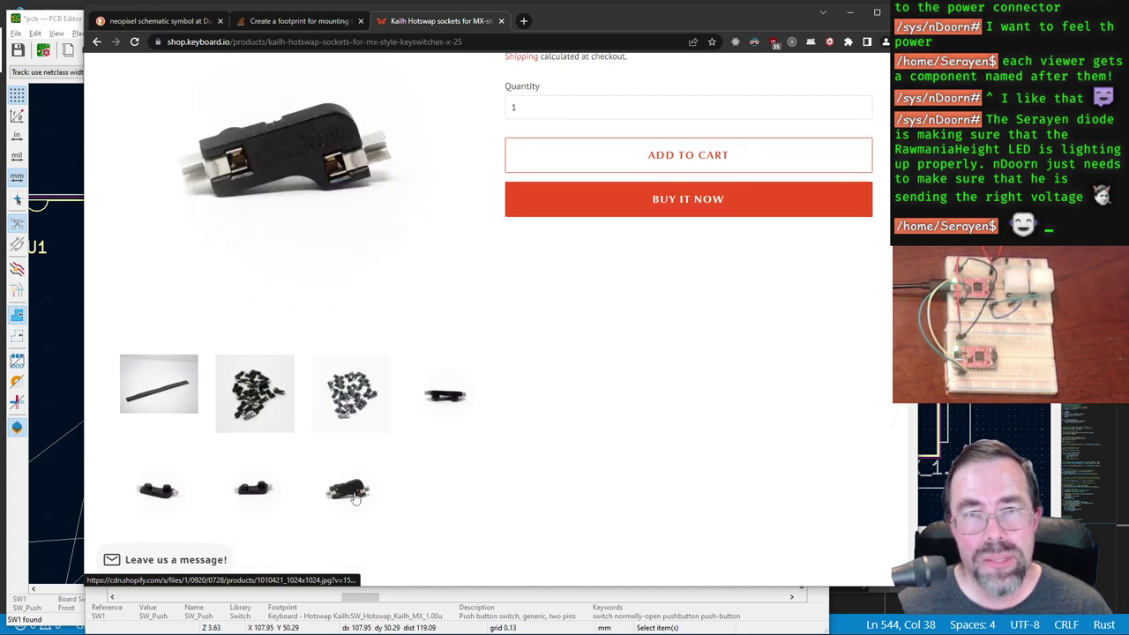
pyautogui.click(285, 502)
pyautogui.click(349, 497)
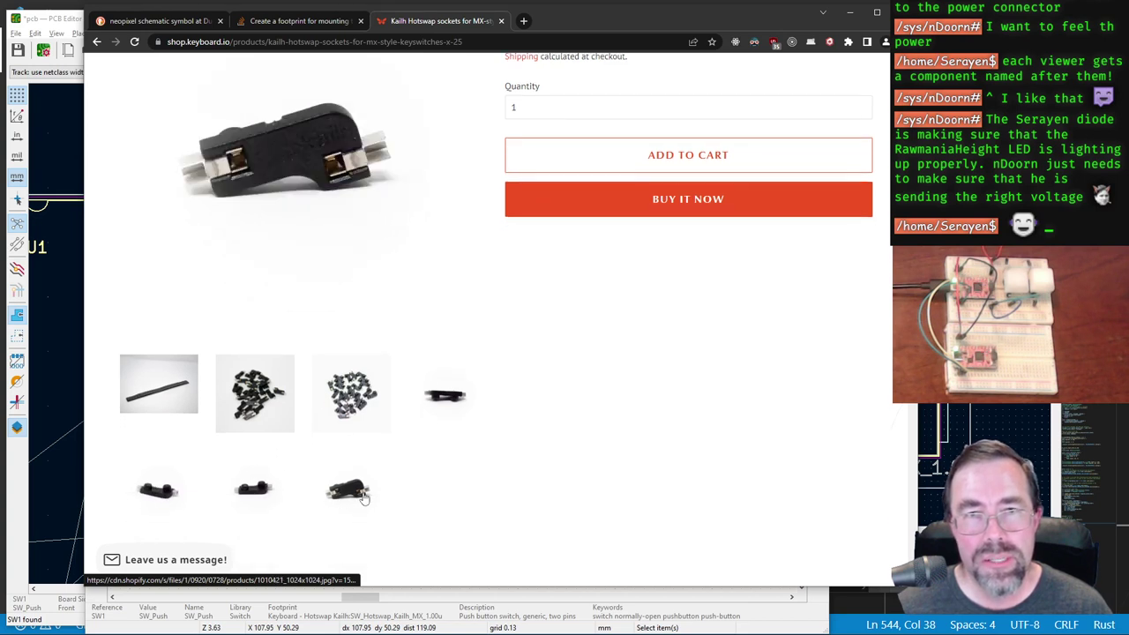
pyautogui.scroll(3, 349, 238)
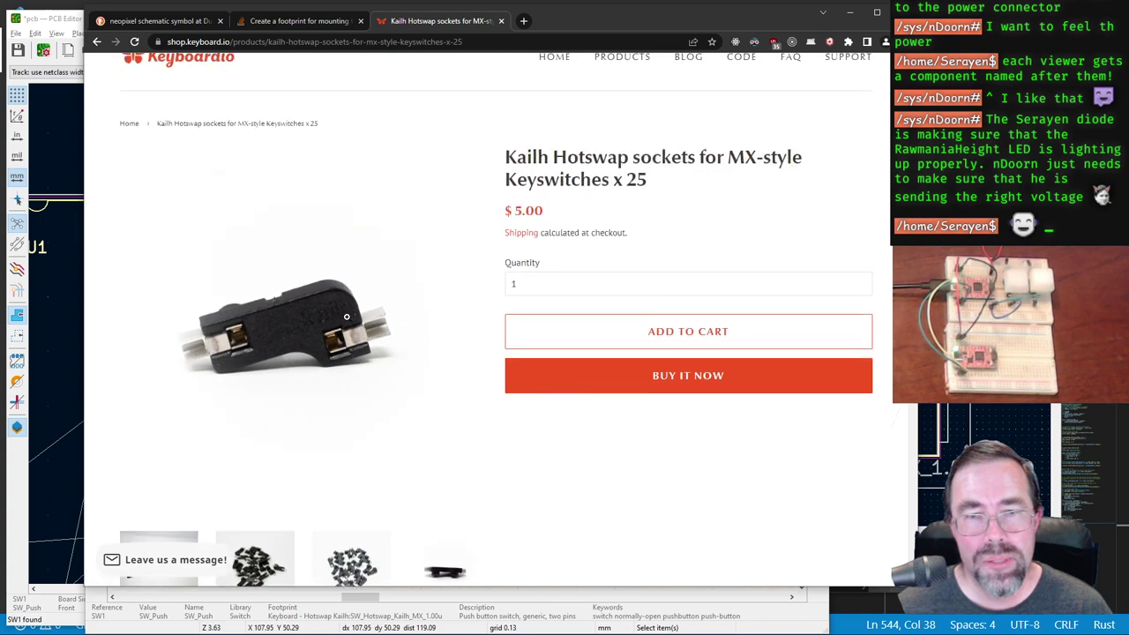
# Step: Close the Keyboardio product page, return to the schematic, and close the footprint browser and SW1's symbol properties
pyautogui.click(501, 21)
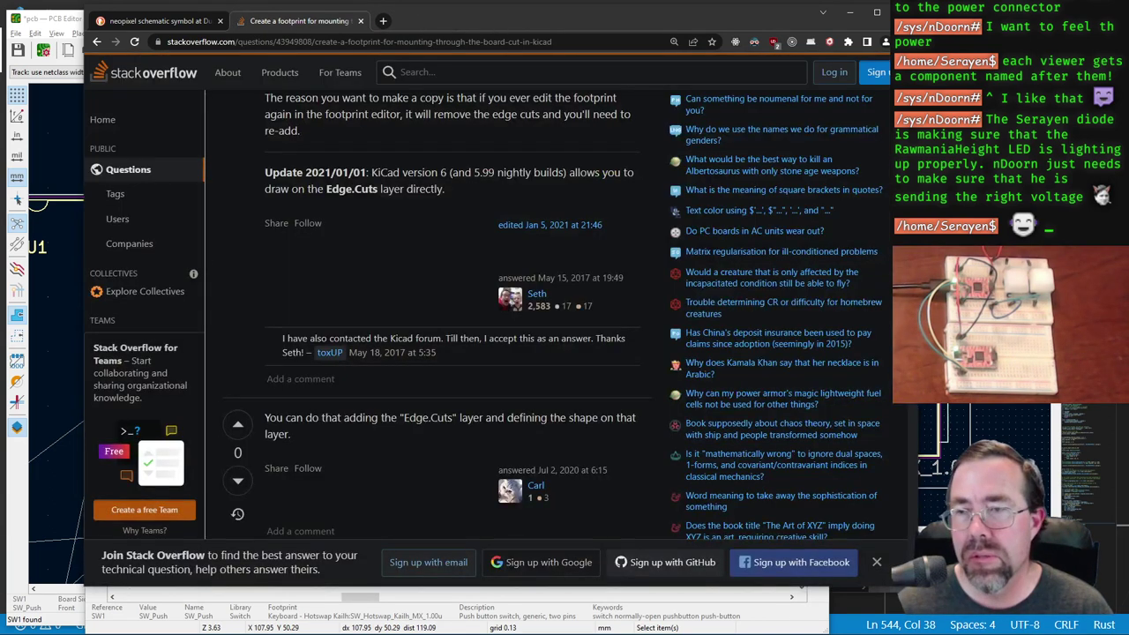
pyautogui.hotkey('alt', 'Tab')
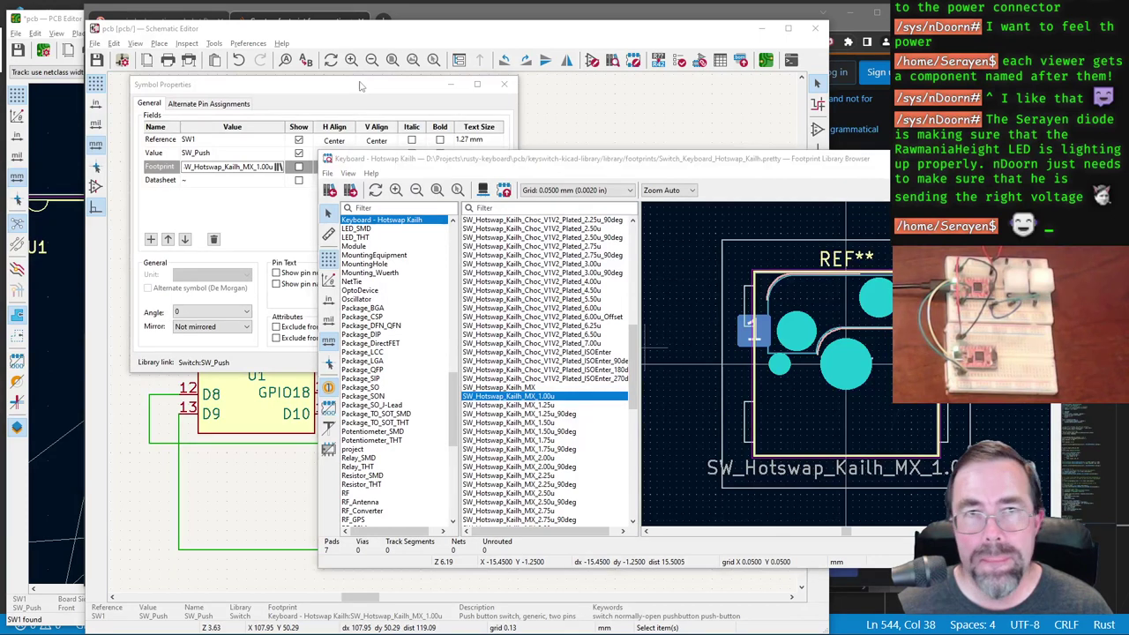
pyautogui.press('Escape')
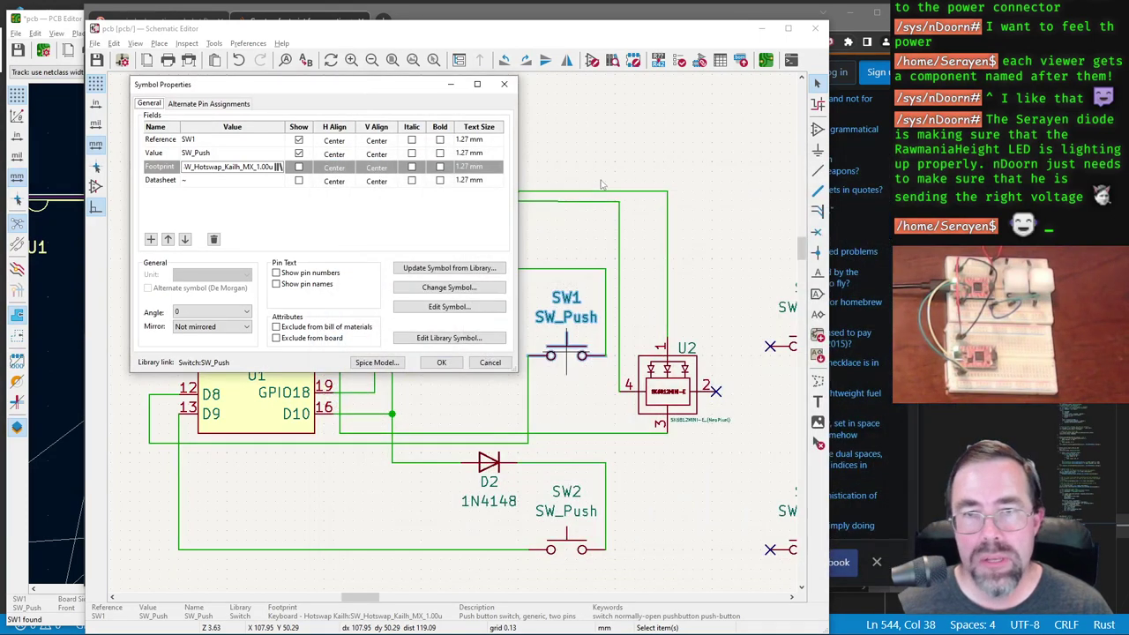
pyautogui.click(442, 362)
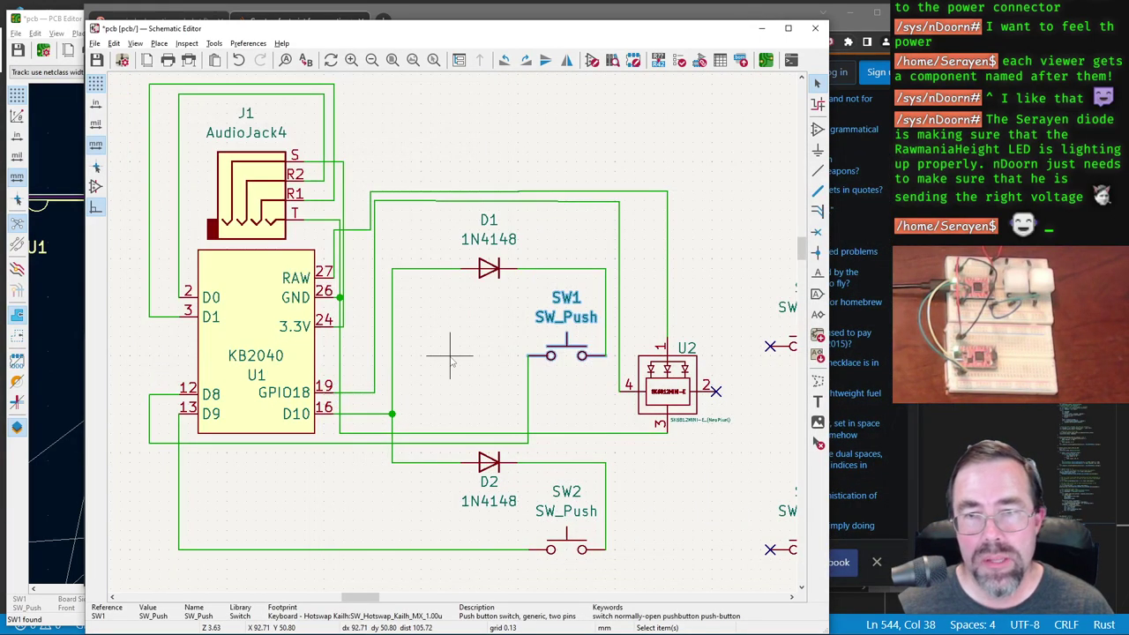
pyautogui.click(540, 177)
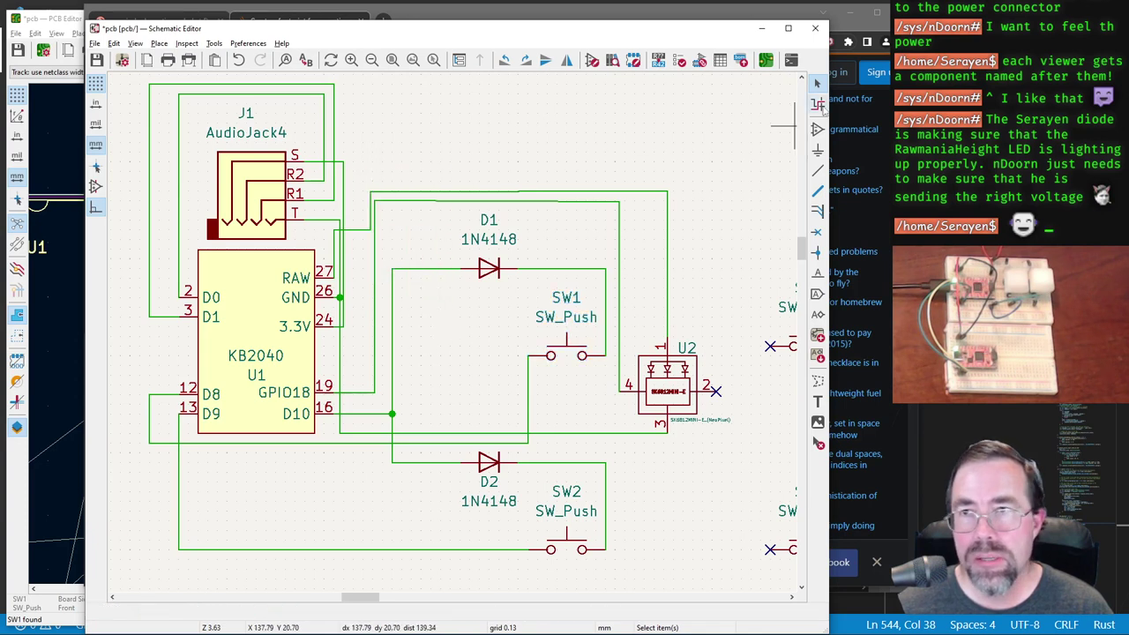
# Step: Highlight the net between U1's RAW pin and U2's pin 1, and remove its long horizontal wire segment
pyautogui.moveTo(377, 173); pyautogui.dragTo(460, 356)
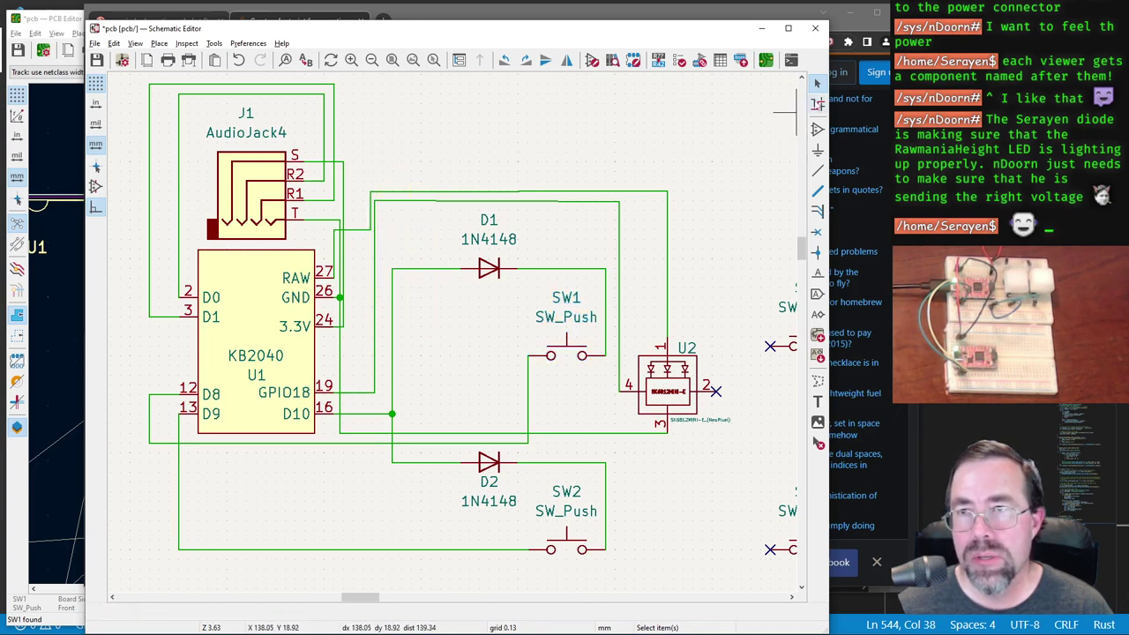
pyautogui.click(818, 104)
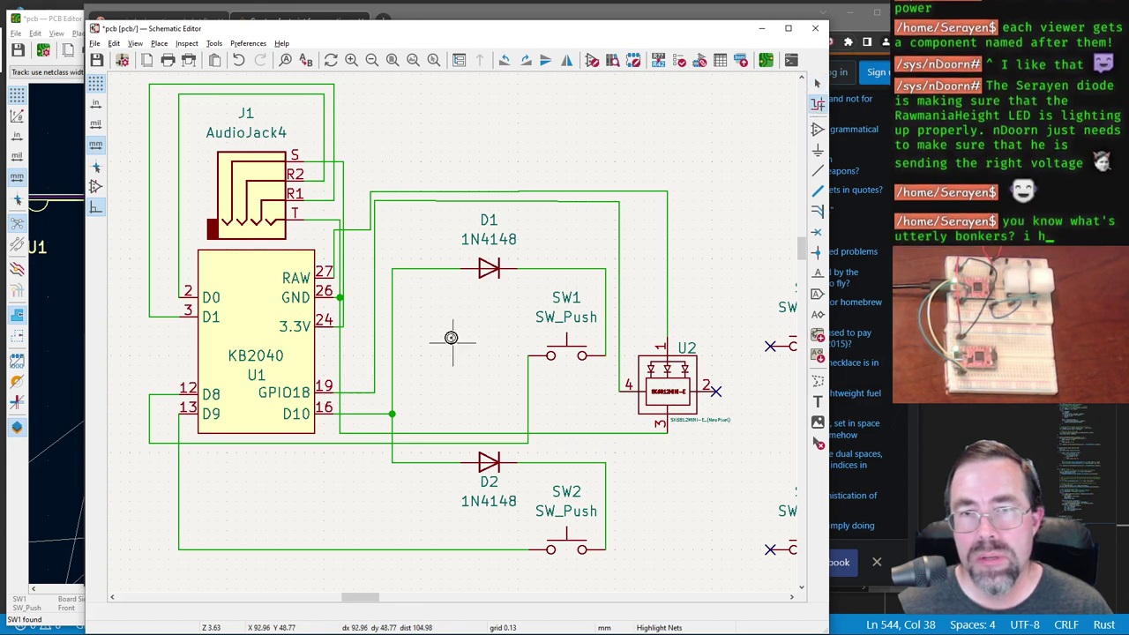
pyautogui.click(390, 200)
pyautogui.click(396, 191)
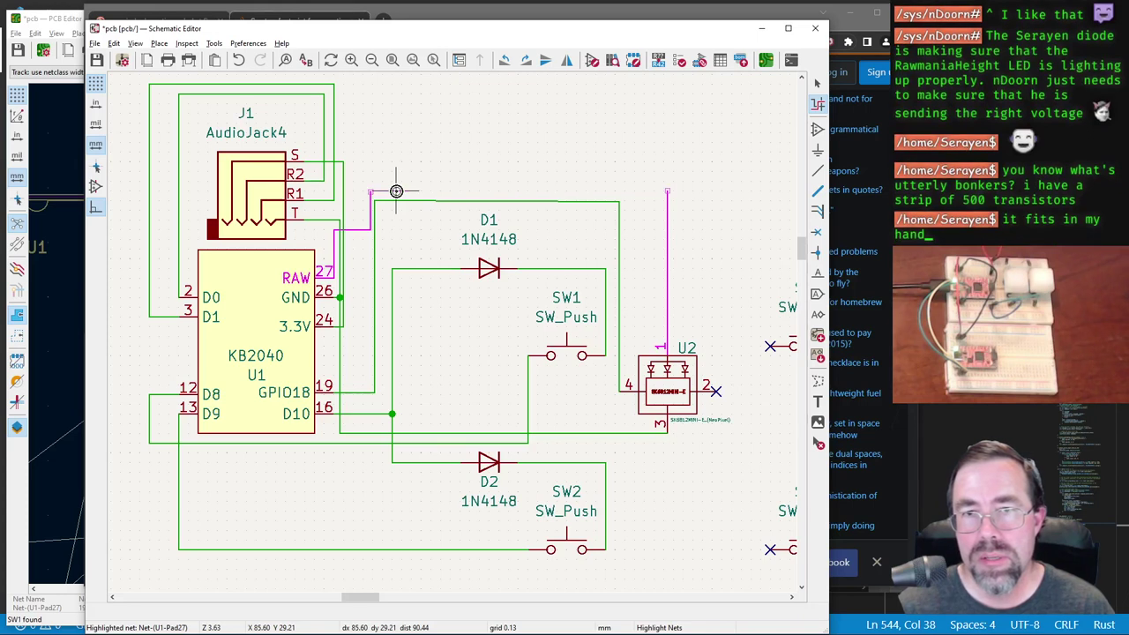
pyautogui.click(818, 83)
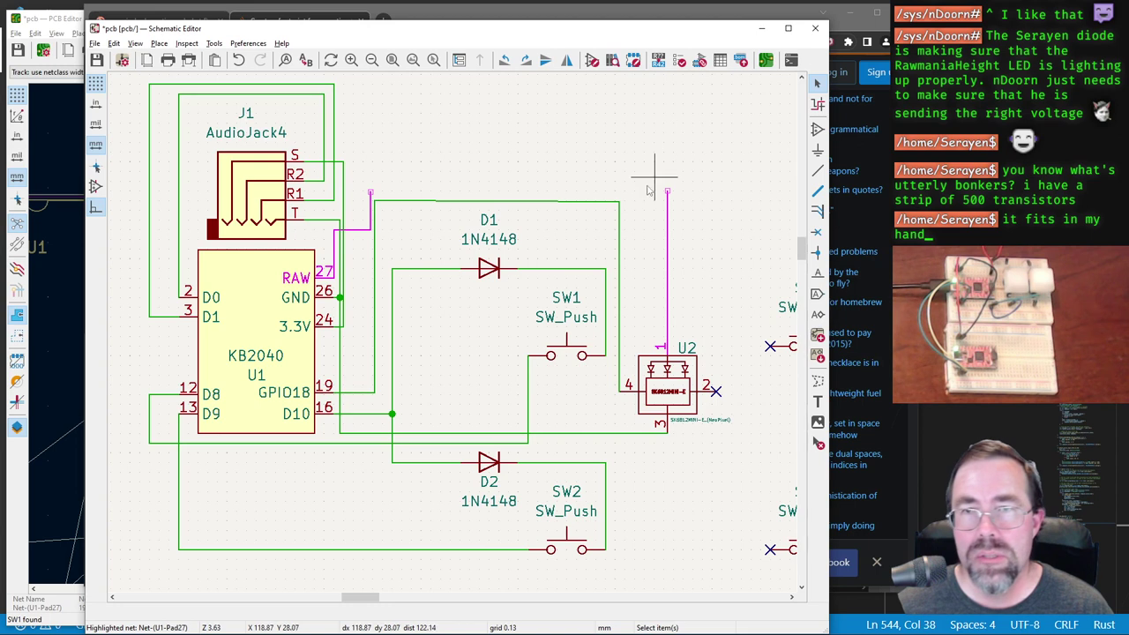
# Step: Delete the long horizontal GPIO18 wire, the vertical wires at U2's pins 4 and 1, and the RAW wire's outer segments
pyautogui.click(555, 206)
pyautogui.press('Delete')
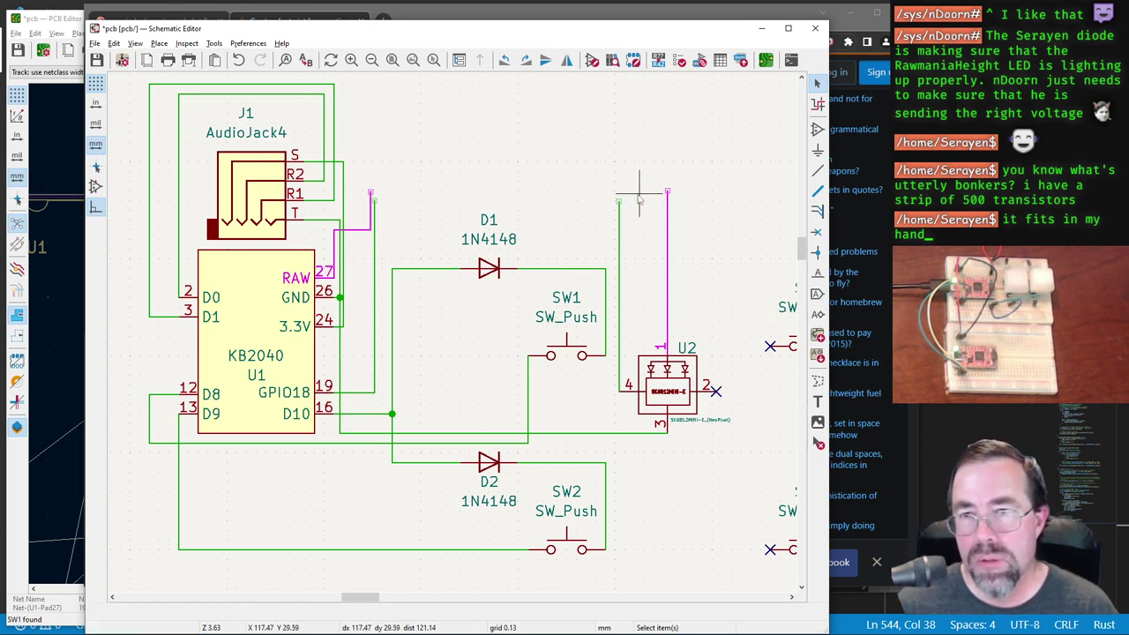
pyautogui.click(619, 227)
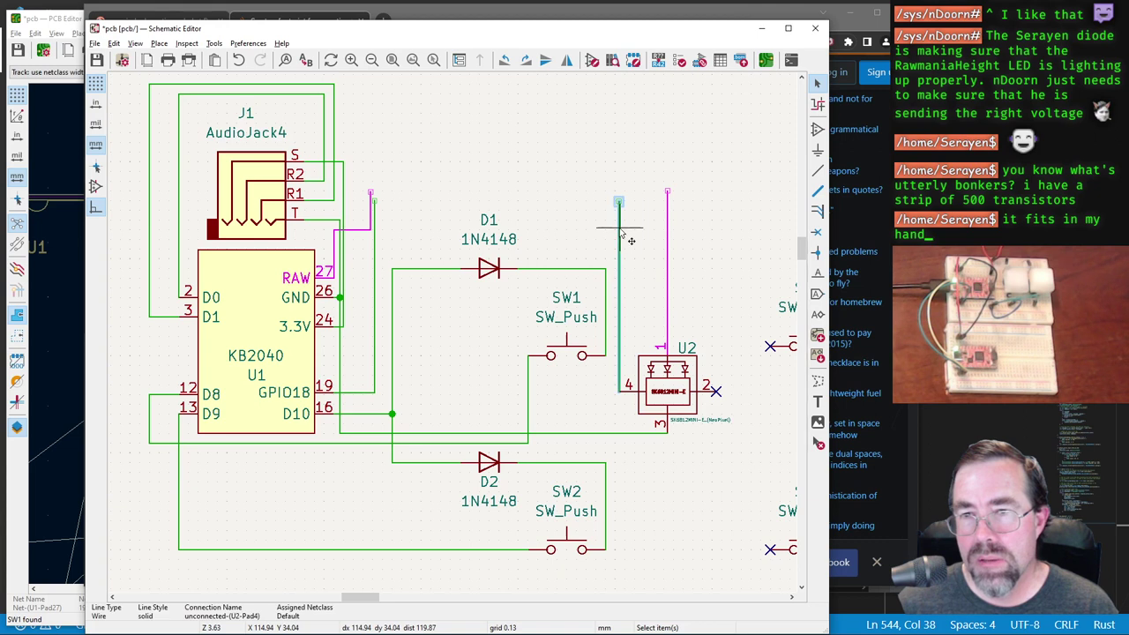
pyautogui.press('Delete')
pyautogui.click(667, 228)
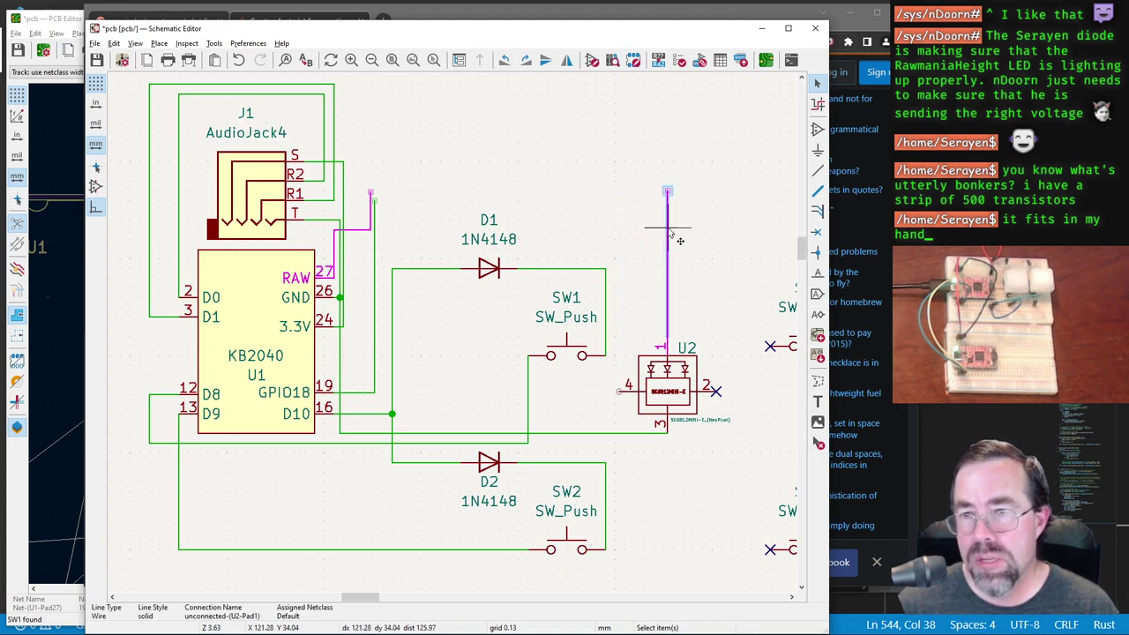
pyautogui.press('Delete')
pyautogui.click(369, 216)
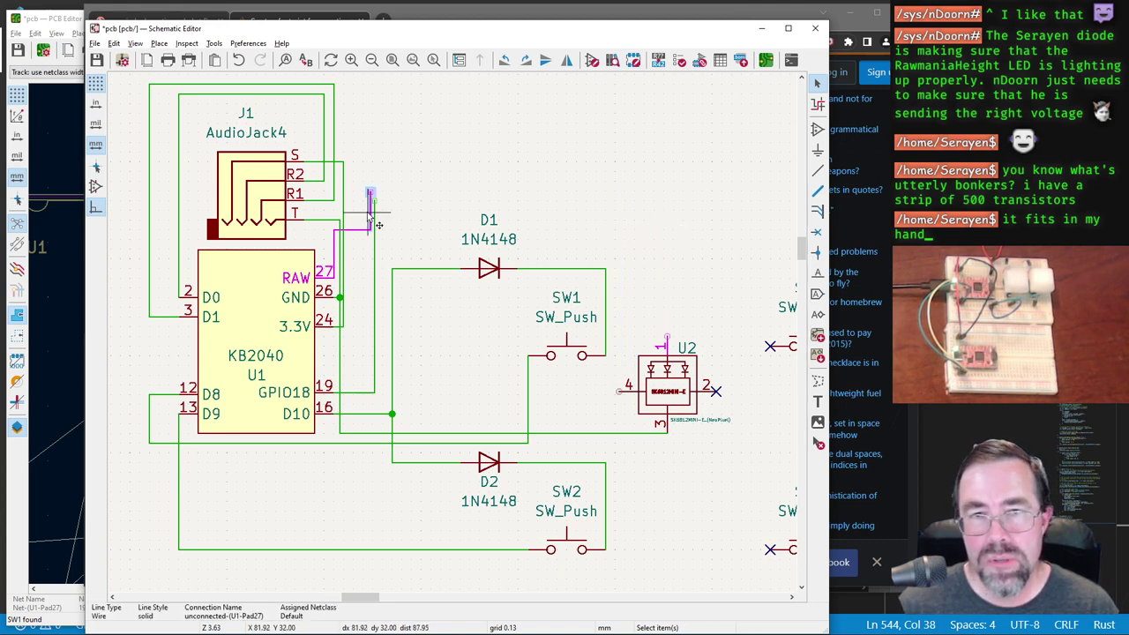
pyautogui.press('Delete')
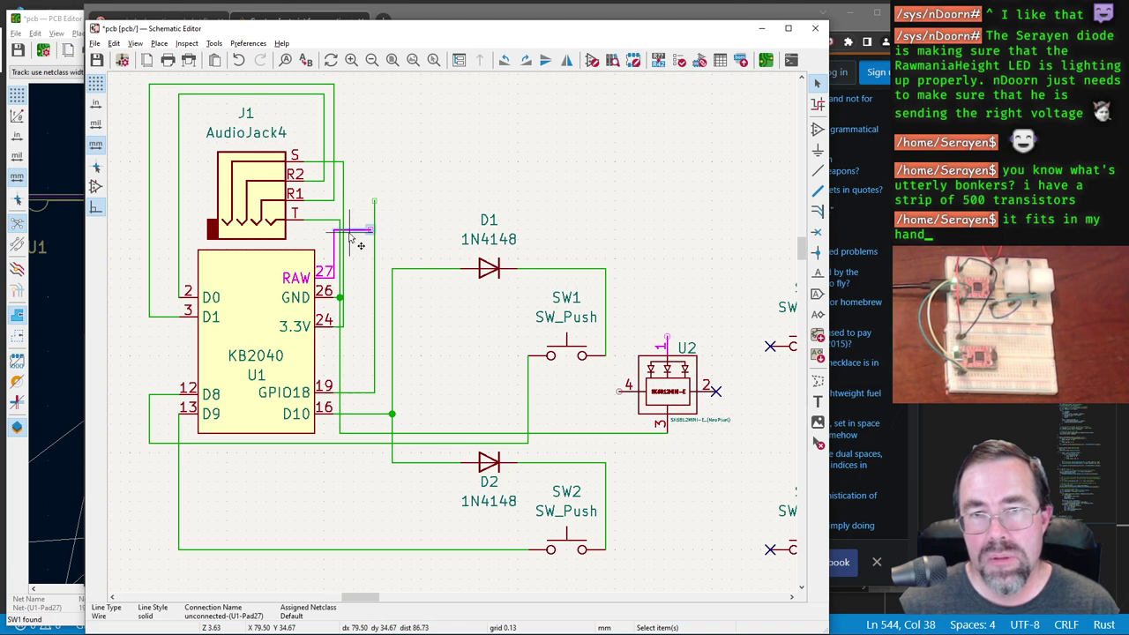
pyautogui.rightClick(409, 161)
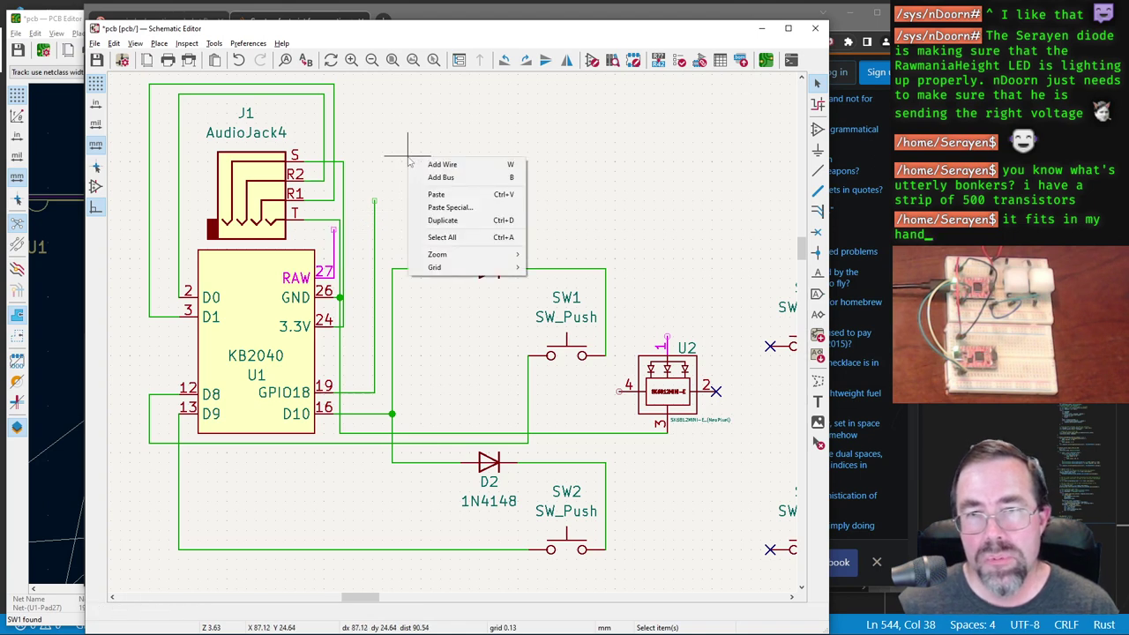
pyautogui.click(441, 238)
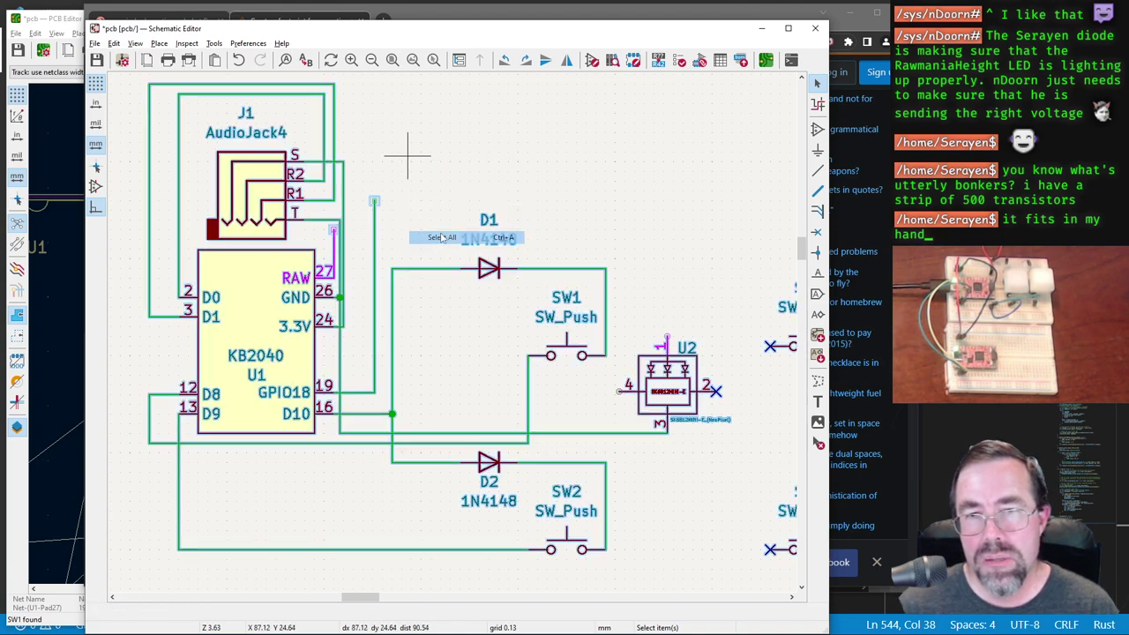
pyautogui.click(432, 176)
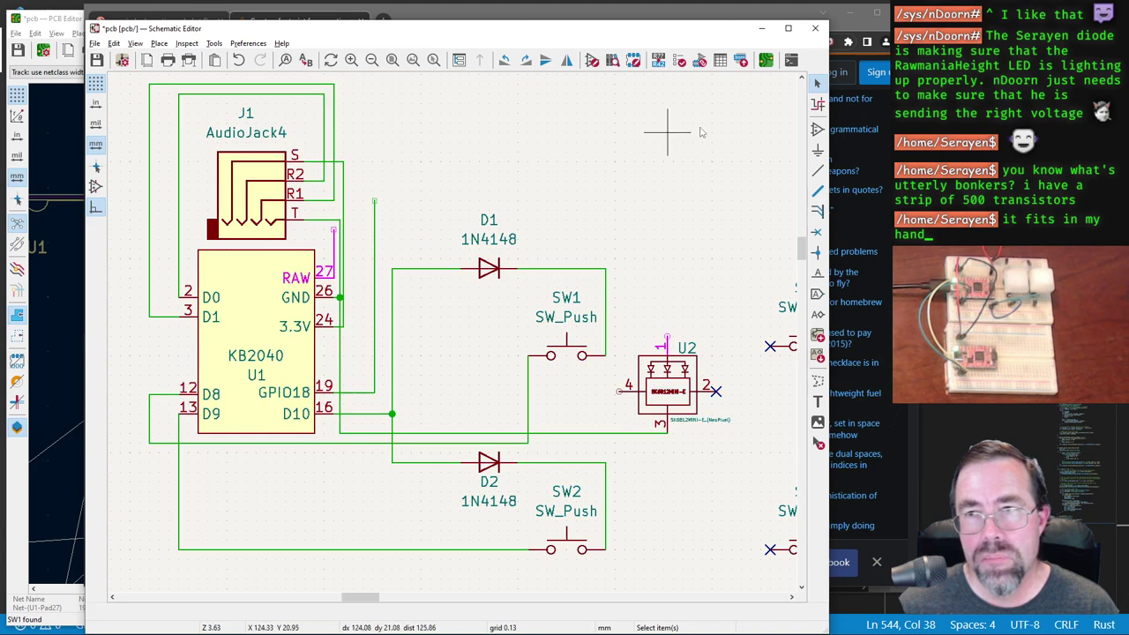
# Step: Clear the net highlighting from the schematic and return to the selection tool
pyautogui.click(818, 104)
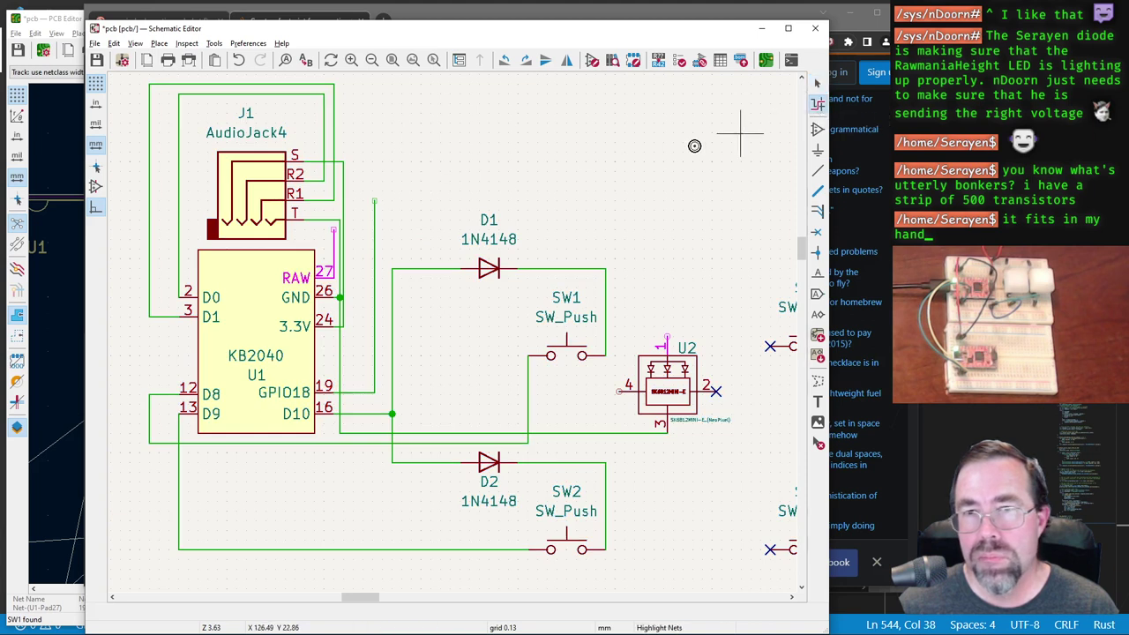
pyautogui.click(416, 271)
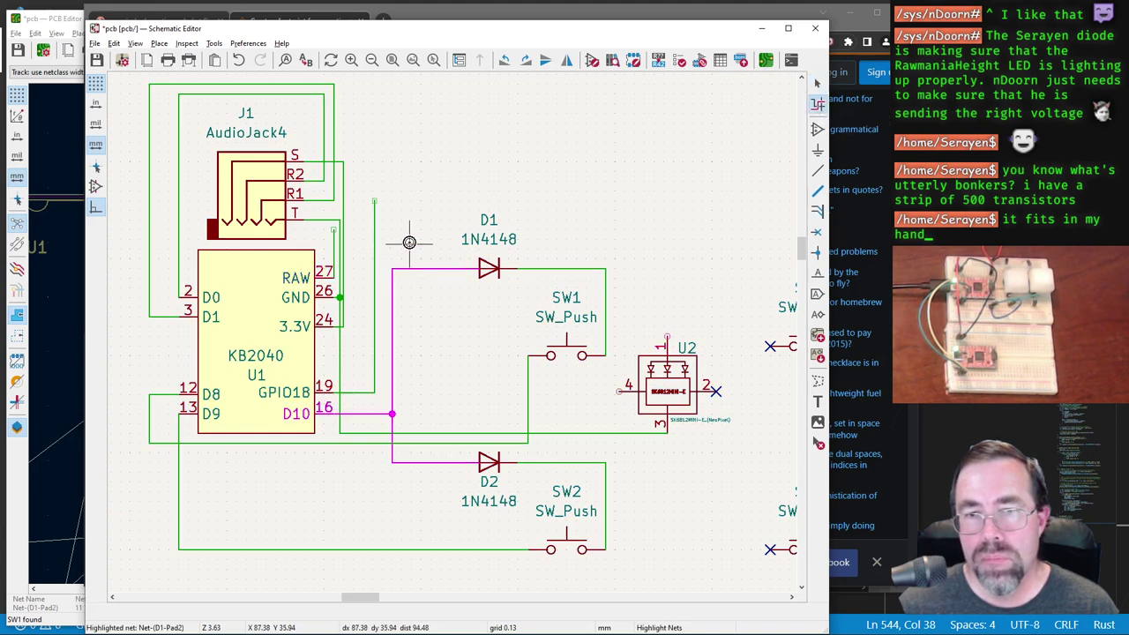
pyautogui.click(411, 217)
pyautogui.click(818, 83)
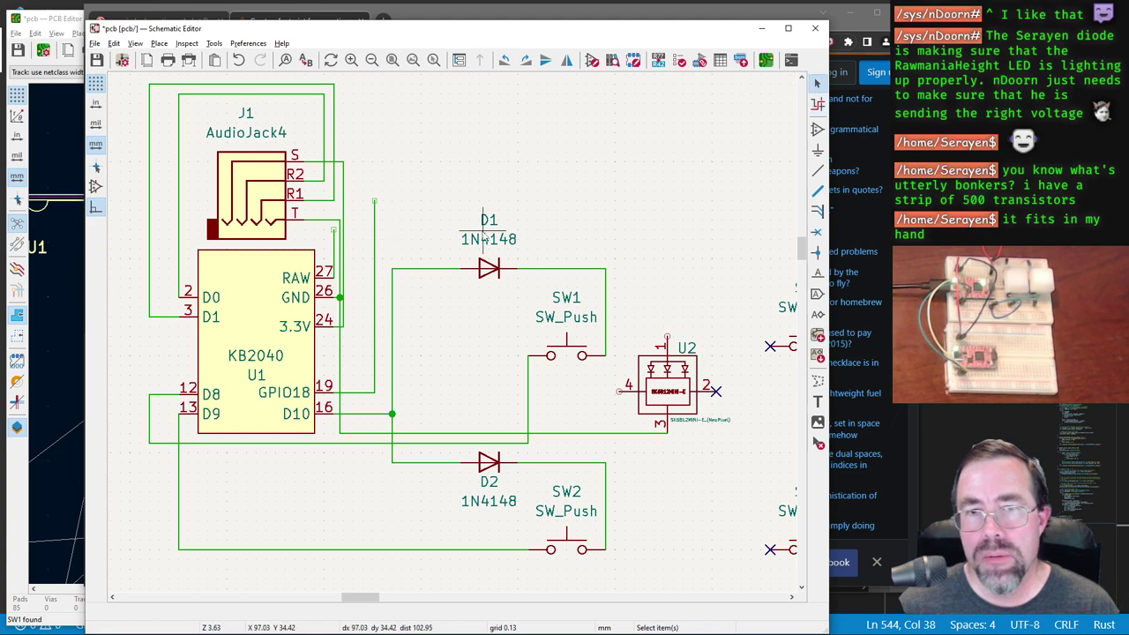
# Step: Delete the horizontal and vertical wire segments linking D1's cathode side stub to the D10 junction
pyautogui.click(425, 269)
pyautogui.press('Delete')
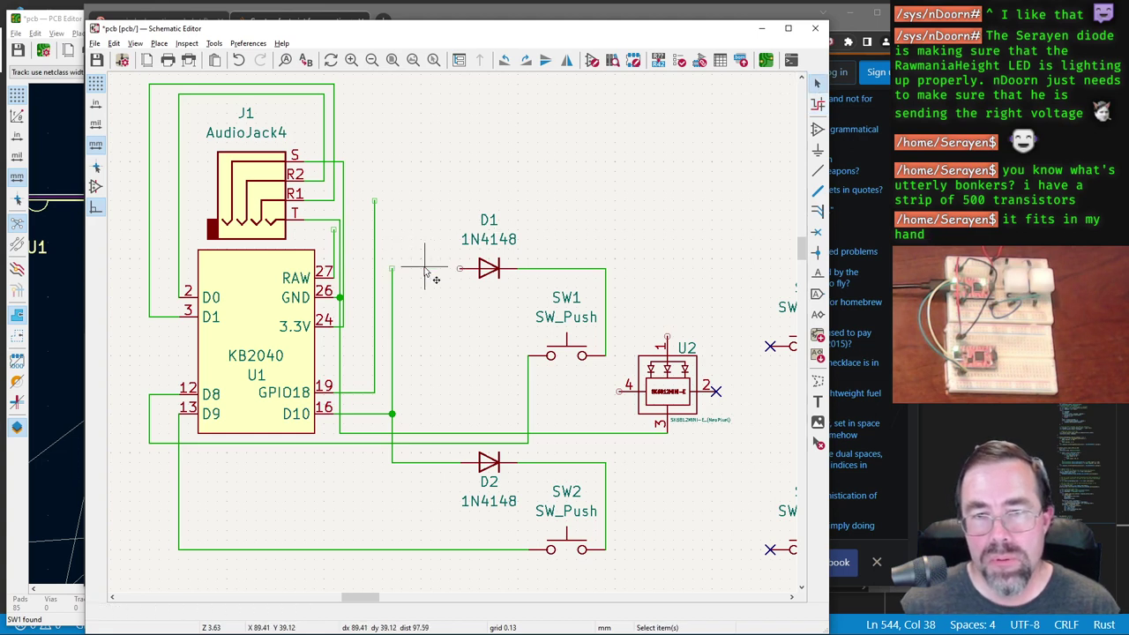
pyautogui.click(394, 307)
pyautogui.press('Delete')
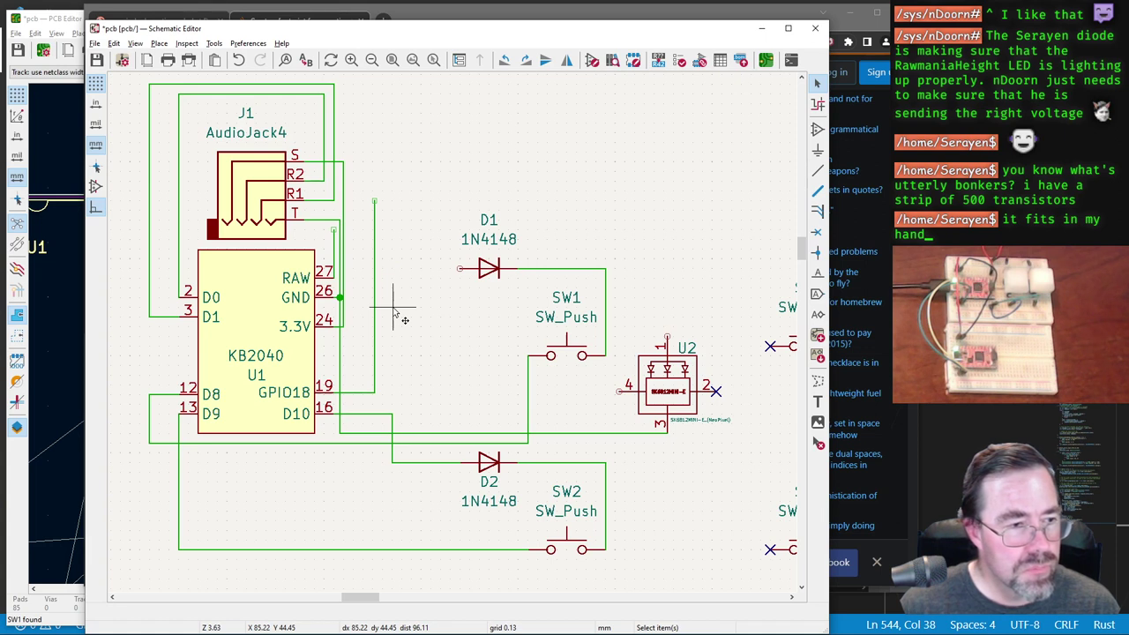
# Step: Delete the remaining vertical and horizontal wire segments attached to U1's GPIO18 pin
pyautogui.click(374, 314)
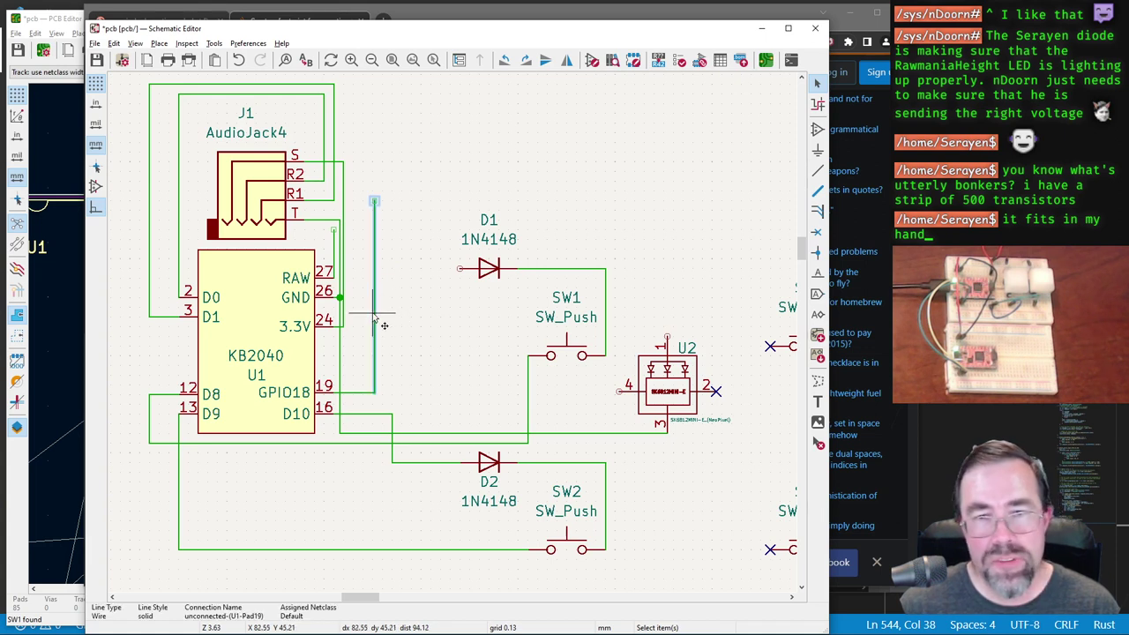
pyautogui.press('Delete')
pyautogui.click(361, 392)
pyautogui.press('Delete')
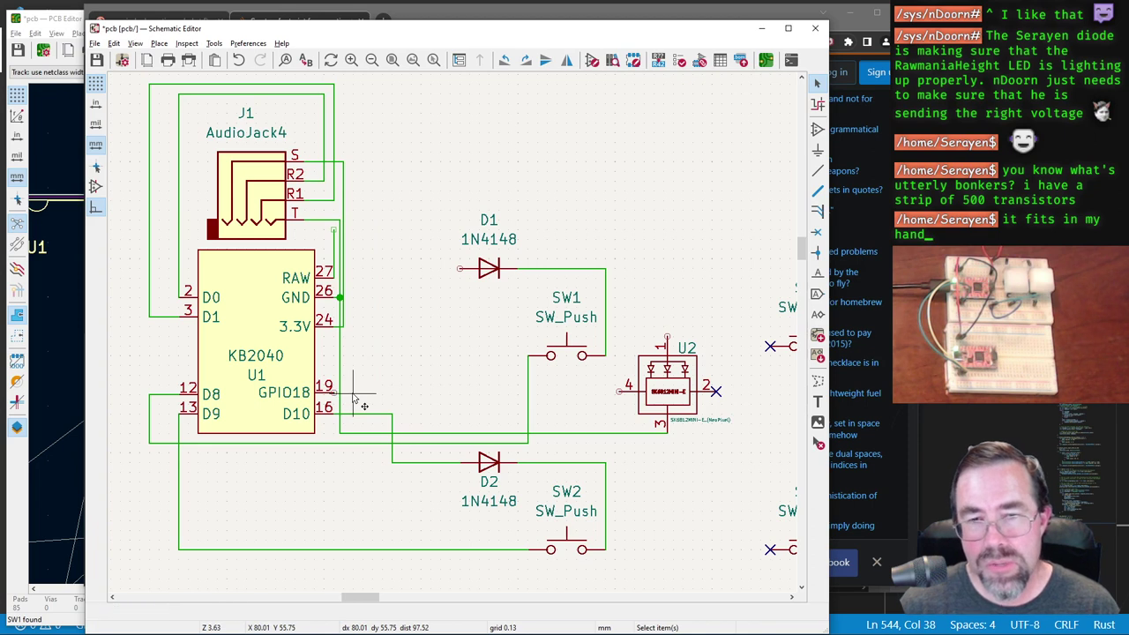
# Step: Delete the three wire segments connecting U1's D10 pin to diode D2
pyautogui.click(371, 413)
pyautogui.press('Delete')
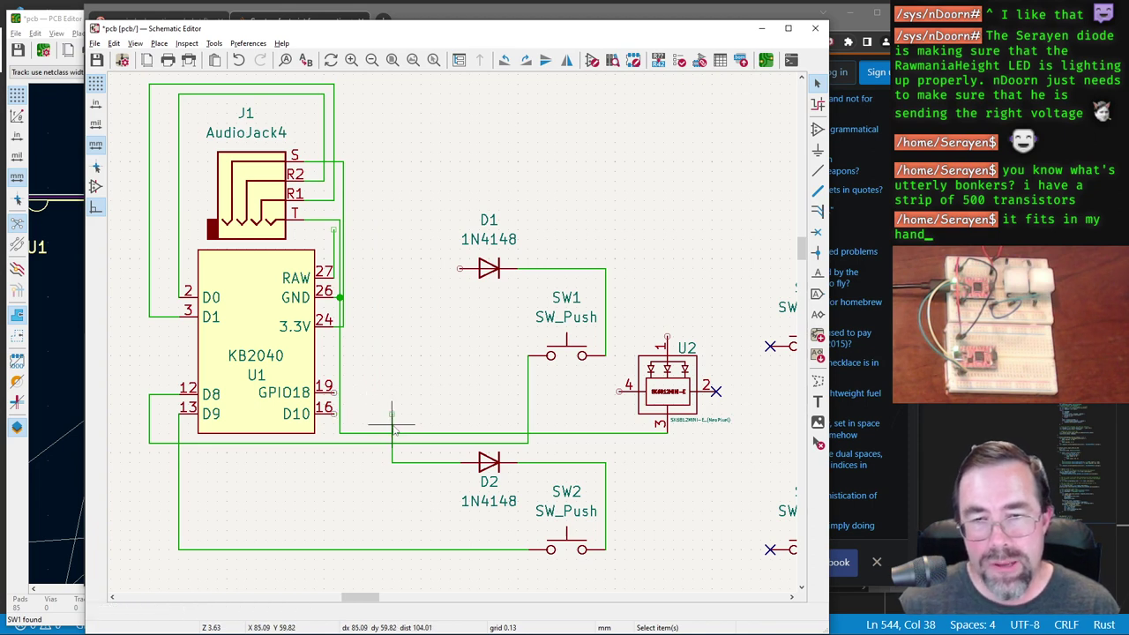
pyautogui.click(393, 432)
pyautogui.press('Delete')
pyautogui.click(420, 463)
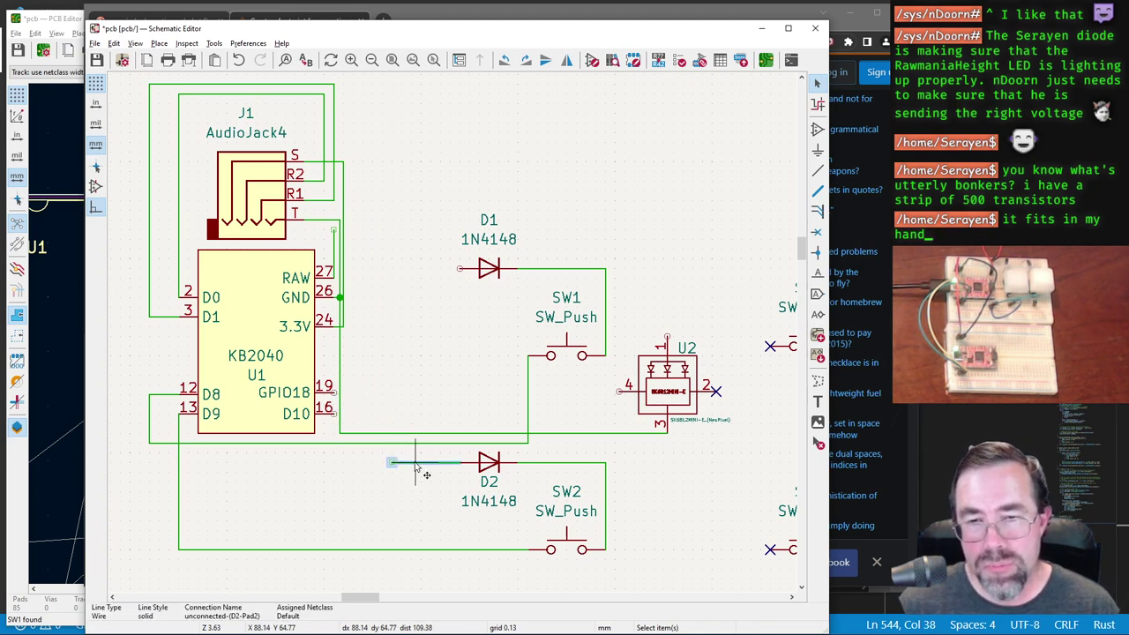
pyautogui.press('Delete')
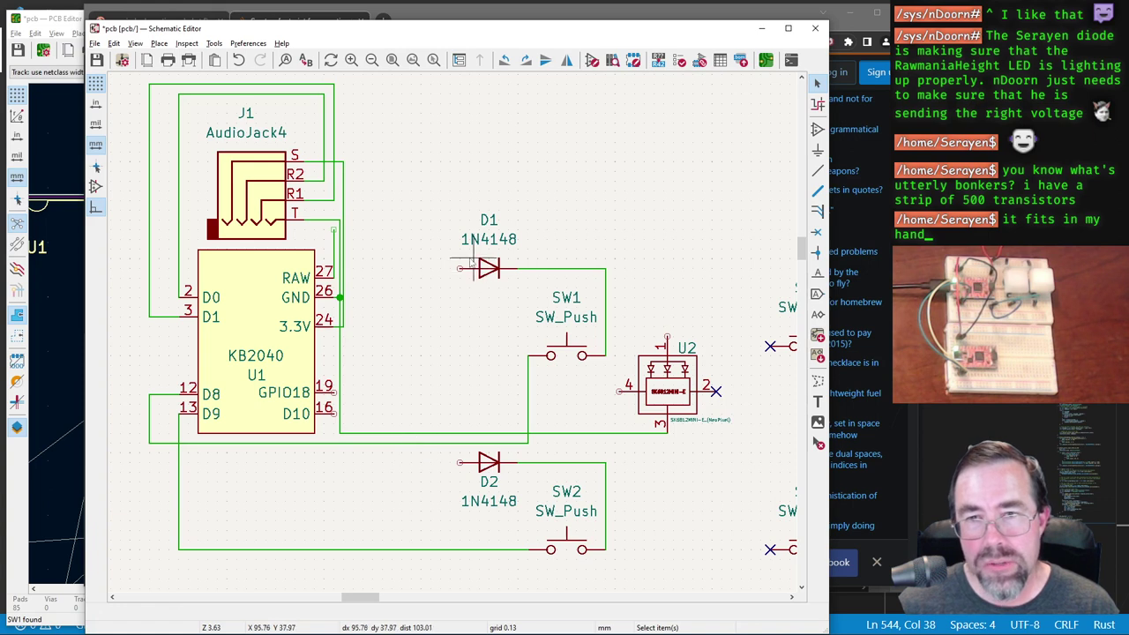
# Step: Delete the wires joining LED U2's pin 3, U1's GND pin and the T terminal of audio jack J1
pyautogui.click(408, 433)
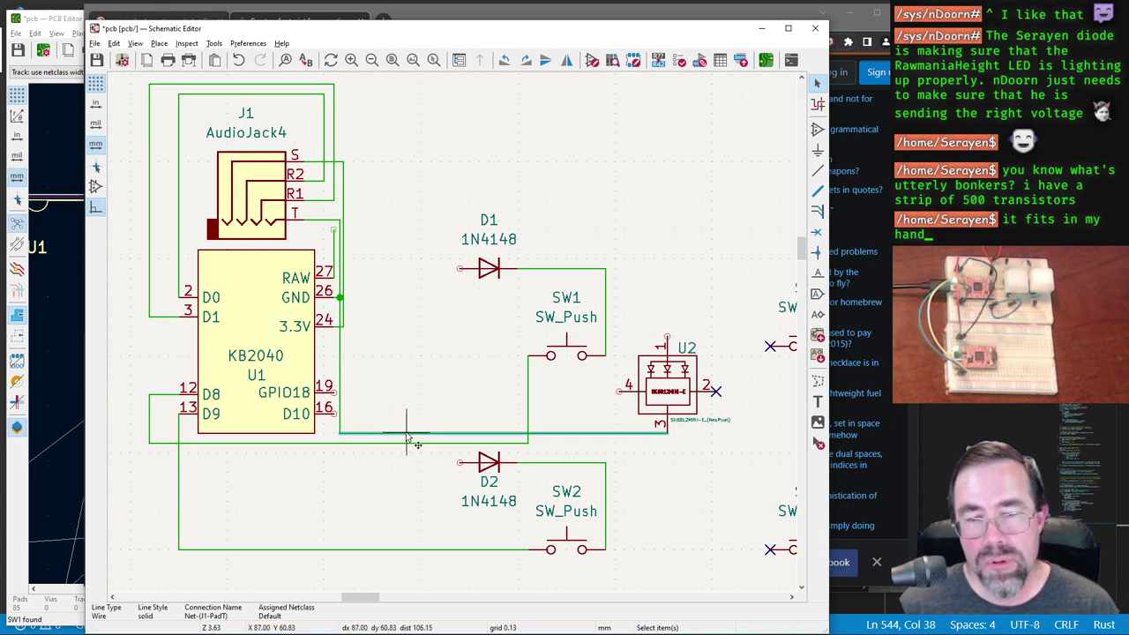
pyautogui.press('Delete')
pyautogui.click(341, 430)
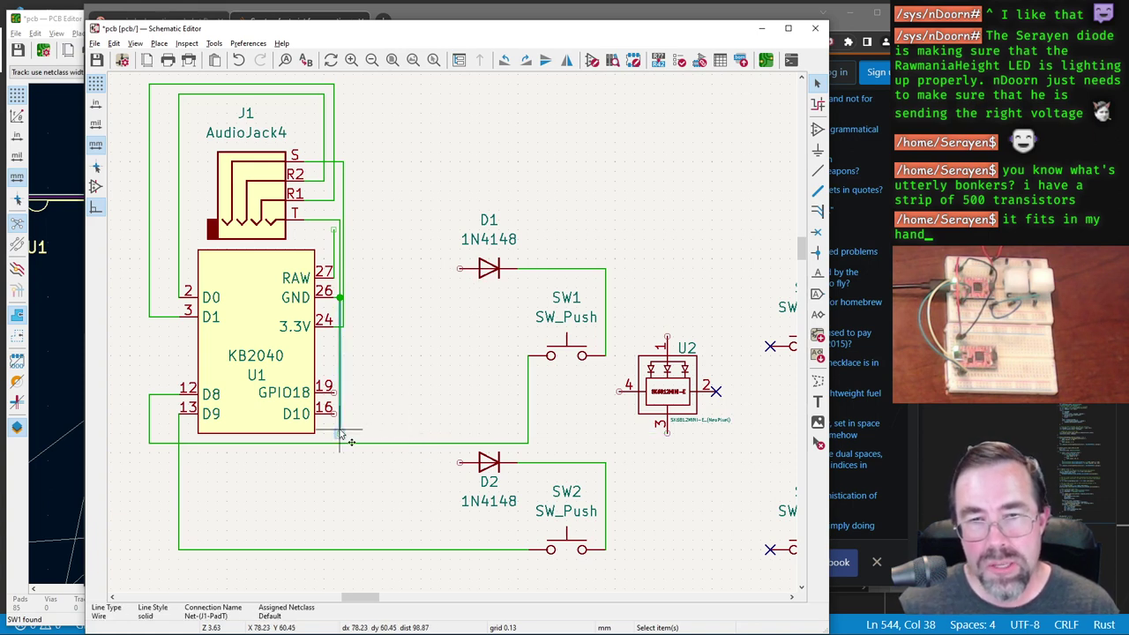
pyautogui.press('Delete')
pyautogui.click(336, 220)
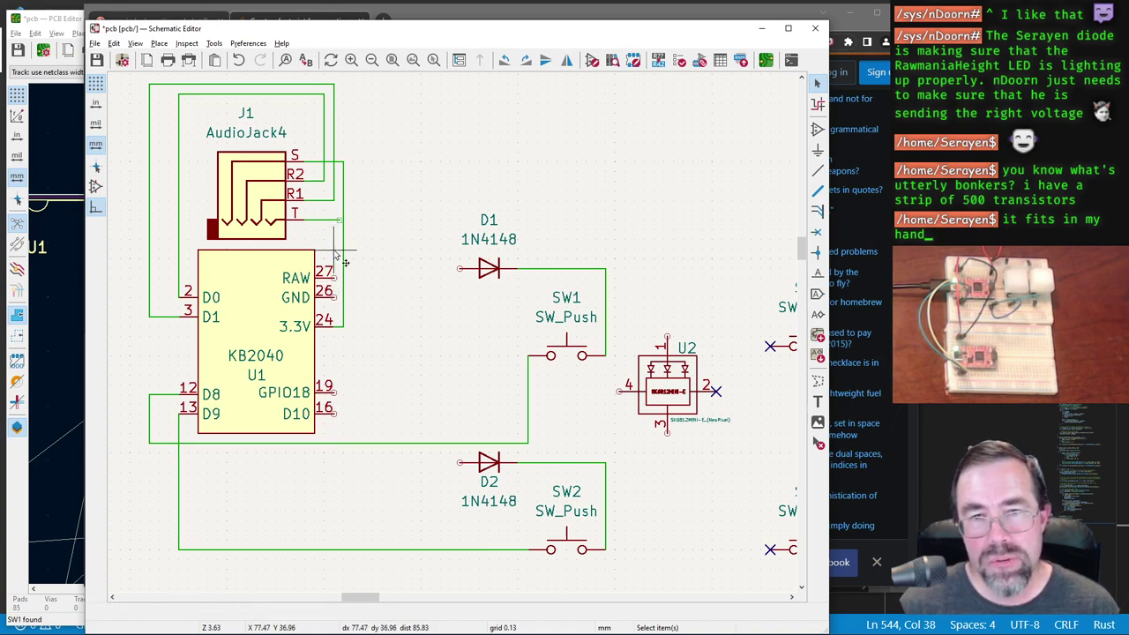
pyautogui.click(335, 222)
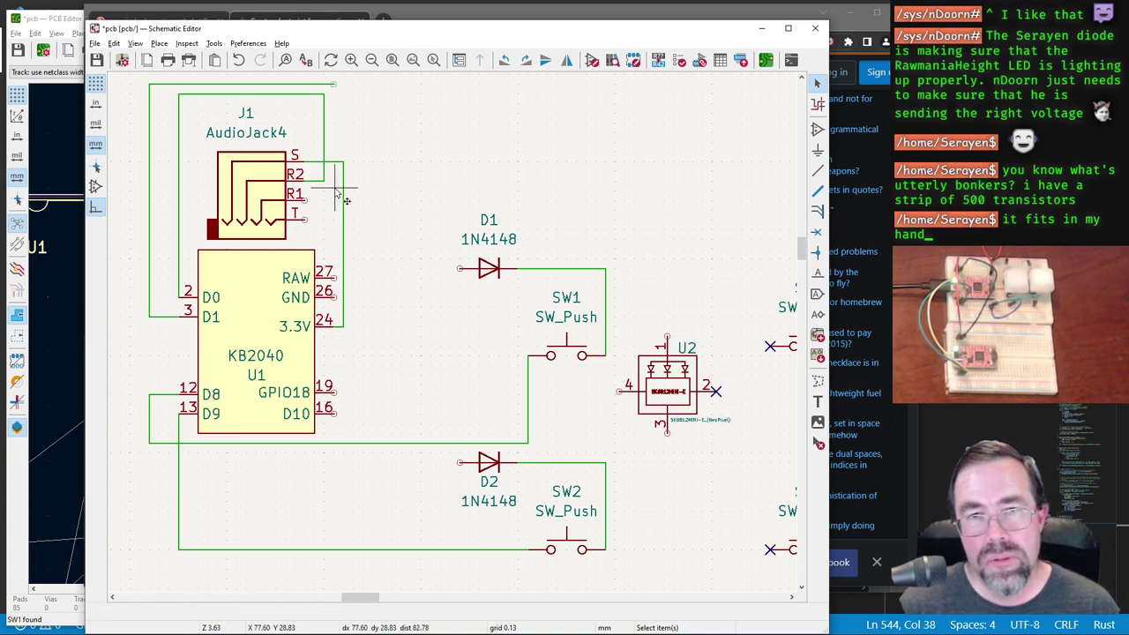
# Step: Delete the wires connecting J1's S, R1 and R2 terminals to U1's 3.3V, D1 and D0 pins
pyautogui.press('Escape')
pyautogui.click(321, 176)
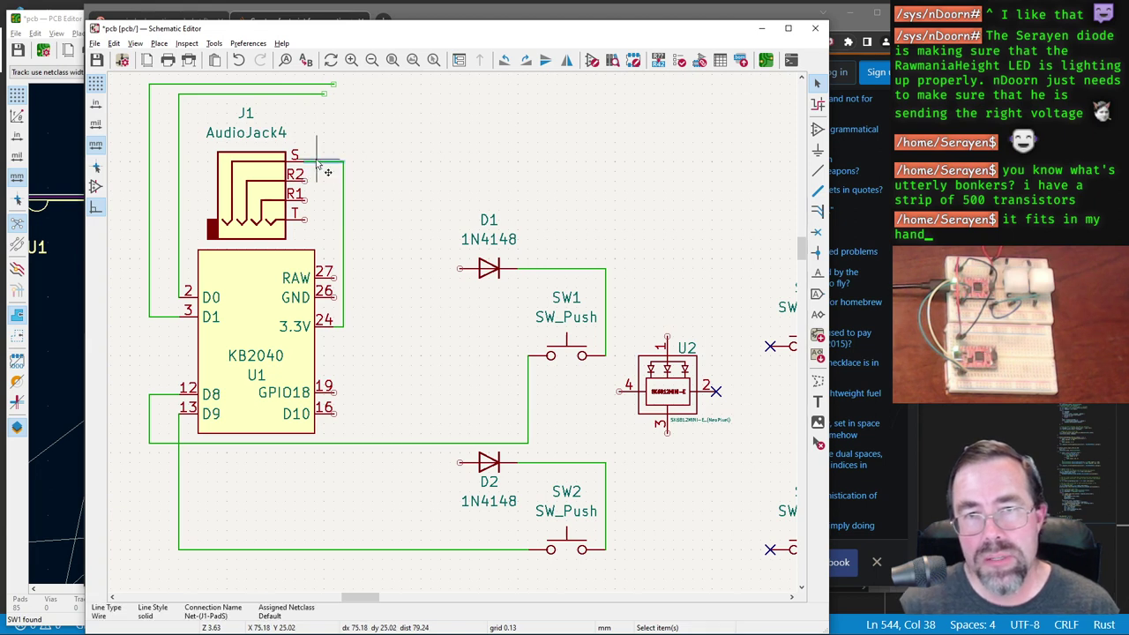
pyautogui.press('Escape')
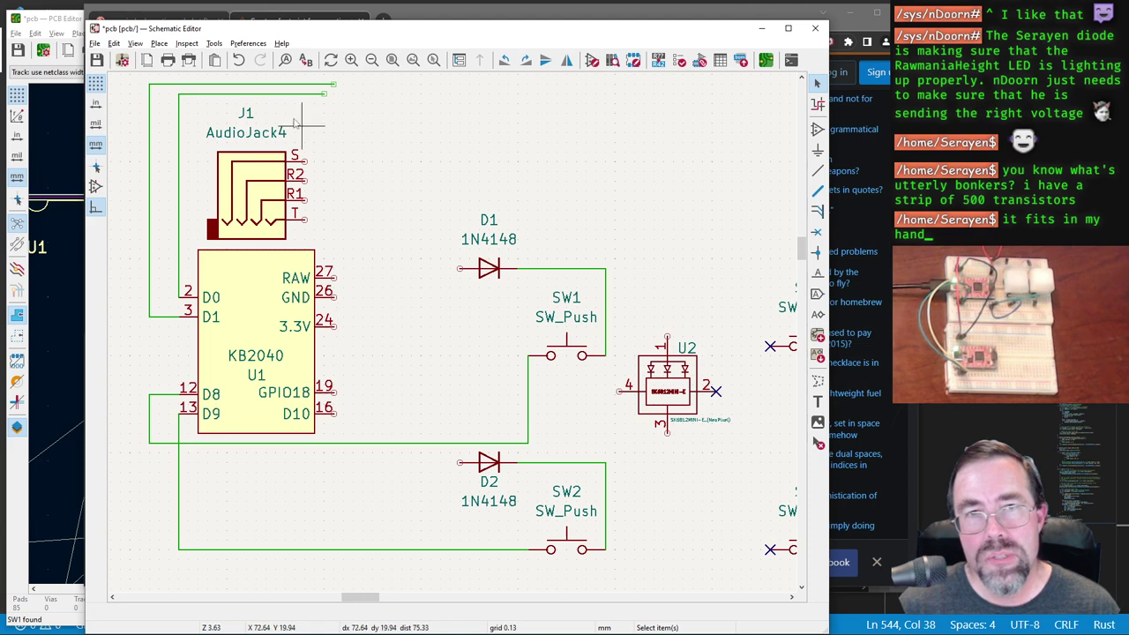
pyautogui.click(269, 92)
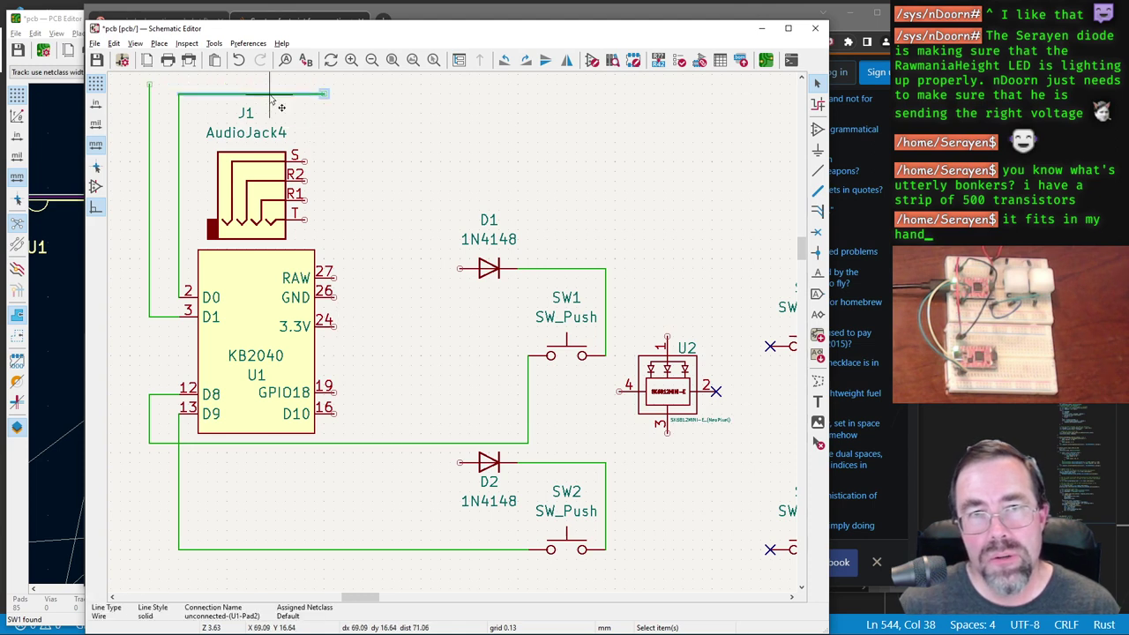
pyautogui.press('Delete')
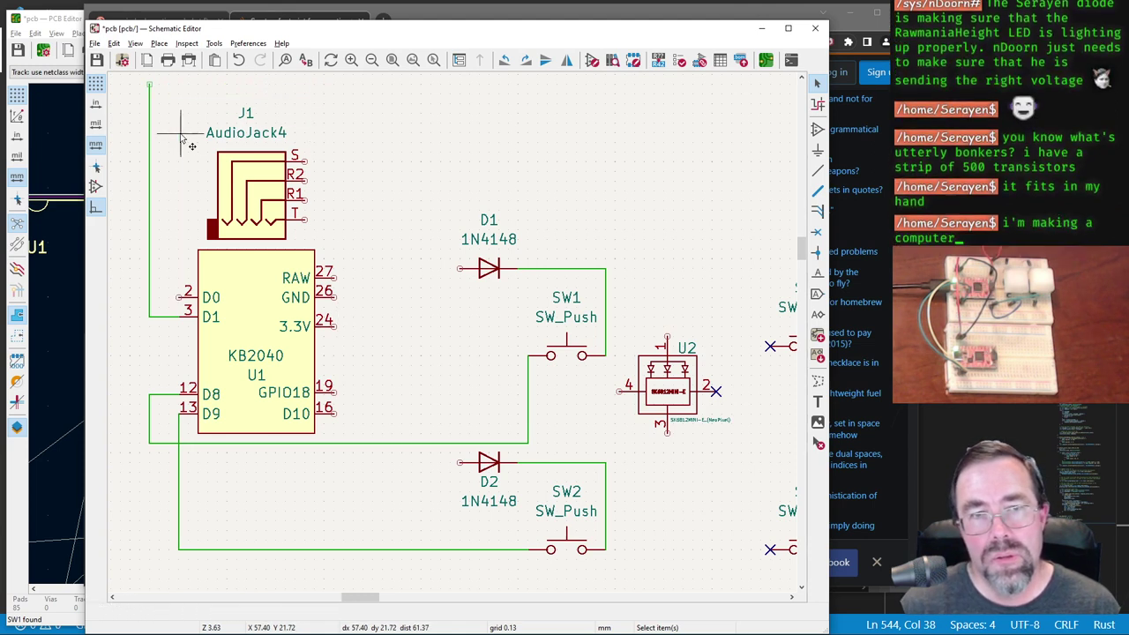
pyautogui.click(151, 153)
pyautogui.press('Delete')
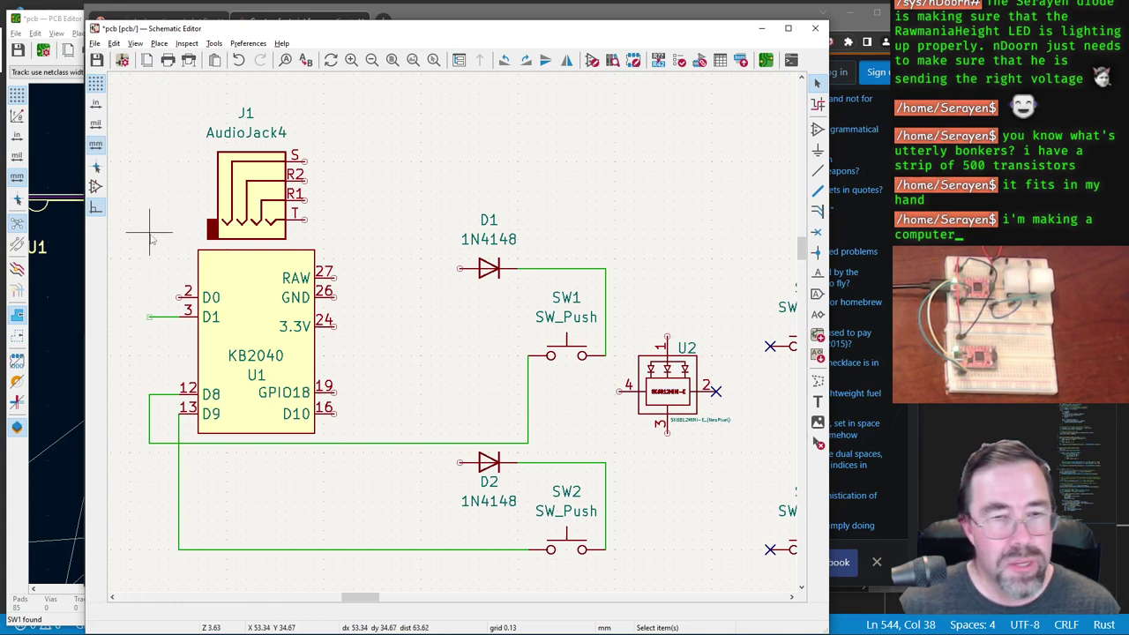
pyautogui.click(165, 317)
pyautogui.press('Delete')
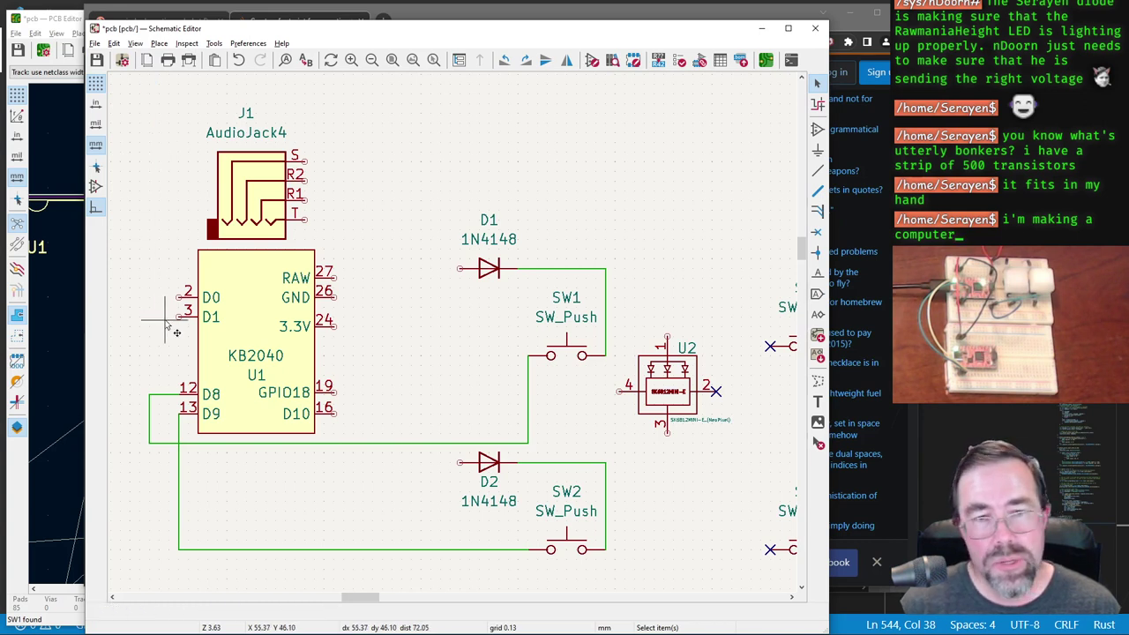
# Step: Delete all wire segments running from U1's D8 pin to switch SW1
pyautogui.click(156, 396)
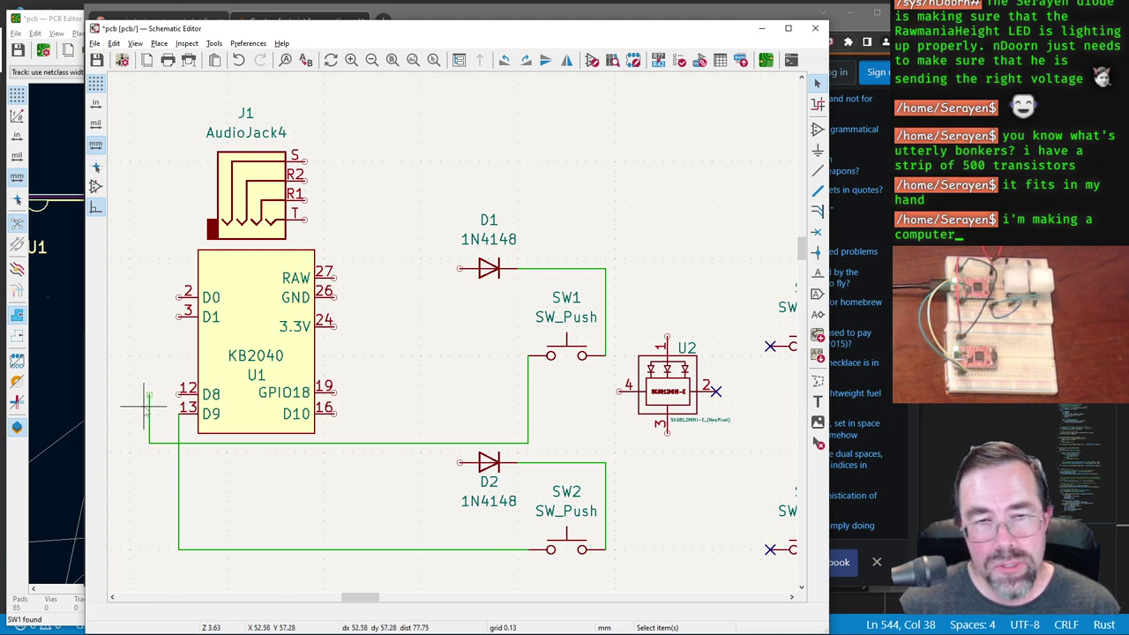
pyautogui.click(149, 407)
pyautogui.press('Delete')
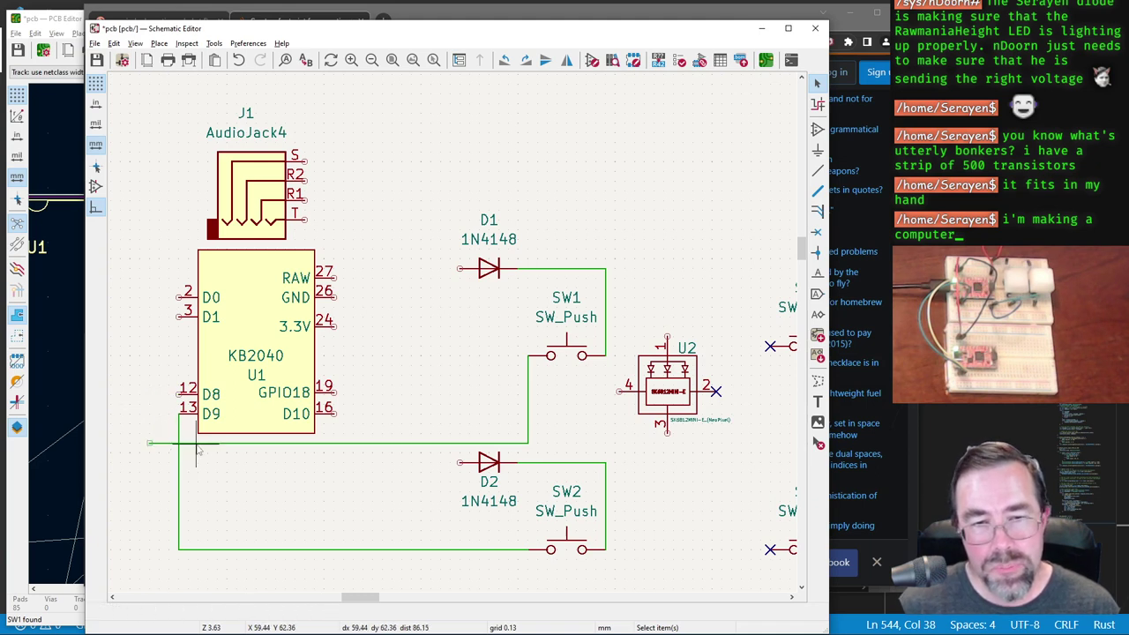
pyautogui.click(199, 448)
pyautogui.press('Delete')
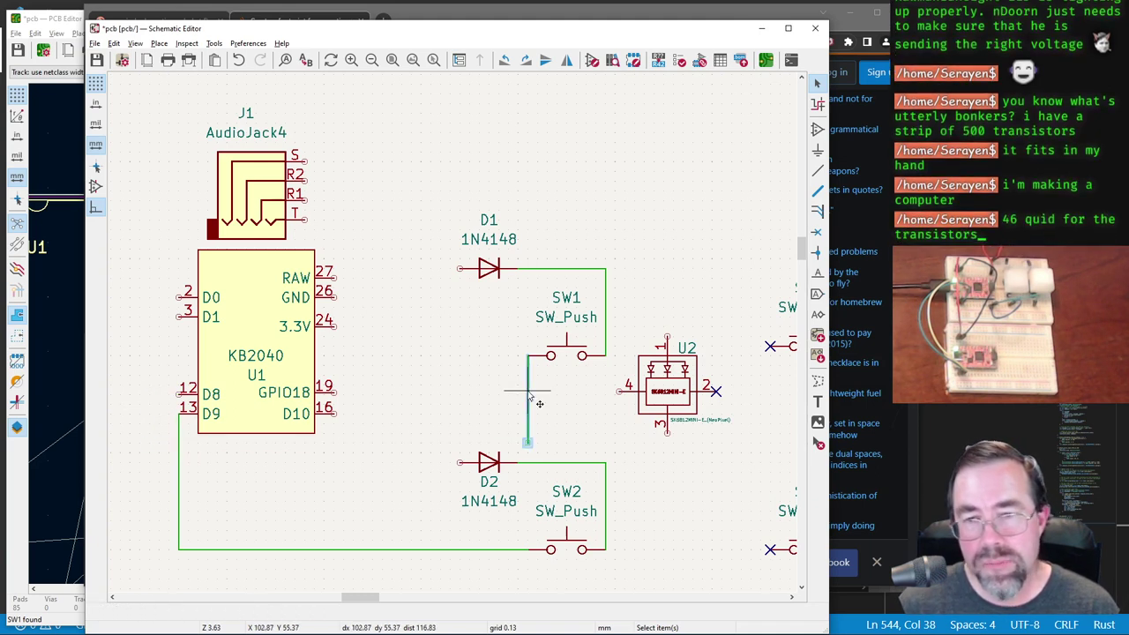
pyautogui.click(526, 408)
pyautogui.press('Delete')
# Step: Delete the horizontal and vertical wire segments between diode D1 and switch SW1
pyautogui.click(546, 269)
pyautogui.press('Delete')
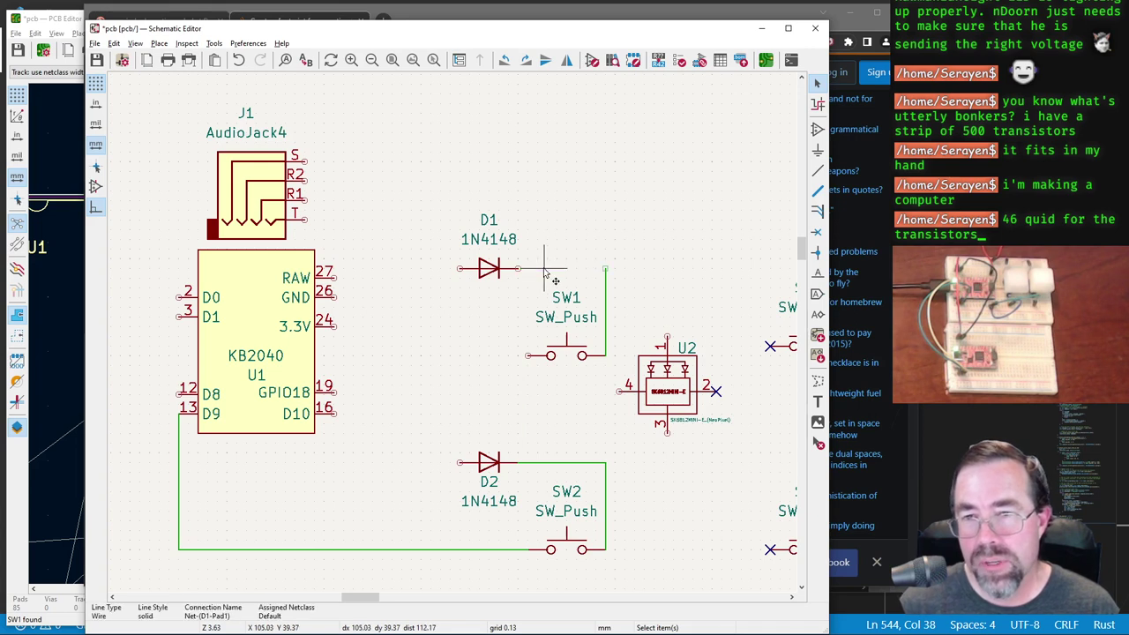
pyautogui.click(606, 293)
pyautogui.press('Delete')
# Step: Delete the vertical and horizontal wire segments between U1's D9 pin and switch SW2
pyautogui.click(181, 474)
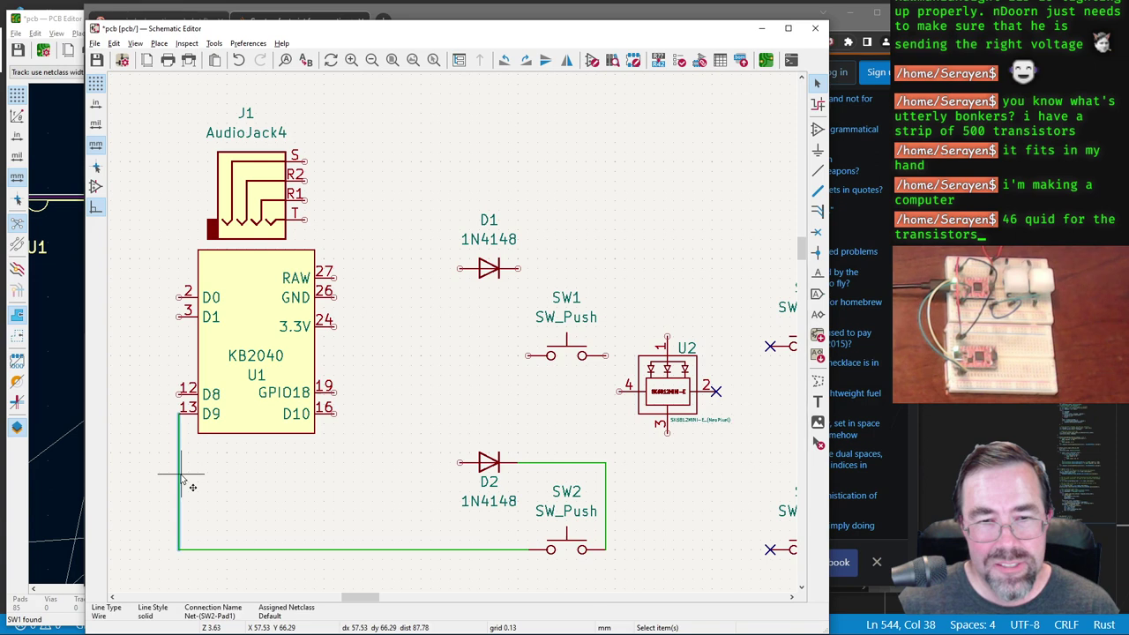
pyautogui.press('Delete')
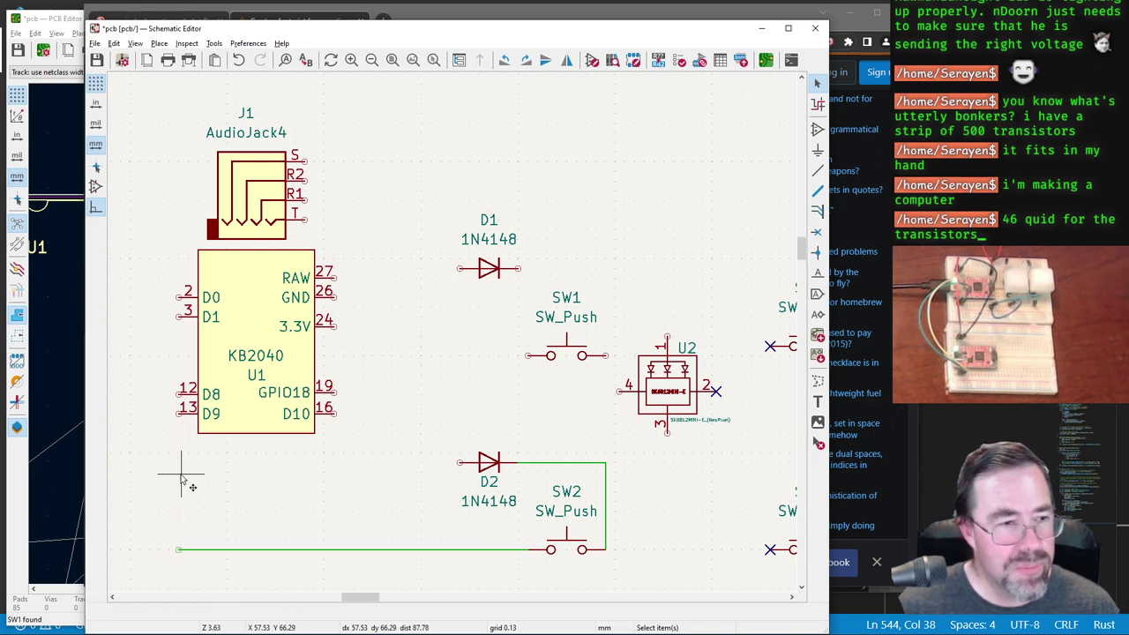
pyautogui.click(251, 549)
pyautogui.press('Delete')
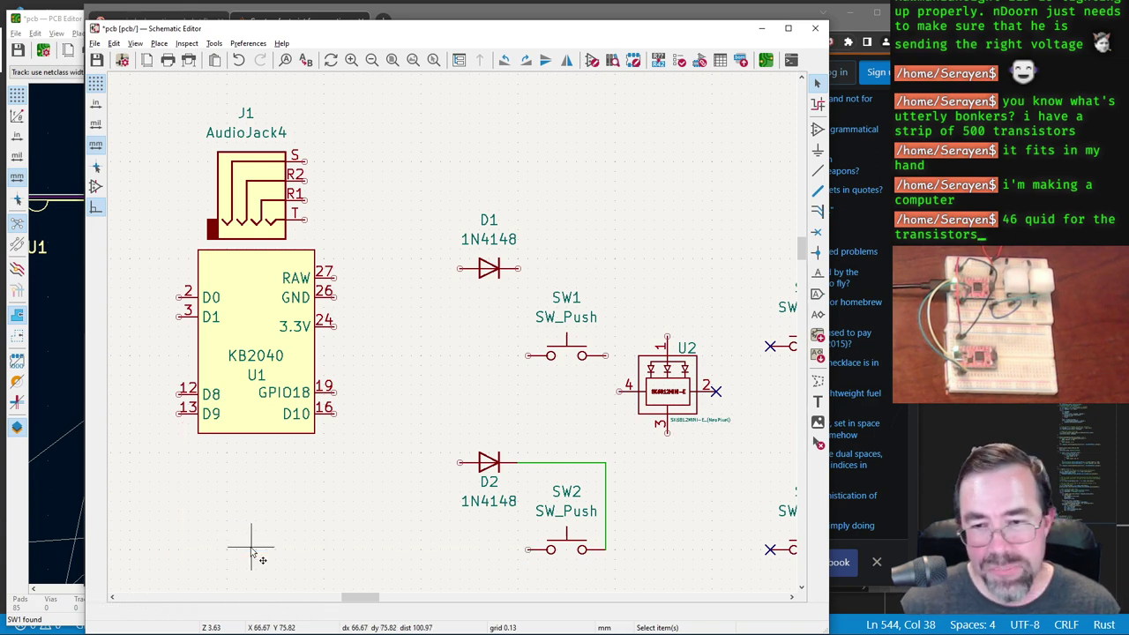
# Step: Delete the two wire segments connecting diode D2 to switch SW2
pyautogui.click(549, 461)
pyautogui.press('Delete')
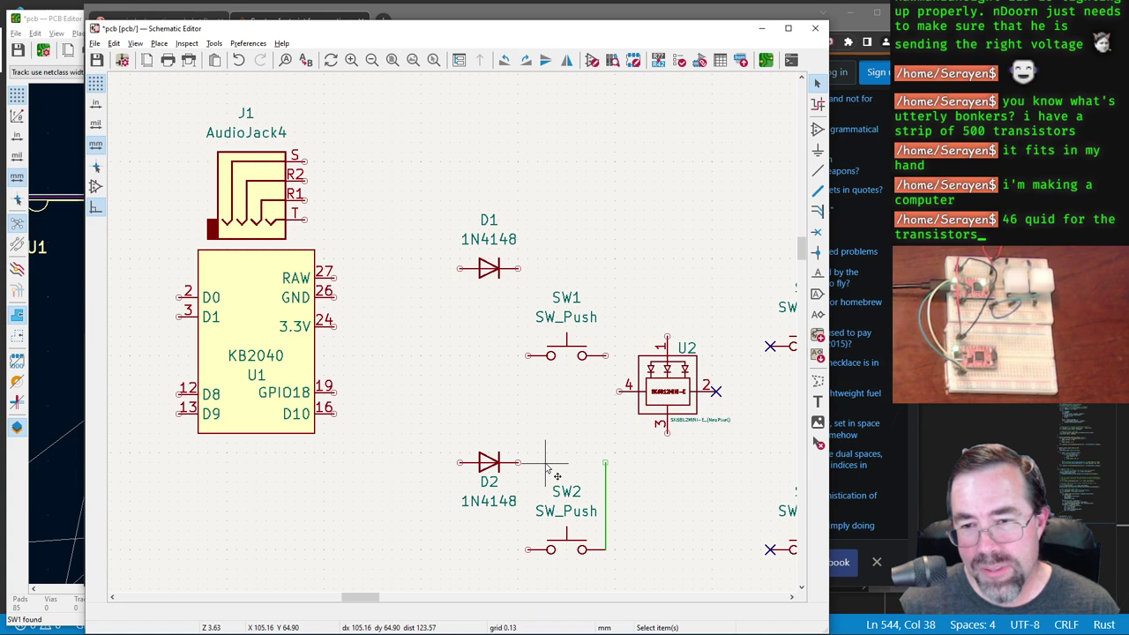
pyautogui.click(605, 490)
pyautogui.press('Delete')
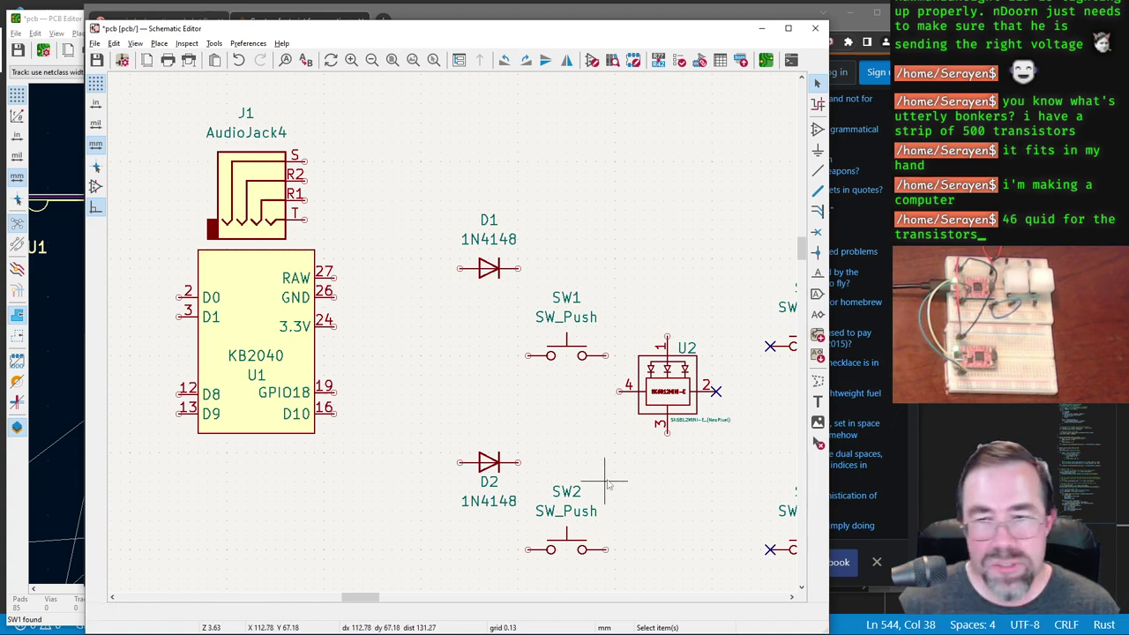
# Step: Move diode D1 to just above SW1's right-hand pin and rotate it to point vertically downward
pyautogui.scroll(-5, 607, 483)
pyautogui.scroll(5, 290, 247)
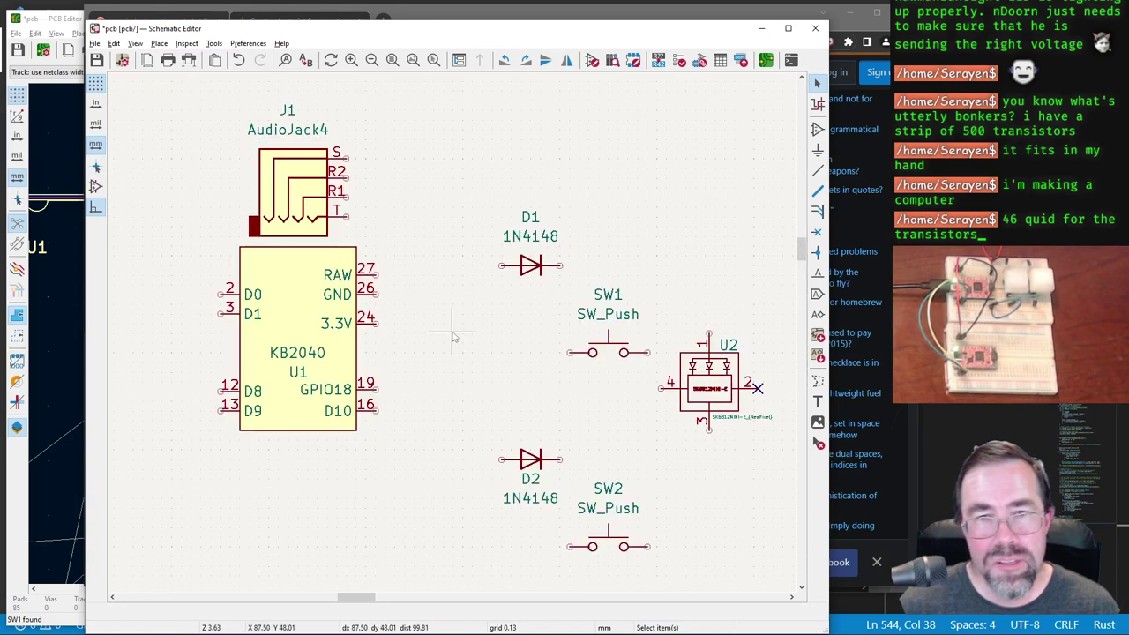
pyautogui.scroll(-3, 452, 333)
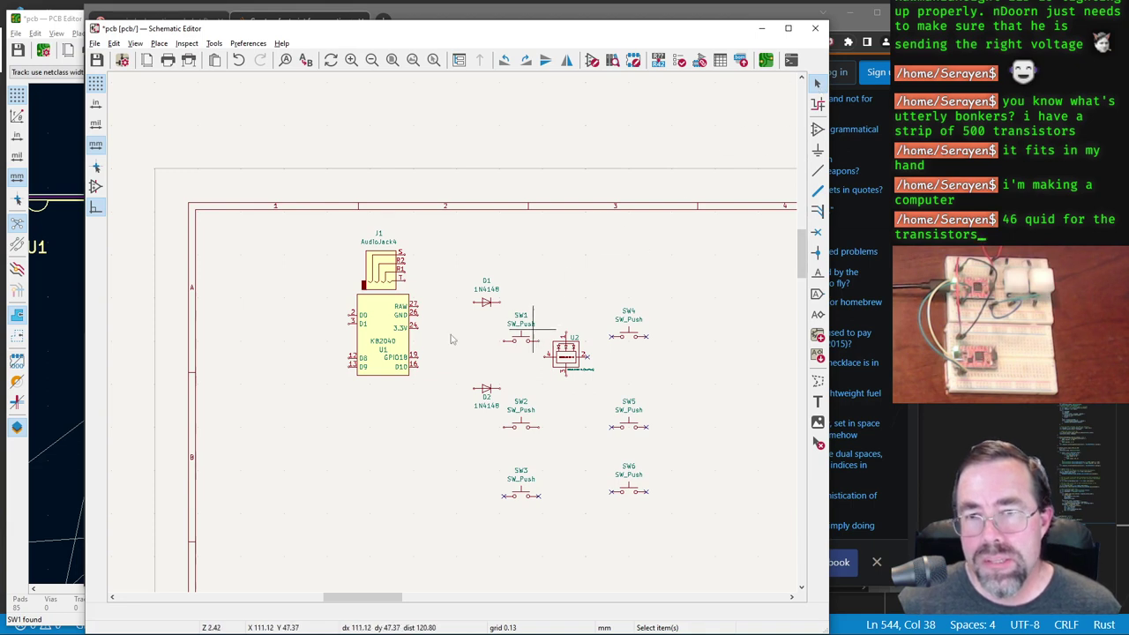
pyautogui.scroll(5, 561, 339)
pyautogui.click(308, 230)
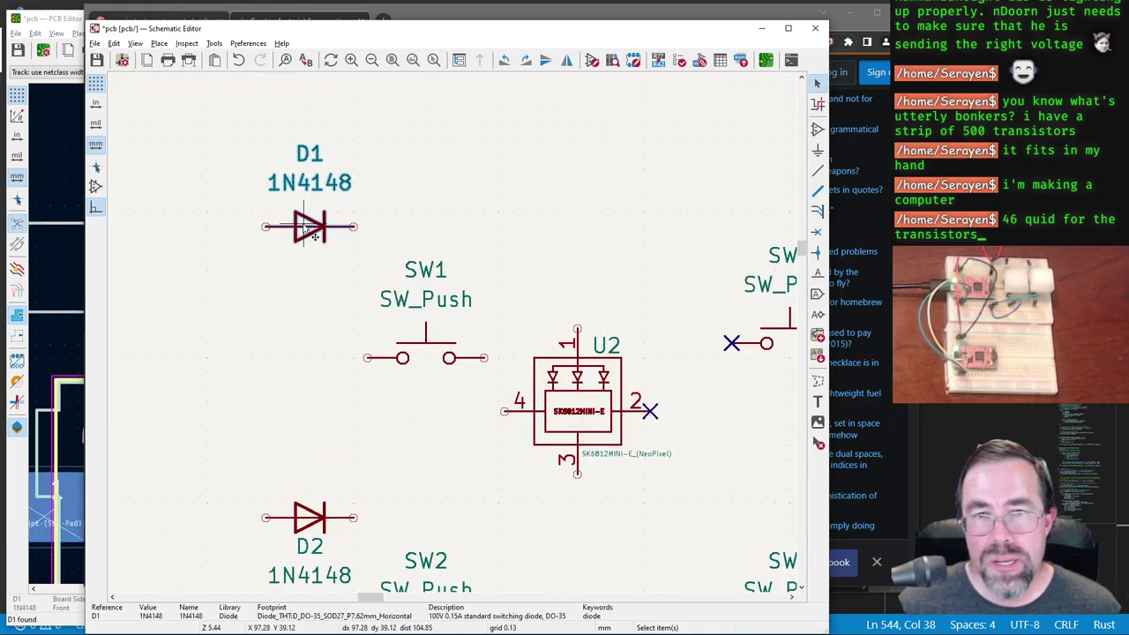
pyautogui.moveTo(313, 236); pyautogui.dragTo(512, 295)
pyautogui.press('r')
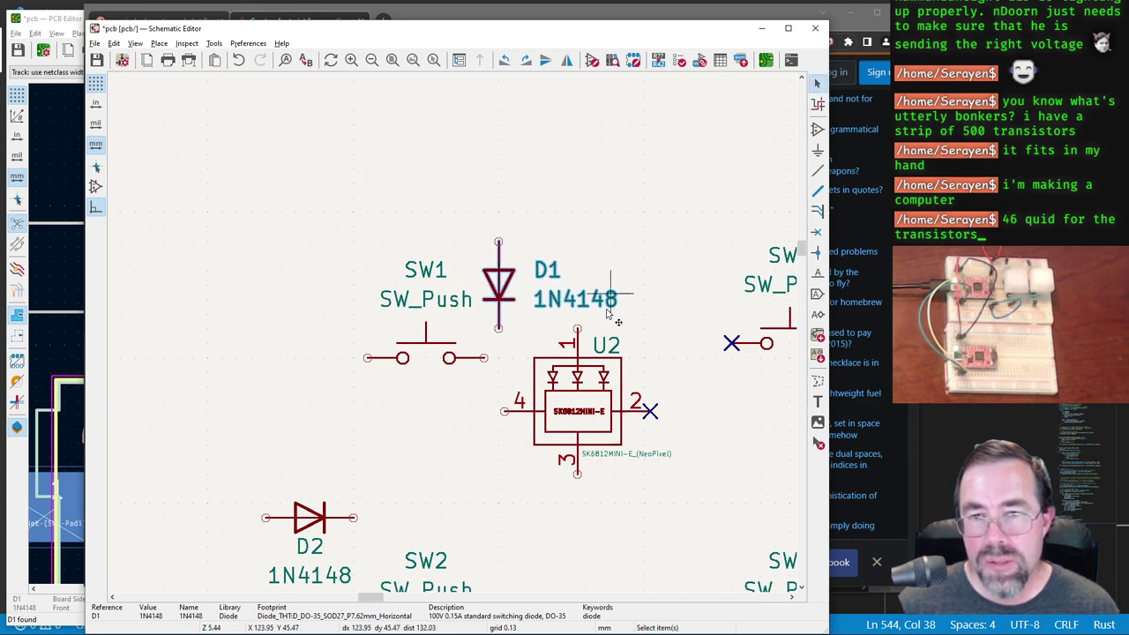
# Step: Move LED U2 directly beneath switch SW1
pyautogui.click(597, 422)
pyautogui.moveTo(580, 417); pyautogui.dragTo(429, 463)
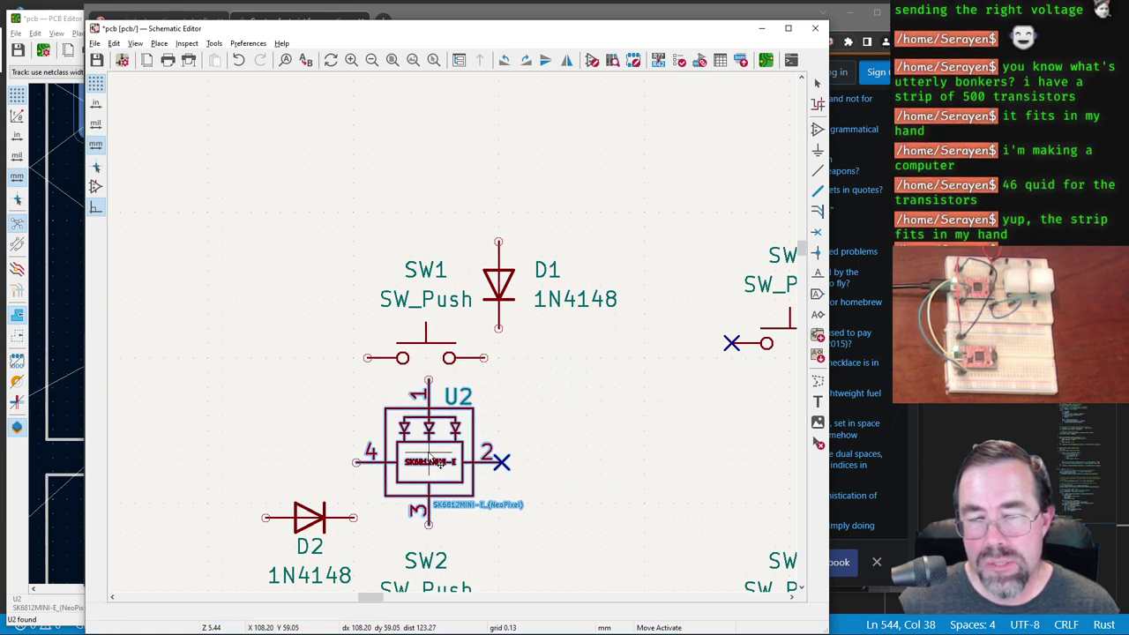
pyautogui.moveTo(430, 463)
pyautogui.mouseDown()
pyautogui.moveTo(500, 454)
pyautogui.moveTo(440, 461)
pyautogui.mouseUp()
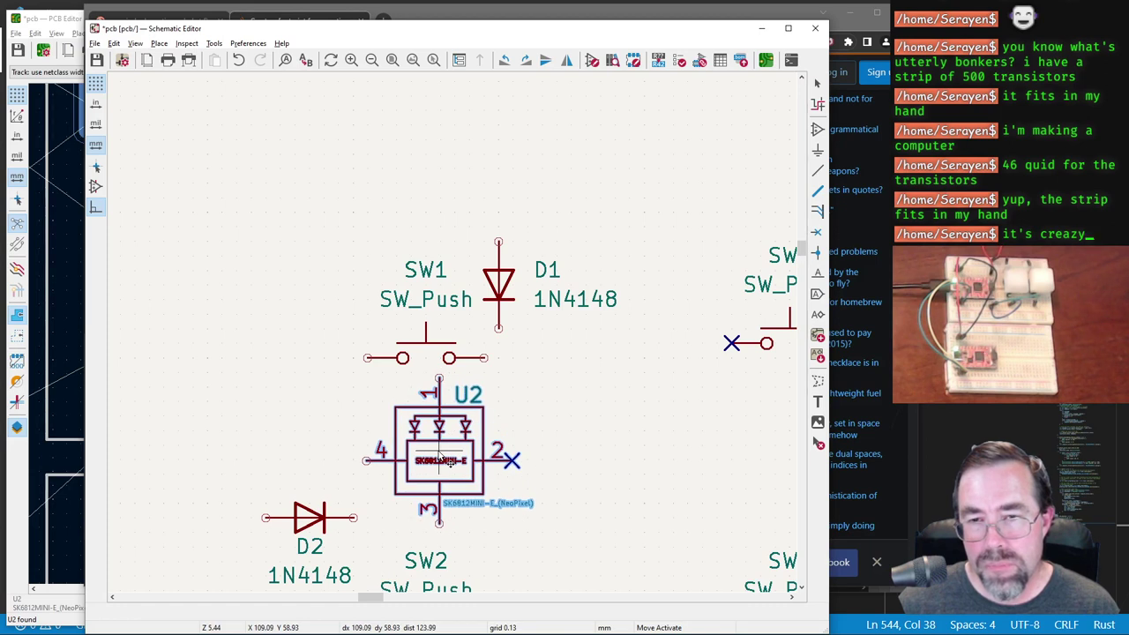
pyautogui.moveTo(443, 459); pyautogui.dragTo(436, 474)
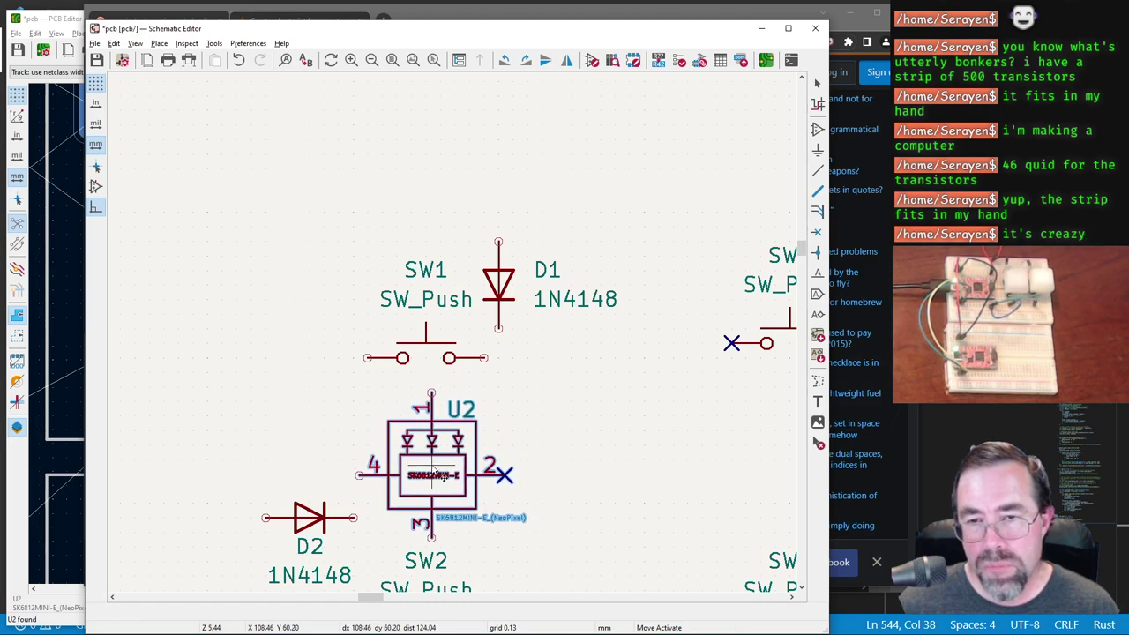
pyautogui.click(440, 474)
# Step: Move diode D2 and switch SW2 down and to the left, clear of LED U2
pyautogui.scroll(-2, 437, 472)
pyautogui.click(337, 395)
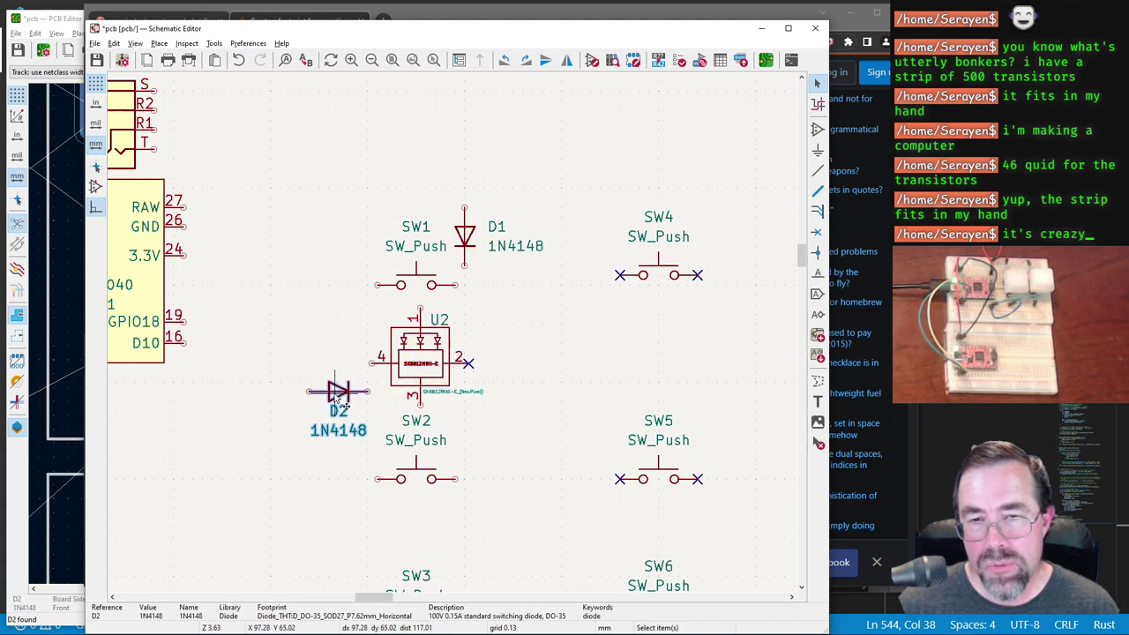
pyautogui.moveTo(337, 395); pyautogui.dragTo(253, 509)
pyautogui.click(414, 463)
pyautogui.moveTo(410, 467); pyautogui.dragTo(363, 524)
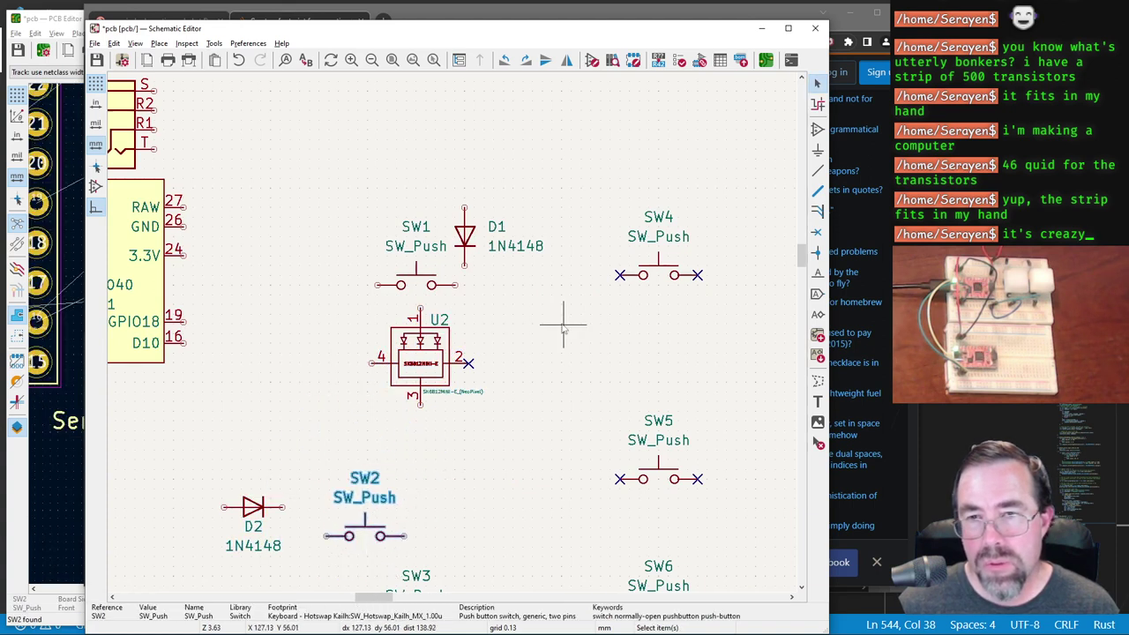
# Step: Nudge LED U2 slightly up and left to refine its position under SW1
pyautogui.scroll(2, 563, 325)
pyautogui.click(399, 391)
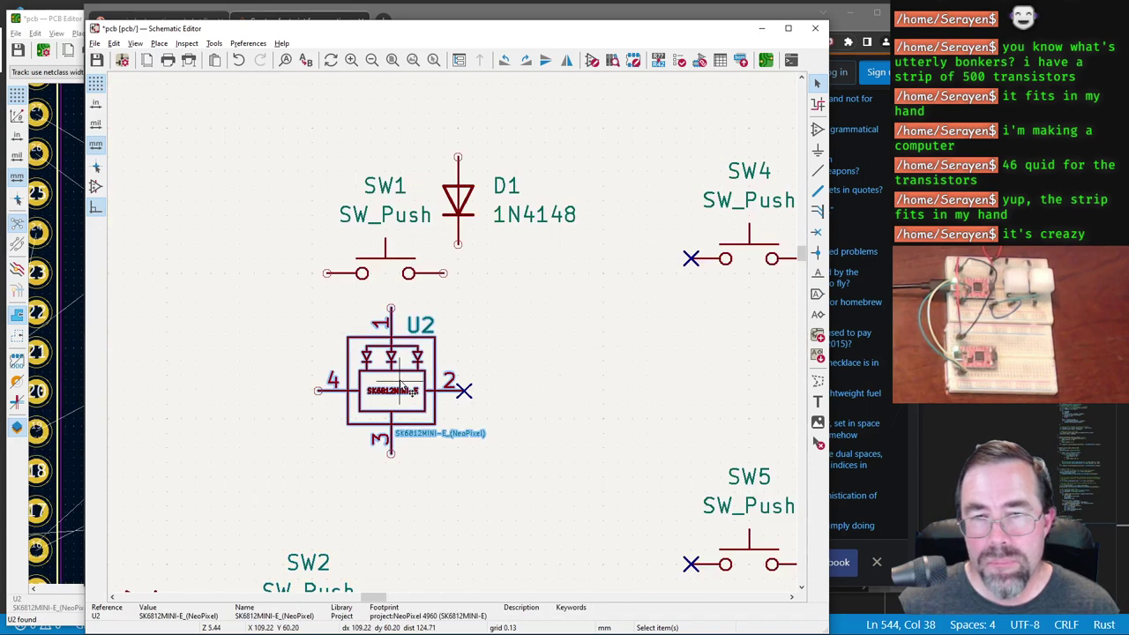
pyautogui.moveTo(399, 391)
pyautogui.mouseDown()
pyautogui.moveTo(476, 379)
pyautogui.moveTo(383, 383)
pyautogui.moveTo(396, 388)
pyautogui.mouseUp()
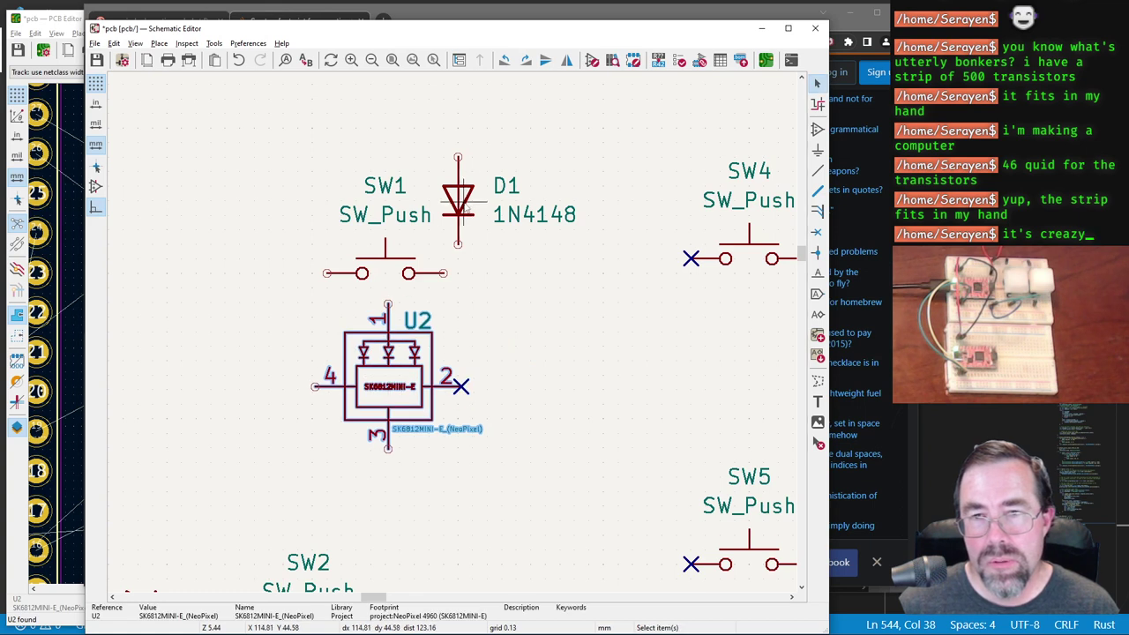
pyautogui.click(471, 211)
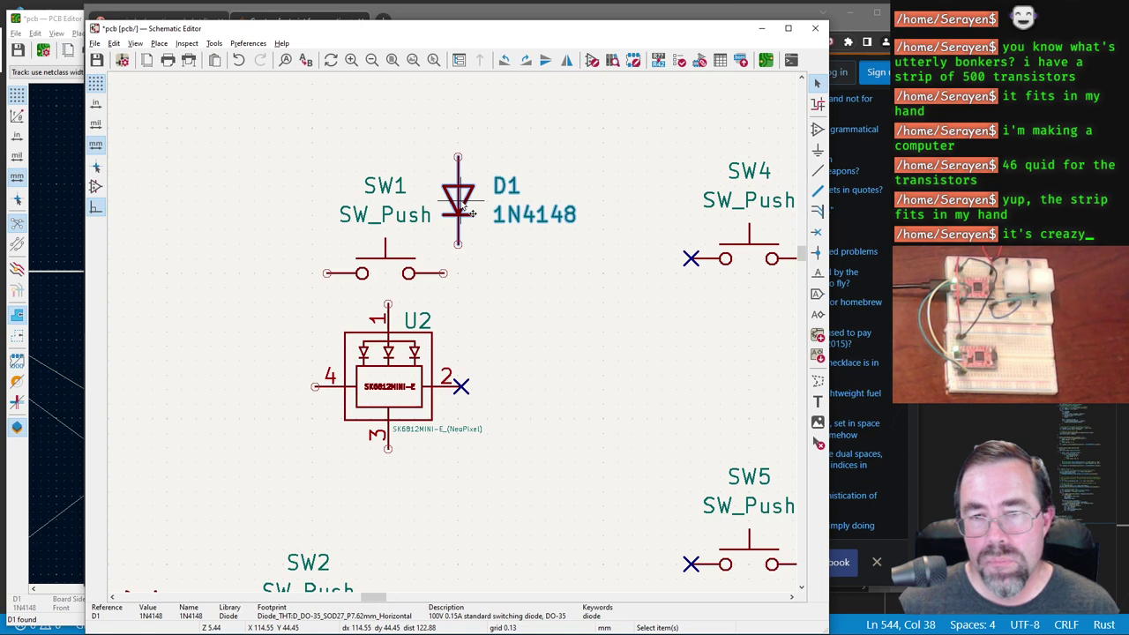
pyautogui.press('Escape')
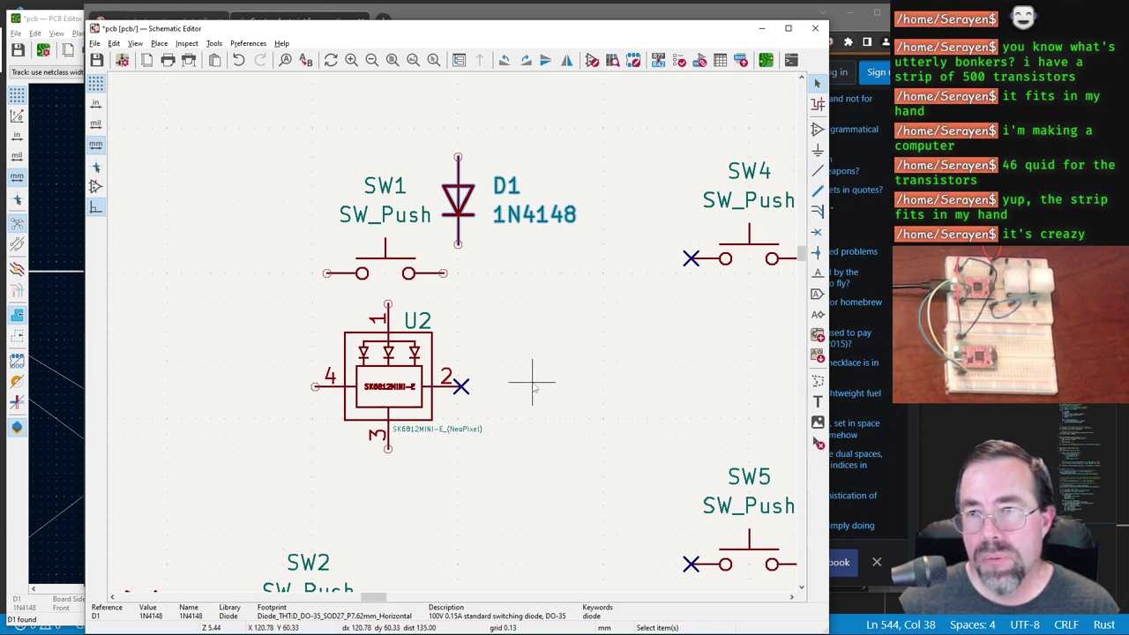
# Step: Delete diode D2 and the surplus switches SW2, SW3, SW4, SW5 and SW6 from the schematic
pyautogui.scroll(-3, 529, 378)
pyautogui.click(353, 444)
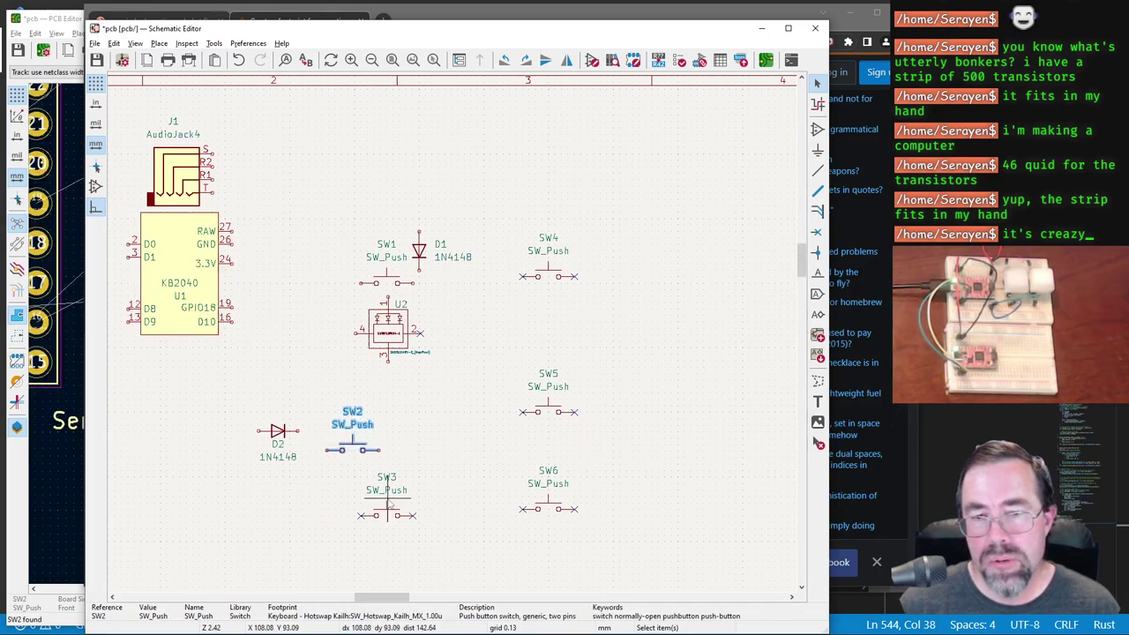
pyautogui.click(280, 438)
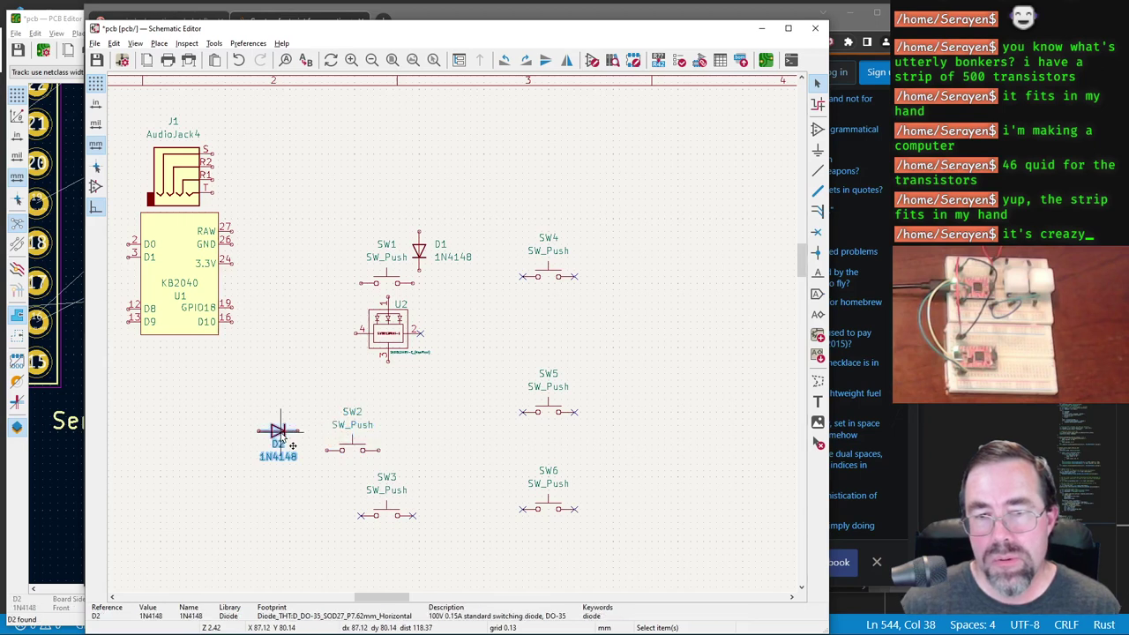
pyautogui.press('Delete')
pyautogui.moveTo(309, 398); pyautogui.dragTo(622, 528)
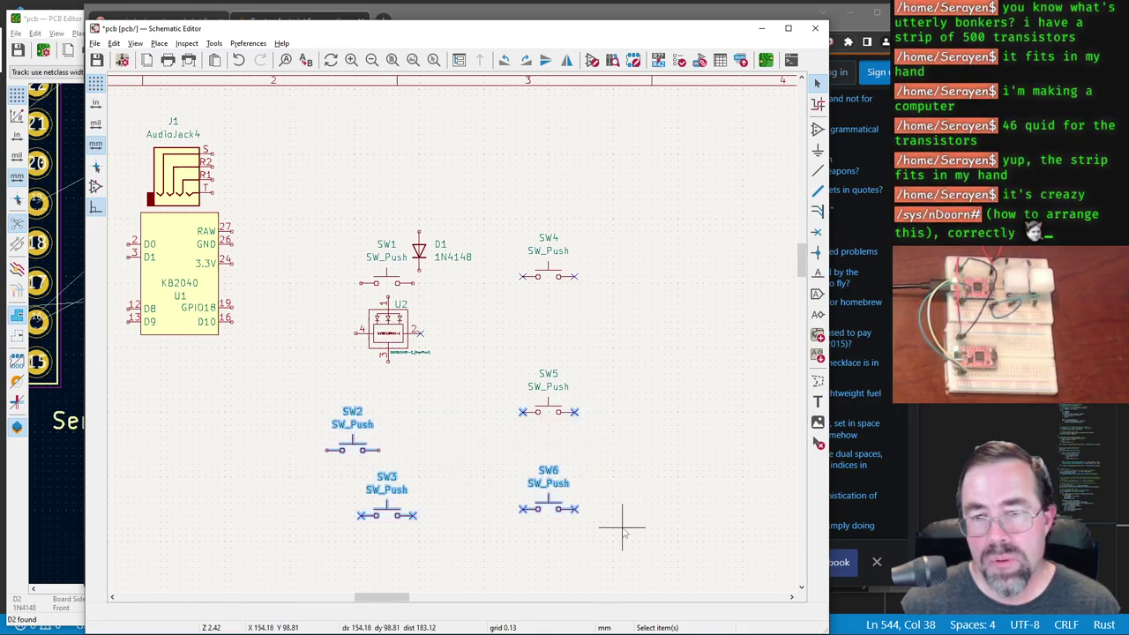
pyautogui.press('Delete')
pyautogui.moveTo(487, 172); pyautogui.dragTo(631, 418)
pyautogui.press('Delete')
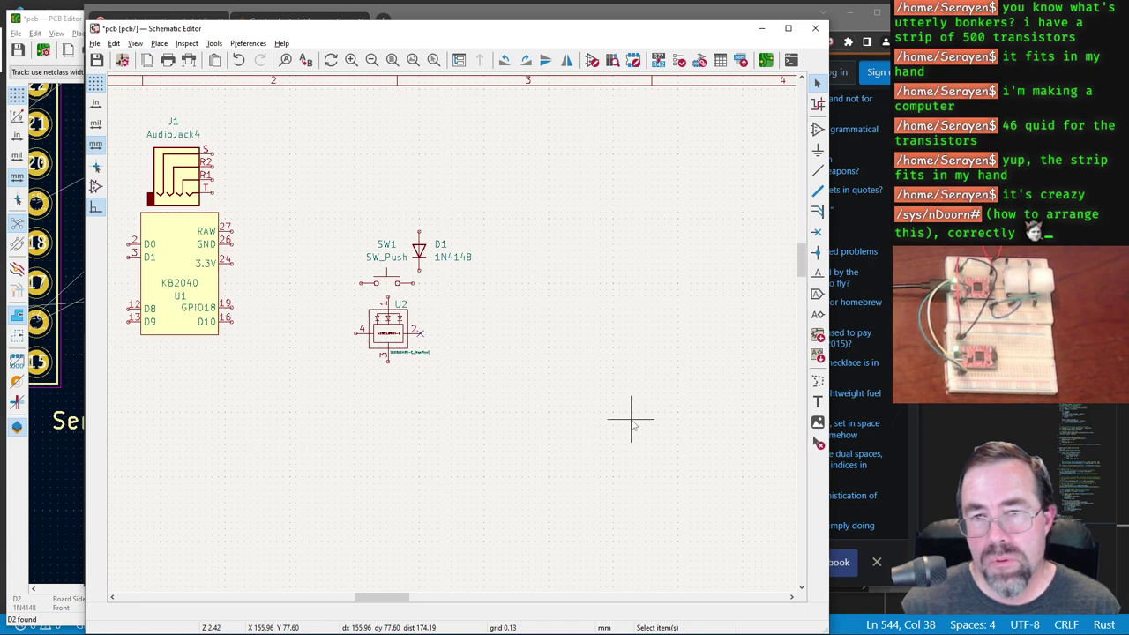
# Step: Try wiring D1's lower pin to SW1's right-hand pin with one right-angled wire
pyautogui.scroll(3, 416, 313)
pyautogui.scroll(2, 451, 330)
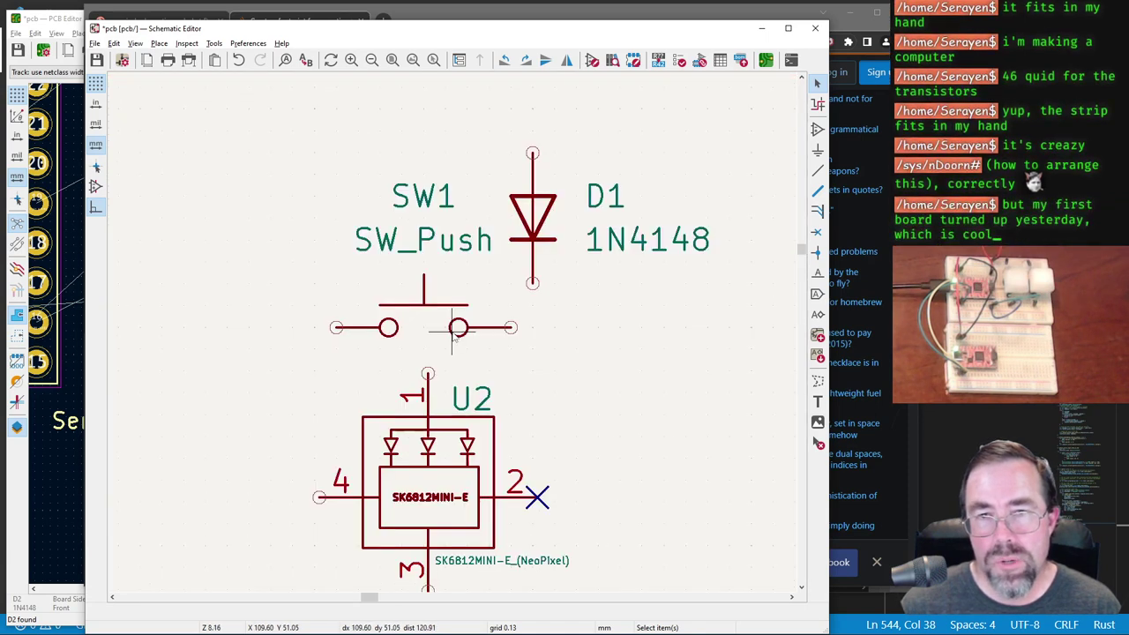
pyautogui.scroll(-1, 451, 331)
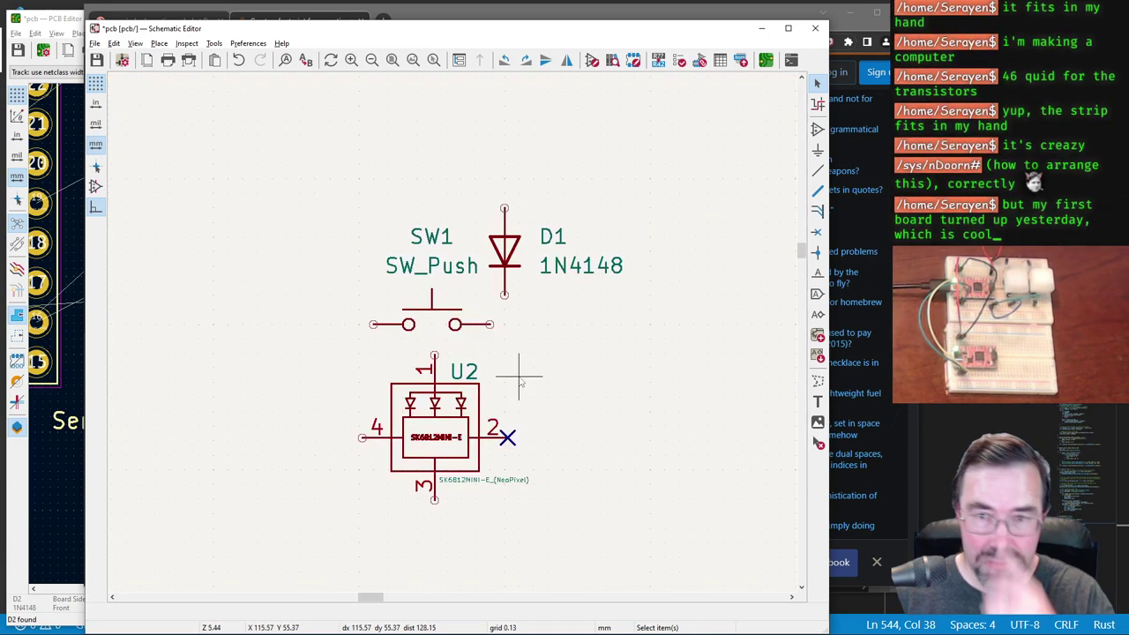
pyautogui.click(818, 172)
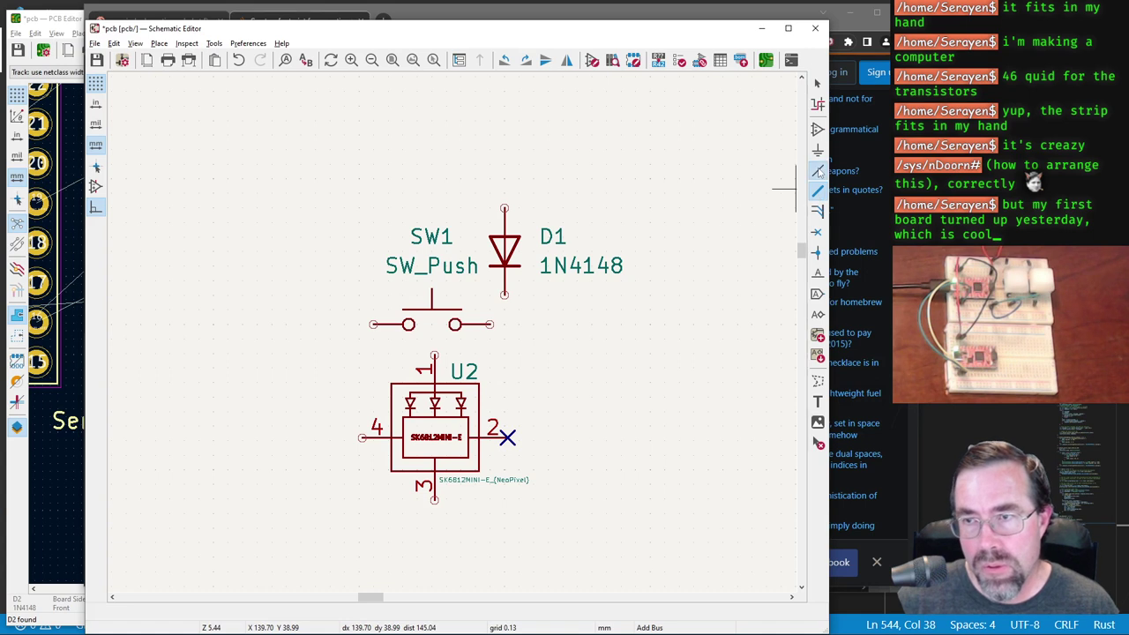
pyautogui.click(818, 172)
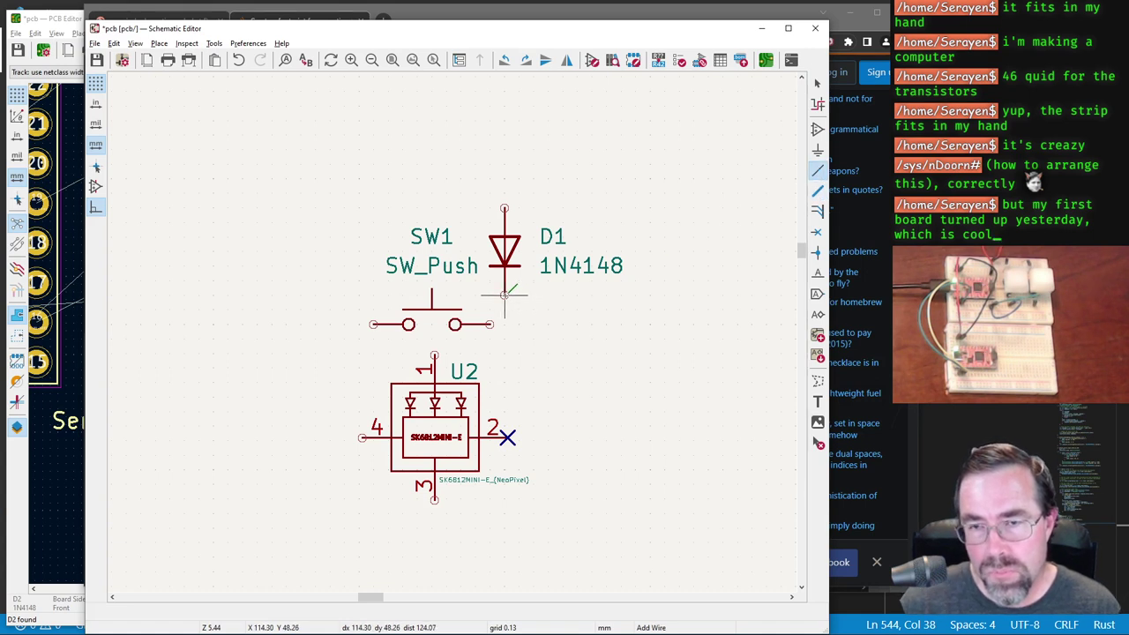
pyautogui.click(505, 296)
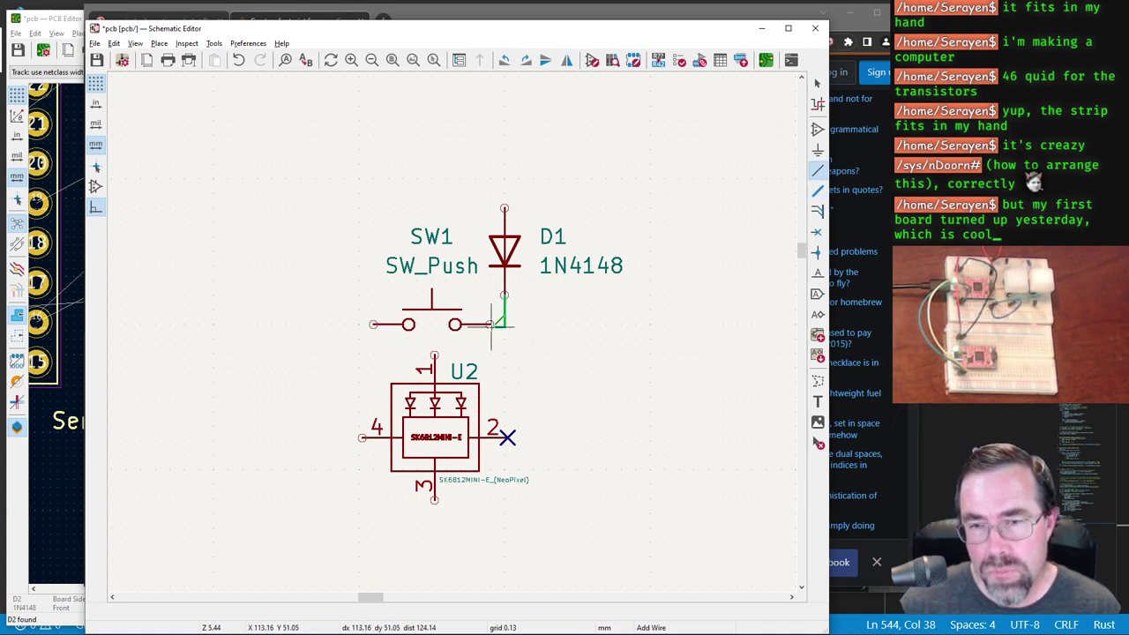
pyautogui.click(494, 323)
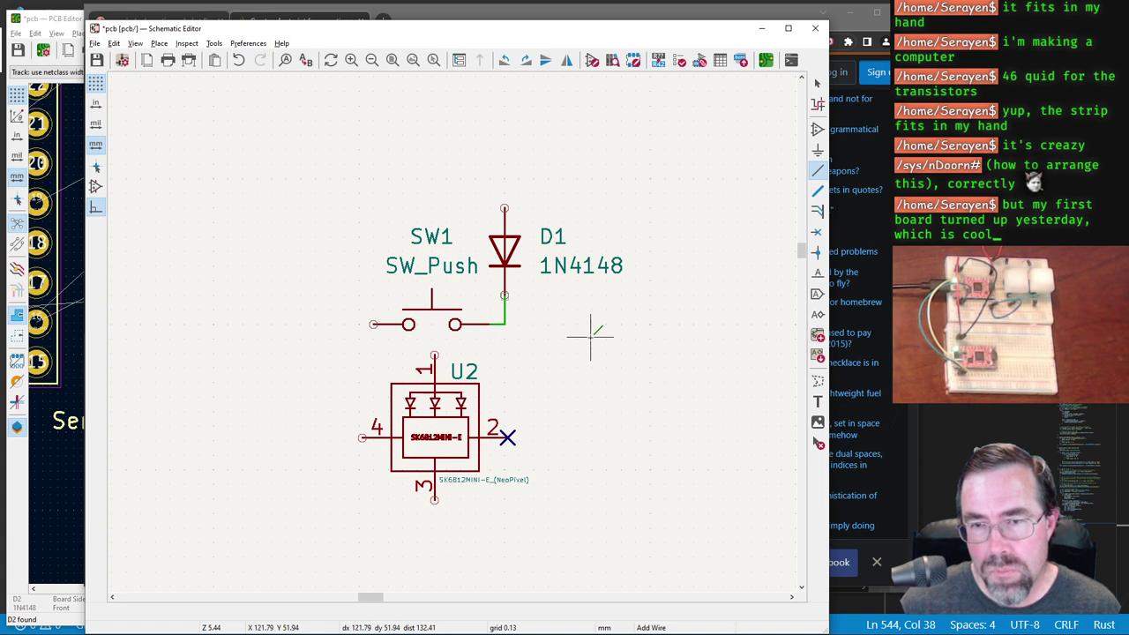
pyautogui.scroll(5, 505, 297)
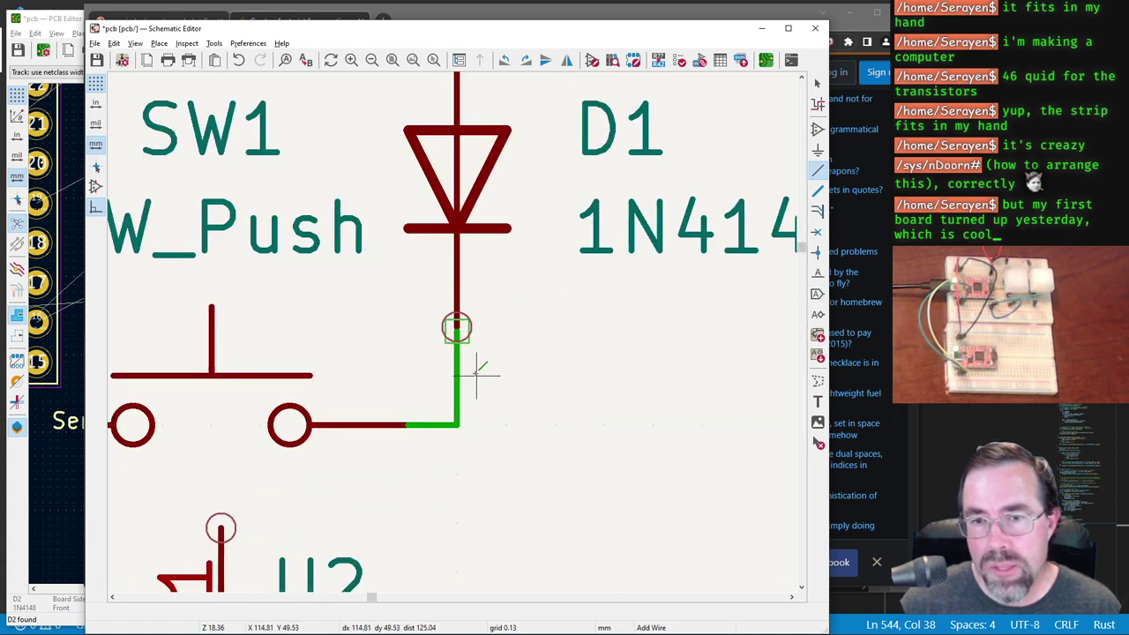
pyautogui.press('Escape')
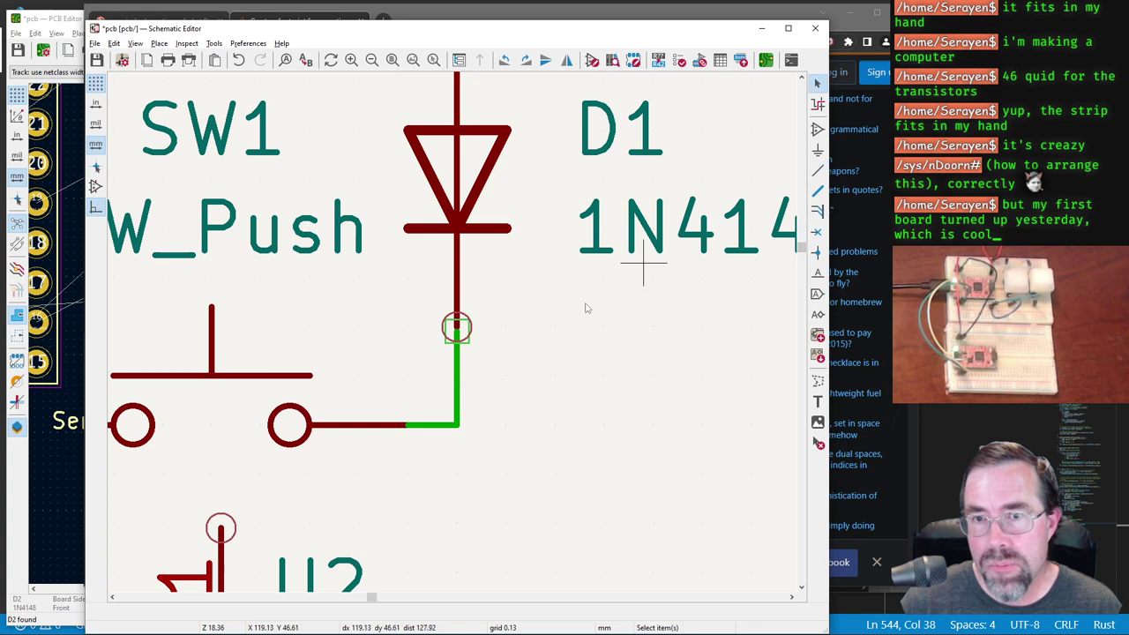
# Step: Delete the vertical and horizontal wire segments between D1 and SW1
pyautogui.click(458, 377)
pyautogui.press('Delete')
pyautogui.click(450, 425)
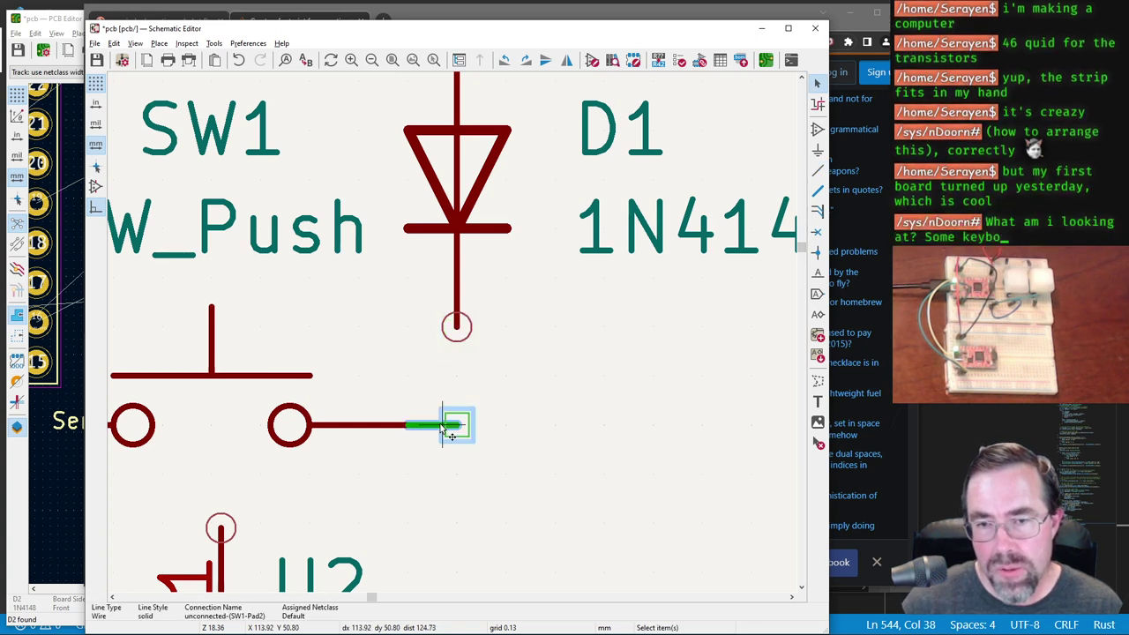
pyautogui.press('Delete')
pyautogui.scroll(-2, 453, 336)
pyautogui.scroll(-1, 453, 335)
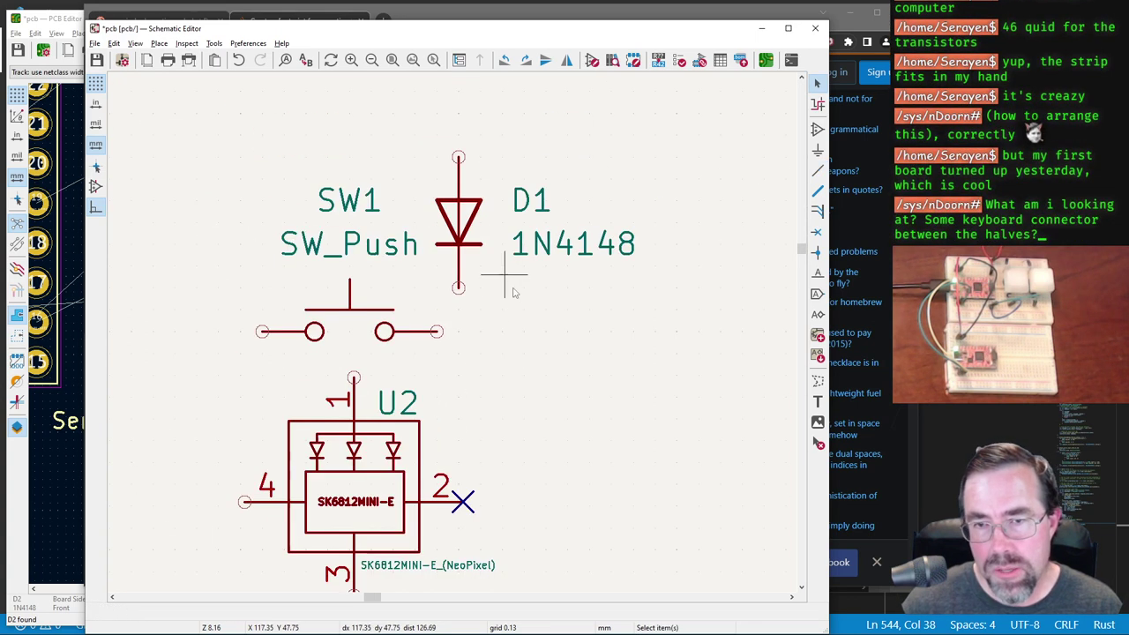
# Step: Set the schematic grid to 1.27 mm (0.050 in)
pyautogui.rightClick(506, 298)
pyautogui.moveTo(555, 413)
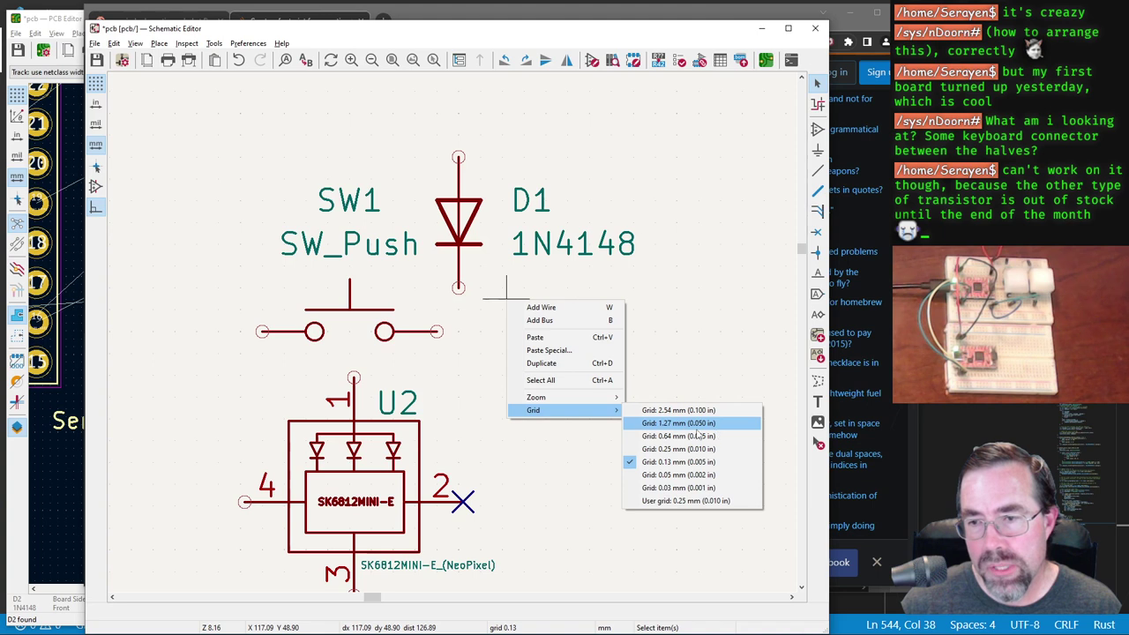
pyautogui.click(660, 424)
pyautogui.click(467, 231)
pyautogui.press('m')
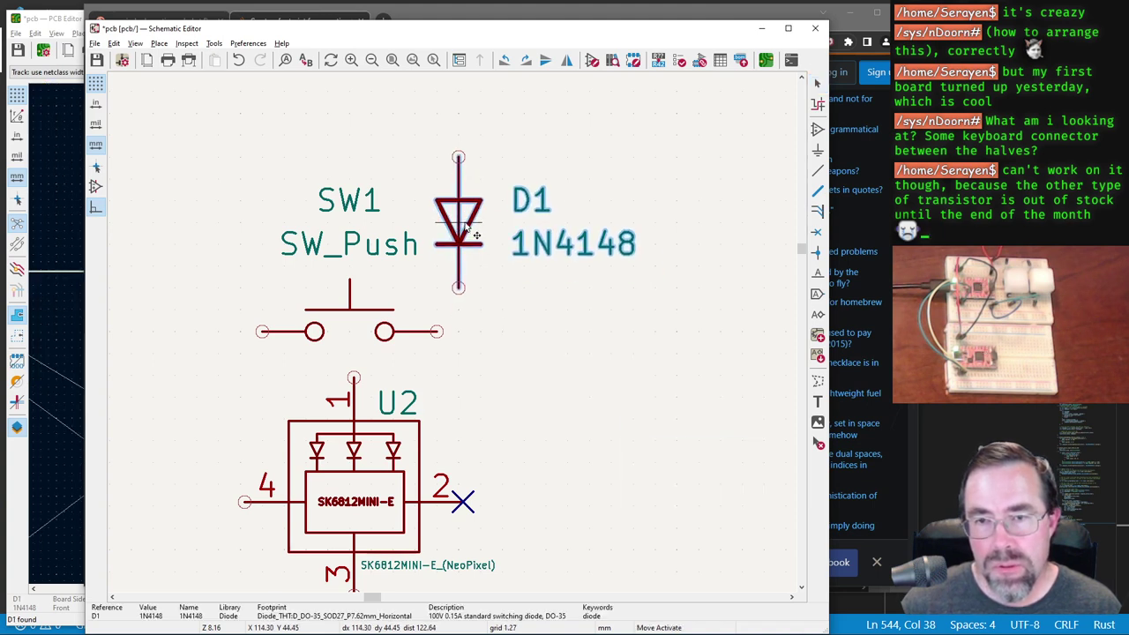
pyautogui.press('Escape')
pyautogui.click(349, 306)
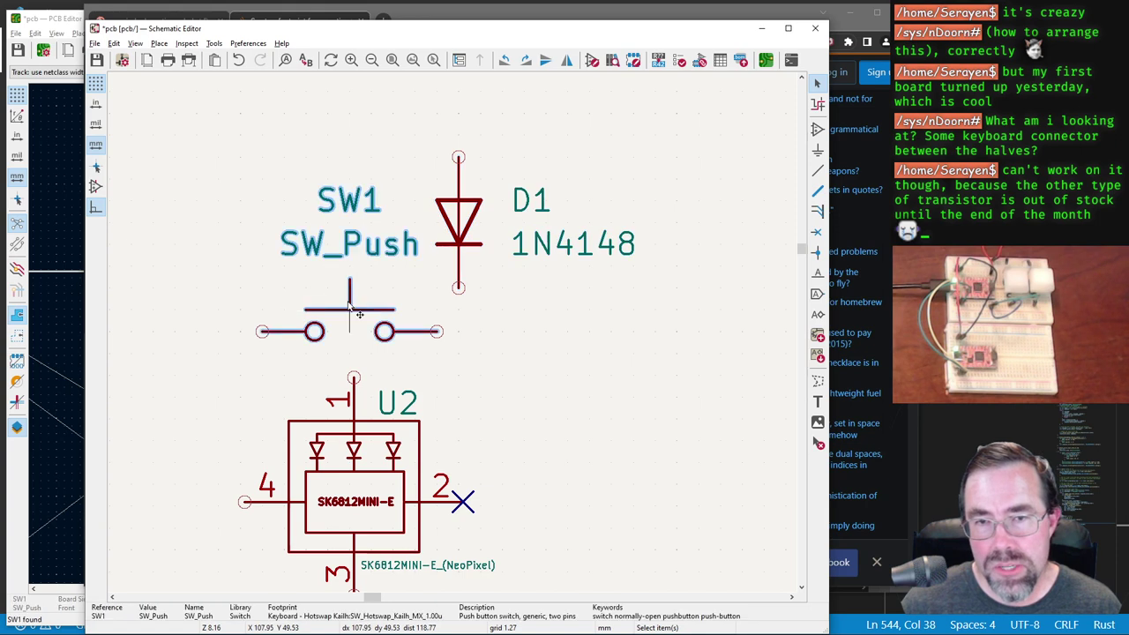
# Step: Save the schematic and open LED U2's SK6812MINI-E_(NeoPixel) symbol in the Symbol Editor
pyautogui.click(367, 479)
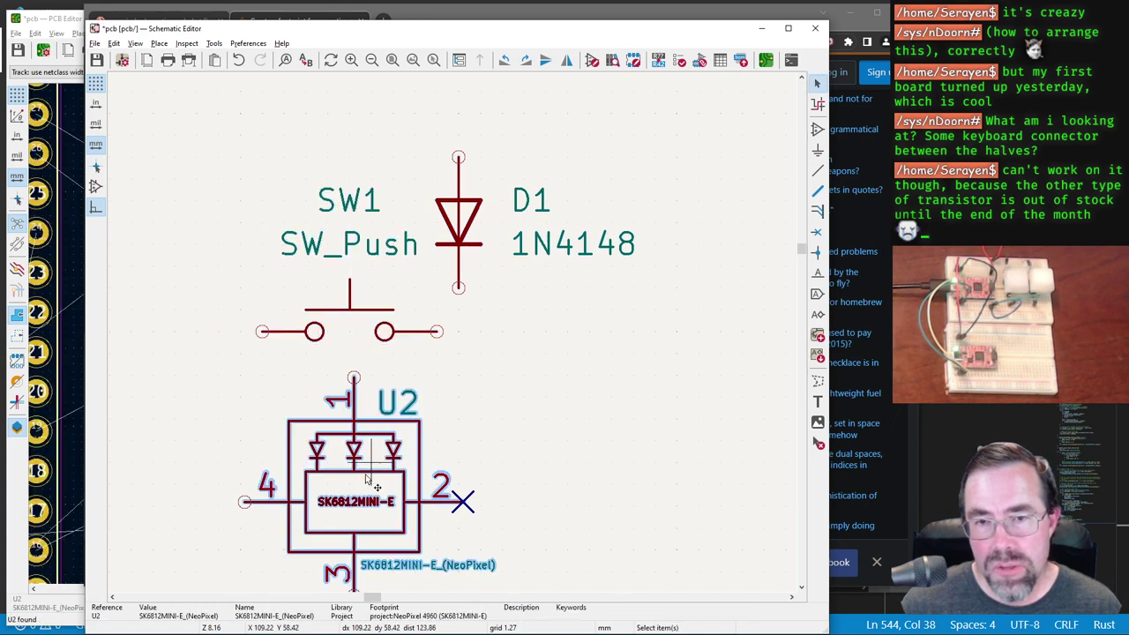
pyautogui.scroll(-2, 460, 388)
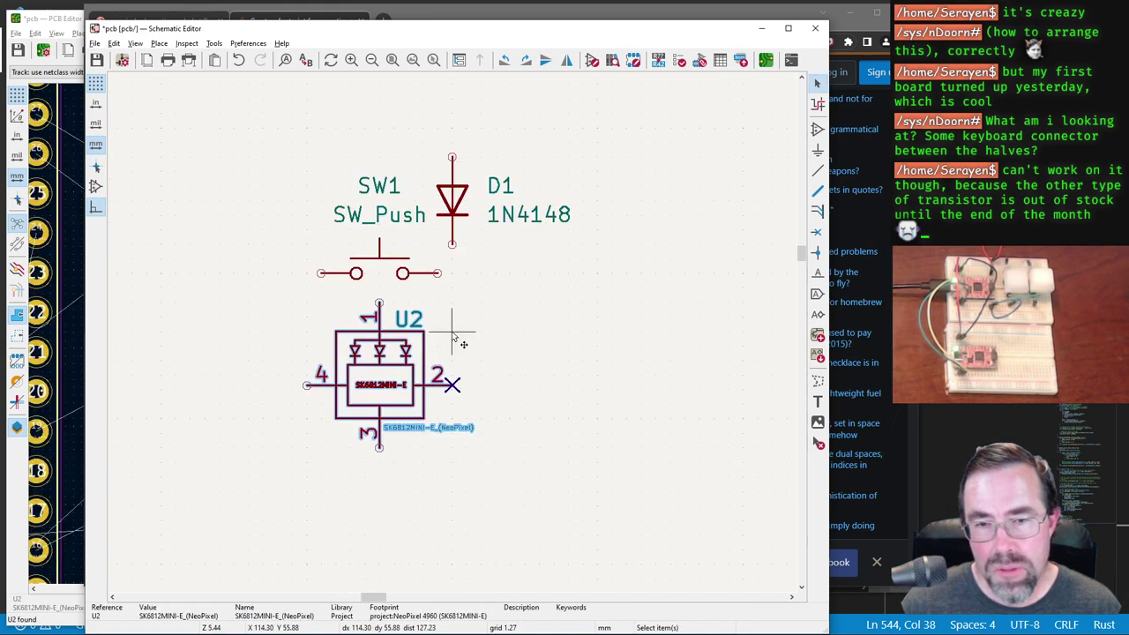
pyautogui.scroll(4, 454, 336)
pyautogui.scroll(3, 458, 330)
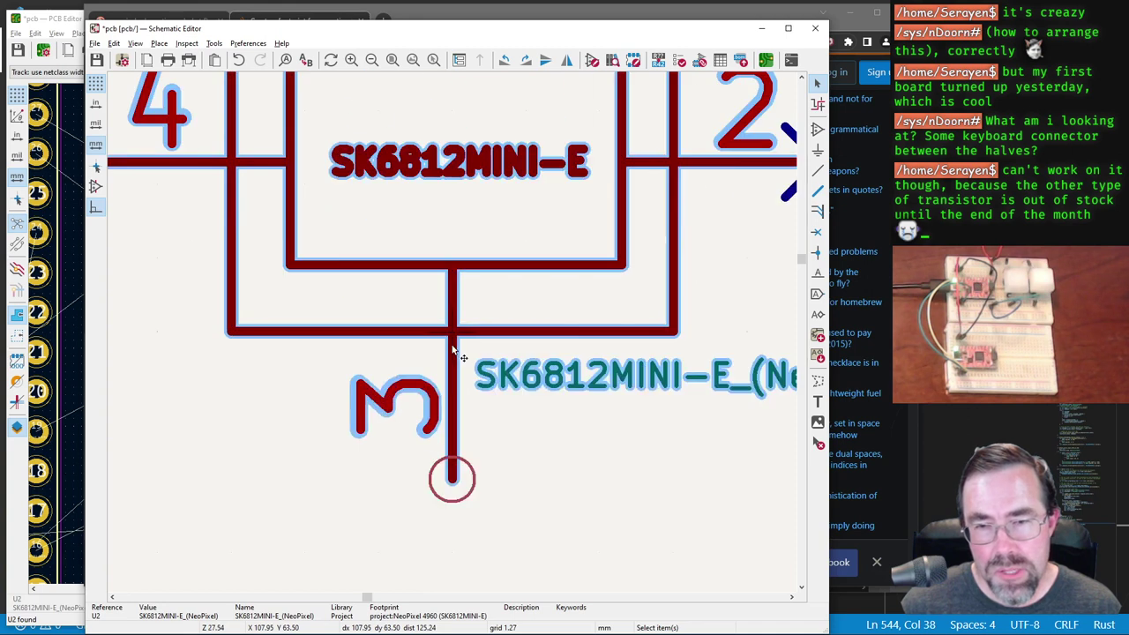
pyautogui.scroll(-2, 599, 196)
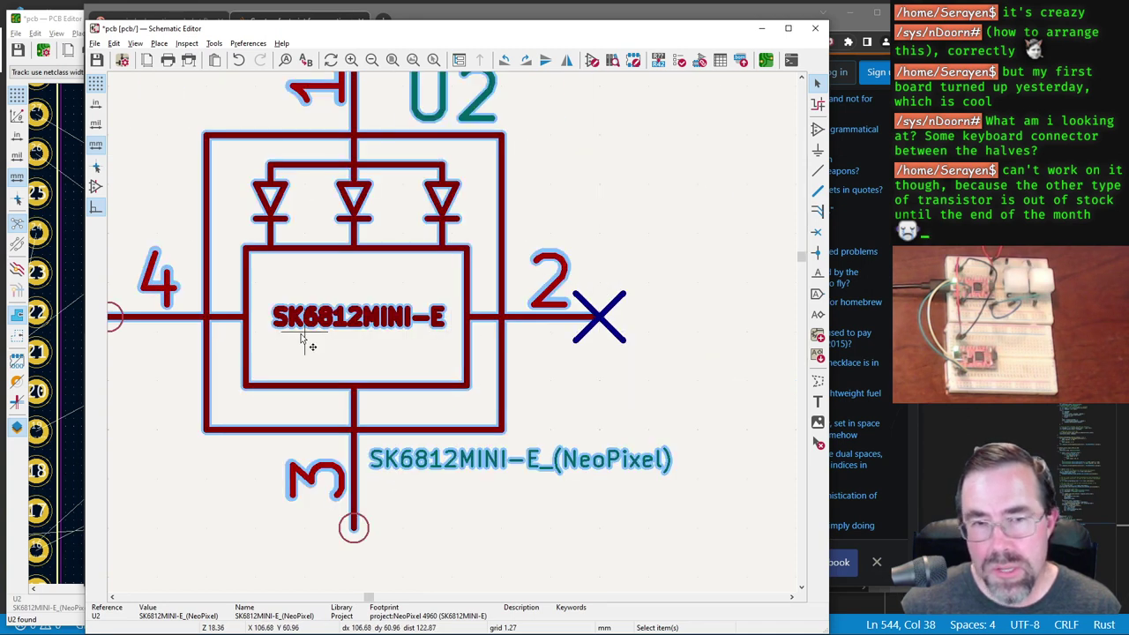
pyautogui.press('F4')
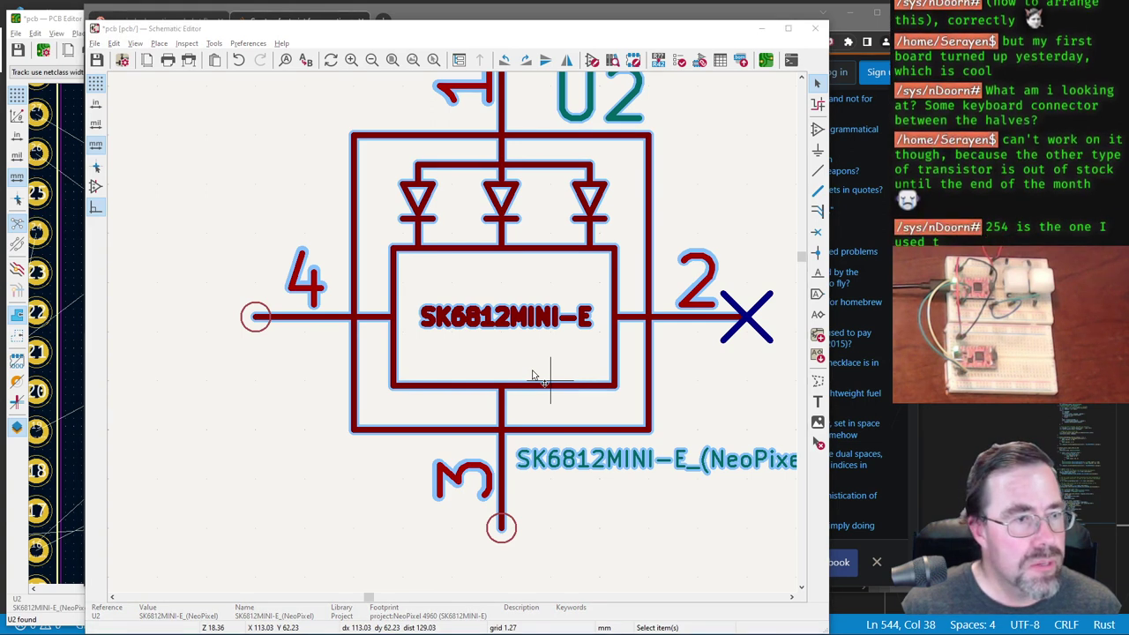
pyautogui.hotkey('alt', 'Tab')
pyautogui.hotkey('alt', 'Tab')
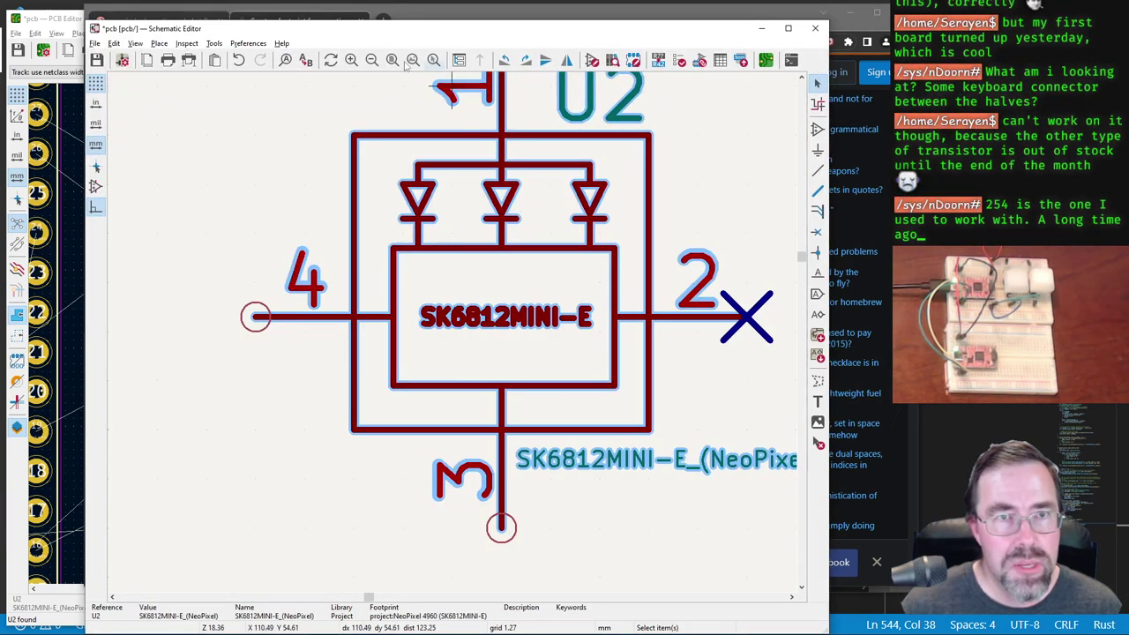
pyautogui.click(97, 59)
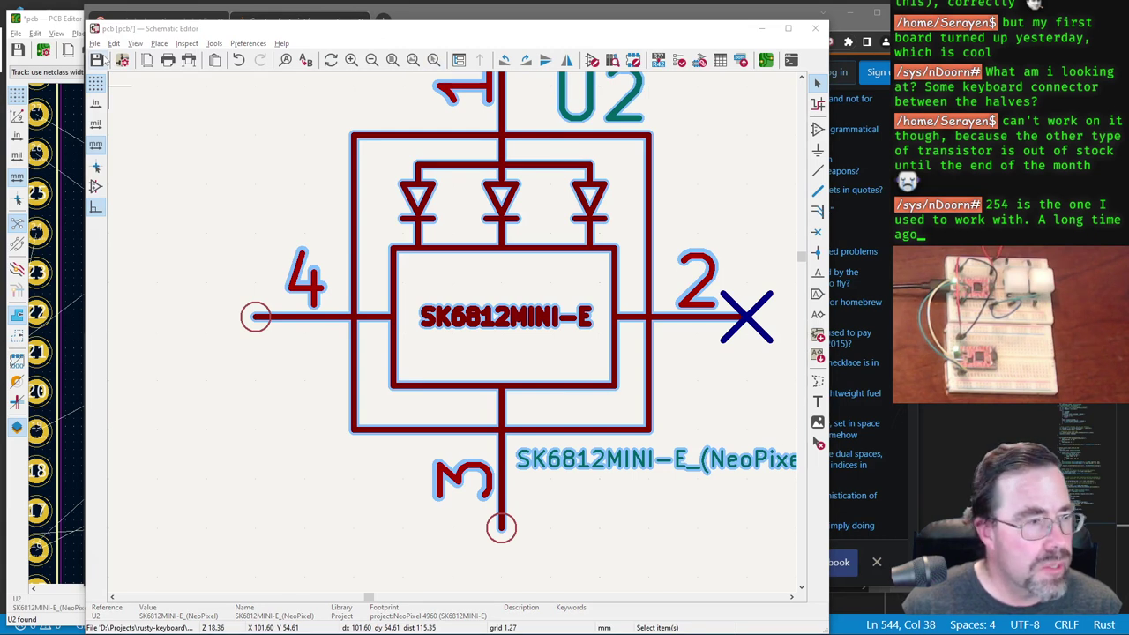
pyautogui.hotkey('ctrl', 'e')
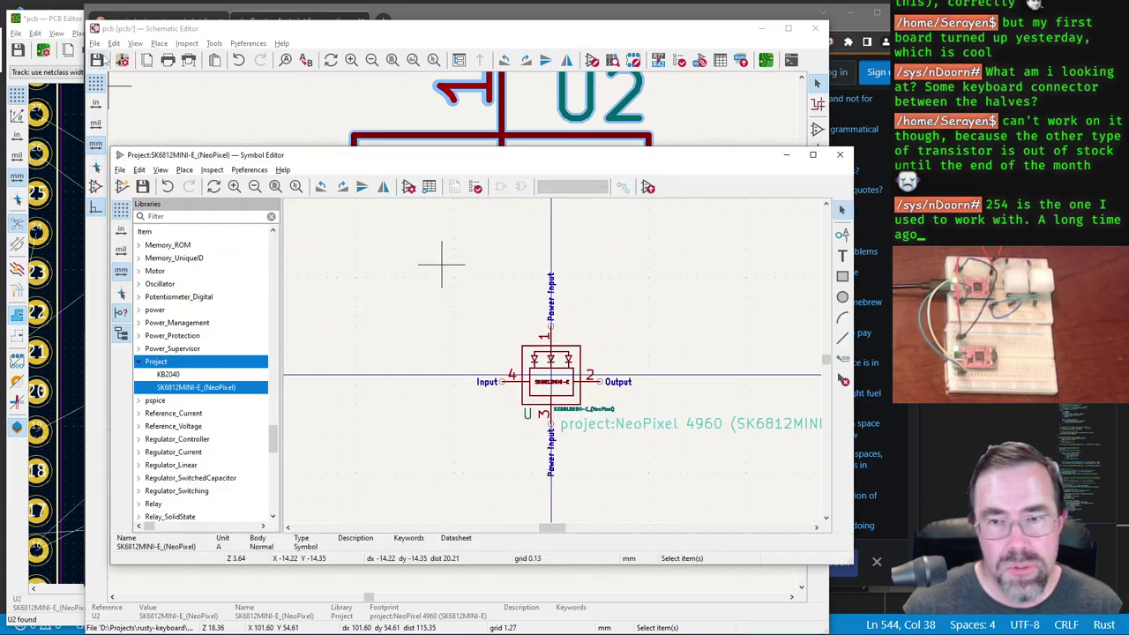
pyautogui.scroll(3, 543, 401)
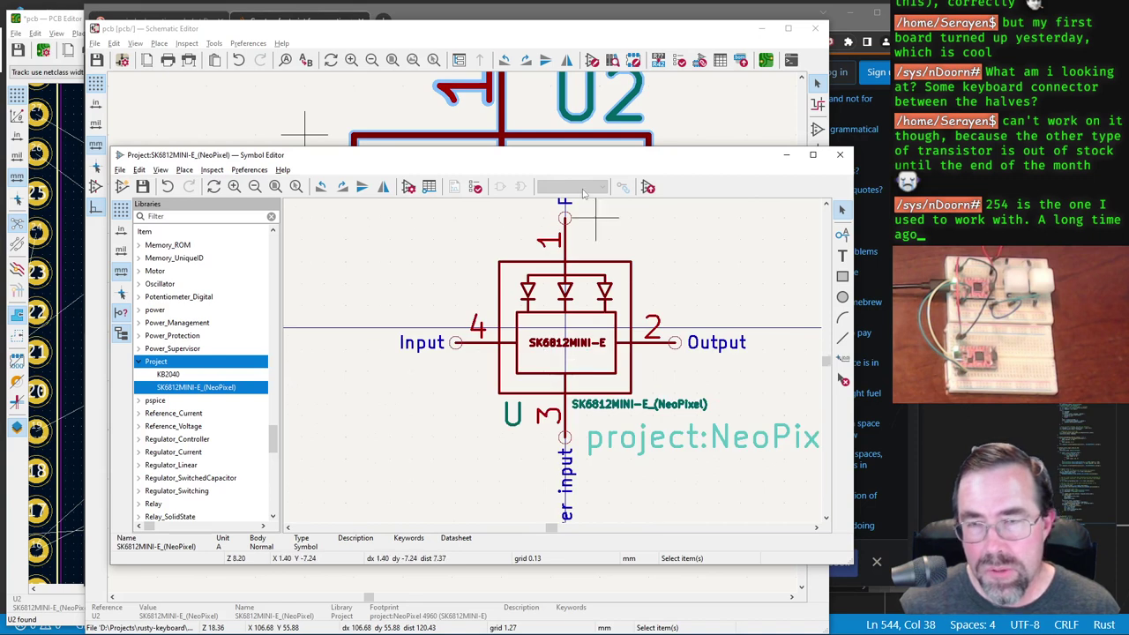
# Step: Return to the Schematic Editor and check which grid size is active there
pyautogui.click(542, 84)
pyautogui.rightClick(304, 234)
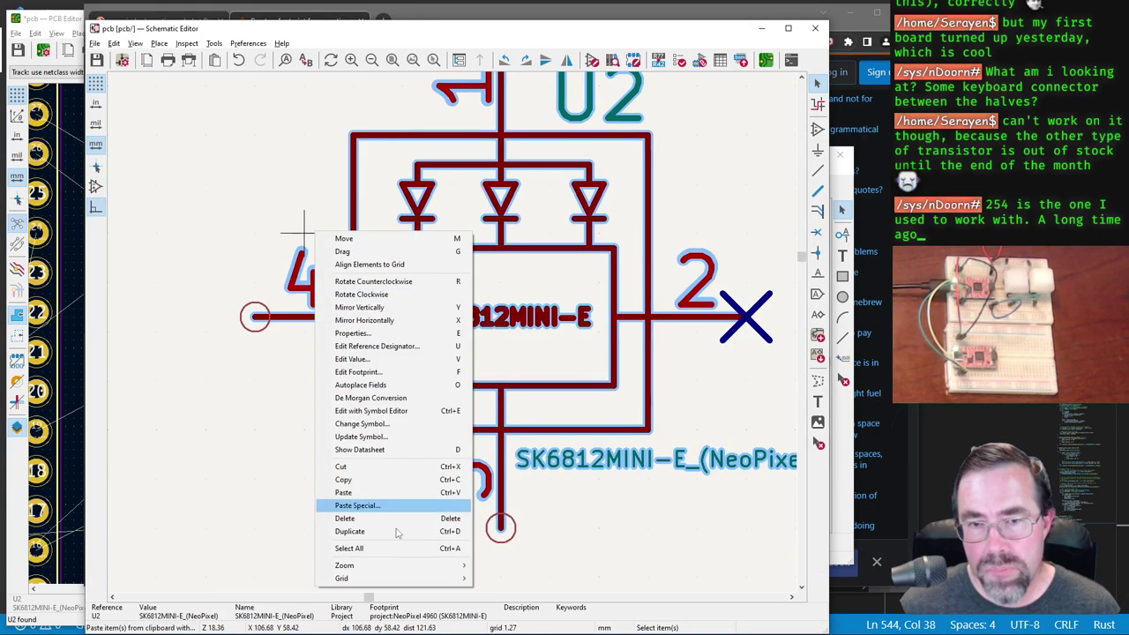
pyautogui.moveTo(397, 580)
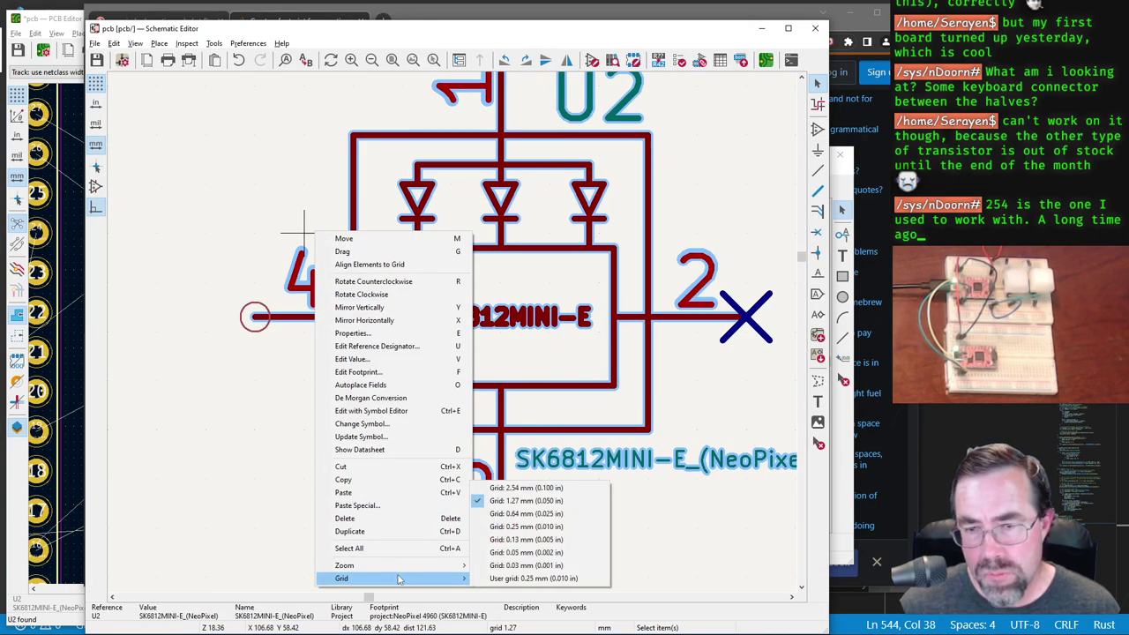
pyautogui.click(745, 135)
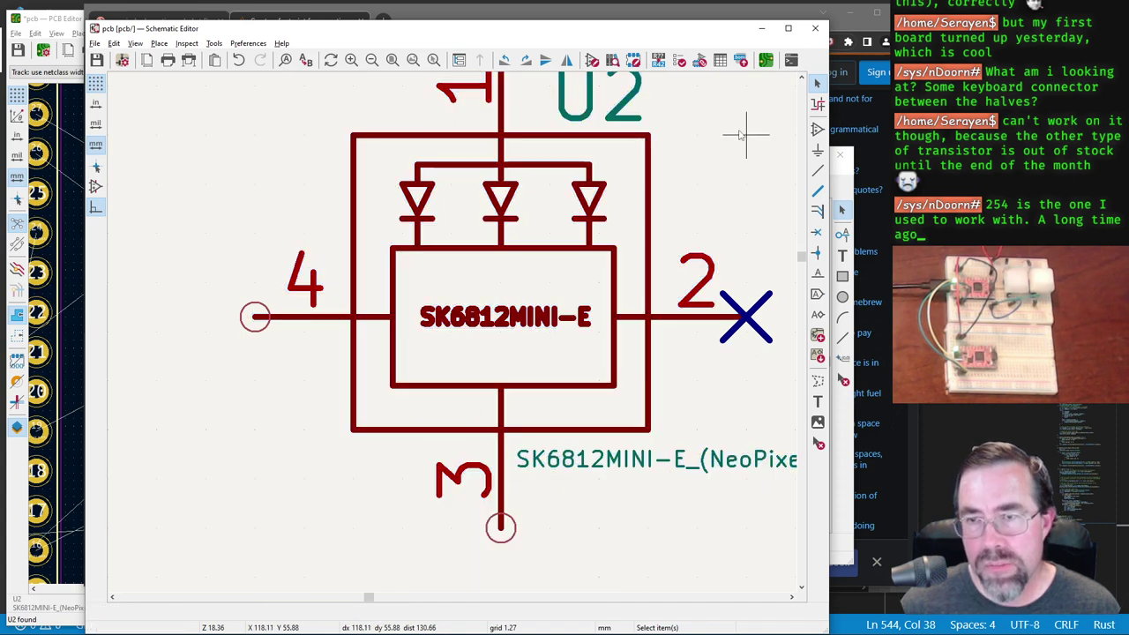
# Step: Switch back to the Symbol Editor and set its grid to 1.27 mm (0.050 in)
pyautogui.hotkey('alt', 'Tab')
pyautogui.rightClick(422, 252)
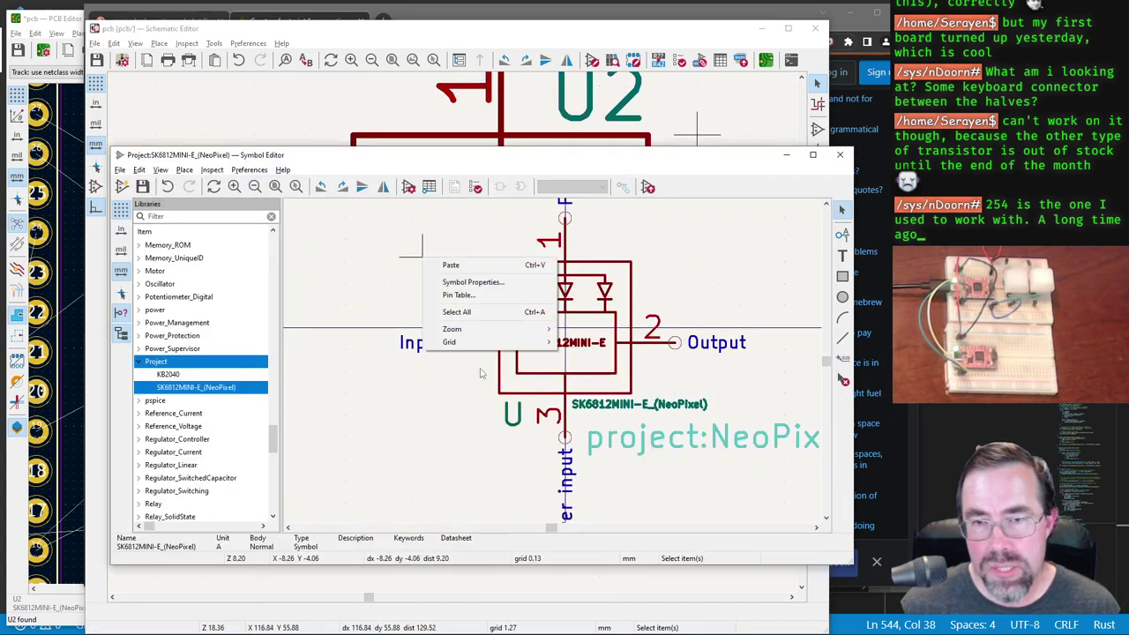
pyautogui.moveTo(483, 346)
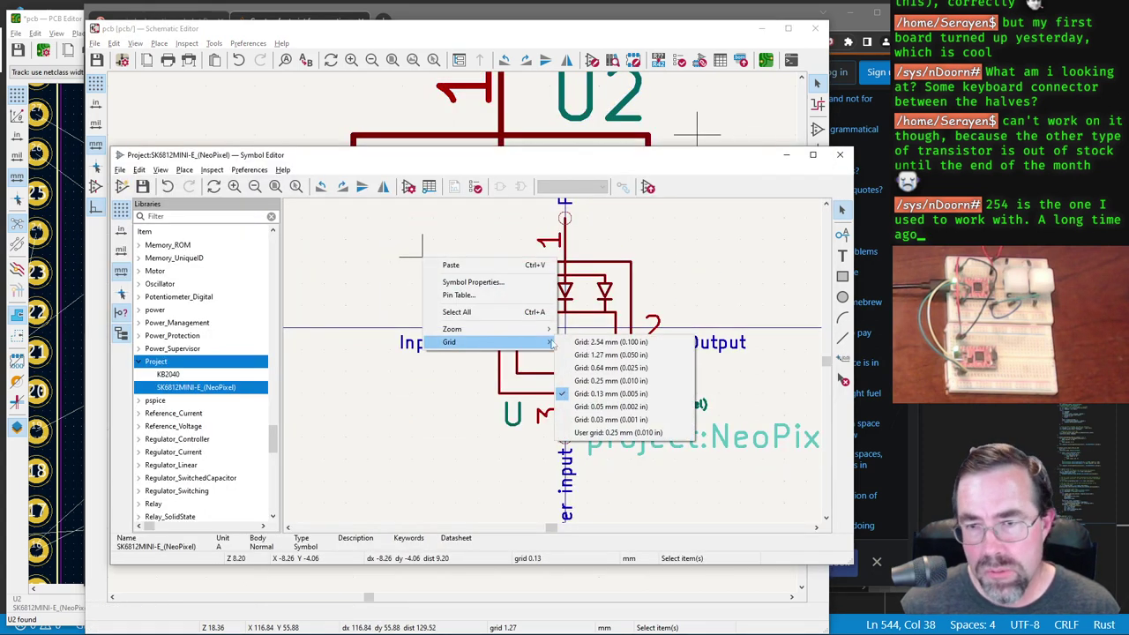
pyautogui.click(611, 354)
# Step: Move pin 4 of the SK6812MINI-E symbol up 1.27 mm onto the horizontal axis
pyautogui.scroll(4, 543, 346)
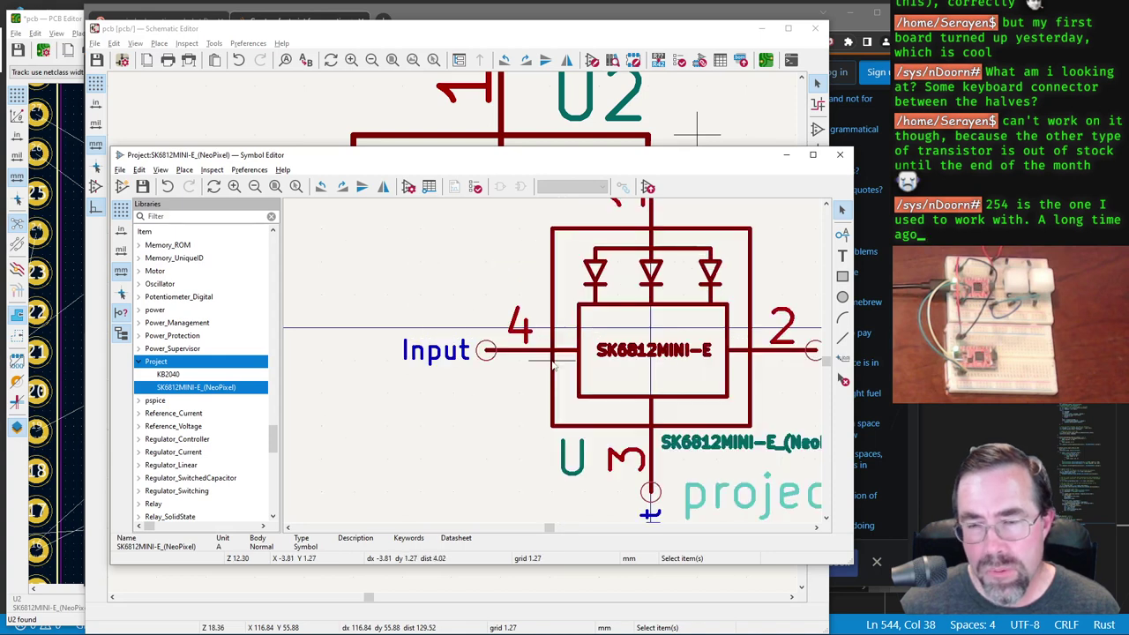
pyautogui.click(460, 349)
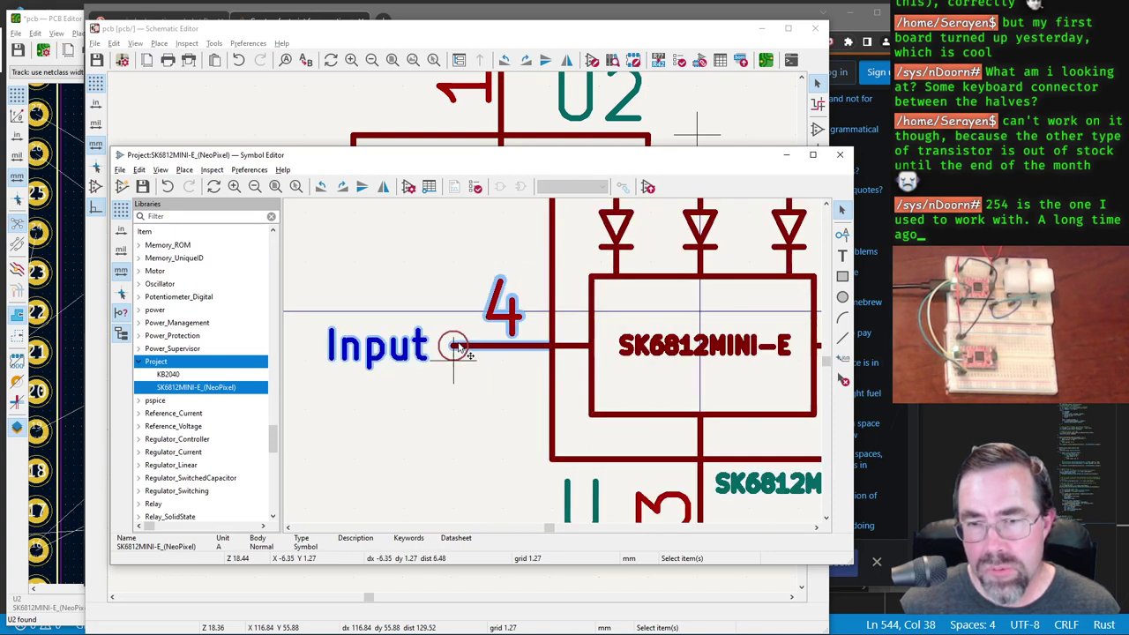
pyautogui.press('m')
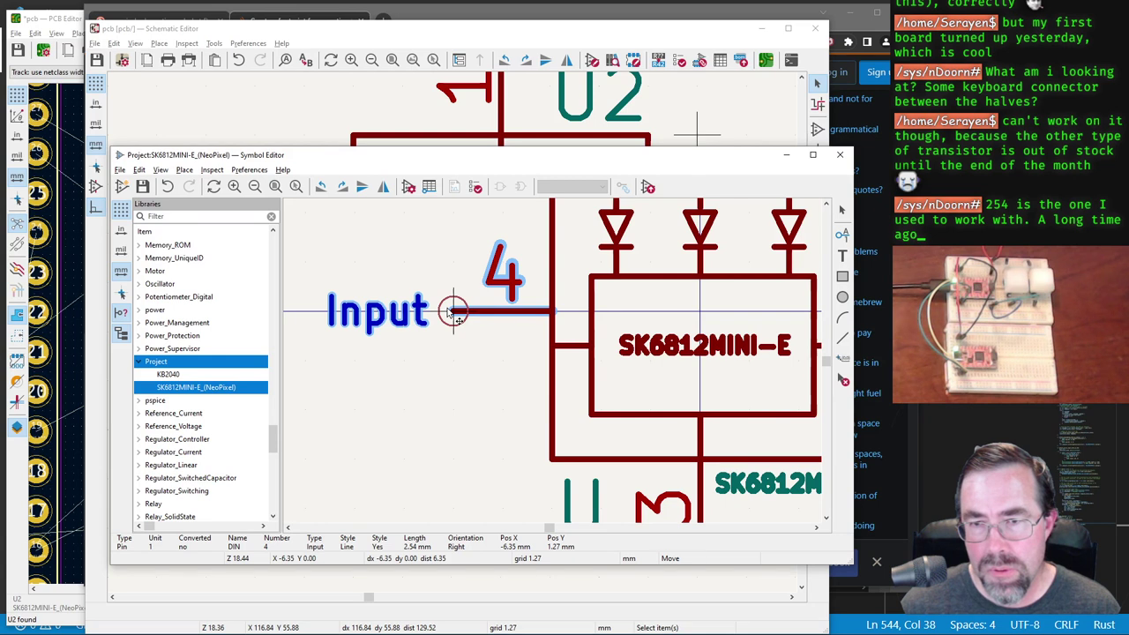
pyautogui.click(454, 291)
pyautogui.scroll(-3, 520, 356)
pyautogui.scroll(3, 517, 360)
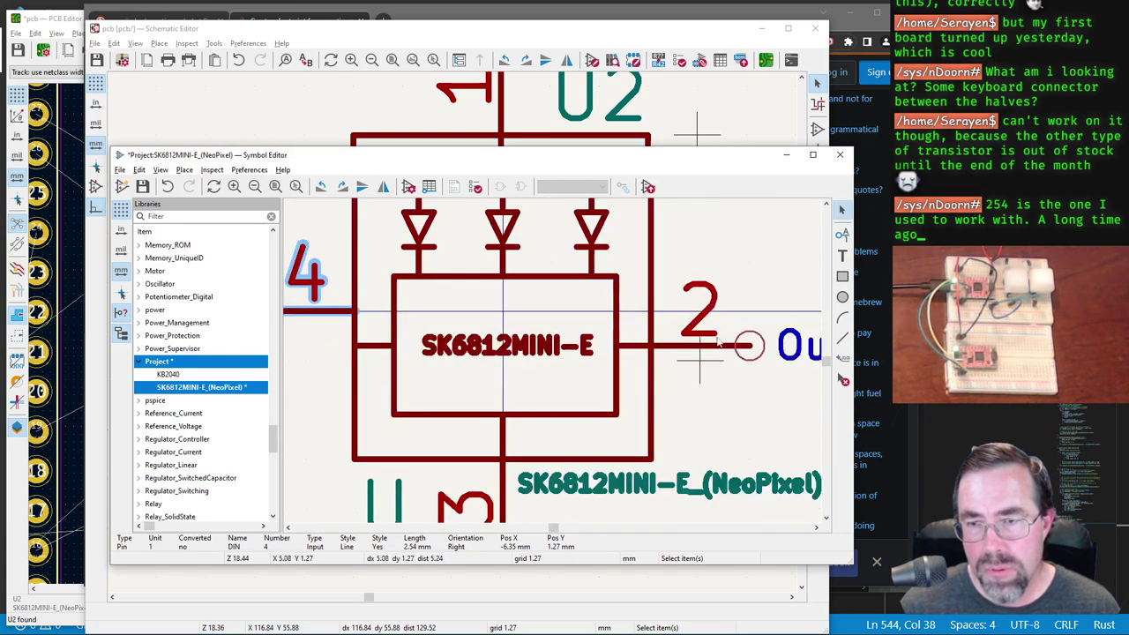
# Step: Move pin 2 of the SK6812MINI-E symbol up 1.27 mm onto the horizontal axis
pyautogui.click(748, 357)
pyautogui.press('m')
pyautogui.click(749, 311)
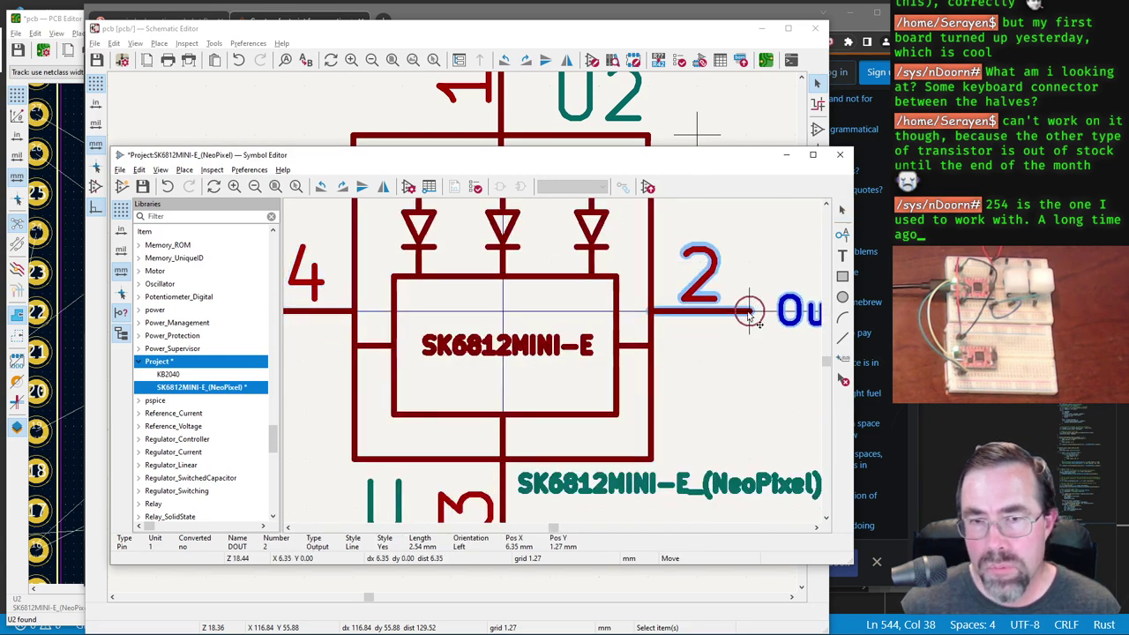
# Step: Move the two short horizontal lead lines beside the symbol's inner rectangle up onto the horizontal axis, in line with pins 2 and 4
pyautogui.click(629, 347)
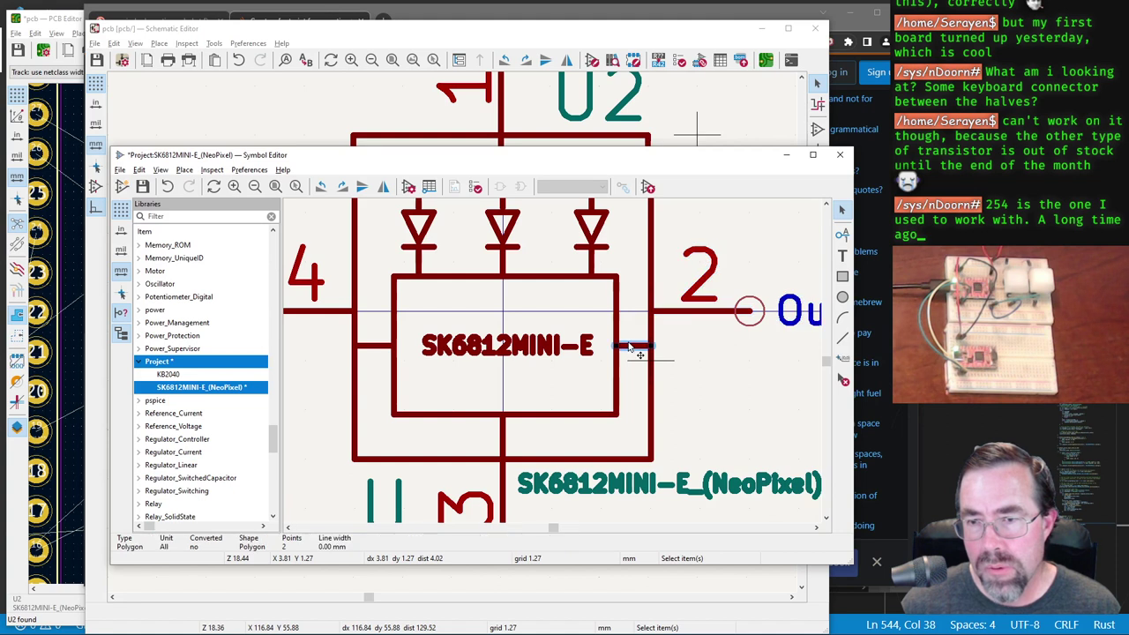
pyautogui.press('m')
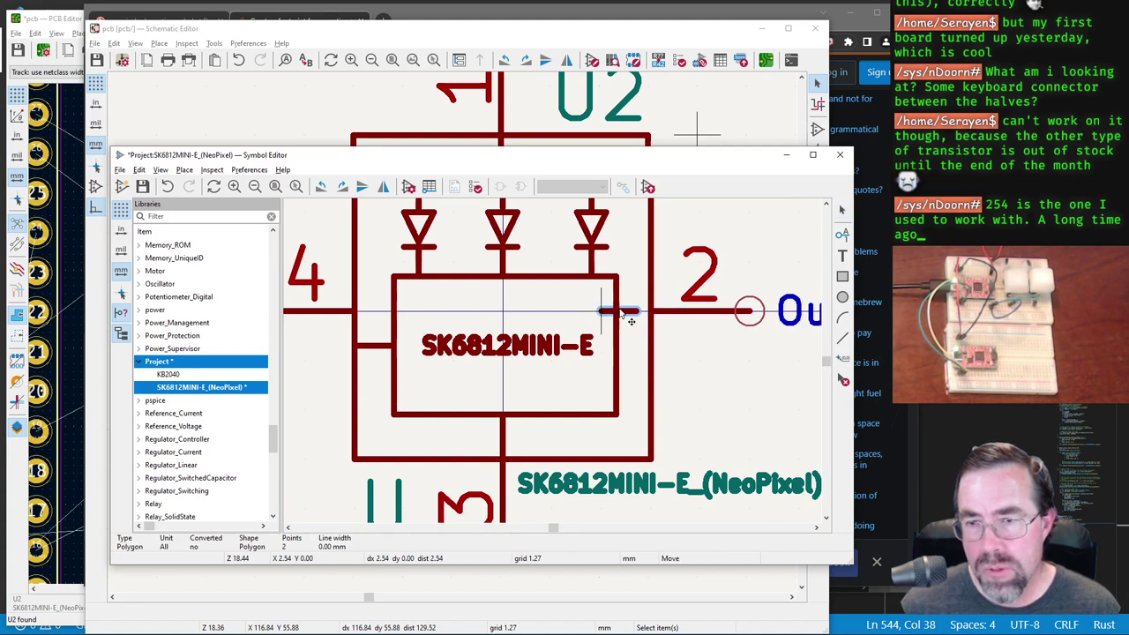
pyautogui.click(628, 319)
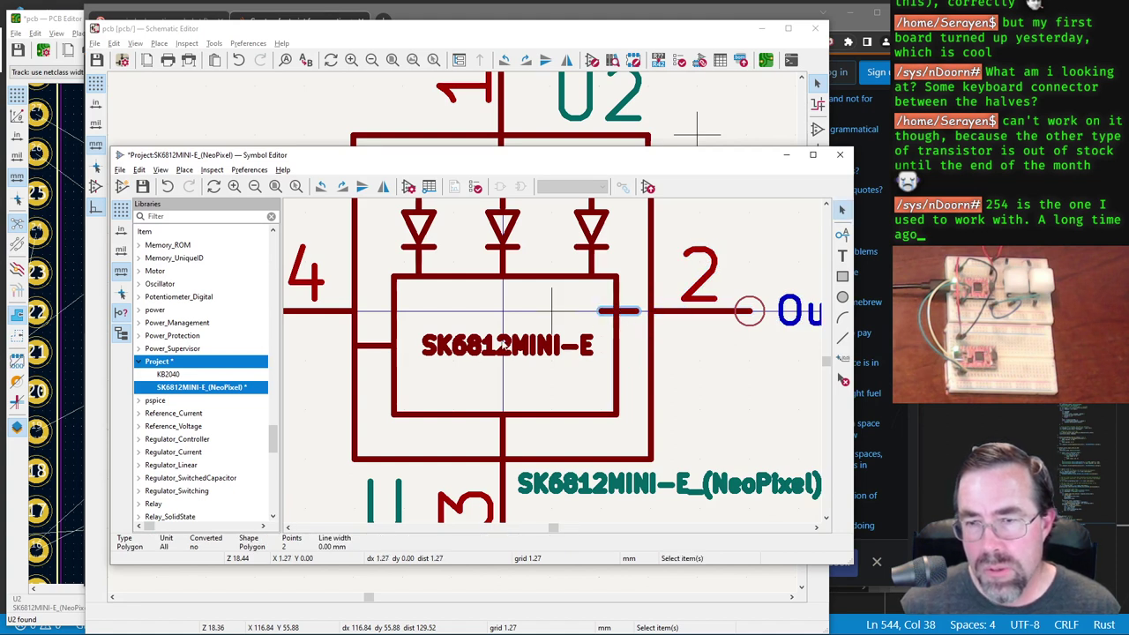
pyautogui.click(388, 347)
pyautogui.press('m')
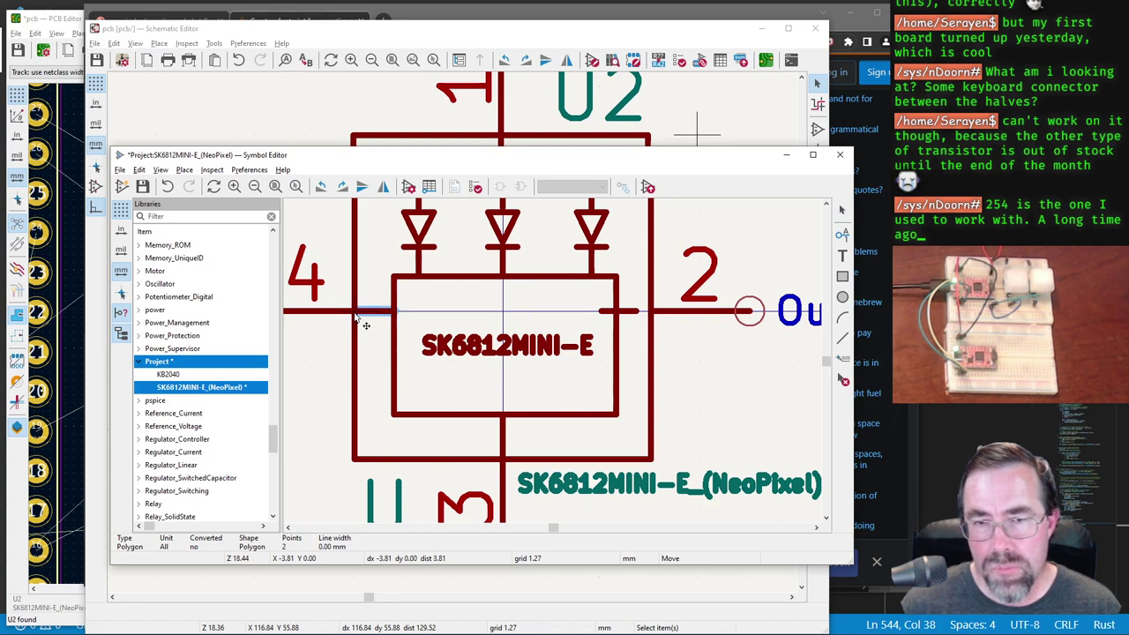
pyautogui.click(371, 314)
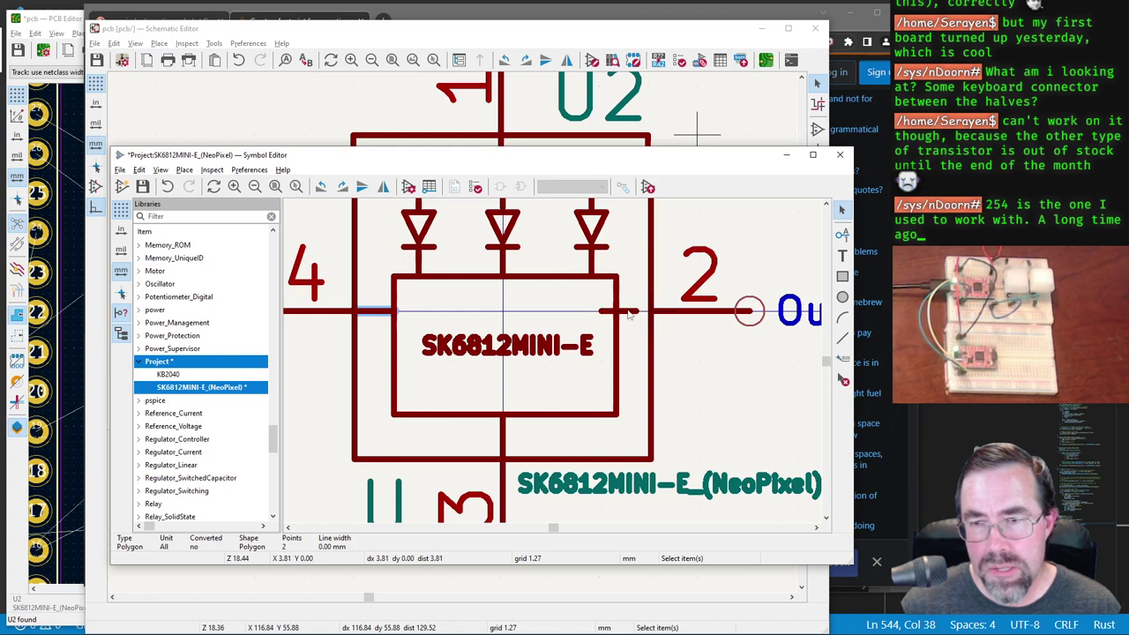
# Step: Extend pin 2's lead line to the outer box, resize the inner rectangle's lower-right corner to X 2.54, Y 2.54 mm, and extend pin 3's lead line to it
pyautogui.click(629, 314)
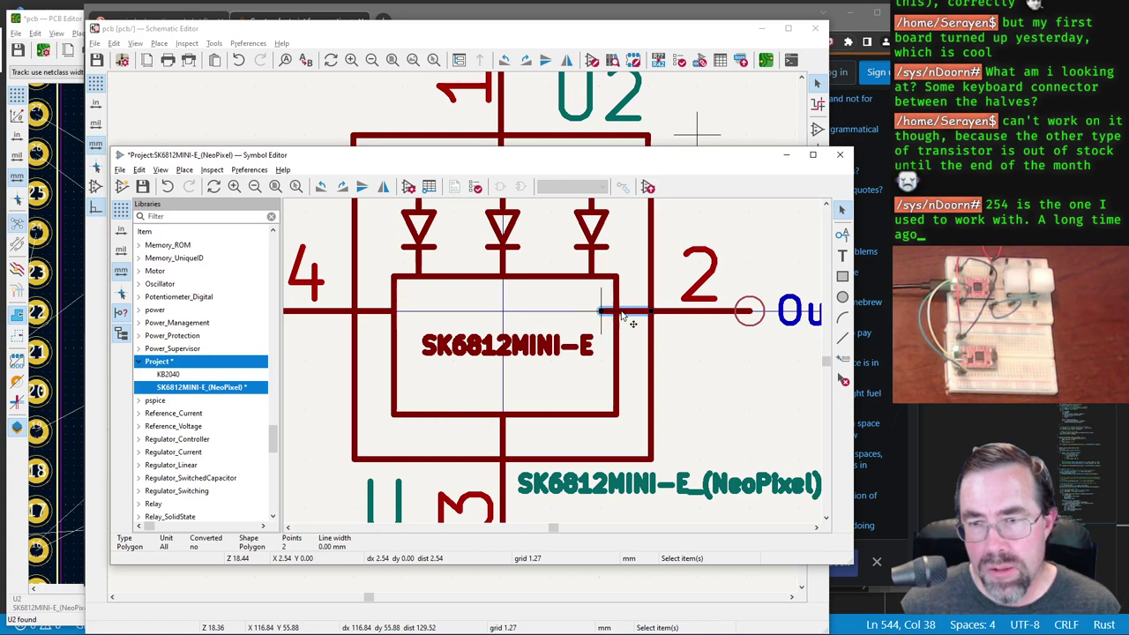
pyautogui.moveTo(621, 314)
pyautogui.mouseDown()
pyautogui.moveTo(619, 362)
pyautogui.moveTo(612, 313)
pyautogui.mouseUp()
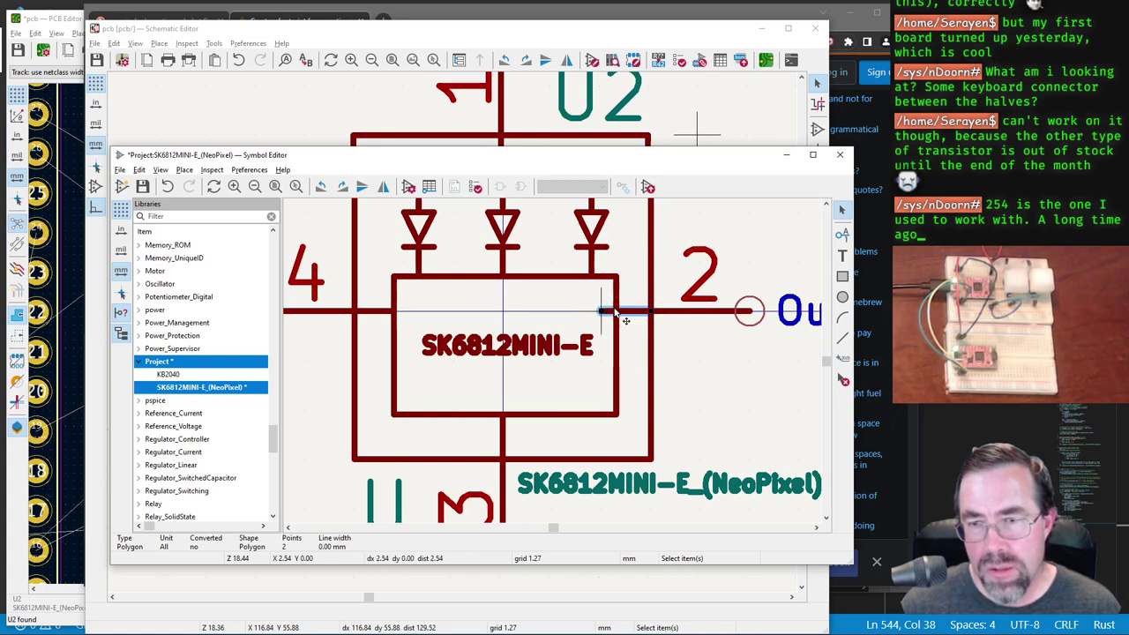
pyautogui.click(618, 356)
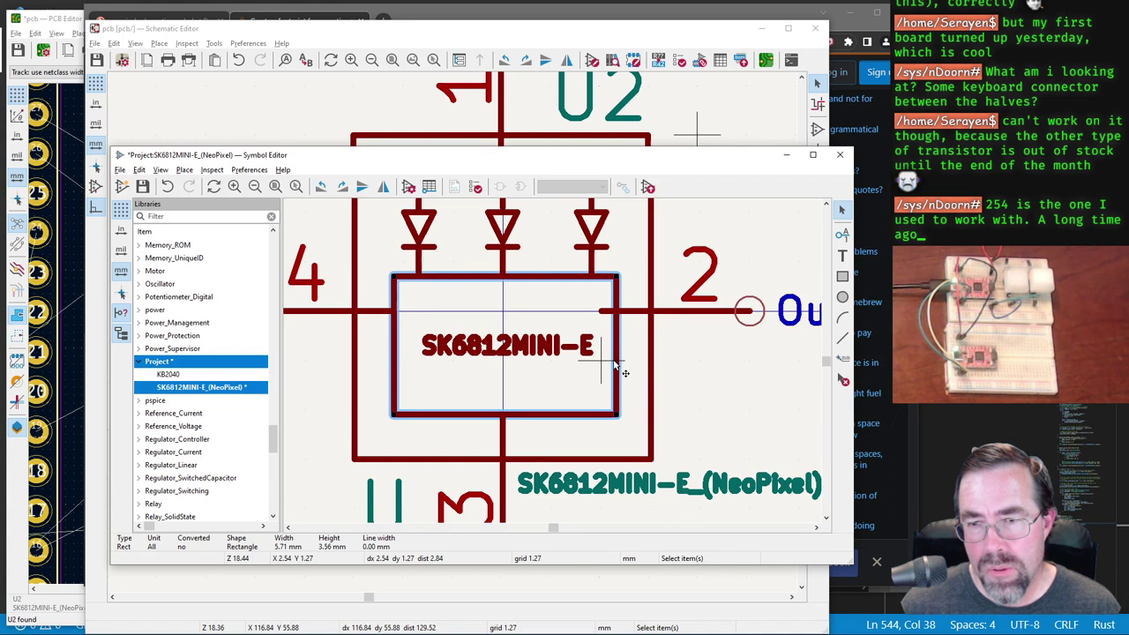
pyautogui.moveTo(623, 418); pyautogui.dragTo(605, 419)
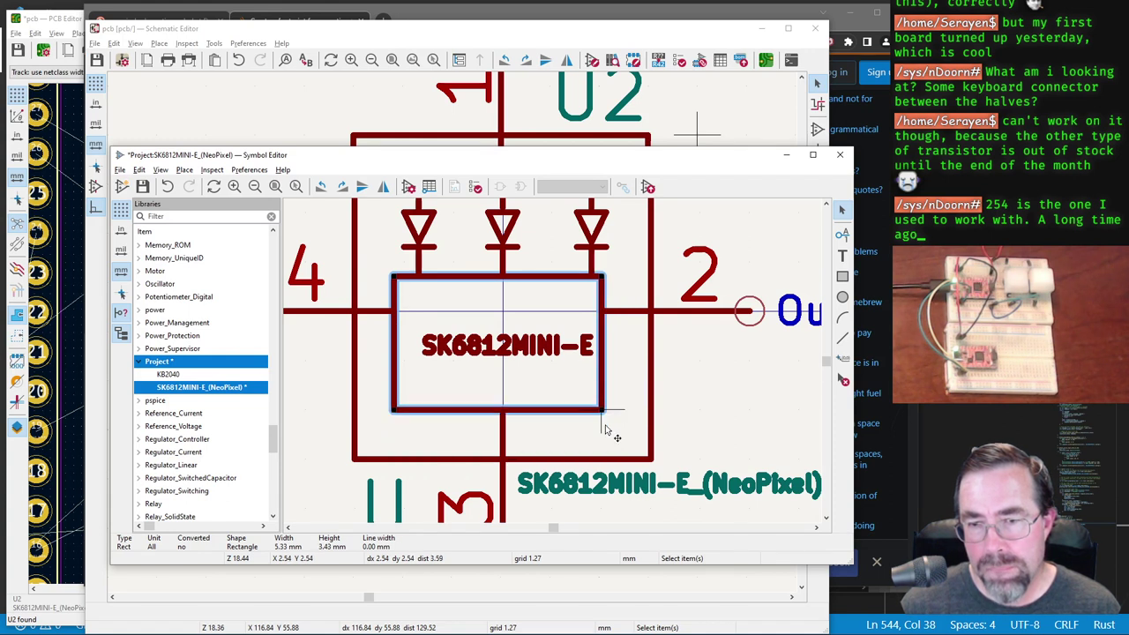
pyautogui.click(505, 438)
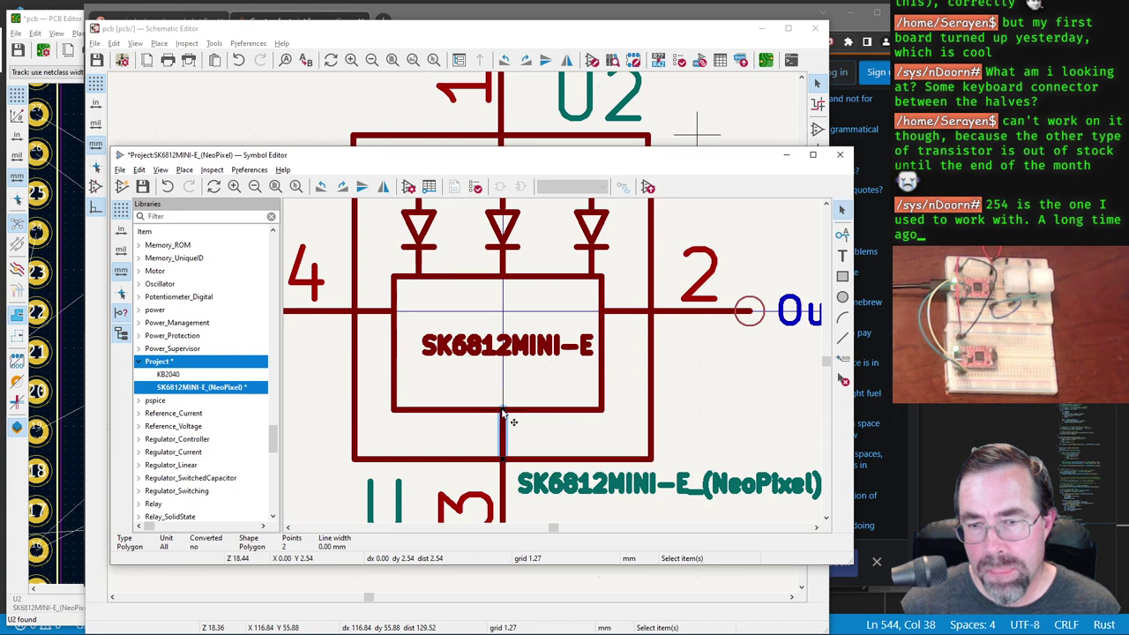
pyautogui.scroll(-2, 521, 357)
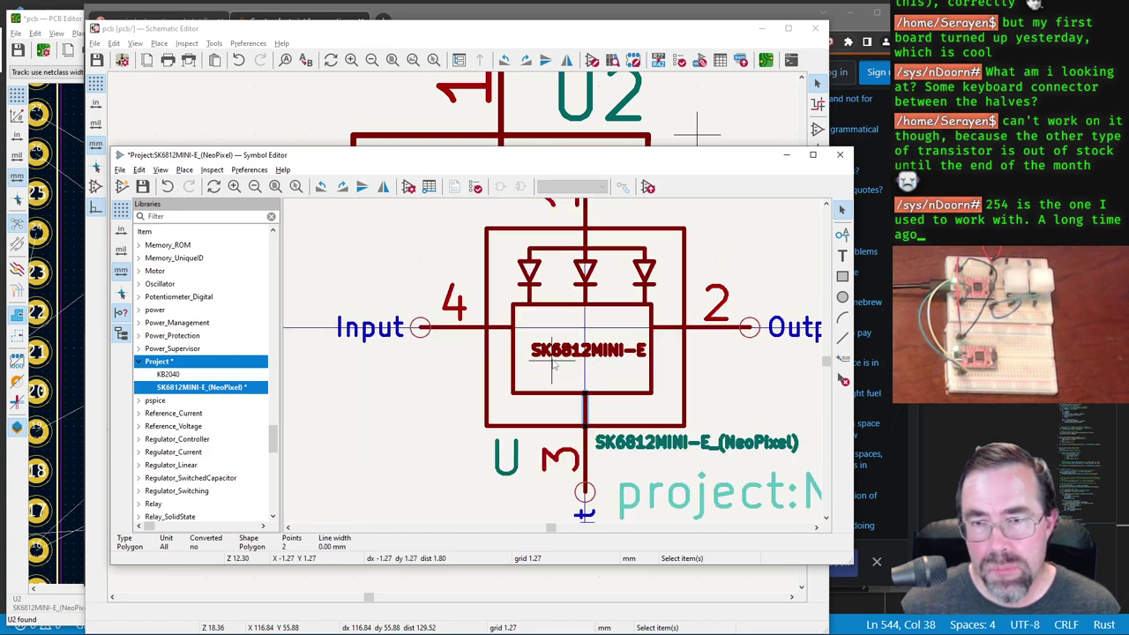
pyautogui.click(592, 350)
pyautogui.moveTo(595, 349); pyautogui.dragTo(597, 364)
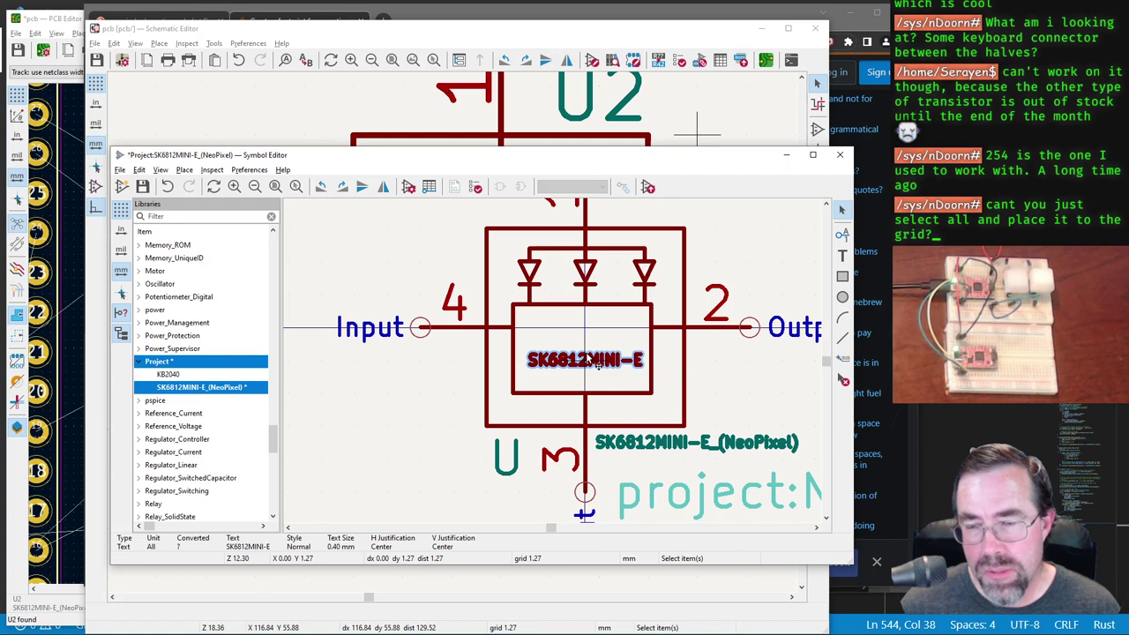
pyautogui.hotkey('ctrl', 'z')
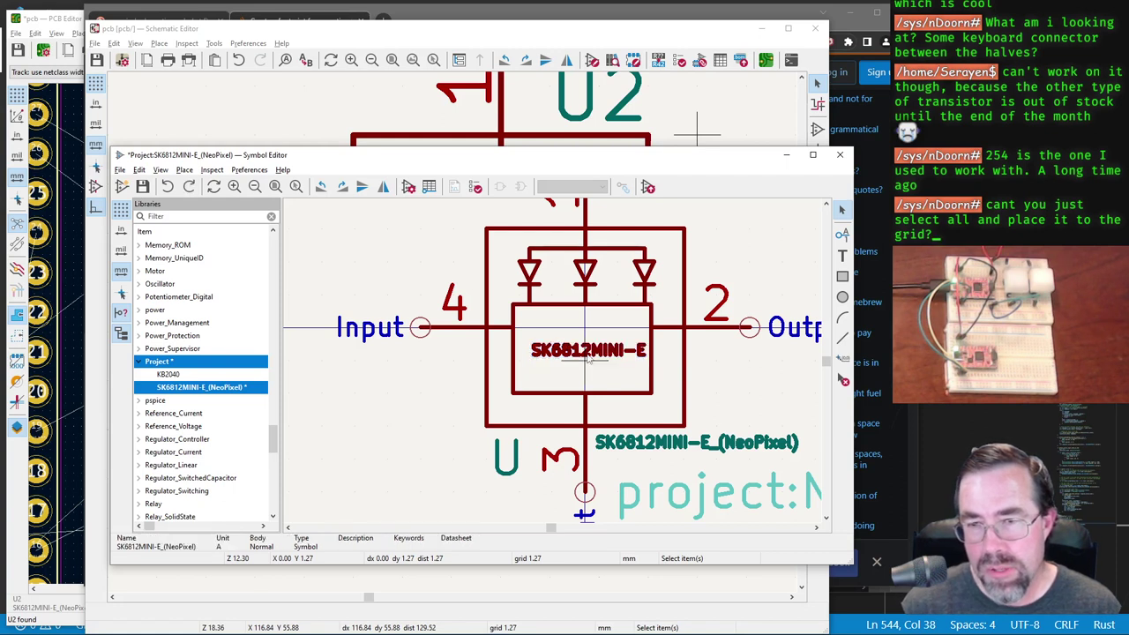
# Step: Set the symbol grid to 0.64 mm and center the SK6812MINI-E text on the vertical axis at Y 0.64 mm
pyautogui.click(587, 358)
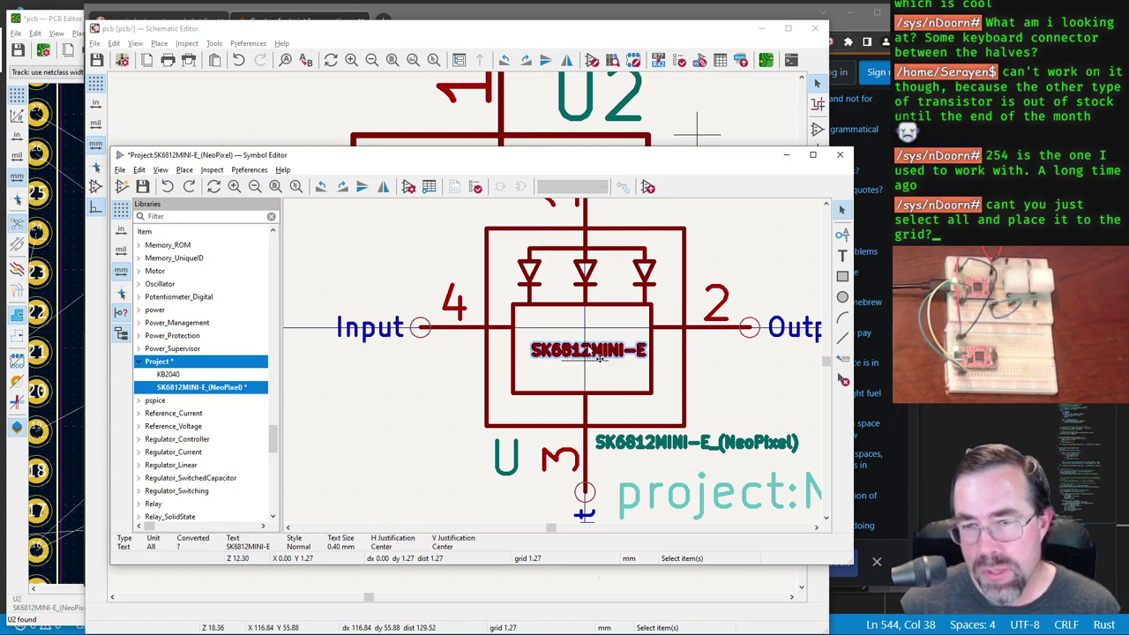
pyautogui.moveTo(588, 351); pyautogui.dragTo(583, 358)
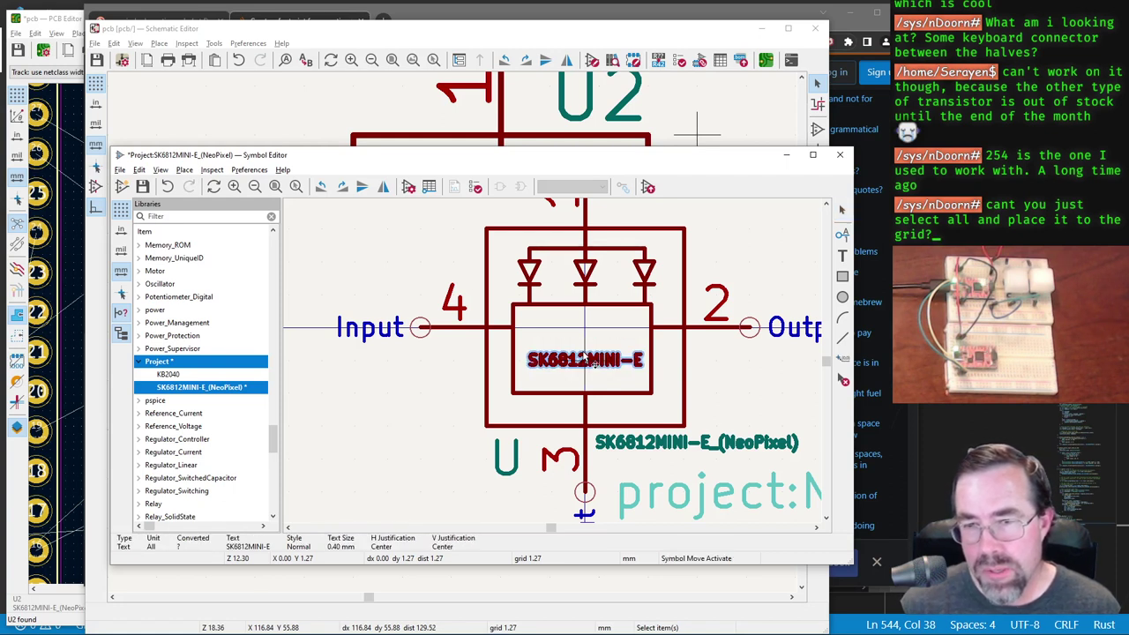
pyautogui.rightClick(726, 328)
pyautogui.rightClick(712, 373)
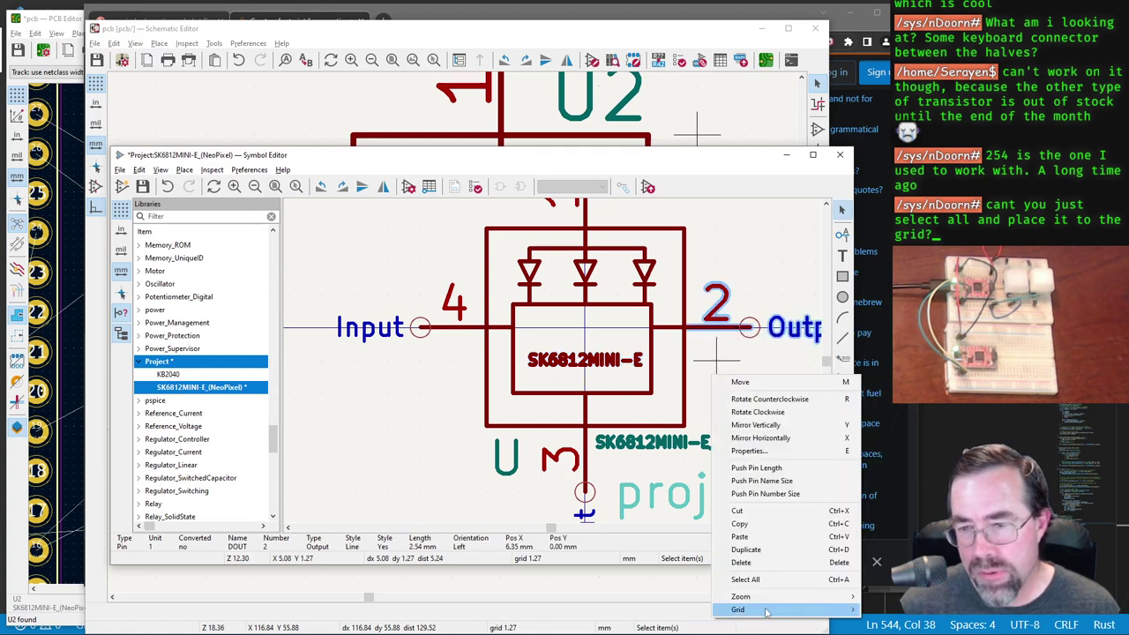
pyautogui.moveTo(765, 609)
pyautogui.click(886, 545)
pyautogui.click(597, 369)
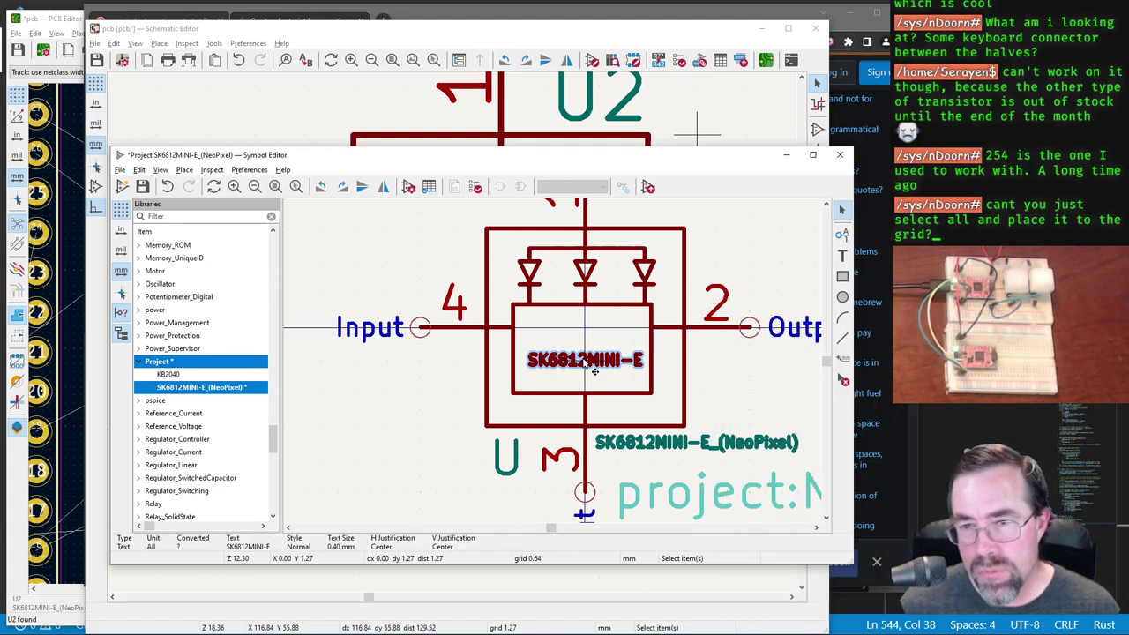
pyautogui.moveTo(597, 370); pyautogui.dragTo(596, 358)
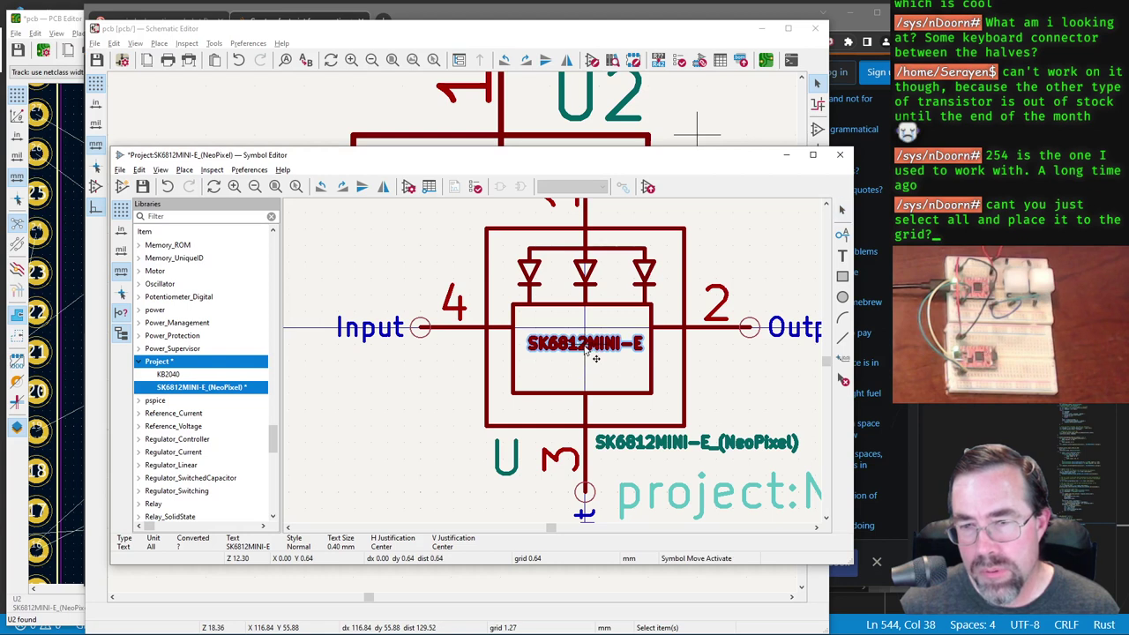
# Step: Save the edited SK6812MINI-E symbol and return to the Schematic Editor
pyautogui.scroll(-3, 569, 366)
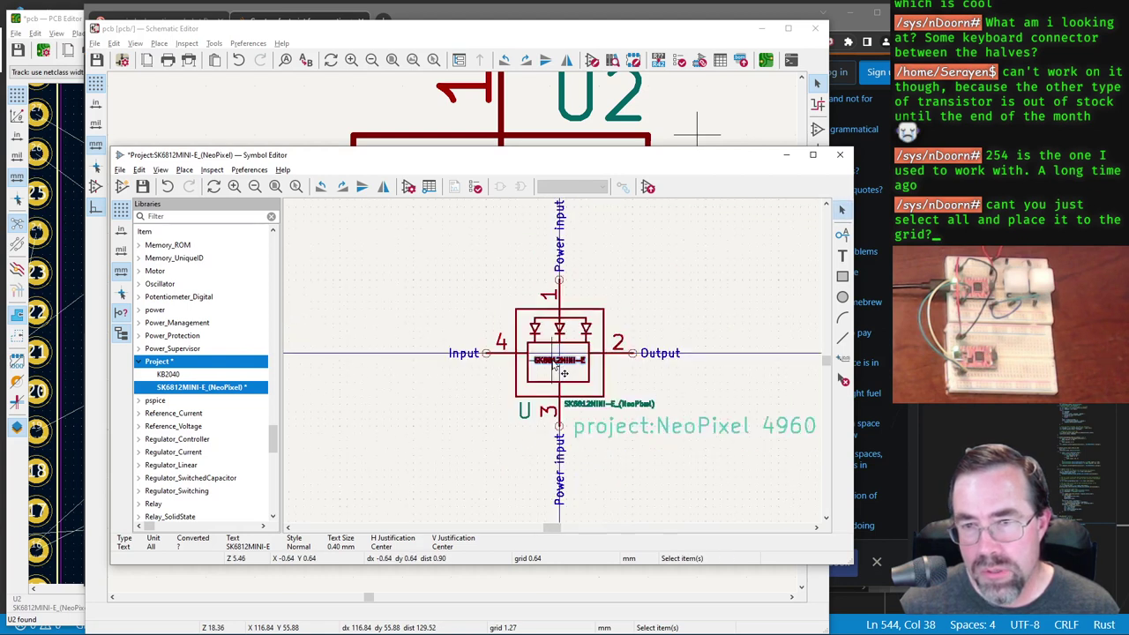
pyautogui.scroll(2, 563, 373)
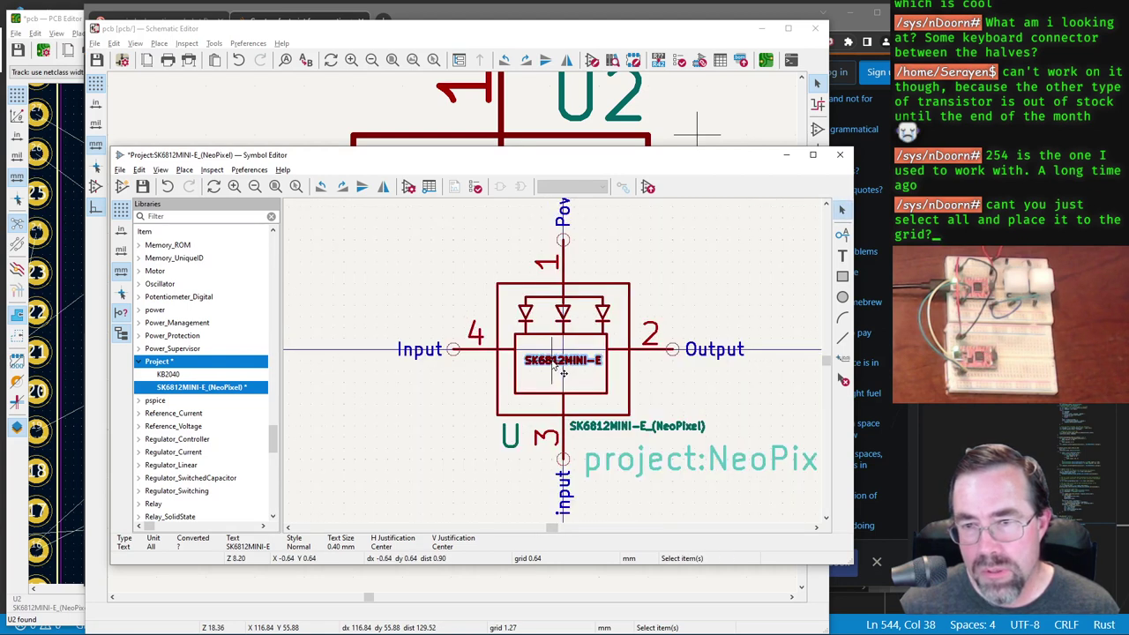
pyautogui.click(142, 186)
pyautogui.click(304, 90)
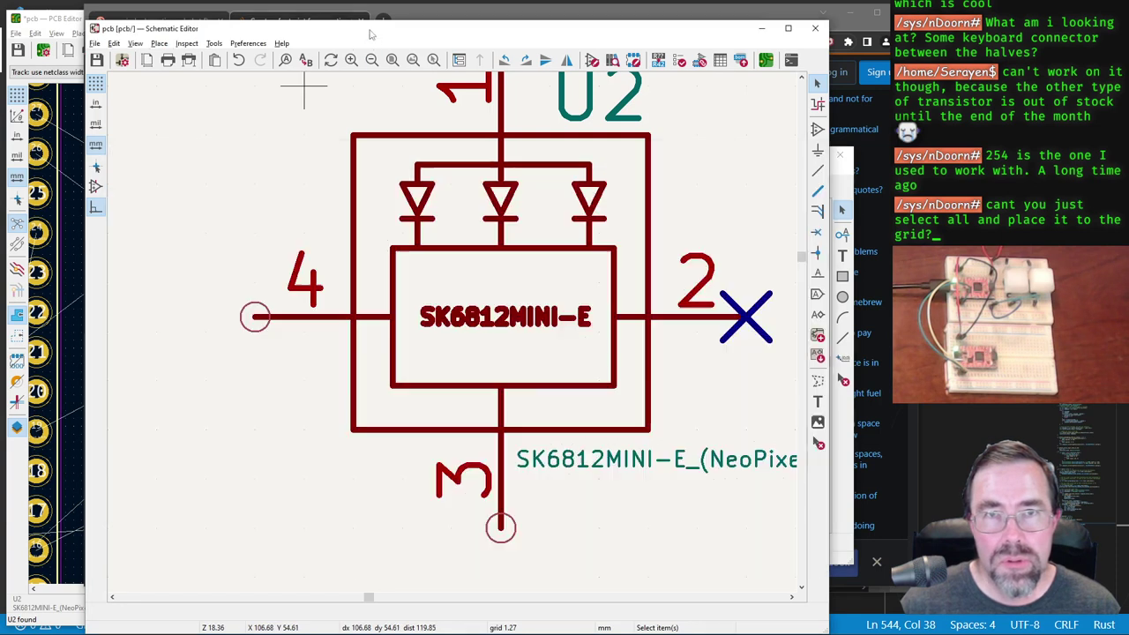
# Step: Update the selected LED symbol U2 from the library with the default update options
pyautogui.click(483, 283)
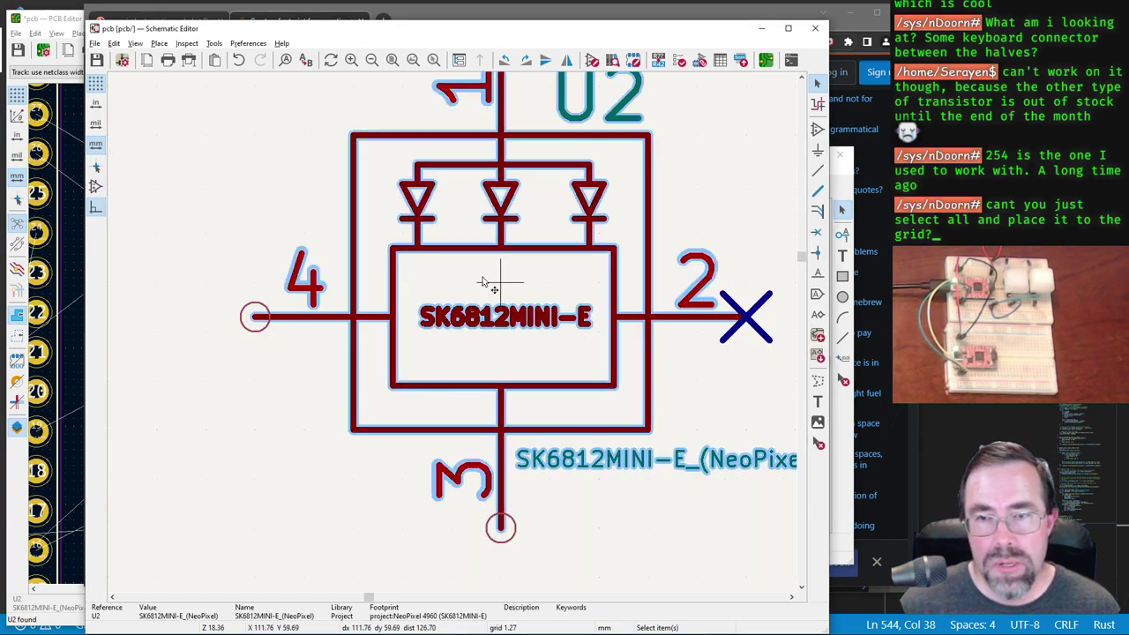
pyautogui.rightClick(483, 282)
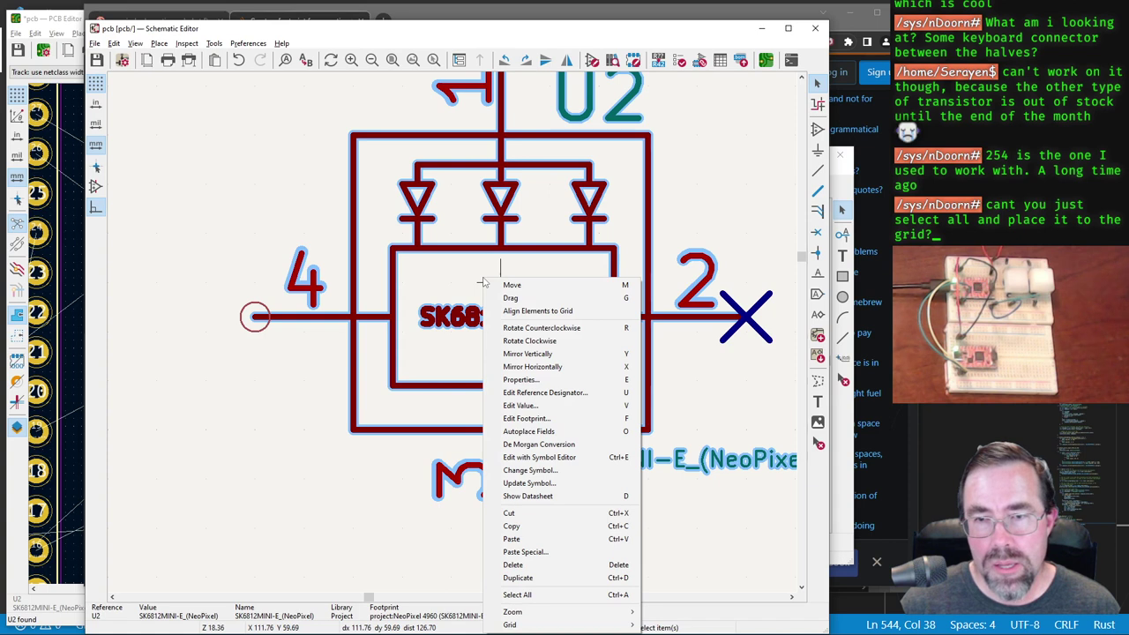
pyautogui.click(522, 379)
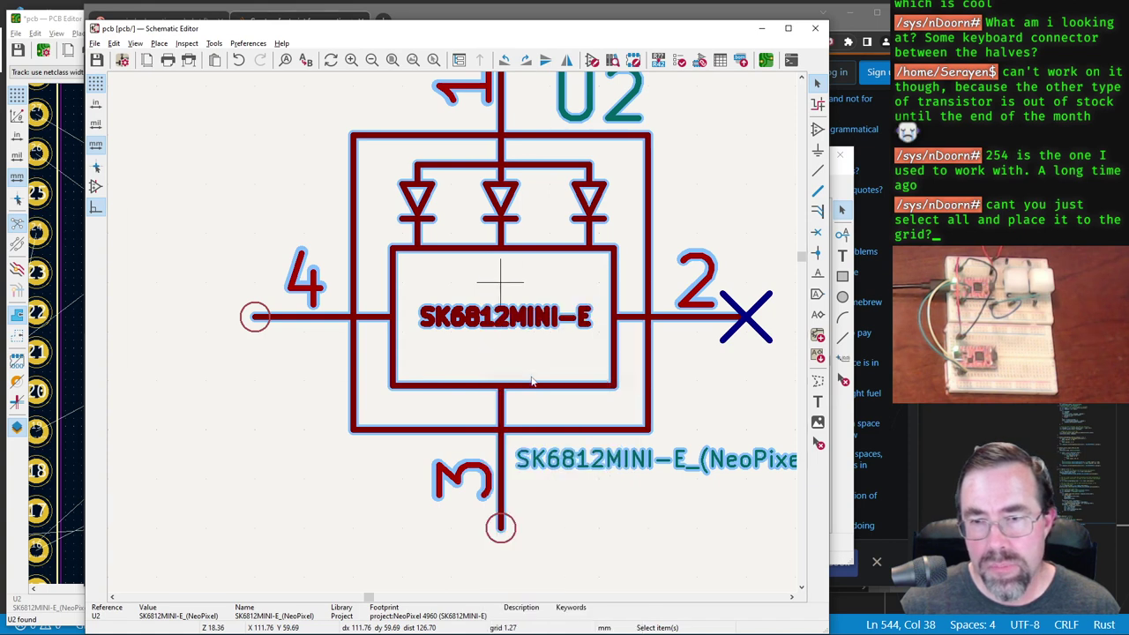
pyautogui.click(438, 270)
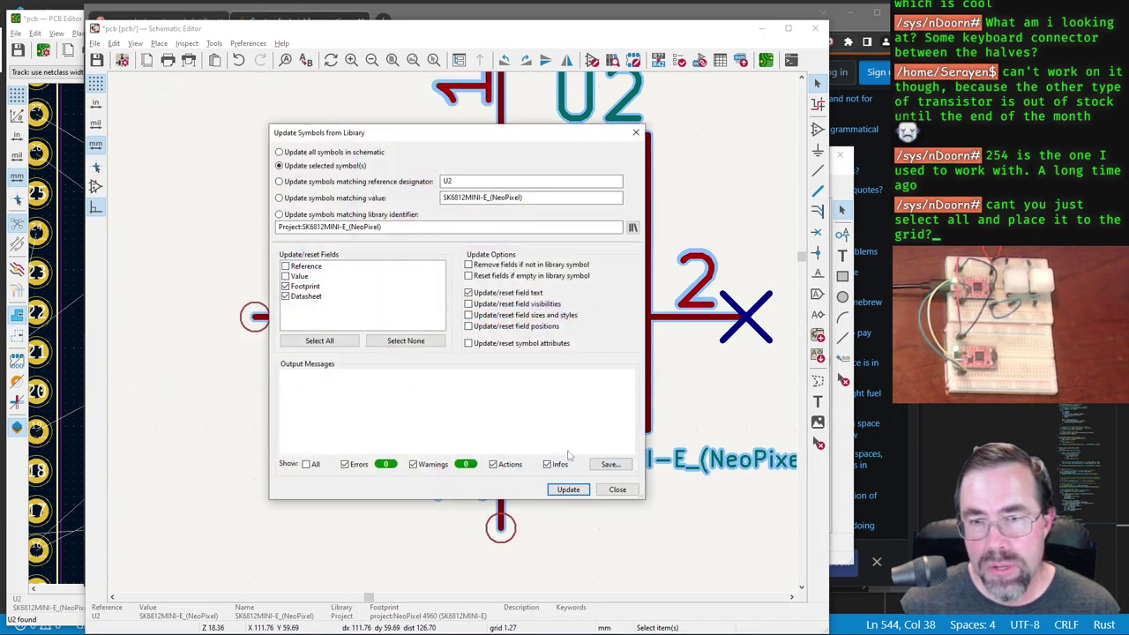
pyautogui.click(575, 491)
pyautogui.click(617, 489)
# Step: Delete the no-connect marker beside U2's pin 2 and wire D1's lower pin to SW1's right pin
pyautogui.scroll(-2, 494, 353)
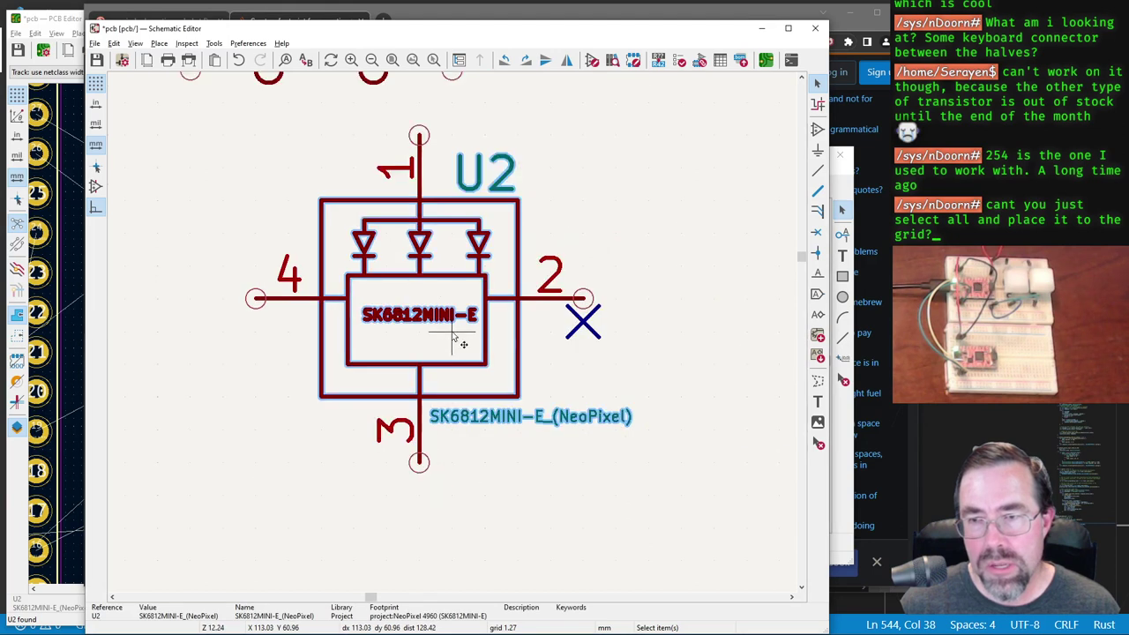
pyautogui.scroll(1, 582, 328)
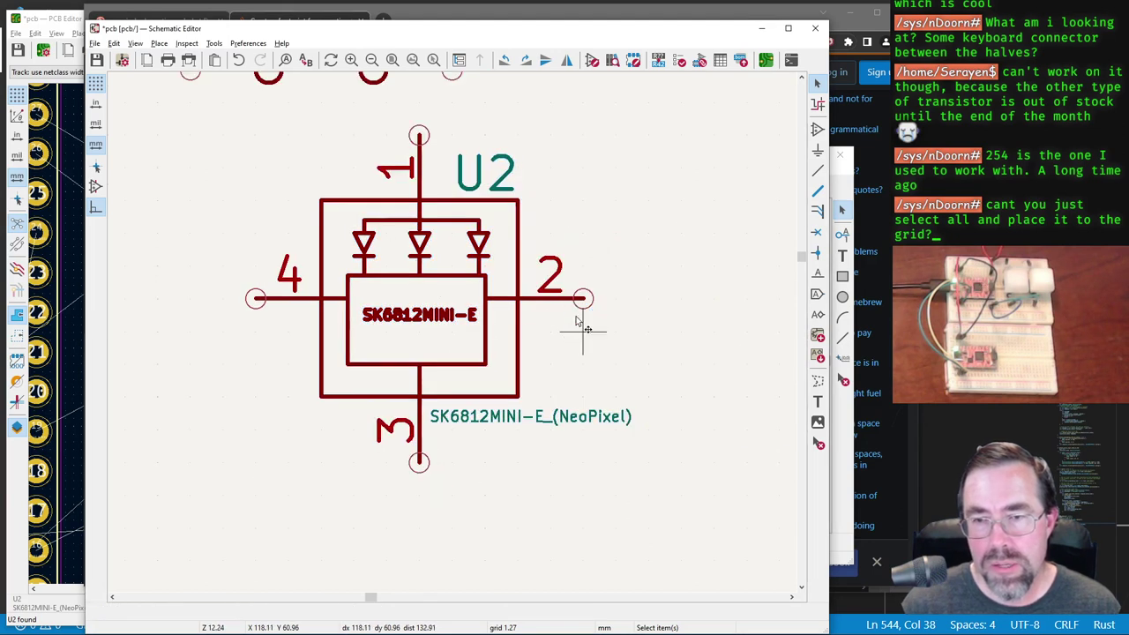
pyautogui.scroll(-2, 408, 286)
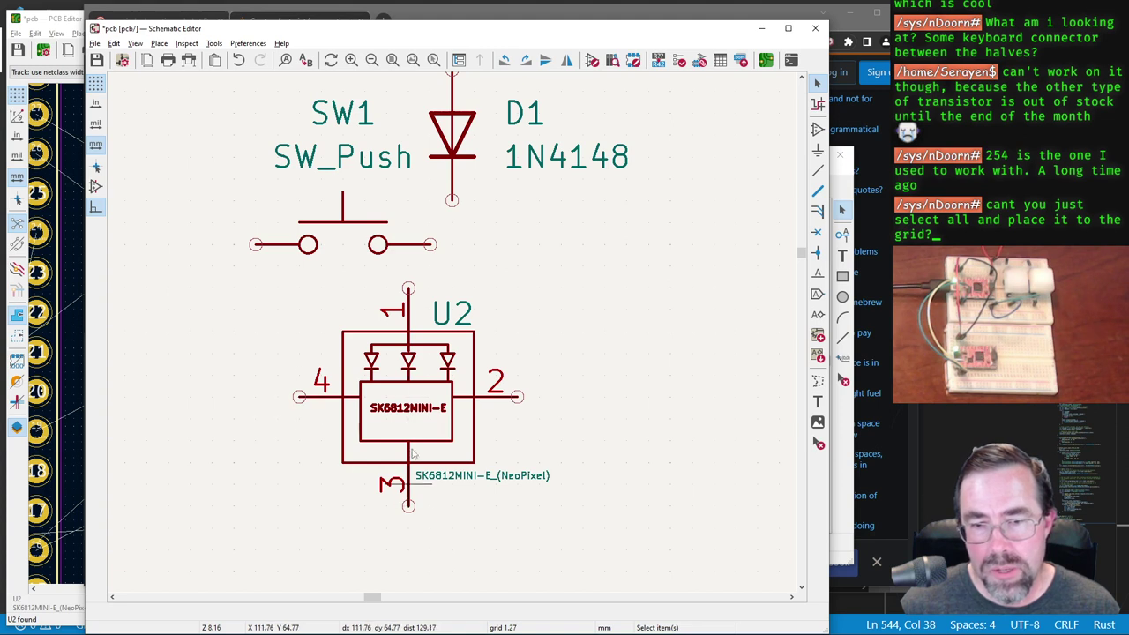
pyautogui.click(451, 200)
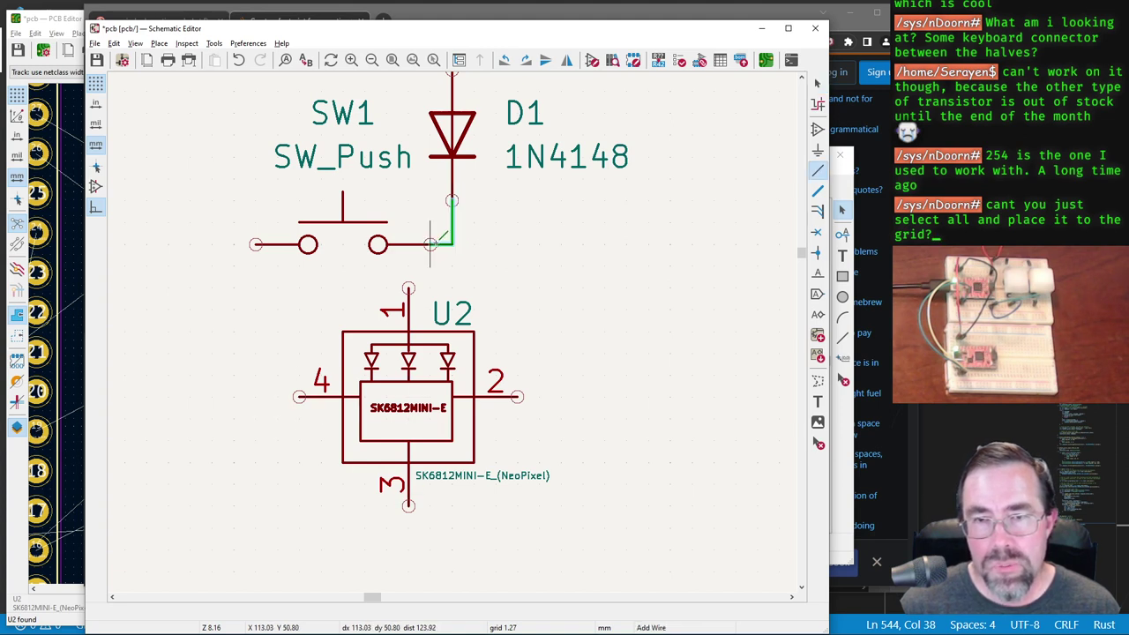
pyautogui.click(435, 245)
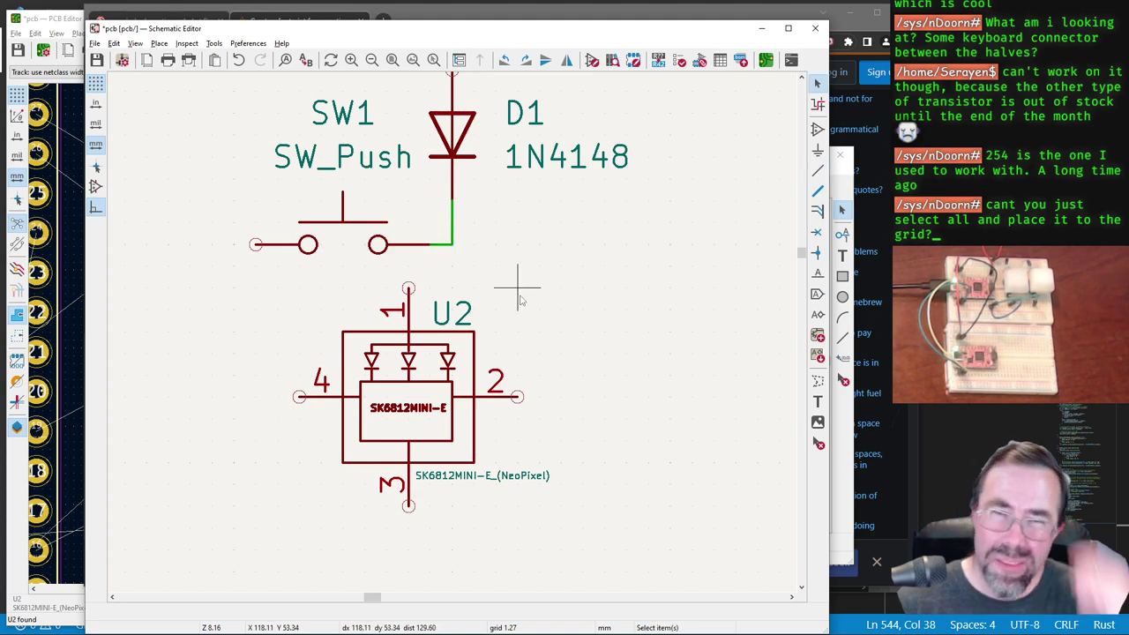
# Step: Check which grid size is active in the schematic, leaving the setting as it is
pyautogui.scroll(-2, 507, 298)
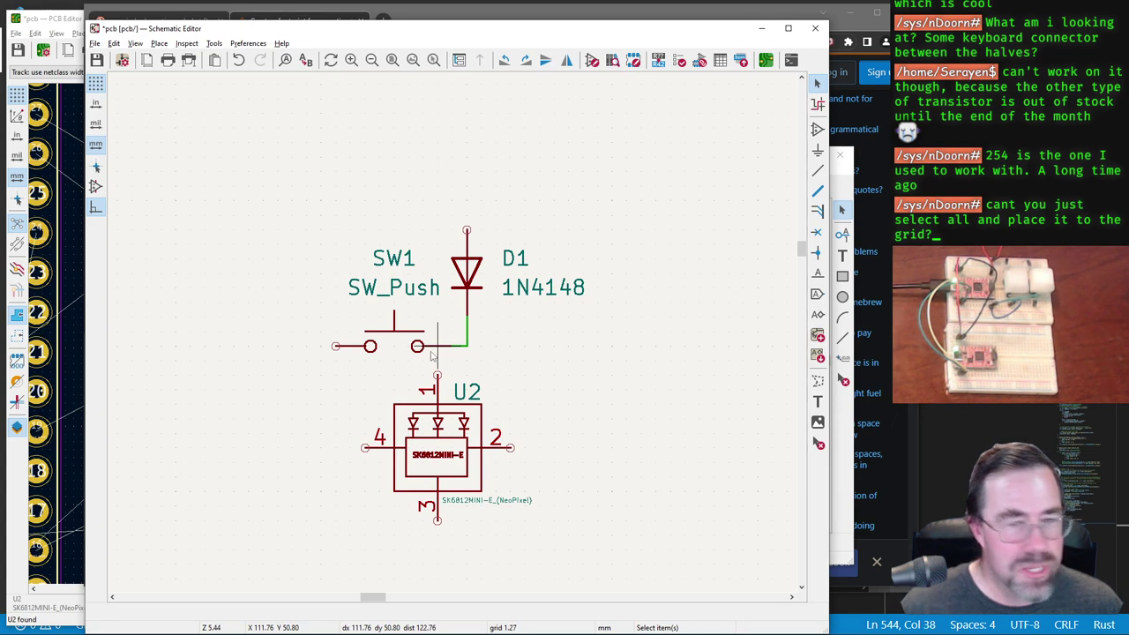
pyautogui.rightClick(497, 345)
pyautogui.moveTo(533, 454)
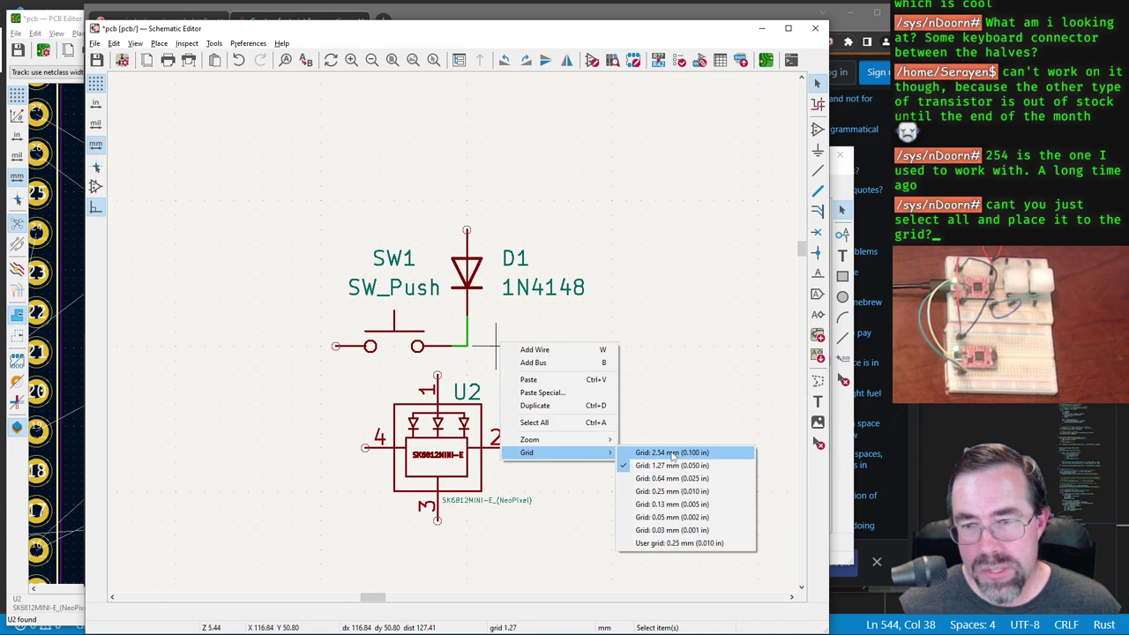
pyautogui.press('Escape')
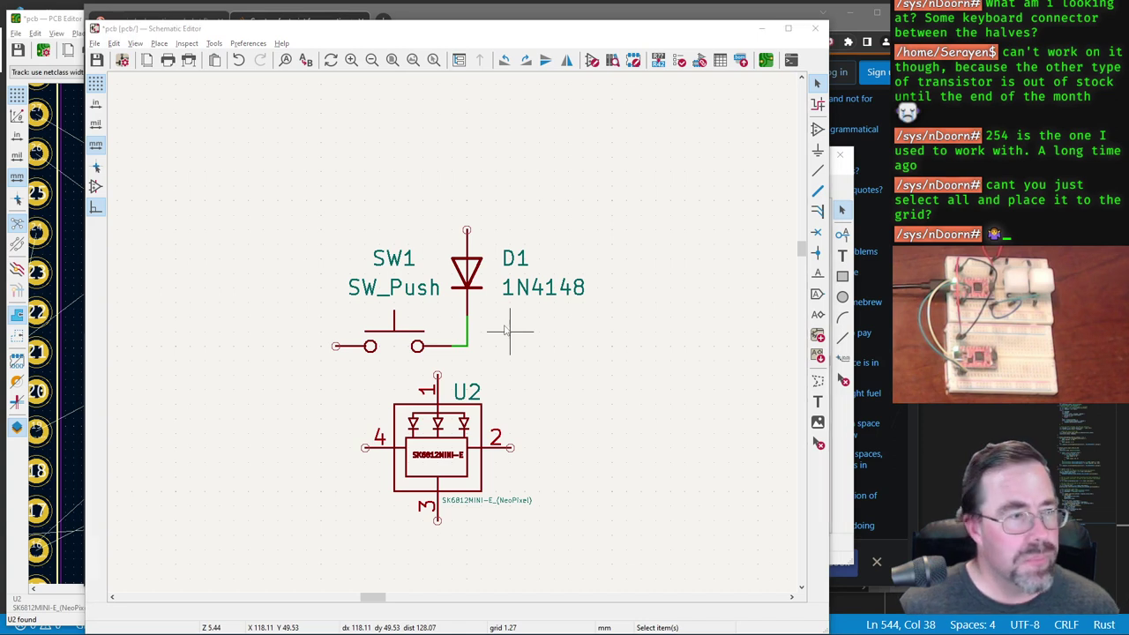
# Step: Switch to the PCB Editor and view the layout around SW1, D1 and U2
pyautogui.hotkey('alt', 'Tab')
pyautogui.scroll(-2, 313, 342)
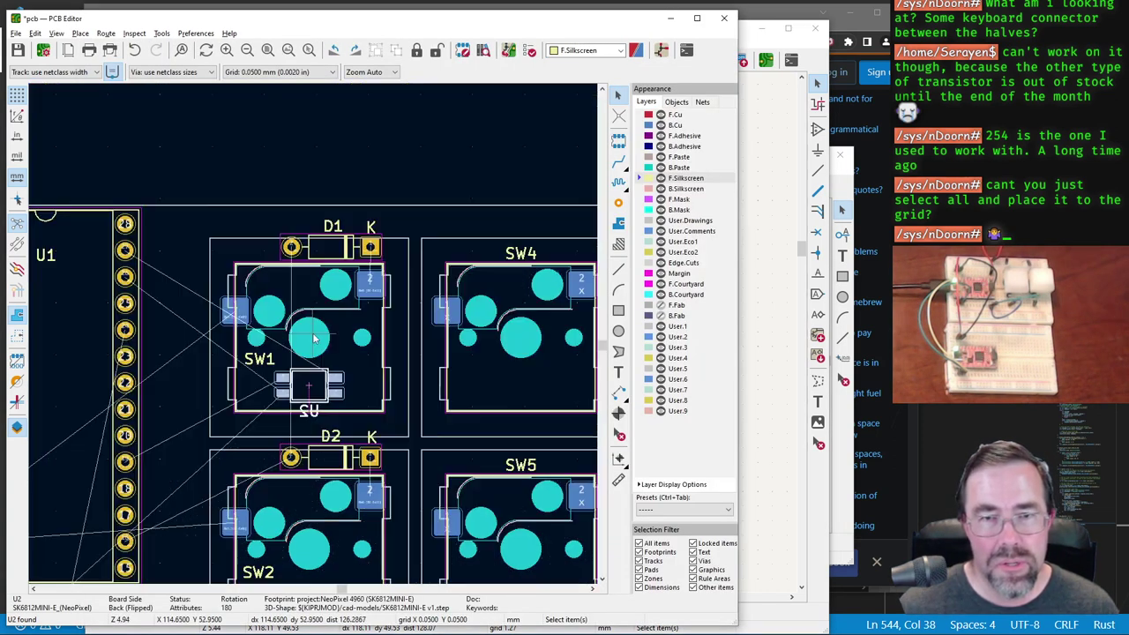
# Step: Inspect SW1, D1 and U2 in the 3D Viewer from the front and back of the board, and close the viewer
pyautogui.scroll(2, 312, 341)
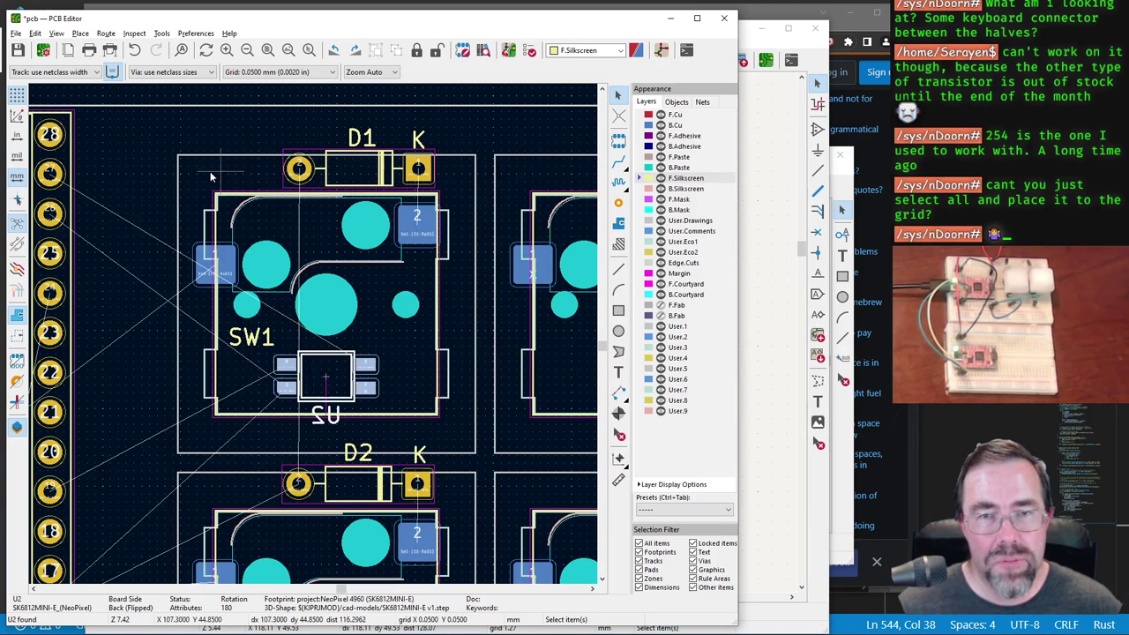
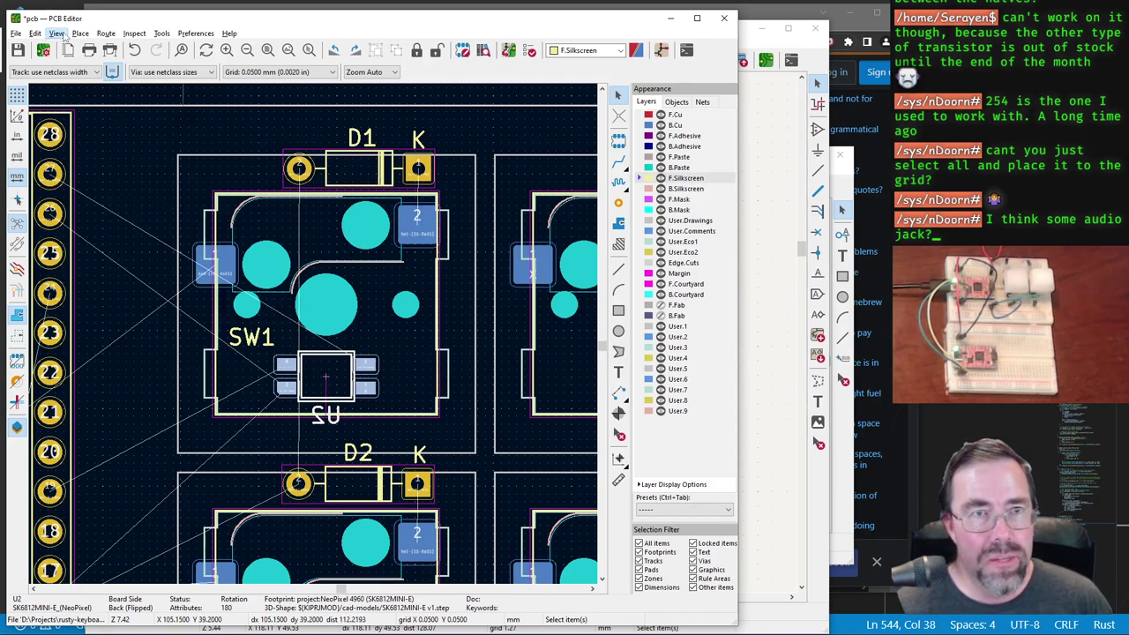
pyautogui.click(56, 33)
pyautogui.click(85, 80)
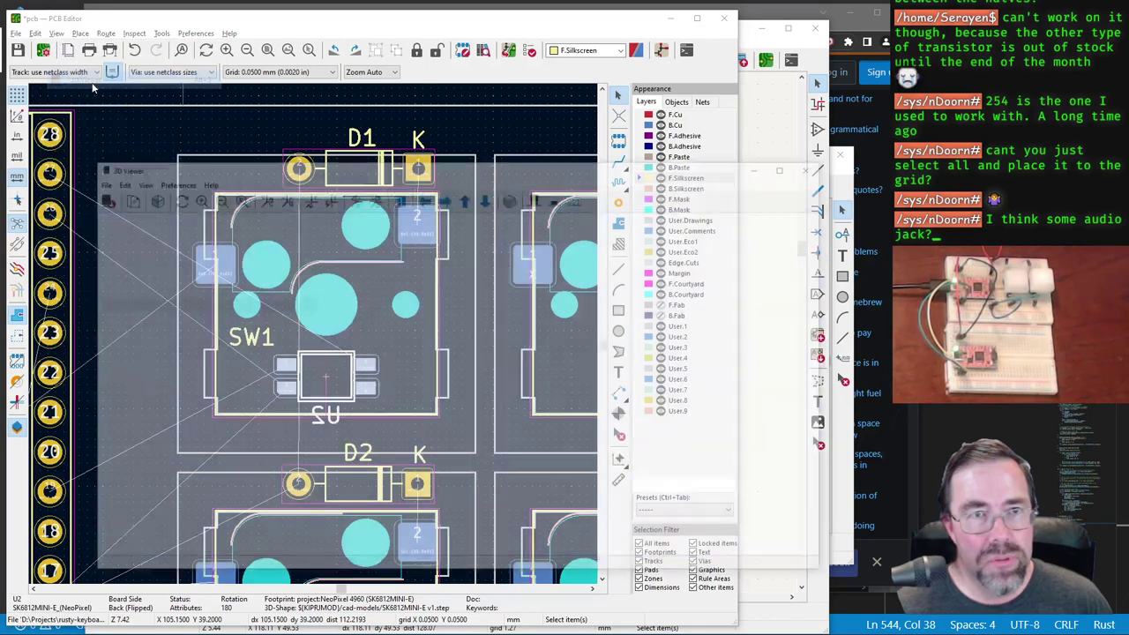
pyautogui.scroll(5, 428, 335)
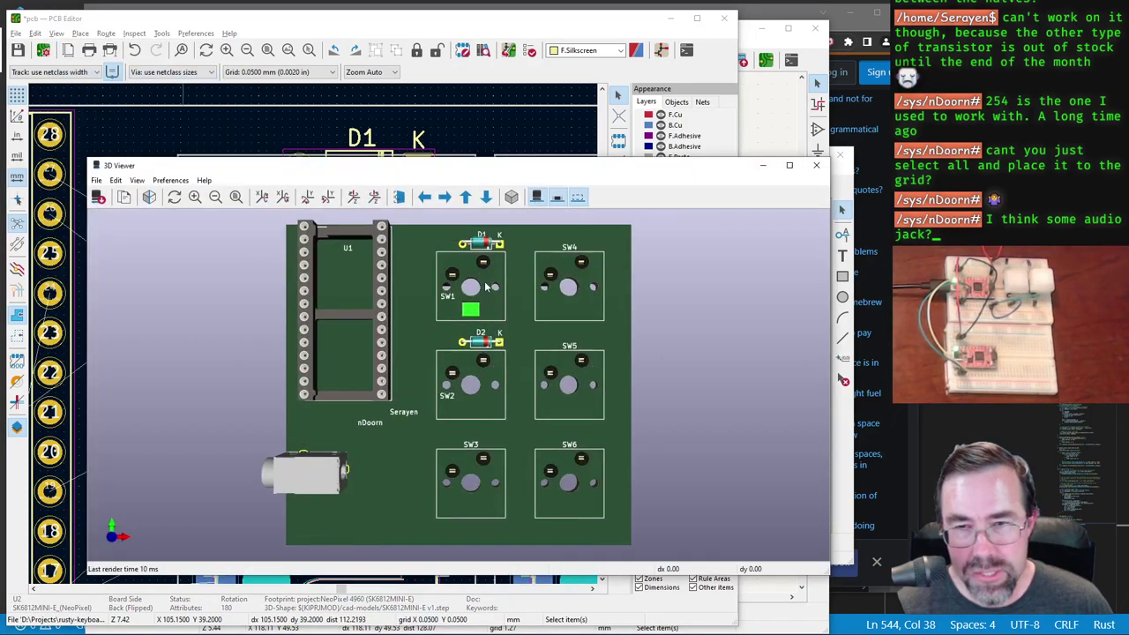
pyautogui.moveTo(476, 303); pyautogui.dragTo(441, 369)
pyautogui.scroll(4, 441, 369)
pyautogui.moveTo(456, 331); pyautogui.dragTo(481, 351, button='middle')
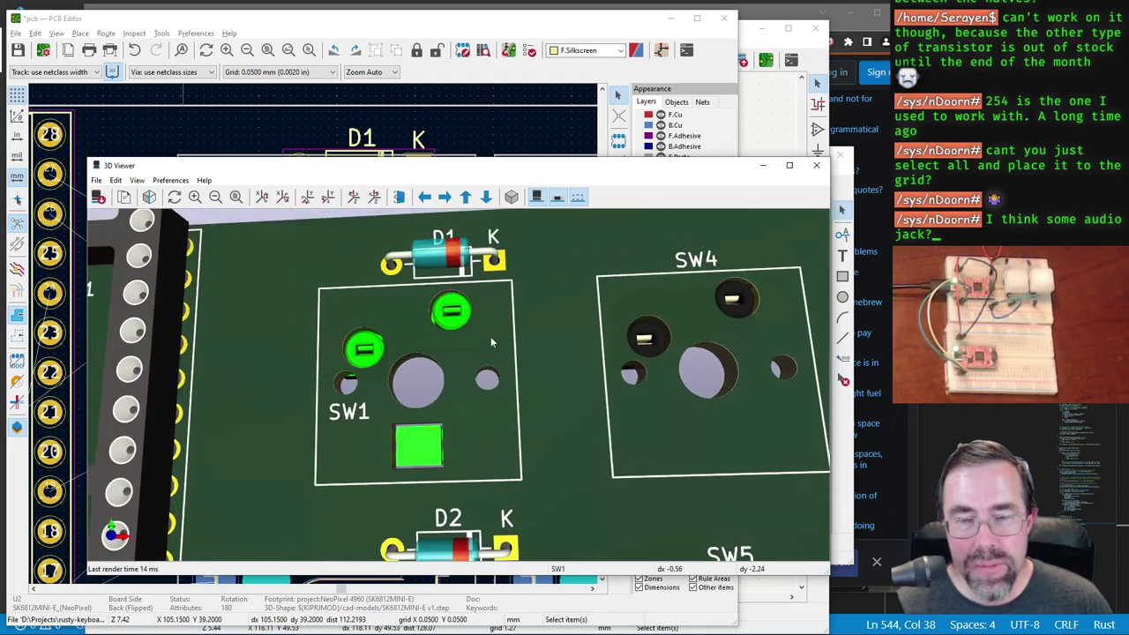
pyautogui.click(400, 198)
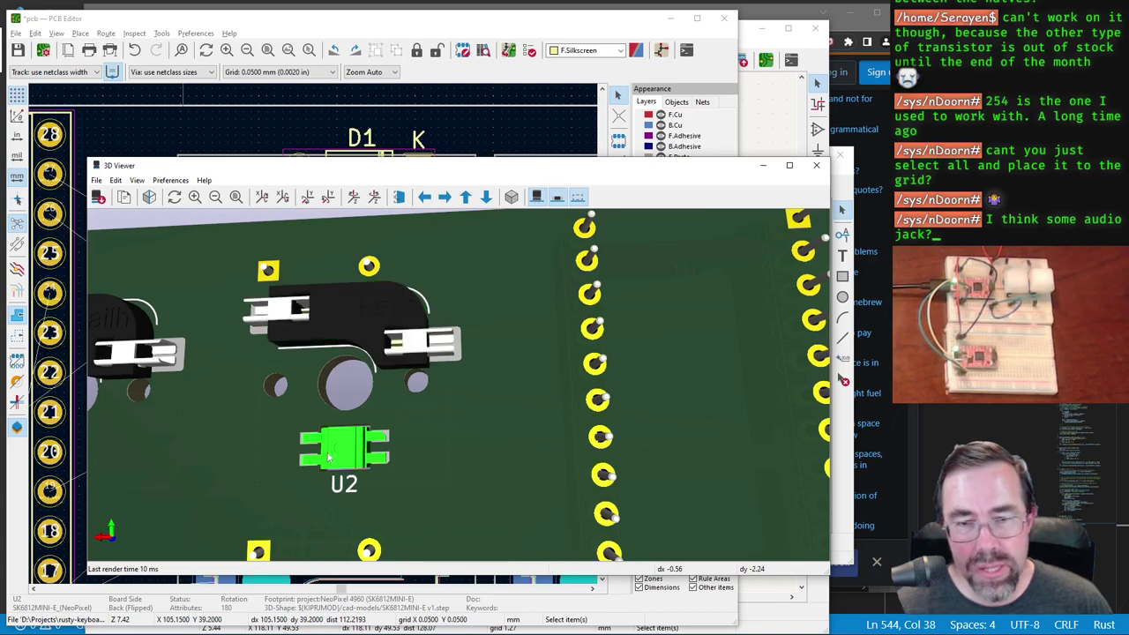
pyautogui.click(400, 198)
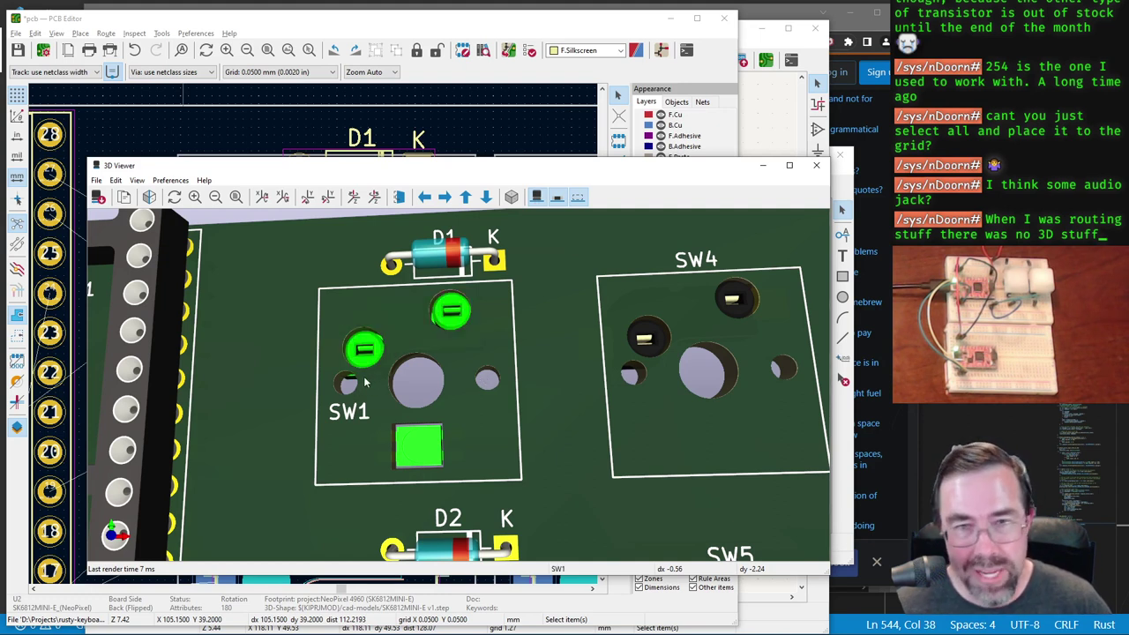
pyautogui.click(816, 165)
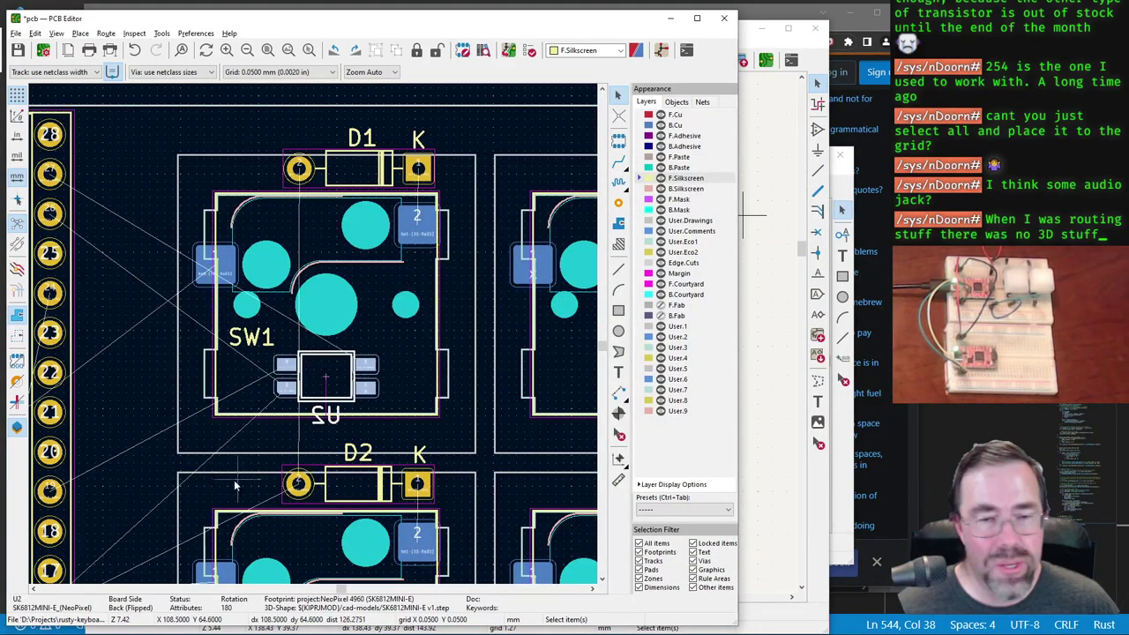
# Step: Examine audio jack J1 in the PCB layout and its AudioJack4 symbol in the schematic, and return to the PCB Editor
pyautogui.moveTo(239, 476); pyautogui.dragTo(417, 300, button='middle')
pyautogui.scroll(-10, 417, 300)
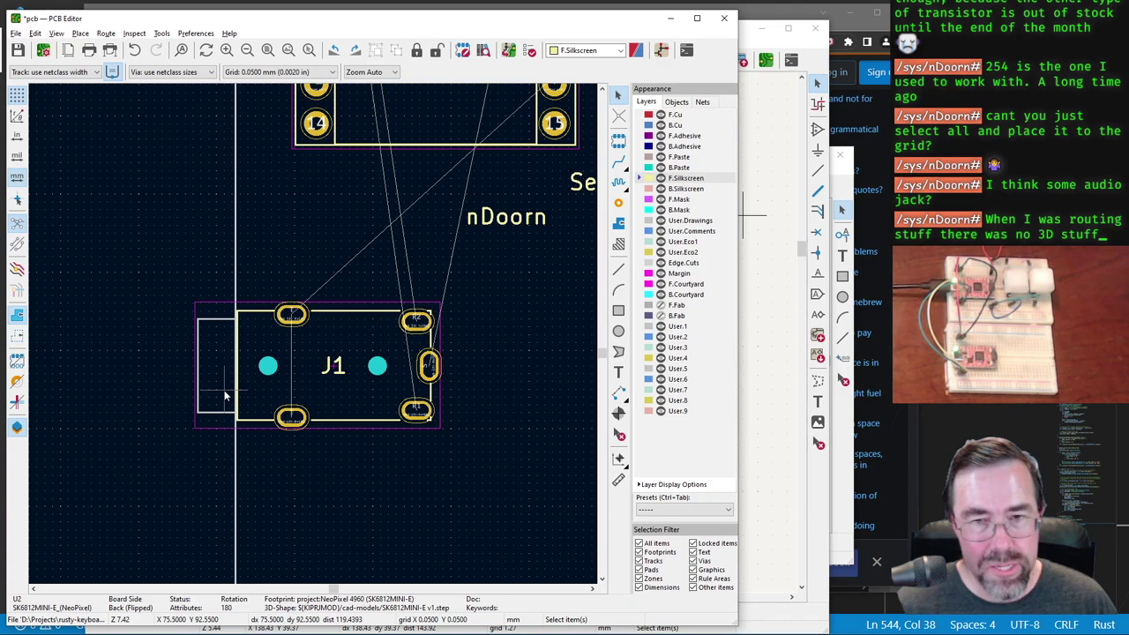
pyautogui.moveTo(419, 227); pyautogui.dragTo(356, 266, button='middle')
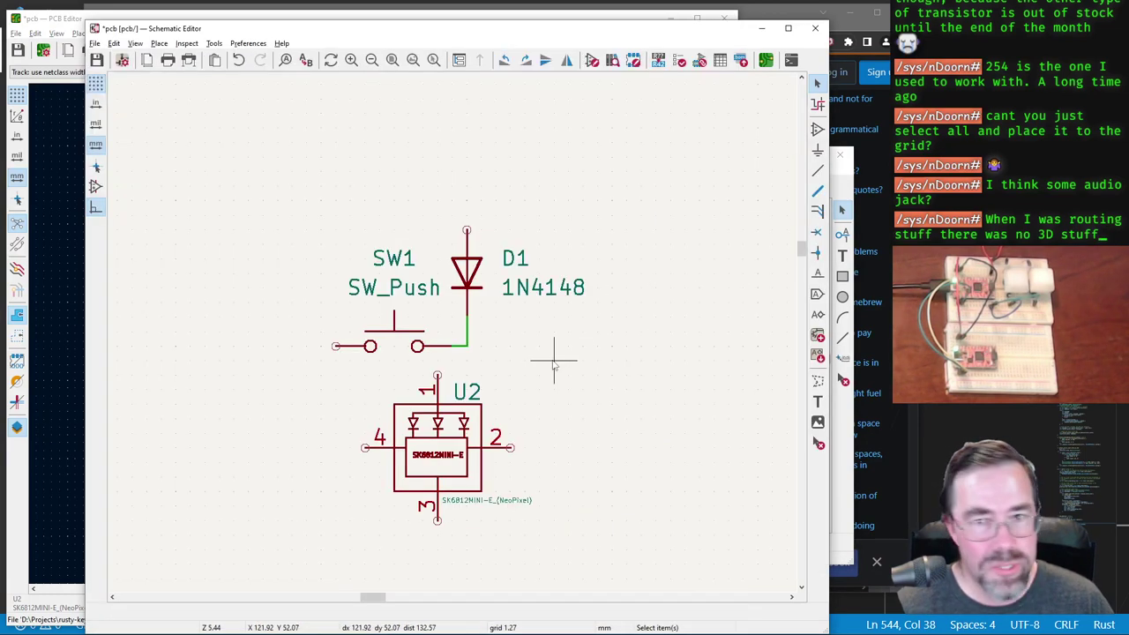
pyautogui.scroll(-5, 549, 361)
pyautogui.scroll(5, 265, 266)
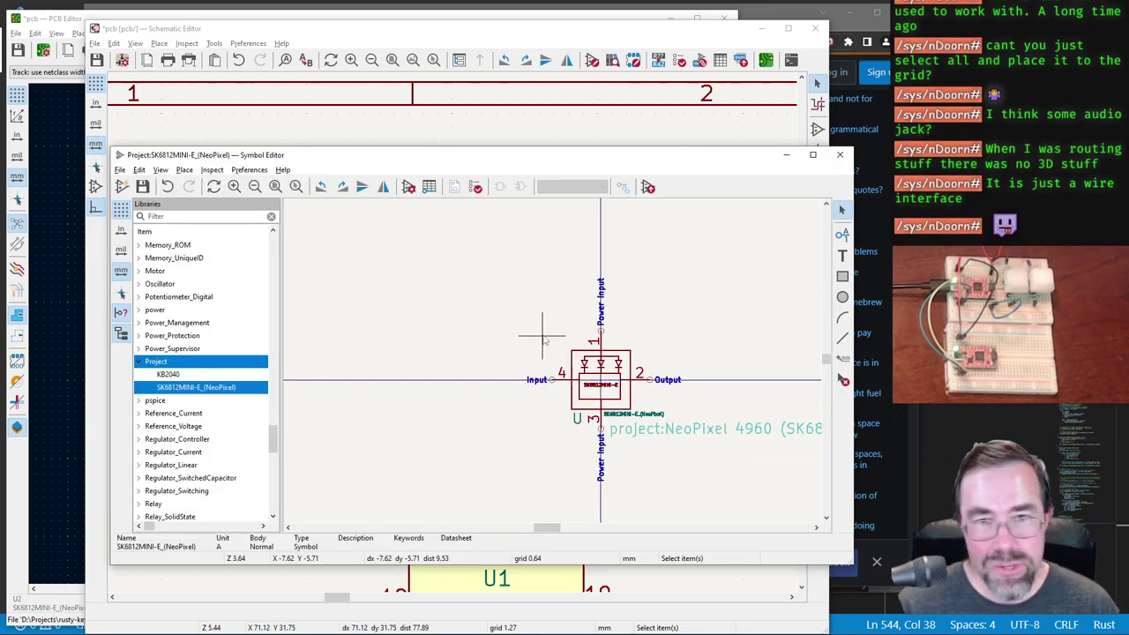
pyautogui.hotkey('alt', 'Tab')
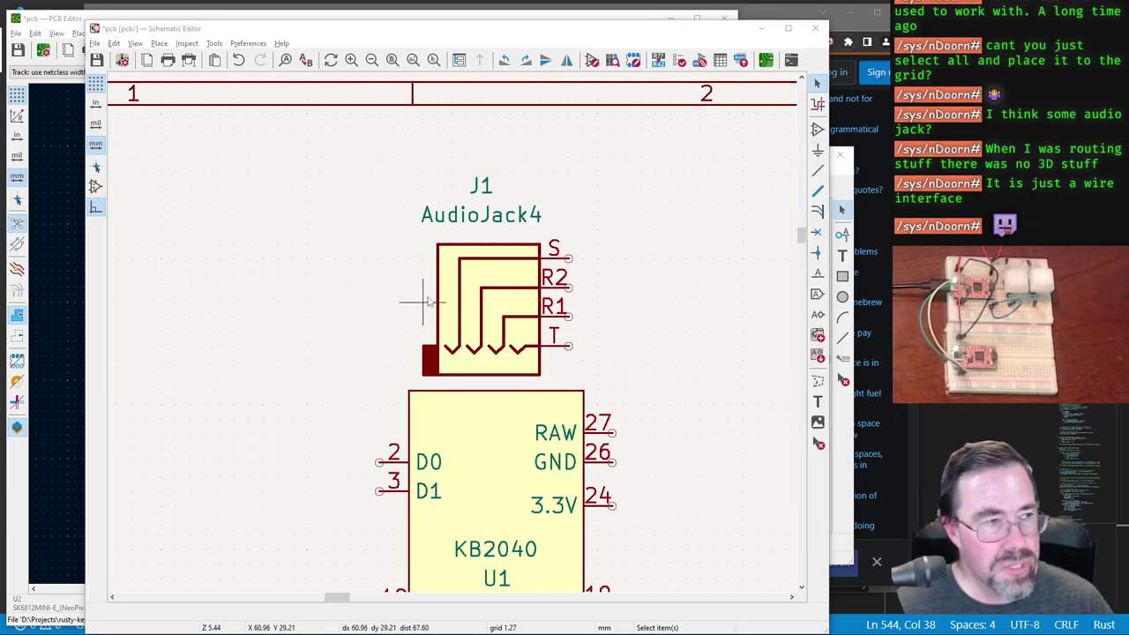
pyautogui.hotkey('alt', 'Tab')
pyautogui.scroll(-6, 309, 326)
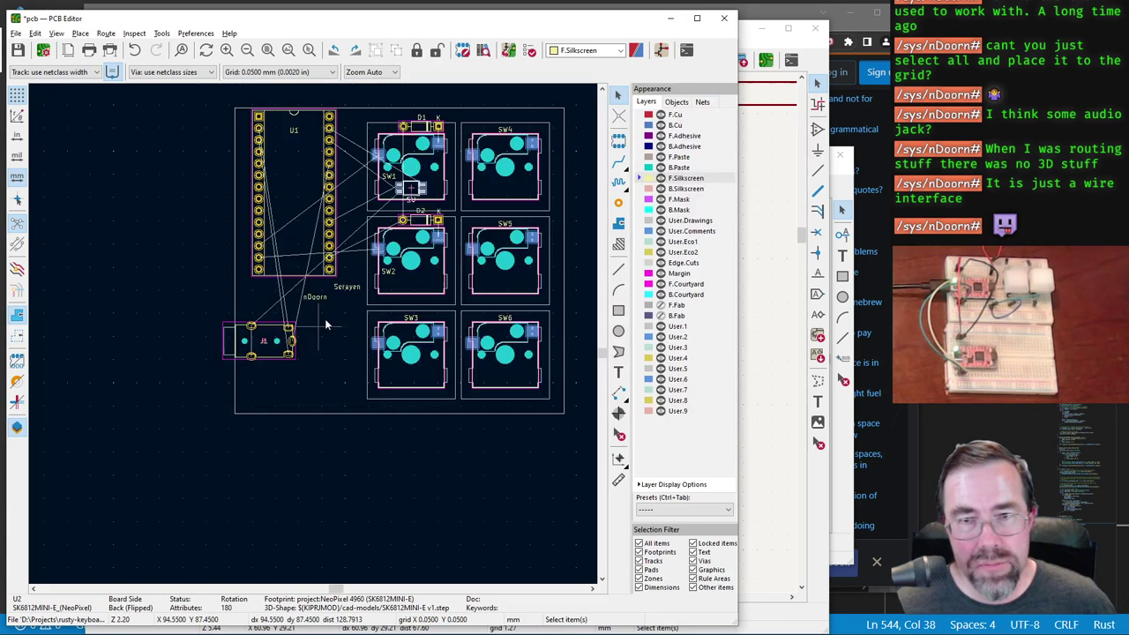
pyautogui.click(262, 344)
pyautogui.scroll(3, 262, 344)
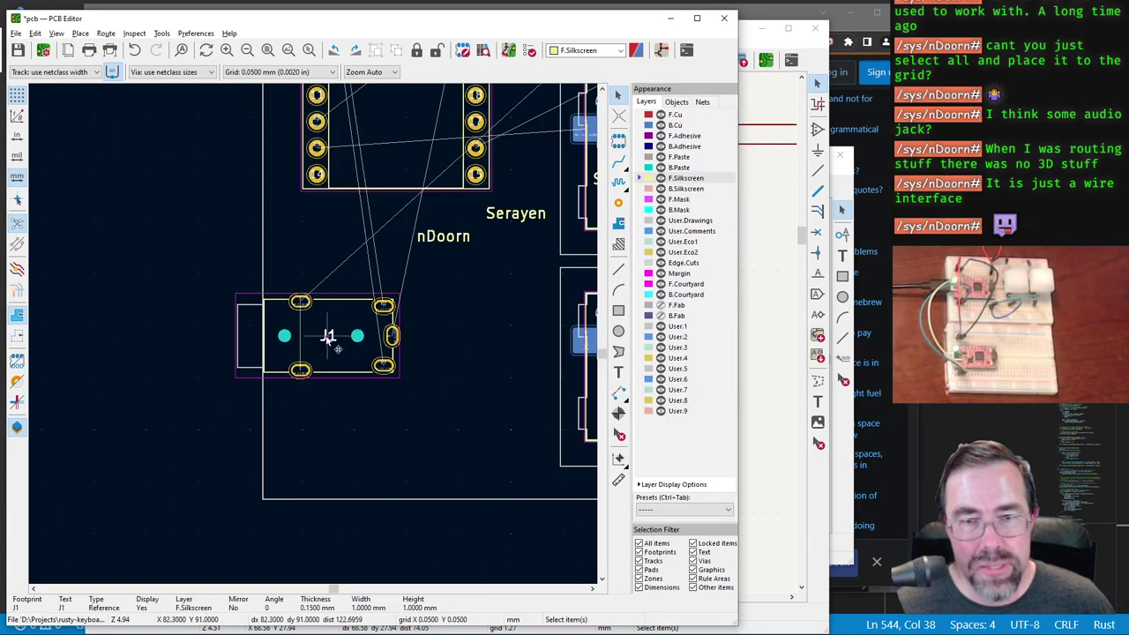
pyautogui.moveTo(329, 338); pyautogui.dragTo(325, 291)
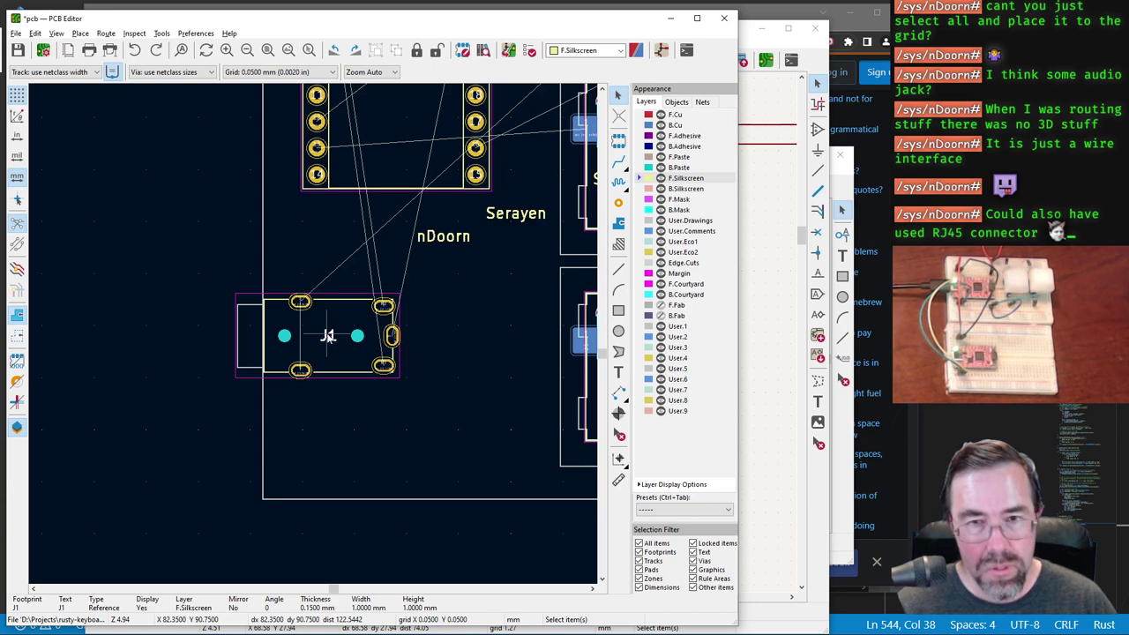
# Step: Move audio jack J1's footprint up along the board's left edge, closer to U1
pyautogui.scroll(2, 328, 336)
pyautogui.click(335, 322)
pyautogui.moveTo(335, 323); pyautogui.dragTo(320, 231)
# Step: Open the list of available grid sizes for the PCB layout
pyautogui.rightClick(371, 353)
pyautogui.moveTo(423, 340)
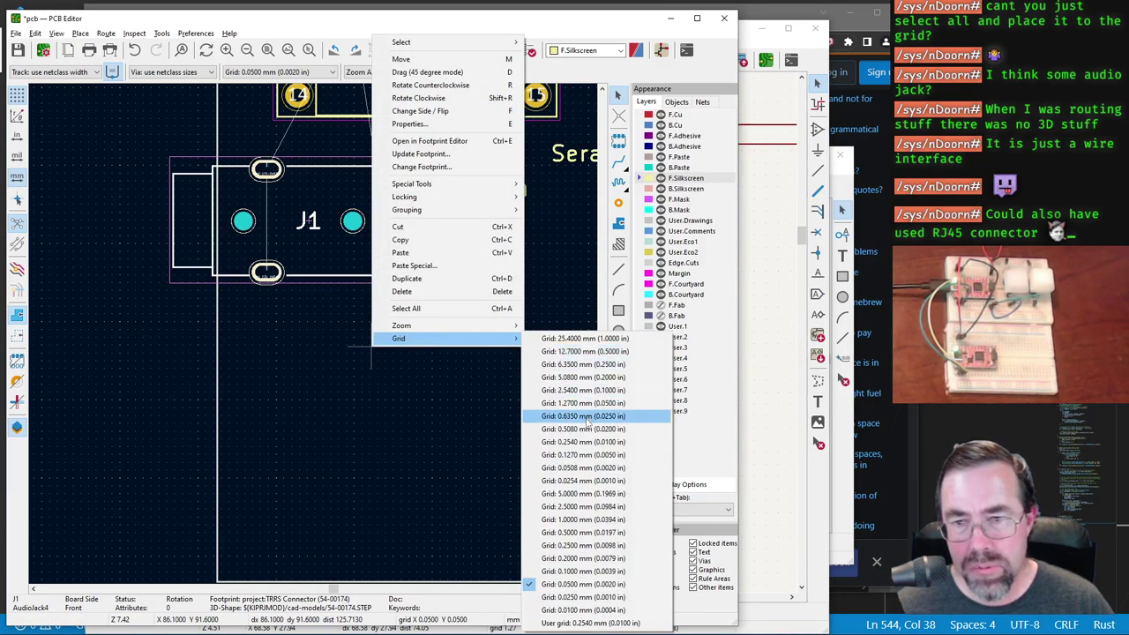
# Step: Set the grid to 0.1270 mm and move audio jack J1 to bring its body edge near the board's left outline
pyautogui.click(582, 454)
pyautogui.press('m')
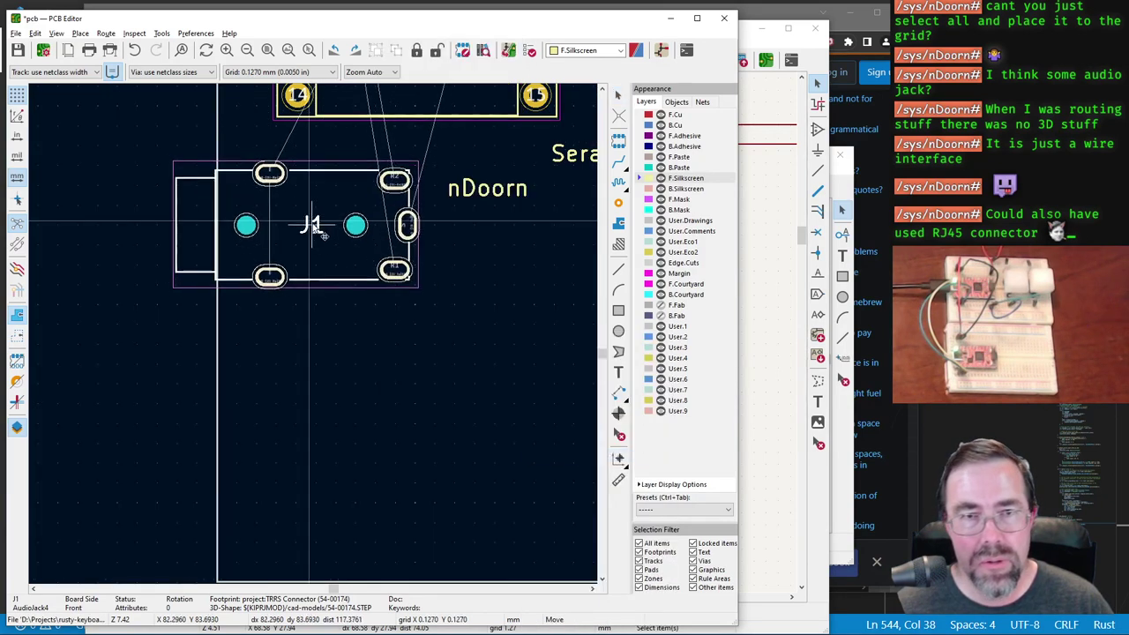
pyautogui.click(322, 231)
# Step: Set the grid to 1.2700 mm and reposition J1 so its body edge lines up with the board's left outline
pyautogui.rightClick(356, 342)
pyautogui.moveTo(423, 340)
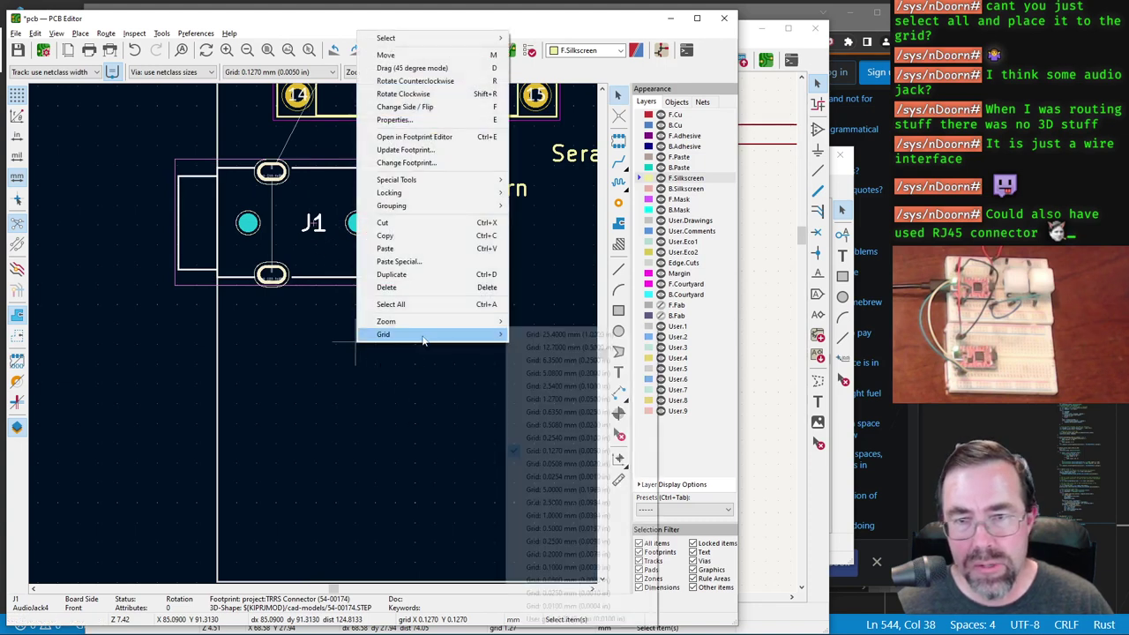
pyautogui.click(569, 398)
pyautogui.press('m')
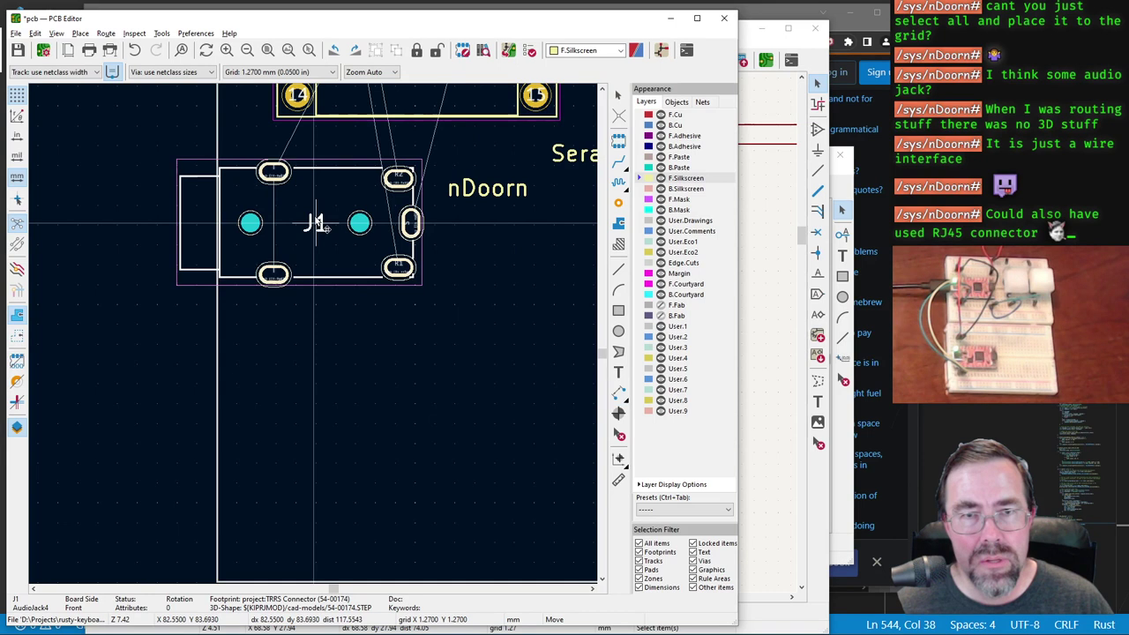
pyautogui.click(312, 214)
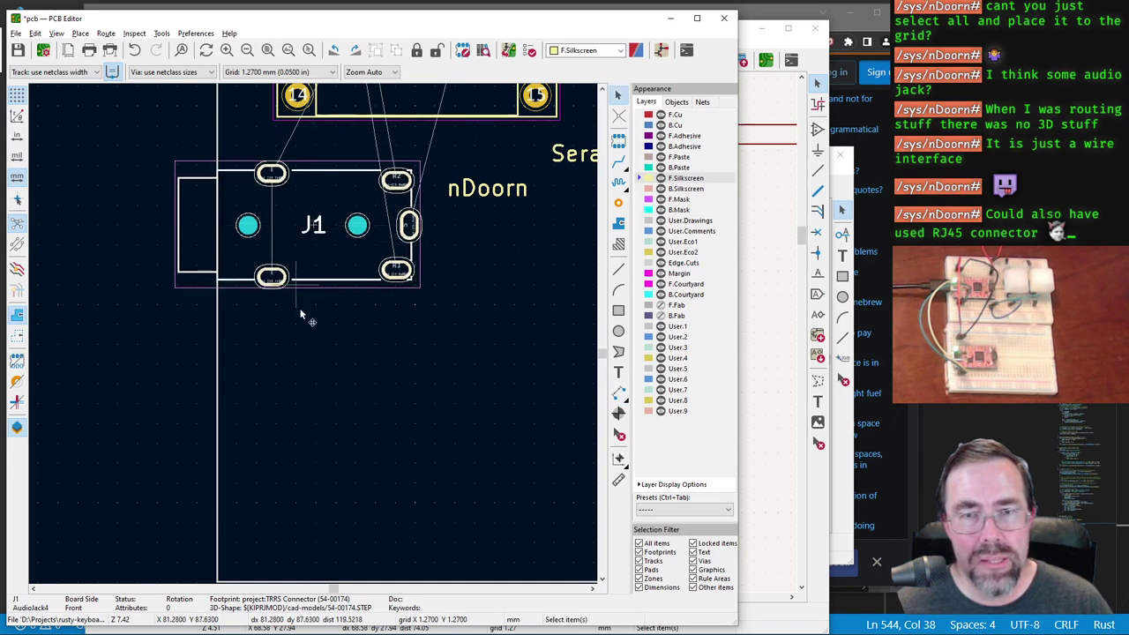
# Step: Inspect the component placement across the board and save the PCB layout
pyautogui.scroll(-2, 307, 317)
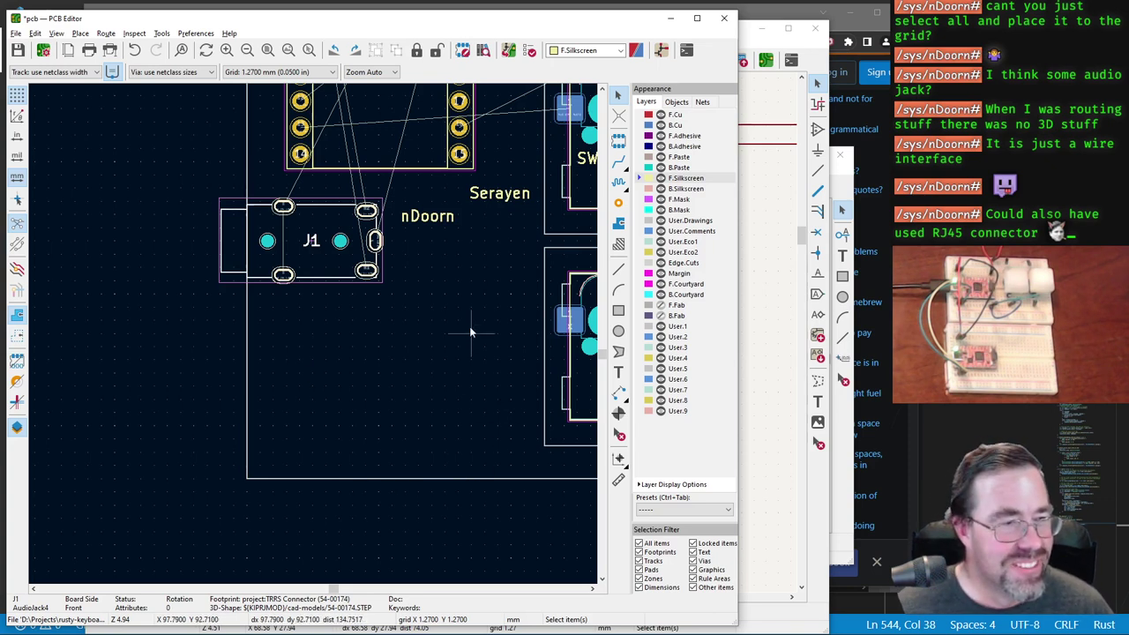
pyautogui.scroll(2, 489, 292)
pyautogui.scroll(-3, 314, 336)
pyautogui.scroll(-1, 314, 336)
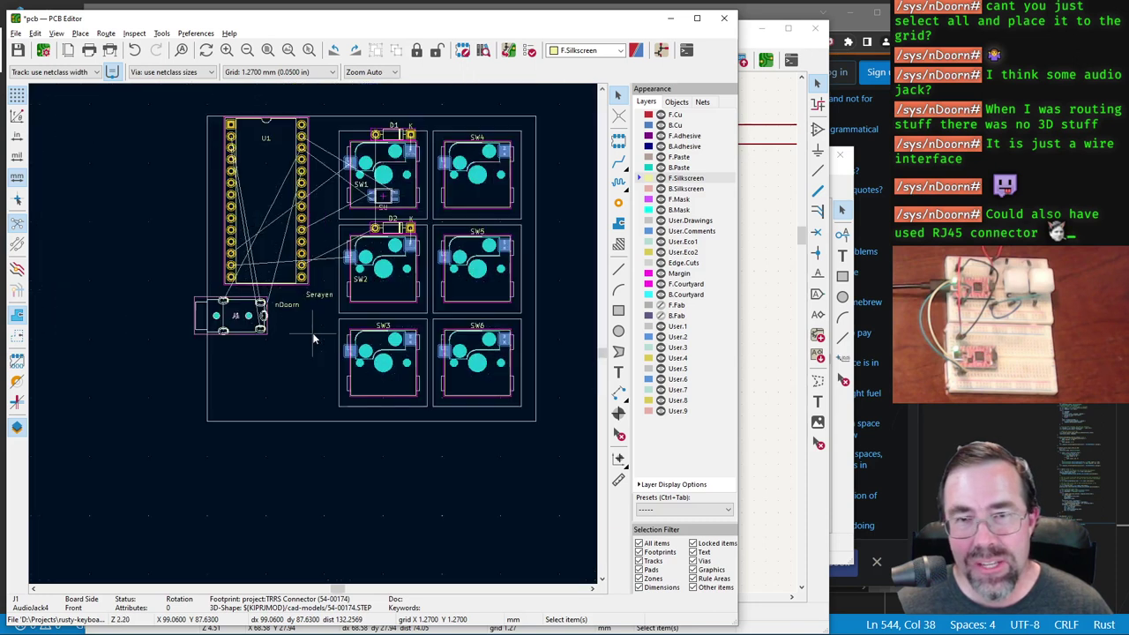
pyautogui.scroll(2, 317, 319)
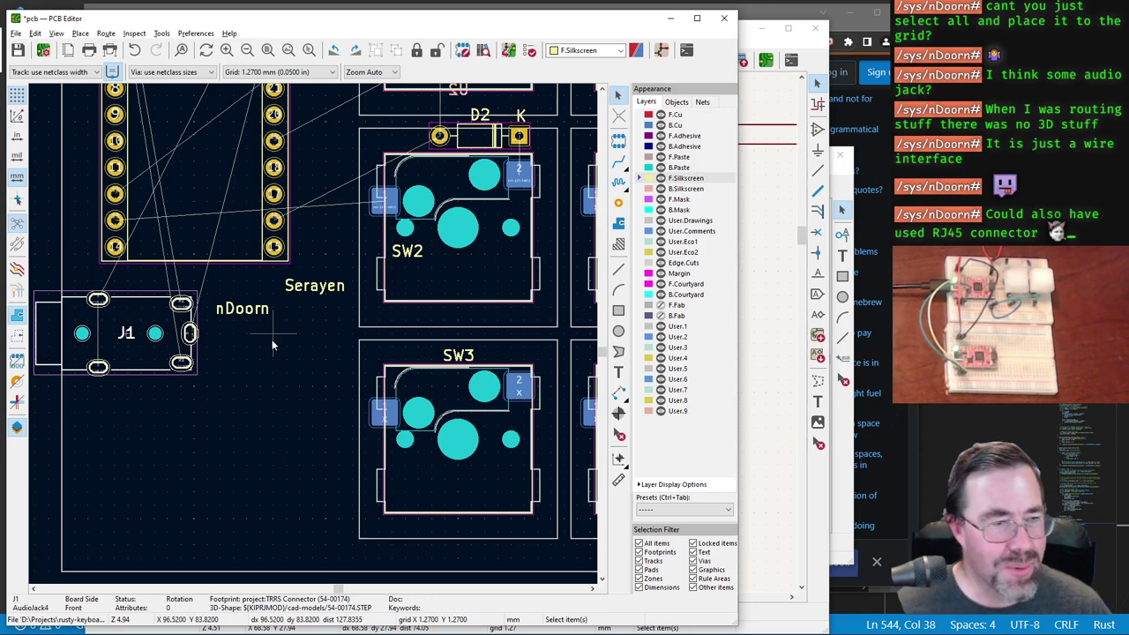
pyautogui.scroll(-2, 272, 345)
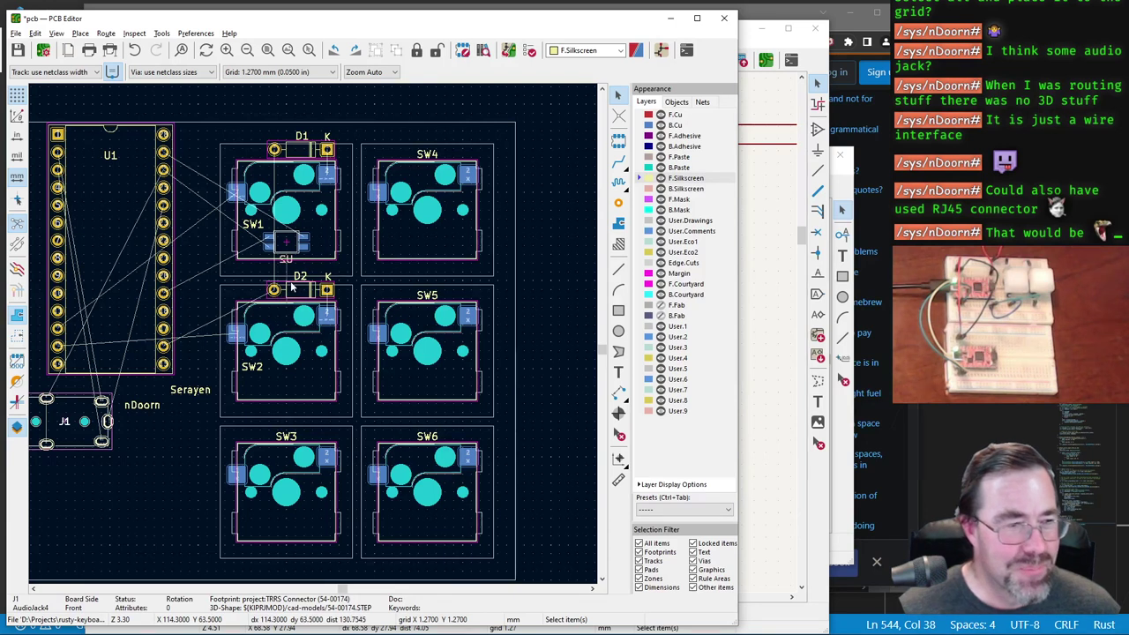
pyautogui.scroll(2, 314, 338)
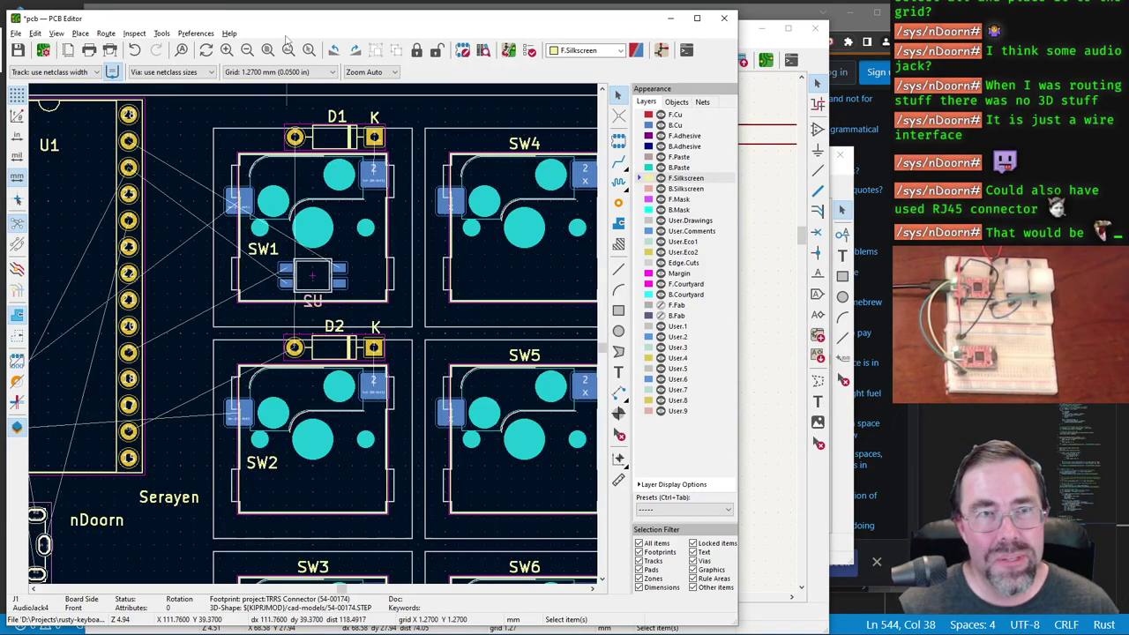
pyautogui.click(18, 49)
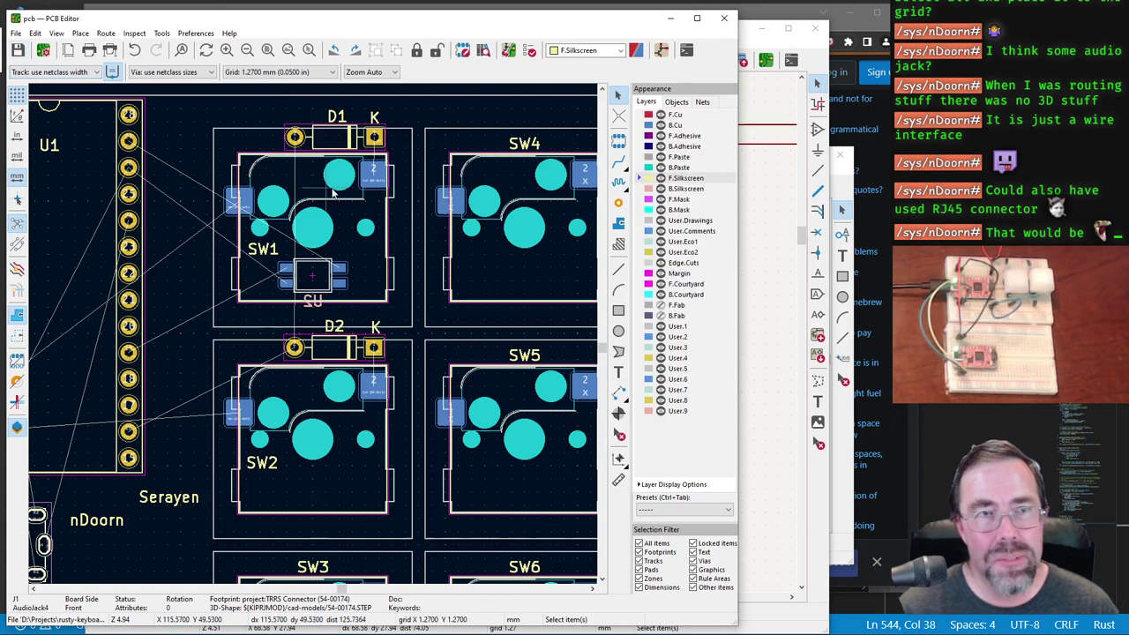
# Step: Switch to the Schematic Editor and create a global label named Row0 near D1, keeping the Input shape
pyautogui.hotkey('alt', 'Tab')
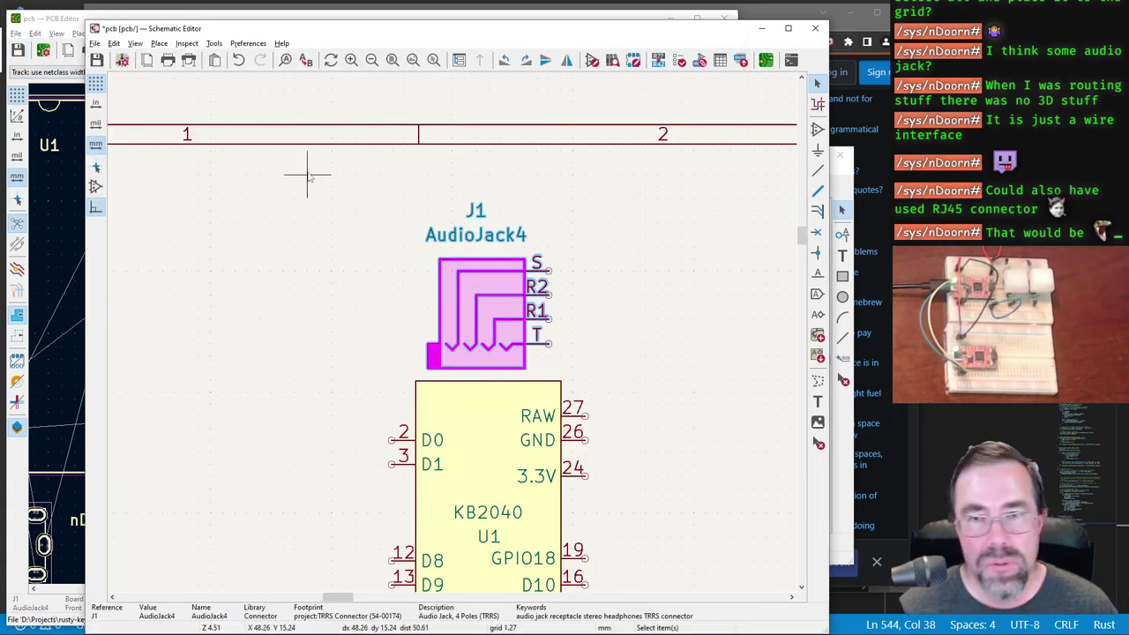
pyautogui.scroll(-3, 452, 334)
pyautogui.scroll(5, 454, 337)
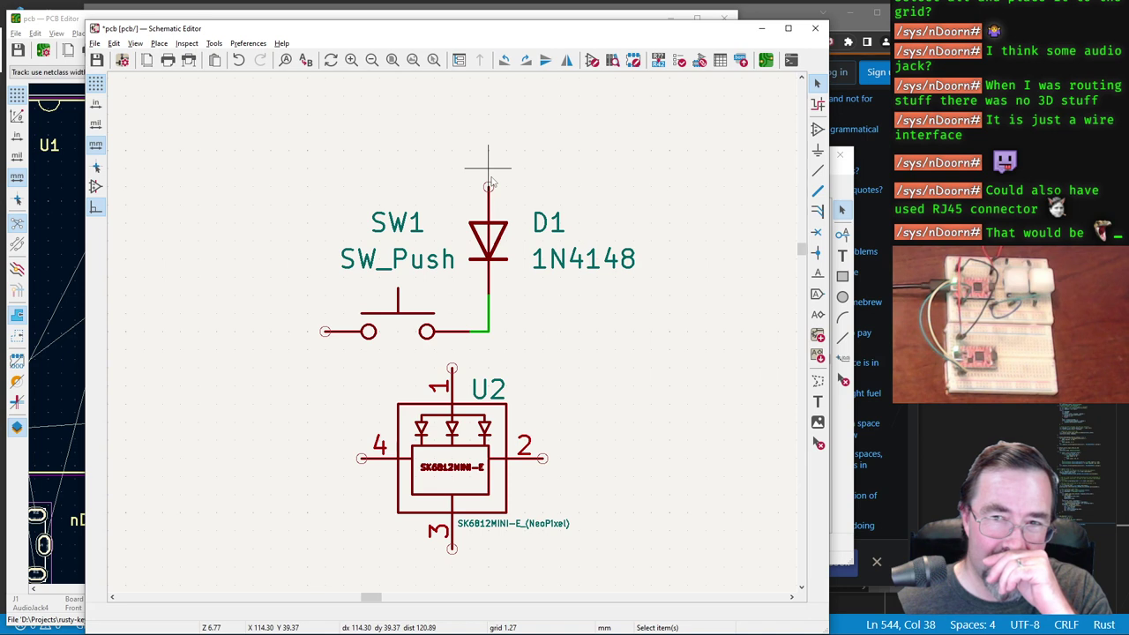
pyautogui.click(817, 296)
pyautogui.click(502, 160)
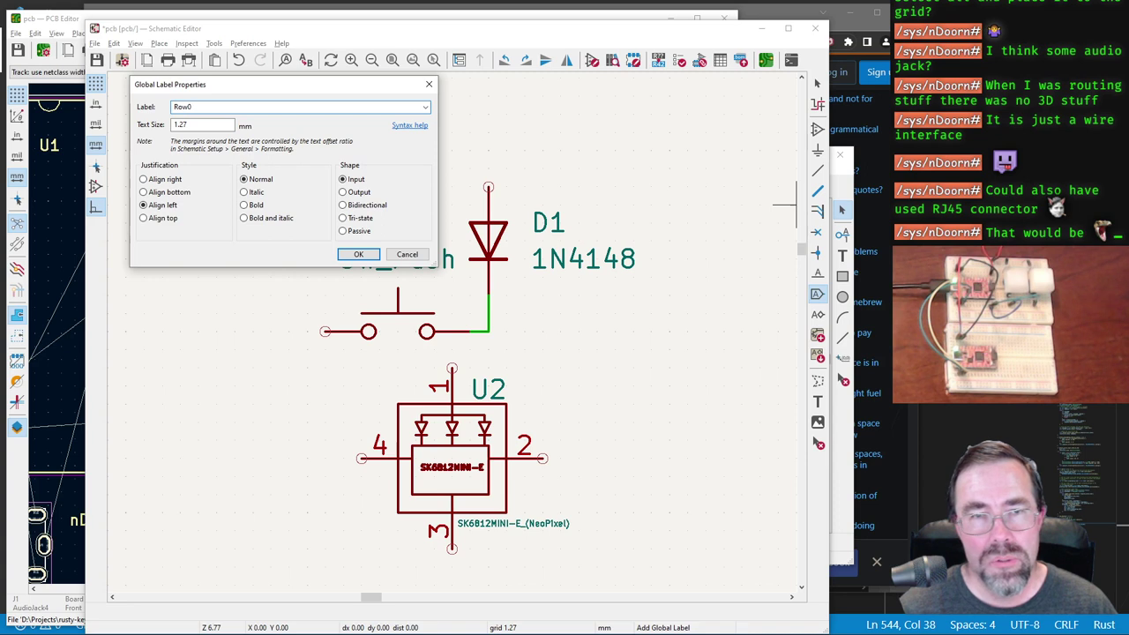
pyautogui.click(359, 253)
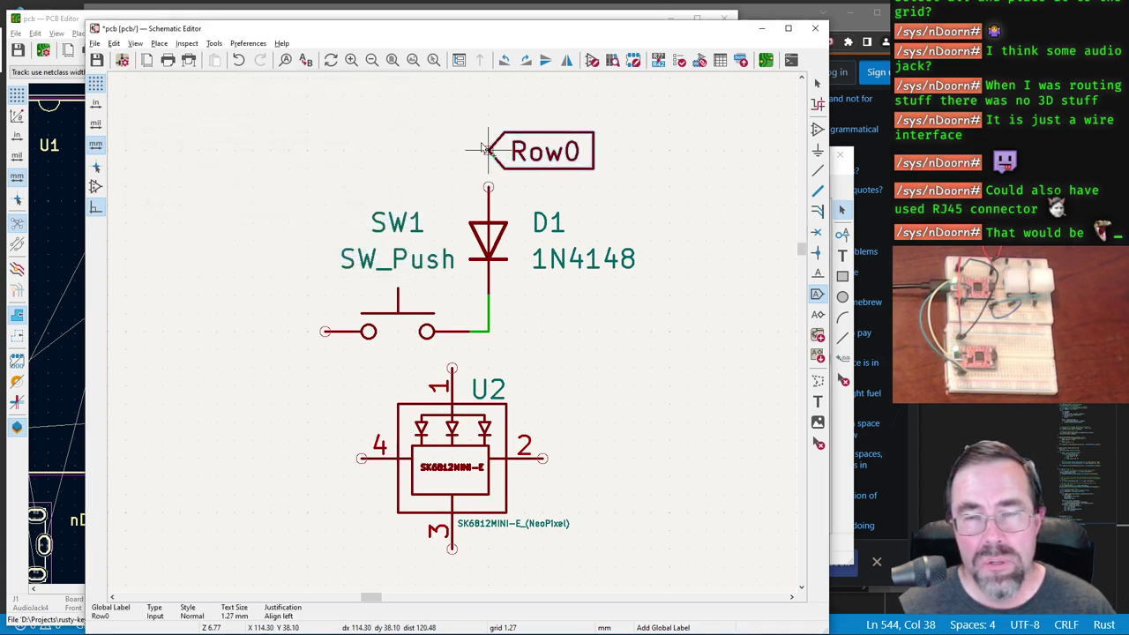
# Step: Rotate the Row0 label to point vertically downward and place it just above the upper pin of D1
pyautogui.press('r')
pyautogui.press('r')
pyautogui.press('r')
pyautogui.press('r')
pyautogui.press('r')
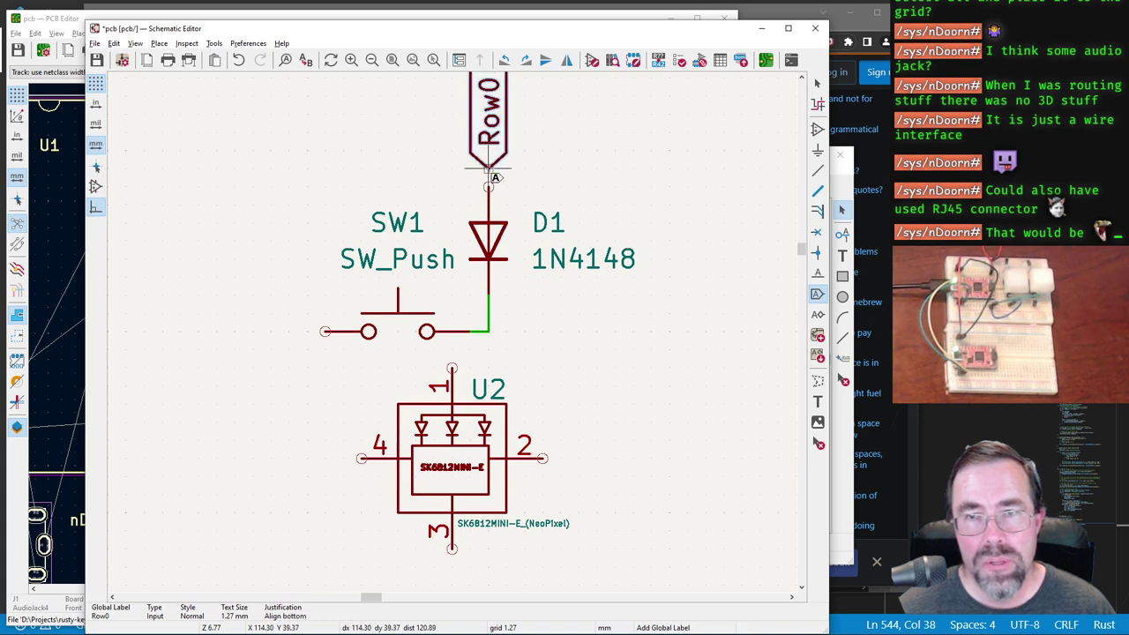
pyautogui.click(491, 175)
pyautogui.click(490, 184)
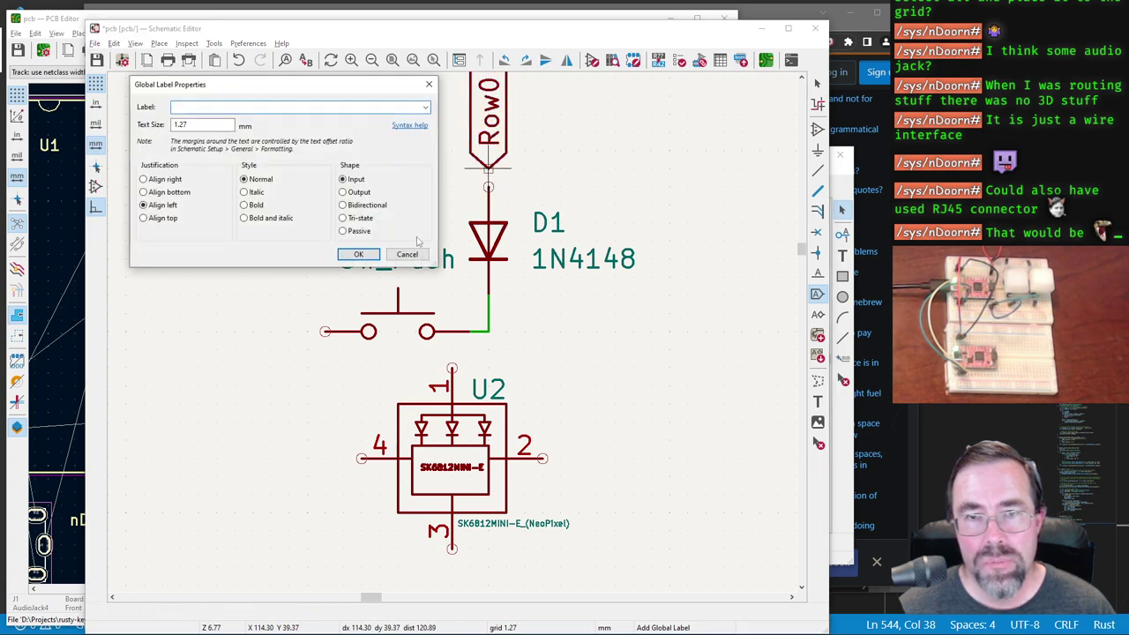
pyautogui.click(406, 254)
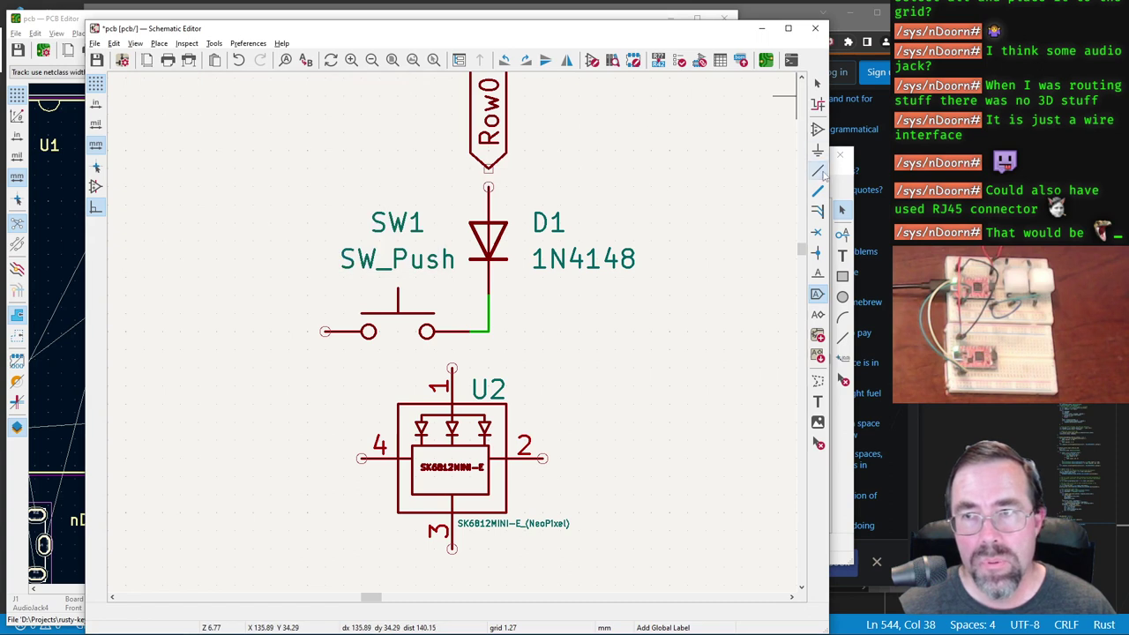
# Step: Draw a short wire from the Row0 label to the upper pin of D1
pyautogui.click(817, 170)
pyautogui.click(488, 168)
pyautogui.click(488, 187)
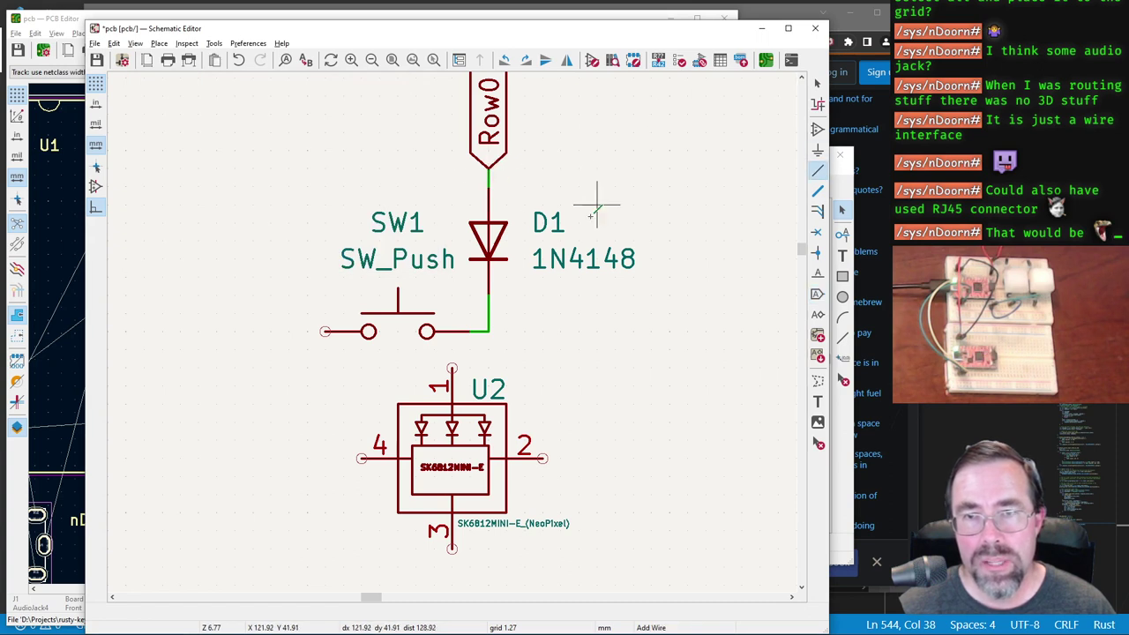
pyautogui.scroll(-1, 596, 204)
pyautogui.scroll(3, 588, 222)
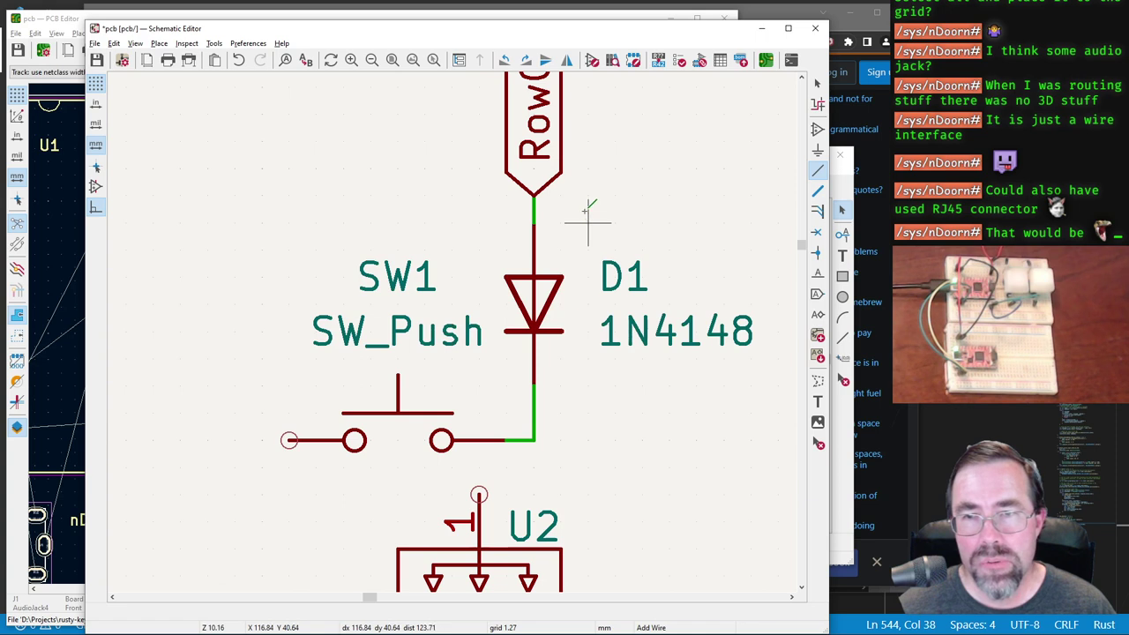
pyautogui.press('Escape')
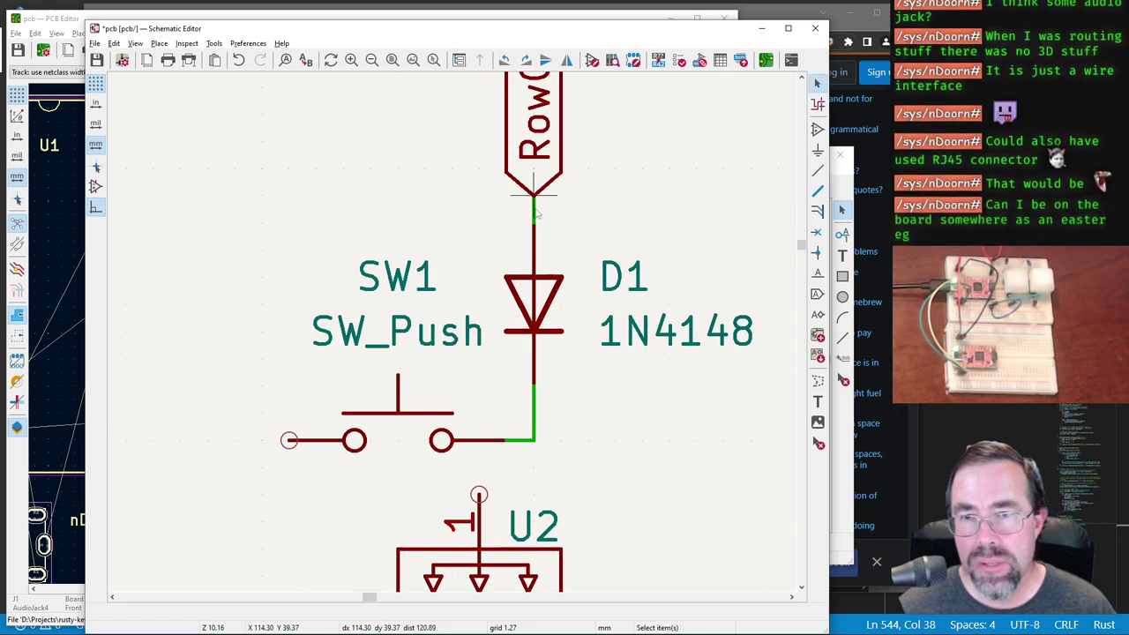
# Step: Delete the short wire below Row0 and move the label directly onto D1's upper pin
pyautogui.click(534, 211)
pyautogui.press('Delete')
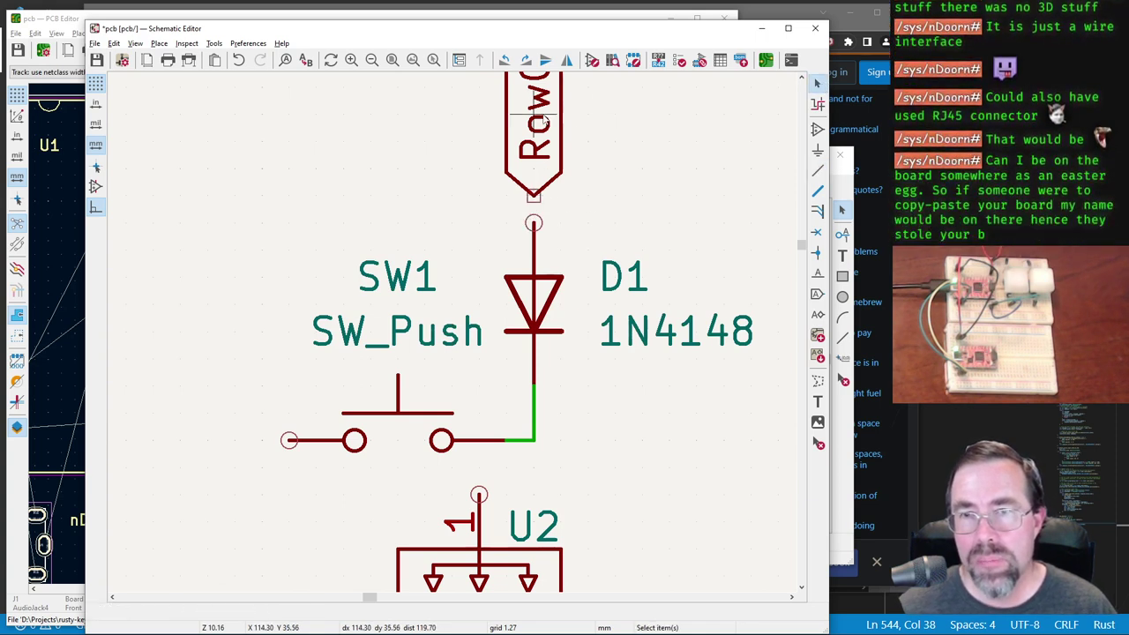
pyautogui.moveTo(544, 121); pyautogui.dragTo(545, 147)
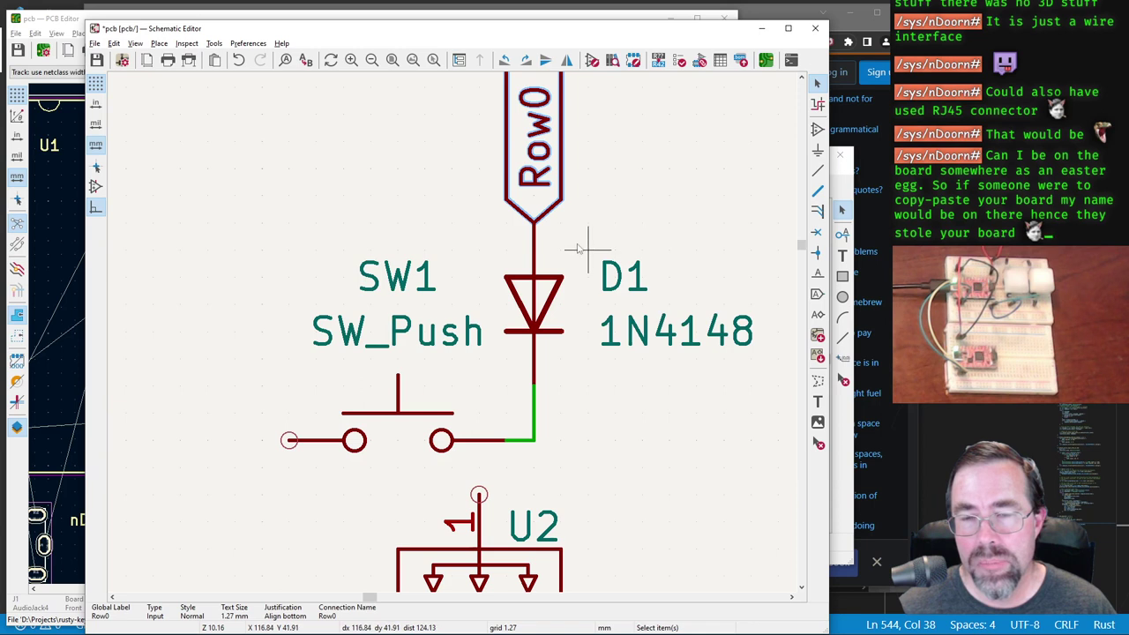
# Step: Add a global label named Col0 and attach it to the left pin of SW1
pyautogui.scroll(-2, 577, 249)
pyautogui.scroll(2, 571, 272)
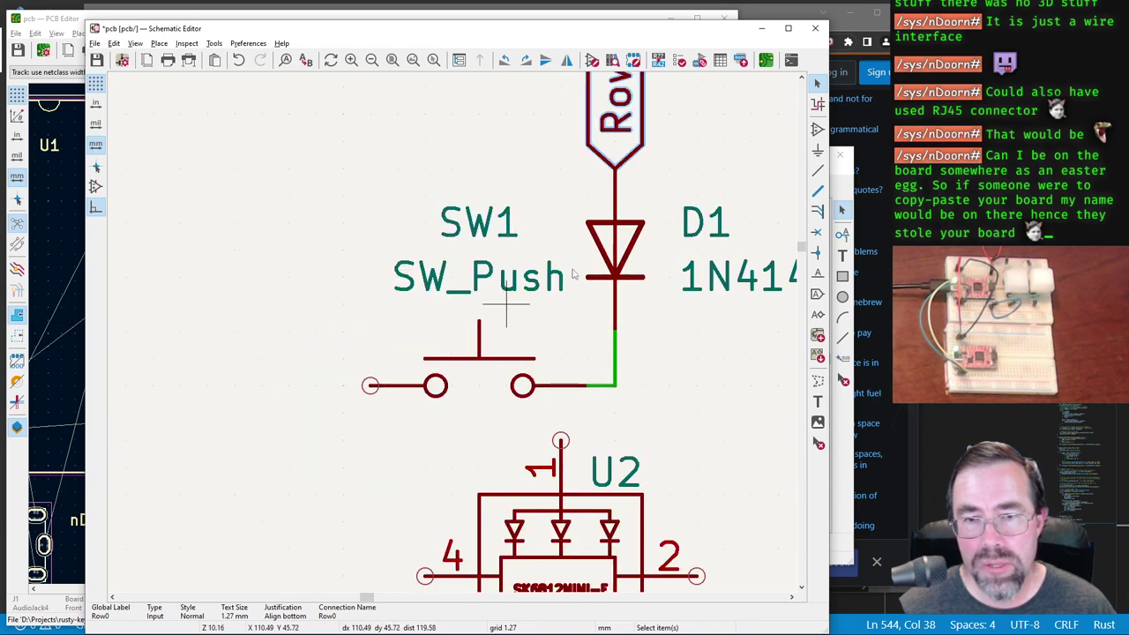
pyautogui.click(817, 293)
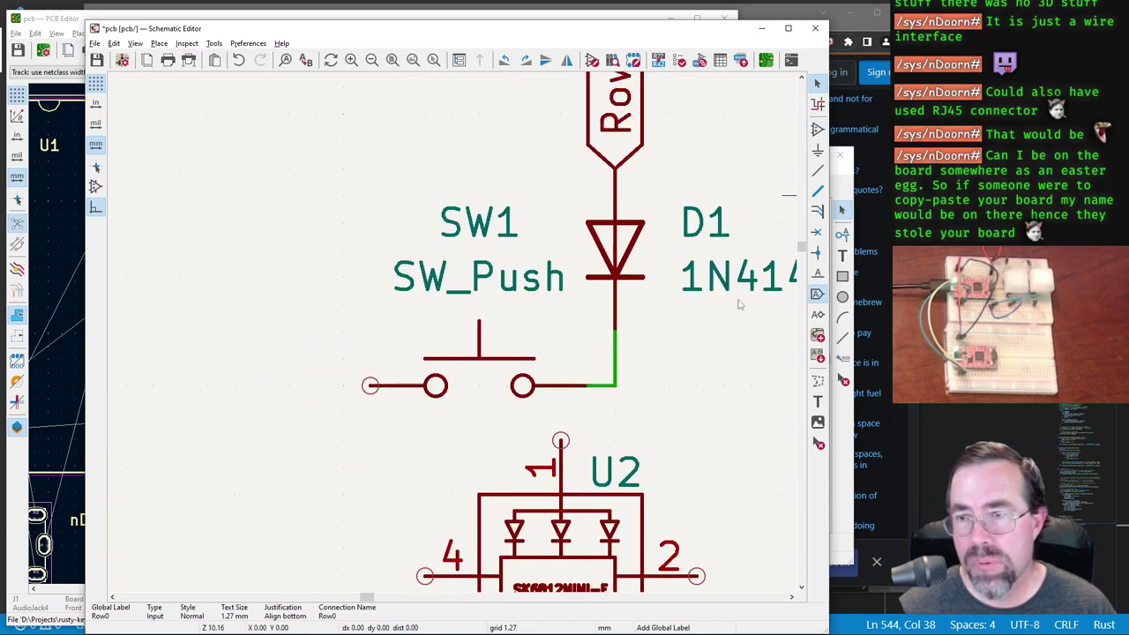
pyautogui.click(307, 380)
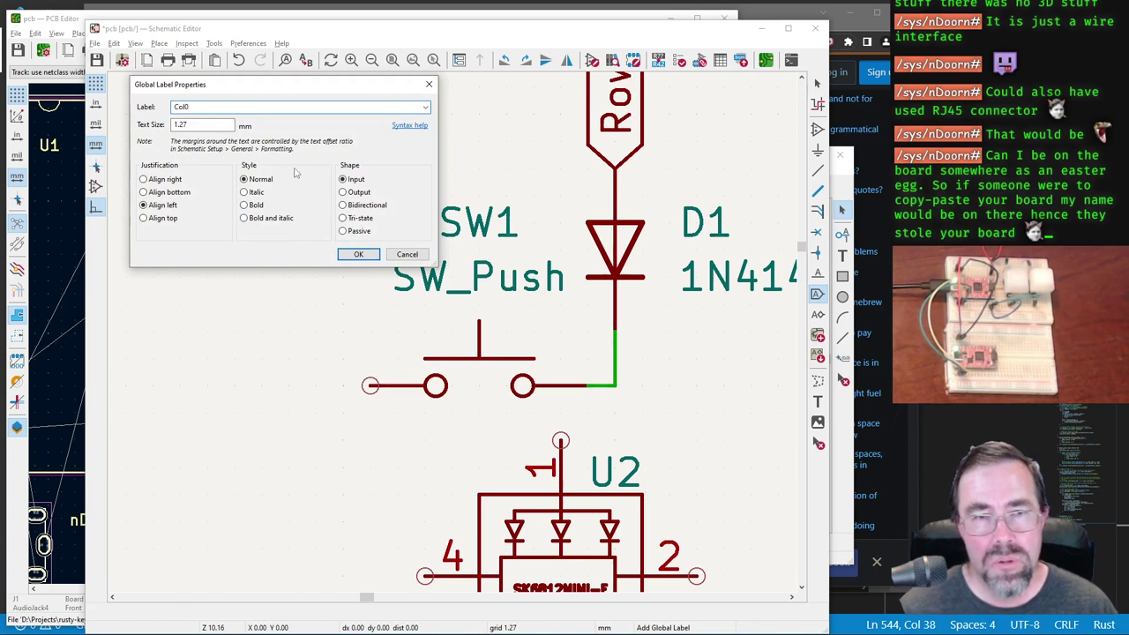
pyautogui.click(358, 254)
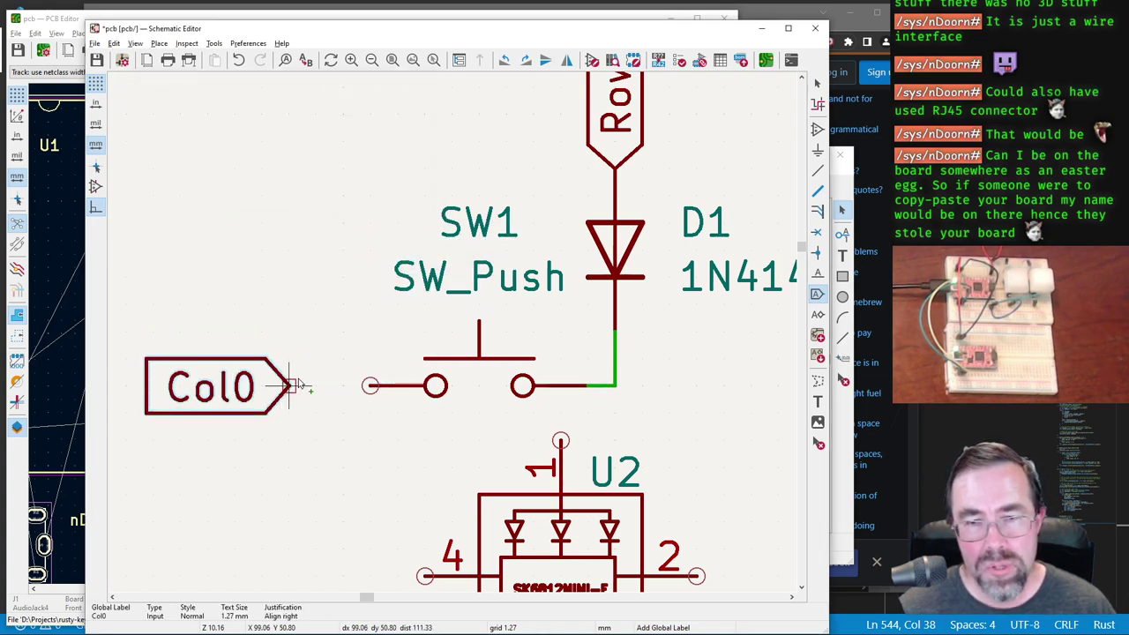
pyautogui.click(373, 386)
# Step: Place a +5V power symbol from the power library in the free space above and to the right of U2
pyautogui.scroll(-2, 373, 385)
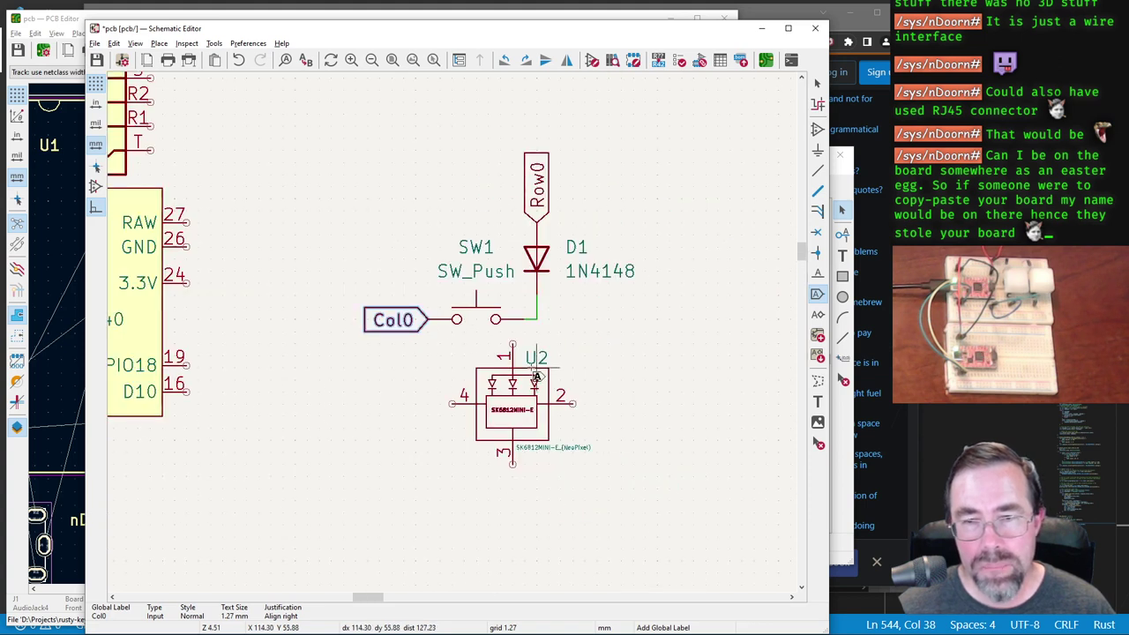
pyautogui.scroll(3, 512, 346)
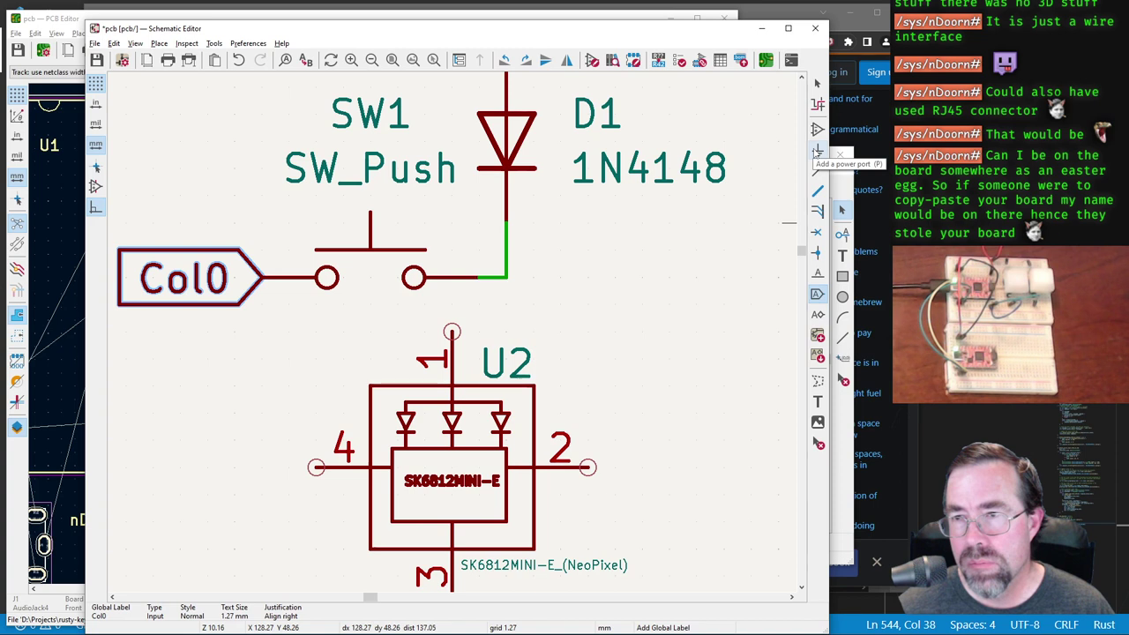
pyautogui.click(817, 150)
pyautogui.click(322, 222)
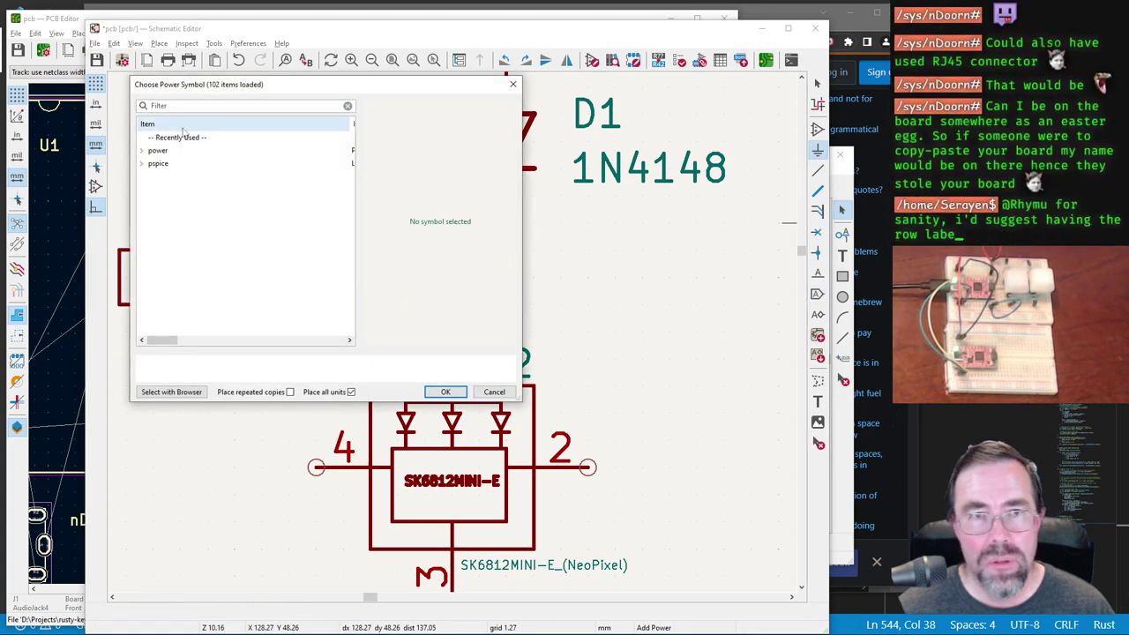
pyautogui.click(141, 150)
pyautogui.scroll(-6, 179, 279)
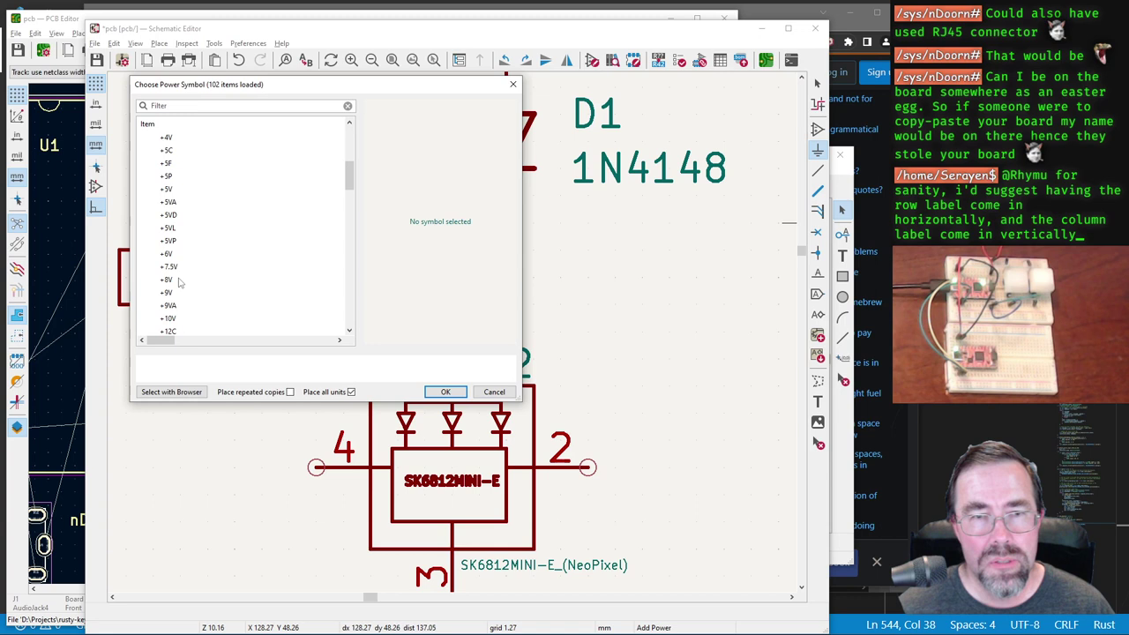
pyautogui.click(169, 189)
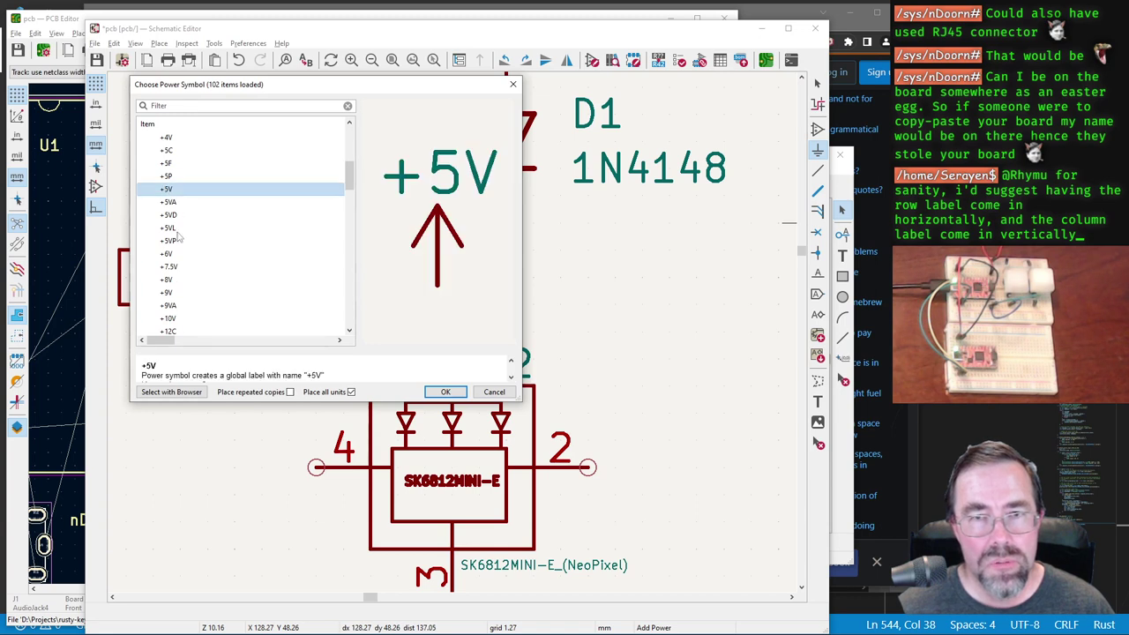
pyautogui.scroll(3, 175, 213)
pyautogui.click(445, 392)
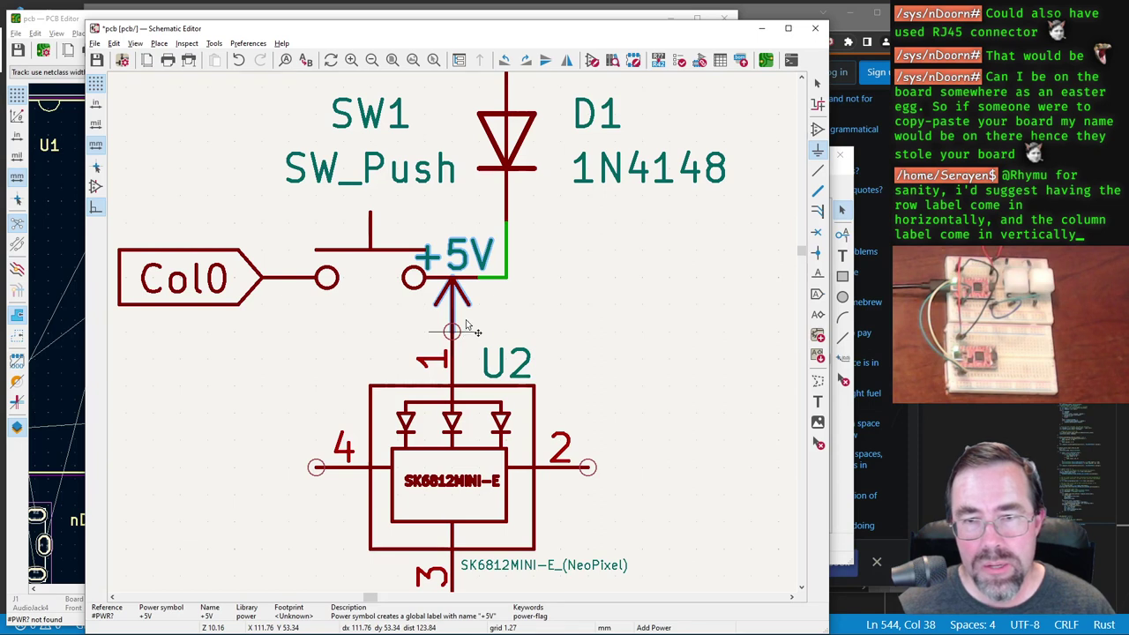
pyautogui.click(561, 302)
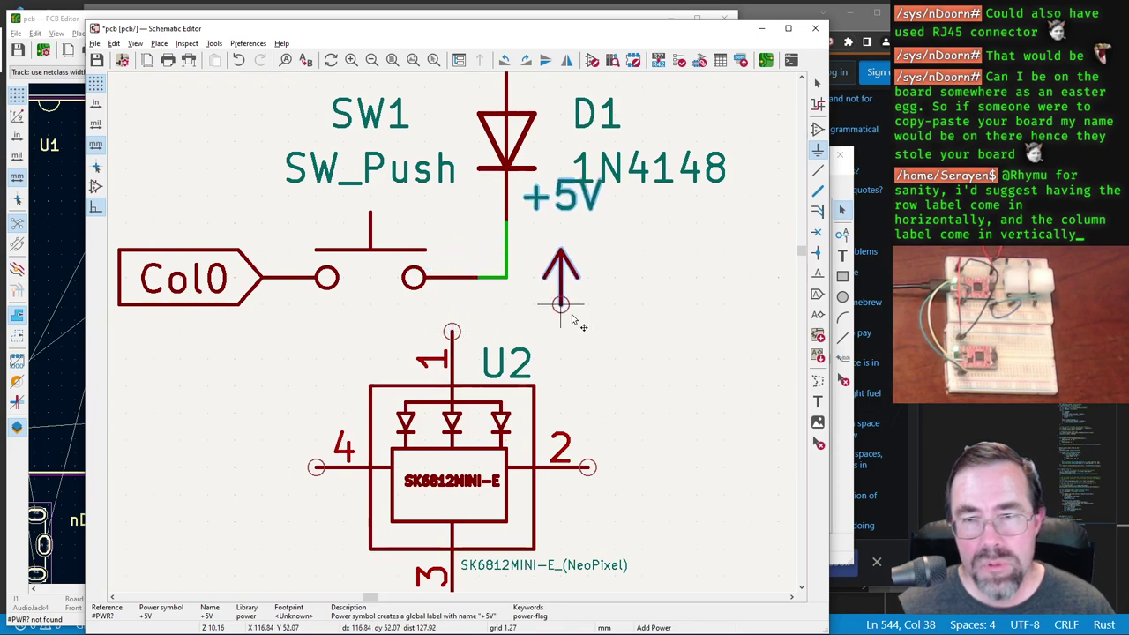
pyautogui.scroll(-3, 453, 327)
pyautogui.press('Escape')
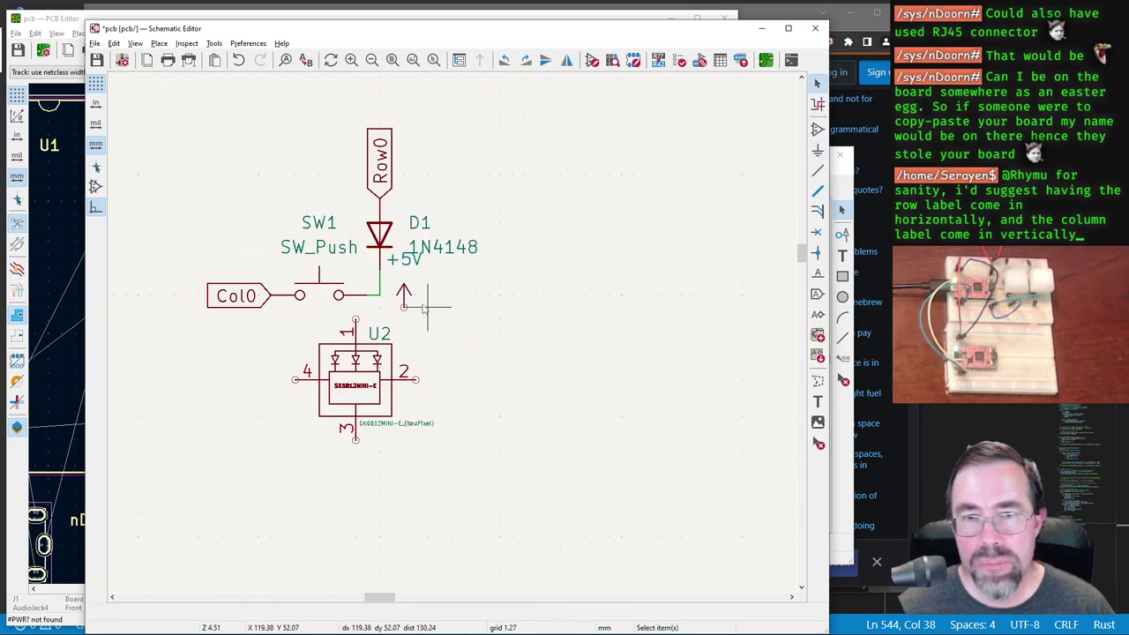
# Step: Move the U2 NeoPixel symbol so that its pin 1 meets the +5V power symbol
pyautogui.moveTo(373, 386); pyautogui.dragTo(413, 382)
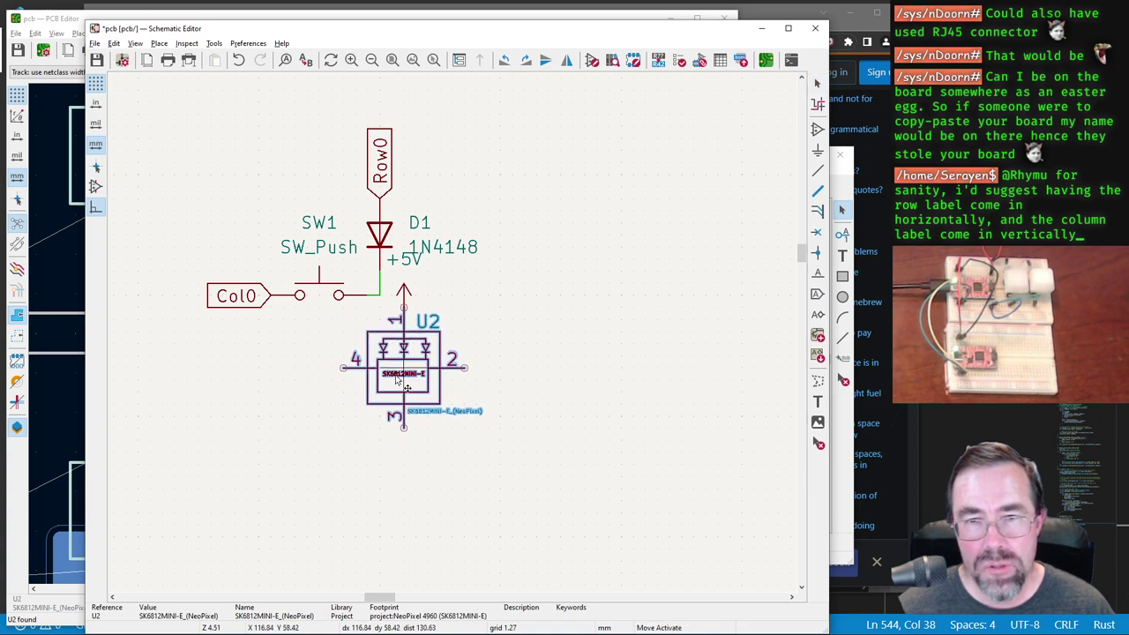
pyautogui.press('Escape')
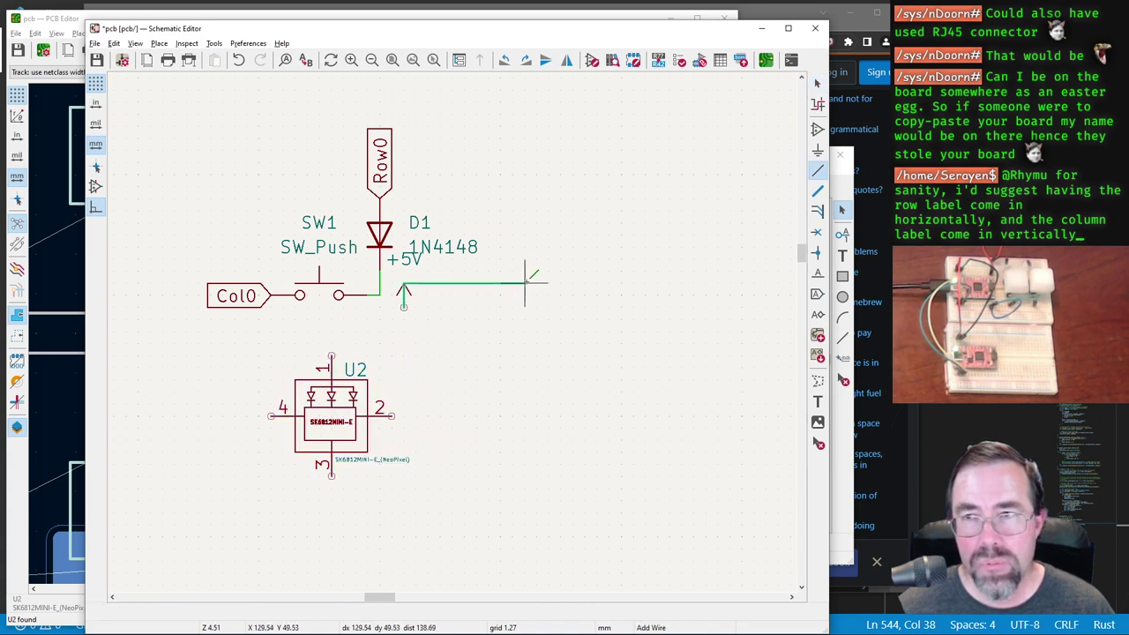
pyautogui.press('Escape')
pyautogui.click(817, 84)
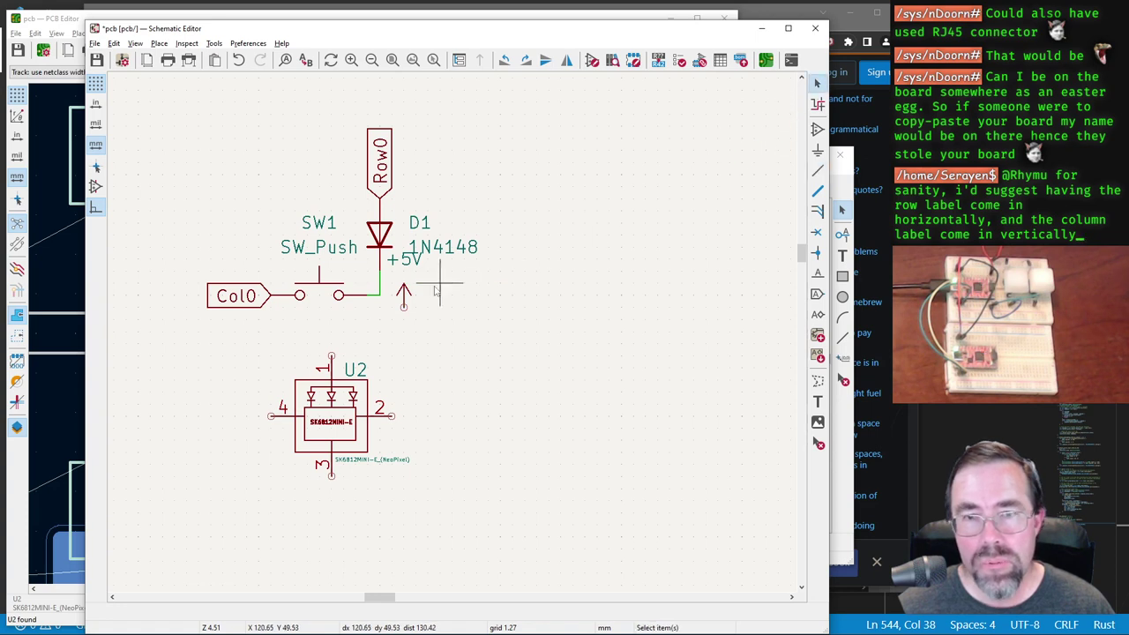
# Step: Move the +5V power symbol onto pin 1 of U2 and rotate it so its arrow points right
pyautogui.moveTo(404, 304); pyautogui.dragTo(343, 356)
pyautogui.press('r')
pyautogui.press('r')
pyautogui.press('r')
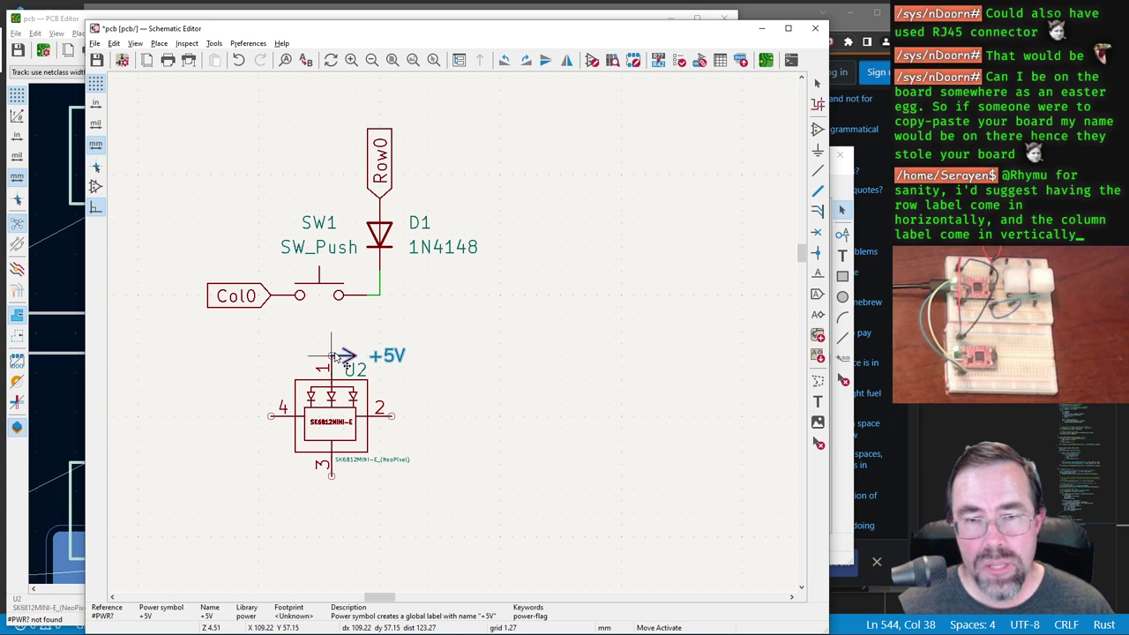
# Step: Move the U2 reference text beside the lower right corner of the NeoPixel symbol, clear of the +5V symbol
pyautogui.moveTo(343, 357); pyautogui.dragTo(391, 446)
pyautogui.click(357, 370)
pyautogui.click(393, 450)
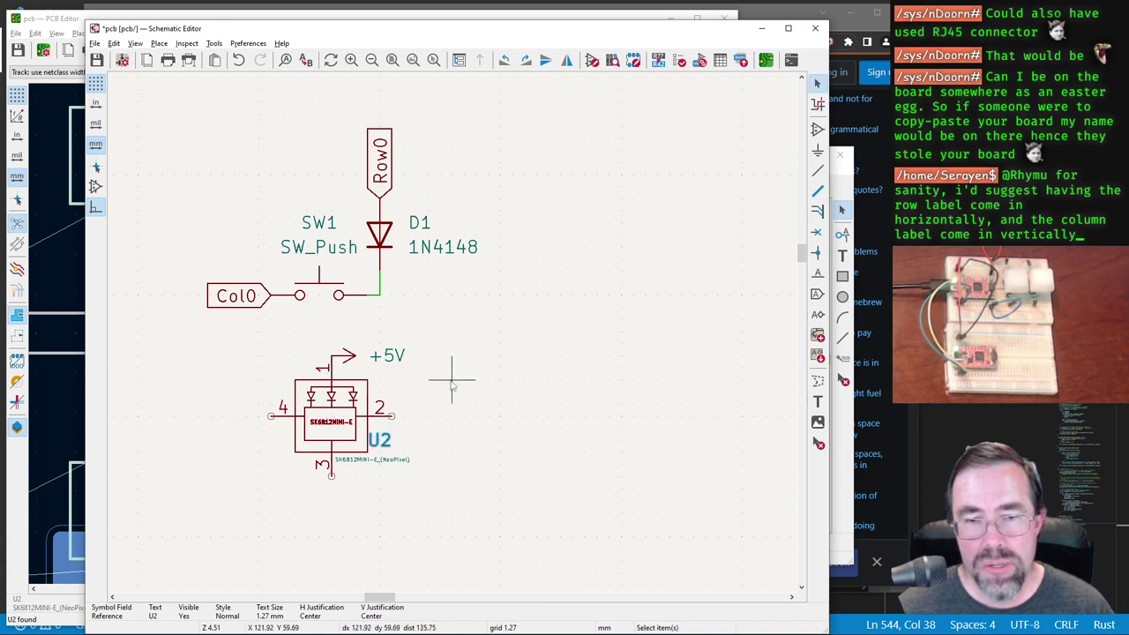
# Step: Move U2 together with its +5V symbol up and slightly right, close beneath the SW1 switch circuit
pyautogui.moveTo(253, 337); pyautogui.dragTo(428, 492)
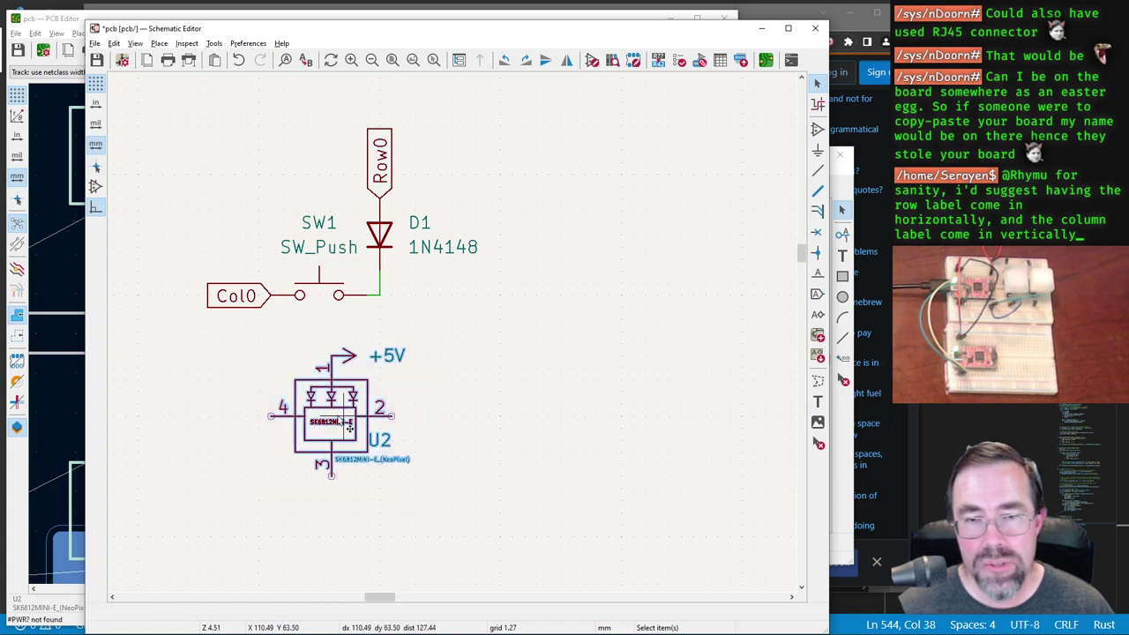
pyautogui.press('m')
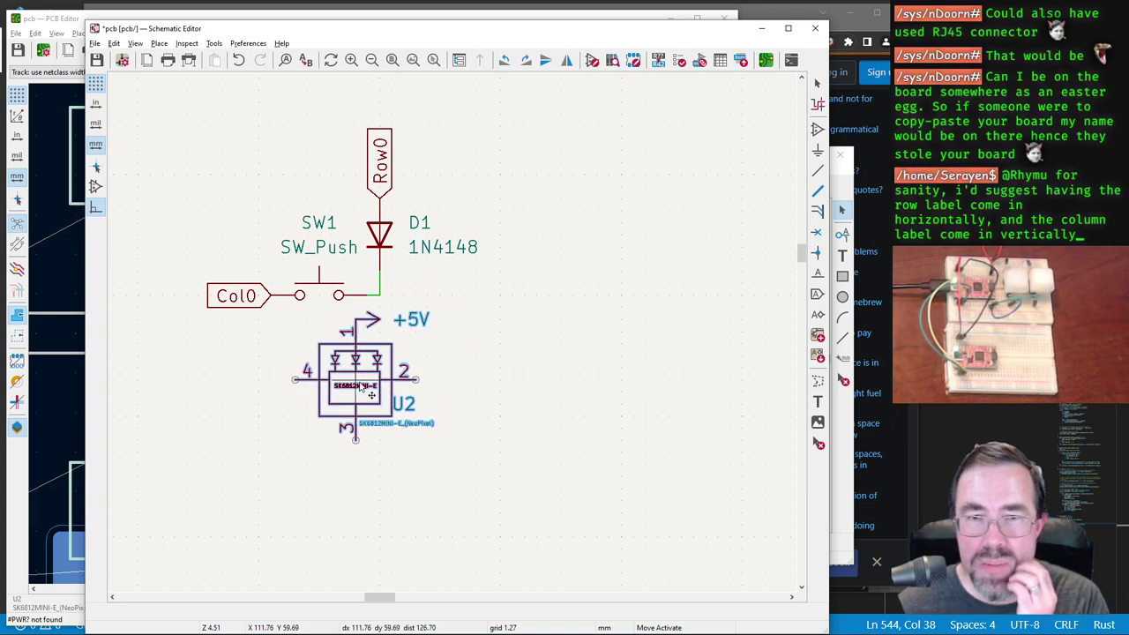
pyautogui.click(372, 394)
pyautogui.click(609, 357)
# Step: Place a GND power symbol on pin 3 of U2
pyautogui.scroll(-2, 452, 344)
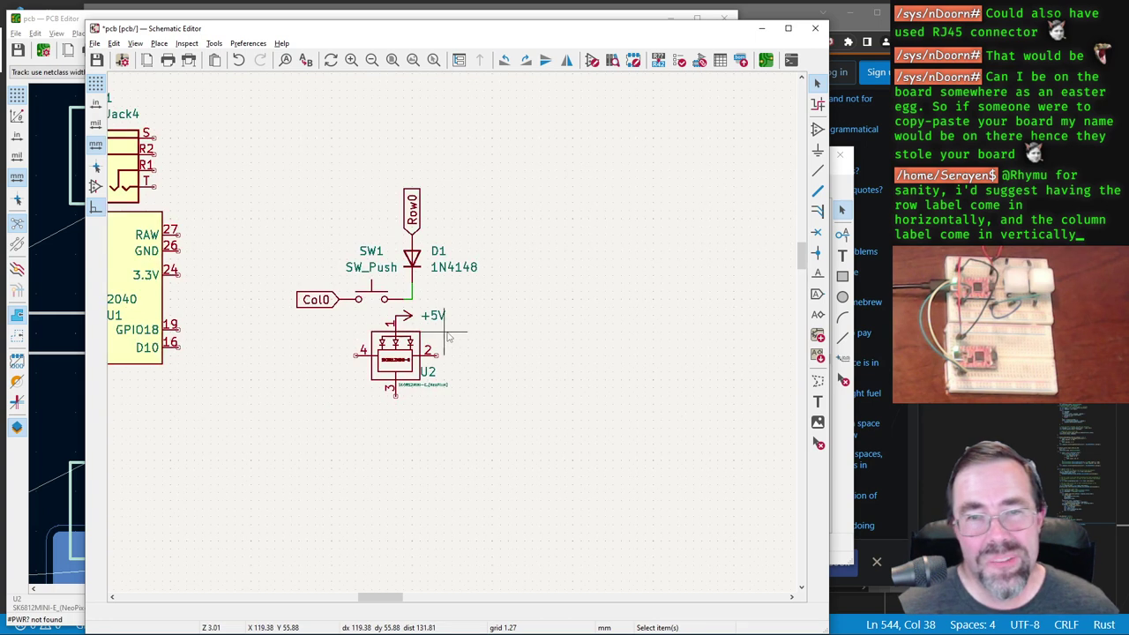
pyautogui.scroll(2, 391, 344)
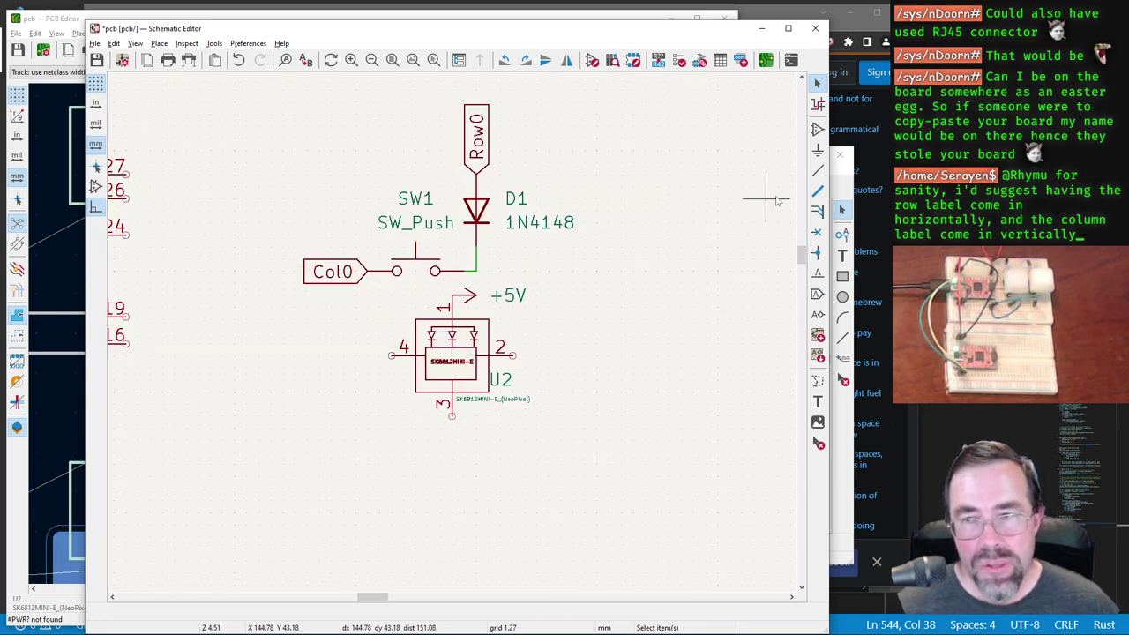
pyautogui.click(817, 152)
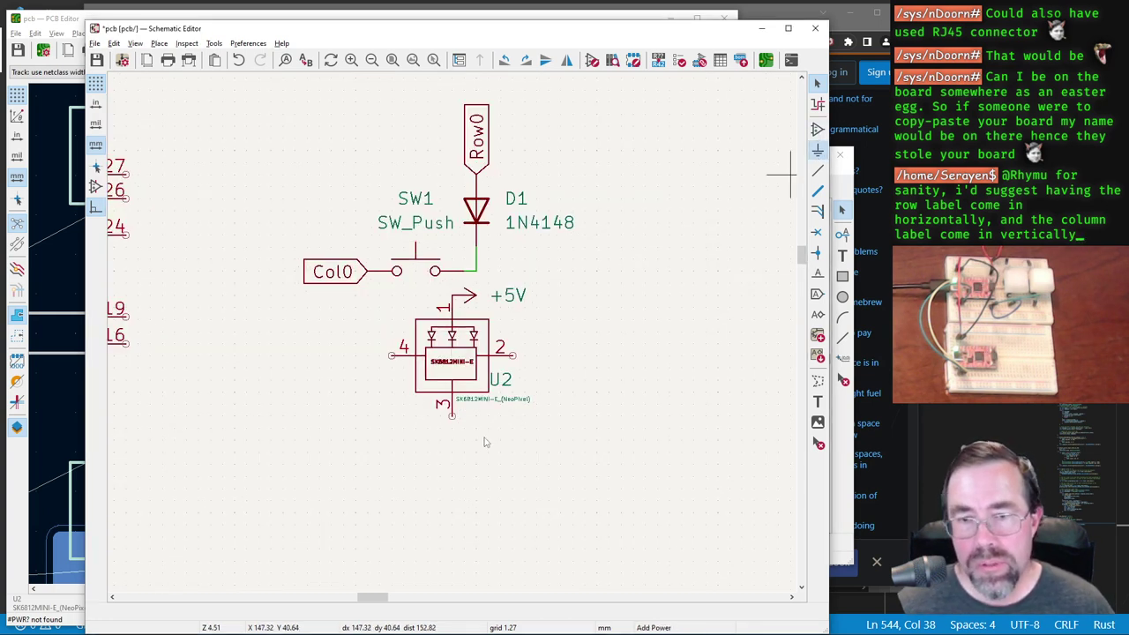
pyautogui.scroll(-10, 181, 203)
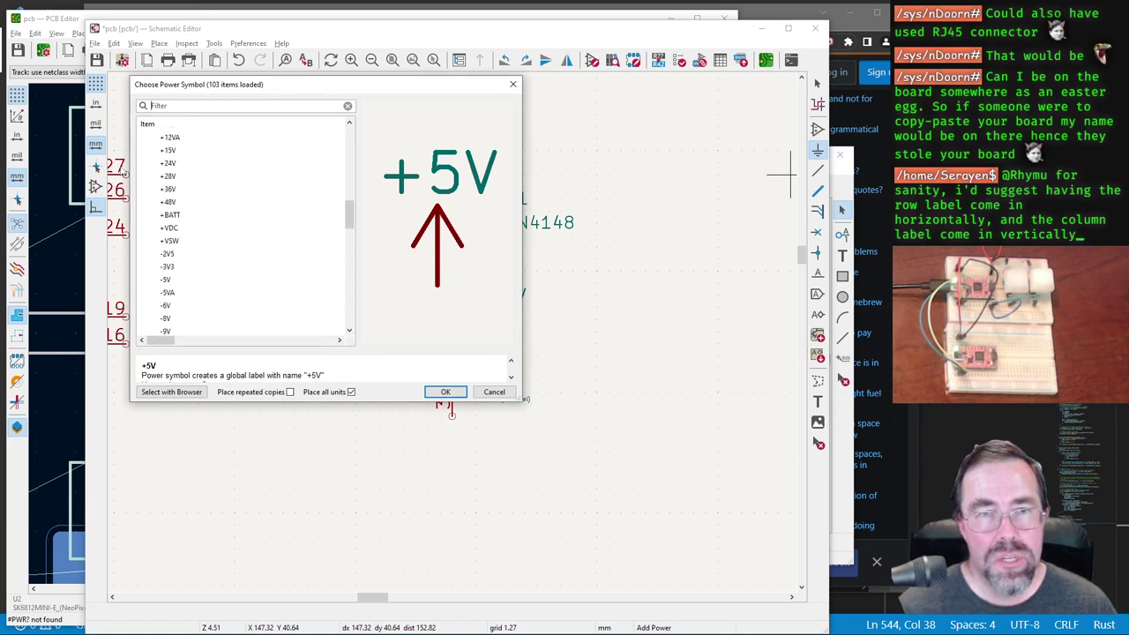
pyautogui.write('G')
pyautogui.click(445, 391)
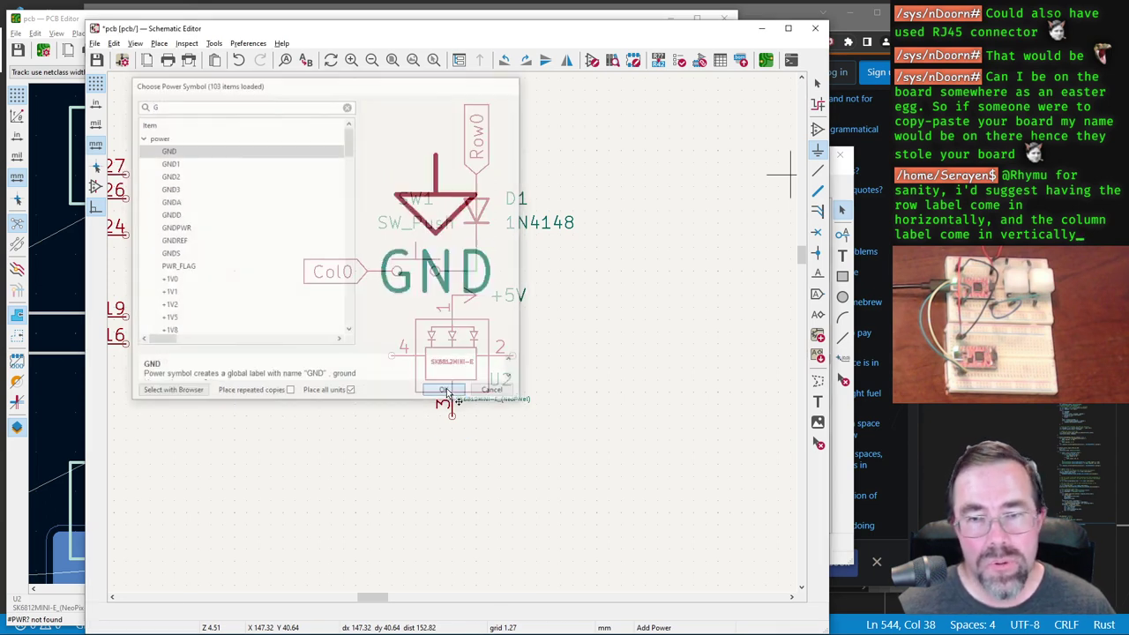
pyautogui.click(458, 423)
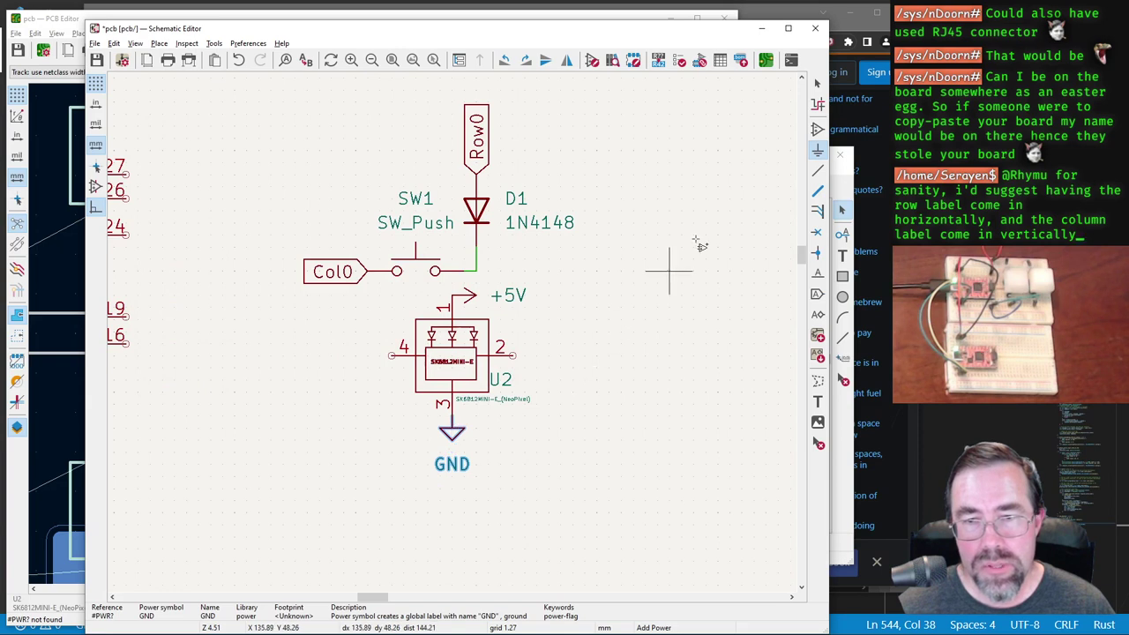
pyautogui.click(817, 83)
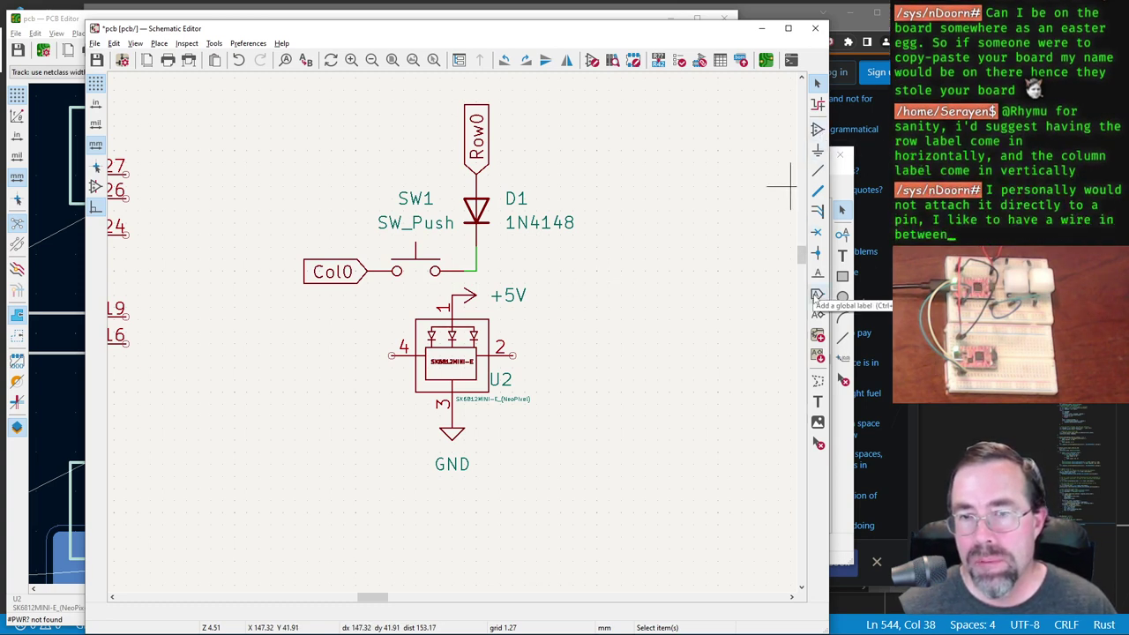
pyautogui.click(813, 300)
pyautogui.click(427, 351)
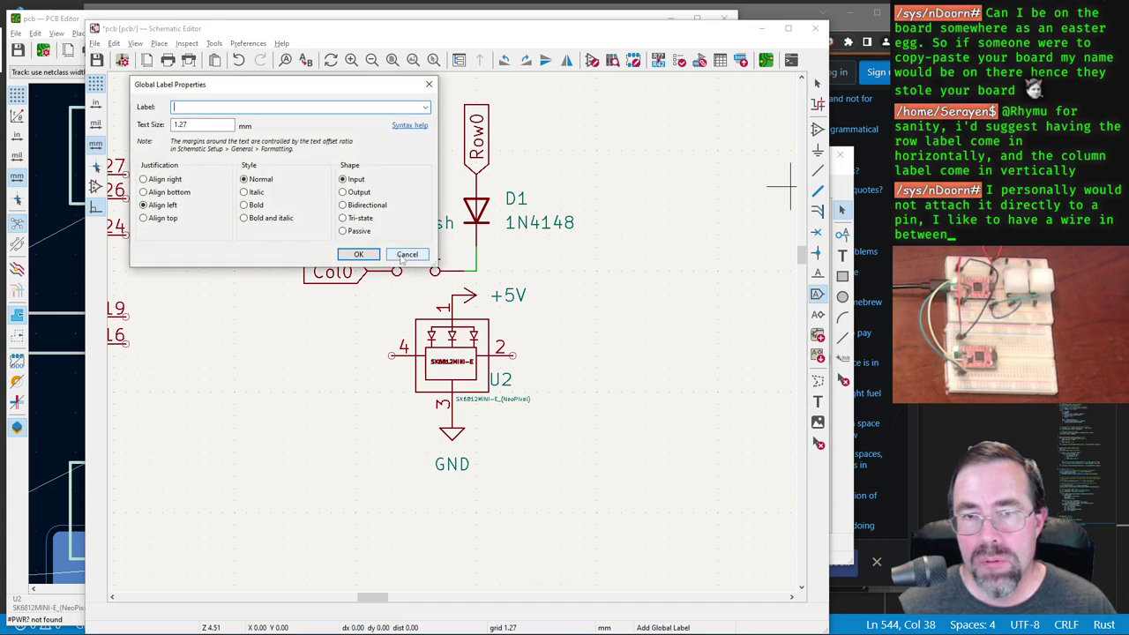
pyautogui.click(405, 254)
pyautogui.scroll(-4, 409, 269)
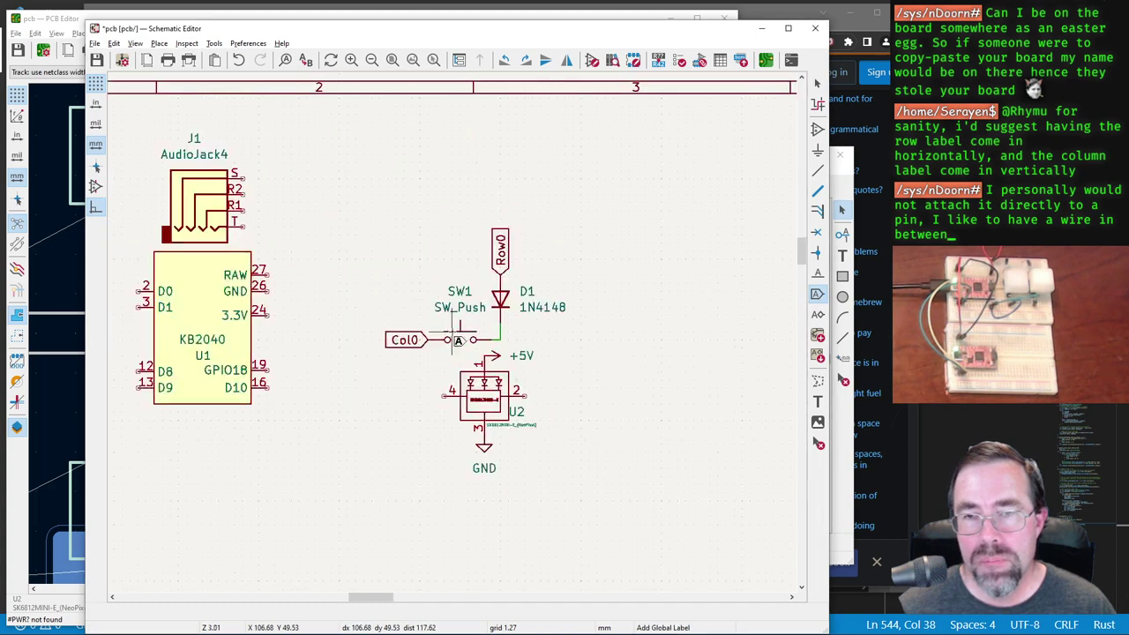
pyautogui.scroll(4, 386, 300)
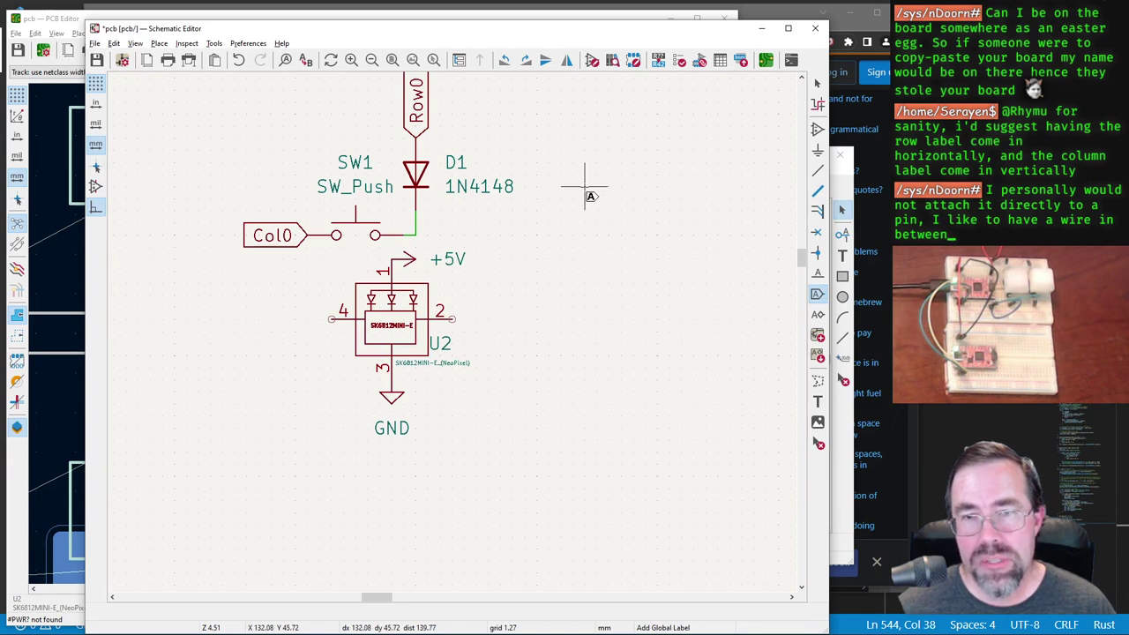
pyautogui.click(816, 83)
# Step: Move U2 with its +5V and GND symbols into the empty sheet area well below the switch circuit
pyautogui.scroll(-3, 454, 327)
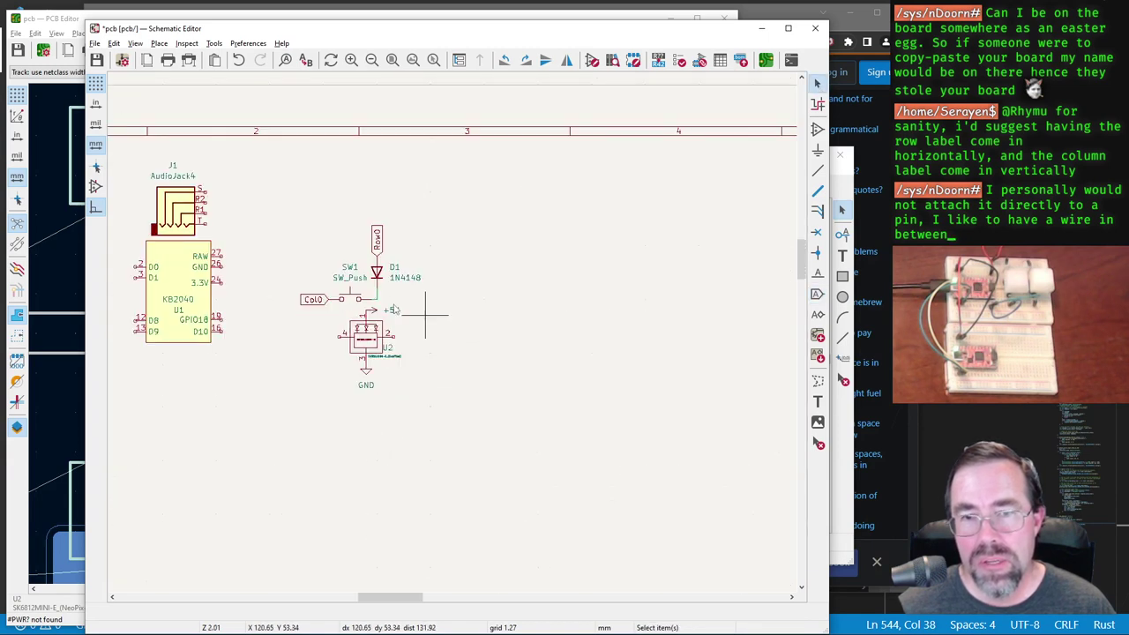
pyautogui.moveTo(335, 304); pyautogui.dragTo(465, 348)
pyautogui.scroll(-3, 458, 357)
pyautogui.scroll(3, 454, 338)
pyautogui.scroll(2, 462, 344)
pyautogui.scroll(-2, 379, 344)
pyautogui.scroll(3, 465, 348)
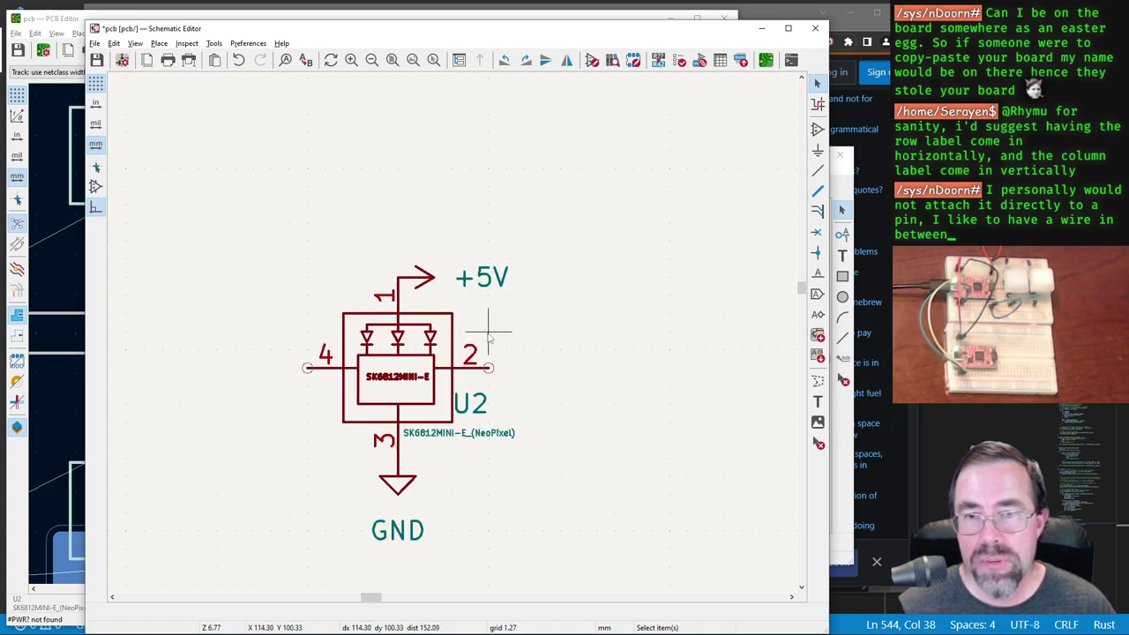
# Step: Duplicate U2 with its power symbols and place the copy to the right so its pin 4 meets U2's pin 2
pyautogui.moveTo(292, 237); pyautogui.dragTo(595, 572)
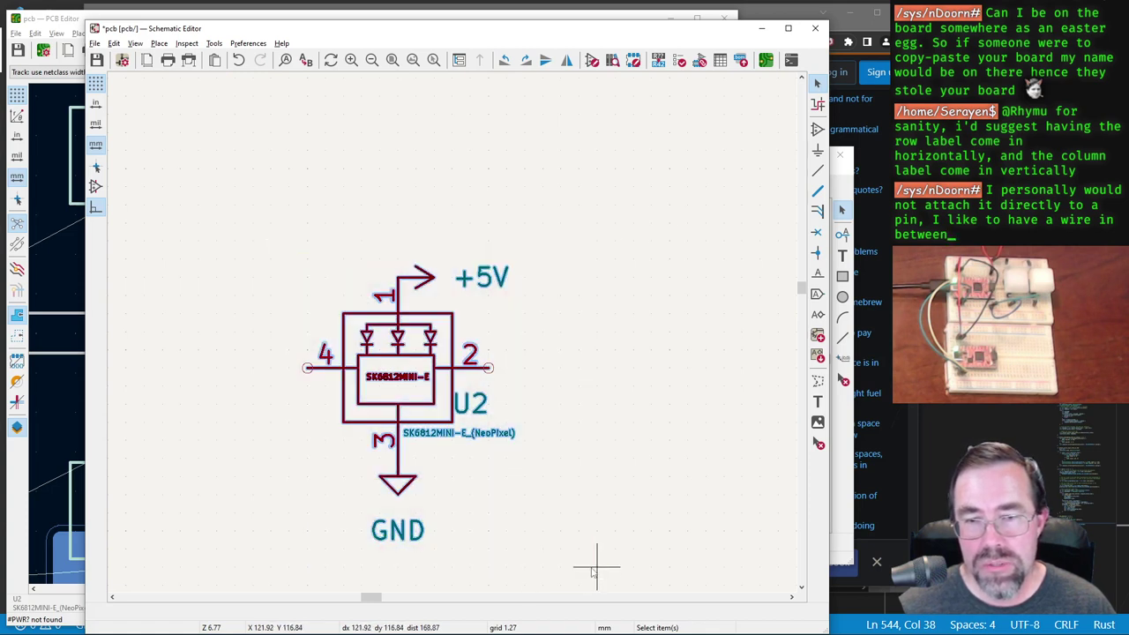
pyautogui.hotkey('ctrl', 'd')
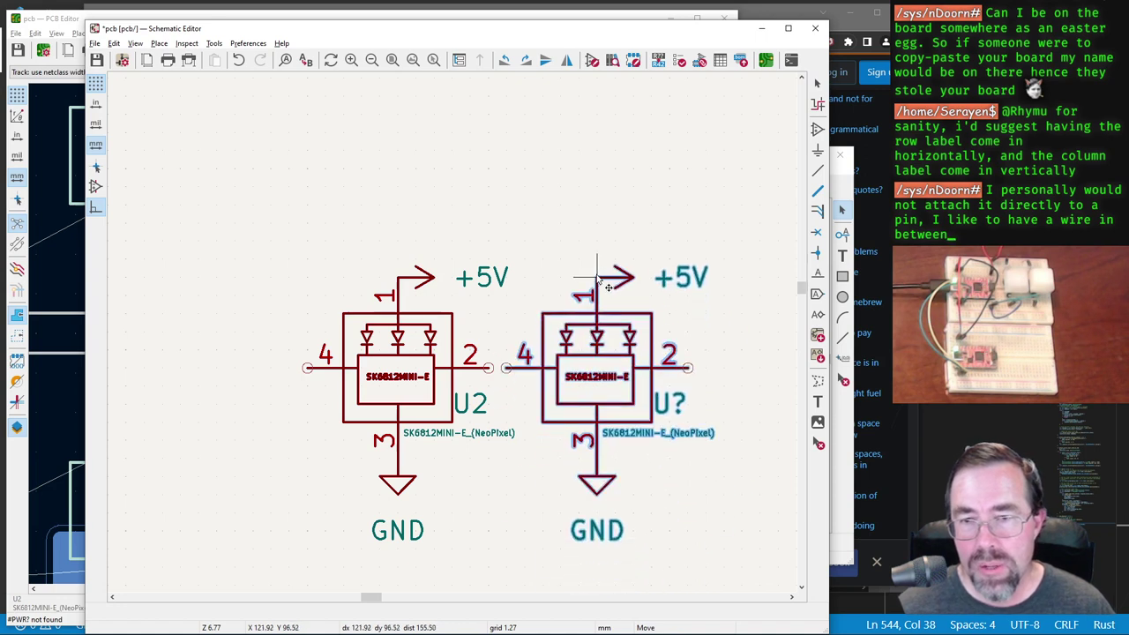
pyautogui.click(579, 280)
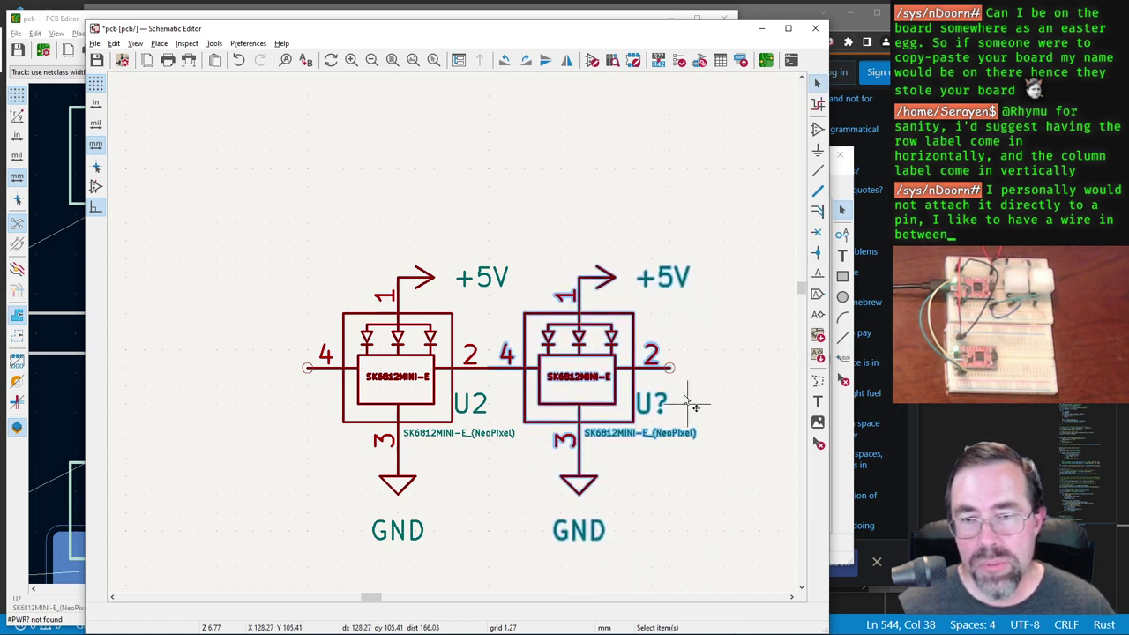
pyautogui.click(741, 423)
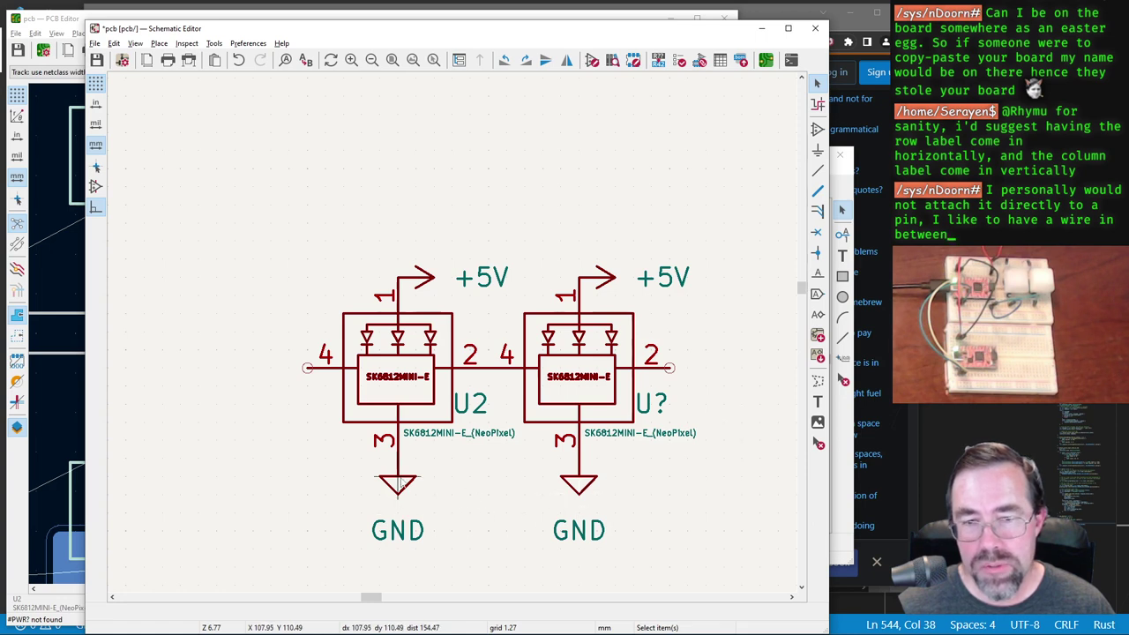
# Step: Move U2's GND symbol to the left while keeping it wired to pin 3, and delete the second NeoPixel's GND symbol
pyautogui.moveTo(399, 462); pyautogui.dragTo(270, 460)
pyautogui.click(579, 485)
pyautogui.press('Delete')
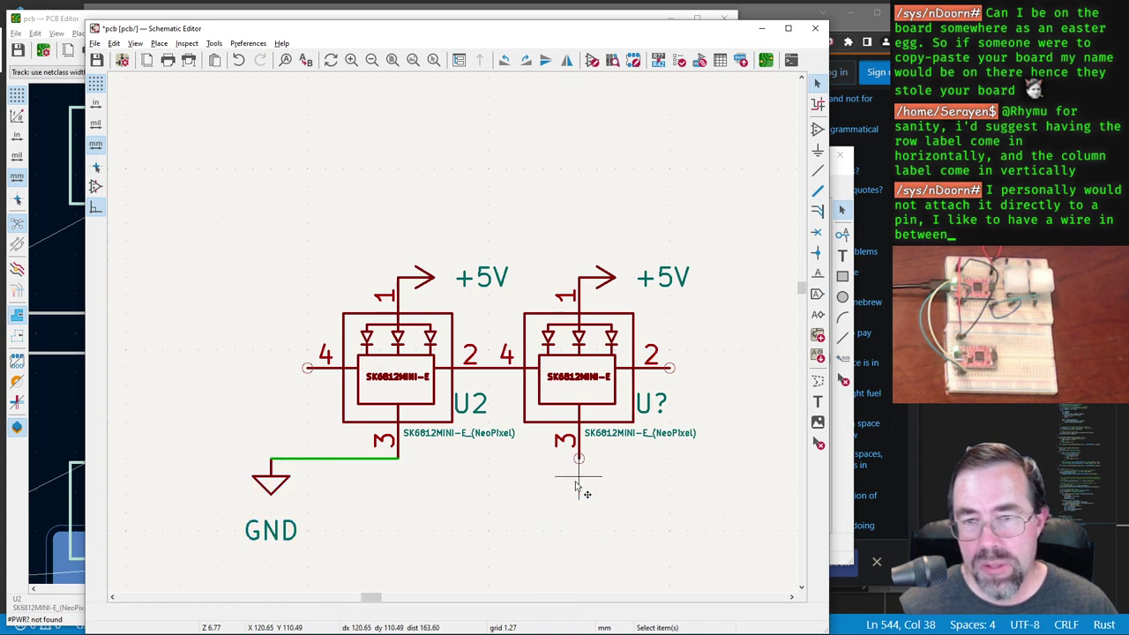
# Step: Move U2's +5V symbol left with its wire attached, rotate it upright, and delete the second NeoPixel's +5V symbol
pyautogui.click(397, 279)
pyautogui.moveTo(397, 279); pyautogui.dragTo(275, 282)
pyautogui.press('r')
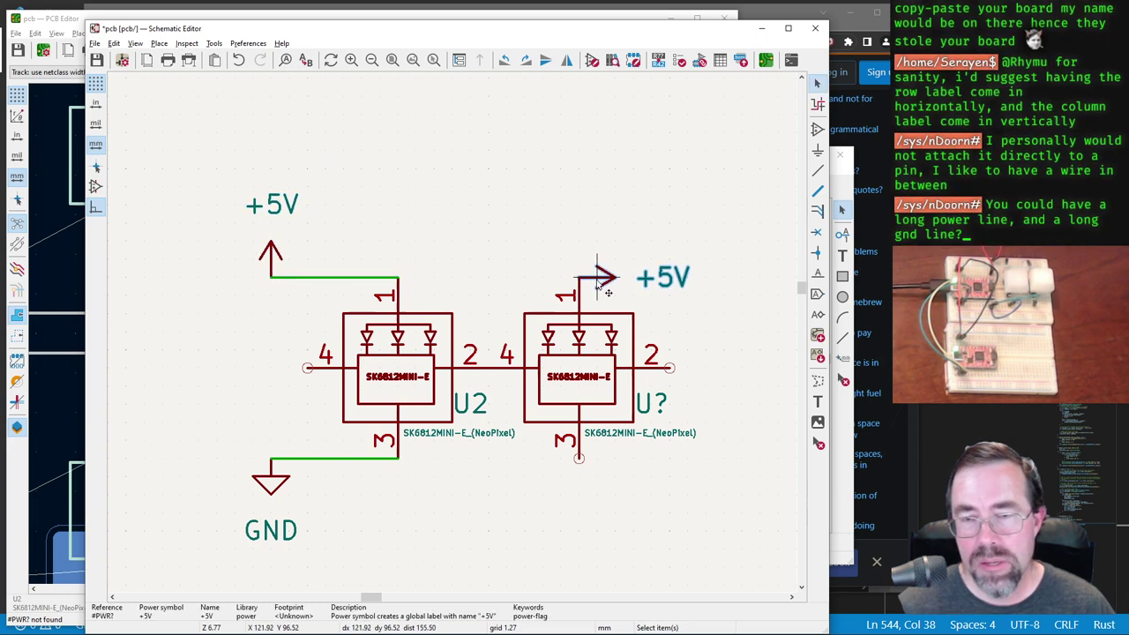
pyautogui.press('Delete')
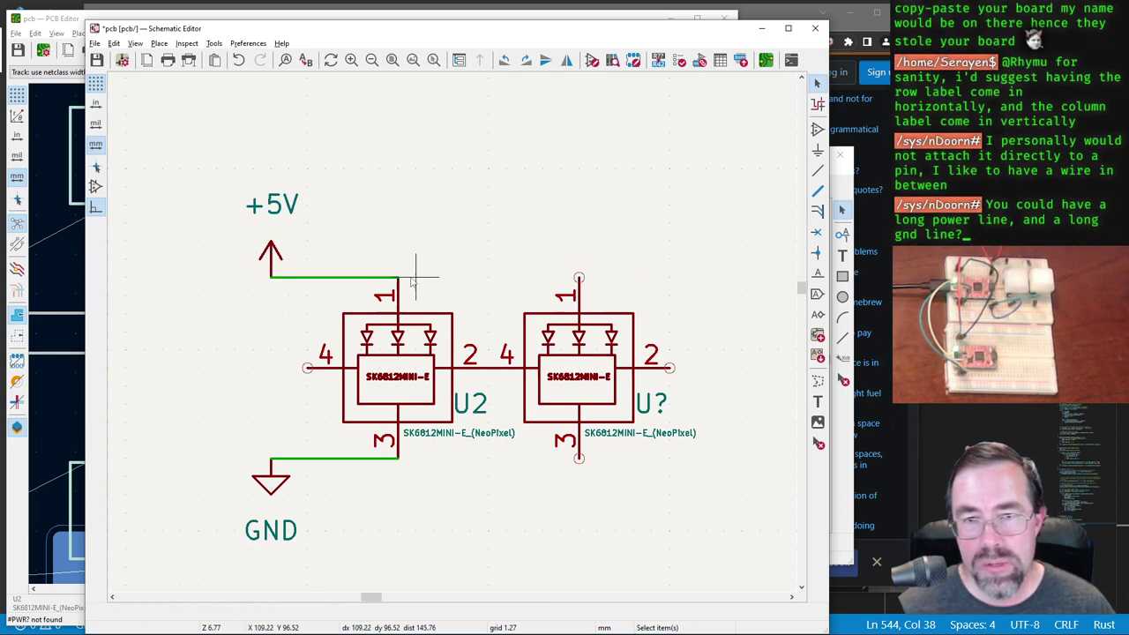
# Step: Extend the +5V wire to the second NeoPixel's pin 1 and the GND wire to its pin 3
pyautogui.press('w')
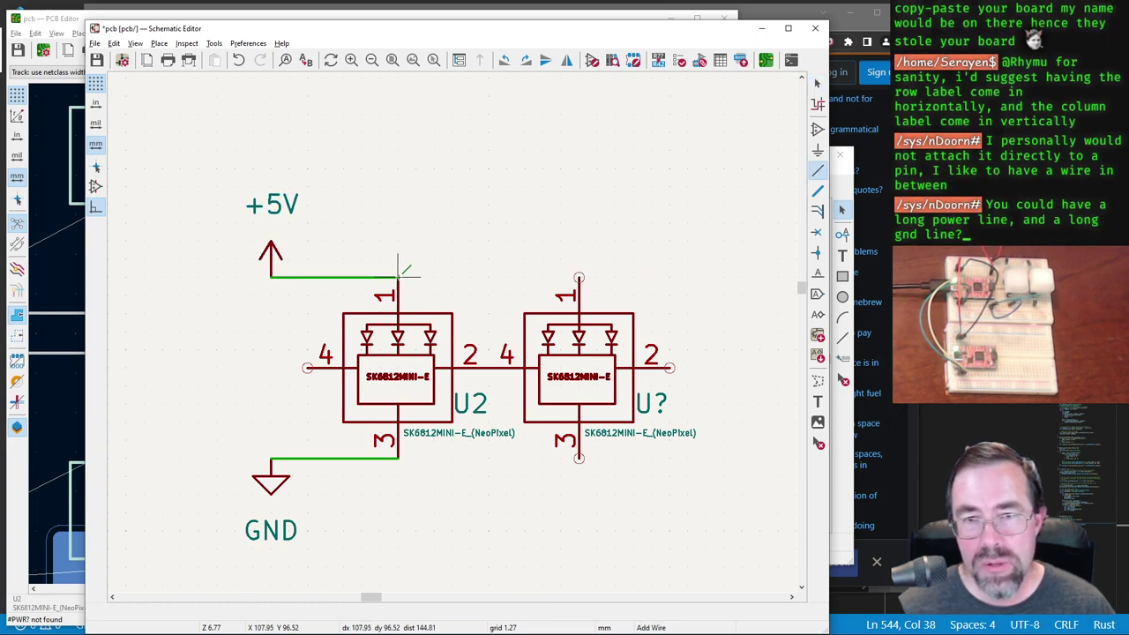
pyautogui.click(579, 276)
pyautogui.click(398, 457)
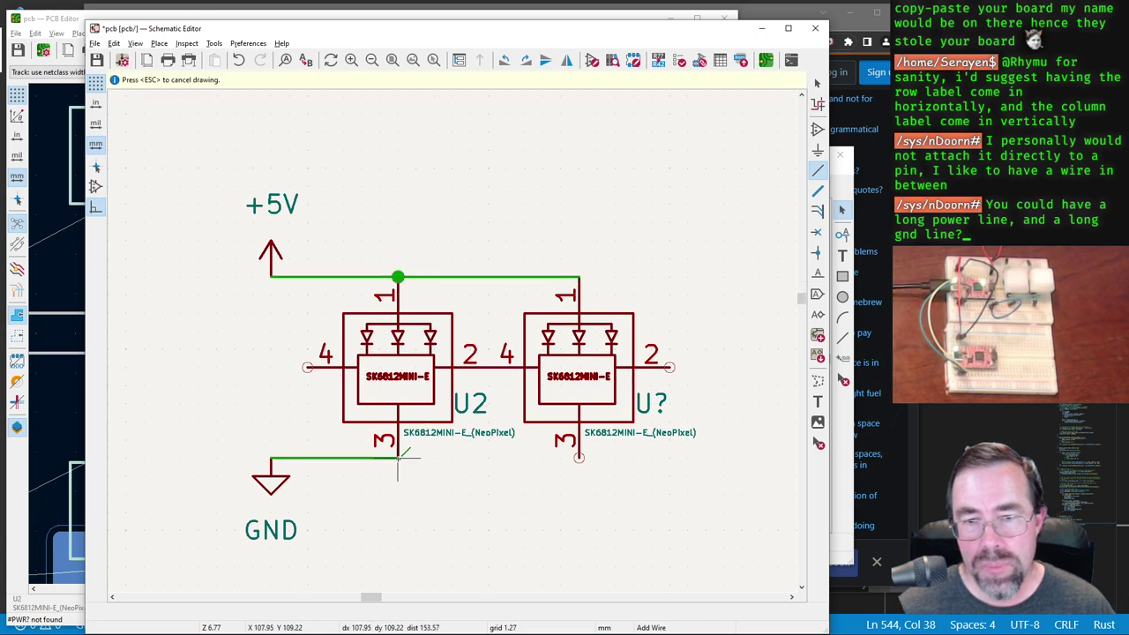
pyautogui.click(579, 457)
pyautogui.scroll(-3, 454, 328)
pyautogui.scroll(3, 454, 333)
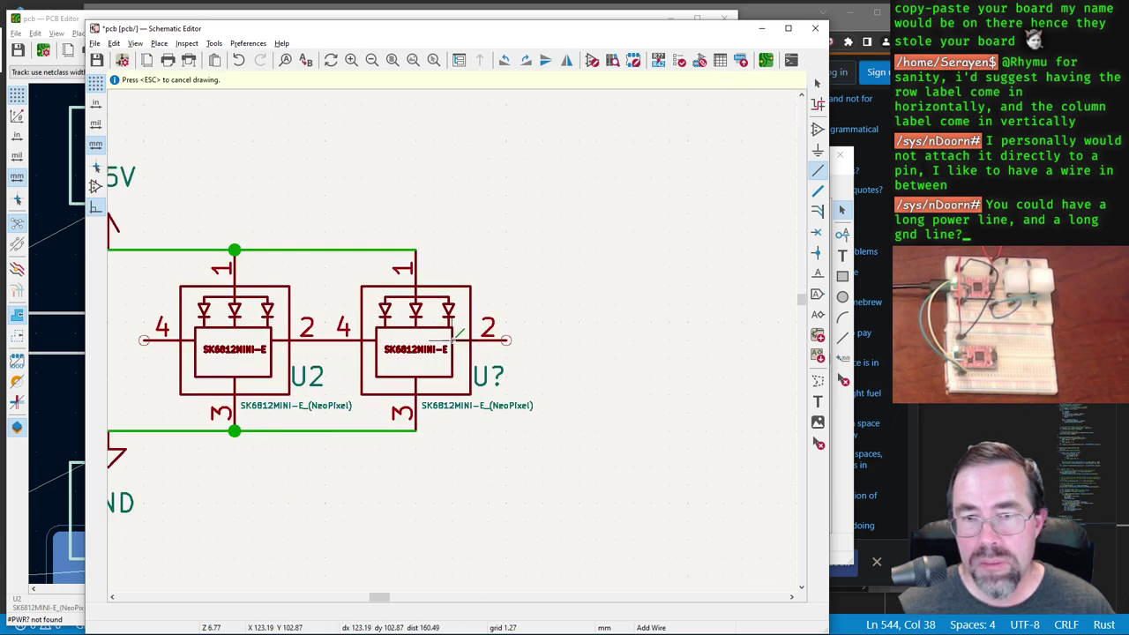
pyautogui.click(817, 82)
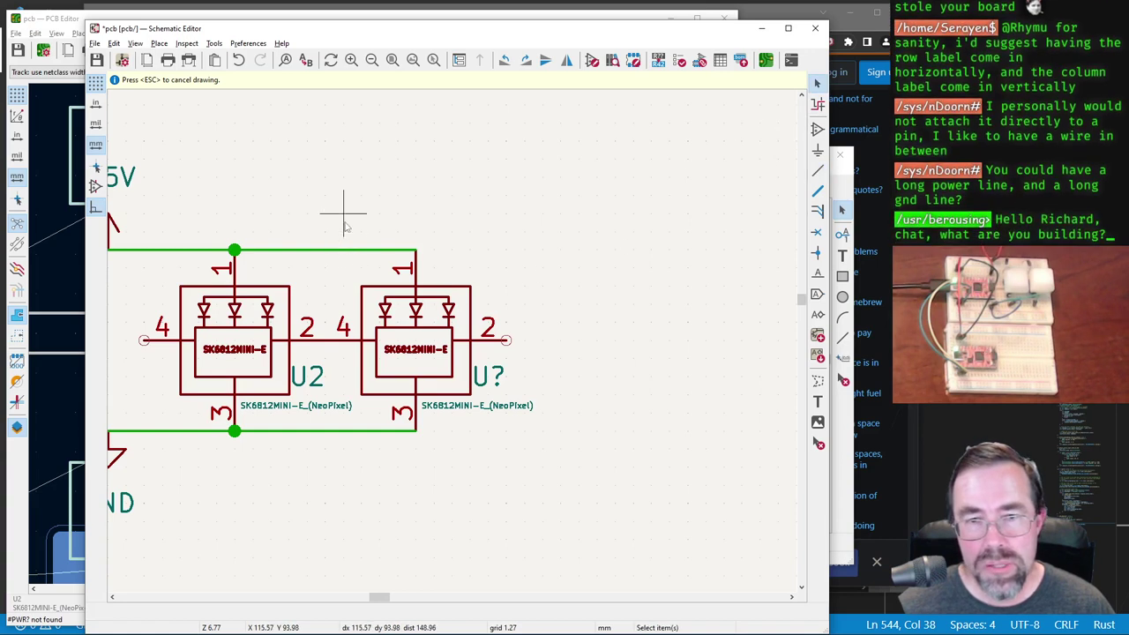
# Step: Duplicate the second NeoPixel symbol and place the copy to its right, joining pin 4 to the second's pin 2
pyautogui.moveTo(344, 220); pyautogui.dragTo(576, 468)
pyautogui.press('m')
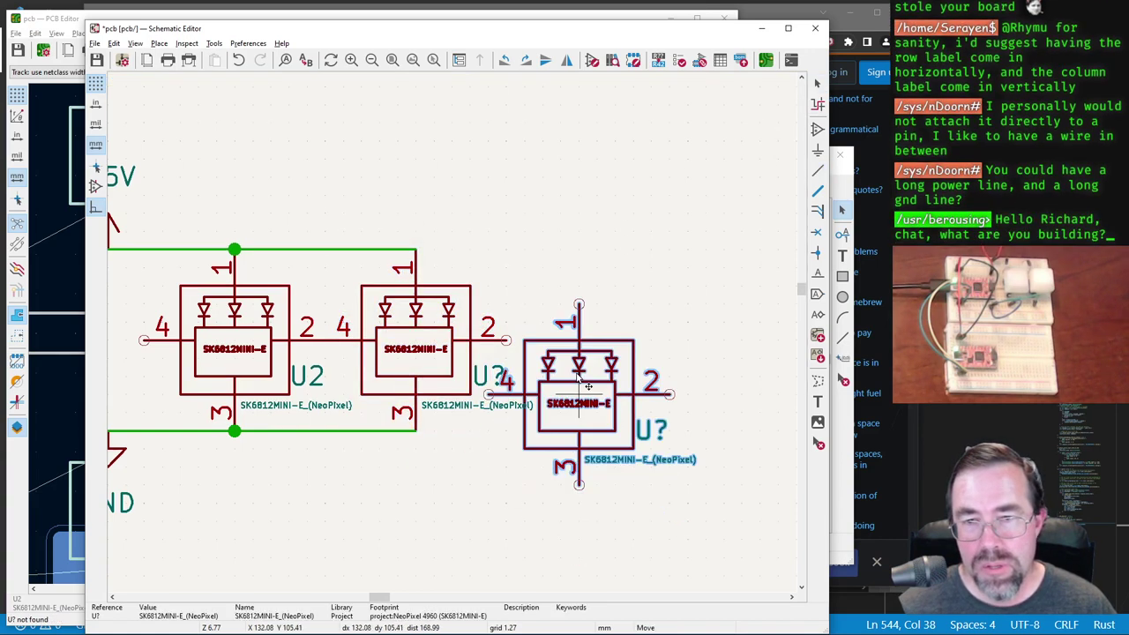
pyautogui.click(596, 349)
pyautogui.scroll(-3, 596, 349)
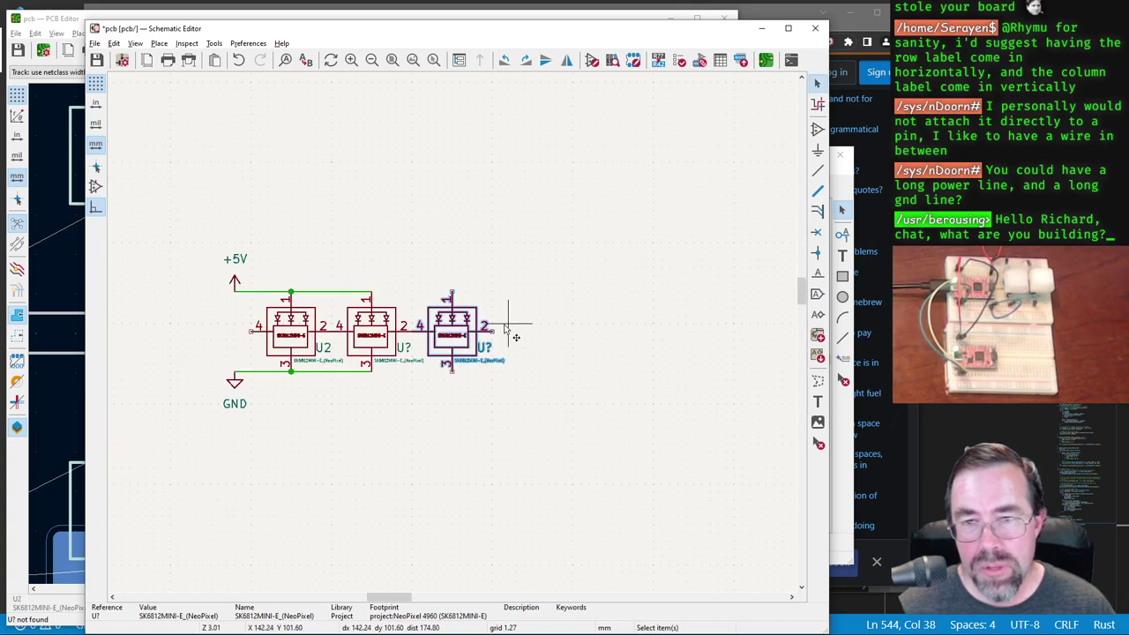
# Step: Duplicate the NeoPixel three more times along the row, joining each copy's pin 4 to the previous one's pin 2
pyautogui.press('d')
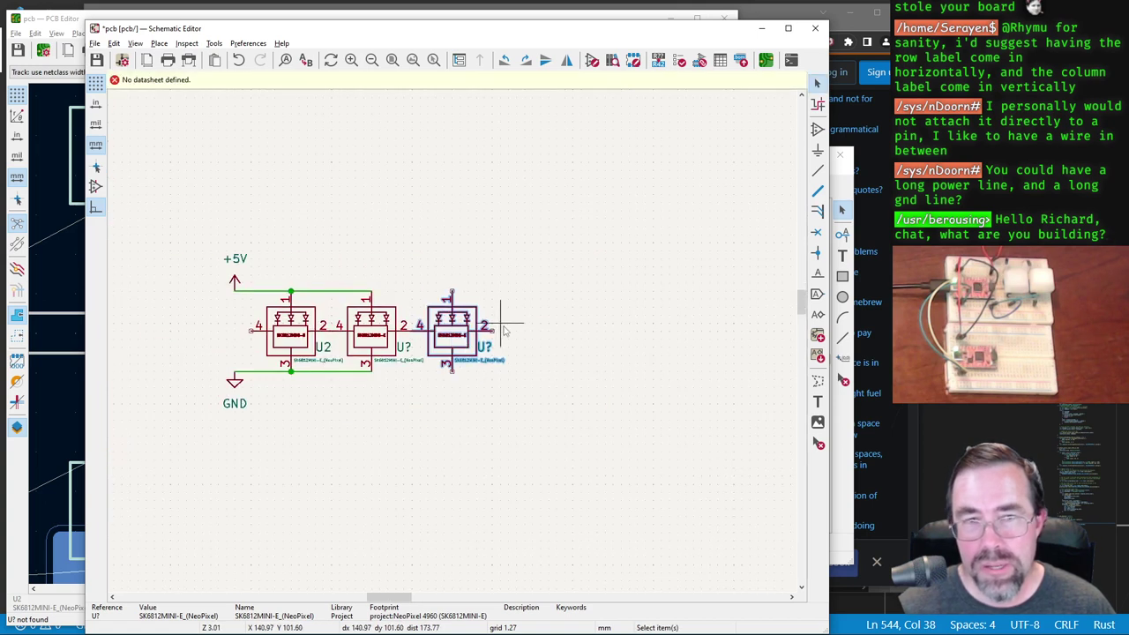
pyautogui.hotkey('ctrl', 'd')
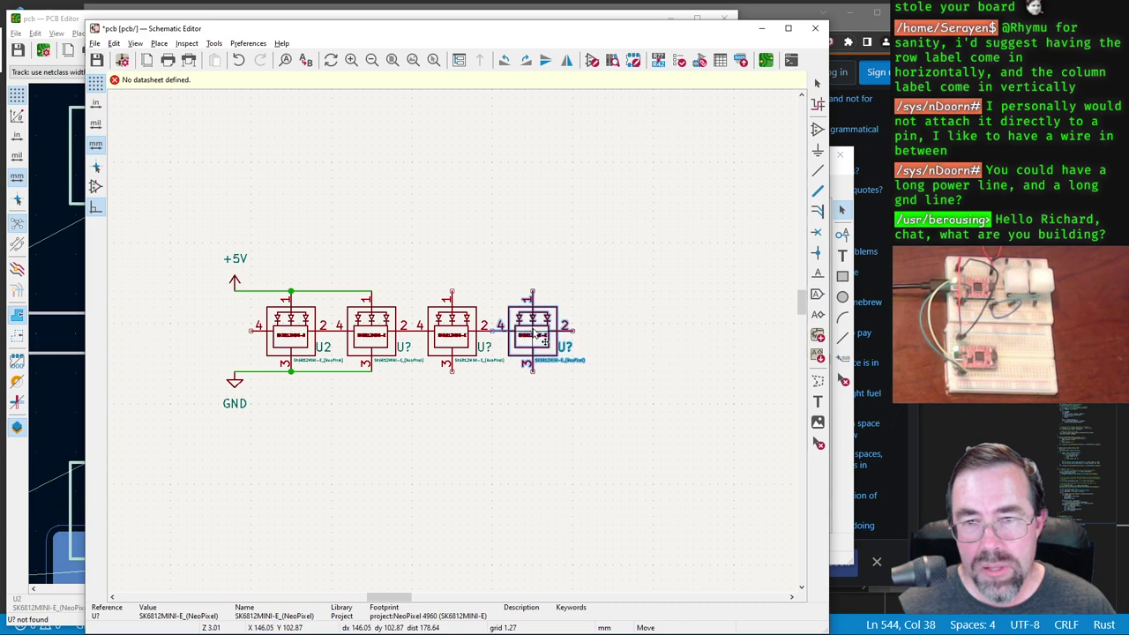
pyautogui.click(533, 340)
pyautogui.hotkey('ctrl', 'd')
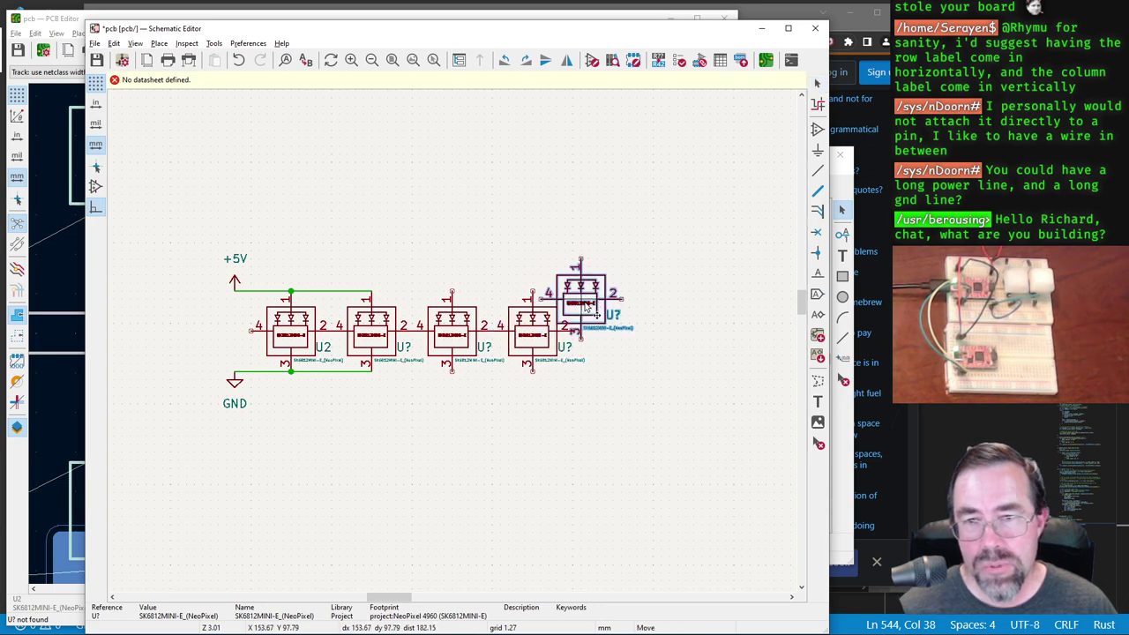
pyautogui.click(618, 340)
pyautogui.hotkey('ctrl', 'd')
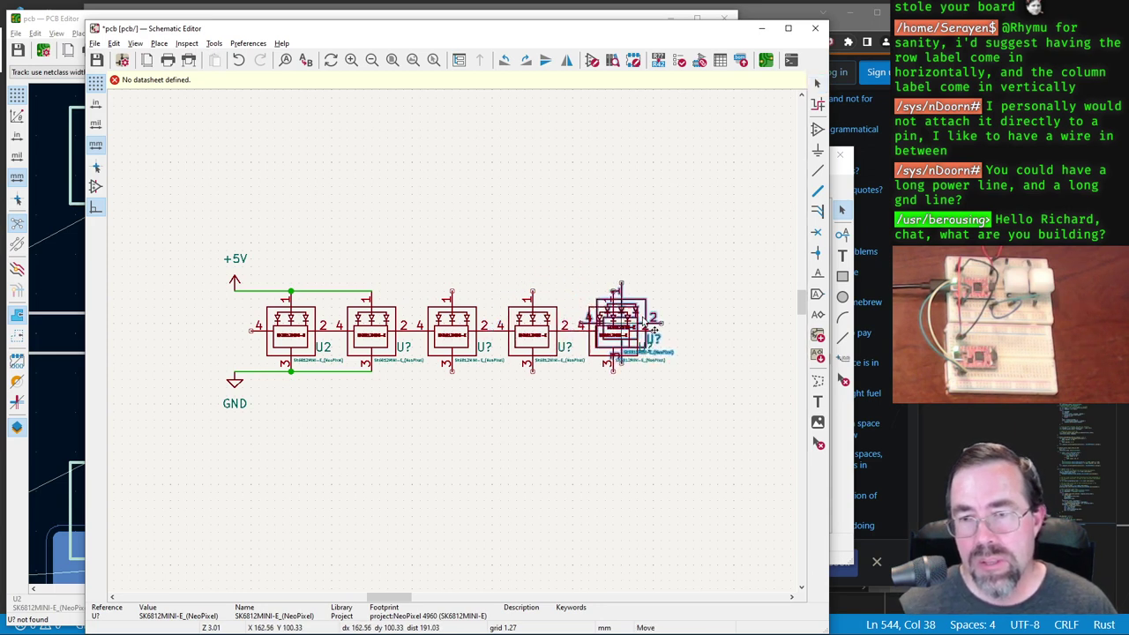
pyautogui.click(703, 346)
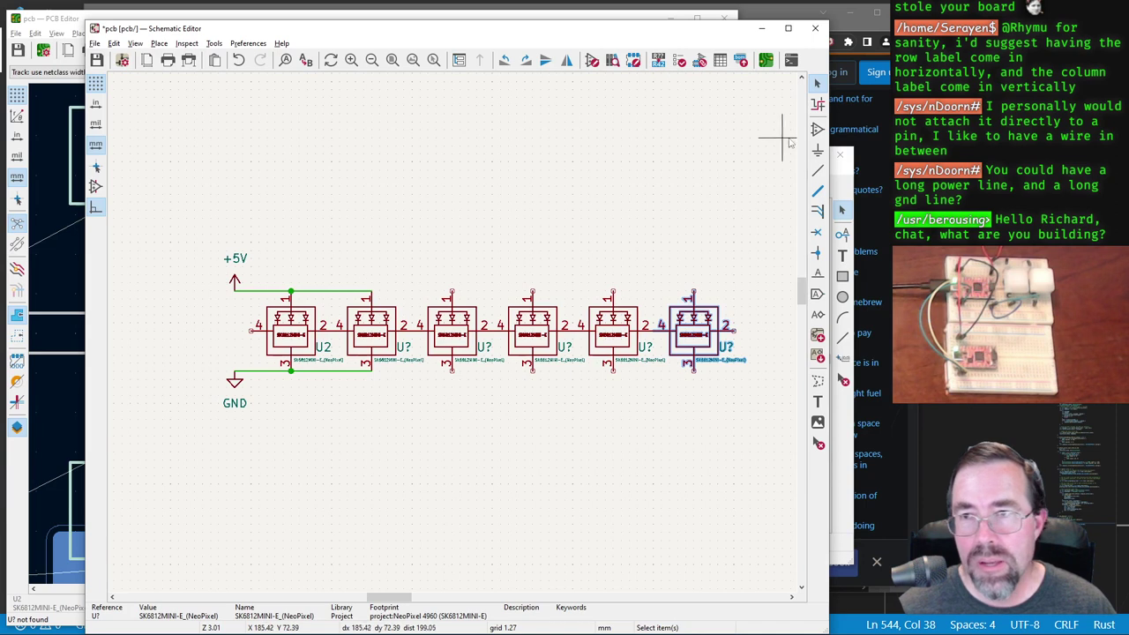
# Step: Extend the +5V wire across pin 1 and the GND wire across pin 3 to the sixth NeoPixel
pyautogui.click(817, 170)
pyautogui.click(371, 291)
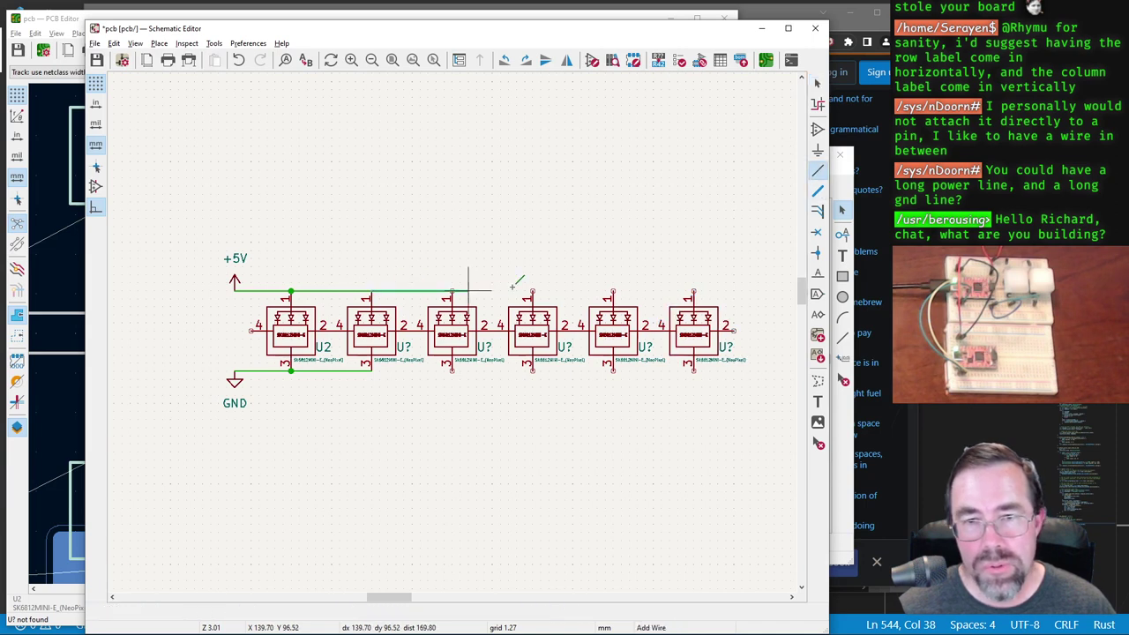
pyautogui.click(694, 292)
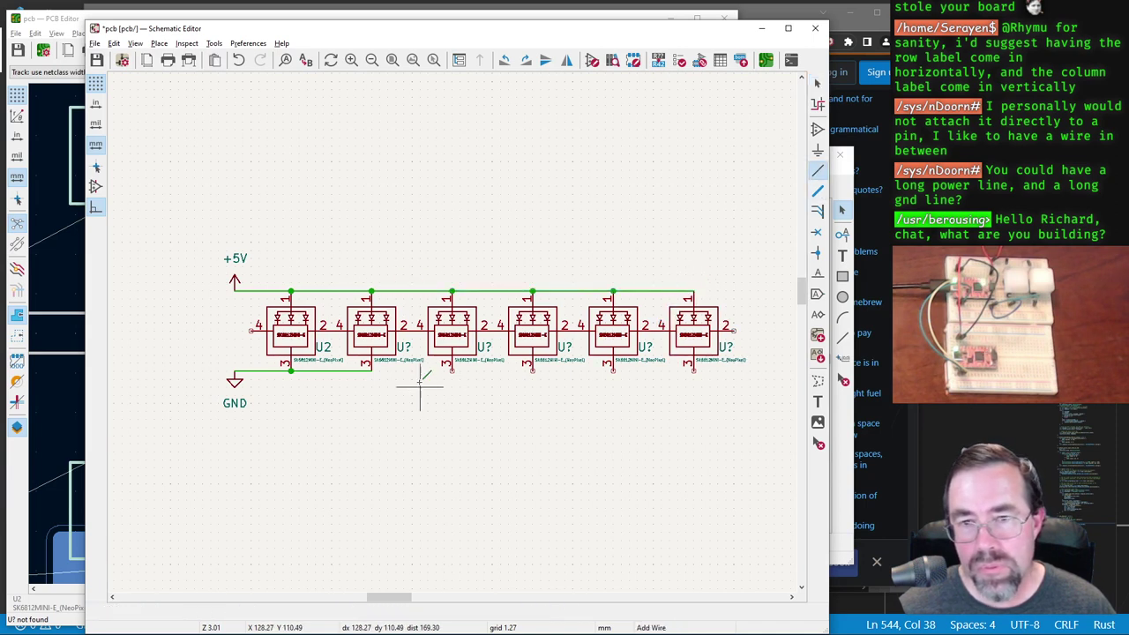
pyautogui.click(371, 370)
pyautogui.click(694, 370)
# Step: Place a no-connect flag on pin 2 of the last NeoPixel in the row
pyautogui.scroll(6, 694, 370)
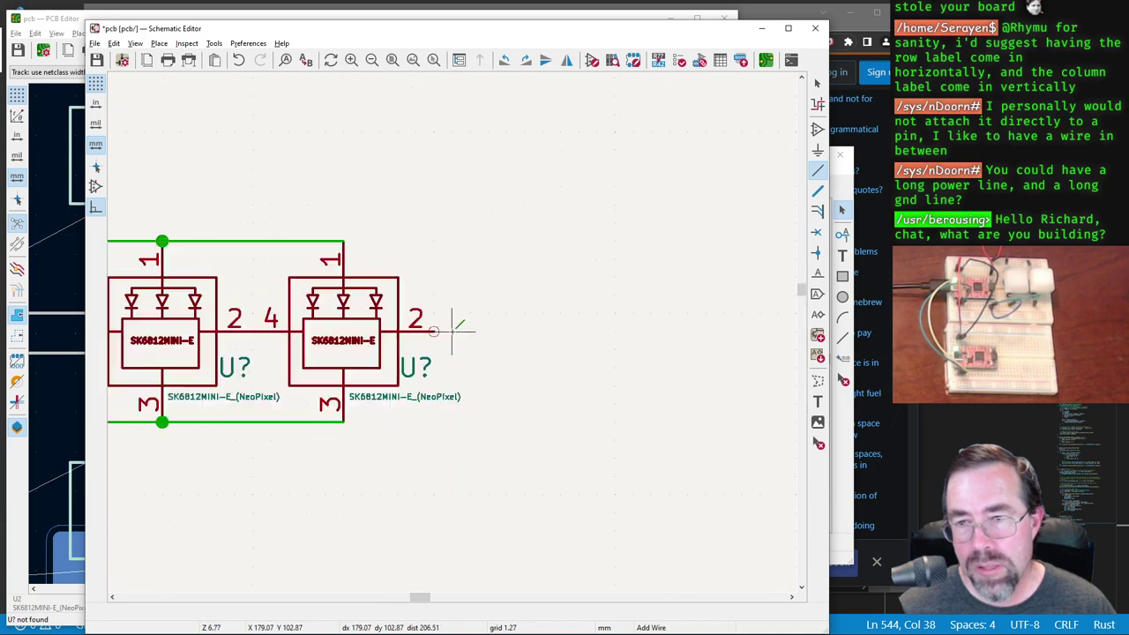
pyautogui.click(817, 232)
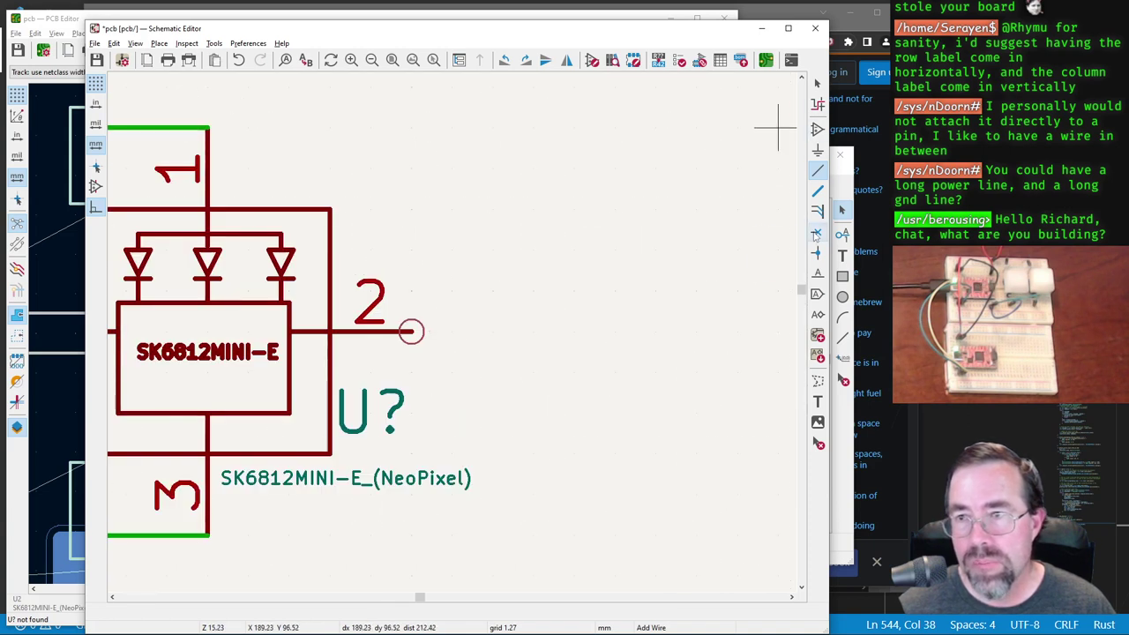
pyautogui.click(411, 332)
pyautogui.scroll(-6, 306, 385)
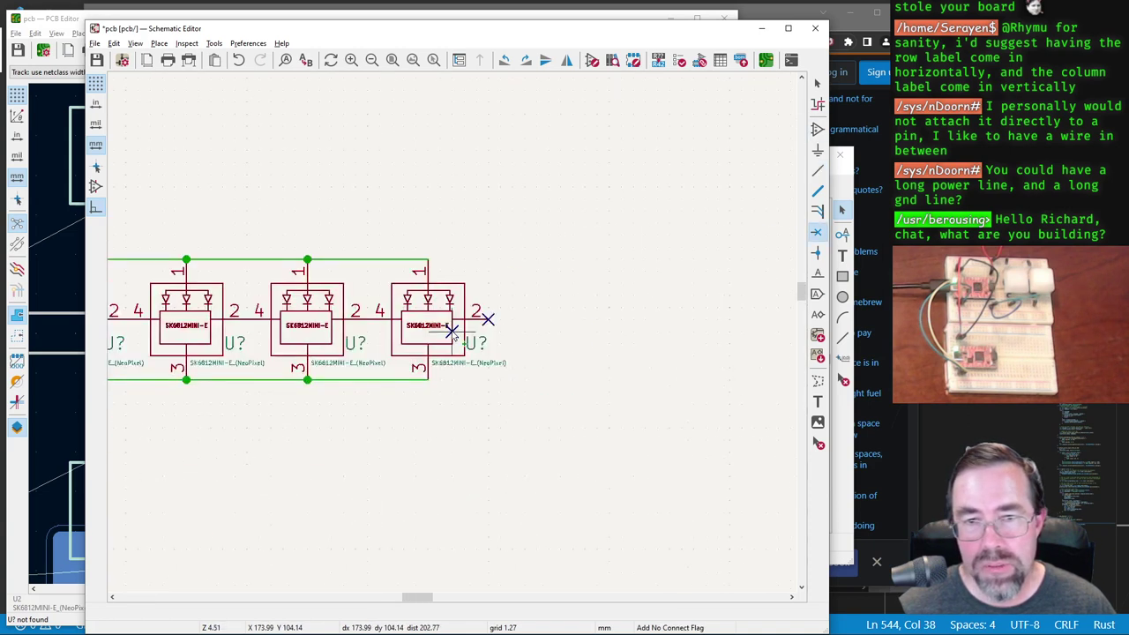
# Step: Add an input-shaped global label named NeoPixel and attach it to U2's pin 4
pyautogui.scroll(5, 452, 332)
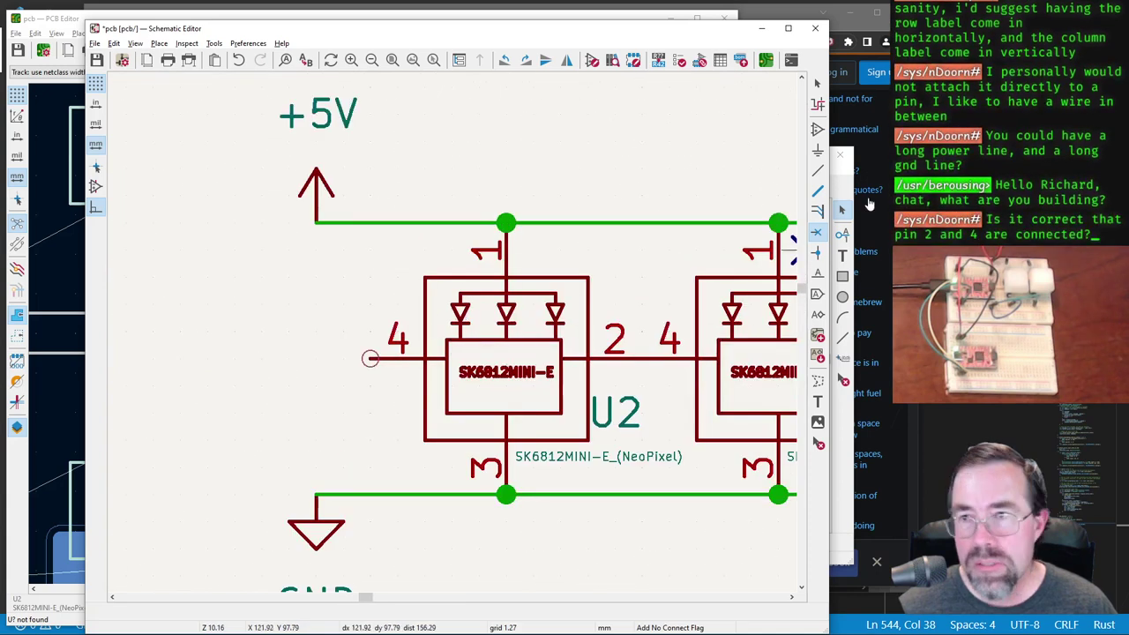
pyautogui.click(818, 294)
pyautogui.click(315, 302)
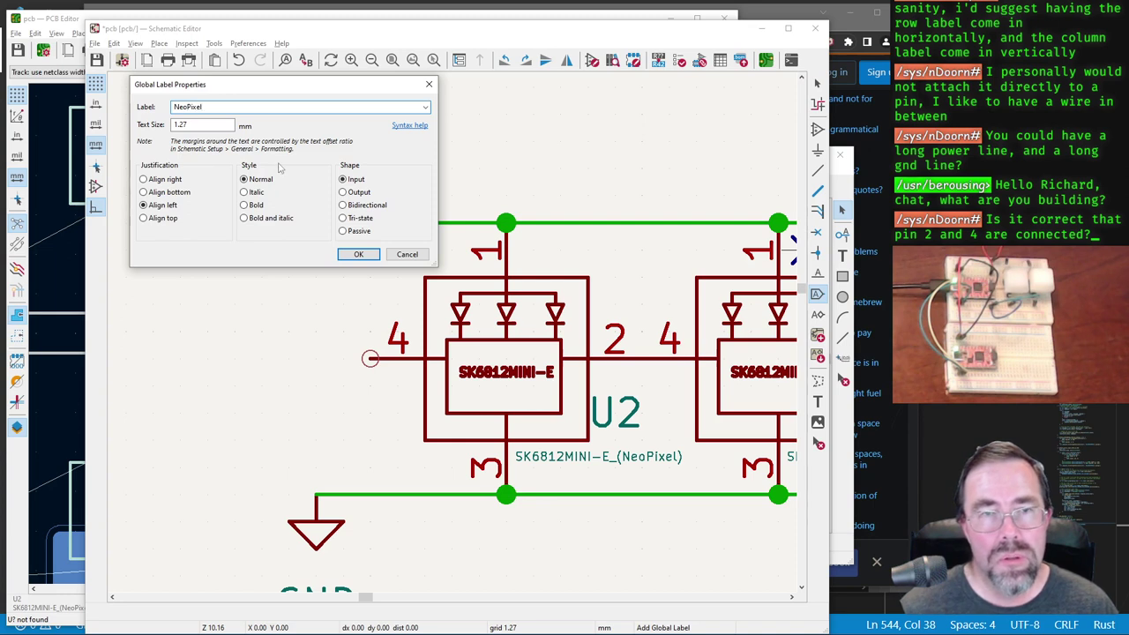
pyautogui.click(357, 255)
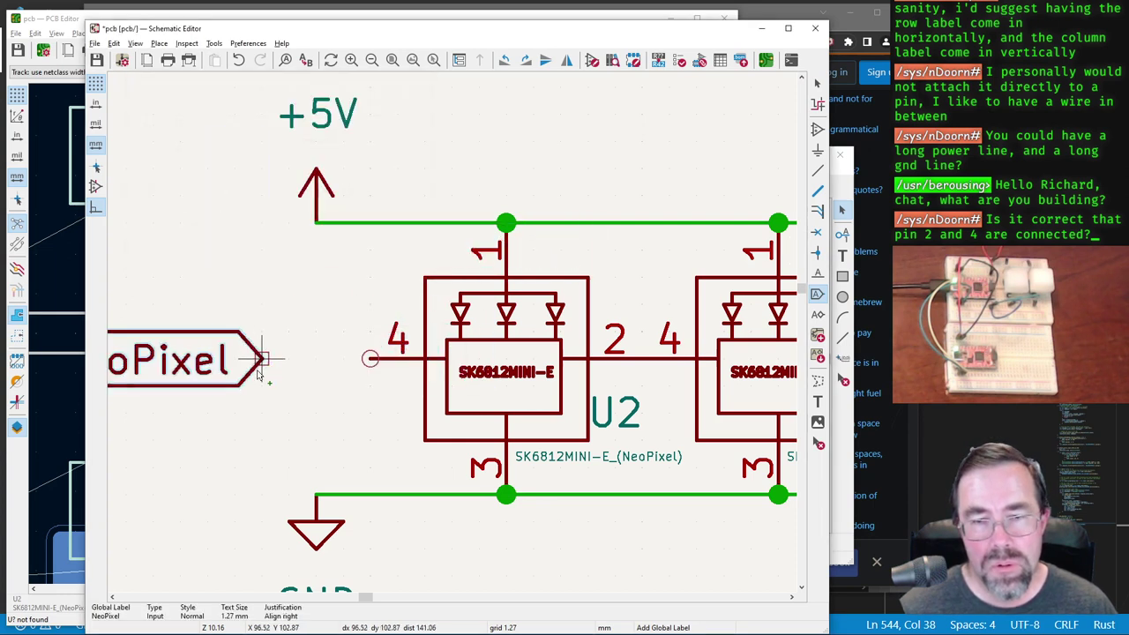
pyautogui.click(365, 357)
pyautogui.scroll(-3, 454, 333)
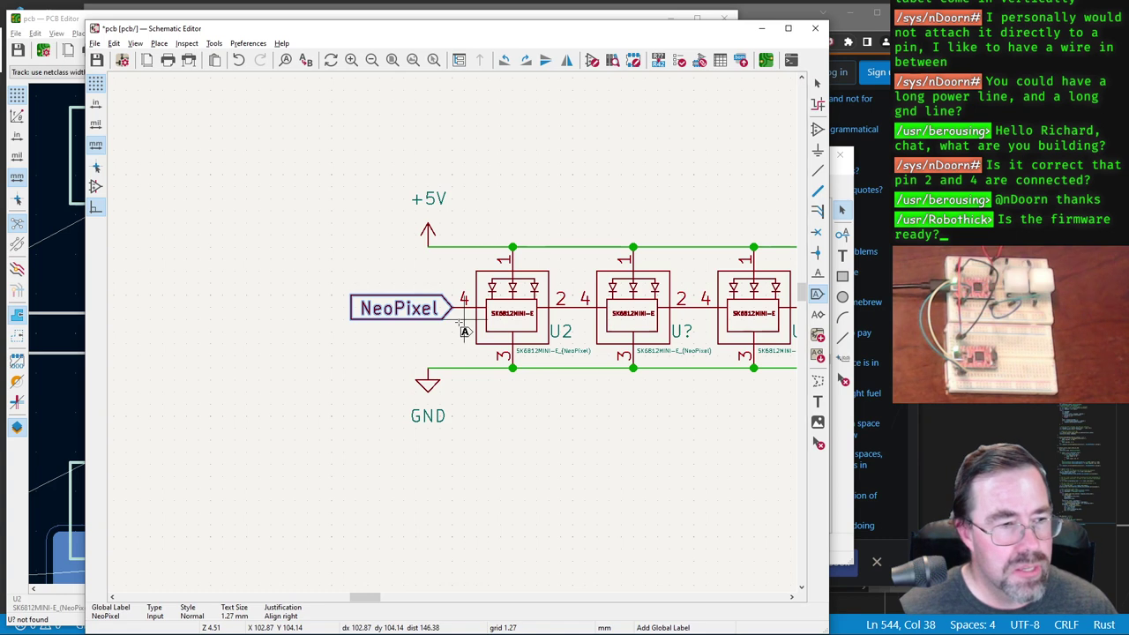
# Step: Save the schematic and annotate all its symbols, sorting by X position and keeping existing annotations
pyautogui.scroll(3, 465, 331)
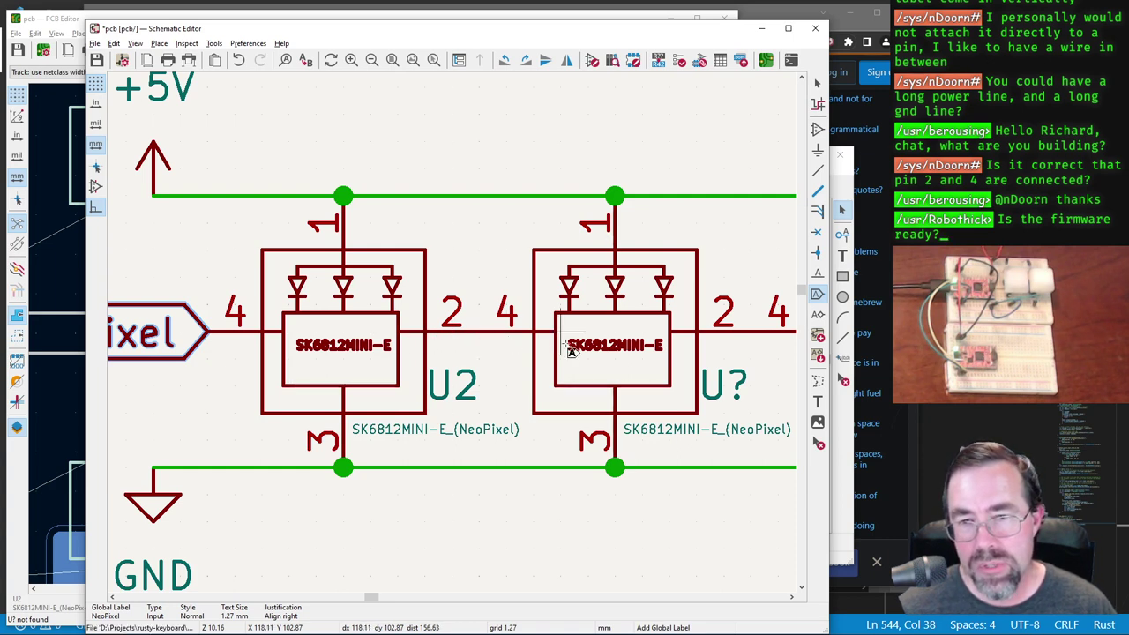
pyautogui.scroll(-3, 549, 351)
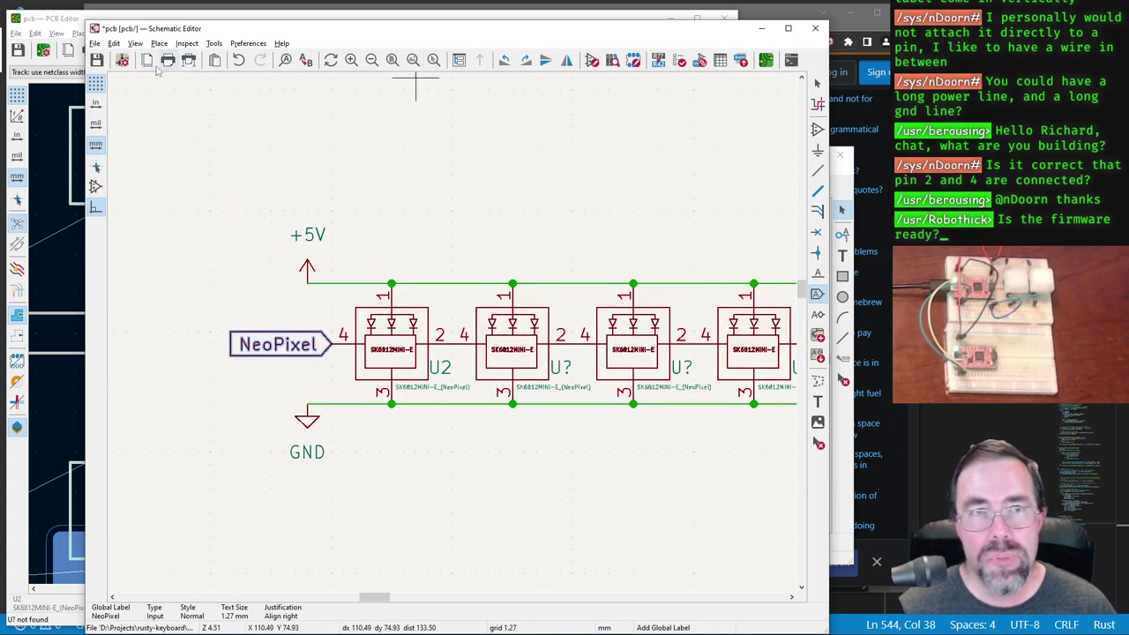
pyautogui.click(97, 60)
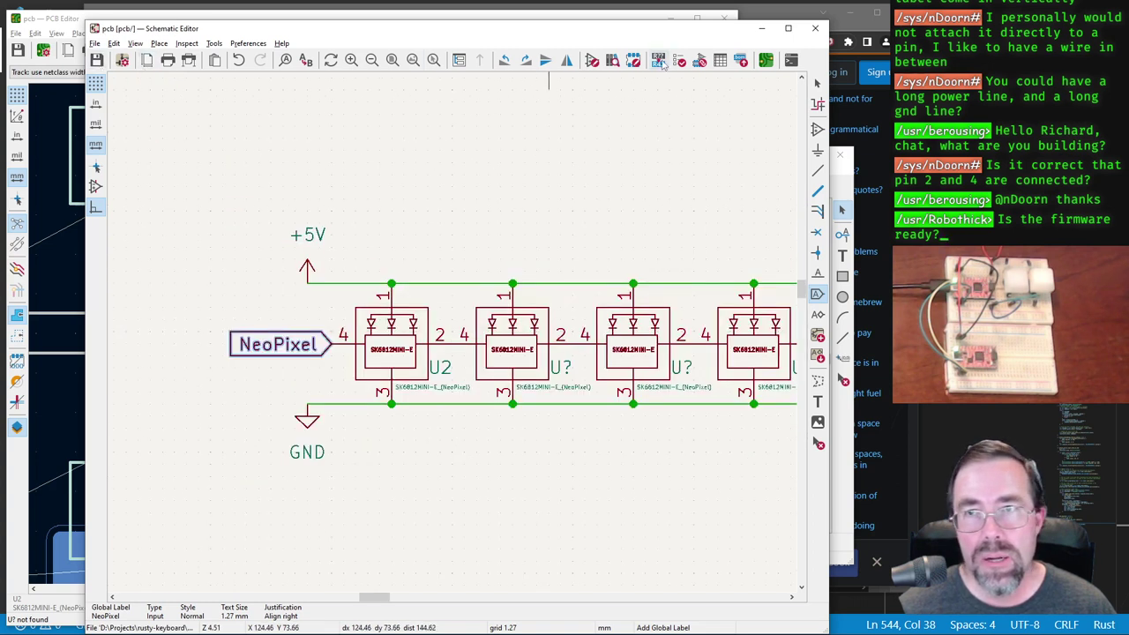
pyautogui.click(633, 60)
pyautogui.click(430, 364)
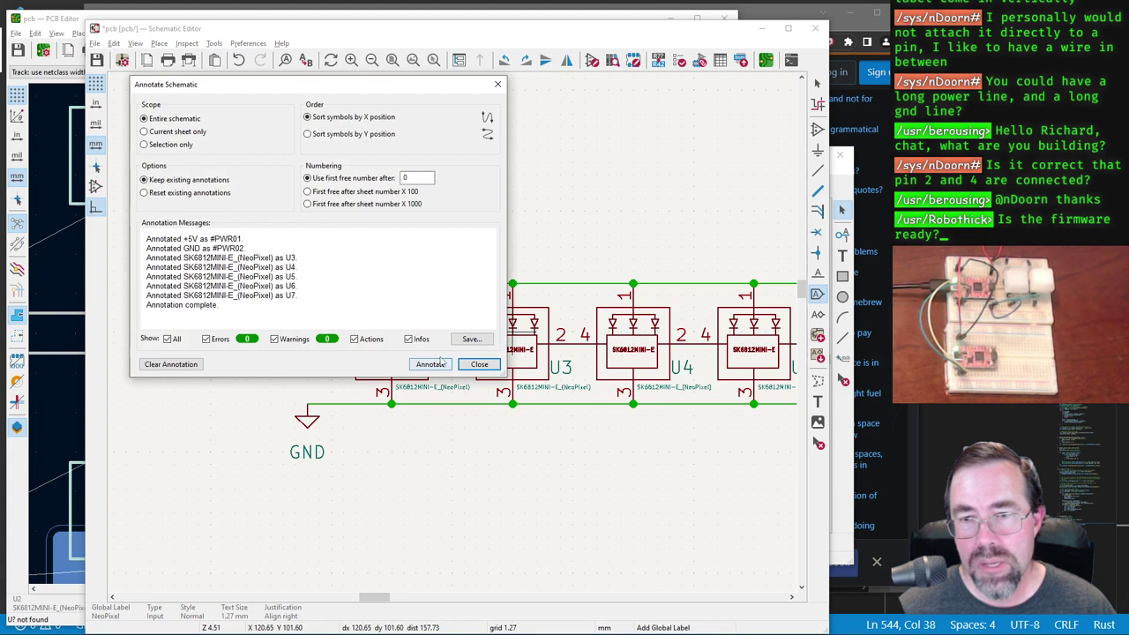
pyautogui.click(478, 364)
# Step: Examine the annotated NeoPixel row and the SW1 switch and D1 diode circuit in the schematic
pyautogui.scroll(-2, 457, 341)
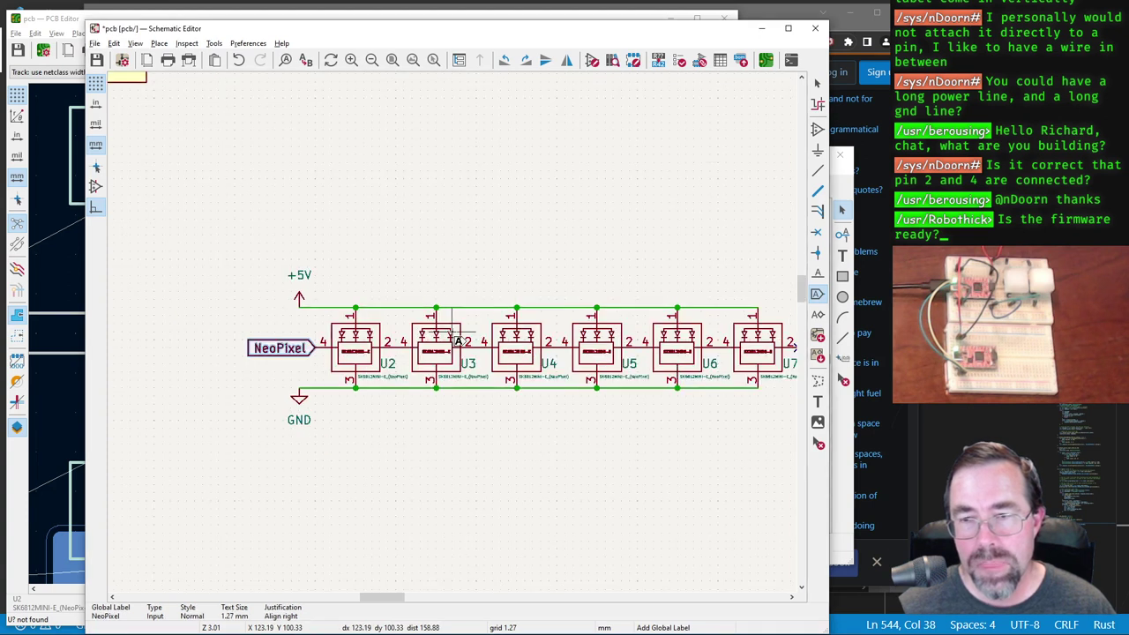
pyautogui.scroll(-3, 456, 309)
pyautogui.scroll(3, 454, 330)
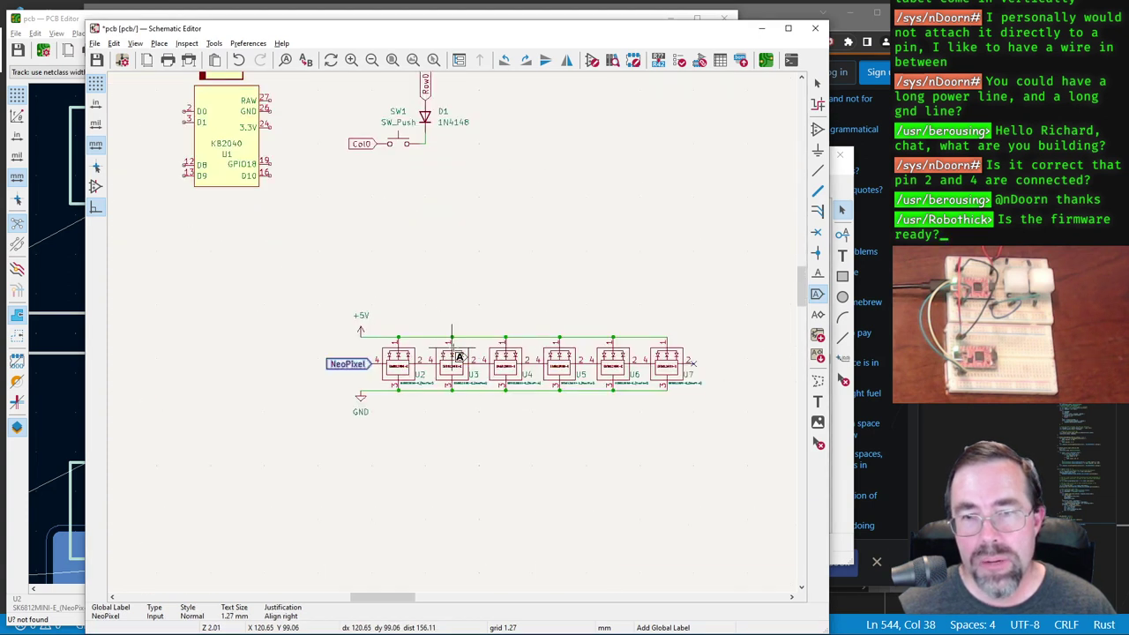
pyautogui.scroll(2, 457, 341)
pyautogui.scroll(-2, 456, 340)
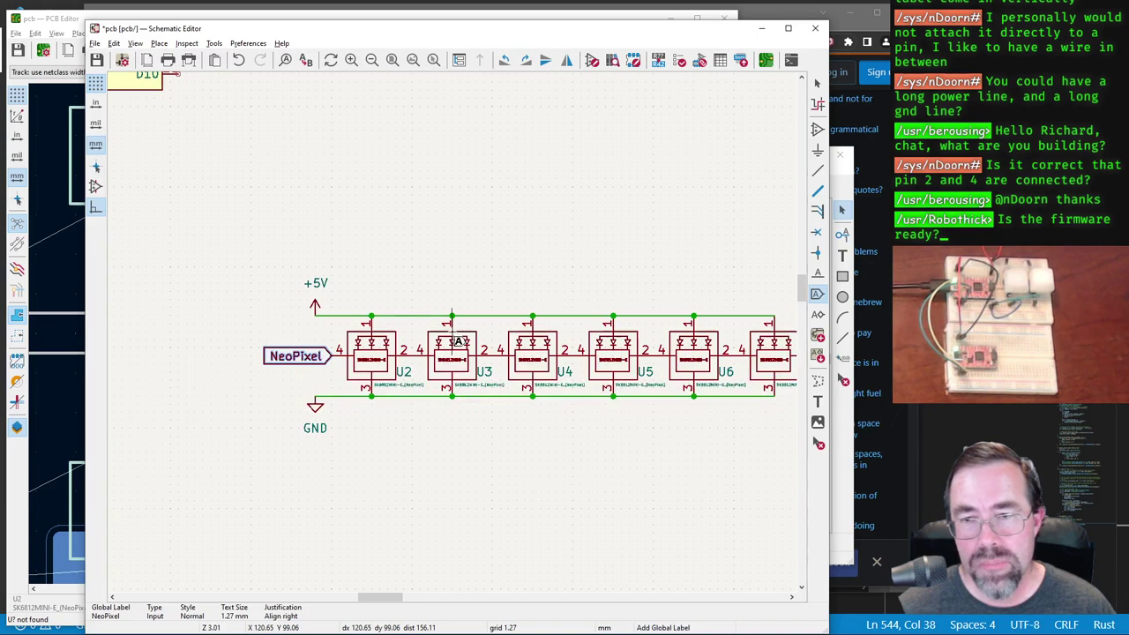
pyautogui.scroll(2, 458, 342)
pyautogui.scroll(-4, 453, 235)
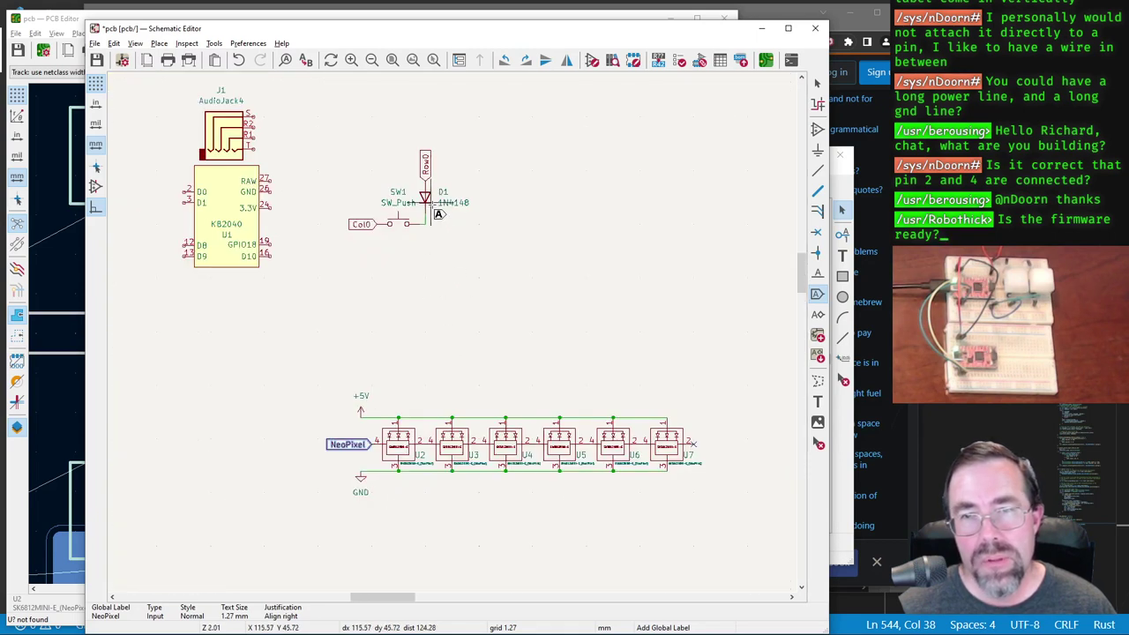
pyautogui.scroll(4, 438, 214)
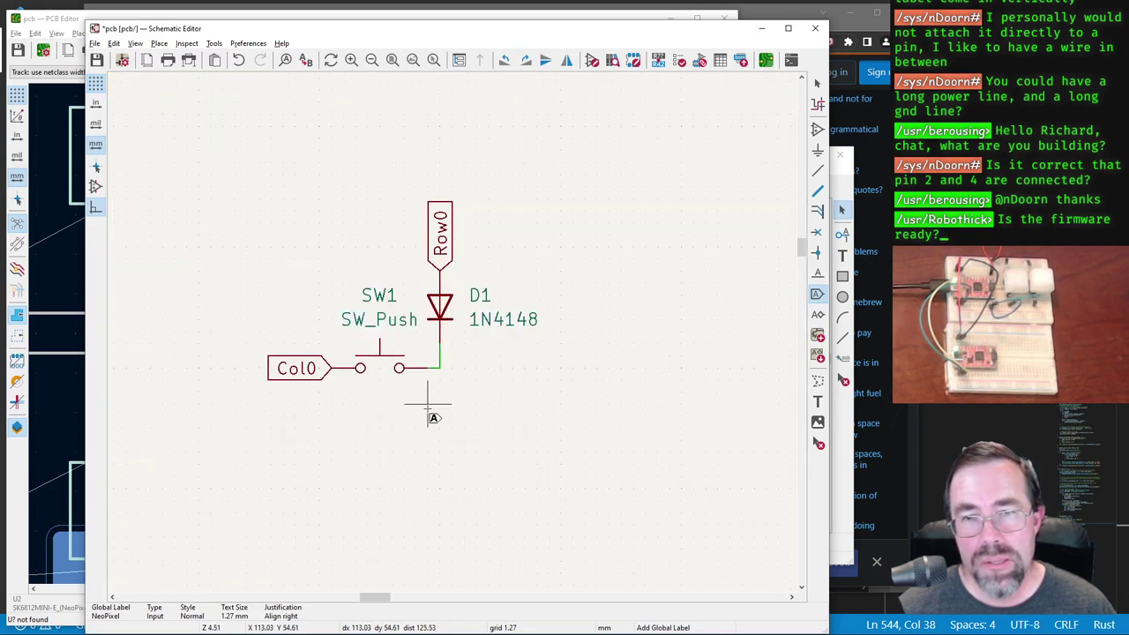
pyautogui.scroll(-3, 427, 405)
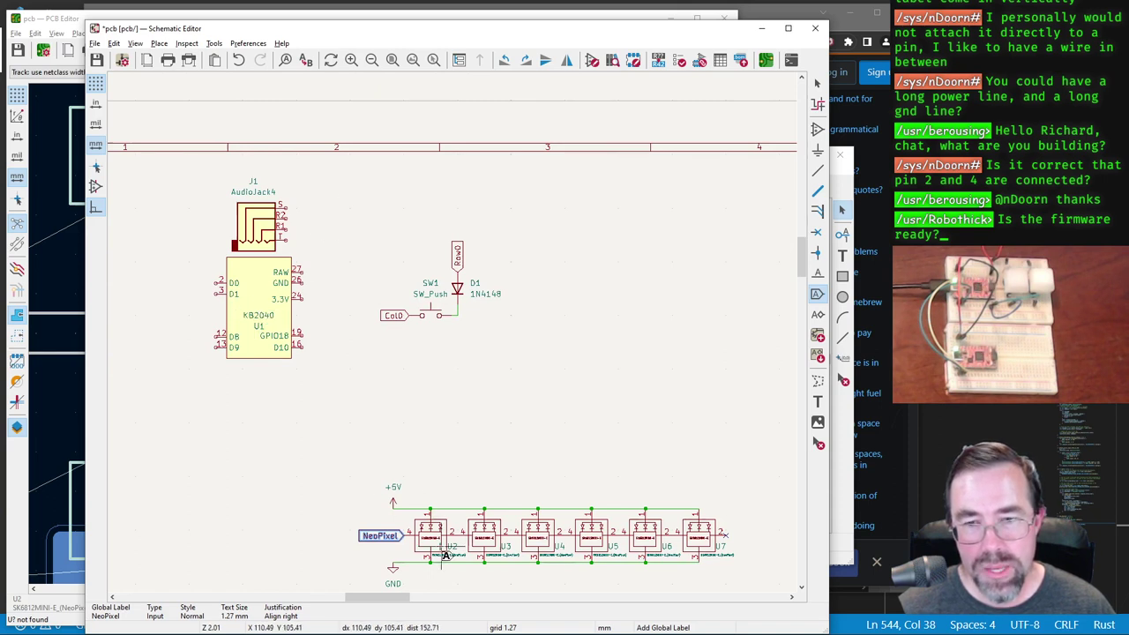
pyautogui.scroll(3, 430, 534)
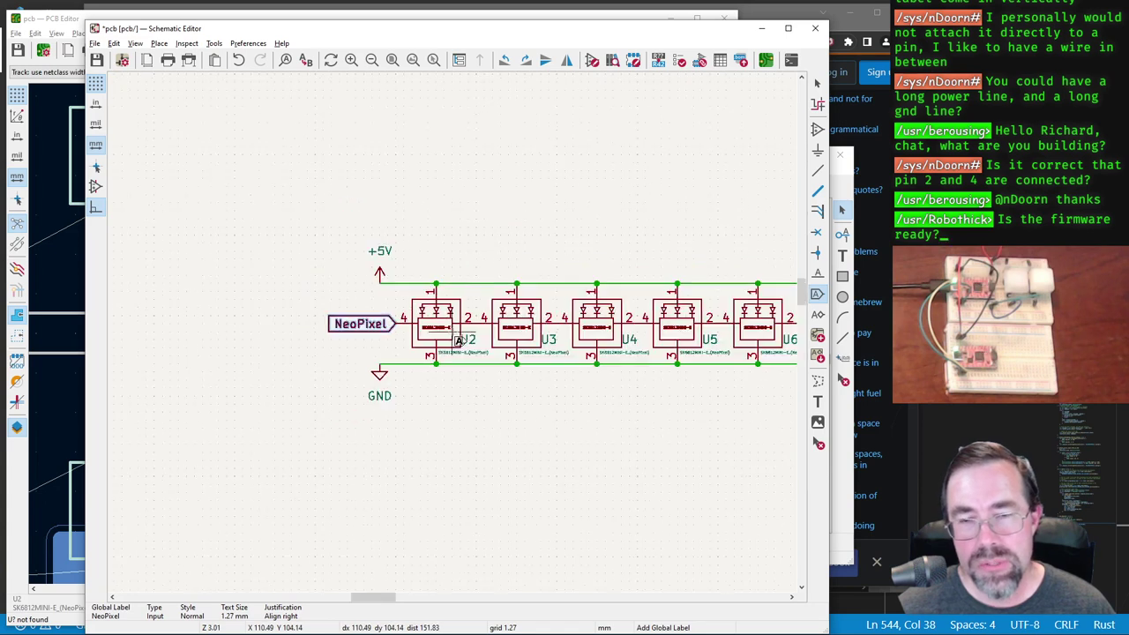
pyautogui.scroll(-2, 451, 348)
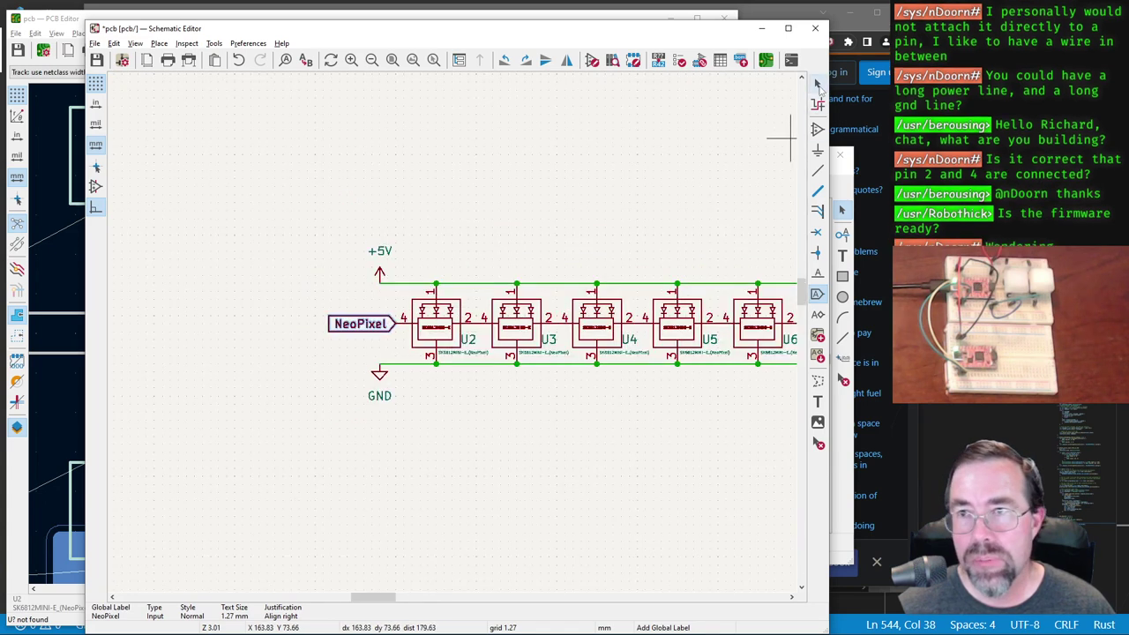
pyautogui.press('Escape')
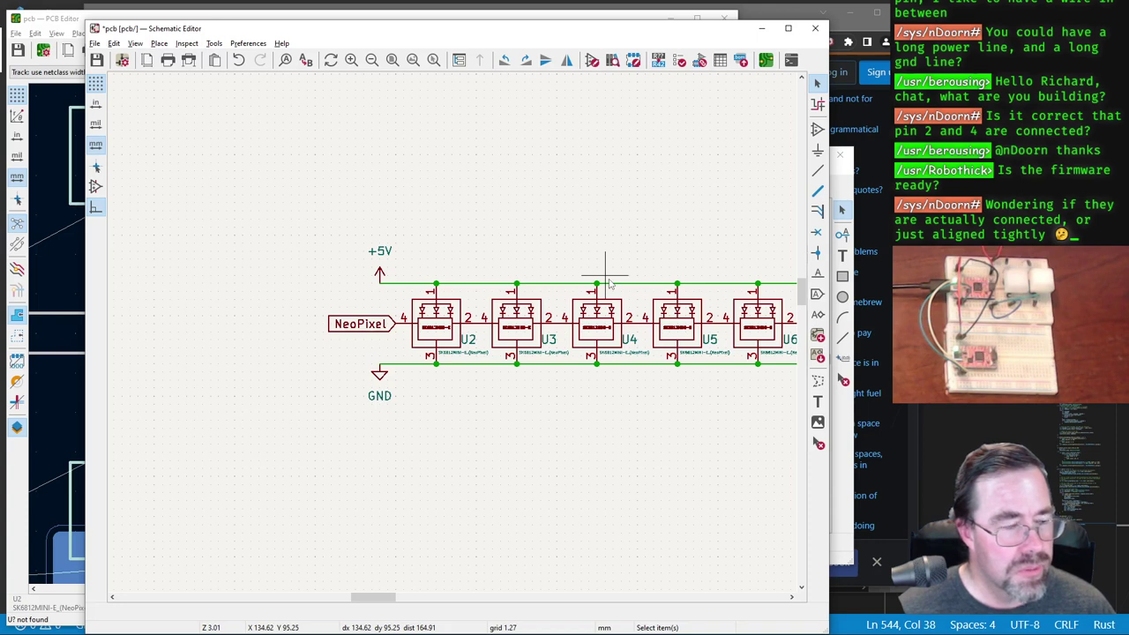
pyautogui.scroll(-3, 453, 338)
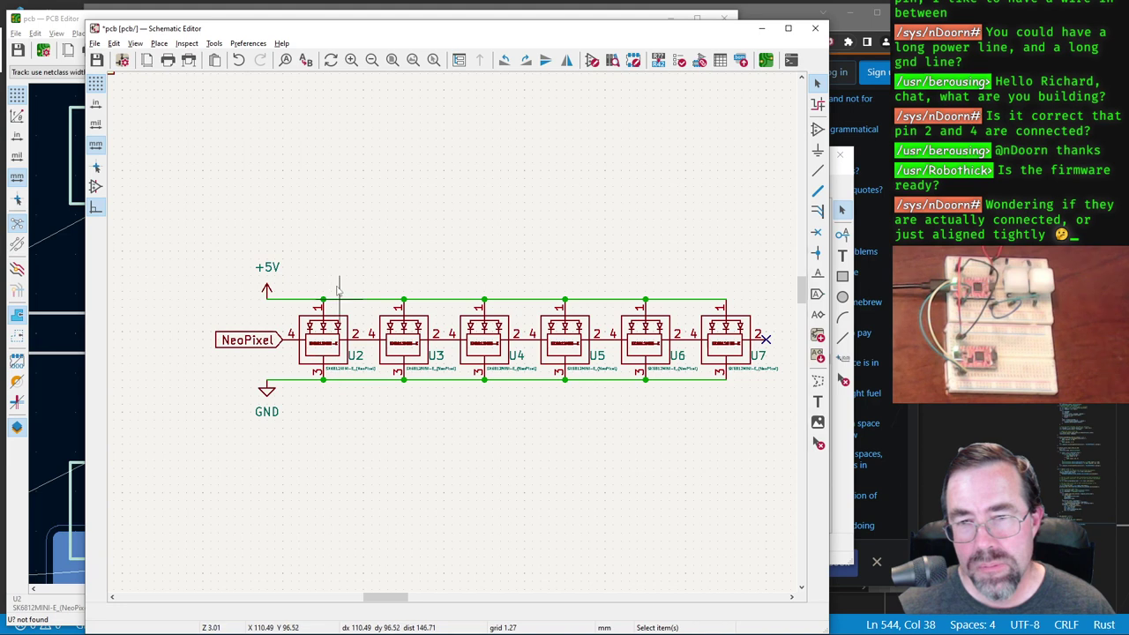
pyautogui.scroll(-3, 344, 359)
pyautogui.scroll(5, 454, 322)
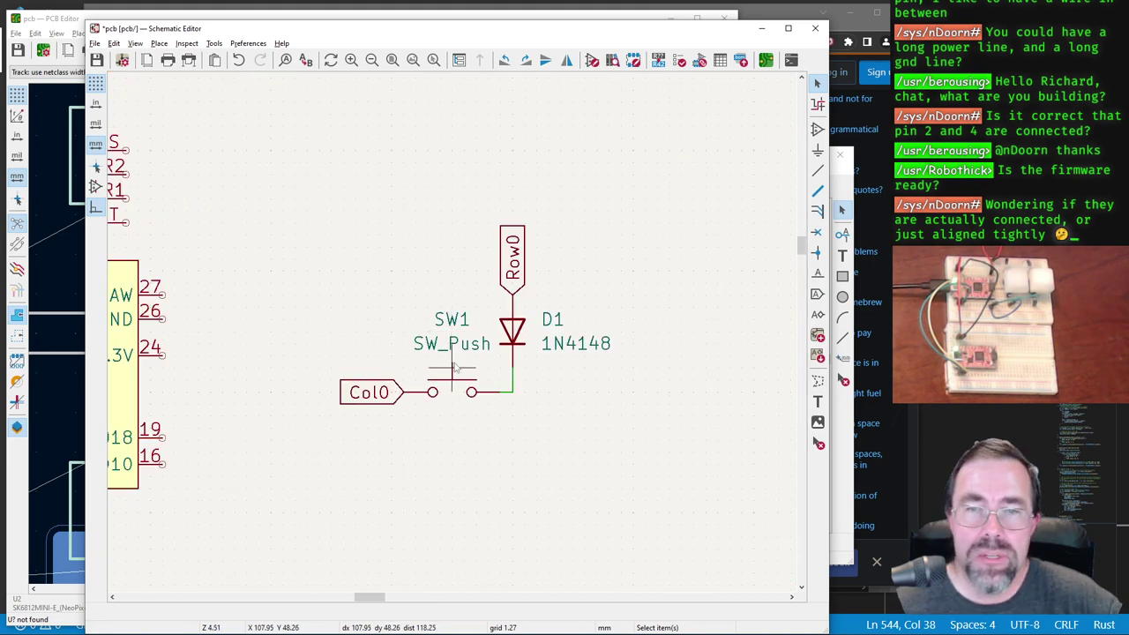
pyautogui.scroll(-3, 560, 495)
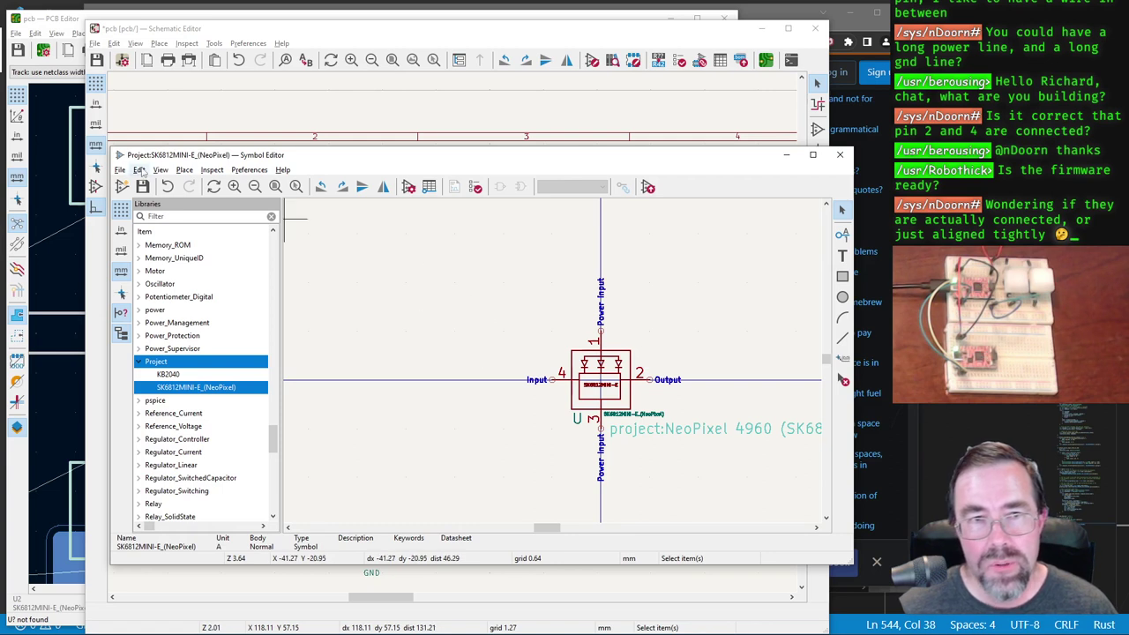
# Step: Set the Reference field of the SK6812MINI-E_(NeoPixel) library symbol to NP in its symbol properties
pyautogui.click(139, 170)
pyautogui.moveTo(120, 169)
pyautogui.click(166, 365)
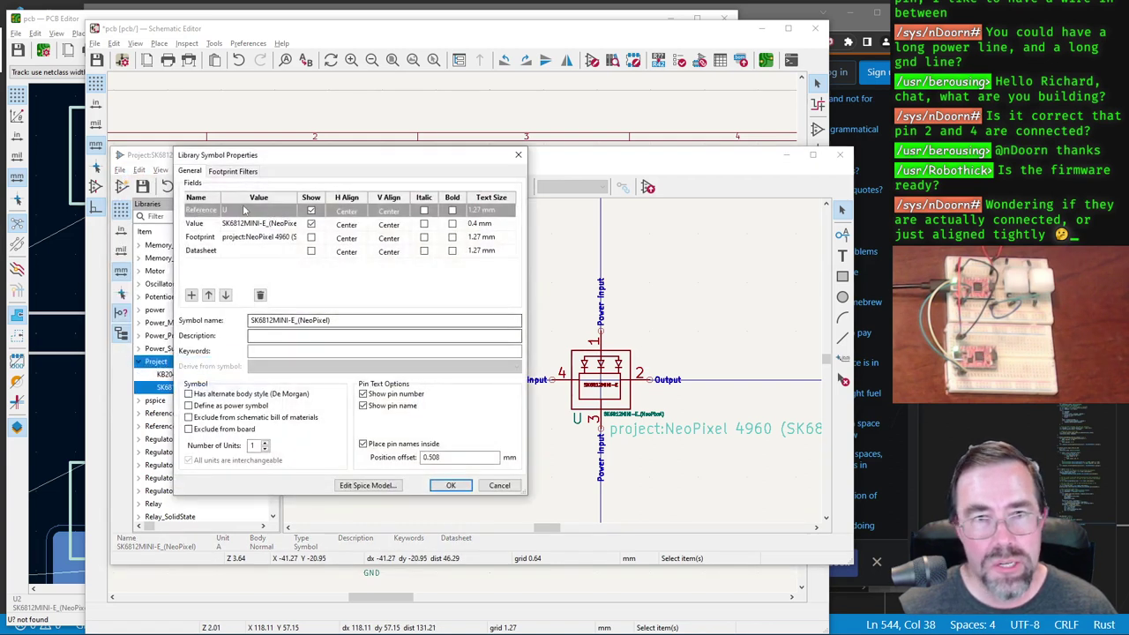
pyautogui.click(233, 171)
pyautogui.click(181, 171)
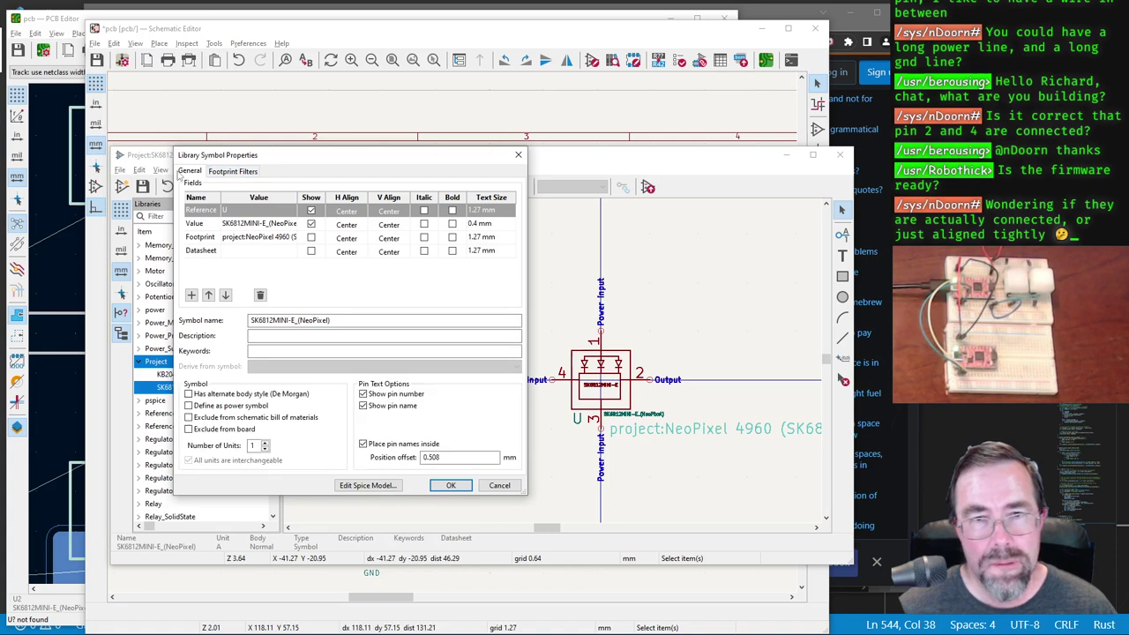
pyautogui.click(252, 212)
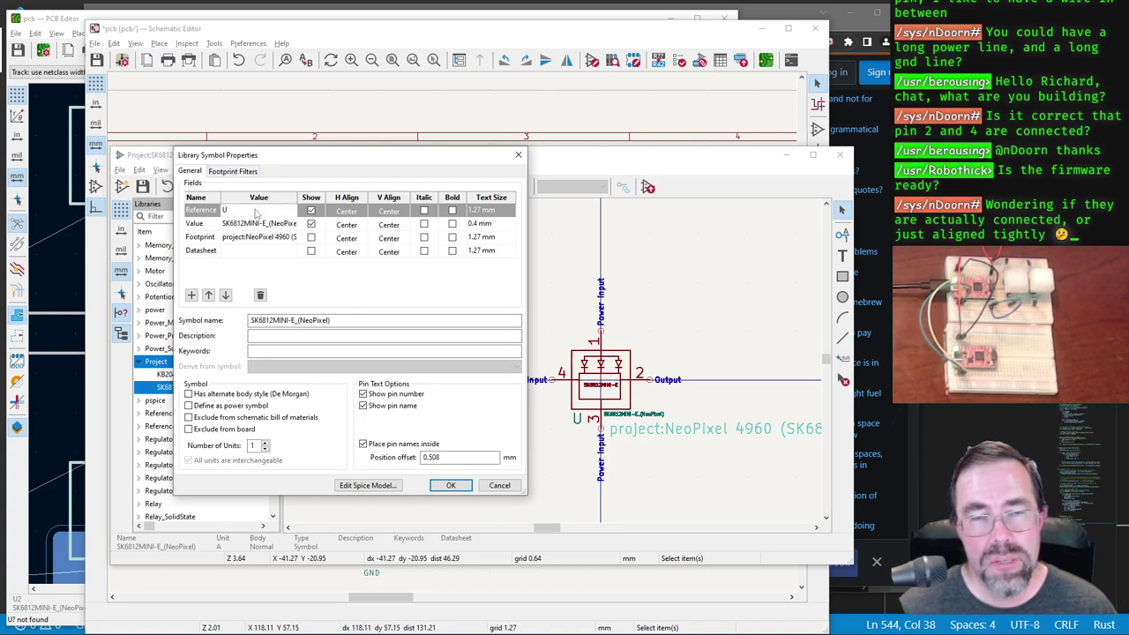
pyautogui.press('BackSpace')
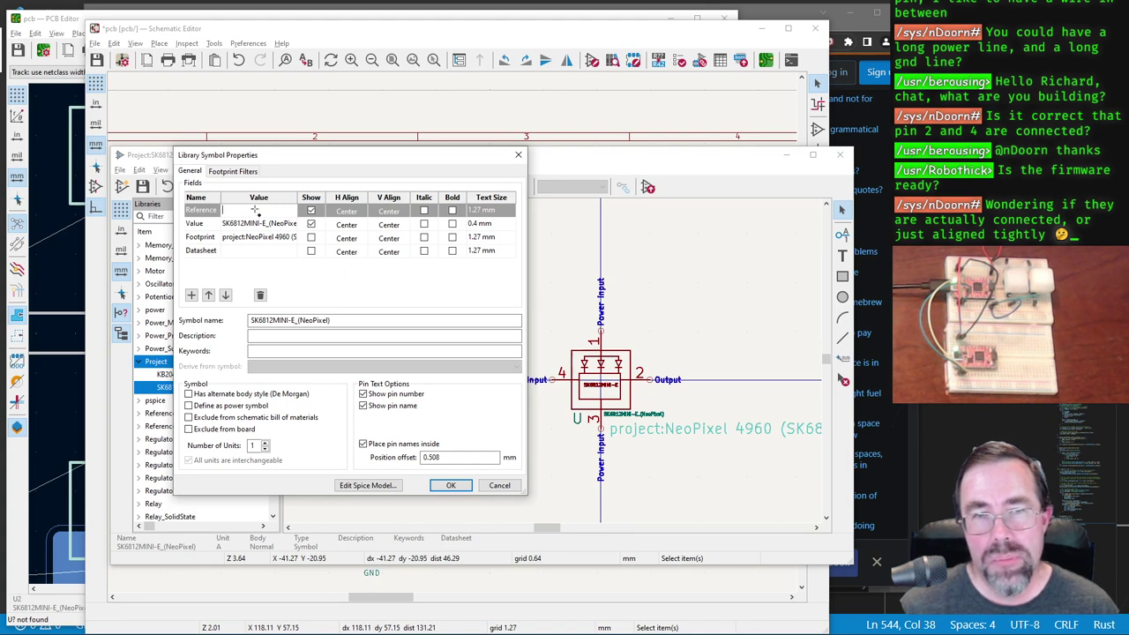
pyautogui.write('NP')
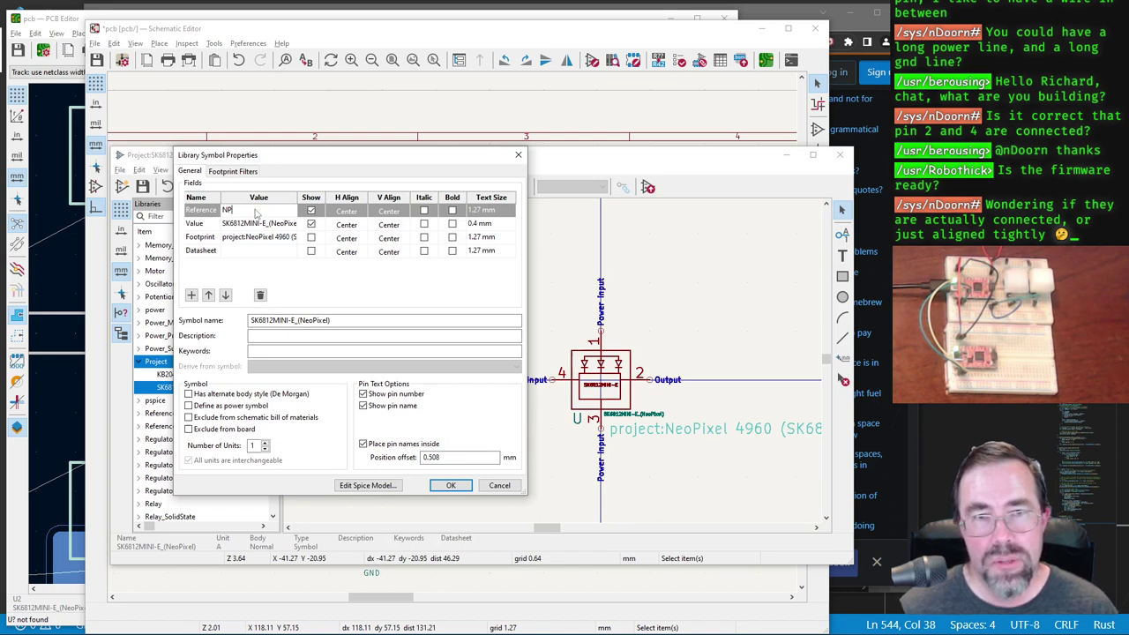
pyautogui.click(447, 485)
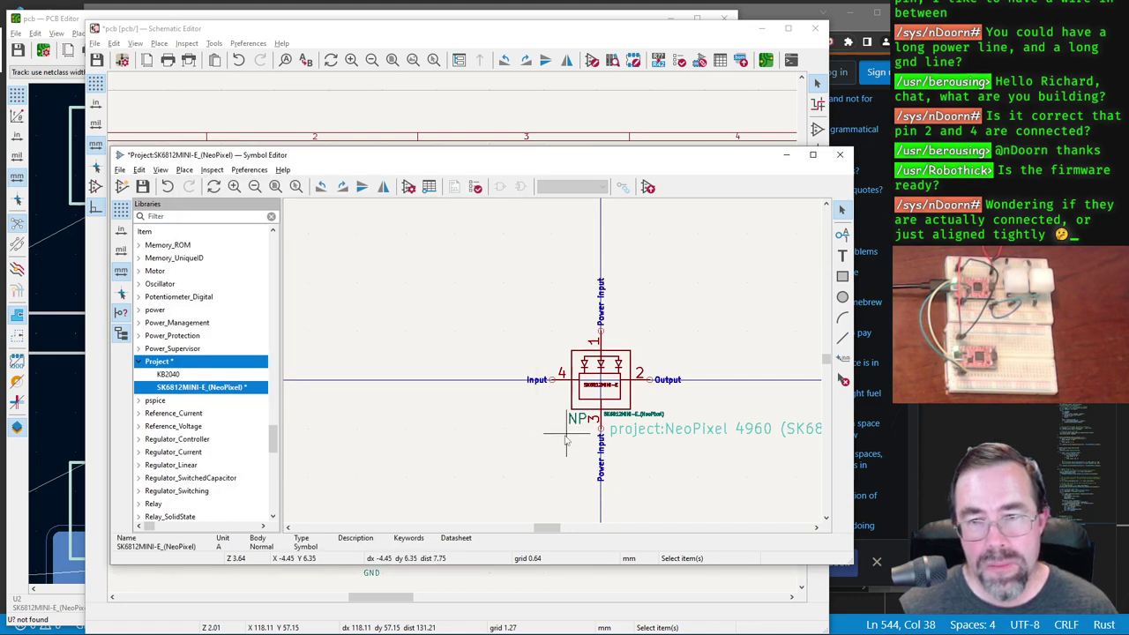
# Step: Move the NP reference text to the right of the symbol body, just above the symbol's value text
pyautogui.scroll(2, 609, 429)
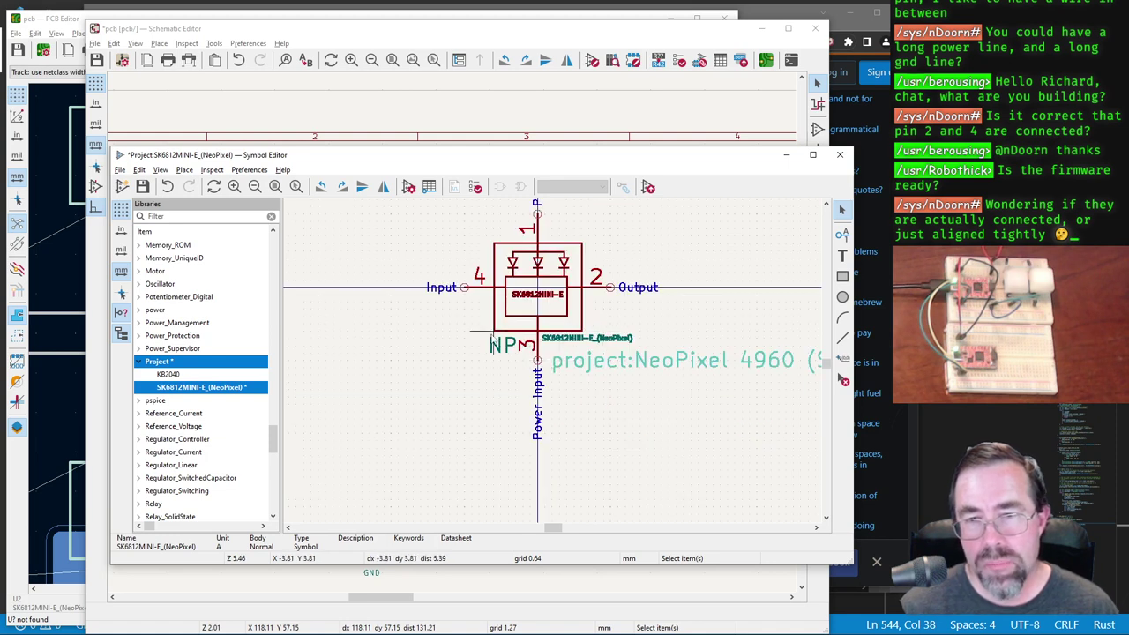
pyautogui.click(514, 350)
pyautogui.moveTo(514, 350); pyautogui.dragTo(606, 328)
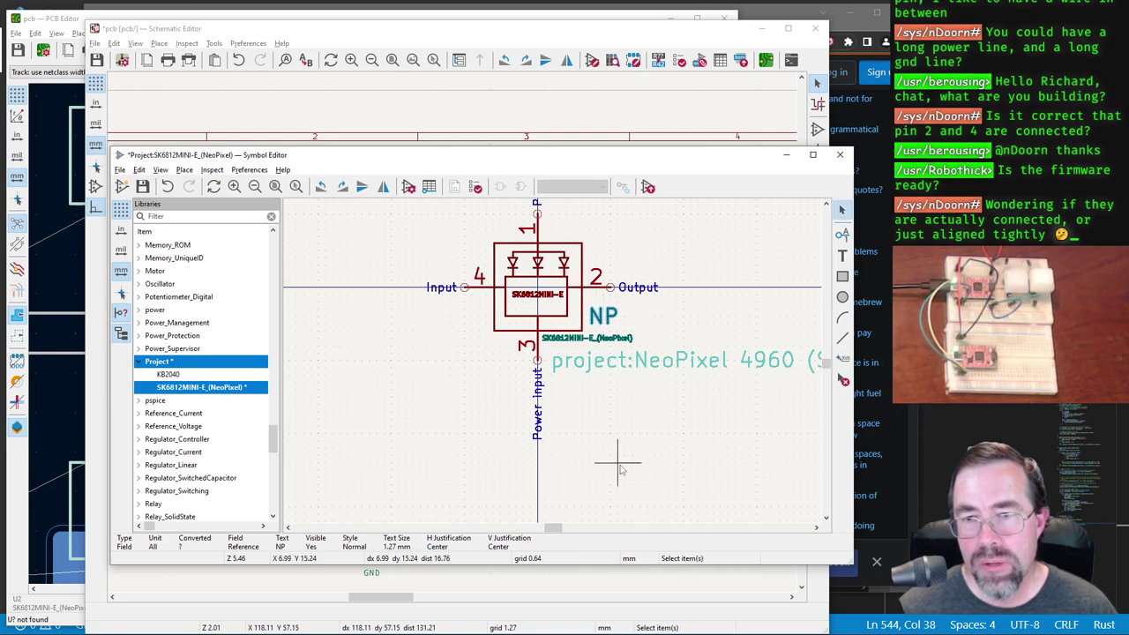
# Step: In the schematic, select the NeoPixel row and change its symbols to the library's Project:SK6812MINI-E_(NeoPixel), with the Reference field also updated
pyautogui.click(408, 40)
pyautogui.scroll(-3, 462, 377)
pyautogui.scroll(5, 453, 310)
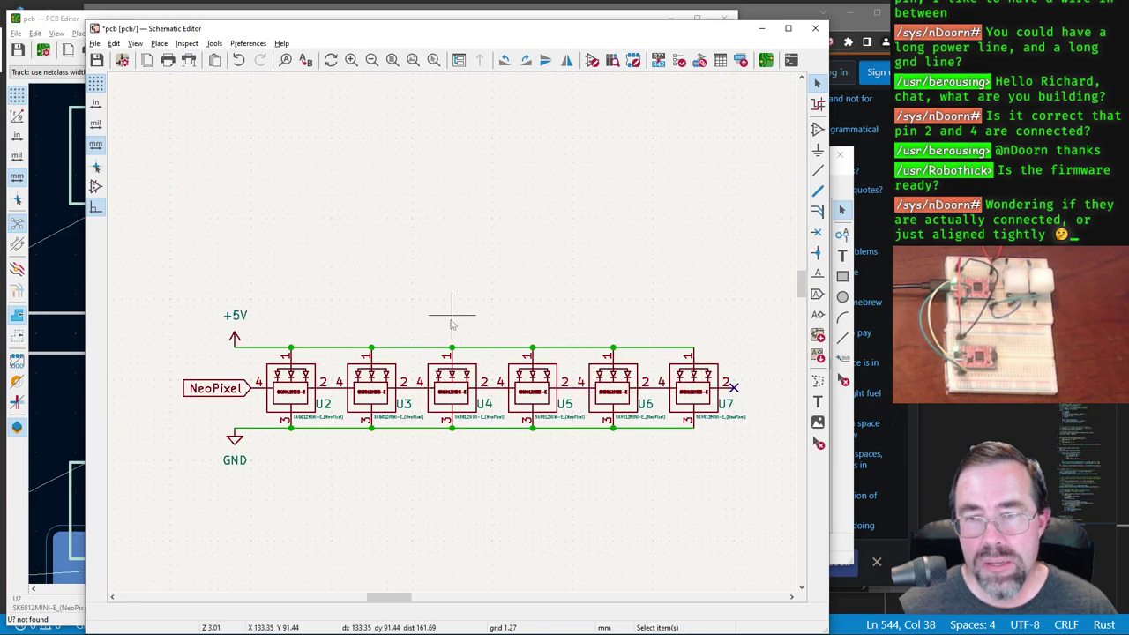
pyautogui.moveTo(241, 301); pyautogui.dragTo(743, 454)
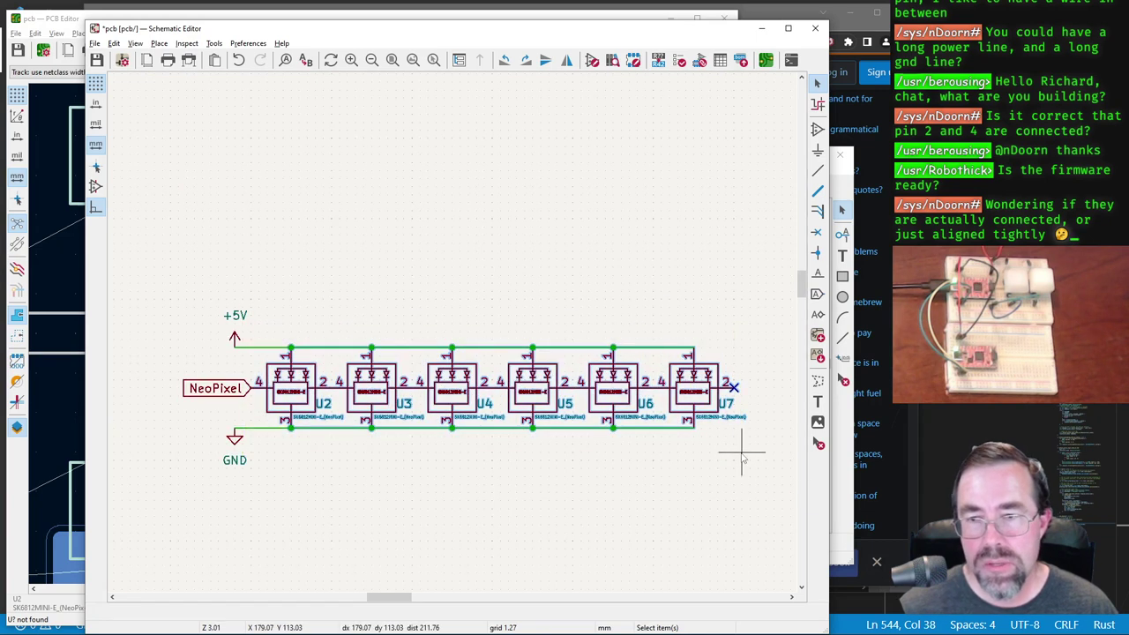
pyautogui.rightClick(459, 380)
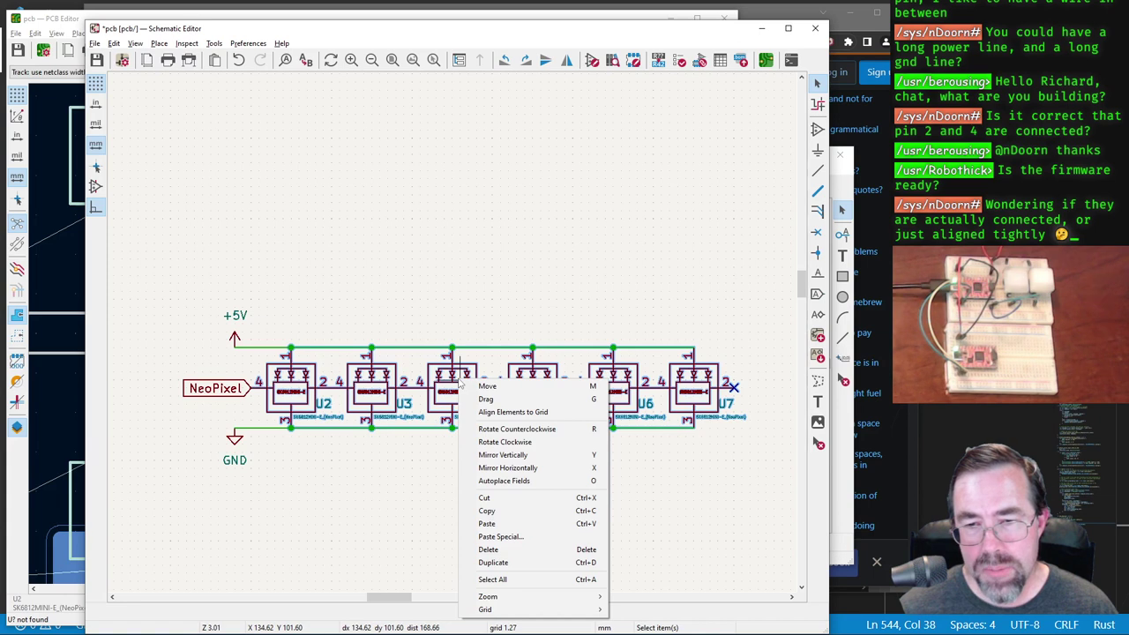
pyautogui.click(276, 34)
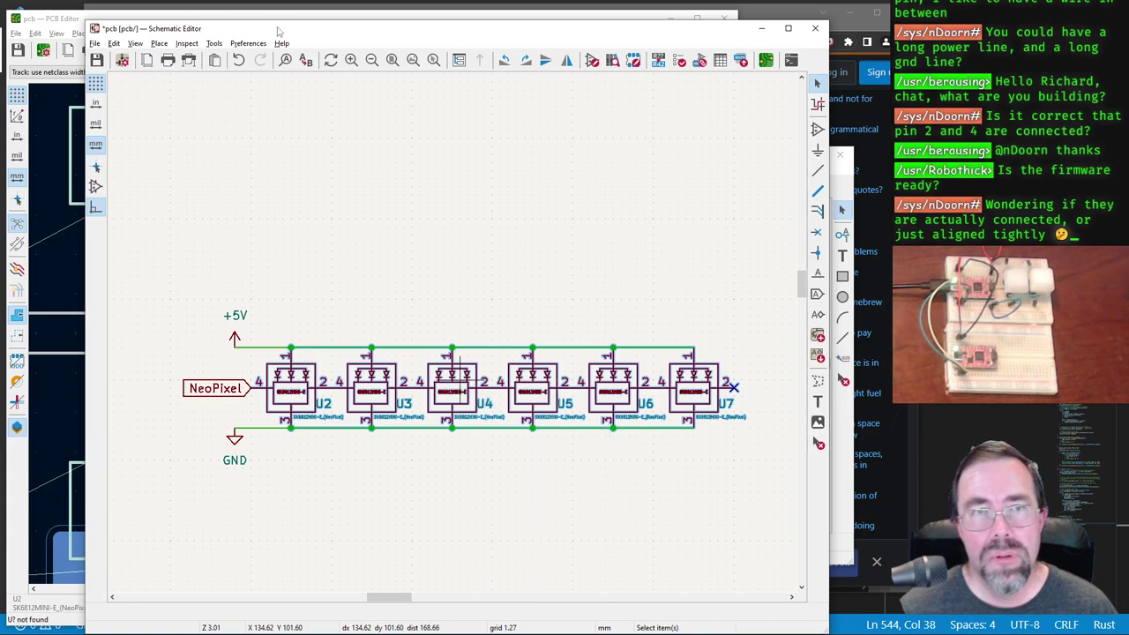
pyautogui.click(114, 44)
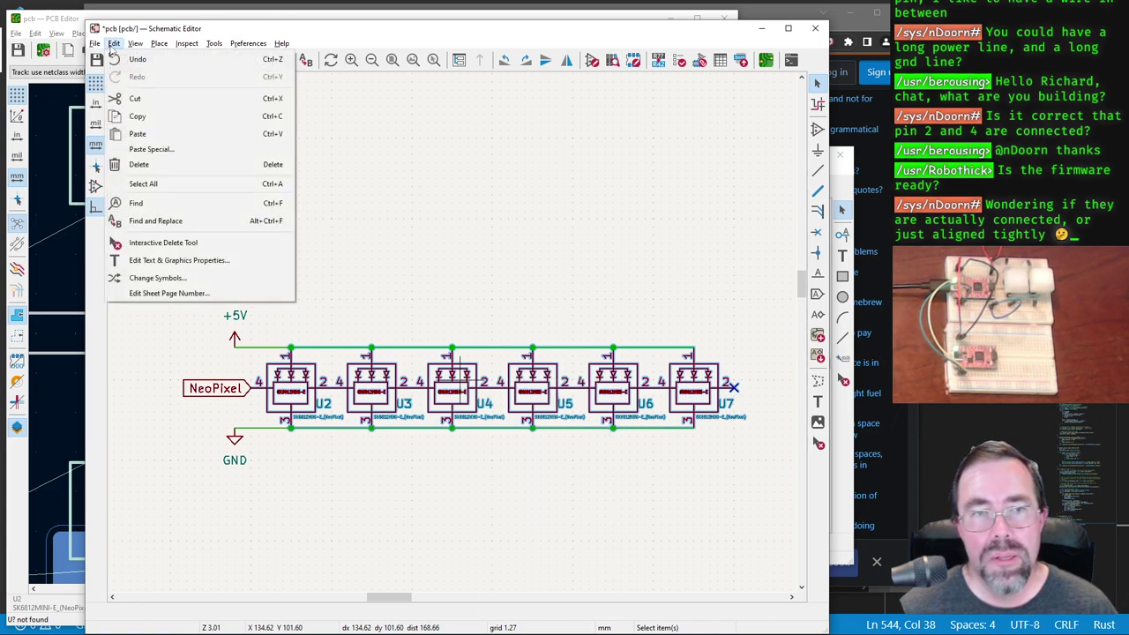
pyautogui.click(157, 278)
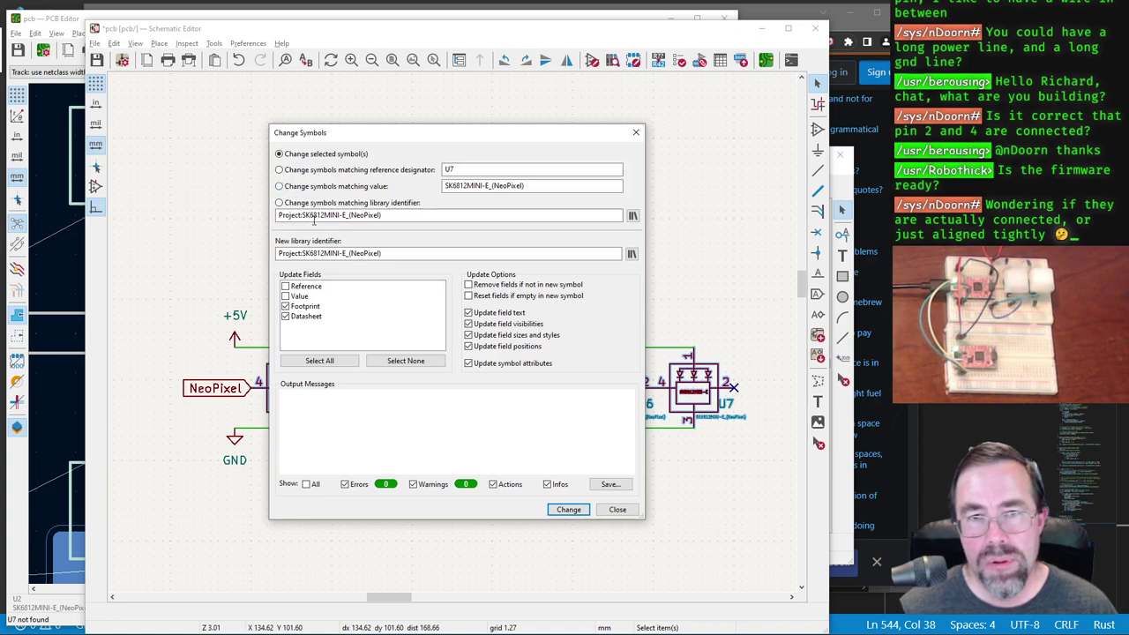
pyautogui.click(285, 286)
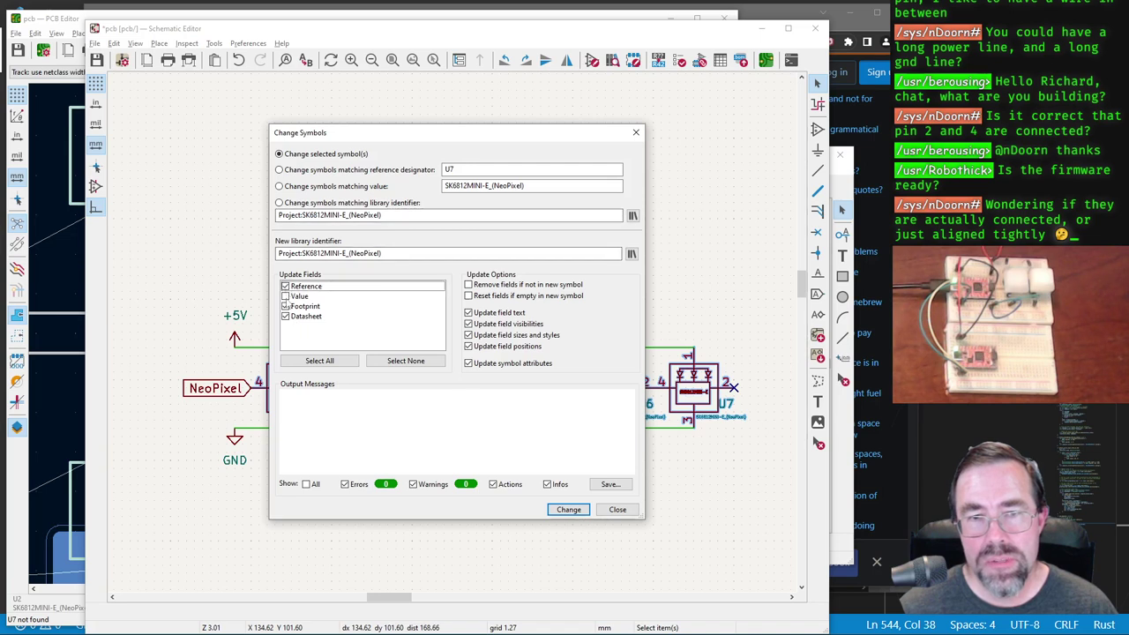
pyautogui.click(285, 306)
pyautogui.click(572, 512)
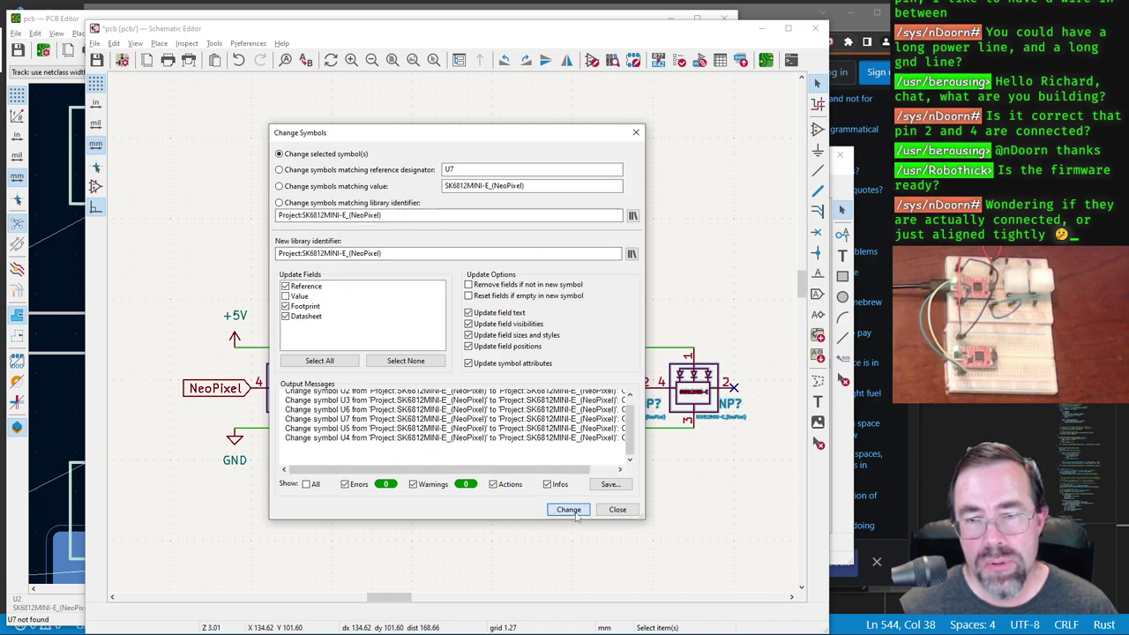
pyautogui.click(617, 509)
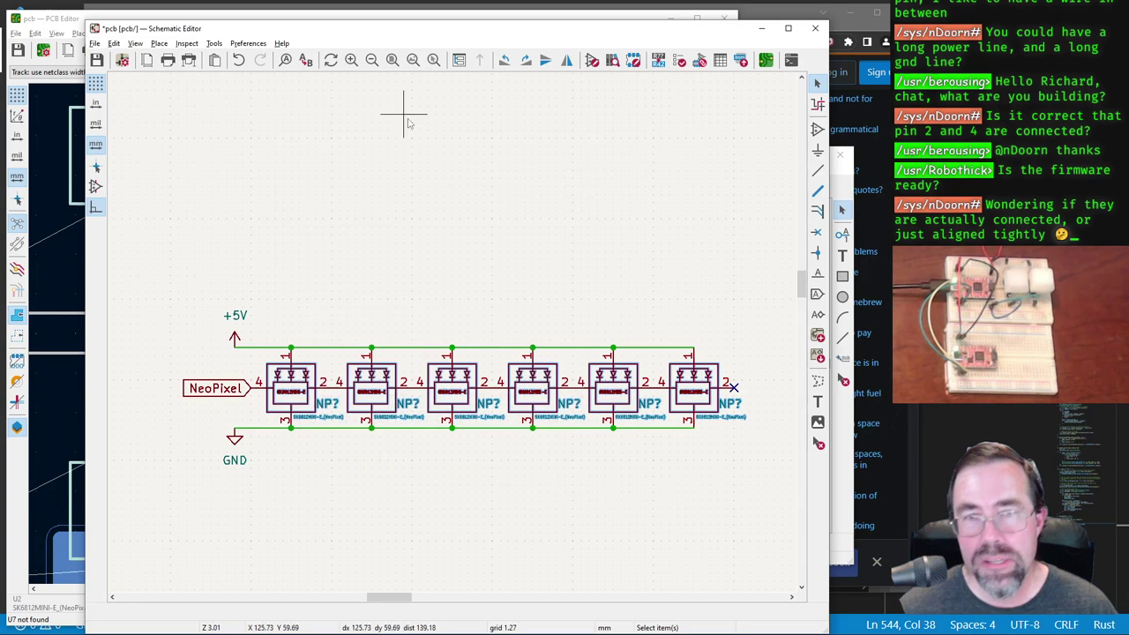
# Step: Annotate the entire schematic, sorting symbols by X position and keeping existing annotations
pyautogui.click(657, 60)
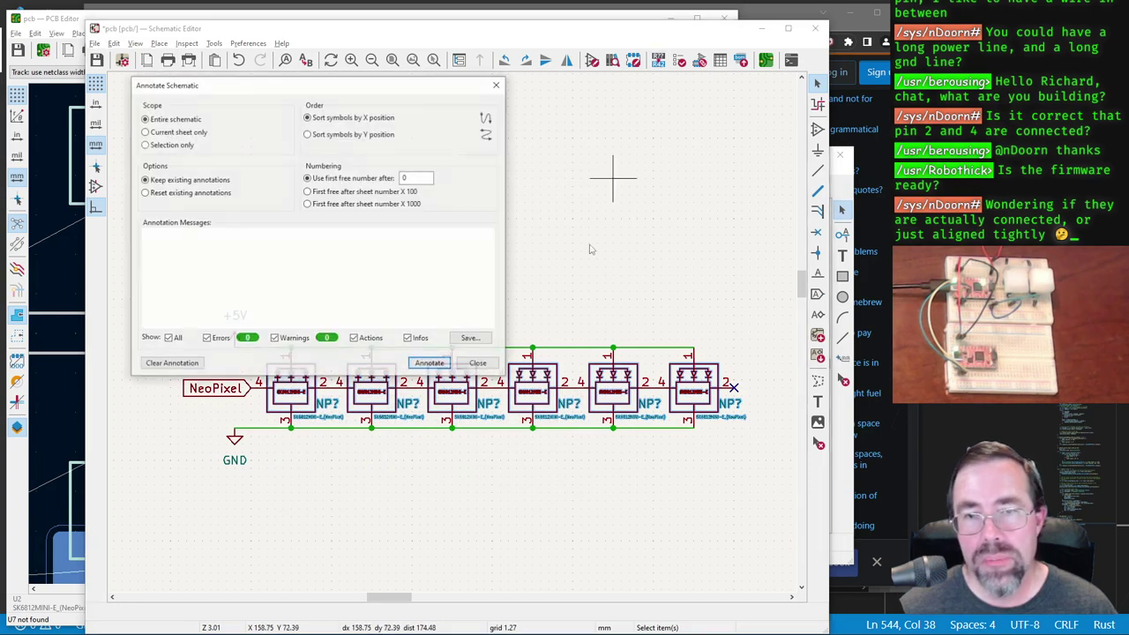
pyautogui.click(431, 365)
pyautogui.click(477, 365)
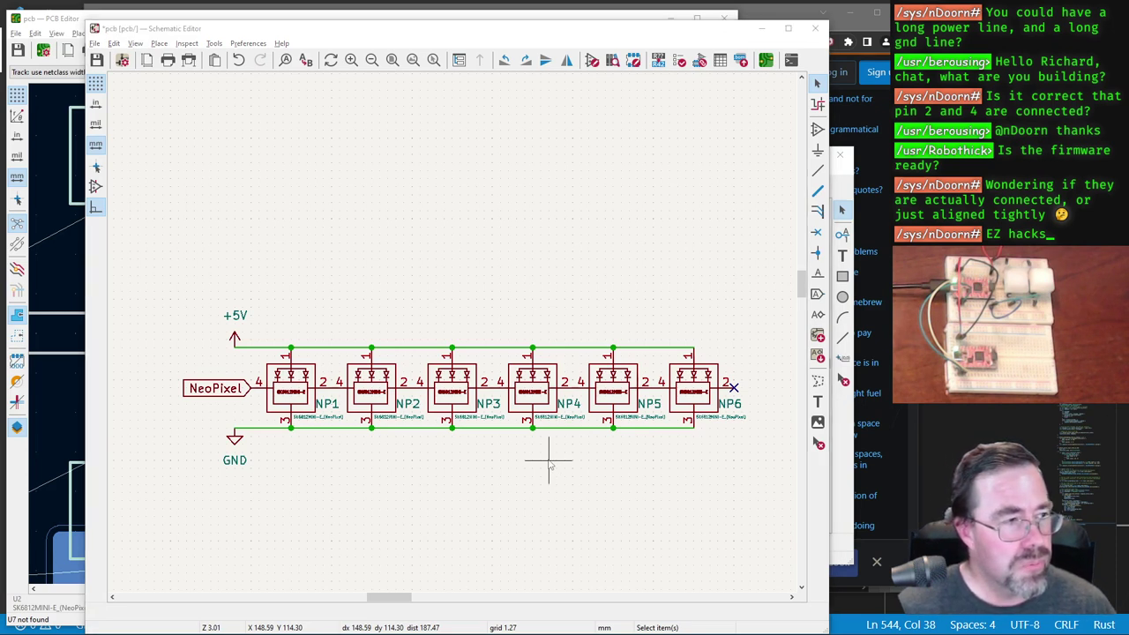
# Step: Switch to the rusty-keyboard project in Visual Studio Code and test the breadboard's q and w keys in a terminal, closing it when done
pyautogui.hotkey('alt', 'Tab')
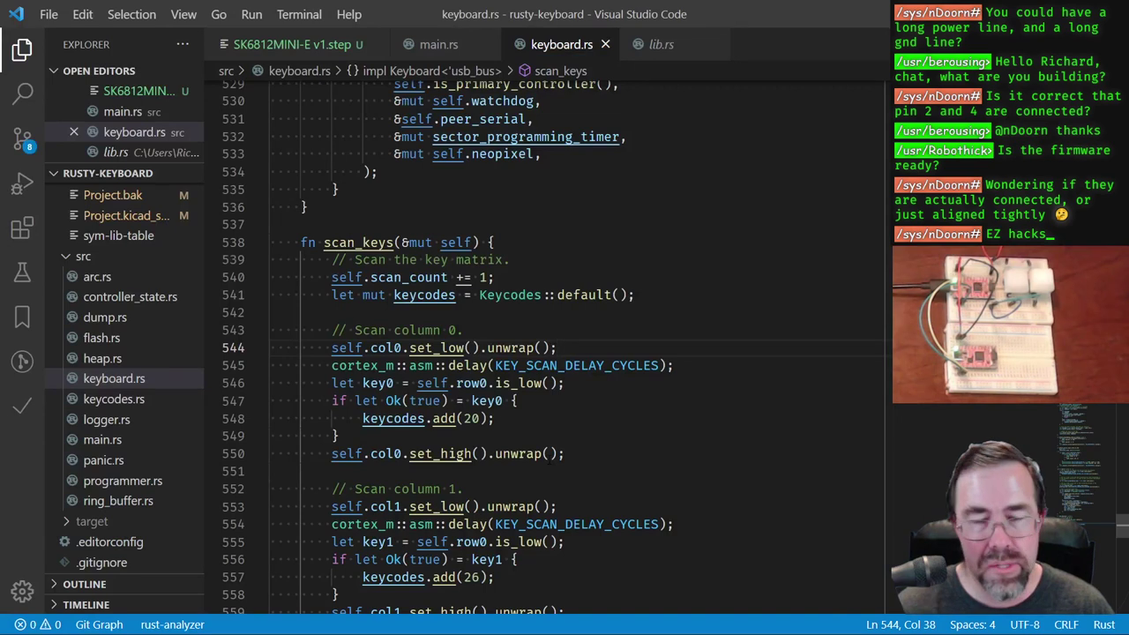
pyautogui.hotkey('ctrl', '`')
pyautogui.write('q')
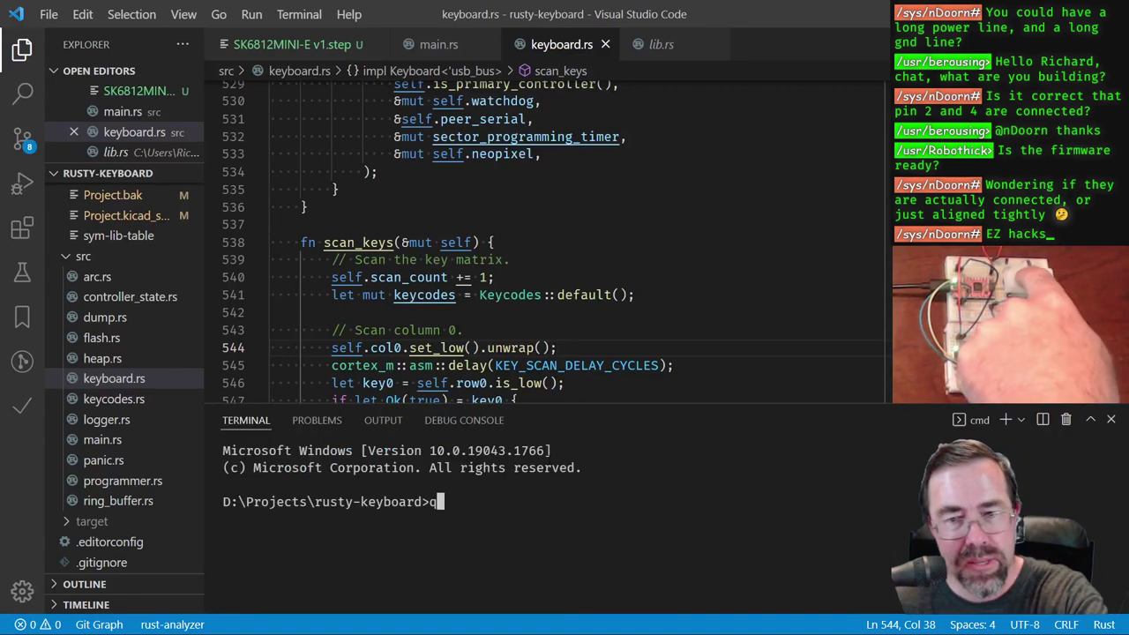
pyautogui.write('qqqqqq')
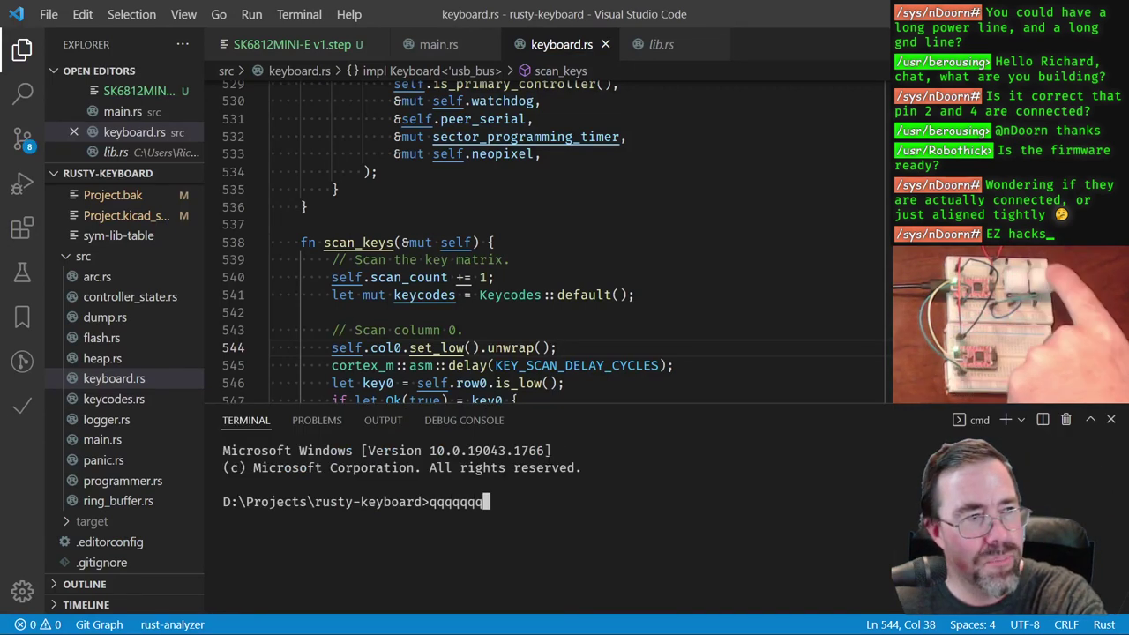
pyautogui.write('wwwww')
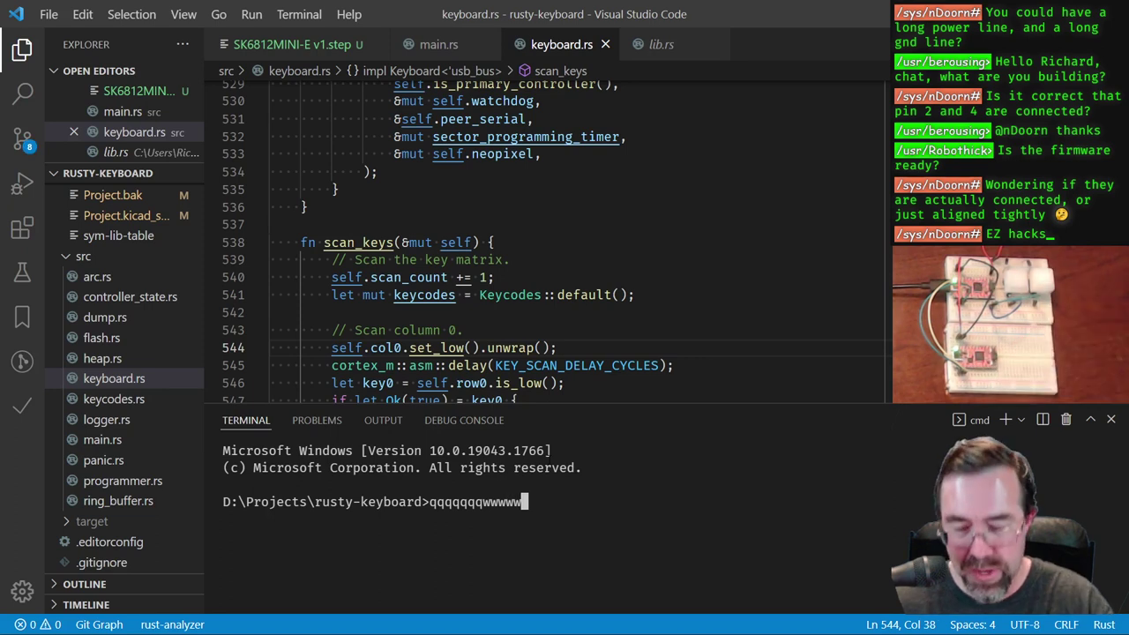
pyautogui.press('Return')
pyautogui.click(1111, 420)
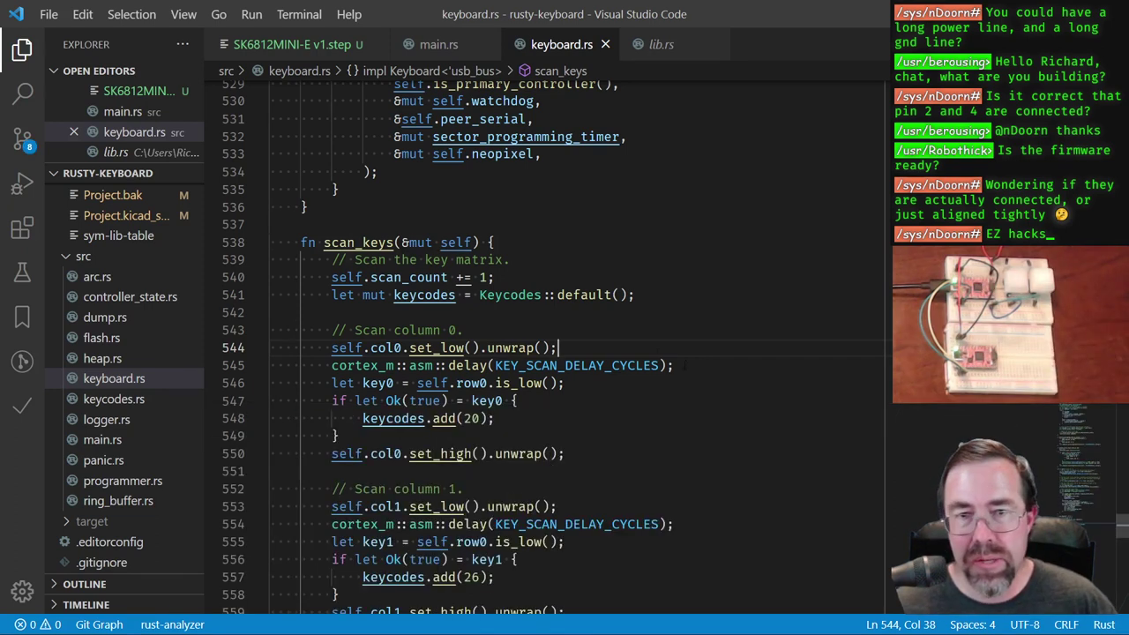
# Step: Review the scan_keys, update_led_blink_rate and poll_usb functions in keyboard.rs
pyautogui.scroll(-1, 618, 338)
pyautogui.scroll(-1, 546, 346)
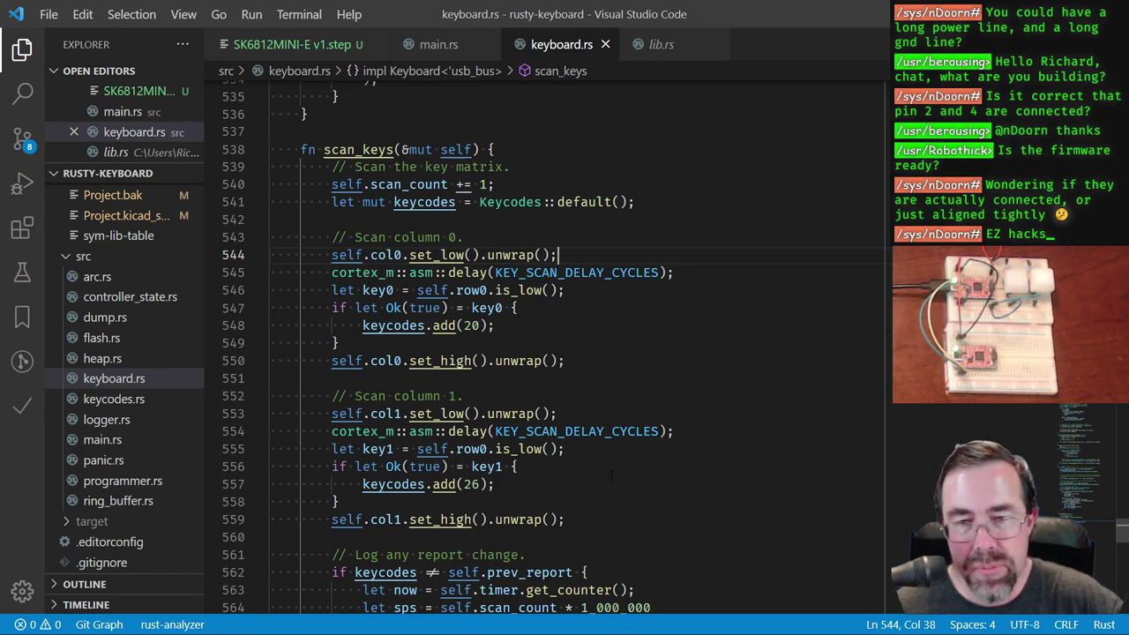
pyautogui.click(560, 71)
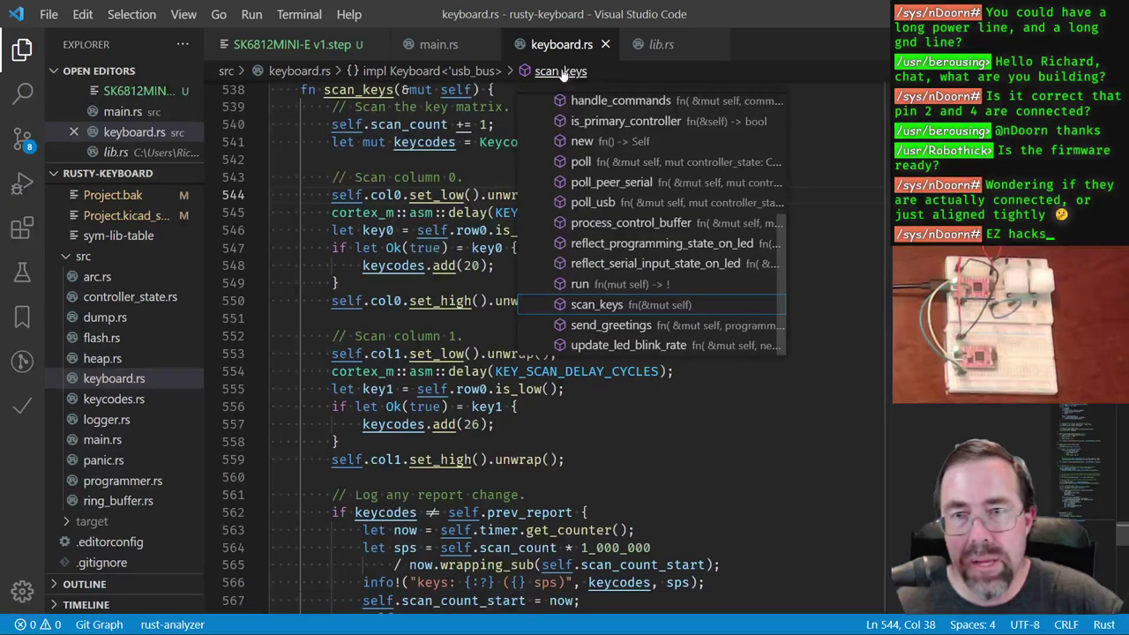
pyautogui.click(613, 345)
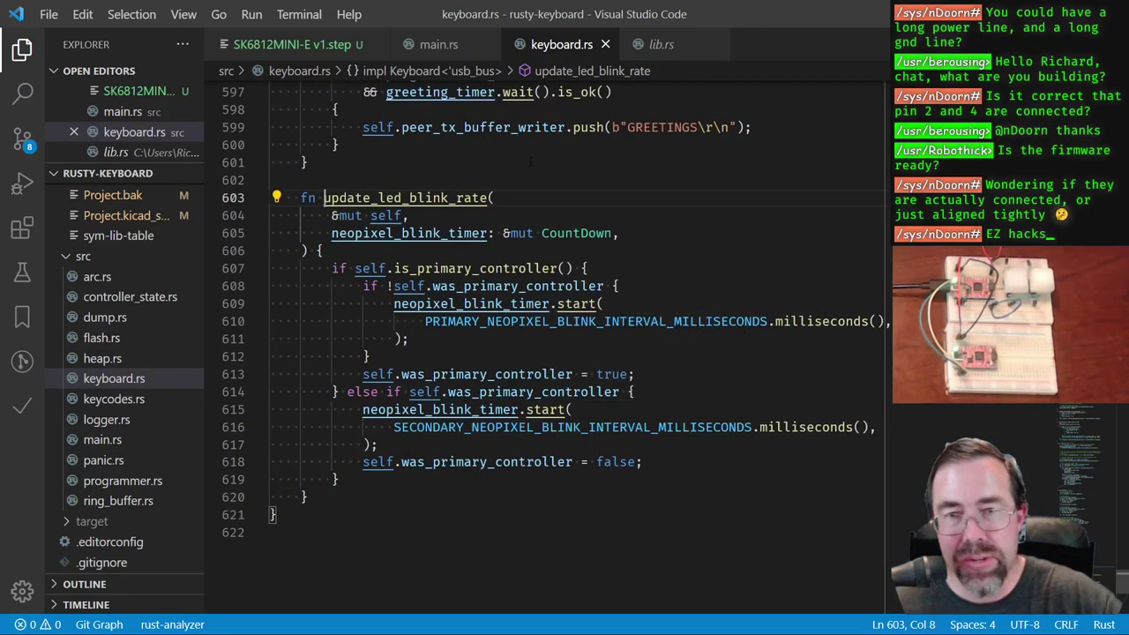
pyautogui.click(552, 76)
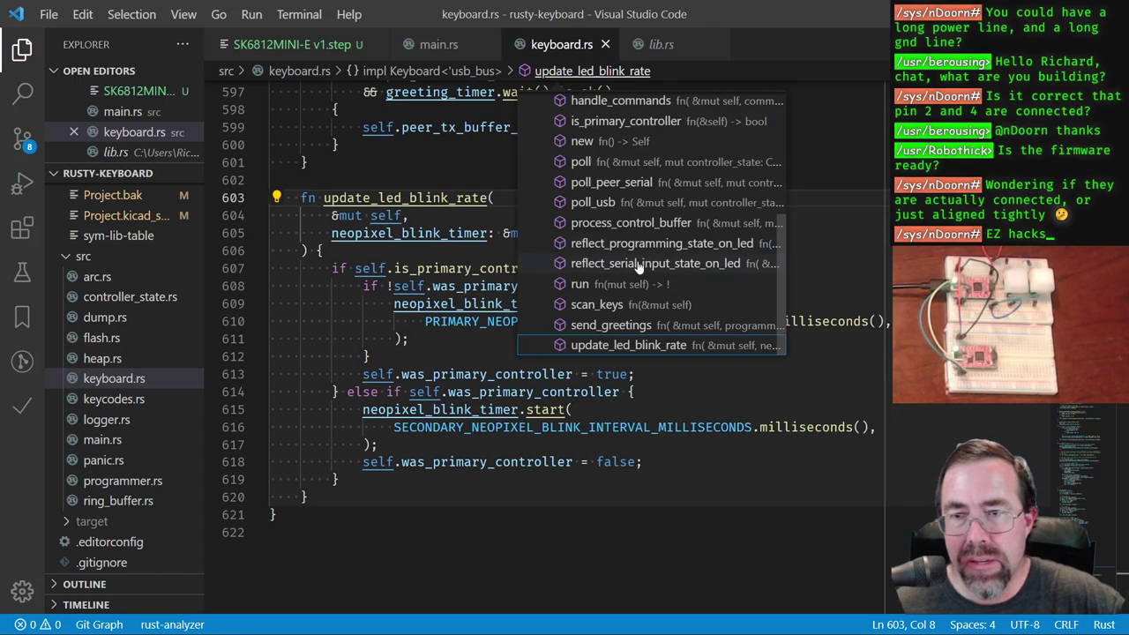
pyautogui.click(593, 202)
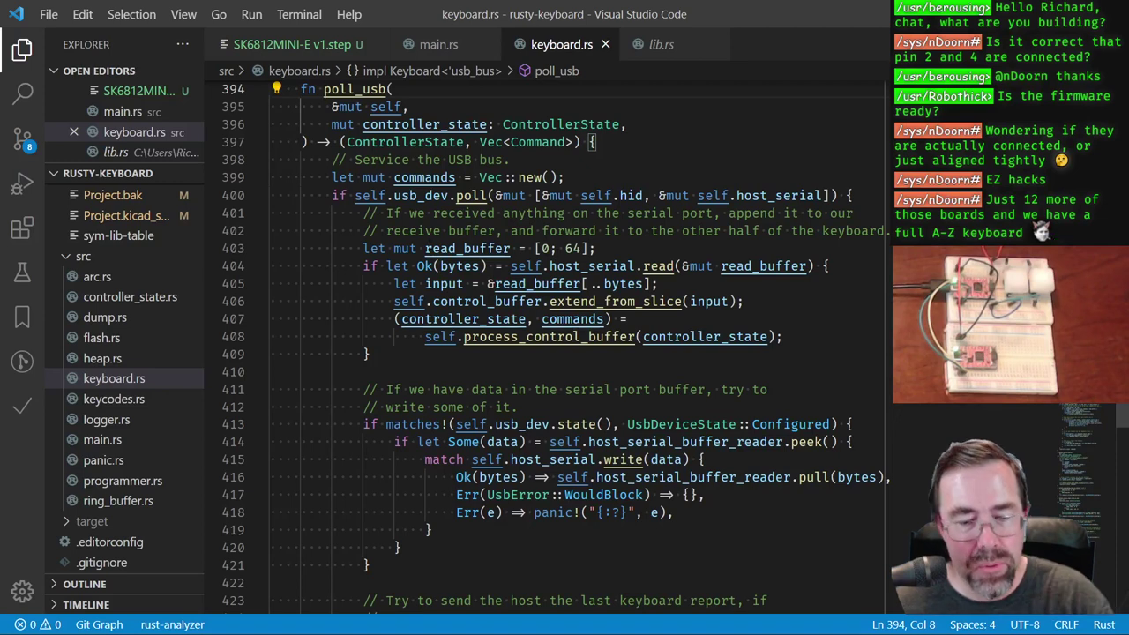
pyautogui.moveTo(467, 249)
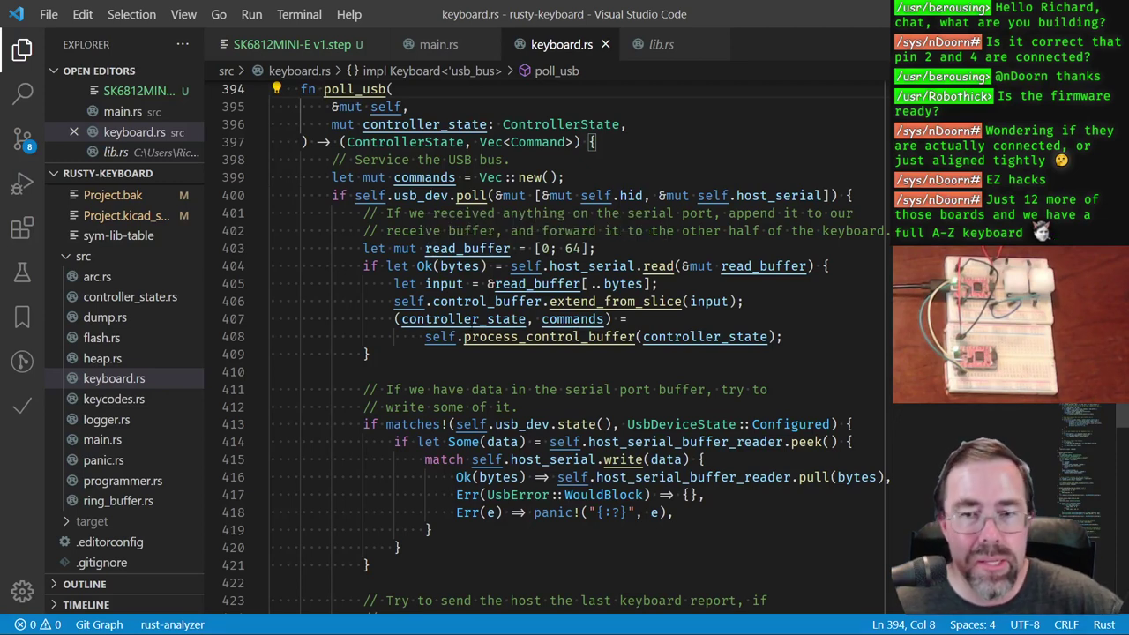
pyautogui.moveTo(529, 336)
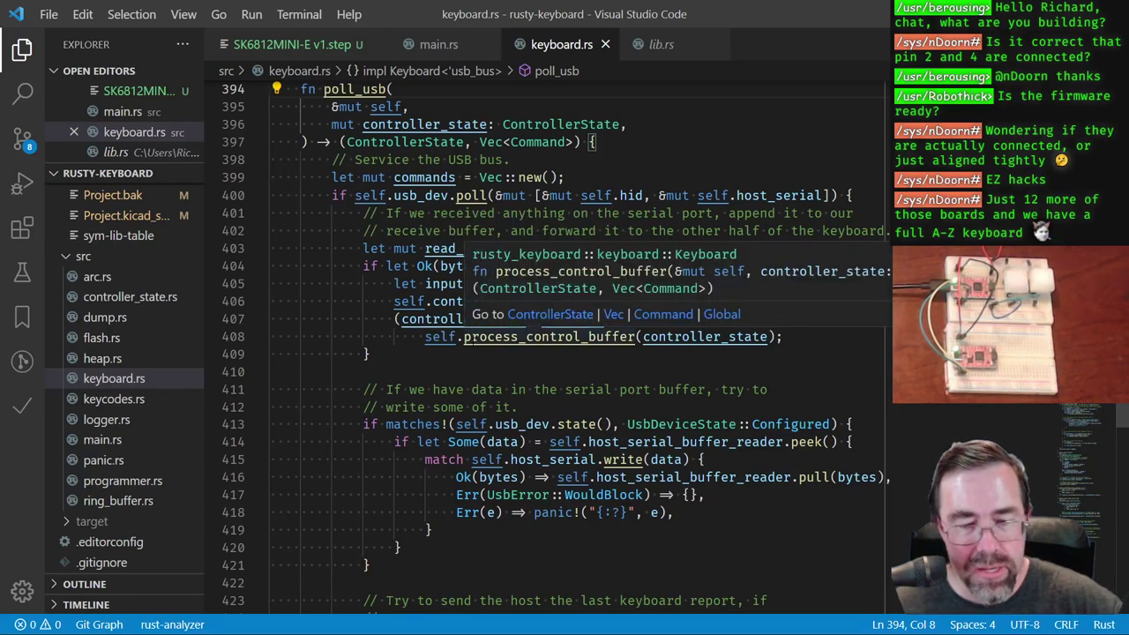
pyautogui.moveTo(470, 424)
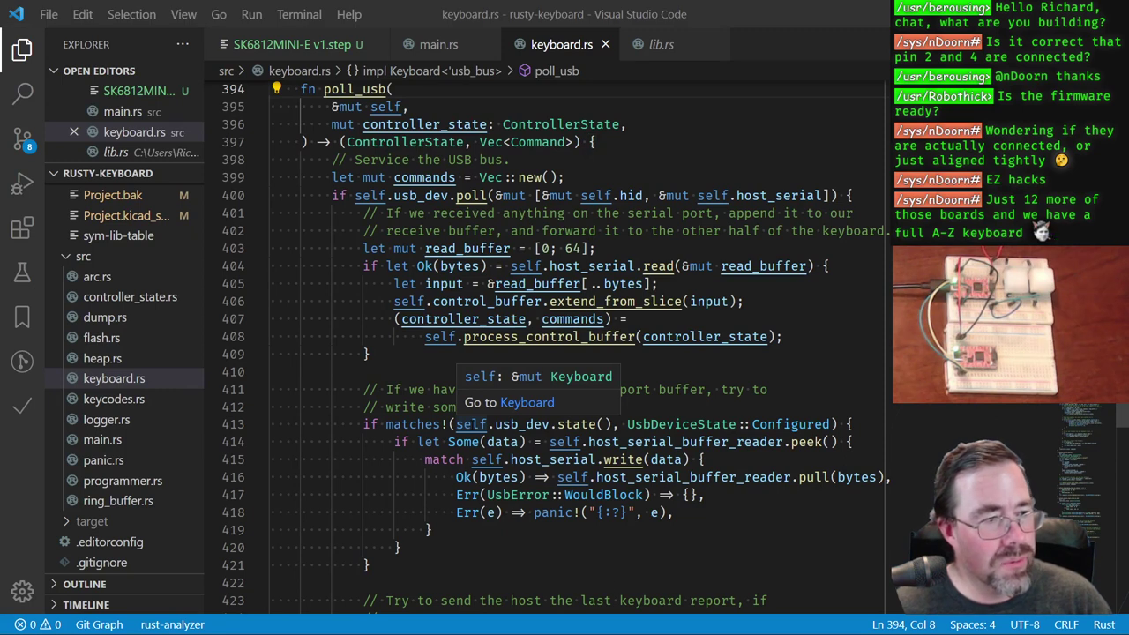
# Step: Switch to the rusty-keyboard-monitor project window and start the monitor with cargo run in its terminal
pyautogui.hotkey('alt', 'Tab')
pyautogui.write('ca')
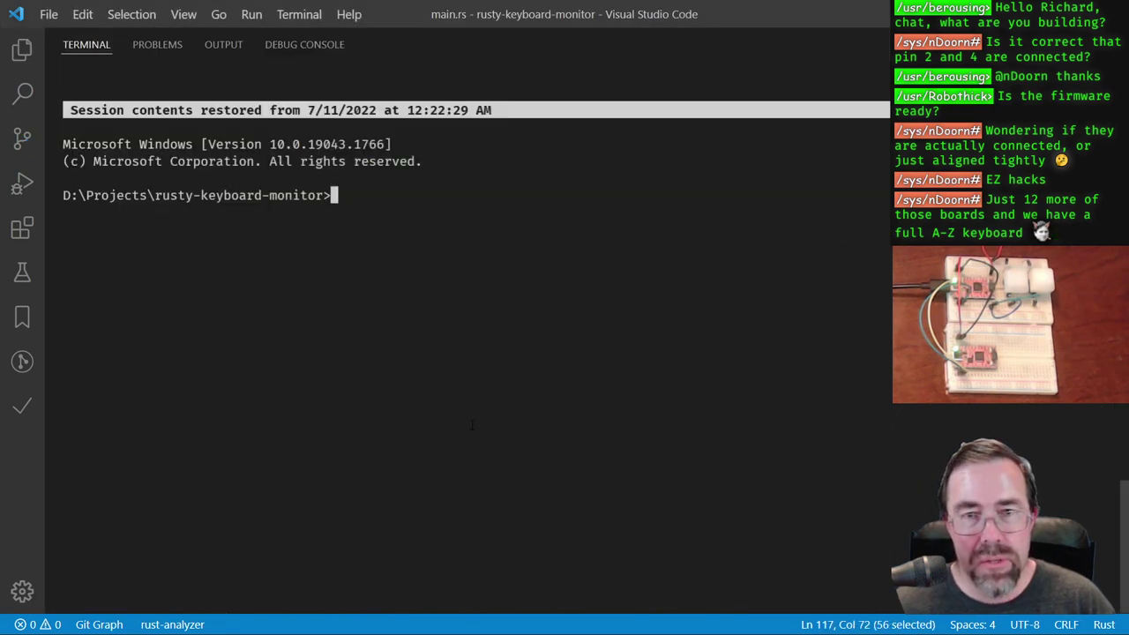
pyautogui.write('rgo run')
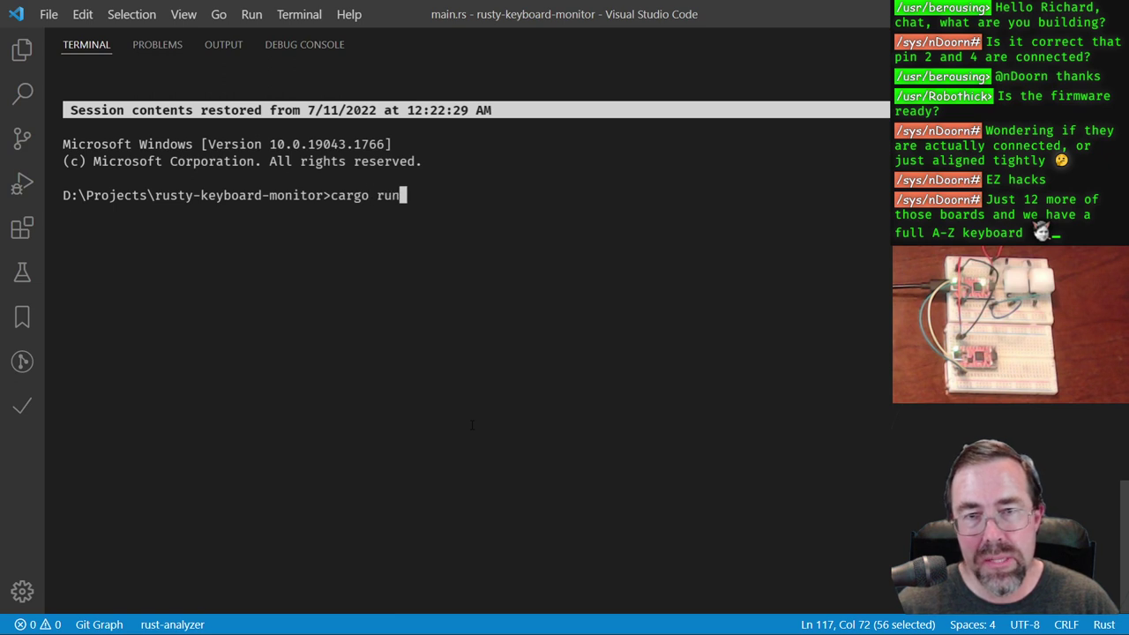
pyautogui.press('Return')
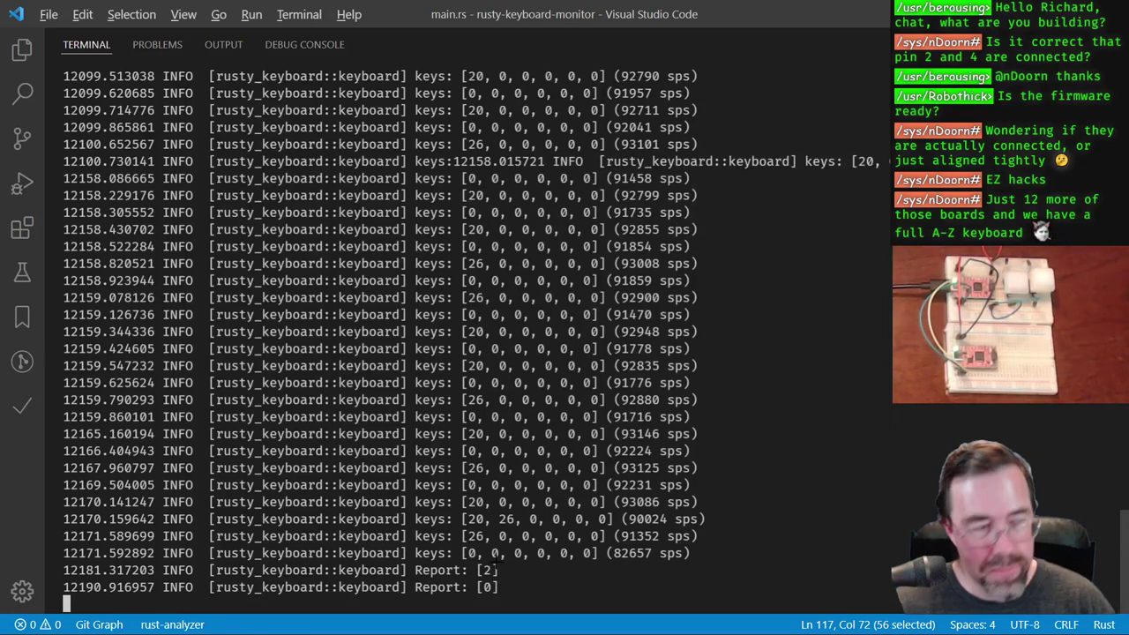
# Step: Switch to the rusty-keyboard project and examine how poll_usb in keyboard.rs handles serial data, keyboard reports and host reports
pyautogui.hotkey('alt', 'Tab')
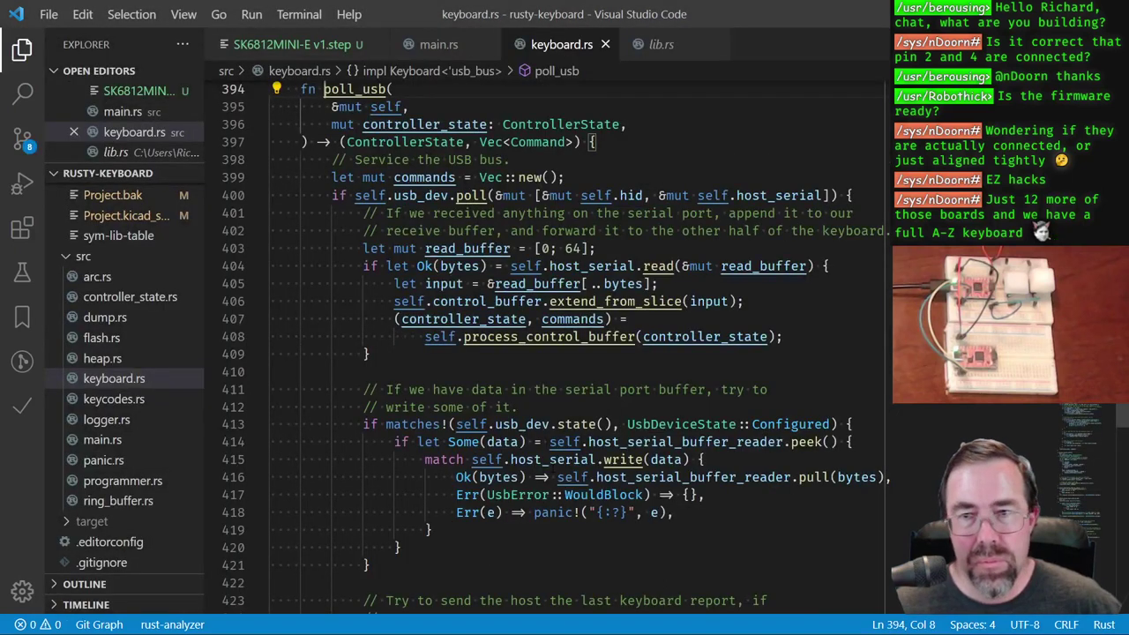
pyautogui.moveTo(434, 370); pyautogui.dragTo(364, 248)
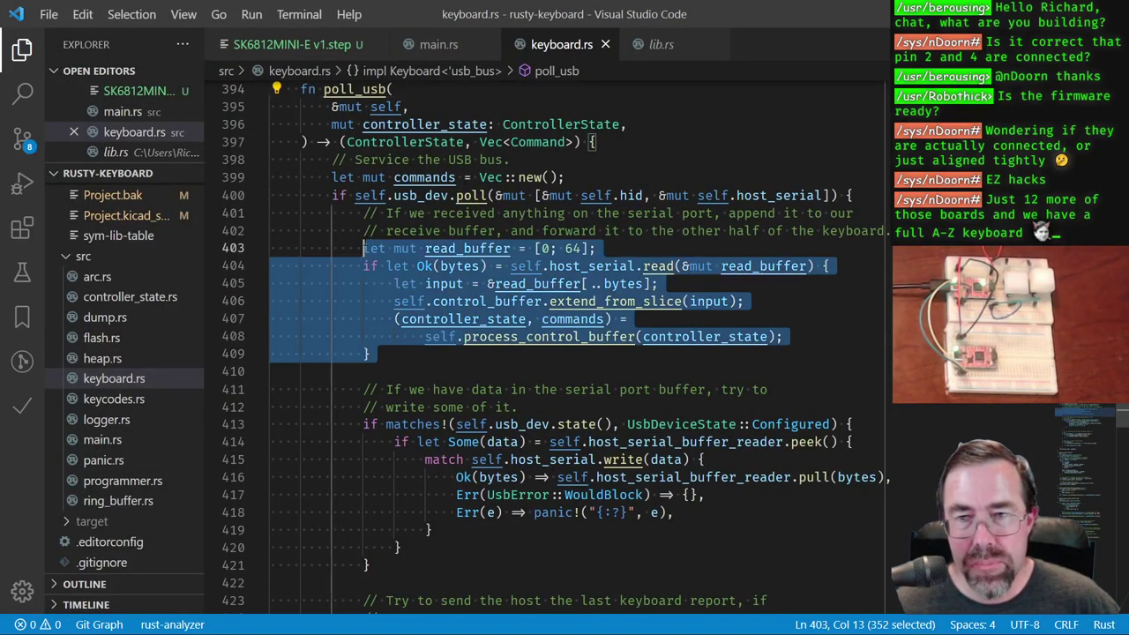
pyautogui.click(476, 362)
pyautogui.scroll(-4, 476, 366)
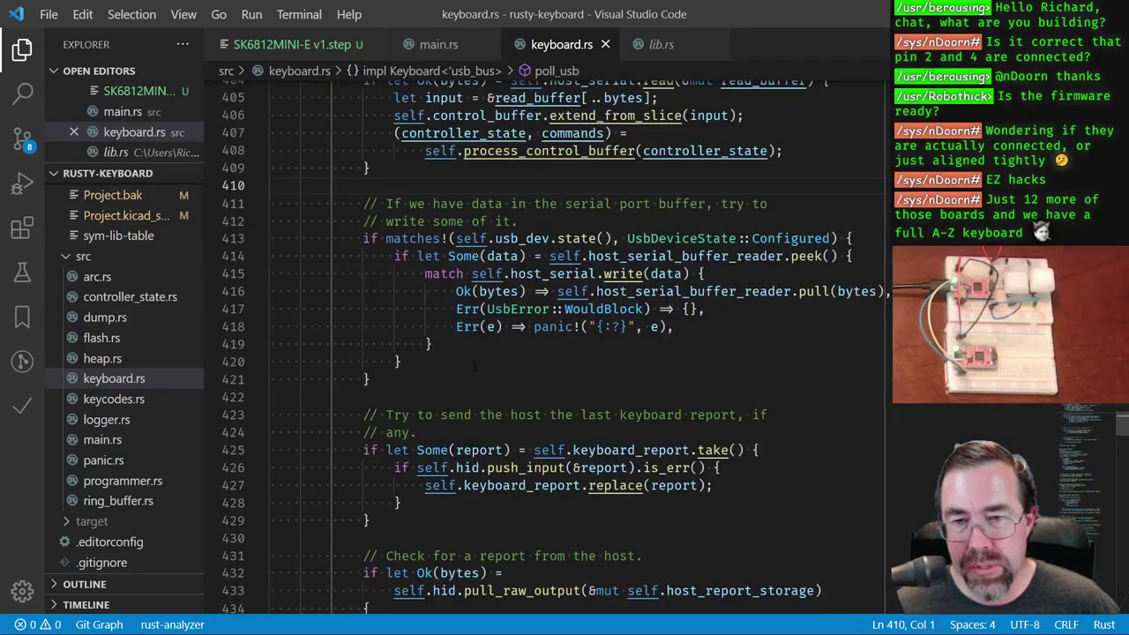
pyautogui.scroll(-2, 475, 366)
pyautogui.moveTo(468, 304); pyautogui.dragTo(461, 445)
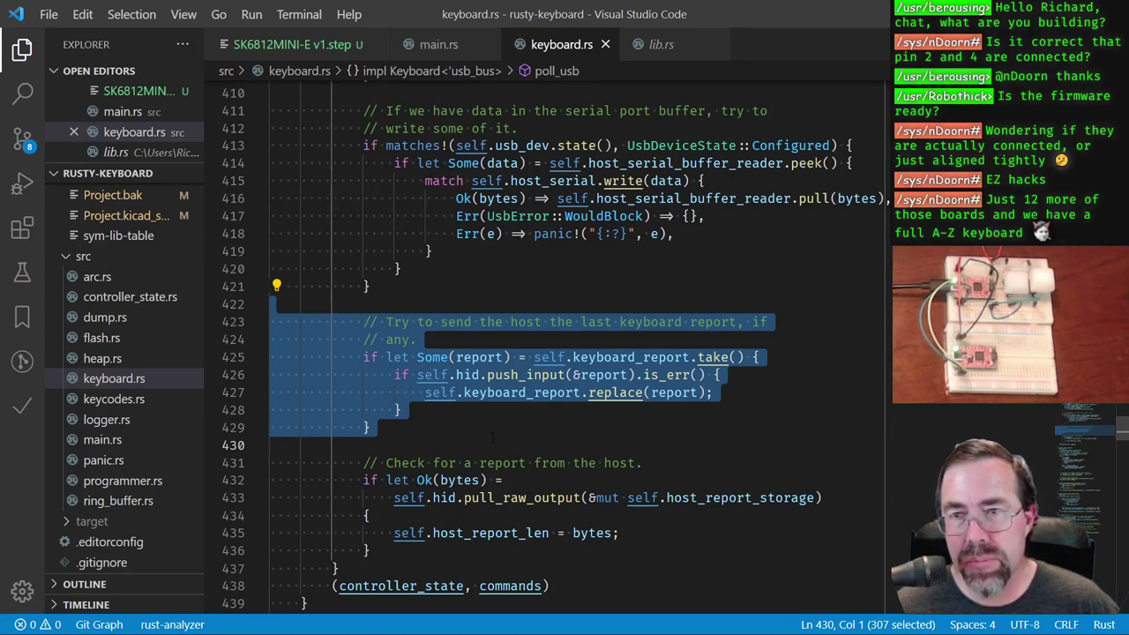
pyautogui.scroll(-3, 492, 437)
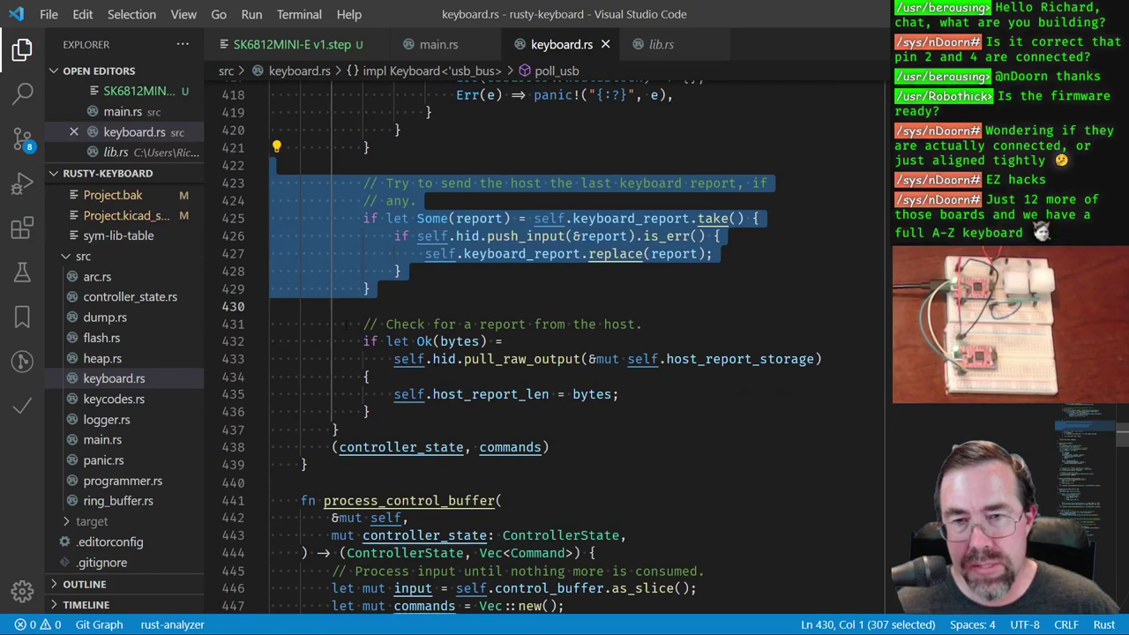
pyautogui.moveTo(339, 323); pyautogui.dragTo(462, 412)
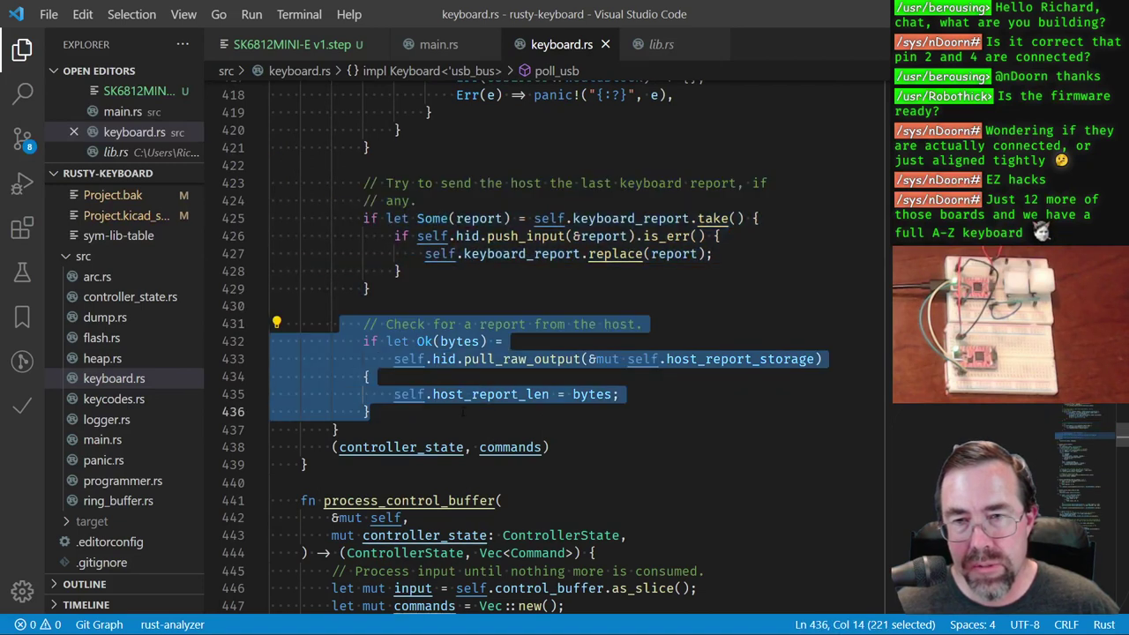
pyautogui.click(464, 411)
pyautogui.scroll(6, 465, 409)
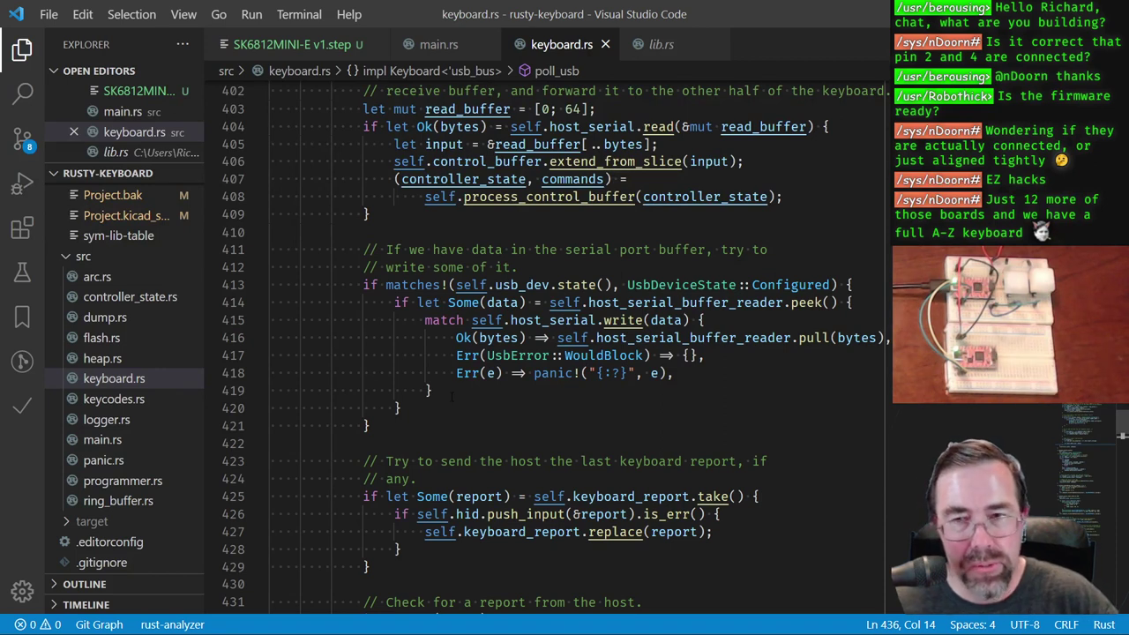
# Step: Open programmer.rs and examine the Programmer::Commit branch, highlighting its code from the match statement onward
pyautogui.click(133, 482)
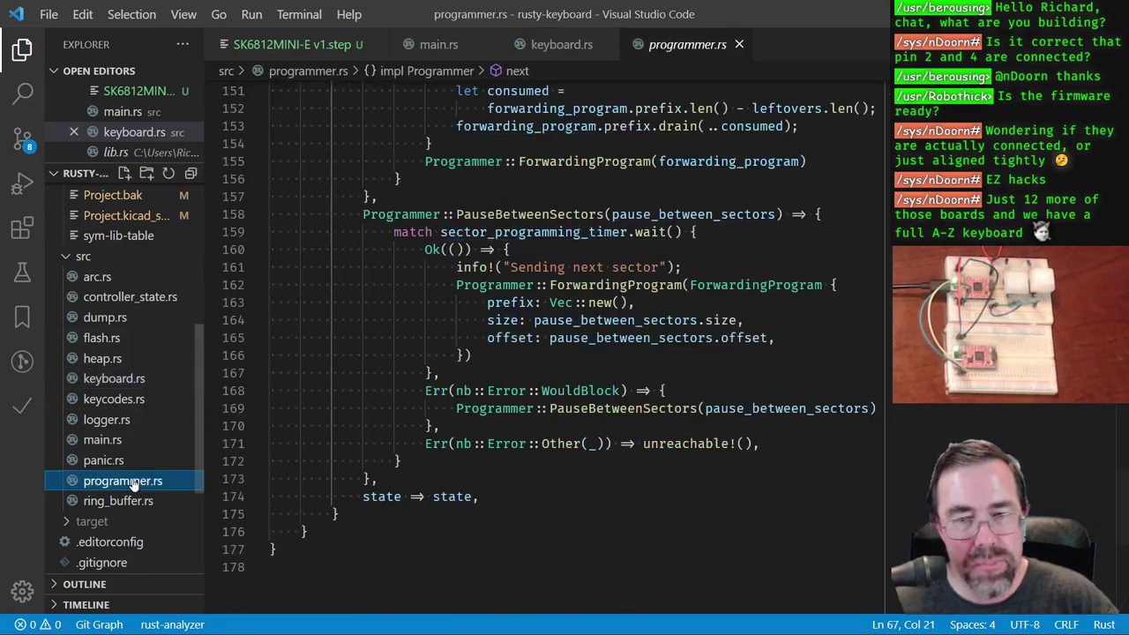
pyautogui.scroll(20, 547, 344)
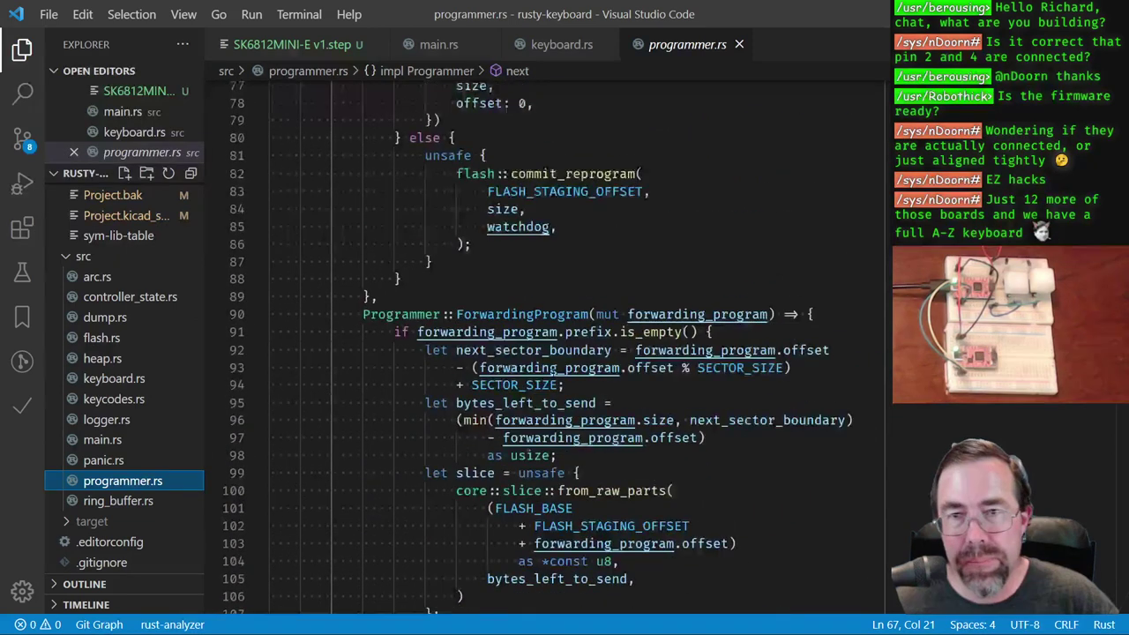
pyautogui.scroll(6, 546, 344)
pyautogui.scroll(-1, 547, 344)
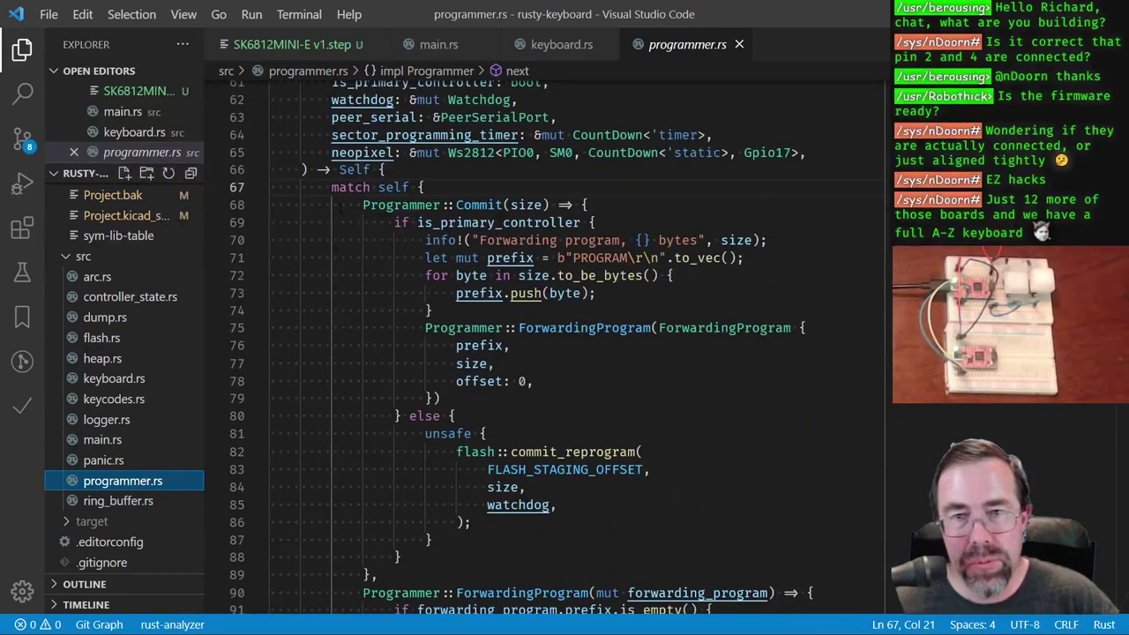
pyautogui.hotkey('shift', 'Down')
pyautogui.hotkey('shift', 'Down')
pyautogui.hotkey('shift', 'Down')
pyautogui.hotkey('shift', 'Down')
pyautogui.hotkey('shift', 'Down')
pyautogui.hotkey('shift', 'Down')
pyautogui.hotkey('shift', 'Down')
pyautogui.hotkey('shift', 'Down')
pyautogui.hotkey('shift', 'Down')
pyautogui.hotkey('shift', 'Down')
pyautogui.hotkey('shift', 'Down')
pyautogui.hotkey('shift', 'Down')
pyautogui.hotkey('shift', 'Down')
pyautogui.hotkey('shift', 'Down')
pyautogui.hotkey('shift', 'Down')
pyautogui.hotkey('shift', 'Down')
pyautogui.hotkey('shift', 'Down')
pyautogui.hotkey('shift', 'Down')
pyautogui.hotkey('shift', 'Down')
pyautogui.hotkey('shift', 'Down')
# Step: Review the ForwardingProgram and PauseBetweenSectors branches in programmer.rs, including the block that calls flash::commit_reprogram
pyautogui.scroll(-10, 547, 344)
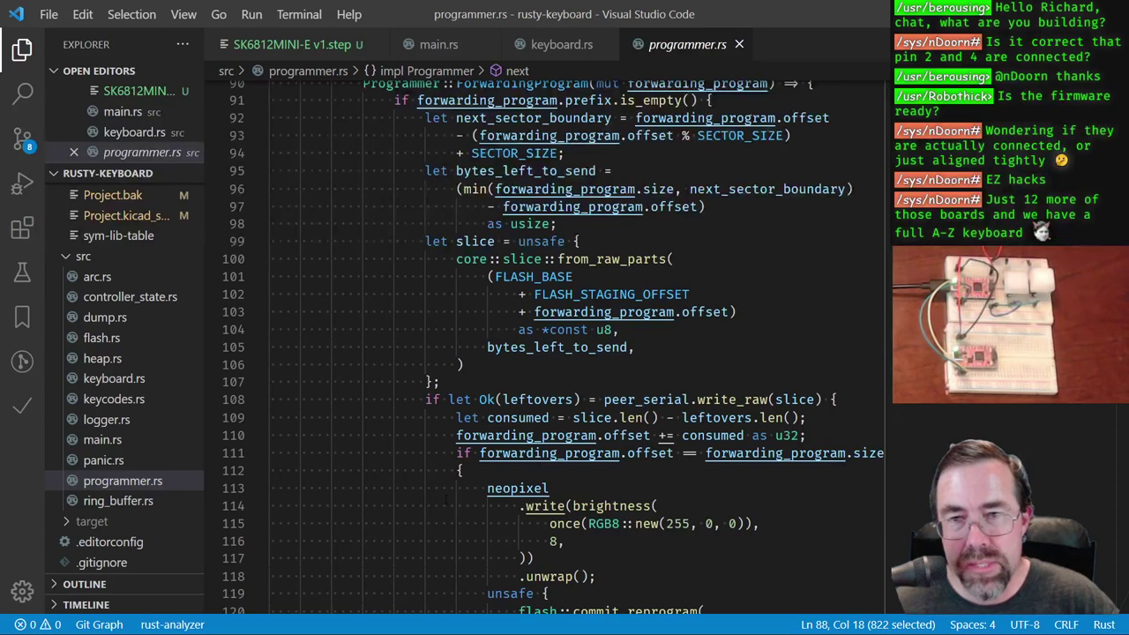
pyautogui.scroll(-14, 446, 499)
pyautogui.scroll(-5, 446, 499)
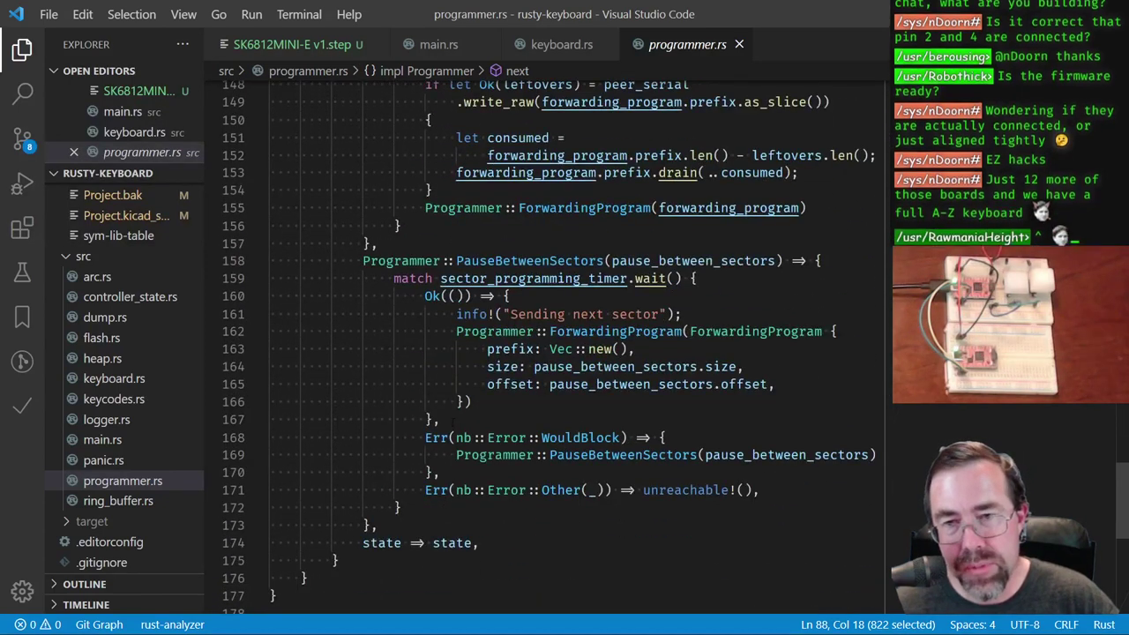
pyautogui.scroll(12, 446, 499)
pyautogui.scroll(3, 446, 499)
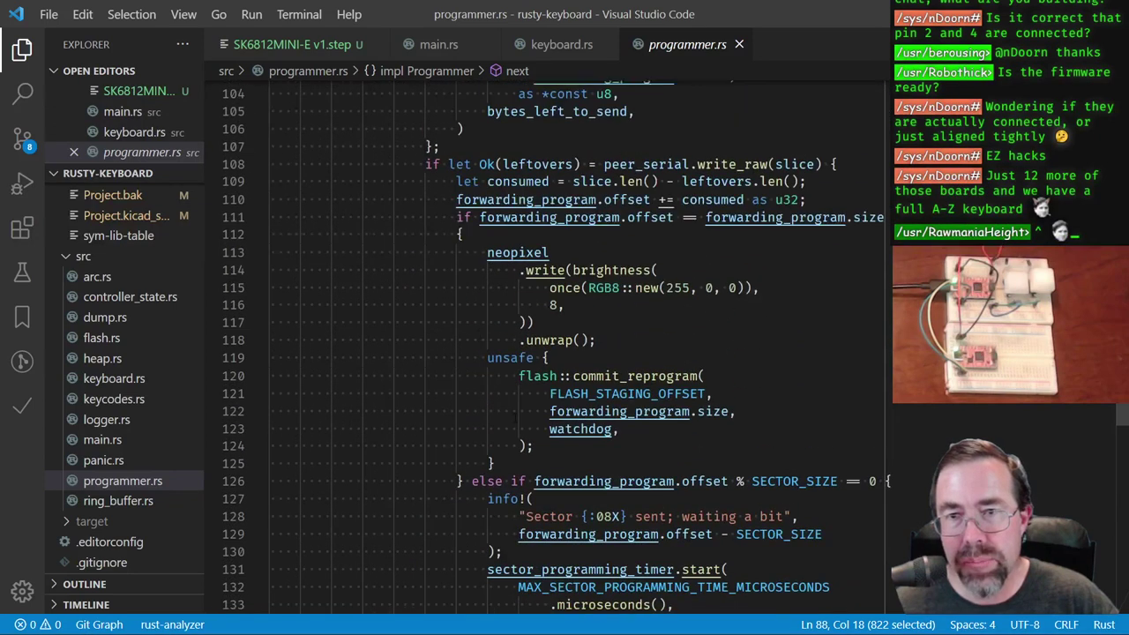
pyautogui.moveTo(456, 238); pyautogui.dragTo(535, 450)
pyautogui.click(536, 450)
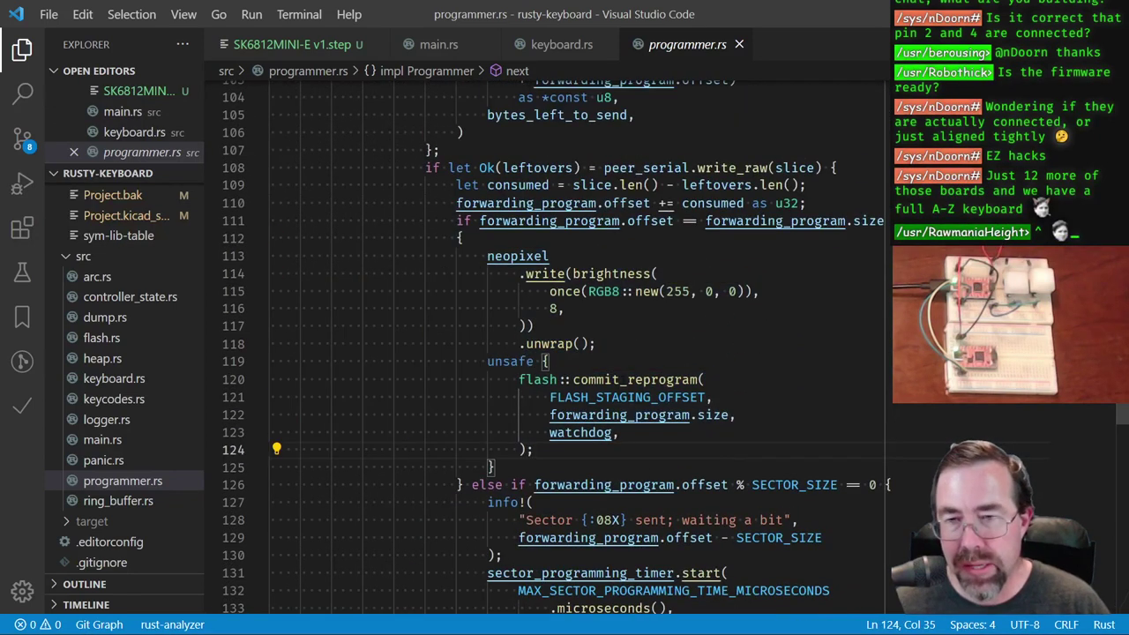
# Step: Go to the definition of commit_reprogram in flash.rs and examine its watchdog setup, sector programming loop and final infinite loop
pyautogui.keyDown('ctrl'); pyautogui.click(633, 379); pyautogui.keyUp('ctrl')
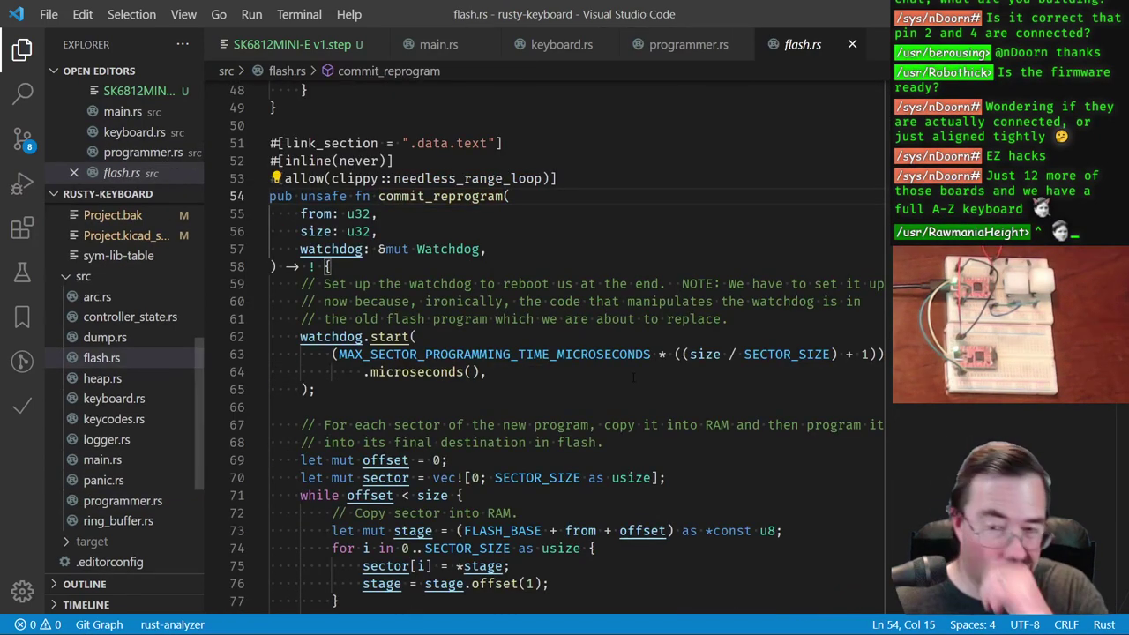
pyautogui.scroll(-5, 634, 377)
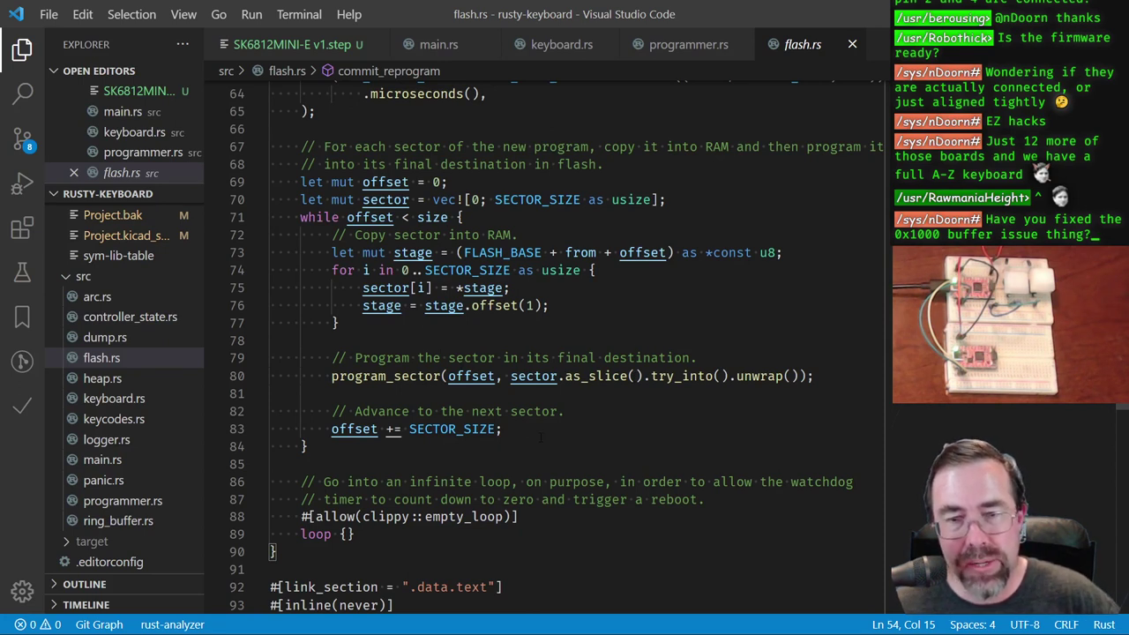
pyautogui.scroll(-1, 491, 450)
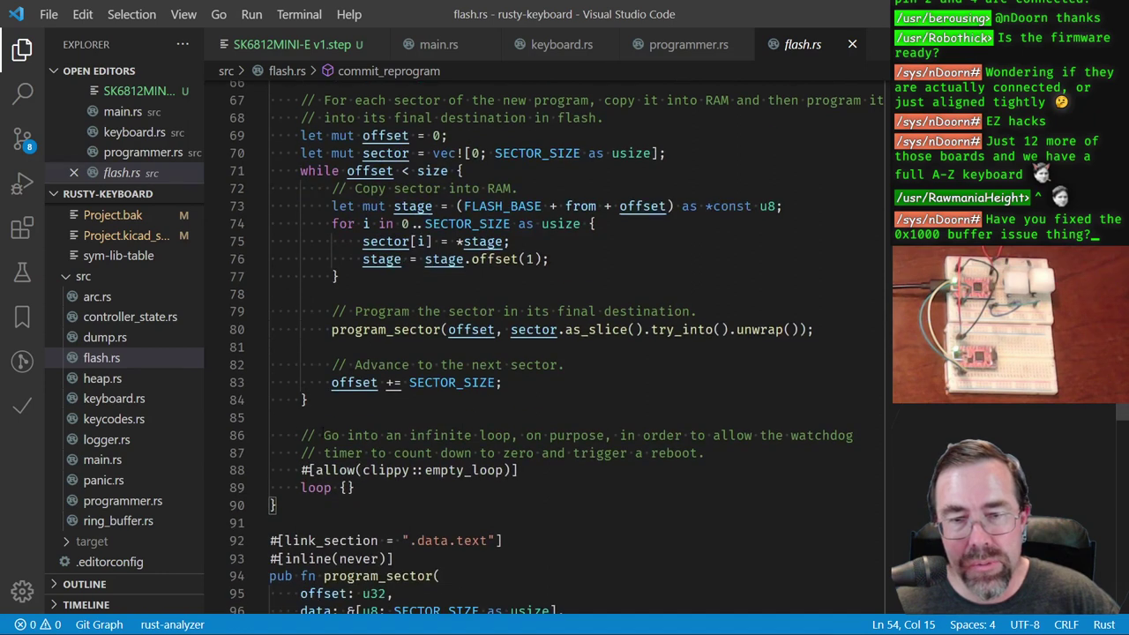
pyautogui.moveTo(277, 435); pyautogui.dragTo(520, 470)
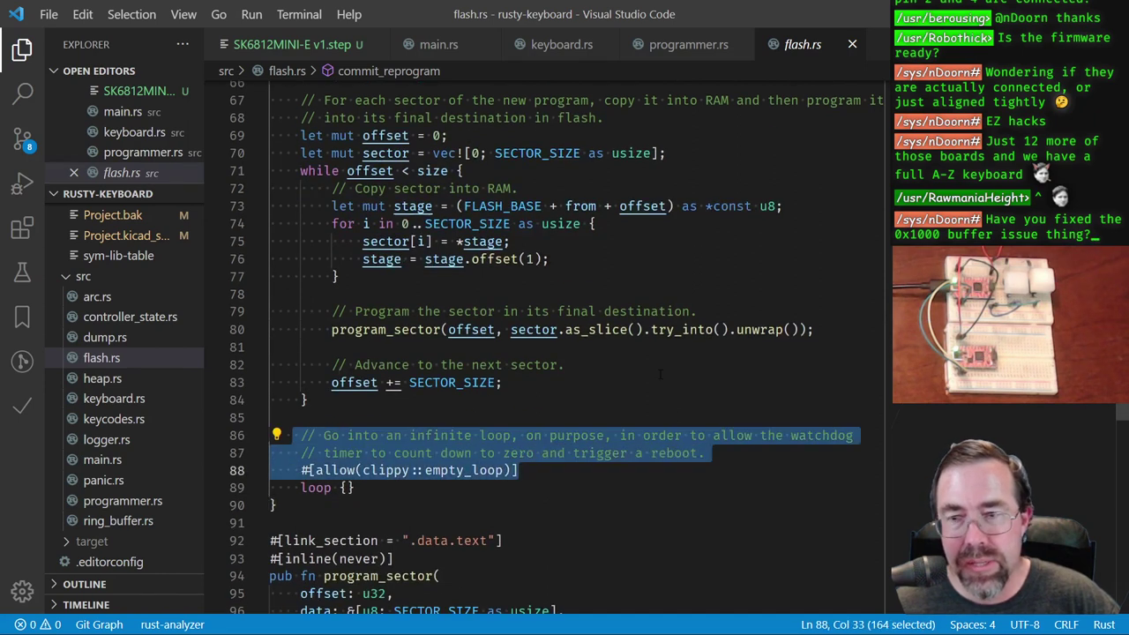
pyautogui.click(659, 400)
pyautogui.scroll(4, 660, 400)
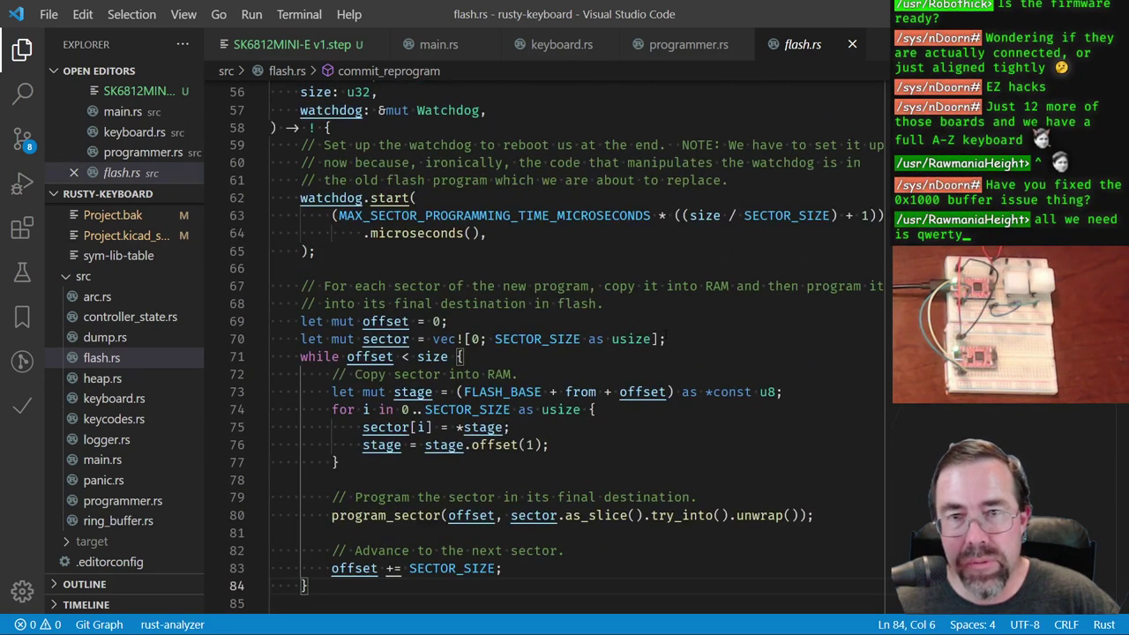
pyautogui.moveTo(269, 145); pyautogui.dragTo(270, 286)
pyautogui.click(556, 273)
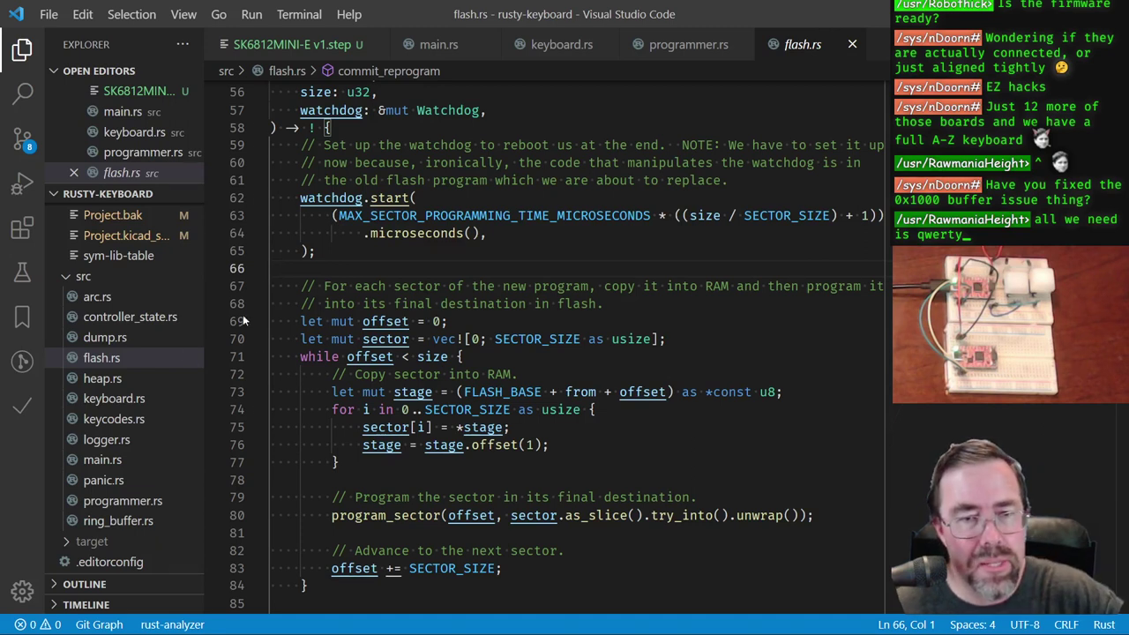
# Step: Return to keyboard.rs and examine the host and peer serial port ring buffer size constants
pyautogui.click(136, 399)
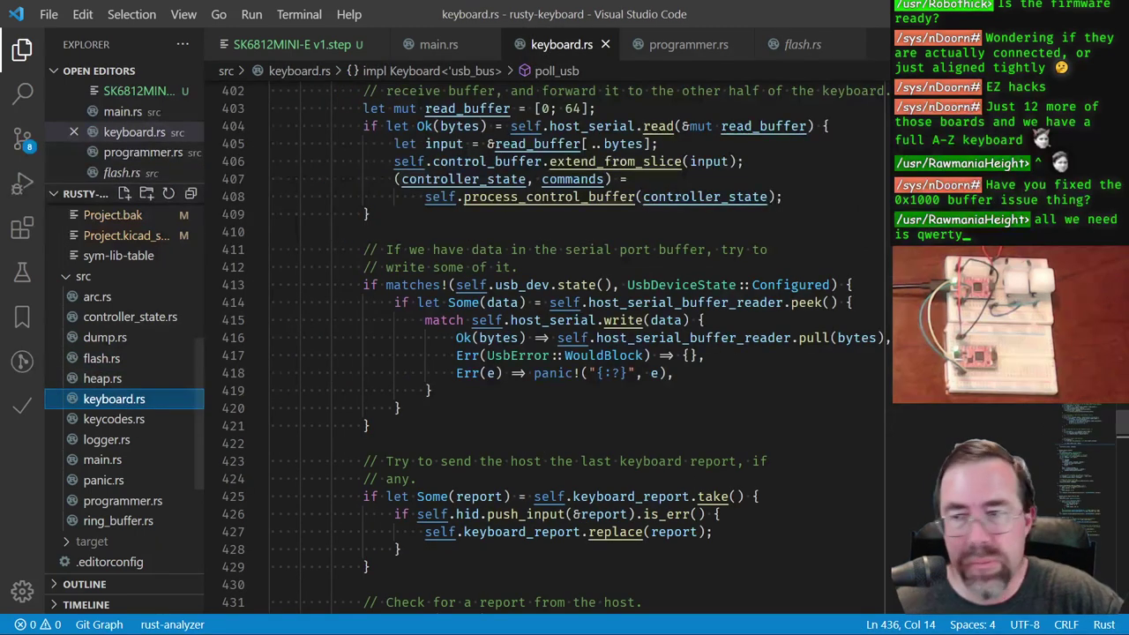
pyautogui.scroll(20, 547, 353)
pyautogui.scroll(2, 547, 353)
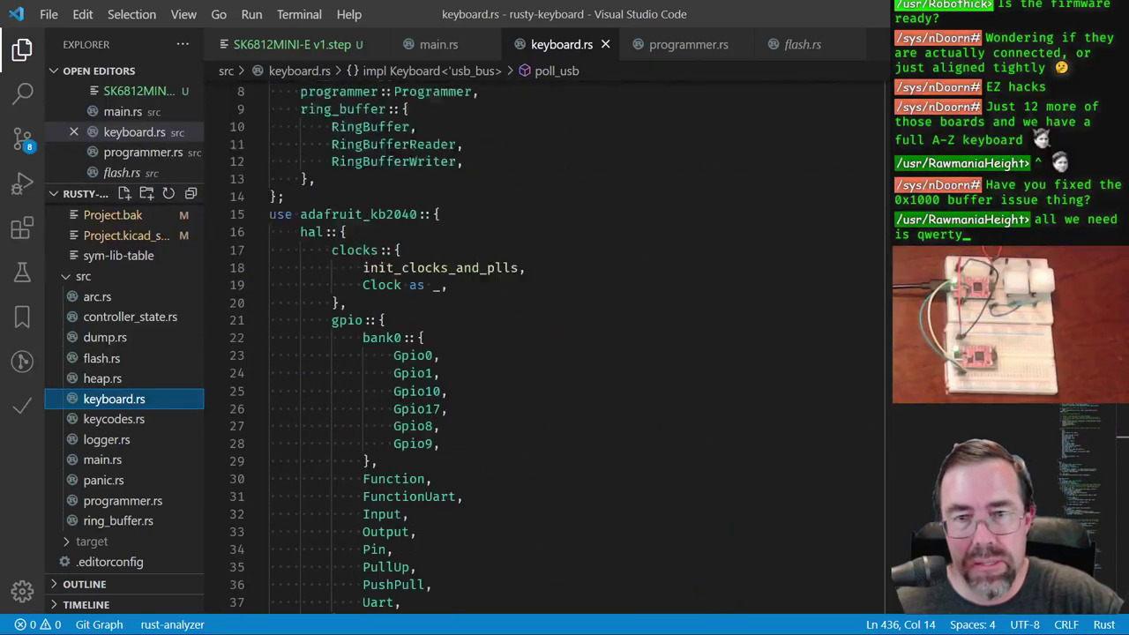
pyautogui.scroll(-8, 547, 353)
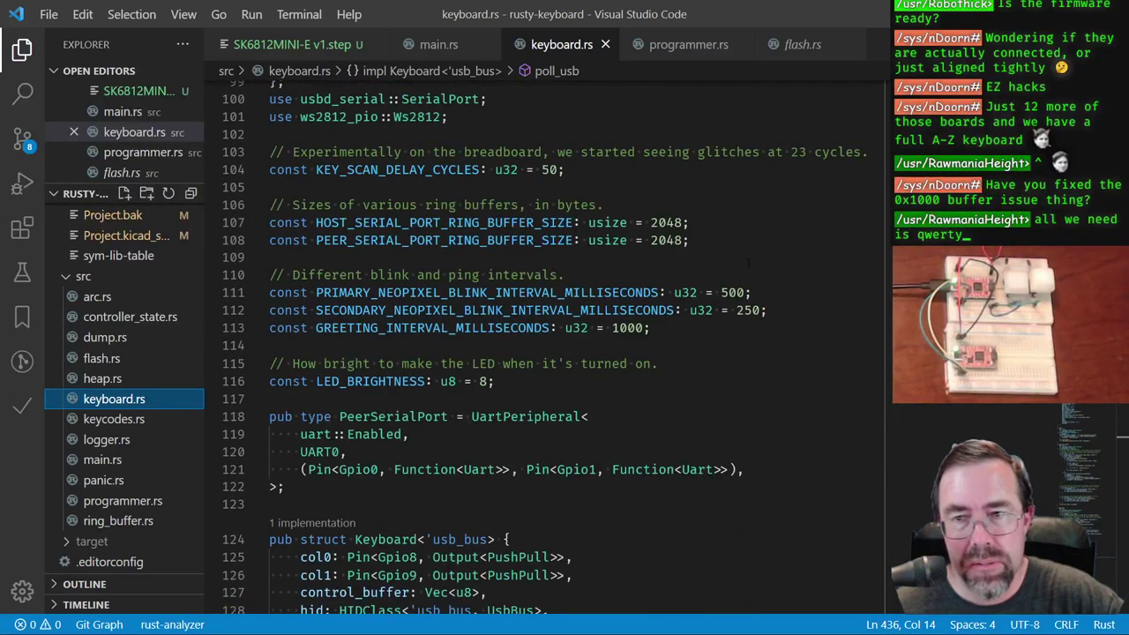
pyautogui.moveTo(698, 239); pyautogui.dragTo(294, 223)
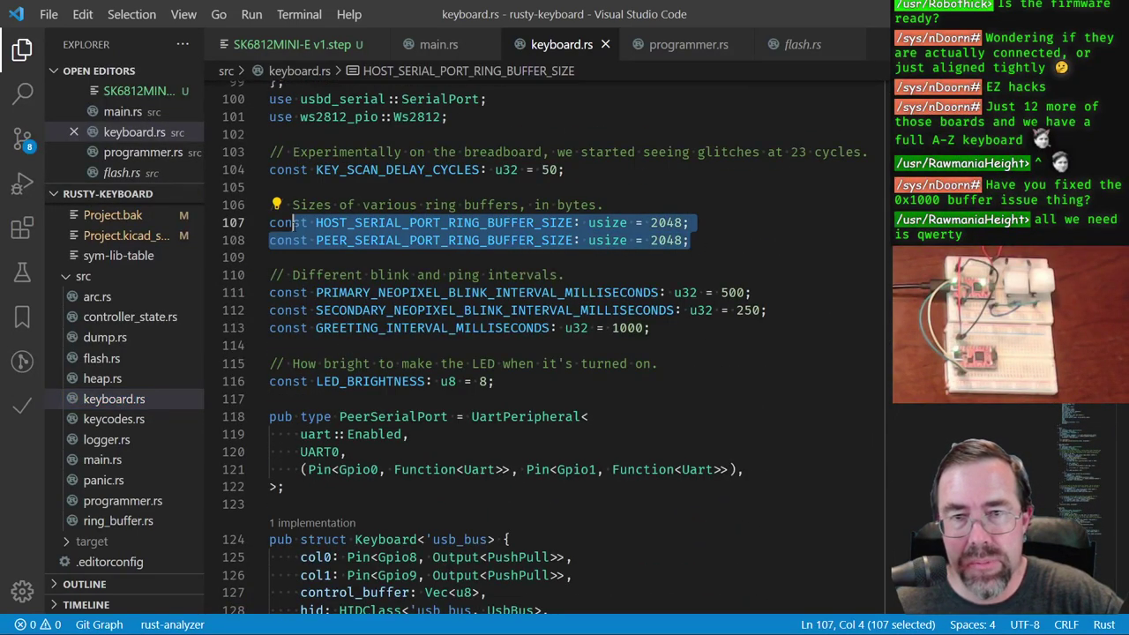
pyautogui.click(727, 244)
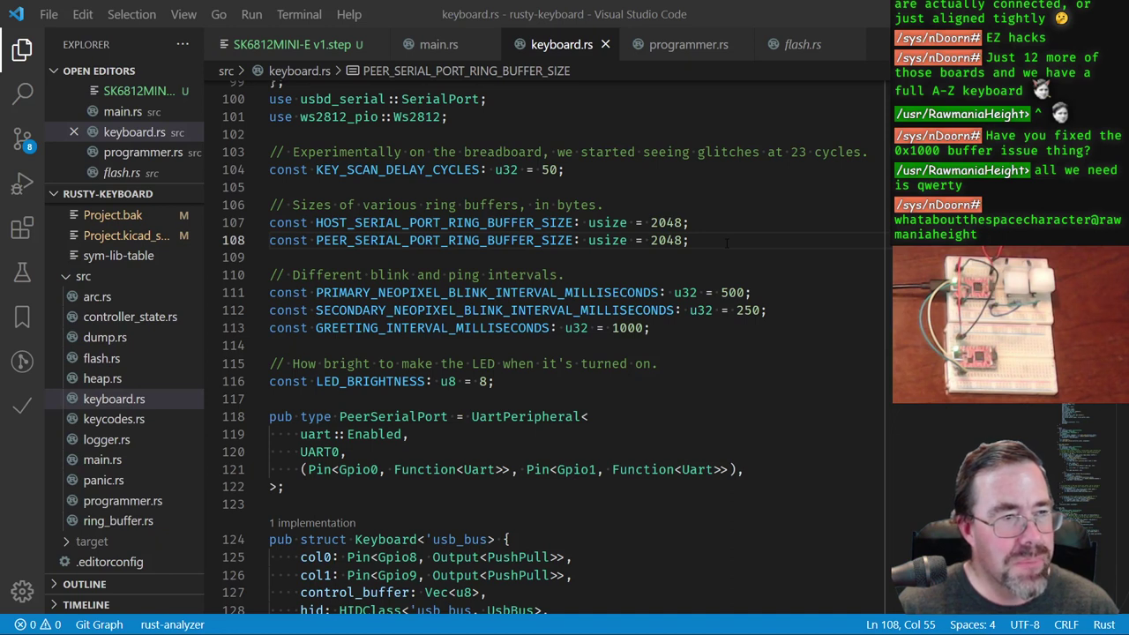
# Step: Switch to the KiCad Schematic Editor and examine the audio jack, KB2040, key switch and NeoPixel chain
pyautogui.hotkey('alt', 'Tab')
pyautogui.scroll(-3, 423, 321)
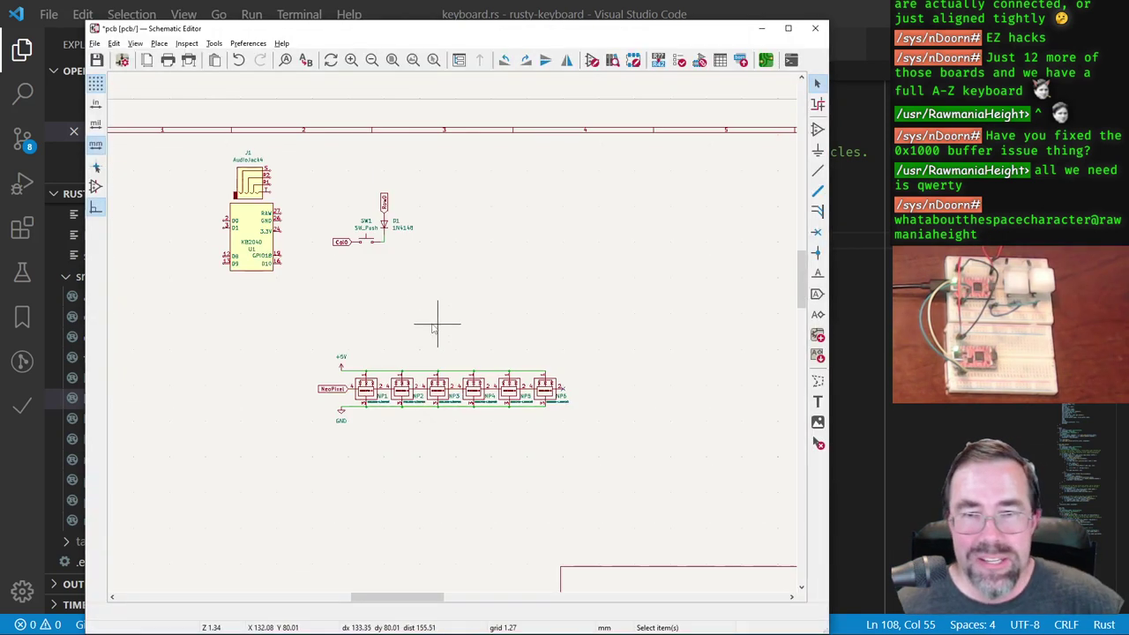
pyautogui.scroll(2, 452, 335)
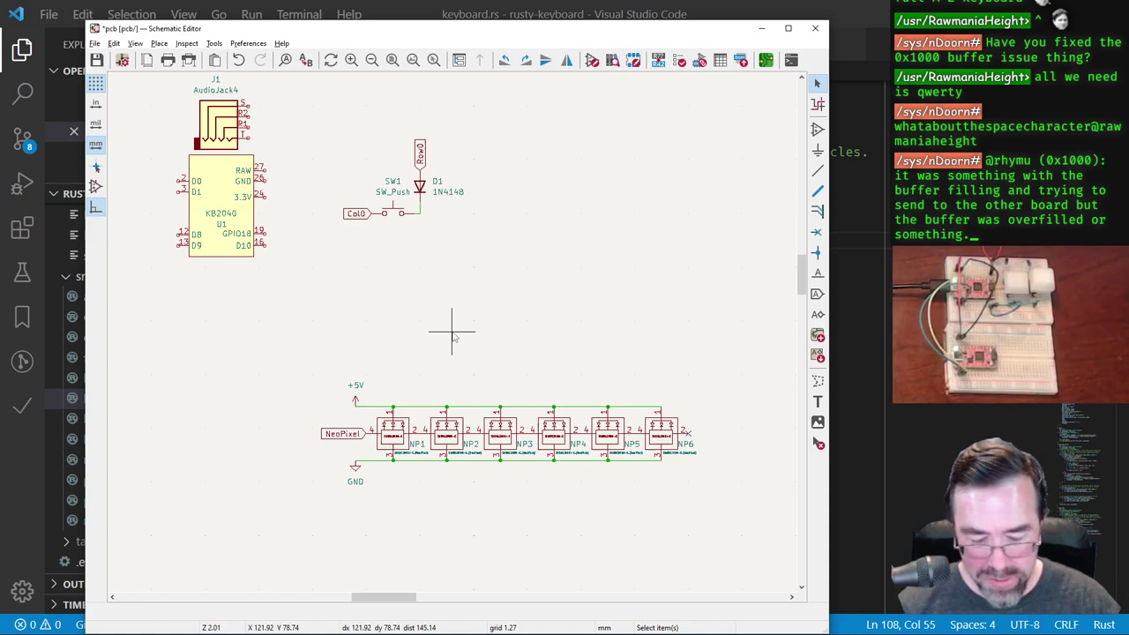
pyautogui.scroll(3, 188, 95)
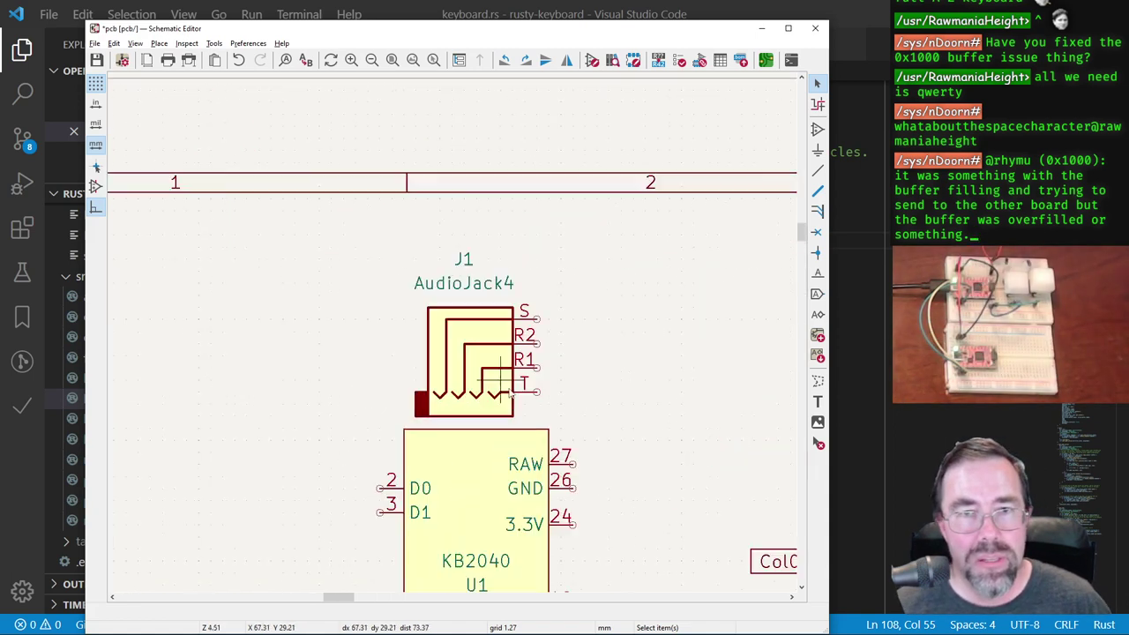
pyautogui.scroll(-2, 451, 335)
pyautogui.scroll(-2, 468, 379)
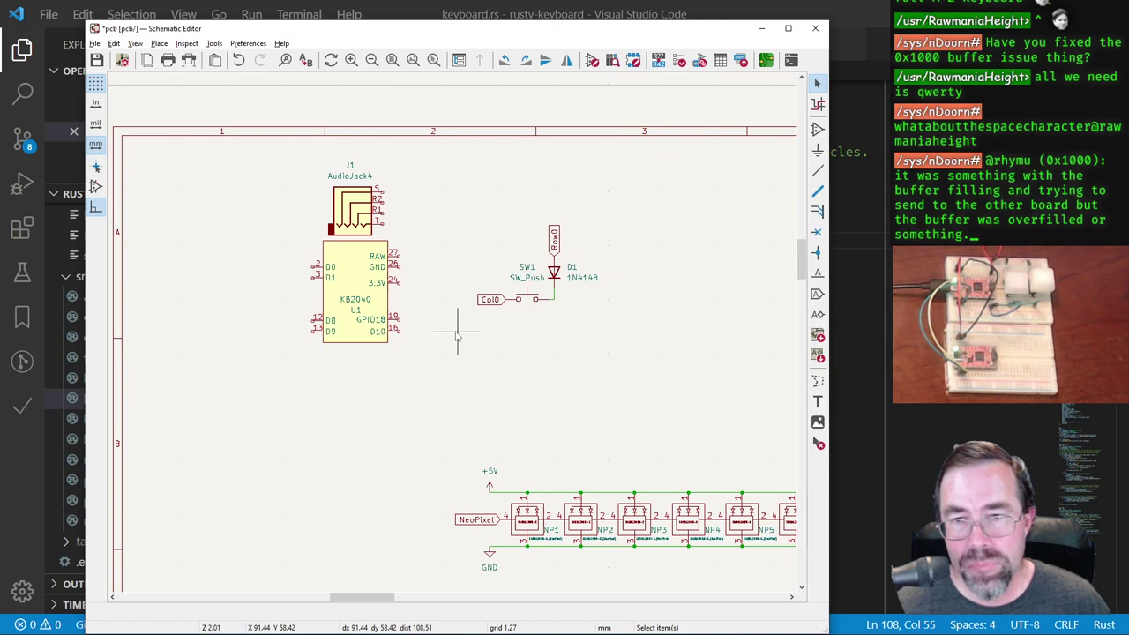
pyautogui.scroll(3, 465, 343)
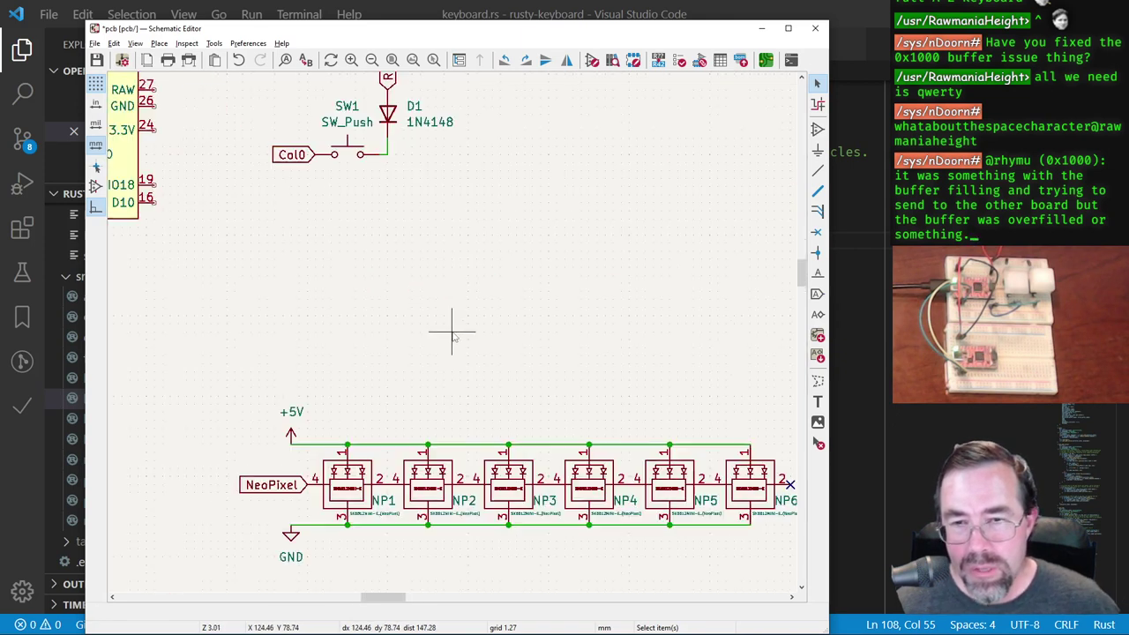
pyautogui.scroll(-1, 454, 327)
pyautogui.scroll(3, 563, 428)
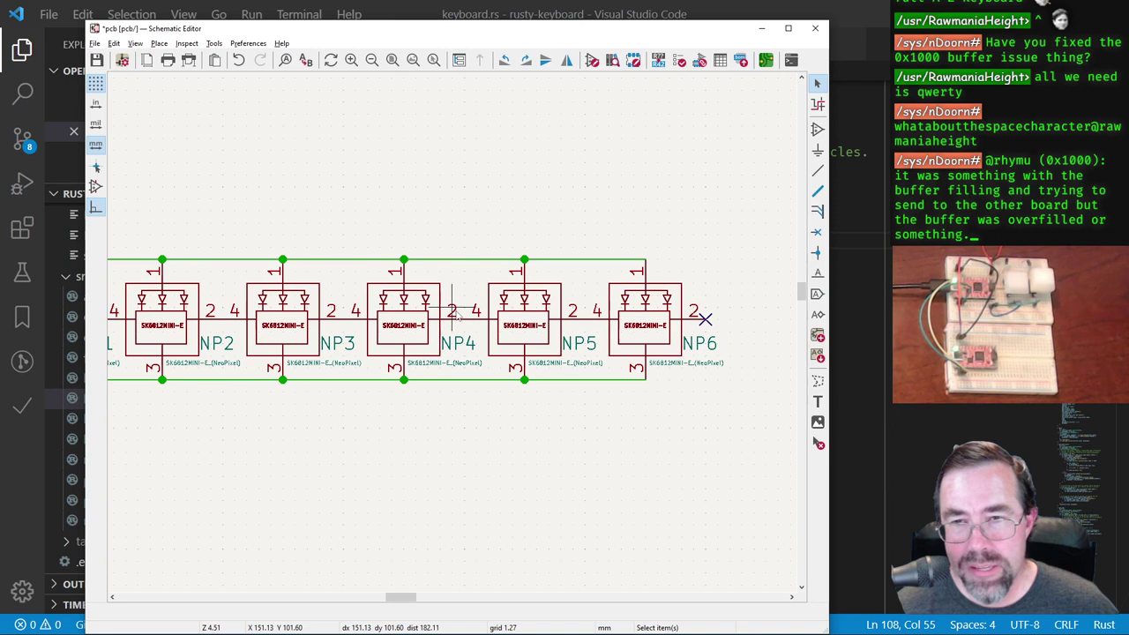
pyautogui.scroll(-4, 454, 313)
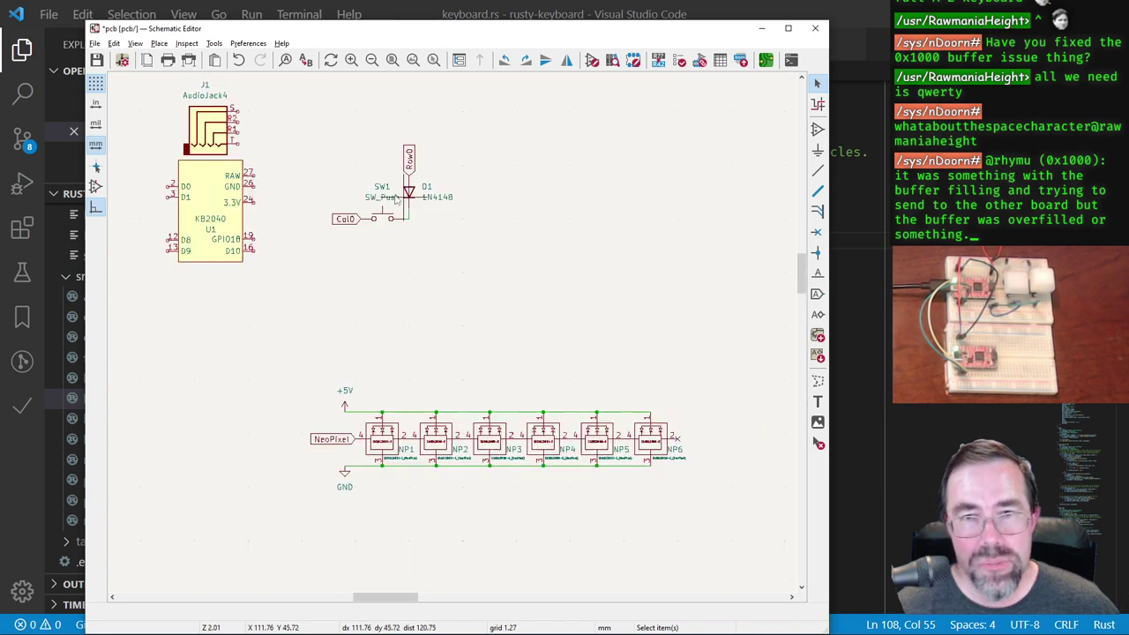
# Step: Duplicate the SW1 and D1 key circuit with its labels below the original and delete the copied Row0 label
pyautogui.scroll(2, 396, 201)
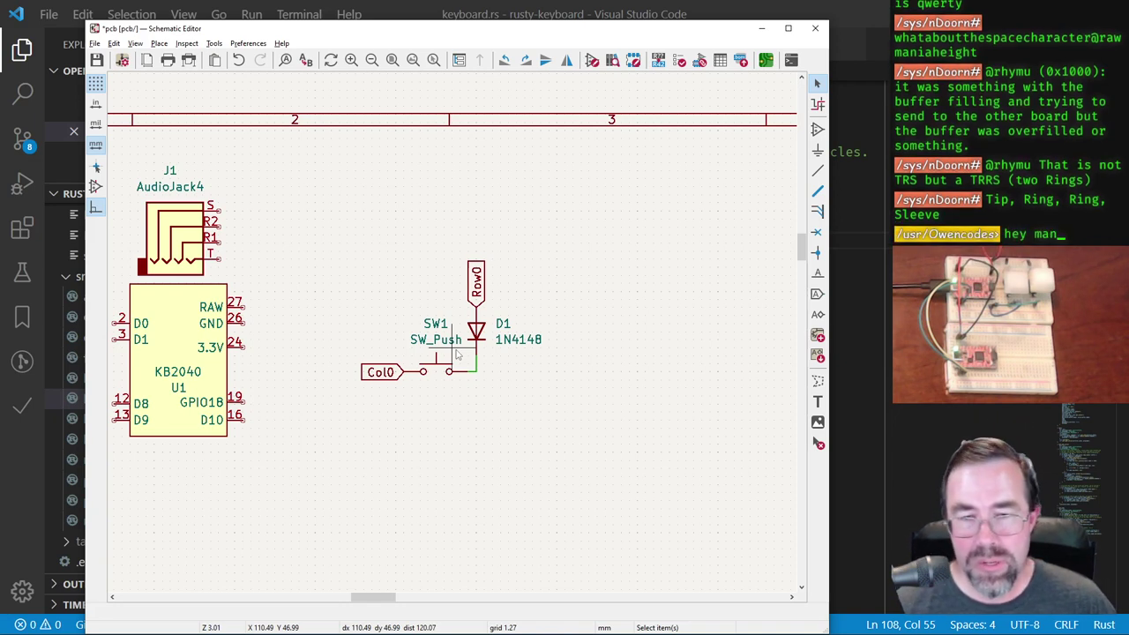
pyautogui.moveTo(345, 235); pyautogui.dragTo(548, 401)
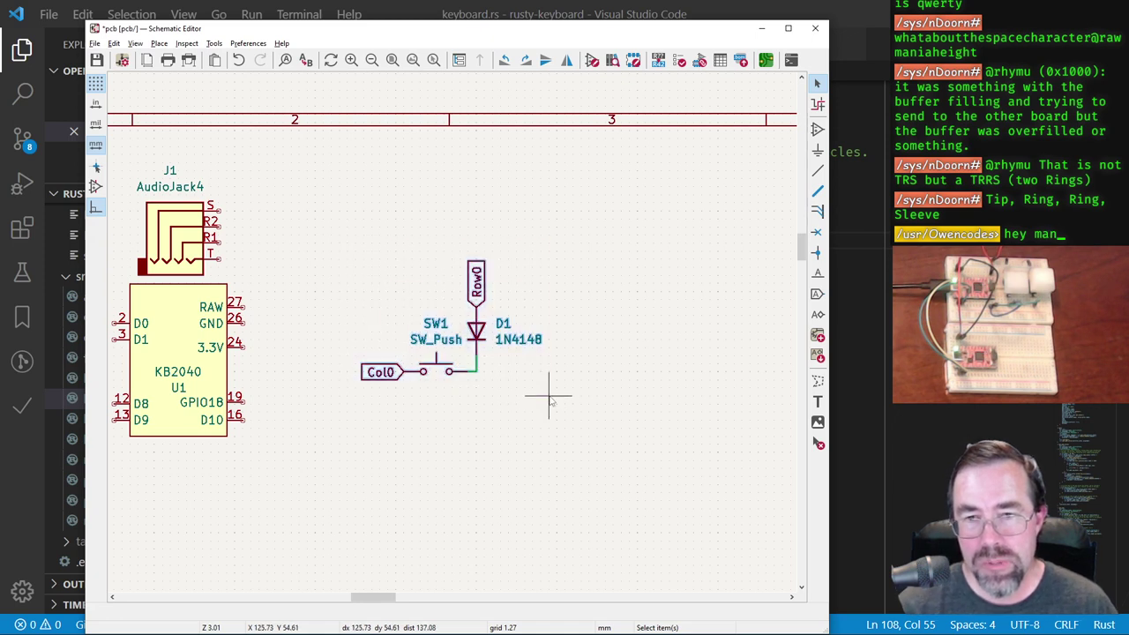
pyautogui.hotkey('ctrl', 'd')
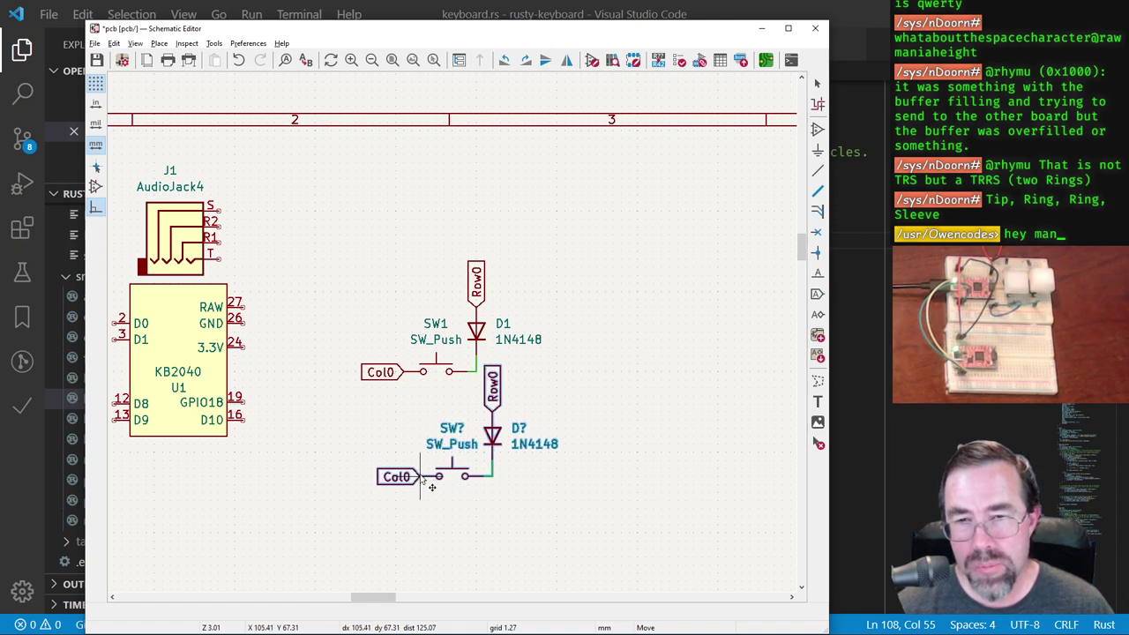
pyautogui.click(420, 477)
pyautogui.click(494, 384)
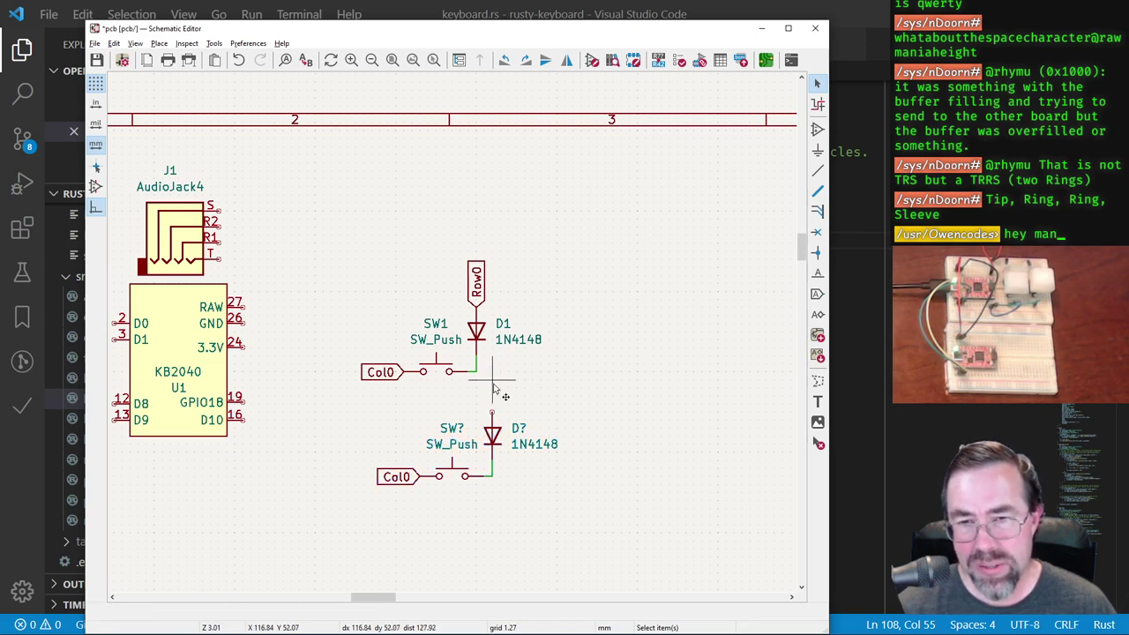
pyautogui.press('Delete')
# Step: Move the copied switch, diode and column label directly beneath the original so the copied diode joins the SW1–D1 wire corner
pyautogui.moveTo(381, 406); pyautogui.dragTo(595, 522)
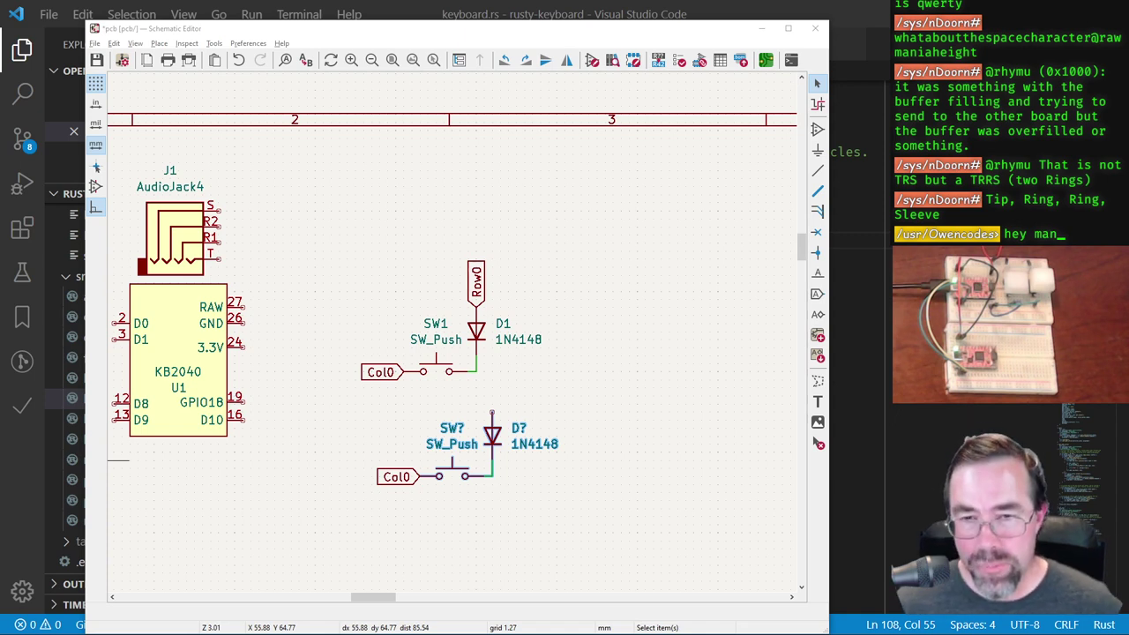
pyautogui.moveTo(345, 395); pyautogui.dragTo(622, 534)
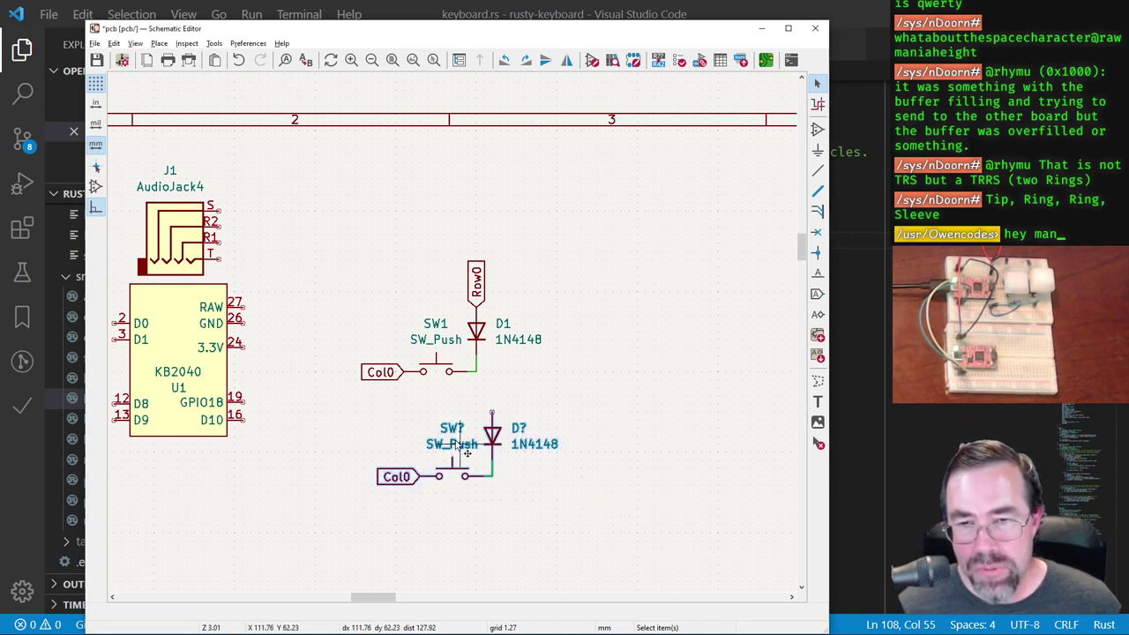
pyautogui.moveTo(466, 453); pyautogui.dragTo(484, 408)
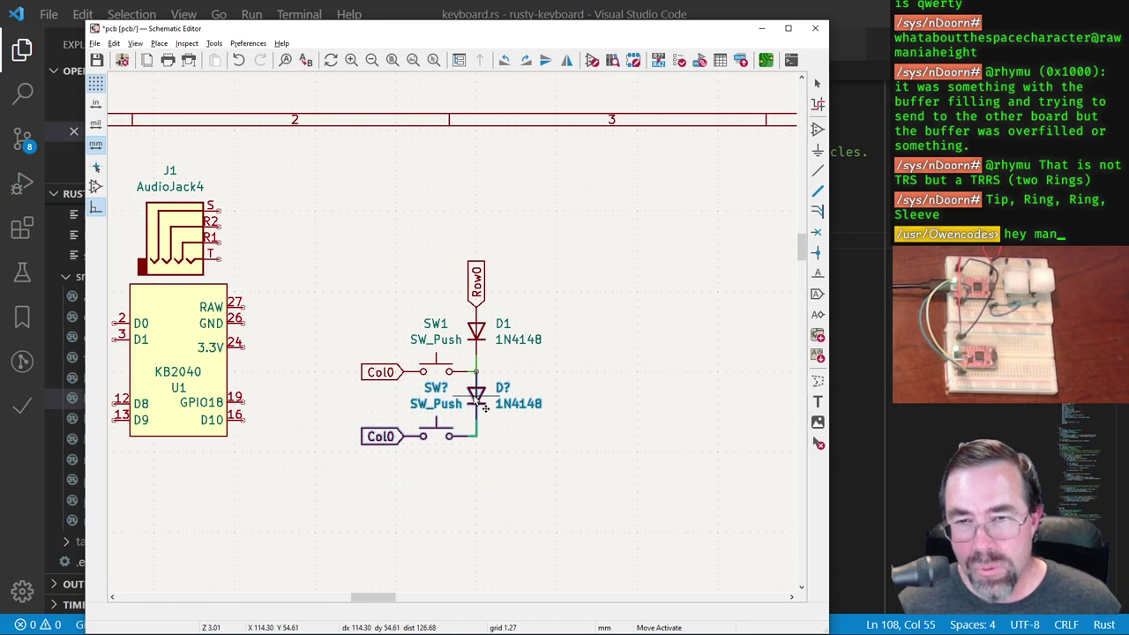
pyautogui.click(523, 449)
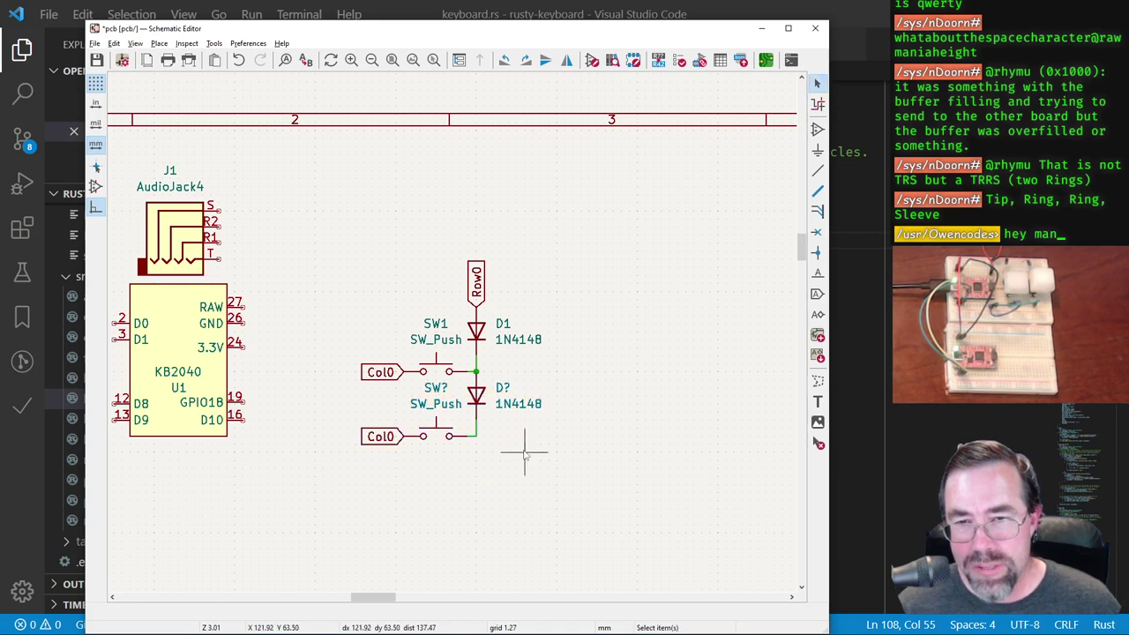
# Step: Rename the lower switch's column label to Col1
pyautogui.doubleClick(379, 437)
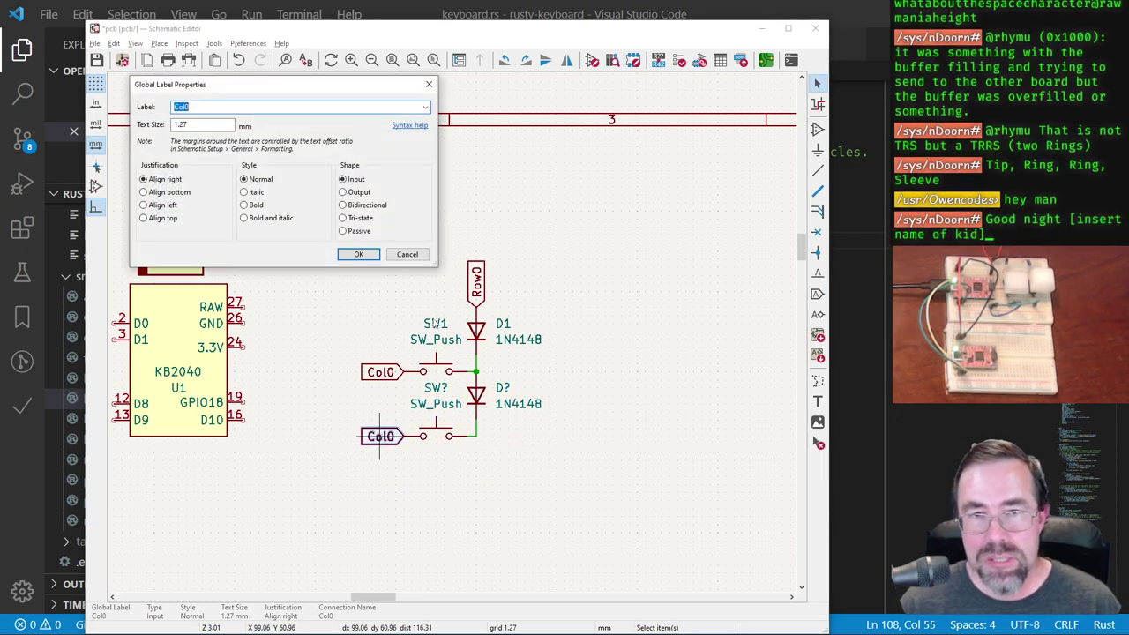
pyautogui.write('Col01')
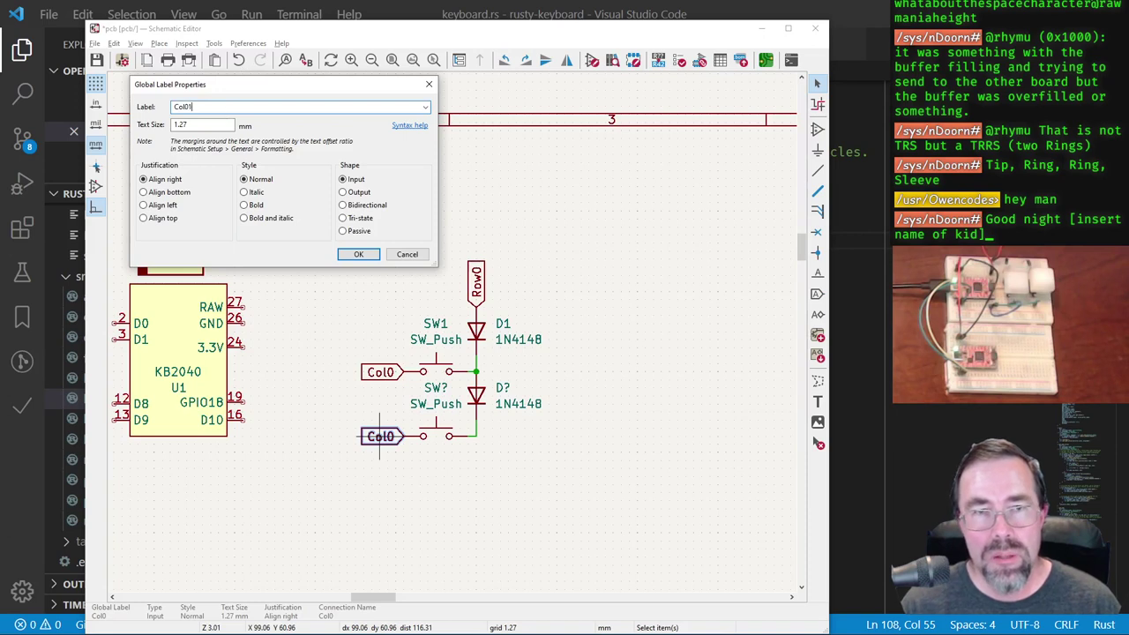
pyautogui.press('BackSpace')
pyautogui.press('BackSpace')
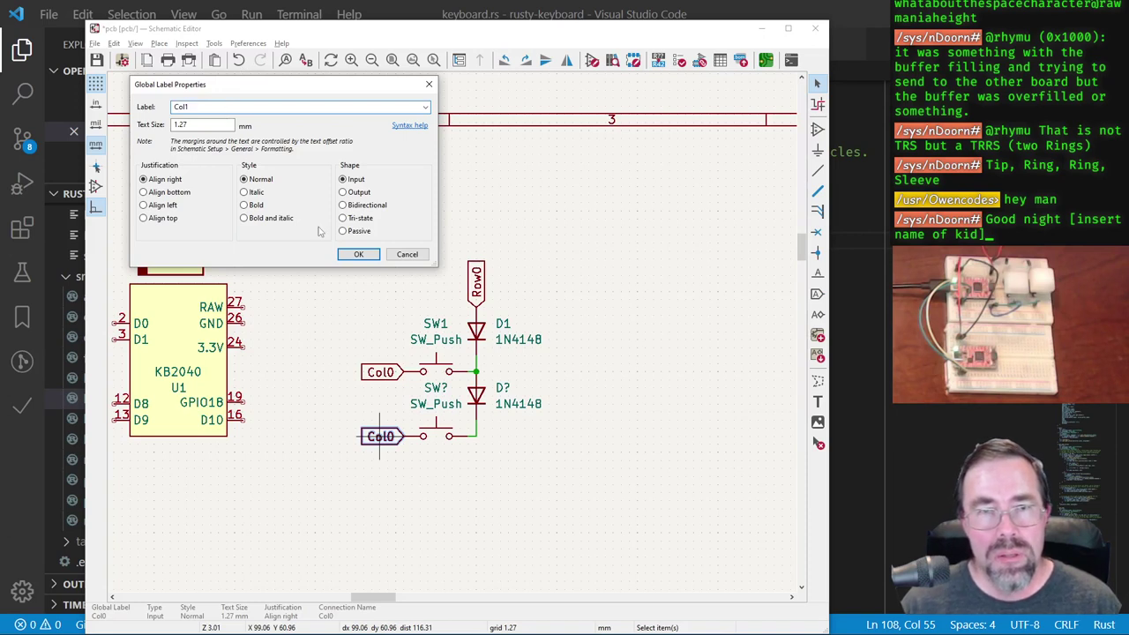
pyautogui.click(358, 254)
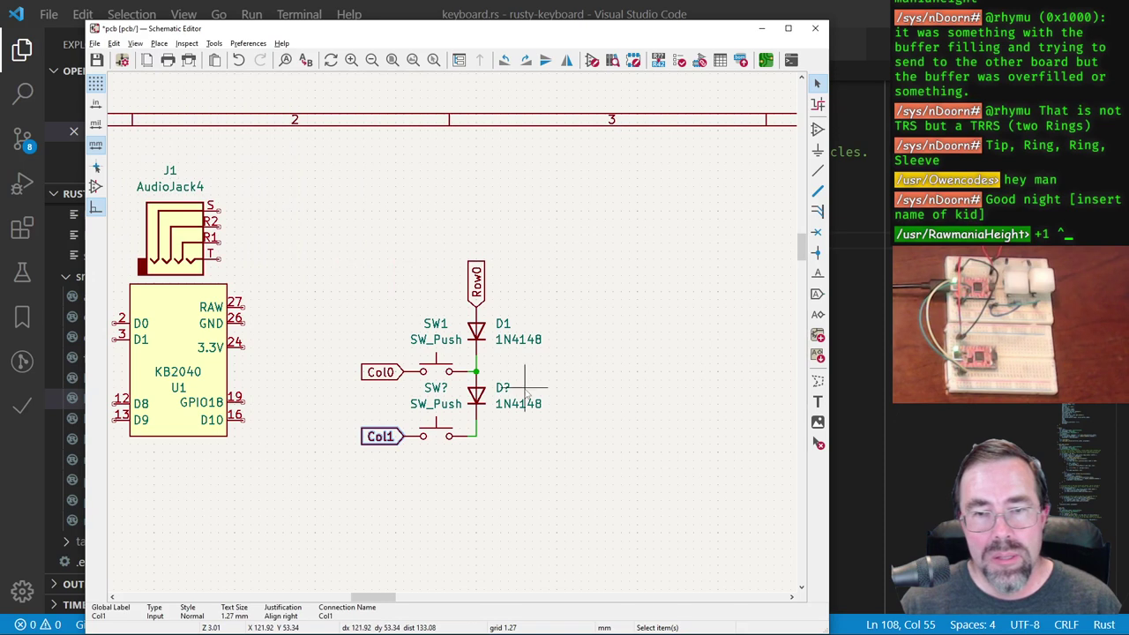
pyautogui.moveTo(559, 376); pyautogui.dragTo(322, 471)
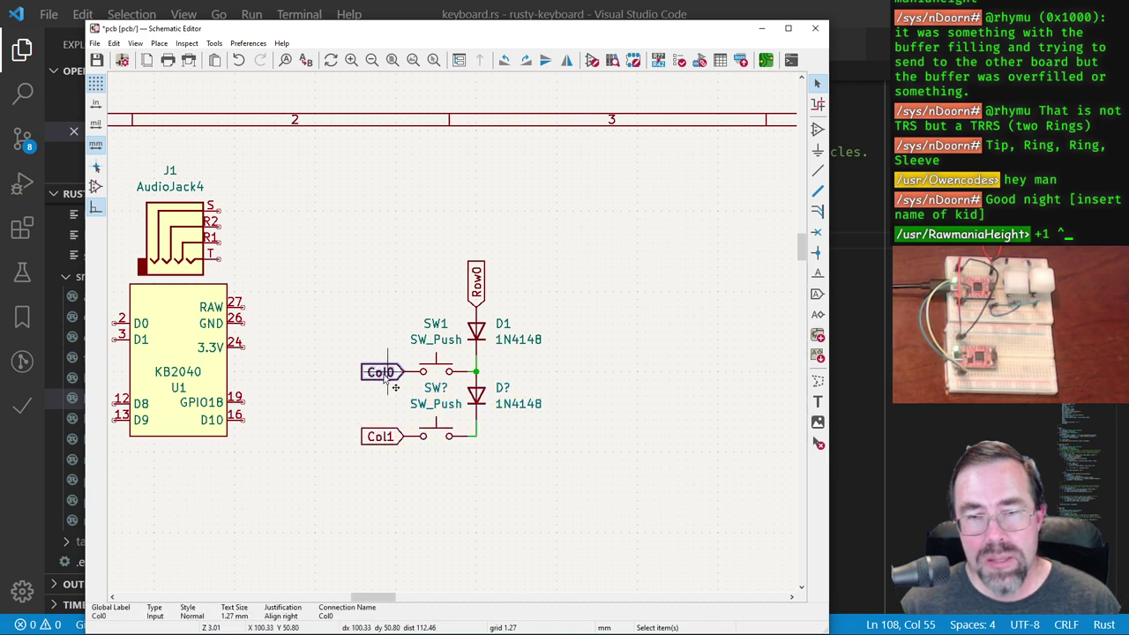
pyautogui.moveTo(569, 383); pyautogui.dragTo(362, 446)
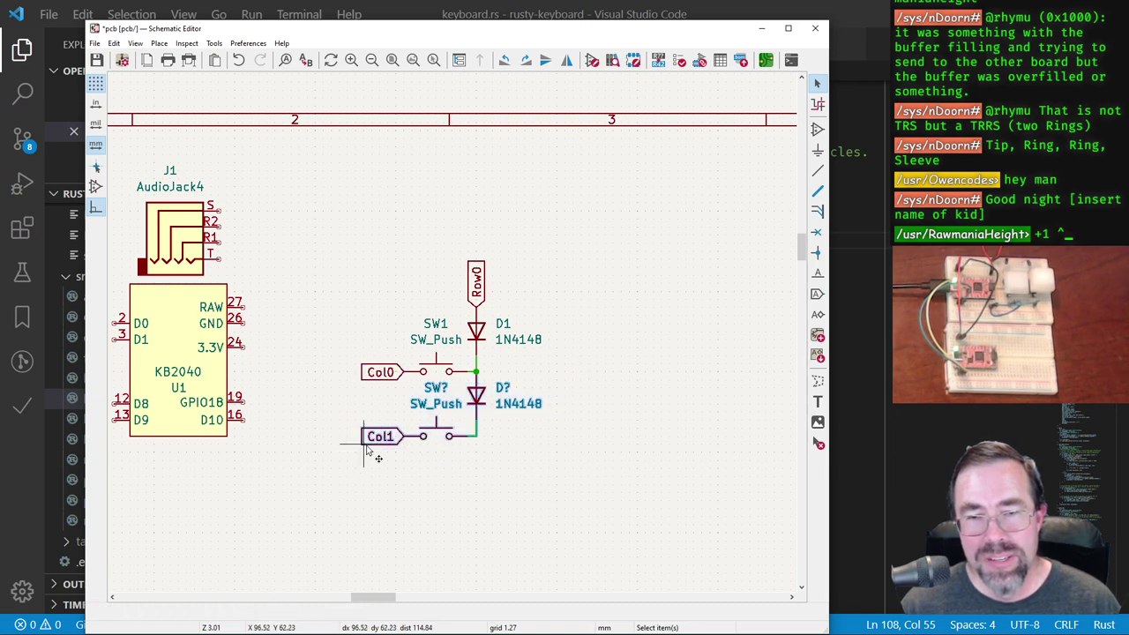
pyautogui.hotkey('ctrl', 'd')
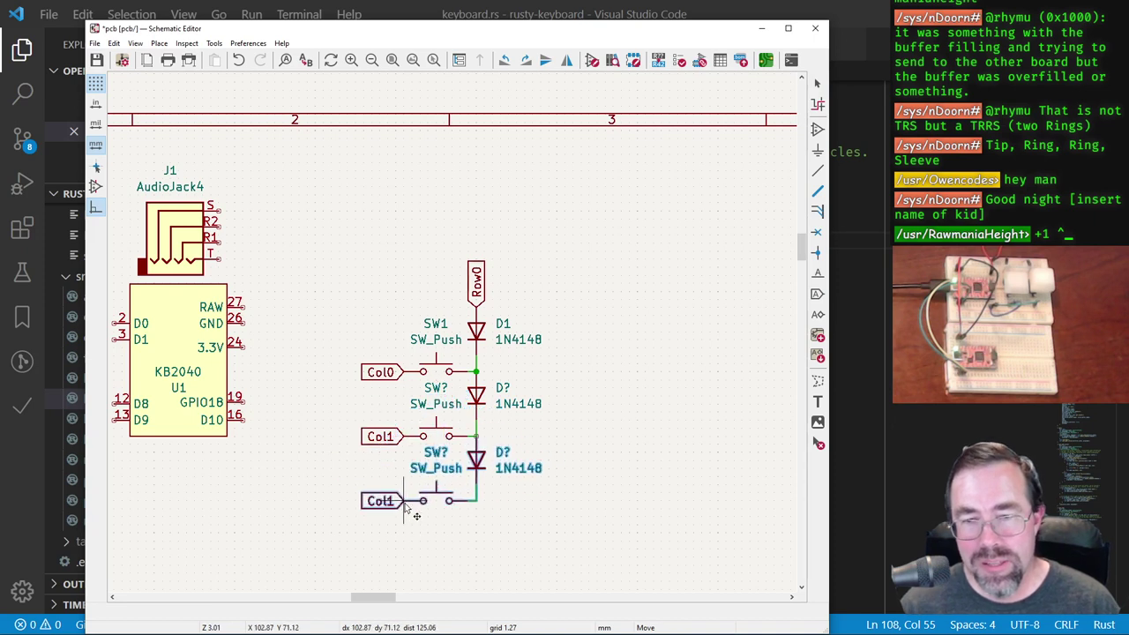
pyautogui.click(406, 505)
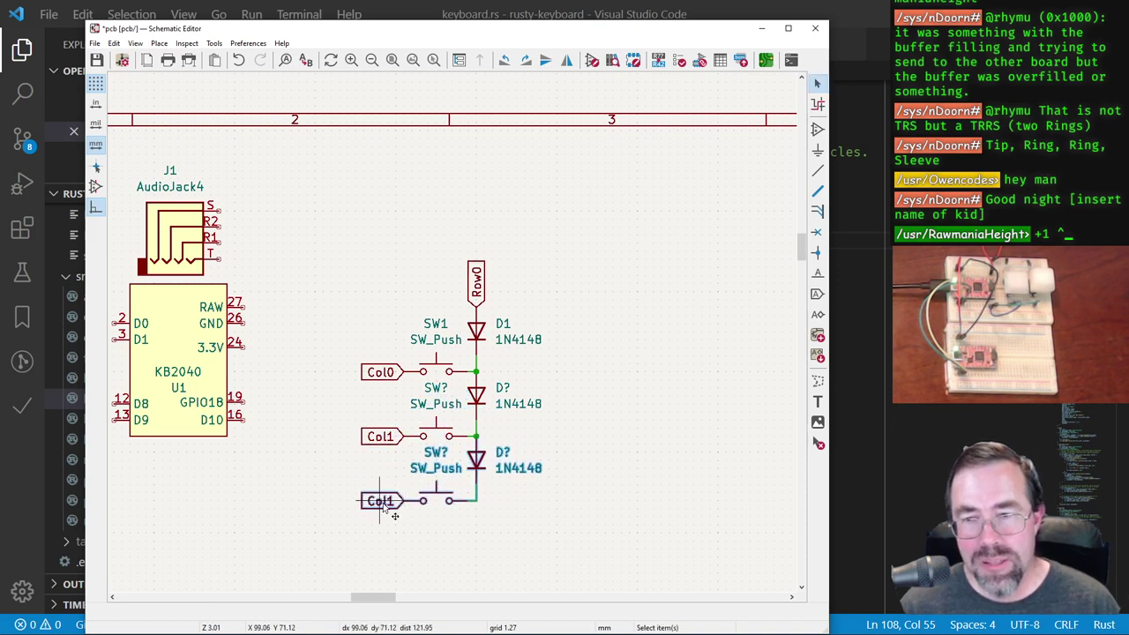
pyautogui.press('Delete')
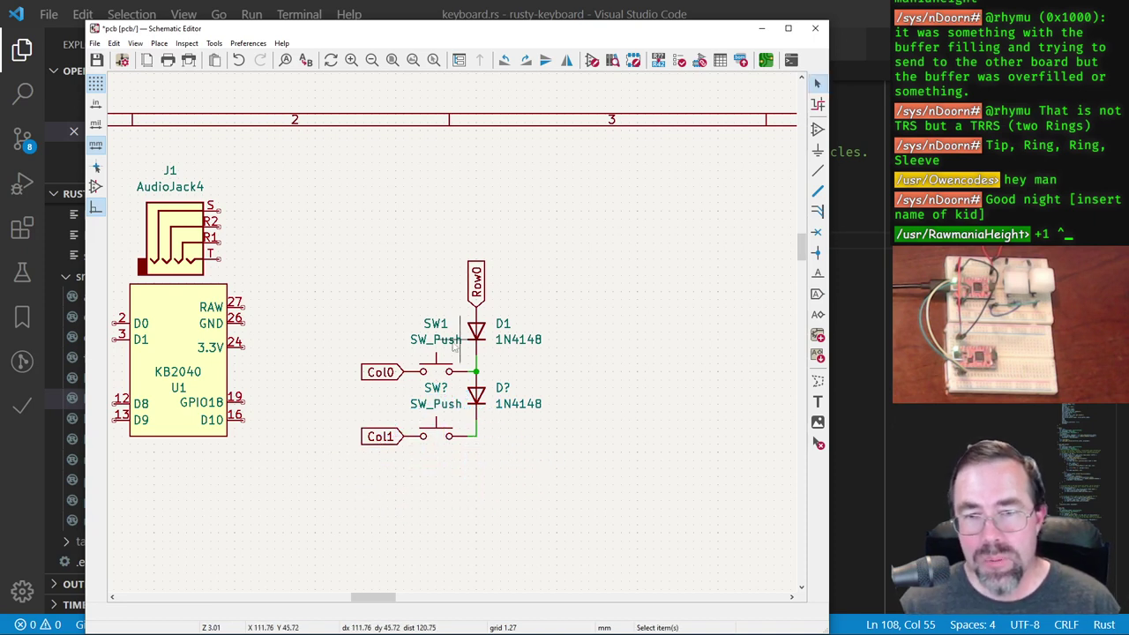
# Step: Duplicate both switch-diode pairs with the Row0 label, without the column labels, and place the copy beside the originals
pyautogui.scroll(1, 593, 402)
pyautogui.scroll(-1, 448, 327)
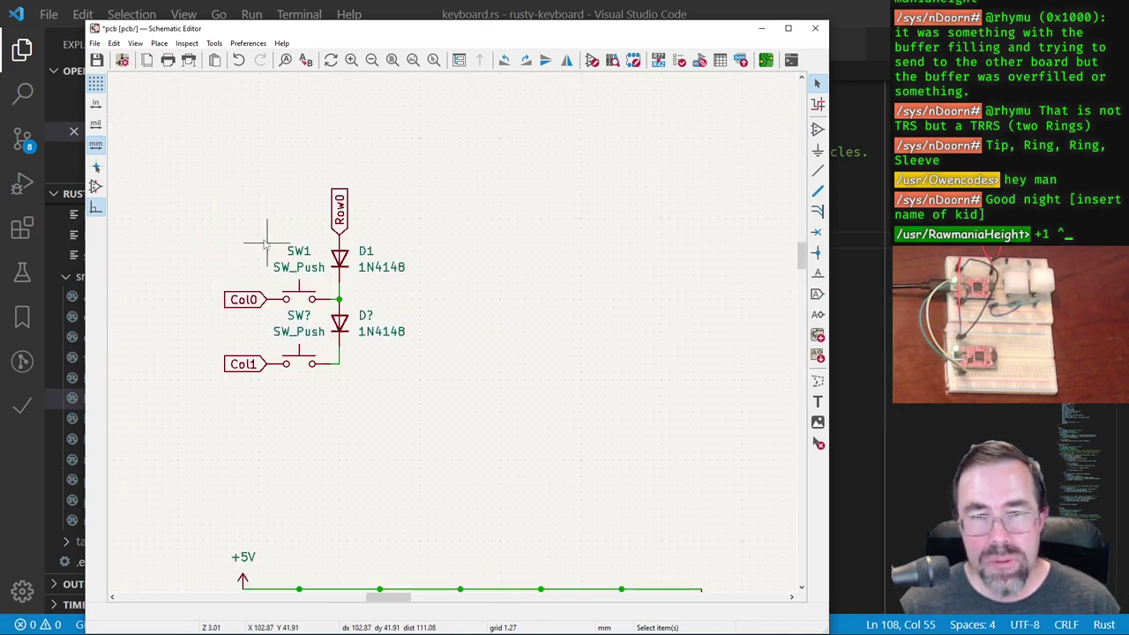
pyautogui.moveTo(282, 236); pyautogui.dragTo(433, 383)
pyautogui.moveTo(279, 167); pyautogui.dragTo(398, 364)
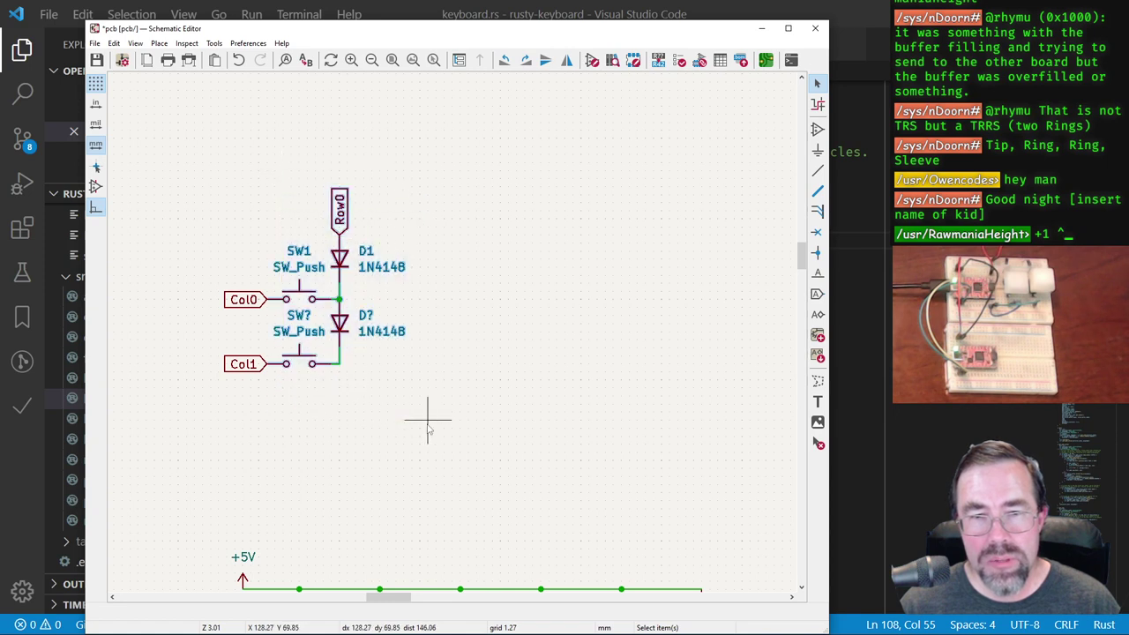
pyautogui.hotkey('ctrl', 'd')
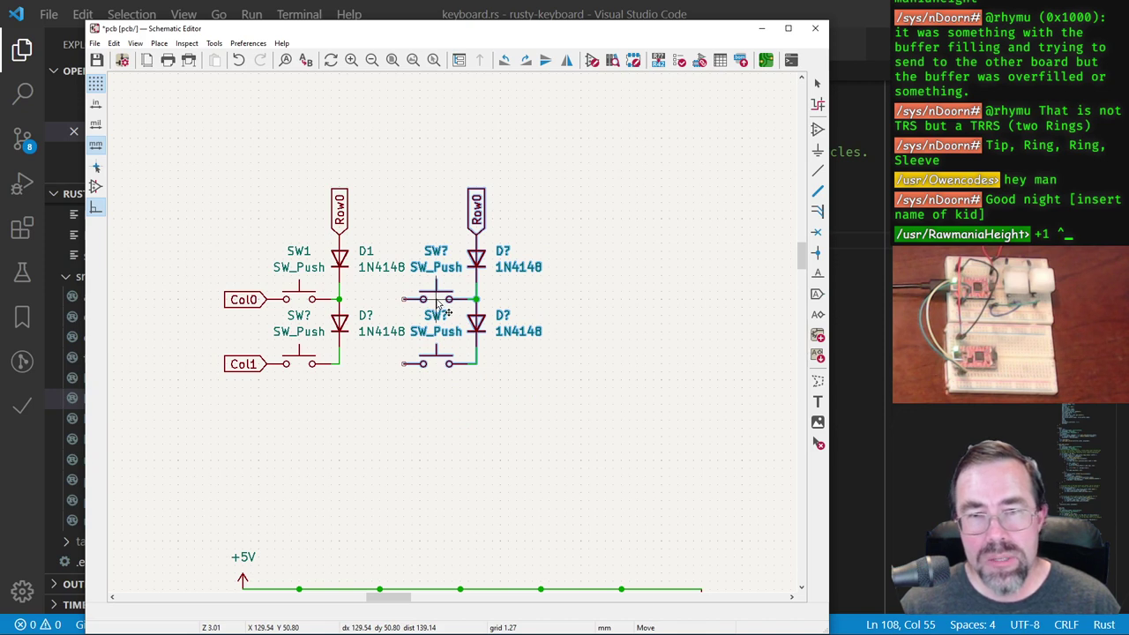
pyautogui.click(454, 304)
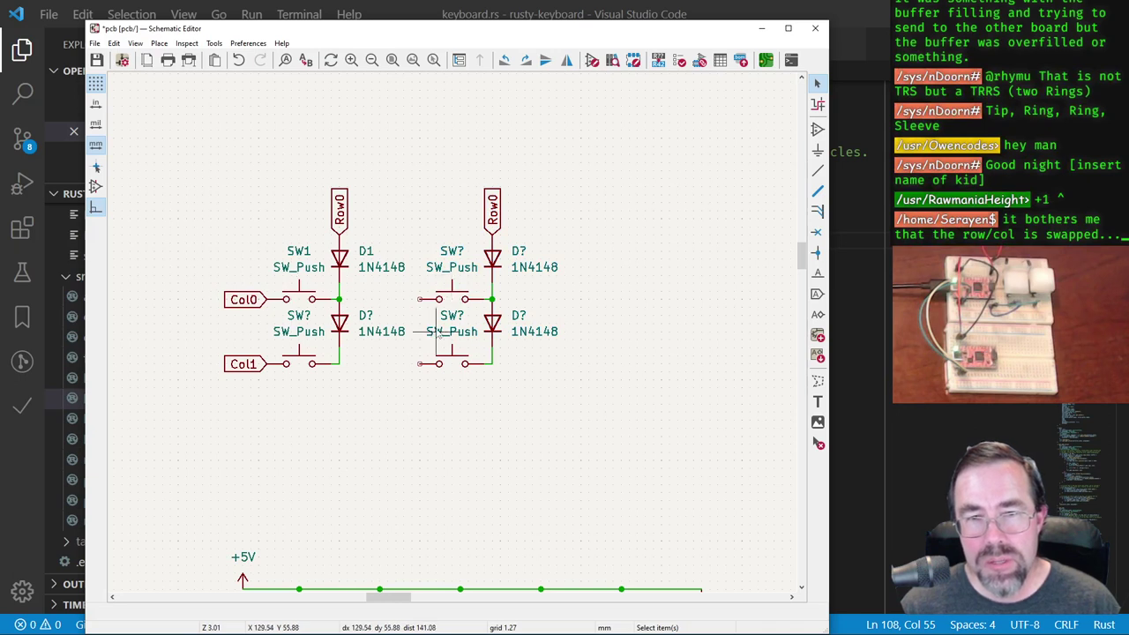
# Step: Move the two lower switch-diode pairs and the Col1 label down to leave more space below the upper pairs
pyautogui.click(245, 302)
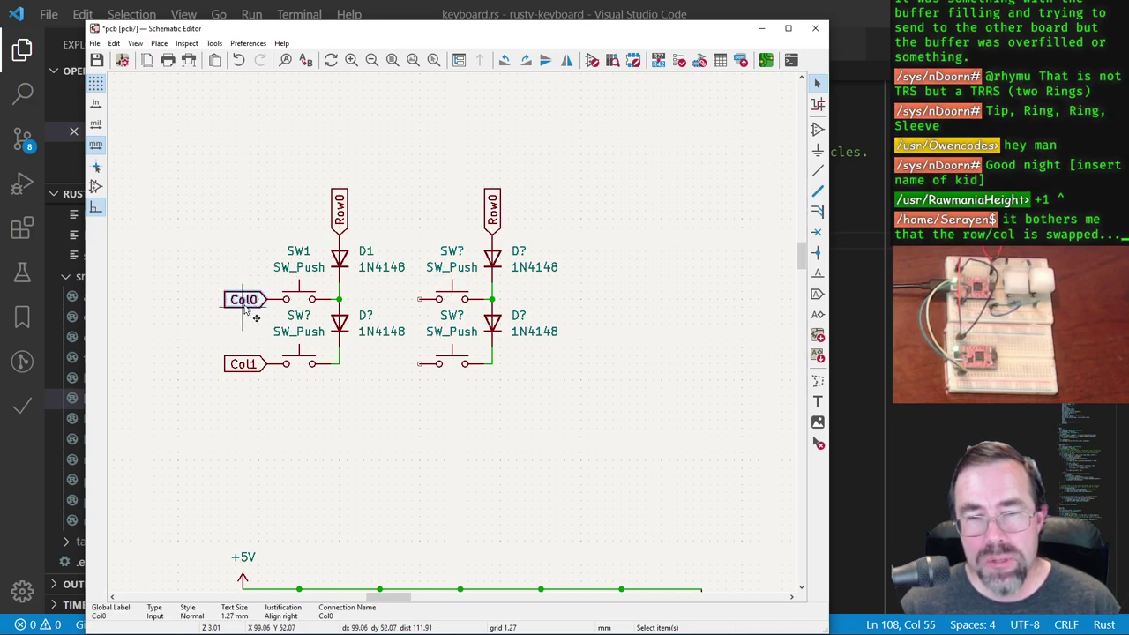
pyautogui.moveTo(198, 402); pyautogui.dragTo(579, 313)
pyautogui.press('m')
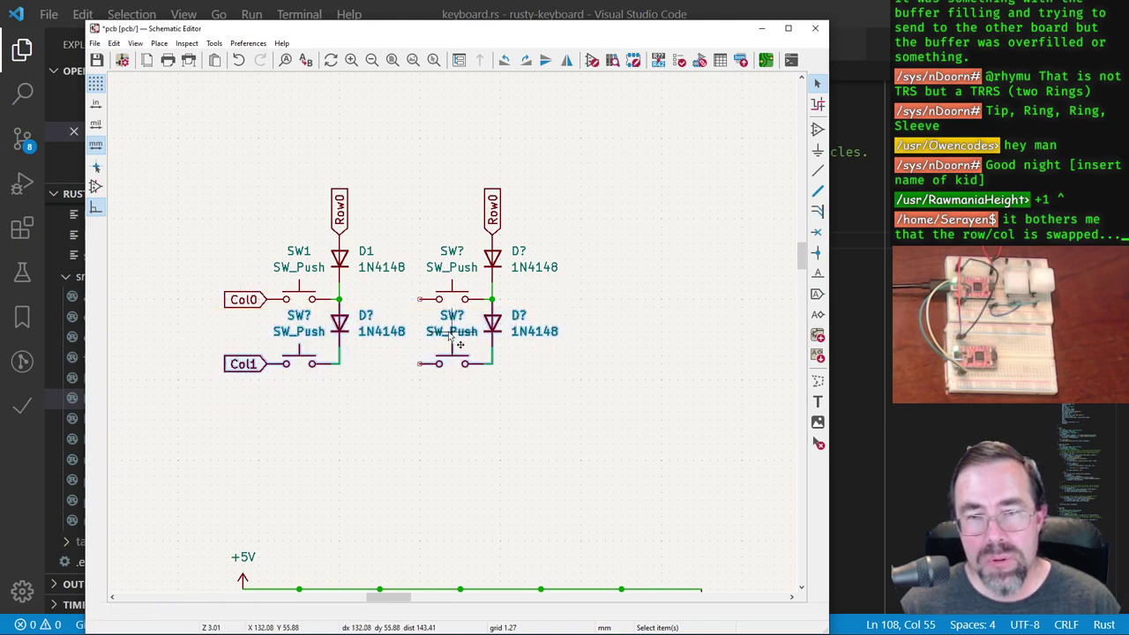
pyautogui.click(456, 409)
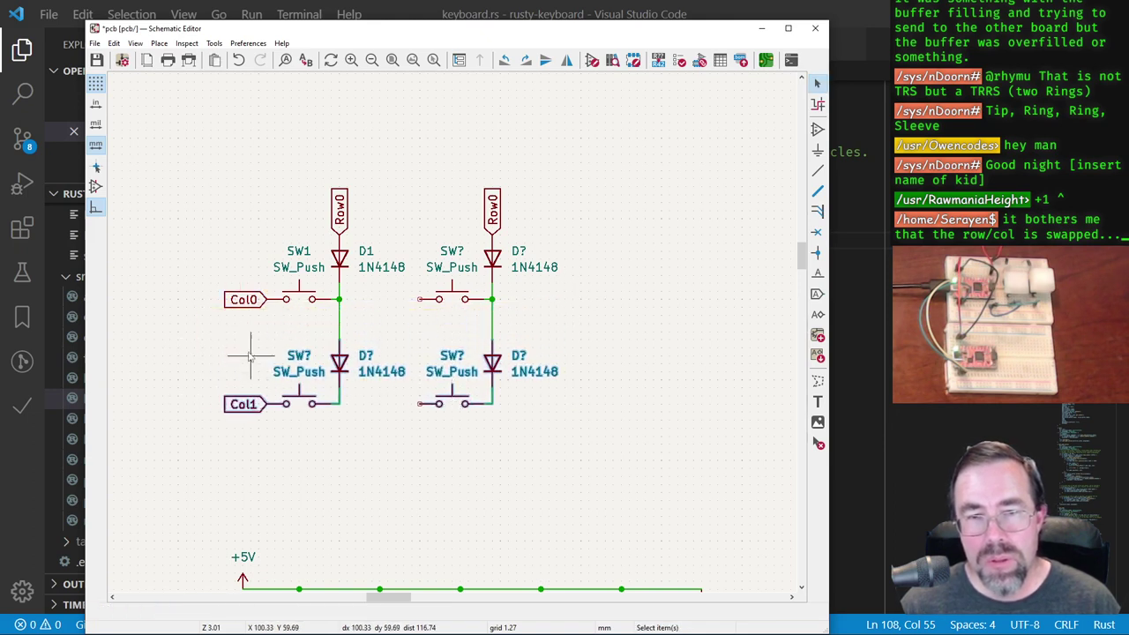
# Step: Lower the Col0 label below SW1's pin and wire it across to the open pin of the other upper switch
pyautogui.press('m')
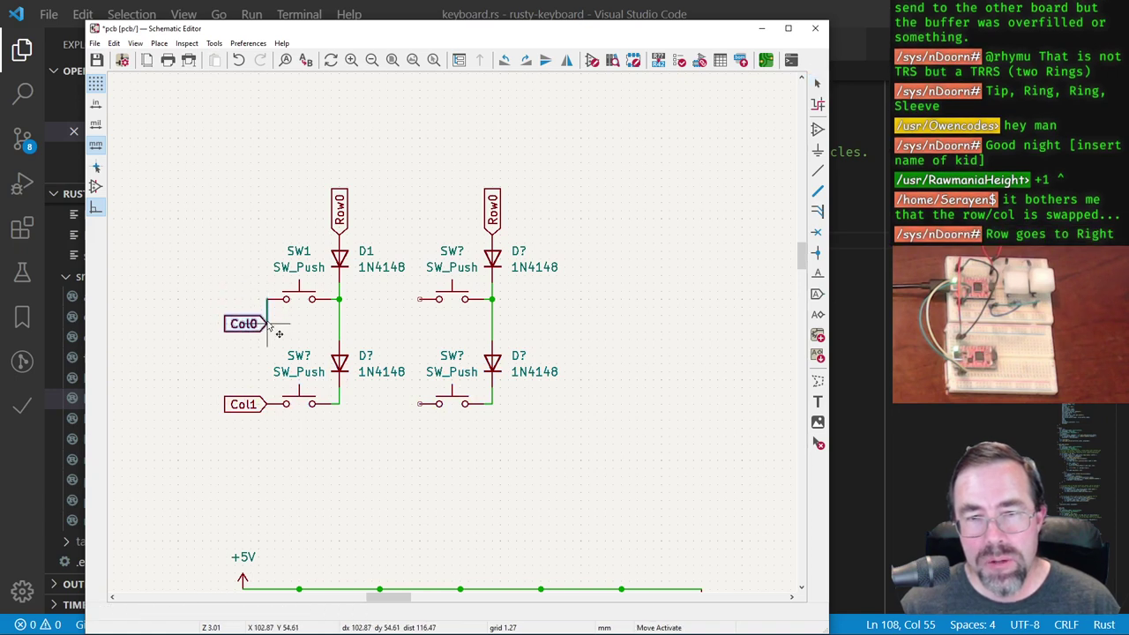
pyautogui.click(279, 333)
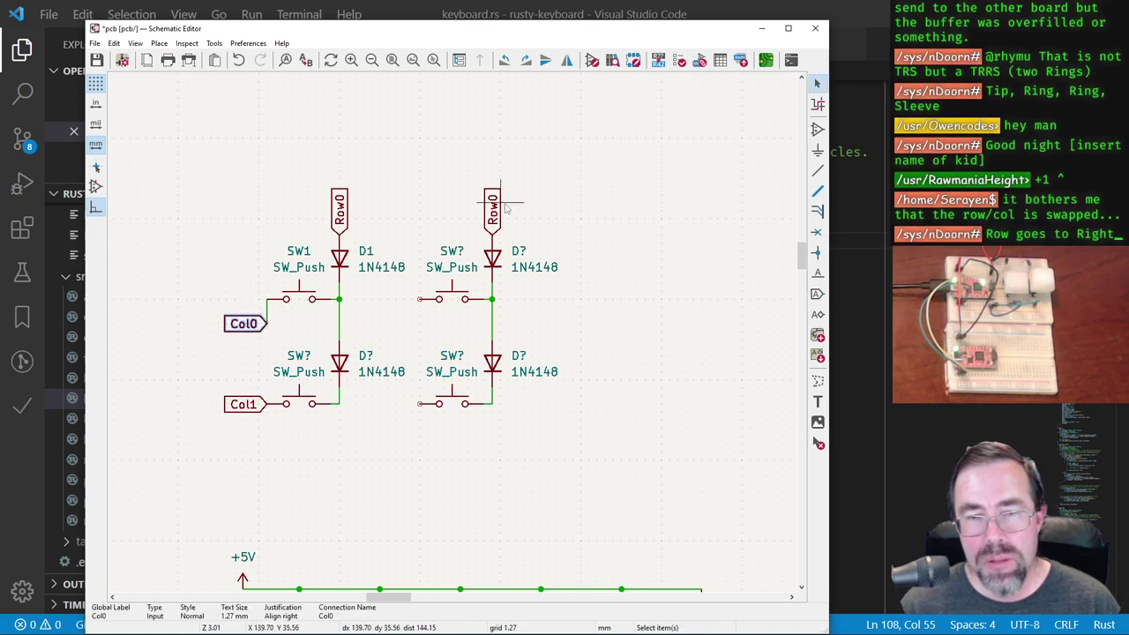
pyautogui.click(818, 170)
pyautogui.click(266, 323)
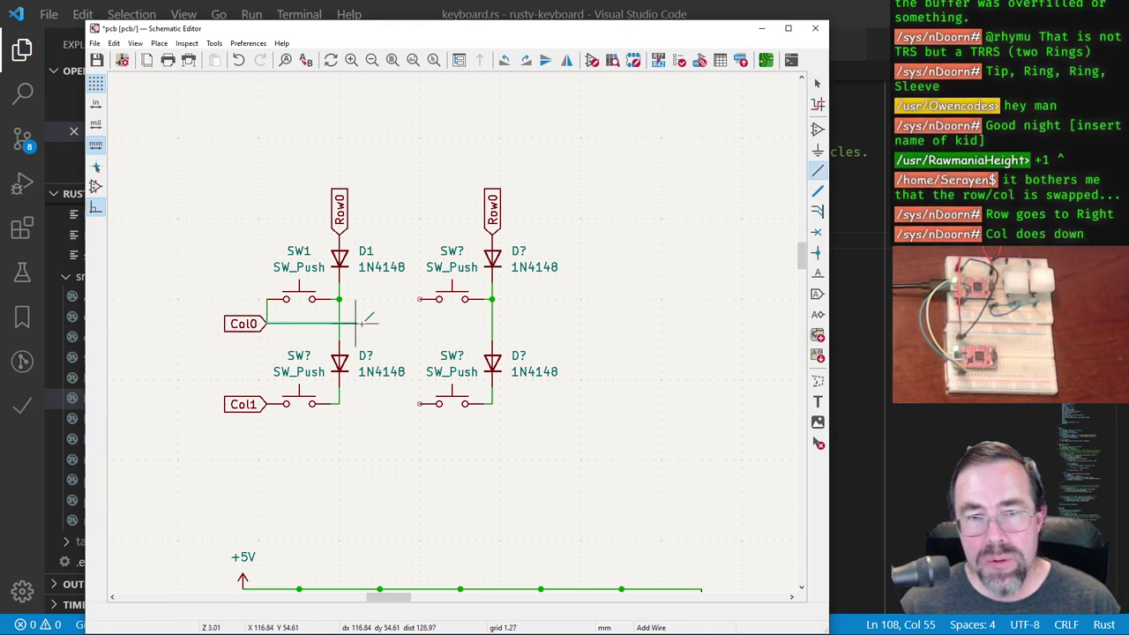
pyautogui.click(420, 299)
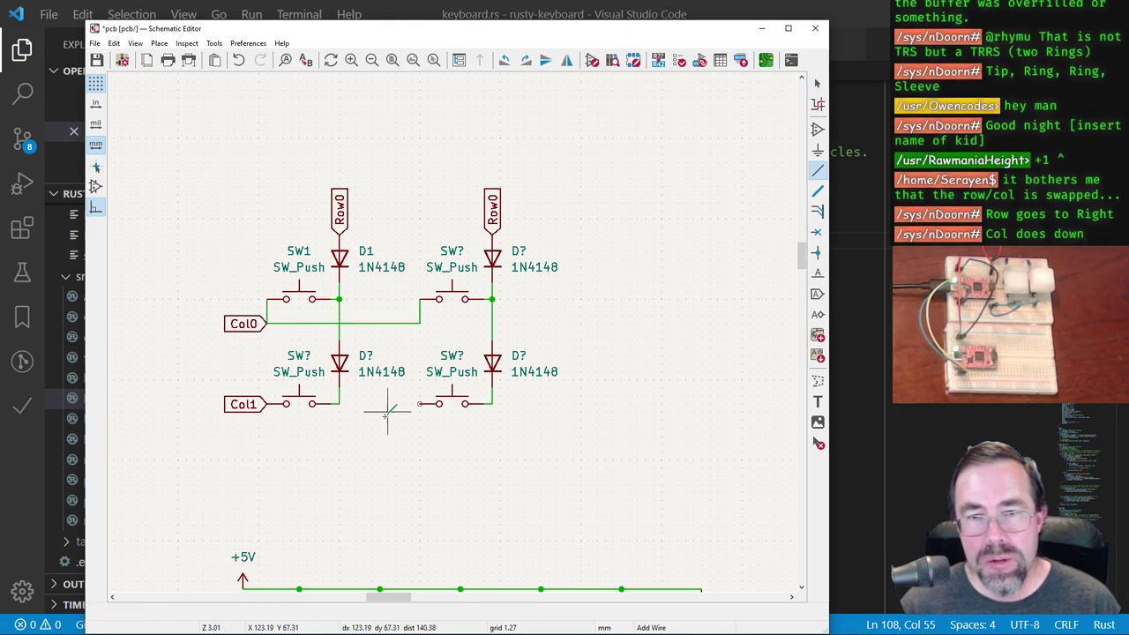
pyautogui.click(817, 84)
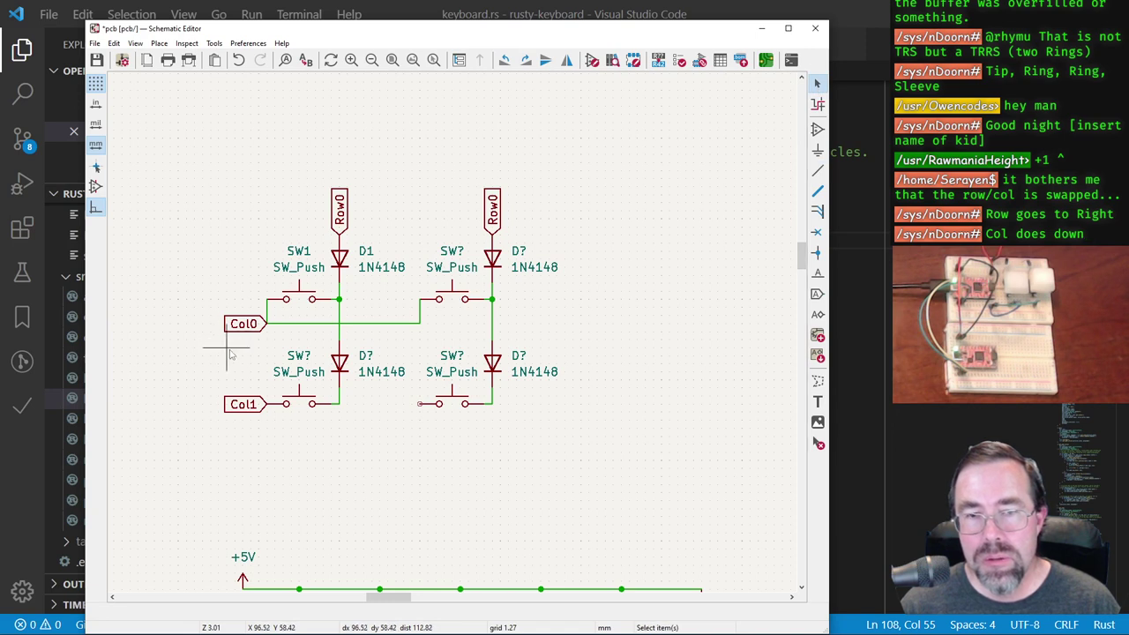
# Step: Lower the Col1 label below its switch pin and wire it across to the open pin of the other lower switch
pyautogui.moveTo(242, 405); pyautogui.dragTo(275, 438)
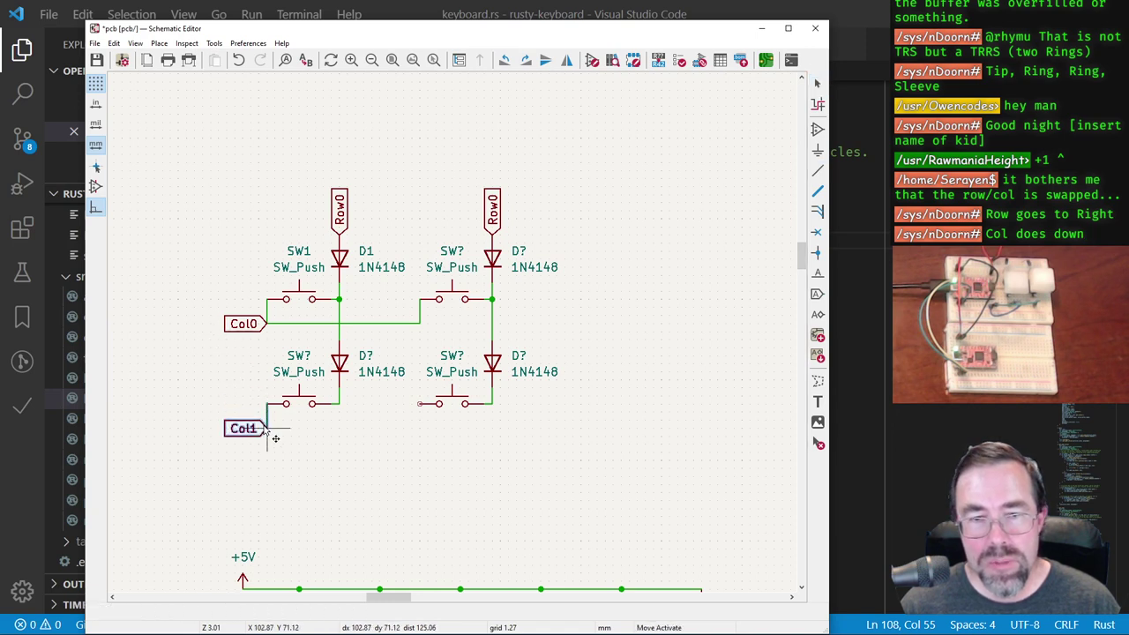
pyautogui.click(275, 439)
pyautogui.press('w')
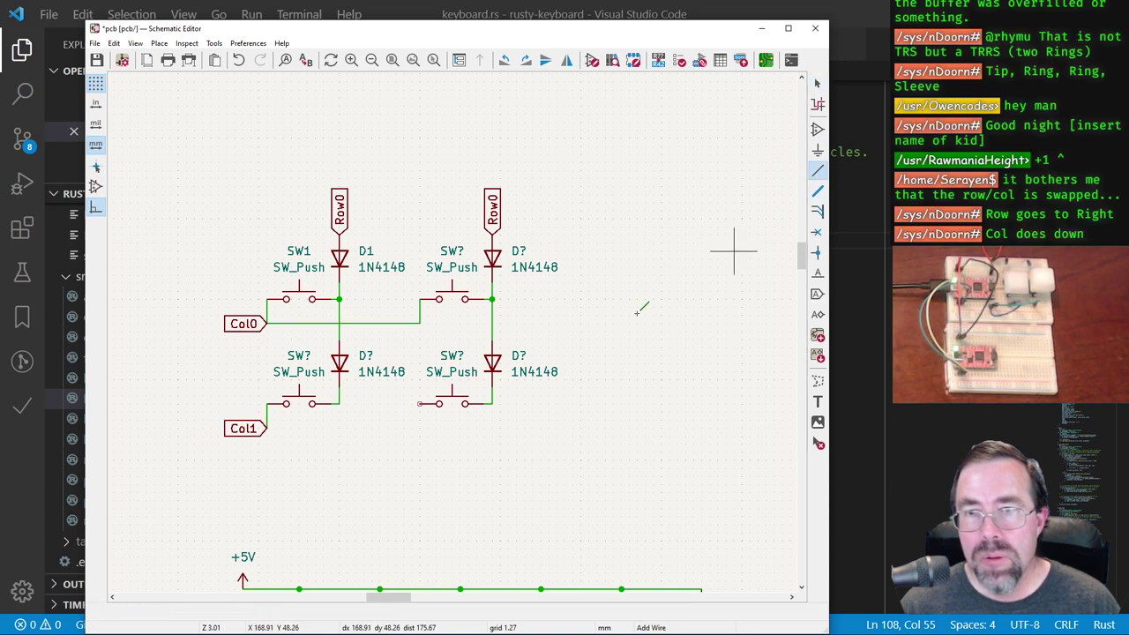
pyautogui.click(266, 429)
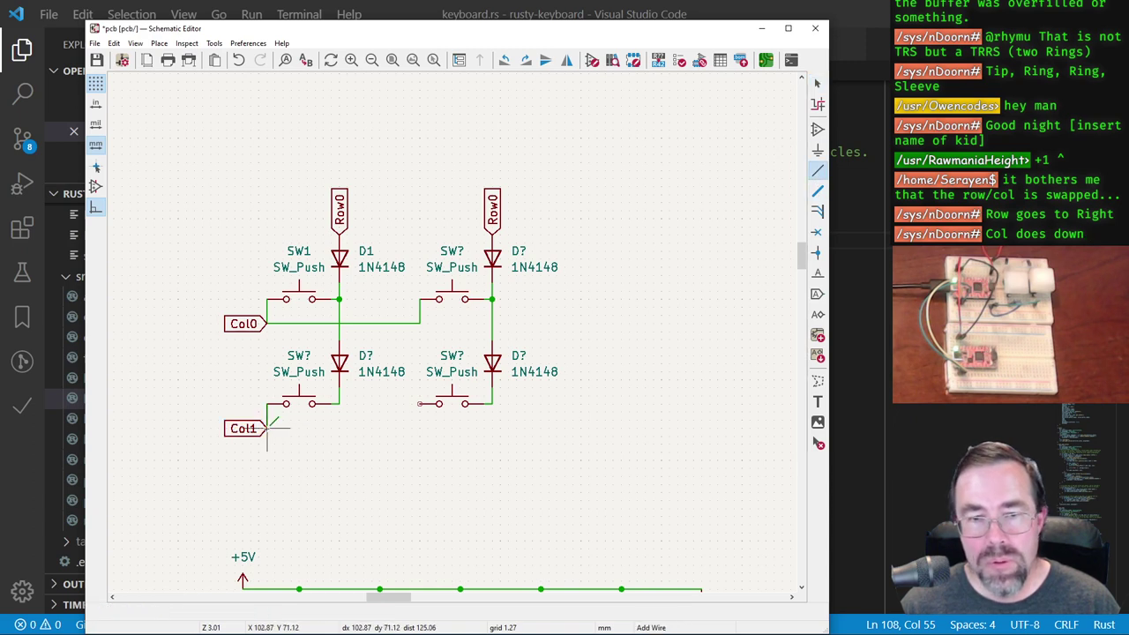
pyautogui.click(420, 404)
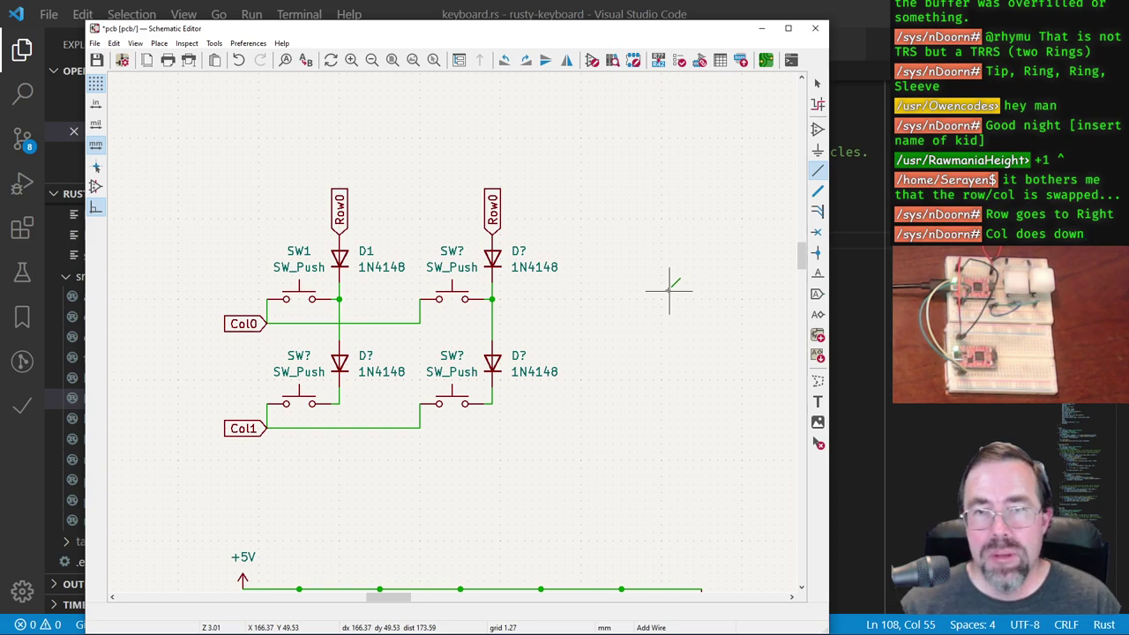
pyautogui.click(817, 83)
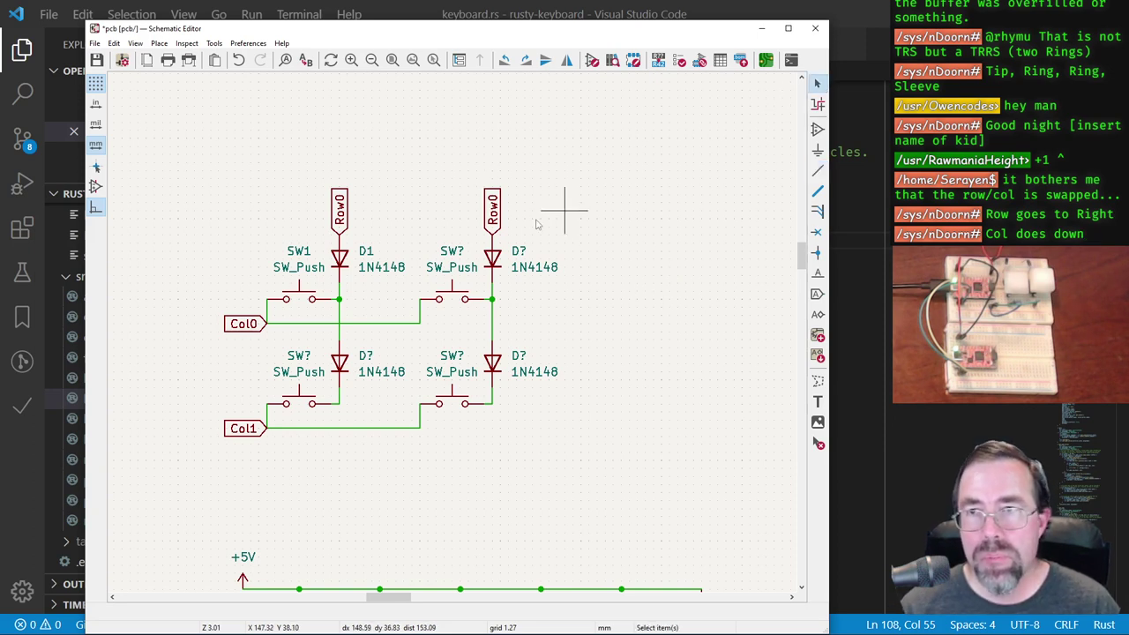
# Step: Rename the Row0 global label above the second pair of switches to Row1
pyautogui.click(499, 220)
pyautogui.doubleClick(503, 224)
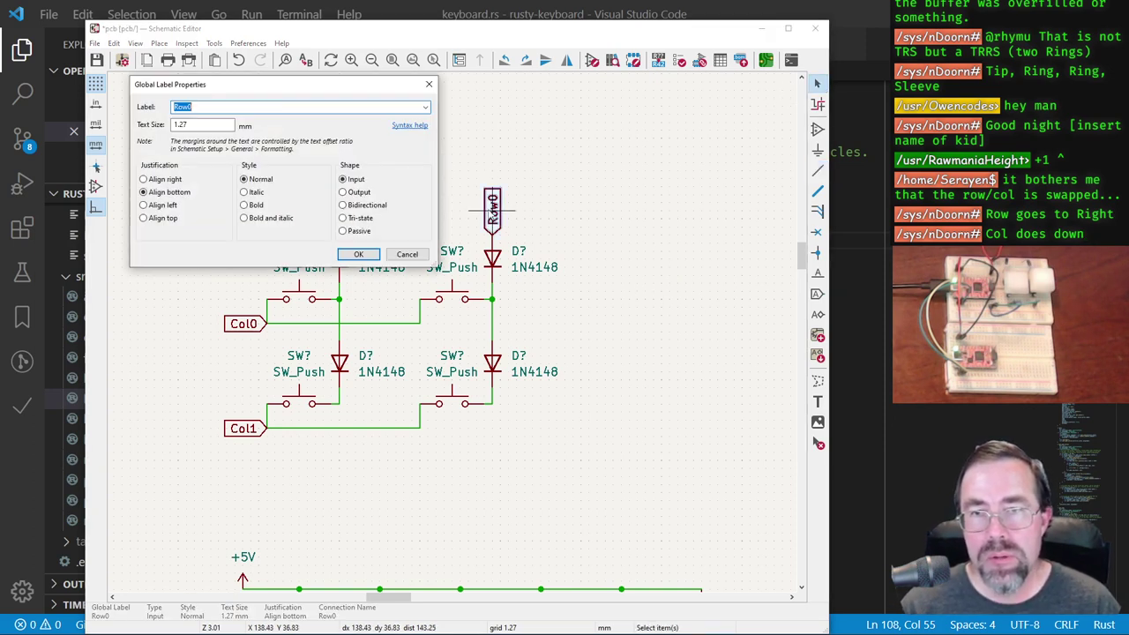
pyautogui.click(221, 108)
pyautogui.press('BackSpace')
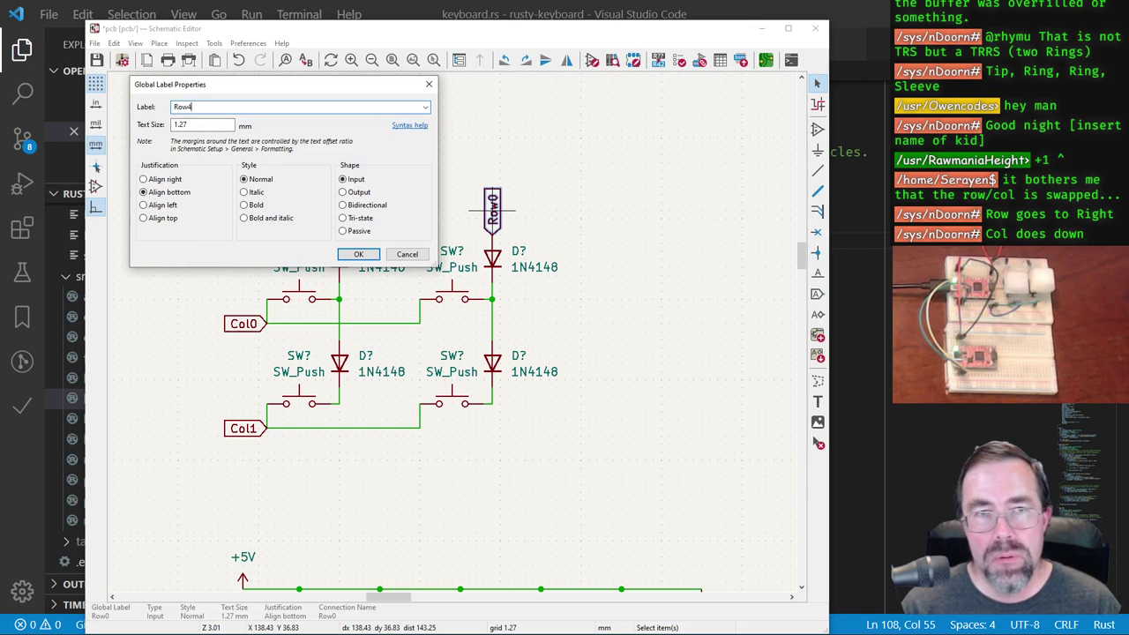
pyautogui.press('Return')
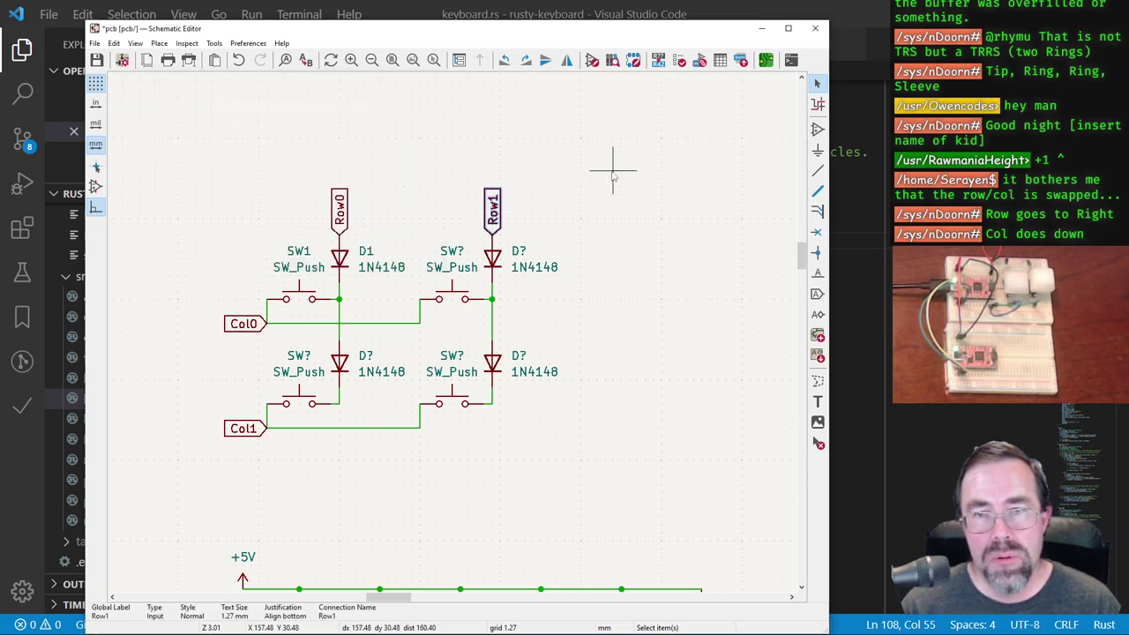
# Step: Duplicate both switch-diode pairs under the Row1 label, including the label, and place the copy beside them as a third group
pyautogui.moveTo(404, 161); pyautogui.dragTo(624, 477)
pyautogui.hotkey('ctrl', 'd')
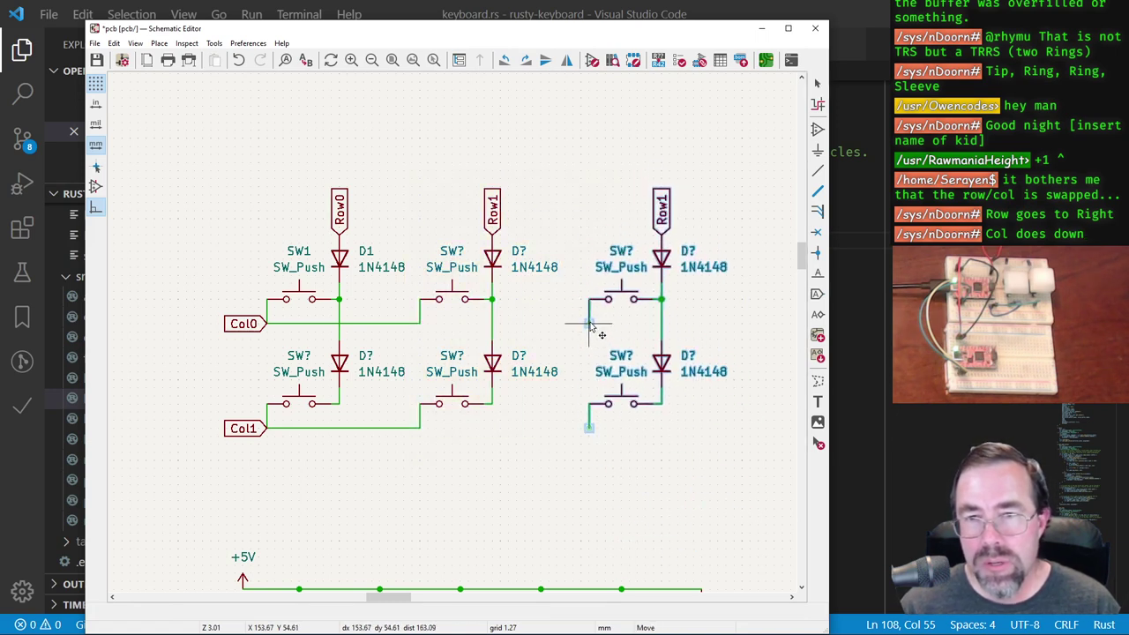
pyautogui.click(589, 325)
# Step: Wire the Col0 and Col1 lines across to the open pins of the two new switches
pyautogui.press('w')
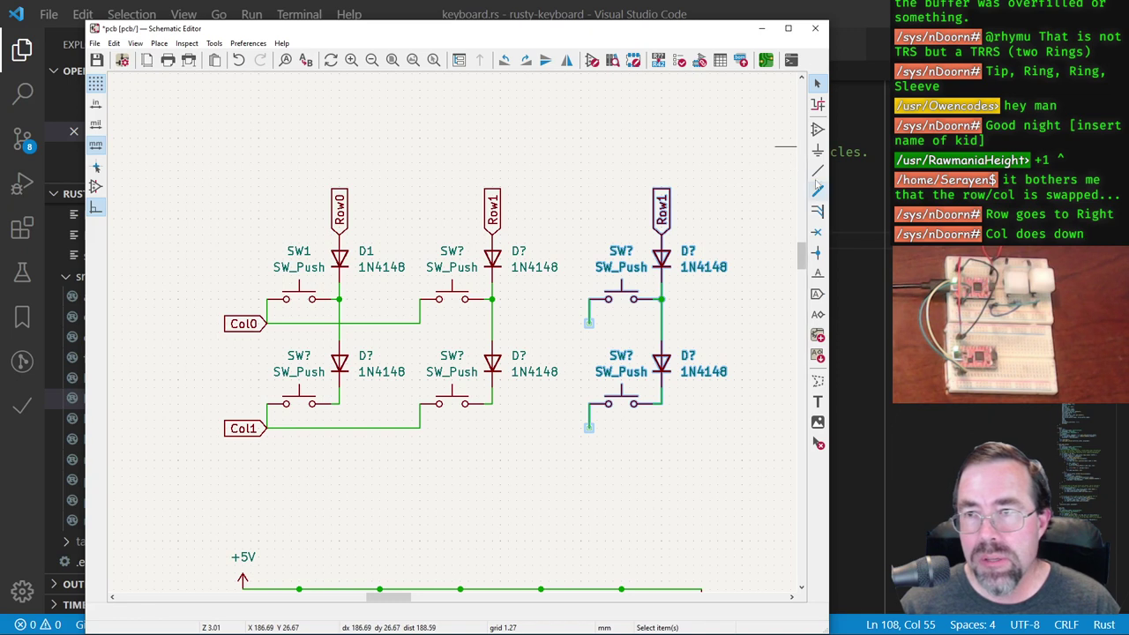
pyautogui.click(420, 324)
pyautogui.click(589, 323)
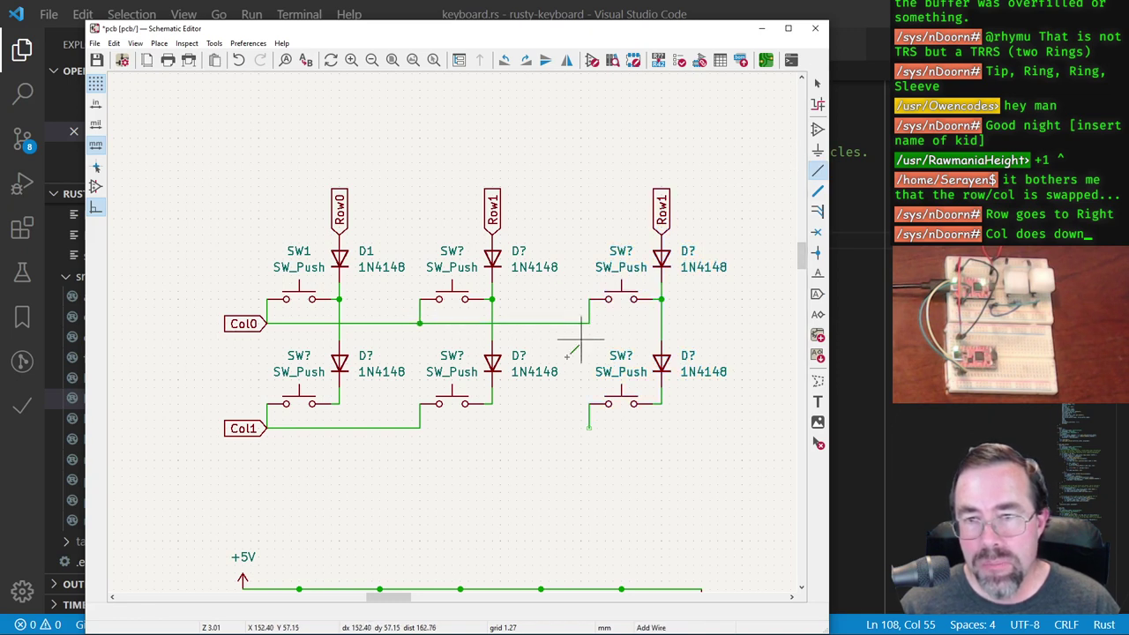
pyautogui.click(420, 427)
pyautogui.click(588, 427)
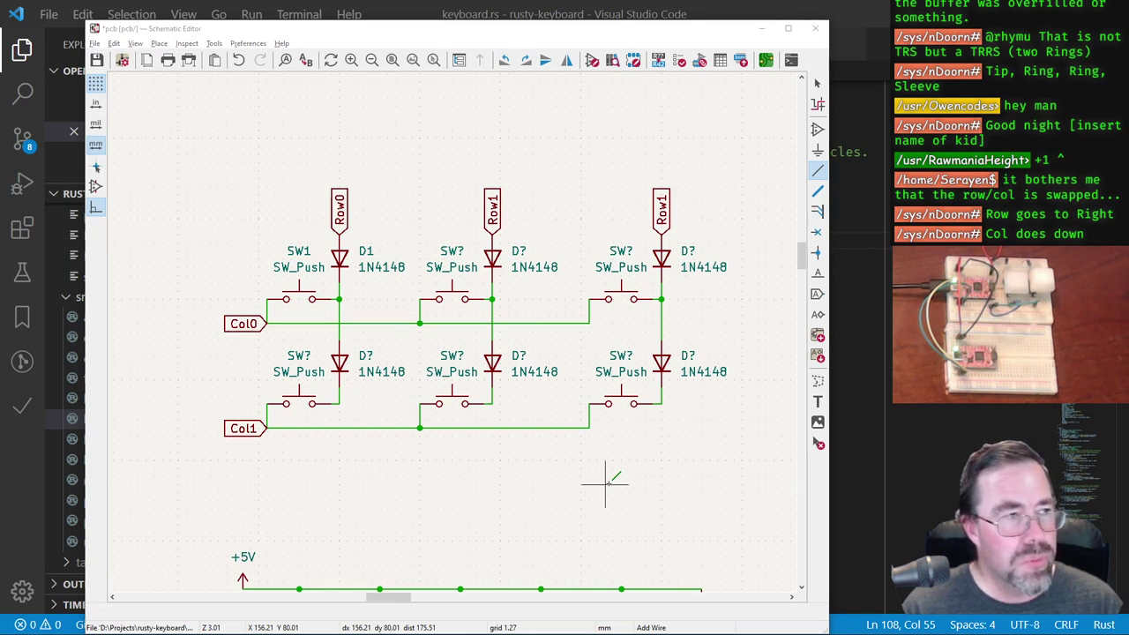
# Step: Switch to Visual Studio Code and examine the ForwardingProgram and PauseBetweenSectors variants of the Programmer enum in programmer.rs
pyautogui.hotkey('alt', 'Tab')
pyautogui.click(123, 522)
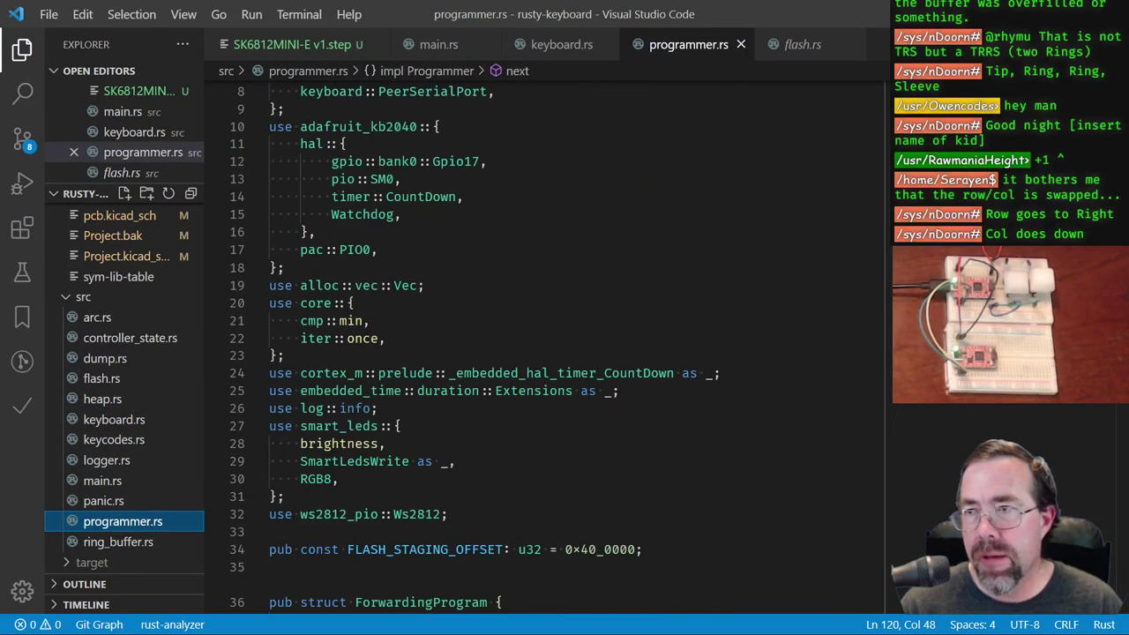
pyautogui.scroll(20, 546, 344)
pyautogui.scroll(-4, 546, 344)
pyautogui.scroll(-5, 575, 223)
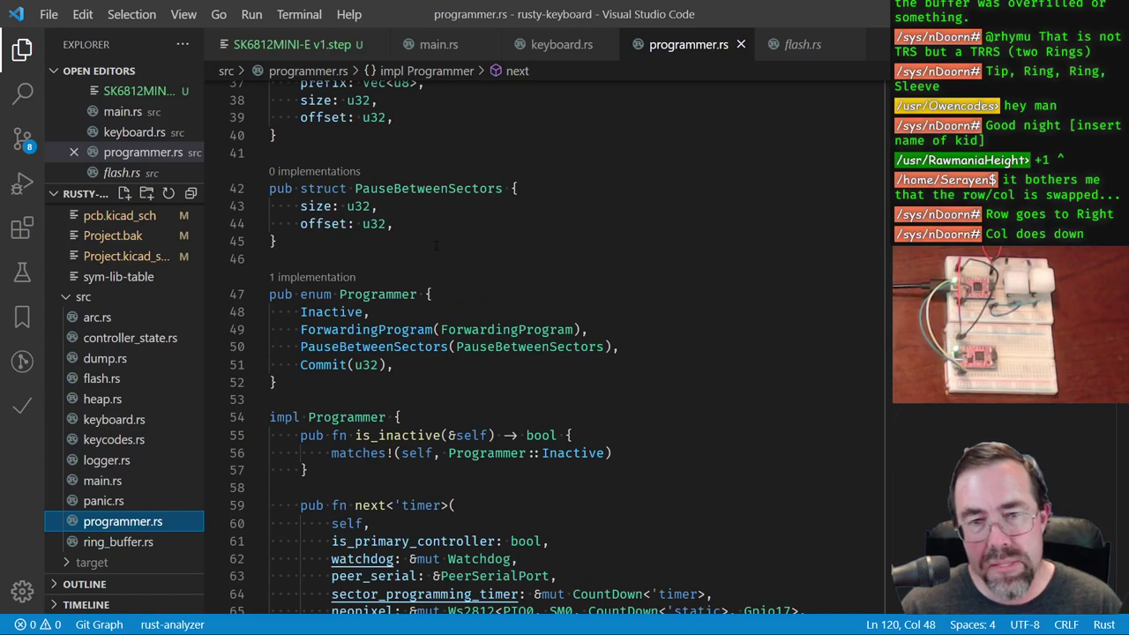
pyautogui.moveTo(370, 312); pyautogui.dragTo(587, 329)
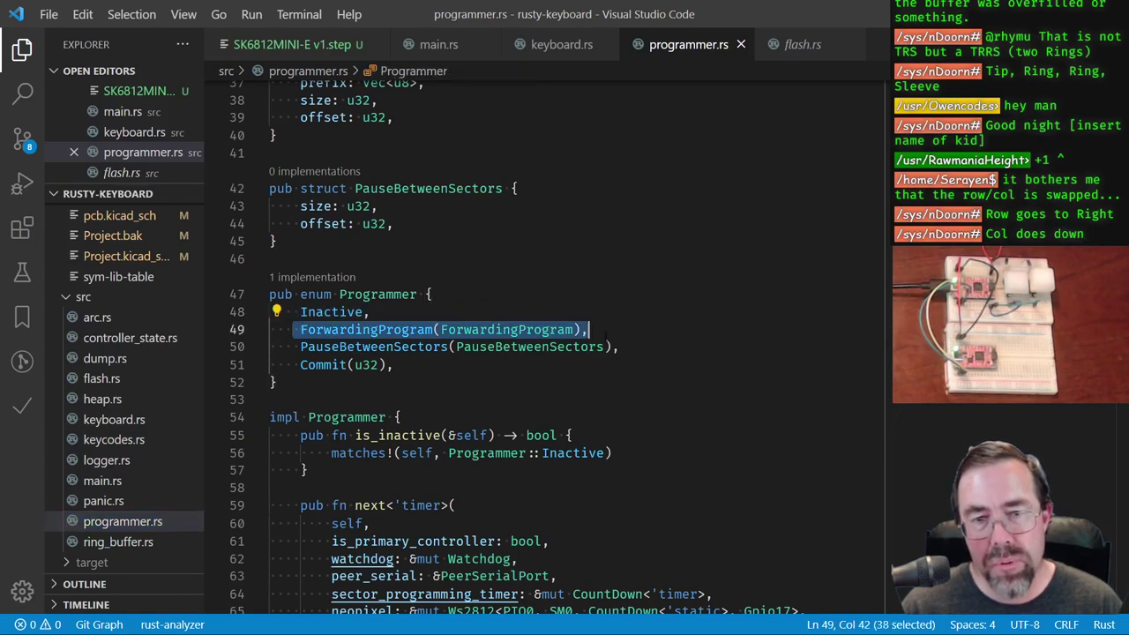
pyautogui.moveTo(394, 364); pyautogui.dragTo(622, 346)
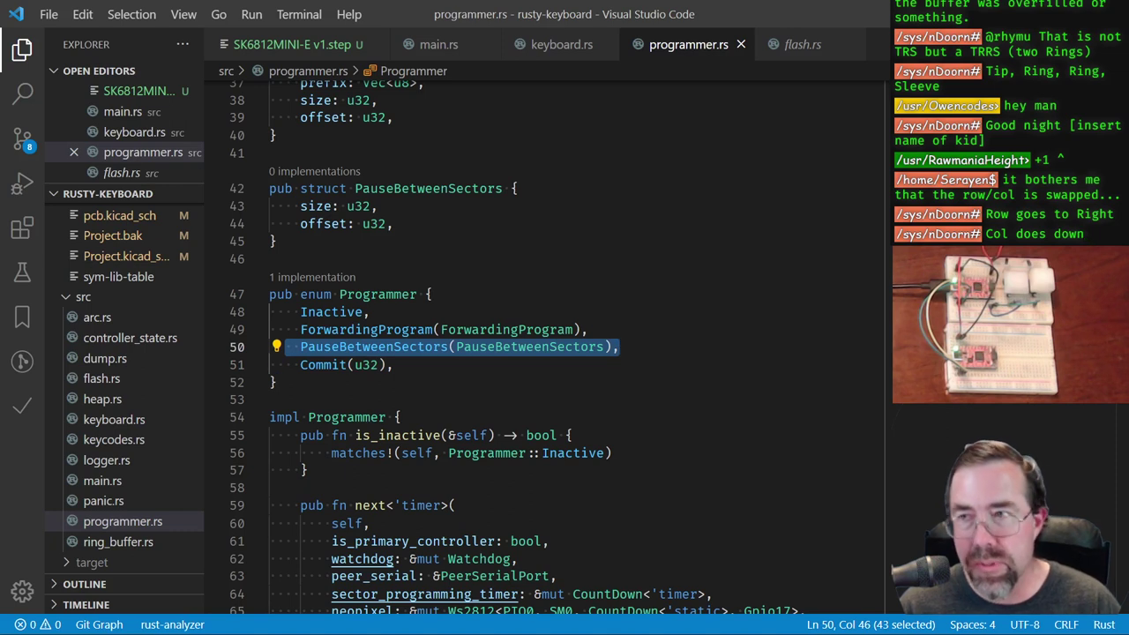
# Step: Examine how the PauseBetweenSectors match arm waits on the sector timer, resumes forwarding and handles its error cases
pyautogui.scroll(-20, 547, 344)
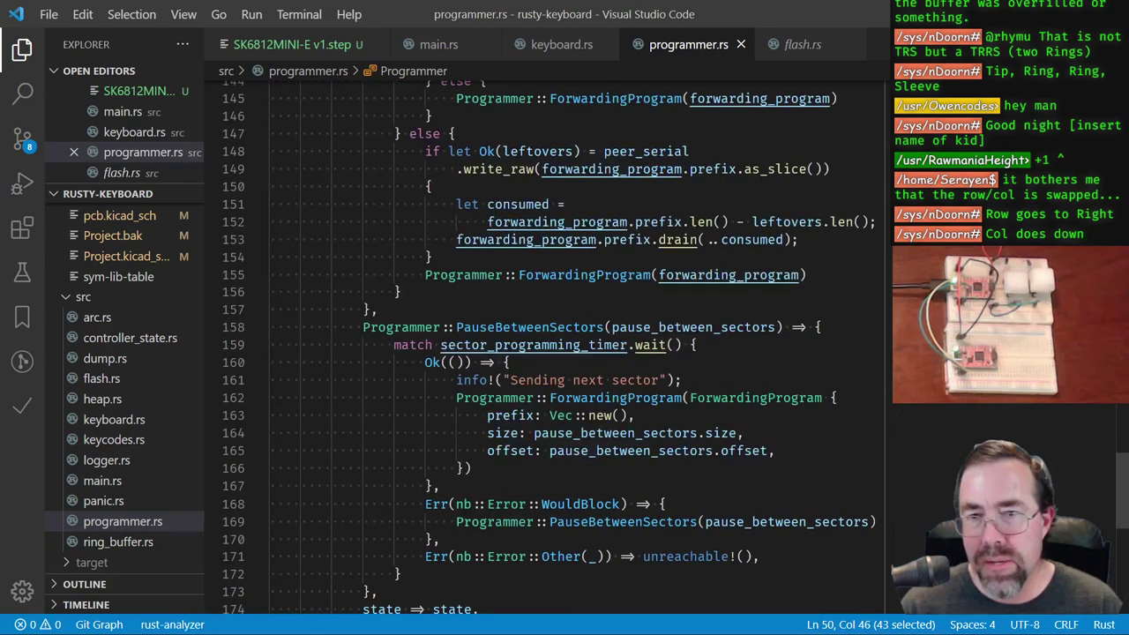
pyautogui.scroll(-1, 547, 344)
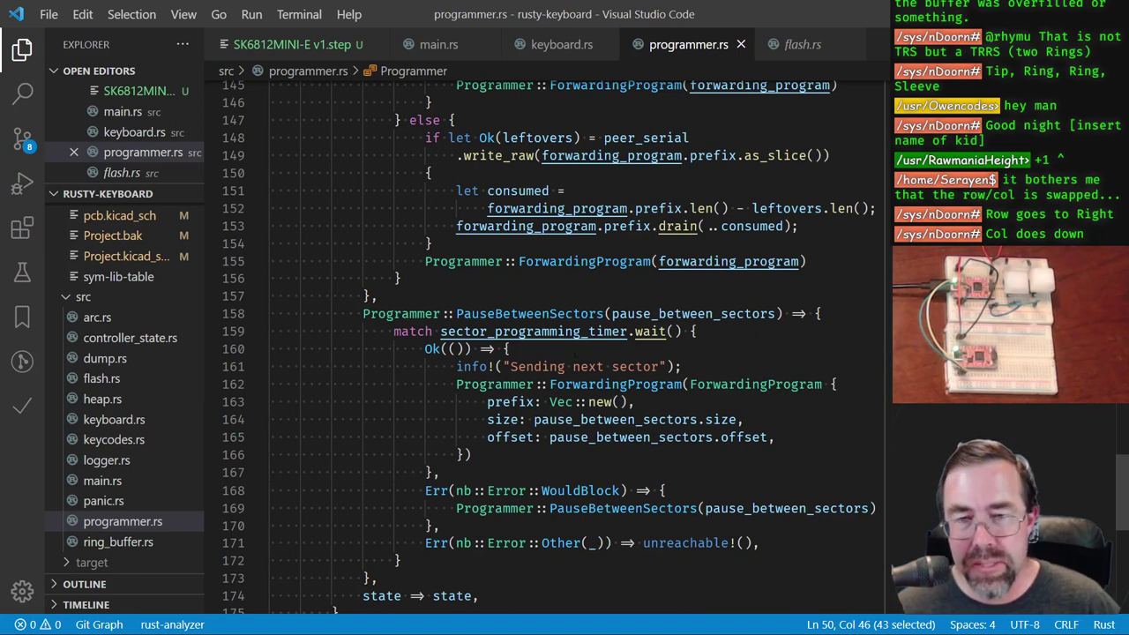
pyautogui.moveTo(355, 313); pyautogui.dragTo(822, 313)
pyautogui.scroll(-1, 796, 348)
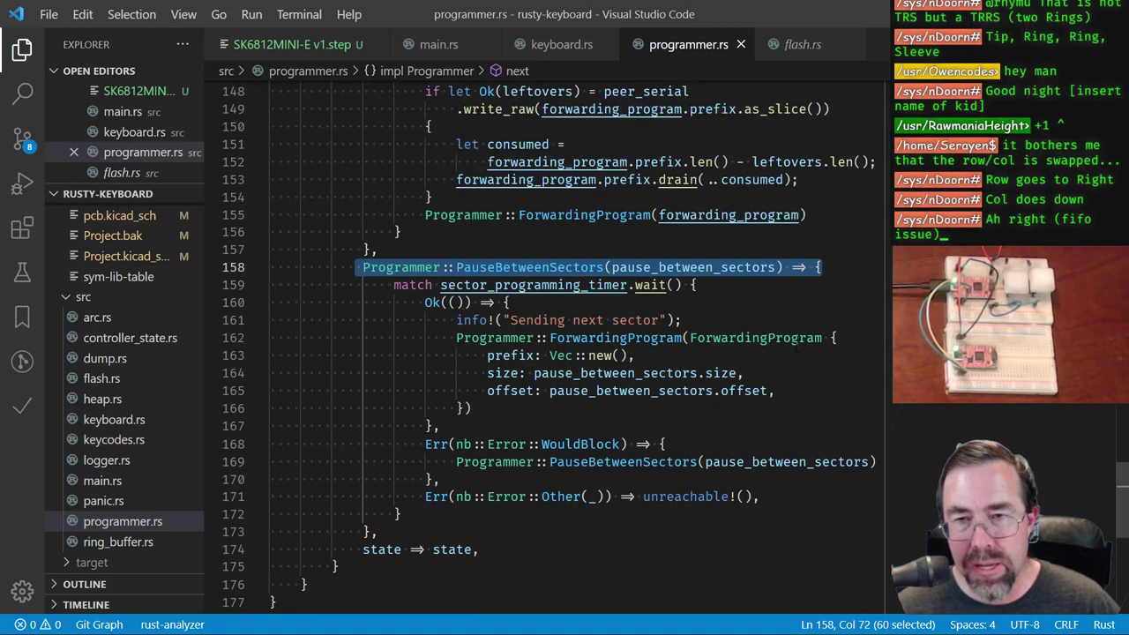
pyautogui.moveTo(386, 284); pyautogui.dragTo(701, 284)
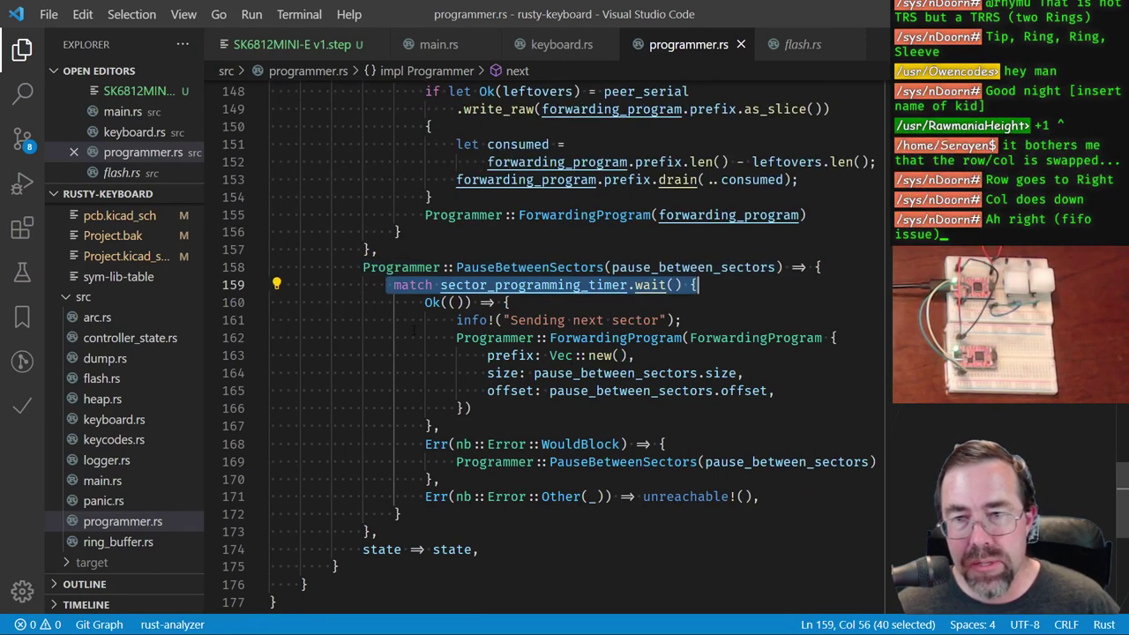
pyautogui.moveTo(417, 338); pyautogui.dragTo(812, 399)
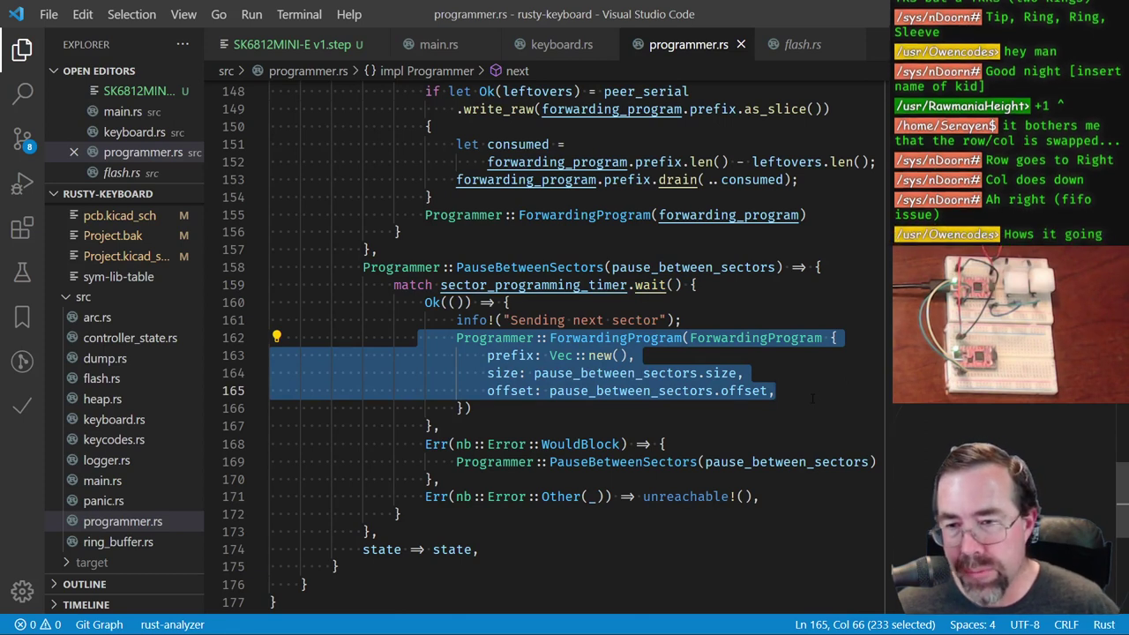
pyautogui.moveTo(417, 444); pyautogui.dragTo(634, 497)
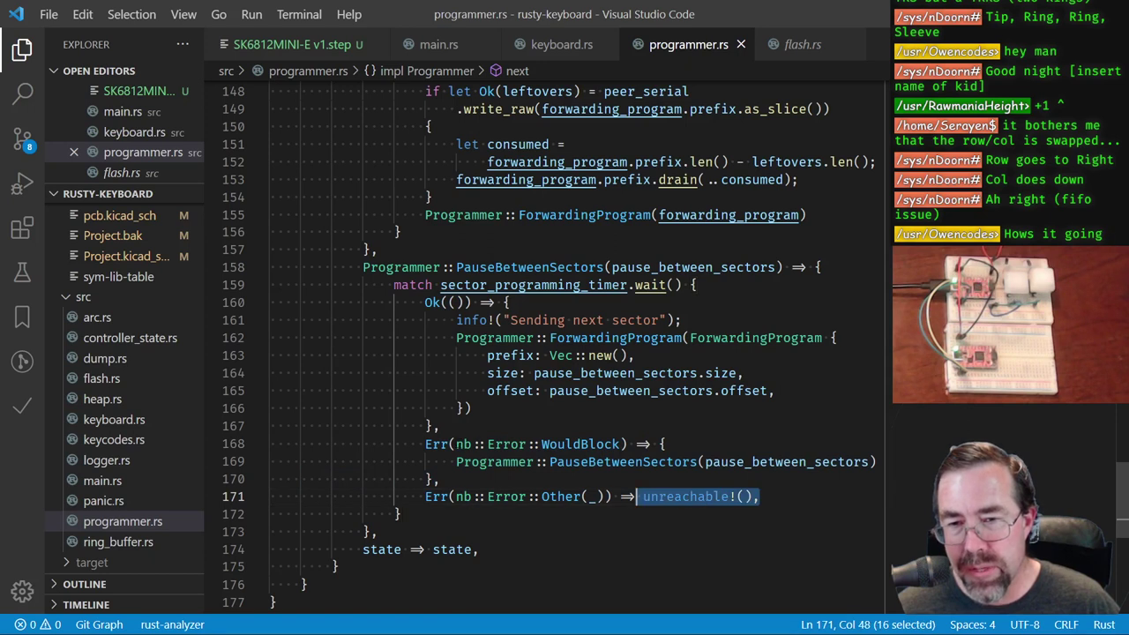
# Step: Simplify the timer match in the PauseBetweenSectors arm to Err(_), delete the unreachable nb::Error::Other arm, and save programmer.rs
pyautogui.moveTo(456, 443); pyautogui.dragTo(620, 444)
pyautogui.press('BackSpace')
pyautogui.write('_')
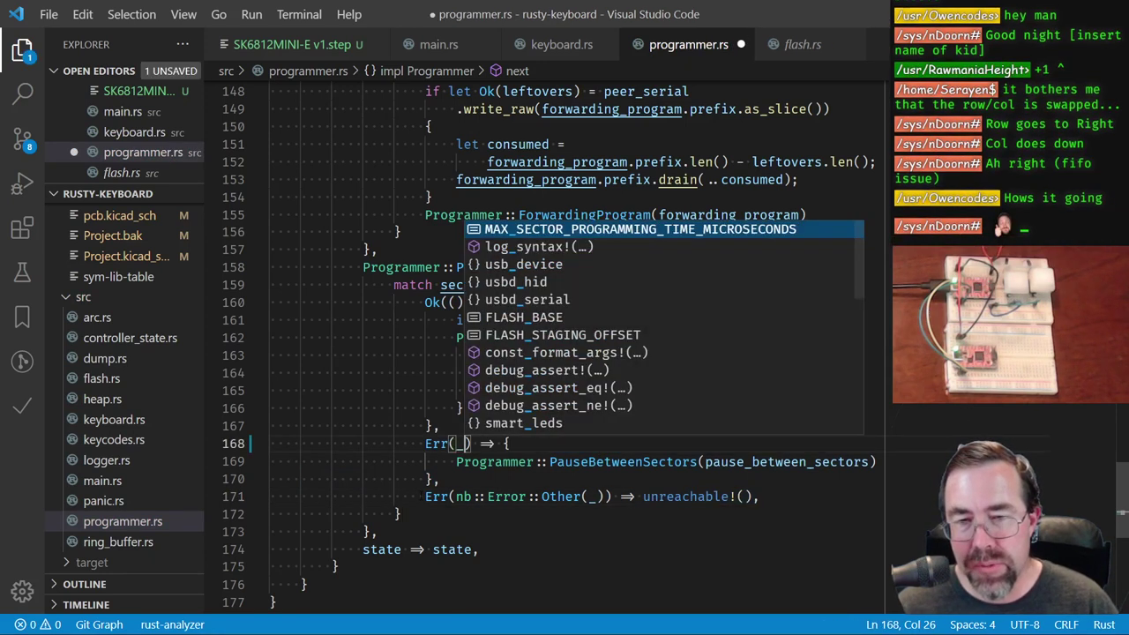
pyautogui.moveTo(420, 497); pyautogui.dragTo(903, 500)
pyautogui.press('BackSpace')
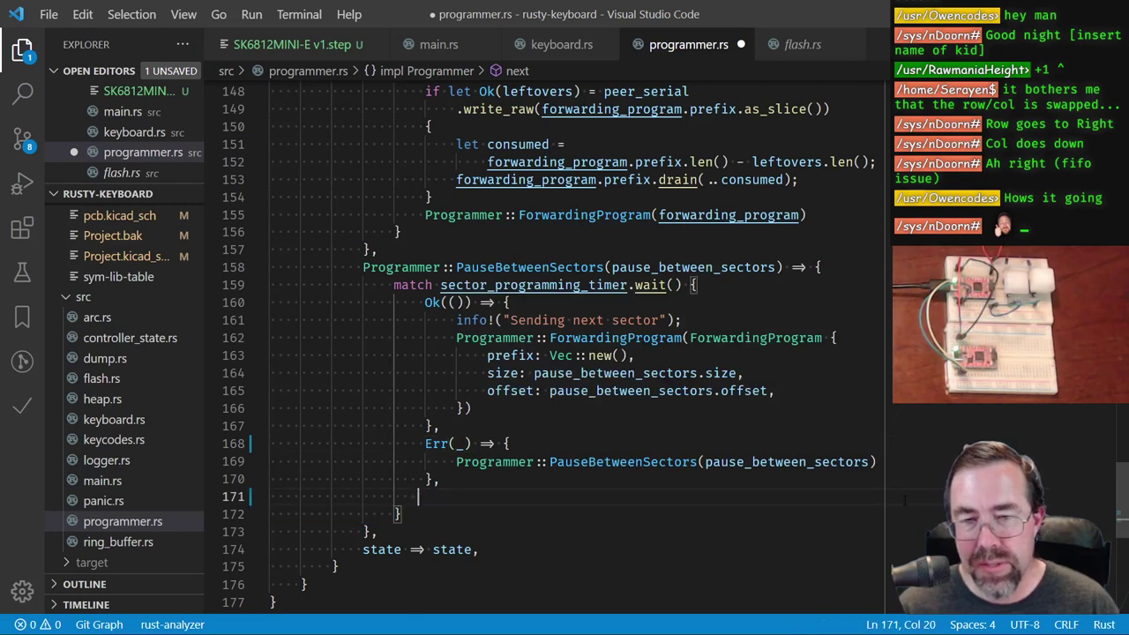
pyautogui.hotkey('ctrl', 's')
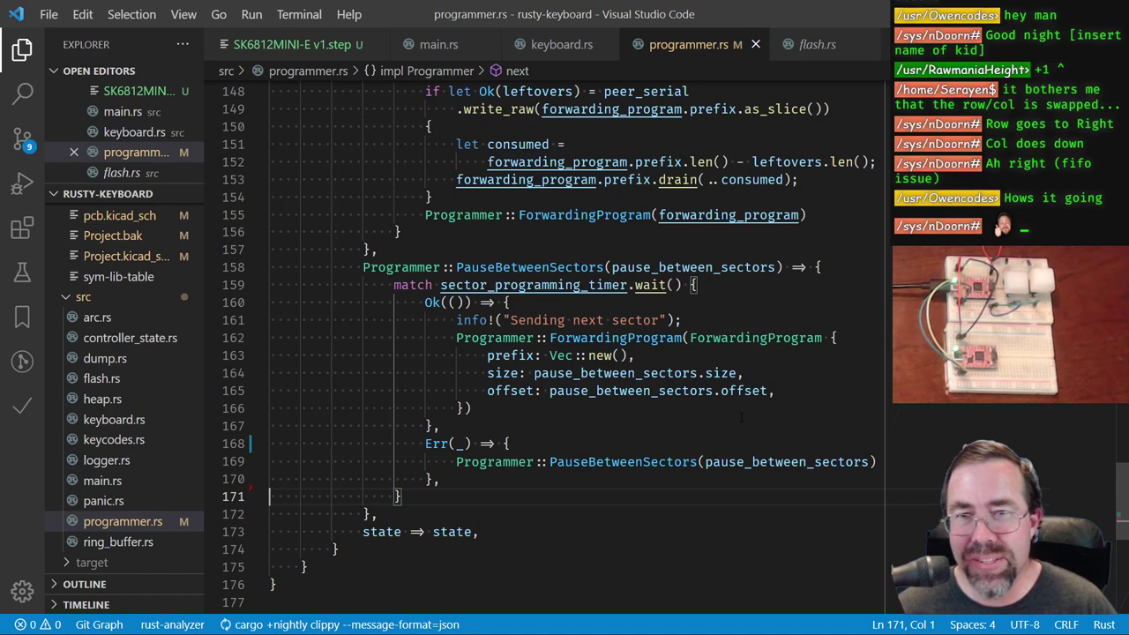
pyautogui.scroll(2, 904, 500)
pyautogui.scroll(4, 904, 500)
pyautogui.scroll(-4, 904, 500)
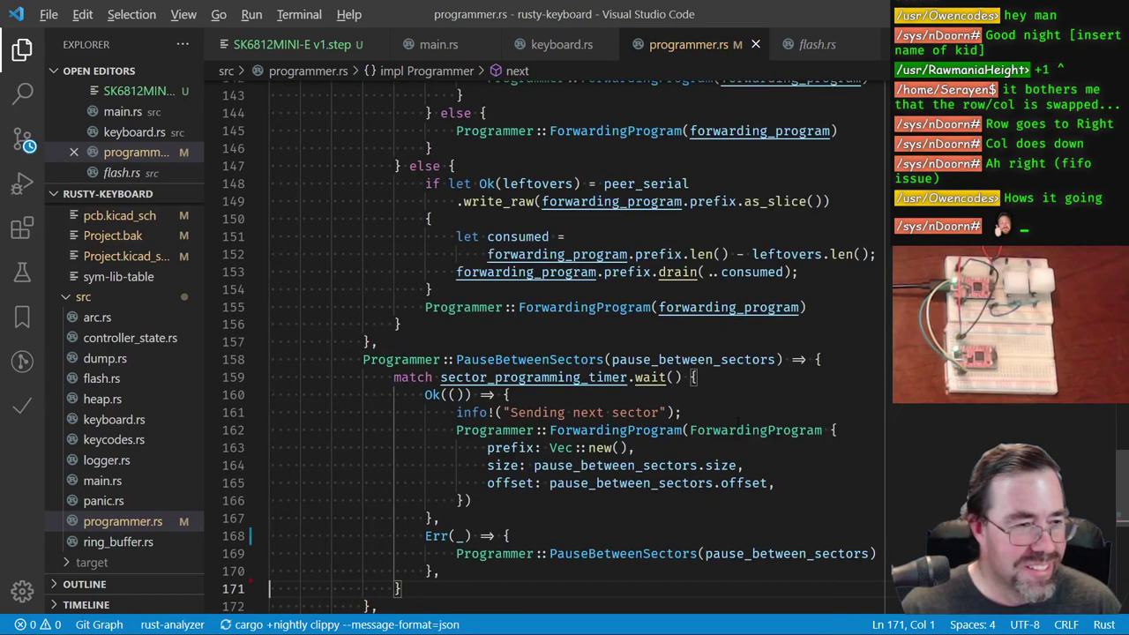
# Step: Switch back to the schematic editor and try the whole switch matrix in each rotation, through one full turn
pyautogui.hotkey('alt', 'Tab')
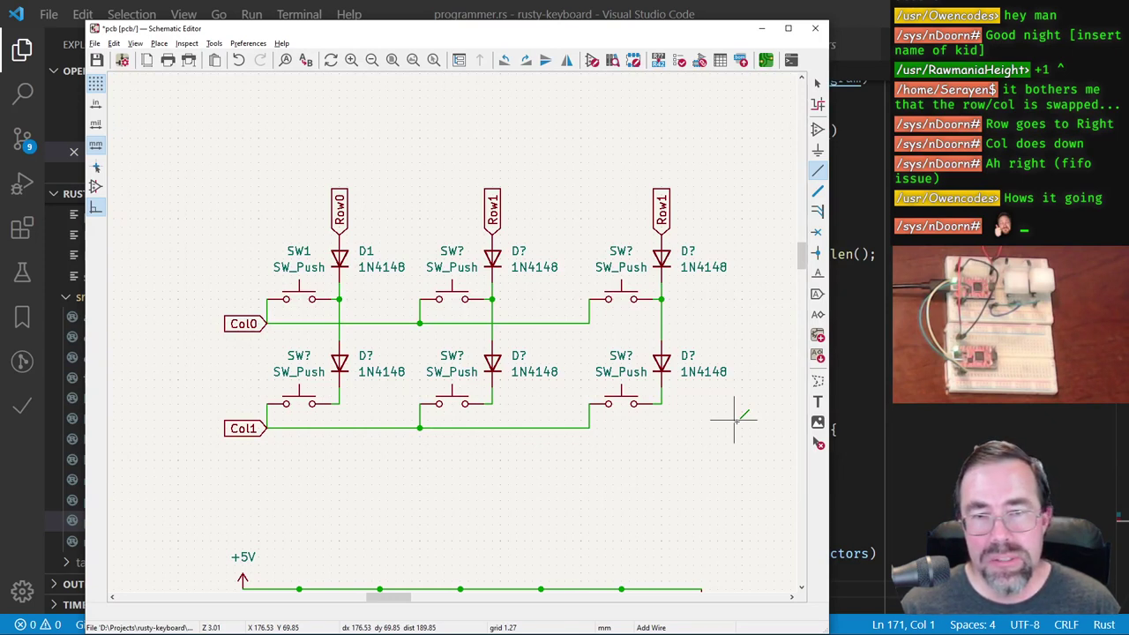
pyautogui.click(817, 82)
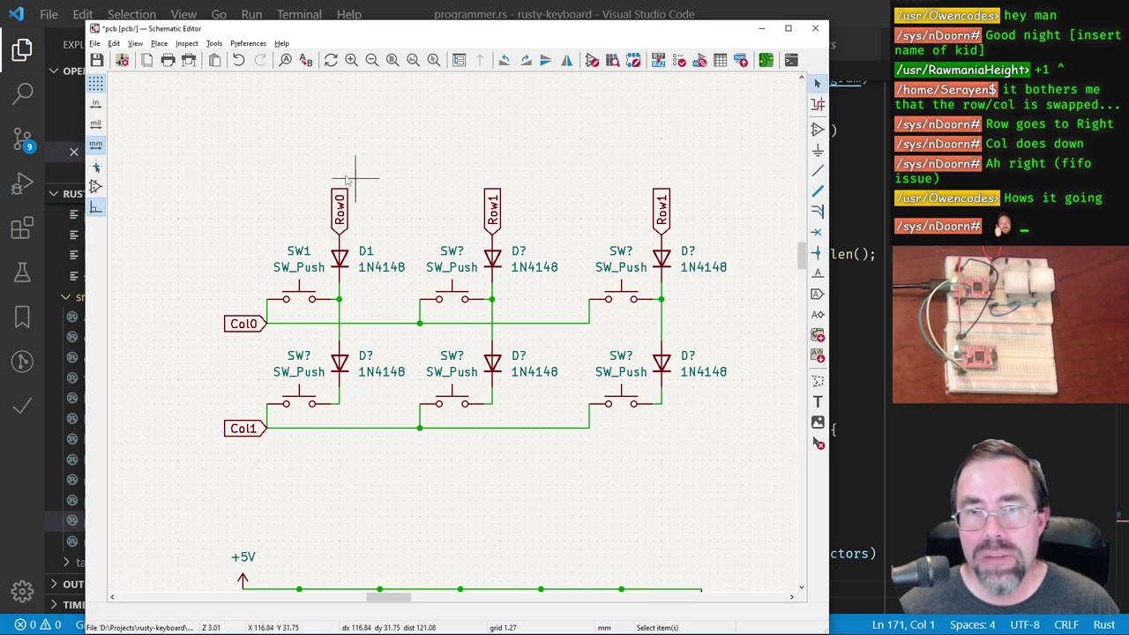
pyautogui.moveTo(189, 155); pyautogui.dragTo(756, 468)
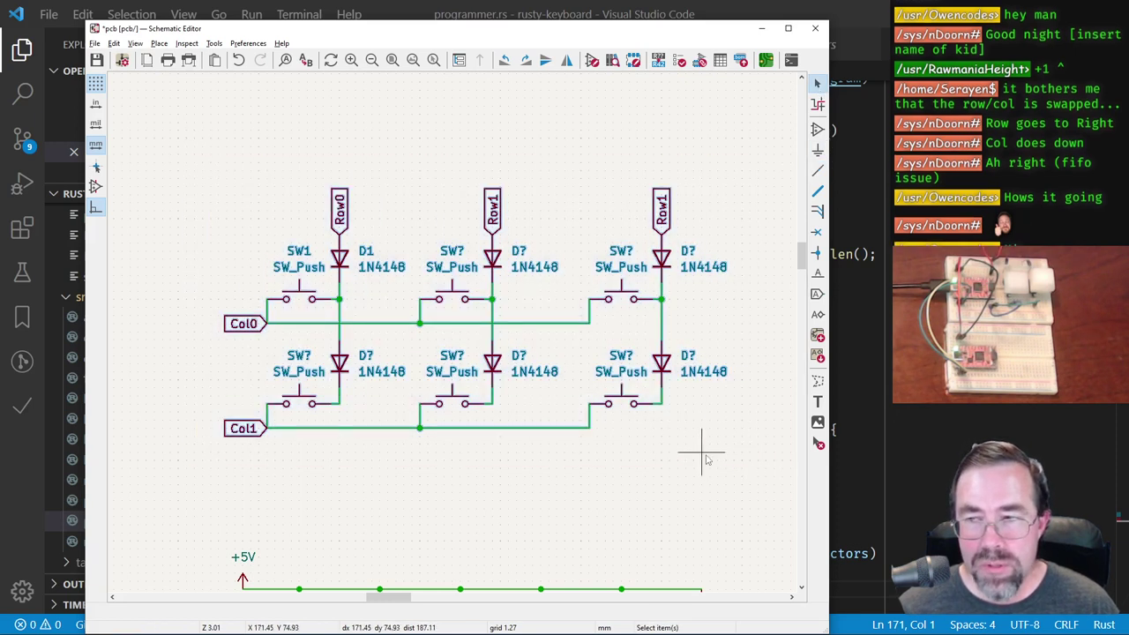
pyautogui.press('r')
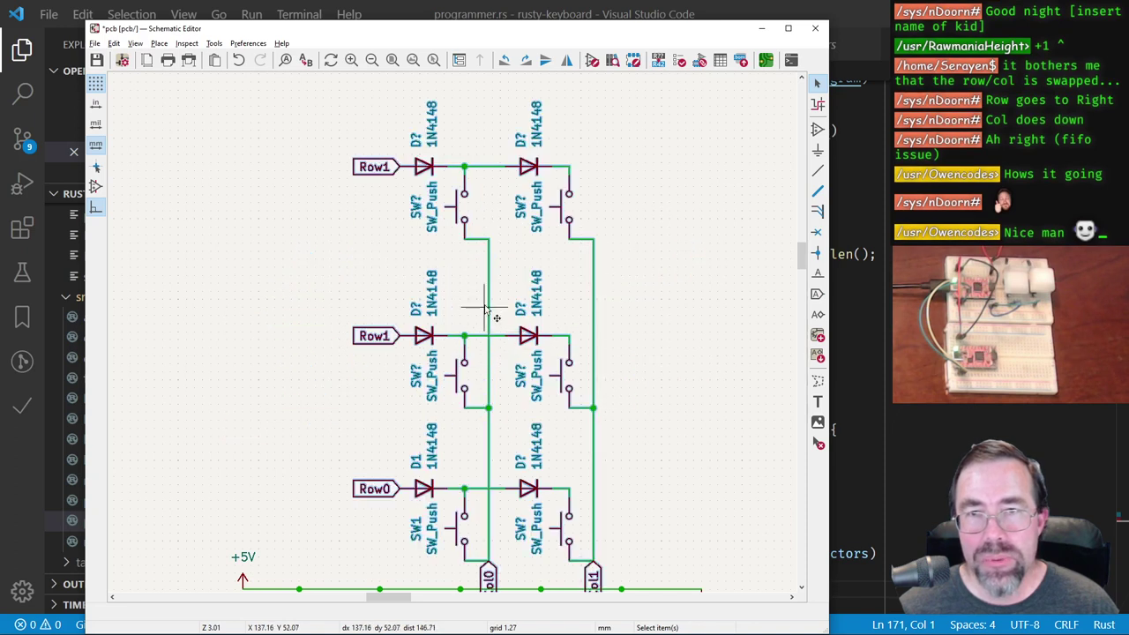
pyautogui.press('r')
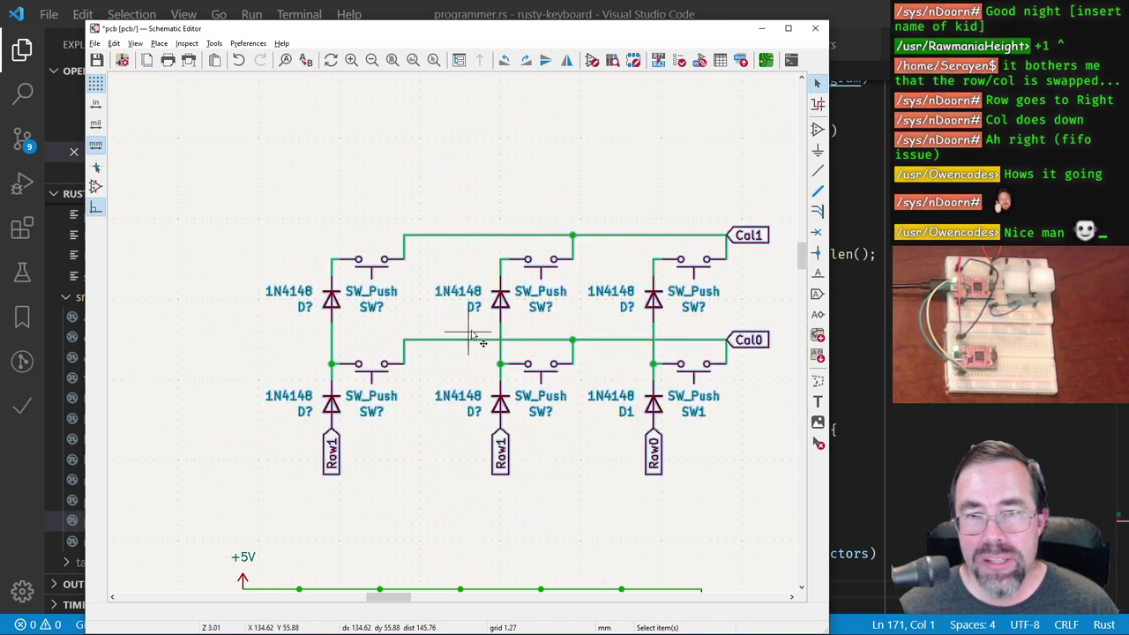
pyautogui.press('r')
pyautogui.scroll(-2, 448, 328)
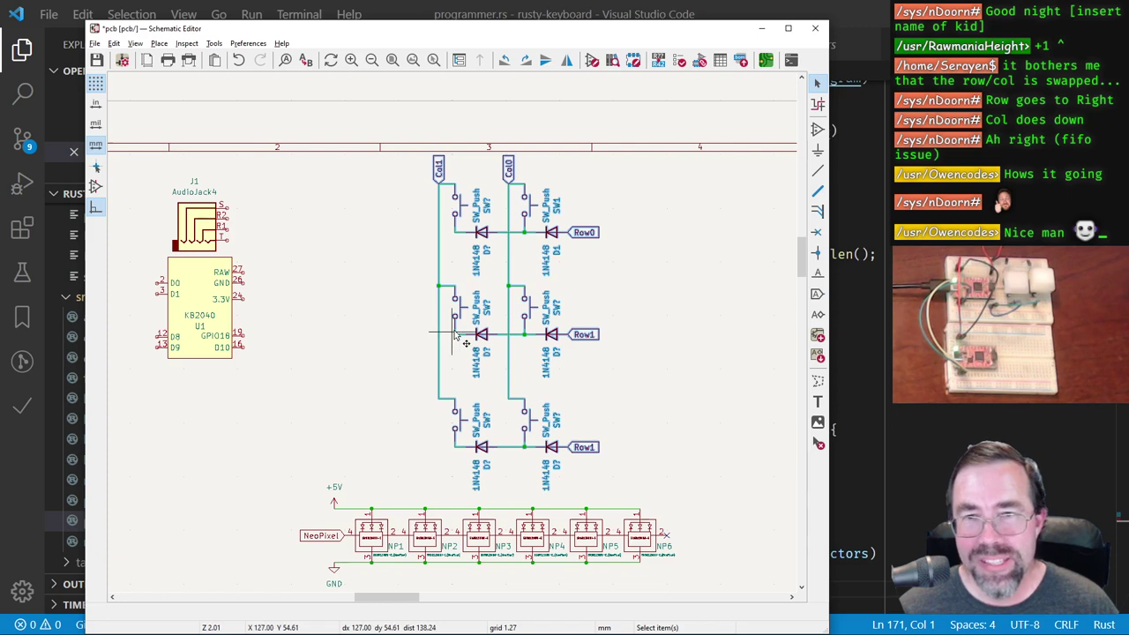
pyautogui.press('r')
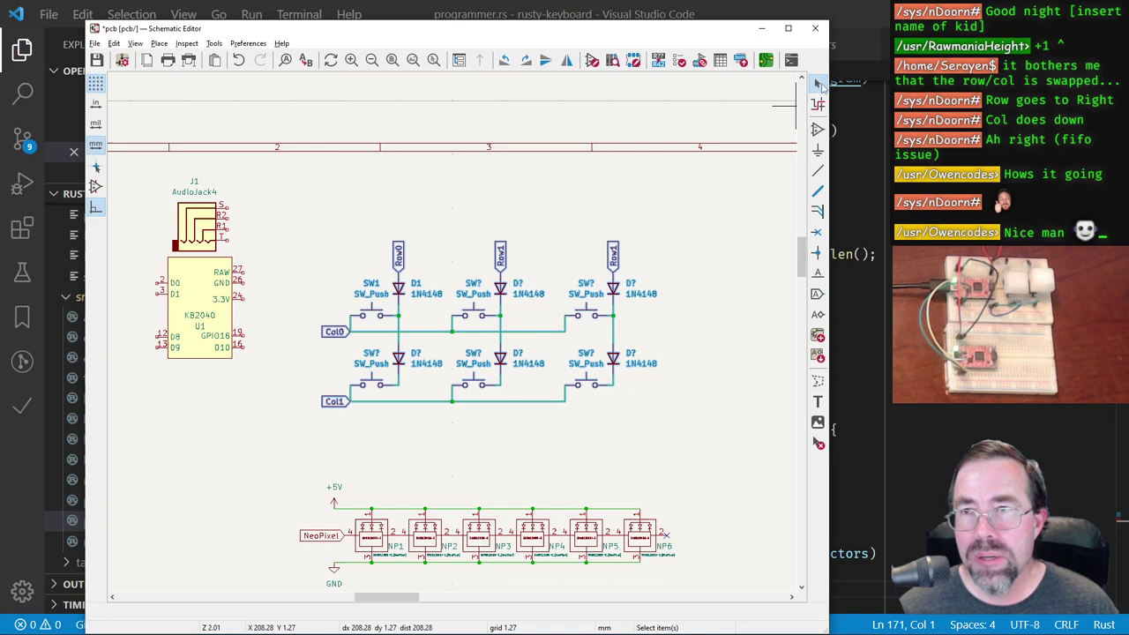
pyautogui.press('Escape')
# Step: Rename the Row1 global label above the third pair of switches to Row2
pyautogui.scroll(2, 583, 313)
pyautogui.scroll(1, 449, 336)
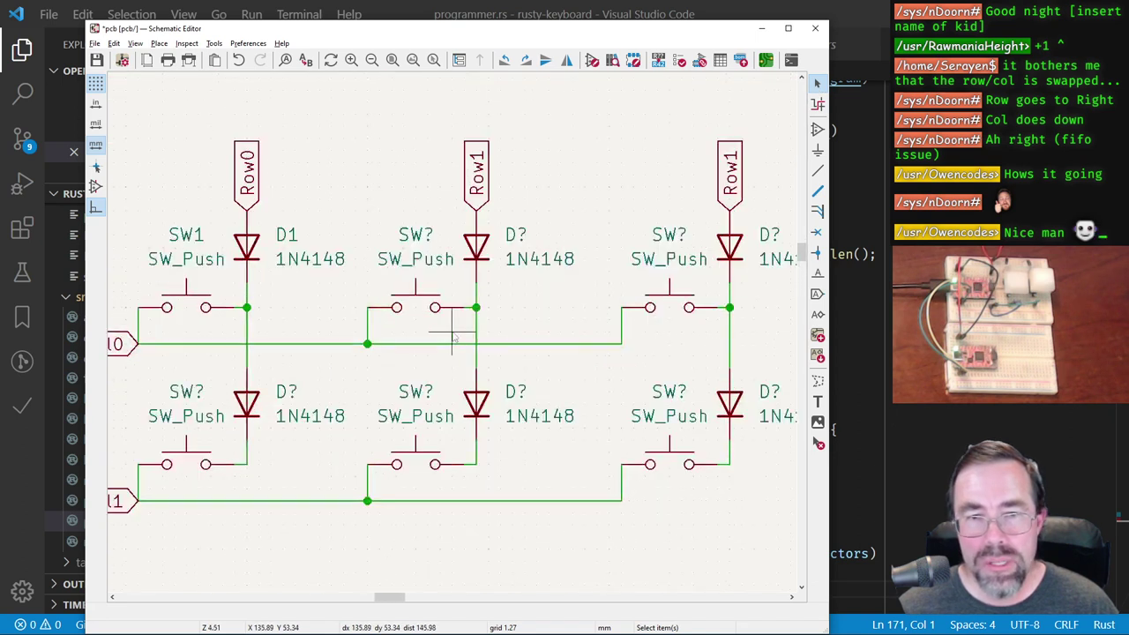
pyautogui.scroll(-1, 451, 336)
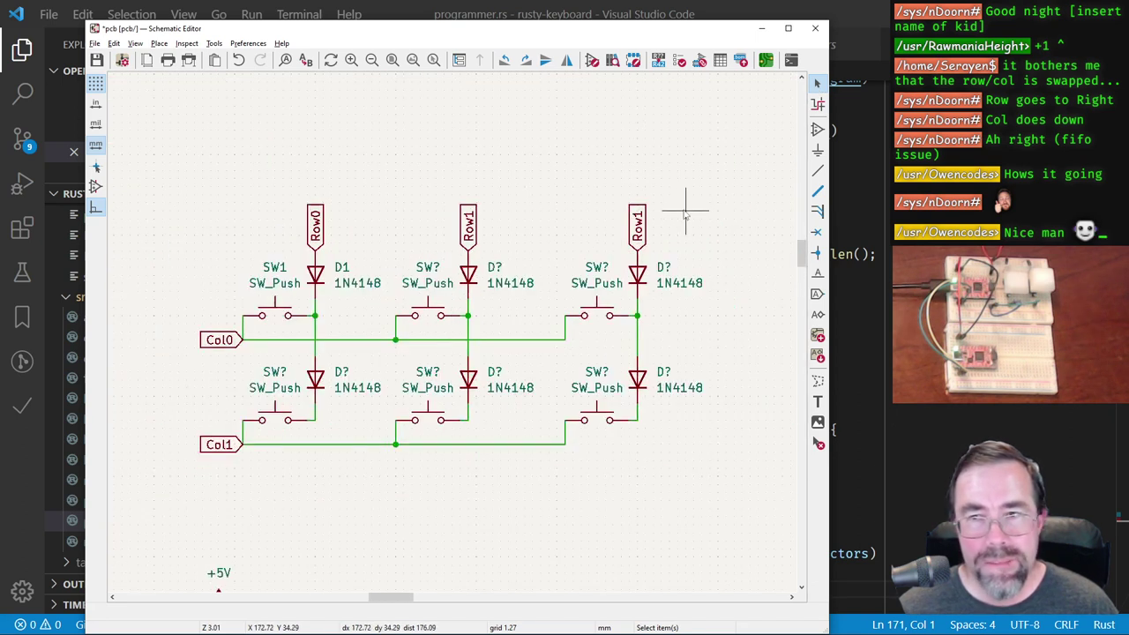
pyautogui.click(650, 238)
pyautogui.press('e')
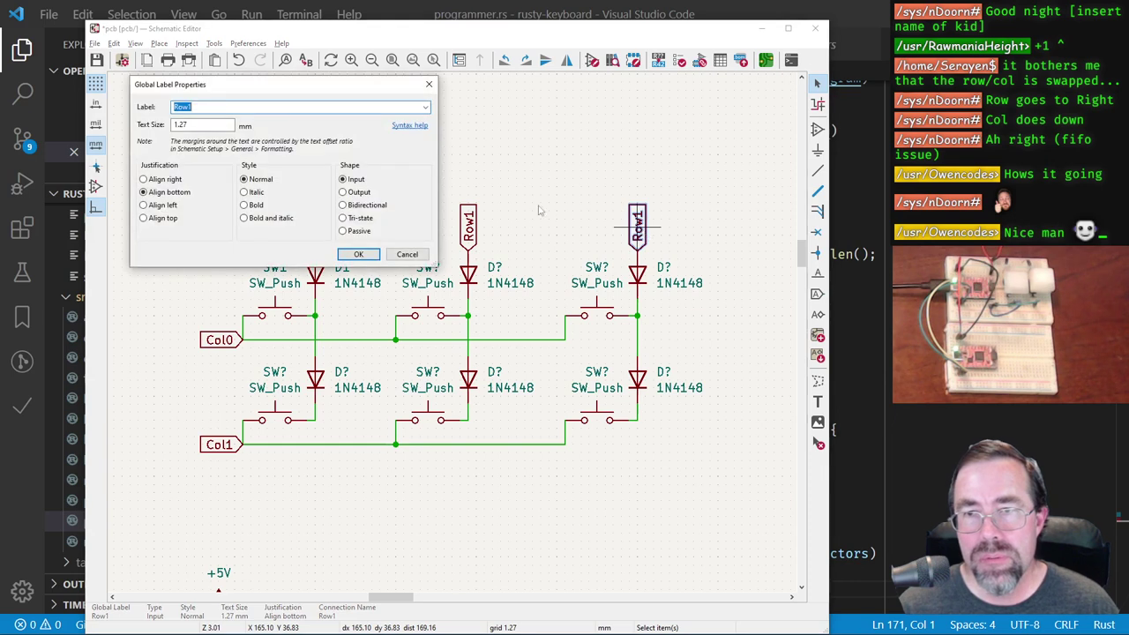
pyautogui.click(266, 108)
pyautogui.press('BackSpace')
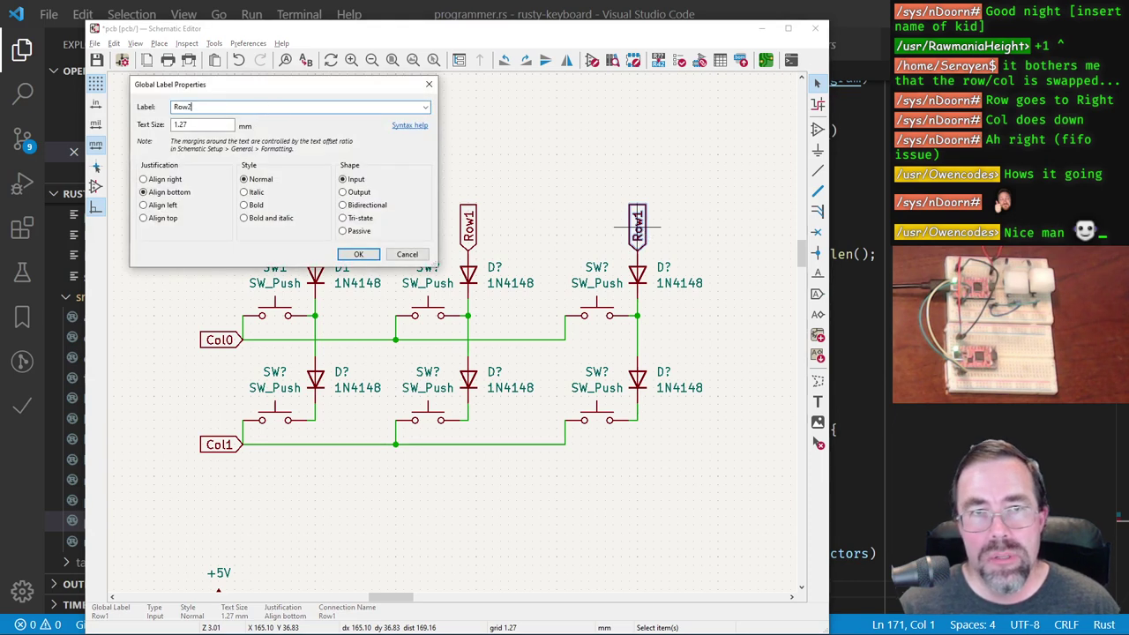
pyautogui.click(353, 255)
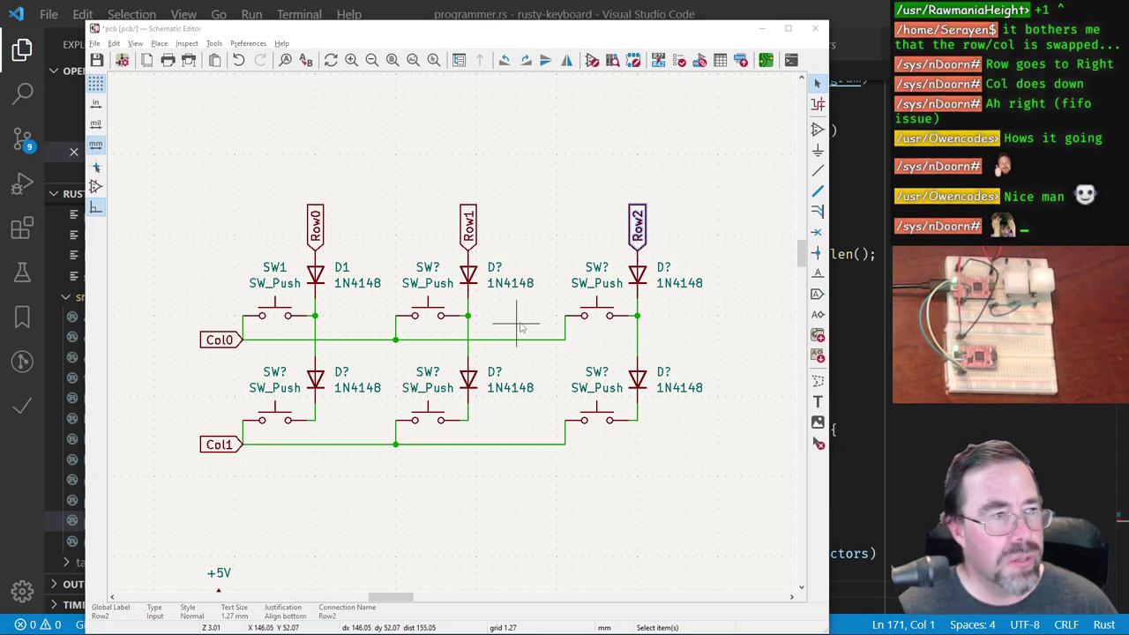
# Step: Switch to Visual Studio Code and open keyboard.rs to view the column pin definitions
pyautogui.hotkey('alt', 'Tab')
pyautogui.hotkey('alt', 'Tab')
pyautogui.hotkey('alt', 'Tab')
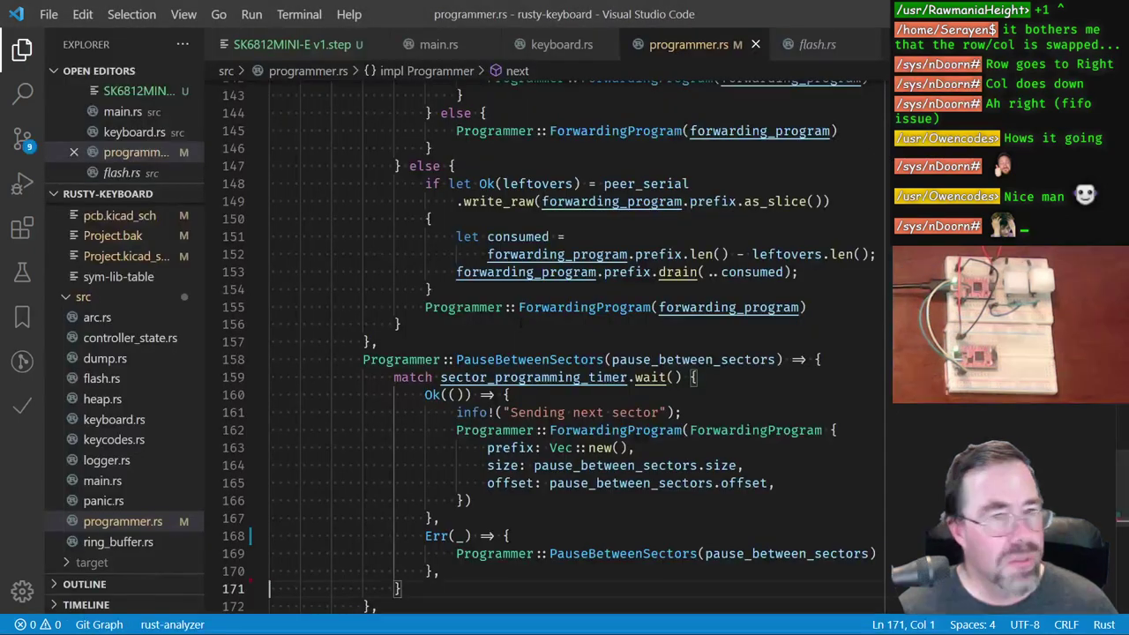
pyautogui.click(116, 480)
pyautogui.click(114, 419)
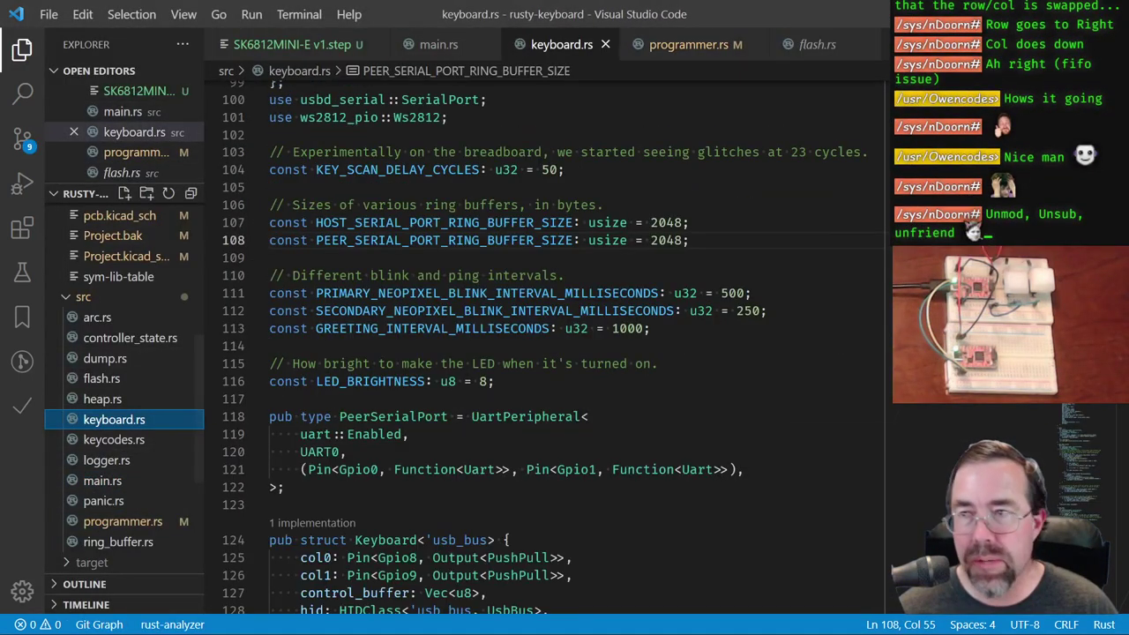
# Step: Go to the scan_keys function in keyboard.rs and examine the set_low and delay lines of the column 0 scan
pyautogui.click(466, 70)
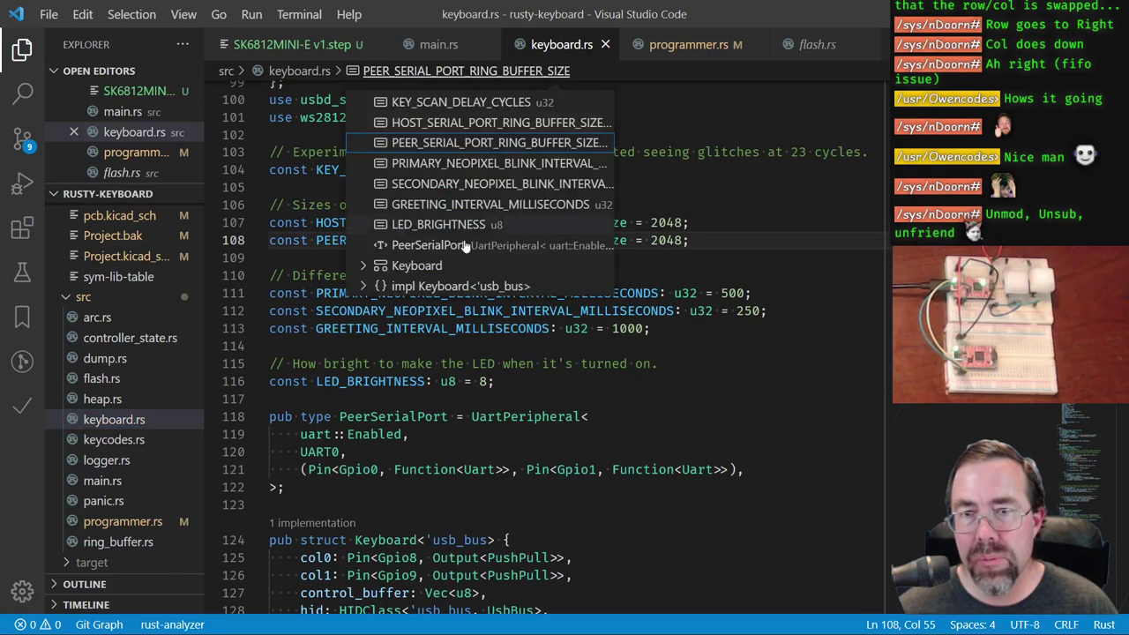
pyautogui.click(363, 287)
pyautogui.scroll(-3, 458, 221)
pyautogui.click(414, 306)
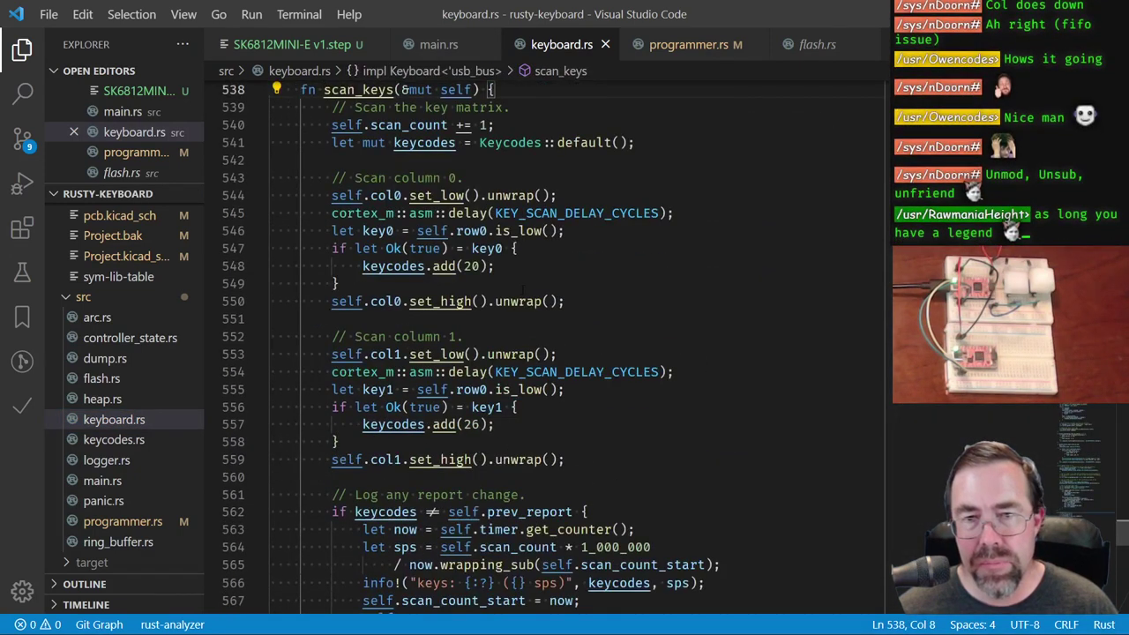
pyautogui.moveTo(308, 213); pyautogui.dragTo(723, 213)
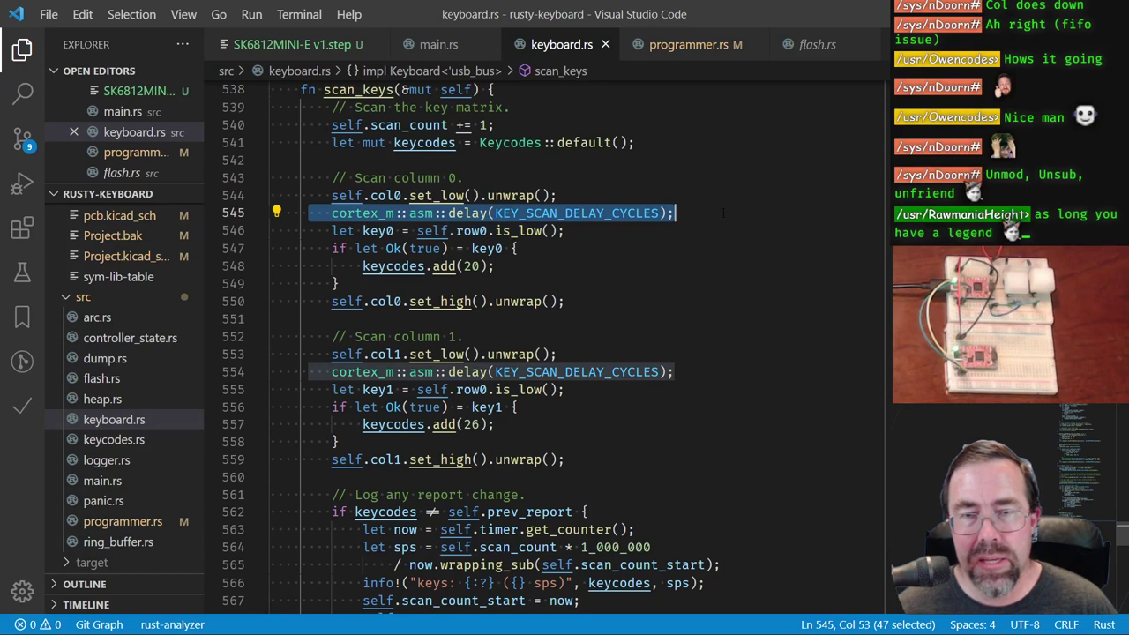
pyautogui.moveTo(316, 195); pyautogui.dragTo(558, 195)
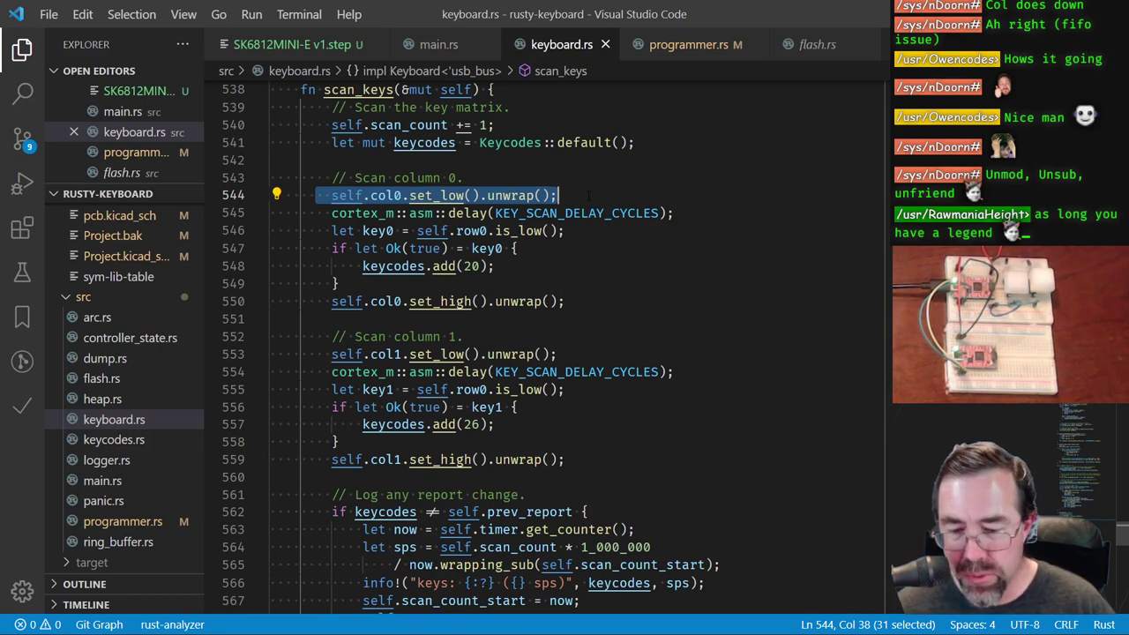
# Step: Compare the column scan code with the switch matrix, ending in the KiCad schematic editor
pyautogui.hotkey('alt', 'Tab')
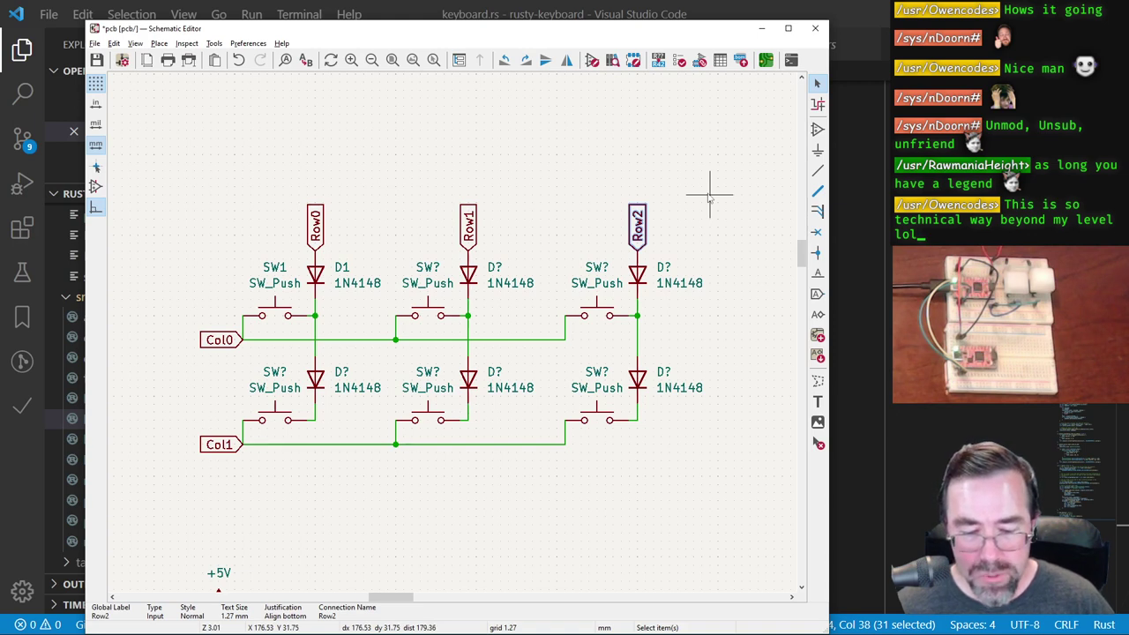
pyautogui.hotkey('alt', 'Tab')
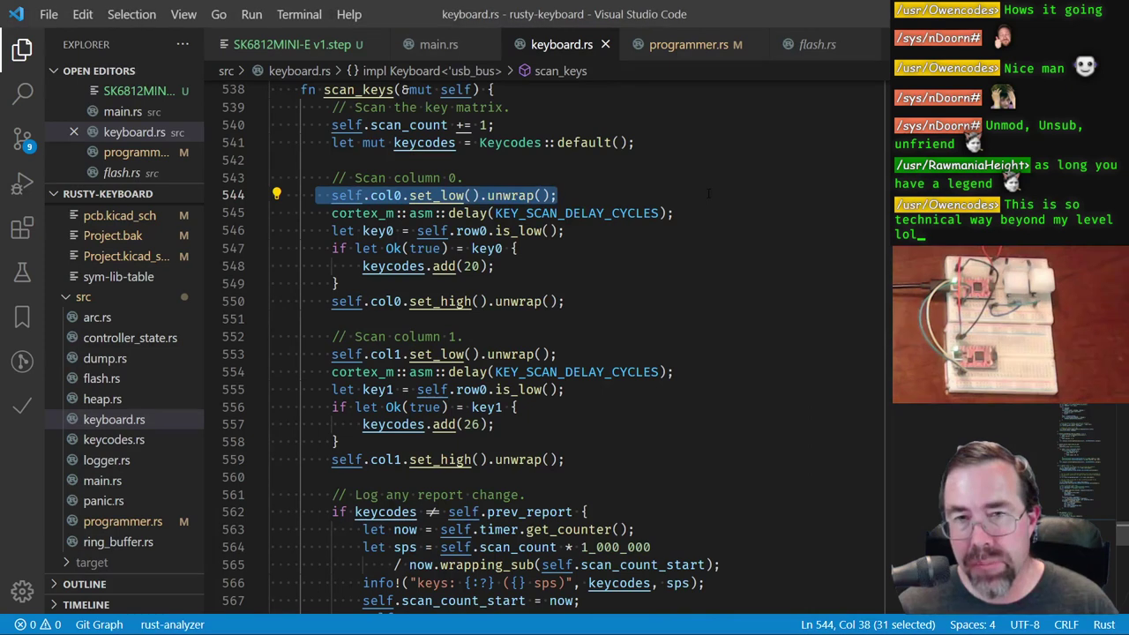
pyautogui.hotkey('alt', 'Tab')
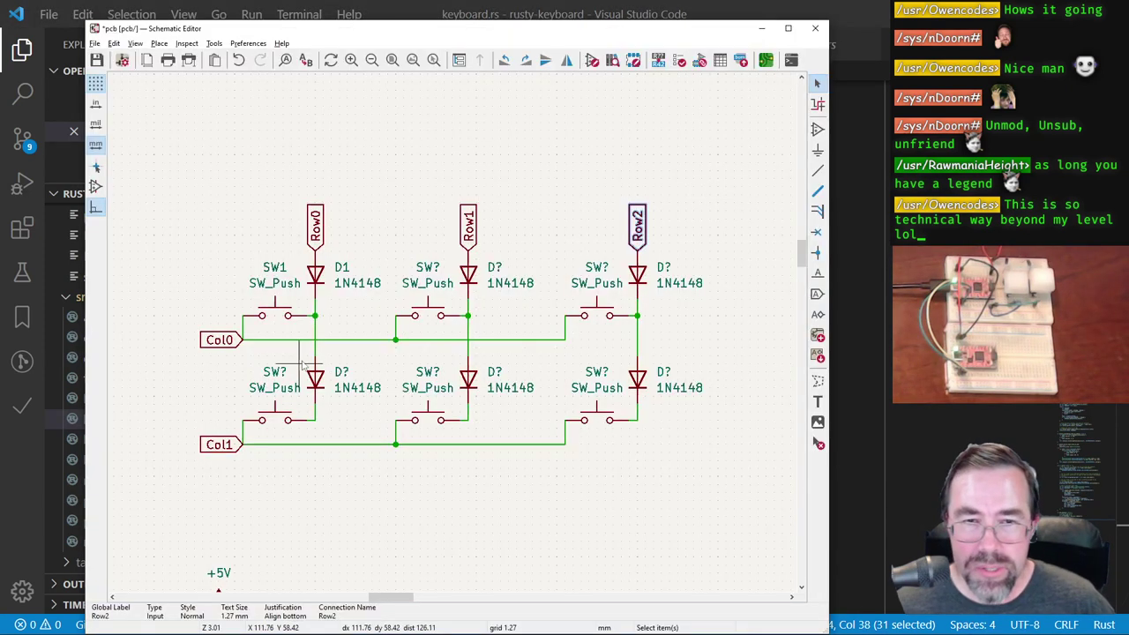
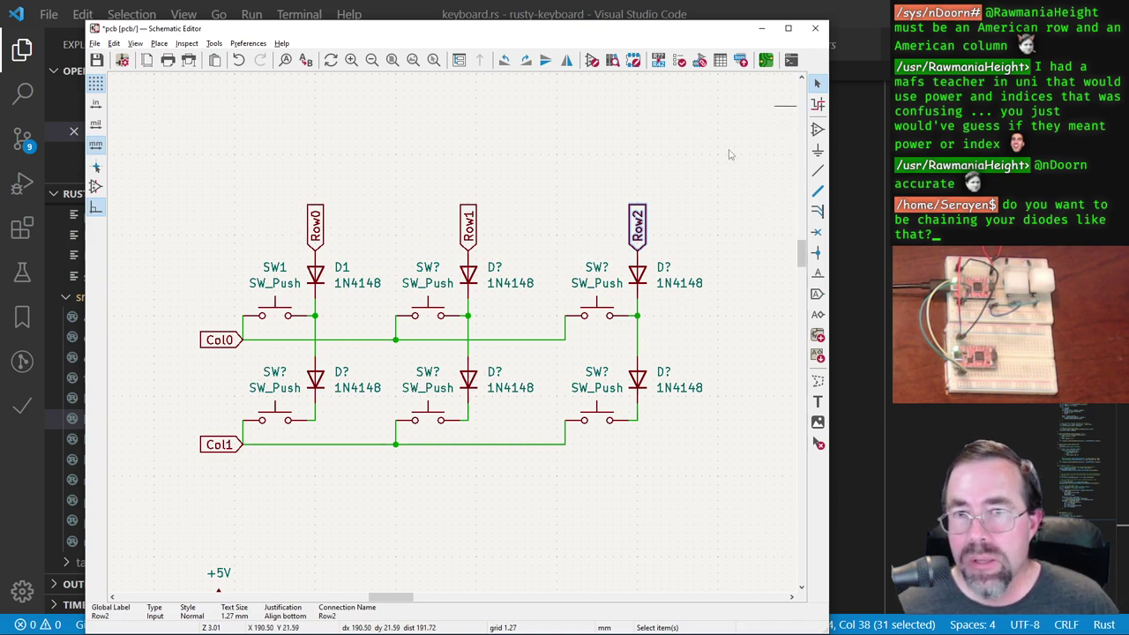
# Step: Shift the Row0, Row1 and Row2 labels about 11 mm to the right of their upper diodes, keeping them wired
pyautogui.click(323, 238)
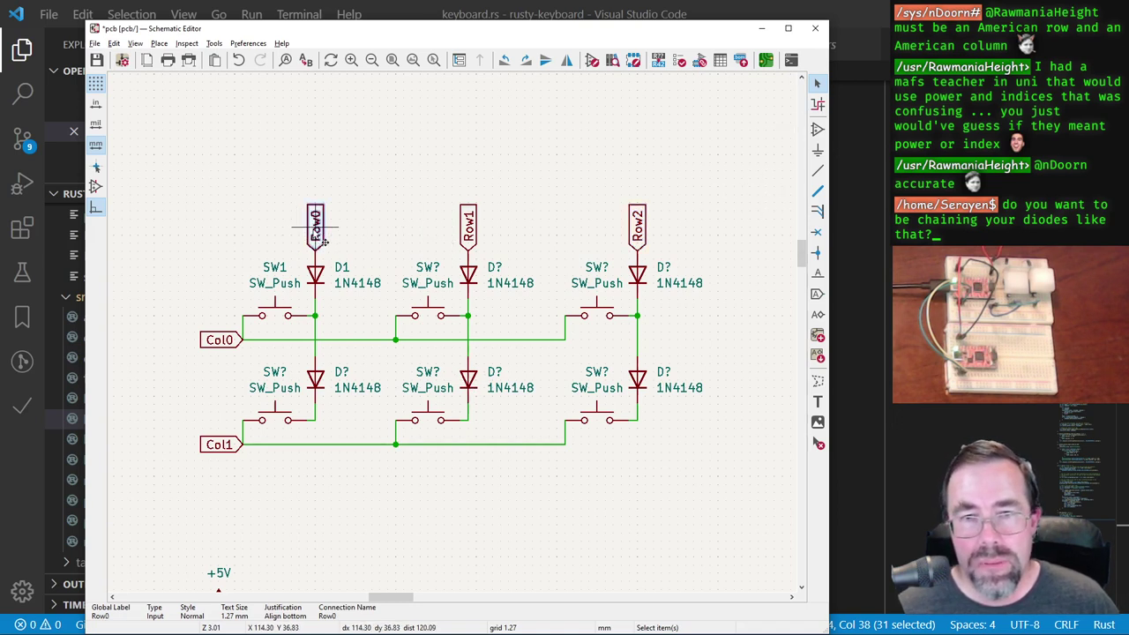
pyautogui.moveTo(325, 240); pyautogui.dragTo(399, 266)
pyautogui.click(399, 265)
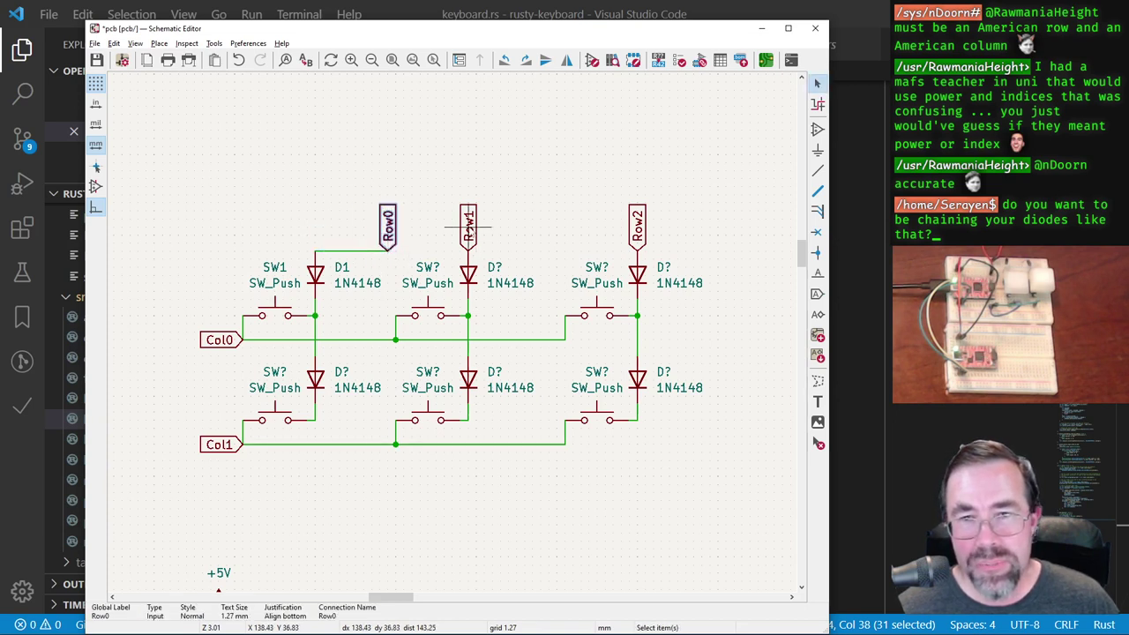
pyautogui.moveTo(468, 231); pyautogui.dragTo(548, 256)
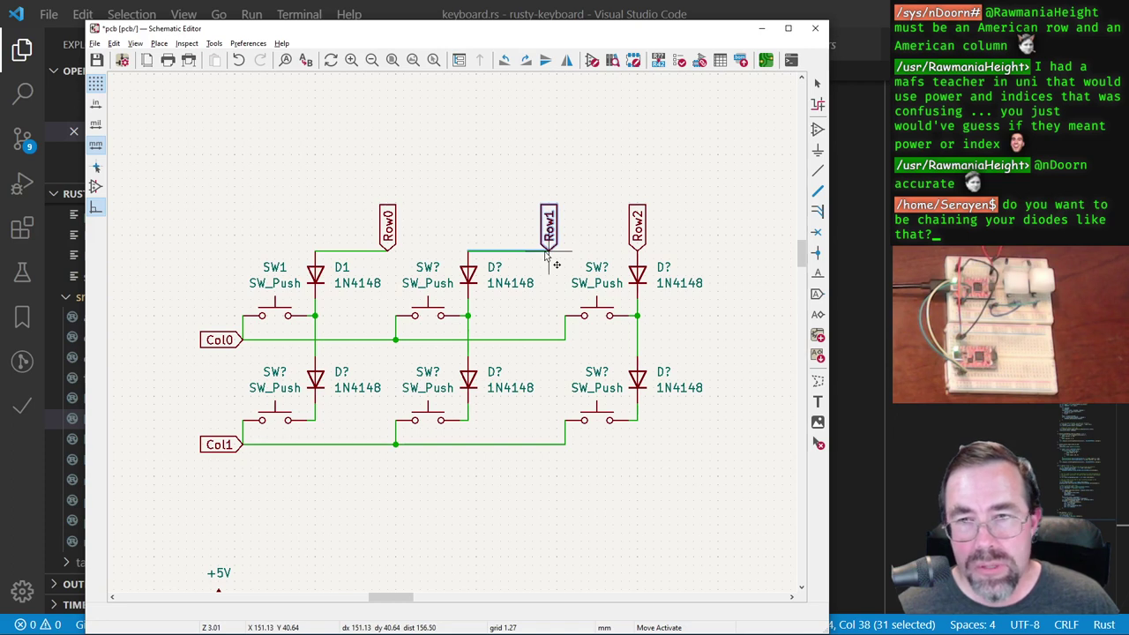
pyautogui.click(540, 253)
pyautogui.moveTo(637, 231); pyautogui.dragTo(727, 255)
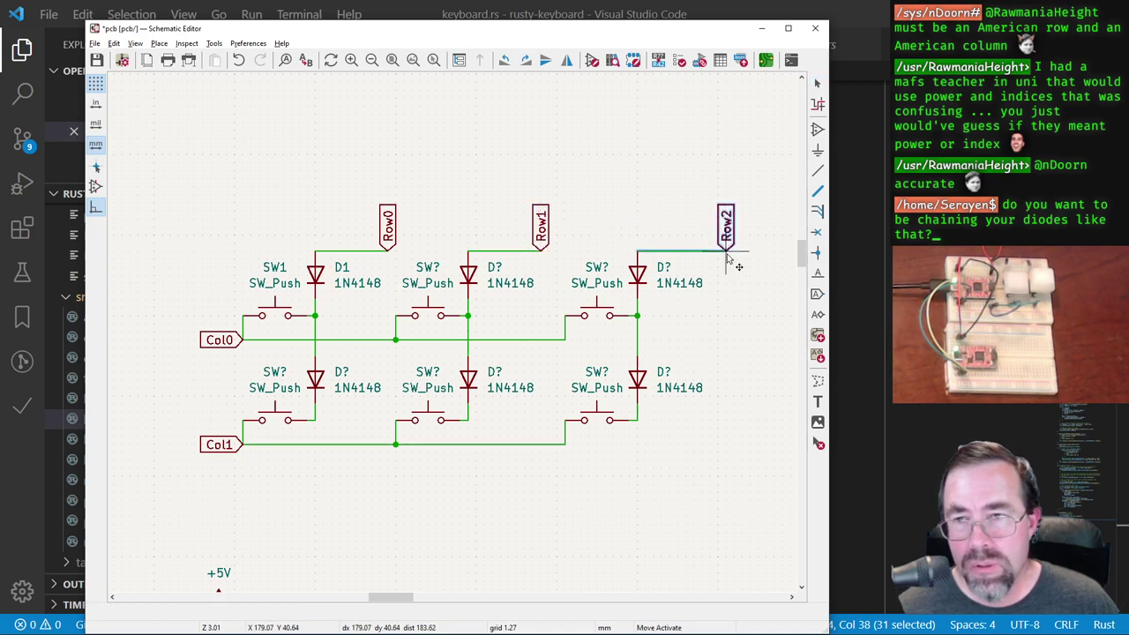
pyautogui.click(713, 255)
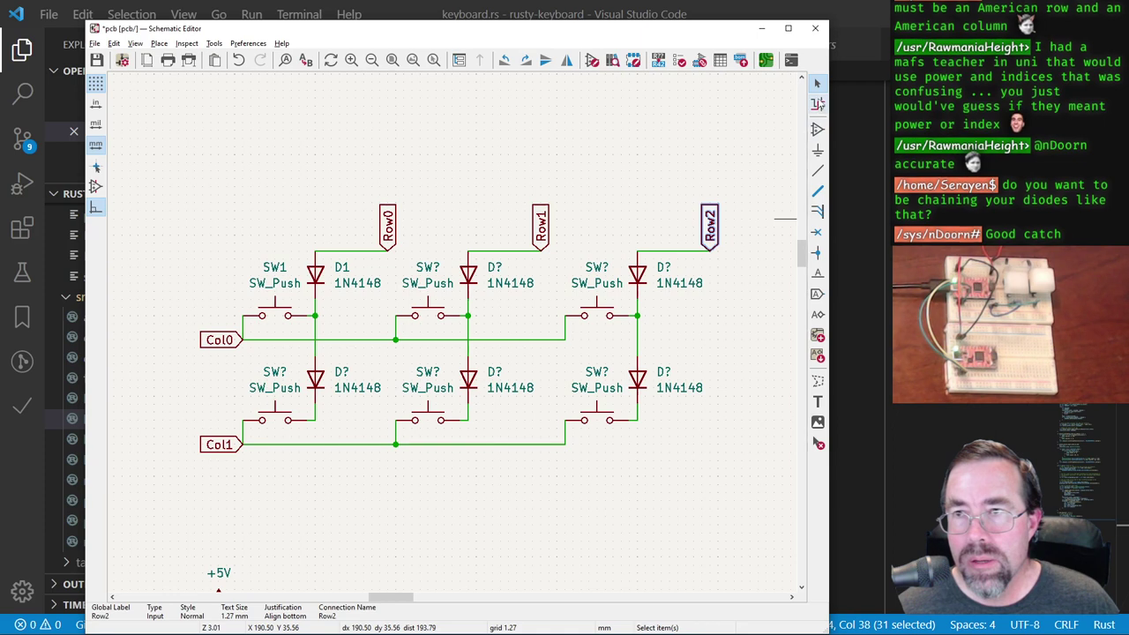
# Step: Delete the three vertical wires that chain the upper switch-diode junctions to the lower diodes
pyautogui.click(323, 337)
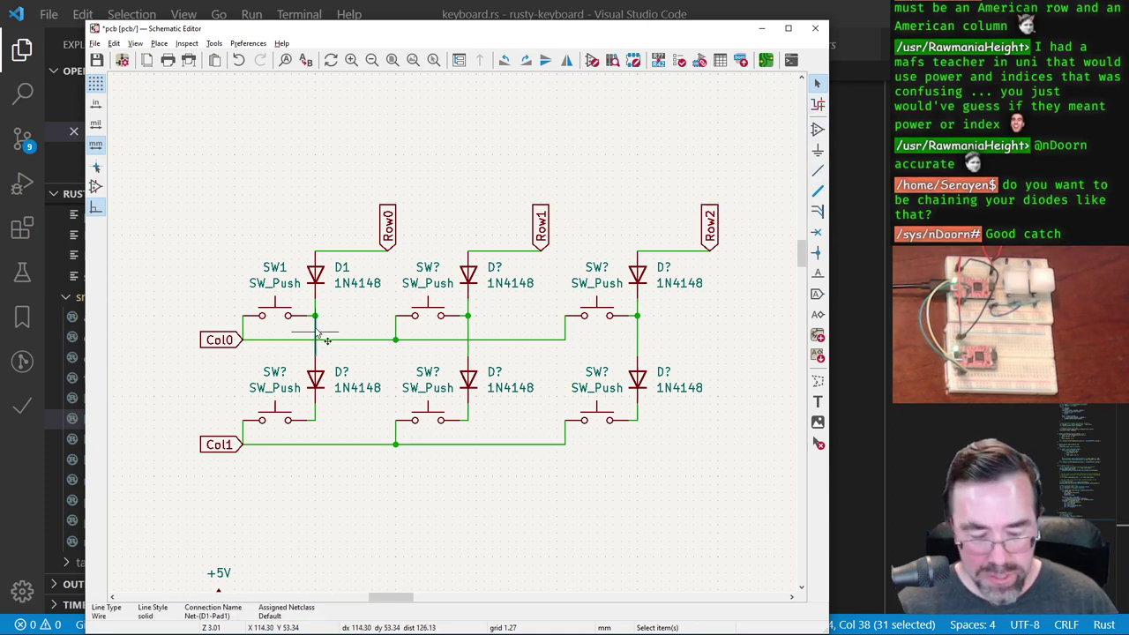
pyautogui.press('Delete')
pyautogui.click(471, 333)
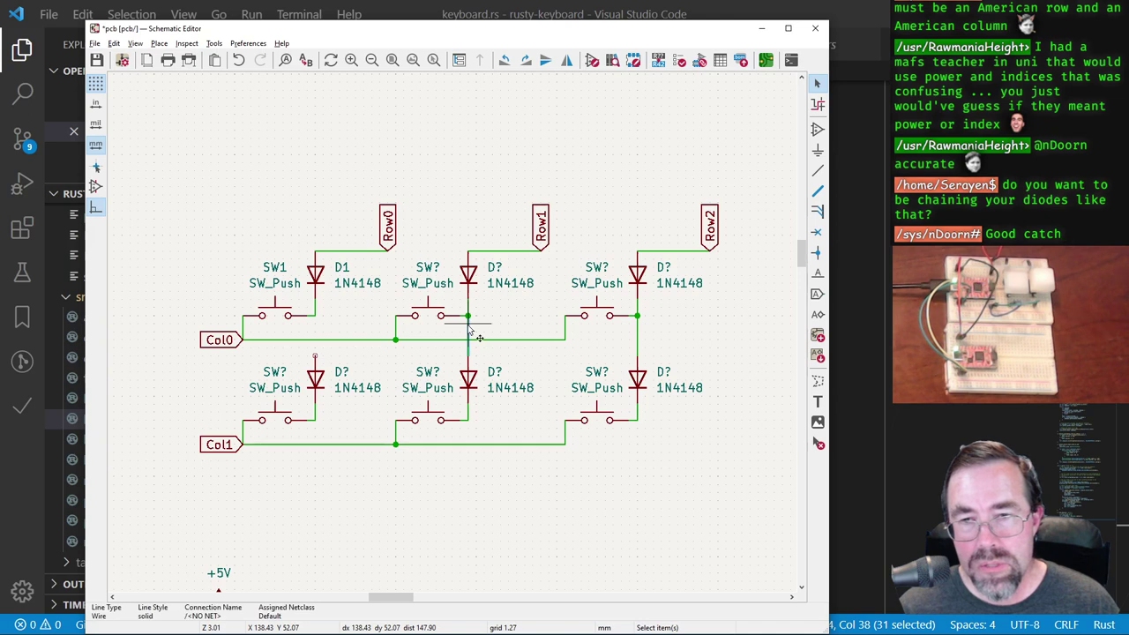
pyautogui.press('Delete')
pyautogui.click(637, 342)
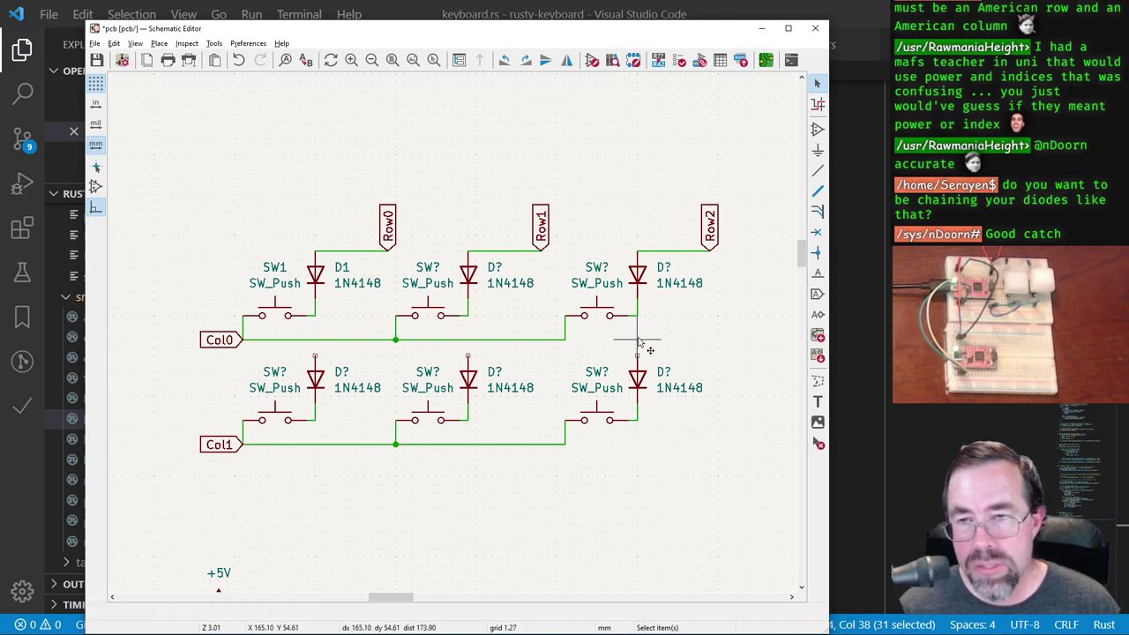
pyautogui.press('Delete')
# Step: Wire the Row0, Row1 and Row2 labels to the top of the lower diode in each switch pair
pyautogui.click(817, 171)
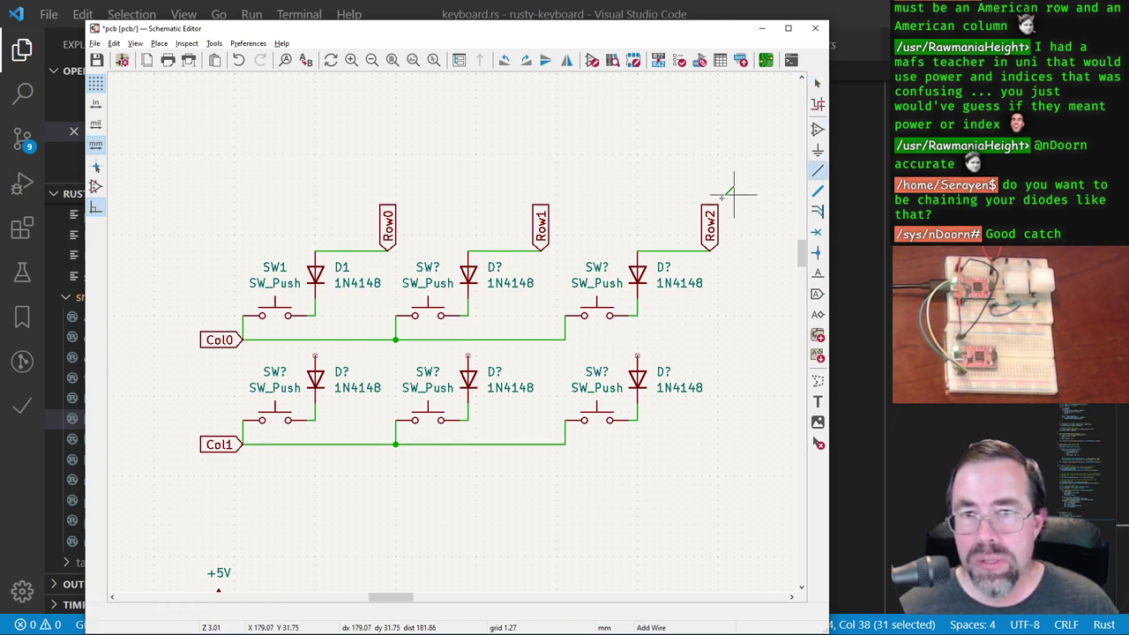
pyautogui.click(387, 251)
pyautogui.click(315, 354)
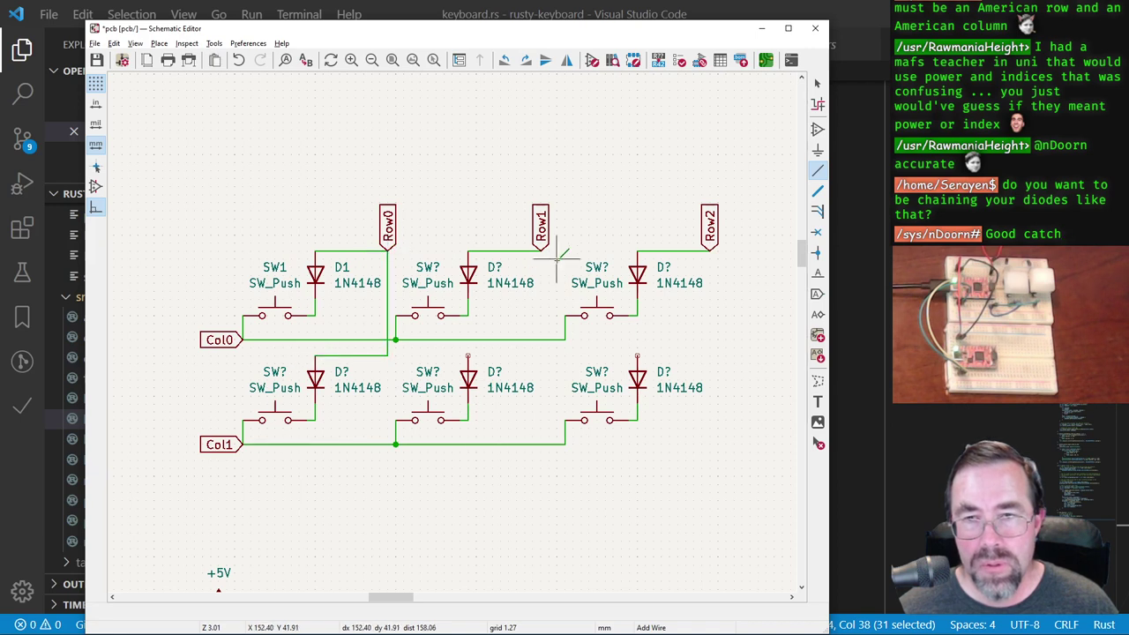
pyautogui.click(541, 251)
pyautogui.click(467, 355)
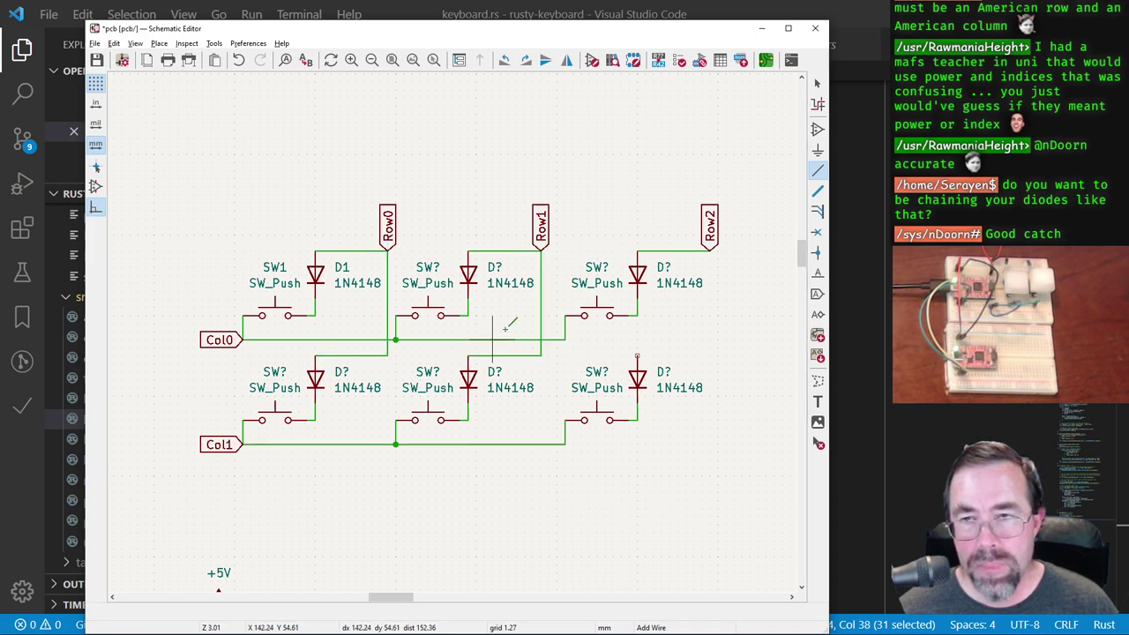
pyautogui.click(710, 250)
pyautogui.click(637, 355)
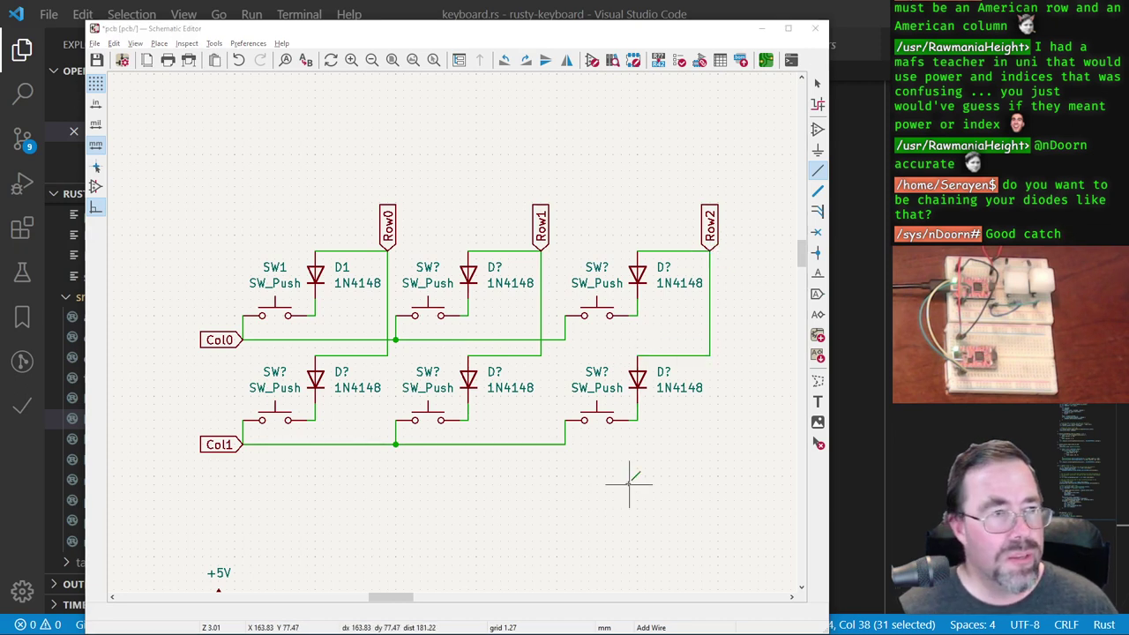
# Step: Switch to the PCB editor, view the credited usernames on the silkscreen, and return to the schematic editor
pyautogui.hotkey('alt', 'Tab')
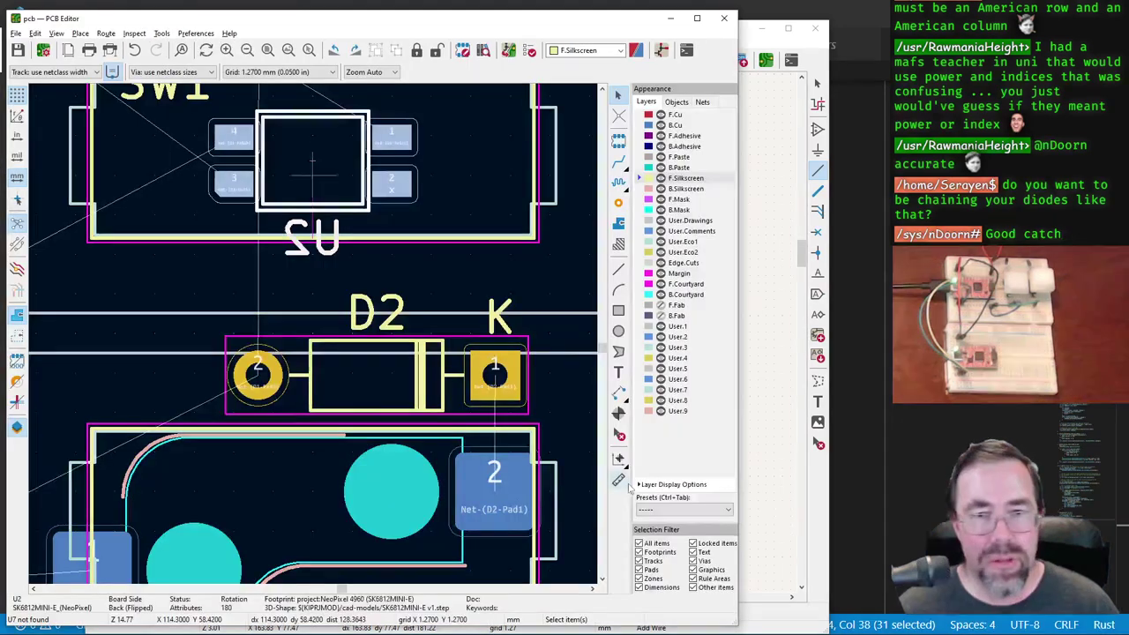
pyautogui.scroll(-3, 313, 337)
pyautogui.scroll(4, 313, 338)
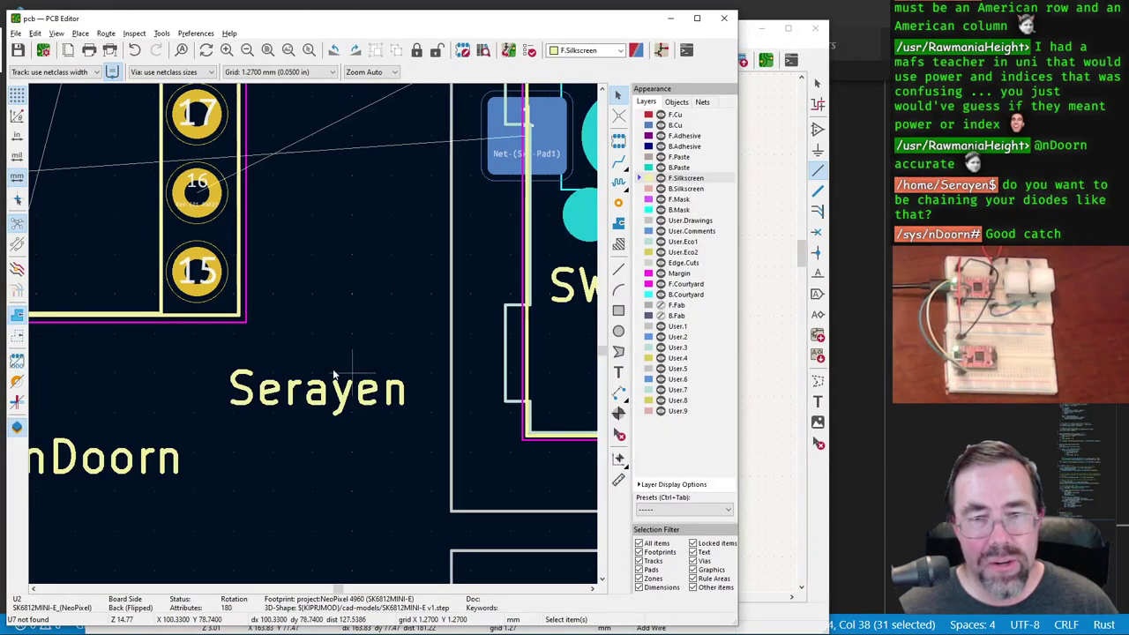
pyautogui.hotkey('alt', 'Tab')
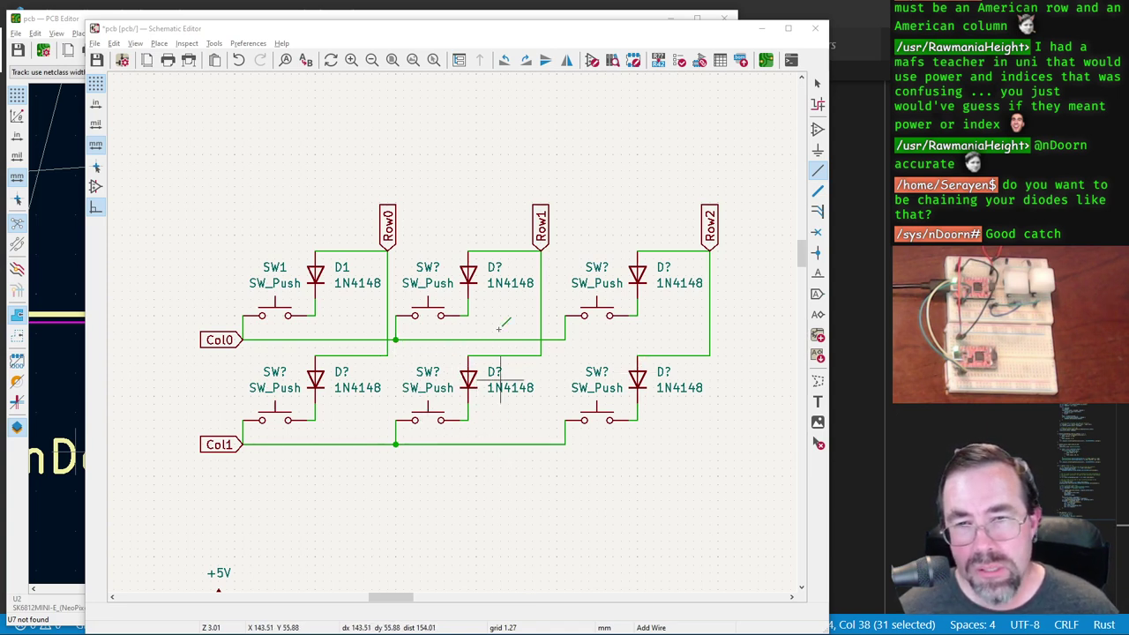
pyautogui.click(817, 82)
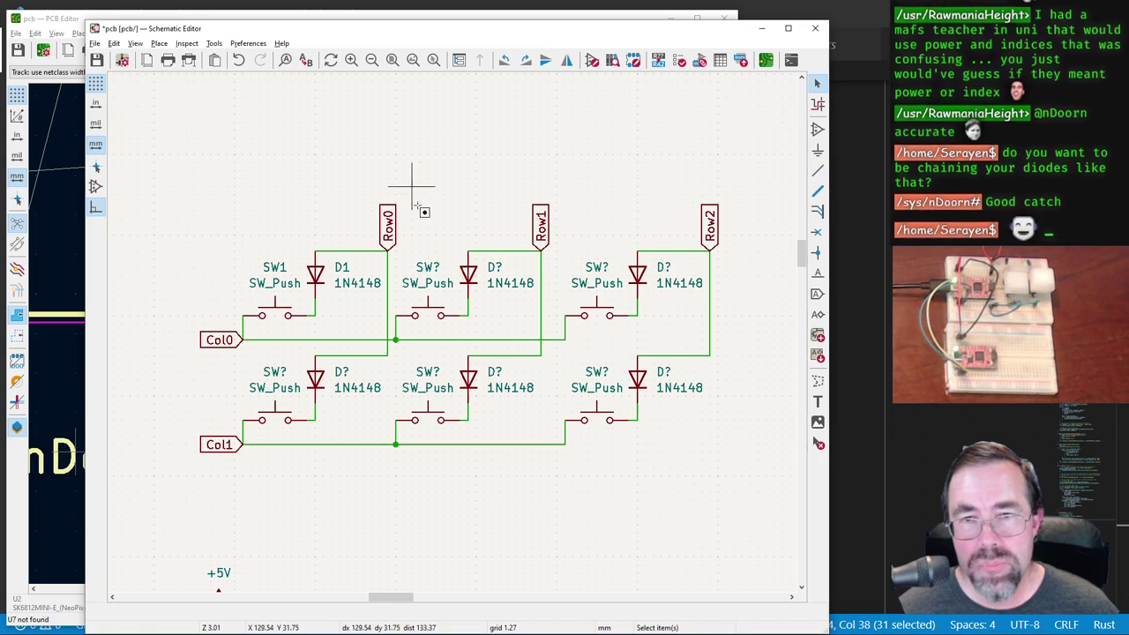
pyautogui.moveTo(403, 191); pyautogui.dragTo(749, 500)
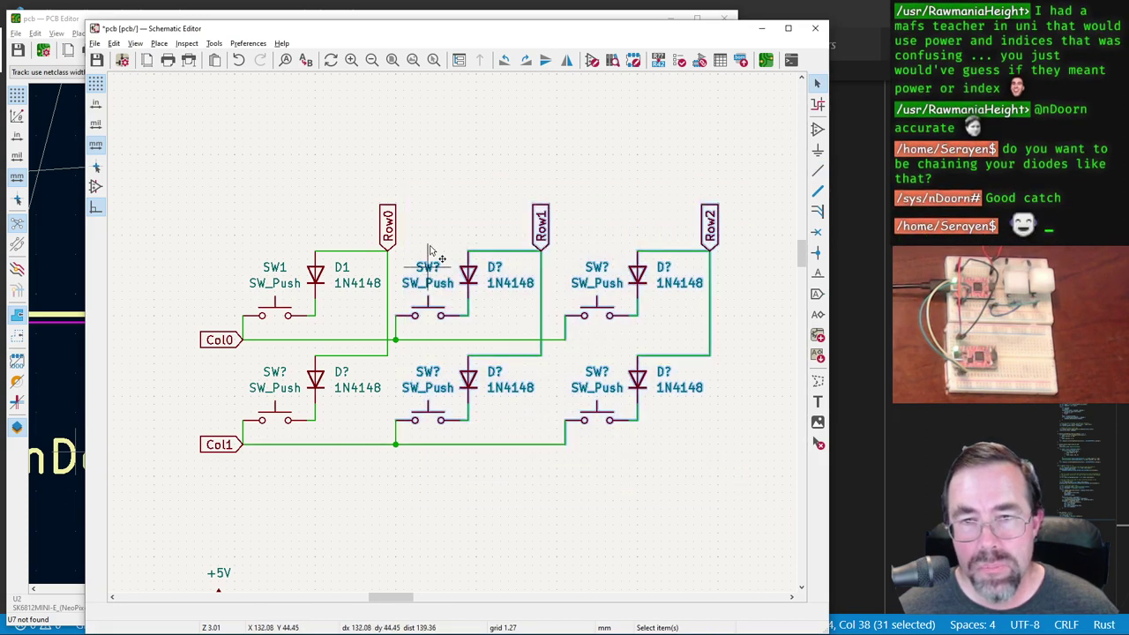
pyautogui.moveTo(396, 168); pyautogui.dragTo(771, 474)
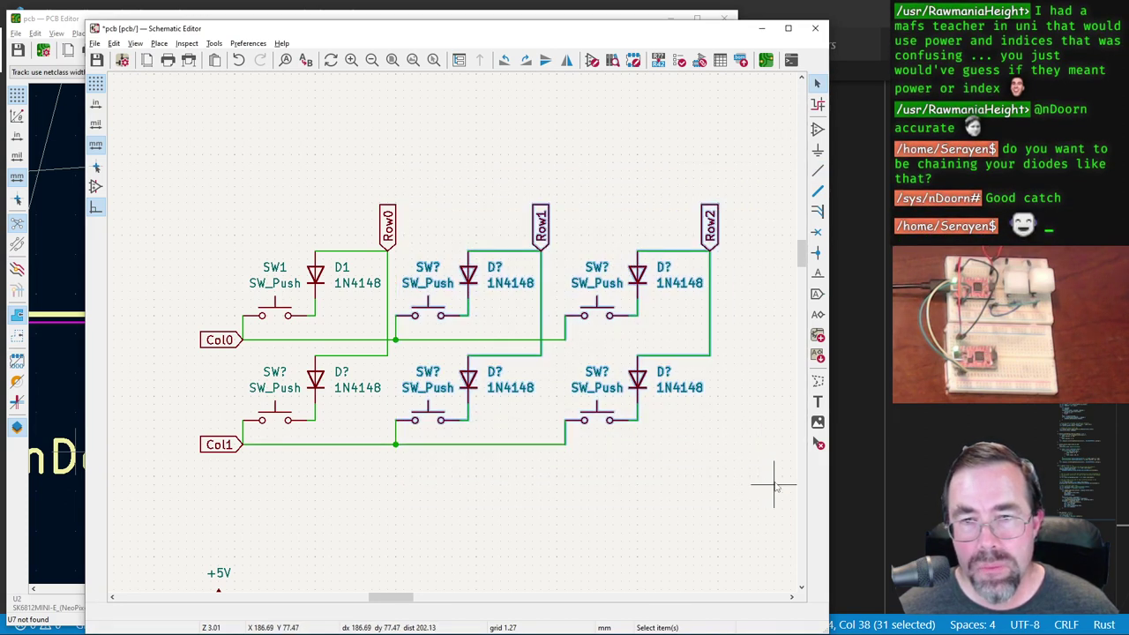
pyautogui.press('m')
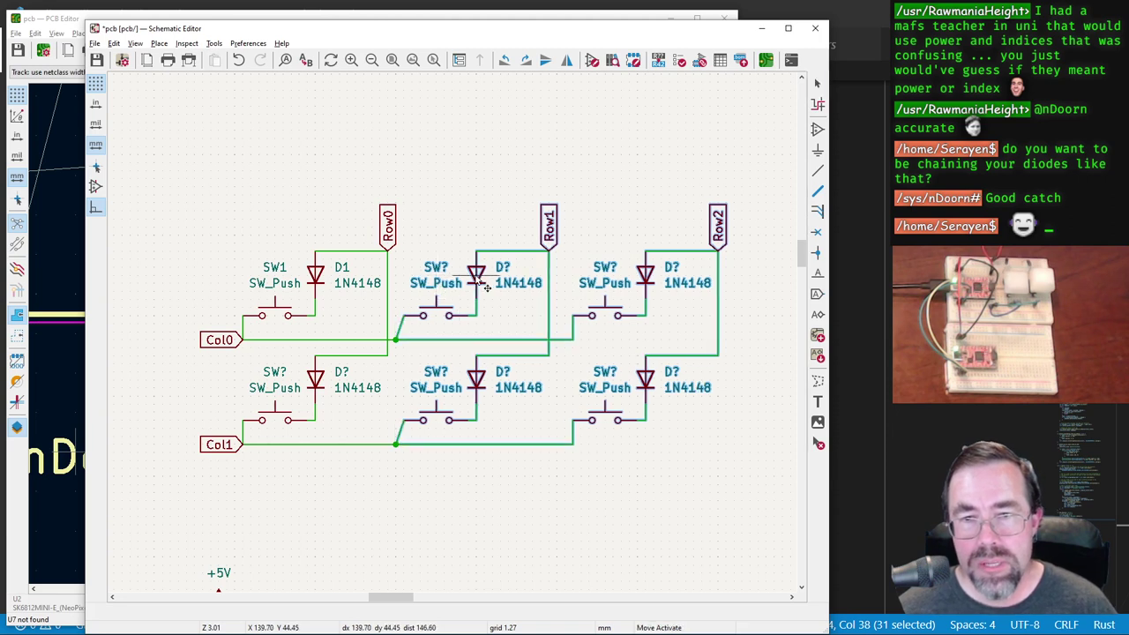
pyautogui.click(482, 284)
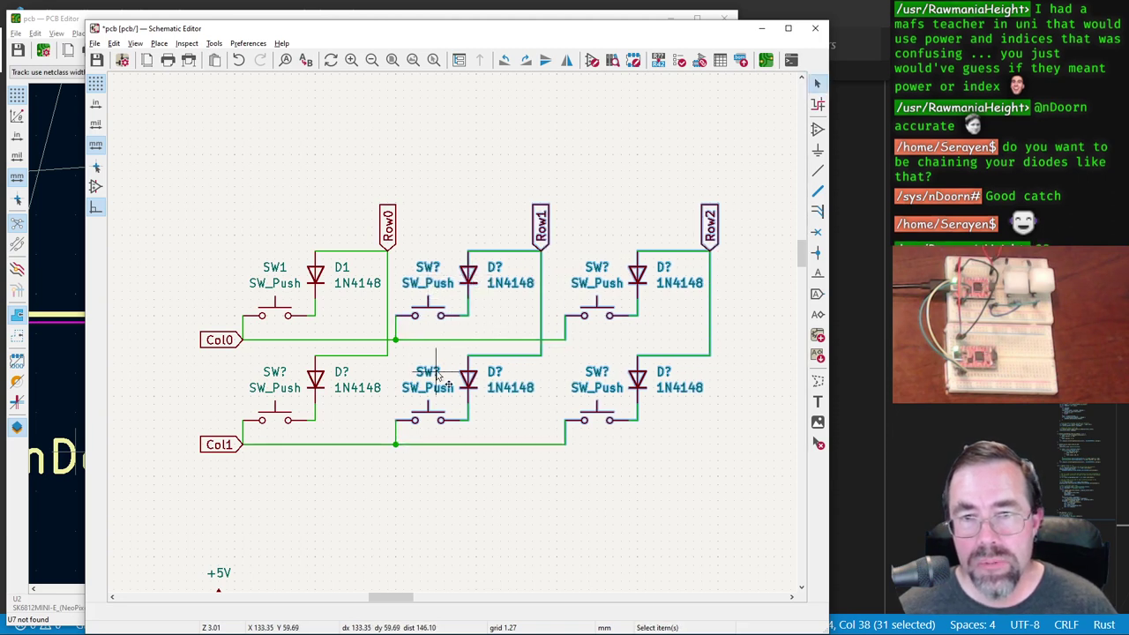
# Step: Try moving the Row0 label about 2.5 mm closer to diode D1
pyautogui.click(392, 216)
pyautogui.press('g')
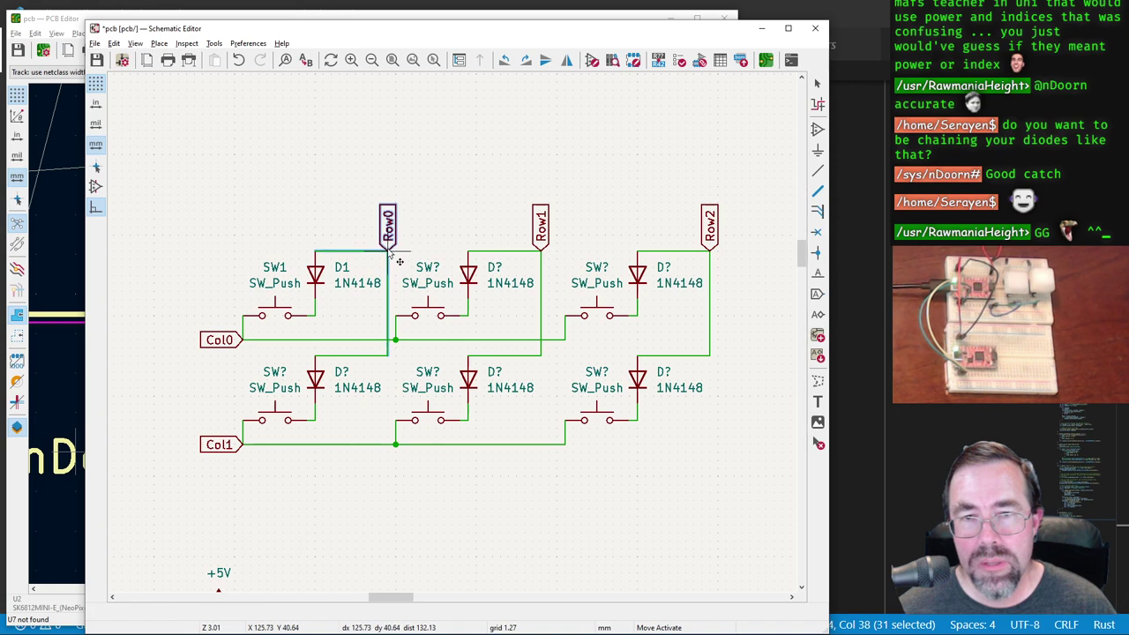
pyautogui.click(399, 253)
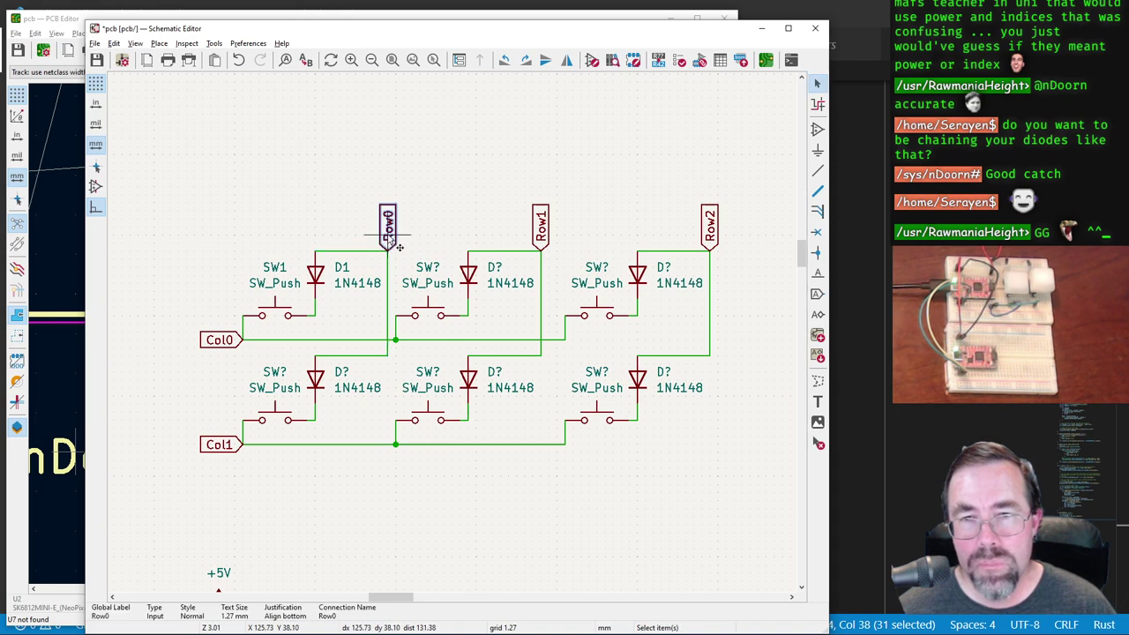
pyautogui.moveTo(396, 244); pyautogui.dragTo(380, 244)
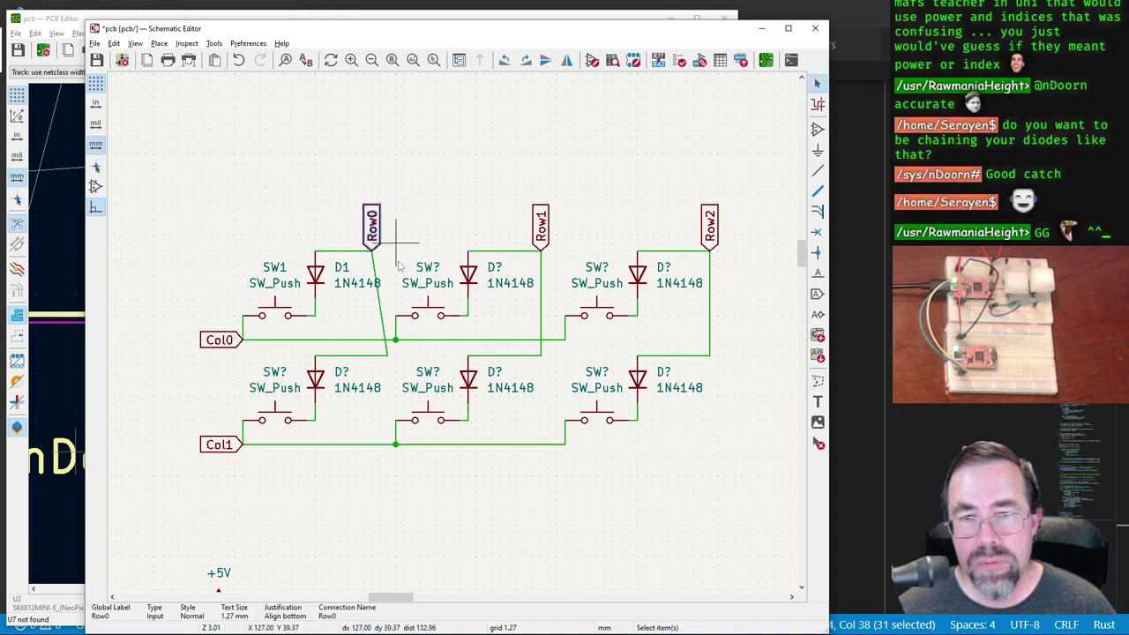
# Step: Move the second and third switch pairs with their row labels about 5 mm right, and realign the Row0 label with its vertical wire
pyautogui.moveTo(394, 206); pyautogui.dragTo(774, 516)
pyautogui.moveTo(475, 307); pyautogui.dragTo(507, 307)
pyautogui.moveTo(372, 227); pyautogui.dragTo(388, 228)
pyautogui.moveTo(423, 178); pyautogui.dragTo(797, 517)
pyautogui.scroll(-4, 453, 323)
pyautogui.scroll(4, 458, 335)
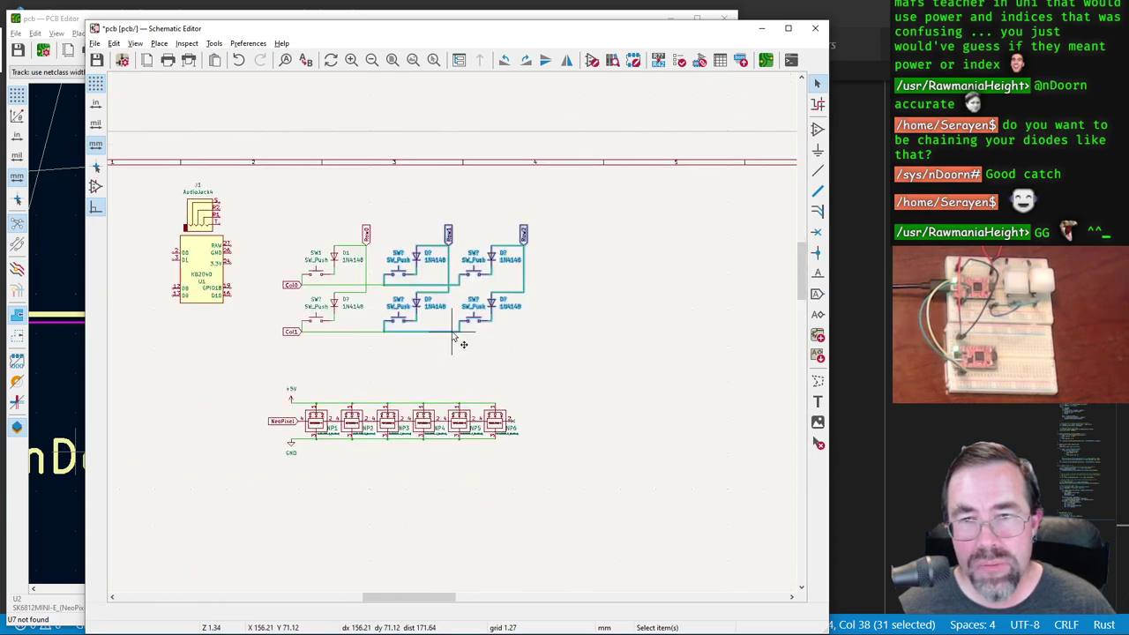
pyautogui.moveTo(334, 213); pyautogui.dragTo(462, 344, button='middle')
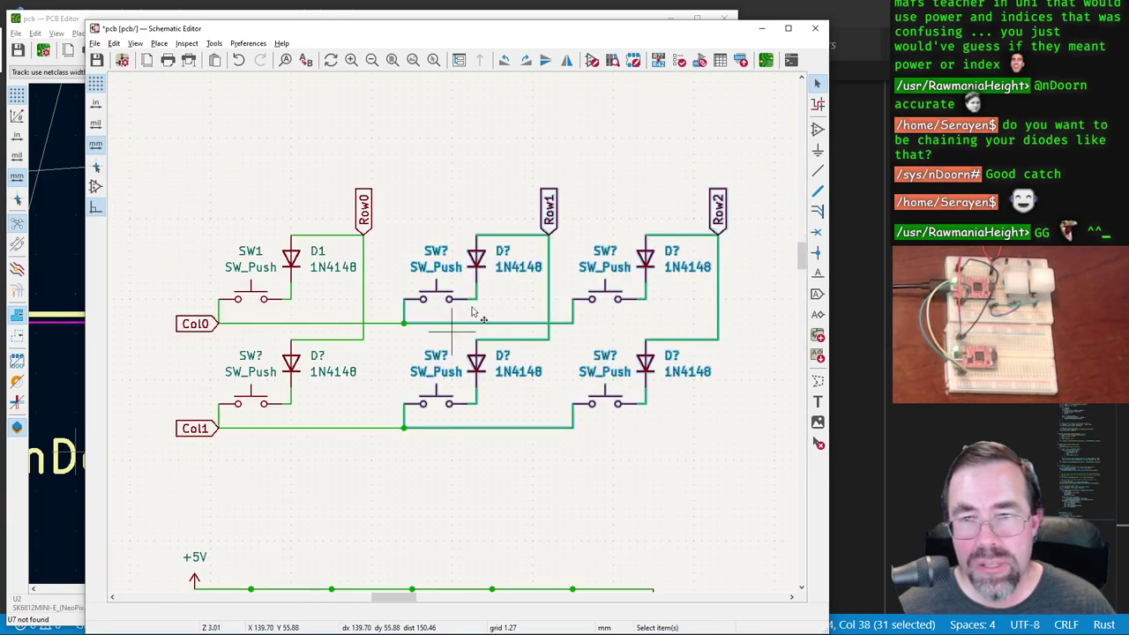
pyautogui.click(617, 169)
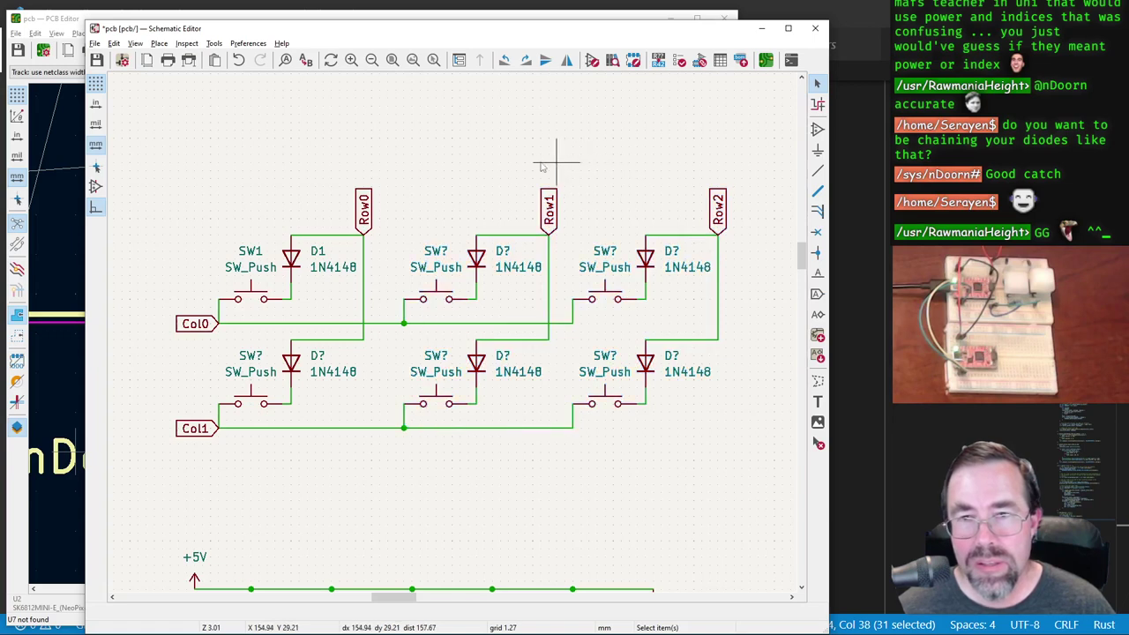
# Step: Move the second and third switch pairs with their row labels about 2.5 mm left, and save the schematic
pyautogui.moveTo(398, 152); pyautogui.dragTo(781, 462)
pyautogui.press('m')
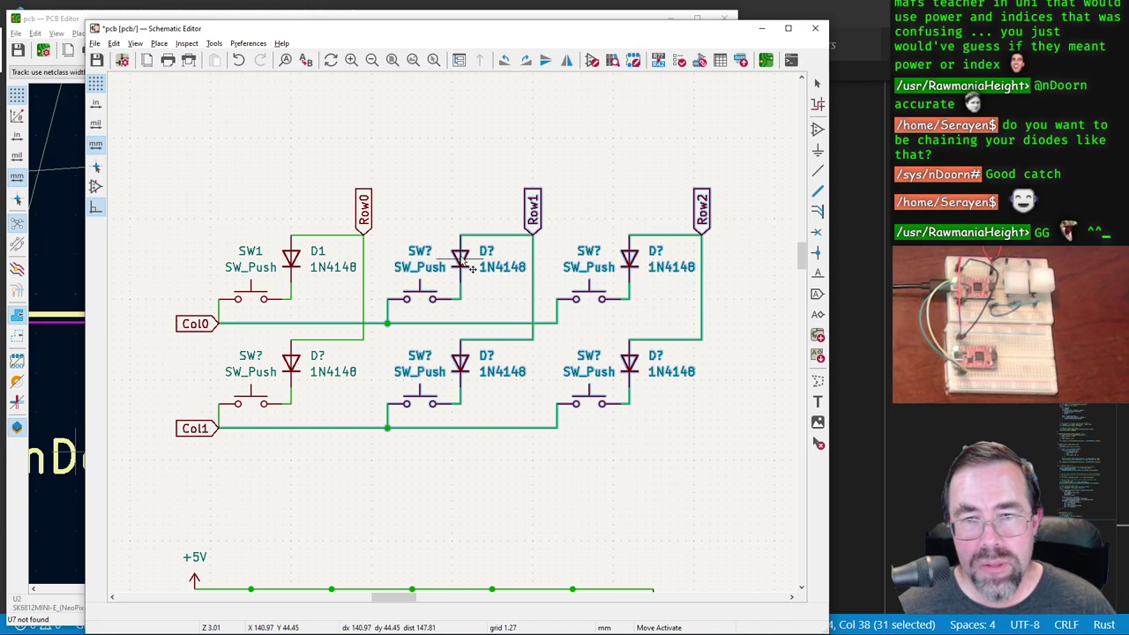
pyautogui.click(468, 262)
pyautogui.click(600, 207)
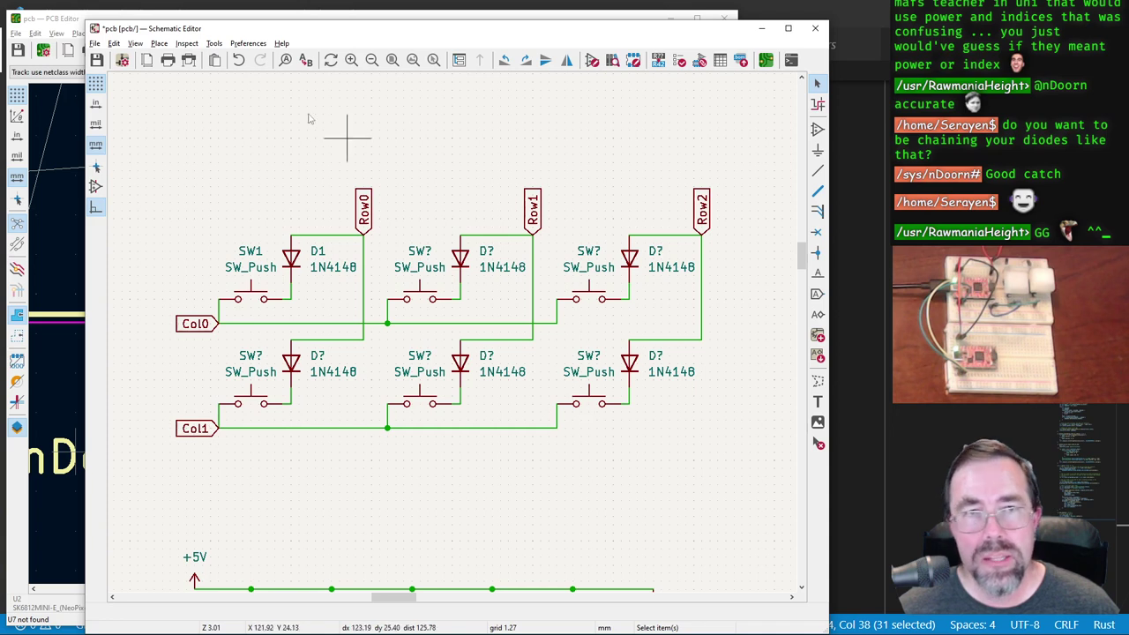
pyautogui.click(96, 59)
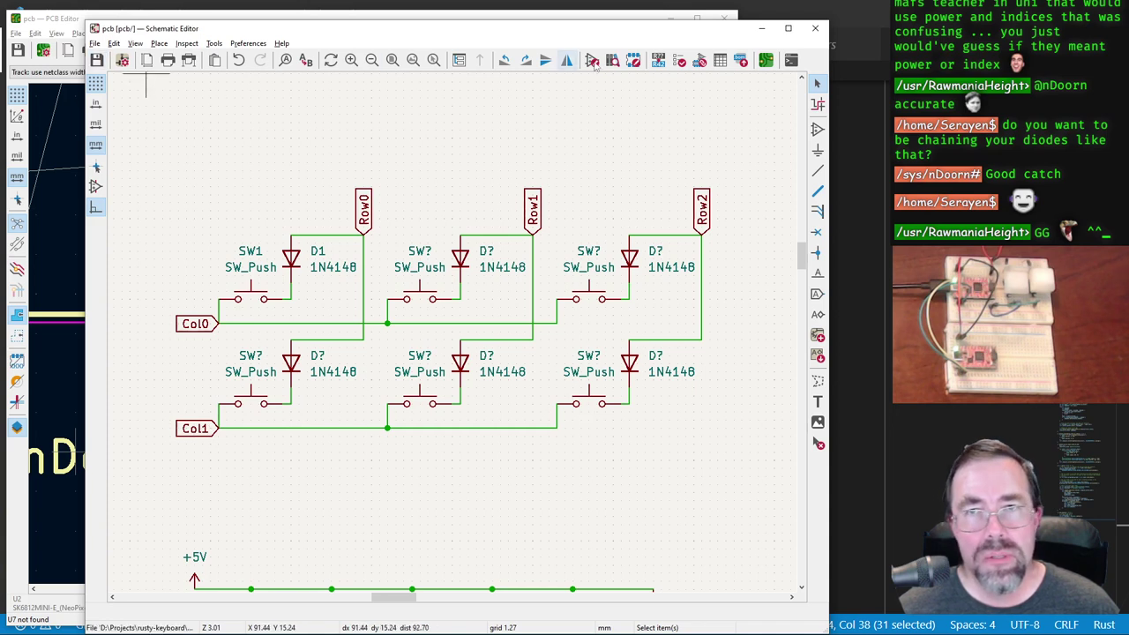
# Step: Annotate the entire schematic, sorting symbols by X position and keeping existing annotations
pyautogui.click(658, 59)
pyautogui.click(430, 365)
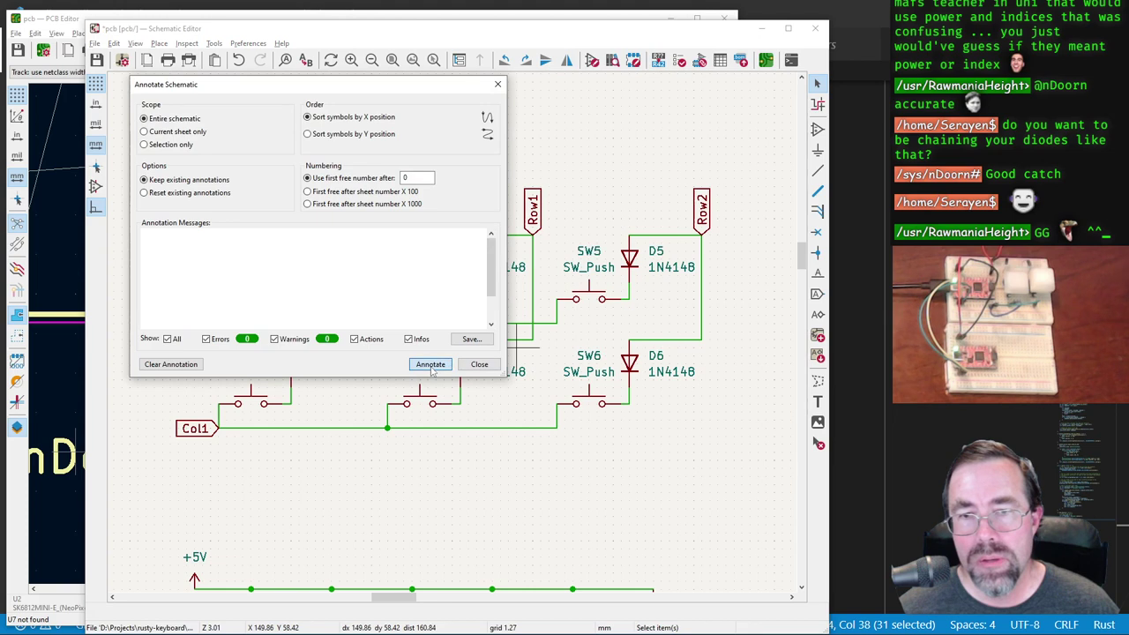
pyautogui.click(479, 364)
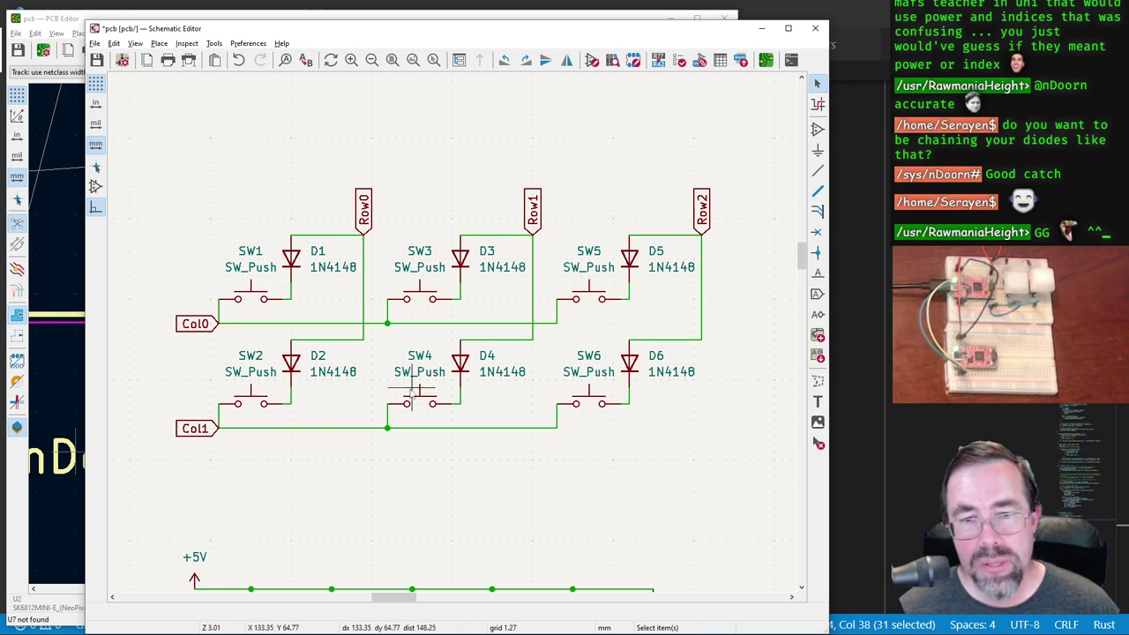
# Step: Duplicate the Col0 and Col1 labels and attach the copies to pins D8 and D9 of the KB2040
pyautogui.scroll(-3, 412, 387)
pyautogui.scroll(3, 411, 485)
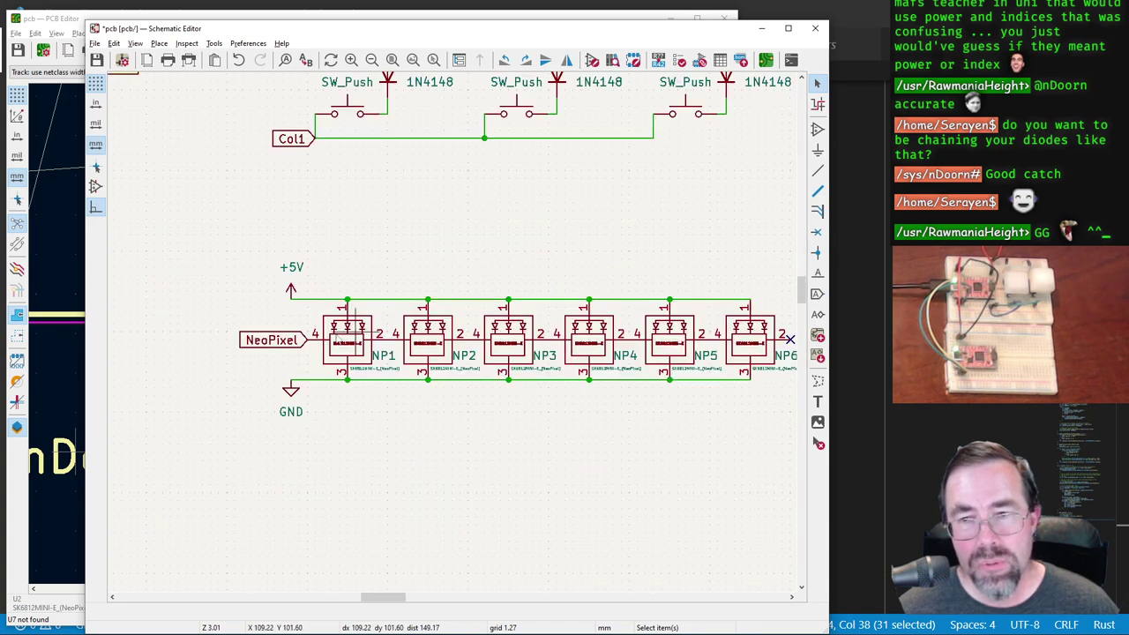
pyautogui.scroll(-2, 446, 327)
pyautogui.scroll(2, 446, 327)
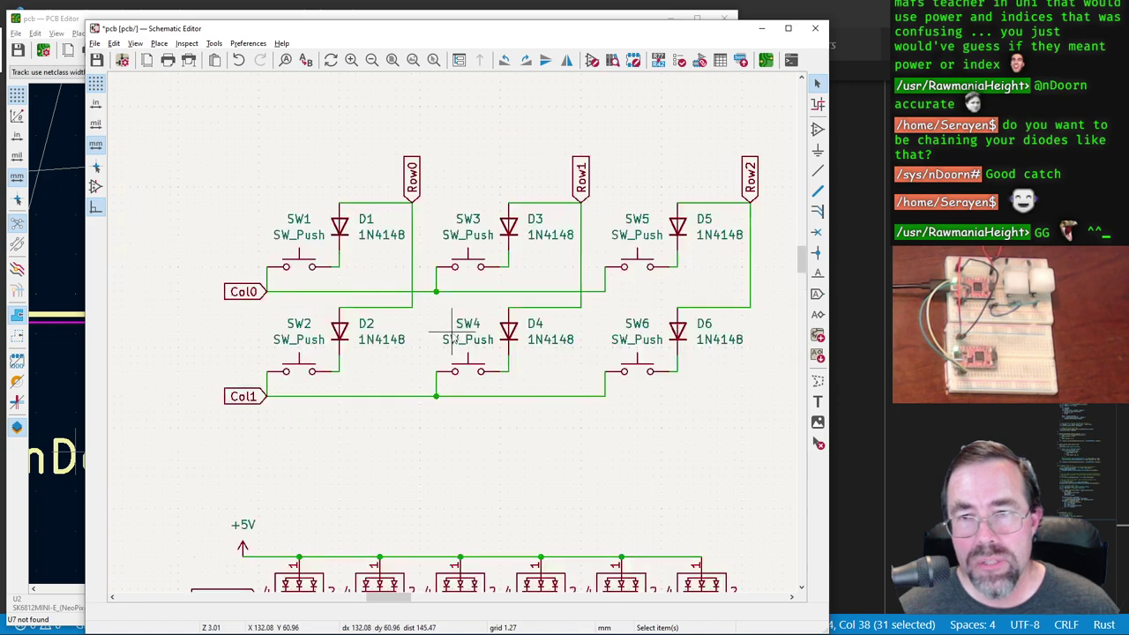
pyautogui.scroll(-3, 432, 326)
pyautogui.scroll(1, 420, 324)
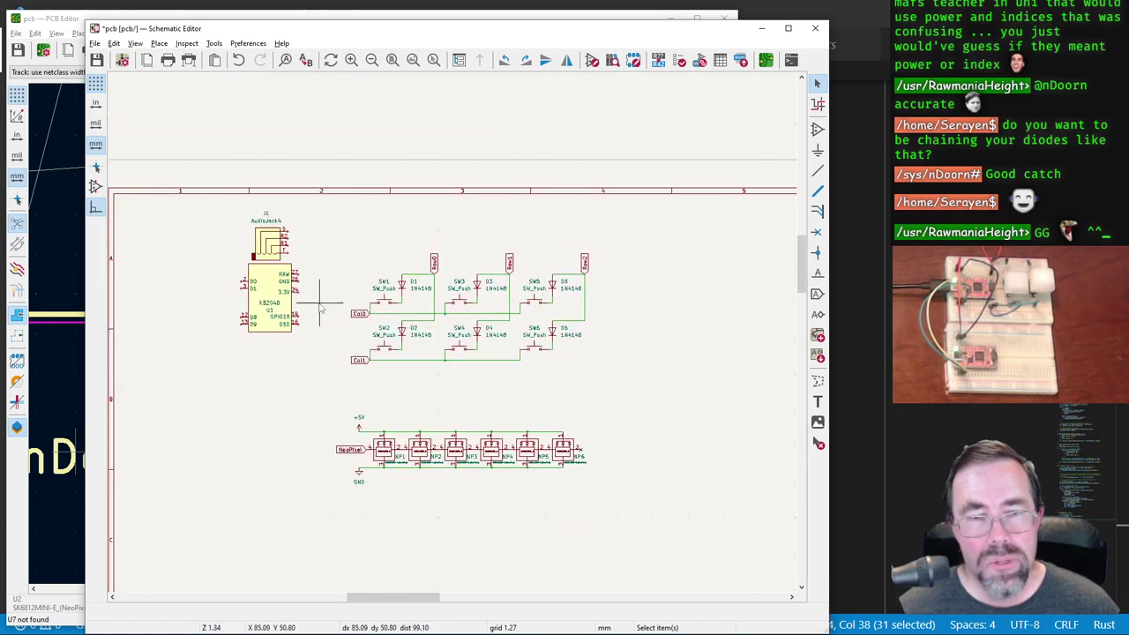
pyautogui.scroll(1, 307, 291)
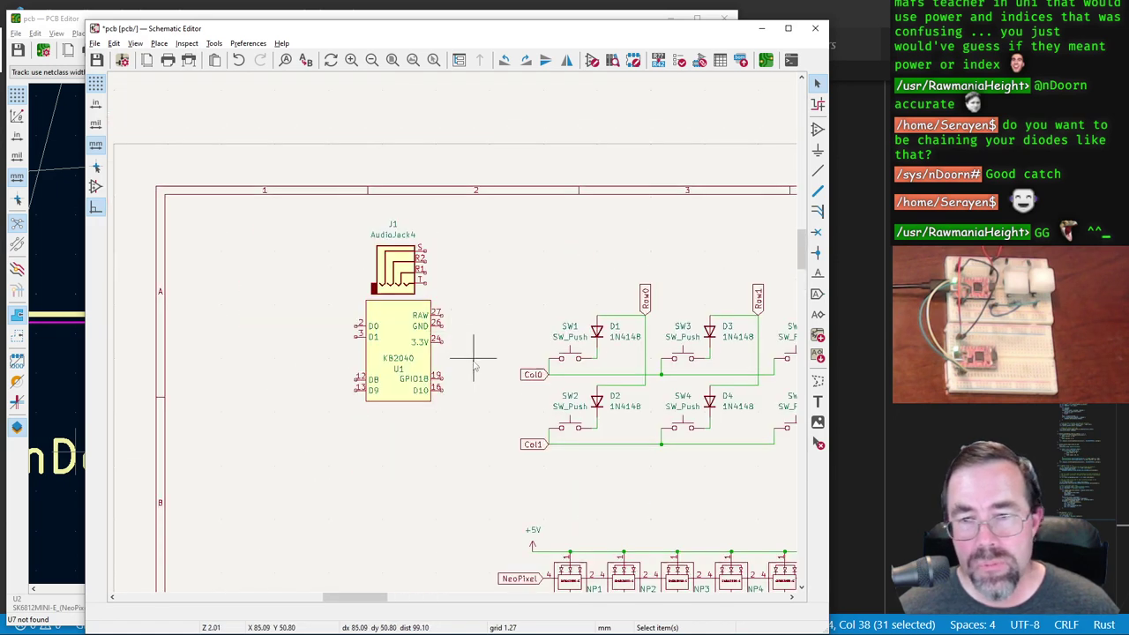
pyautogui.click(538, 375)
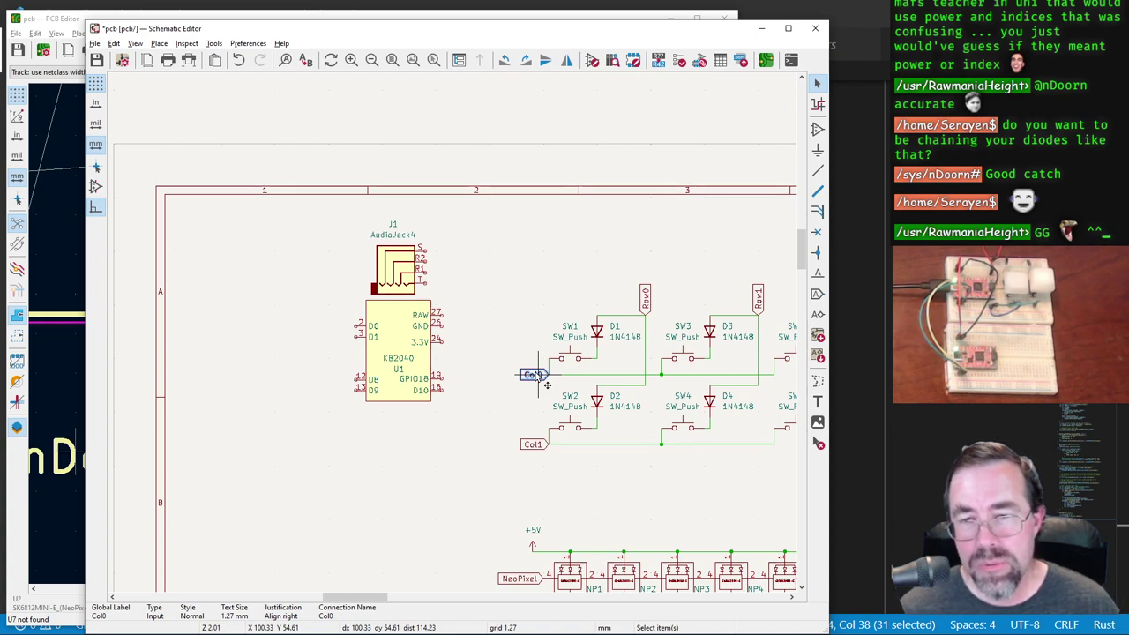
pyautogui.hotkey('ctrl', 'd')
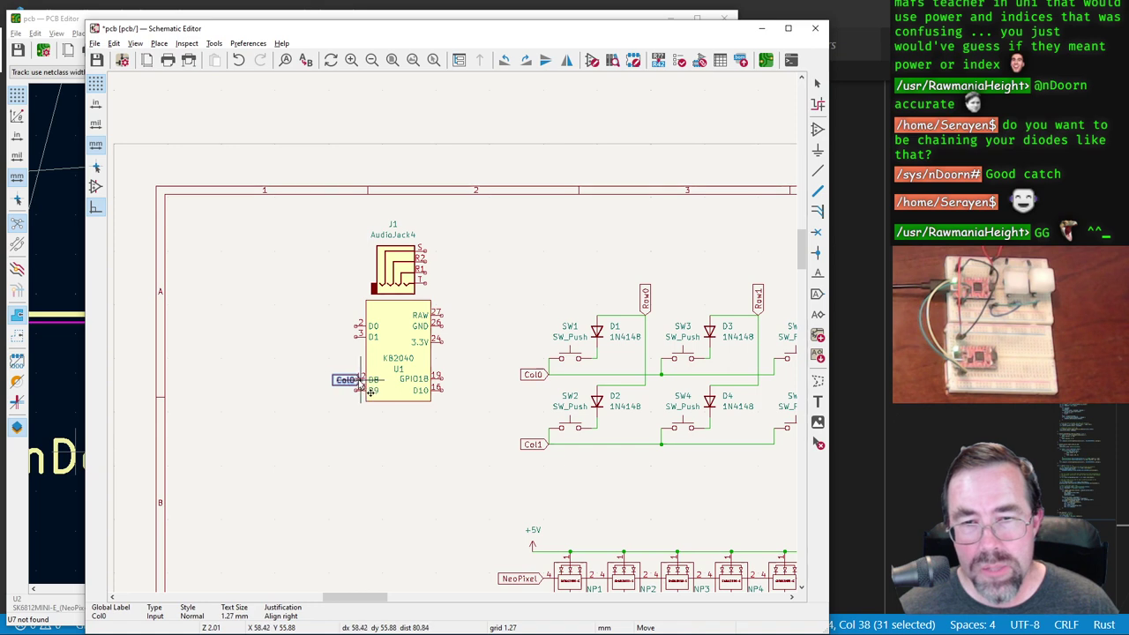
pyautogui.click(359, 385)
pyautogui.click(532, 444)
pyautogui.hotkey('ctrl', 'd')
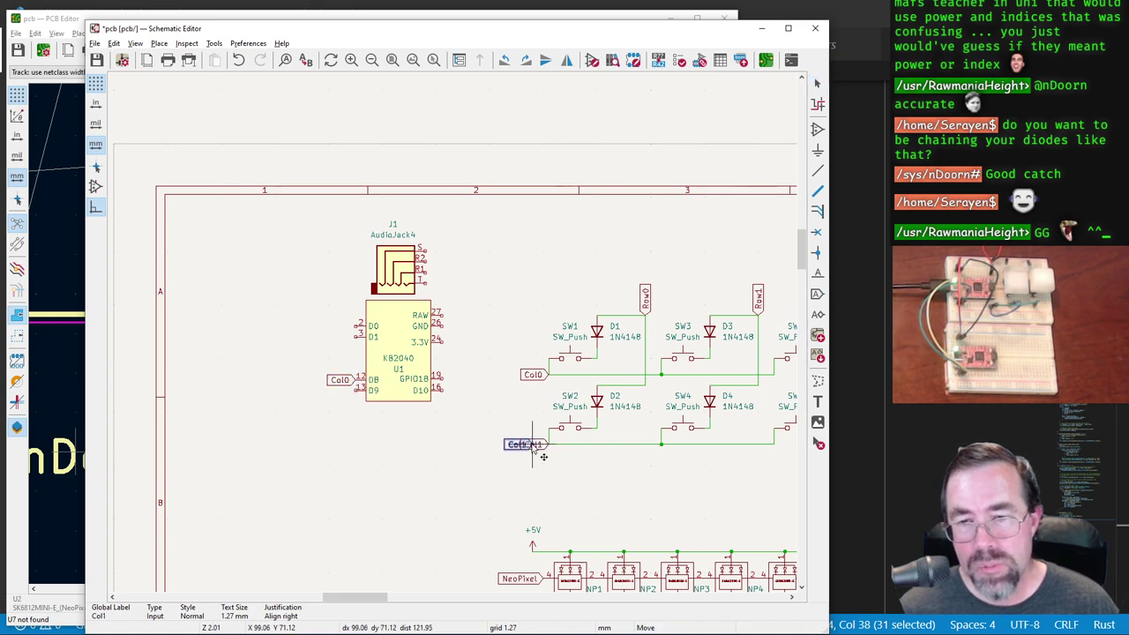
pyautogui.click(357, 394)
pyautogui.scroll(3, 340, 412)
pyautogui.click(559, 353)
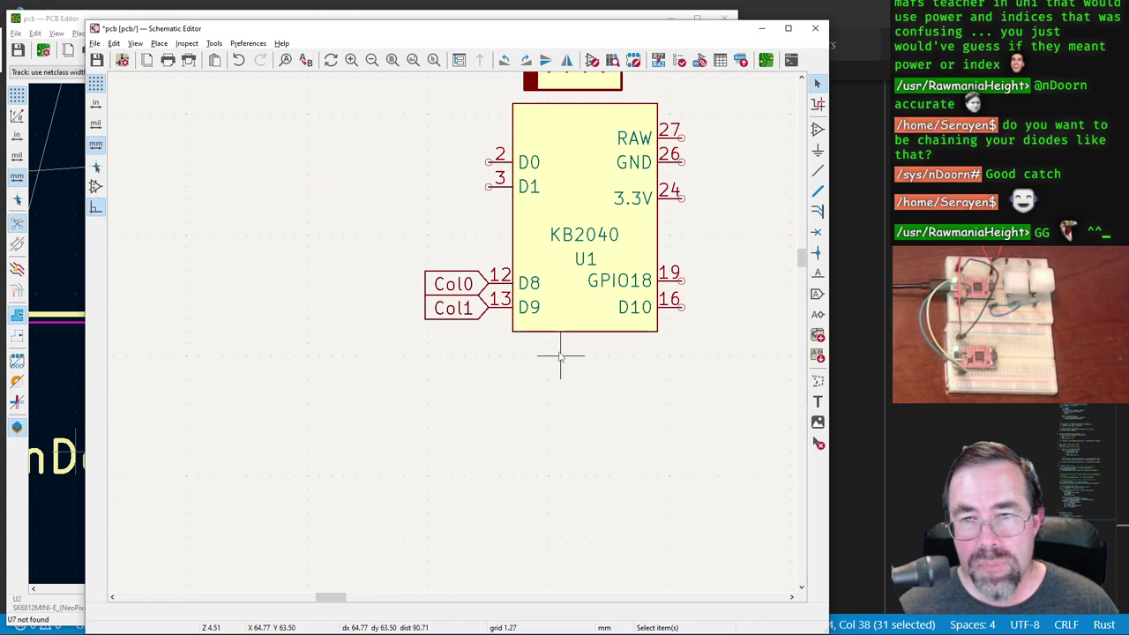
# Step: Duplicate the Row0 label, flip the copy sideways onto the KB2040's D10 pin, and save the schematic
pyautogui.scroll(-3, 456, 335)
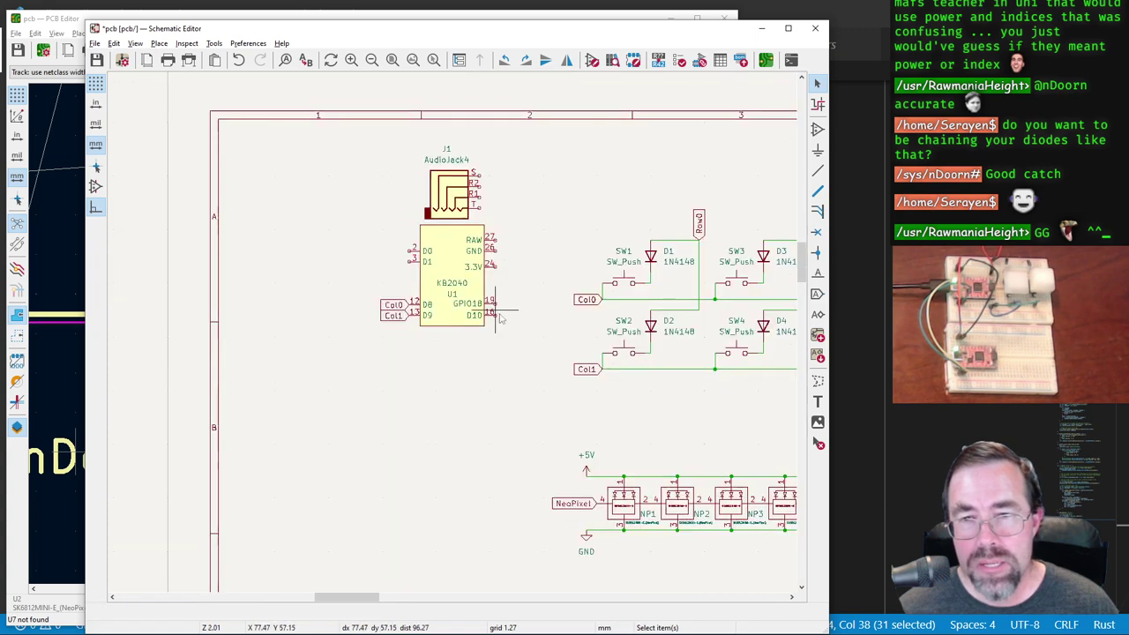
pyautogui.click(699, 220)
pyautogui.hotkey('ctrl', 'd')
pyautogui.press('x')
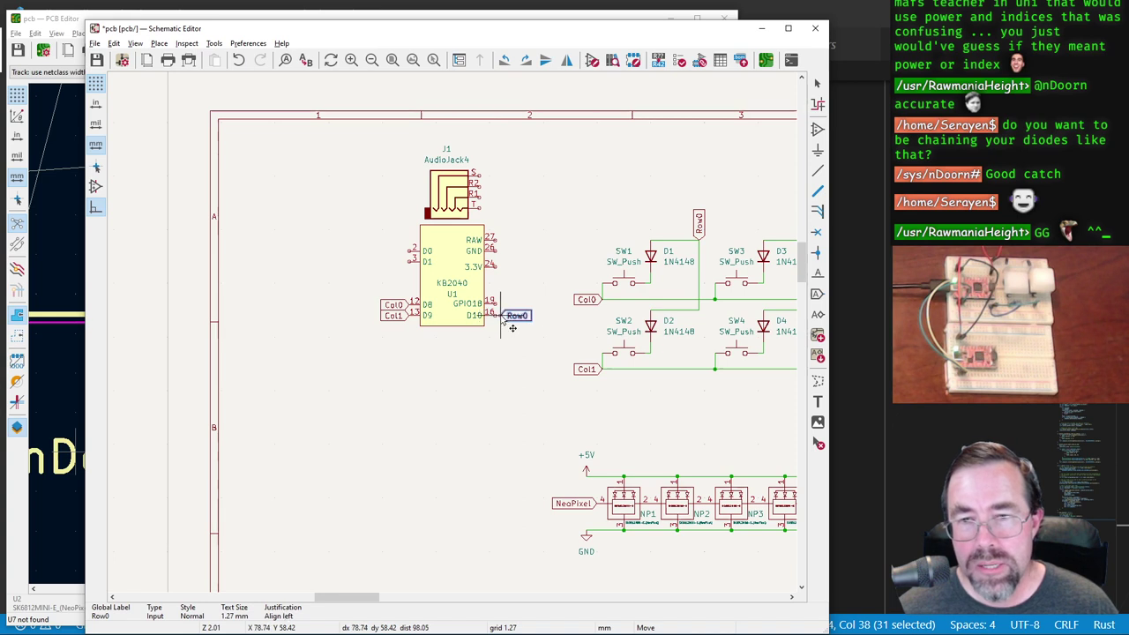
pyautogui.click(496, 315)
pyautogui.scroll(2, 493, 351)
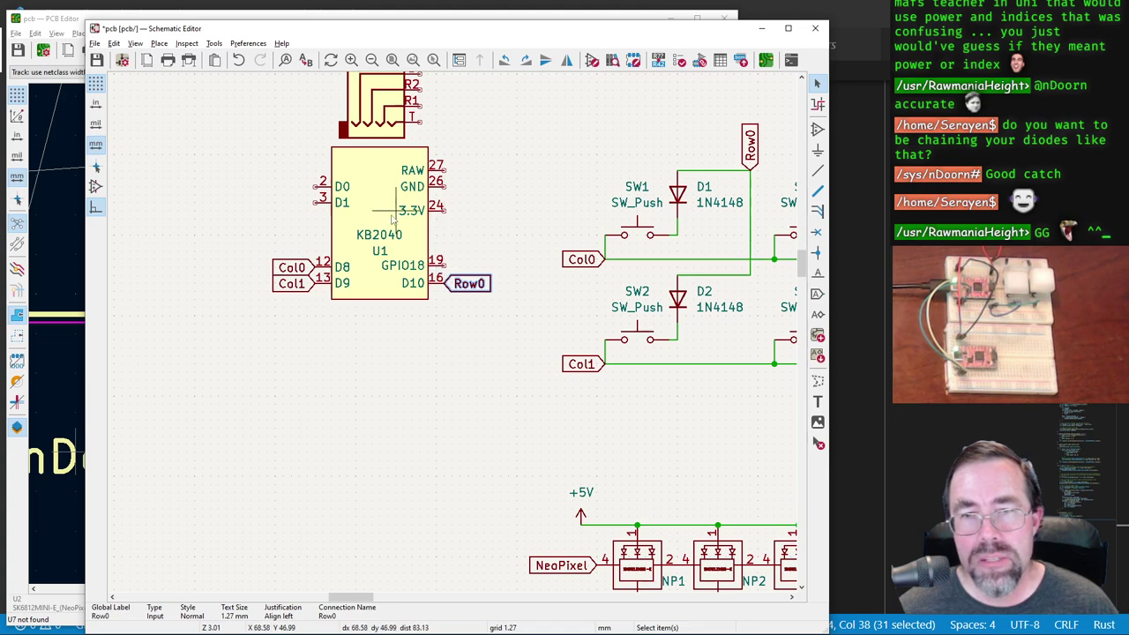
pyautogui.click(96, 59)
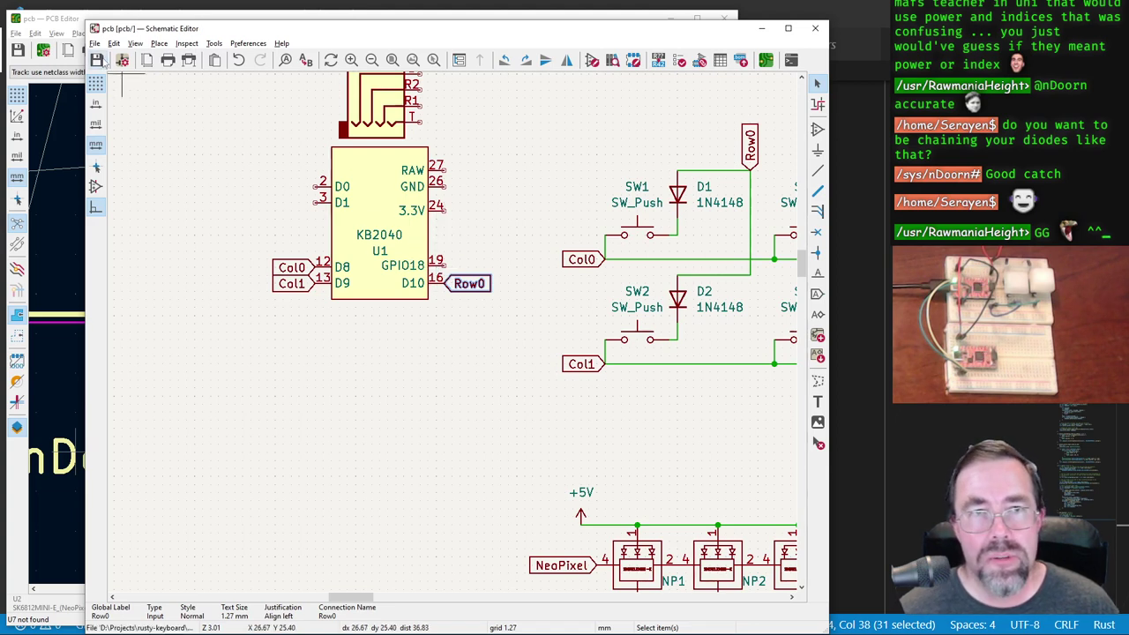
# Step: Switch to the Symbol Editor and open the KB2040 symbol from the Project library
pyautogui.hotkey('alt', 'Tab')
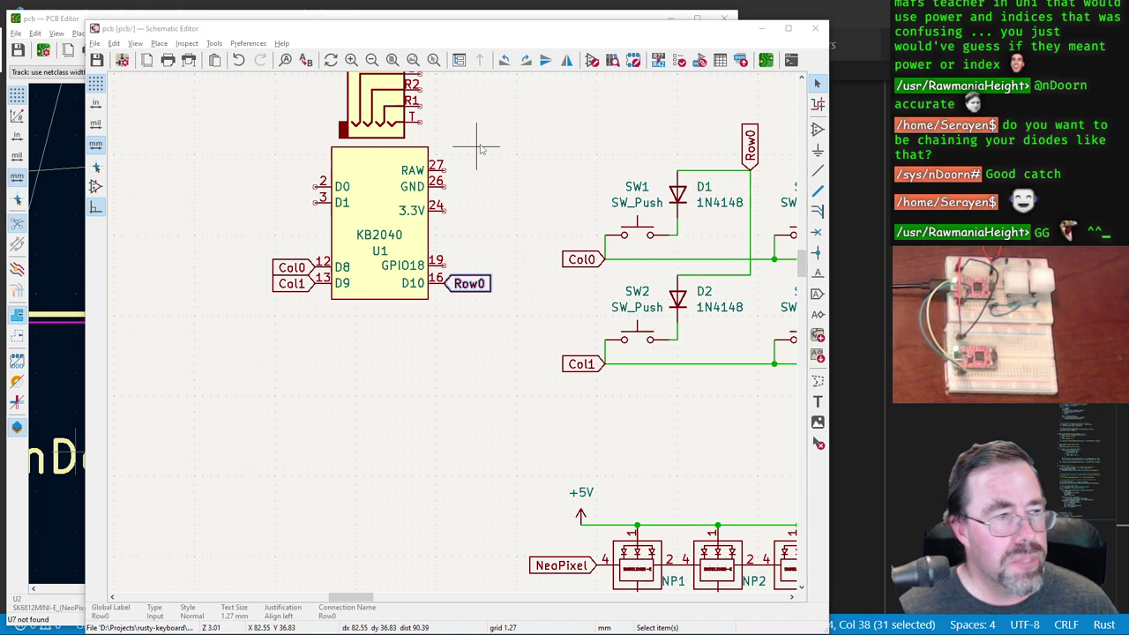
pyautogui.hotkey('alt', 'Tab')
pyautogui.doubleClick(167, 374)
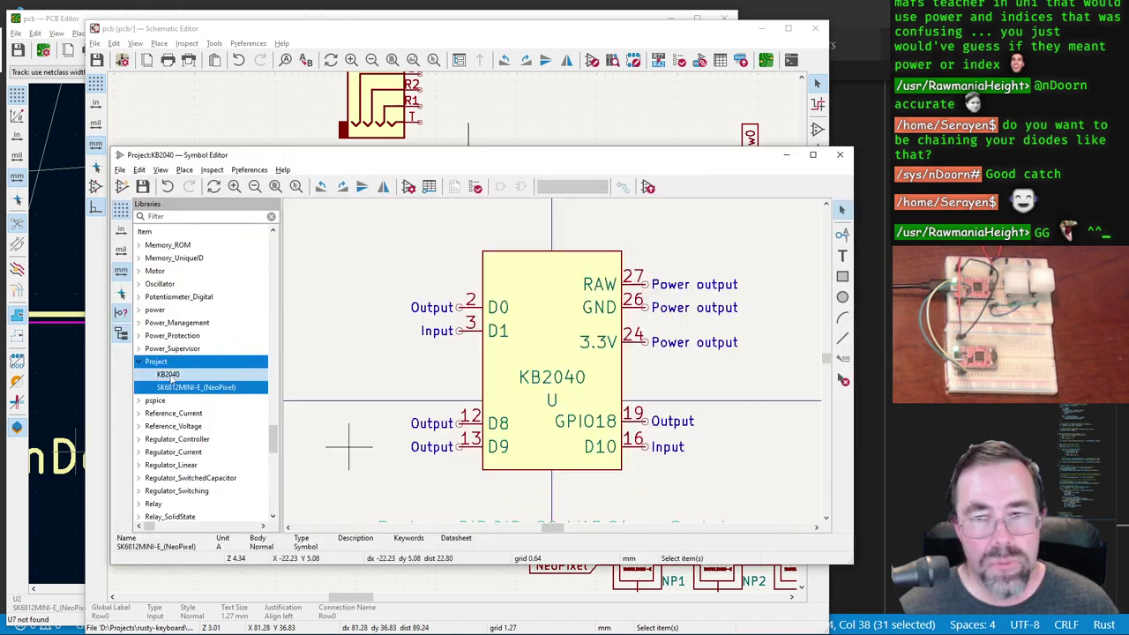
pyautogui.scroll(-2, 580, 365)
pyautogui.scroll(2, 581, 365)
pyautogui.scroll(-2, 532, 395)
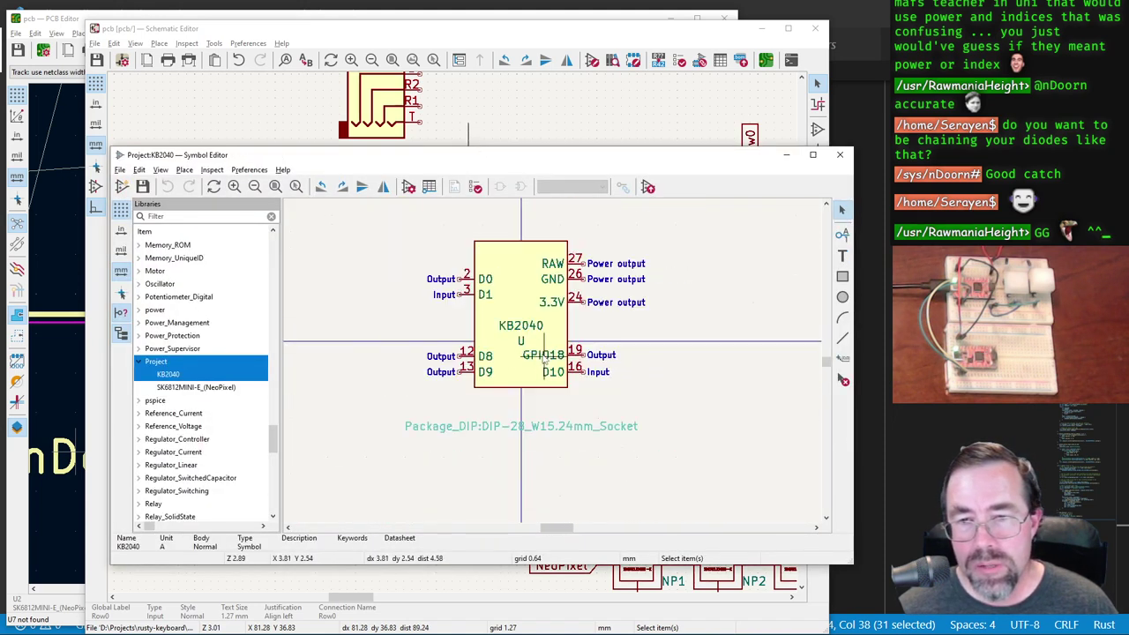
# Step: Try to extend the KB2040 symbol's body downward by its lower corner, and undo the change
pyautogui.click(534, 390)
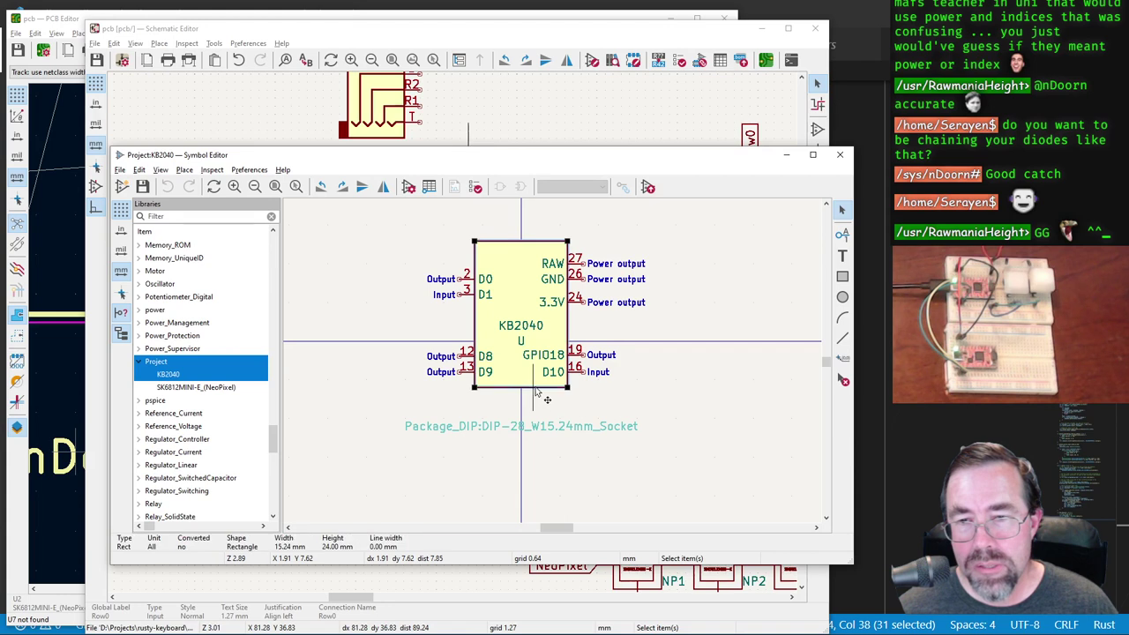
pyautogui.moveTo(567, 394); pyautogui.dragTo(567, 408)
pyautogui.hotkey('ctrl', 'z')
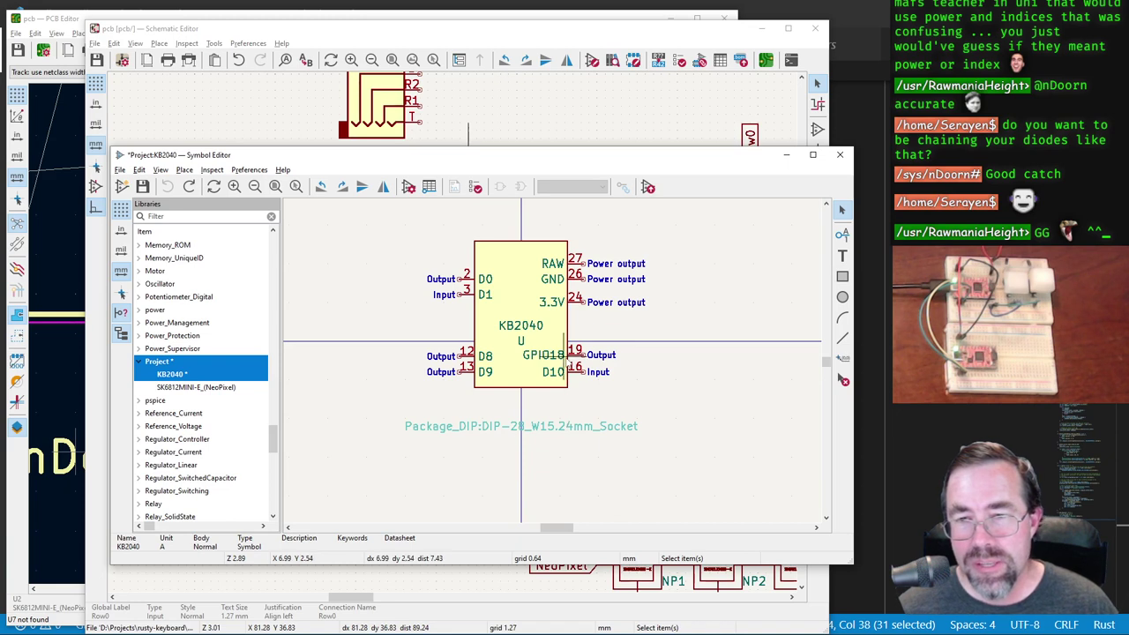
# Step: Move the GPIO18 pin up toward 3.3V, and place the KB2040 value and U reference near the body's upper edge
pyautogui.click(578, 355)
pyautogui.moveTo(593, 367); pyautogui.dragTo(502, 256)
pyautogui.click(520, 331)
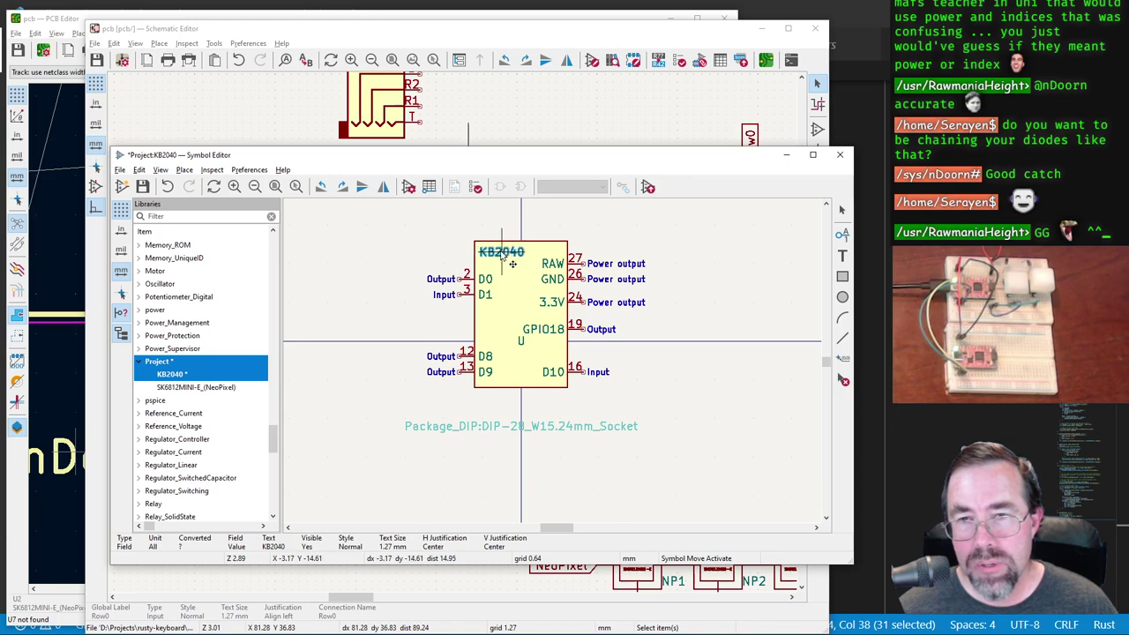
pyautogui.moveTo(514, 322); pyautogui.dragTo(532, 277)
pyautogui.click(532, 277)
# Step: Duplicate pin D10 twice above the original at 2.54 mm spacing, and shift GPIO18 up to match that spacing
pyautogui.scroll(1, 661, 370)
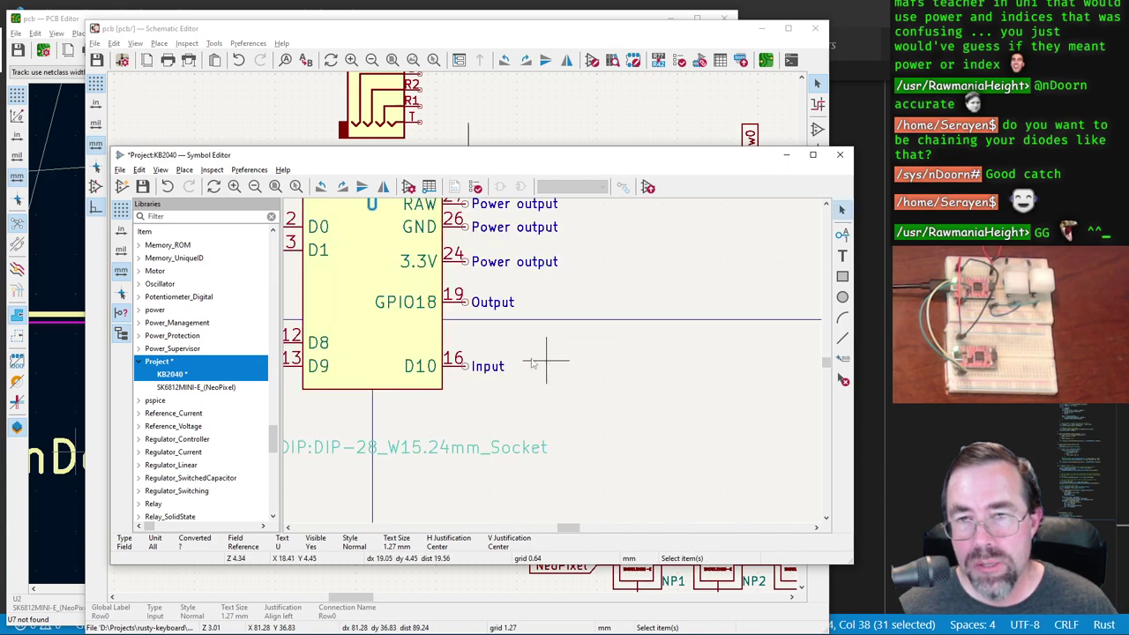
pyautogui.scroll(-1, 483, 348)
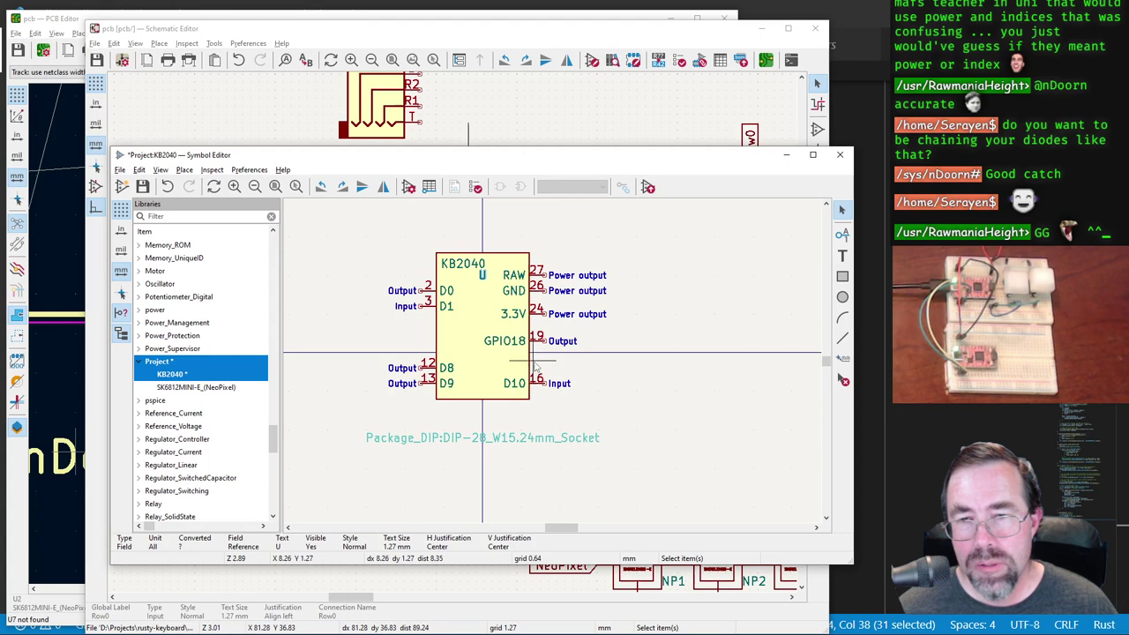
pyautogui.scroll(1, 552, 334)
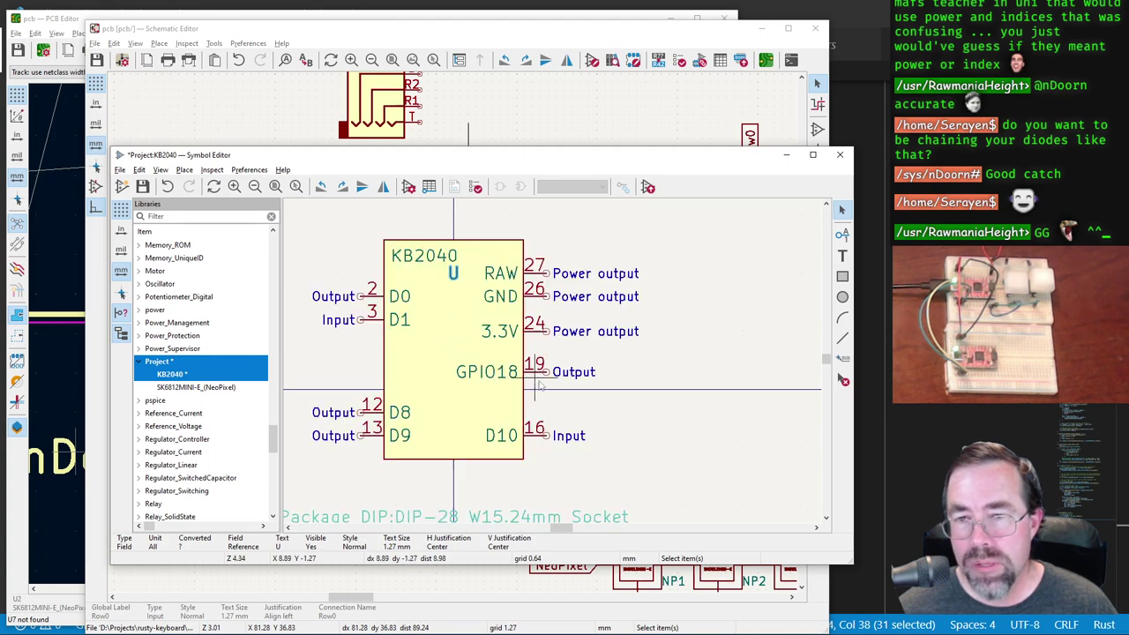
pyautogui.click(547, 438)
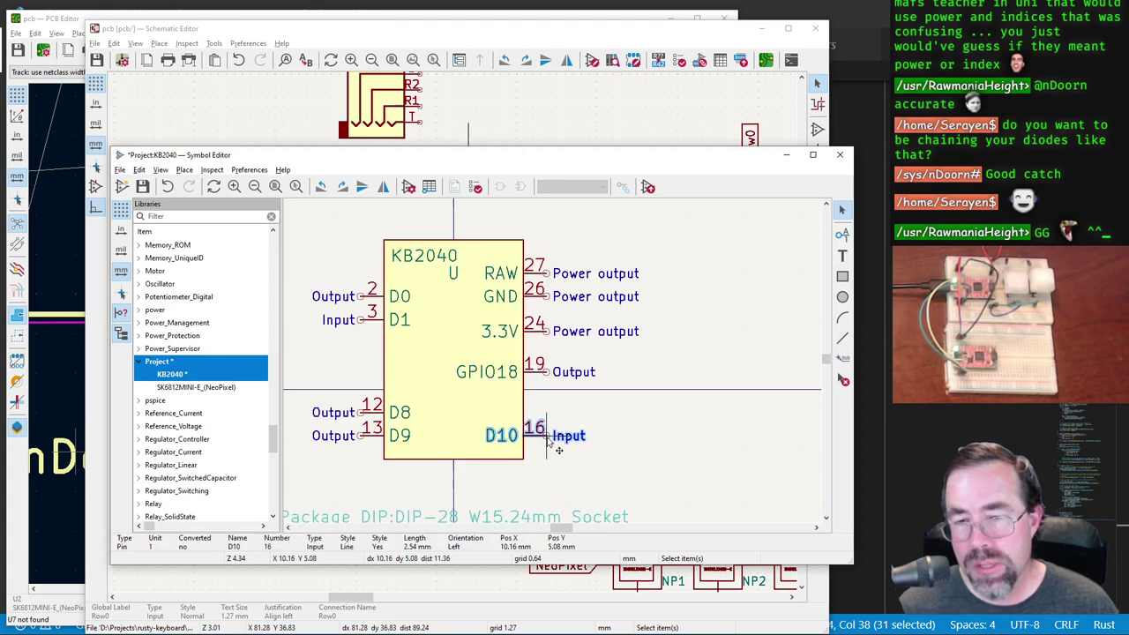
pyautogui.press('m')
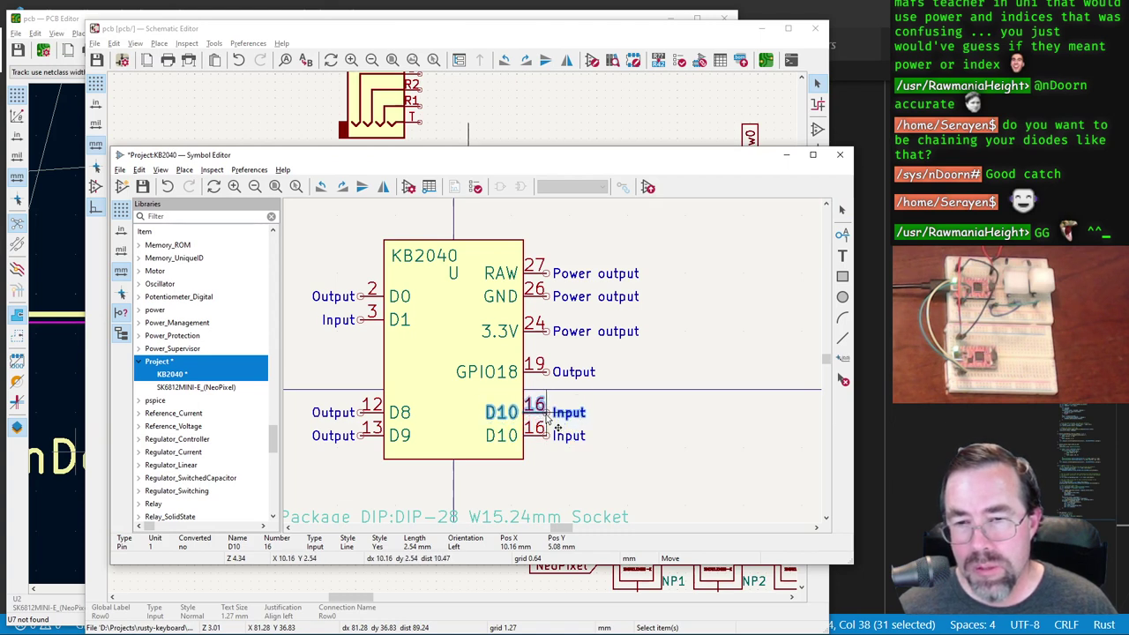
pyautogui.click(558, 421)
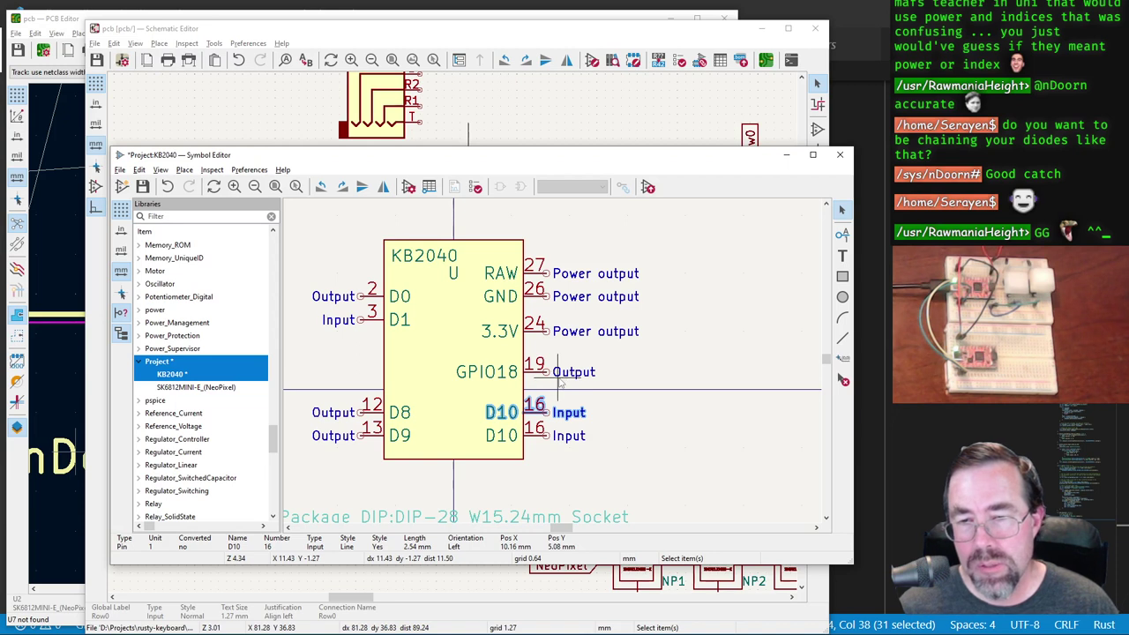
pyautogui.press('m')
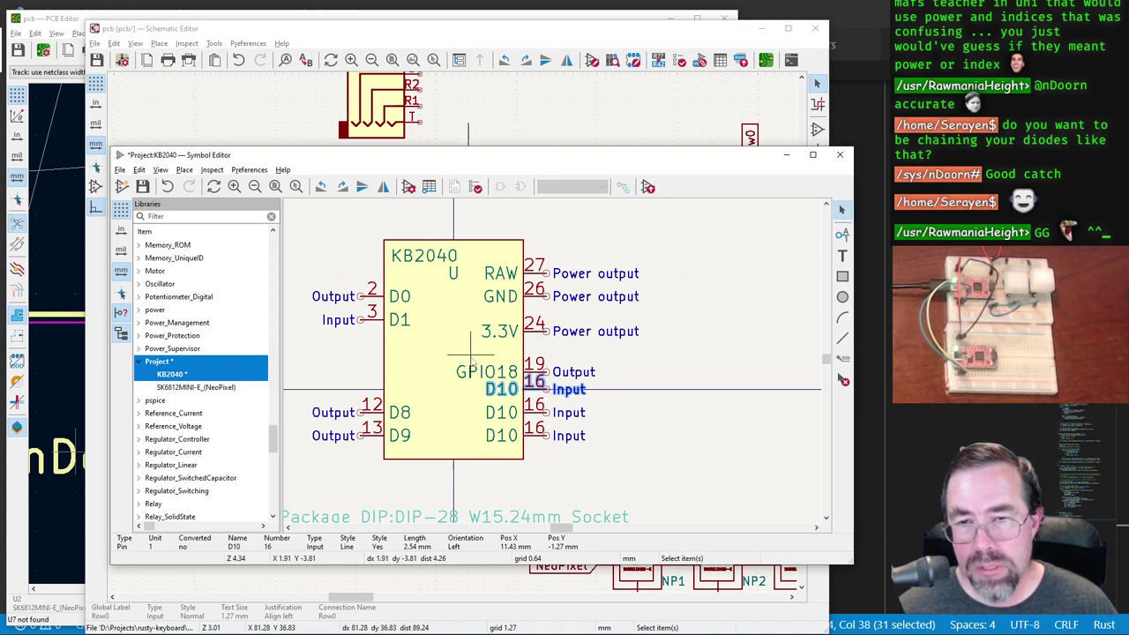
pyautogui.click(546, 374)
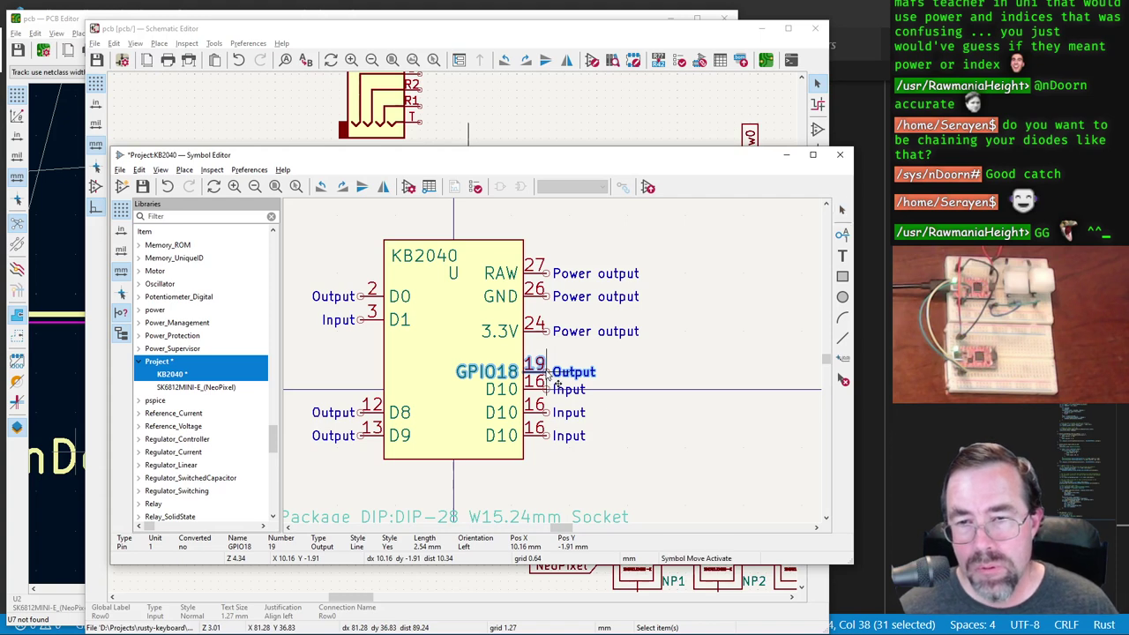
pyautogui.moveTo(553, 377); pyautogui.dragTo(548, 370)
# Step: Consult the Adafruit KB2040 pinout PDF in Acrobat Reader, and rename the middle of the three D10 pins to GPIO19
pyautogui.click(546, 412)
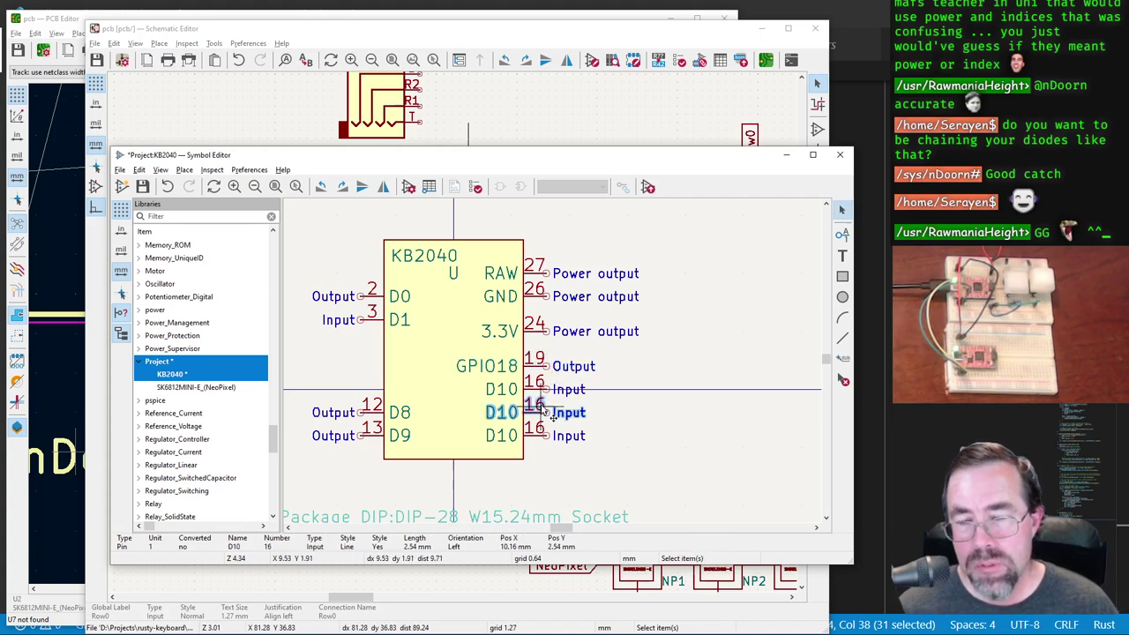
pyautogui.doubleClick(553, 415)
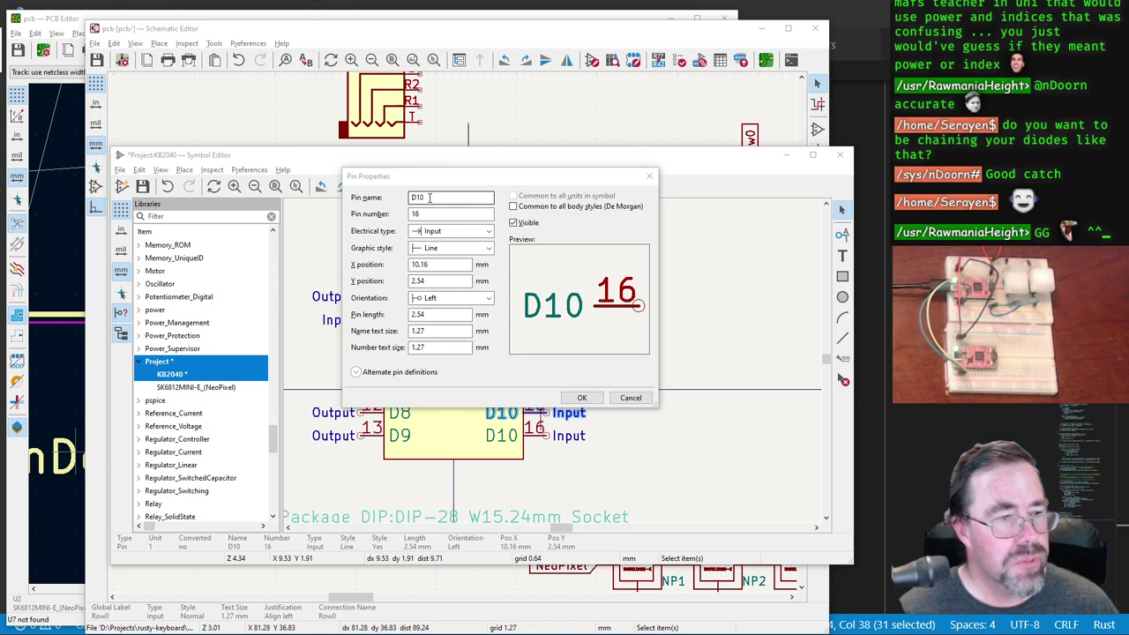
pyautogui.hotkey('alt', 'Tab')
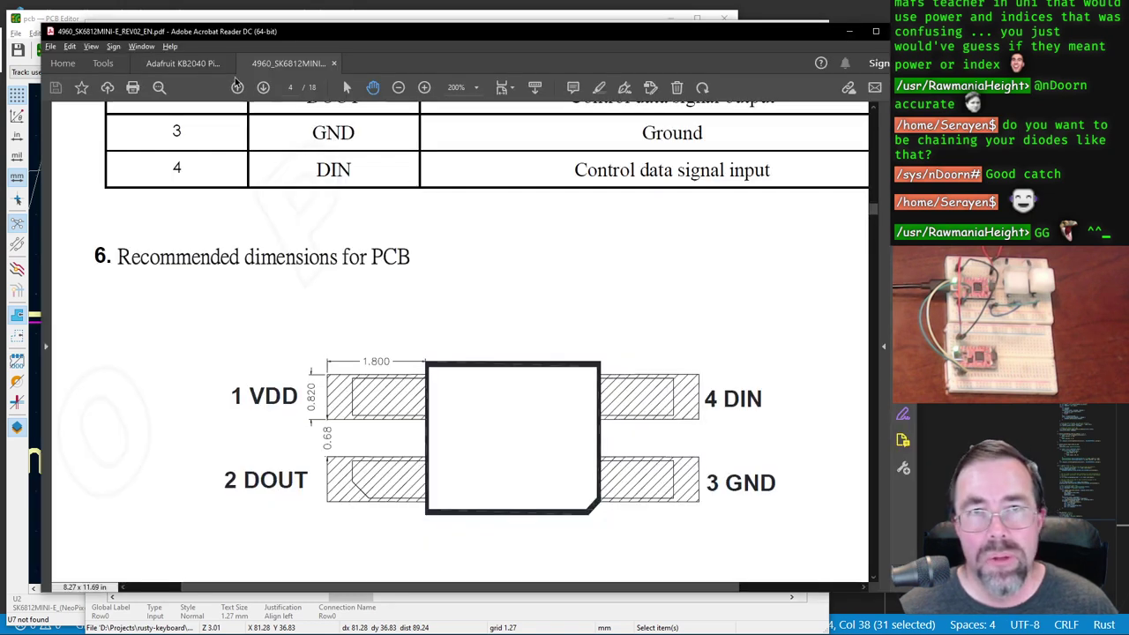
pyautogui.click(185, 64)
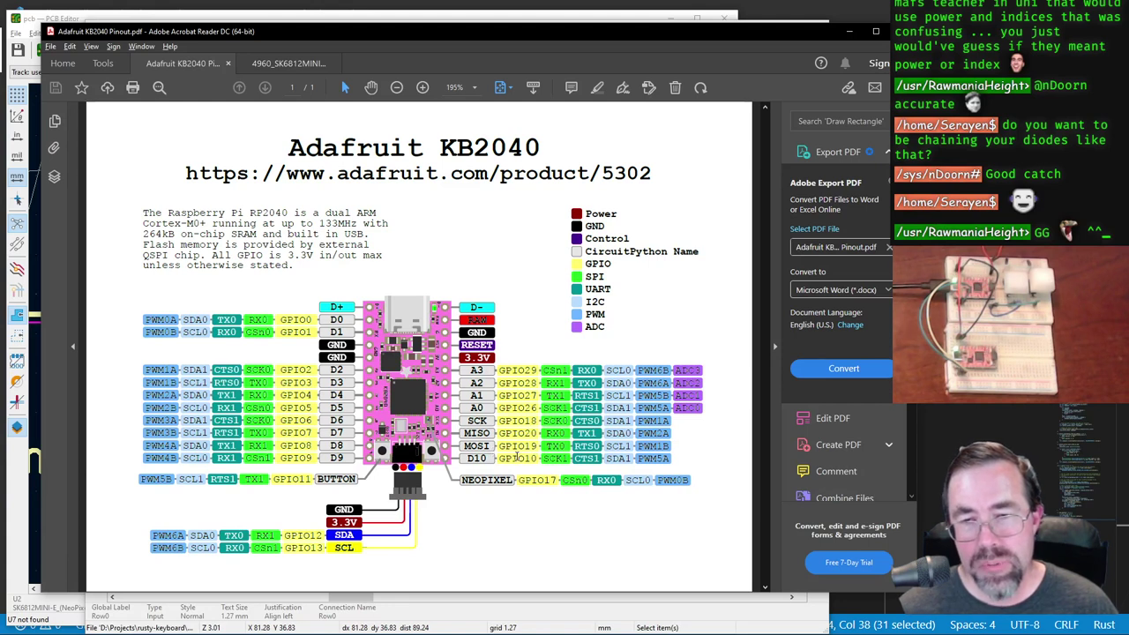
pyautogui.hotkey('alt', 'Tab')
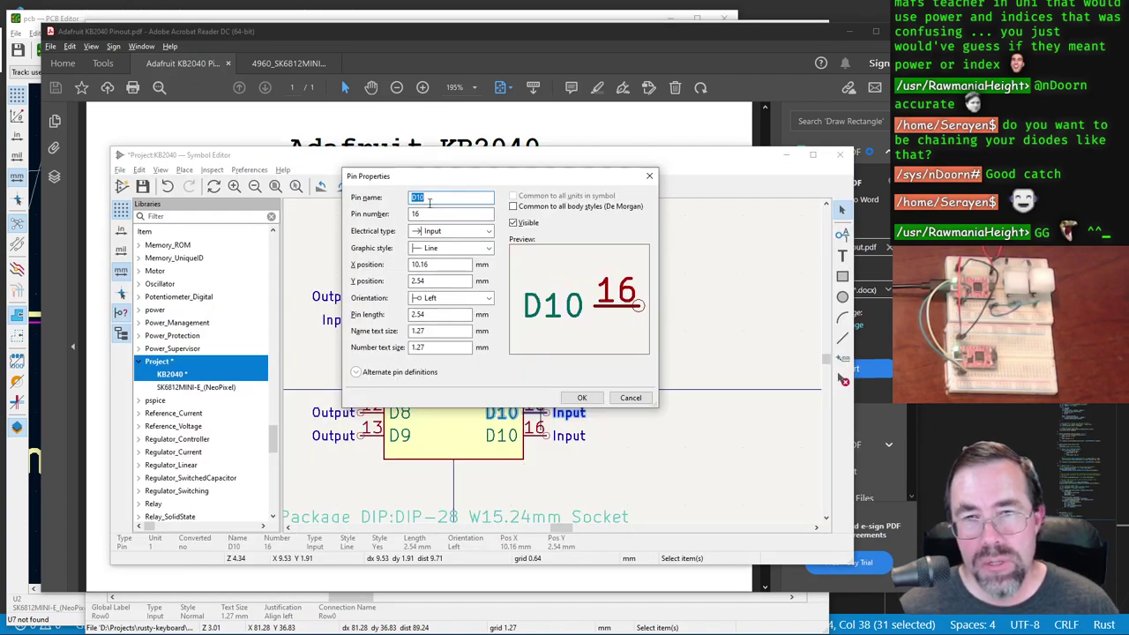
pyautogui.press('BackSpace')
pyautogui.write('GP')
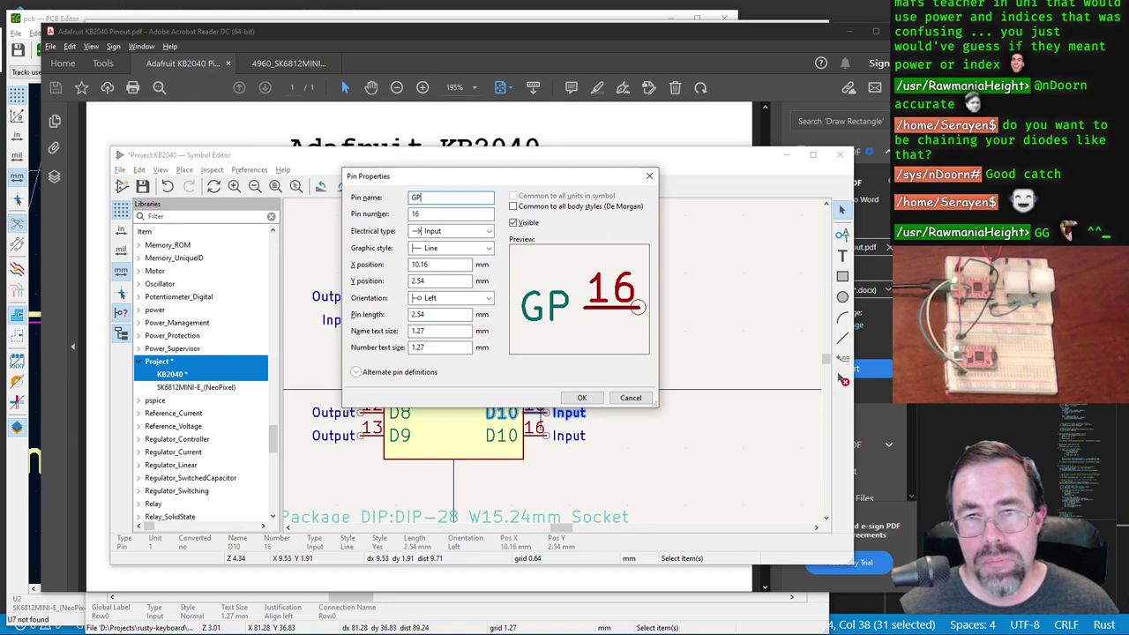
pyautogui.write('IO19')
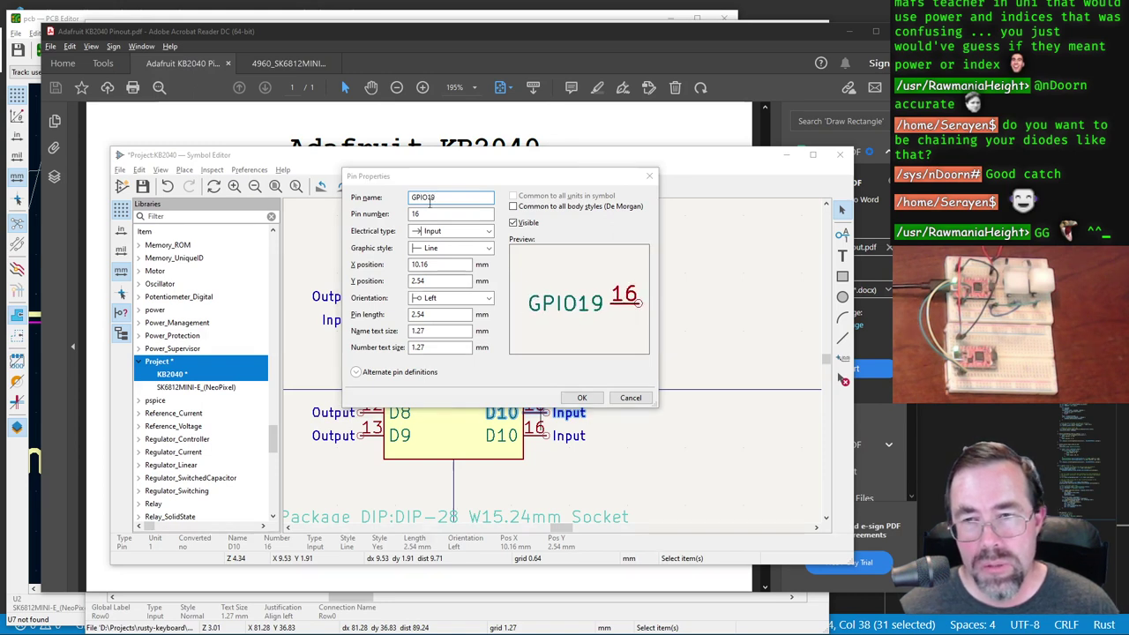
pyautogui.hotkey('alt', 'Tab')
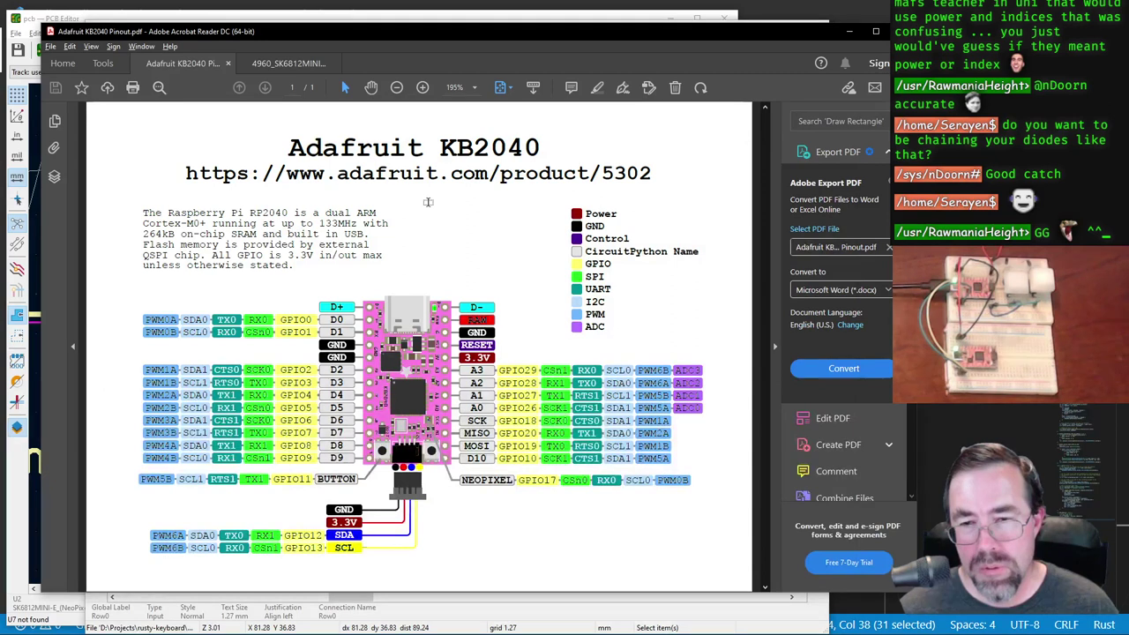
pyautogui.hotkey('alt', 'Tab')
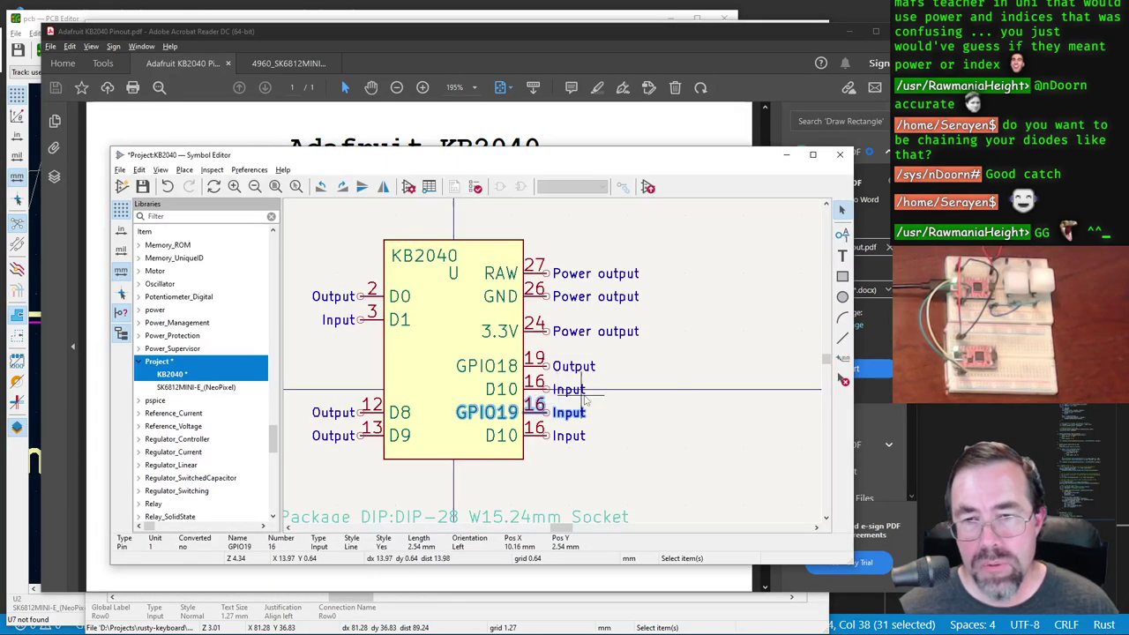
# Step: Rename the lowest D10 pin on the KB2040 symbol to GPIO10
pyautogui.click(577, 397)
pyautogui.click(545, 436)
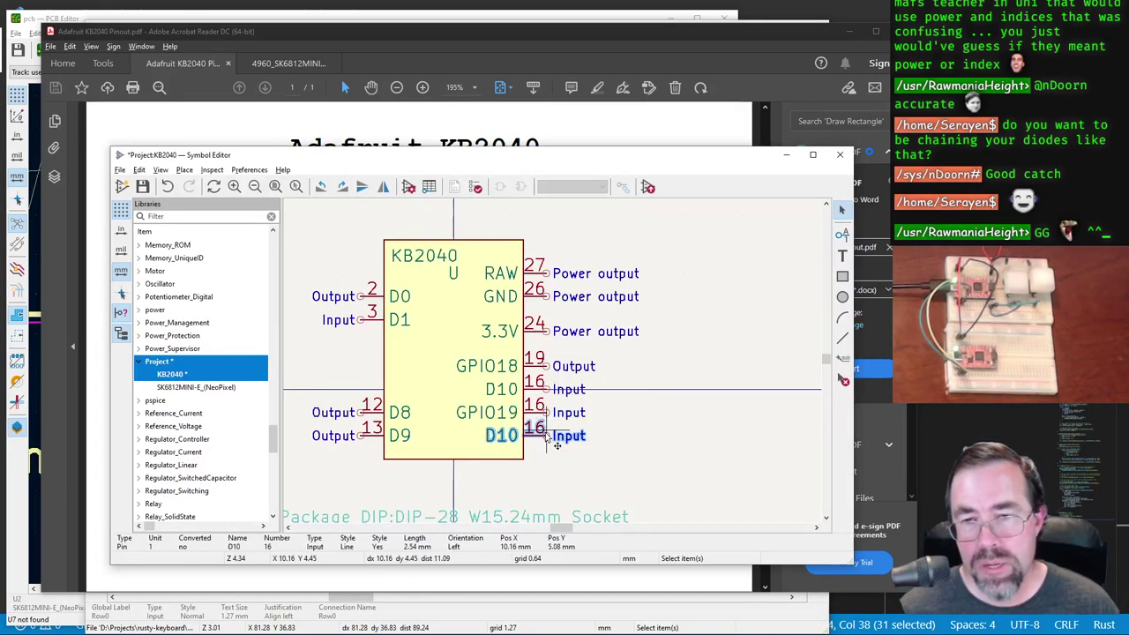
pyautogui.doubleClick(556, 445)
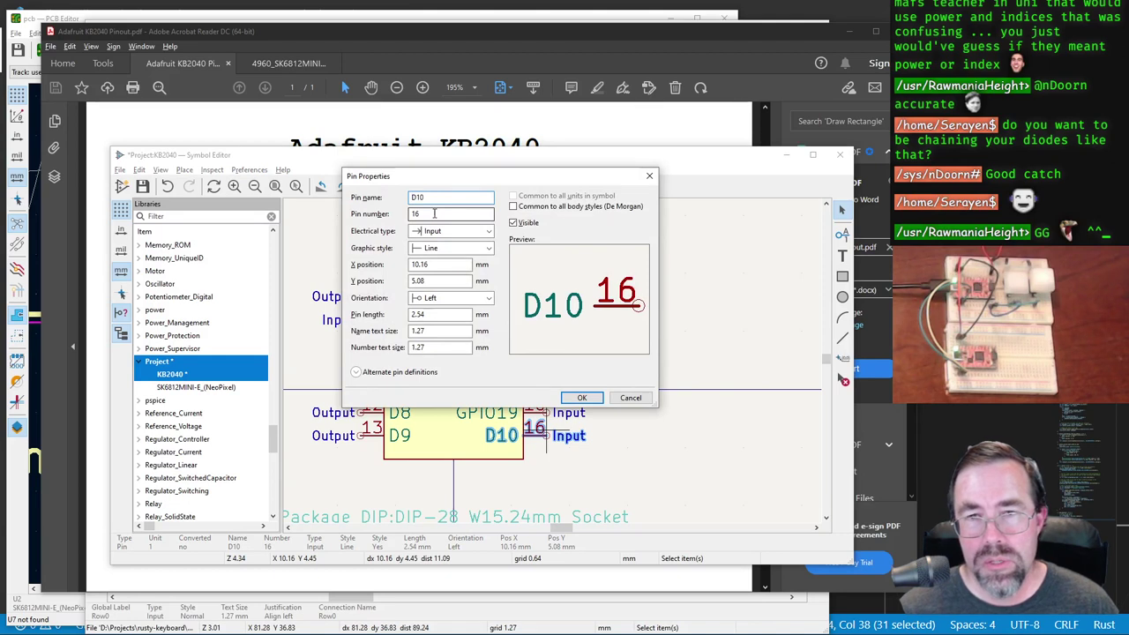
pyautogui.hotkey('shift', 'Tab')
pyautogui.press('Home')
pyautogui.press('Delete')
pyautogui.write('GP')
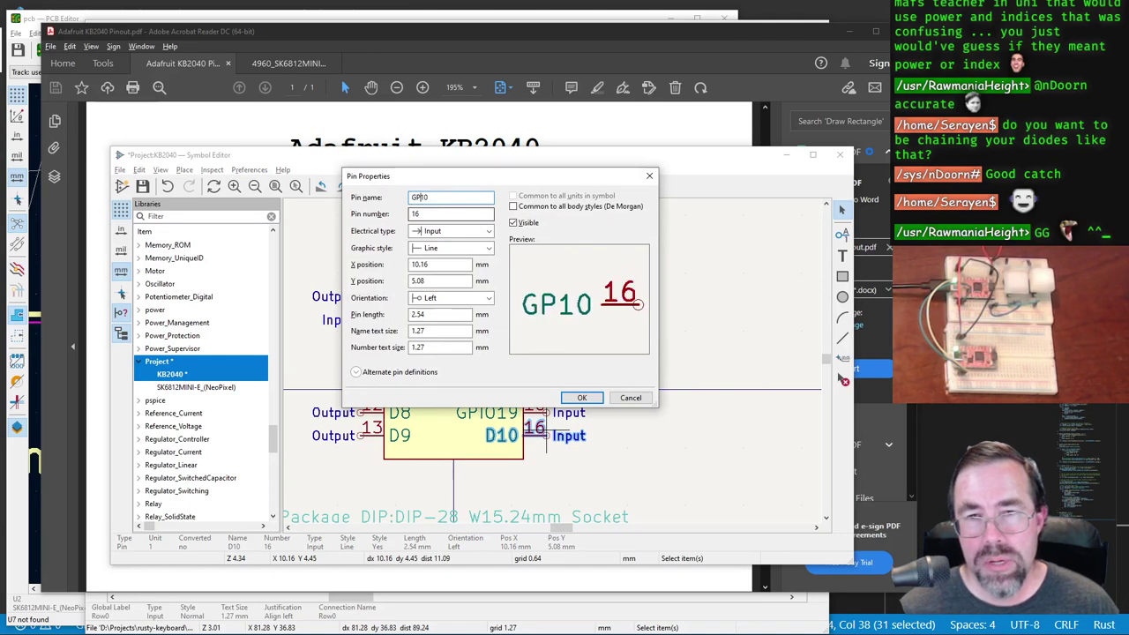
pyautogui.write('IO')
pyautogui.press('Return')
# Step: Check the KB2040 pinout PDF, and rename pin D9 on the symbol to GPIO9
pyautogui.hotkey('alt', 'Tab')
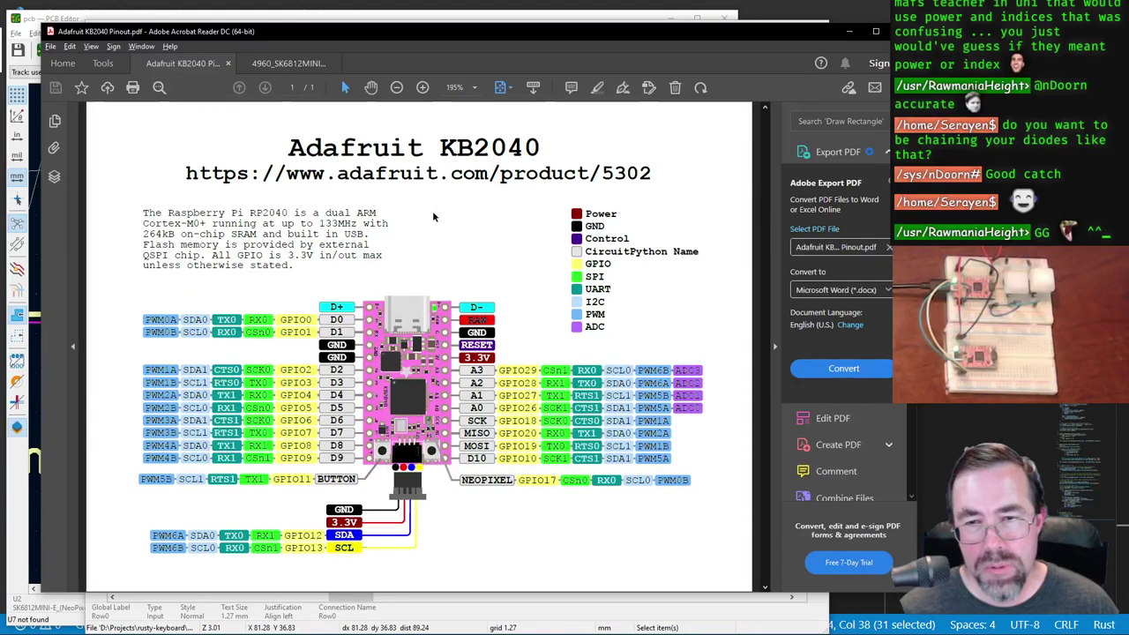
pyautogui.hotkey('alt', 'Tab')
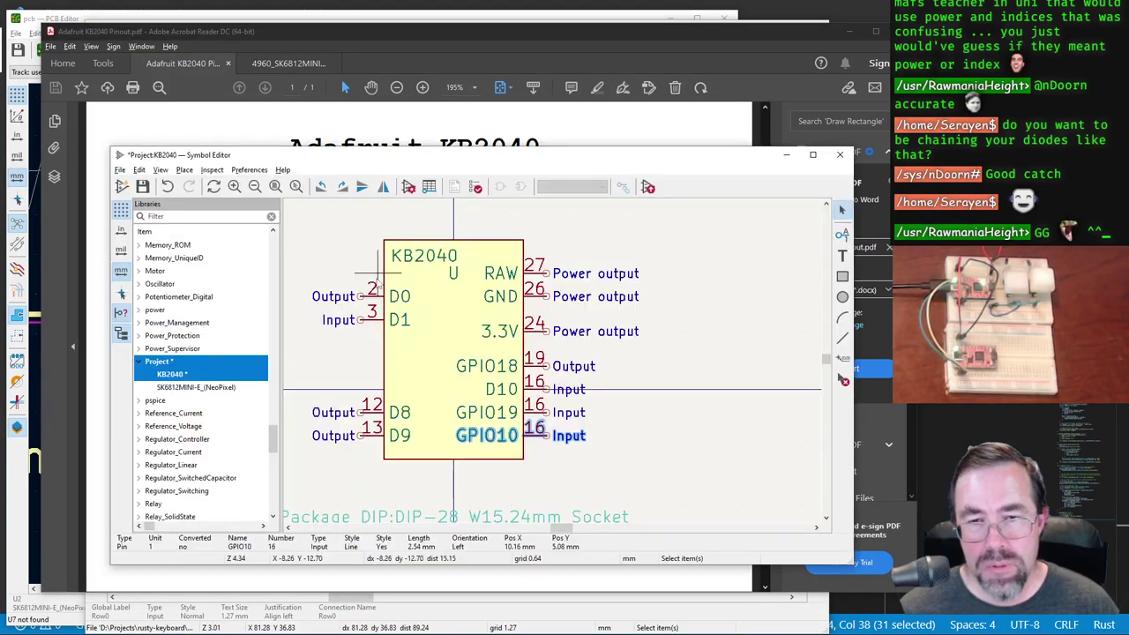
pyautogui.click(369, 436)
pyautogui.doubleClick(377, 445)
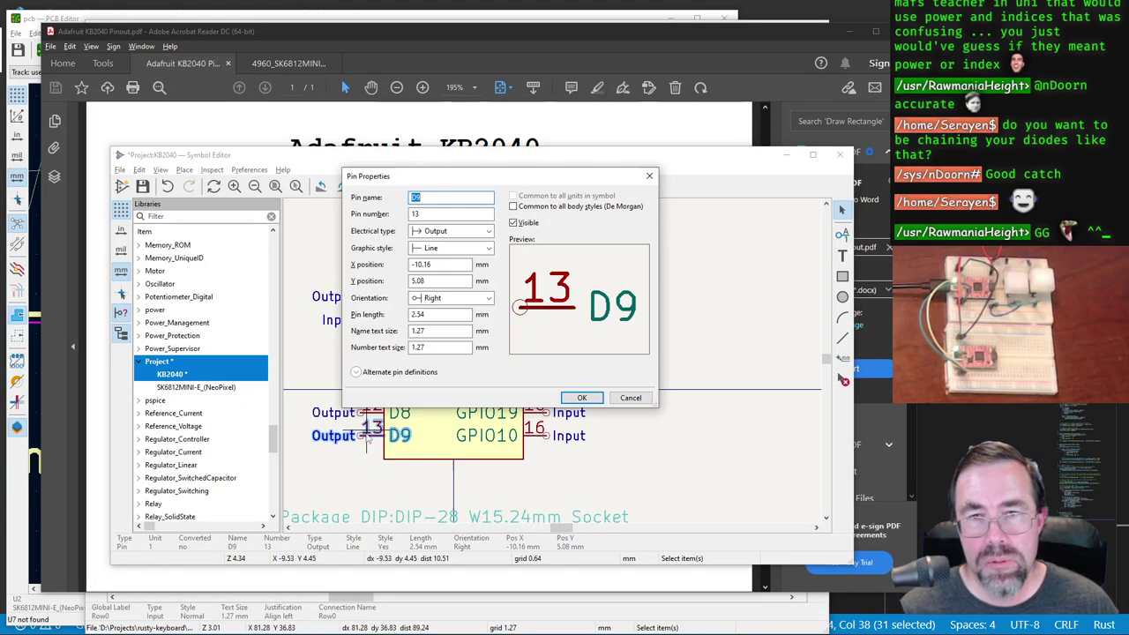
pyautogui.press('Home')
pyautogui.press('Delete')
pyautogui.write('GPIO')
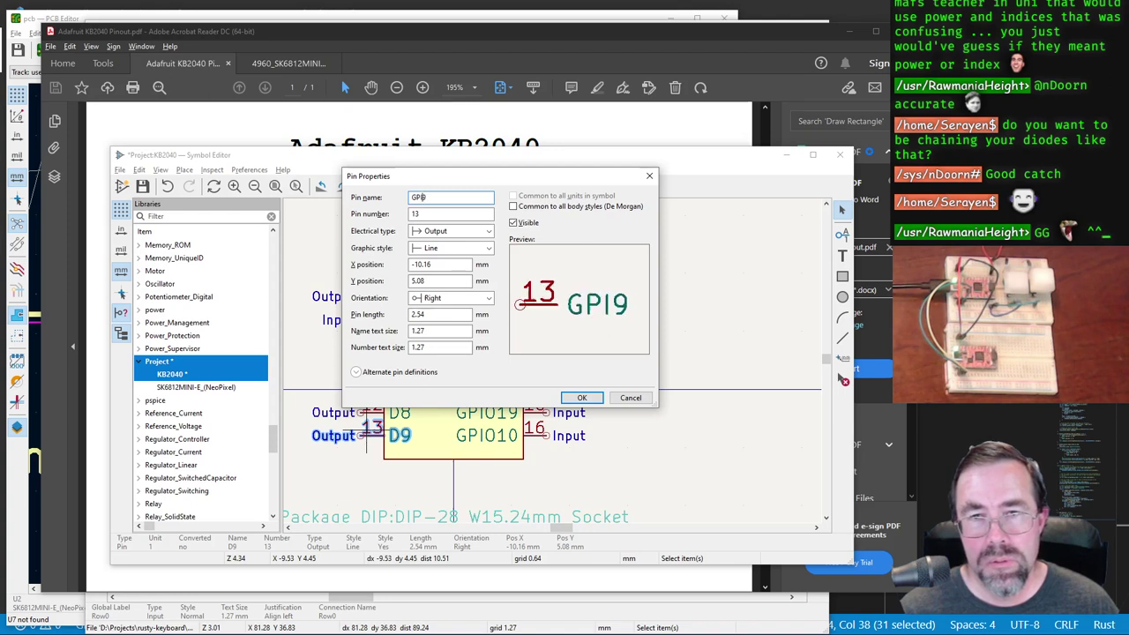
pyautogui.press('Return')
# Step: Rename pin D8, number 12, to GPIO8
pyautogui.click(362, 418)
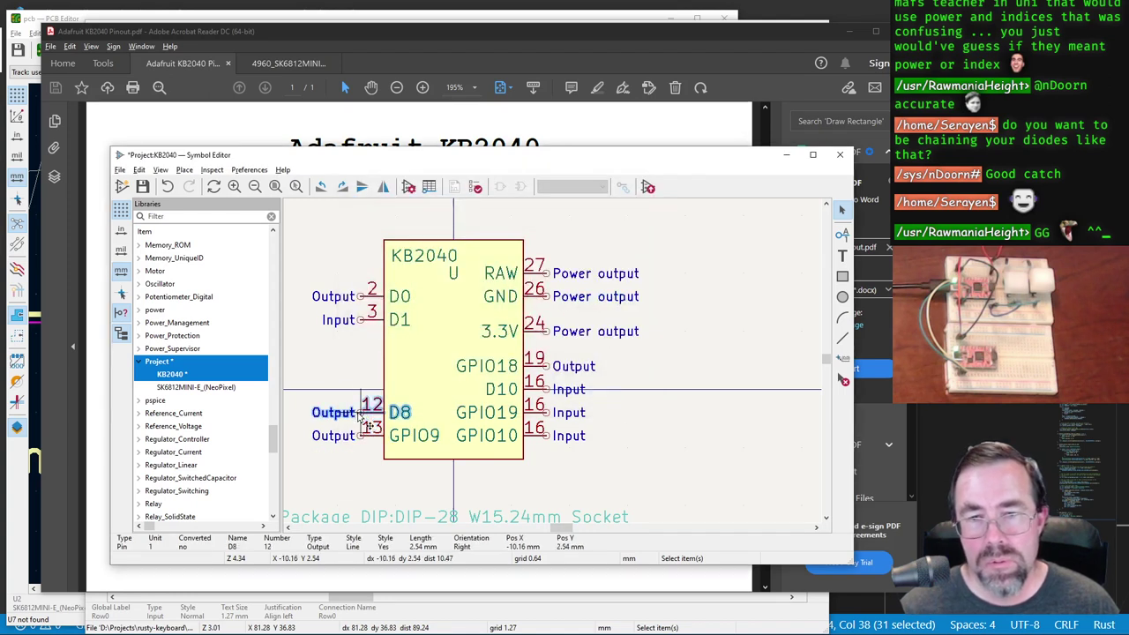
pyautogui.doubleClick(361, 420)
pyautogui.write('gD8')
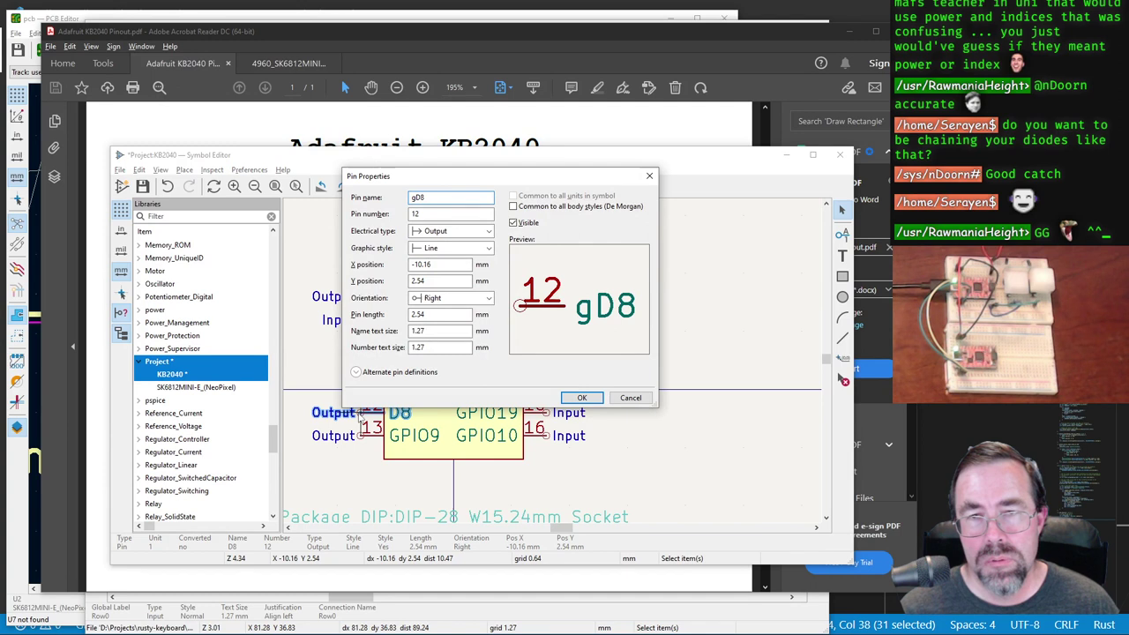
pyautogui.press('BackSpace')
pyautogui.press('Delete')
pyautogui.write('GP')
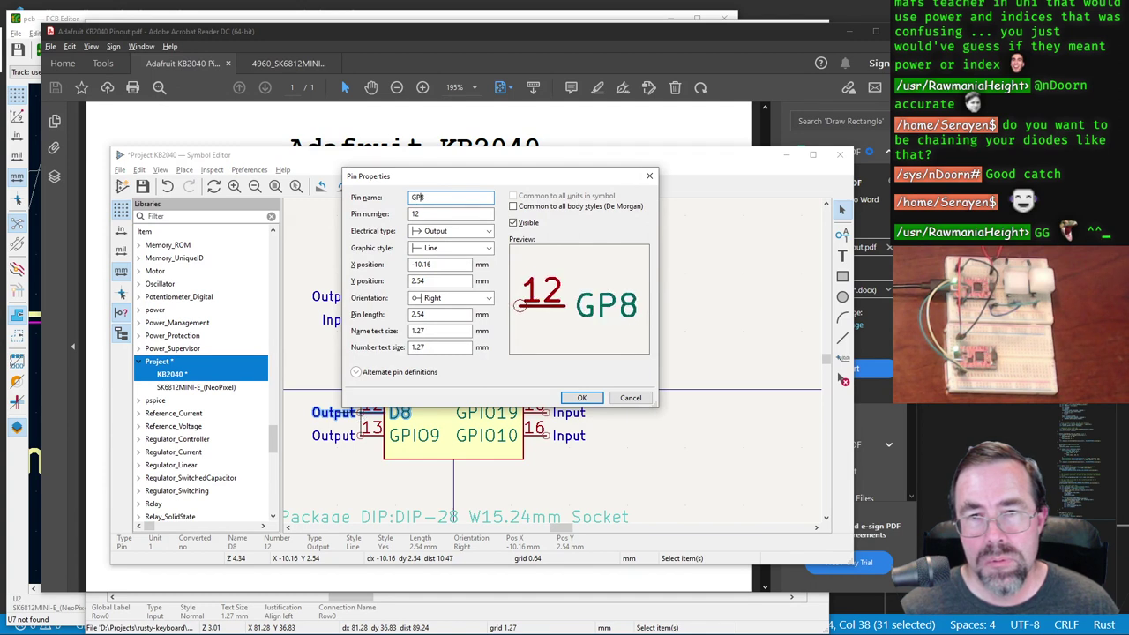
pyautogui.write('IO')
pyautogui.press('Return')
# Step: Look up the UART function of pin D1 in the KB2040 pinout PDF and rename the pin to RX0
pyautogui.click(360, 322)
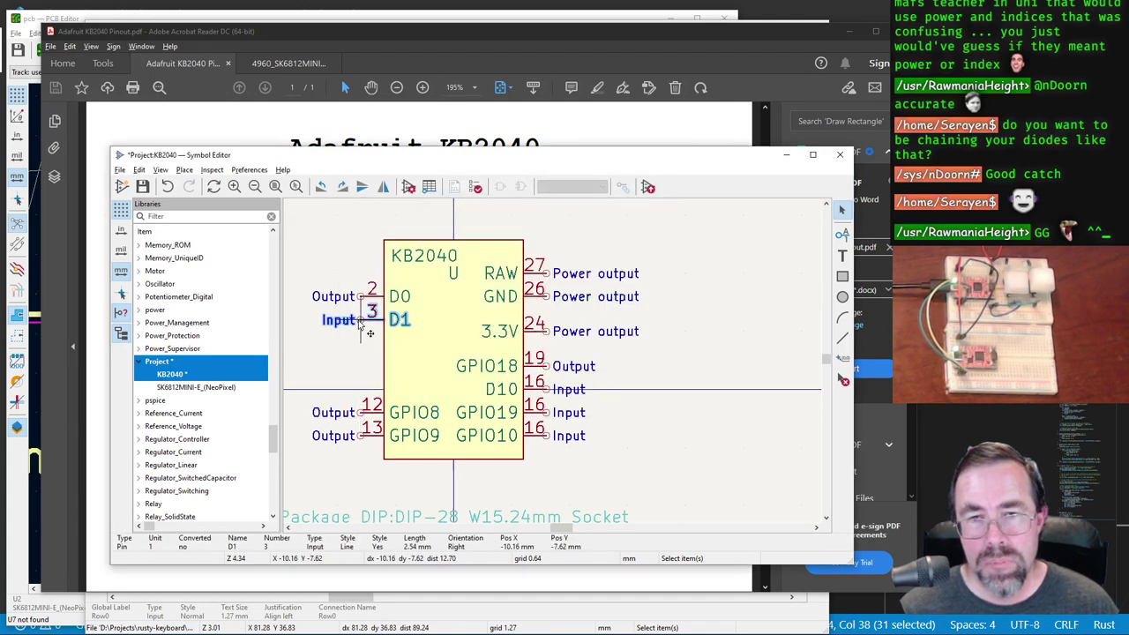
pyautogui.press('e')
pyautogui.hotkey('alt', 'Tab')
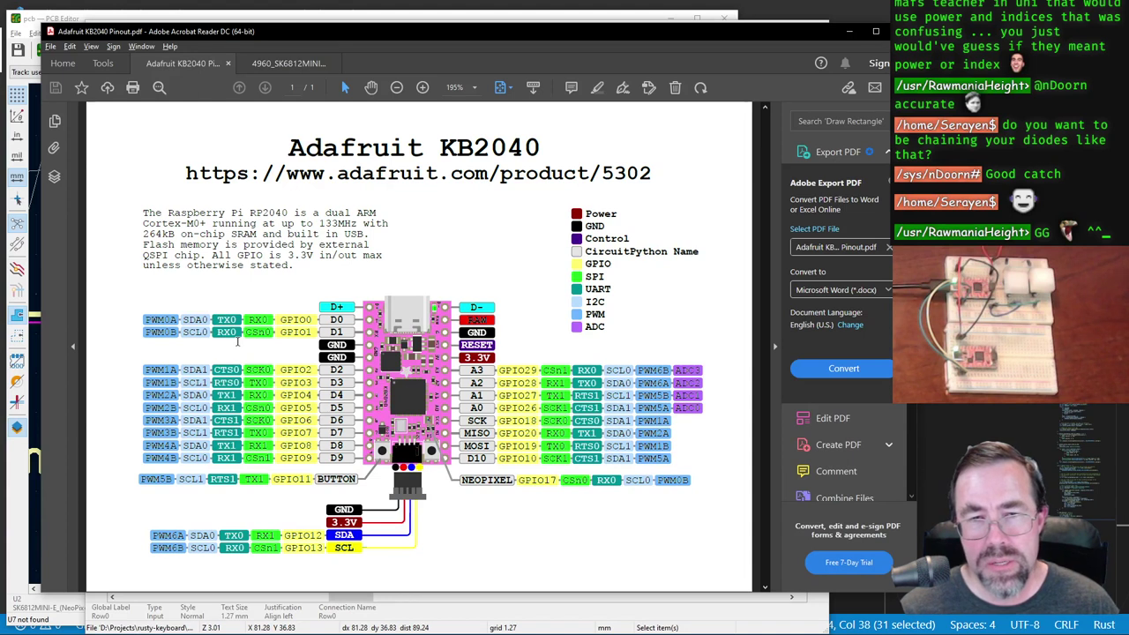
pyautogui.hotkey('alt', 'Tab')
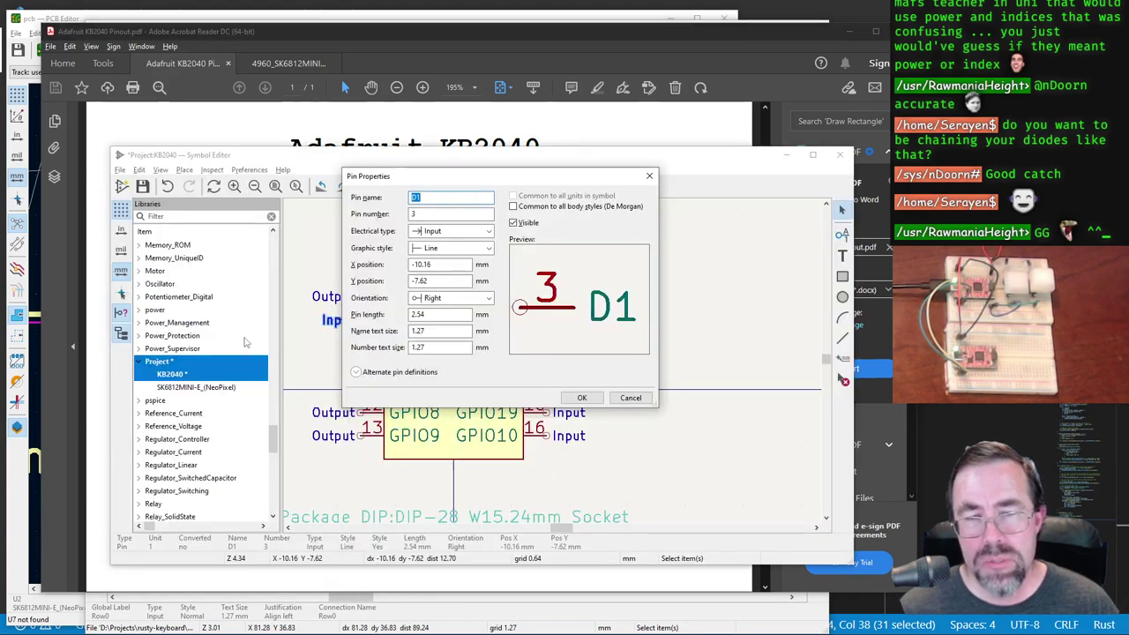
pyautogui.write('RXC')
pyautogui.press('BackSpace')
pyautogui.write('0')
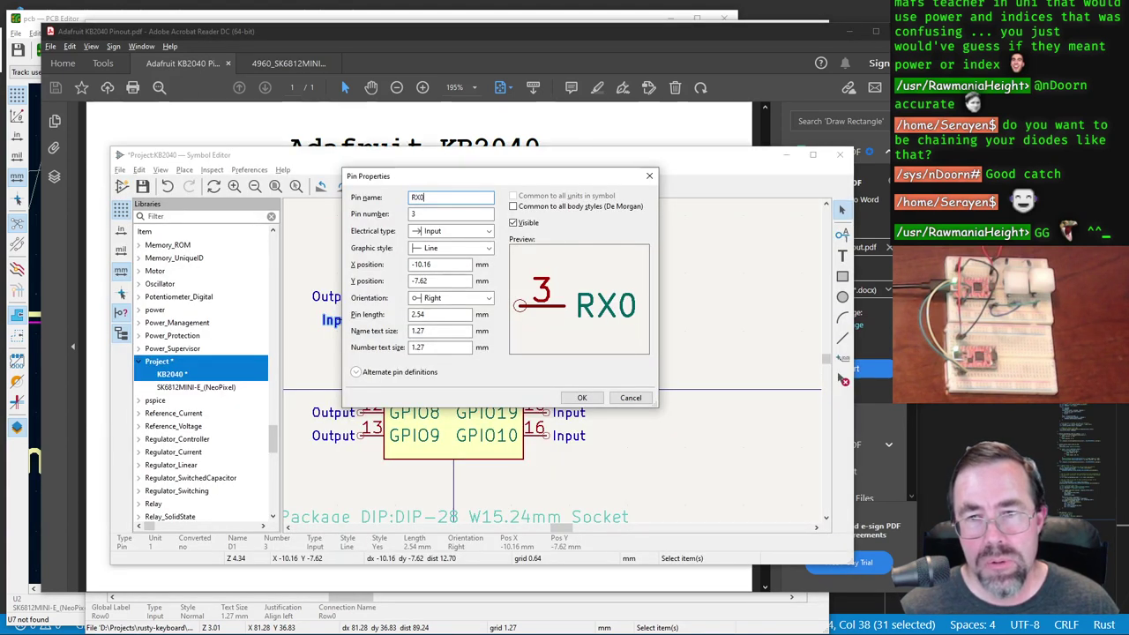
pyautogui.press('Return')
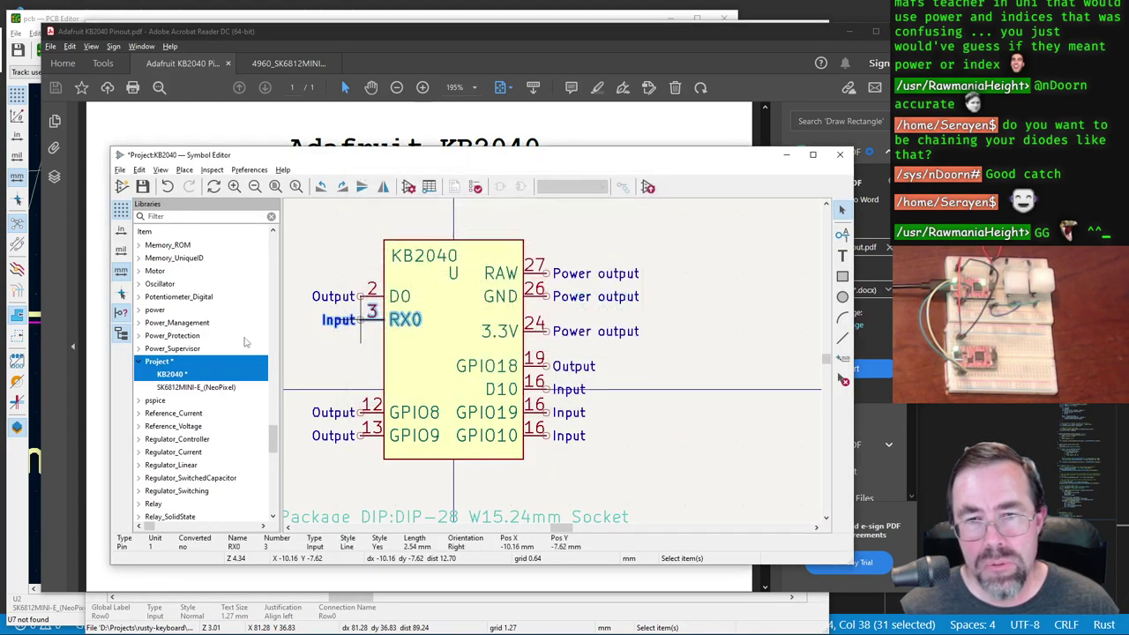
# Step: Rename pin D0, number 2 on the KB2040 symbol, to TX0
pyautogui.click(362, 297)
pyautogui.doubleClick(363, 297)
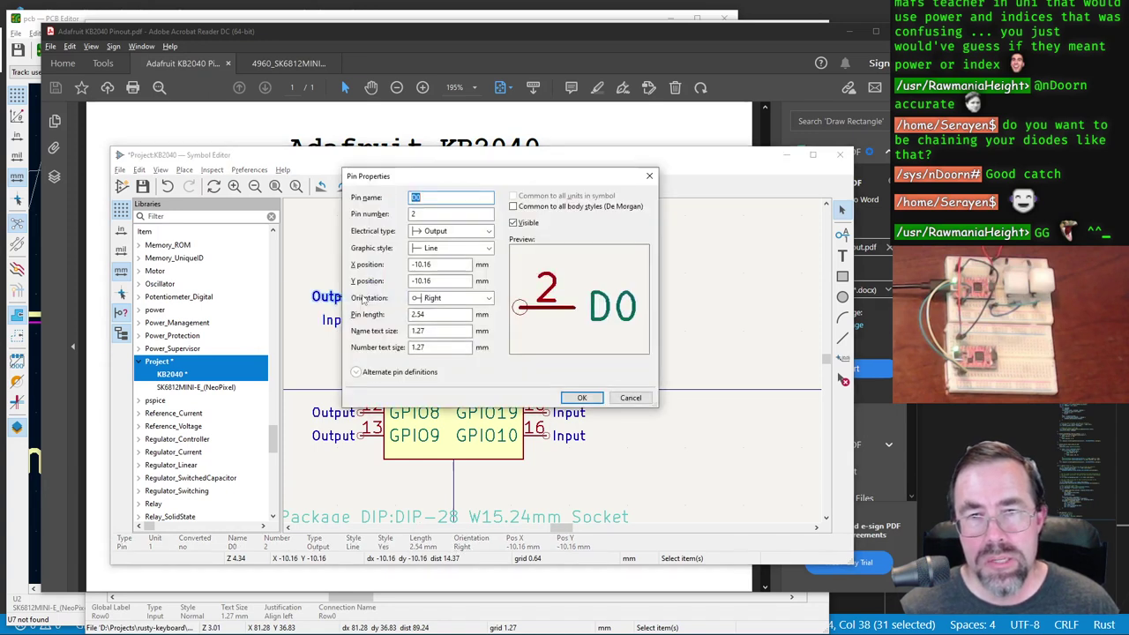
pyautogui.write('TX')
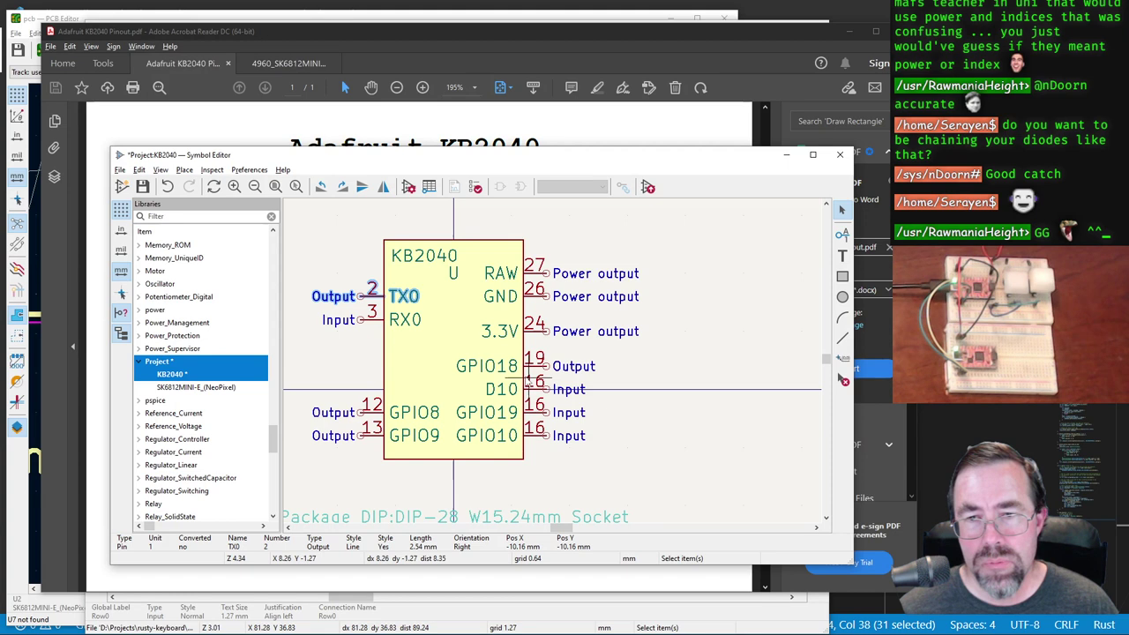
# Step: Set the remaining D10 pin's number to 17 and its name to GPIO20, checking the pins against the KB2040 pinout PDF
pyautogui.click(555, 398)
pyautogui.doubleClick(557, 401)
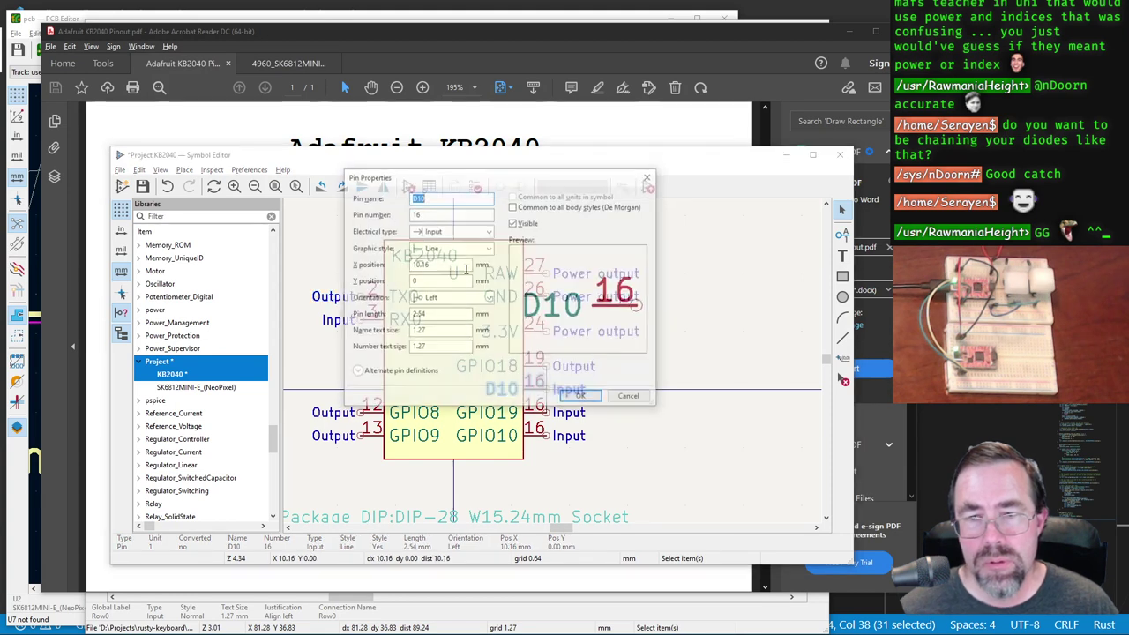
pyautogui.press('Tab')
pyautogui.write('17')
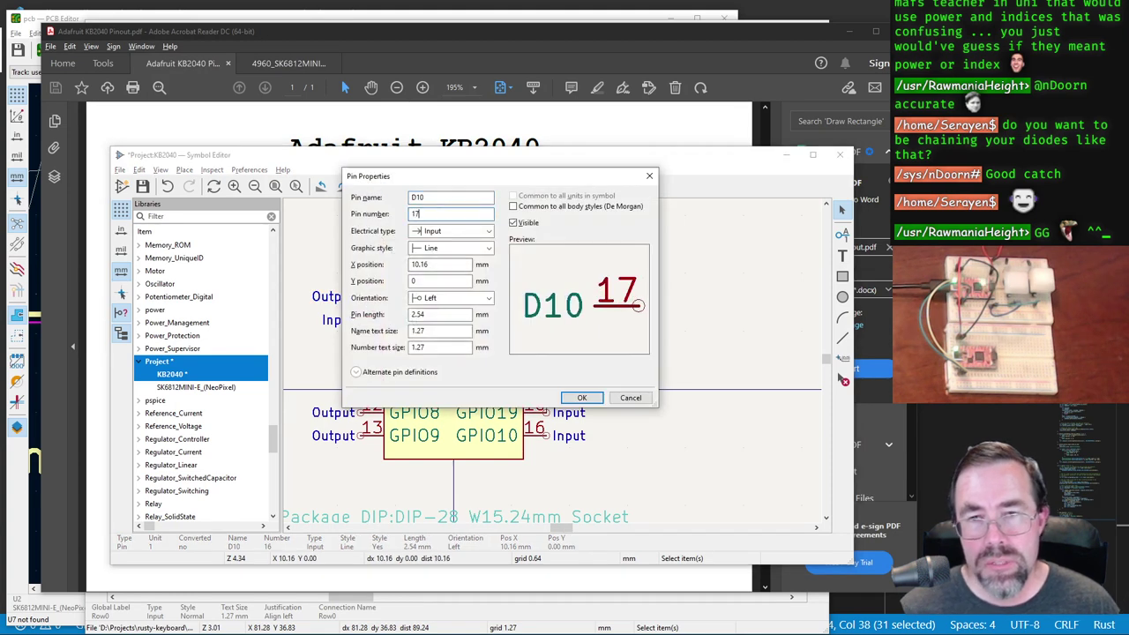
pyautogui.click(430, 199)
pyautogui.hotkey('alt', 'Tab')
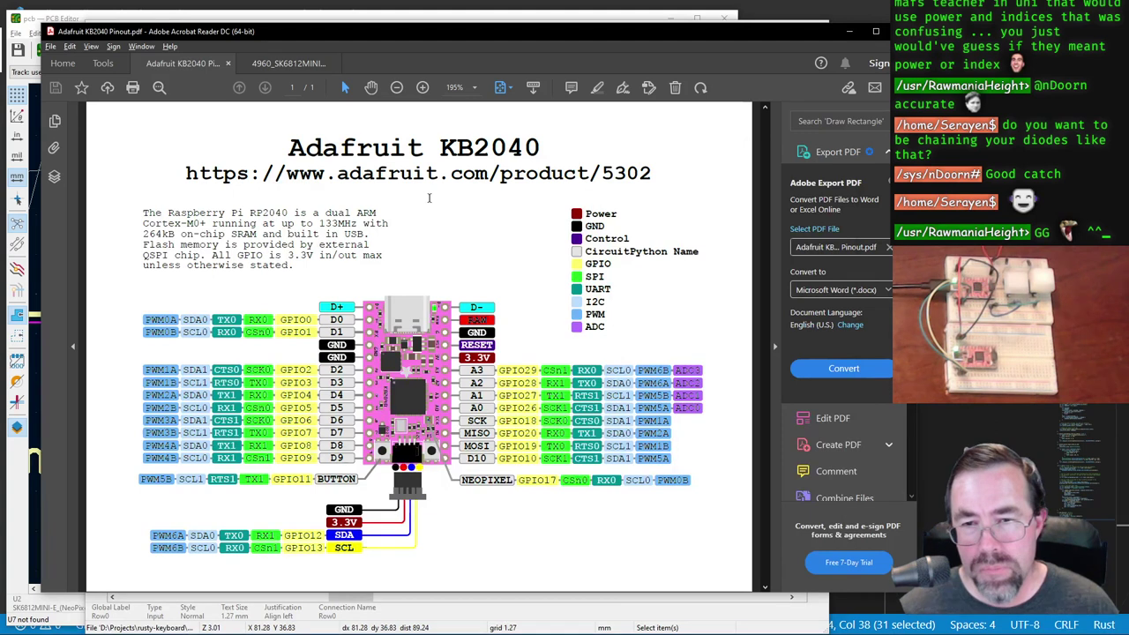
pyautogui.hotkey('alt', 'Tab')
pyautogui.write('G')
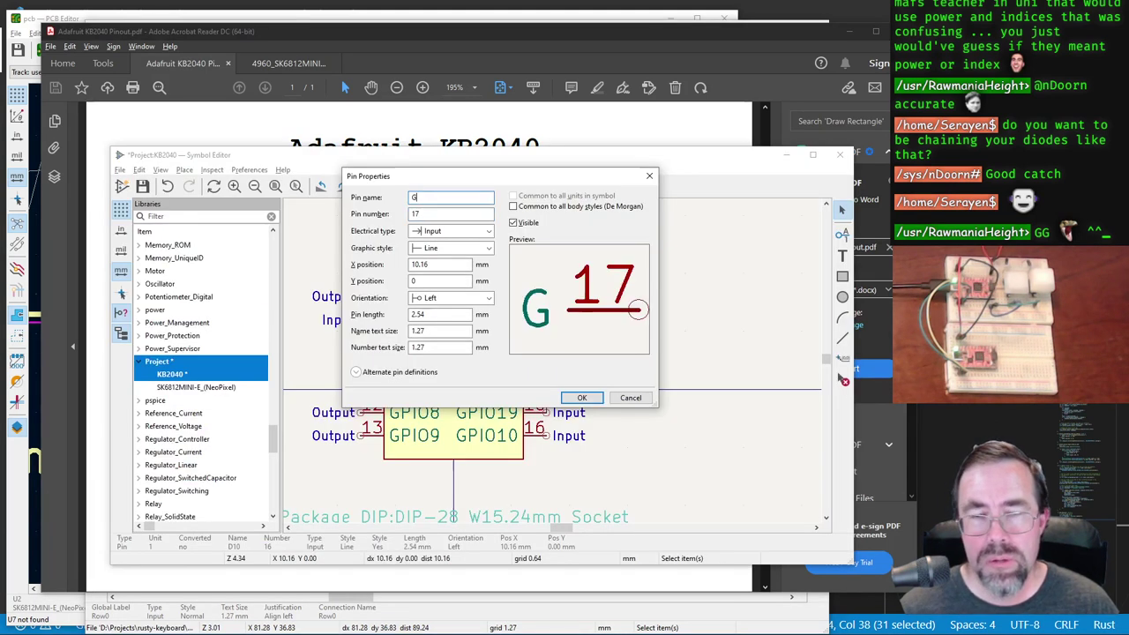
pyautogui.write('PIO20')
pyautogui.press('Return')
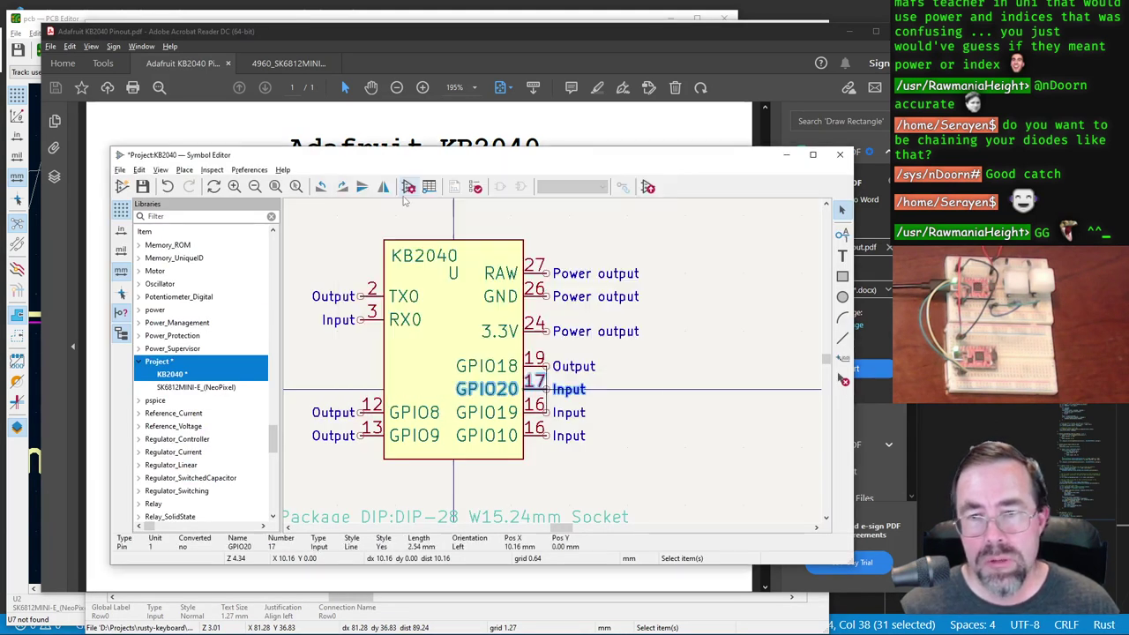
pyautogui.hotkey('alt', 'Tab')
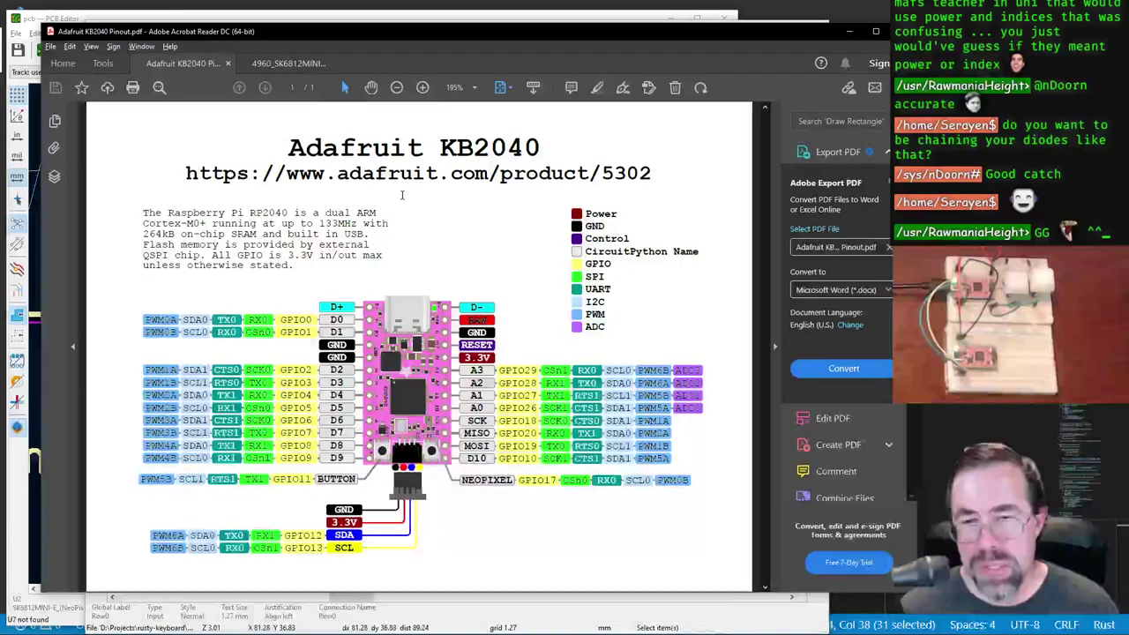
pyautogui.hotkey('alt', 'Tab')
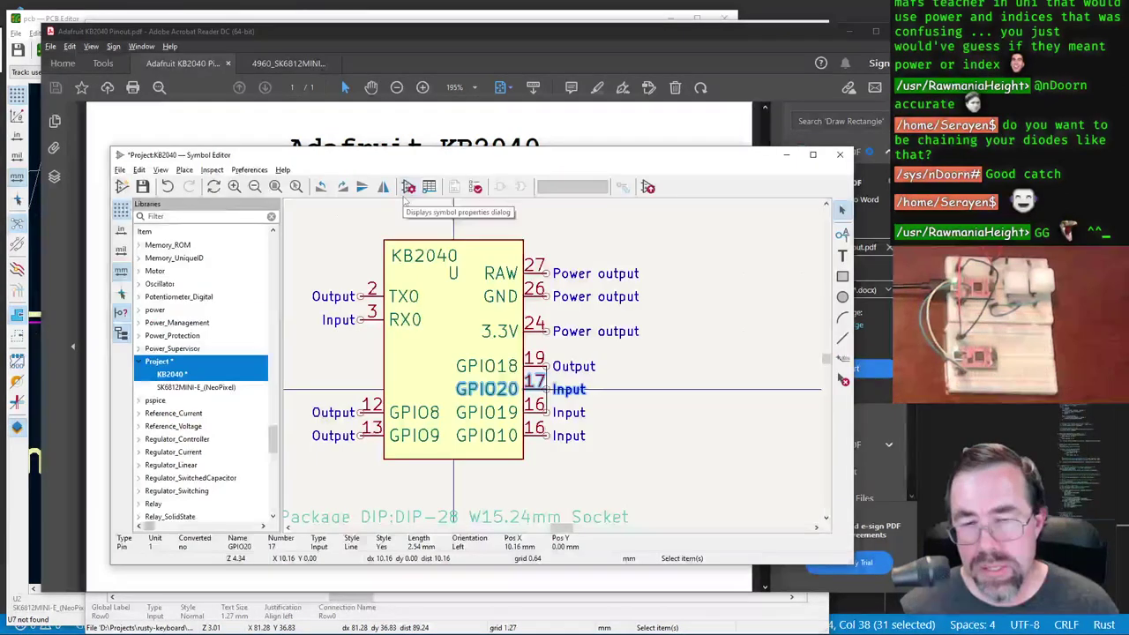
pyautogui.hotkey('alt', 'Tab')
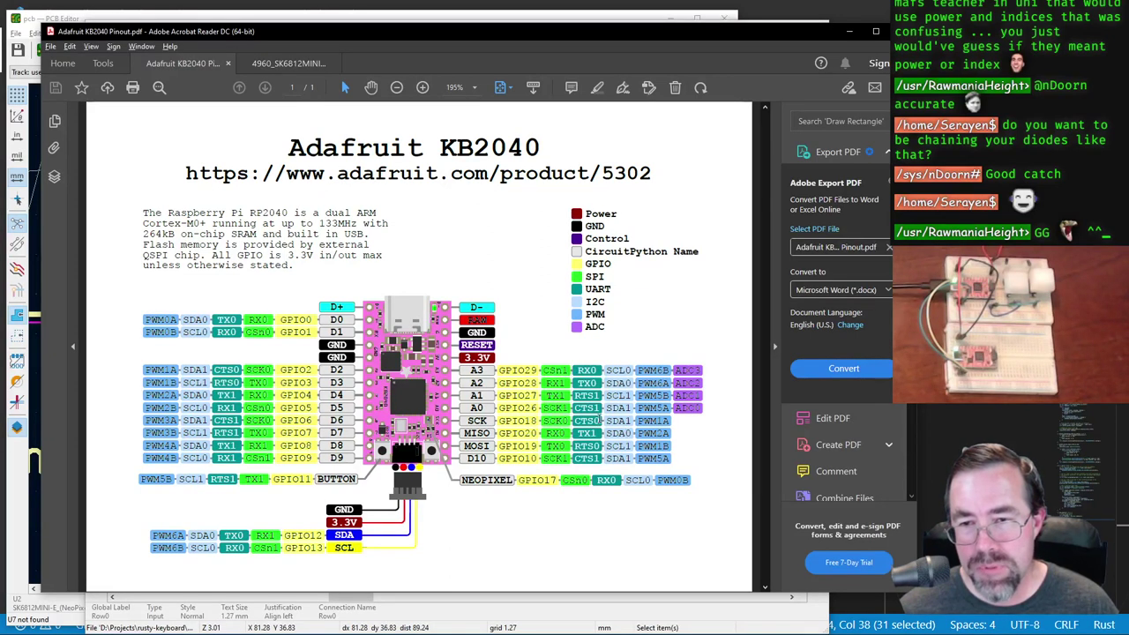
pyautogui.hotkey('alt', 'Tab')
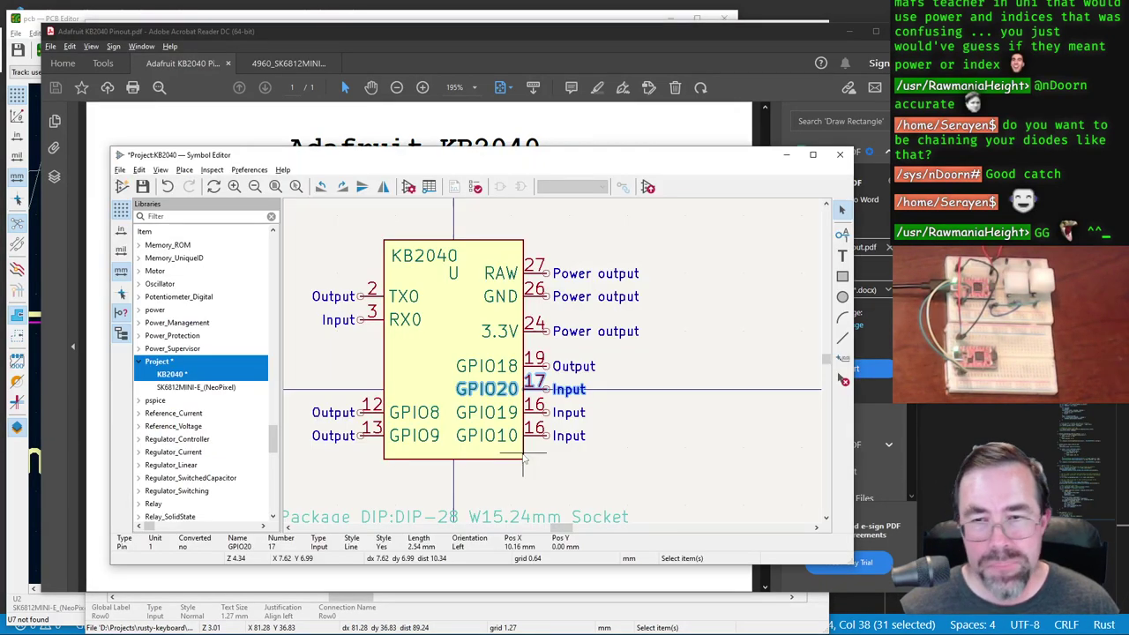
# Step: Save the edited KB2040 symbol and update its U1 instance in the schematic from the library
pyautogui.click(142, 186)
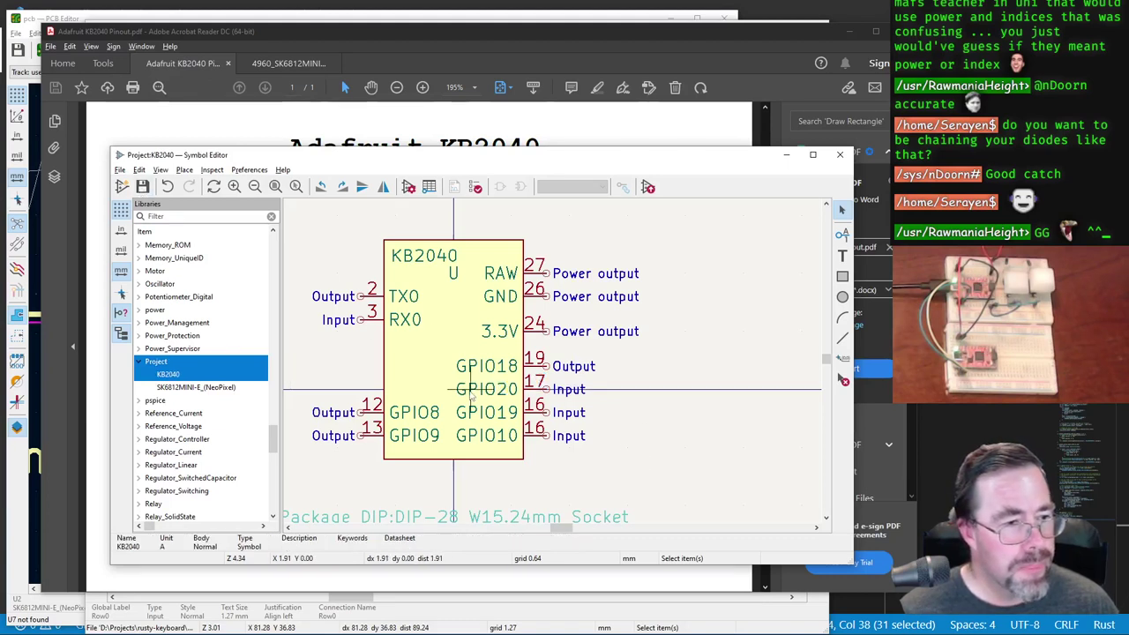
pyautogui.hotkey('alt', 'Tab')
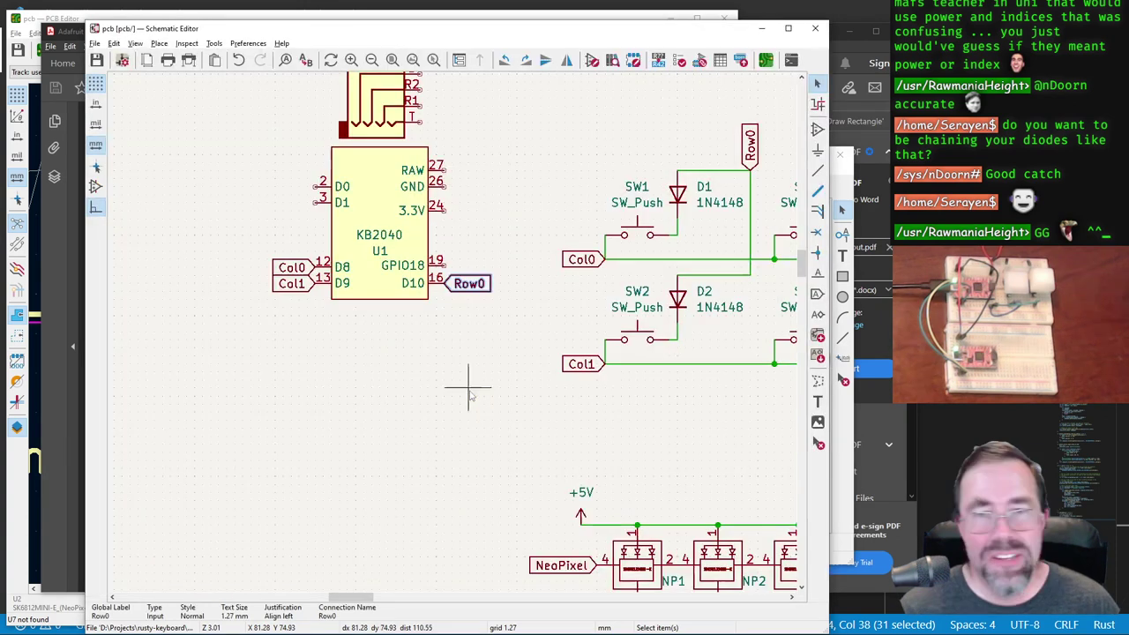
pyautogui.doubleClick(388, 209)
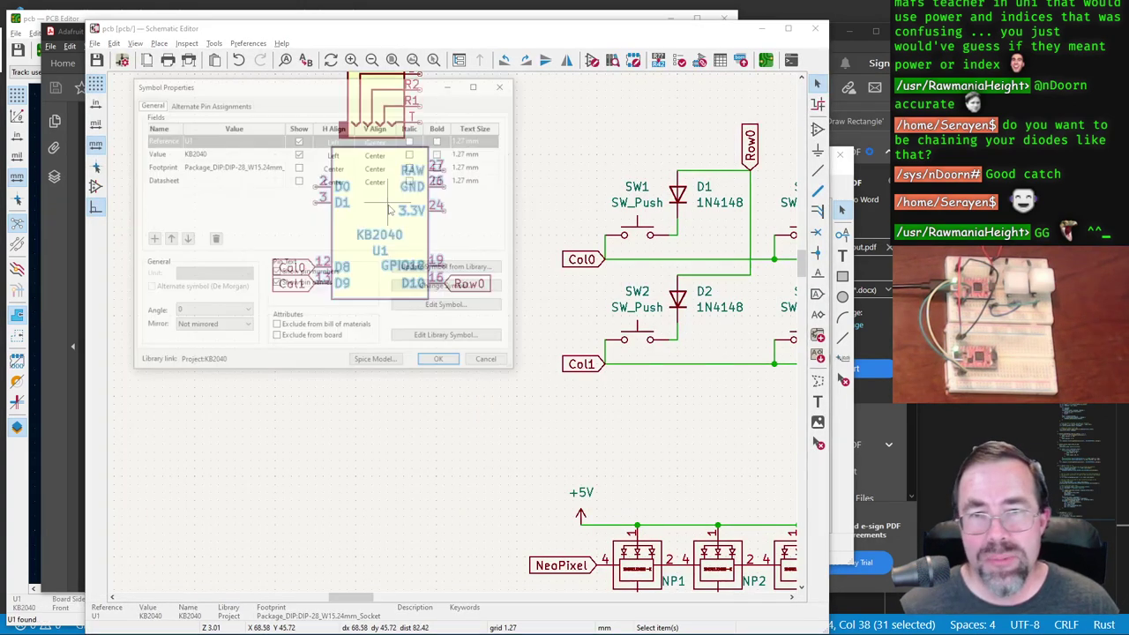
pyautogui.click(449, 267)
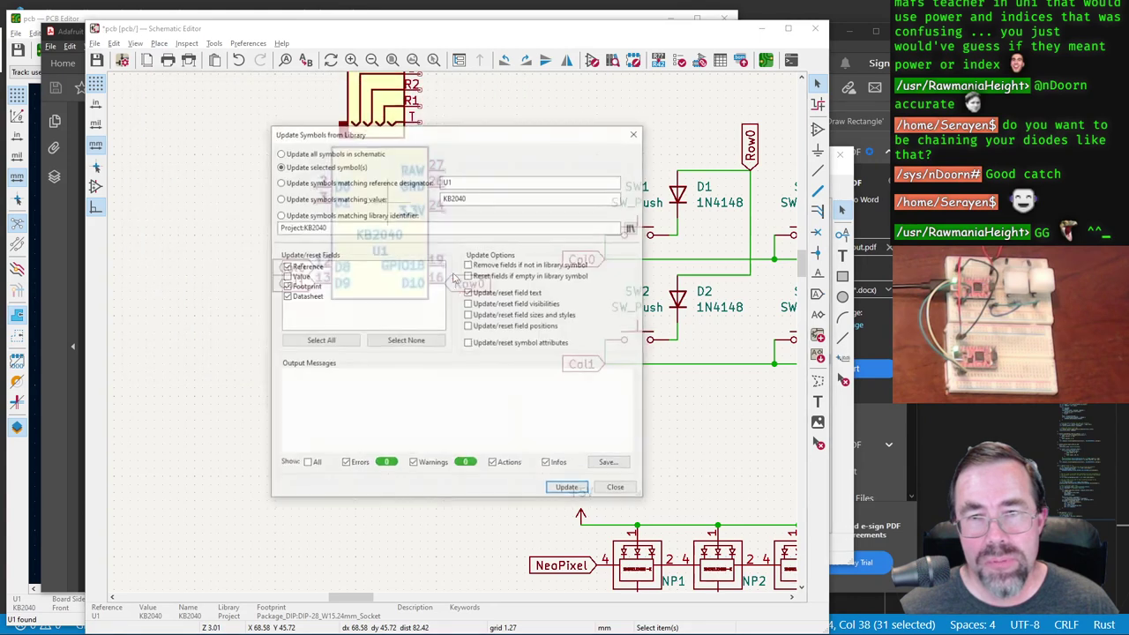
pyautogui.click(569, 490)
pyautogui.click(616, 489)
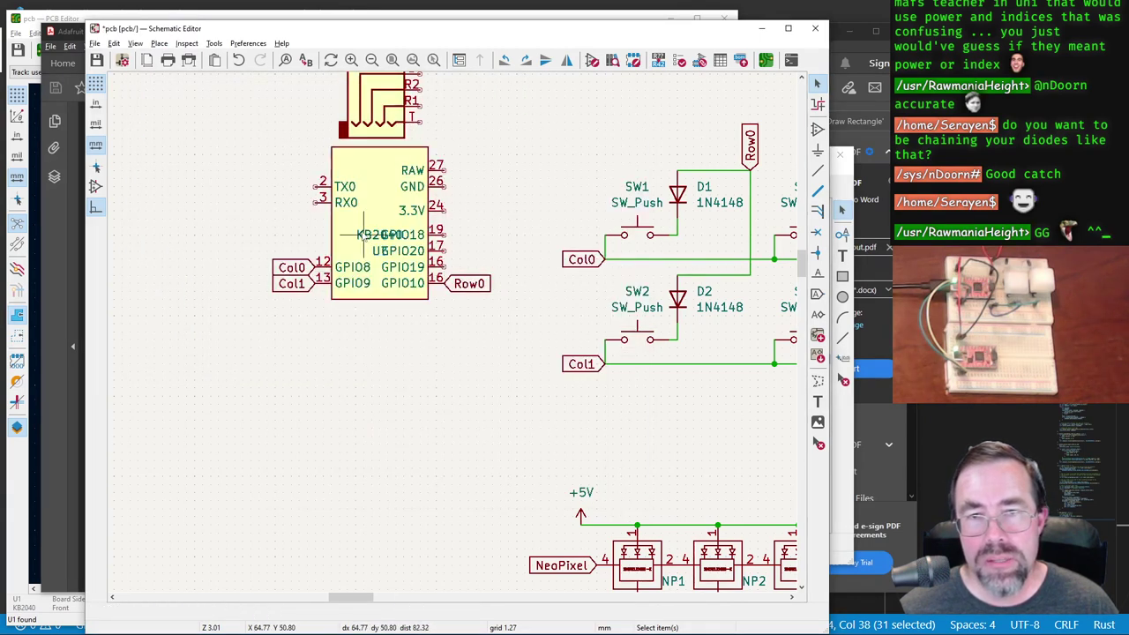
# Step: Move the KB2040's value and reference texts into the upper part of the symbol body and annotate the schematic
pyautogui.moveTo(379, 234); pyautogui.dragTo(352, 151)
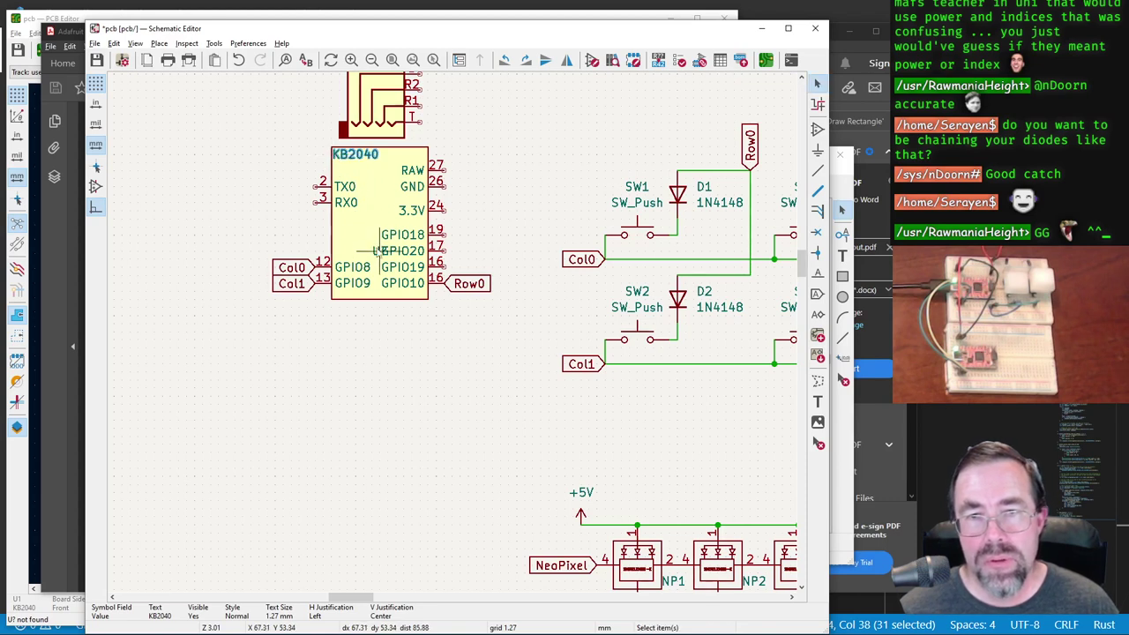
pyautogui.moveTo(377, 251); pyautogui.dragTo(374, 177)
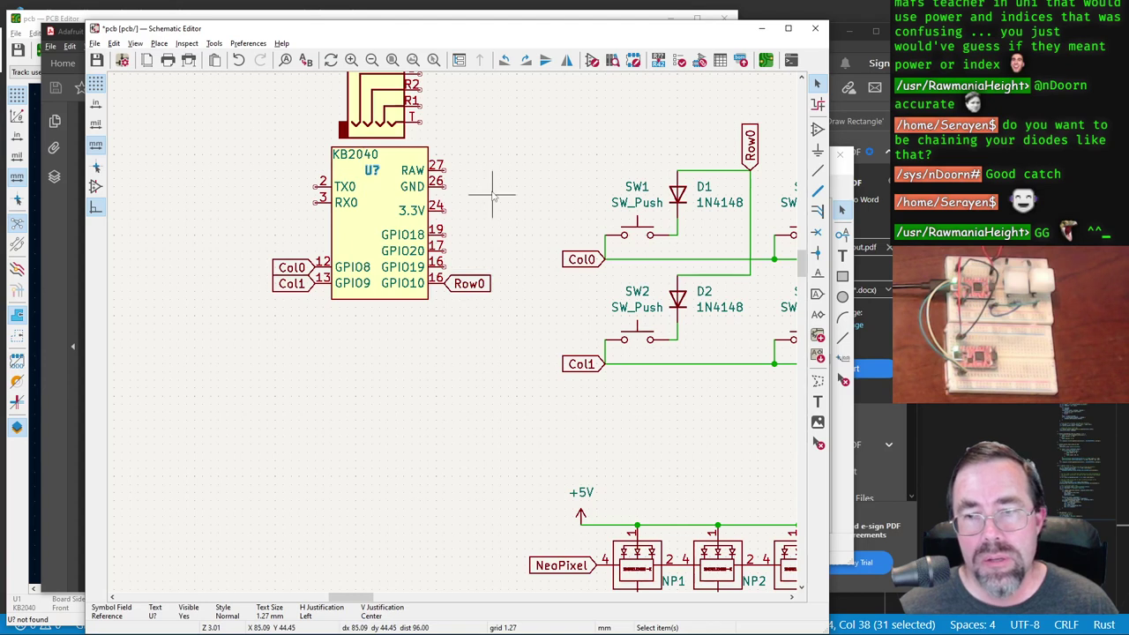
pyautogui.click(612, 60)
pyautogui.click(430, 363)
pyautogui.click(479, 364)
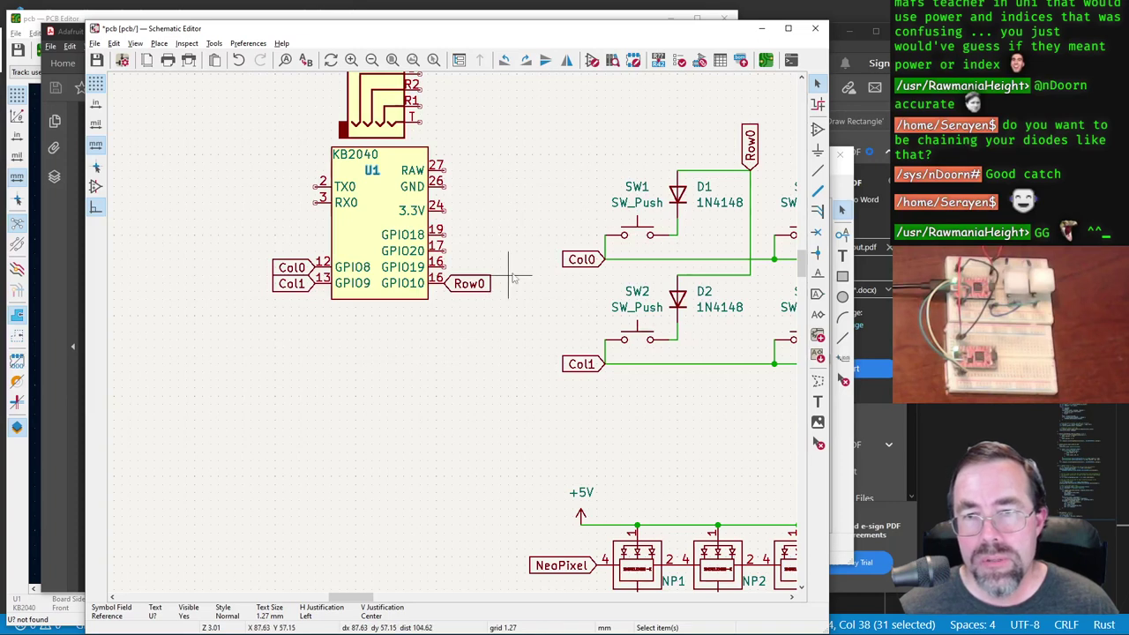
# Step: Duplicate the Row1 global label, rotate it to face the KB2040, and place it just beside the GPIO19 pin
pyautogui.hscroll(3, 713, 235)
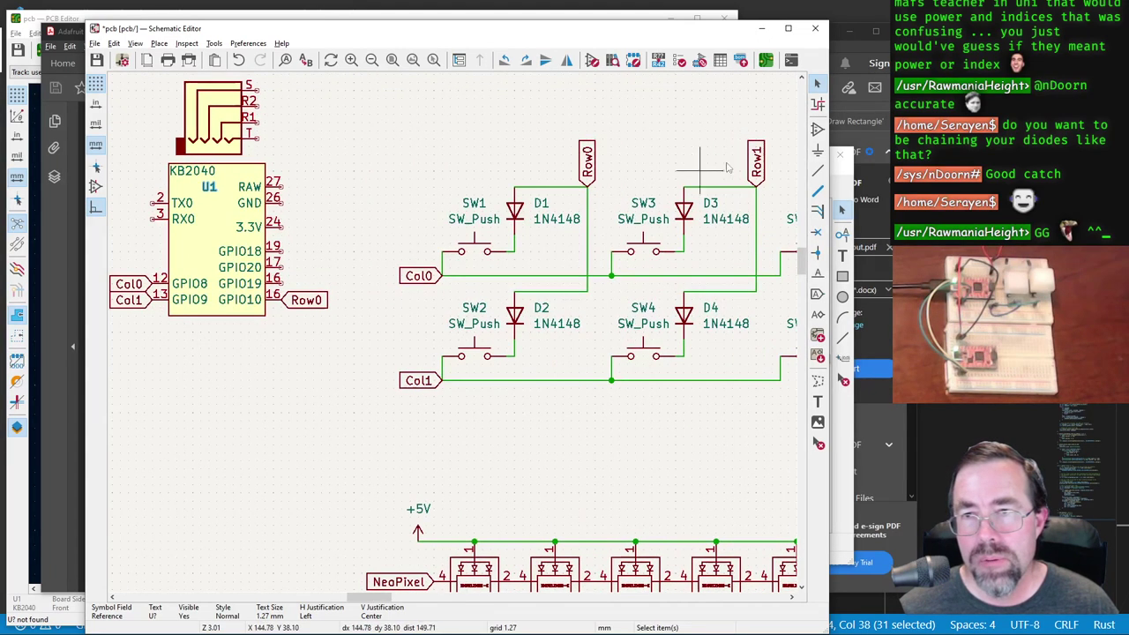
pyautogui.click(763, 168)
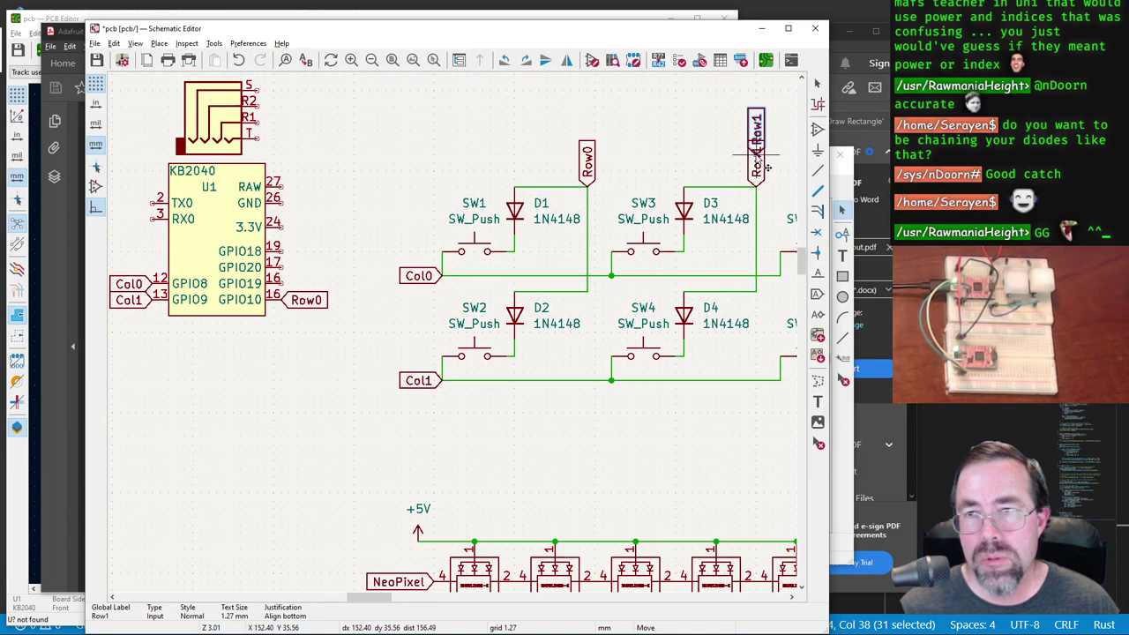
pyautogui.hotkey('ctrl', 'd')
pyautogui.press('r')
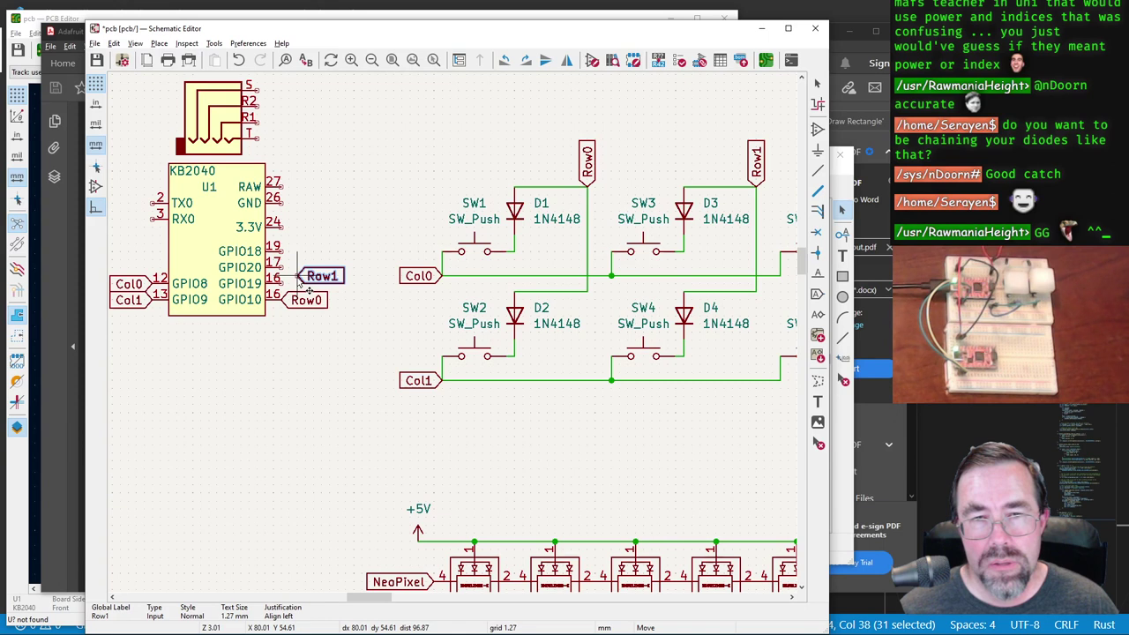
pyautogui.click(300, 280)
# Step: In the Symbol Editor, set the GPIO19 pin's number on the KB2040 symbol to 17
pyautogui.hotkey('ctrl', 'e')
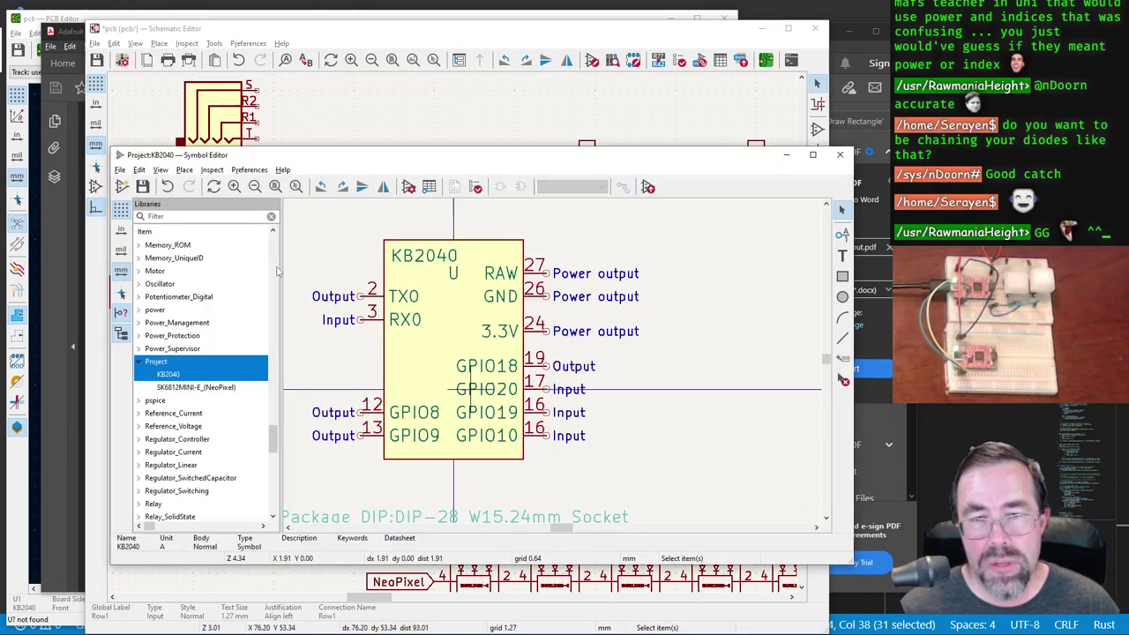
pyautogui.click(554, 421)
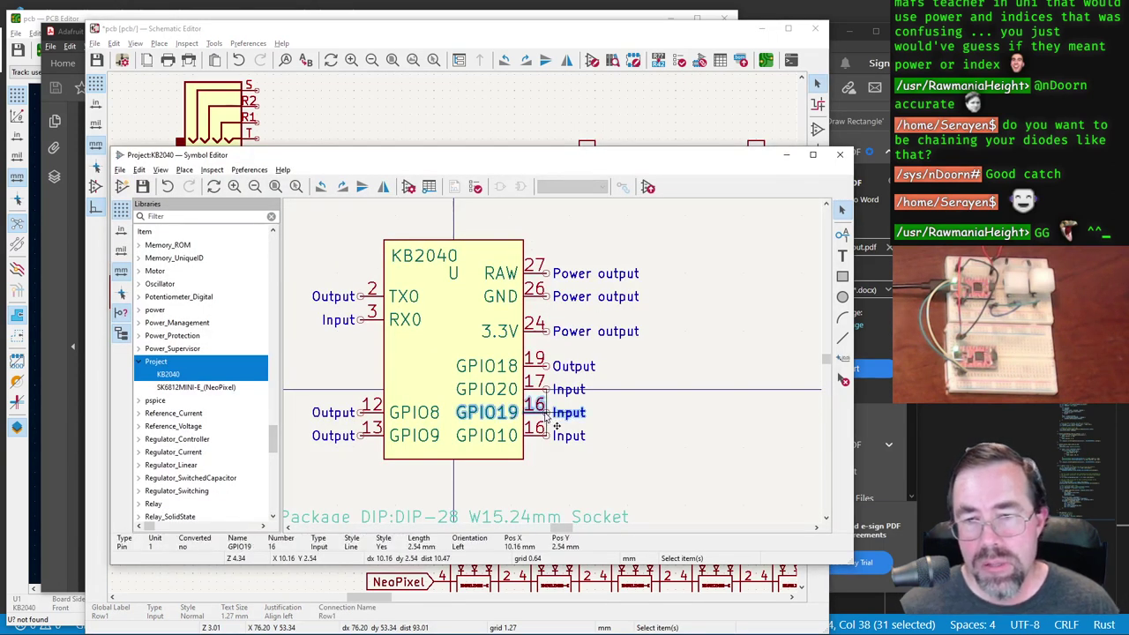
pyautogui.doubleClick(554, 423)
pyautogui.click(426, 214)
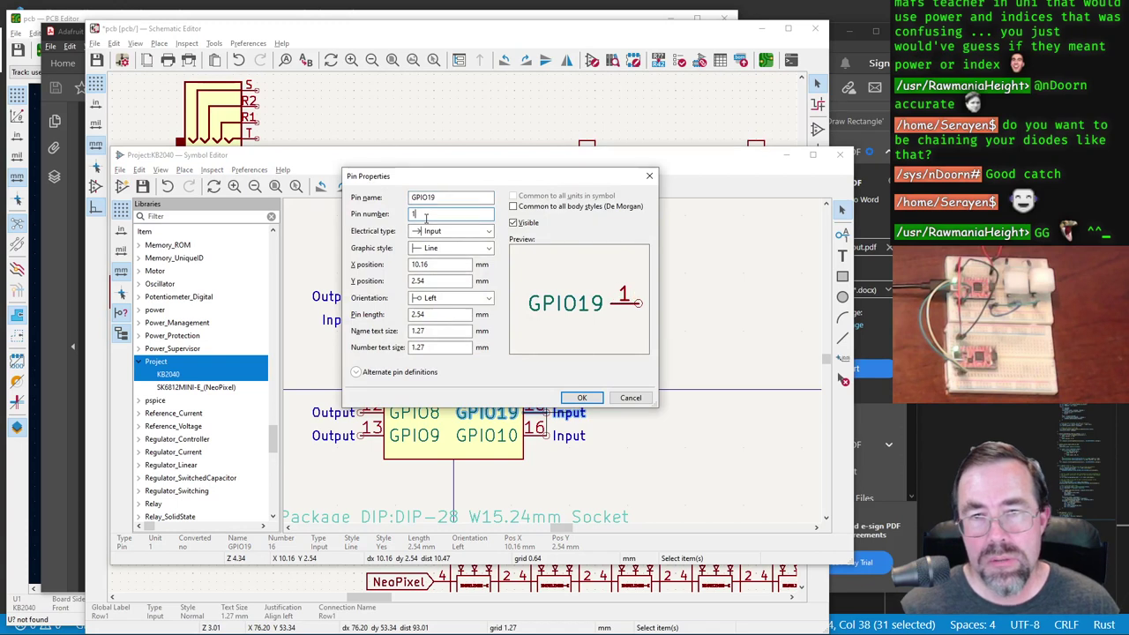
pyautogui.write('7')
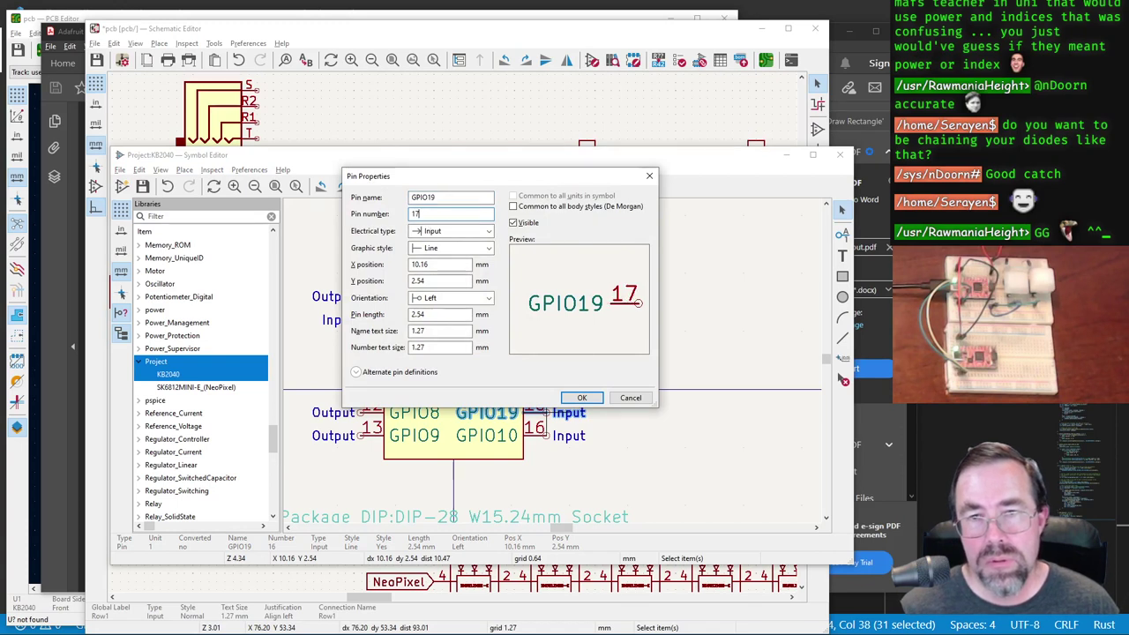
pyautogui.click(582, 398)
pyautogui.press('Insert')
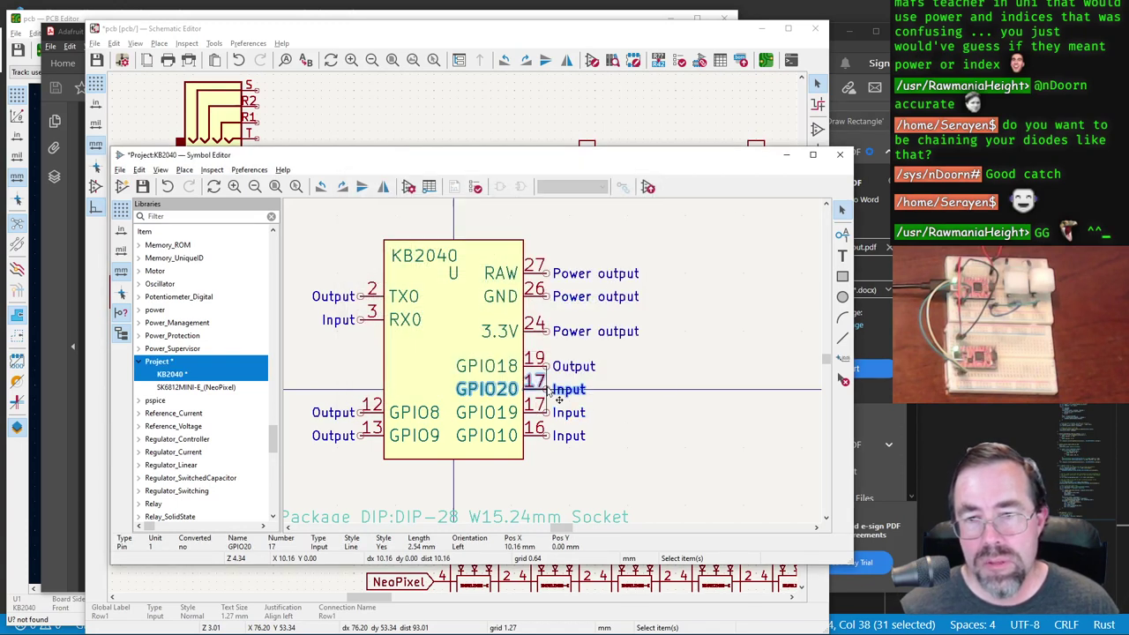
# Step: Set the GPIO20 pin's number on the KB2040 symbol to 18
pyautogui.doubleClick(557, 399)
pyautogui.click(450, 214)
pyautogui.press('BackSpace')
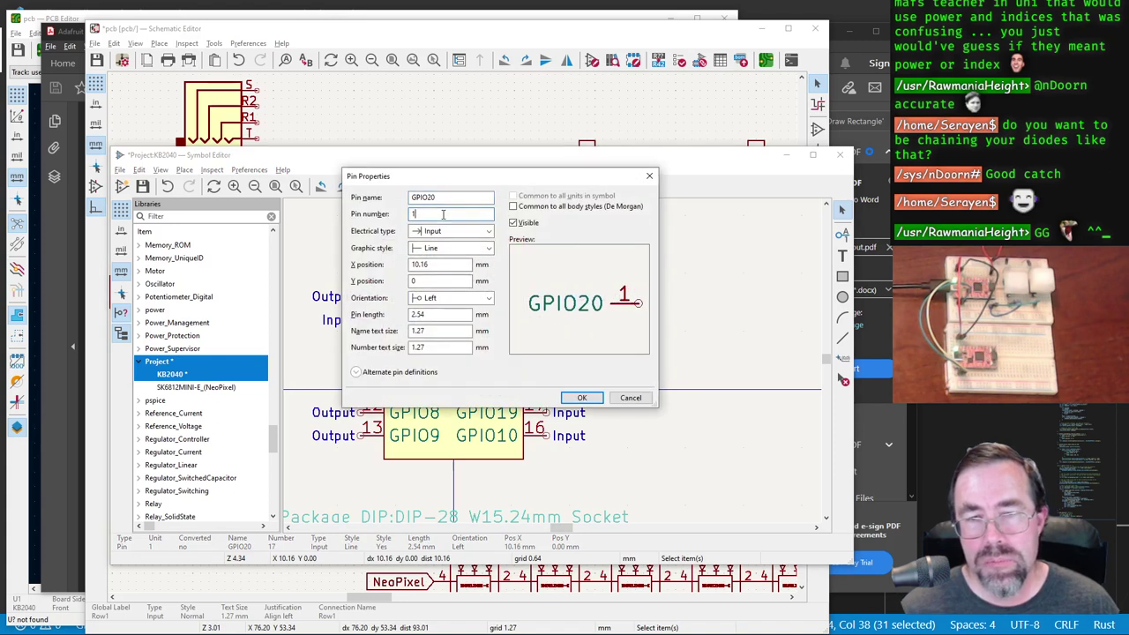
pyautogui.write('8')
pyautogui.click(582, 397)
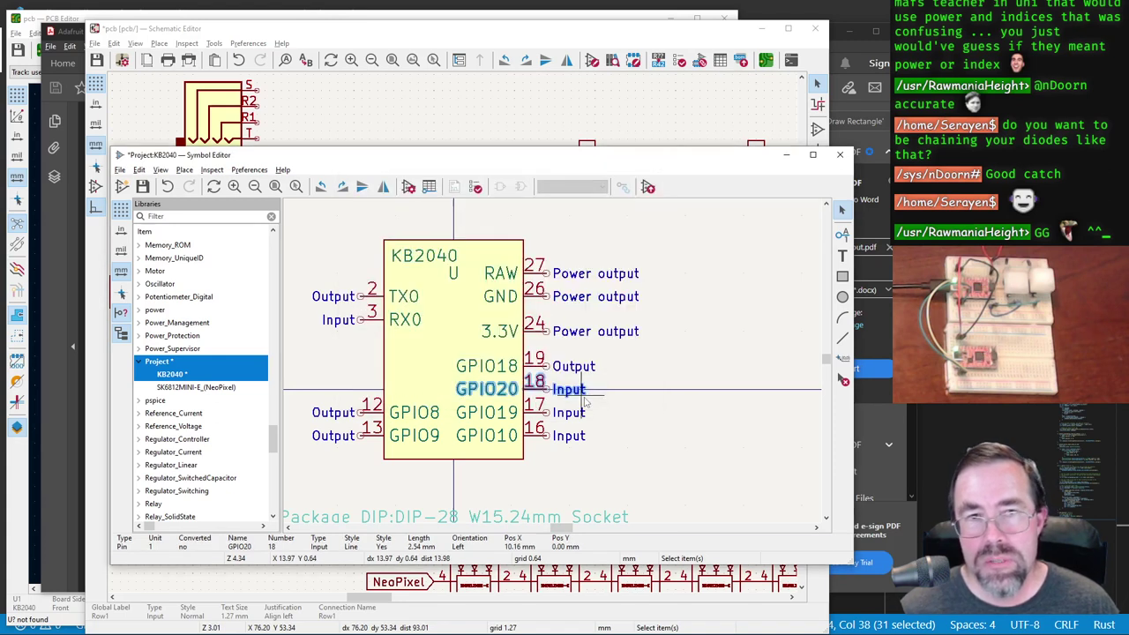
# Step: Return to the schematic and update the KB2040 from the library to apply the corrected GPIO19 and GPIO20 pin numbers
pyautogui.click(670, 119)
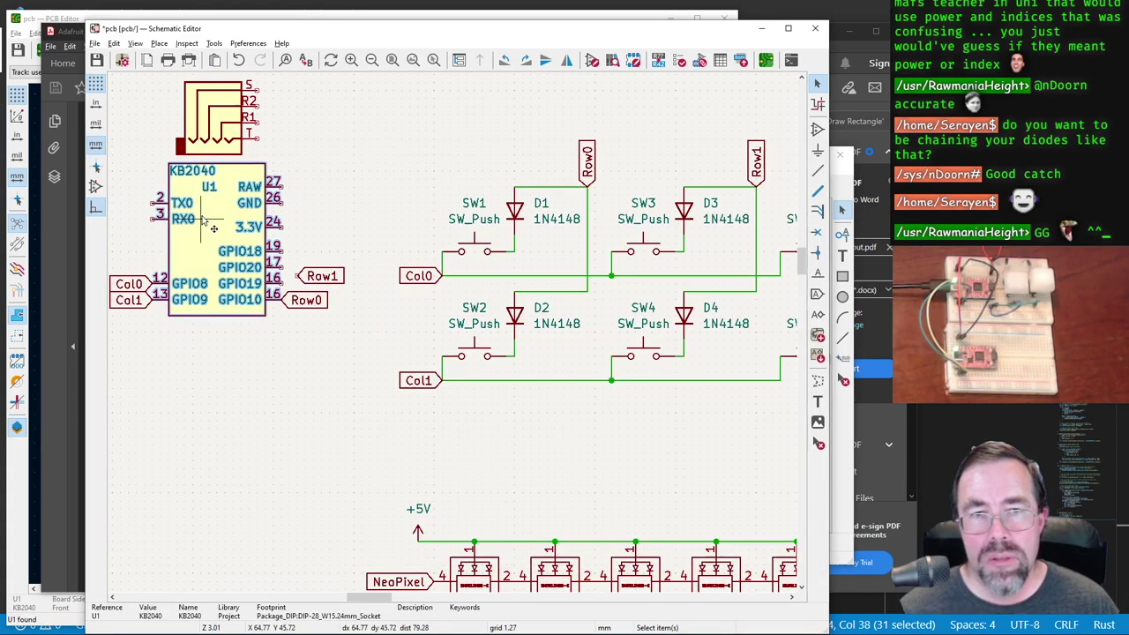
pyautogui.doubleClick(202, 221)
pyautogui.click(431, 269)
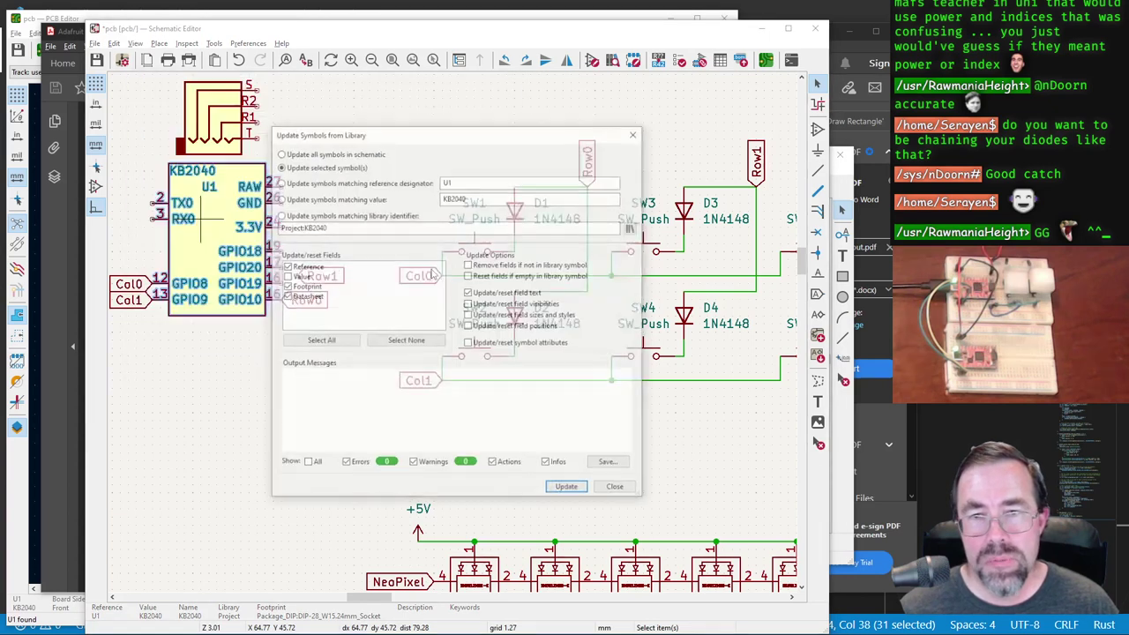
pyautogui.click(568, 489)
pyautogui.click(617, 489)
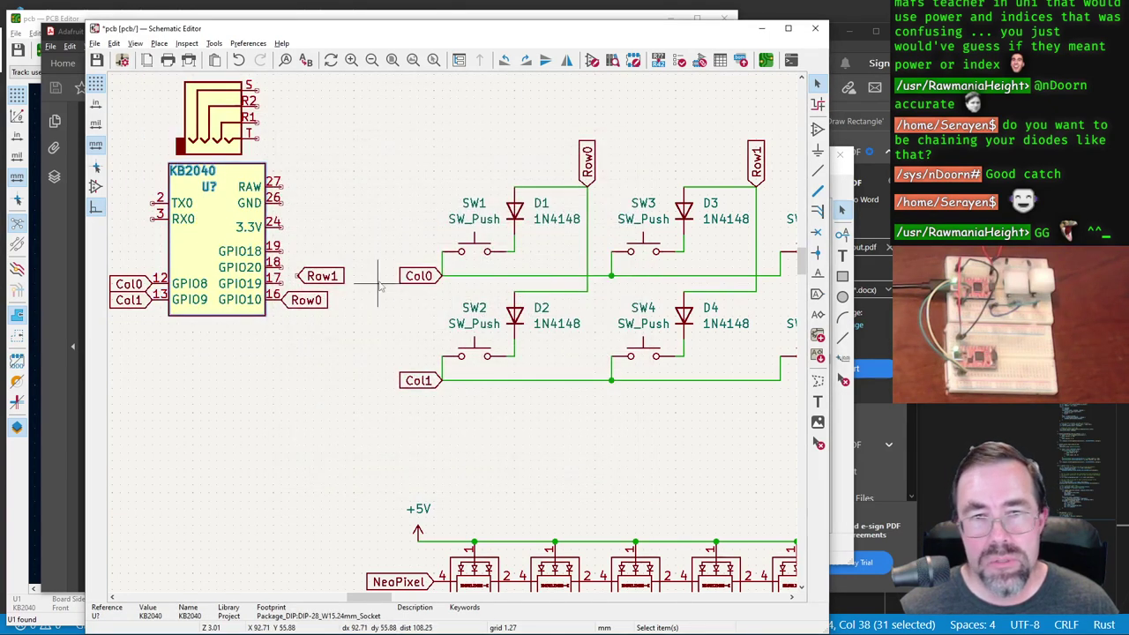
# Step: Attach the Row1 label to the GPIO19 pin and place a rotated copy of the Row2 label on the GPIO20 pin
pyautogui.click(328, 277)
pyautogui.moveTo(335, 284); pyautogui.dragTo(318, 284)
pyautogui.scroll(-2, 454, 338)
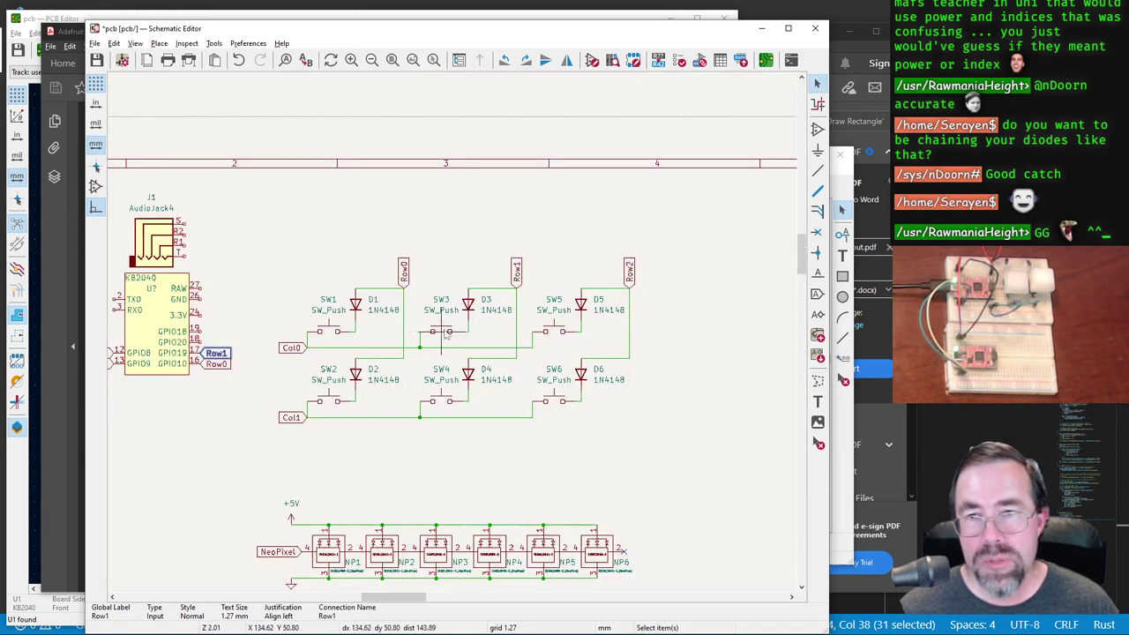
pyautogui.click(629, 264)
pyautogui.press('m')
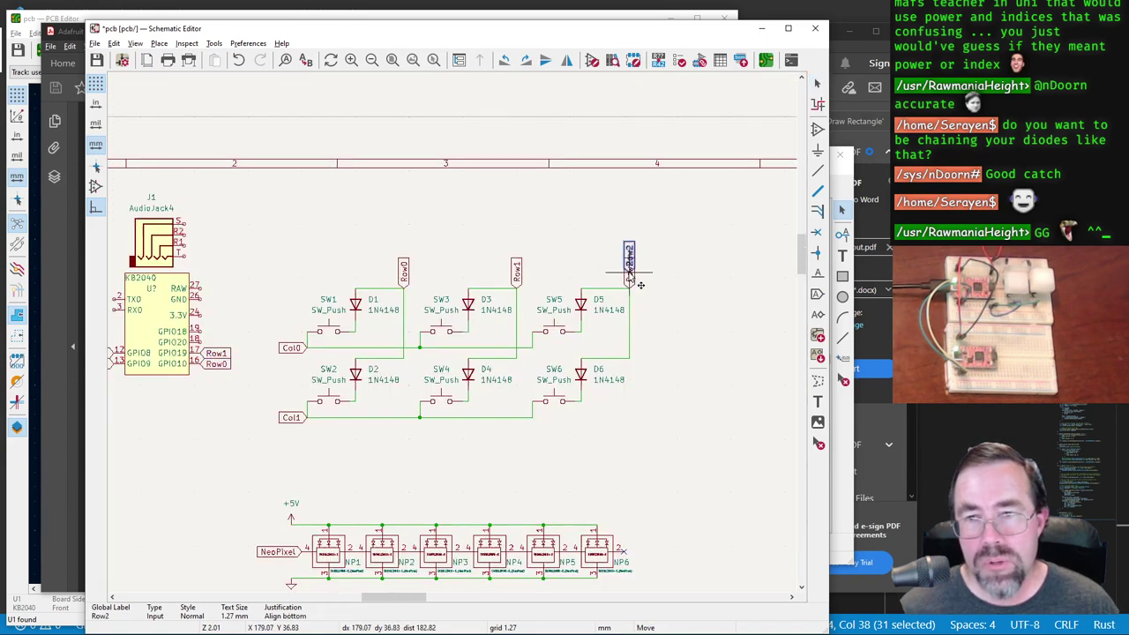
pyautogui.scroll(3, 221, 344)
pyautogui.press('r')
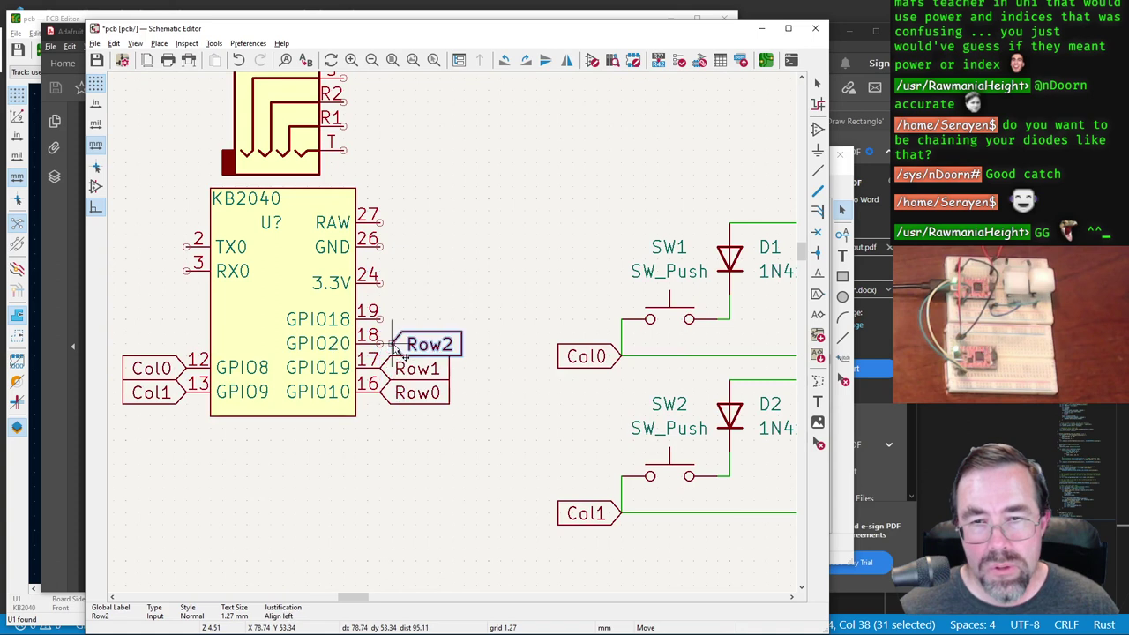
pyautogui.click(388, 351)
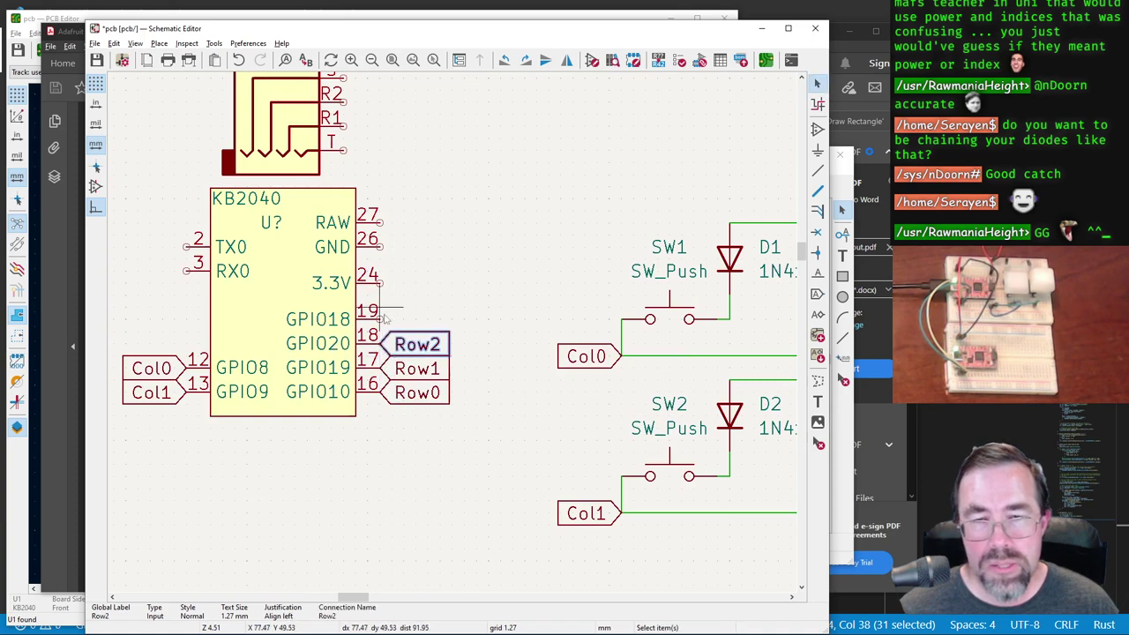
# Step: Duplicate the NeoPixel global label from the LED chain, turn it to face the KB2040, and place it on the GPIO18 pin
pyautogui.scroll(-2, 381, 315)
pyautogui.scroll(2, 433, 133)
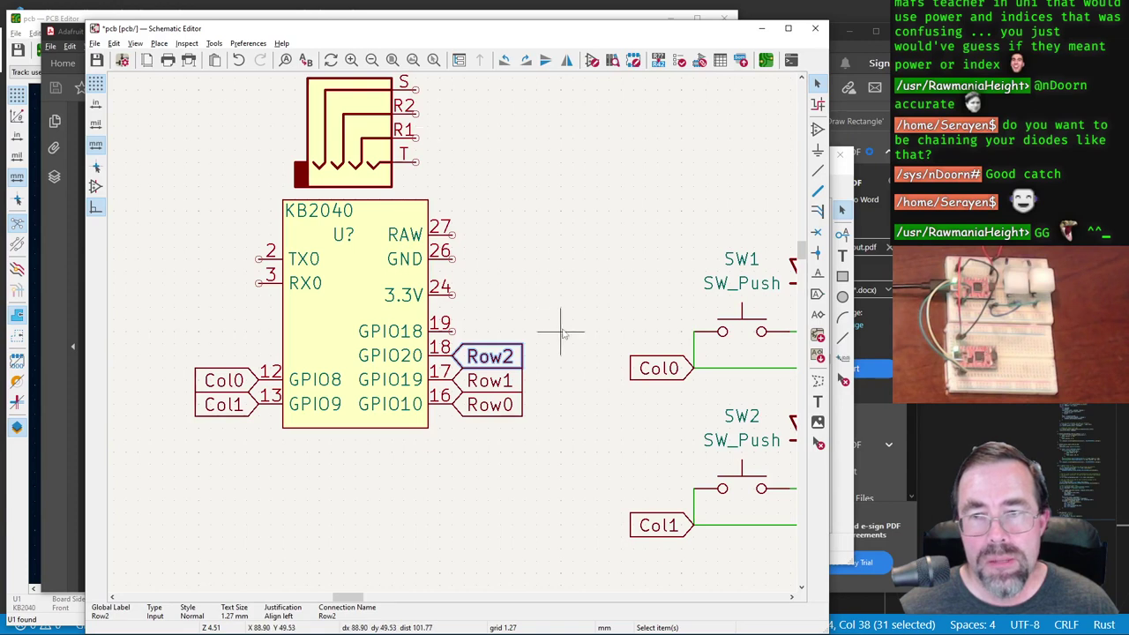
pyautogui.scroll(-3, 453, 327)
pyautogui.click(458, 541)
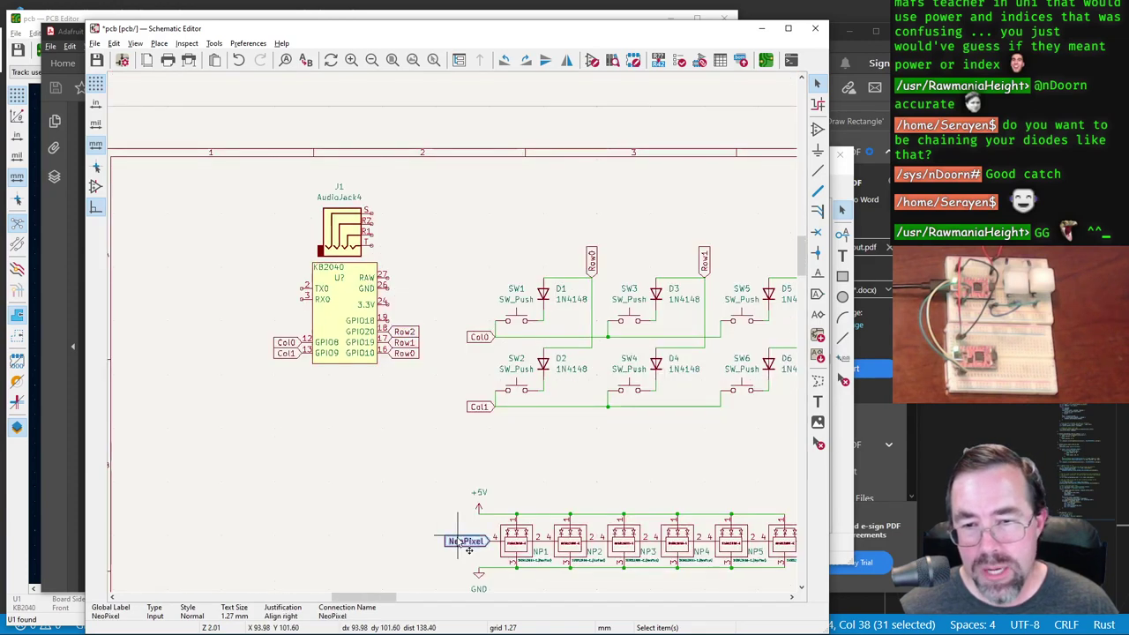
pyautogui.press('m')
pyautogui.scroll(4, 415, 332)
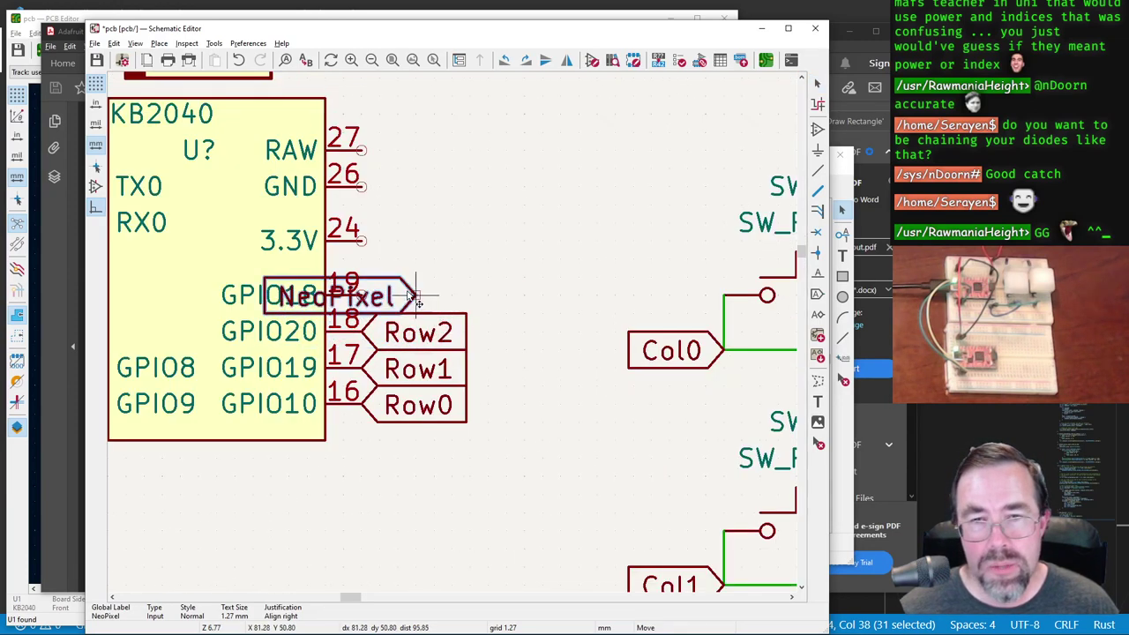
pyautogui.click(480, 296)
pyautogui.scroll(-2, 252, 426)
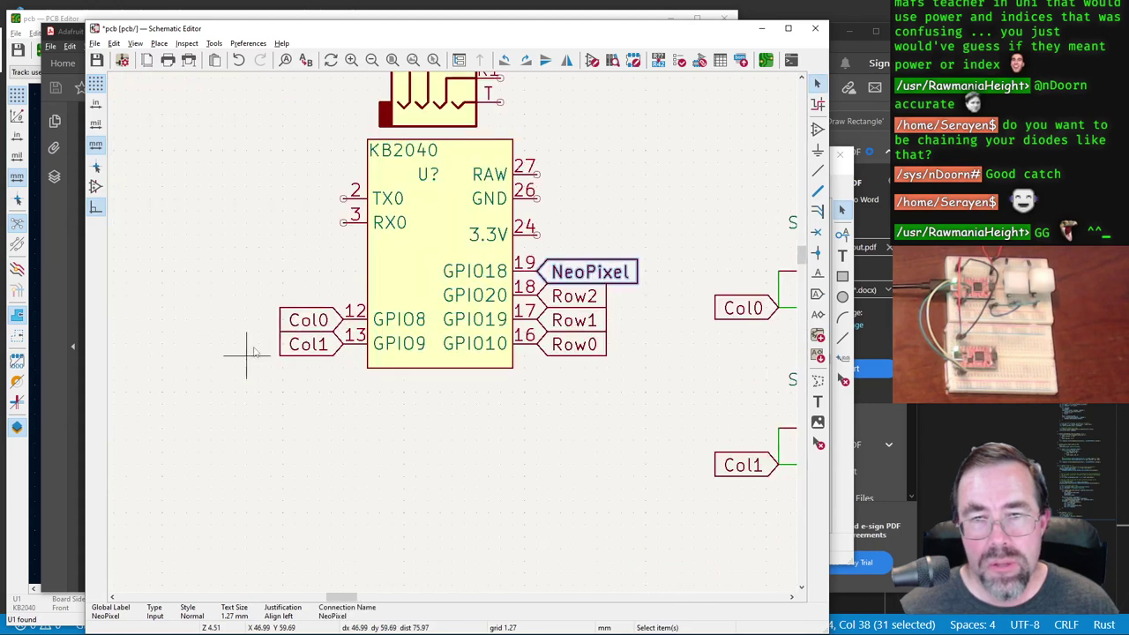
# Step: Duplicate the +5V power symbol from the NeoPixel chain and place it on the S pin of the AudioJack4 connector
pyautogui.scroll(2, 327, 290)
pyautogui.scroll(-2, 596, 276)
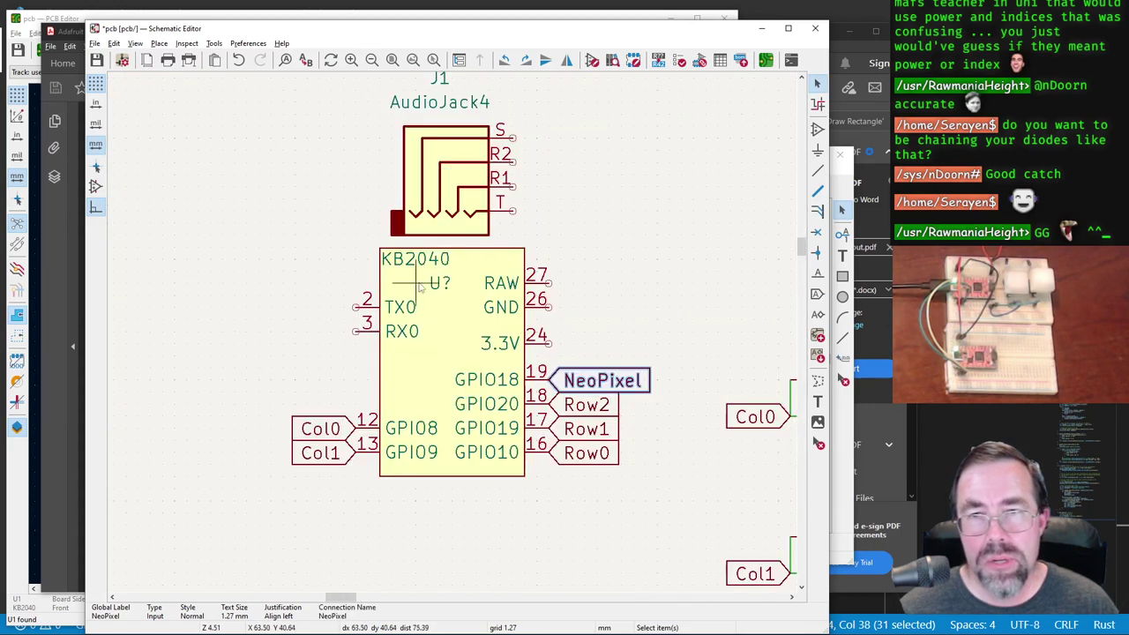
pyautogui.scroll(-2, 441, 275)
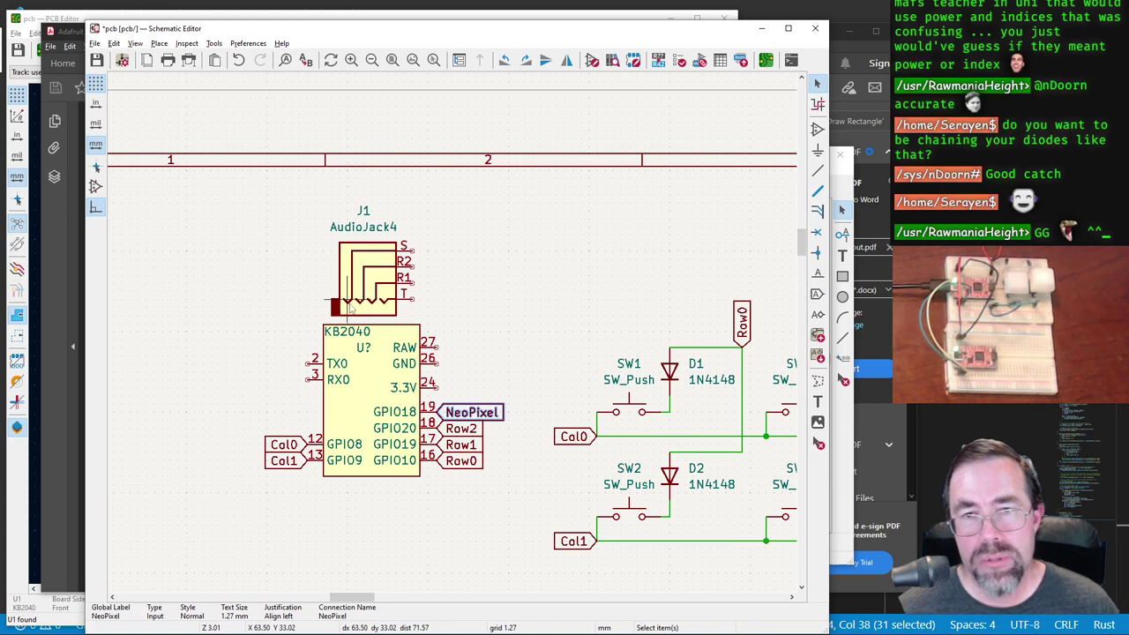
pyautogui.scroll(-2, 452, 335)
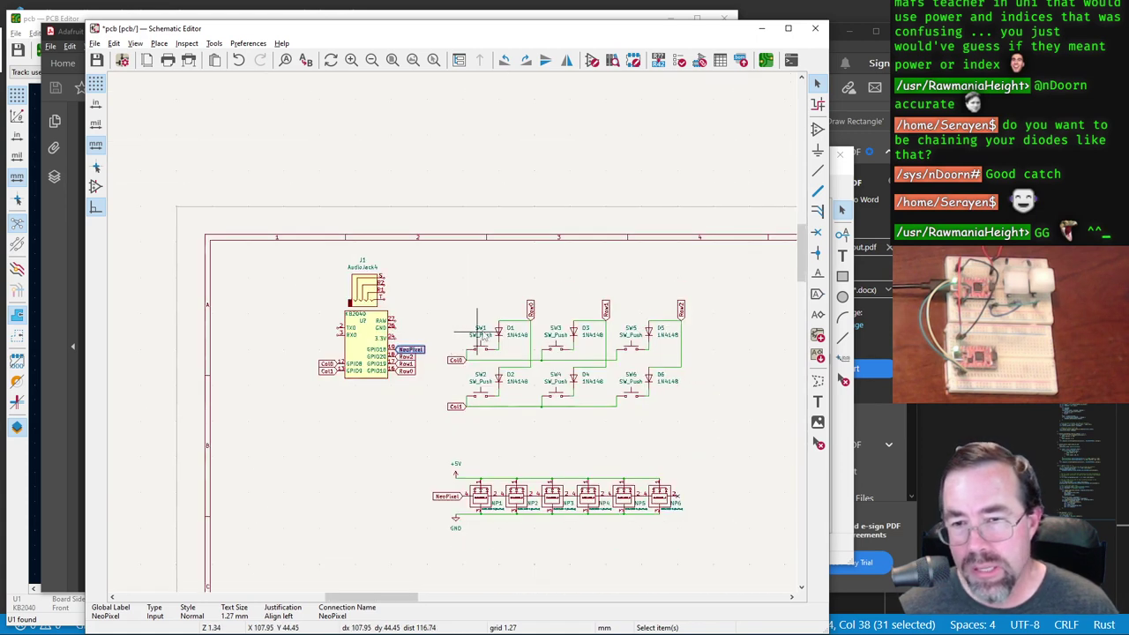
pyautogui.press('F4')
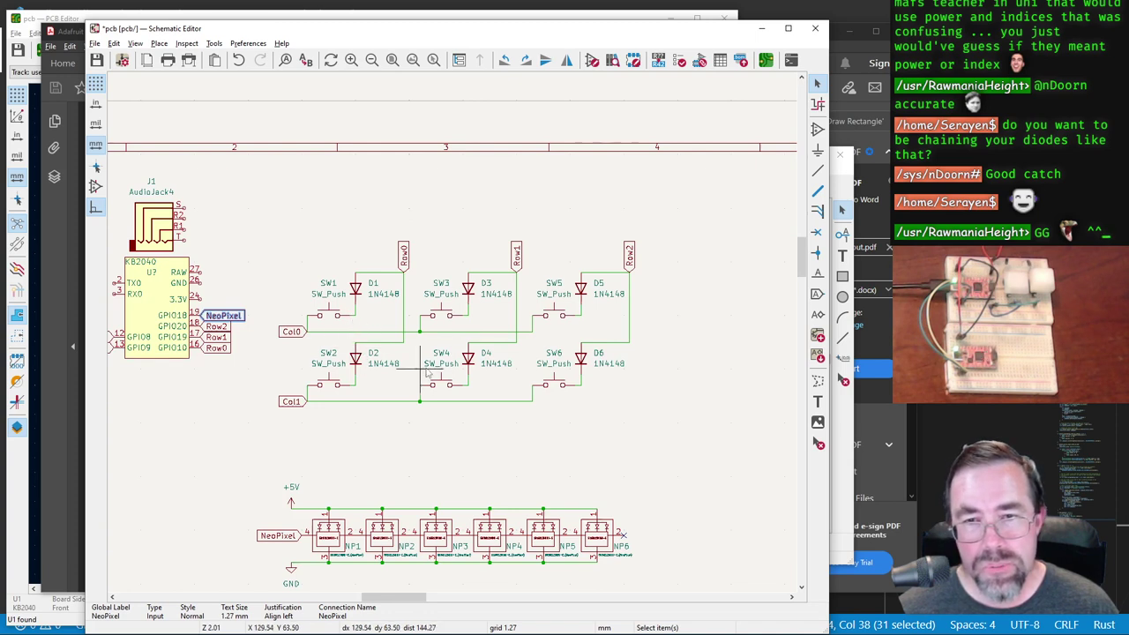
pyautogui.click(291, 503)
pyautogui.press('m')
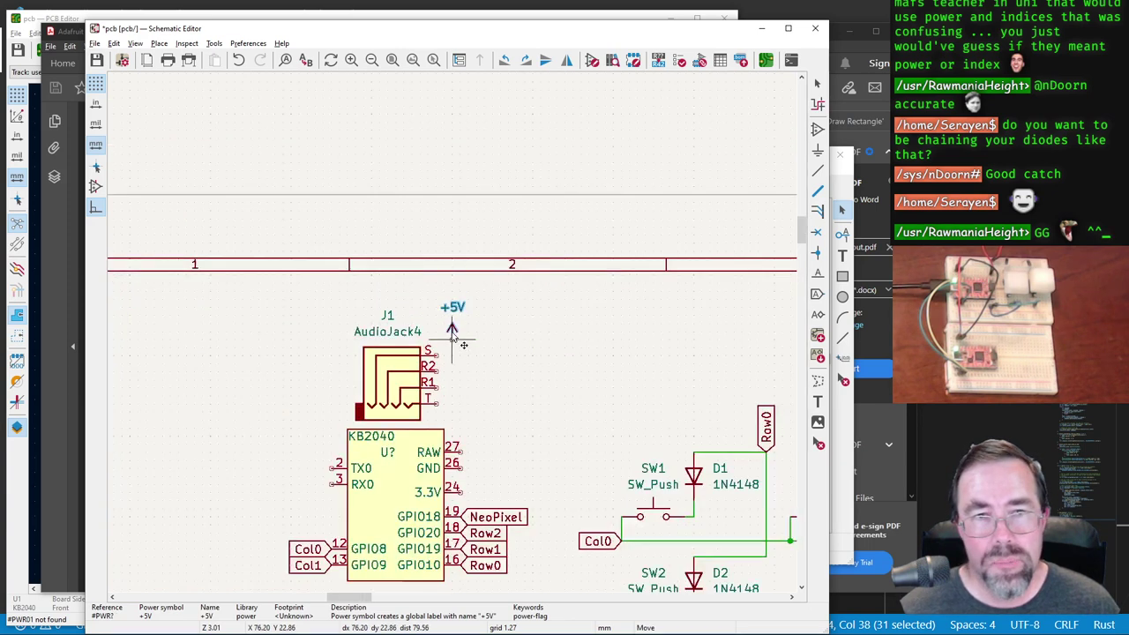
pyautogui.scroll(4, 441, 340)
pyautogui.click(436, 358)
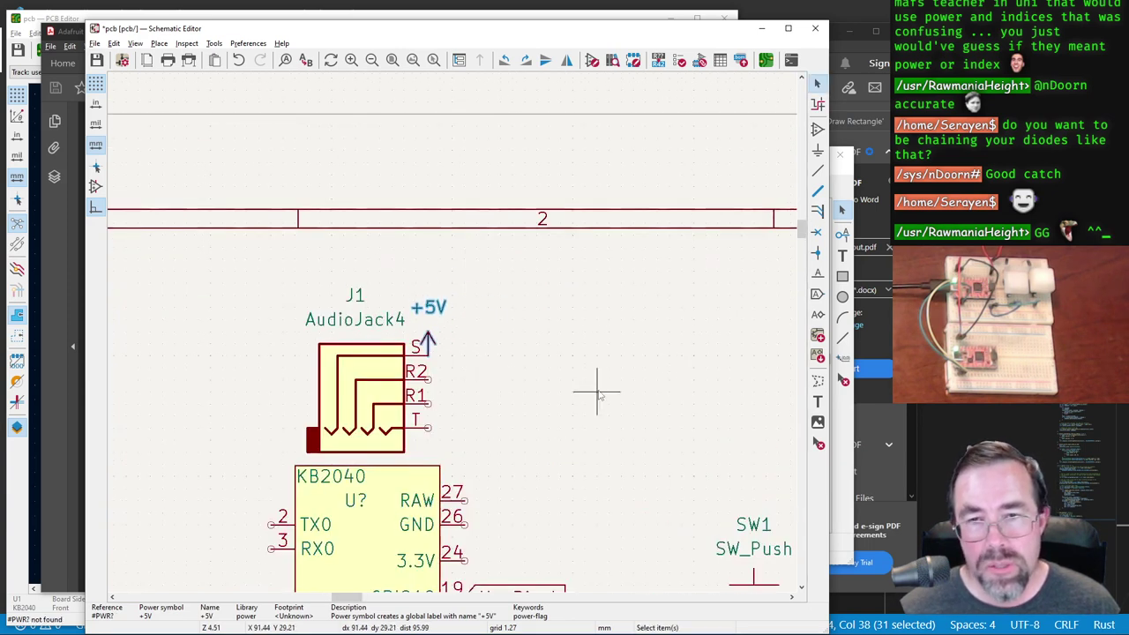
# Step: Shift the +5V symbol one grid step away from the AudioJack4's S pin, keeping a short wire between them
pyautogui.moveTo(435, 339); pyautogui.dragTo(450, 357)
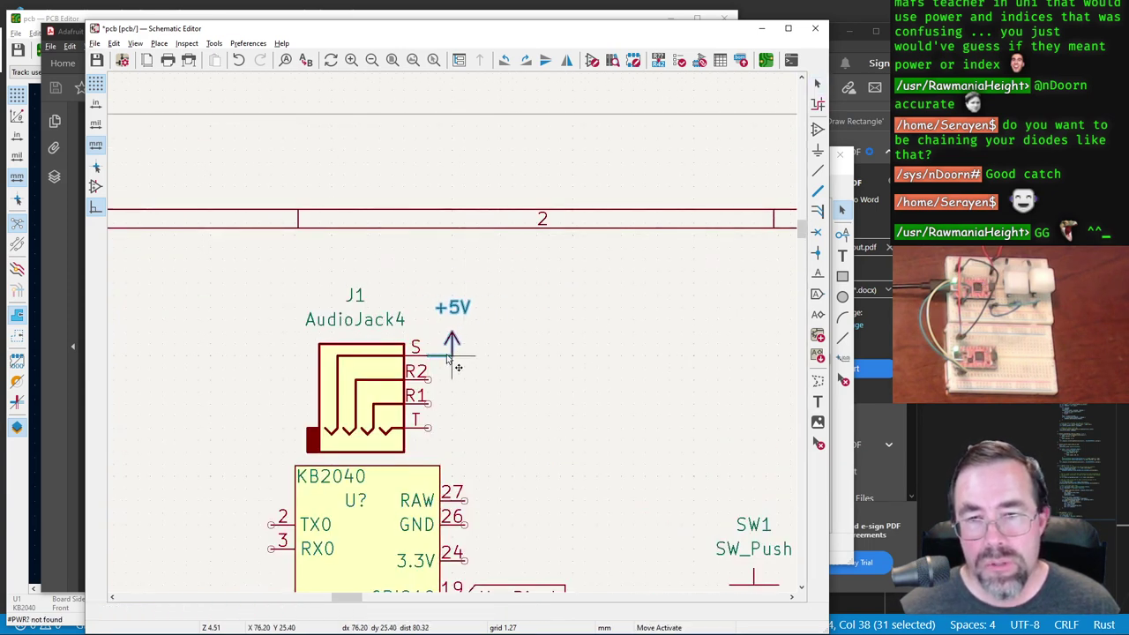
pyautogui.click(451, 357)
# Step: Duplicate the GND power symbol from the NeoPixel chain and place it on the AudioJack4's T pin
pyautogui.scroll(-4, 448, 327)
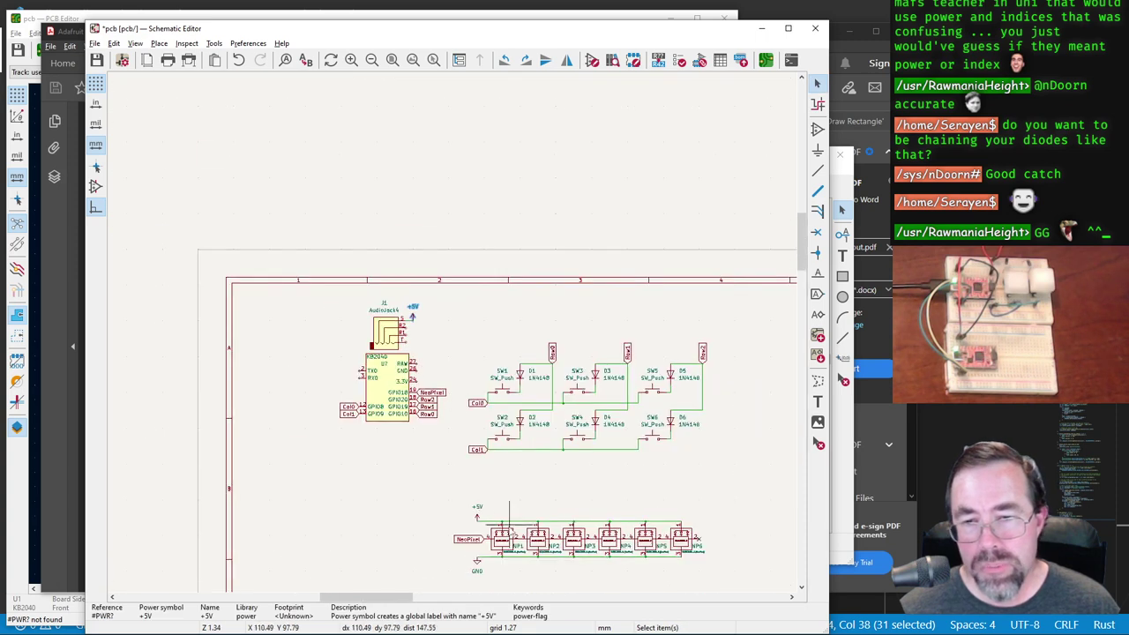
pyautogui.scroll(2, 446, 335)
pyautogui.click(403, 385)
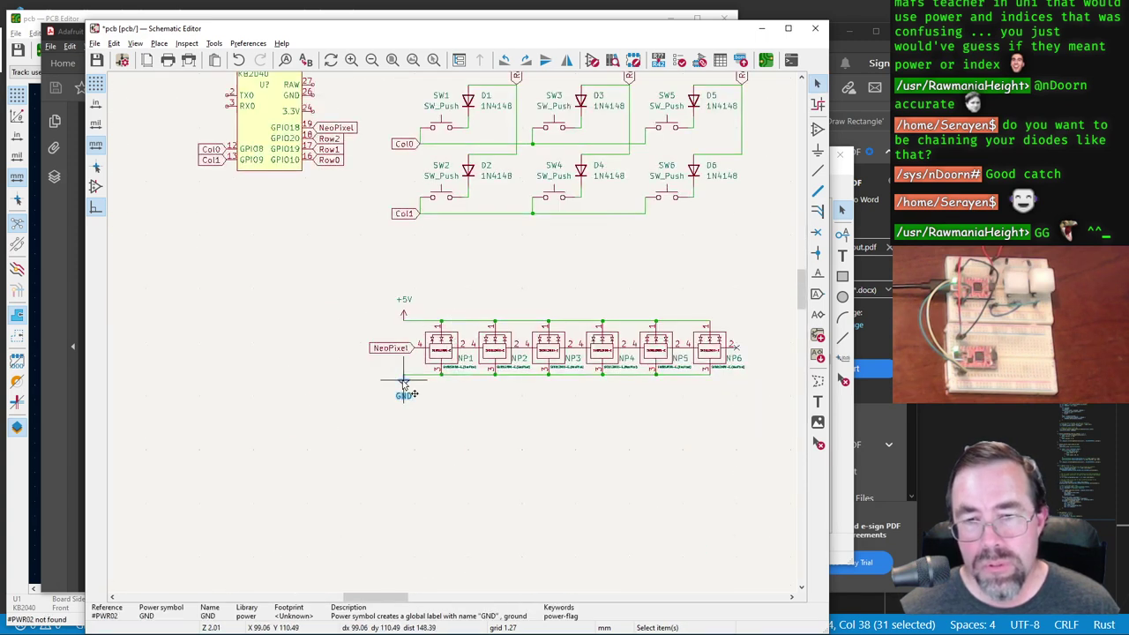
pyautogui.press('m')
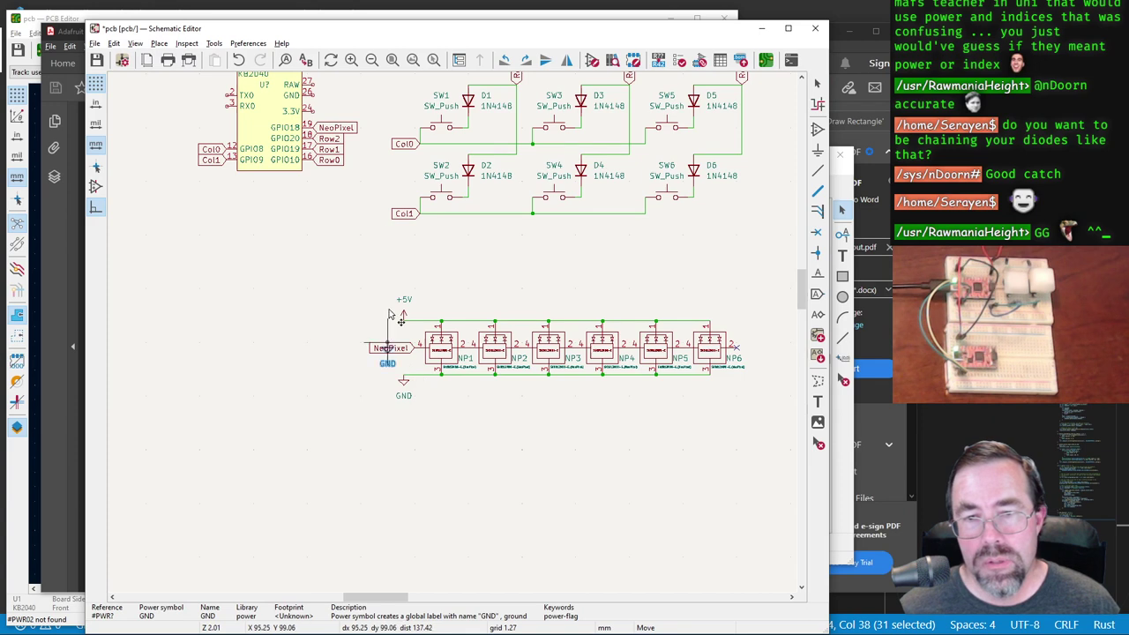
pyautogui.scroll(5, 361, 240)
pyautogui.scroll(-4, 451, 331)
pyautogui.scroll(3, 441, 333)
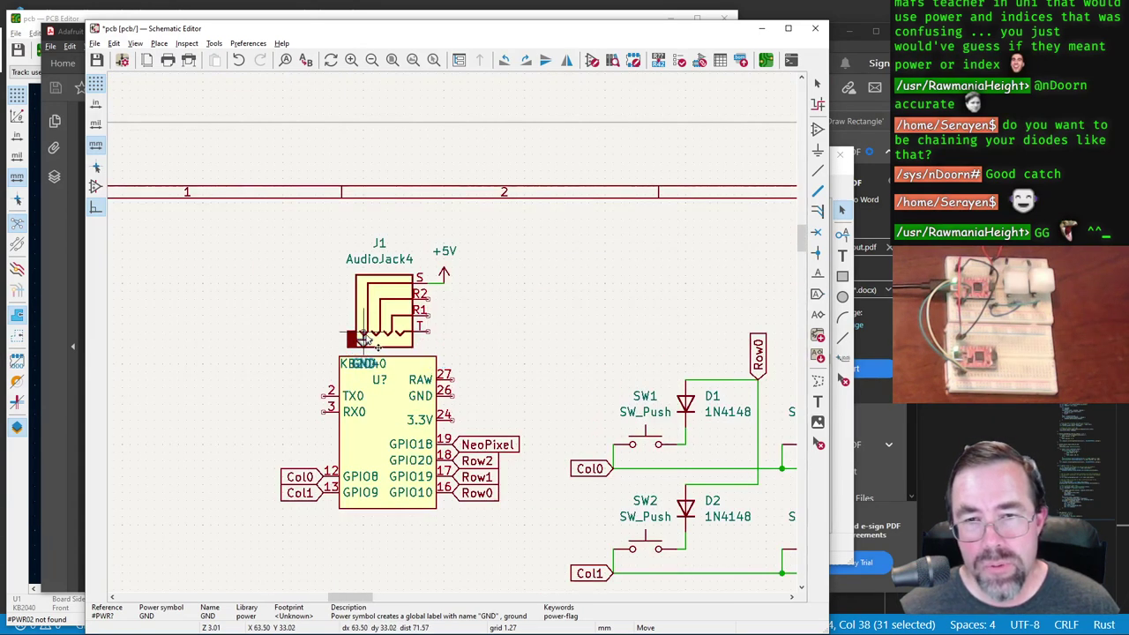
pyautogui.click(439, 340)
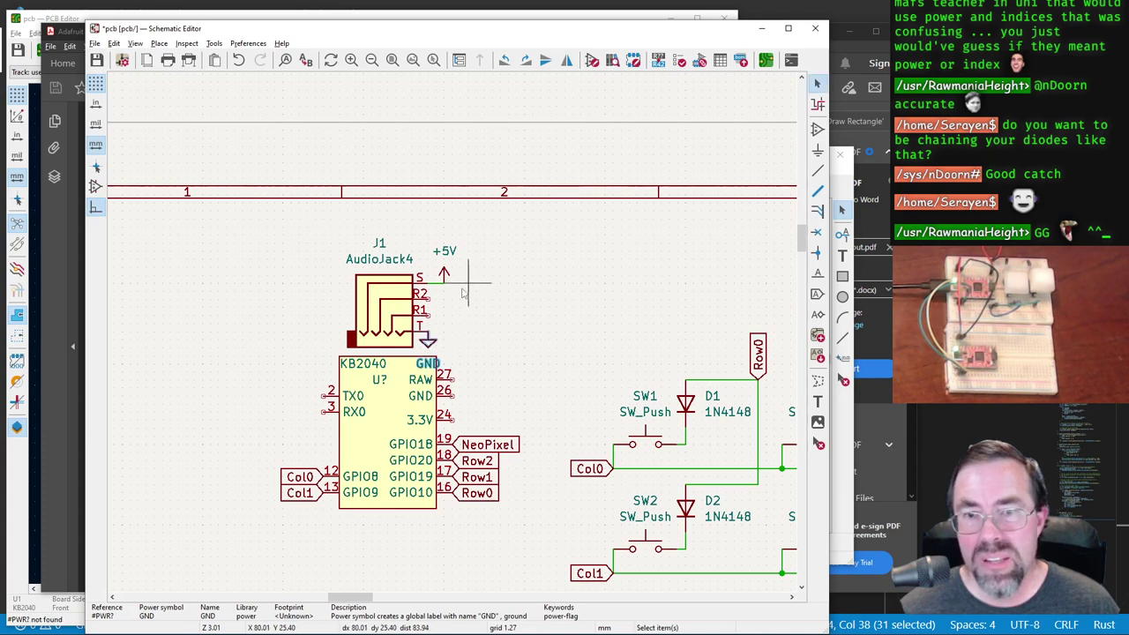
# Step: Move the AudioJack4 together with its +5V and GND symbols into the empty area below the KB2040
pyautogui.moveTo(315, 212); pyautogui.dragTo(470, 374)
pyautogui.press('m')
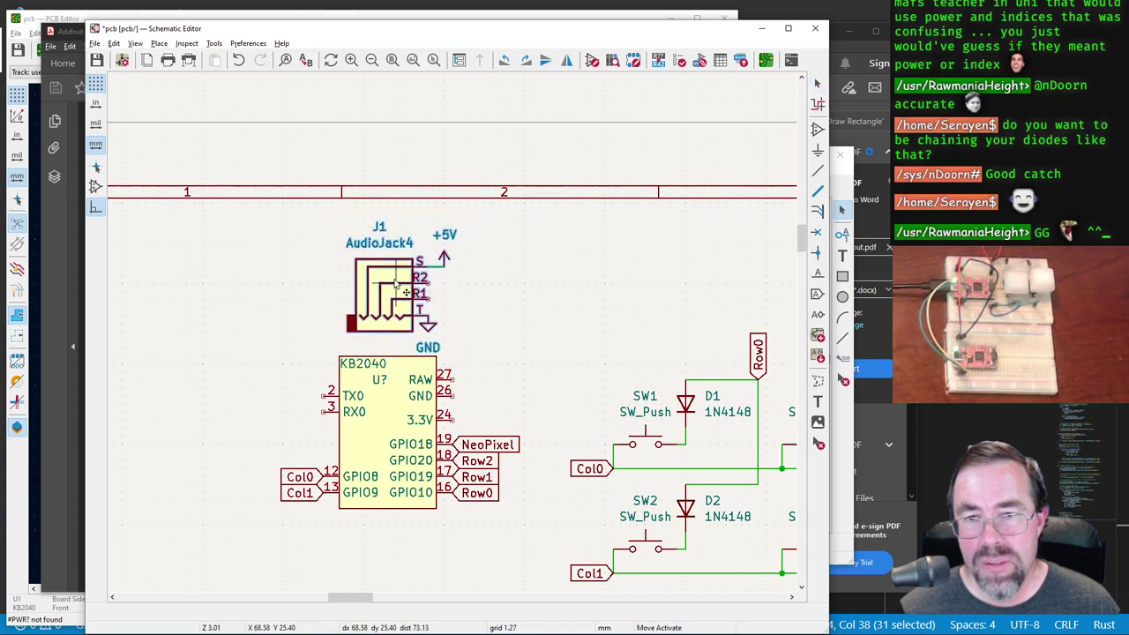
pyautogui.scroll(-3, 393, 300)
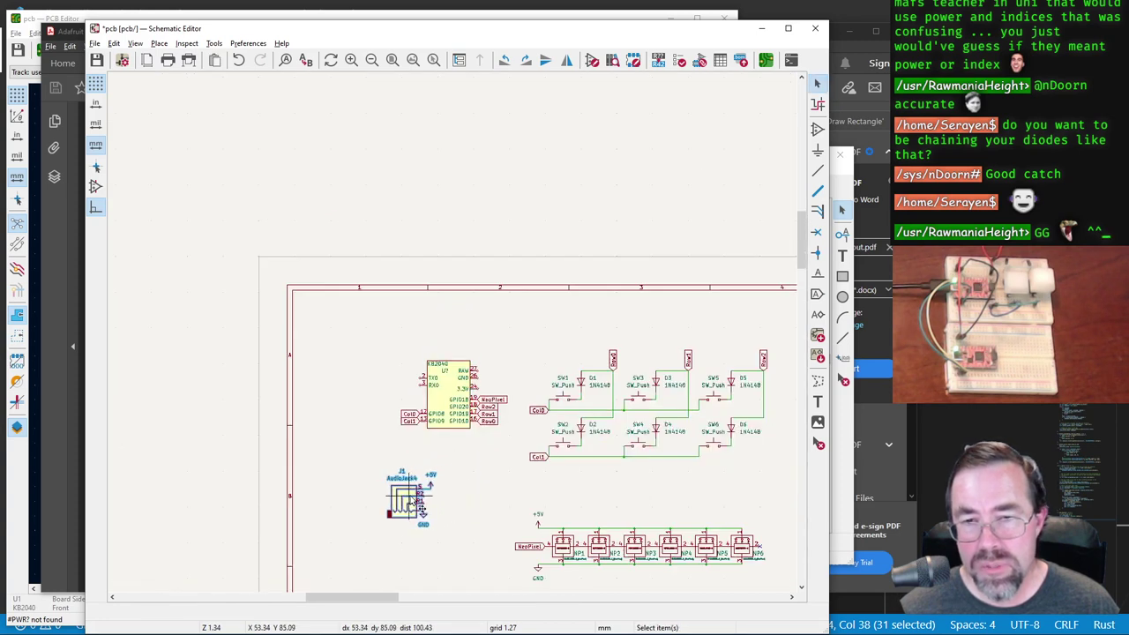
pyautogui.click(415, 498)
# Step: Move the KB2040 with its attached row, column and NeoPixel labels so it sits directly above the AudioJack4
pyautogui.scroll(-2, 416, 498)
pyautogui.scroll(2, 453, 339)
pyautogui.scroll(2, 453, 340)
pyautogui.moveTo(405, 192); pyautogui.dragTo(618, 337)
pyautogui.press('m')
pyautogui.click(441, 267)
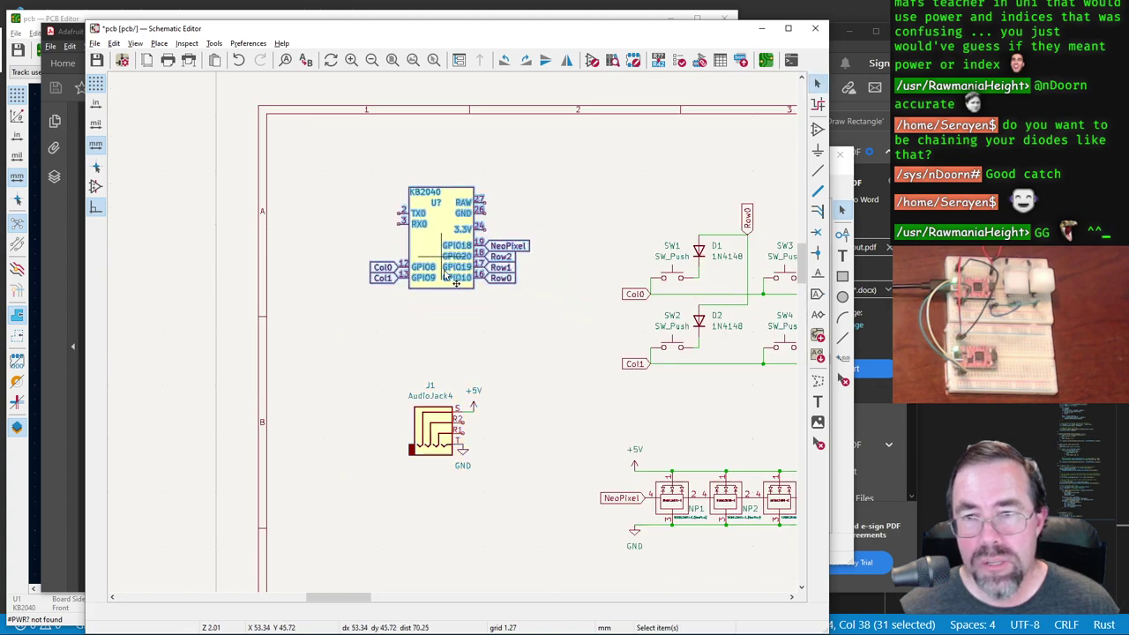
# Step: Shift the GND symbol one grid step away from the AudioJack4's T pin, keeping a short wire between them
pyautogui.scroll(-2, 446, 309)
pyautogui.scroll(3, 457, 340)
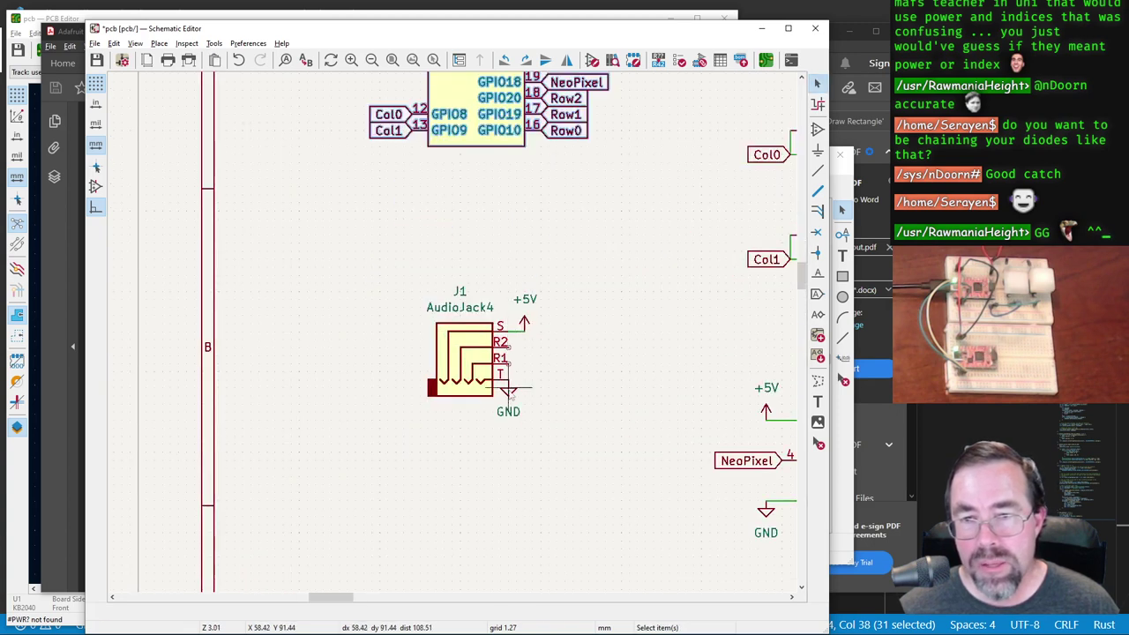
pyautogui.click(509, 392)
pyautogui.moveTo(509, 393); pyautogui.dragTo(523, 393)
pyautogui.scroll(-3, 597, 365)
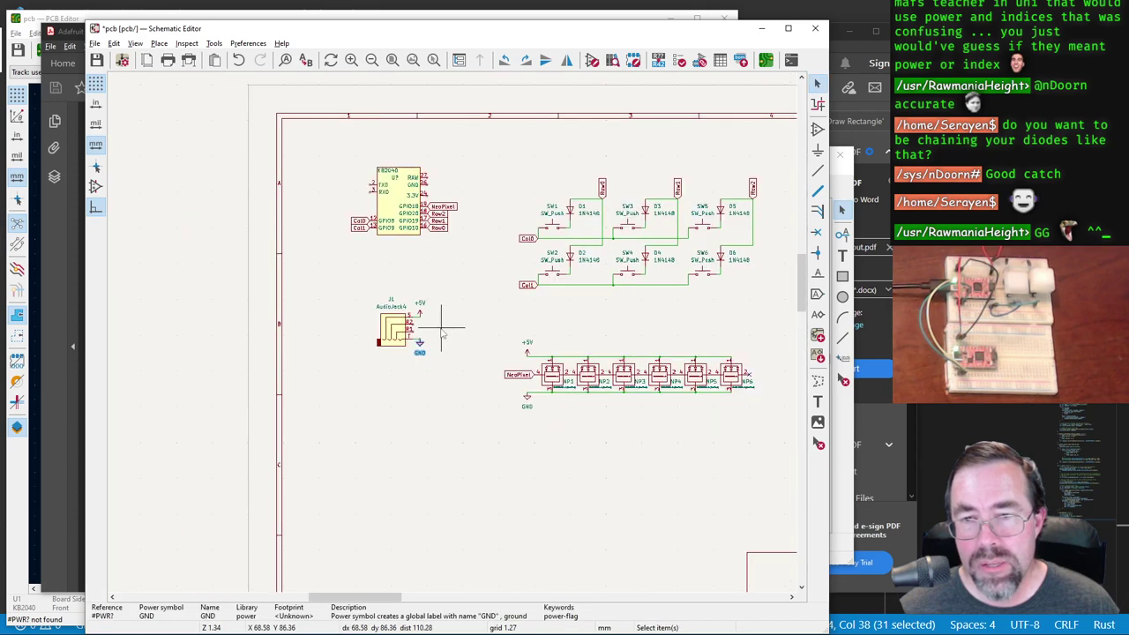
# Step: Add a global label named UART_TX and attach it to the AudioJack4's R2 pin
pyautogui.scroll(2, 443, 333)
pyautogui.scroll(2, 451, 324)
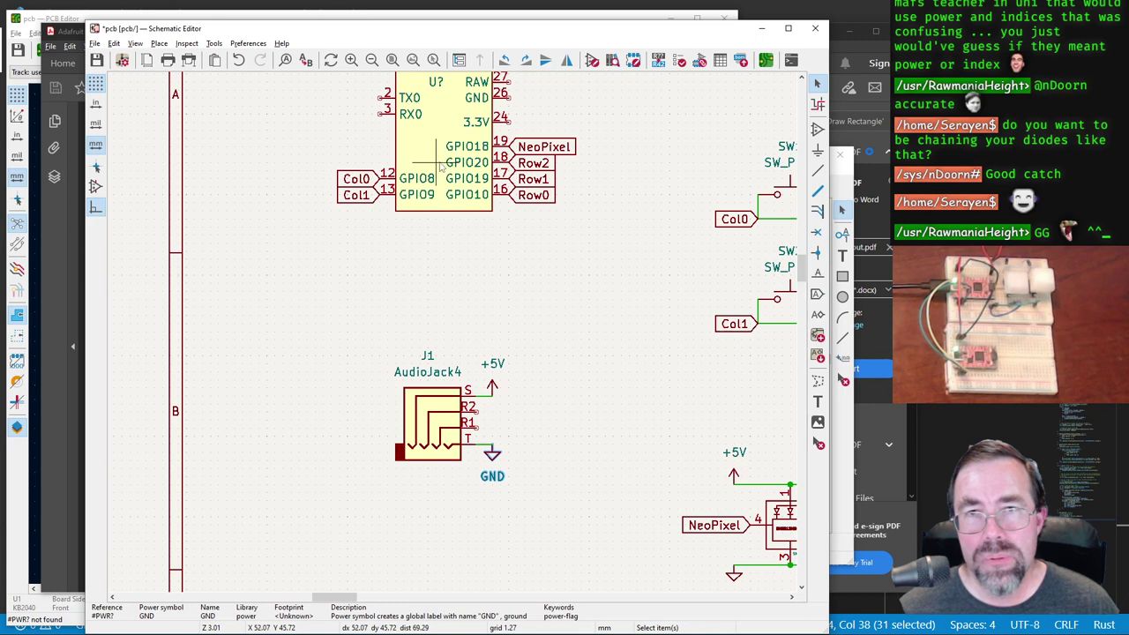
pyautogui.click(817, 294)
pyautogui.click(383, 253)
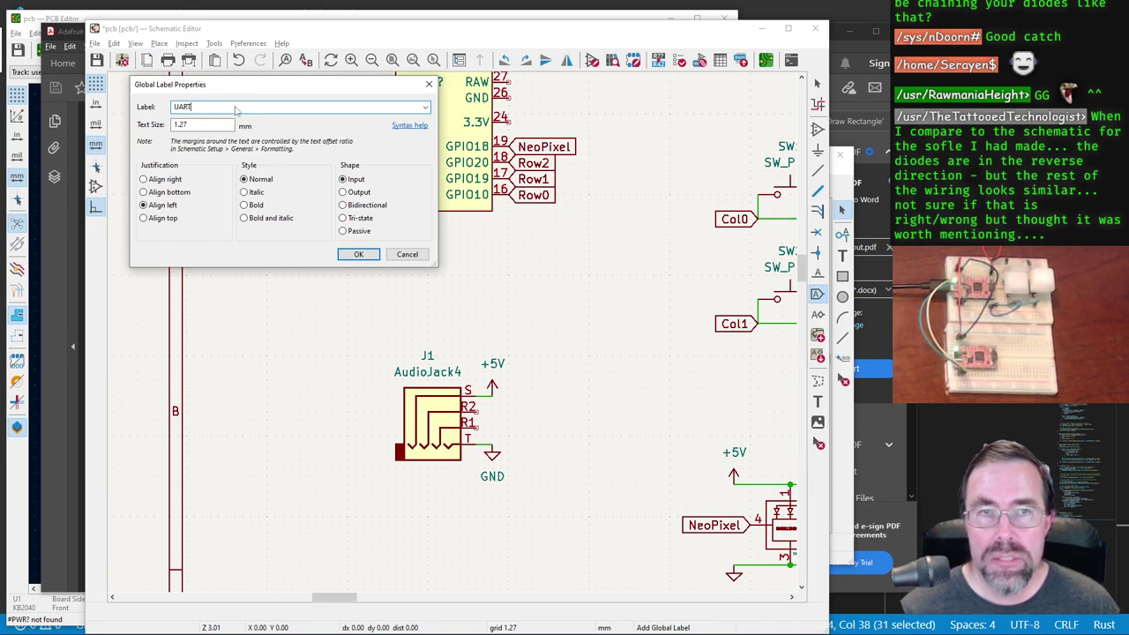
pyautogui.press('Return')
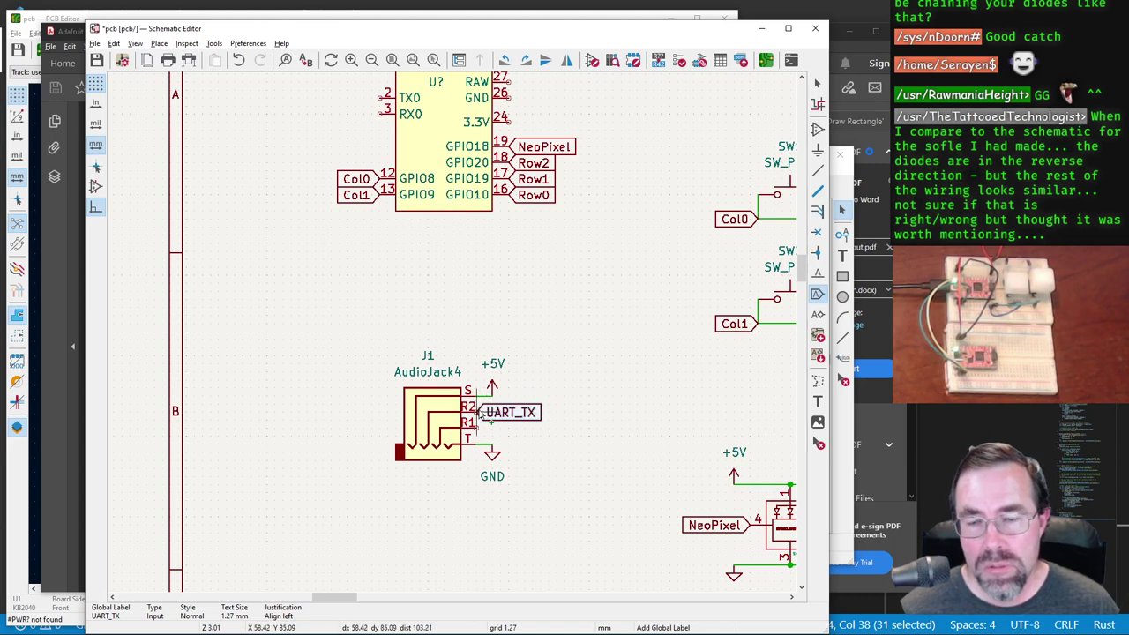
pyautogui.click(545, 403)
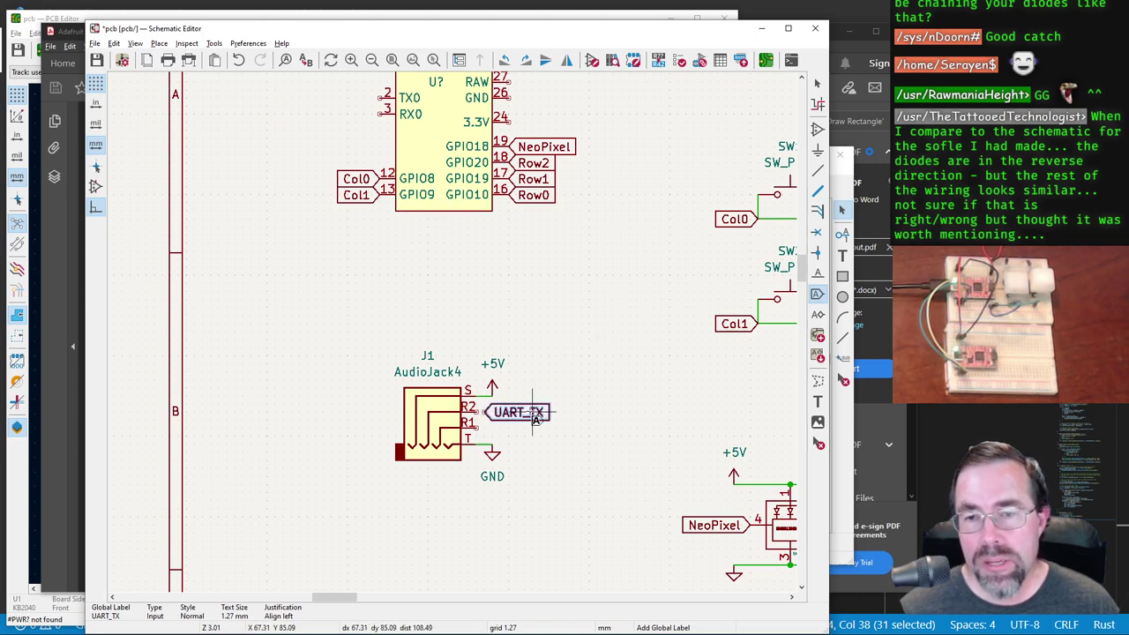
pyautogui.press('Escape')
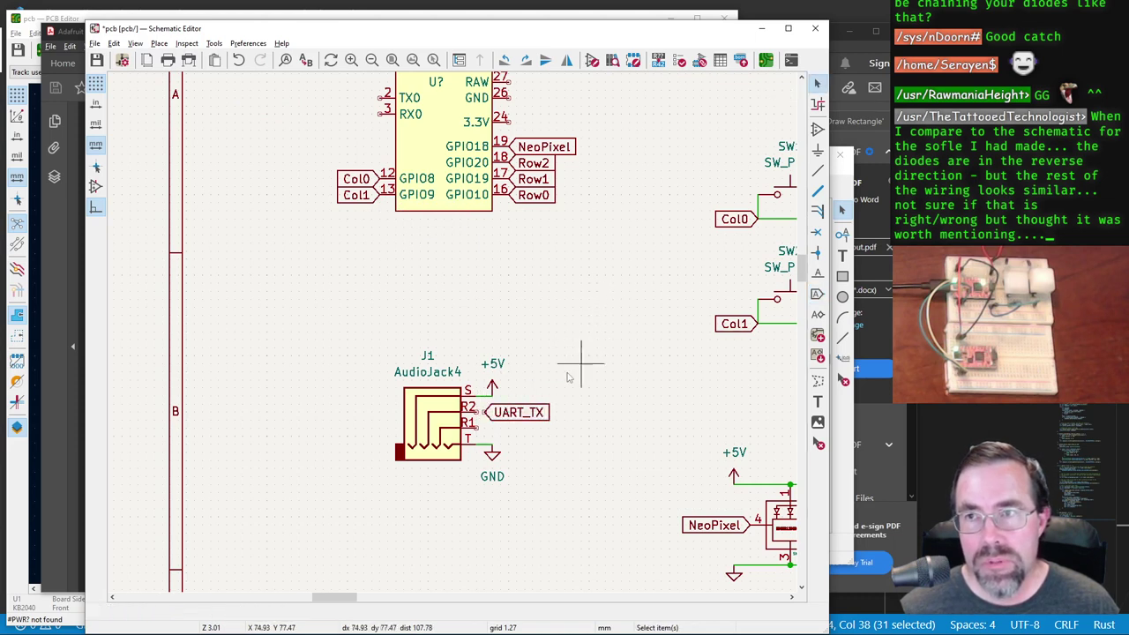
pyautogui.click(519, 420)
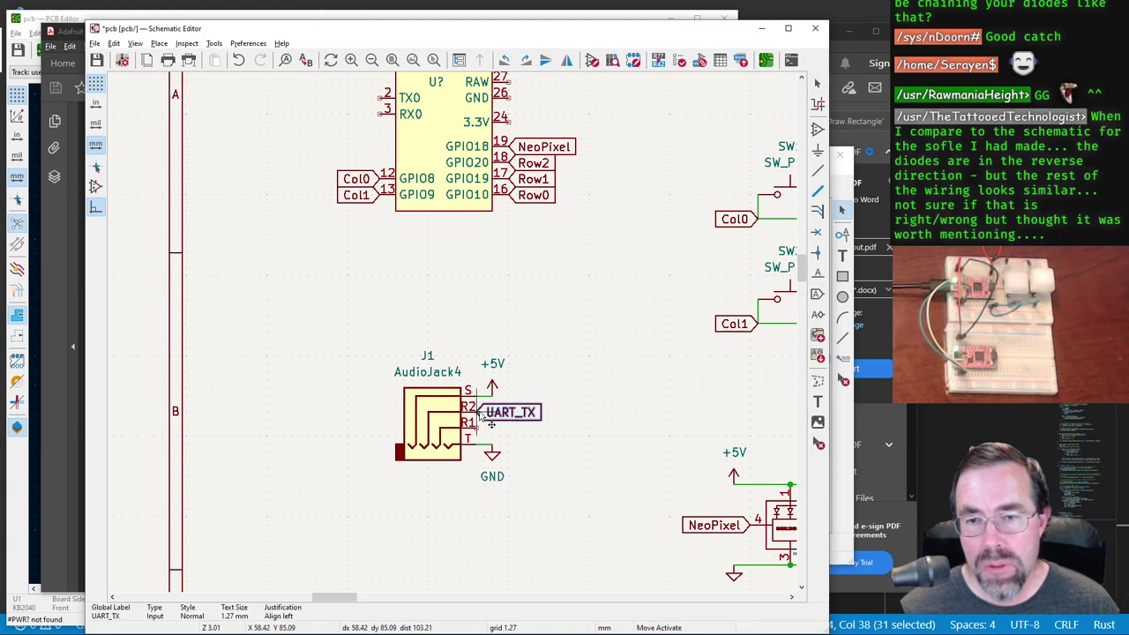
# Step: Rename the global label on the AudioJack4's R2 pin to UART_P_TO_S
pyautogui.doubleClick(516, 414)
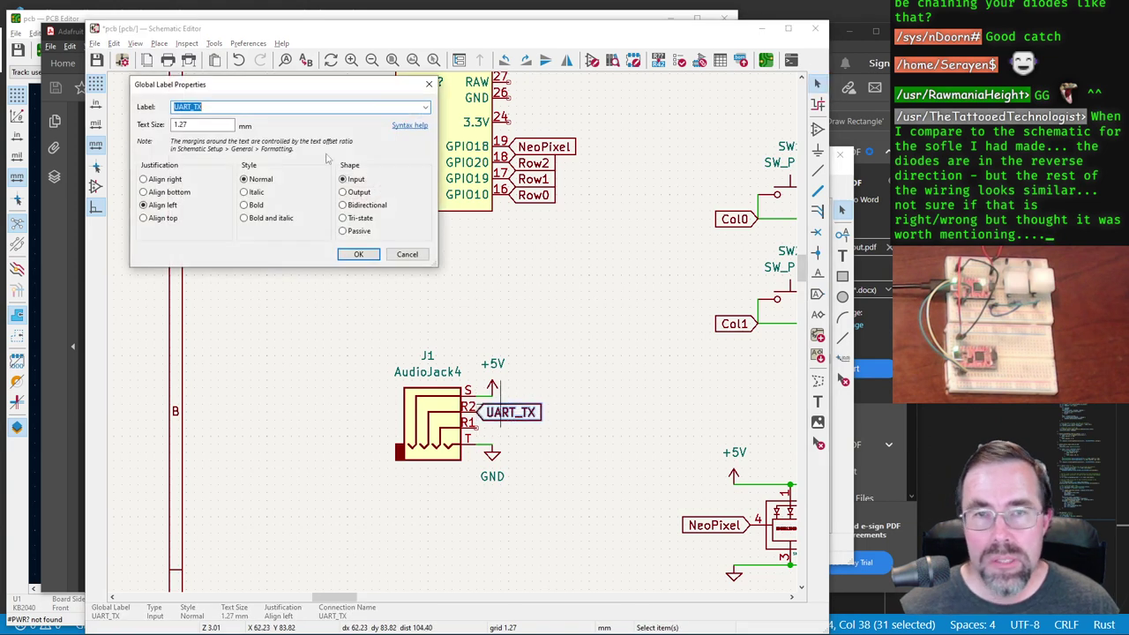
pyautogui.click(212, 105)
pyautogui.press('BackSpace')
pyautogui.press('BackSpace')
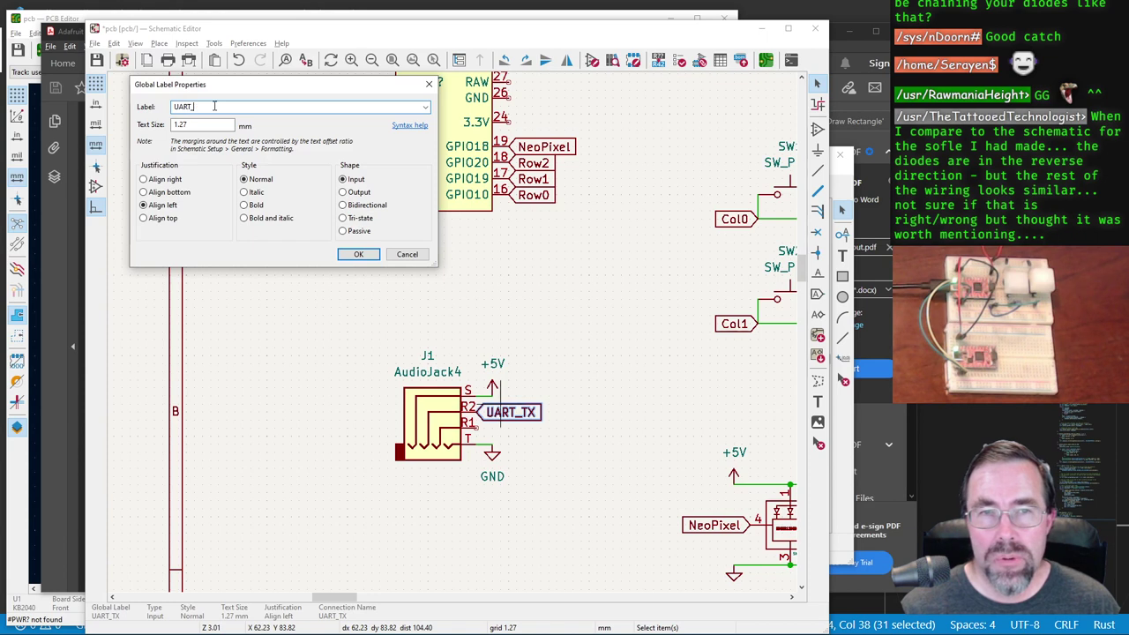
pyautogui.write('P')
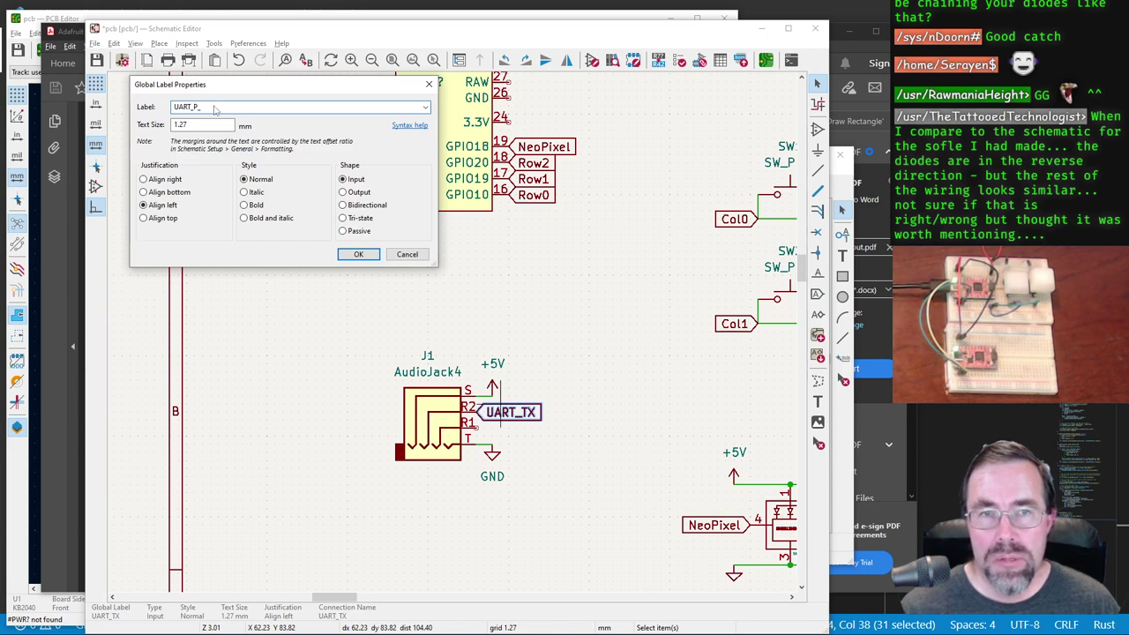
pyautogui.write('_TO_S')
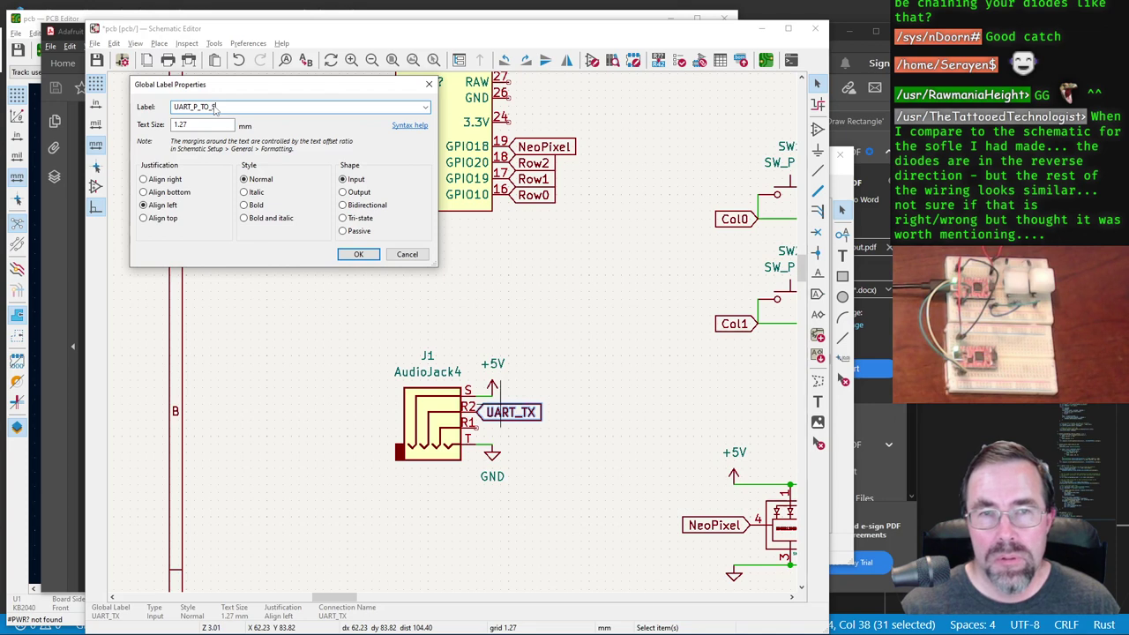
pyautogui.press('Return')
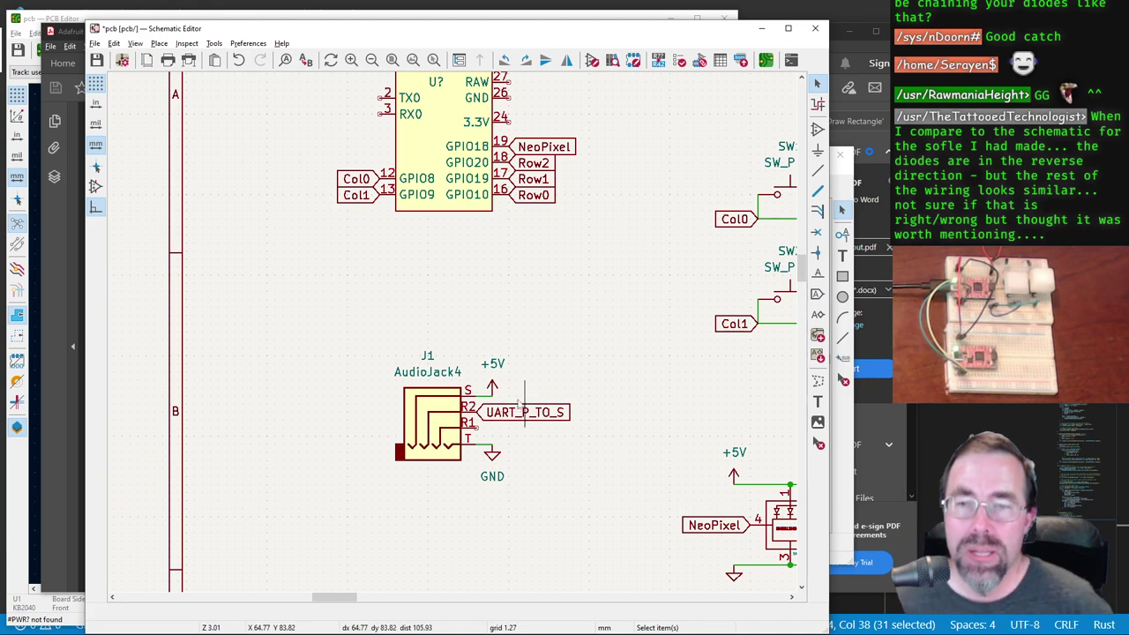
# Step: Select the UART_P_TO_S label on the AudioJack4's R2 pin
pyautogui.scroll(-3, 515, 402)
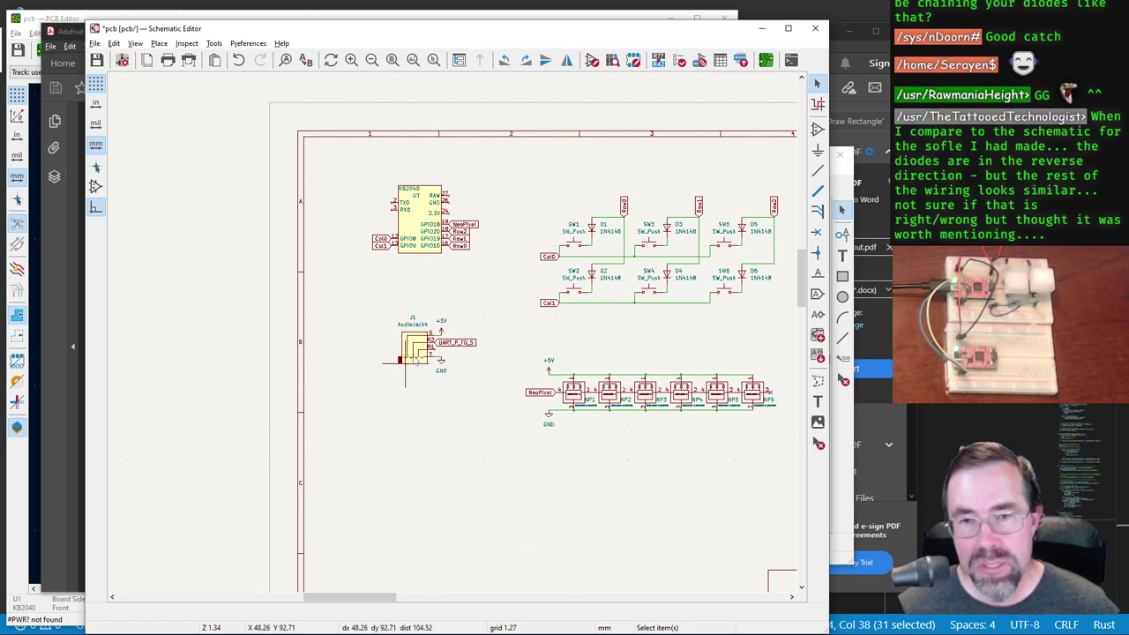
pyautogui.scroll(3, 467, 346)
pyautogui.click(448, 351)
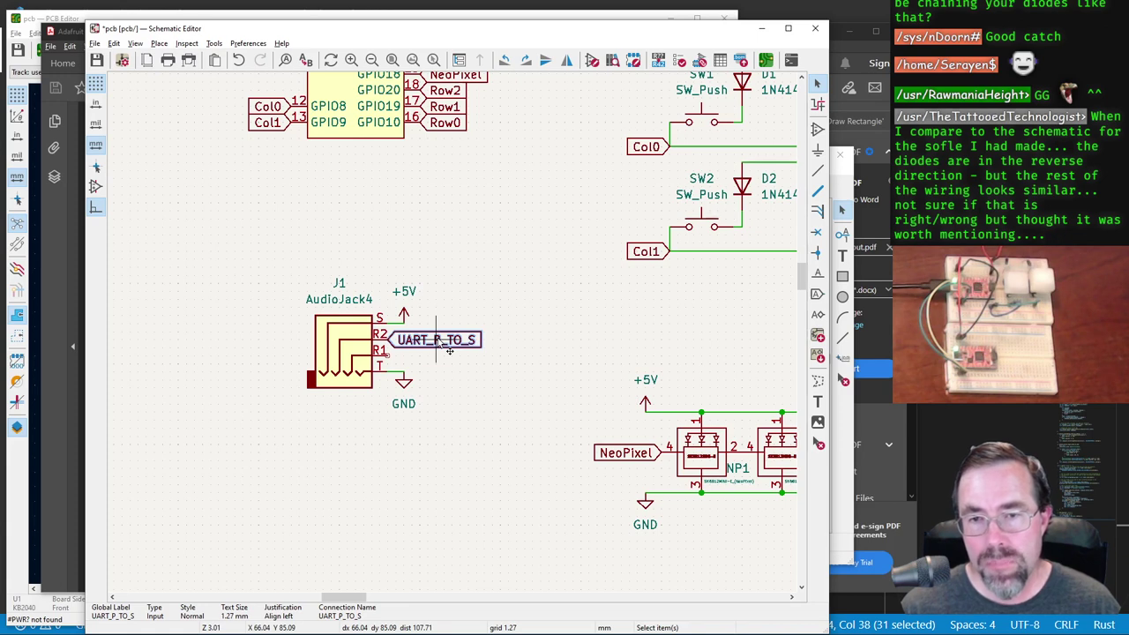
# Step: Rename the global label on the audio jack's R2 pin to UART_L_TO_R
pyautogui.doubleClick(448, 351)
pyautogui.click(195, 106)
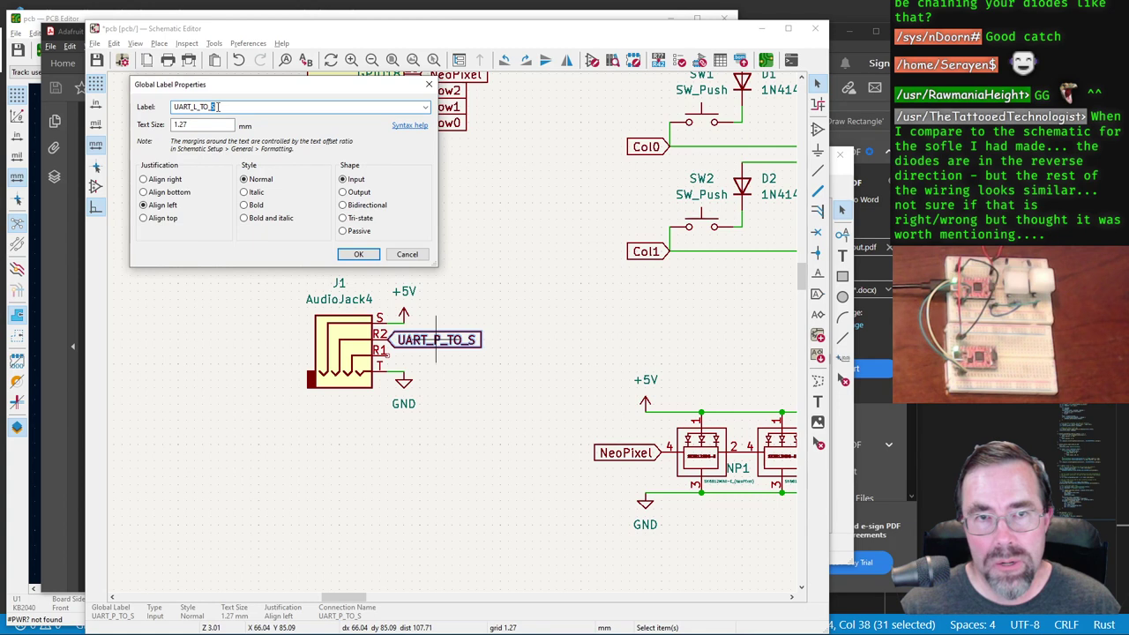
pyautogui.click(358, 254)
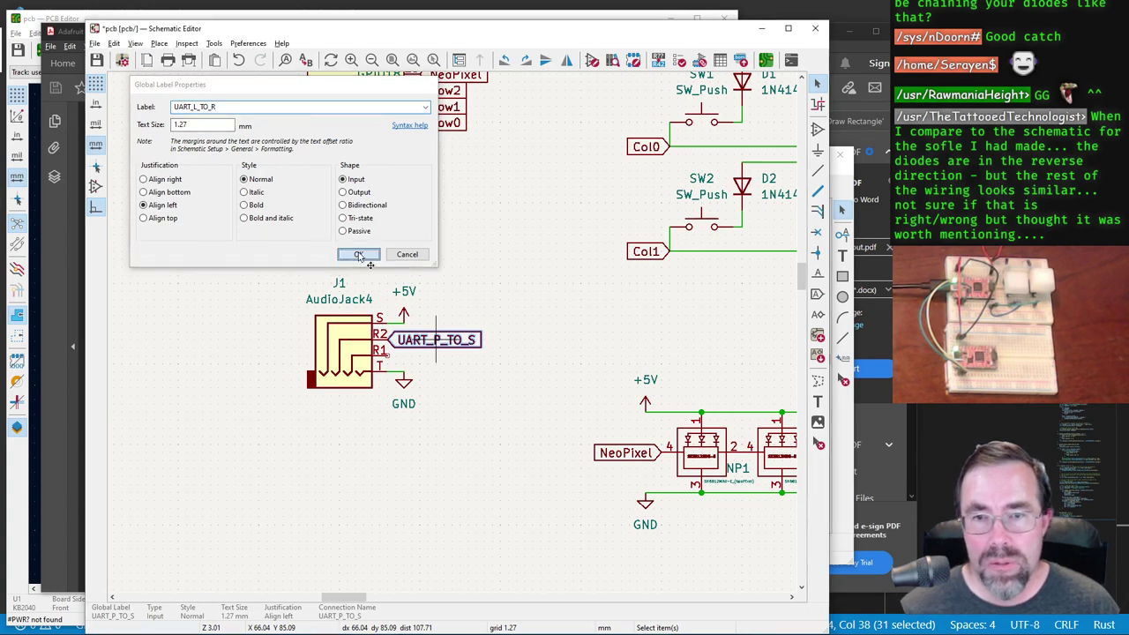
# Step: Duplicate the UART_L_TO_R label and place the copy on the audio jack's R1 pin
pyautogui.scroll(3, 448, 327)
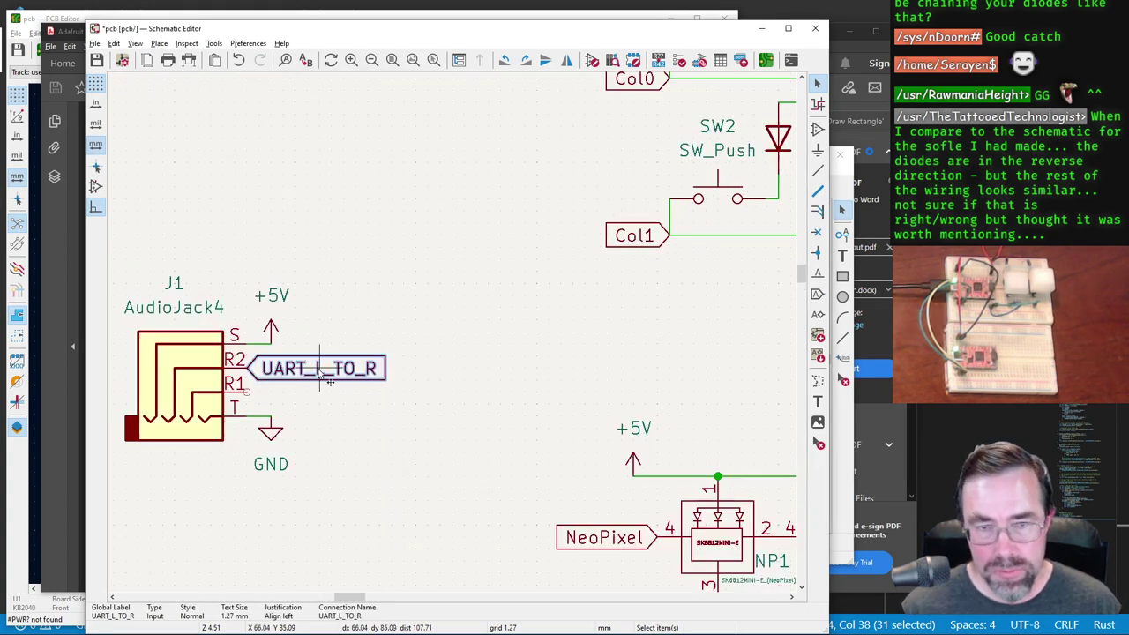
pyautogui.hotkey('ctrl', 'd')
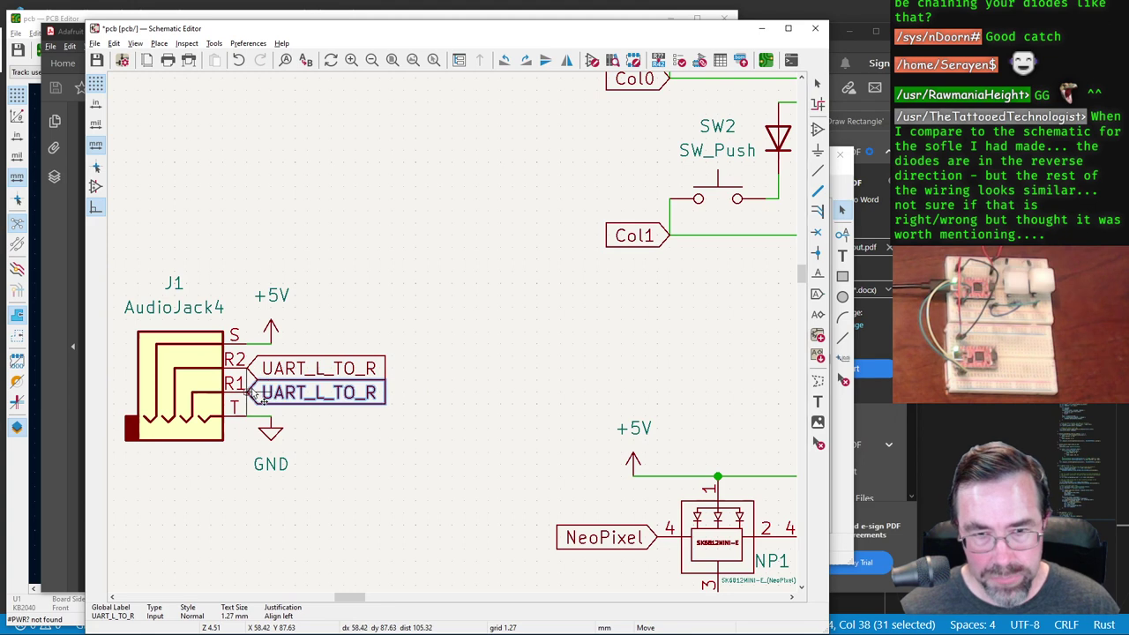
pyautogui.click(273, 399)
# Step: Rename the copied global label on pin R1 to UART_R_TO_L
pyautogui.press('e')
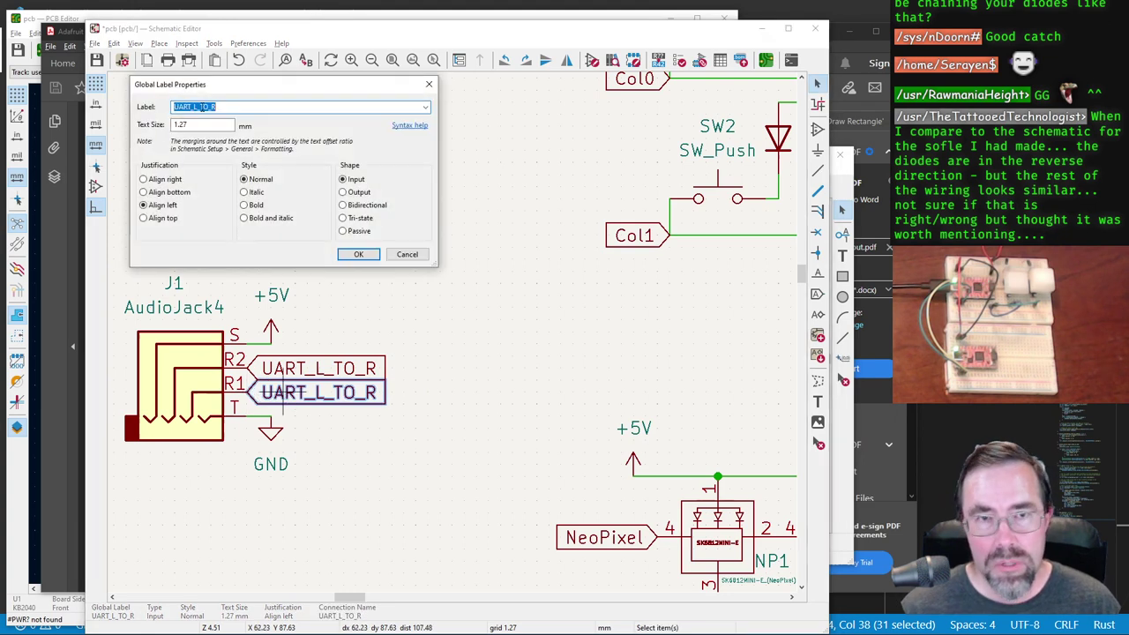
pyautogui.click(196, 105)
pyautogui.write('nr')
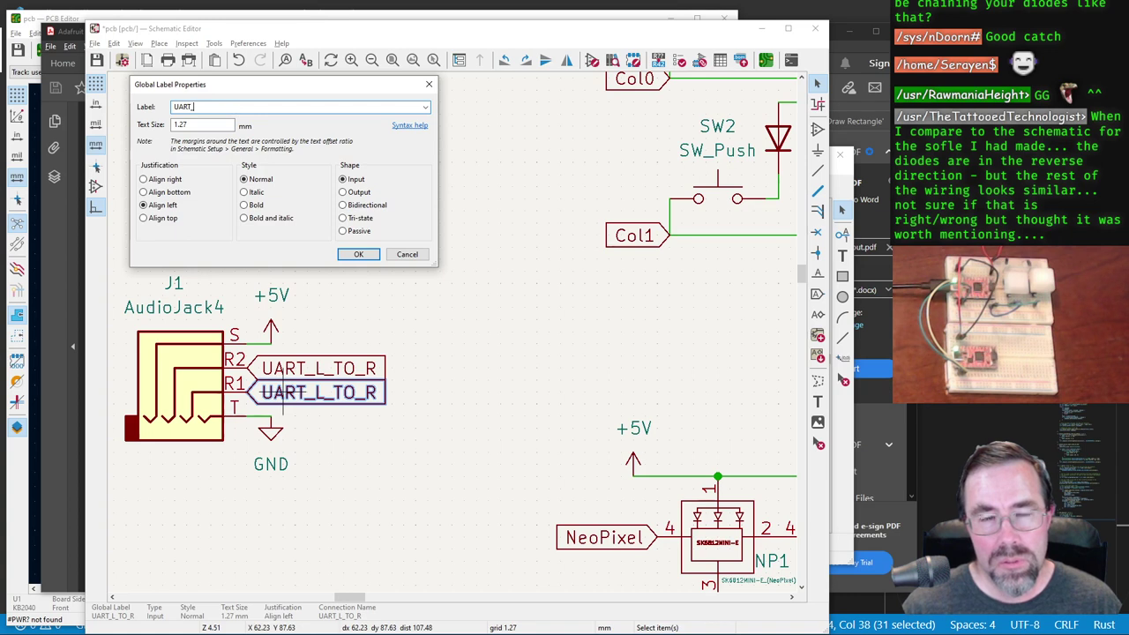
pyautogui.press('Tab')
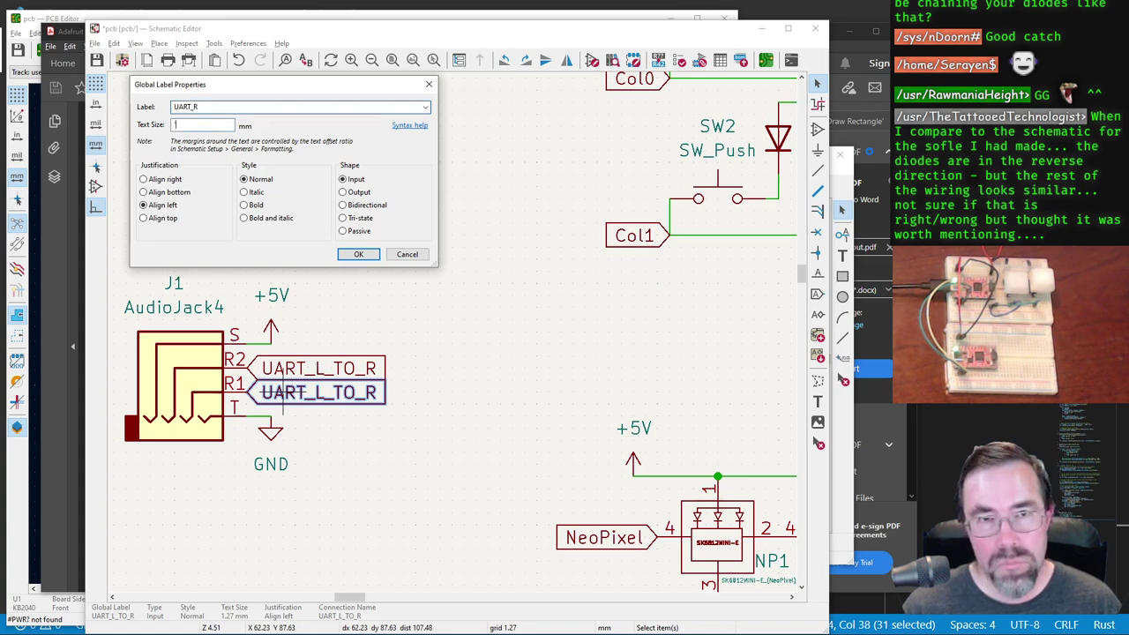
pyautogui.click(261, 109)
pyautogui.click(261, 109)
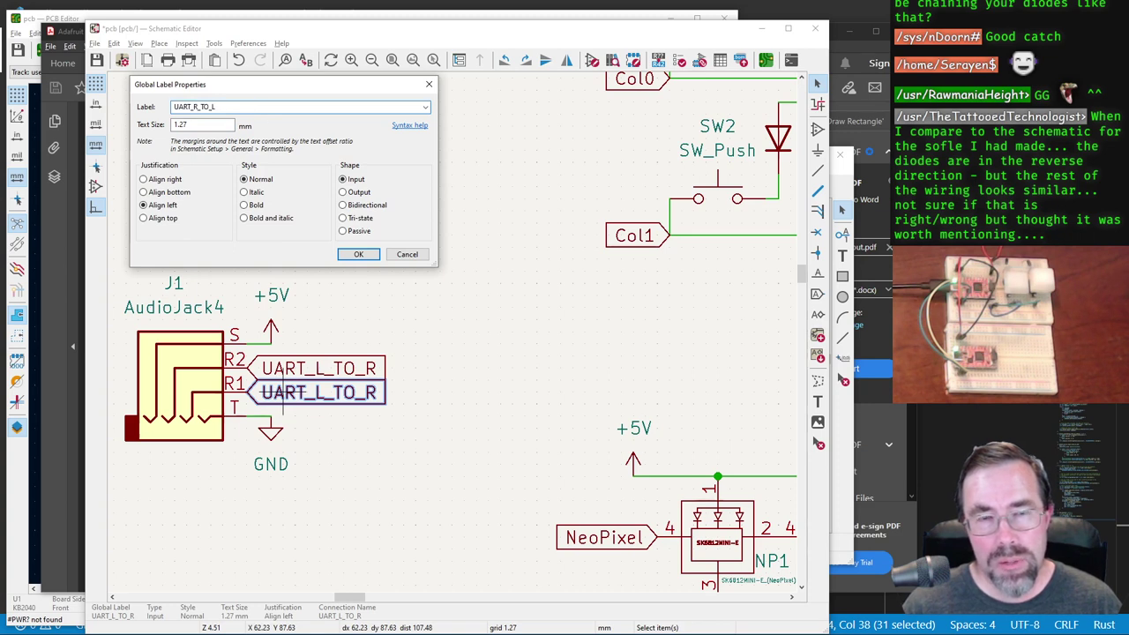
pyautogui.write('_TO_L')
pyautogui.press('Return')
# Step: Duplicate the UART_R_TO_L label and attach the copy, aligned right, to the KB2040's RX0 pin
pyautogui.scroll(-2, 448, 327)
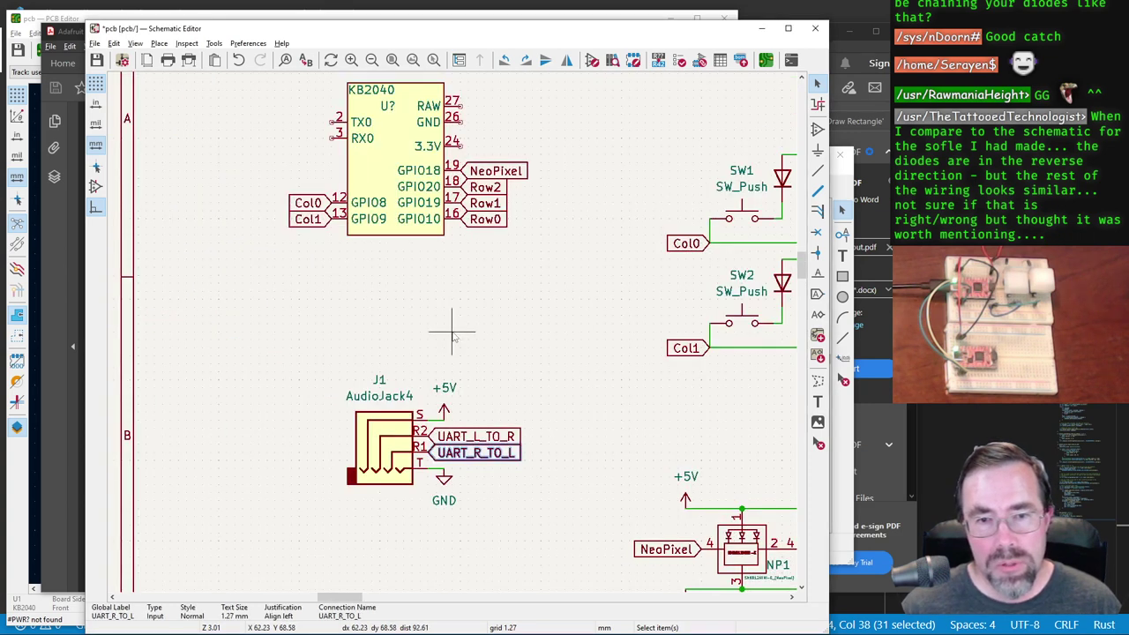
pyautogui.hotkey('ctrl', 'd')
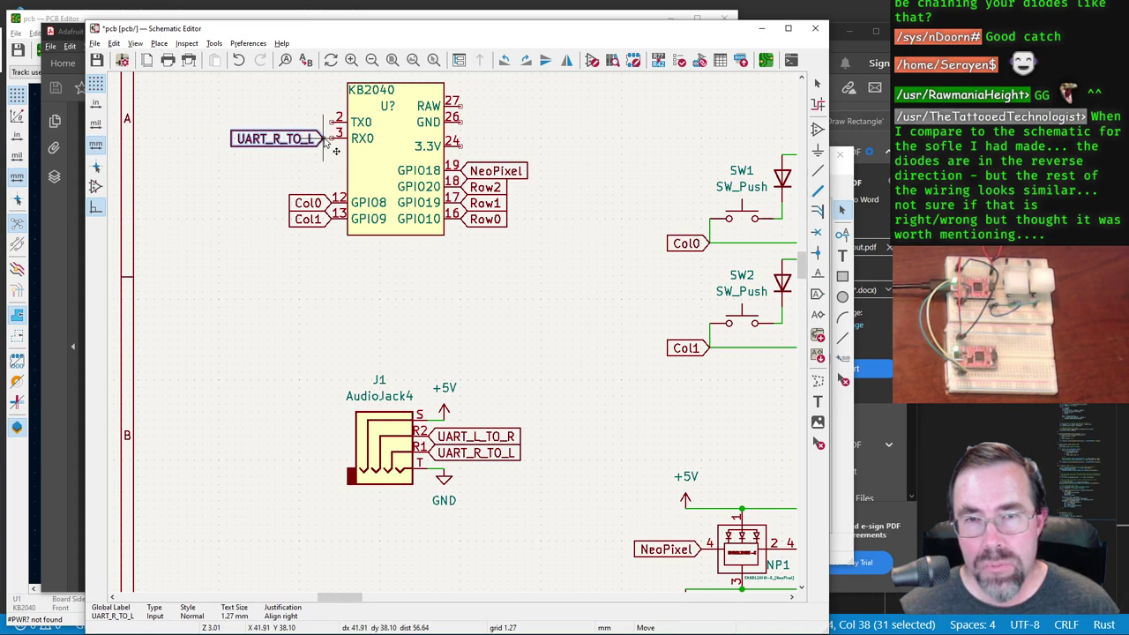
pyautogui.click(340, 151)
# Step: Duplicate the UART_L_TO_R label, rotate the copy to face the KB2040, and attach it to the TX0 pin
pyautogui.click(491, 434)
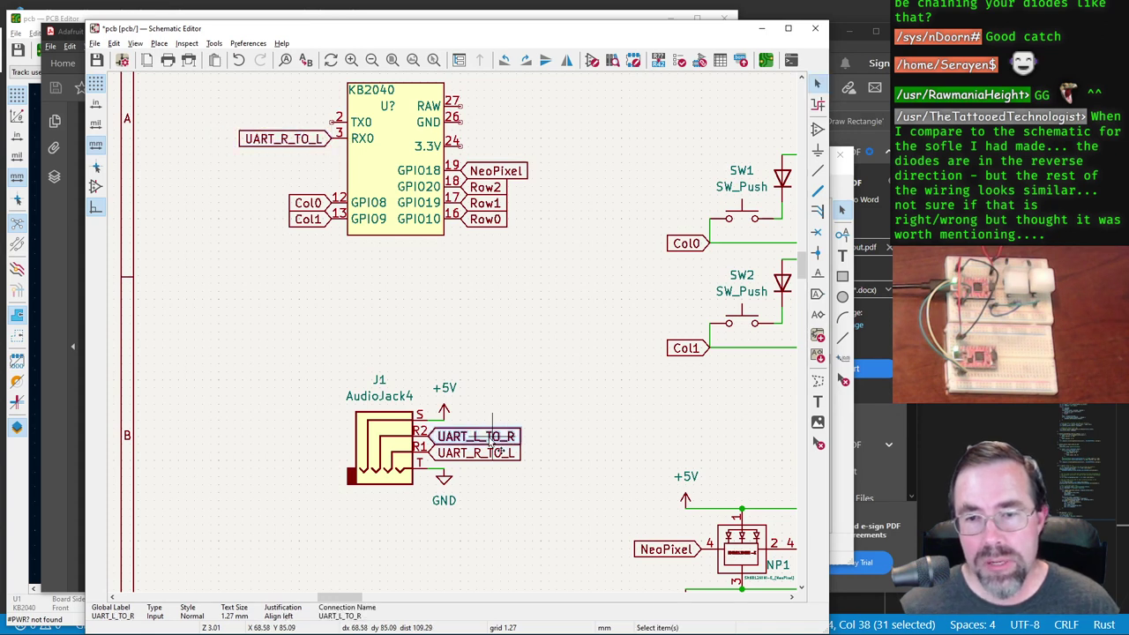
pyautogui.hotkey('ctrl', 'd')
pyautogui.press('r')
pyautogui.press('r')
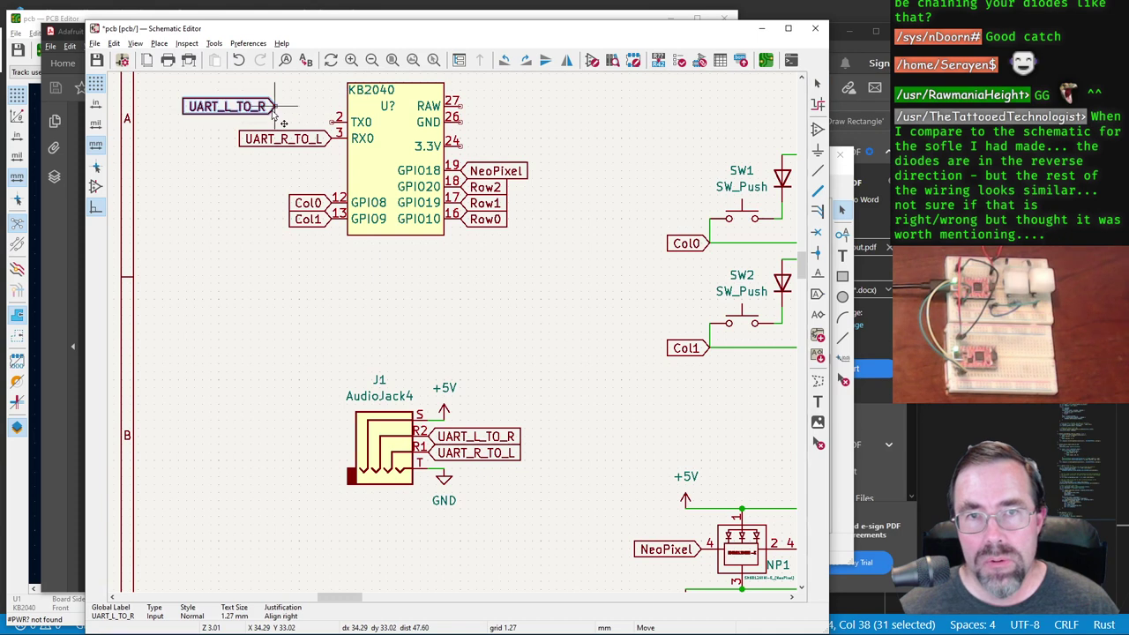
pyautogui.click(327, 121)
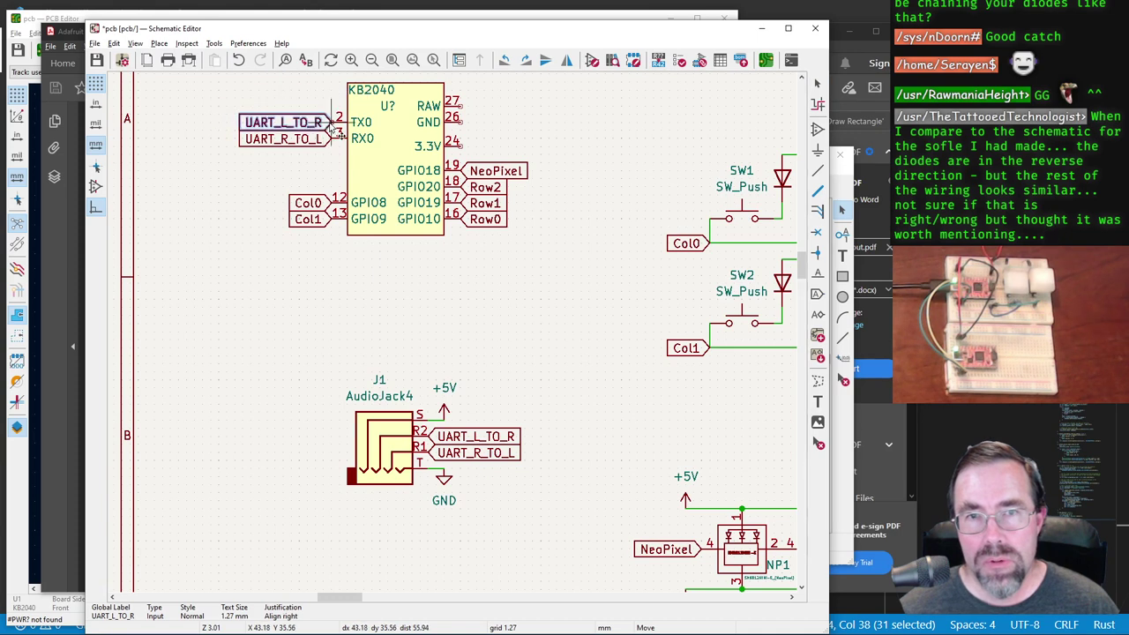
pyautogui.click(471, 295)
# Step: Duplicate the audio jack's GND symbol and place the copy on the KB2040's GND pin 26
pyautogui.scroll(-2, 518, 268)
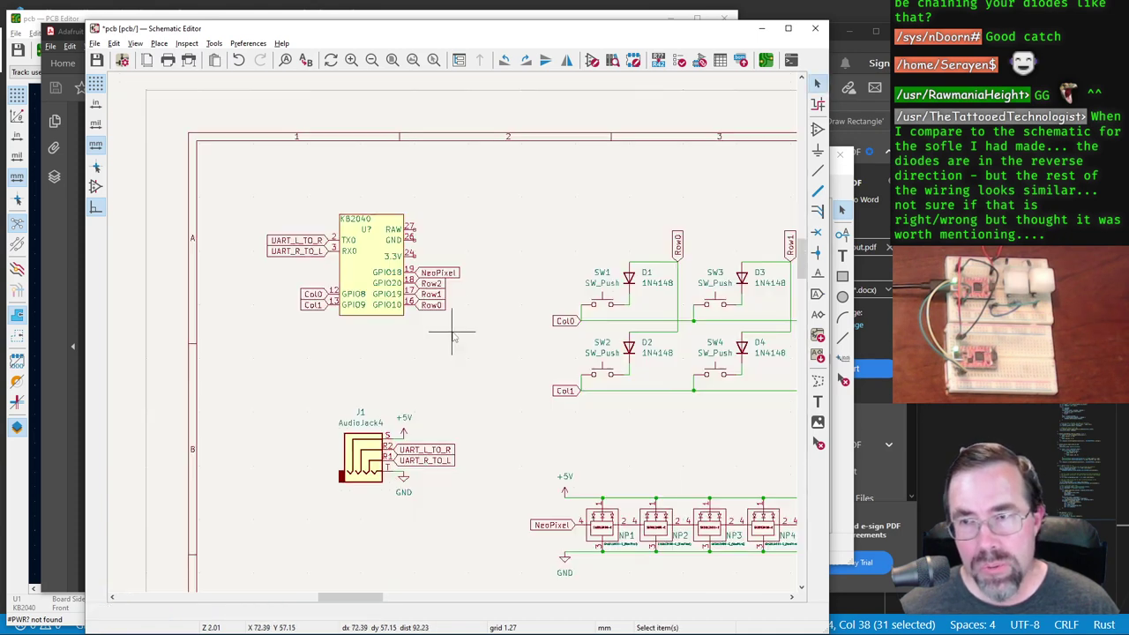
pyautogui.scroll(2, 448, 327)
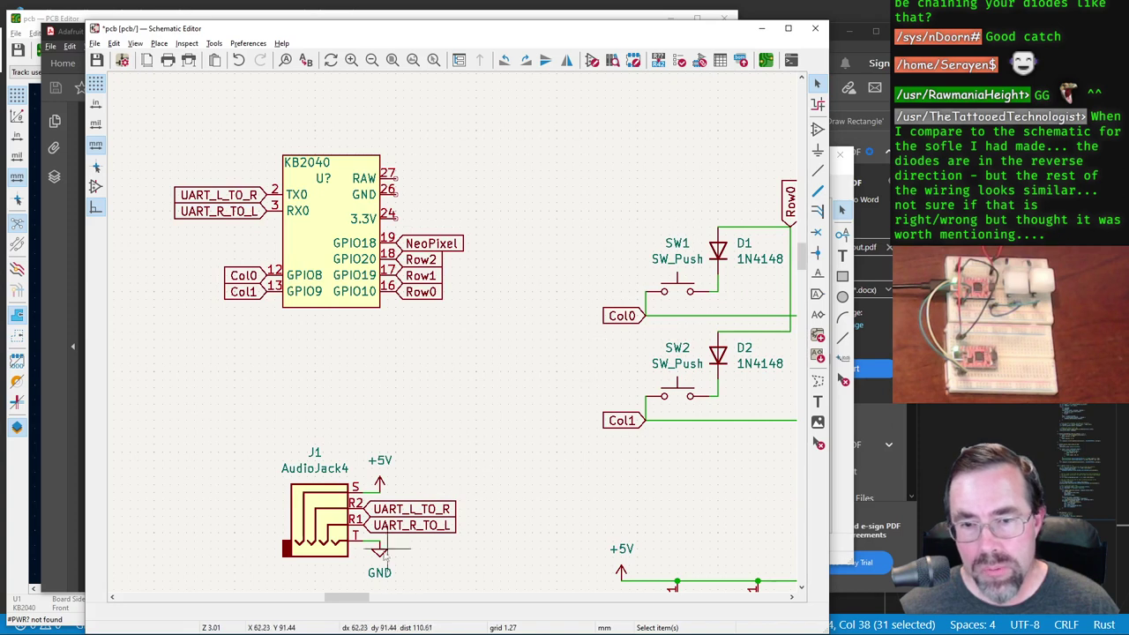
pyautogui.click(380, 549)
pyautogui.press('m')
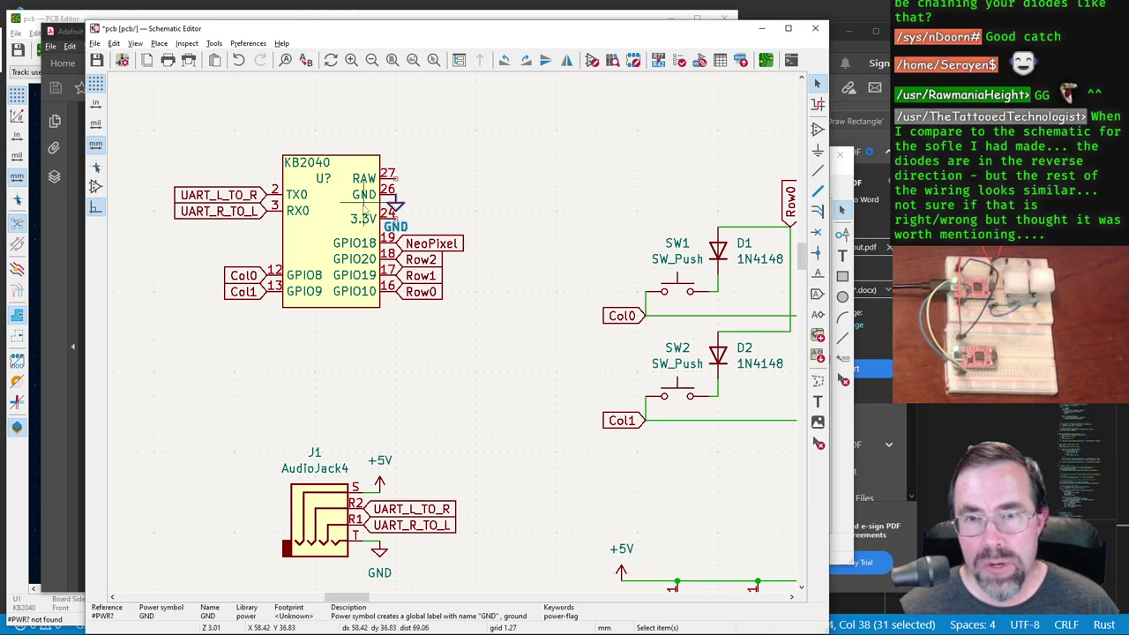
pyautogui.click(397, 208)
# Step: Pull the new GND symbol away from pin 26 with its wire attached, placing it below and right of the KB2040
pyautogui.press('g')
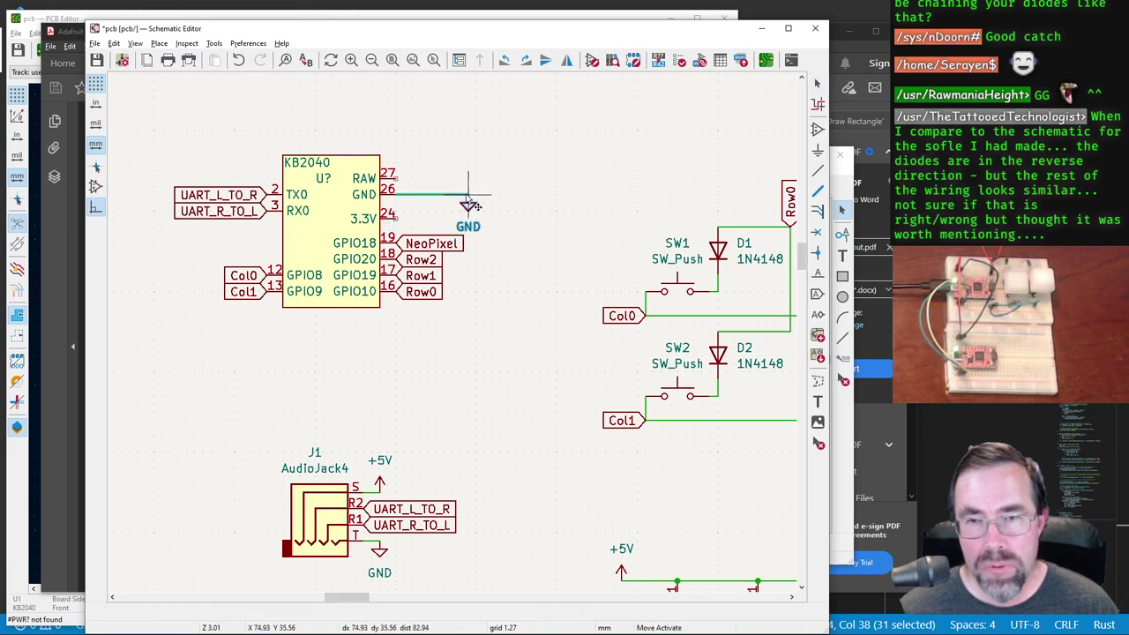
pyautogui.click(484, 222)
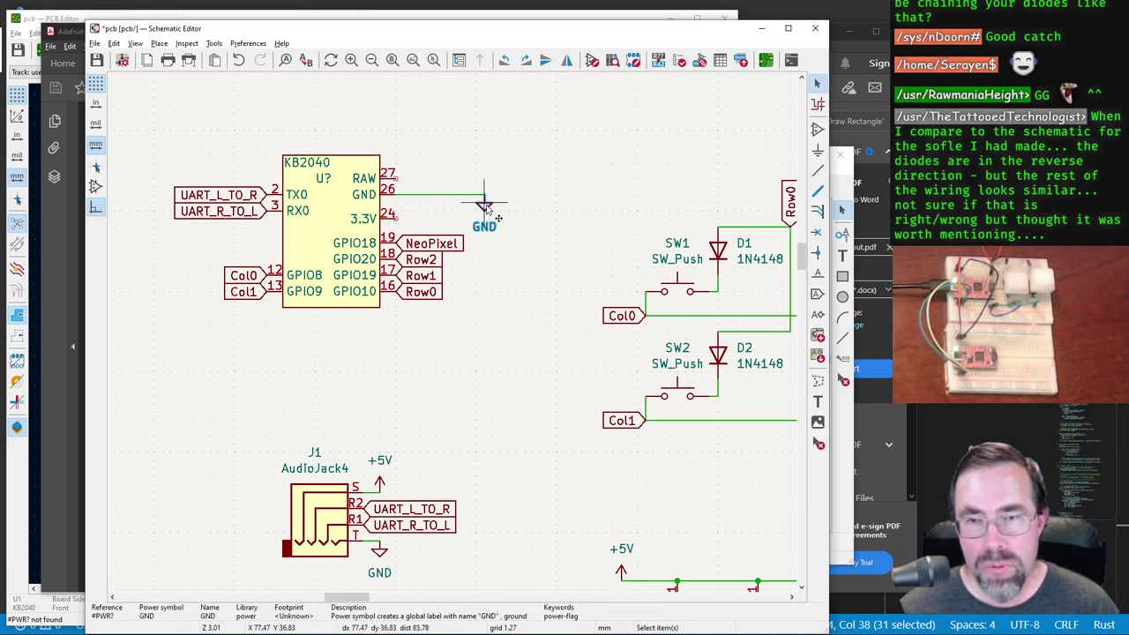
pyautogui.press('g')
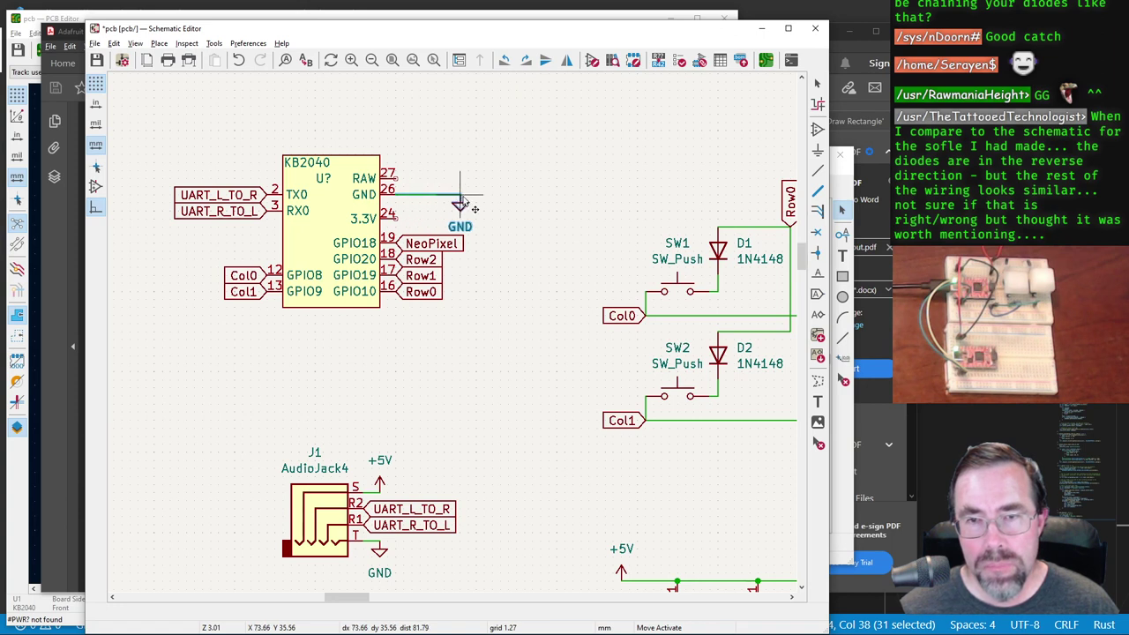
pyautogui.click(479, 215)
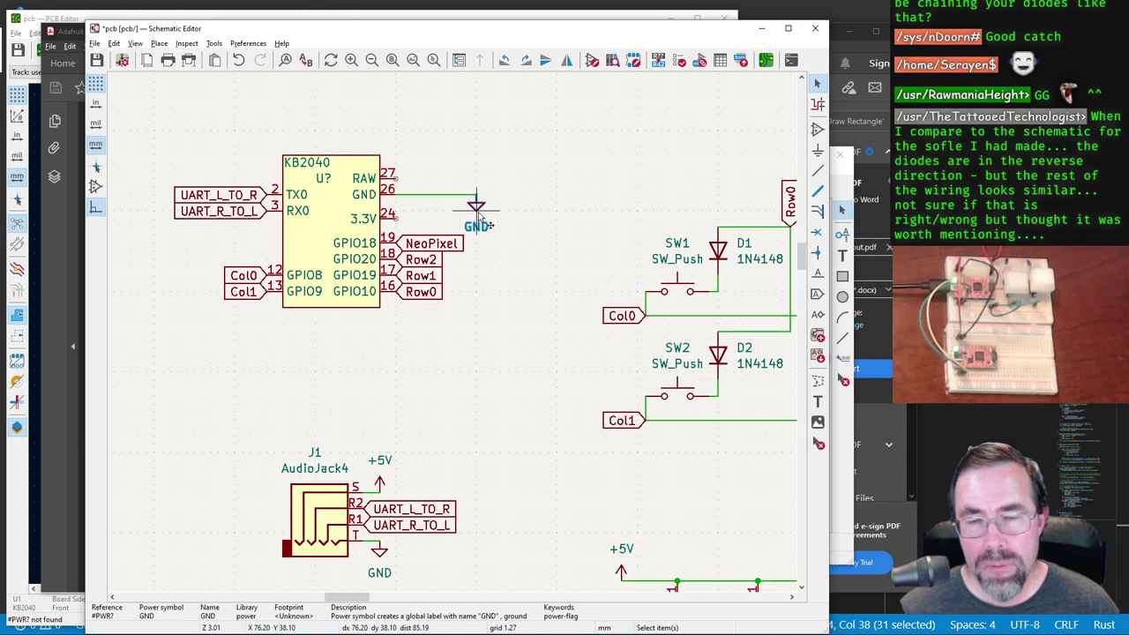
pyautogui.moveTo(479, 216); pyautogui.dragTo(510, 280)
pyautogui.click(454, 287)
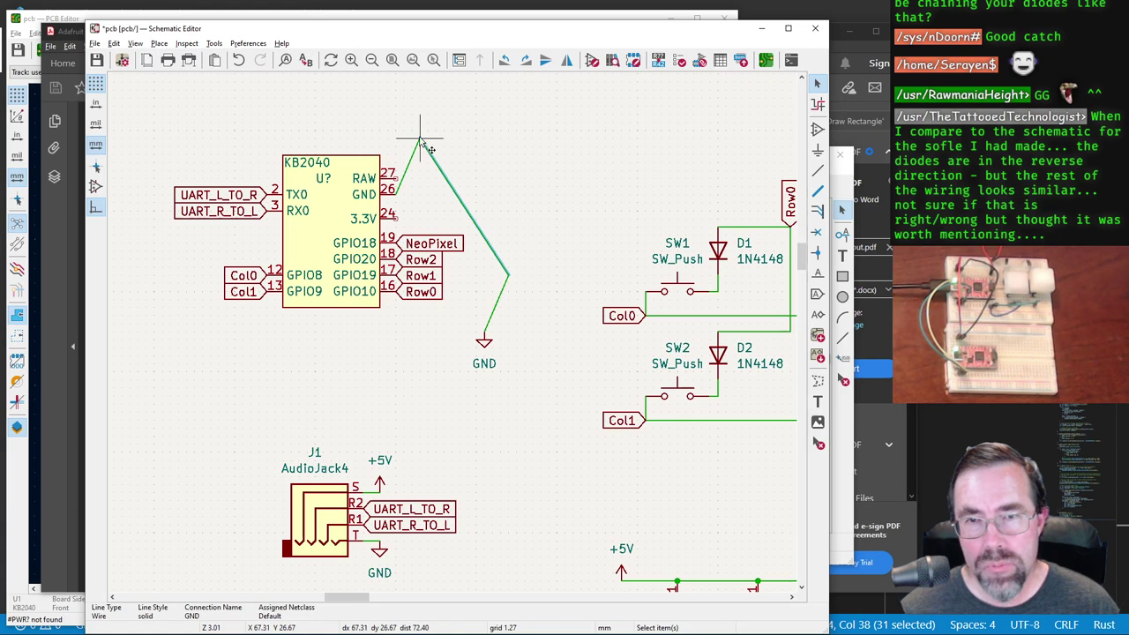
# Step: Shift the slanted GND wire so horizontal stubs extend from pin 26 and the GND symbol, and delete the diagonal segment
pyautogui.moveTo(419, 138); pyautogui.dragTo(485, 337)
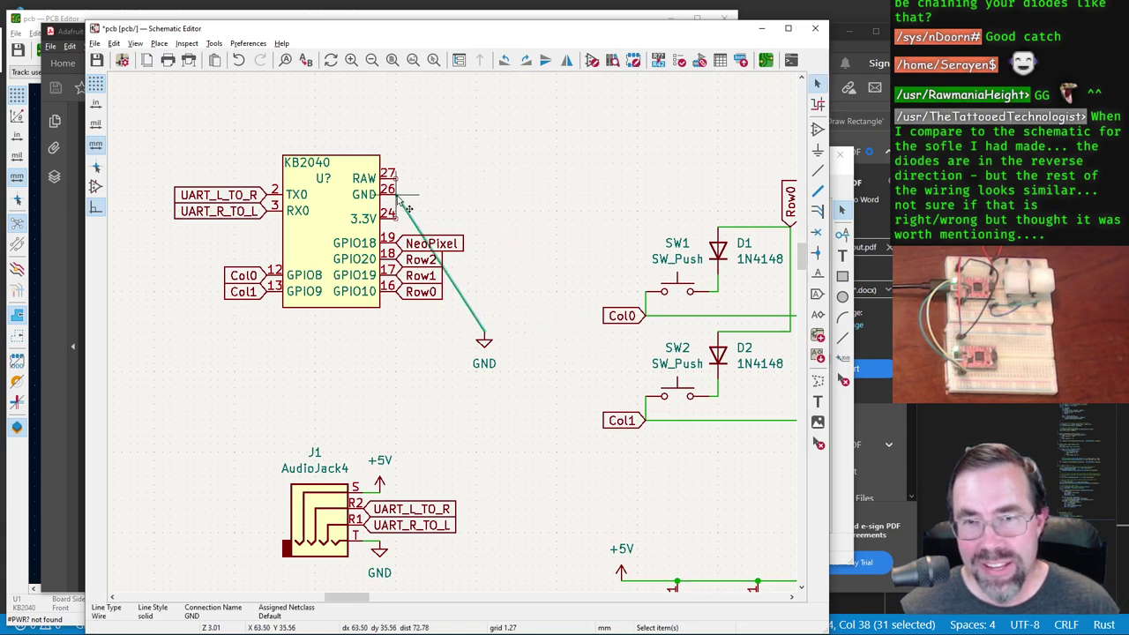
pyautogui.moveTo(408, 209); pyautogui.dragTo(496, 203)
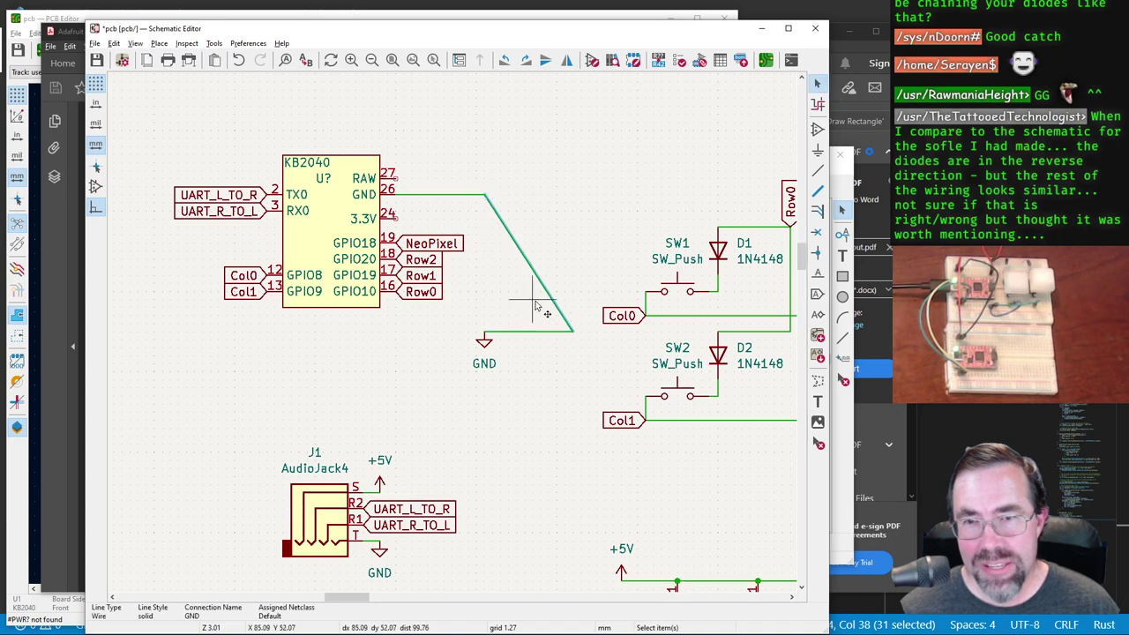
pyautogui.press('Delete')
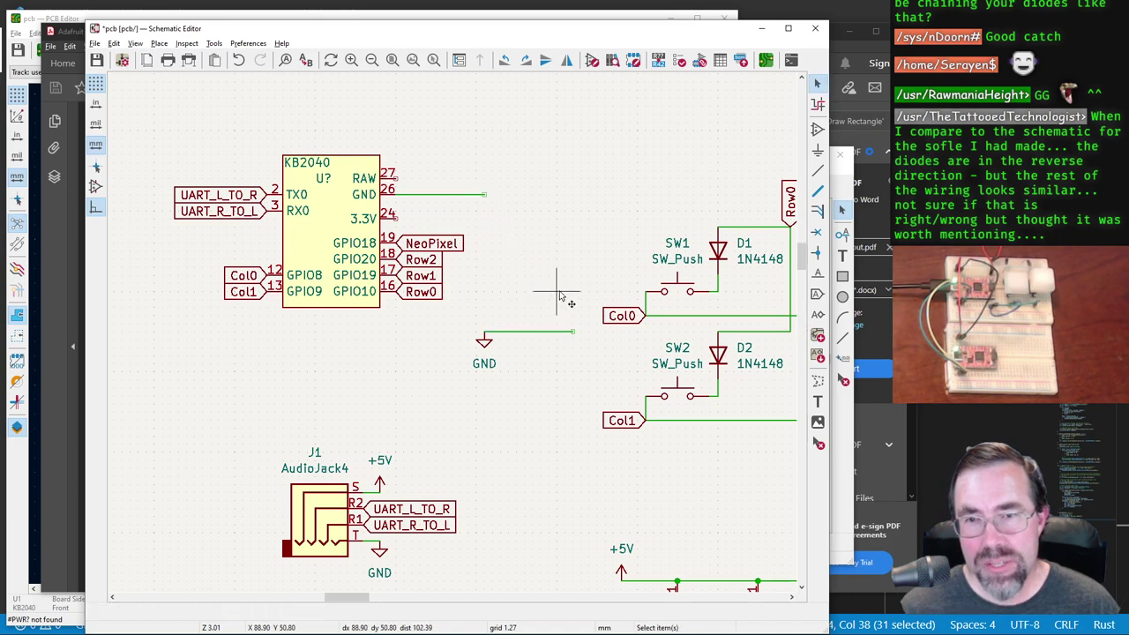
# Step: Draw a right-angled wire joining the GND symbol's open wire end to the open end of the pin 26 wire
pyautogui.press('w')
pyautogui.click(573, 332)
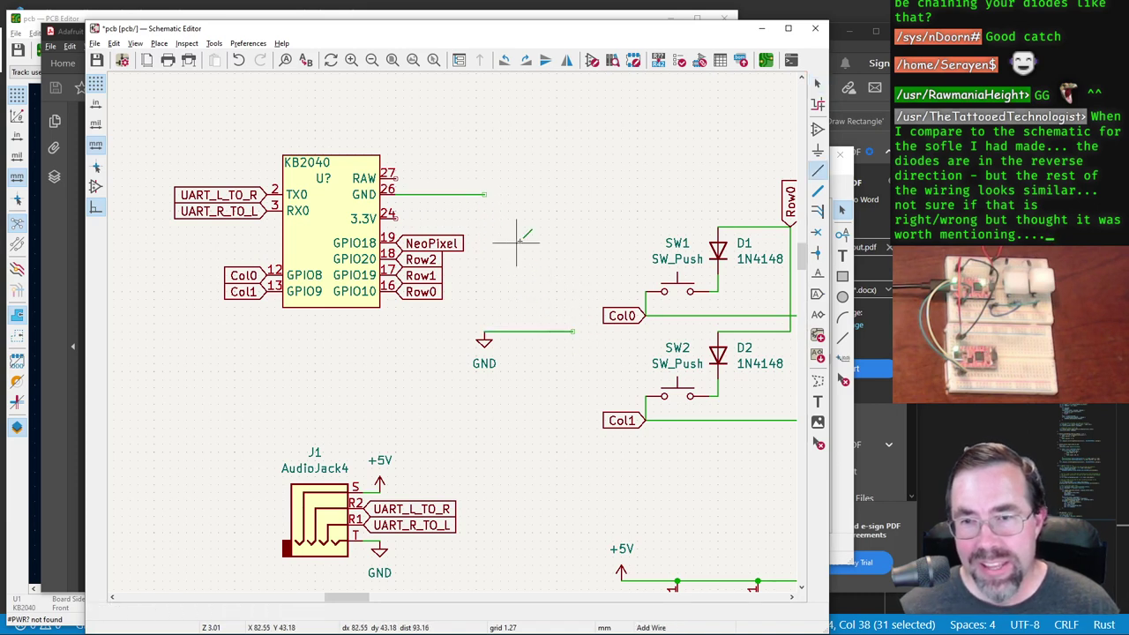
pyautogui.click(485, 194)
pyautogui.press('Escape')
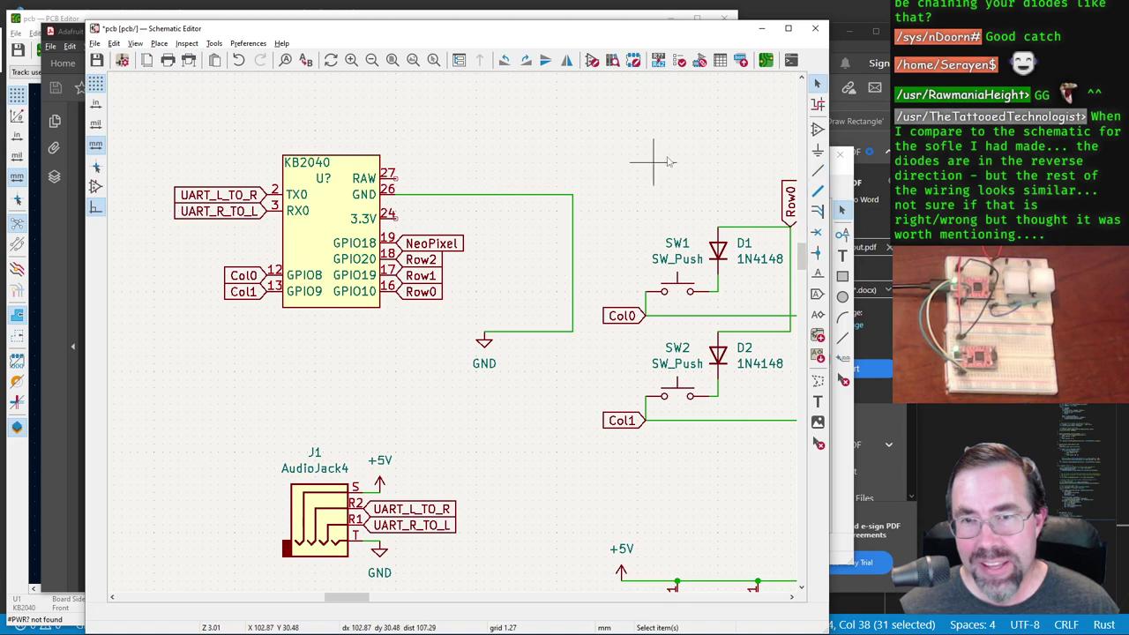
# Step: Move the vertical GND wire segment closer to the KB2040 so it drops straight onto the GND symbol
pyautogui.click(575, 265)
pyautogui.moveTo(575, 264); pyautogui.dragTo(481, 204)
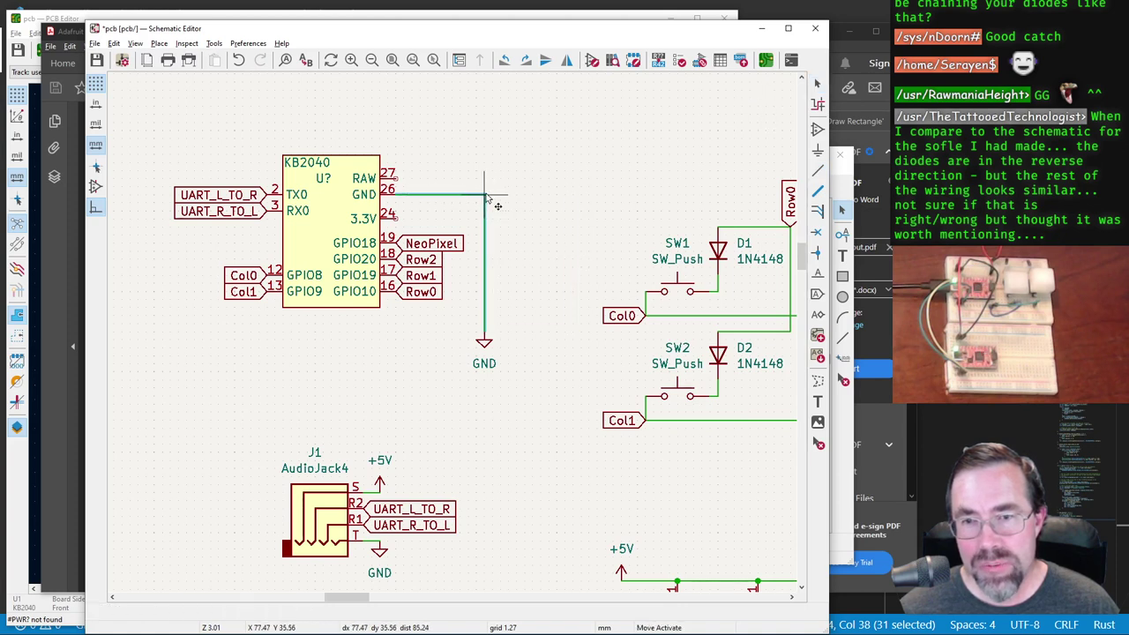
pyautogui.click(534, 227)
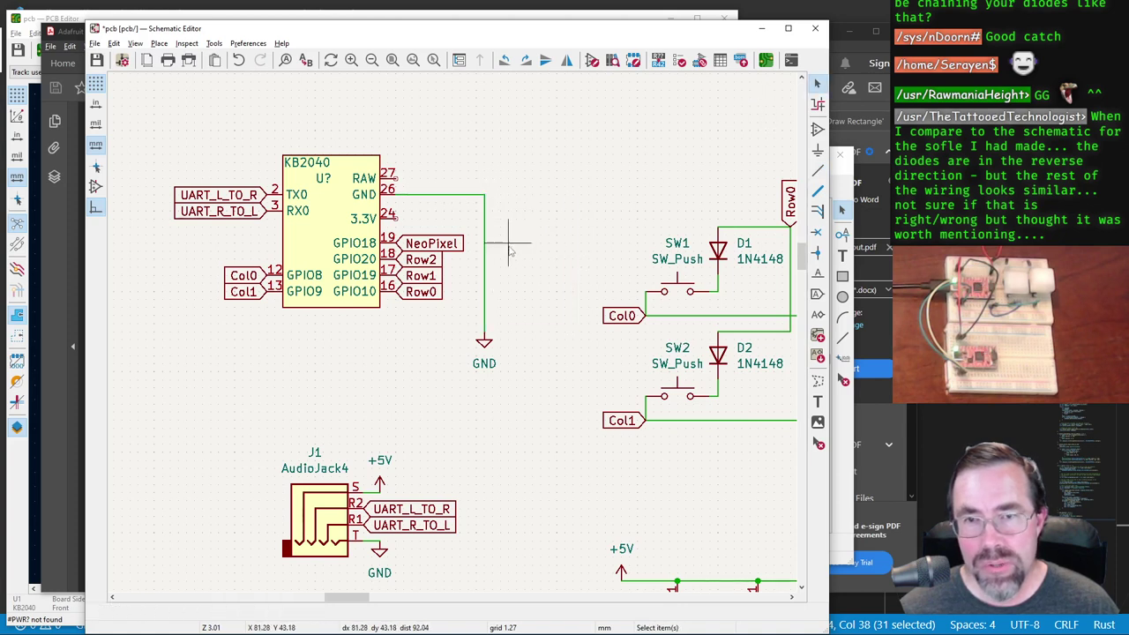
# Step: Place a +3.3V power symbol on the KB2040's 3.3V pin 24, rotated to point away from the chip
pyautogui.click(819, 152)
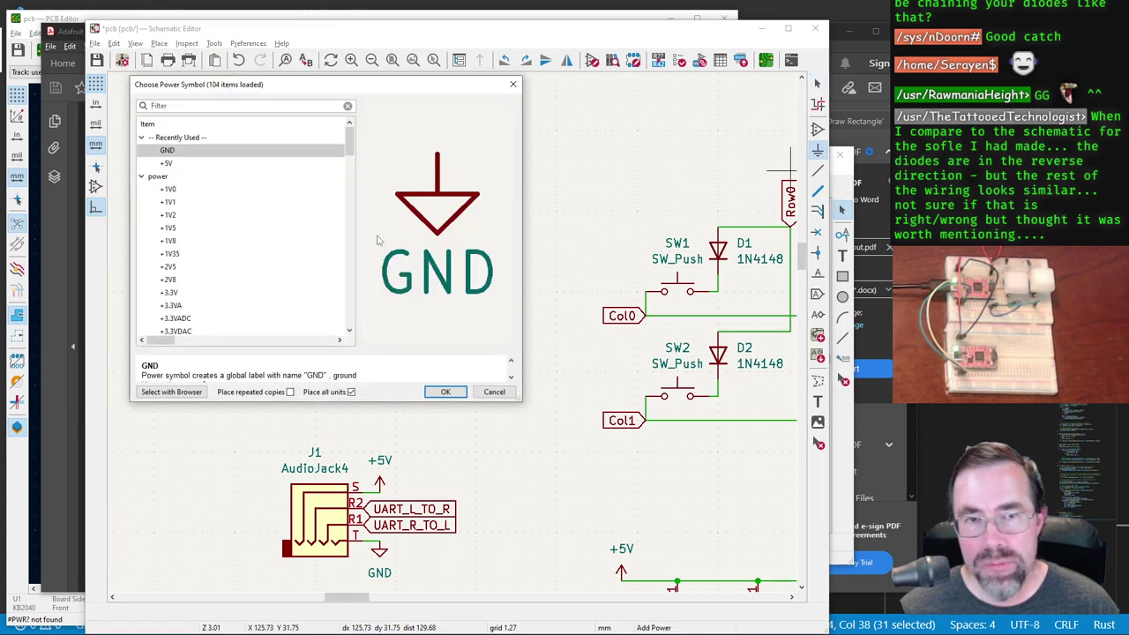
pyautogui.write('3')
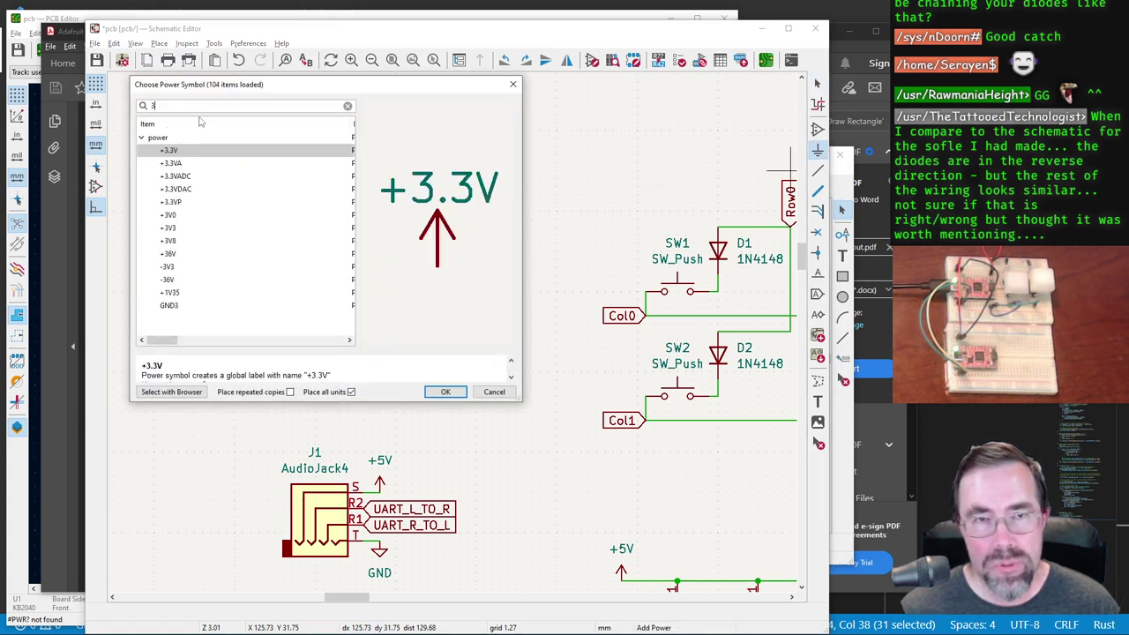
pyautogui.write('.3')
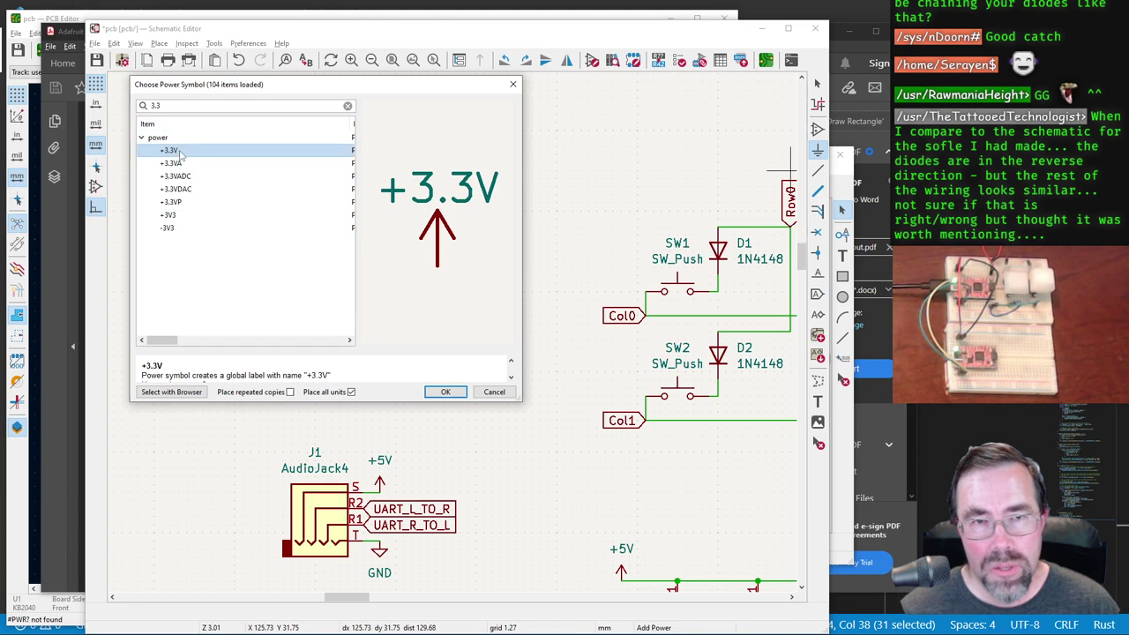
pyautogui.click(446, 392)
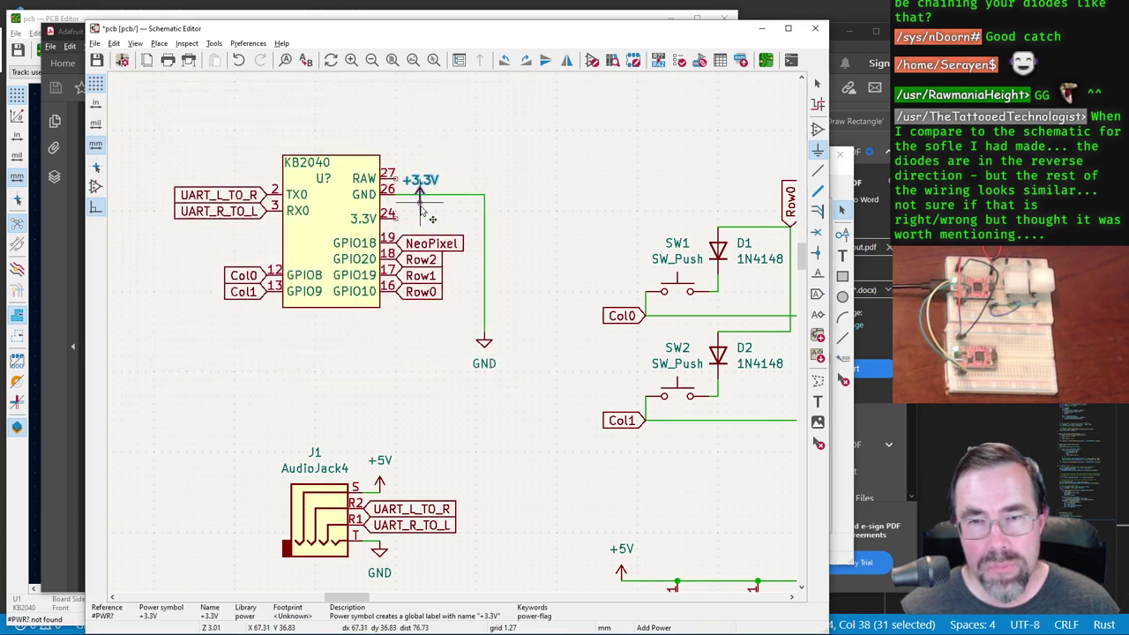
pyautogui.press('r')
pyautogui.press('r')
pyautogui.press('r')
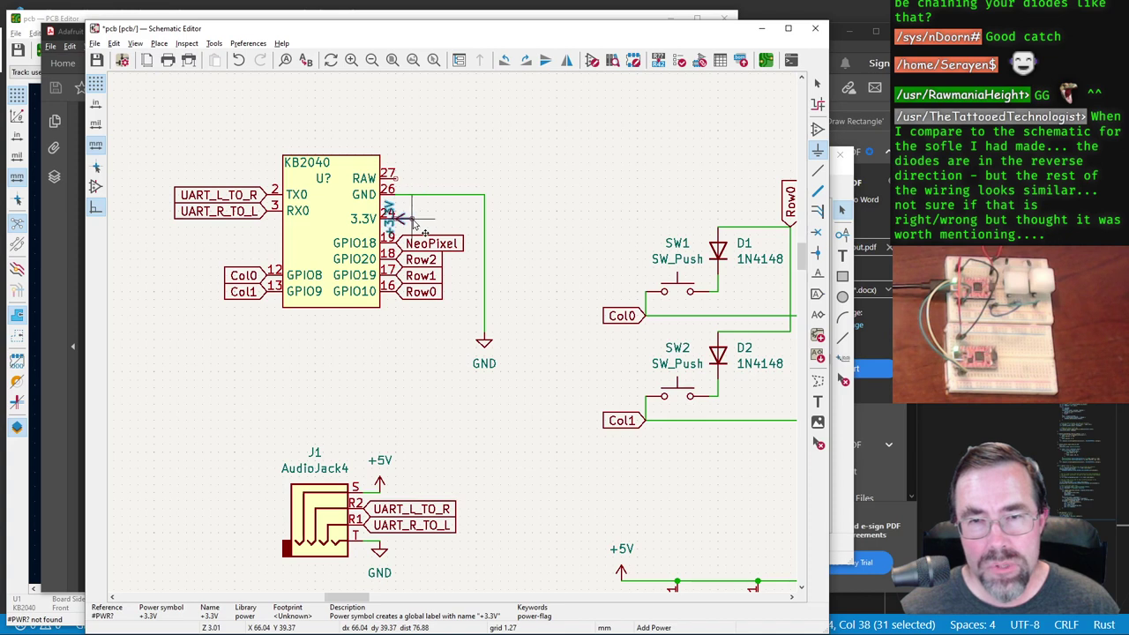
pyautogui.click(396, 218)
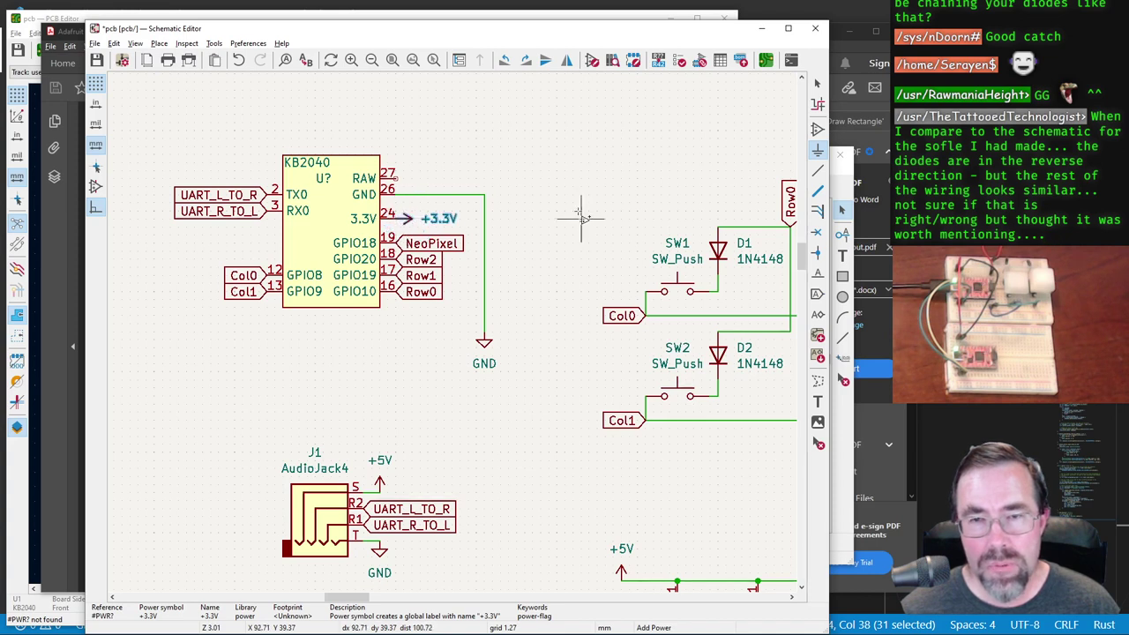
pyautogui.click(548, 180)
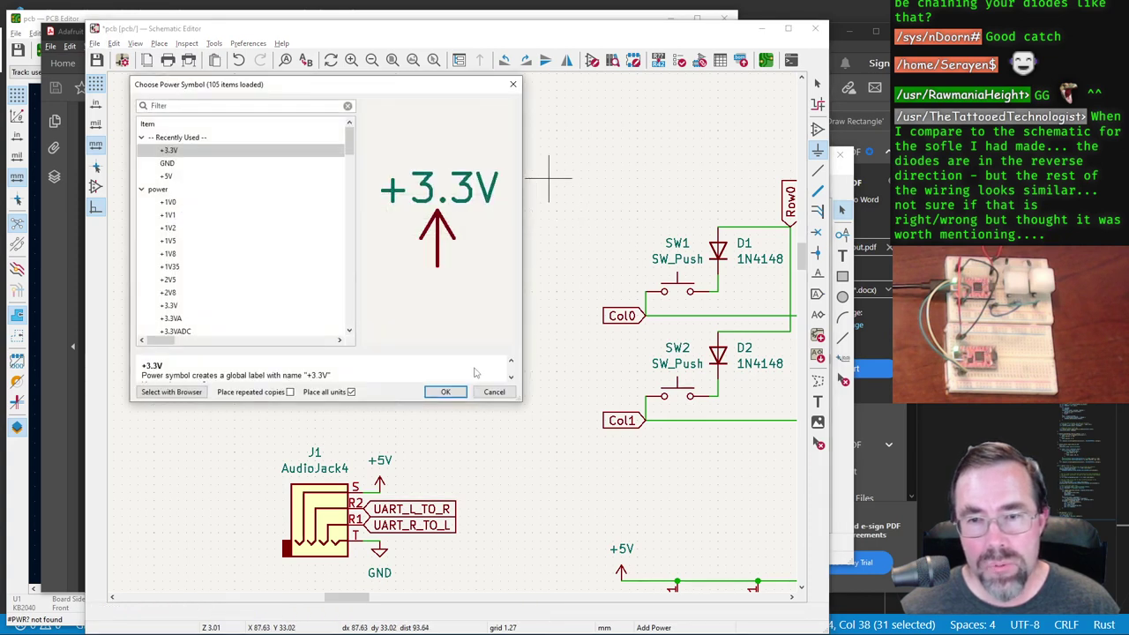
pyautogui.press('Escape')
pyautogui.scroll(-2, 458, 330)
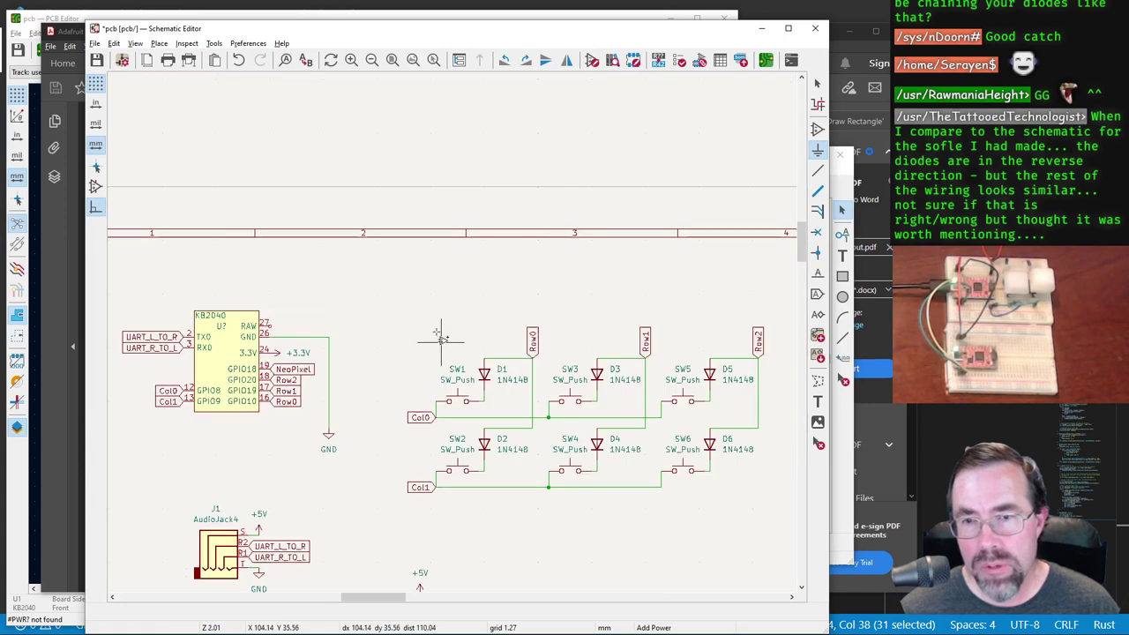
pyautogui.scroll(-2, 438, 569)
pyautogui.scroll(2, 456, 312)
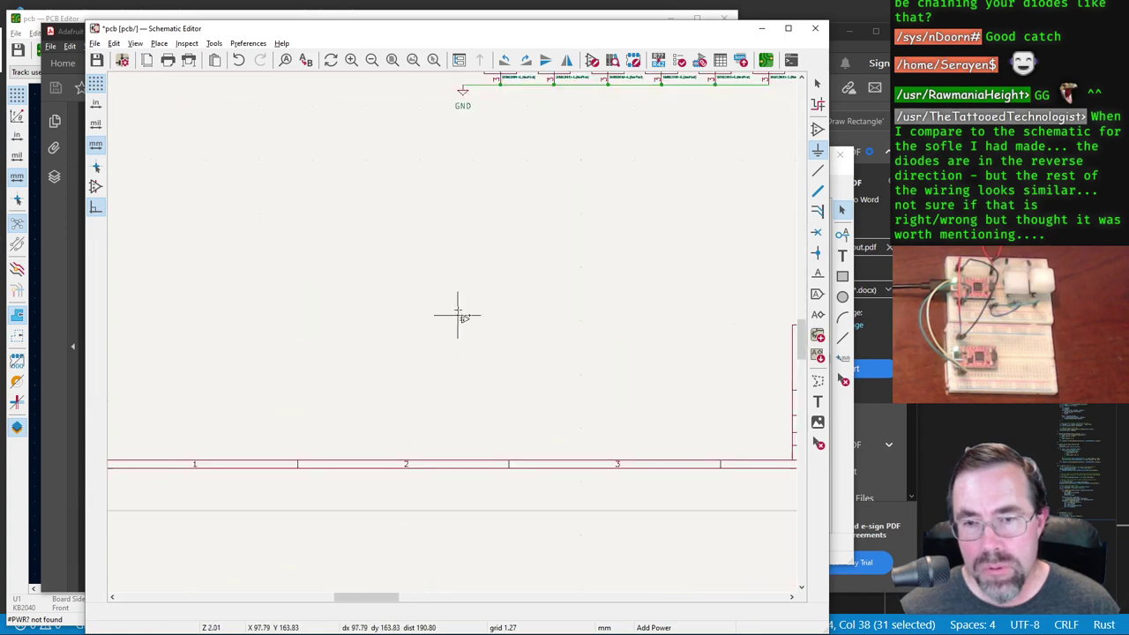
pyautogui.scroll(-2, 449, 315)
pyautogui.scroll(2, 458, 284)
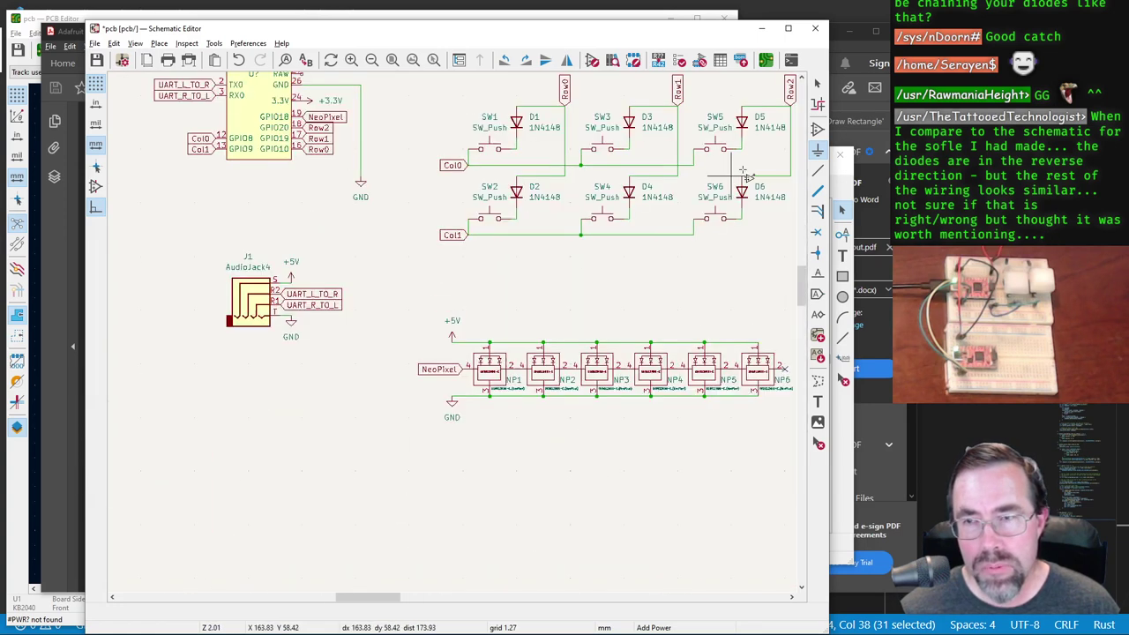
pyautogui.press('Escape')
# Step: Duplicate the NeoPixel row's +5V symbol and attach the copy to the KB2040's RAW pin 27, rotated to point away from the chip
pyautogui.scroll(4, 451, 334)
pyautogui.click(428, 344)
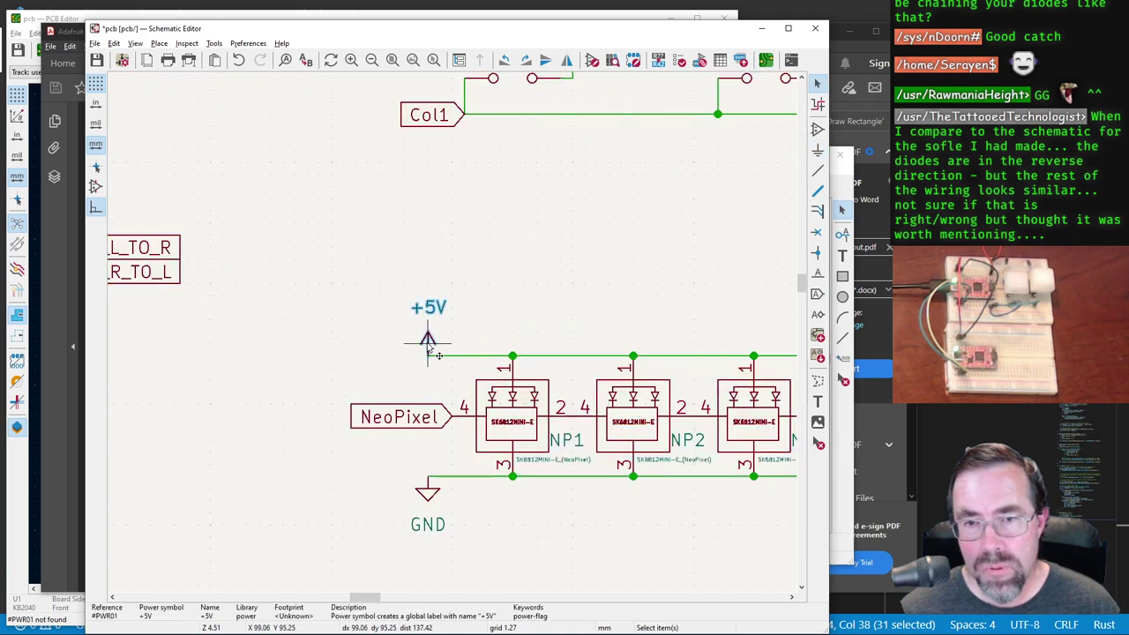
pyautogui.hotkey('ctrl', 'd')
pyautogui.scroll(-5, 429, 340)
pyautogui.scroll(4, 453, 289)
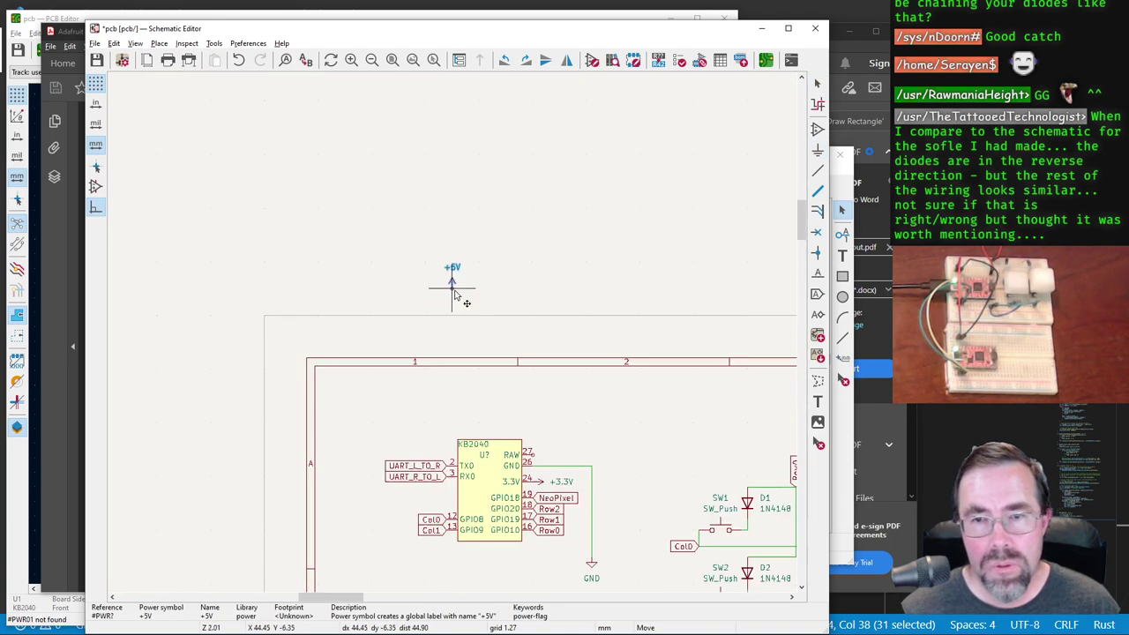
pyautogui.press('r')
pyautogui.press('r')
pyautogui.press('r')
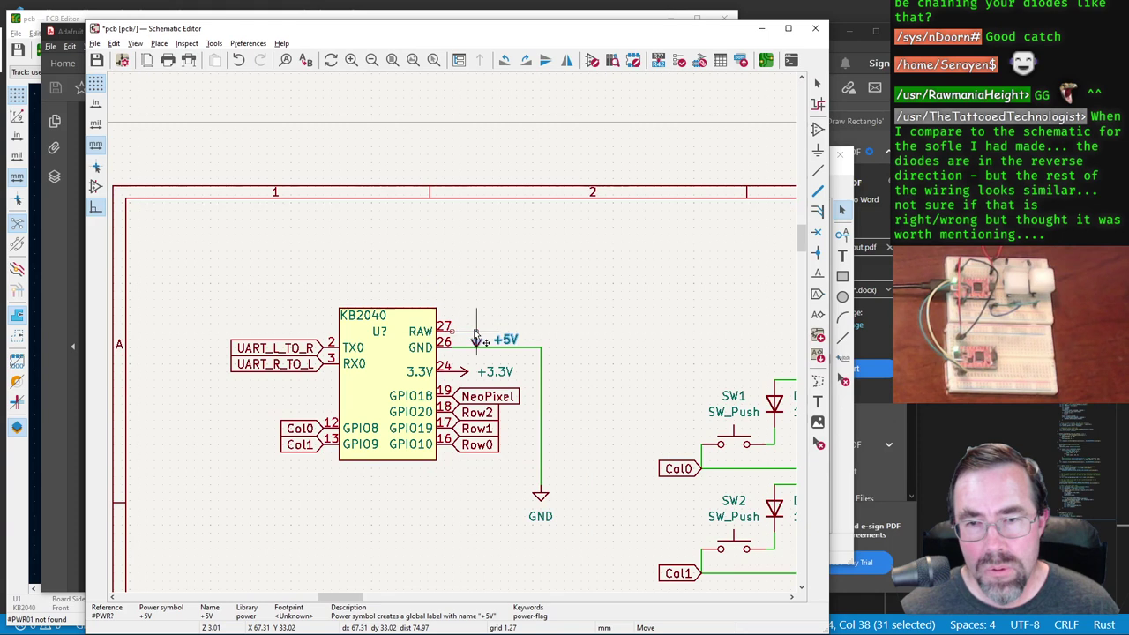
pyautogui.click(464, 341)
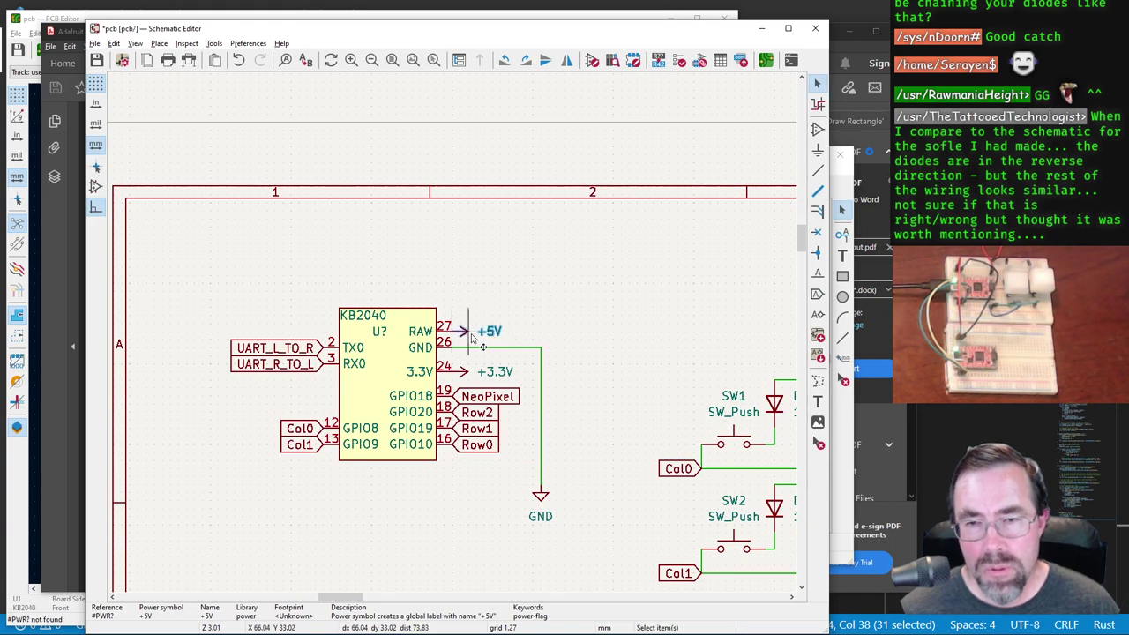
# Step: Shift the +5V and +3.3V symbols one grid step away from pins 27 and 24, leaving short connecting wires
pyautogui.scroll(-2, 544, 334)
pyautogui.scroll(3, 468, 297)
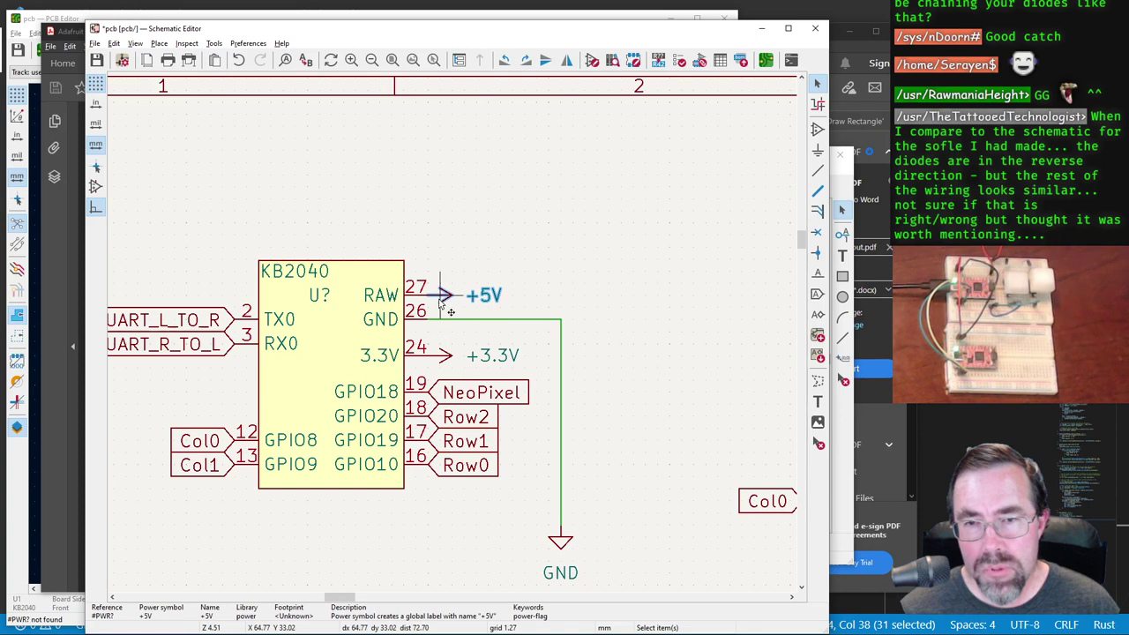
pyautogui.press('m')
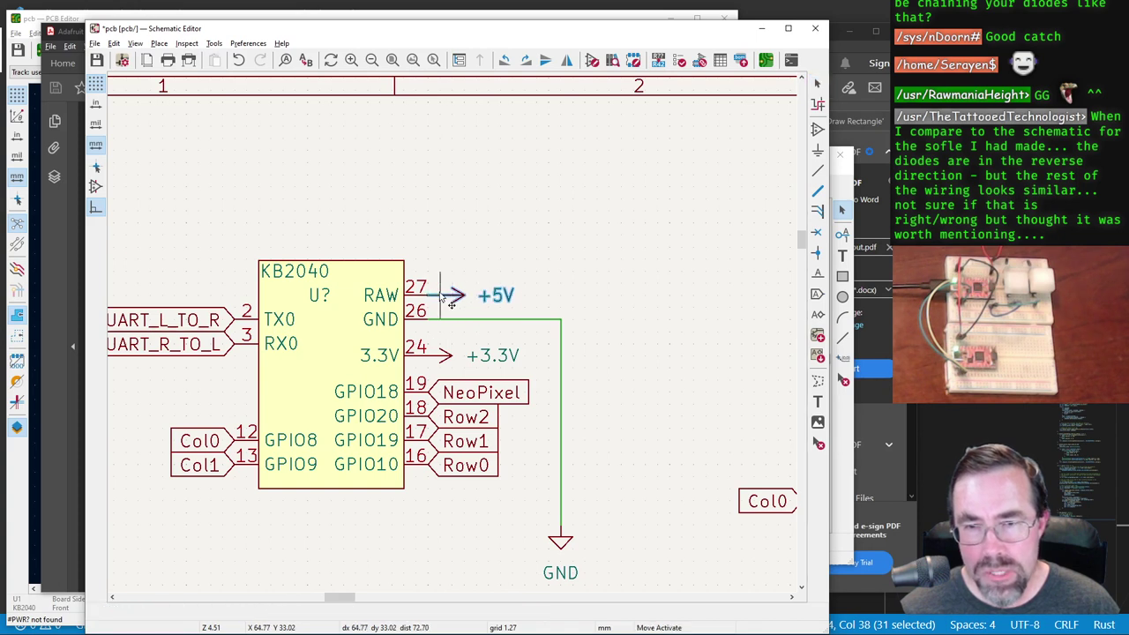
pyautogui.click(438, 300)
pyautogui.press('m')
pyautogui.click(441, 362)
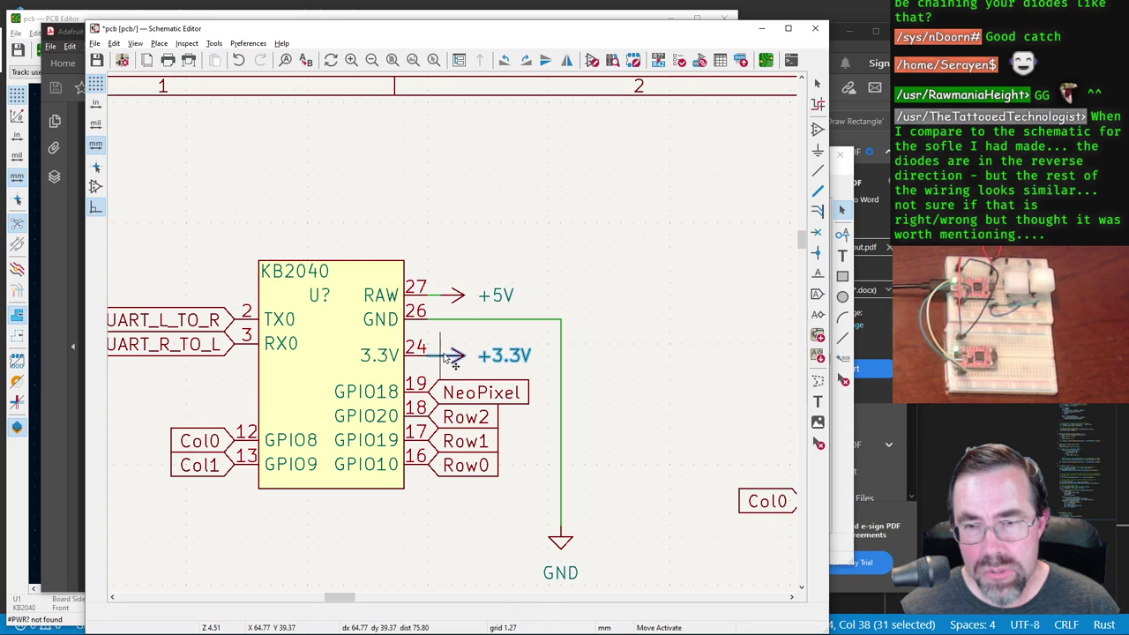
pyautogui.click(597, 315)
# Step: Annotate the entire schematic while keeping existing annotations, and save the schematic
pyautogui.scroll(-2, 597, 315)
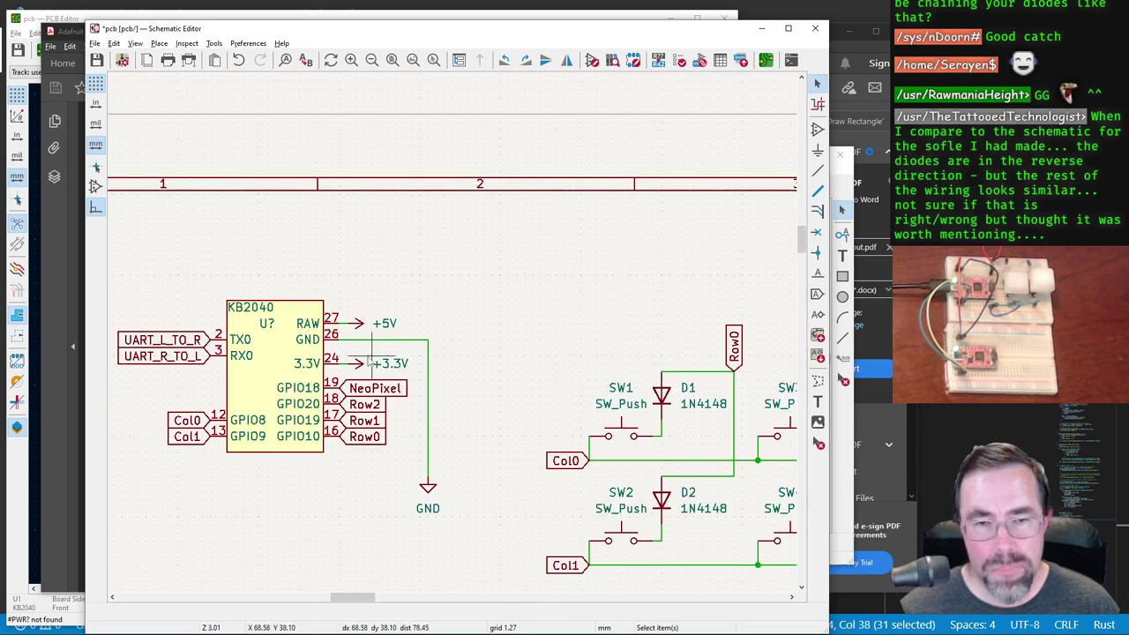
pyautogui.click(658, 59)
pyautogui.click(430, 364)
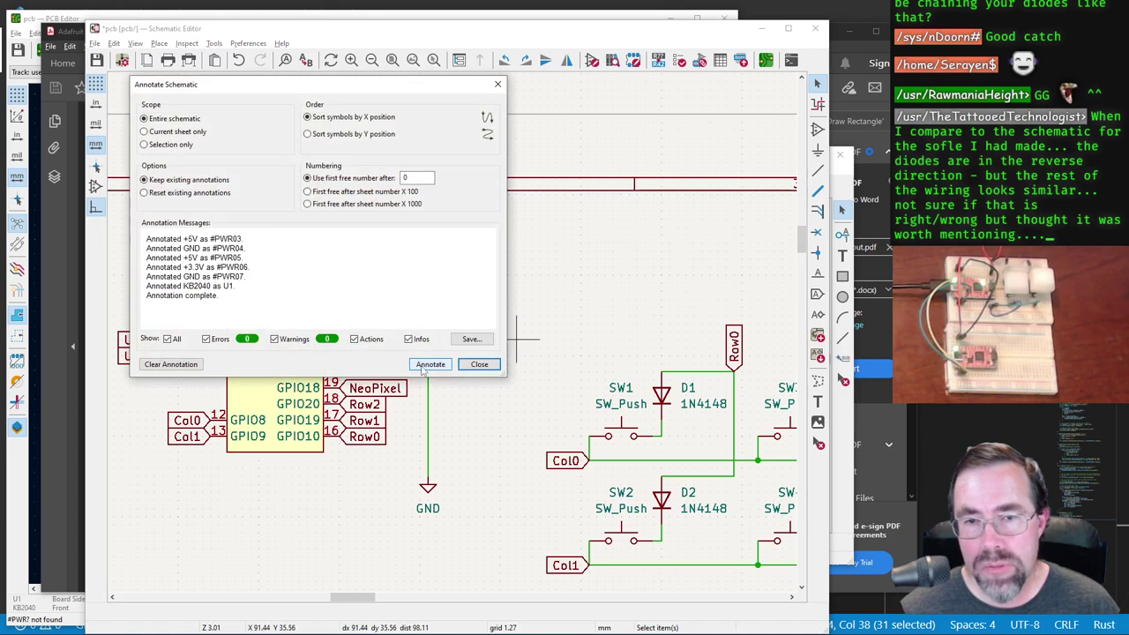
pyautogui.click(478, 364)
pyautogui.scroll(-3, 440, 353)
pyautogui.scroll(2, 425, 325)
pyautogui.scroll(2, 408, 325)
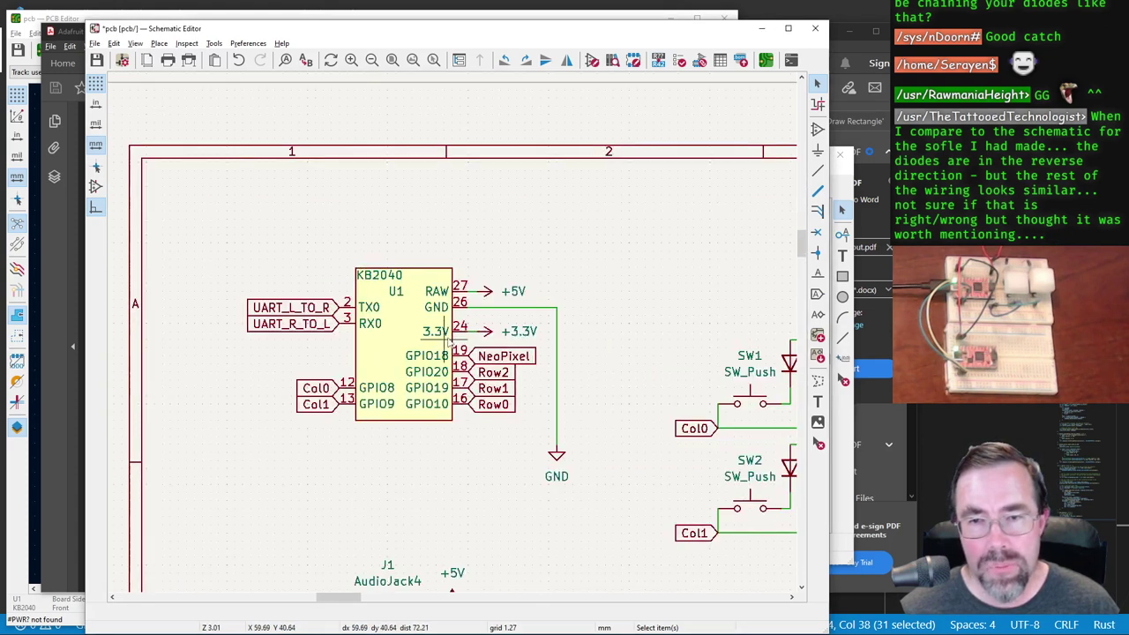
pyautogui.click(97, 59)
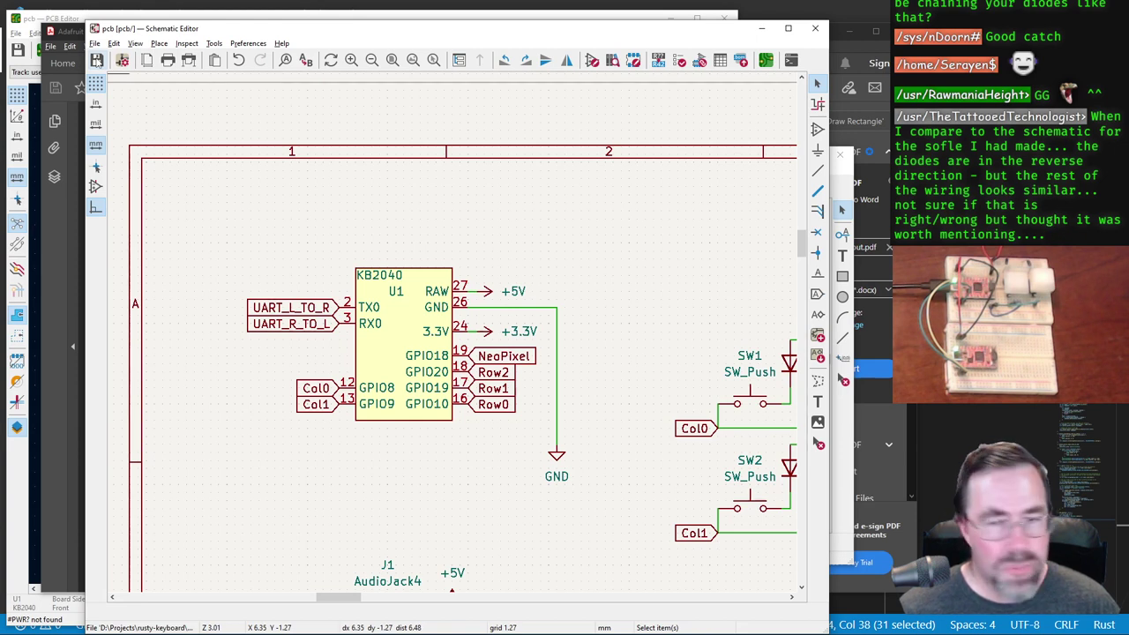
pyautogui.scroll(-2, 451, 339)
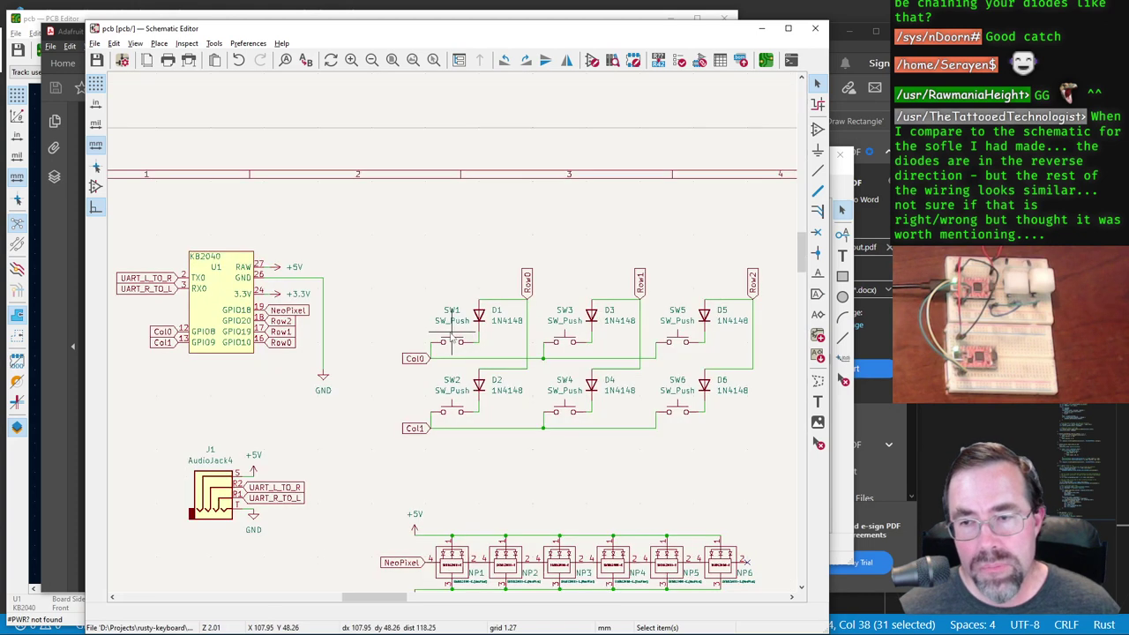
pyautogui.scroll(2, 451, 339)
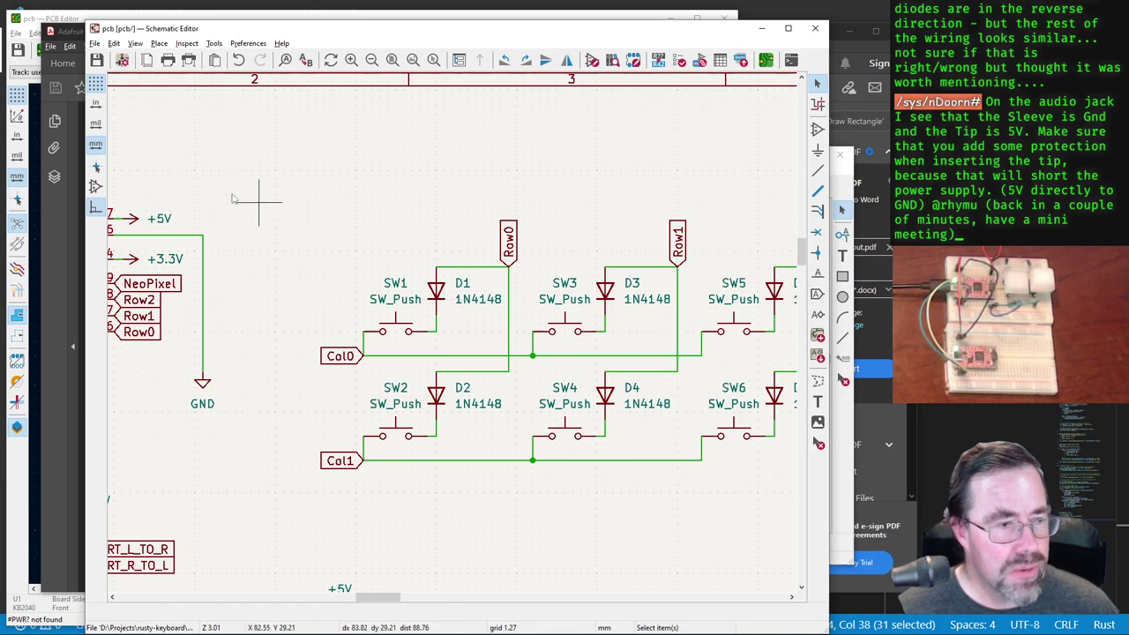
pyautogui.scroll(-5, 211, 171)
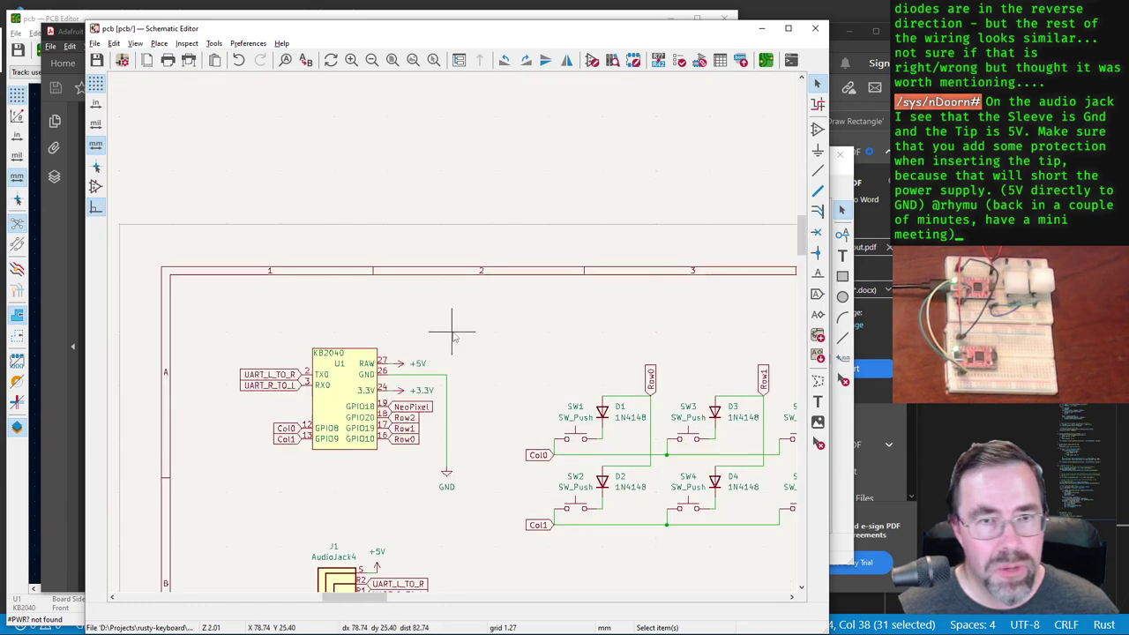
pyautogui.scroll(5, 360, 551)
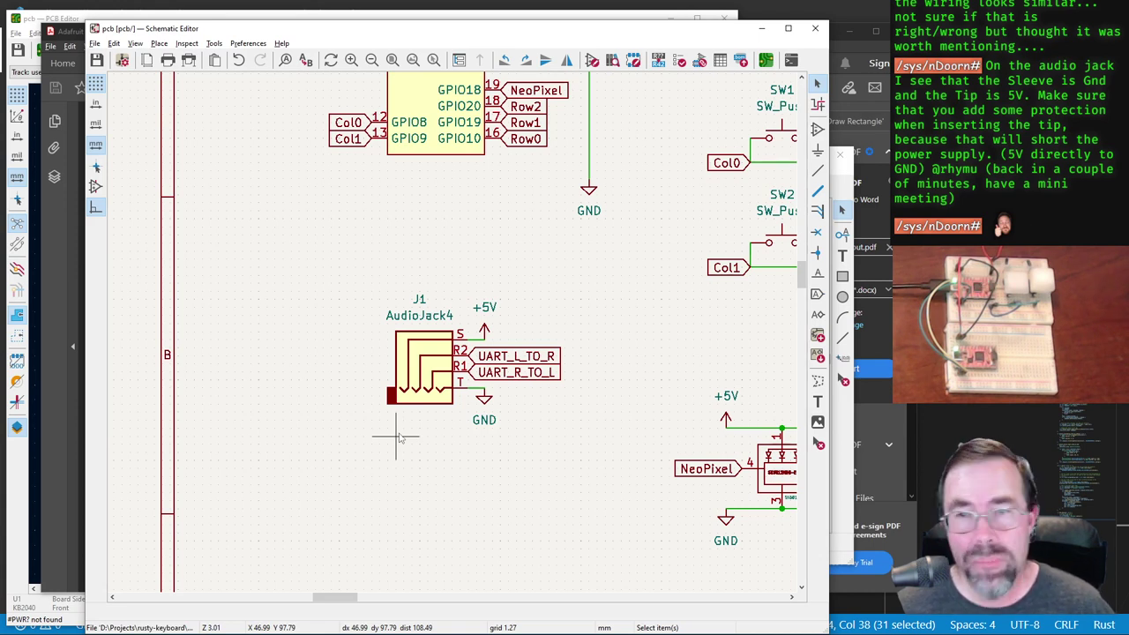
# Step: Move audio jack J1 with its power symbols and UART labels down, level with the NeoPixel row
pyautogui.scroll(-2, 392, 436)
pyautogui.scroll(-1, 459, 313)
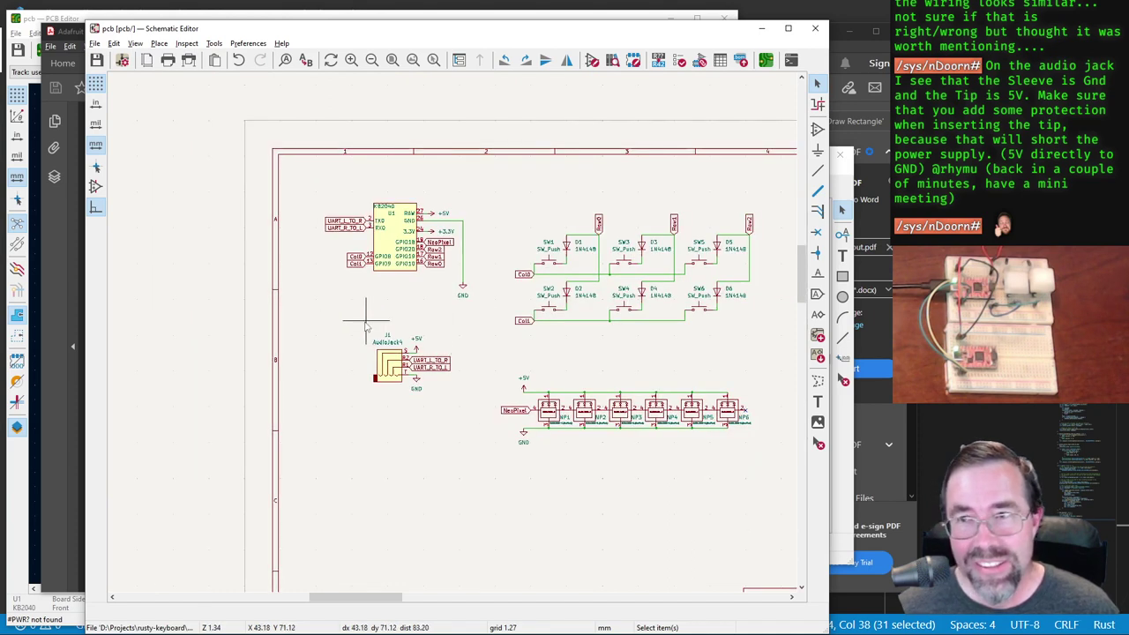
pyautogui.moveTo(365, 326); pyautogui.dragTo(466, 396)
pyautogui.press('m')
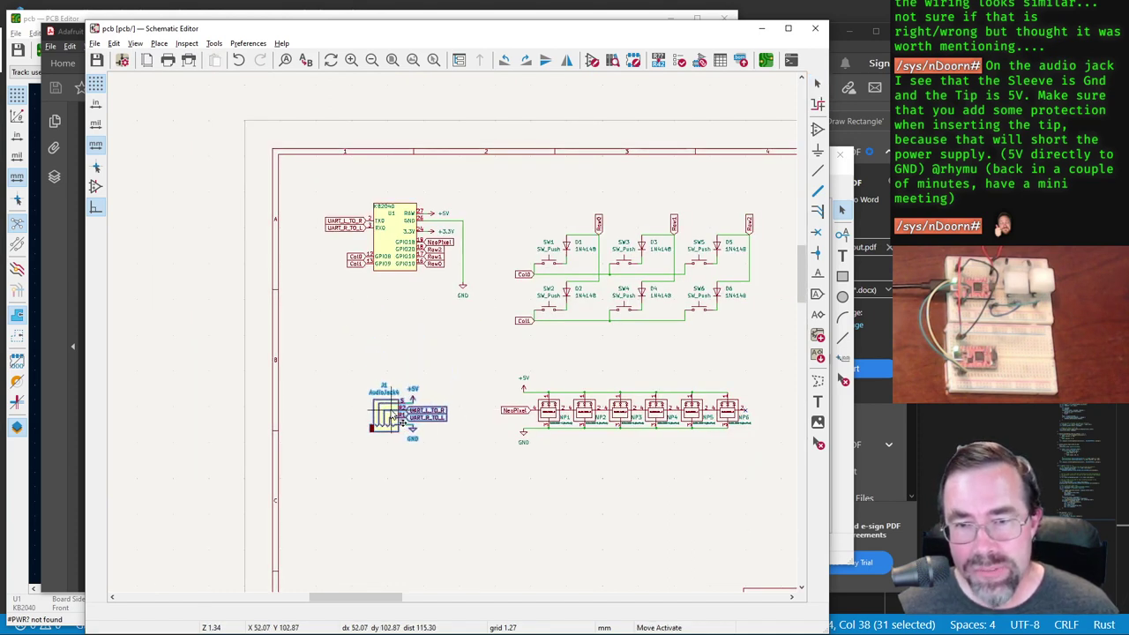
pyautogui.click(398, 421)
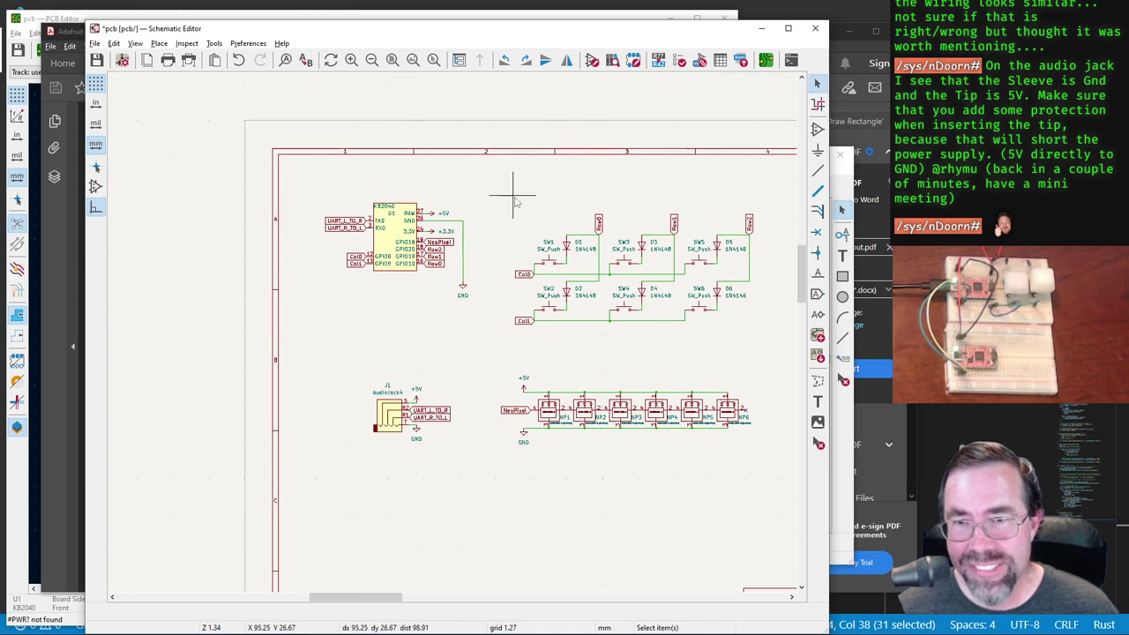
# Step: Move the whole switch and diode matrix with its row and column labels up, level with the KB2040
pyautogui.moveTo(497, 194); pyautogui.dragTo(755, 348)
pyautogui.press('m')
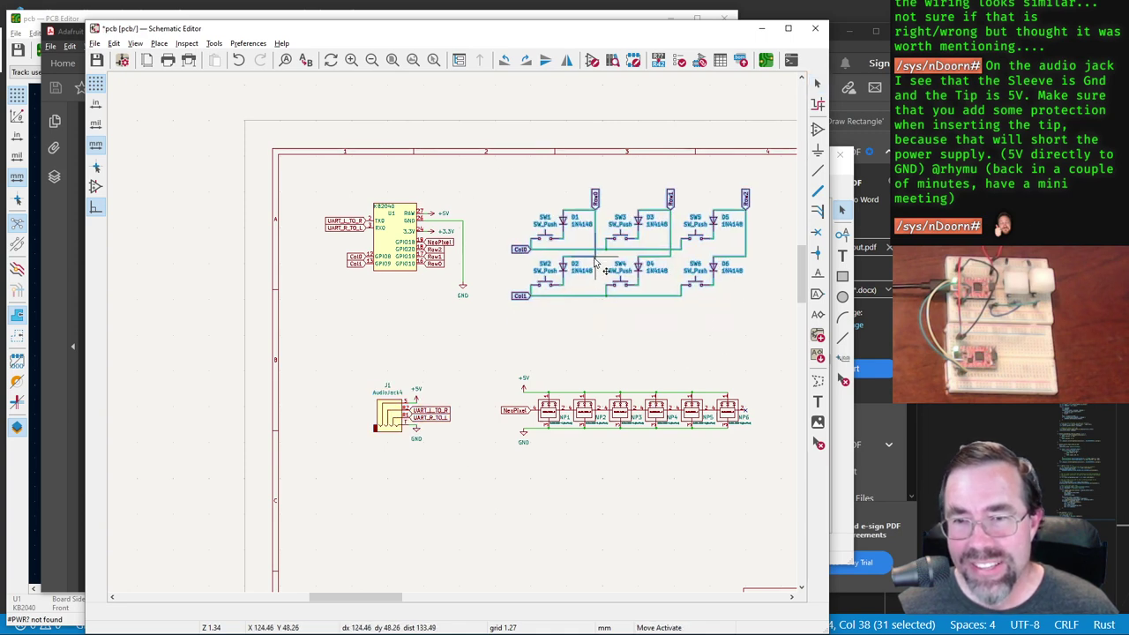
pyautogui.click(596, 266)
pyautogui.click(415, 336)
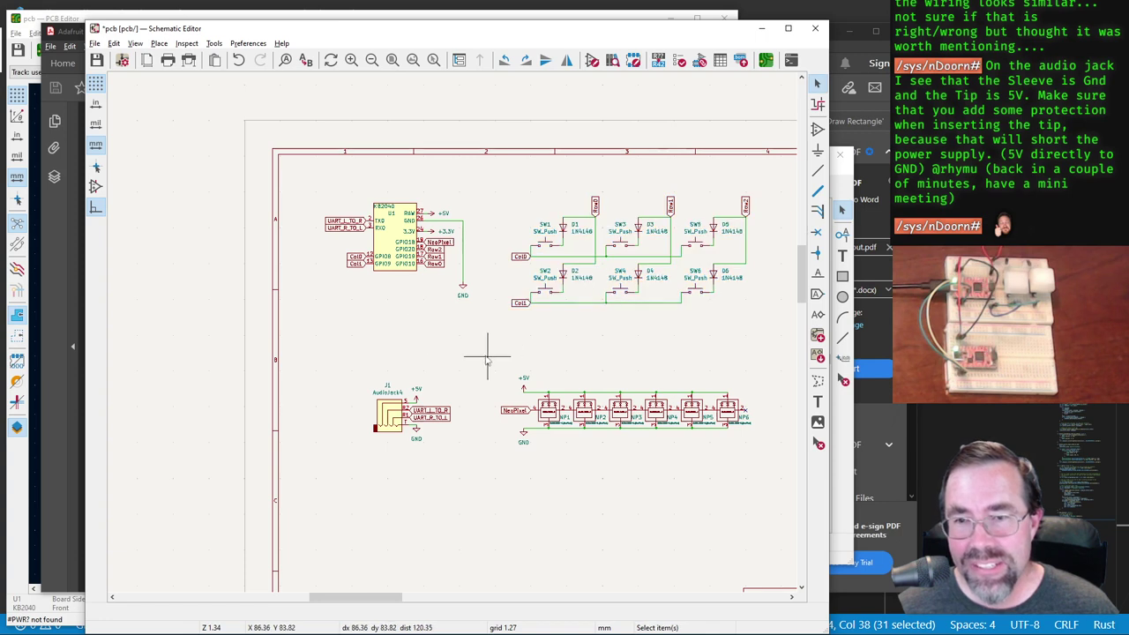
# Step: Move the audio jack block and the NeoPixel row up together, closer to the controller and switch matrix
pyautogui.moveTo(335, 346); pyautogui.dragTo(796, 498)
pyautogui.moveTo(545, 408); pyautogui.dragTo(545, 372)
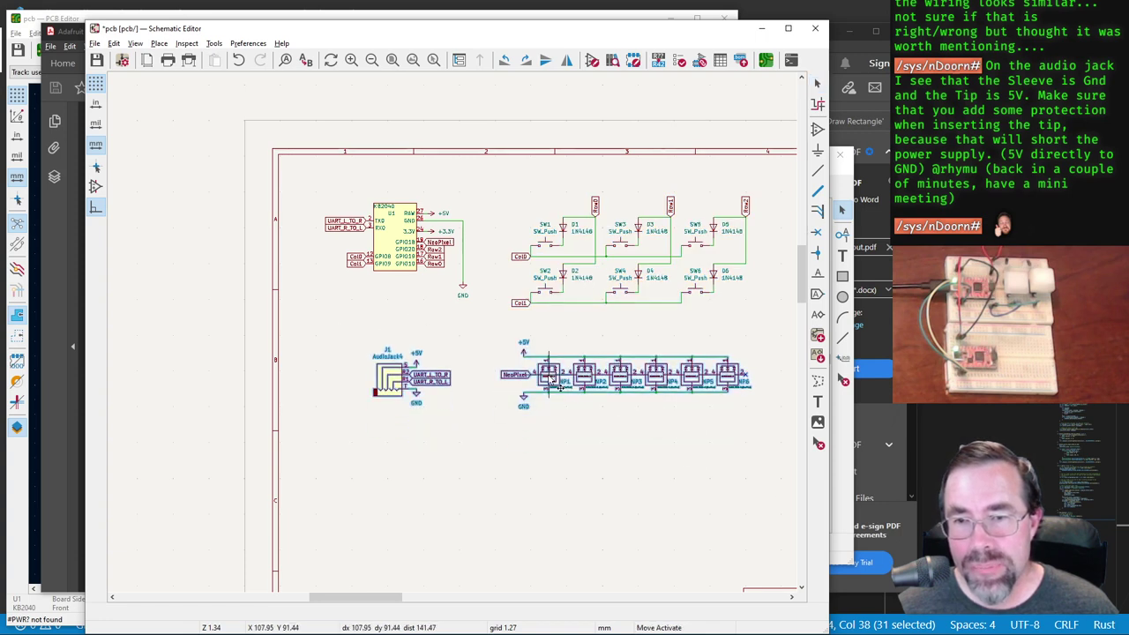
pyautogui.click(610, 454)
# Step: Move the switch matrix and the NeoPixel row together slightly left, toward the KB2040 and audio jack
pyautogui.moveTo(497, 177); pyautogui.dragTo(756, 446)
pyautogui.press('m')
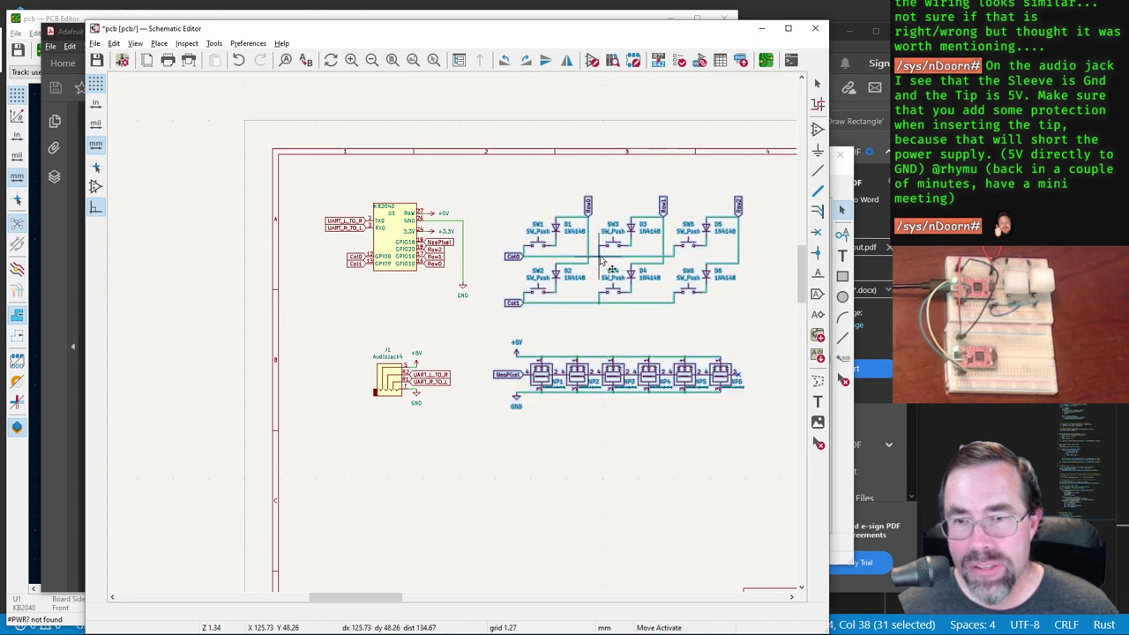
pyautogui.click(591, 314)
# Step: Move the KB2040's GND symbol straight up to shorten its vertical wire
pyautogui.scroll(2, 454, 335)
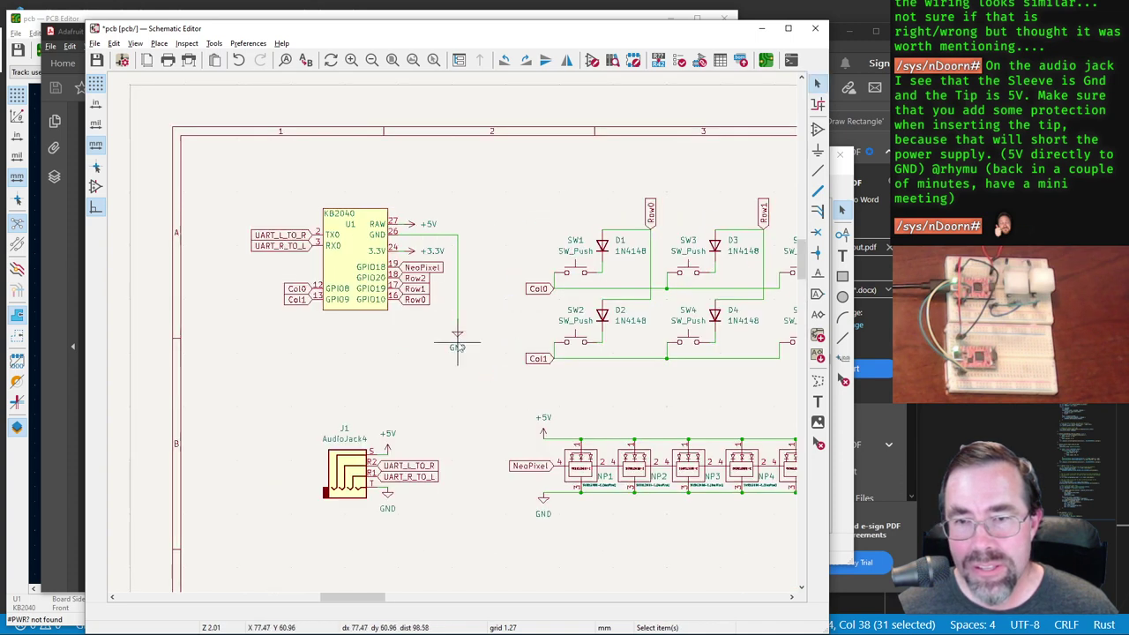
pyautogui.click(456, 336)
pyautogui.press('m')
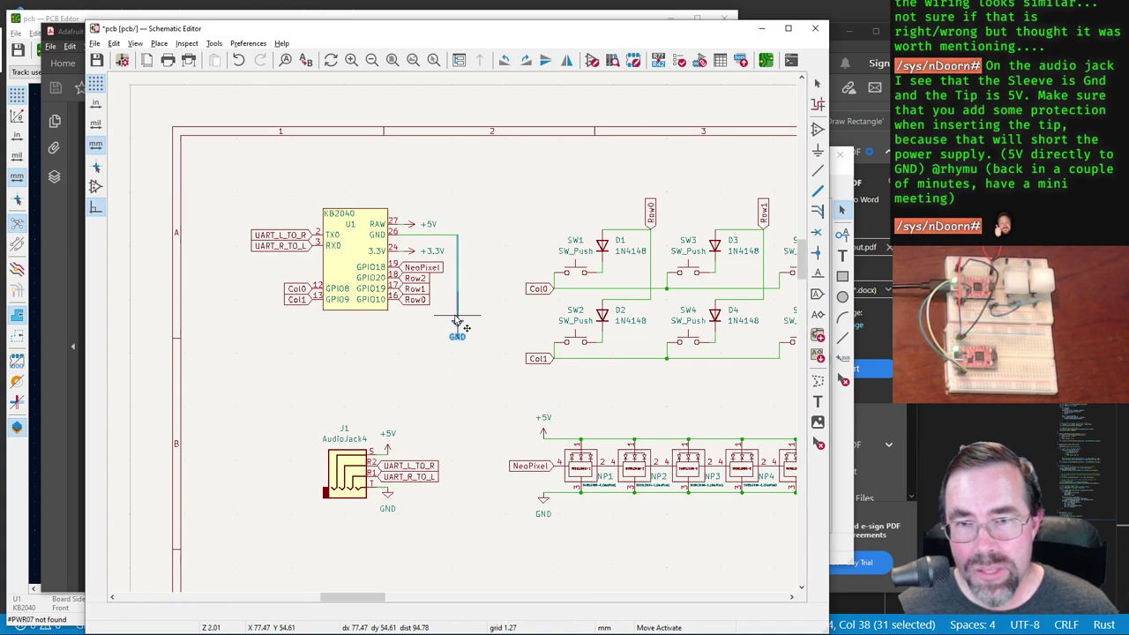
pyautogui.click(457, 319)
# Step: Shift the KB2040's GND symbol one grid step left and move the wire corner directly above it to straighten the vertical segment
pyautogui.scroll(2, 455, 327)
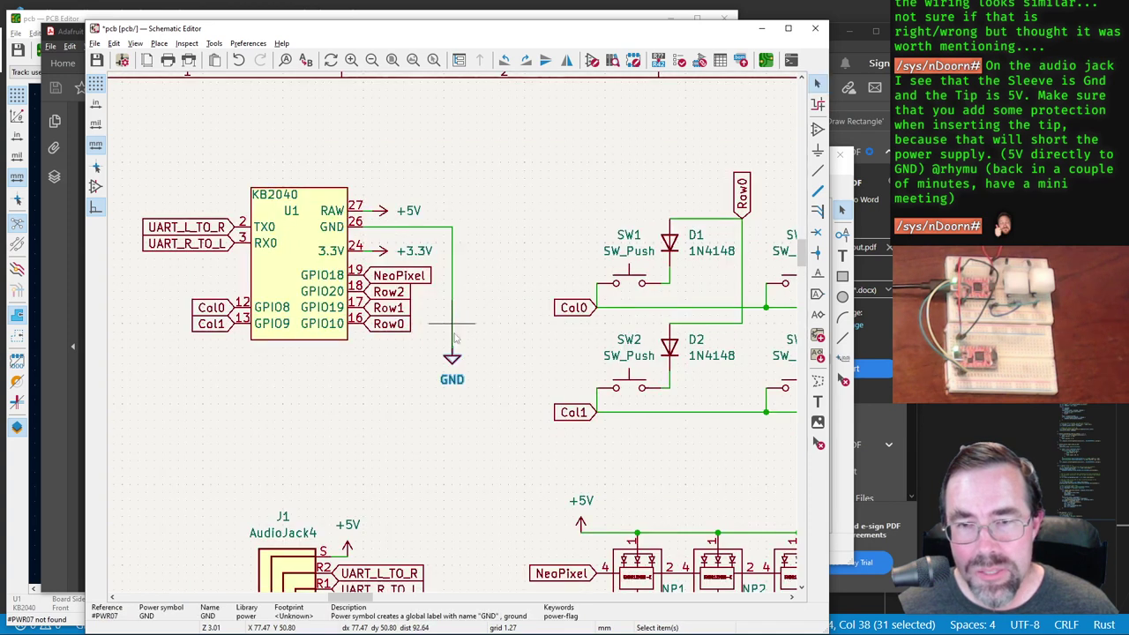
pyautogui.moveTo(465, 359); pyautogui.dragTo(453, 359)
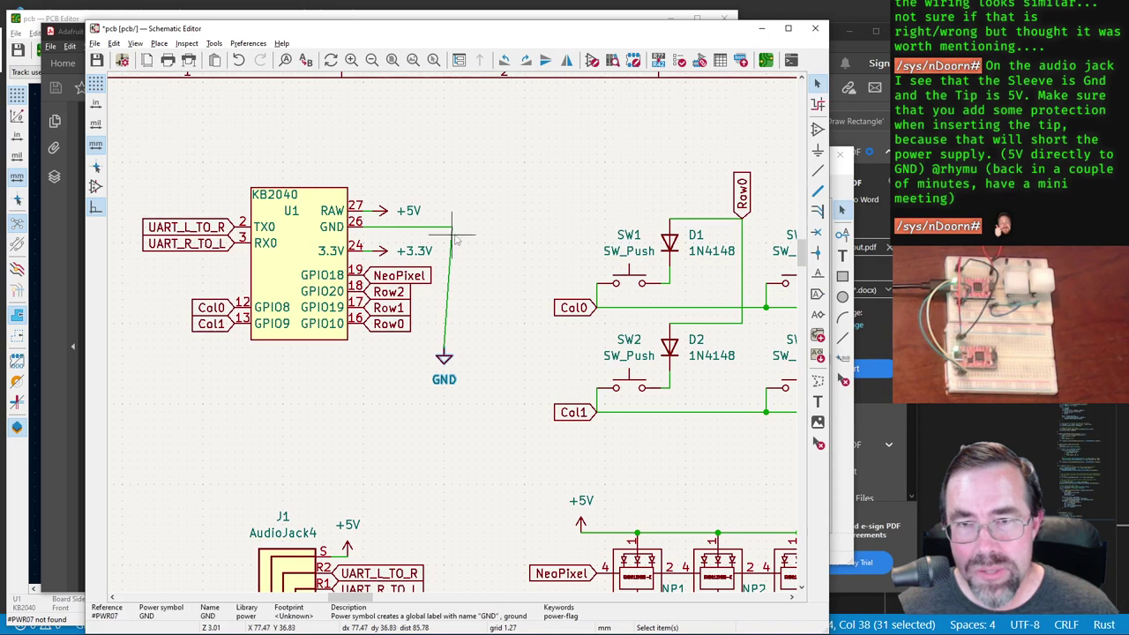
pyautogui.click(453, 229)
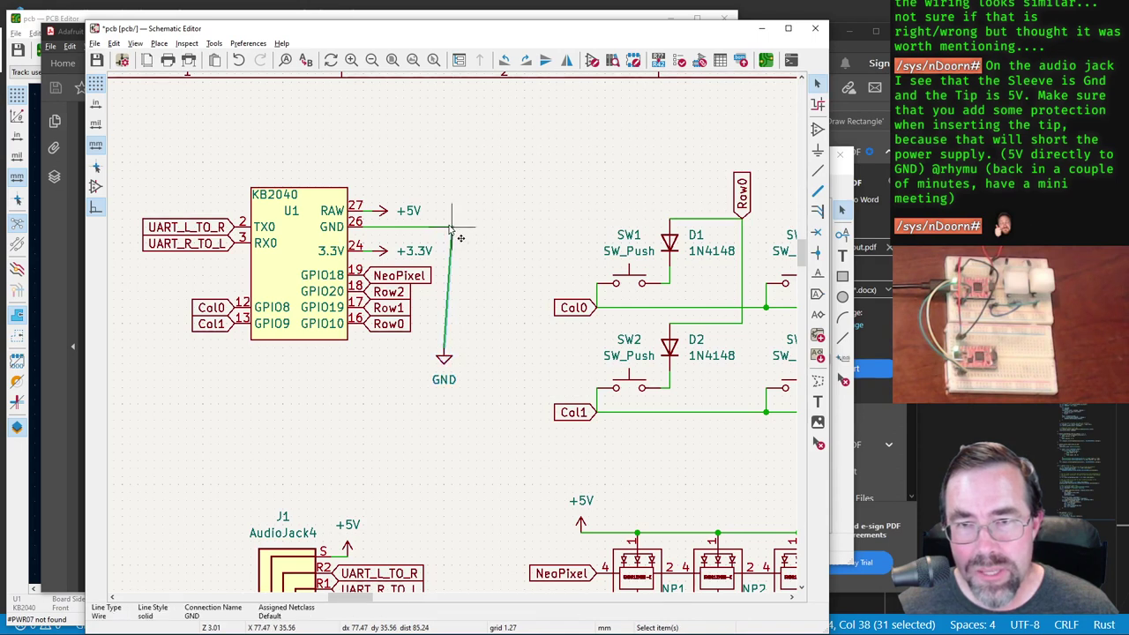
pyautogui.click(453, 229)
pyautogui.hotkey('ctrl', 'z')
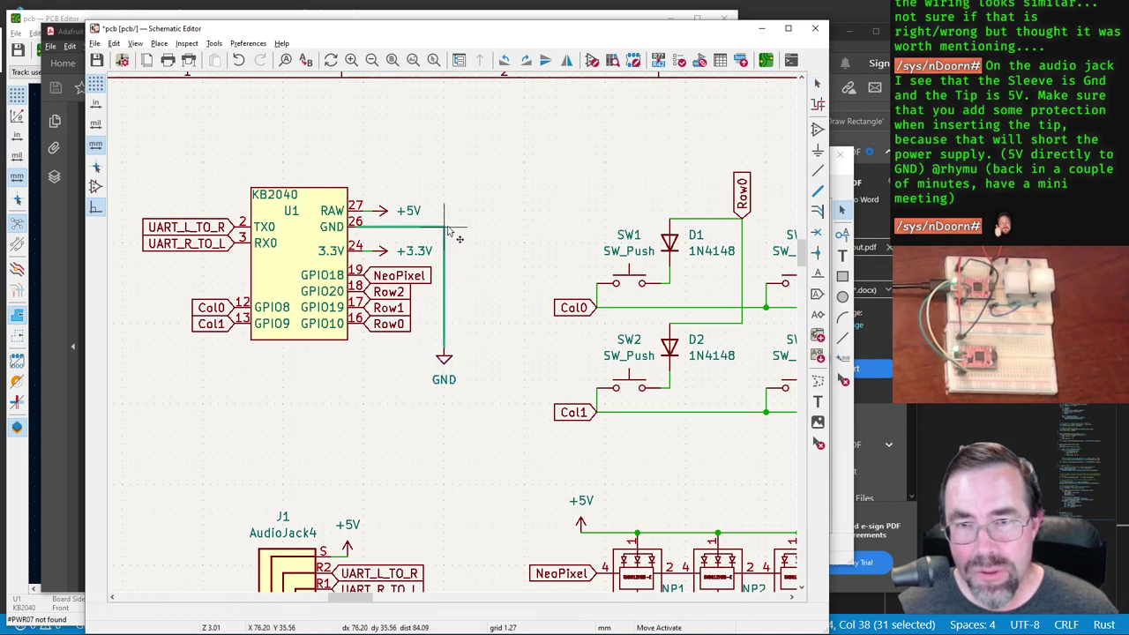
# Step: Delete the vertical wire segment between pin 26's horizontal wire and the KB2040's GND symbol
pyautogui.scroll(-2, 452, 333)
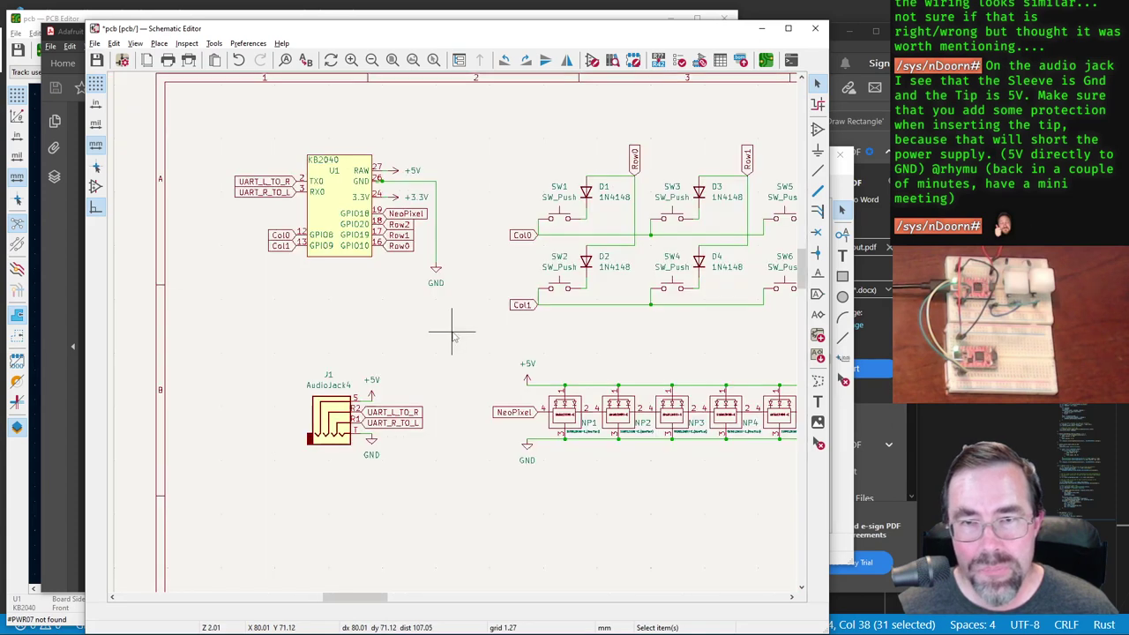
pyautogui.scroll(4, 452, 331)
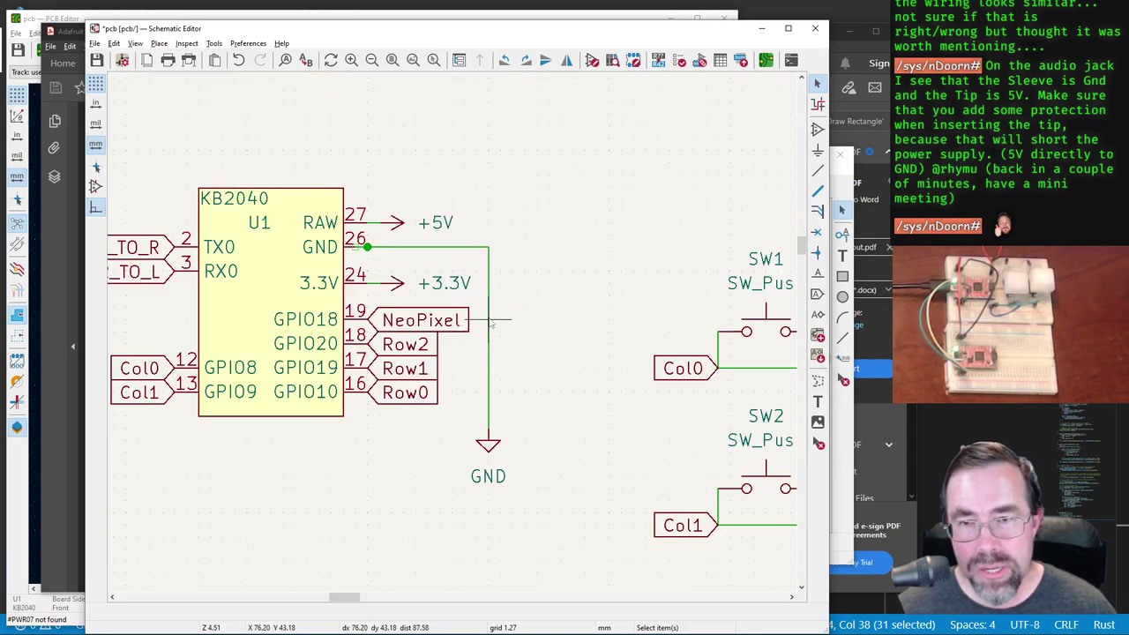
pyautogui.click(488, 325)
pyautogui.press('Delete')
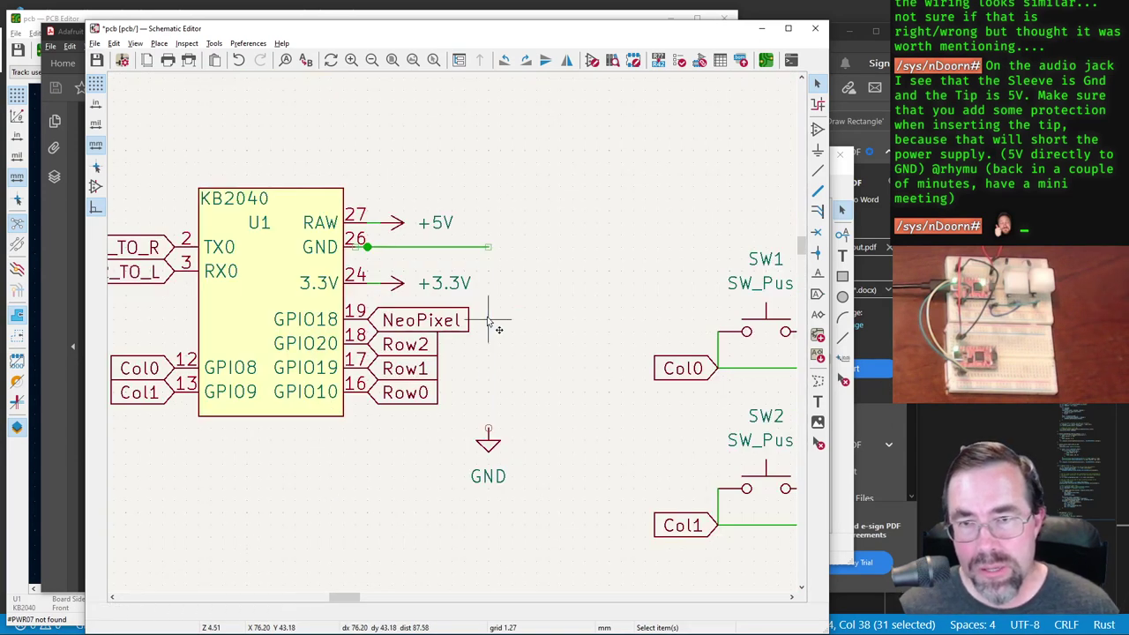
# Step: Delete the horizontal wire at the KB2040's GND pin 26 together with its short leftover stub
pyautogui.click(479, 247)
pyautogui.press('Delete')
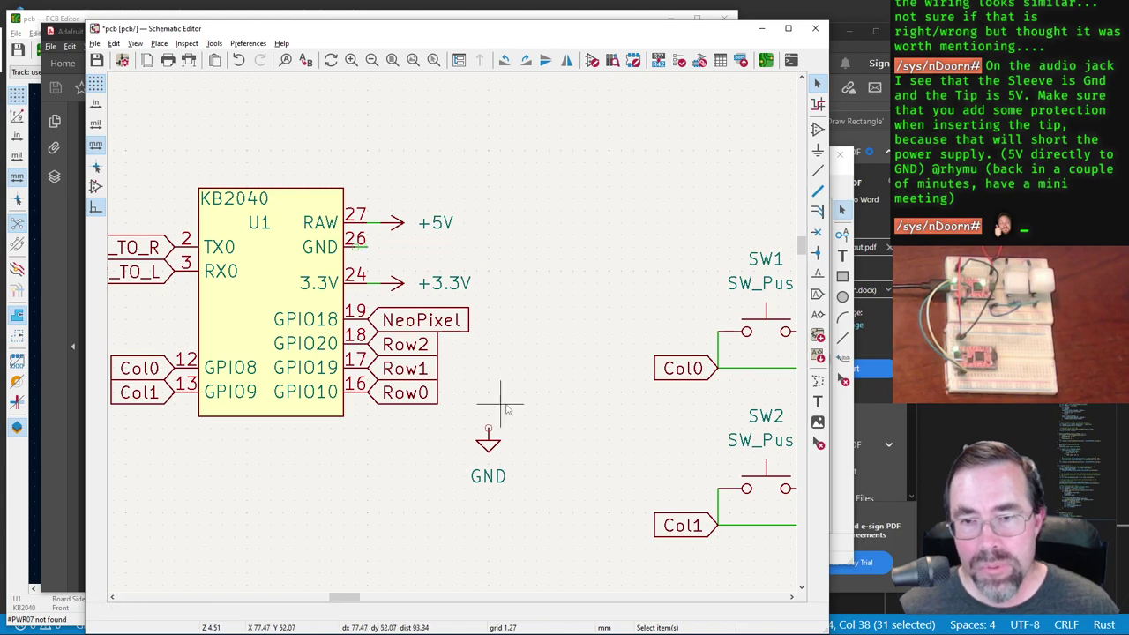
pyautogui.click(366, 247)
pyautogui.press('Escape')
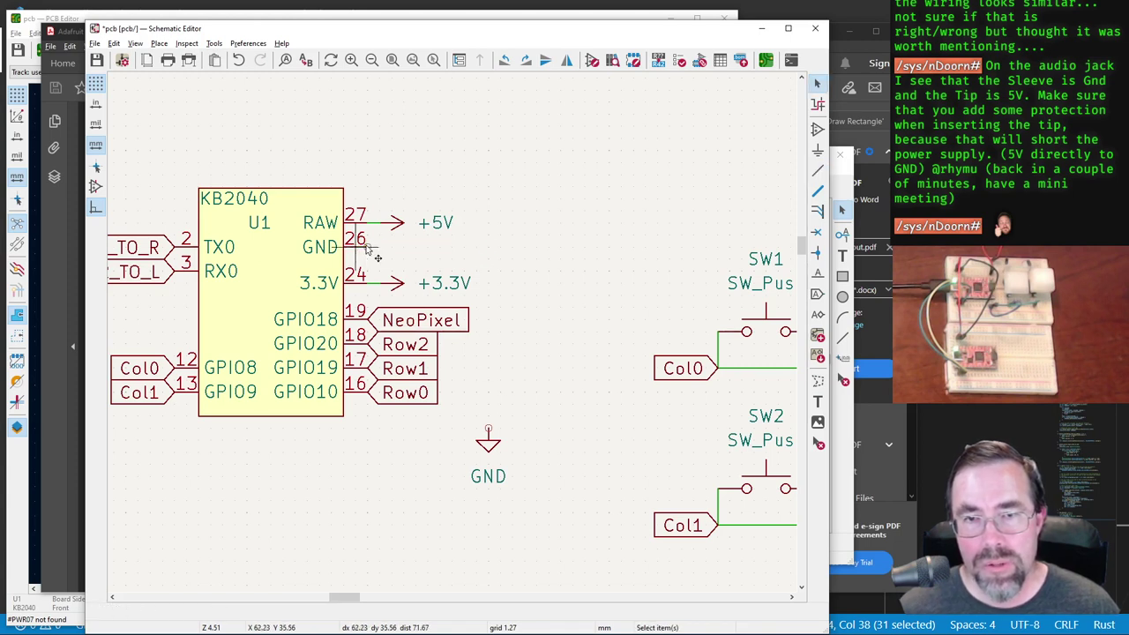
# Step: Move the loose GND symbol to the KB2040's pin 26, rotate it to point right, and align it with the +5V and +3.3V symbols
pyautogui.click(498, 452)
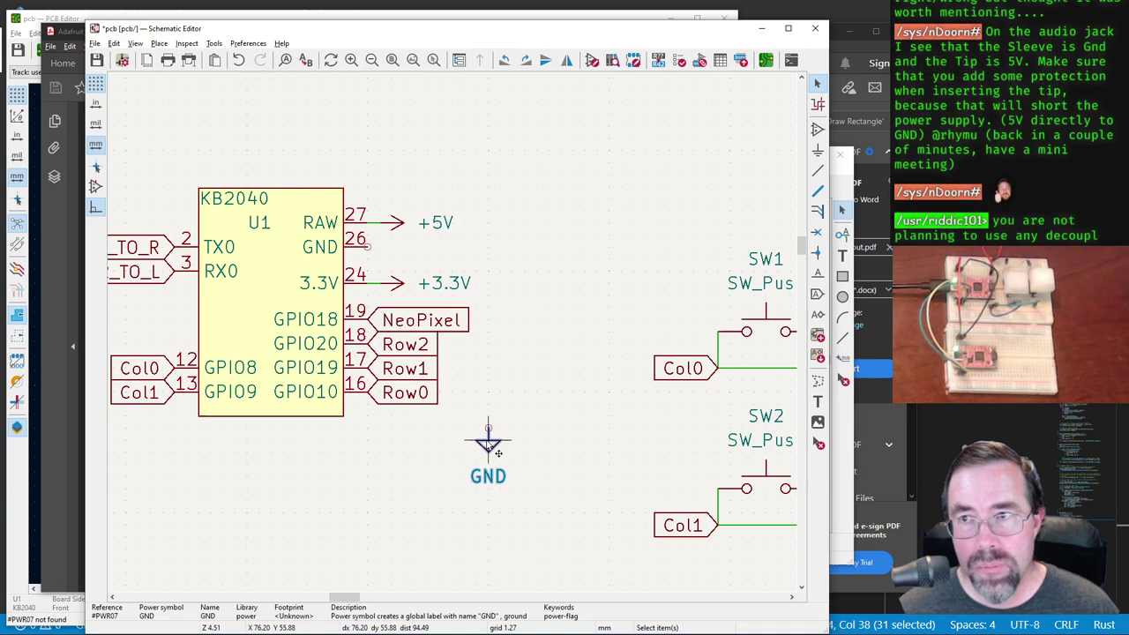
pyautogui.press('m')
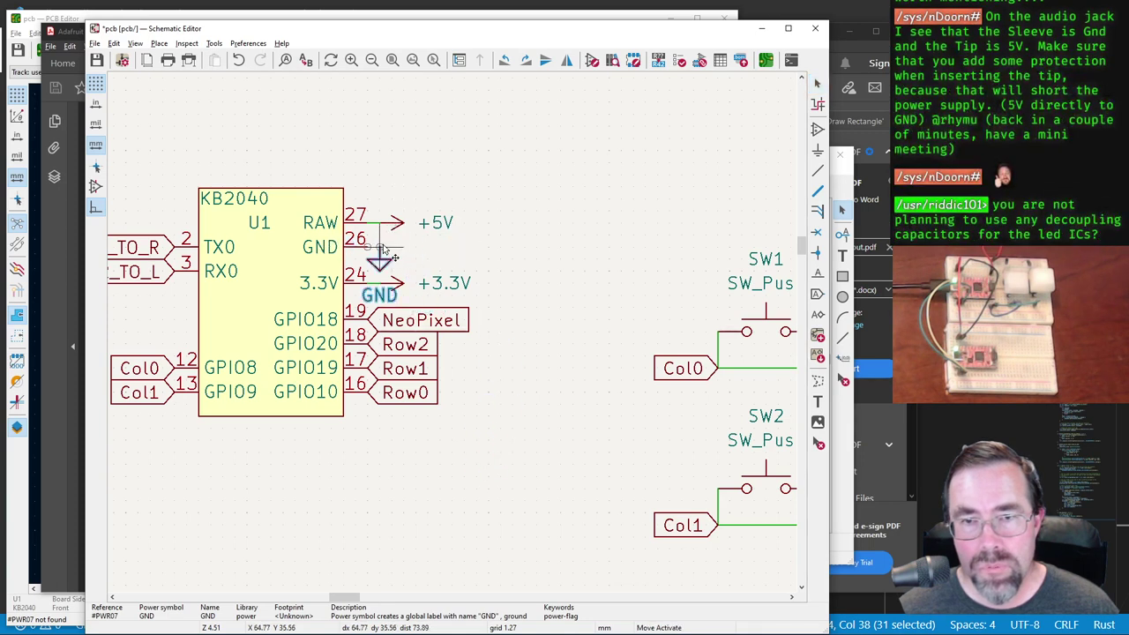
pyautogui.press('r')
pyautogui.click(384, 249)
pyautogui.press('Escape')
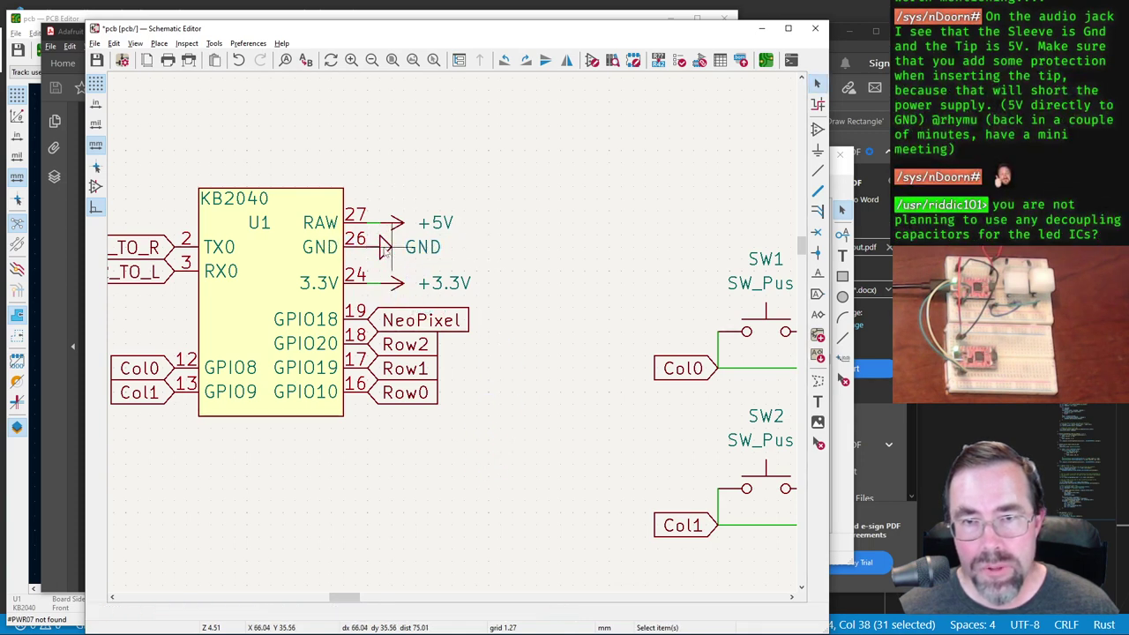
pyautogui.click(387, 251)
pyautogui.moveTo(386, 254); pyautogui.dragTo(396, 254)
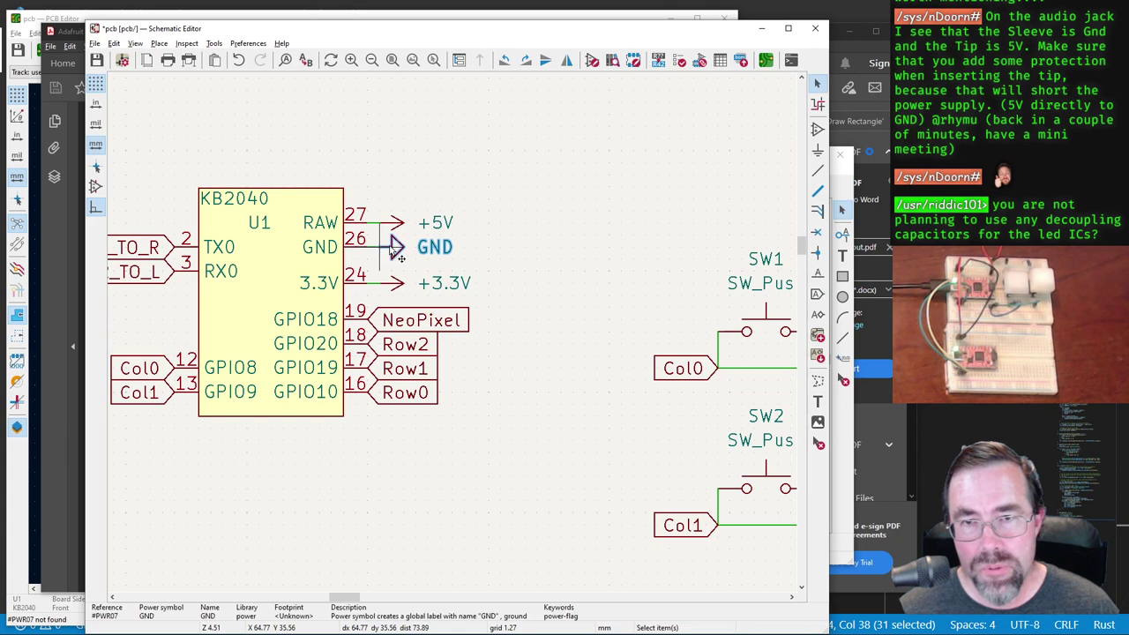
pyautogui.click(536, 377)
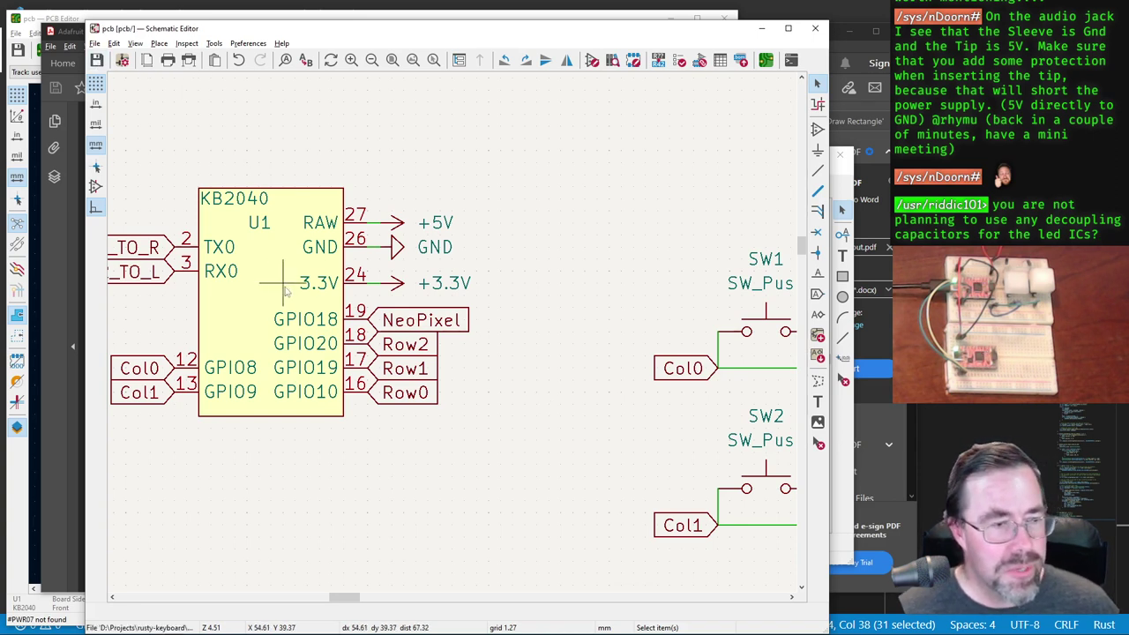
# Step: Examine the schematic's NeoPixel row, then check the typical application circuit in the SK6812MINI-E datasheet for decoupling capacitors
pyautogui.scroll(-4, 284, 291)
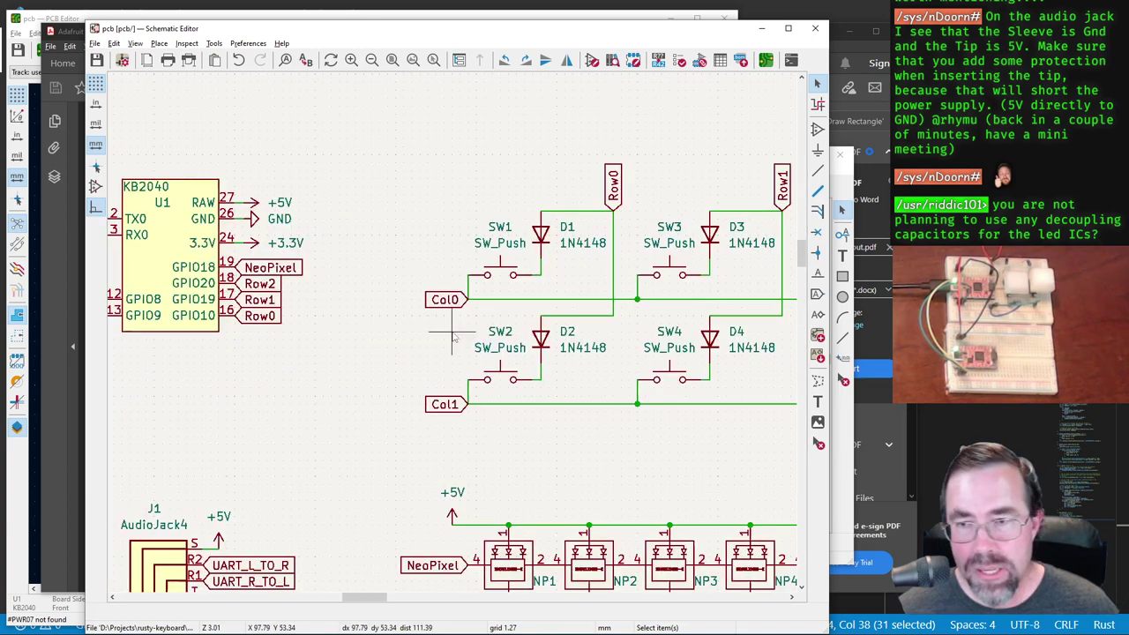
pyautogui.scroll(2, 571, 459)
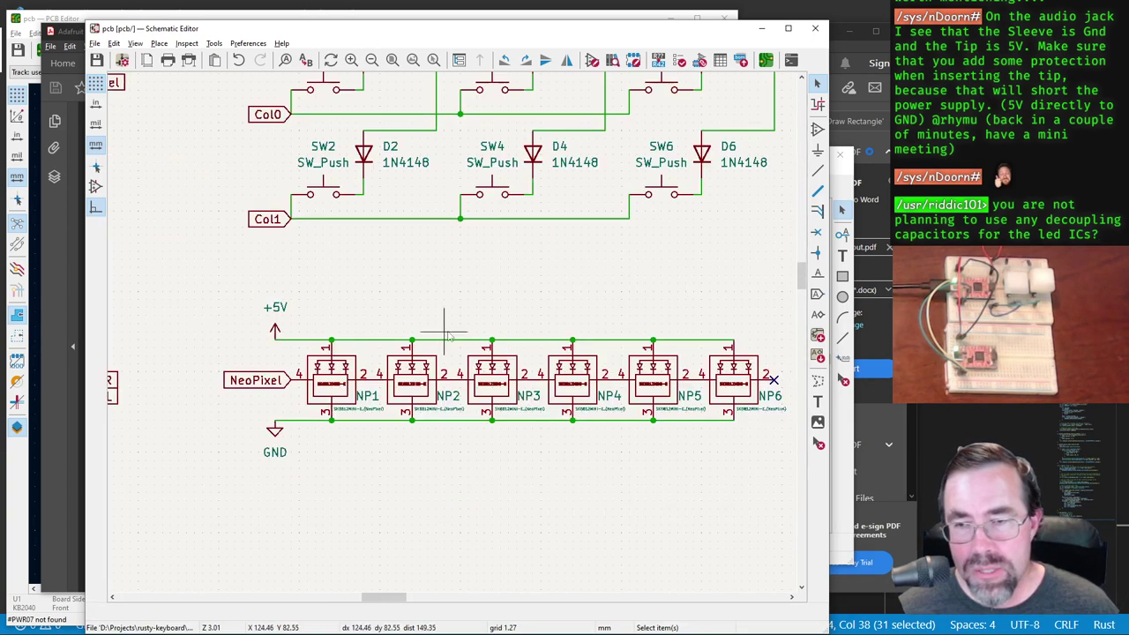
pyautogui.scroll(2, 448, 323)
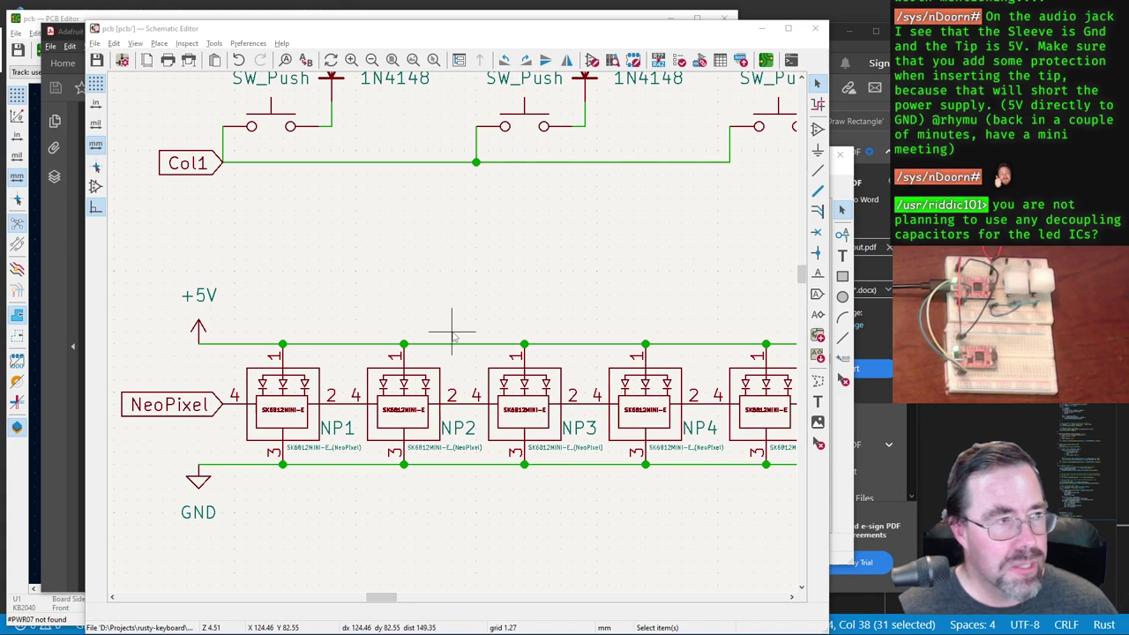
pyautogui.hotkey('alt', 'Tab')
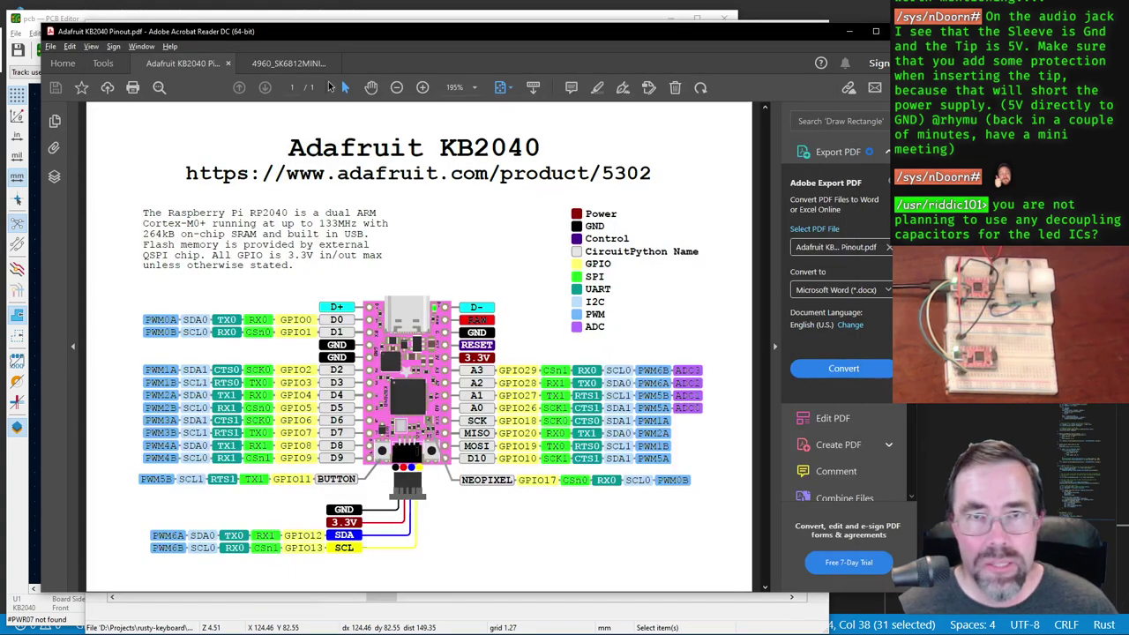
pyautogui.hotkey('ctrl', 'Tab')
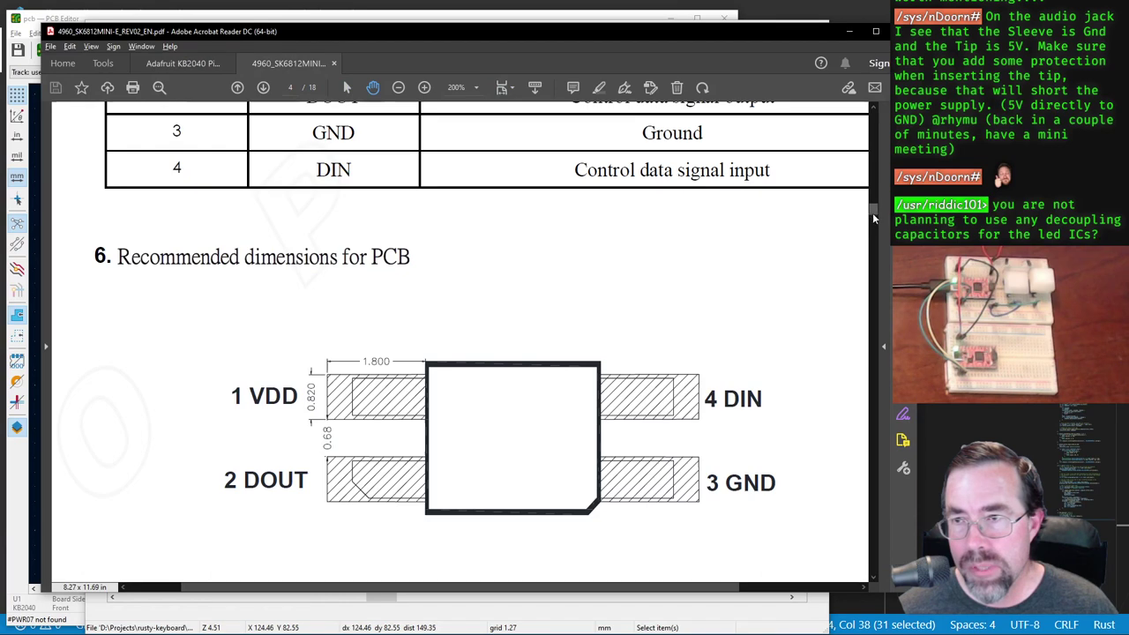
pyautogui.moveTo(873, 211); pyautogui.dragTo(876, 334)
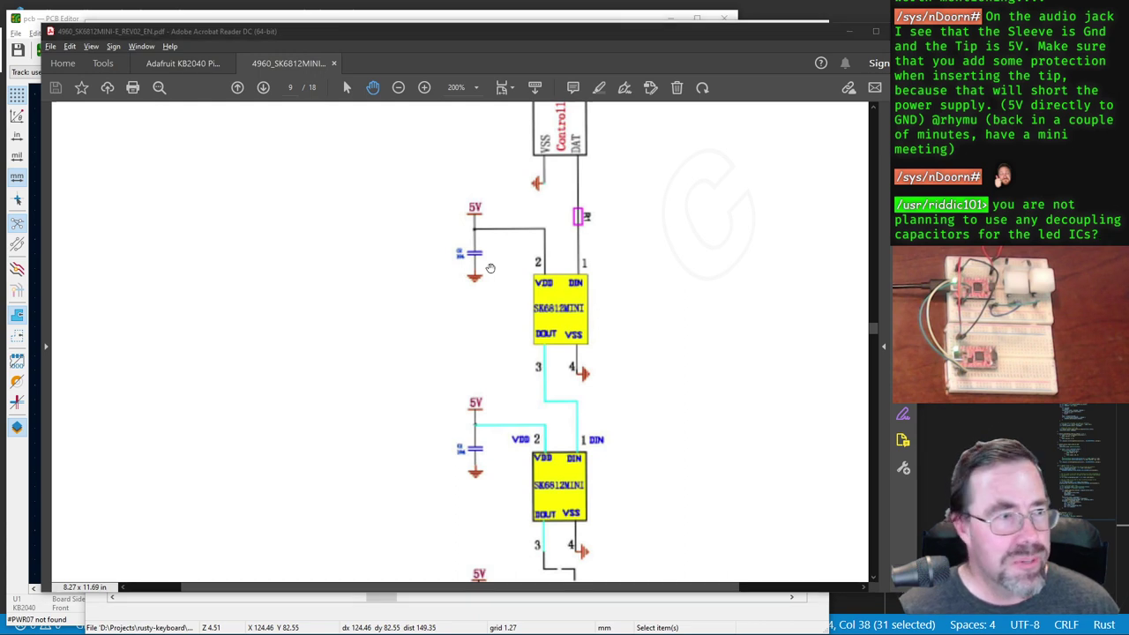
# Step: Switch to the PCB Editor and examine the LED footprint U2 and its surroundings inside switch SW1
pyautogui.hotkey('alt', 'Tab')
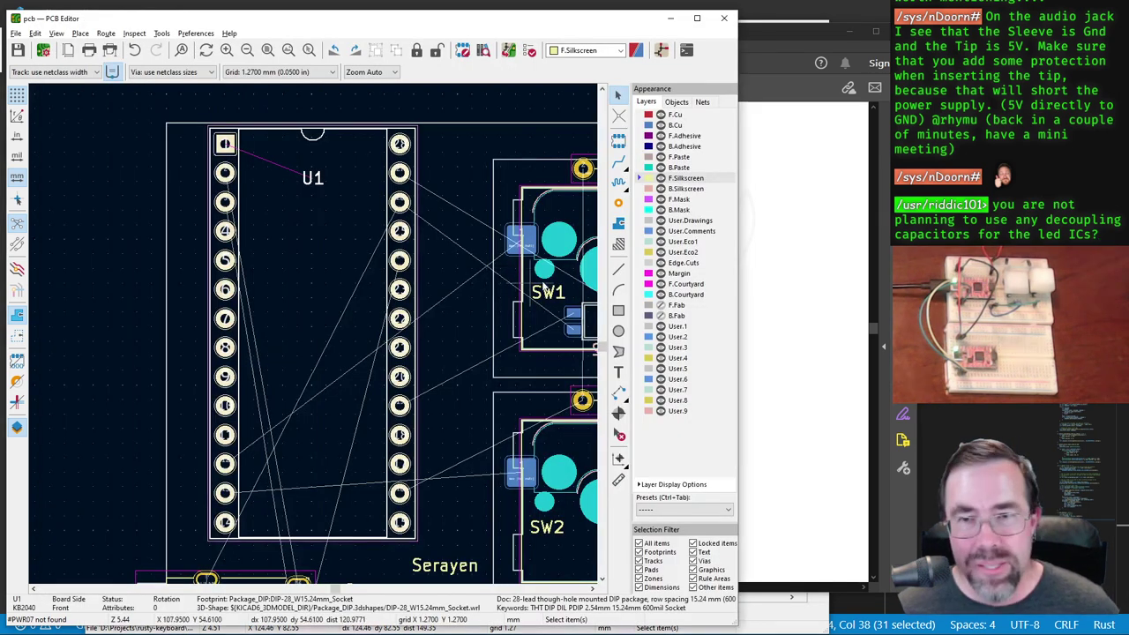
pyautogui.scroll(-2, 265, 353)
pyautogui.scroll(3, 313, 338)
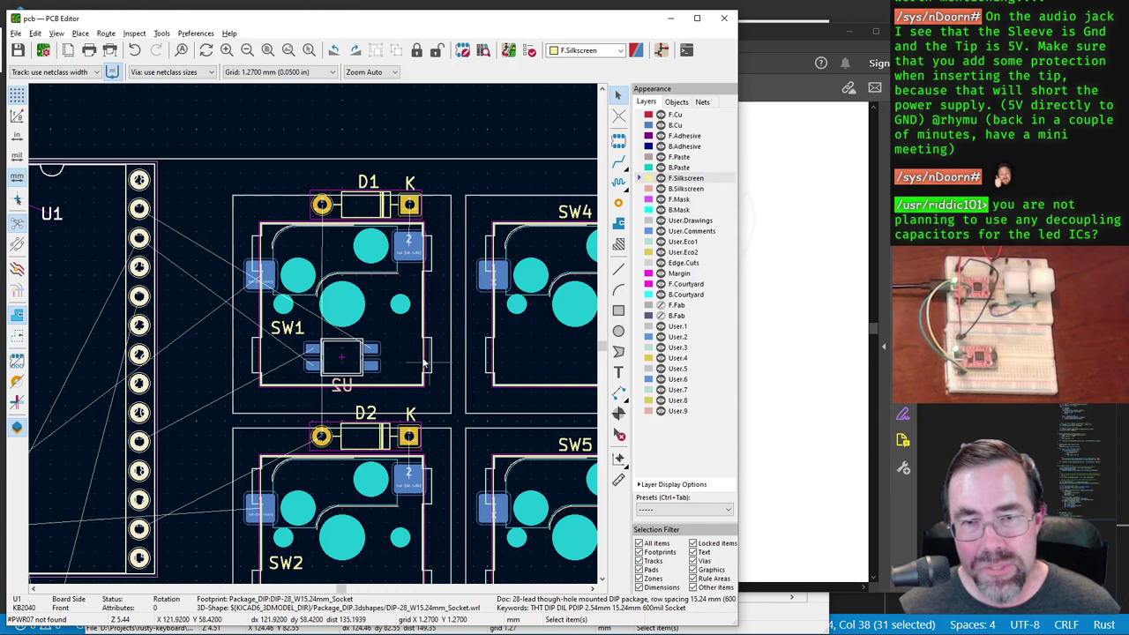
pyautogui.scroll(3, 332, 349)
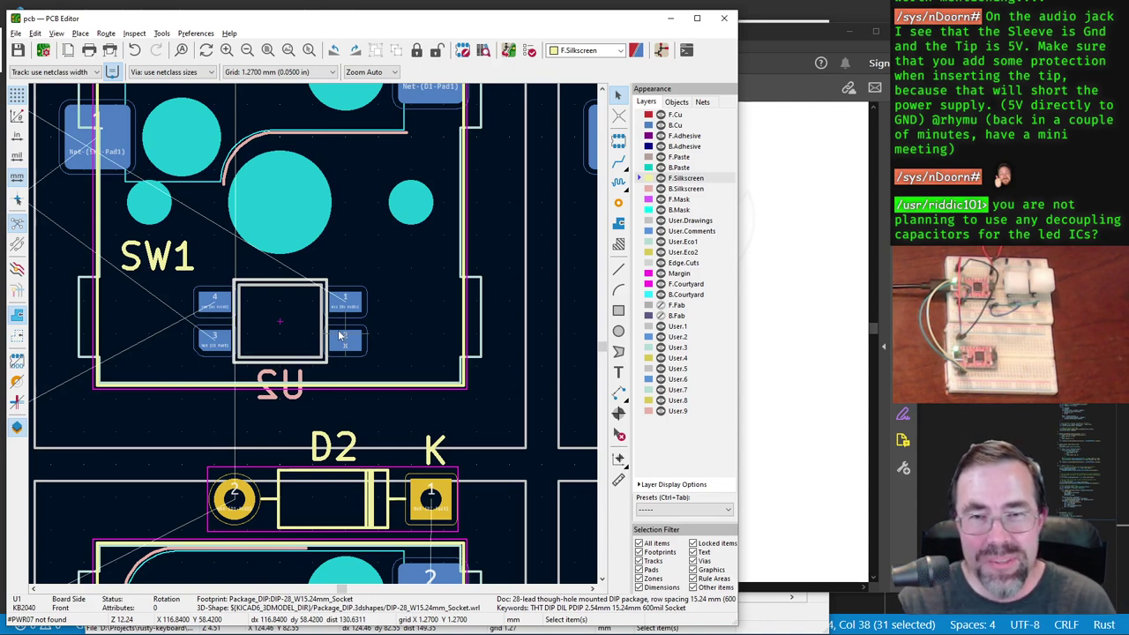
# Step: Return to the SK6812MINI-E datasheet and compare its capacitor and controller wiring with the NeoPixel row, reading back to the timing section
pyautogui.hotkey('alt', 'Tab')
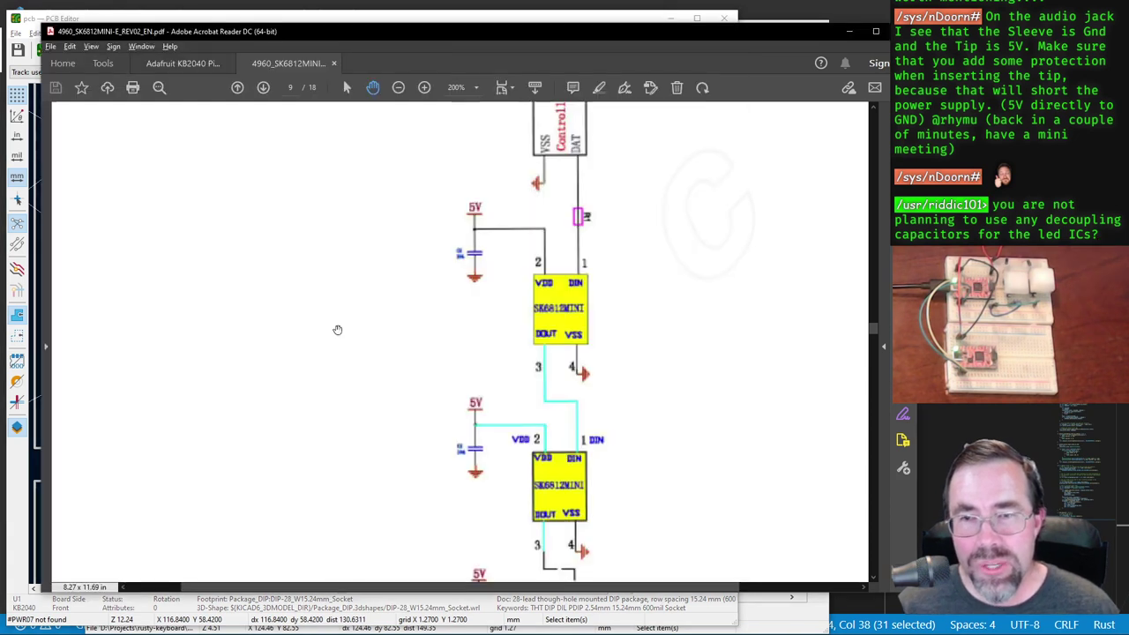
pyautogui.scroll(-2, 337, 329)
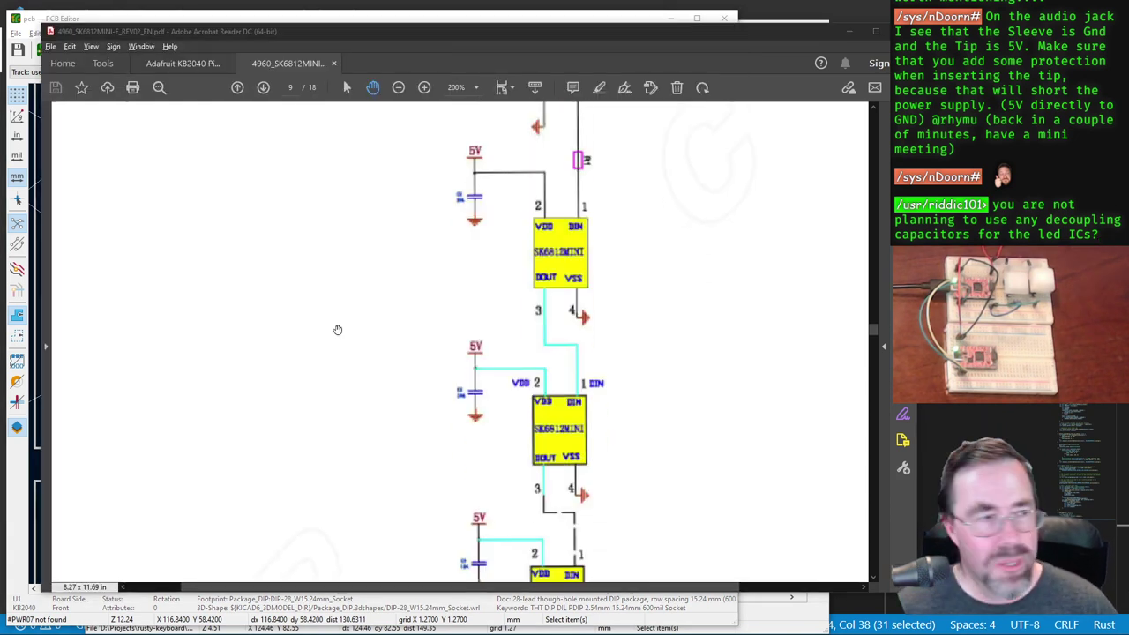
pyautogui.hotkey('alt', 'Tab')
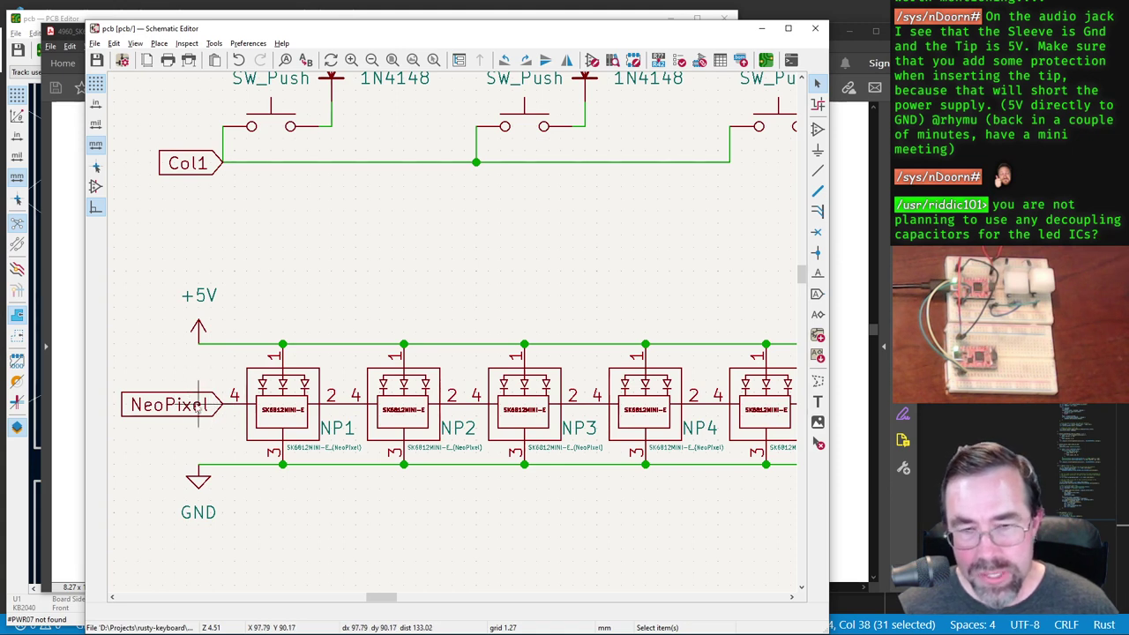
pyautogui.hotkey('alt', 'Tab')
pyautogui.scroll(10, 212, 393)
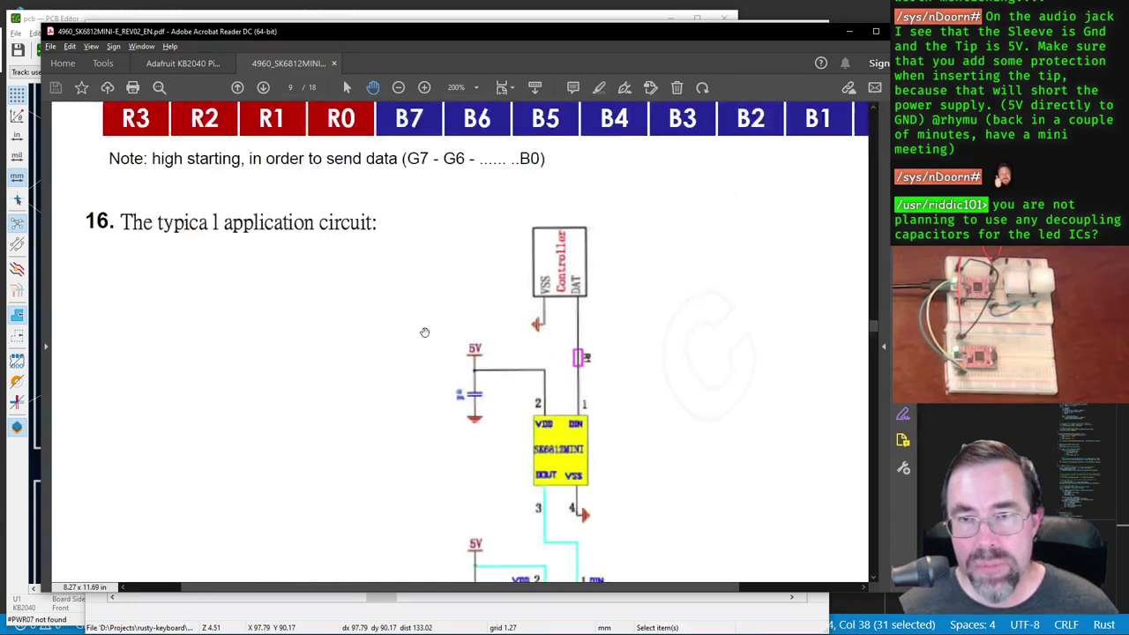
pyautogui.scroll(10, 877, 196)
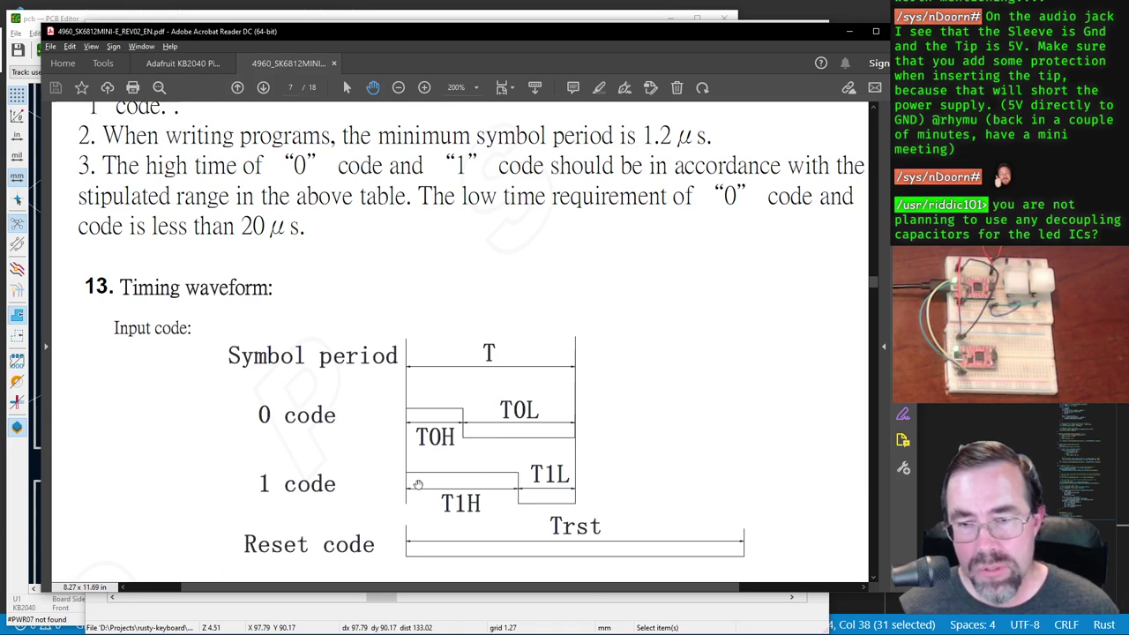
# Step: Switch back to the Schematic Editor and review the KB2040, audio jack, switch matrix and NeoPixel blocks
pyautogui.hotkey('alt', 'Tab')
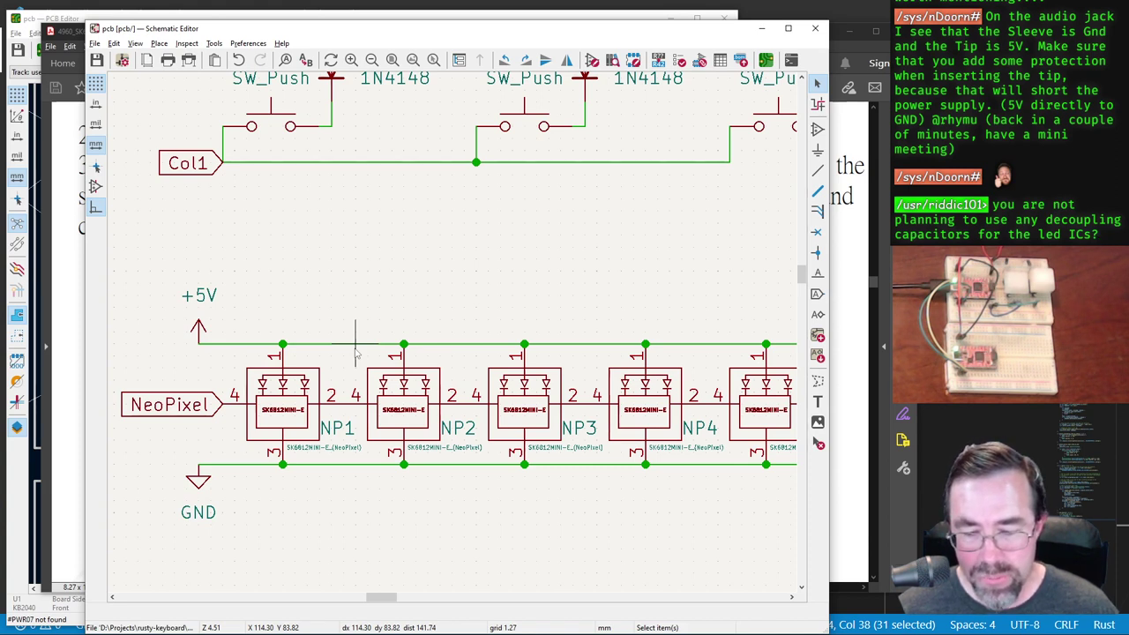
pyautogui.scroll(-5, 226, 252)
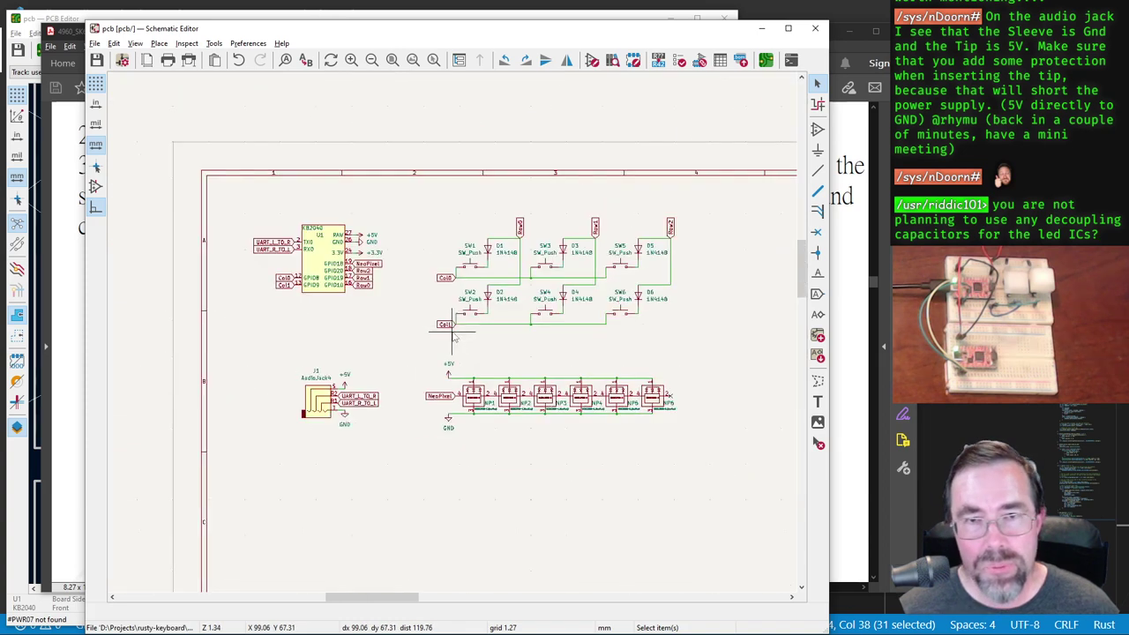
pyautogui.scroll(4, 454, 337)
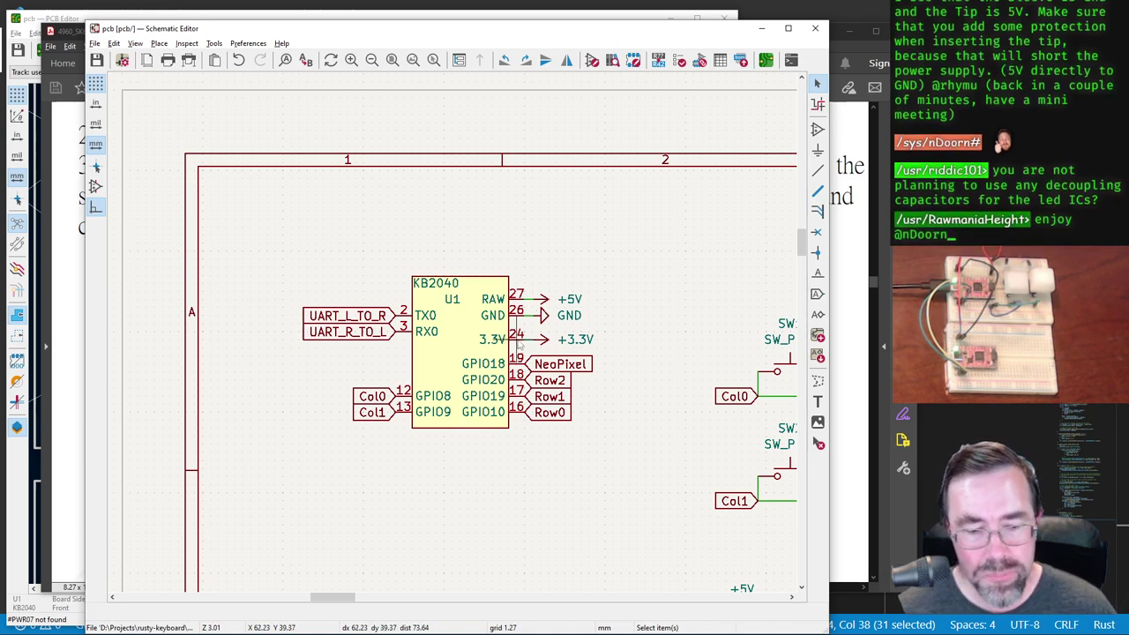
pyautogui.scroll(-3, 516, 345)
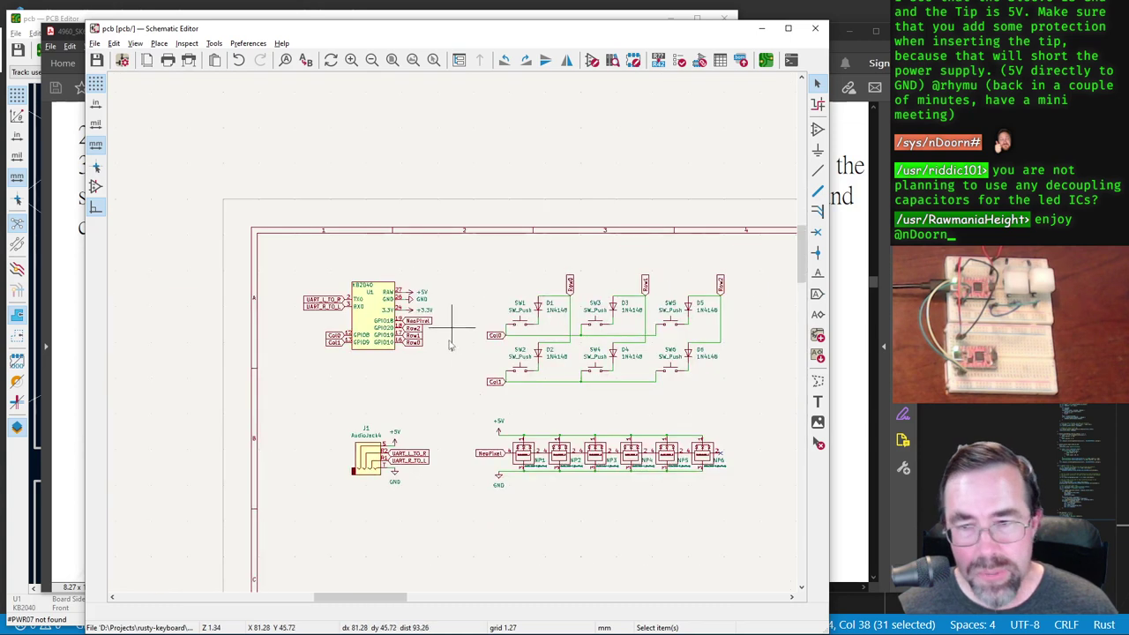
pyautogui.scroll(5, 445, 335)
pyautogui.scroll(2, 432, 351)
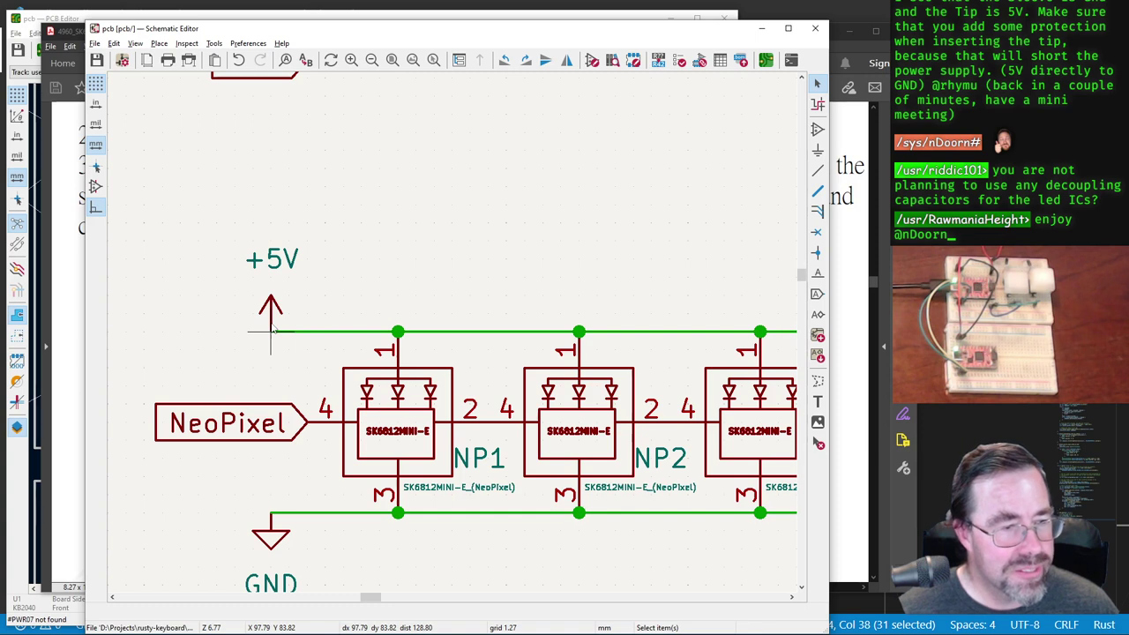
pyautogui.scroll(-3, 274, 329)
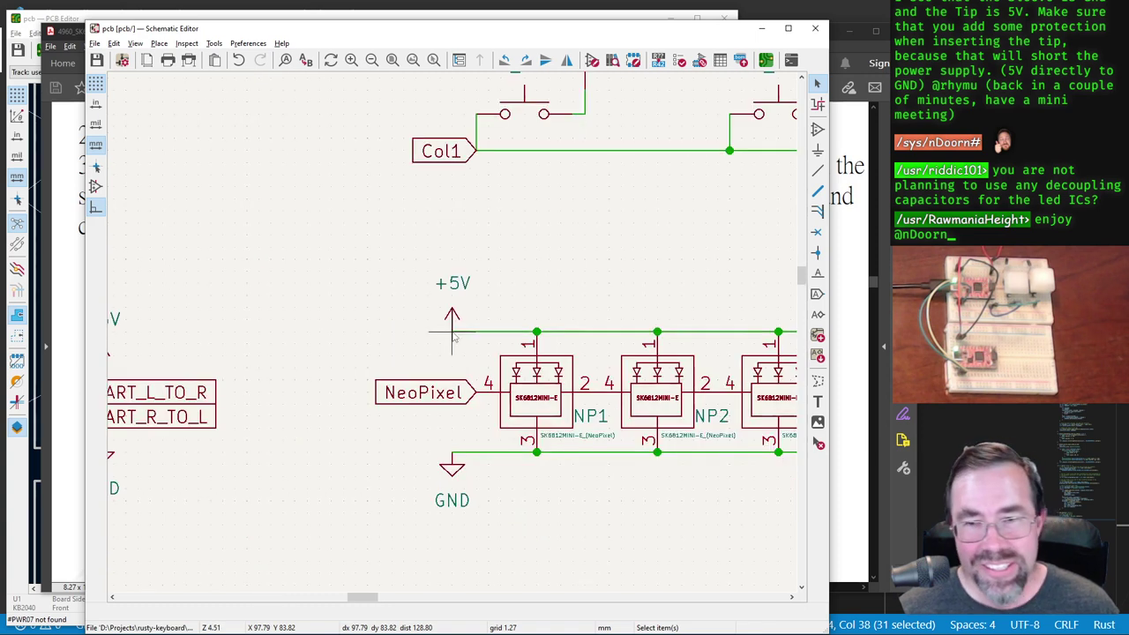
pyautogui.scroll(-1, 451, 333)
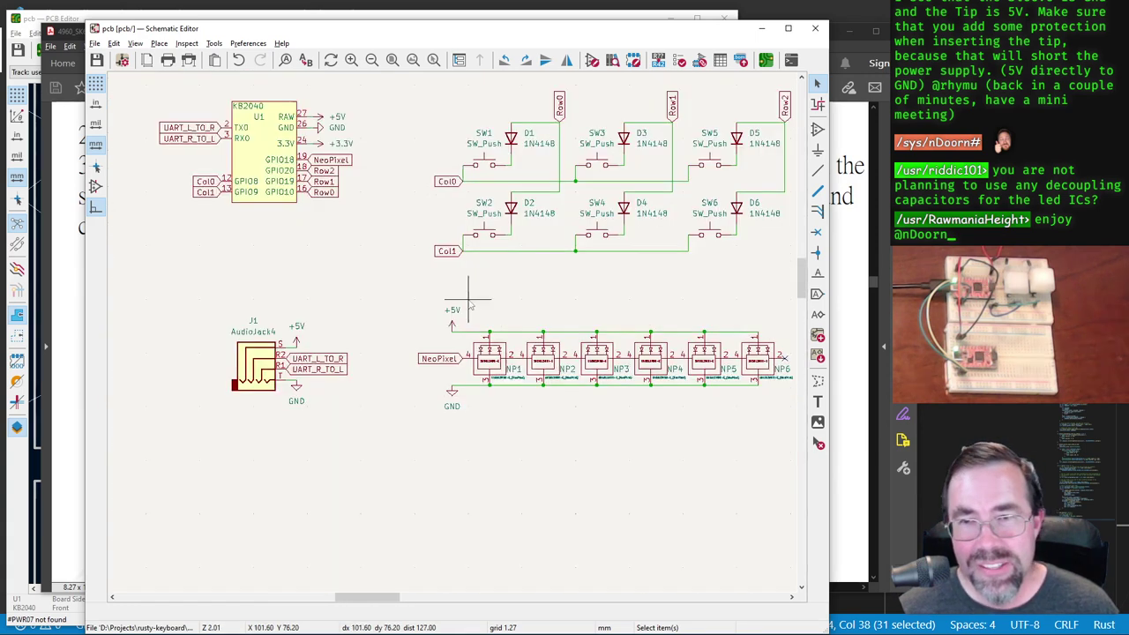
pyautogui.scroll(3, 452, 333)
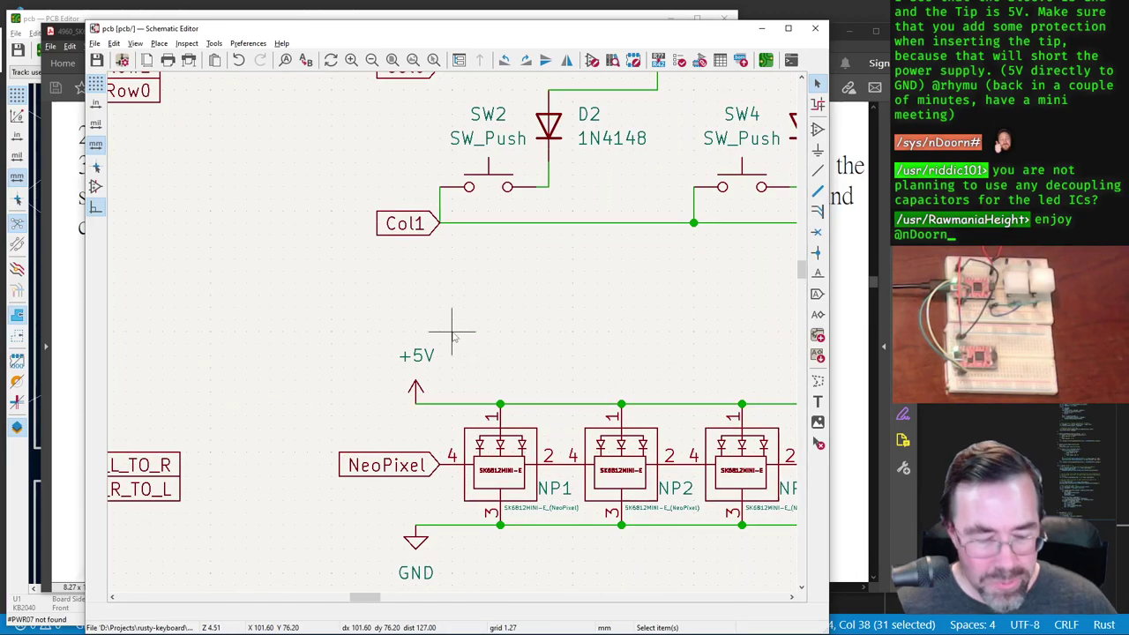
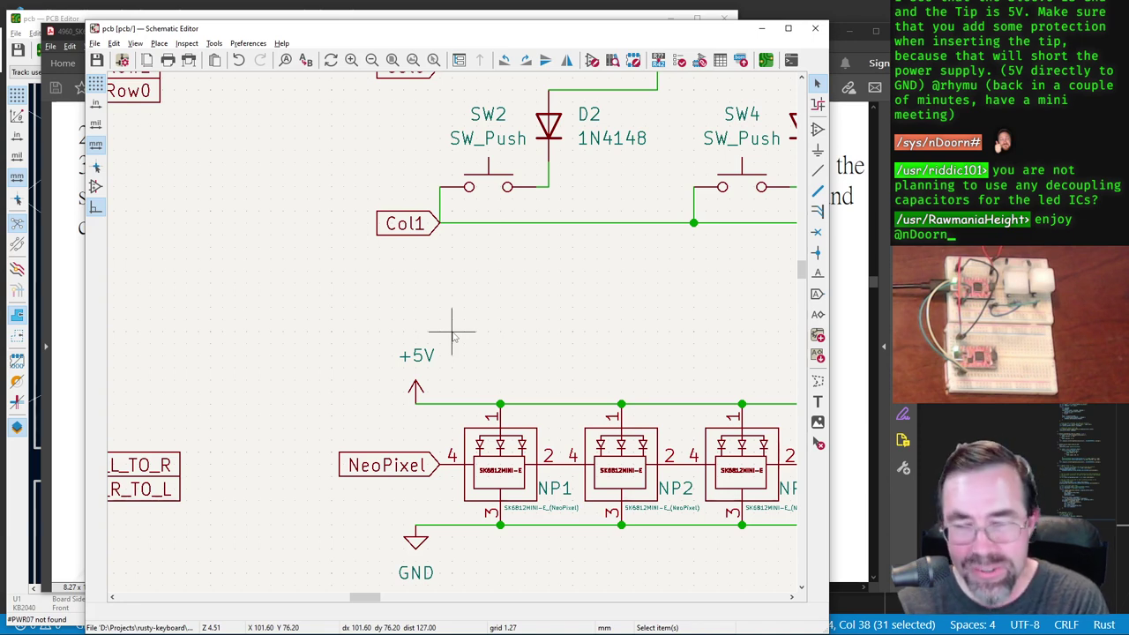
pyautogui.scroll(-4, 453, 333)
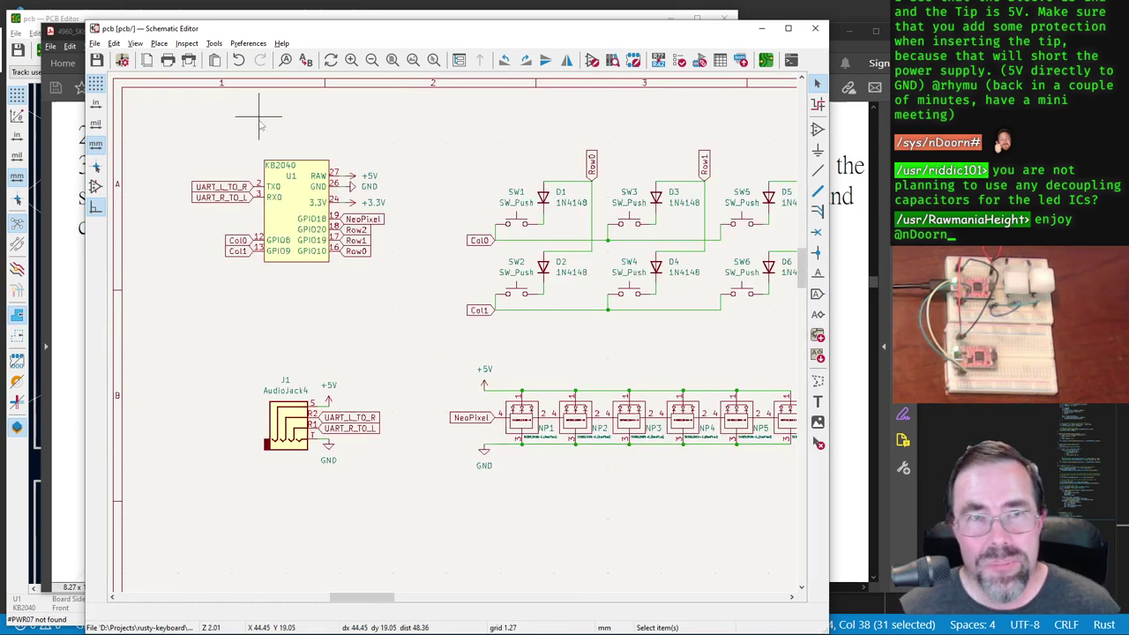
pyautogui.scroll(-2, 452, 337)
pyautogui.scroll(2, 453, 336)
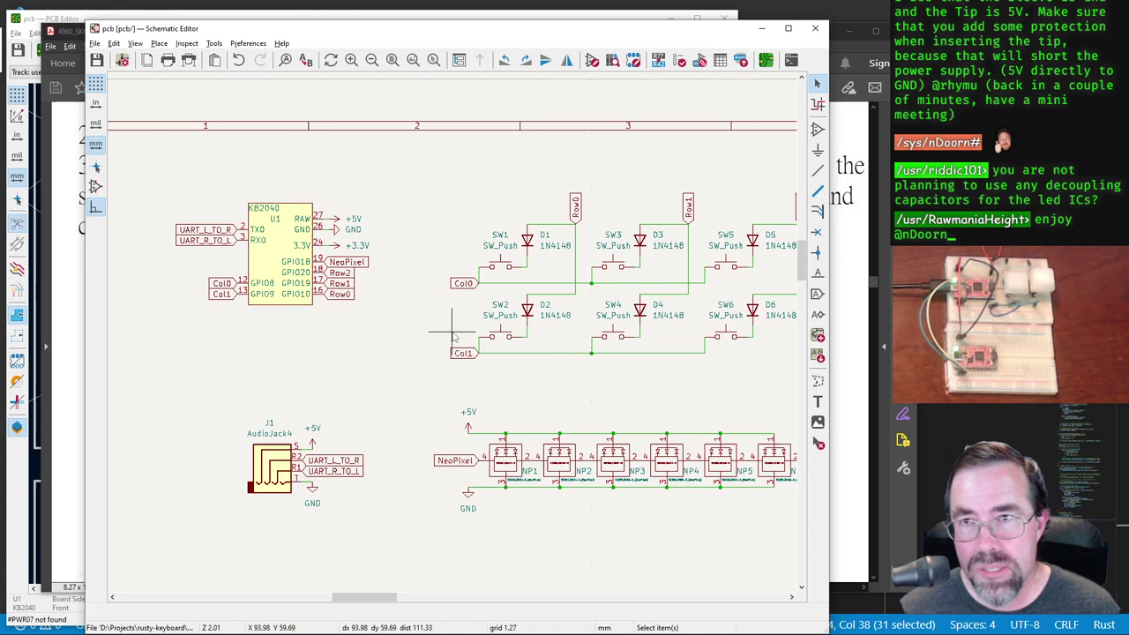
# Step: Switch to the PCB Editor and update the board from the schematic
pyautogui.click(765, 60)
pyautogui.scroll(-6, 370, 131)
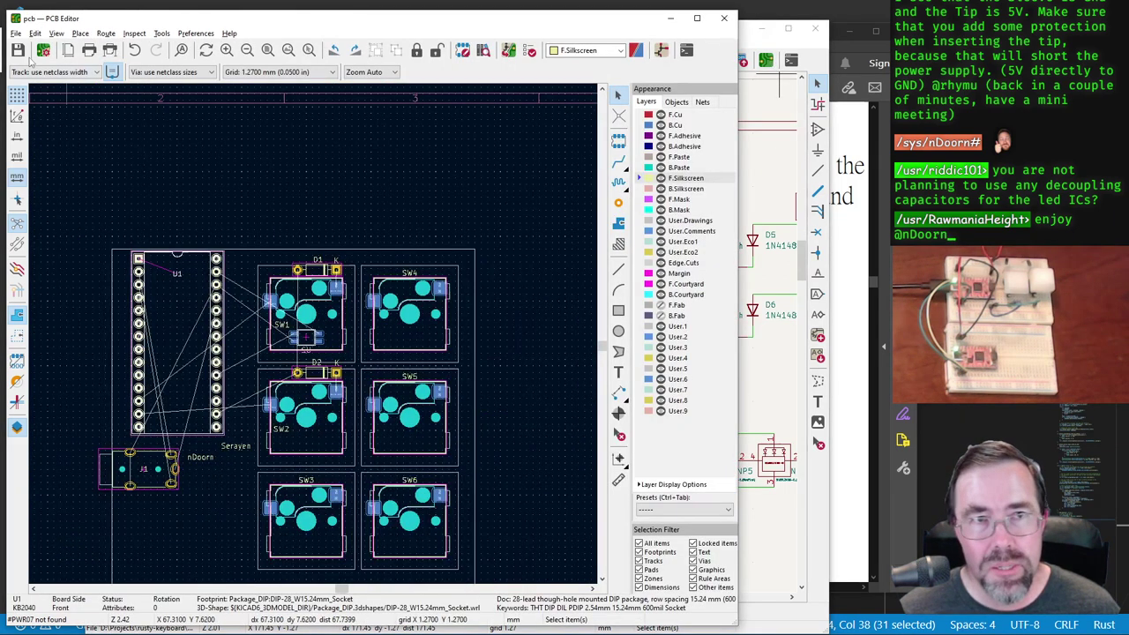
pyautogui.click(509, 51)
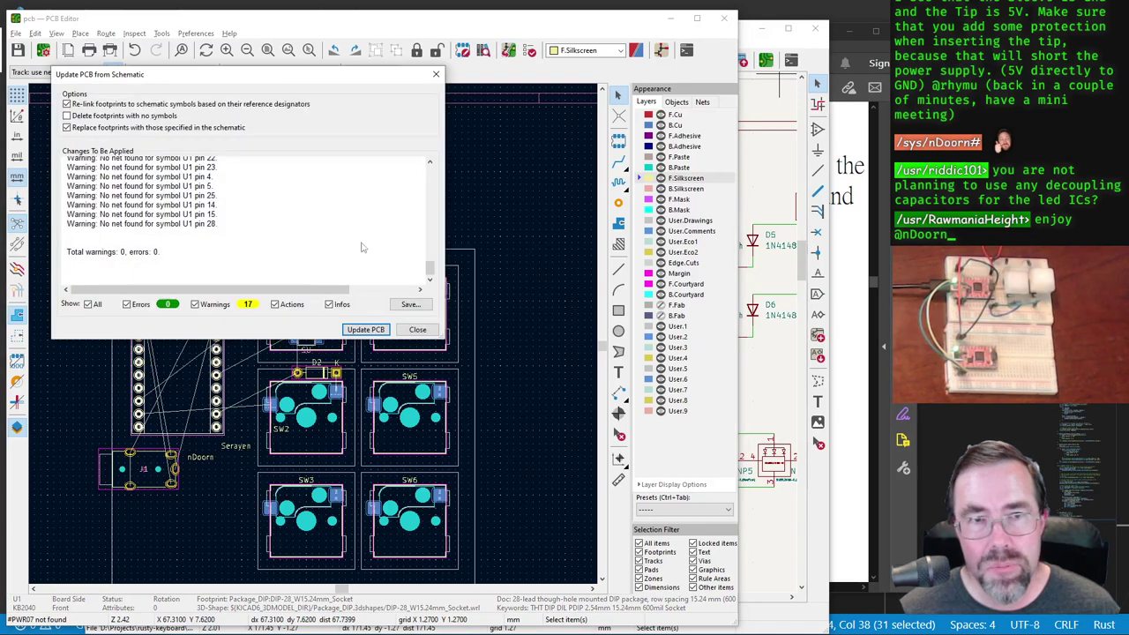
pyautogui.click(365, 329)
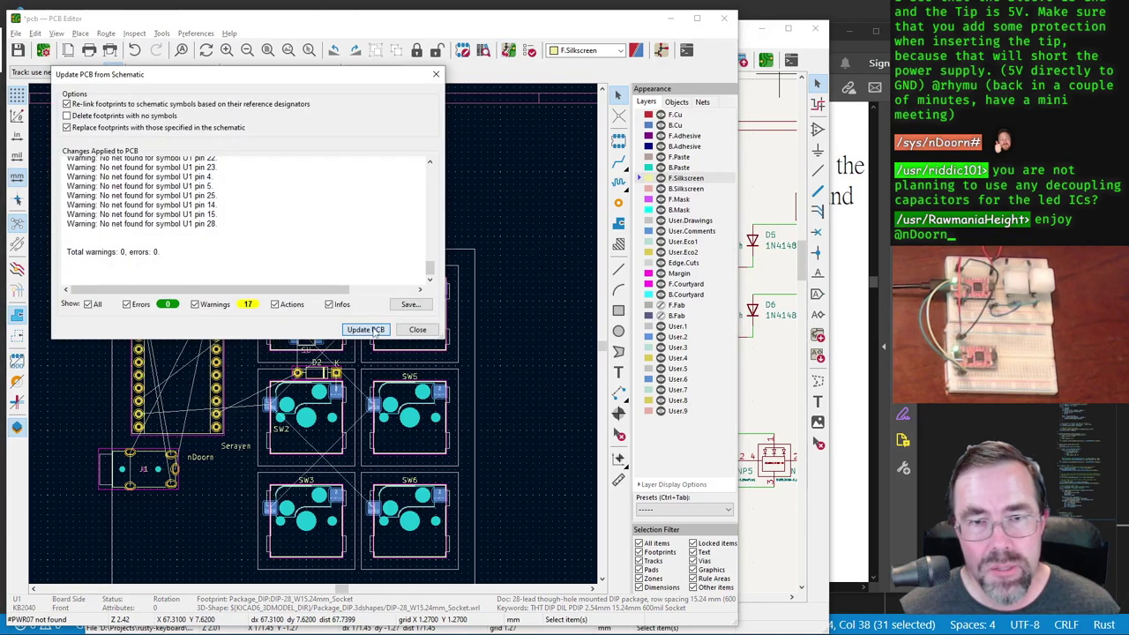
# Step: Dismiss the update report and place the newly imported diode and NeoPixel footprints just above the board outline
pyautogui.click(417, 330)
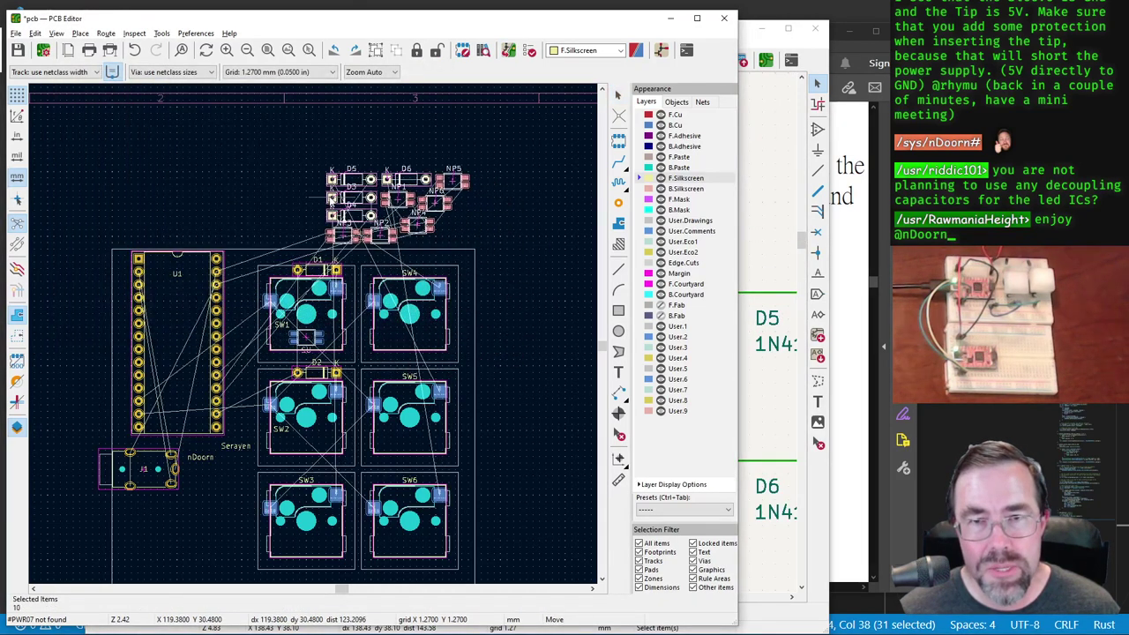
pyautogui.click(338, 209)
pyautogui.scroll(2, 359, 246)
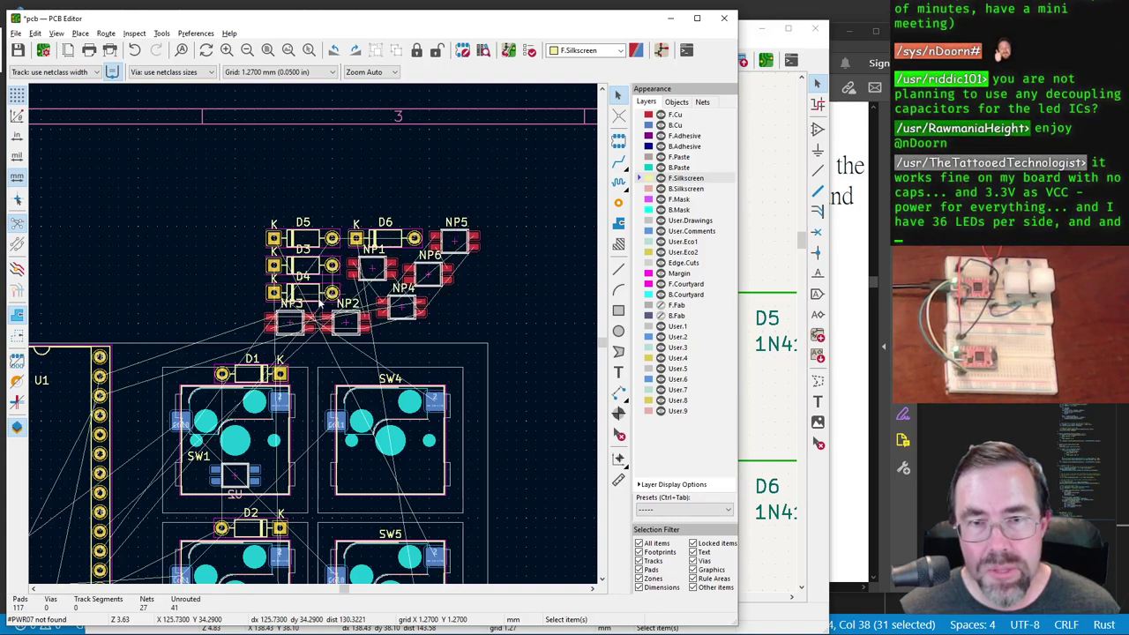
# Step: Move diode D4 to just above switch SW4, rotated 180 degrees so its cathode is above the switch's pad 2
pyautogui.click(310, 300)
pyautogui.moveTo(304, 296); pyautogui.dragTo(418, 375)
pyautogui.press('r')
pyautogui.press('r')
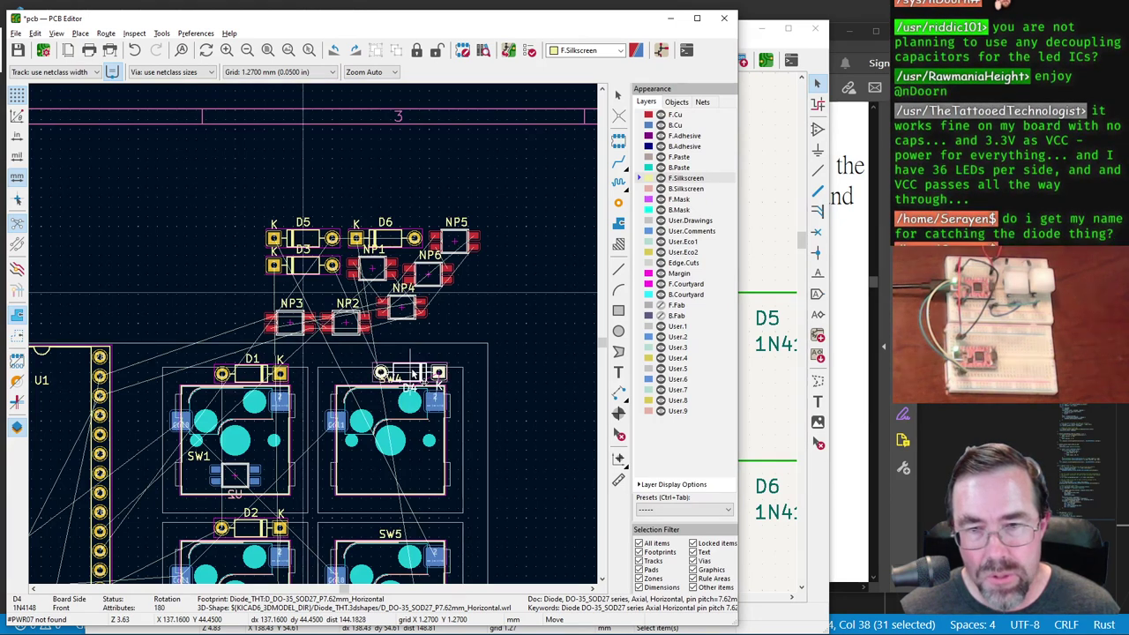
pyautogui.scroll(3, 418, 375)
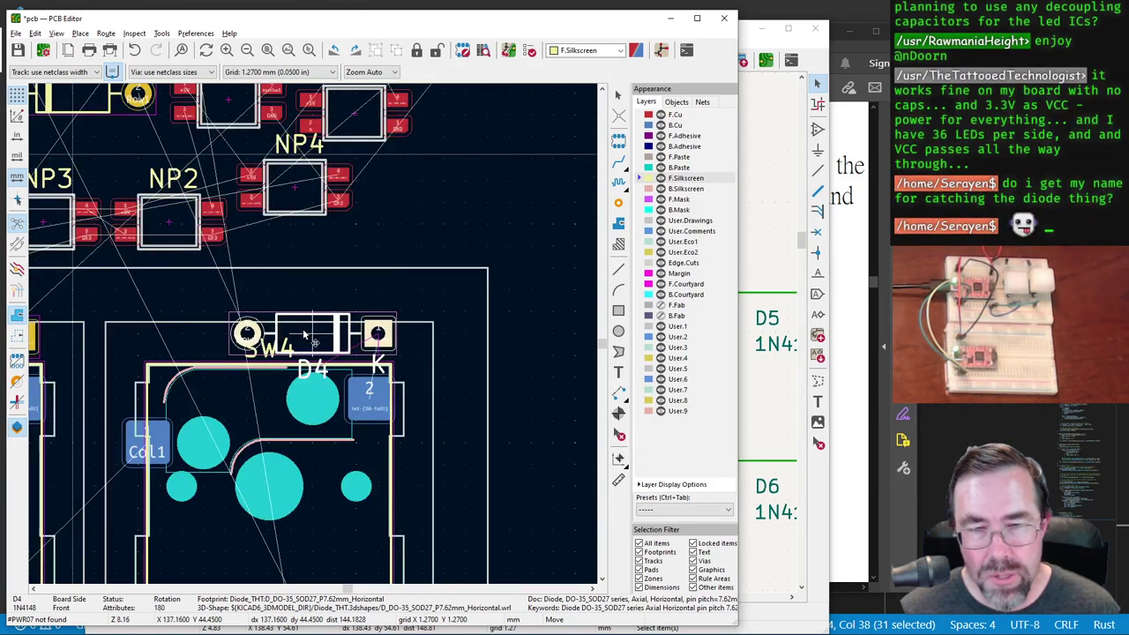
pyautogui.click(357, 290)
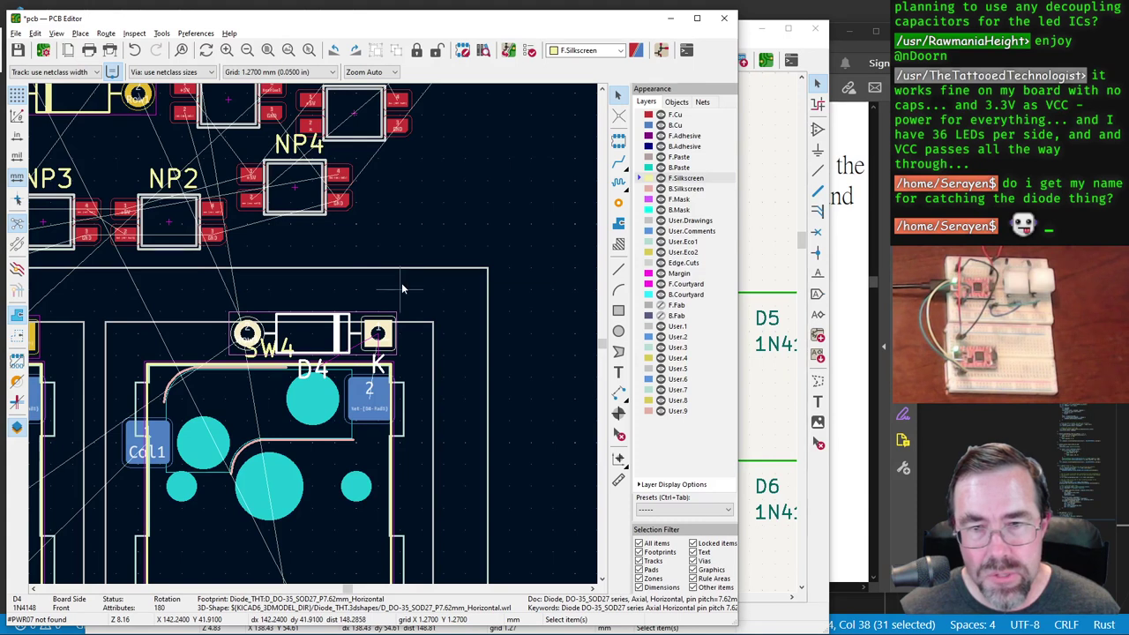
# Step: Set the grid to 0.2540 mm and shift D4 so its cathode pad lines up vertically with SW4's pad 2
pyautogui.rightClick(401, 282)
pyautogui.moveTo(499, 588)
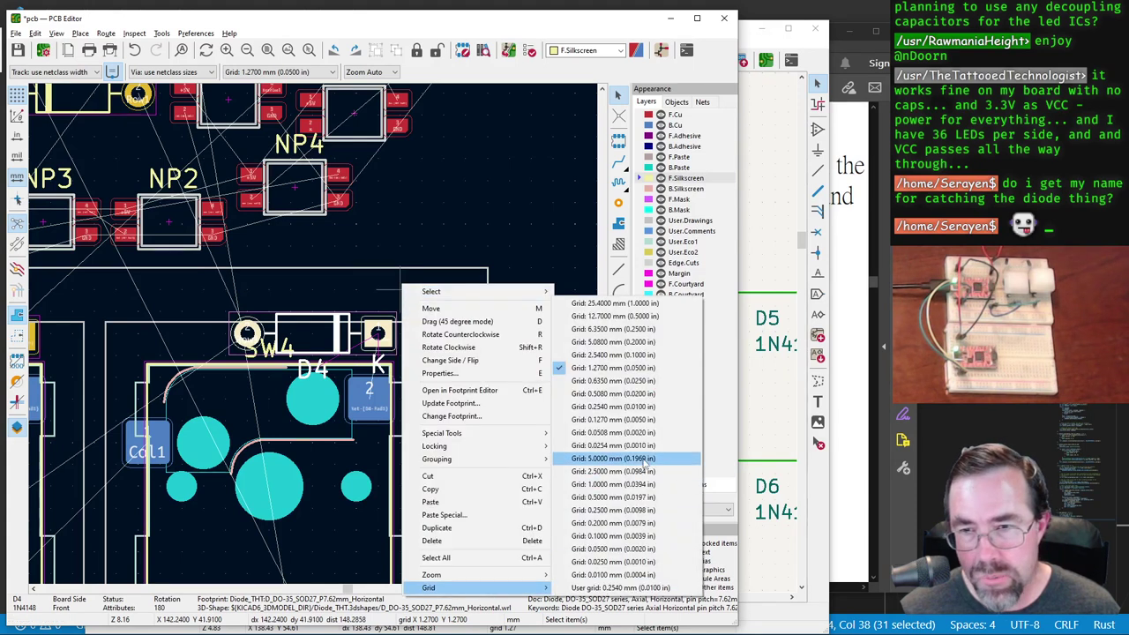
pyautogui.click(631, 407)
pyautogui.press('m')
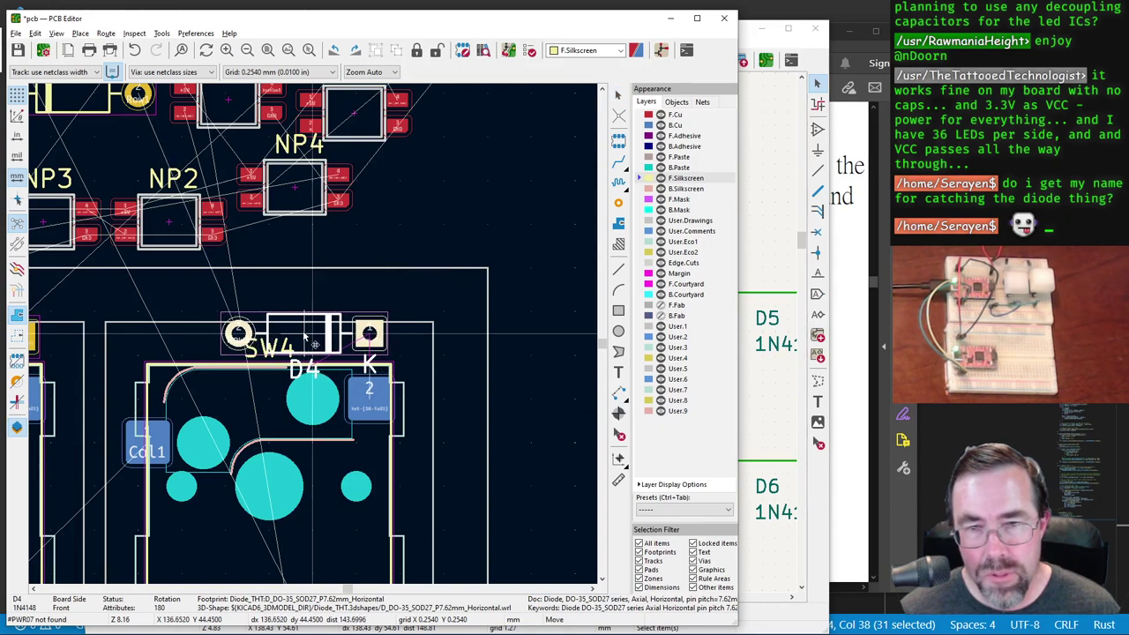
pyautogui.click(306, 340)
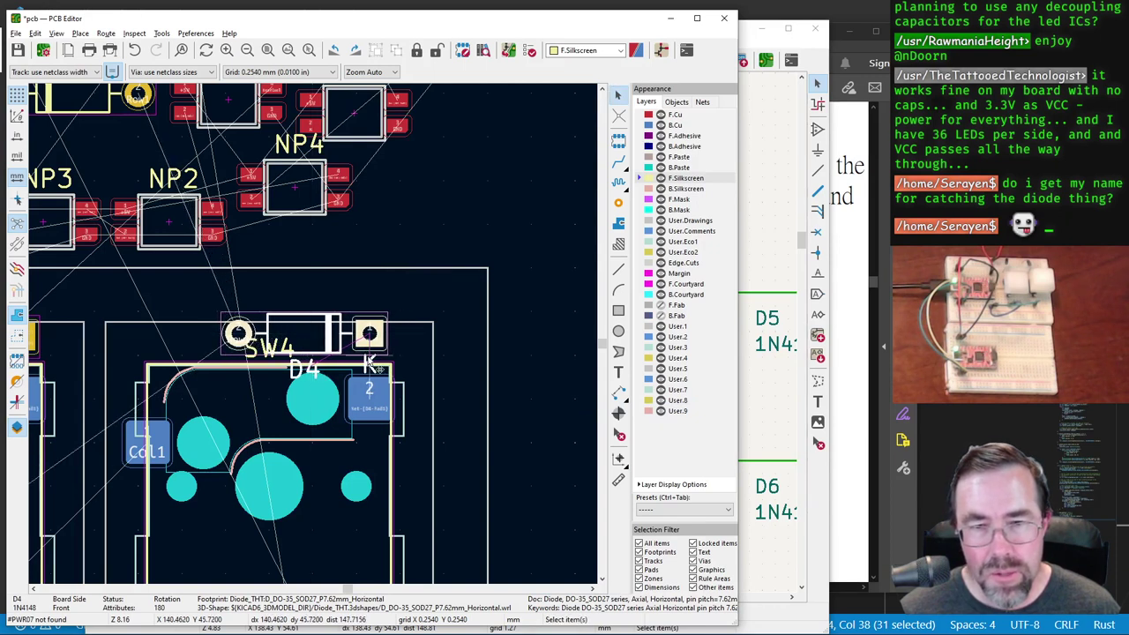
# Step: Move D4's K marking above its cathode pad and its reference text above the diode body
pyautogui.click(370, 366)
pyautogui.moveTo(371, 364); pyautogui.dragTo(369, 298)
pyautogui.click(306, 372)
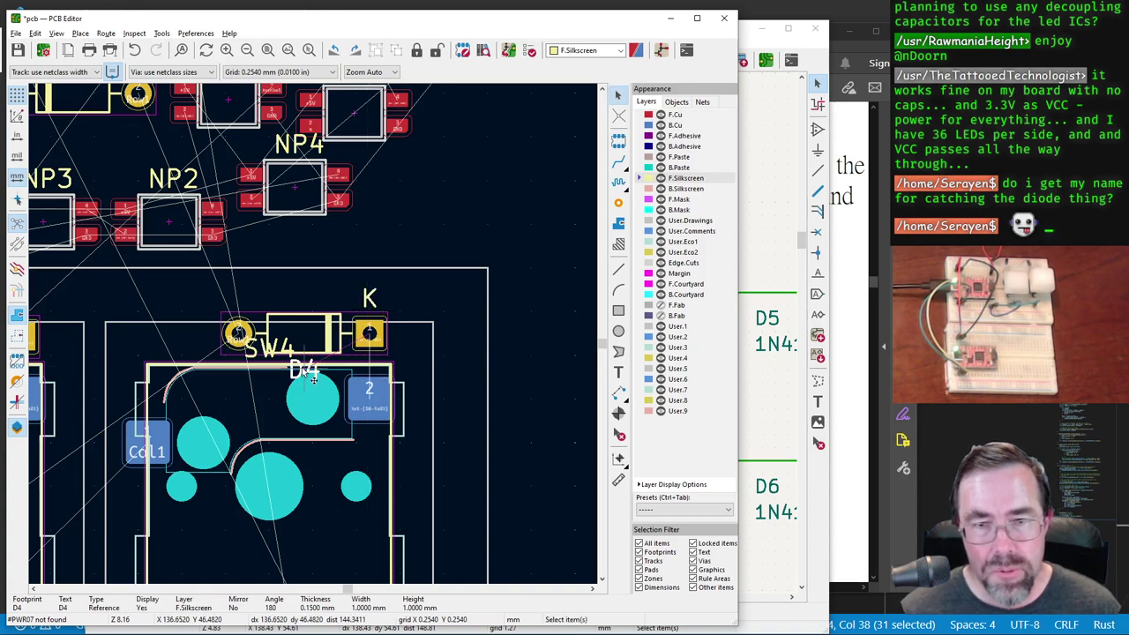
pyautogui.press('m')
pyautogui.scroll(-2, 313, 338)
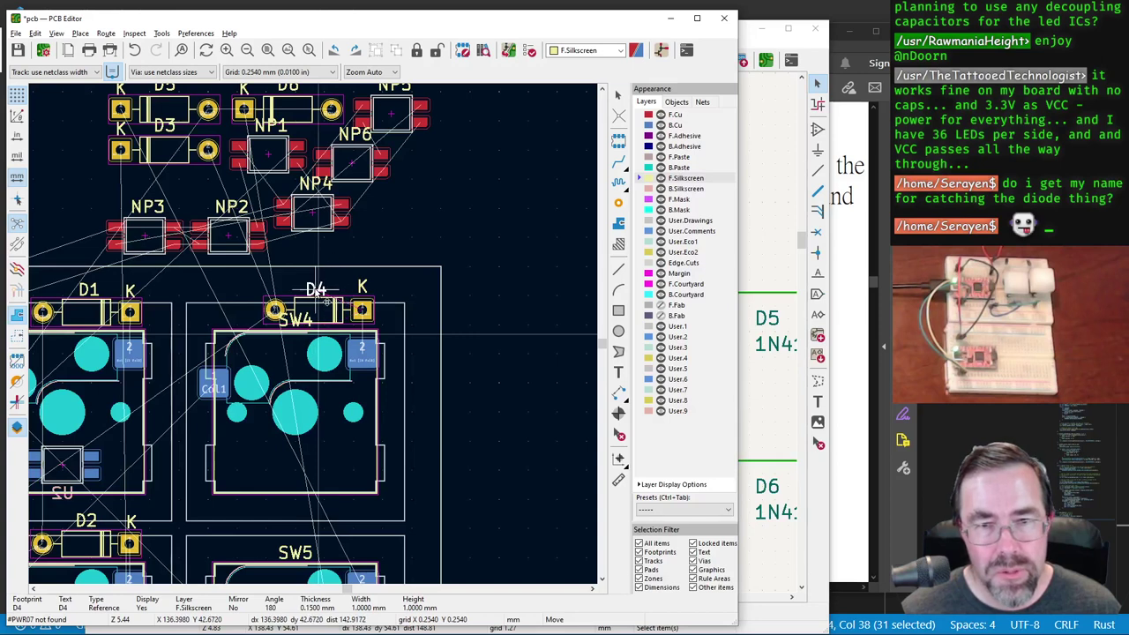
pyautogui.click(318, 290)
# Step: Move the SW4 reference text inside the switch outline, below its Col1 pad, matching SW1's label placement
pyautogui.click(305, 323)
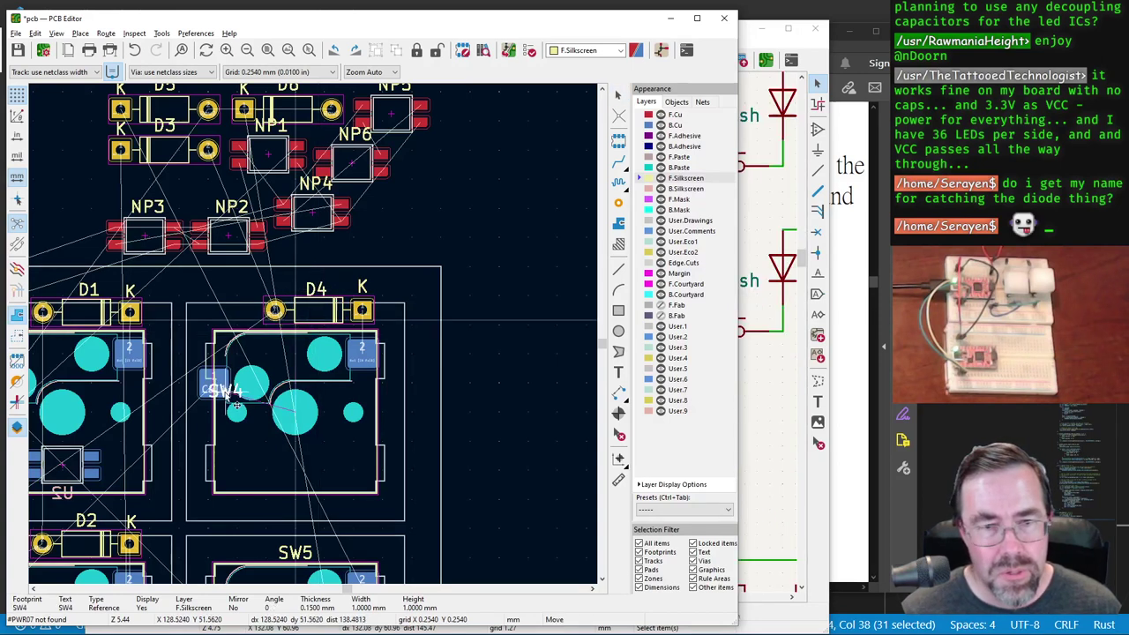
pyautogui.scroll(-1, 274, 445)
pyautogui.scroll(1, 311, 328)
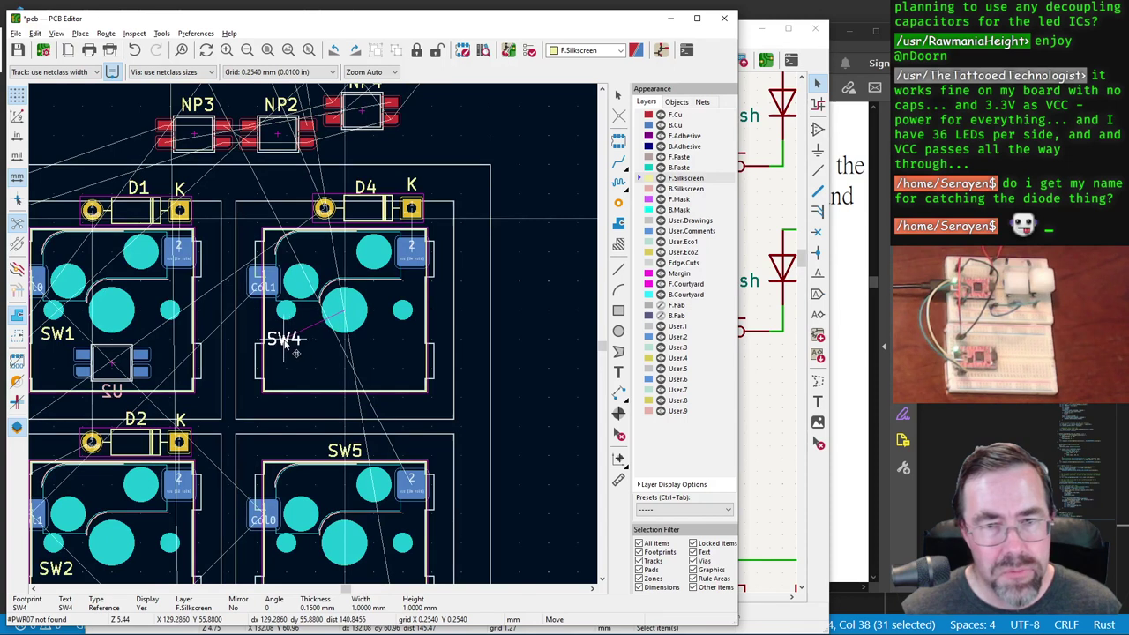
pyautogui.click(300, 342)
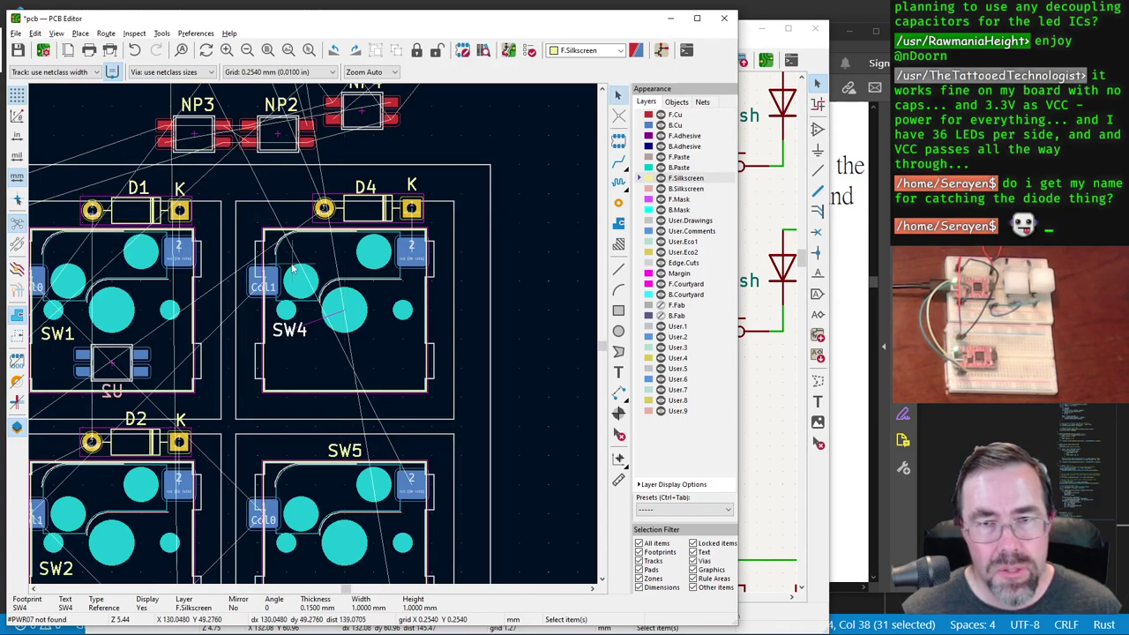
pyautogui.scroll(-1, 287, 264)
pyautogui.scroll(1, 313, 338)
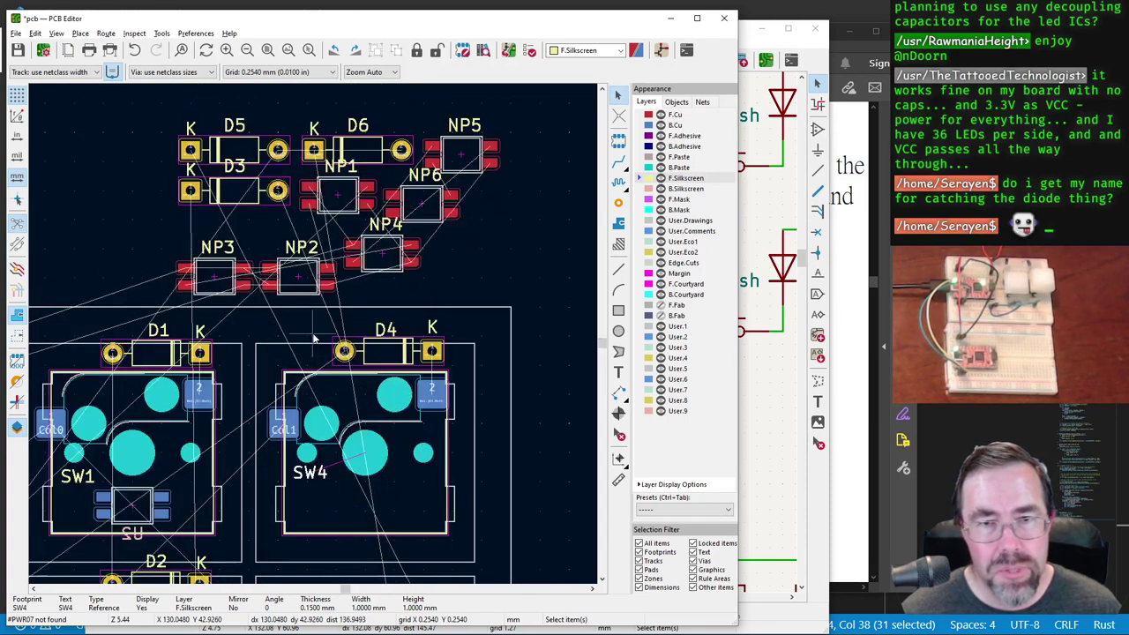
# Step: Move diode D3 to just above switch SW3, rotated 180 degrees with its cathode pad over the switch's pad 2
pyautogui.click(236, 194)
pyautogui.press('m')
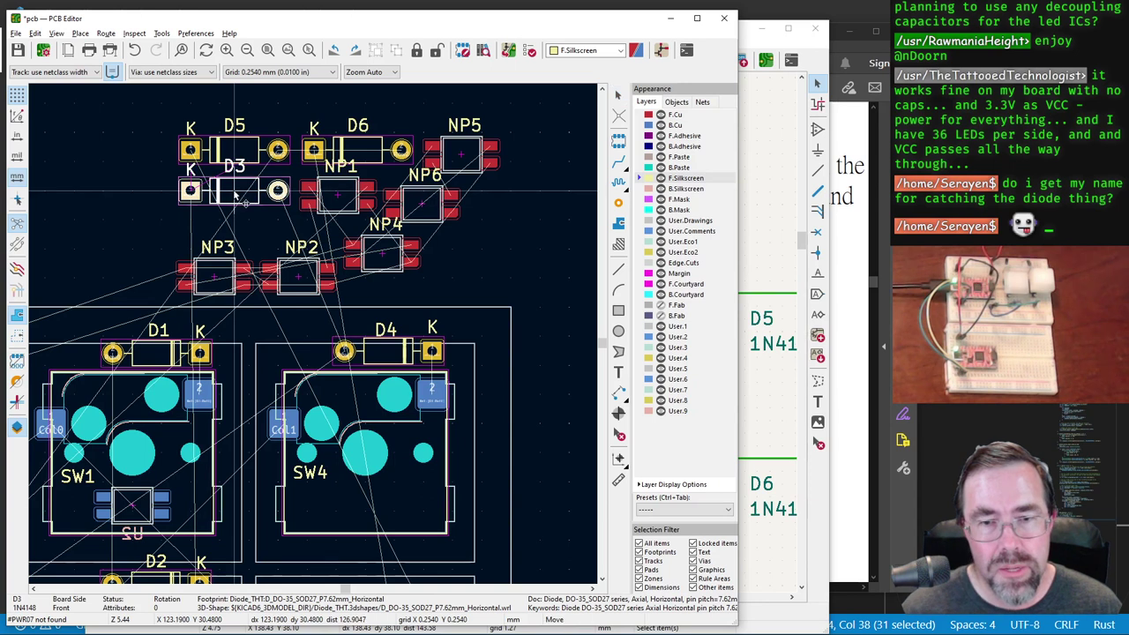
pyautogui.scroll(-3, 291, 291)
pyautogui.scroll(4, 281, 553)
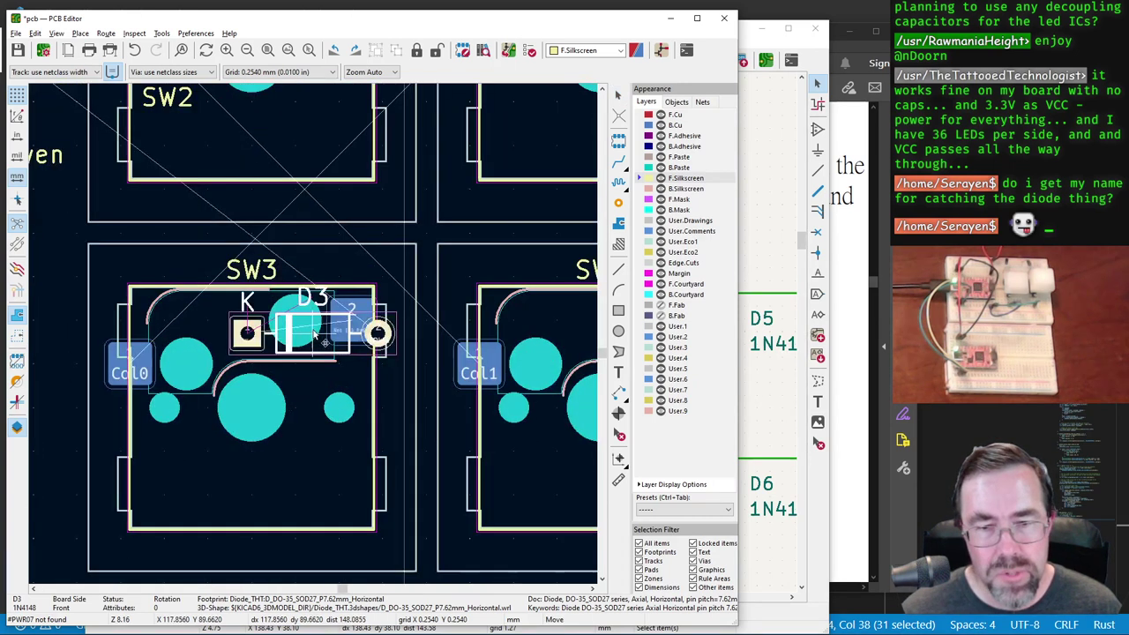
pyautogui.press('r')
pyautogui.press('r')
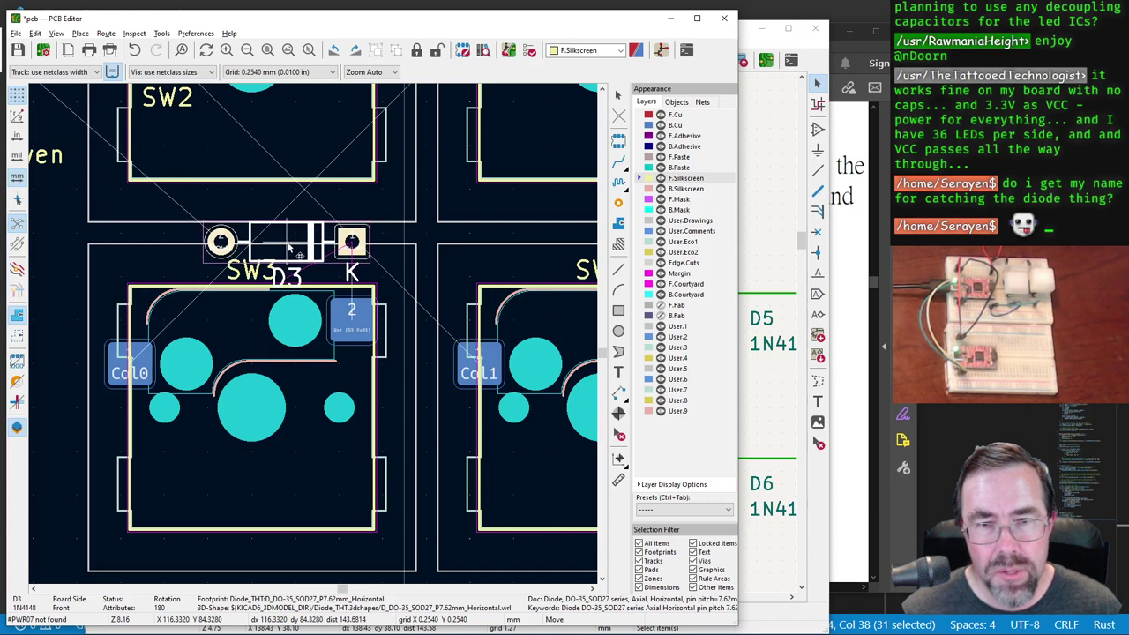
pyautogui.click(289, 256)
pyautogui.scroll(2, 315, 335)
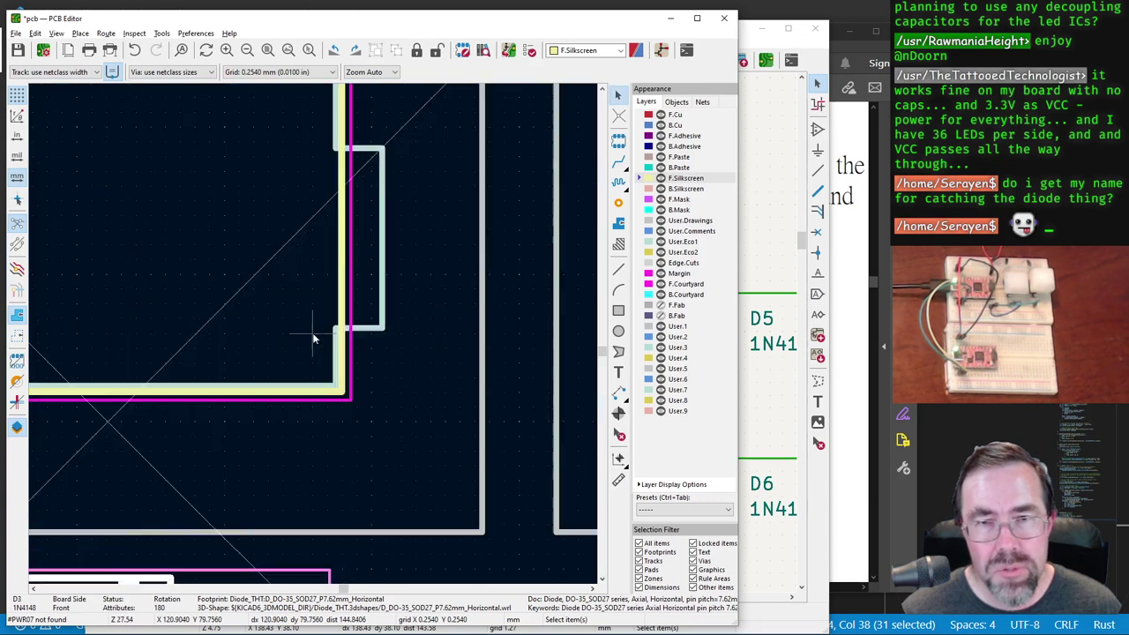
# Step: Lower D4 slightly so it sits level with D1
pyautogui.scroll(-6, 314, 336)
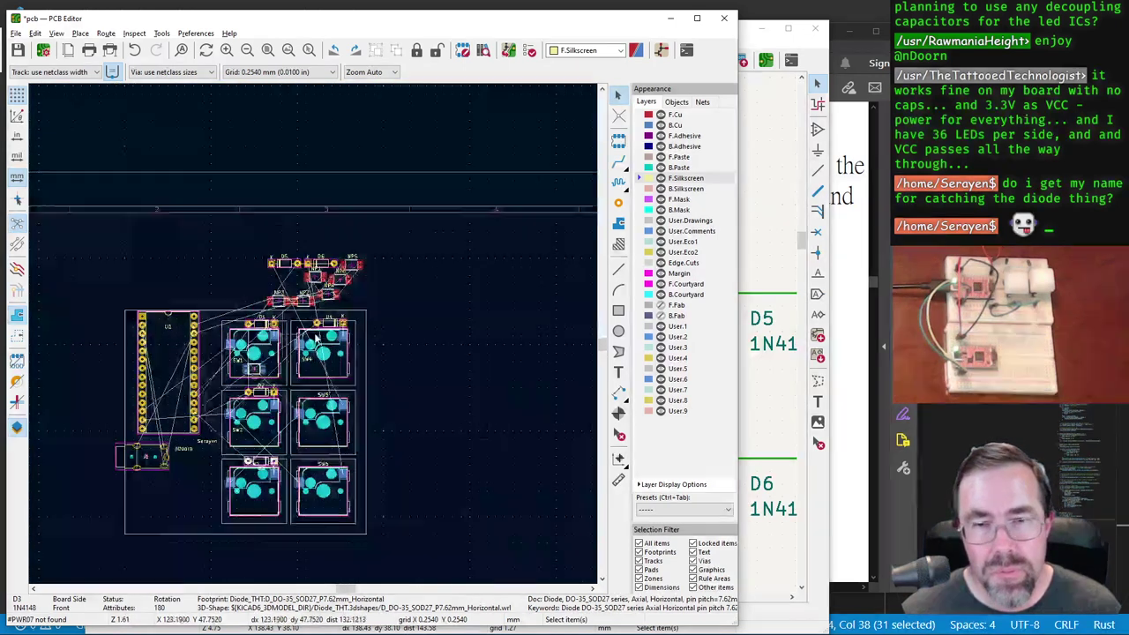
pyautogui.scroll(5, 315, 344)
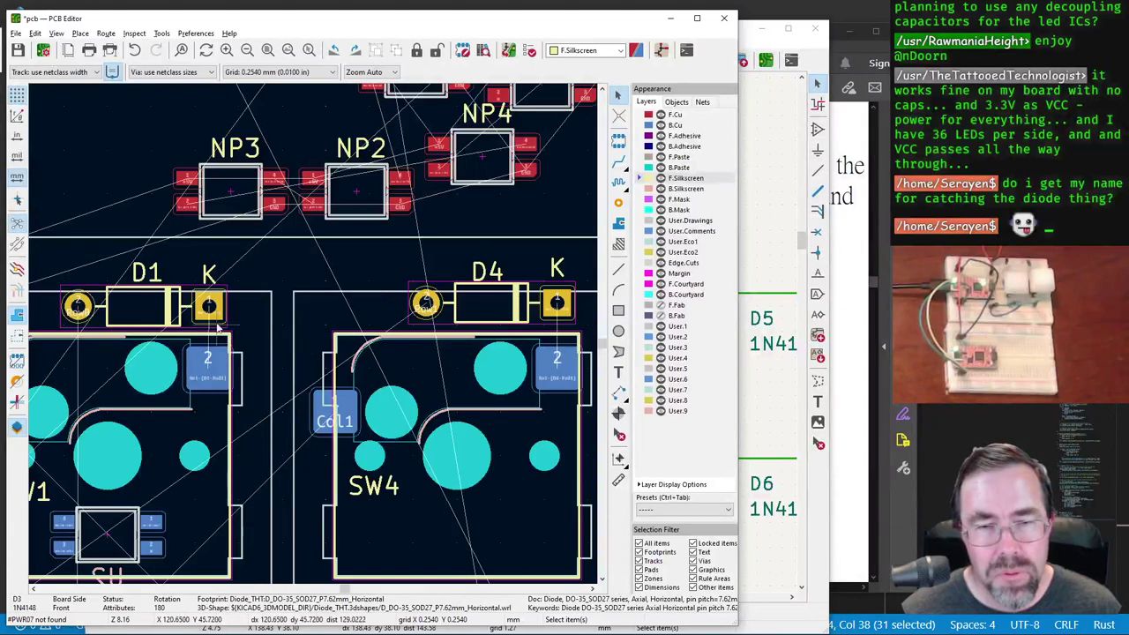
pyautogui.click(490, 304)
pyautogui.press('m')
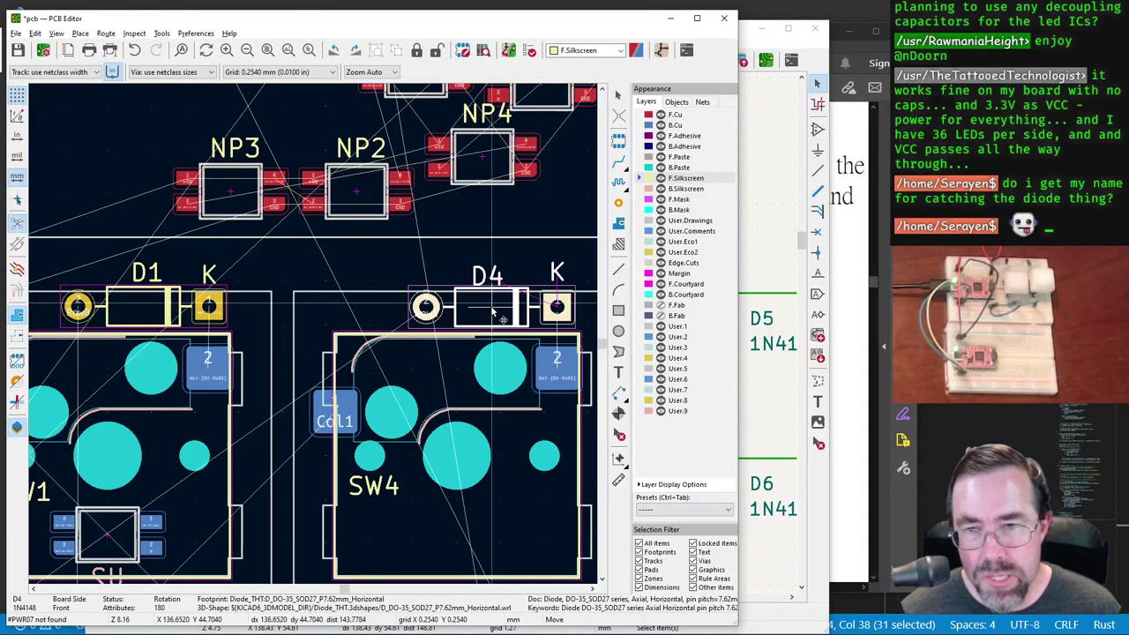
pyautogui.click(493, 312)
# Step: Compare the placement of D1 and D2 over their switches and measure the gap between D1's courtyard and SW1
pyautogui.scroll(-4, 493, 312)
pyautogui.scroll(5, 377, 221)
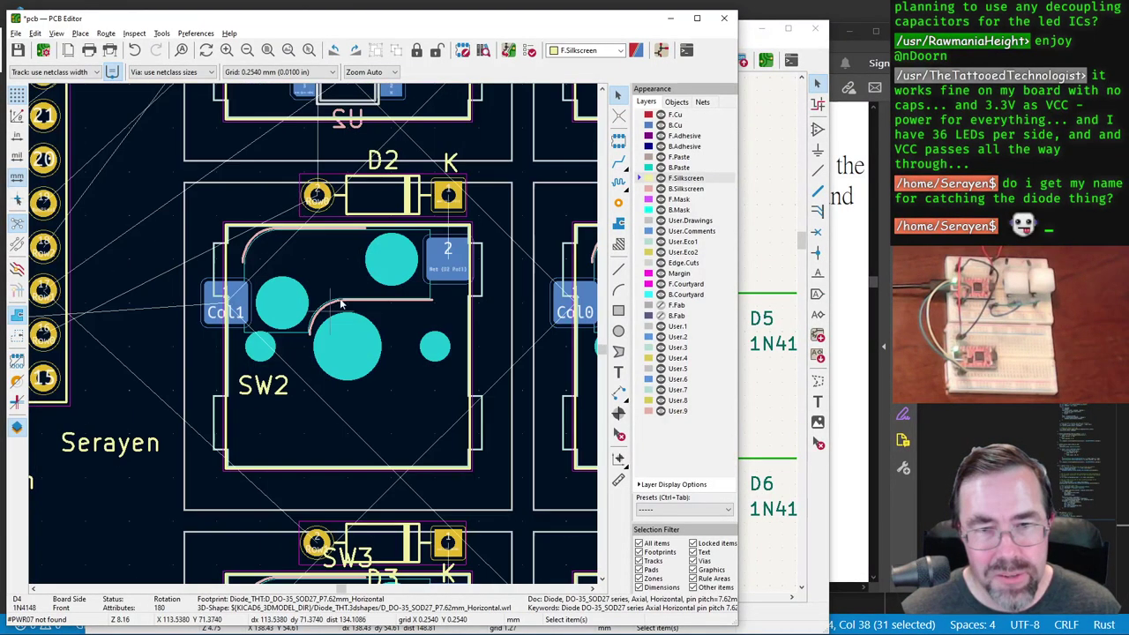
pyautogui.scroll(-4, 309, 317)
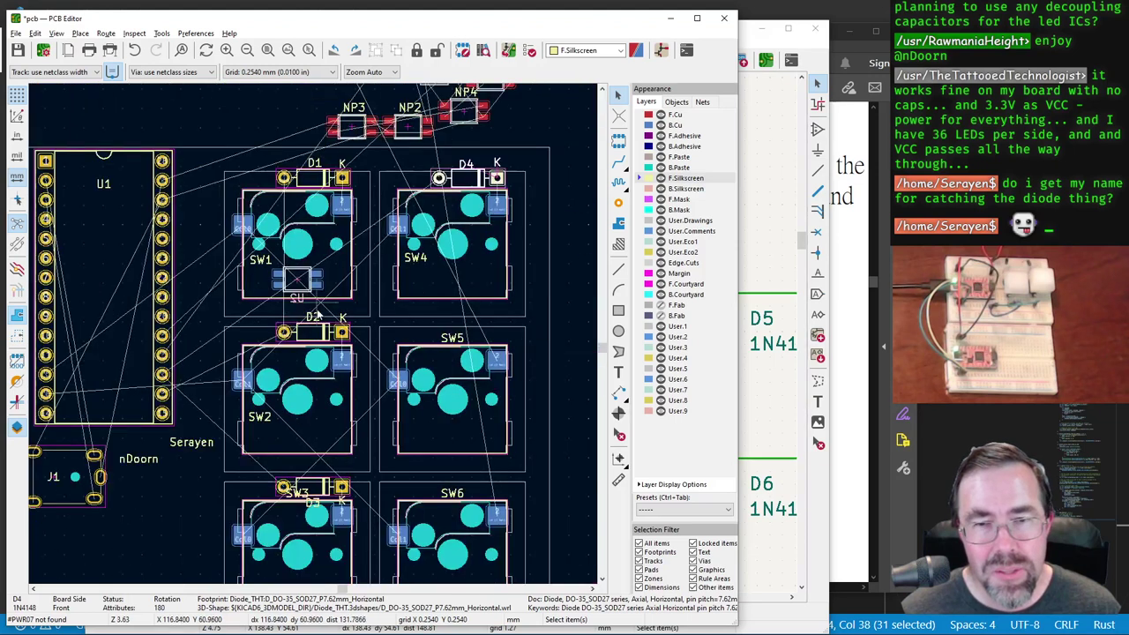
pyautogui.scroll(3, 314, 337)
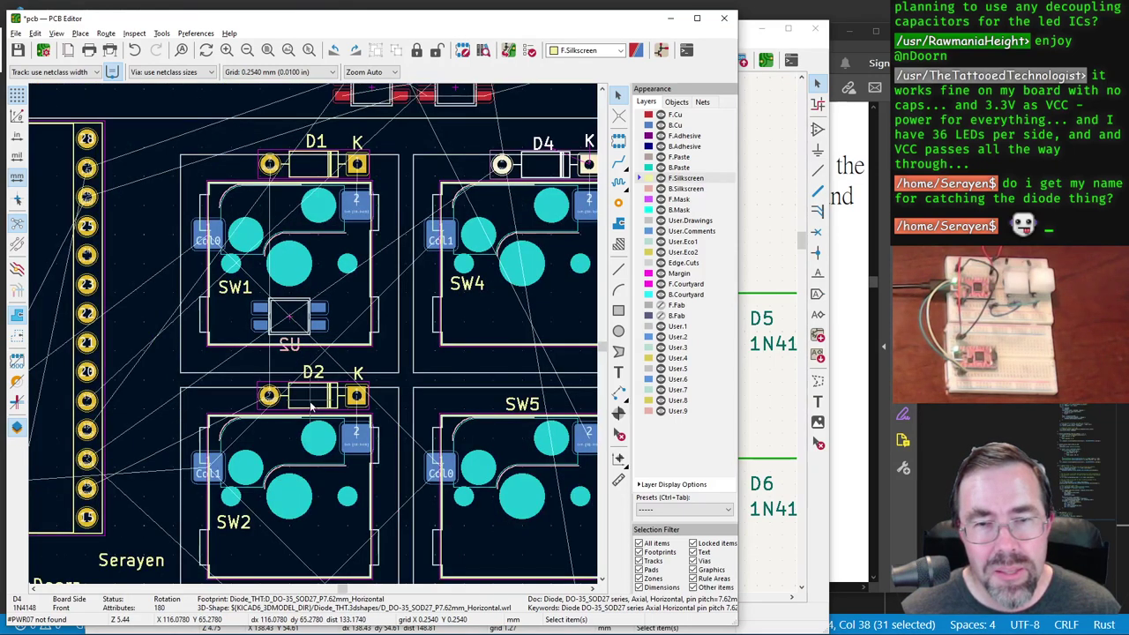
pyautogui.scroll(3, 309, 401)
pyautogui.scroll(-4, 315, 243)
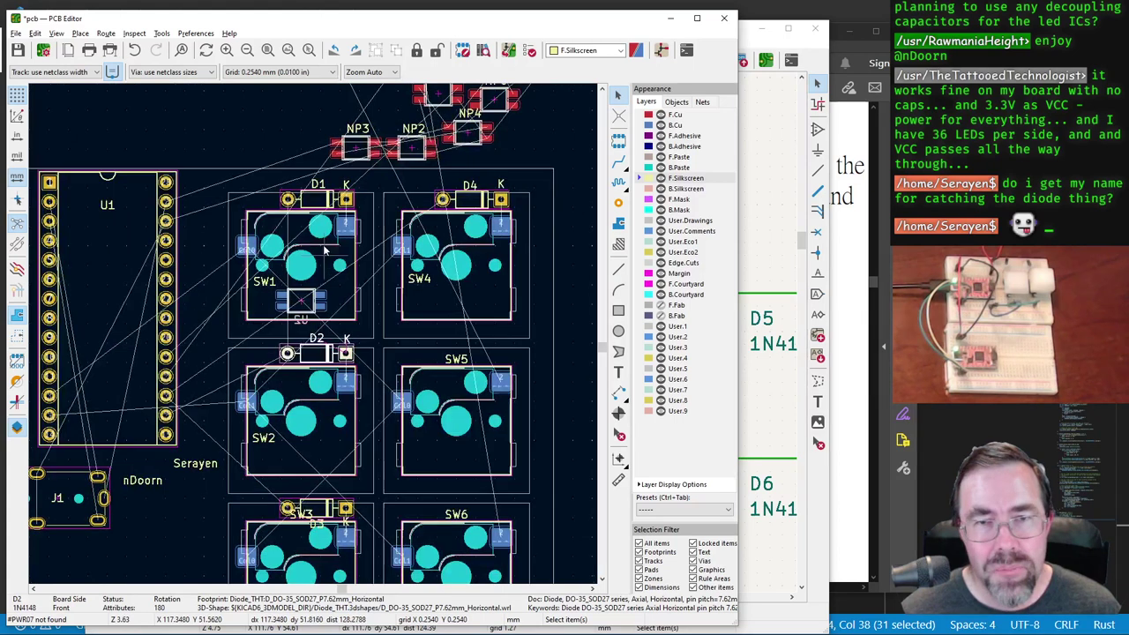
pyautogui.scroll(5, 318, 327)
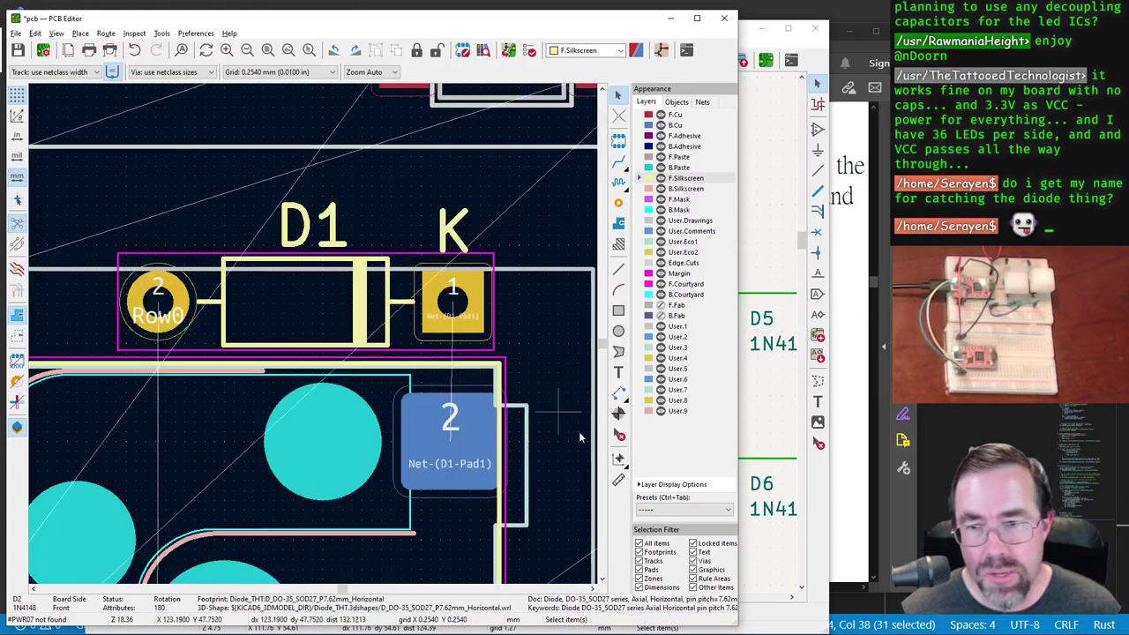
pyautogui.click(618, 479)
pyautogui.moveTo(304, 358); pyautogui.dragTo(303, 351)
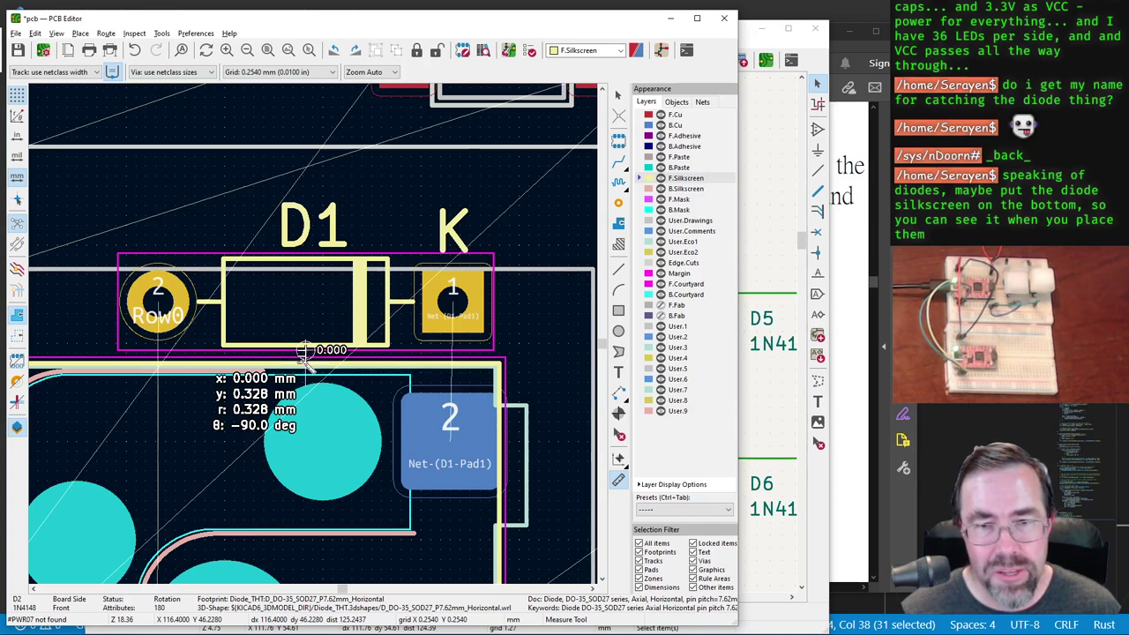
# Step: Measure the gap between D2's courtyard and the upper edge of SW2, then clear the measurement
pyautogui.scroll(-4, 265, 326)
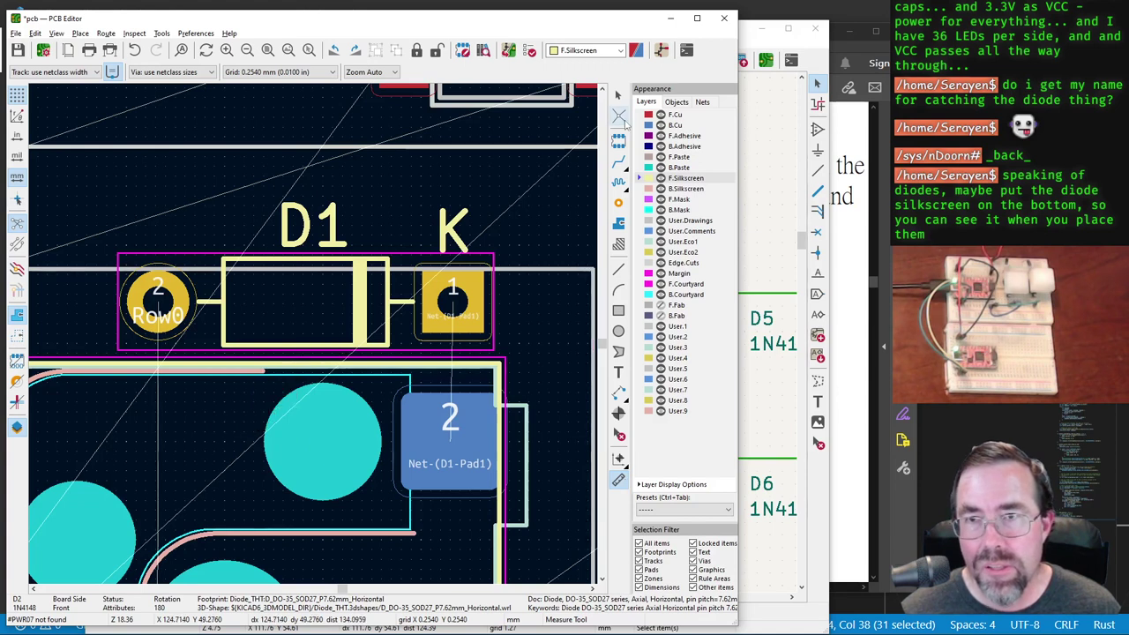
pyautogui.scroll(4, 317, 321)
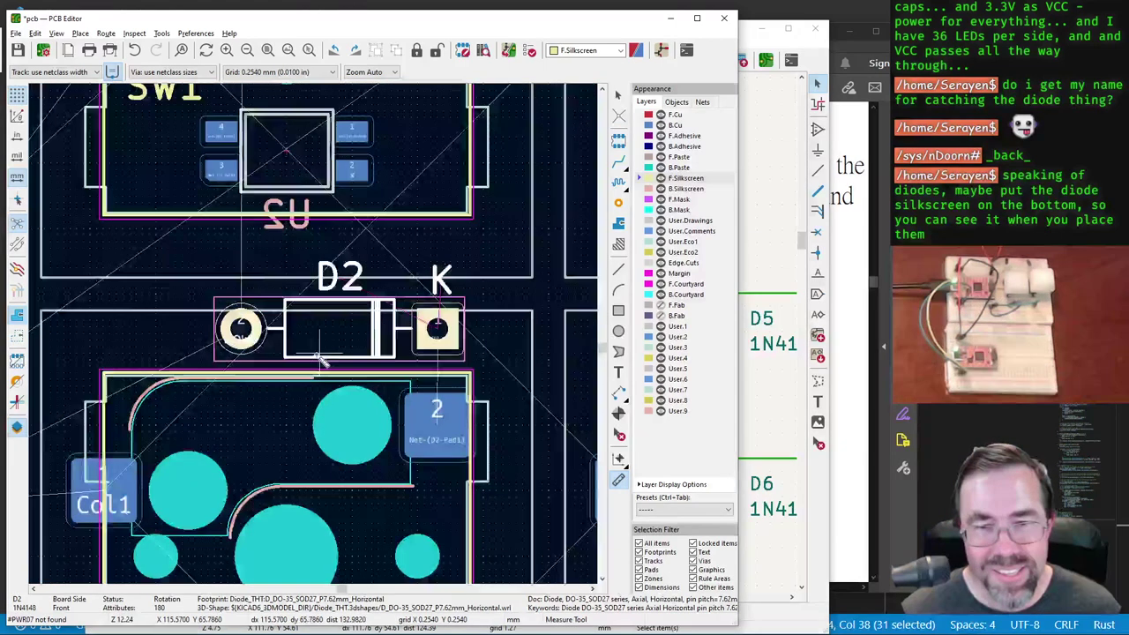
pyautogui.scroll(3, 313, 322)
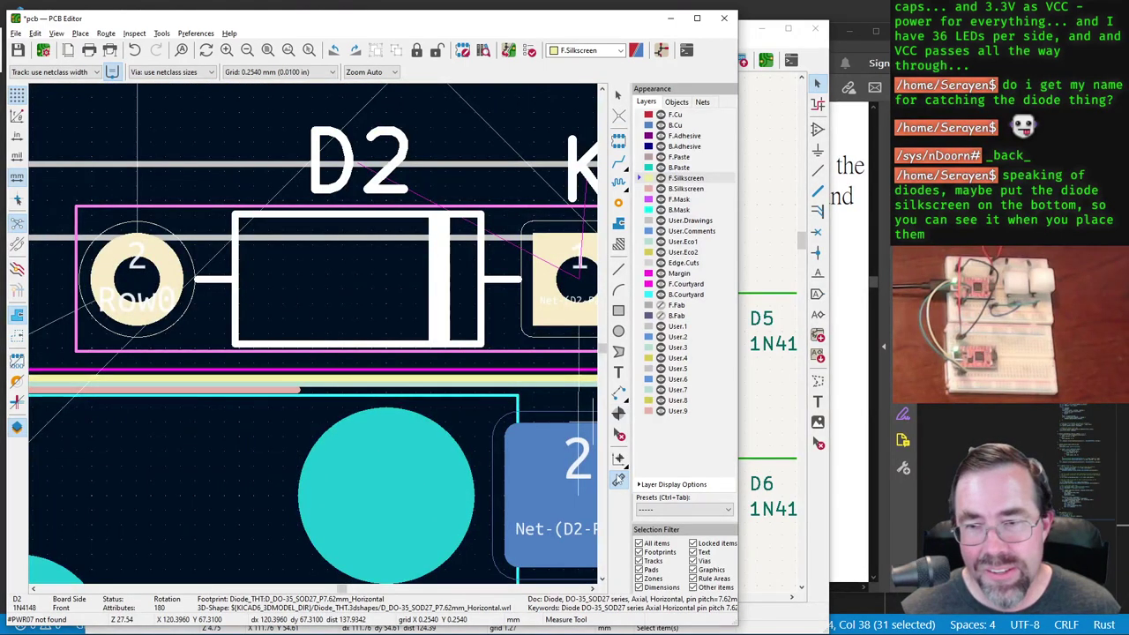
pyautogui.click(343, 351)
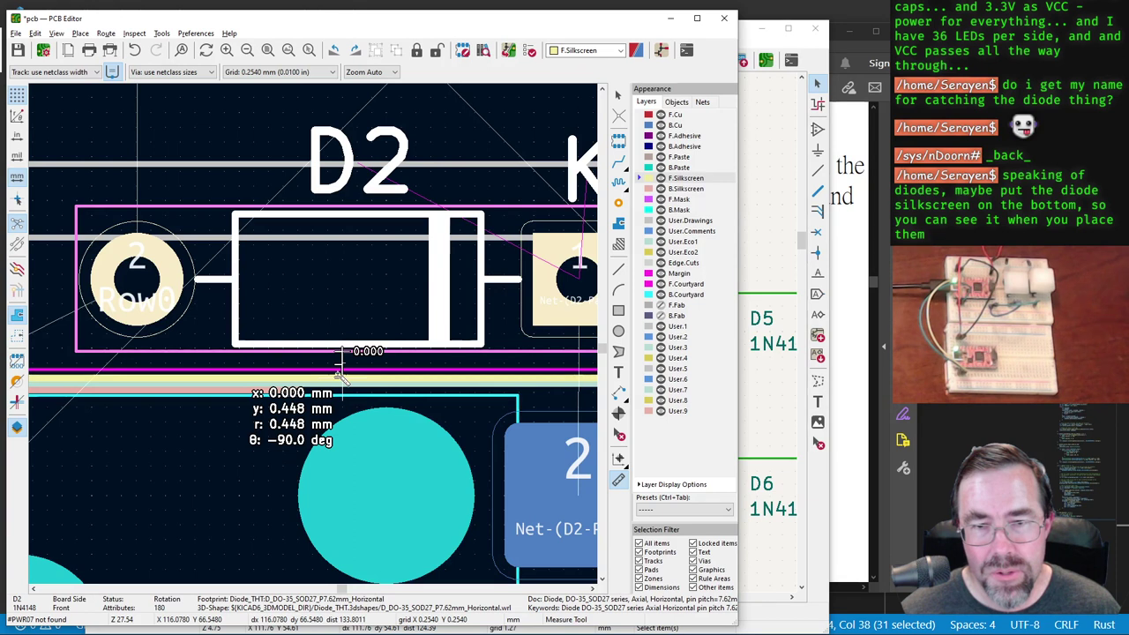
pyautogui.rightClick(339, 376)
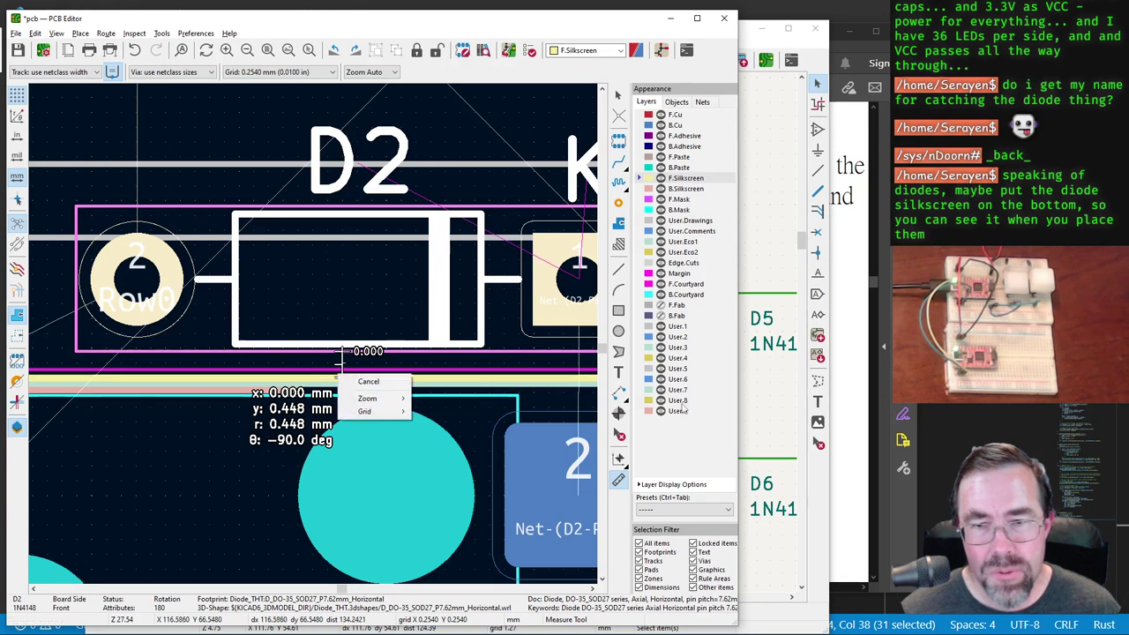
pyautogui.click(363, 381)
# Step: Nudge D2 slightly upward, away from the upper edge of SW2
pyautogui.click(619, 94)
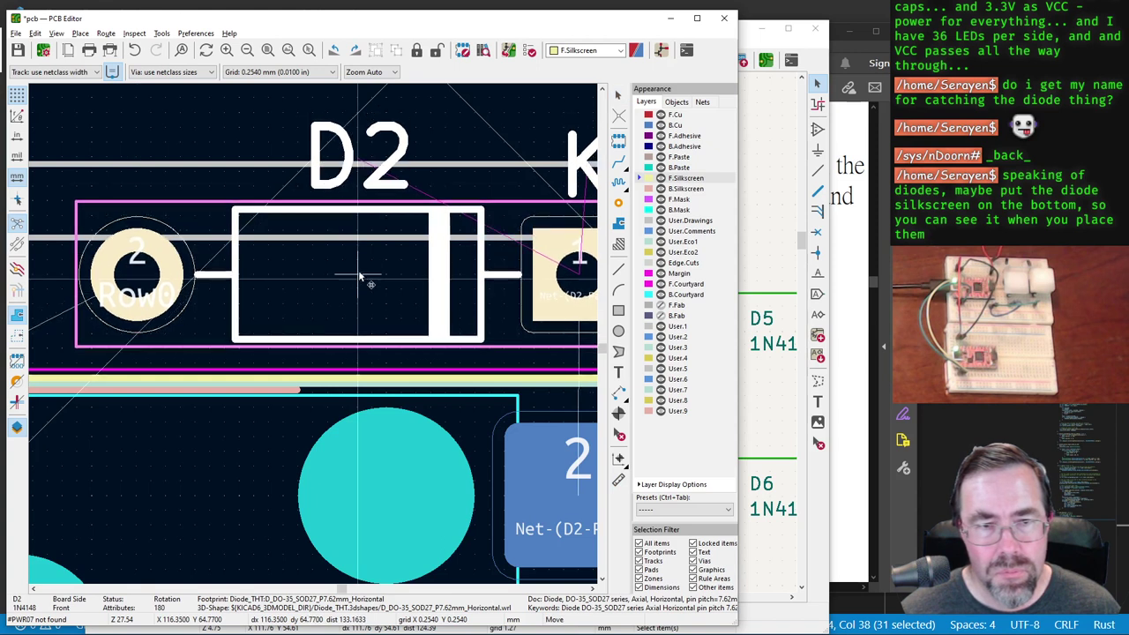
pyautogui.scroll(-3, 358, 276)
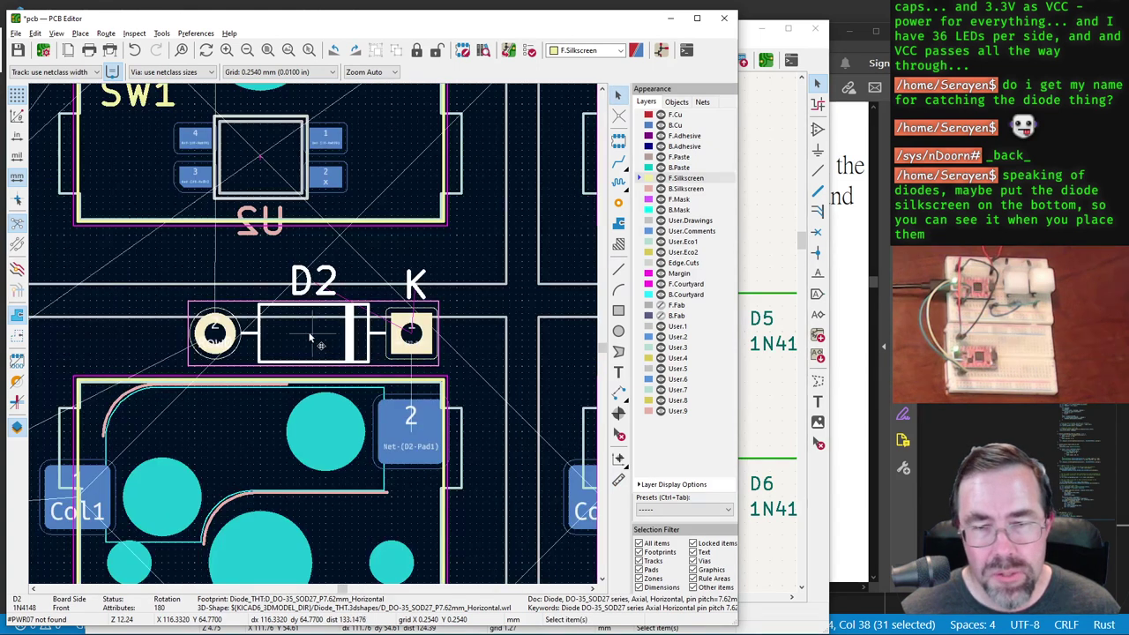
pyautogui.scroll(3, 307, 335)
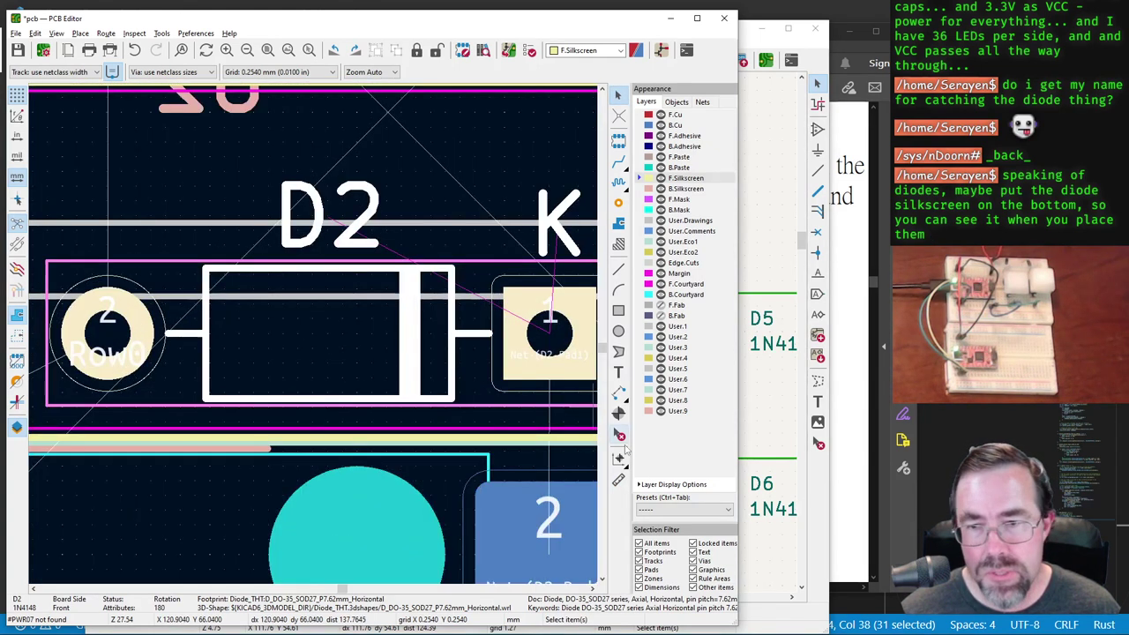
# Step: Measure again the clearance between D2's courtyard and SW2's upper edge, then clear the measurement
pyautogui.click(618, 479)
pyautogui.click(326, 407)
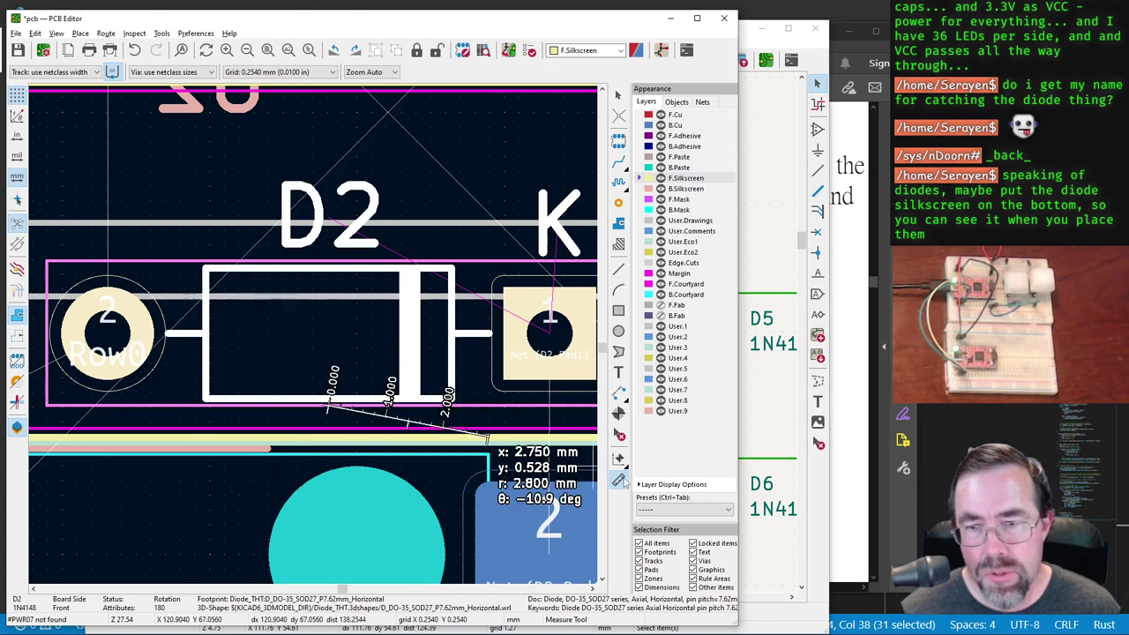
pyautogui.press('Escape')
pyautogui.press('Escape')
pyautogui.press('Escape')
# Step: Examine how D2 and D1 sit above SW2 and SW1 and compare their spacing to the switch outlines
pyautogui.scroll(-3, 340, 303)
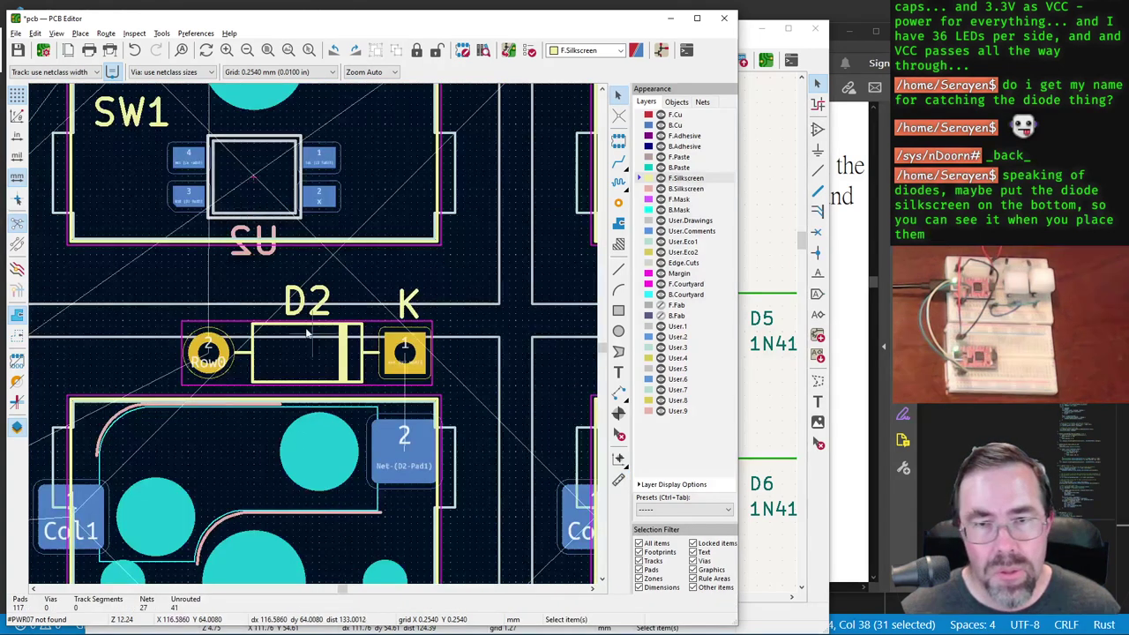
pyautogui.scroll(3, 254, 176)
pyautogui.scroll(-6, 323, 324)
pyautogui.scroll(2, 308, 341)
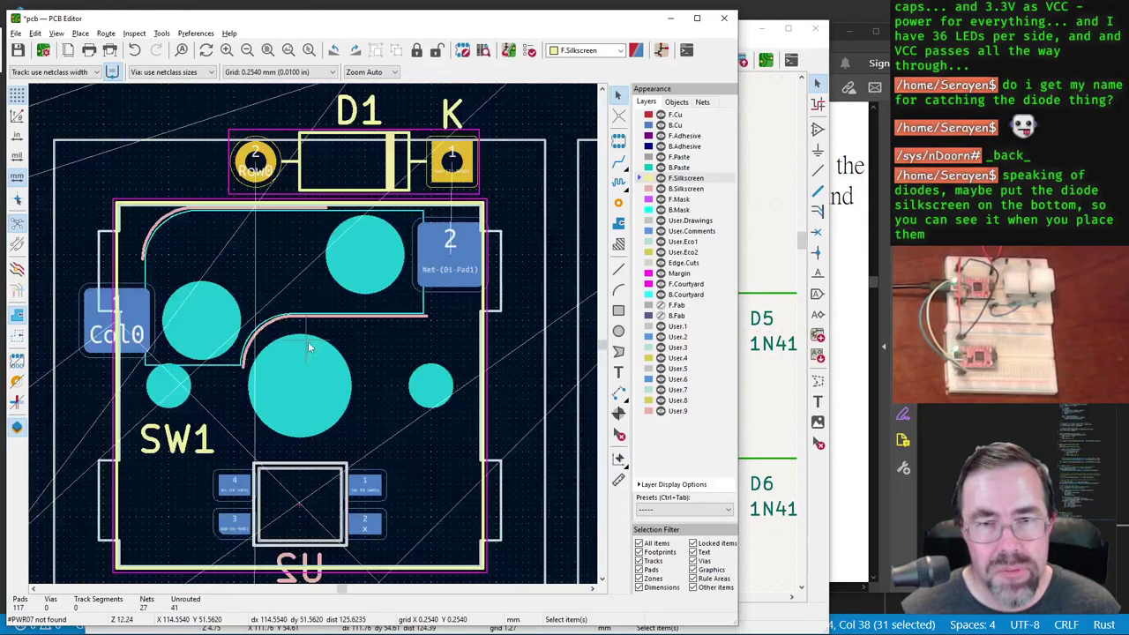
pyautogui.scroll(2, 308, 341)
pyautogui.scroll(-2, 313, 338)
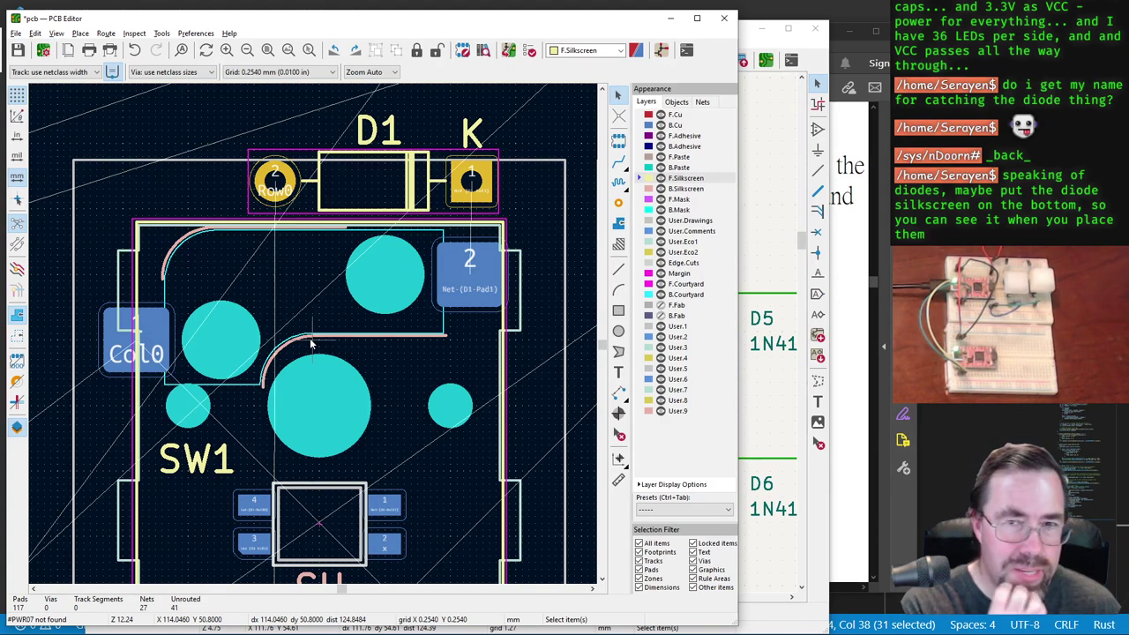
pyautogui.scroll(-1, 310, 344)
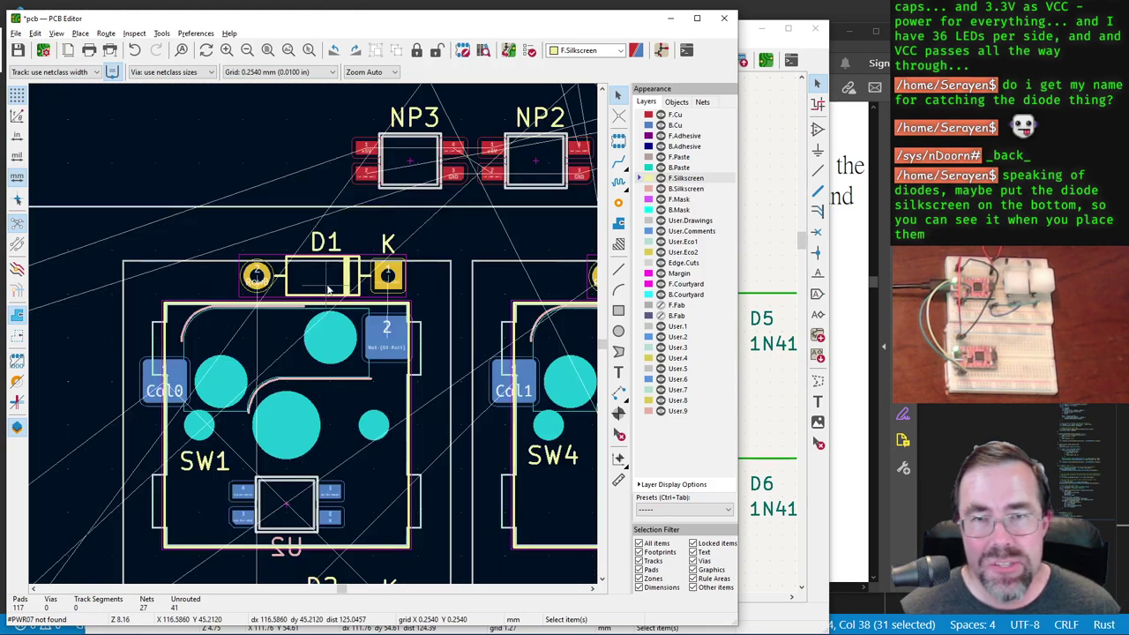
# Step: Duplicate D1's reference label and flip the board view to work from the back side
pyautogui.scroll(1, 330, 281)
pyautogui.click(312, 277)
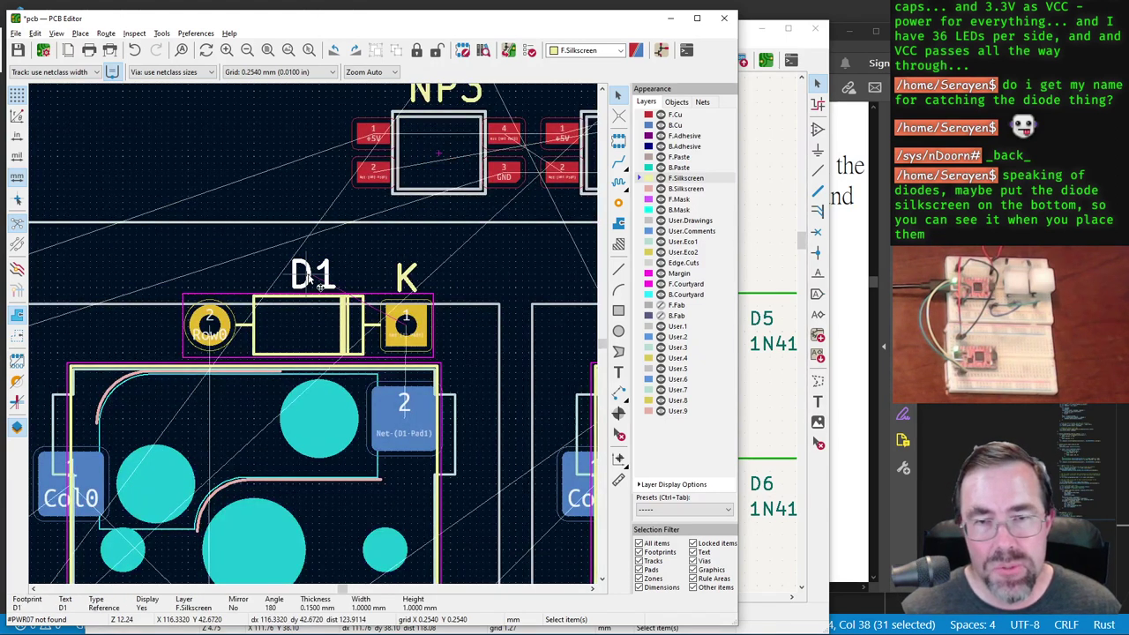
pyautogui.moveTo(311, 276); pyautogui.dragTo(133, 97)
pyautogui.click(57, 33)
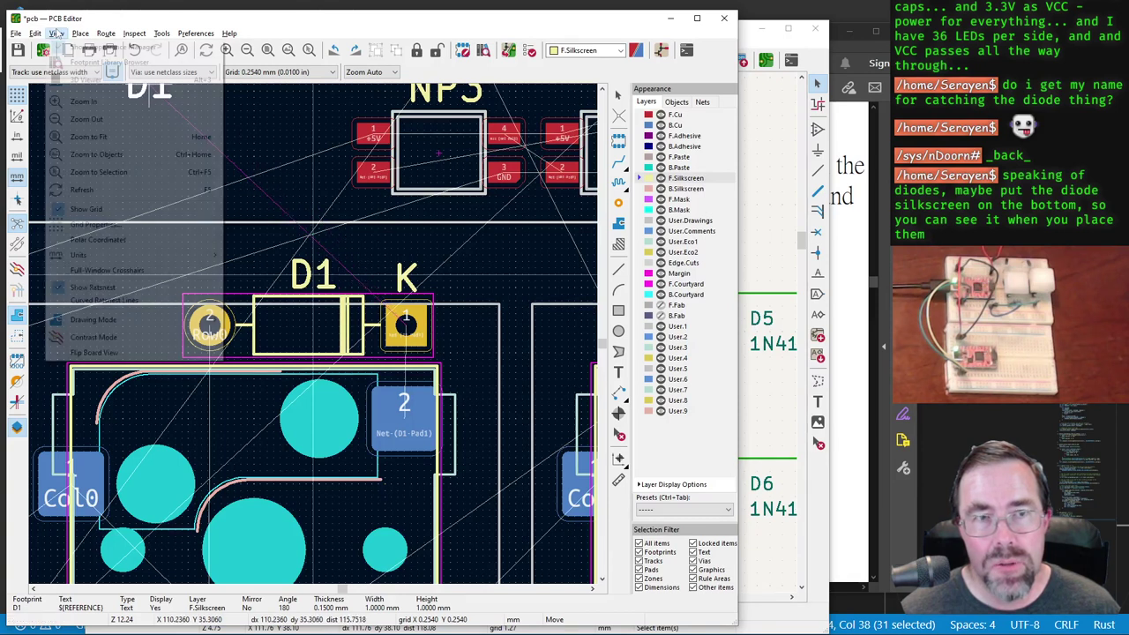
pyautogui.click(94, 351)
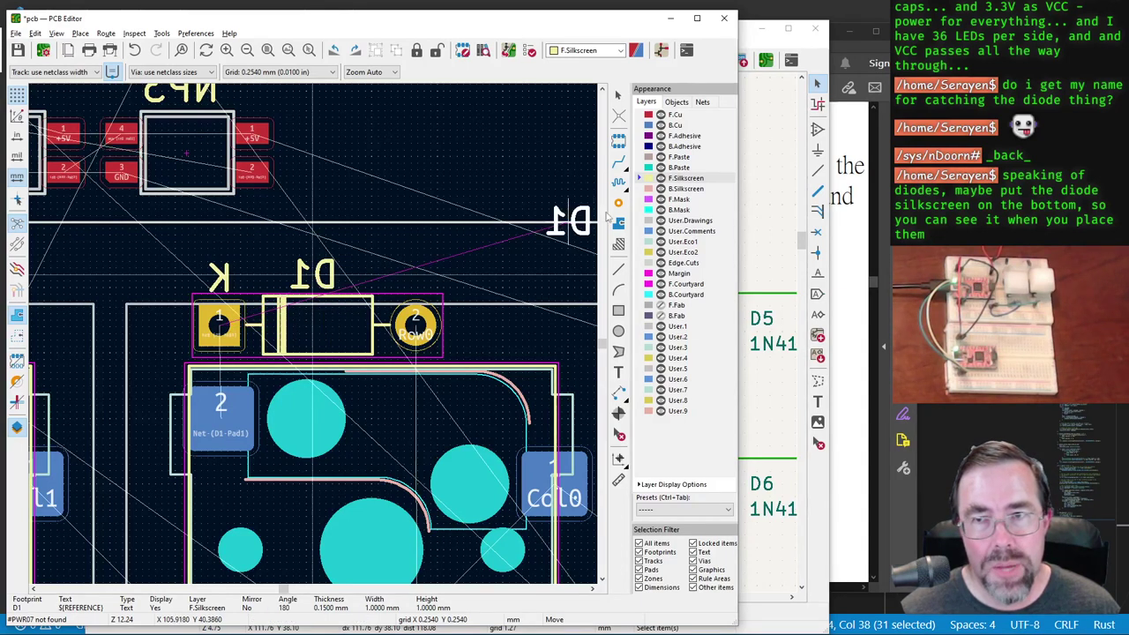
# Step: Try to flip the copied D1 label to the back silkscreen inside the diode outline, then remove the copy
pyautogui.press('f')
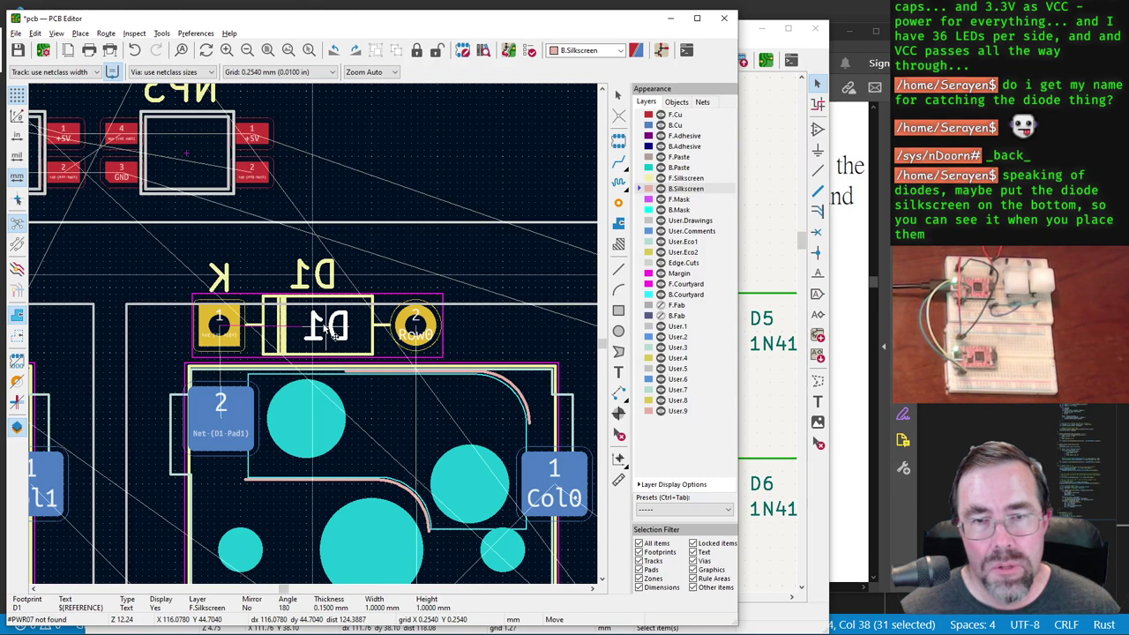
pyautogui.click(332, 328)
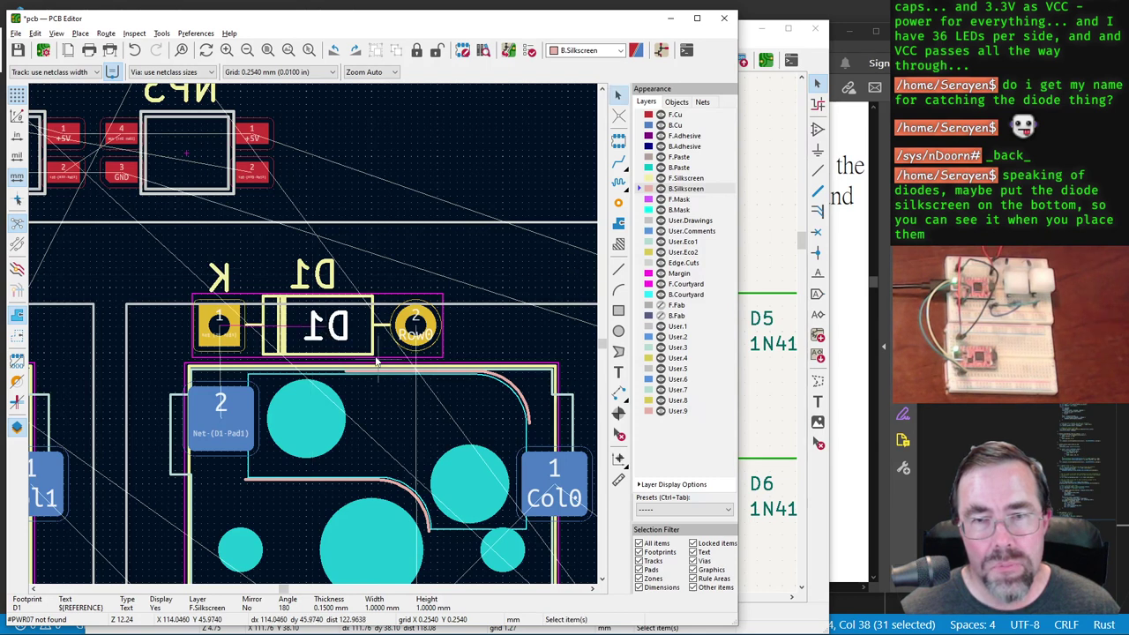
pyautogui.click(448, 224)
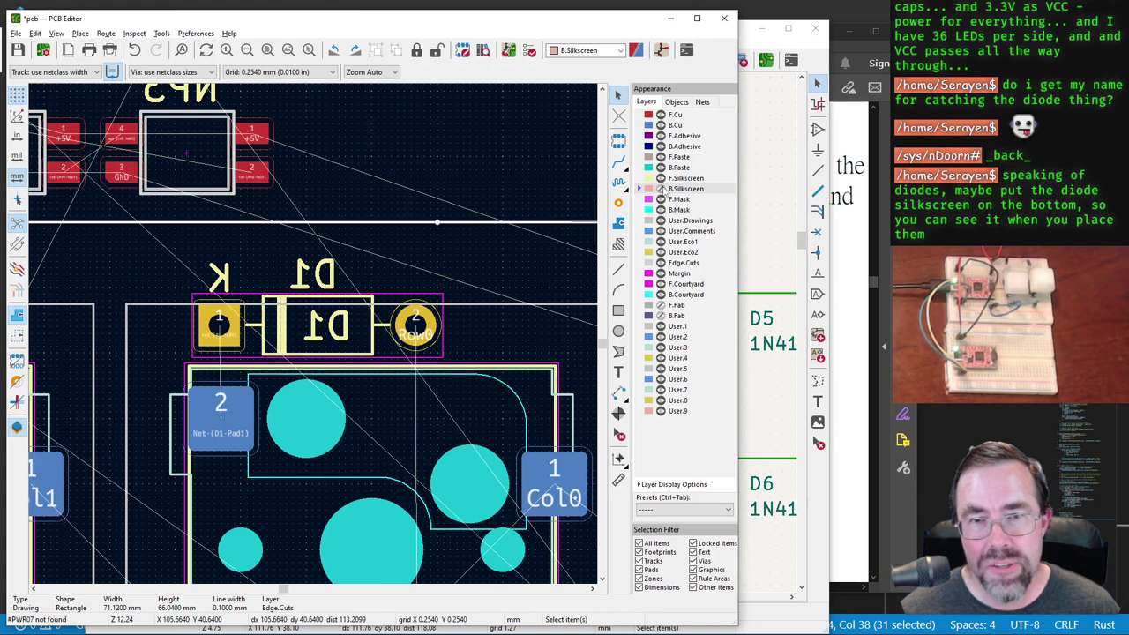
pyautogui.click(343, 333)
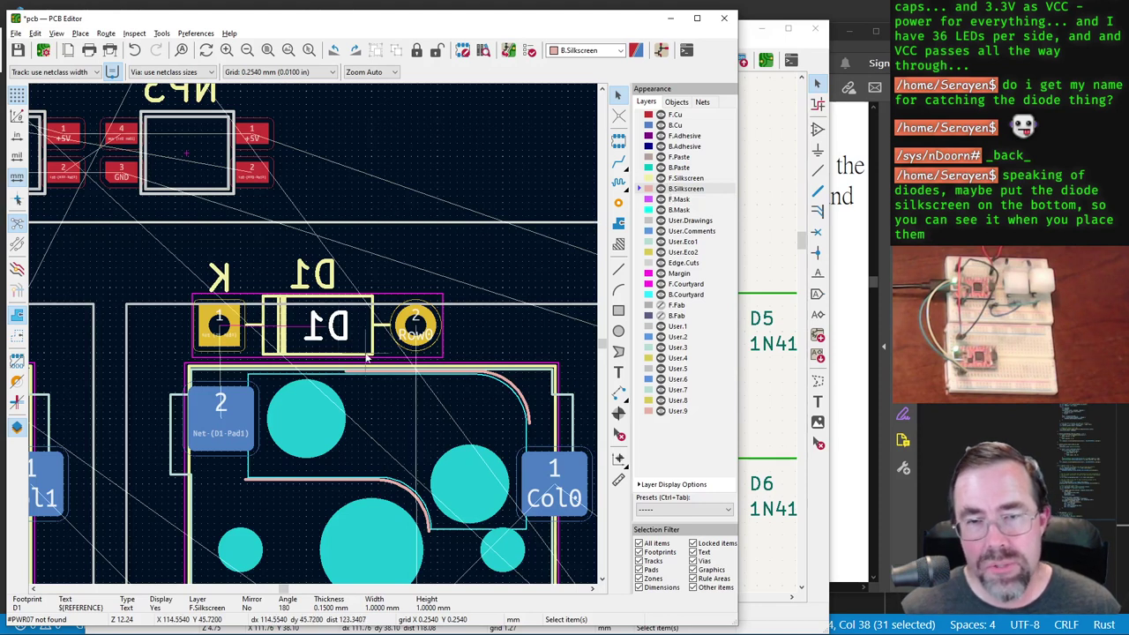
pyautogui.hotkey('ctrl', 'x')
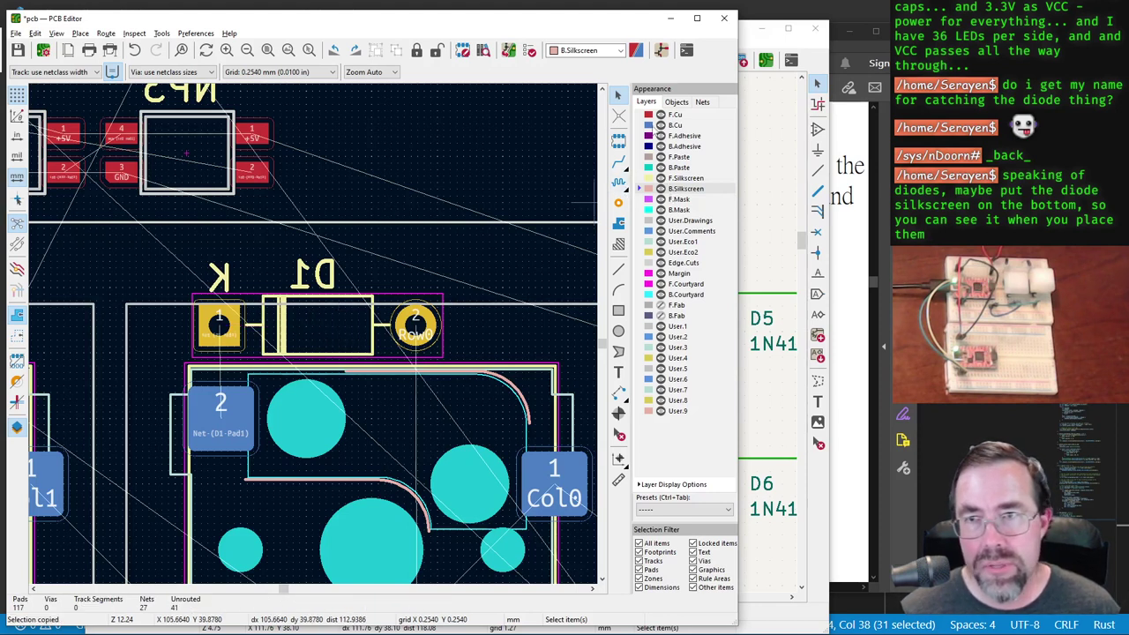
# Step: Add the text "D1" on B.Silkscreen, 1 mm wide and high, and place it inside D1's body outline
pyautogui.click(618, 371)
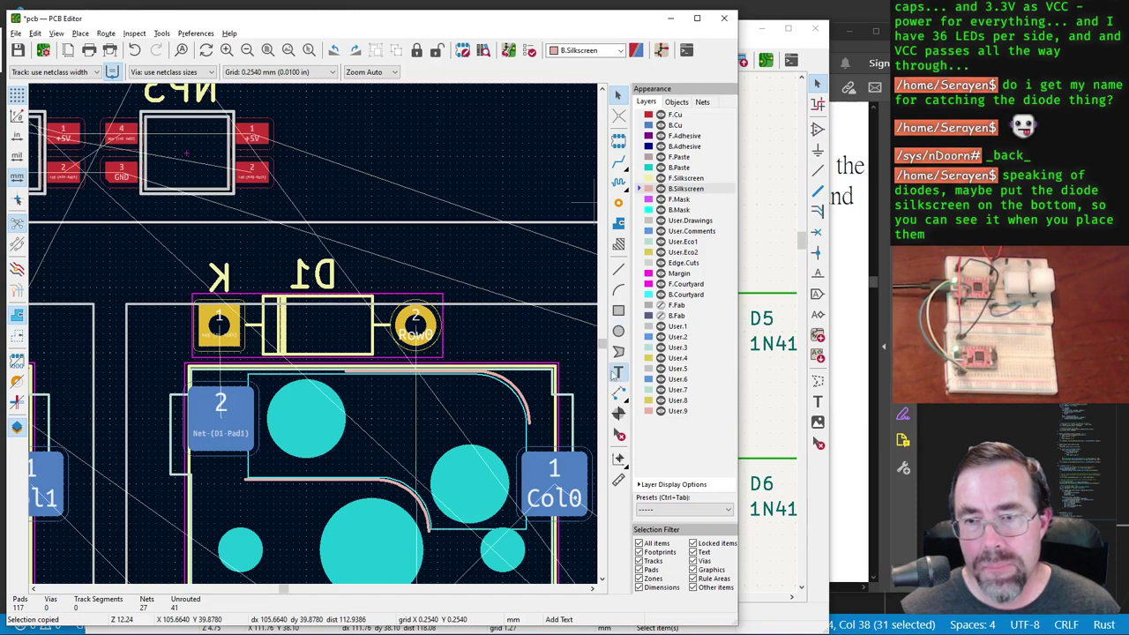
pyautogui.click(300, 256)
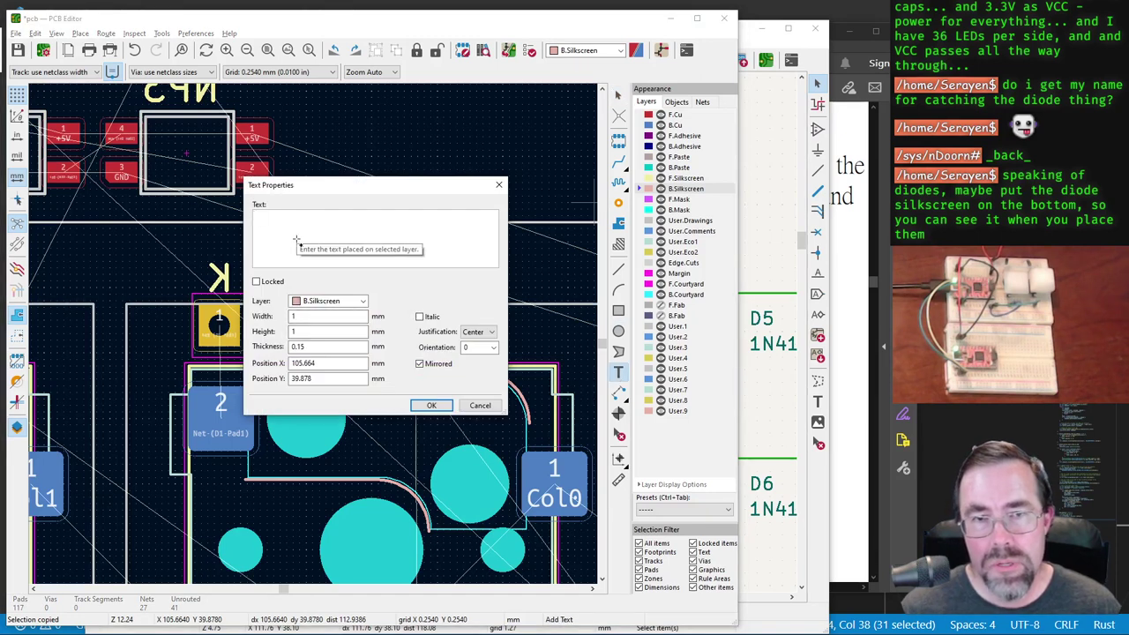
pyautogui.write('Da')
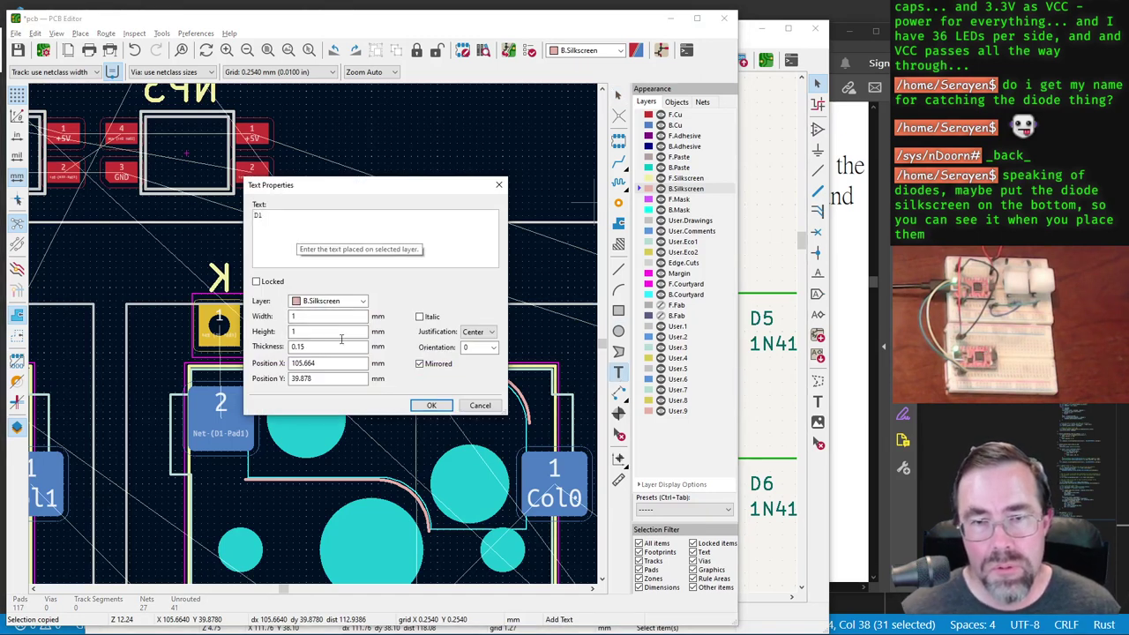
pyautogui.press('Return')
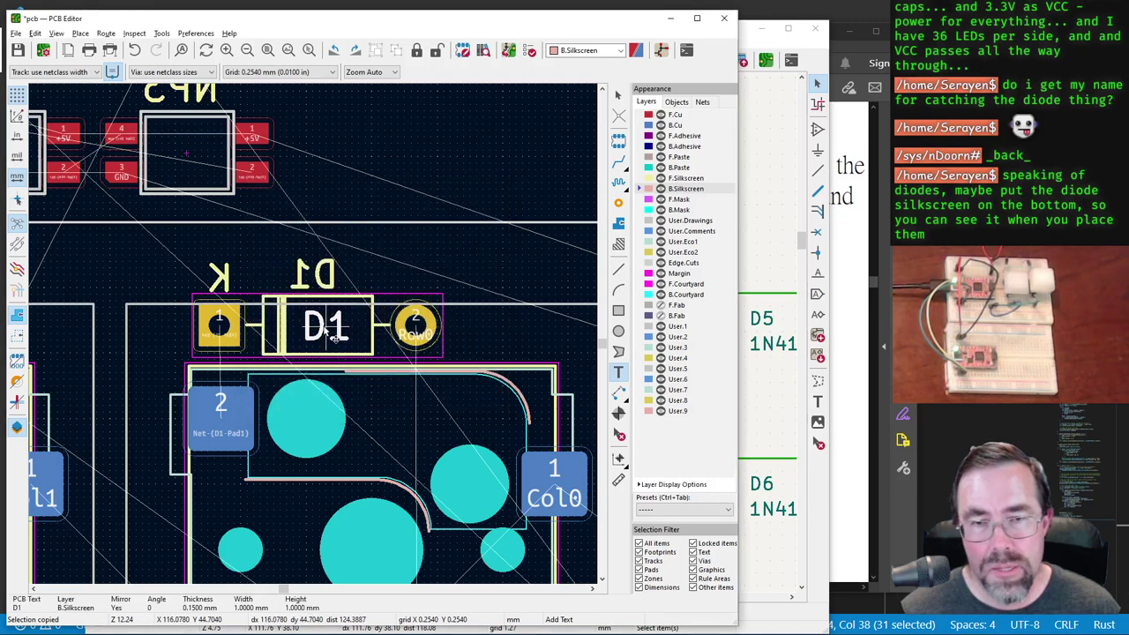
pyautogui.click(333, 335)
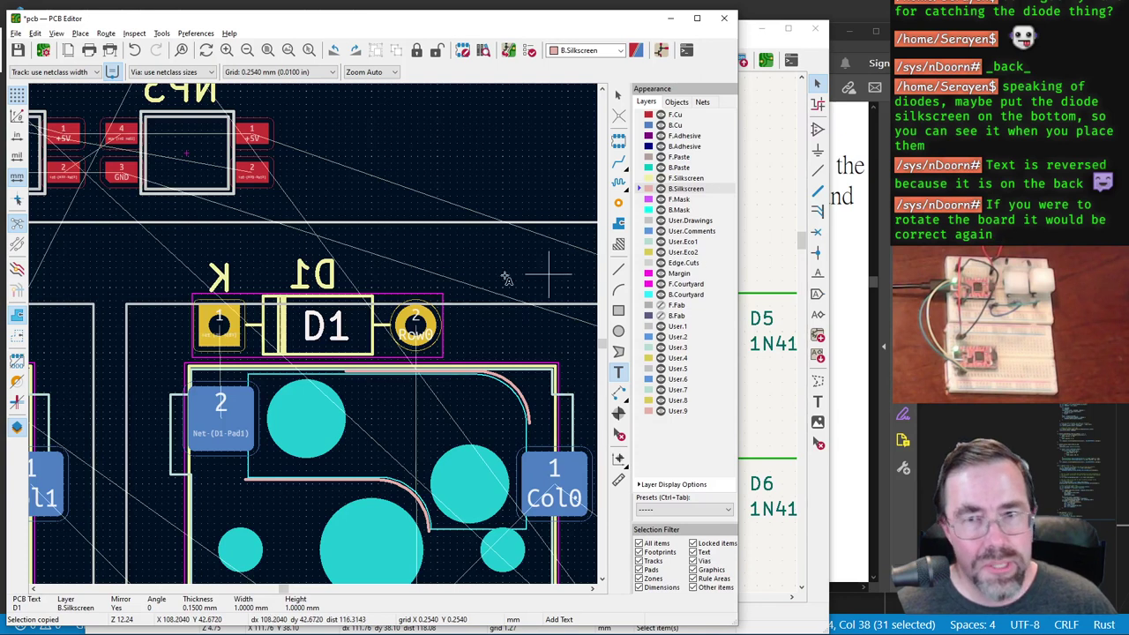
pyautogui.click(463, 274)
pyautogui.click(490, 407)
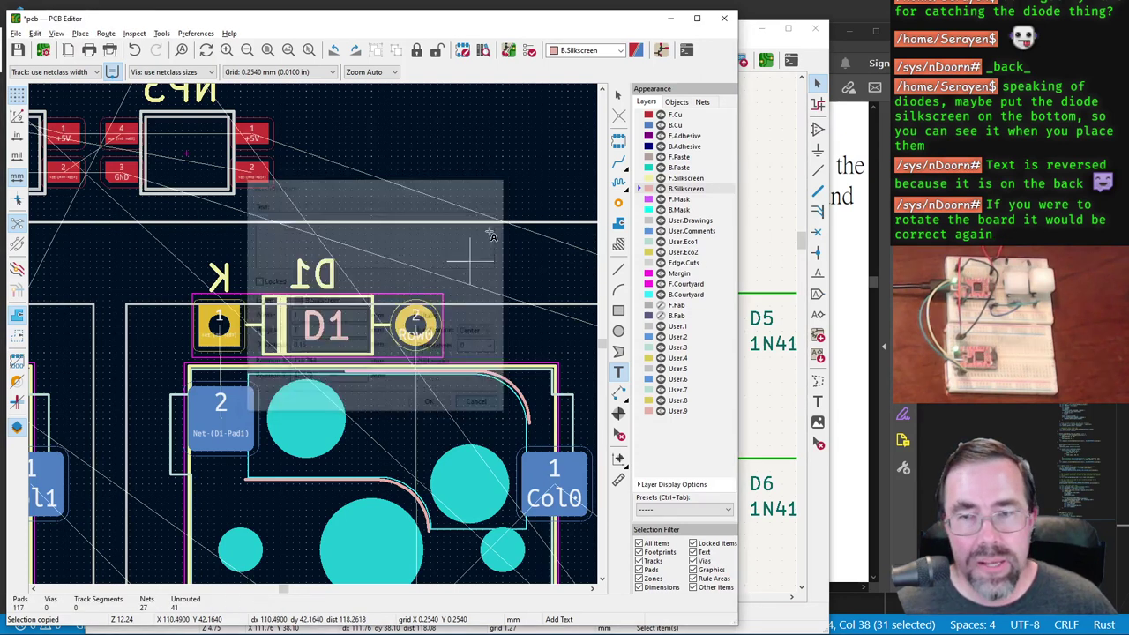
pyautogui.press('Escape')
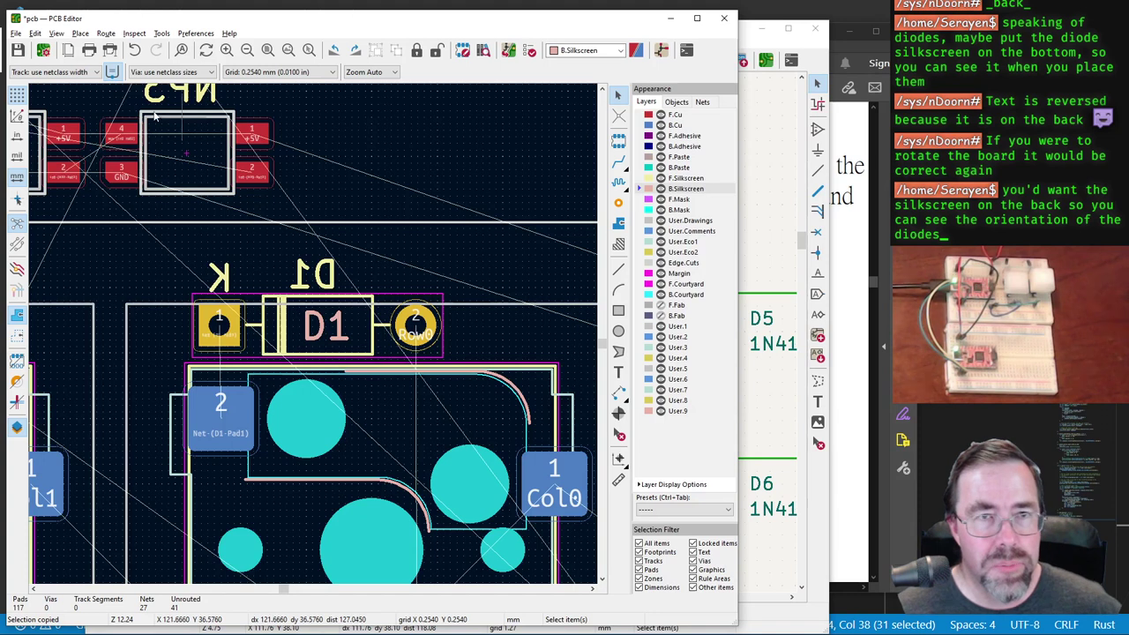
# Step: Open the board in the 3D viewer and examine D1 and D4 up close from the front side
pyautogui.click(55, 33)
pyautogui.click(70, 79)
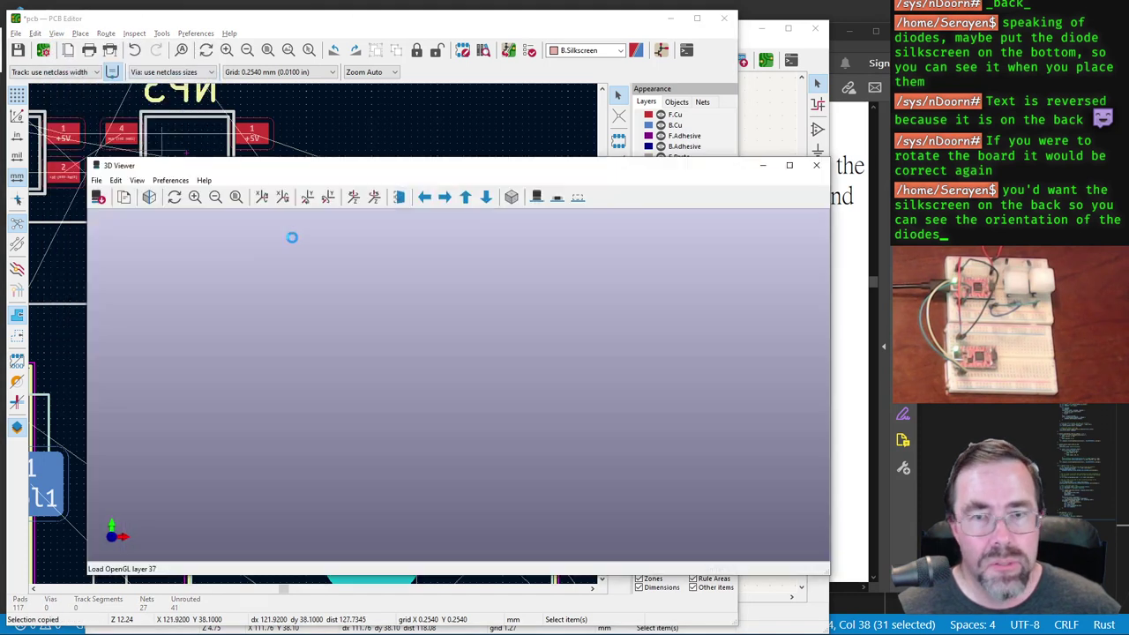
pyautogui.scroll(5, 445, 361)
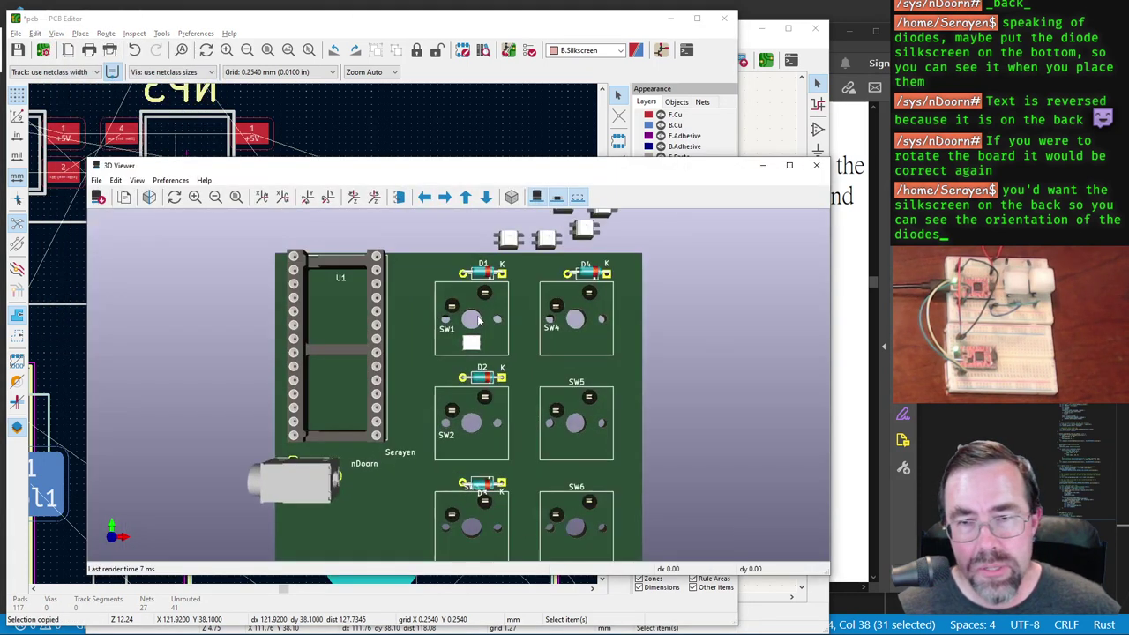
pyautogui.scroll(5, 465, 391)
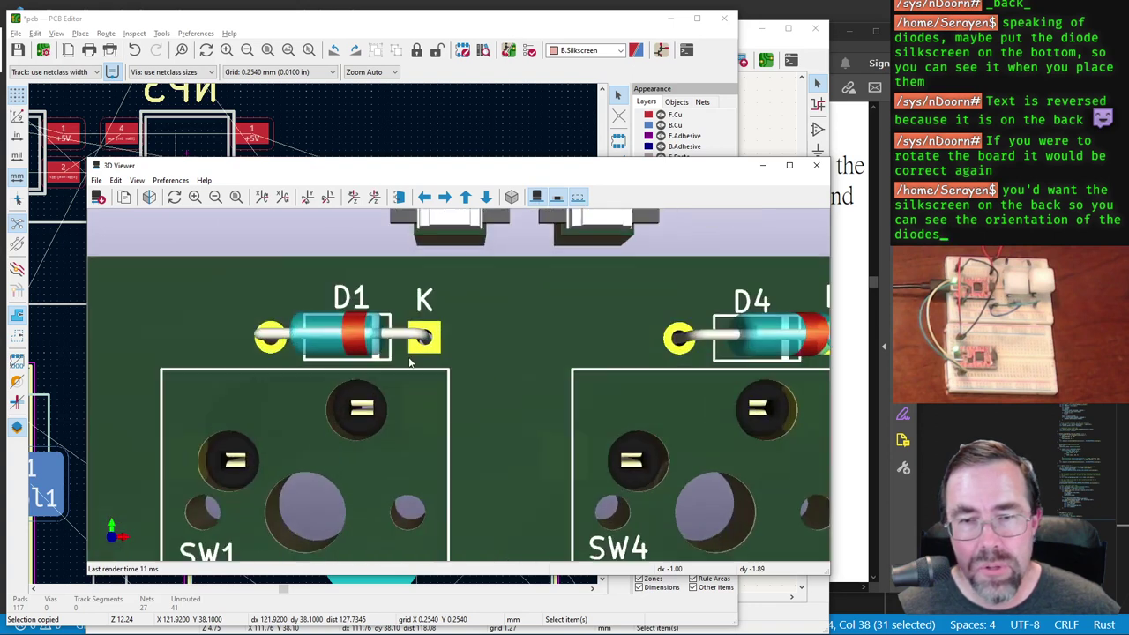
pyautogui.scroll(-5, 468, 378)
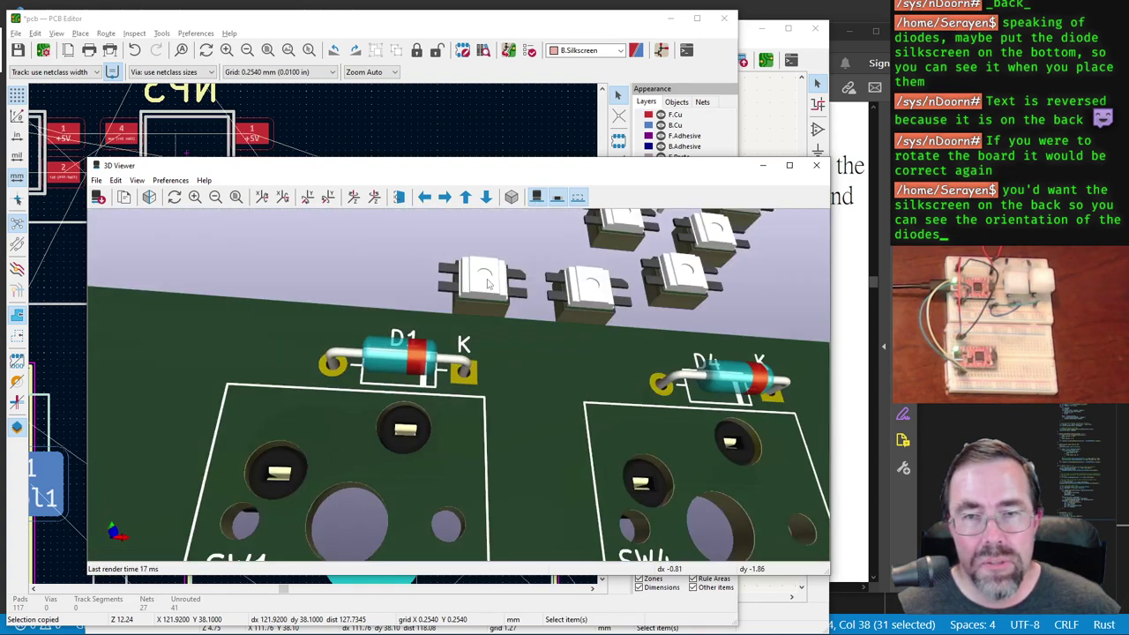
# Step: Examine the board's underside in 3D around the D1 silkscreen text, the diode pads and the switch sockets
pyautogui.moveTo(467, 378); pyautogui.dragTo(432, 252)
pyautogui.scroll(2, 404, 432)
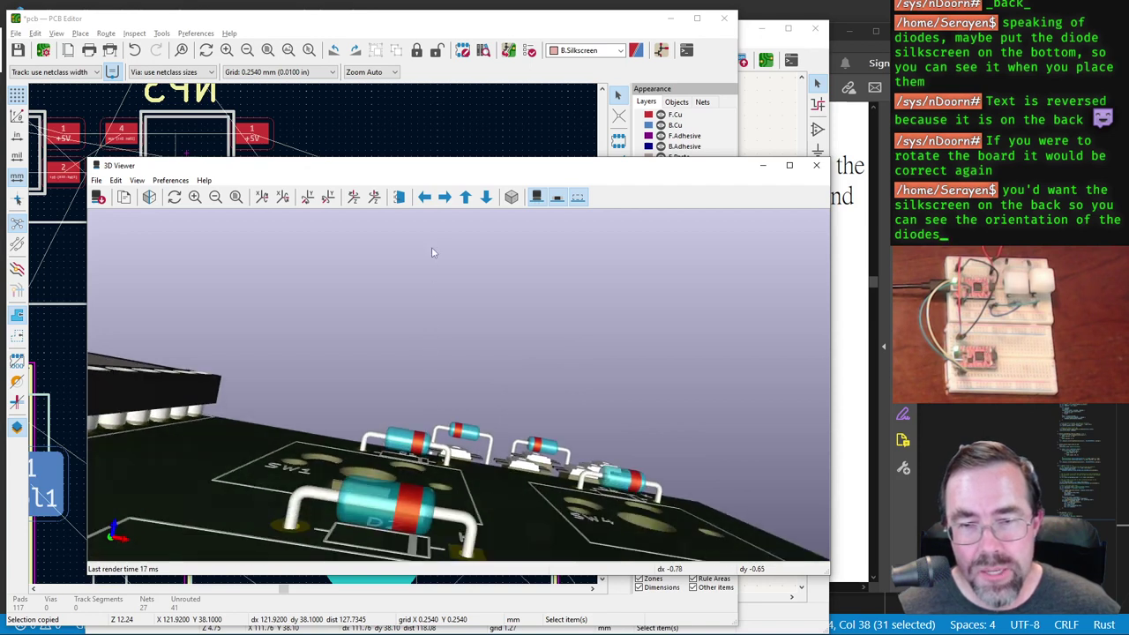
pyautogui.scroll(6, 443, 347)
pyautogui.scroll(-5, 425, 391)
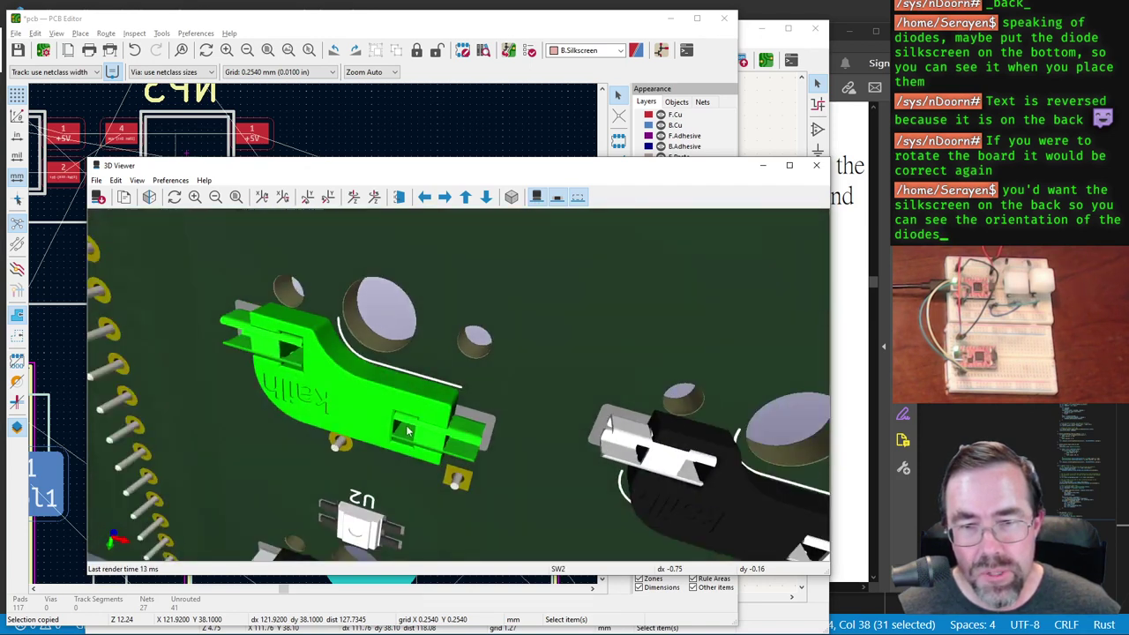
pyautogui.moveTo(426, 397); pyautogui.dragTo(376, 351)
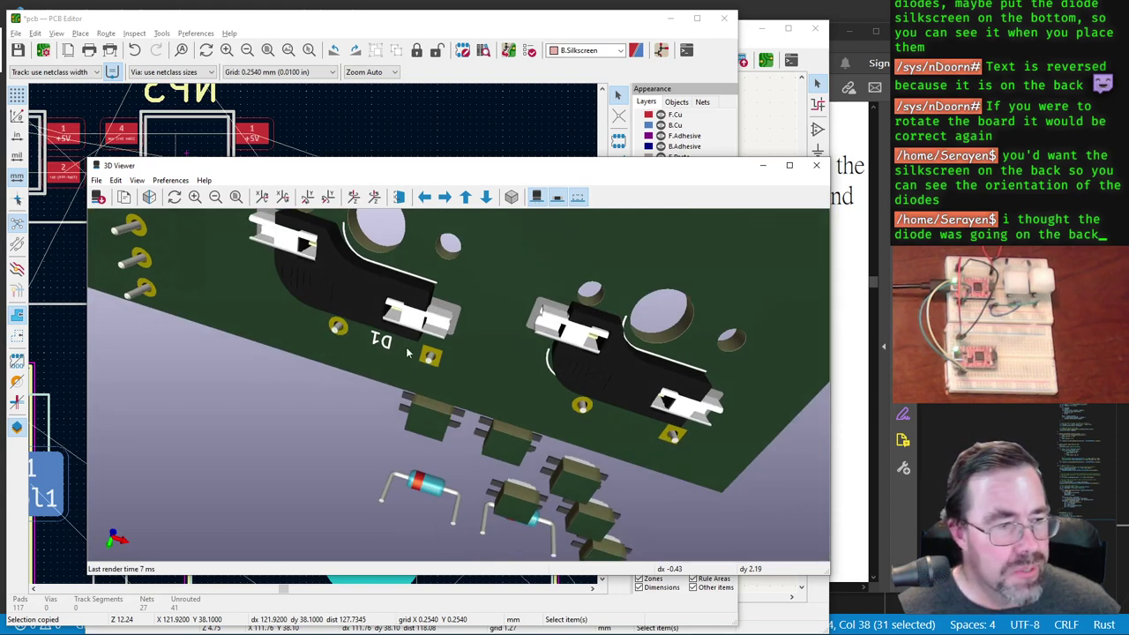
pyautogui.moveTo(480, 294)
pyautogui.mouseDown()
pyautogui.moveTo(482, 339)
pyautogui.moveTo(481, 291)
pyautogui.mouseUp()
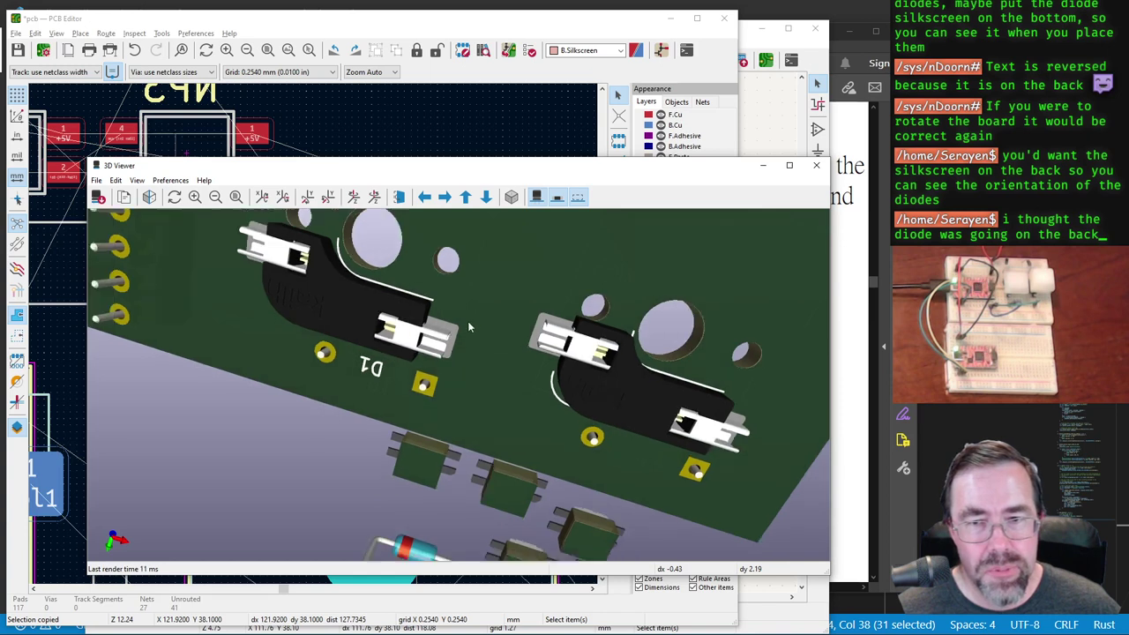
pyautogui.scroll(-2, 466, 321)
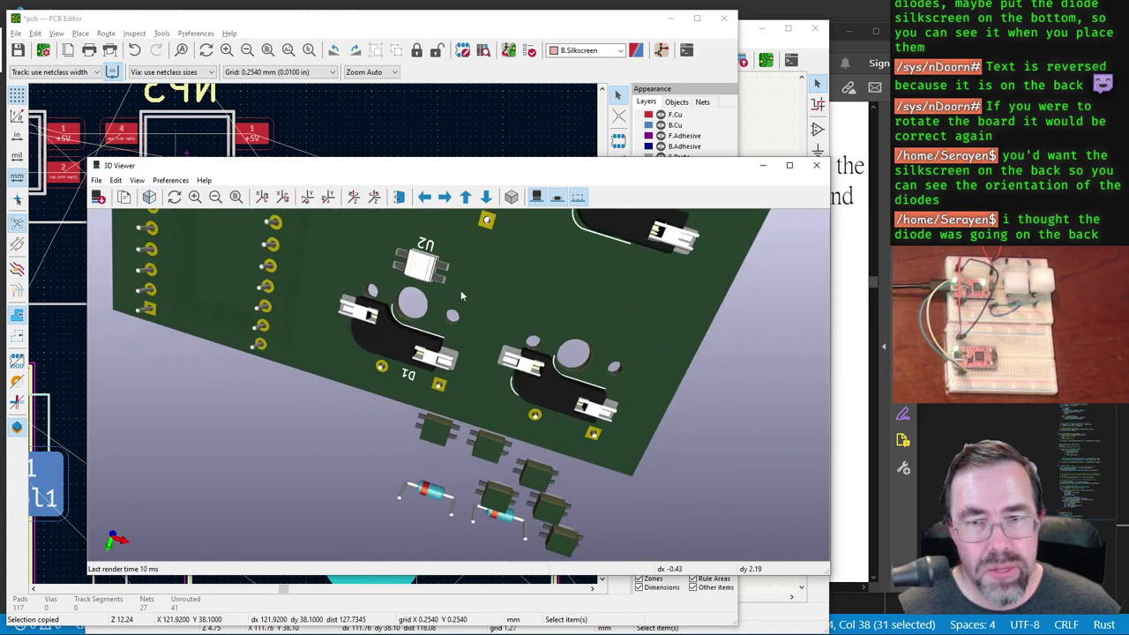
# Step: Flip the 3D board to its front side and render it with raytracing, then return to the normal rendering
pyautogui.click(398, 197)
pyautogui.moveTo(468, 286); pyautogui.dragTo(446, 310)
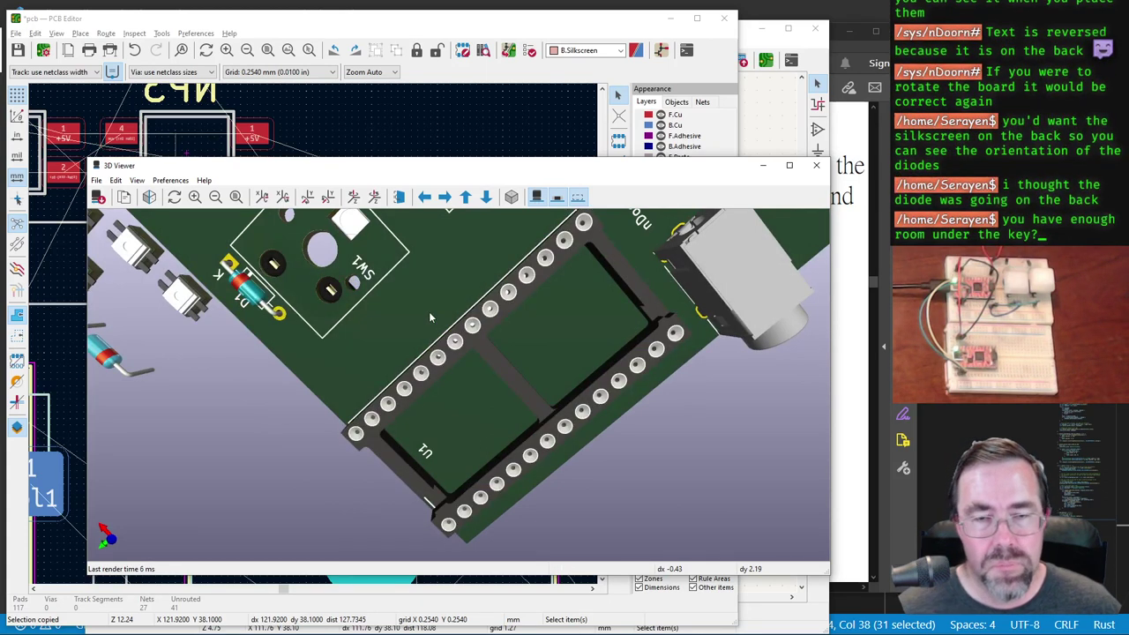
pyautogui.click(150, 196)
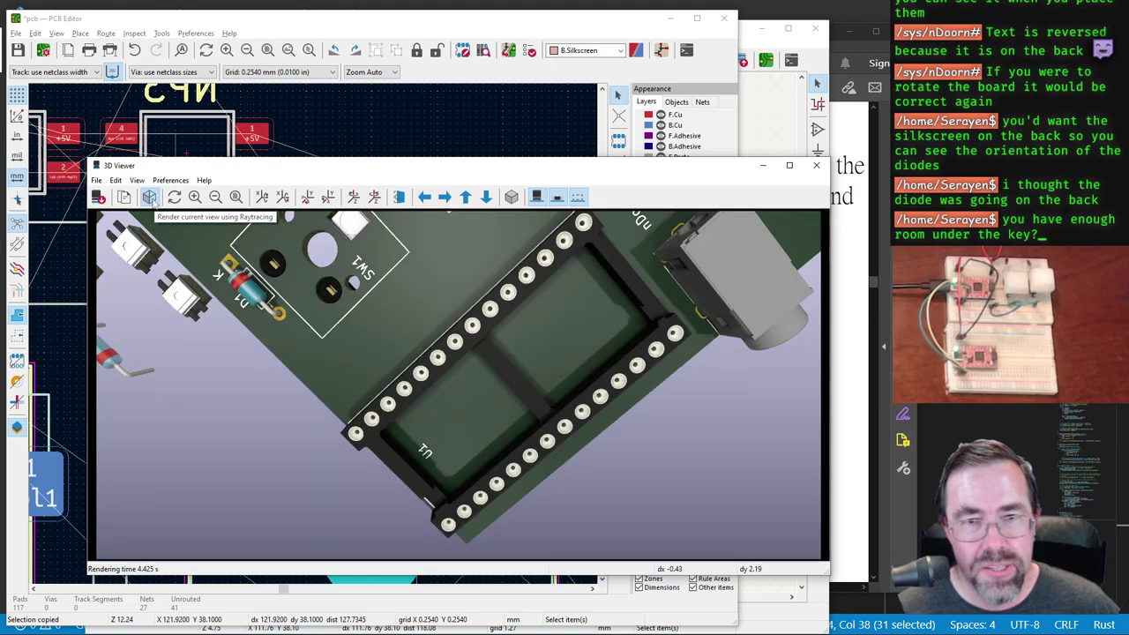
pyautogui.click(150, 197)
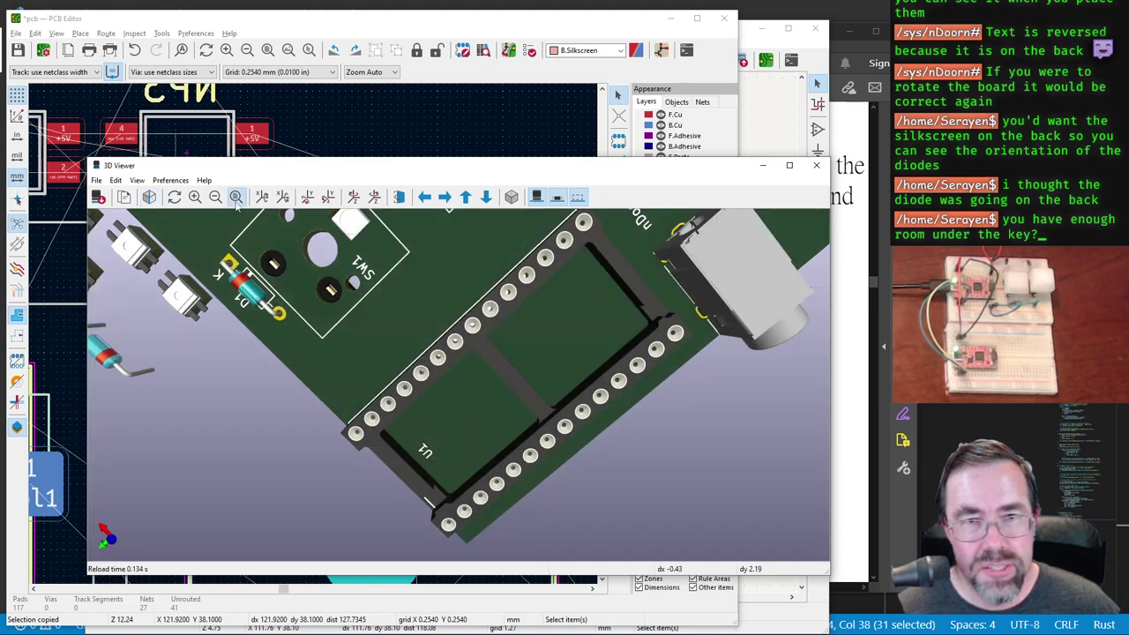
# Step: Fit the board in the 3D view and examine the diodes above SW1 and SW4 from the front
pyautogui.click(235, 196)
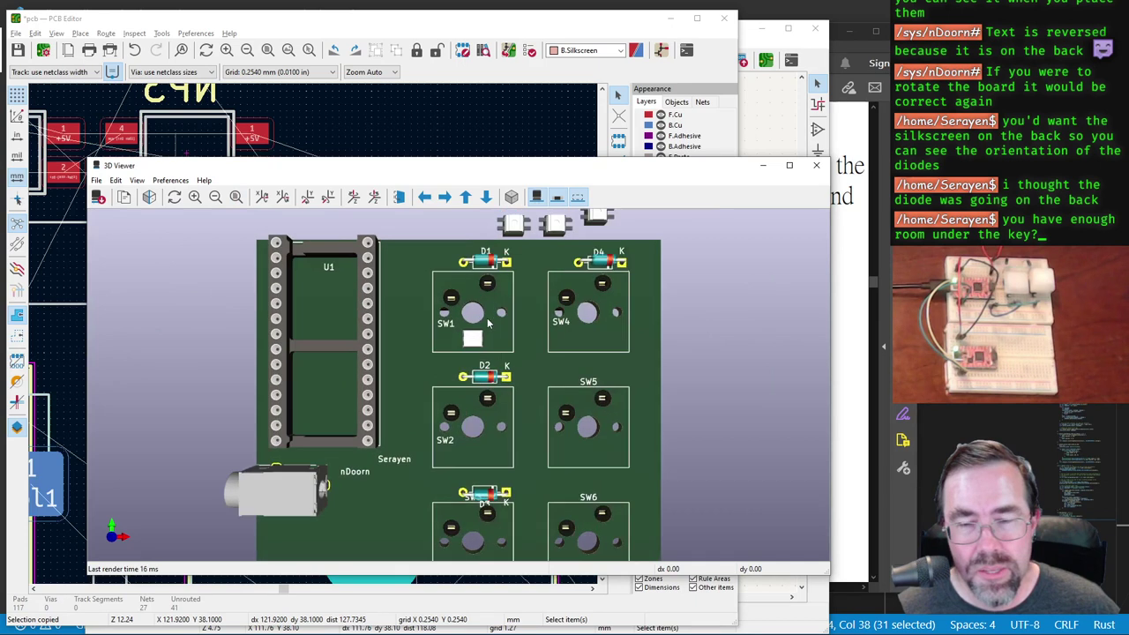
pyautogui.scroll(5, 487, 324)
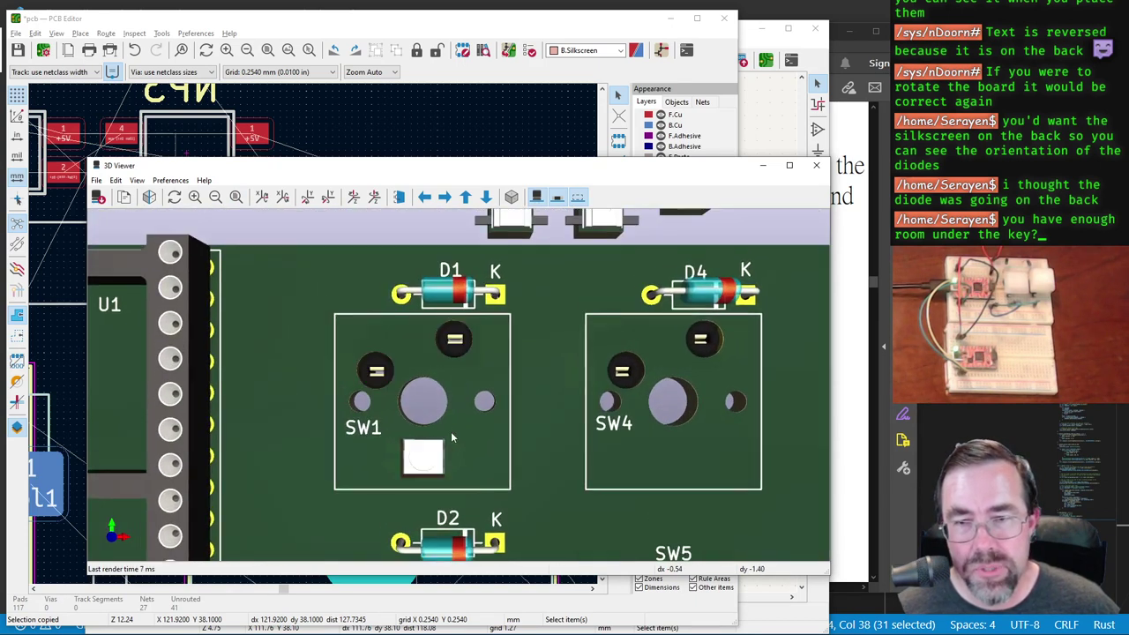
pyautogui.scroll(-1, 451, 434)
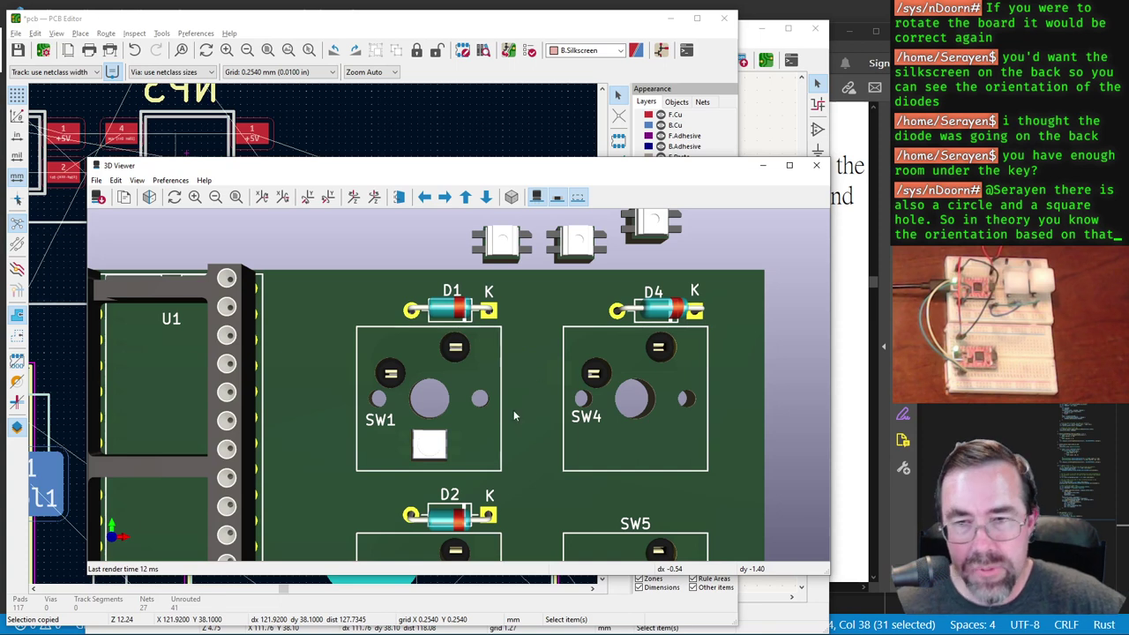
# Step: Examine the diode orientation above the switches from the board's front and underside in 3D, then close the 3D viewer
pyautogui.scroll(-5, 498, 456)
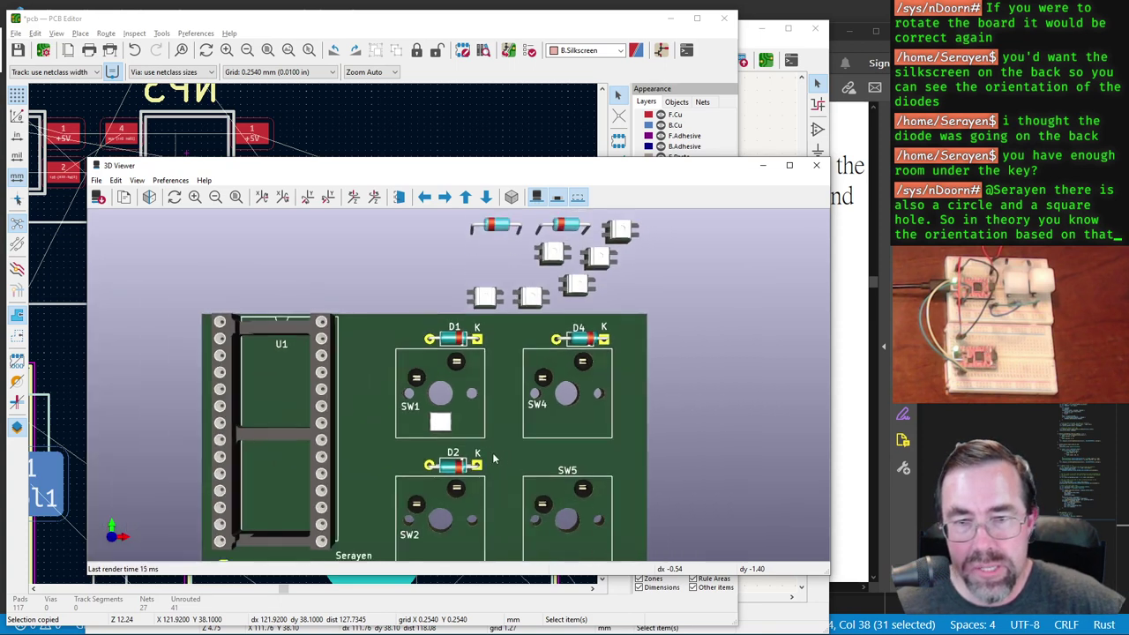
pyautogui.scroll(3, 458, 507)
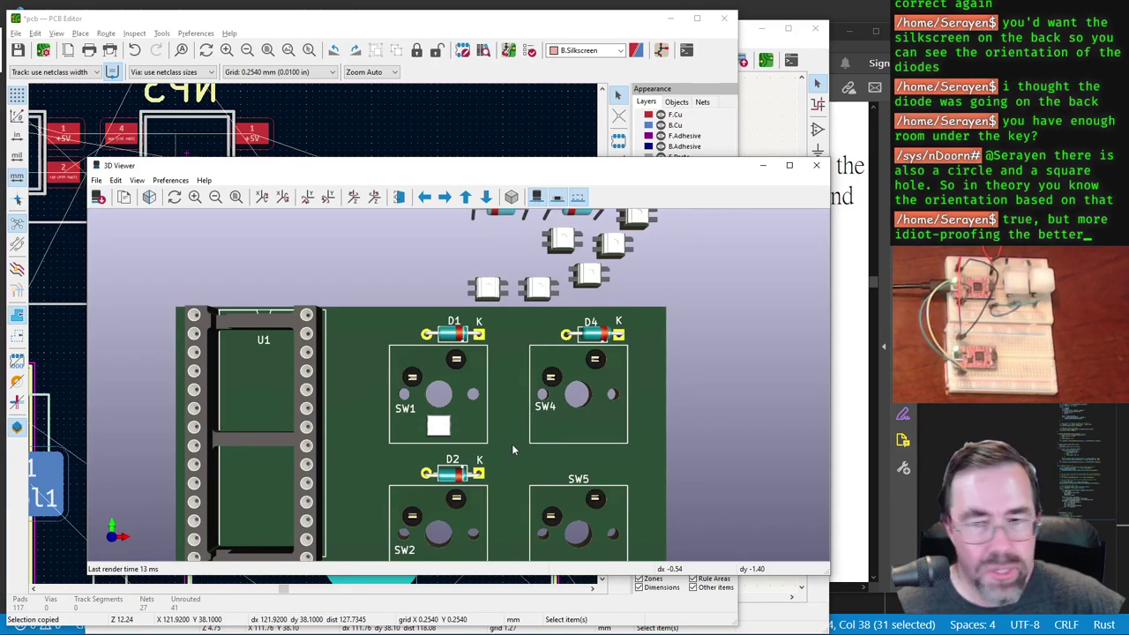
pyautogui.click(398, 196)
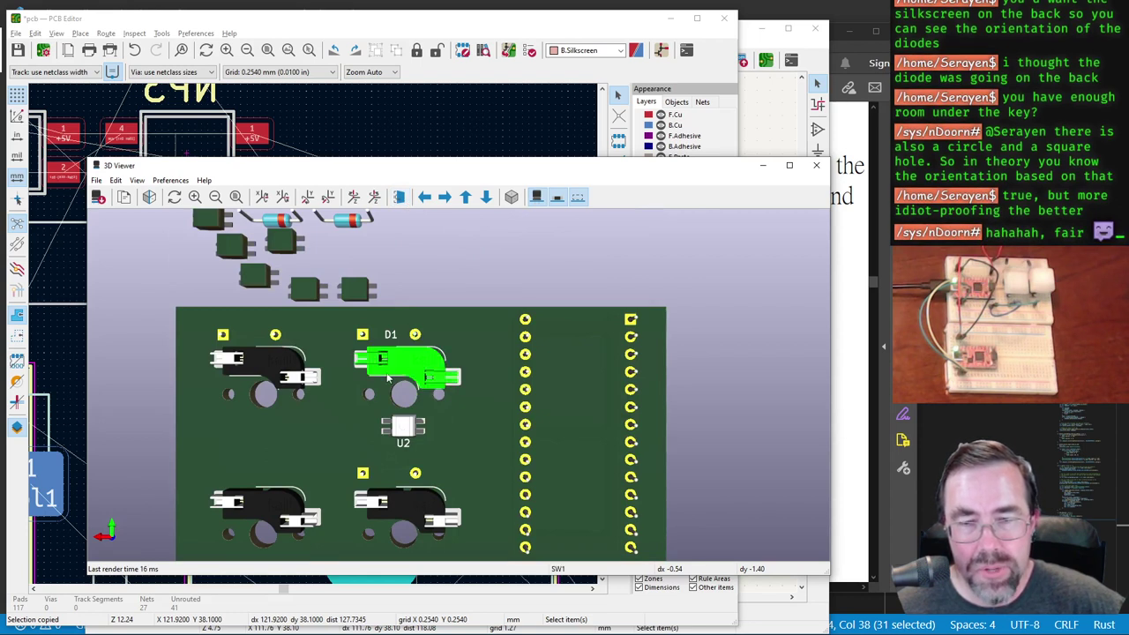
pyautogui.click(399, 197)
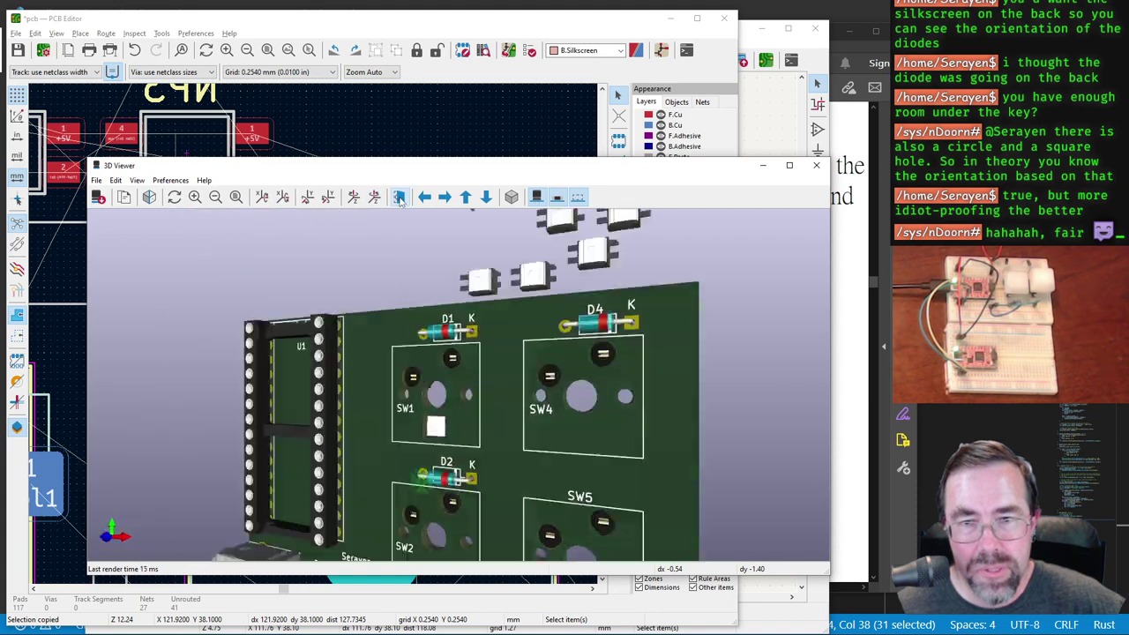
pyautogui.moveTo(473, 361)
pyautogui.mouseDown()
pyautogui.moveTo(468, 385)
pyautogui.moveTo(458, 349)
pyautogui.mouseUp()
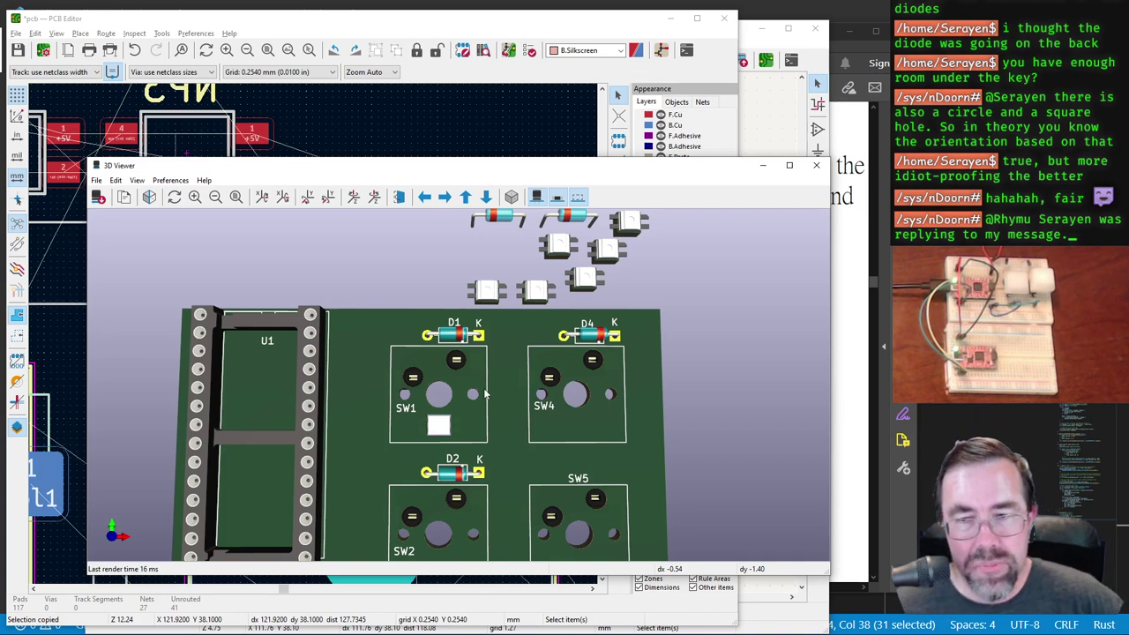
pyautogui.click(817, 166)
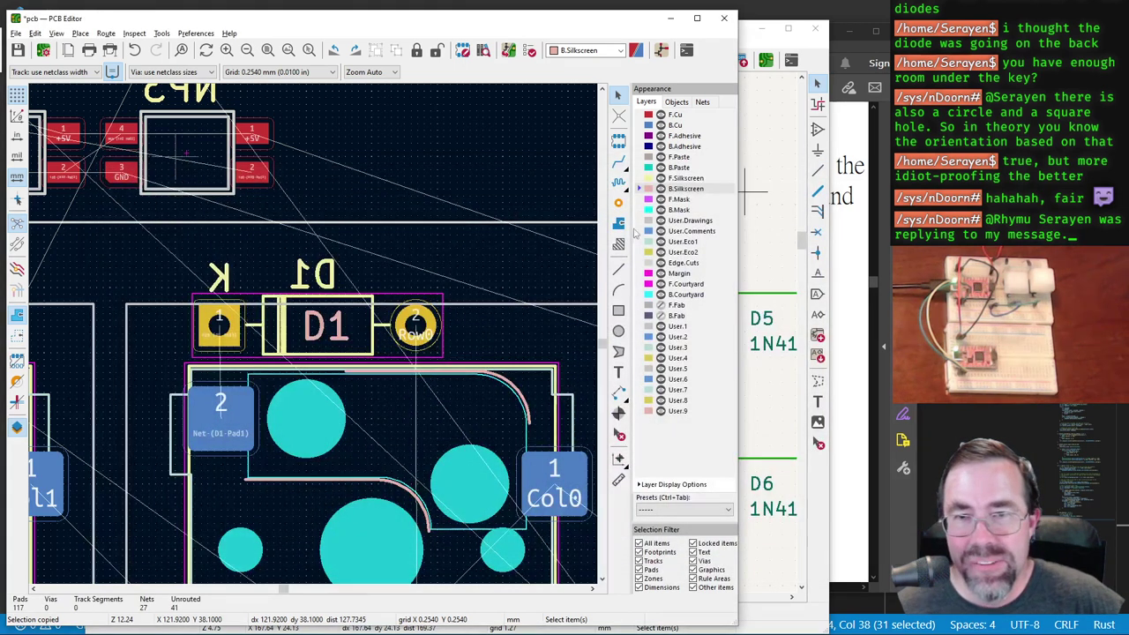
# Step: Delete the separate D1 text on the B.Silkscreen layer inside diode D1's body outline
pyautogui.scroll(-4, 266, 351)
pyautogui.scroll(4, 267, 360)
pyautogui.click(419, 301)
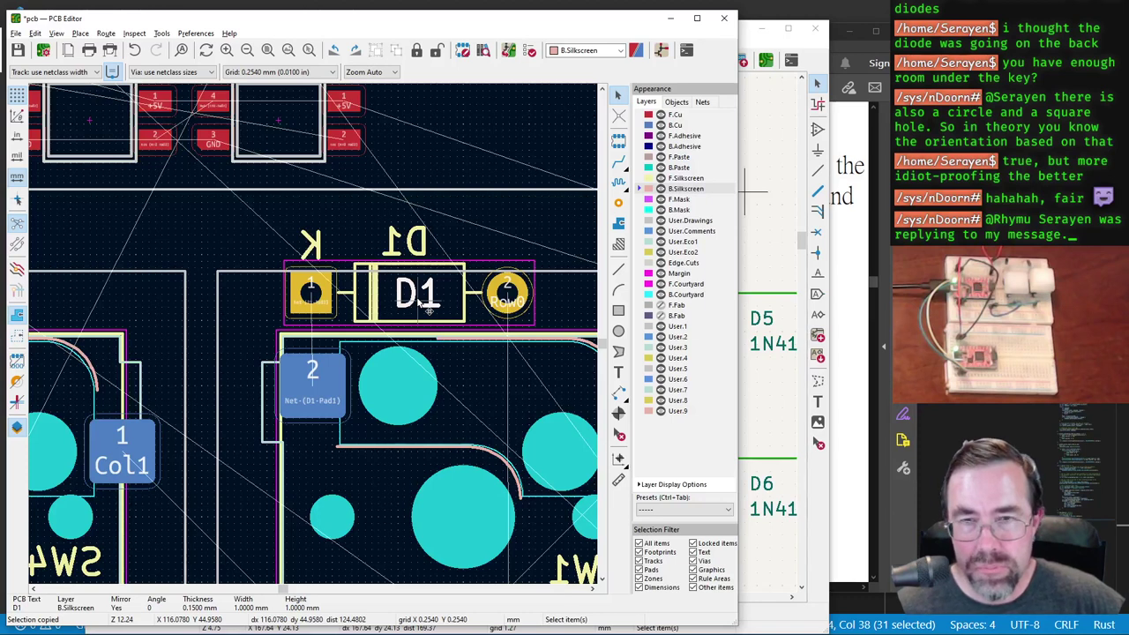
pyautogui.press('Delete')
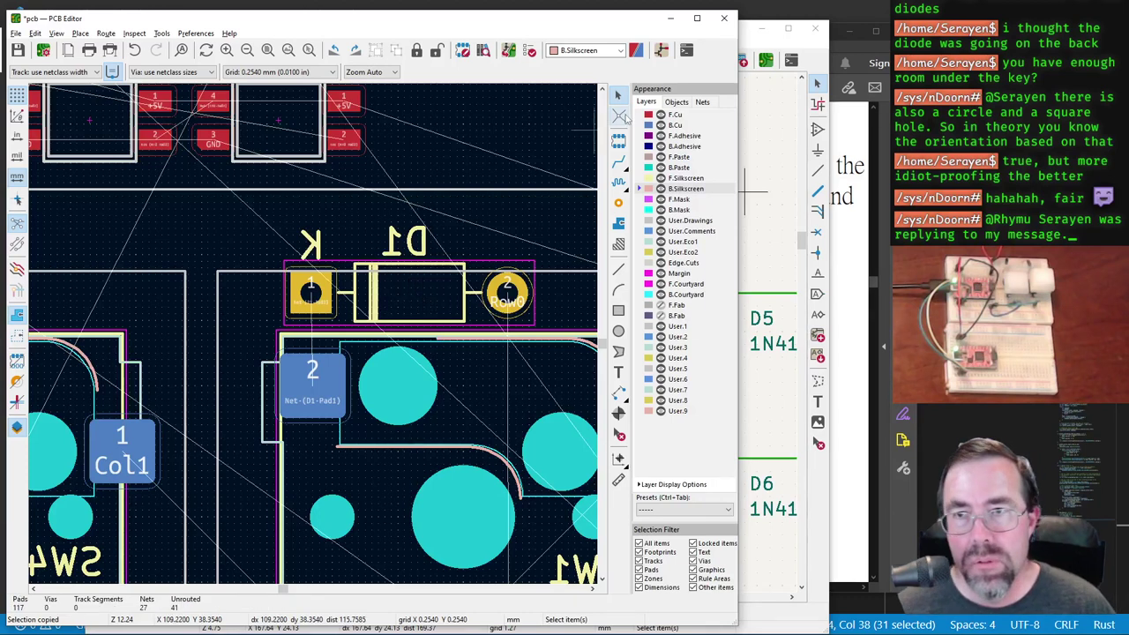
pyautogui.click(417, 297)
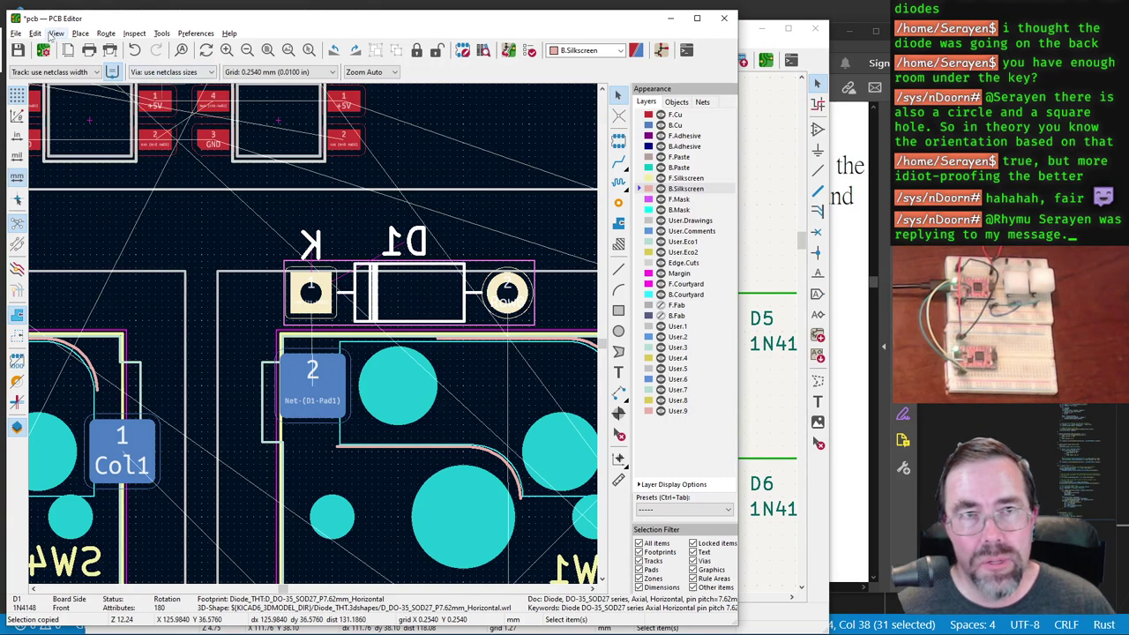
pyautogui.rightClick(401, 295)
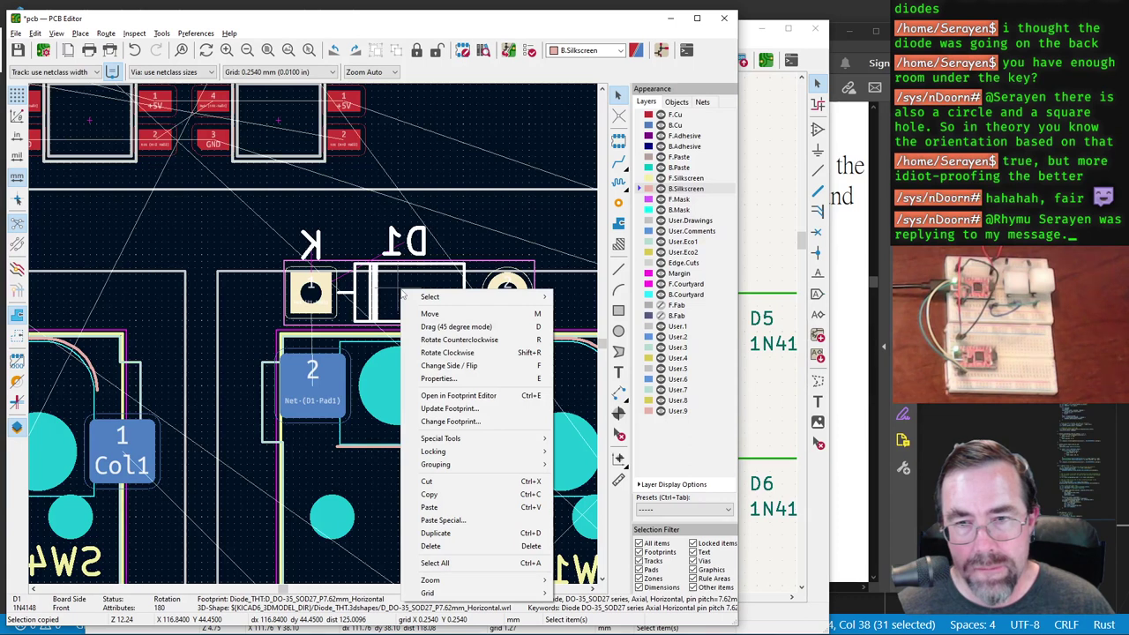
pyautogui.press('Escape')
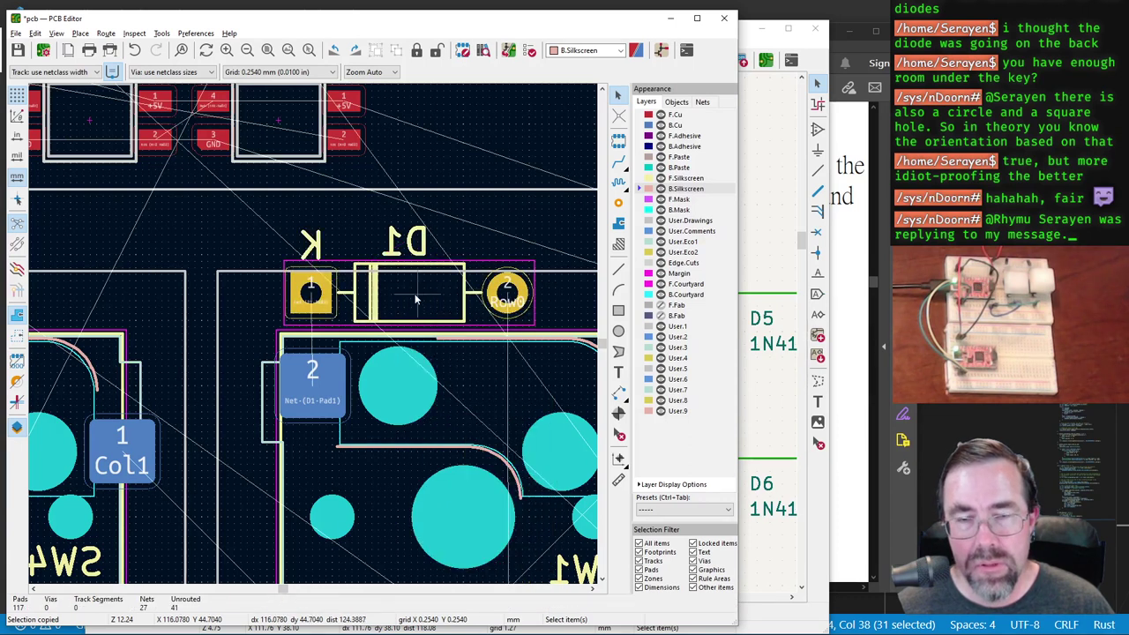
# Step: Flip diode D1 to the back side of the board and move it directly above switch SW1
pyautogui.click(414, 293)
pyautogui.press('f')
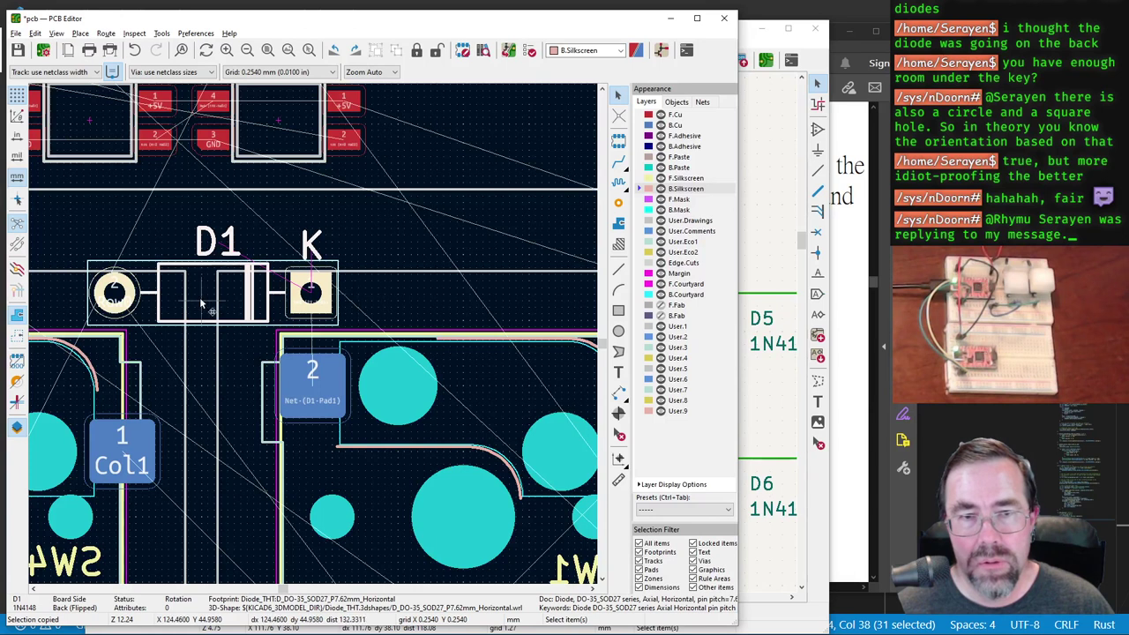
pyautogui.press('m')
pyautogui.click(438, 304)
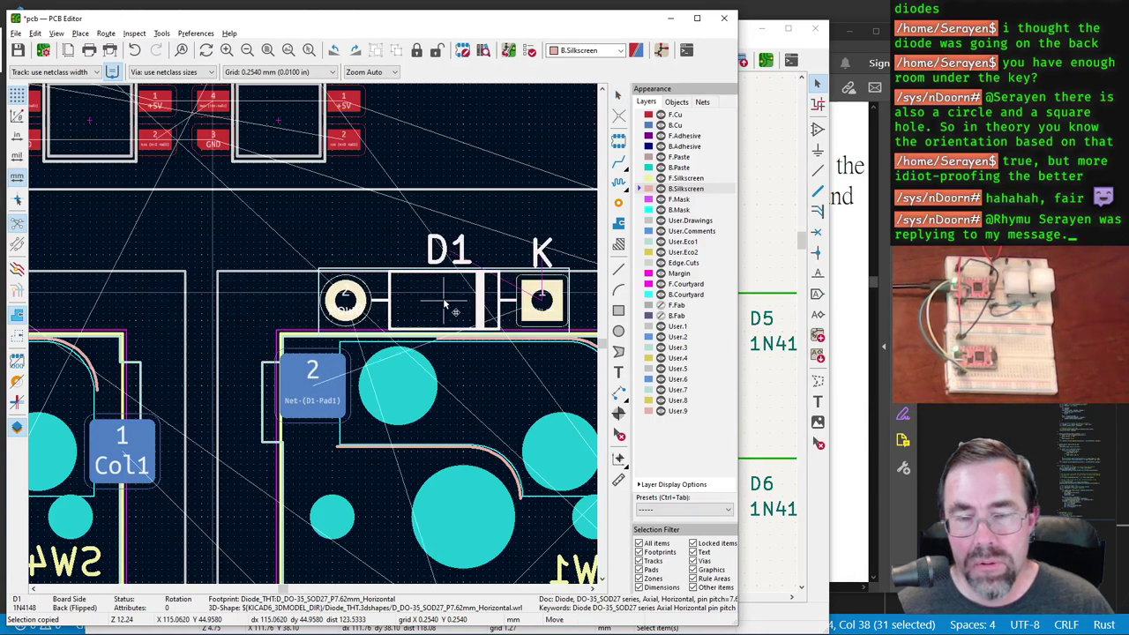
pyautogui.scroll(-3, 242, 308)
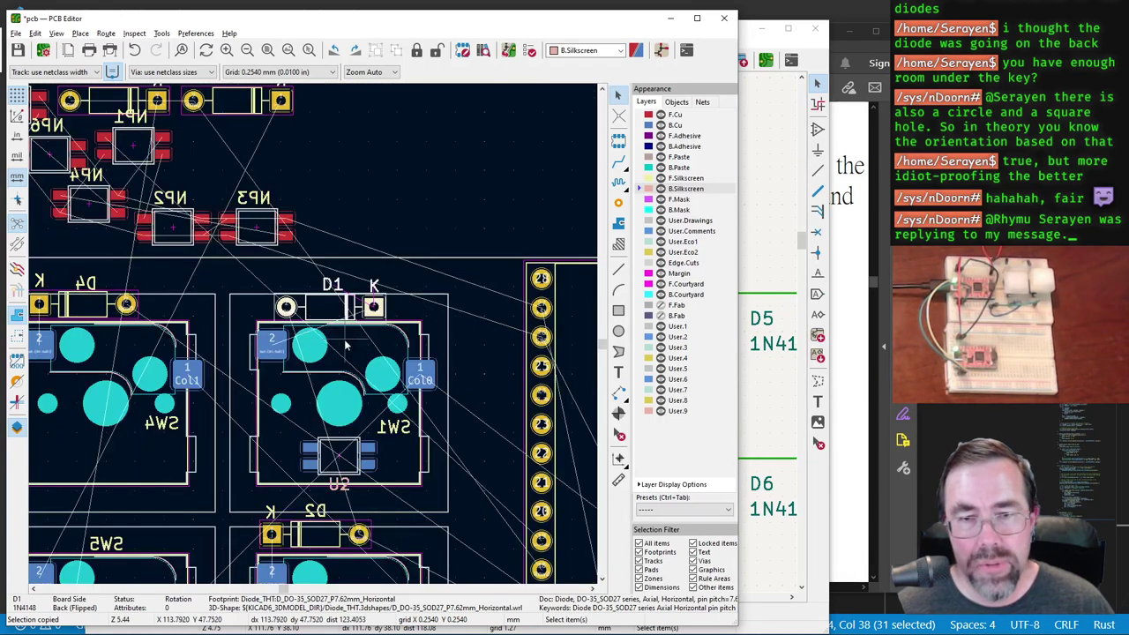
pyautogui.scroll(3, 312, 335)
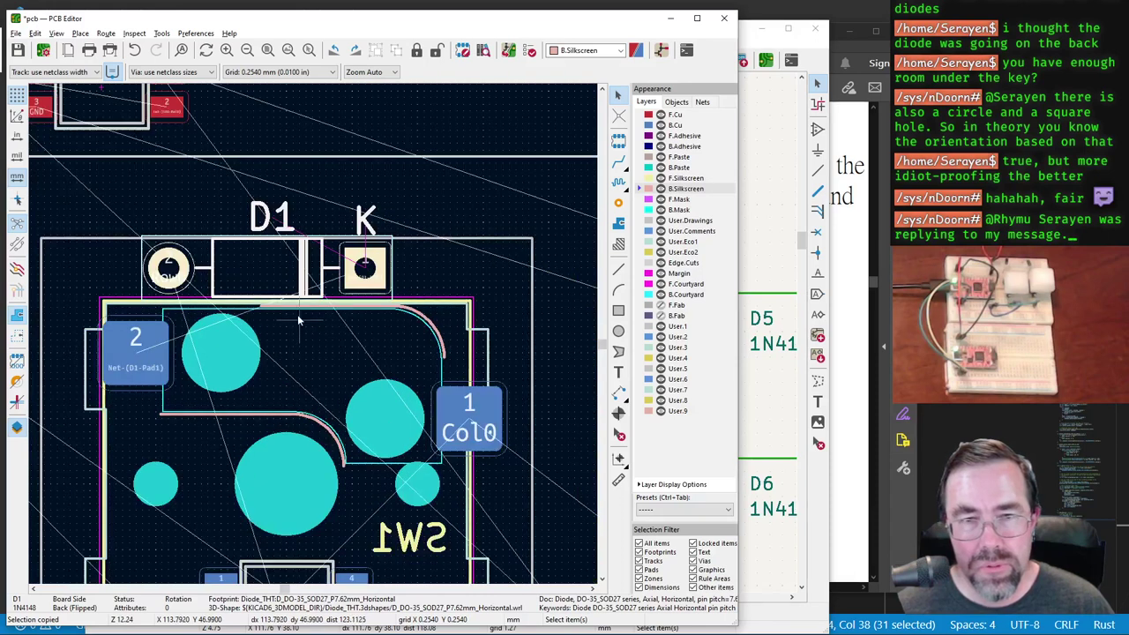
pyautogui.press('m')
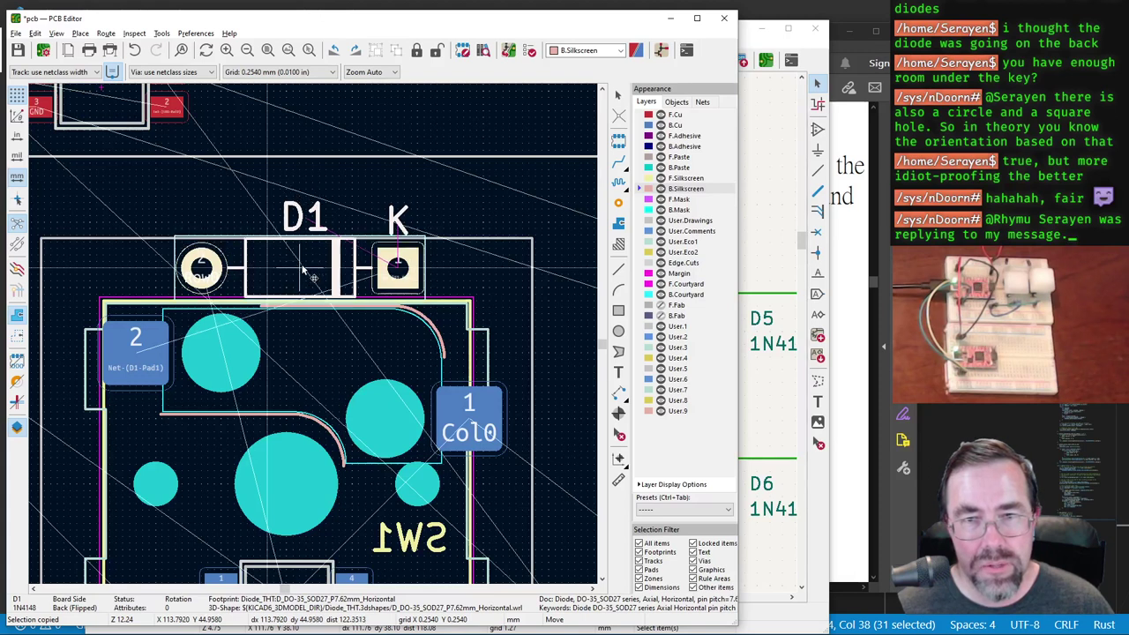
pyautogui.click(313, 275)
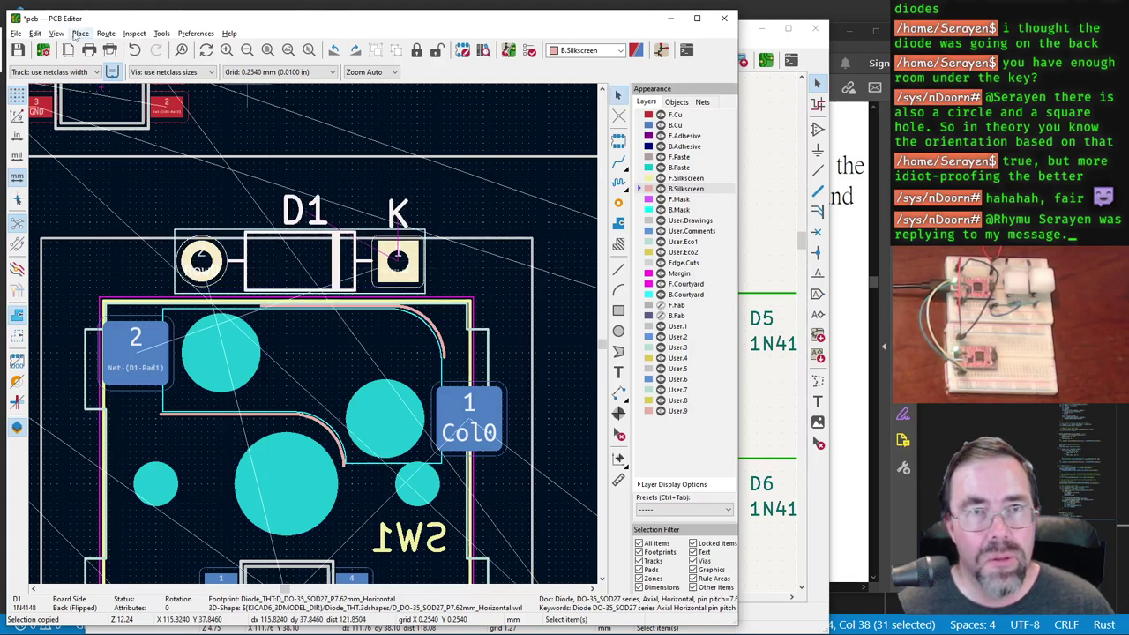
# Step: Rotate D1 by 180 degrees and place it above SW1 with its cathode pad in line with switch pad 2
pyautogui.press('m')
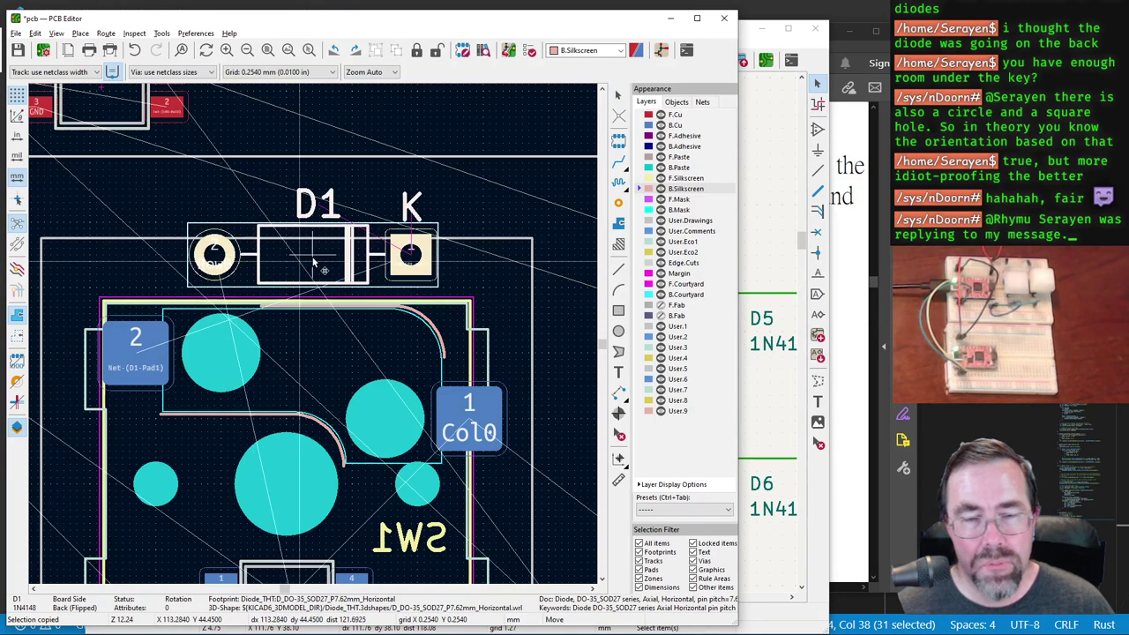
pyautogui.press('r')
pyautogui.press('r')
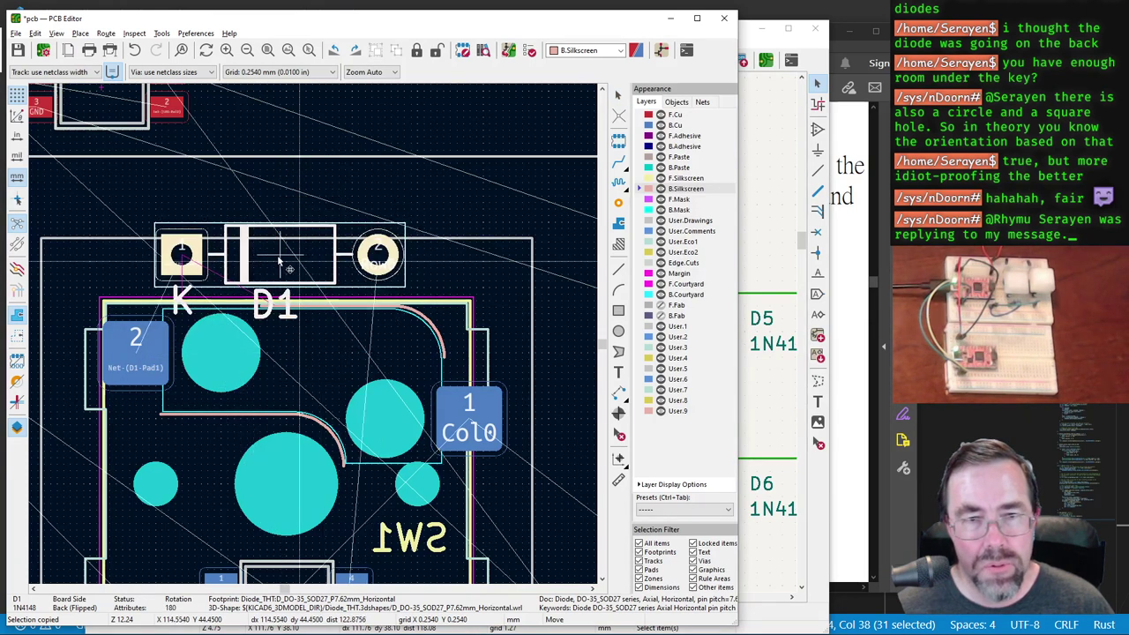
pyautogui.click(233, 257)
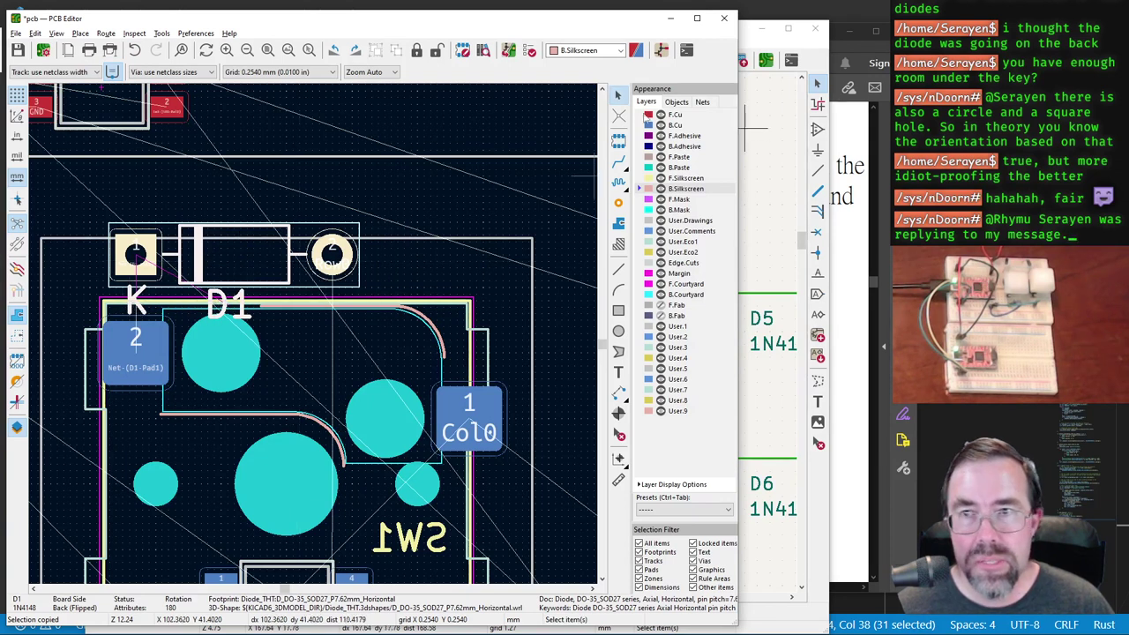
# Step: Move the D1 reference text and the K cathode label to the upper side of the diode, clear of SW1's outline
pyautogui.click(224, 307)
pyautogui.press('m')
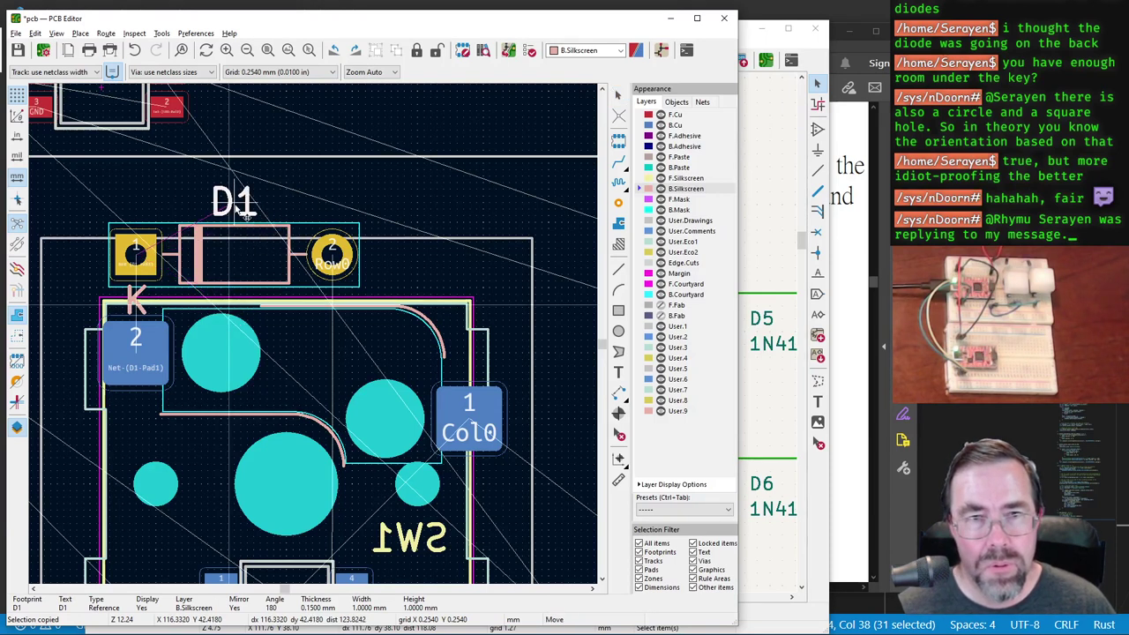
pyautogui.click(240, 202)
pyautogui.moveTo(135, 301); pyautogui.dragTo(141, 207)
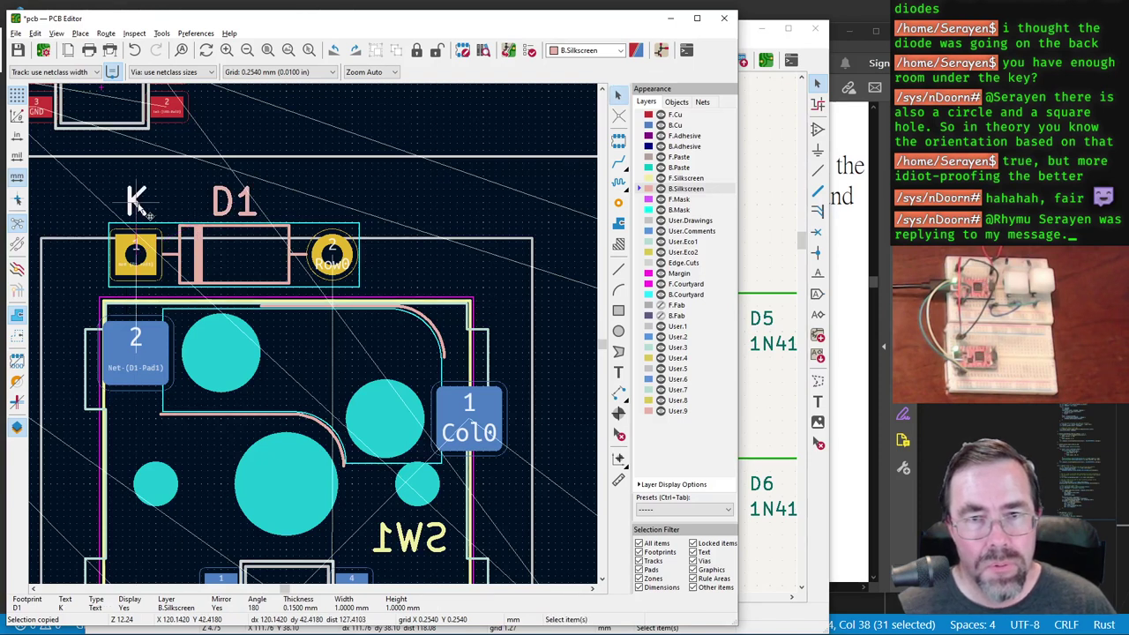
# Step: Open the board in the 3D viewer, examine D1 and its labels on the underside, and close the viewer
pyautogui.click(56, 33)
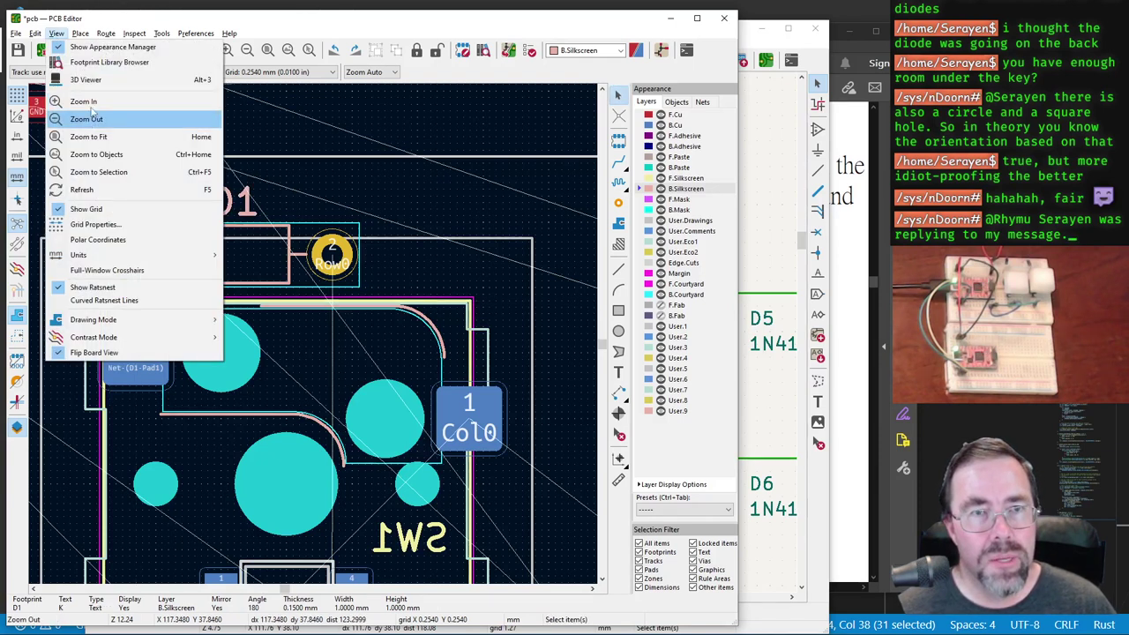
pyautogui.click(86, 79)
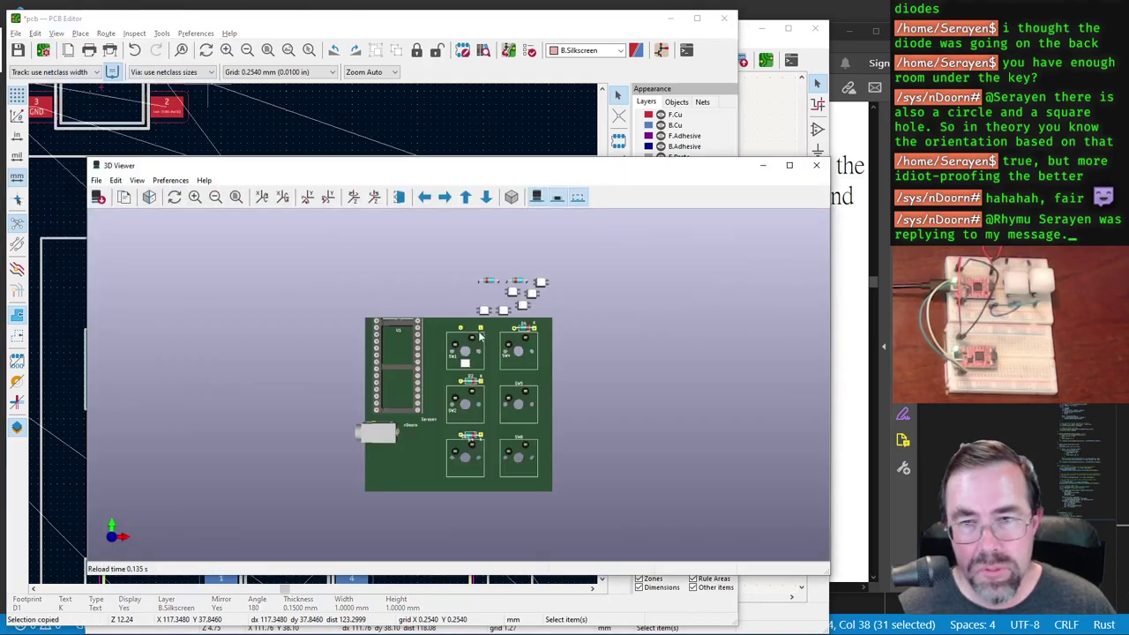
pyautogui.scroll(5, 420, 311)
pyautogui.moveTo(461, 310); pyautogui.dragTo(427, 234)
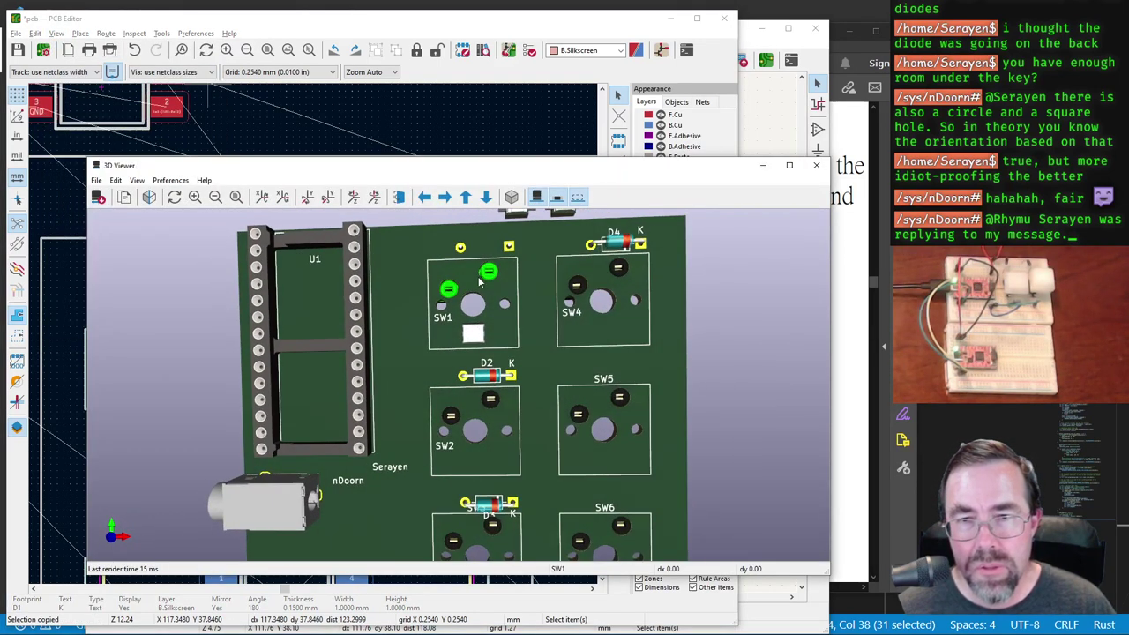
pyautogui.press('Home')
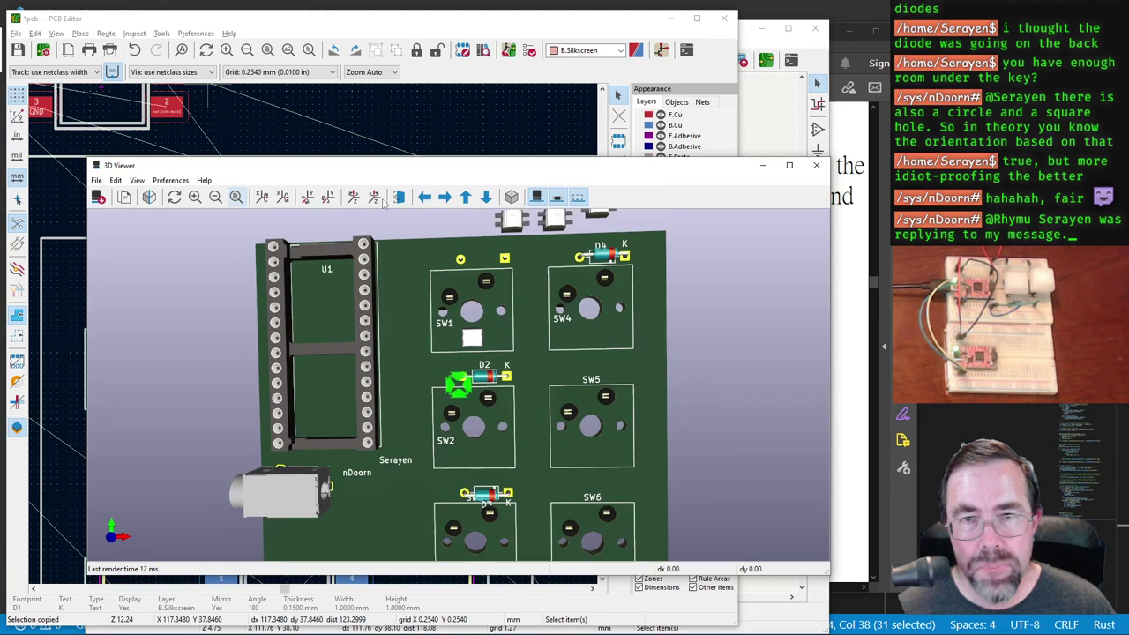
pyautogui.click(401, 196)
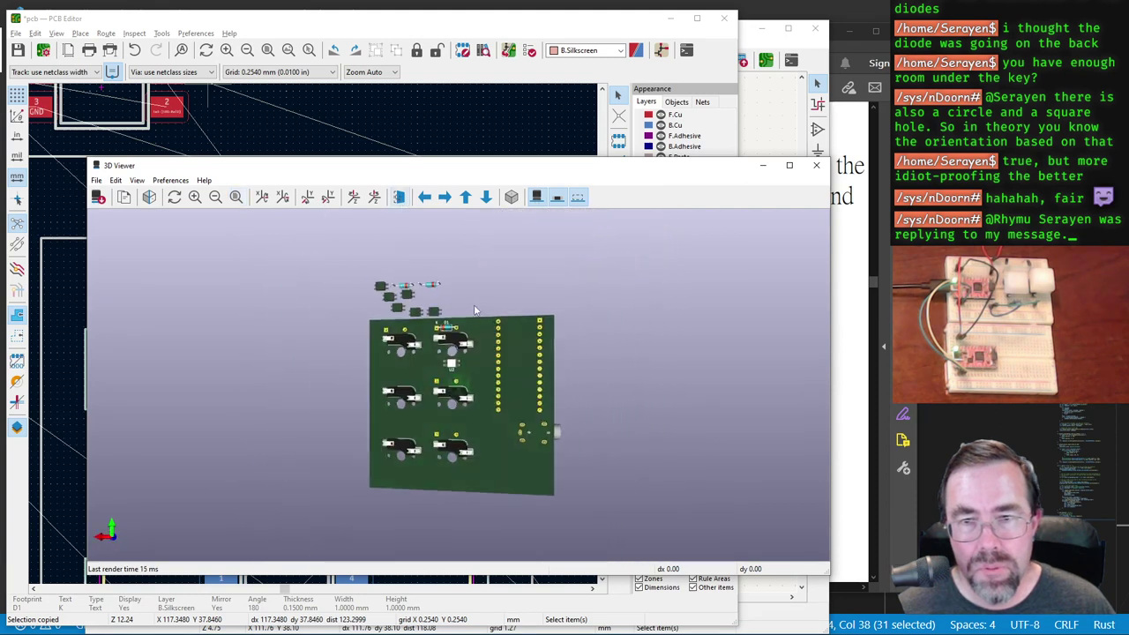
pyautogui.scroll(4, 436, 302)
pyautogui.scroll(3, 436, 302)
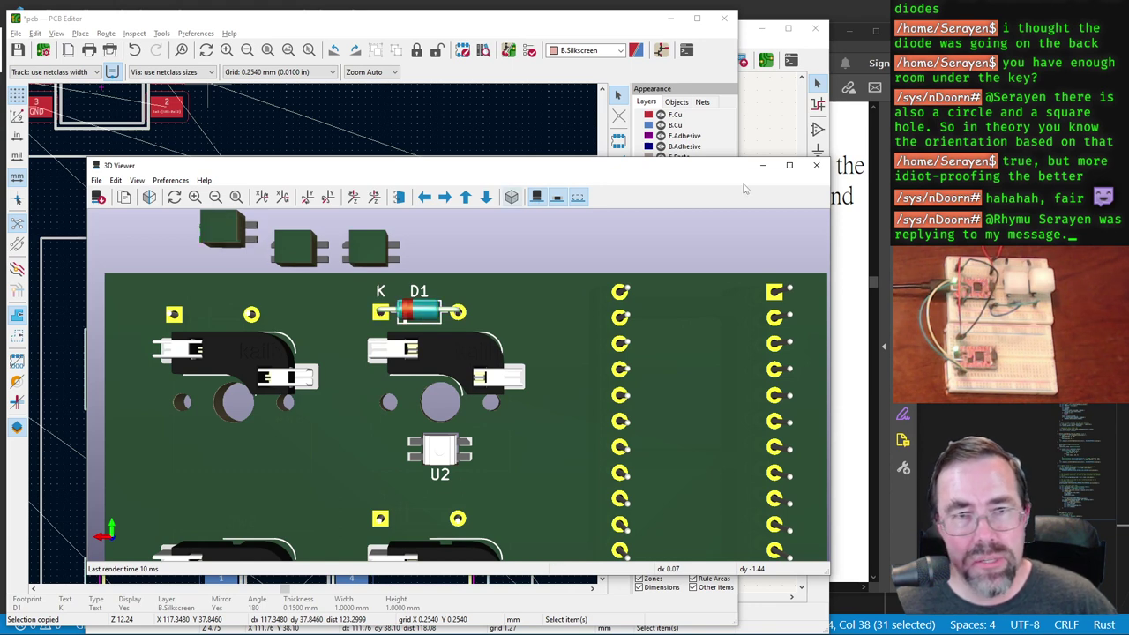
pyautogui.click(815, 165)
# Step: Turn off the flipped board view to show the layout from the front again
pyautogui.scroll(-3, 313, 339)
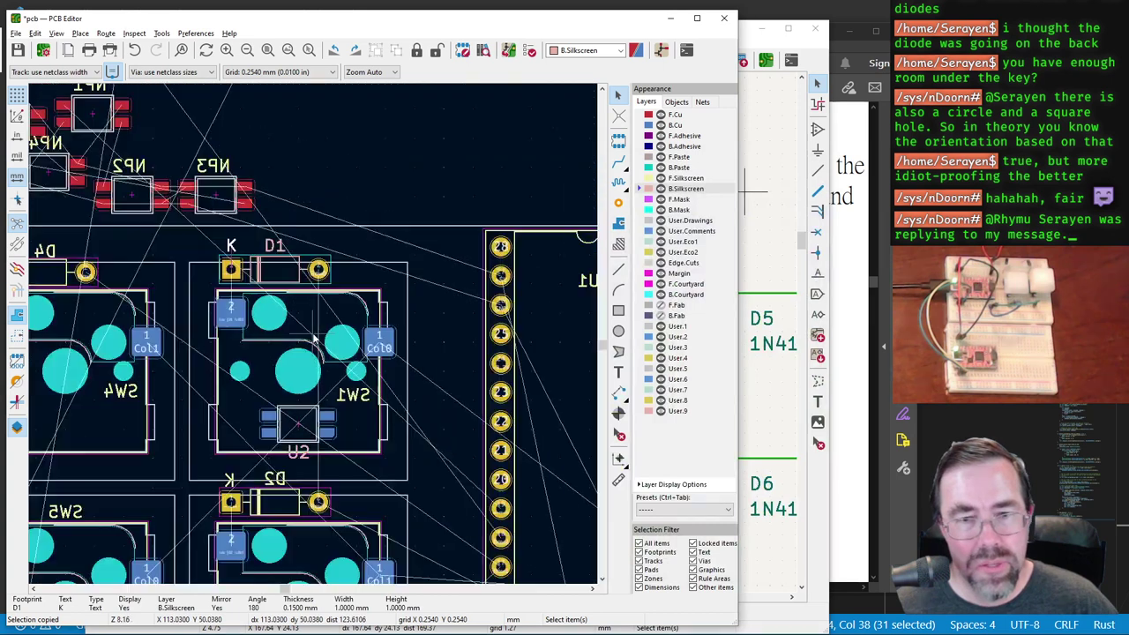
pyautogui.scroll(-2, 313, 339)
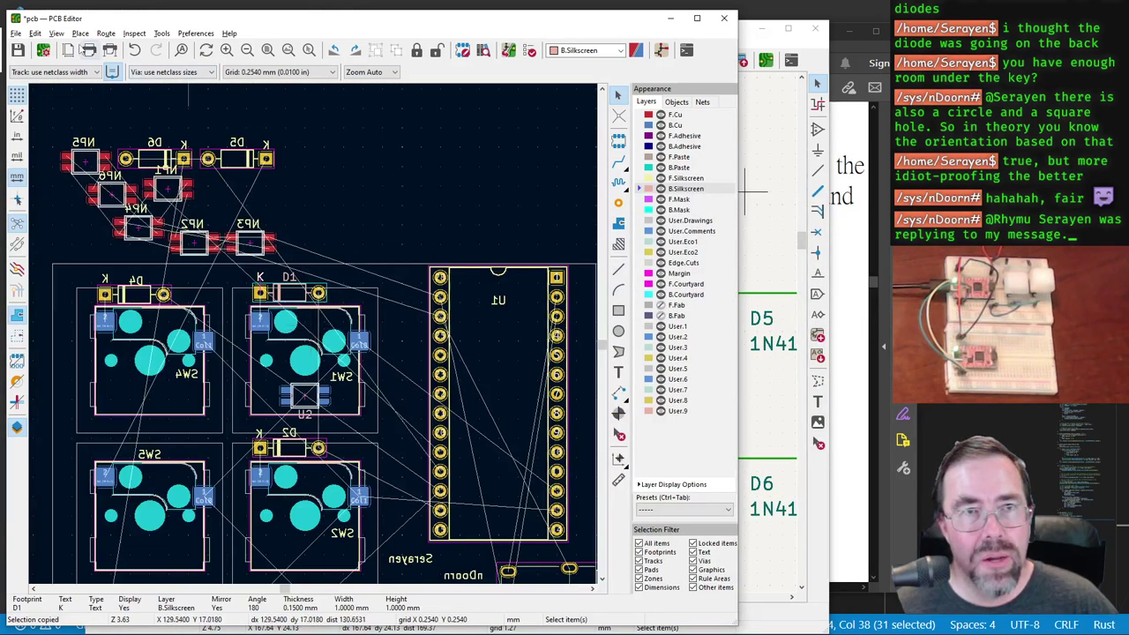
pyautogui.click(56, 33)
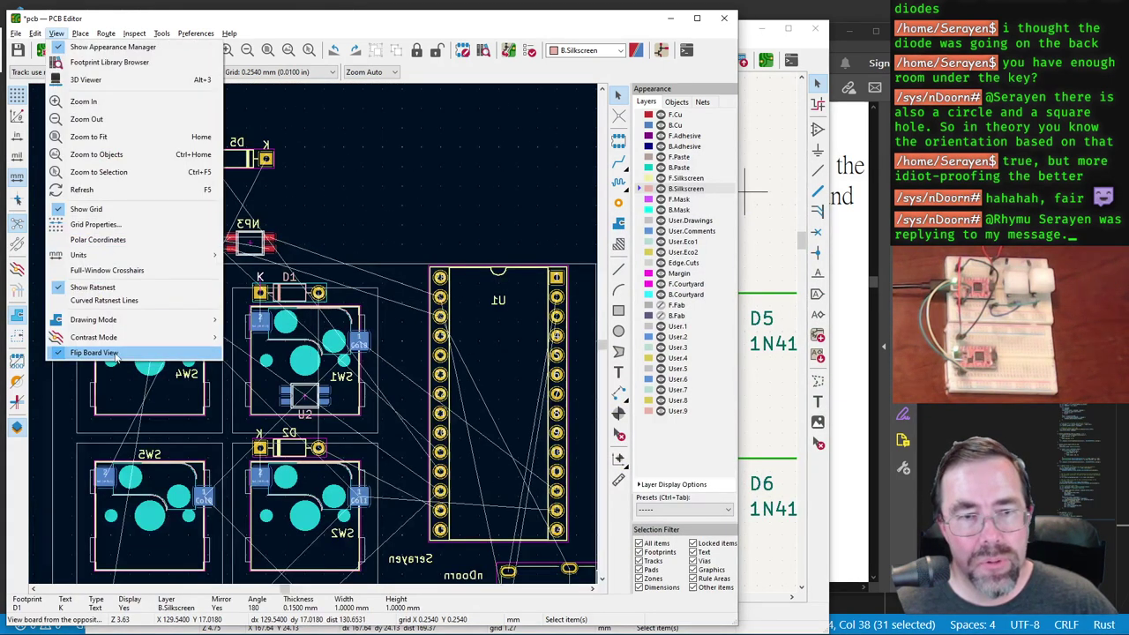
pyautogui.click(114, 352)
pyautogui.scroll(5, 321, 337)
pyautogui.scroll(-3, 321, 337)
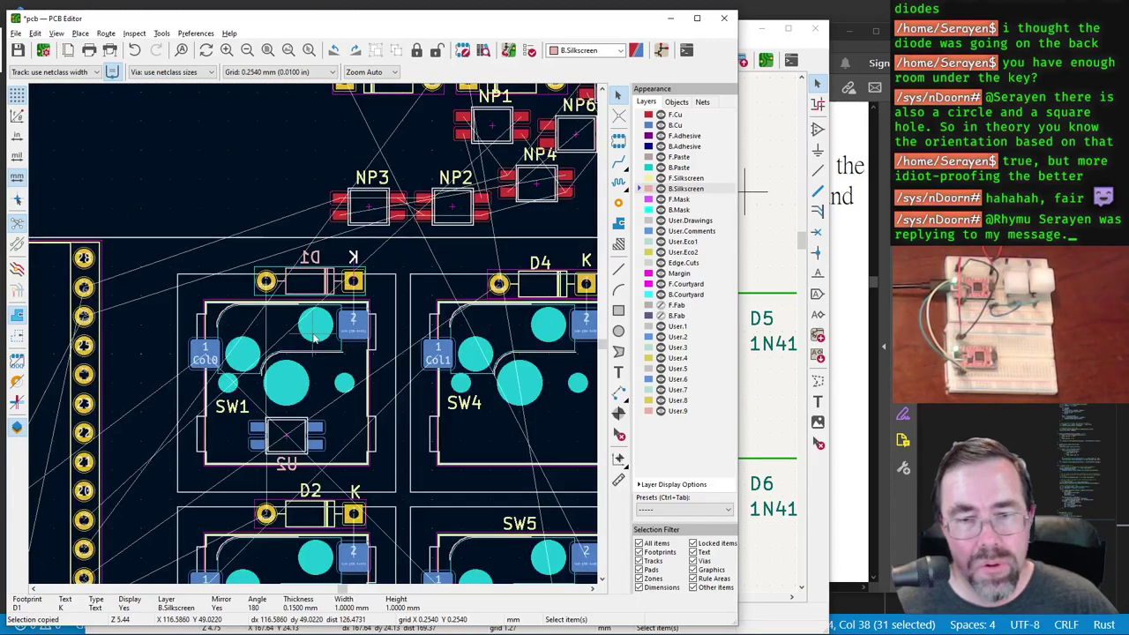
# Step: Save the board and run the PCB update from the schematic
pyautogui.scroll(-3, 309, 339)
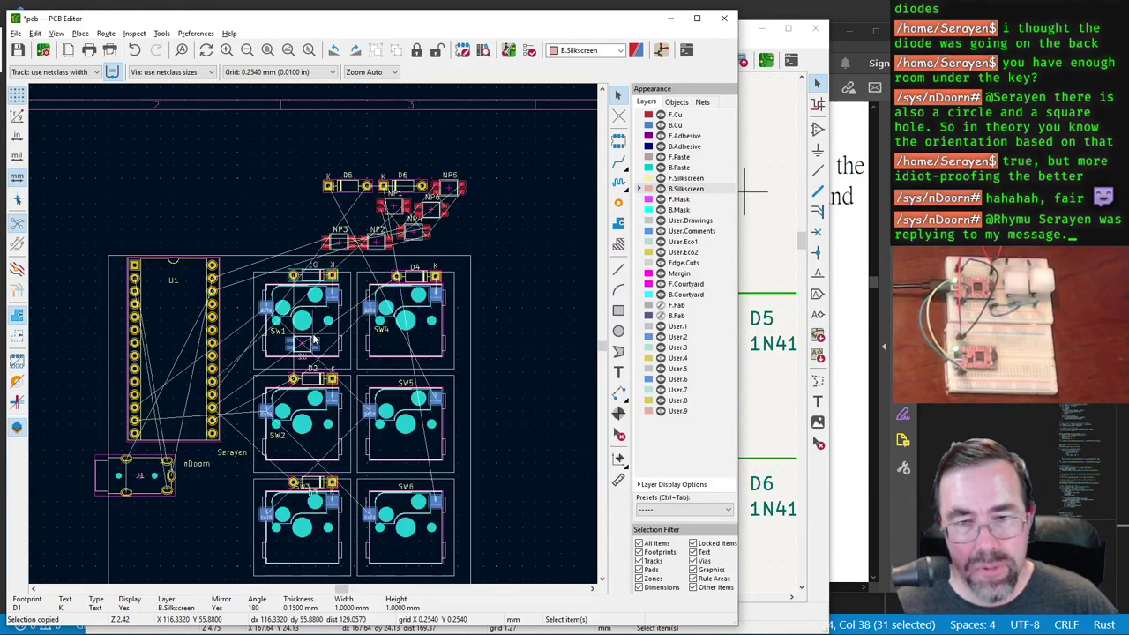
pyautogui.scroll(4, 313, 337)
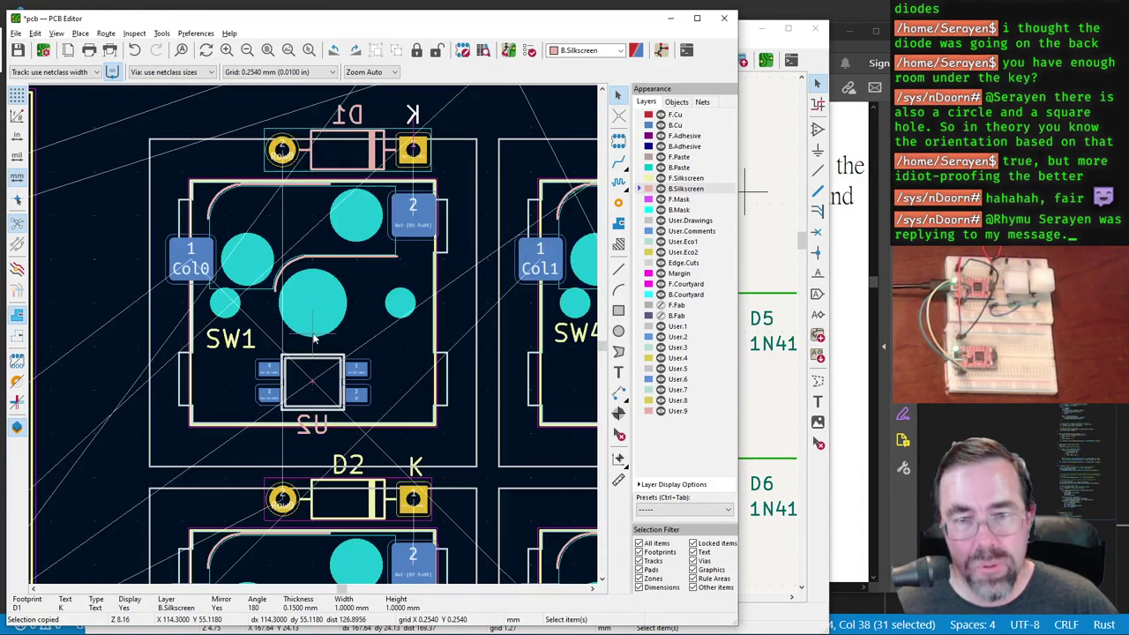
pyautogui.click(321, 426)
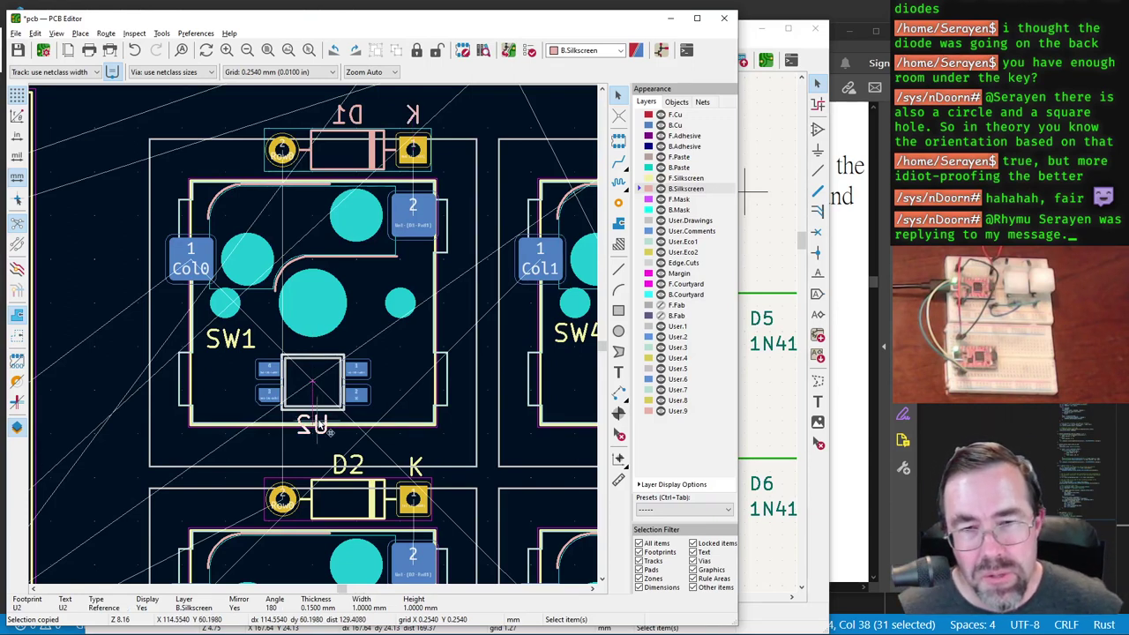
pyautogui.scroll(-3, 316, 383)
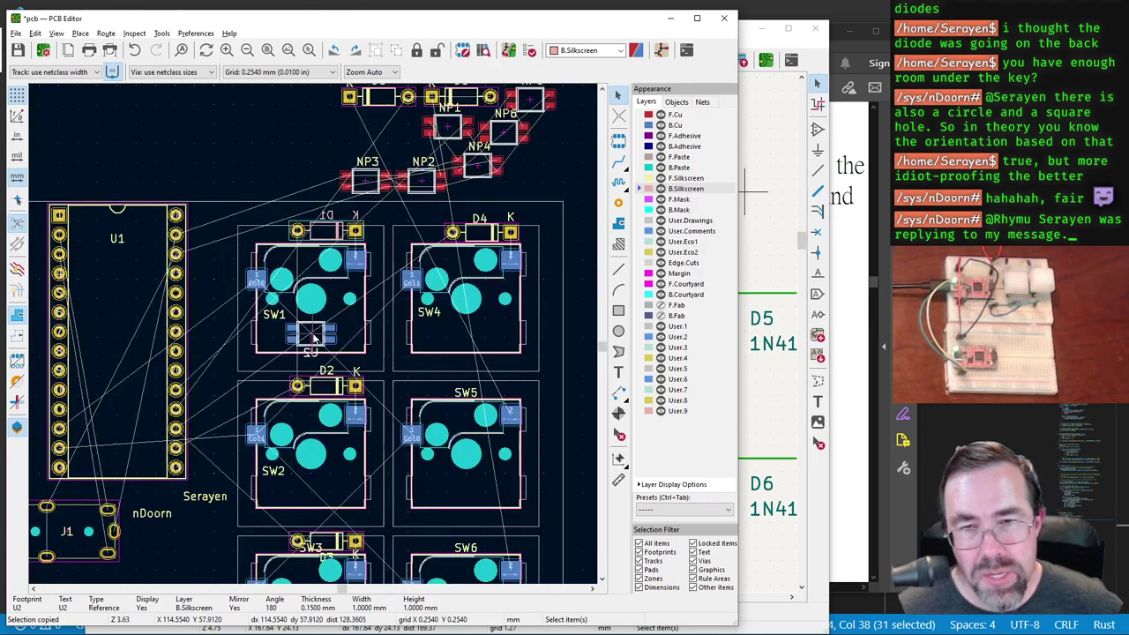
pyautogui.scroll(2, 313, 338)
pyautogui.scroll(-2, 313, 338)
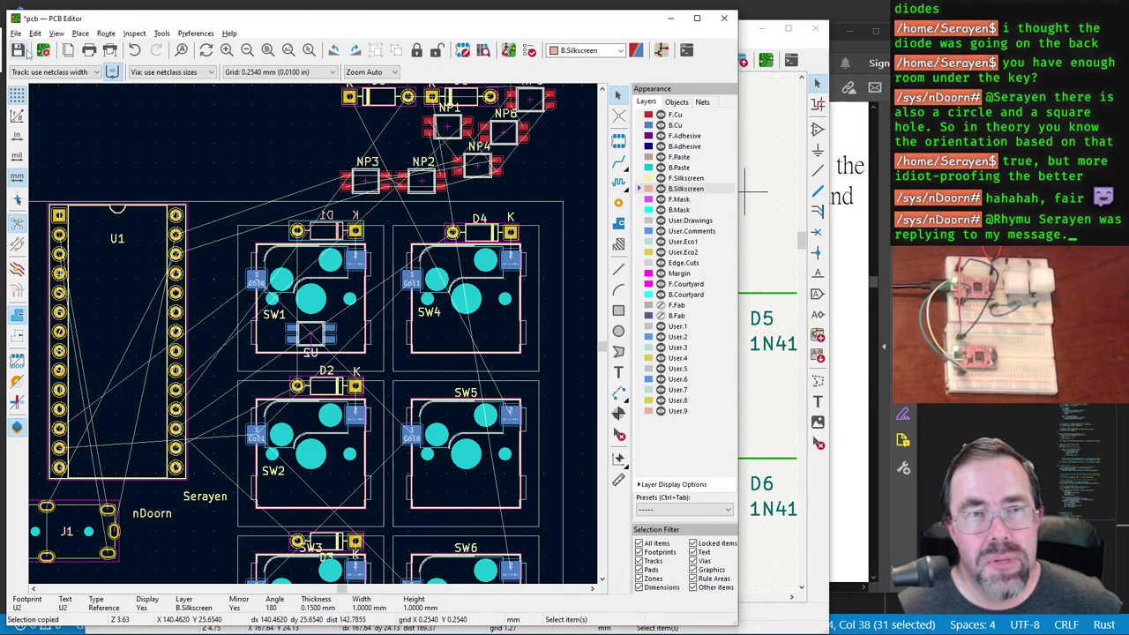
pyautogui.click(508, 50)
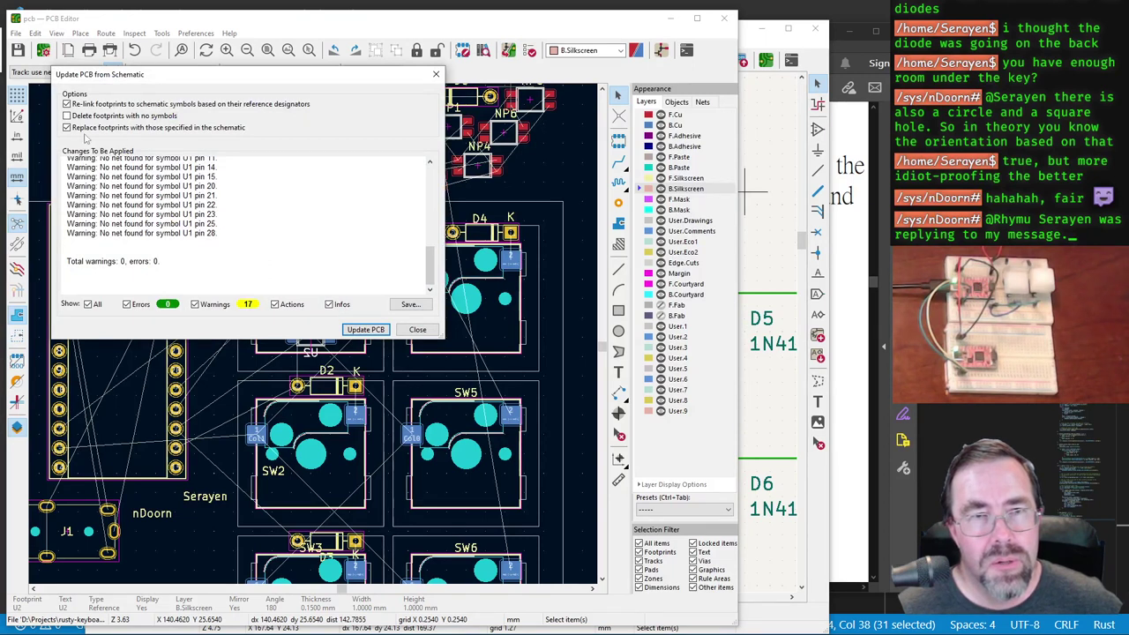
pyautogui.click(349, 329)
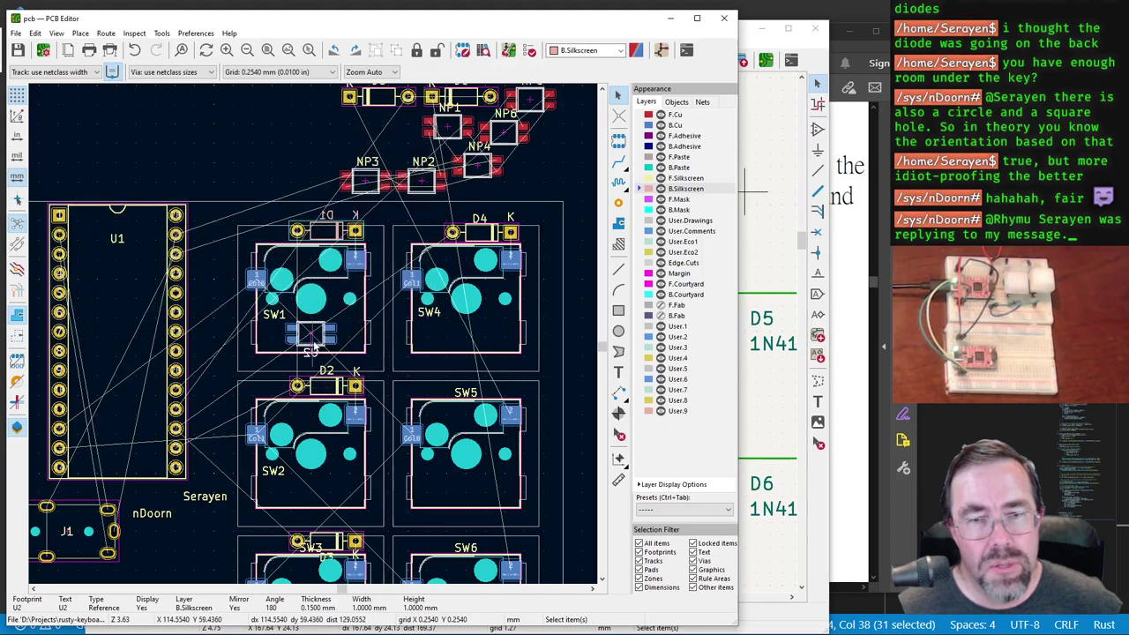
# Step: Review the footprint properties of the U2 NeoPixel below SW1's centre hole and close them without changes
pyautogui.scroll(3, 314, 342)
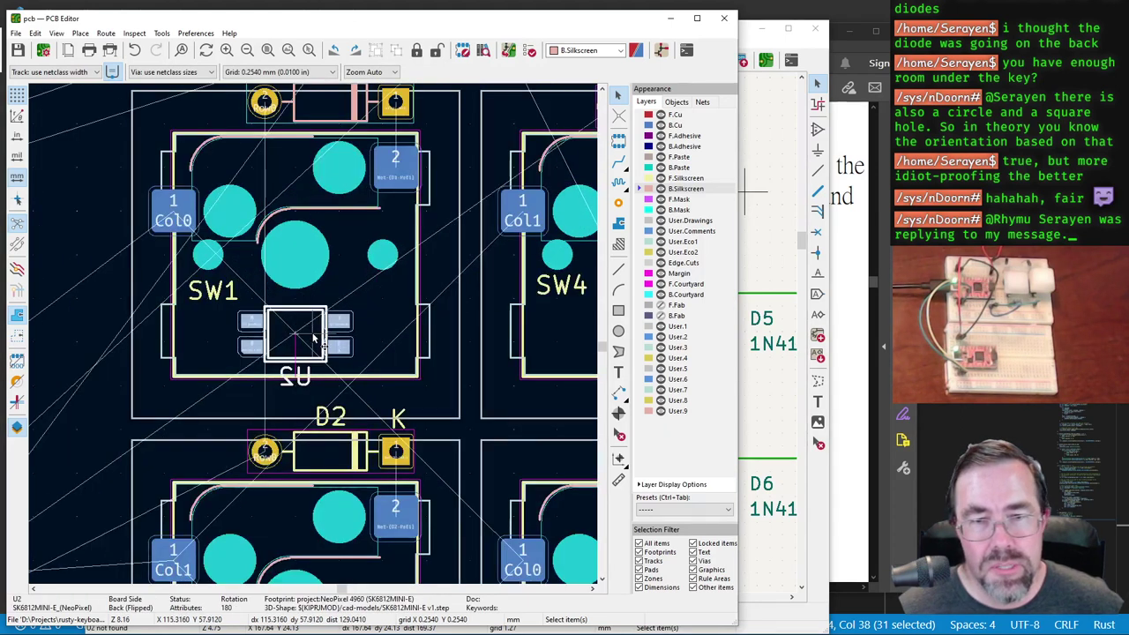
pyautogui.doubleClick(314, 340)
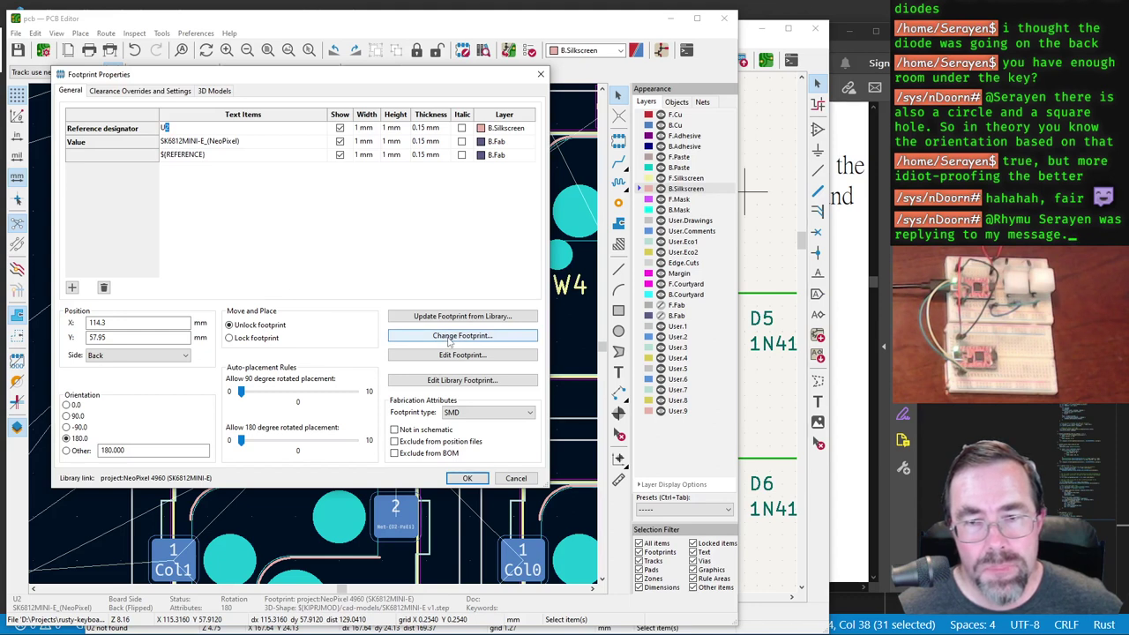
pyautogui.click(516, 477)
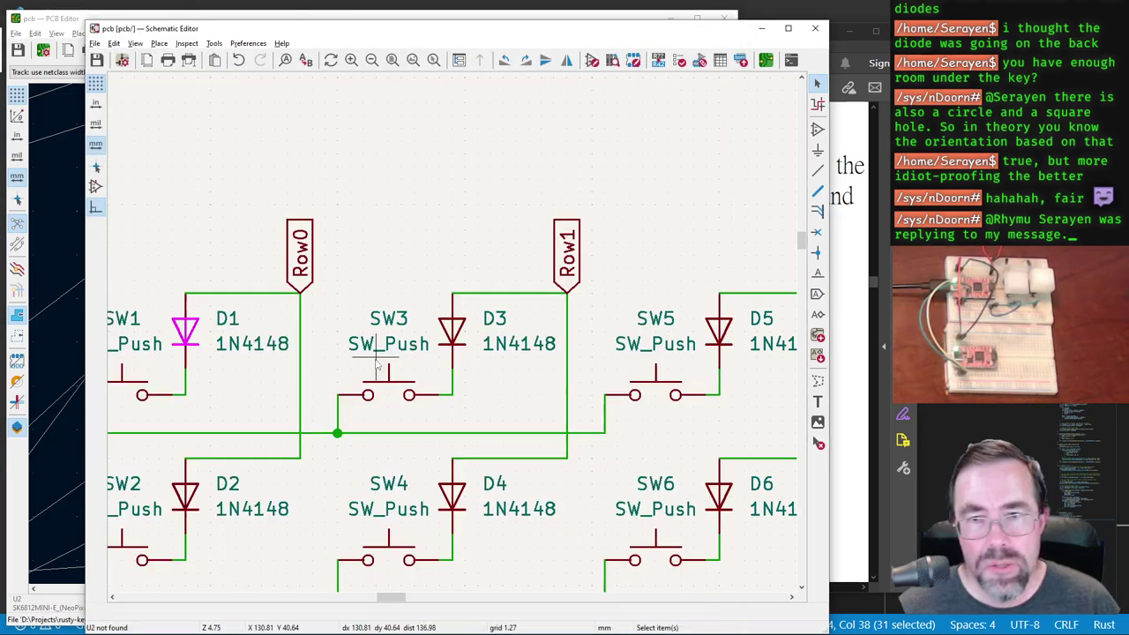
# Step: Examine the NeoPixel chain and its reference designators in the schematic, along with the rest of the sheet
pyautogui.press('Home')
pyautogui.scroll(5, 451, 340)
pyautogui.scroll(3, 452, 353)
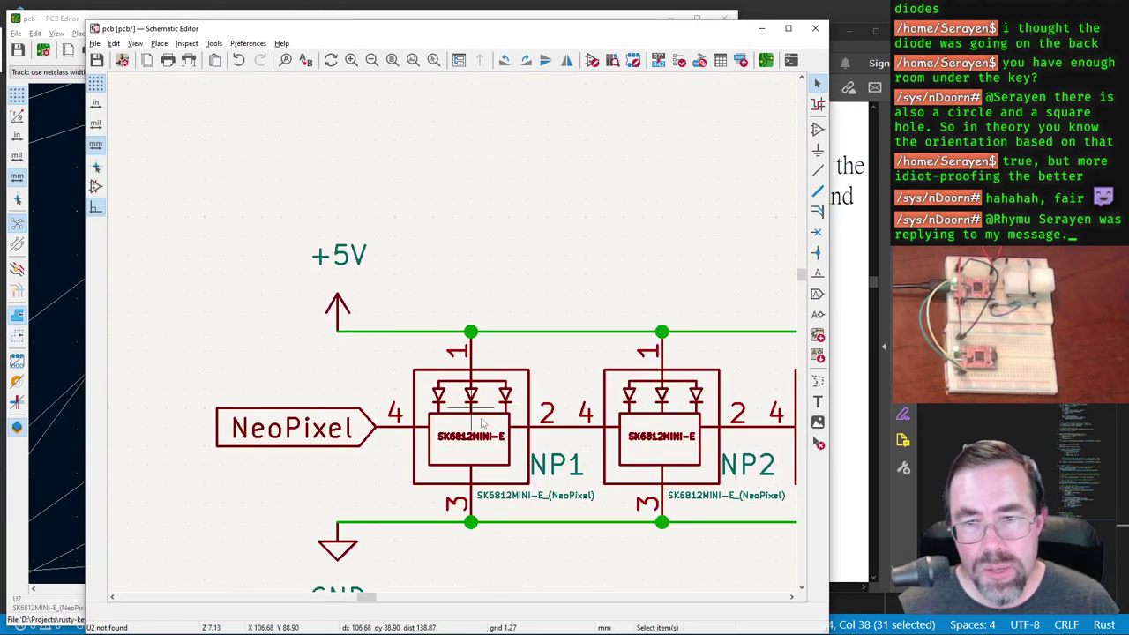
pyautogui.scroll(-6, 496, 451)
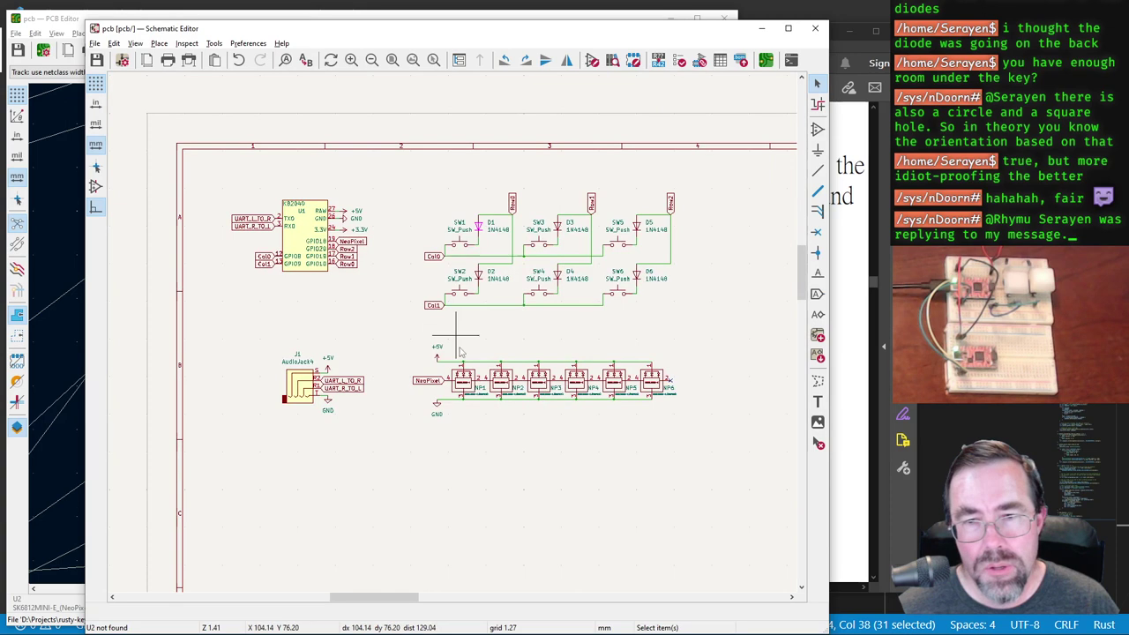
# Step: Arrange the PCB Editor and Schematic Editor windows side by side so both fit on the screen
pyautogui.moveTo(639, 21); pyautogui.dragTo(710, 22)
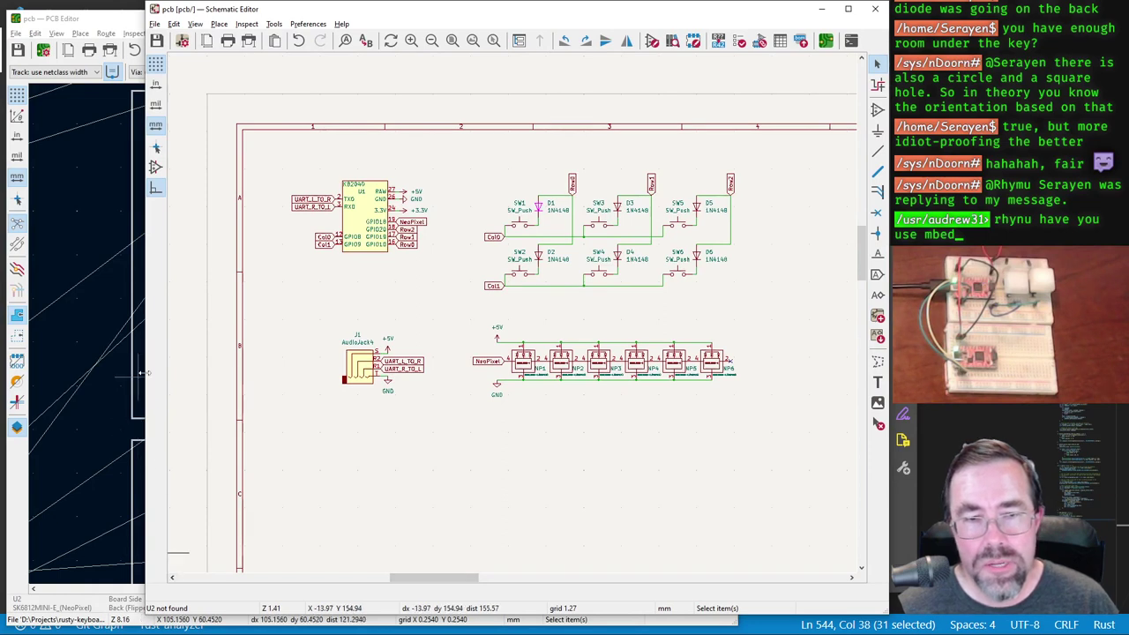
pyautogui.moveTo(141, 373); pyautogui.dragTo(470, 368)
pyautogui.click(432, 39)
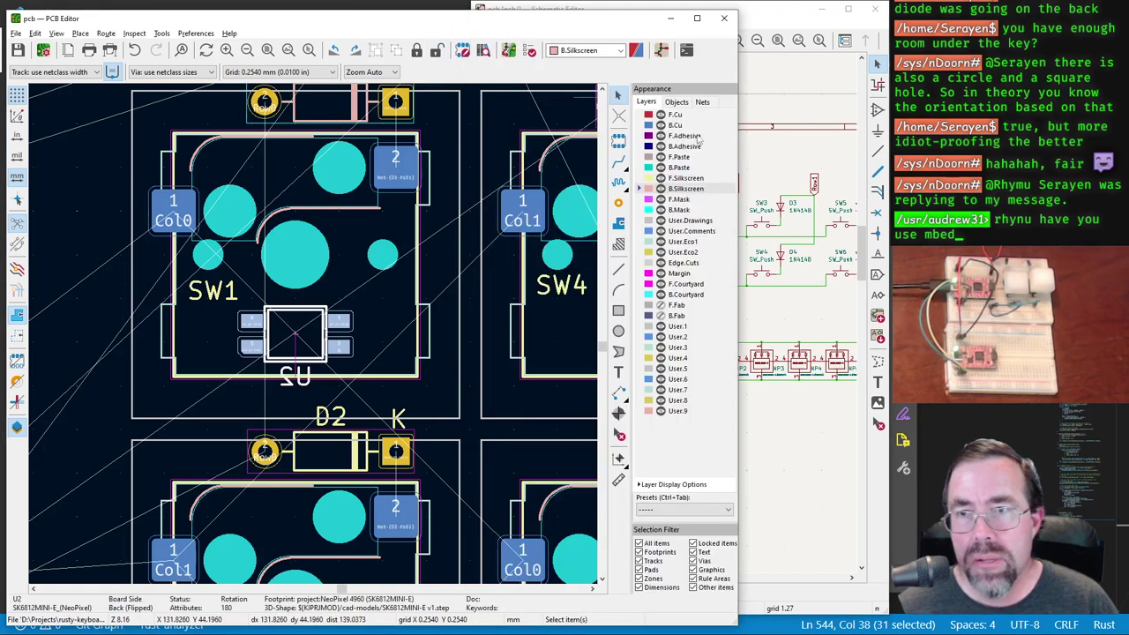
pyautogui.moveTo(739, 147); pyautogui.dragTo(479, 144)
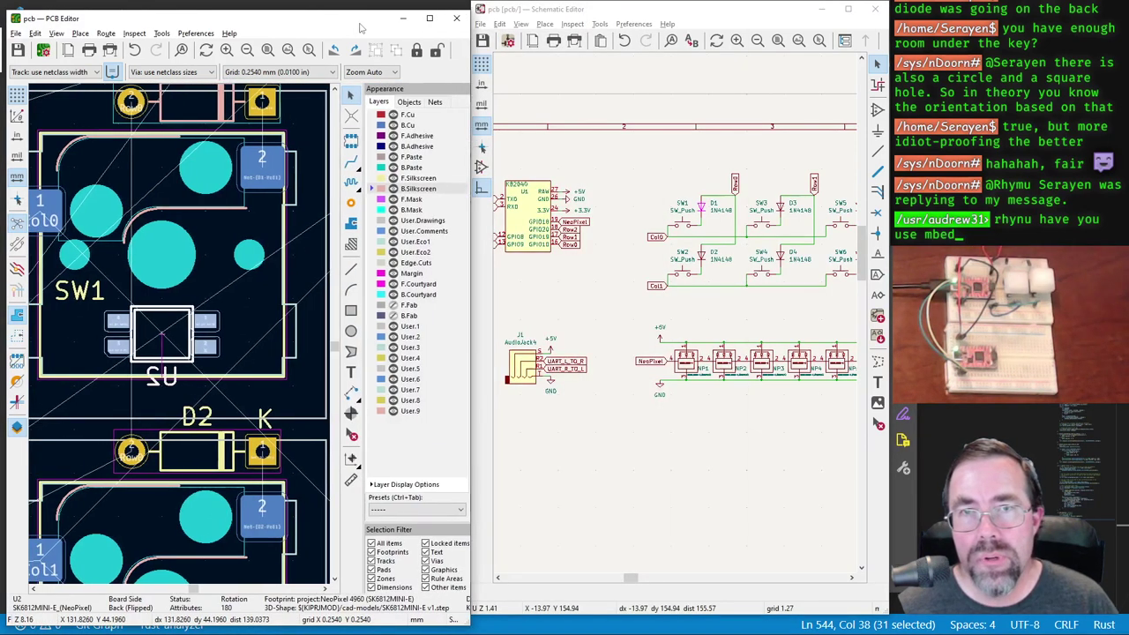
pyautogui.moveTo(360, 28); pyautogui.dragTo(360, 22)
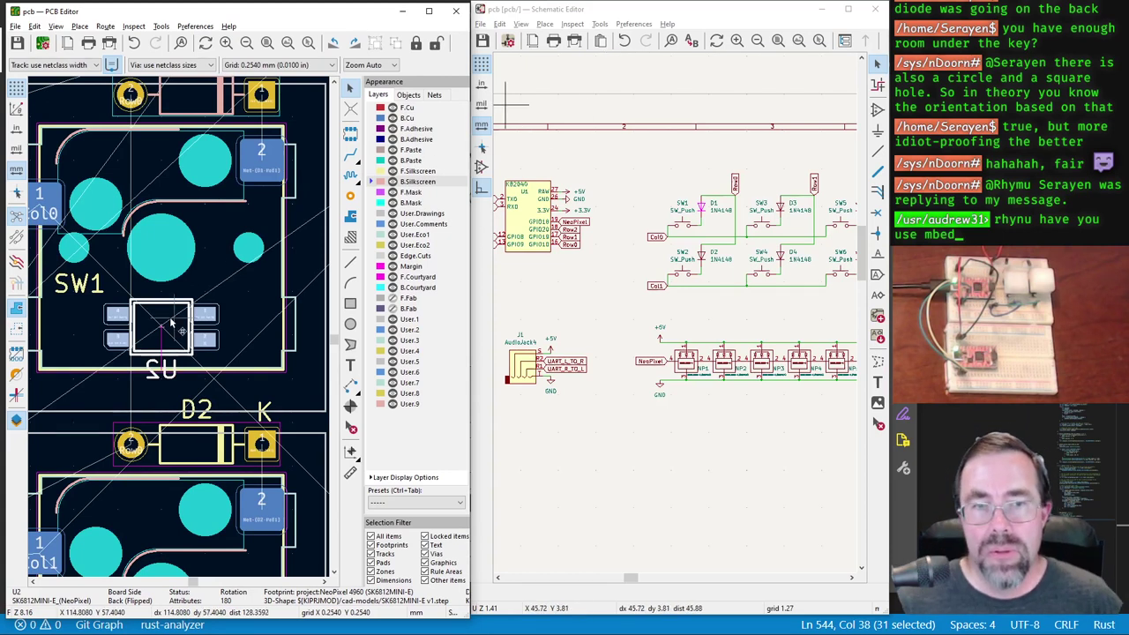
# Step: Check SW1 and U2 against the schematic by cross-probing, and delete the U2 NeoPixel footprint below SW1's centre hole
pyautogui.click(201, 266)
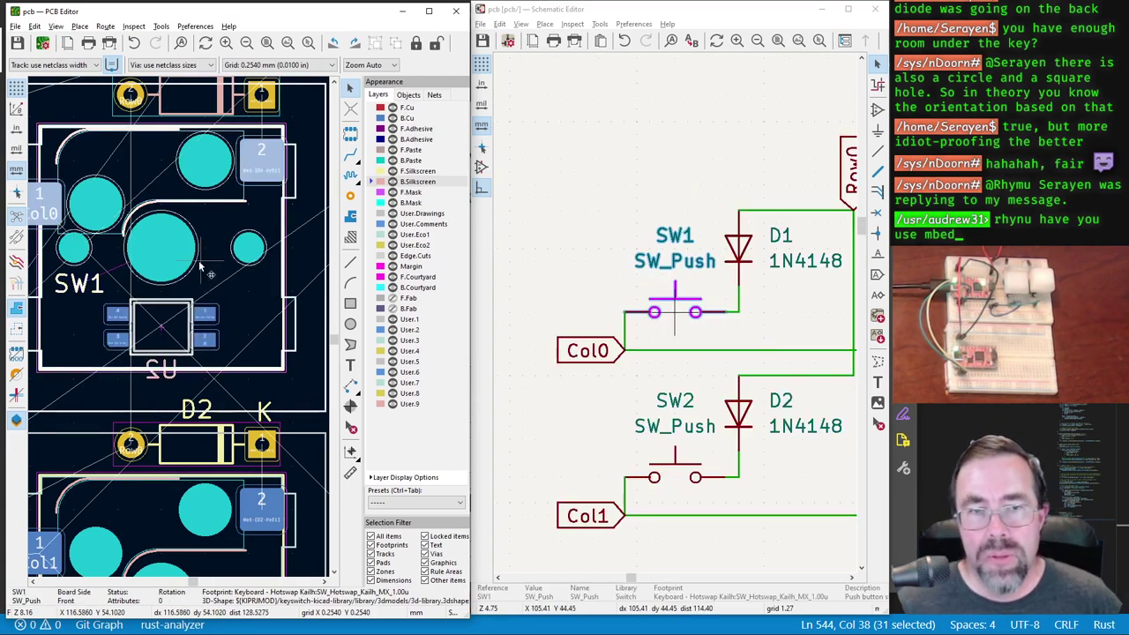
pyautogui.click(177, 304)
pyautogui.keyDown('shift'); pyautogui.scroll(3, 197, 279); pyautogui.keyUp('shift')
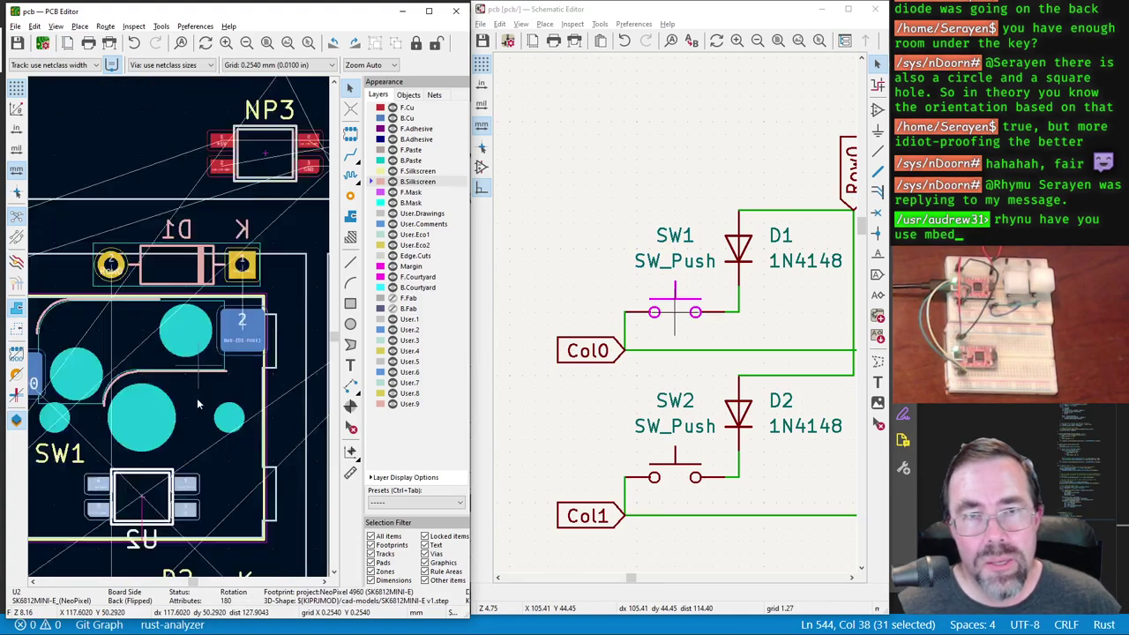
pyautogui.keyDown('ctrl'); pyautogui.hscroll(2, 217, 302); pyautogui.keyUp('ctrl')
pyautogui.keyDown('shift'); pyautogui.scroll(-2, 216, 303); pyautogui.keyUp('shift')
pyautogui.scroll(-3, 246, 265)
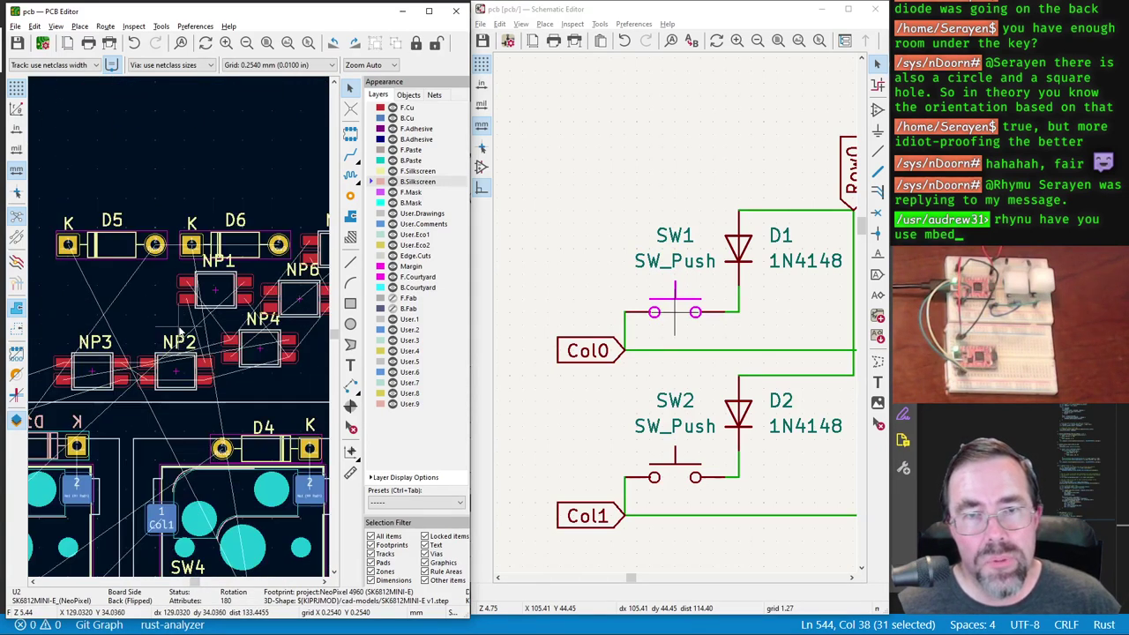
pyautogui.scroll(2, 287, 231)
pyautogui.keyDown('shift'); pyautogui.scroll(-1, 287, 232); pyautogui.keyUp('shift')
pyautogui.keyDown('ctrl'); pyautogui.hscroll(-1, 264, 264); pyautogui.keyUp('ctrl')
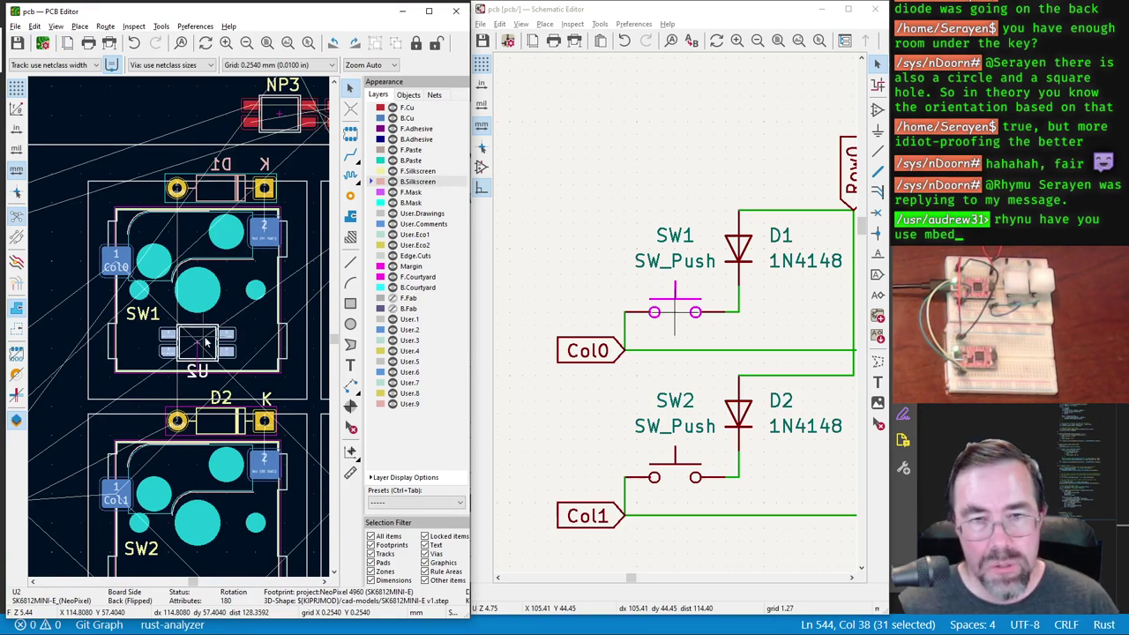
pyautogui.press('Escape')
# Step: Flip NP1 to the back of the board and place it directly below SW1's centre hole, aligned with the hole's centre
pyautogui.keyDown('shift'); pyautogui.scroll(4, 220, 327); pyautogui.keyUp('shift')
pyautogui.keyDown('ctrl'); pyautogui.hscroll(3, 230, 318); pyautogui.keyUp('ctrl')
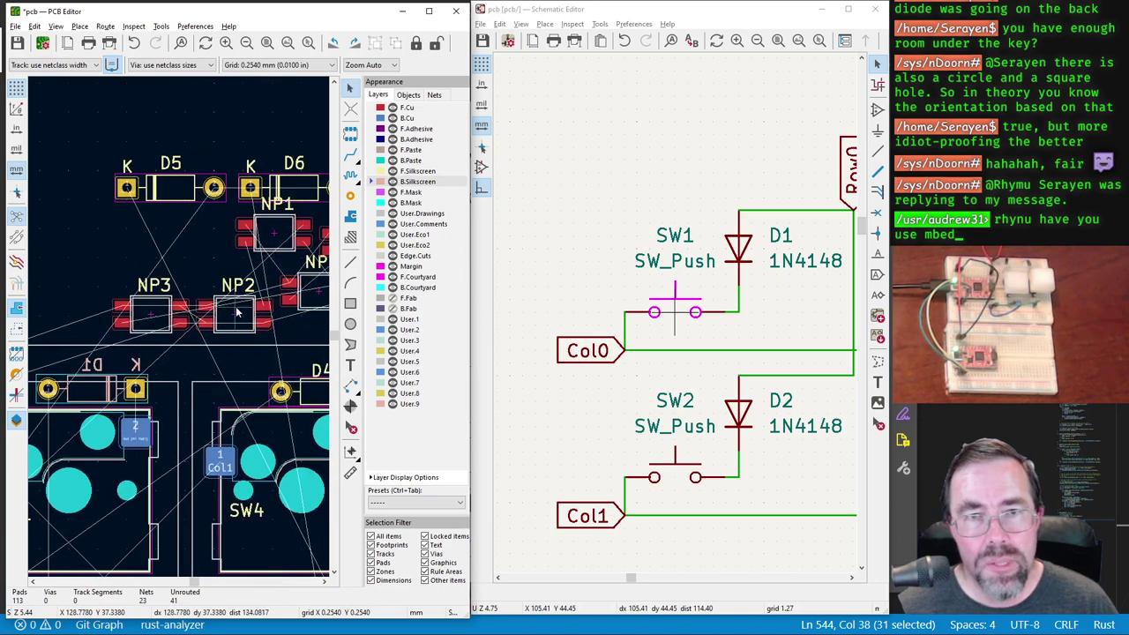
pyautogui.keyDown('ctrl'); pyautogui.hscroll(2, 236, 310); pyautogui.keyUp('ctrl')
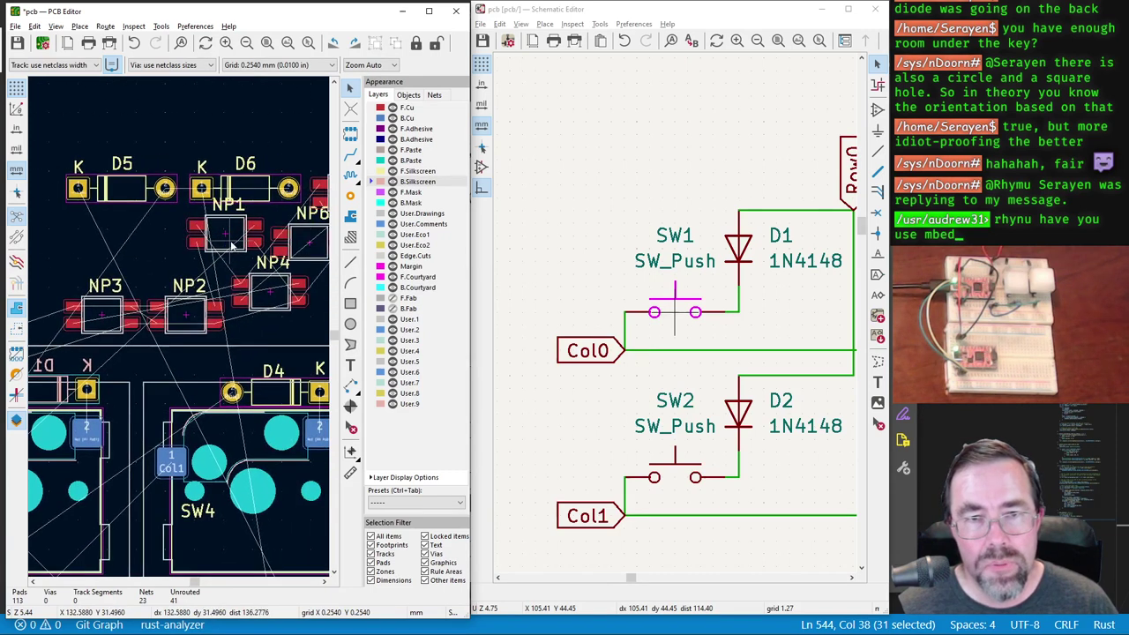
pyautogui.click(231, 245)
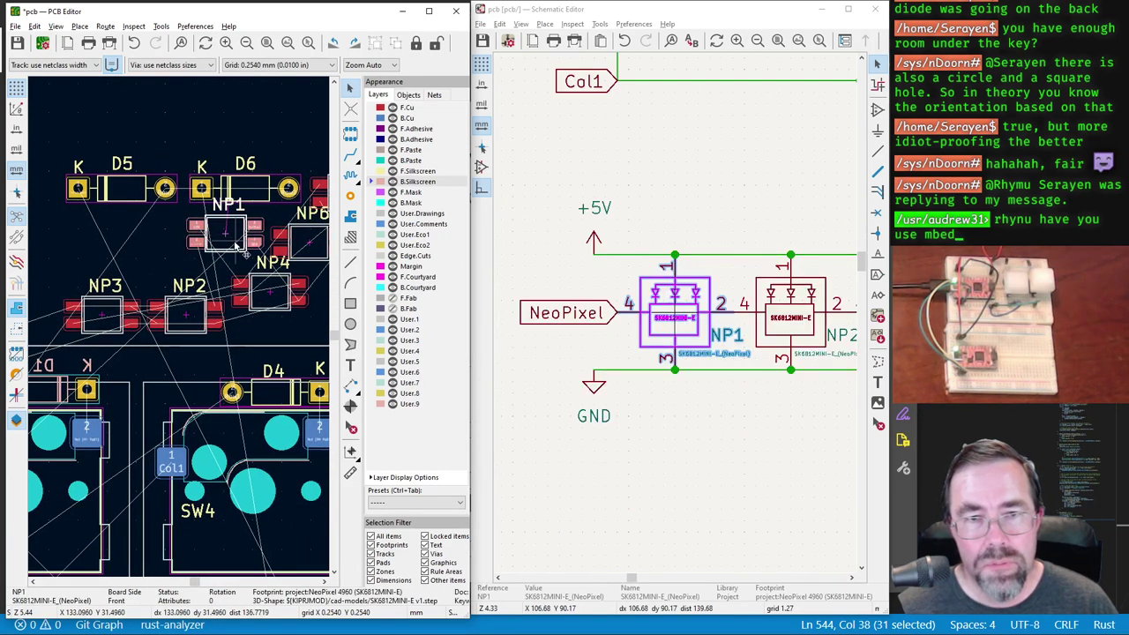
pyautogui.press('f')
pyautogui.moveTo(235, 238); pyautogui.dragTo(183, 330)
pyautogui.scroll(2, 218, 408)
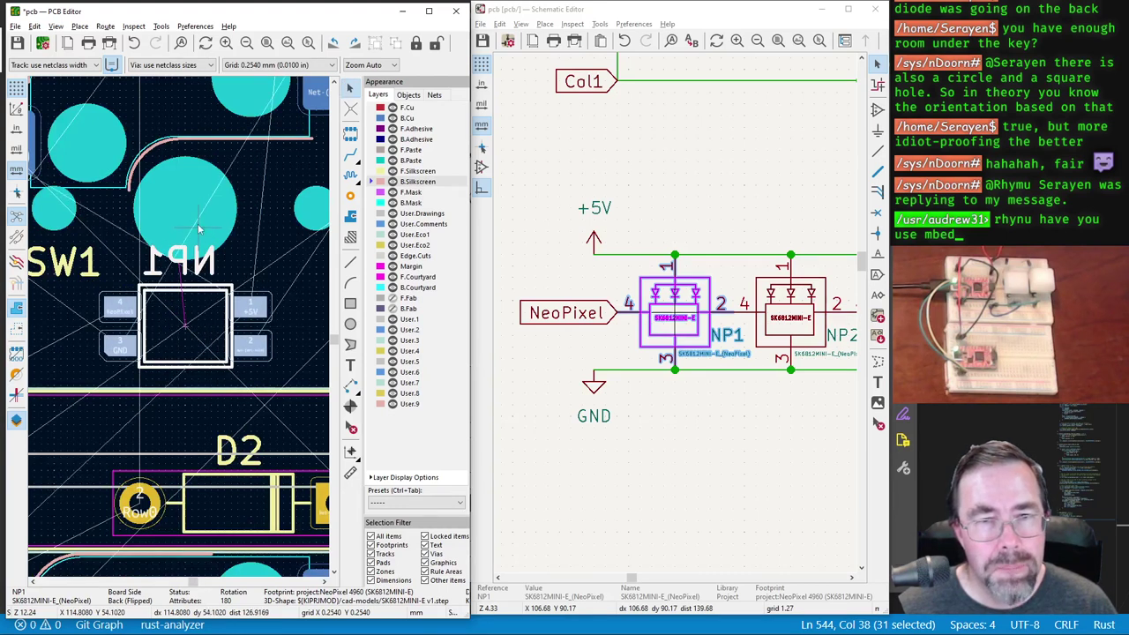
pyautogui.click(186, 211)
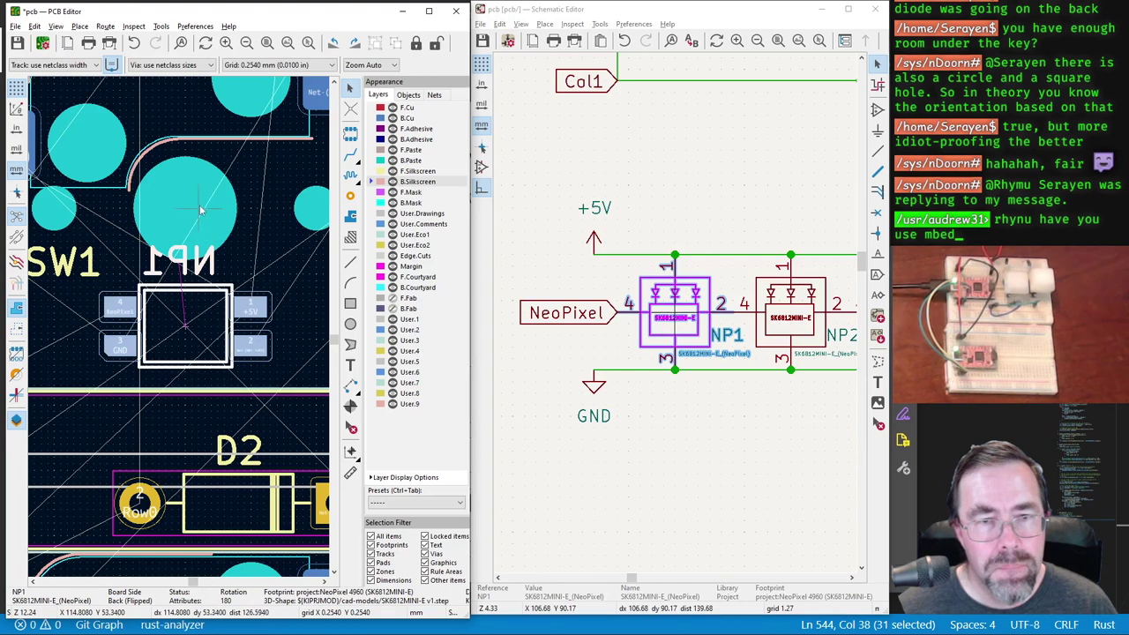
pyautogui.scroll(-2, 184, 273)
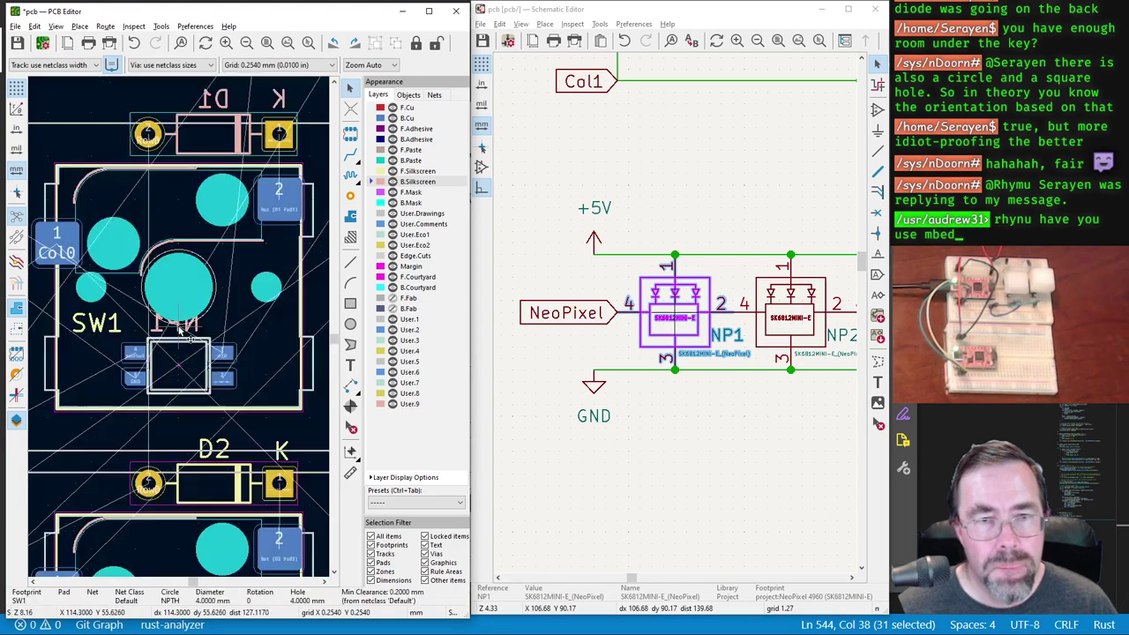
pyautogui.scroll(2, 183, 273)
pyautogui.scroll(-2, 181, 328)
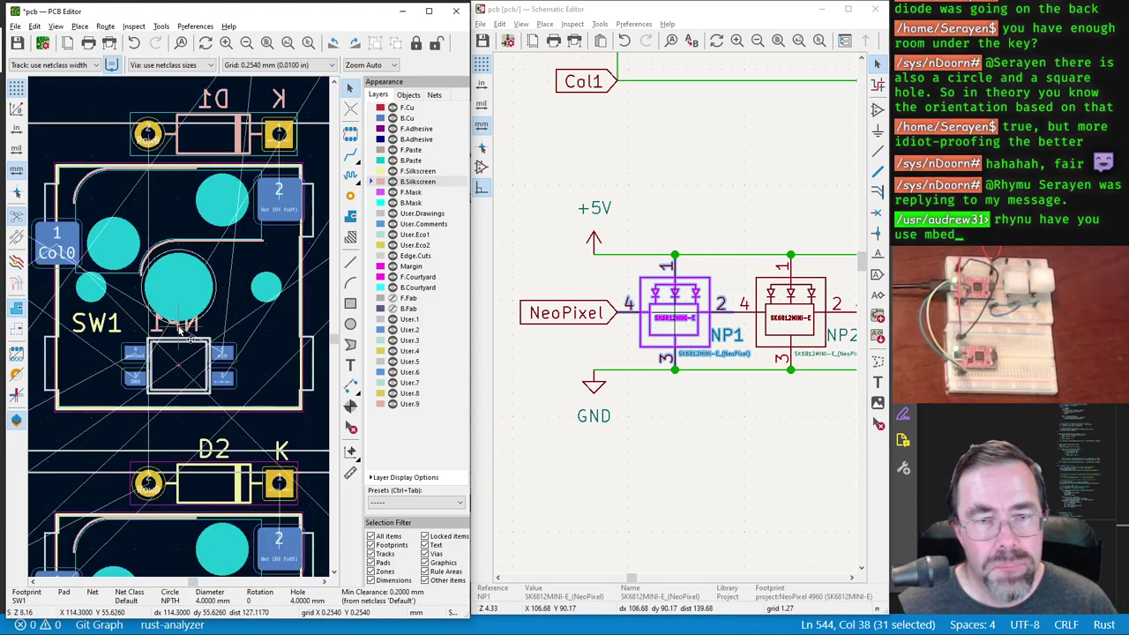
# Step: Open the board in the 3D viewer, examine NP1 and its label on the underside, and close the viewer
pyautogui.click(56, 26)
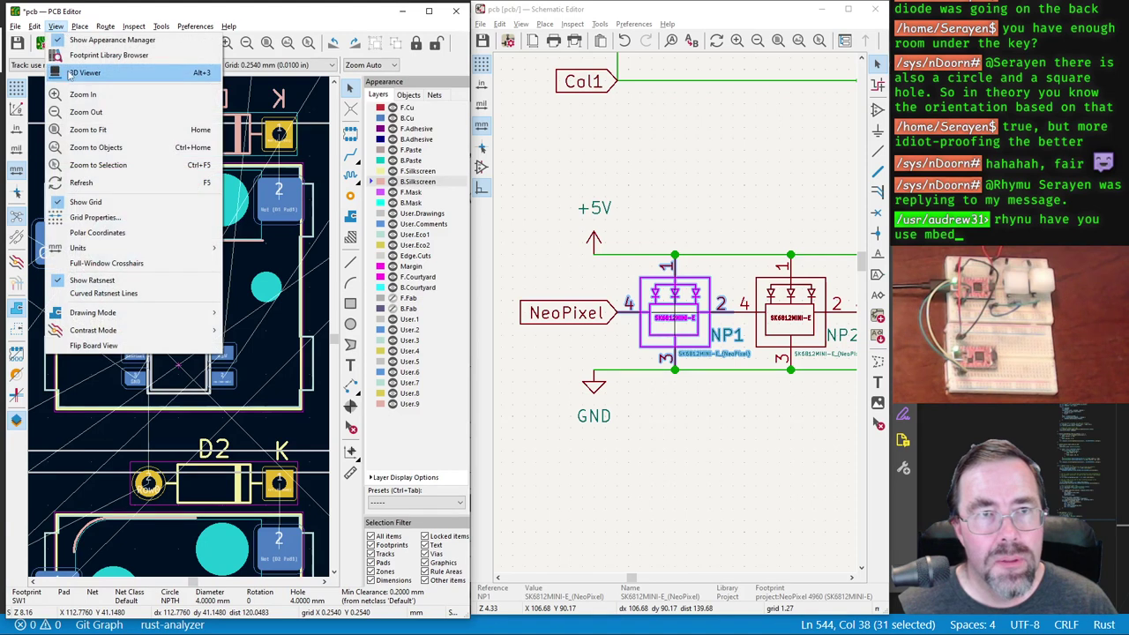
pyautogui.click(125, 78)
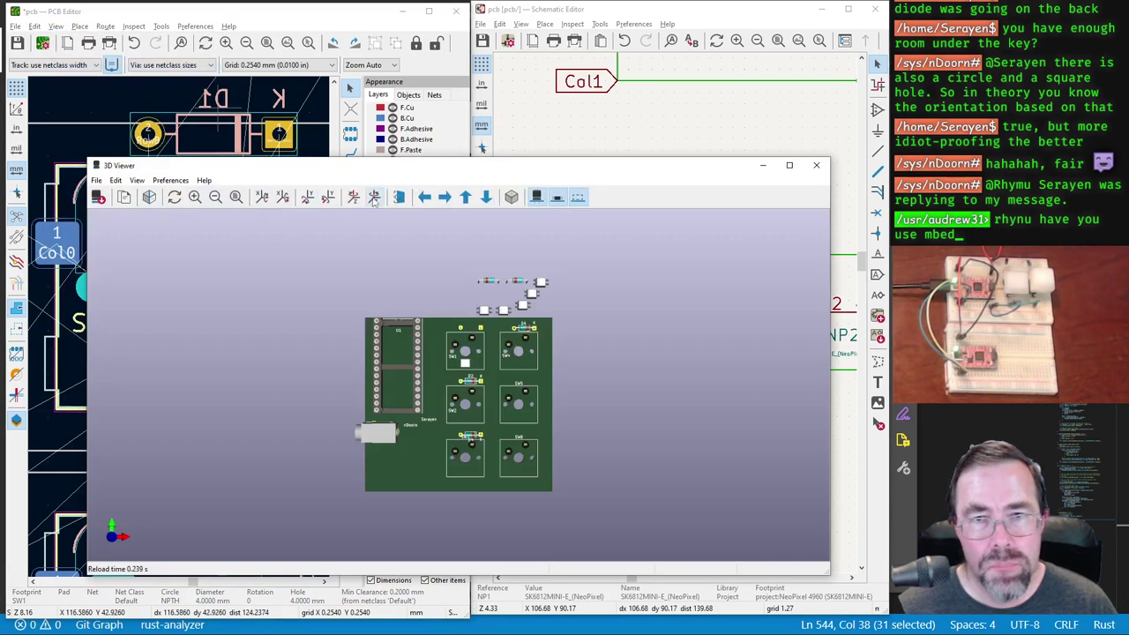
pyautogui.click(398, 196)
pyautogui.scroll(3, 441, 313)
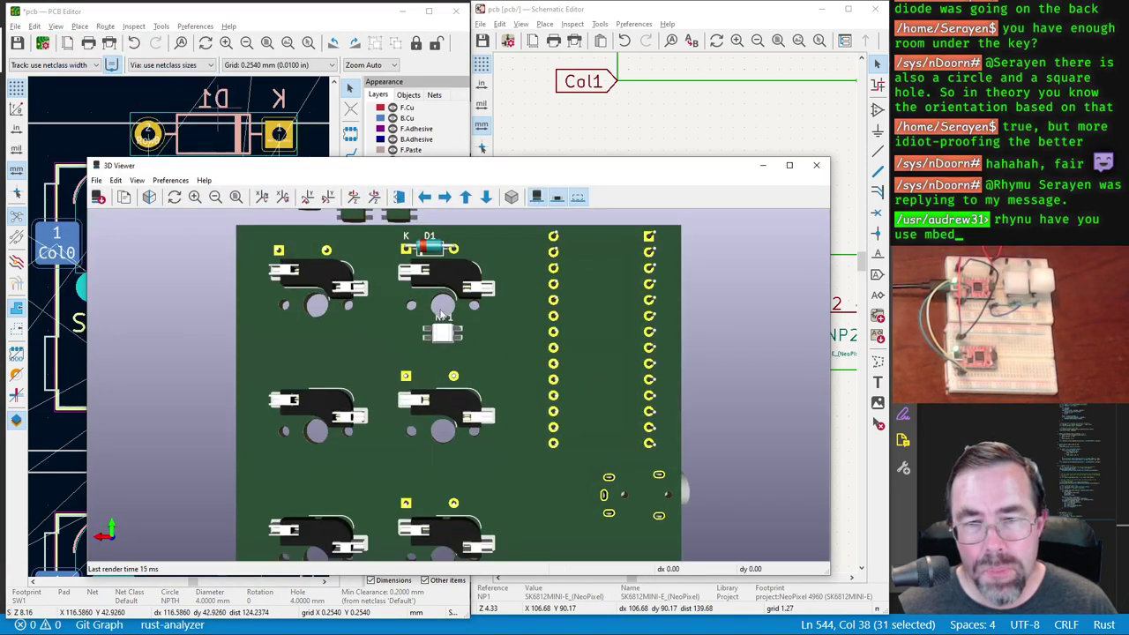
pyautogui.click(816, 164)
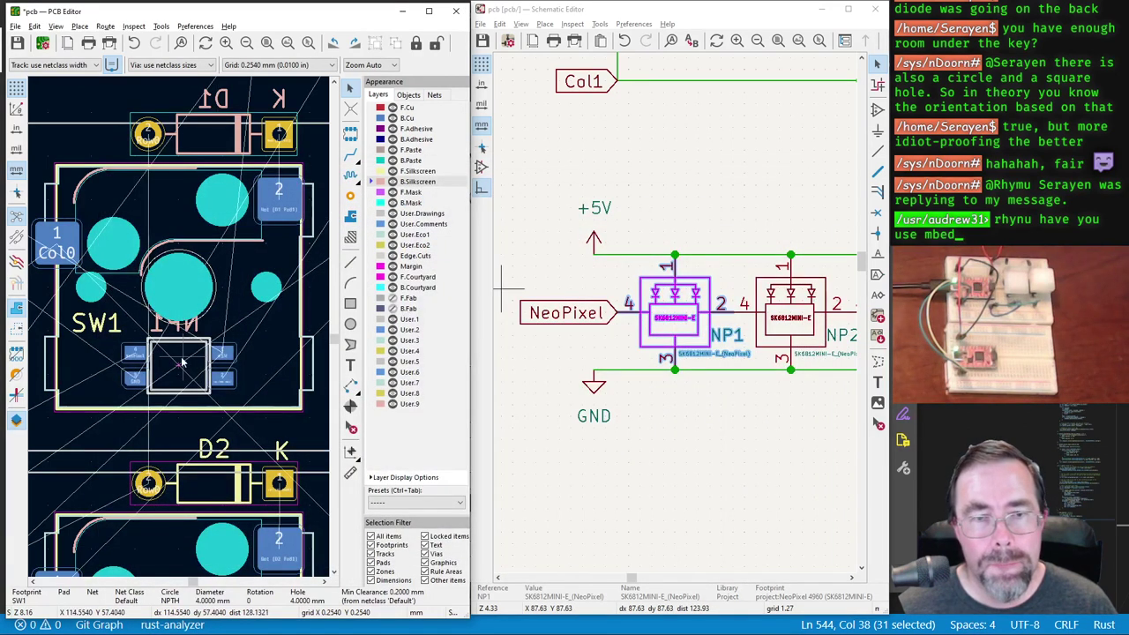
# Step: Move the NP1 reference text sideways above the LED's +5V pad, clear of SW1's centre hole
pyautogui.click(183, 326)
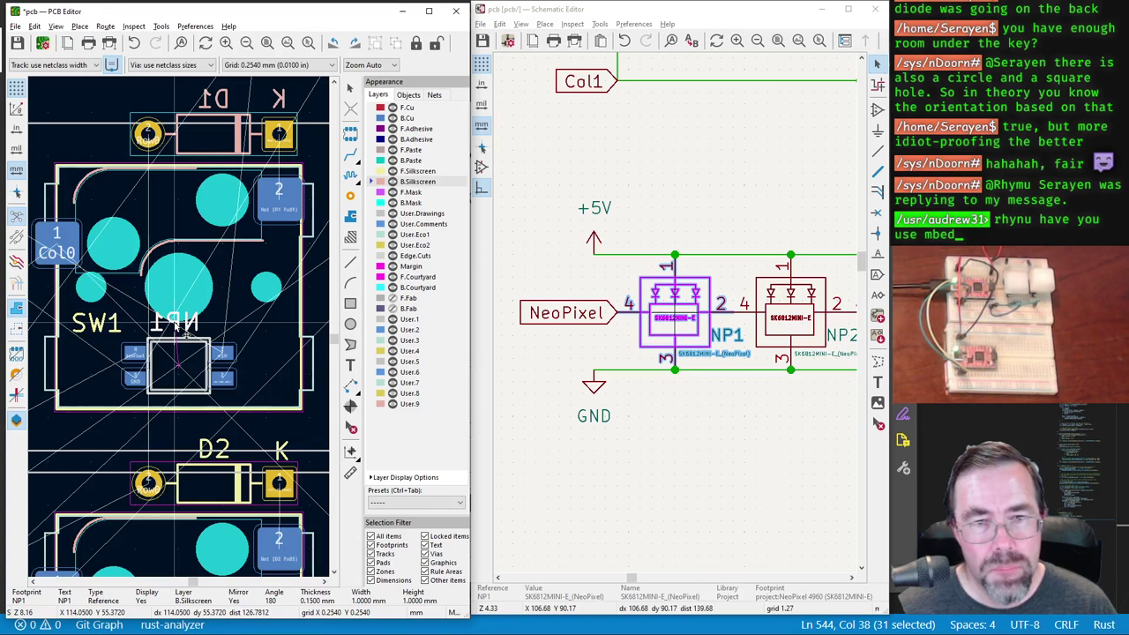
pyautogui.moveTo(186, 334); pyautogui.dragTo(239, 336)
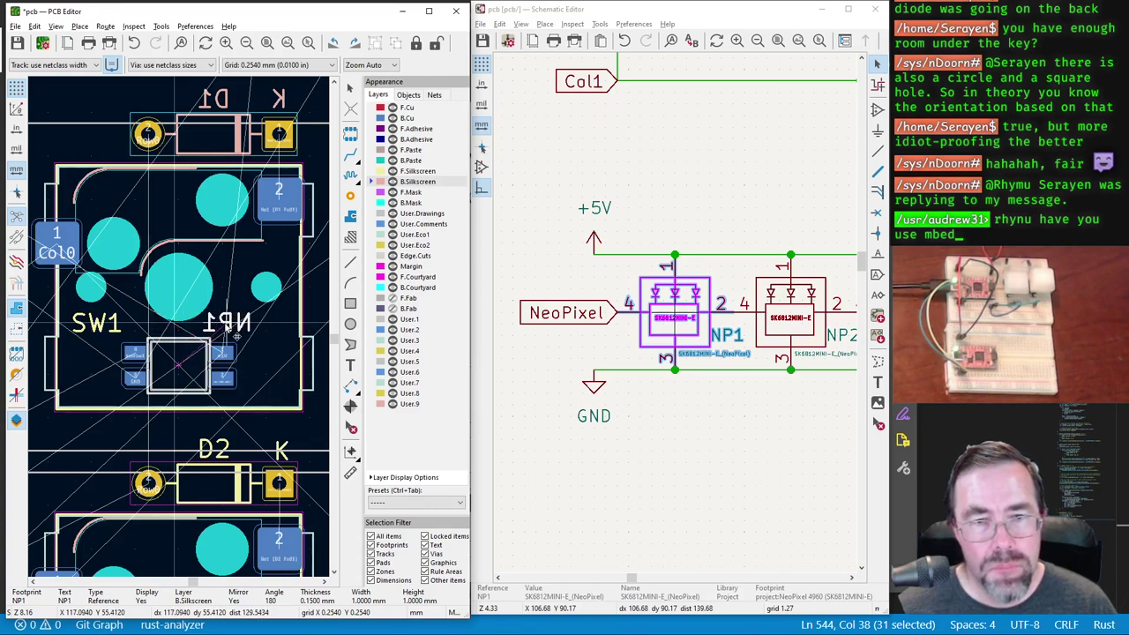
pyautogui.moveTo(238, 336); pyautogui.dragTo(240, 336)
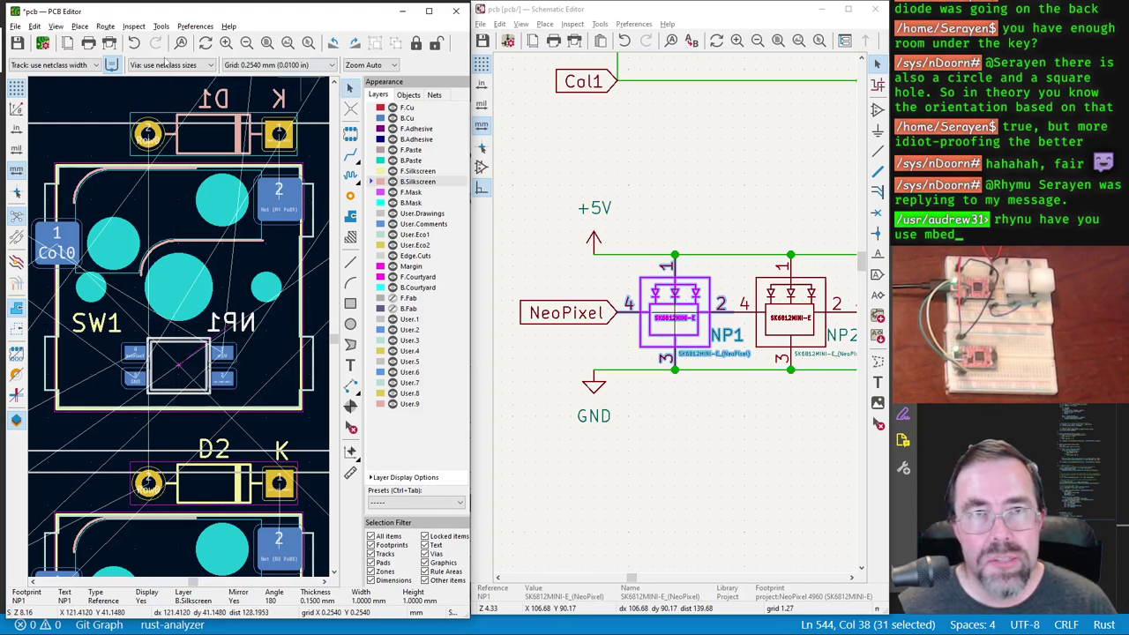
# Step: Examine the NP1 label beside the LED on the board's underside in the 3D viewer, and close the viewer
pyautogui.click(55, 26)
pyautogui.click(66, 72)
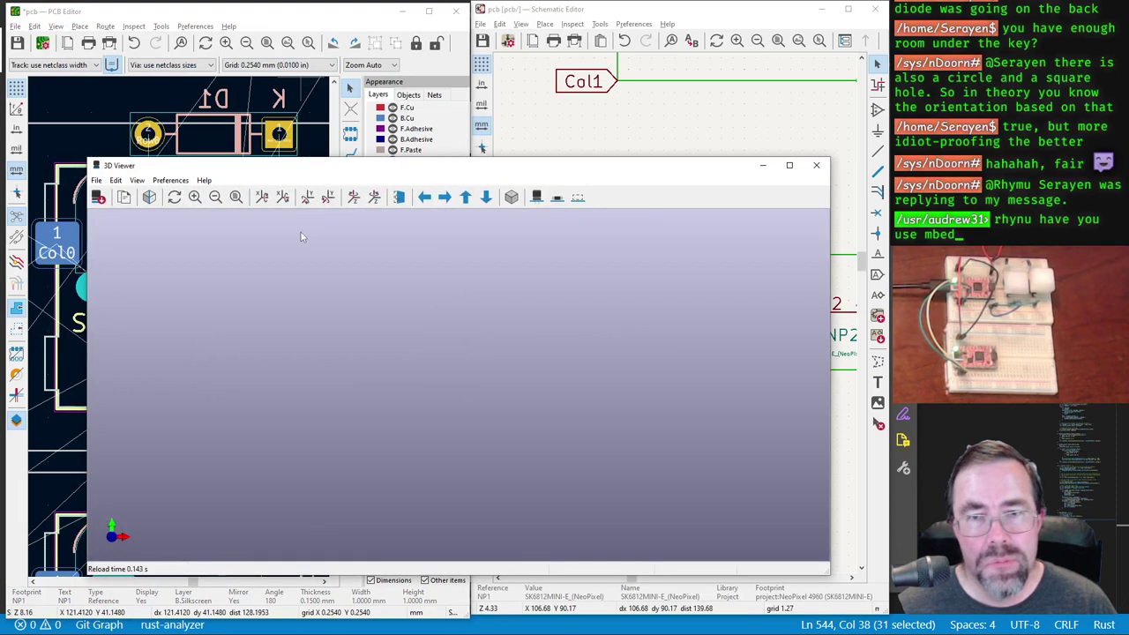
pyautogui.click(399, 200)
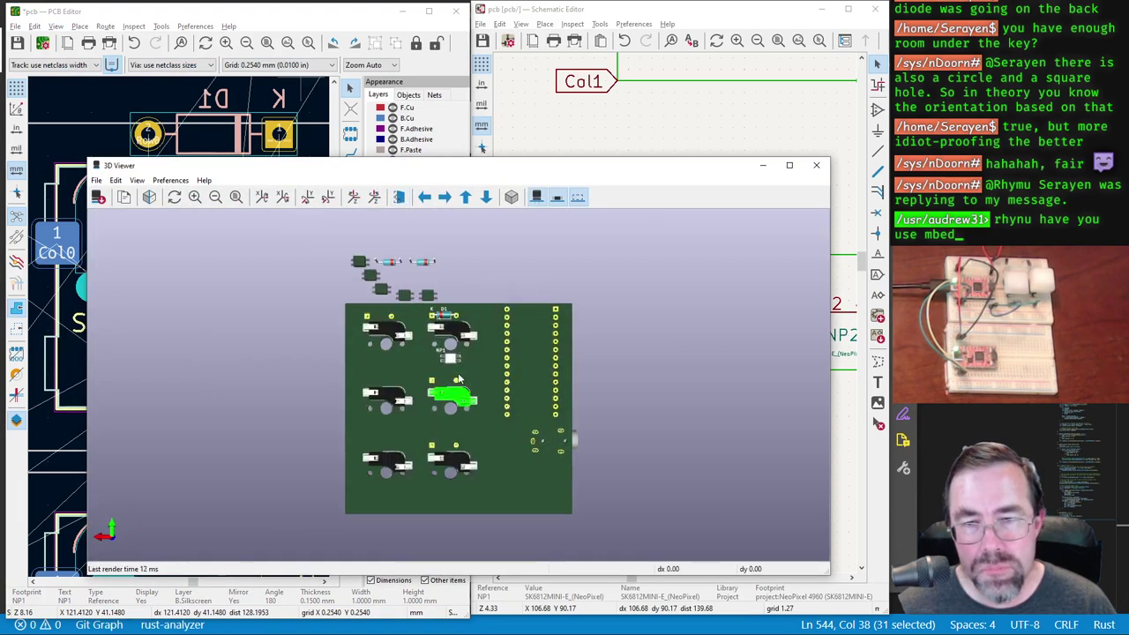
pyautogui.scroll(5, 449, 286)
pyautogui.moveTo(450, 287); pyautogui.dragTo(438, 398, button='middle')
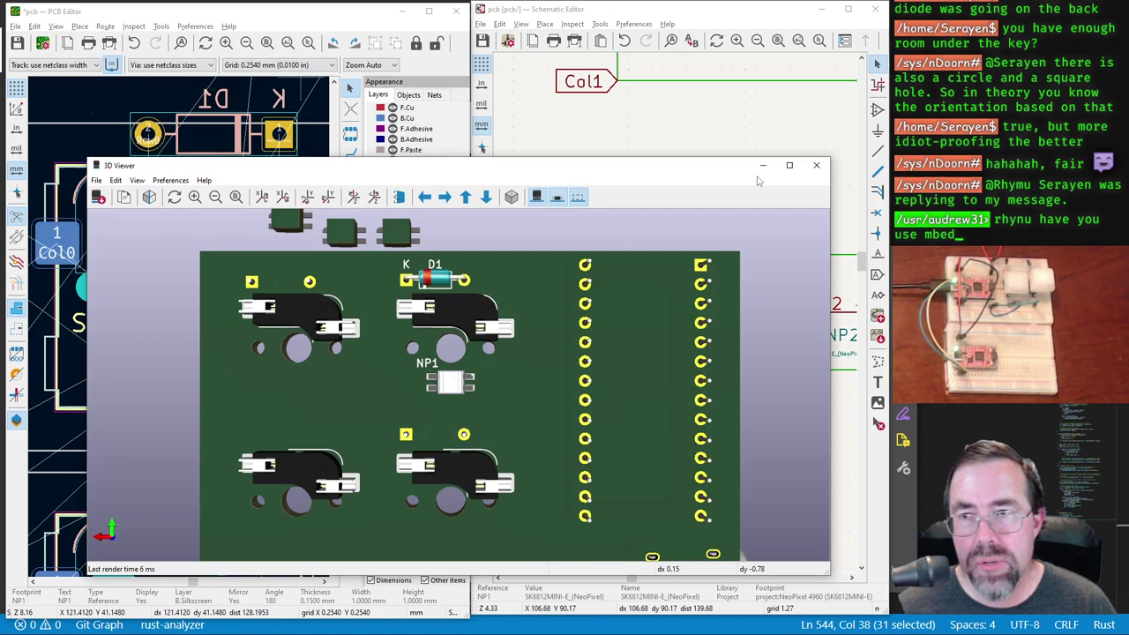
pyautogui.click(816, 165)
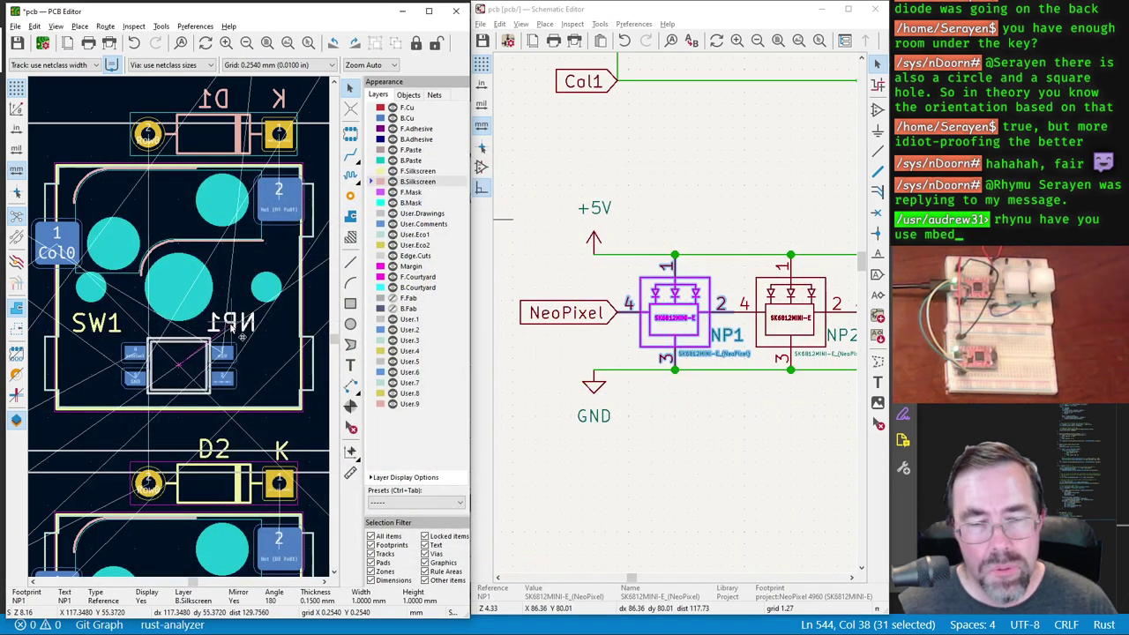
# Step: Move the NP1 reference text directly below its LED and check it on the underside in the 3D viewer
pyautogui.moveTo(232, 328); pyautogui.dragTo(179, 413)
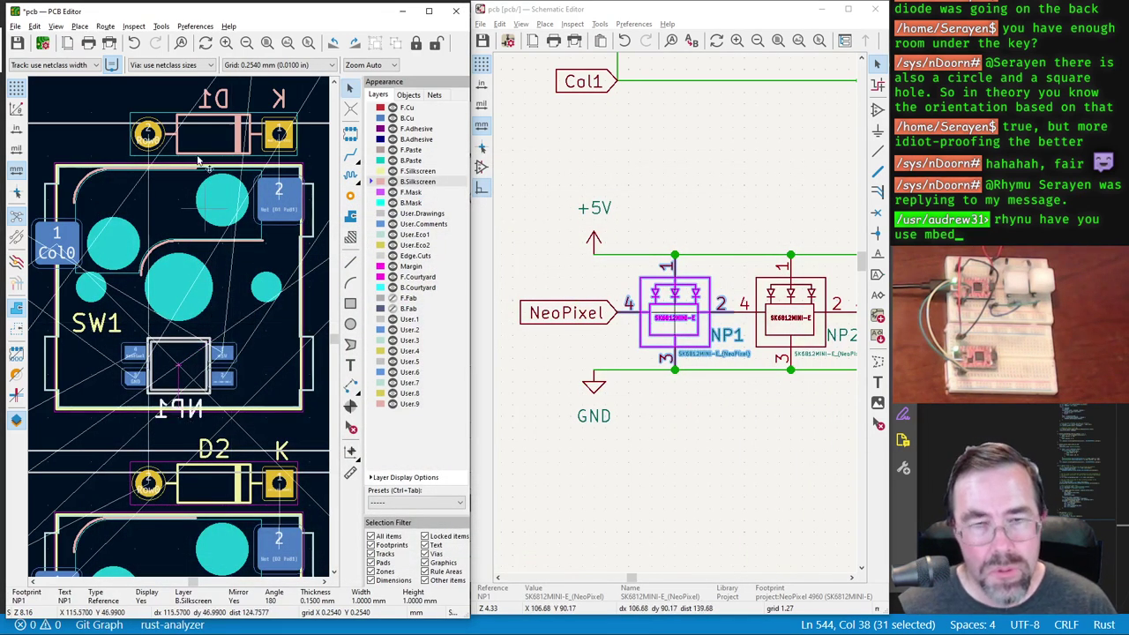
pyautogui.click(56, 25)
pyautogui.click(79, 73)
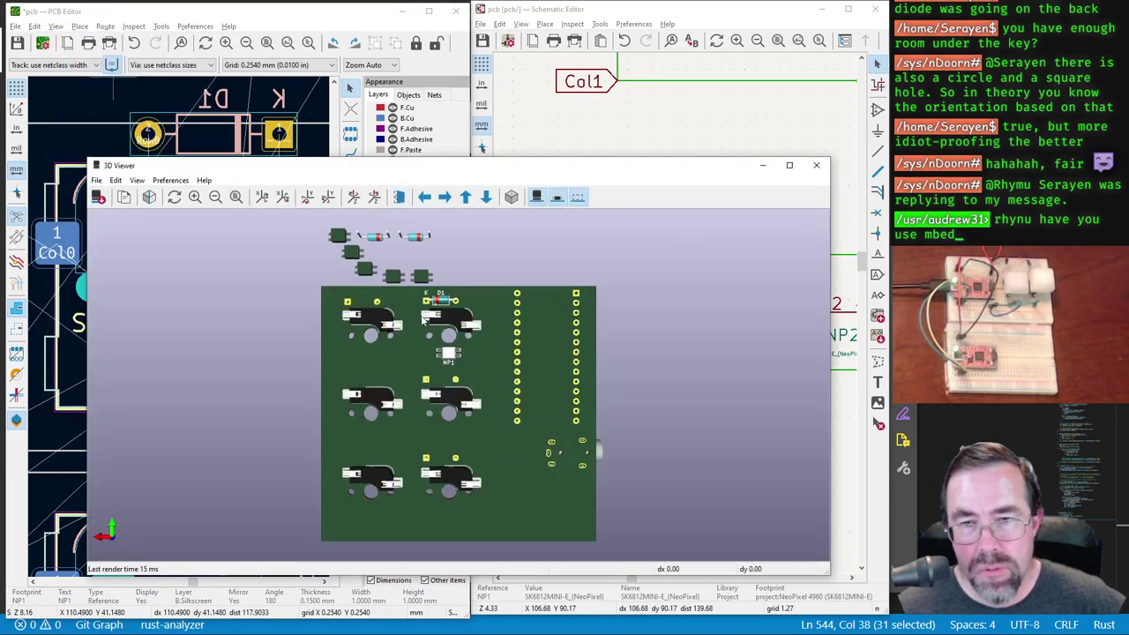
pyautogui.scroll(4, 423, 319)
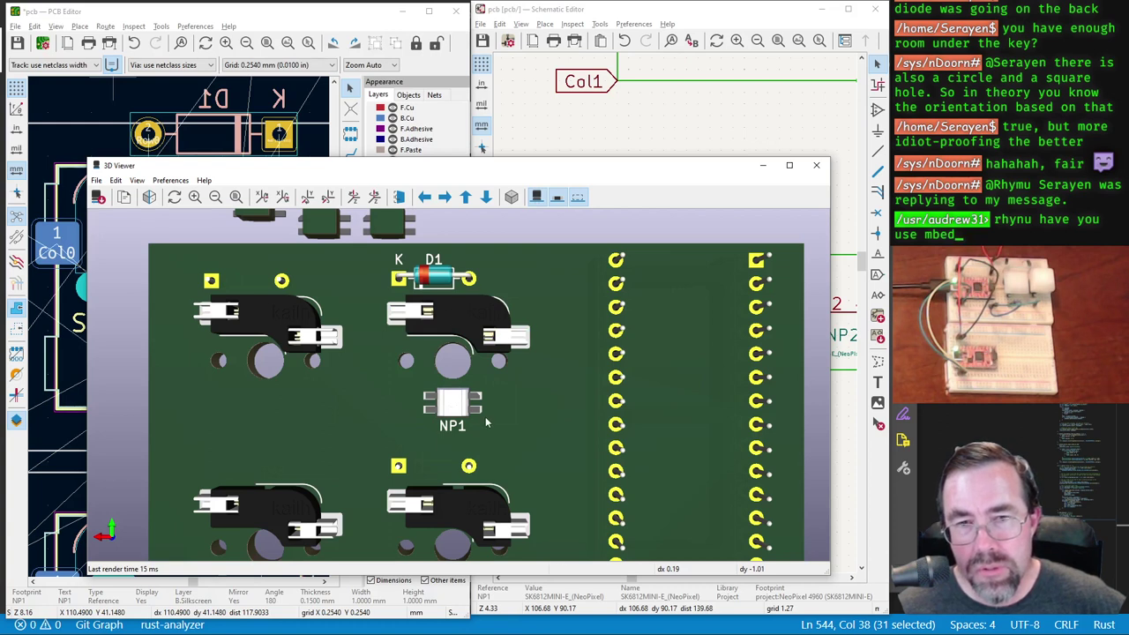
pyautogui.click(816, 165)
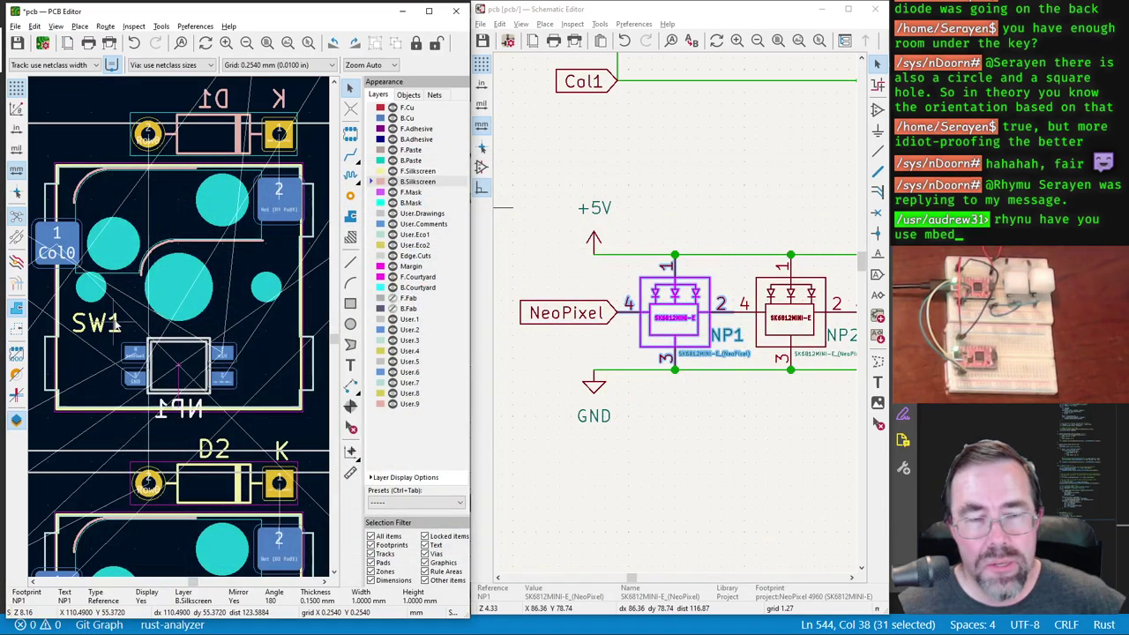
# Step: Examine the SW1 label and the NeoPixel opening on the board's front in the 3D viewer, and close the viewer
pyautogui.keyDown('ctrl'); pyautogui.hscroll(-2, 150, 117); pyautogui.keyUp('ctrl')
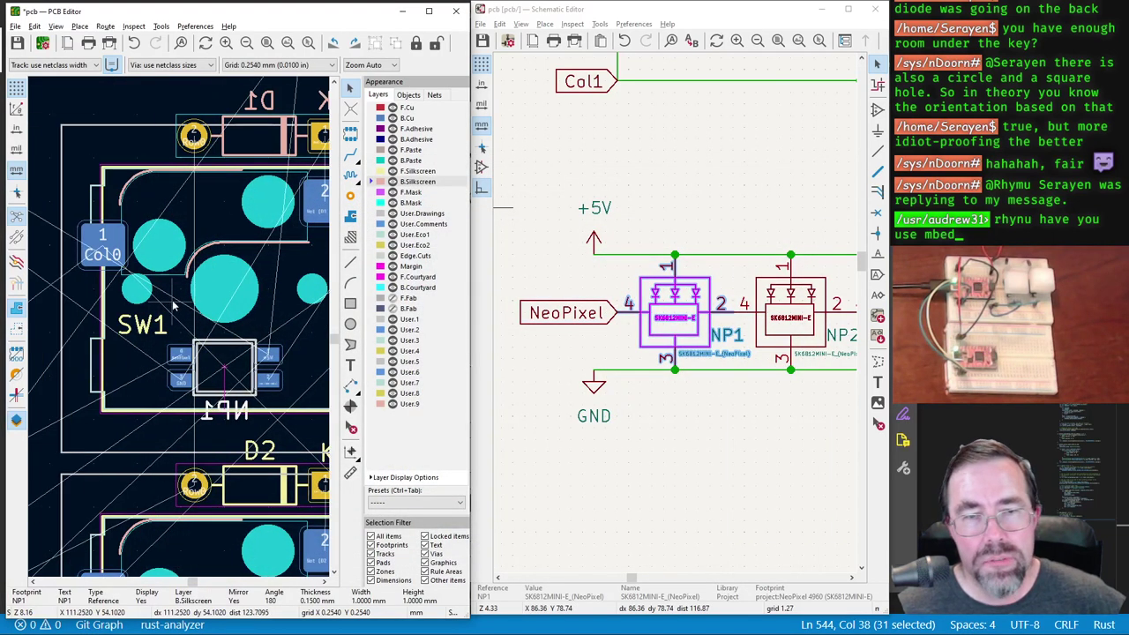
pyautogui.click(56, 26)
pyautogui.click(88, 73)
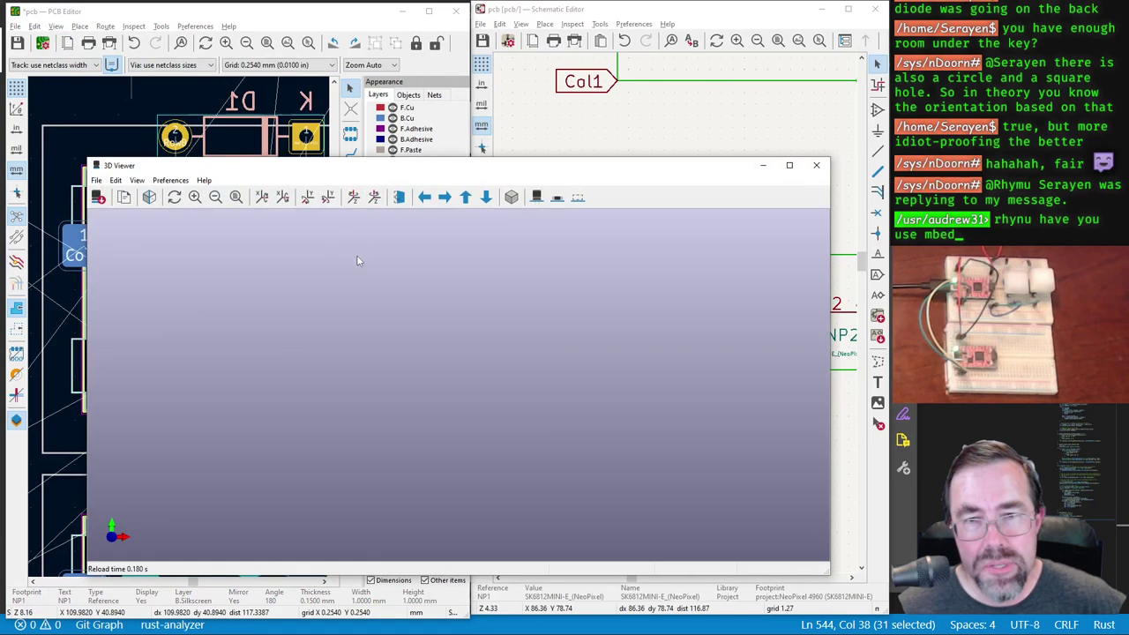
pyautogui.scroll(-3, 461, 288)
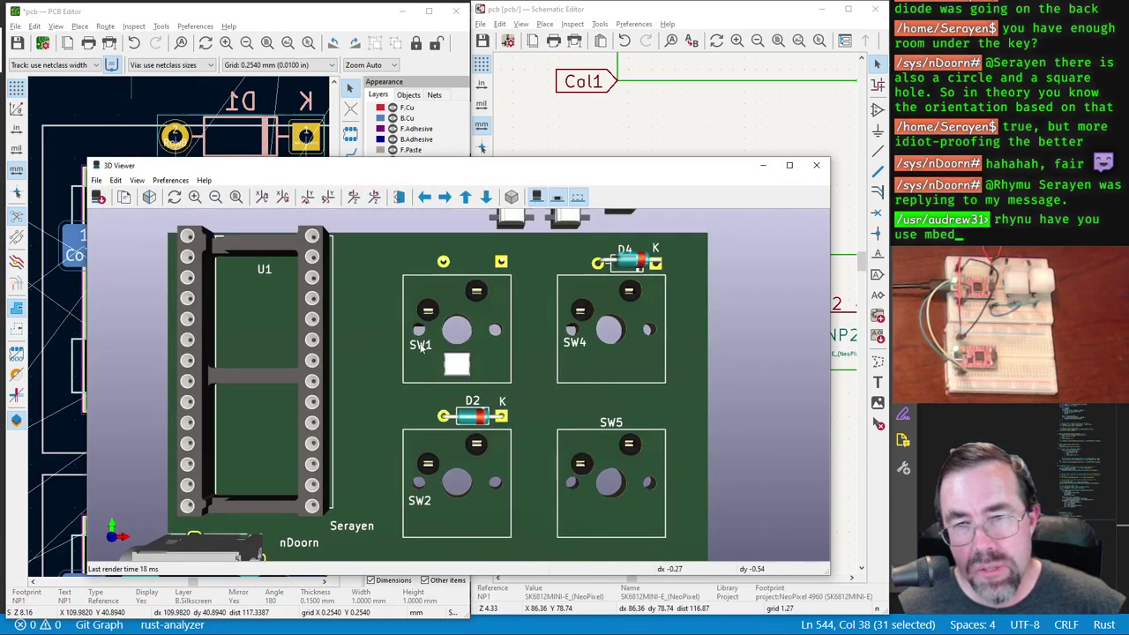
pyautogui.click(816, 165)
# Step: Move the SW1 reference text above the switch's centre hole and check both sides of the board in the 3D viewer
pyautogui.click(123, 324)
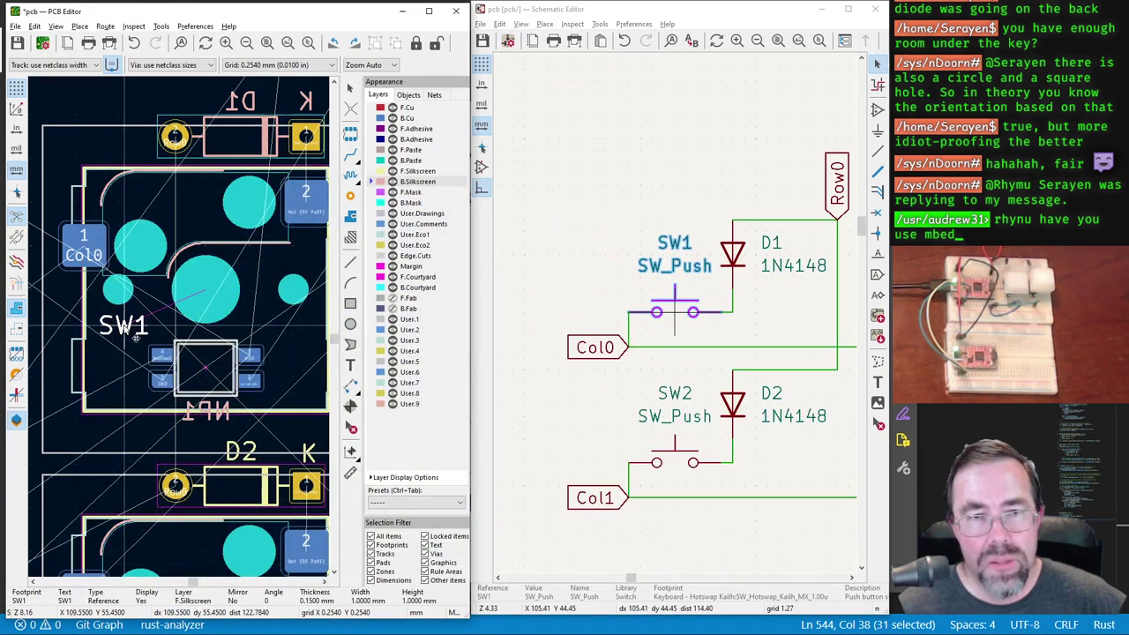
pyautogui.moveTo(123, 325); pyautogui.dragTo(203, 220)
pyautogui.click(56, 26)
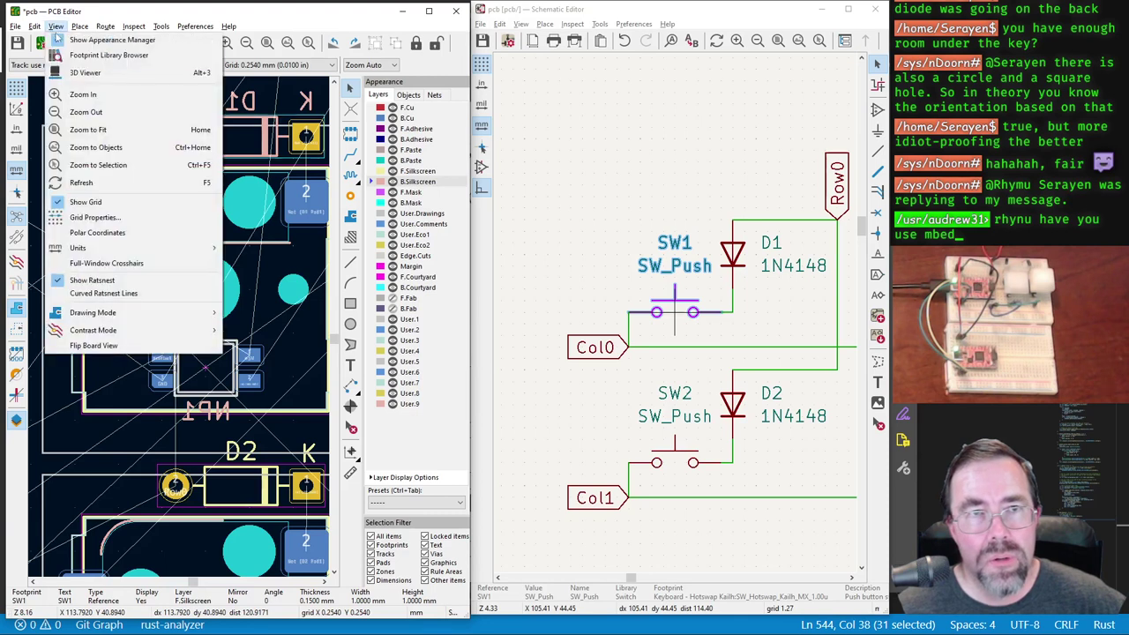
pyautogui.click(88, 72)
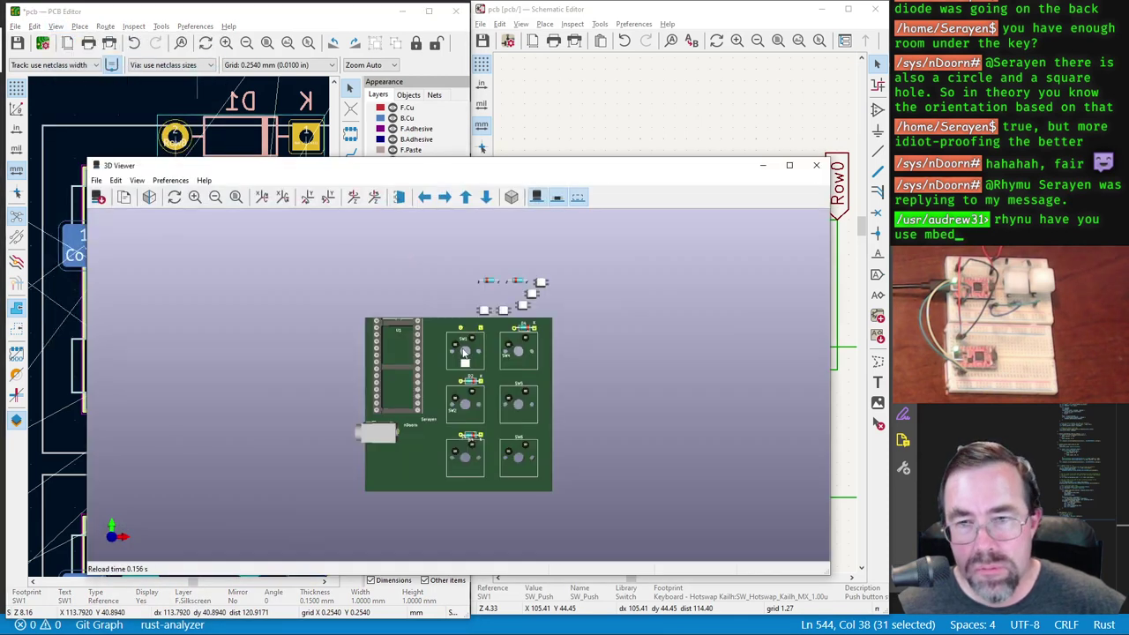
pyautogui.scroll(5, 476, 300)
pyautogui.scroll(-1, 475, 298)
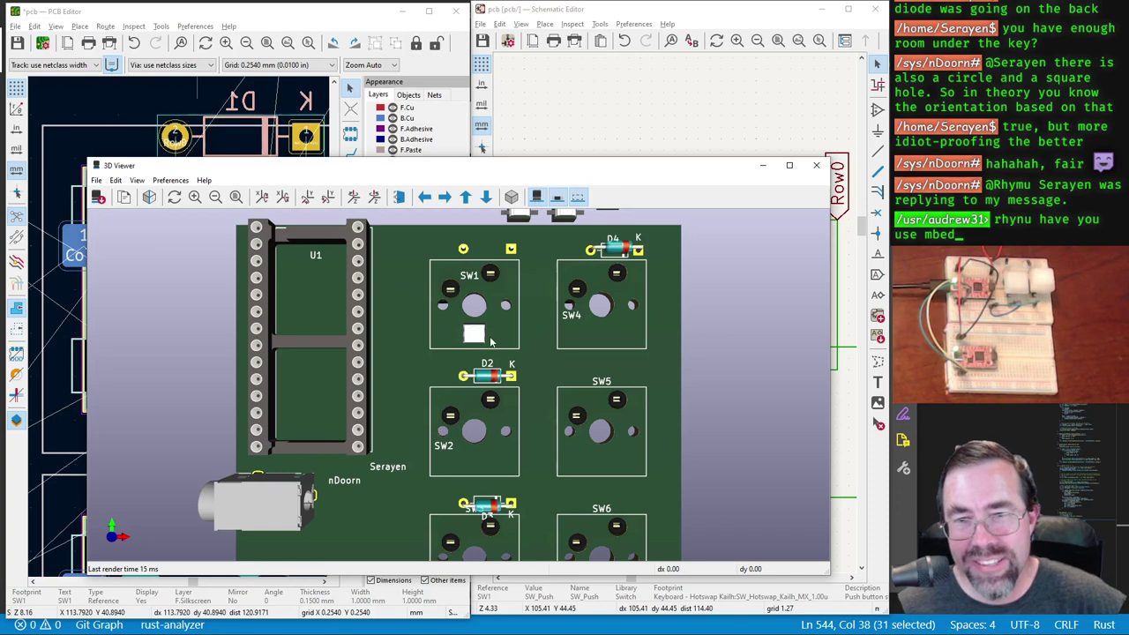
pyautogui.click(398, 196)
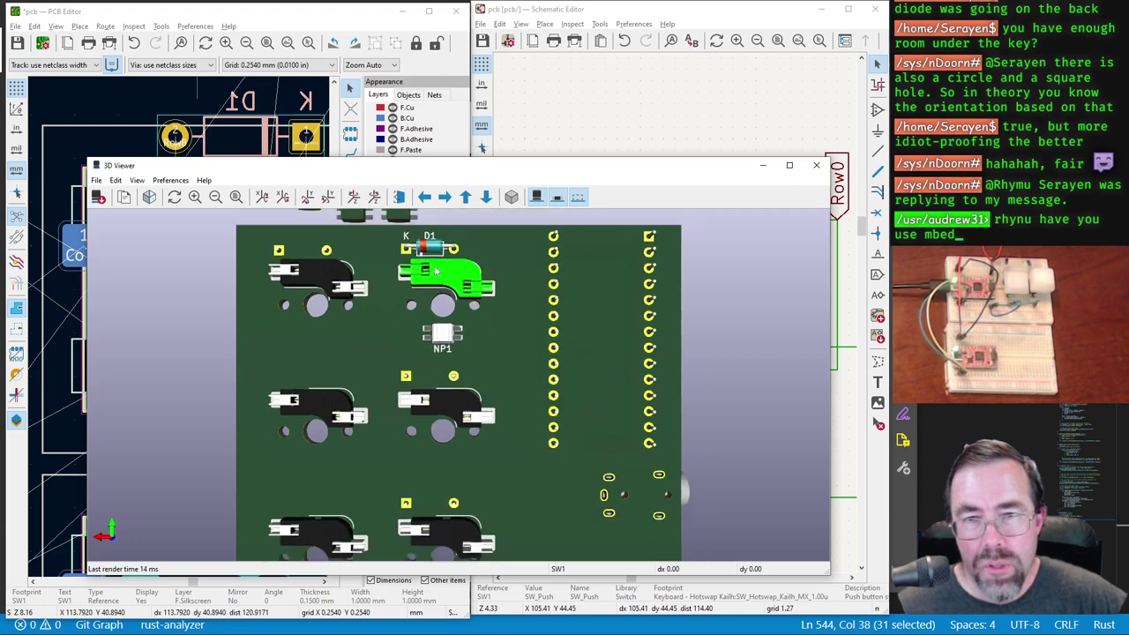
pyautogui.scroll(-1, 435, 265)
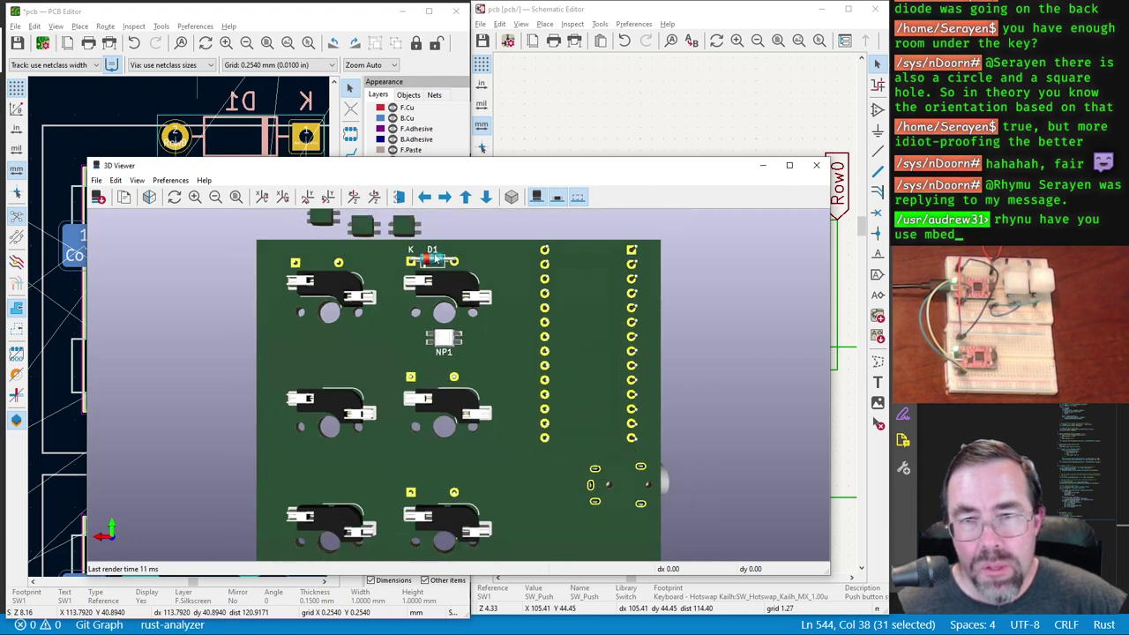
pyautogui.click(816, 165)
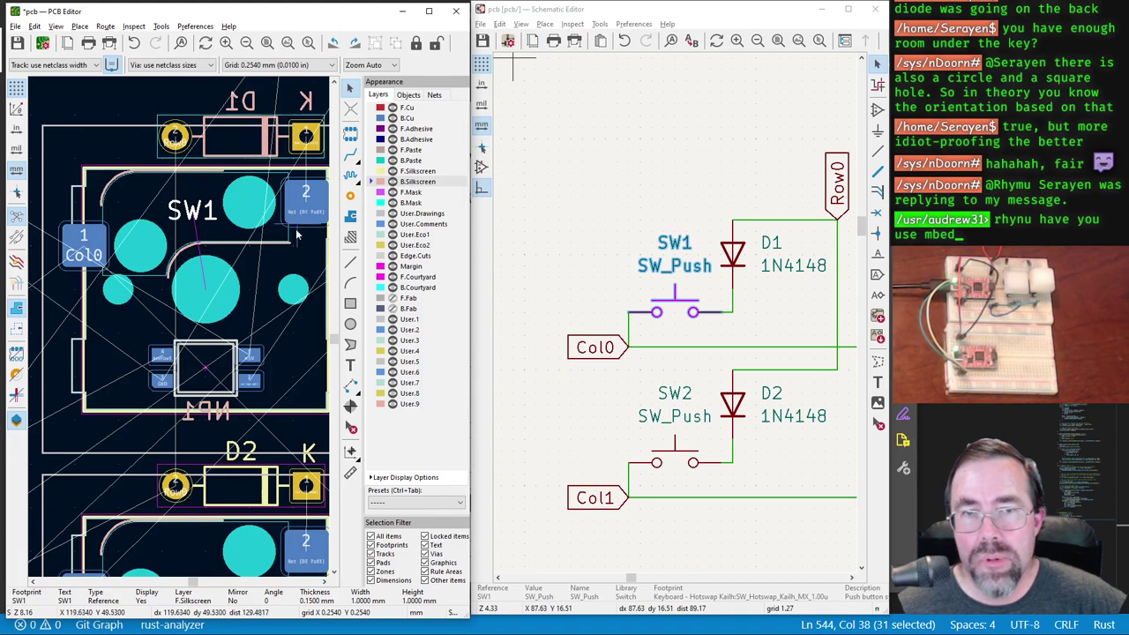
# Step: Cross-probe D1 and SW1 with the schematic, and widen the PCB Editor window over the schematic to show the unplaced parts
pyautogui.click(212, 375)
pyautogui.click(246, 146)
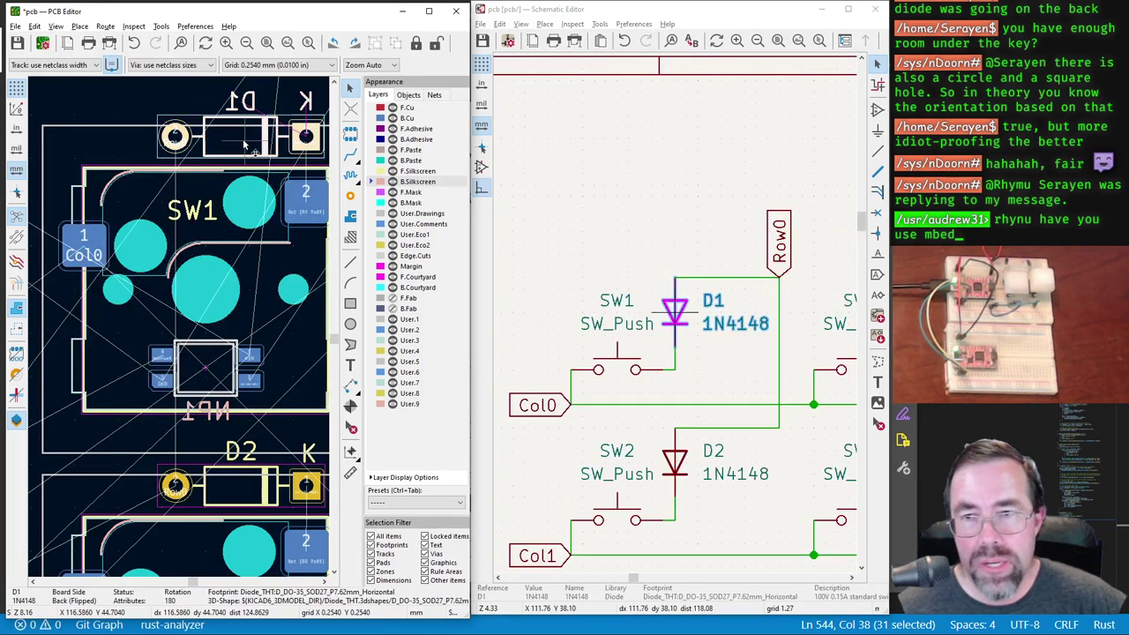
pyautogui.click(249, 254)
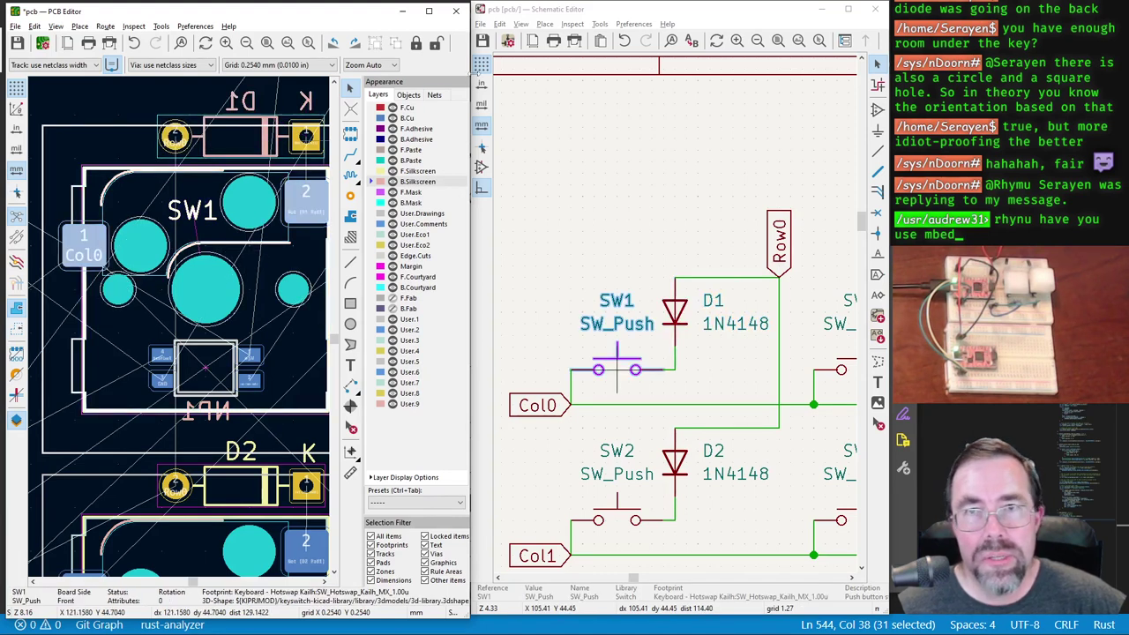
pyautogui.moveTo(470, 69); pyautogui.dragTo(864, 69)
pyautogui.scroll(-3, 589, 223)
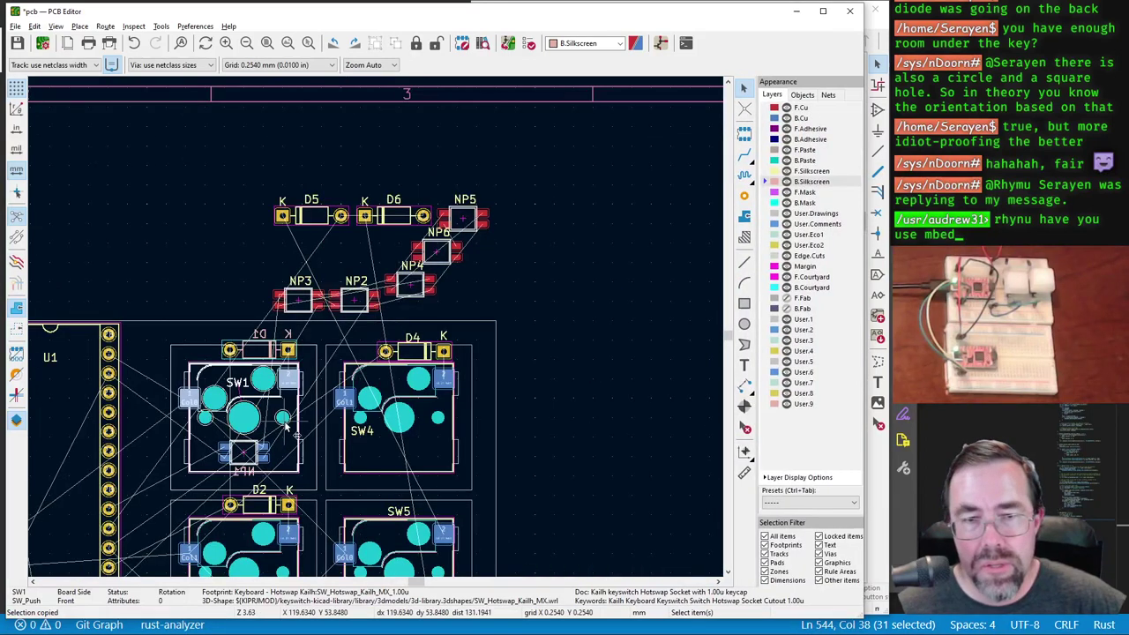
pyautogui.scroll(-1, 376, 328)
pyautogui.scroll(1, 377, 328)
pyautogui.scroll(1, 377, 329)
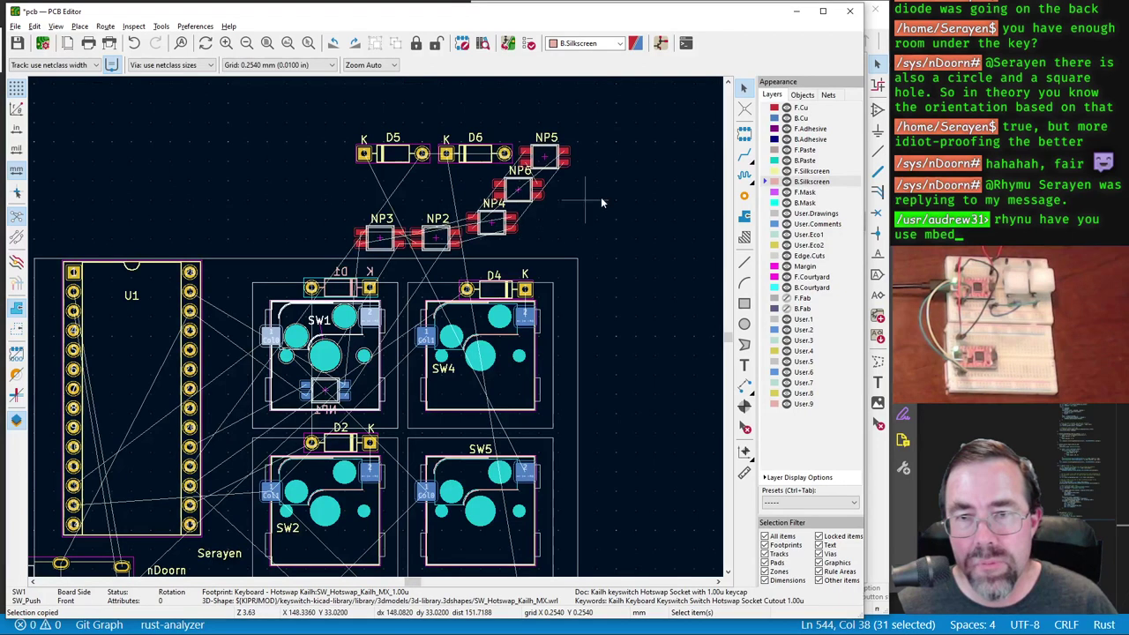
pyautogui.moveTo(602, 196)
pyautogui.mouseDown(button='middle')
pyautogui.moveTo(590, 294)
pyautogui.moveTo(603, 201)
pyautogui.mouseUp(button='middle')
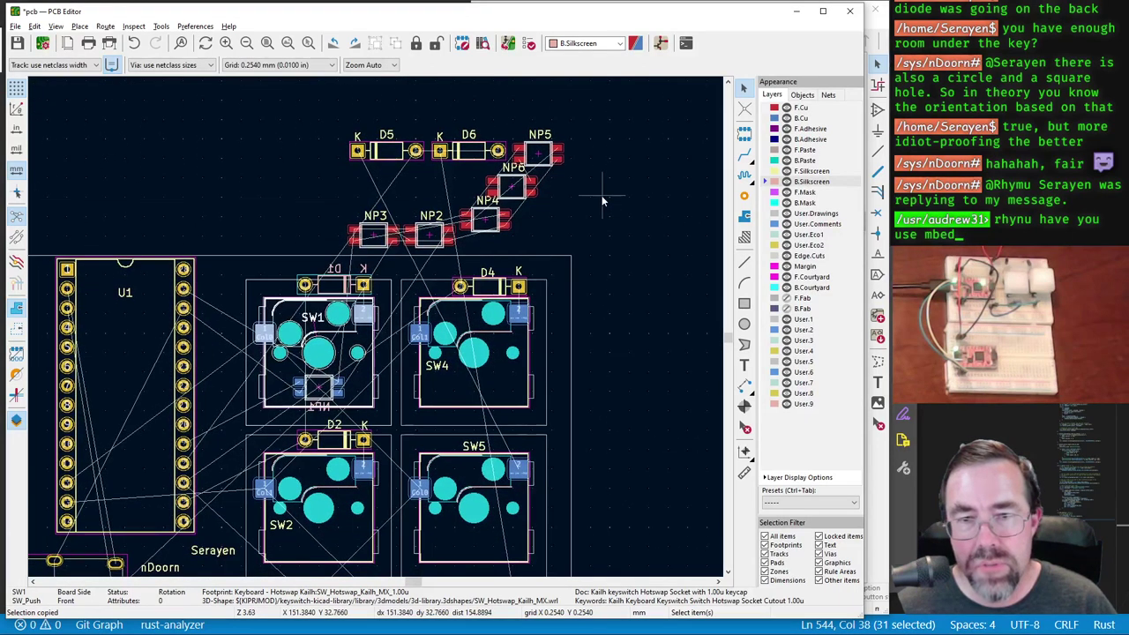
# Step: Flip the NP4 NeoPixel to the back of the board and place it below SW4's centre hole, level with NP1
pyautogui.click(492, 228)
pyautogui.press('f')
pyautogui.press('m')
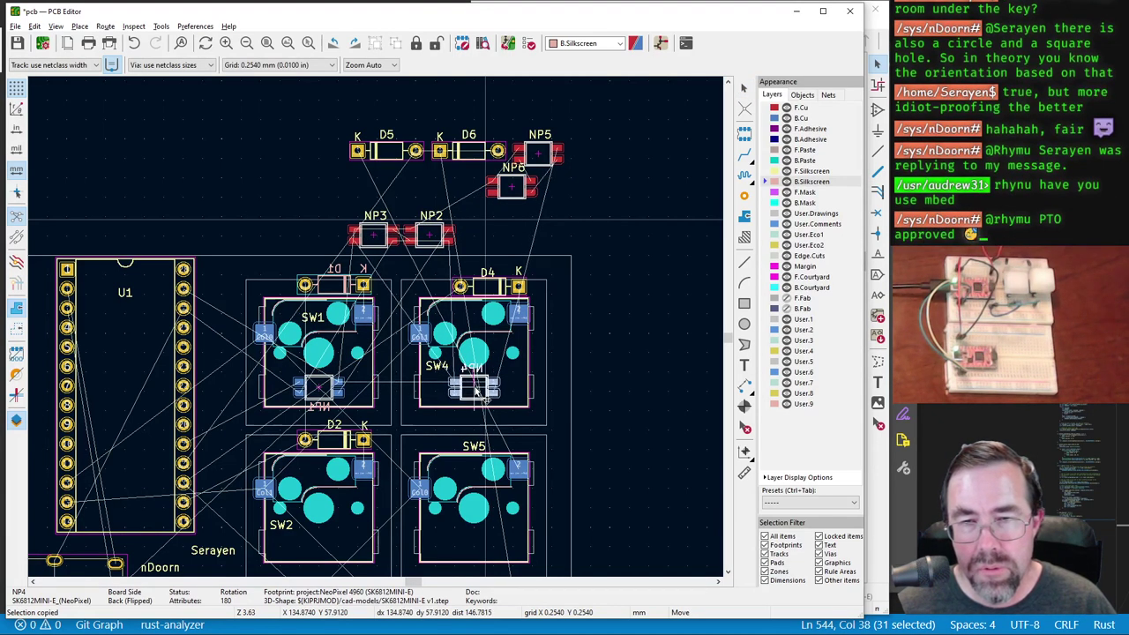
pyautogui.click(475, 389)
# Step: Move the NP4 reference text below its LED and the SW4 reference text above the switch's centre hole
pyautogui.scroll(3, 476, 389)
pyautogui.scroll(-3, 365, 300)
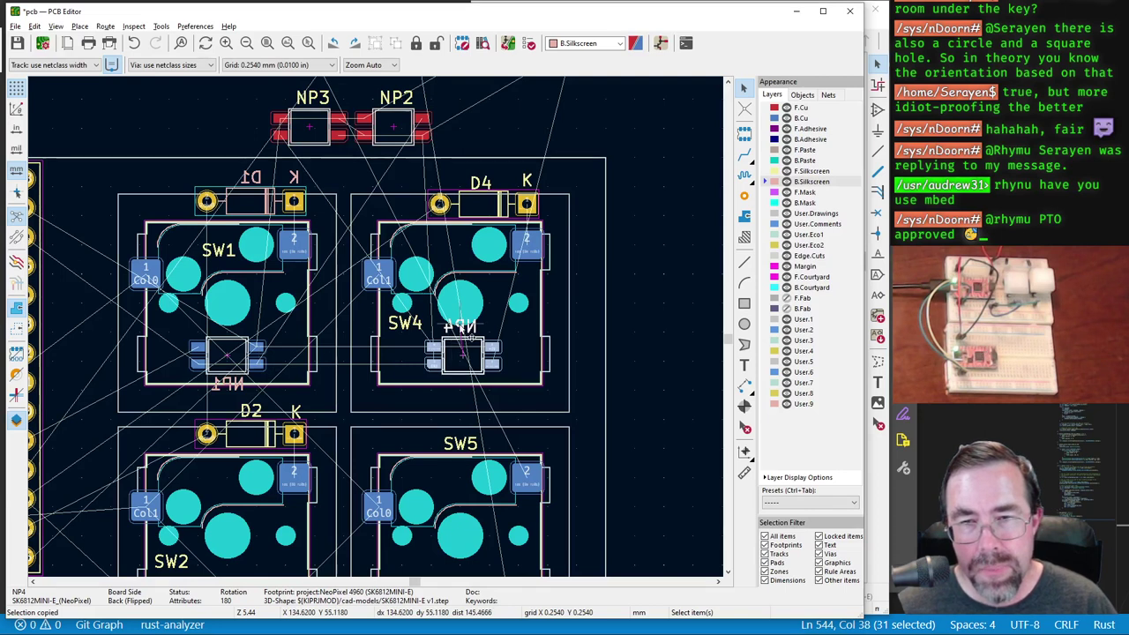
pyautogui.click(461, 327)
pyautogui.press('m')
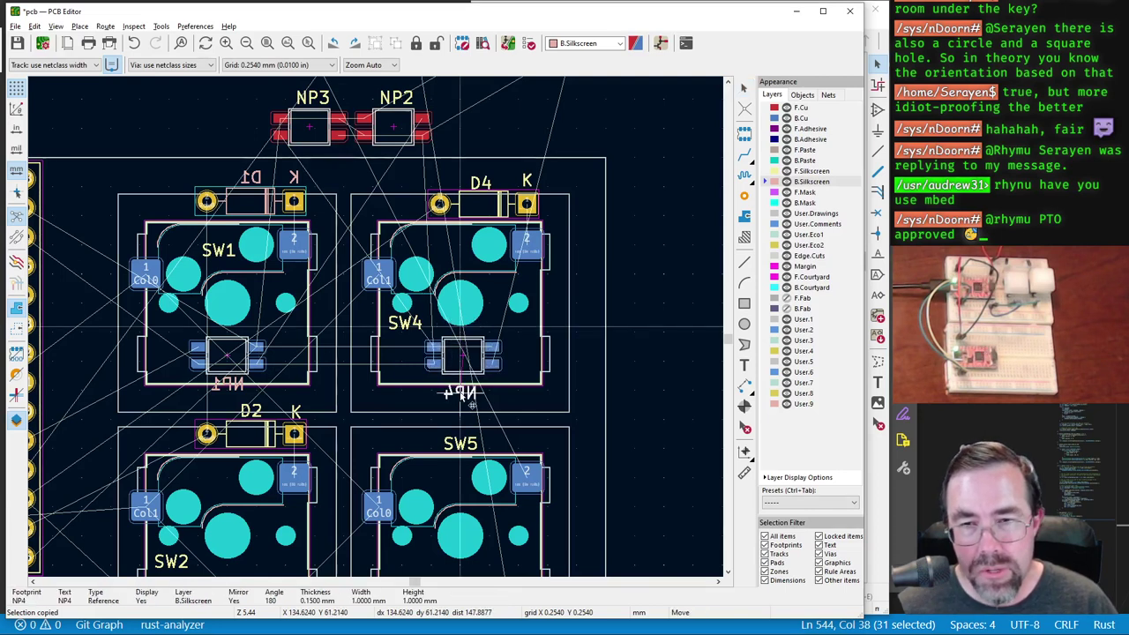
pyautogui.click(470, 397)
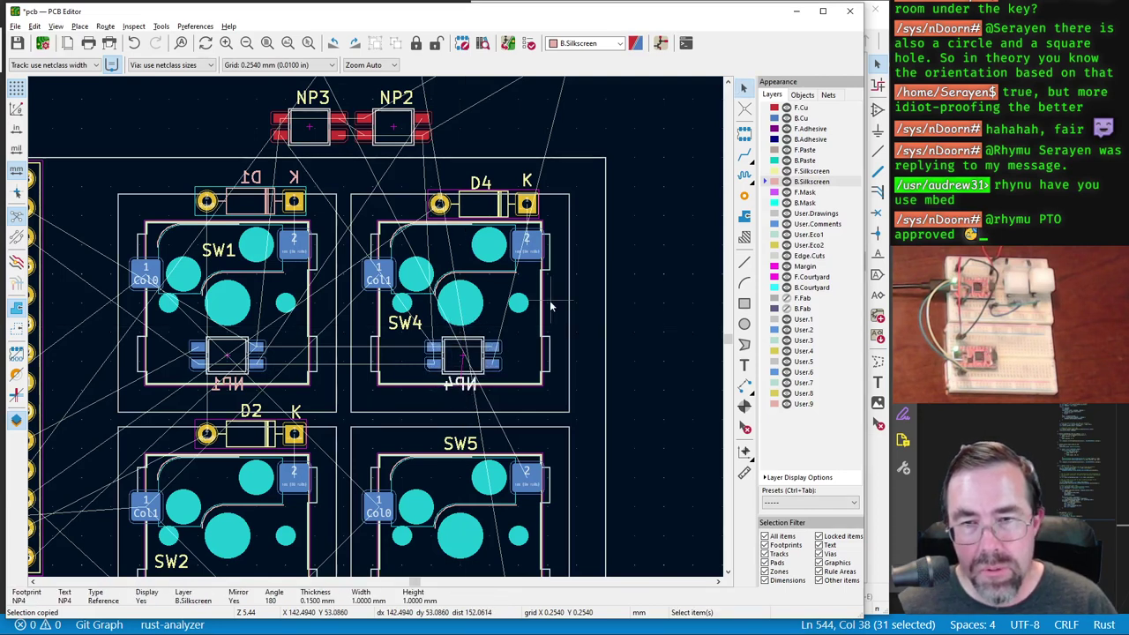
pyautogui.click(411, 329)
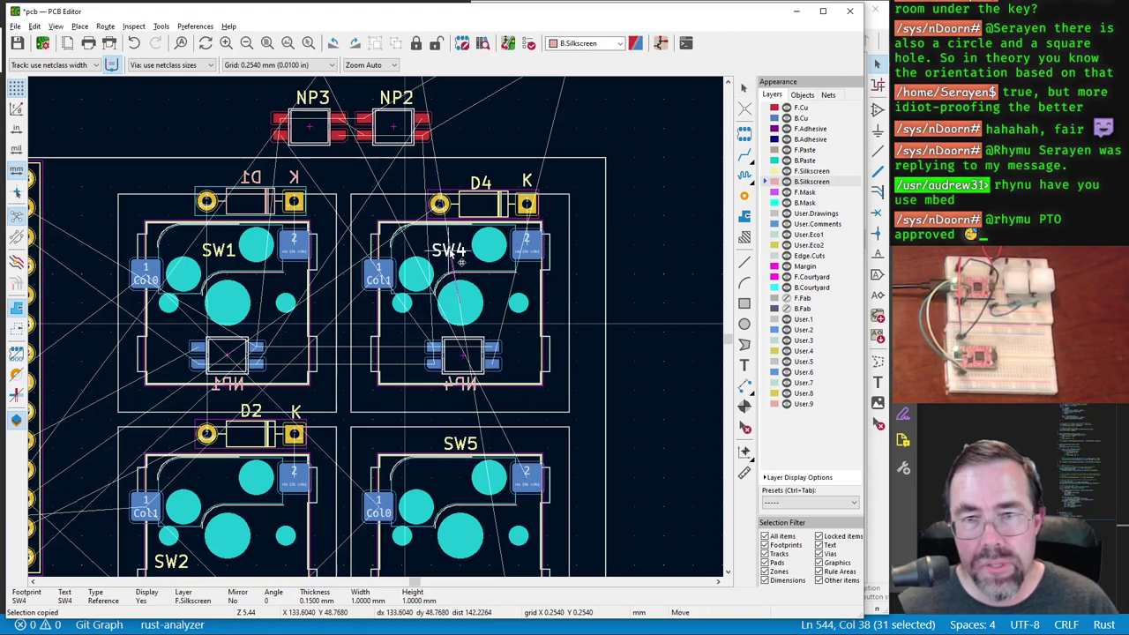
pyautogui.click(451, 252)
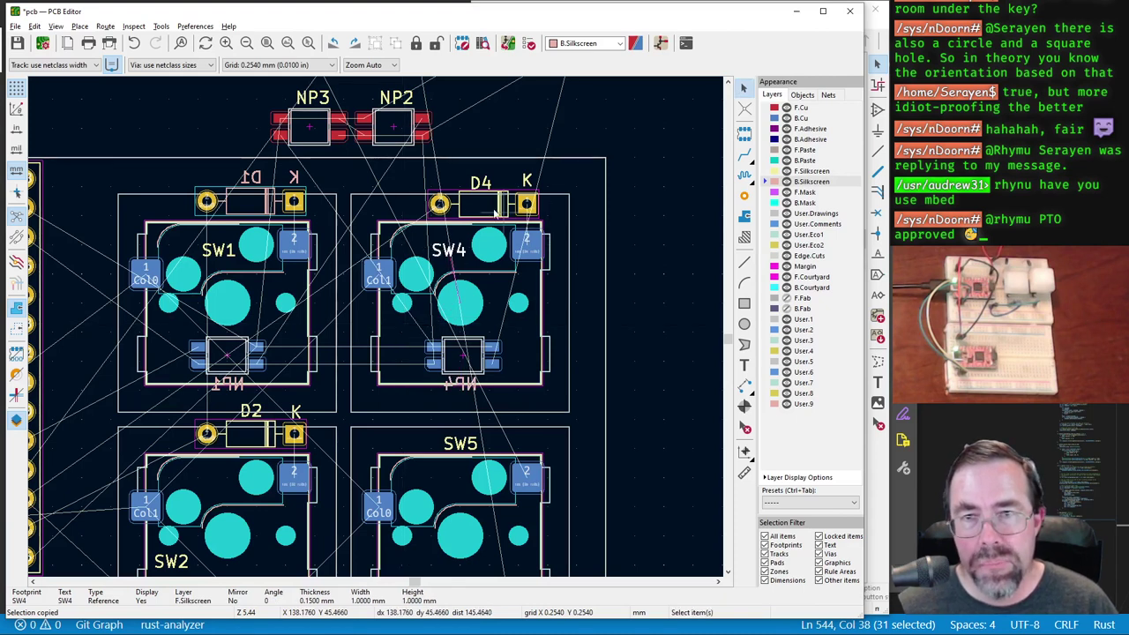
# Step: Flip diode D4 to the back, rotate it 180 degrees and place it above SW4, level with D1
pyautogui.click(493, 211)
pyautogui.press('f')
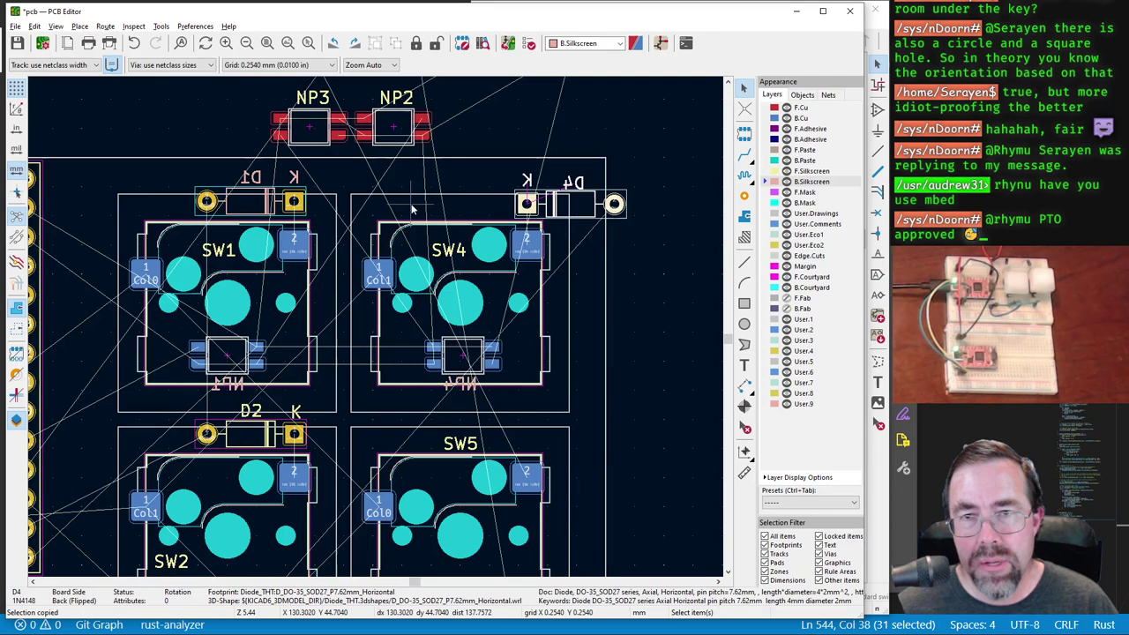
pyautogui.press('m')
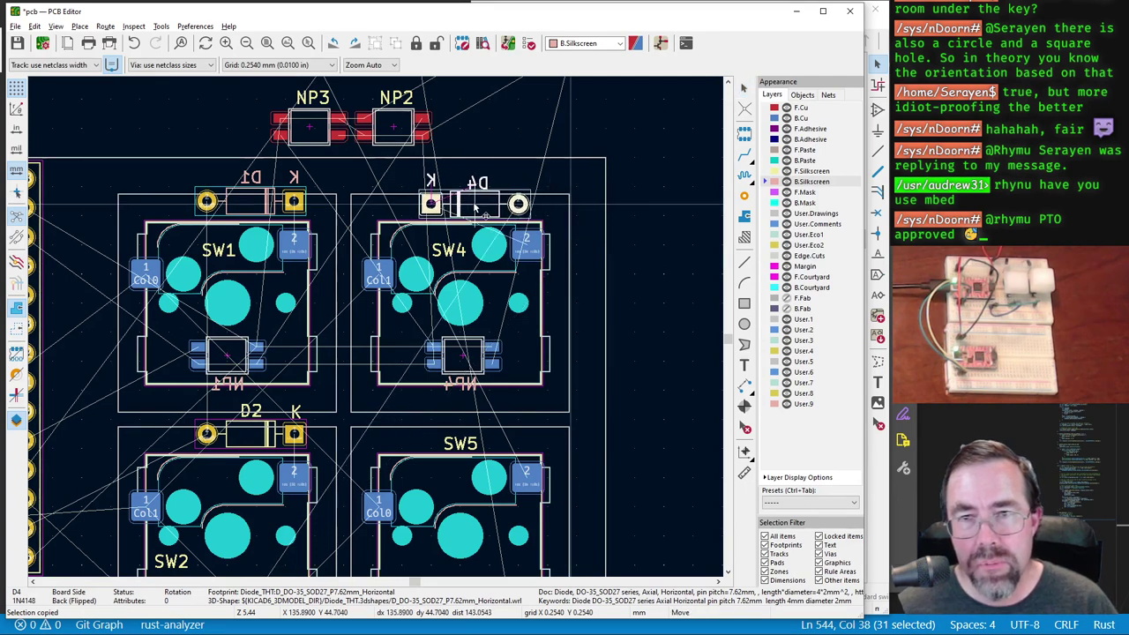
pyautogui.press('r')
pyautogui.press('r')
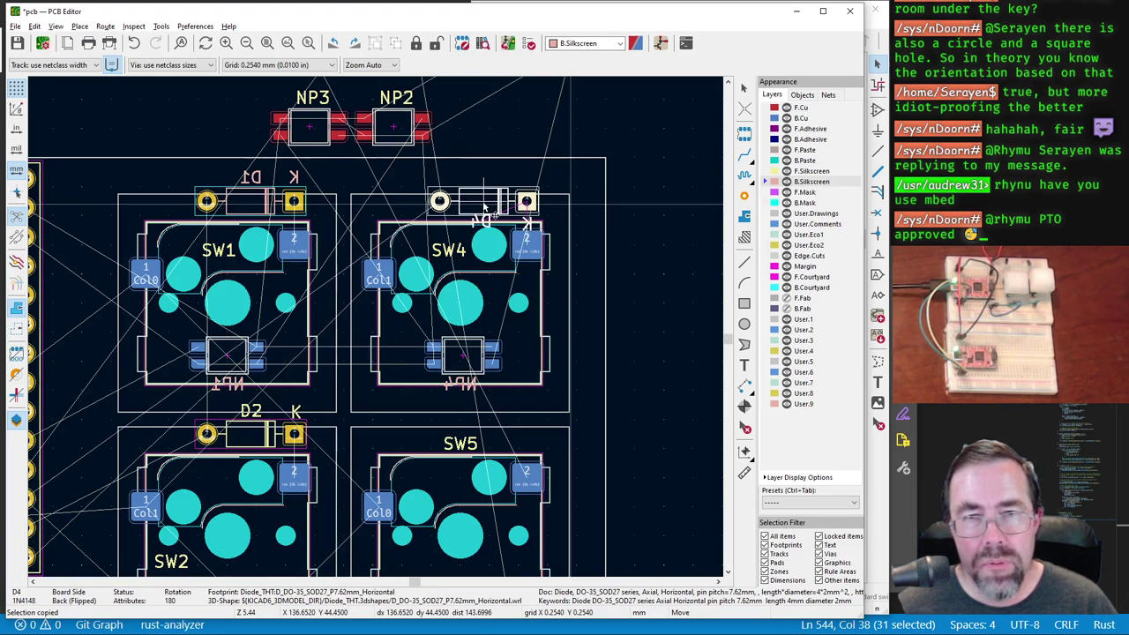
pyautogui.click(483, 205)
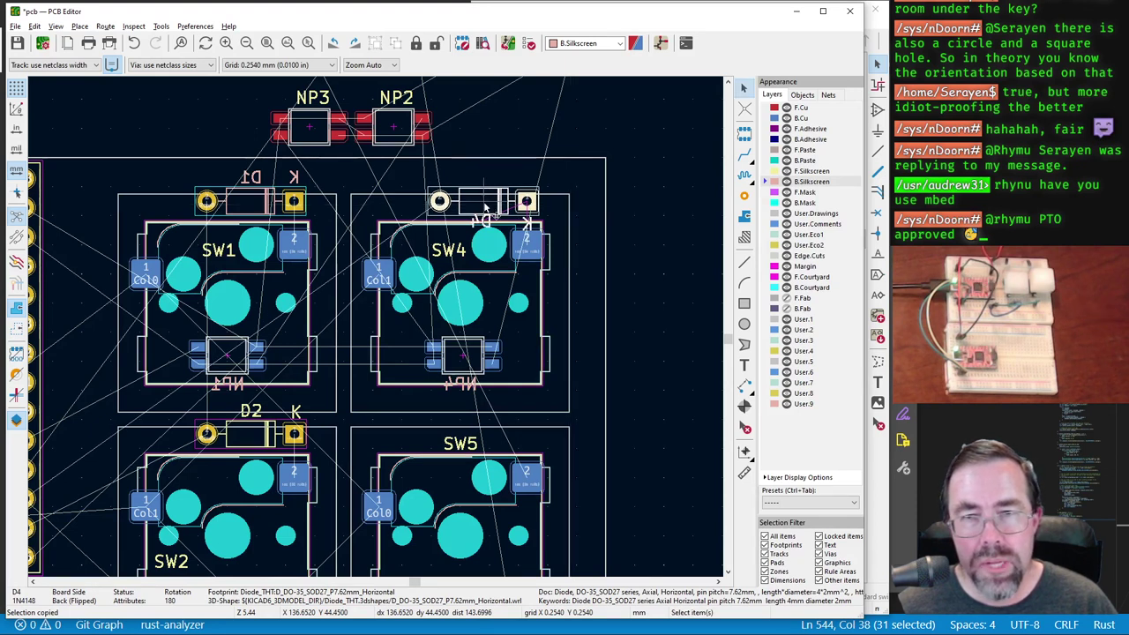
# Step: Move D4's K label above the diode's square cathode pad
pyautogui.click(526, 223)
pyautogui.press('m')
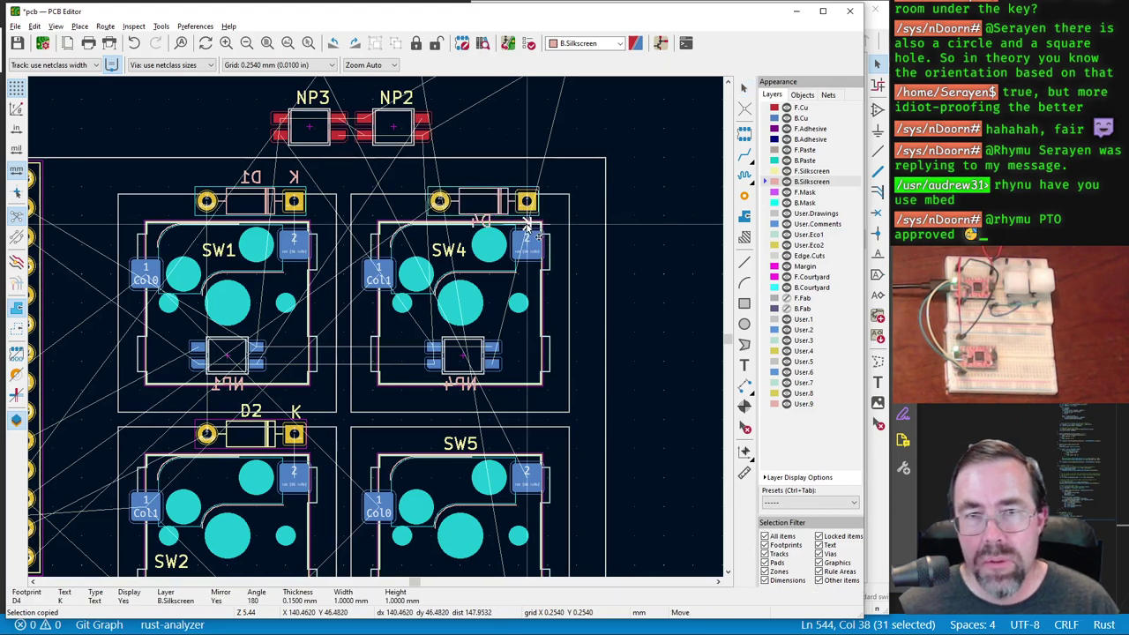
pyautogui.click(526, 178)
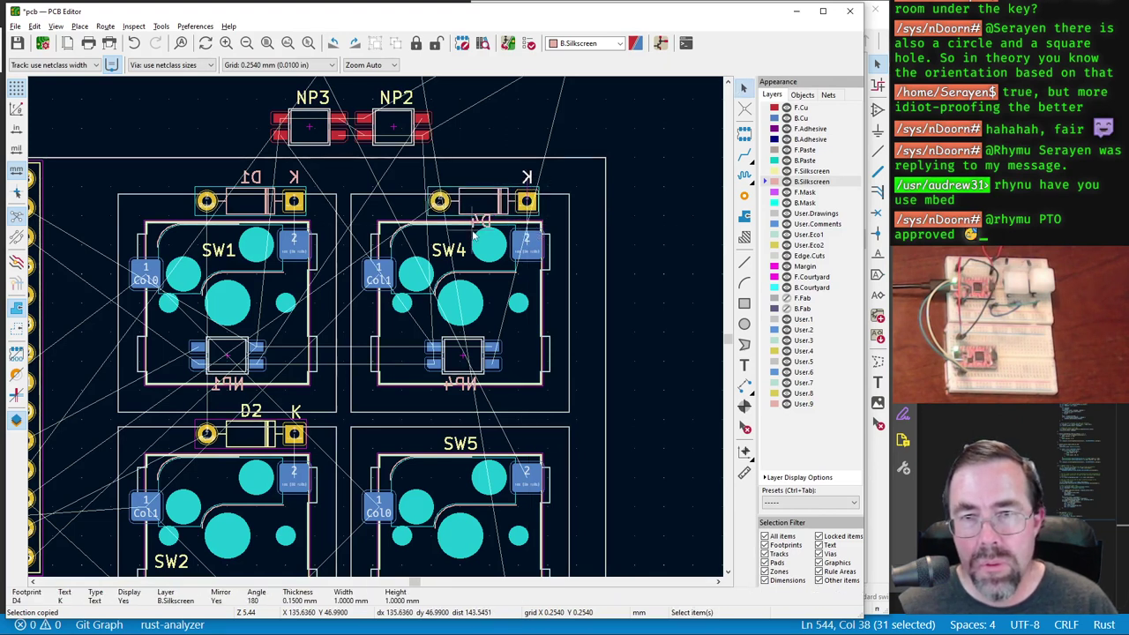
# Step: Move the D4 reference text above its diode body, level with the K label
pyautogui.click(483, 220)
pyautogui.press('m')
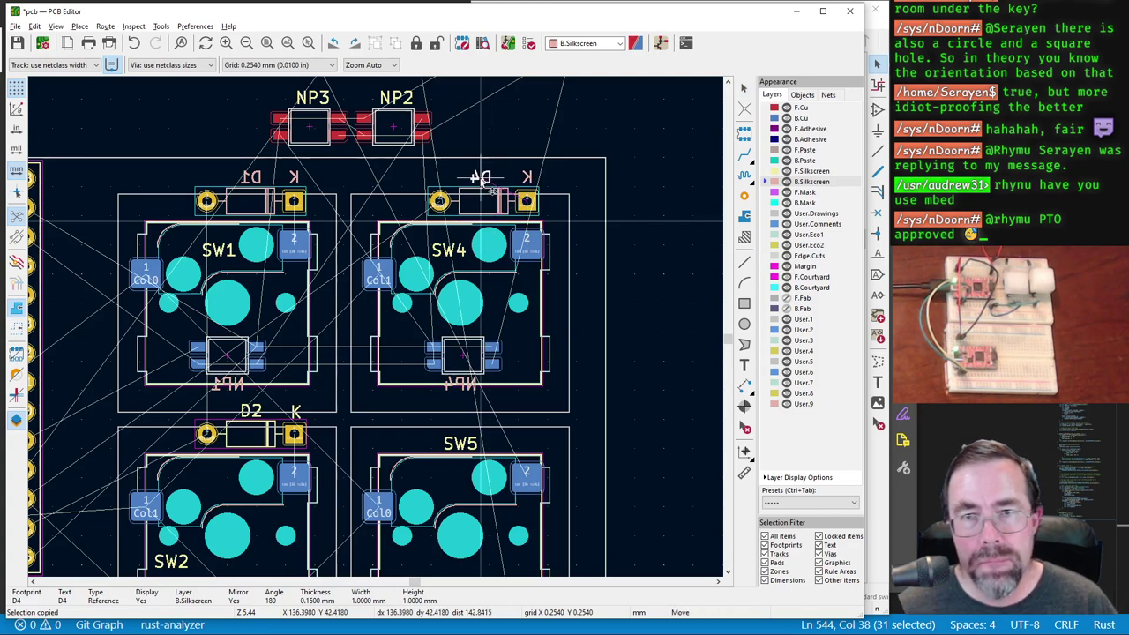
pyautogui.click(480, 178)
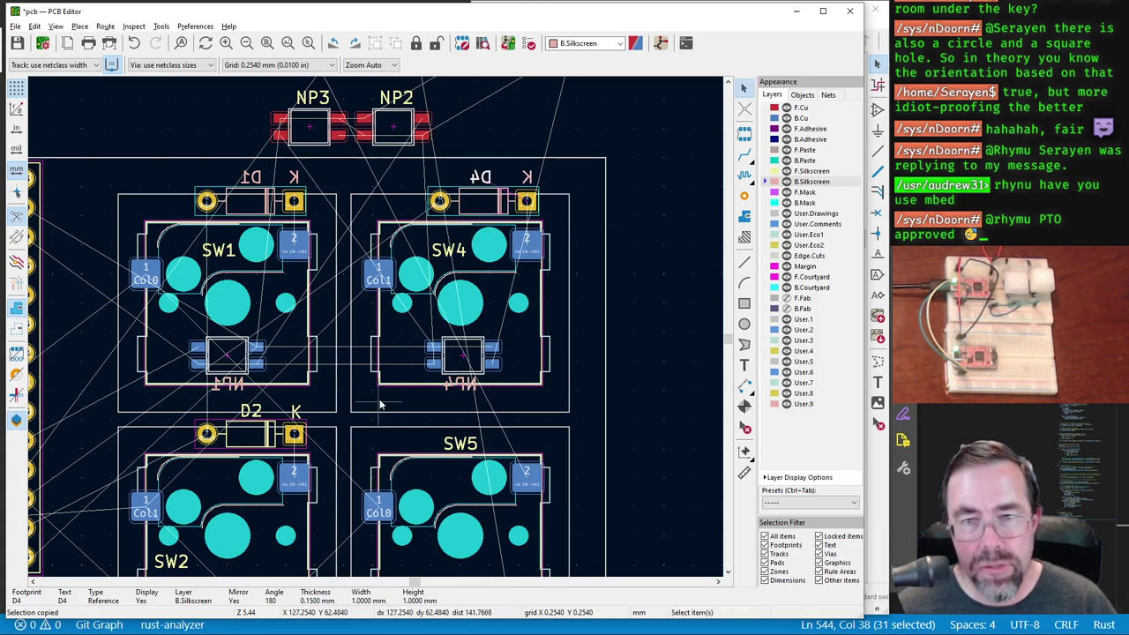
# Step: Flip the NP2 NeoPixel to the back of the board and place it below SW2's centre hole, aligned under NP1
pyautogui.keyDown('shift'); pyautogui.scroll(3, 386, 410); pyautogui.keyUp('shift')
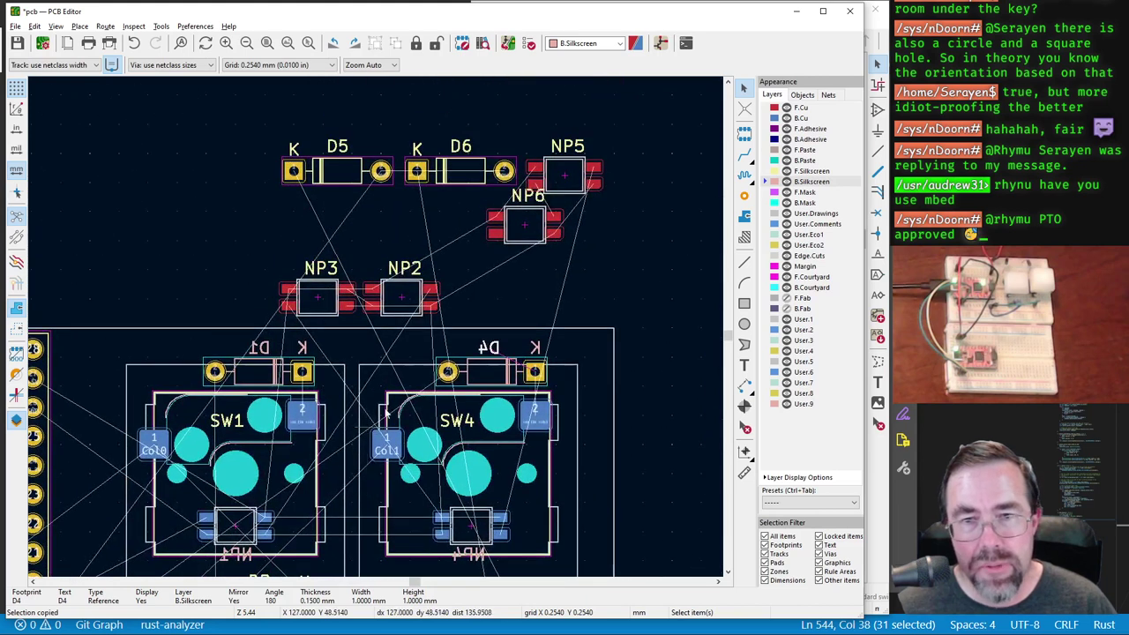
pyautogui.click(398, 304)
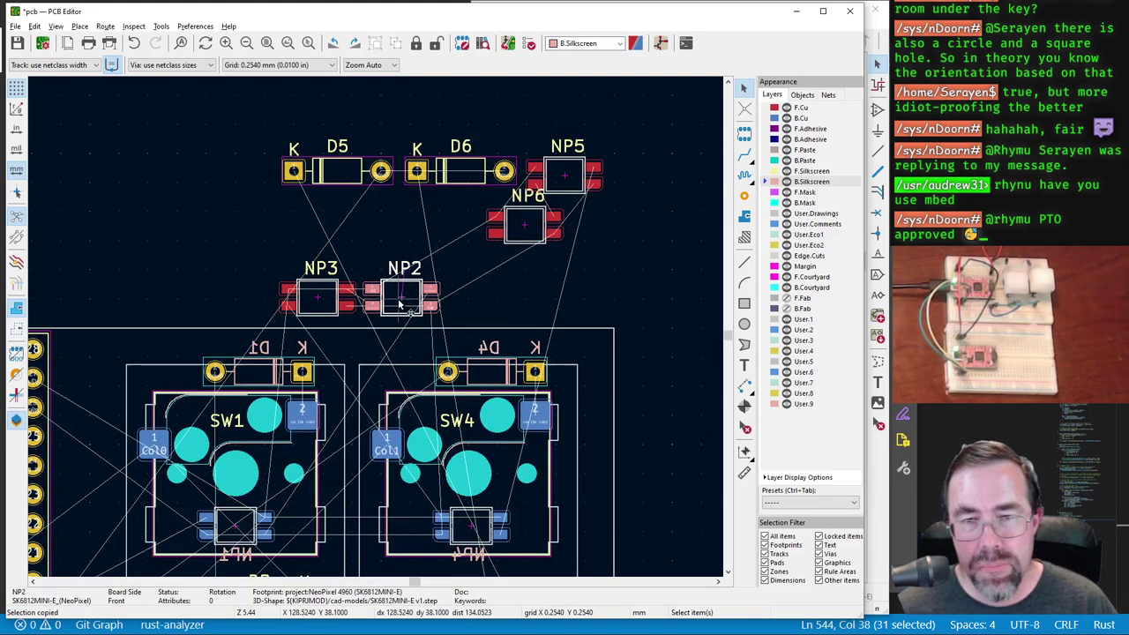
pyautogui.press('m')
pyautogui.scroll(3, 379, 331)
pyautogui.scroll(-5, 378, 331)
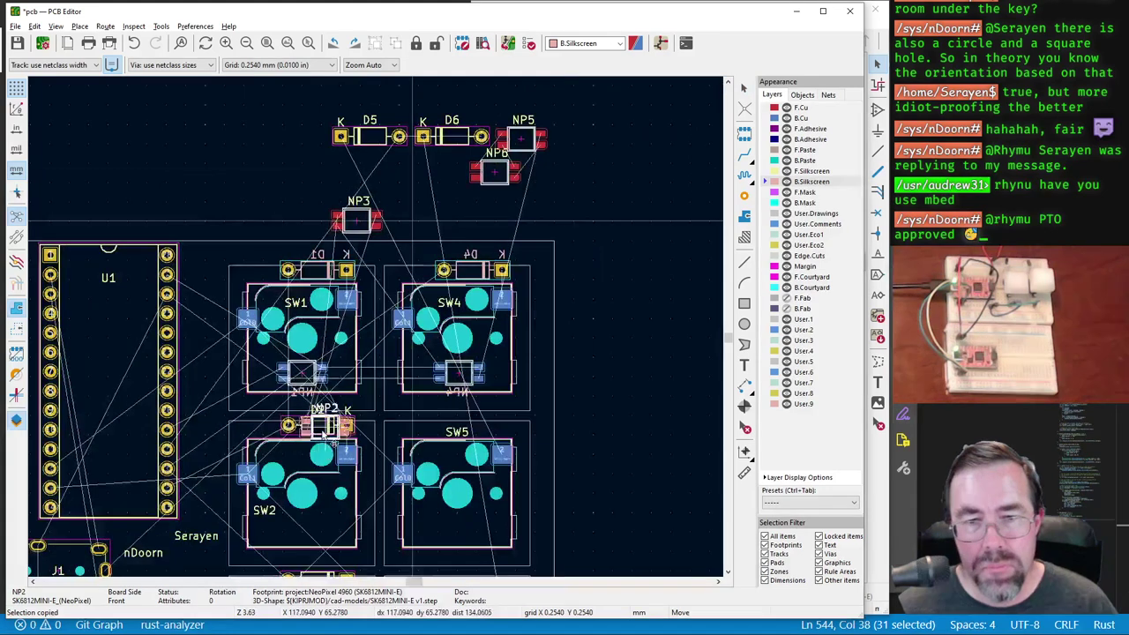
pyautogui.scroll(2, 352, 397)
pyautogui.press('f')
pyautogui.scroll(3, 378, 331)
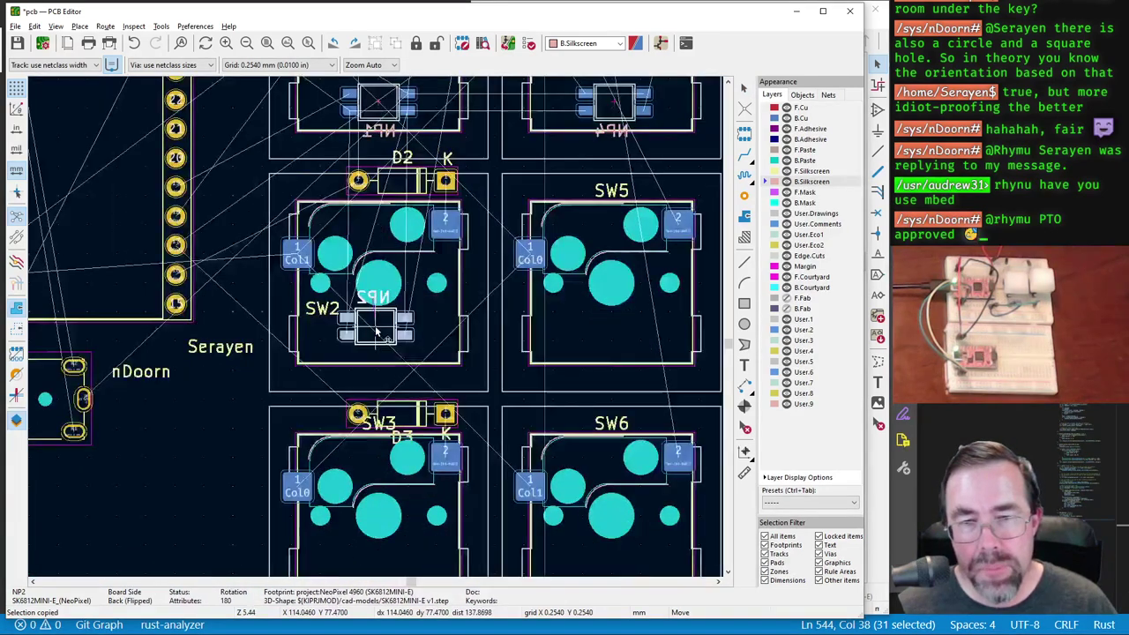
pyautogui.scroll(2, 377, 332)
pyautogui.scroll(-2, 377, 327)
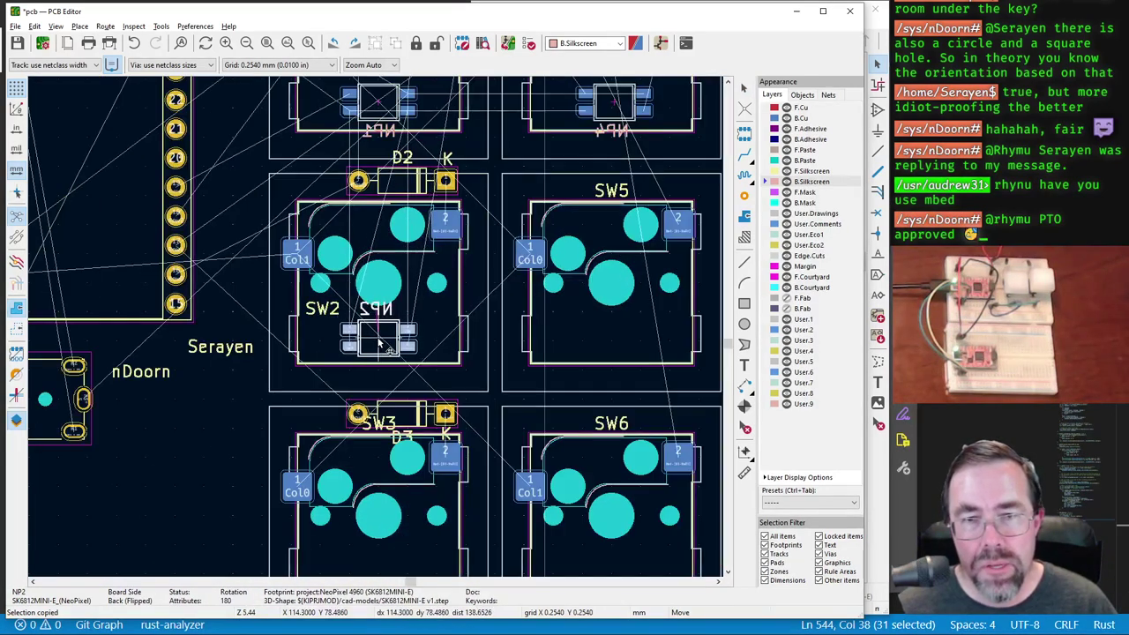
pyautogui.click(380, 345)
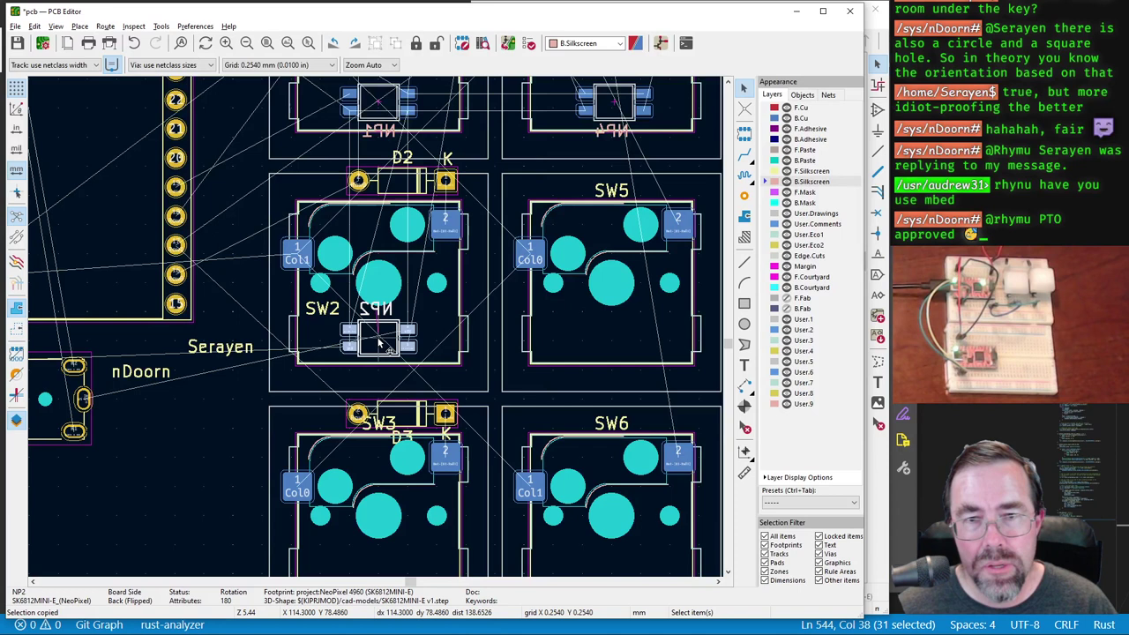
# Step: Move the SW2 reference text above the switch's centre hole and the NP2 reference text below its LED
pyautogui.click(322, 308)
pyautogui.moveTo(322, 308); pyautogui.dragTo(375, 238)
pyautogui.click(379, 311)
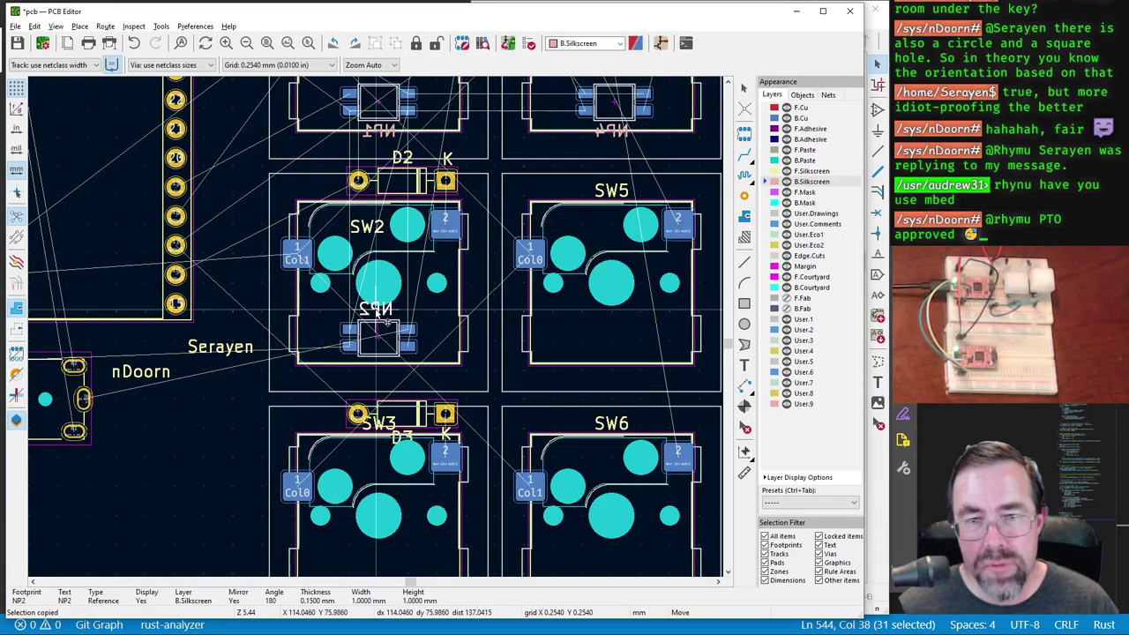
pyautogui.moveTo(379, 310); pyautogui.dragTo(388, 377)
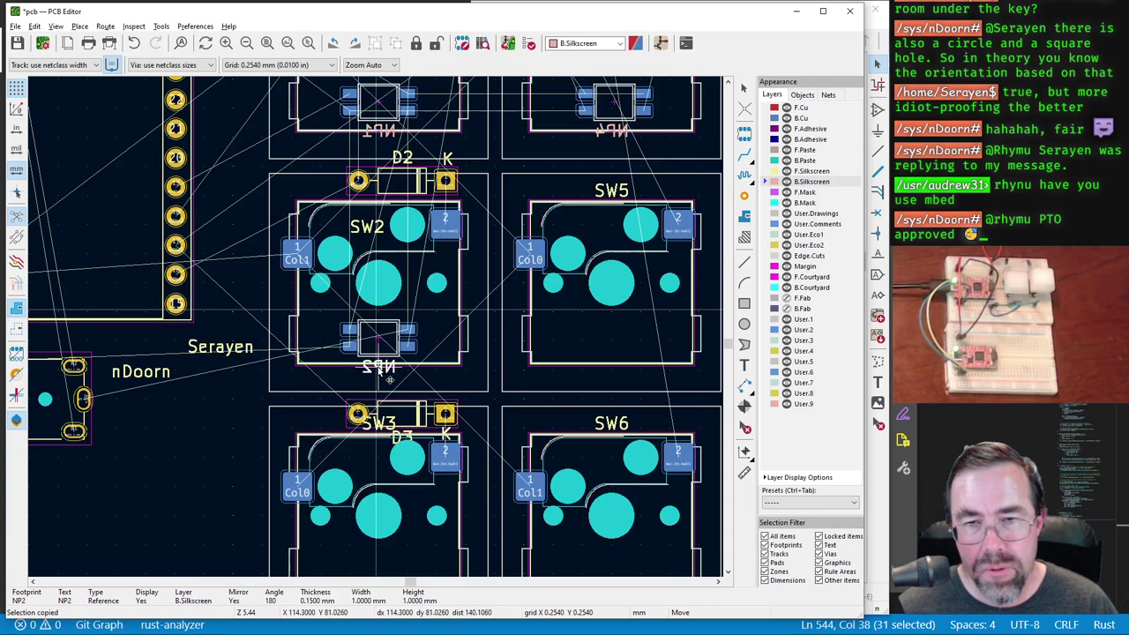
# Step: Flip diode D2 to the back, rotate it 180 degrees and place it above SW2 with the square pad over switch pad 2
pyautogui.click(408, 189)
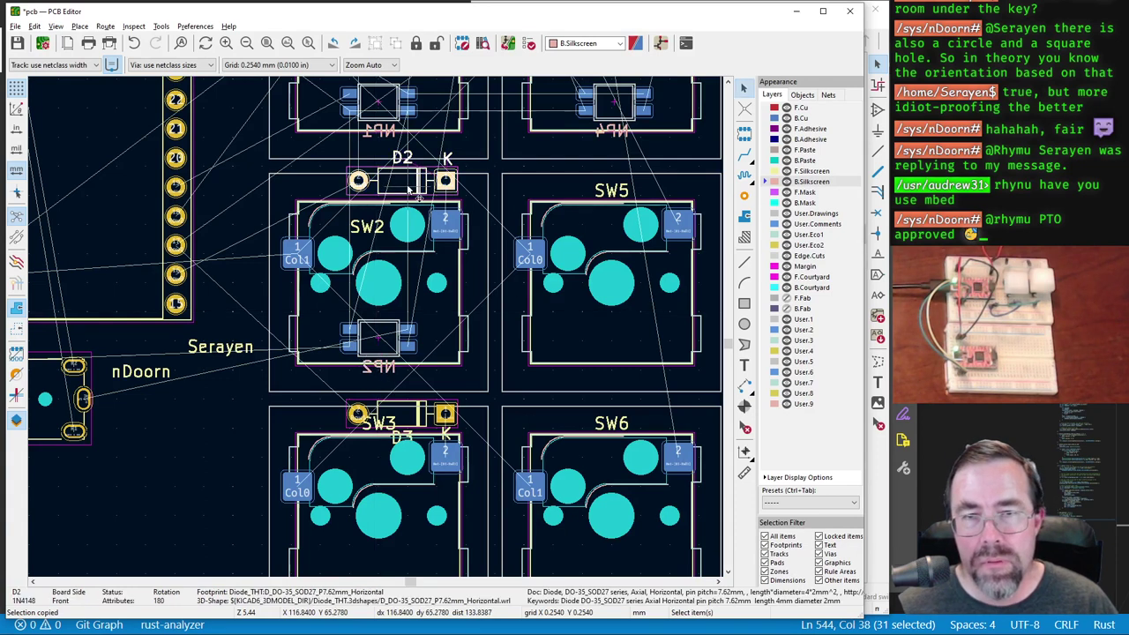
pyautogui.press('f')
pyautogui.press('m')
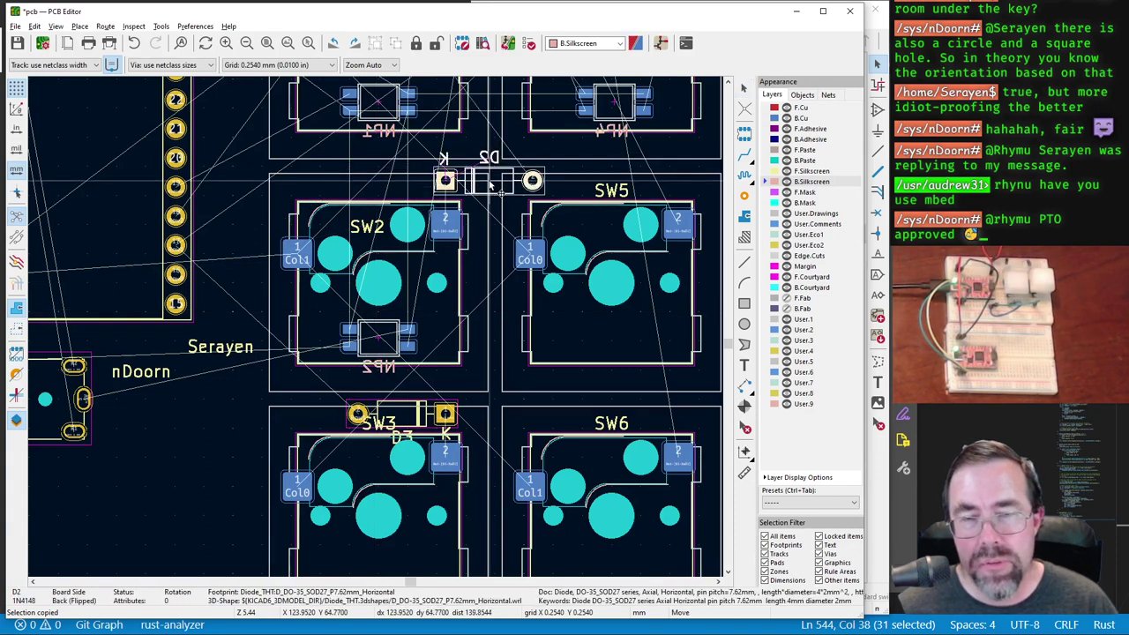
pyautogui.press('r')
pyautogui.press('r')
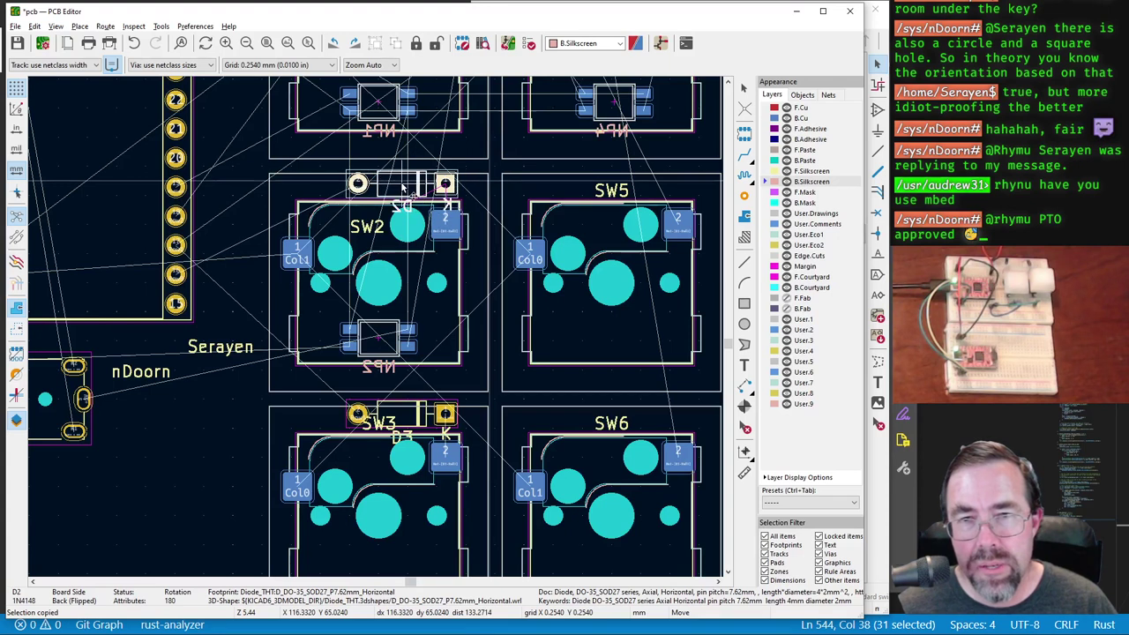
pyautogui.click(409, 187)
# Step: Move D2's K label above the square cathode pad and the D2 reference text above the diode body
pyautogui.click(448, 205)
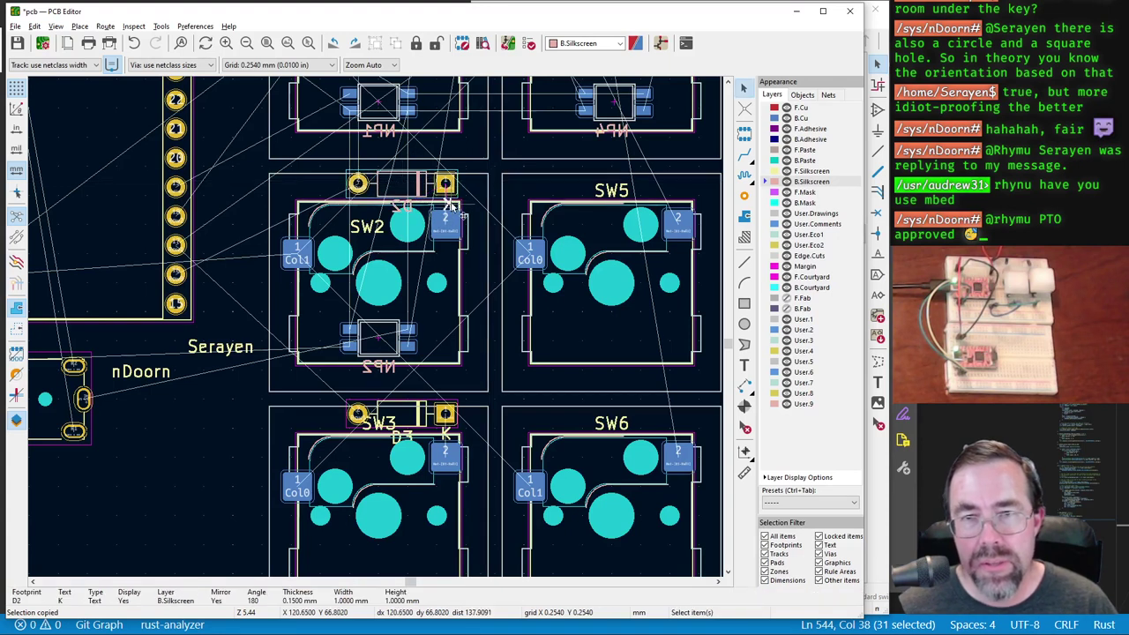
pyautogui.press('m')
pyautogui.click(446, 159)
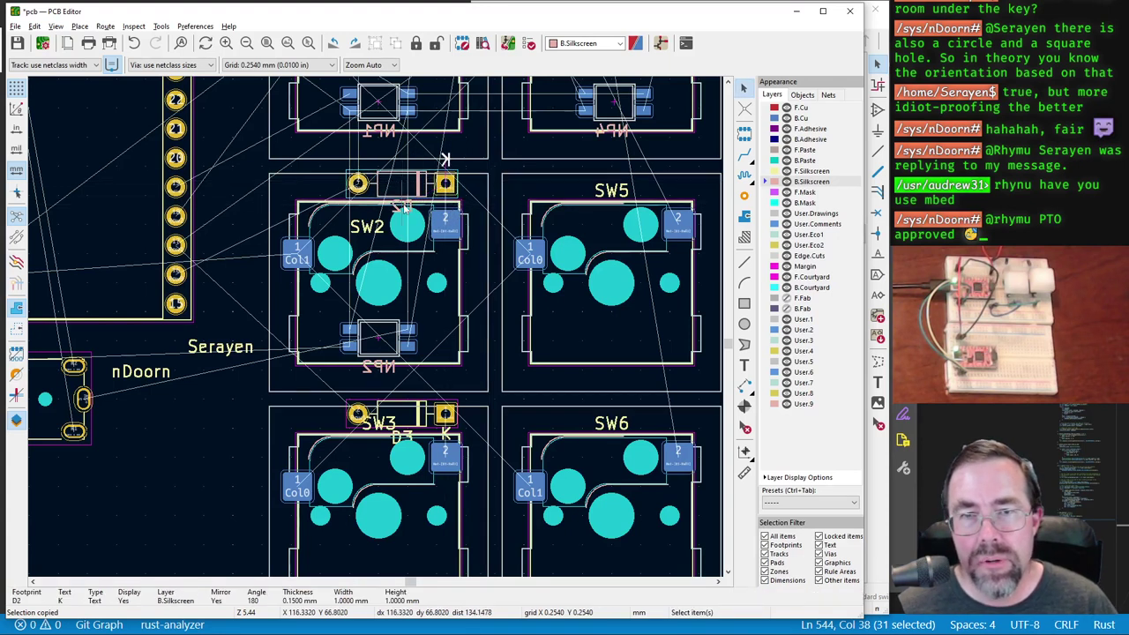
pyautogui.click(403, 207)
pyautogui.press('m')
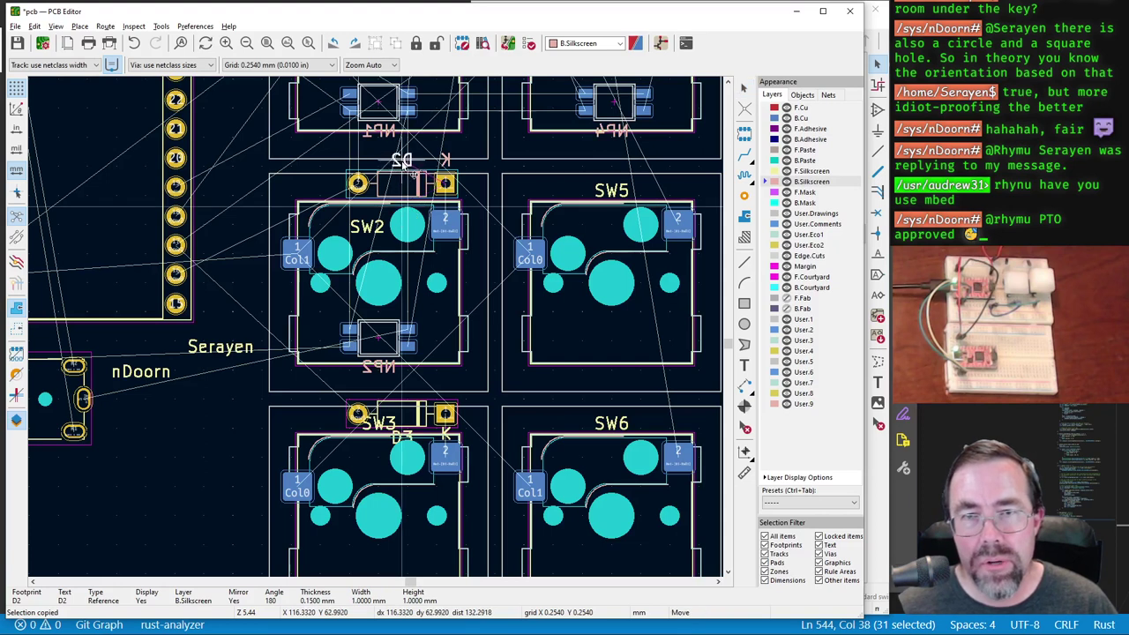
pyautogui.click(403, 166)
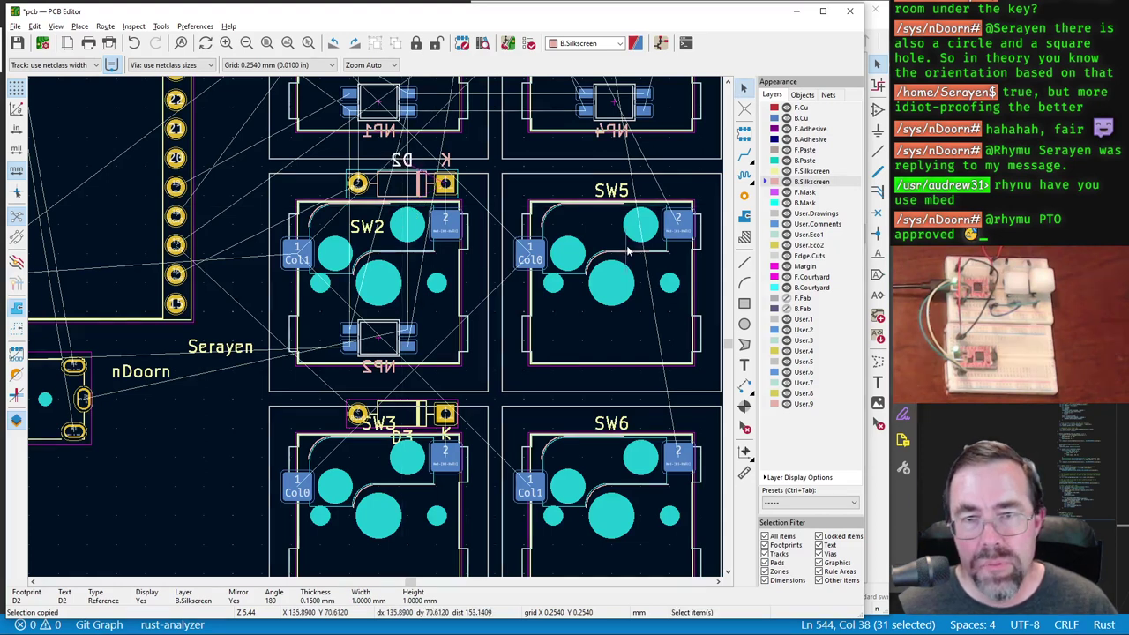
# Step: Flip the NP5 NeoPixel to the back of the board and place it below SW5's centre hole, level with NP2
pyautogui.scroll(-4, 628, 251)
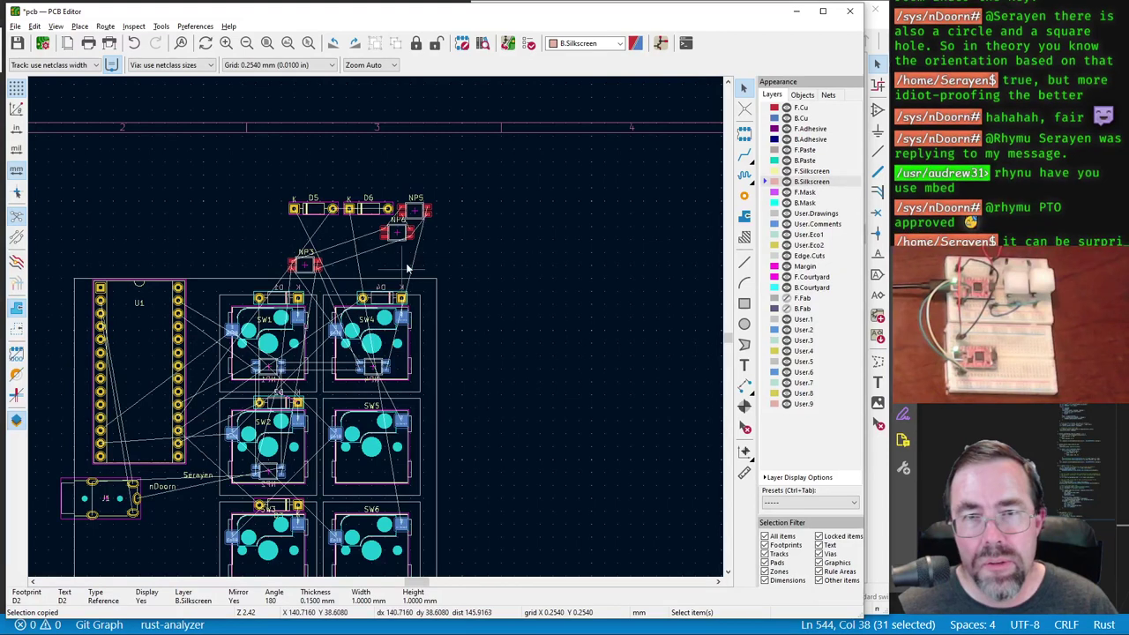
pyautogui.click(431, 224)
pyautogui.press('f')
pyautogui.press('m')
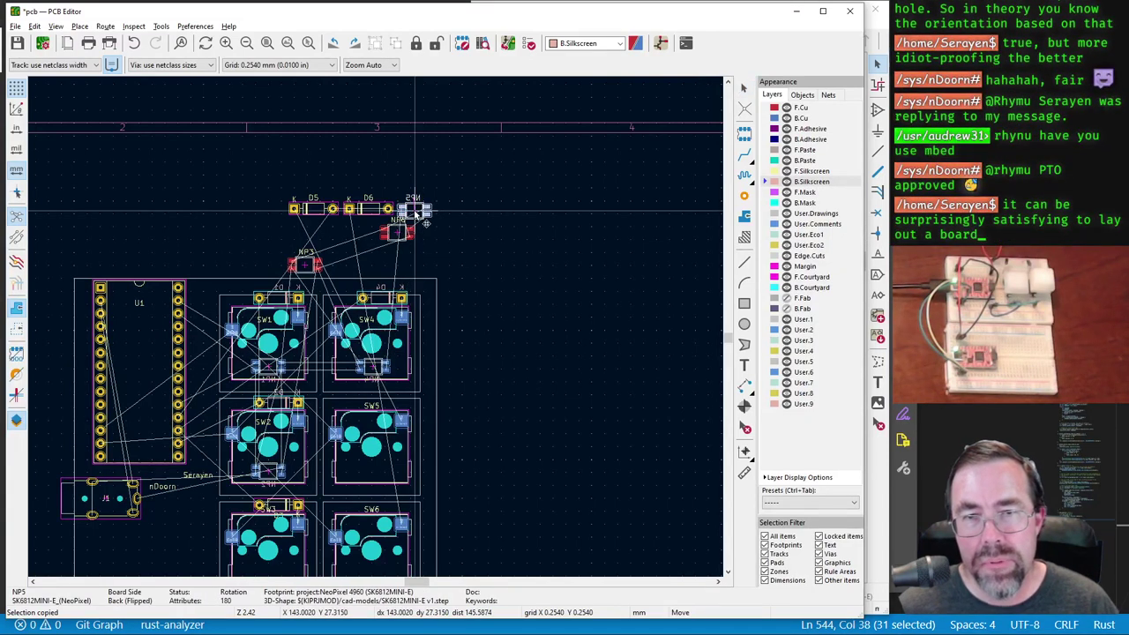
pyautogui.scroll(4, 374, 476)
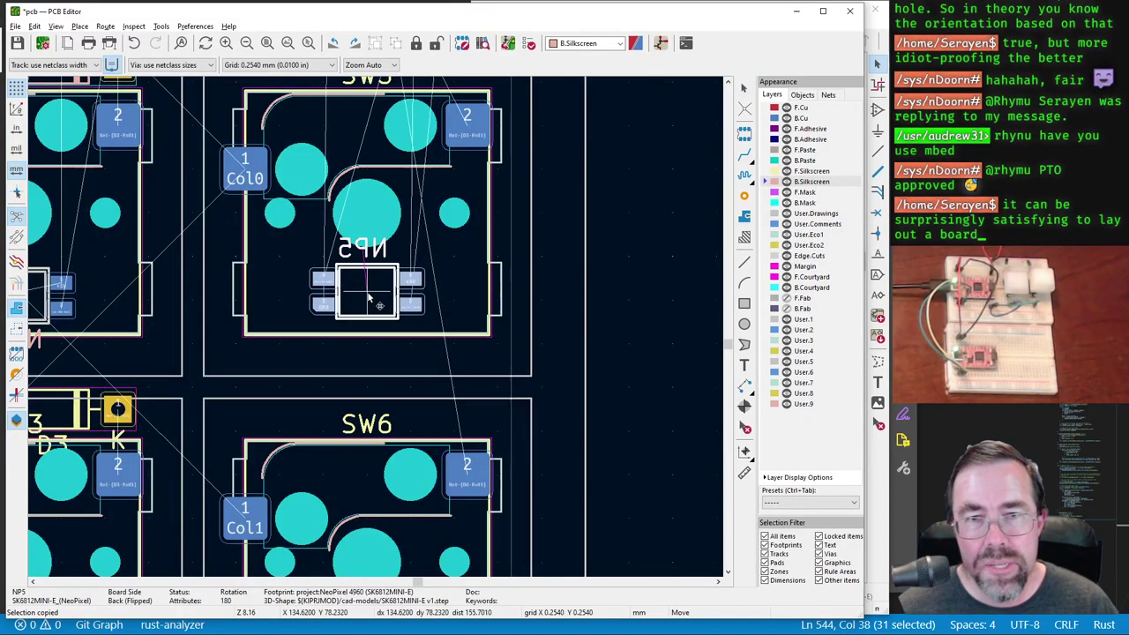
pyautogui.click(369, 297)
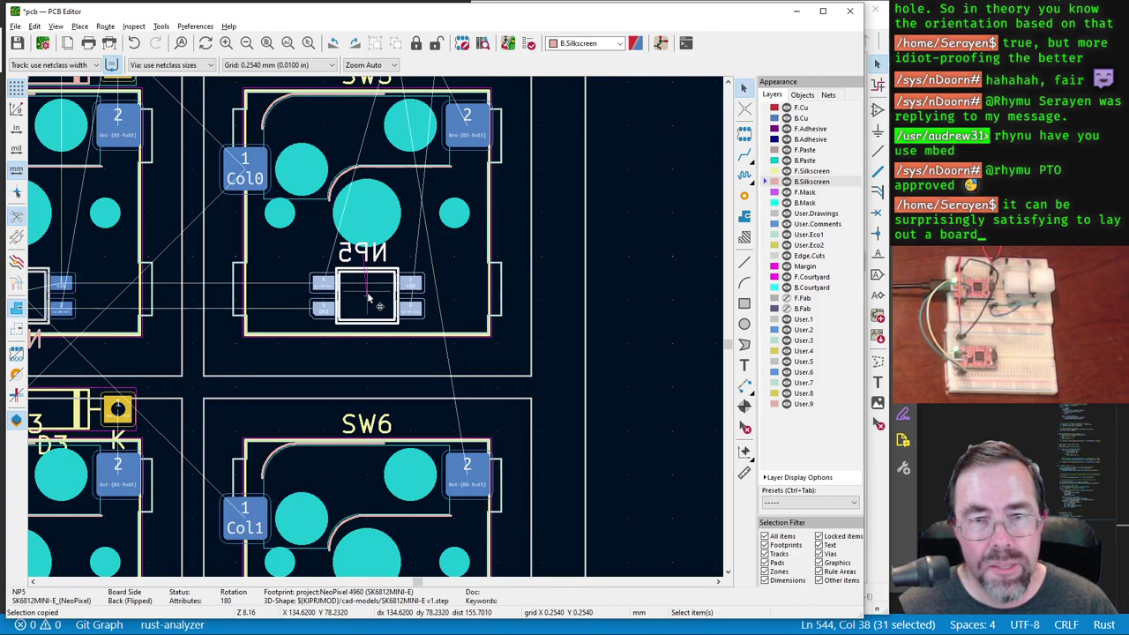
# Step: Flip diode D5 to the back and place it above SW5, level with D2 and with its square pad over switch pad 2
pyautogui.scroll(-5, 324, 242)
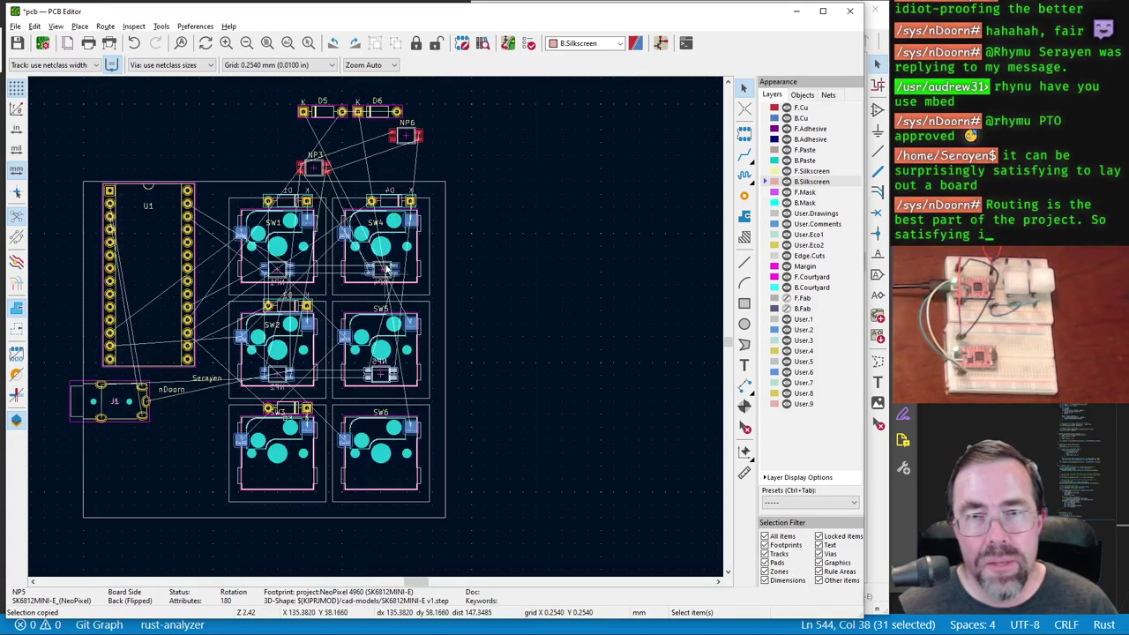
pyautogui.click(323, 117)
pyautogui.press('m')
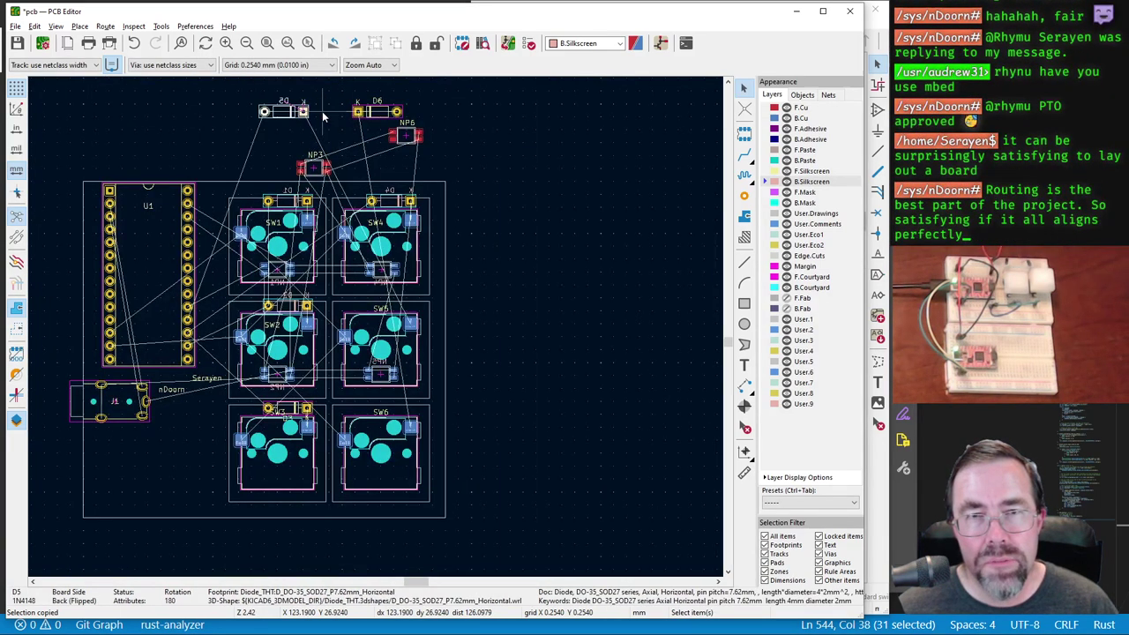
pyautogui.scroll(5, 315, 320)
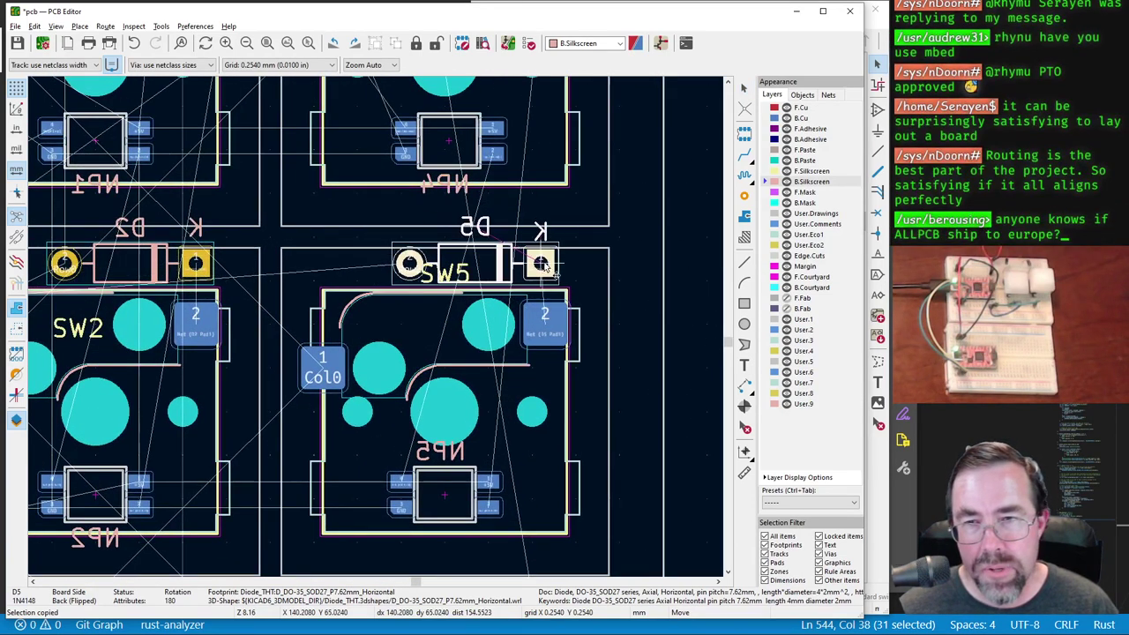
pyautogui.click(539, 275)
# Step: Move the SW5 reference text above the switch's centre hole and the NP5 reference text below its LED
pyautogui.click(470, 278)
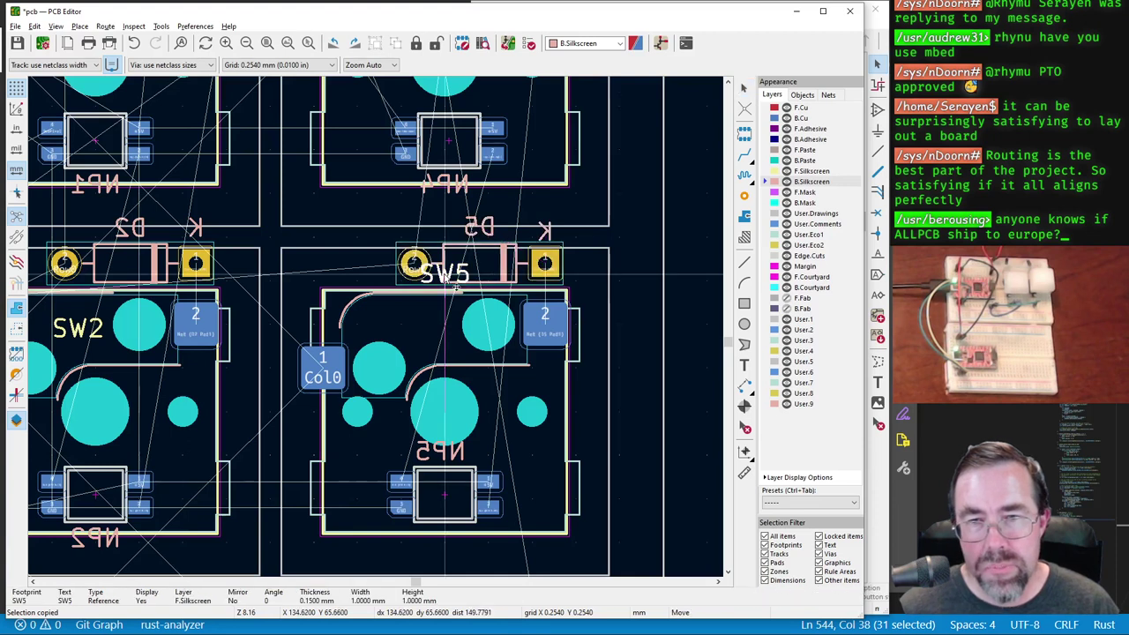
pyautogui.press('m')
pyautogui.click(435, 344)
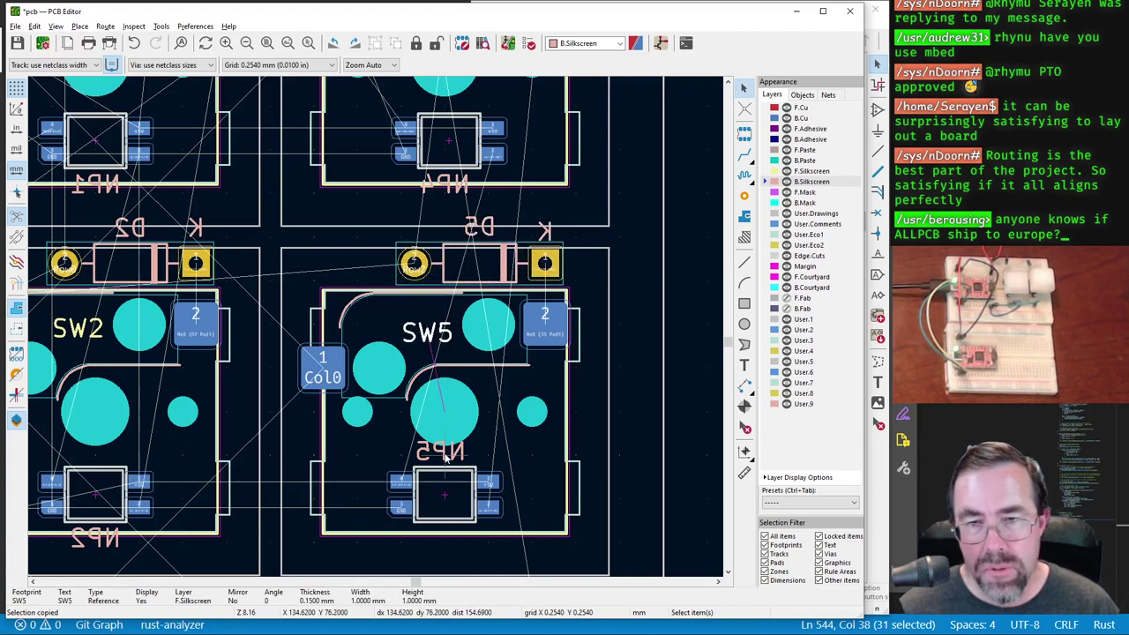
pyautogui.click(446, 452)
pyautogui.press('m')
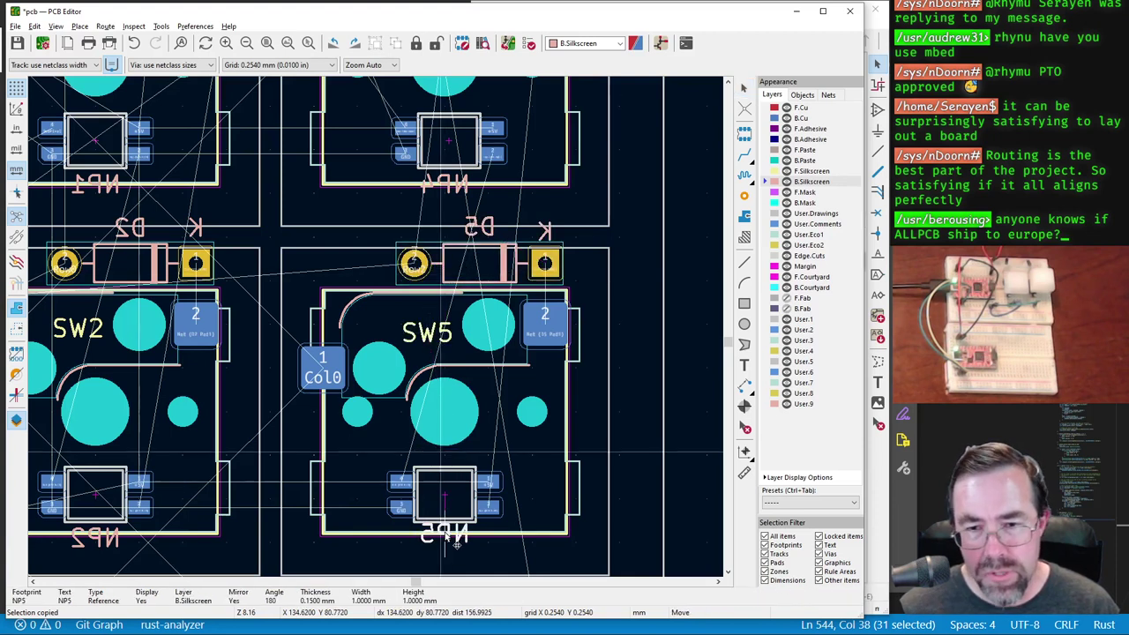
pyautogui.click(454, 549)
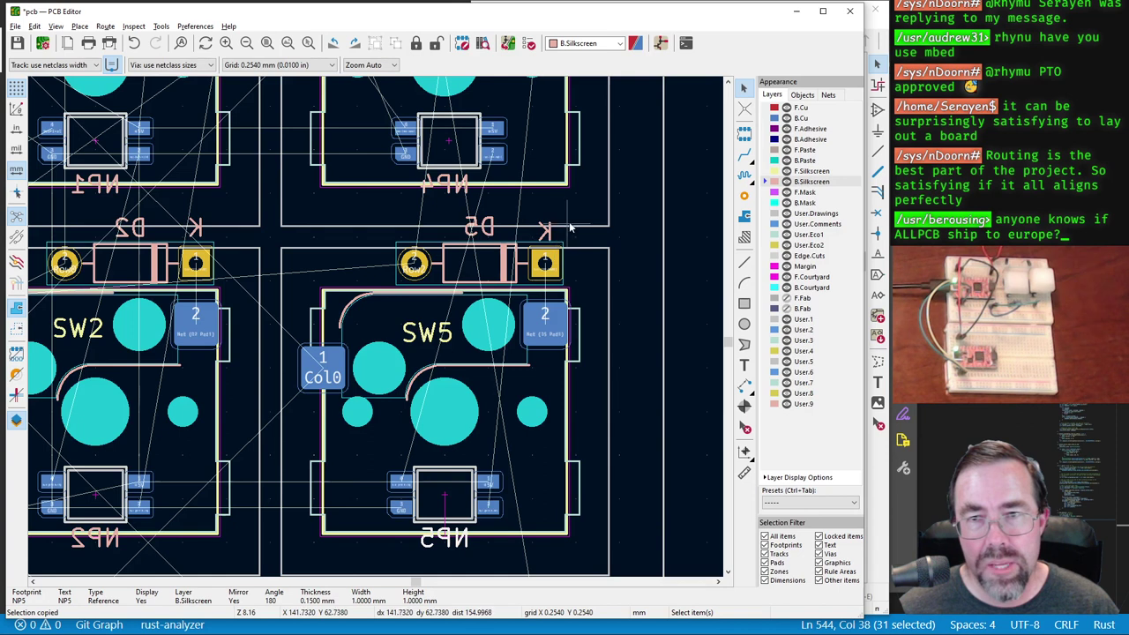
# Step: Flip the NP3 NeoPixel to the back of the board and place it below SW3's centre hole
pyautogui.scroll(-3, 330, 337)
pyautogui.scroll(-2, 395, 173)
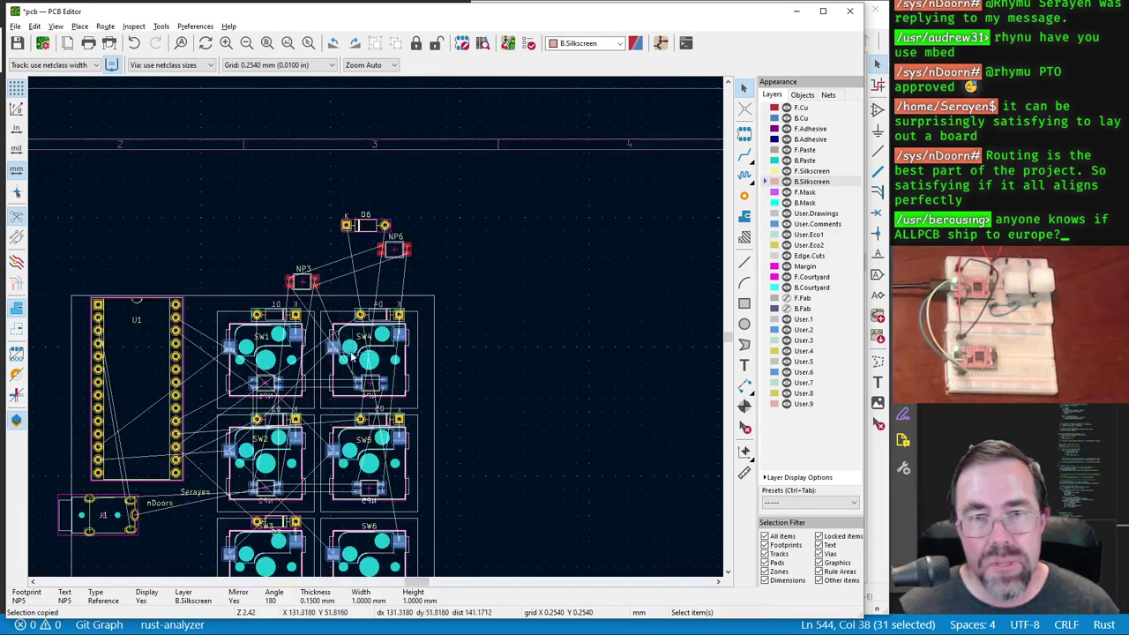
pyautogui.click(304, 282)
pyautogui.press('m')
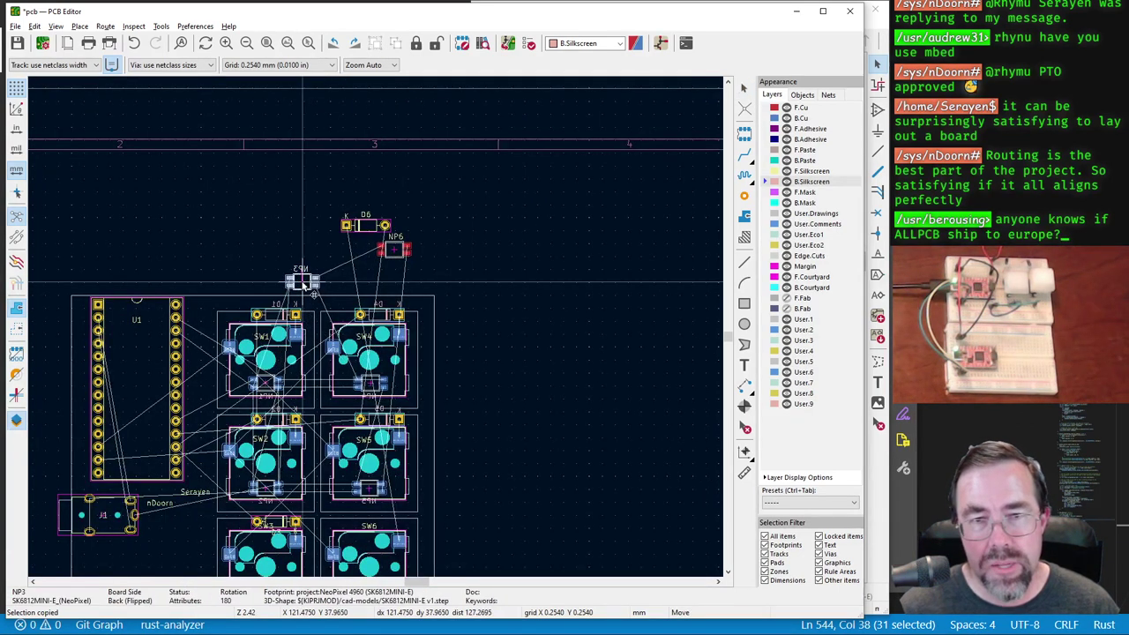
pyautogui.scroll(2, 300, 520)
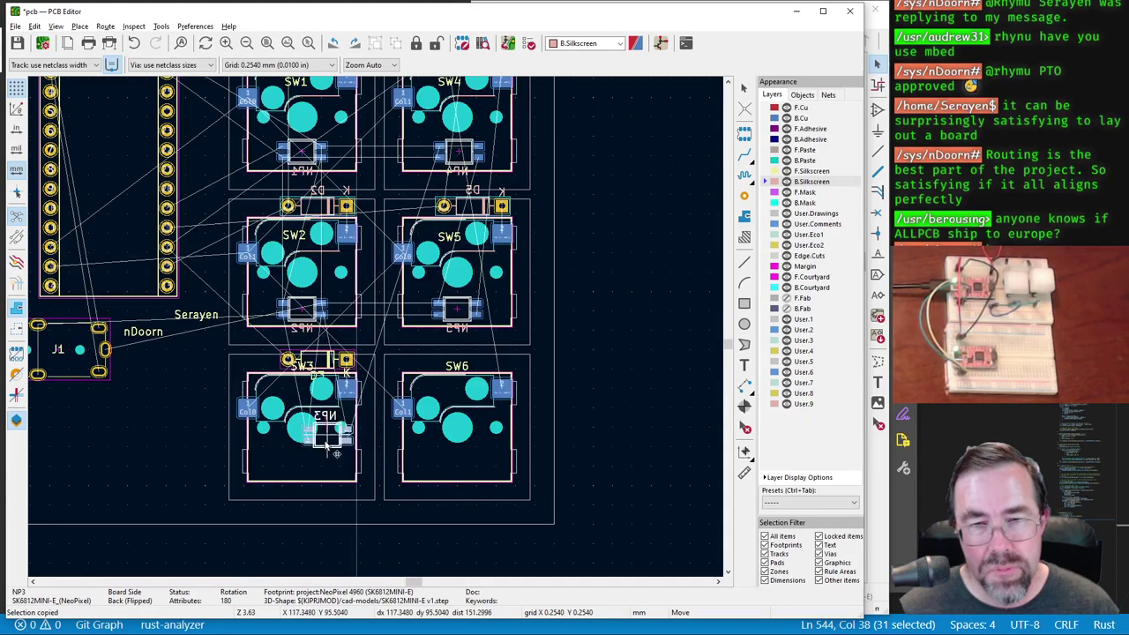
pyautogui.scroll(2, 303, 467)
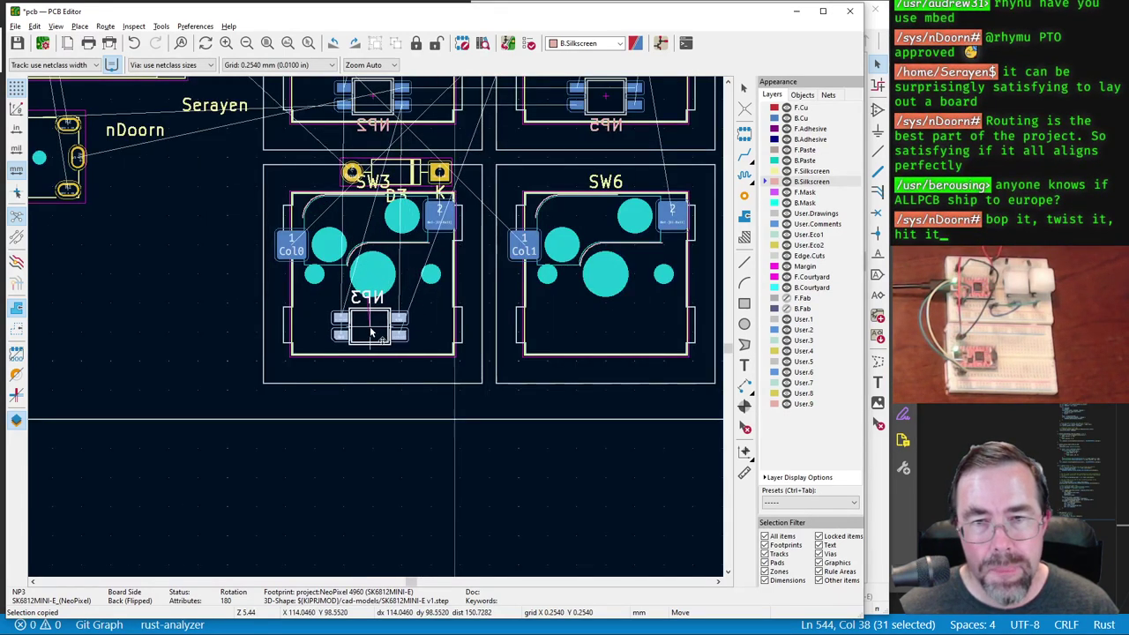
pyautogui.click(371, 332)
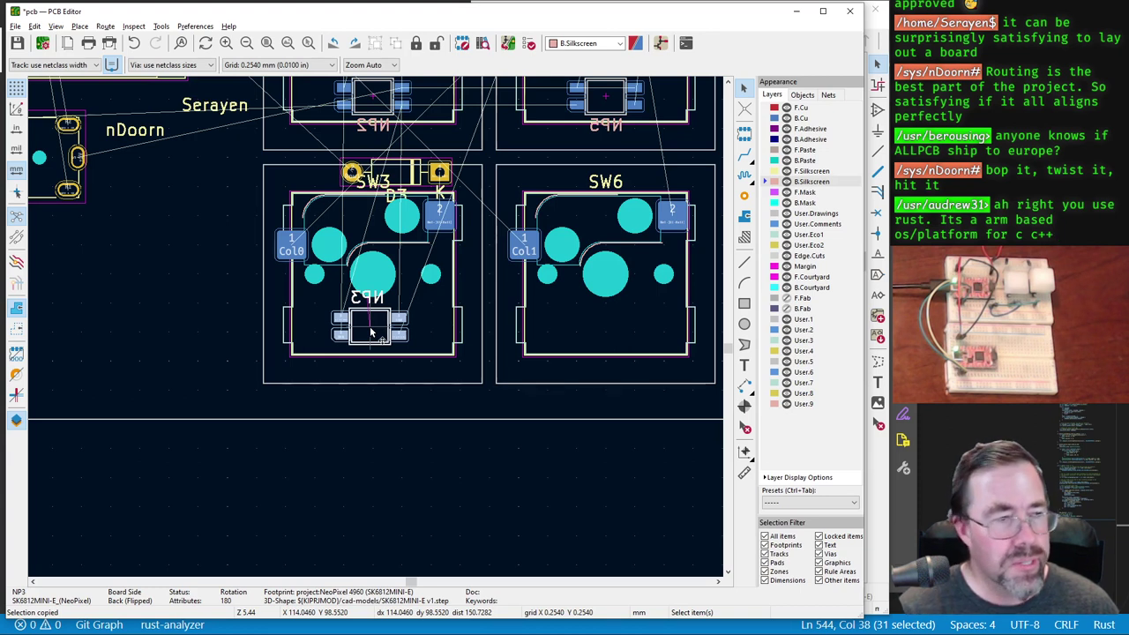
# Step: Switch to Visual Studio Code to view the key scanning code in keyboard.rs
pyautogui.hotkey('alt', 'Tab')
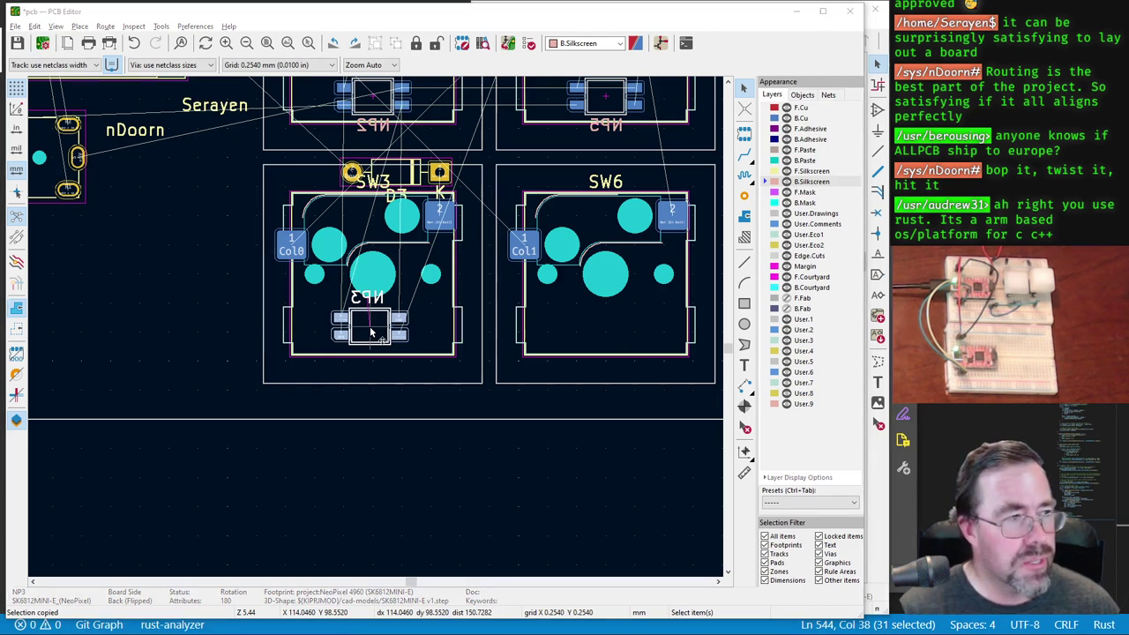
pyautogui.hotkey('alt', 'Tab')
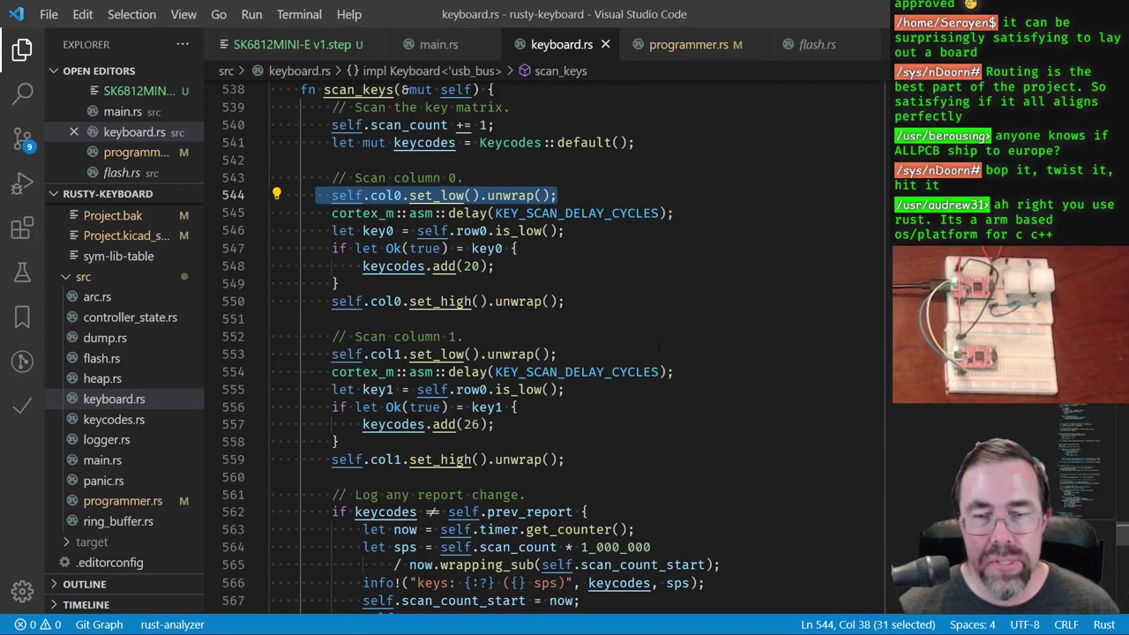
# Step: Examine how the scan_keys function in keyboard.rs scans columns 0 and 1 of the key matrix
pyautogui.click(623, 305)
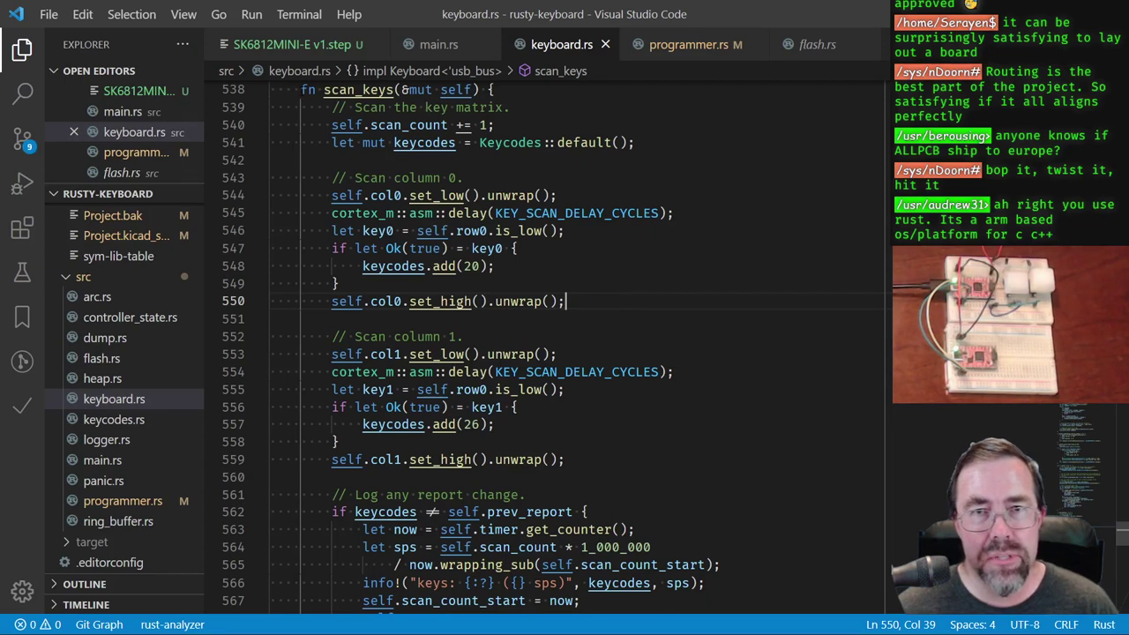
pyautogui.hotkey('ctrl', 'z')
pyautogui.hotkey('ctrl', 'z')
pyautogui.hotkey('ctrl', 'z')
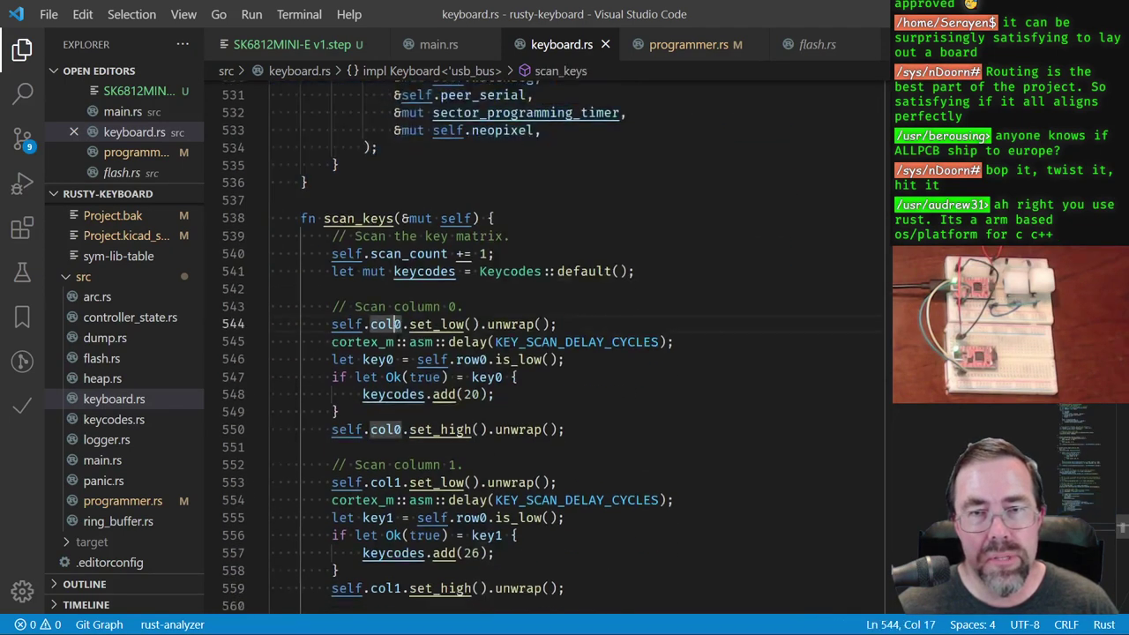
pyautogui.hotkey('ctrl', 'z')
pyautogui.hotkey('ctrl', 'z')
pyautogui.hotkey('ctrl', 'z')
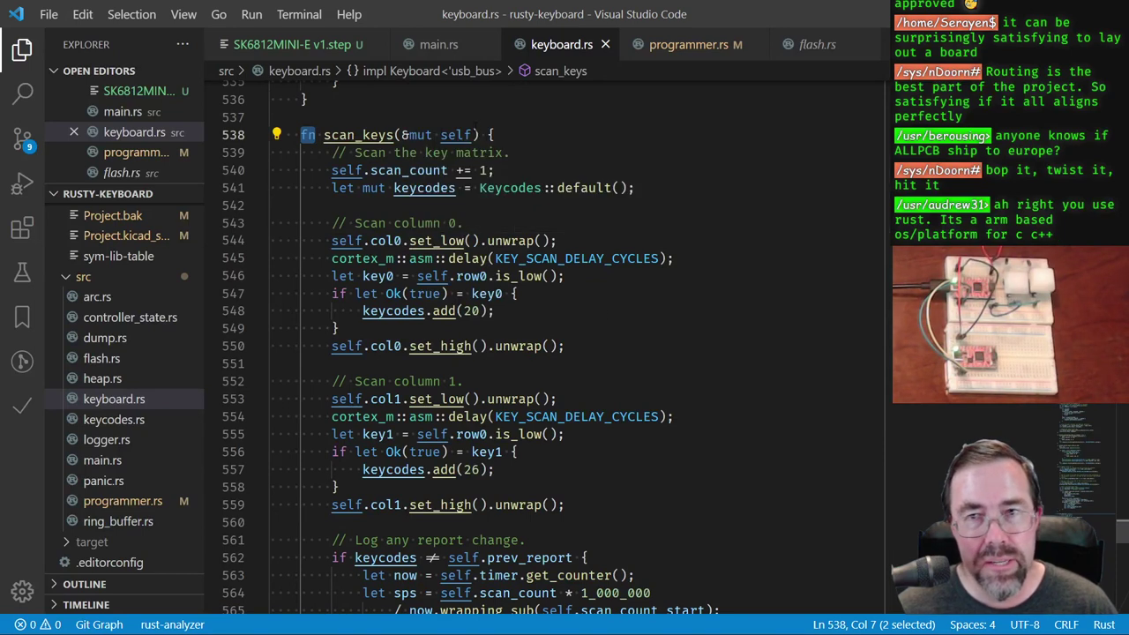
pyautogui.hotkey('ctrl', 'z')
pyautogui.hotkey('ctrl', 'z')
pyautogui.hotkey('ctrl', 'z')
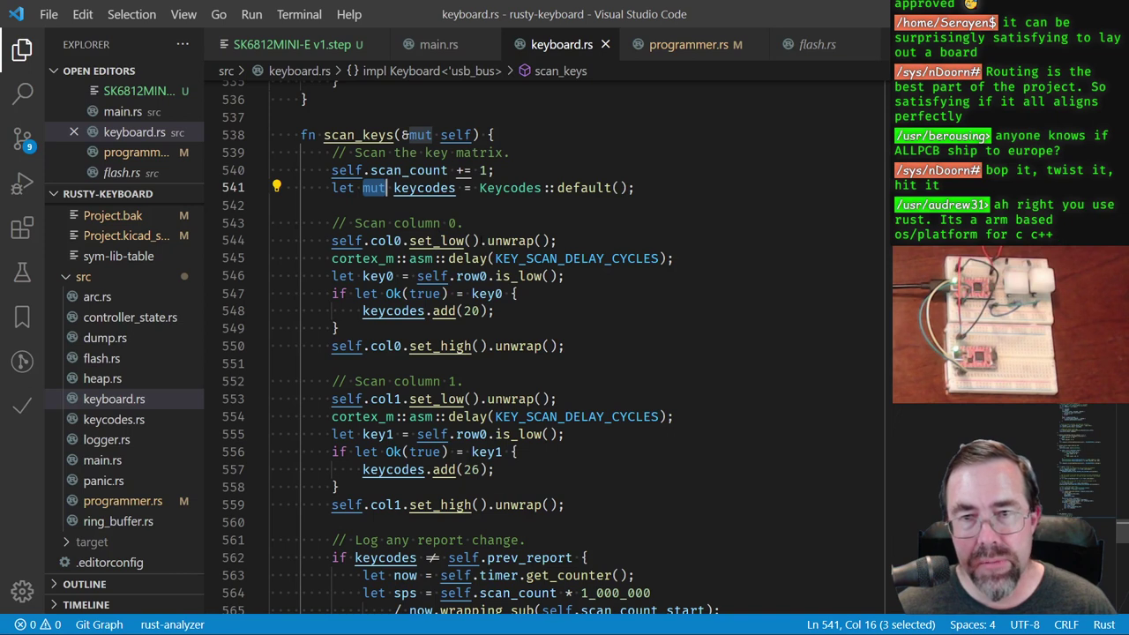
pyautogui.hotkey('ctrl', 'z')
pyautogui.click(584, 293)
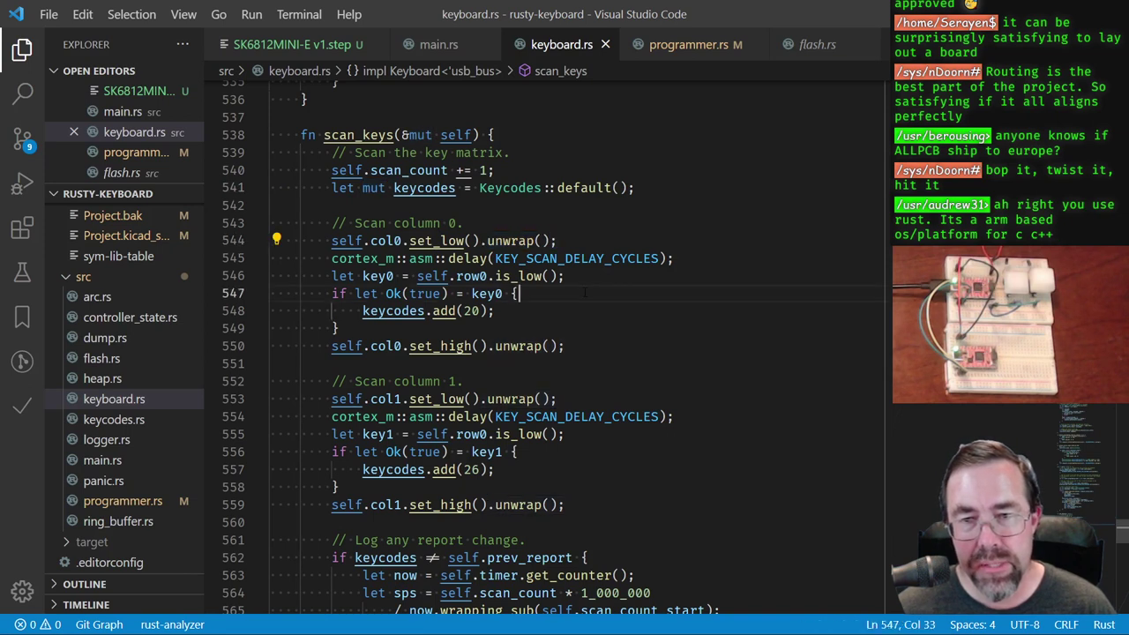
# Step: Examine the column 0 set_low and delay statements in scan_keys, along with the set_high call that ends the scan
pyautogui.moveTo(481, 241); pyautogui.dragTo(331, 241)
pyautogui.moveTo(579, 240); pyautogui.dragTo(480, 241)
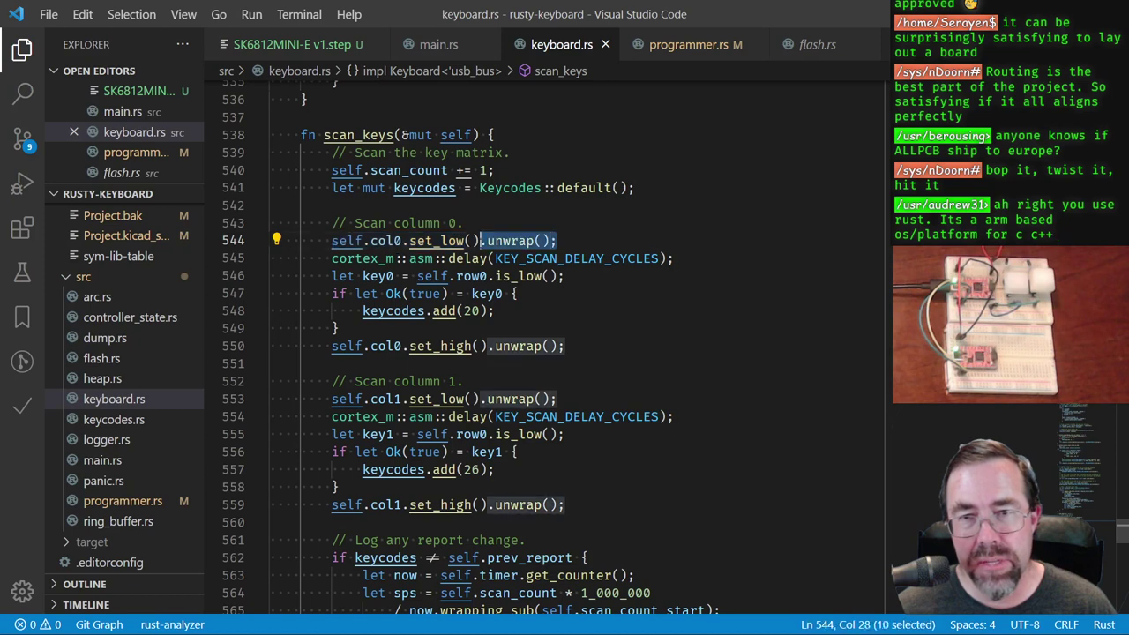
pyautogui.click(596, 288)
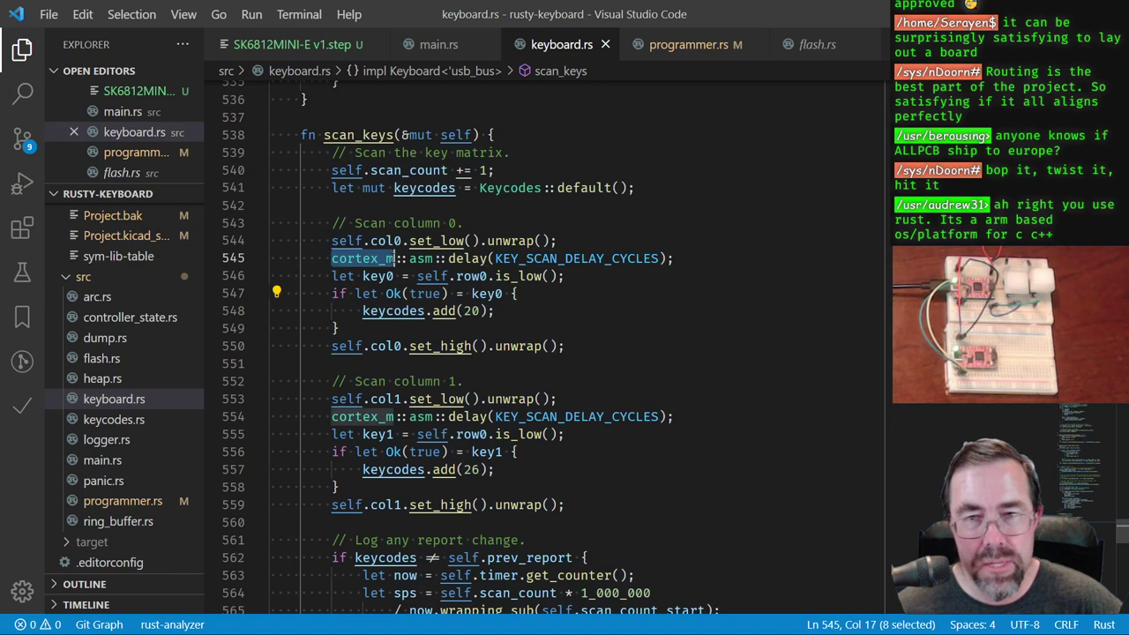
pyautogui.doubleClick(359, 258)
pyautogui.click(524, 310)
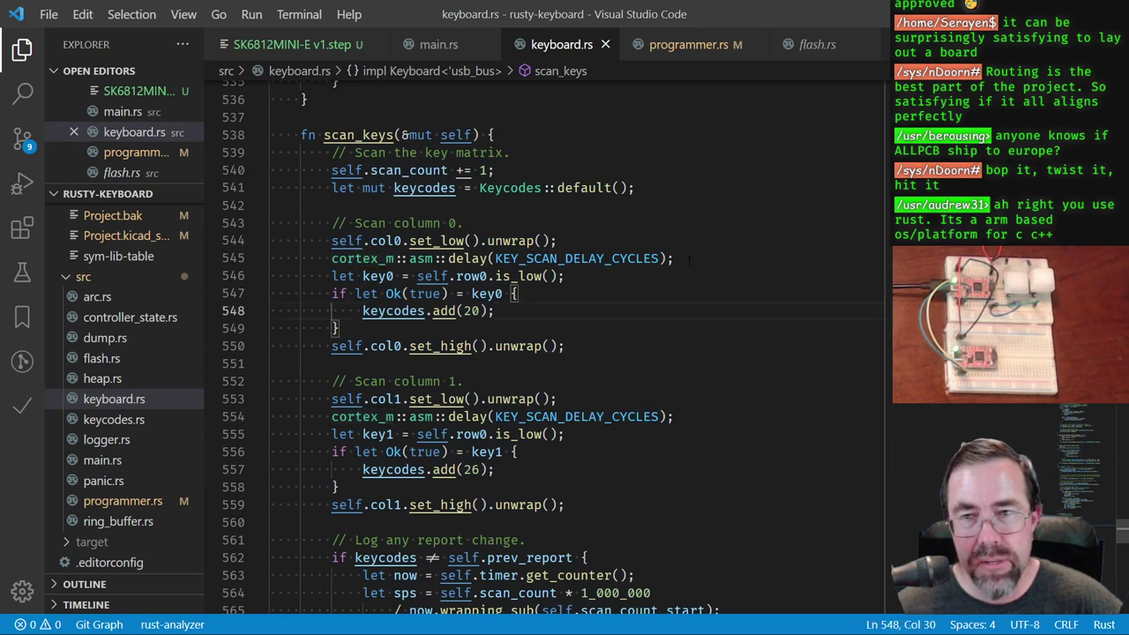
pyautogui.moveTo(688, 259); pyautogui.dragTo(329, 258)
pyautogui.click(547, 346)
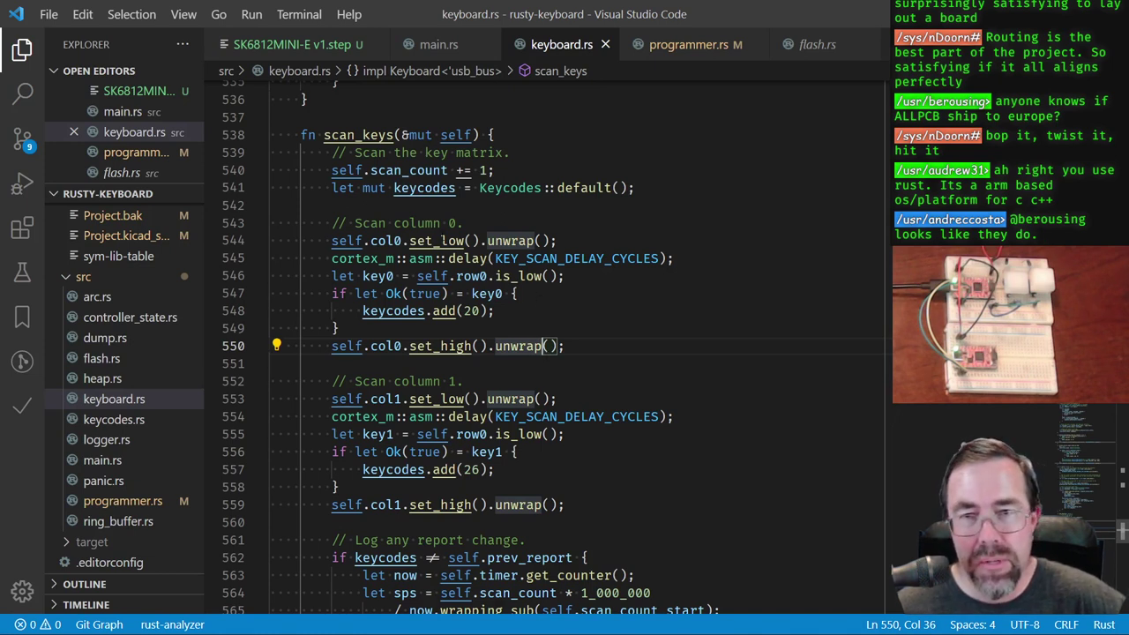
pyautogui.moveTo(557, 241); pyautogui.dragTo(331, 241)
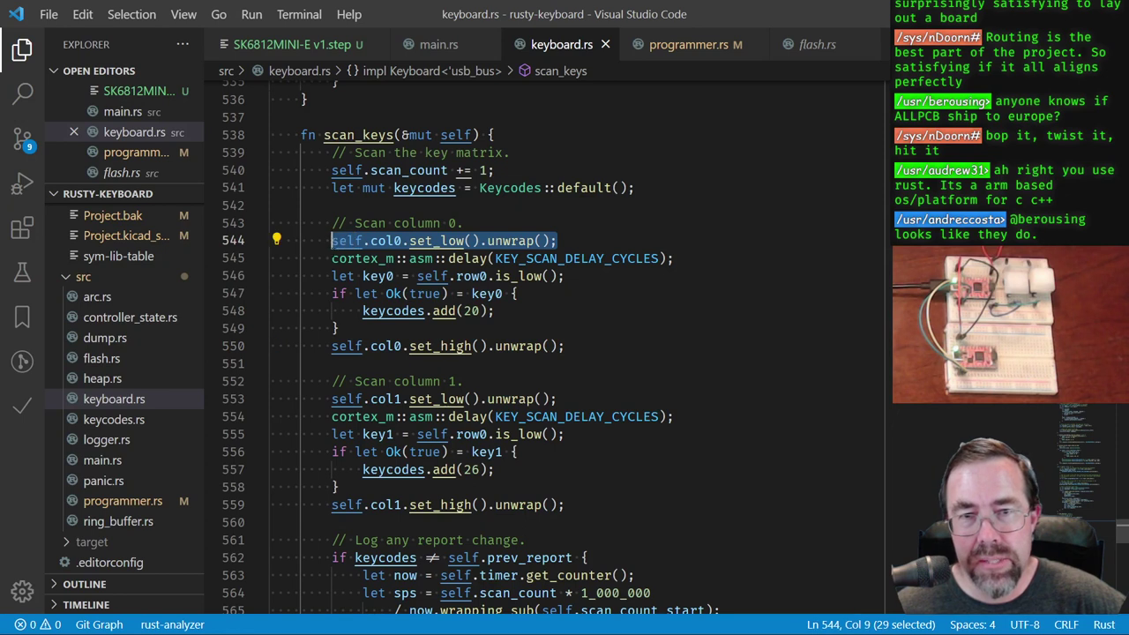
pyautogui.moveTo(361, 259)
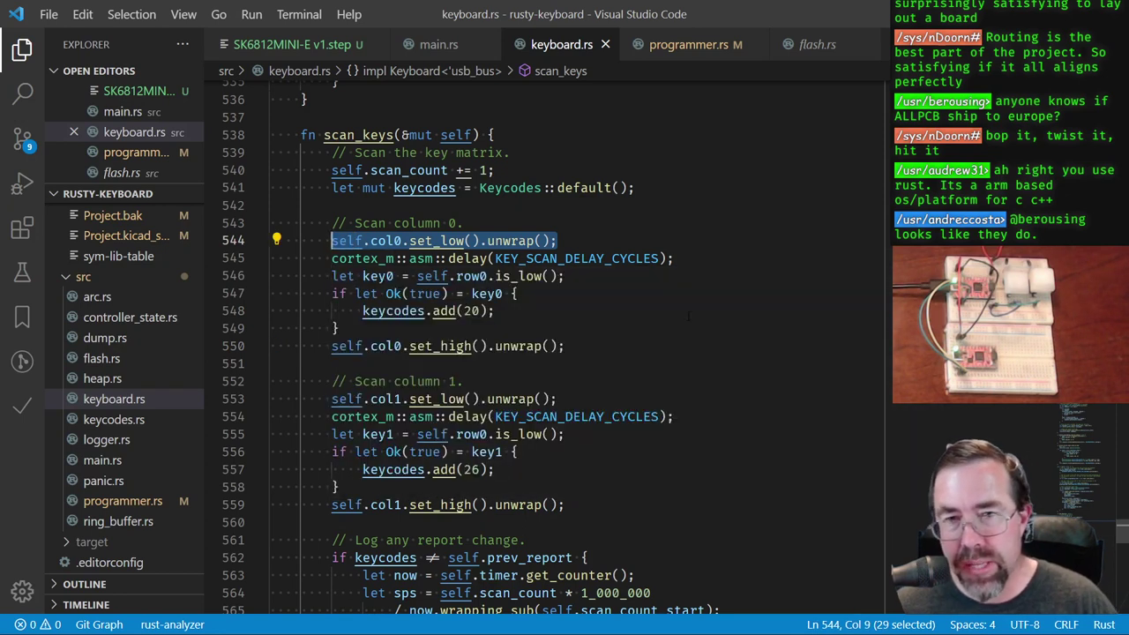
pyautogui.moveTo(674, 259); pyautogui.dragTo(332, 258)
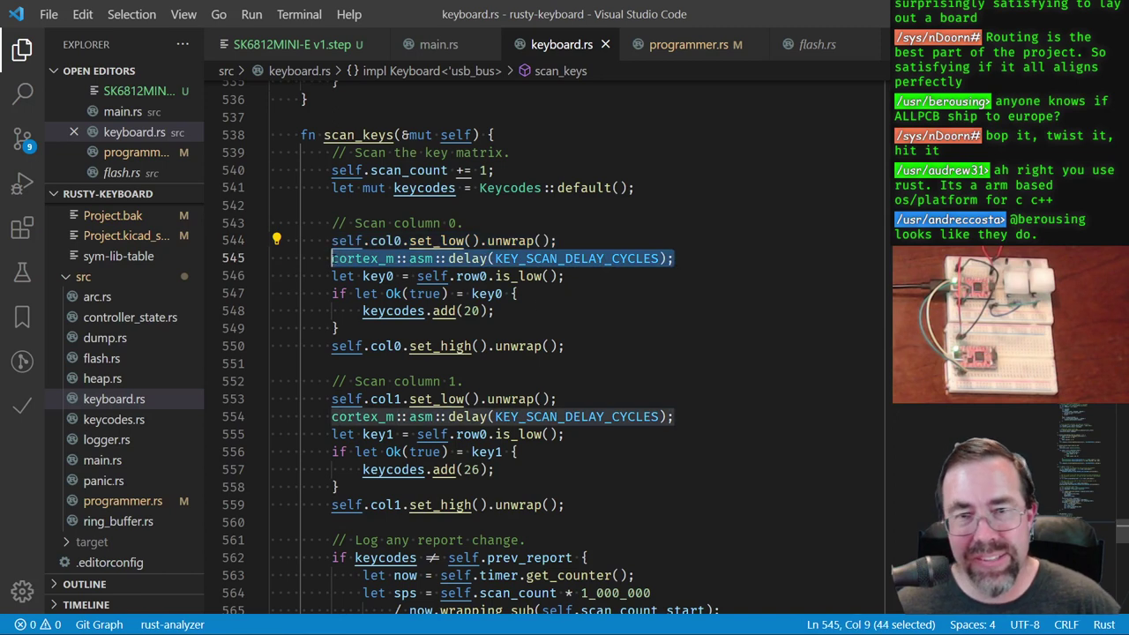
pyautogui.click(577, 309)
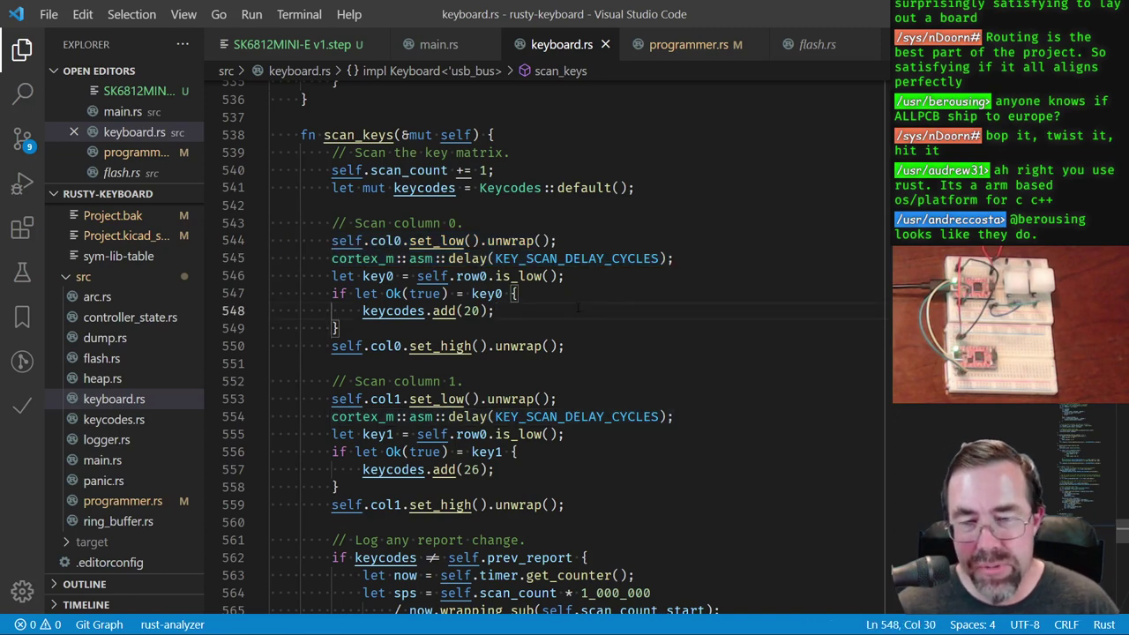
# Step: Switch back to the PCB Editor and move the NP3 reference text below its LED
pyautogui.hotkey('alt', 'Tab')
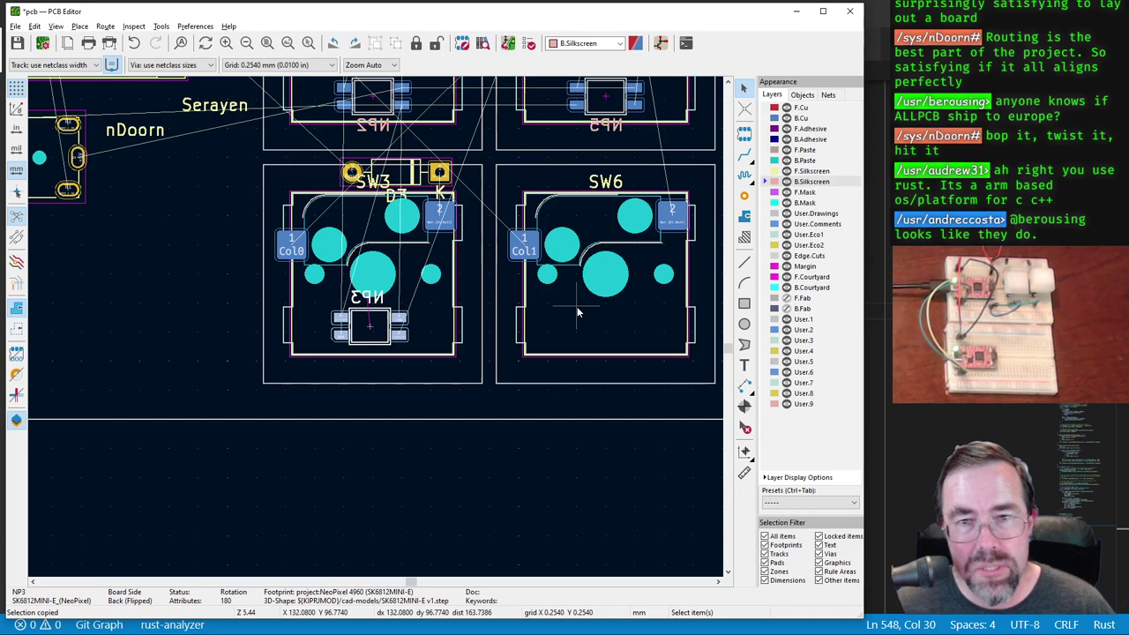
pyautogui.scroll(-2, 376, 325)
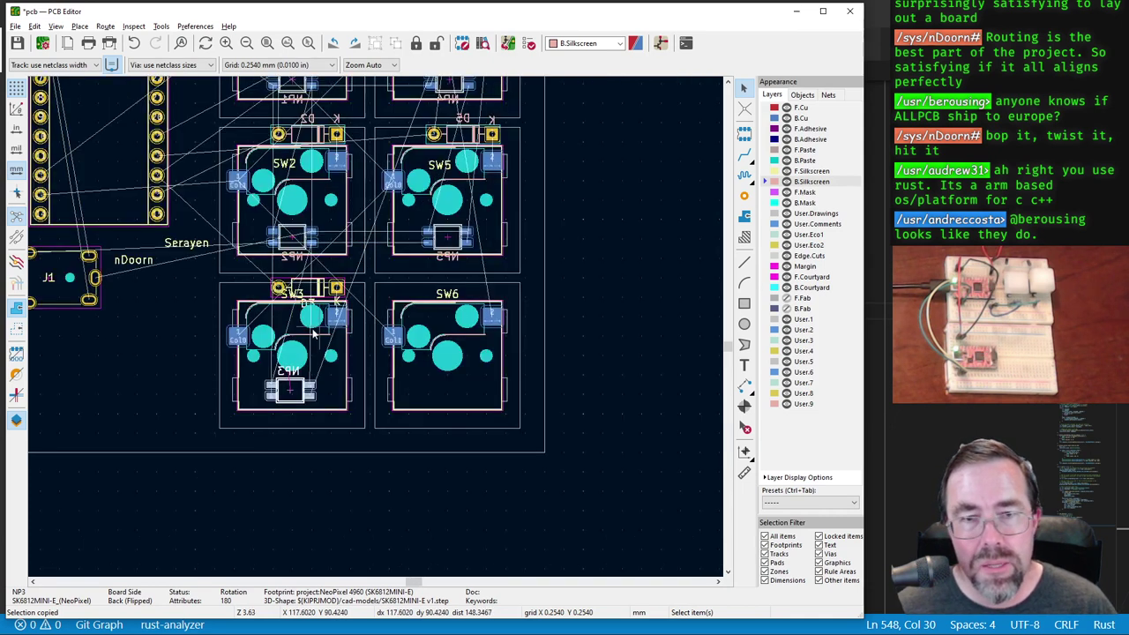
pyautogui.scroll(3, 221, 361)
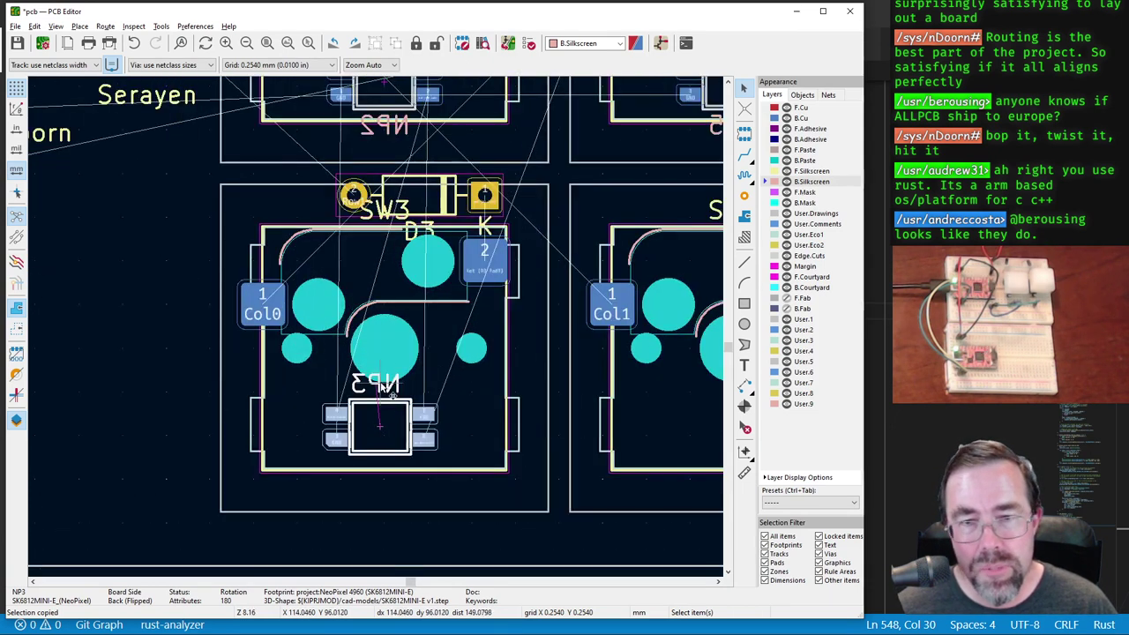
pyautogui.click(379, 382)
pyautogui.press('m')
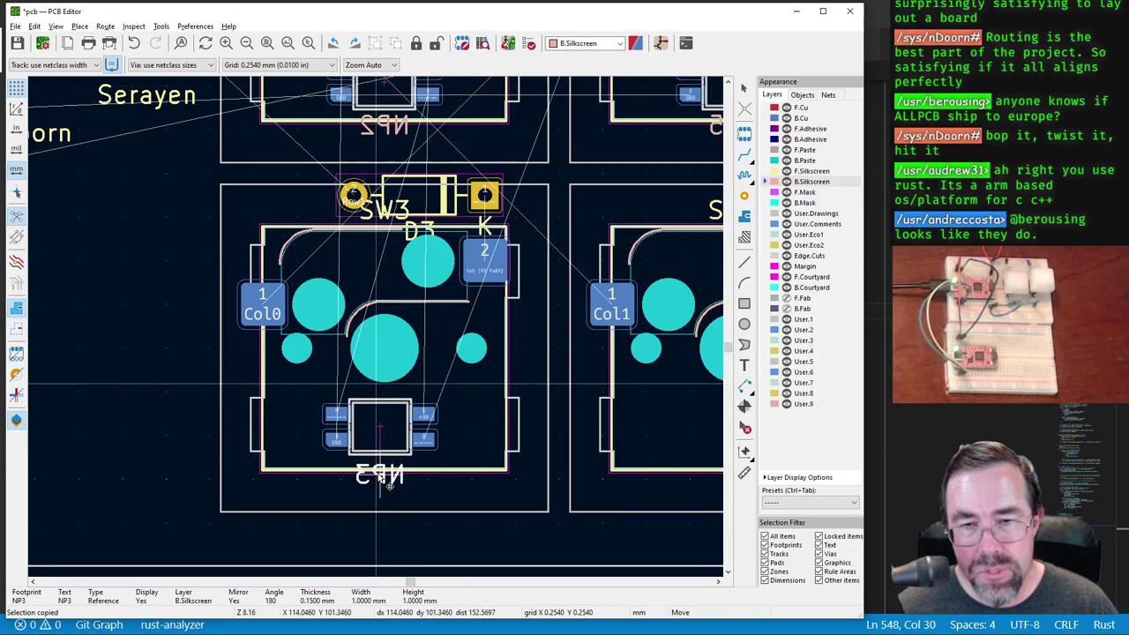
pyautogui.click(386, 487)
# Step: Flip diode D6 to the back and place it above SW6 with its square pad over switch pad 2
pyautogui.scroll(-5, 500, 374)
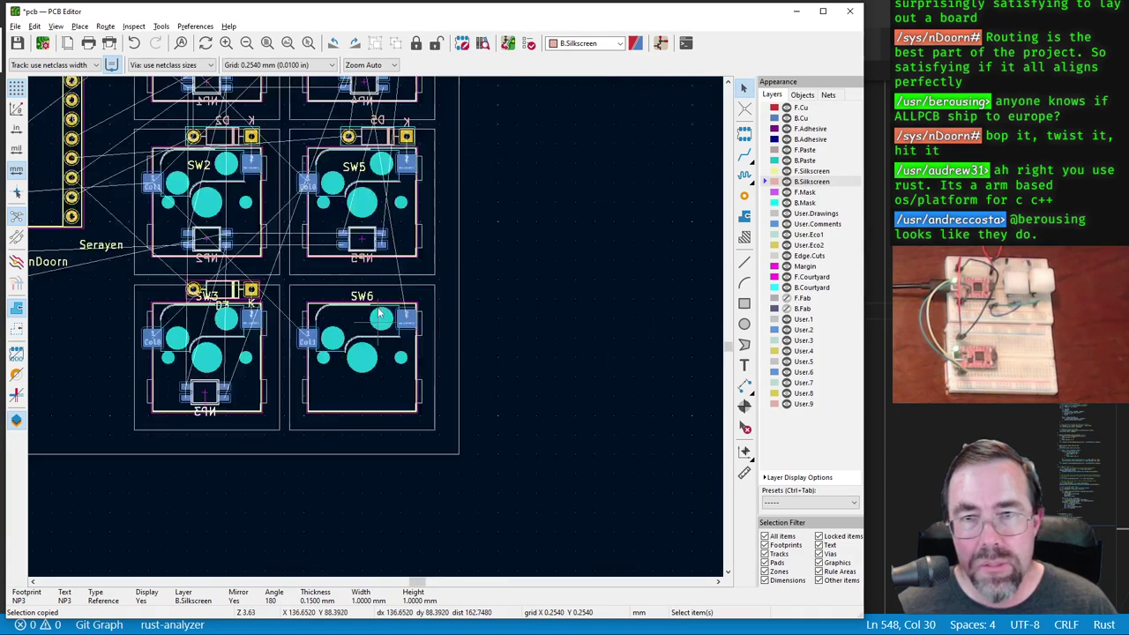
pyautogui.scroll(4, 379, 322)
pyautogui.click(430, 303)
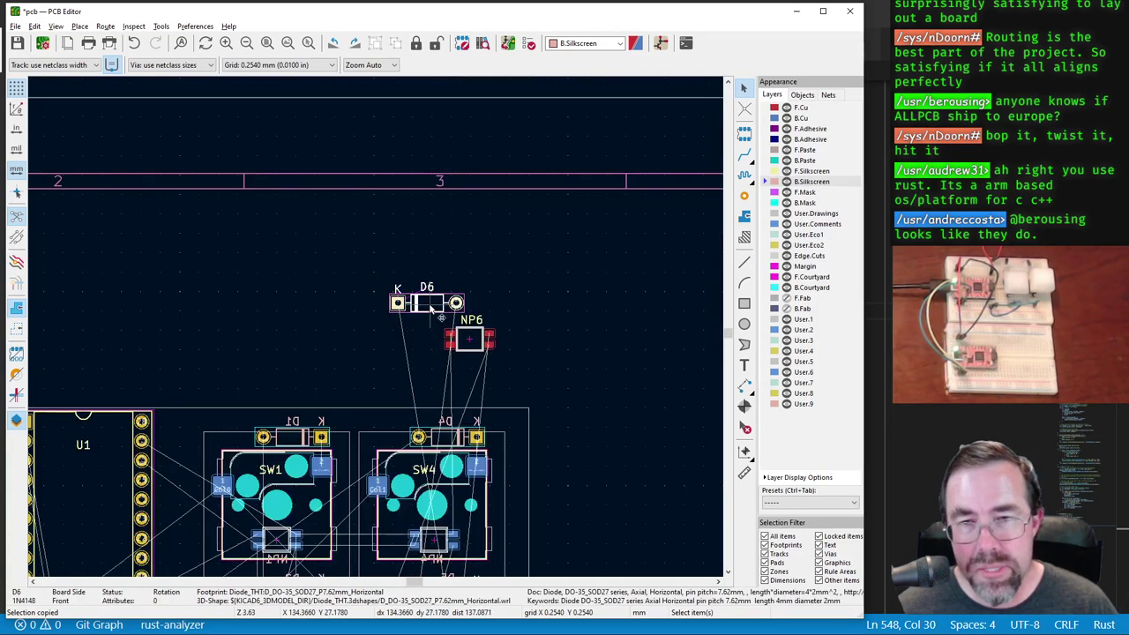
pyautogui.press('f')
pyautogui.press('m')
pyautogui.scroll(-3, 430, 395)
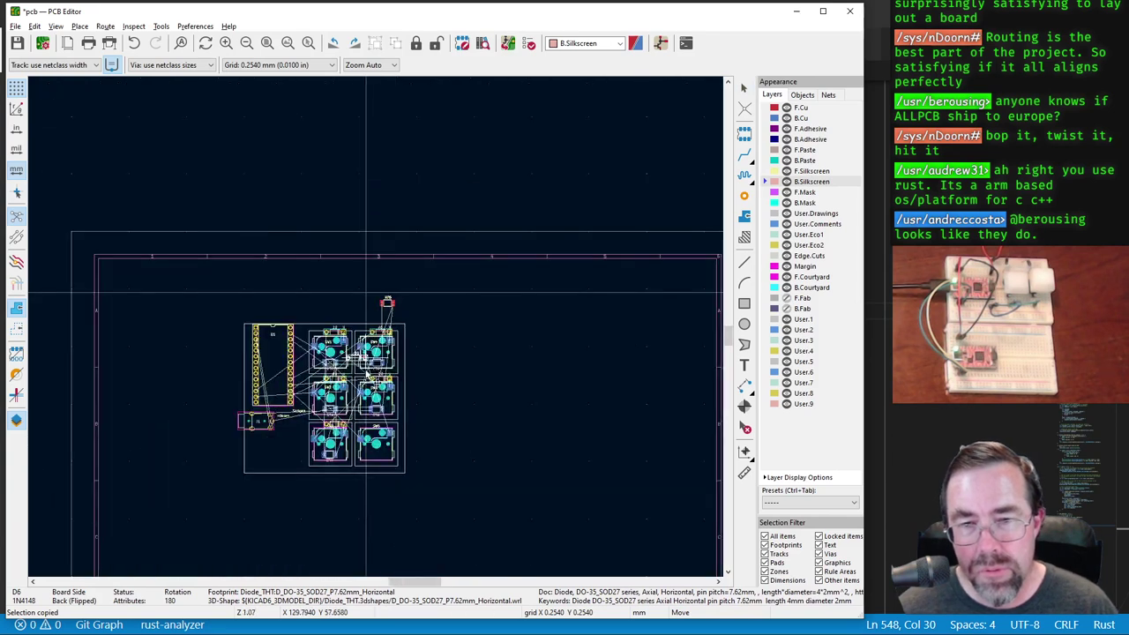
pyautogui.scroll(5, 392, 324)
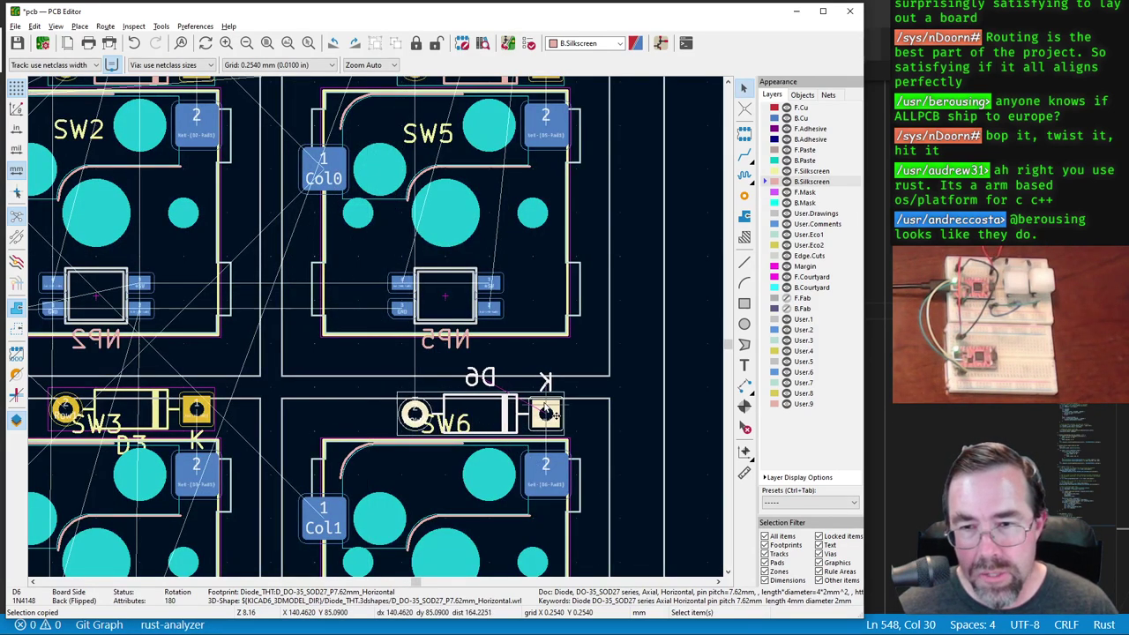
pyautogui.click(546, 420)
# Step: Move the SW6 and SW3 reference texts inside their switch outlines, beside the upper hole and clear of the diodes
pyautogui.click(457, 433)
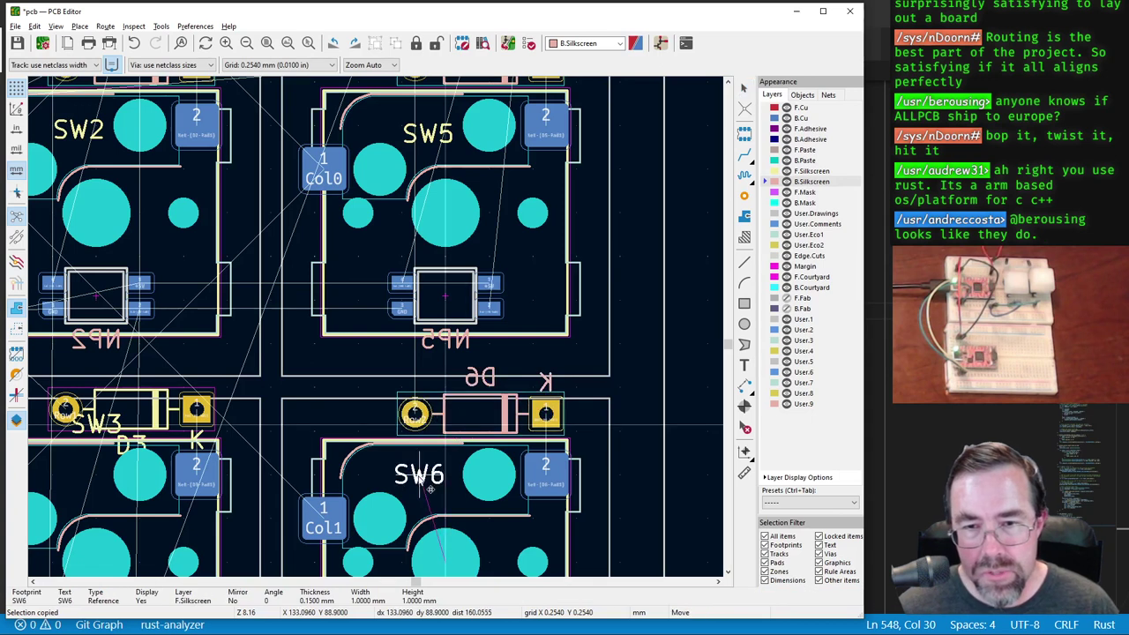
pyautogui.click(439, 483)
pyautogui.click(107, 432)
pyautogui.press('m')
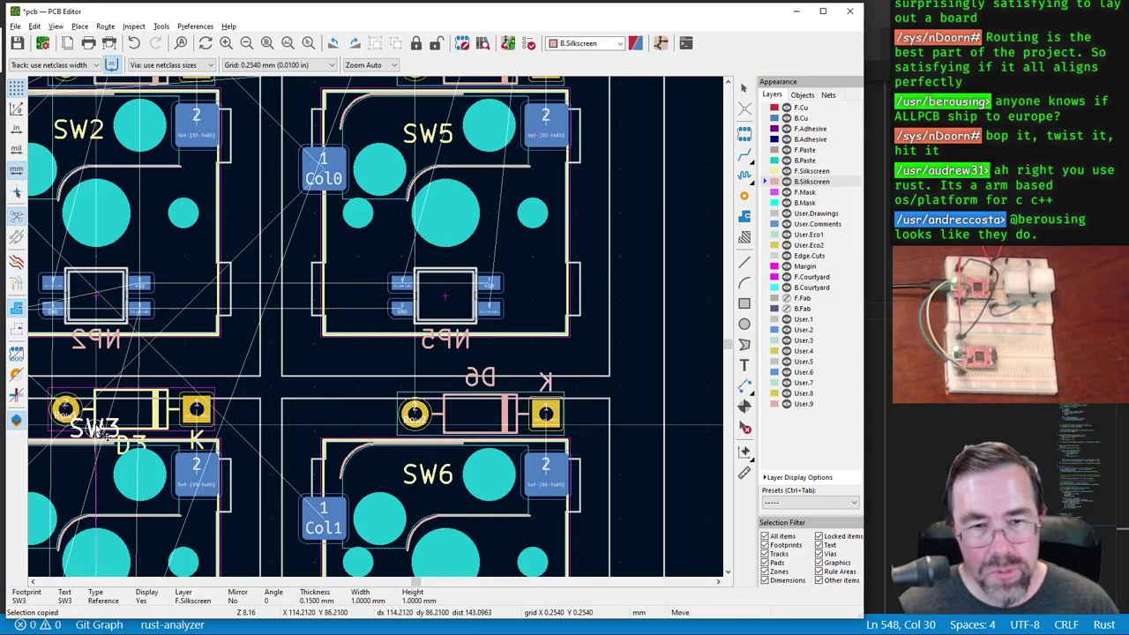
pyautogui.moveTo(82, 473); pyautogui.dragTo(377, 323, button='middle')
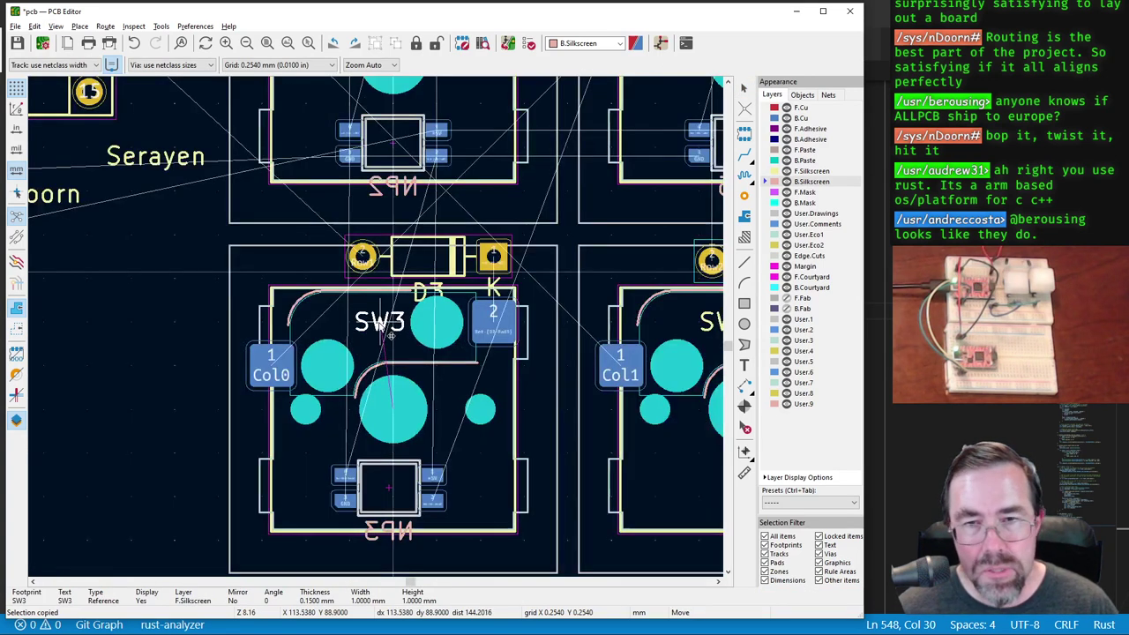
pyautogui.click(381, 326)
# Step: Shift the D3 reference text slightly beneath the diode body, away from the K marking
pyautogui.click(432, 296)
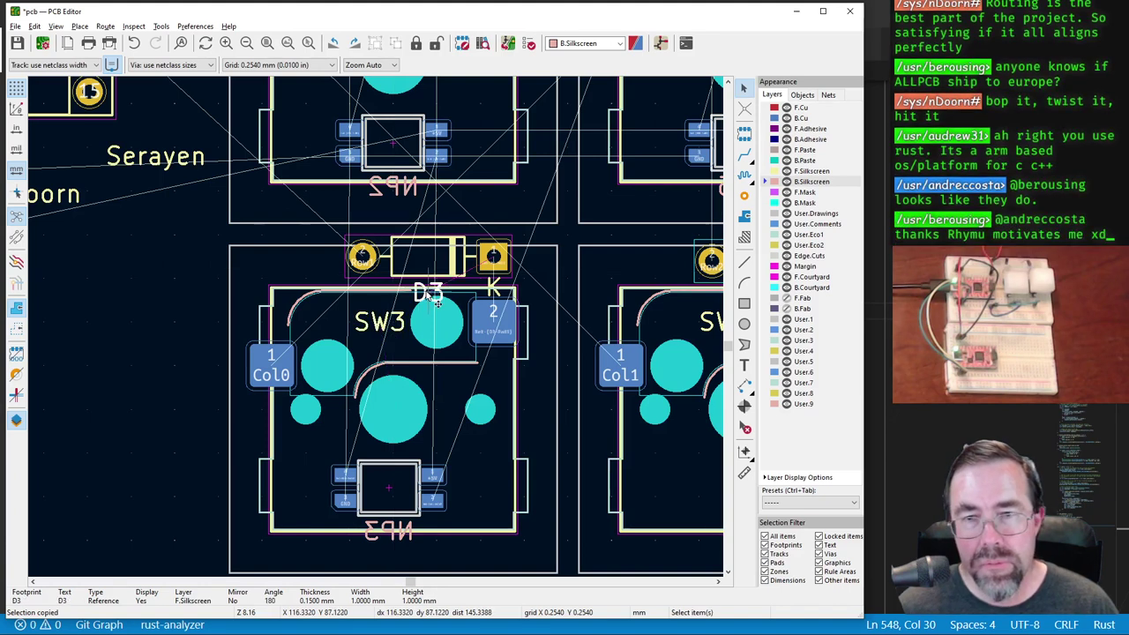
pyautogui.press('m')
pyautogui.click(427, 305)
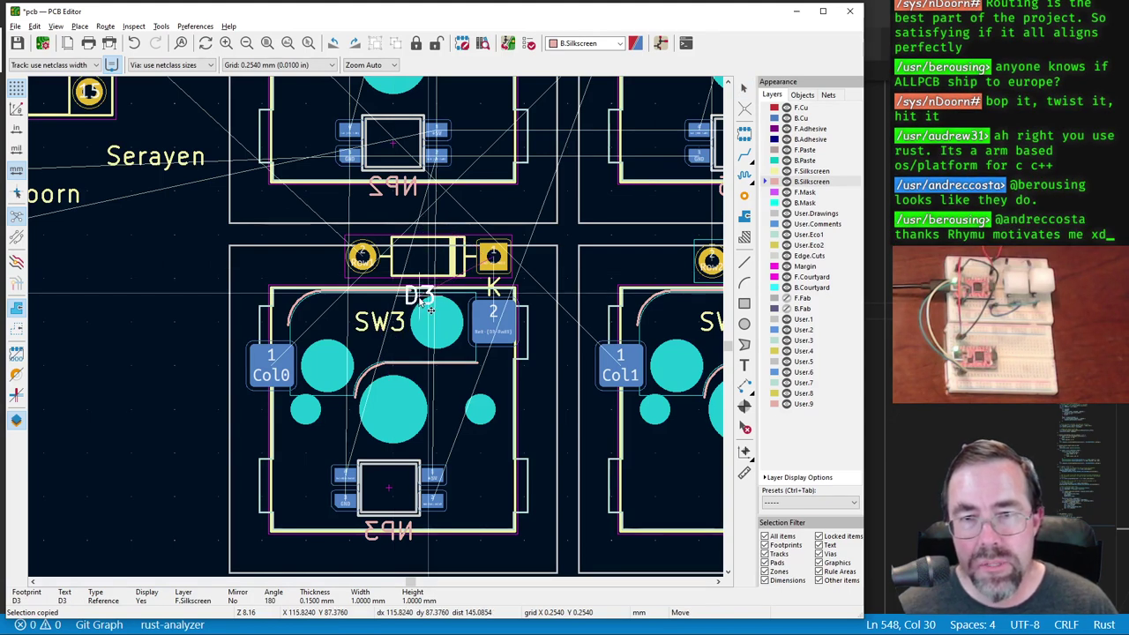
# Step: Flip diode D3 to the back with its square pad over SW3's pad 2, and place its reference text above the diode body
pyautogui.scroll(-2, 453, 218)
pyautogui.scroll(2, 359, 363)
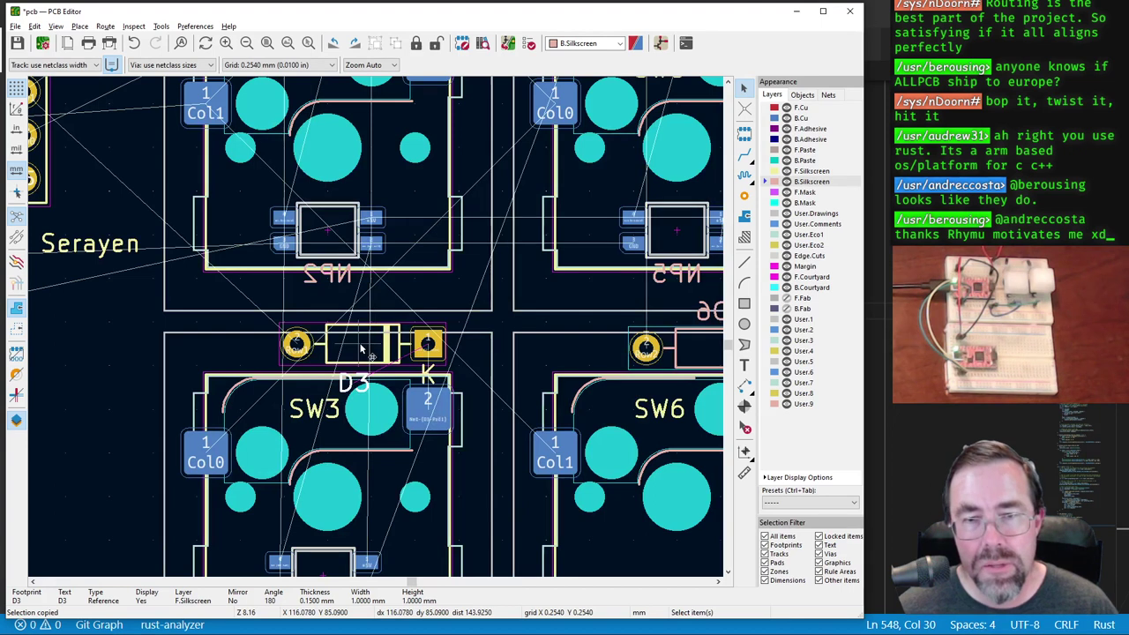
pyautogui.click(359, 363)
pyautogui.press('f')
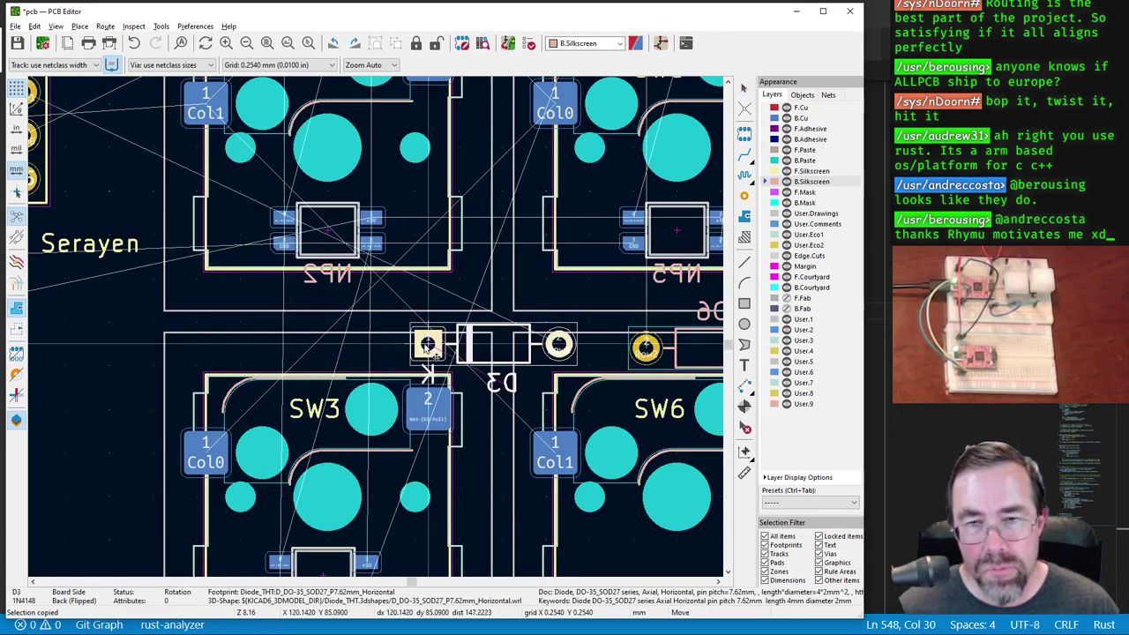
pyautogui.press('m')
pyautogui.press('r')
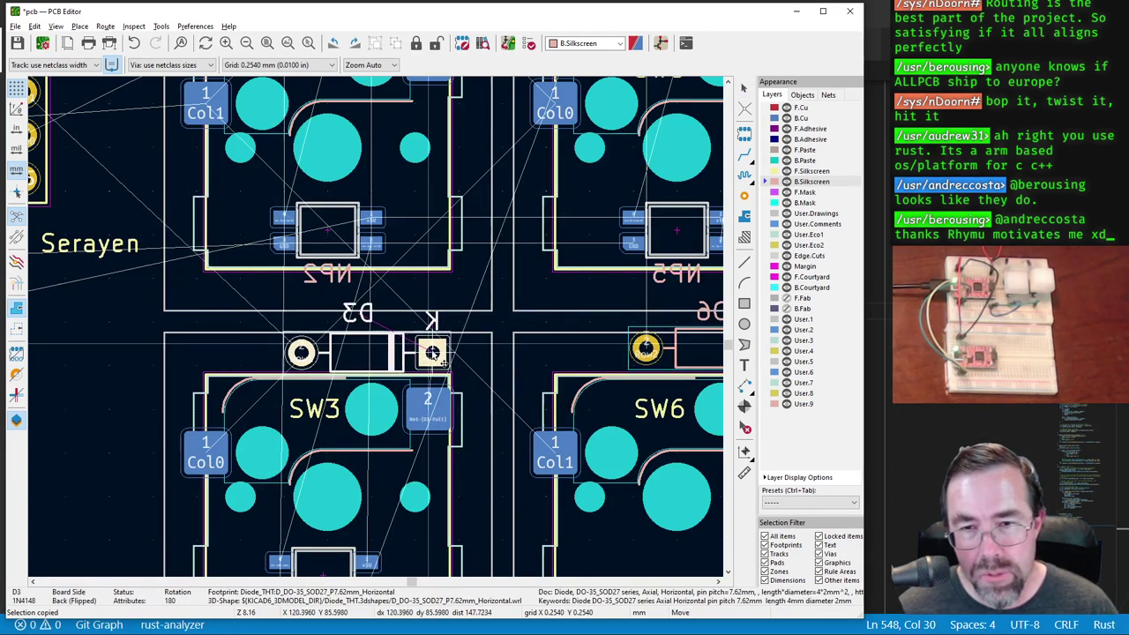
pyautogui.click(440, 357)
pyautogui.click(367, 328)
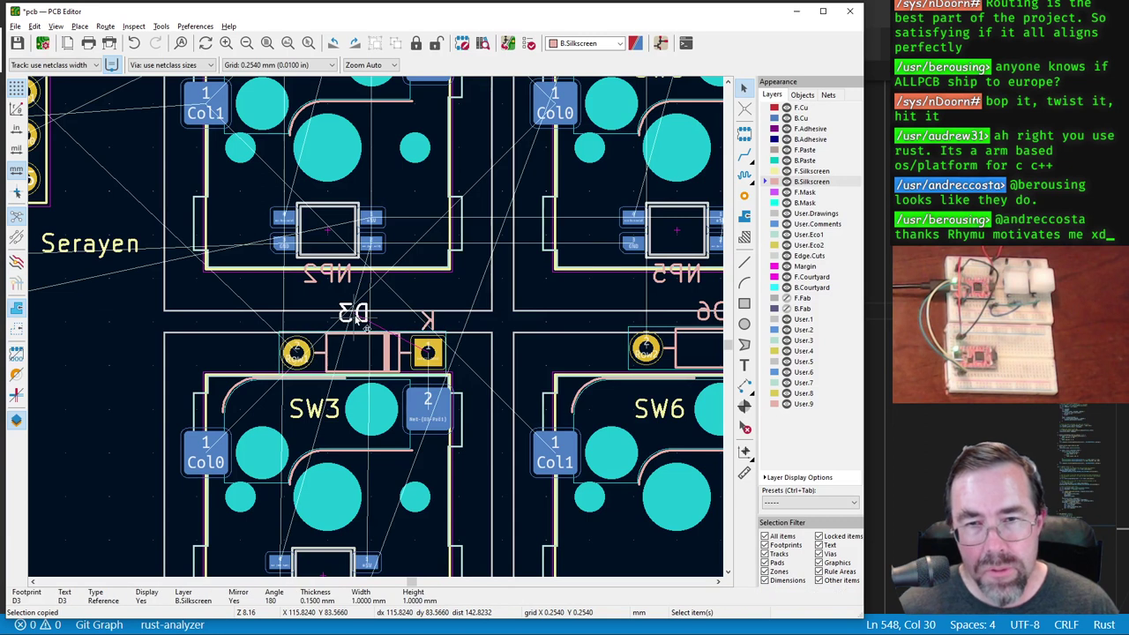
pyautogui.press('m')
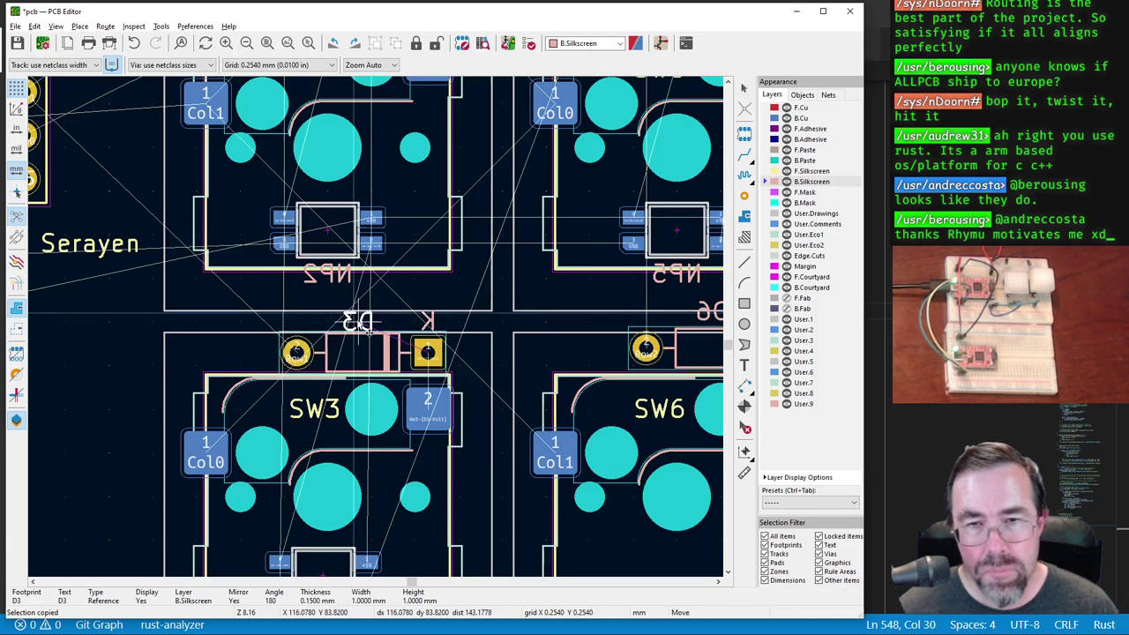
pyautogui.click(357, 319)
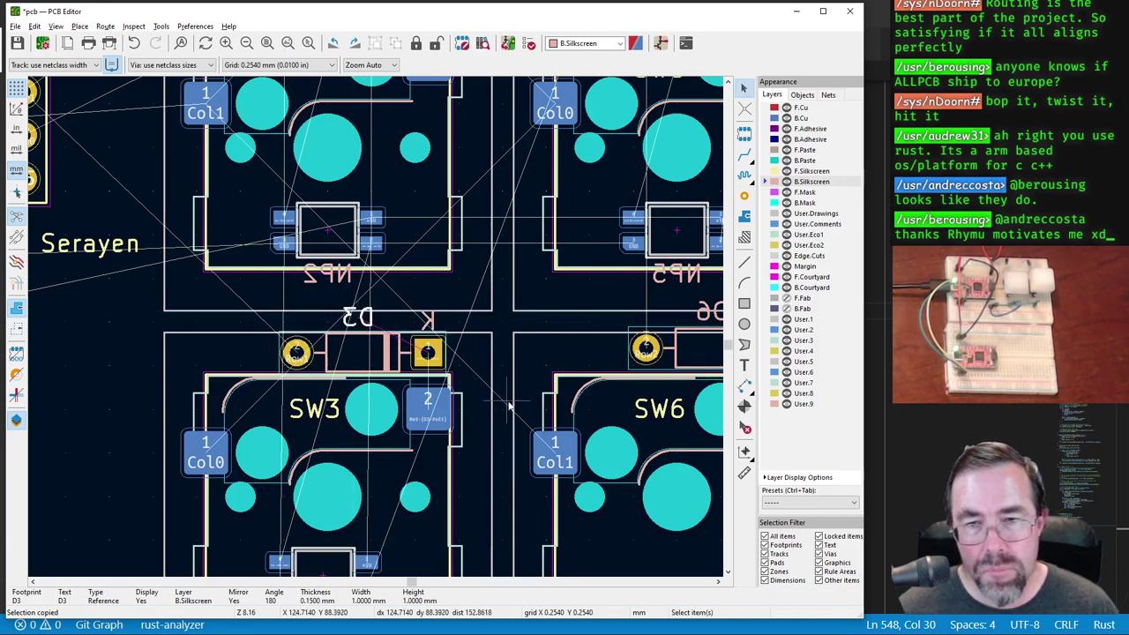
# Step: Flip NeoPixel NP6 to the back and place it at the lower centre of SW6, directly beneath the large centre hole
pyautogui.scroll(-2, 441, 344)
pyautogui.scroll(-3, 388, 309)
pyautogui.scroll(-2, 375, 329)
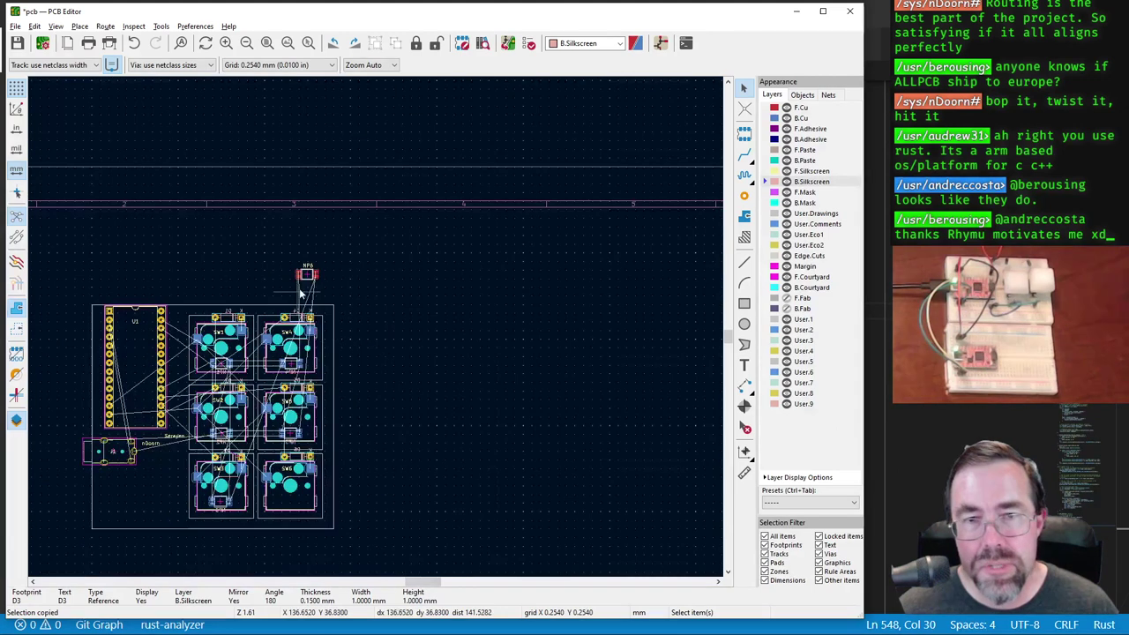
pyautogui.click(308, 274)
pyautogui.press('m')
pyautogui.scroll(5, 335, 299)
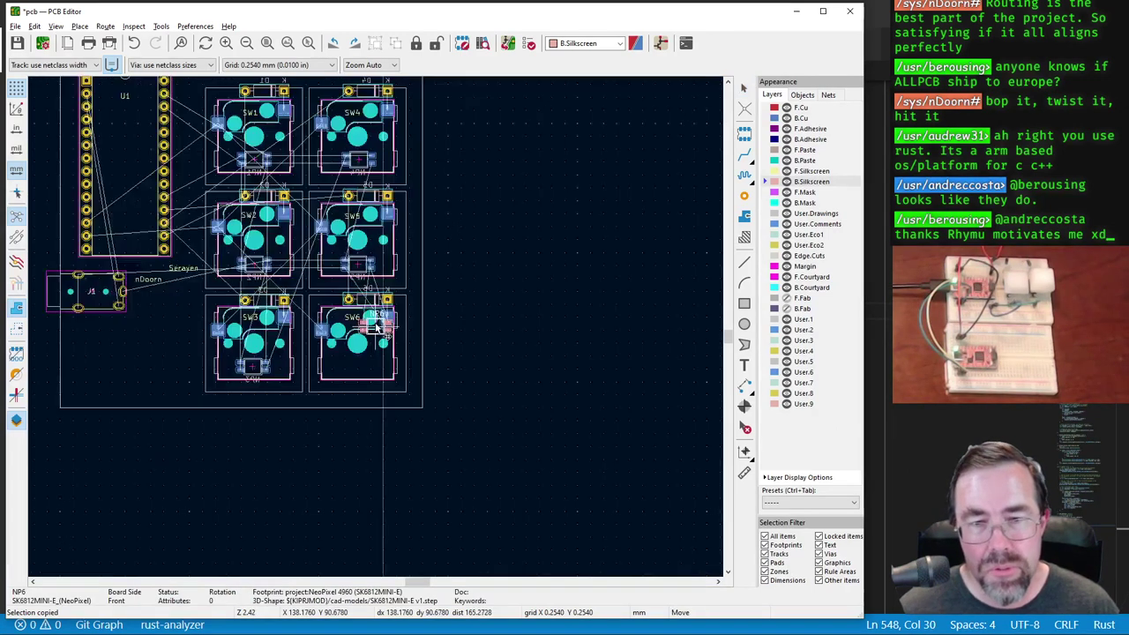
pyautogui.press('f')
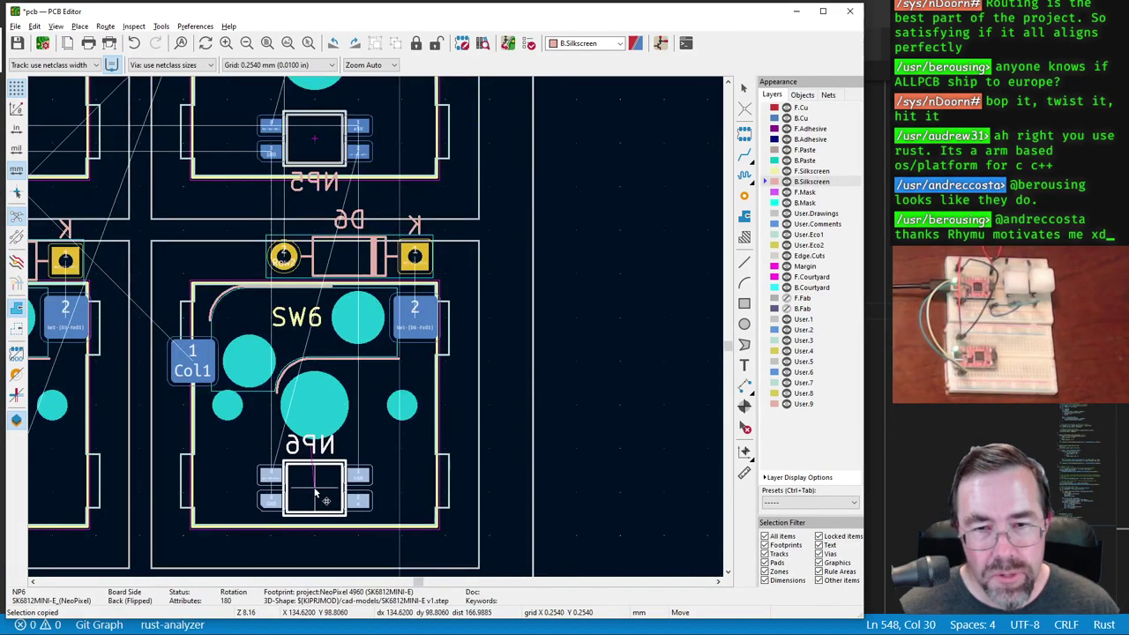
pyautogui.click(313, 487)
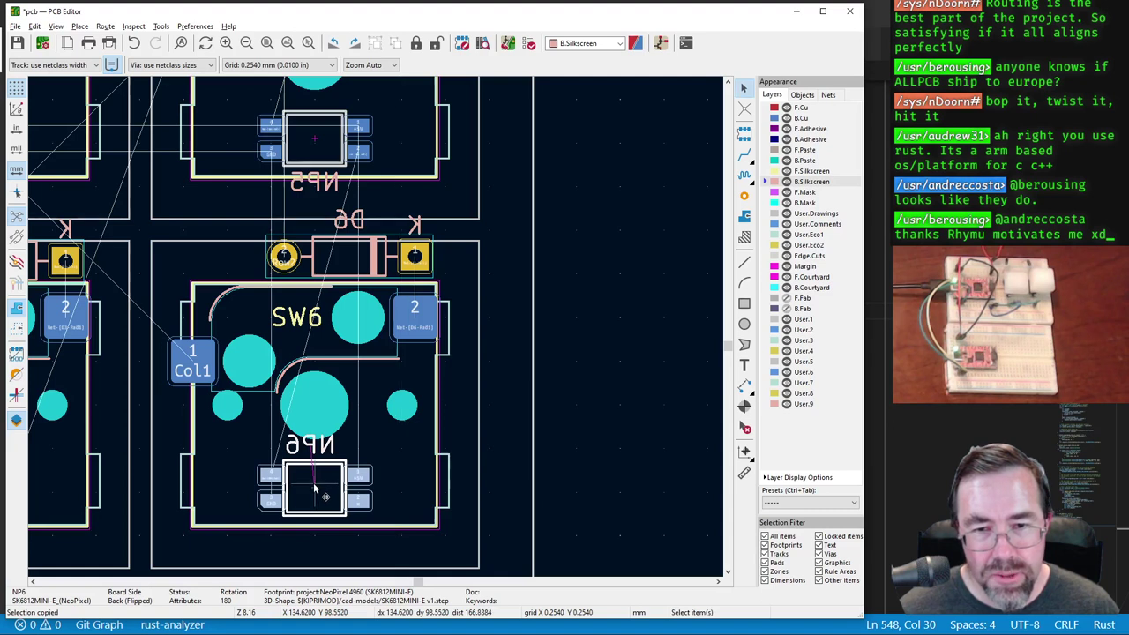
pyautogui.press('m')
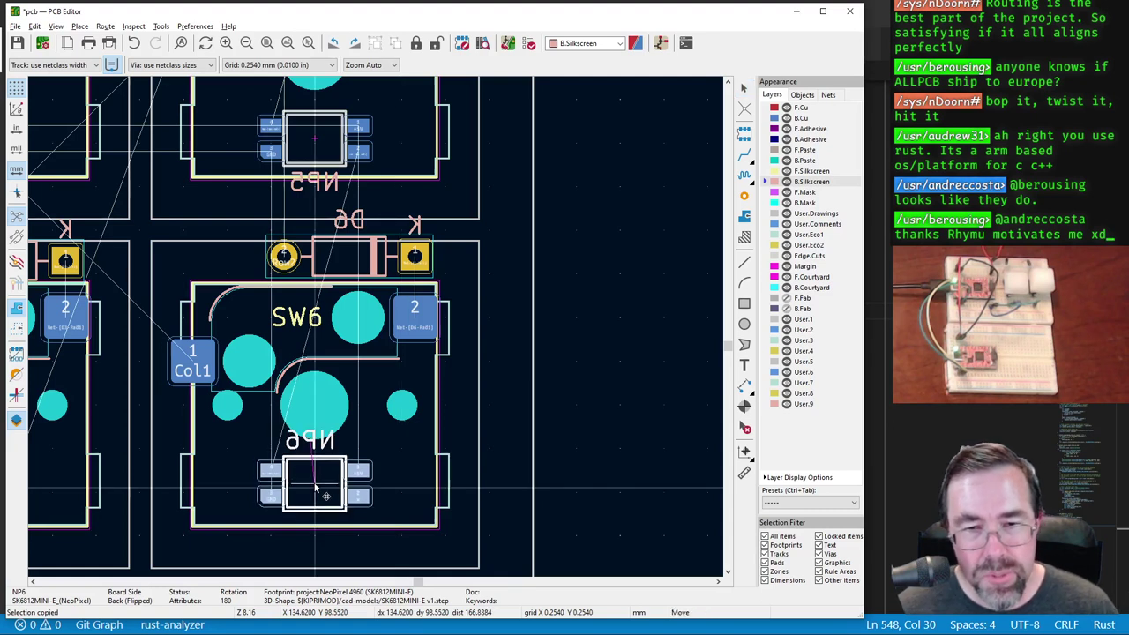
pyautogui.click(315, 486)
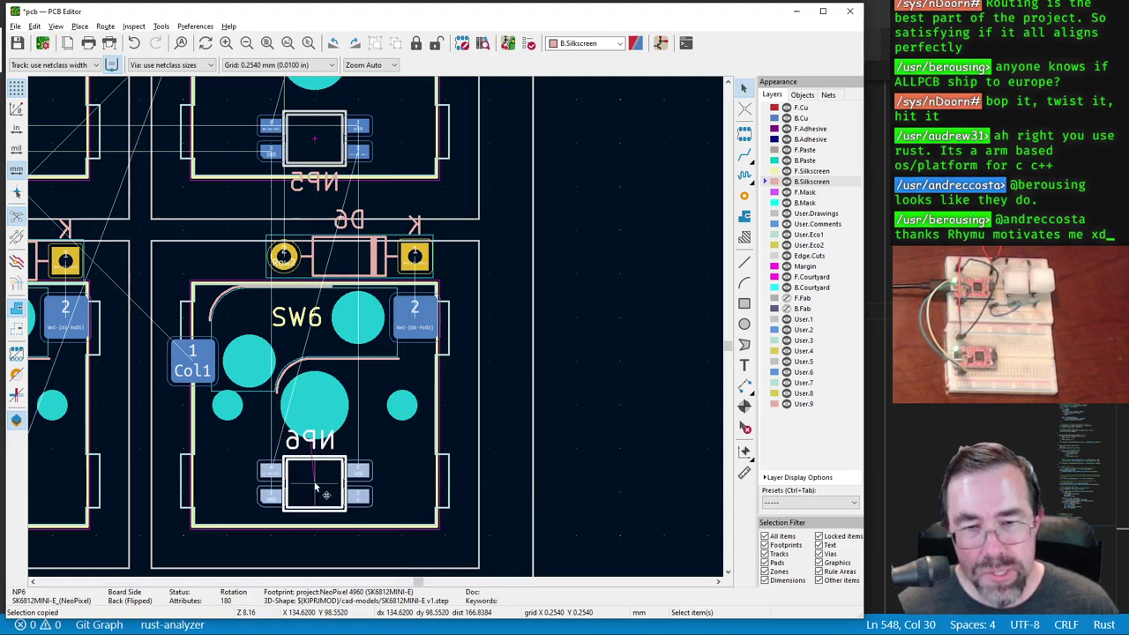
# Step: Move the NP6 reference text beneath the NeoPixel body, onto SW6's lower outline edge like the NP3 label
pyautogui.scroll(2, 315, 486)
pyautogui.scroll(-2, 376, 326)
pyautogui.scroll(-3, 376, 333)
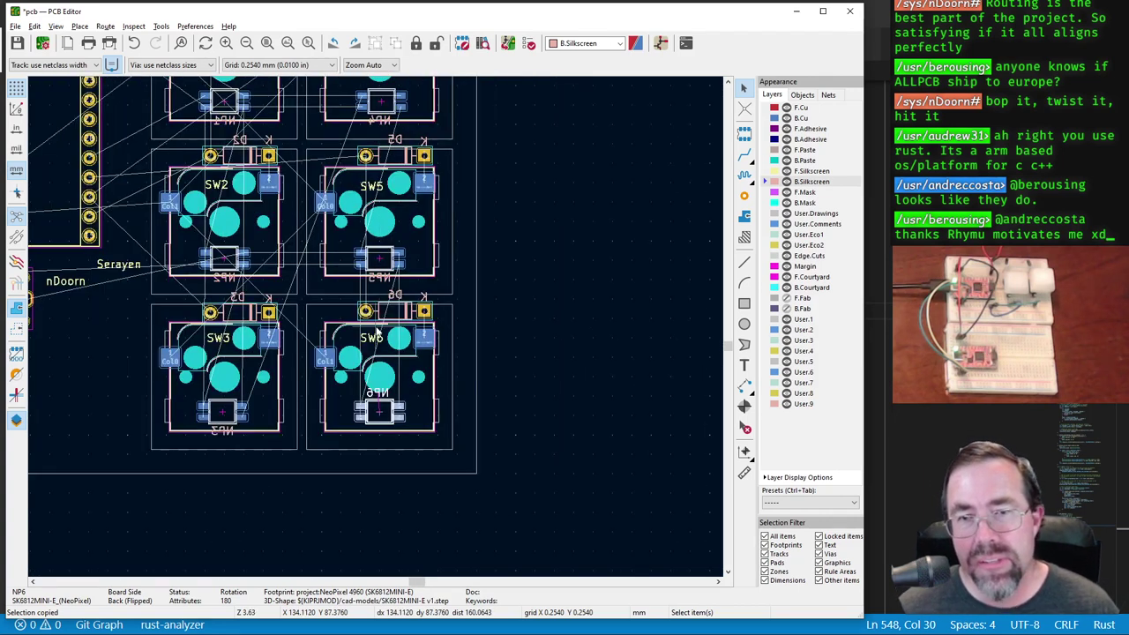
pyautogui.scroll(-1, 376, 330)
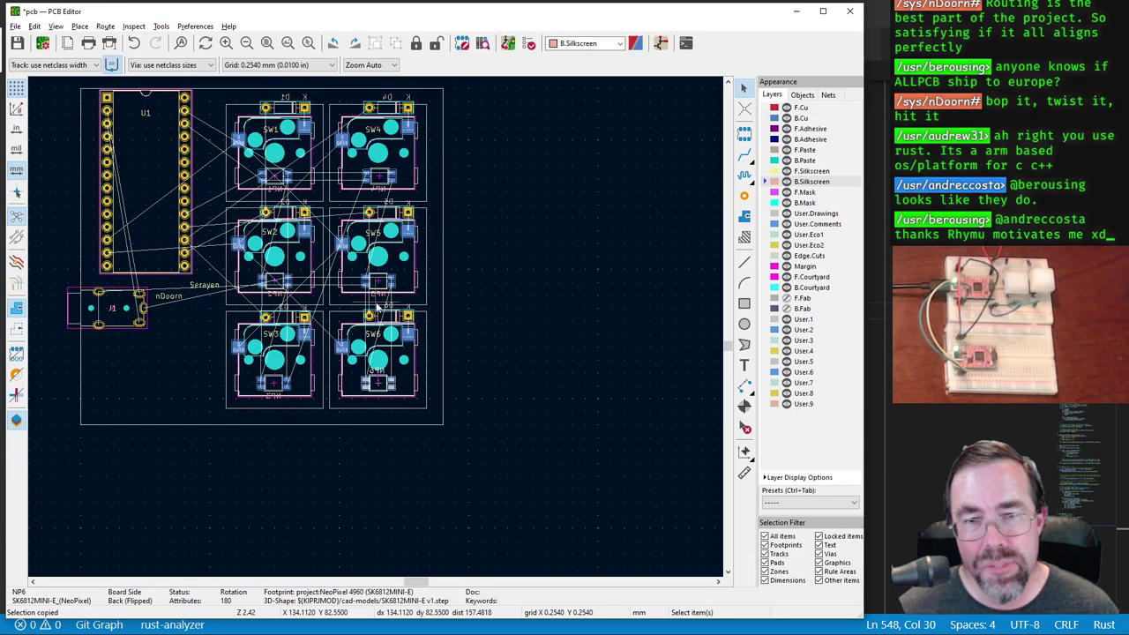
pyautogui.scroll(2, 380, 317)
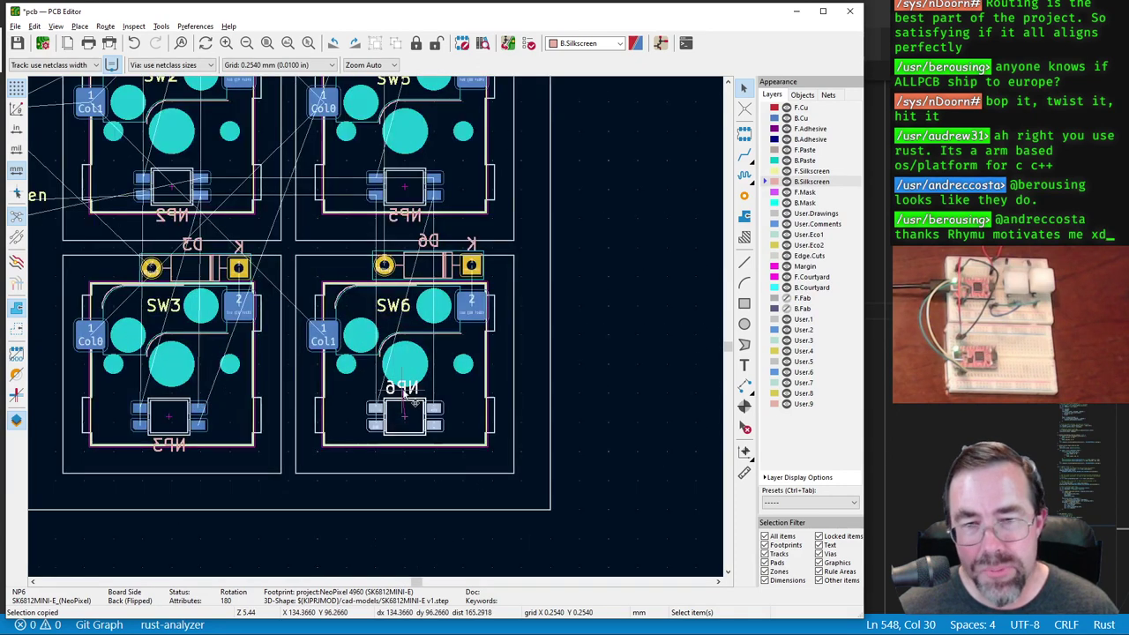
pyautogui.click(406, 395)
pyautogui.press('m')
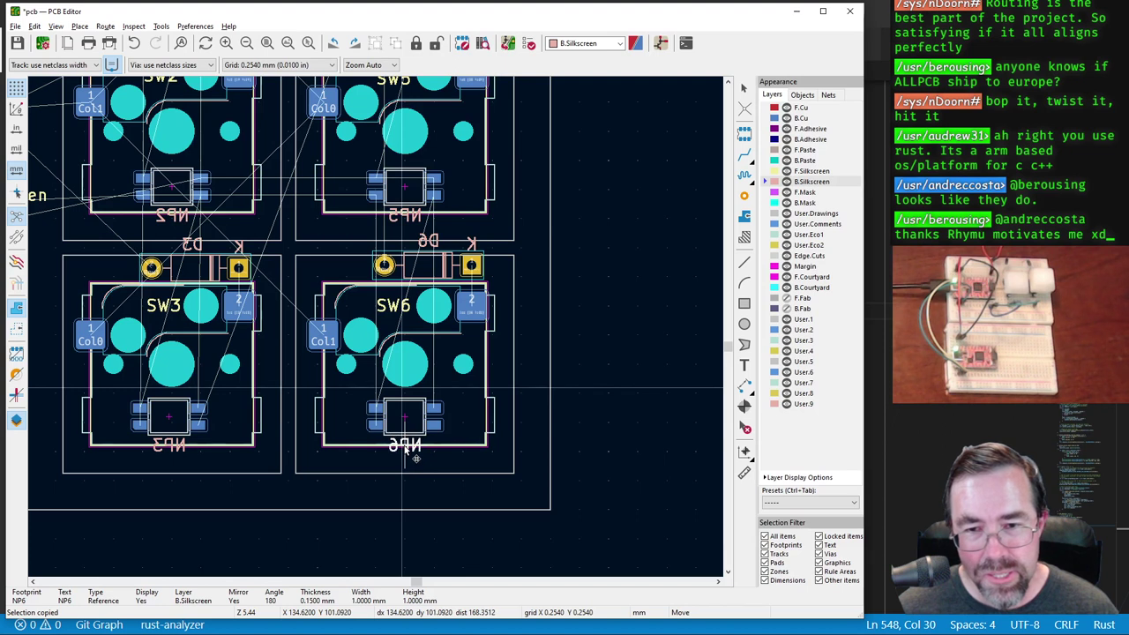
pyautogui.click(411, 455)
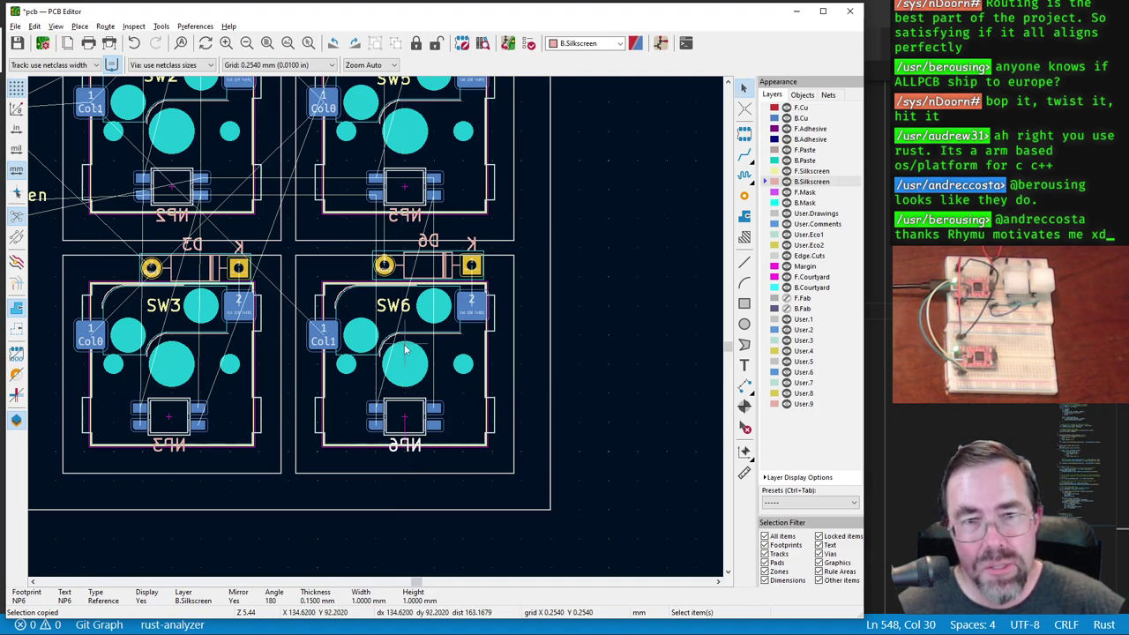
# Step: Shift the SW3 reference text slightly down and to the left, inside the switch outline beside the upper hole
pyautogui.click(171, 310)
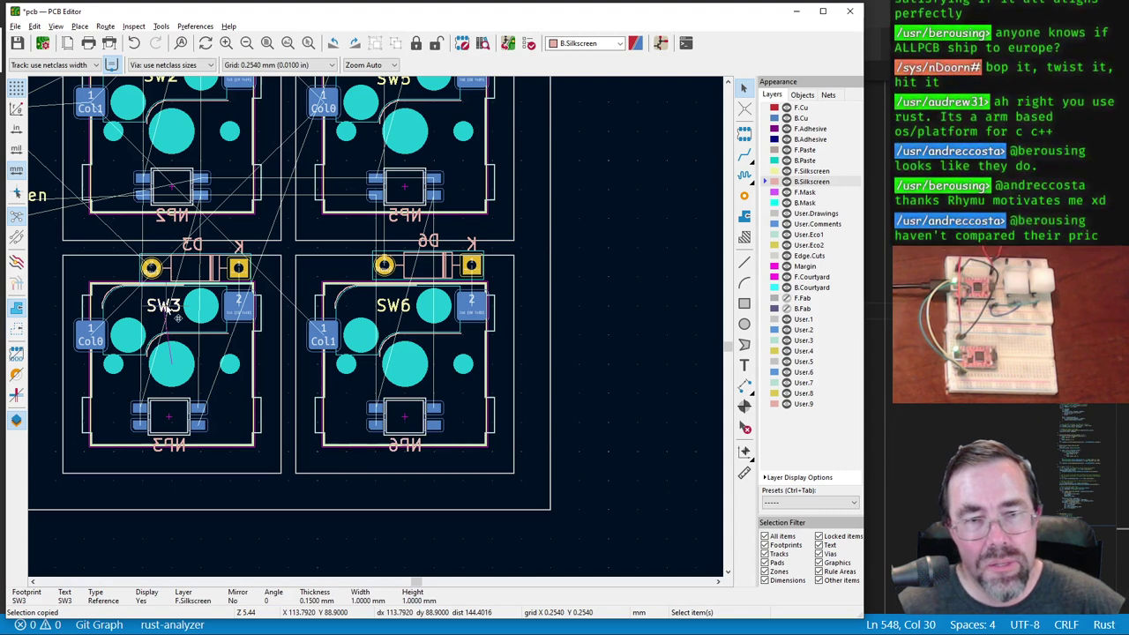
pyautogui.scroll(2, 173, 313)
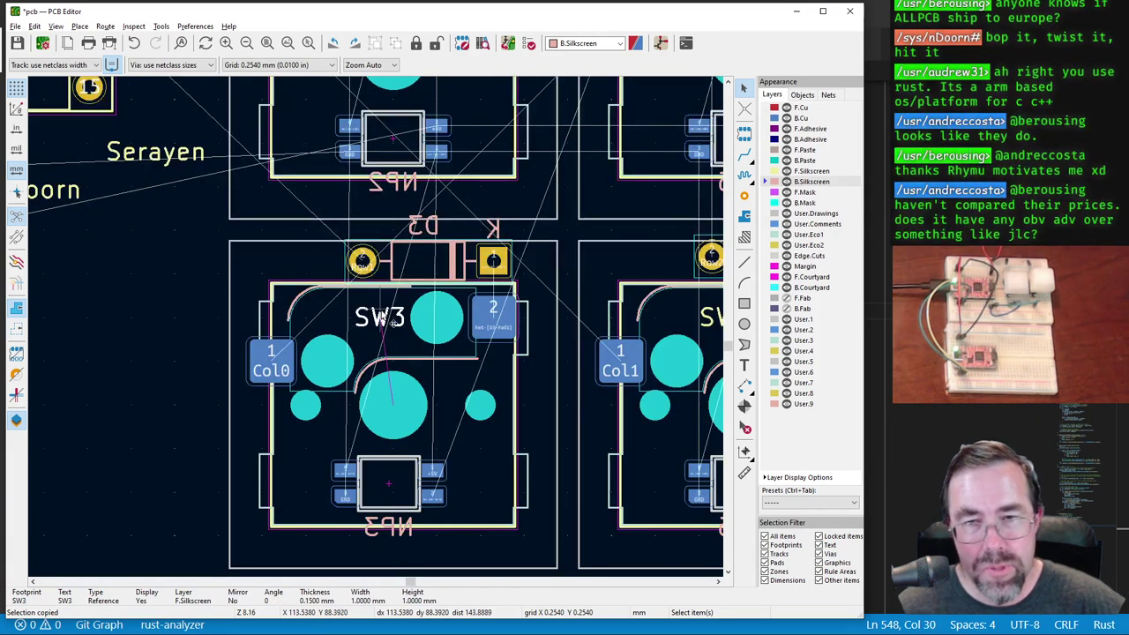
pyautogui.press('m')
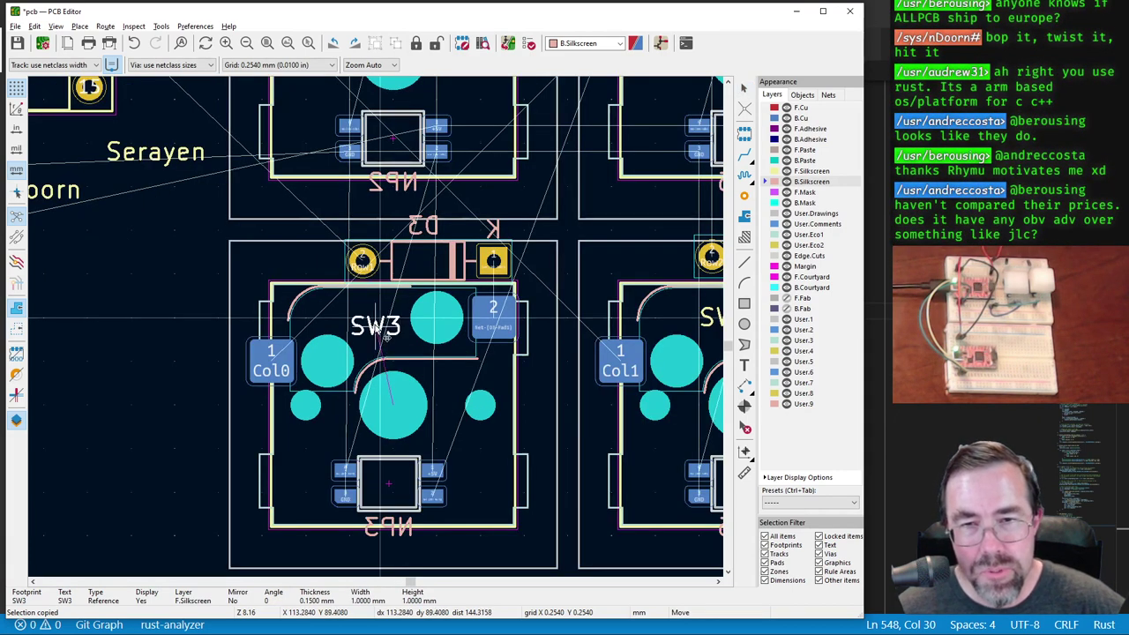
pyautogui.click(377, 325)
pyautogui.scroll(-2, 378, 327)
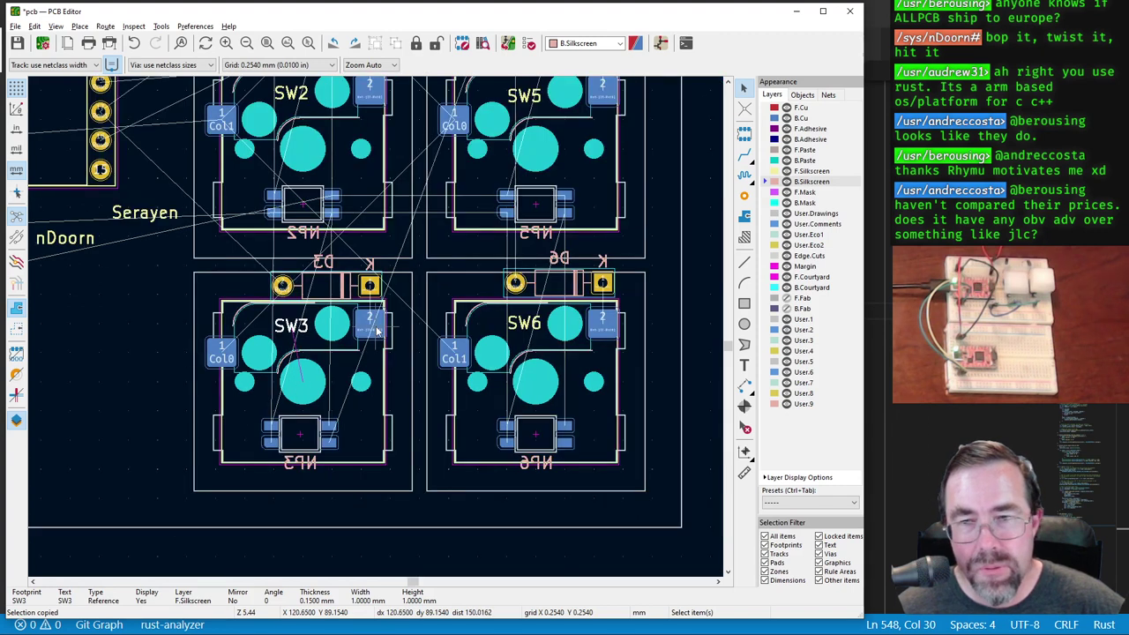
pyautogui.scroll(-4, 377, 329)
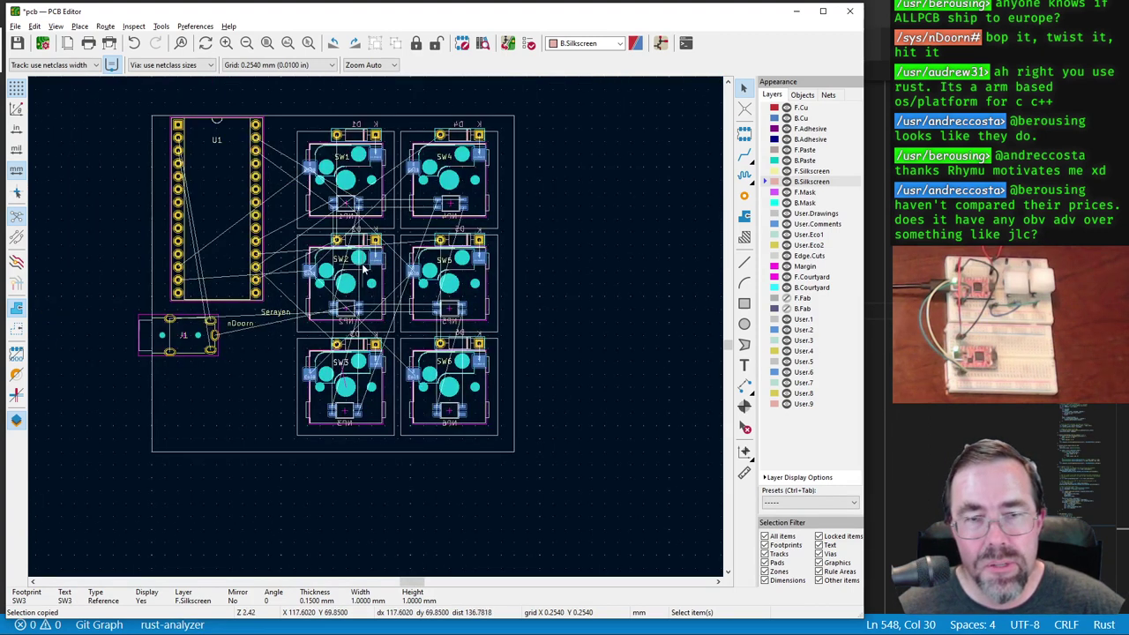
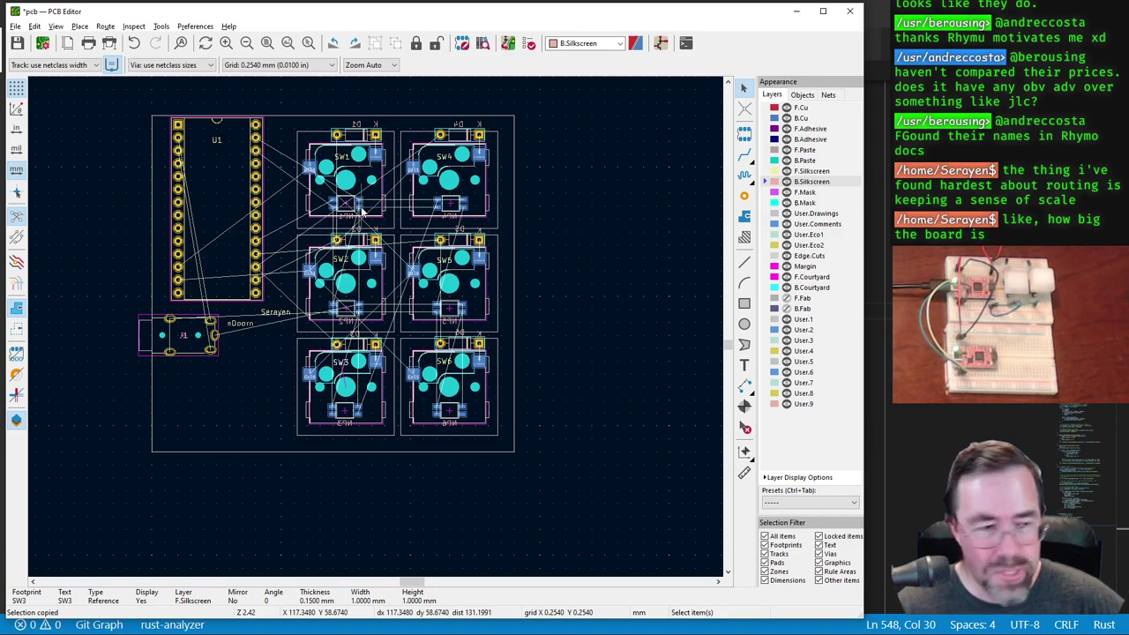
# Step: Switch to the web browser and search DuckDuckGo for "pcb price comparison" in a new tab
pyautogui.hotkey('alt', 'Tab')
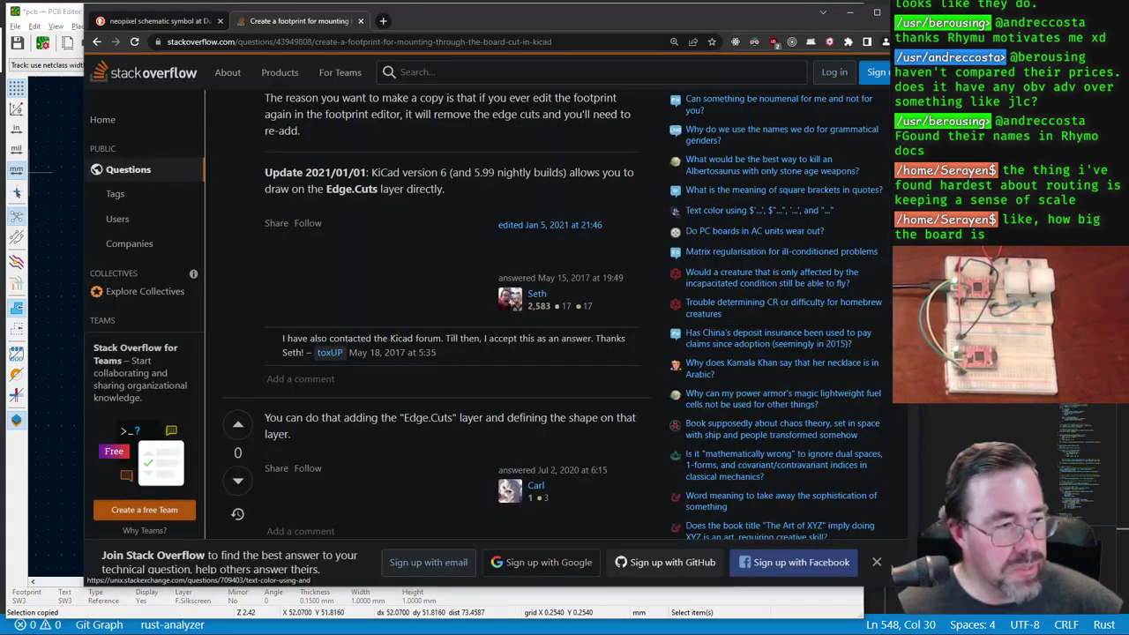
pyautogui.hotkey('ctrl', 't')
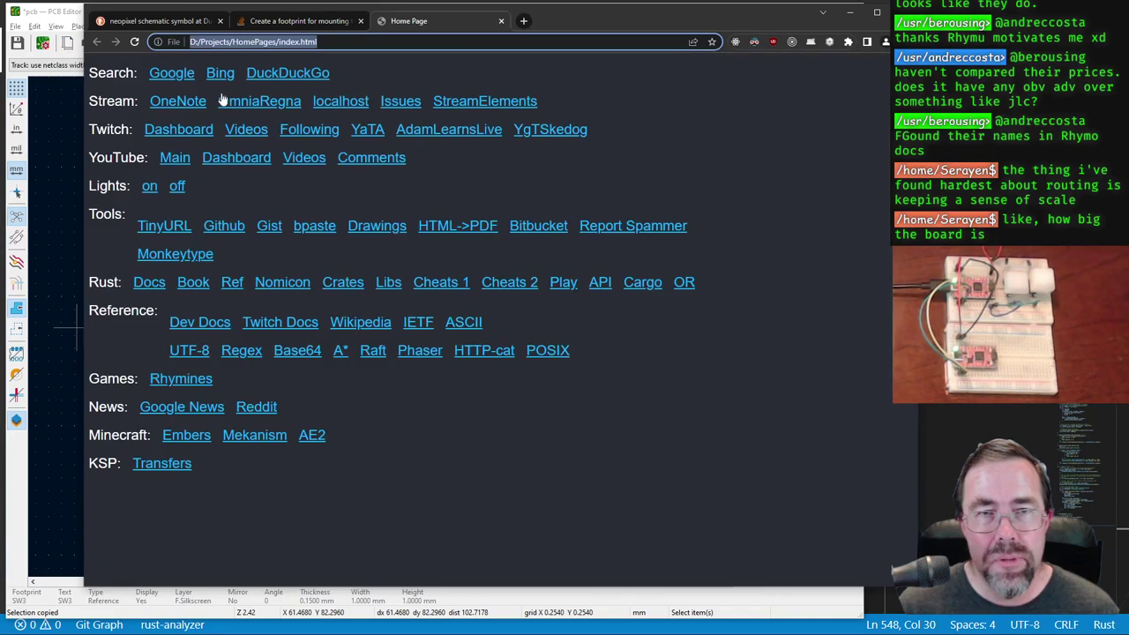
pyautogui.click(272, 78)
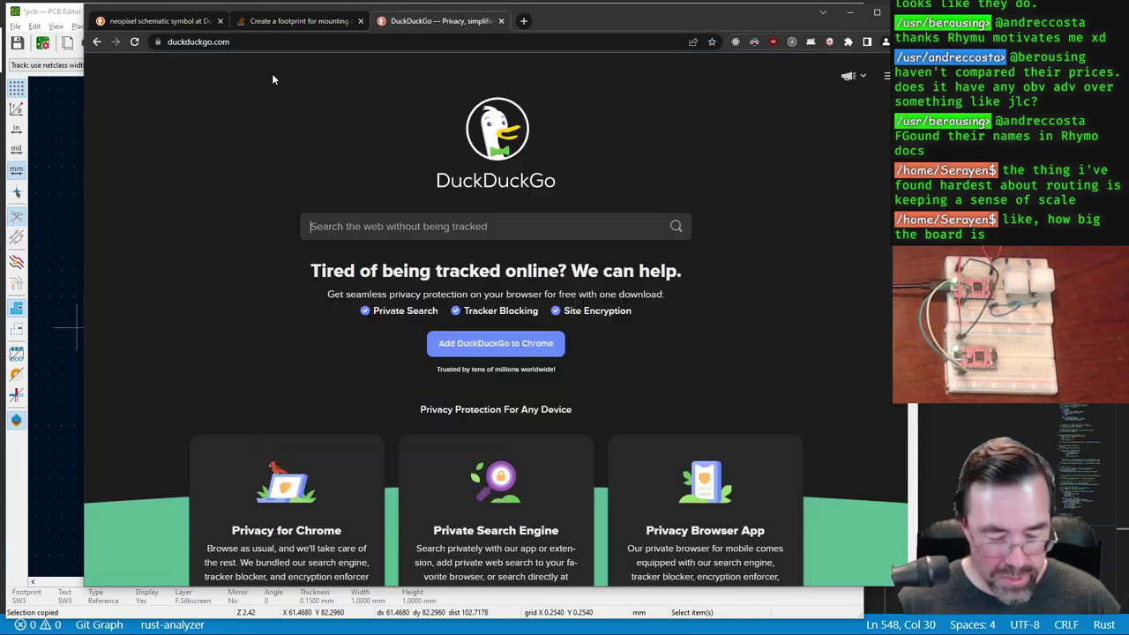
pyautogui.write('pc')
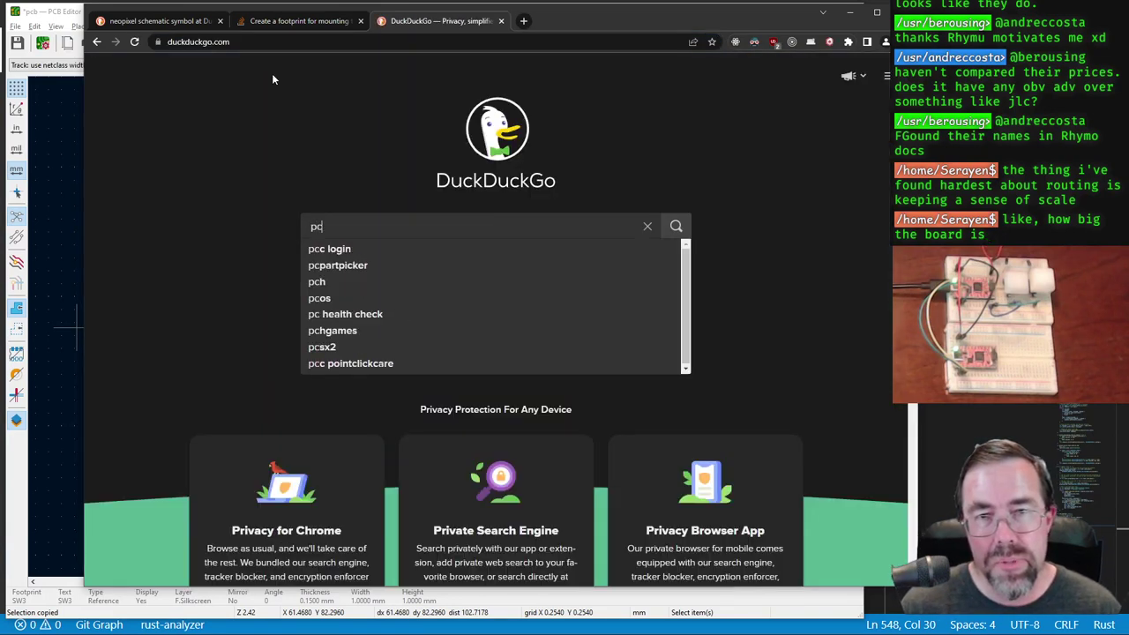
pyautogui.write('b price c')
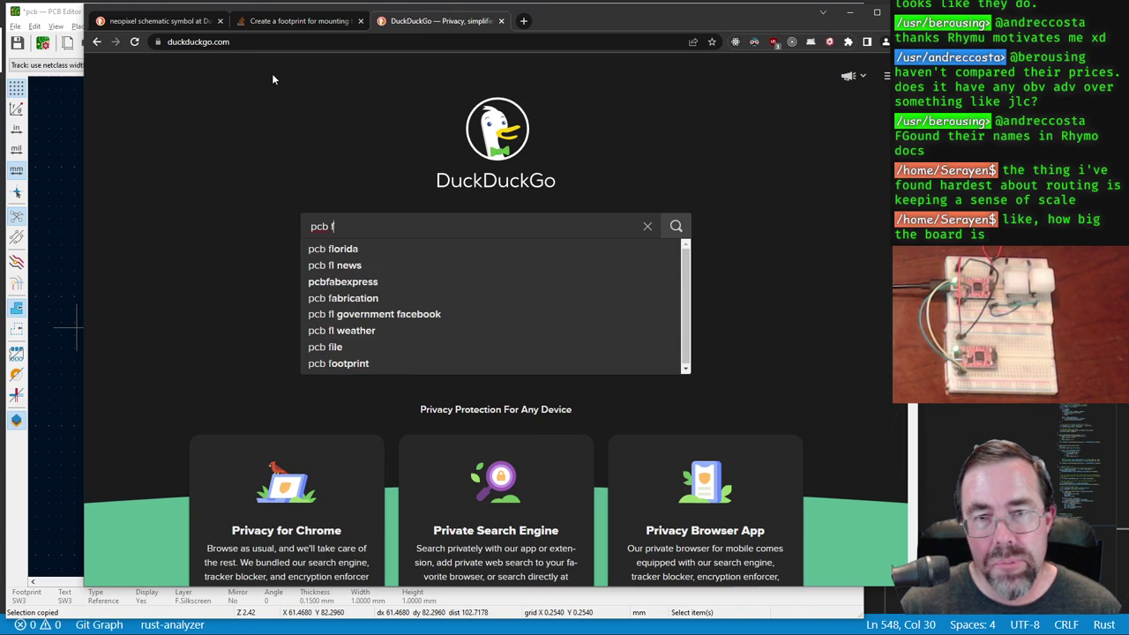
pyautogui.write('om')
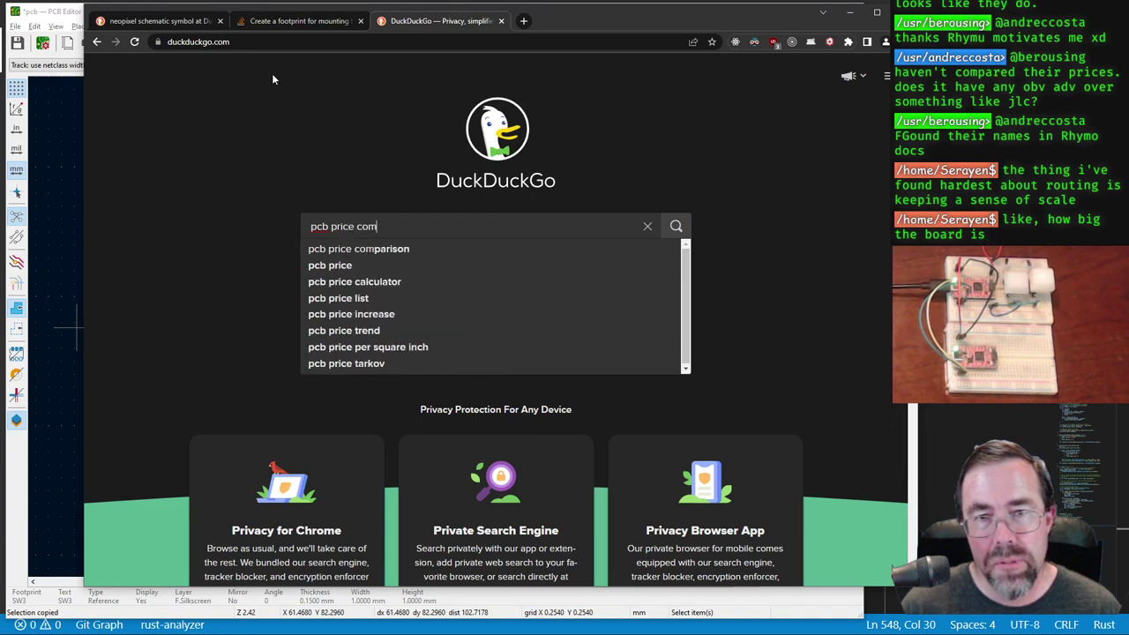
pyautogui.press('Down')
pyautogui.press('Return')
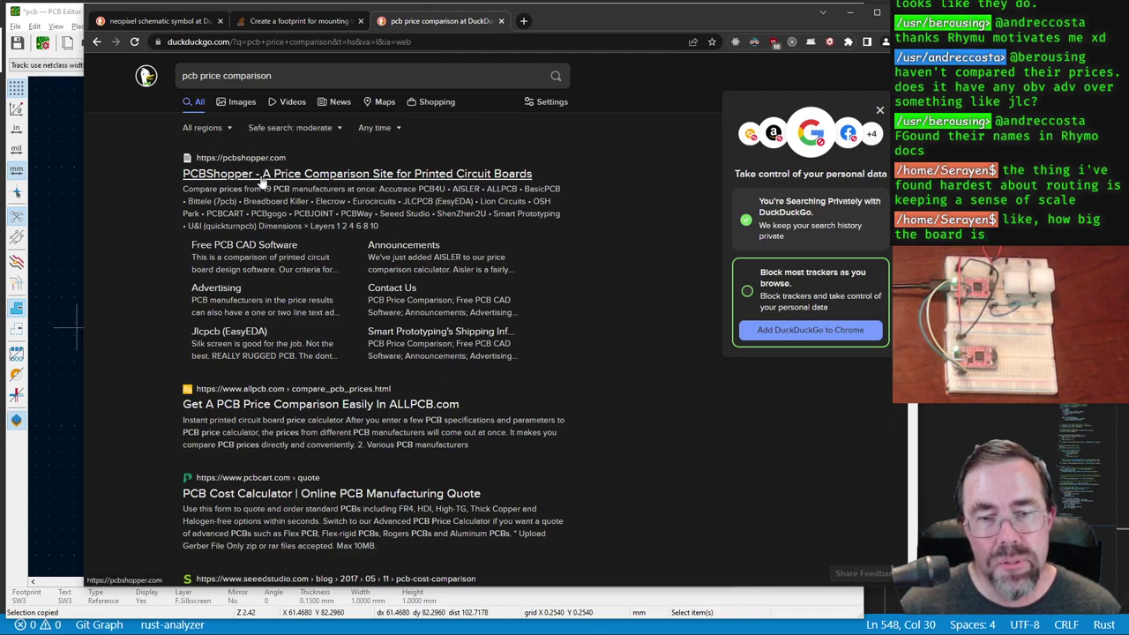
# Step: Open the PCBShopper result, look over its fabrication price comparison form, and return to the search results
pyautogui.click(261, 177)
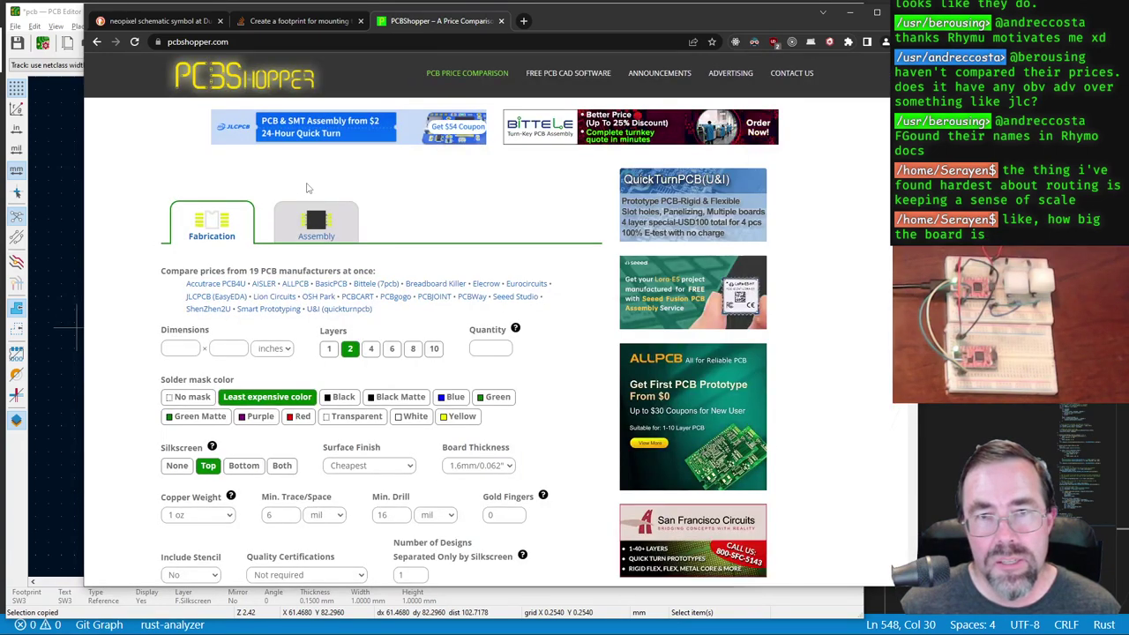
pyautogui.scroll(-3, 438, 269)
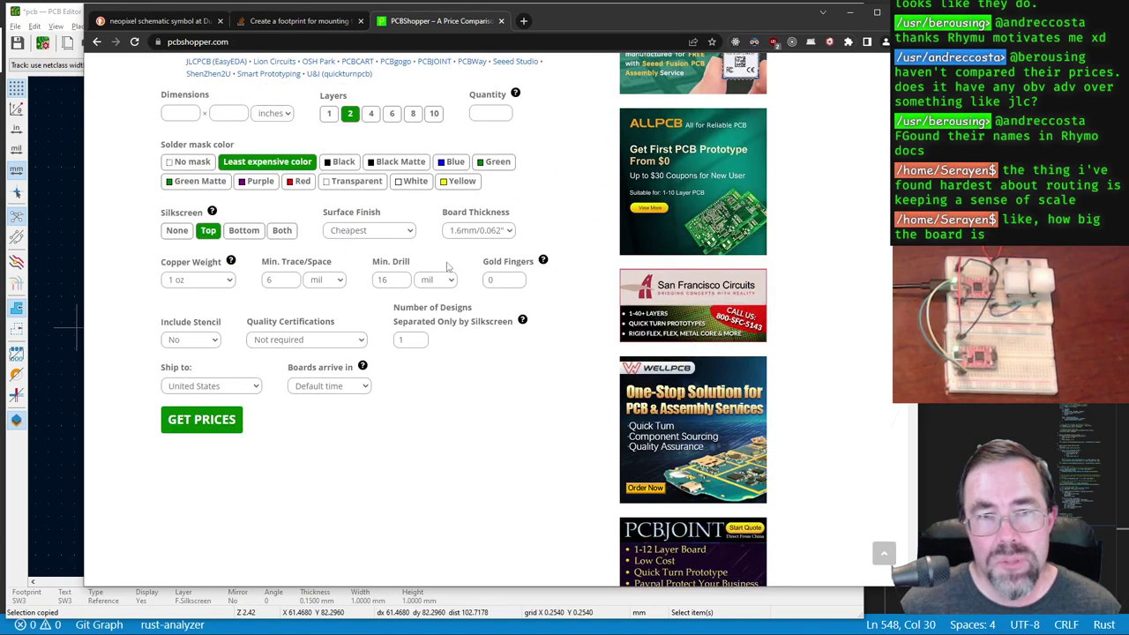
pyautogui.scroll(3, 447, 266)
pyautogui.hotkey('alt', 'Left')
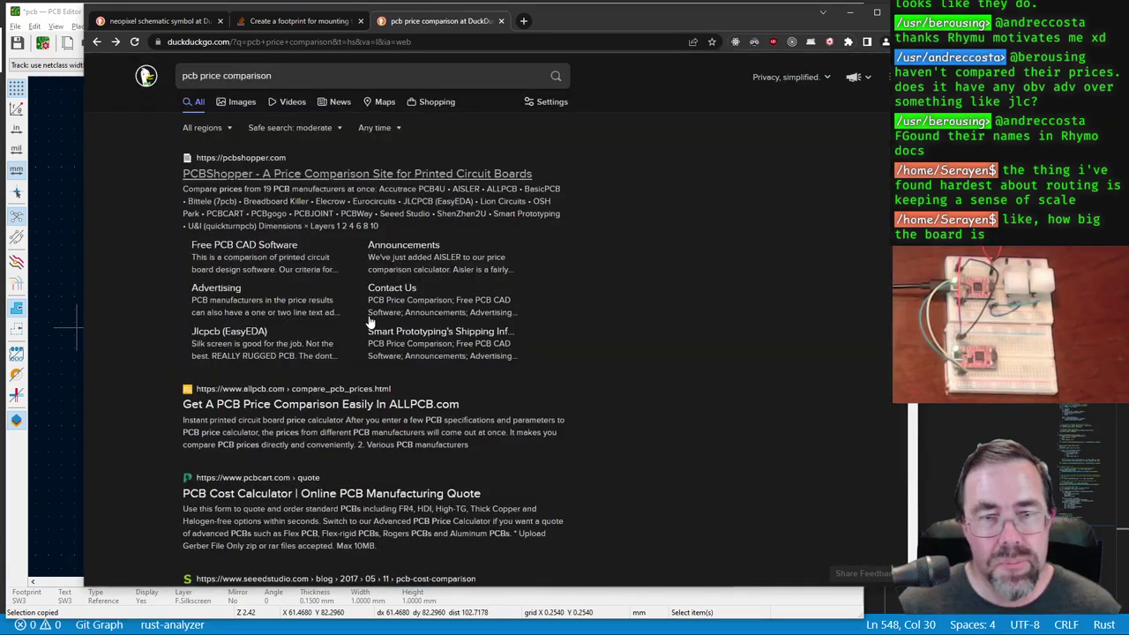
# Step: Check the ALLPCB price comparison page and the PCBCart cost calculator from the search results, returning to the results
pyautogui.scroll(-2, 370, 323)
pyautogui.scroll(-3, 371, 322)
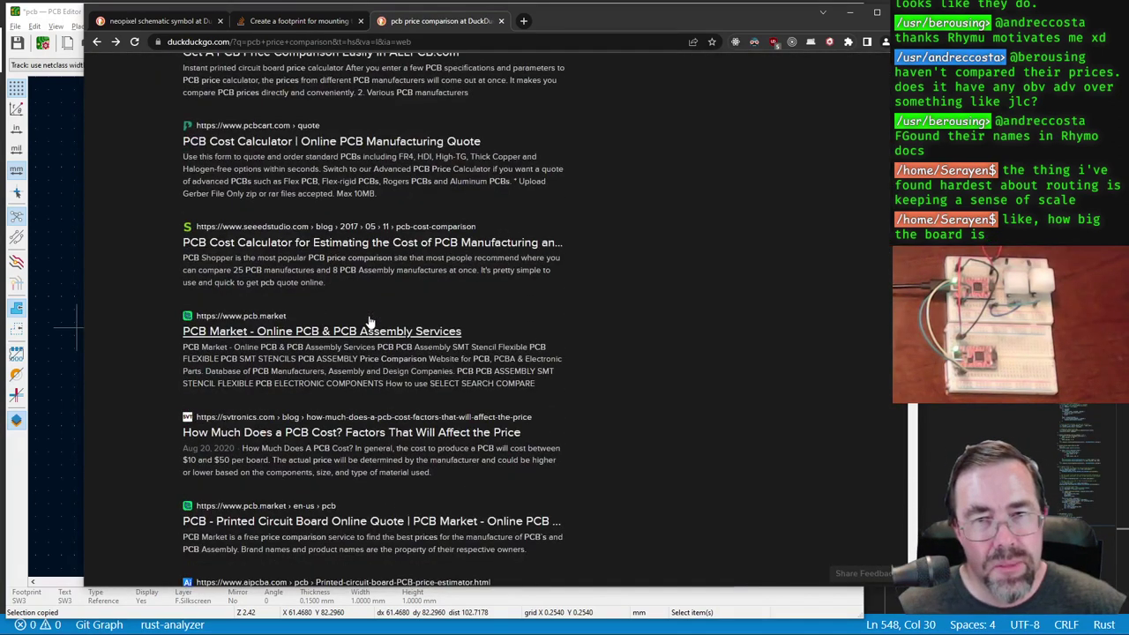
pyautogui.scroll(2, 370, 323)
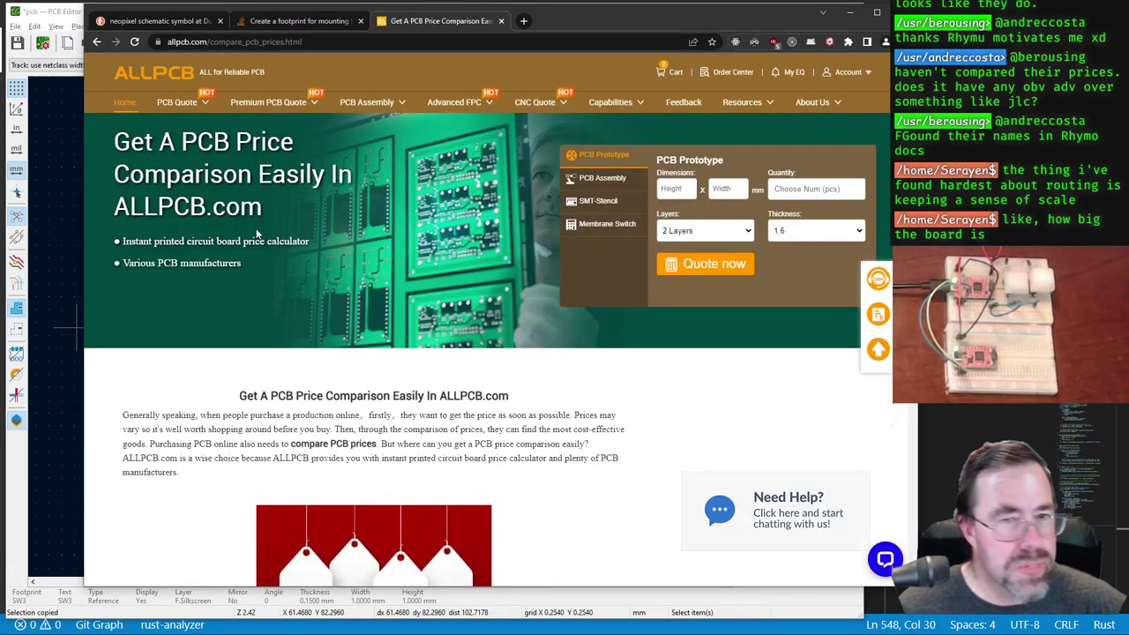
pyautogui.hotkey('alt', 'Left')
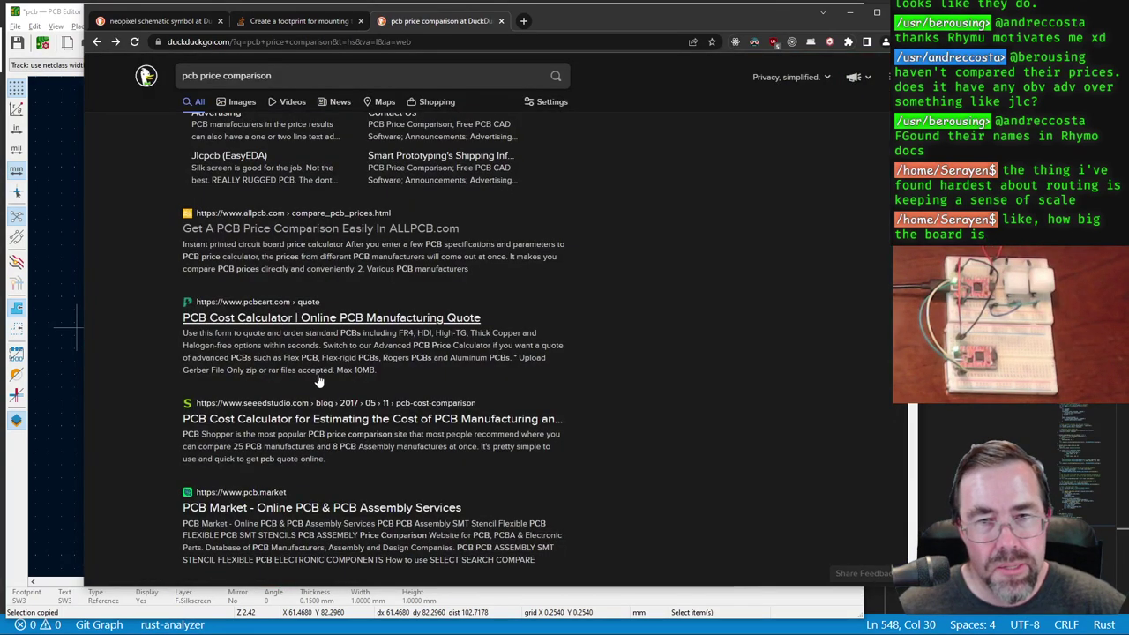
pyautogui.click(271, 319)
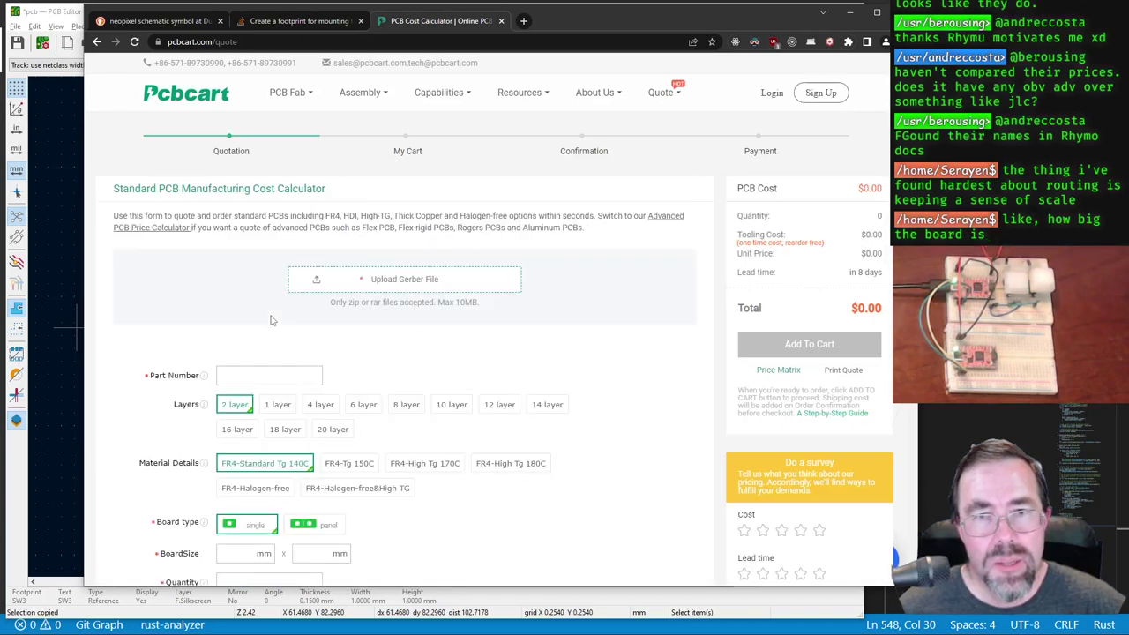
pyautogui.hotkey('alt', 'Left')
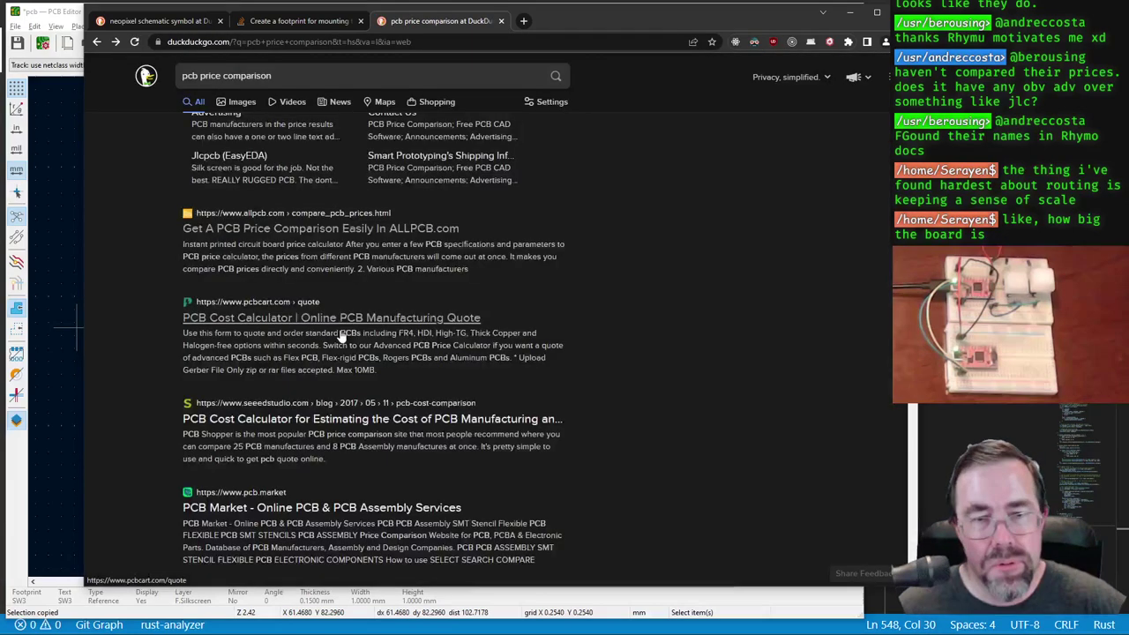
# Step: Look through the remaining PCB price comparison results and return to the PCBShopper entry
pyautogui.scroll(-1, 340, 329)
pyautogui.scroll(-3, 340, 333)
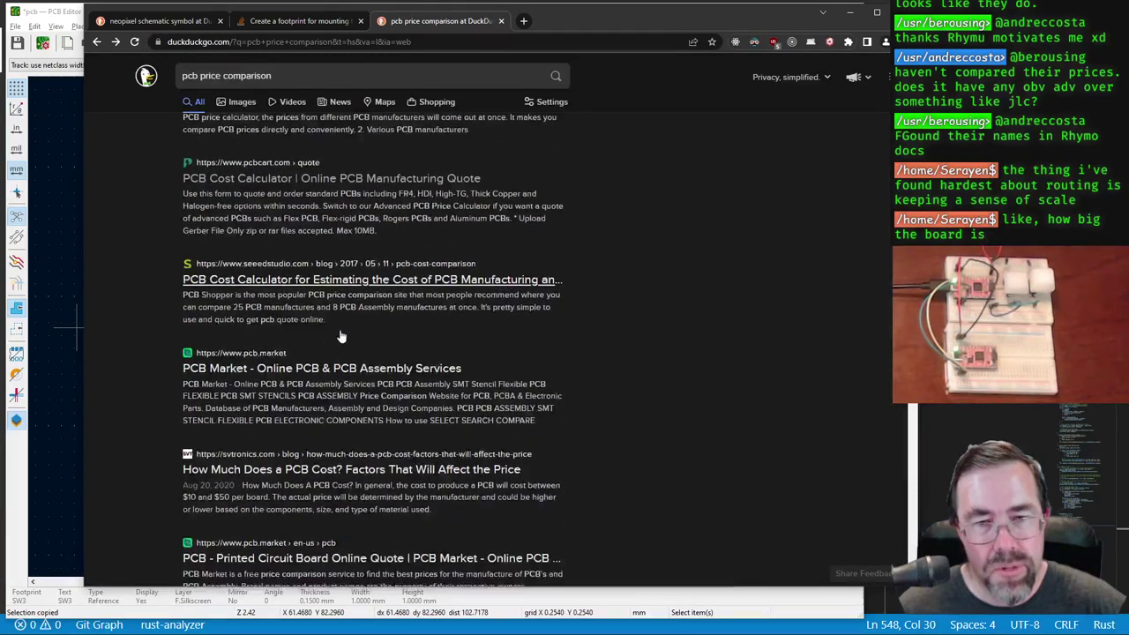
pyautogui.scroll(-6, 341, 335)
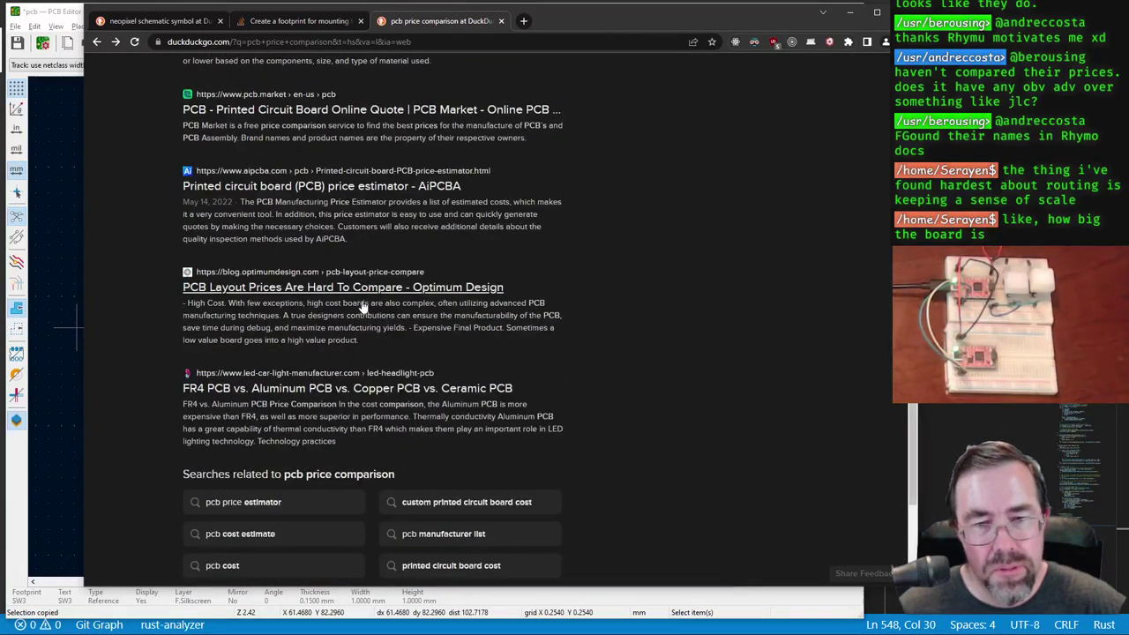
pyautogui.scroll(12, 344, 344)
pyautogui.scroll(1, 353, 369)
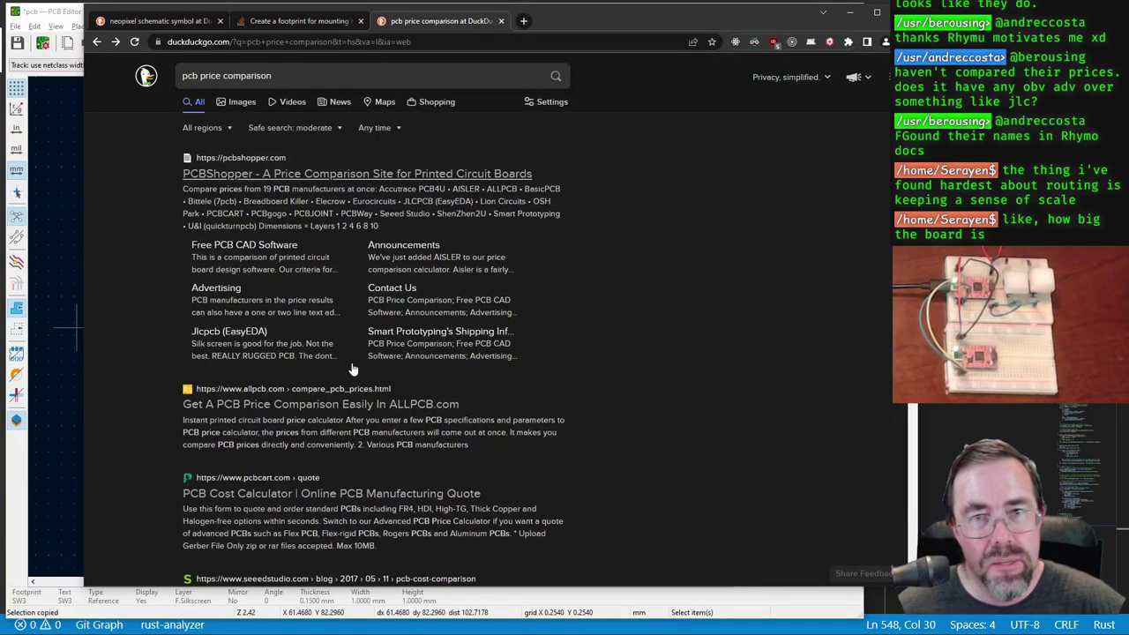
# Step: Reopen the PCBShopper result, review its manufacturer list and fabrication options, and close the page
pyautogui.click(294, 175)
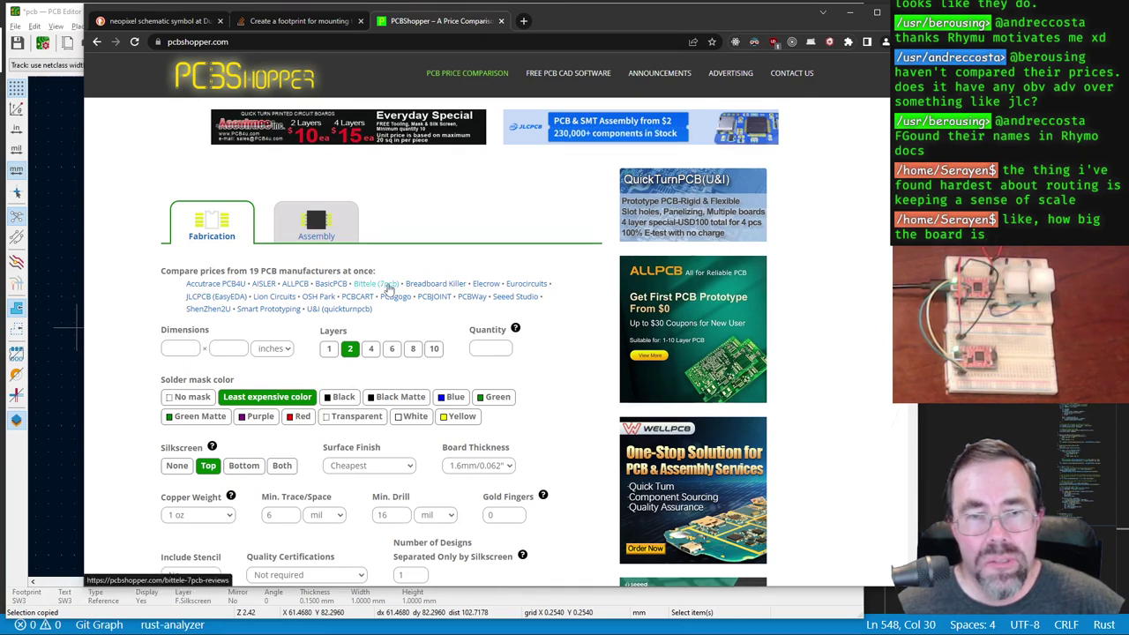
pyautogui.scroll(-2, 388, 286)
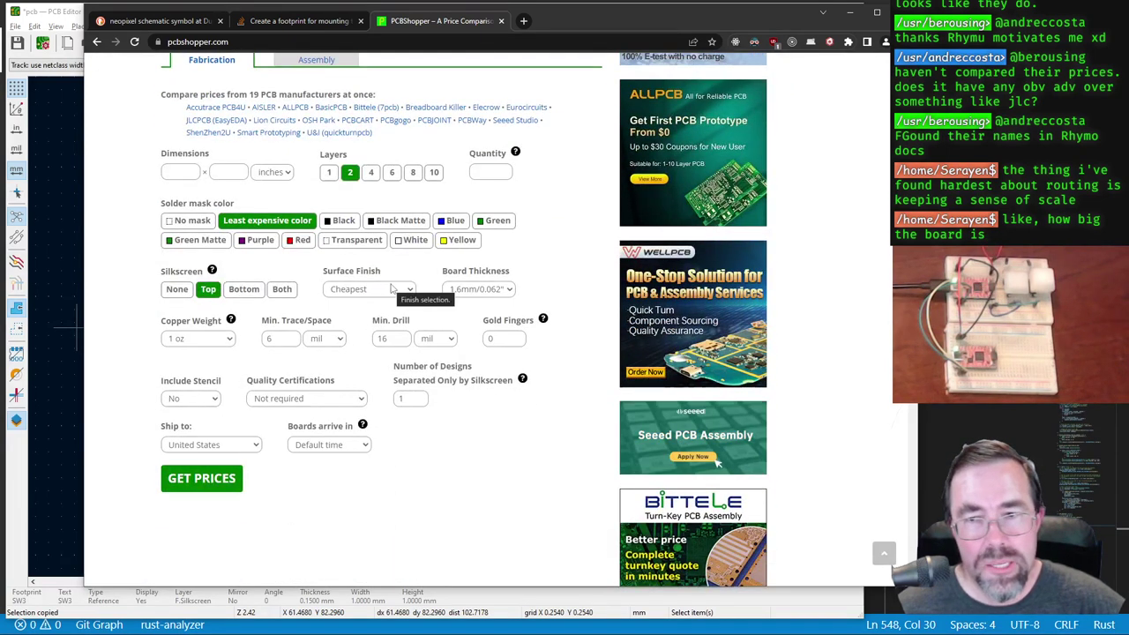
pyautogui.scroll(2, 388, 394)
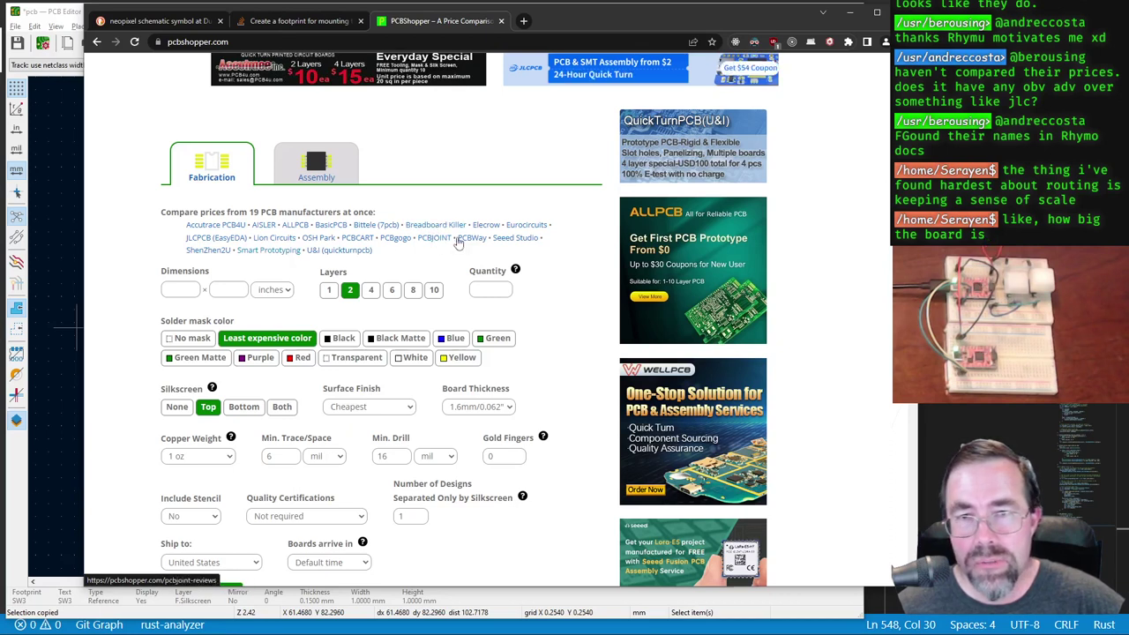
pyautogui.click(501, 20)
# Step: Switch to the PCB Editor and add the F.Silkscreen text "Thanks for your support" in the lower-left area of the board
pyautogui.hotkey('alt', 'Tab')
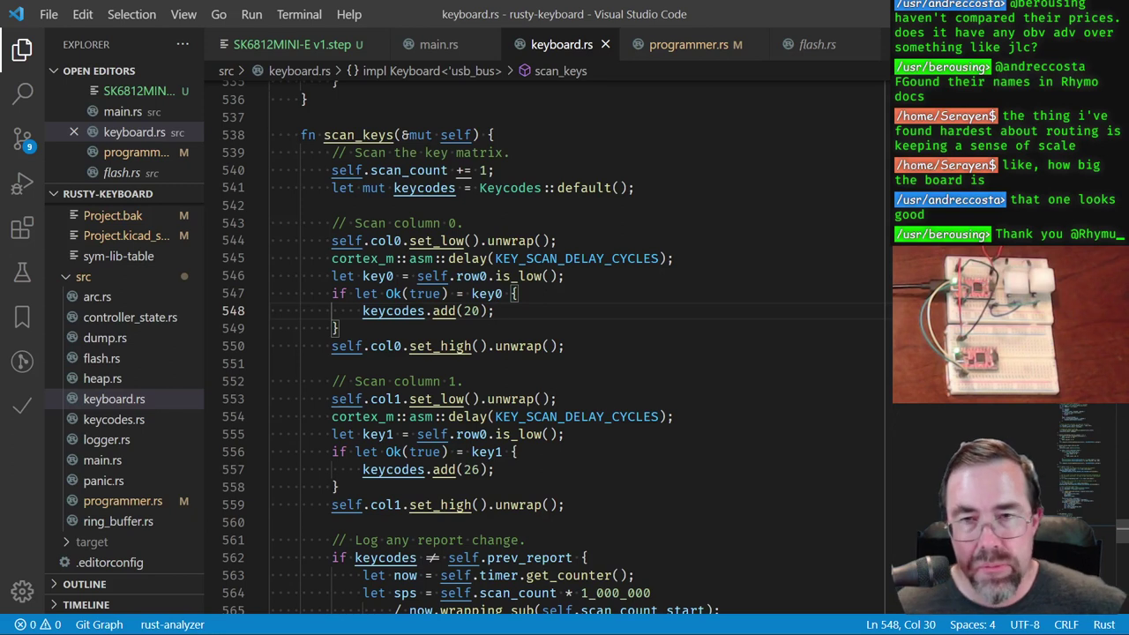
pyautogui.moveTo(464, 258)
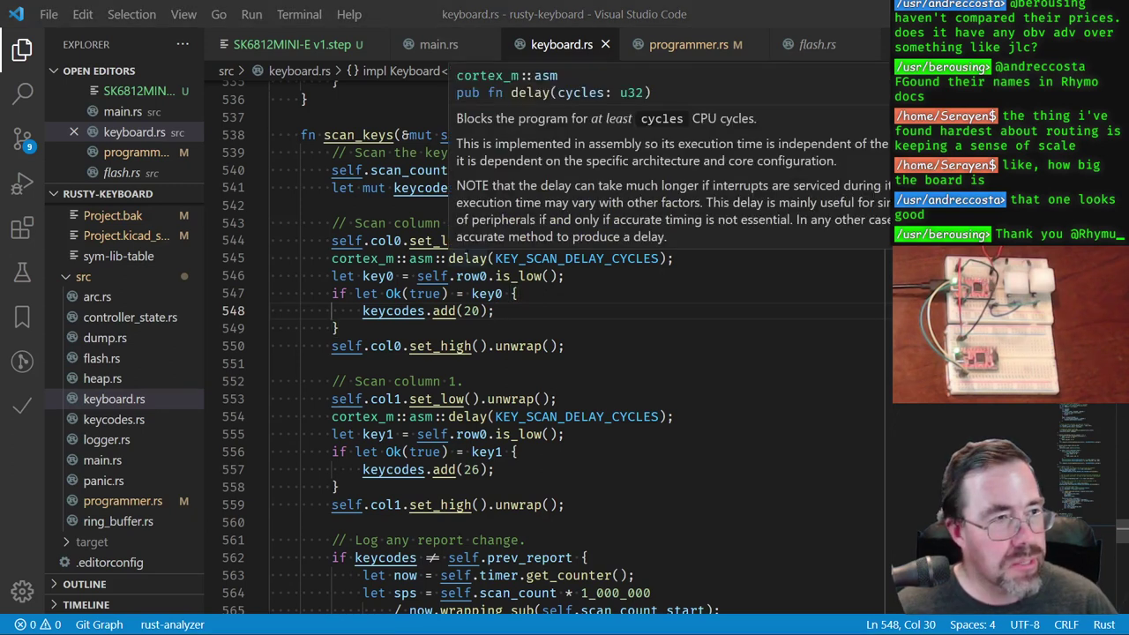
pyautogui.hotkey('alt', 'Tab')
pyautogui.scroll(2, 377, 330)
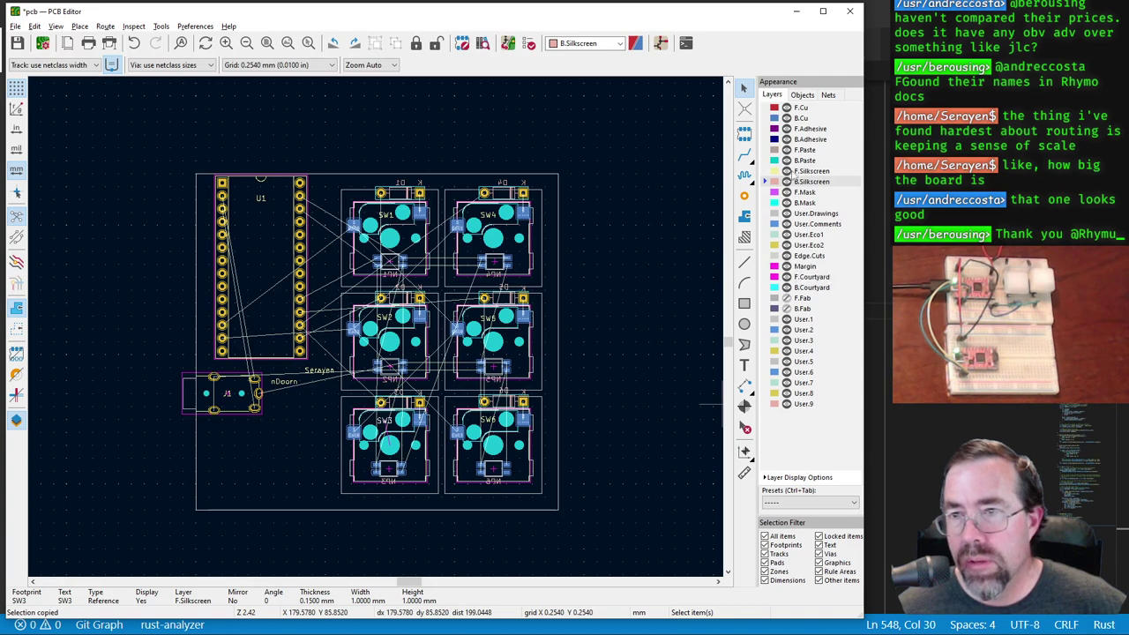
pyautogui.click(807, 171)
pyautogui.click(743, 365)
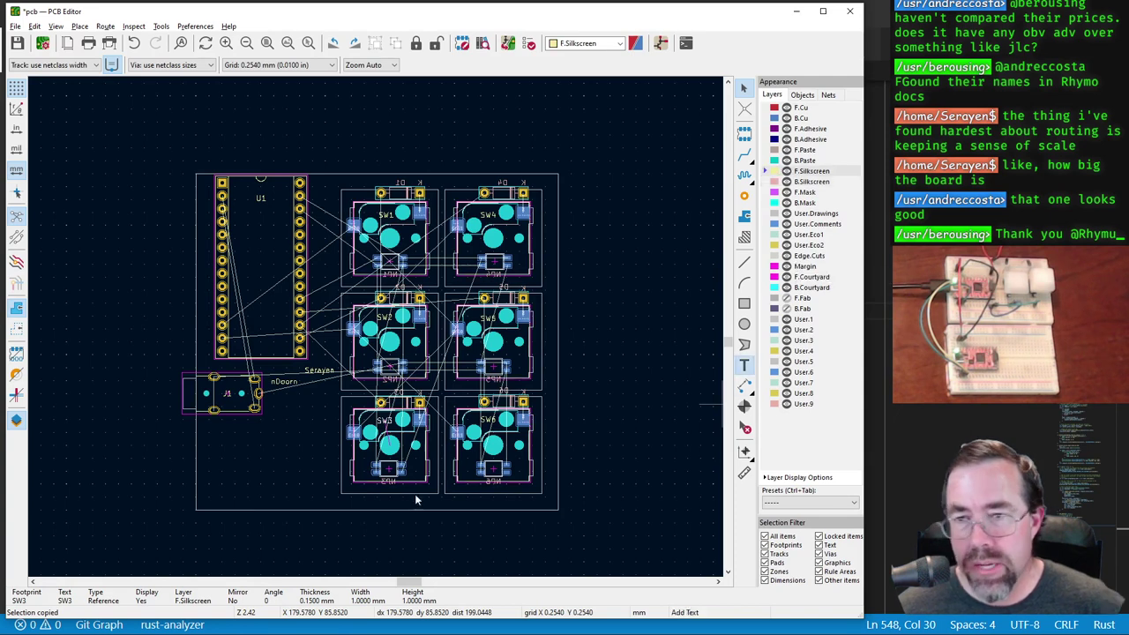
pyautogui.click(416, 500)
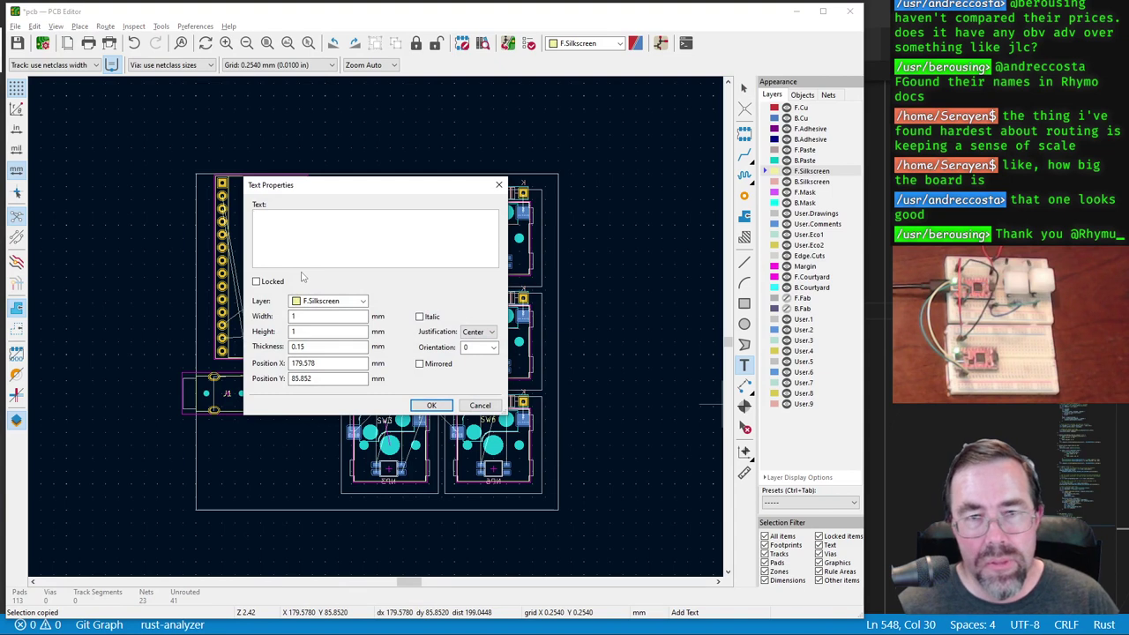
pyautogui.write('sn')
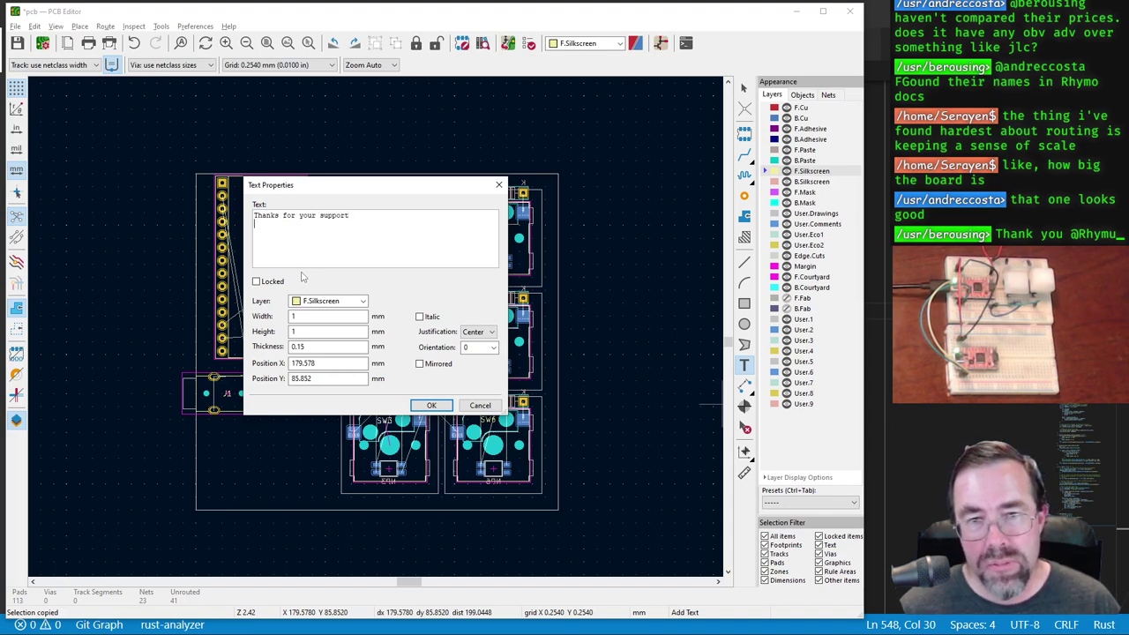
pyautogui.click(429, 406)
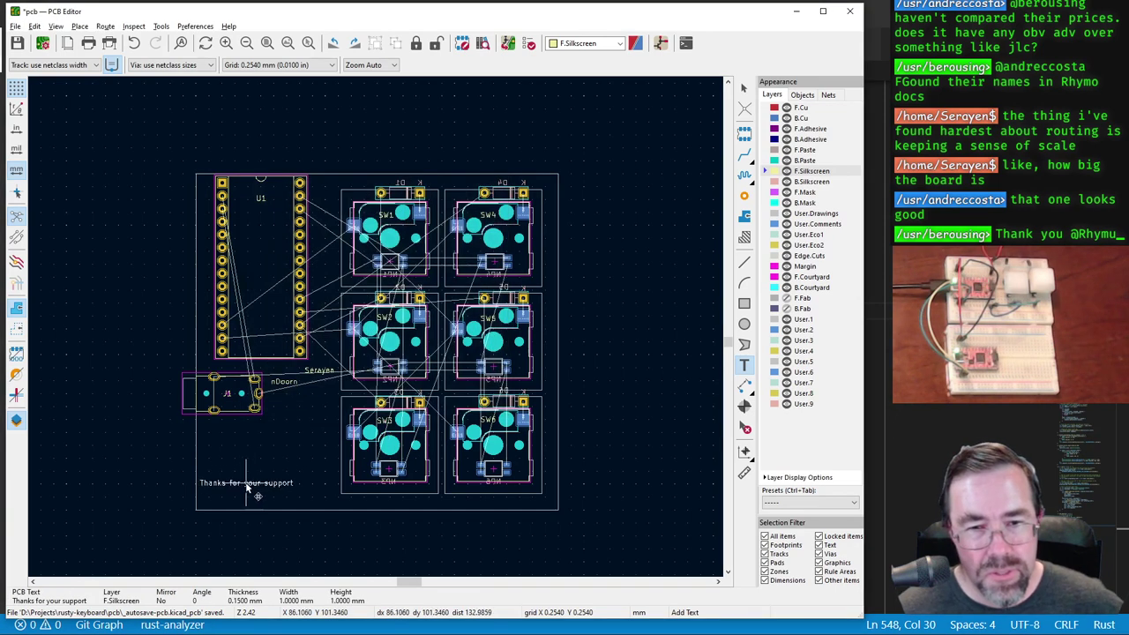
pyautogui.click(247, 485)
pyautogui.click(276, 400)
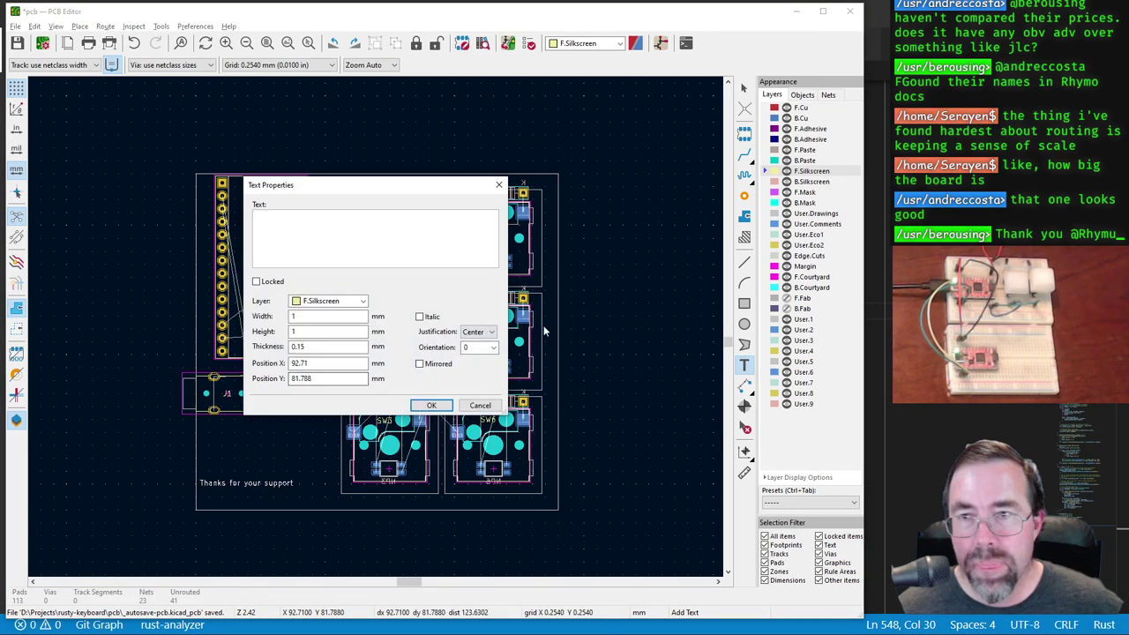
pyautogui.press('Escape')
pyautogui.click(745, 88)
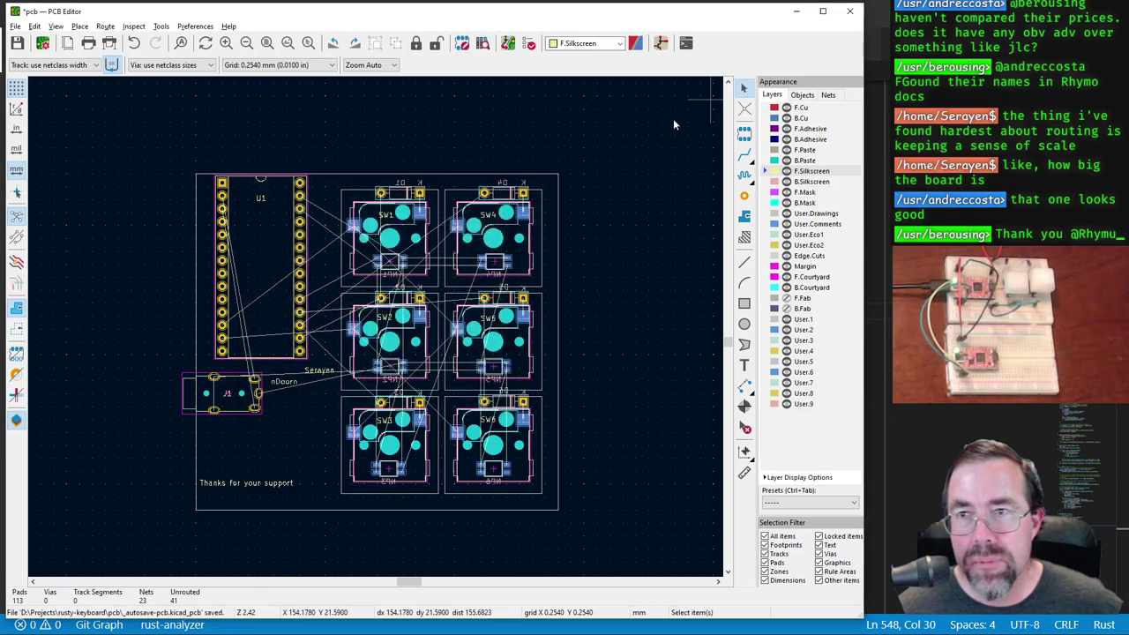
# Step: Move the supporter name text nearest connector J1 to directly below the start of the "Thanks for your support" line
pyautogui.click(284, 382)
pyautogui.press('m')
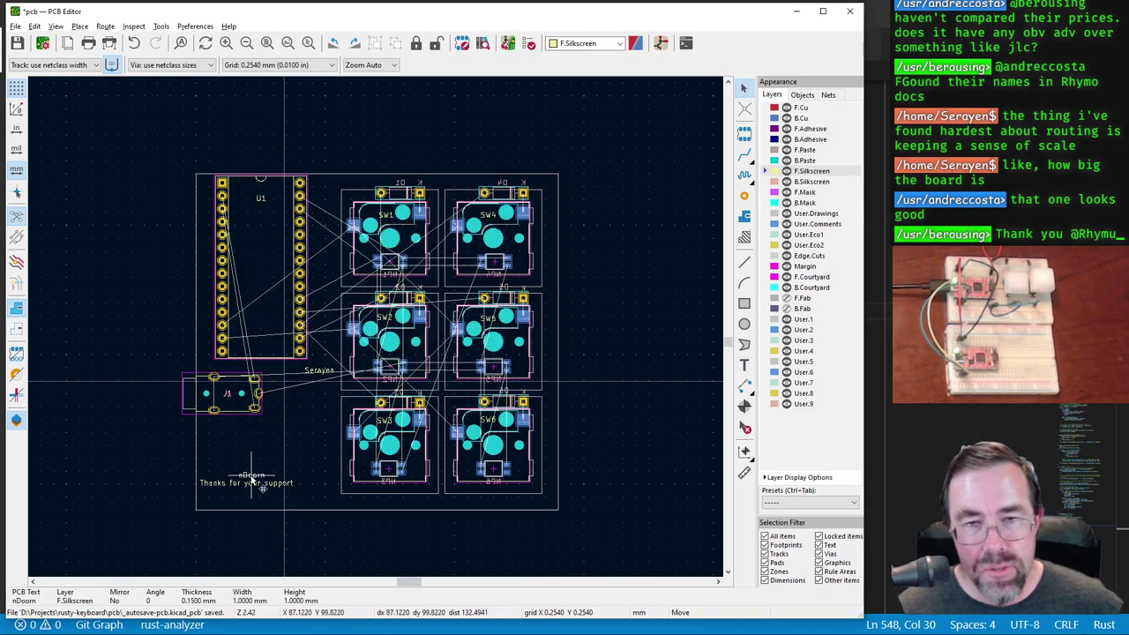
pyautogui.click(221, 497)
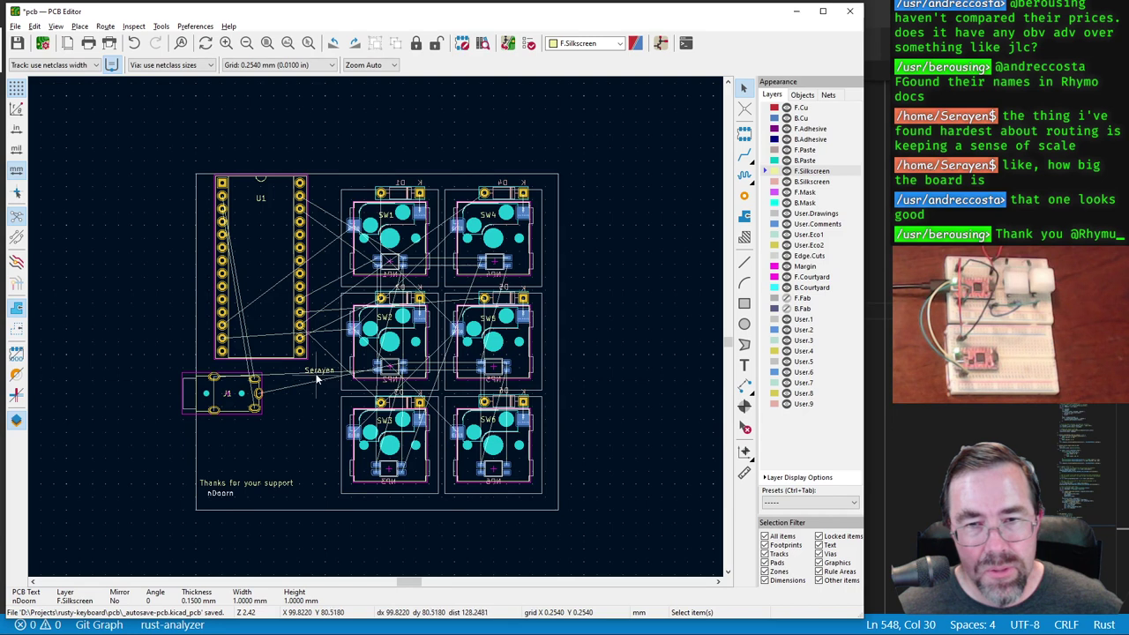
# Step: Move the two supporter-name silkscreen texts side by side beneath the "Thanks for your support" line
pyautogui.click(319, 370)
pyautogui.press('m')
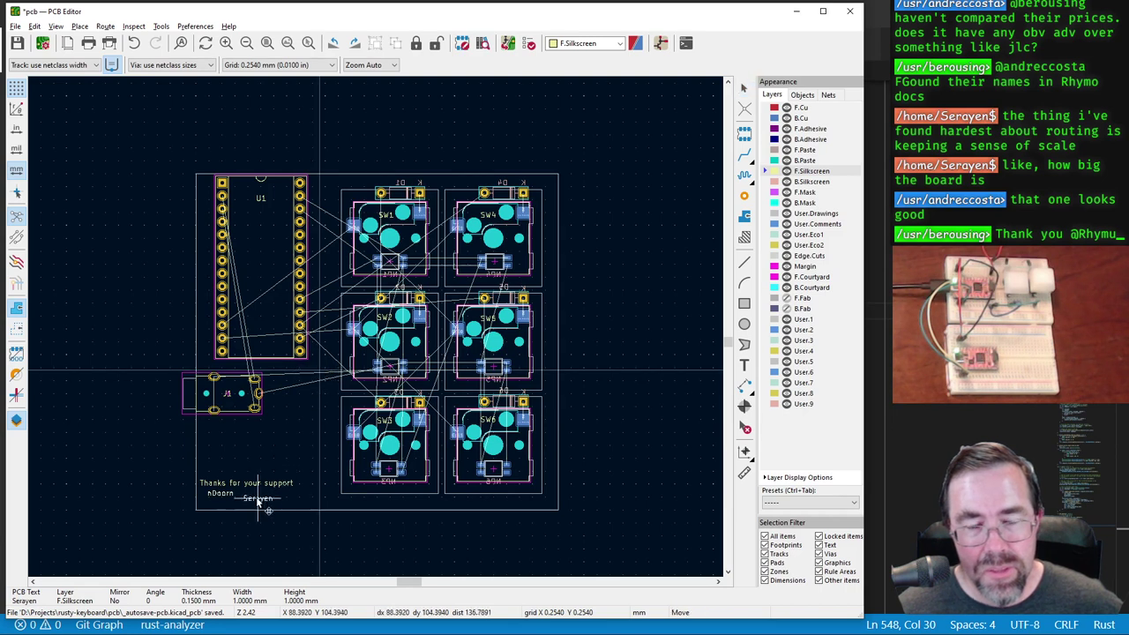
pyautogui.click(258, 499)
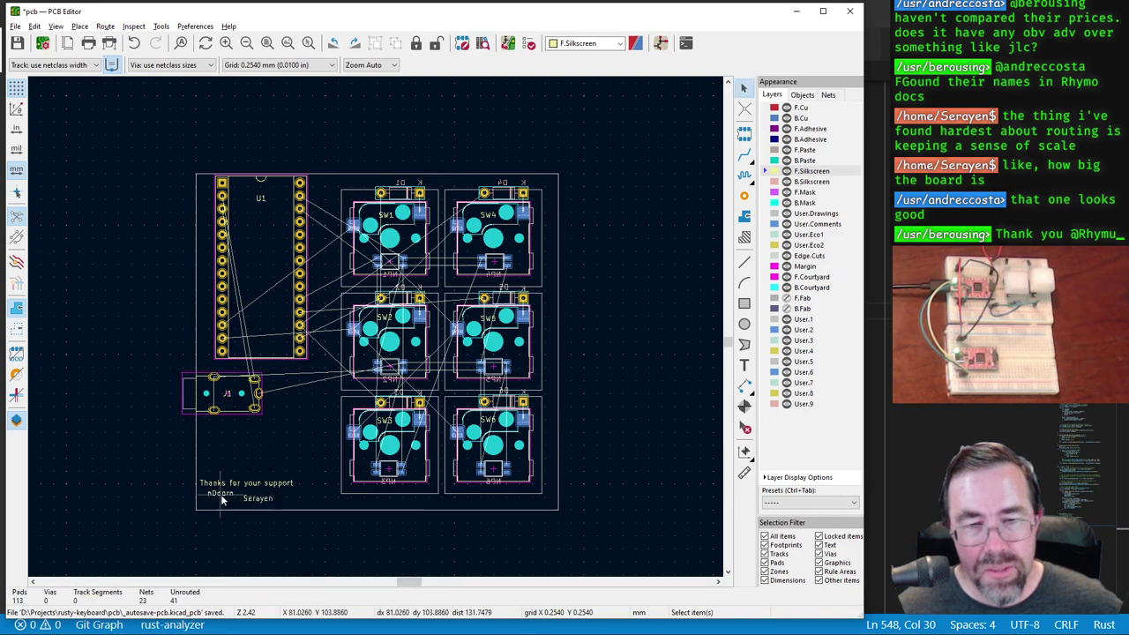
pyautogui.click(220, 494)
pyautogui.press('m')
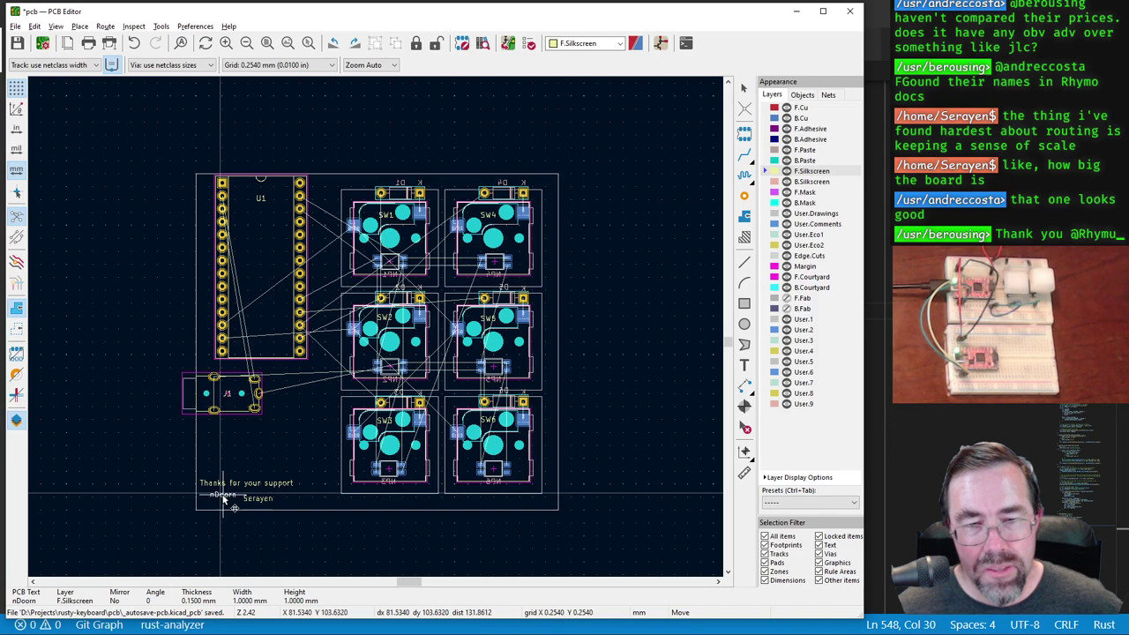
pyautogui.click(225, 496)
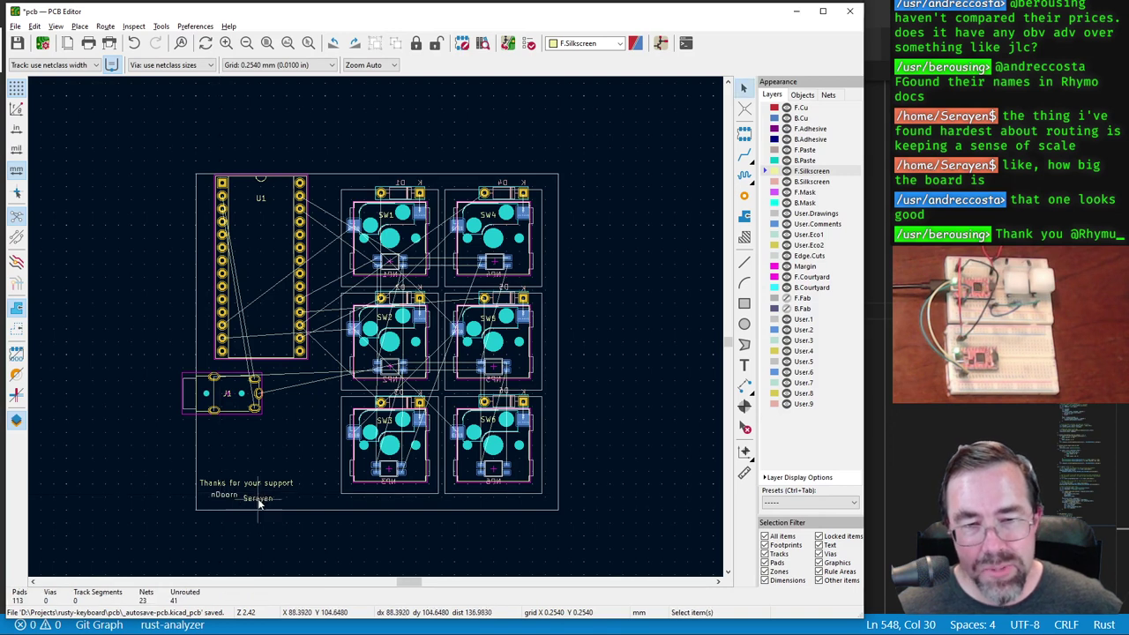
pyautogui.click(262, 496)
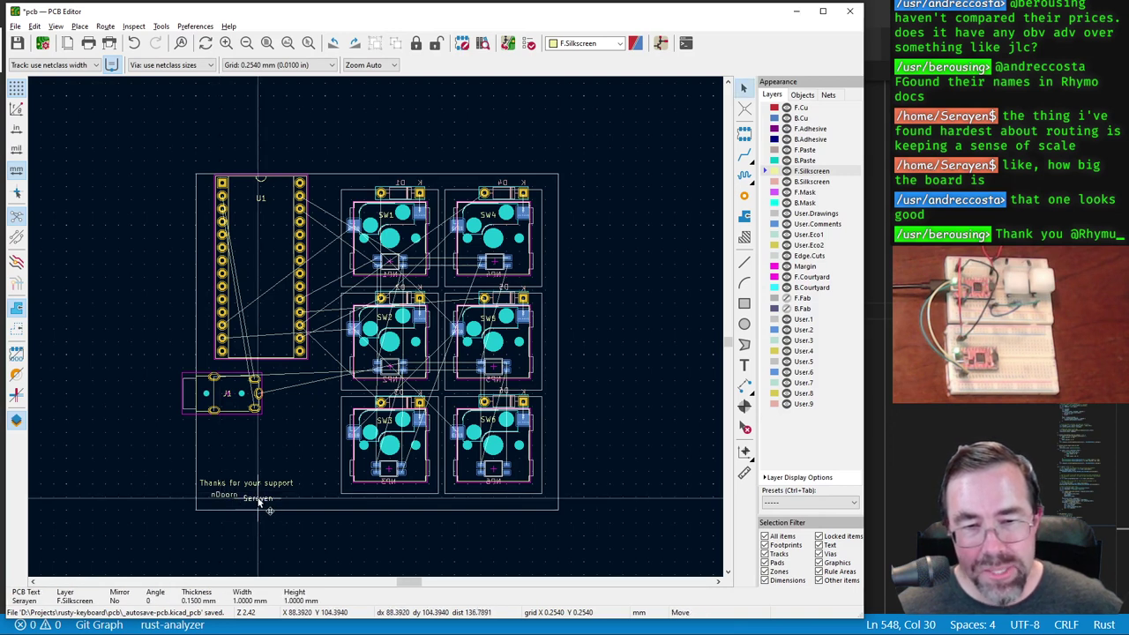
# Step: Save the board with the rearranged silkscreen text
pyautogui.scroll(3, 263, 498)
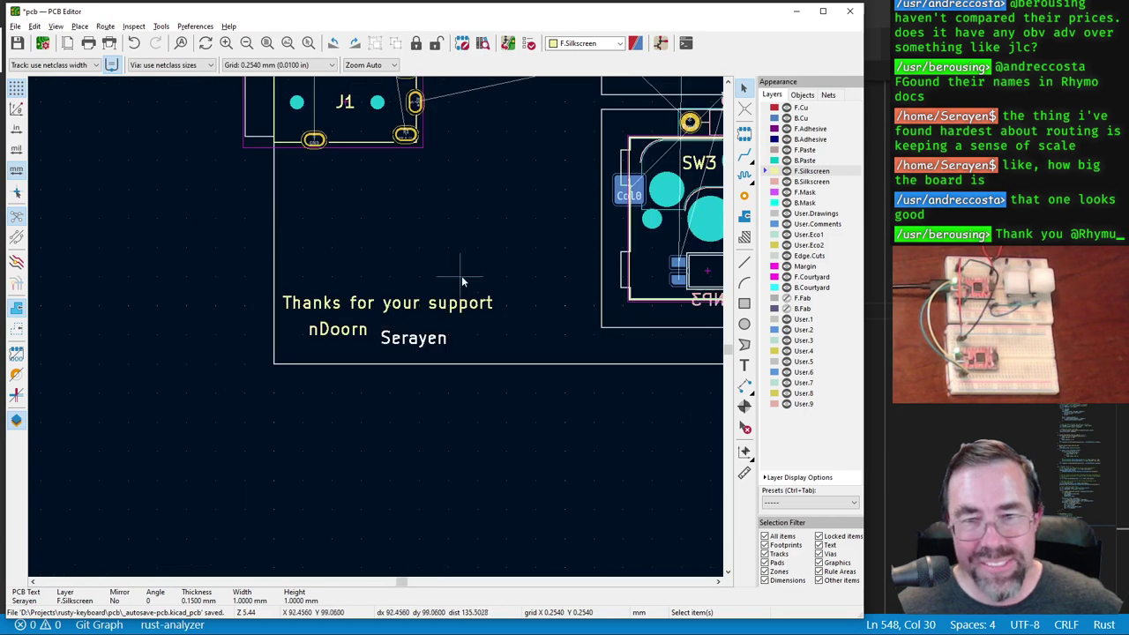
pyautogui.scroll(-4, 377, 321)
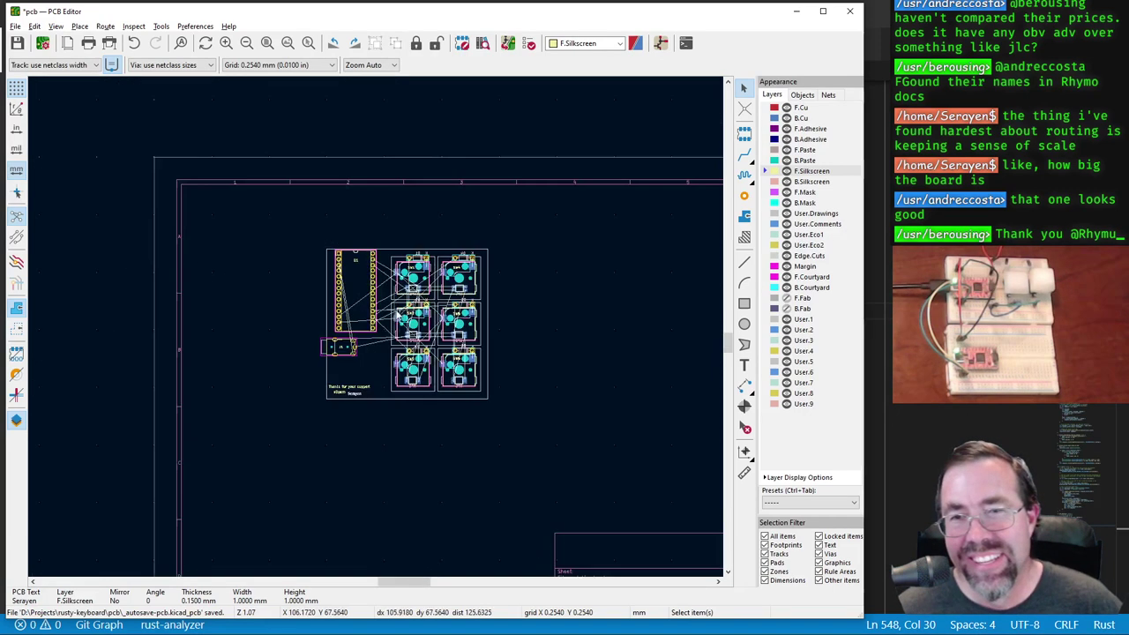
pyautogui.scroll(3, 377, 322)
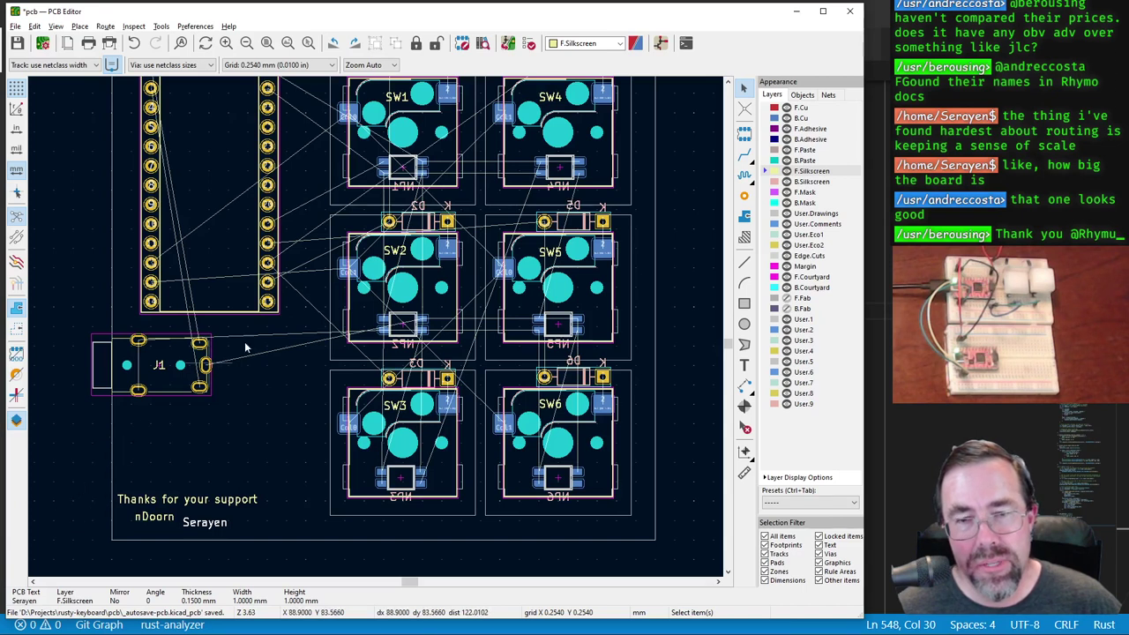
pyautogui.scroll(-2, 389, 291)
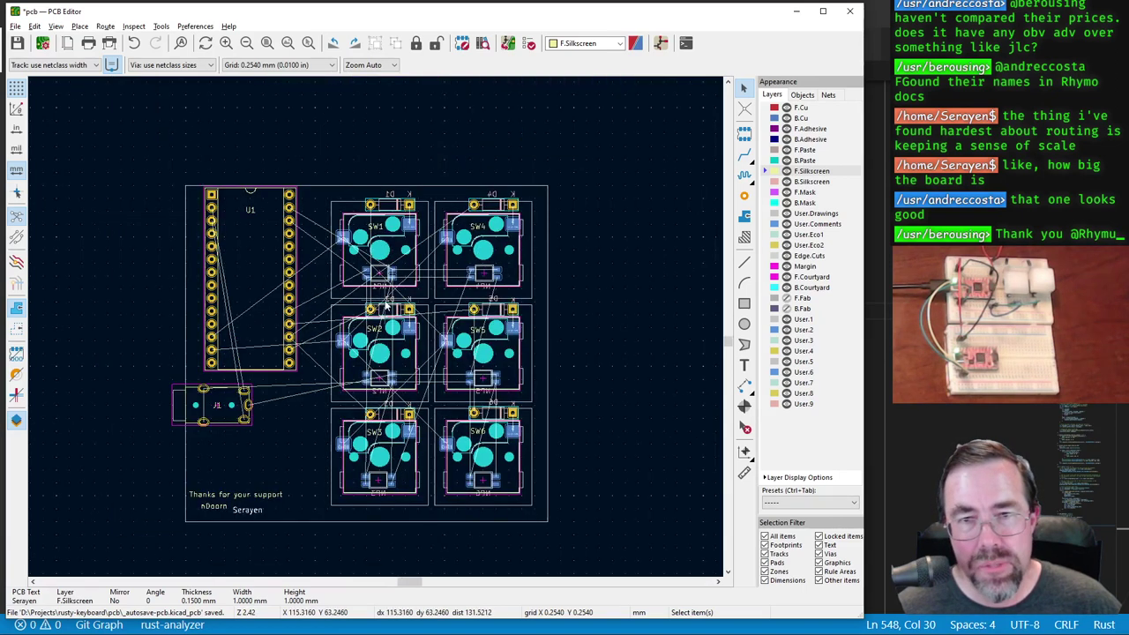
pyautogui.scroll(2, 386, 305)
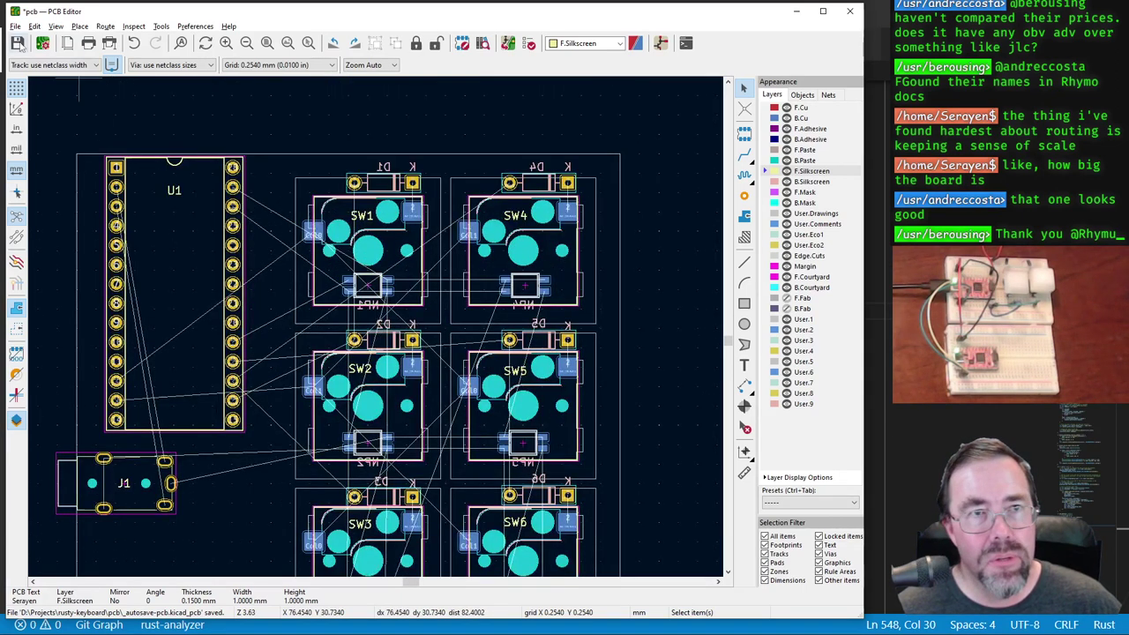
pyautogui.click(18, 43)
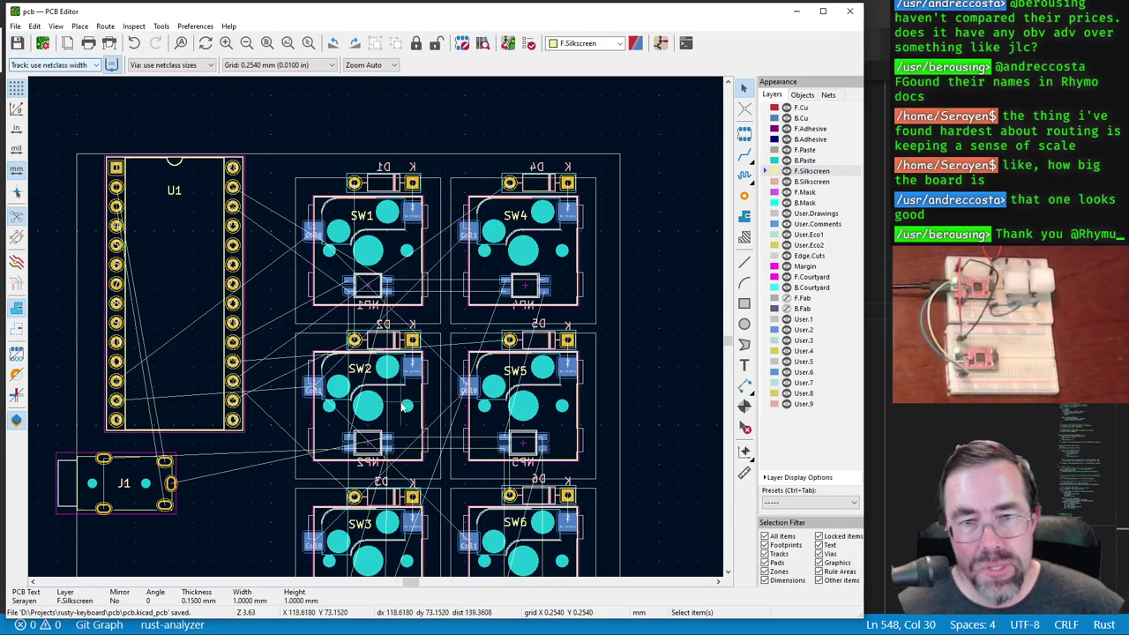
# Step: On the B.Cu layer, route single tracks from the K pads of diodes D6 and D3 to pad 2 of SW6 and SW3
pyautogui.scroll(-2, 405, 406)
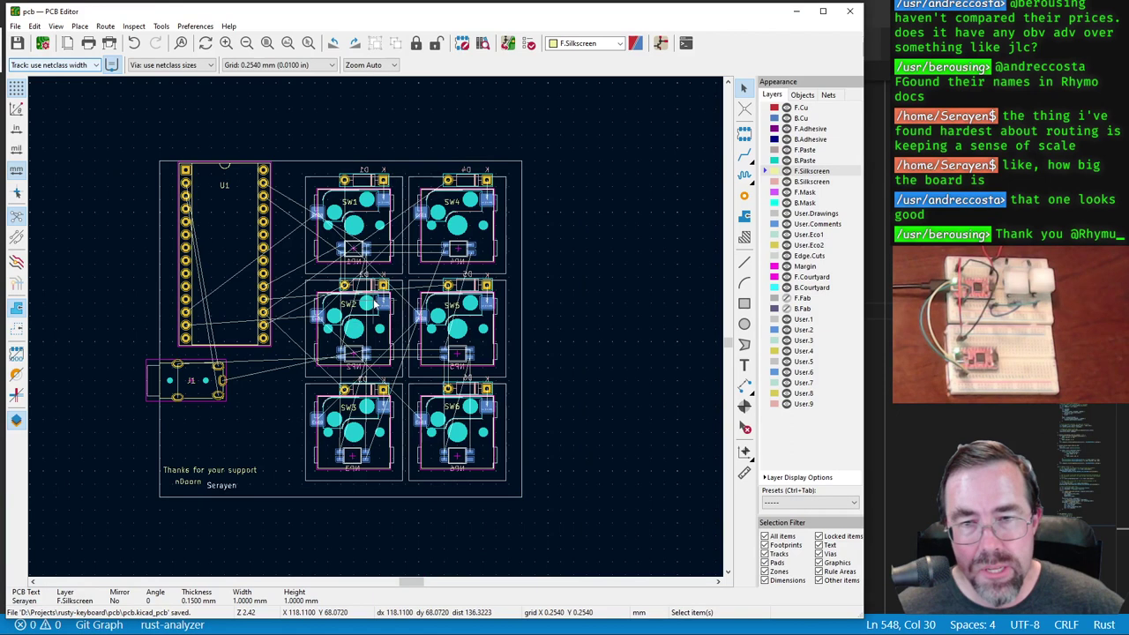
pyautogui.scroll(4, 392, 349)
pyautogui.scroll(2, 392, 349)
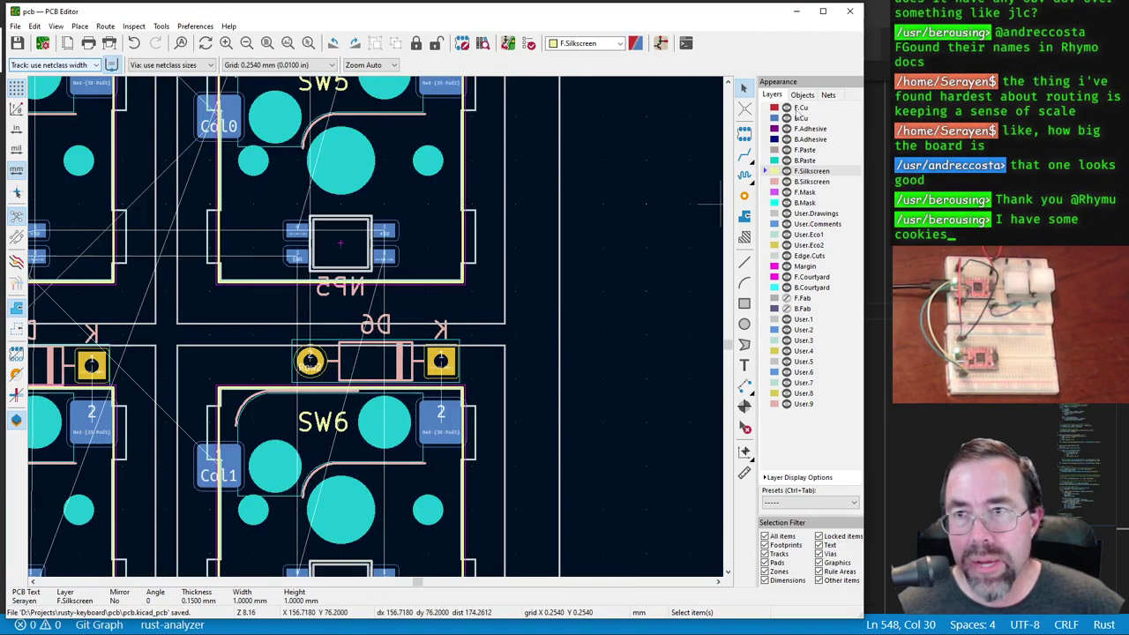
pyautogui.press('pagedown')
pyautogui.press('x')
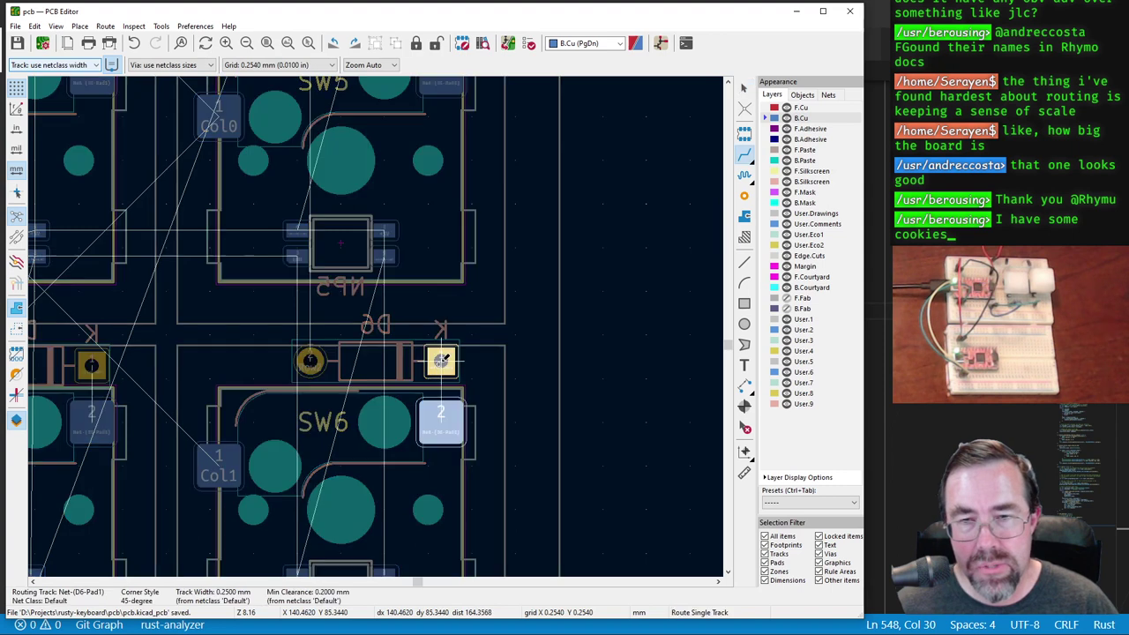
pyautogui.click(445, 422)
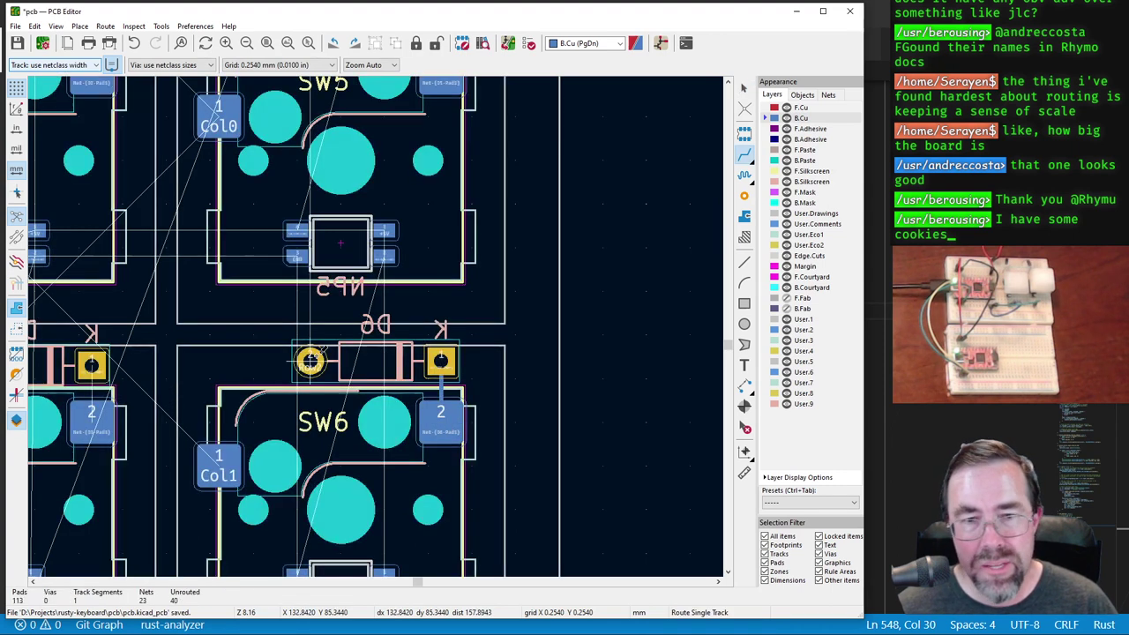
pyautogui.click(91, 365)
pyautogui.click(93, 390)
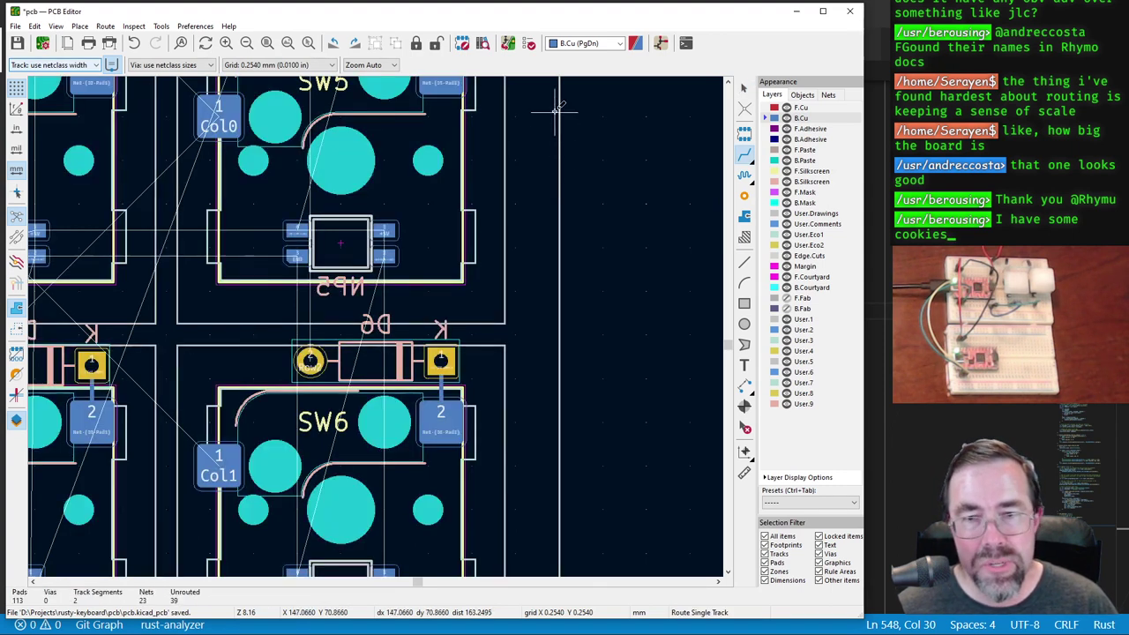
# Step: Route B.Cu tracks from the K pads of diodes D5 and D4 to pad 2 of SW5 and SW4
pyautogui.scroll(2, 529, 133)
pyautogui.scroll(-2, 300, 163)
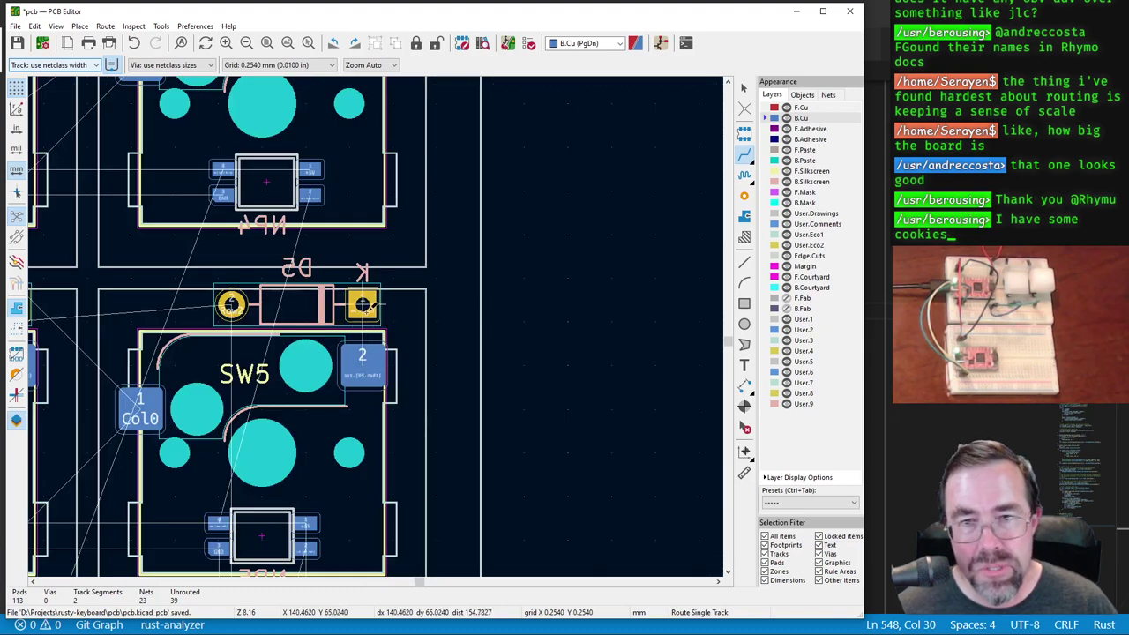
pyautogui.click(362, 304)
pyautogui.click(362, 355)
pyautogui.scroll(-2, 284, 274)
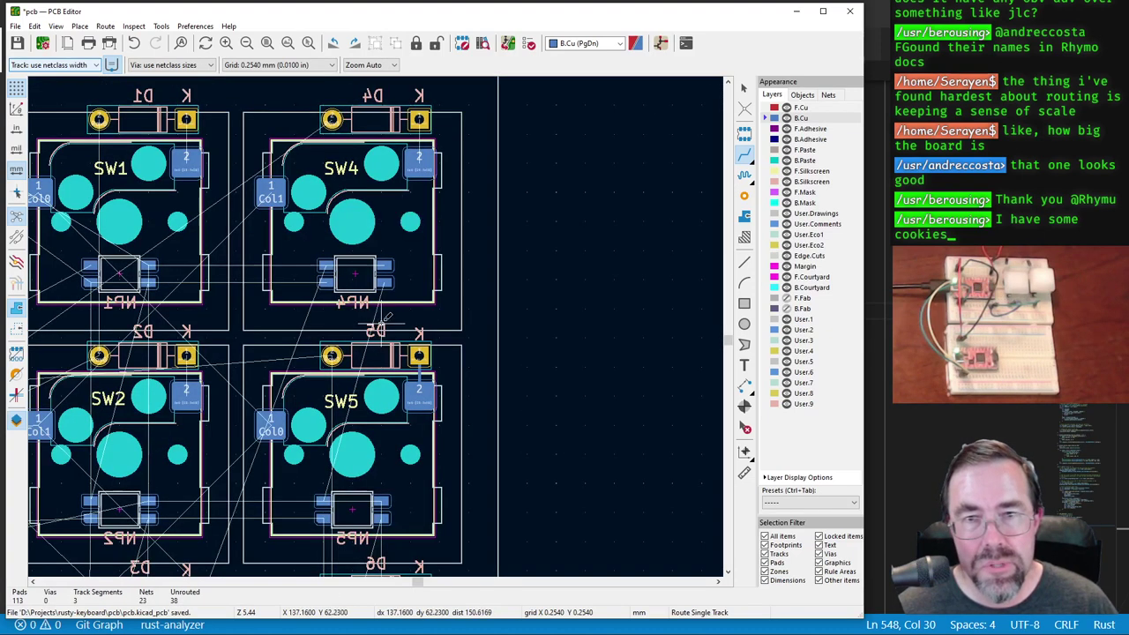
pyautogui.click(420, 119)
pyautogui.click(419, 158)
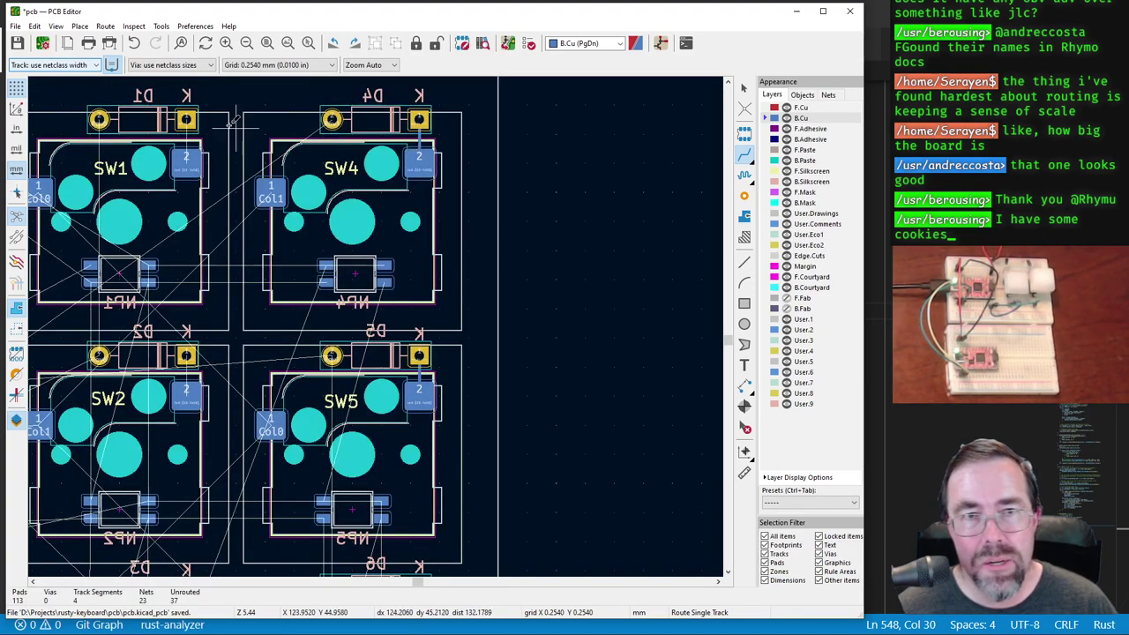
# Step: Route B.Cu tracks from the K pads of diodes D1 and D2 to pad 2 of SW1 and SW2
pyautogui.click(186, 119)
pyautogui.click(187, 161)
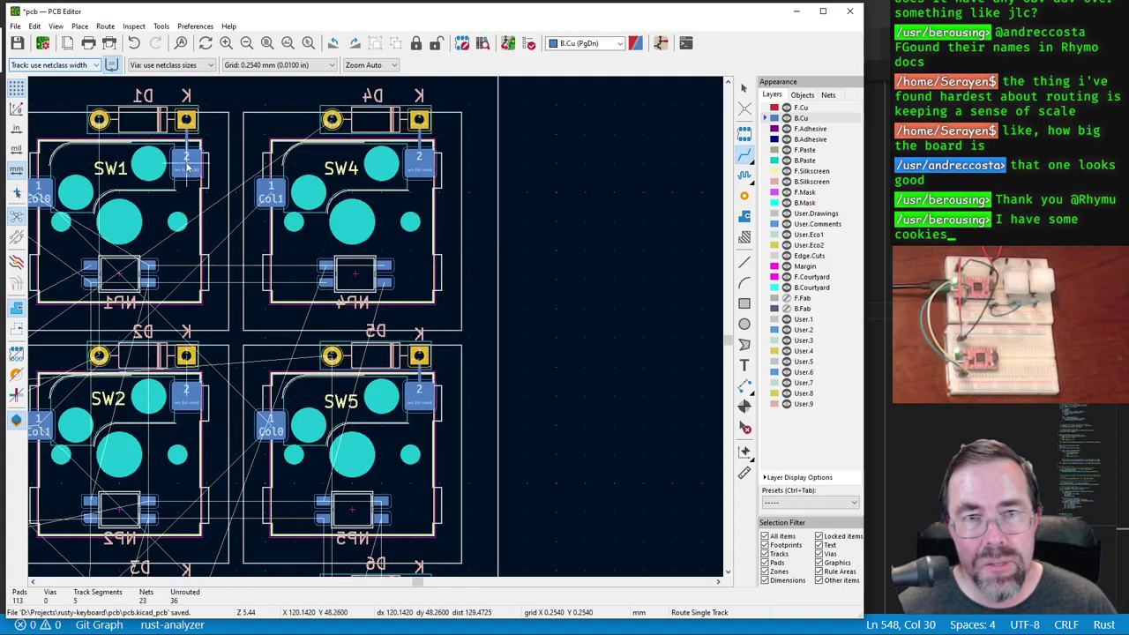
pyautogui.click(187, 356)
pyautogui.click(187, 390)
# Step: Examine which pads share a net with the +5V pad and pad 2 of LED NP1, without routing tracks
pyautogui.scroll(-2, 320, 335)
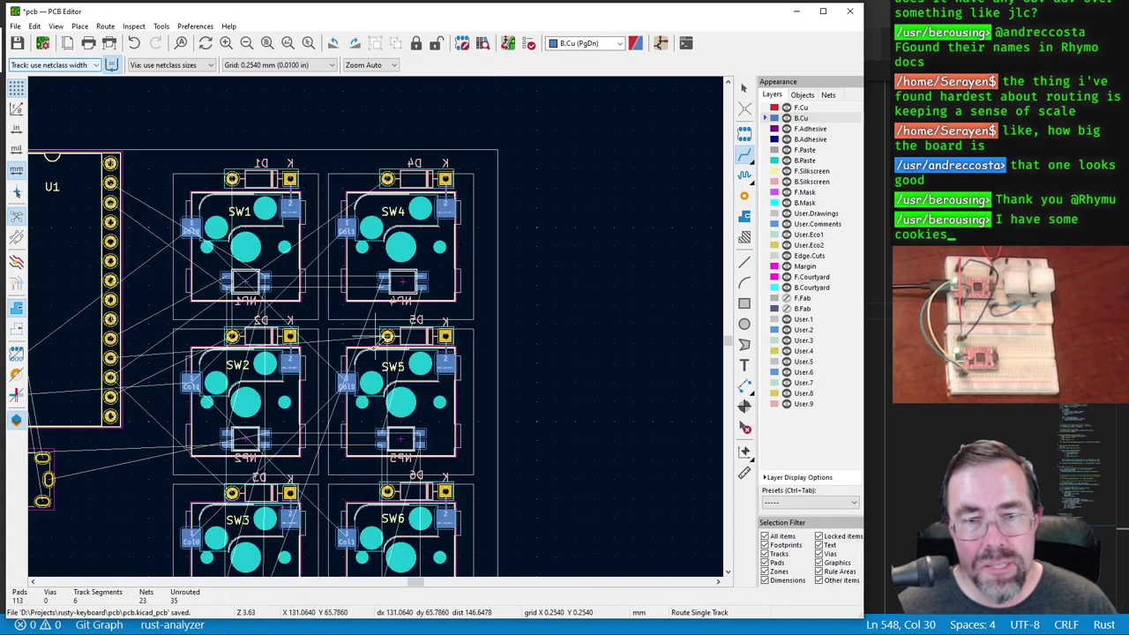
pyautogui.scroll(1, 265, 278)
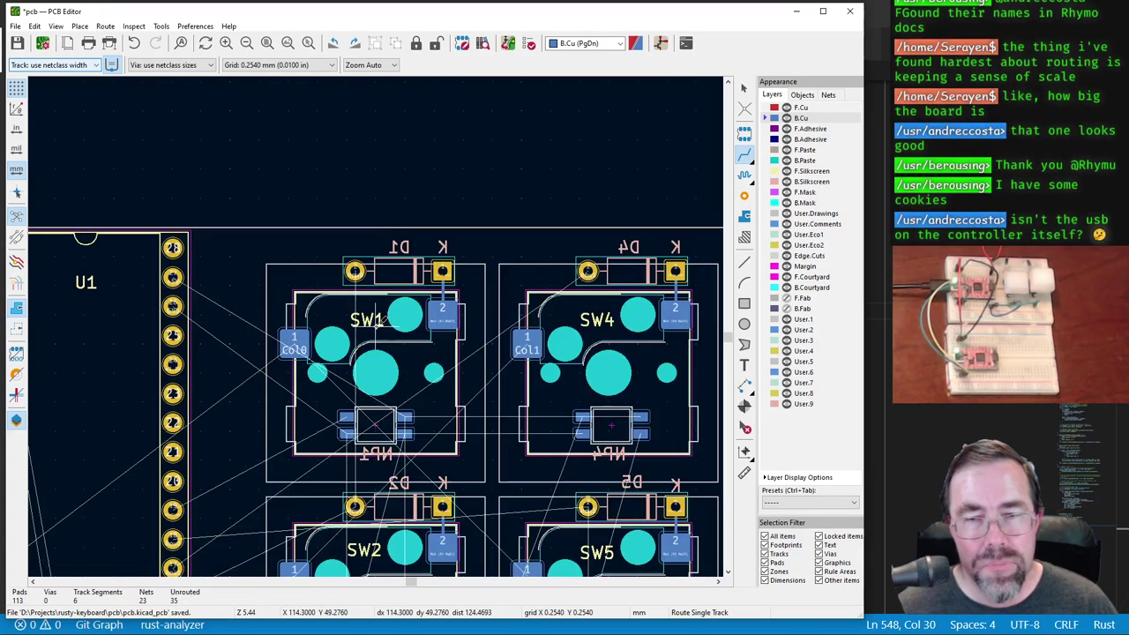
pyautogui.scroll(-1, 264, 278)
pyautogui.scroll(3, 264, 277)
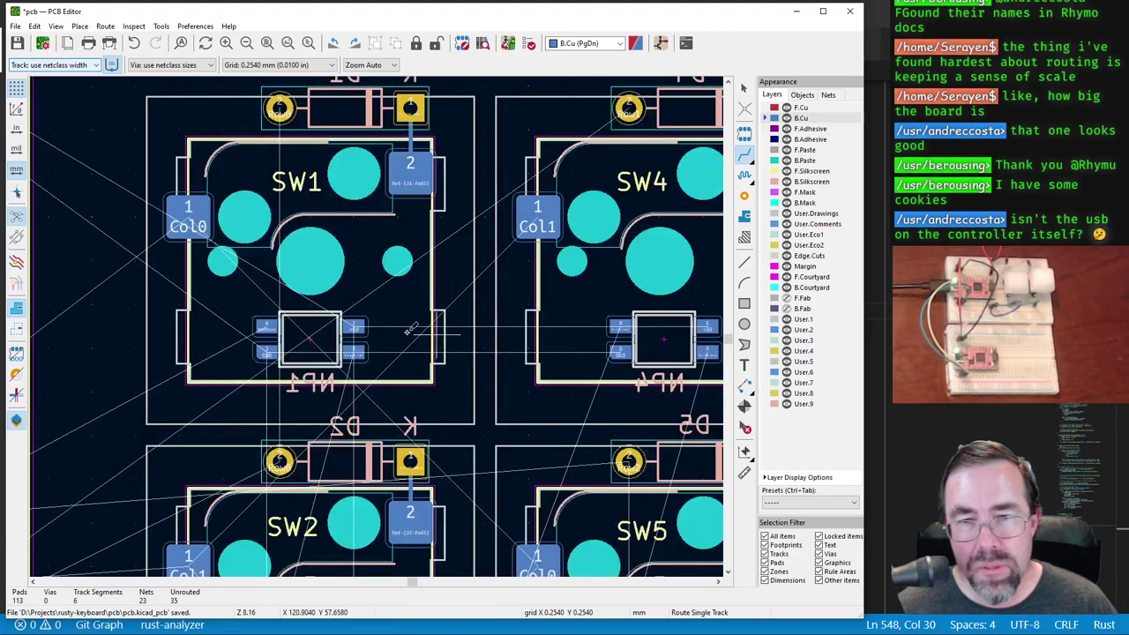
pyautogui.click(360, 326)
pyautogui.scroll(-3, 377, 322)
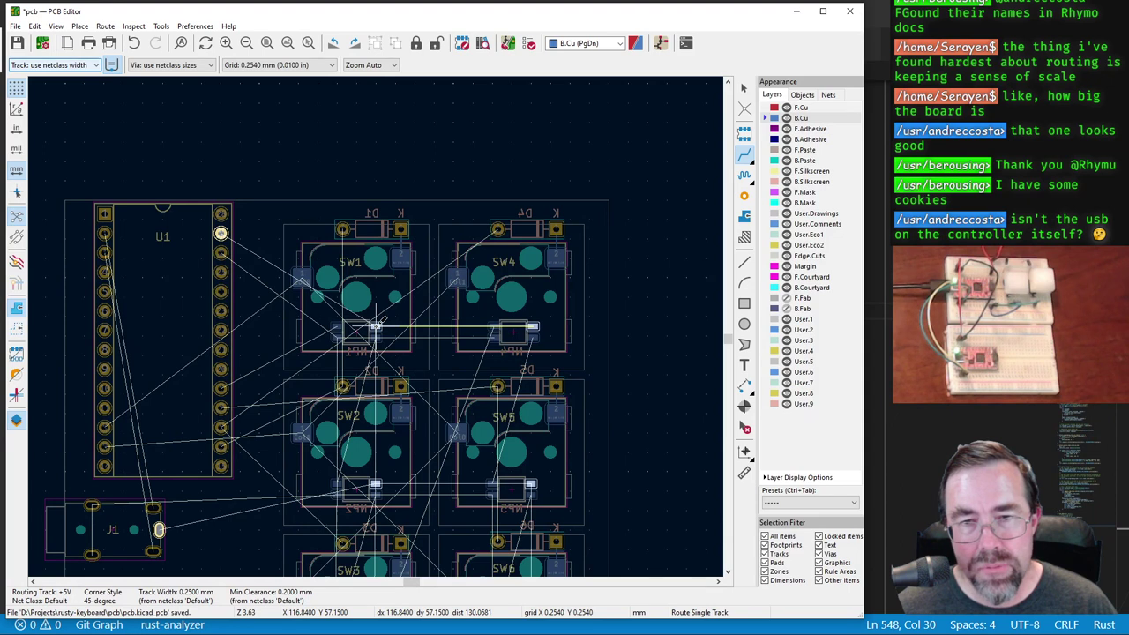
pyautogui.press('Escape')
pyautogui.click(376, 336)
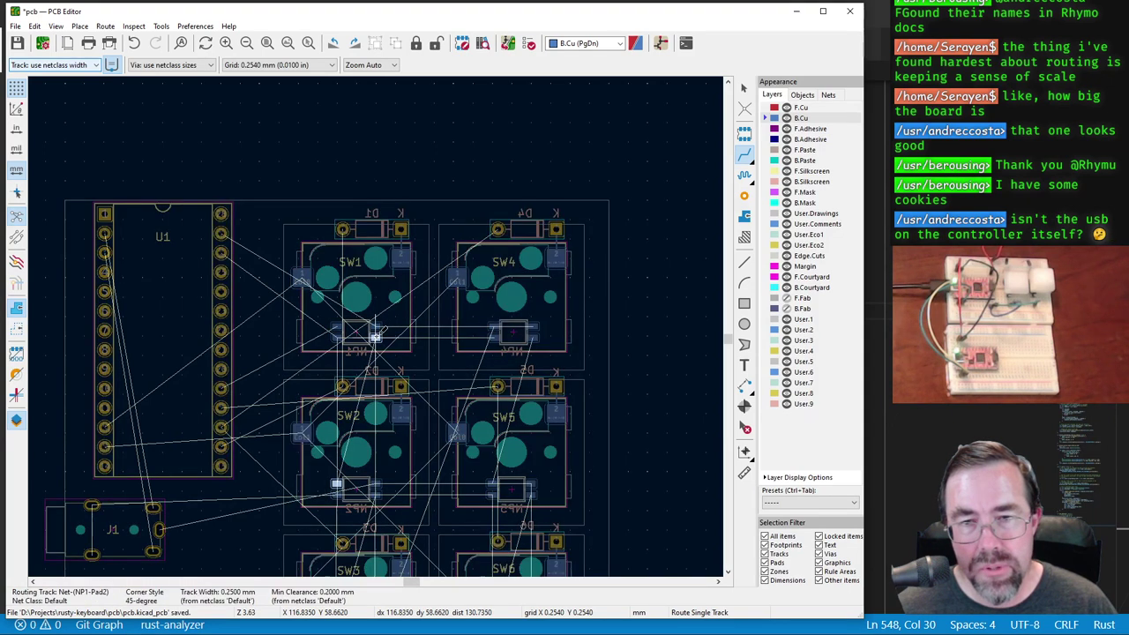
pyautogui.press('Escape')
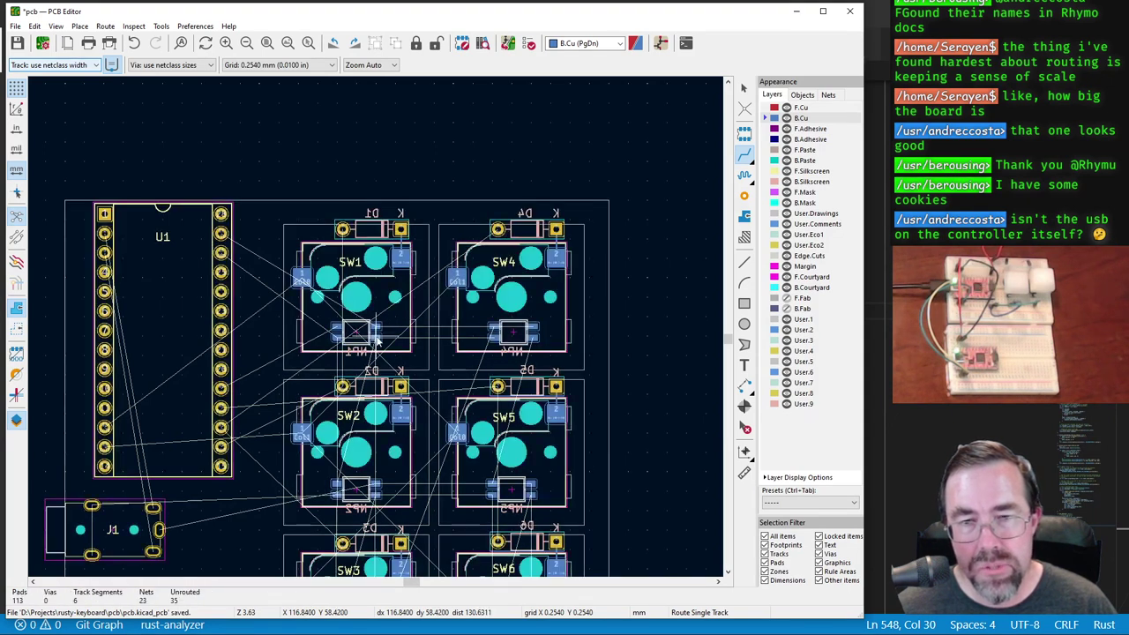
# Step: Check the net connections of LED NP2's power and data pads to neighbouring LEDs, without routing tracks
pyautogui.scroll(-2, 377, 319)
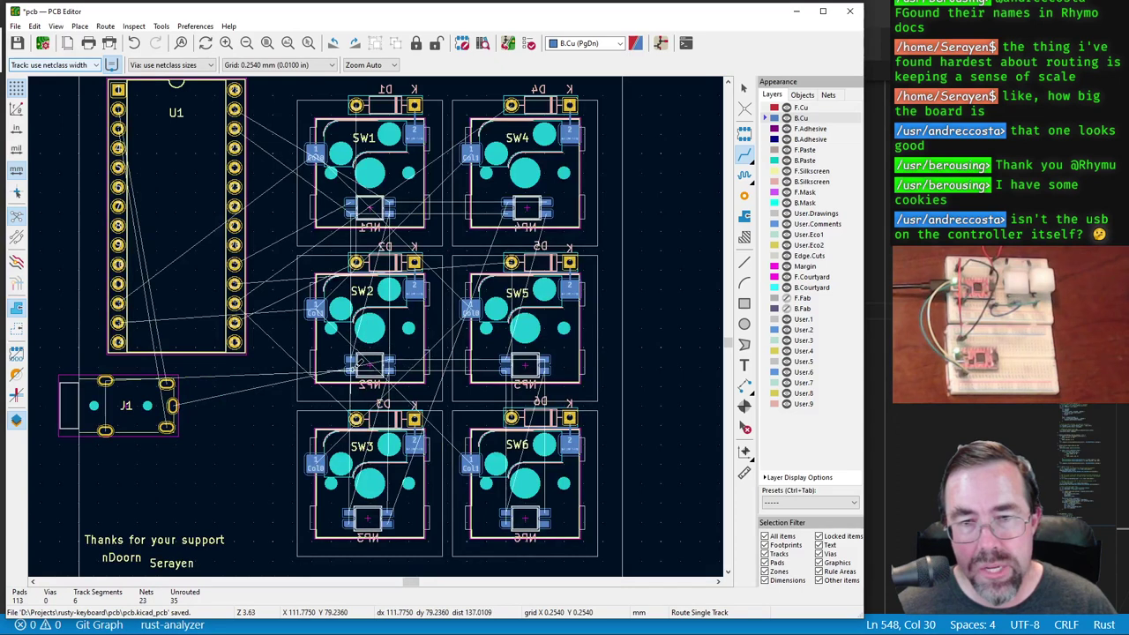
pyautogui.click(396, 355)
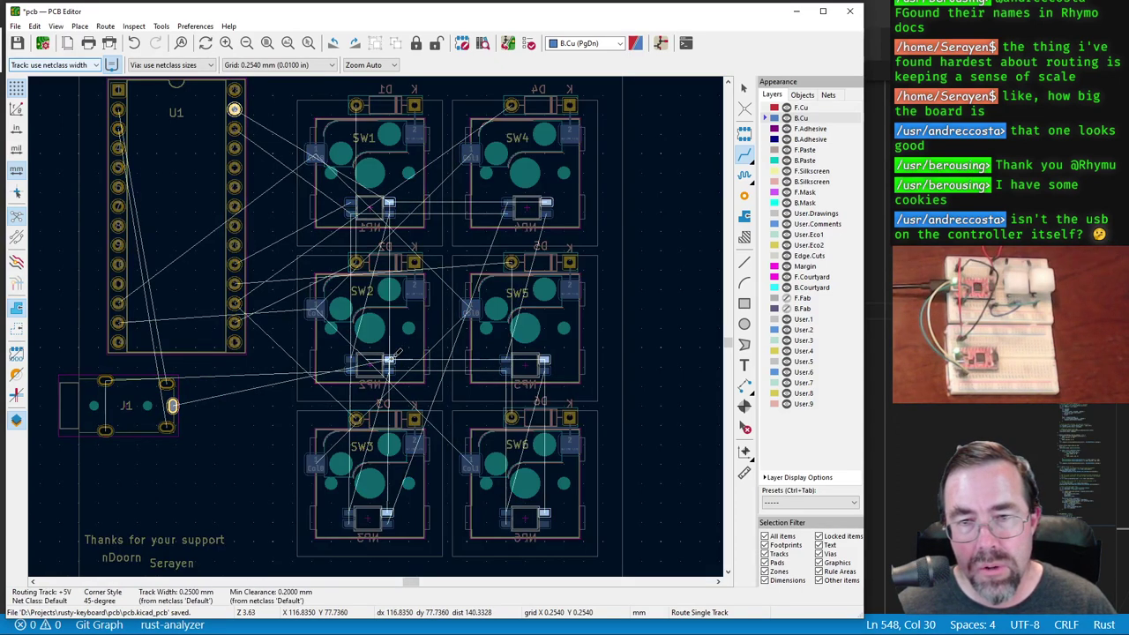
pyautogui.press('Escape')
pyautogui.click(354, 366)
pyautogui.press('Escape')
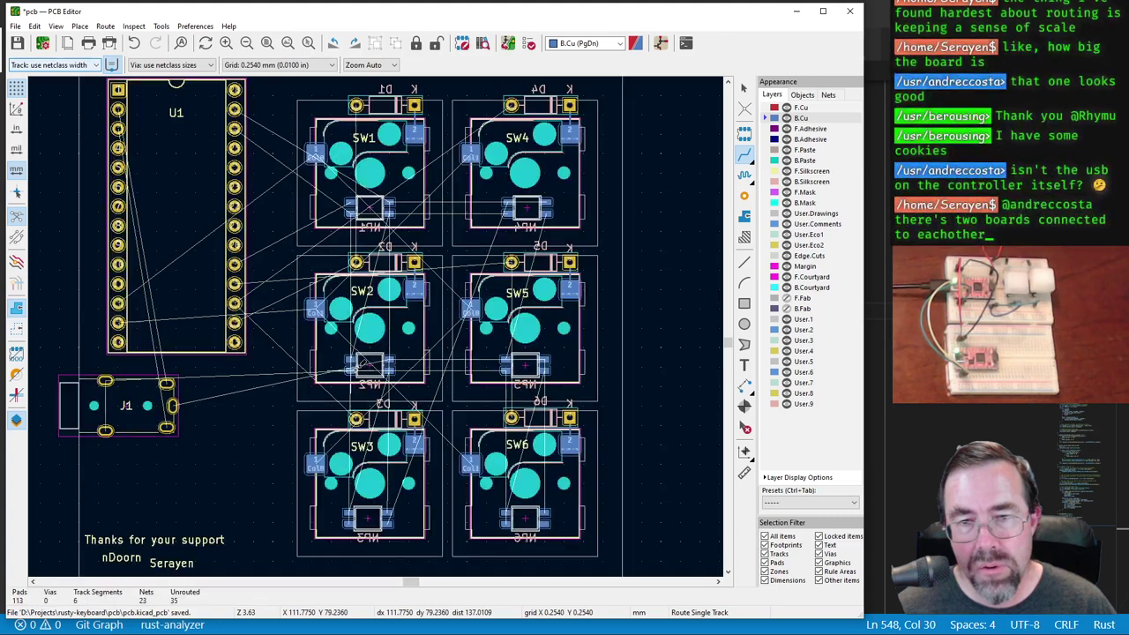
pyautogui.click(389, 369)
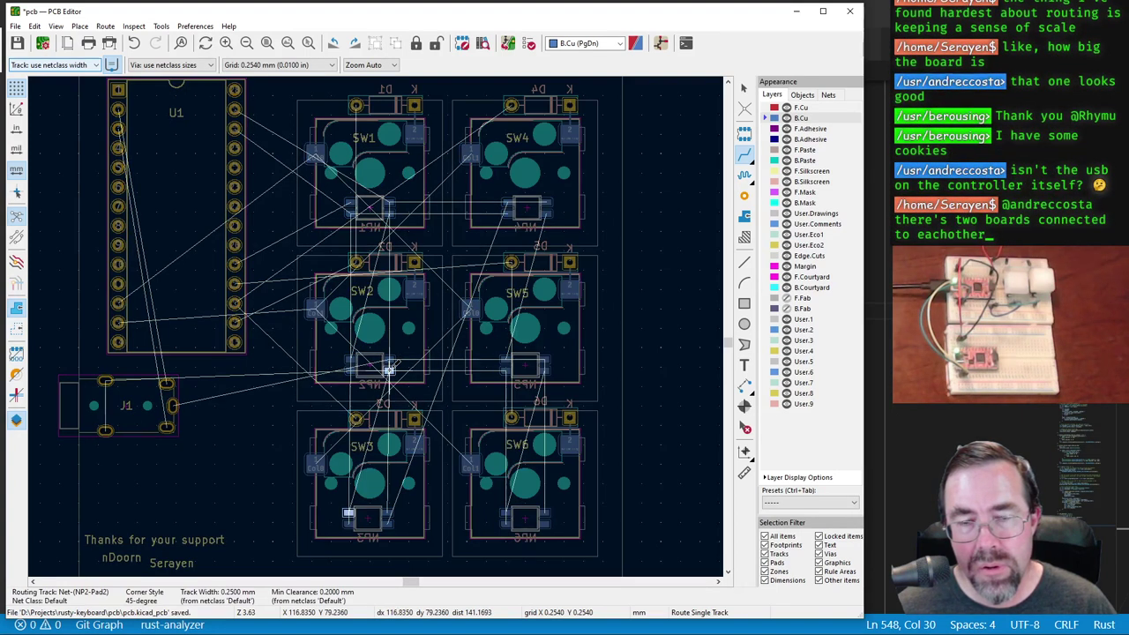
pyautogui.press('Escape')
pyautogui.click(351, 357)
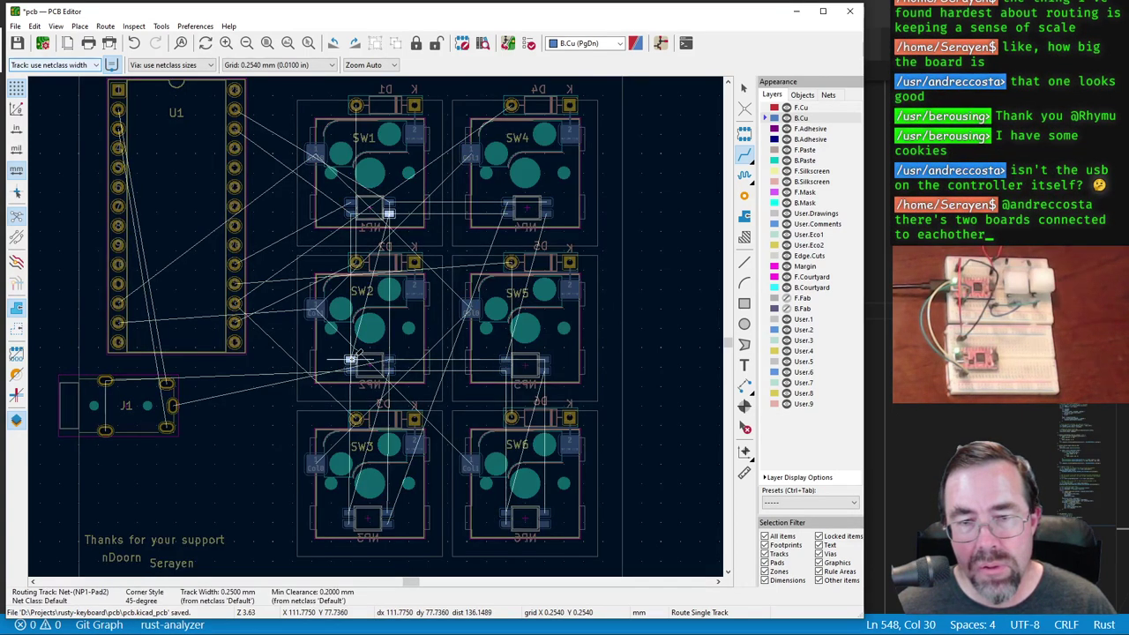
pyautogui.press('Escape')
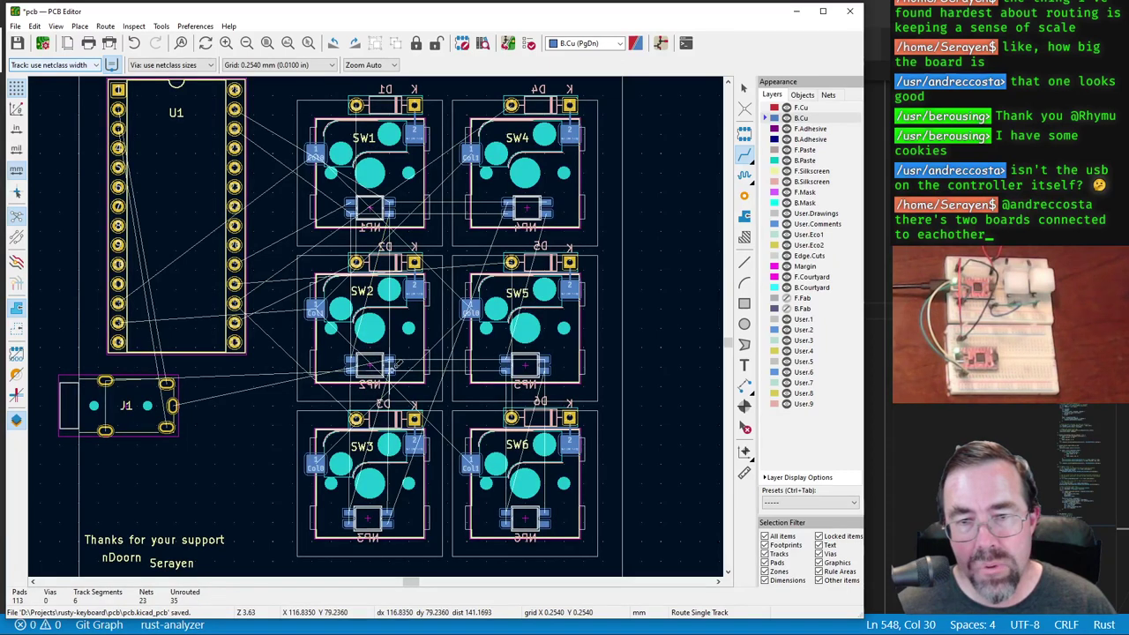
pyautogui.click(399, 367)
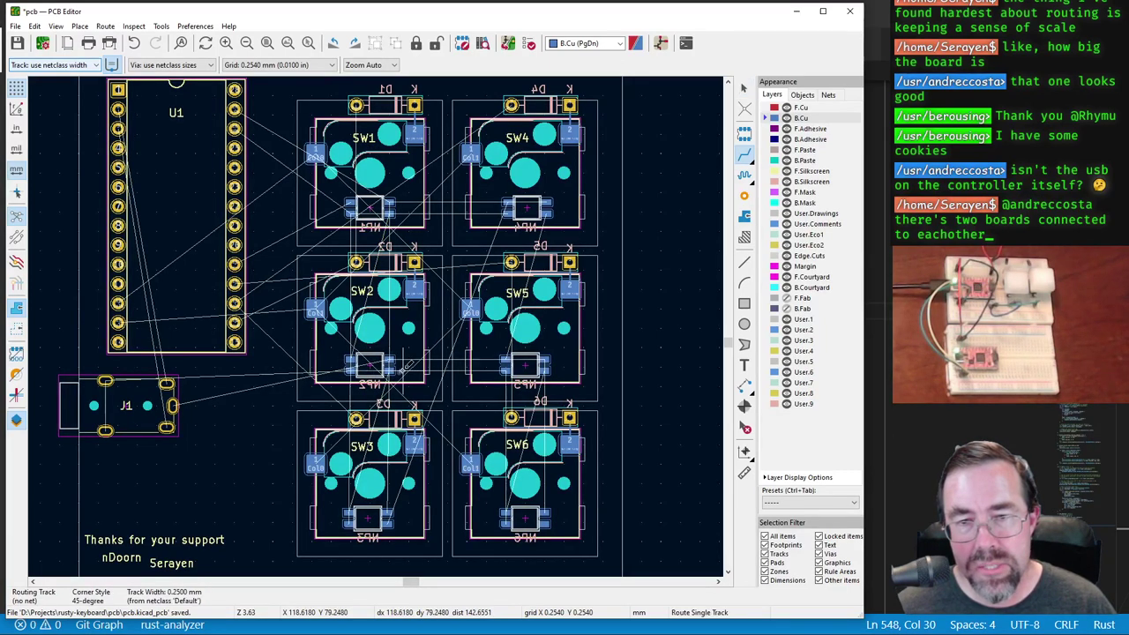
pyautogui.press('Escape')
pyautogui.click(393, 367)
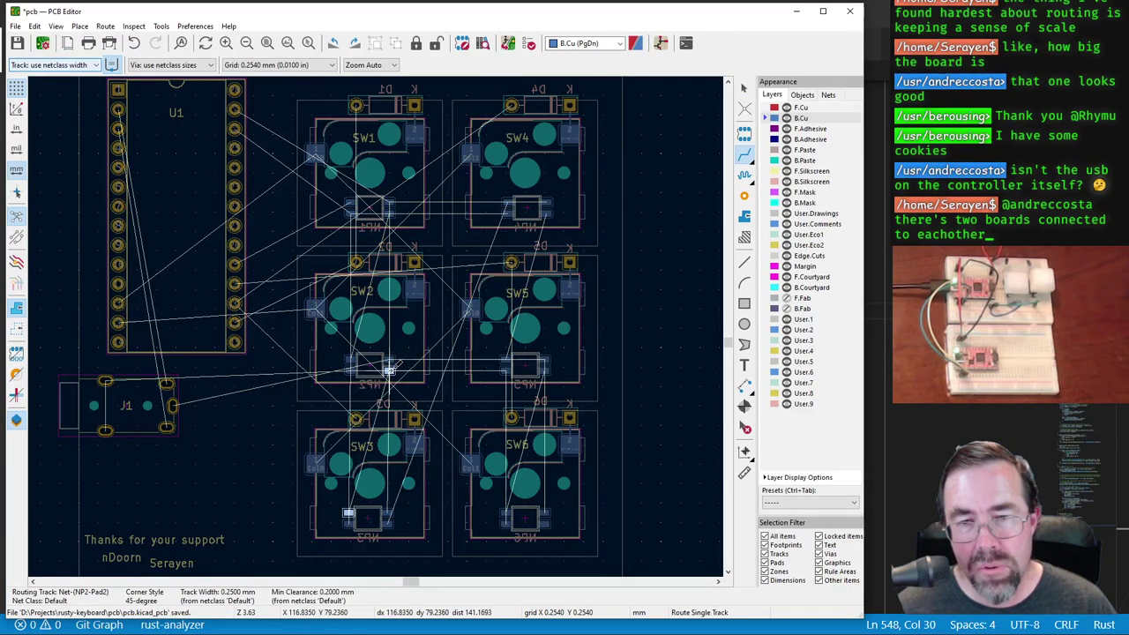
pyautogui.press('Escape')
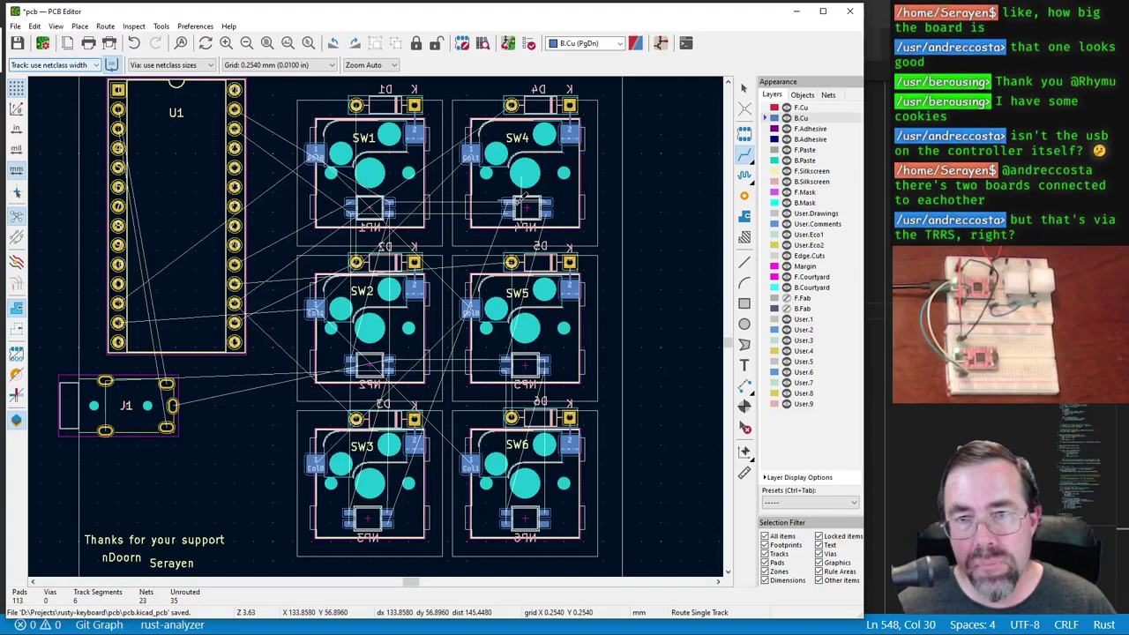
# Step: Check which pads connect to the lower-right pads of LEDs NP4, NP5 and NP6, without routing tracks
pyautogui.press('Escape')
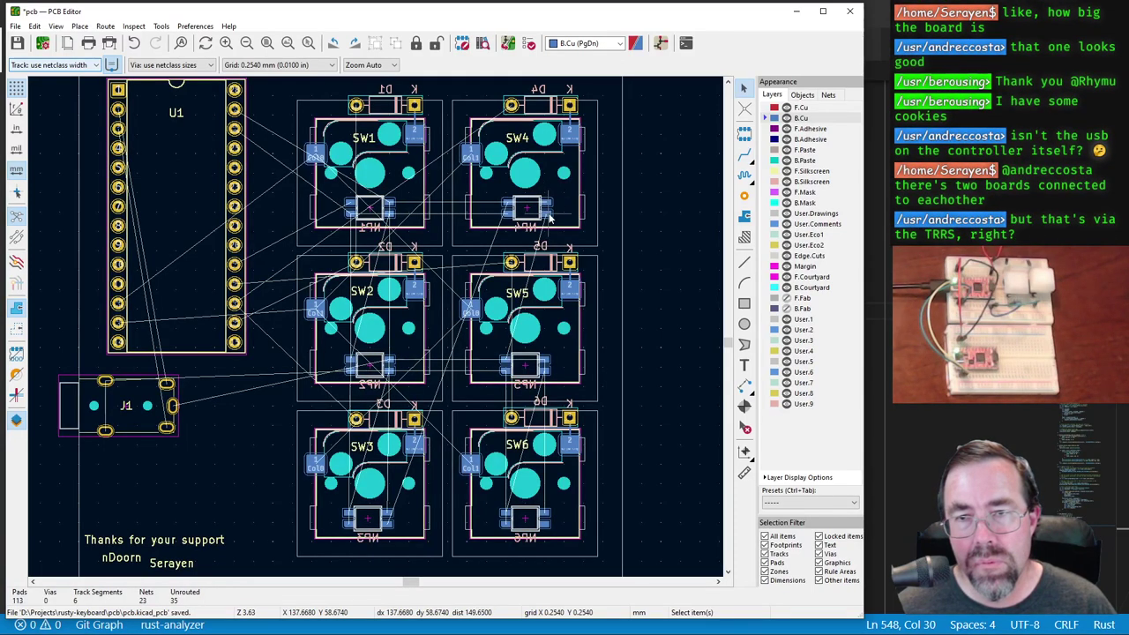
pyautogui.press('x')
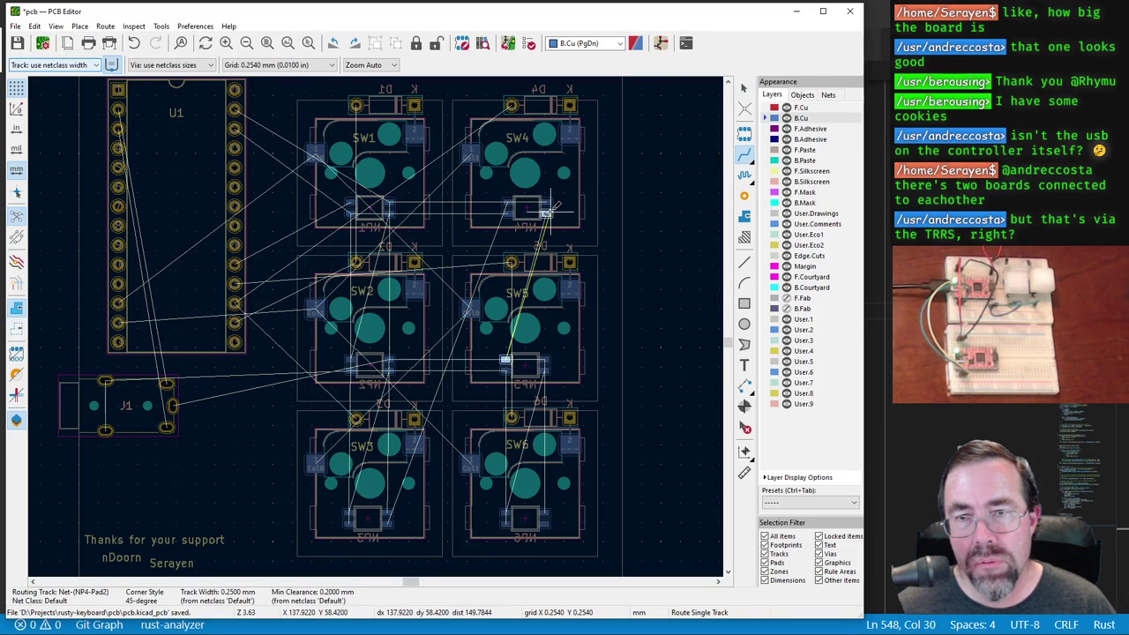
pyautogui.press('Escape')
pyautogui.press('x')
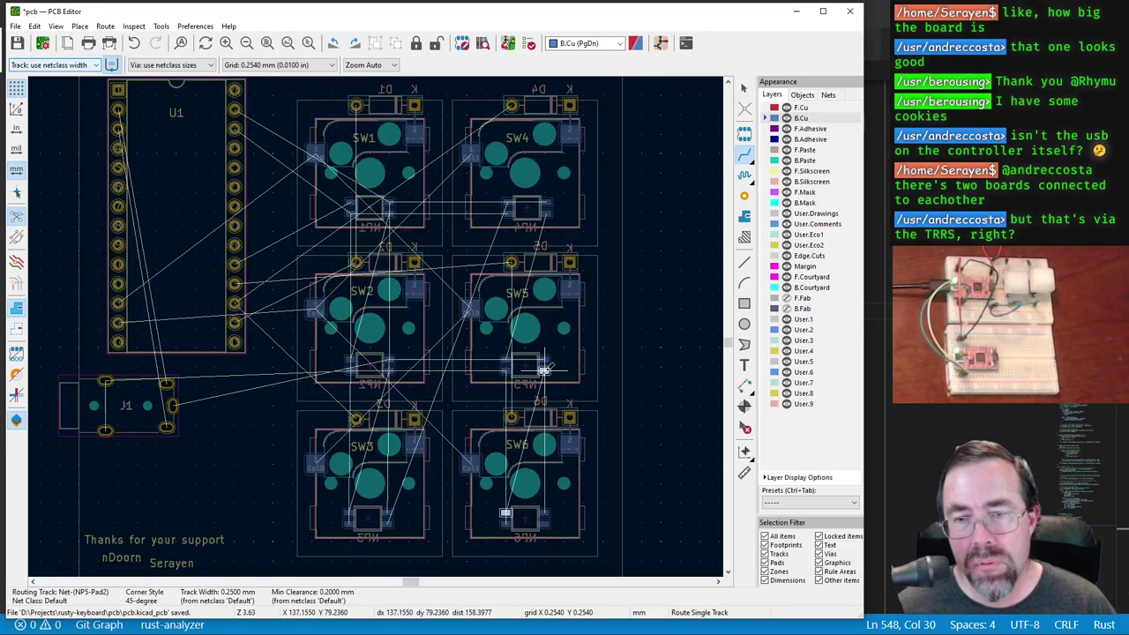
pyautogui.press('Escape')
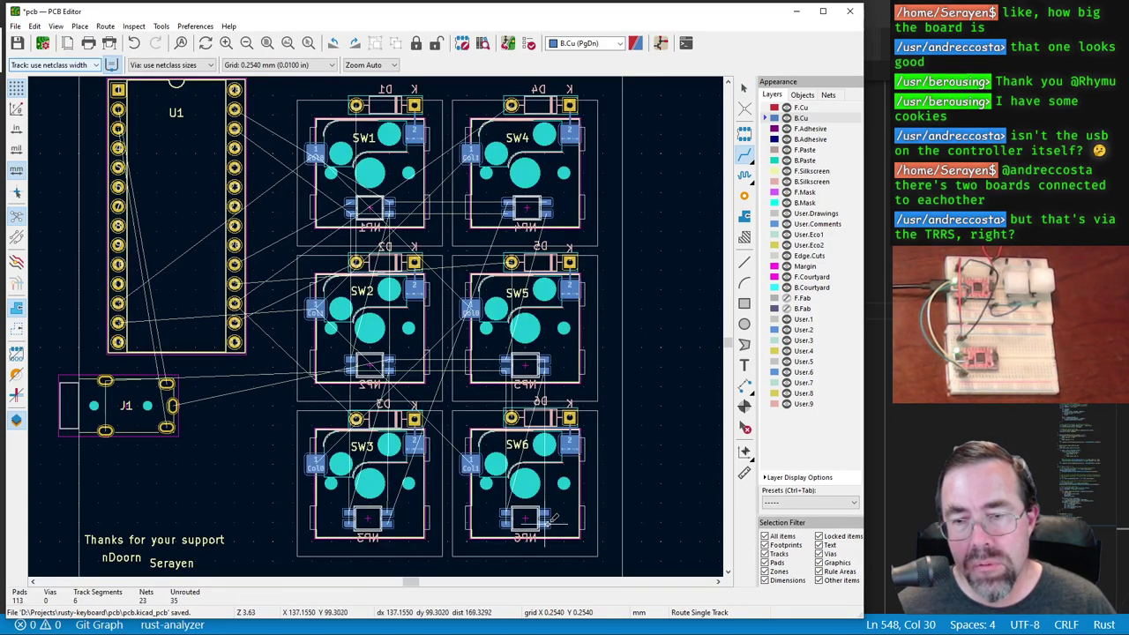
pyautogui.press('x')
pyautogui.press('Escape')
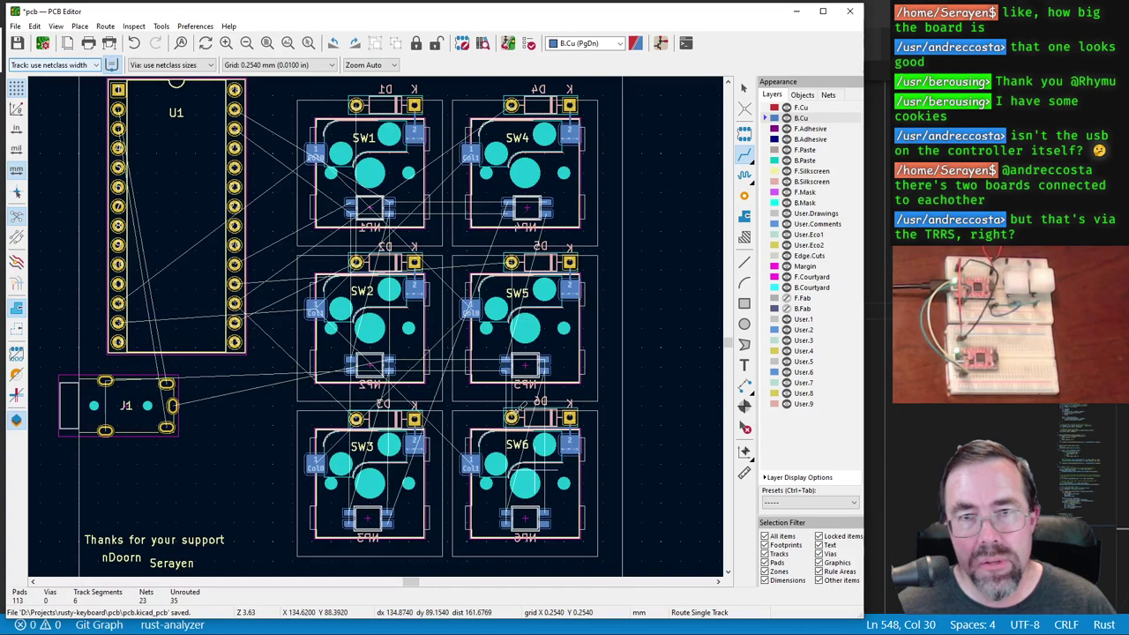
# Step: Route a B.Cu track on the NeoPixel net from LED NP1's upper-left pad to its matching pad on U1
pyautogui.press('x')
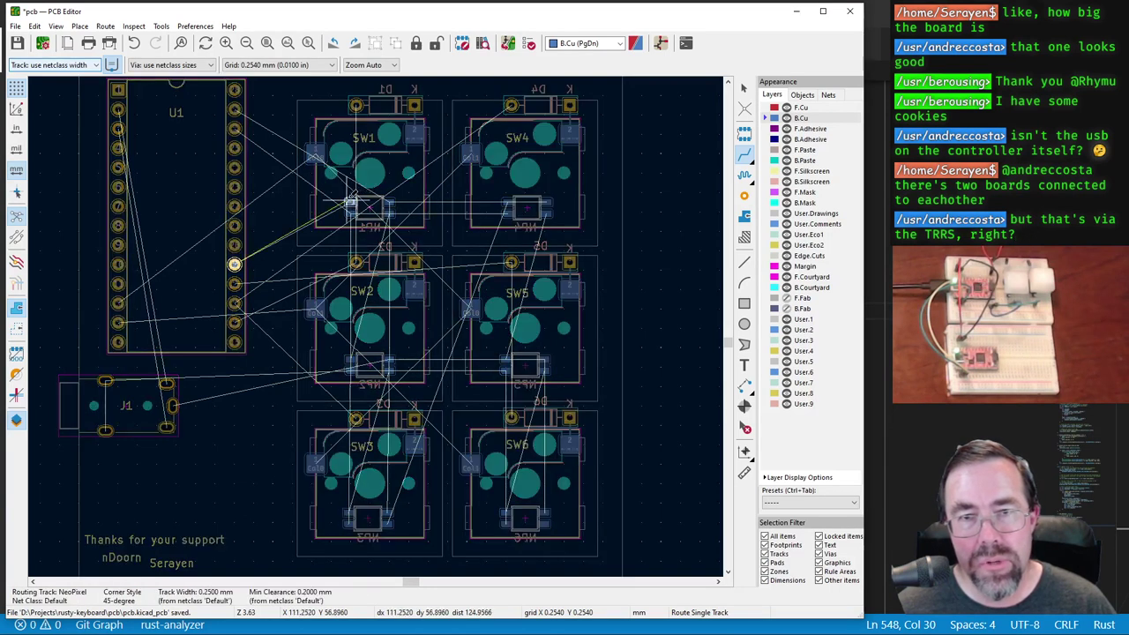
pyautogui.click(235, 264)
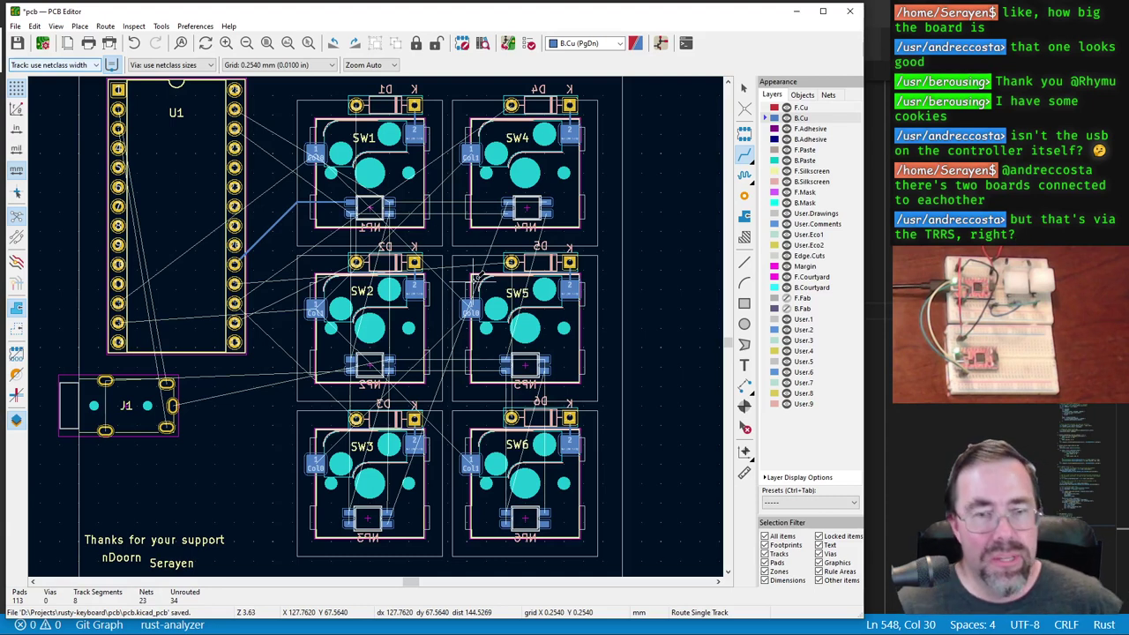
pyautogui.scroll(-3, 500, 418)
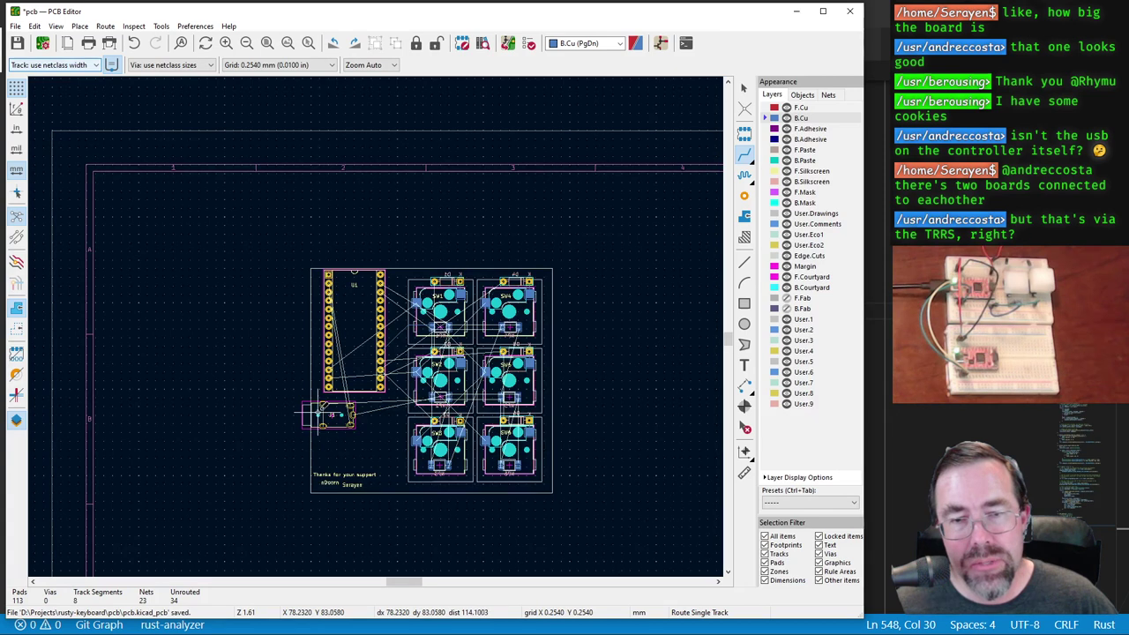
pyautogui.scroll(5, 309, 410)
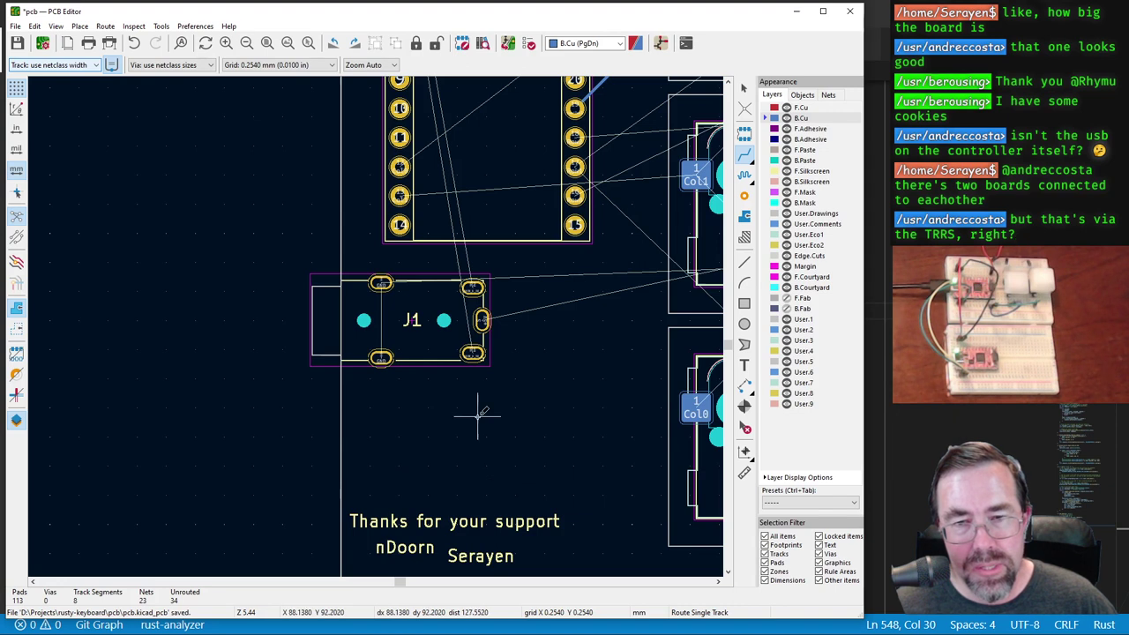
pyautogui.press('a')
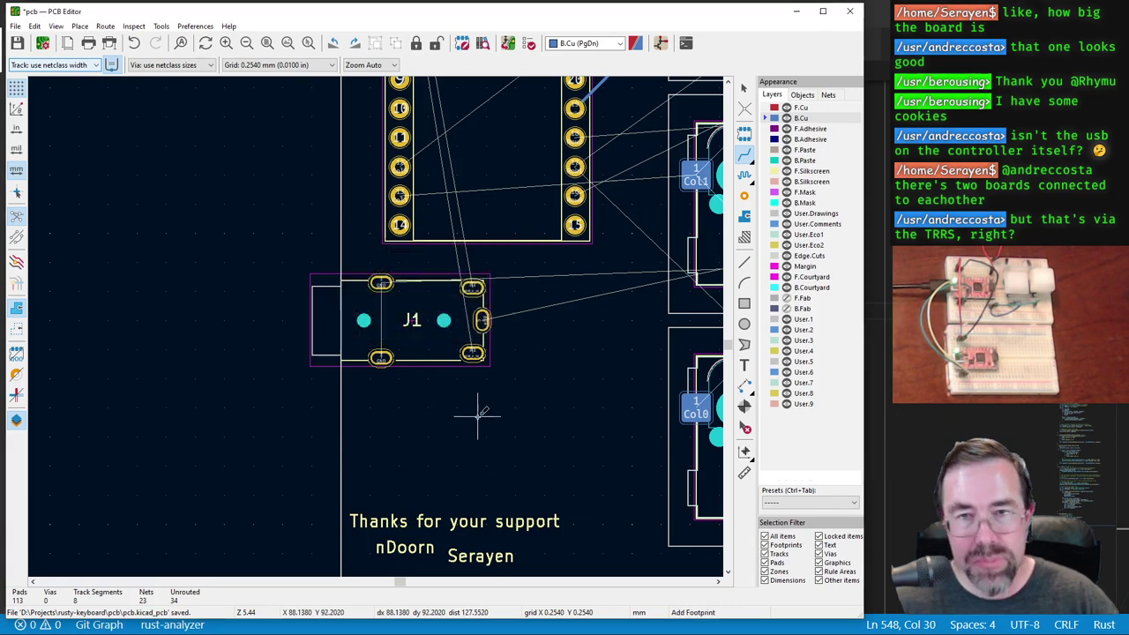
pyautogui.click(465, 394)
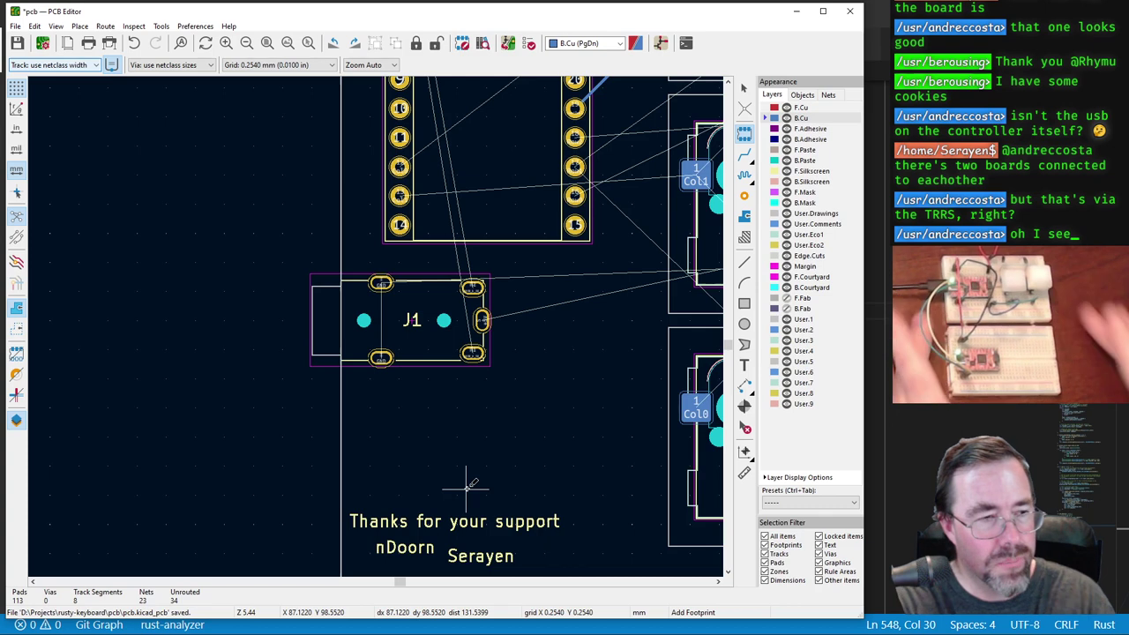
pyautogui.scroll(-3, 467, 486)
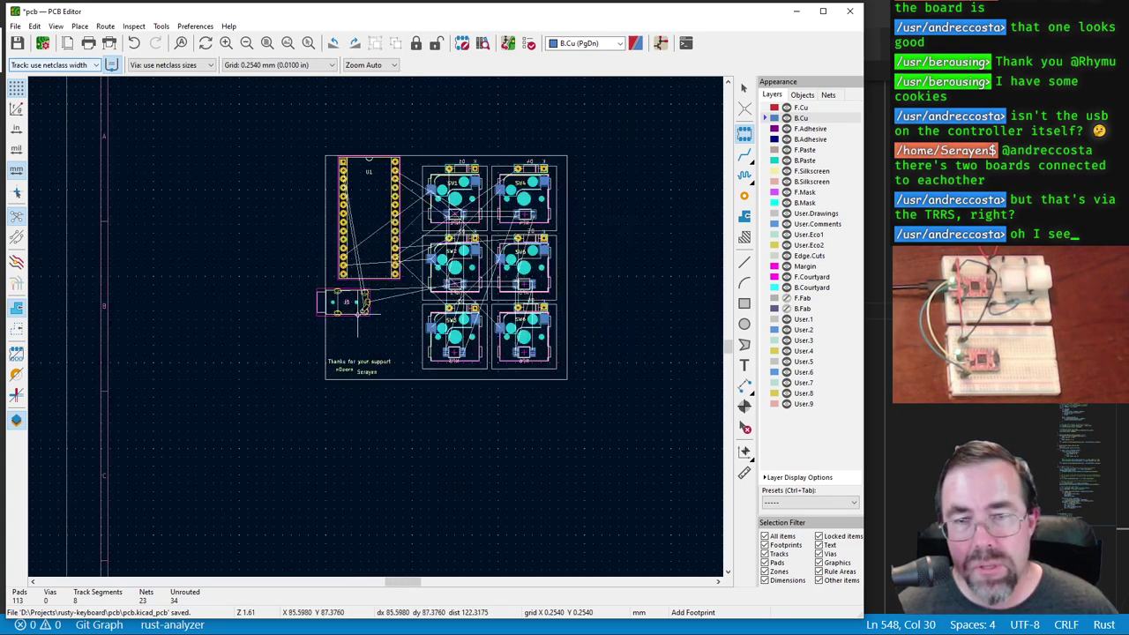
pyautogui.scroll(2, 377, 322)
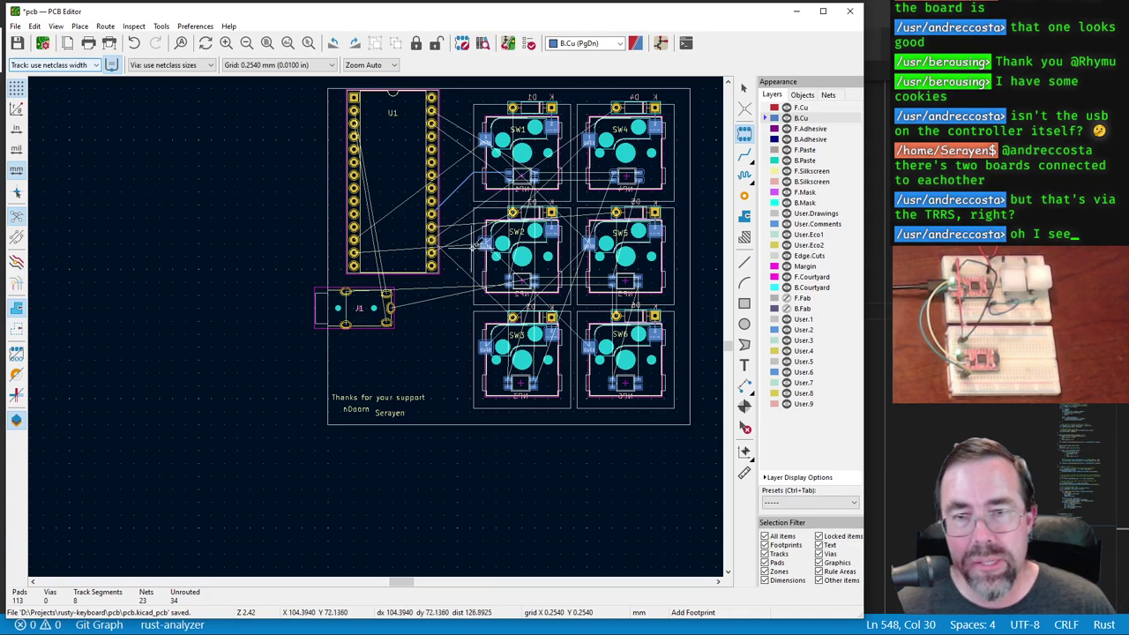
pyautogui.scroll(-2, 459, 253)
pyautogui.scroll(4, 380, 322)
pyautogui.scroll(1, 379, 322)
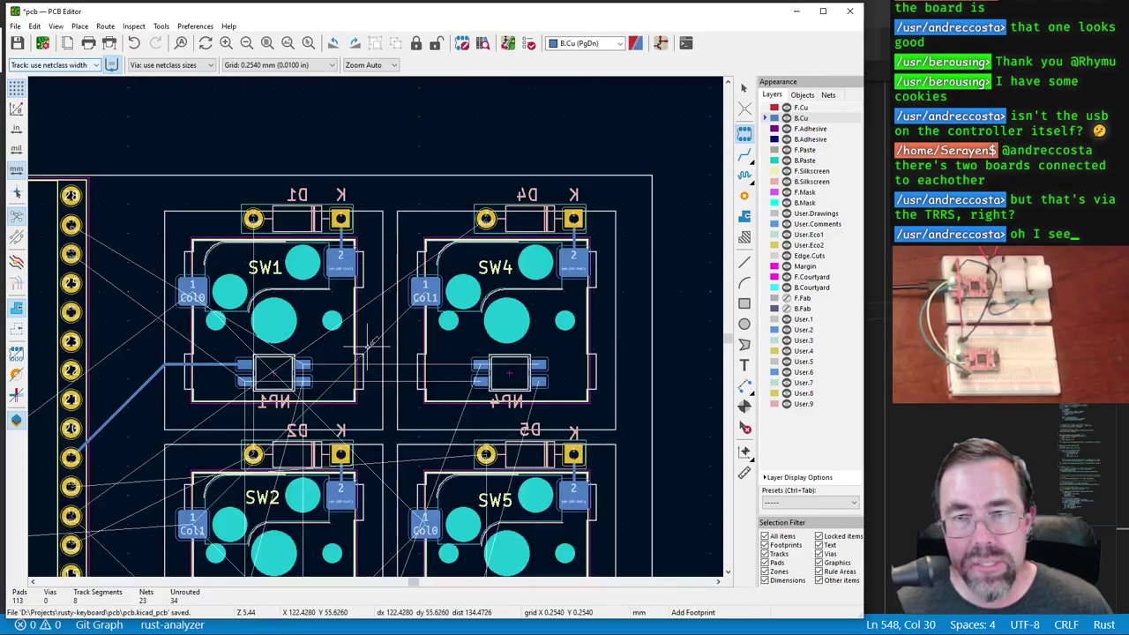
pyautogui.scroll(-1, 379, 322)
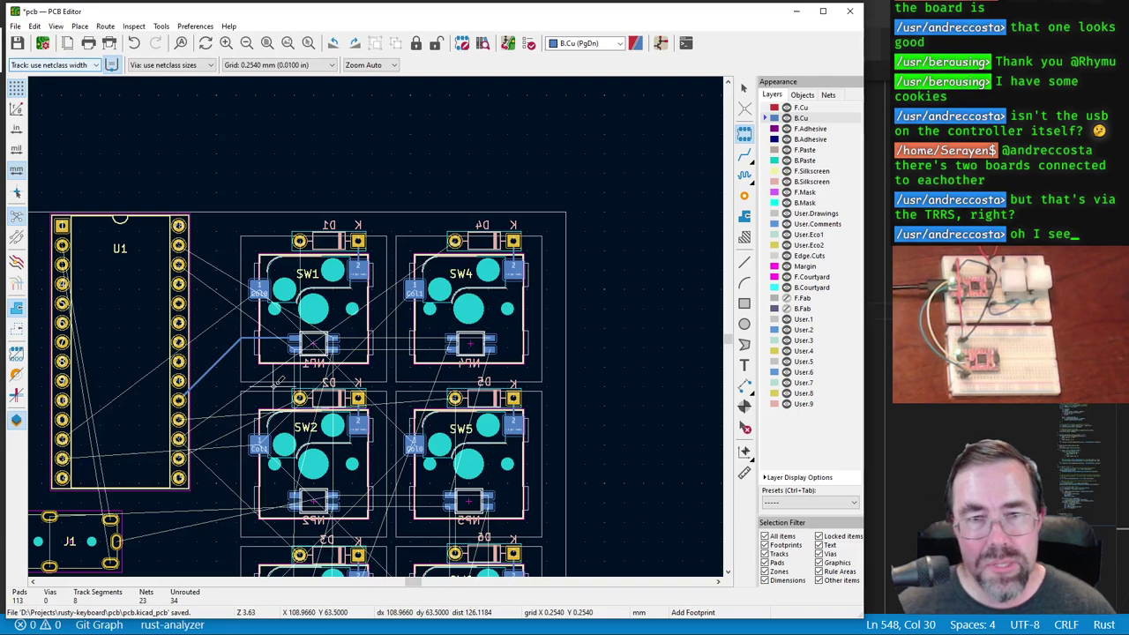
pyautogui.scroll(-2, 279, 380)
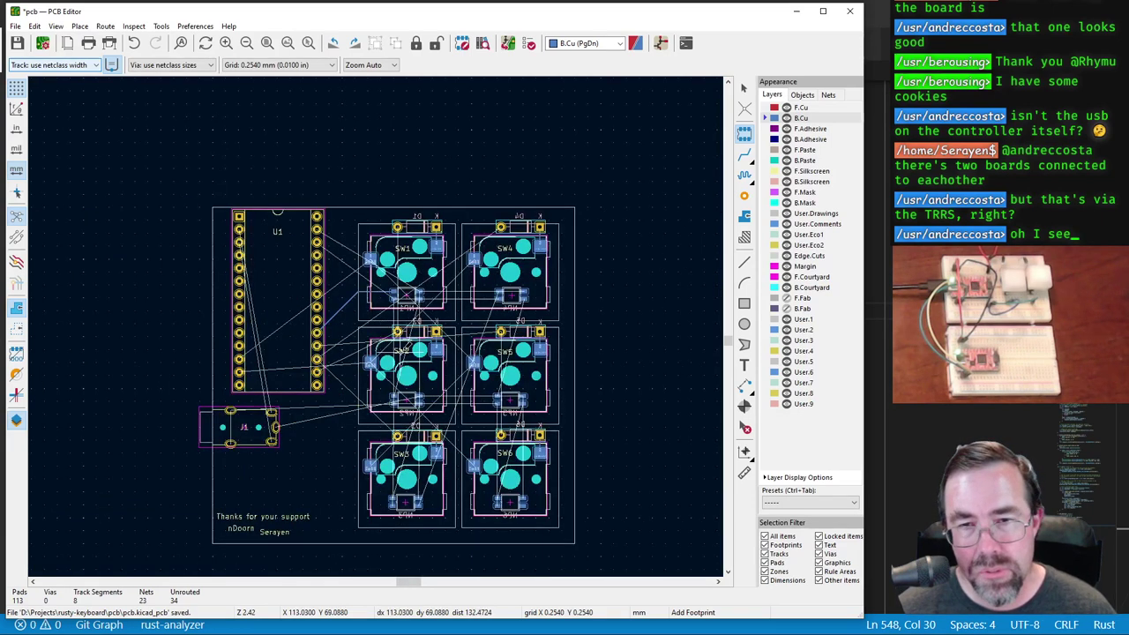
# Step: Check the net connections of SW1's Col0 pad and diode D1's K pad, without routing tracks
pyautogui.scroll(1, 381, 270)
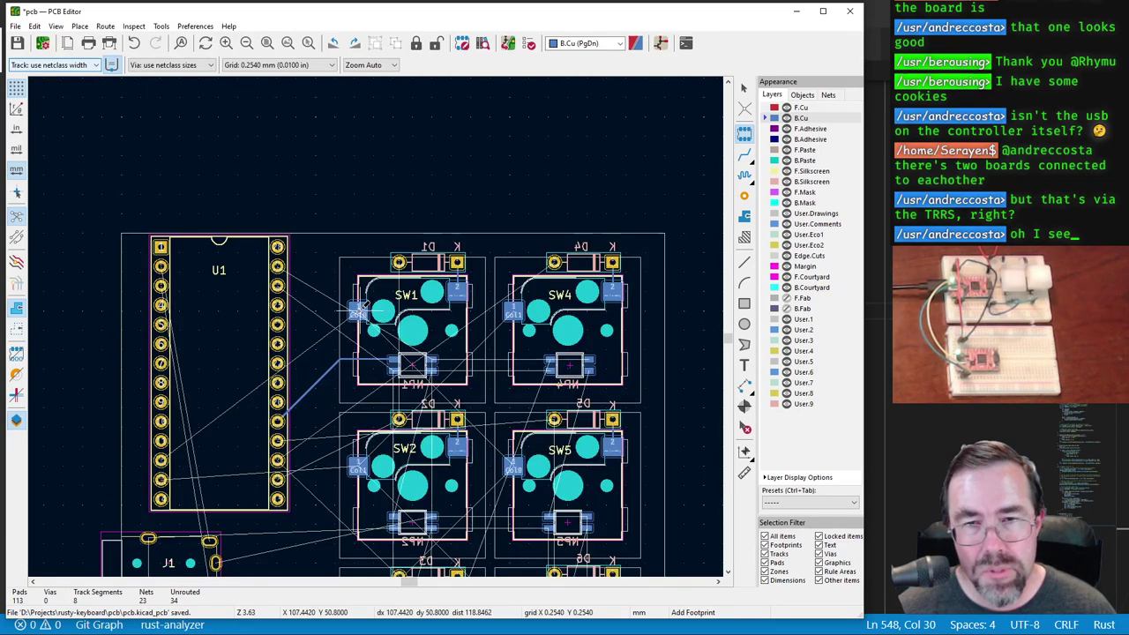
pyautogui.press('x')
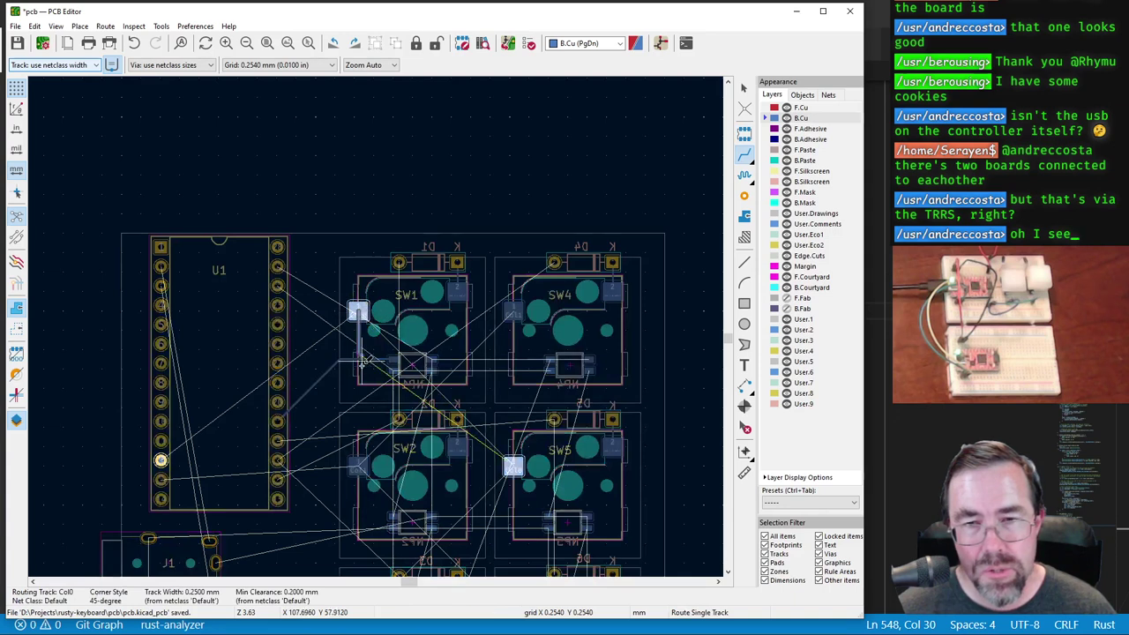
pyautogui.scroll(-3, 366, 313)
pyautogui.scroll(2, 379, 321)
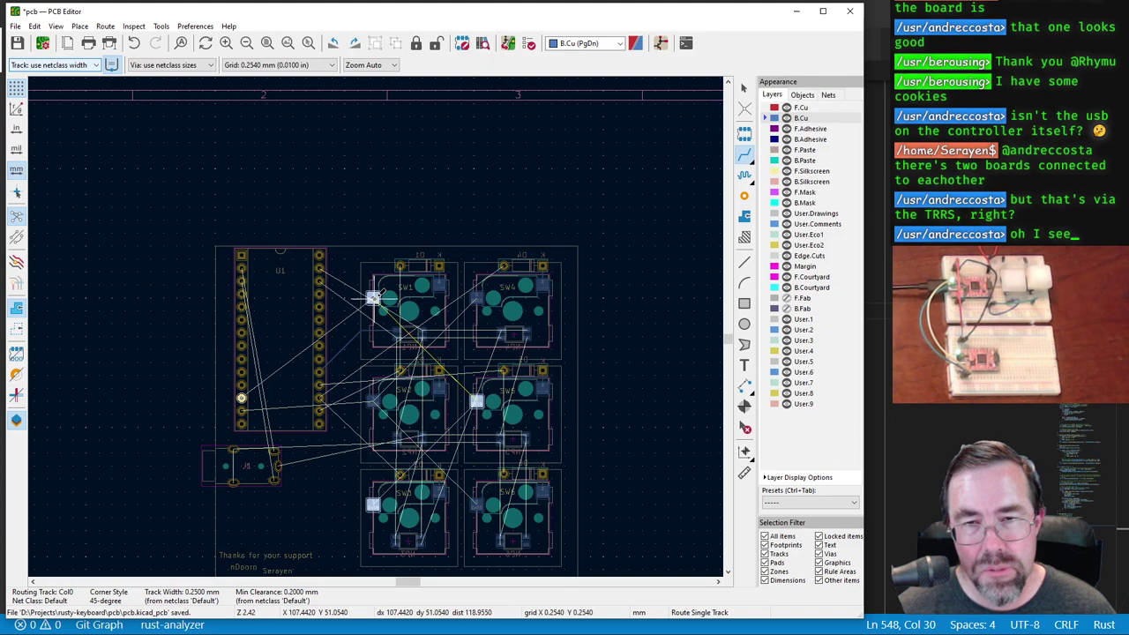
pyautogui.press('Escape')
pyautogui.click(438, 267)
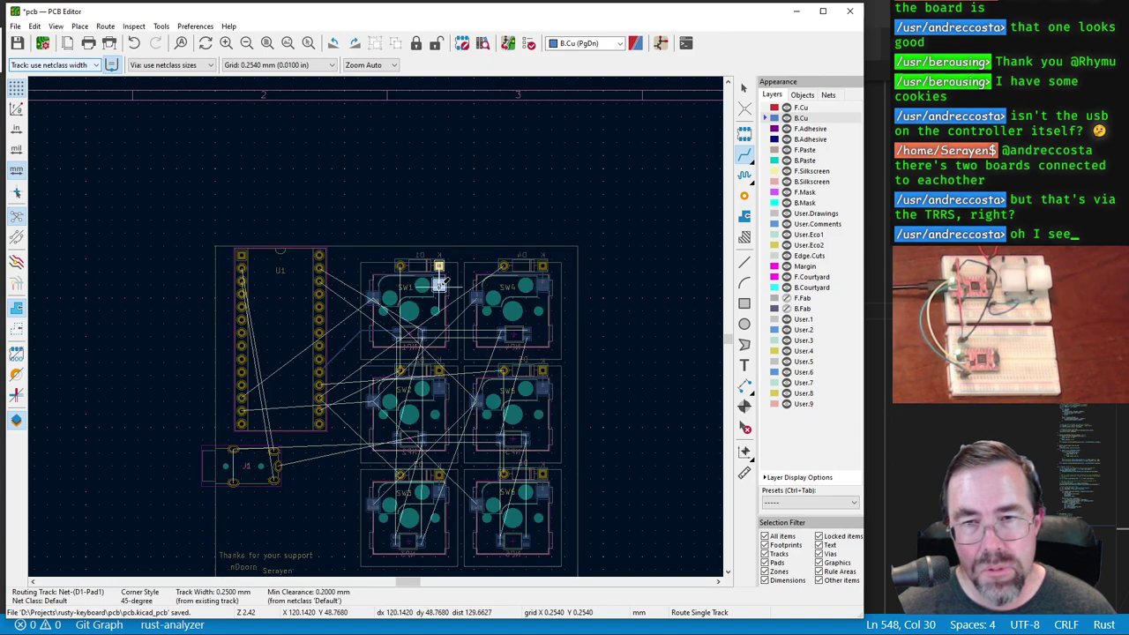
pyautogui.press('Escape')
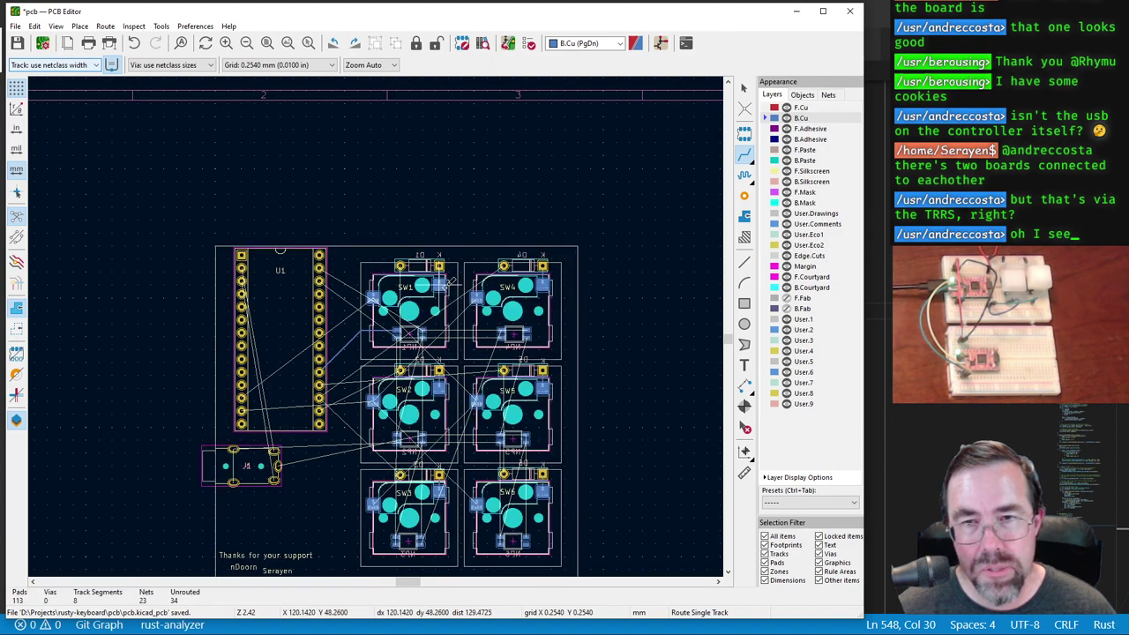
# Step: Compare which pads share the row nets with the non-K pads of diodes D1, D4 and D5, without routing tracks
pyautogui.click(401, 265)
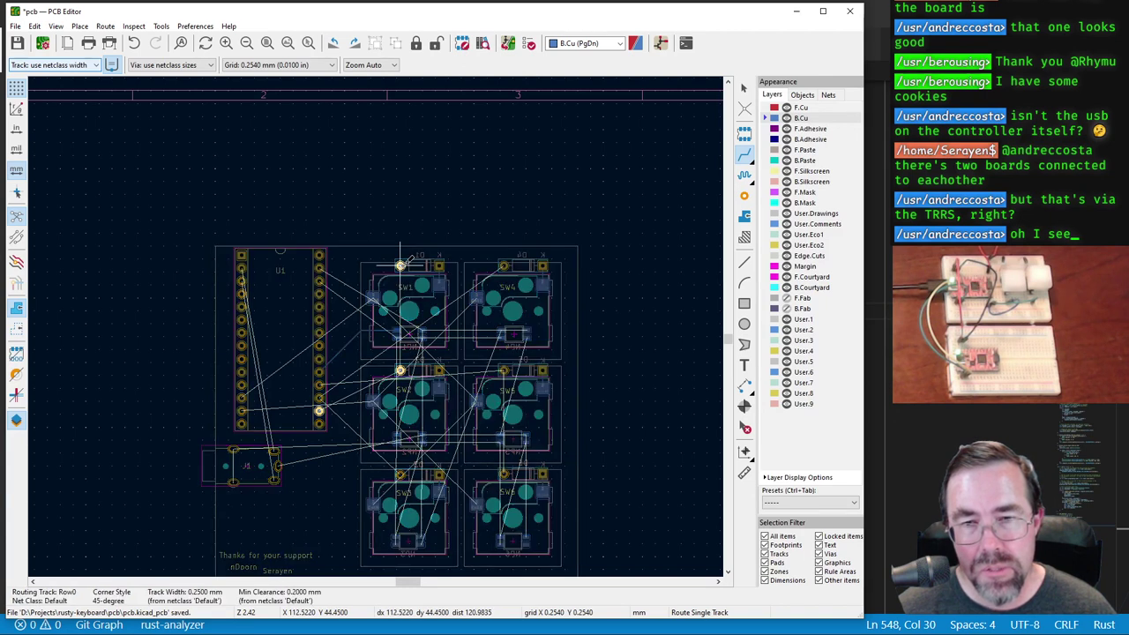
pyautogui.press('Escape')
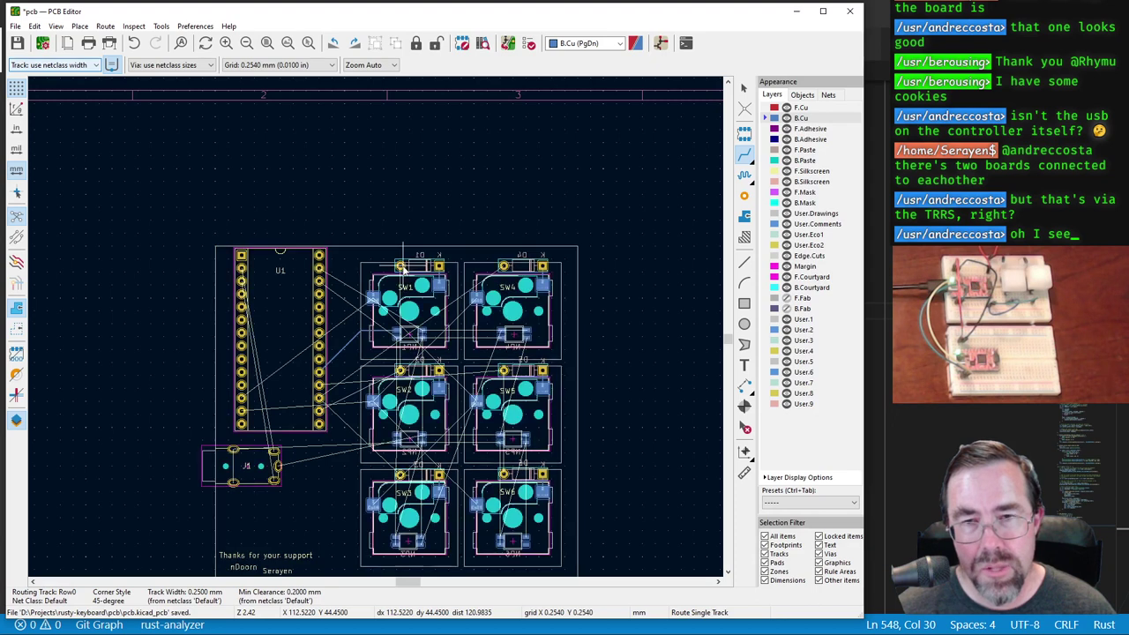
pyautogui.click(503, 265)
pyautogui.press('Escape')
pyautogui.click(503, 265)
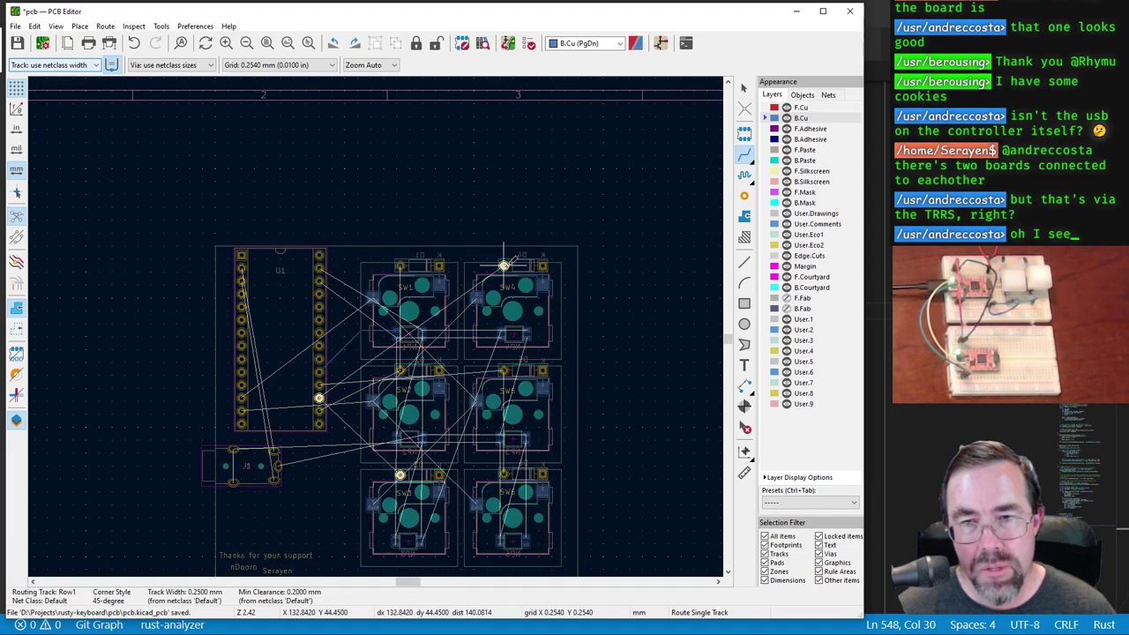
pyautogui.press('Escape')
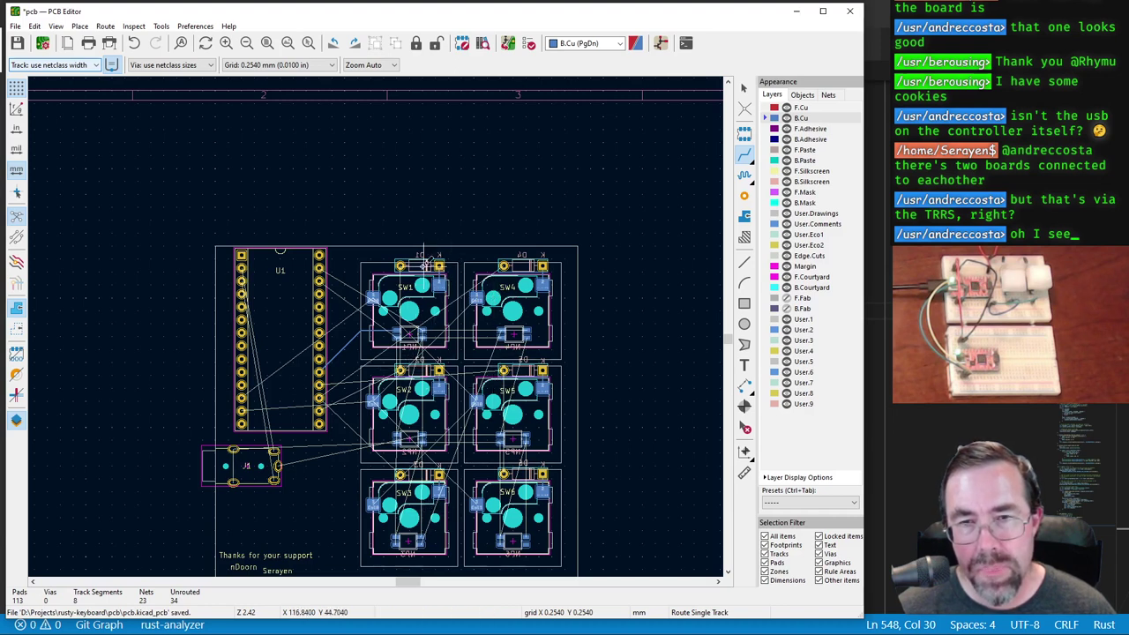
pyautogui.click(400, 265)
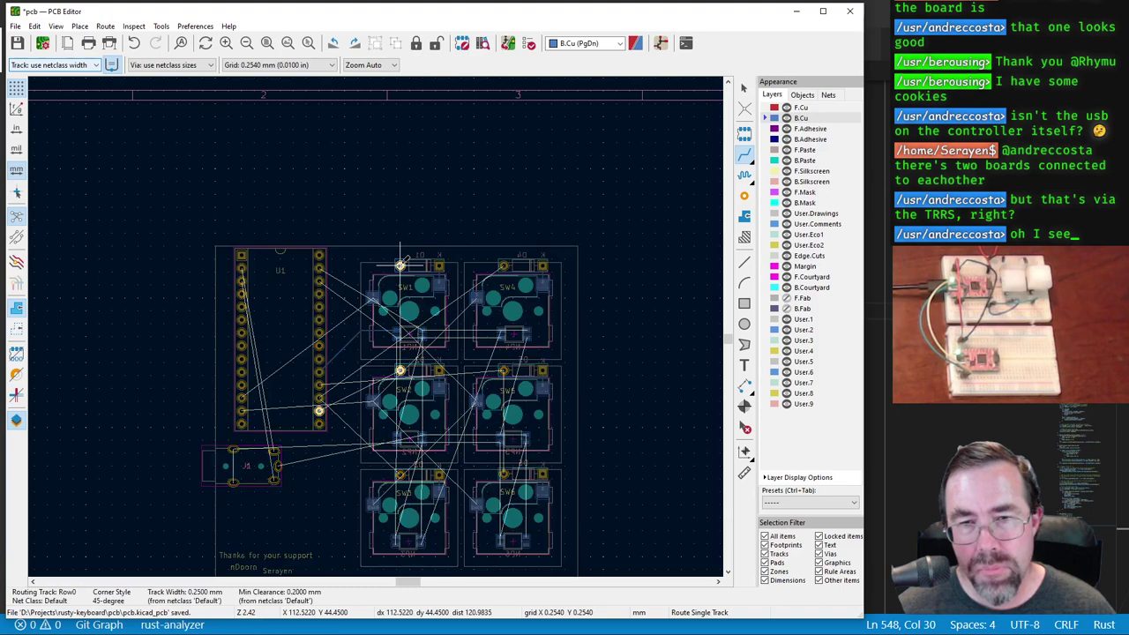
pyautogui.press('Escape')
pyautogui.click(504, 263)
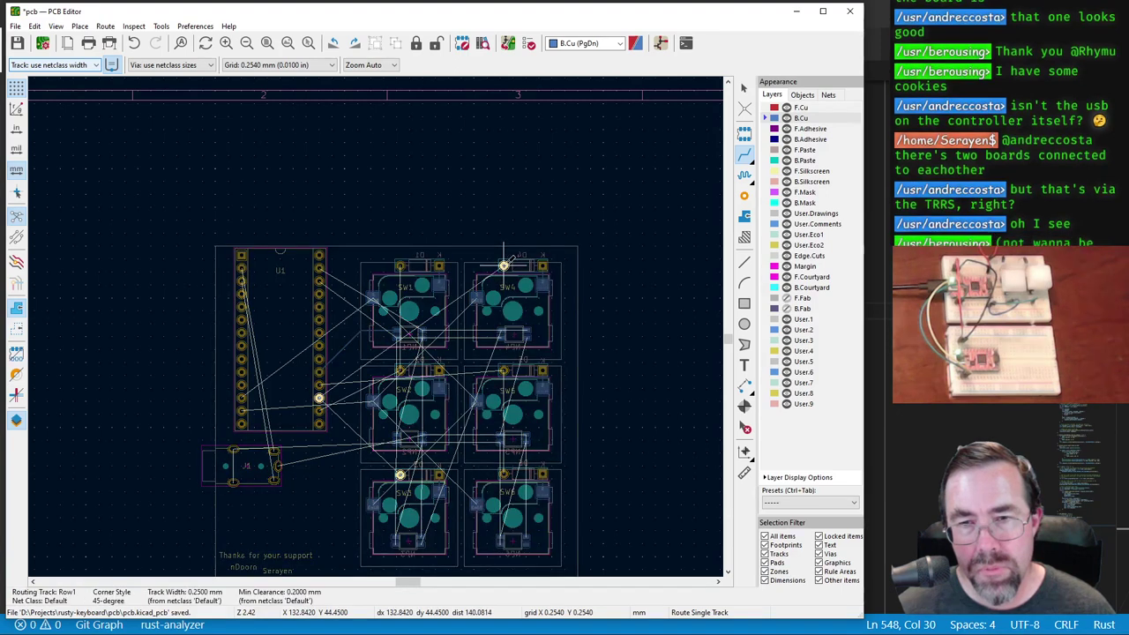
pyautogui.press('Escape')
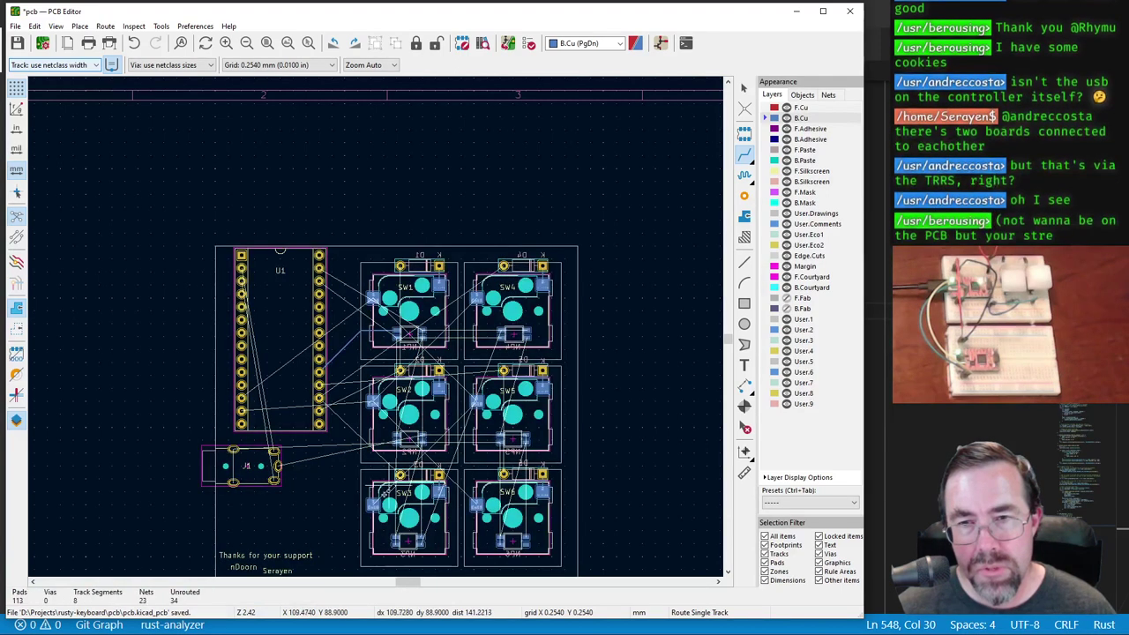
pyautogui.click(503, 370)
pyautogui.press('Escape')
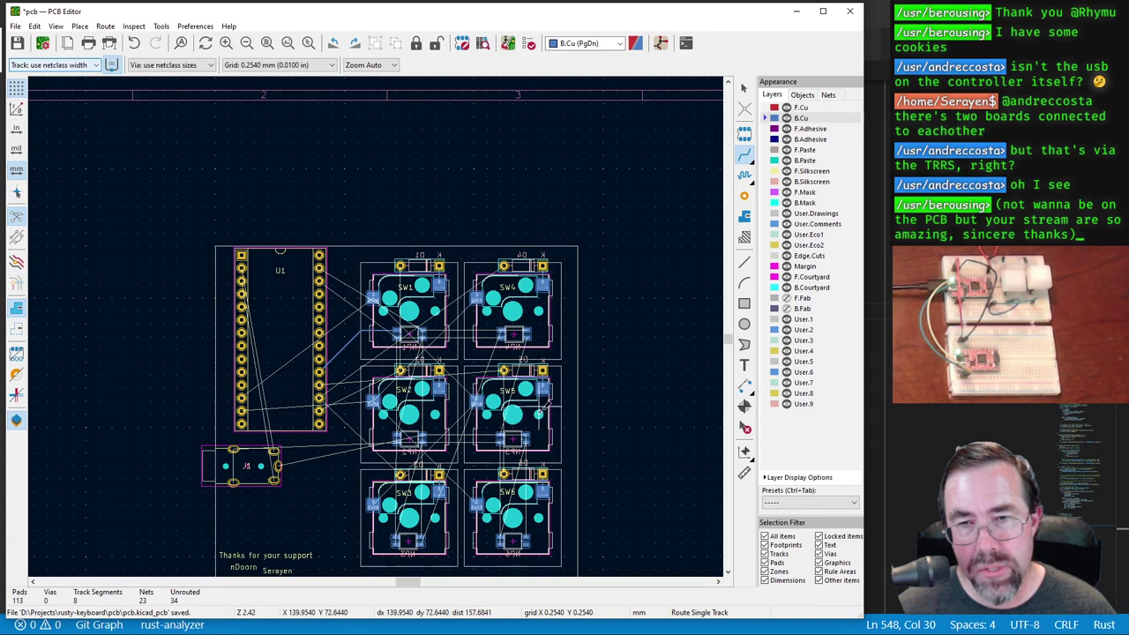
pyautogui.scroll(-2, 377, 327)
pyautogui.scroll(2, 377, 326)
pyautogui.scroll(2, 378, 326)
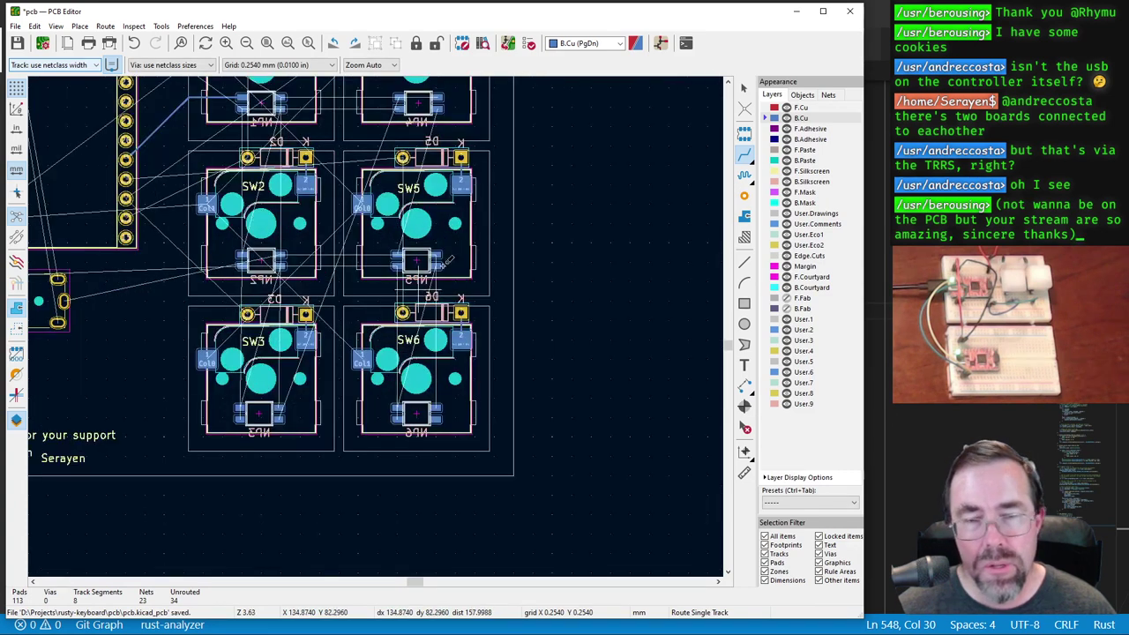
pyautogui.click(744, 90)
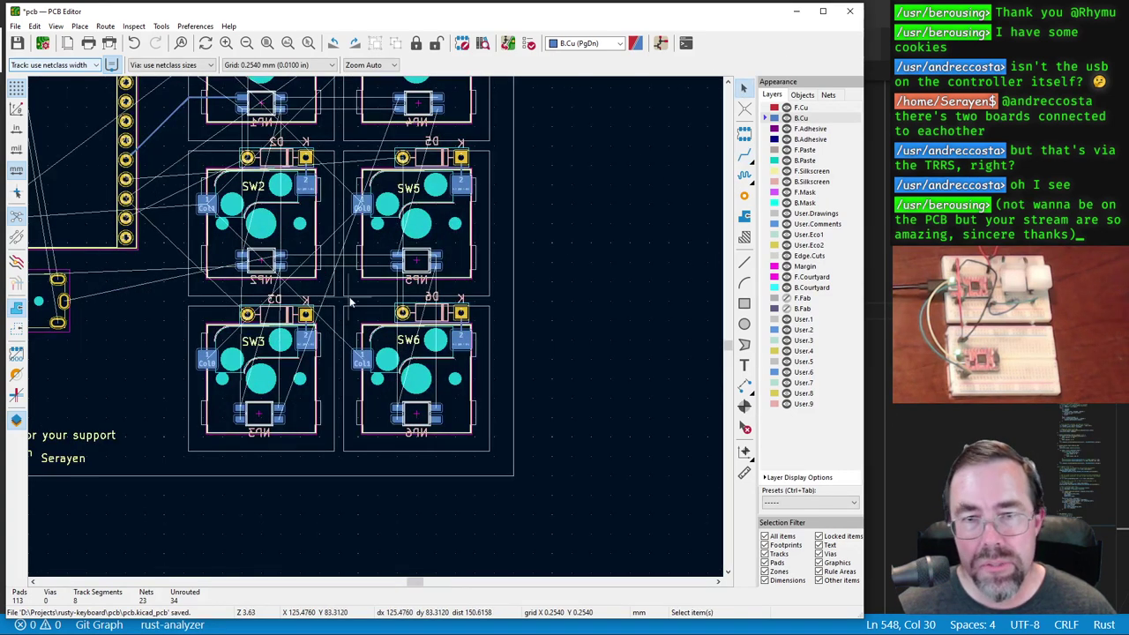
pyautogui.moveTo(351, 298); pyautogui.dragTo(512, 444)
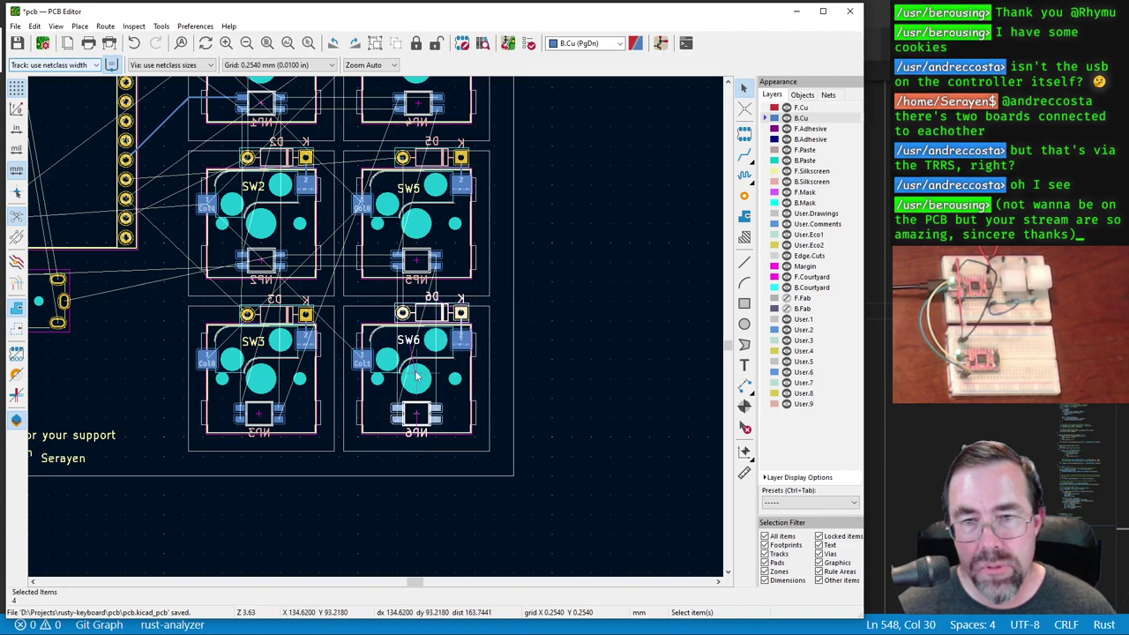
pyautogui.moveTo(417, 377); pyautogui.dragTo(587, 434)
pyautogui.moveTo(351, 290); pyautogui.dragTo(543, 465)
pyautogui.press('m')
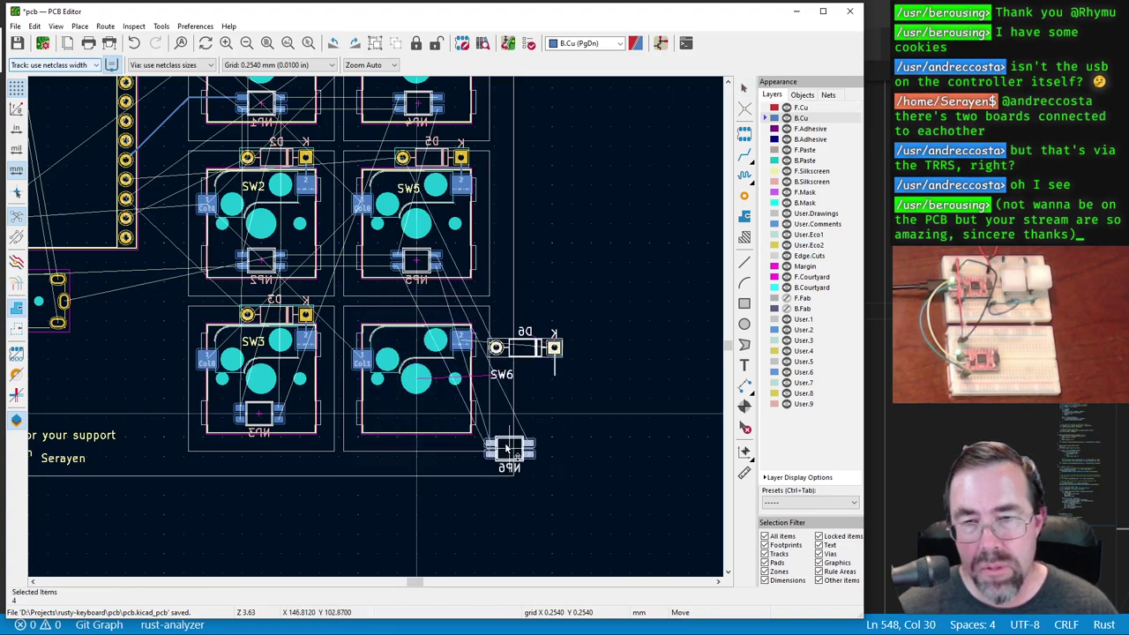
pyautogui.click(421, 415)
pyautogui.press('x')
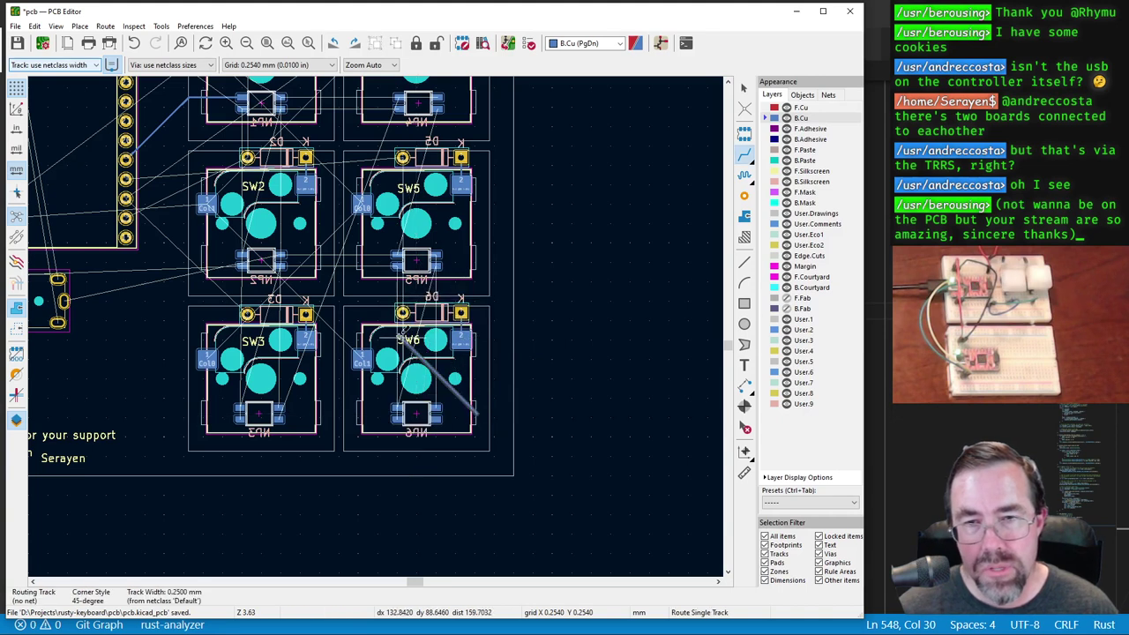
pyautogui.press('Escape')
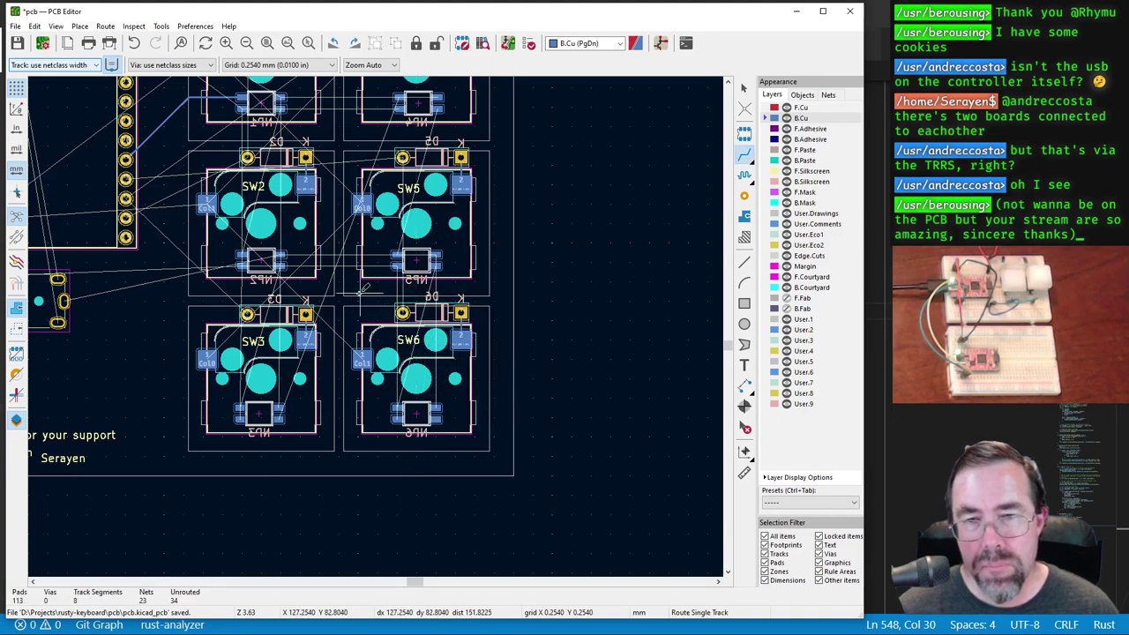
# Step: Move switch SW6 together with diode D6 and LED NP6 off the board, beyond its lower-right corner
pyautogui.press('Escape')
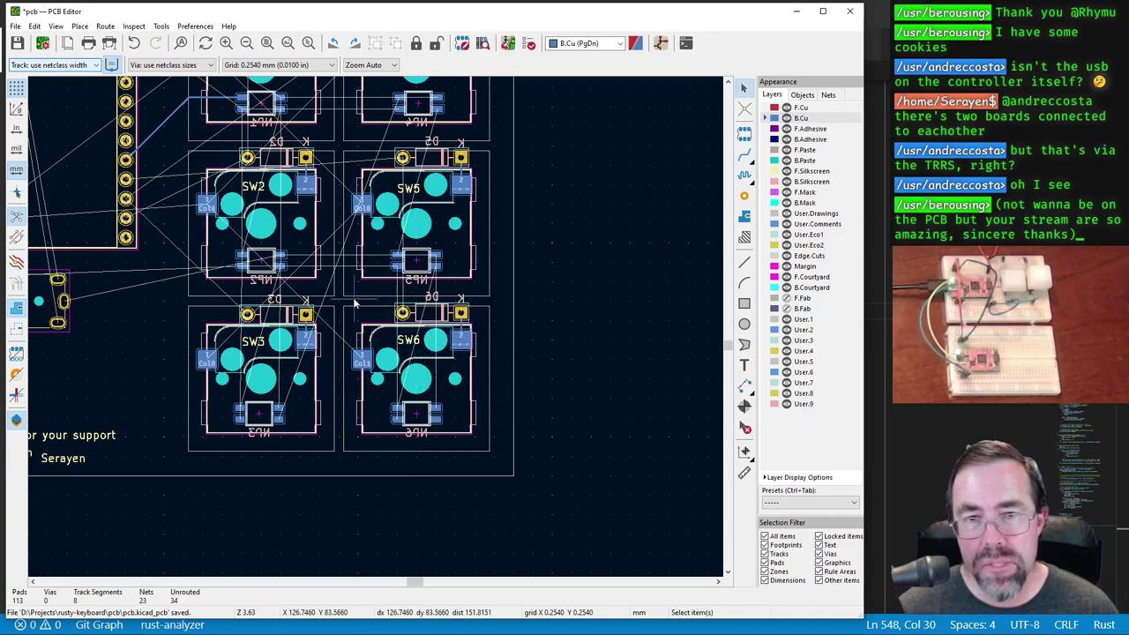
pyautogui.moveTo(349, 291); pyautogui.dragTo(538, 494)
pyautogui.moveTo(344, 291); pyautogui.dragTo(529, 472)
pyautogui.press('m')
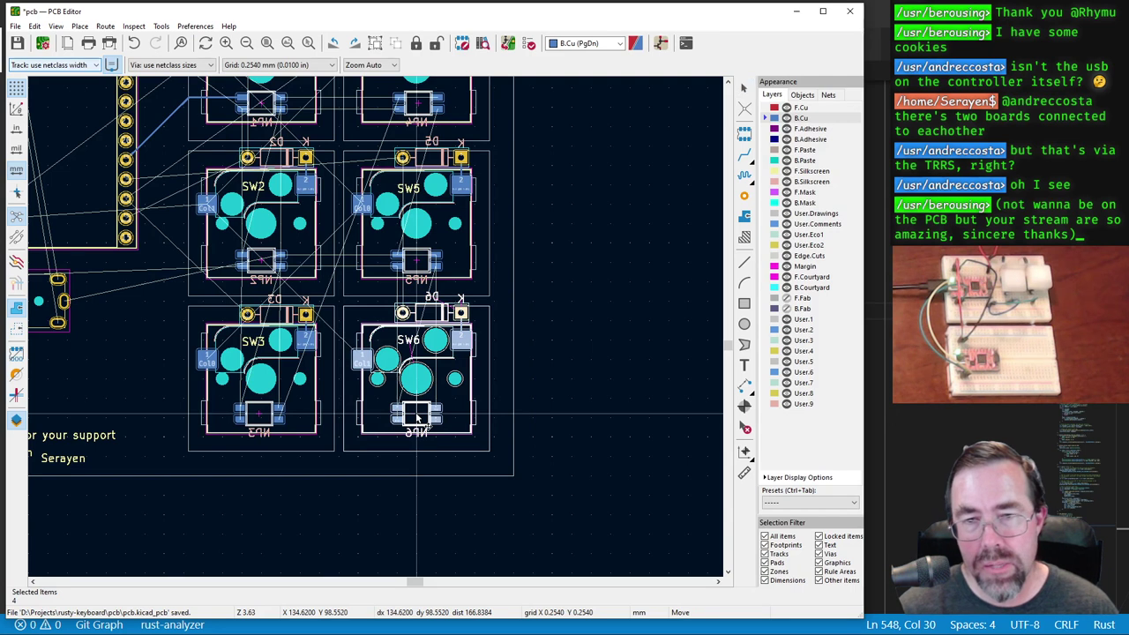
pyautogui.scroll(-2, 626, 483)
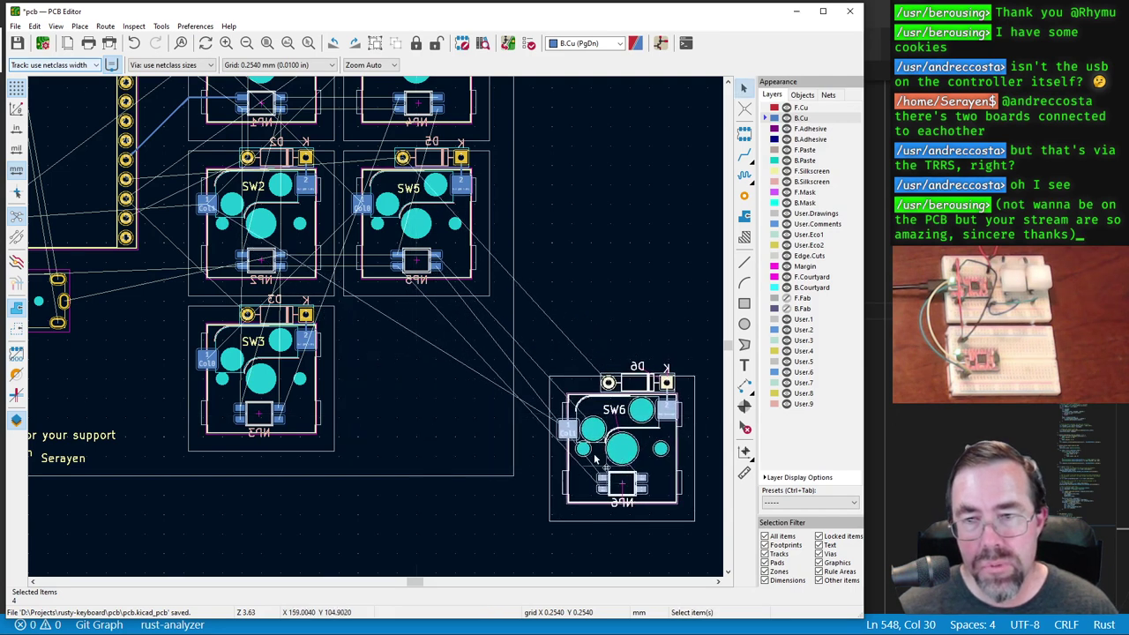
pyautogui.click(482, 480)
# Step: Move SW4, D4 and NP4 off the board to the upper right, and place SW2, D2 and NP2 beside SW1
pyautogui.moveTo(293, 115); pyautogui.dragTo(421, 253)
pyautogui.press('m')
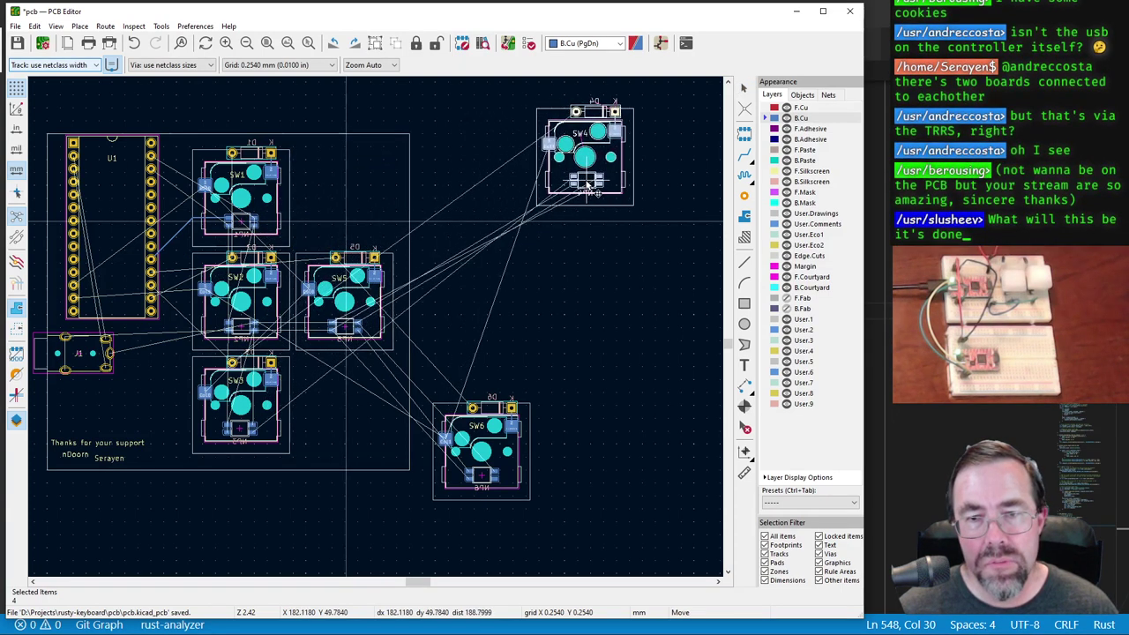
pyautogui.click(588, 183)
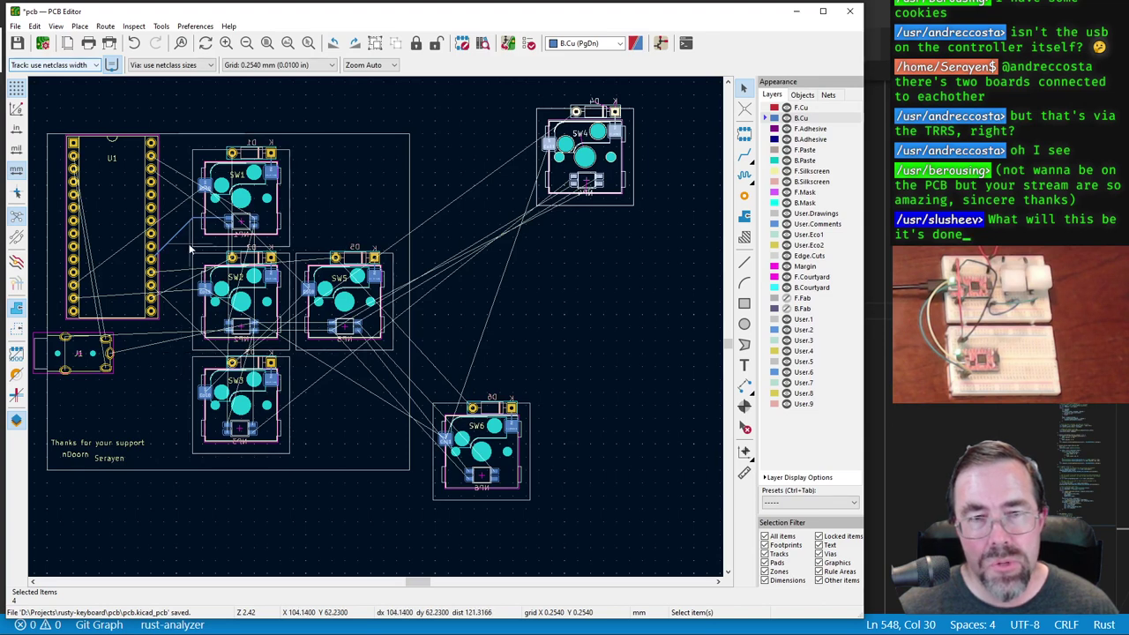
pyautogui.moveTo(182, 240); pyautogui.dragTo(300, 358)
pyautogui.press('m')
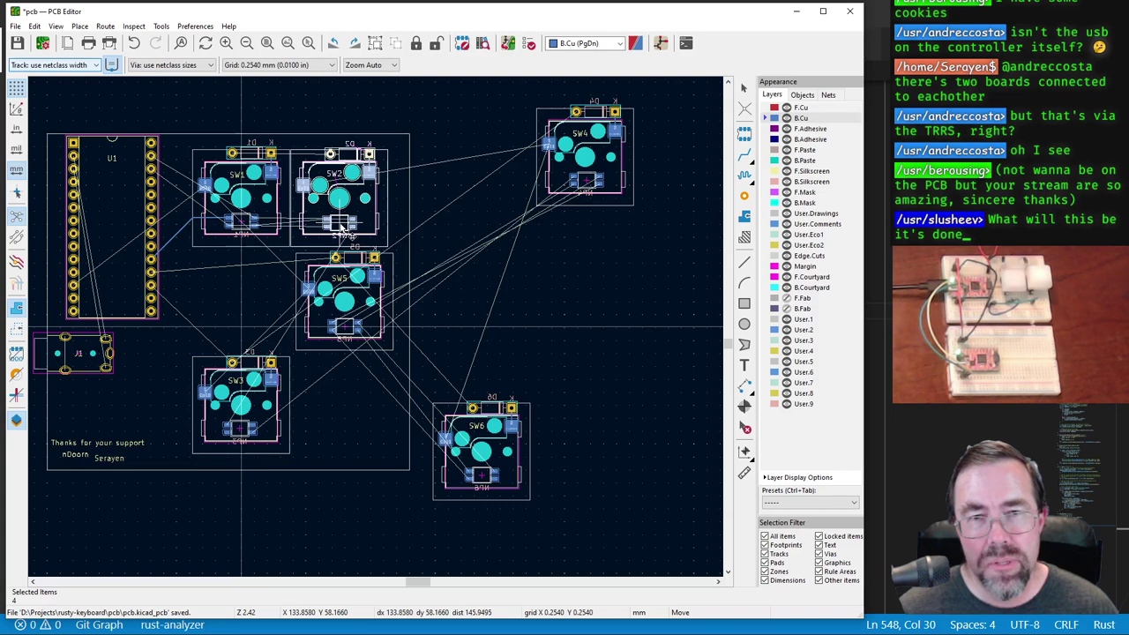
pyautogui.click(342, 227)
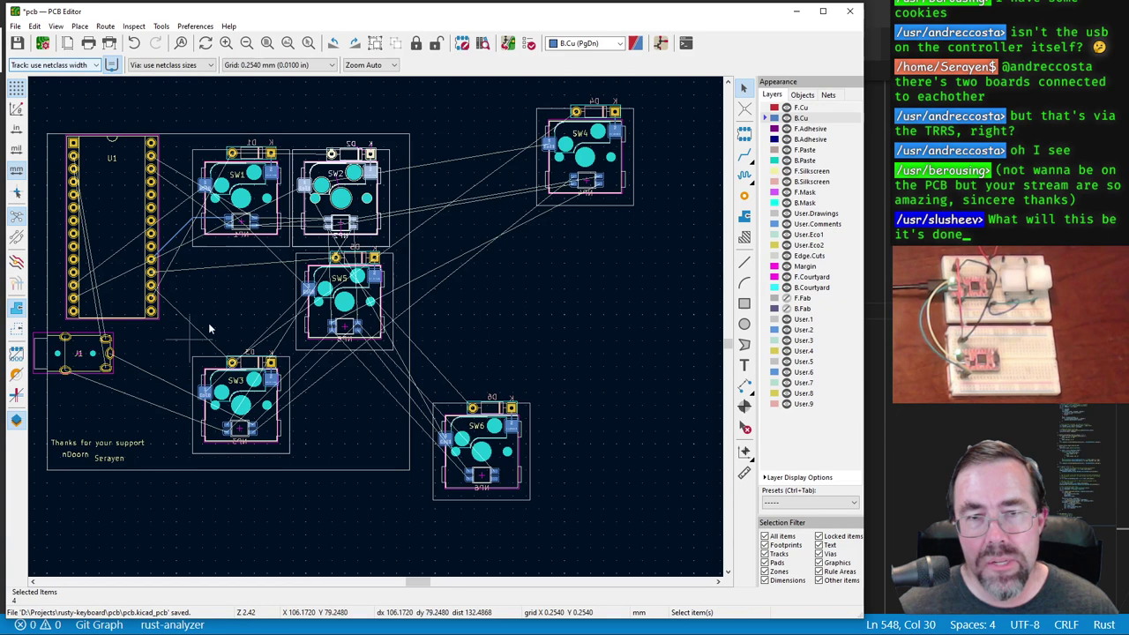
pyautogui.moveTo(346, 224); pyautogui.dragTo(444, 307)
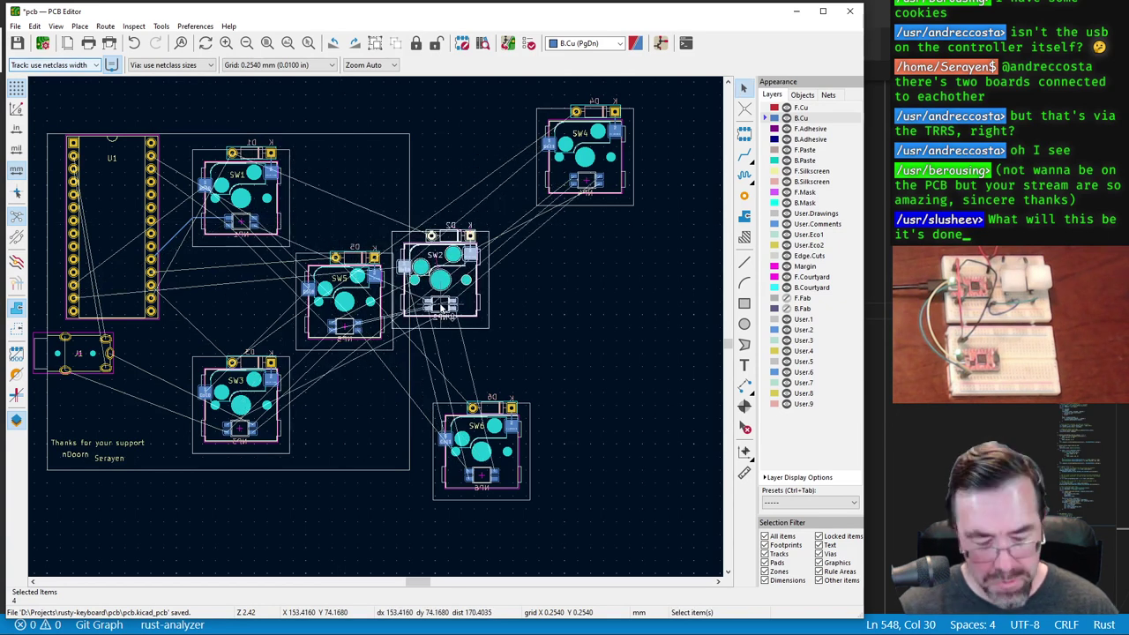
pyautogui.hotkey('ctrl', 'z')
pyautogui.press('Escape')
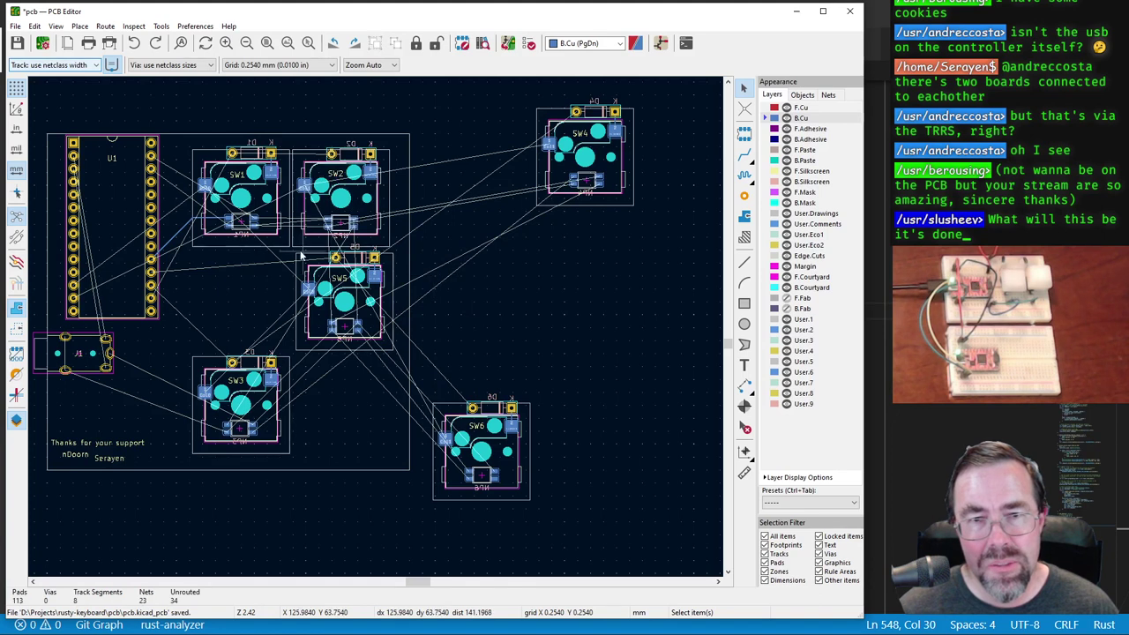
pyautogui.moveTo(401, 246); pyautogui.dragTo(257, 375)
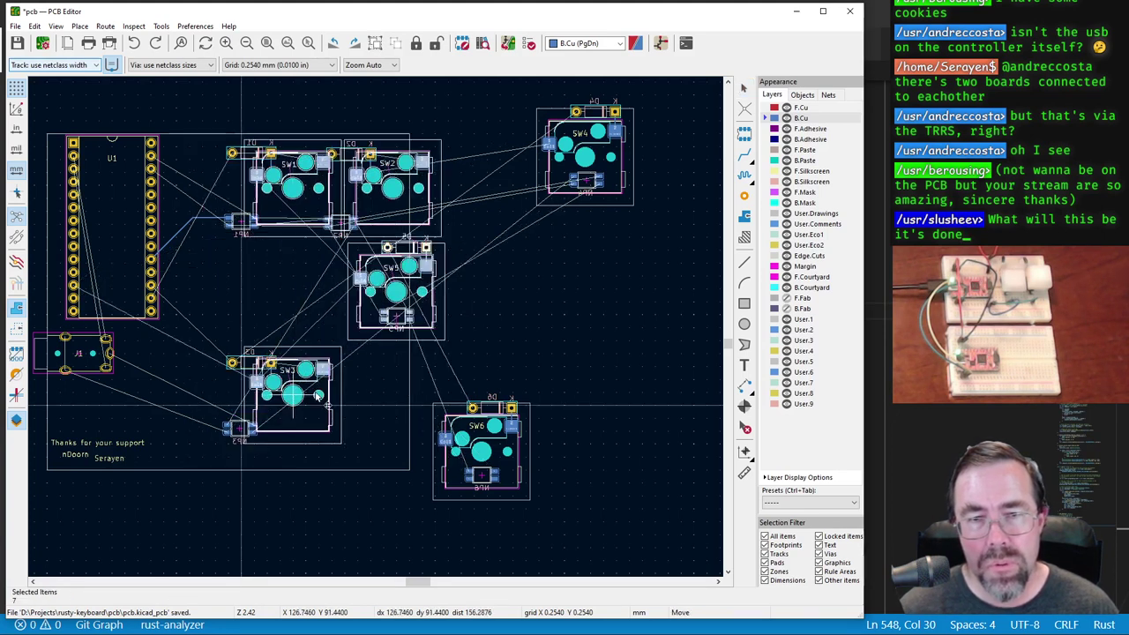
pyautogui.click(450, 238)
# Step: Move switch SW5 together with diode D5 and LED NP5 off the board to its right, between SW4 and SW6
pyautogui.scroll(3, 409, 249)
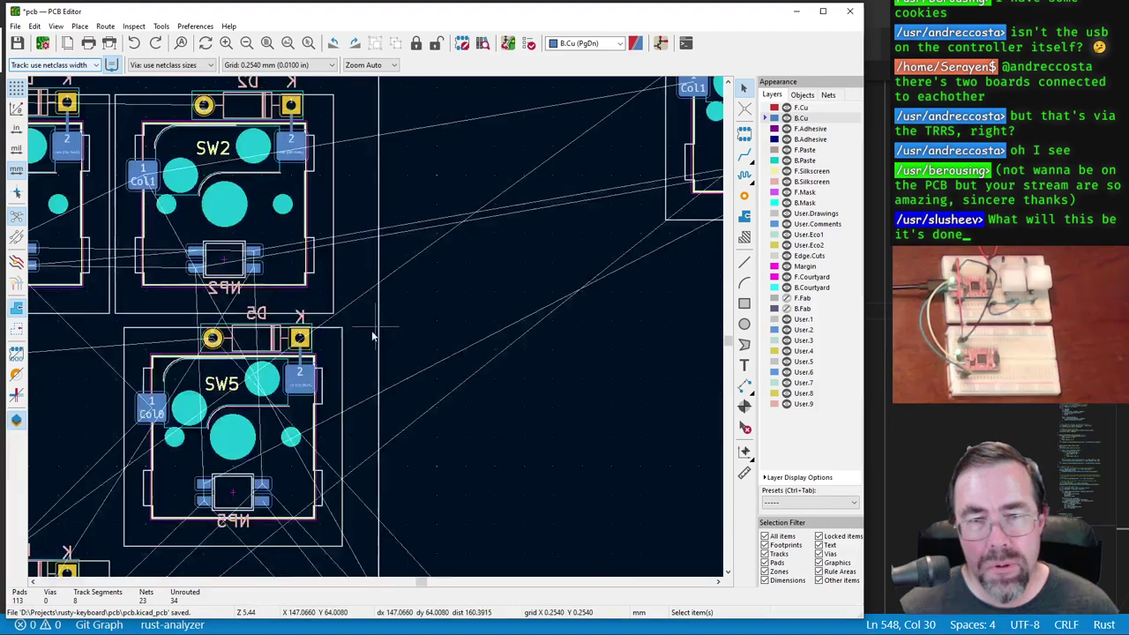
pyautogui.scroll(-3, 381, 307)
pyautogui.moveTo(375, 313); pyautogui.dragTo(263, 426)
pyautogui.click(379, 395)
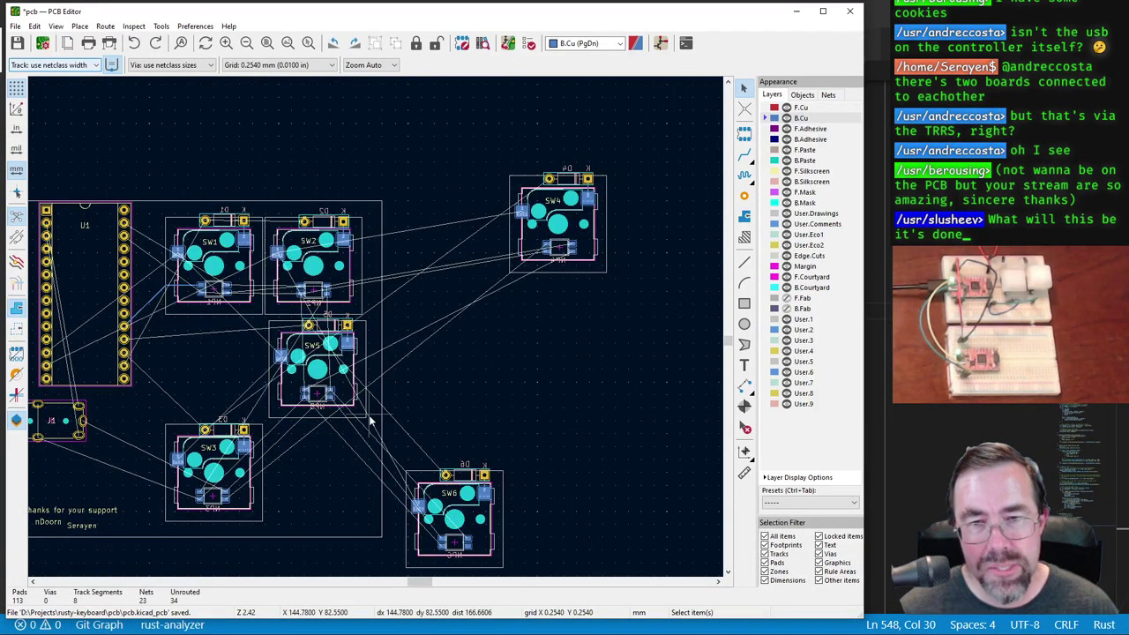
pyautogui.moveTo(377, 427); pyautogui.dragTo(263, 321)
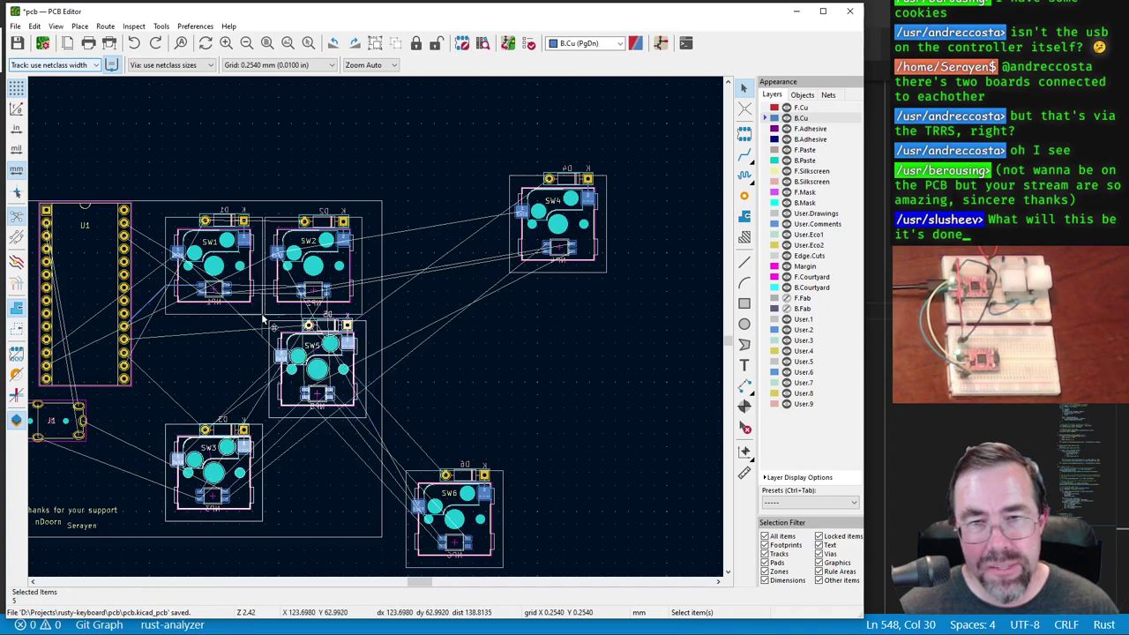
pyautogui.click(366, 425)
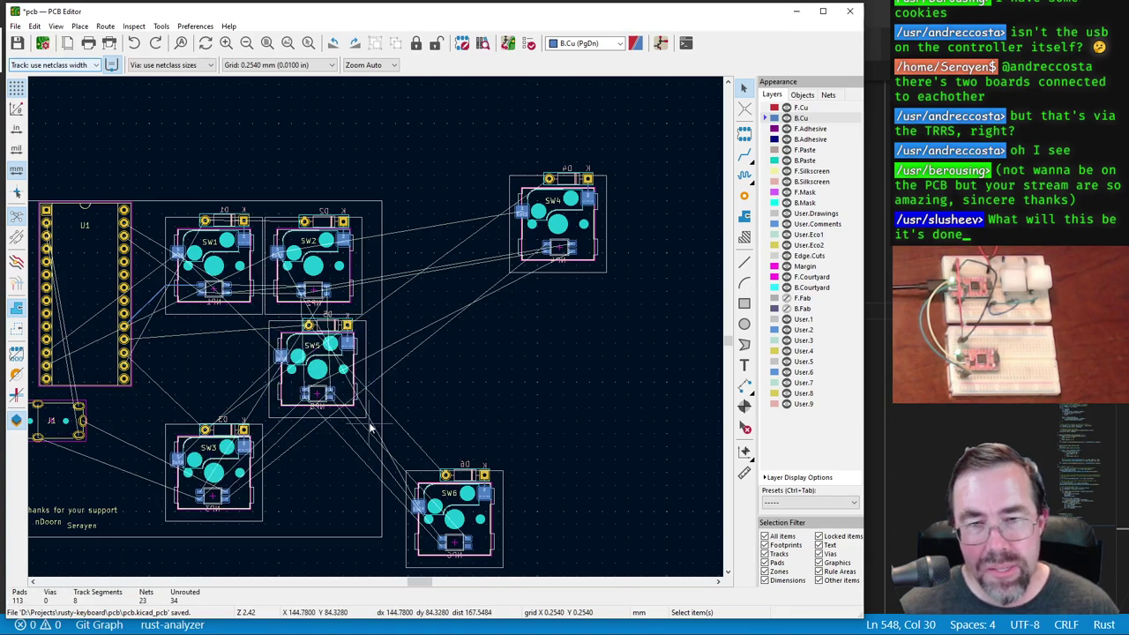
pyautogui.moveTo(371, 421); pyautogui.dragTo(270, 321)
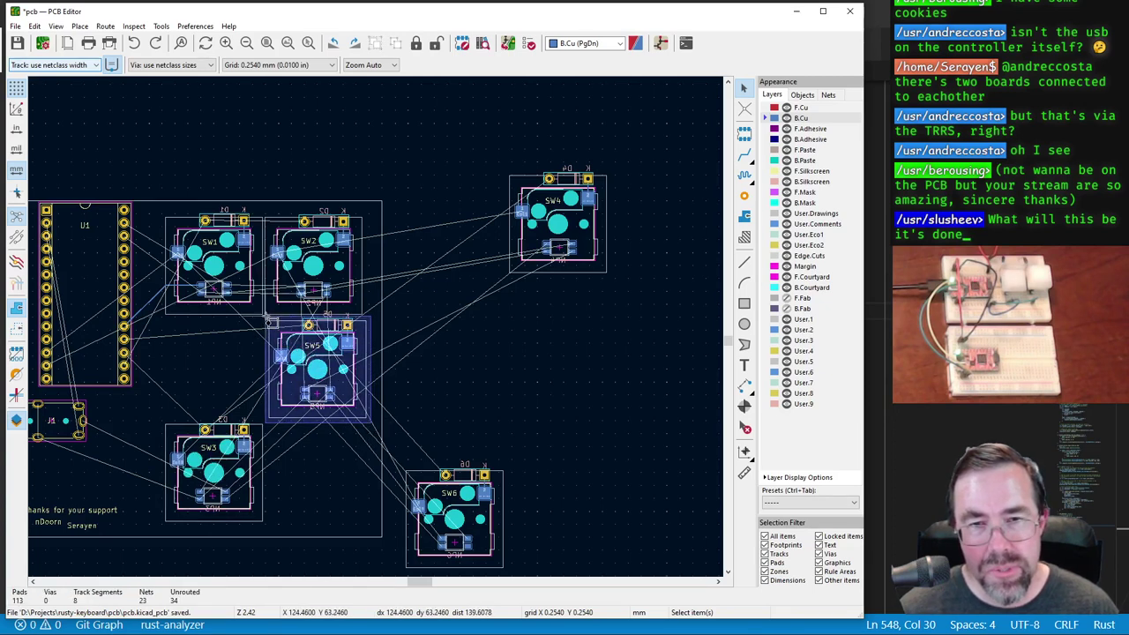
pyautogui.moveTo(342, 337); pyautogui.dragTo(584, 364)
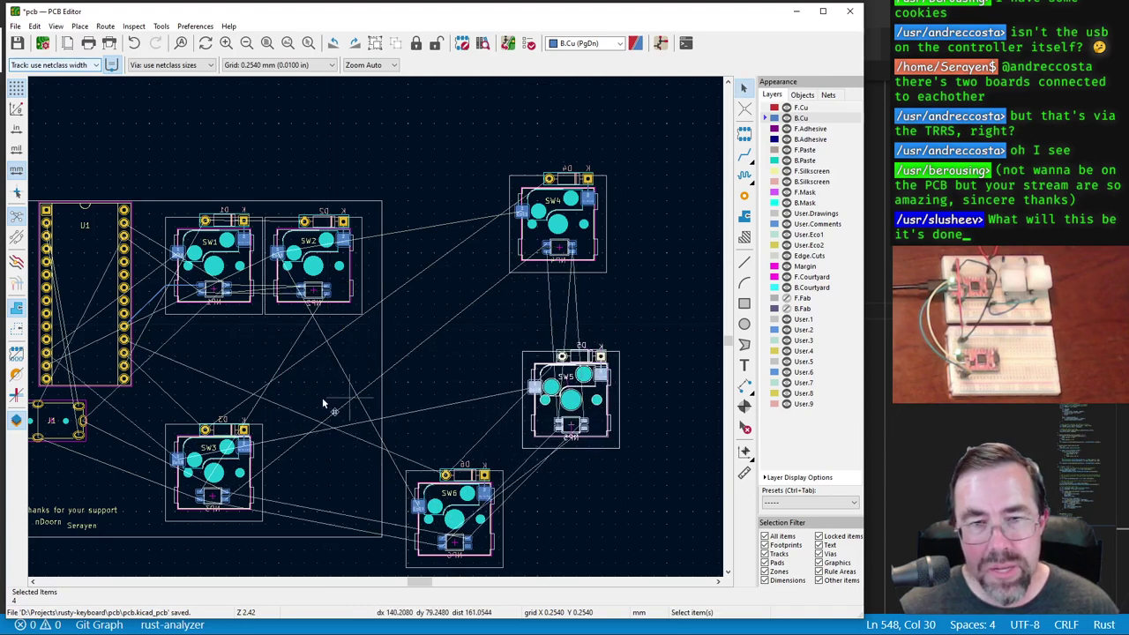
# Step: Place SW3, D3 and NP3 directly below SW1, and shift SW2, D2 and NP2 slightly right to widen the column gap
pyautogui.moveTo(154, 408); pyautogui.dragTo(285, 524)
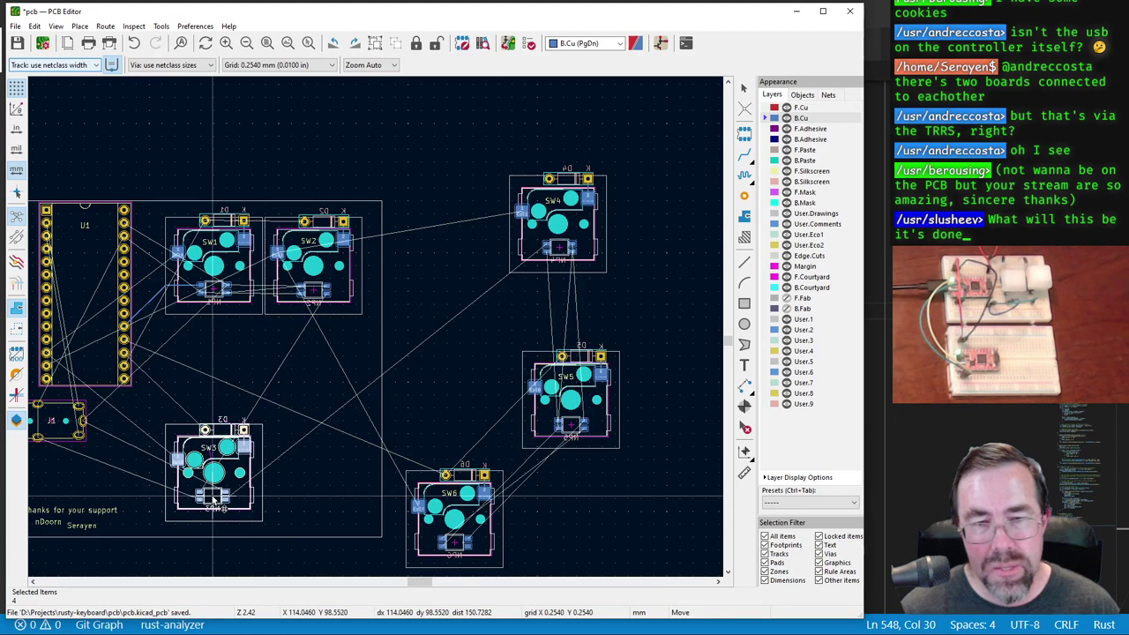
pyautogui.moveTo(215, 496); pyautogui.dragTo(215, 394)
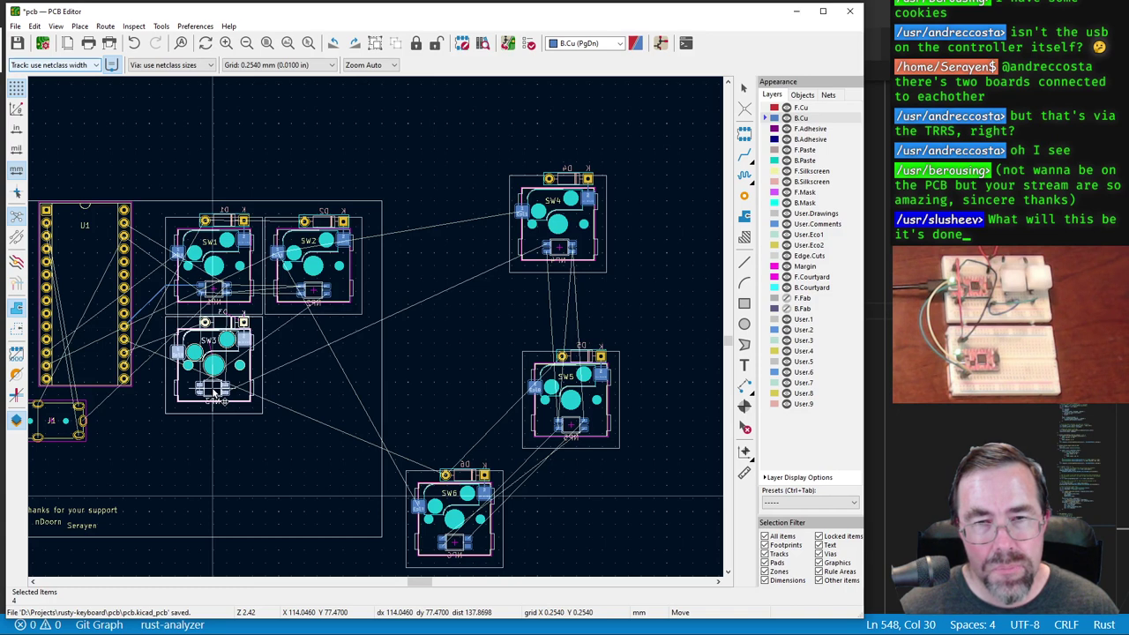
pyautogui.moveTo(214, 394)
pyautogui.mouseDown()
pyautogui.moveTo(214, 421)
pyautogui.moveTo(214, 408)
pyautogui.mouseUp()
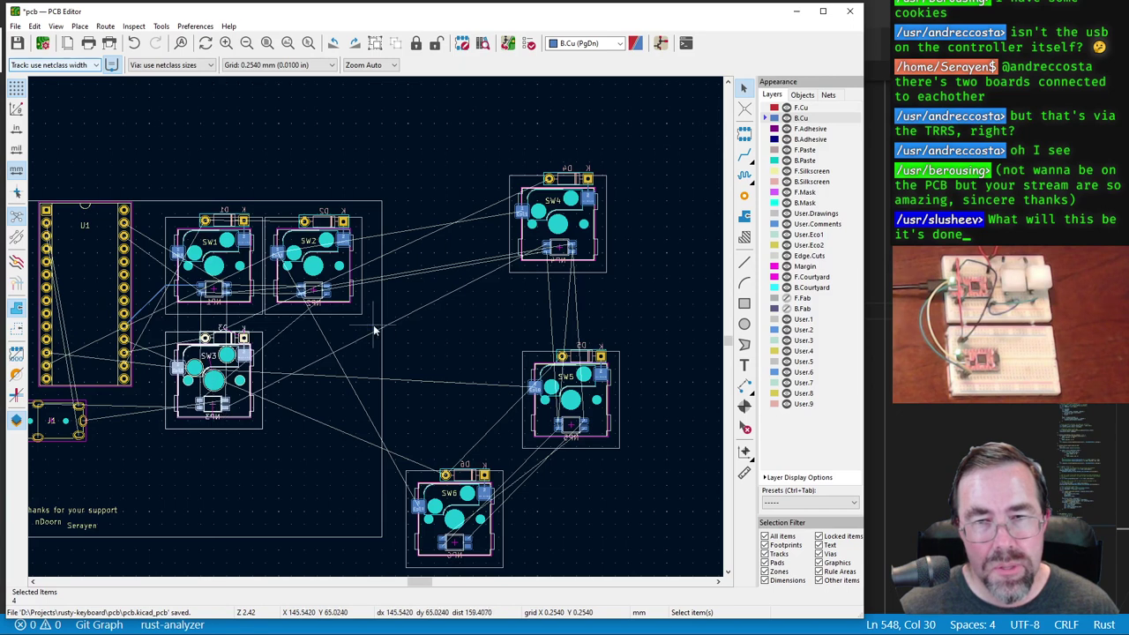
pyautogui.moveTo(374, 330); pyautogui.dragTo(263, 214)
pyautogui.press('m')
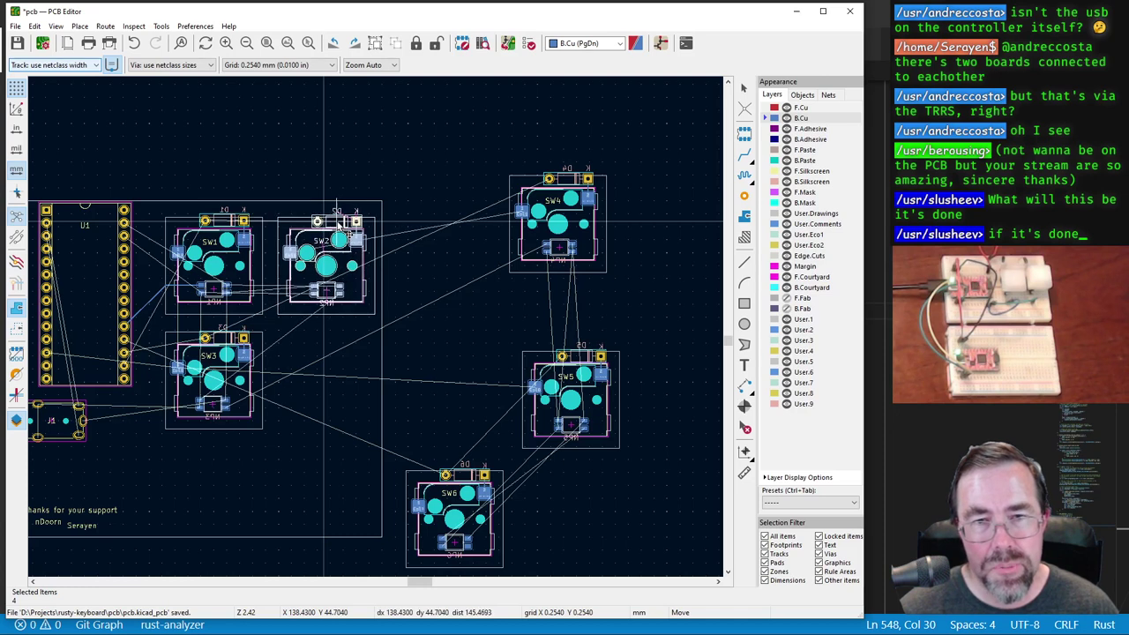
pyautogui.click(338, 225)
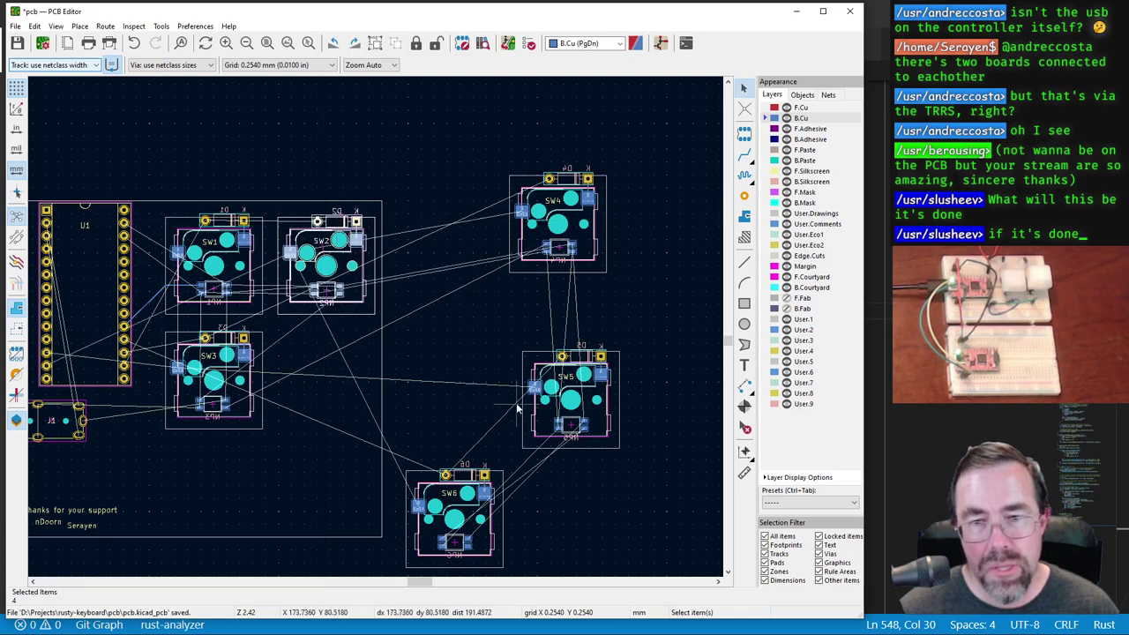
# Step: Place SW4, D4 and NP4 directly below SW2, aligned with SW3's row
pyautogui.moveTo(488, 145); pyautogui.dragTo(628, 286)
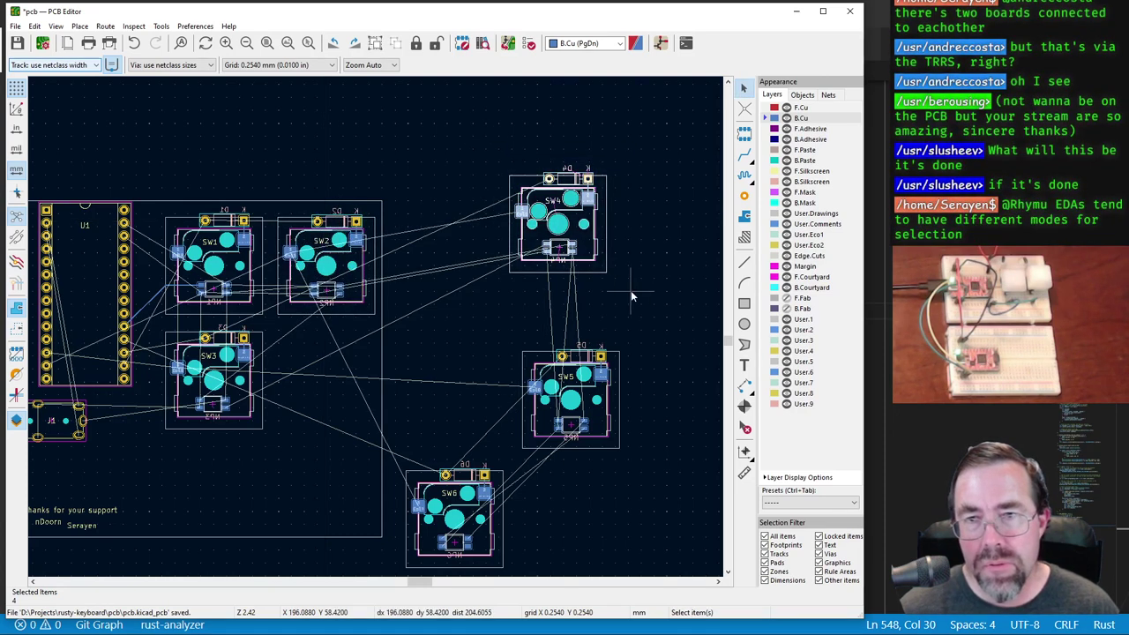
pyautogui.press('m')
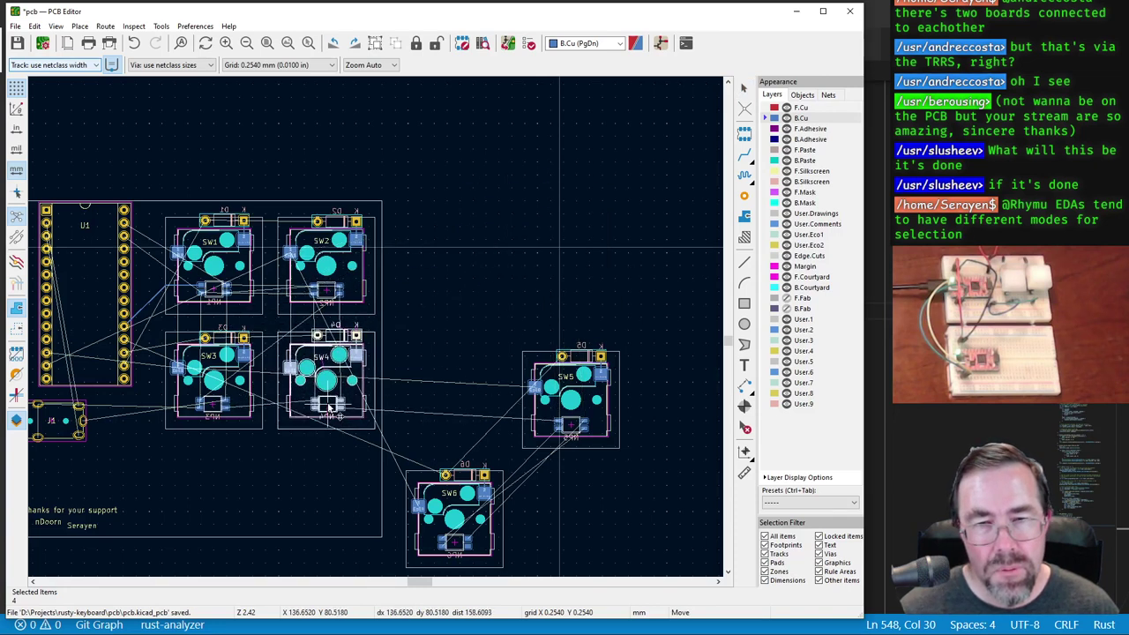
pyautogui.click(328, 408)
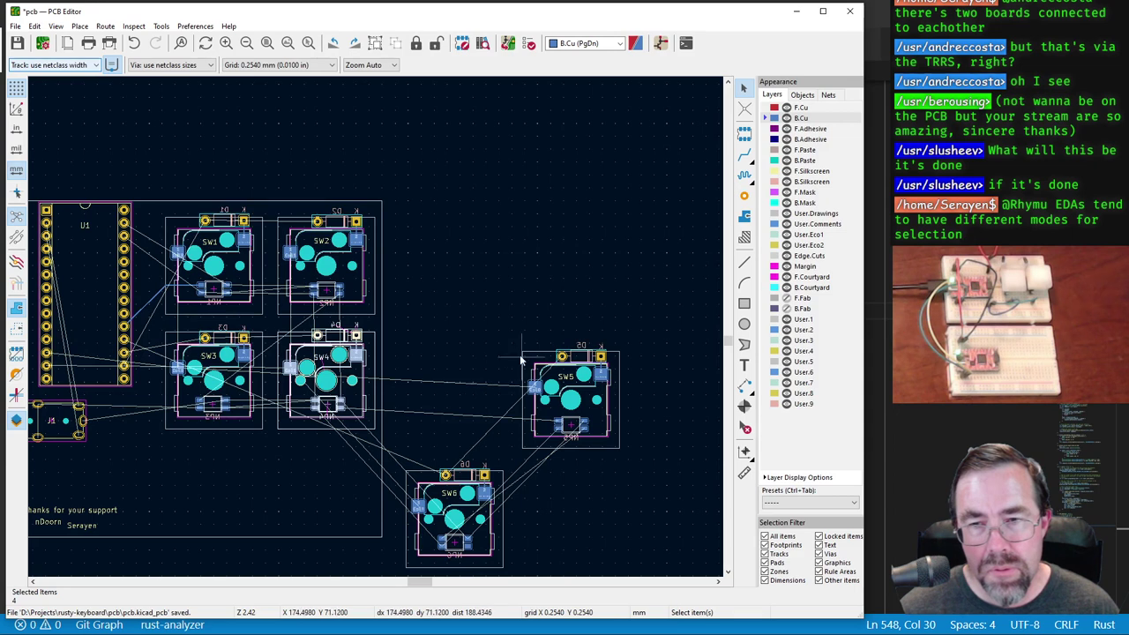
# Step: Fill the bottom row by placing SW5, D5 and NP5 below SW3 and SW6, D6 and NP6 below SW4
pyautogui.moveTo(481, 310); pyautogui.dragTo(653, 468)
pyautogui.press('m')
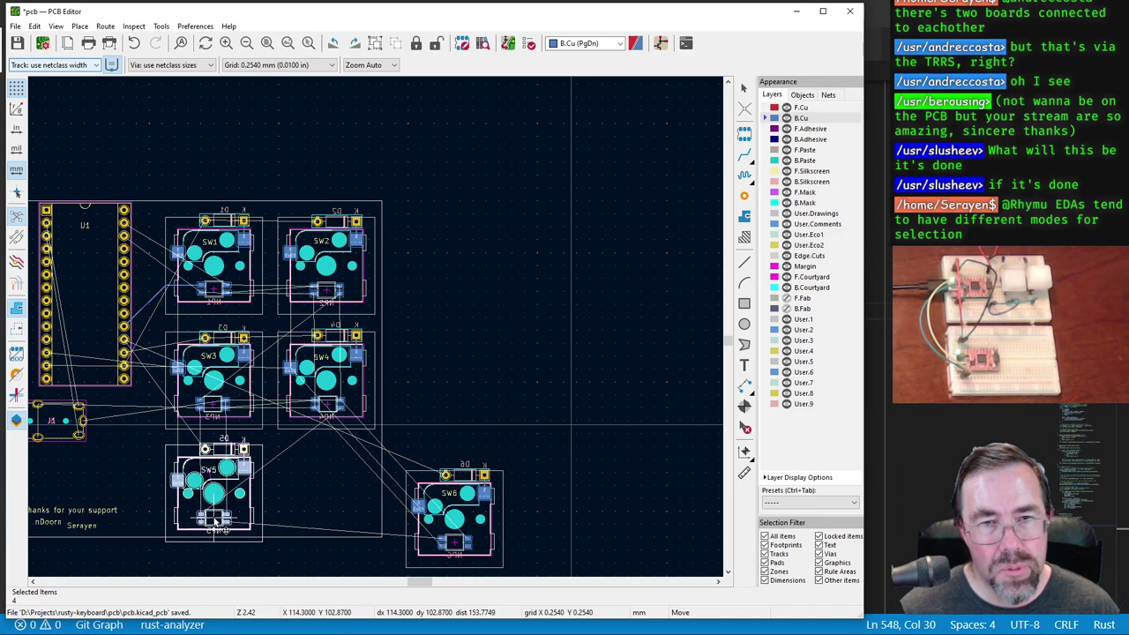
pyautogui.click(214, 520)
pyautogui.moveTo(395, 444); pyautogui.dragTo(526, 580)
pyautogui.press('m')
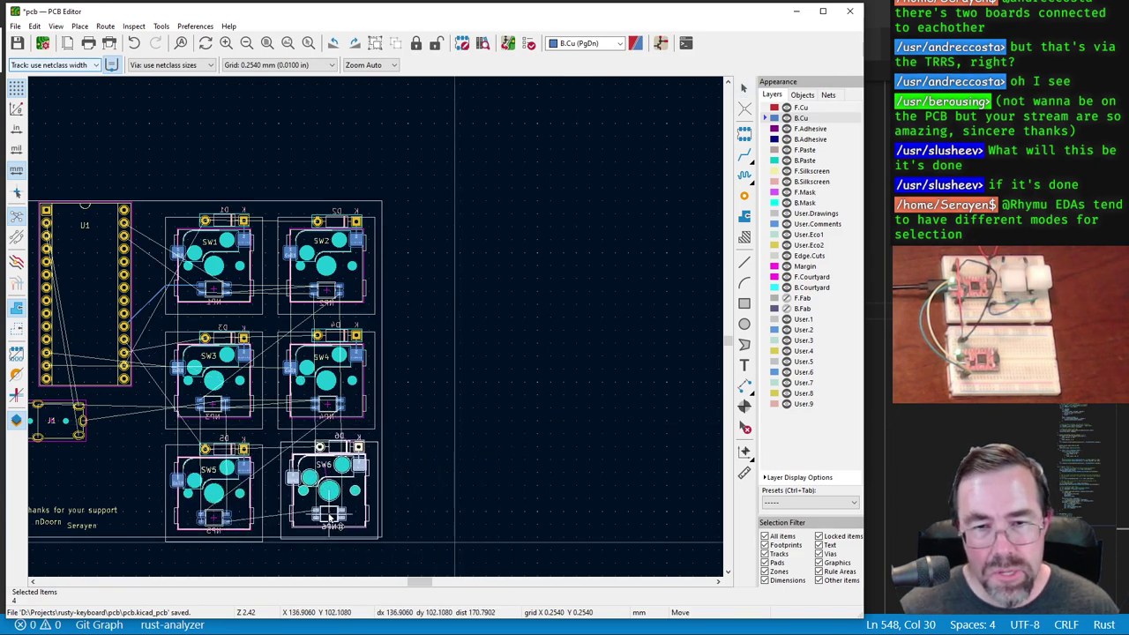
pyautogui.click(326, 521)
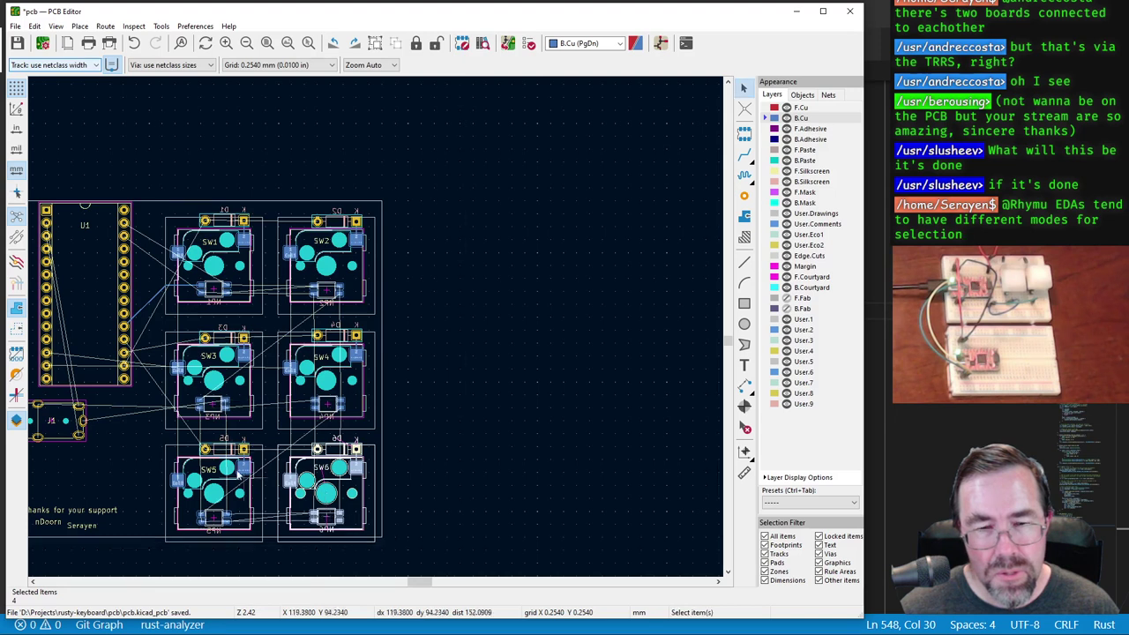
# Step: Enlarge the Edge.Cuts board outline to 73.152 mm wide and 70.104 mm high by extending its bottom and right edges
pyautogui.scroll(5, 187, 490)
pyautogui.scroll(-5, 519, 277)
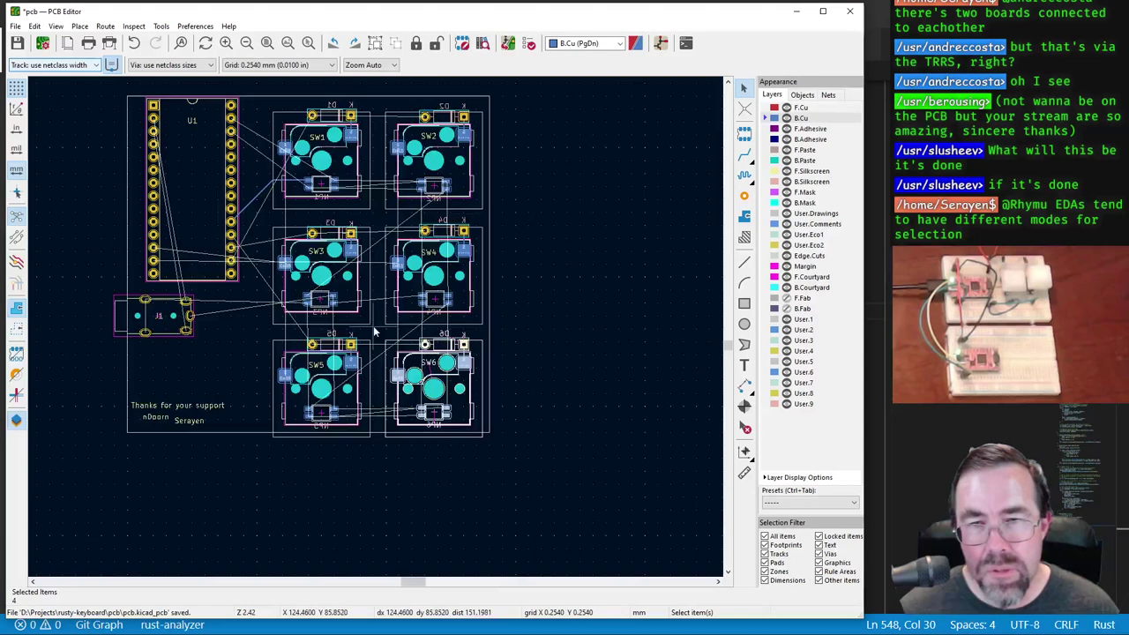
pyautogui.click(257, 431)
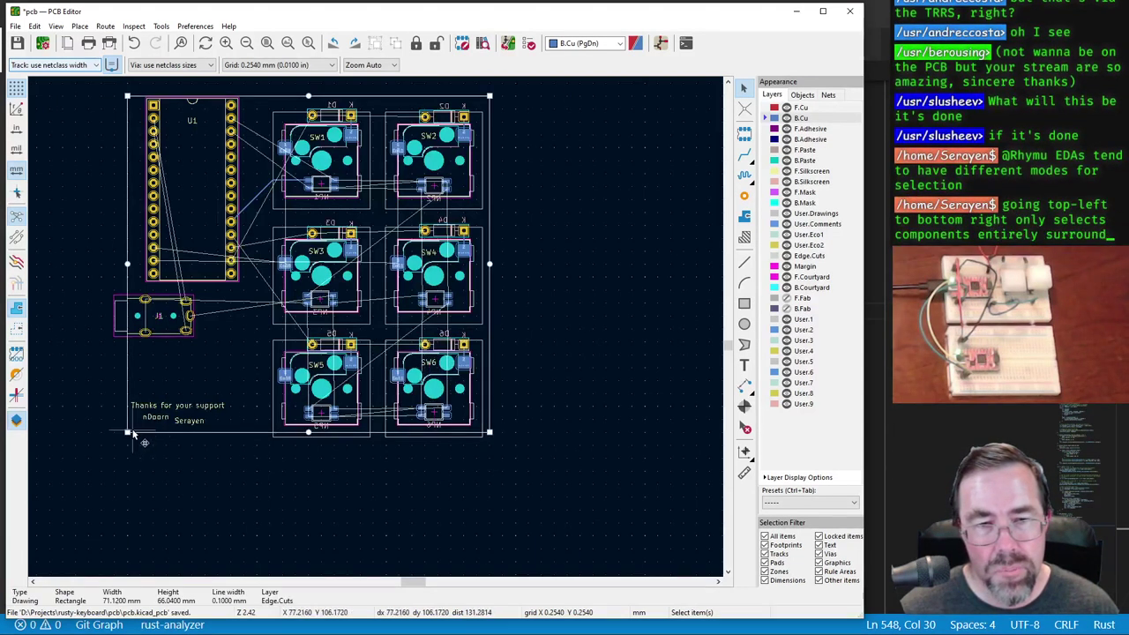
pyautogui.moveTo(127, 432); pyautogui.dragTo(128, 454)
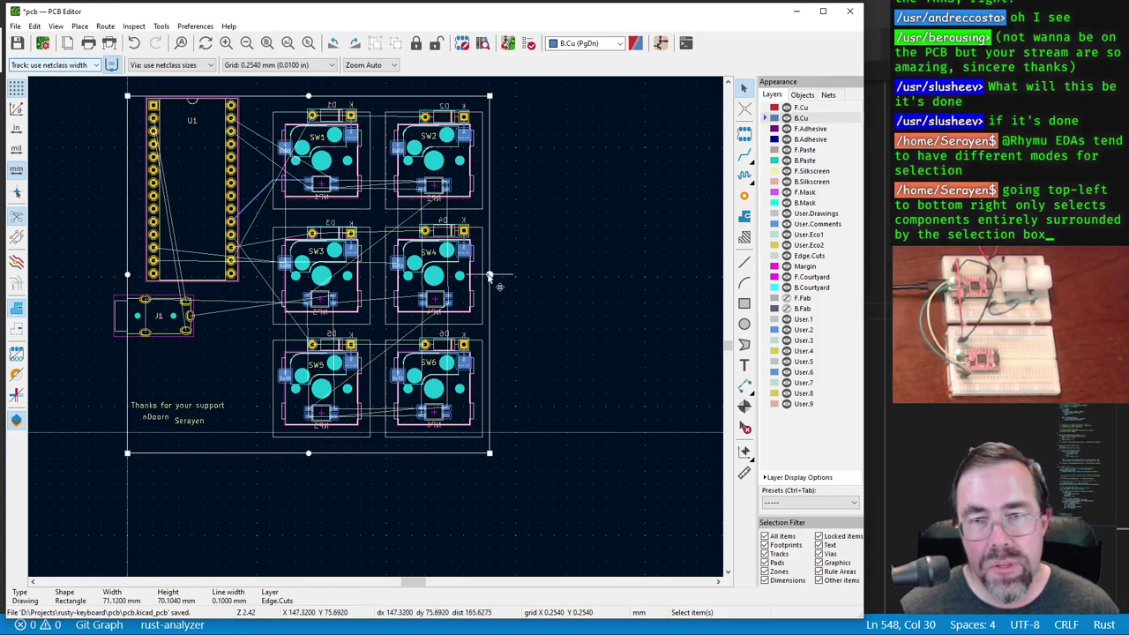
pyautogui.moveTo(489, 275); pyautogui.dragTo(499, 276)
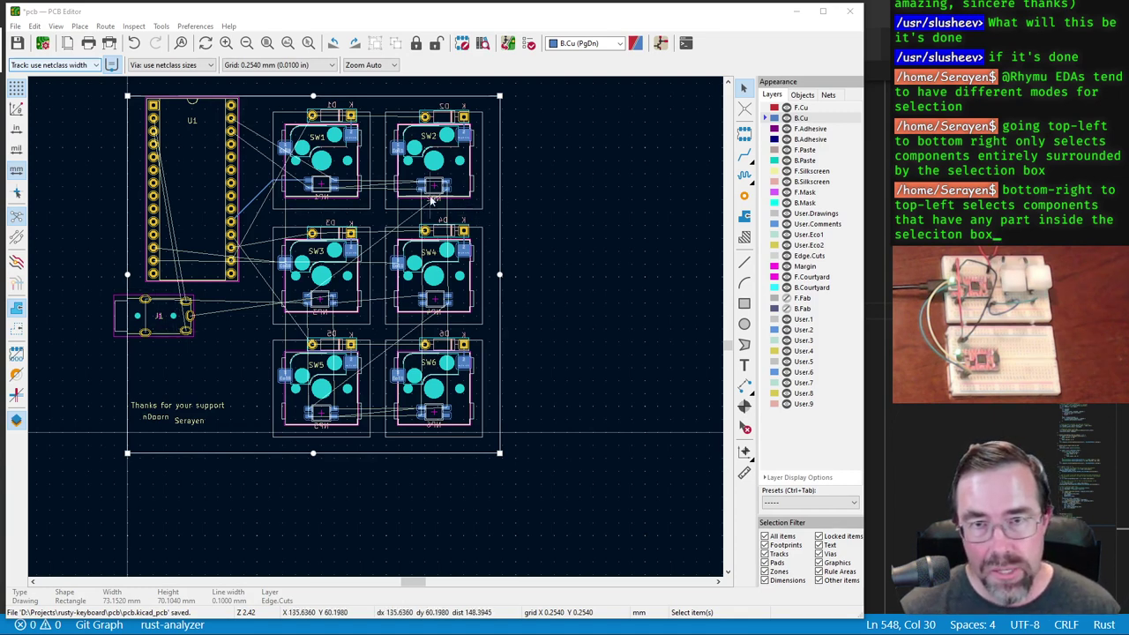
# Step: Examine the Col0 and Col1 nets from the SW1, SW2, SW5 and SW6 column pads to their U1 pins
pyautogui.scroll(1, 429, 199)
pyautogui.scroll(-1, 373, 333)
pyautogui.scroll(3, 377, 331)
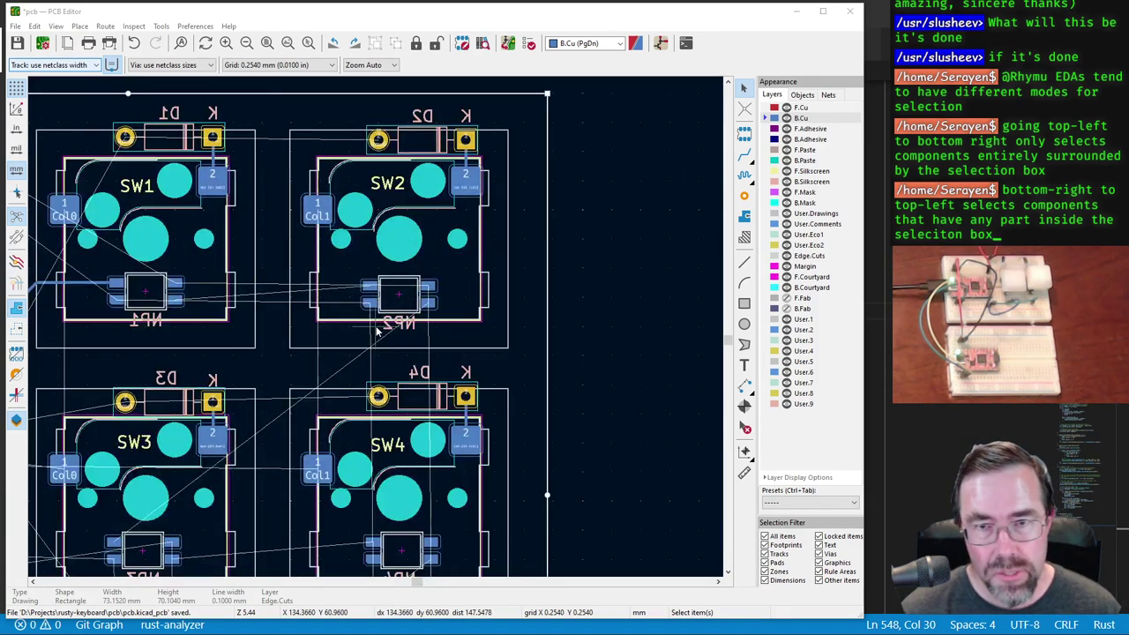
pyautogui.scroll(-1, 376, 331)
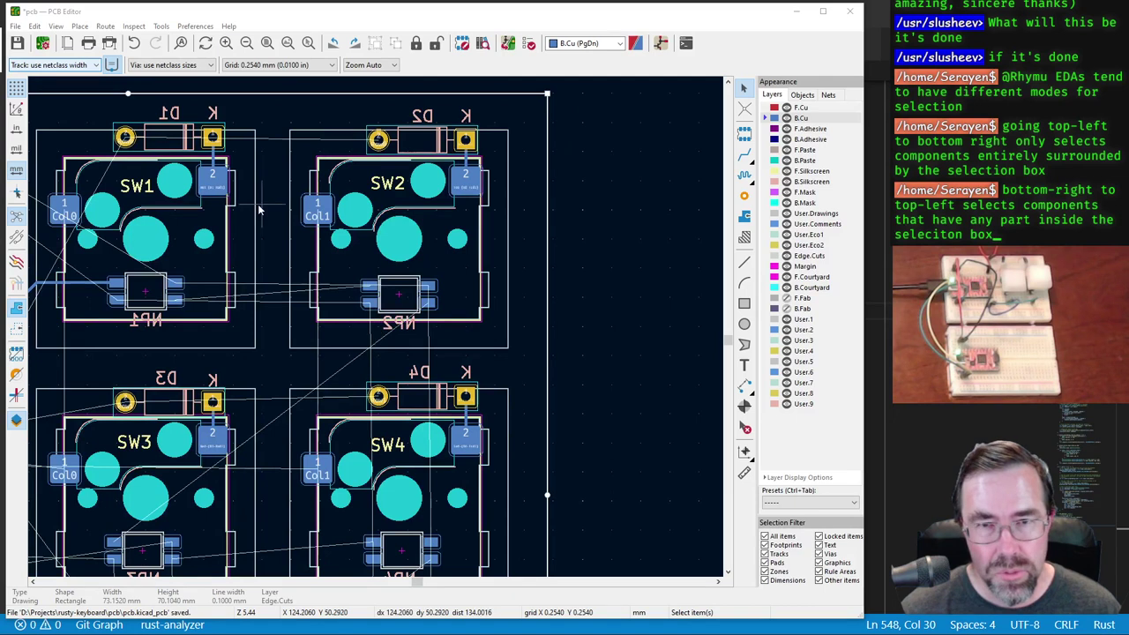
pyautogui.scroll(-1, 377, 331)
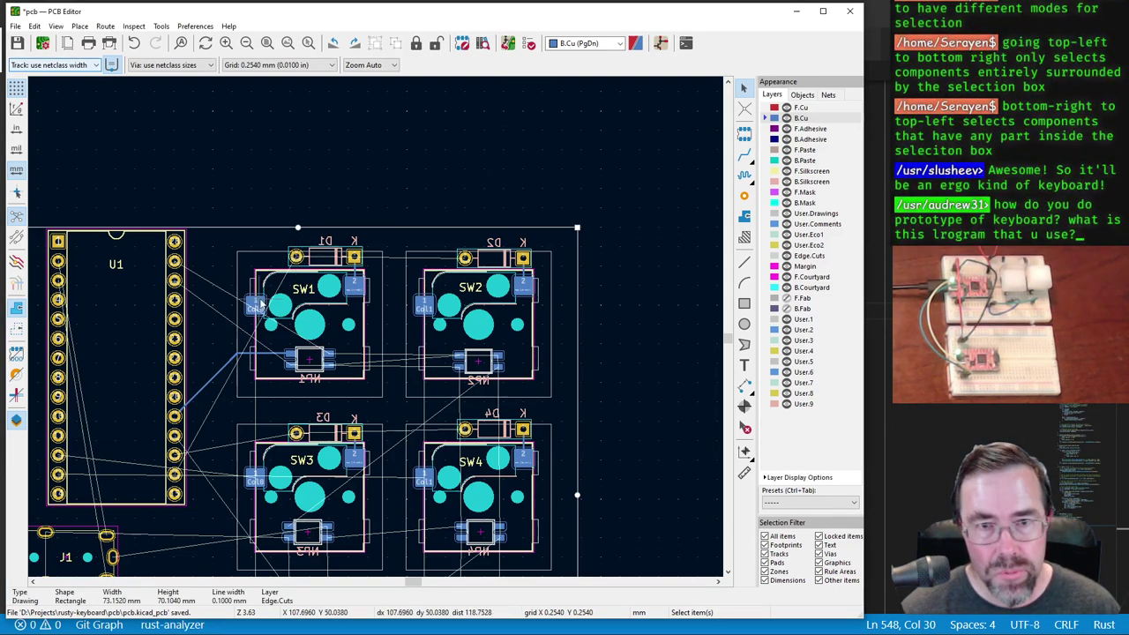
pyautogui.press('x')
pyautogui.press('Escape')
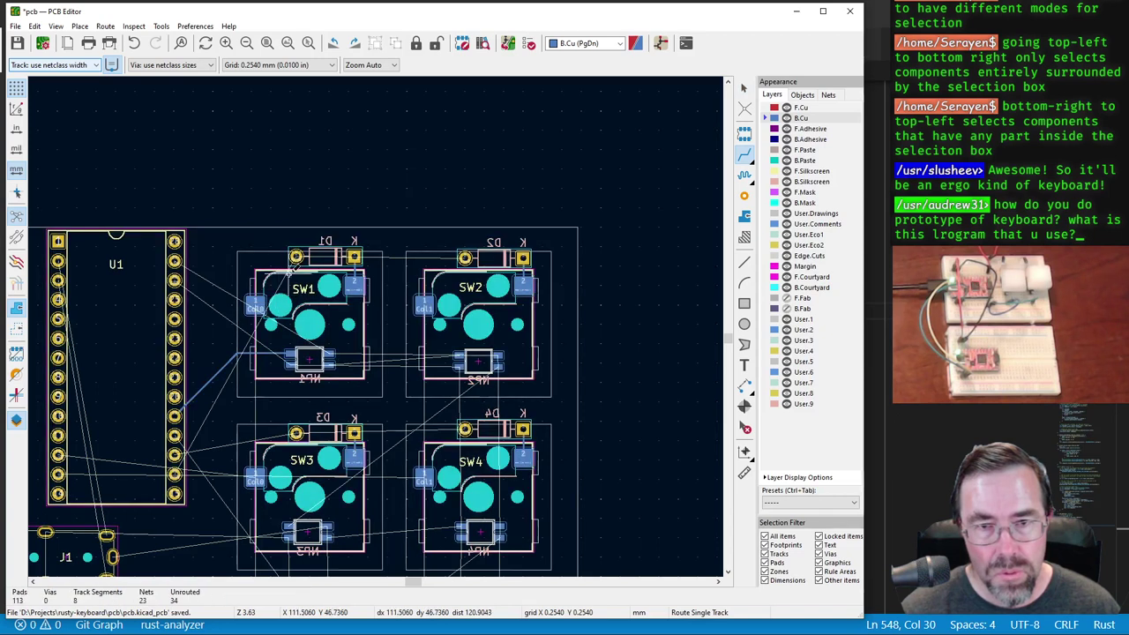
pyautogui.click(256, 304)
pyautogui.press('Escape')
pyautogui.click(424, 304)
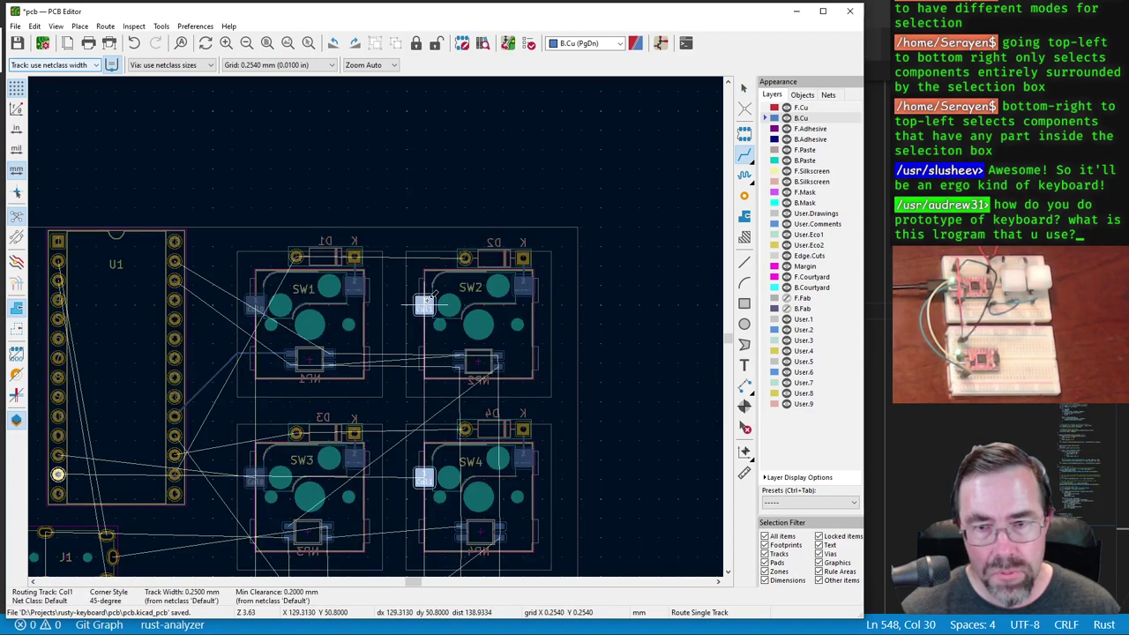
pyautogui.press('Escape')
pyautogui.scroll(-1, 424, 304)
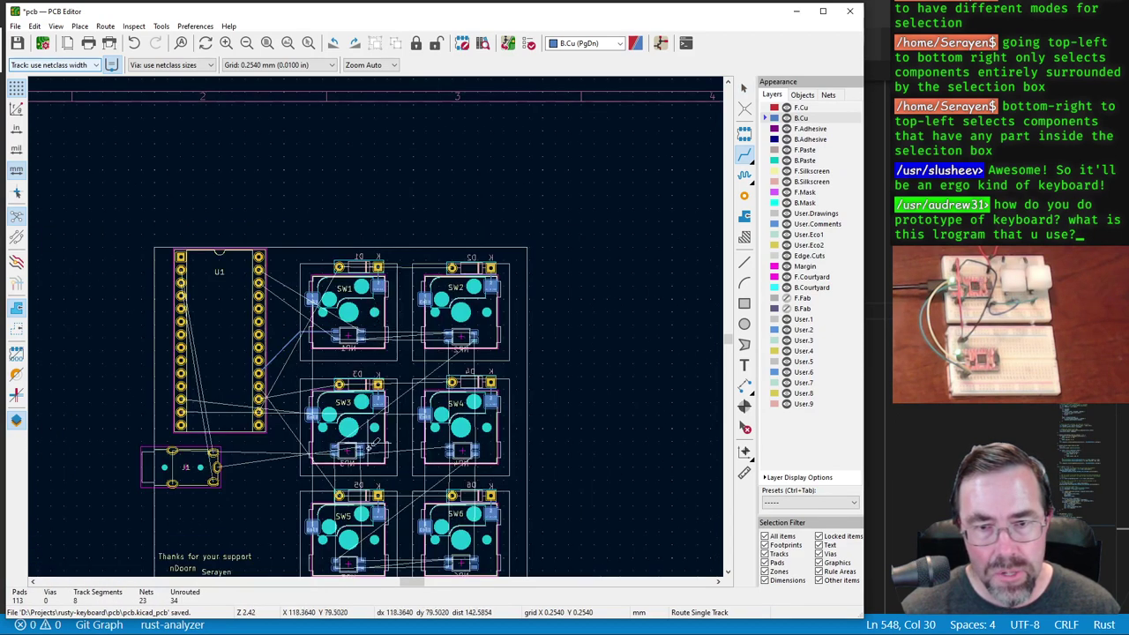
pyautogui.scroll(-1, 378, 323)
pyautogui.scroll(1, 377, 322)
pyautogui.click(331, 354)
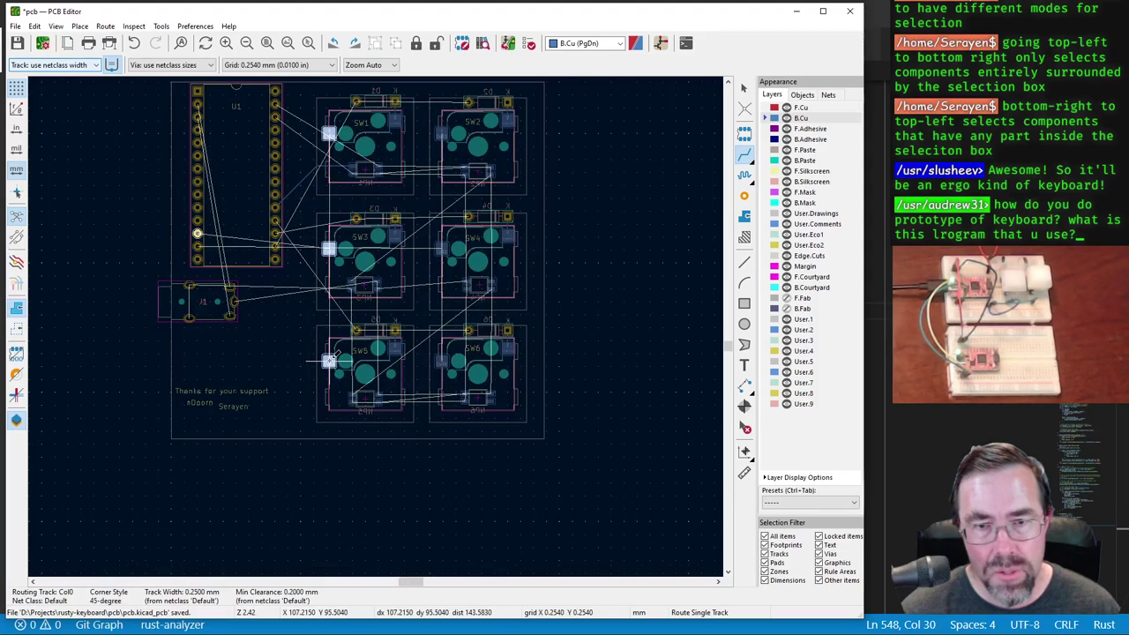
pyautogui.press('Escape')
pyautogui.click(449, 357)
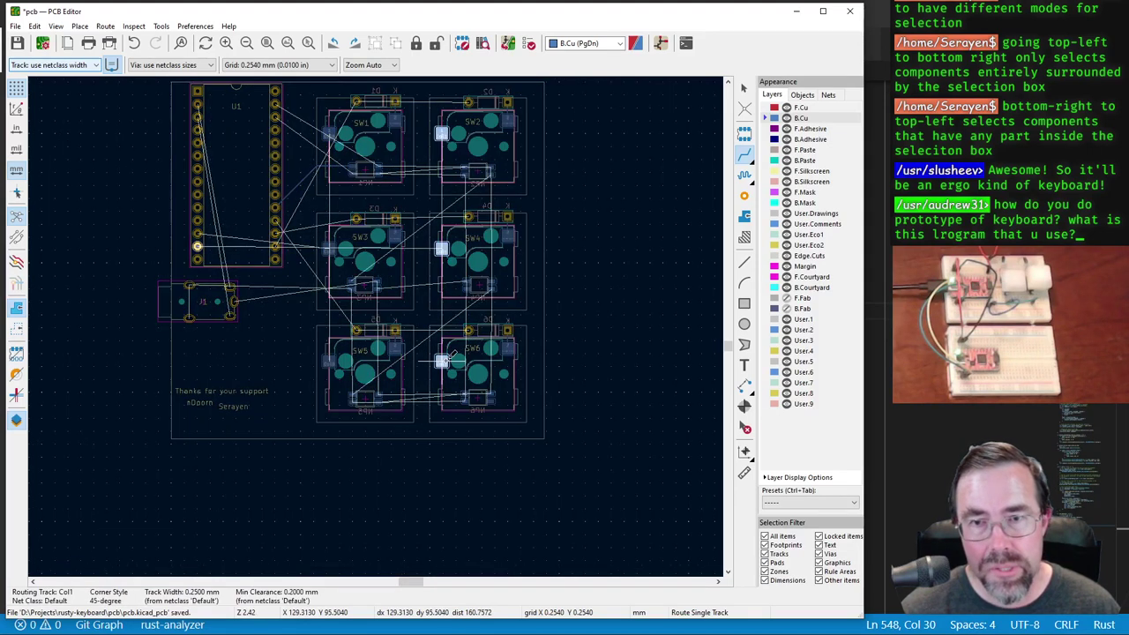
pyautogui.press('Escape')
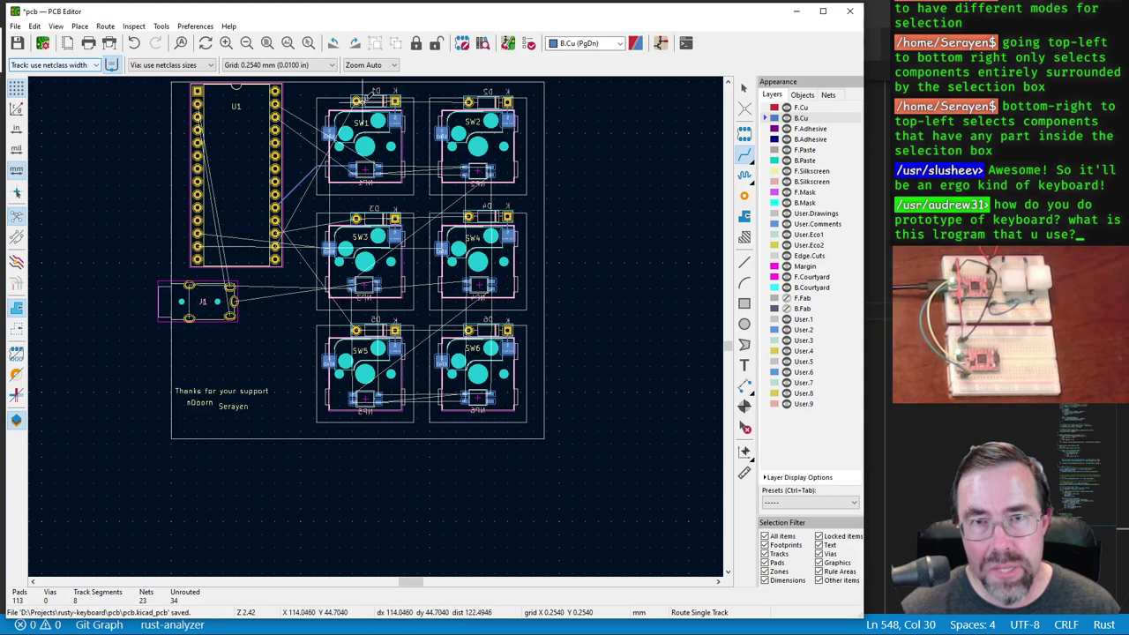
# Step: Examine which diodes and U1 pins share the row nets, starting from the left pads of D1, D3 and D5
pyautogui.click(362, 97)
pyautogui.press('Escape')
pyautogui.click(355, 328)
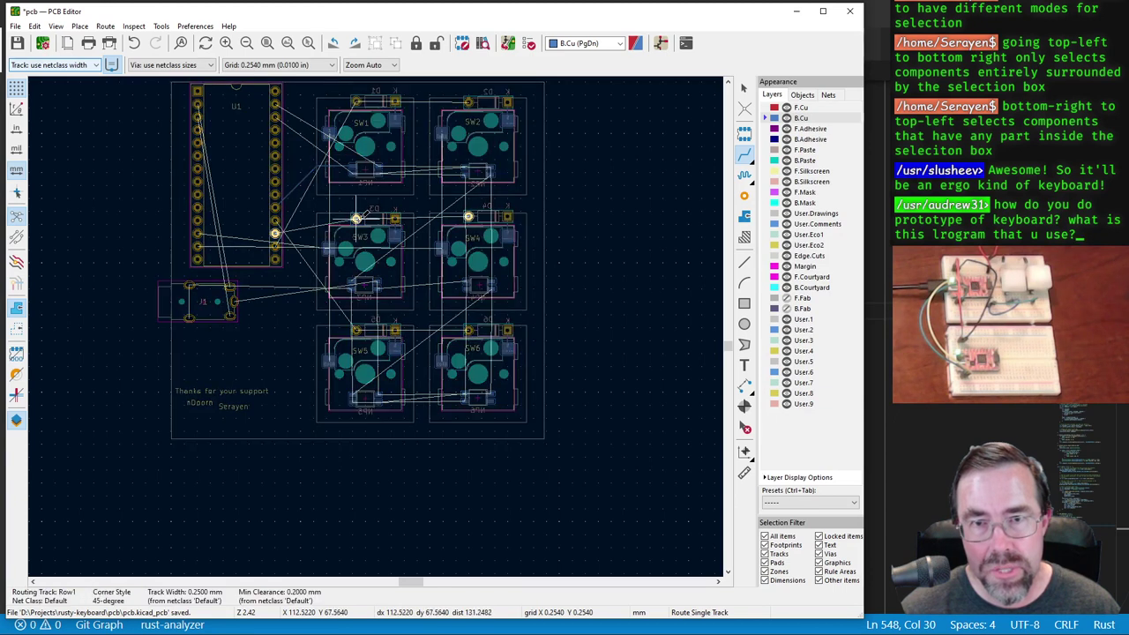
pyautogui.press('Escape')
pyautogui.click(356, 328)
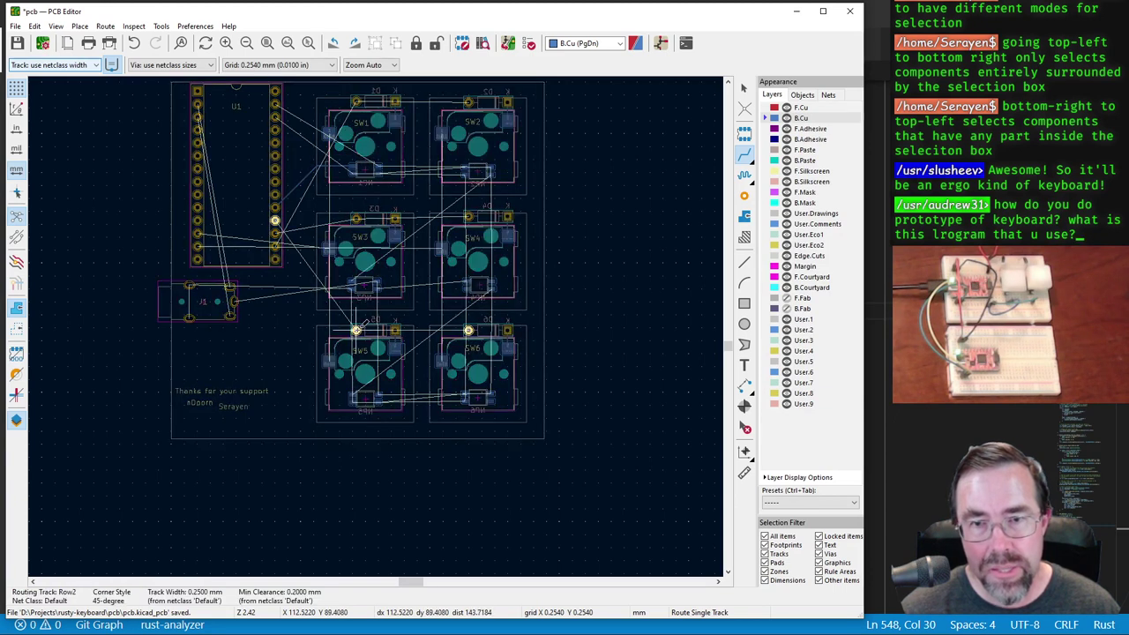
pyautogui.scroll(2, 388, 323)
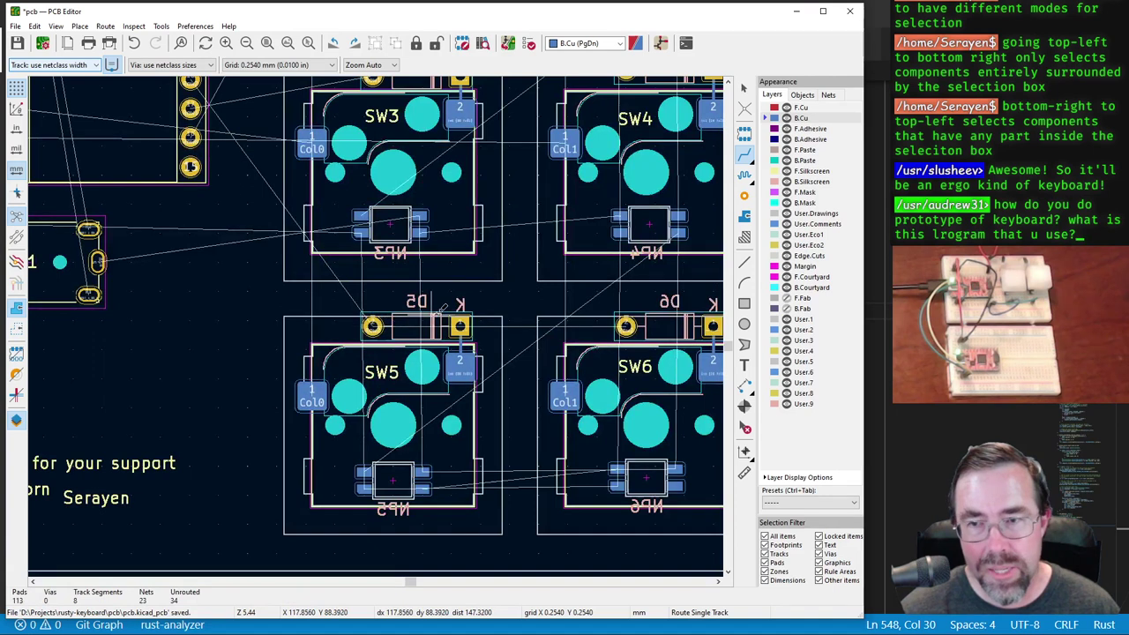
pyautogui.press('Escape')
# Step: Route B.Cu tracks joining D5 to D6 for Row2 and D3 to D4 for Row1, passing above the diode bodies
pyautogui.scroll(2, 386, 321)
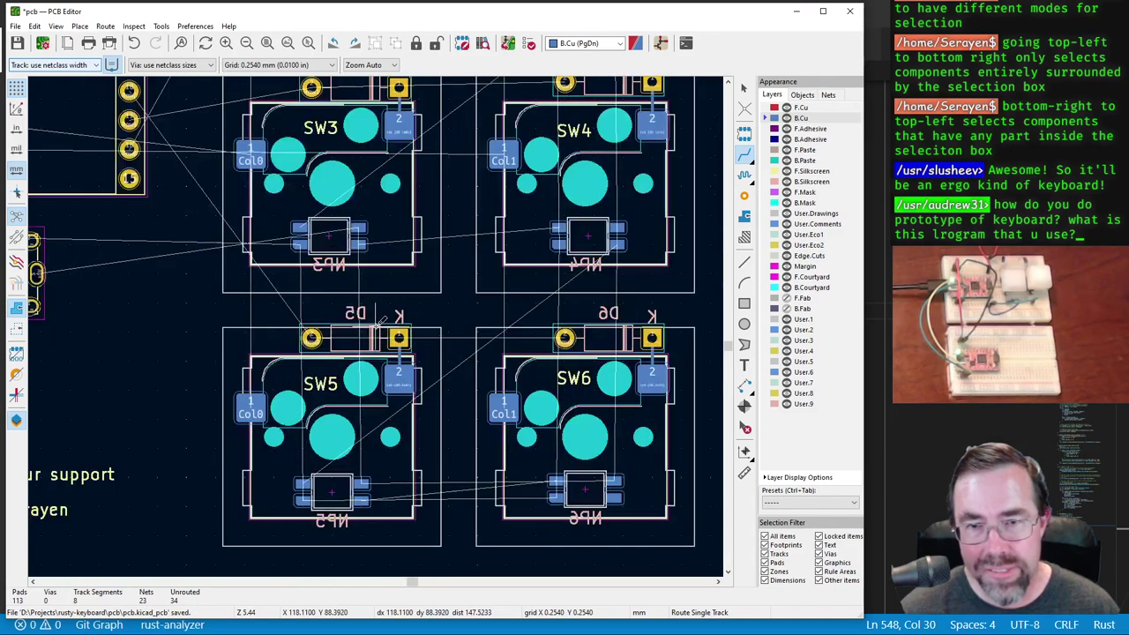
pyautogui.click(311, 338)
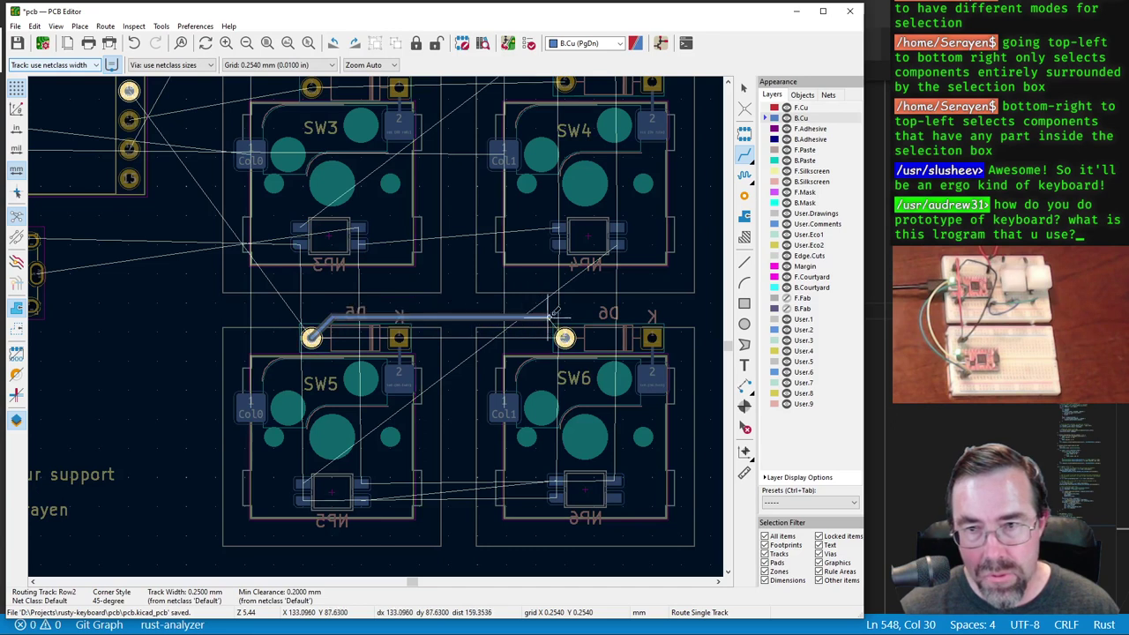
pyautogui.click(564, 338)
pyautogui.moveTo(408, 201); pyautogui.dragTo(353, 273, button='middle')
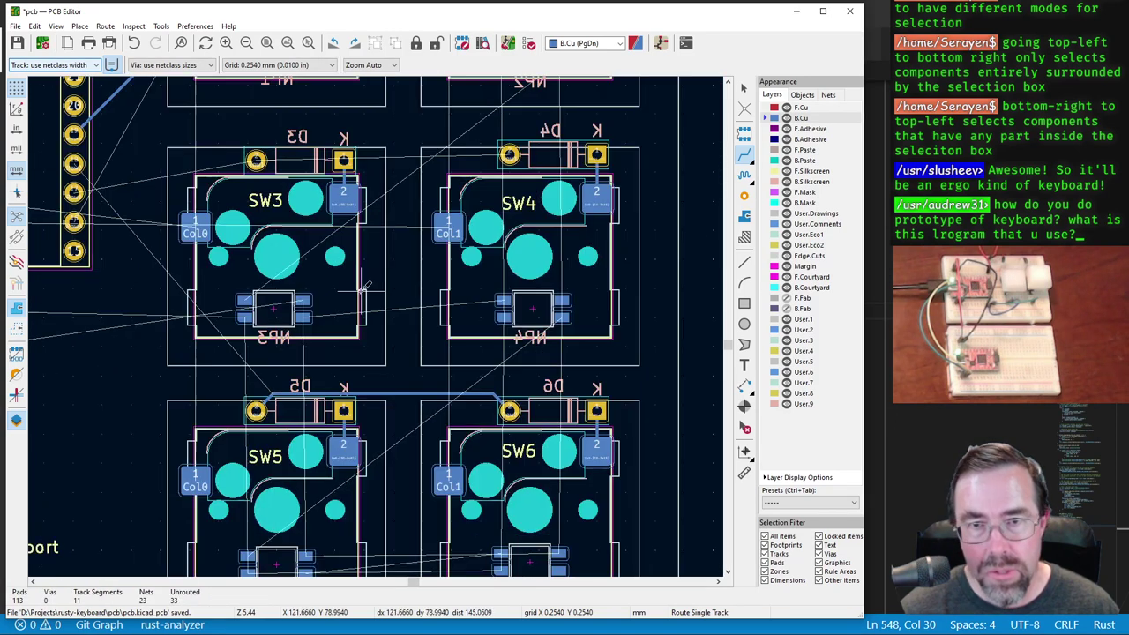
pyautogui.click(256, 160)
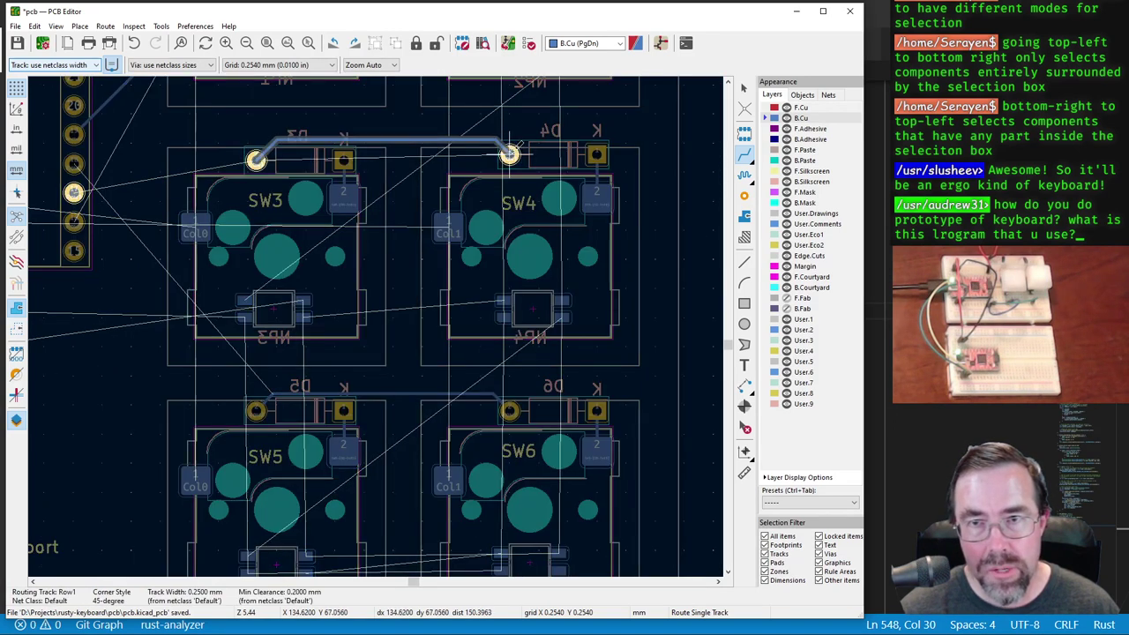
pyautogui.click(510, 156)
# Step: Route the Row0 track on B.Cu from D1's left pad to D2's left pad, passing above D1
pyautogui.moveTo(362, 96); pyautogui.dragTo(388, 309, button='middle')
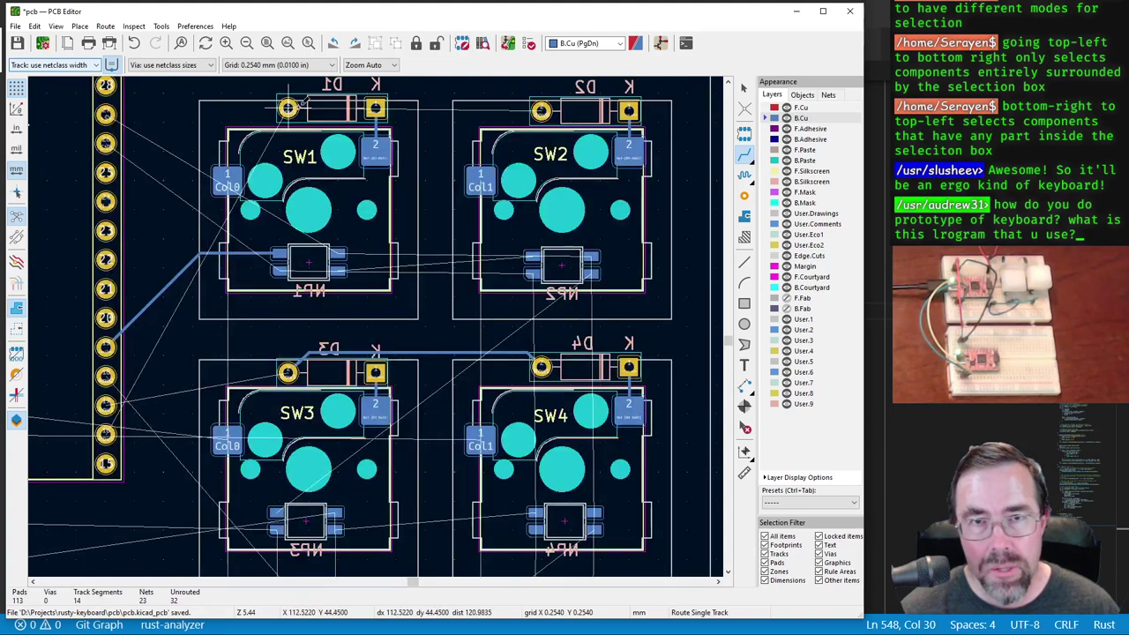
pyautogui.moveTo(296, 156); pyautogui.dragTo(300, 294, button='middle')
pyautogui.click(284, 246)
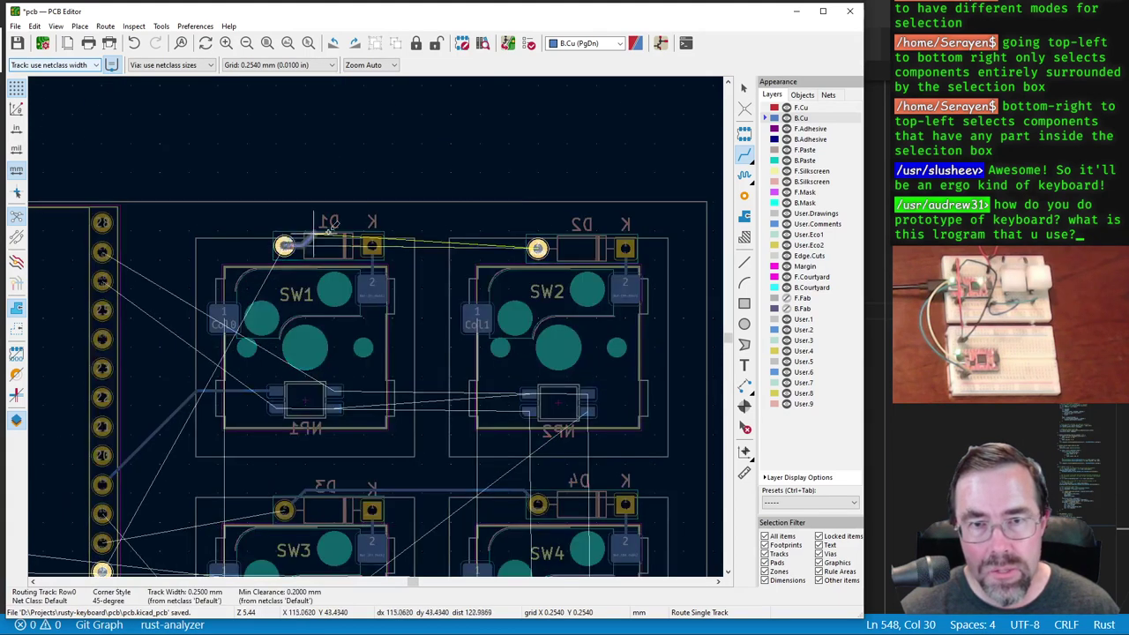
pyautogui.click(537, 248)
# Step: Route Row0 from D1 and Row1 from D3 to their matching U1 pins on B.Cu
pyautogui.click(284, 246)
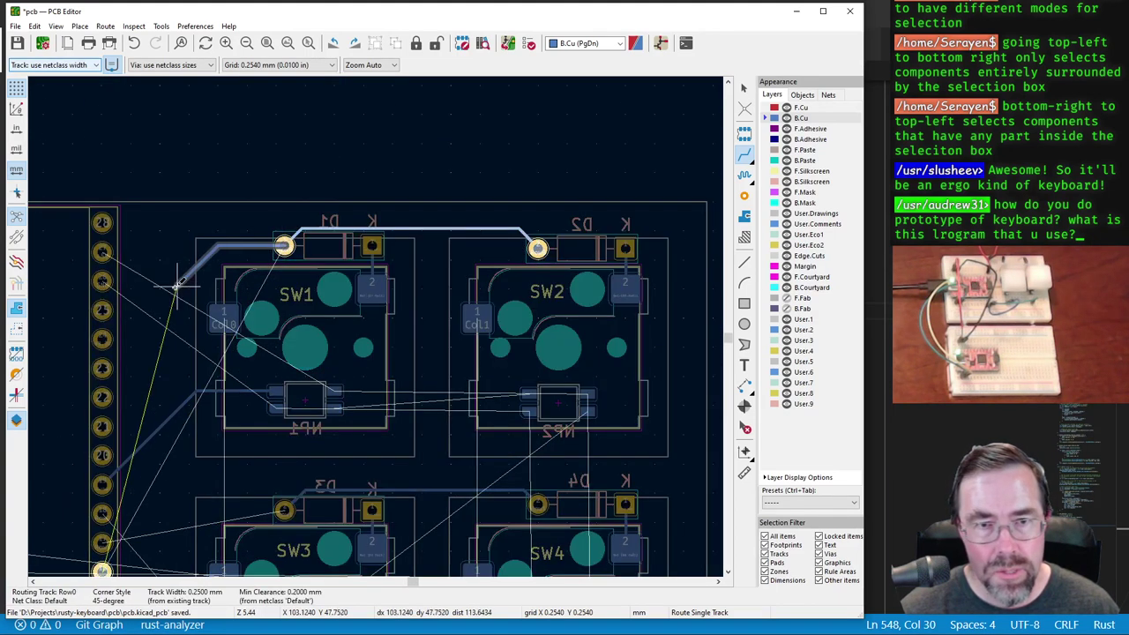
pyautogui.scroll(-2, 265, 371)
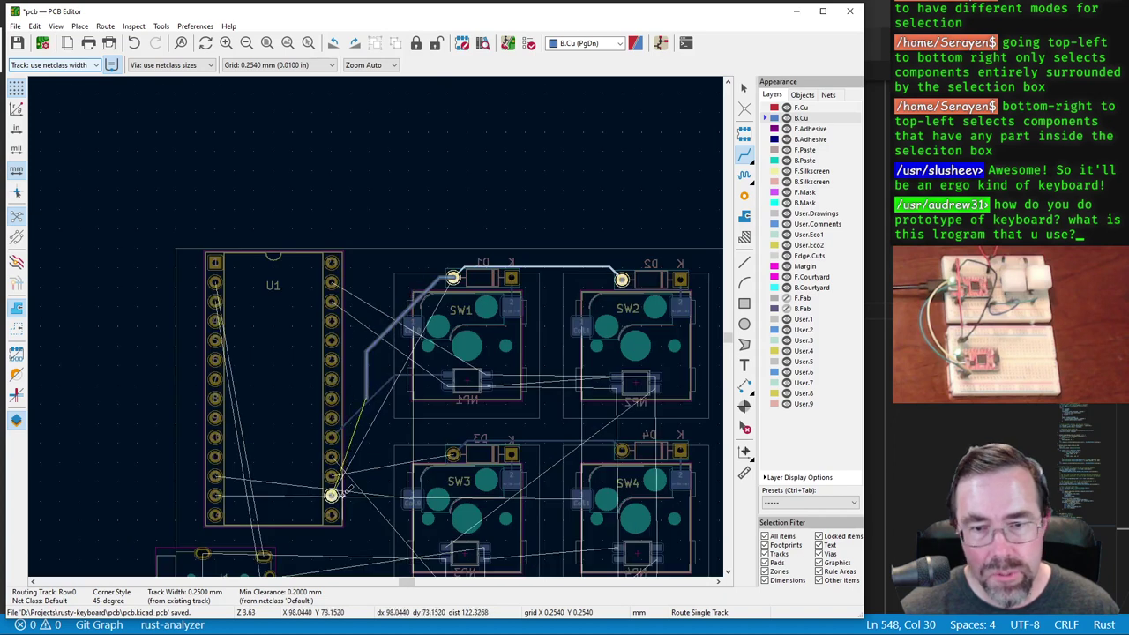
pyautogui.scroll(2, 348, 489)
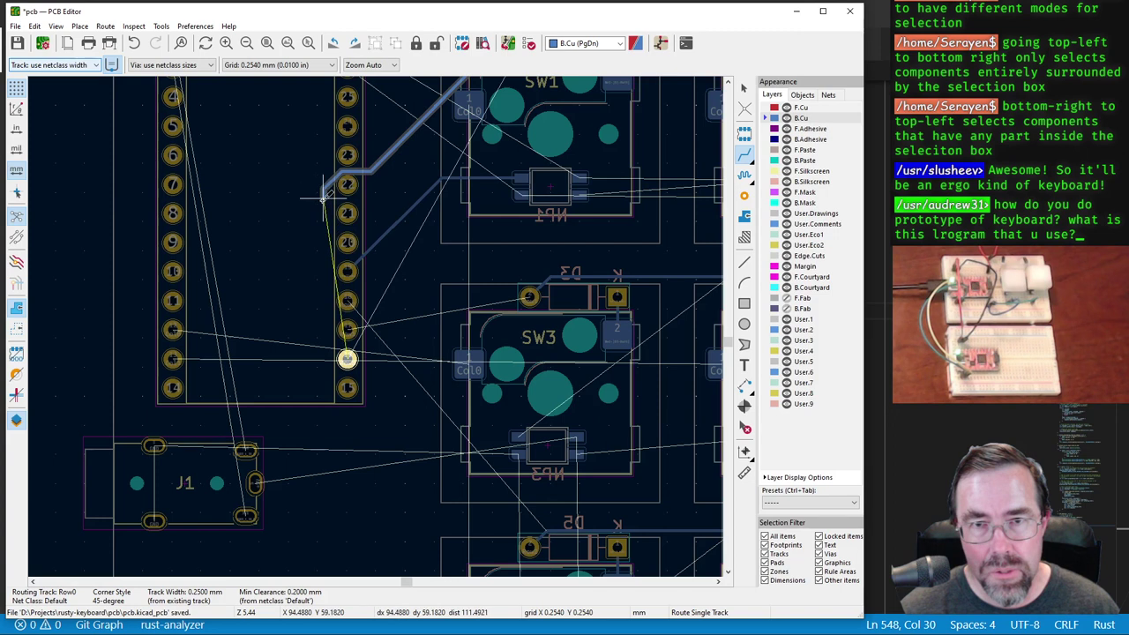
pyautogui.click(349, 361)
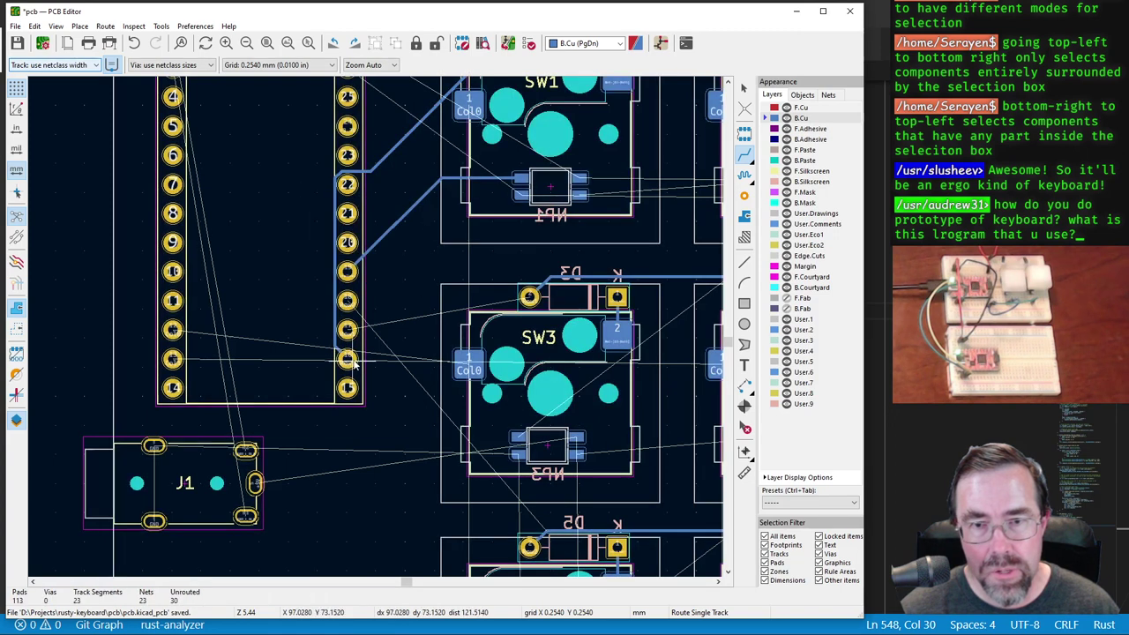
pyautogui.click(529, 296)
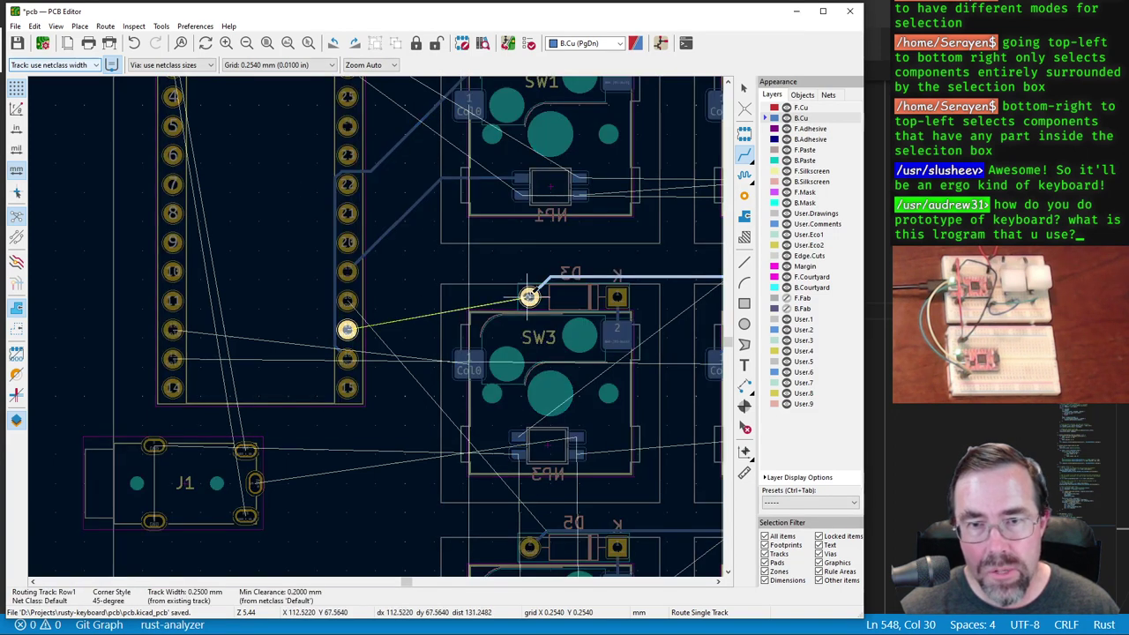
pyautogui.click(351, 329)
# Step: Try to route the Row2 track on B.Cu from D5 to its U1 pin
pyautogui.scroll(-3, 446, 314)
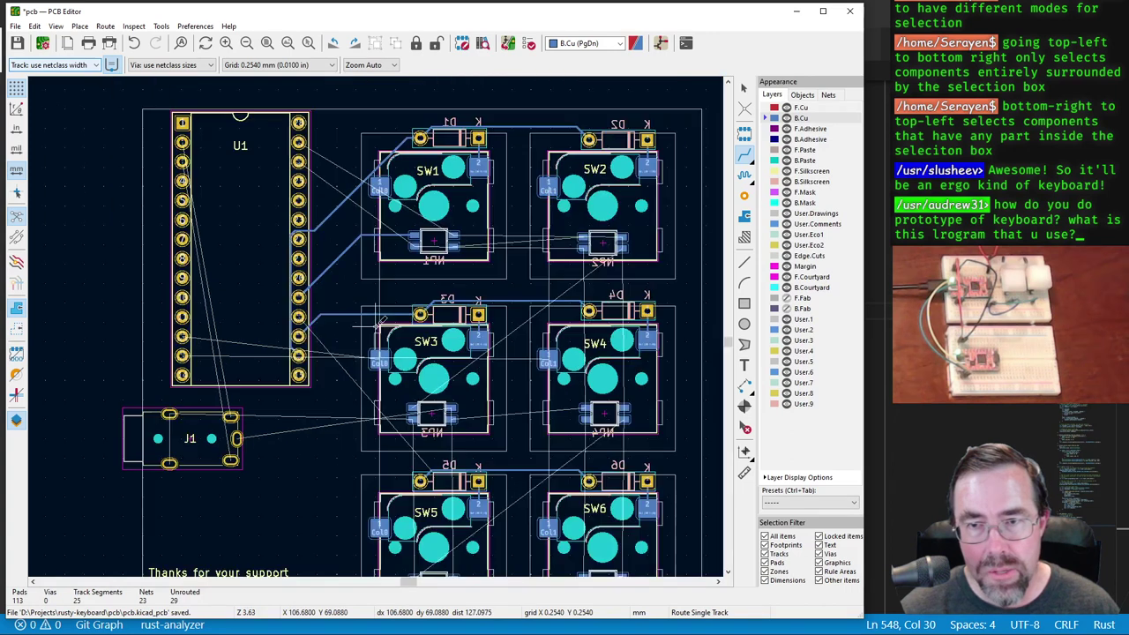
pyautogui.scroll(3, 451, 316)
pyautogui.click(448, 334)
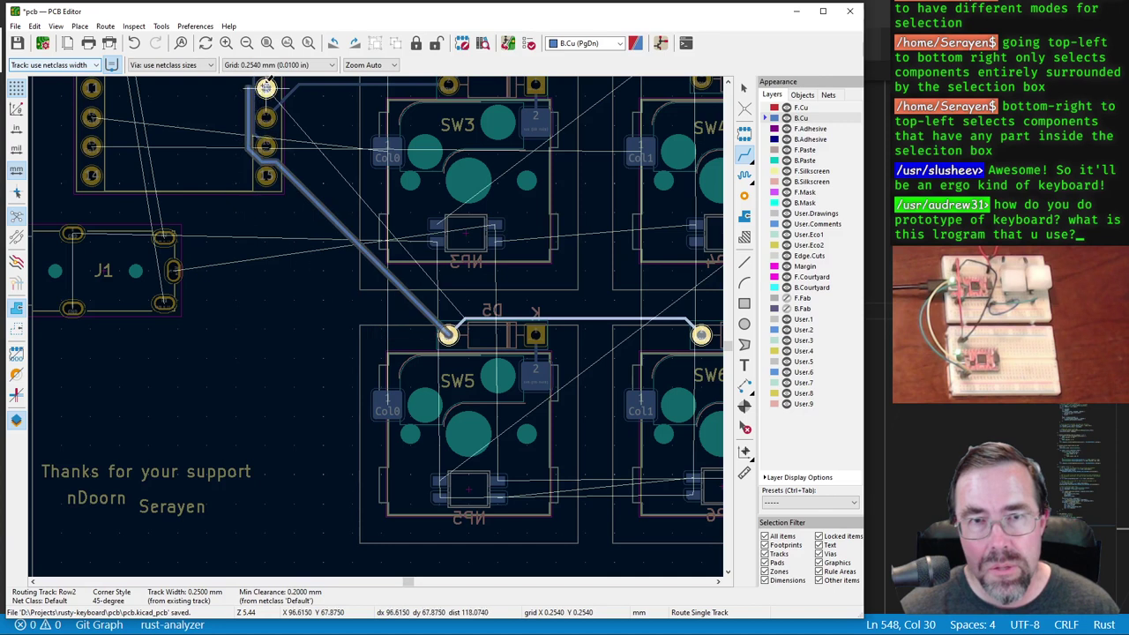
pyautogui.scroll(1, 251, 93)
pyautogui.scroll(-1, 381, 324)
pyautogui.scroll(-2, 389, 290)
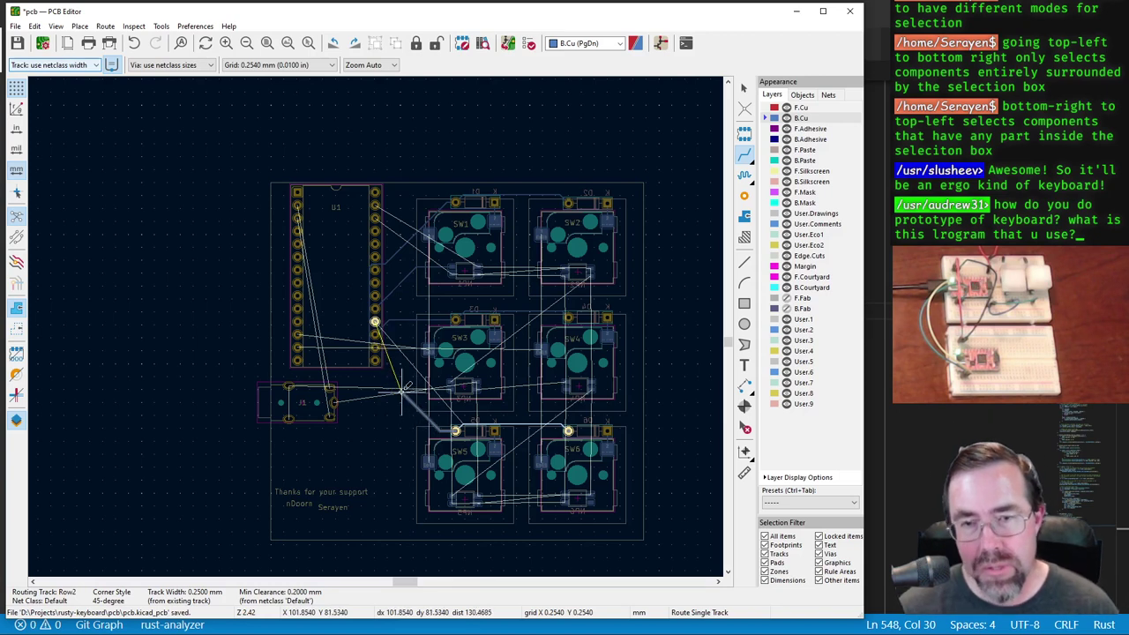
pyautogui.scroll(2, 378, 320)
pyautogui.scroll(1, 378, 319)
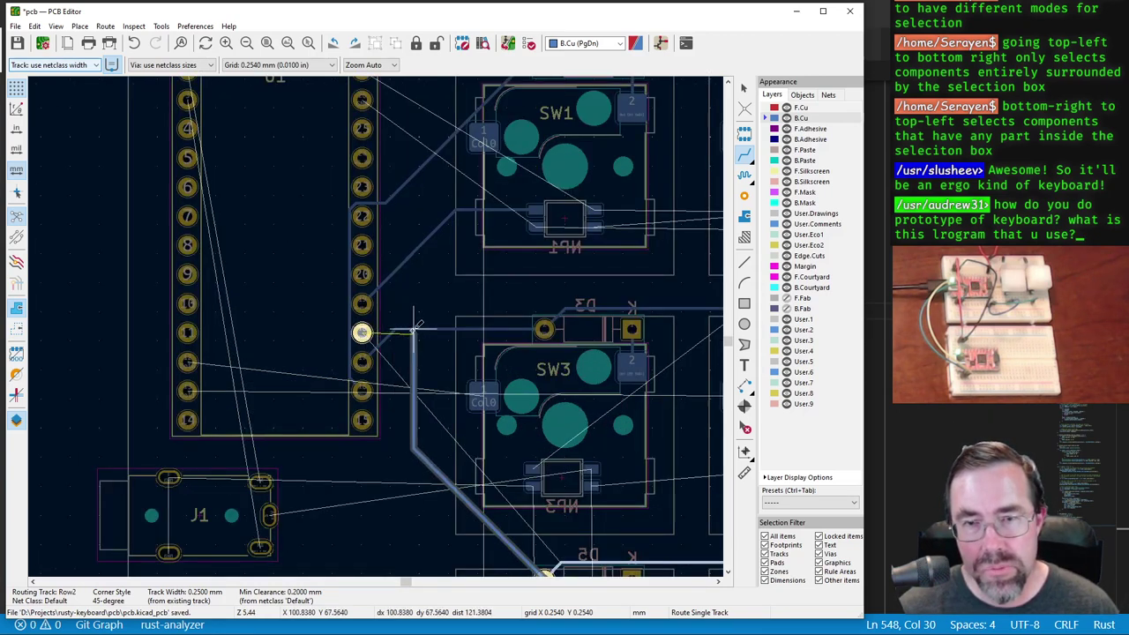
pyautogui.press('f')
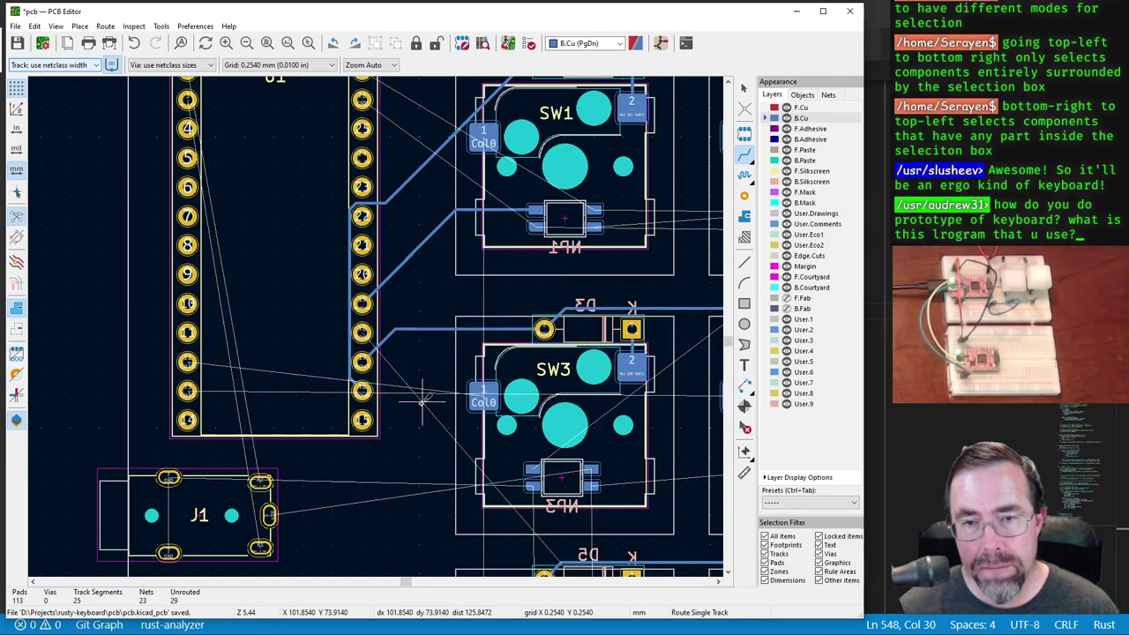
pyautogui.scroll(-2, 422, 399)
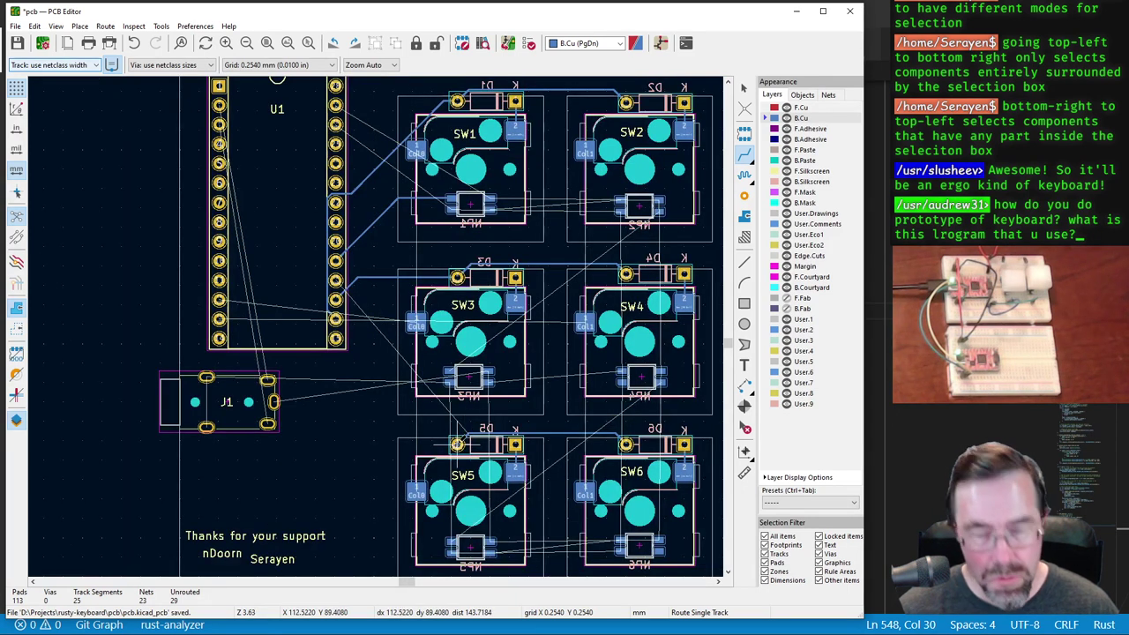
pyautogui.click(456, 444)
pyautogui.press('Escape')
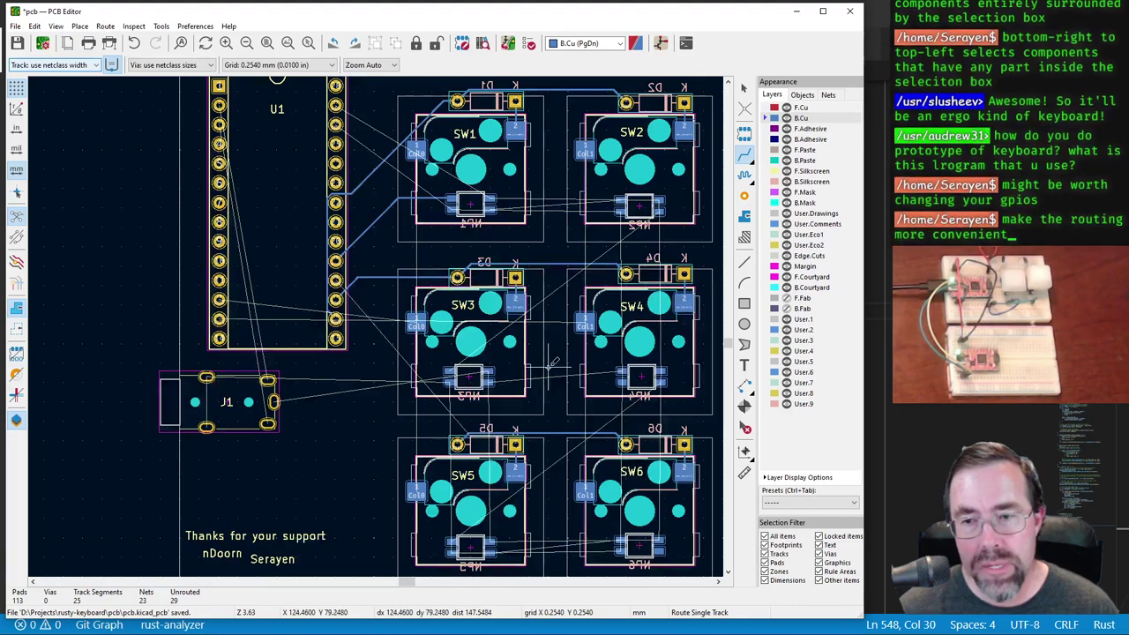
# Step: Move the SW5 and SW6 row with its diodes, LEDs and Row2 track out to the right of the board outline
pyautogui.scroll(-2, 457, 277)
pyautogui.click(744, 88)
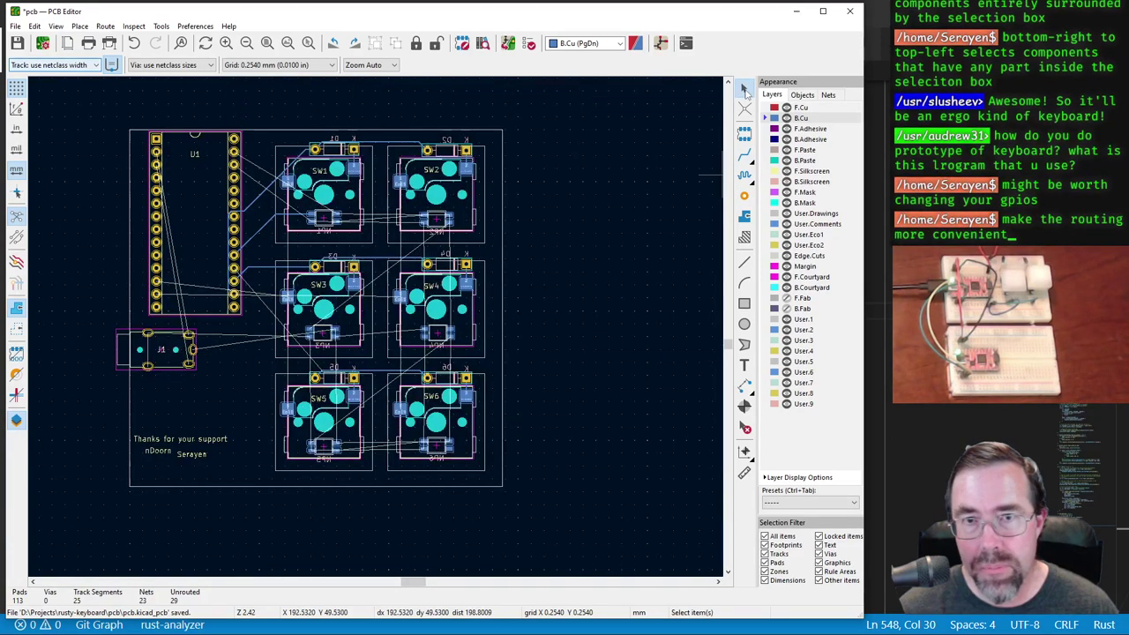
pyautogui.scroll(2, 276, 533)
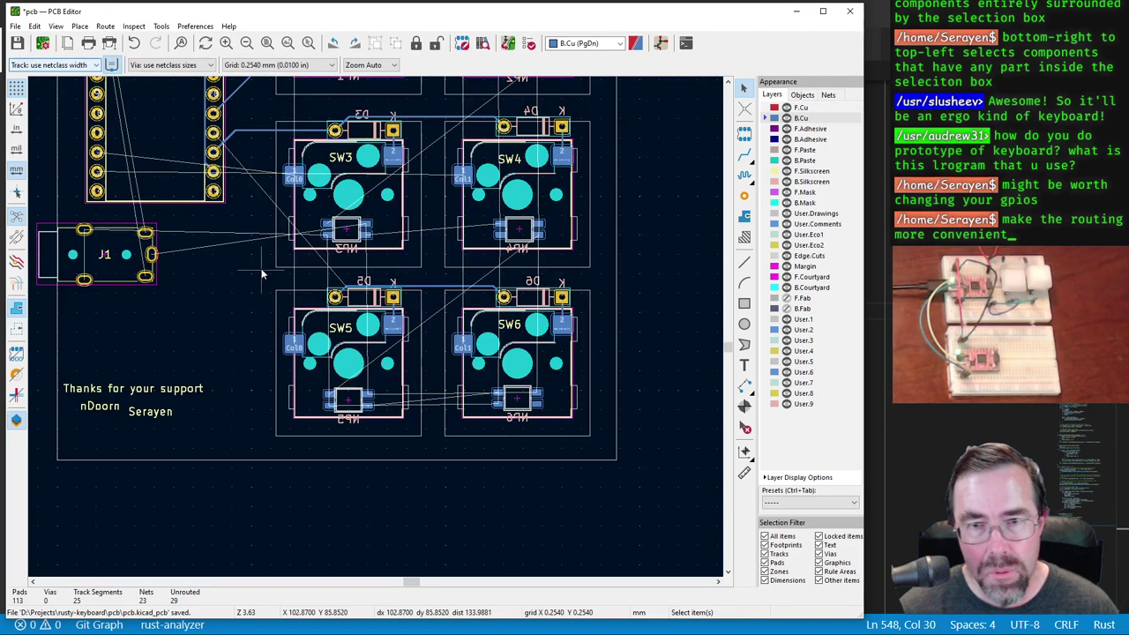
pyautogui.moveTo(261, 275); pyautogui.dragTo(630, 468)
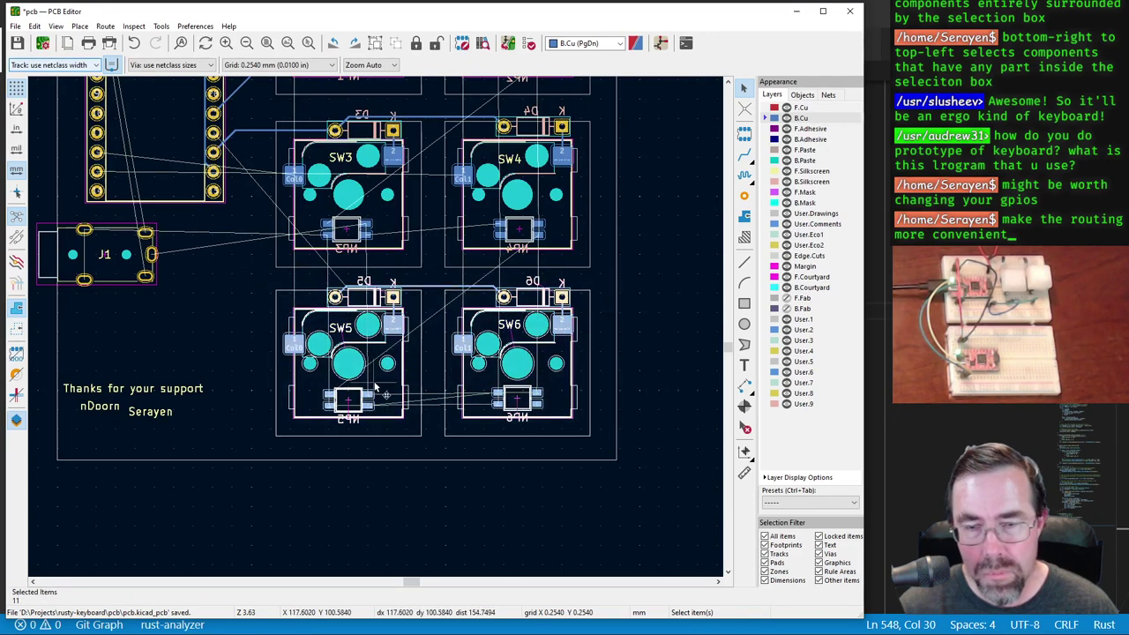
pyautogui.press('m')
pyautogui.scroll(-5, 395, 217)
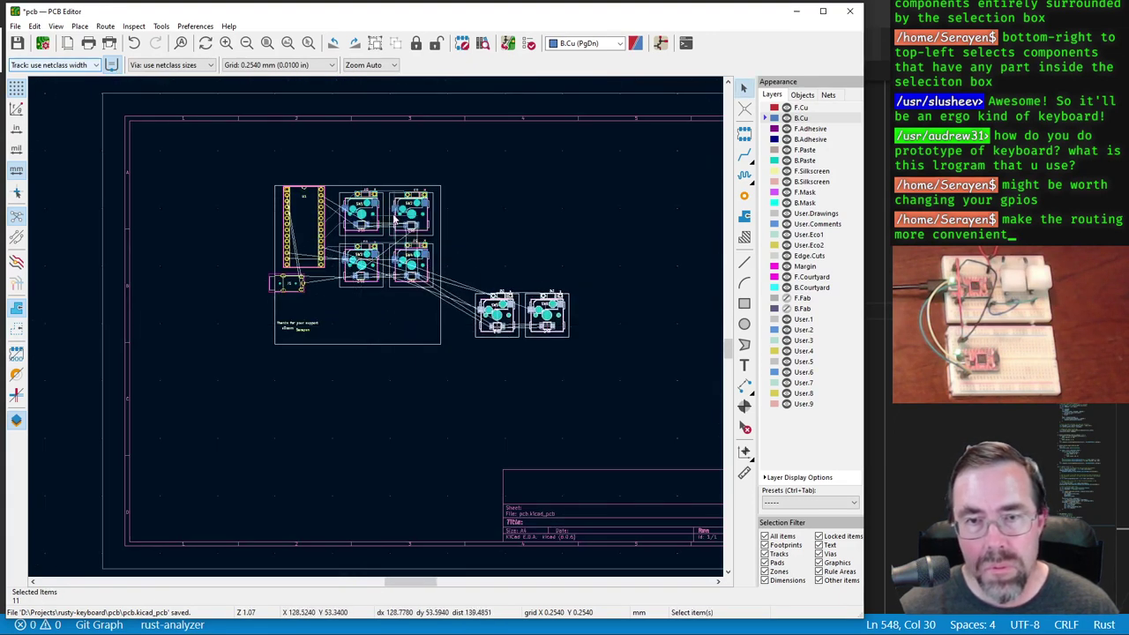
# Step: Move the SW1 and SW2 row with its diodes, LEDs and Row0 track to directly below the SW3 and SW4 row
pyautogui.scroll(3, 395, 219)
pyautogui.moveTo(297, 282); pyautogui.dragTo(529, 405)
pyautogui.scroll(-3, 388, 340)
pyautogui.scroll(3, 468, 410)
pyautogui.press('m')
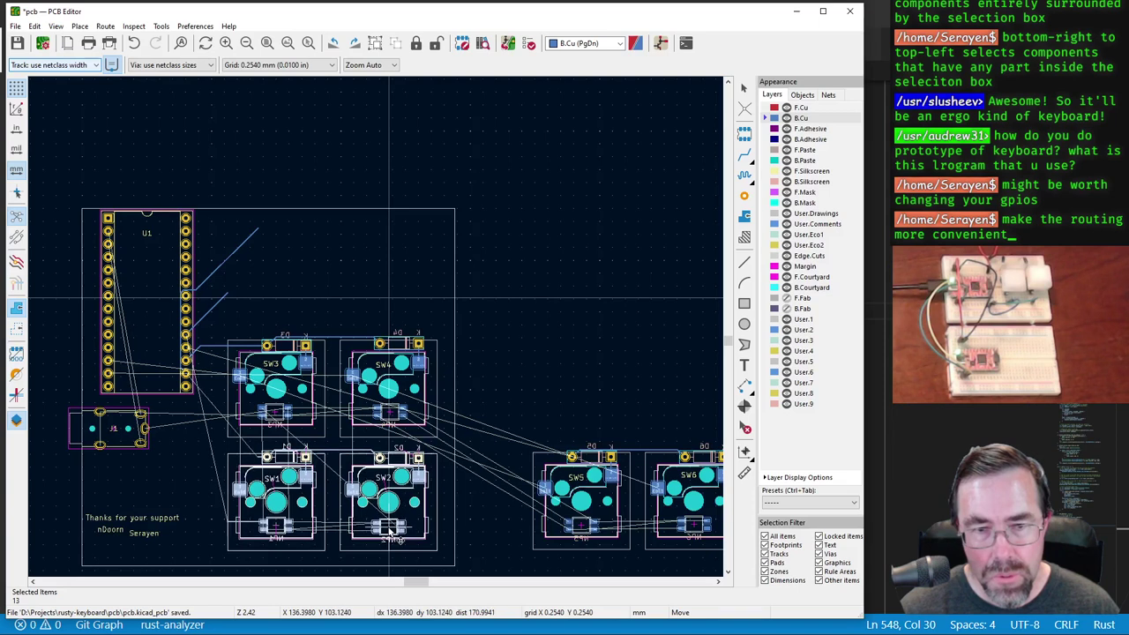
pyautogui.click(388, 529)
# Step: Move the SW5 and SW6 row with its diodes, LEDs and Row2 track into the board outline, directly above the SW3 and SW4 row
pyautogui.scroll(-2, 244, 224)
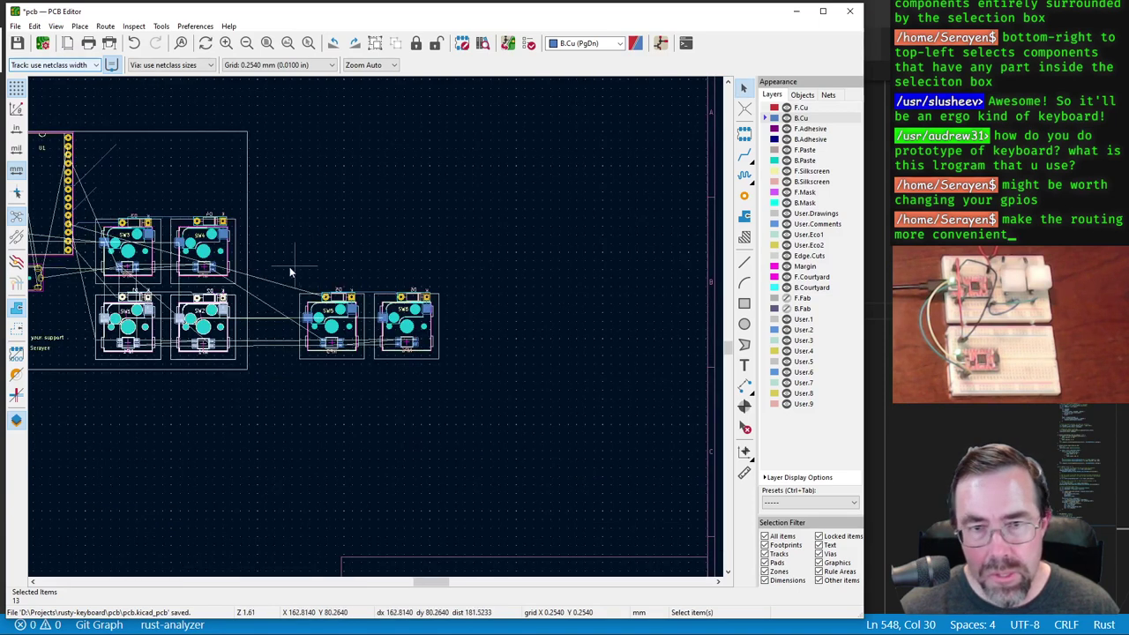
pyautogui.moveTo(286, 268); pyautogui.dragTo(476, 396)
pyautogui.press('m')
pyautogui.scroll(2, 381, 328)
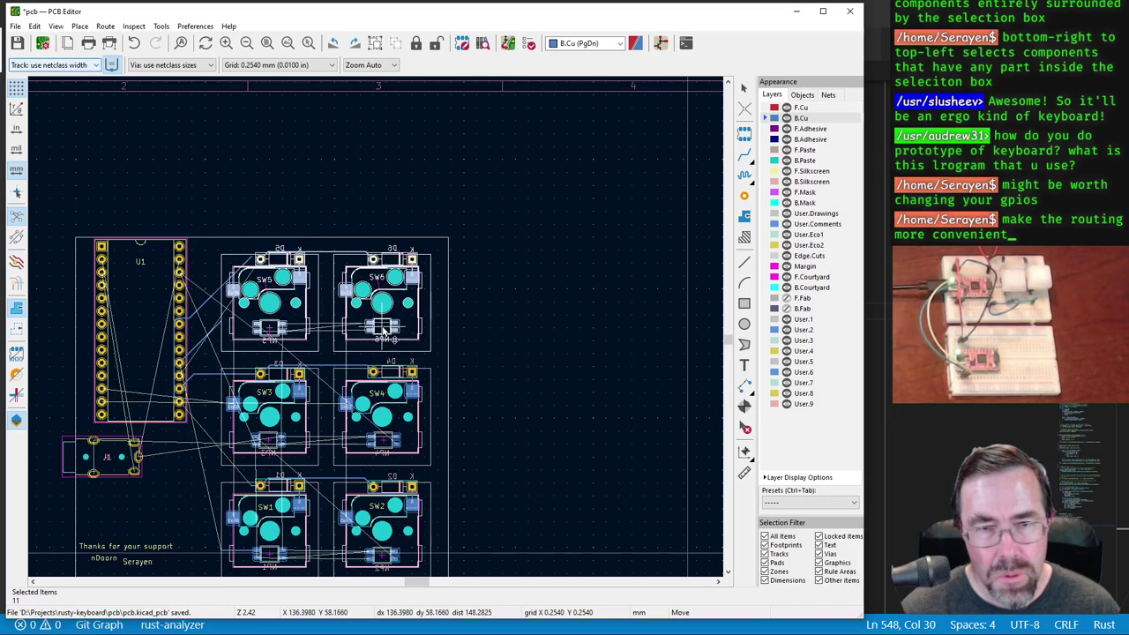
pyautogui.click(384, 329)
# Step: Delete the leftover diagonal B.Cu tracks between U1 and SW5
pyautogui.scroll(2, 170, 330)
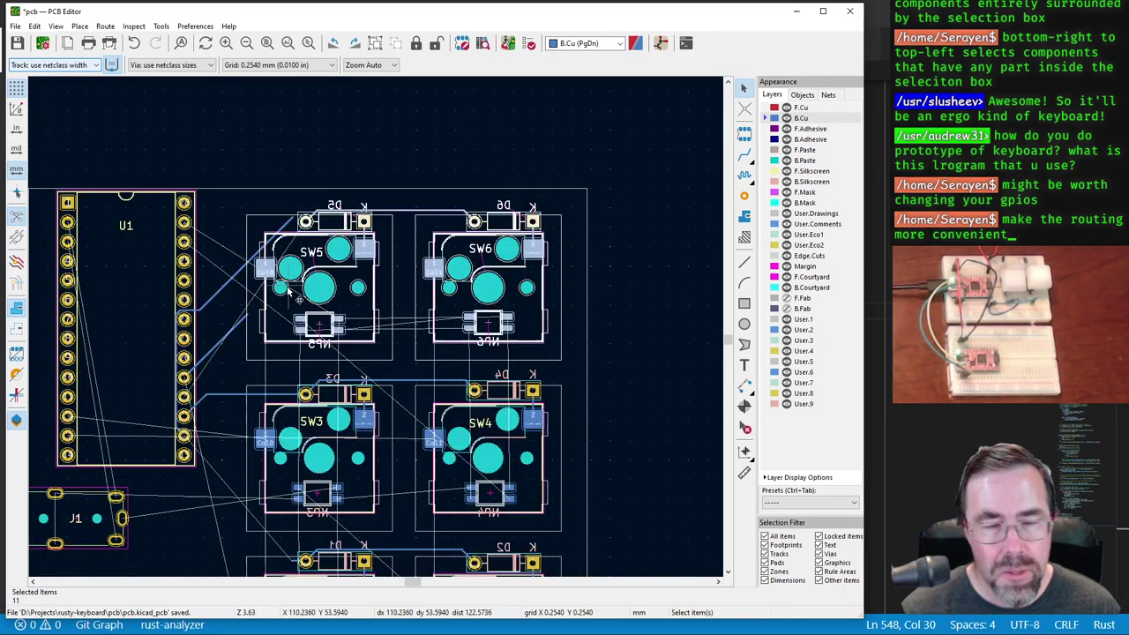
pyautogui.click(225, 284)
pyautogui.press('u')
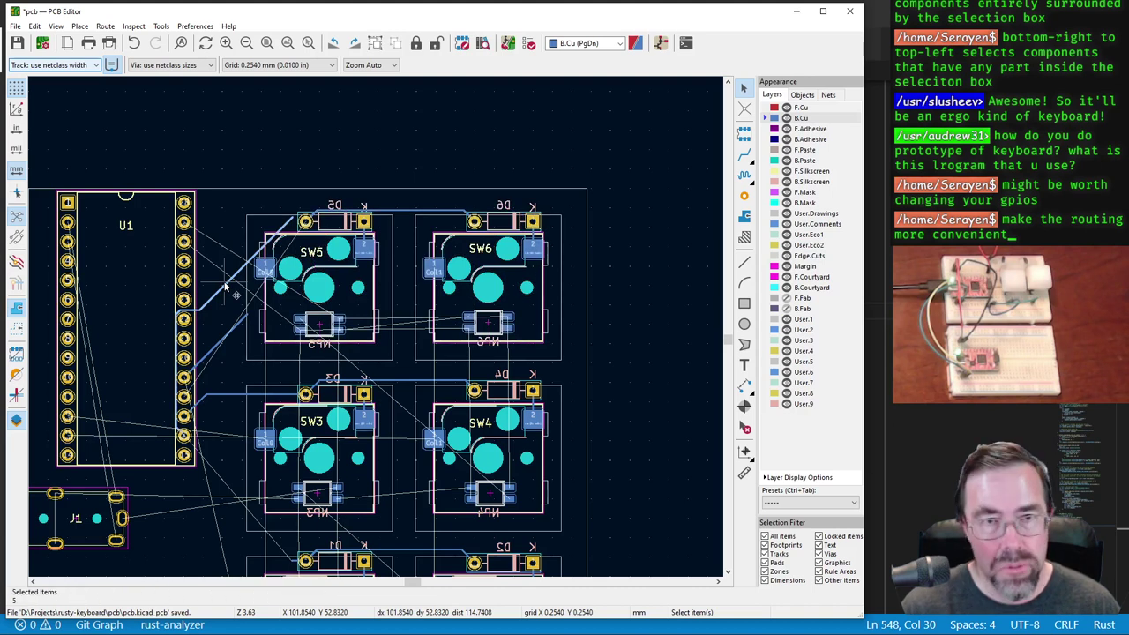
pyautogui.hotkey('ctrl', 'x')
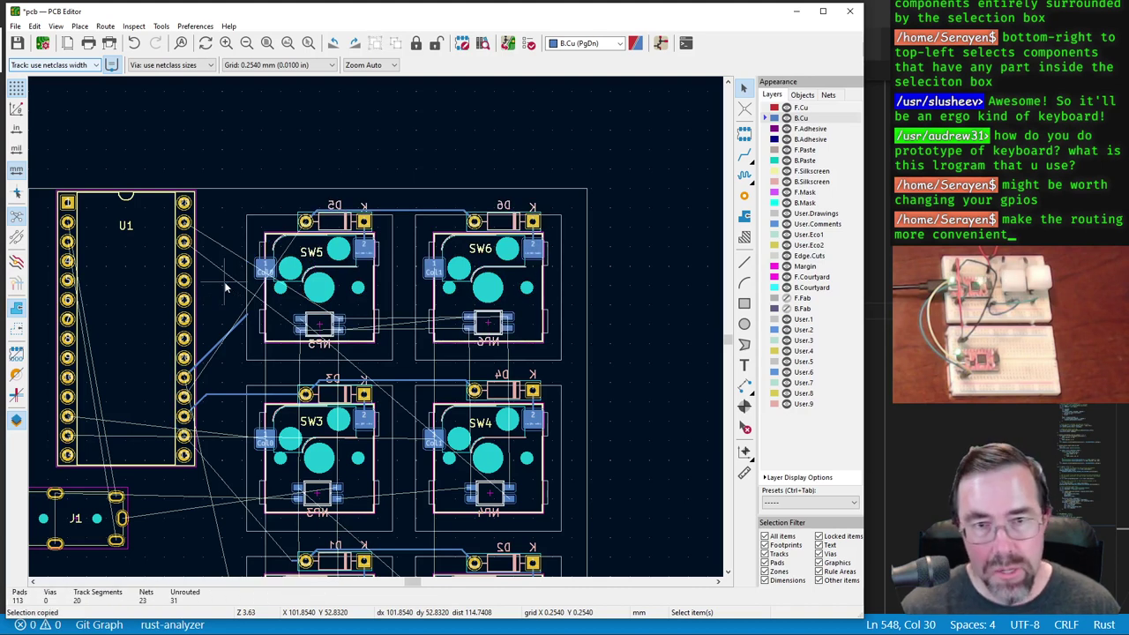
pyautogui.click(221, 342)
pyautogui.press('Delete')
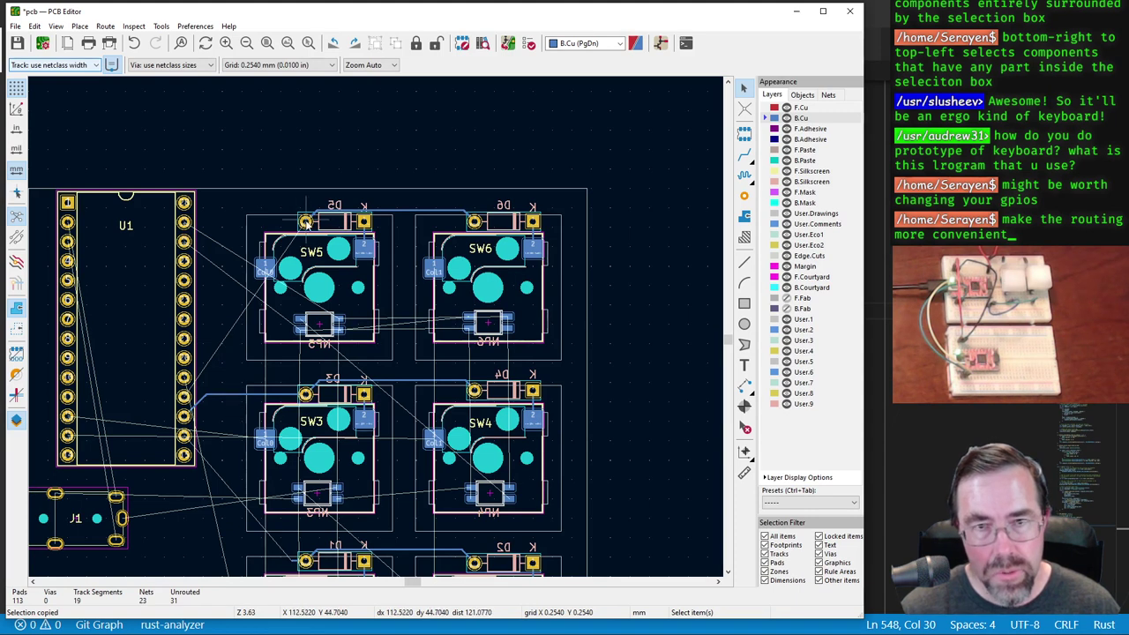
# Step: Route Row2 from D5 and Row0 from D1 to their matching U1 pins on B.Cu
pyautogui.press('x')
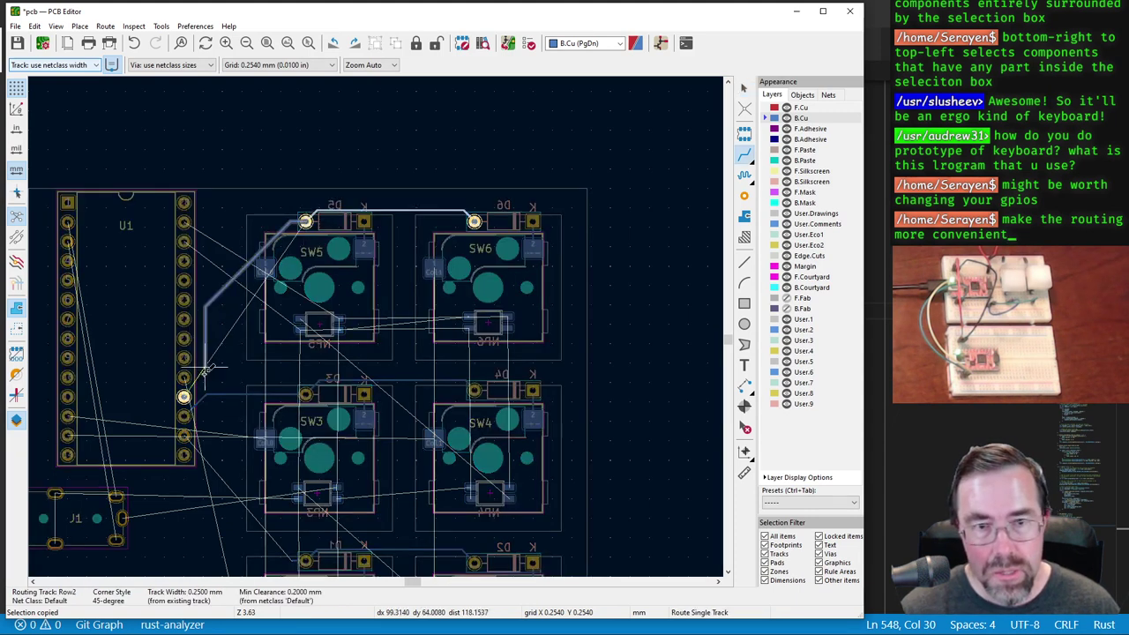
pyautogui.click(183, 396)
pyautogui.scroll(-3, 264, 396)
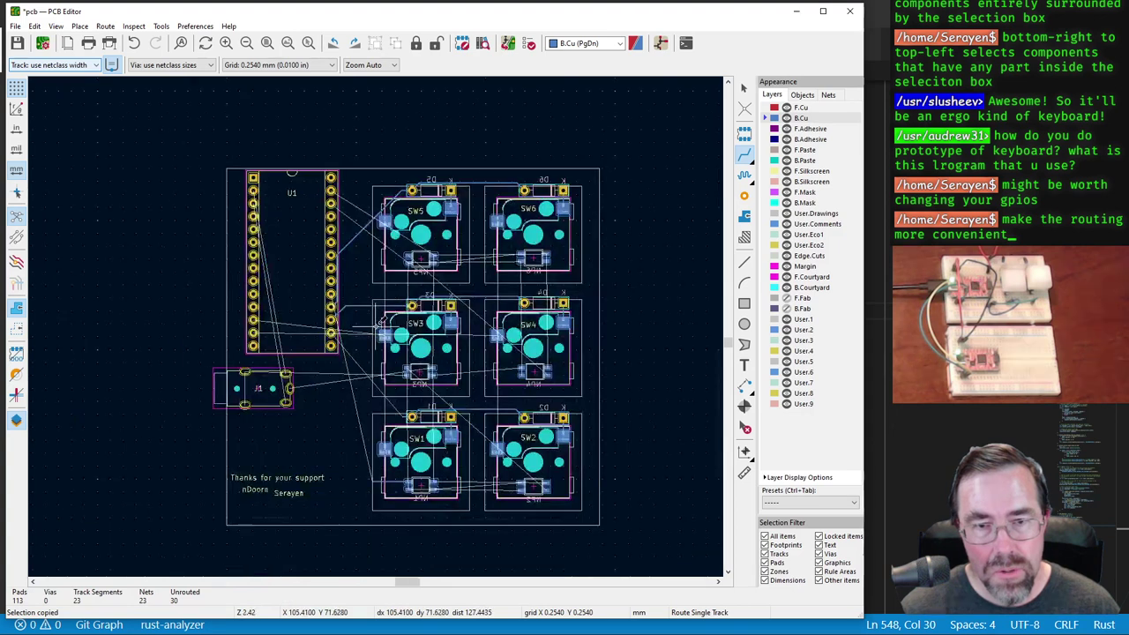
pyautogui.scroll(5, 402, 461)
pyautogui.click(453, 538)
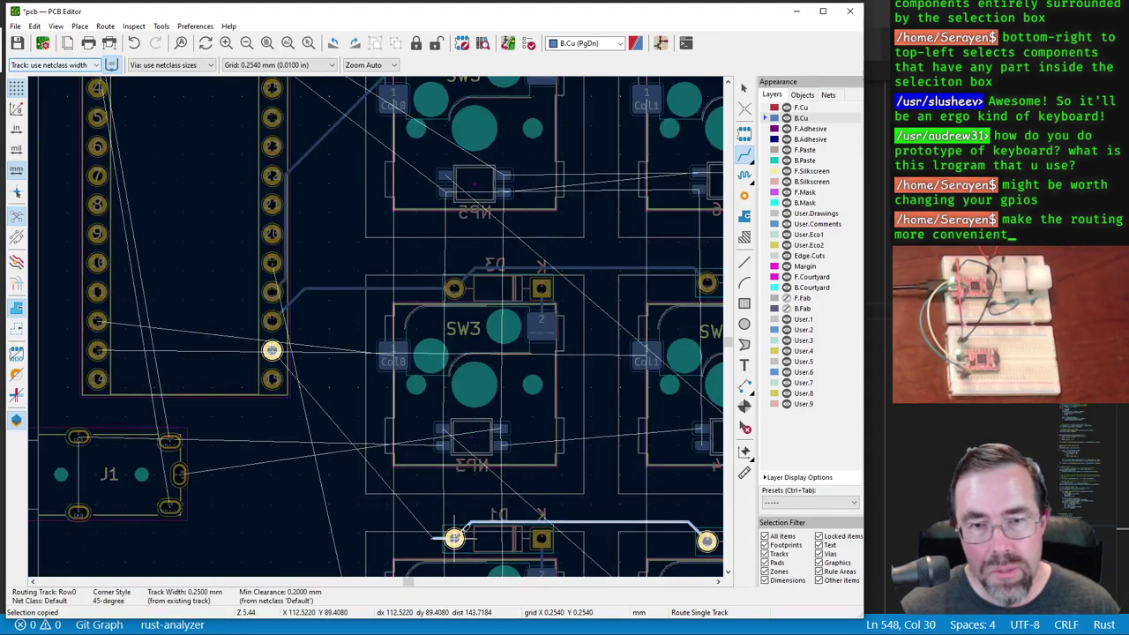
pyautogui.click(272, 350)
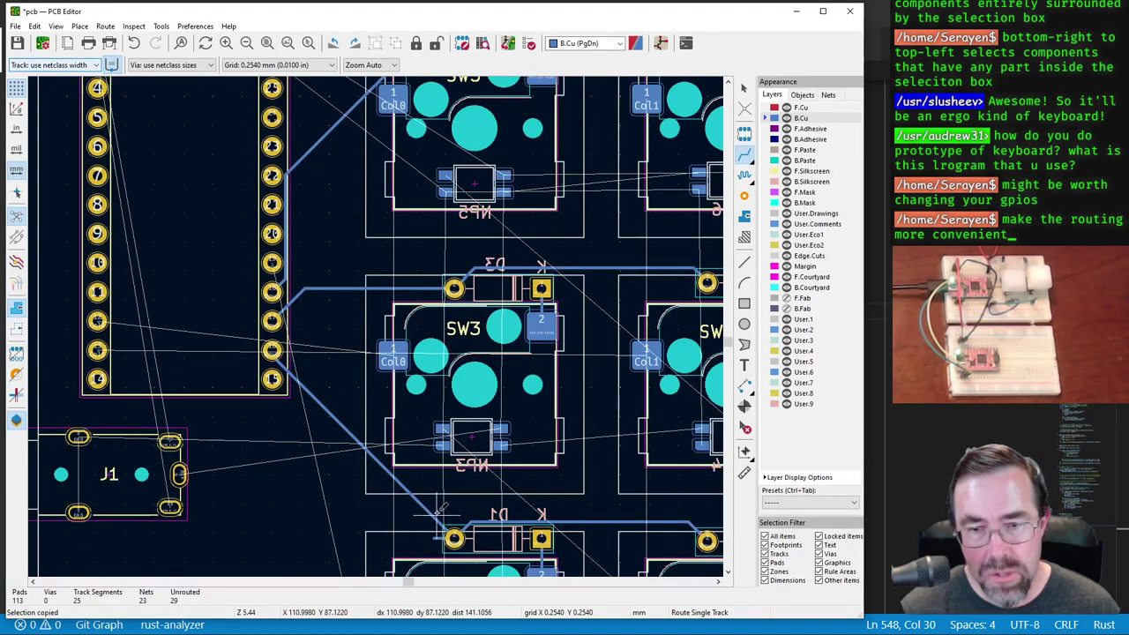
# Step: Remove the short leftover Row0 track stub beside D1's left pad
pyautogui.click(438, 531)
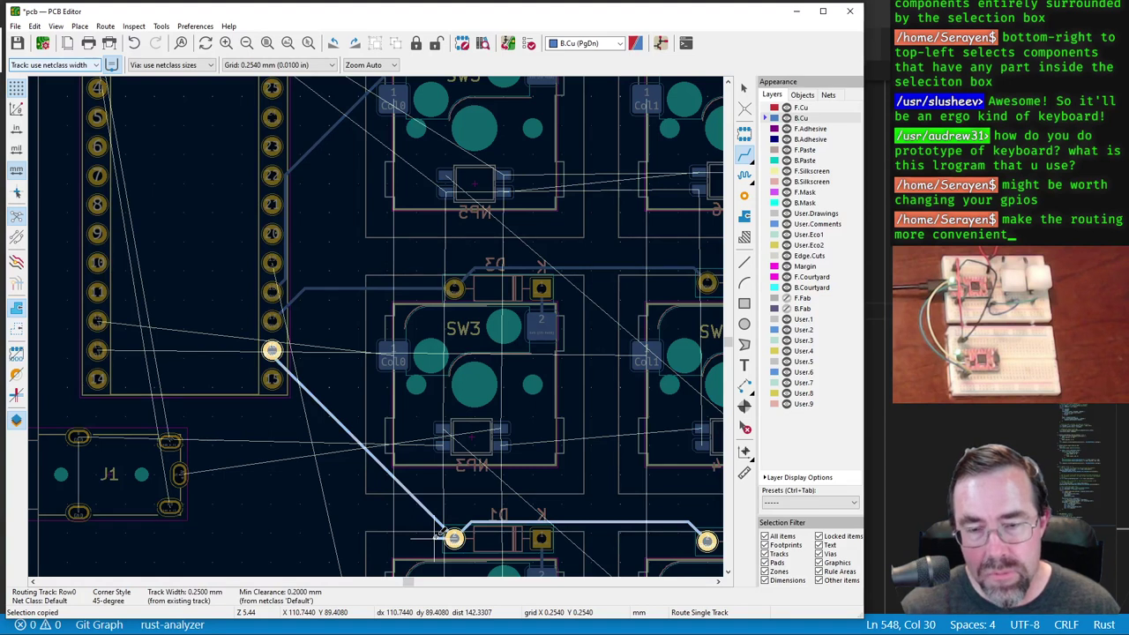
pyautogui.click(426, 534)
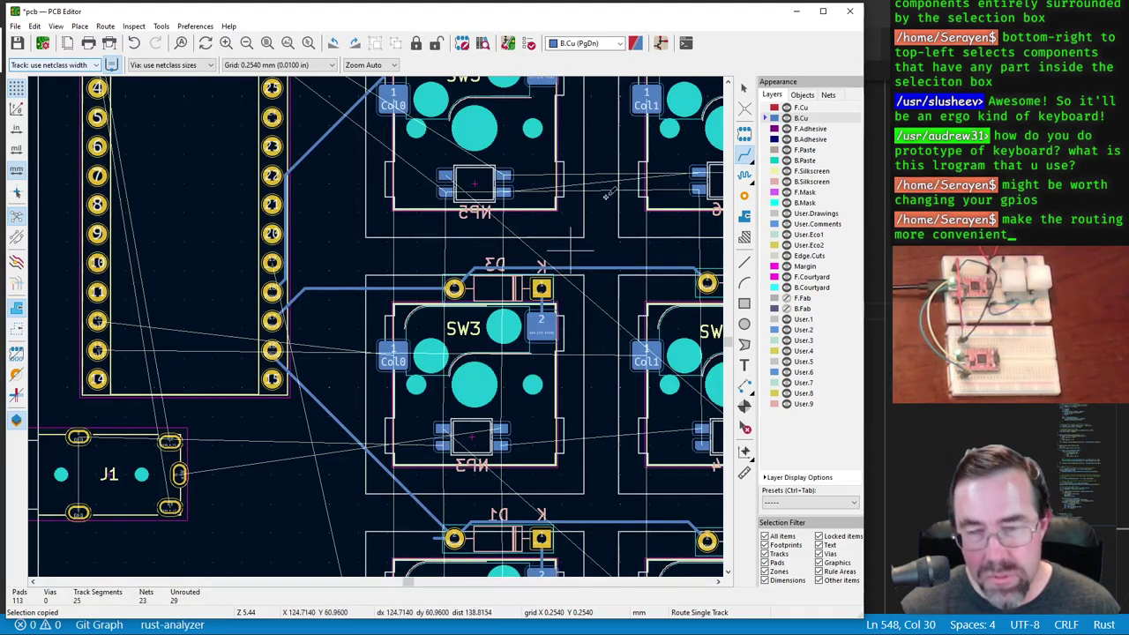
pyautogui.click(743, 88)
pyautogui.click(441, 538)
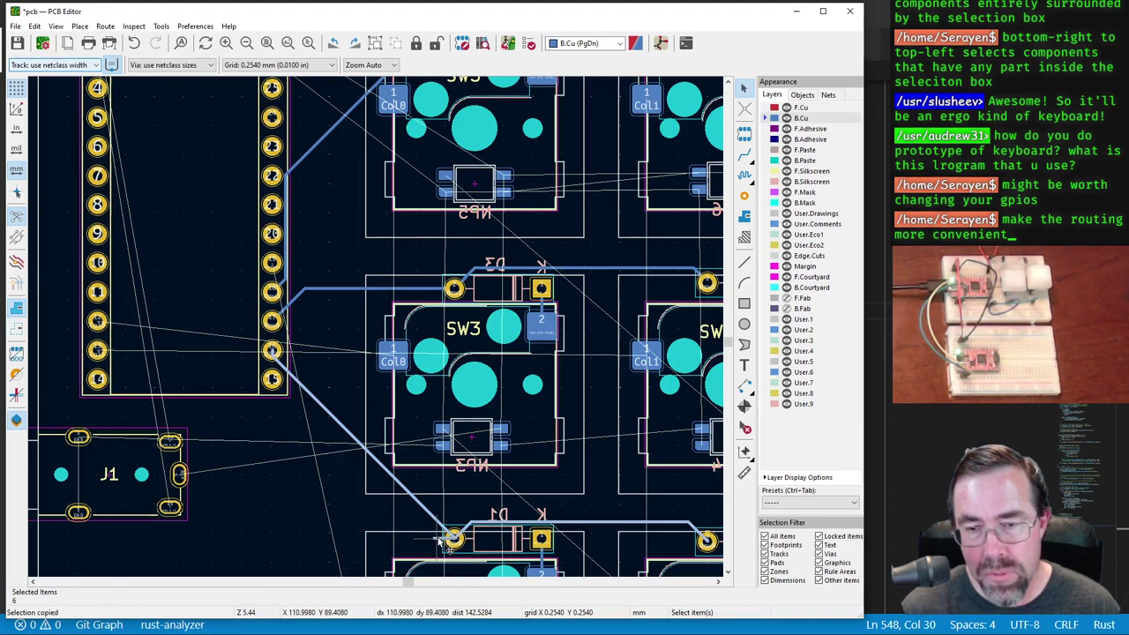
pyautogui.click(441, 542)
pyautogui.click(440, 543)
pyautogui.press('Escape')
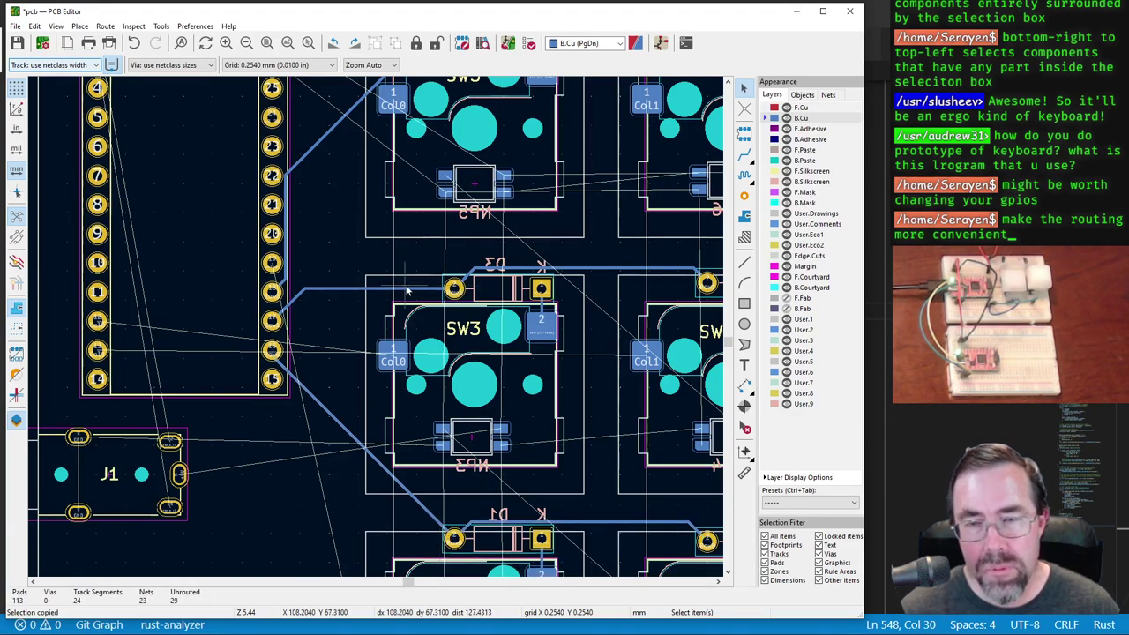
# Step: Try to route the Col0 track on B.Cu from SW5's pad down to SW3's pad, and undo it
pyautogui.scroll(-2, 408, 292)
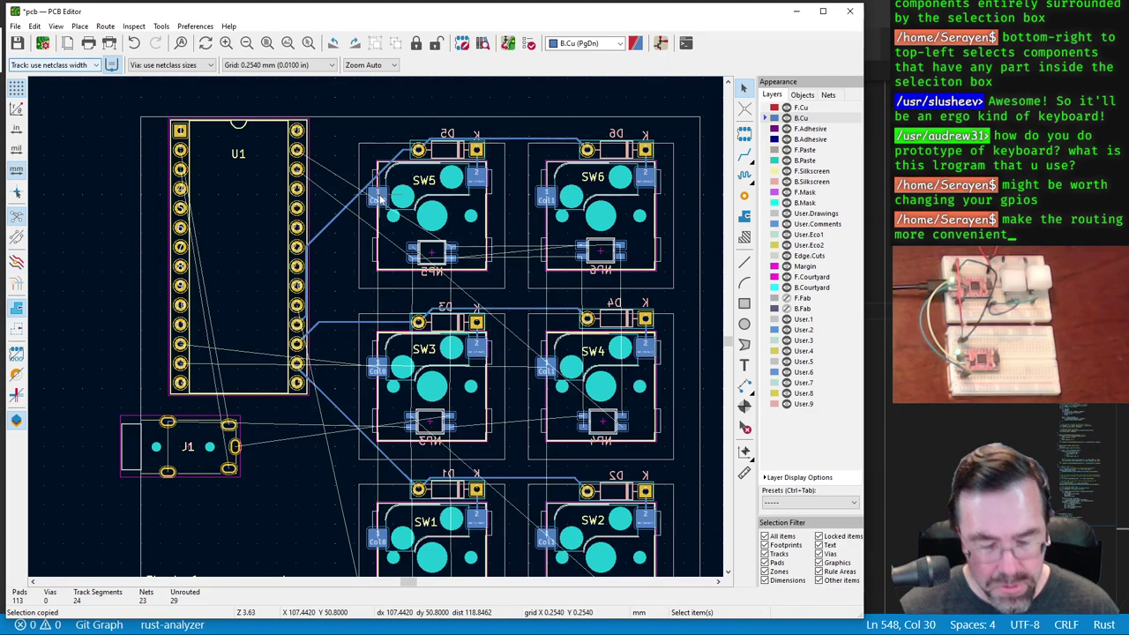
pyautogui.press('x')
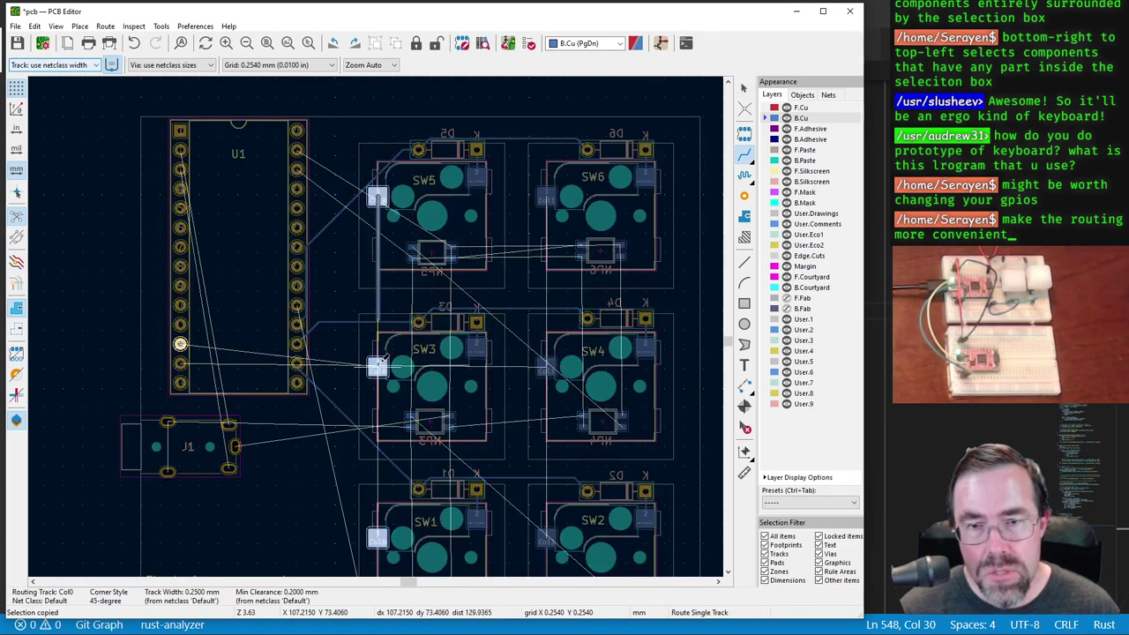
pyautogui.scroll(2, 377, 364)
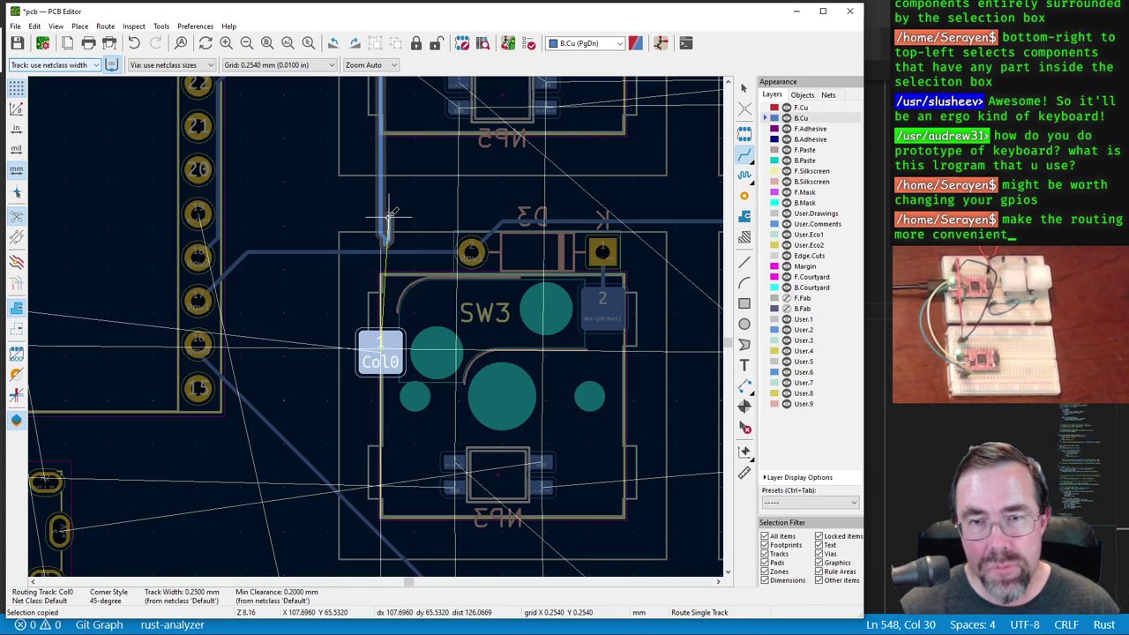
pyautogui.click(388, 220)
pyautogui.press('Escape')
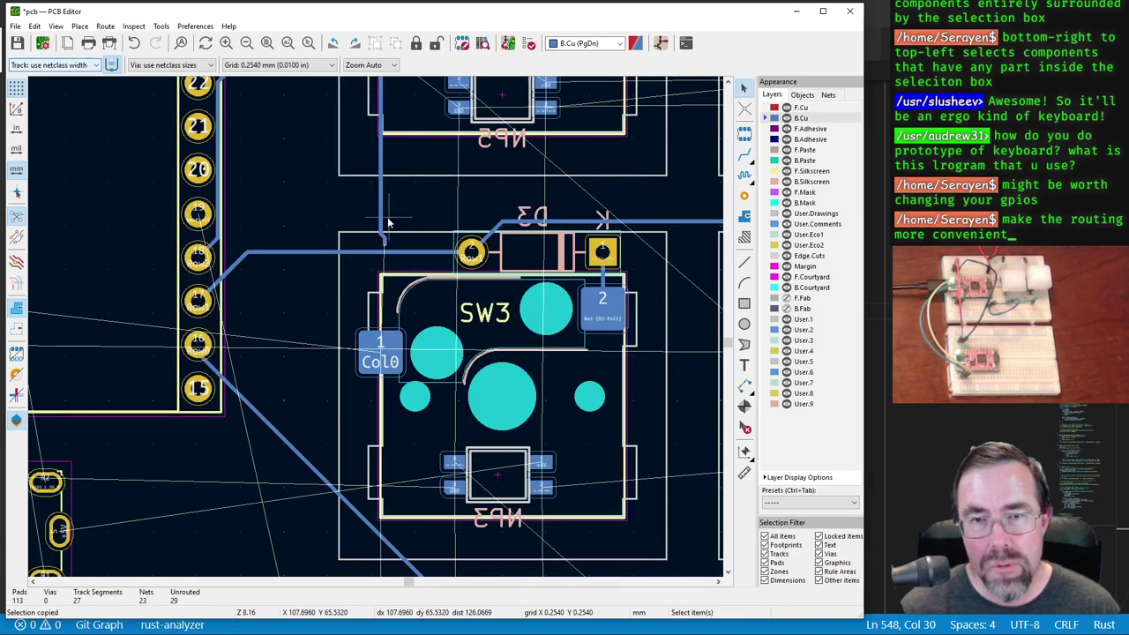
pyautogui.hotkey('ctrl', 'z')
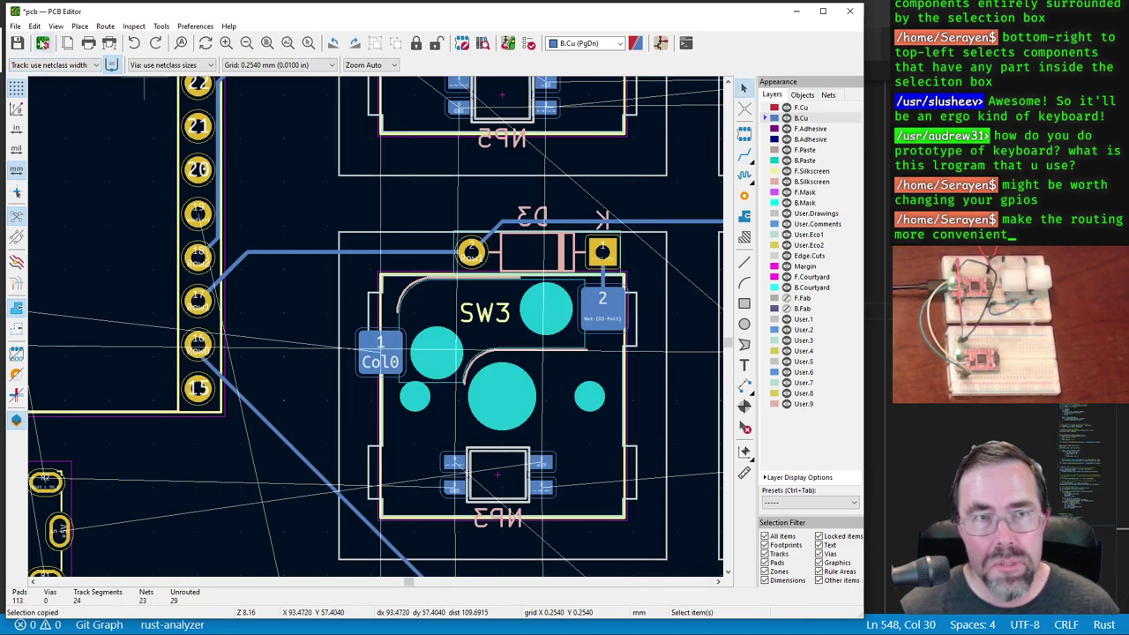
# Step: Save the board layout
pyautogui.hotkey('ctrl', 's')
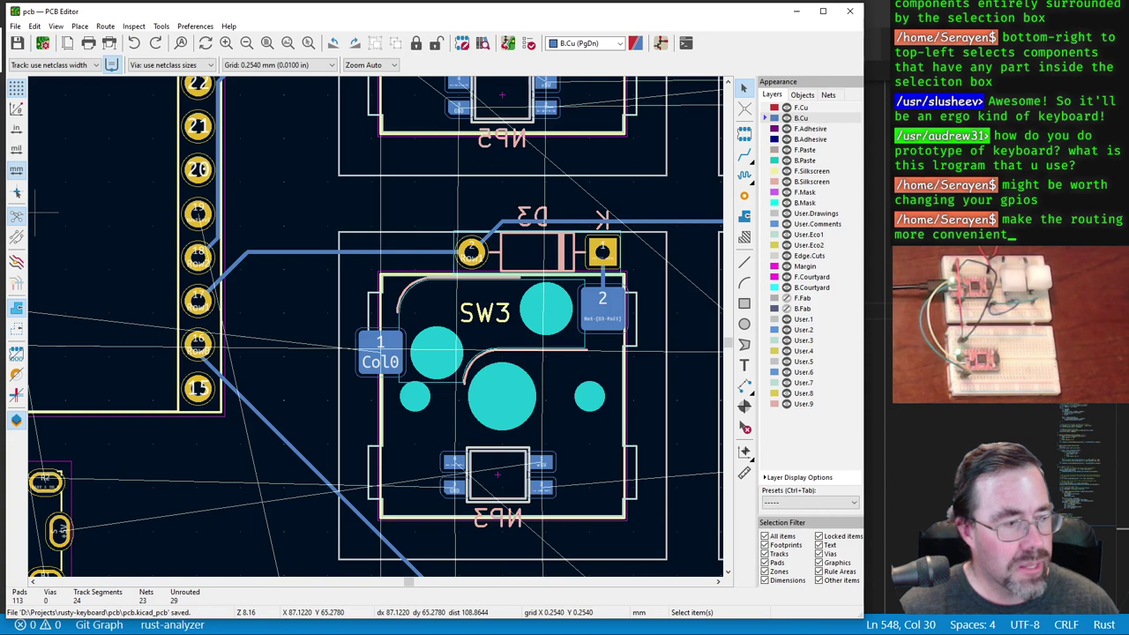
# Step: Switch to the web browser, look up the KiCad website by searching for "kicad", and close its tab after viewing
pyautogui.hotkey('alt', 'Tab')
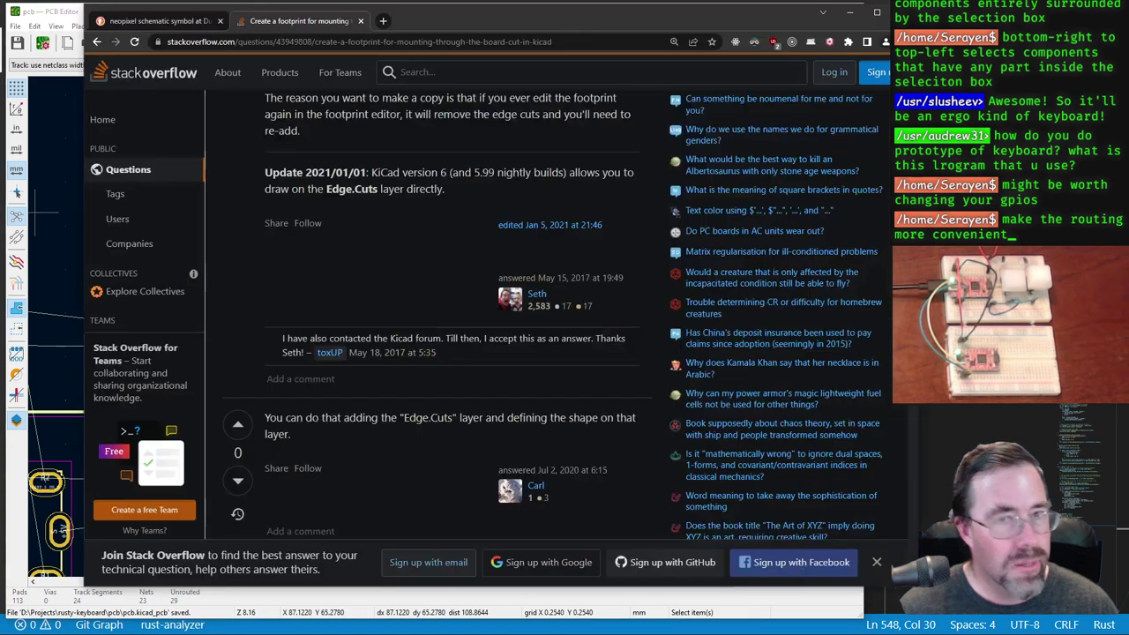
pyautogui.hotkey('ctrl', 't')
pyautogui.click(269, 71)
pyautogui.write('ki')
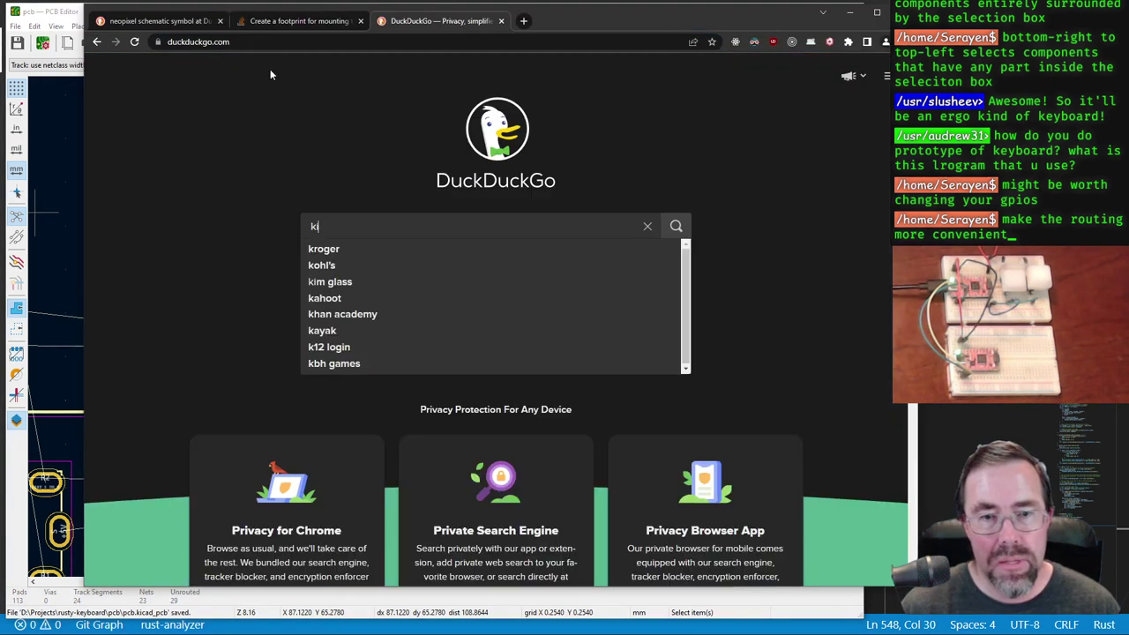
pyautogui.write('cad')
pyautogui.press('Return')
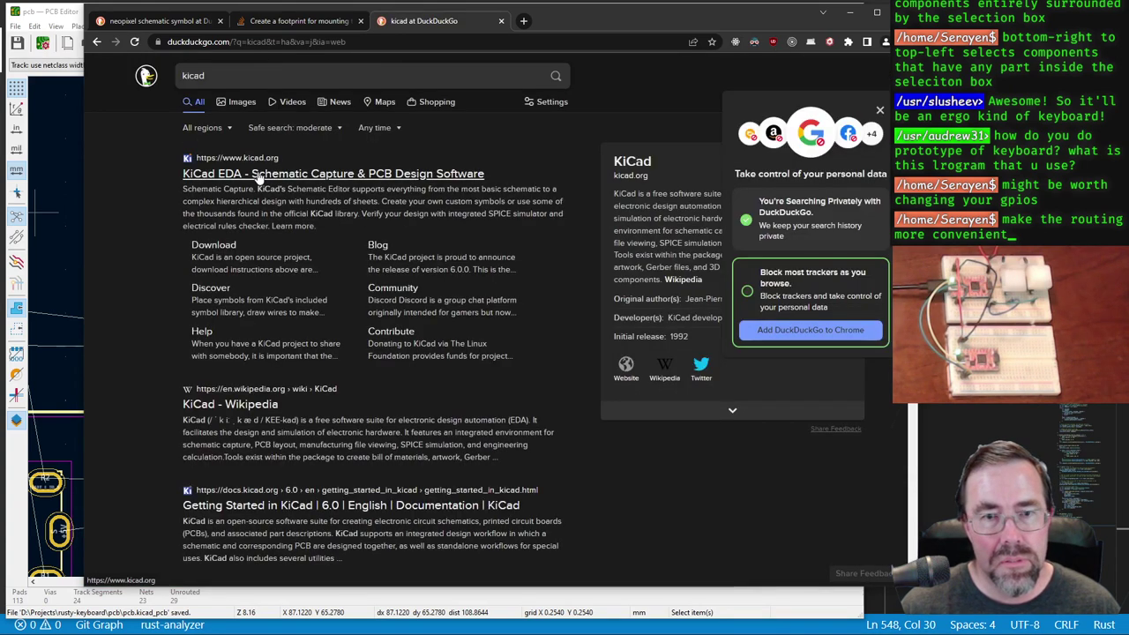
pyautogui.click(258, 177)
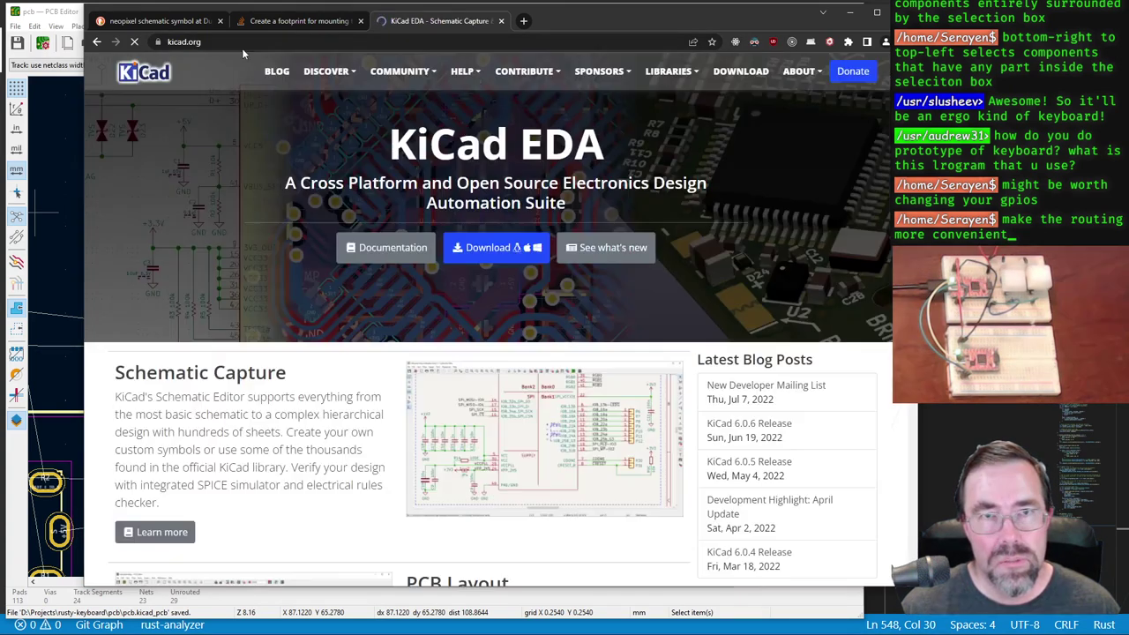
pyautogui.click(242, 44)
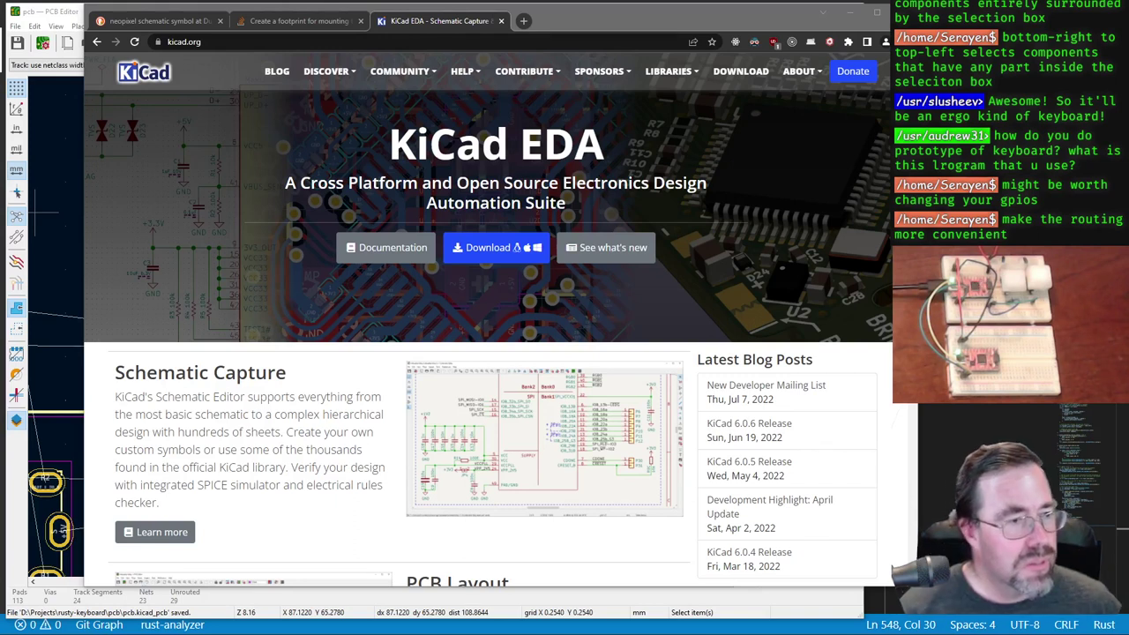
pyautogui.click(501, 21)
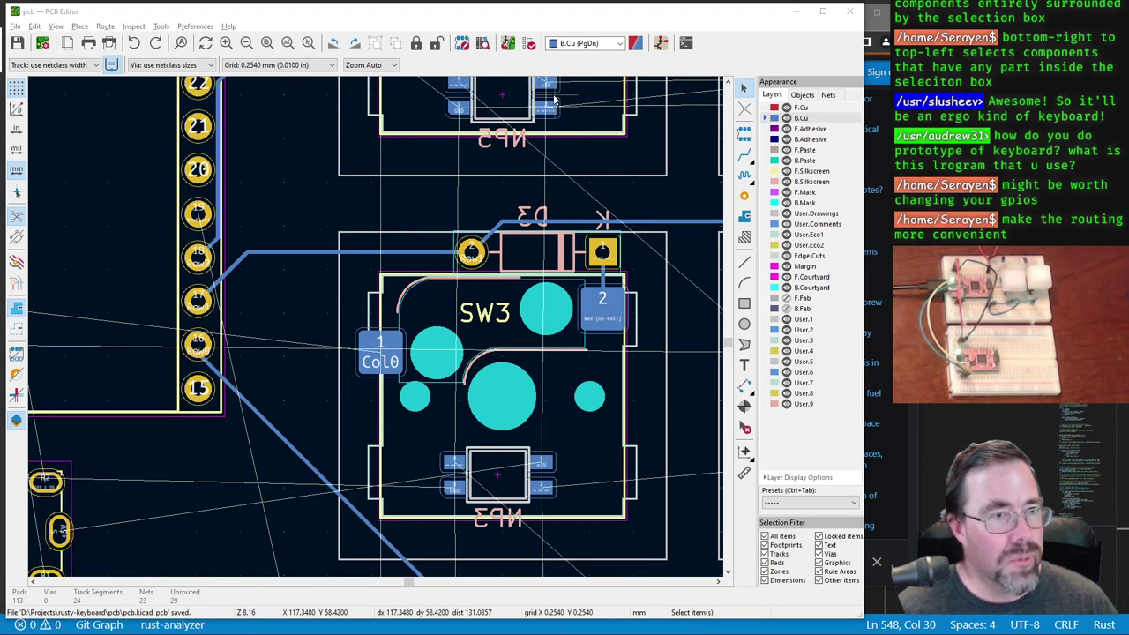
# Step: Switch to the Schematic Editor and widen its window to view the controller, switch matrix, audio jack and NeoPixel circuits
pyautogui.hotkey('alt', 'Tab')
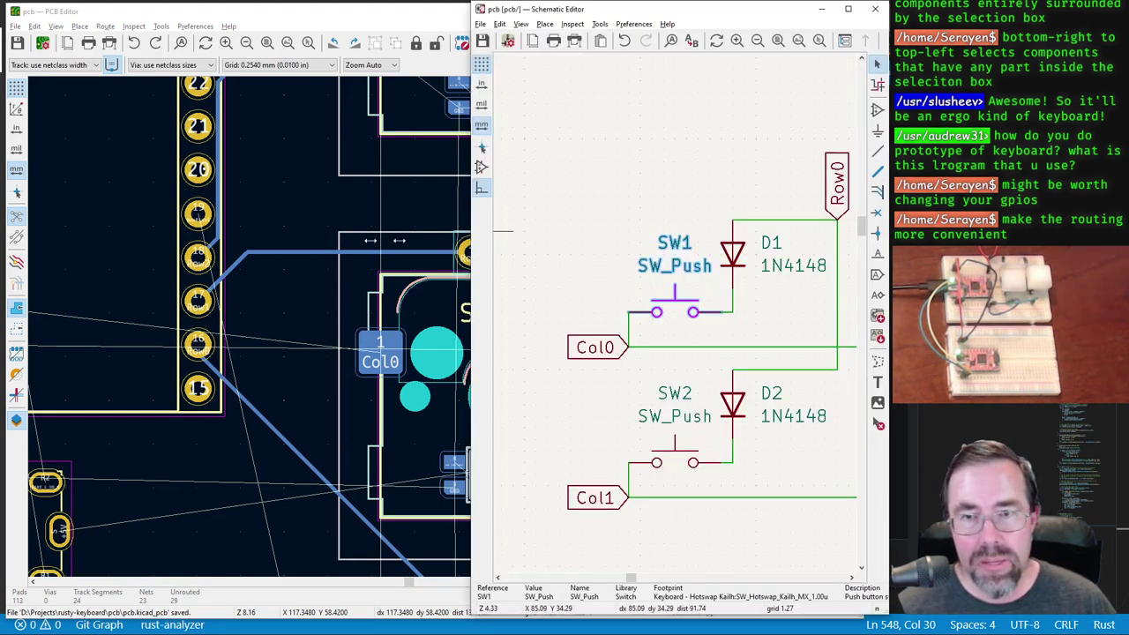
pyautogui.moveTo(471, 317); pyautogui.dragTo(86, 317)
pyautogui.scroll(-4, 491, 319)
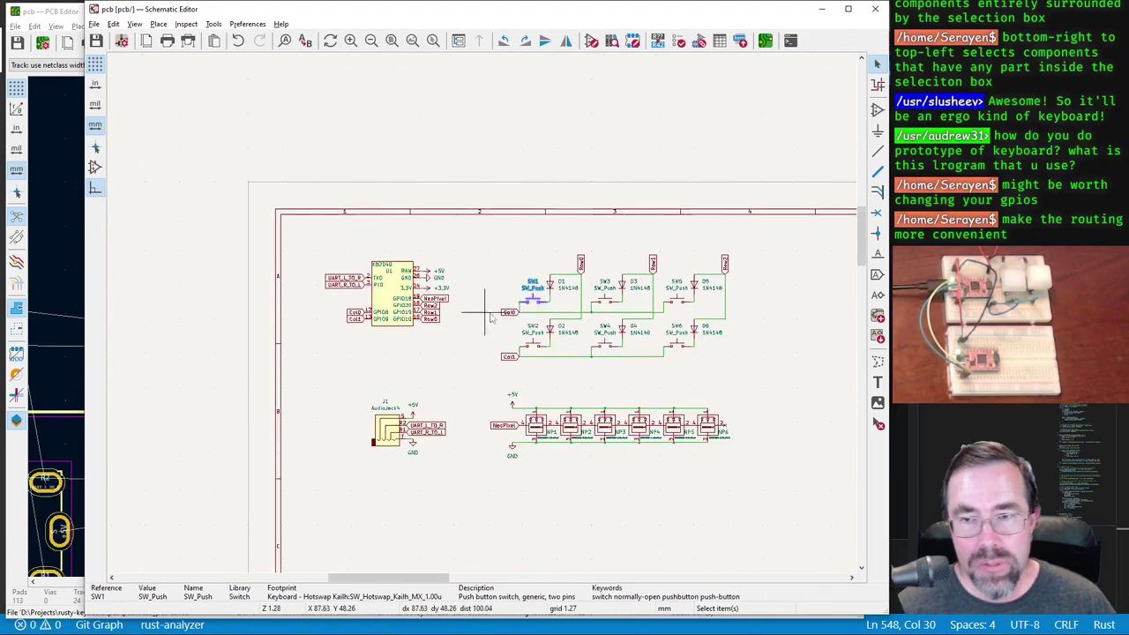
pyautogui.scroll(2, 492, 319)
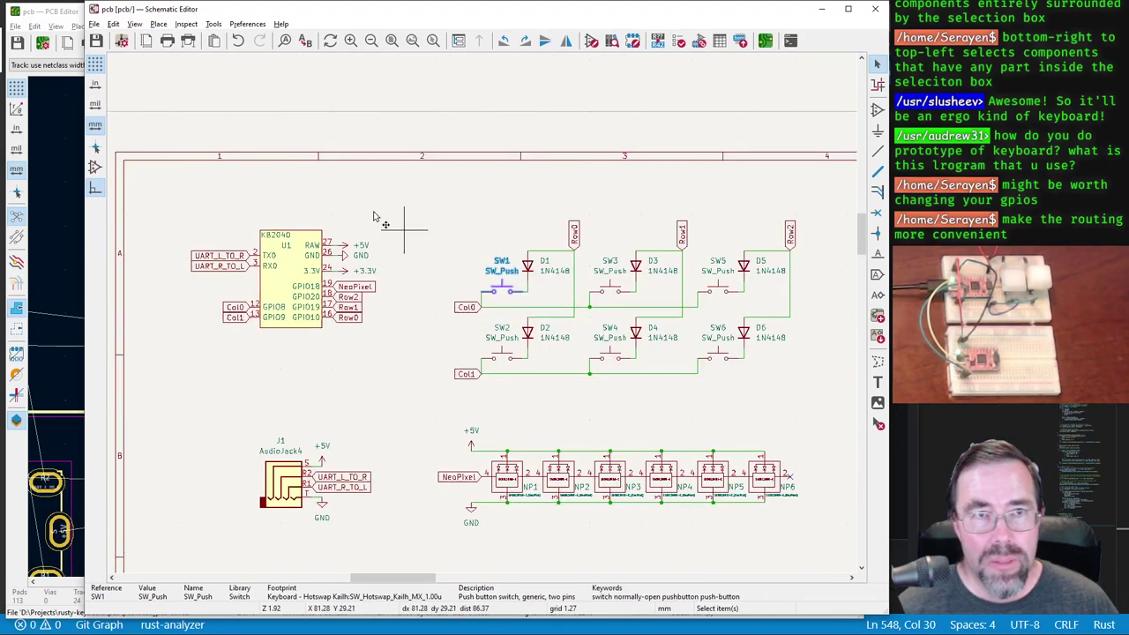
# Step: Open the board in the 3D Viewer and examine its top side, and the LEDs, diodes and sockets around NP3 on its underside
pyautogui.click(56, 25)
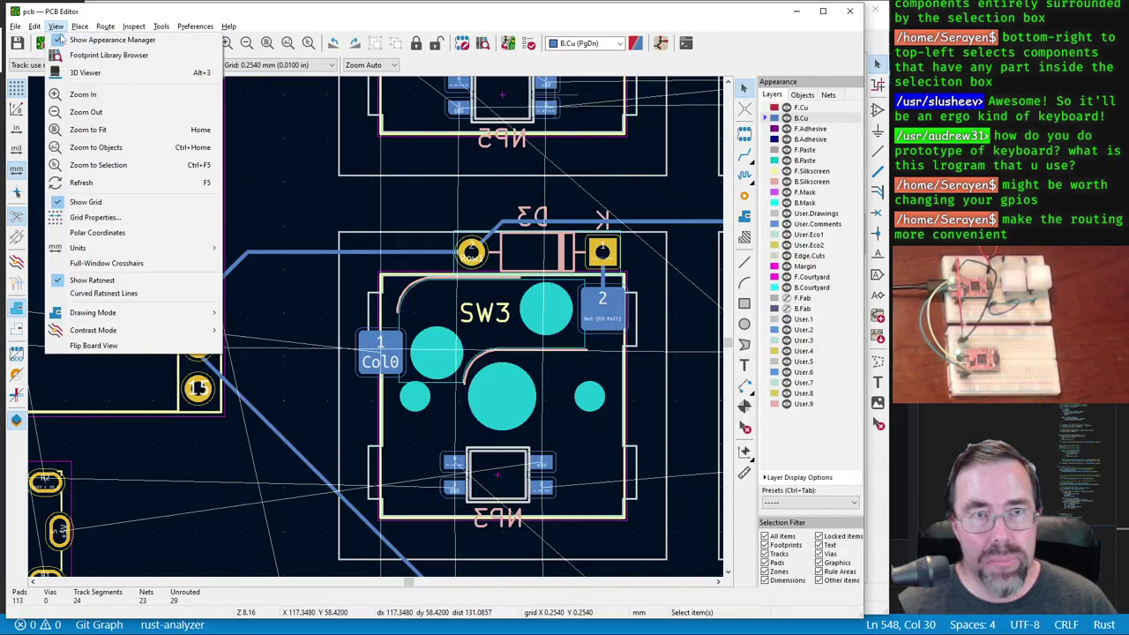
pyautogui.click(85, 73)
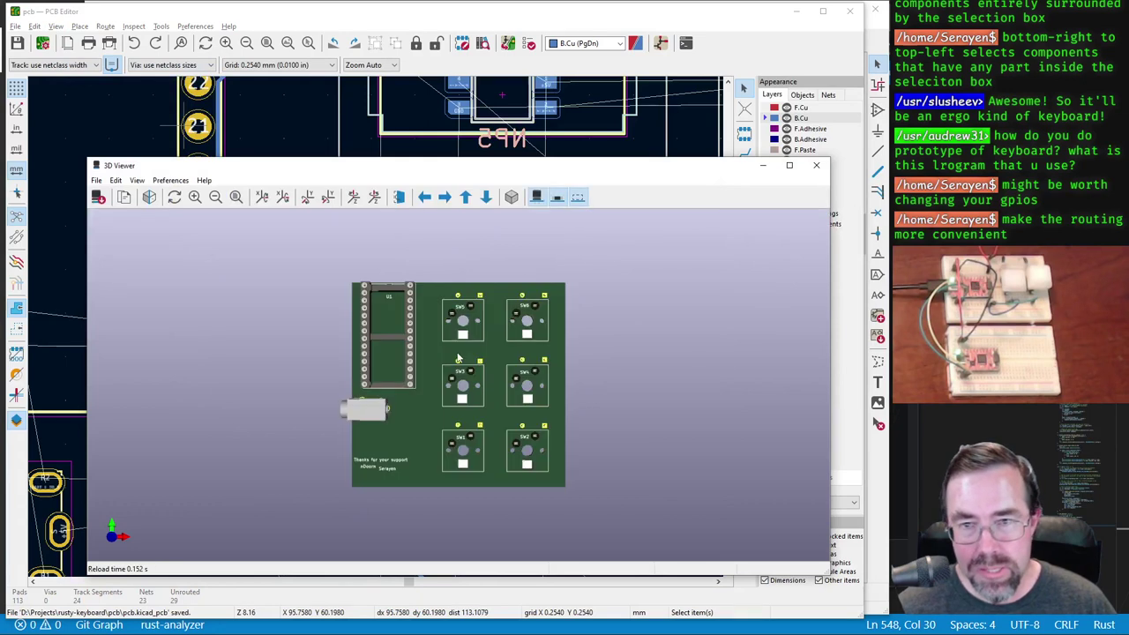
pyautogui.scroll(5, 458, 357)
pyautogui.moveTo(454, 335); pyautogui.dragTo(468, 307)
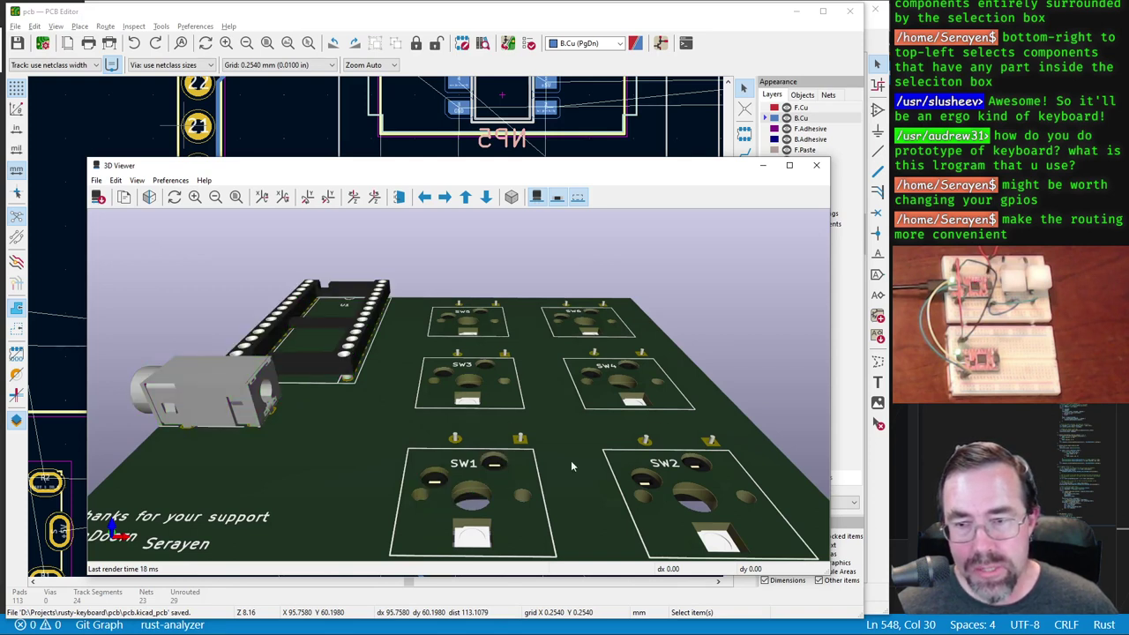
pyautogui.moveTo(690, 468); pyautogui.dragTo(414, 269)
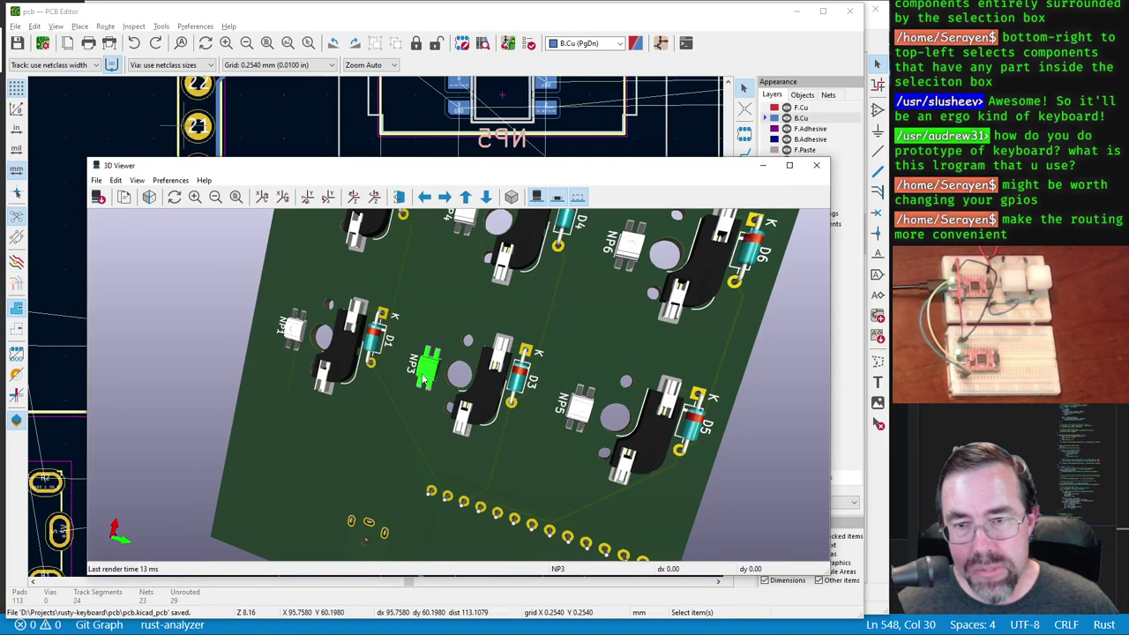
pyautogui.scroll(3, 423, 377)
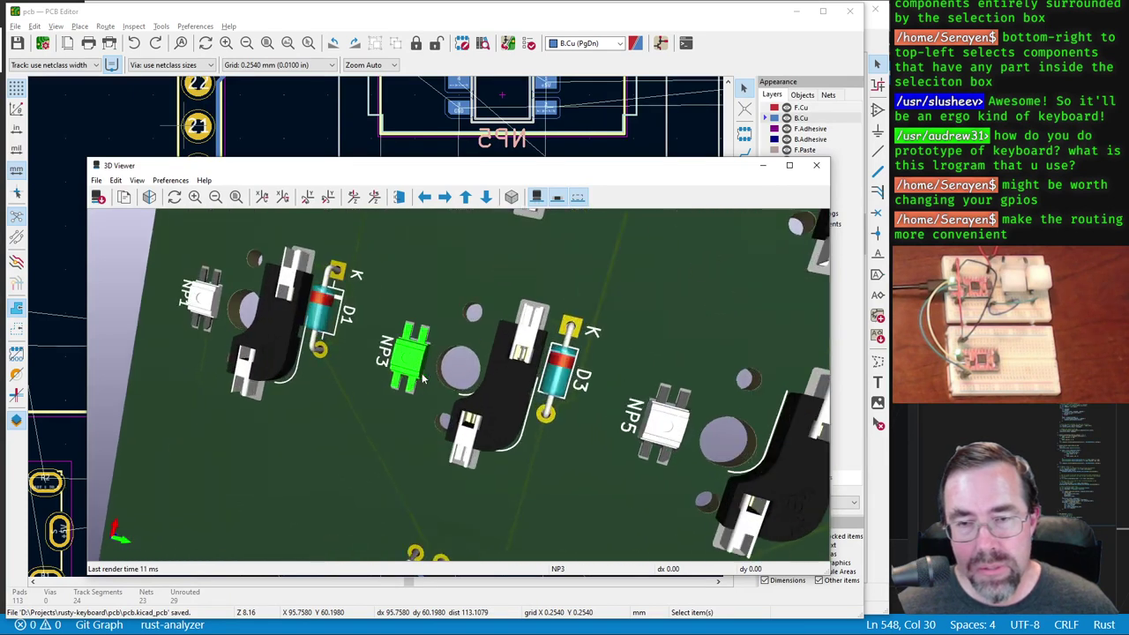
# Step: Orbit the 3D board to inspect its top side around SW1, and close the 3D Viewer
pyautogui.moveTo(337, 371); pyautogui.dragTo(686, 448)
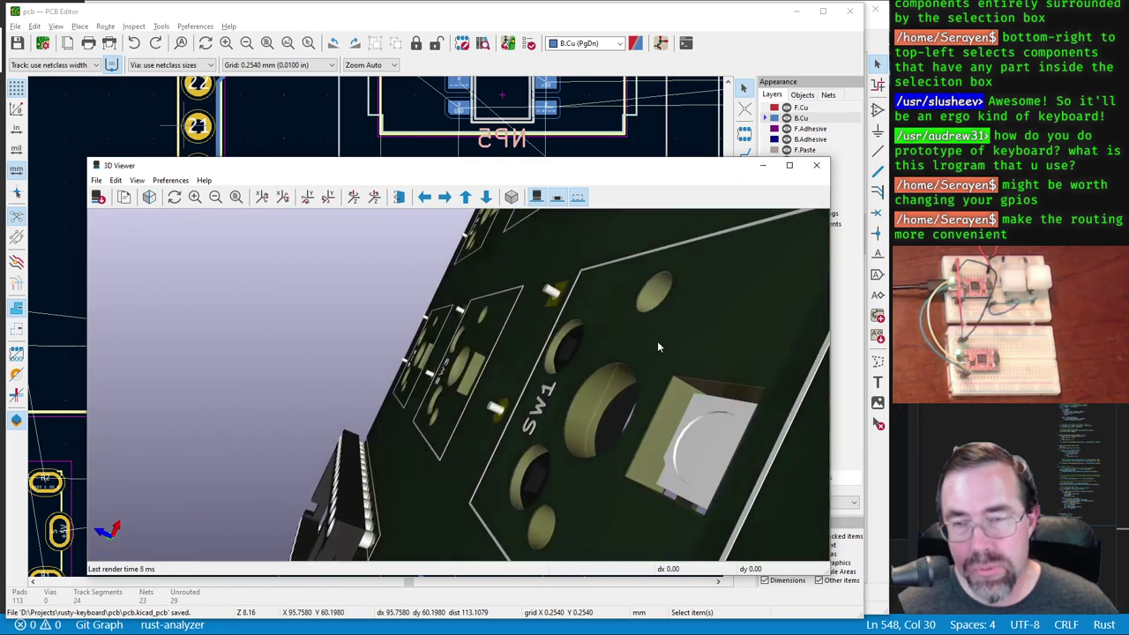
pyautogui.click(816, 165)
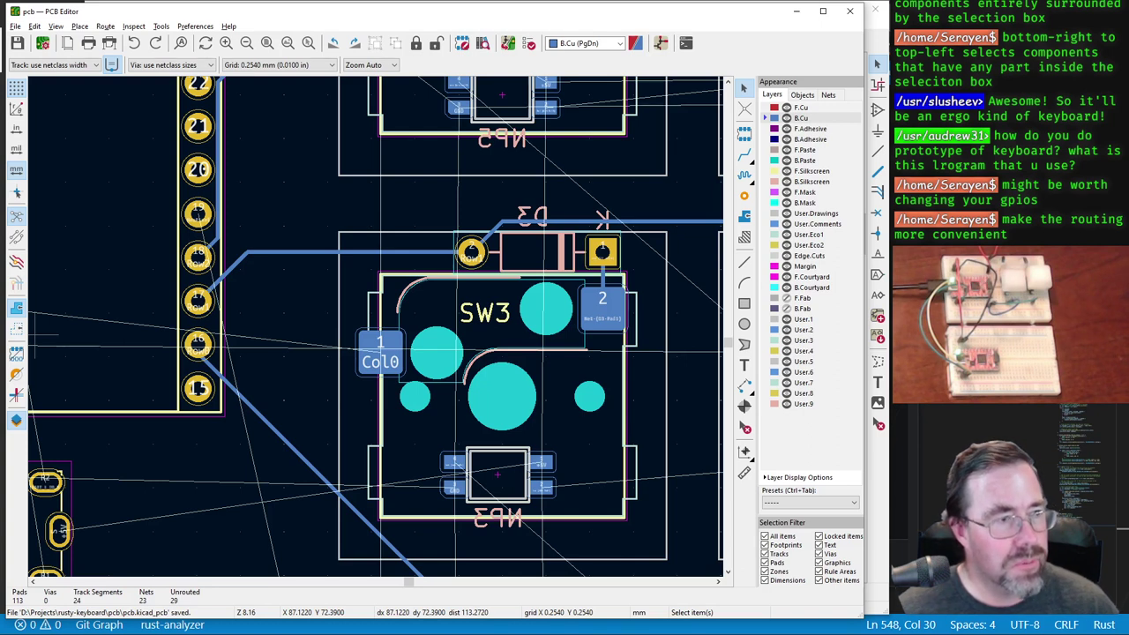
# Step: Route Col0 on B.Cu straight down from SW5's pad 1 to a new via above the Row1 trace, at about Y 64.77 mm
pyautogui.scroll(-4, 369, 420)
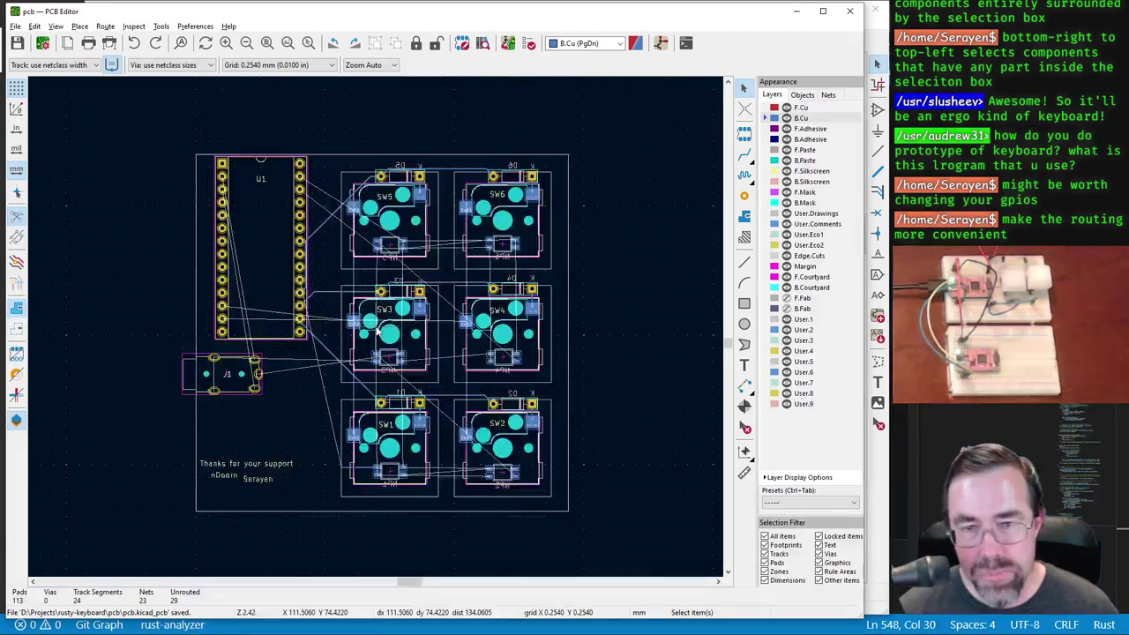
pyautogui.scroll(2, 377, 328)
pyautogui.scroll(-2, 377, 328)
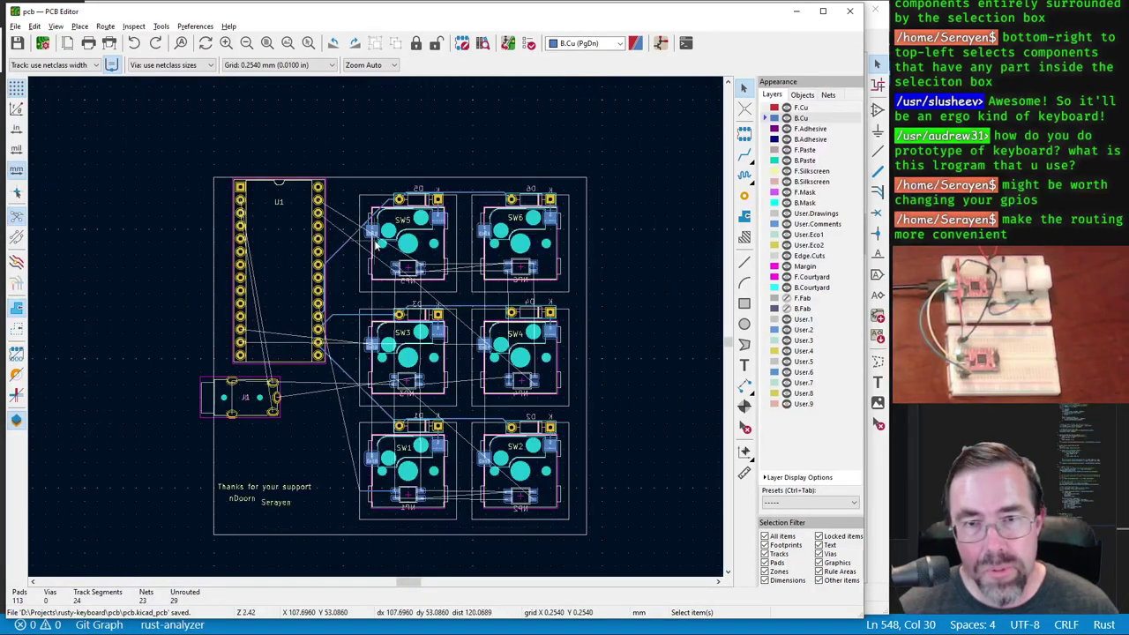
pyautogui.scroll(1, 378, 328)
pyautogui.press('x')
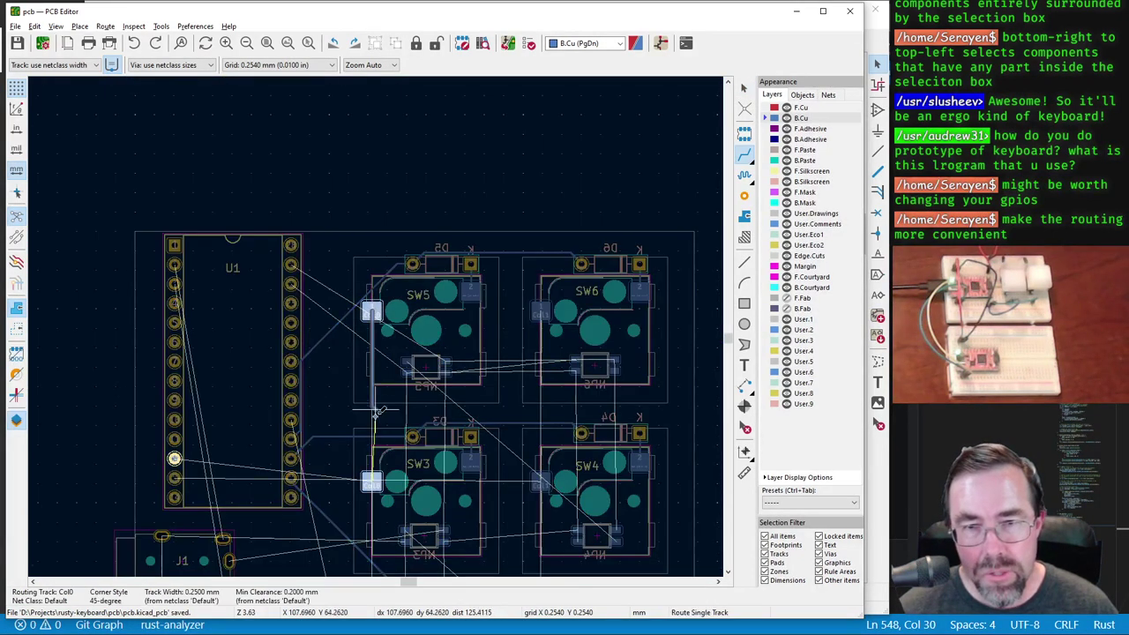
pyautogui.scroll(1, 372, 466)
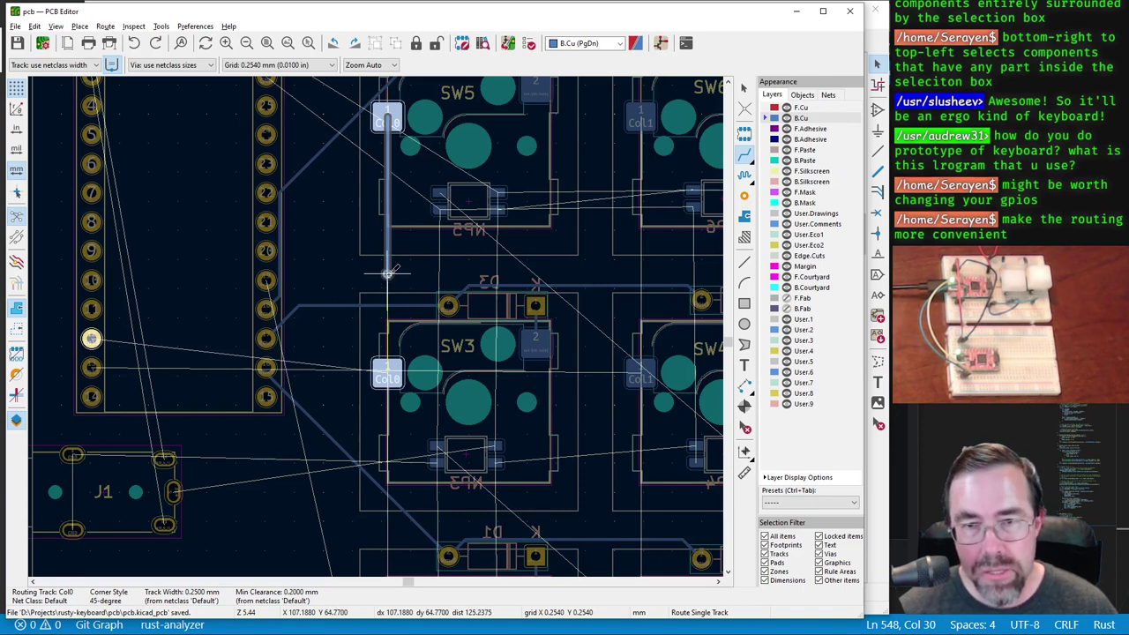
pyautogui.doubleClick(388, 274)
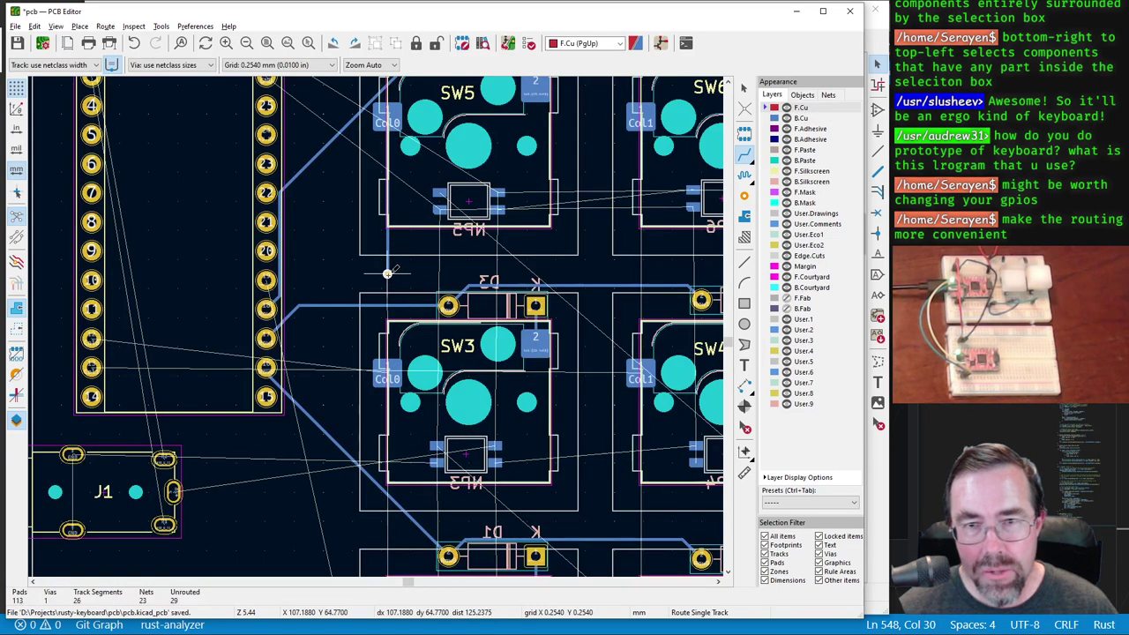
# Step: Carry Col0 across the Row1 trace on F.Cu to a via at about Y 68.33 mm, and finish it on B.Cu at SW3's pad 1
pyautogui.click(388, 273)
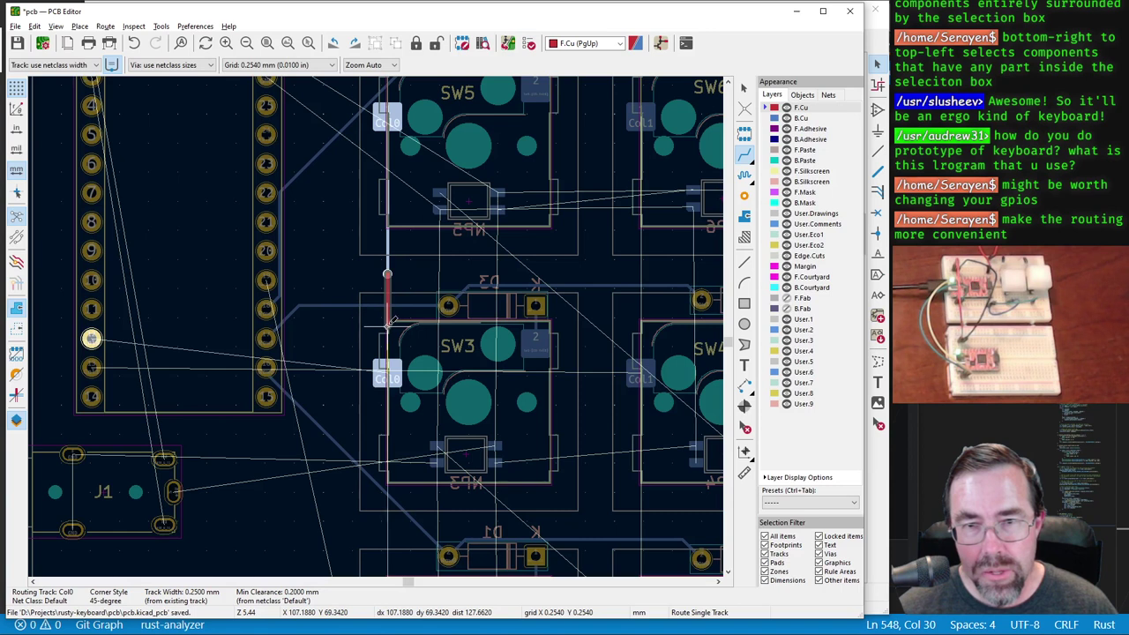
pyautogui.scroll(3, 388, 322)
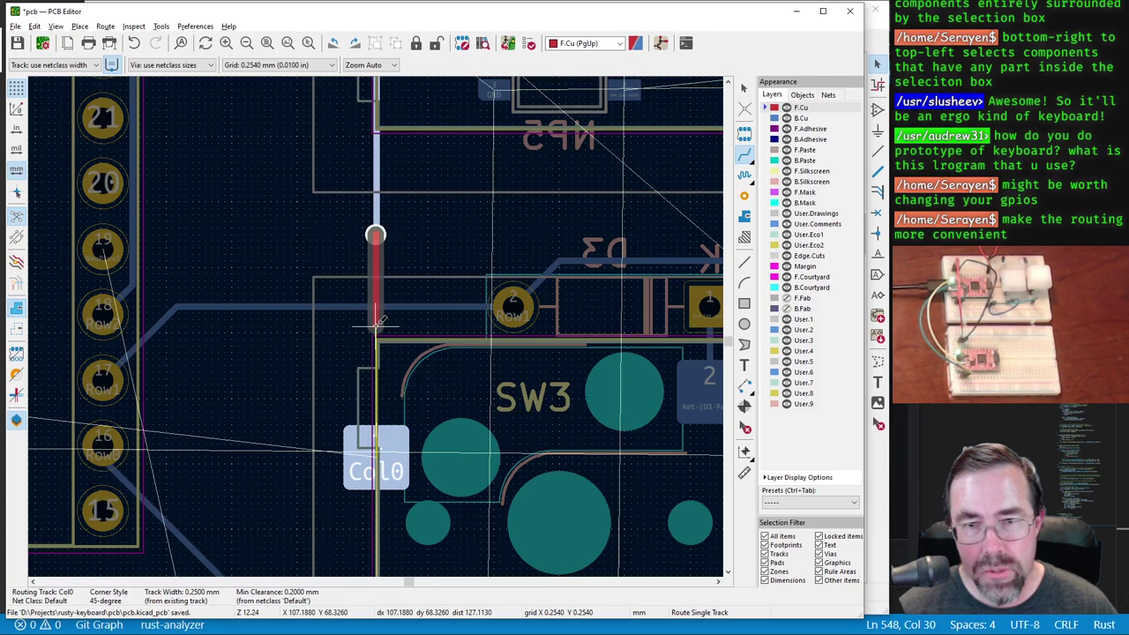
pyautogui.click(376, 325)
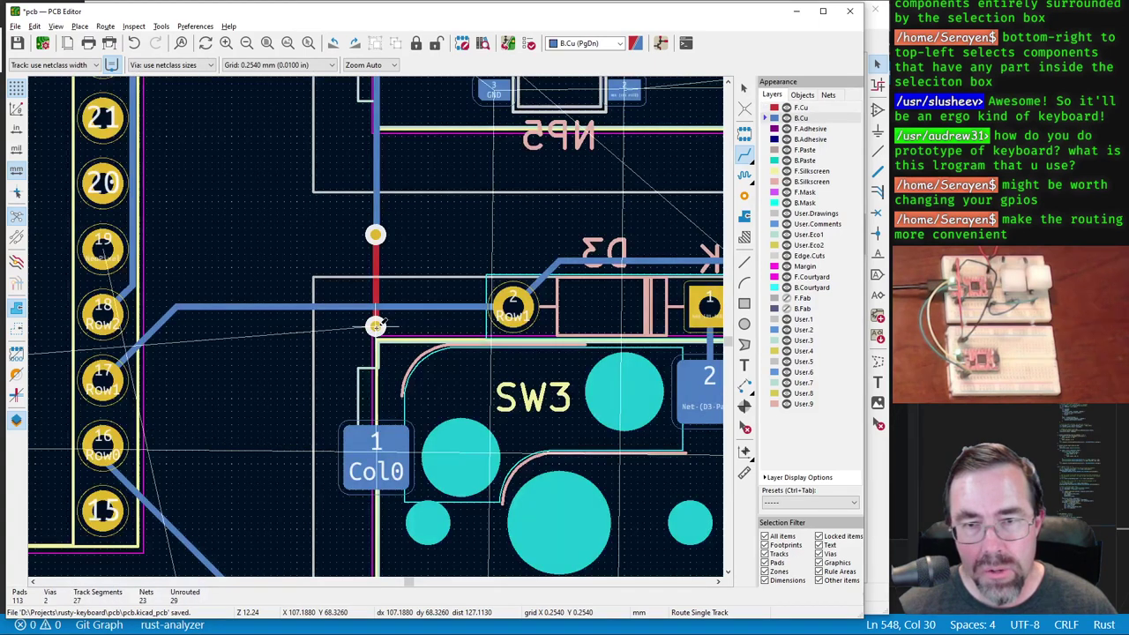
pyautogui.scroll(-5, 376, 325)
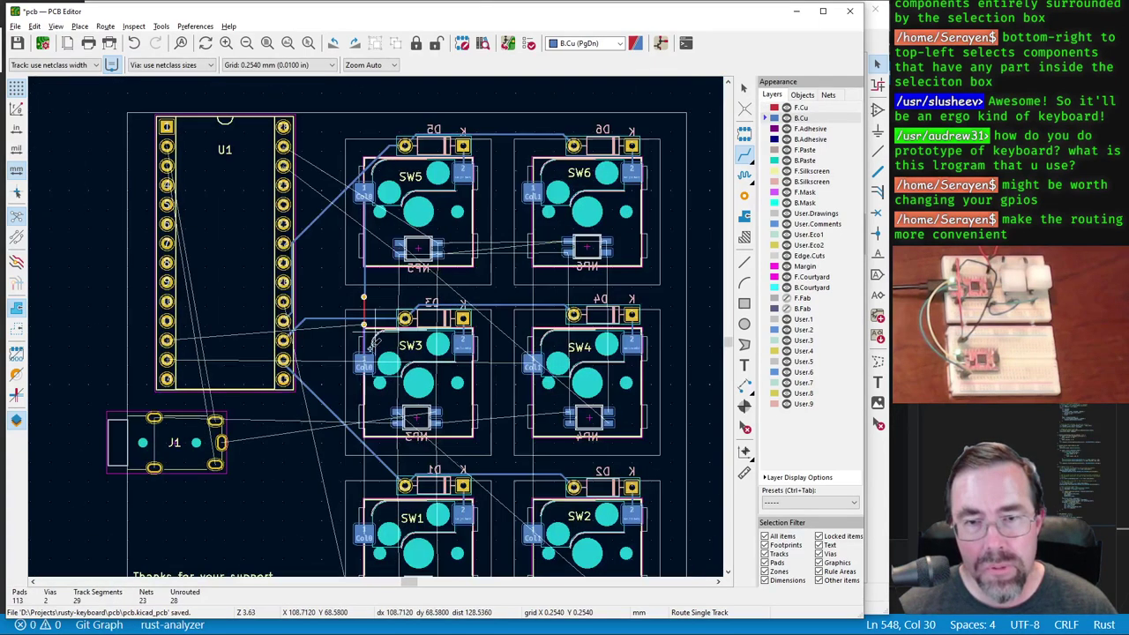
# Step: Route Col0 on B.Cu from SW3's pad 1 to a via at about Y 82.55 mm and start its F.Cu crossing of the Row0 trace
pyautogui.scroll(4, 376, 328)
pyautogui.click(381, 324)
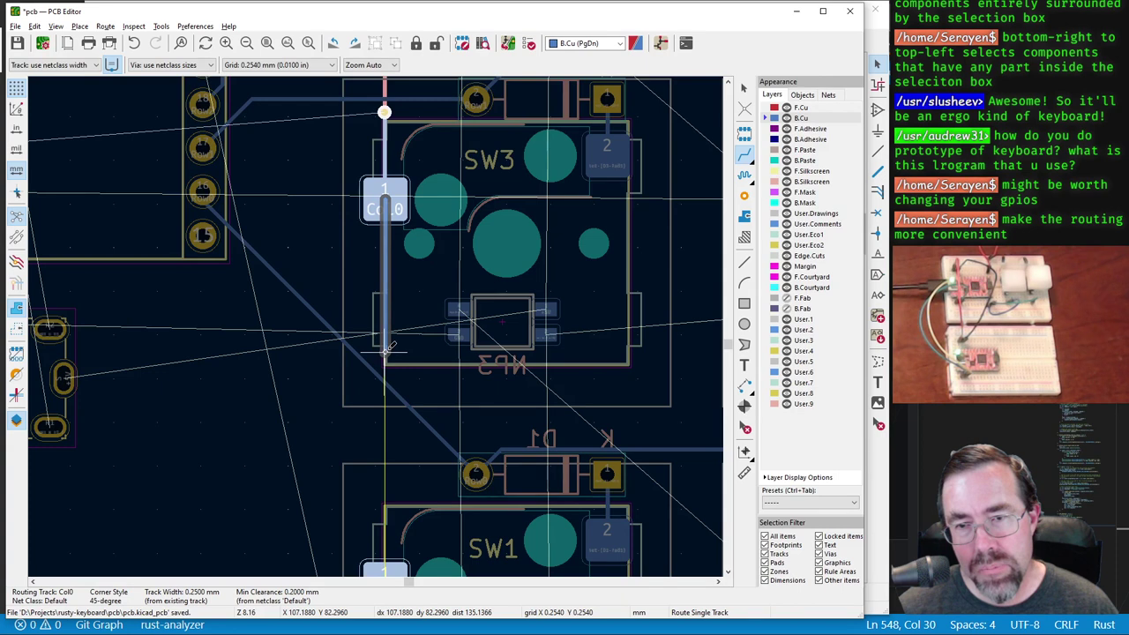
pyautogui.press('v')
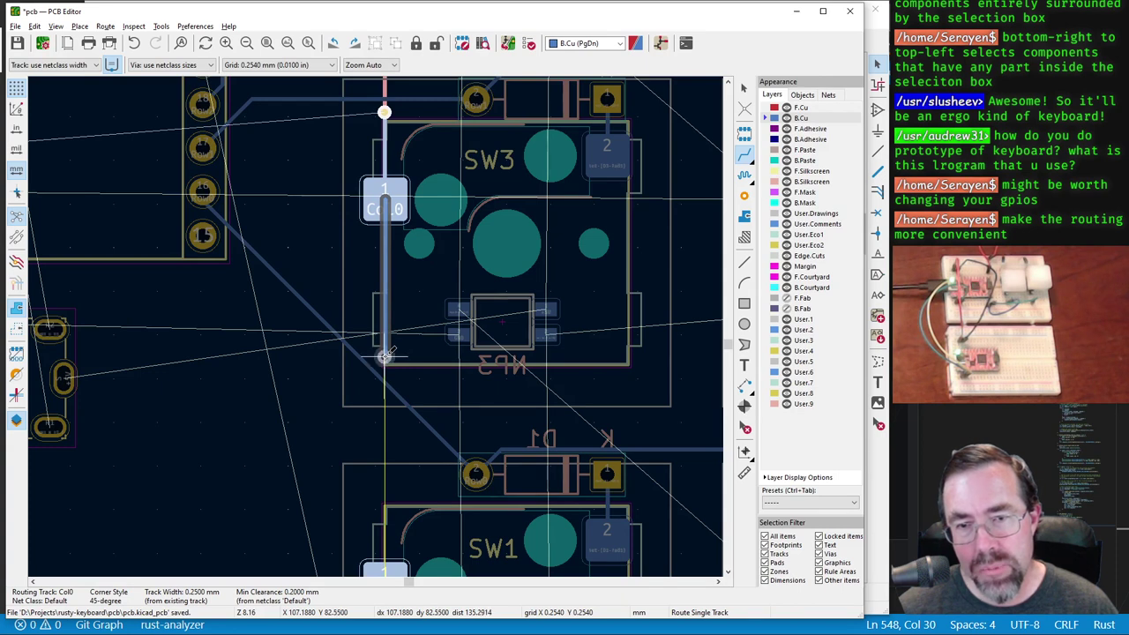
pyautogui.doubleClick(386, 352)
pyautogui.click(384, 357)
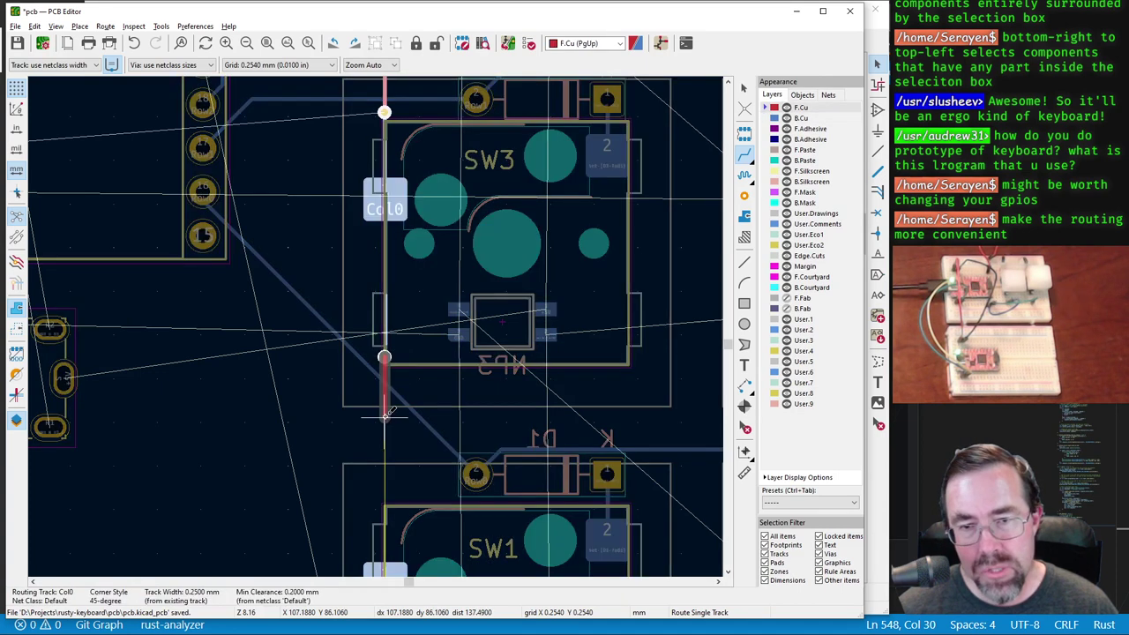
pyautogui.doubleClick(387, 408)
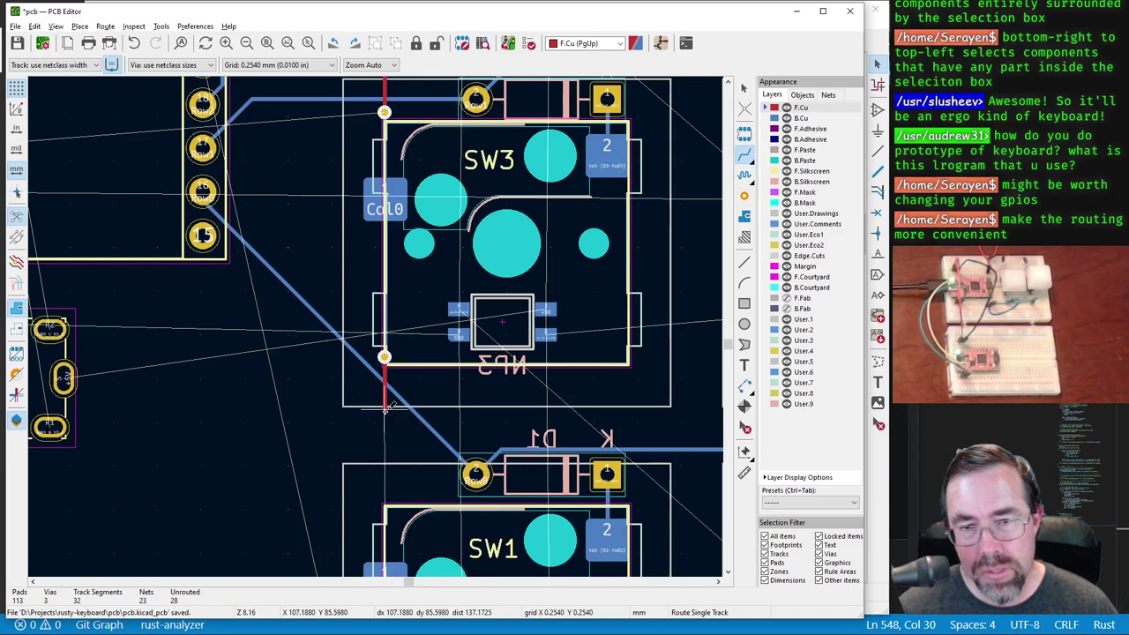
# Step: Complete the Col0 crossing of Row0 with a via at about Y 85.60 mm, and route on B.Cu to SW1's pad 1
pyautogui.click(384, 357)
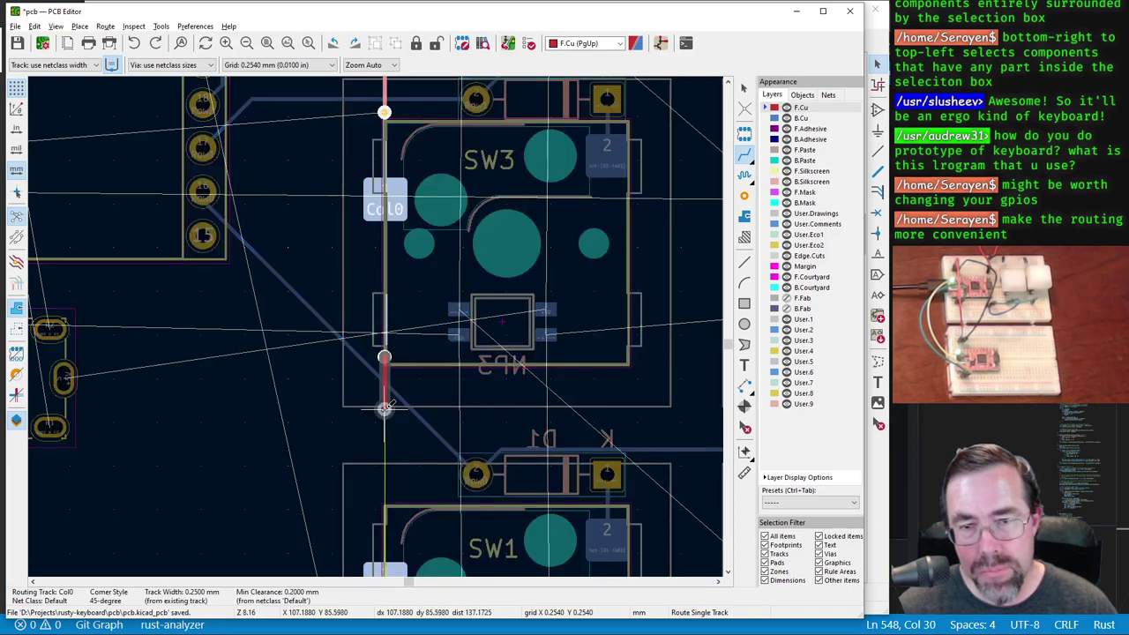
pyautogui.click(384, 408)
pyautogui.click(385, 408)
pyautogui.press('v')
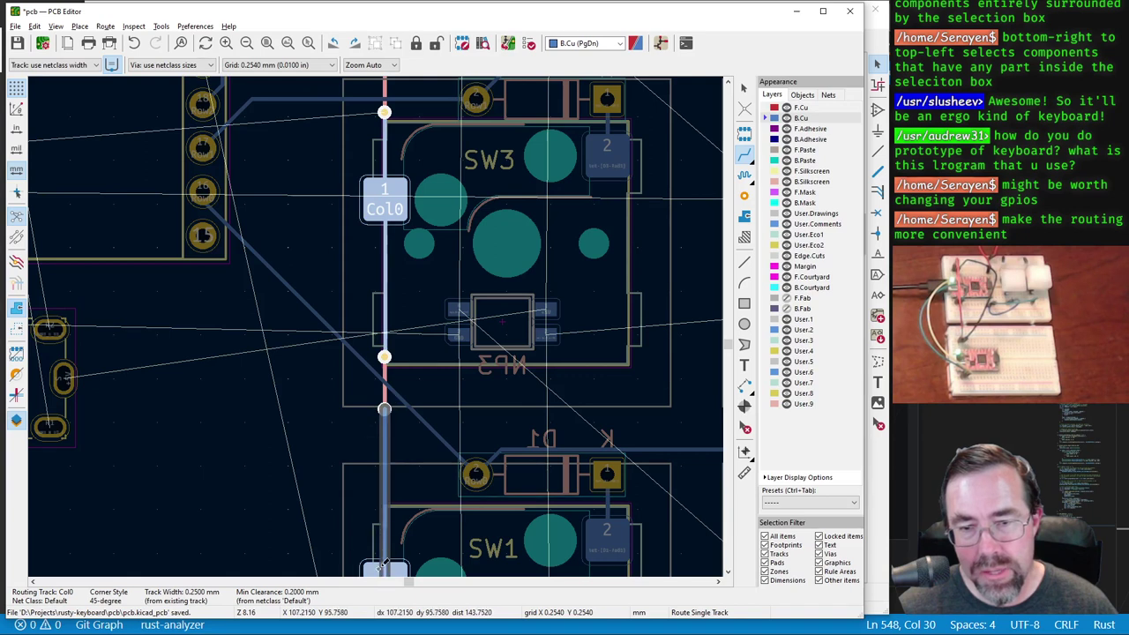
pyautogui.scroll(-3, 382, 566)
pyautogui.scroll(3, 375, 282)
pyautogui.click(380, 380)
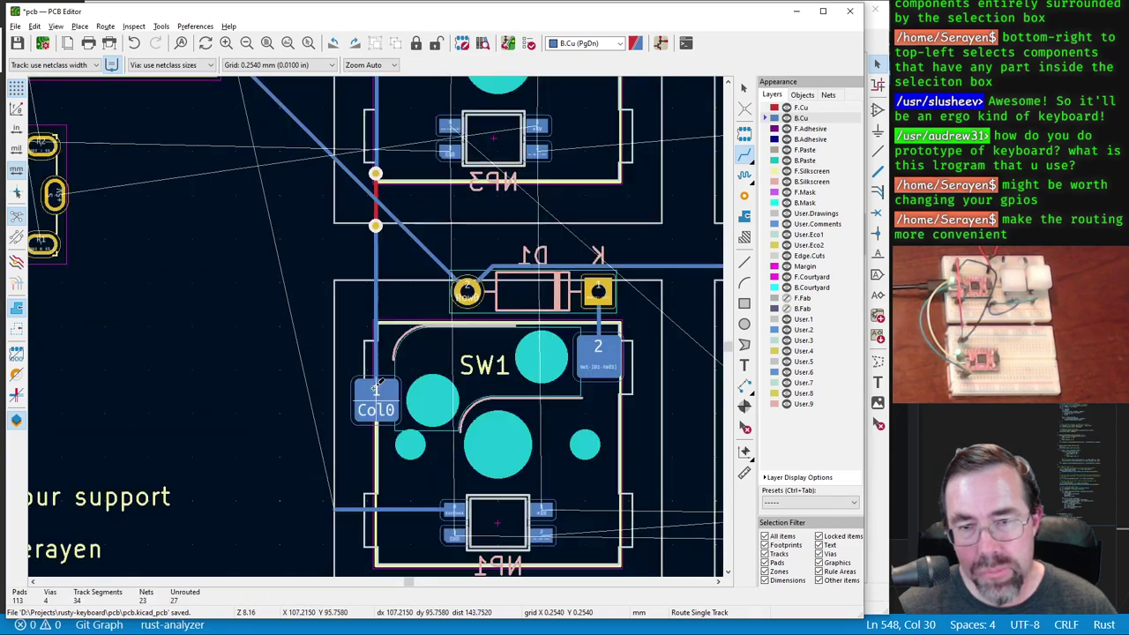
# Step: Route Col1 from SW6's pad 1 to SW4's pad 1 on B.Cu, crossing the Row1 trace on F.Cu between two vias
pyautogui.scroll(-3, 419, 287)
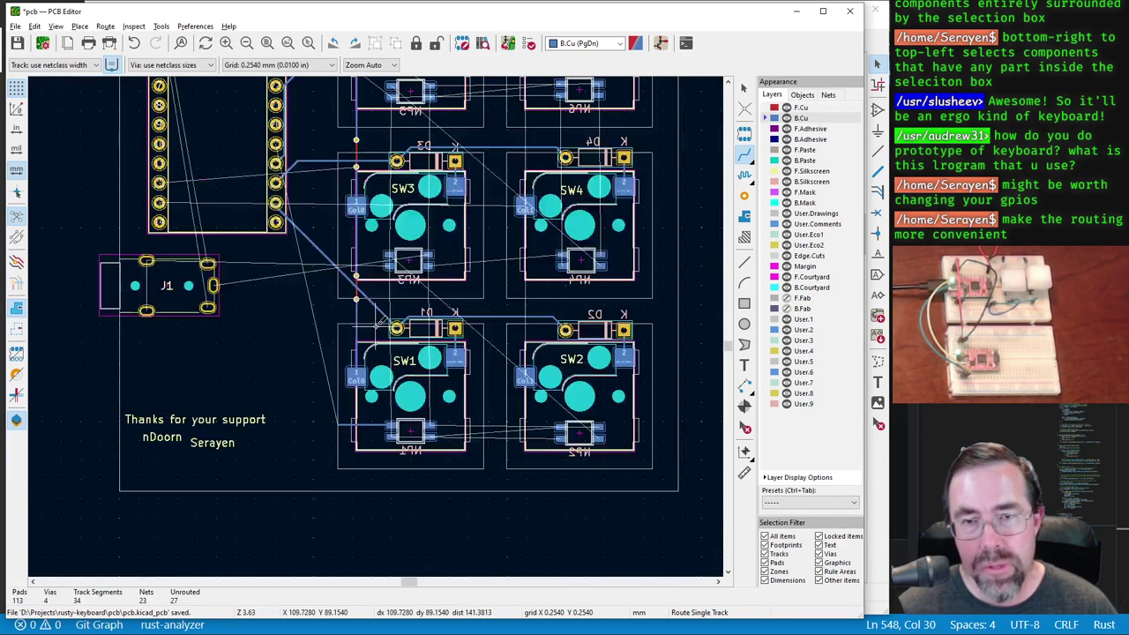
pyautogui.scroll(2, 509, 187)
pyautogui.click(525, 206)
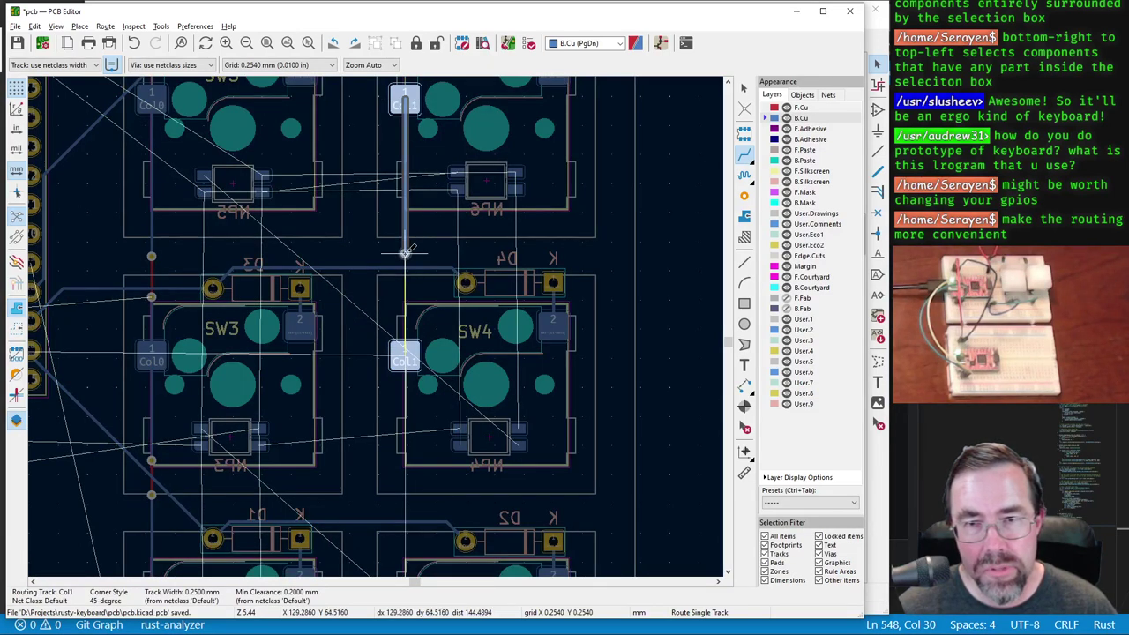
pyautogui.press('v')
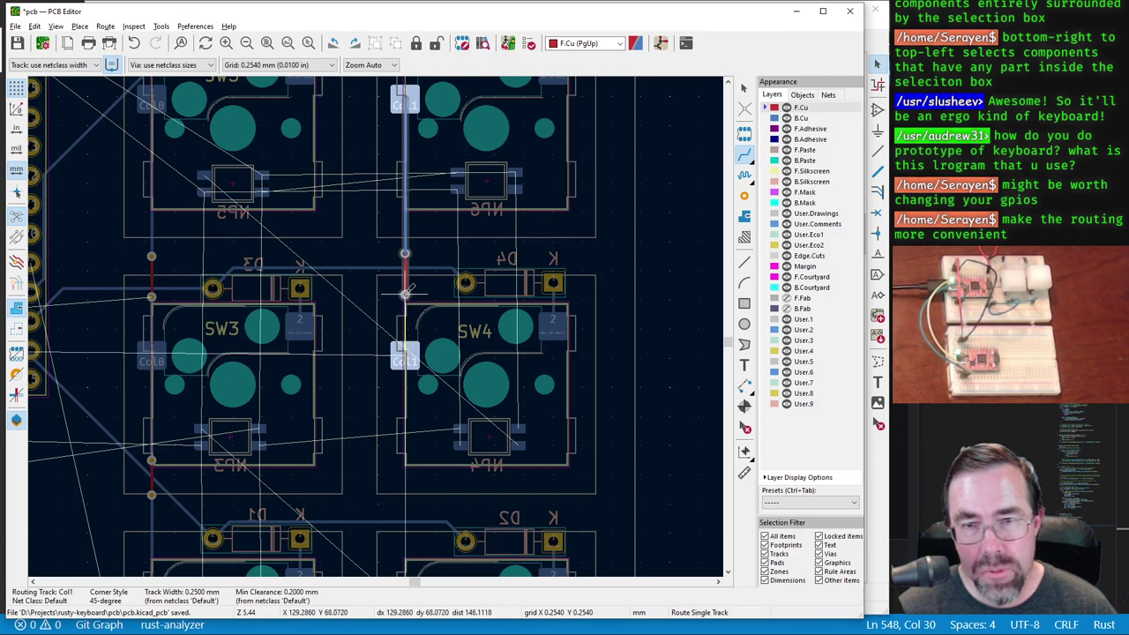
pyautogui.press('Escape')
# Step: Route Col1 from SW4's pad 1 to SW2's pad 1 on B.Cu, crossing the Row0 trace on F.Cu between two vias
pyautogui.scroll(-3, 379, 328)
pyautogui.scroll(2, 379, 329)
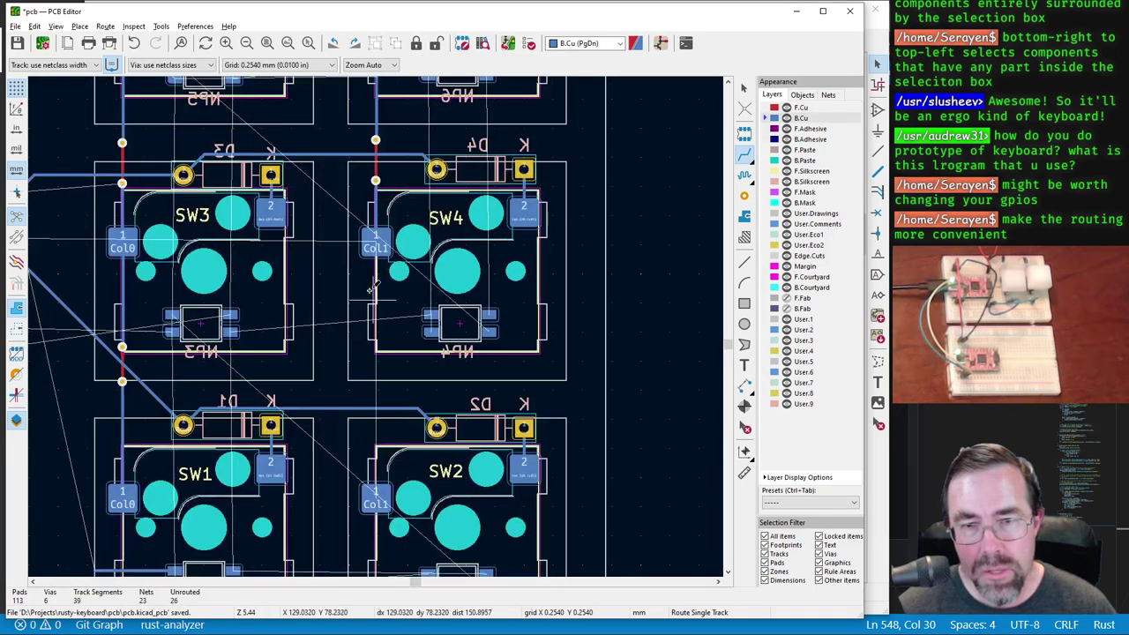
pyautogui.click(375, 243)
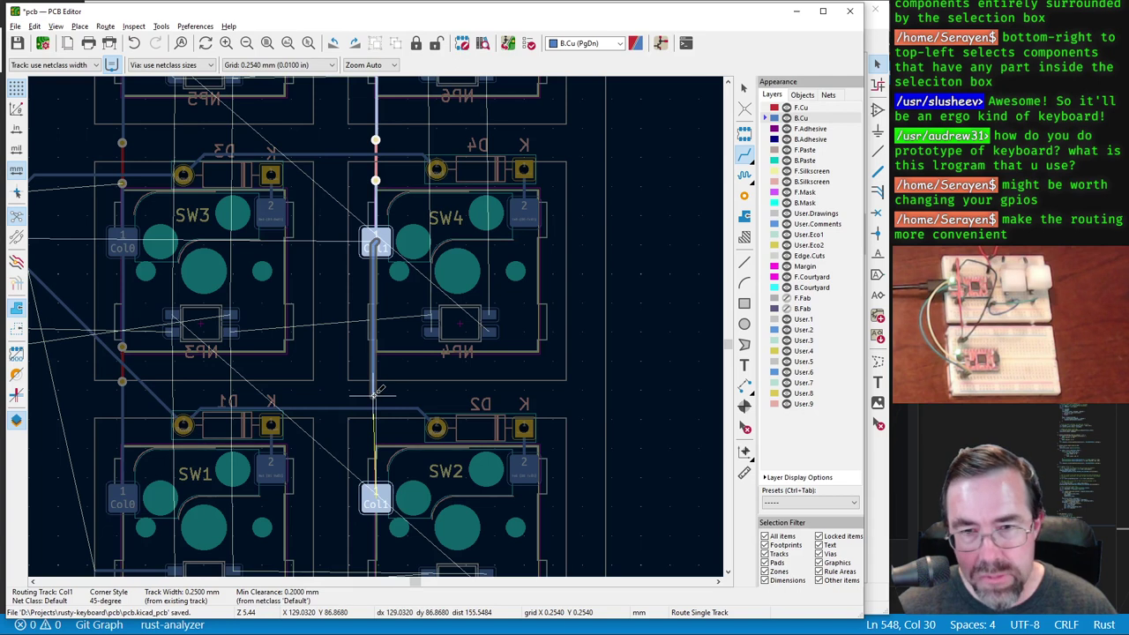
pyautogui.press('v')
pyautogui.click(373, 395)
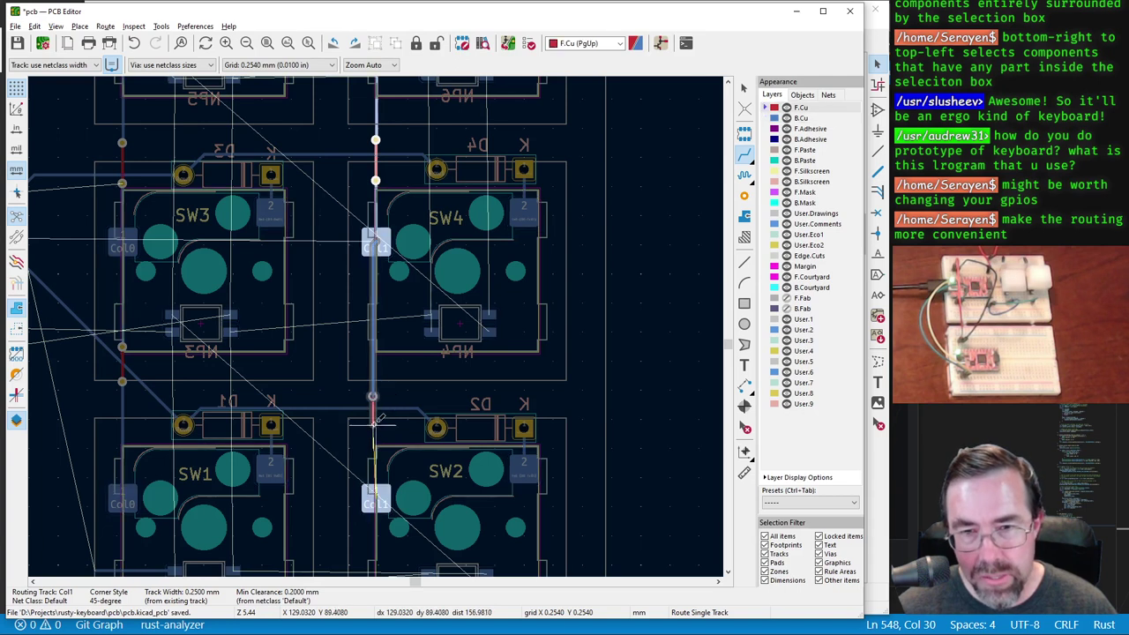
pyautogui.press('BackSpace')
pyautogui.press('Escape')
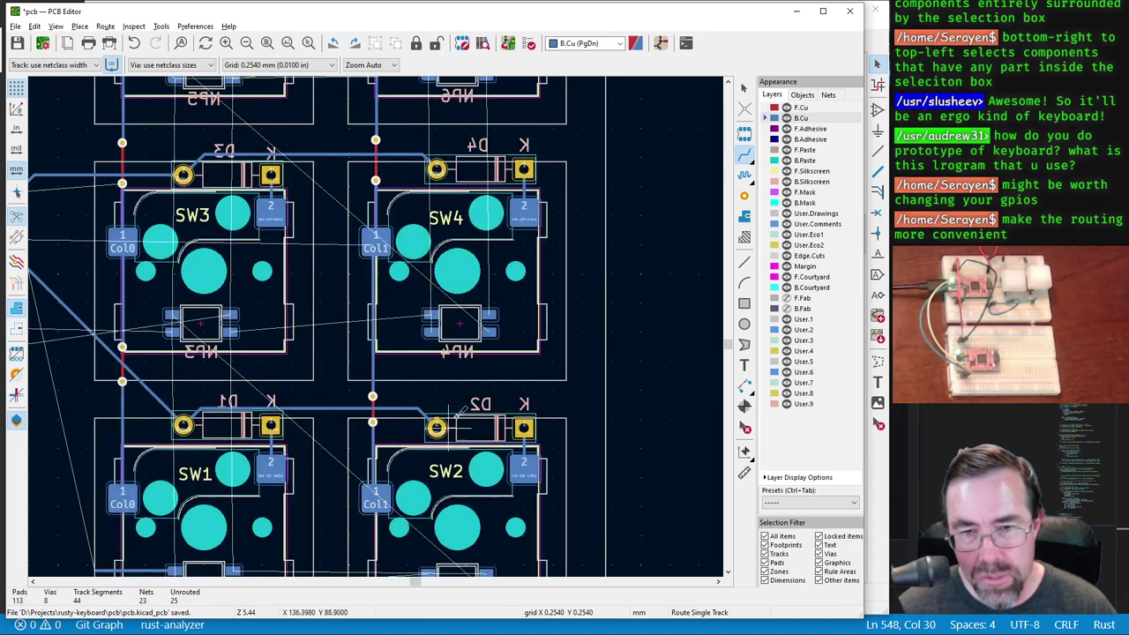
# Step: Examine the routed column traces, their via crossings near the diodes, and the remaining unrouted connections between U1, J1 and the LEDs
pyautogui.scroll(-3, 379, 370)
pyautogui.scroll(3, 381, 320)
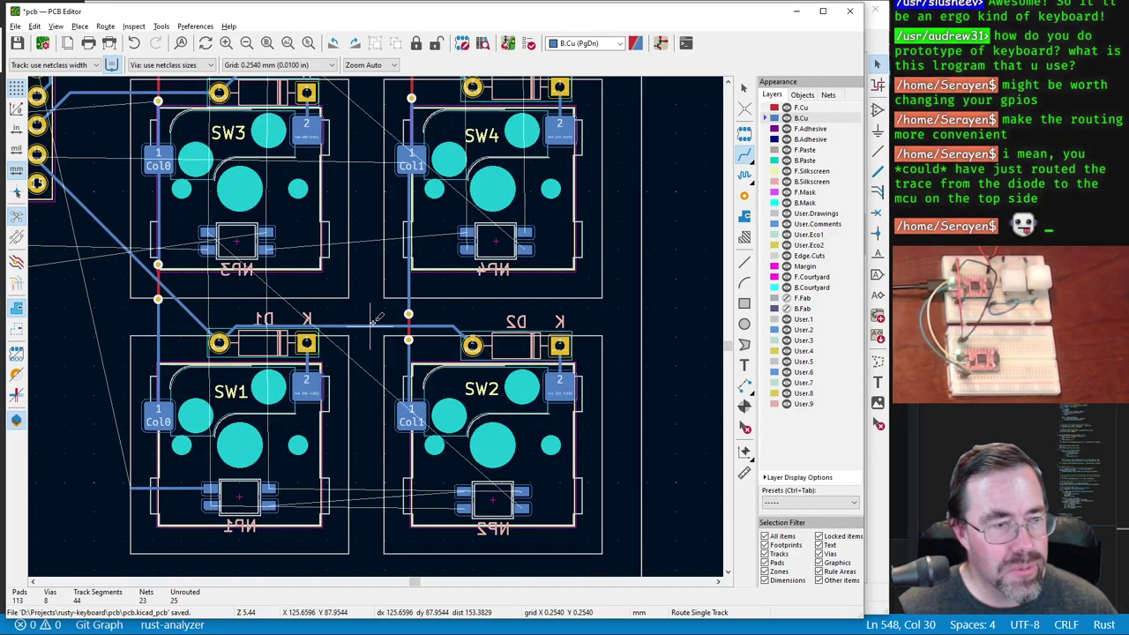
pyautogui.scroll(-5, 375, 318)
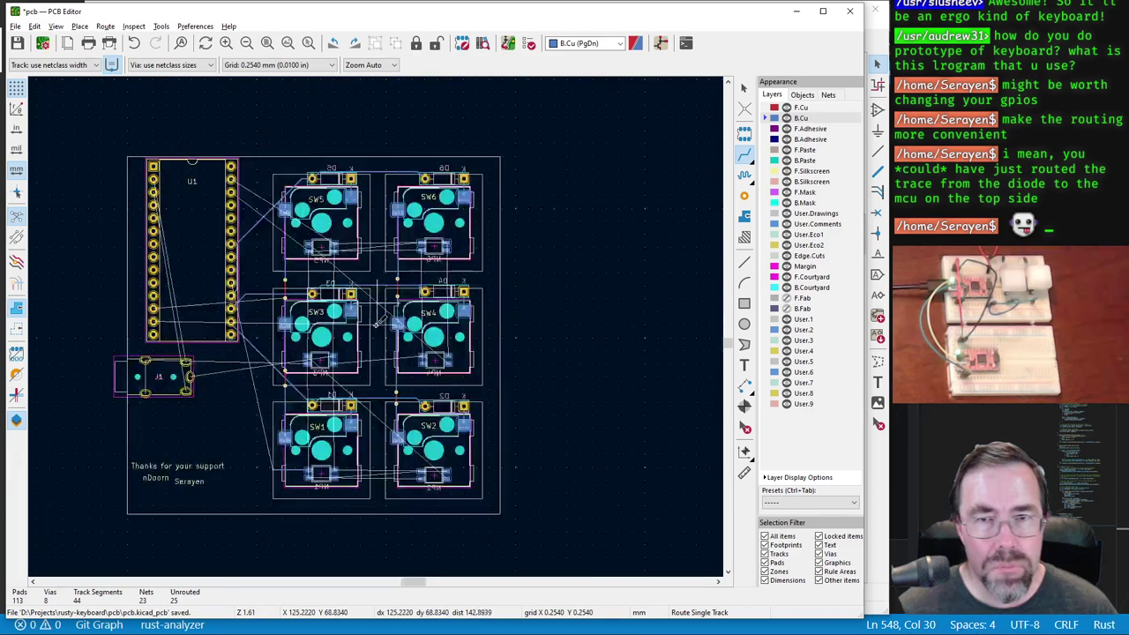
pyautogui.scroll(3, 381, 315)
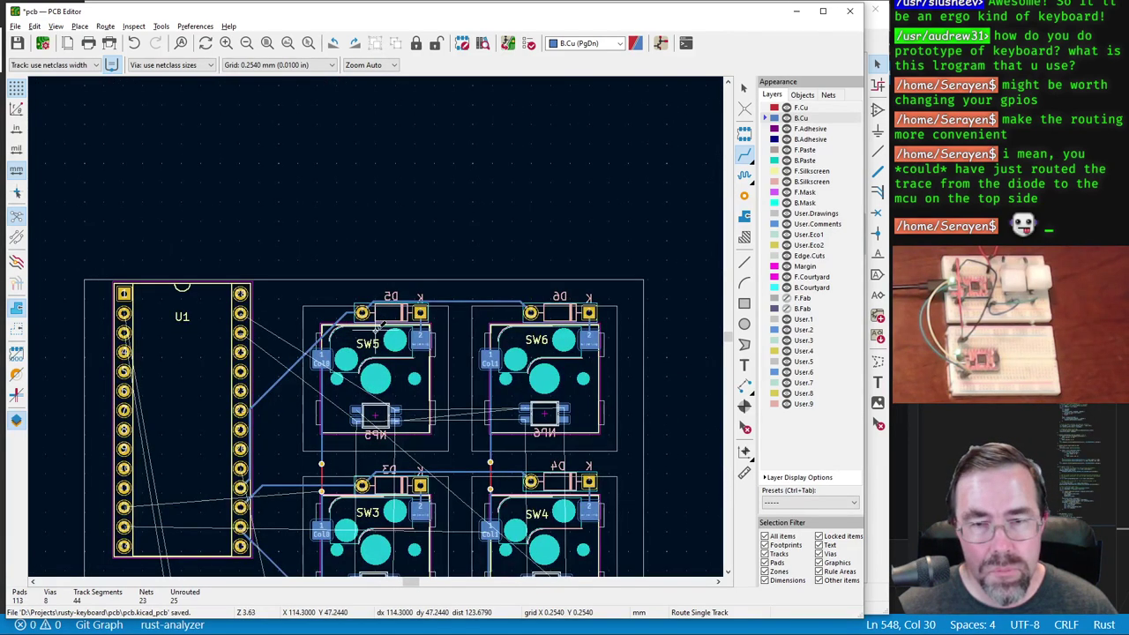
pyautogui.scroll(-1, 345, 333)
pyautogui.scroll(1, 379, 318)
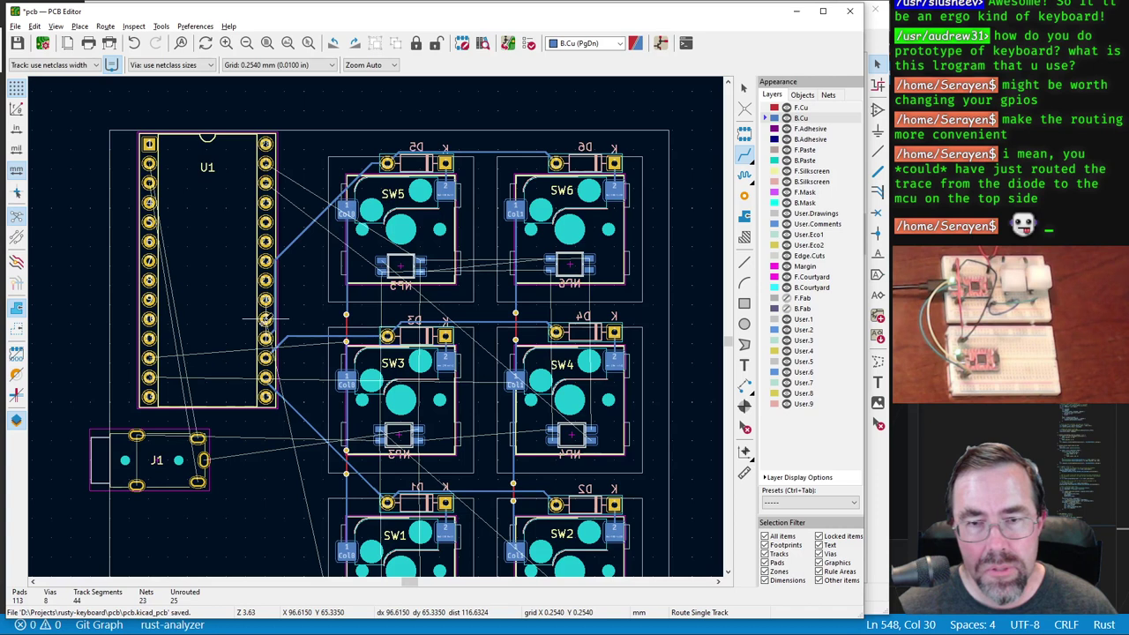
pyautogui.scroll(-2, 371, 380)
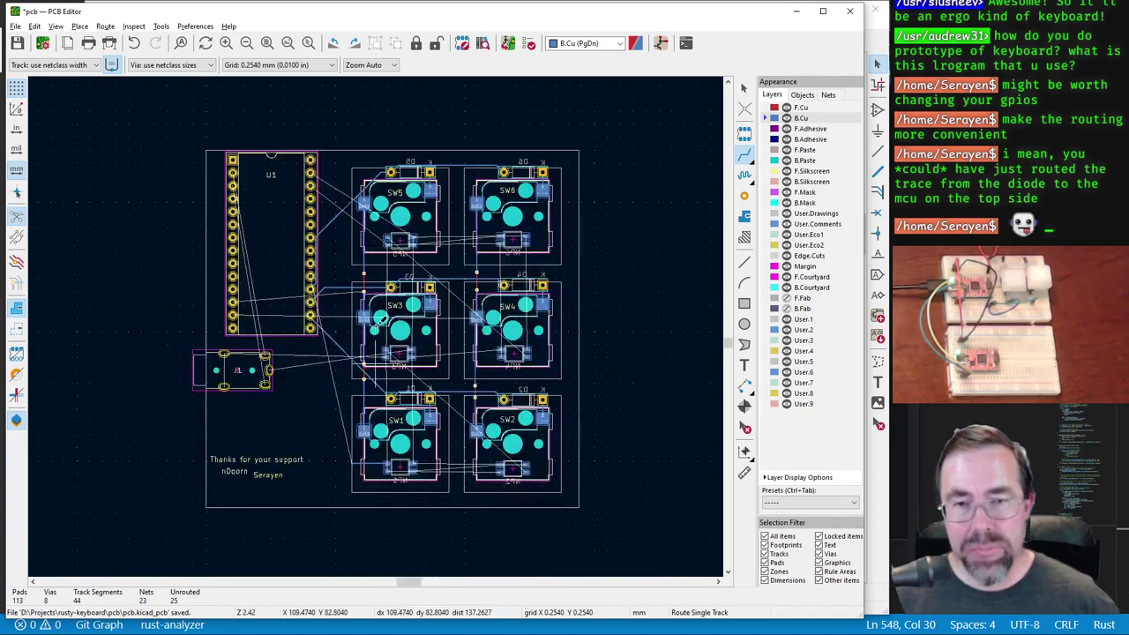
pyautogui.scroll(5, 371, 379)
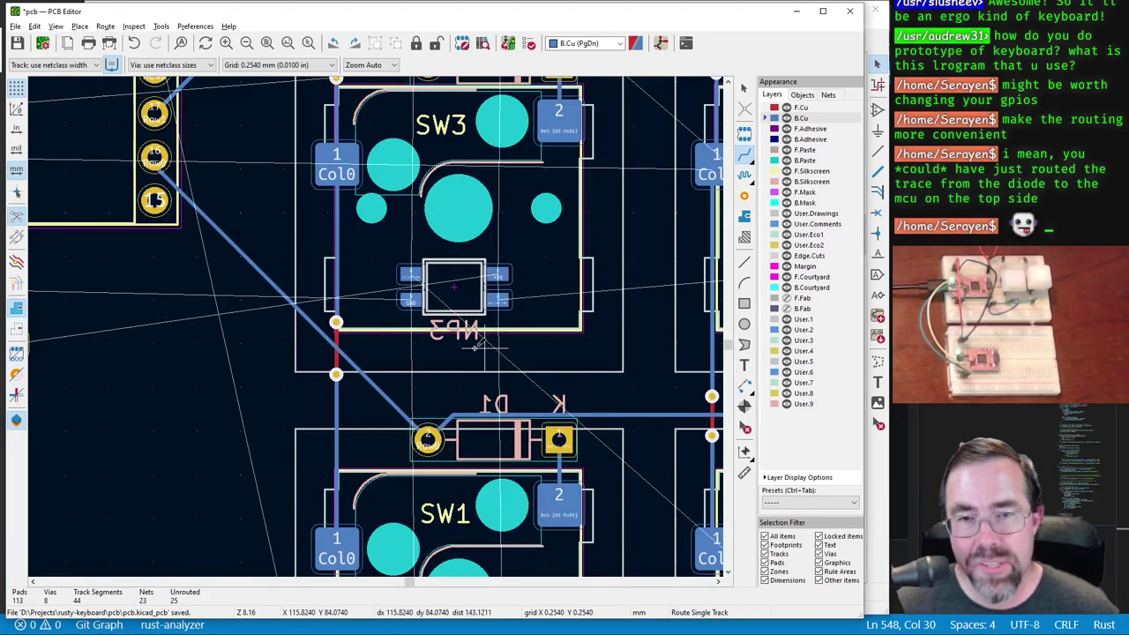
pyautogui.scroll(1, 344, 361)
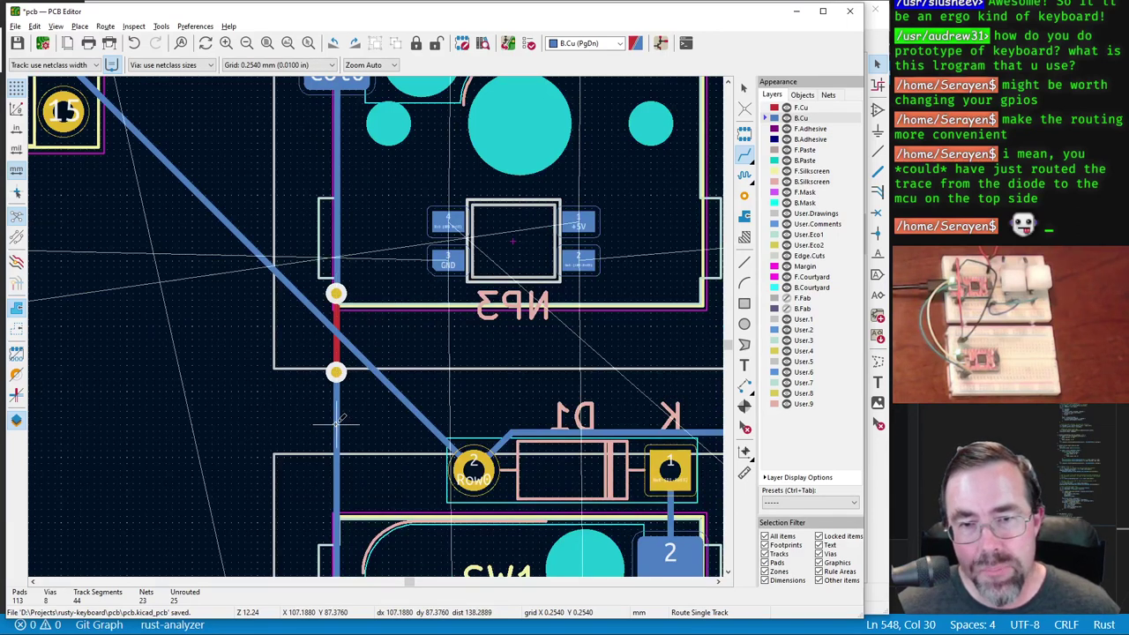
pyautogui.scroll(-1, 317, 313)
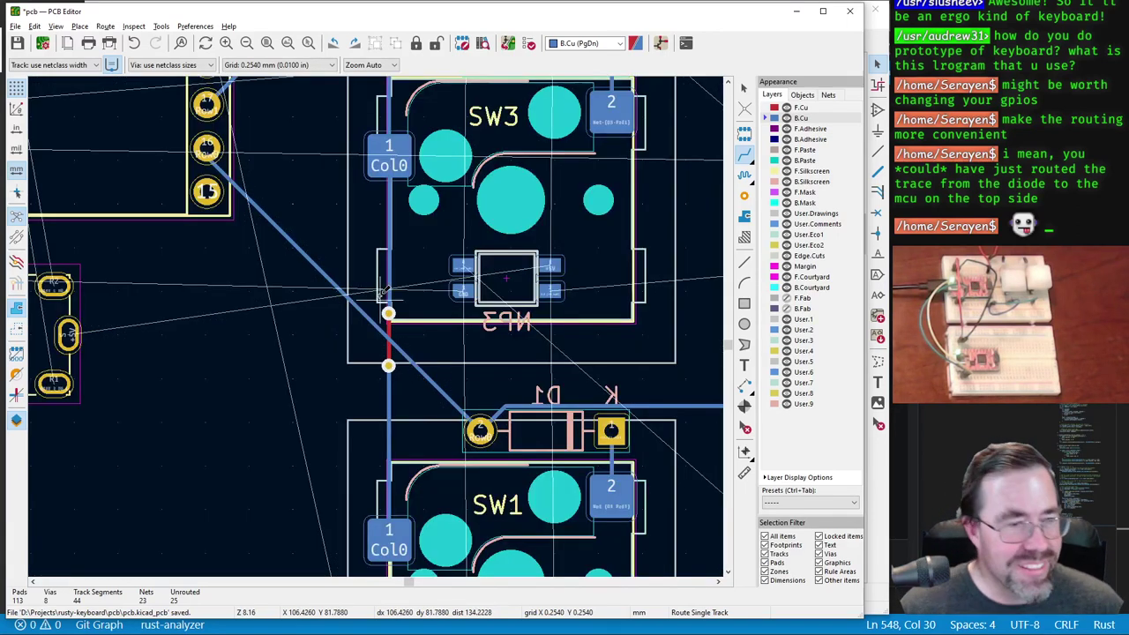
pyautogui.scroll(-3, 381, 318)
pyautogui.scroll(1, 387, 297)
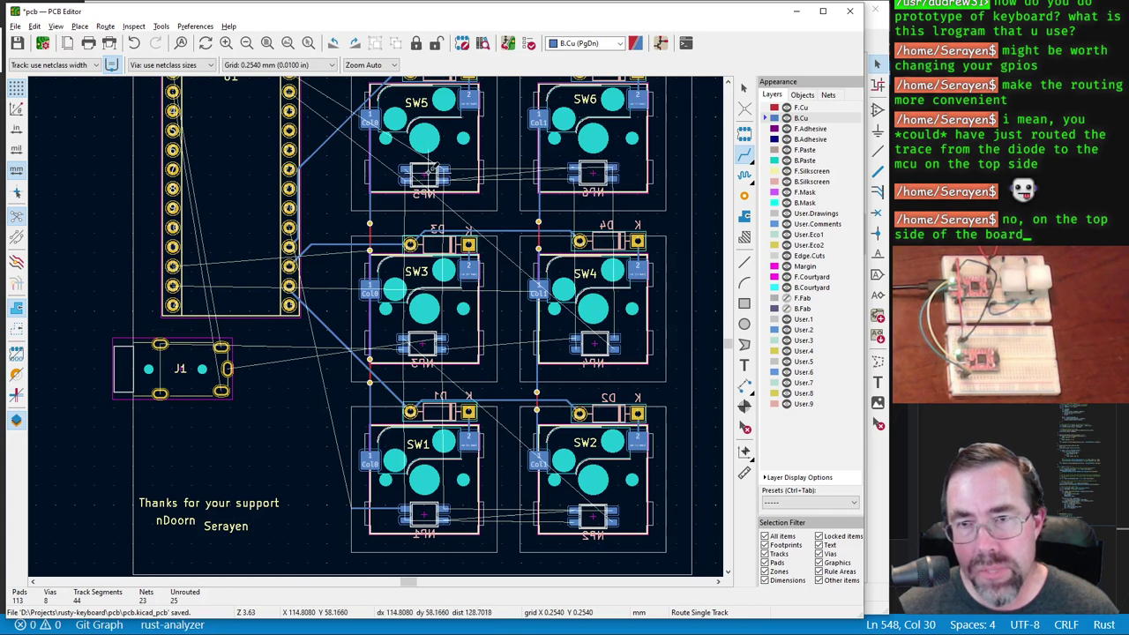
pyautogui.scroll(2, 432, 165)
pyautogui.scroll(-2, 359, 358)
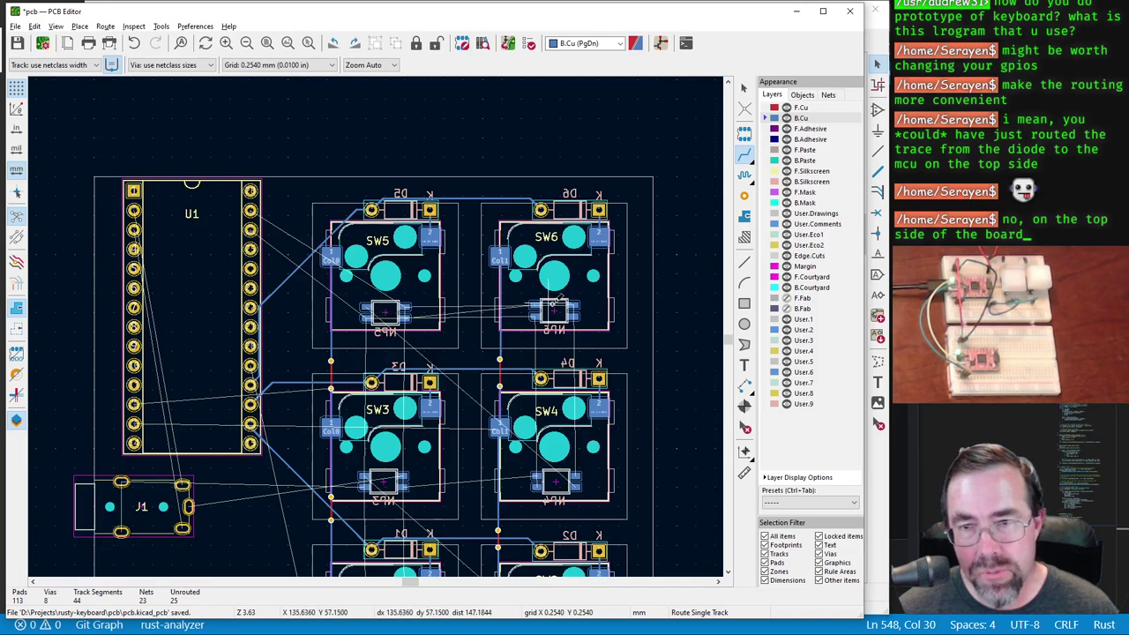
# Step: Remove the horizontal NeoPixel track stub that extends outward from NP1's pad 4 on B.Cu
pyautogui.scroll(-2, 591, 335)
pyautogui.scroll(2, 352, 331)
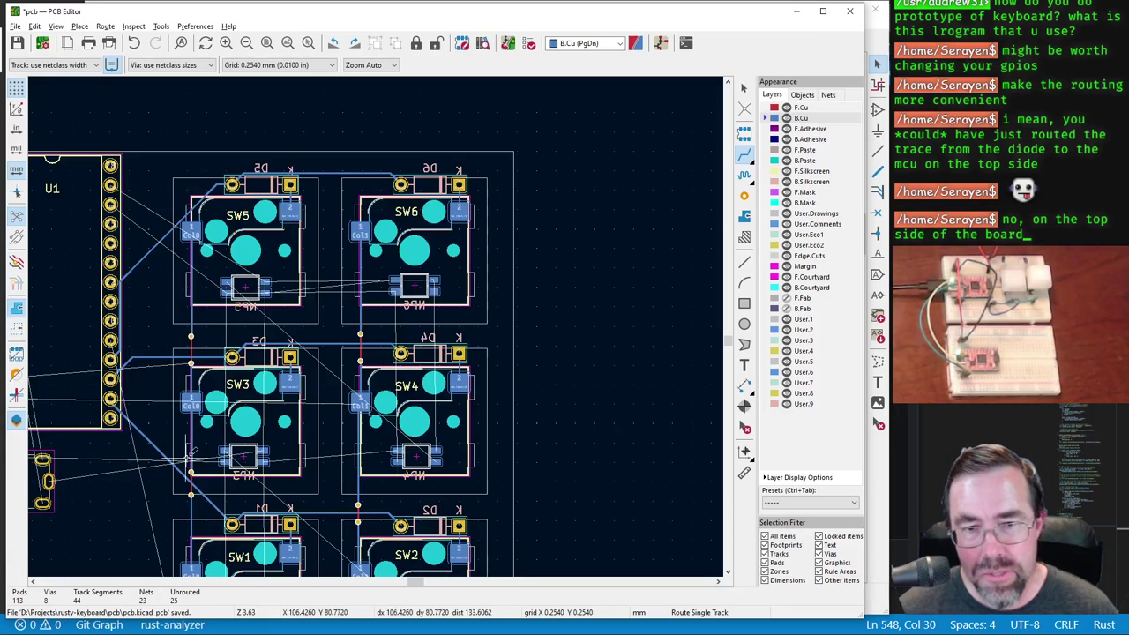
pyautogui.scroll(-2, 405, 449)
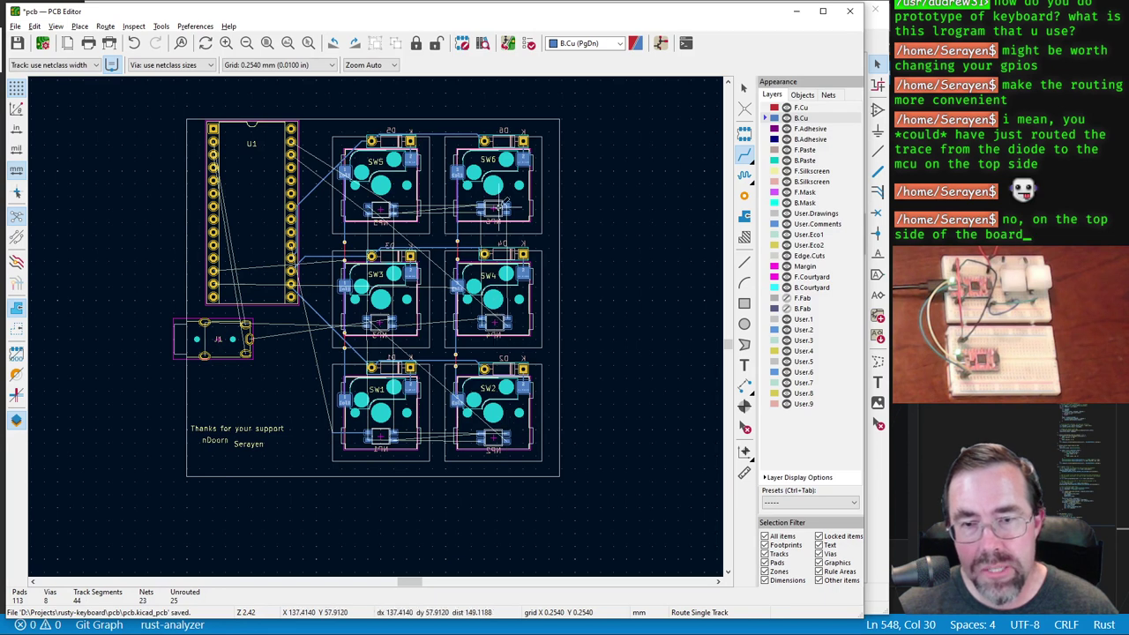
pyautogui.scroll(3, 350, 422)
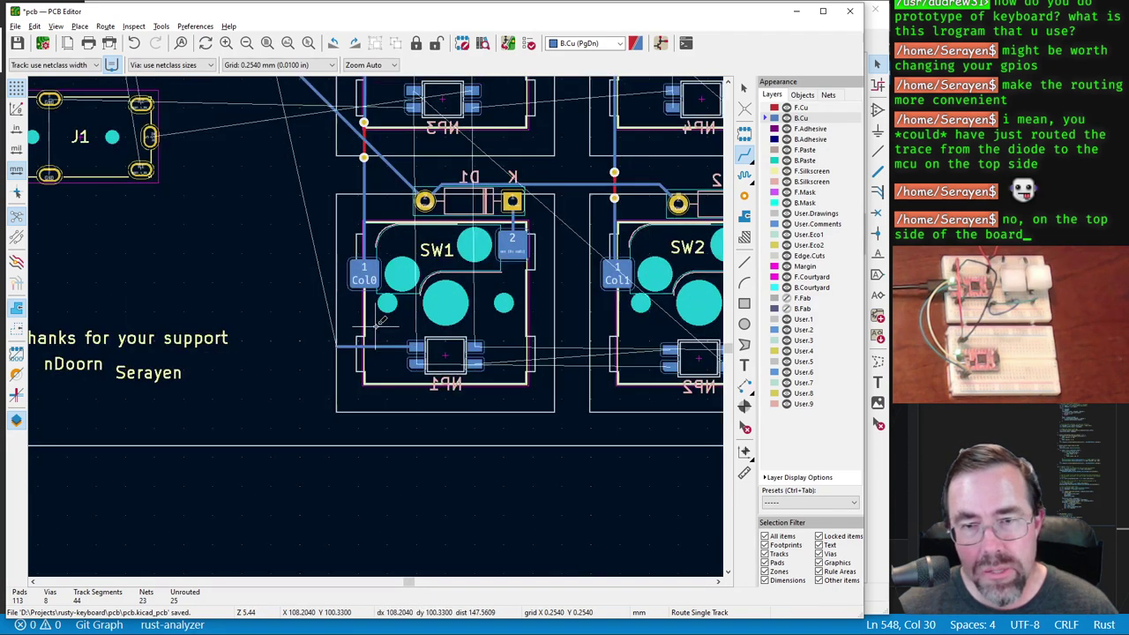
pyautogui.scroll(3, 381, 319)
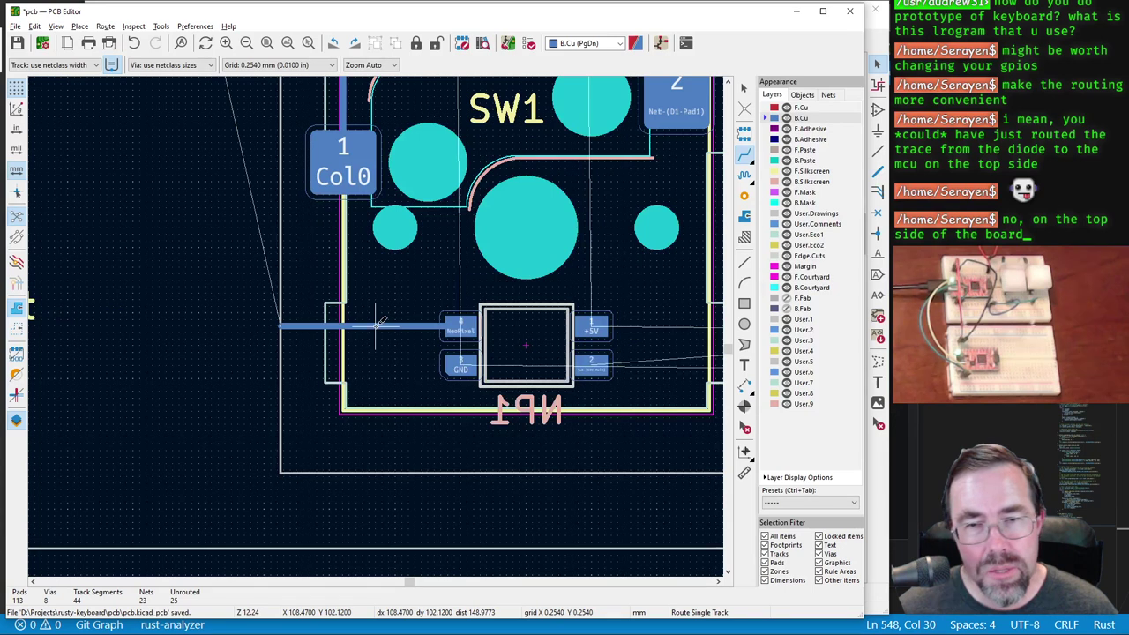
pyautogui.click(377, 326)
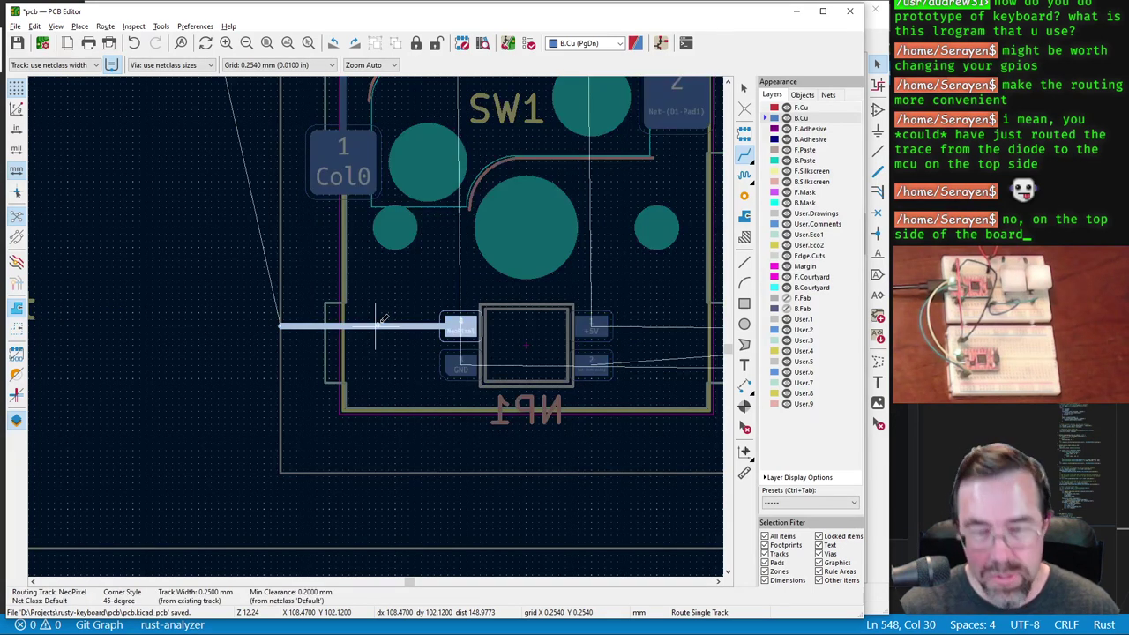
pyautogui.press('Escape')
pyautogui.scroll(-6, 377, 330)
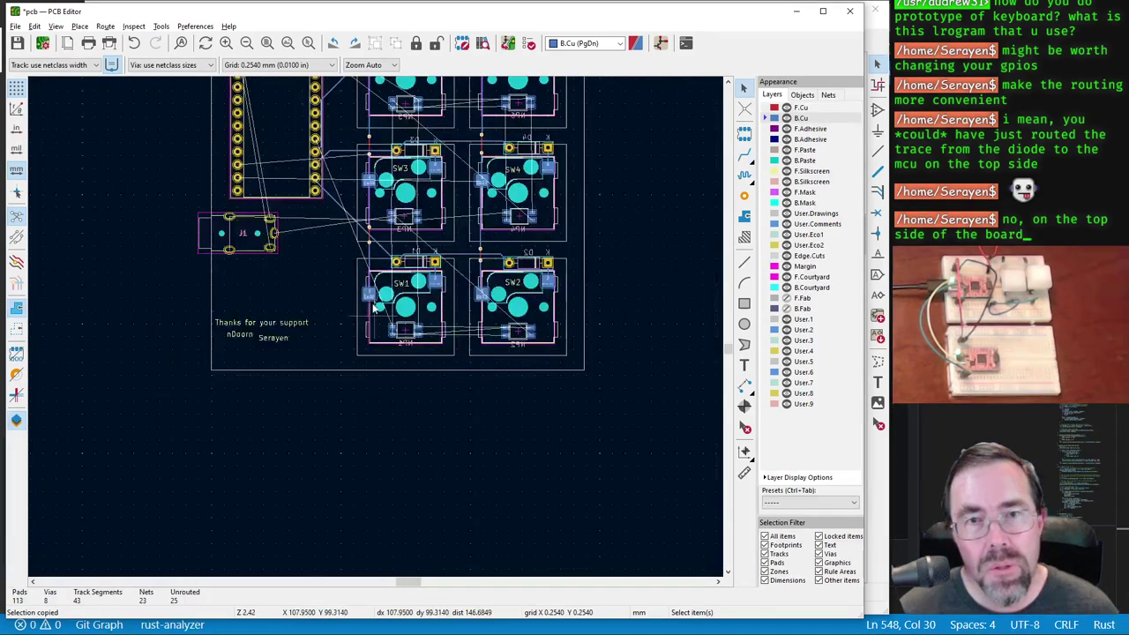
# Step: Route the NeoPixel net on B.Cu from NP1's pad 4 to its matching U1 pin
pyautogui.scroll(2, 378, 330)
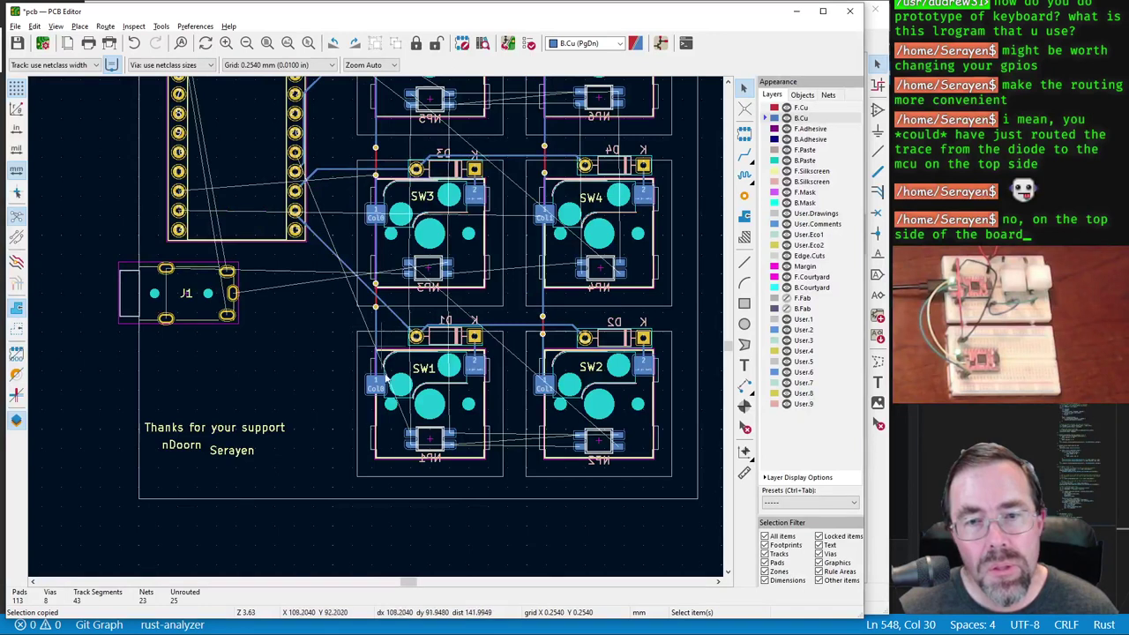
pyautogui.scroll(4, 377, 330)
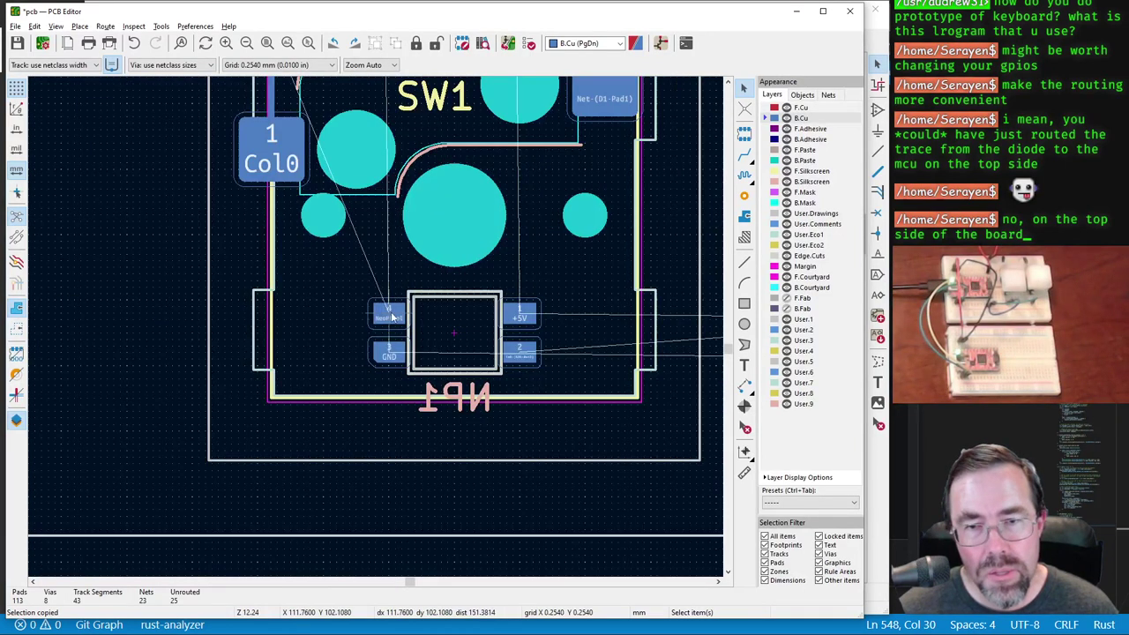
pyautogui.press('x')
pyautogui.scroll(-5, 369, 322)
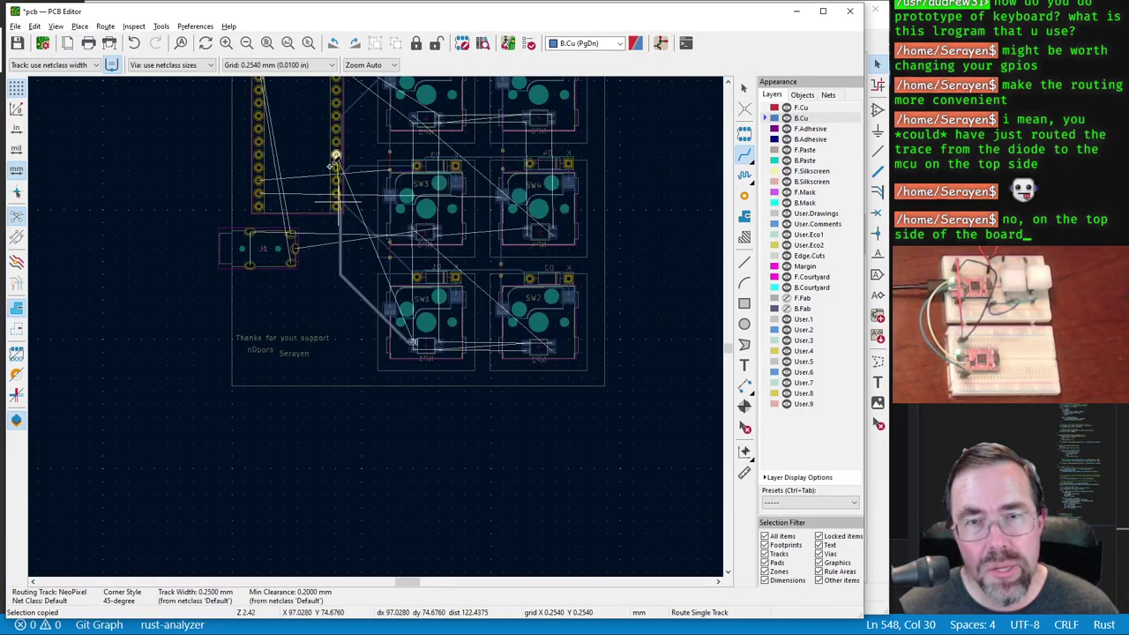
pyautogui.click(335, 156)
# Step: Try to route NP1's pad 2 to NP2's pad 4 with a B.Cu track running straight between the LEDs
pyautogui.scroll(4, 452, 340)
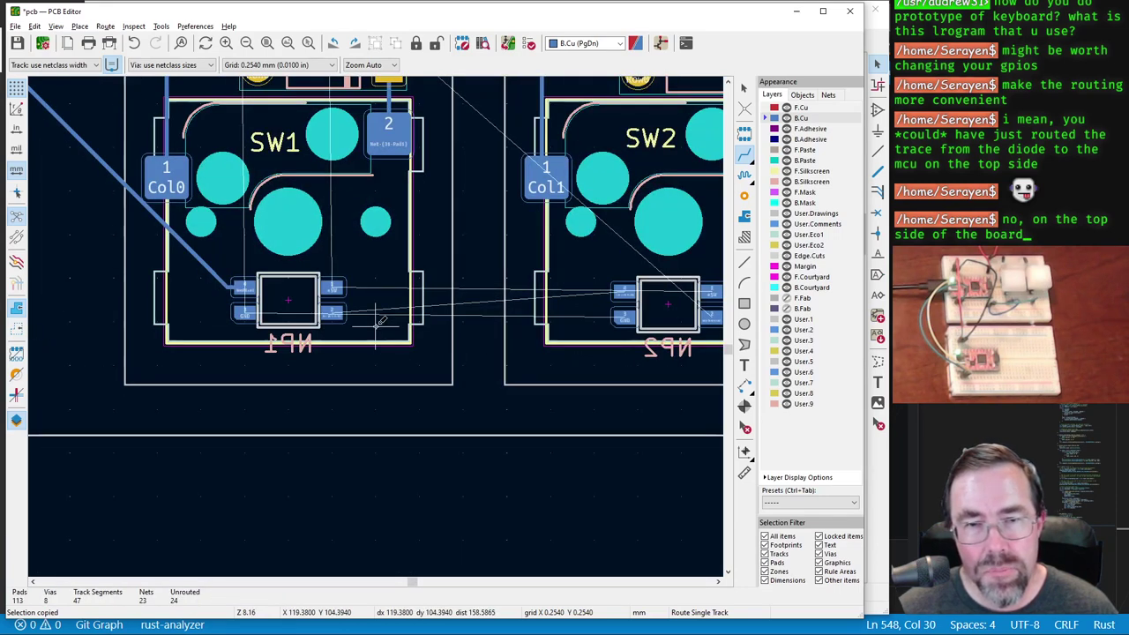
pyautogui.scroll(3, 377, 322)
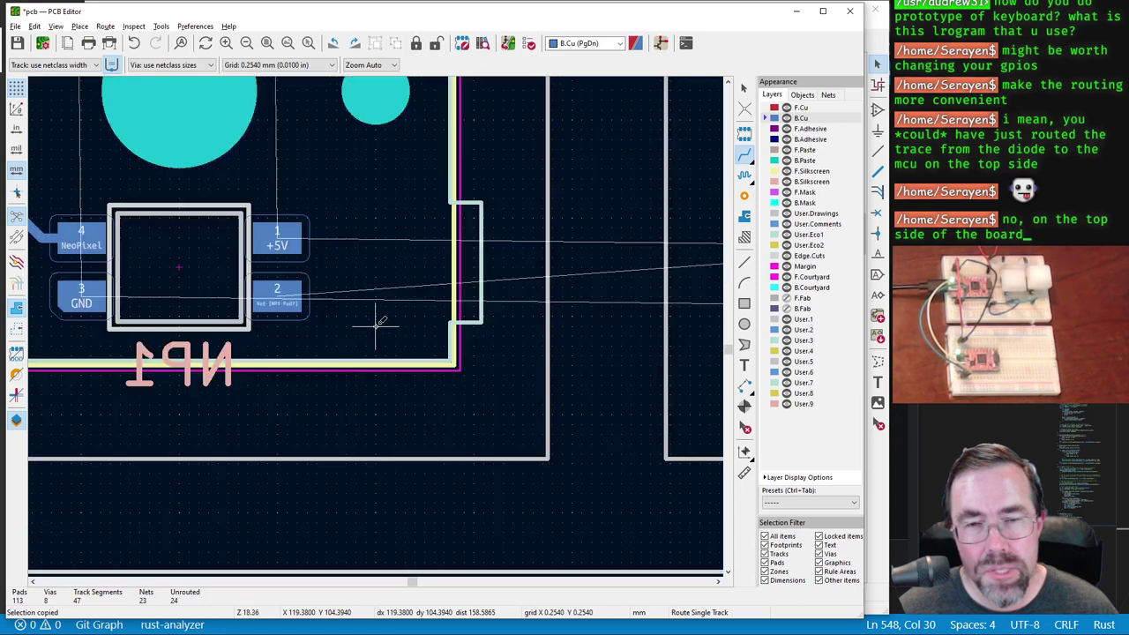
pyautogui.scroll(1, 279, 286)
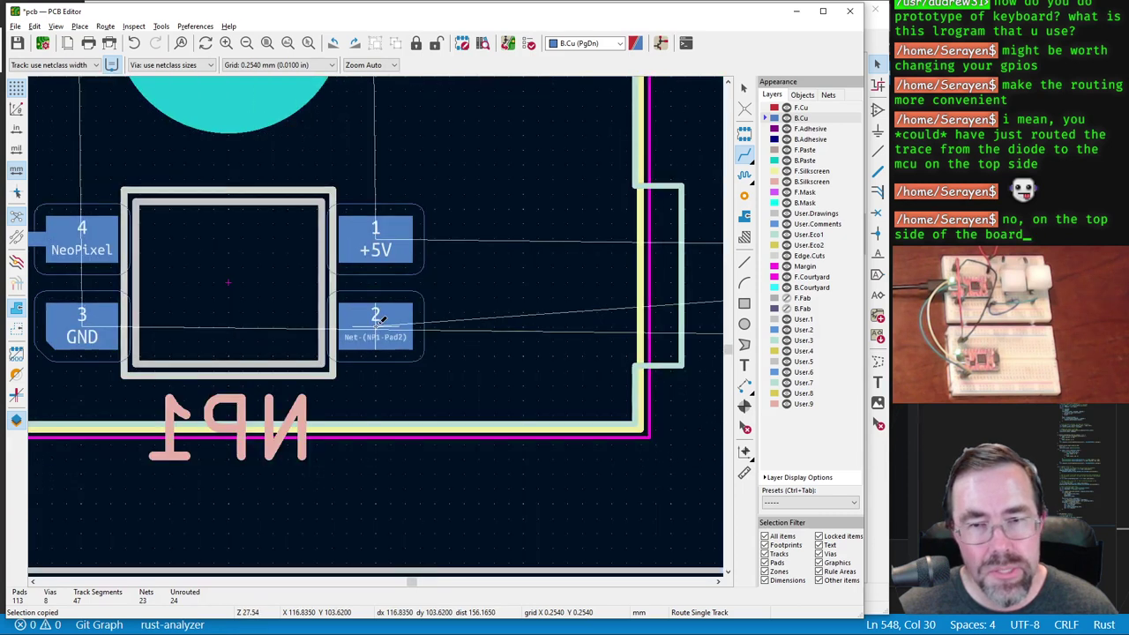
pyautogui.scroll(-5, 378, 323)
pyautogui.click(378, 321)
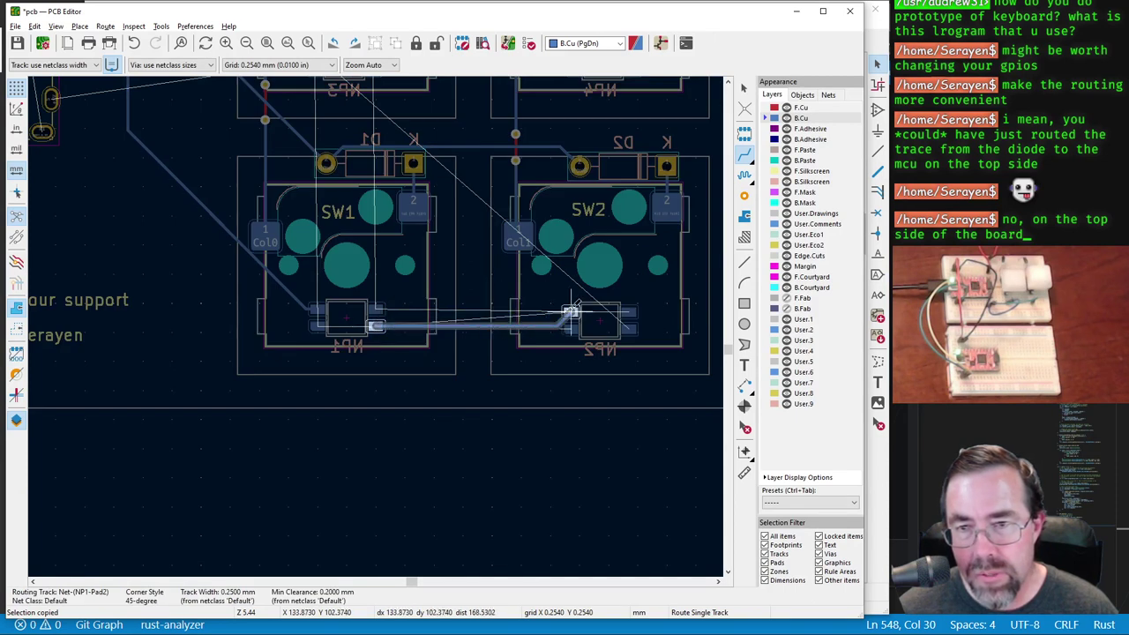
pyautogui.click(571, 313)
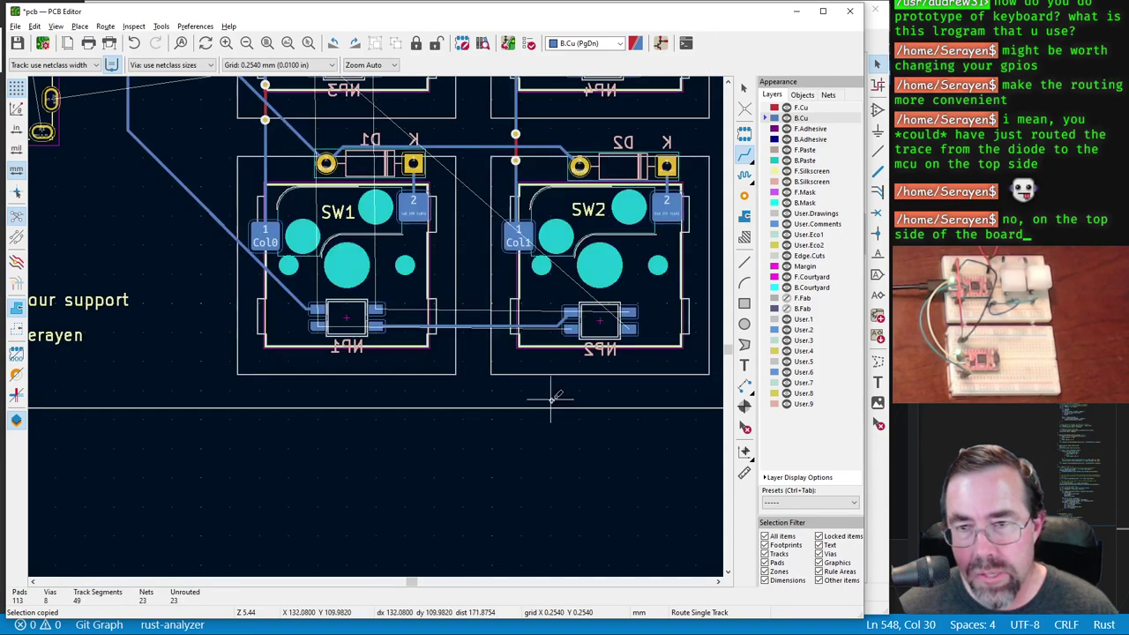
# Step: Abandon the GND route begun at NP2's pad 3 and undo the track between NP1's pad 2 and NP2's pad 4
pyautogui.click(571, 328)
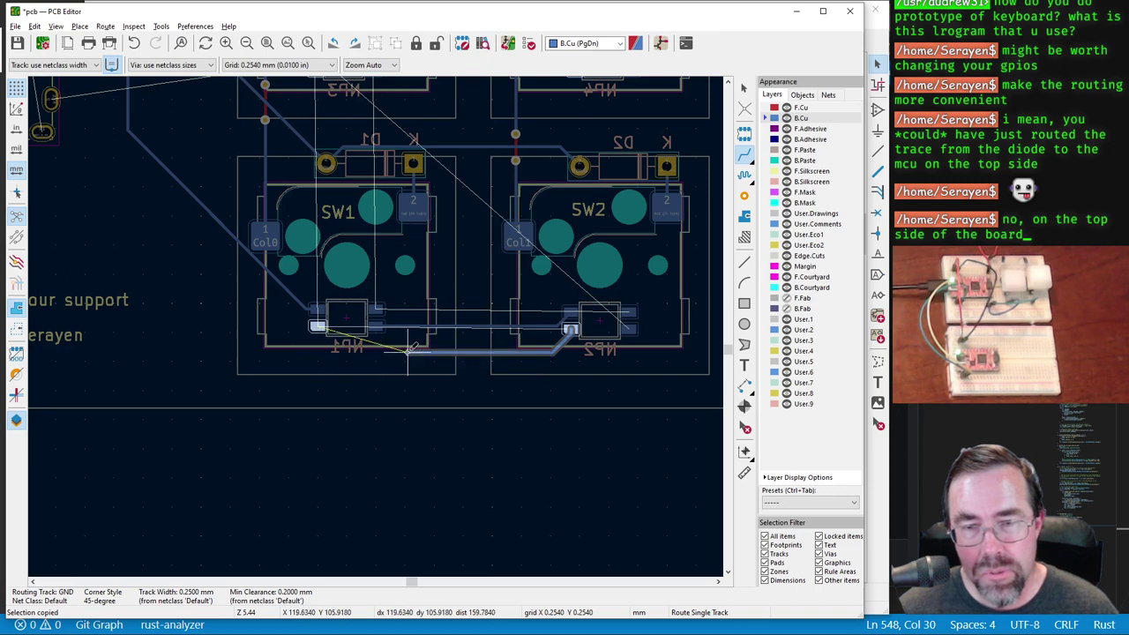
pyautogui.press('f')
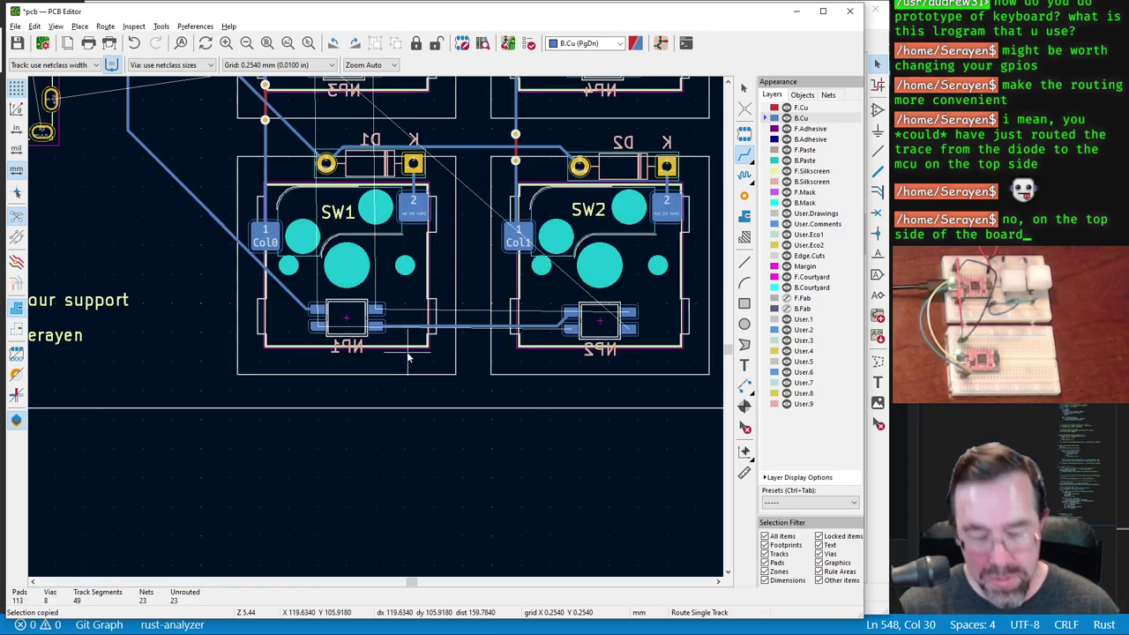
pyautogui.hotkey('ctrl', 'z')
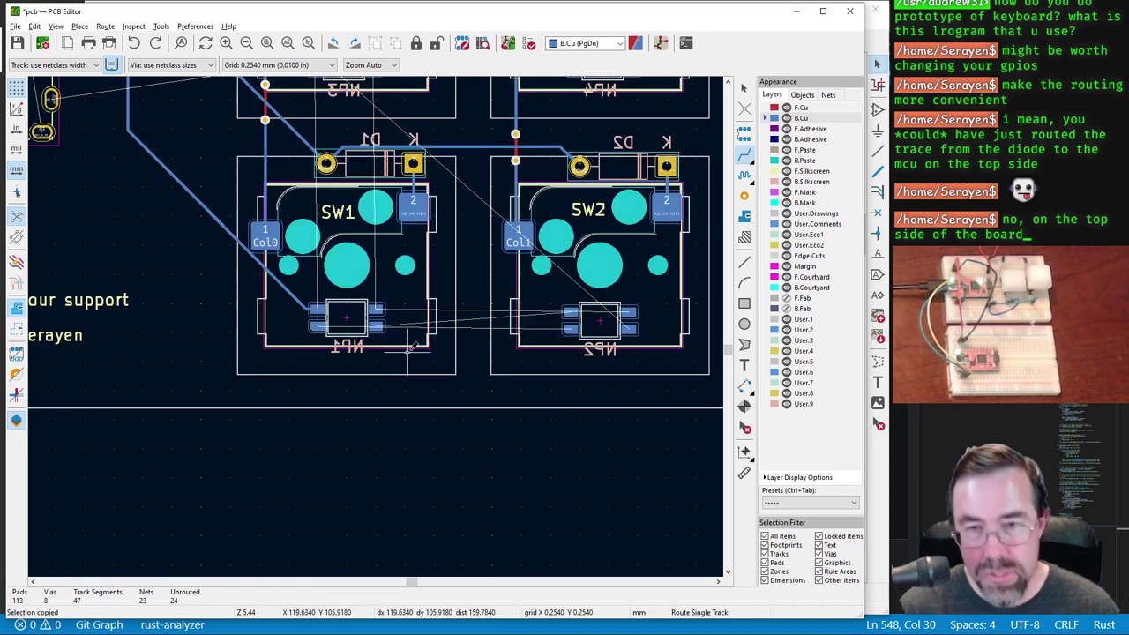
# Step: Try to route GND on B.Cu from NP2's pad 3 below NP1 to its pad 3, and undo the track
pyautogui.click(572, 328)
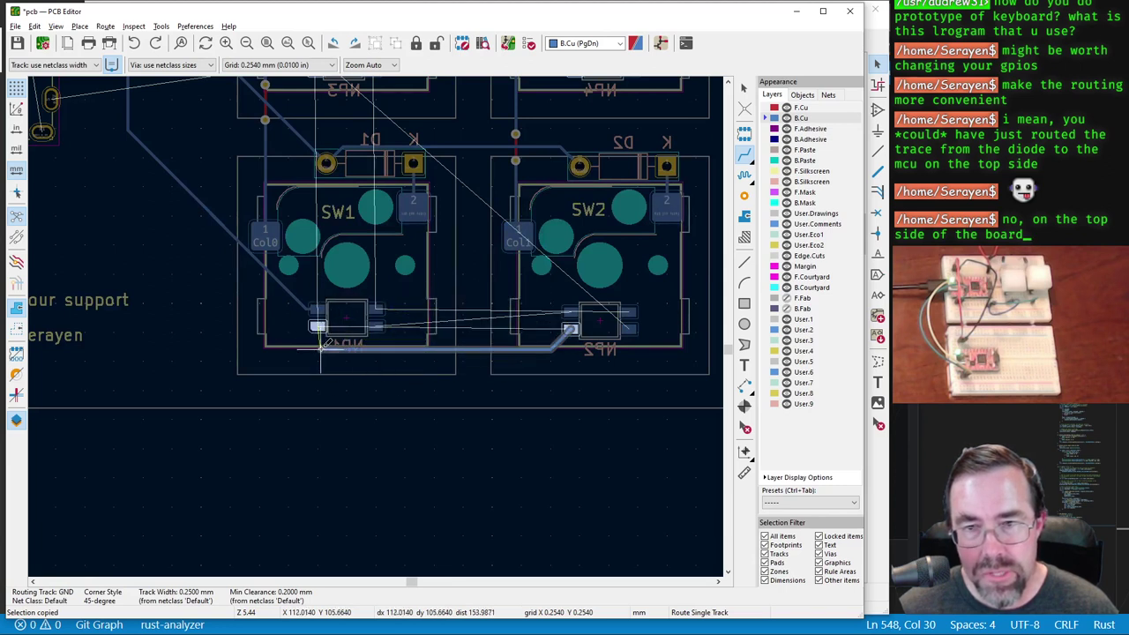
pyautogui.click(316, 327)
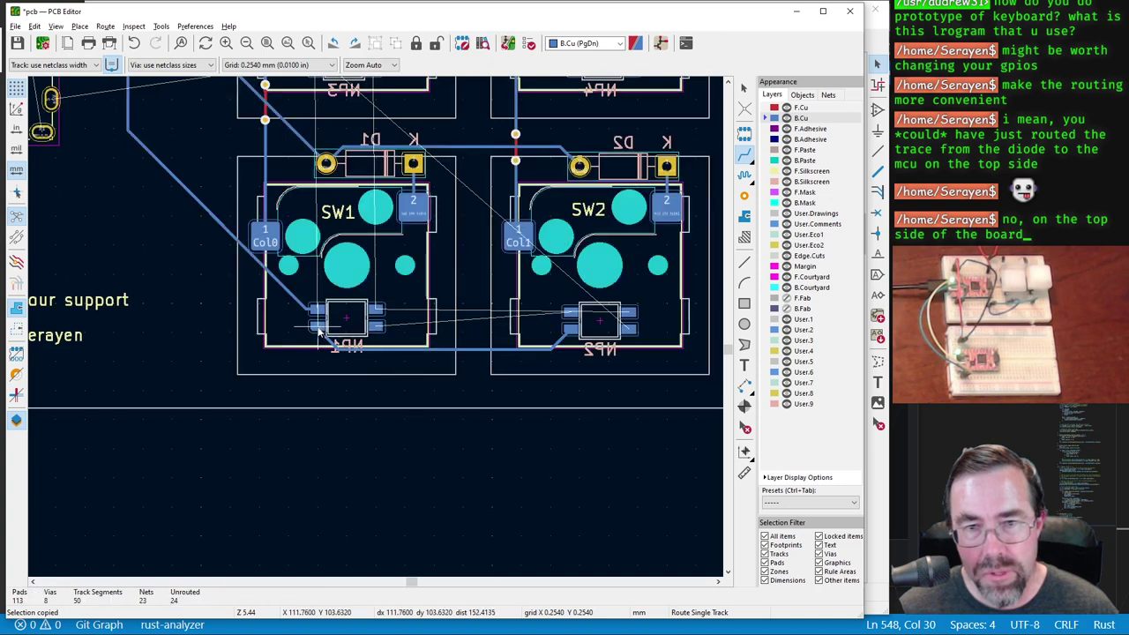
pyautogui.scroll(5, 316, 326)
pyautogui.scroll(2, 474, 319)
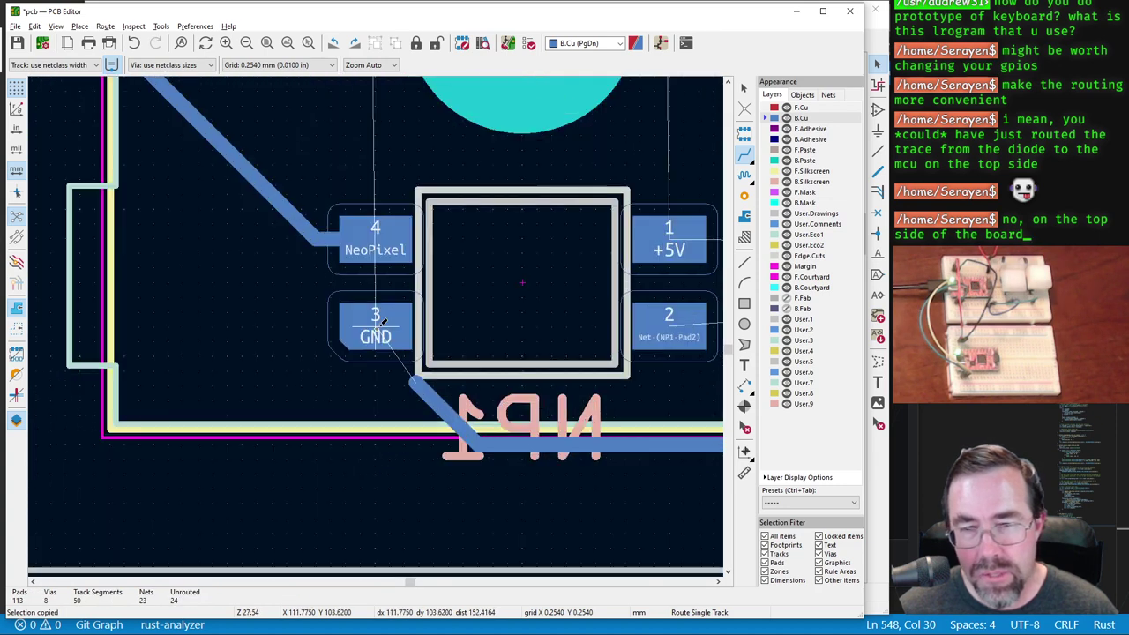
pyautogui.scroll(-4, 414, 340)
pyautogui.scroll(-2, 406, 344)
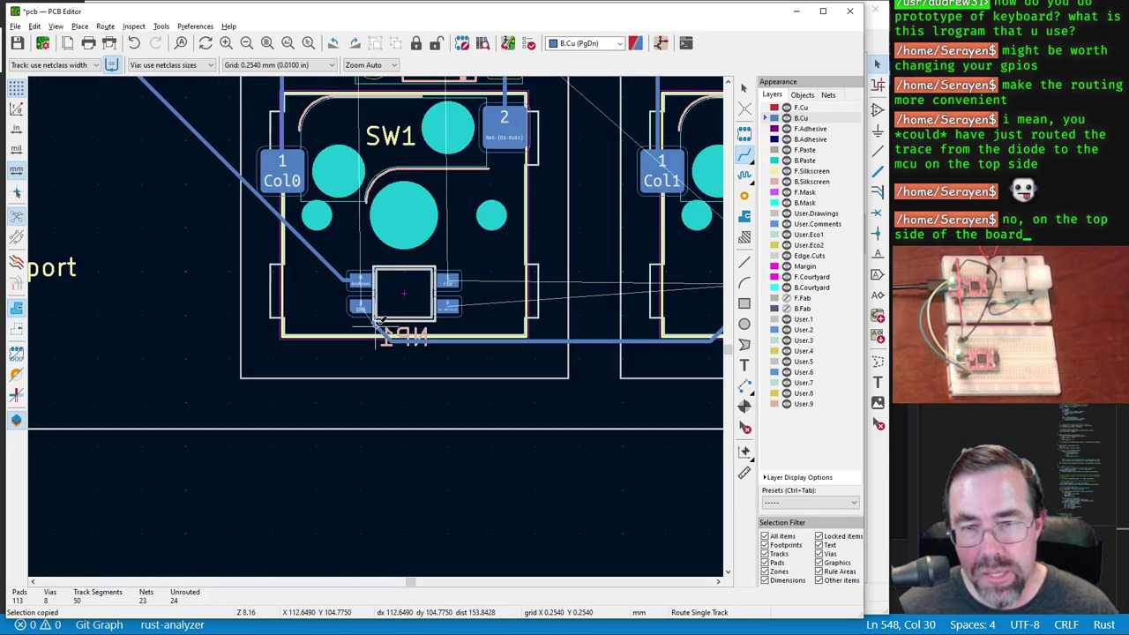
pyautogui.hotkey('ctrl', 'z')
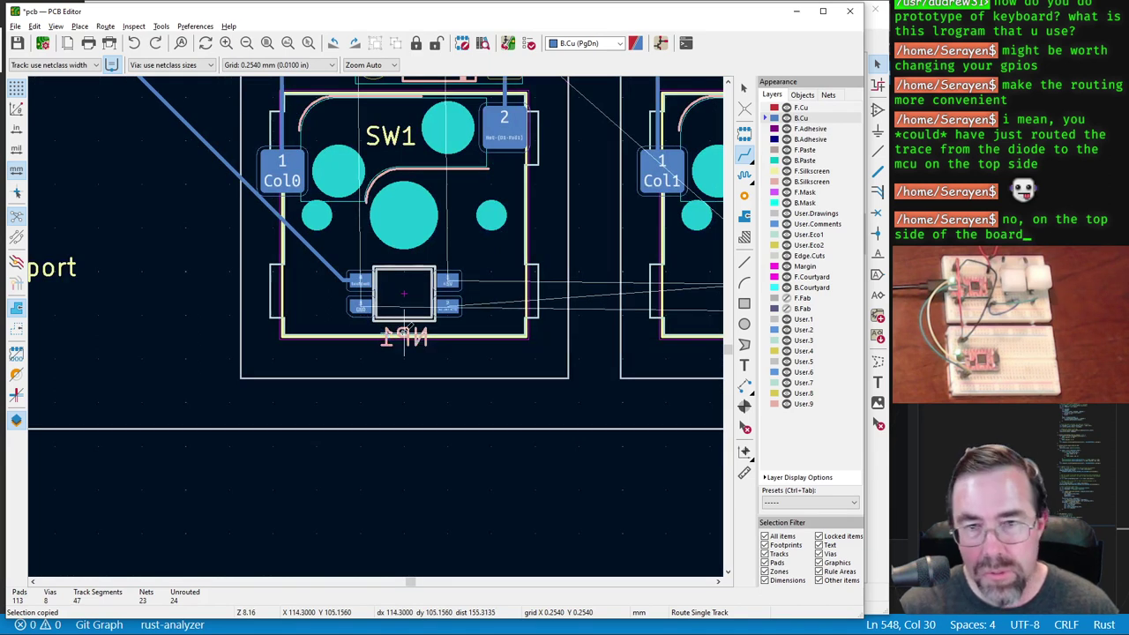
# Step: Route GND on B.Cu from NP2's pad 3 below the LEDs to NP1's pad 3, and connect NP1's pad 2 to NP2's pad 4
pyautogui.scroll(-2, 432, 331)
pyautogui.scroll(2, 456, 324)
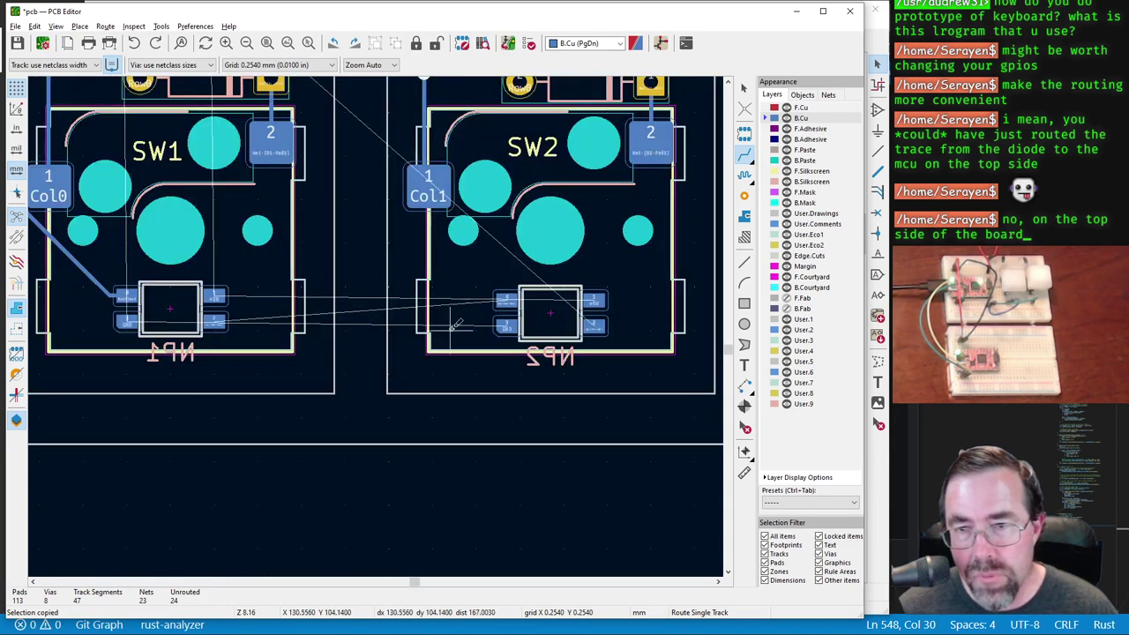
pyautogui.click(505, 326)
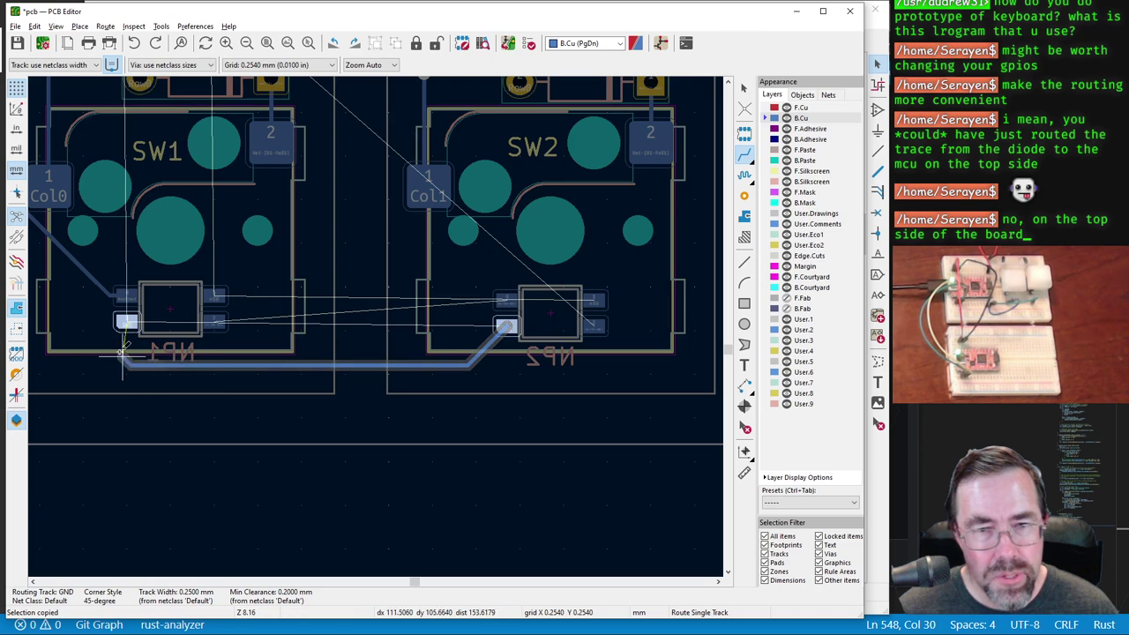
pyautogui.click(126, 320)
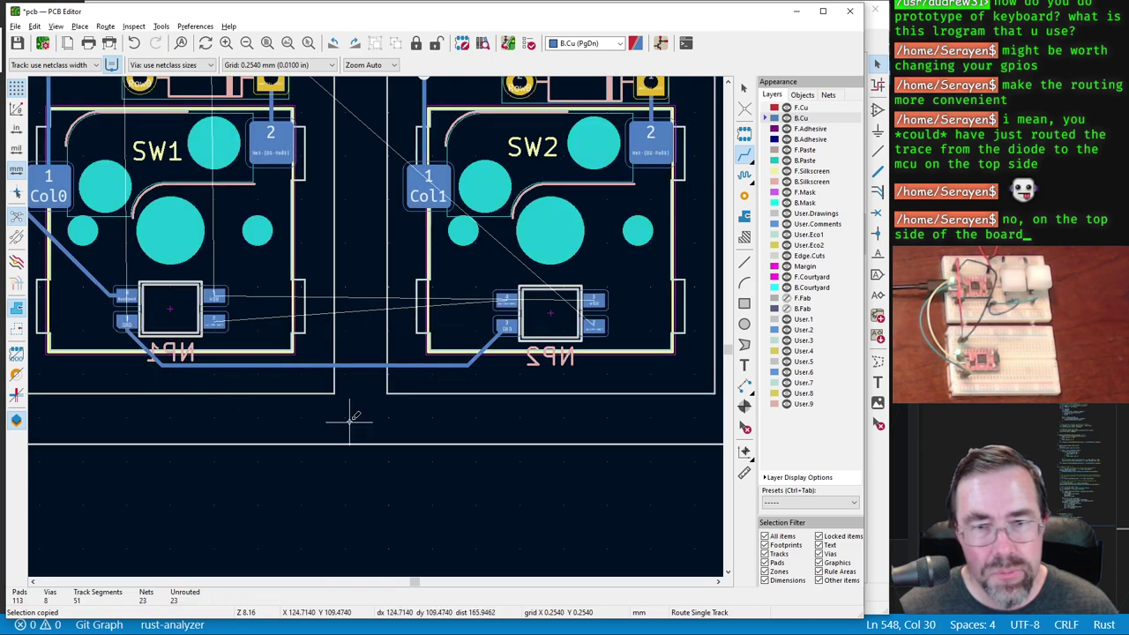
pyautogui.click(216, 322)
pyautogui.click(504, 300)
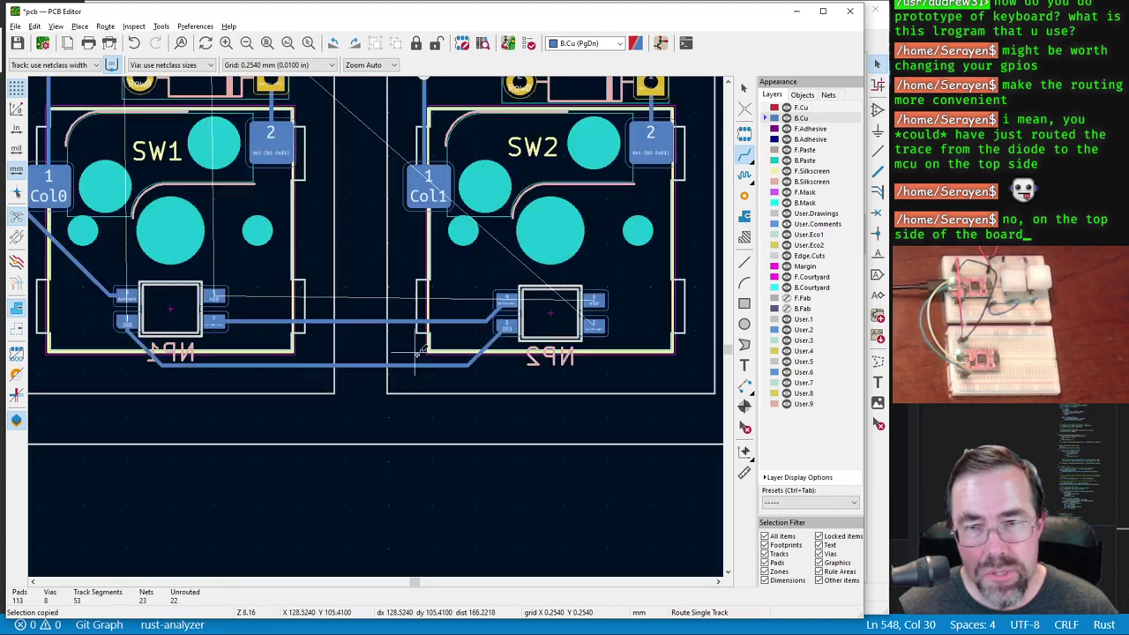
# Step: Route +5V on B.Cu from NP1's pad 1 over the top of NP2 to NP2's pad 1
pyautogui.click(218, 294)
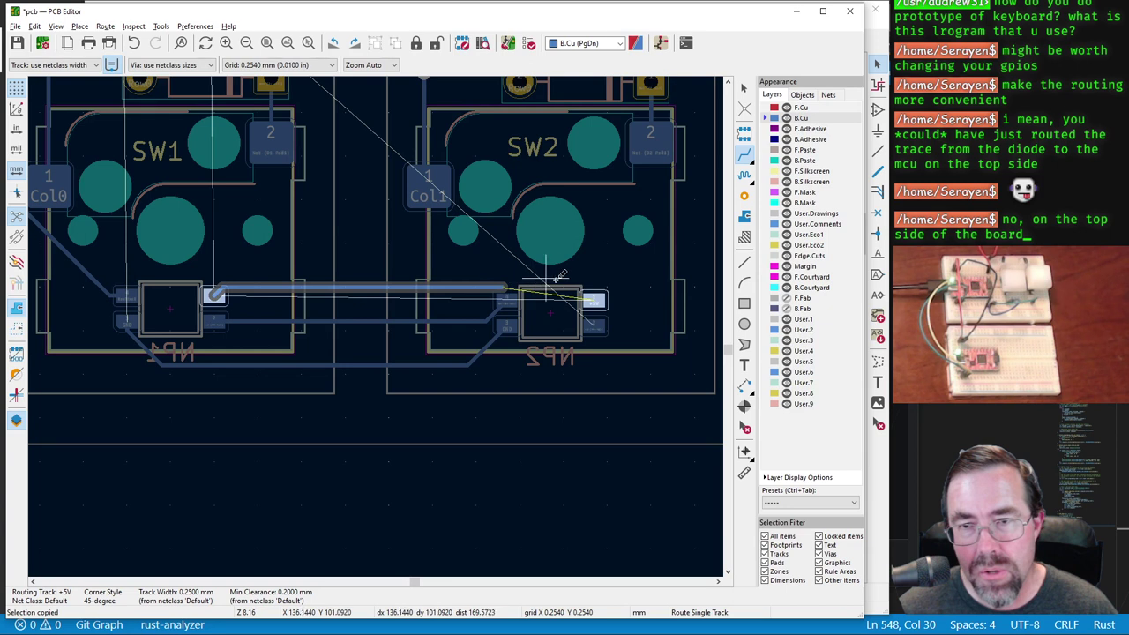
pyautogui.scroll(3, 524, 277)
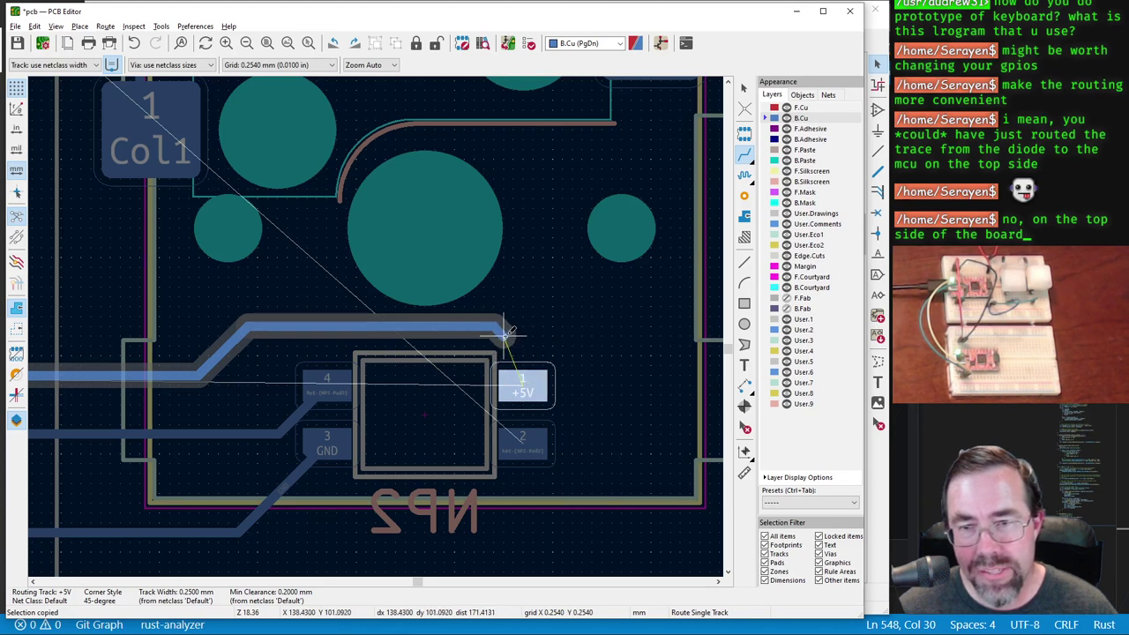
pyautogui.click(522, 381)
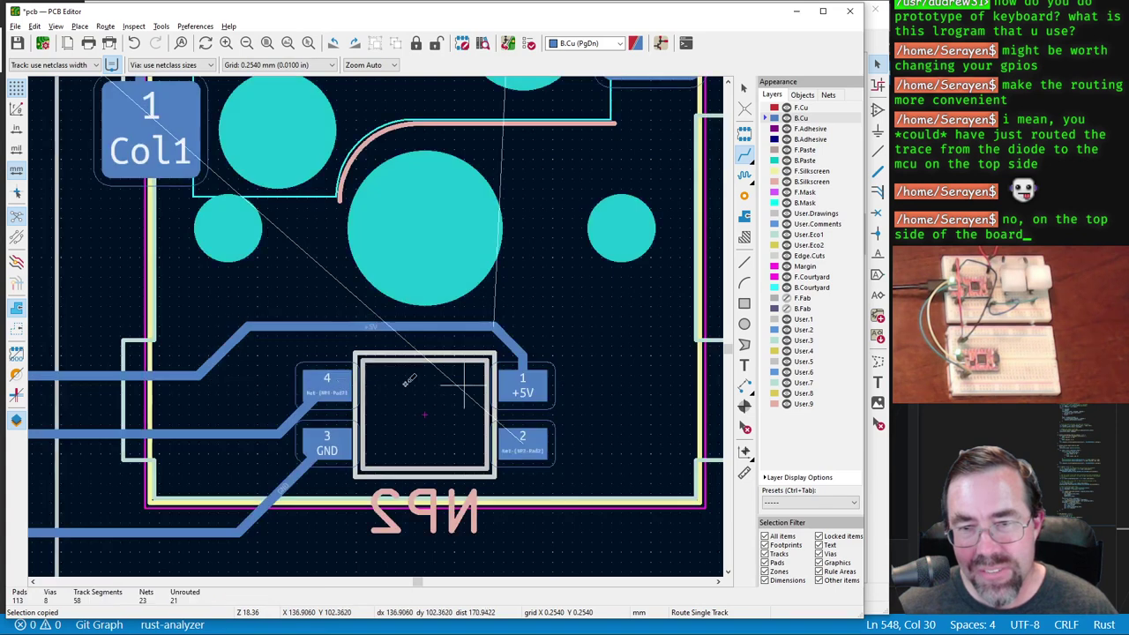
pyautogui.scroll(-3, 408, 379)
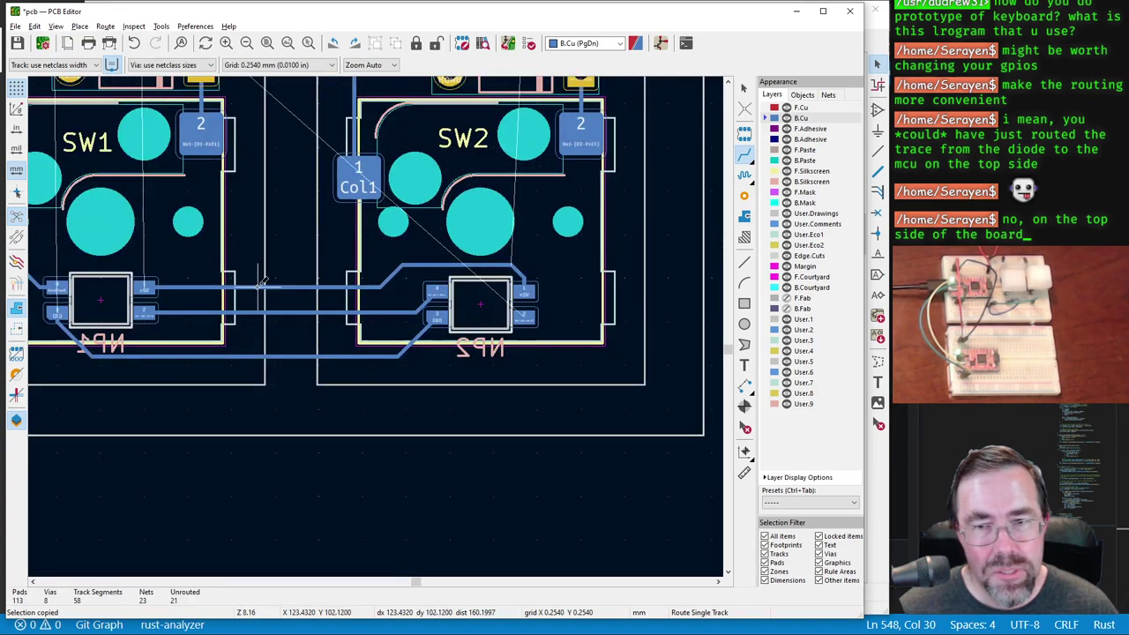
pyautogui.scroll(-2, 261, 282)
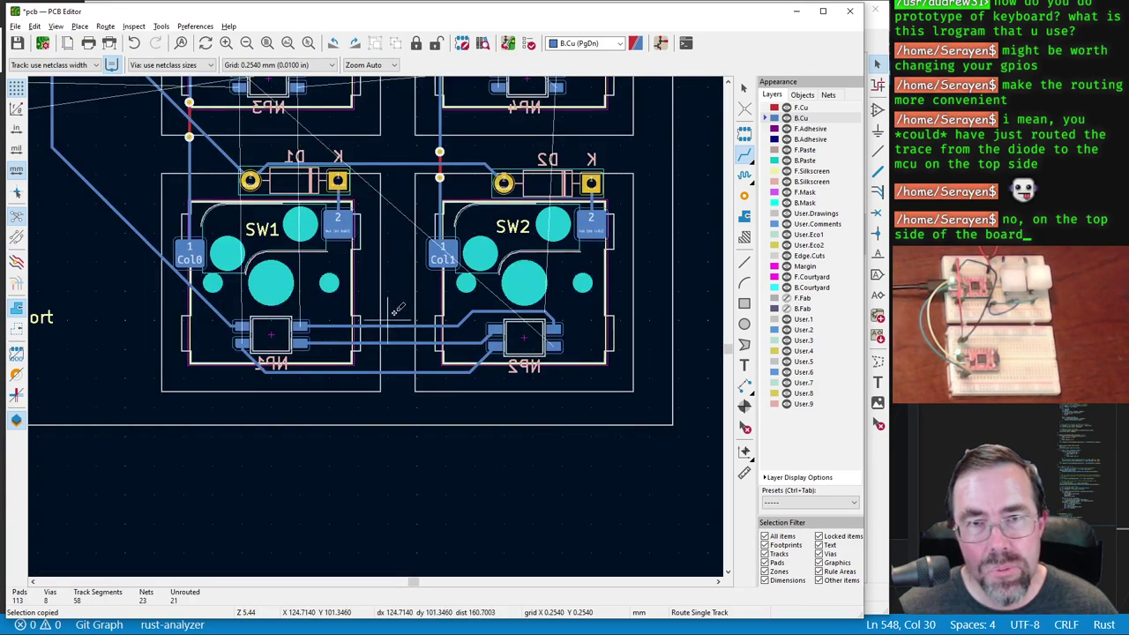
# Step: Try to route from NP2's pad 2 on B.Cu around SW2 and above D2 toward NP3's pad 4, and undo the track
pyautogui.scroll(1, 397, 308)
pyautogui.scroll(-1, 352, 344)
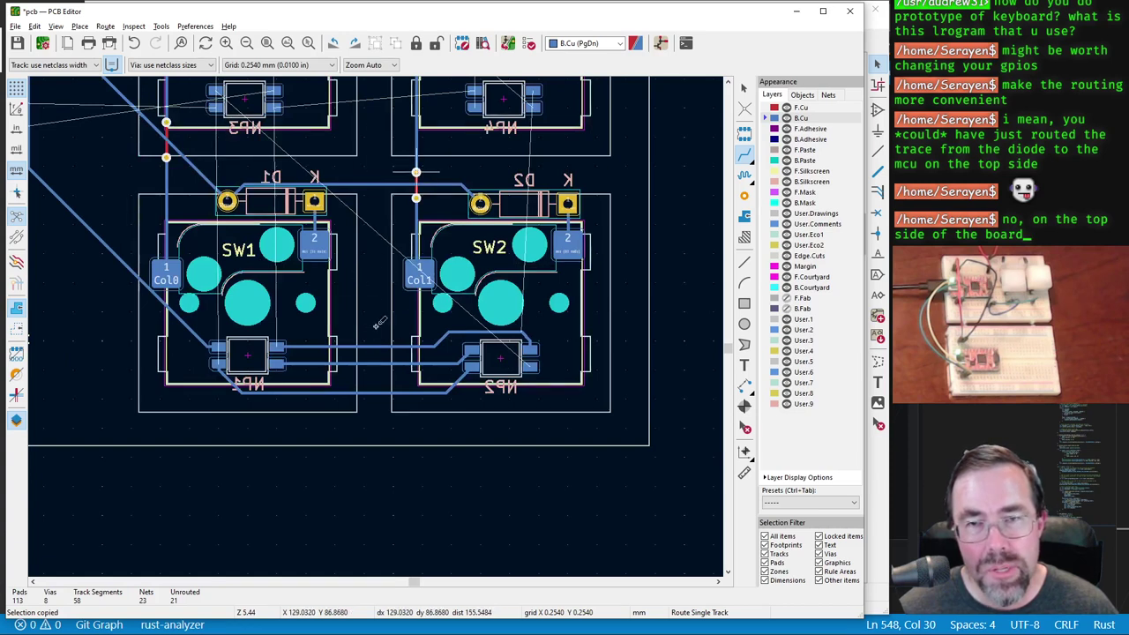
pyautogui.scroll(1, 379, 324)
pyautogui.scroll(-1, 379, 323)
pyautogui.click(490, 520)
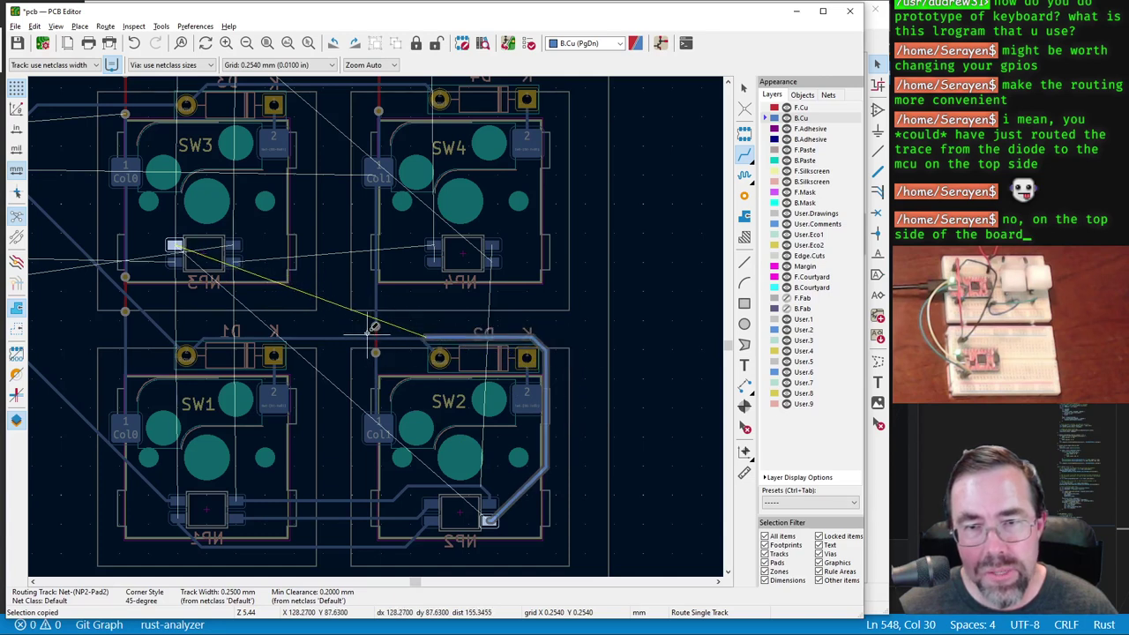
pyautogui.scroll(2, 376, 323)
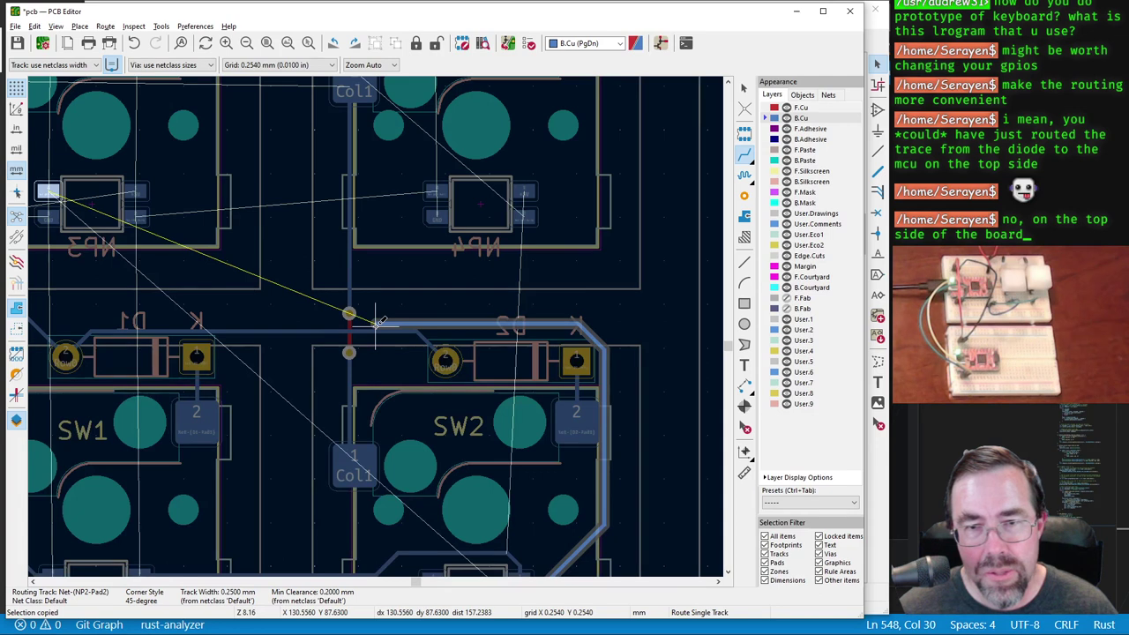
pyautogui.scroll(2, 376, 323)
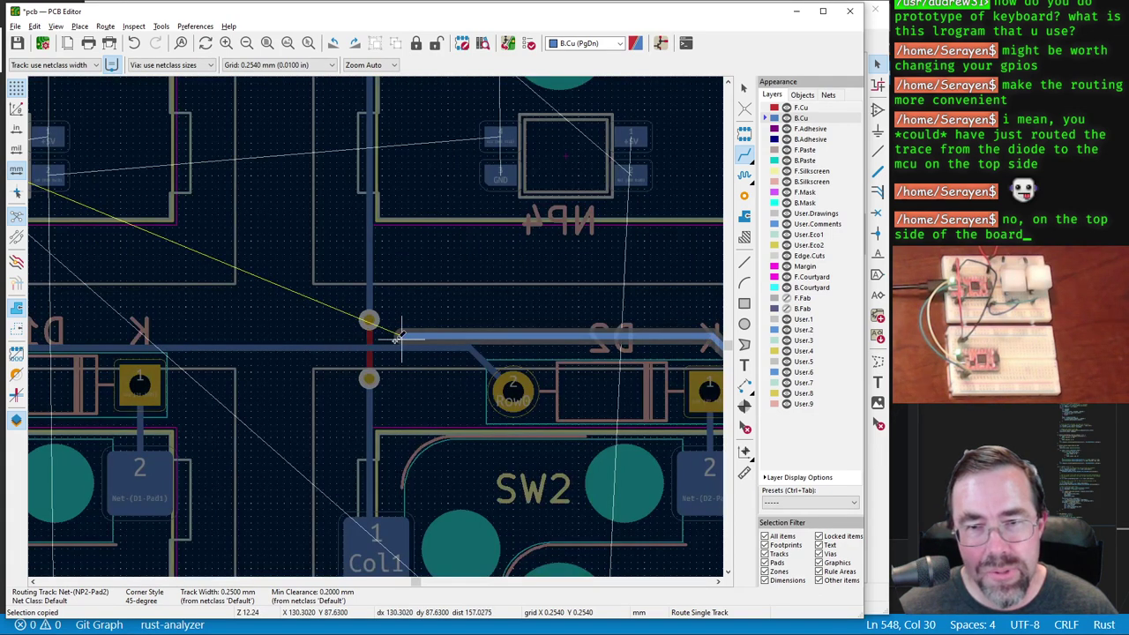
pyautogui.press('Escape')
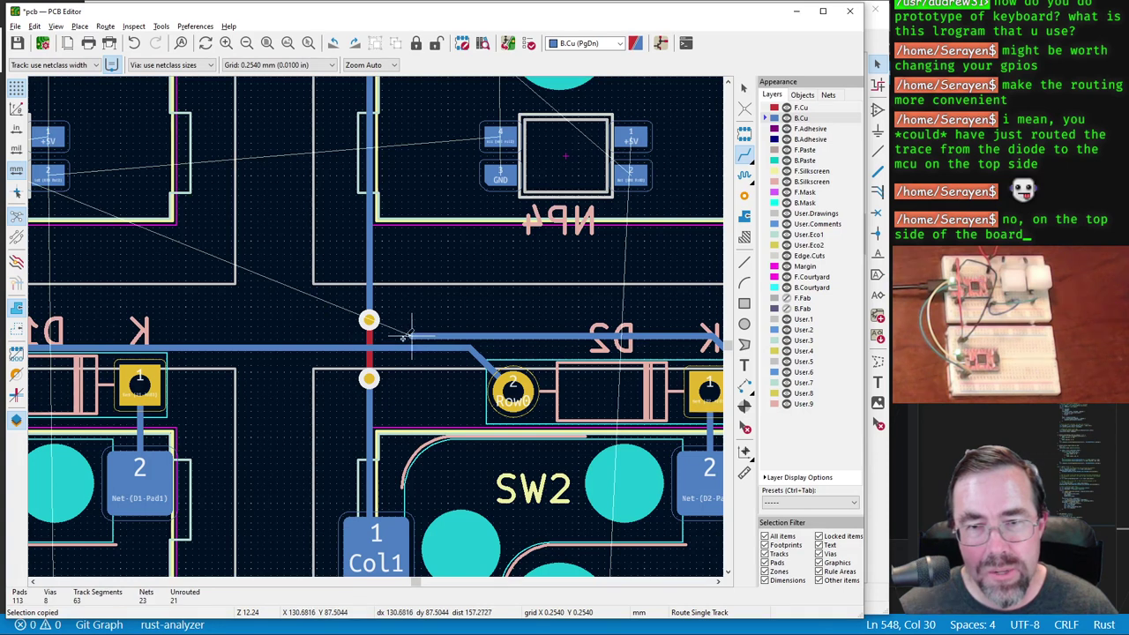
pyautogui.press('Escape')
pyautogui.hotkey('ctrl', 'z')
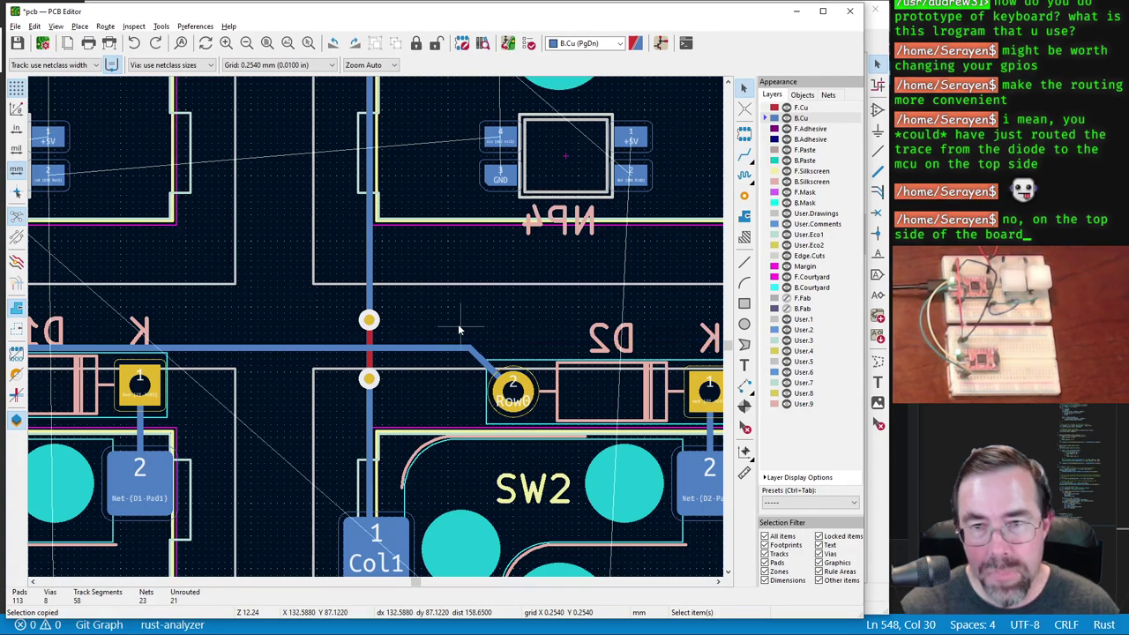
# Step: Move the upper Col1 via between SW4 and SW2 up along its column track to Y 86.106 mm
pyautogui.click(369, 319)
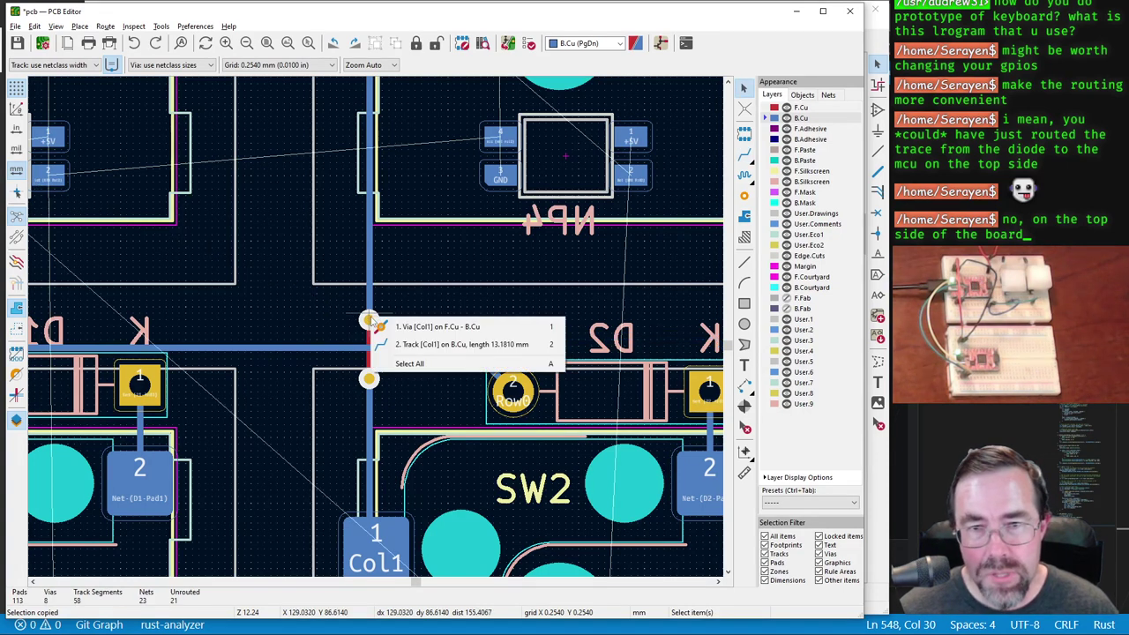
pyautogui.click(413, 328)
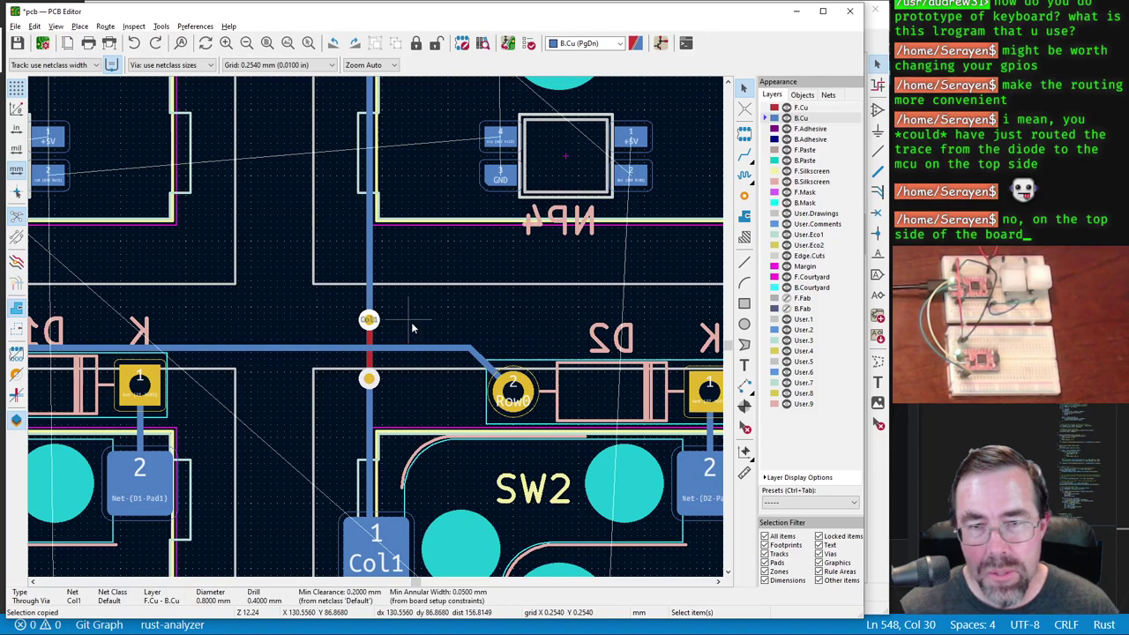
pyautogui.hotkey('ctrl', 'c')
pyautogui.press('m')
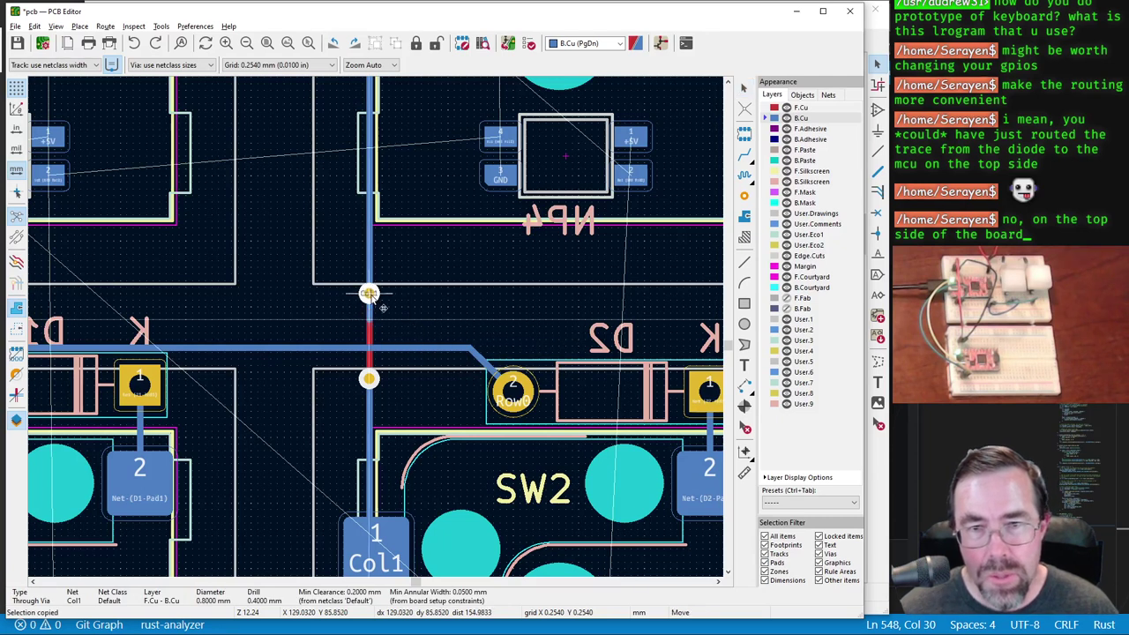
pyautogui.click(368, 300)
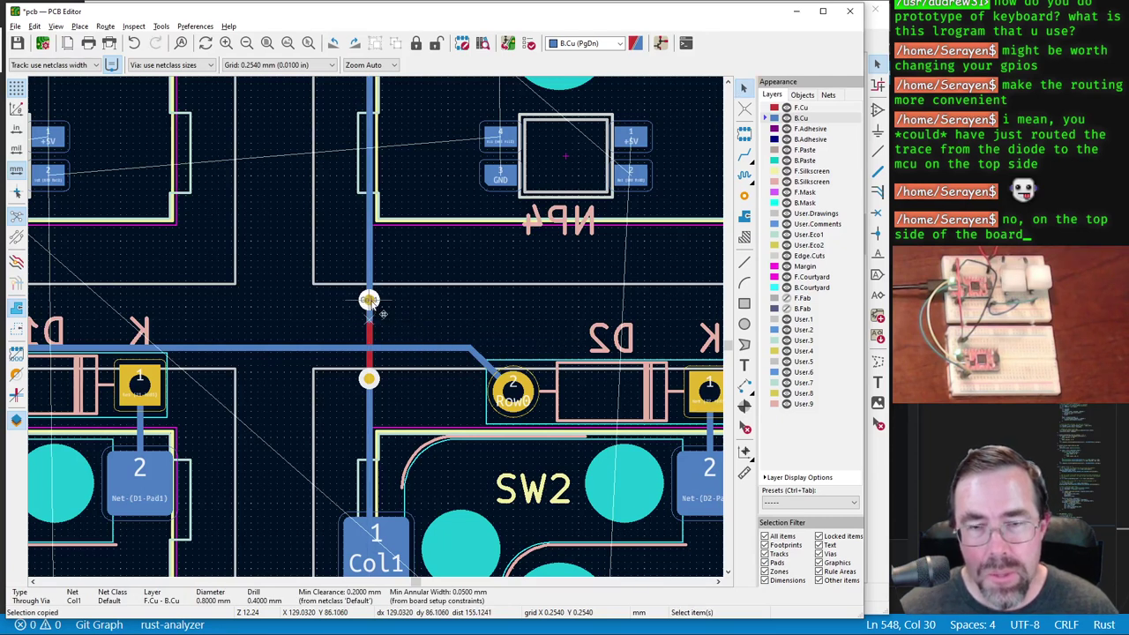
# Step: Extend the short Col1 track on F.Cu above SW2 up to the moved via
pyautogui.click(369, 321)
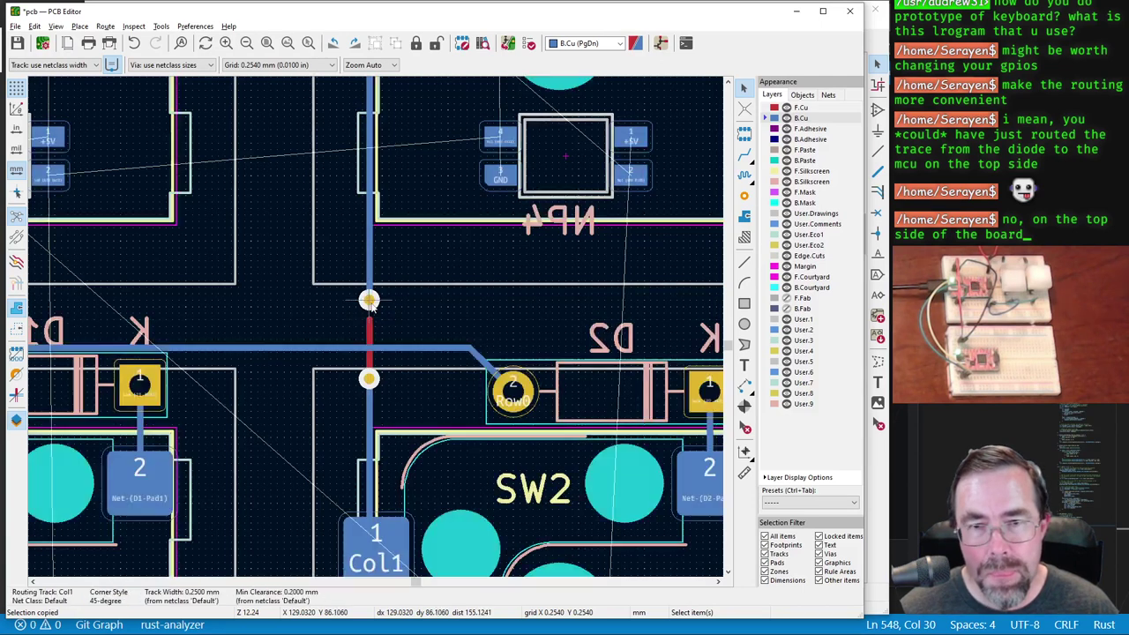
pyautogui.click(369, 324)
pyautogui.press('e')
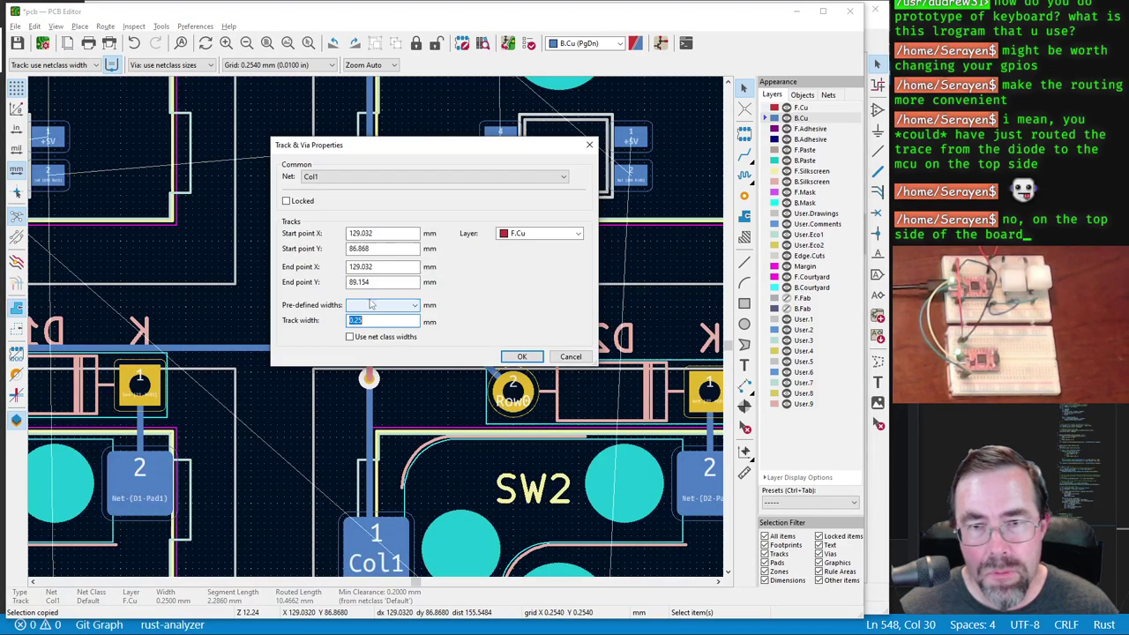
pyautogui.click(569, 358)
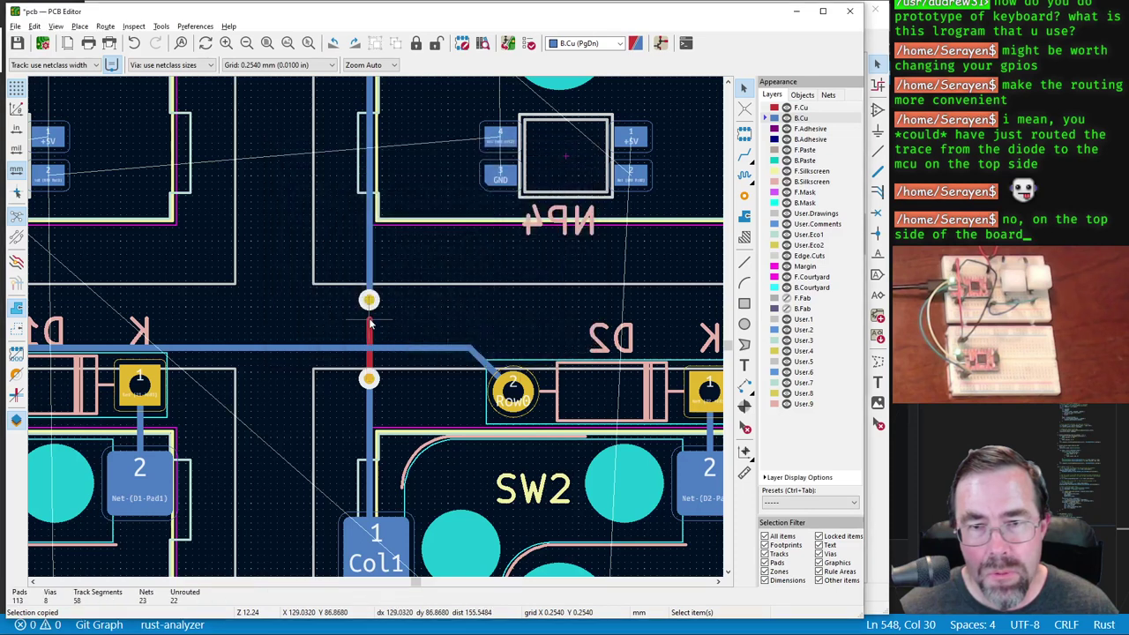
pyautogui.click(369, 325)
pyautogui.press('Escape')
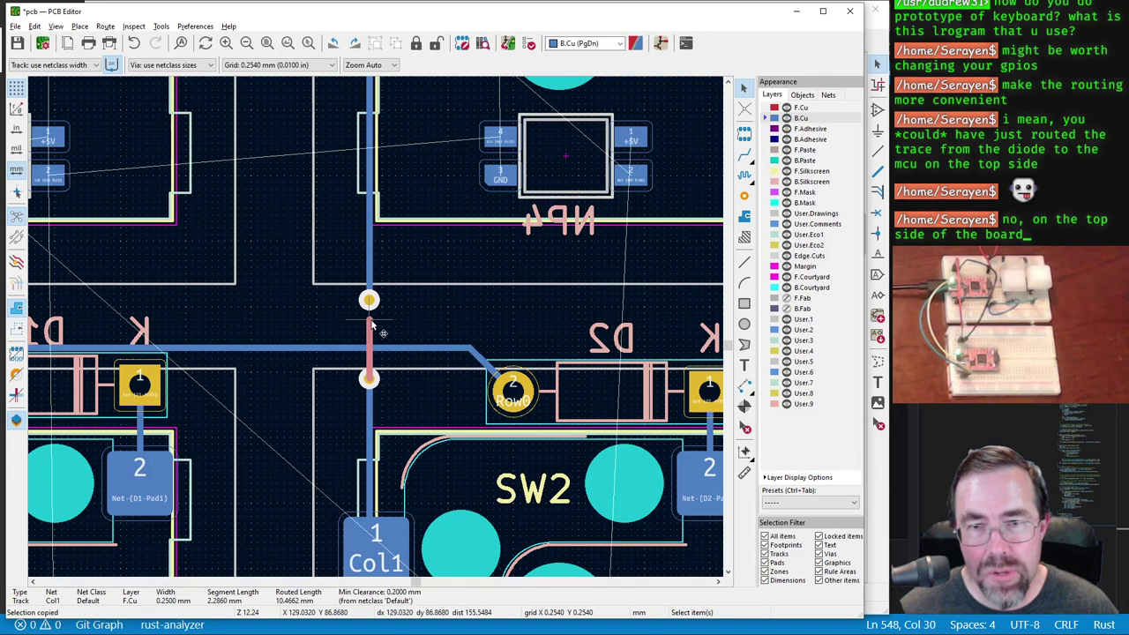
pyautogui.press('x')
pyautogui.press('Escape')
# Step: Try to route from NP2's pad 2 on B.Cu around SW2 and above D2 and D1 toward NP3's pad 4
pyautogui.scroll(-3, 369, 379)
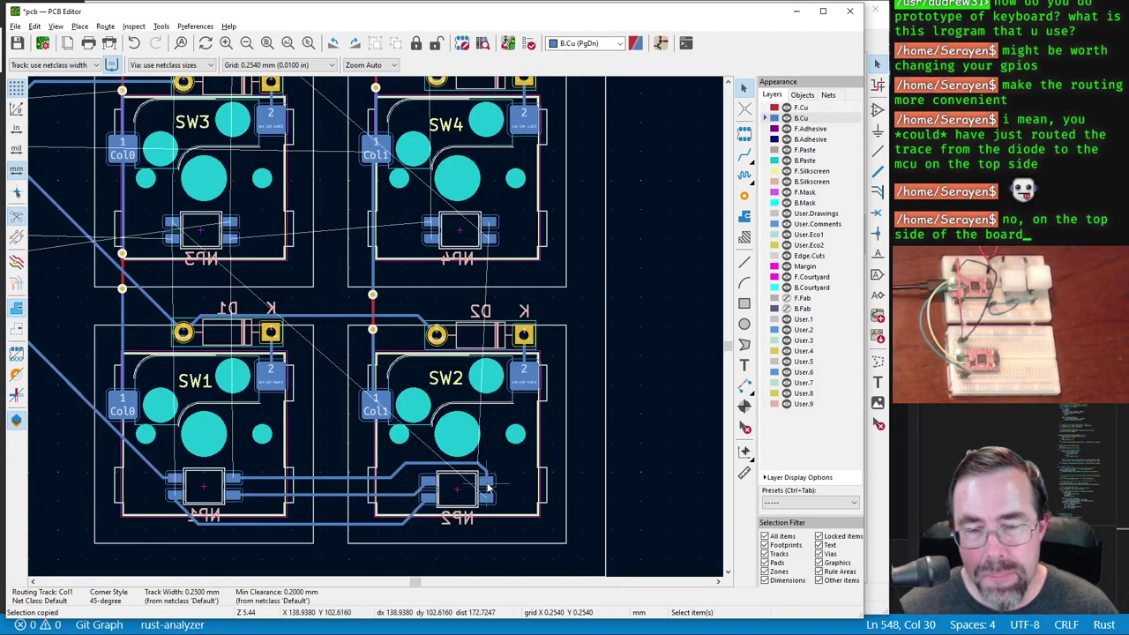
pyautogui.press('x')
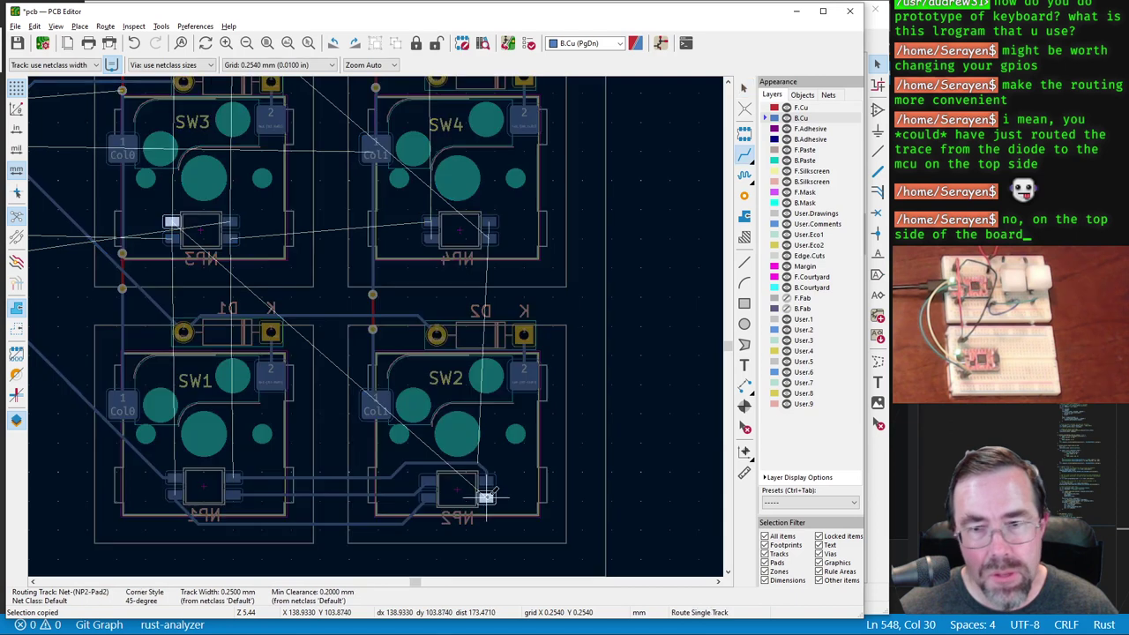
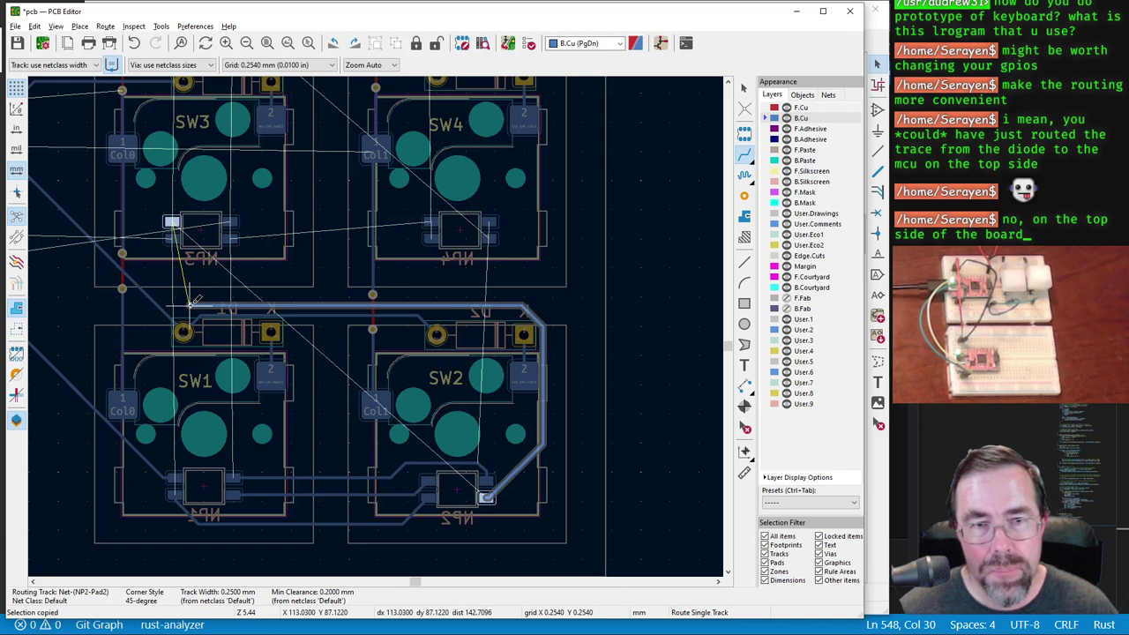
pyautogui.press('Escape')
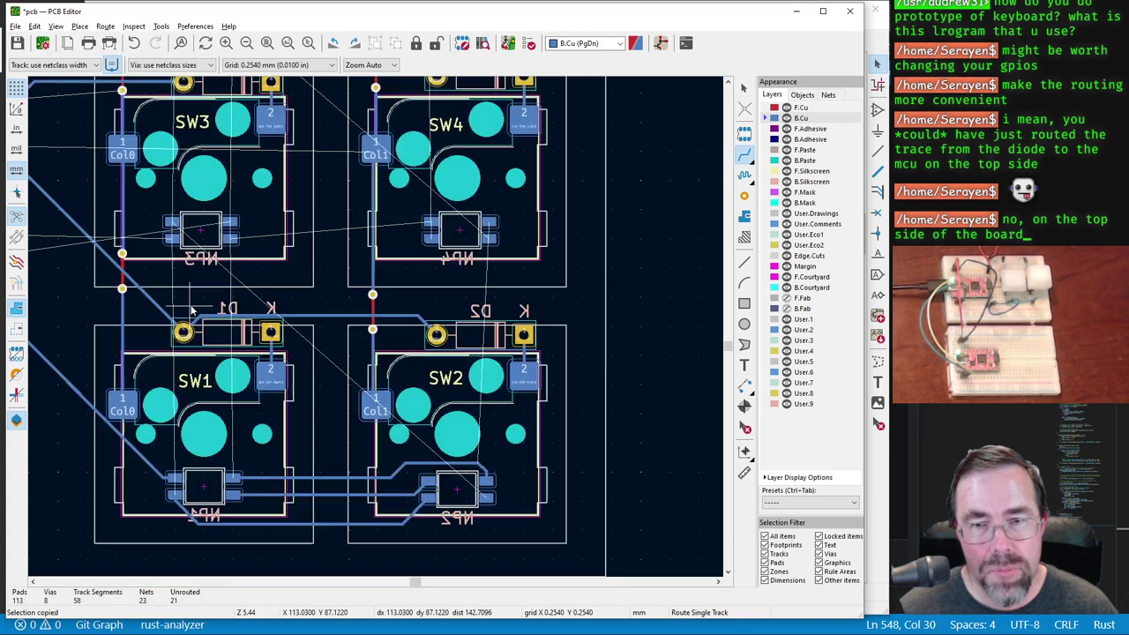
# Step: Examine the pad arrangement and existing tracks around NP3 and NP1 for a way to continue the LED chain
pyautogui.scroll(-3, 300, 304)
pyautogui.scroll(3, 378, 322)
pyautogui.scroll(-2, 377, 322)
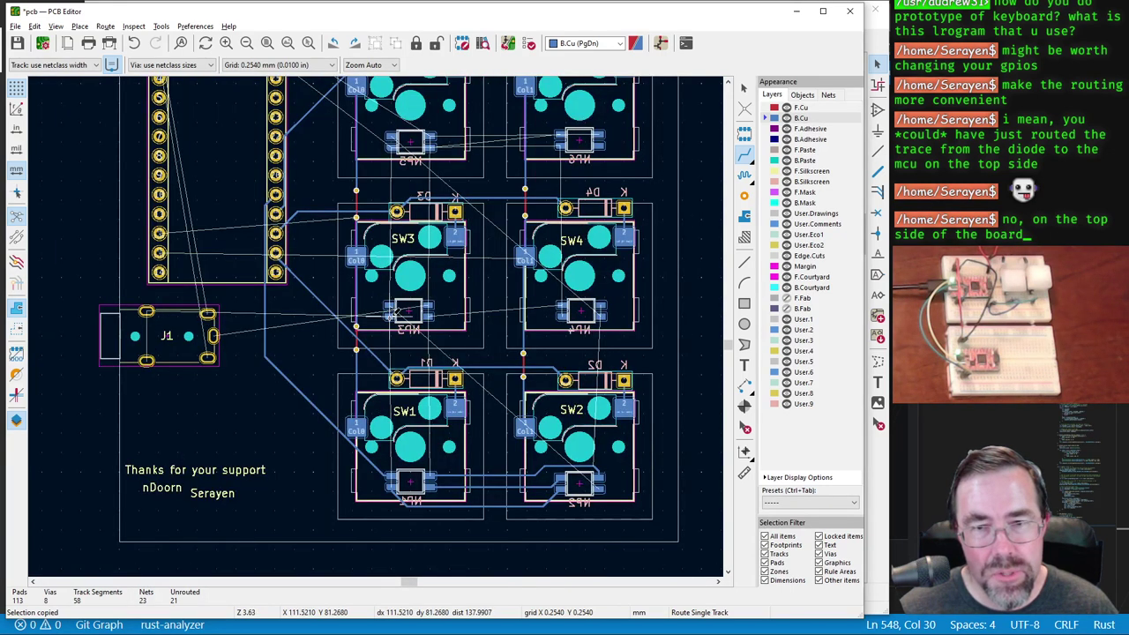
pyautogui.scroll(2, 388, 314)
pyautogui.scroll(4, 379, 317)
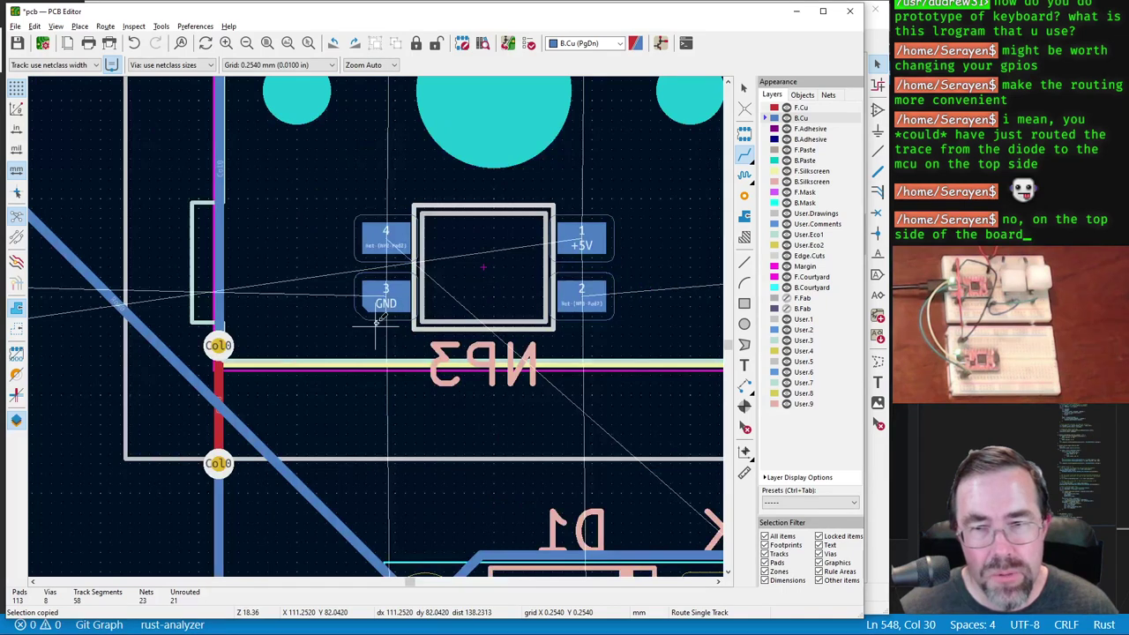
pyautogui.scroll(-6, 378, 322)
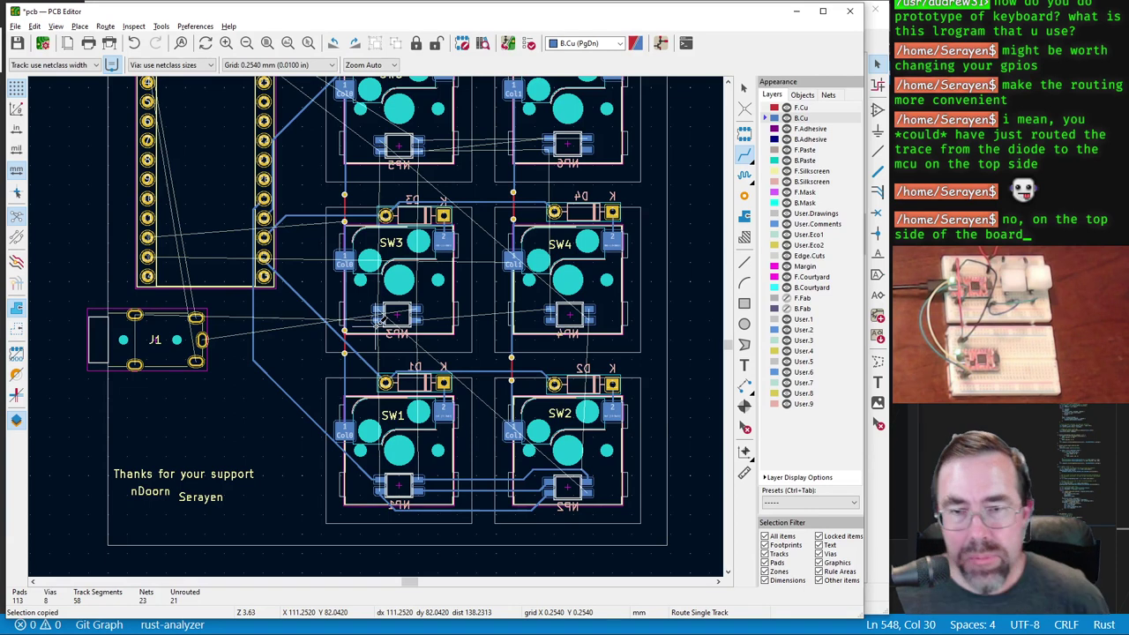
pyautogui.scroll(-3, 379, 319)
pyautogui.scroll(6, 417, 399)
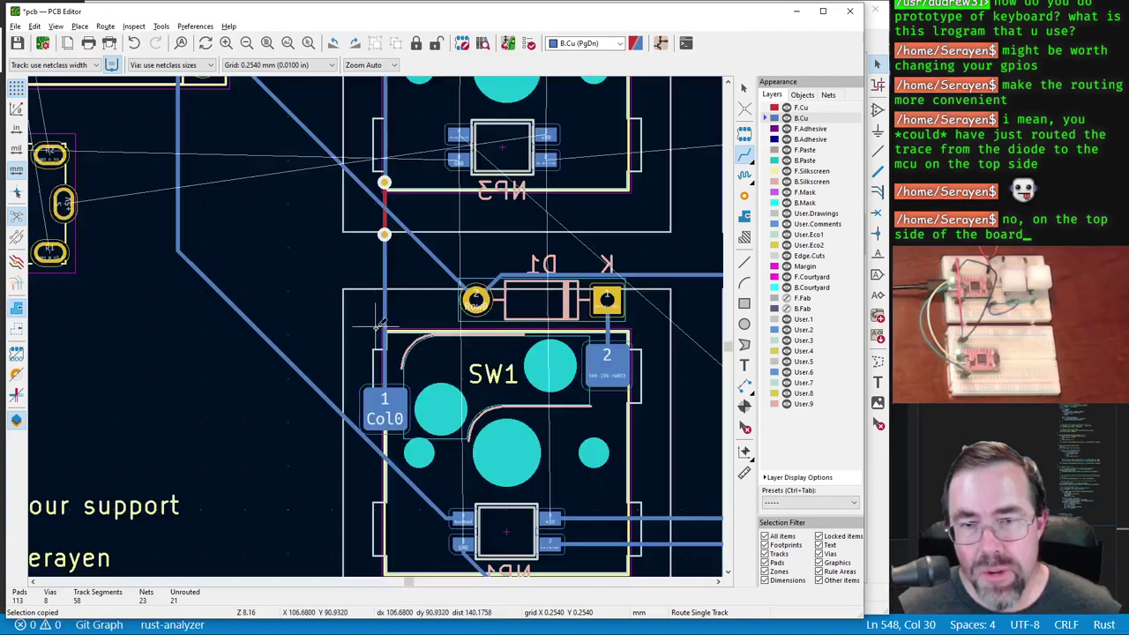
pyautogui.scroll(-2, 417, 397)
pyautogui.scroll(6, 371, 319)
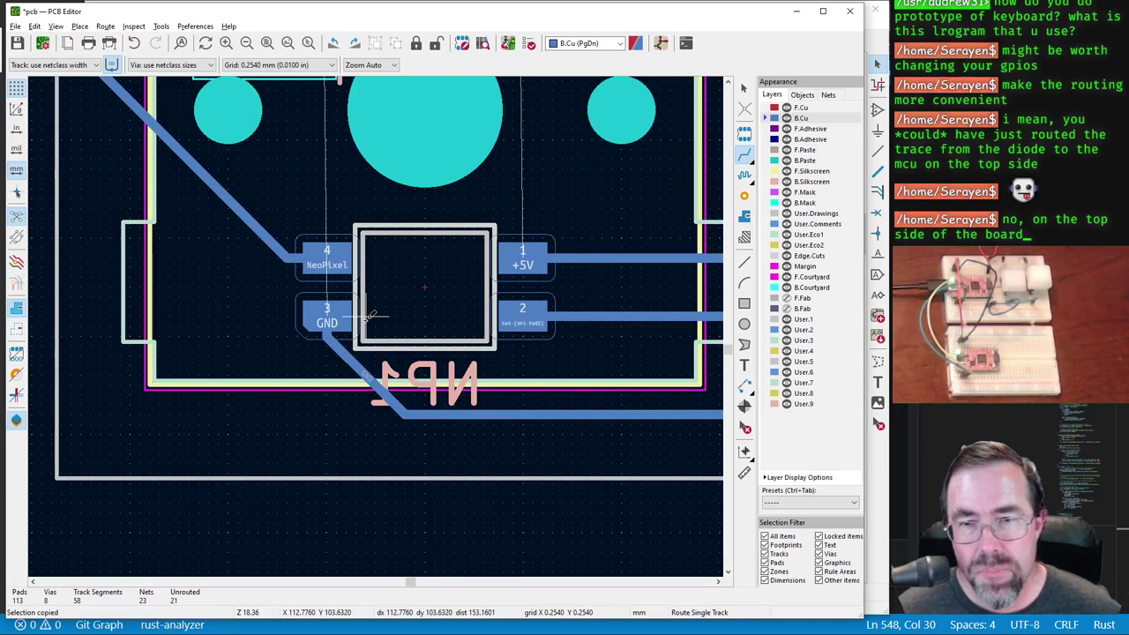
pyautogui.scroll(-7, 379, 300)
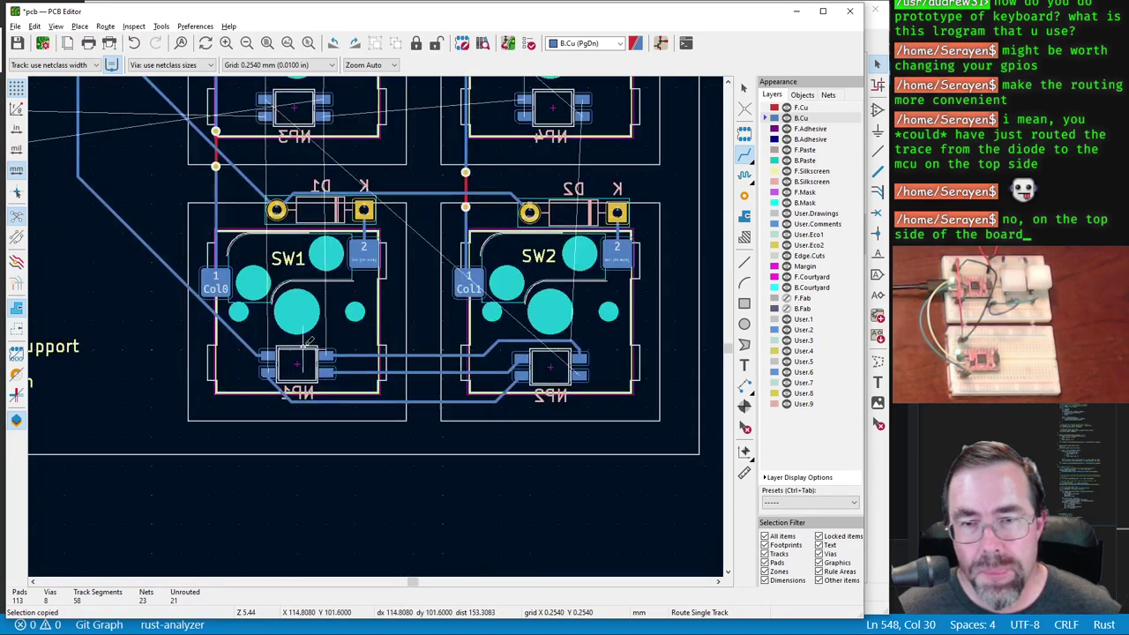
# Step: Inspect the unrouted LED connections among NP2 to NP6, J1 and U1, including NP4's pad assignments
pyautogui.scroll(4, 363, 266)
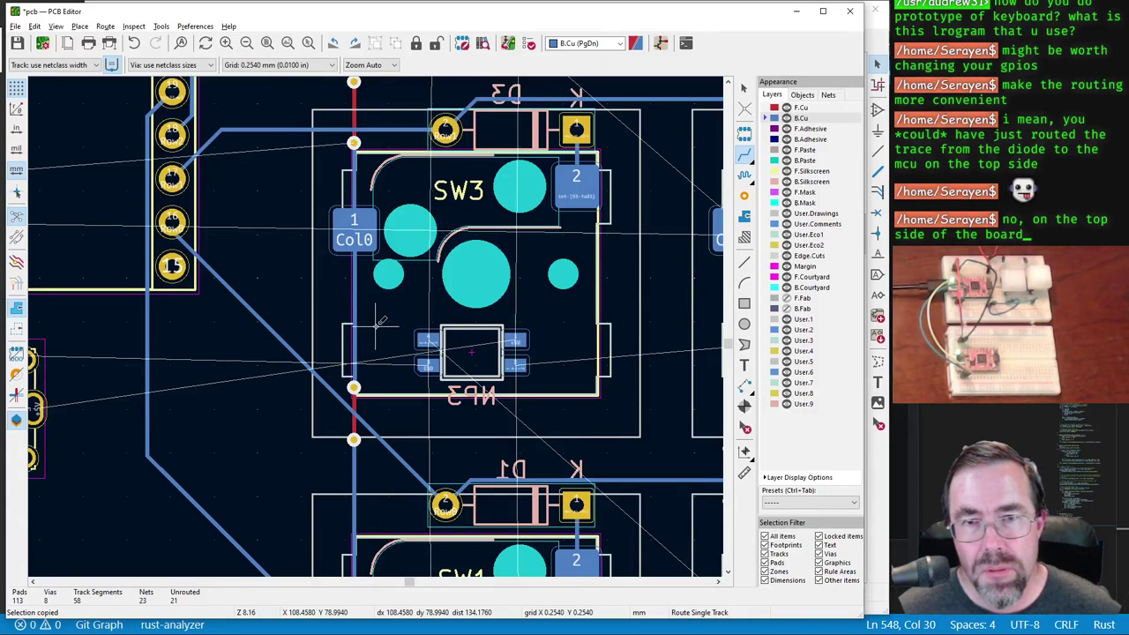
pyautogui.scroll(-4, 379, 319)
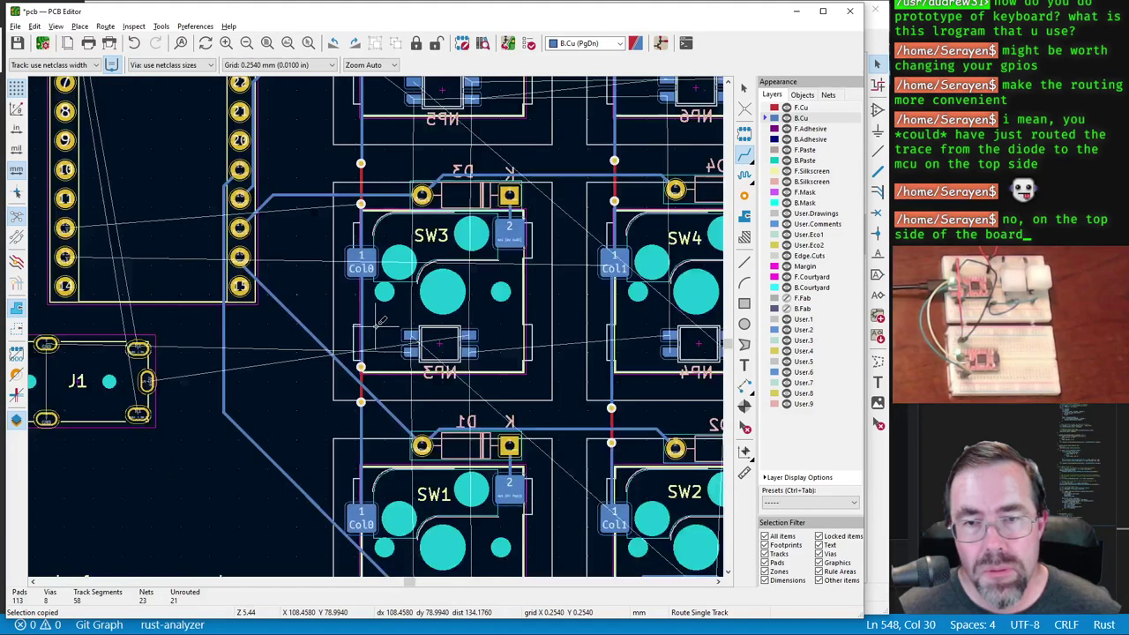
pyautogui.scroll(1, 379, 323)
pyautogui.scroll(4, 379, 319)
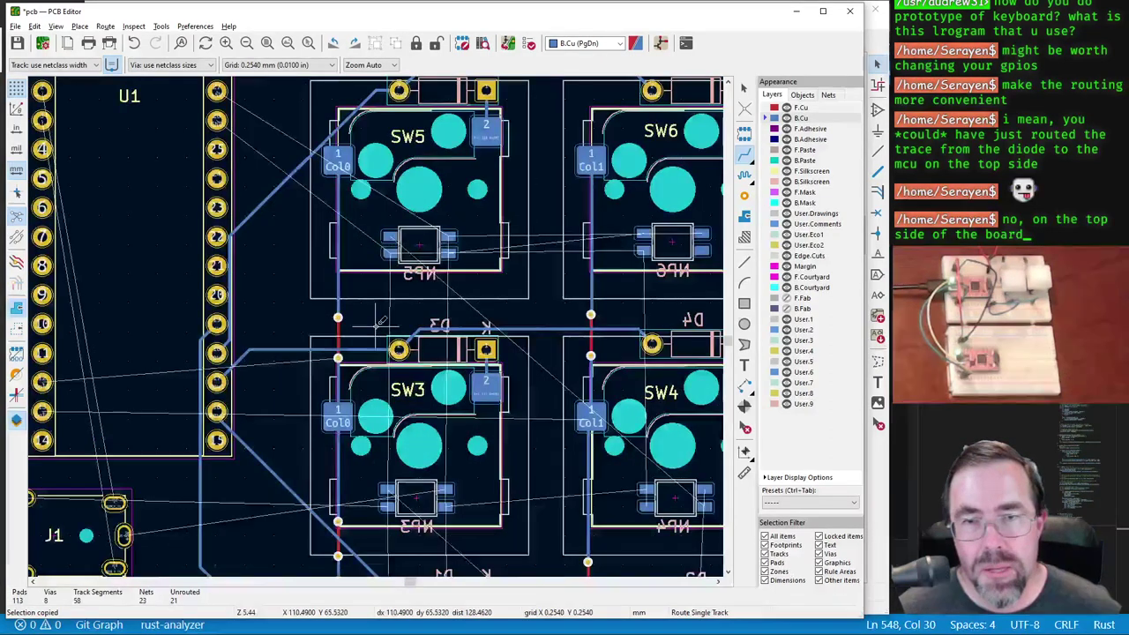
pyautogui.scroll(-3, 408, 212)
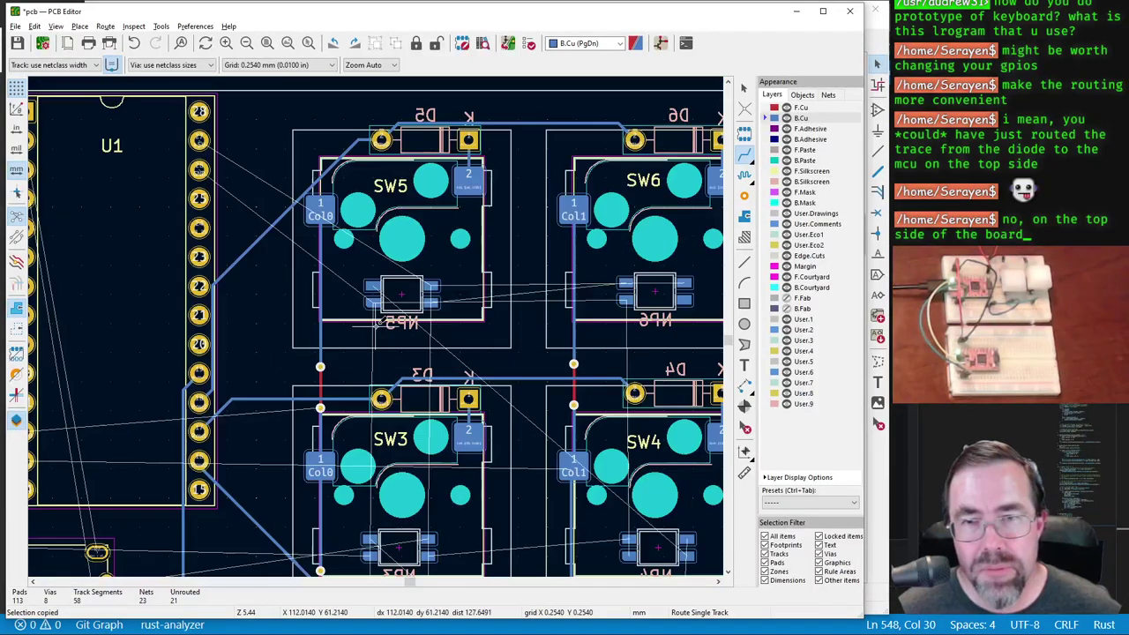
pyautogui.scroll(-3, 380, 323)
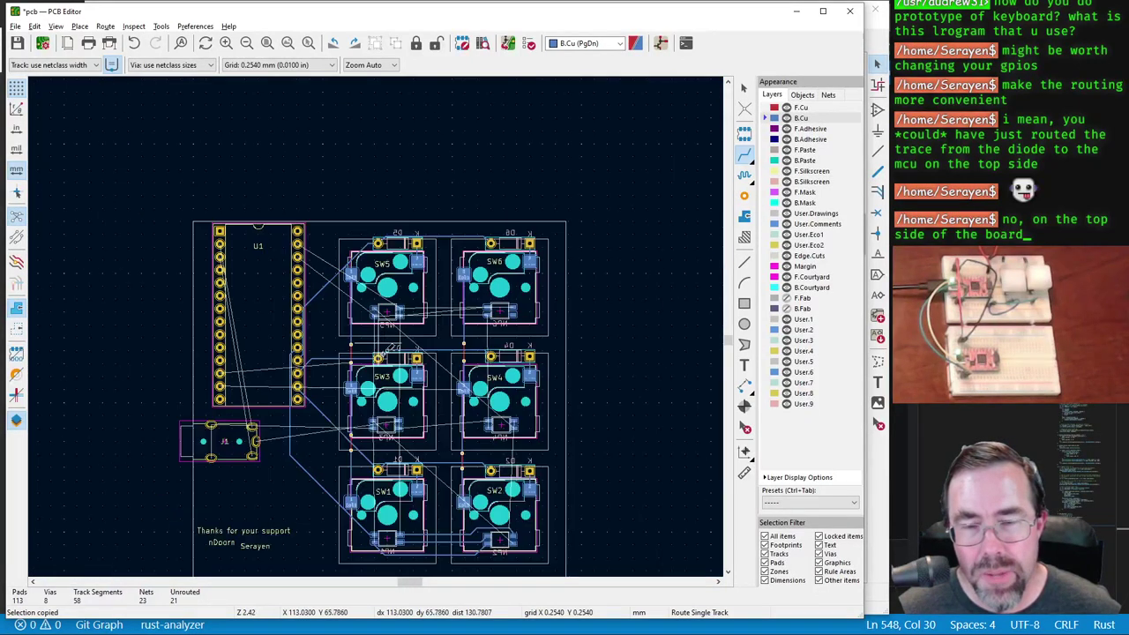
pyautogui.scroll(3, 379, 323)
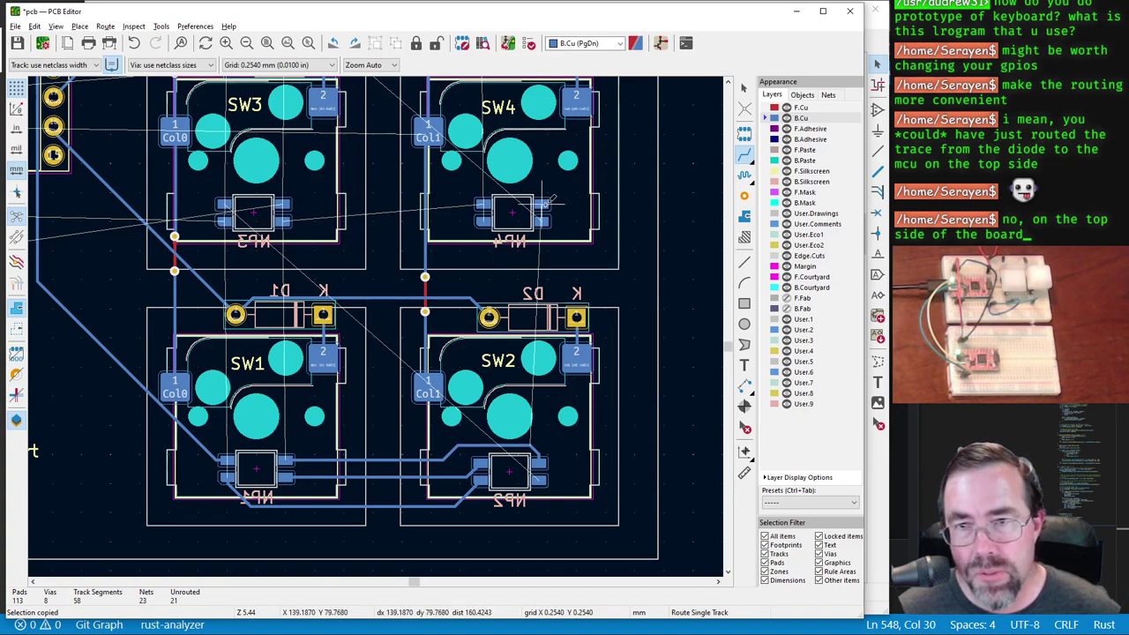
pyautogui.scroll(4, 532, 211)
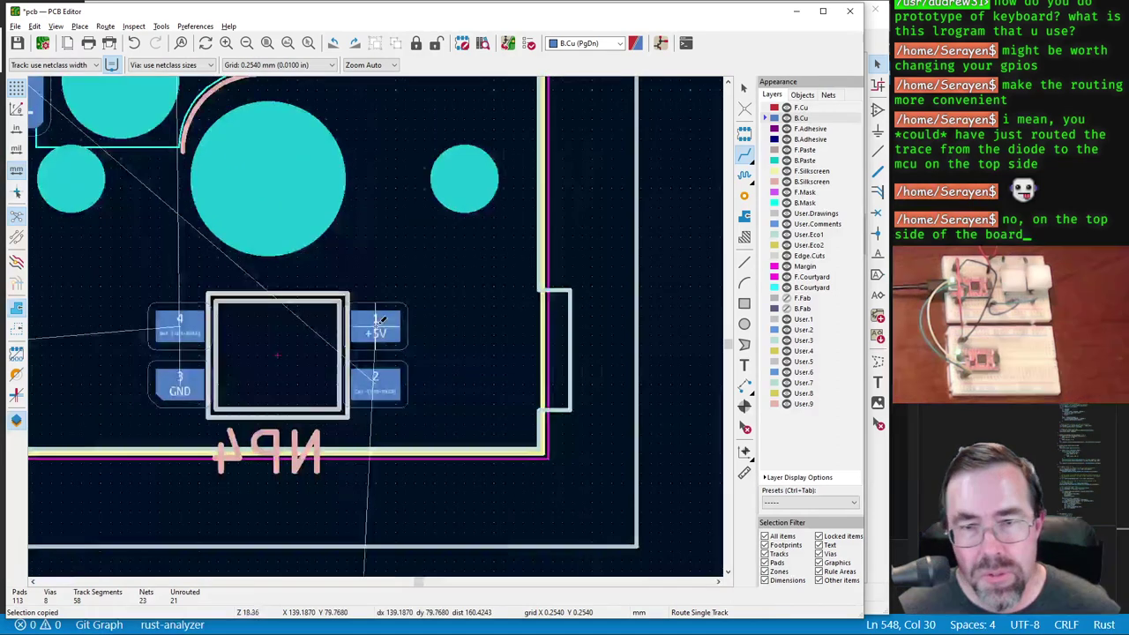
pyautogui.scroll(-6, 377, 317)
pyautogui.scroll(2, 331, 431)
pyautogui.scroll(-2, 368, 300)
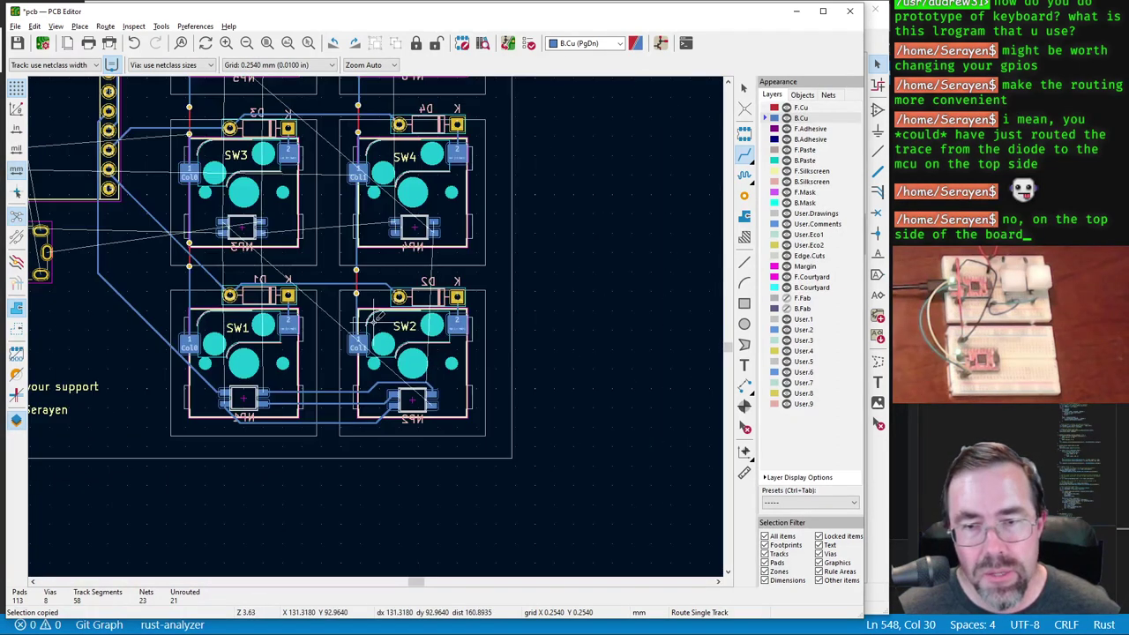
pyautogui.scroll(2, 335, 375)
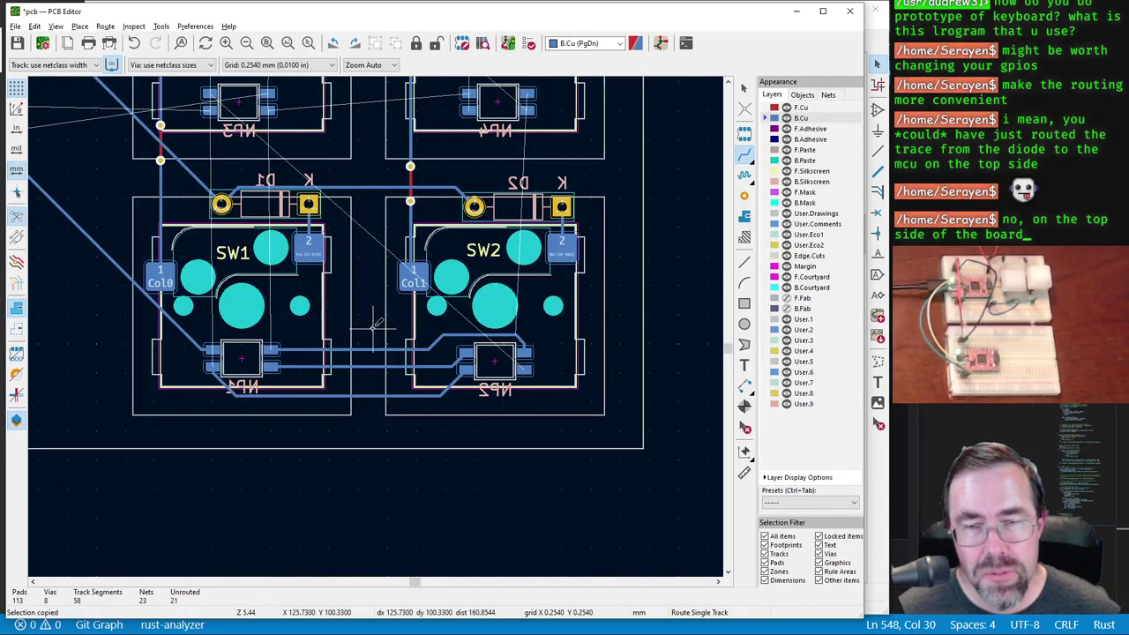
pyautogui.scroll(-4, 374, 324)
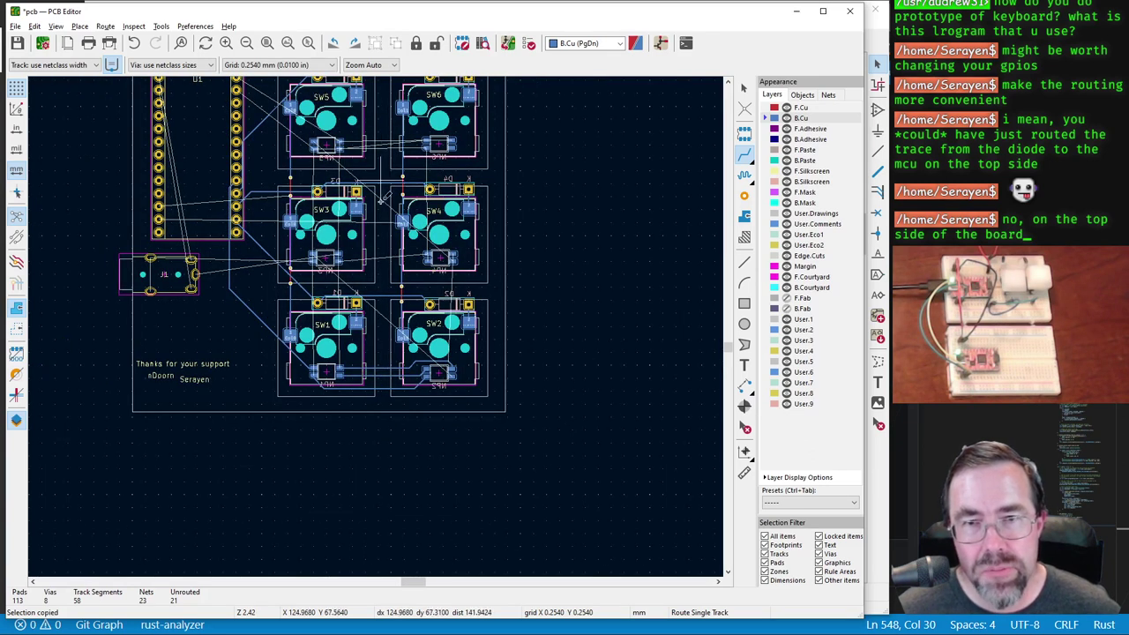
pyautogui.scroll(6, 381, 344)
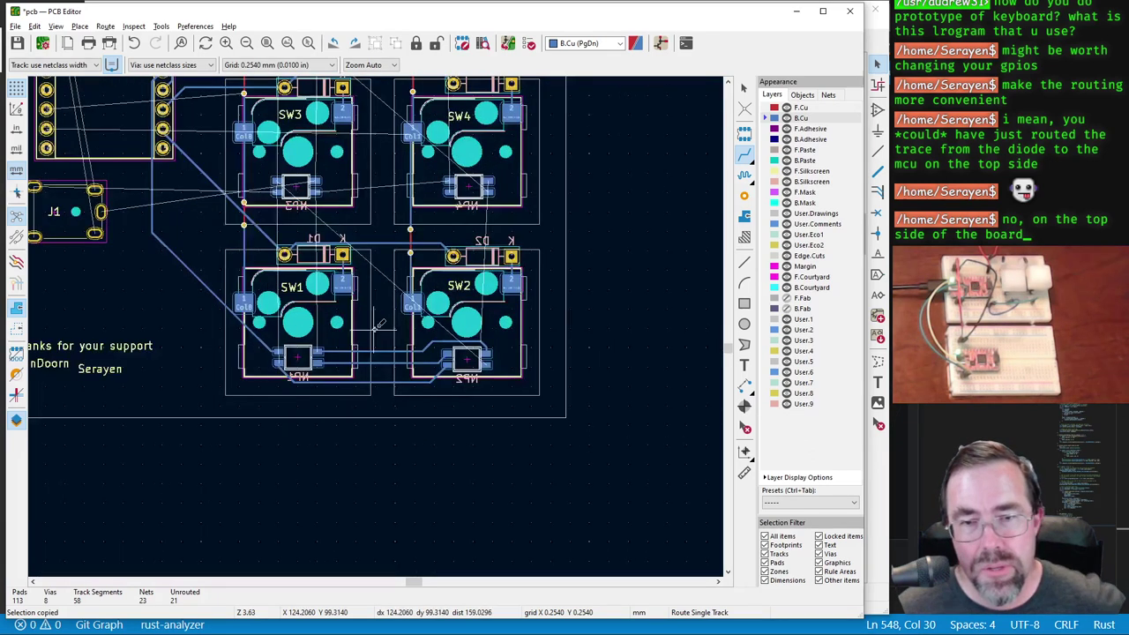
# Step: Try removing the GND track between NP1 and NP2 on B.Cu to reroute it from NP1's GND pad
pyautogui.scroll(-4, 381, 325)
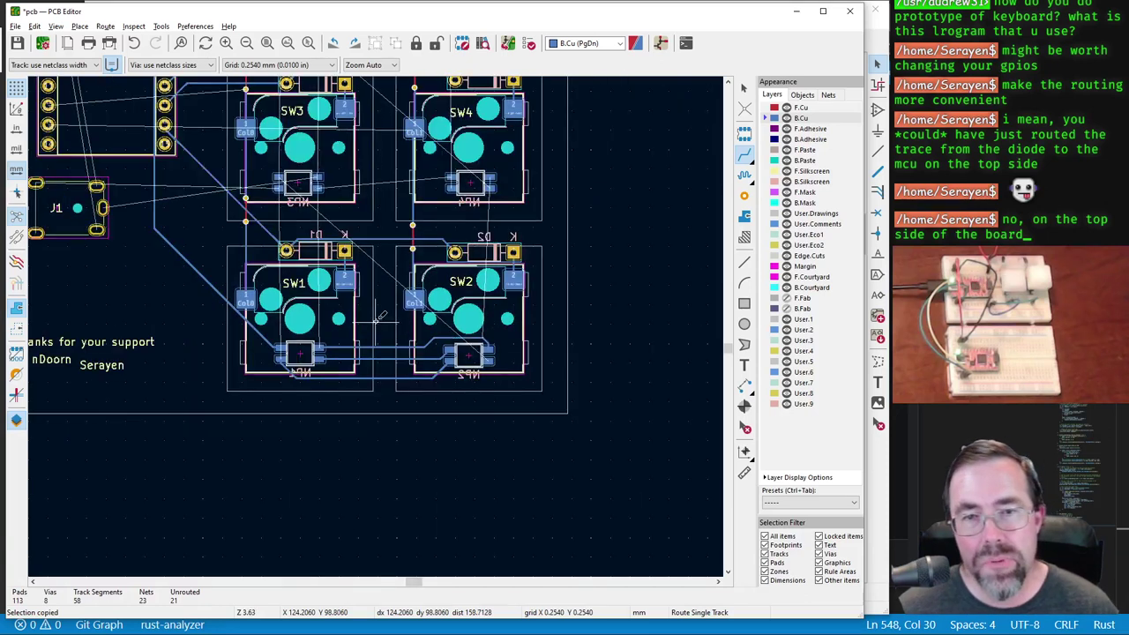
pyautogui.scroll(-2, 381, 319)
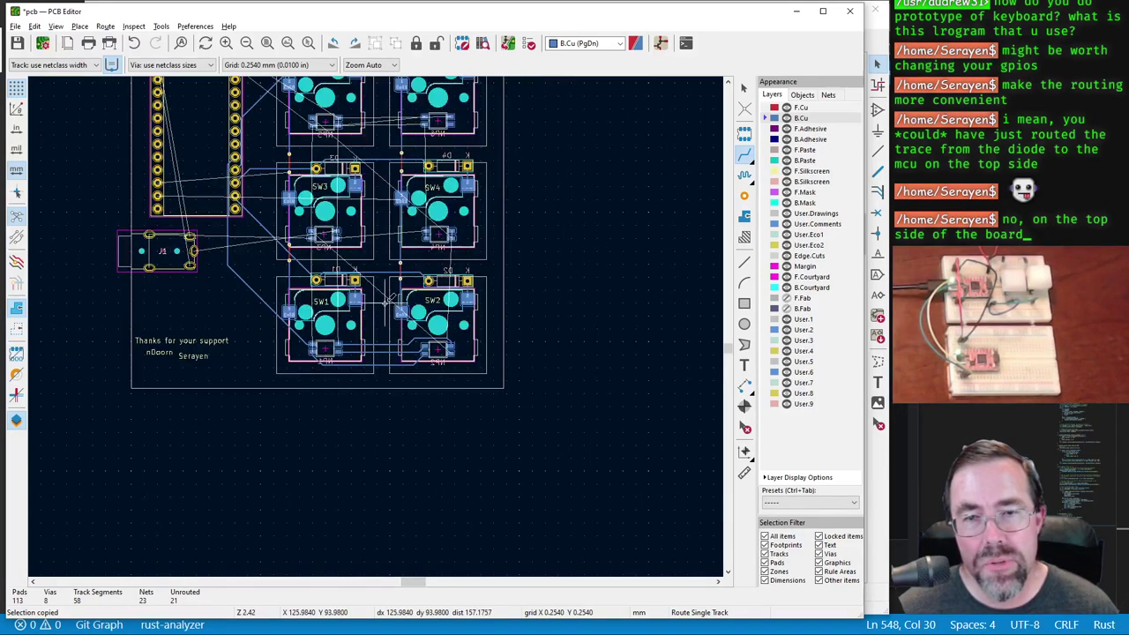
pyautogui.scroll(5, 377, 319)
pyautogui.scroll(-2, 377, 319)
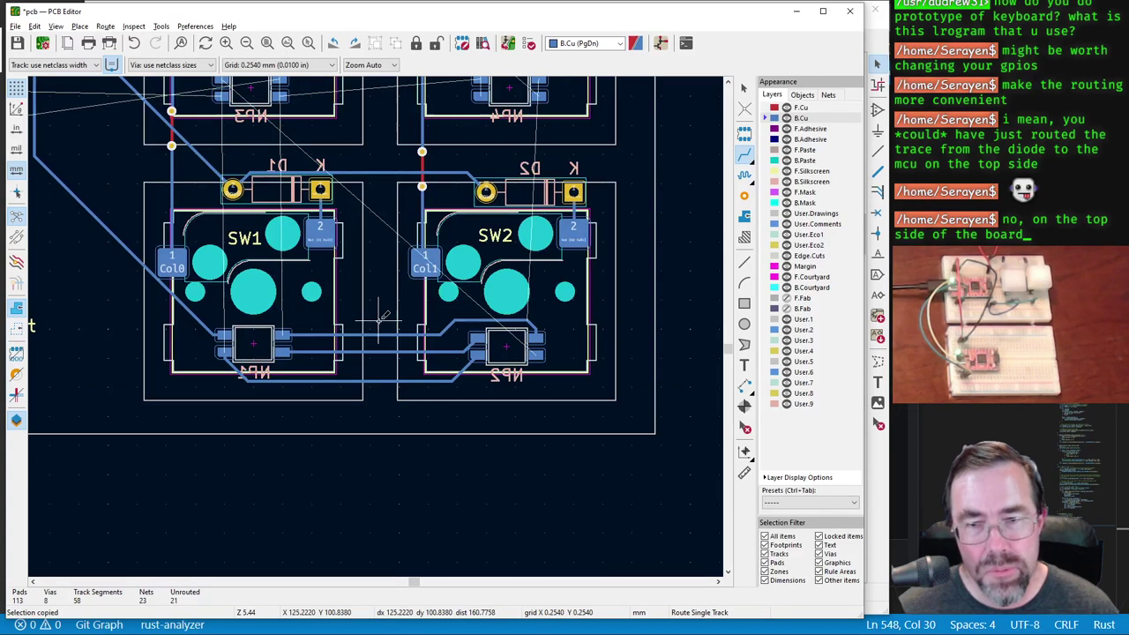
pyautogui.press('Escape')
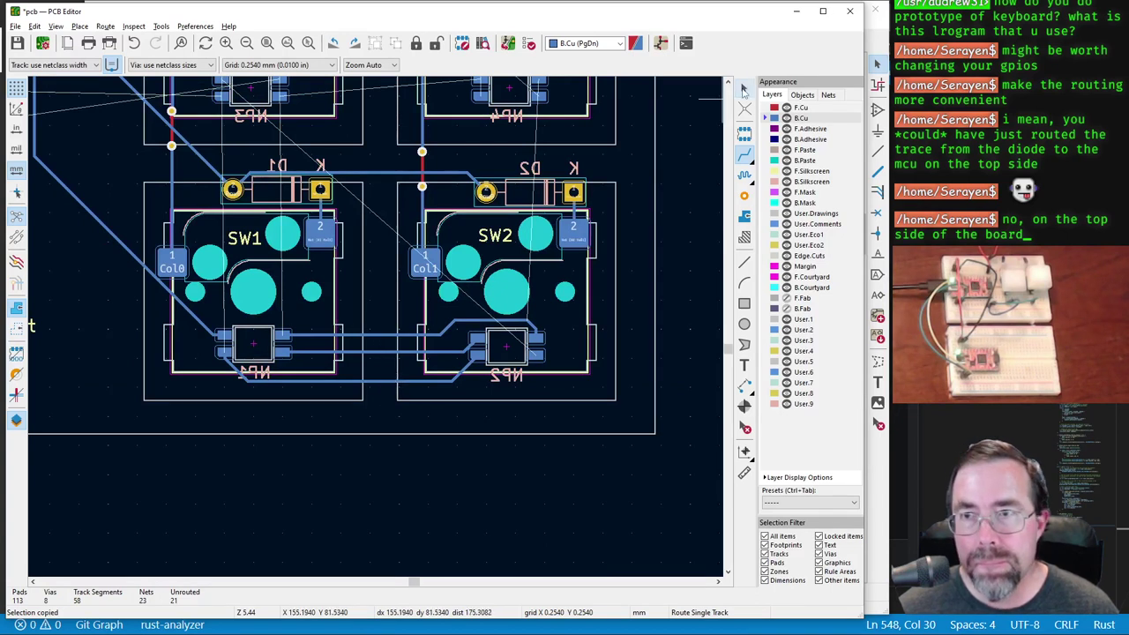
pyautogui.click(386, 384)
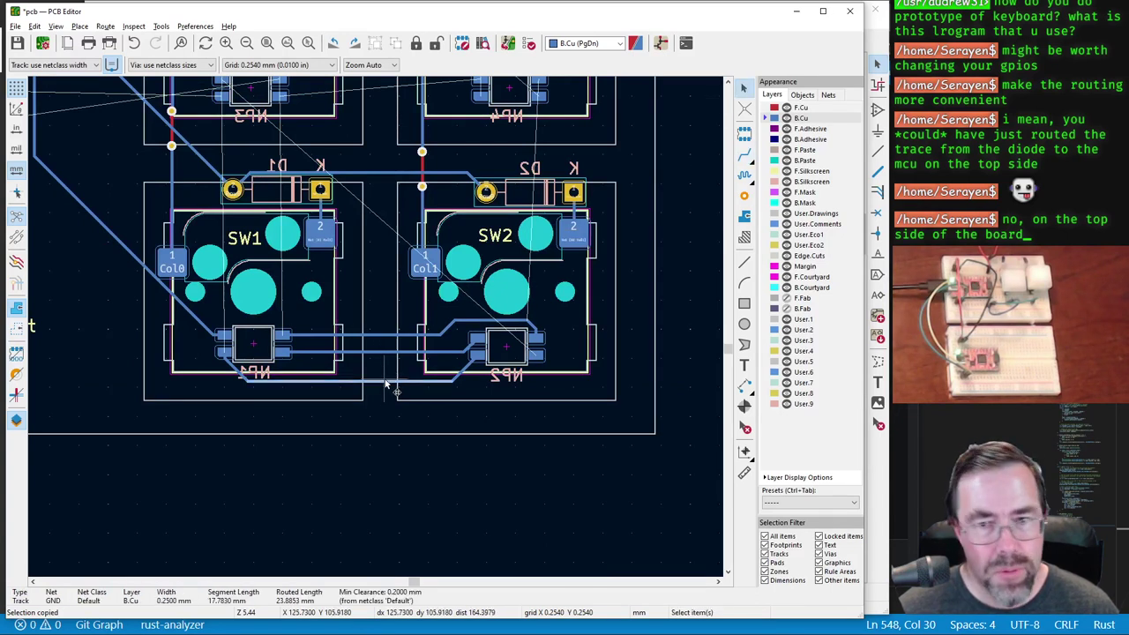
pyautogui.press('u')
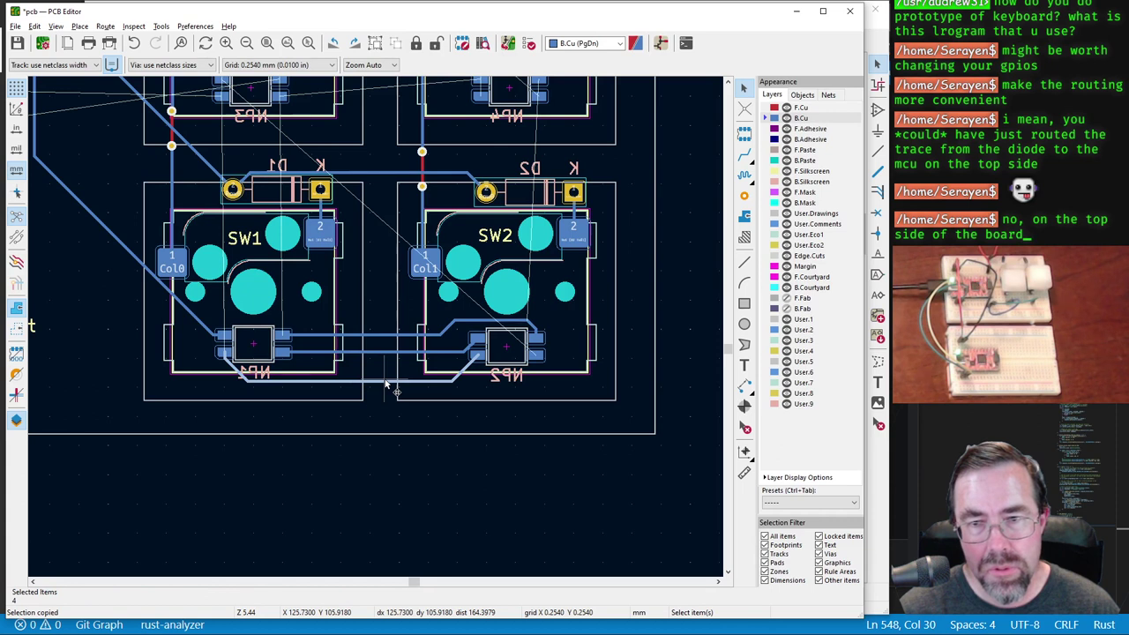
pyautogui.press('Delete')
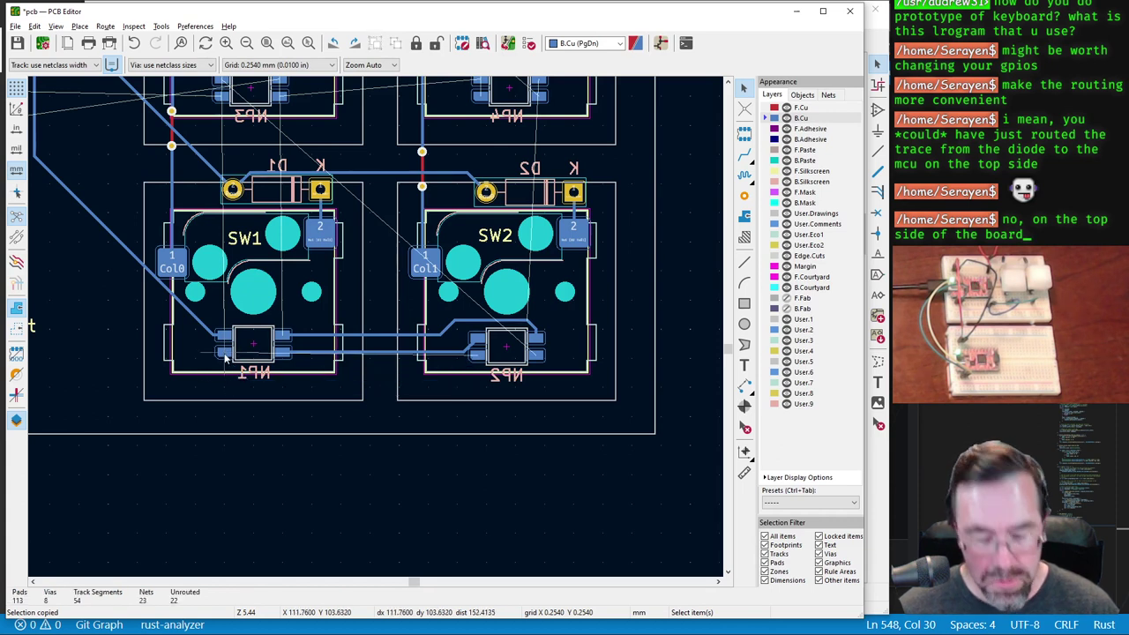
pyautogui.press('x')
pyautogui.press('Escape')
pyautogui.press('Escape')
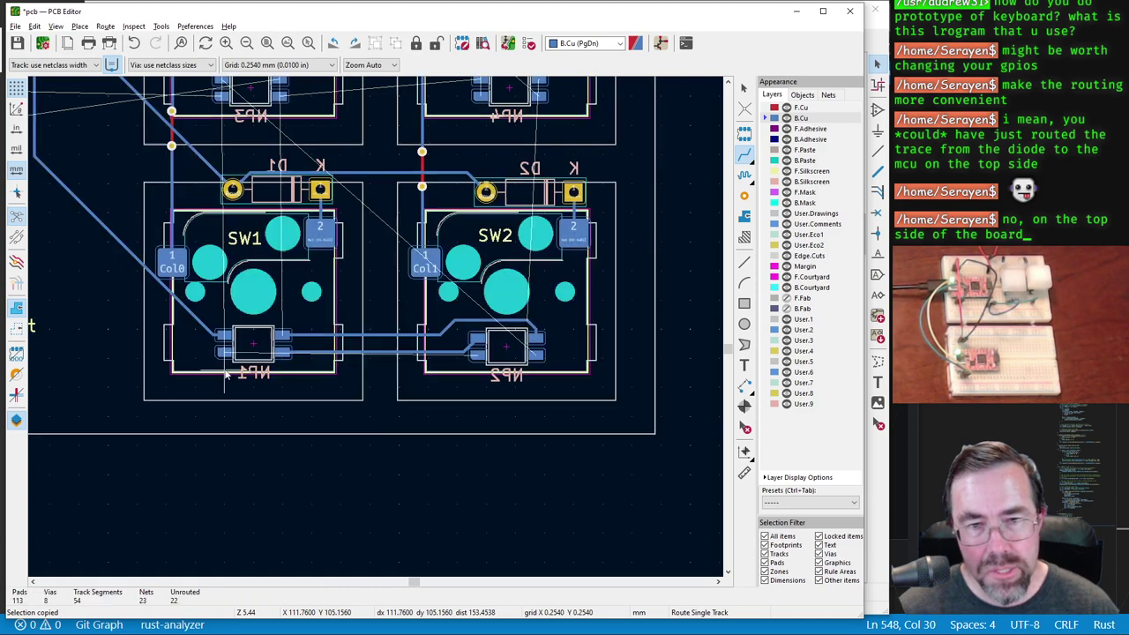
pyautogui.hotkey('ctrl', 'z')
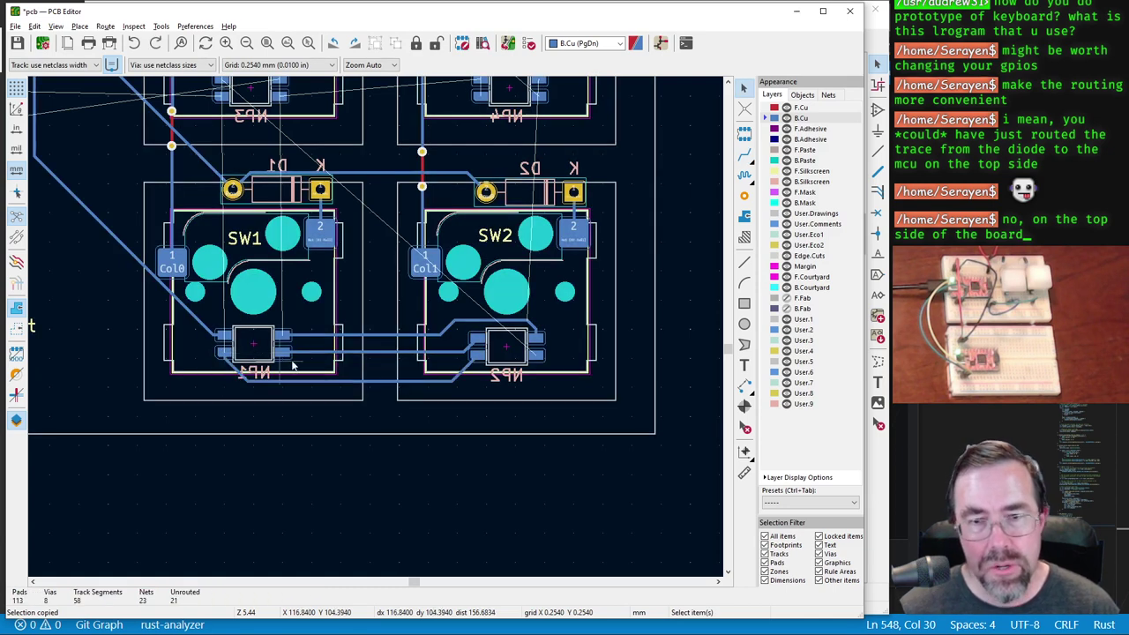
# Step: Examine the remaining unrouted connections among the NeoPixels, U1 and J1 across the whole board
pyautogui.click(381, 384)
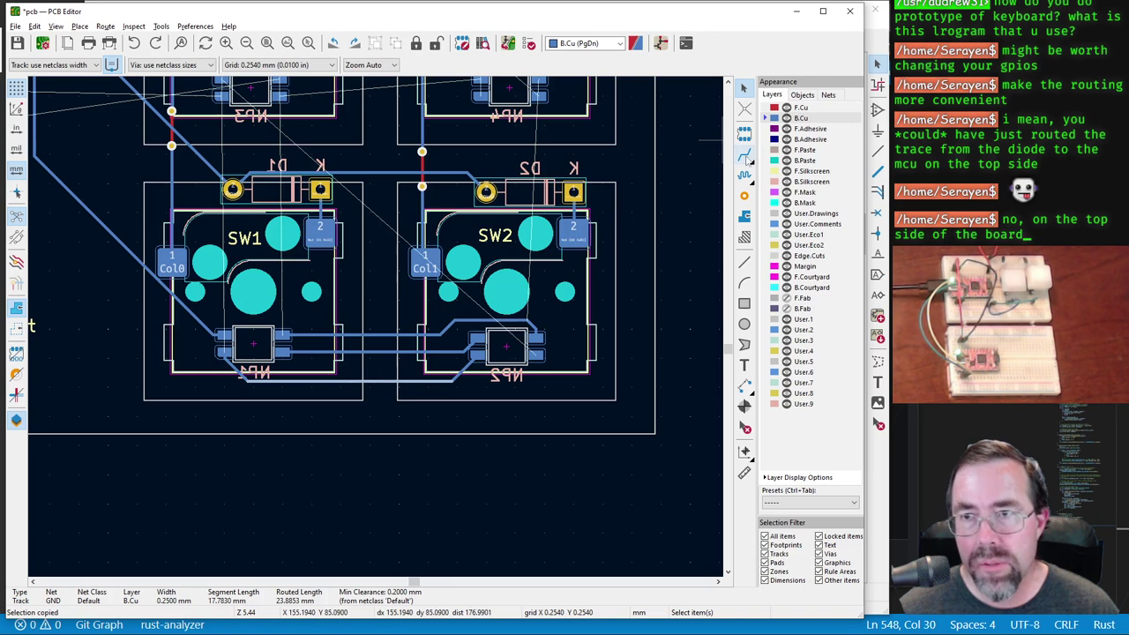
pyautogui.click(745, 156)
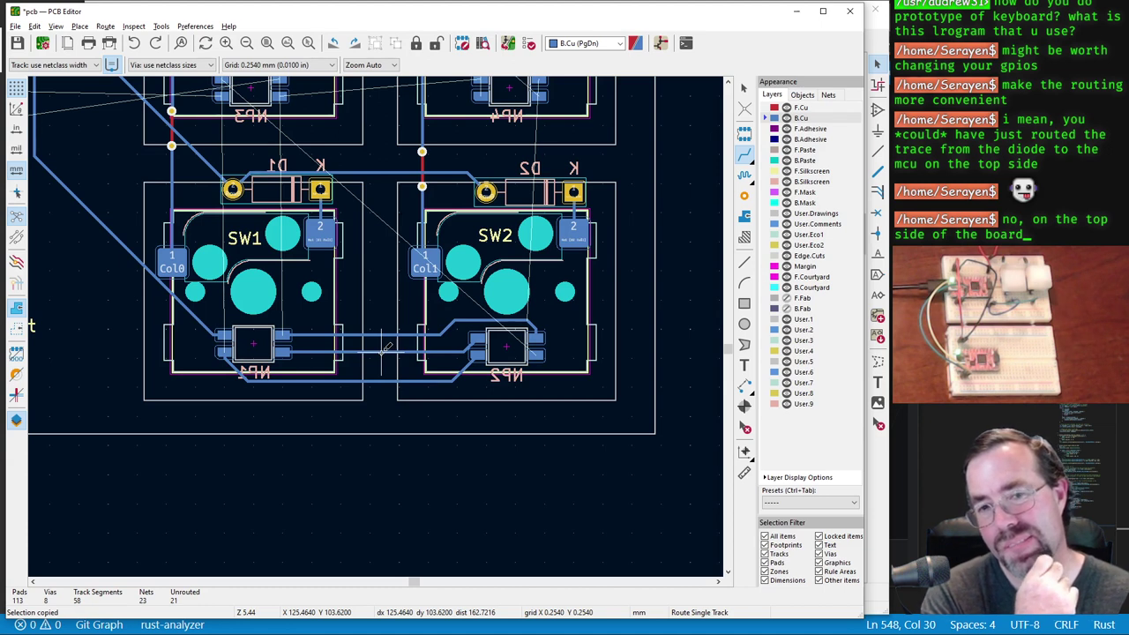
pyautogui.scroll(-2, 386, 348)
pyautogui.scroll(2, 384, 326)
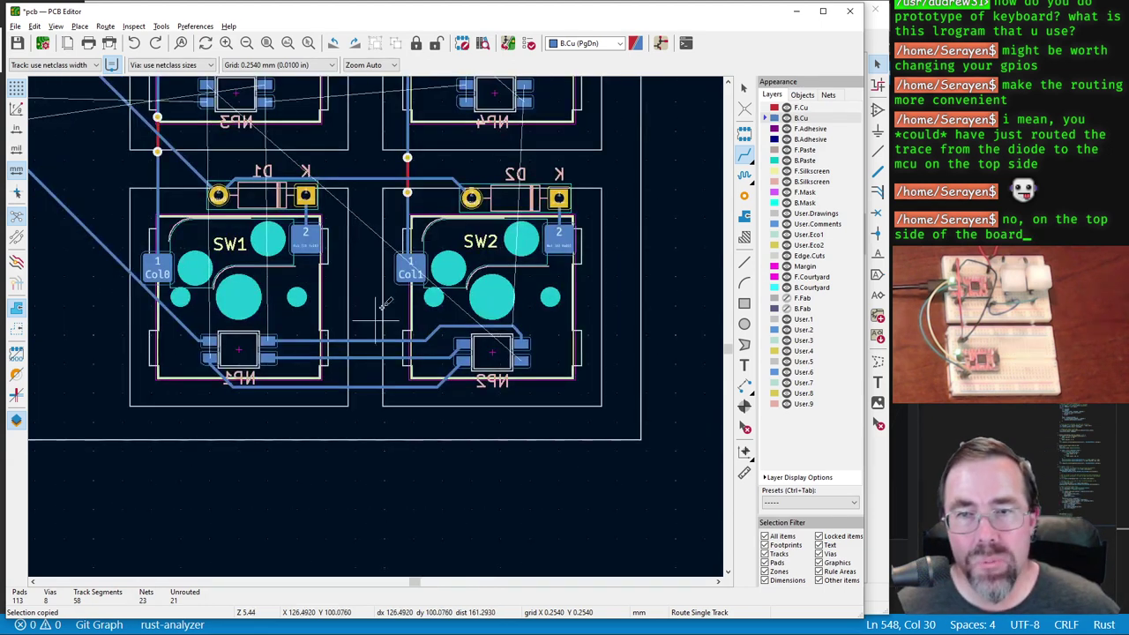
pyautogui.scroll(-4, 381, 313)
pyautogui.scroll(2, 383, 309)
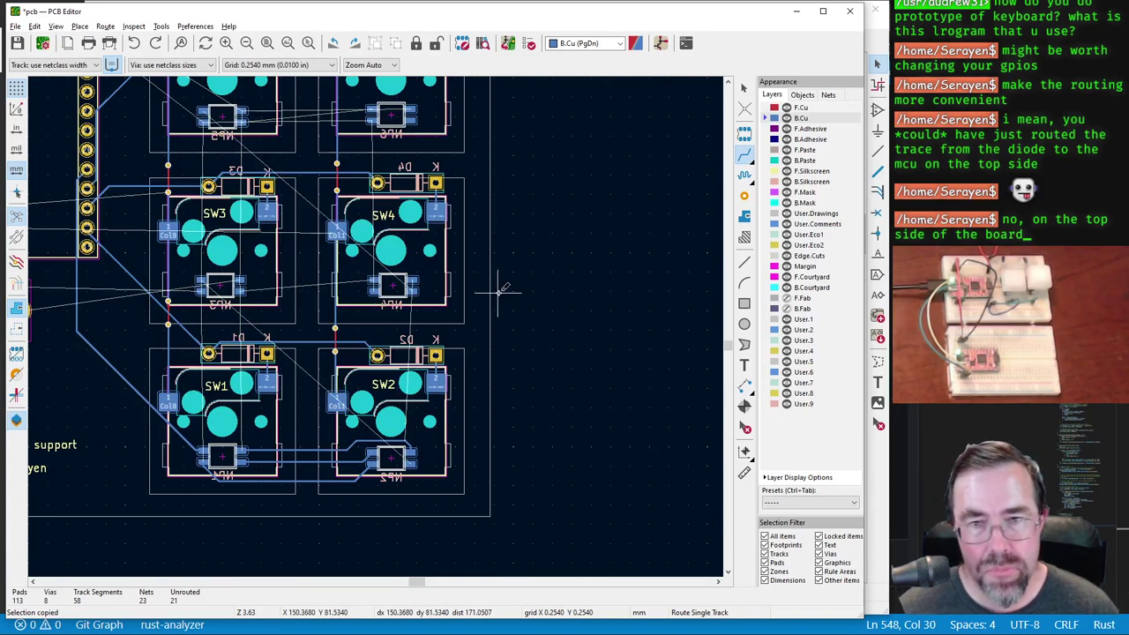
pyautogui.scroll(-2, 378, 320)
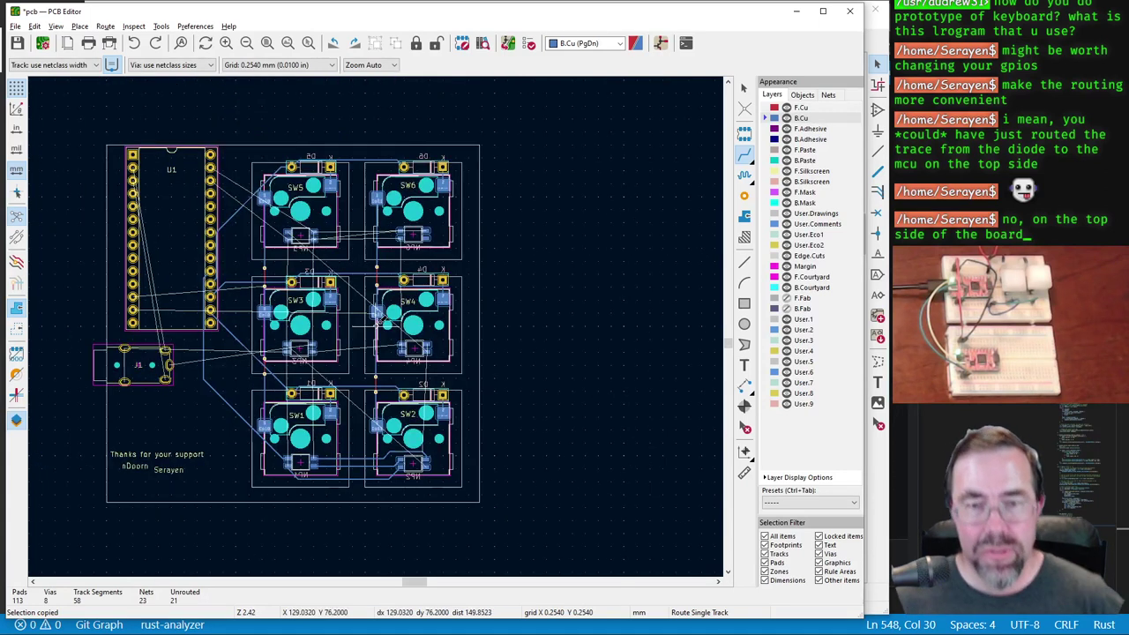
pyautogui.scroll(2, 380, 320)
pyautogui.scroll(-2, 381, 308)
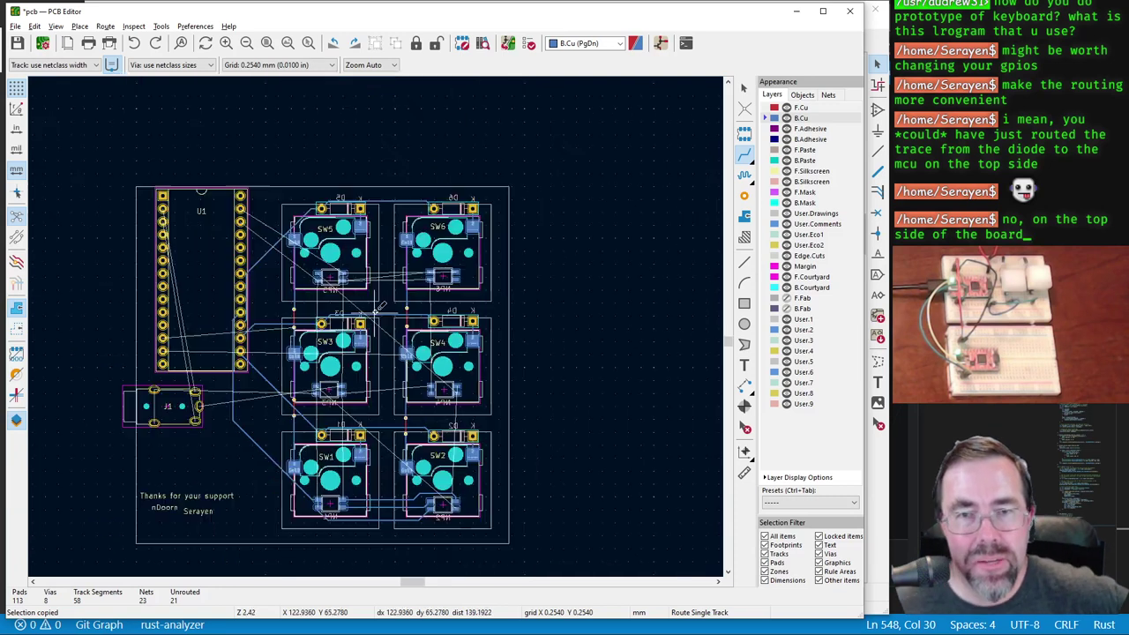
pyautogui.scroll(2, 381, 308)
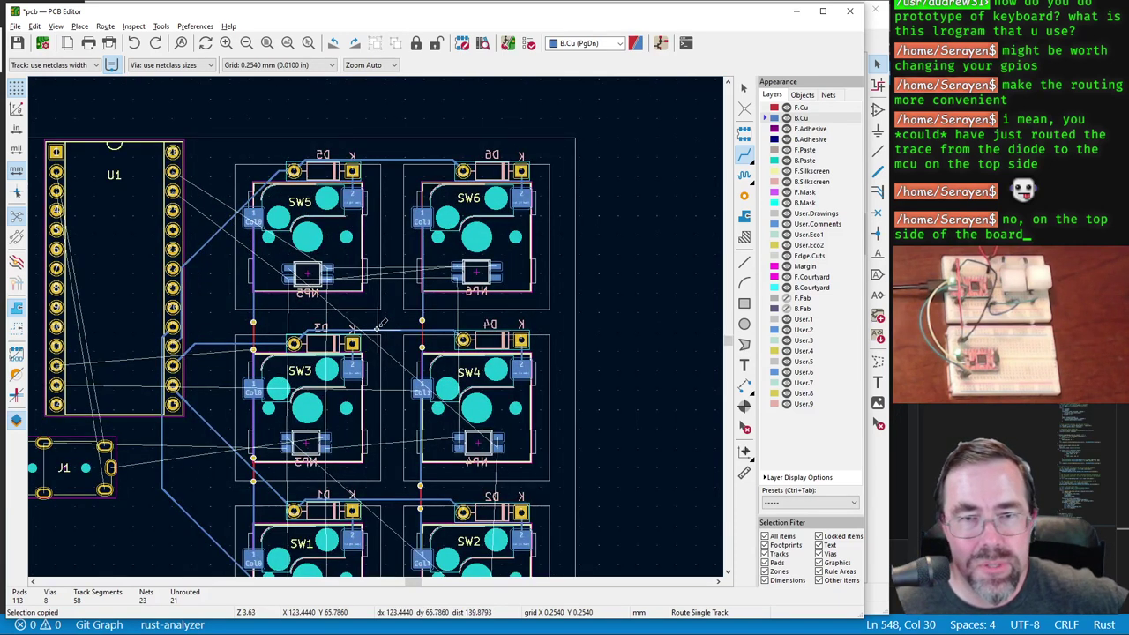
pyautogui.scroll(-2, 317, 359)
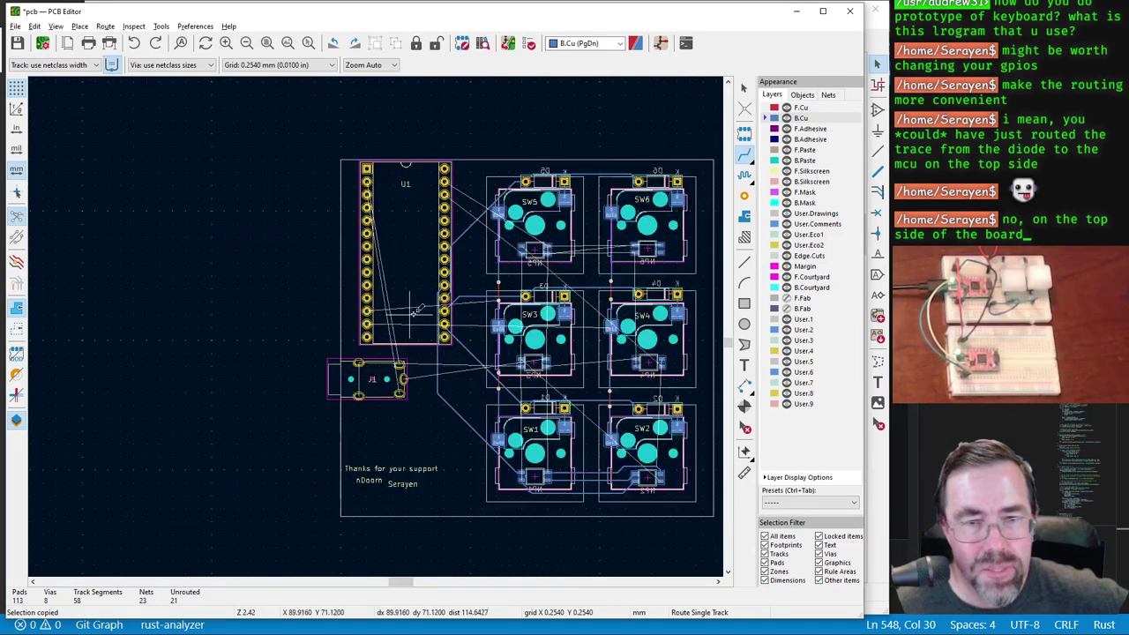
# Step: Route a straight B.Cu track joining J1's two GND pads
pyautogui.scroll(3, 325, 353)
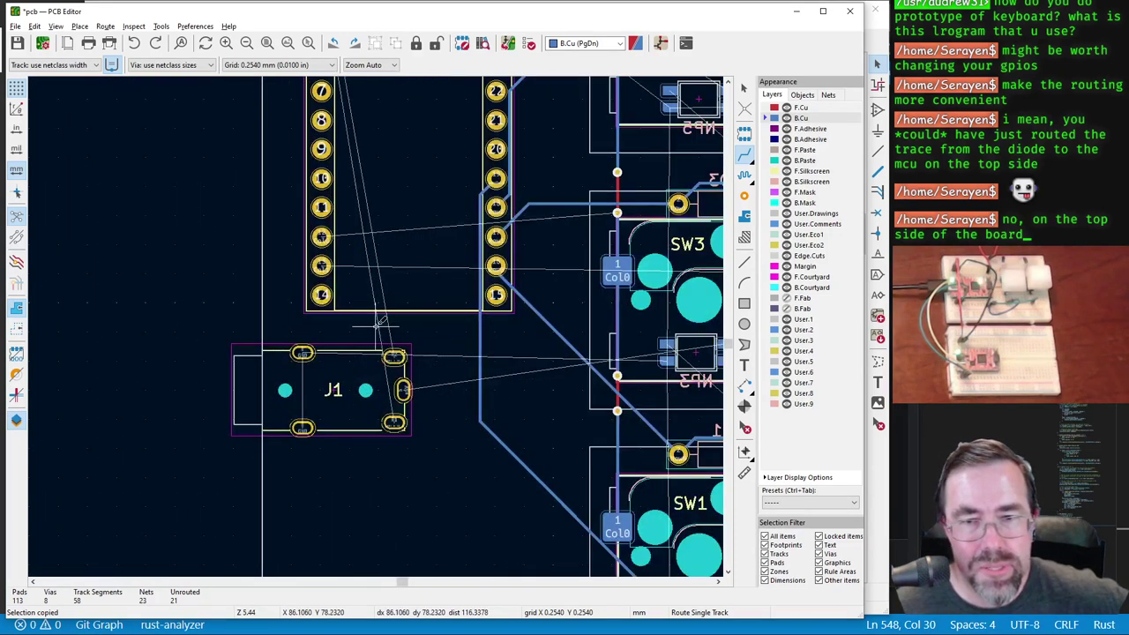
pyautogui.click(303, 352)
pyautogui.click(302, 427)
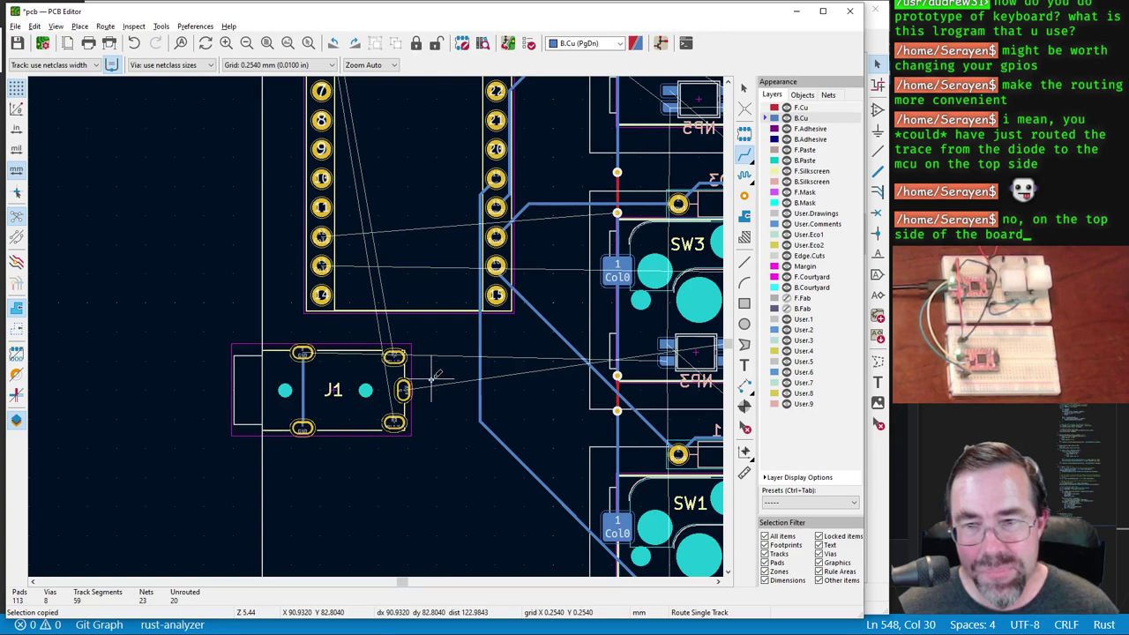
# Step: Route the +5V track on B.Cu from J1's S pad up between U1's pin rows to U1's pin 27
pyautogui.scroll(-2, 435, 375)
pyautogui.scroll(3, 378, 323)
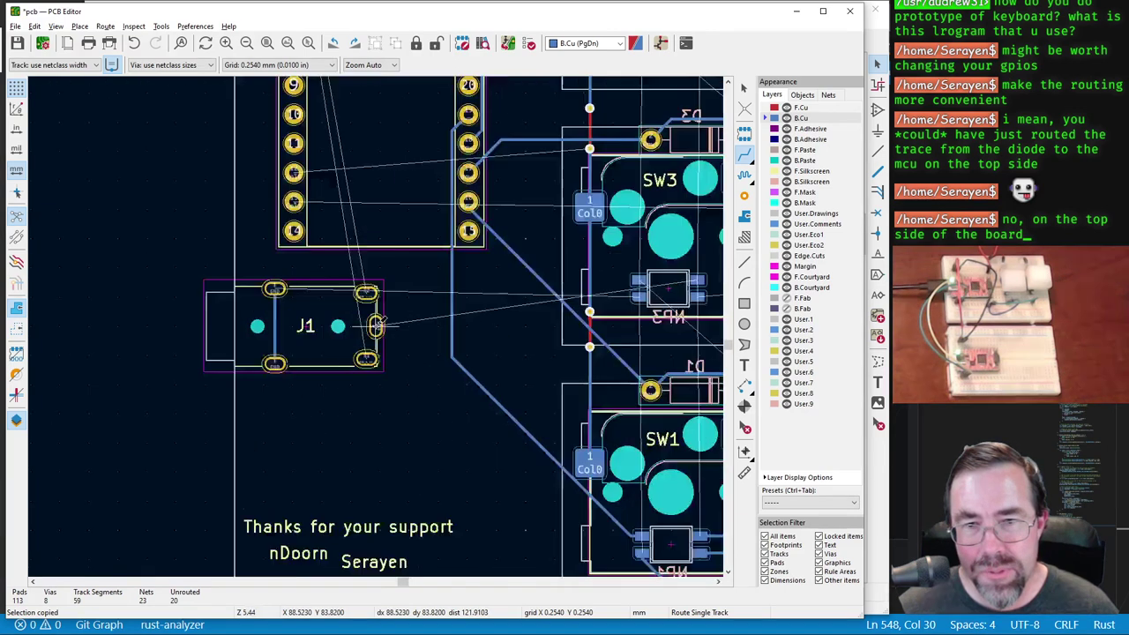
pyautogui.scroll(-1, 379, 325)
pyautogui.scroll(-6, 379, 324)
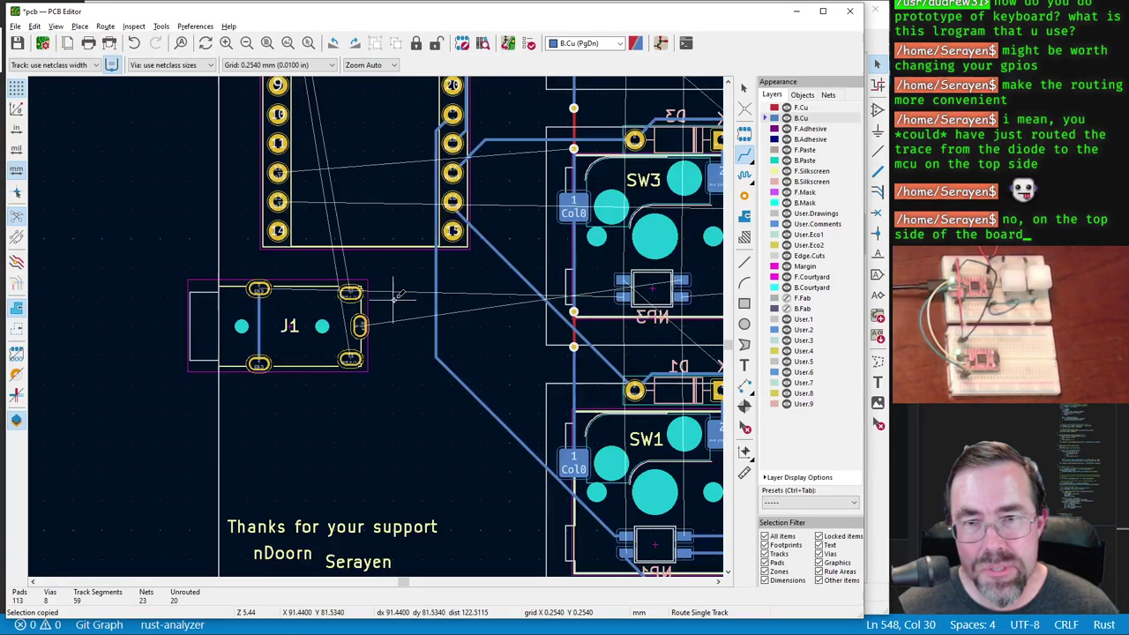
pyautogui.click(360, 336)
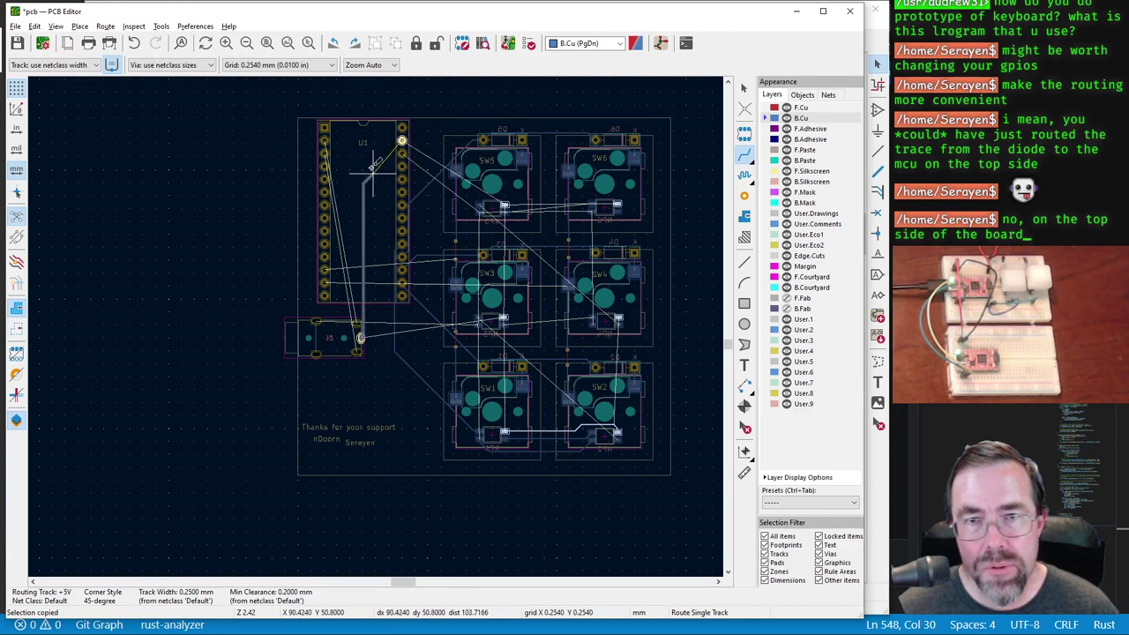
pyautogui.click(401, 140)
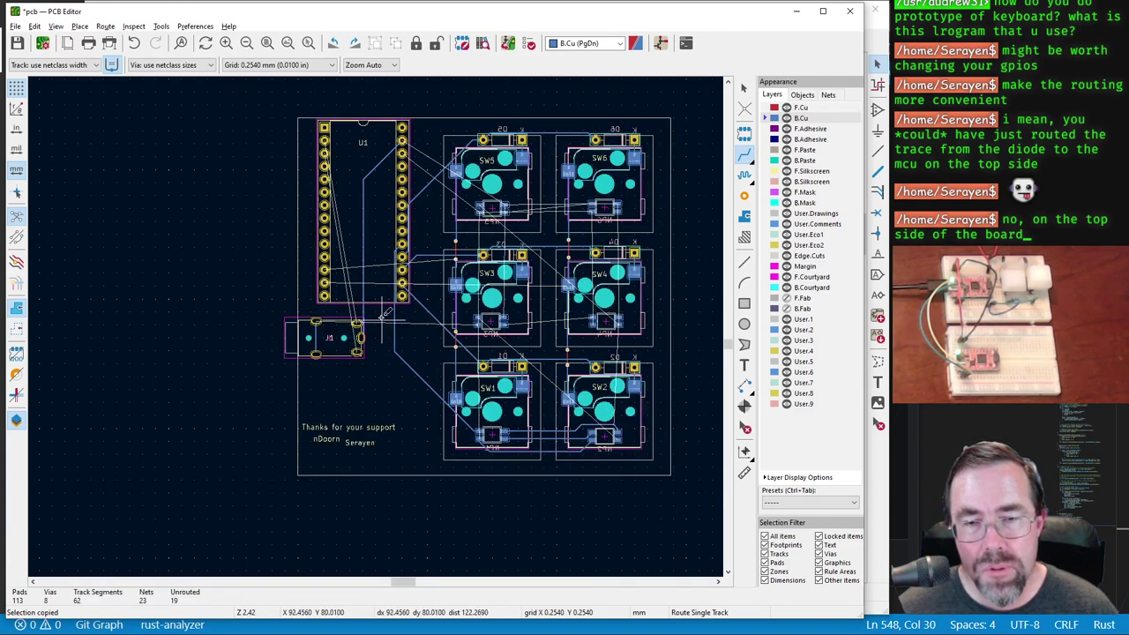
# Step: Route the UART_L_TO_R track on B.Cu from J1's R2 pad up between U1's pin rows to U1's pin 2
pyautogui.scroll(3, 385, 313)
pyautogui.scroll(3, 321, 328)
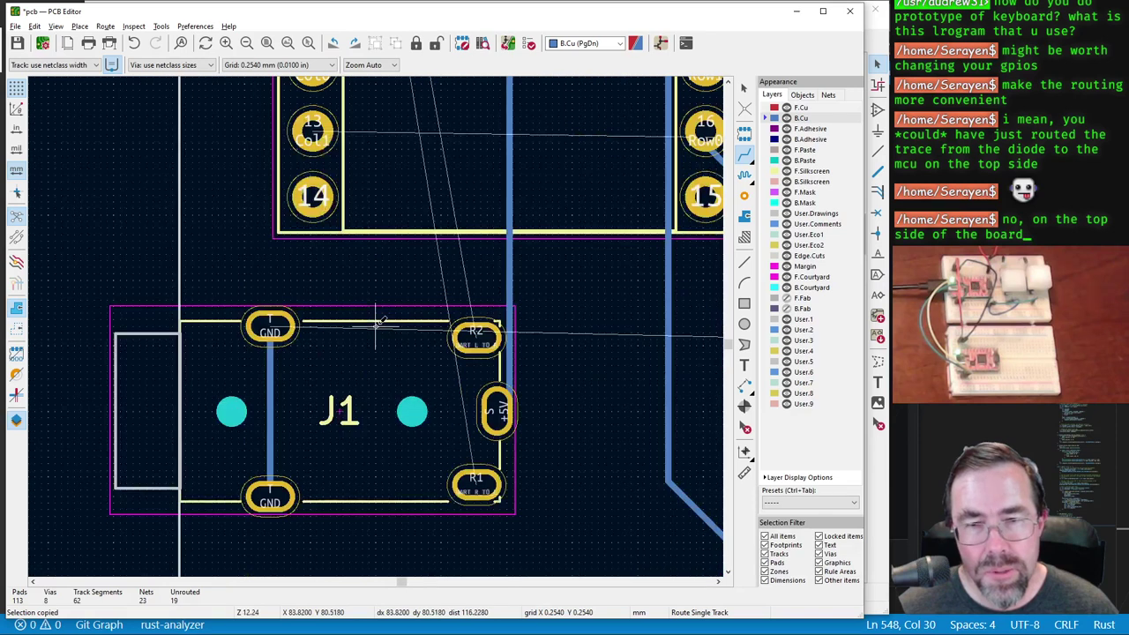
pyautogui.scroll(-6, 377, 322)
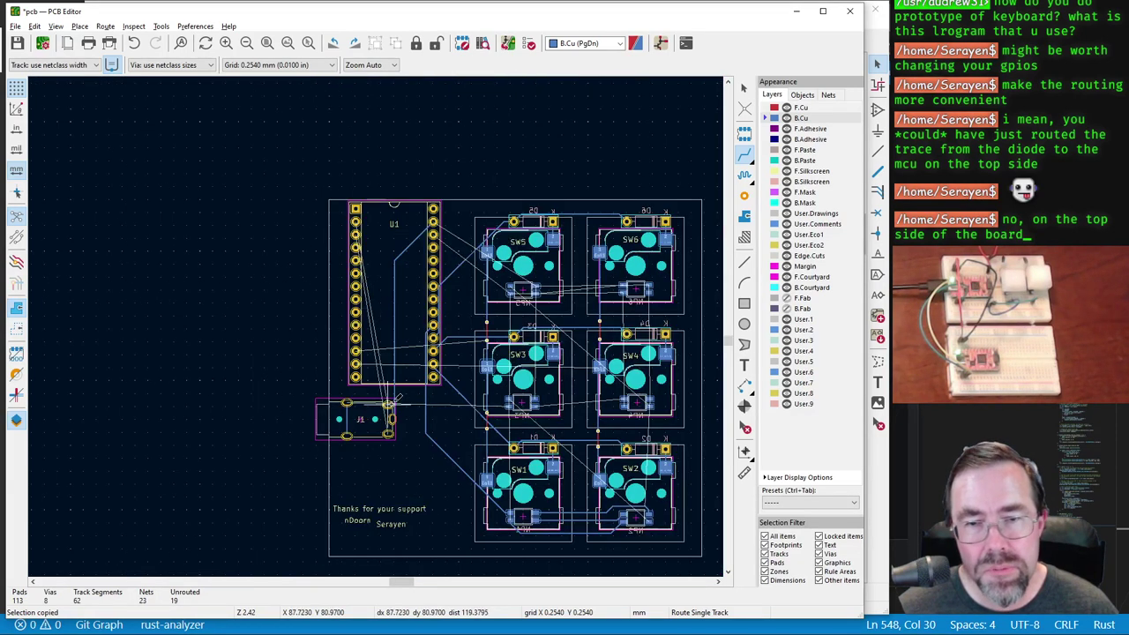
pyautogui.scroll(2, 394, 402)
pyautogui.click(376, 325)
pyautogui.scroll(1, 377, 322)
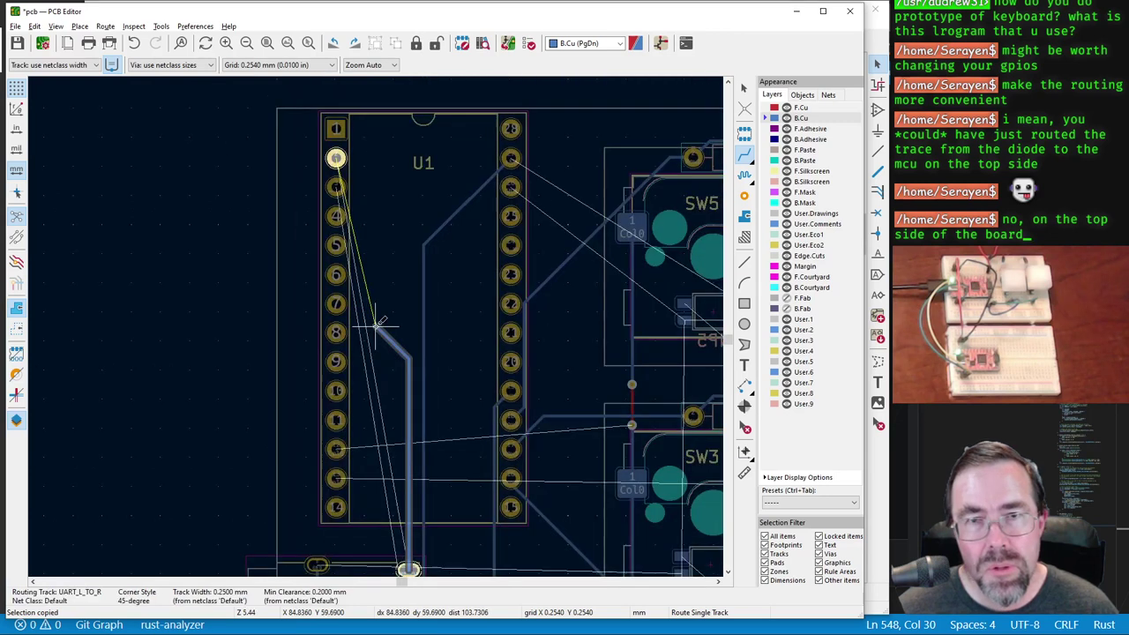
pyautogui.press('Escape')
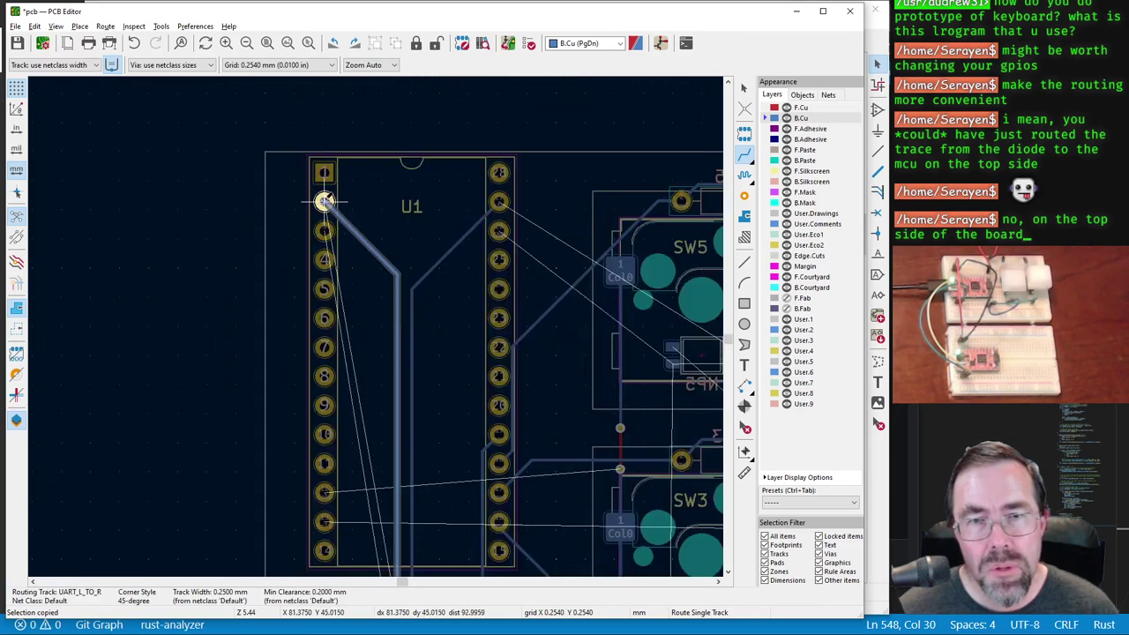
# Step: Route the UART_R_TO_L track on B.Cu from J1's R1 pad, alongside the UART_L_TO_R track, to U1's pin 3
pyautogui.scroll(-1, 380, 370)
pyautogui.click(389, 501)
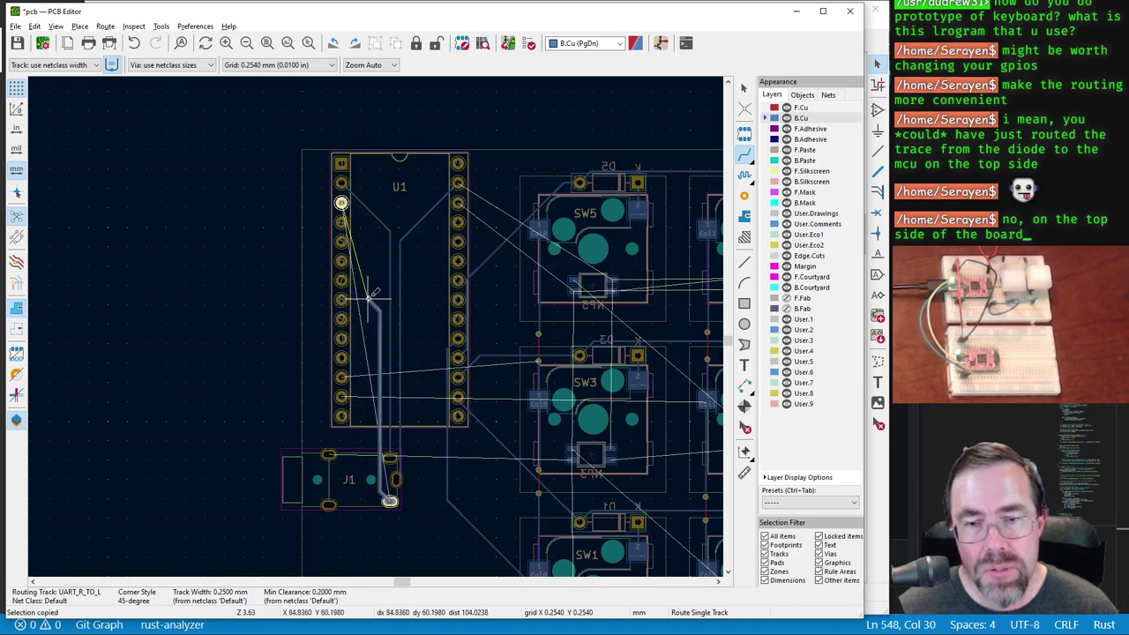
pyautogui.click(341, 203)
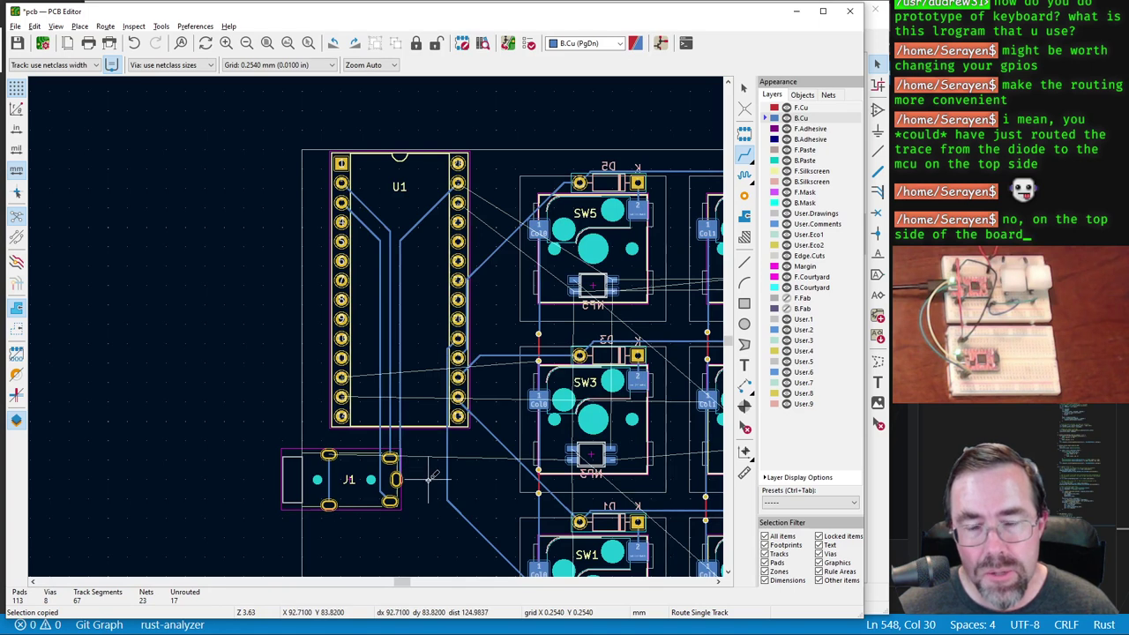
# Step: Route the GND track from U1's pin 26 down between the pin rows on B.Cu, through a via below U1, to J1's upper GND pad on F.Cu
pyautogui.scroll(4, 432, 477)
pyautogui.scroll(-6, 373, 323)
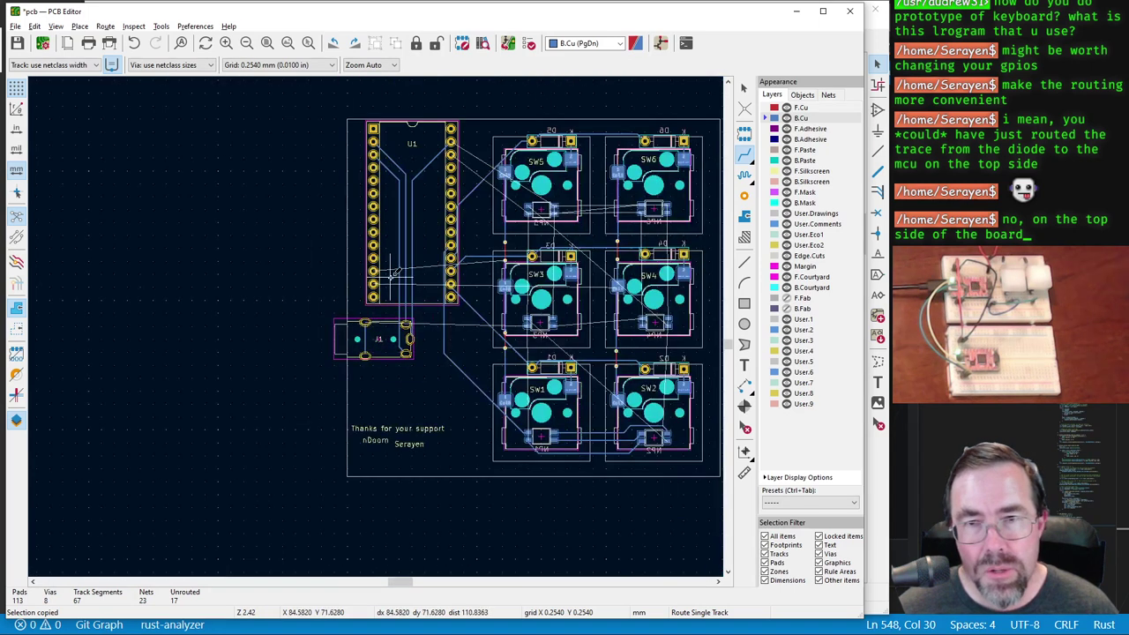
pyautogui.scroll(-2, 393, 274)
pyautogui.scroll(8, 393, 274)
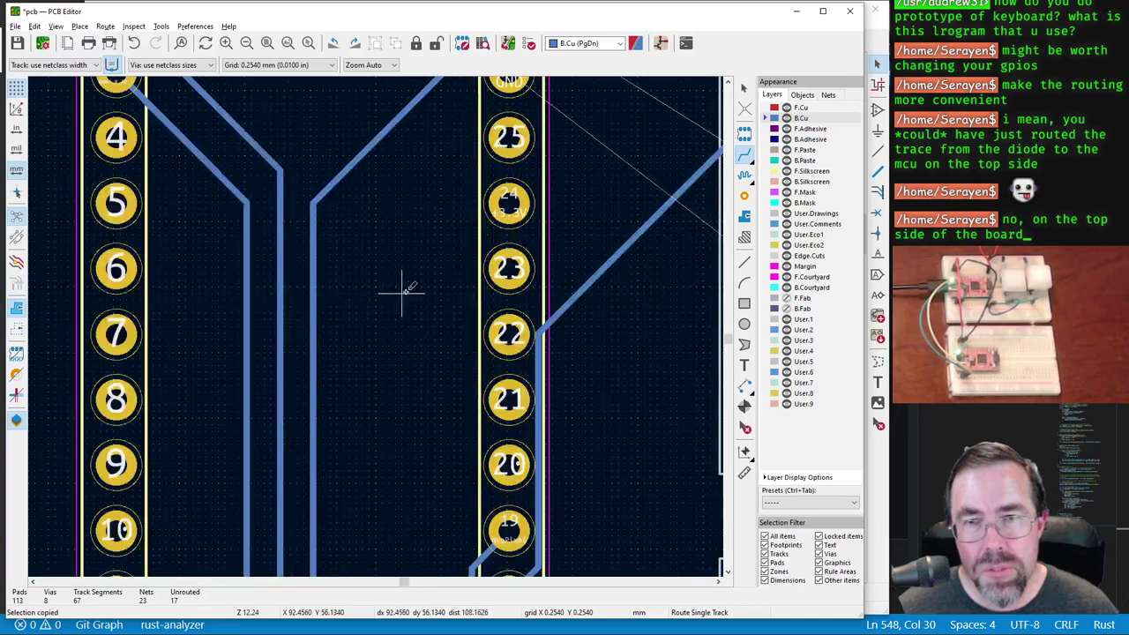
pyautogui.scroll(-2, 401, 291)
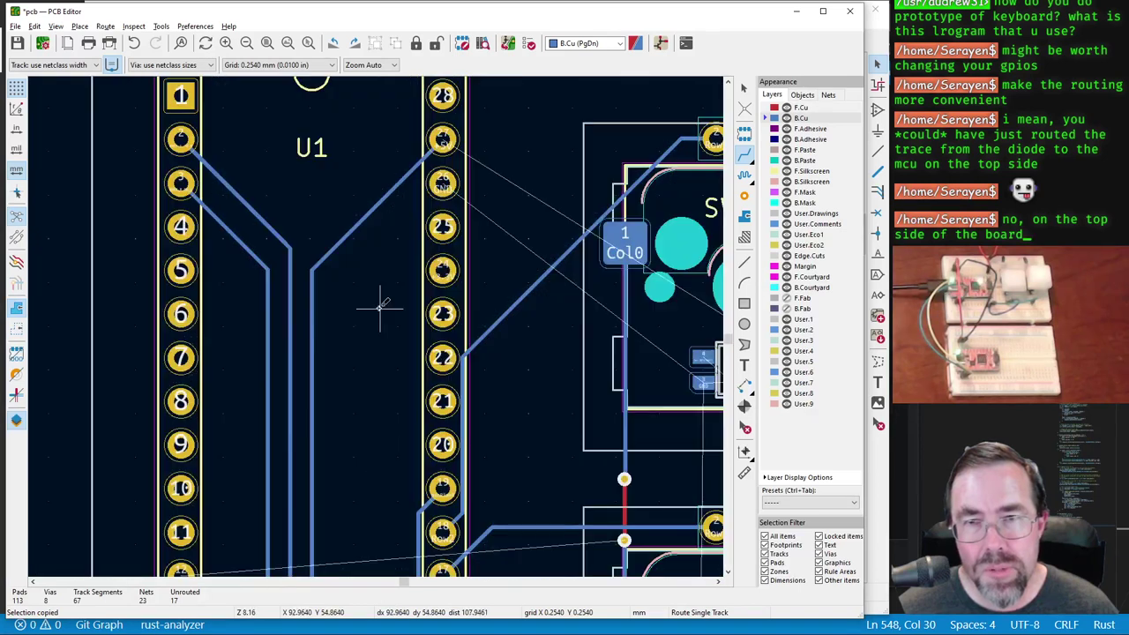
pyautogui.click(443, 184)
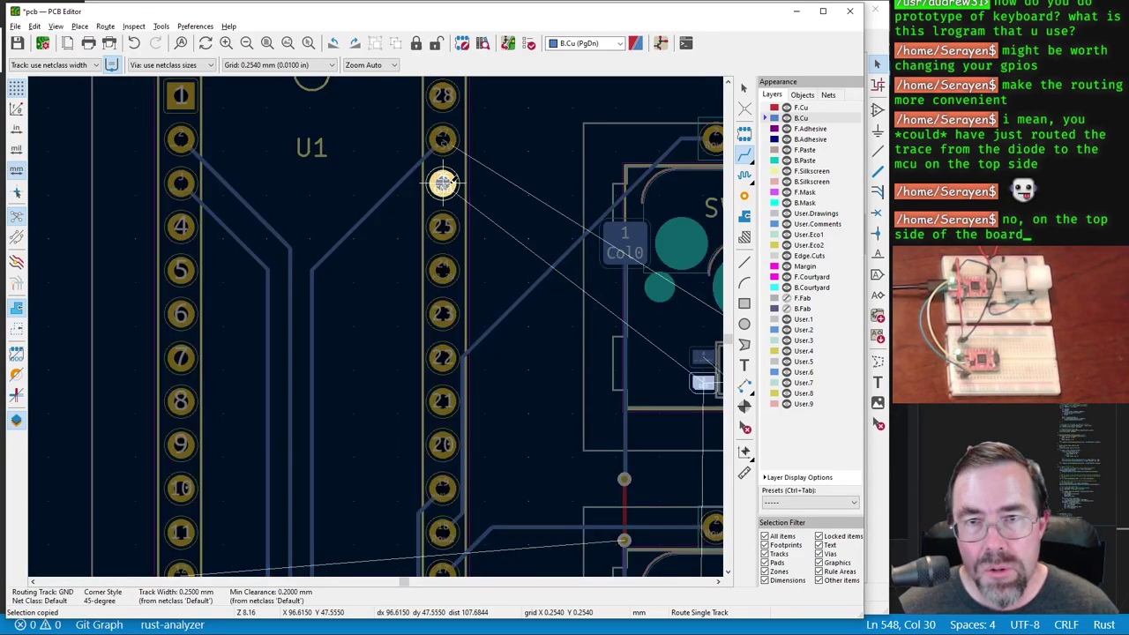
pyautogui.scroll(-6, 443, 184)
pyautogui.scroll(3, 380, 310)
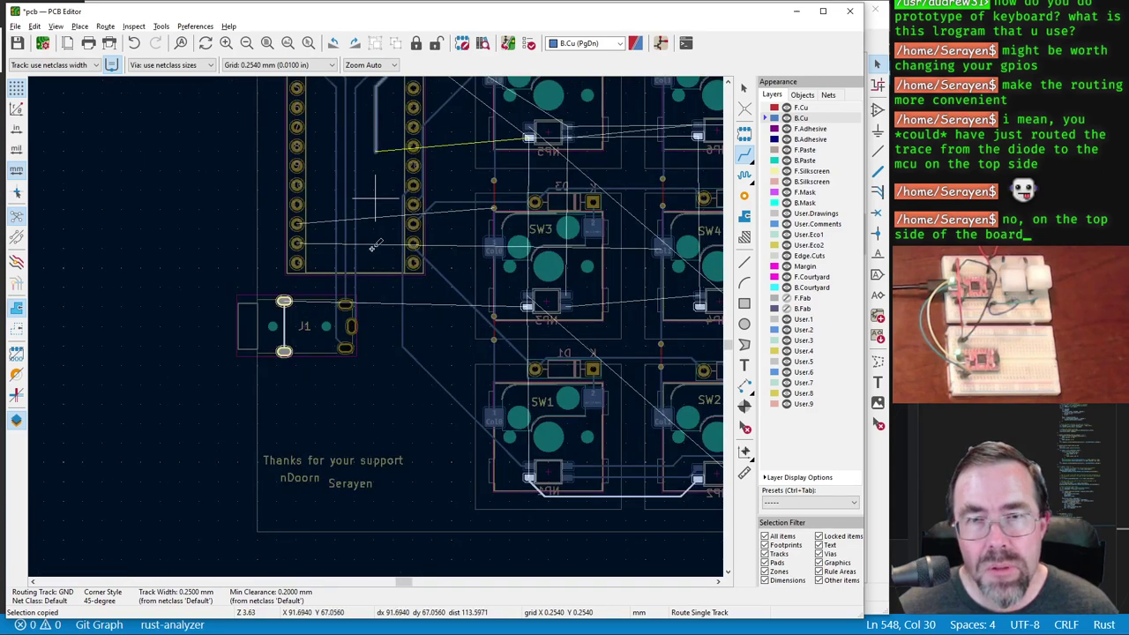
pyautogui.scroll(2, 374, 150)
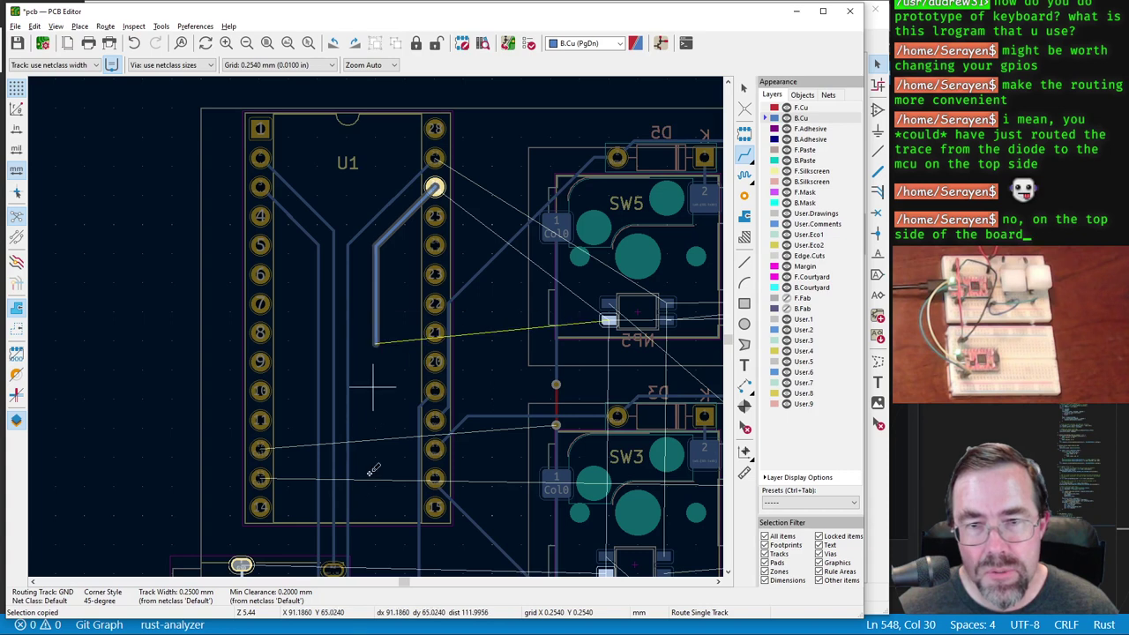
pyautogui.scroll(-3, 374, 470)
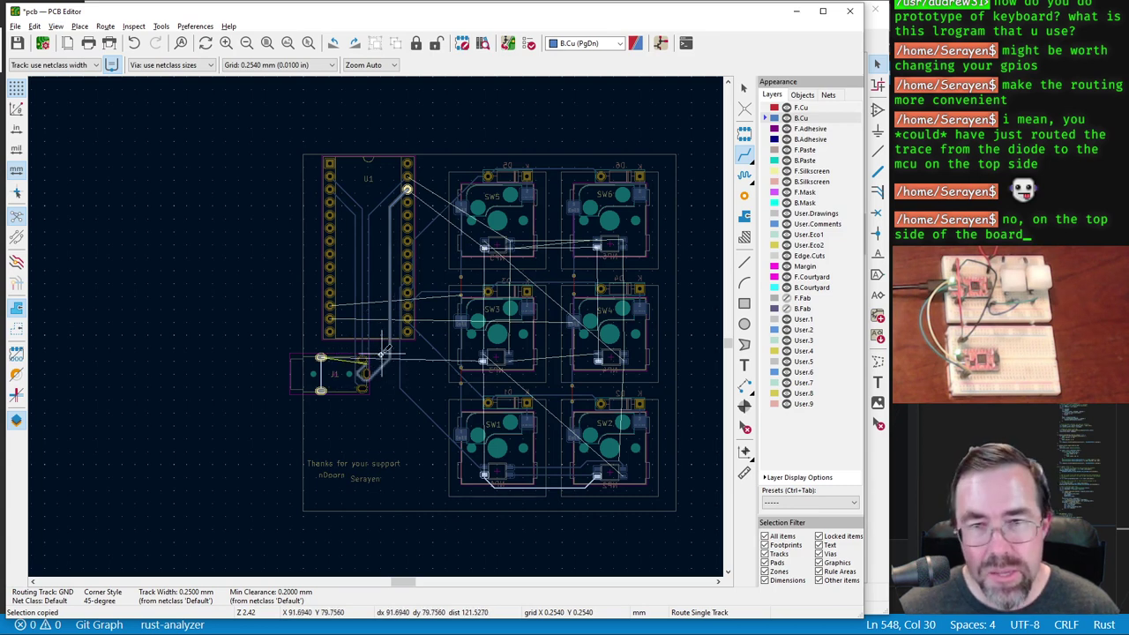
pyautogui.scroll(3, 351, 350)
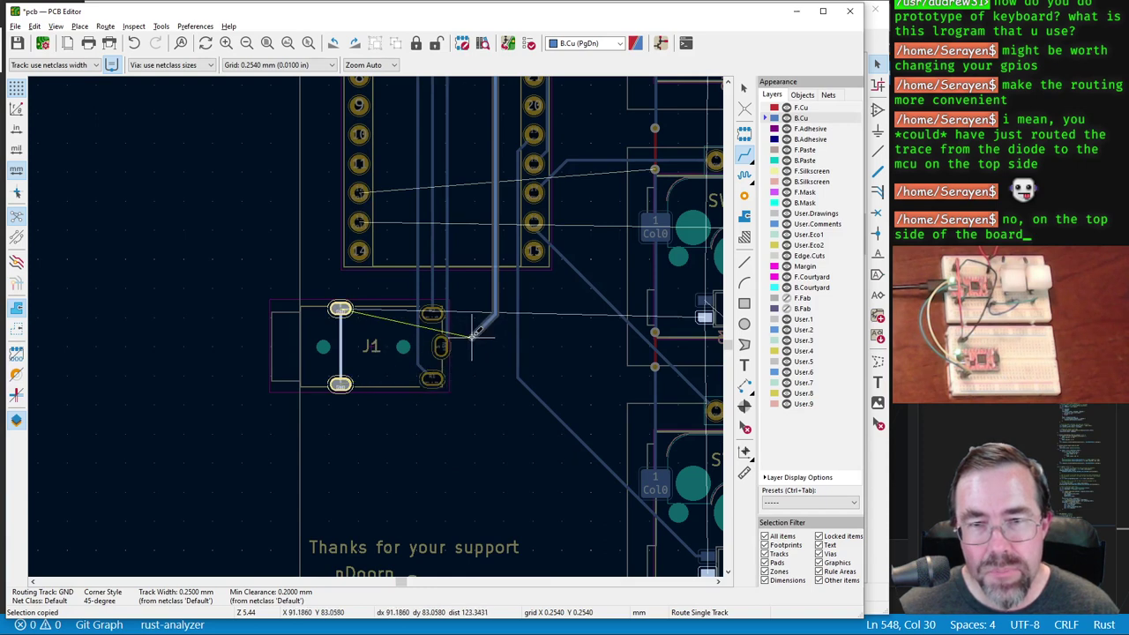
pyautogui.scroll(-2, 379, 303)
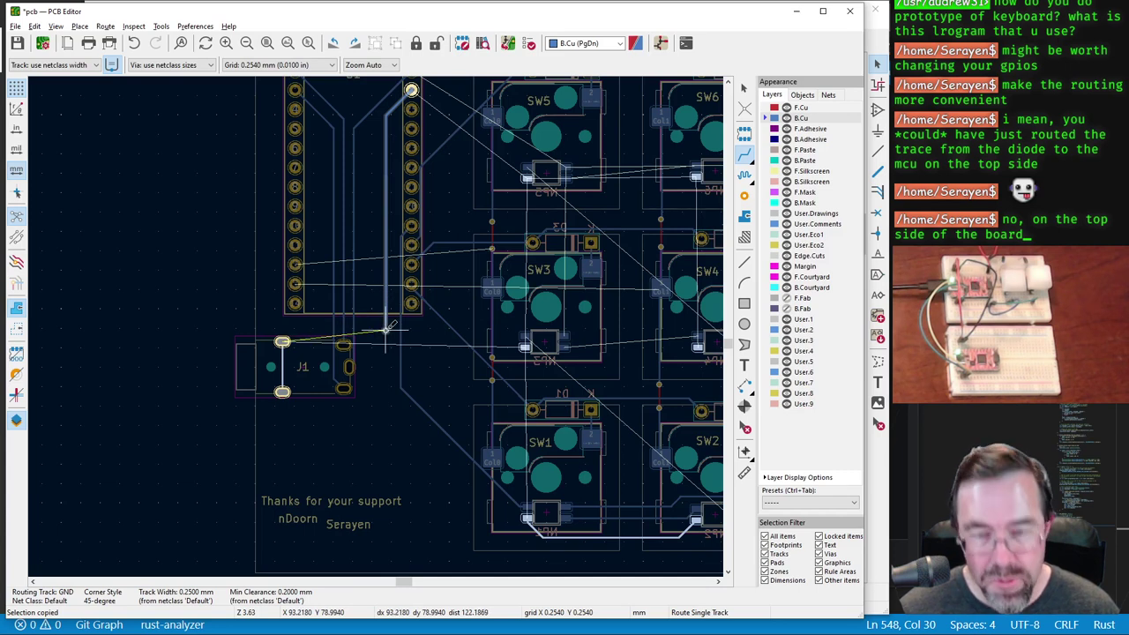
pyautogui.press('pageup')
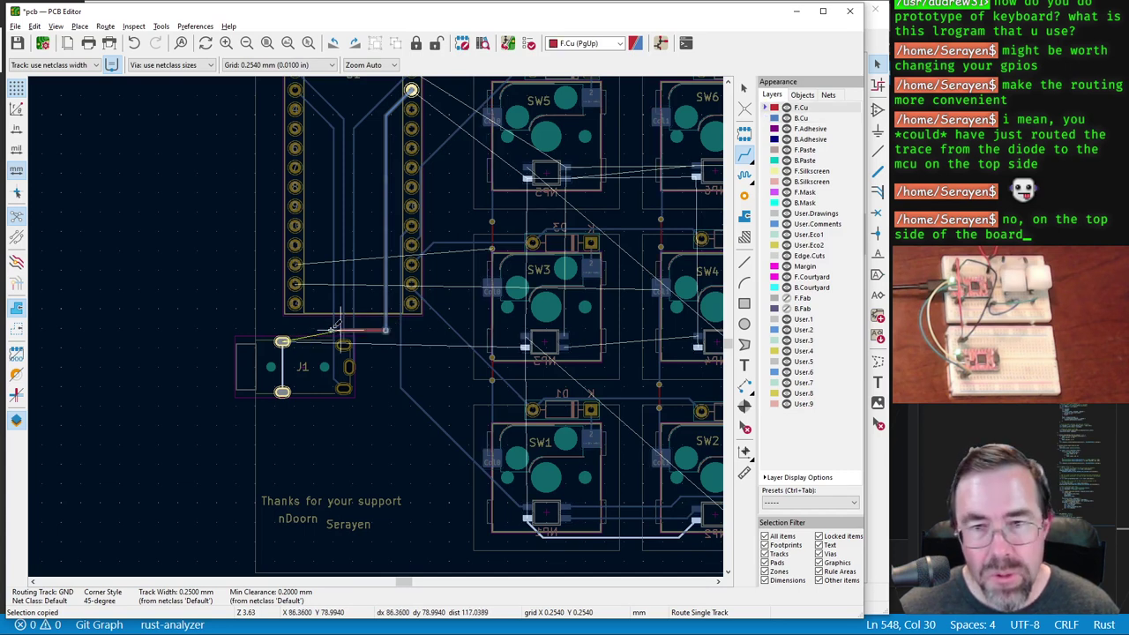
pyautogui.click(287, 337)
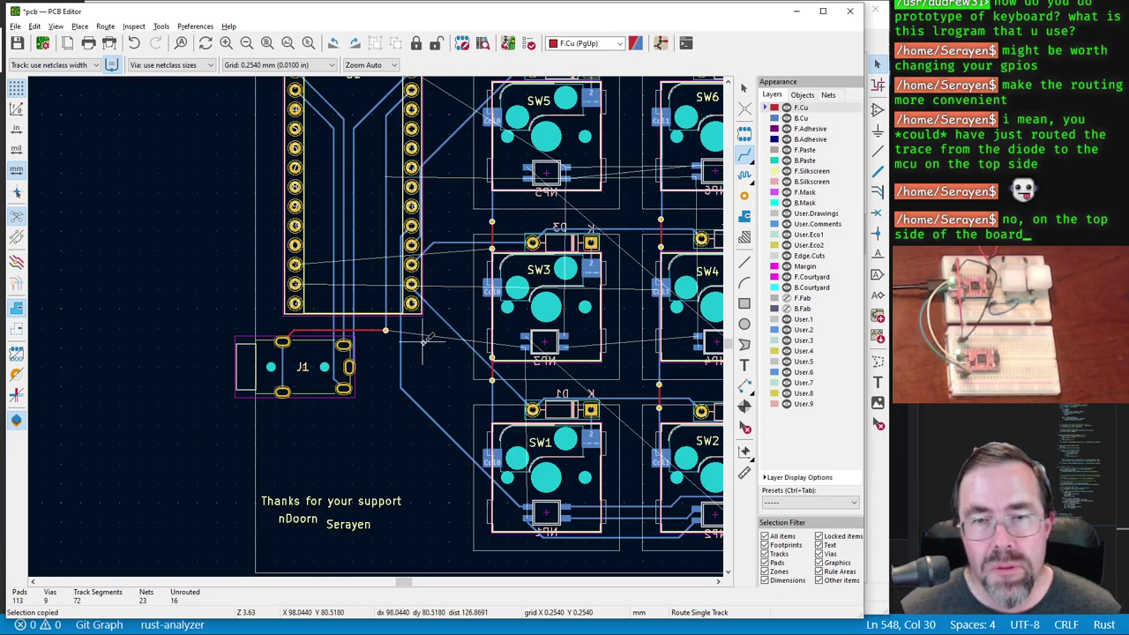
# Step: Route GND on F.Cu from the via below U1 across to SW3, and through another via to NP3's GND pad on B.Cu
pyautogui.scroll(-2, 423, 340)
pyautogui.scroll(4, 423, 340)
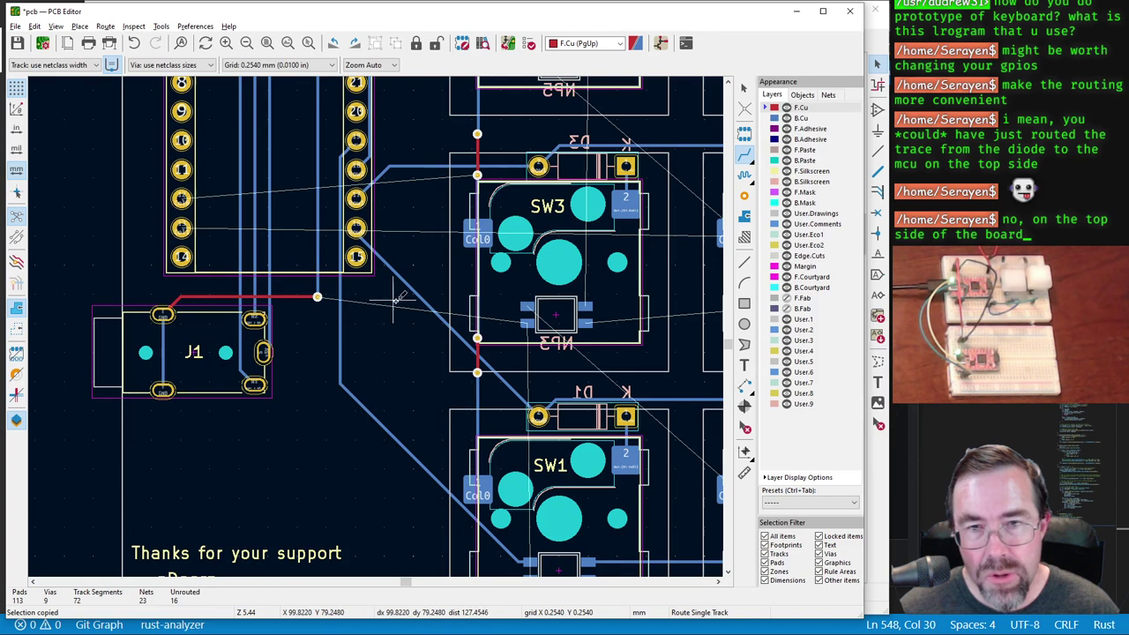
pyautogui.click(318, 297)
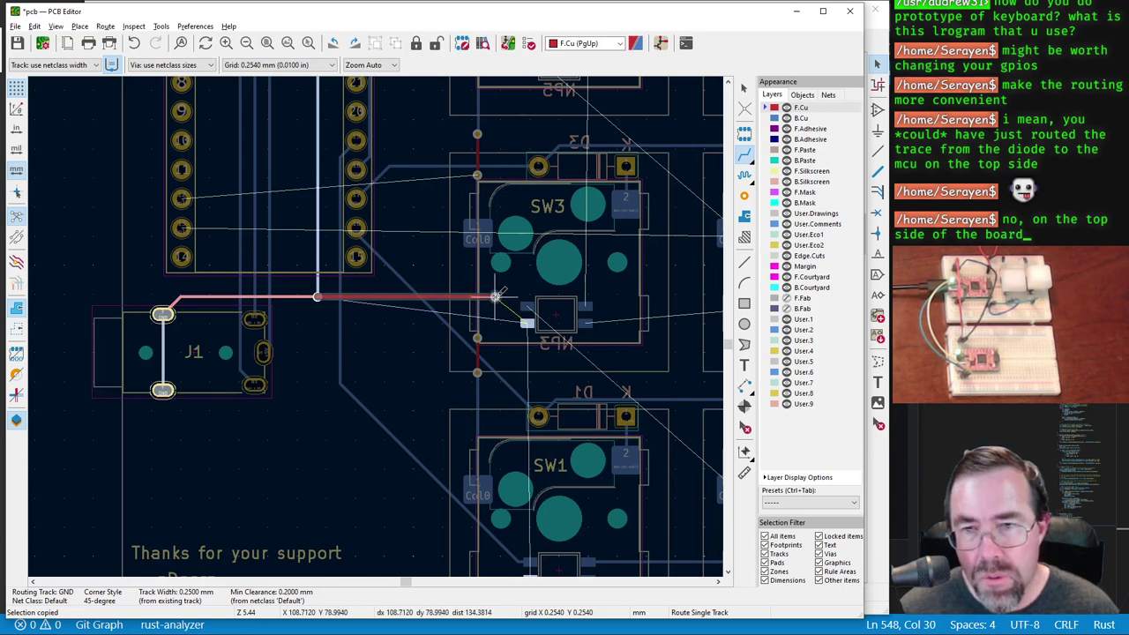
pyautogui.press('v')
pyautogui.doubleClick(495, 298)
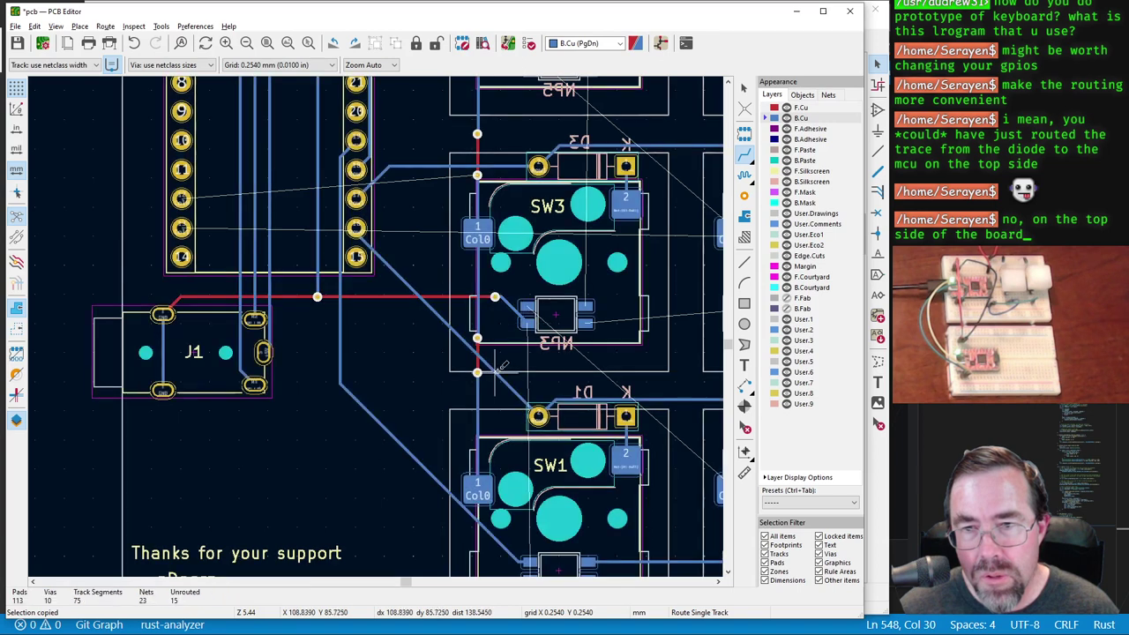
# Step: Route a GND track on B.Cu from NP3's GND pad, passing just above the D1–D2 row track, to NP4's GND pad
pyautogui.scroll(-2, 498, 366)
pyautogui.scroll(2, 379, 321)
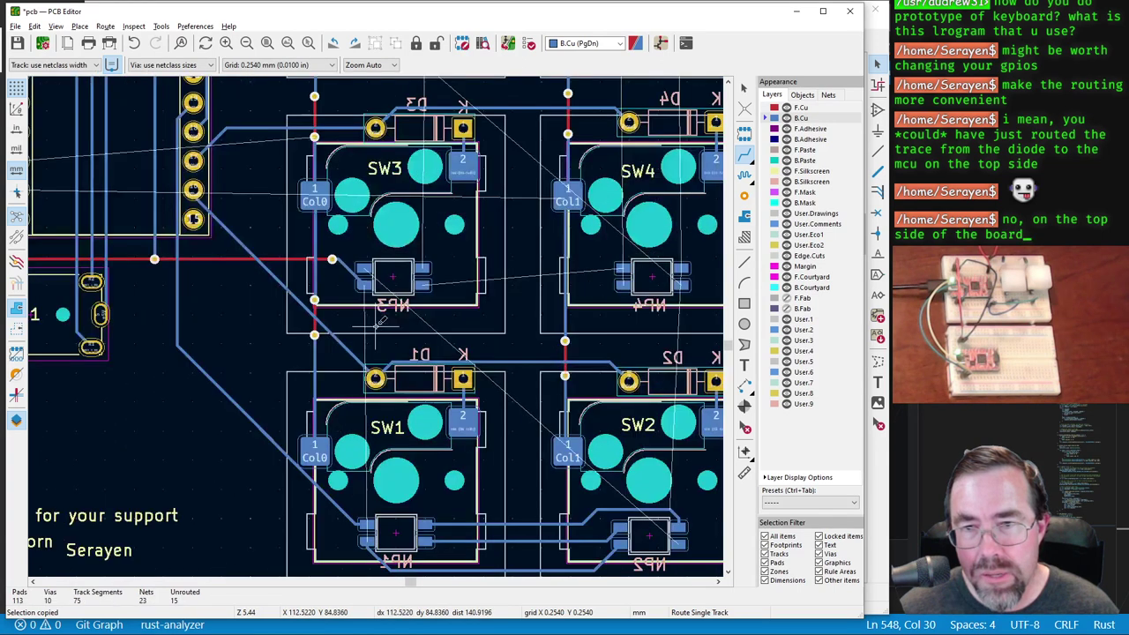
pyautogui.click(364, 282)
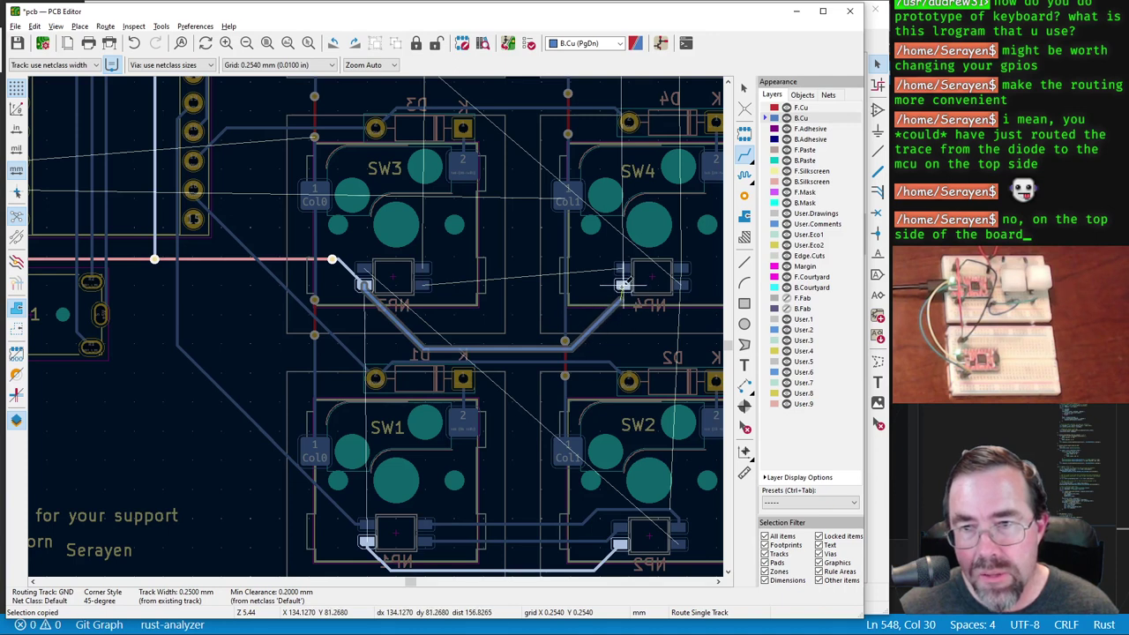
pyautogui.scroll(2, 622, 285)
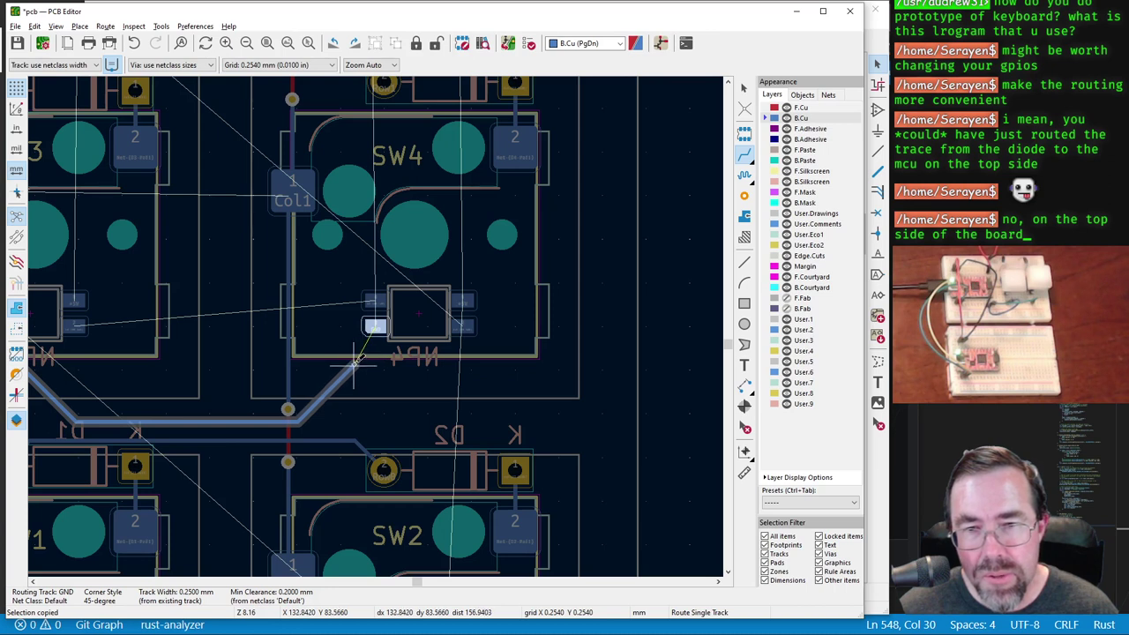
pyautogui.click(374, 327)
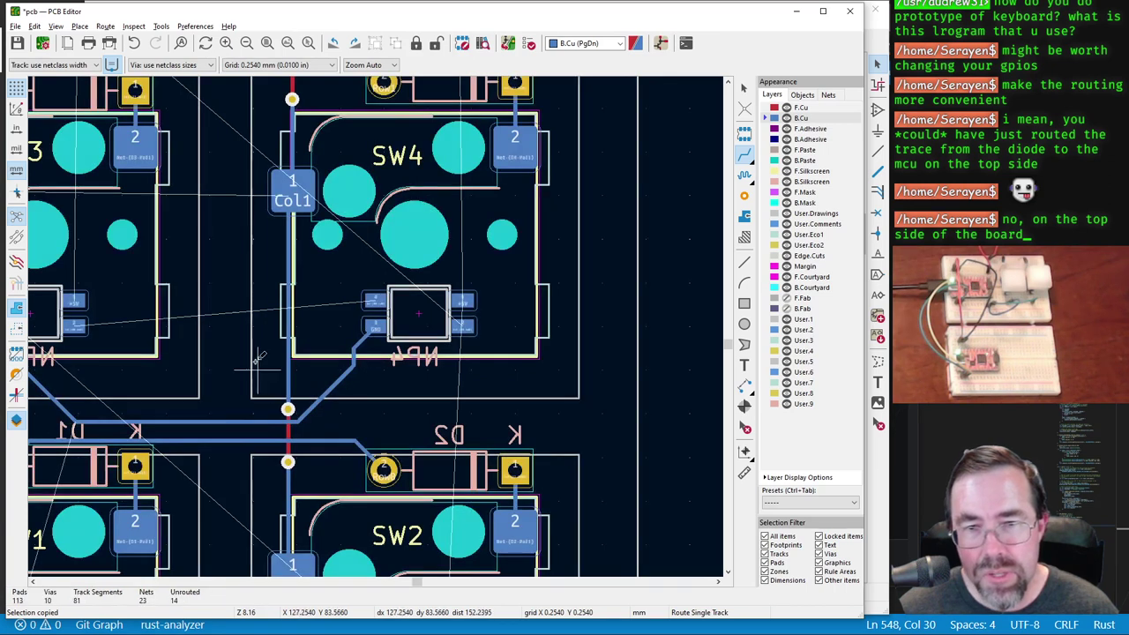
# Step: Route a GND track on B.Cu from NP1's GND pad diagonally up to J1's lower GND pad
pyautogui.scroll(-1, 371, 323)
pyautogui.scroll(1, 376, 324)
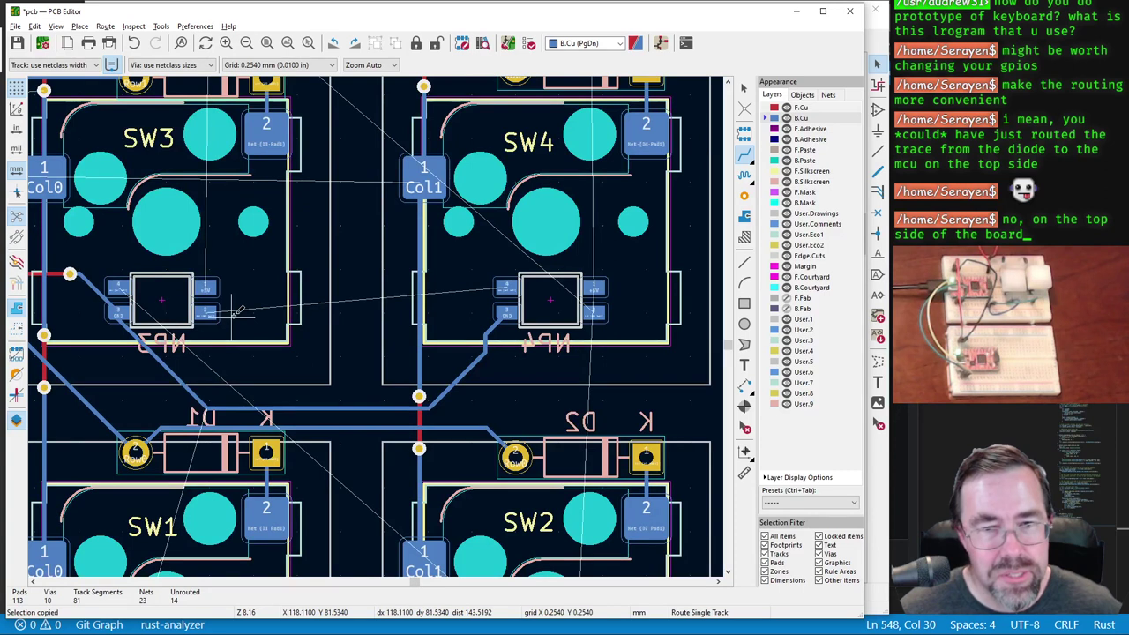
pyautogui.scroll(-1, 237, 311)
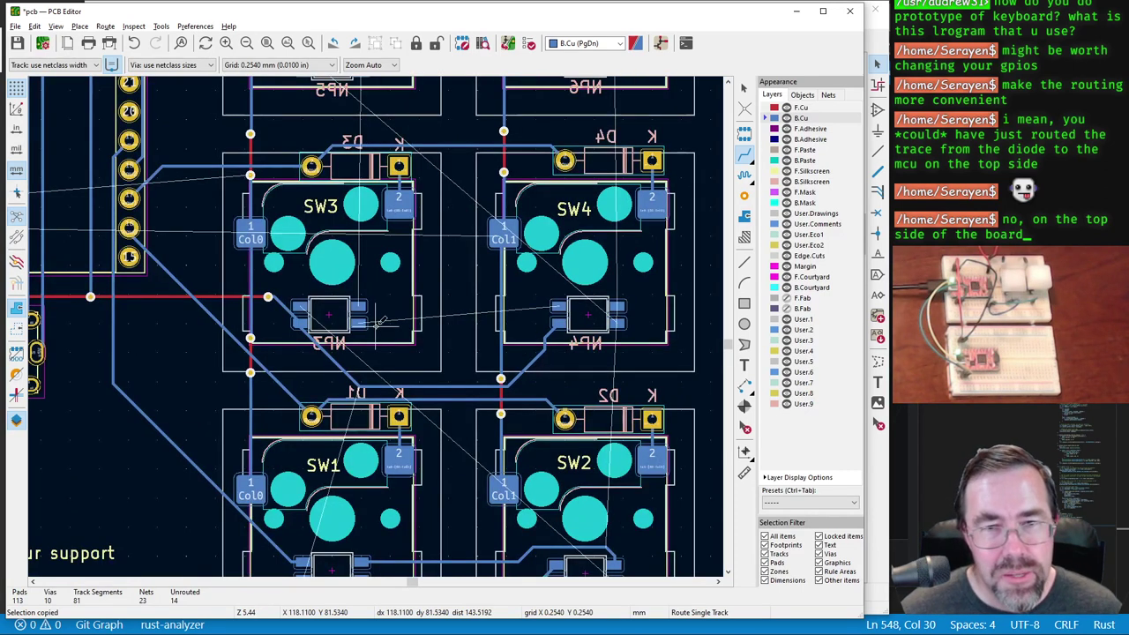
pyautogui.scroll(2, 251, 292)
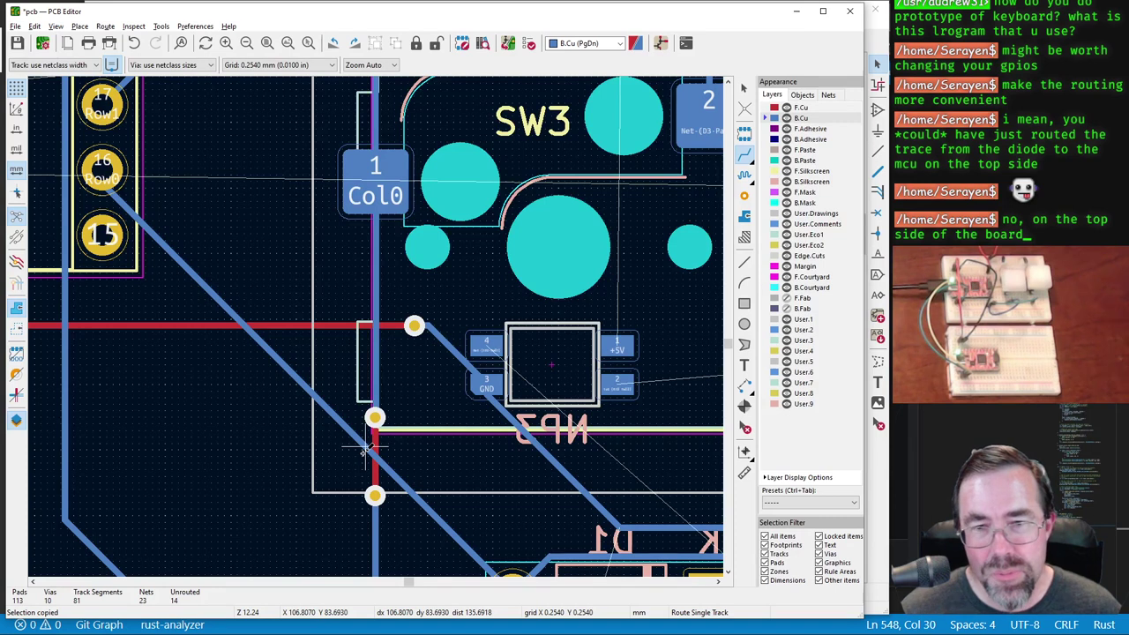
pyautogui.scroll(-2, 363, 452)
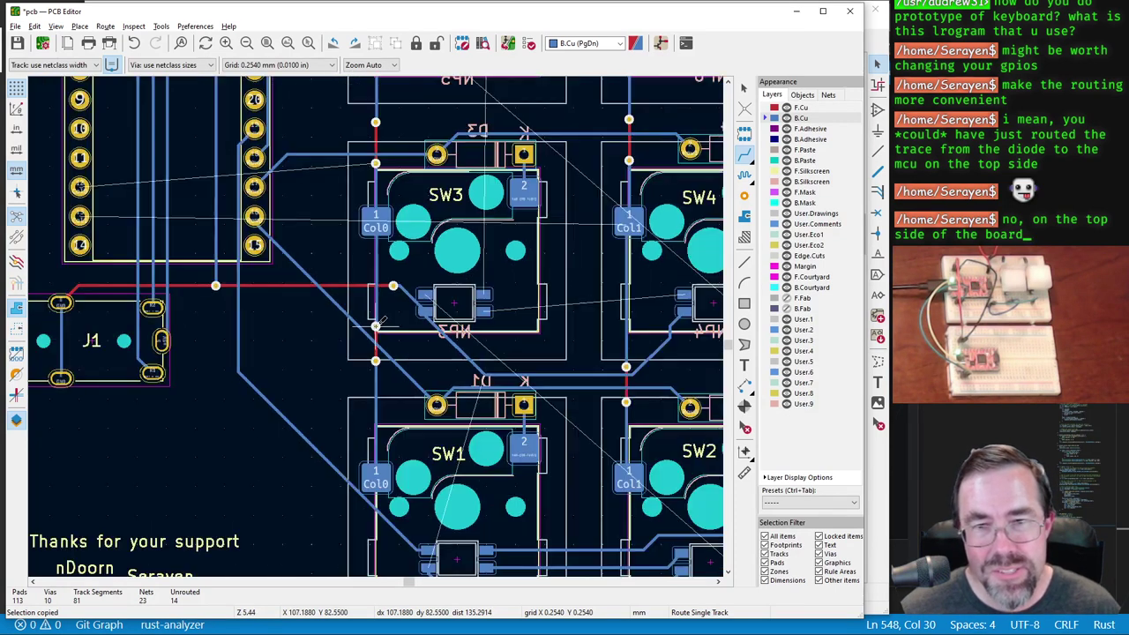
pyautogui.scroll(-1, 377, 324)
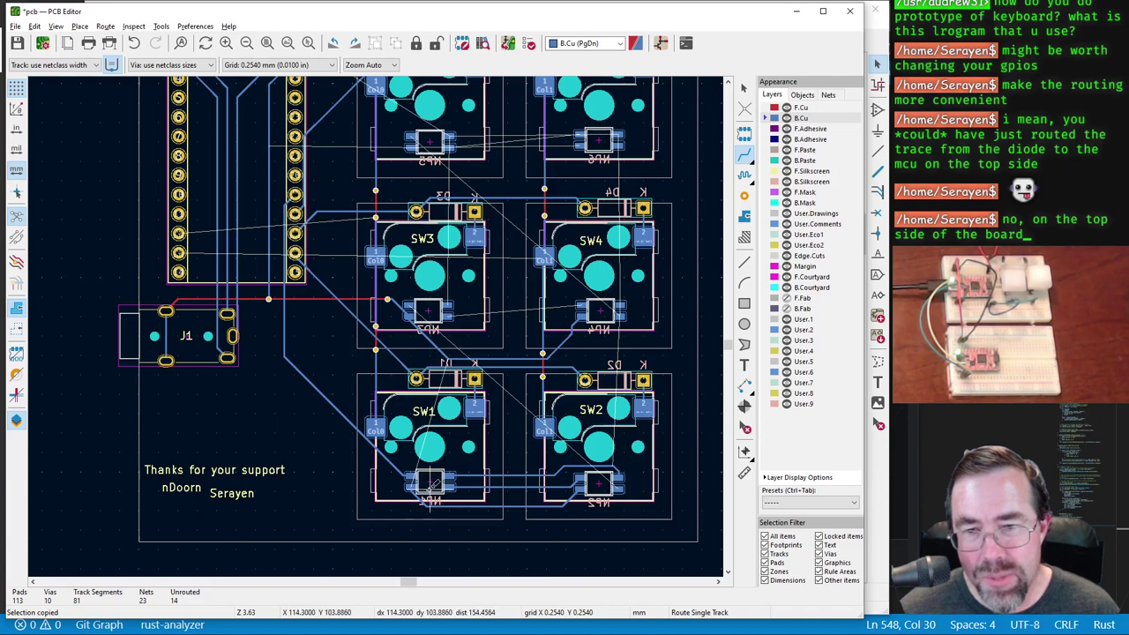
pyautogui.click(410, 482)
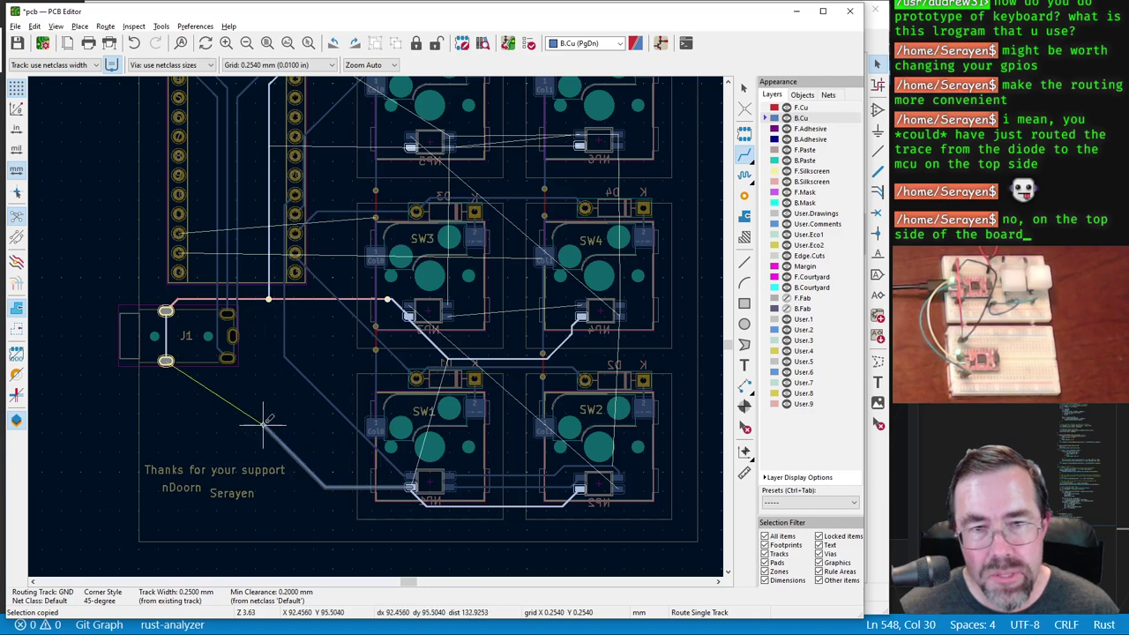
pyautogui.click(166, 361)
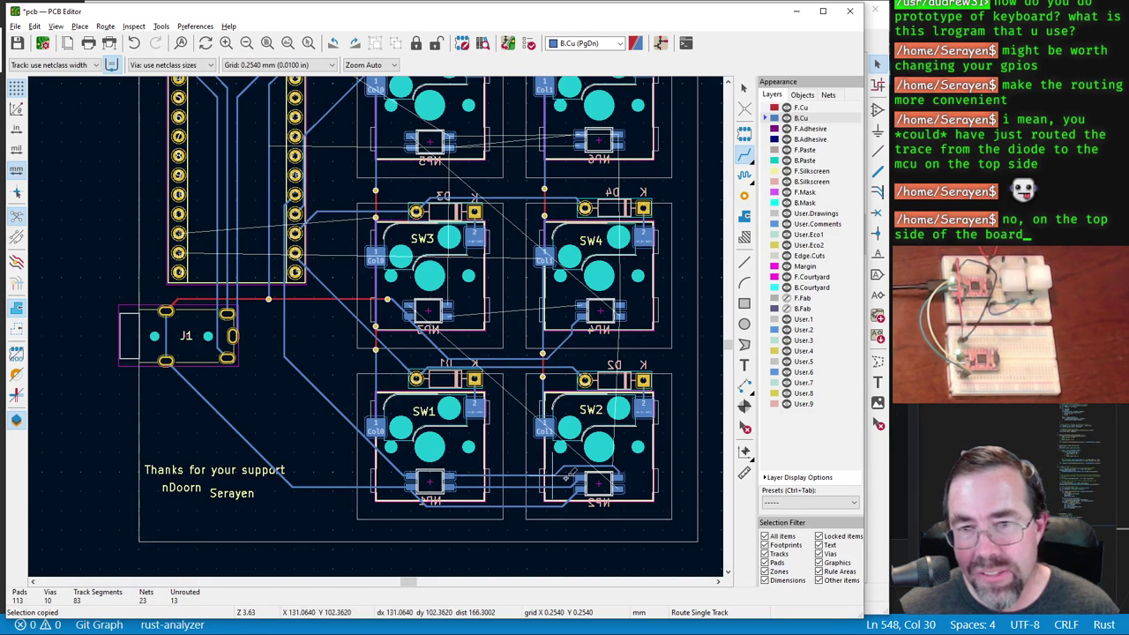
pyautogui.click(626, 483)
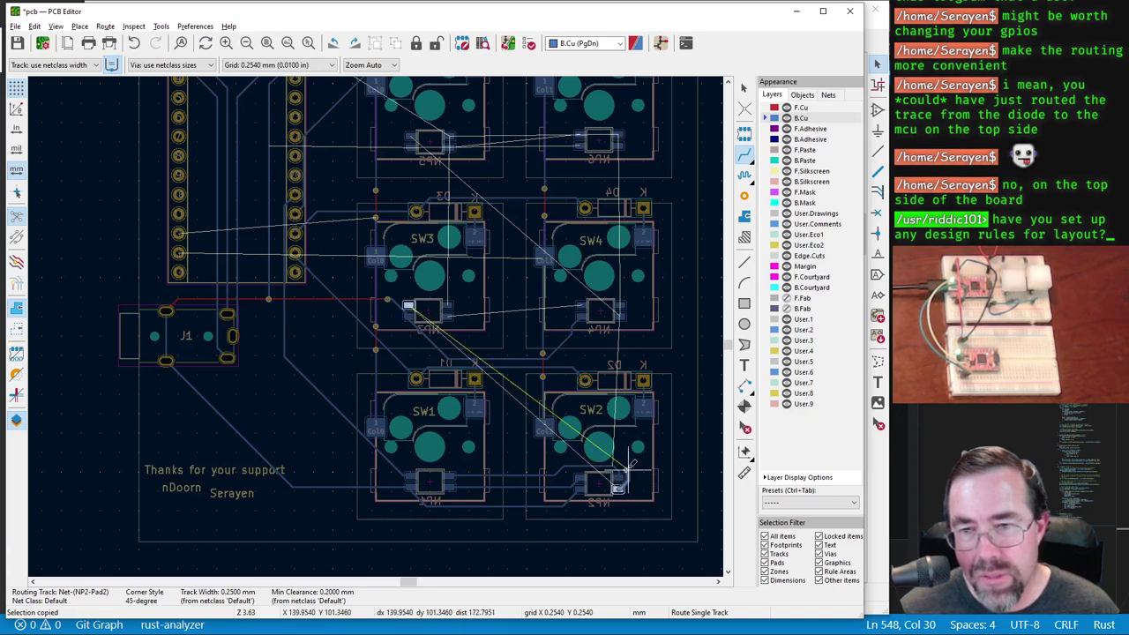
pyautogui.scroll(5, 628, 465)
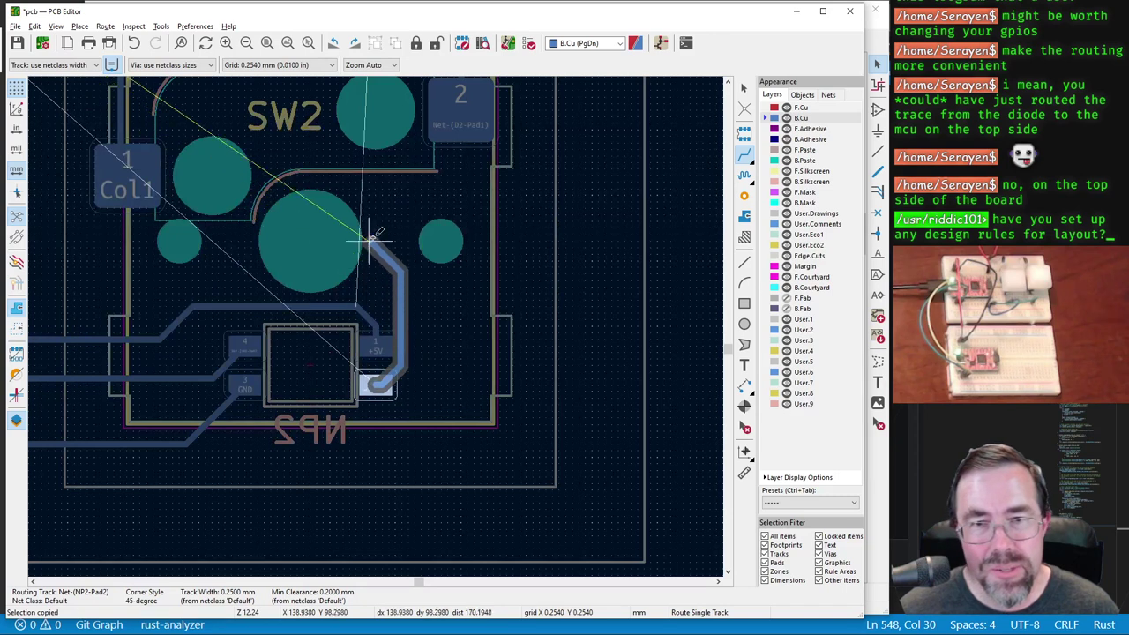
pyautogui.scroll(-2, 371, 237)
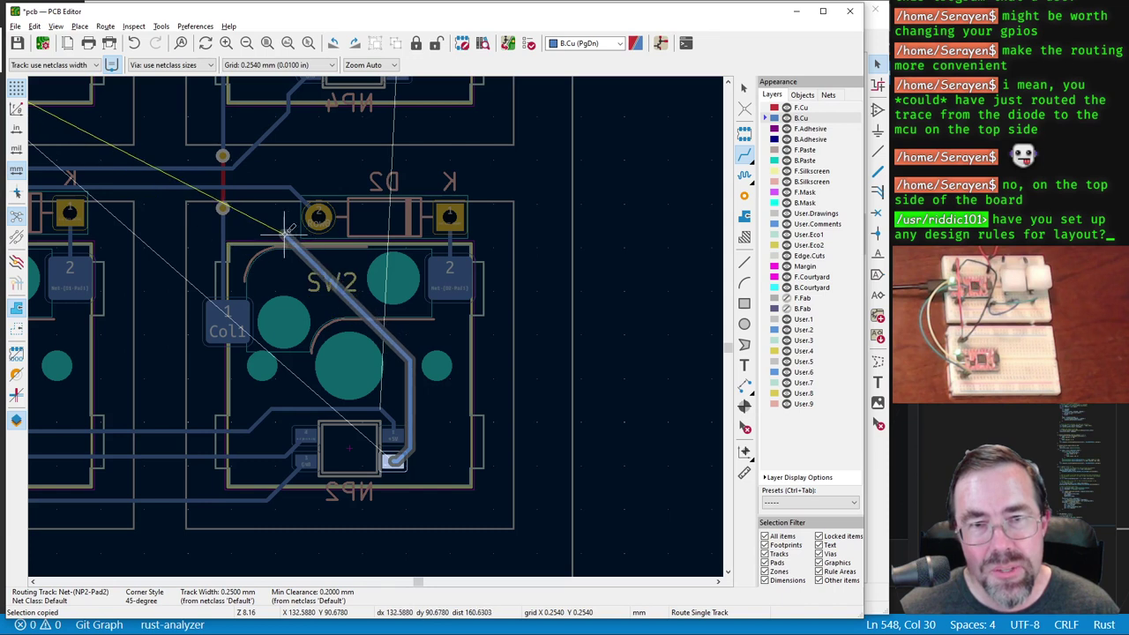
pyautogui.scroll(-2, 284, 231)
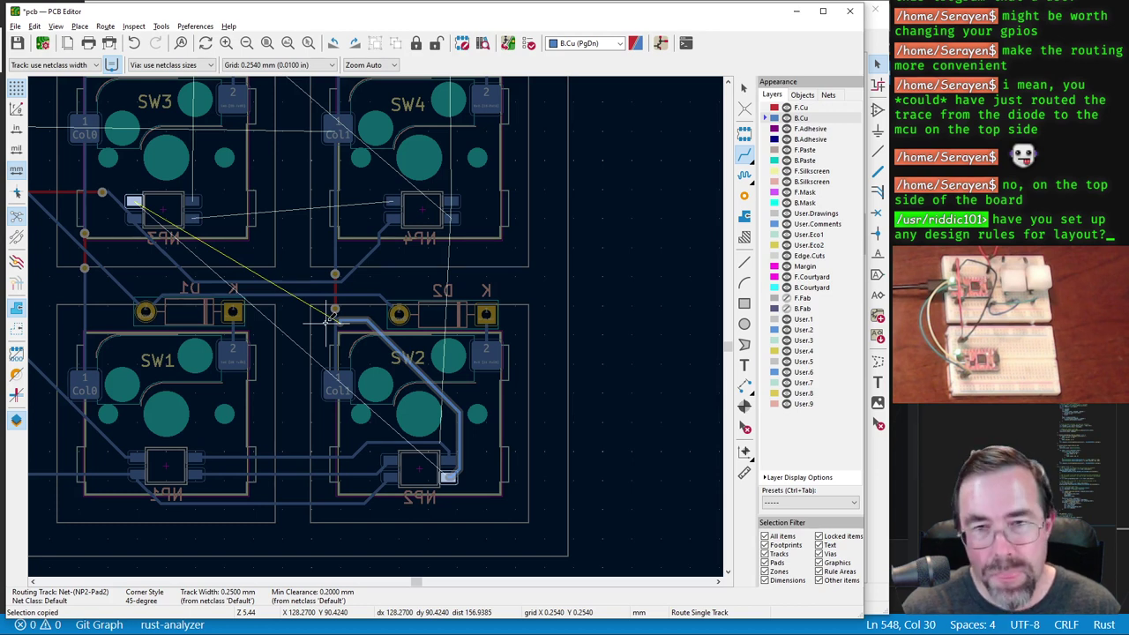
pyautogui.press('Escape')
pyautogui.hotkey('ctrl', 'z')
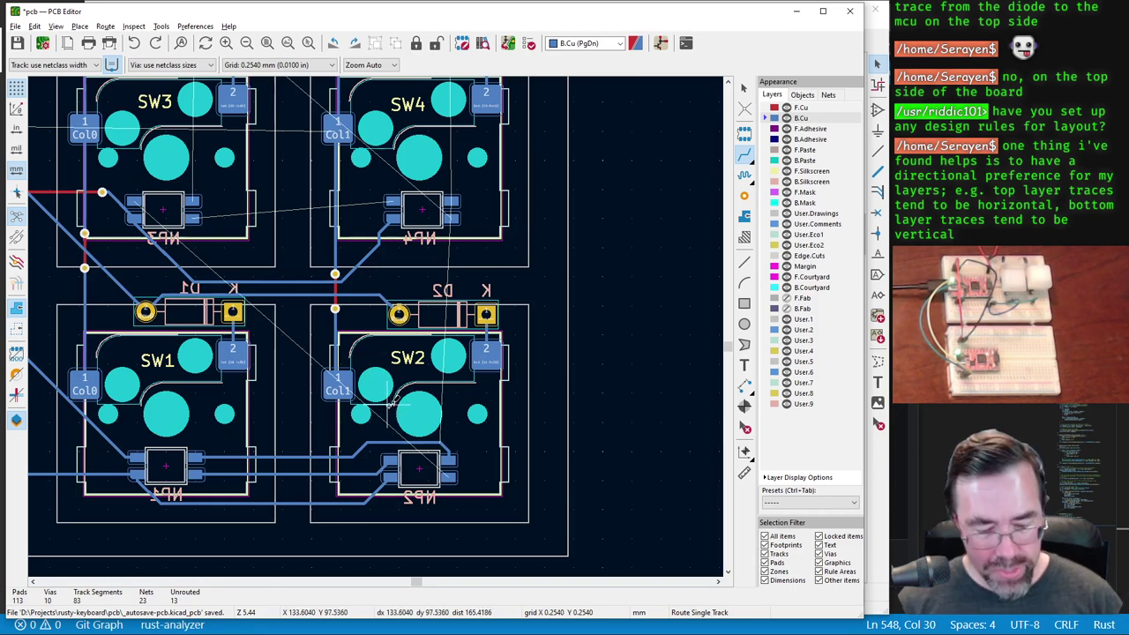
pyautogui.scroll(-2, 385, 403)
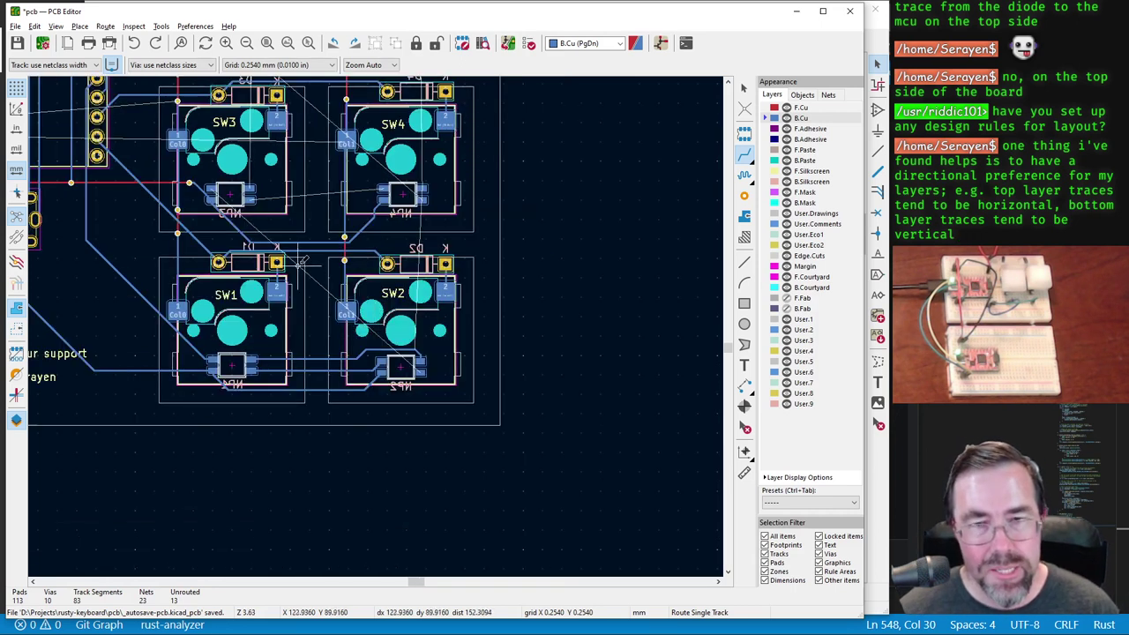
pyautogui.scroll(2, 379, 324)
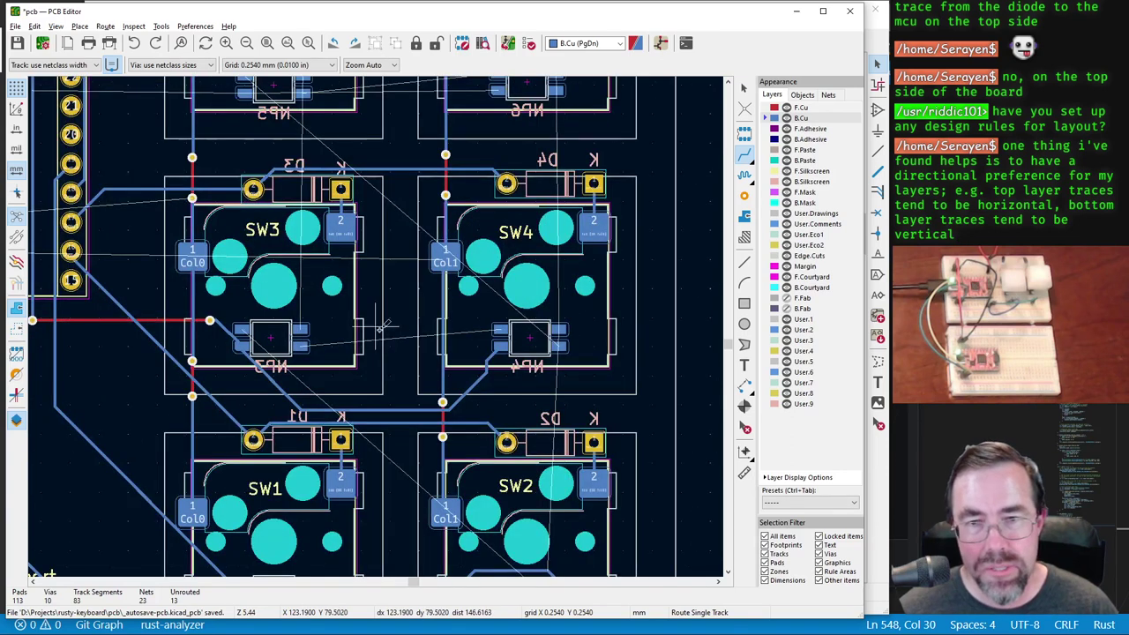
pyautogui.scroll(-1, 381, 321)
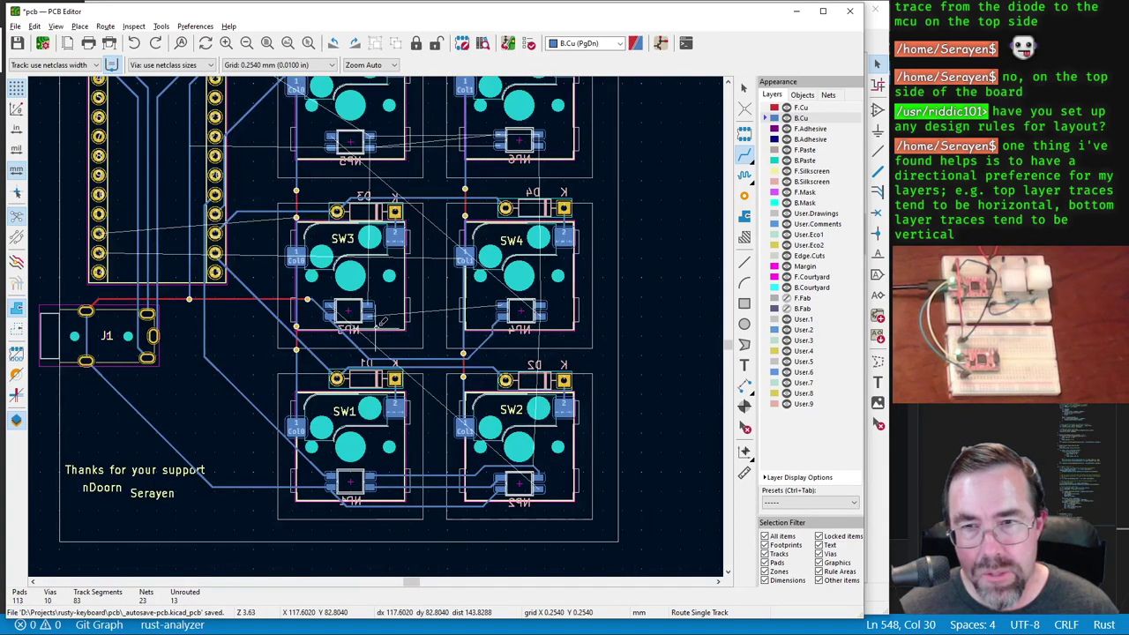
pyautogui.scroll(1, 382, 322)
pyautogui.click(364, 291)
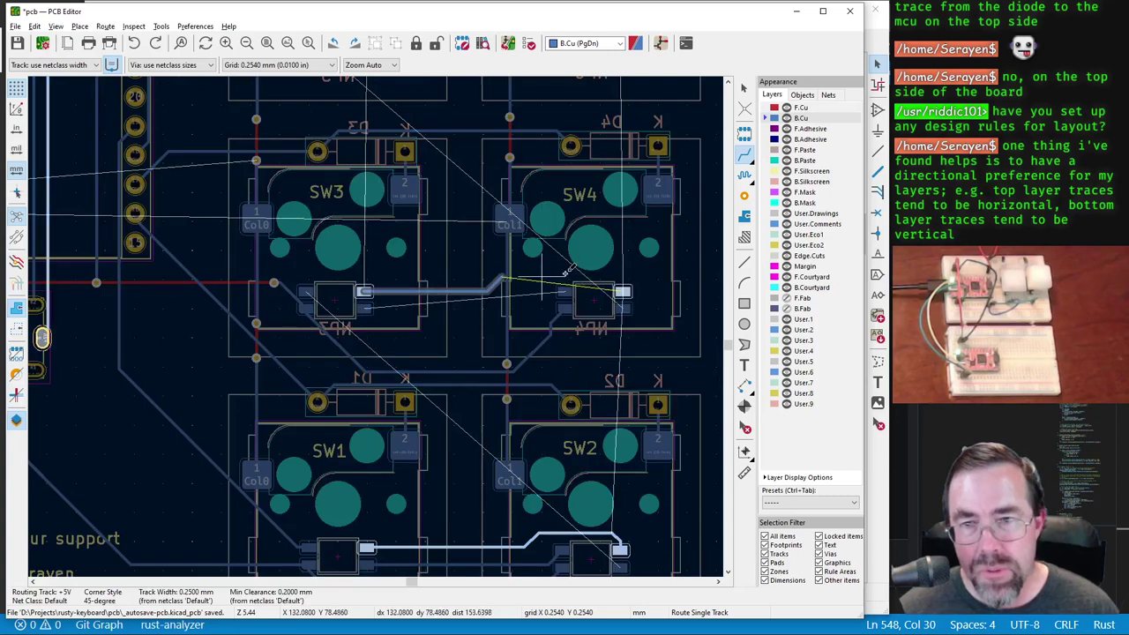
pyautogui.doubleClick(470, 281)
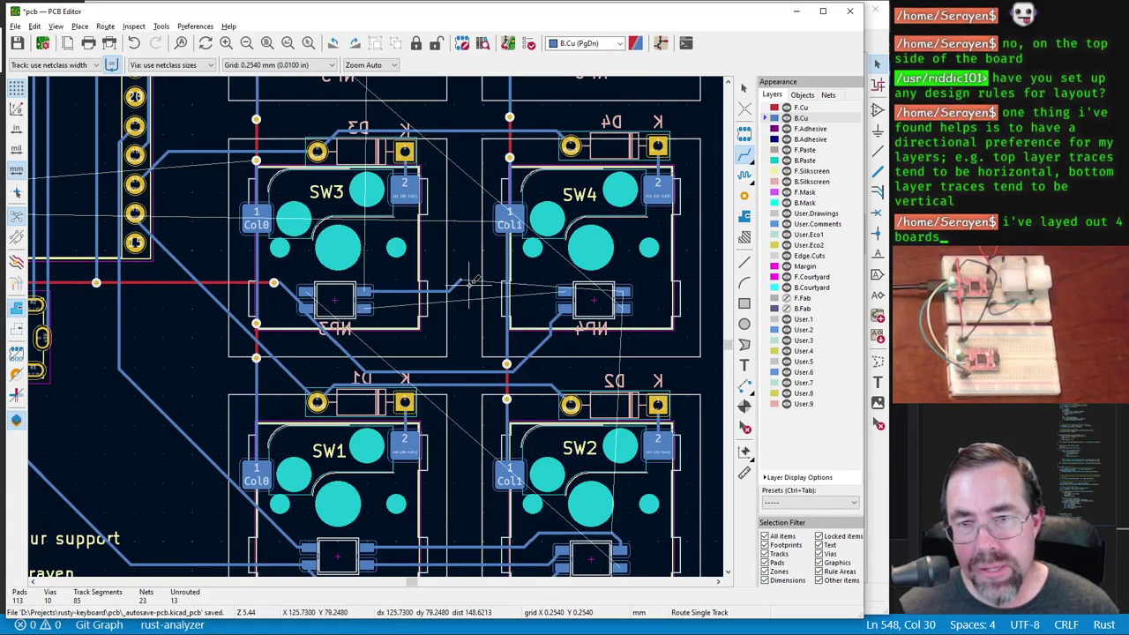
# Step: Move the upper Col1 via between SW4 and SW2 up to just below SW4's Col1 pad, lengthening the F.Cu crossing
pyautogui.scroll(-1, 481, 304)
pyautogui.scroll(1, 269, 418)
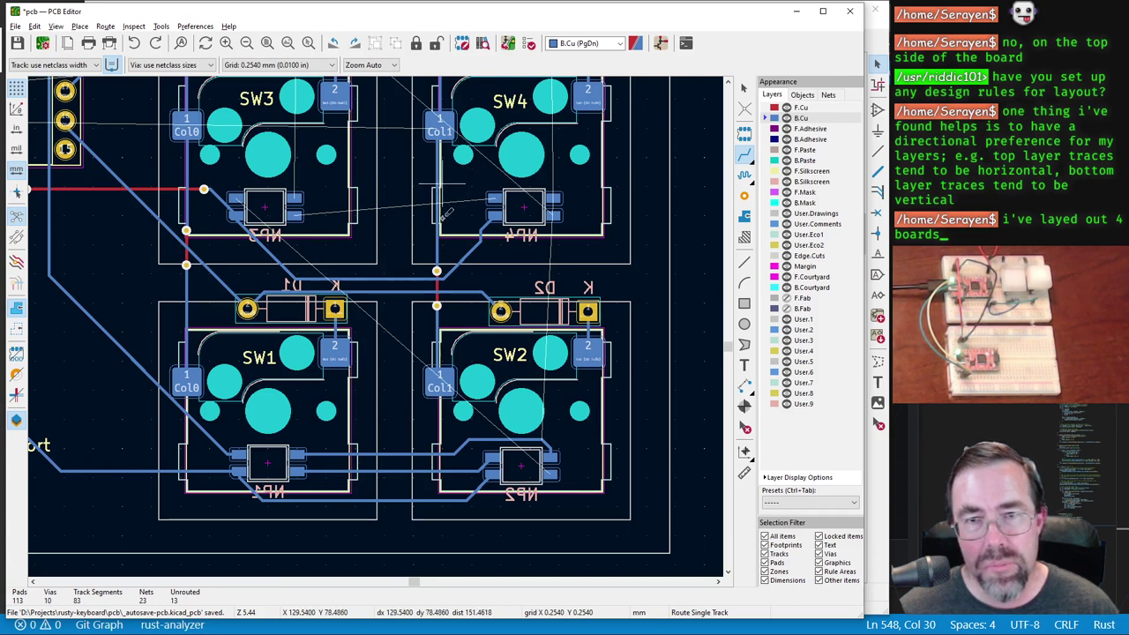
pyautogui.scroll(2, 436, 270)
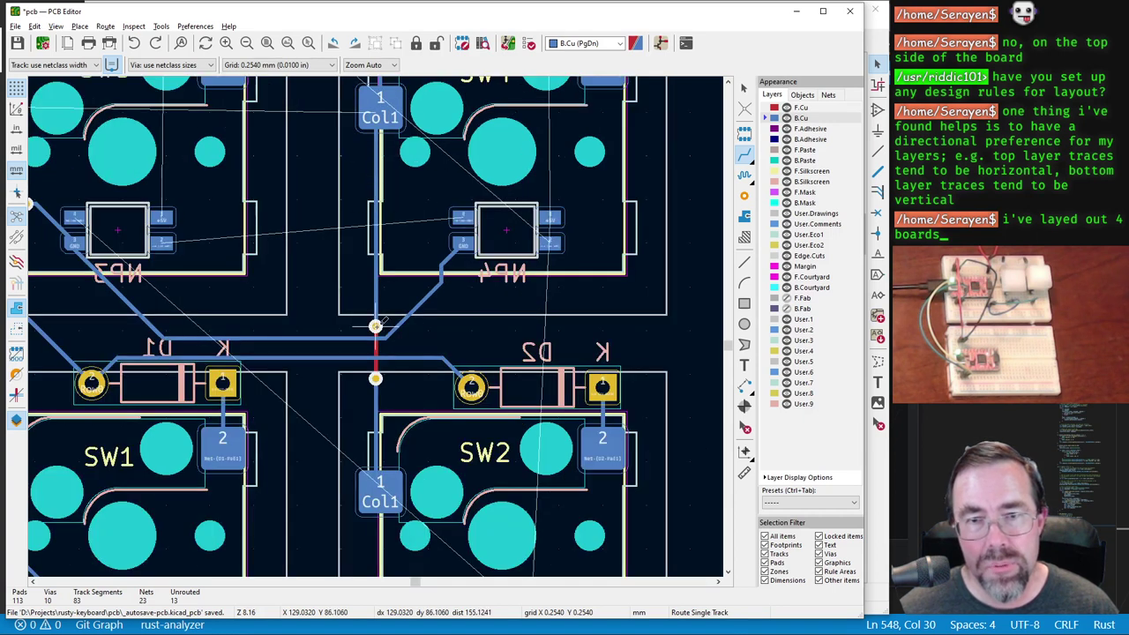
pyautogui.click(743, 88)
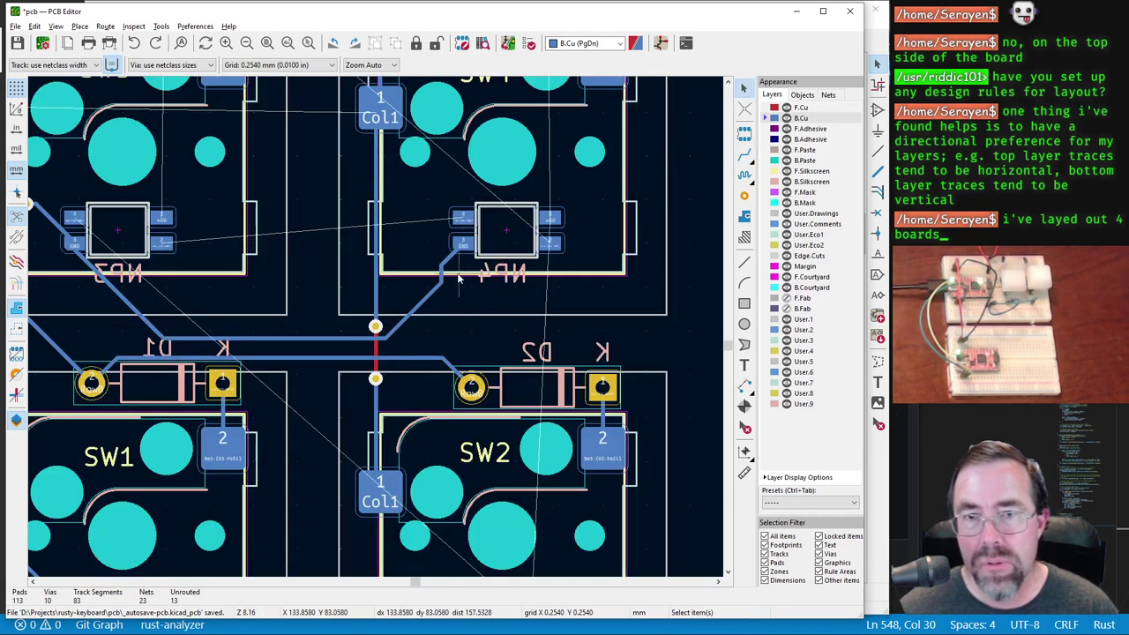
pyautogui.click(376, 327)
pyautogui.click(412, 338)
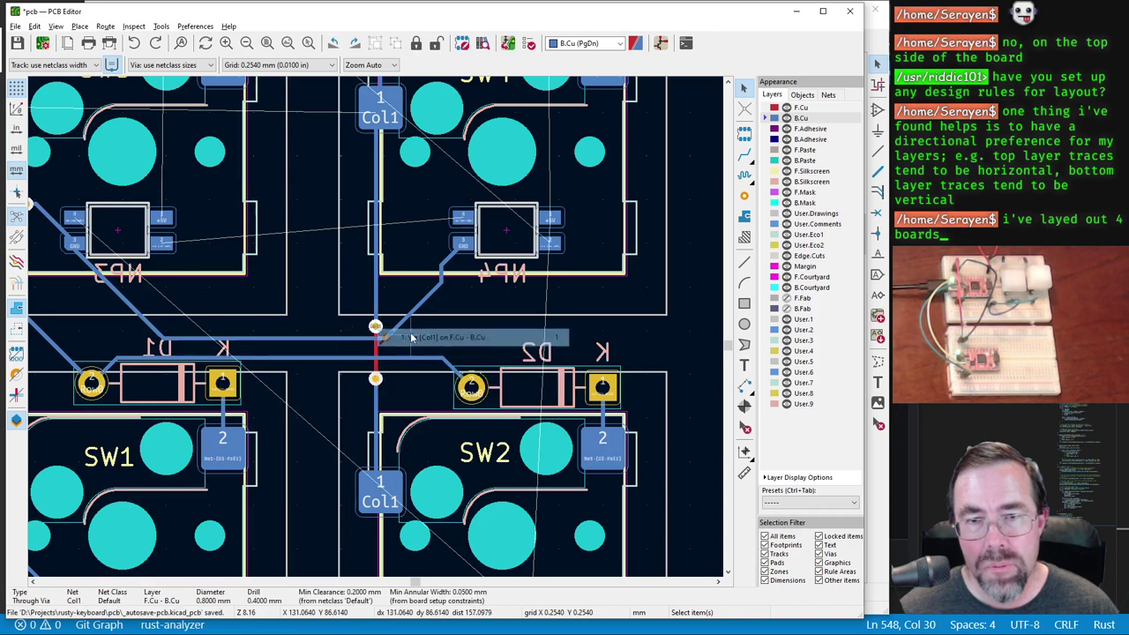
pyautogui.press('x')
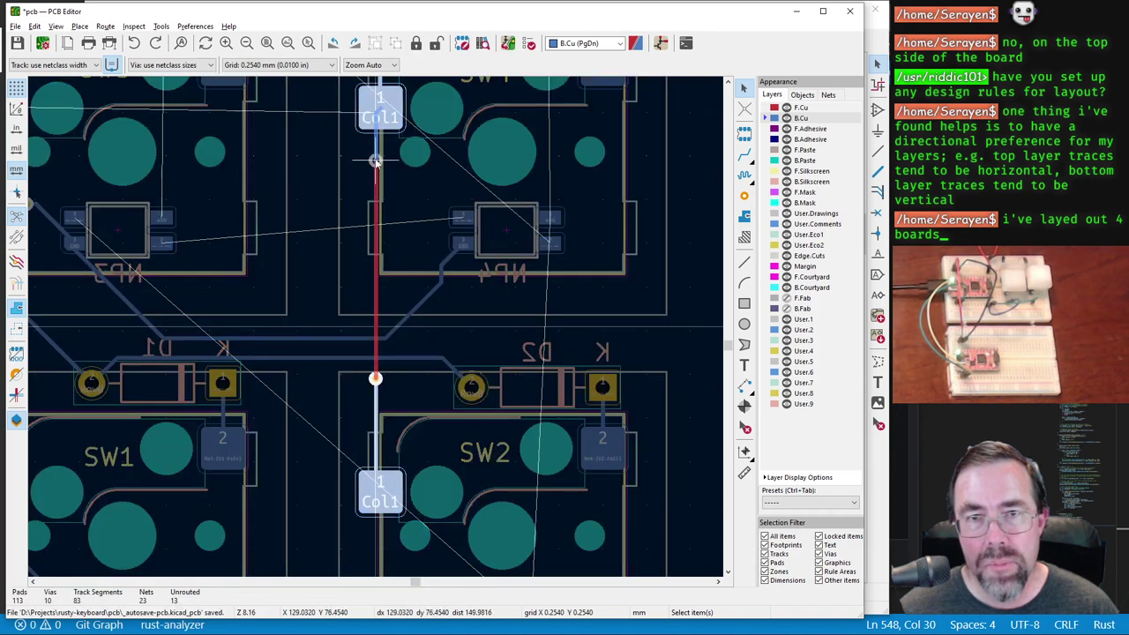
pyautogui.doubleClick(376, 157)
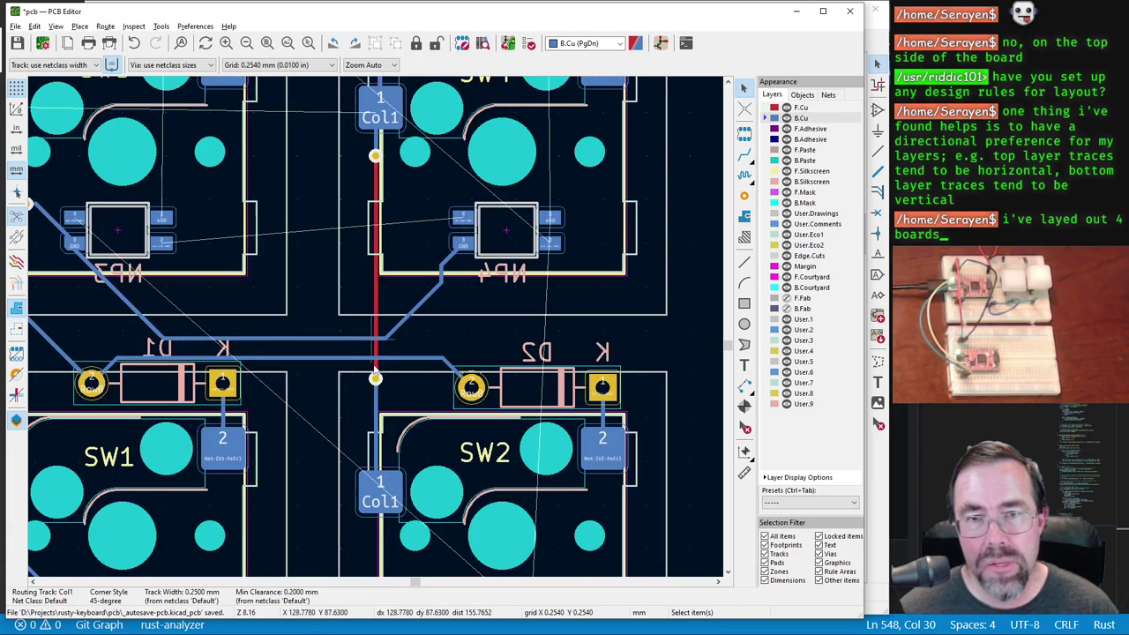
# Step: Move the Col1 via beside D2 down to just above SW2's Col1 pad, extending the F.Cu column track
pyautogui.click(376, 379)
pyautogui.click(397, 388)
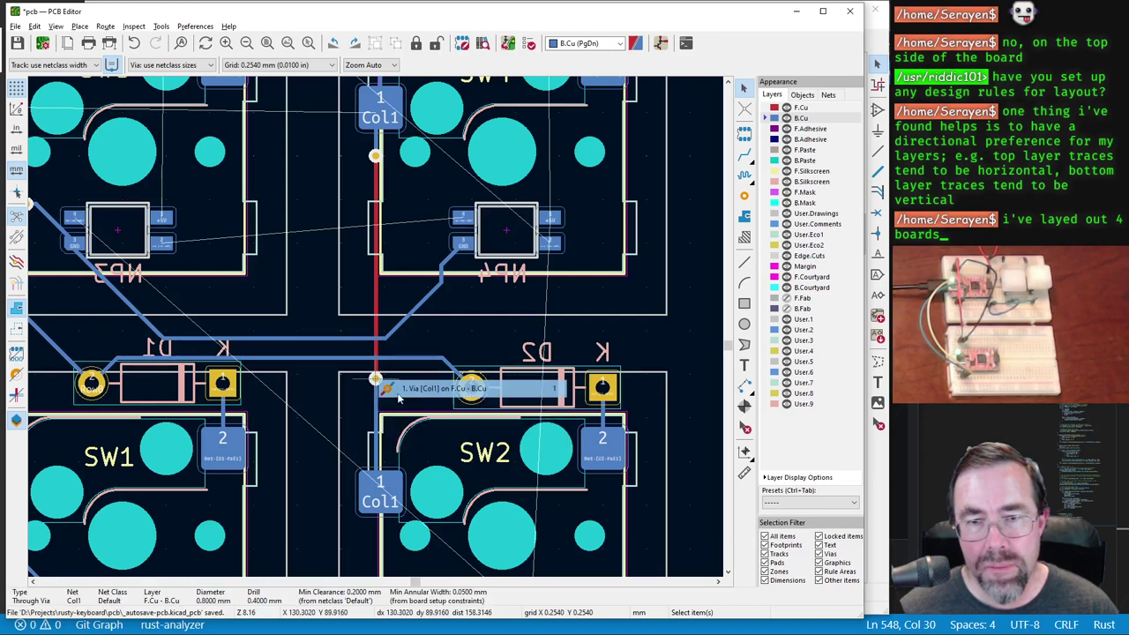
pyautogui.press('d')
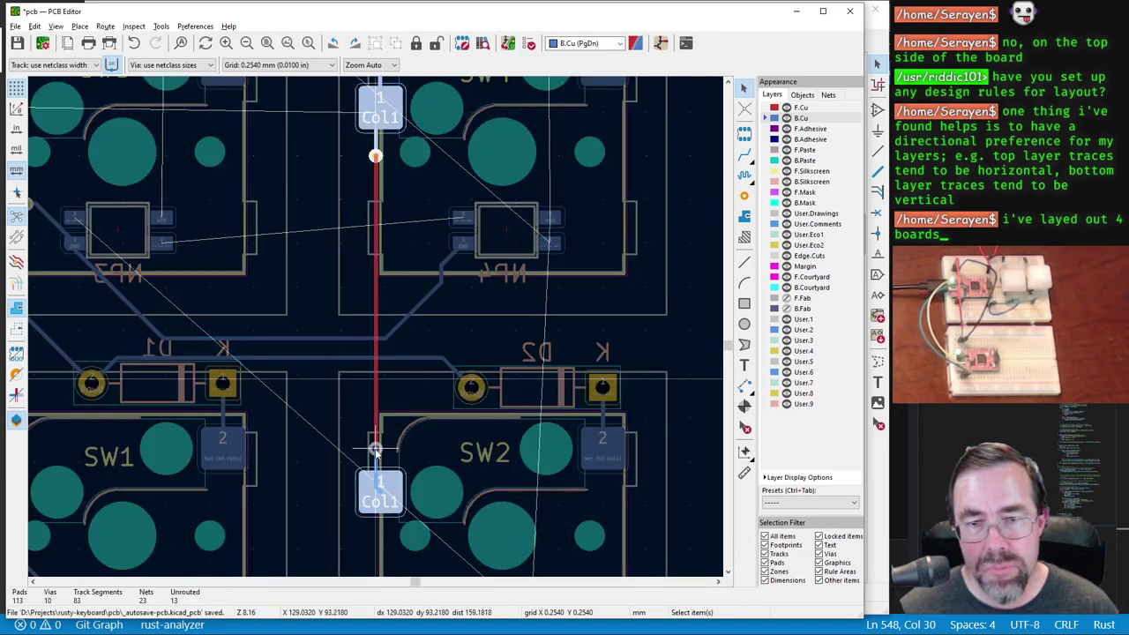
pyautogui.click(375, 449)
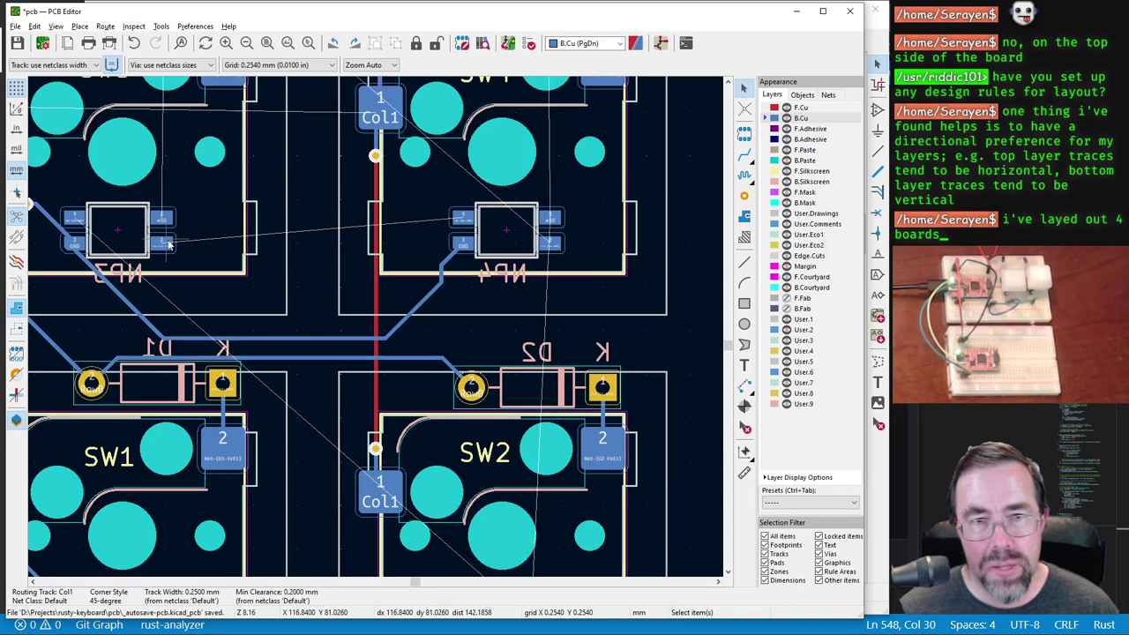
# Step: Route B.Cu tracks from NP3's pad 2 to NP4's facing upper pad and from NP3's +5V pad to NP4's +5V pad
pyautogui.press('x')
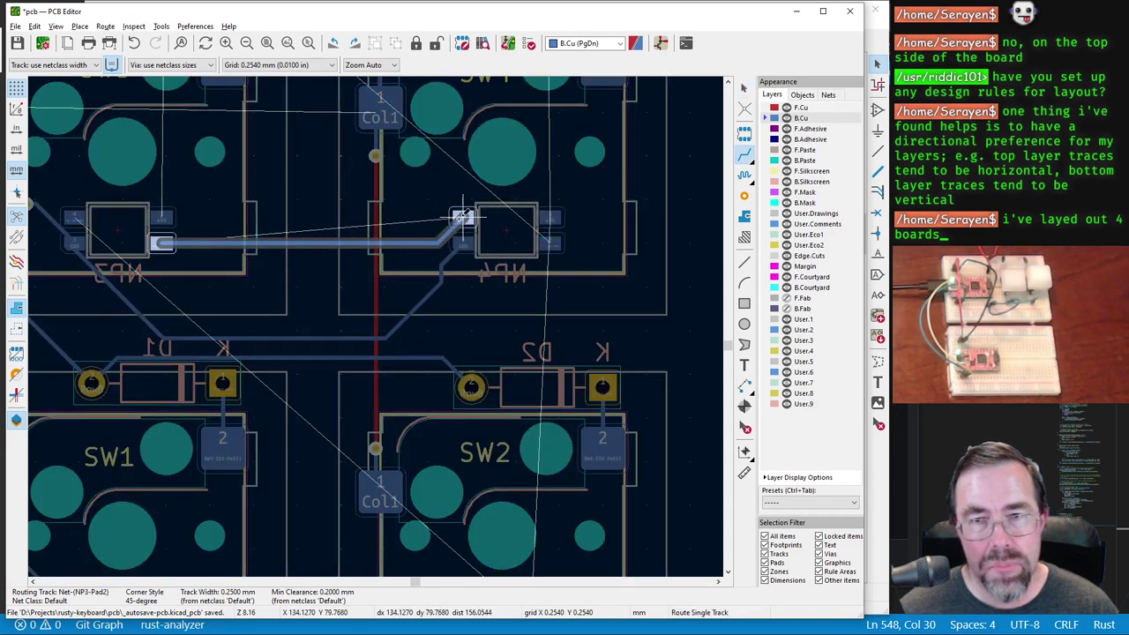
pyautogui.click(462, 216)
pyautogui.click(163, 216)
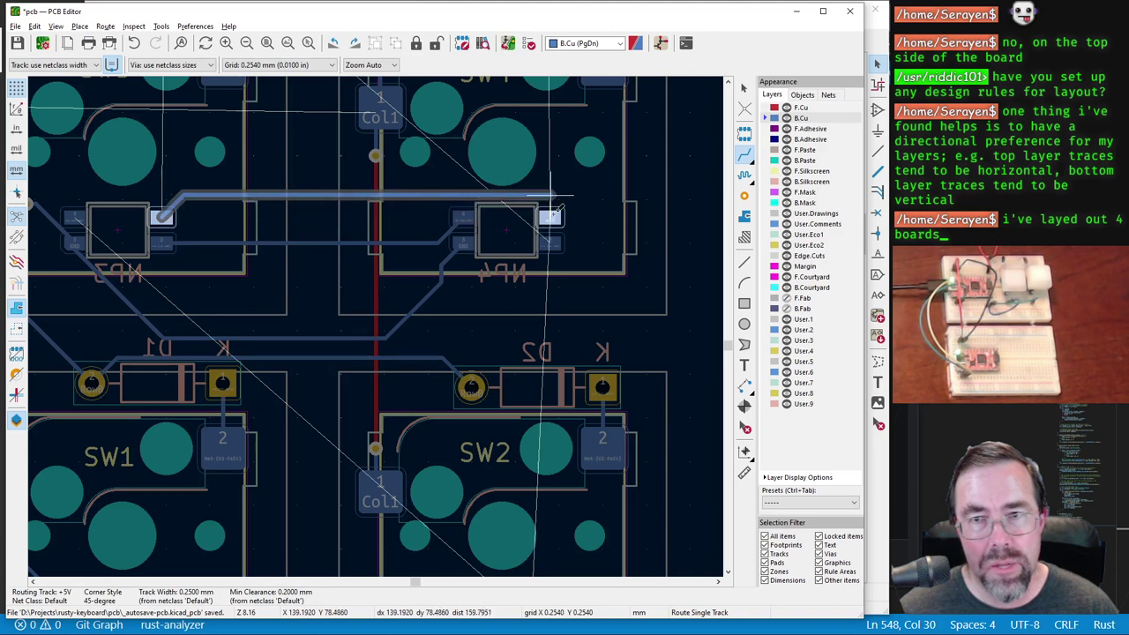
pyautogui.click(550, 216)
# Step: Move the upper Col1 via between SW6 and SW4 up to just below SW6's Col1 pad, past NP6's pads
pyautogui.scroll(-2, 469, 256)
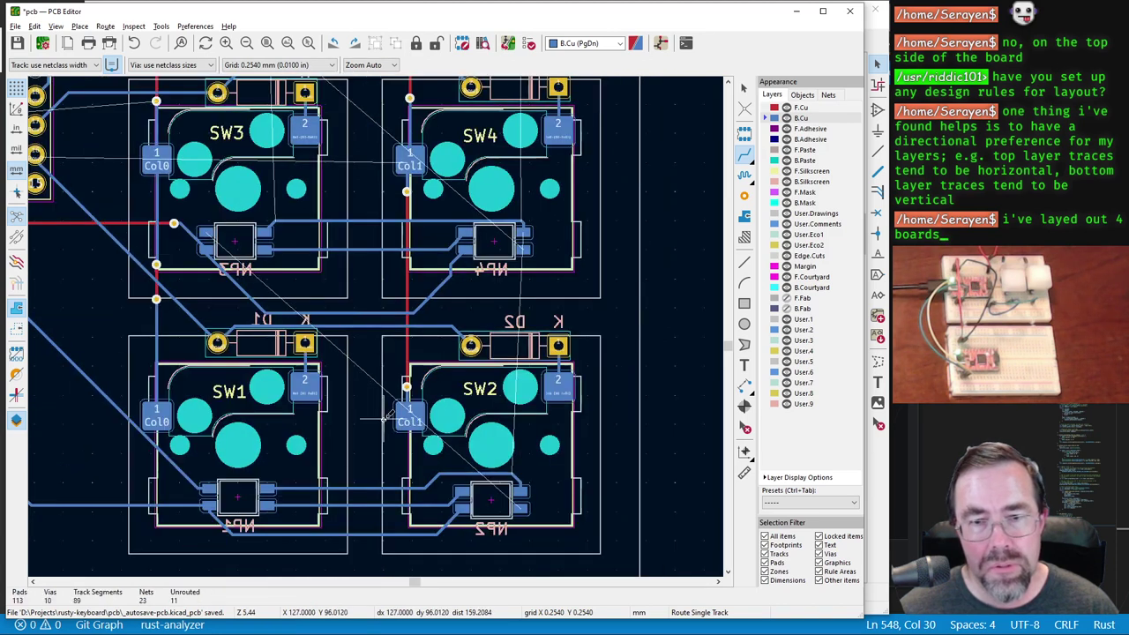
pyautogui.scroll(2, 370, 152)
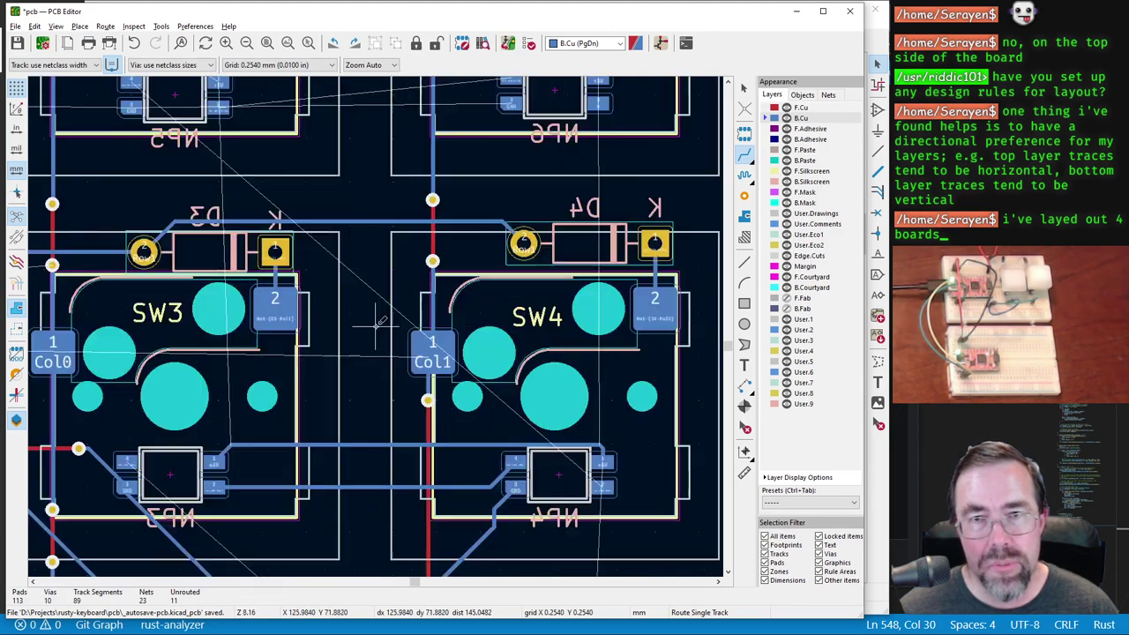
pyautogui.scroll(1, 379, 322)
pyautogui.scroll(-2, 380, 322)
pyautogui.scroll(1, 379, 322)
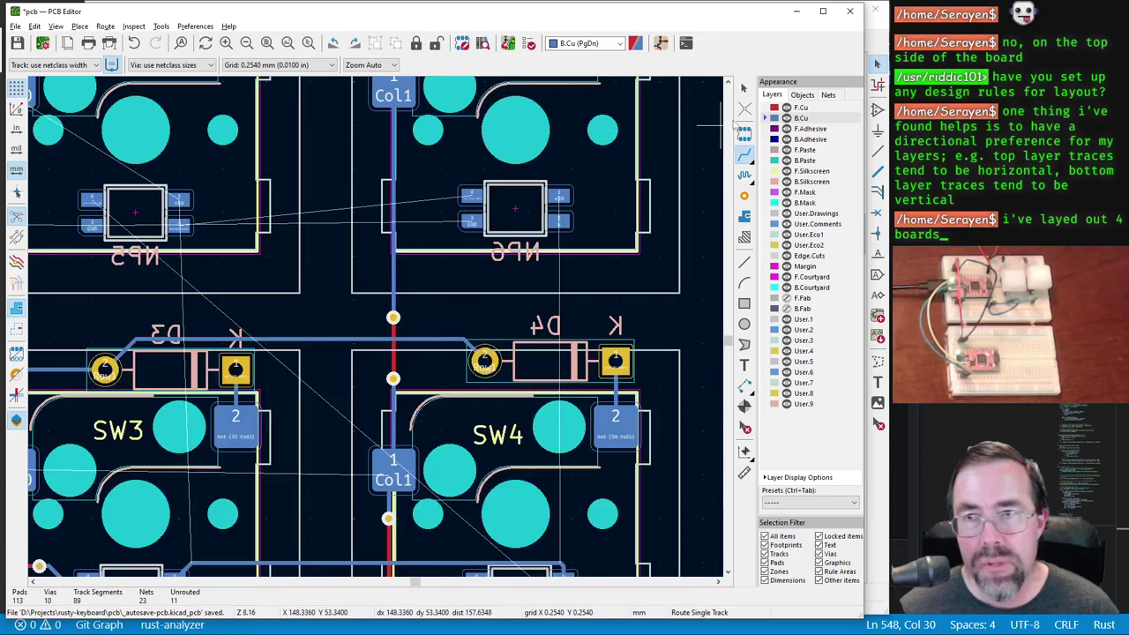
pyautogui.click(743, 89)
pyautogui.click(392, 318)
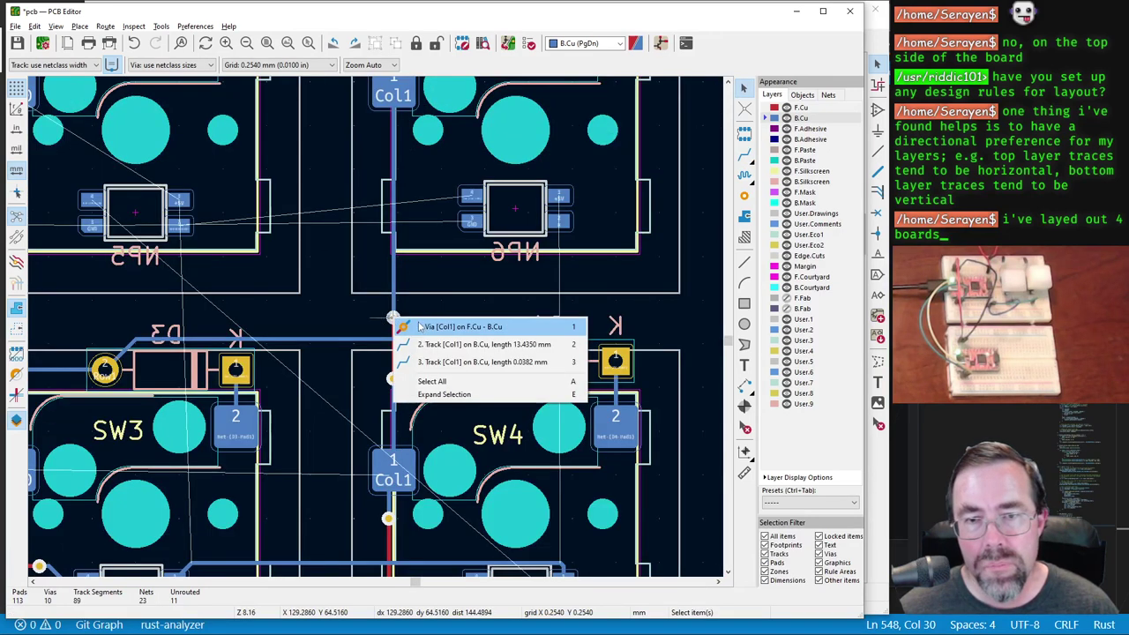
pyautogui.click(420, 327)
pyautogui.moveTo(393, 318); pyautogui.dragTo(393, 130)
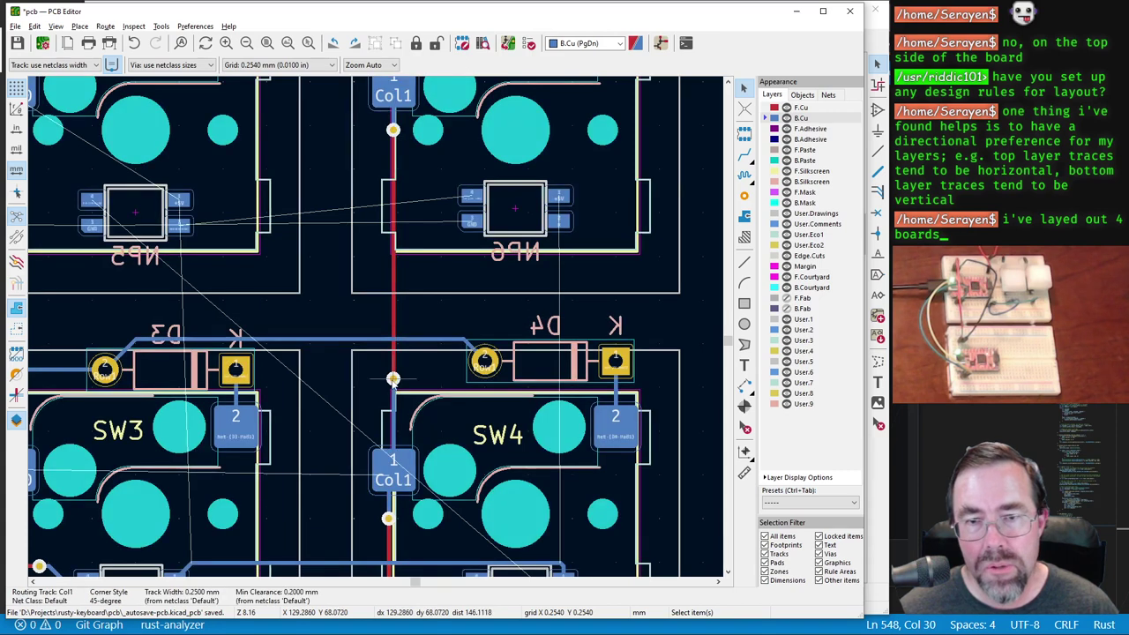
# Step: Move the Col1 via beside D4 down to just above SW4's Col1 pad
pyautogui.click(392, 379)
pyautogui.click(404, 389)
pyautogui.moveTo(394, 381); pyautogui.dragTo(392, 422)
# Step: Route B.Cu tracks from NP5's pad 2 to NP6's facing upper pad and from NP5's +5V pad to NP6's +5V pad
pyautogui.scroll(-2, 377, 331)
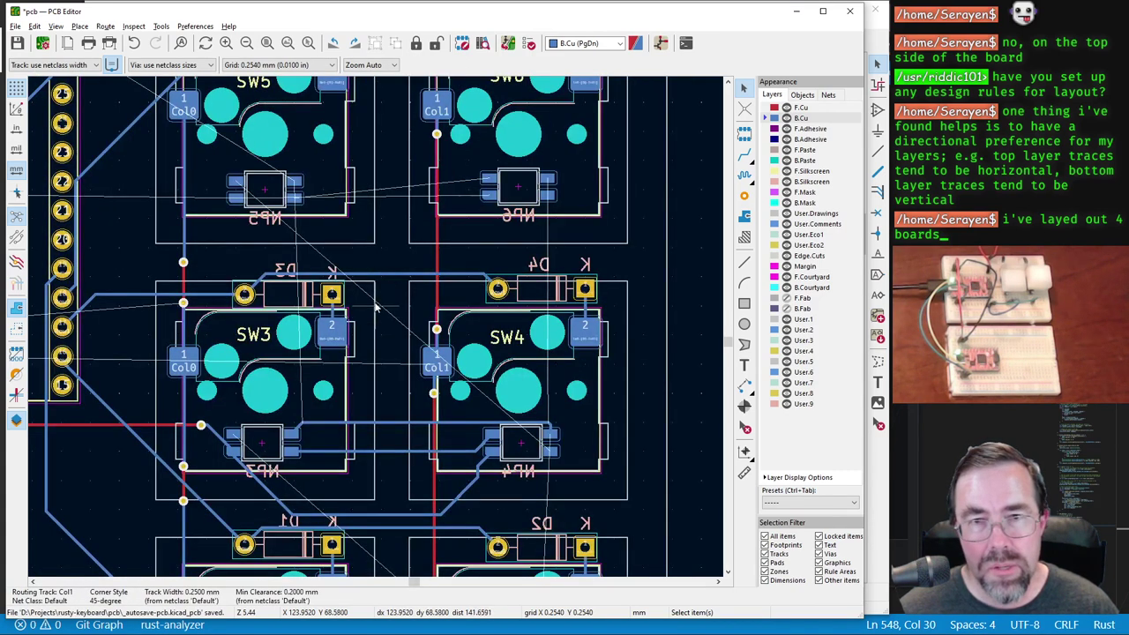
pyautogui.scroll(2, 374, 321)
pyautogui.press('x')
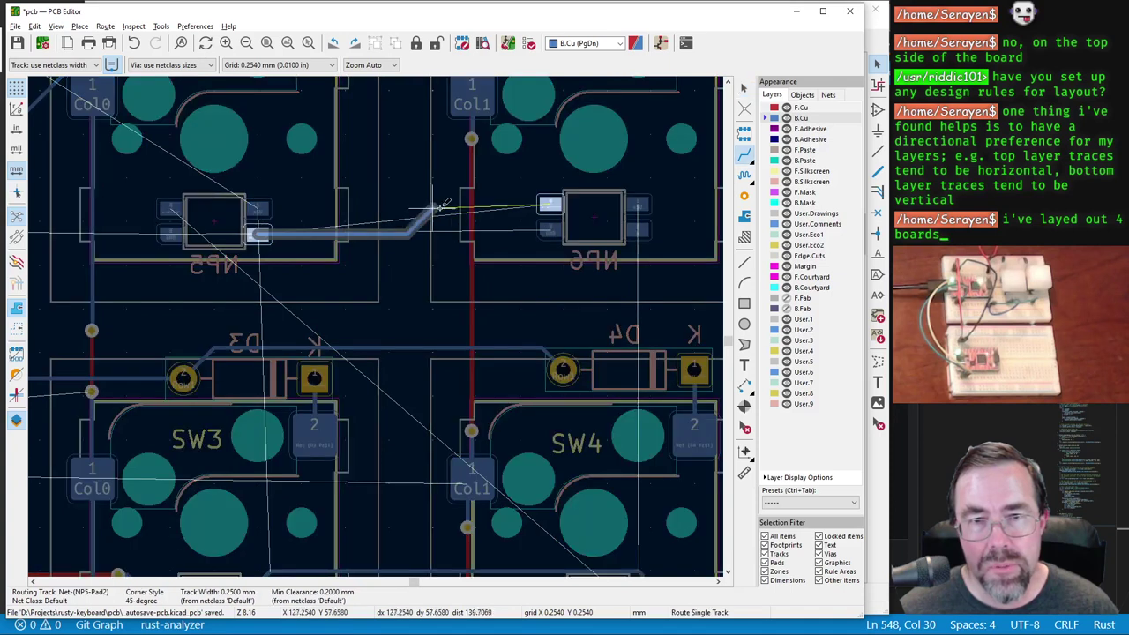
pyautogui.click(547, 205)
pyautogui.click(265, 202)
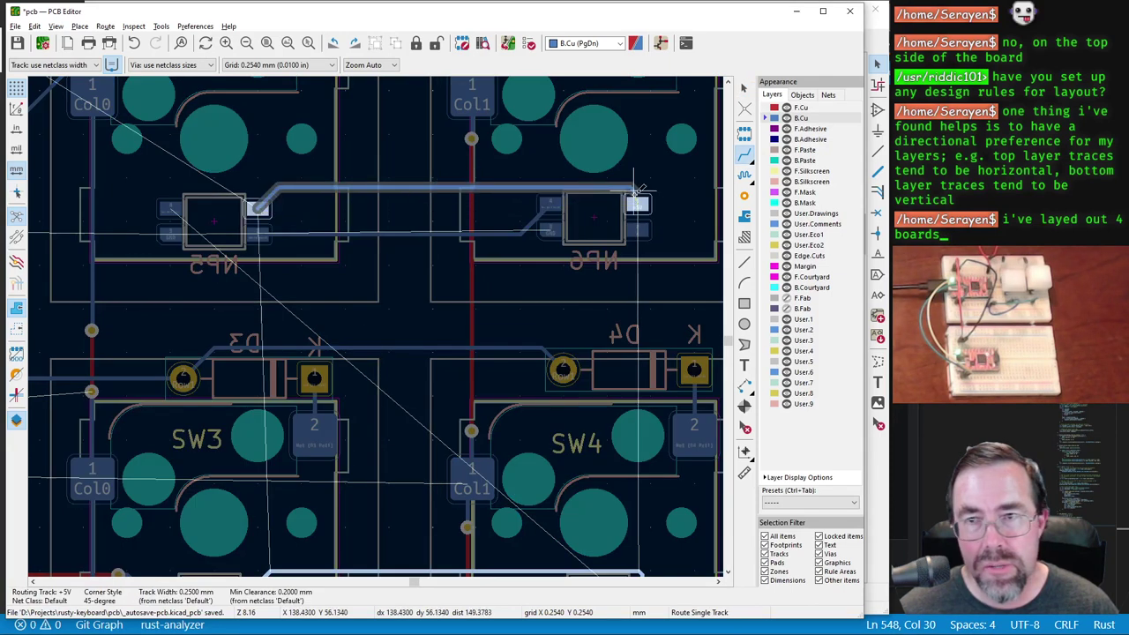
pyautogui.click(635, 205)
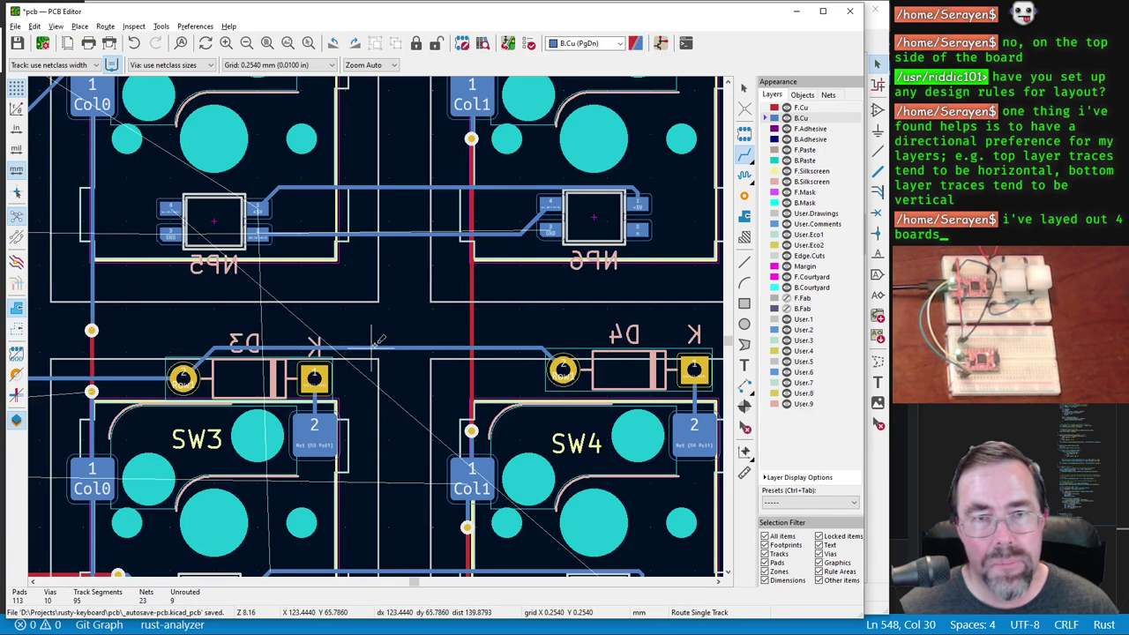
# Step: Route Col0 on F.Cu from the via between SW5 and SW3, passing between U1's pins 18 and 19, to U1's pin 12
pyautogui.scroll(-3, 374, 342)
pyautogui.scroll(1, 383, 379)
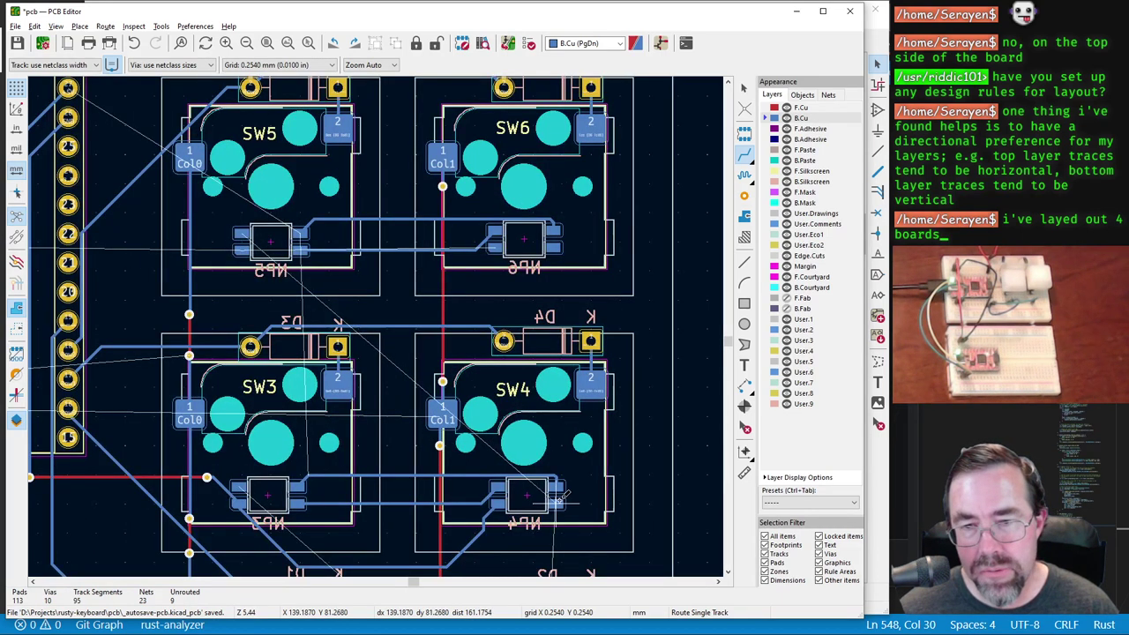
pyautogui.scroll(-2, 383, 178)
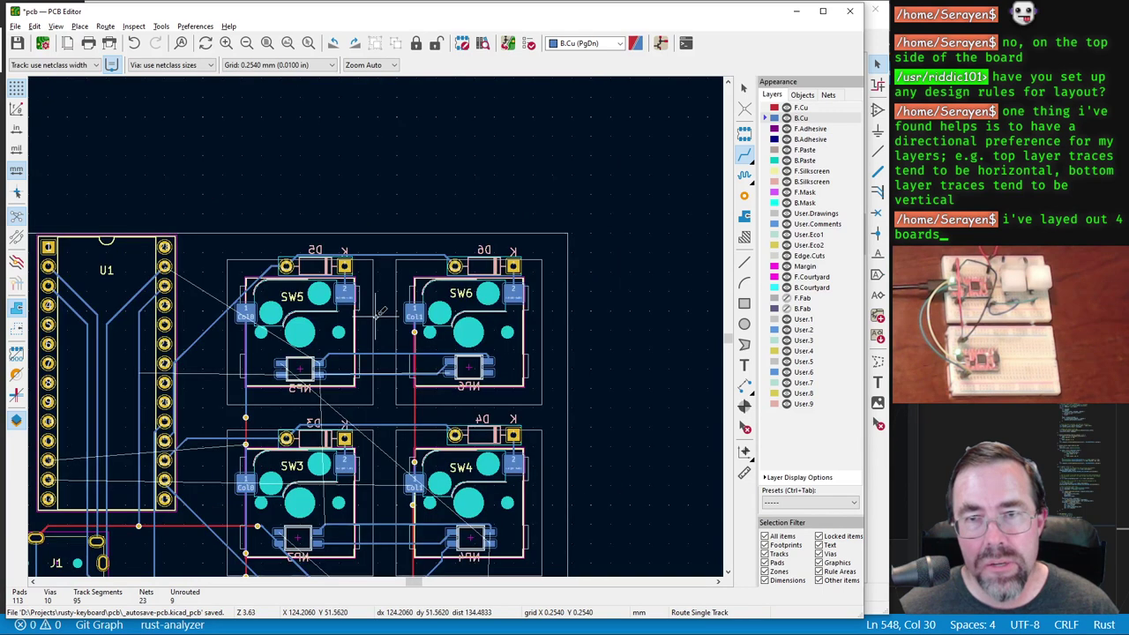
pyautogui.keyDown('shift'); pyautogui.scroll(-3, 385, 362); pyautogui.keyUp('shift')
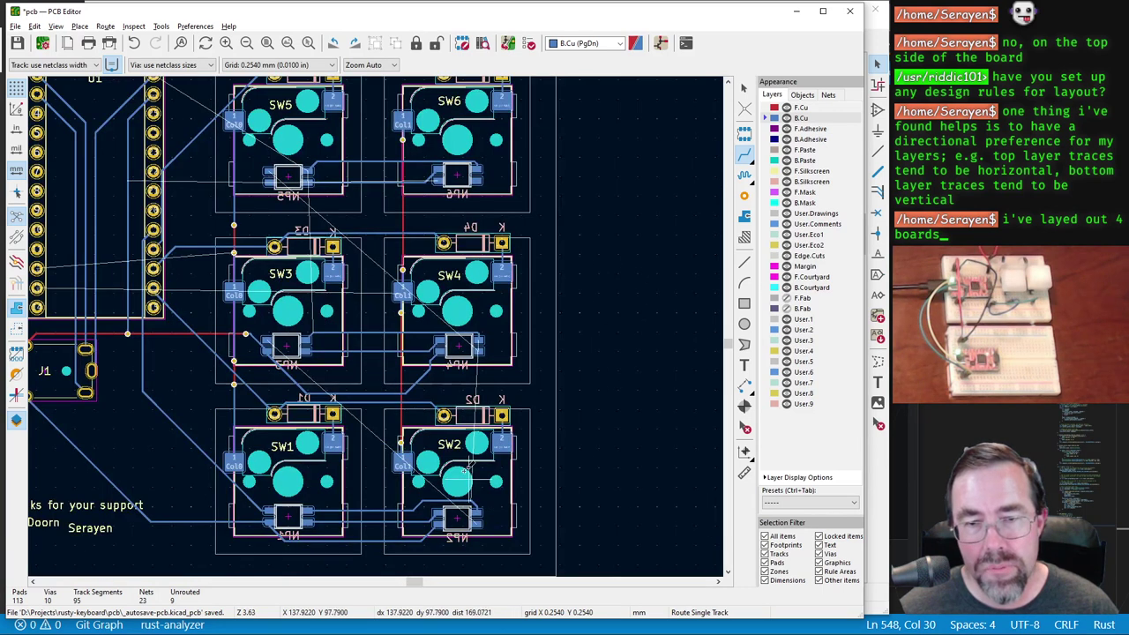
pyautogui.scroll(-2, 253, 333)
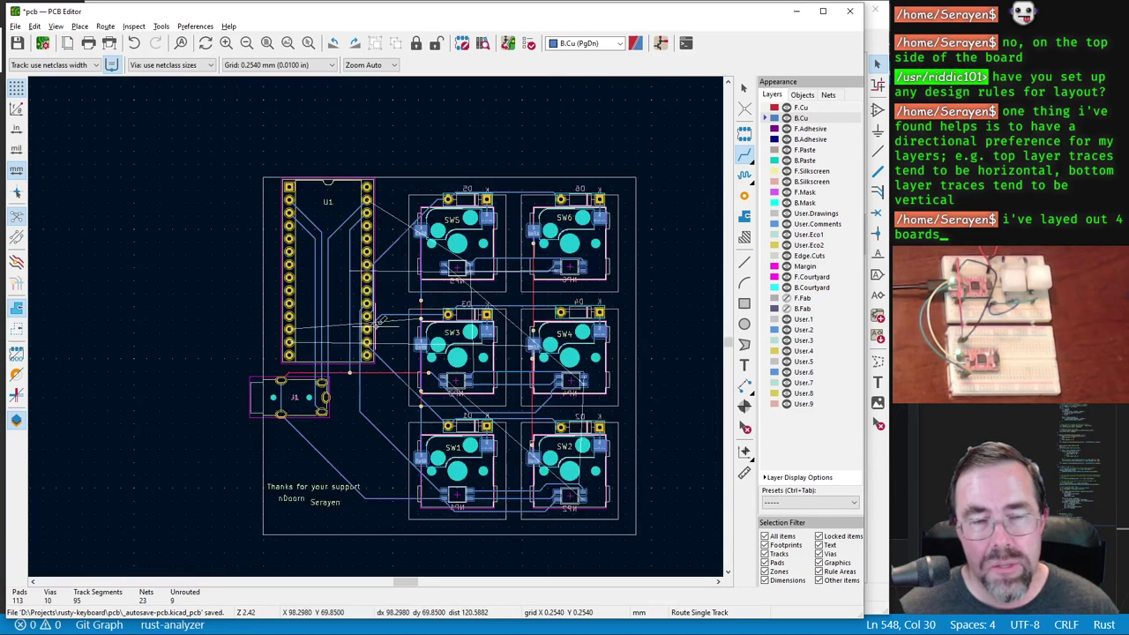
pyautogui.scroll(2, 304, 291)
pyautogui.scroll(2, 381, 323)
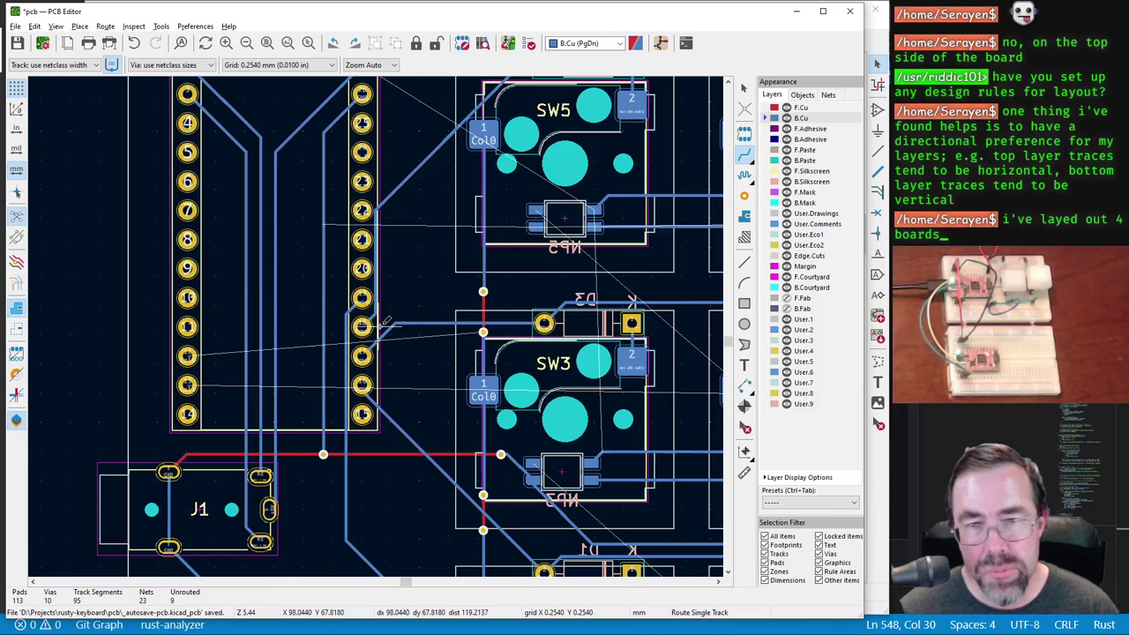
pyautogui.scroll(1, 203, 347)
pyautogui.scroll(-4, 380, 319)
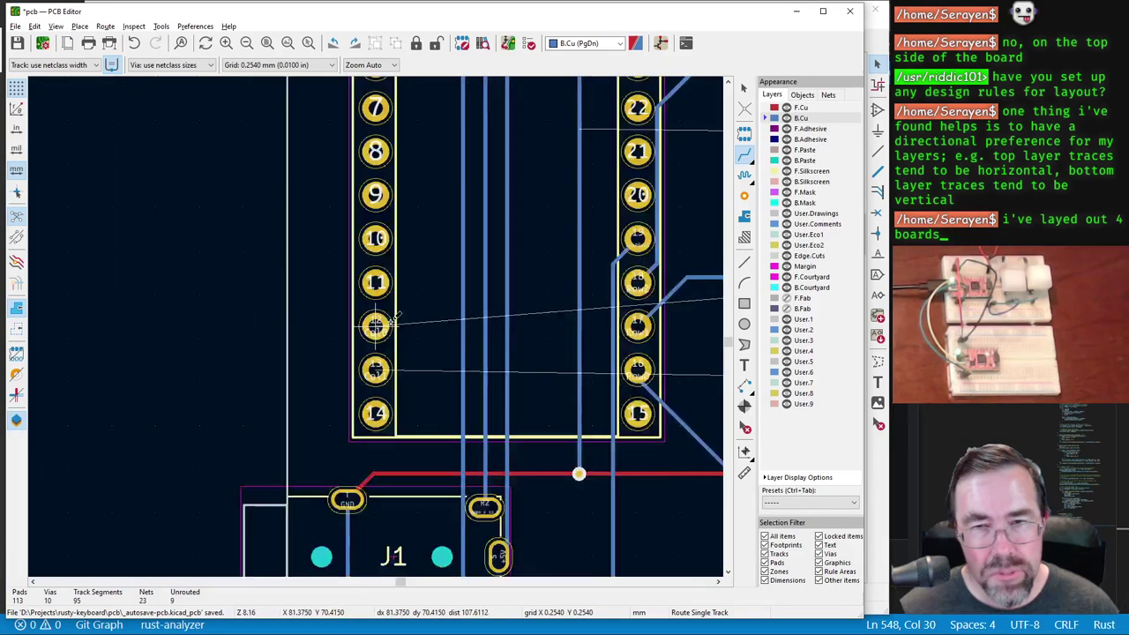
pyautogui.scroll(4, 386, 317)
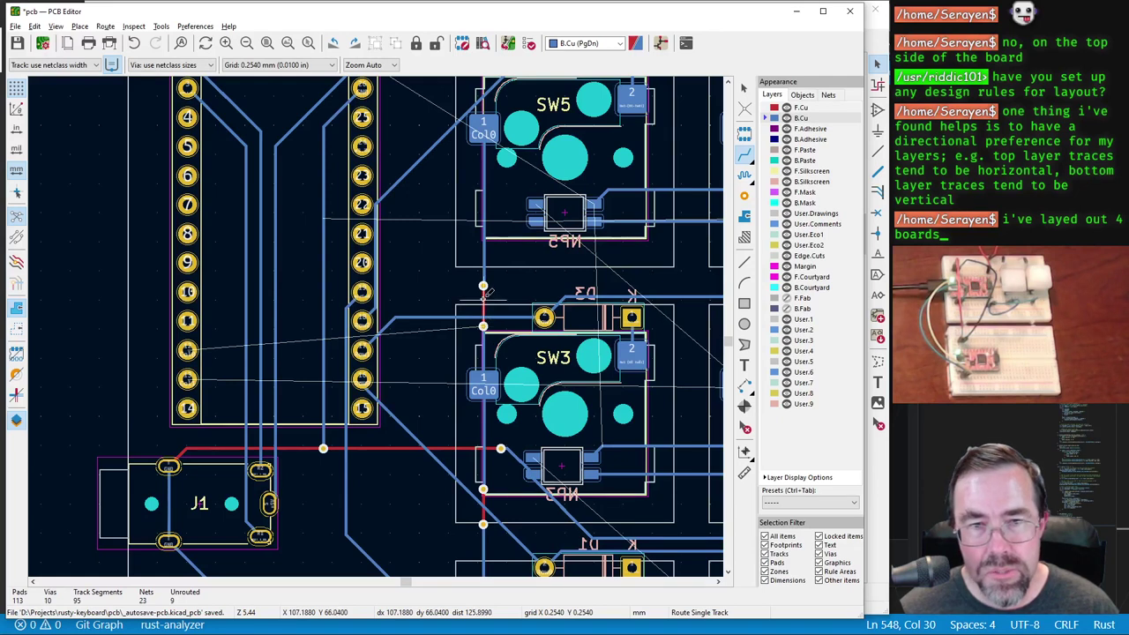
pyautogui.press('pageup')
pyautogui.click(482, 286)
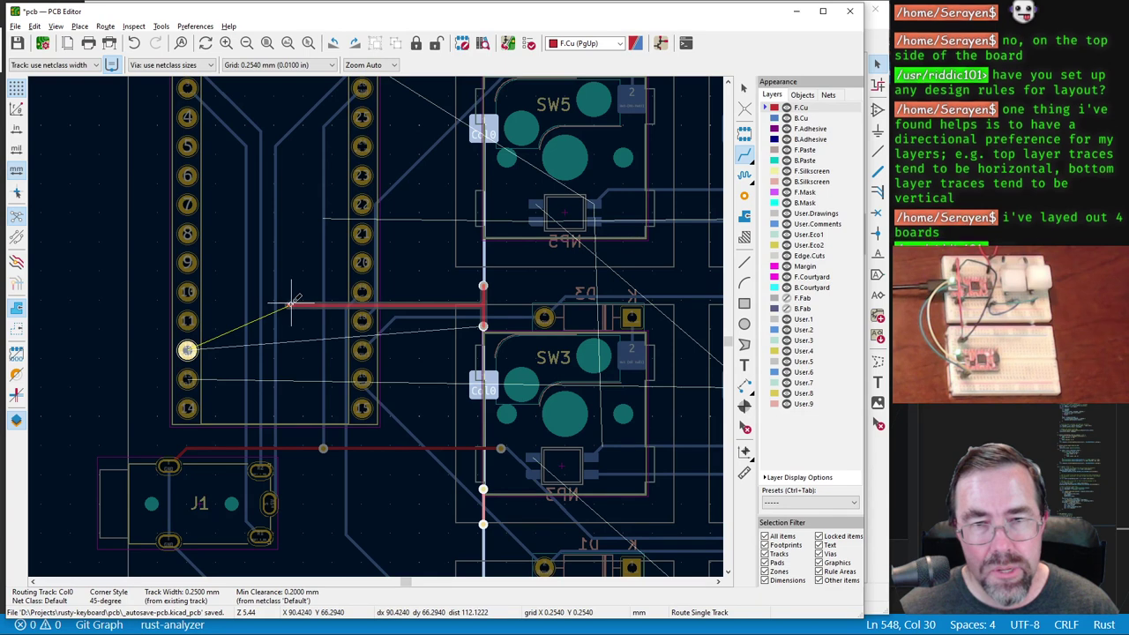
pyautogui.click(204, 351)
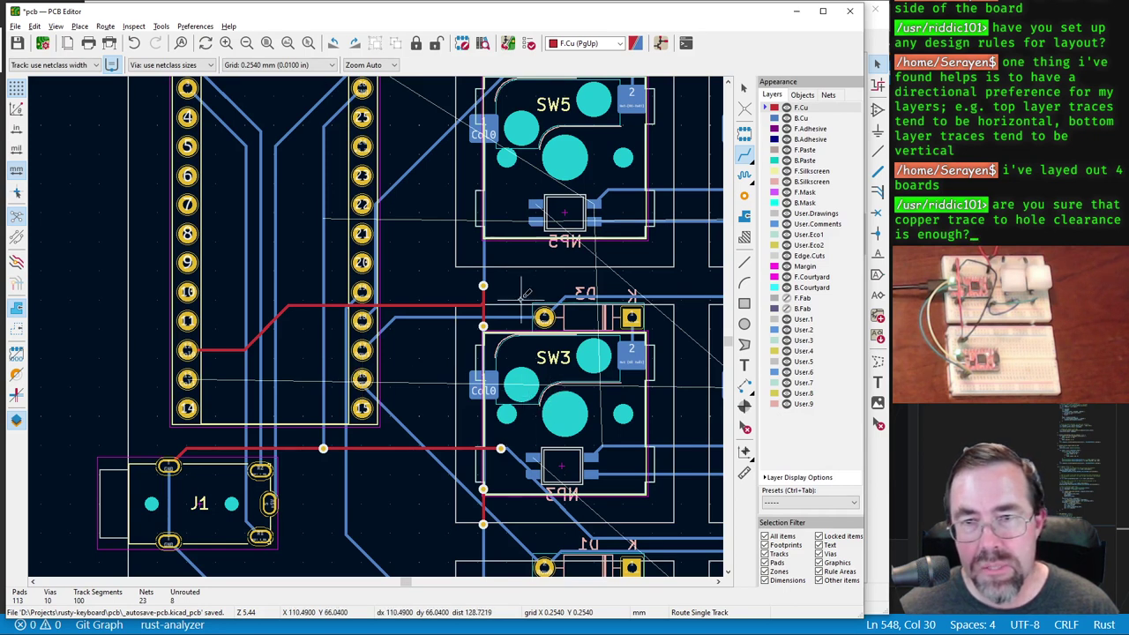
# Step: Set the grid to 0.0254 mm (0.0010 in) for fine measuring around U1's pins 18 and 19
pyautogui.scroll(6, 392, 302)
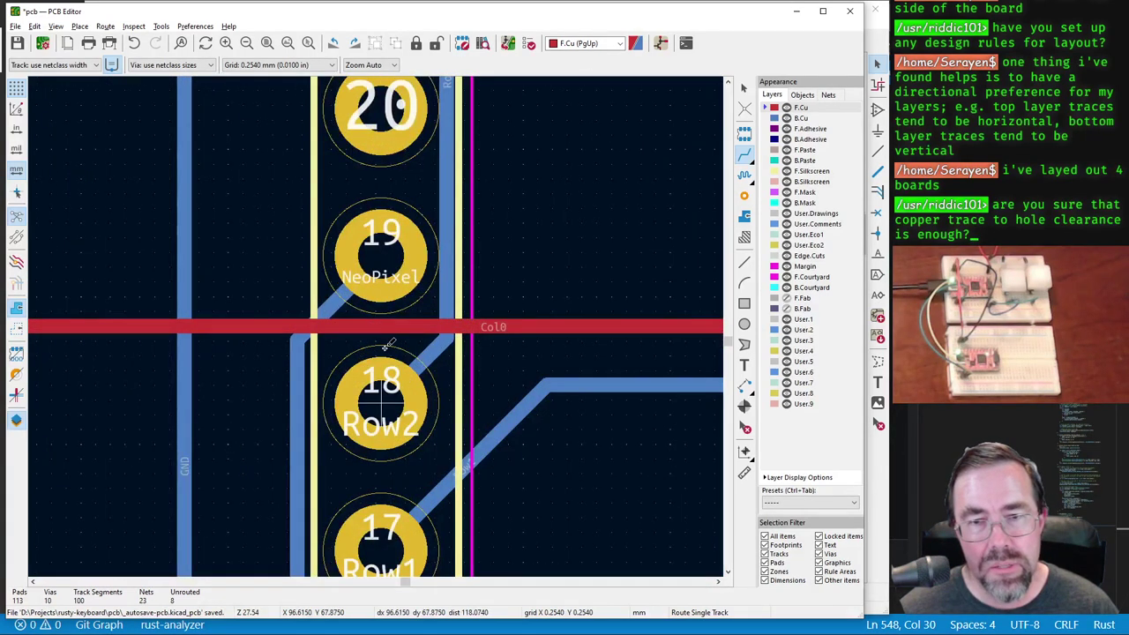
pyautogui.click(744, 472)
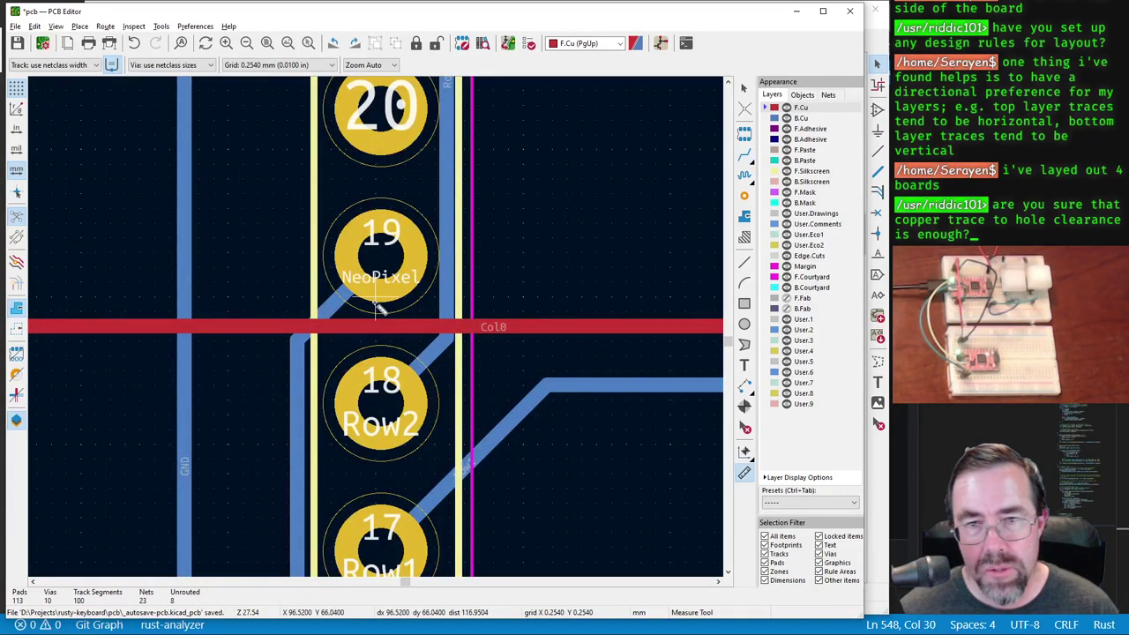
pyautogui.rightClick(419, 278)
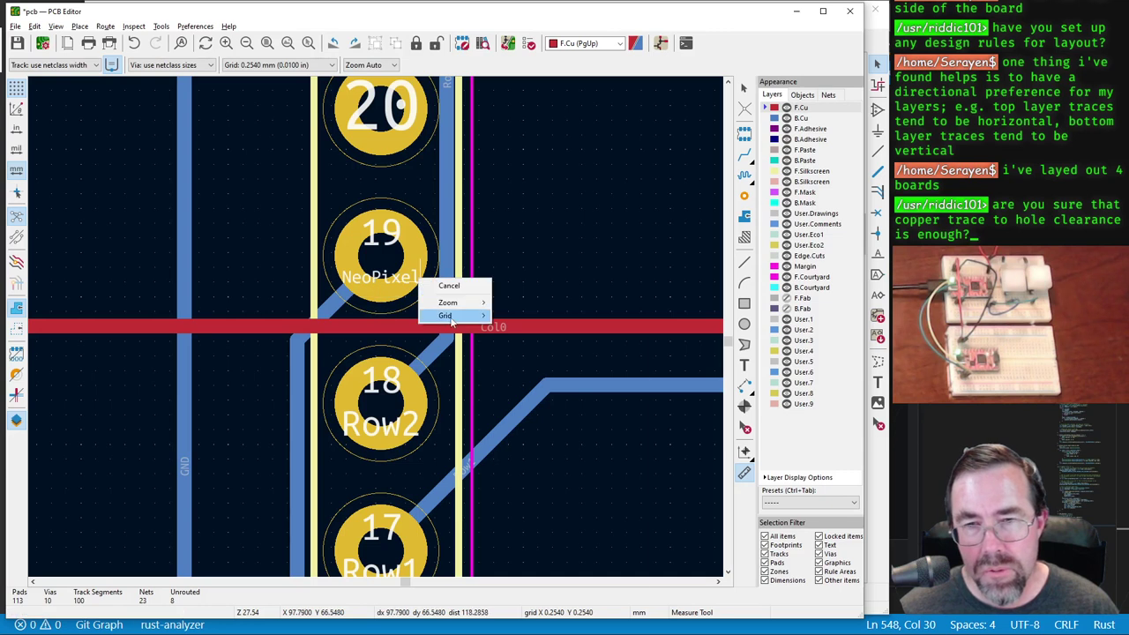
pyautogui.moveTo(458, 316)
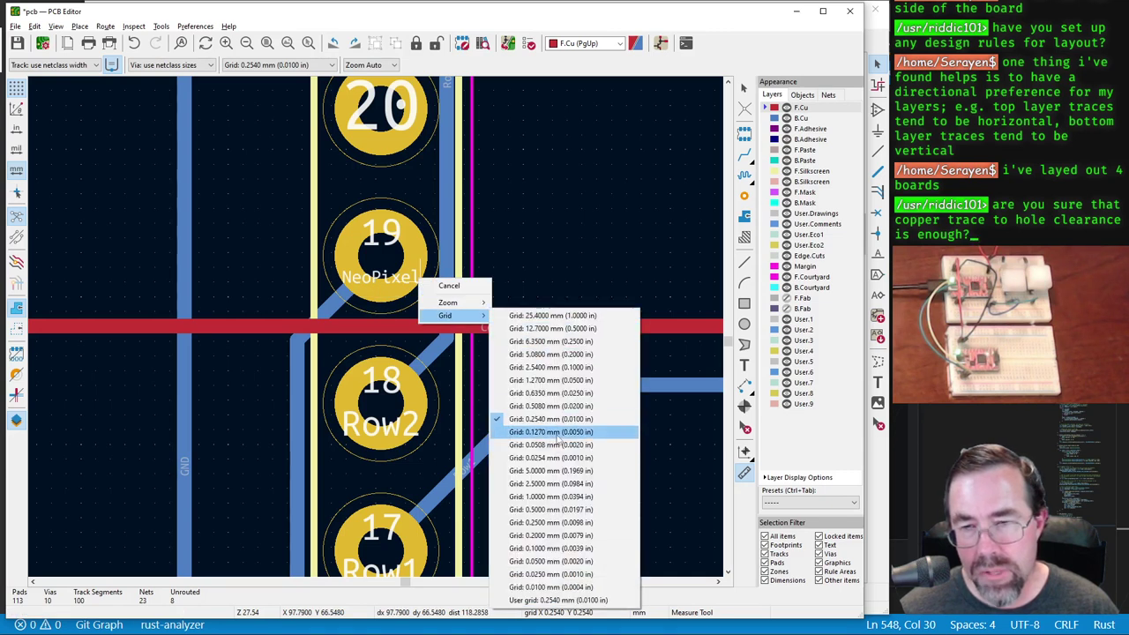
pyautogui.click(554, 432)
pyautogui.rightClick(495, 314)
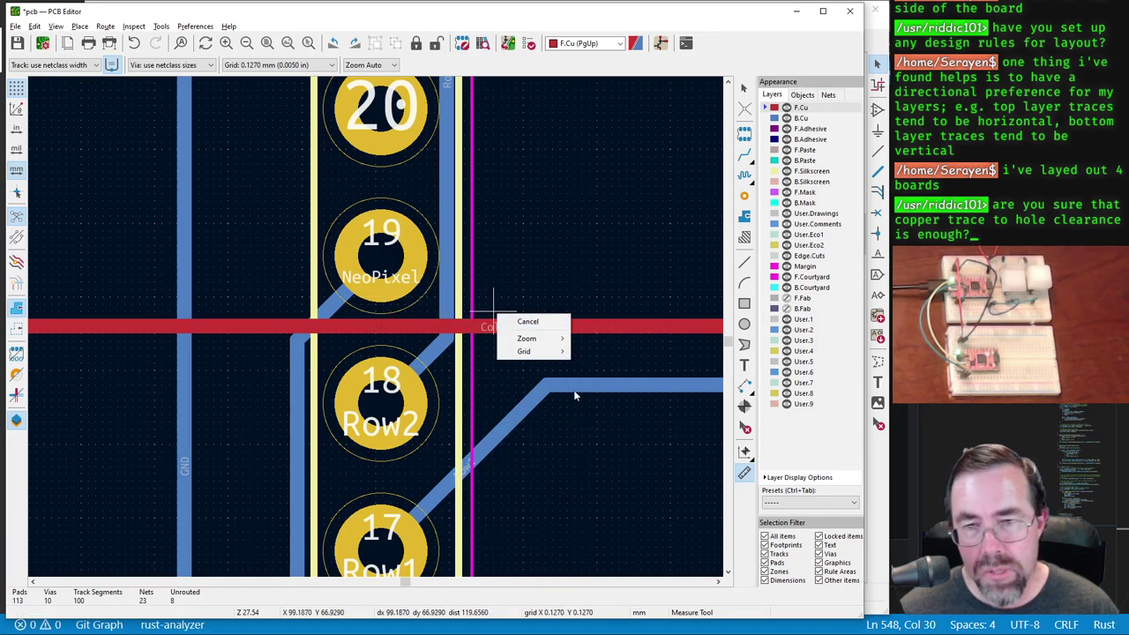
pyautogui.moveTo(528, 350)
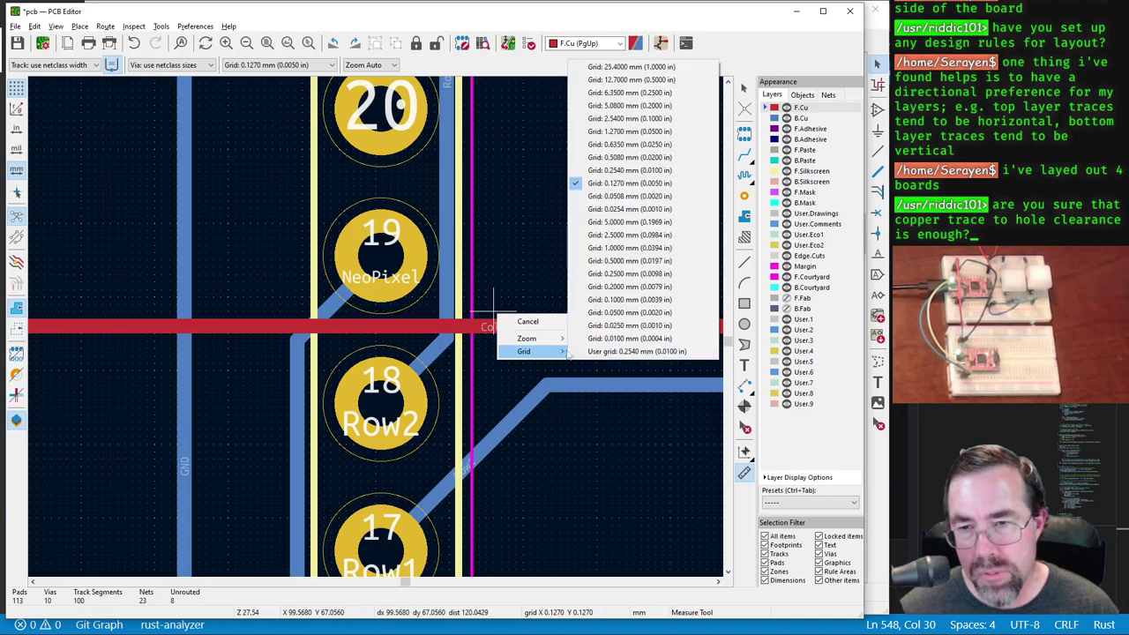
pyautogui.click(630, 209)
# Step: Measure the clearance between U1's pin 19 pad and the Col0 track on F.Cu
pyautogui.click(381, 306)
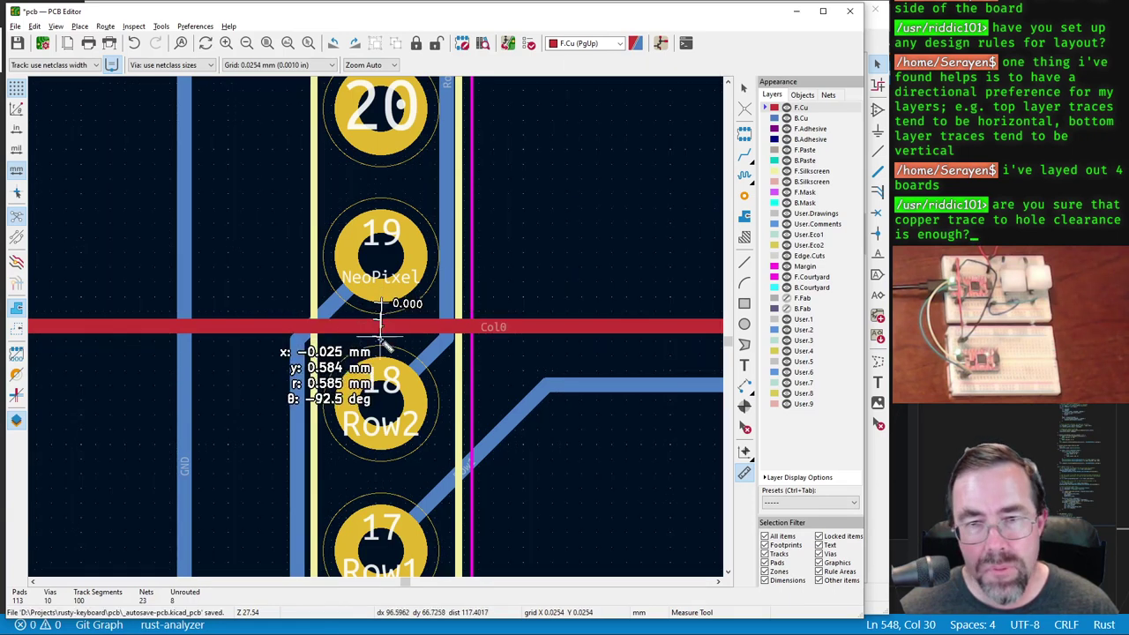
pyautogui.click(382, 283)
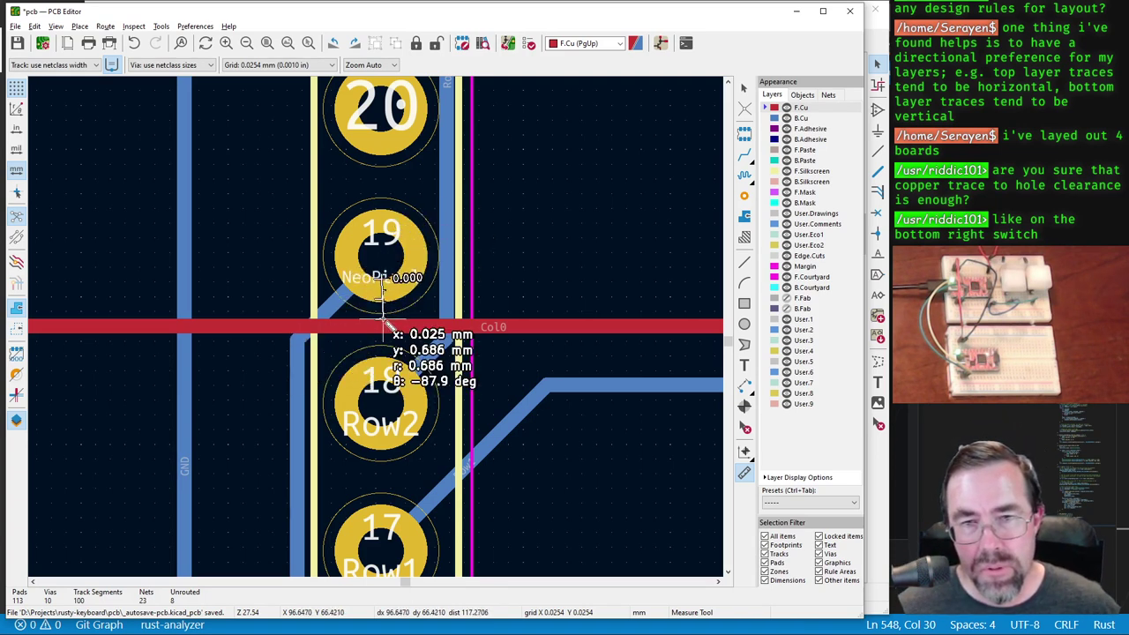
pyautogui.scroll(-3, 481, 323)
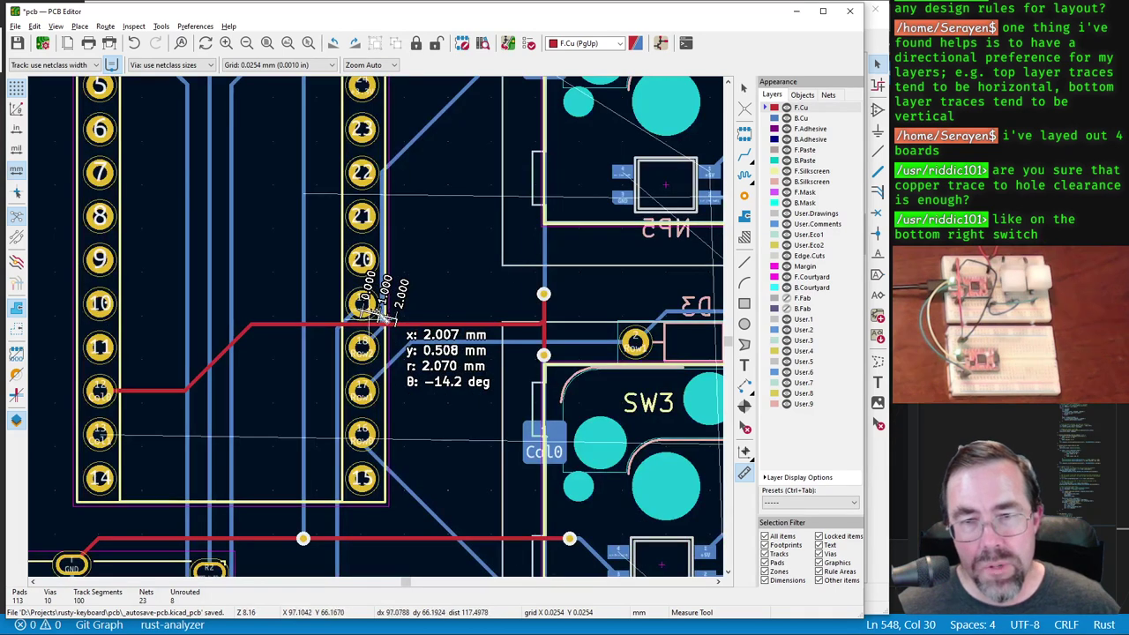
pyautogui.click(744, 472)
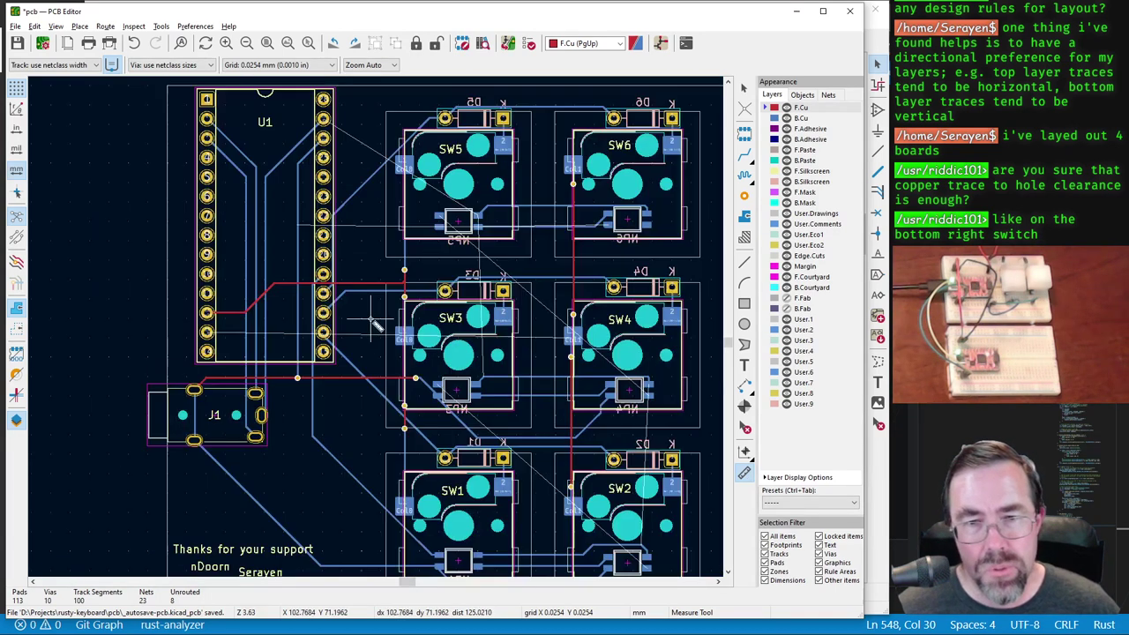
# Step: Measure the gap between SW1's small mounting hole below the Col0 pad and the NeoPixel track running diagonally past it
pyautogui.scroll(-3, 379, 315)
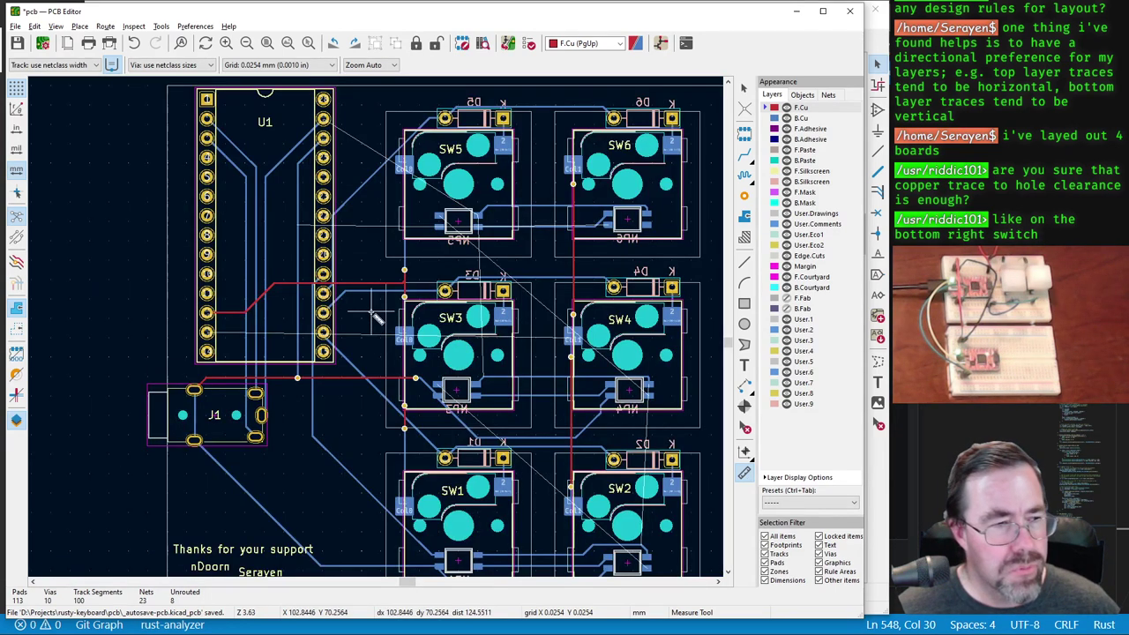
pyautogui.scroll(3, 381, 331)
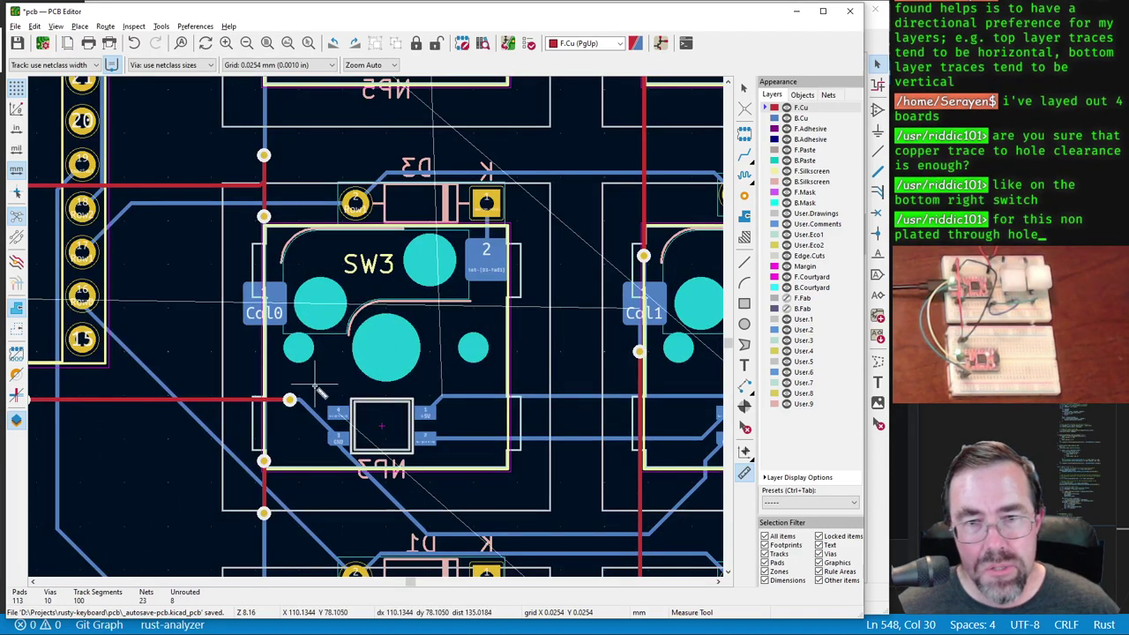
pyautogui.scroll(-3, 379, 396)
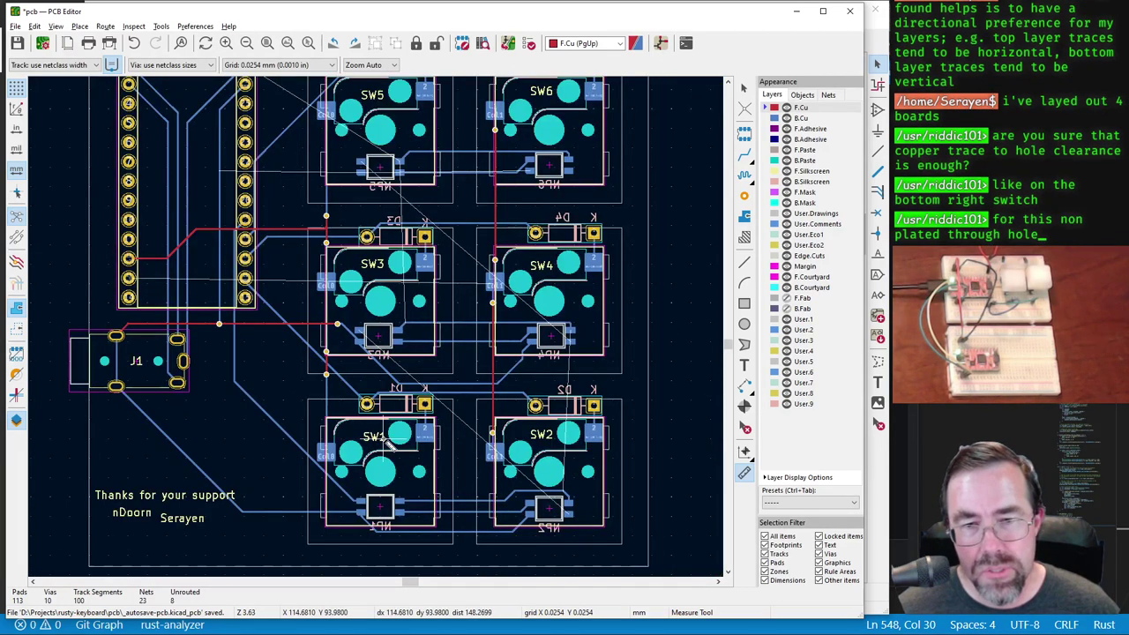
pyautogui.scroll(3, 342, 476)
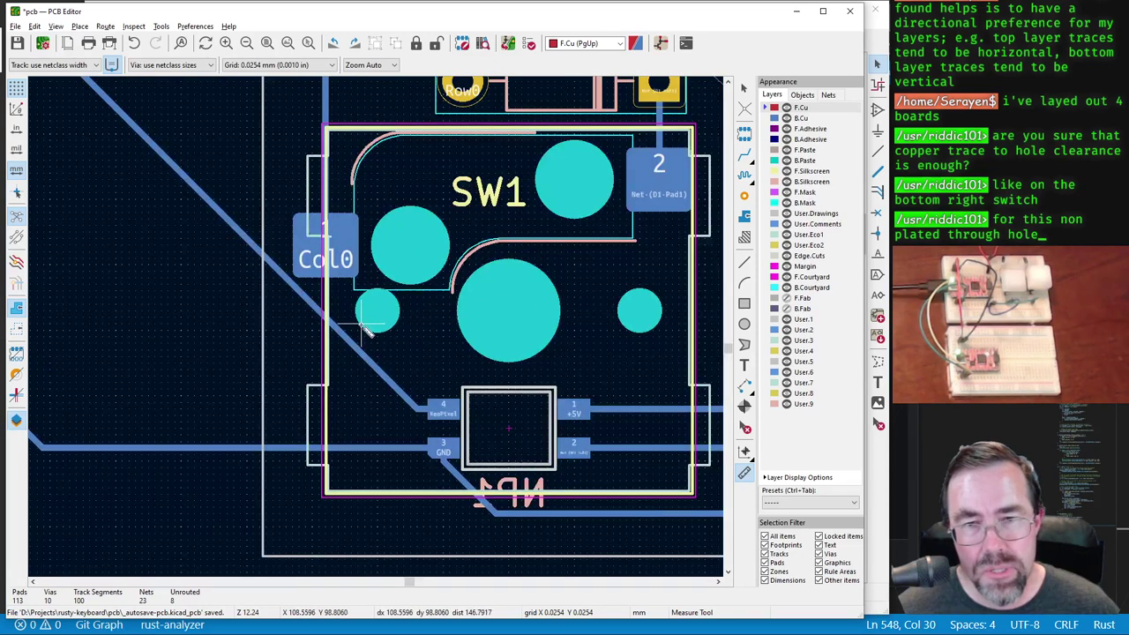
pyautogui.scroll(3, 368, 330)
pyautogui.click(377, 336)
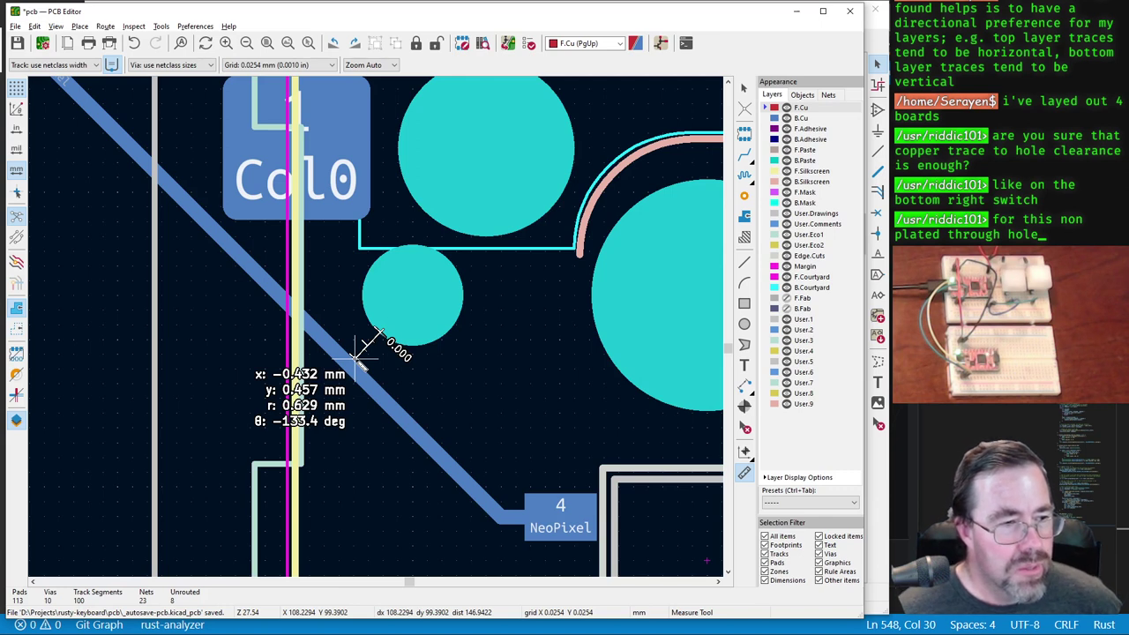
# Step: Measure the gap between the lower edge of SW2's large centre hole and the +5V track beneath it
pyautogui.scroll(-3, 357, 353)
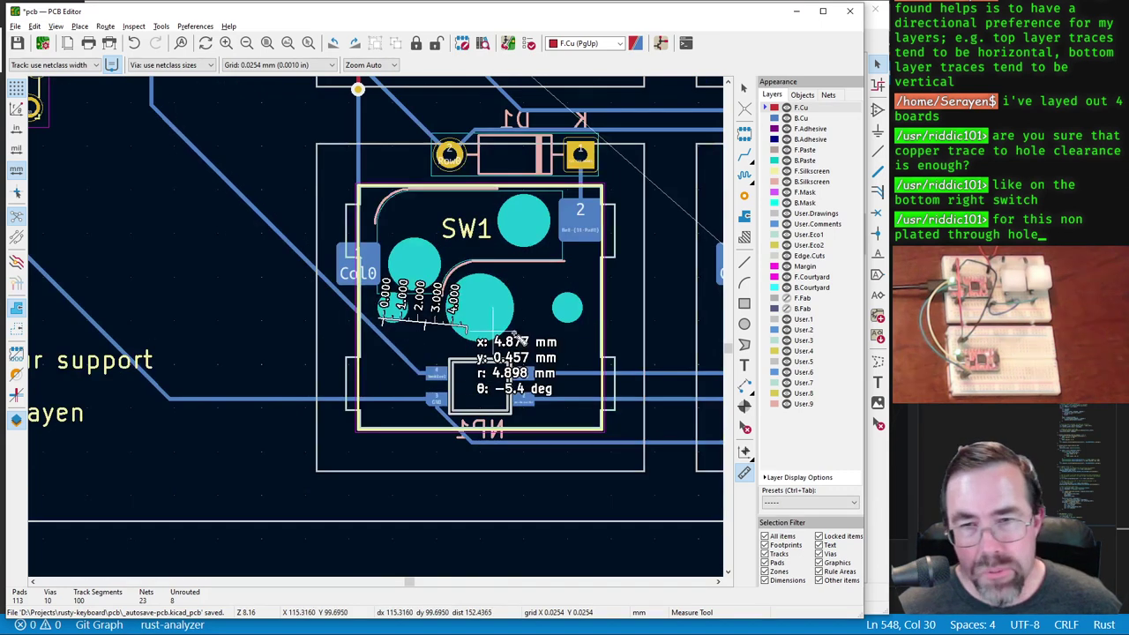
pyautogui.scroll(-2, 423, 318)
pyautogui.scroll(2, 457, 325)
pyautogui.scroll(3, 524, 300)
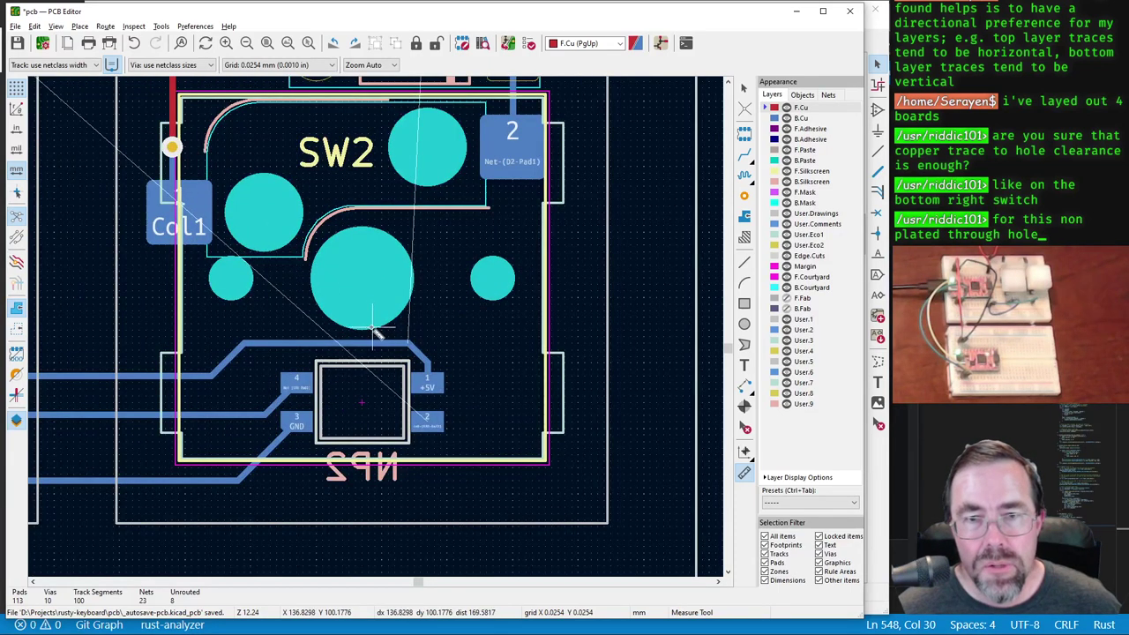
pyautogui.scroll(3, 379, 328)
pyautogui.click(381, 326)
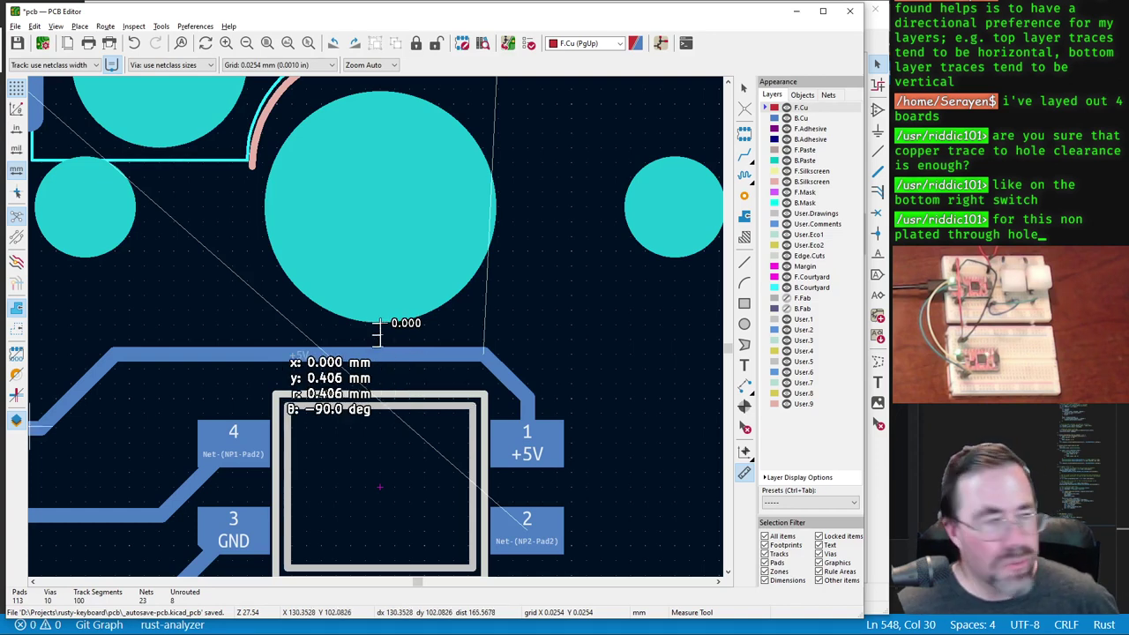
# Step: Switch to the web browser, search DuckDuckGo for "jlcpcb" in a new tab and open the JLCPCB website
pyautogui.hotkey('alt', 'Tab')
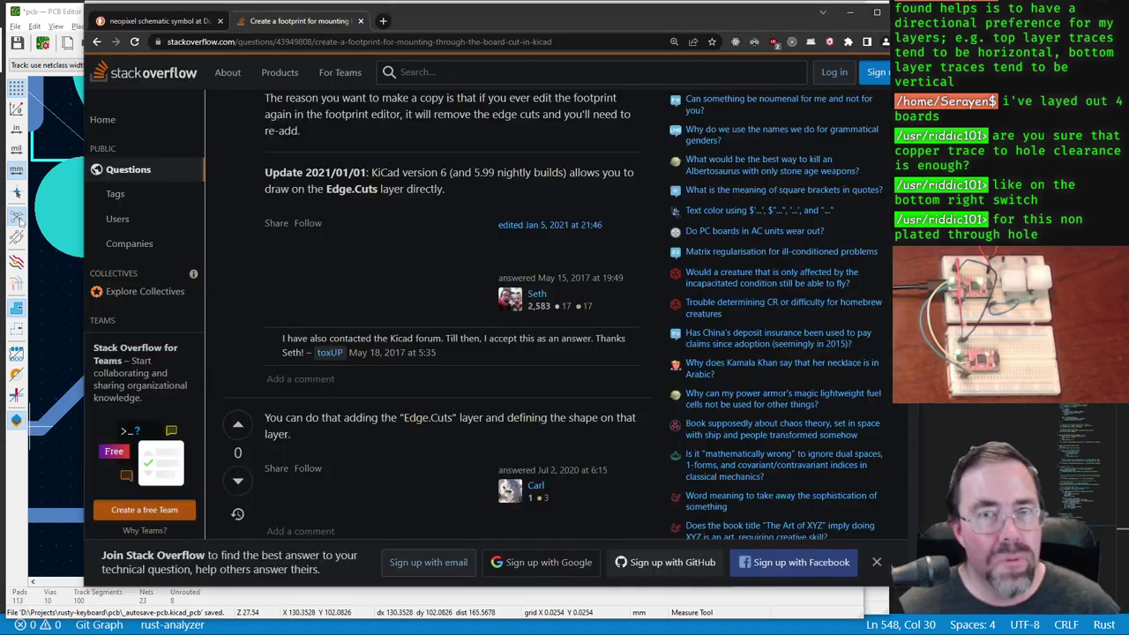
pyautogui.click(383, 20)
pyautogui.click(259, 73)
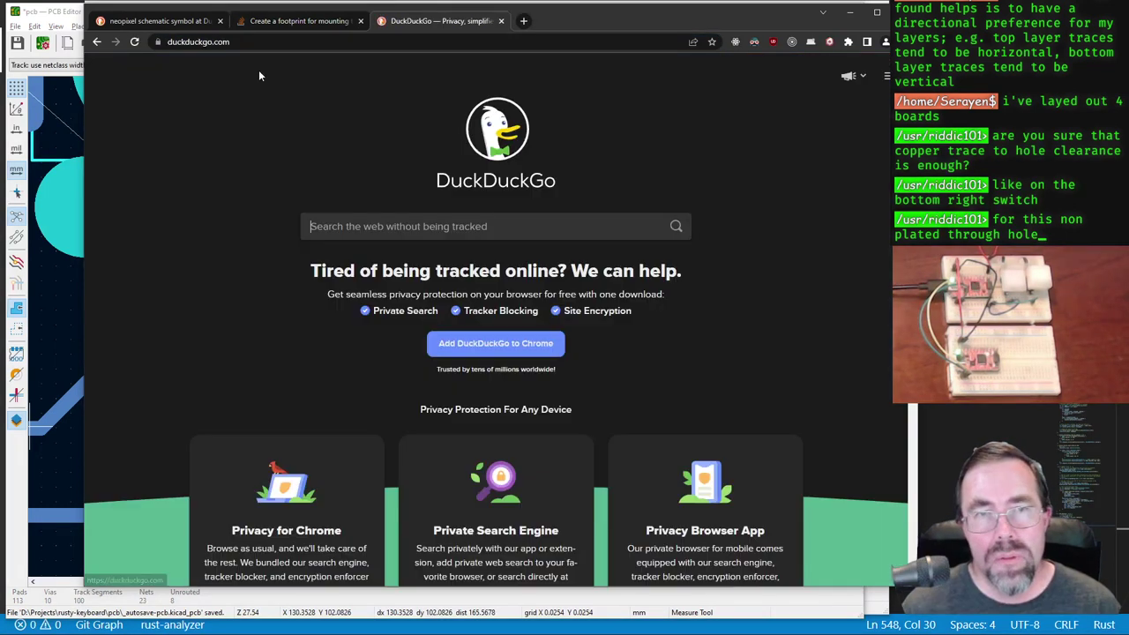
pyautogui.write('j')
pyautogui.press('BackSpace')
pyautogui.write('jlc')
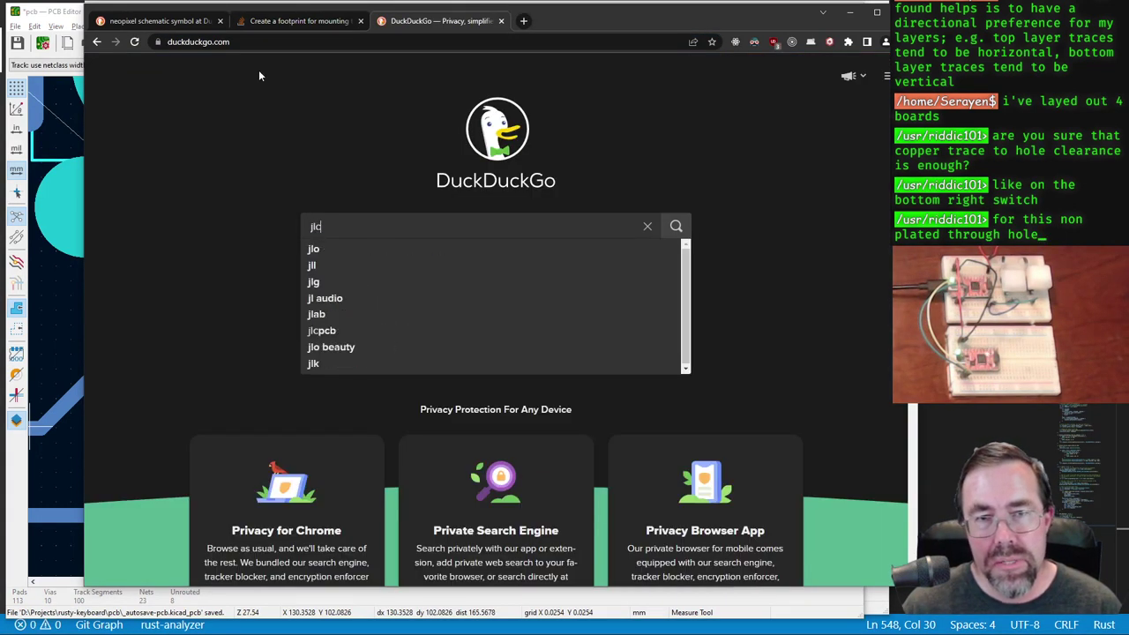
pyautogui.write('pc')
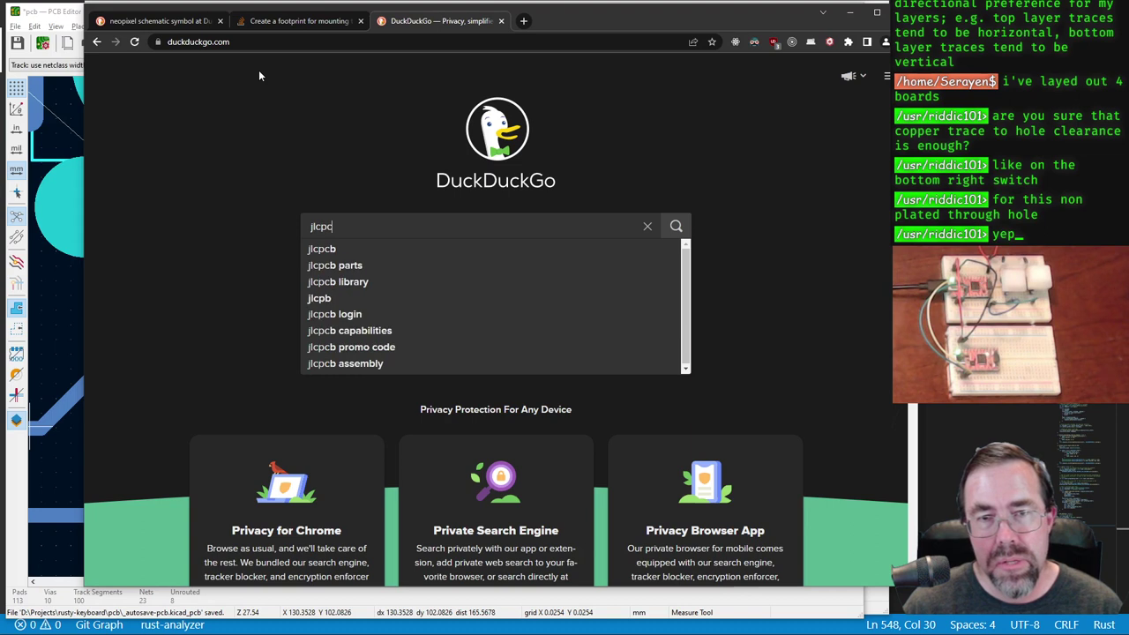
pyautogui.write('b')
pyautogui.press('Return')
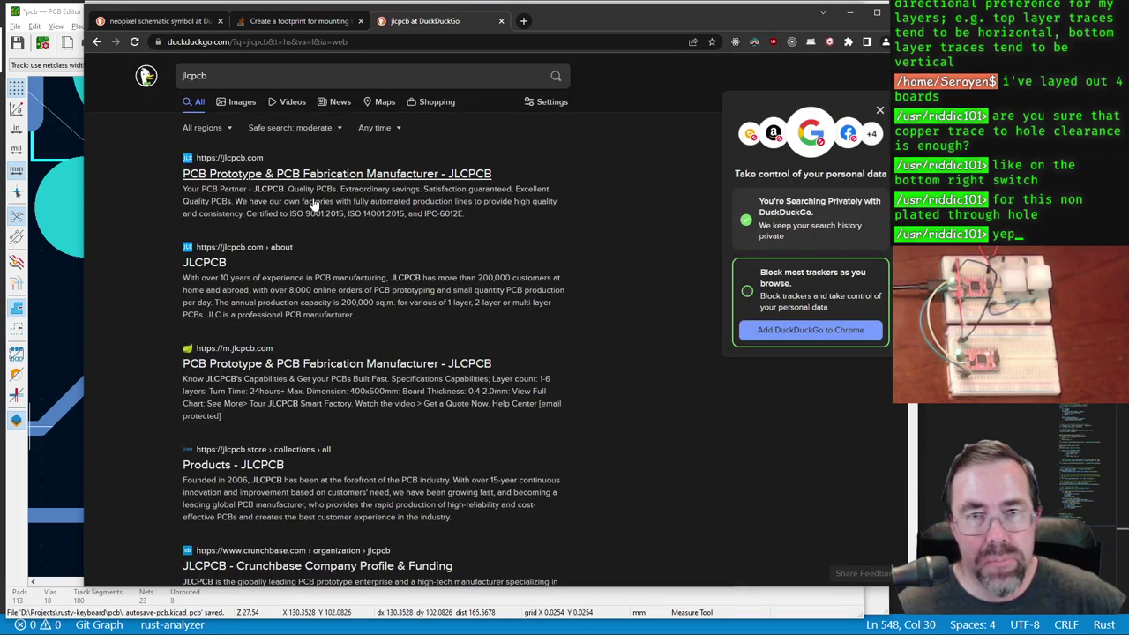
pyautogui.click(293, 174)
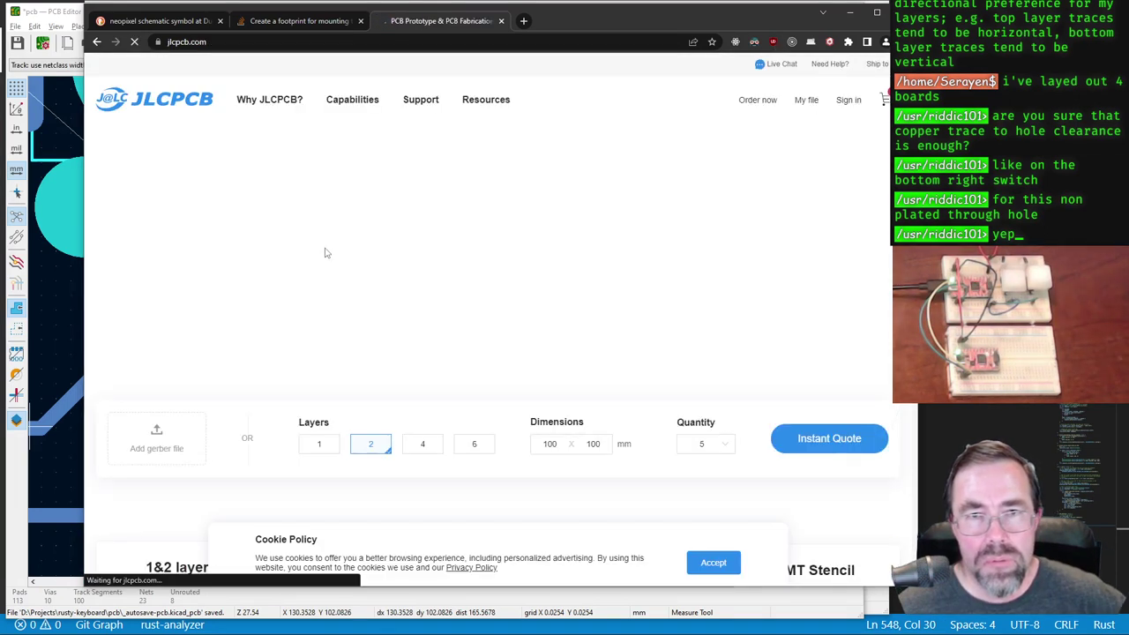
# Step: Open JLCPCB's manufacturing capabilities page and look through the PCB specifications for clearance rules
pyautogui.click(352, 100)
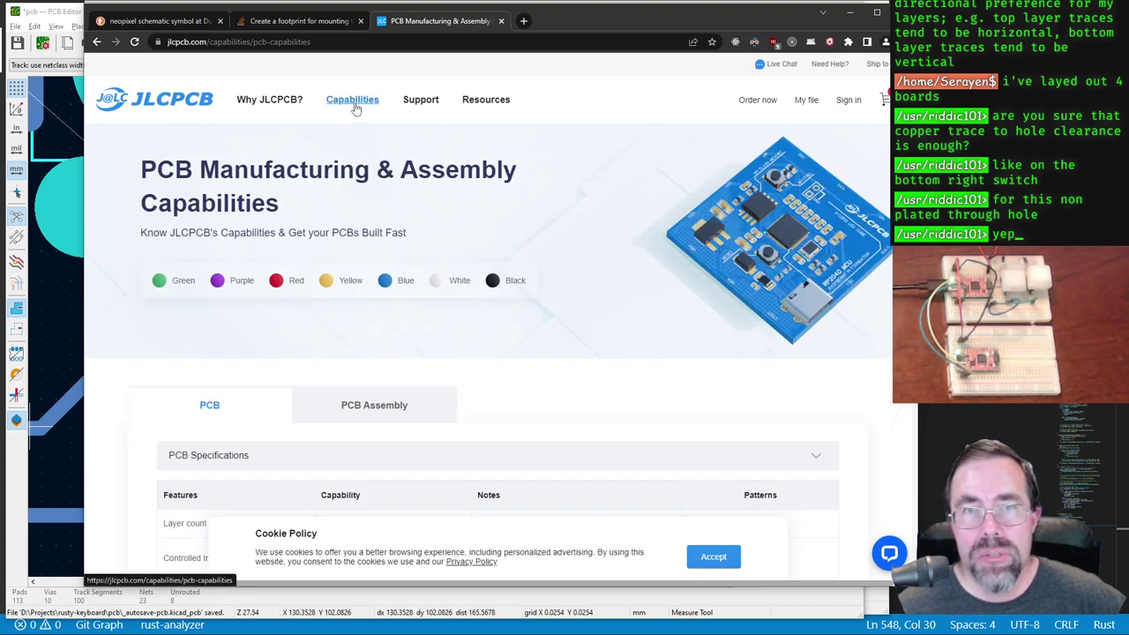
pyautogui.scroll(-2, 353, 284)
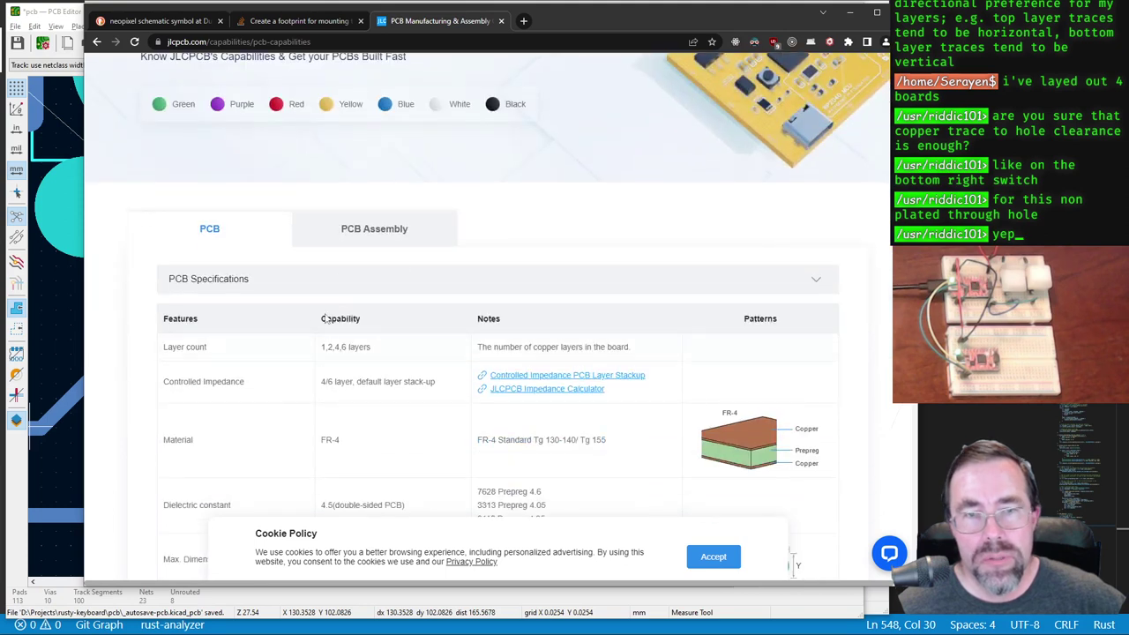
pyautogui.scroll(-2, 326, 319)
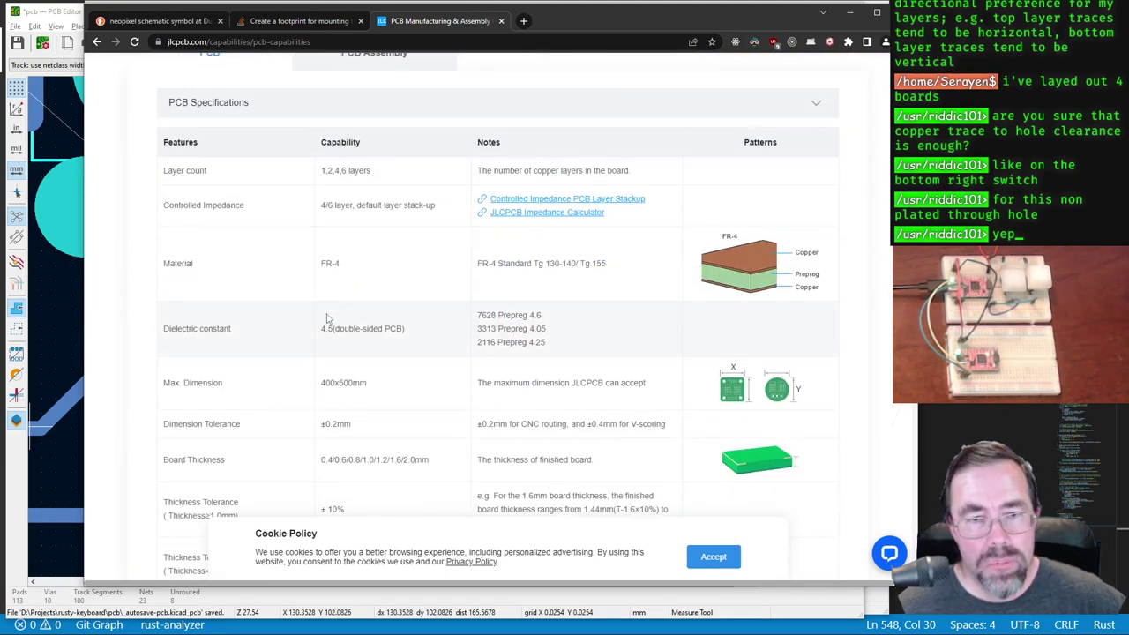
# Step: Look up the NPTH to Track value in JLCPCB's minimum clearance specifications
pyautogui.scroll(-2, 327, 318)
pyautogui.scroll(-3, 326, 318)
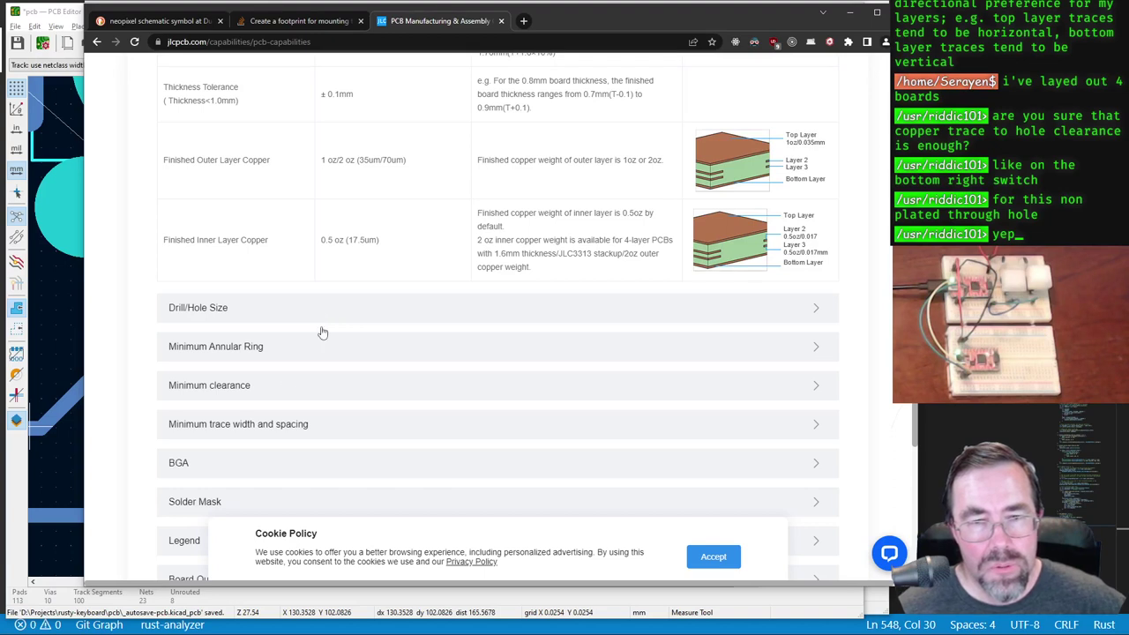
pyautogui.click(263, 388)
pyautogui.scroll(-2, 350, 320)
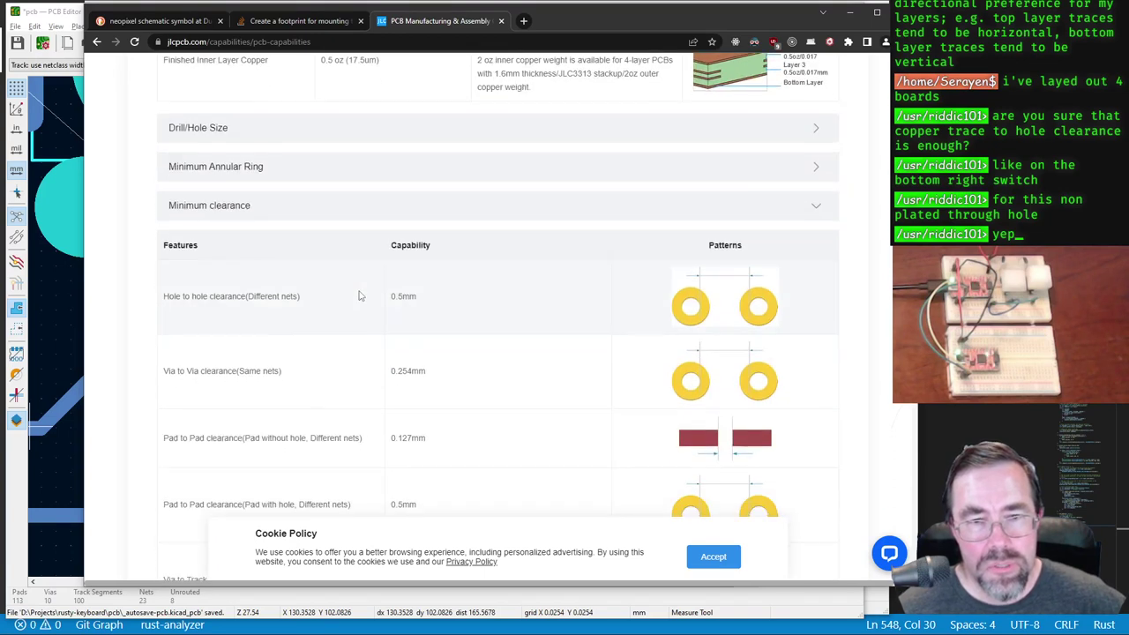
pyautogui.scroll(-1, 359, 296)
pyautogui.scroll(-2, 358, 295)
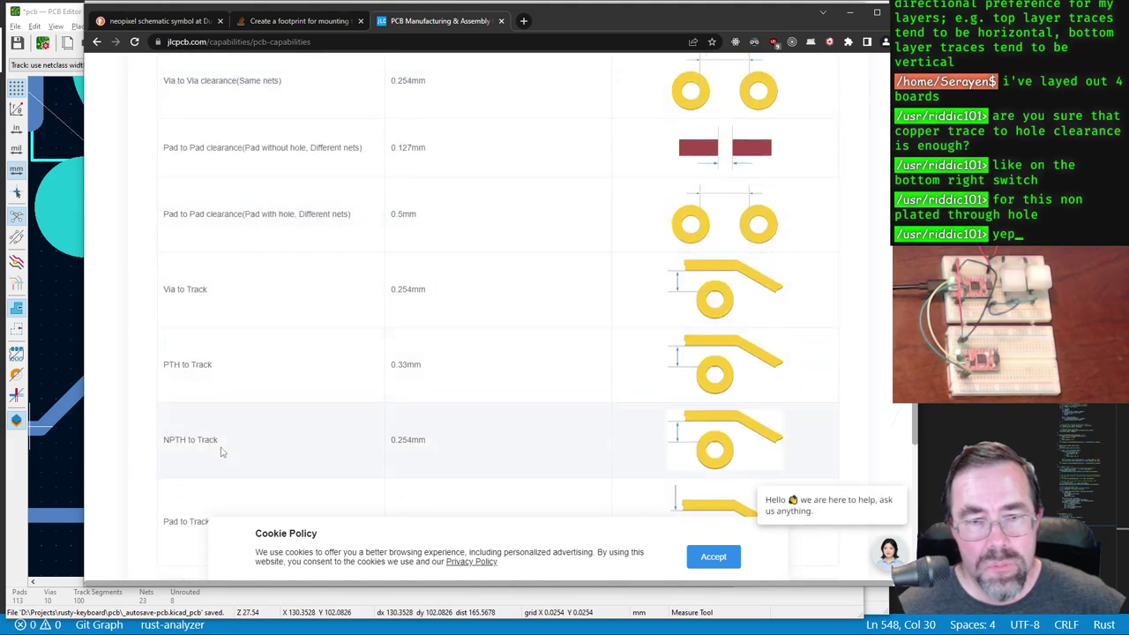
pyautogui.scroll(-1, 410, 441)
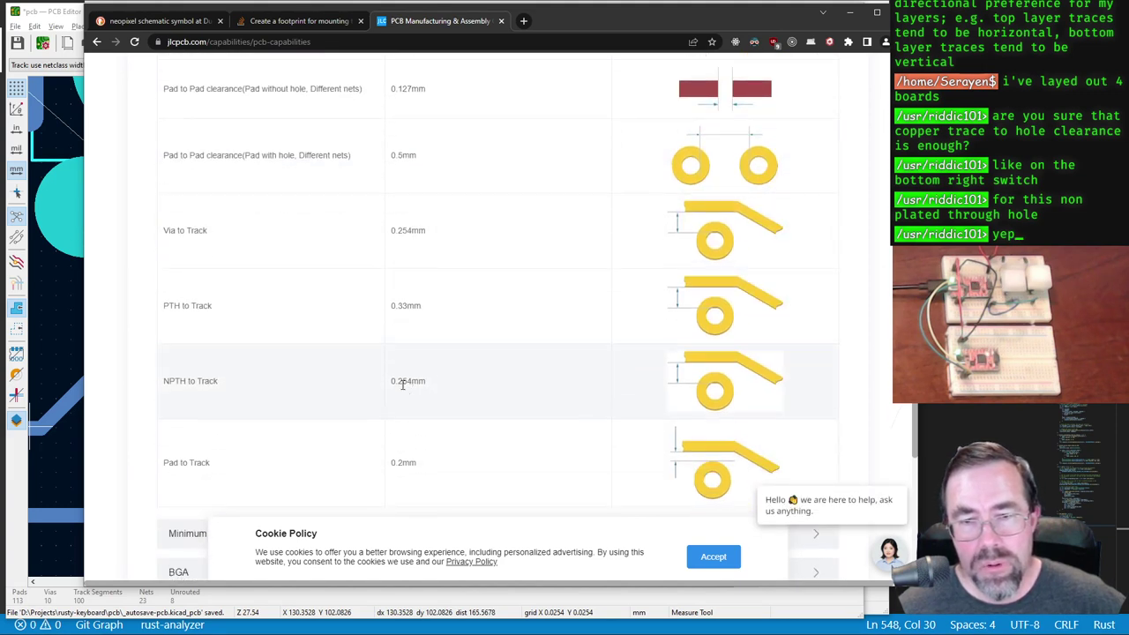
pyautogui.moveTo(387, 381); pyautogui.dragTo(442, 388)
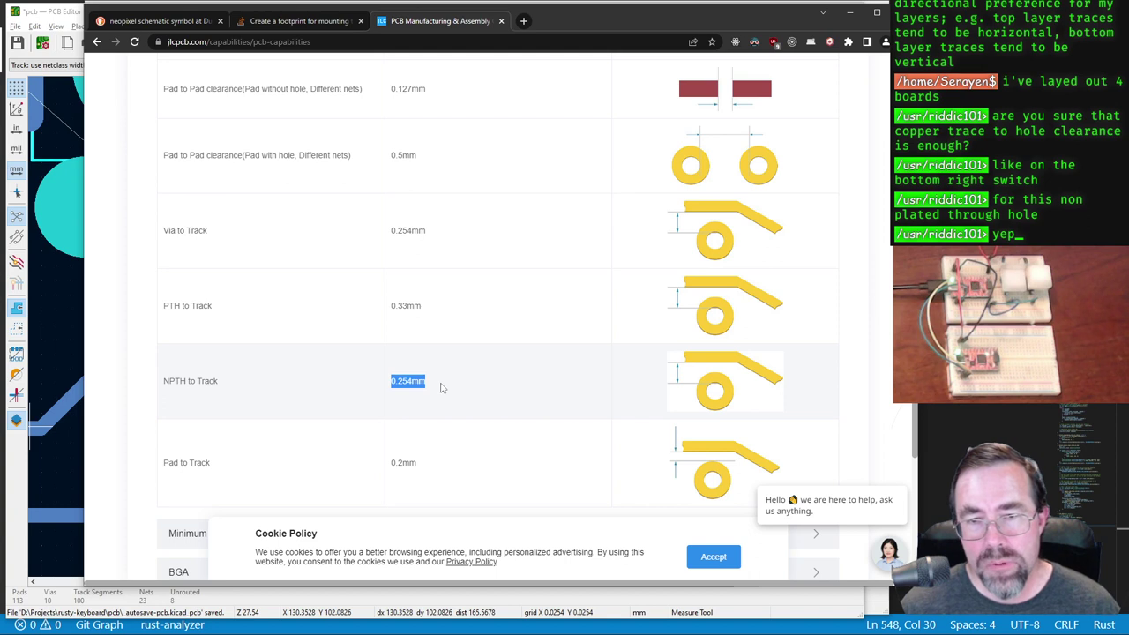
# Step: Switch to the KiCad PCB Editor and measure the gap between the +5V track and the large switch hole above it
pyautogui.hotkey('alt', 'Tab')
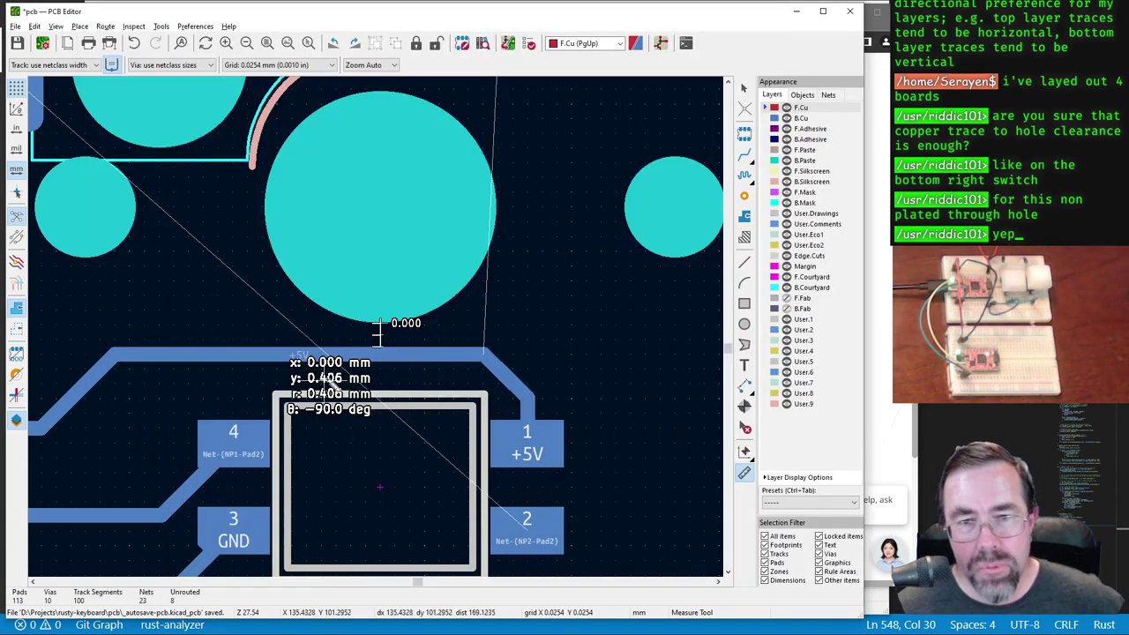
pyautogui.click(421, 333)
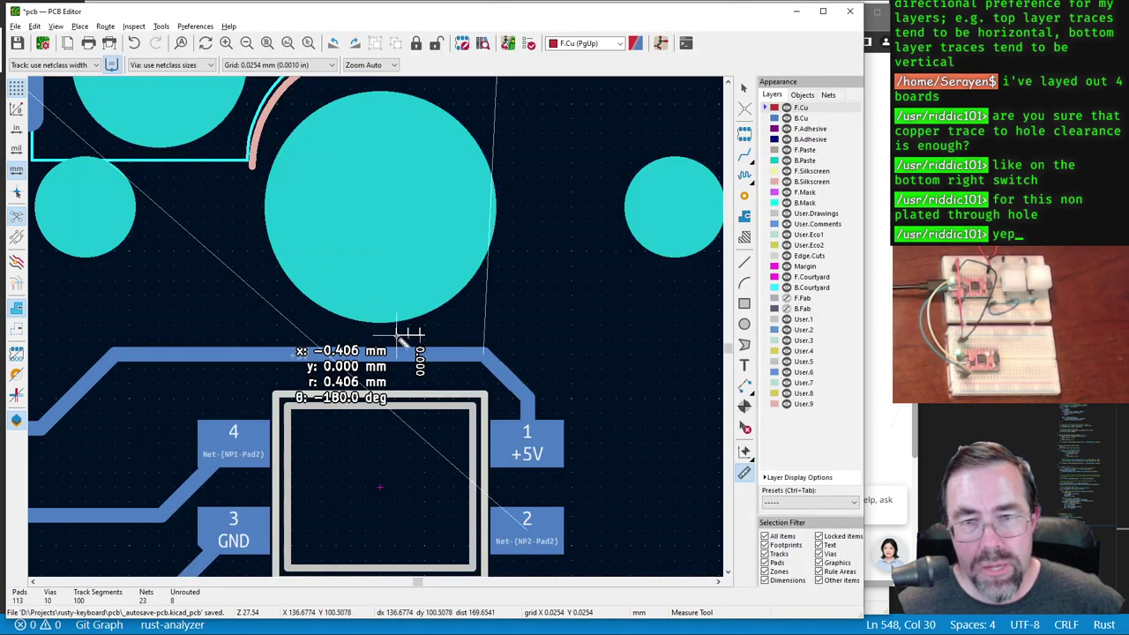
pyautogui.click(542, 351)
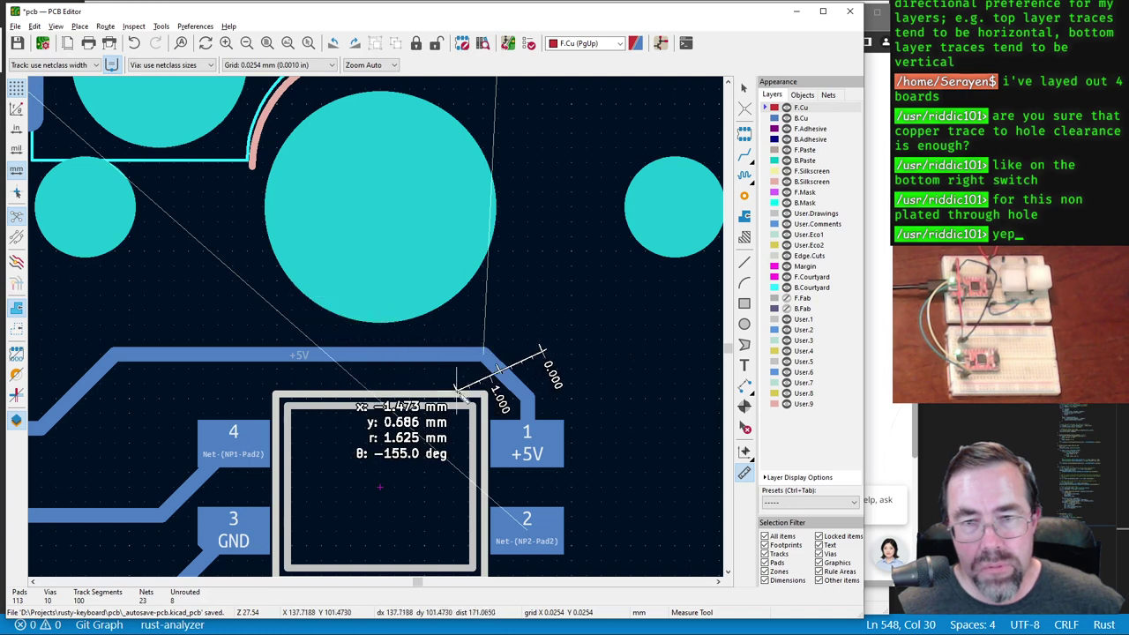
pyautogui.click(387, 352)
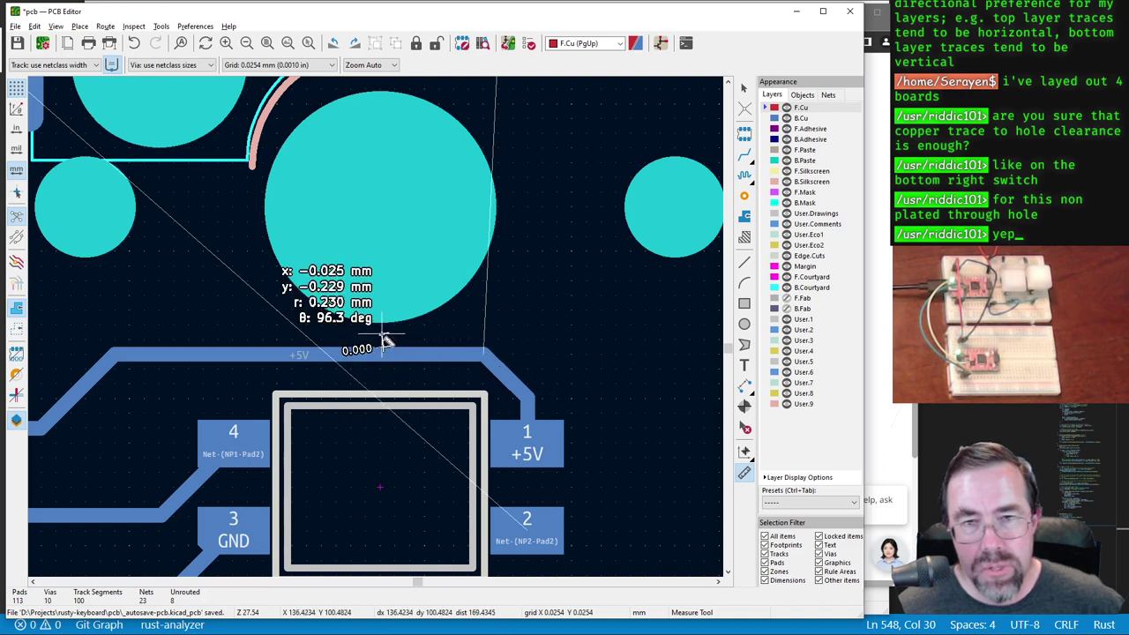
pyautogui.click(386, 339)
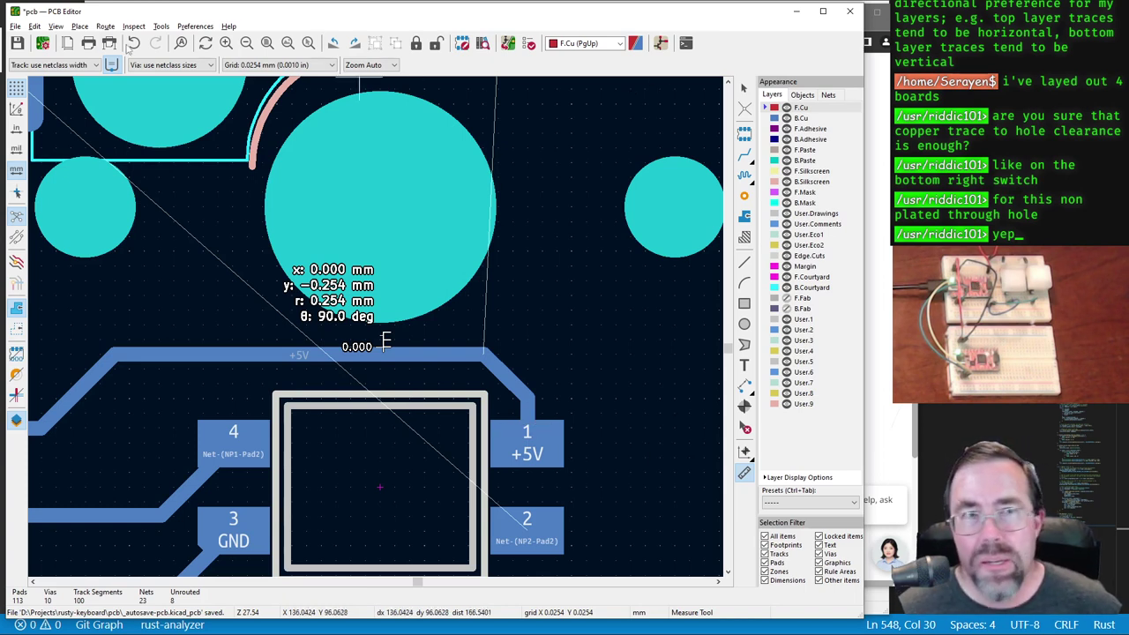
# Step: Set the board's copper to hole clearance constraint to 0.35 mm, checking it against JLCPCB's PTH and NPTH to track values
pyautogui.click(15, 26)
pyautogui.click(60, 162)
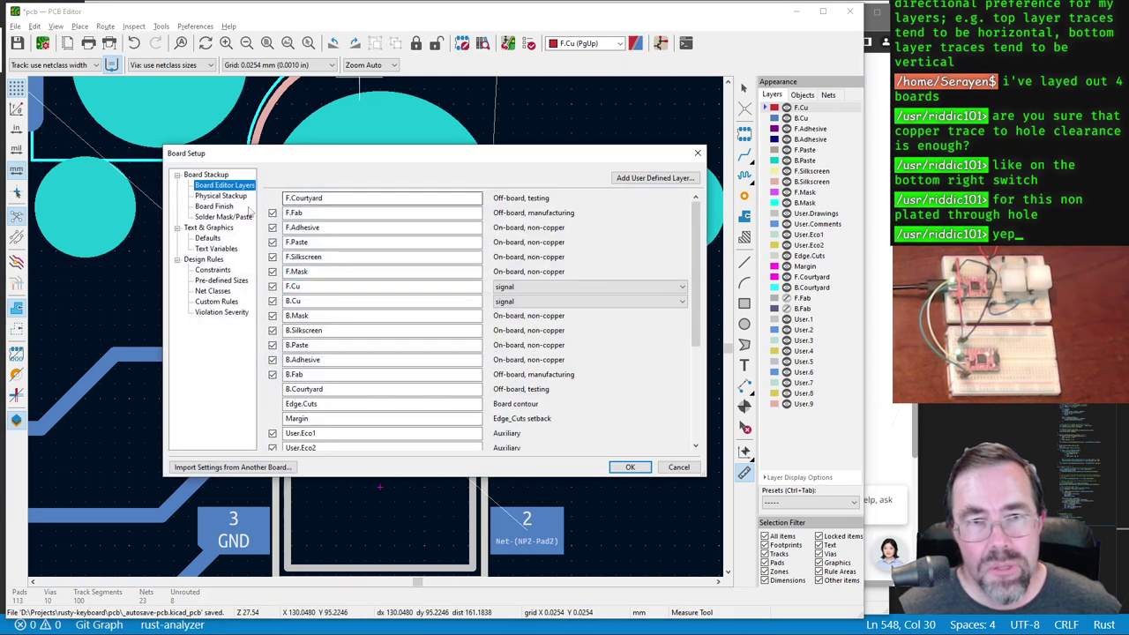
pyautogui.click(213, 269)
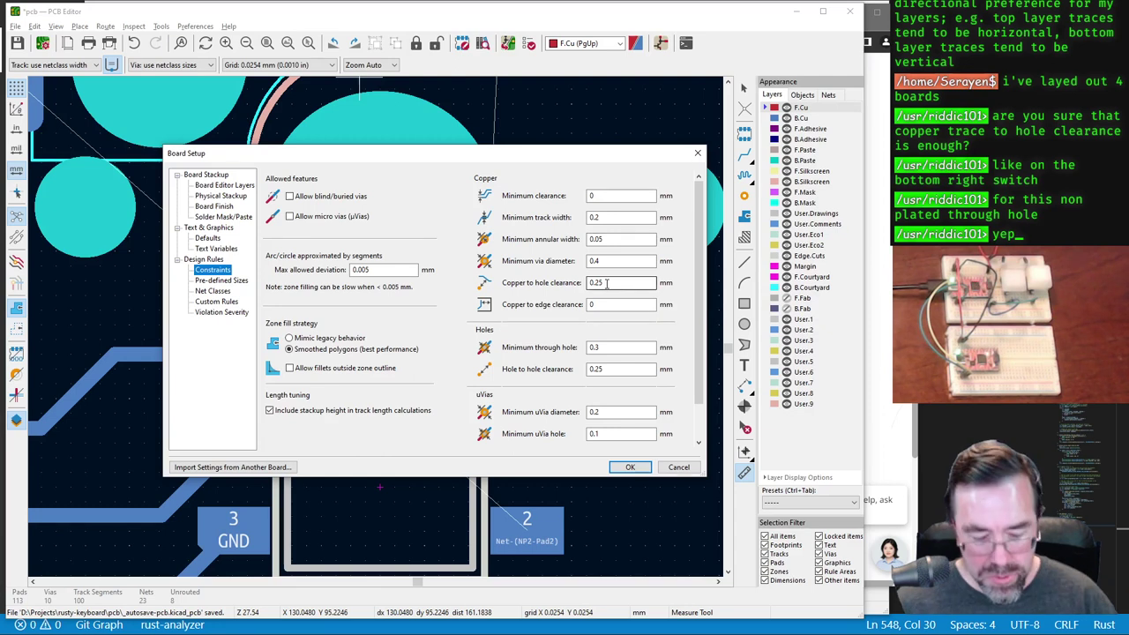
pyautogui.hotkey('alt', 'Tab')
pyautogui.hotkey('alt', 'Tab')
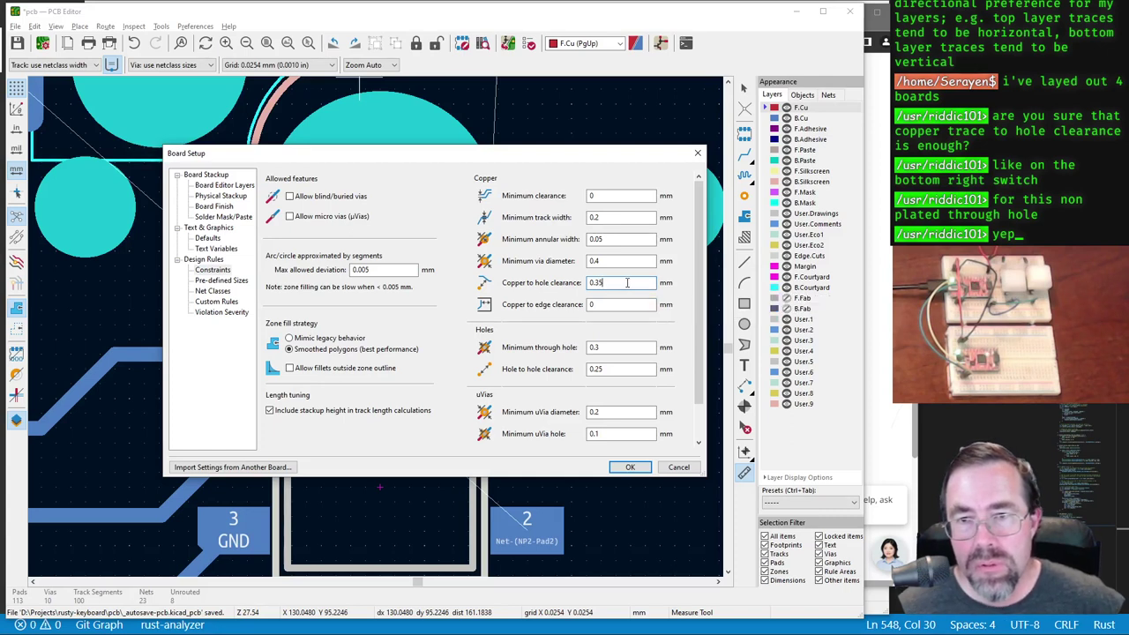
pyautogui.hotkey('alt', 'Tab')
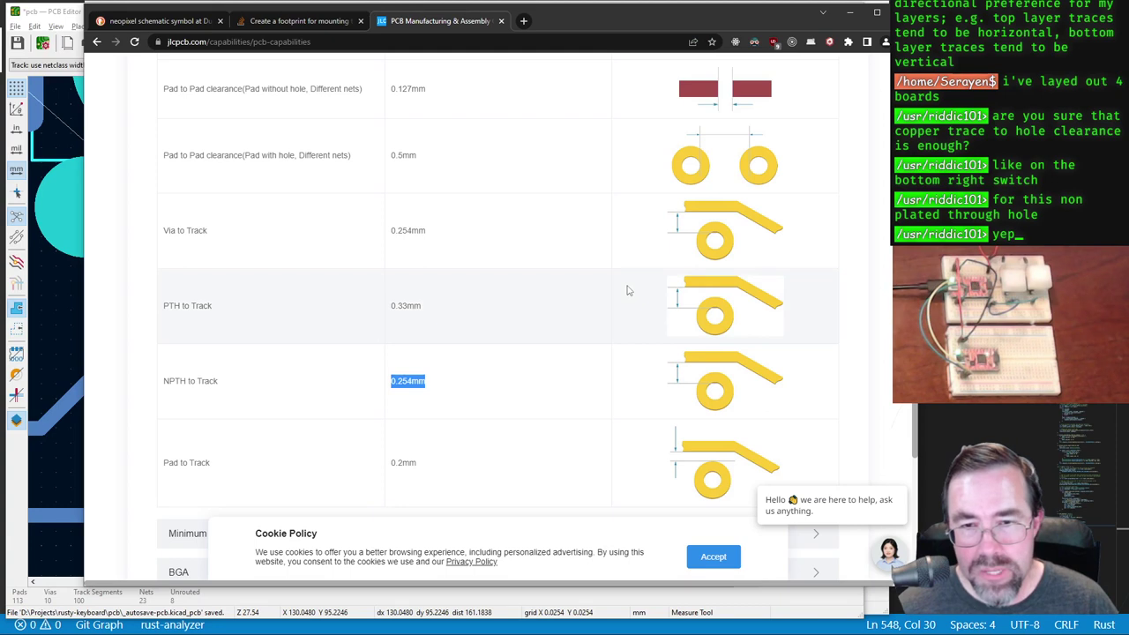
pyautogui.hotkey('alt', 'Tab')
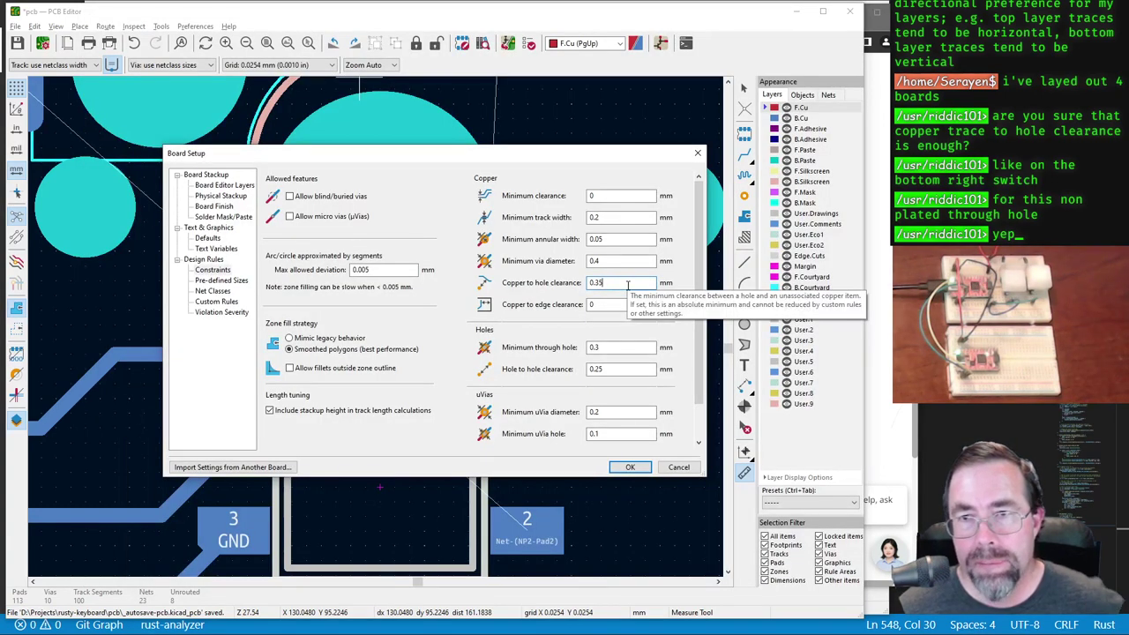
pyautogui.click(629, 467)
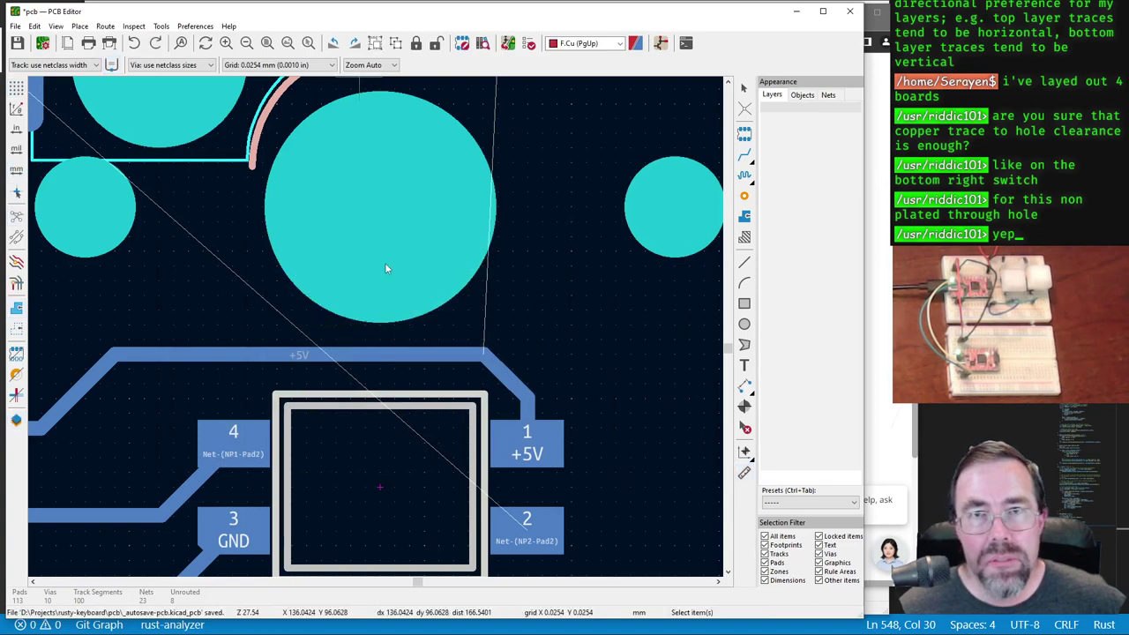
# Step: Examine the switch and LED area of the board for connections that are still unrouted
pyautogui.scroll(-6, 385, 265)
pyautogui.scroll(-3, 294, 303)
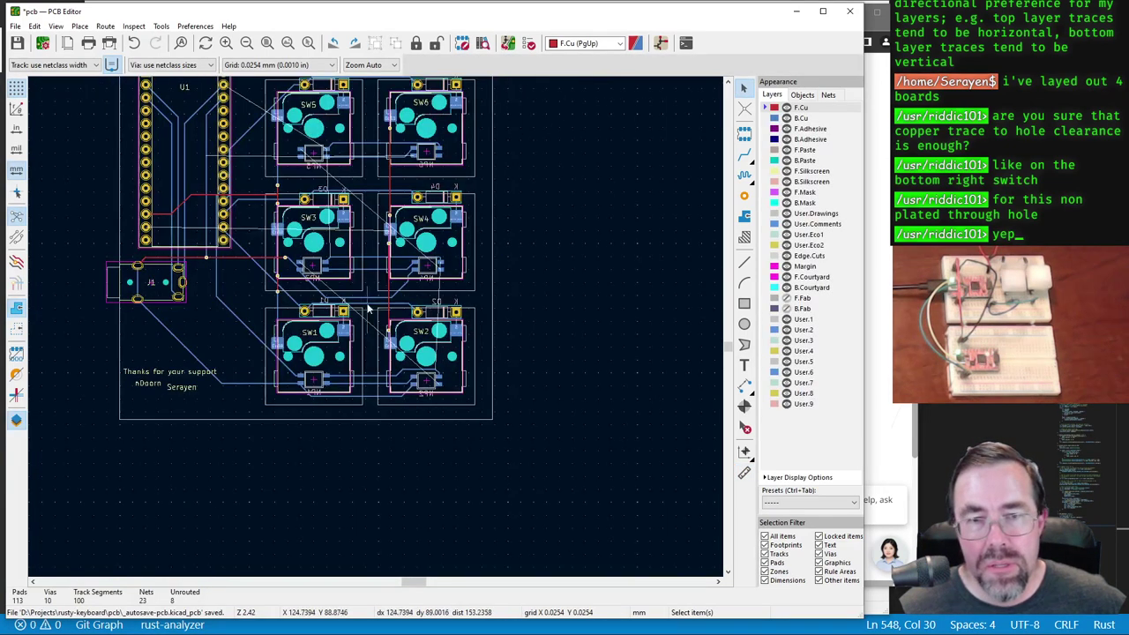
pyautogui.scroll(5, 530, 221)
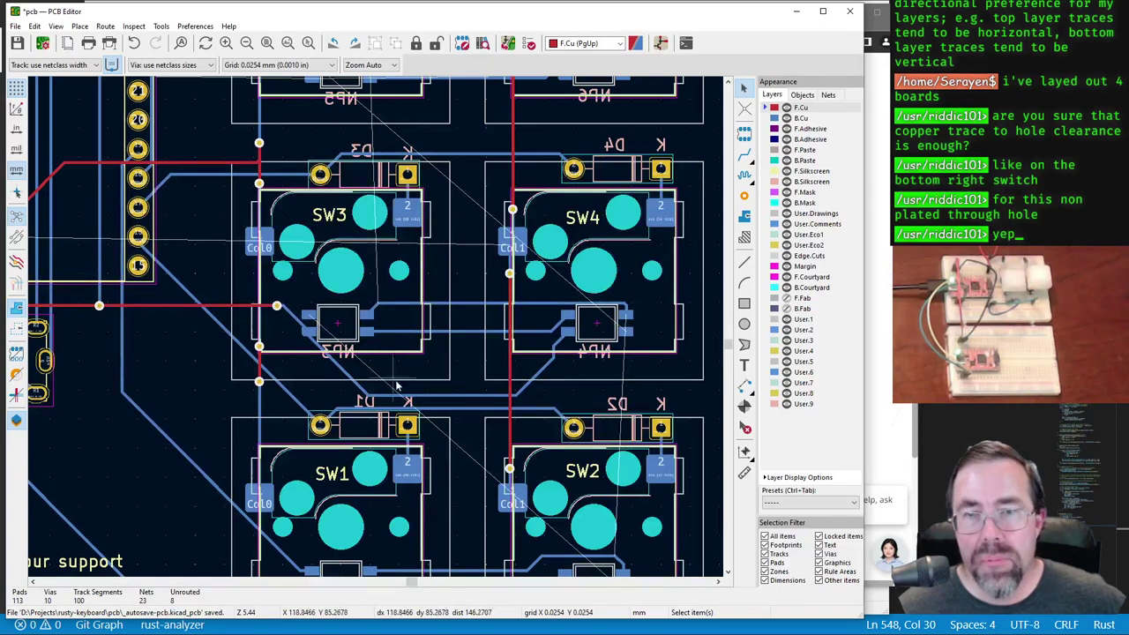
pyautogui.scroll(-4, 379, 357)
pyautogui.scroll(3, 379, 334)
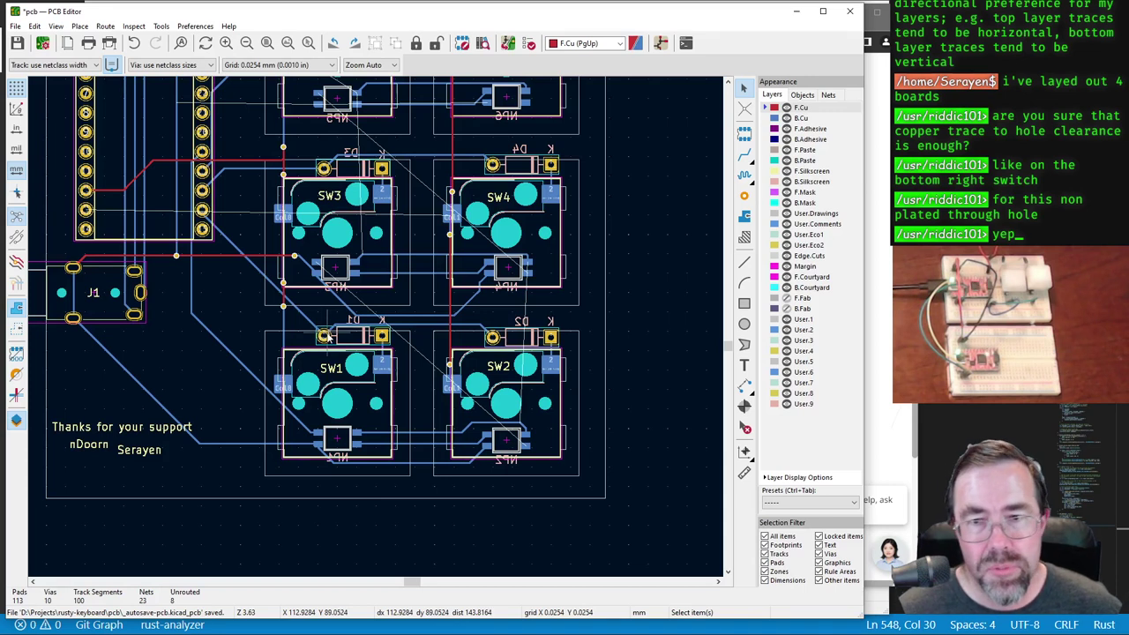
pyautogui.scroll(-3, 328, 336)
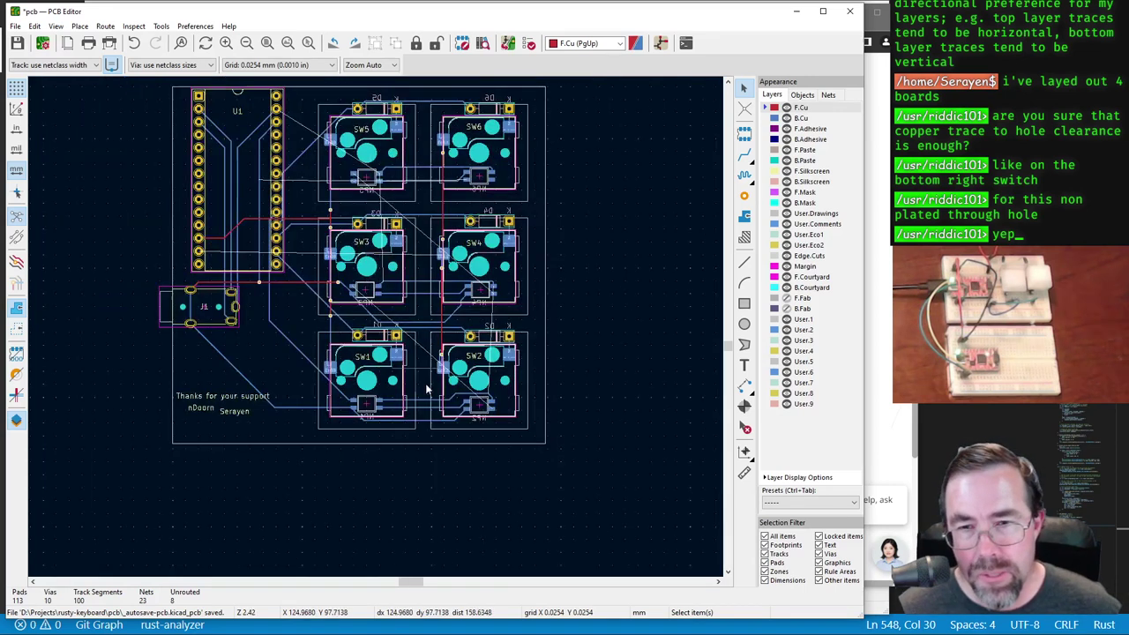
pyautogui.scroll(5, 348, 209)
pyautogui.scroll(-3, 348, 209)
pyautogui.scroll(3, 375, 333)
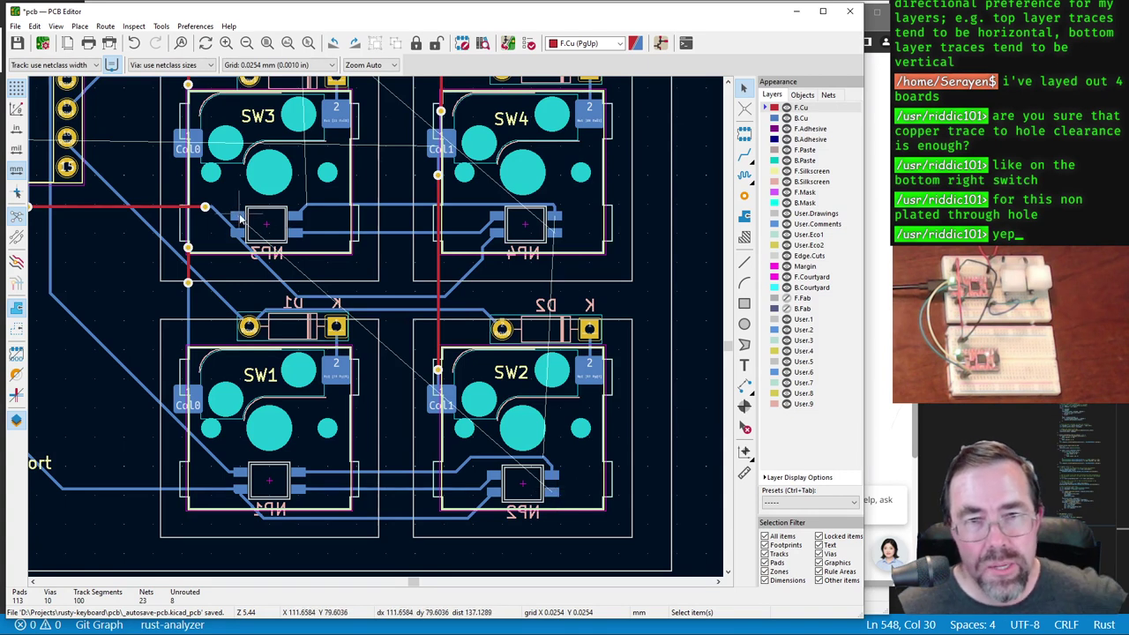
# Step: Route the track from NP3's pad 4 to NP2's pad 2, running on F.Cu between vias beside the two B.Cu pads
pyautogui.press('x')
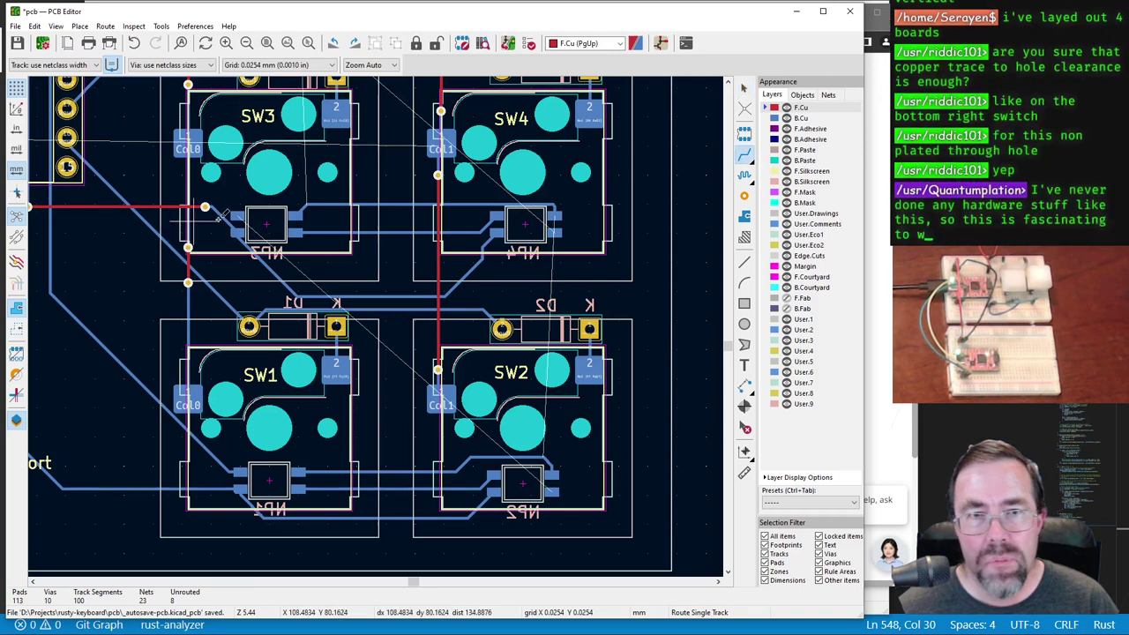
pyautogui.click(237, 215)
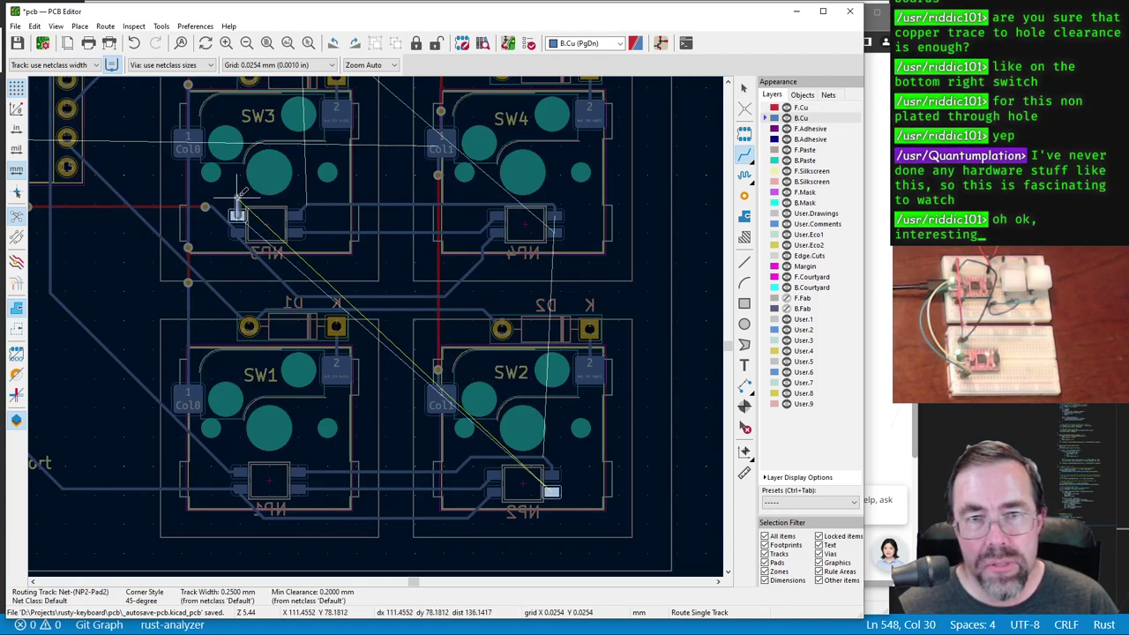
pyautogui.press('pageup')
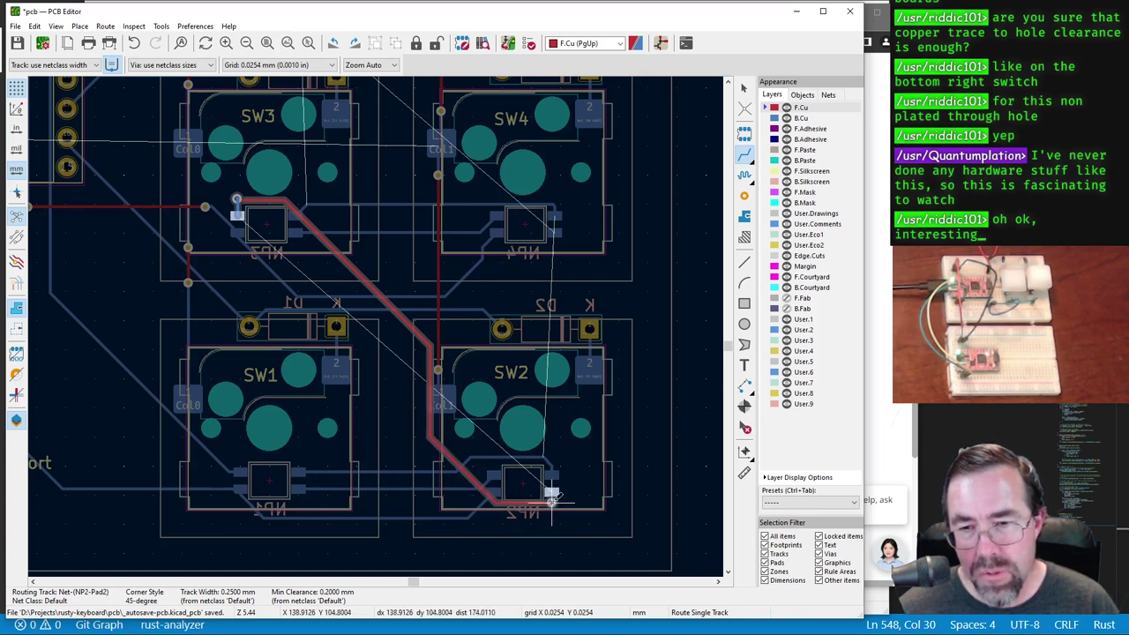
pyautogui.scroll(5, 551, 498)
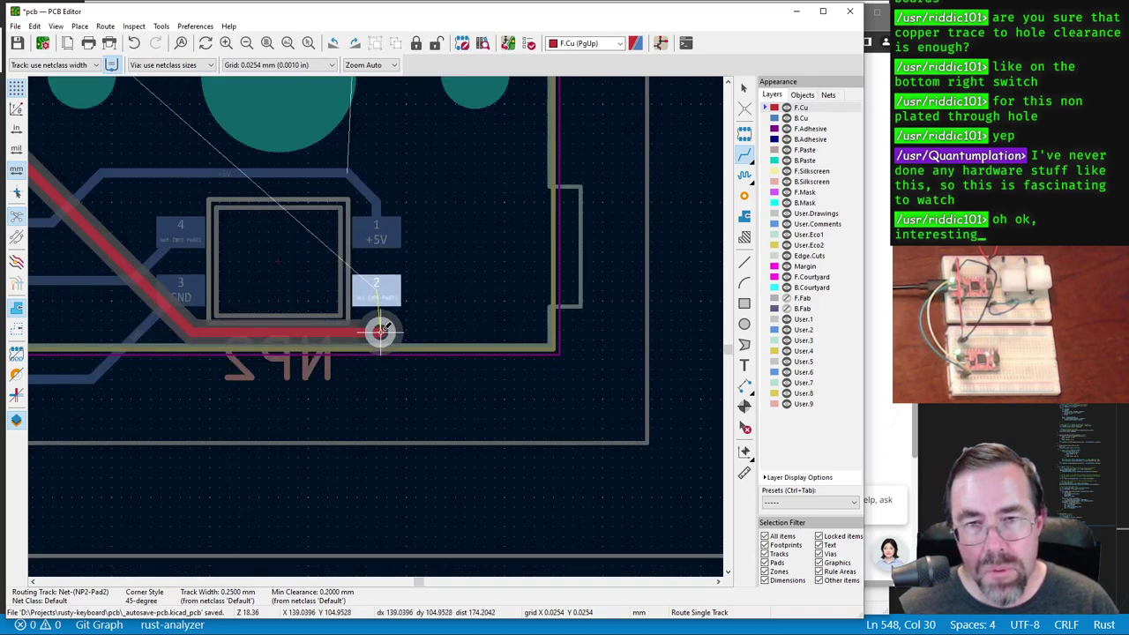
pyautogui.press('v')
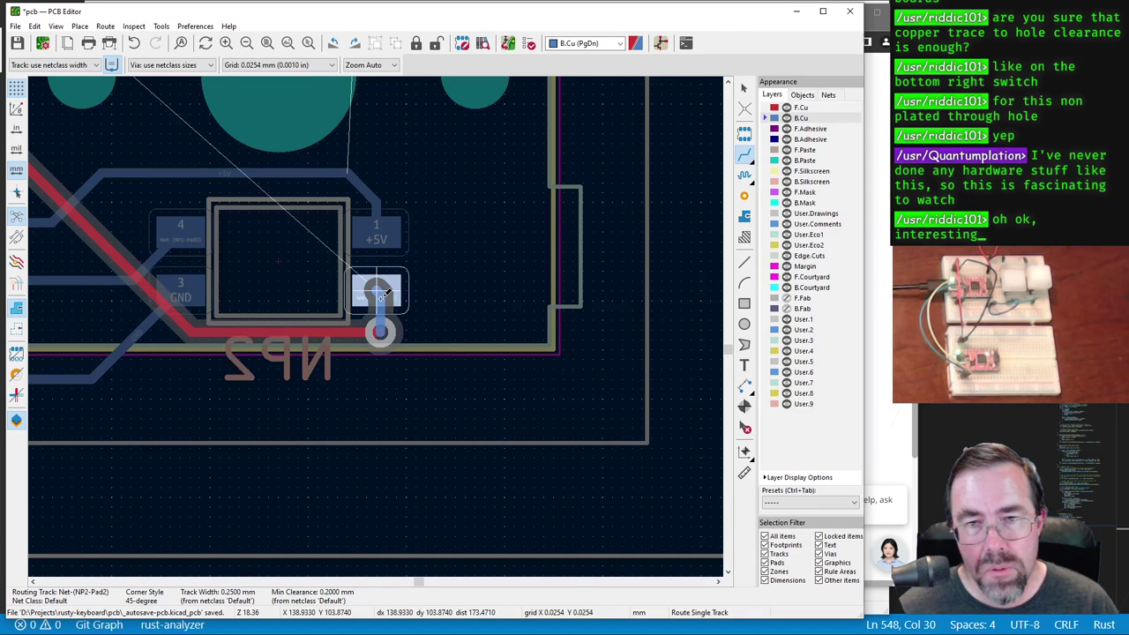
pyautogui.click(385, 294)
pyautogui.scroll(5, 381, 304)
pyautogui.scroll(-3, 377, 315)
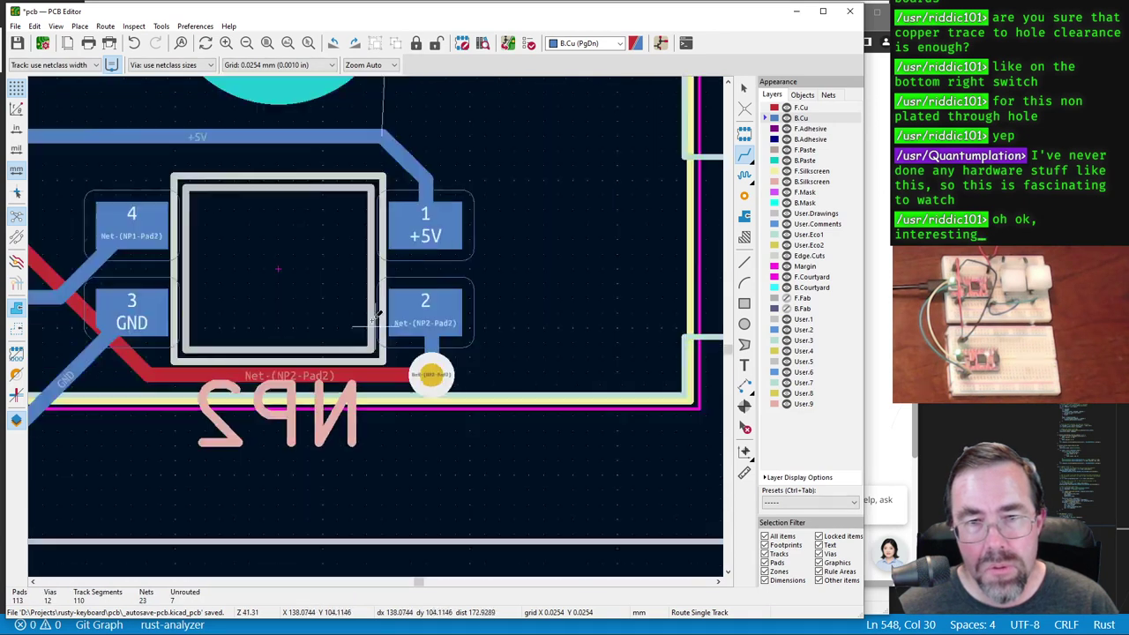
# Step: Route the track from NP5's pad 4 to NP4's pad 2, running on F.Cu between vias beside the two B.Cu pads
pyautogui.scroll(-8, 377, 315)
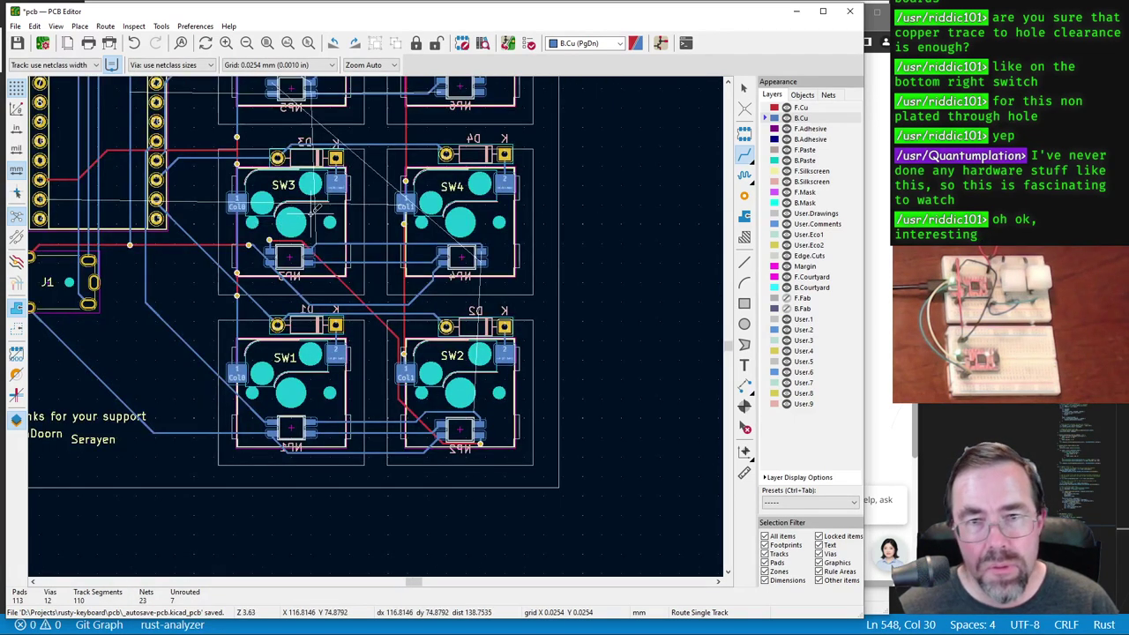
pyautogui.press('F4')
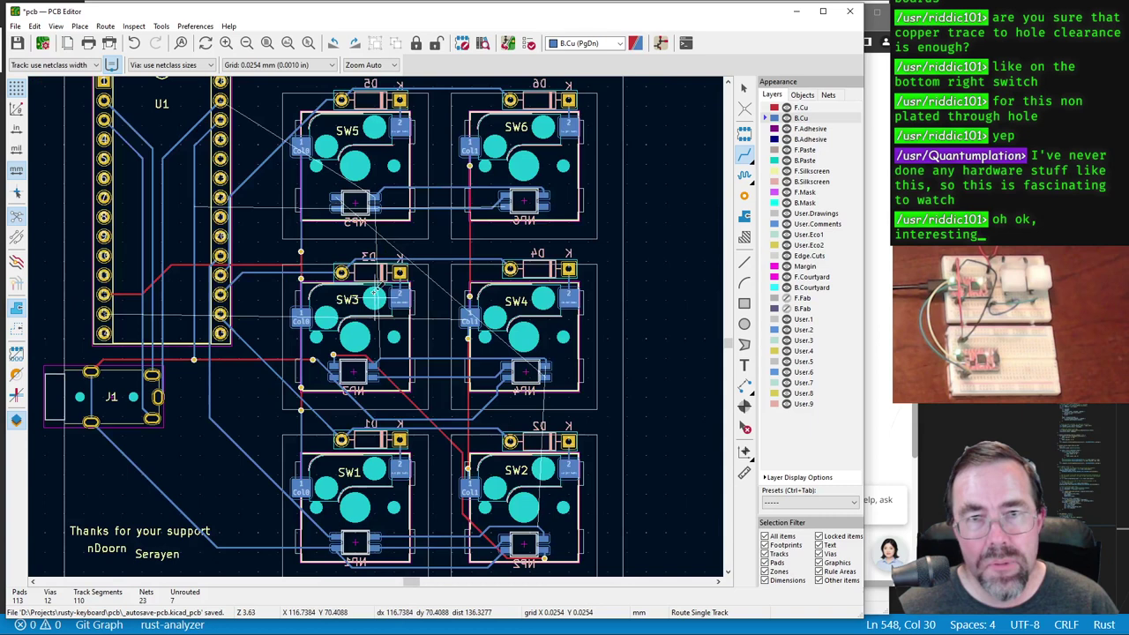
pyautogui.click(337, 198)
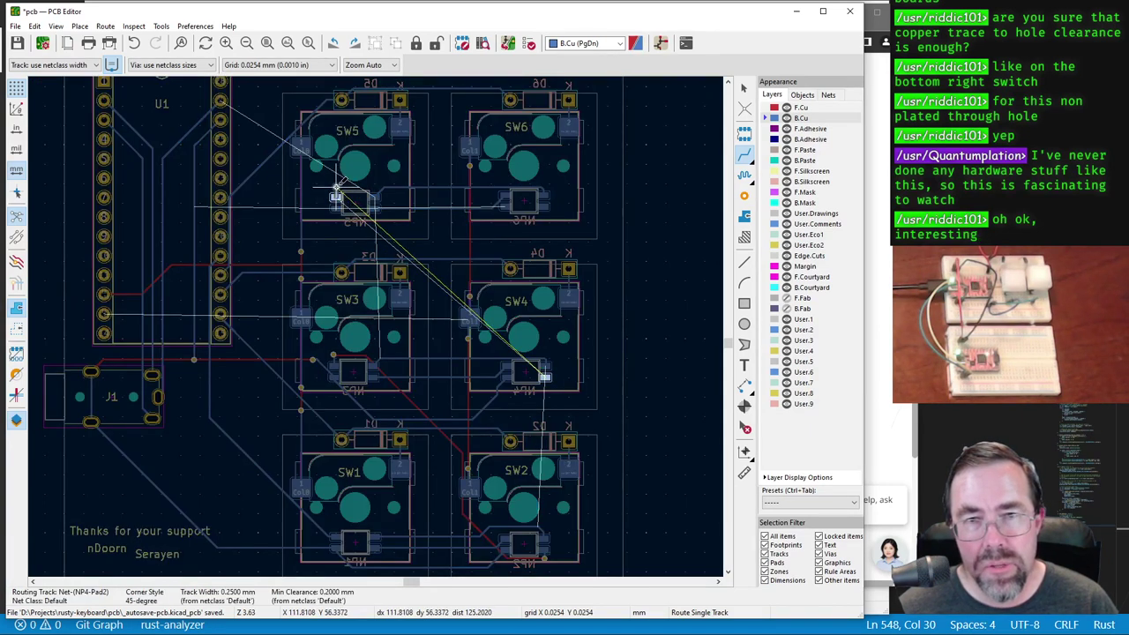
pyautogui.press('v')
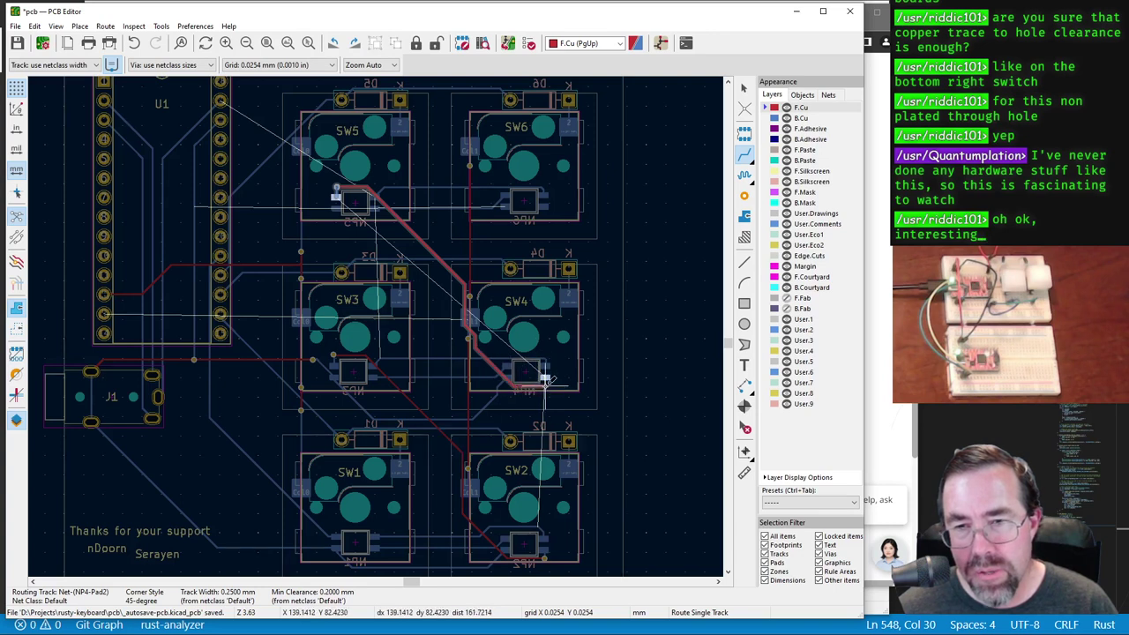
pyautogui.scroll(2, 545, 380)
pyautogui.press('pagedown')
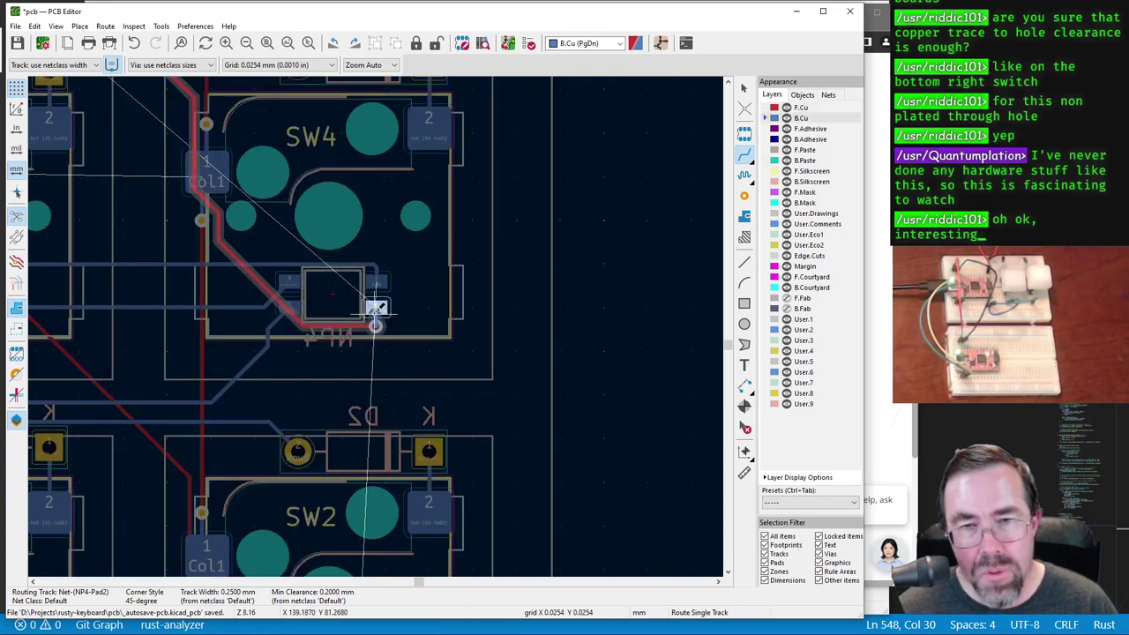
pyautogui.scroll(-2, 377, 325)
pyautogui.scroll(-1, 368, 281)
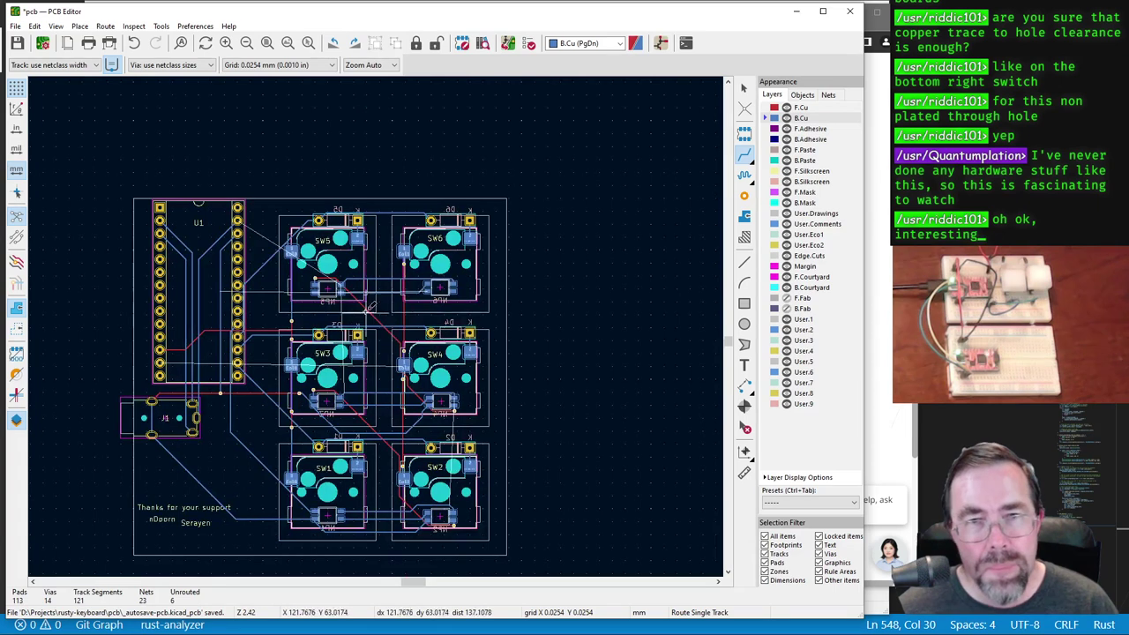
pyautogui.scroll(1, 381, 306)
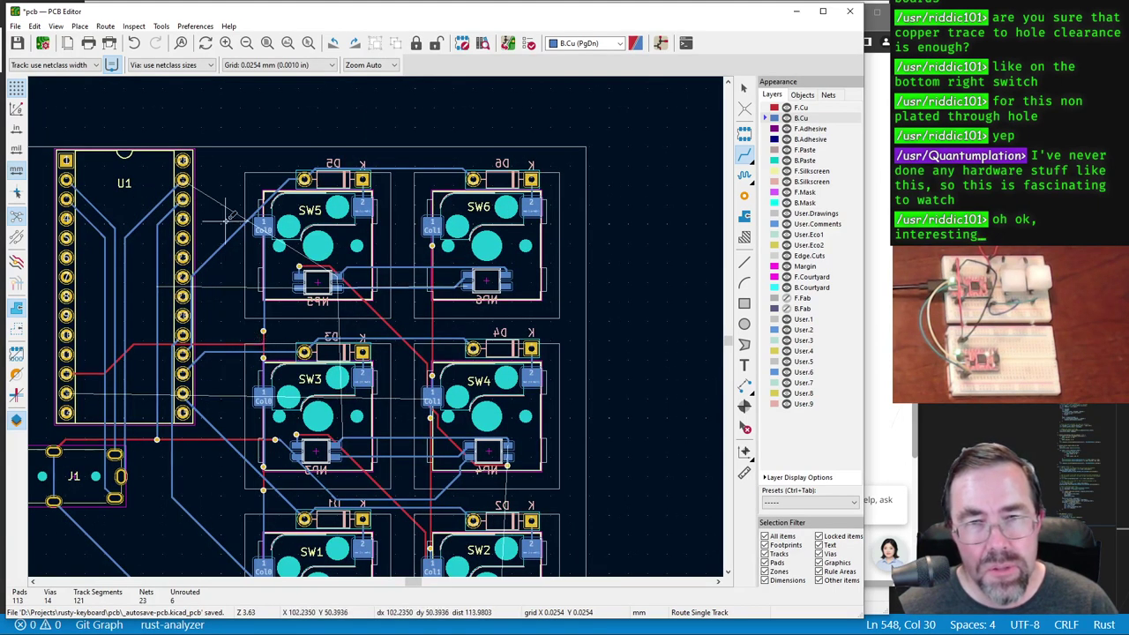
pyautogui.click(182, 180)
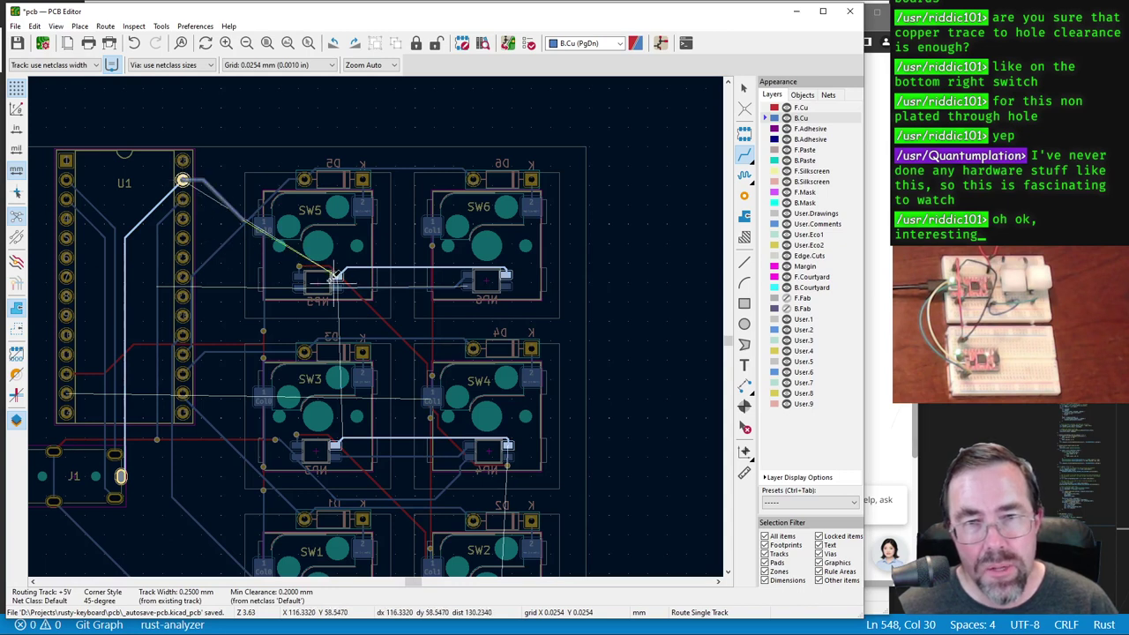
pyautogui.press('Escape')
pyautogui.scroll(2, 379, 323)
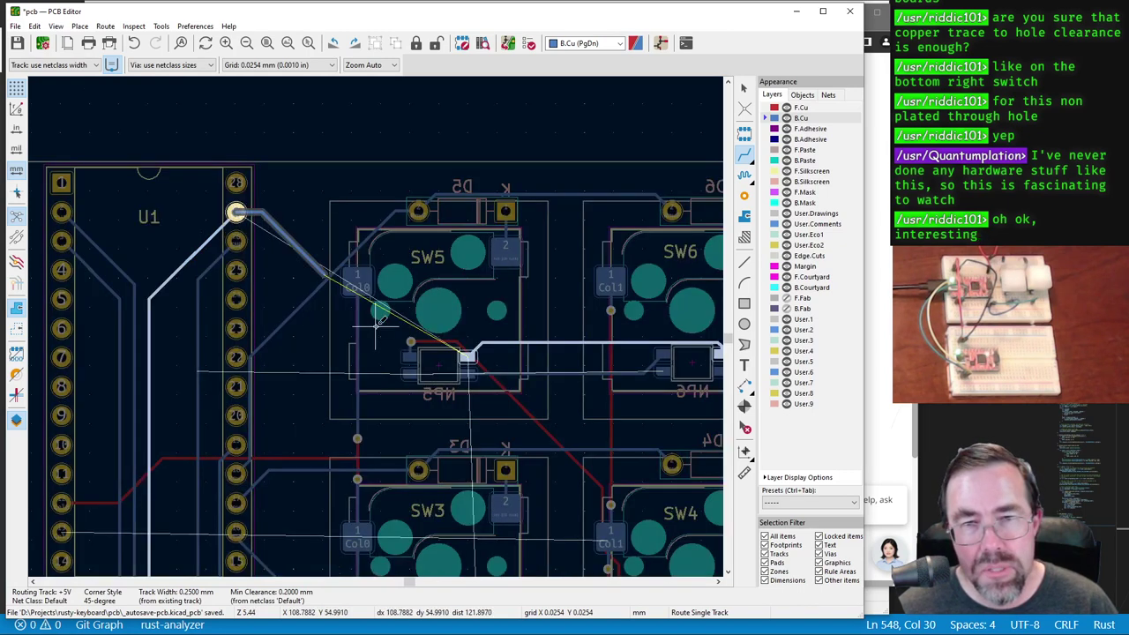
pyautogui.scroll(2, 379, 323)
pyautogui.scroll(-5, 366, 353)
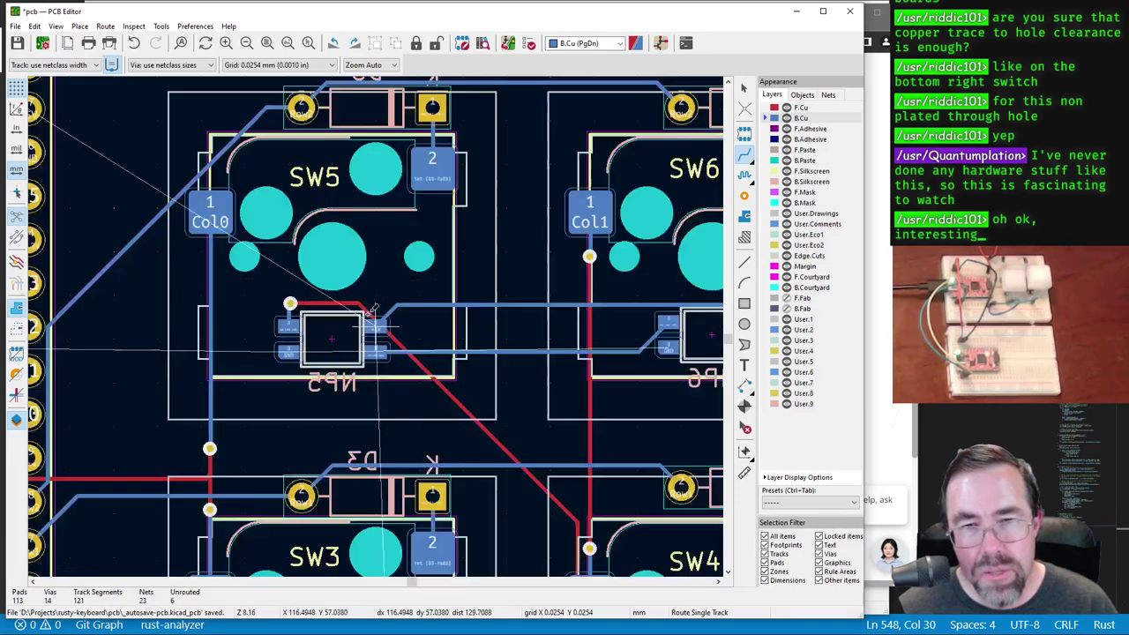
# Step: Route the Col1 track on F.Cu from U1's pin 13 across SW3 to the via just below SW4's Col1 pad
pyautogui.scroll(-2, 358, 376)
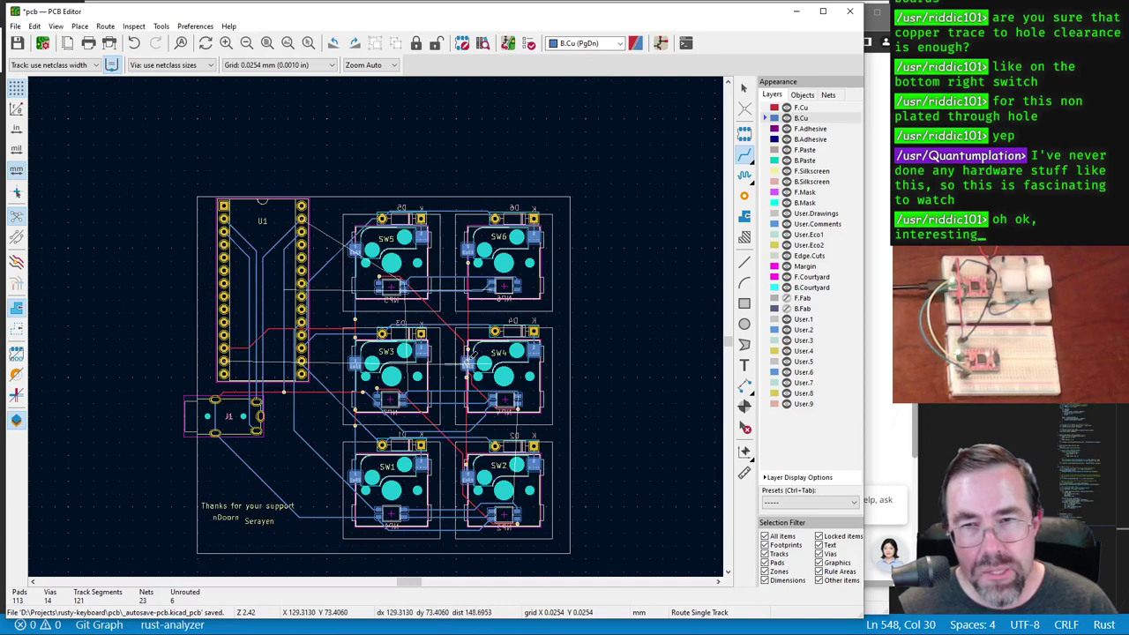
pyautogui.scroll(6, 321, 364)
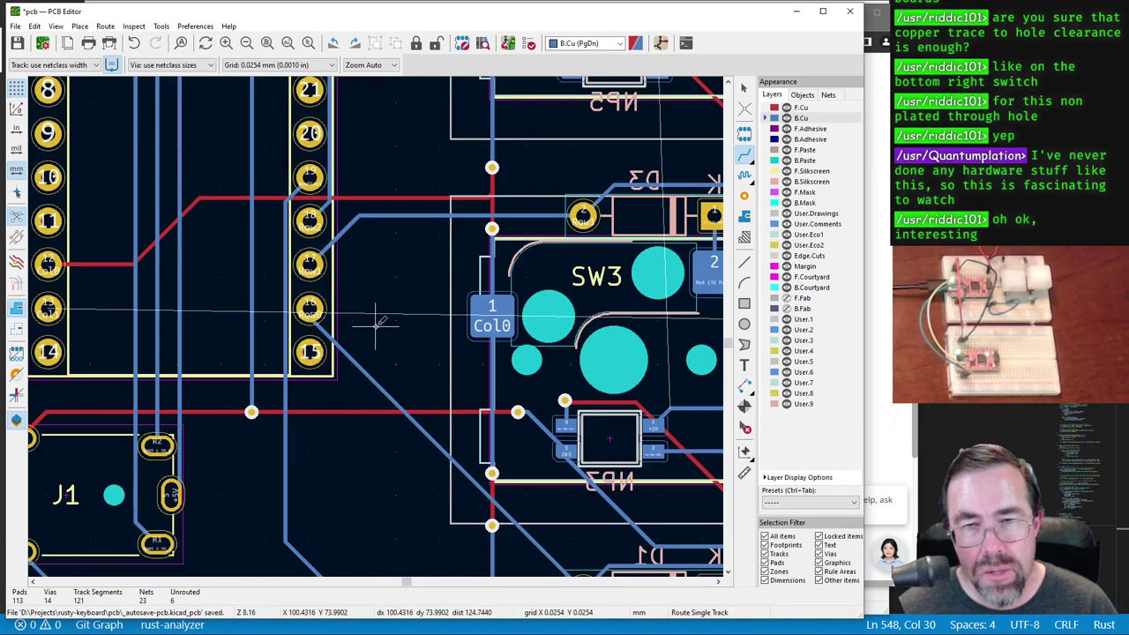
pyautogui.scroll(-4, 376, 322)
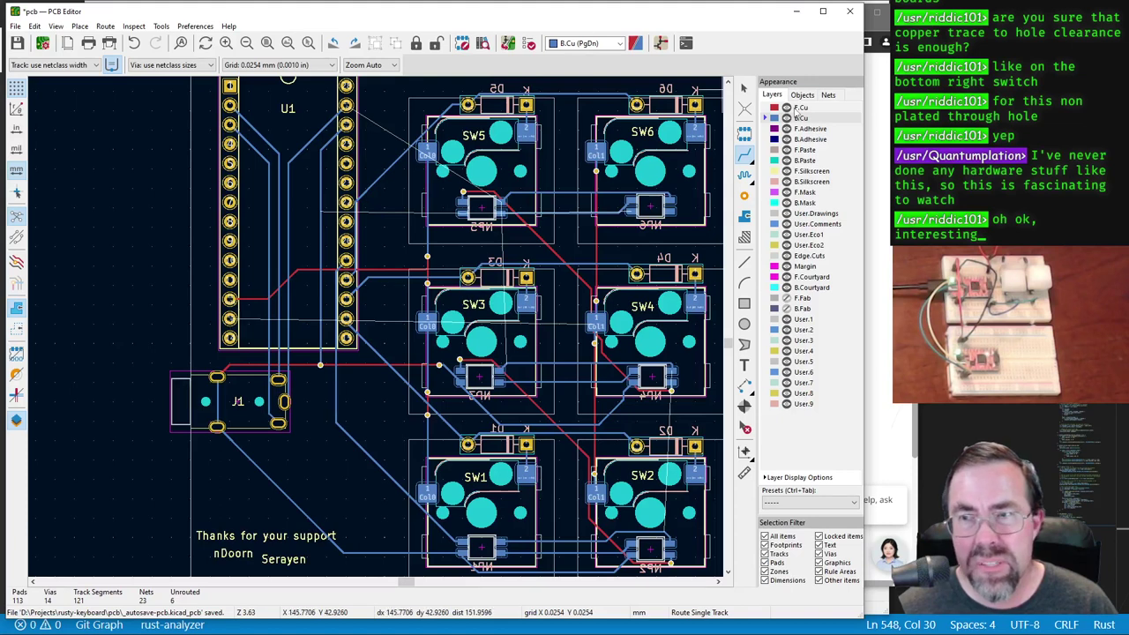
pyautogui.click(797, 107)
pyautogui.click(230, 318)
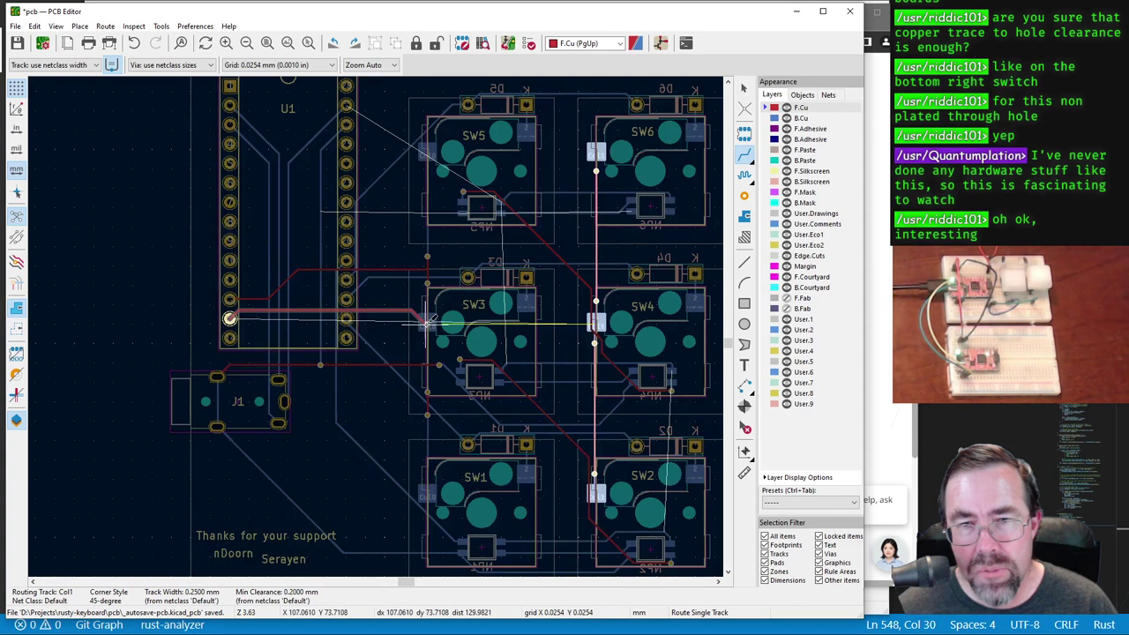
pyautogui.scroll(2, 527, 320)
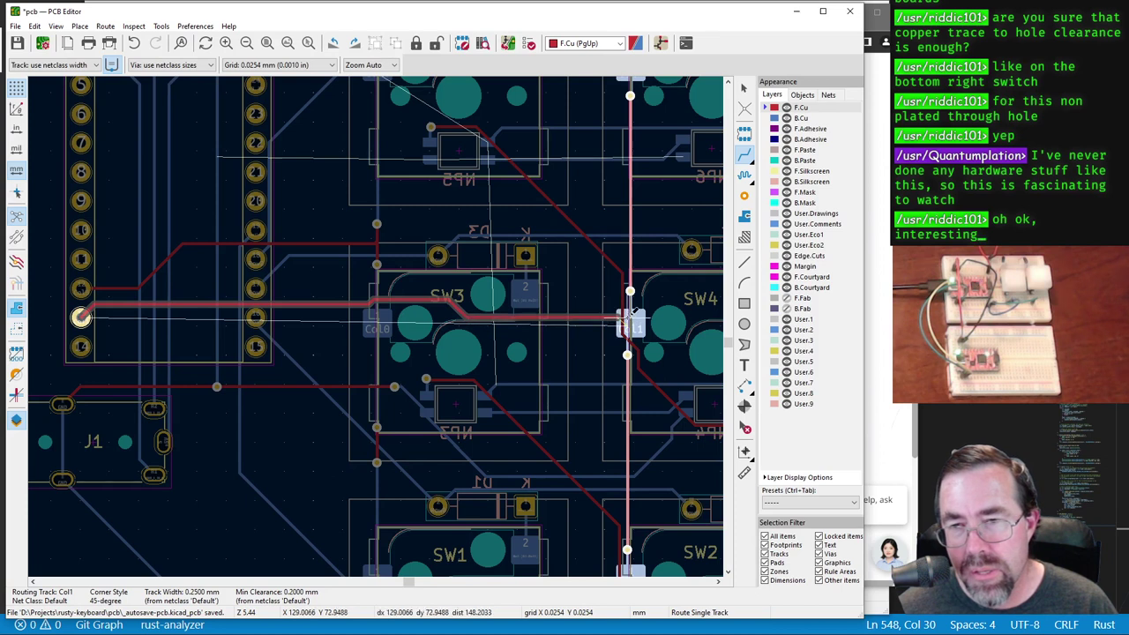
pyautogui.scroll(2, 624, 321)
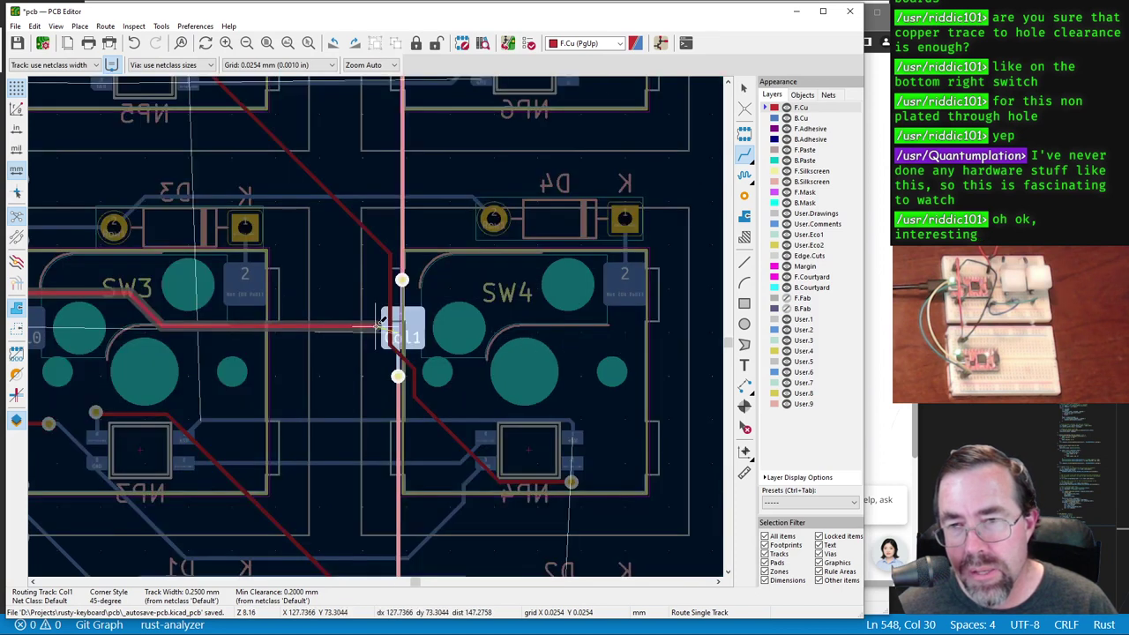
pyautogui.click(396, 374)
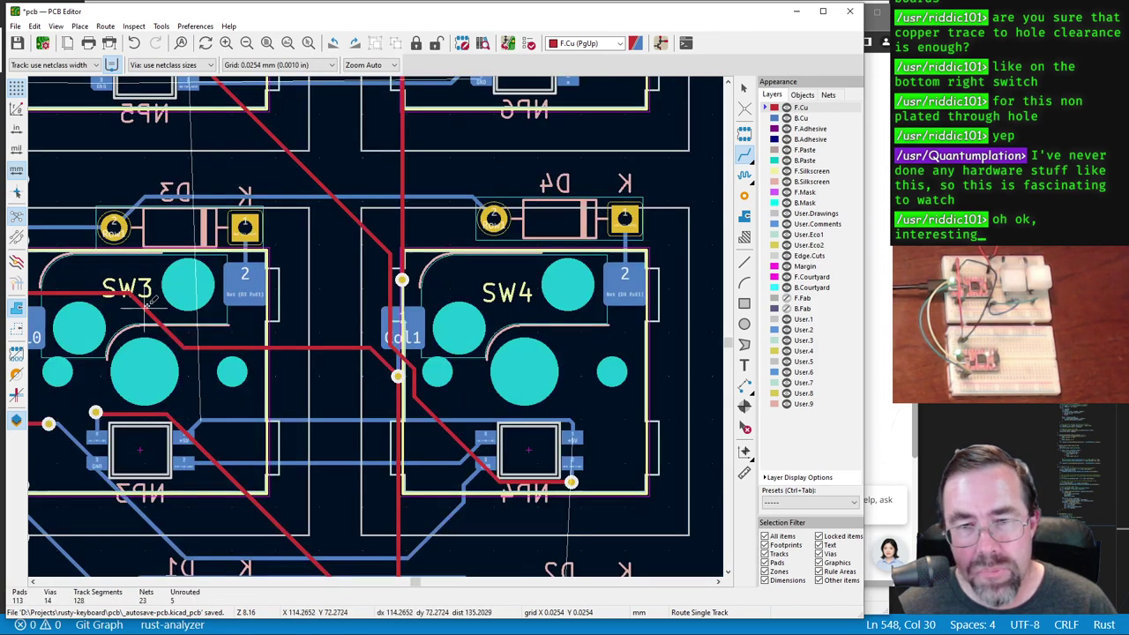
pyautogui.scroll(-5, 150, 295)
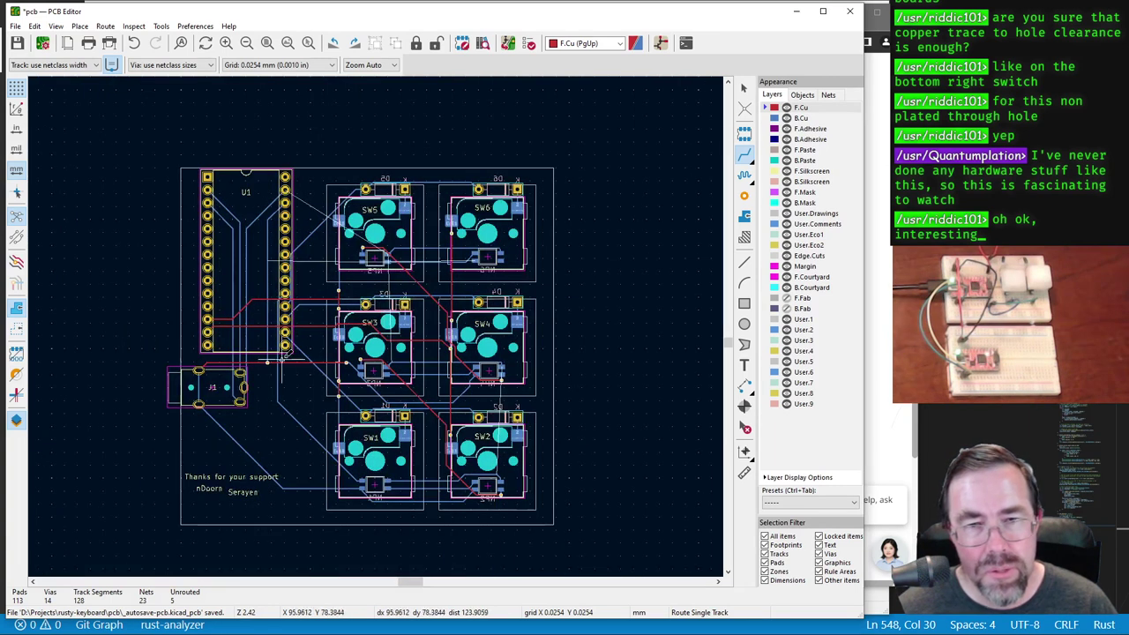
pyautogui.click(208, 344)
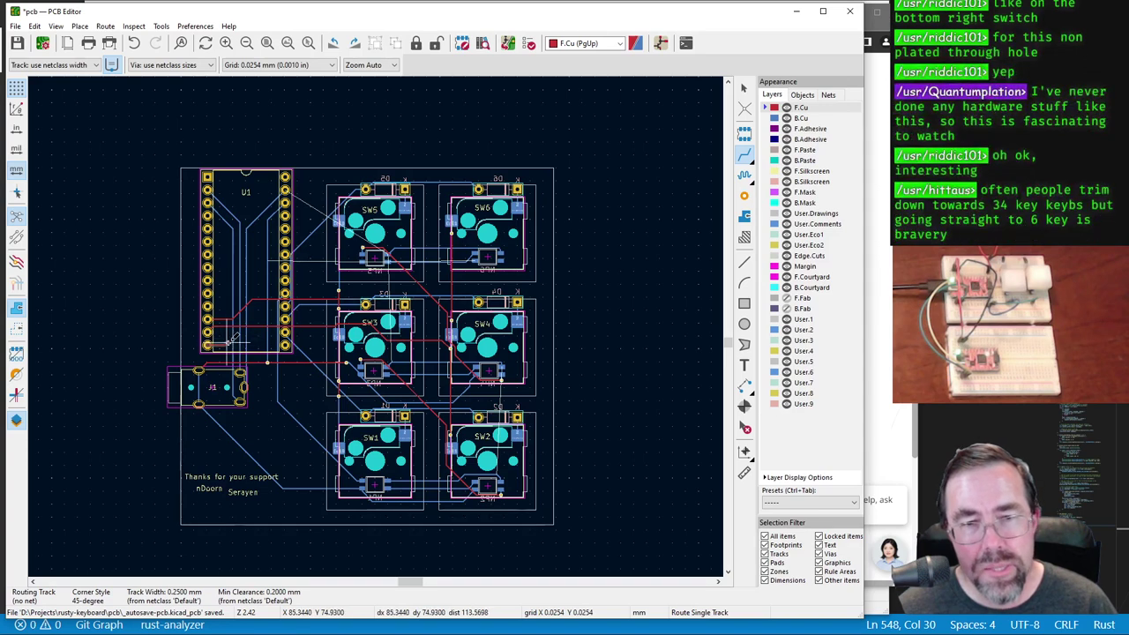
pyautogui.press('Escape')
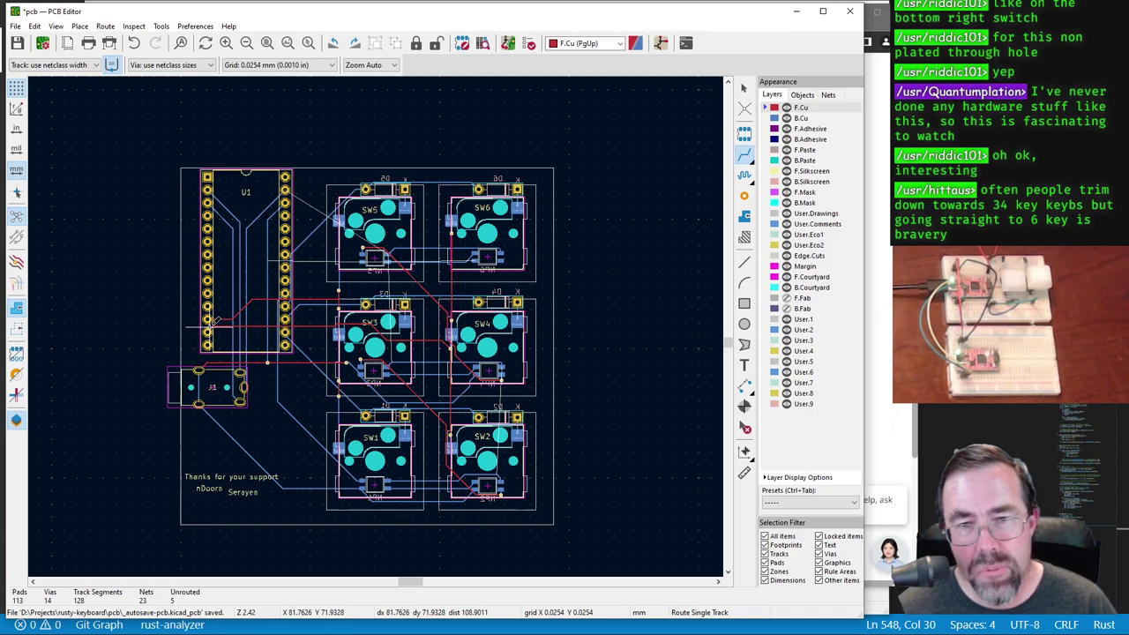
pyautogui.scroll(1, 297, 329)
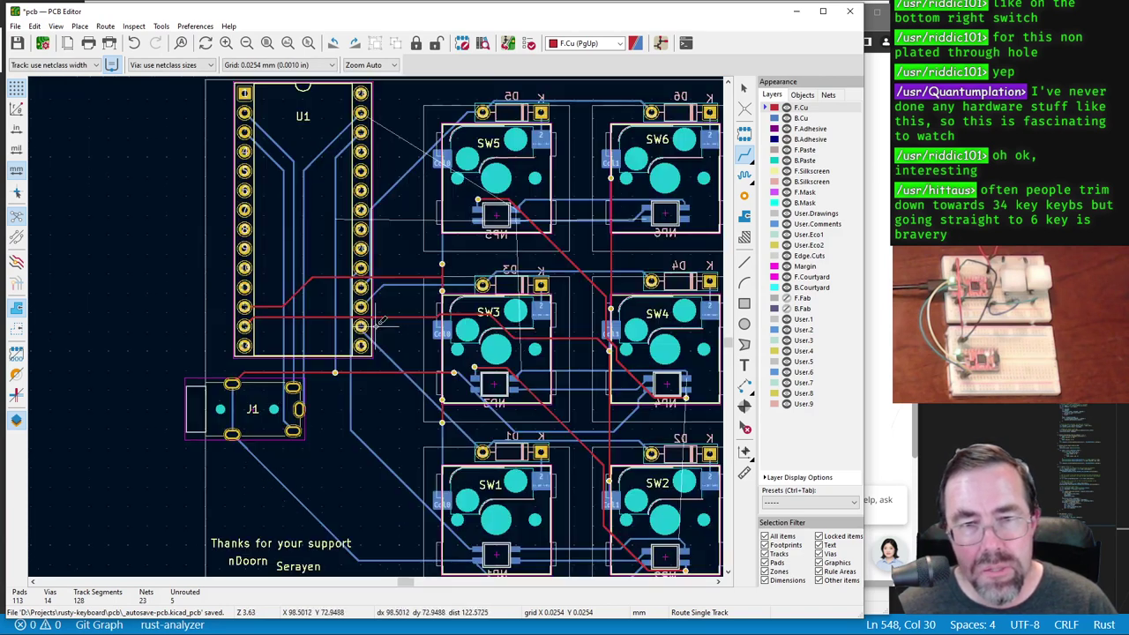
pyautogui.scroll(1, 379, 323)
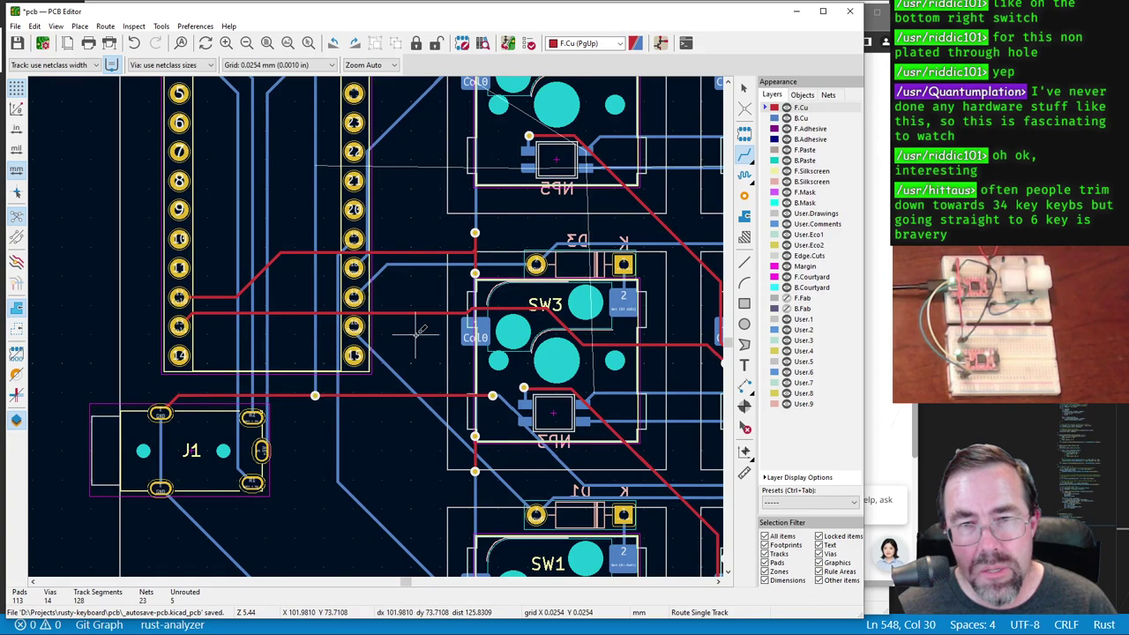
pyautogui.scroll(-2, 408, 326)
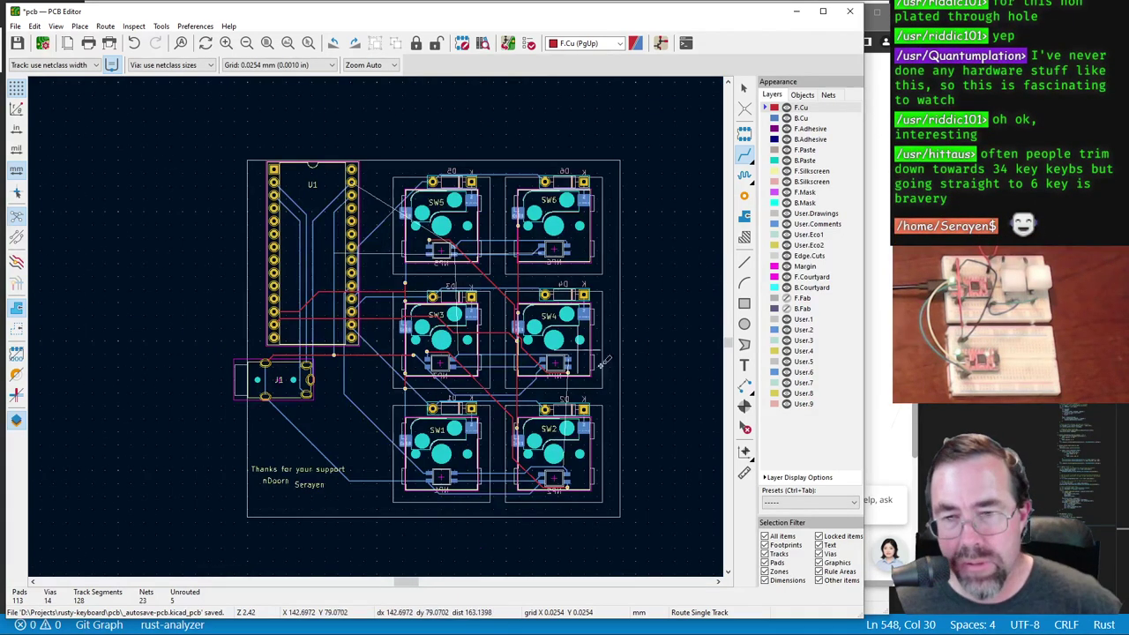
pyautogui.scroll(2, 597, 408)
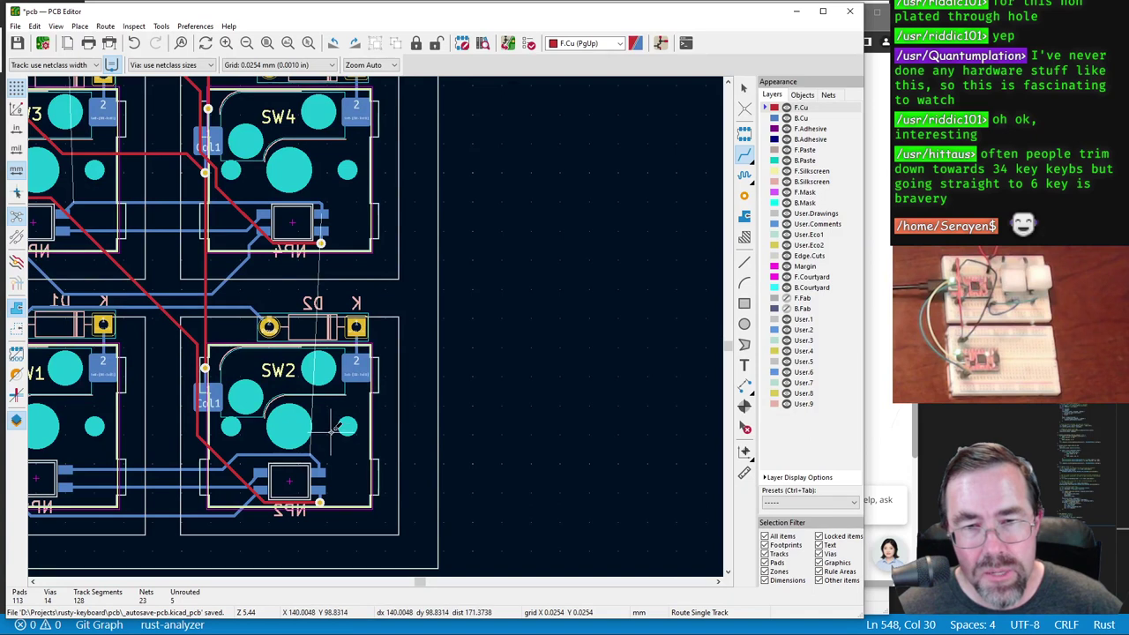
pyautogui.click(324, 209)
pyautogui.scroll(-2, 322, 215)
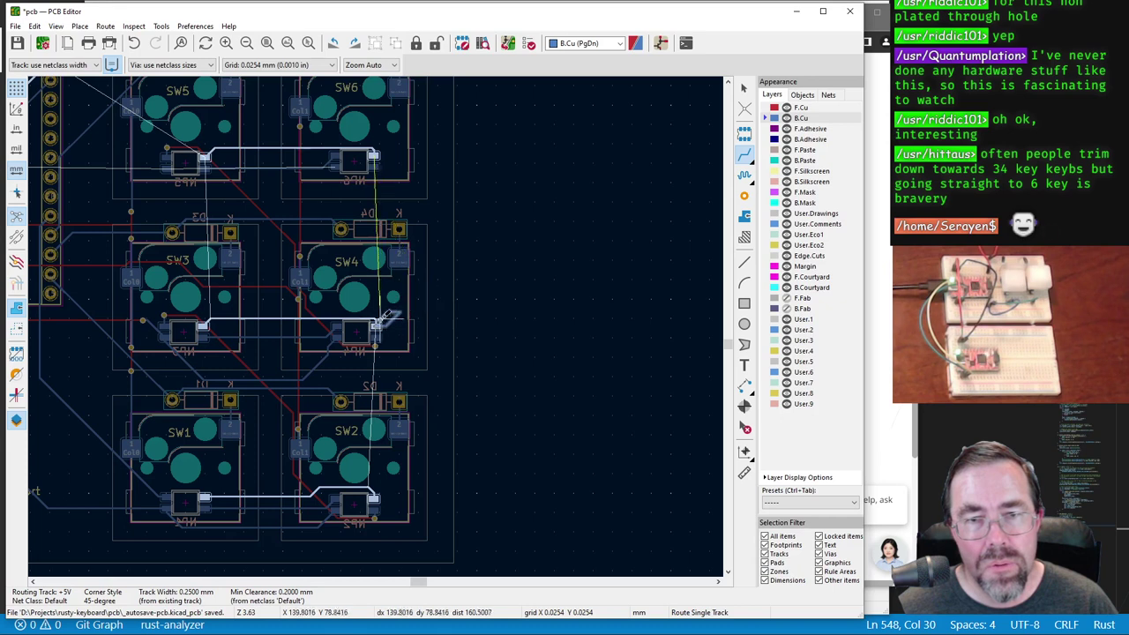
pyautogui.press('Escape')
pyautogui.hotkey('ctrl', 'z')
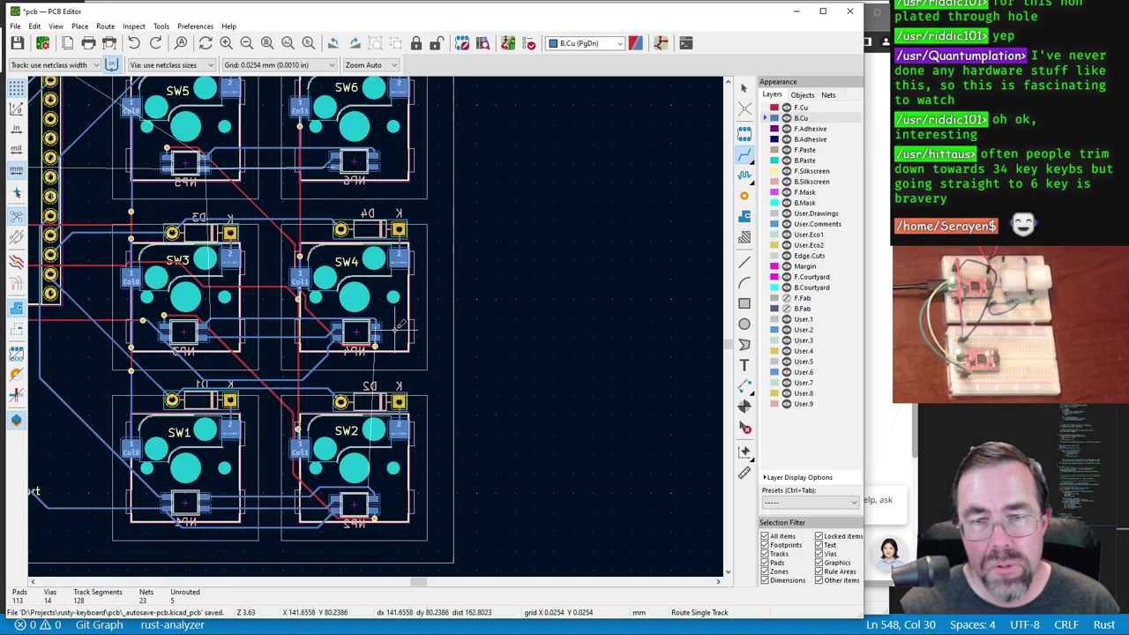
# Step: Route a +5V track on B.Cu from the +5V track above NP2 along SW2's outer edge up to NP4's +5V pad
pyautogui.scroll(5, 379, 323)
pyautogui.scroll(-4, 370, 316)
pyautogui.scroll(-2, 376, 323)
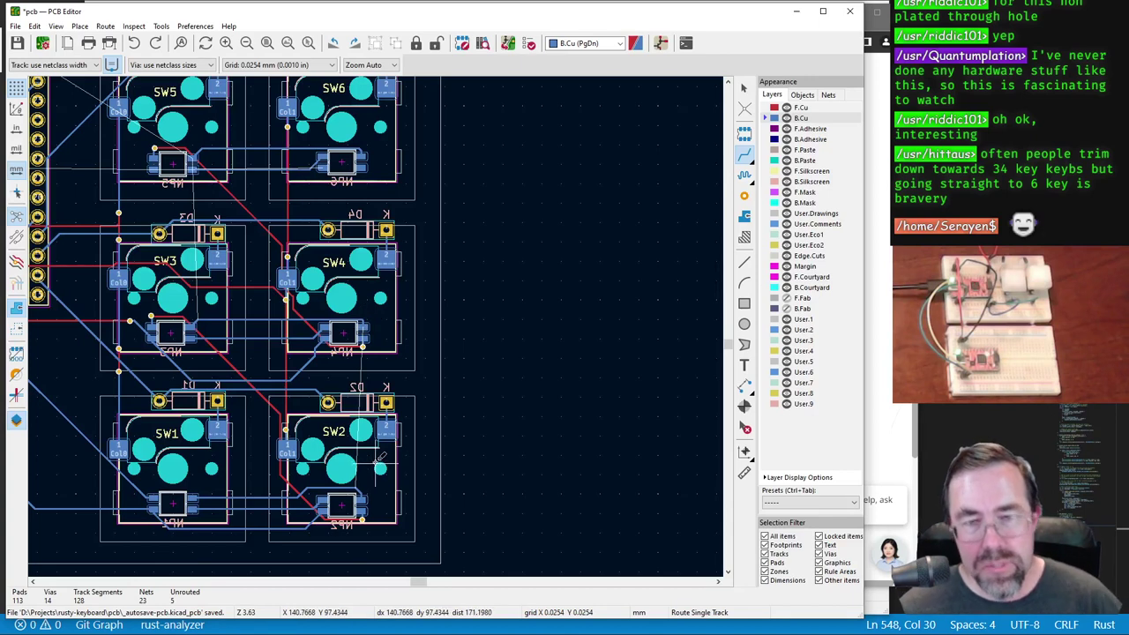
pyautogui.scroll(4, 379, 454)
pyautogui.scroll(-1, 368, 269)
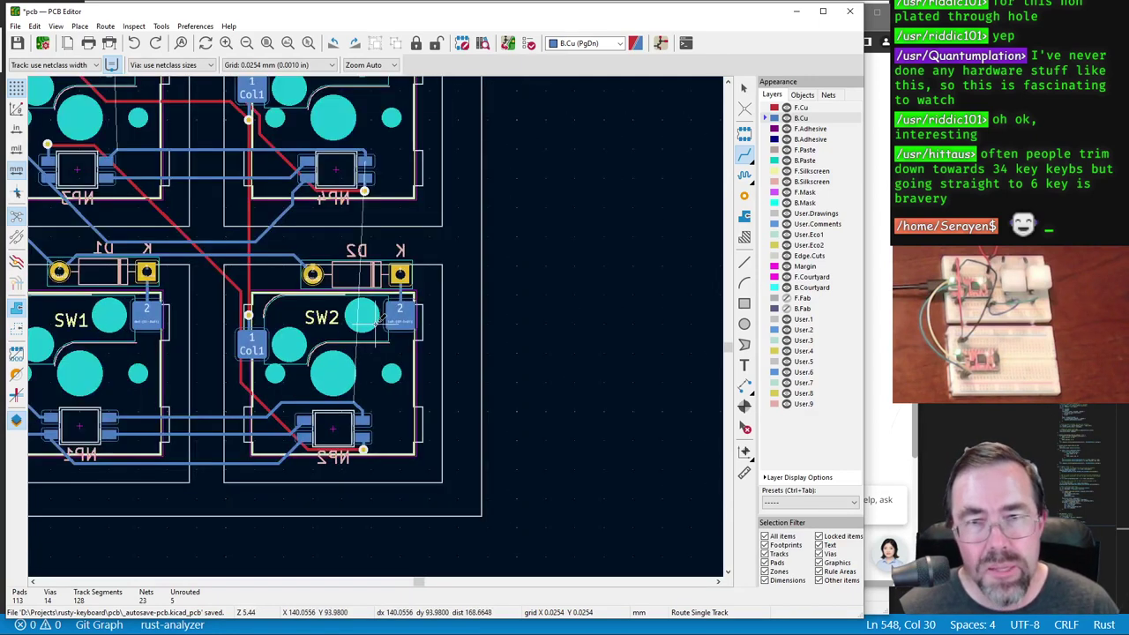
pyautogui.click(356, 398)
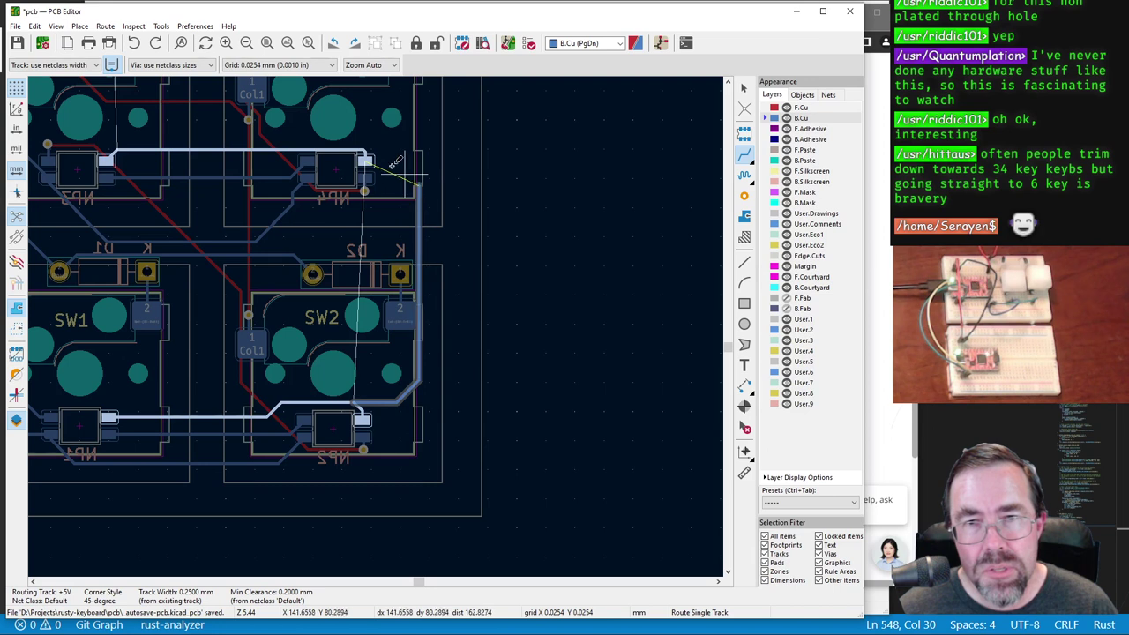
pyautogui.press('Escape')
# Step: Route a +5V track on B.Cu from NP4's +5V pad along SW4's outer edge up to NP6's +5V pad
pyautogui.scroll(-2, 382, 322)
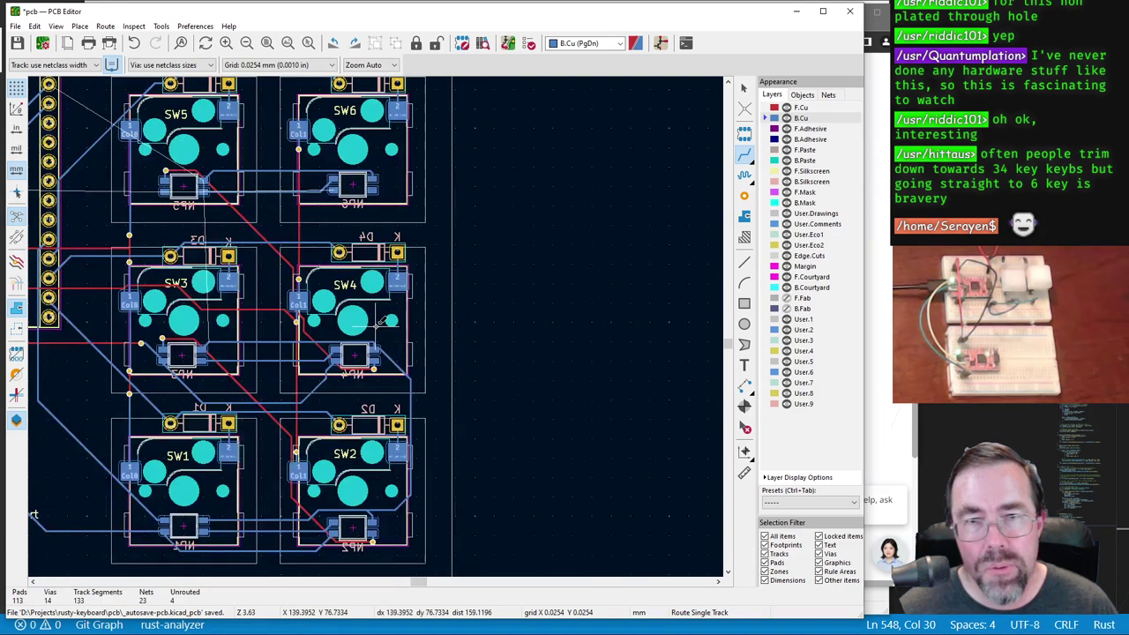
pyautogui.scroll(1, 380, 322)
pyautogui.scroll(-1, 379, 322)
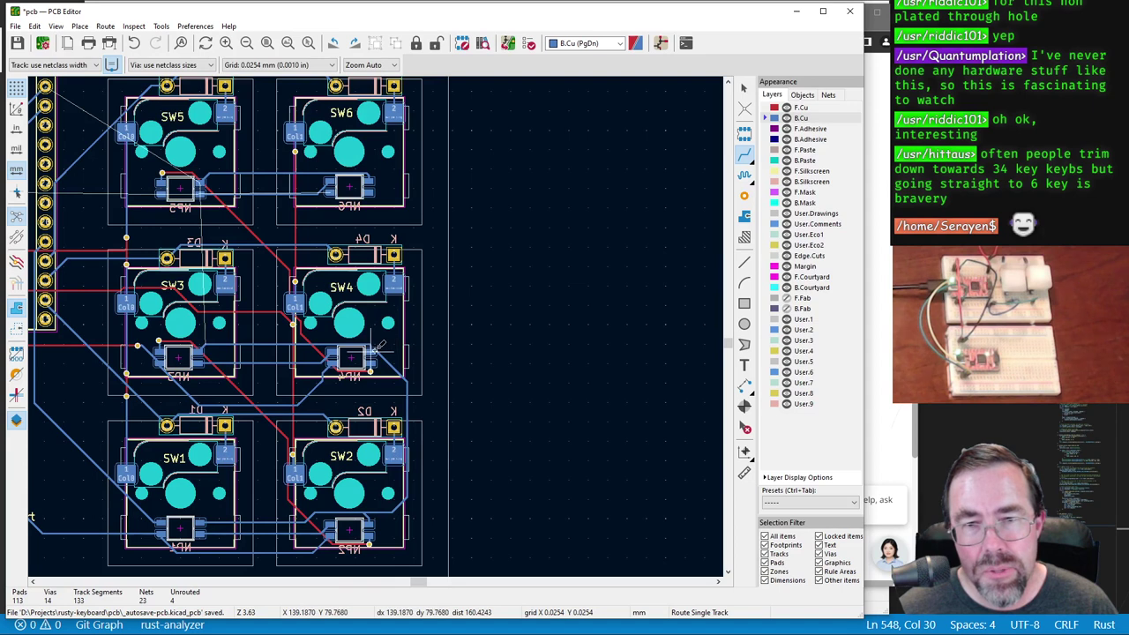
pyautogui.click(376, 351)
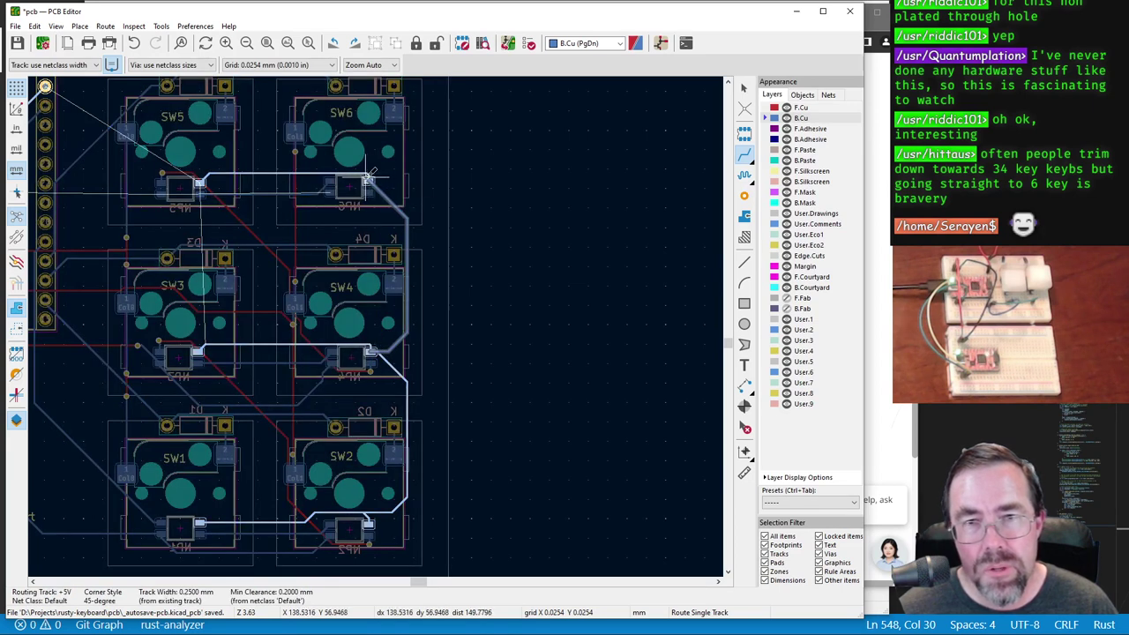
pyautogui.scroll(-1, 305, 372)
pyautogui.press('Escape')
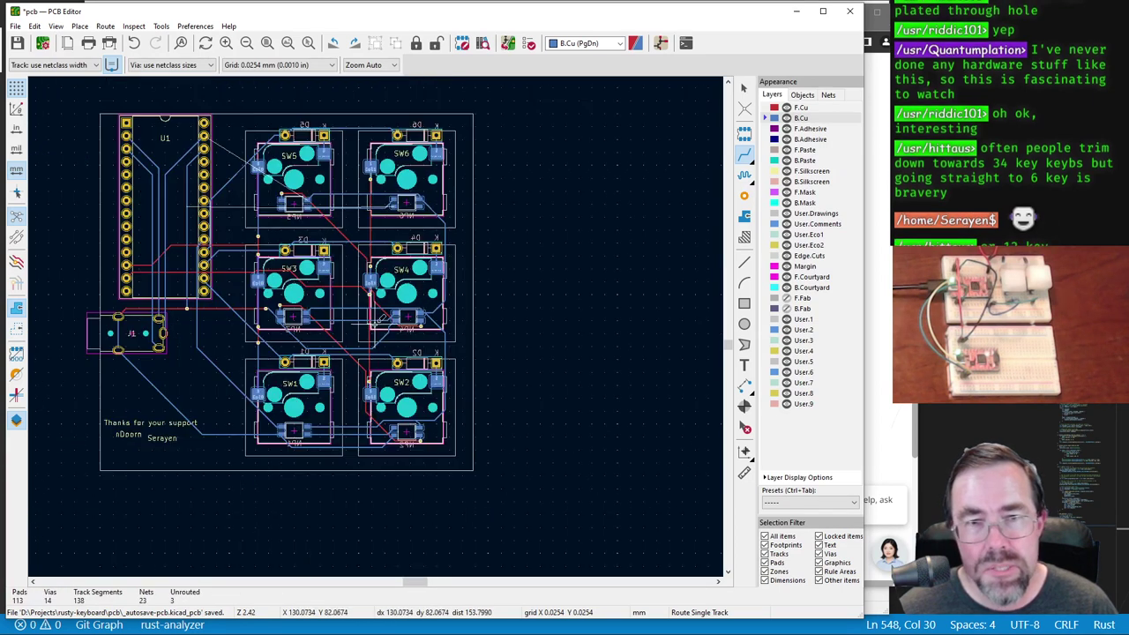
# Step: Examine the board, especially the area between U1 and SW5, for the connections that are still unrouted
pyautogui.scroll(1, 377, 320)
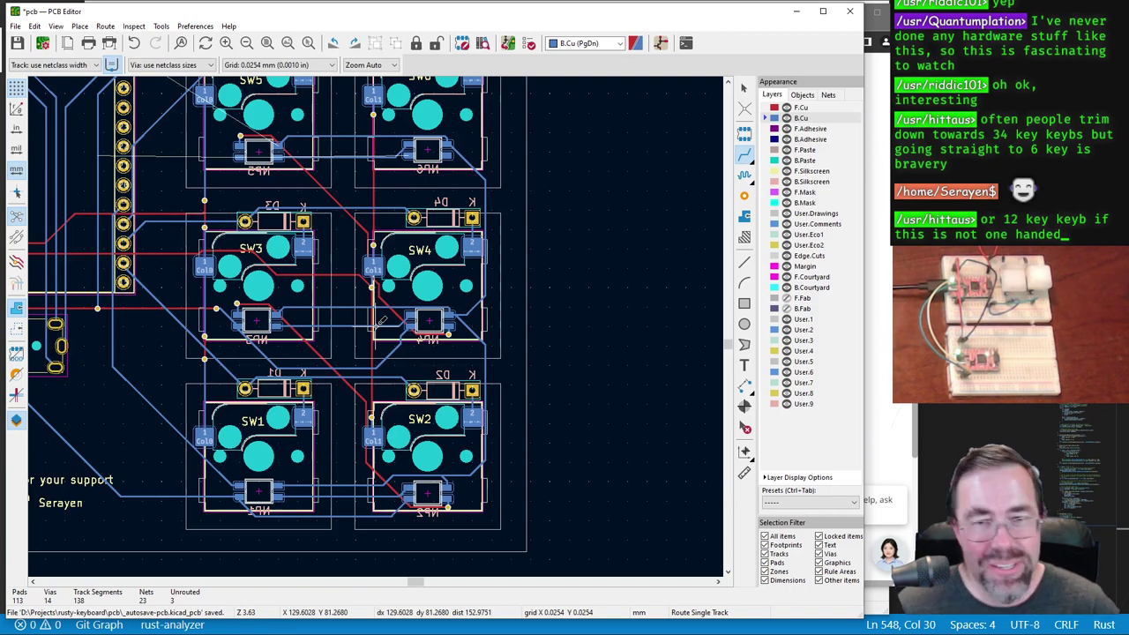
pyautogui.press('Home')
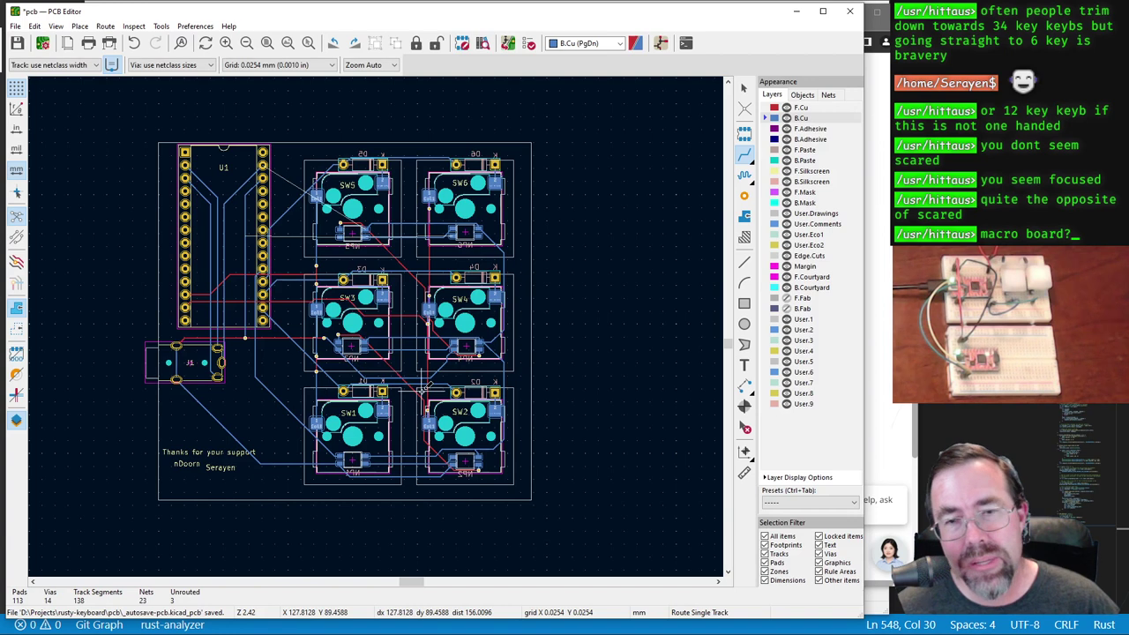
pyautogui.scroll(1, 381, 321)
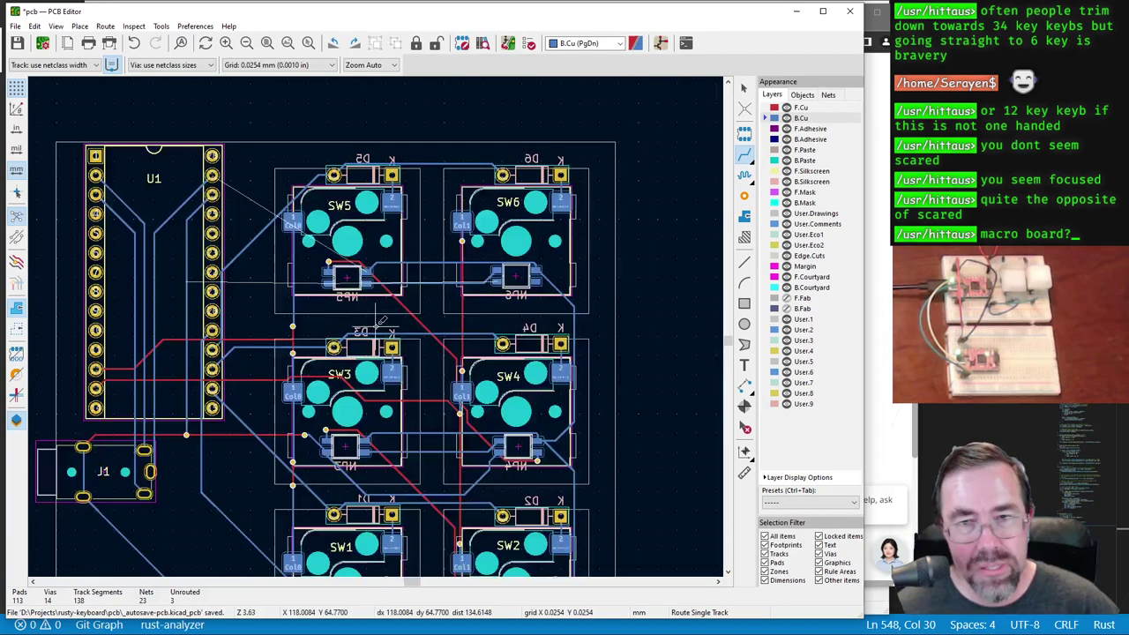
pyautogui.scroll(1, 381, 321)
pyautogui.scroll(-1, 379, 304)
pyautogui.scroll(-1, 385, 277)
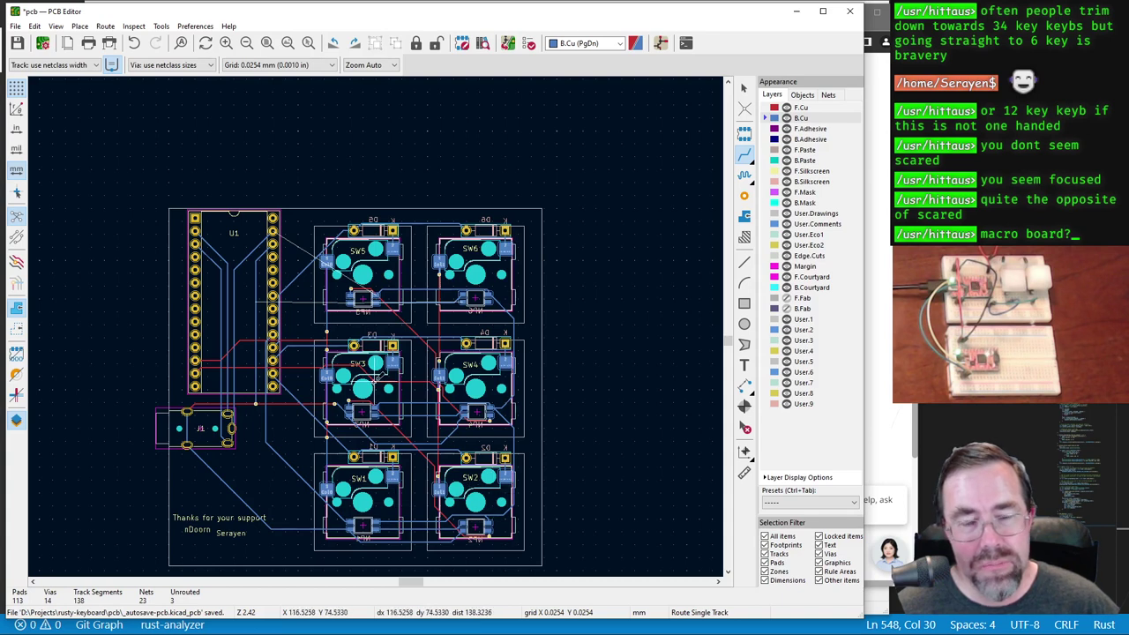
pyautogui.moveTo(302, 333); pyautogui.dragTo(381, 322, button='middle')
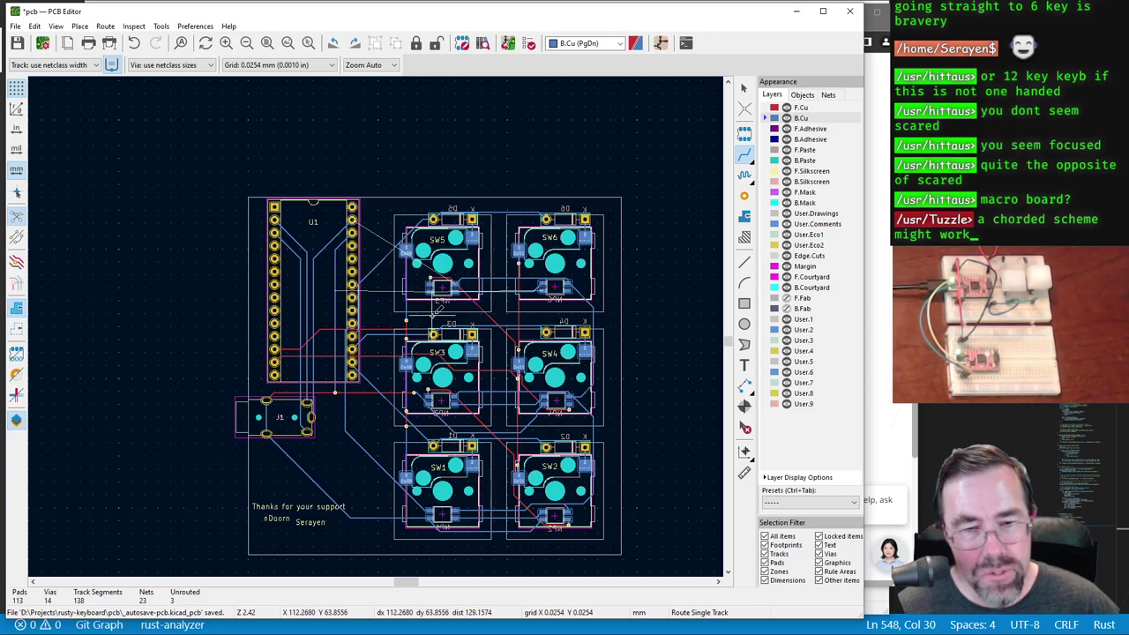
pyautogui.scroll(3, 410, 240)
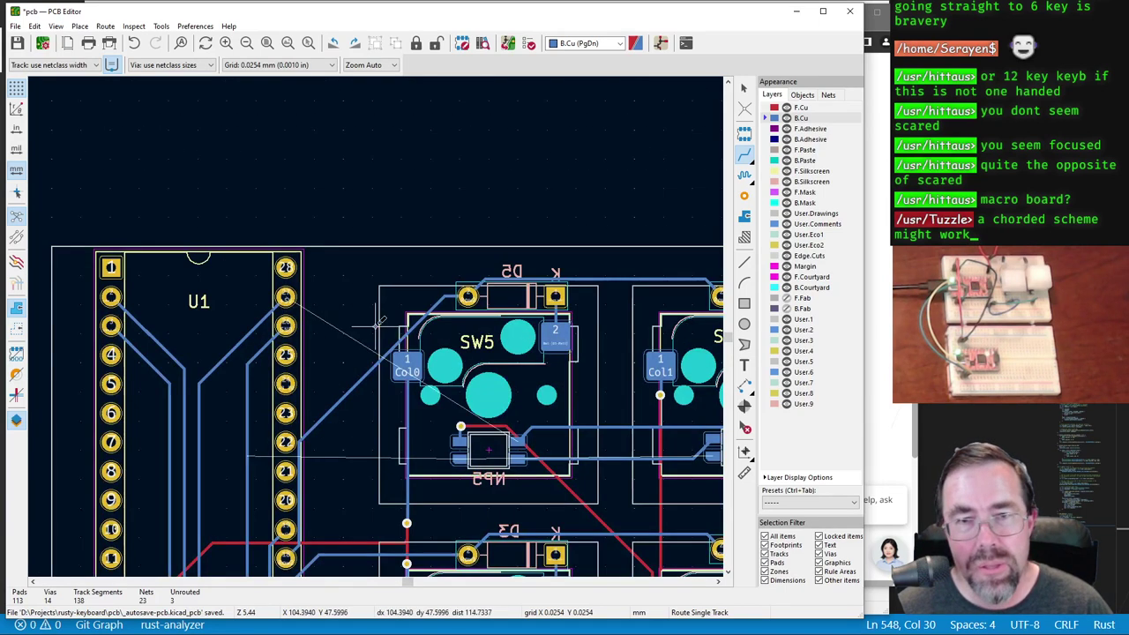
pyautogui.scroll(3, 322, 306)
pyautogui.scroll(-4, 376, 323)
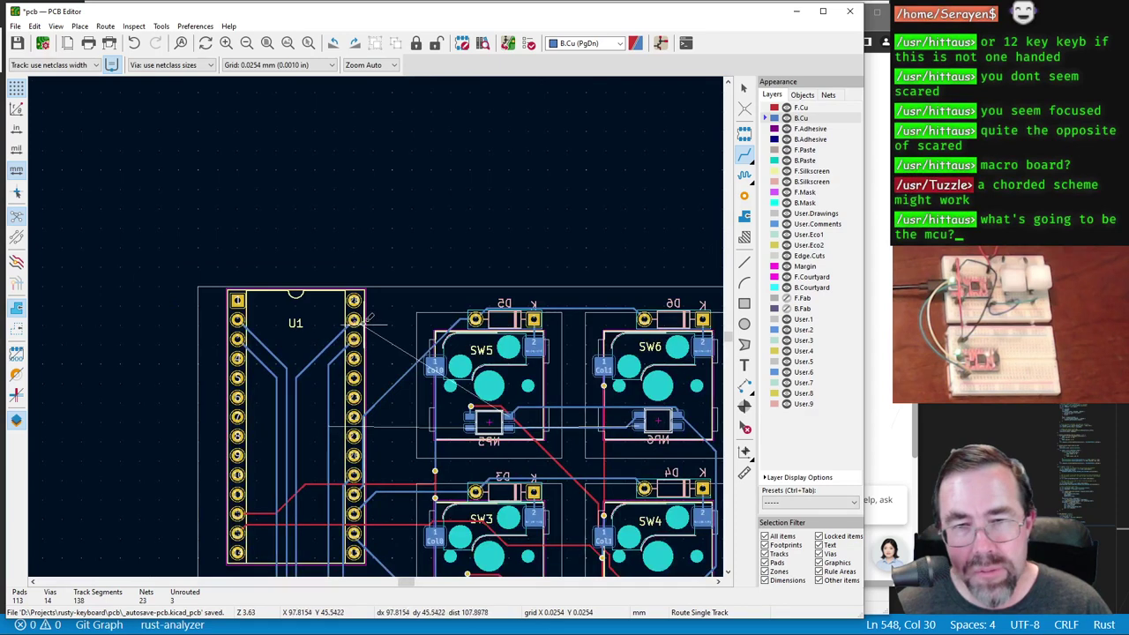
# Step: Route a +5V track on B.Cu from U1's pin 27 above D5 and D6, then along SW6's outer edge to the +5V track below NP6
pyautogui.click(373, 334)
pyautogui.scroll(-3, 377, 342)
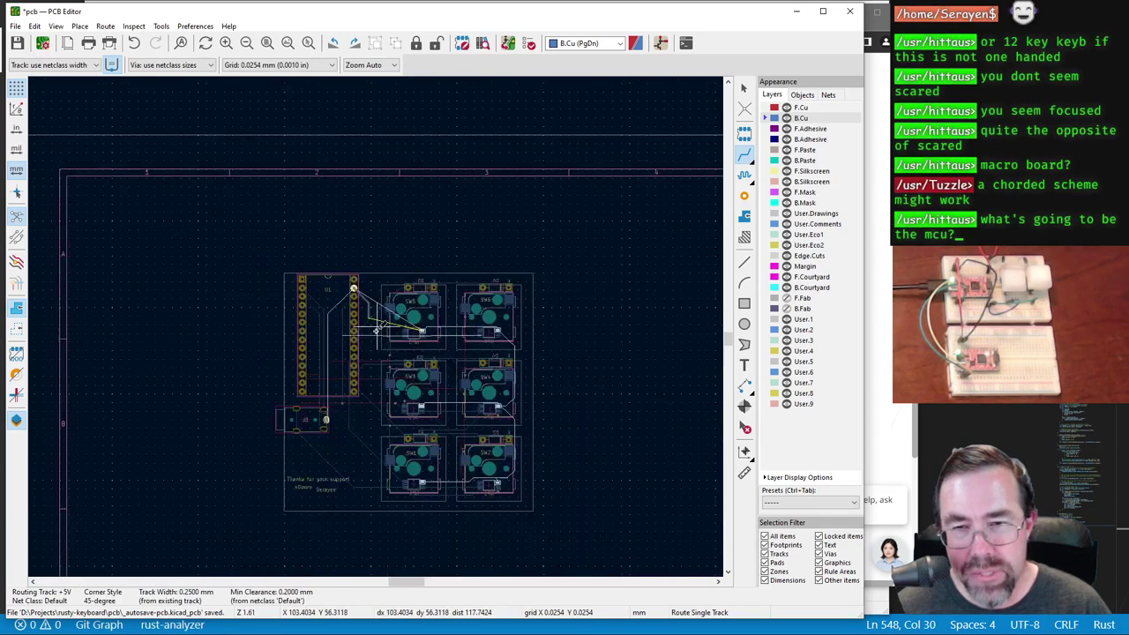
pyautogui.scroll(4, 397, 311)
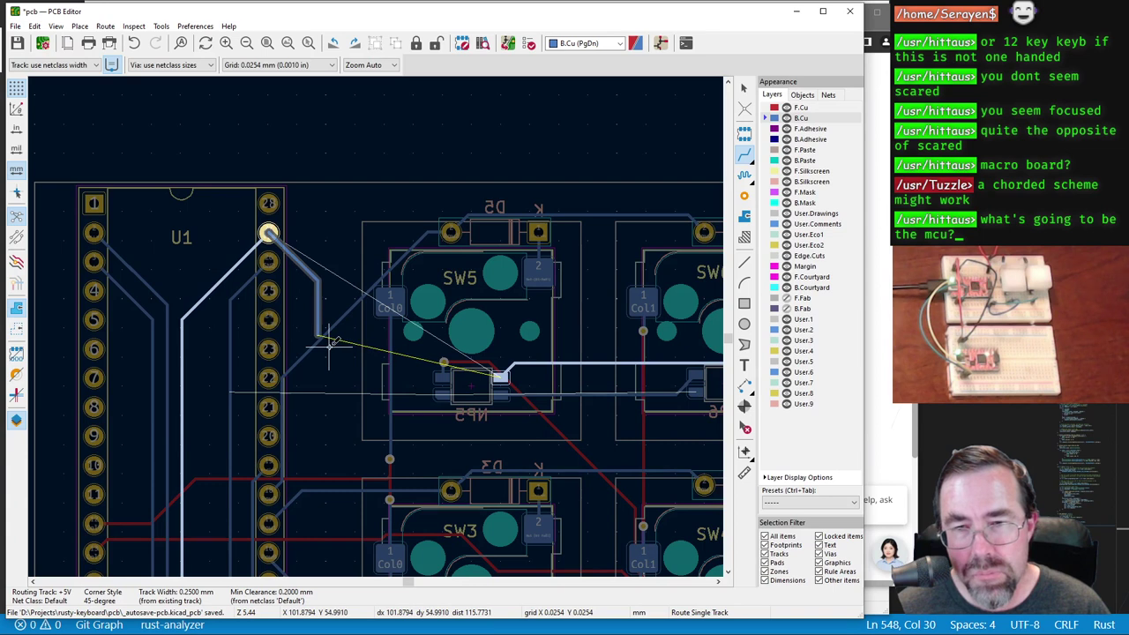
pyautogui.scroll(-1, 371, 317)
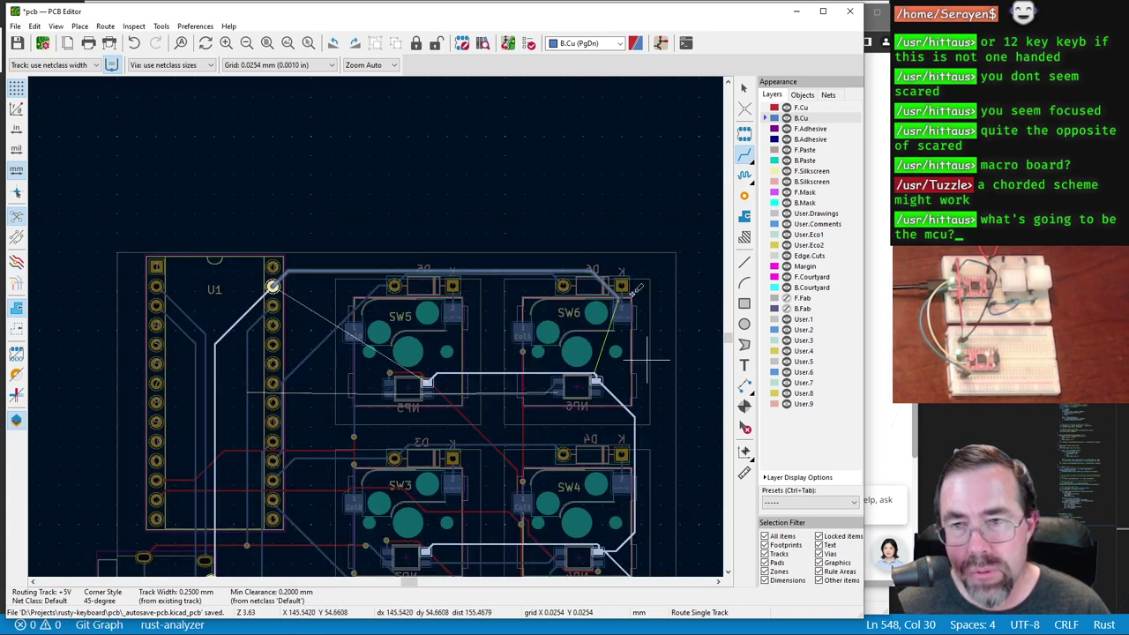
pyautogui.click(622, 284)
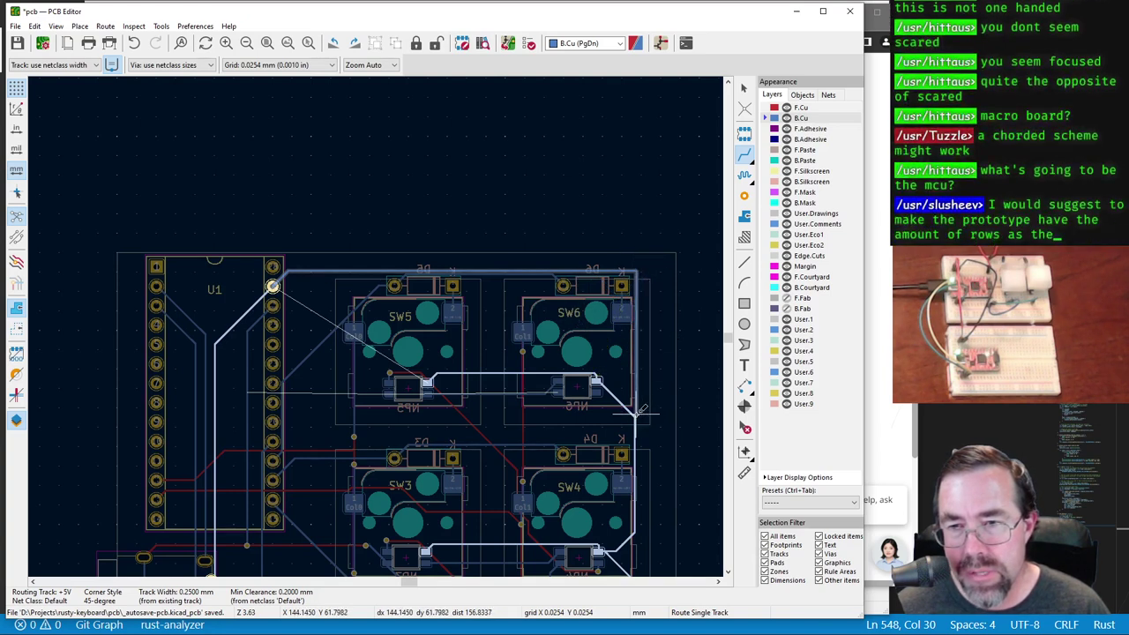
pyautogui.scroll(5, 633, 411)
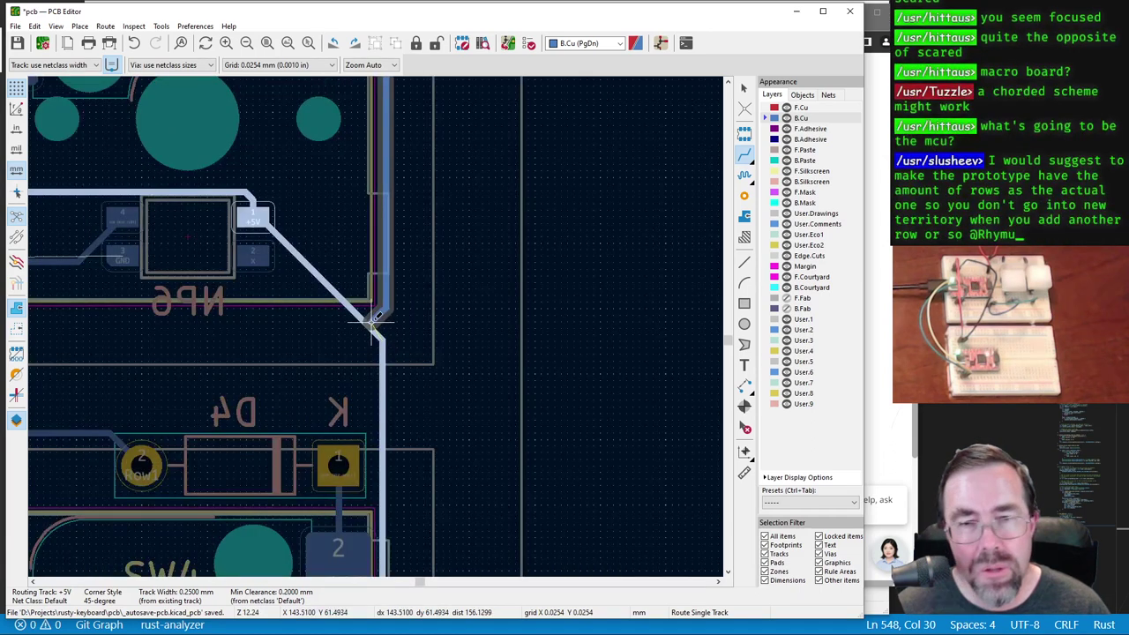
pyautogui.click(381, 332)
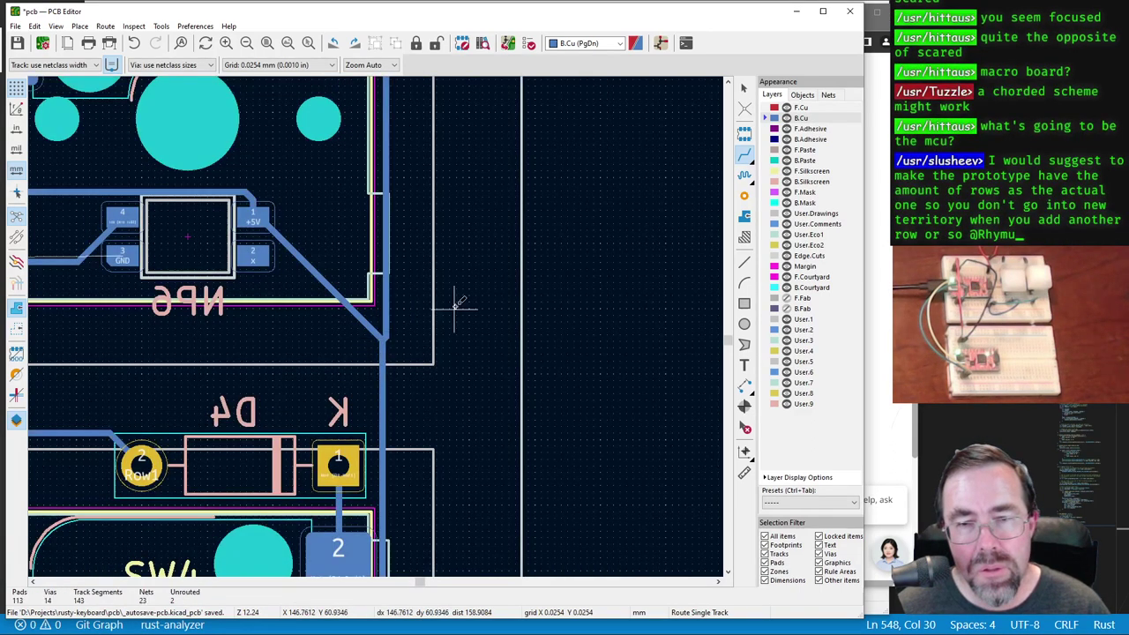
# Step: Examine the tracks around all six switches and their LEDs for connections that are still unrouted
pyautogui.scroll(-3, 453, 302)
pyautogui.scroll(-2, 201, 311)
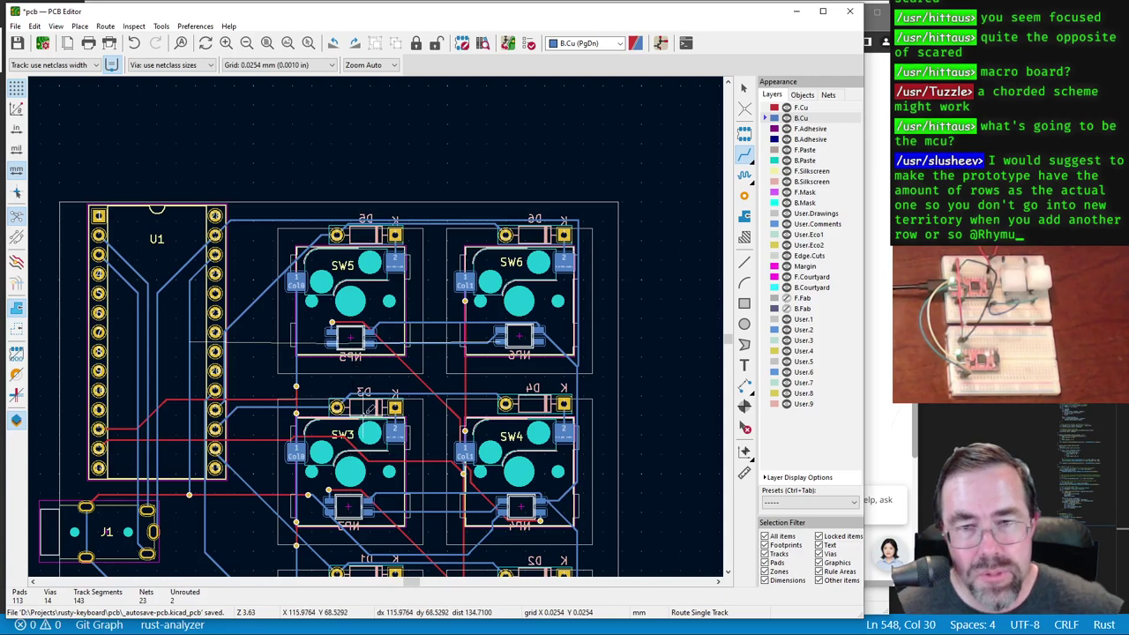
pyautogui.scroll(-1, 366, 349)
pyautogui.scroll(3, 371, 357)
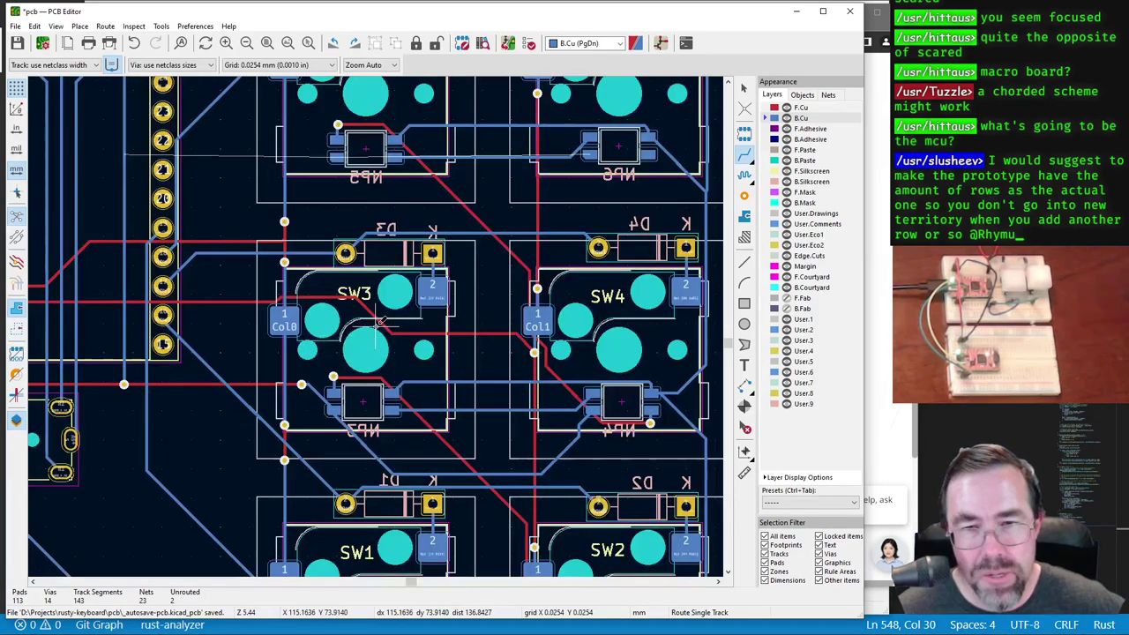
pyautogui.scroll(-3, 493, 370)
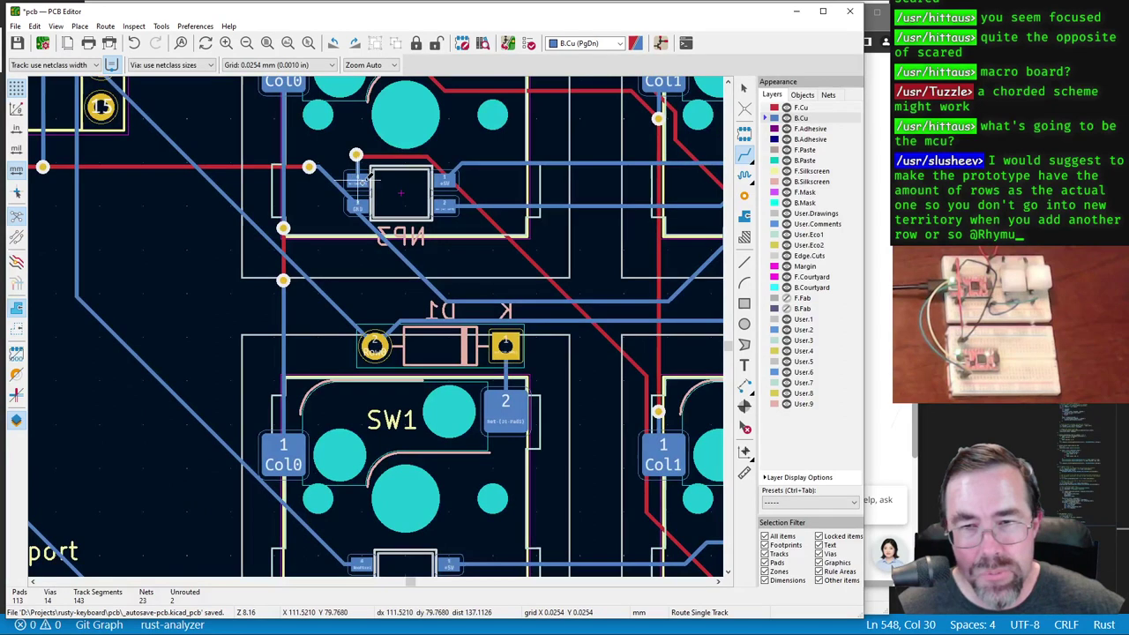
pyautogui.scroll(-3, 346, 341)
pyautogui.hscroll(5, 370, 333)
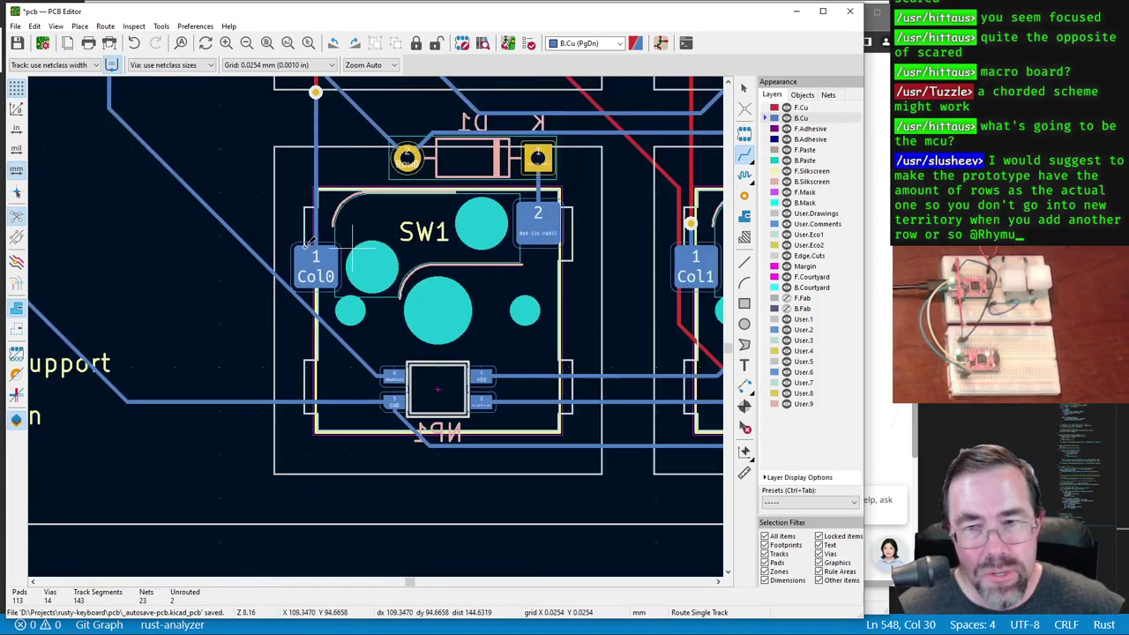
pyautogui.scroll(3, 389, 319)
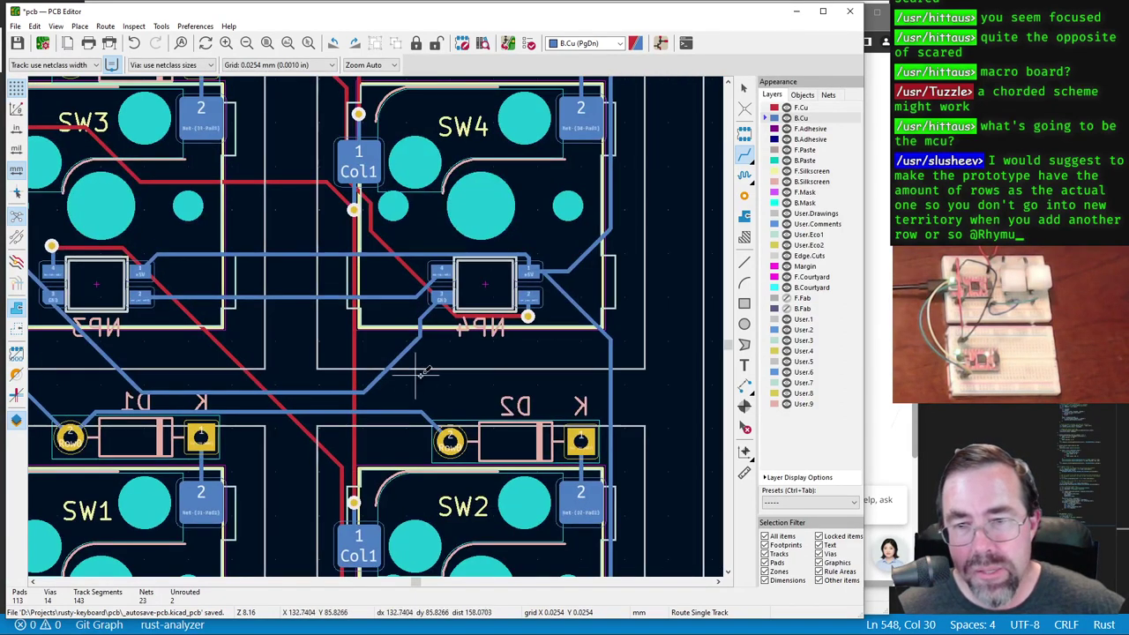
pyautogui.scroll(5, 392, 449)
pyautogui.scroll(6, 388, 452)
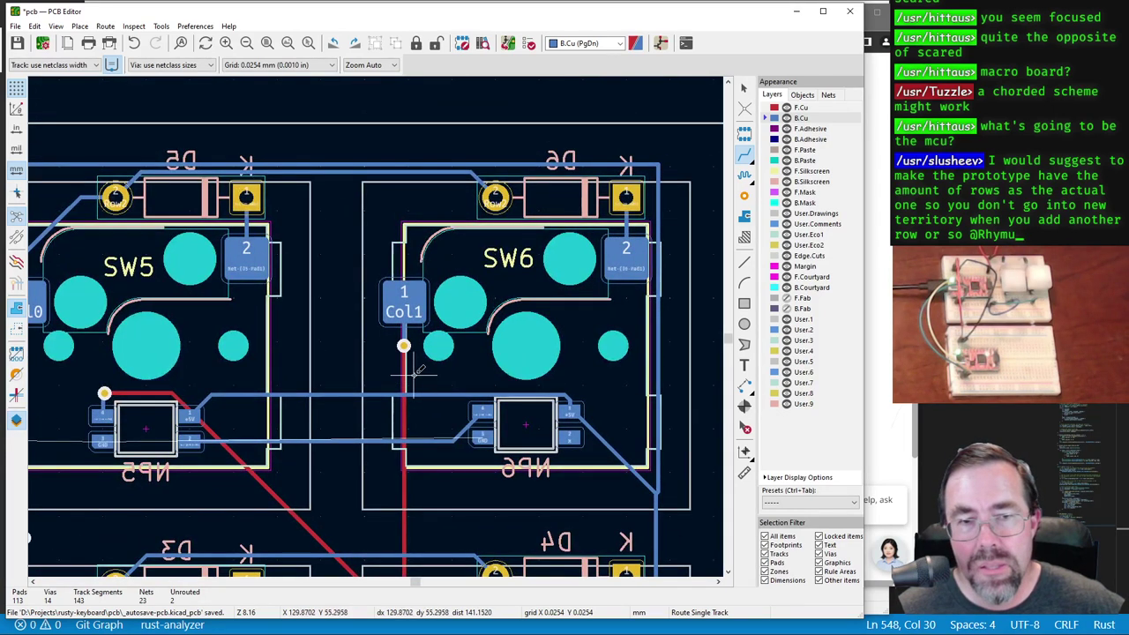
# Step: Run the design rules check and locate both ends of the first missing GND connection among the unconnected items
pyautogui.click(512, 43)
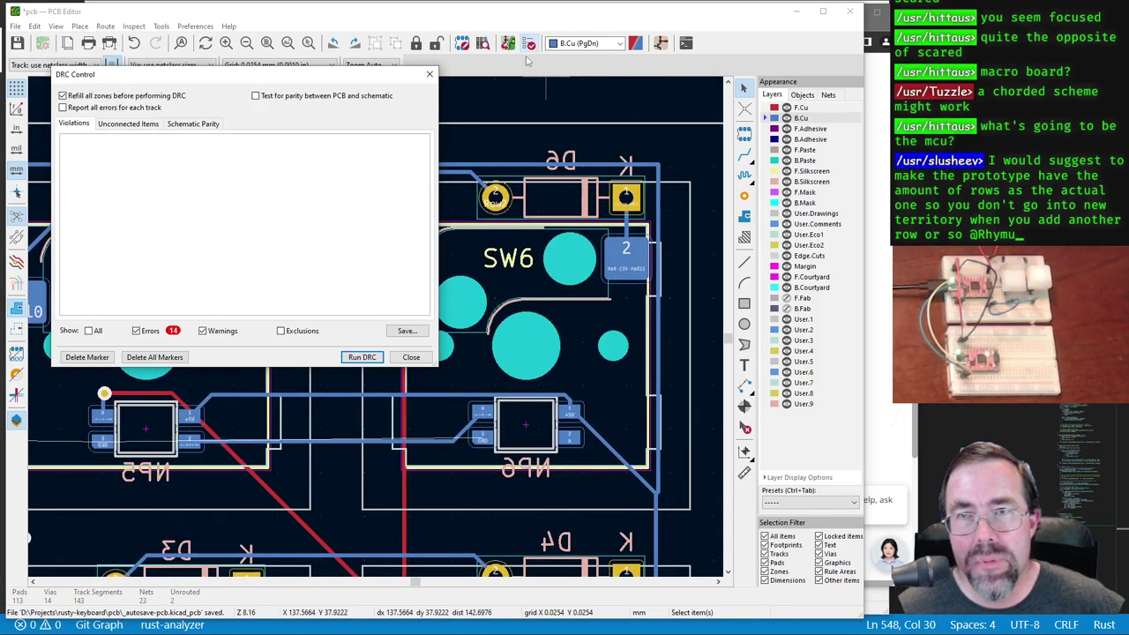
pyautogui.click(368, 359)
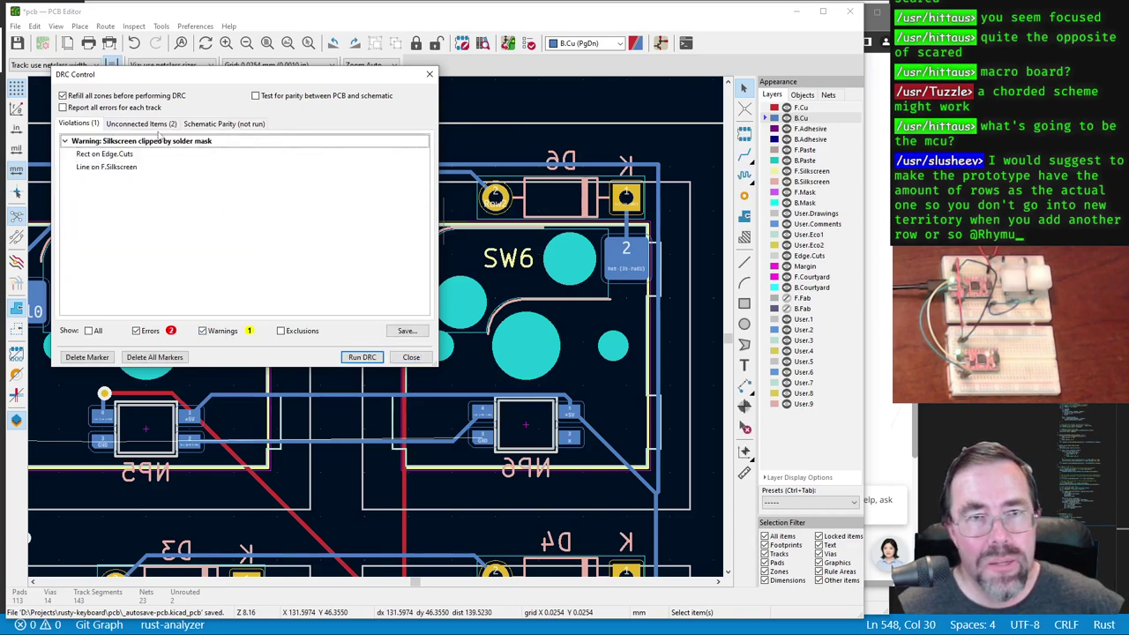
pyautogui.click(141, 124)
pyautogui.click(131, 155)
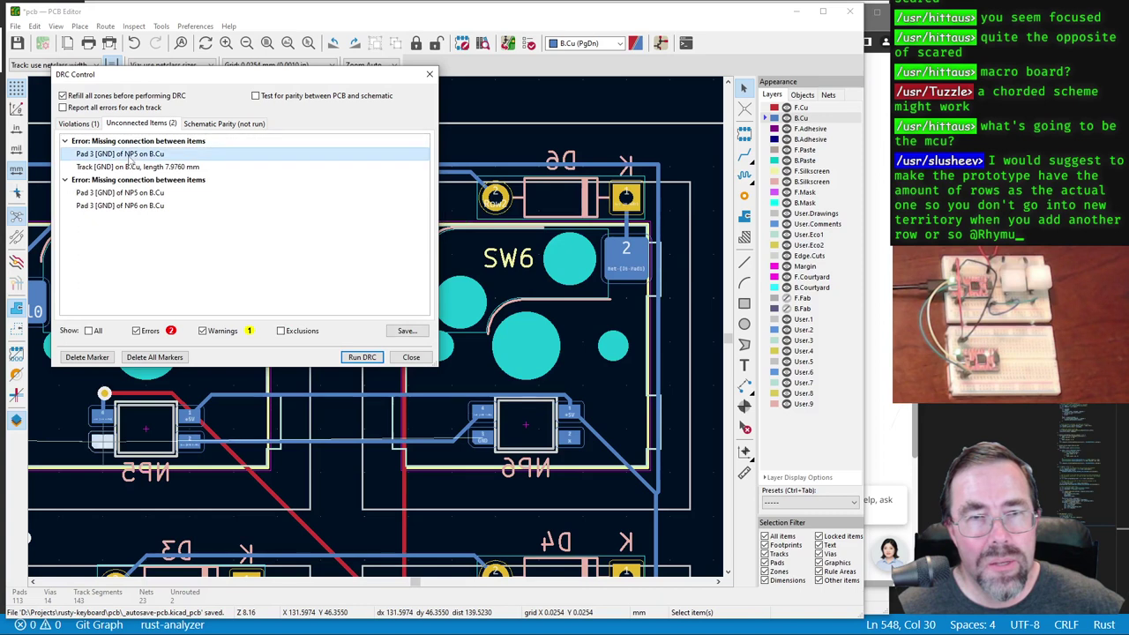
pyautogui.click(129, 166)
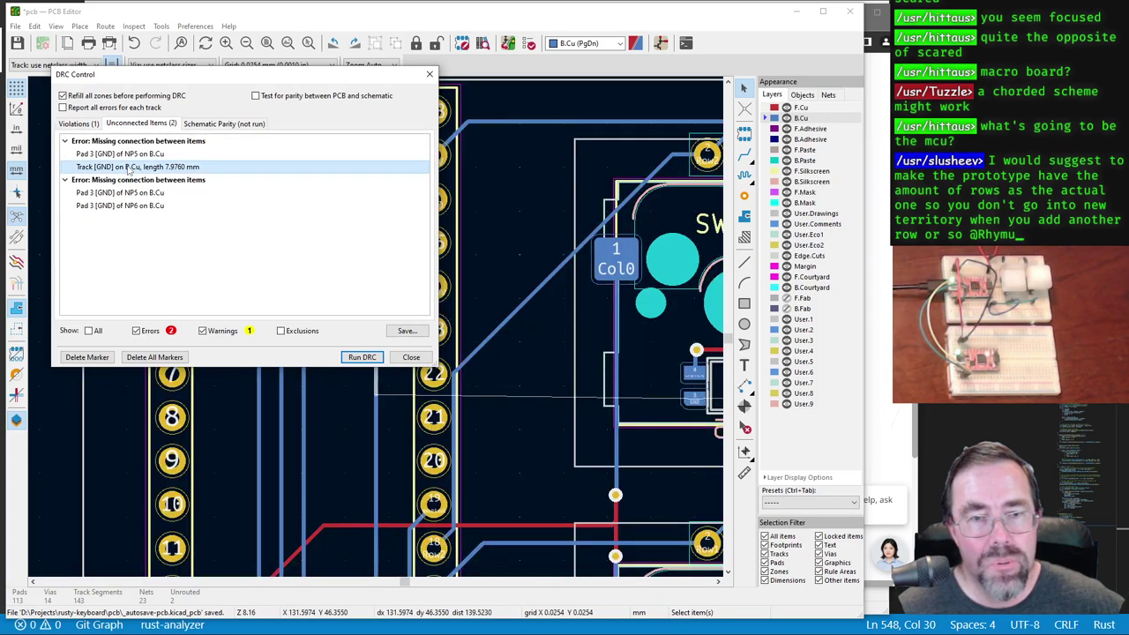
pyautogui.click(408, 359)
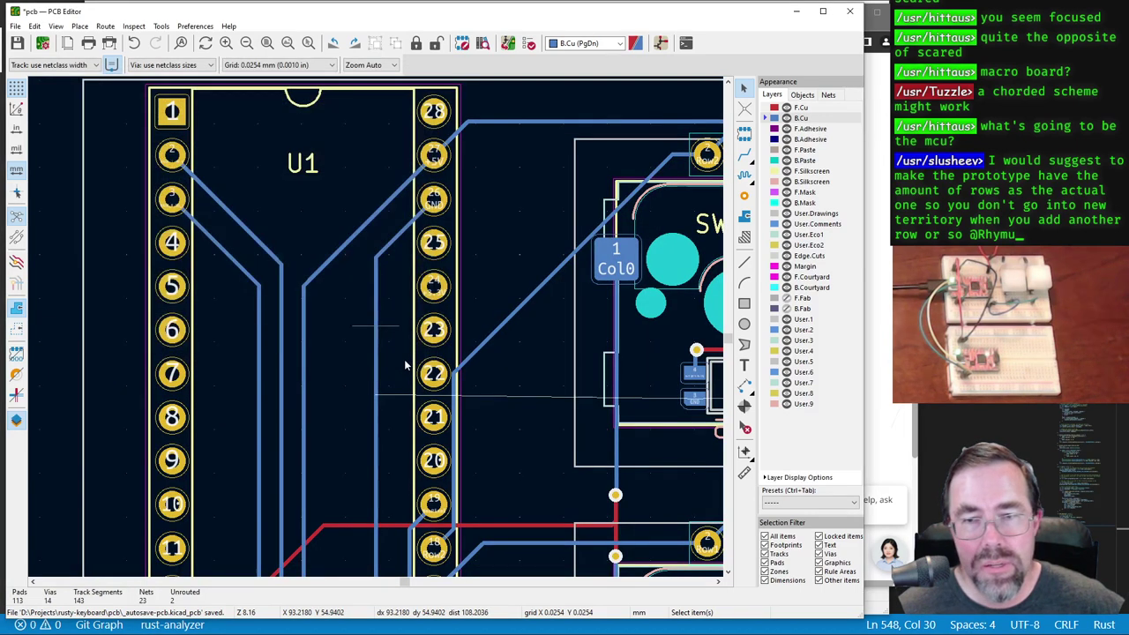
pyautogui.scroll(-5, 403, 366)
pyautogui.scroll(8, 377, 331)
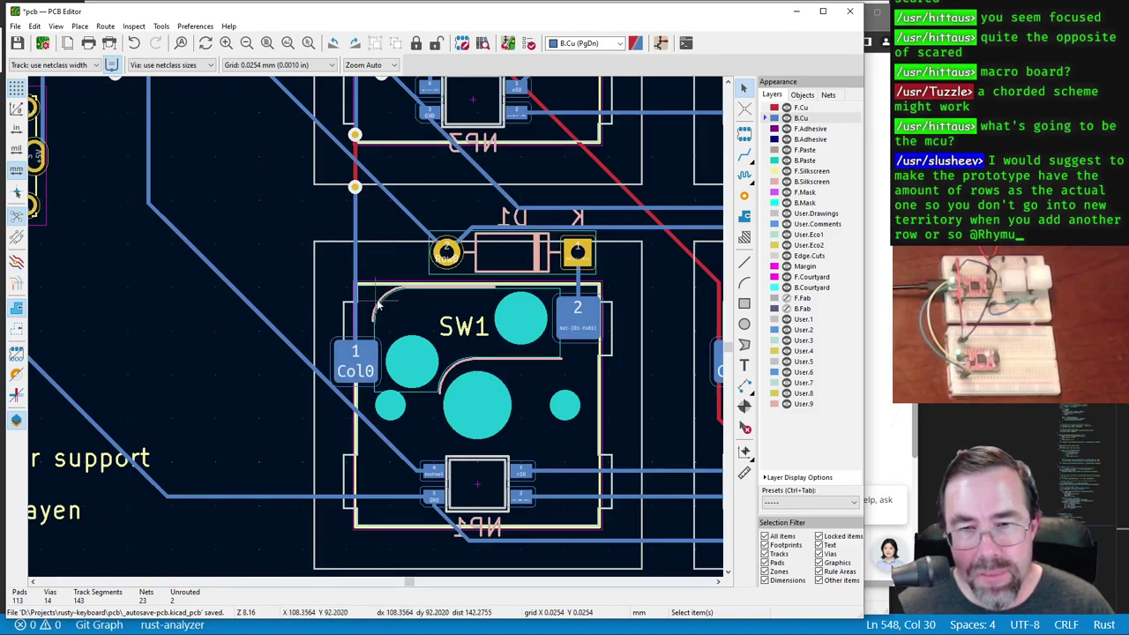
pyautogui.scroll(-3, 433, 500)
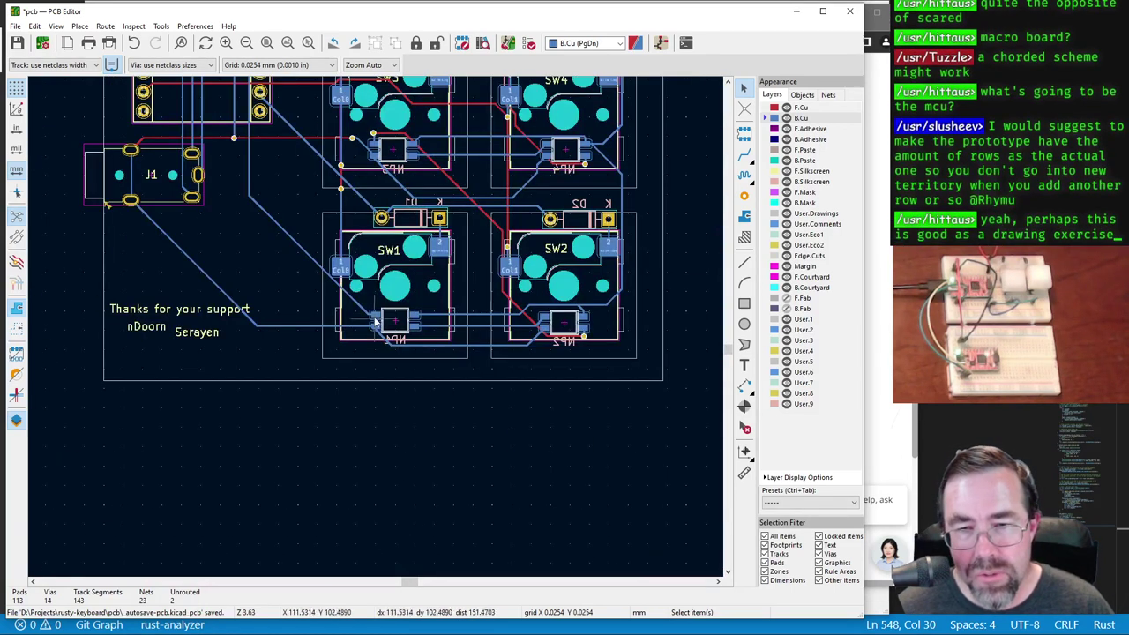
pyautogui.press('x')
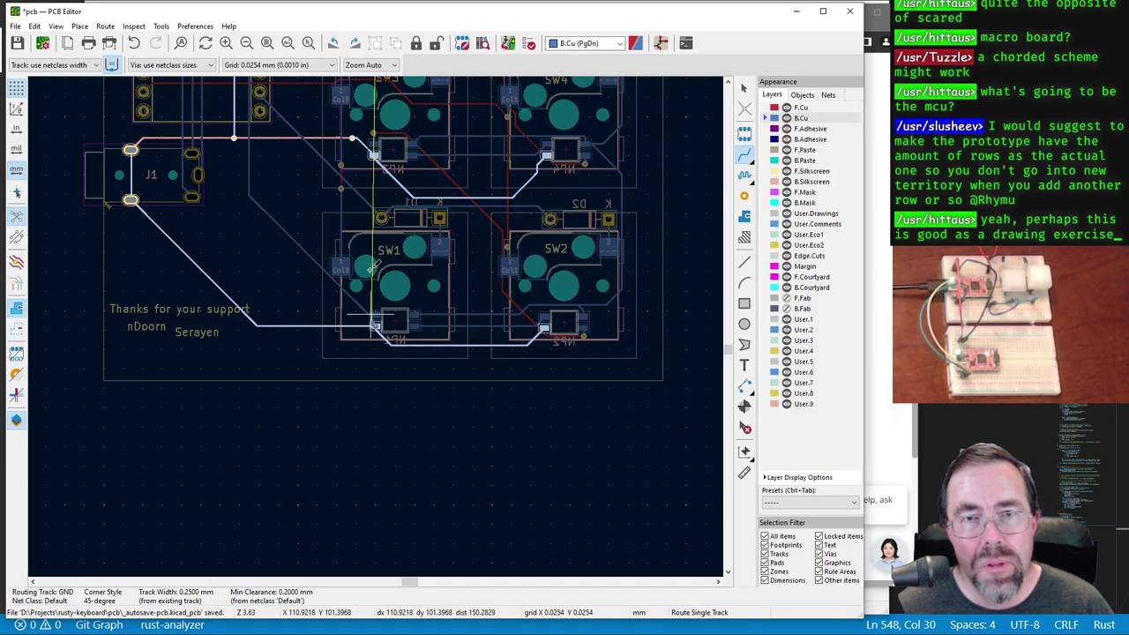
pyautogui.scroll(-2, 328, 207)
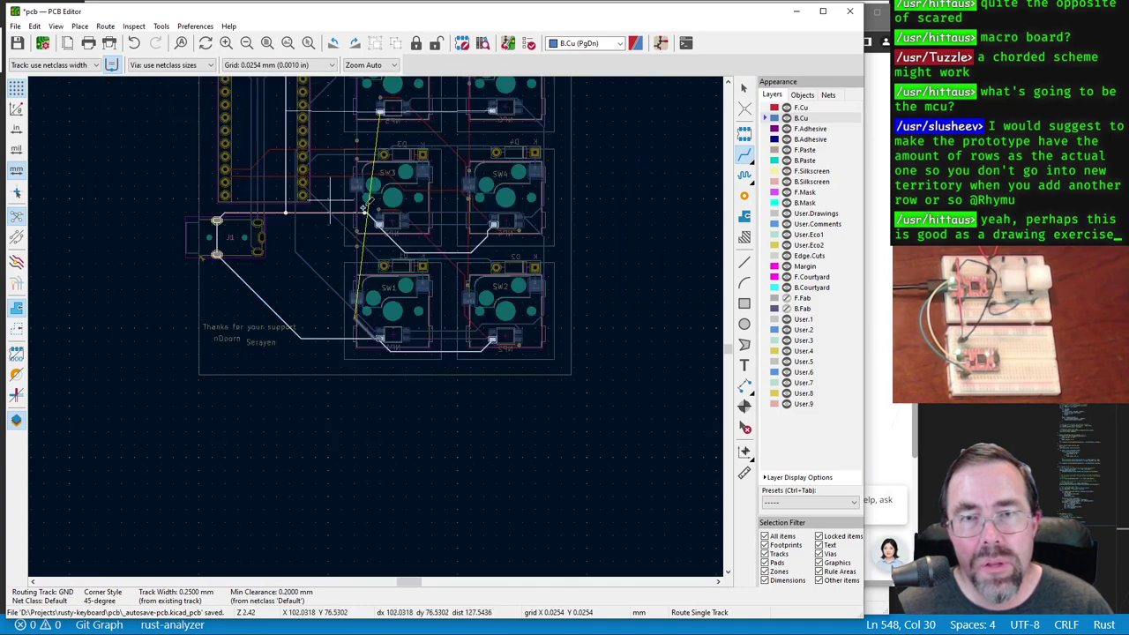
pyautogui.press('Escape')
# Step: Try to route a GND track on B.Cu from NP5's GND pad through the gap between the SW5/SW6 and SW3/SW4 rows
pyautogui.scroll(5, 335, 298)
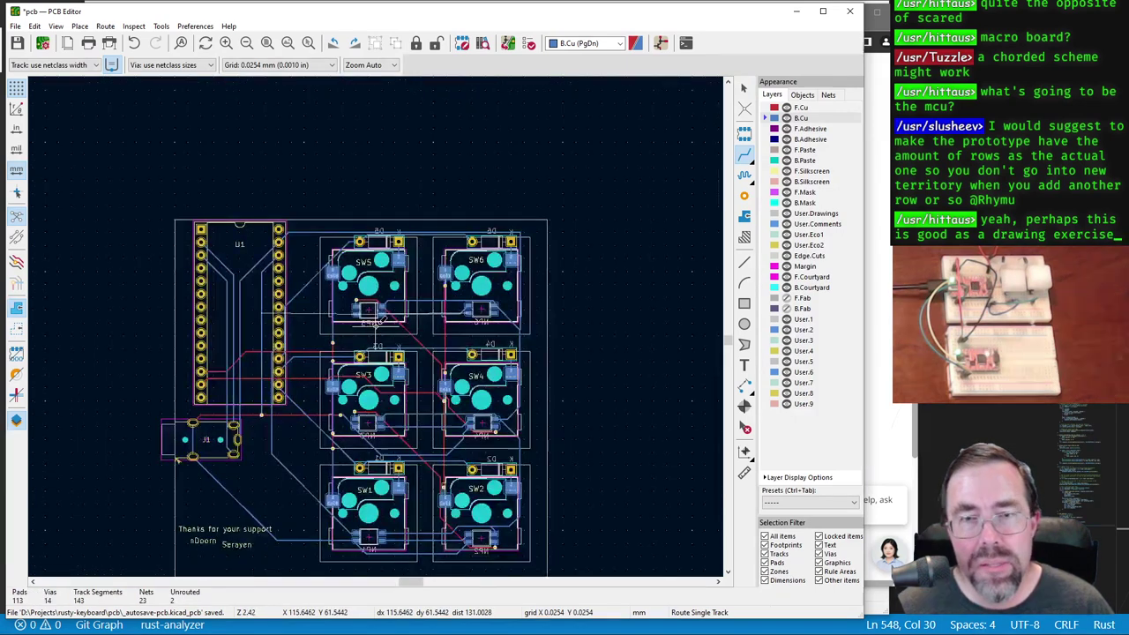
pyautogui.scroll(2, 334, 299)
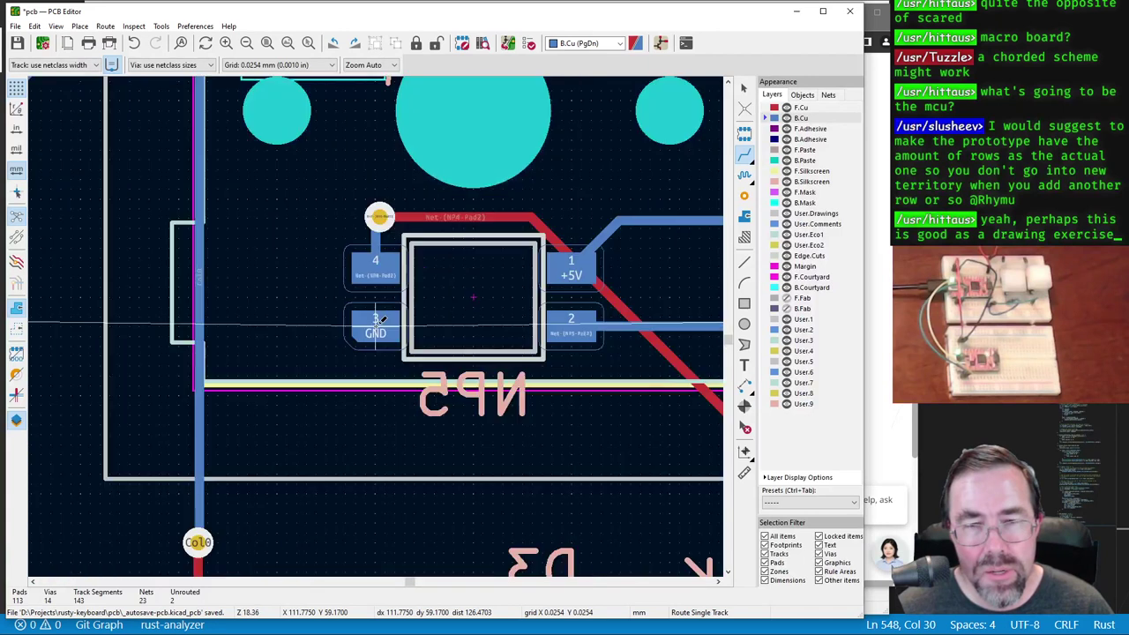
pyautogui.click(374, 324)
pyautogui.scroll(-4, 376, 324)
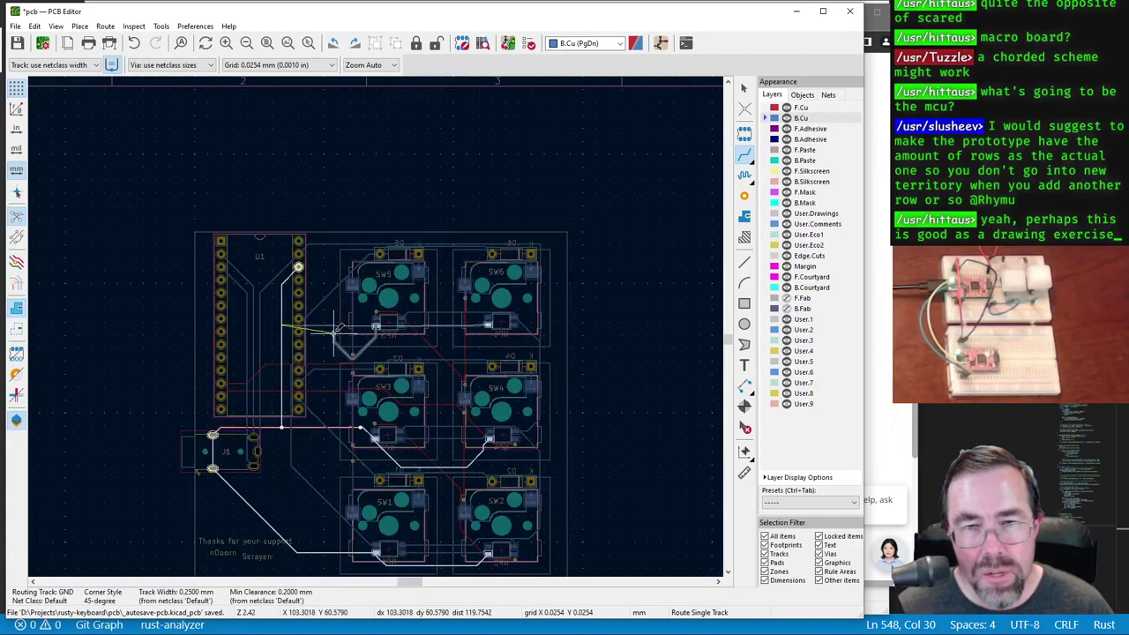
pyautogui.scroll(7, 313, 333)
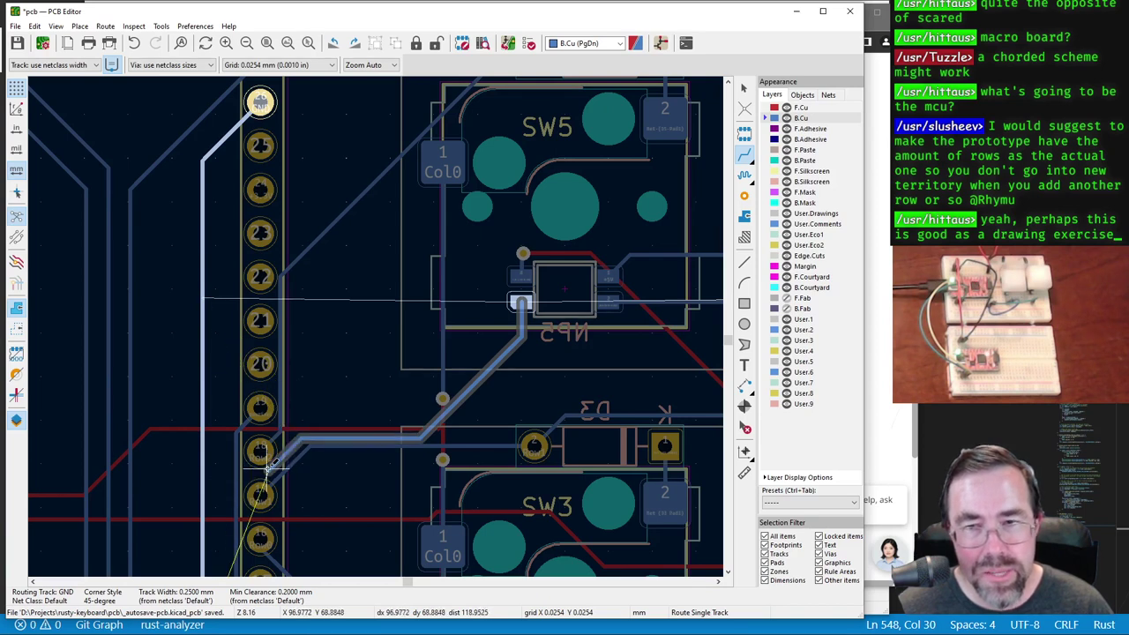
pyautogui.scroll(-3, 320, 375)
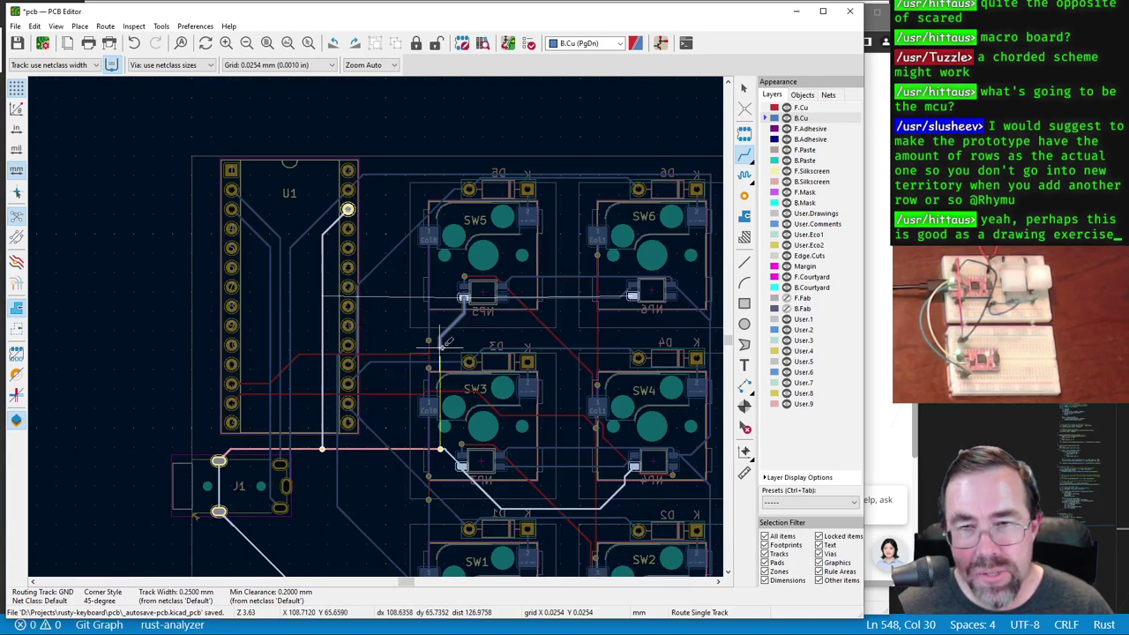
pyautogui.scroll(-1, 518, 334)
pyautogui.scroll(3, 429, 323)
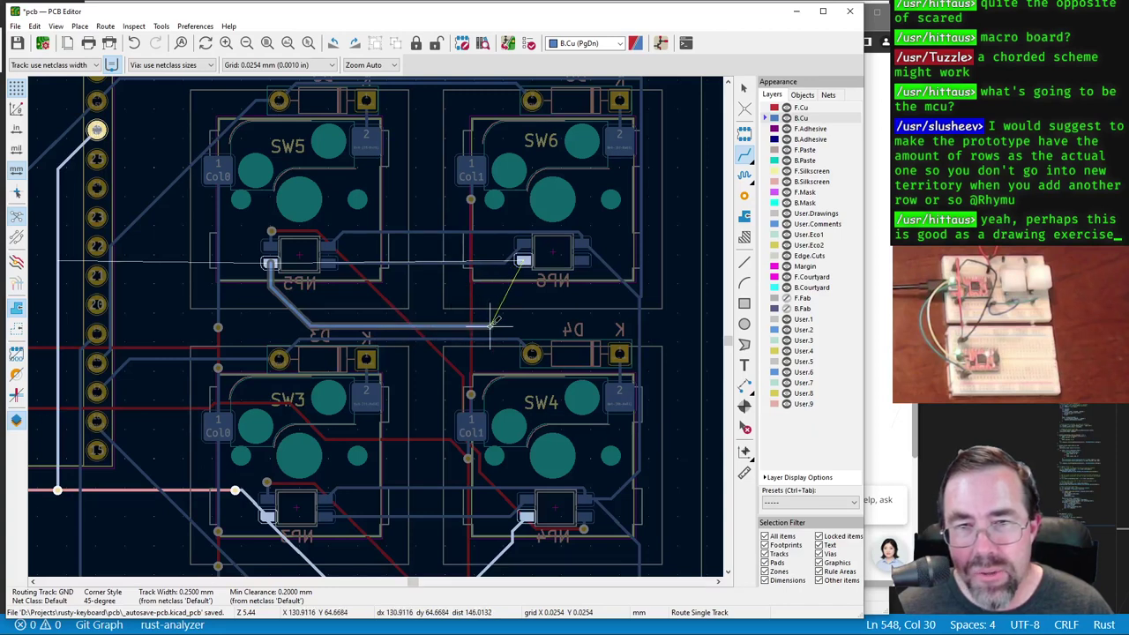
pyautogui.press('Escape')
# Step: Try to route a GND track on B.Cu from NP6's GND pad past D4 toward NP4's GND pad
pyautogui.click(526, 258)
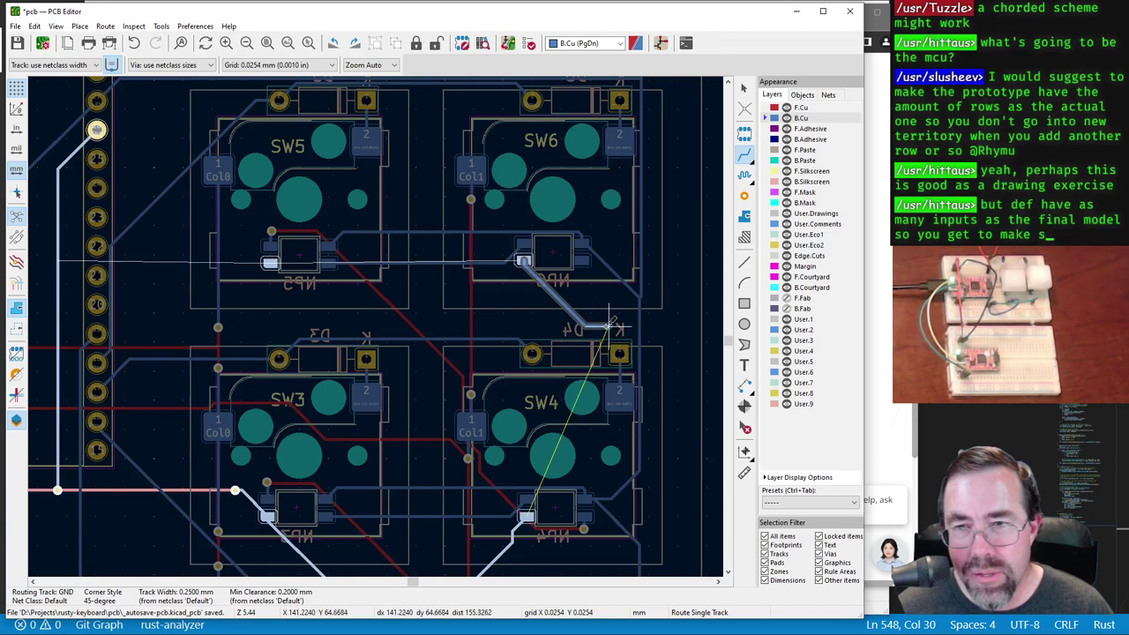
pyautogui.scroll(3, 558, 384)
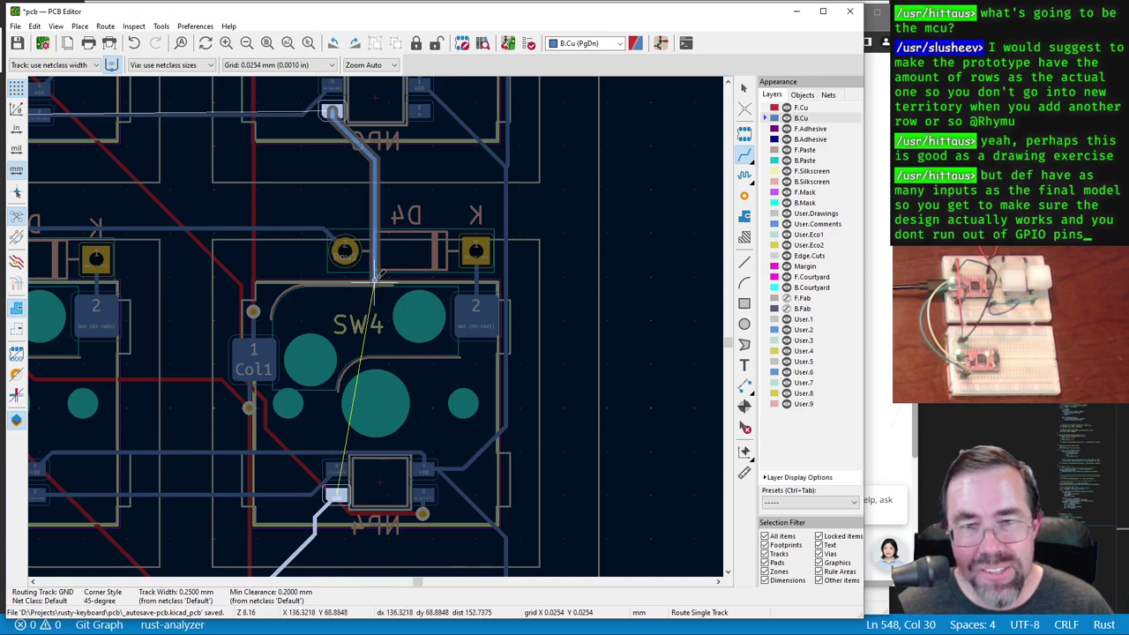
pyautogui.scroll(-3, 375, 300)
pyautogui.scroll(-2, 124, 207)
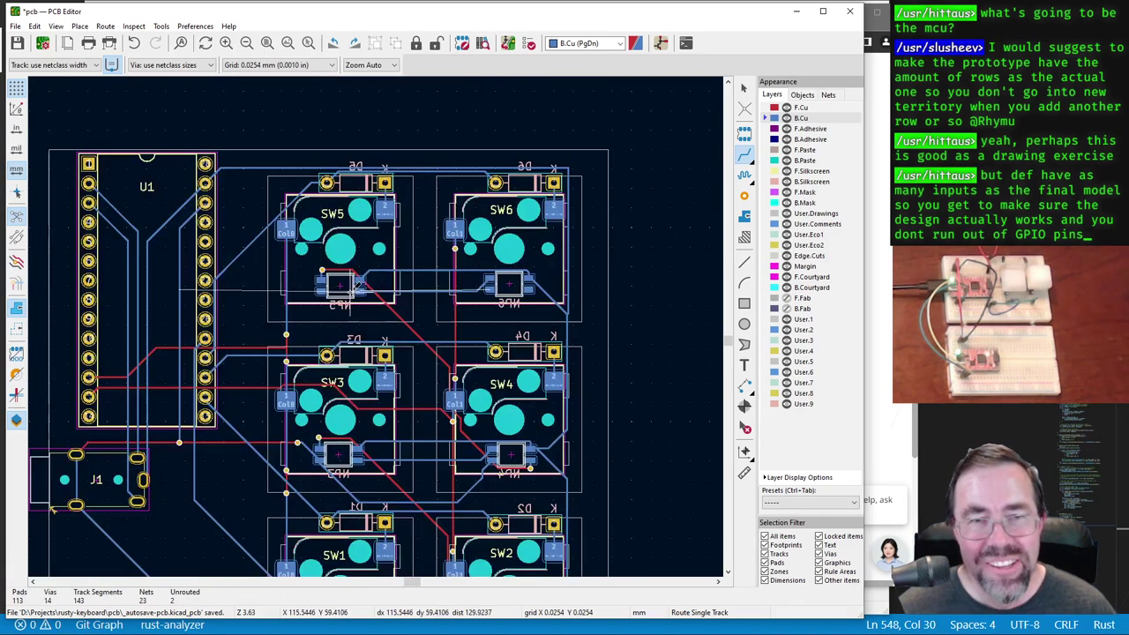
# Step: Route GND from NP5's GND pad on B.Cu to a via just inside SW5's edge, then on F.Cu to U1's GND pin 26
pyautogui.scroll(4, 378, 252)
pyautogui.scroll(-2, 329, 313)
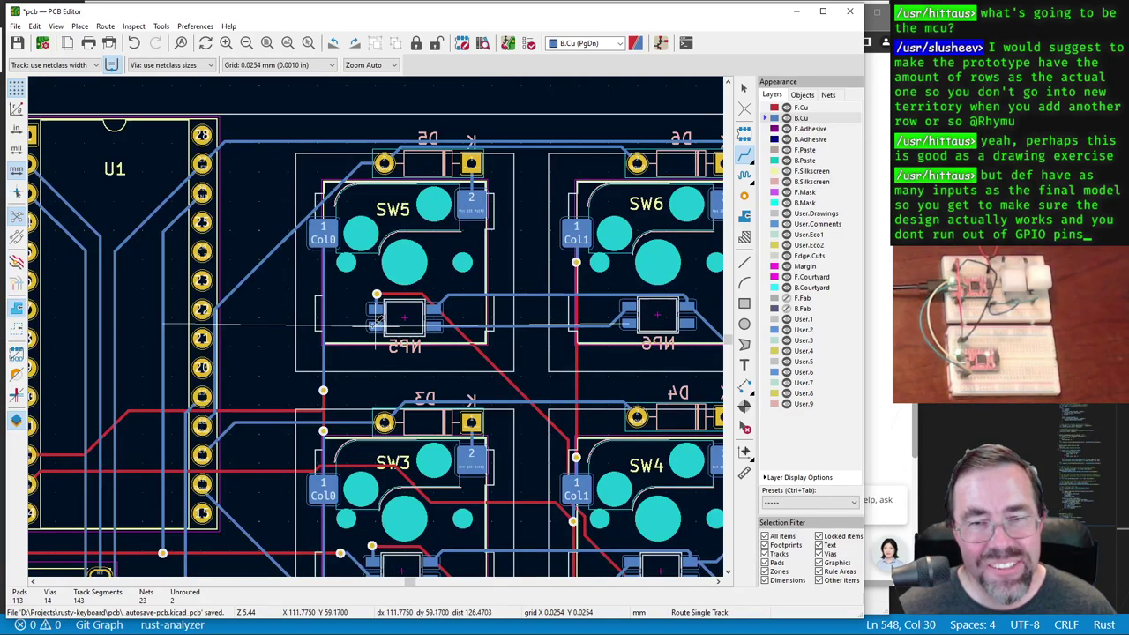
pyautogui.press('Escape')
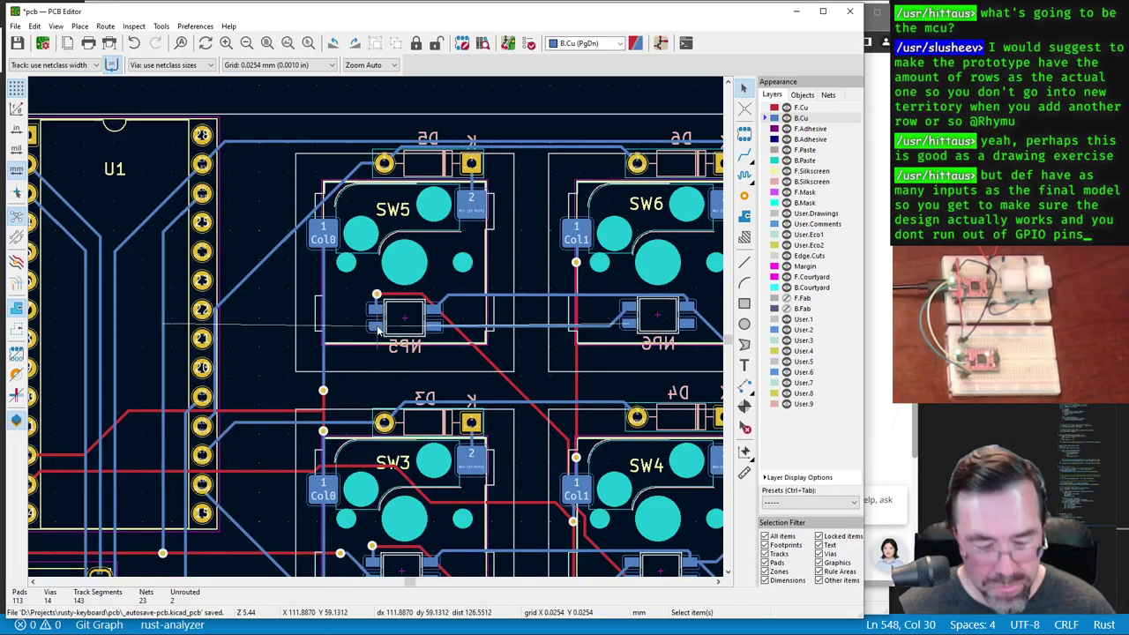
pyautogui.press('x')
pyautogui.scroll(3, 375, 324)
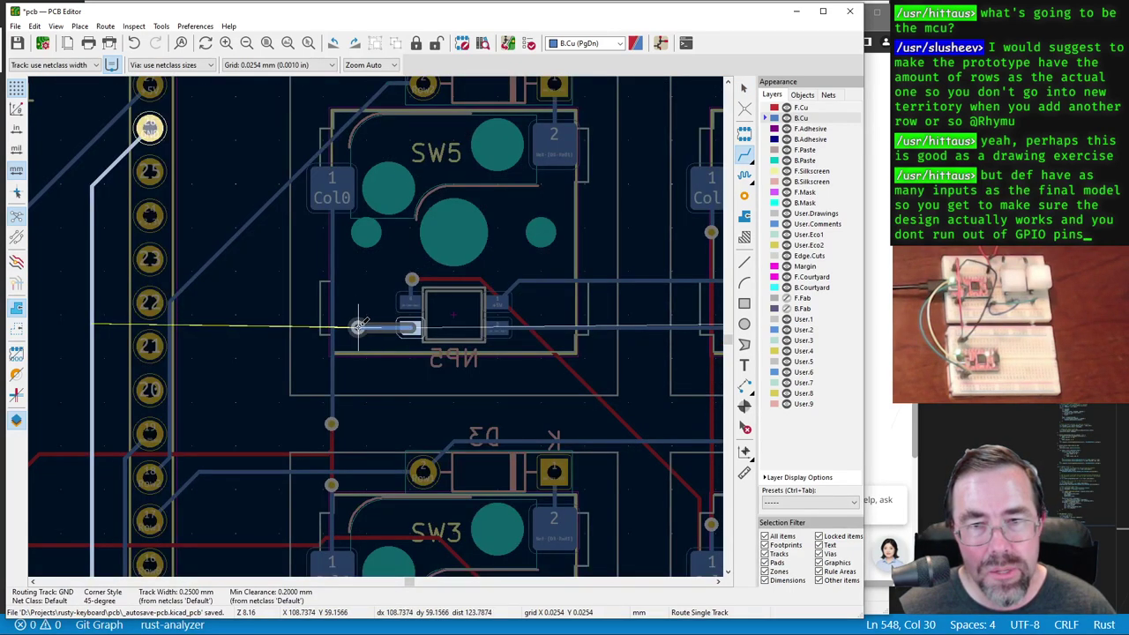
pyautogui.press('v')
pyautogui.click(150, 129)
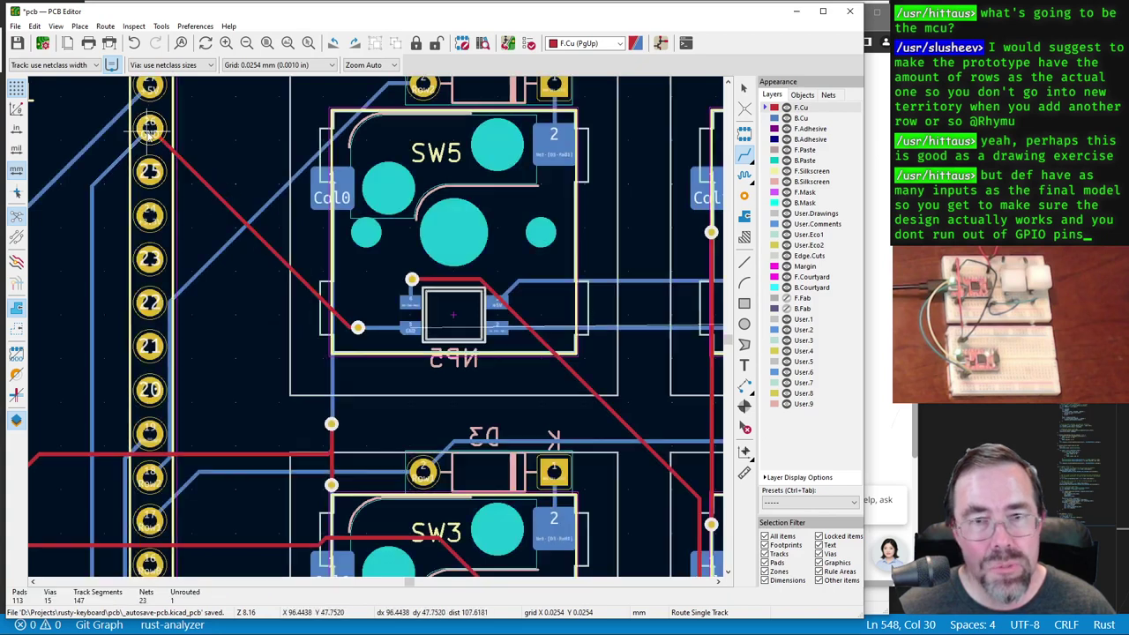
pyautogui.scroll(-6, 362, 328)
pyautogui.keyDown('ctrl'); pyautogui.scroll(-3, 378, 322); pyautogui.keyUp('ctrl')
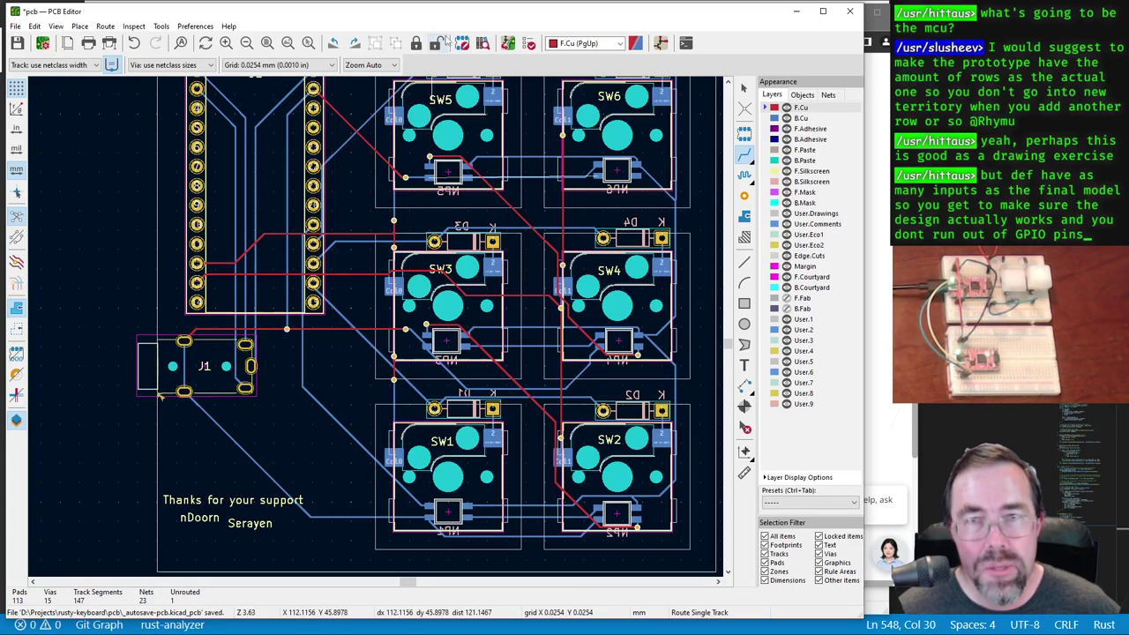
# Step: Run the design rules check and locate both ends of the remaining missing GND connection at NP6 among the unconnected items
pyautogui.click(529, 44)
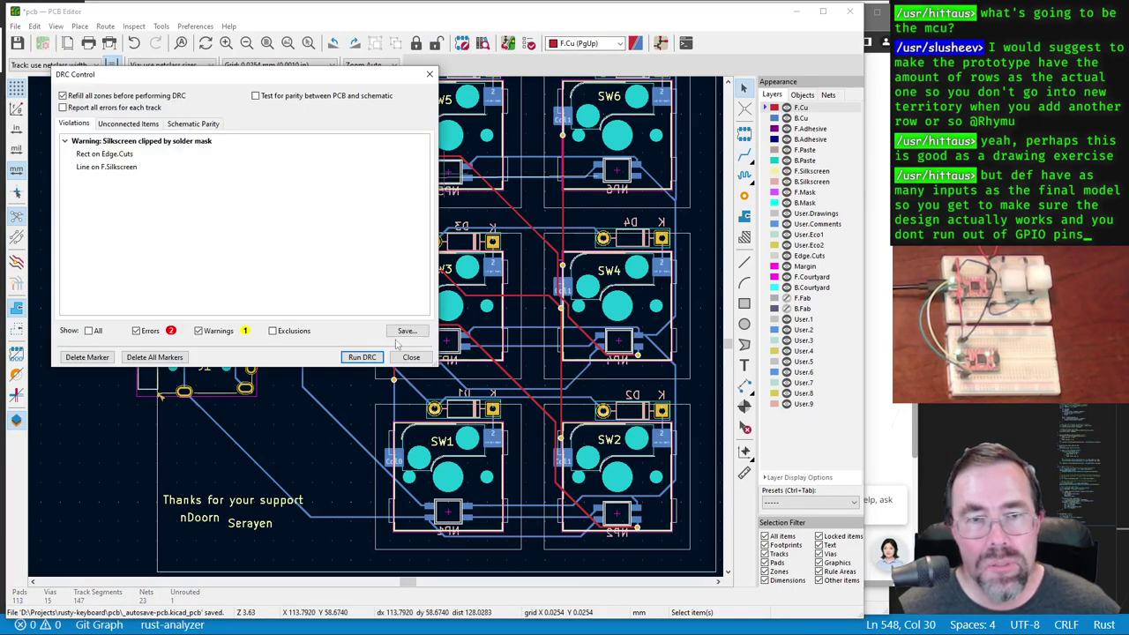
pyautogui.click(362, 357)
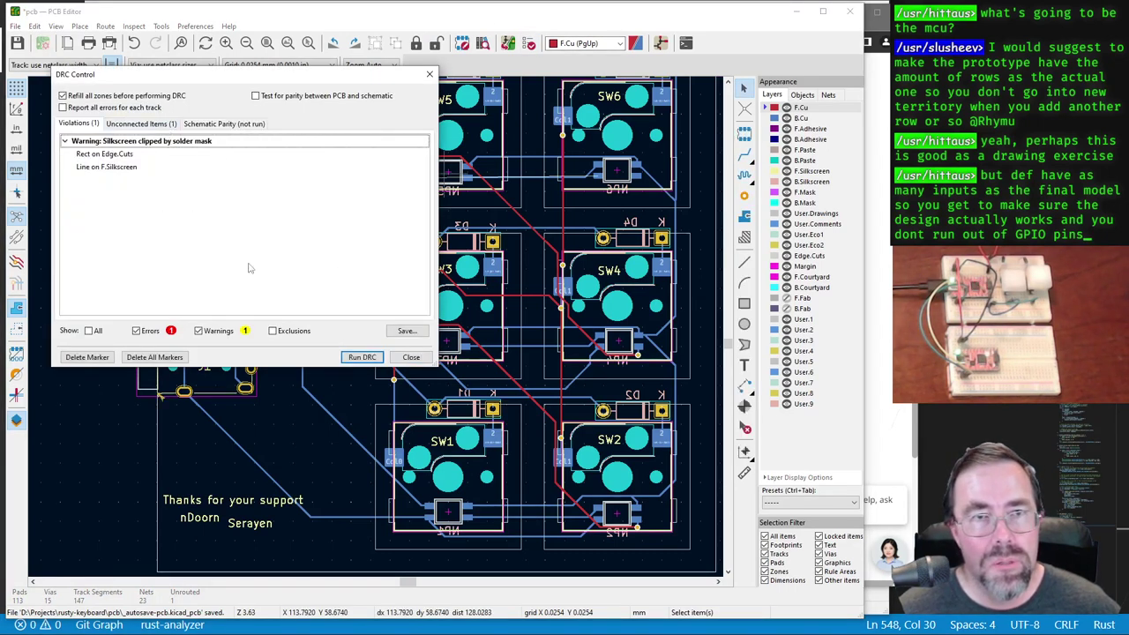
pyautogui.click(137, 124)
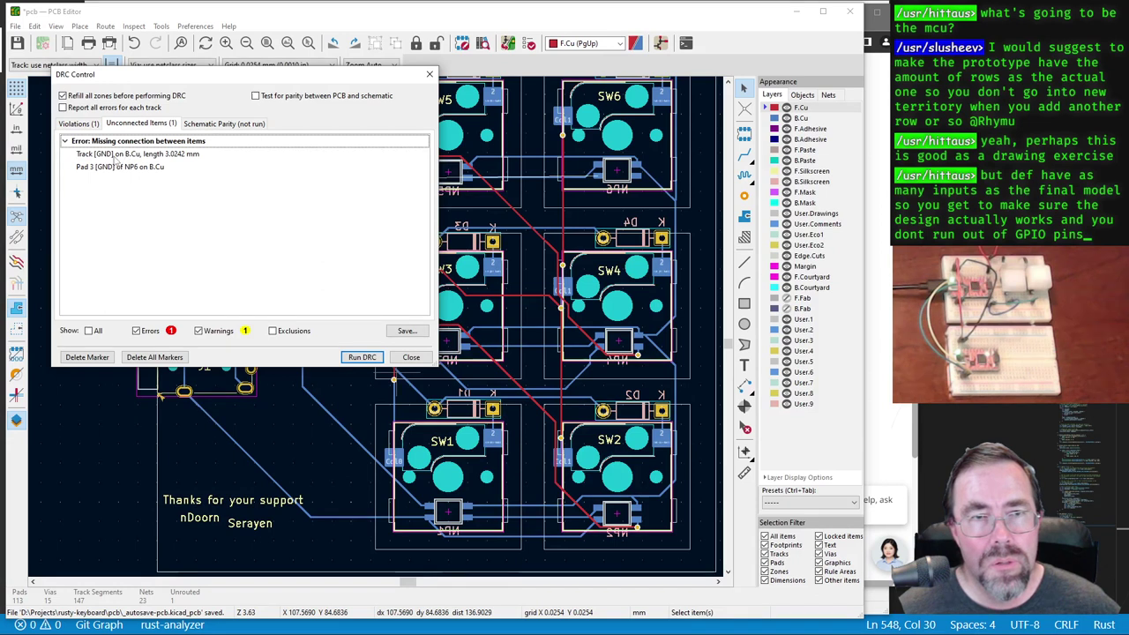
pyautogui.click(115, 155)
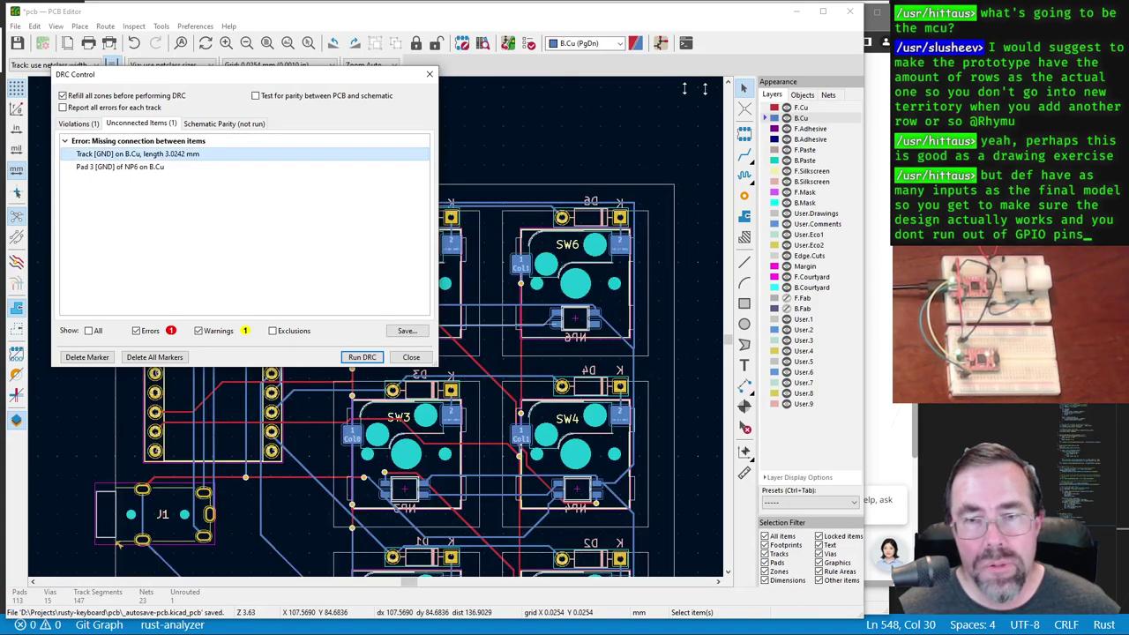
pyautogui.moveTo(348, 75); pyautogui.dragTo(772, 104)
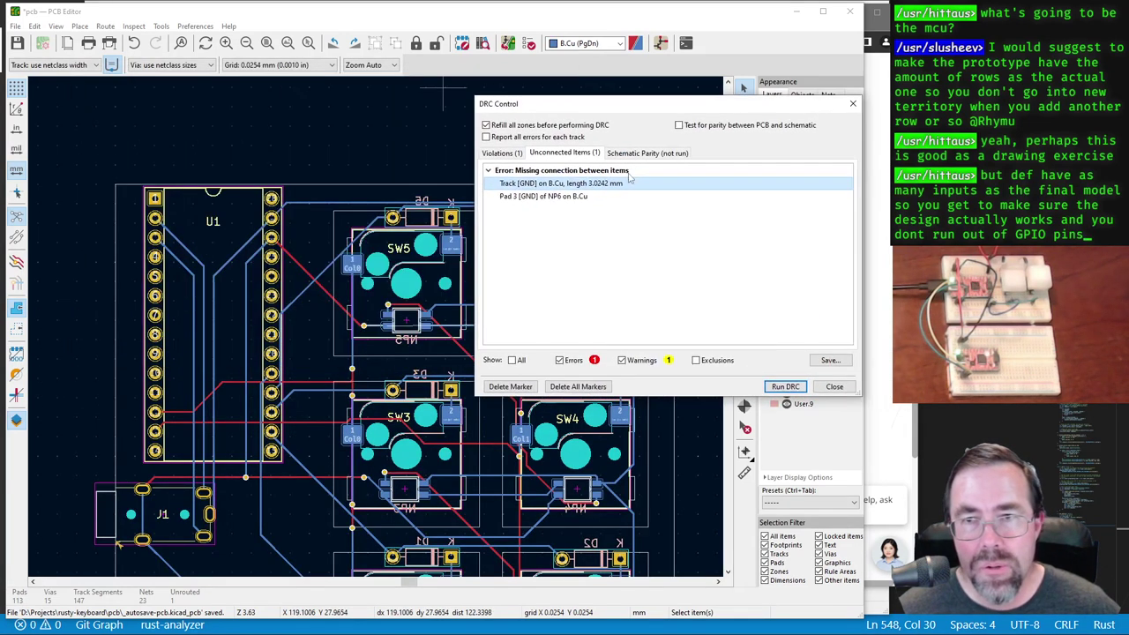
pyautogui.click(573, 198)
pyautogui.click(572, 185)
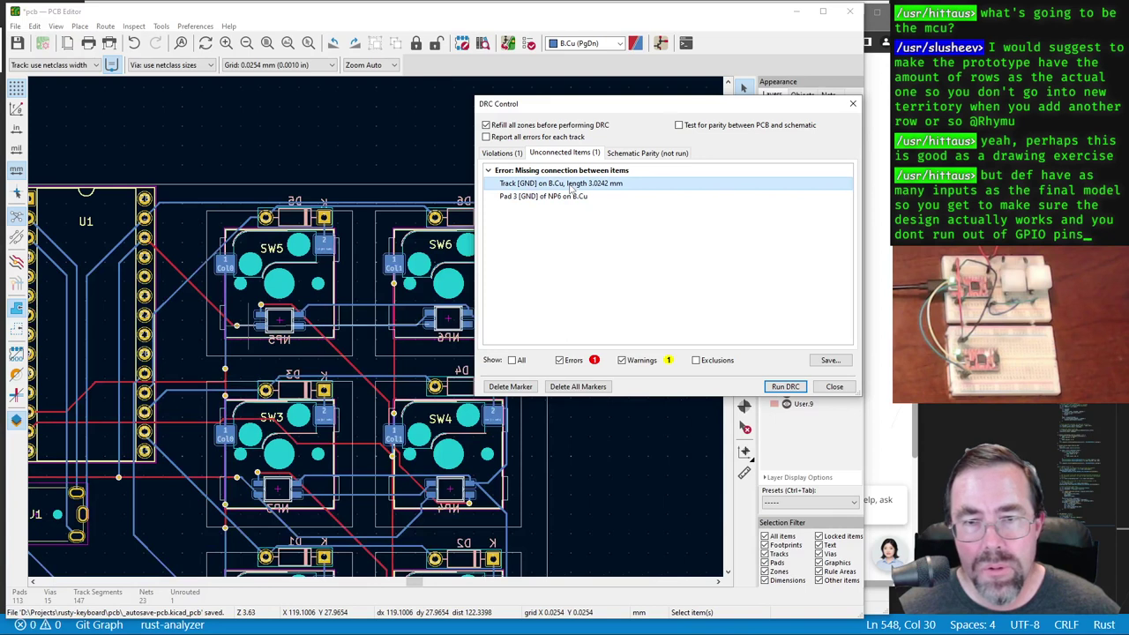
pyautogui.click(835, 386)
# Step: Route a GND track on B.Cu from NP5's GND pad, below the existing NP5–NP6 track, to NP6's GND pad 3
pyautogui.scroll(3, 490, 360)
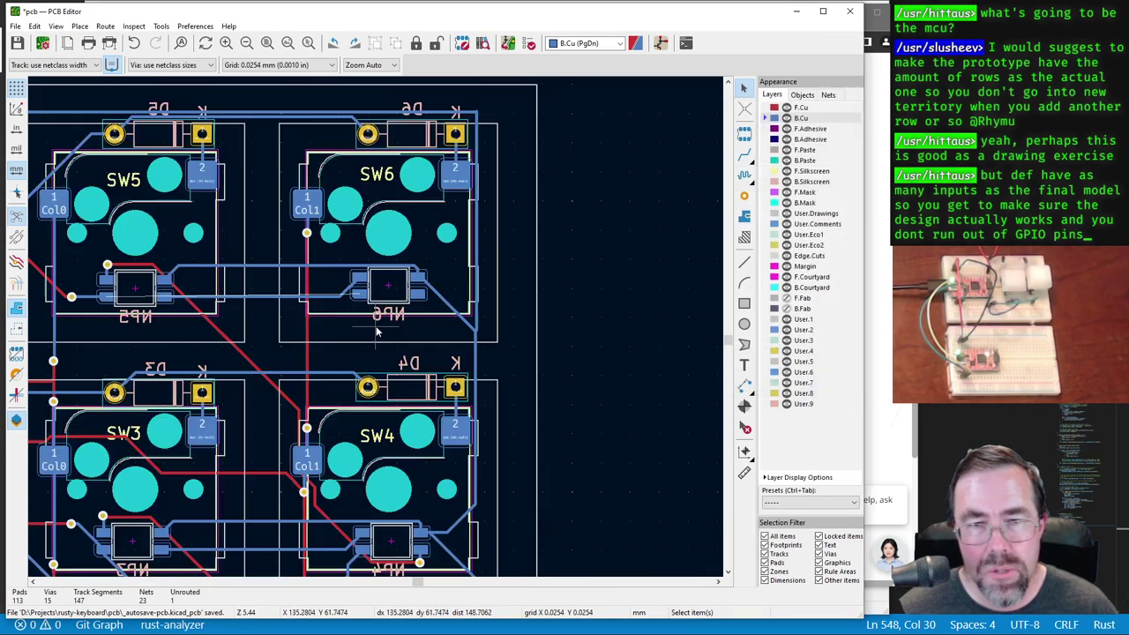
pyautogui.scroll(-2, 311, 280)
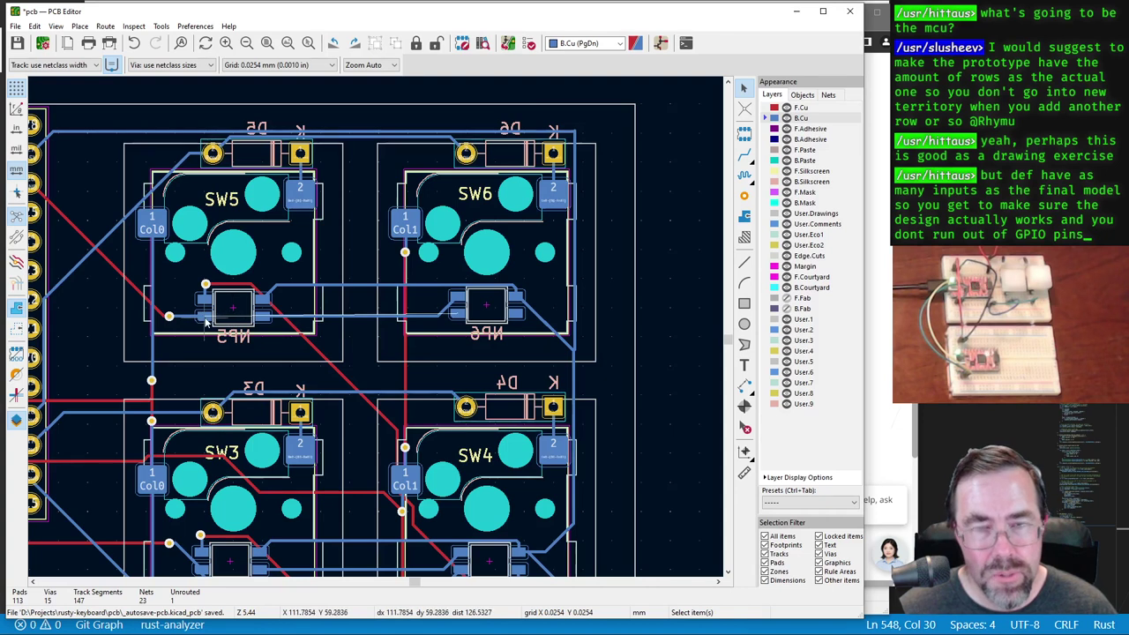
pyautogui.press('x')
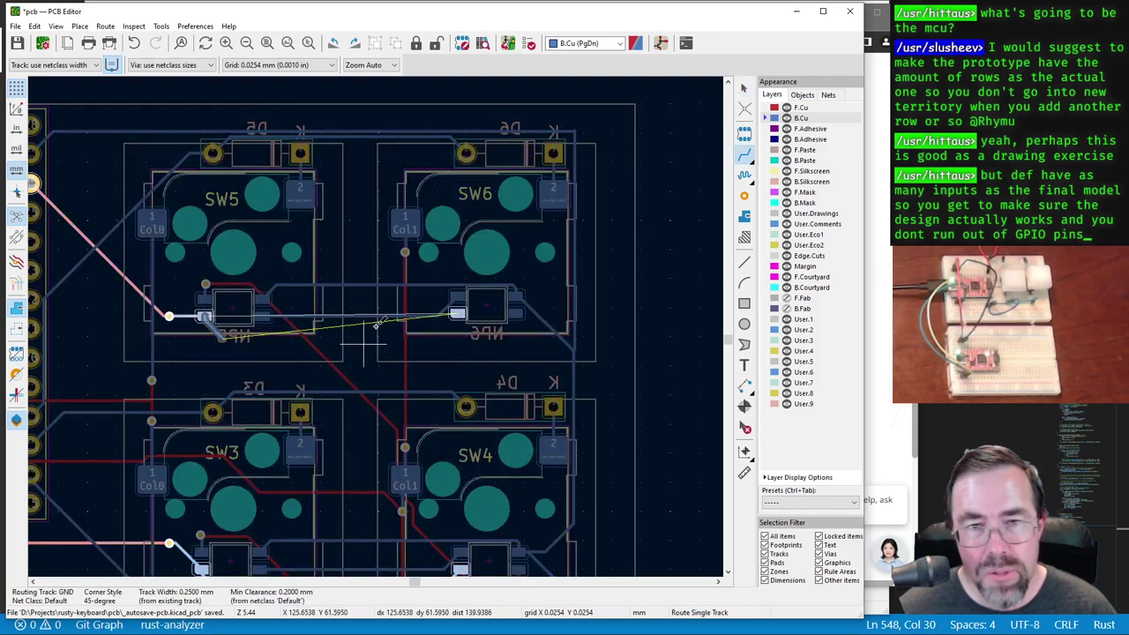
pyautogui.scroll(2, 376, 324)
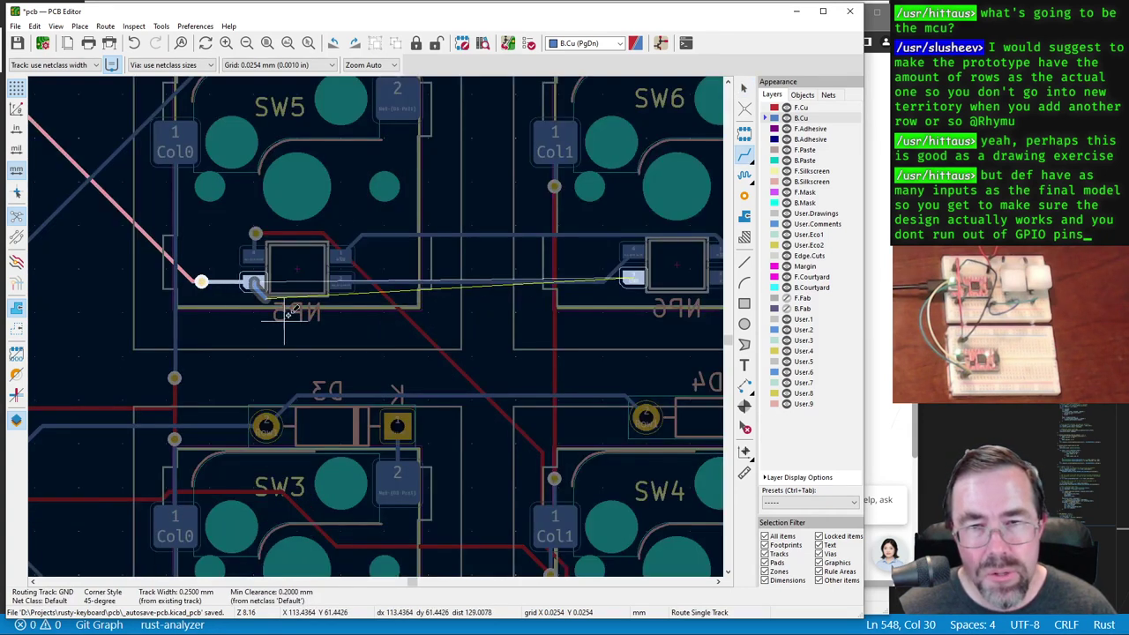
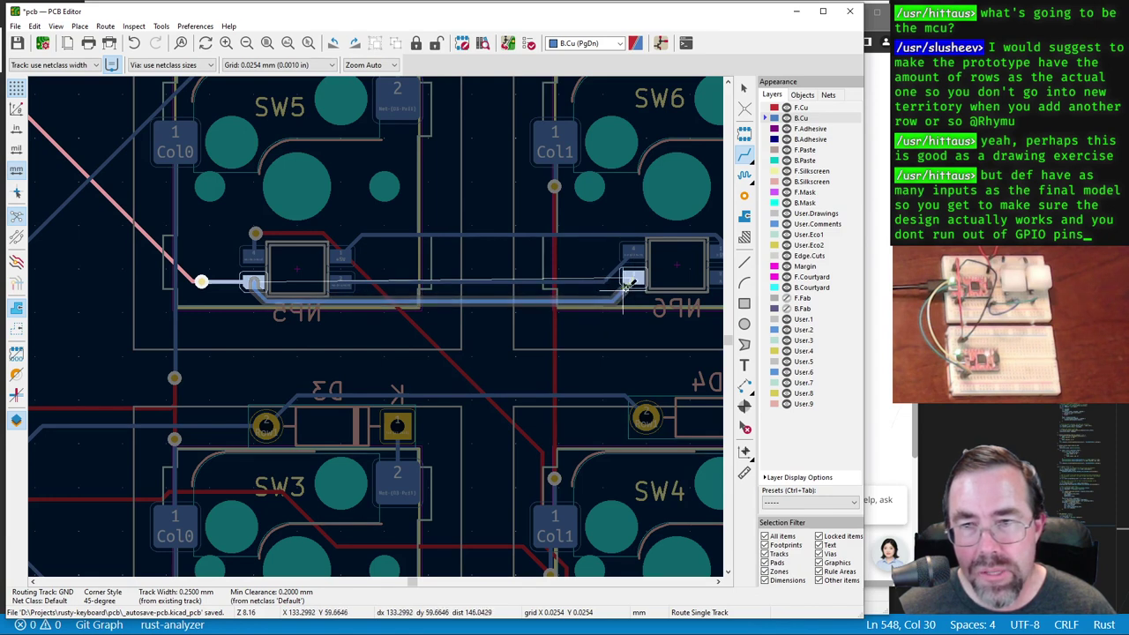
pyautogui.click(607, 300)
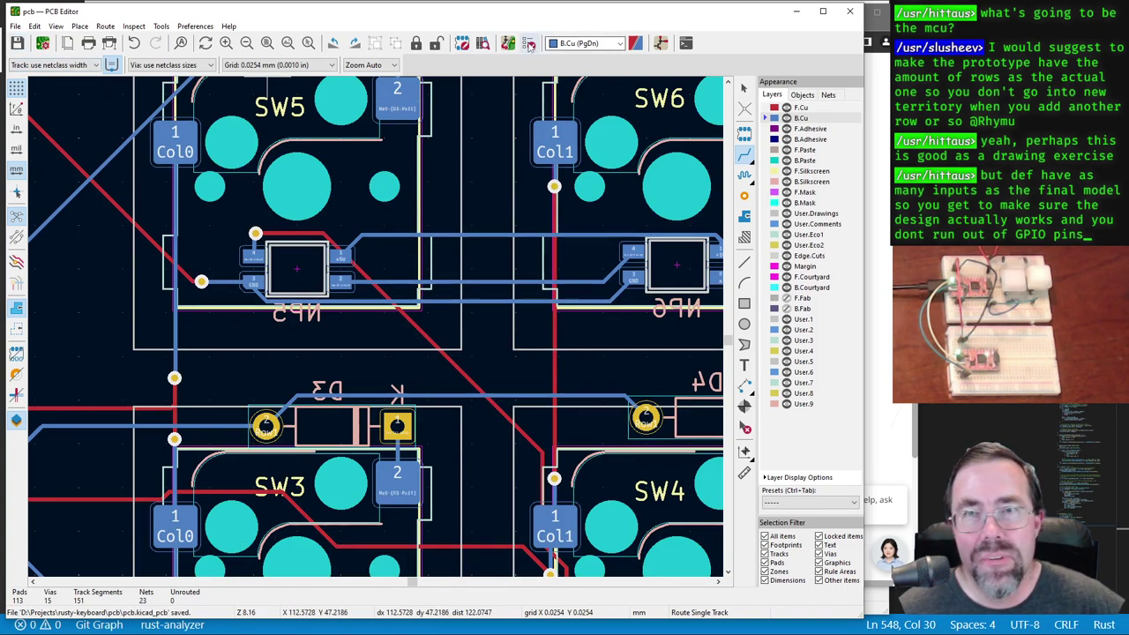
# Step: Run the design rules check again and locate the edge cut and silkscreen line behind the solder mask clipping warning
pyautogui.click(482, 42)
pyautogui.click(784, 388)
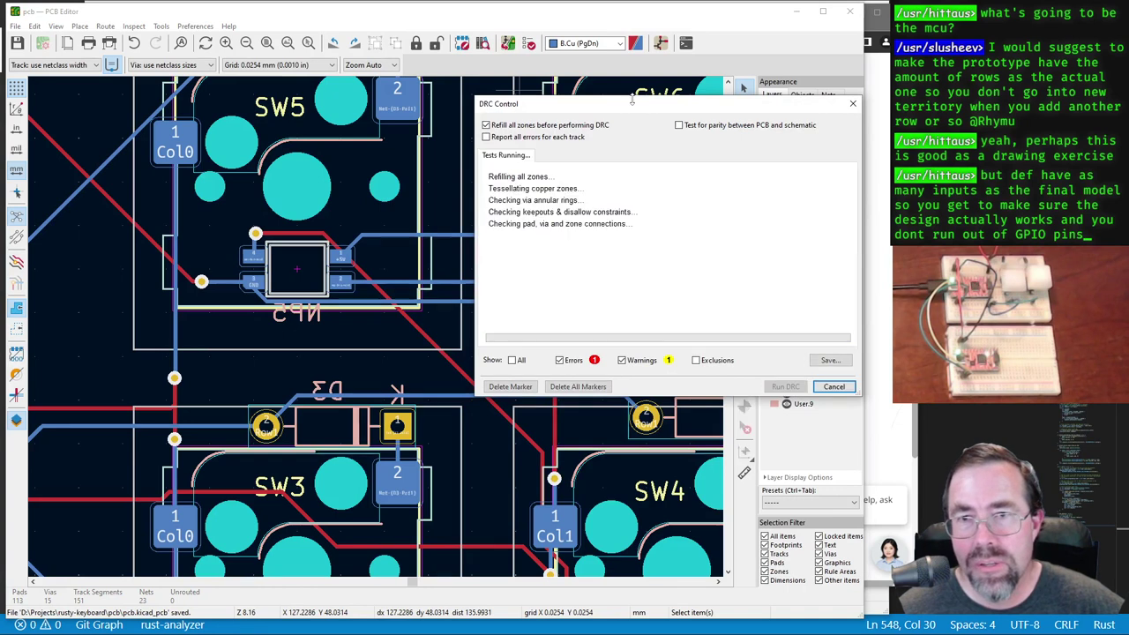
pyautogui.moveTo(650, 106); pyautogui.dragTo(408, 83)
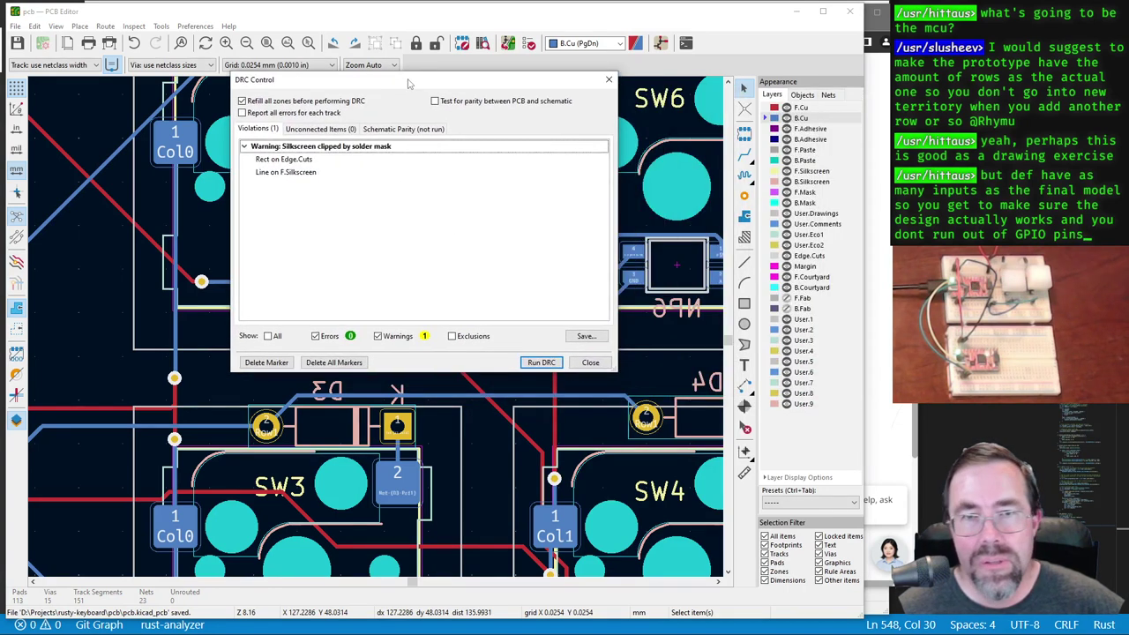
pyautogui.click(300, 160)
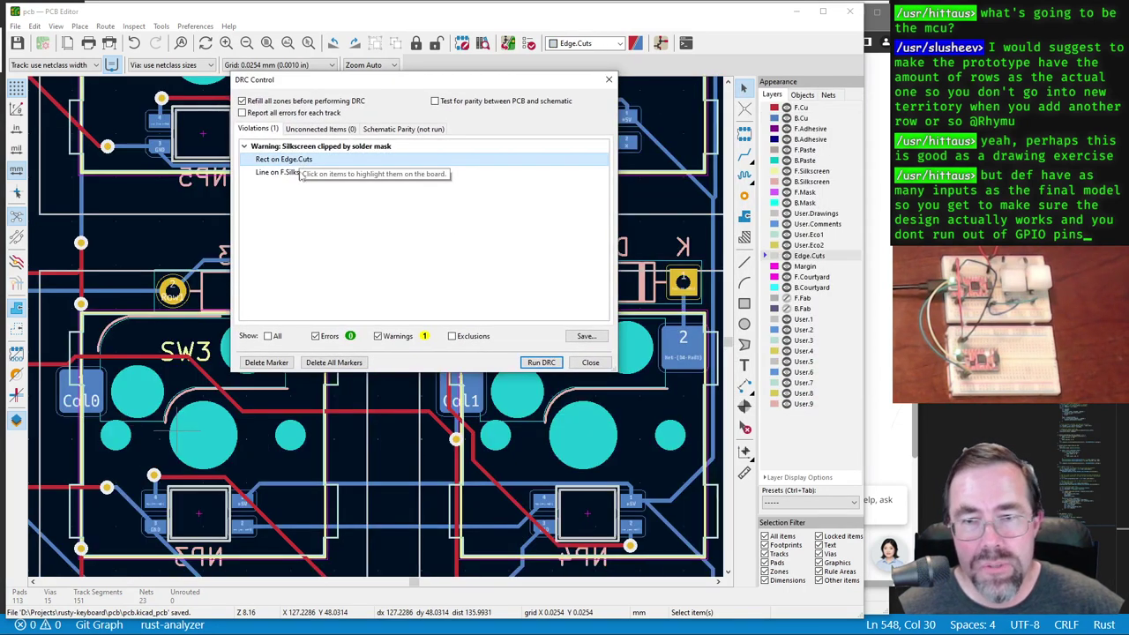
pyautogui.moveTo(353, 79); pyautogui.dragTo(870, 146)
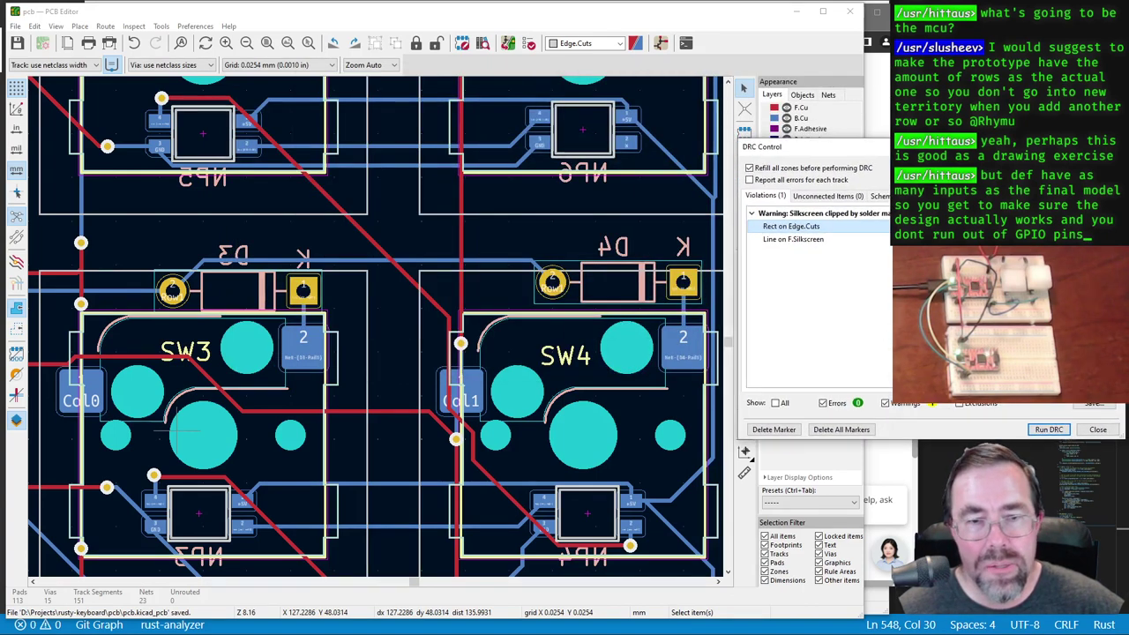
pyautogui.moveTo(928, 148); pyautogui.dragTo(234, 115)
pyautogui.click(115, 205)
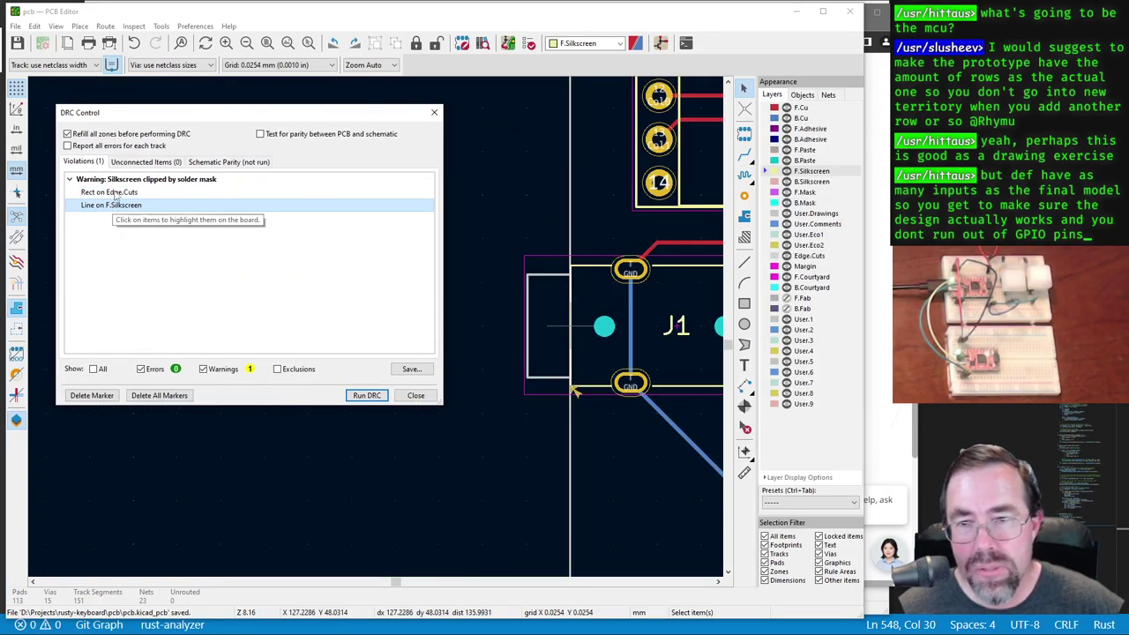
pyautogui.click(416, 396)
# Step: Try to move connector J1 relative to the board edge, alone and together with its attached track segments
pyautogui.scroll(5, 679, 388)
pyautogui.scroll(-3, 366, 310)
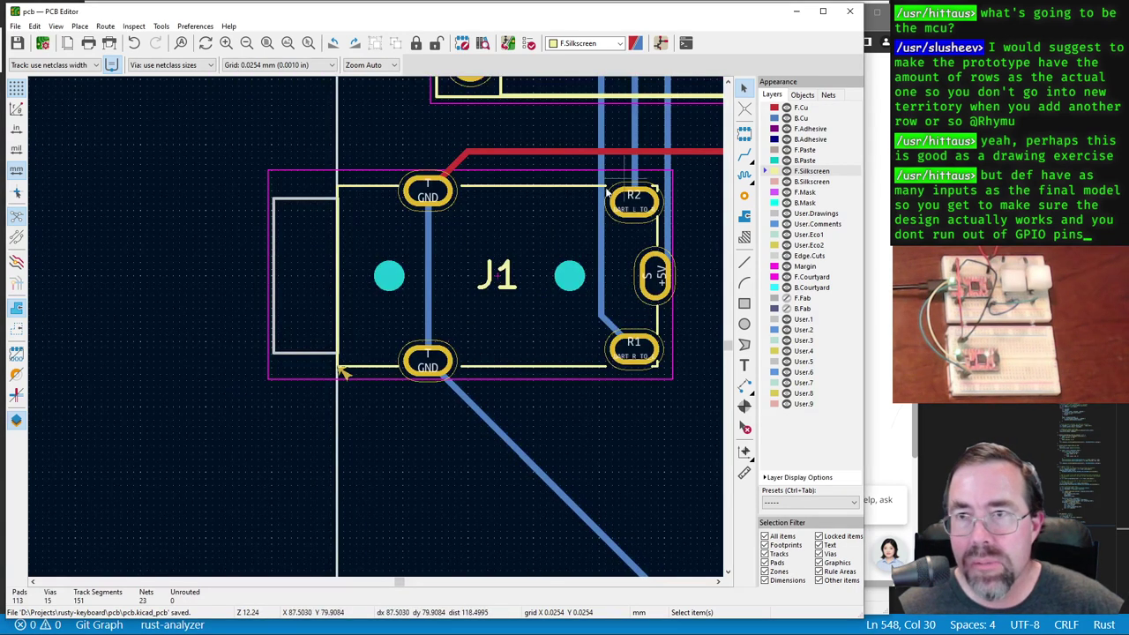
pyautogui.click(501, 278)
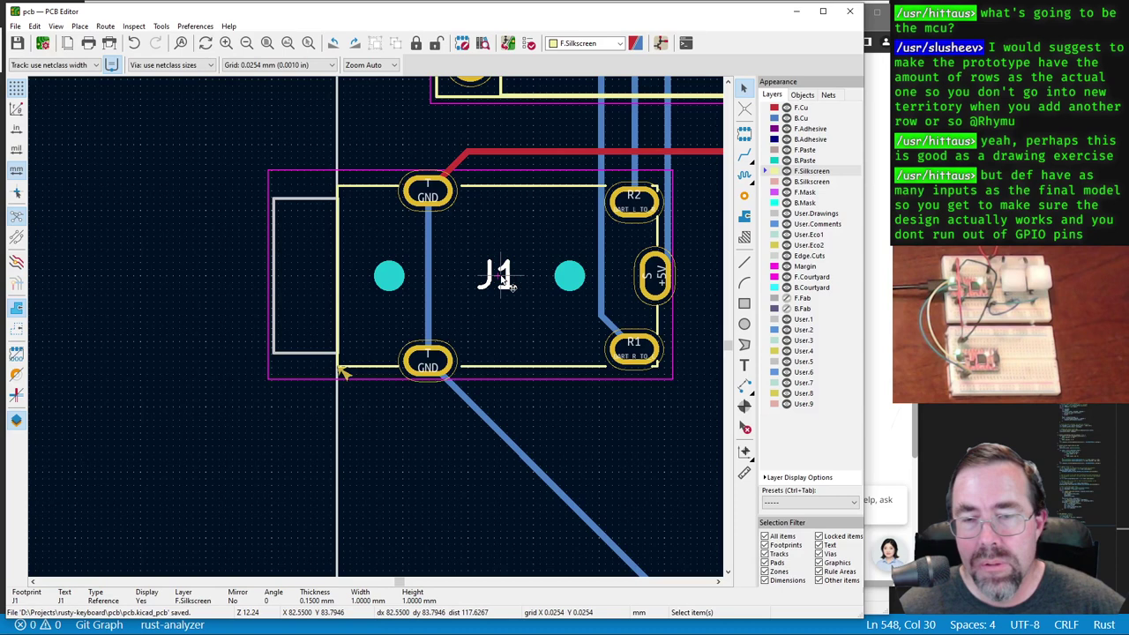
pyautogui.click(461, 284)
pyautogui.press('m')
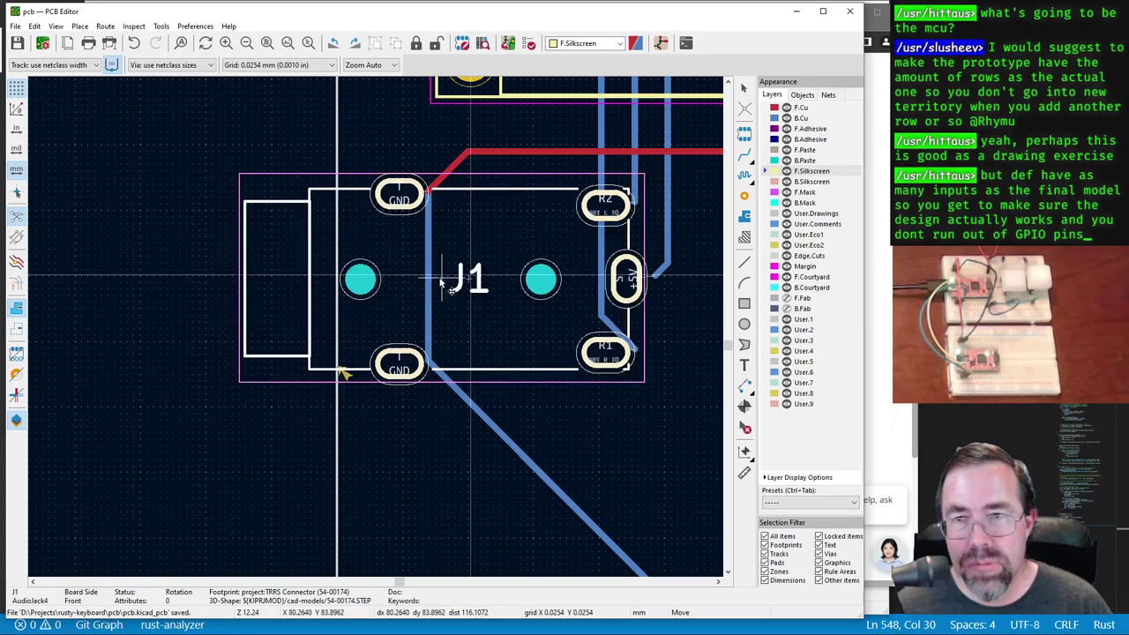
pyautogui.press('Escape')
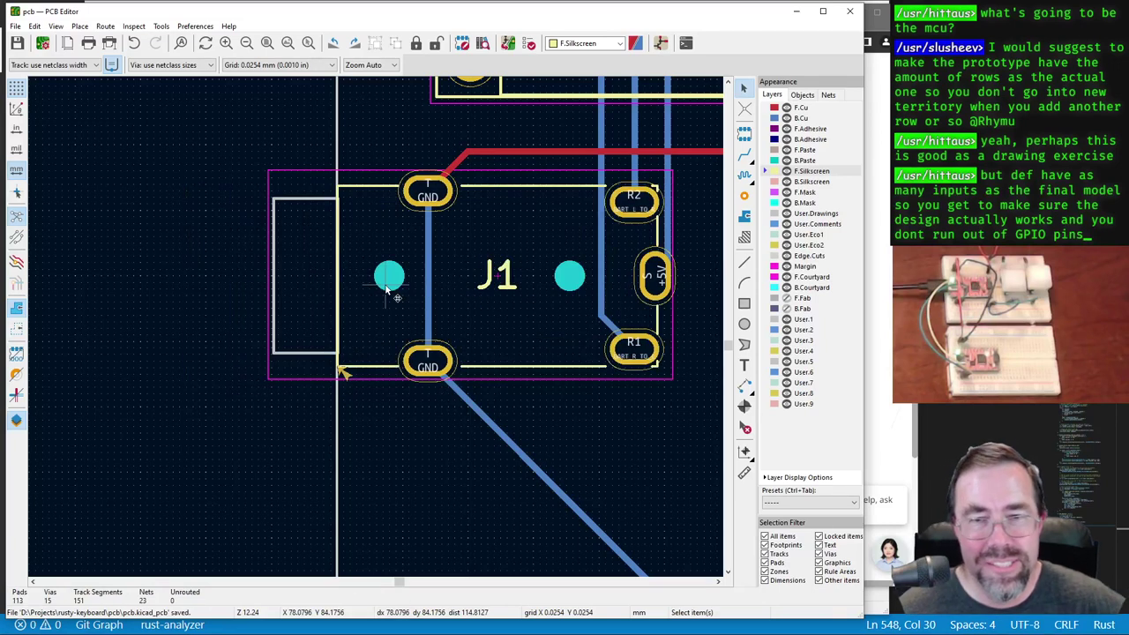
pyautogui.scroll(-2, 386, 289)
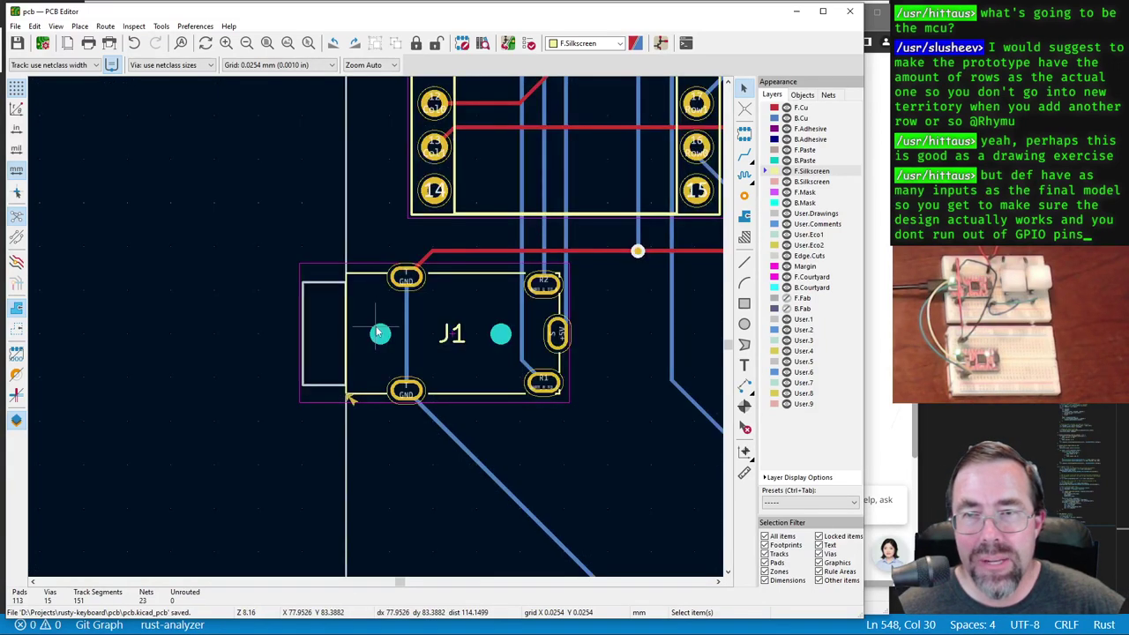
pyautogui.moveTo(262, 223); pyautogui.dragTo(616, 467)
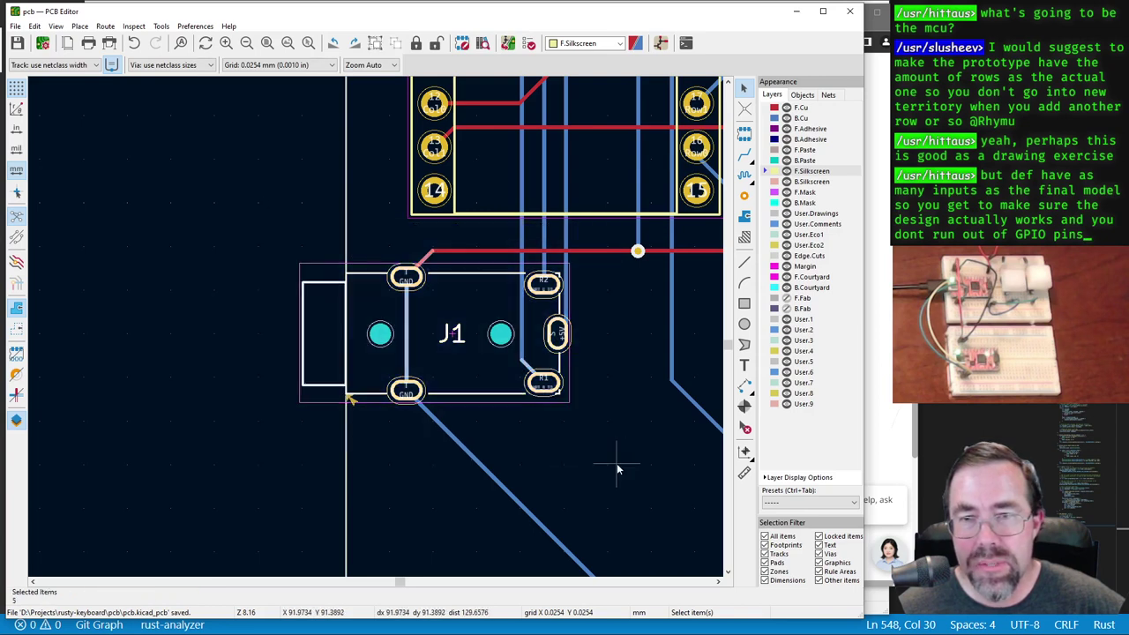
pyautogui.press('m')
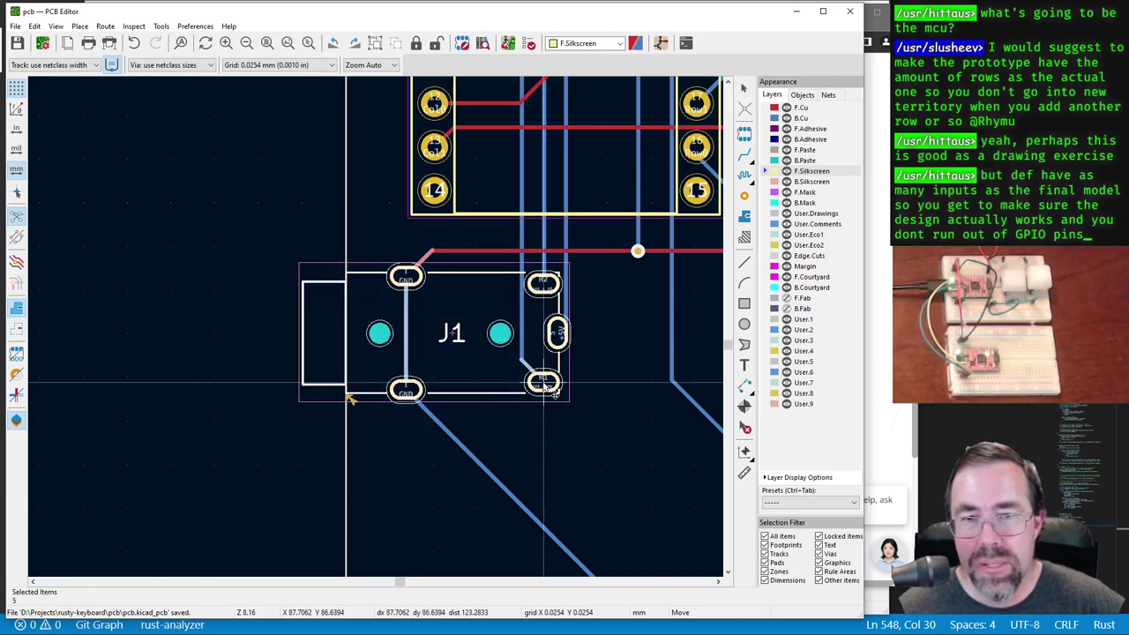
pyautogui.click(543, 383)
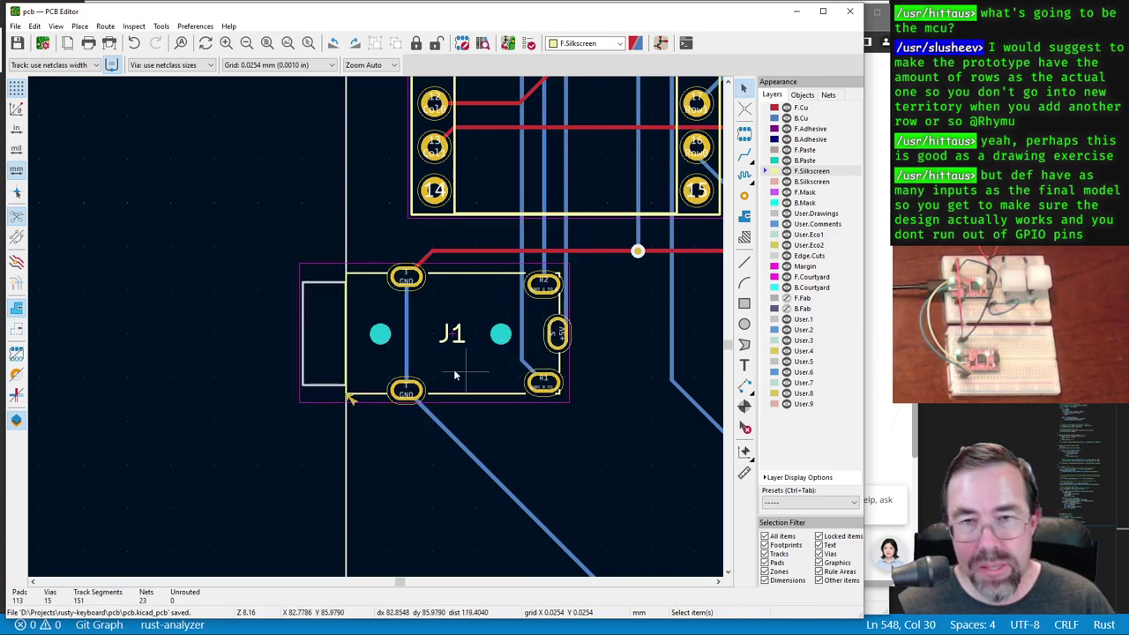
# Step: Set the grid to 0.2540 mm and move J1 slightly inward and upward so its silkscreen line clears the board edge
pyautogui.rightClick(248, 351)
pyautogui.moveTo(357, 430)
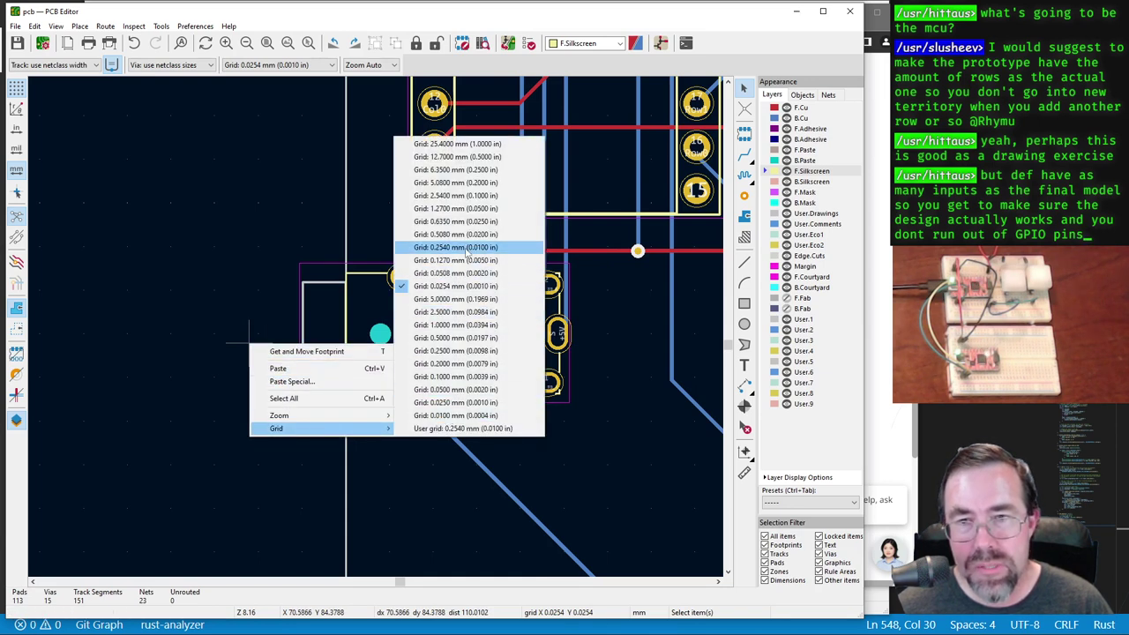
pyautogui.click(455, 247)
pyautogui.press('m')
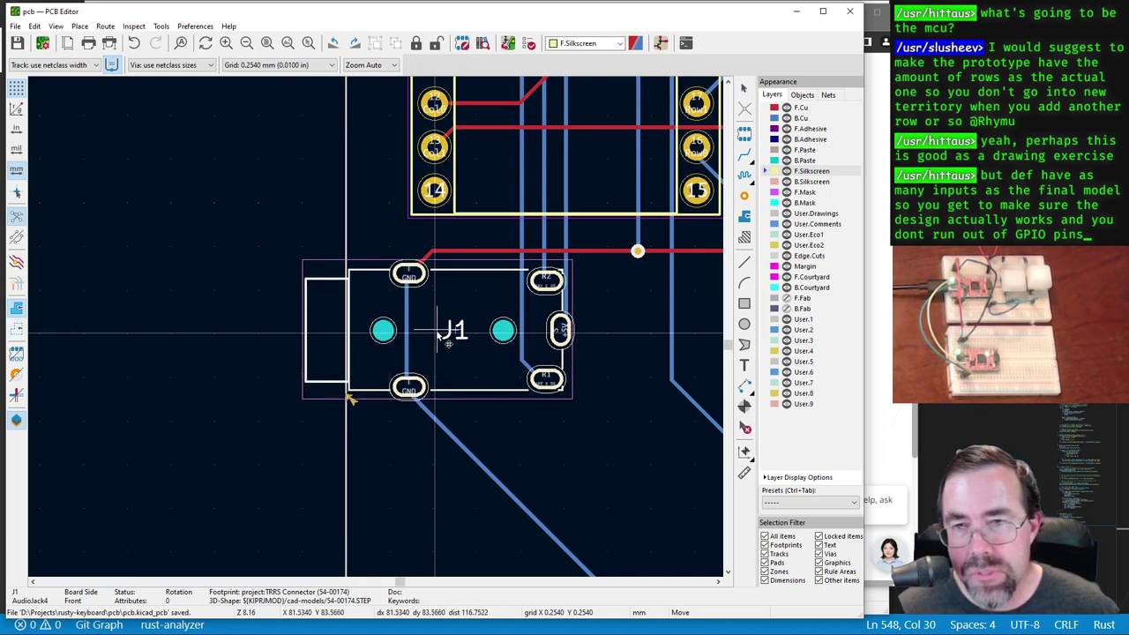
pyautogui.click(439, 336)
# Step: Inspect J1's pads, rerun the design rules check, and locate the track and hole behind the hole clearance violation
pyautogui.scroll(3, 415, 331)
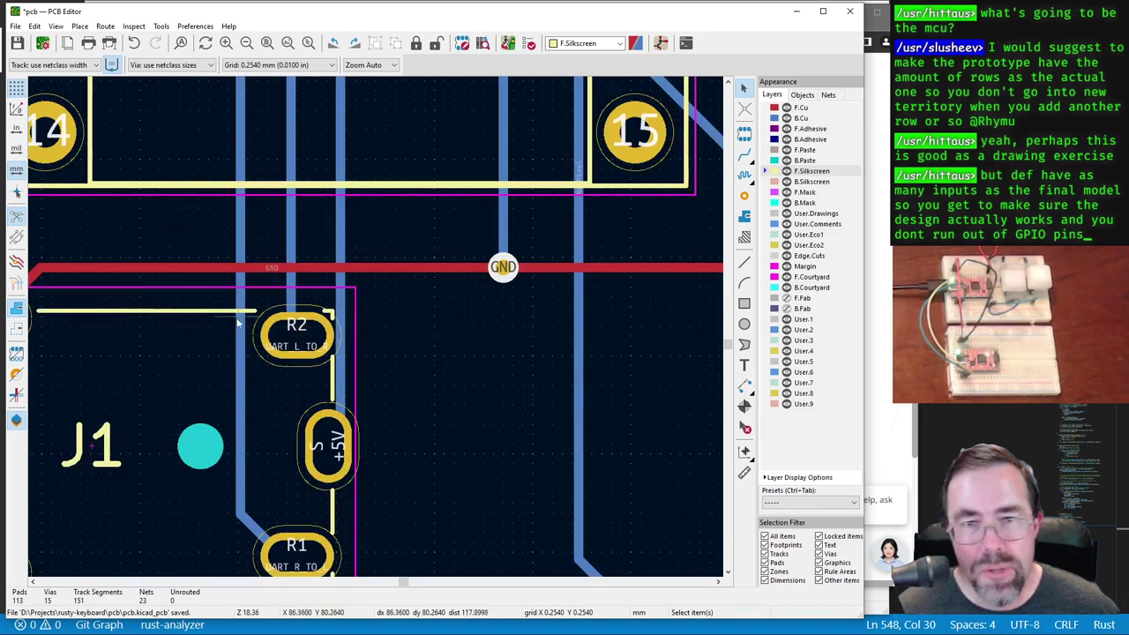
pyautogui.scroll(2, 288, 330)
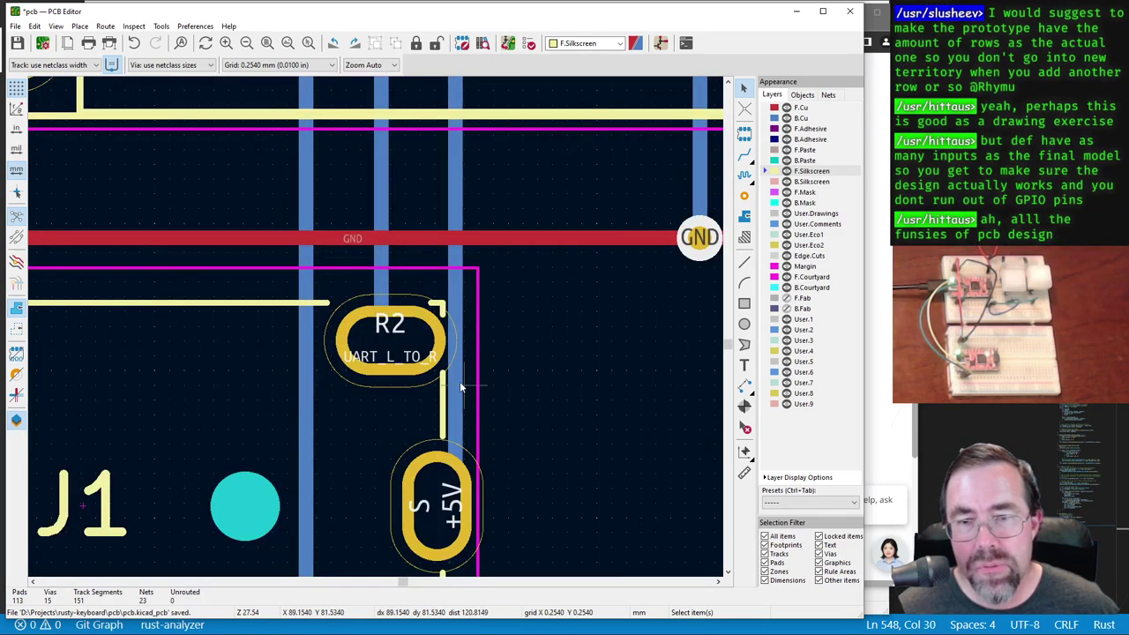
pyautogui.scroll(-4, 459, 380)
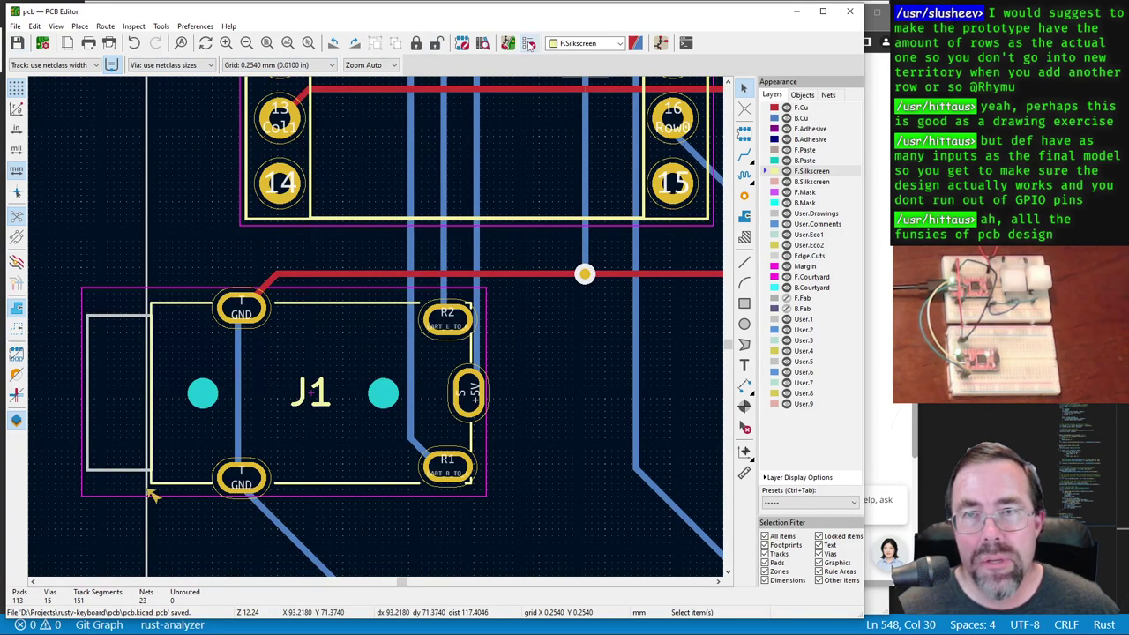
pyautogui.click(529, 43)
pyautogui.click(368, 395)
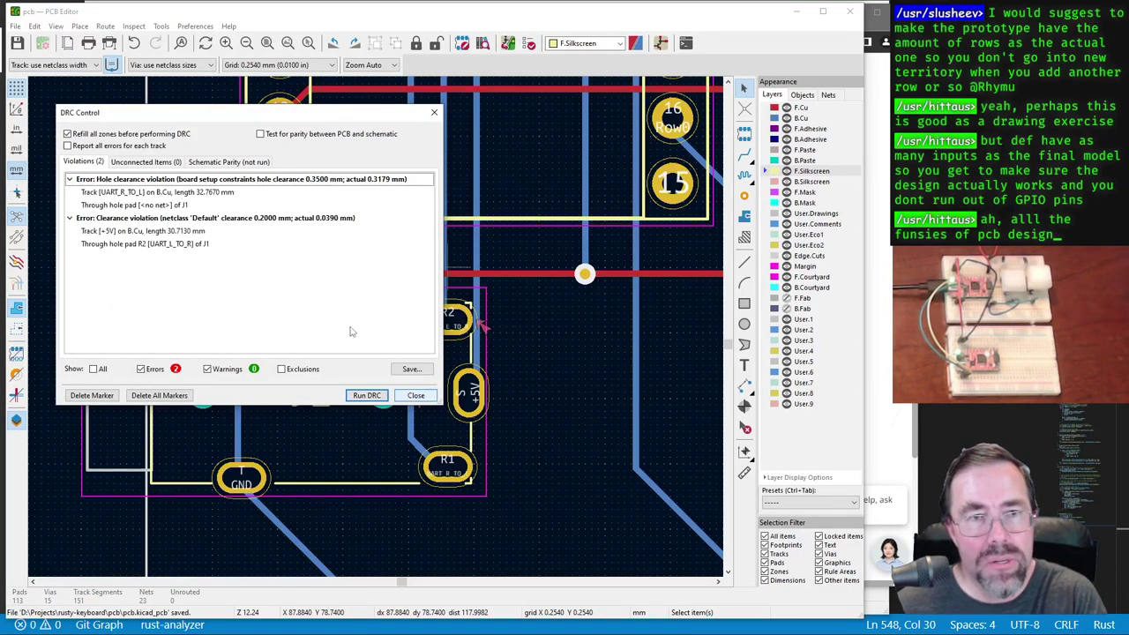
pyautogui.click(118, 193)
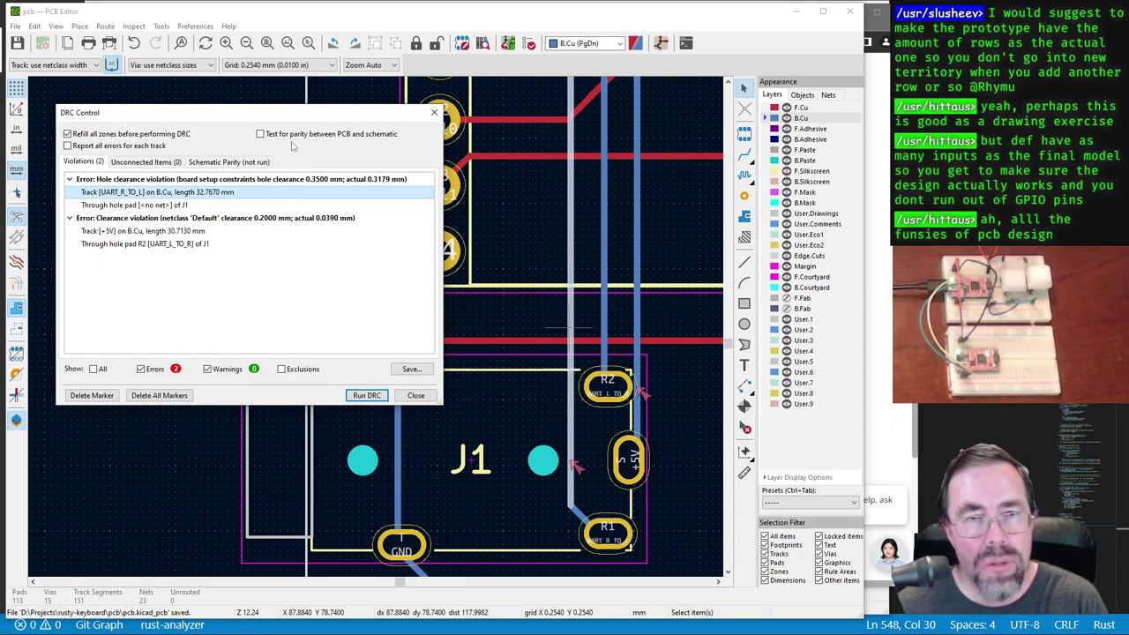
pyautogui.click(161, 206)
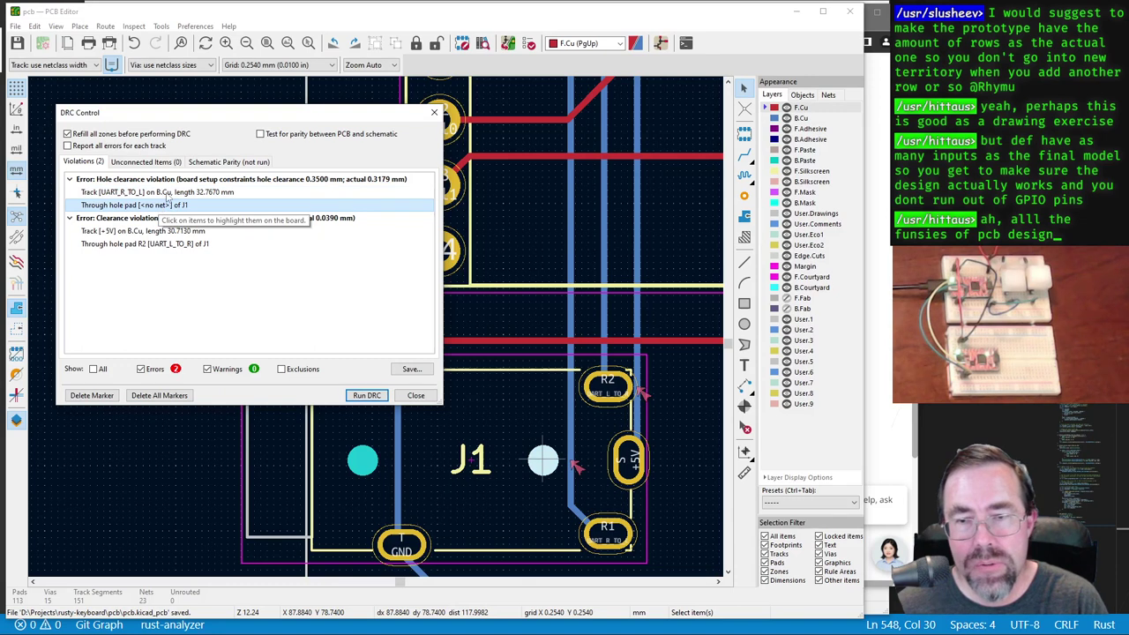
pyautogui.click(172, 191)
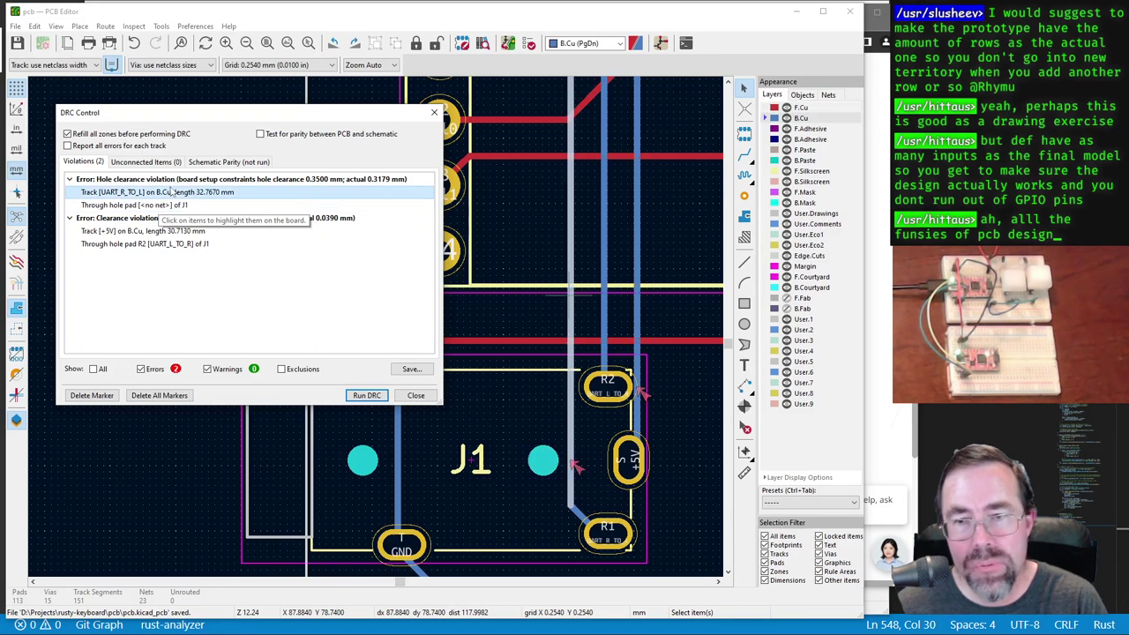
pyautogui.click(414, 395)
# Step: Delete the UART_R_TO_L track and reroute it on B.Cu from J1's pad R1 to U1's pin 3, clear of J1's hole
pyautogui.click(573, 334)
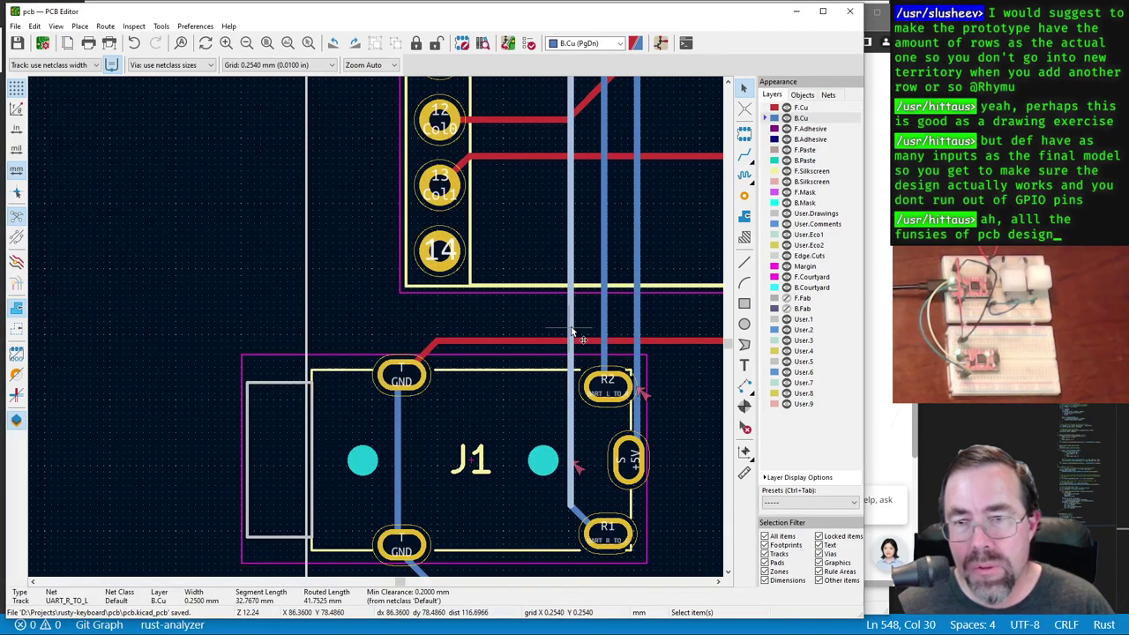
pyautogui.scroll(-3, 573, 334)
pyautogui.scroll(-2, 377, 331)
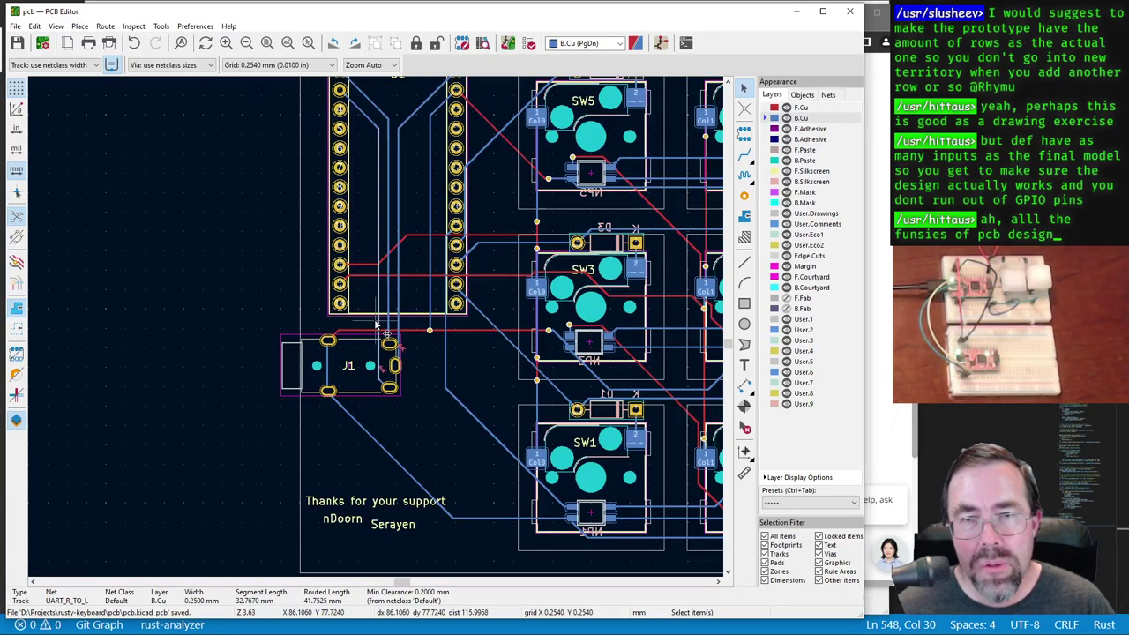
pyautogui.press('u')
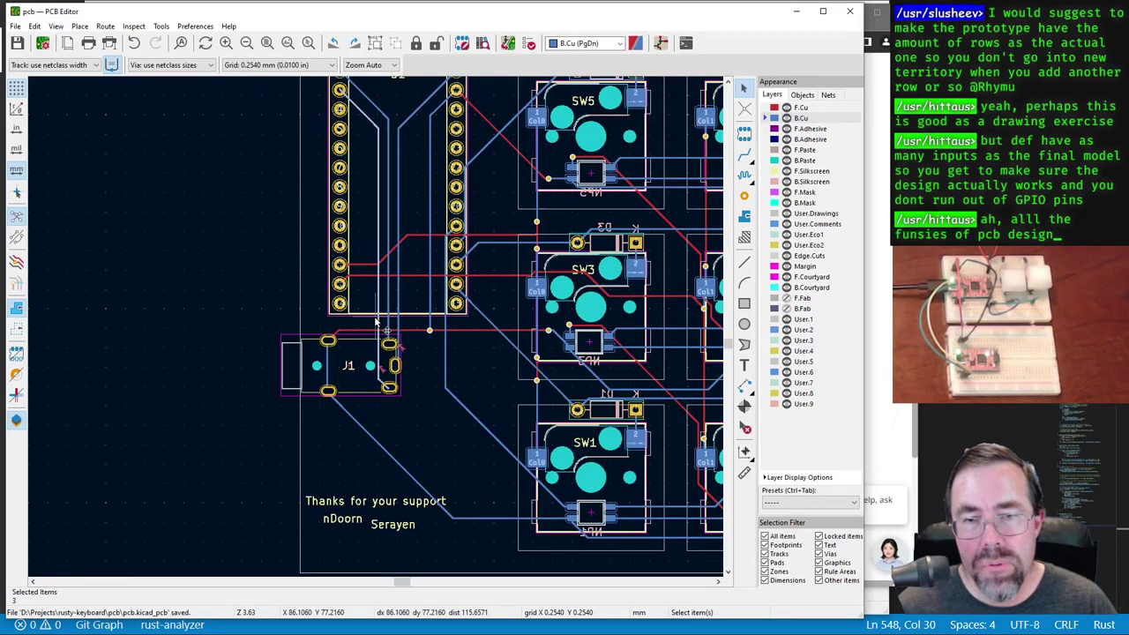
pyautogui.hotkey('ctrl', 'x')
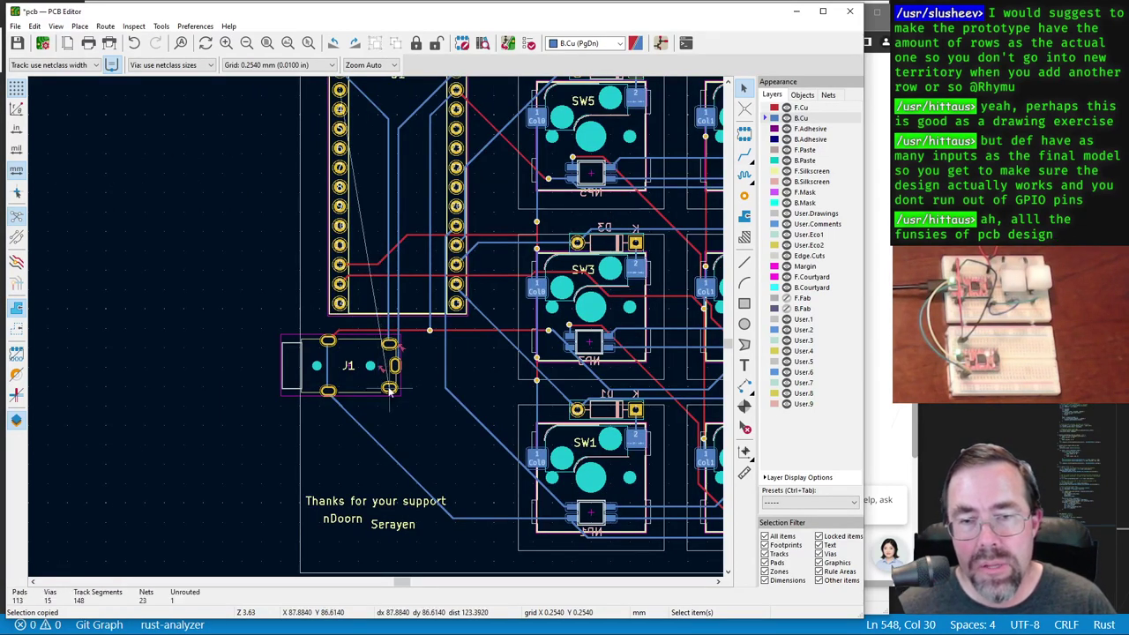
pyautogui.press('x')
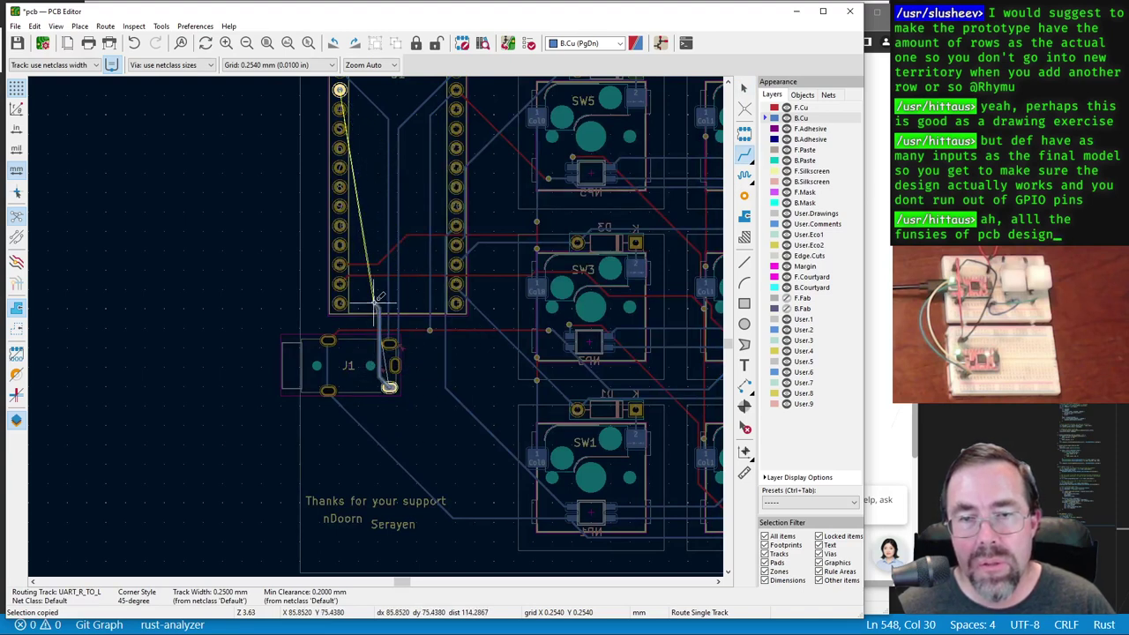
pyautogui.click(339, 90)
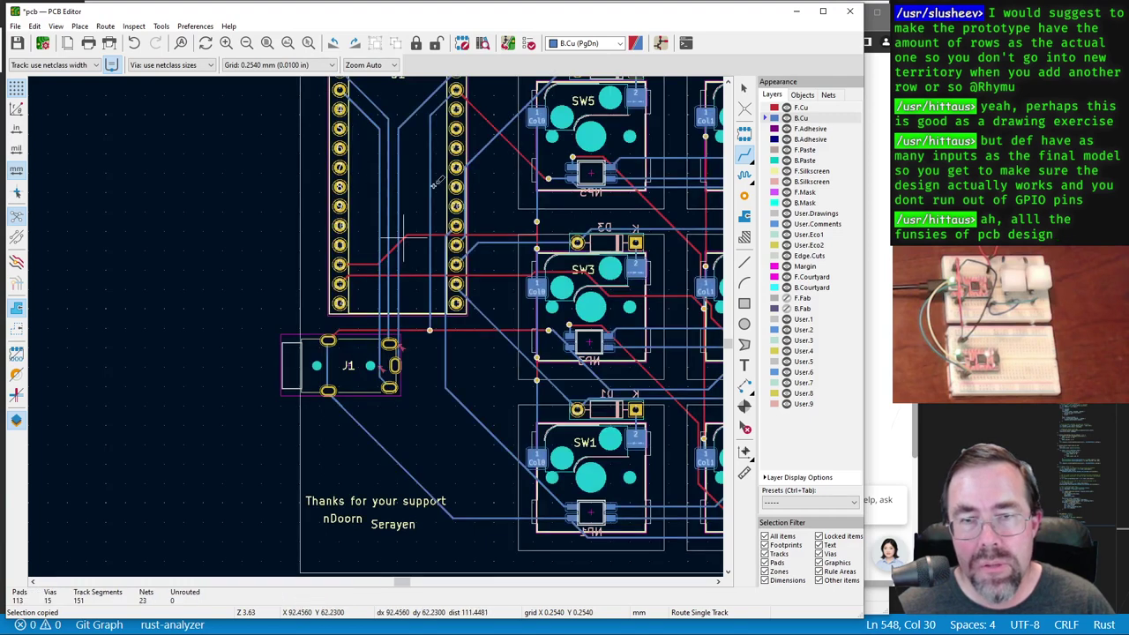
# Step: Rerun the design rules check and locate the +5V track and J1 pad R2 behind the clearance violation
pyautogui.click(529, 43)
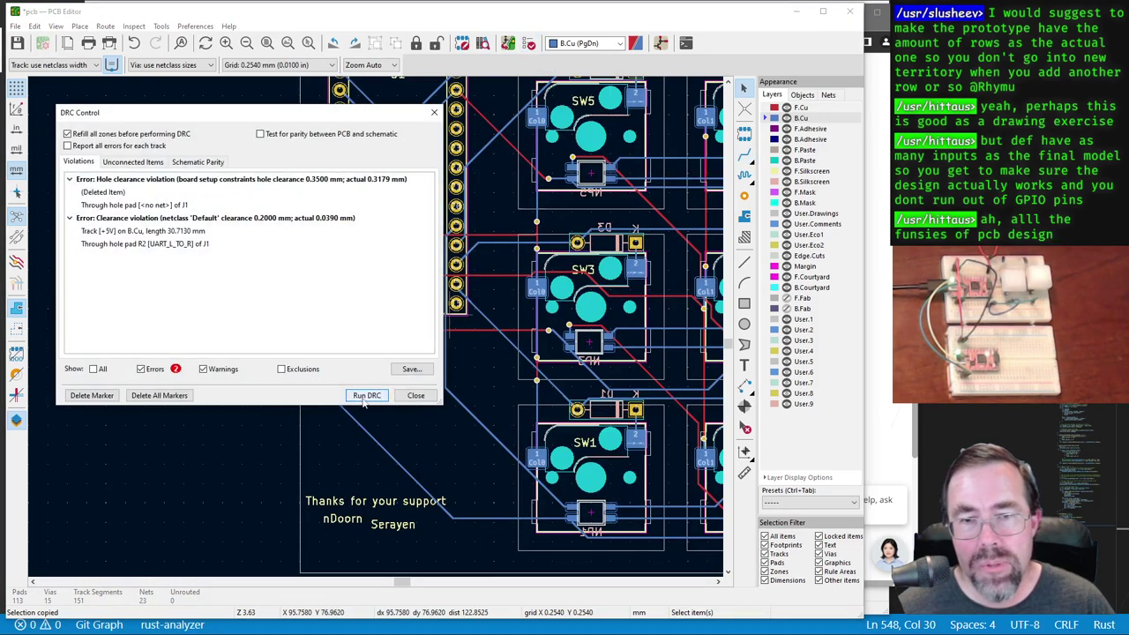
pyautogui.click(366, 395)
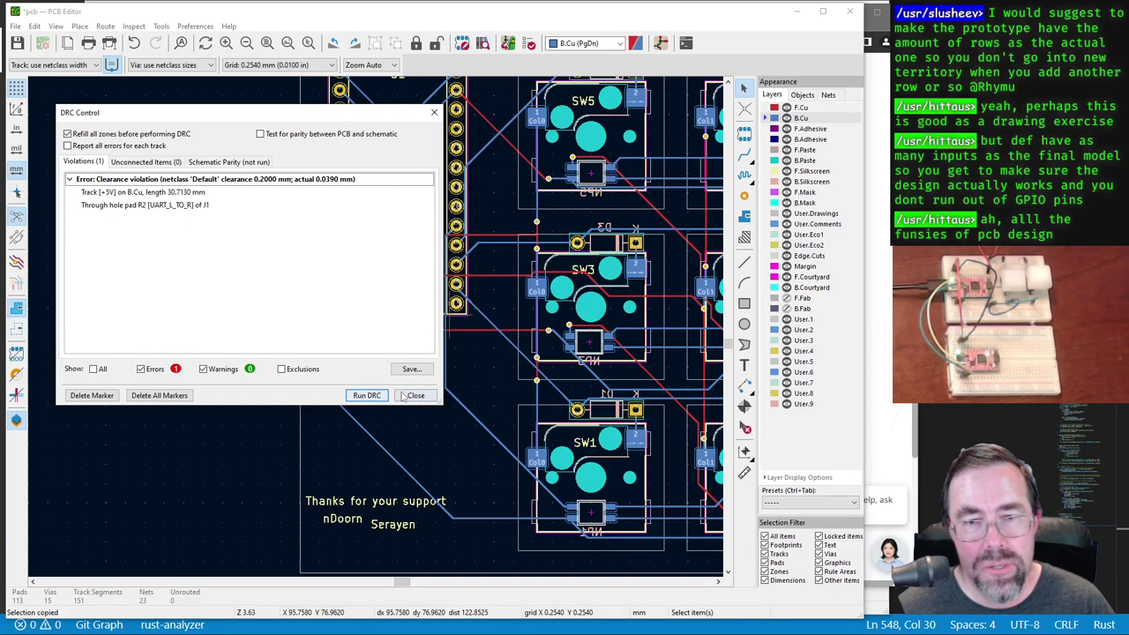
pyautogui.click(163, 206)
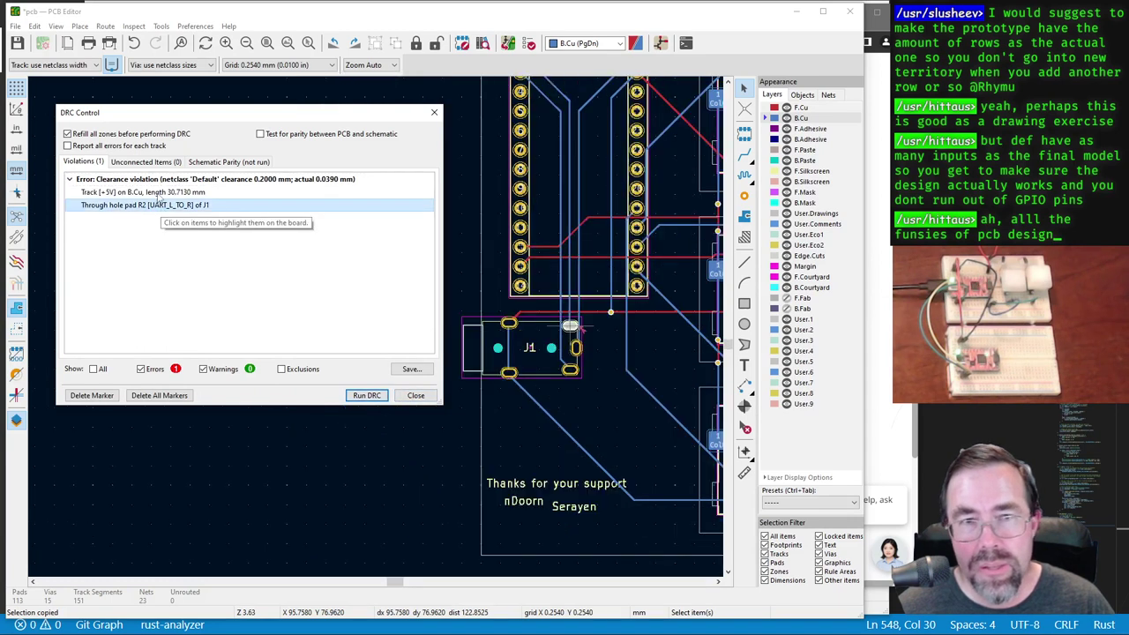
pyautogui.click(159, 192)
pyautogui.click(158, 205)
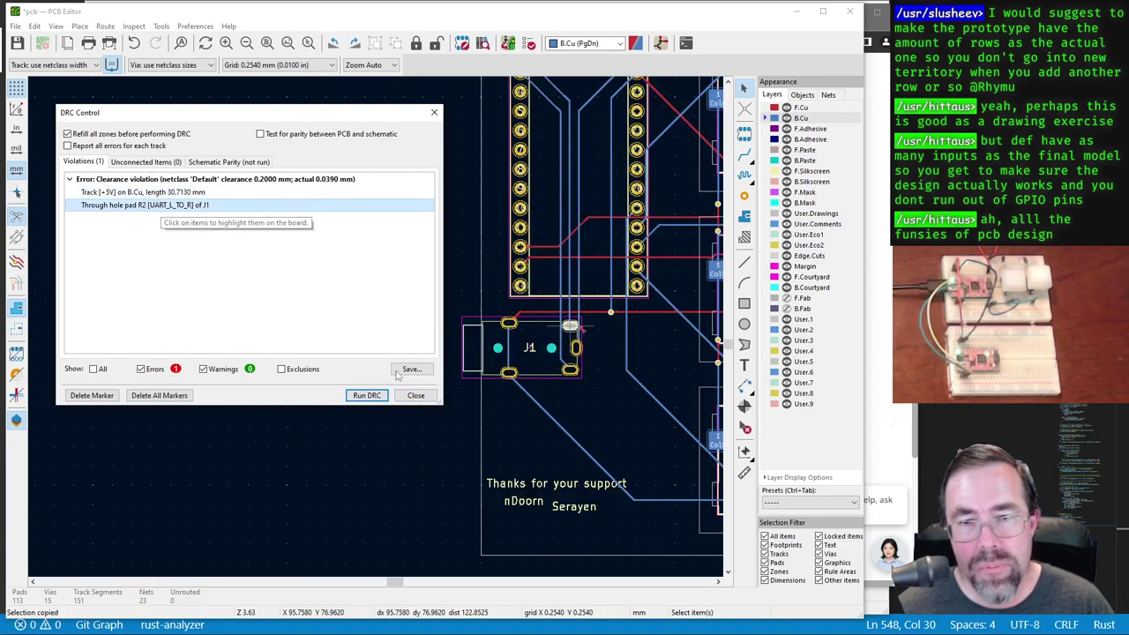
pyautogui.click(415, 395)
# Step: Delete the +5V track at J1 and reroute it on B.Cu from J1's S pad to U1's pin 27, clear of pad R2
pyautogui.scroll(4, 573, 328)
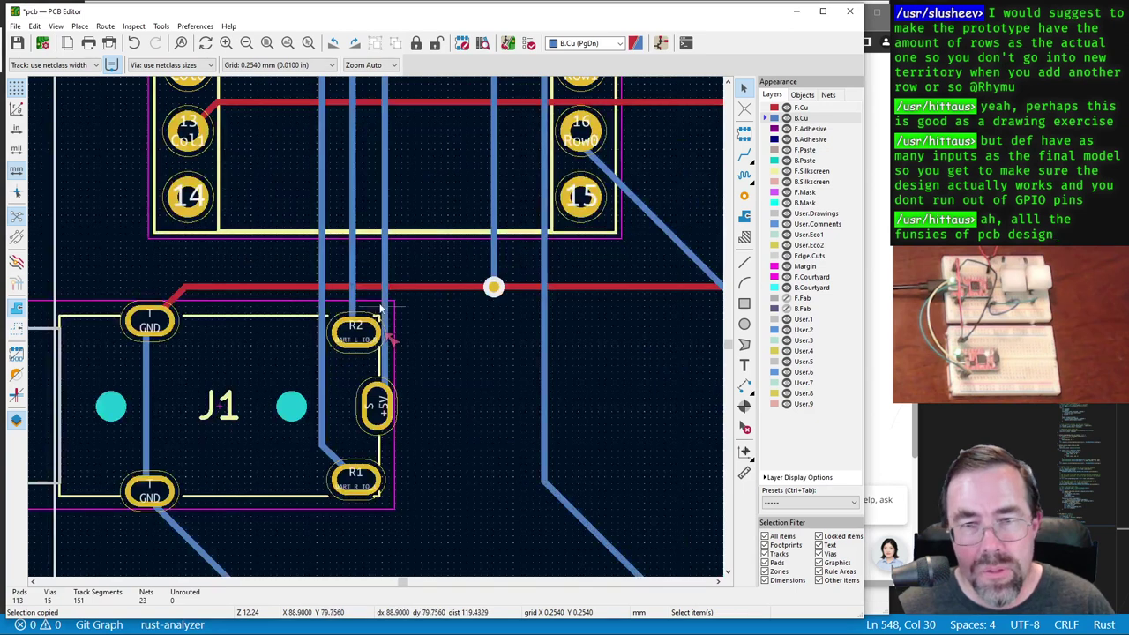
pyautogui.click(384, 263)
pyautogui.press('u')
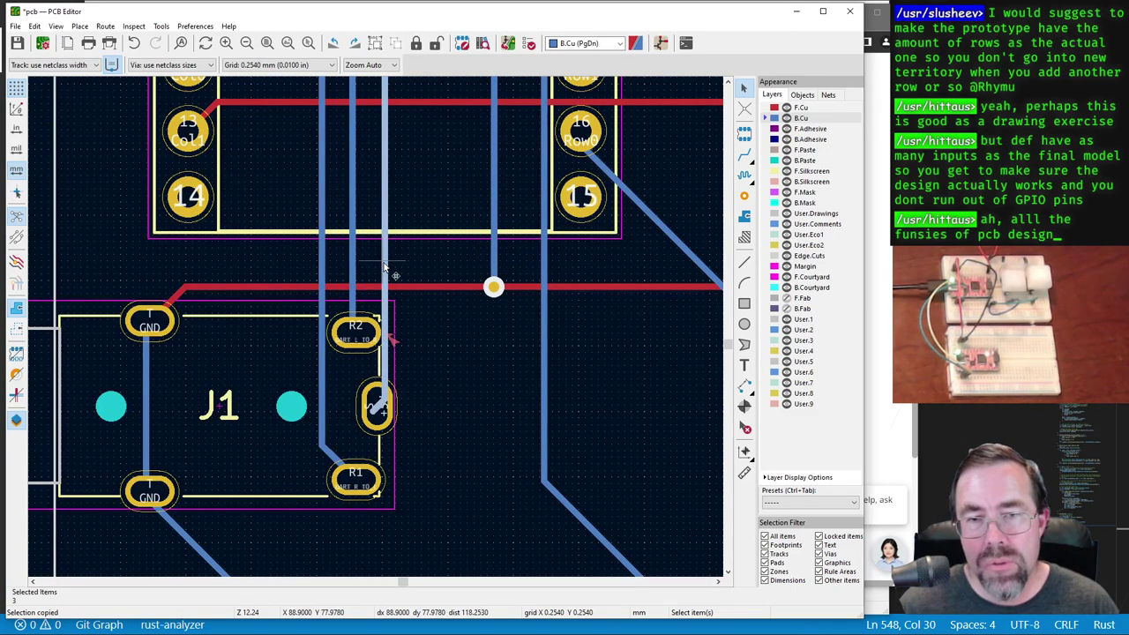
pyautogui.press('Escape')
pyautogui.scroll(-6, 383, 263)
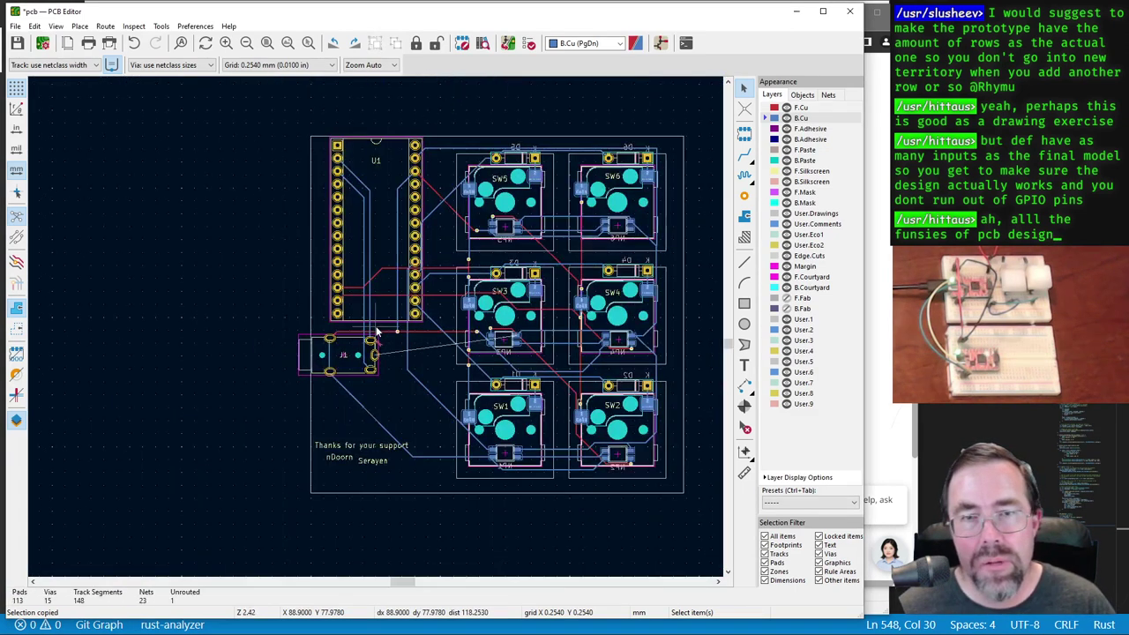
pyautogui.press('x')
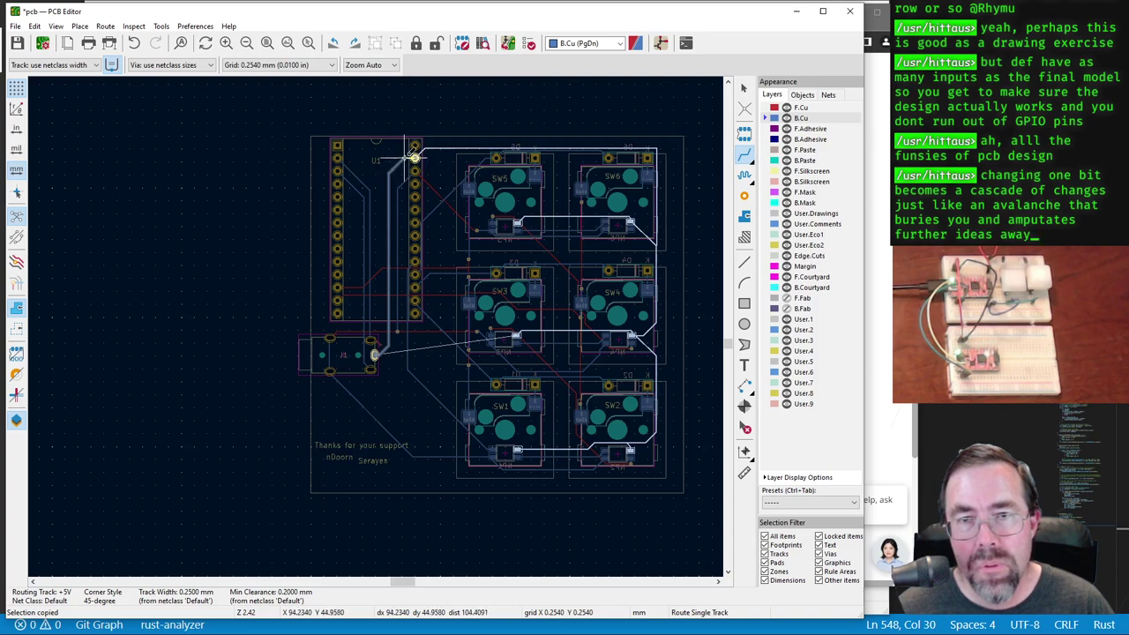
pyautogui.scroll(3, 412, 157)
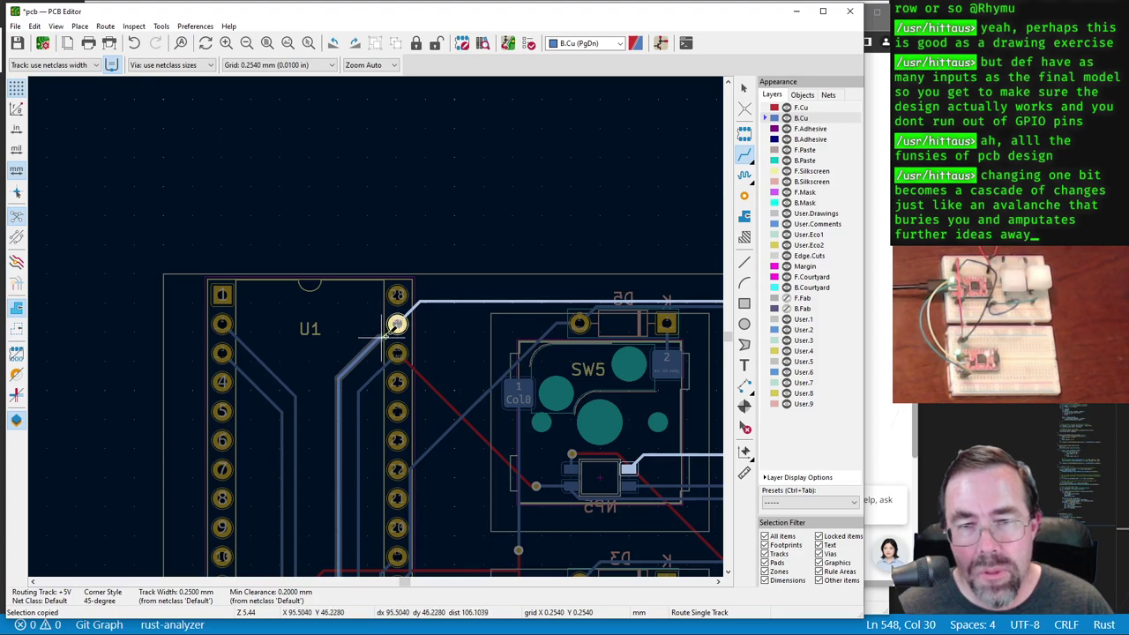
pyautogui.click(396, 323)
# Step: Straighten the small jog in the new +5V track beside U1 into a single 45-degree corner
pyautogui.scroll(3, 396, 321)
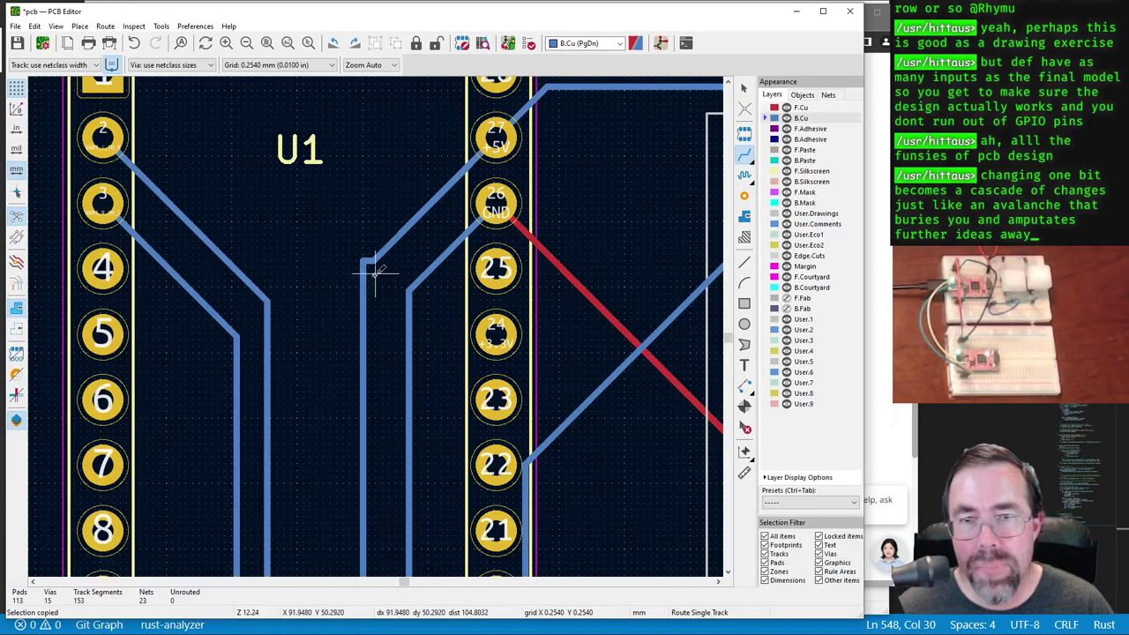
pyautogui.click(743, 88)
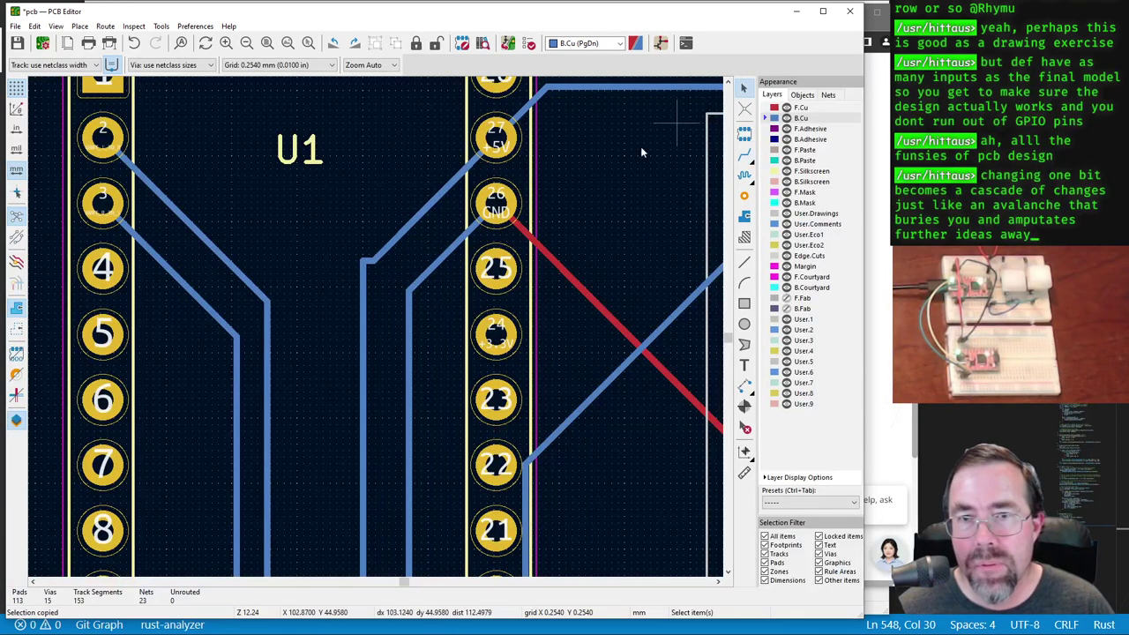
pyautogui.click(361, 268)
pyautogui.press('x')
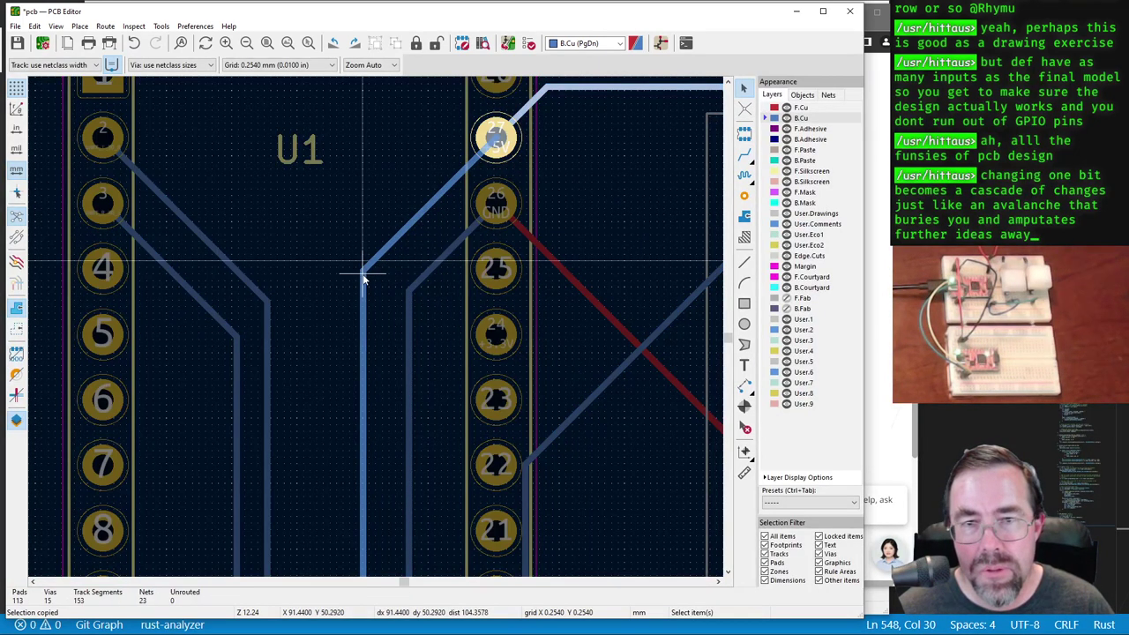
# Step: Rerun the design rules check on the rerouted board and save the PCB file
pyautogui.scroll(-4, 417, 362)
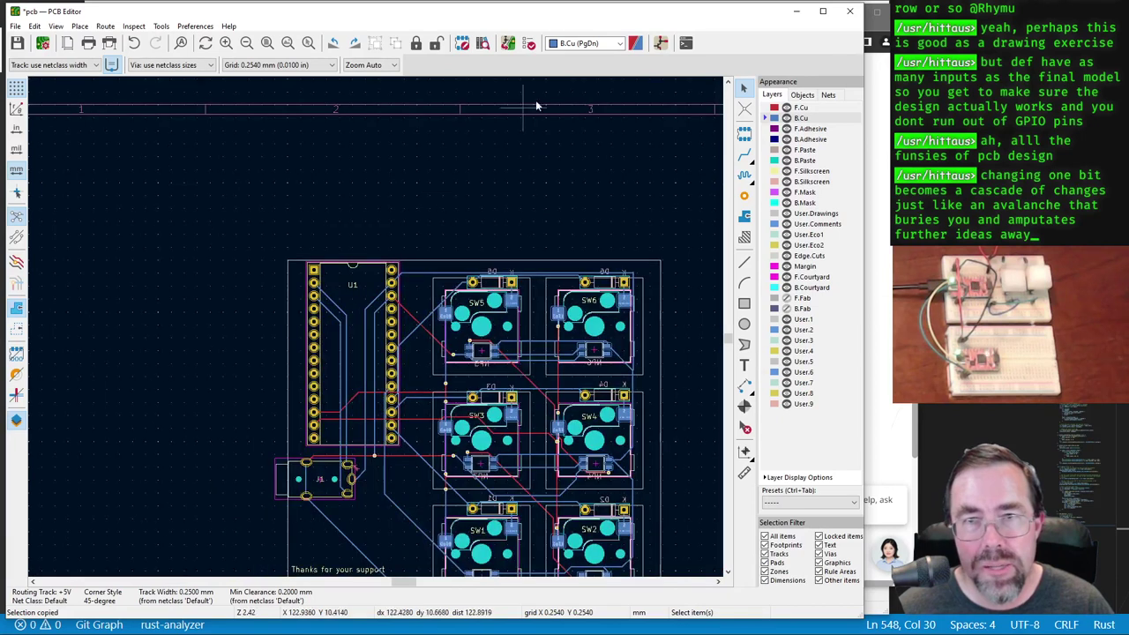
pyautogui.click(530, 44)
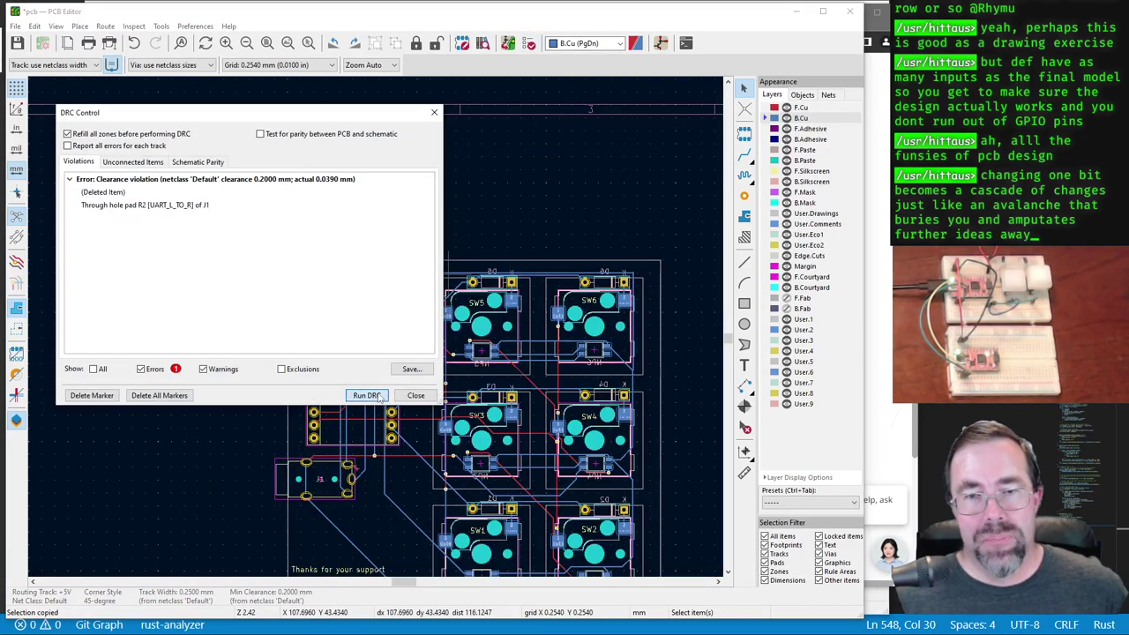
pyautogui.click(375, 395)
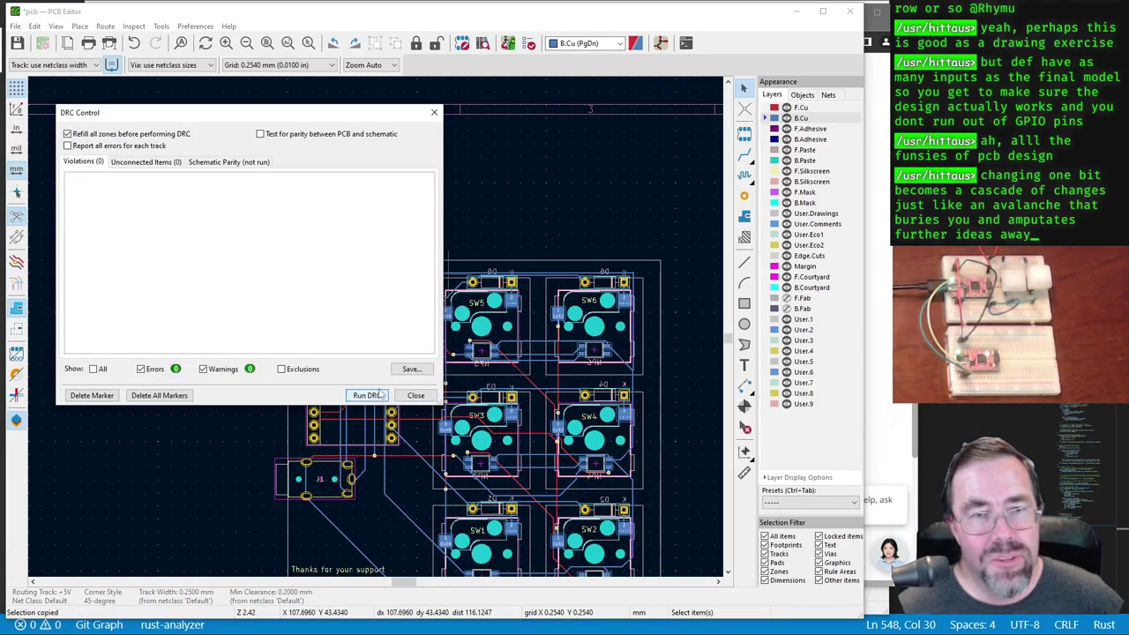
pyautogui.click(415, 396)
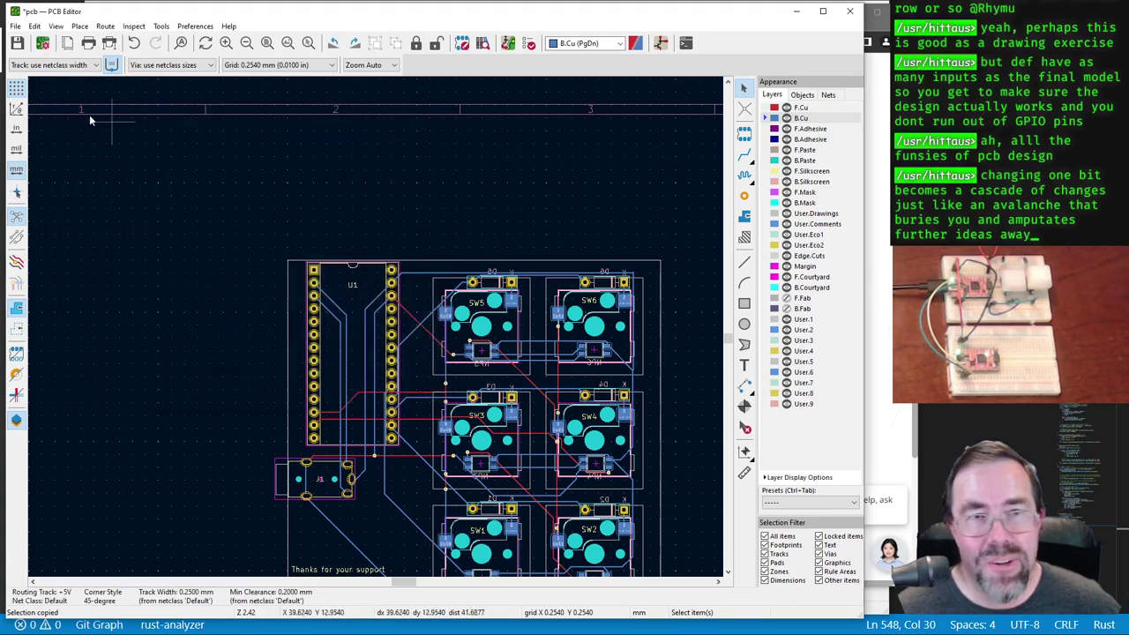
pyautogui.click(17, 43)
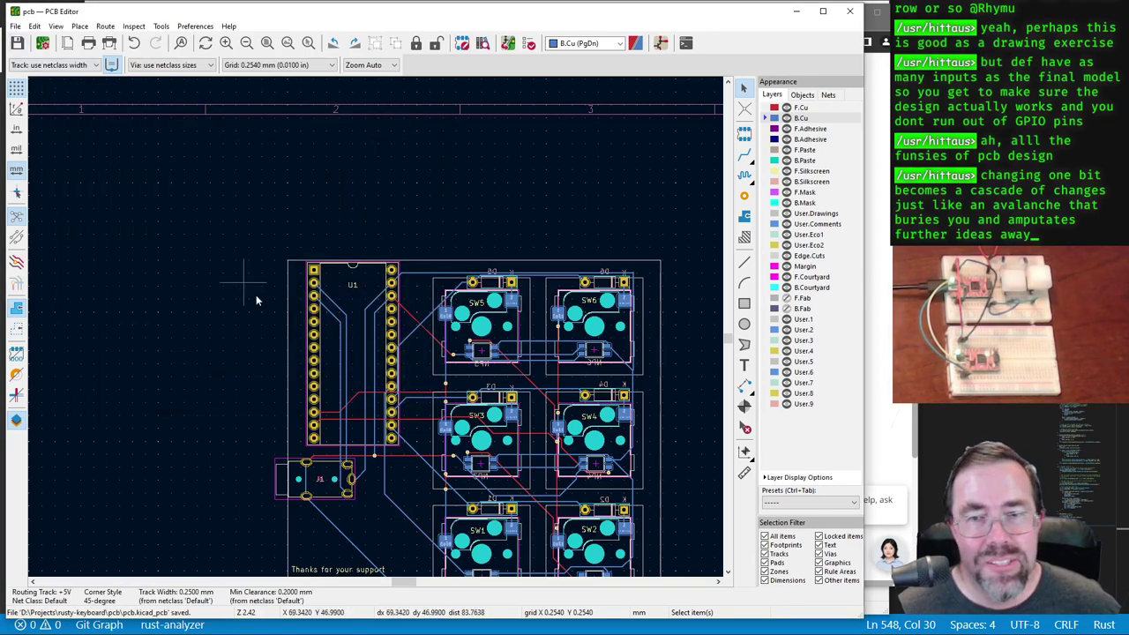
# Step: Inspect the finished board in the 3D Viewer, looking closely at SW3 and its LED opening
pyautogui.scroll(-2, 251, 298)
pyautogui.scroll(1, 351, 388)
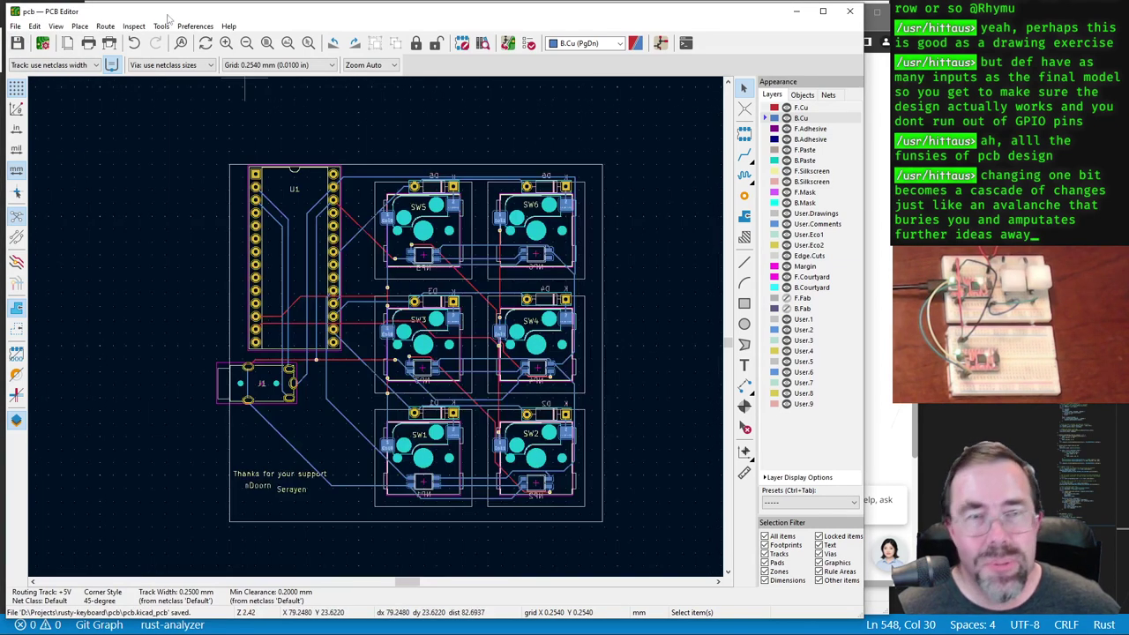
pyautogui.click(56, 26)
pyautogui.click(85, 72)
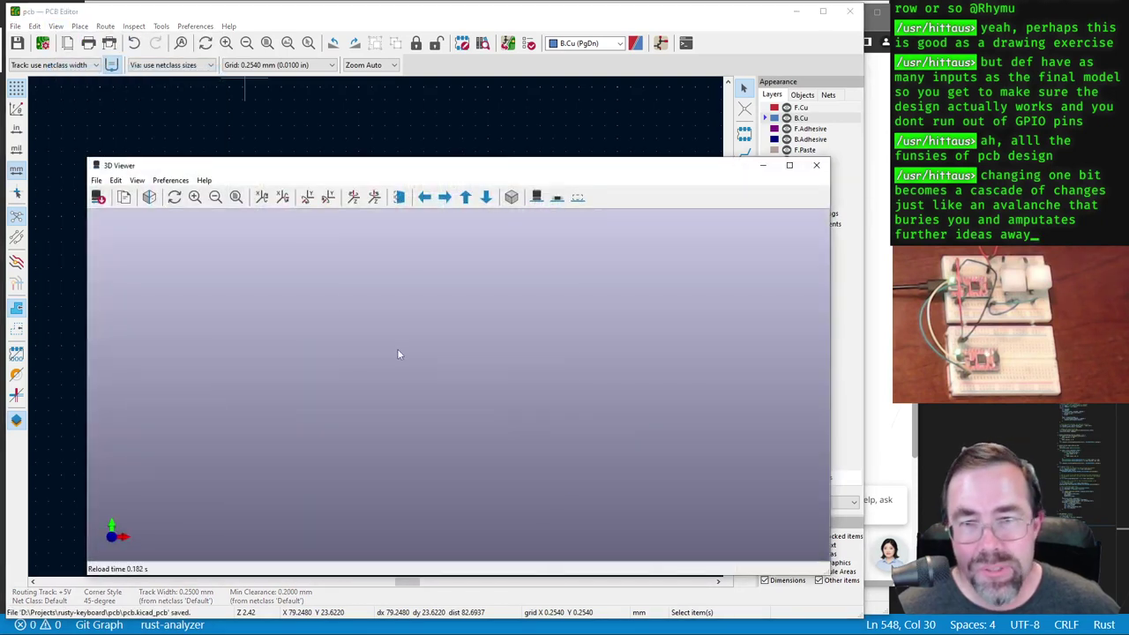
pyautogui.moveTo(462, 364); pyautogui.dragTo(445, 403)
pyautogui.scroll(1, 445, 403)
pyautogui.scroll(2, 445, 403)
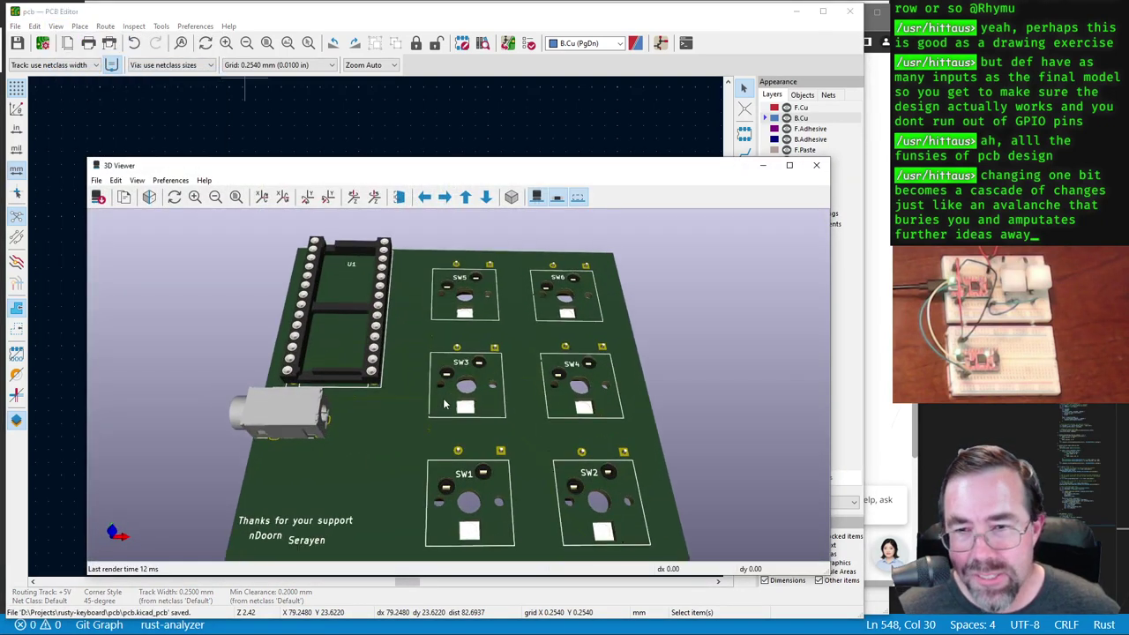
pyautogui.scroll(3, 451, 400)
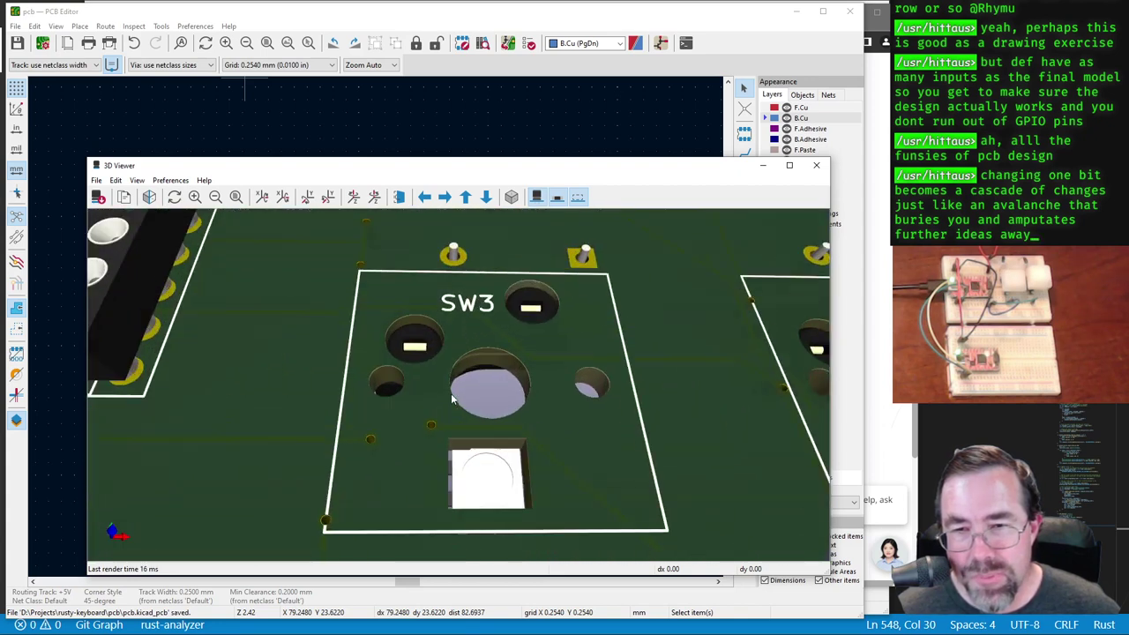
pyautogui.scroll(-4, 450, 395)
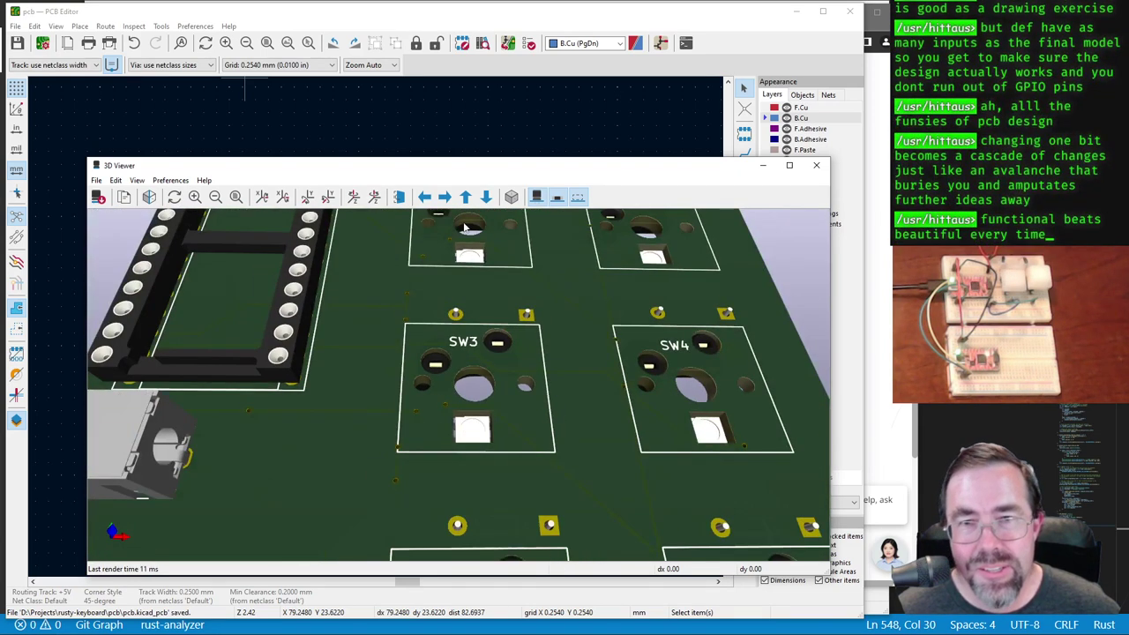
pyautogui.click(815, 165)
# Step: Examine the Net-(NP2-Pad2) track's distance from NP3's LED cutout, hiding and reshowing the Edge.Cuts layer to identify the cutout outline
pyautogui.scroll(2, 378, 333)
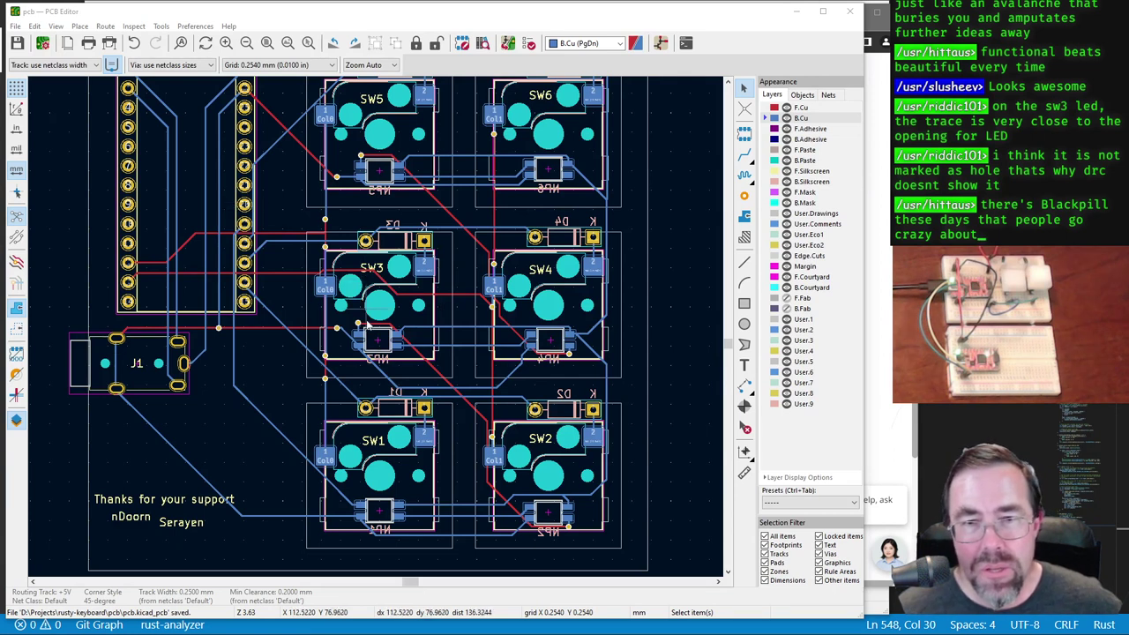
pyautogui.scroll(5, 367, 324)
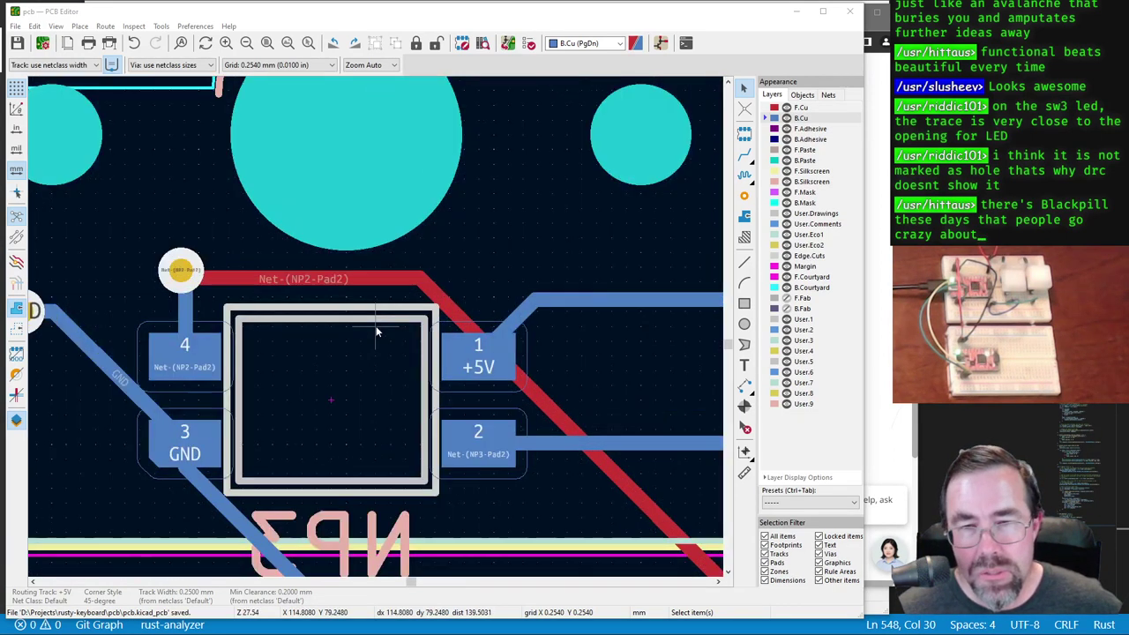
pyautogui.scroll(2, 376, 325)
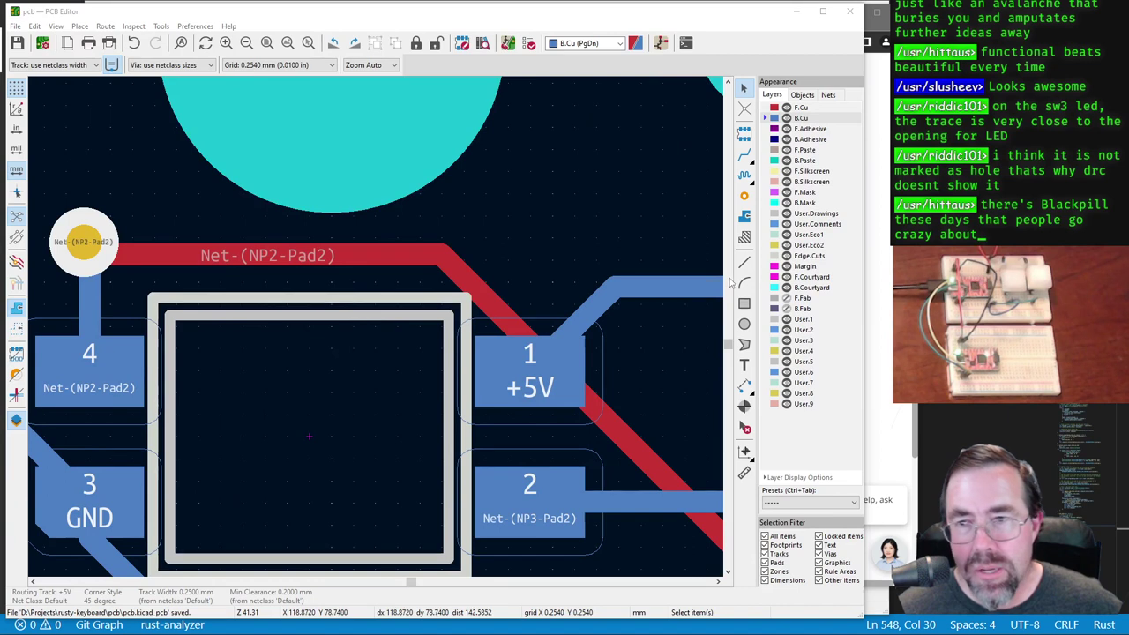
pyautogui.click(786, 256)
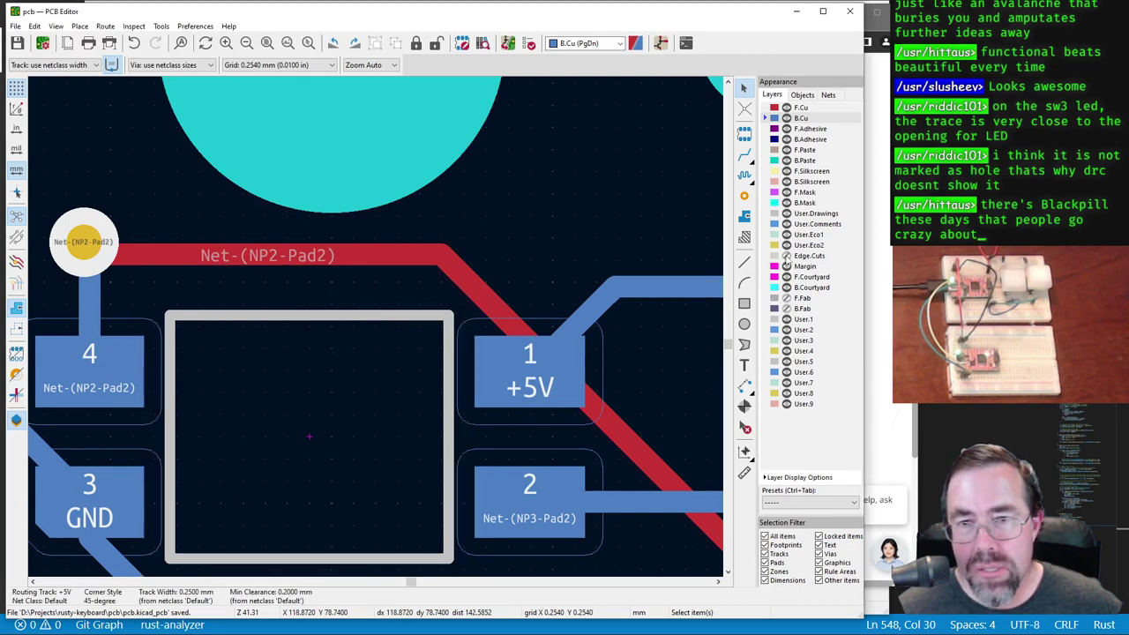
pyautogui.click(786, 257)
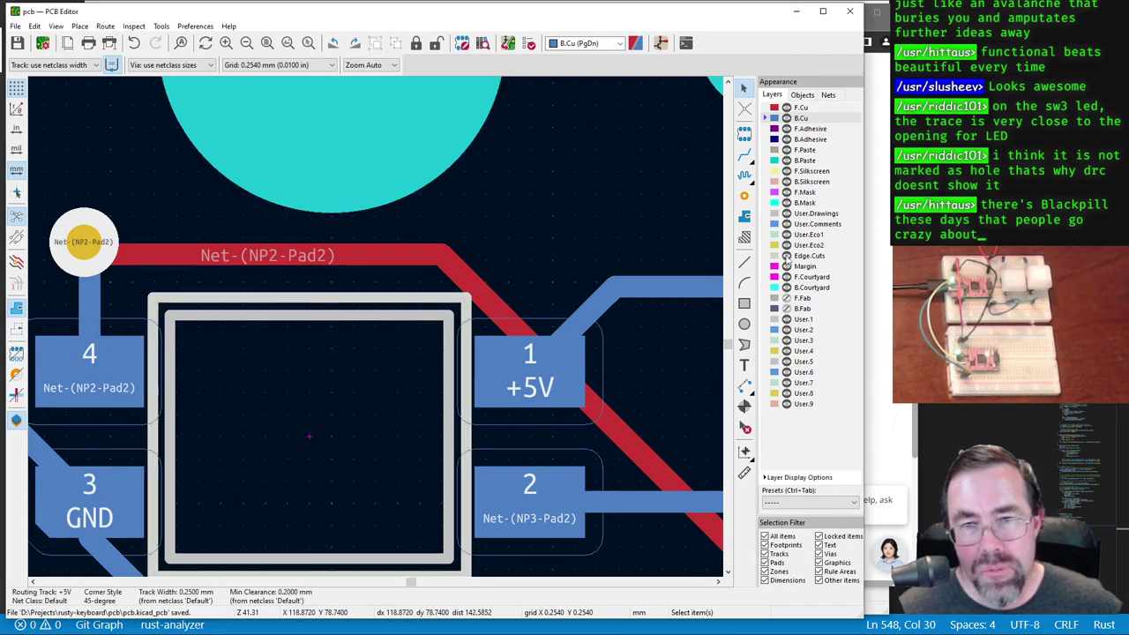
# Step: Run the design rules check again to test the track's clearance to the LED cutout
pyautogui.click(529, 42)
pyautogui.click(369, 396)
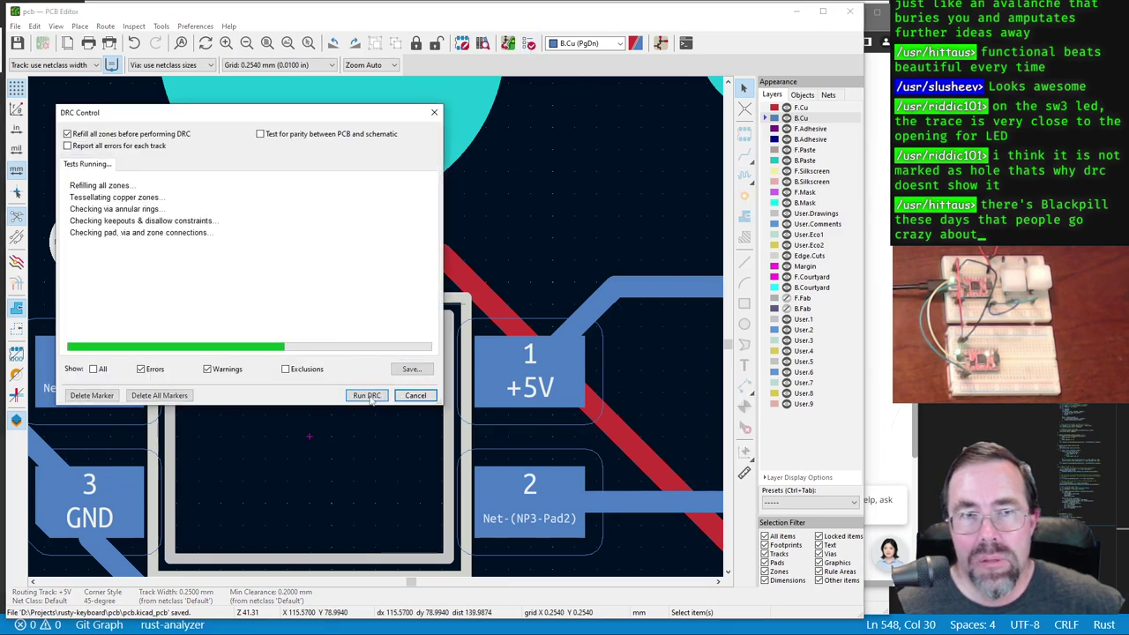
pyautogui.click(415, 396)
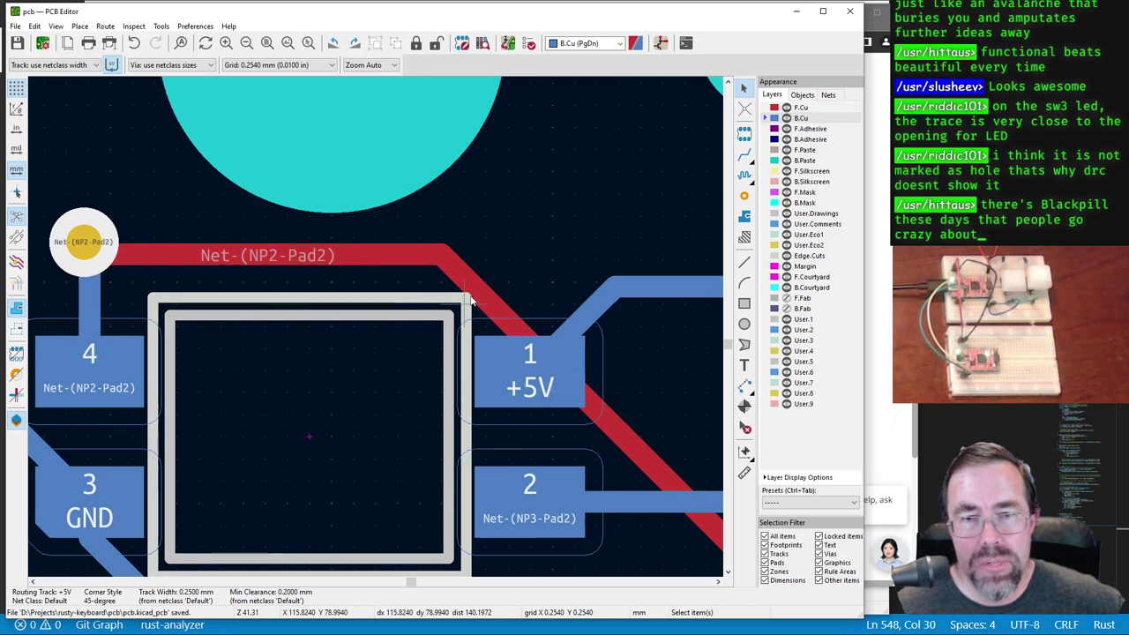
# Step: Hide and reshow the Edge.Cuts layer to compare NP3's LED cutout outline with the neighbouring Net-(NP2-Pad2) track
pyautogui.scroll(-2, 470, 301)
pyautogui.scroll(1, 470, 301)
pyautogui.scroll(-1, 470, 301)
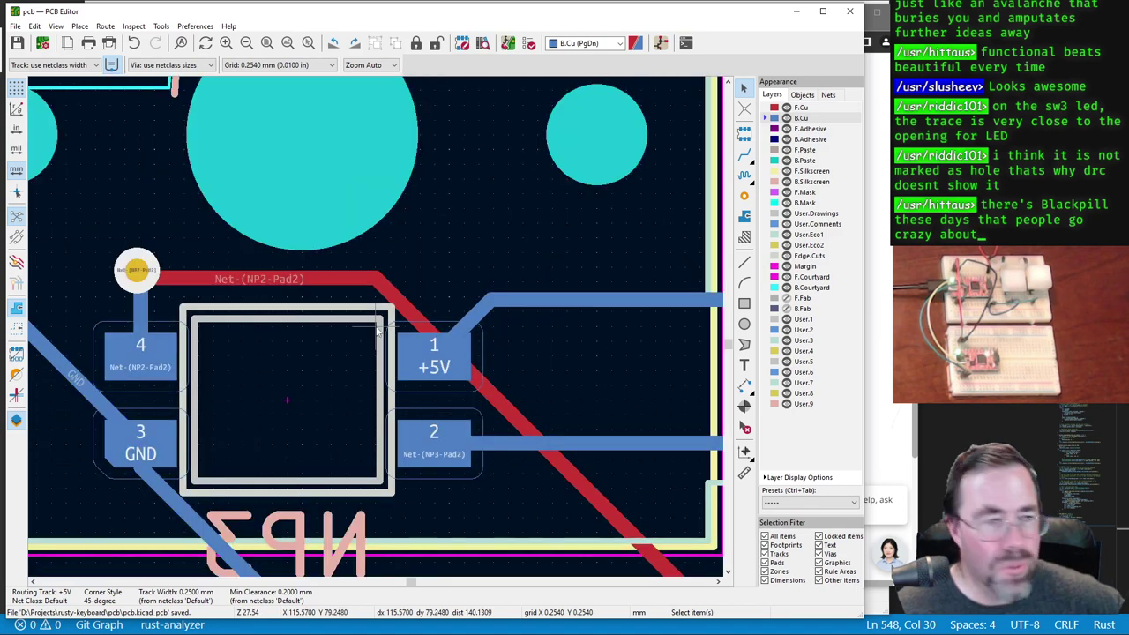
pyautogui.click(785, 256)
pyautogui.click(786, 256)
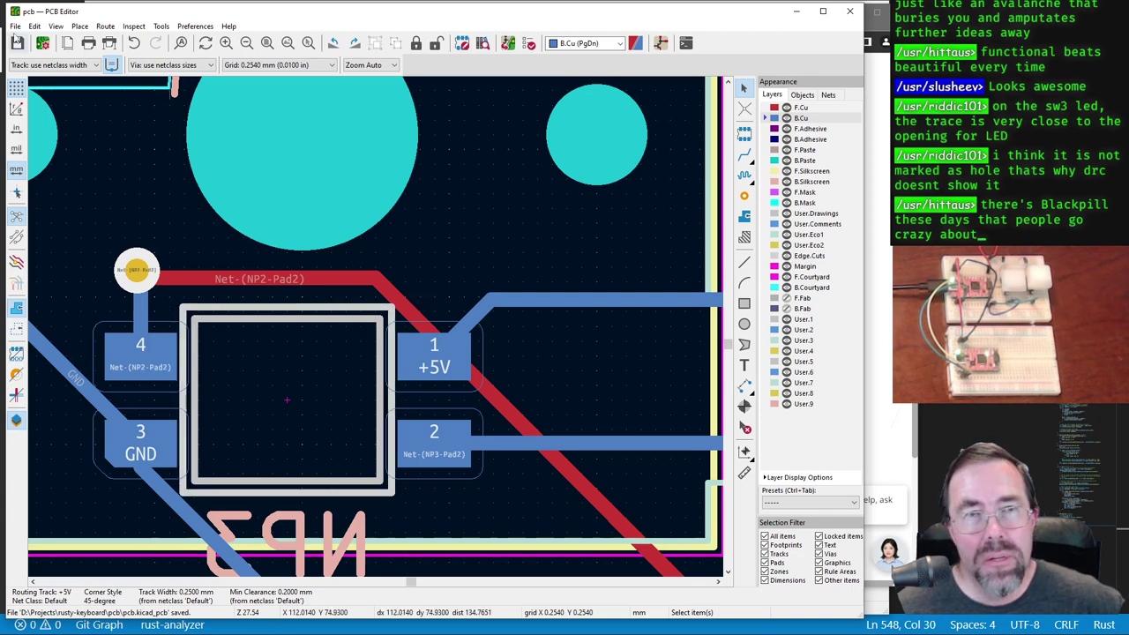
# Step: Inspect the gap between SW3's LED opening and the adjacent track in the 3D Viewer, then close the viewer
pyautogui.click(56, 26)
pyautogui.click(85, 73)
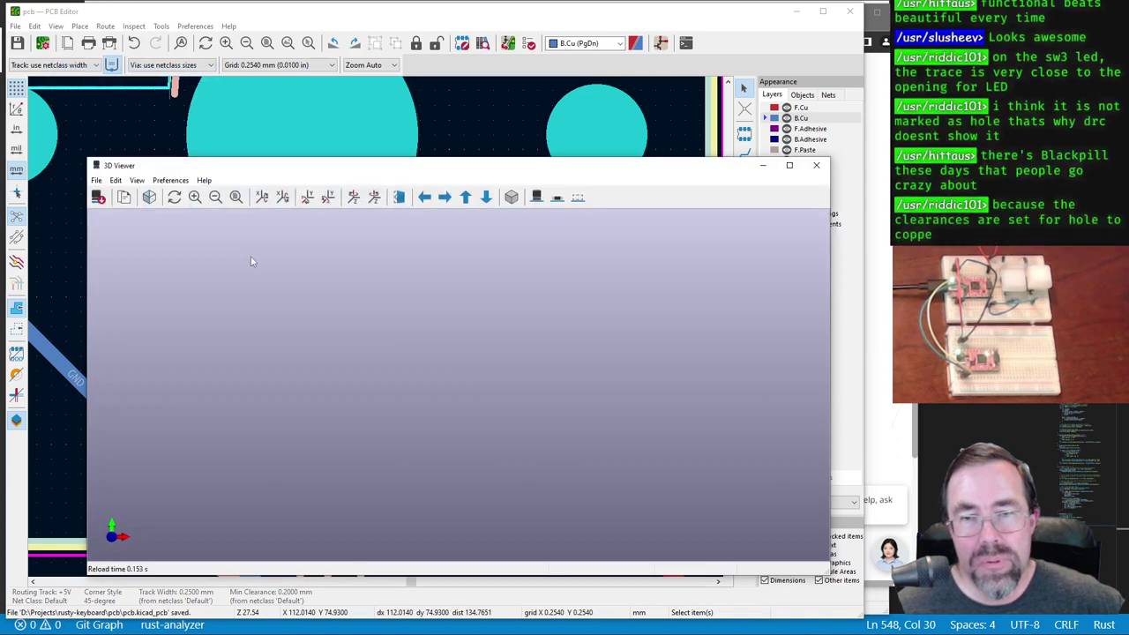
pyautogui.scroll(15, 463, 388)
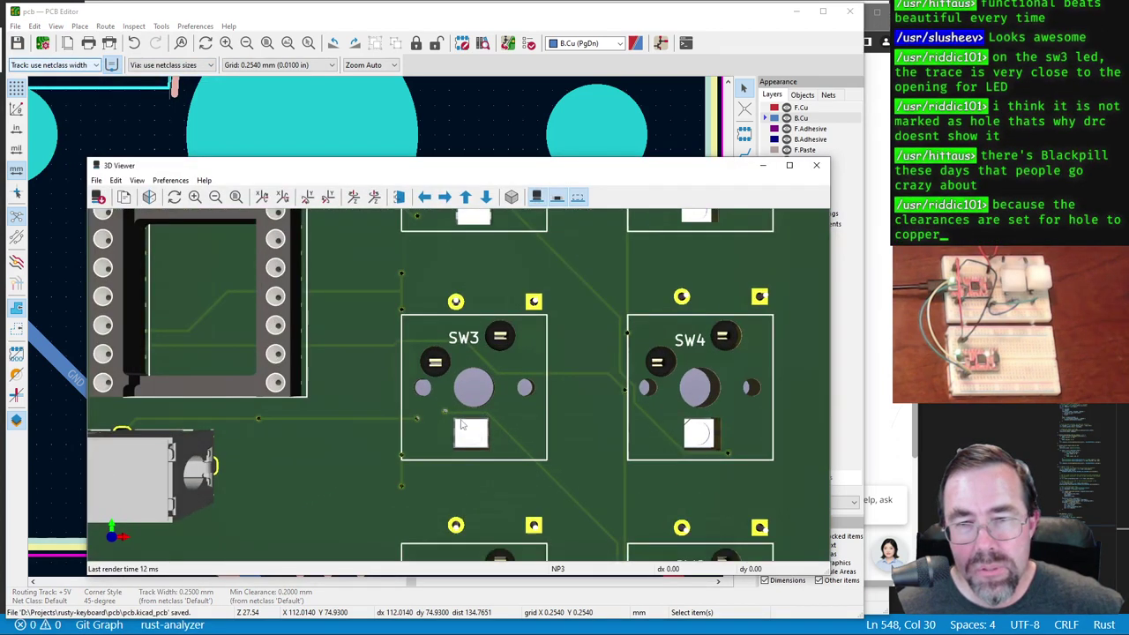
pyautogui.moveTo(491, 461); pyautogui.dragTo(441, 300, button='middle')
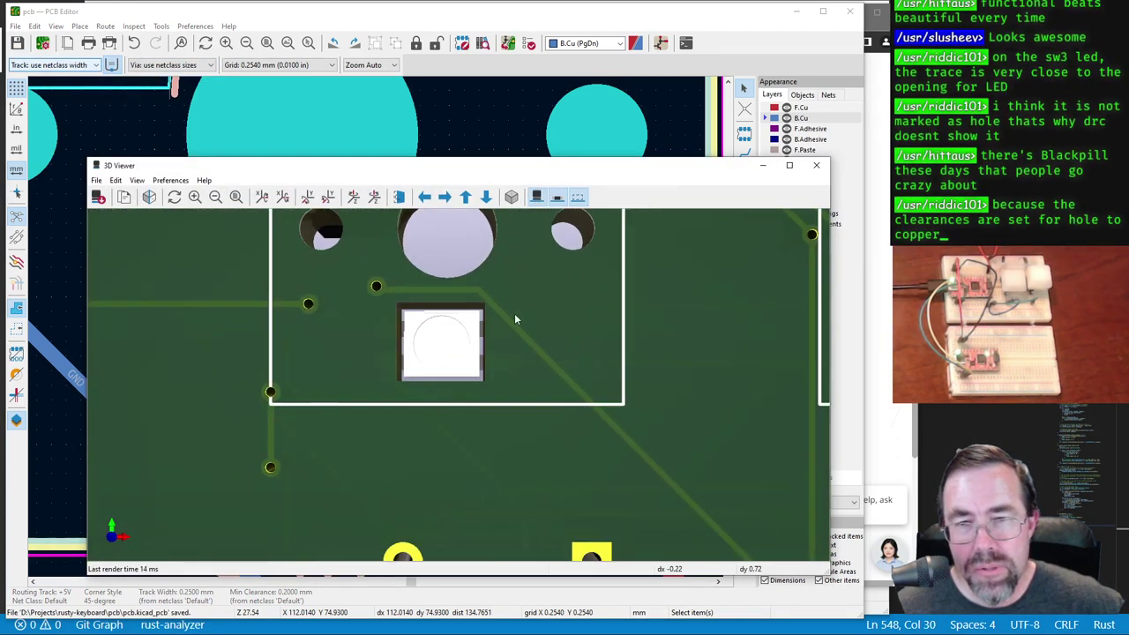
pyautogui.moveTo(514, 313)
pyautogui.mouseDown()
pyautogui.moveTo(501, 313)
pyautogui.moveTo(560, 278)
pyautogui.moveTo(414, 347)
pyautogui.mouseUp()
pyautogui.scroll(4, 547, 282)
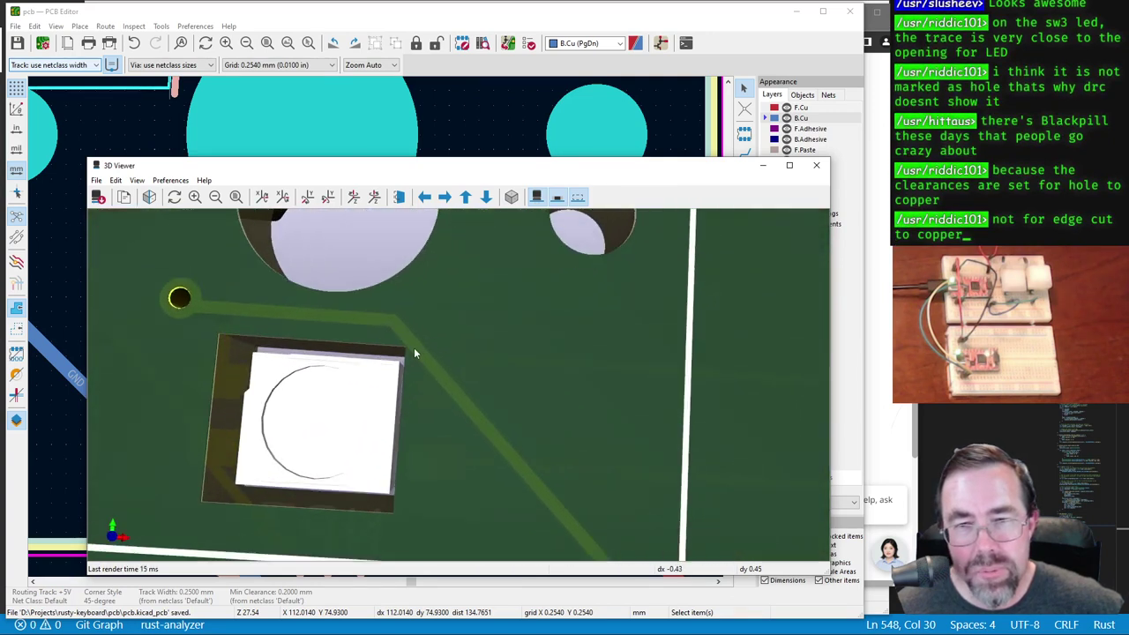
pyautogui.scroll(5, 394, 349)
pyautogui.moveTo(365, 320)
pyautogui.mouseDown()
pyautogui.moveTo(348, 310)
pyautogui.moveTo(447, 371)
pyautogui.moveTo(512, 370)
pyautogui.moveTo(474, 388)
pyautogui.moveTo(504, 376)
pyautogui.mouseUp()
pyautogui.hotkey('alt', 'F4')
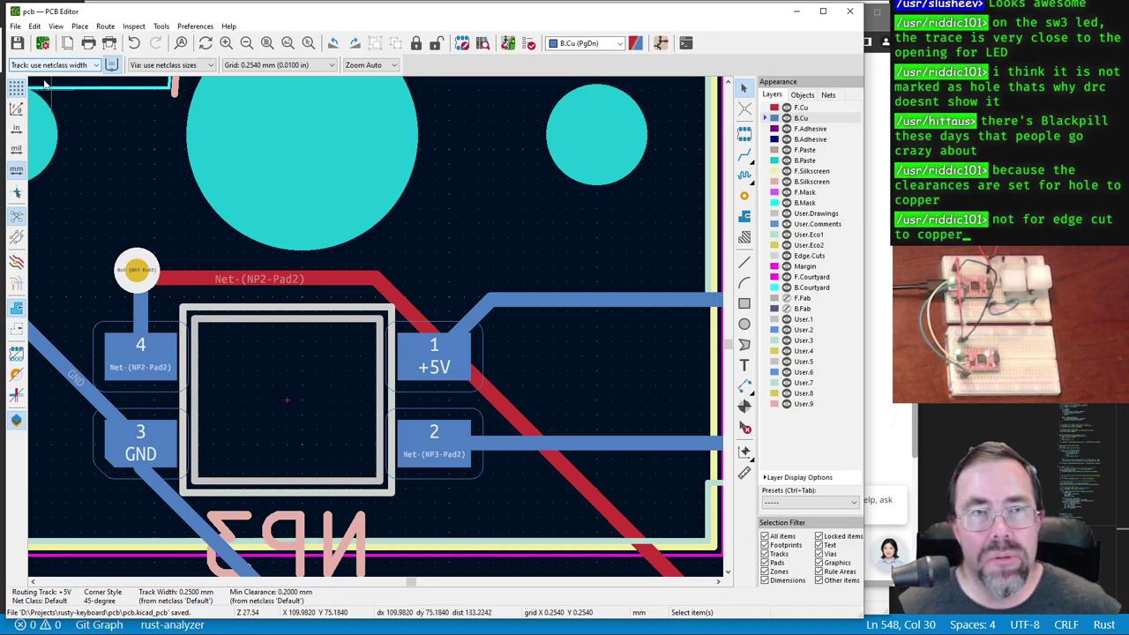
# Step: Set the copper to edge clearance to 0.35 mm in the board's design rule constraints
pyautogui.click(15, 26)
pyautogui.hotkey('ctrl', 's')
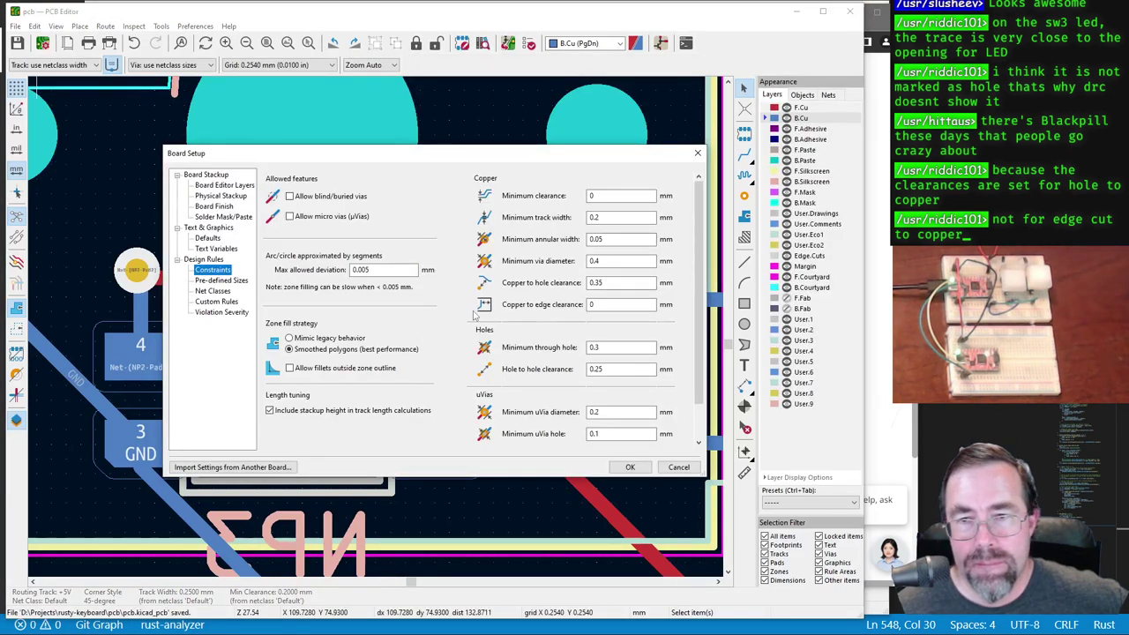
pyautogui.click(592, 304)
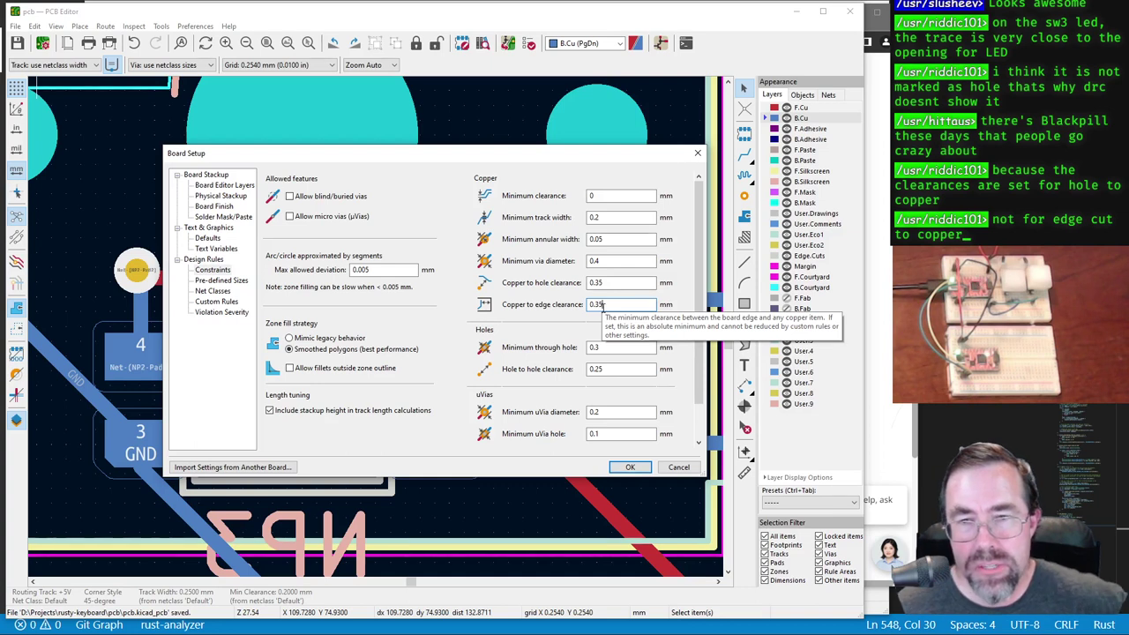
pyautogui.click(633, 466)
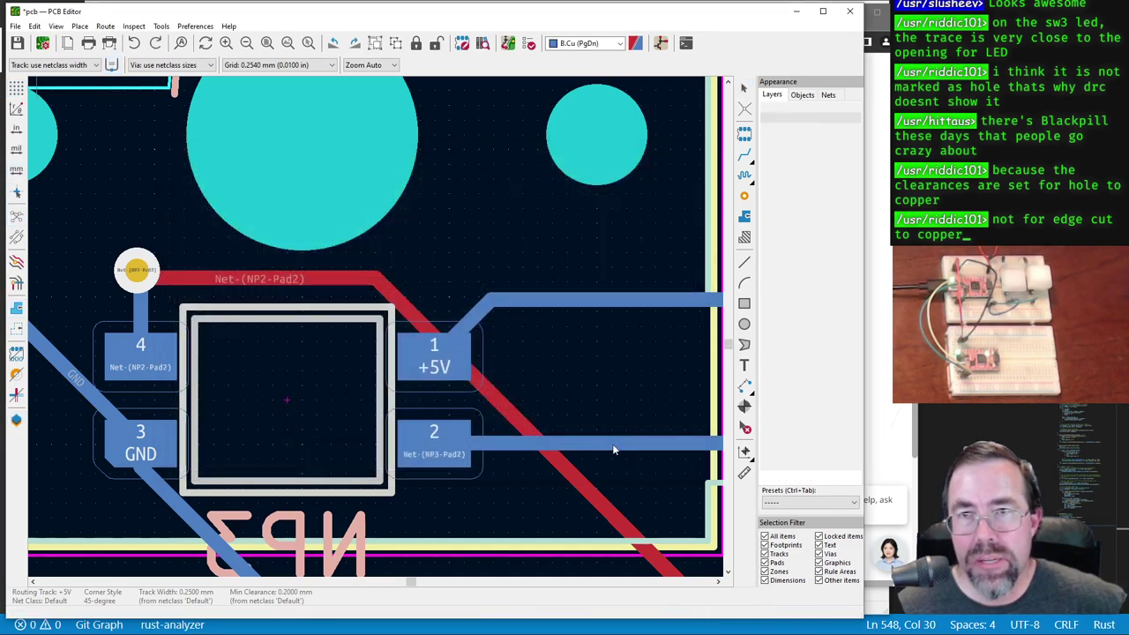
# Step: Run the design rules check against the board edge clearance constraint and close the check results
pyautogui.click(529, 44)
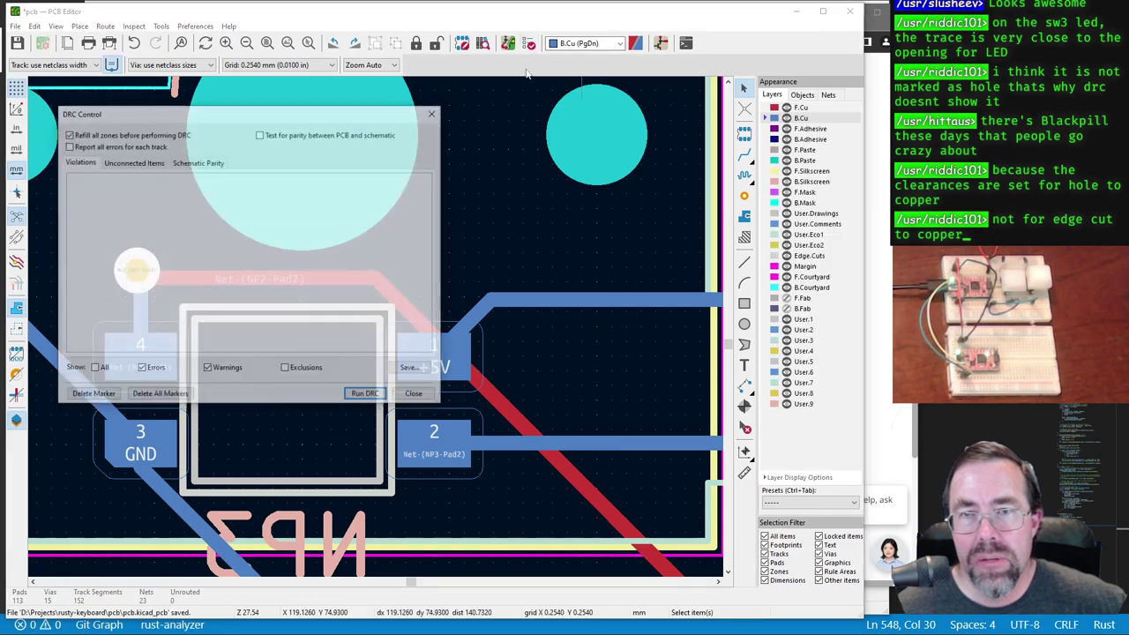
pyautogui.click(367, 395)
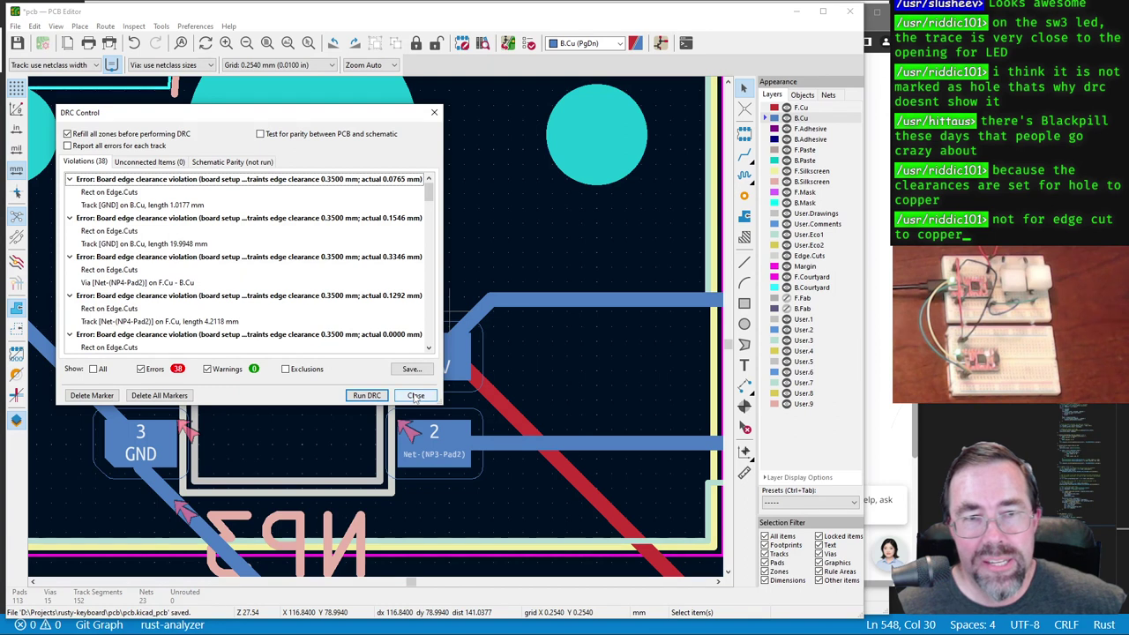
pyautogui.click(416, 395)
# Step: Examine the edge clearance markers around NP4 and measure from the LED cutout outline beside pad 4
pyautogui.scroll(-6, 380, 331)
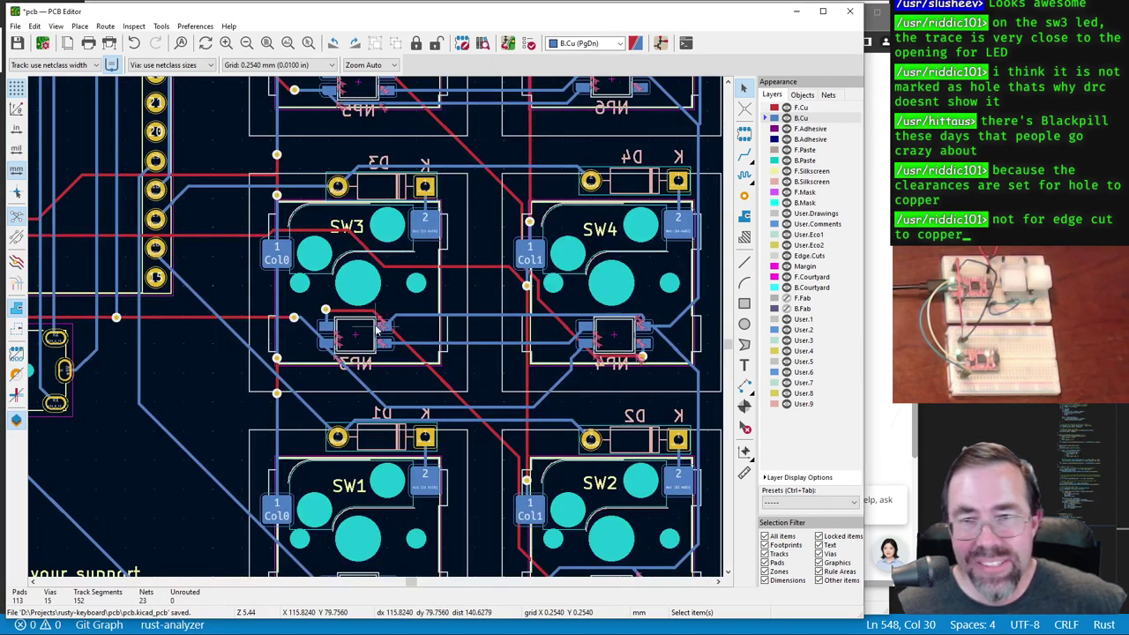
pyautogui.scroll(3, 377, 329)
pyautogui.scroll(2, 375, 330)
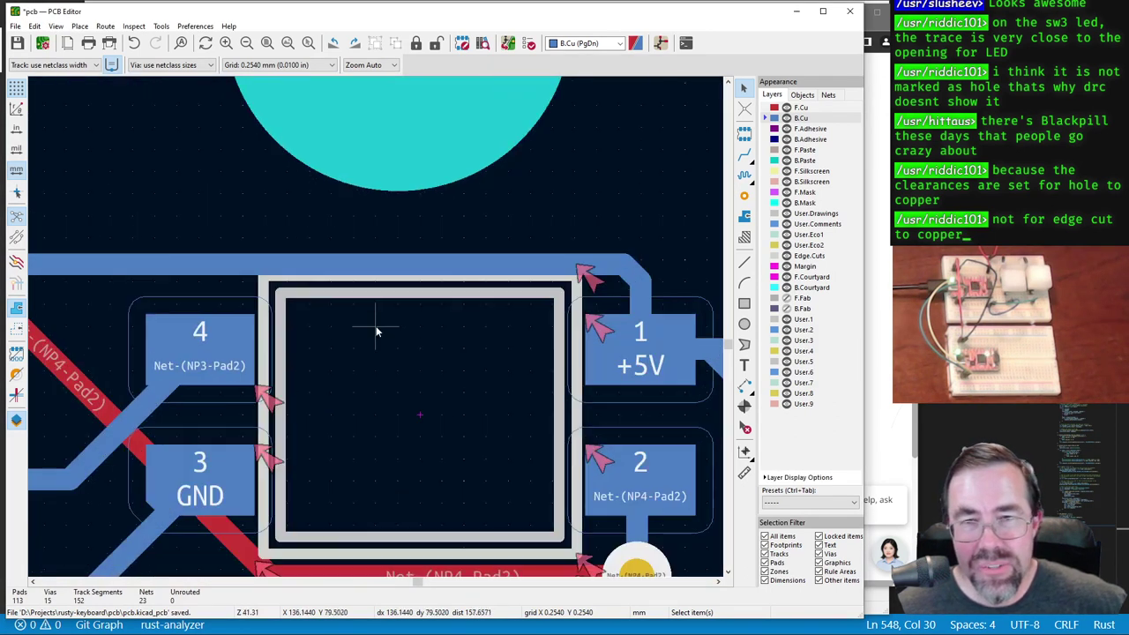
pyautogui.scroll(-3, 375, 331)
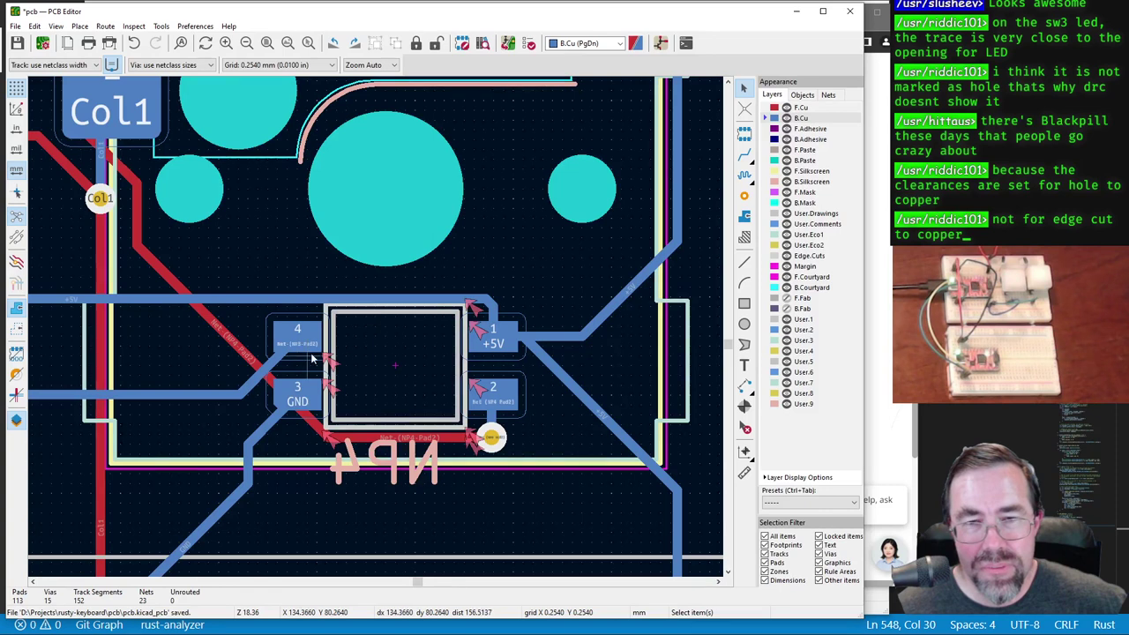
pyautogui.scroll(3, 314, 355)
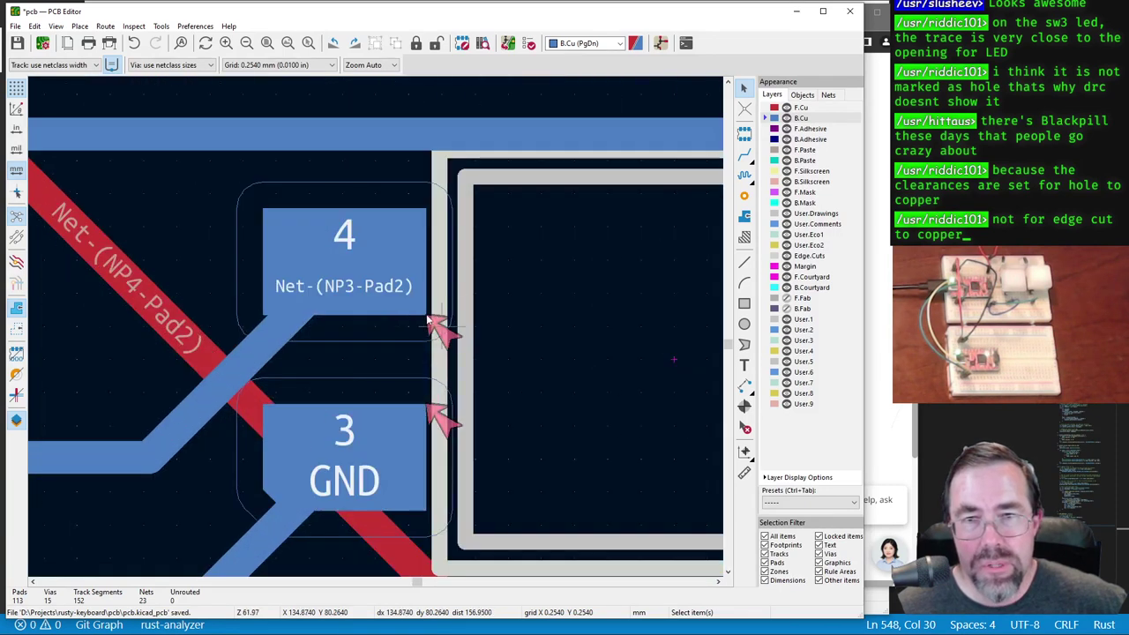
pyautogui.scroll(1, 429, 322)
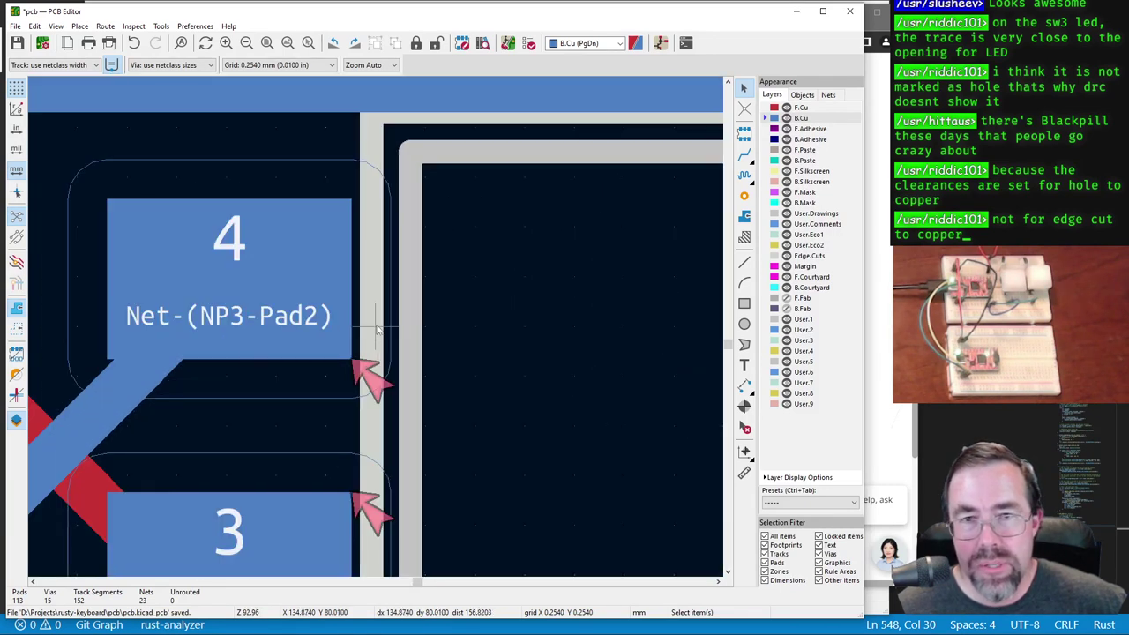
pyautogui.click(744, 473)
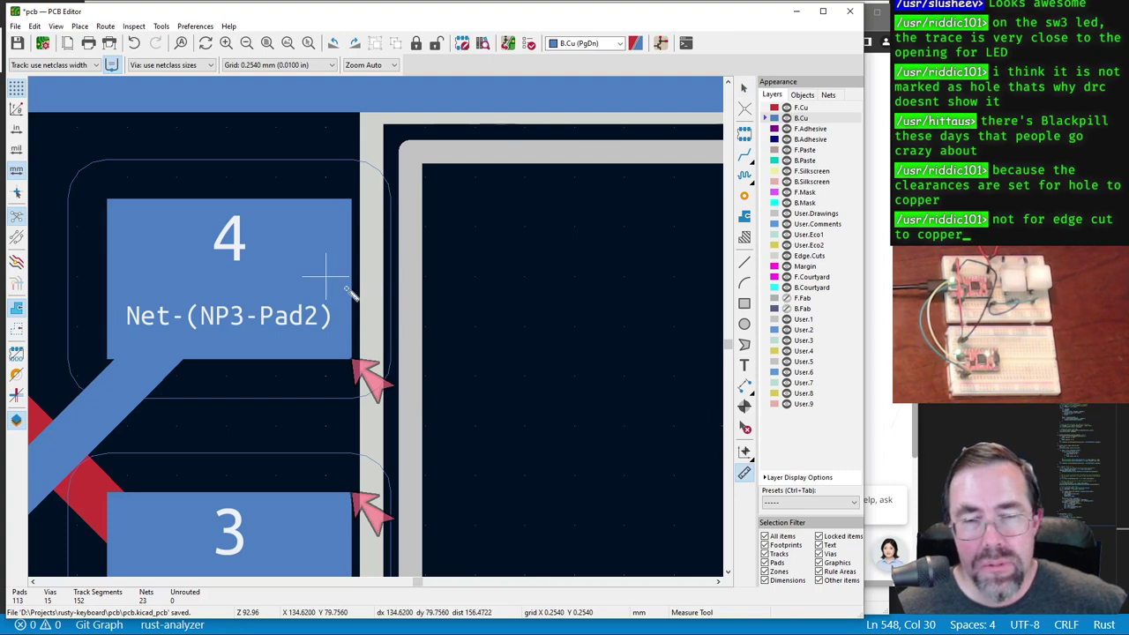
pyautogui.scroll(-2, 345, 289)
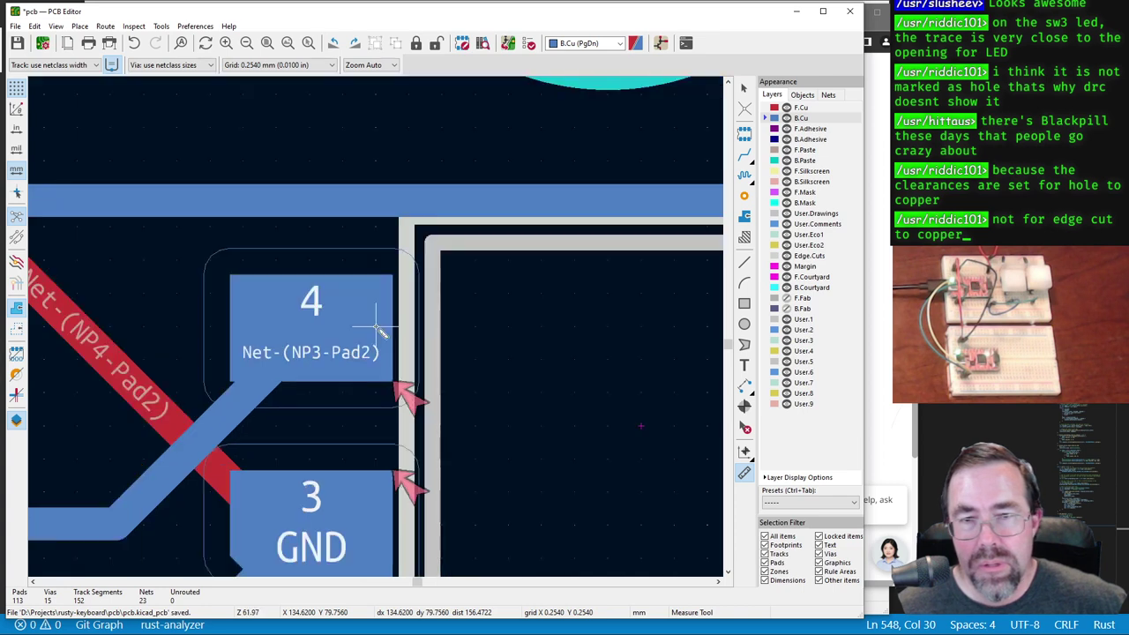
pyautogui.click(401, 329)
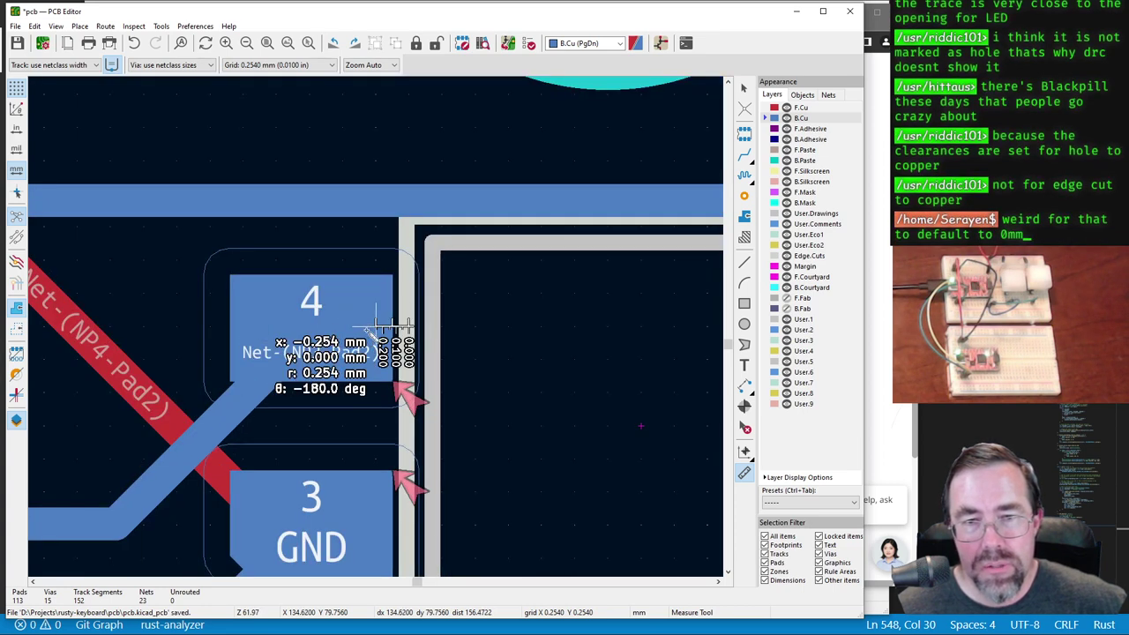
pyautogui.click(484, 336)
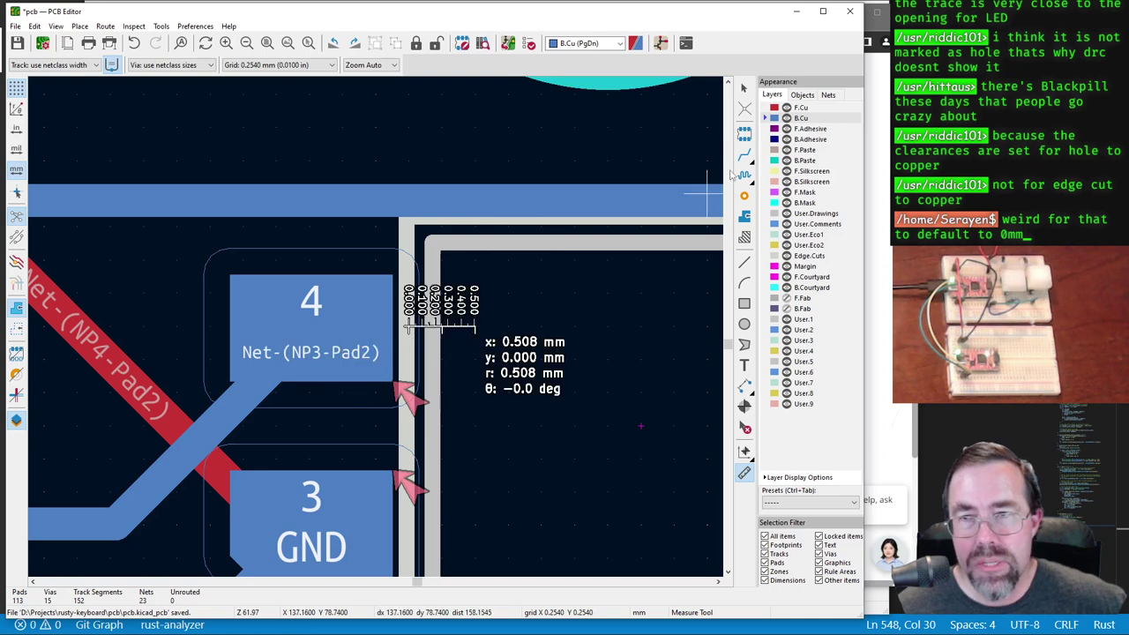
pyautogui.press('Escape')
pyautogui.scroll(-4, 641, 426)
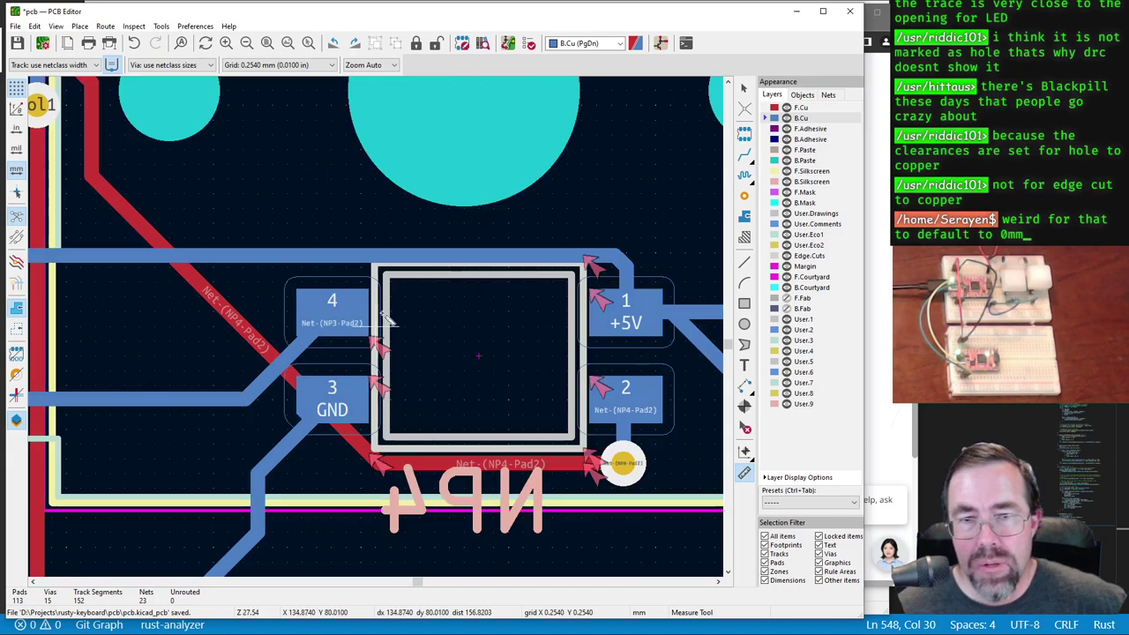
pyautogui.click(743, 87)
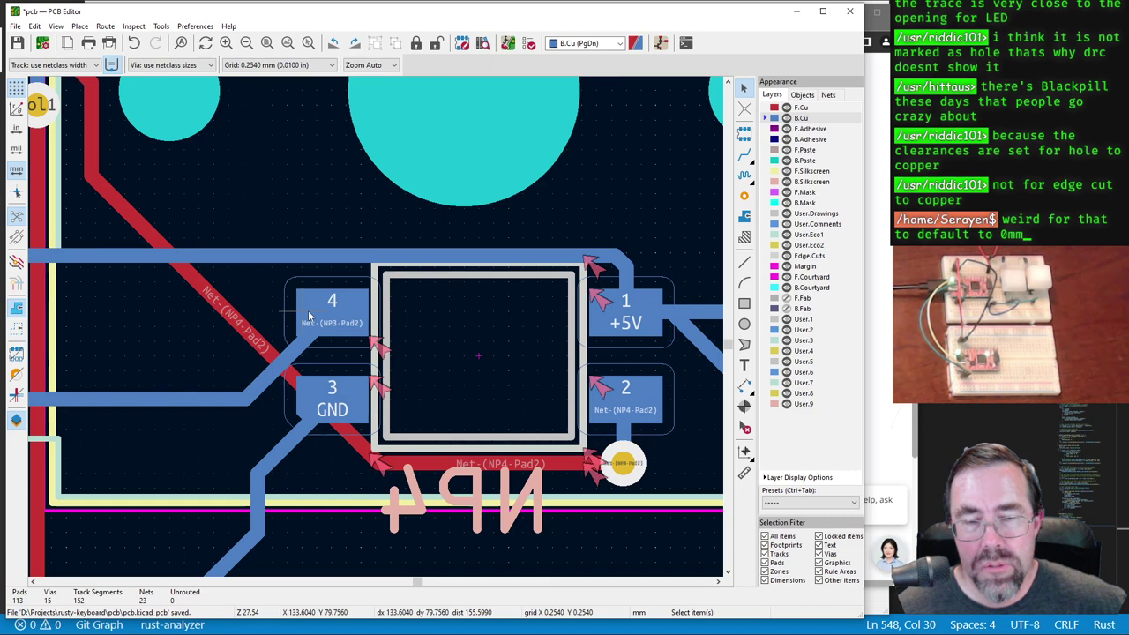
# Step: Shift the horizontal +5V track on B.Cu between NP4 and SW4's centre hole farther from NP4's LED cutout
pyautogui.scroll(5, 307, 310)
pyautogui.scroll(-3, 375, 326)
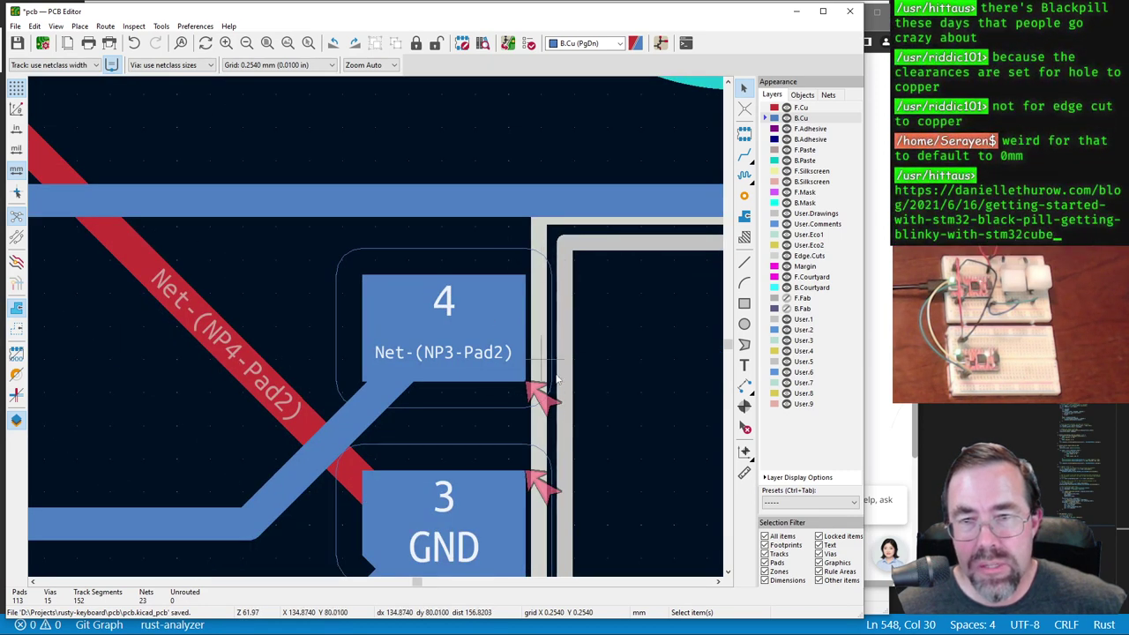
pyautogui.scroll(-5, 374, 322)
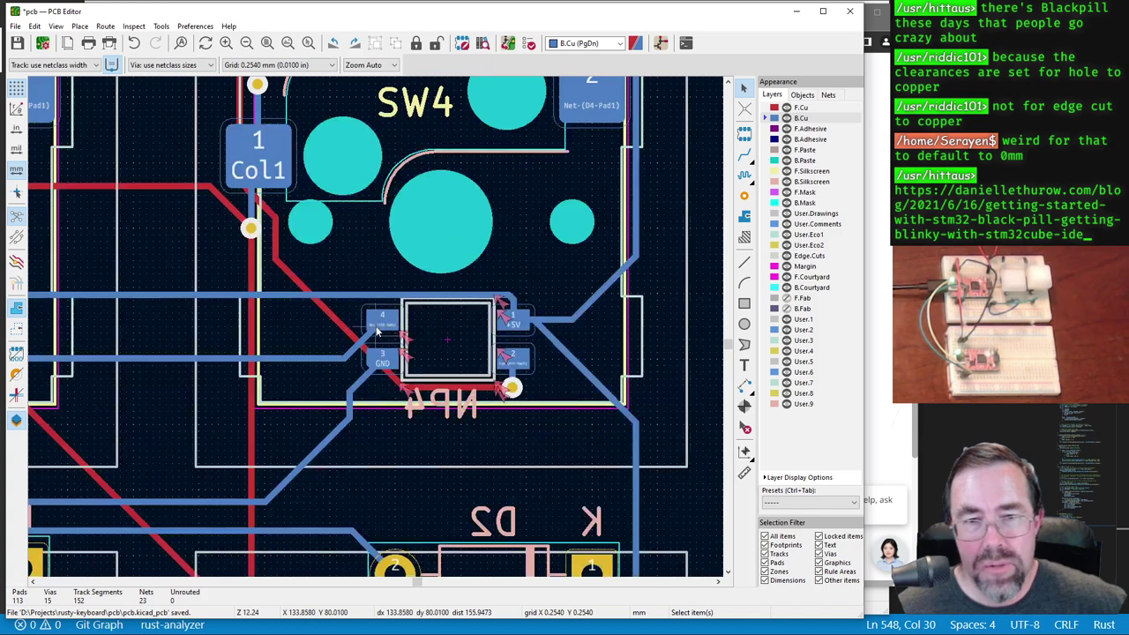
pyautogui.scroll(-3, 376, 330)
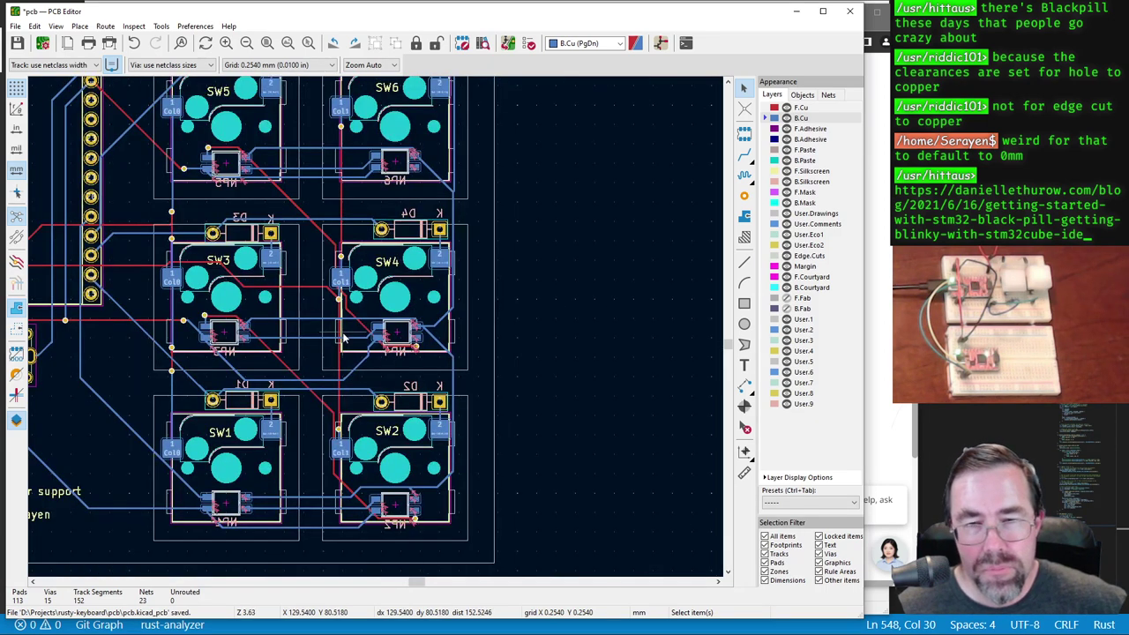
pyautogui.scroll(4, 376, 332)
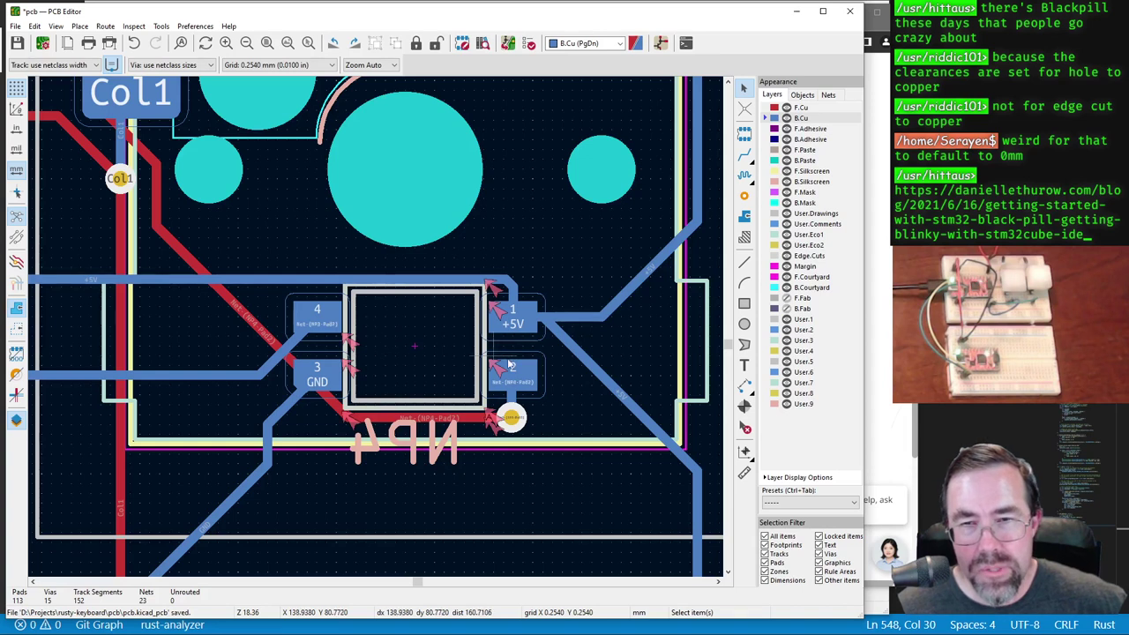
pyautogui.scroll(2, 500, 287)
pyautogui.scroll(-2, 352, 340)
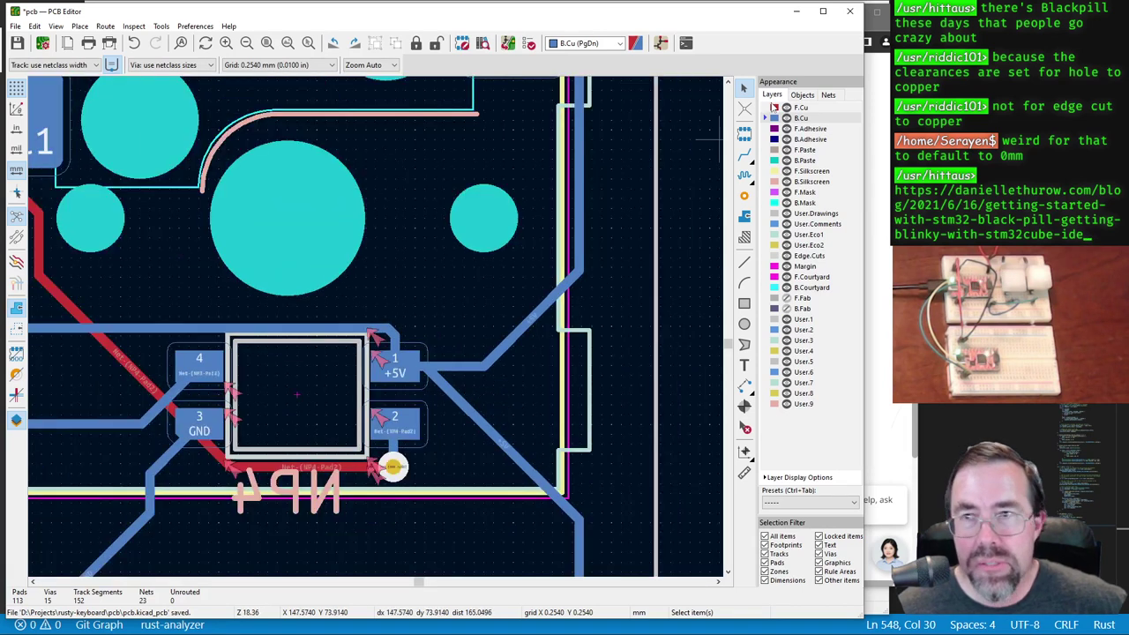
pyautogui.scroll(2, 379, 318)
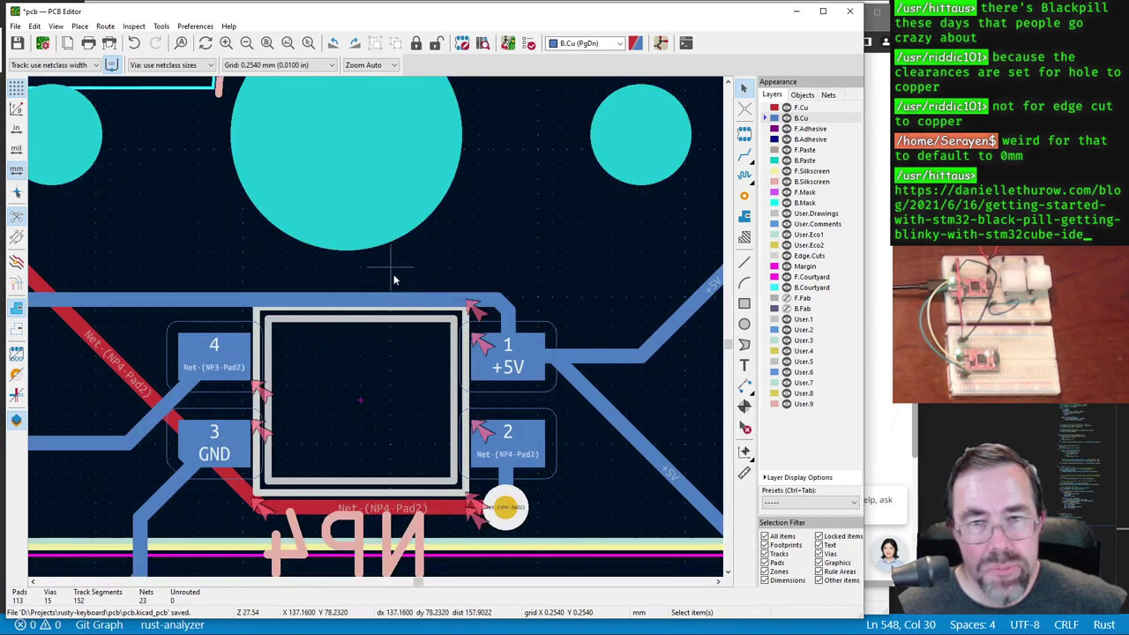
pyautogui.click(386, 300)
pyautogui.moveTo(379, 295); pyautogui.dragTo(381, 296)
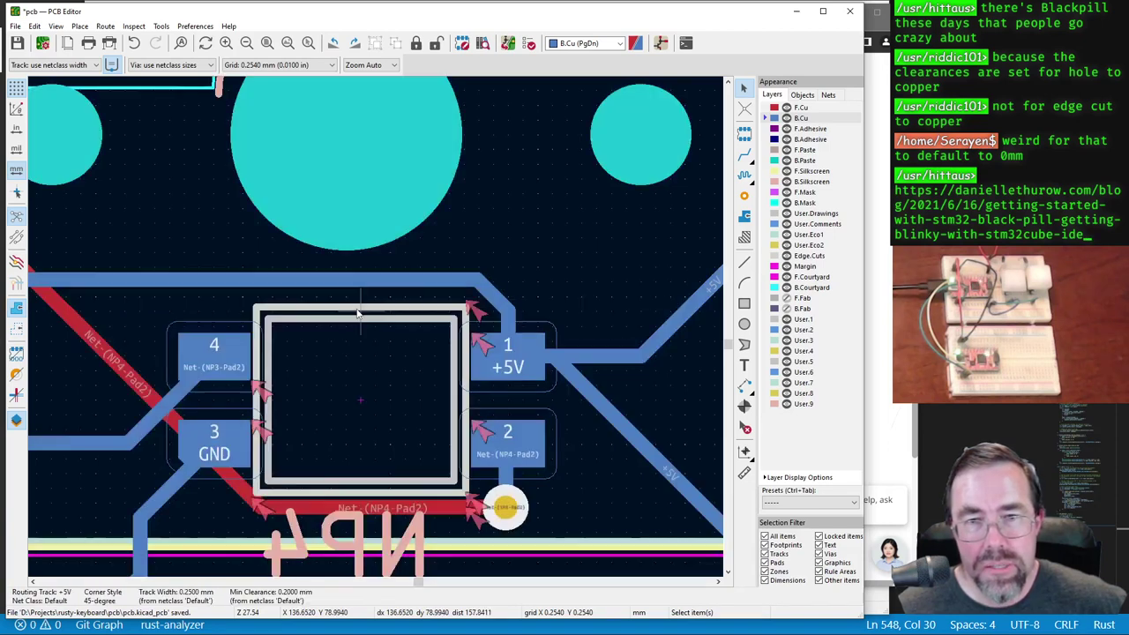
pyautogui.scroll(-2, 379, 305)
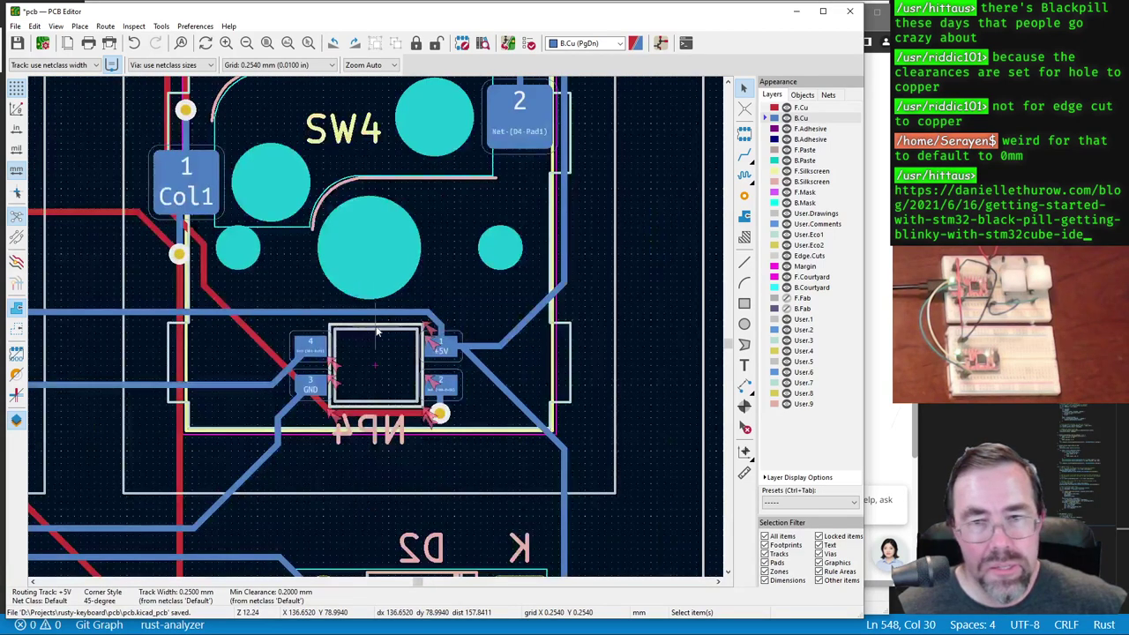
# Step: Rerun the design rules check on the shifted +5V track and close the check results
pyautogui.click(508, 42)
pyautogui.click(366, 395)
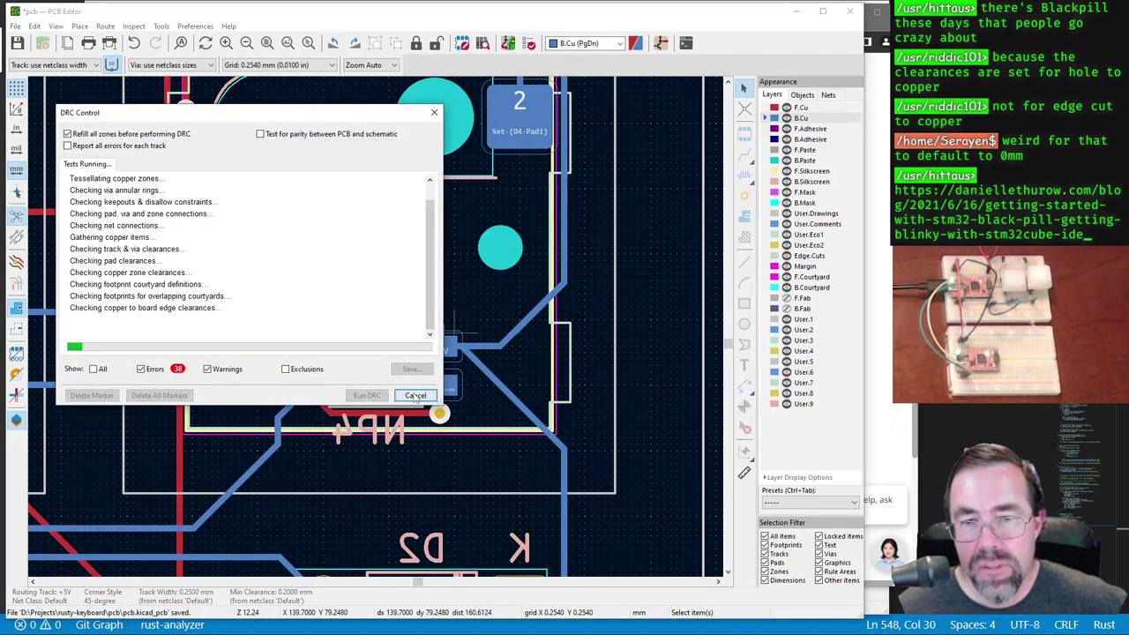
pyautogui.click(415, 395)
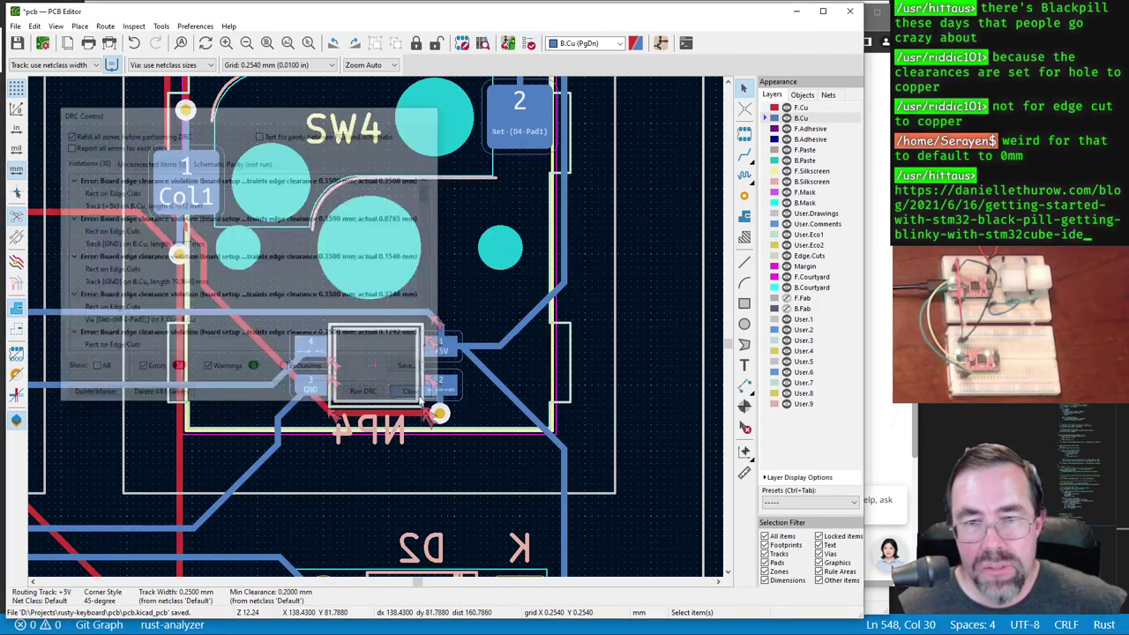
# Step: Move the short diagonal +5V segment on B.Cu above NP4's pad 1 farther from the corner of the LED cutout
pyautogui.click(415, 315)
pyautogui.scroll(5, 380, 333)
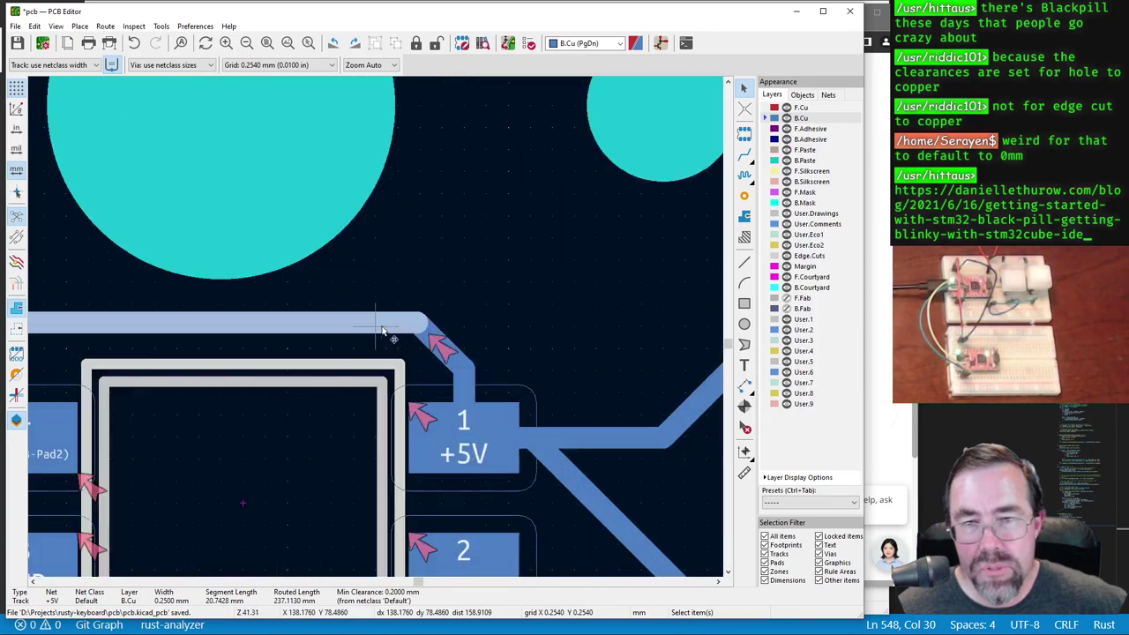
pyautogui.click(459, 356)
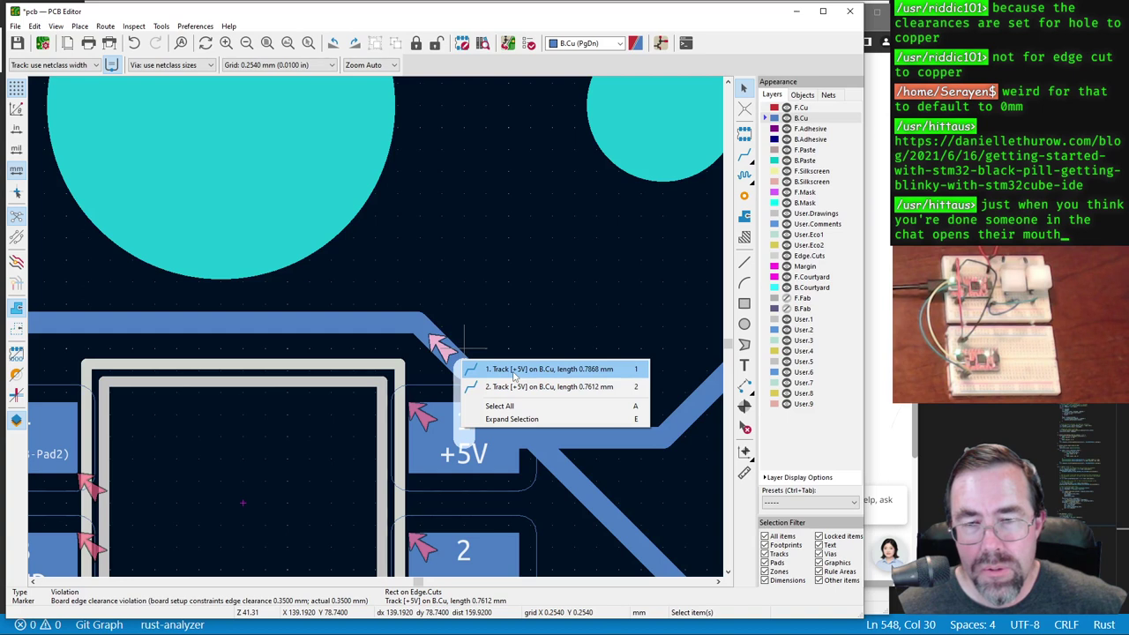
pyautogui.click(516, 386)
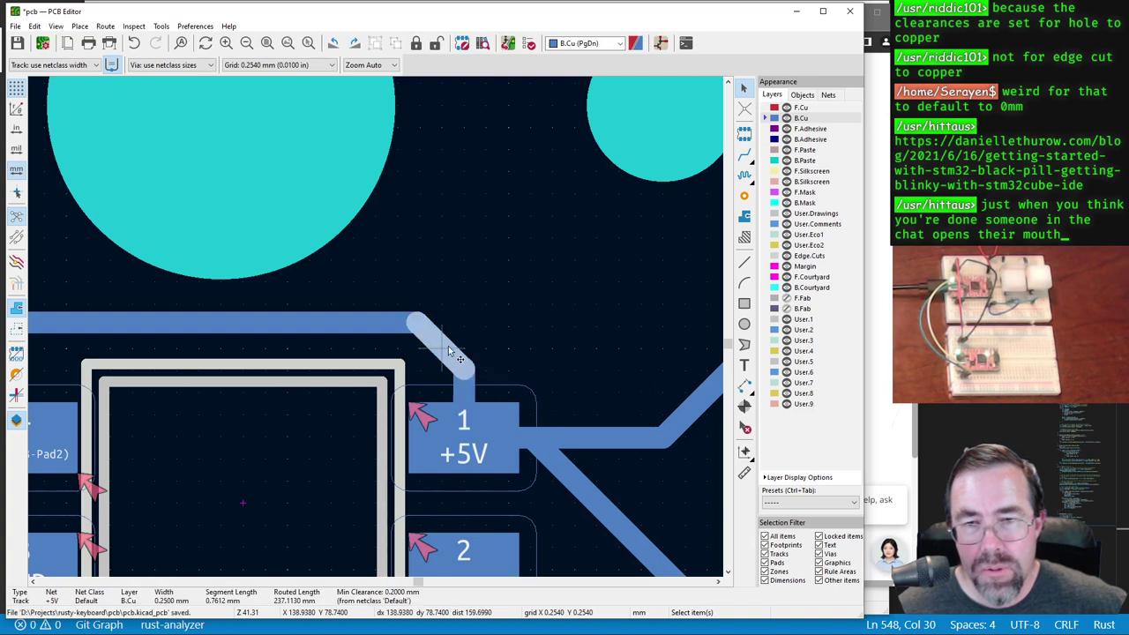
pyautogui.moveTo(448, 353)
pyautogui.mouseDown()
pyautogui.moveTo(458, 336)
pyautogui.moveTo(446, 334)
pyautogui.mouseUp()
# Step: Try to shift the horizontal +5V track above NP4's LED cutout closer to SW4's centre hole
pyautogui.moveTo(341, 328); pyautogui.dragTo(333, 314)
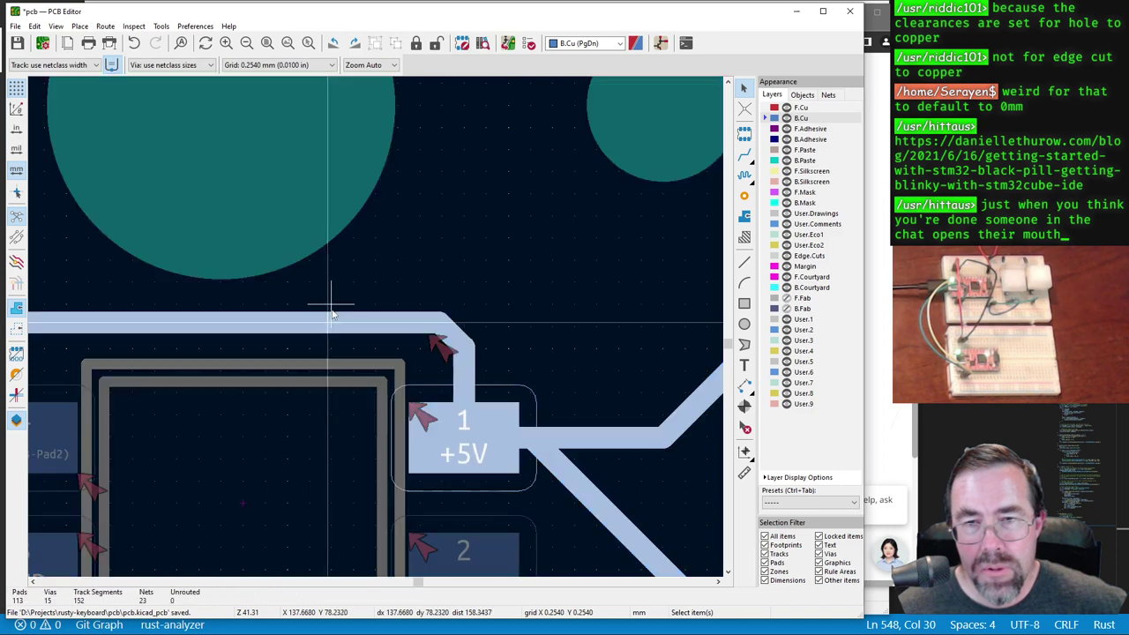
pyautogui.click(333, 305)
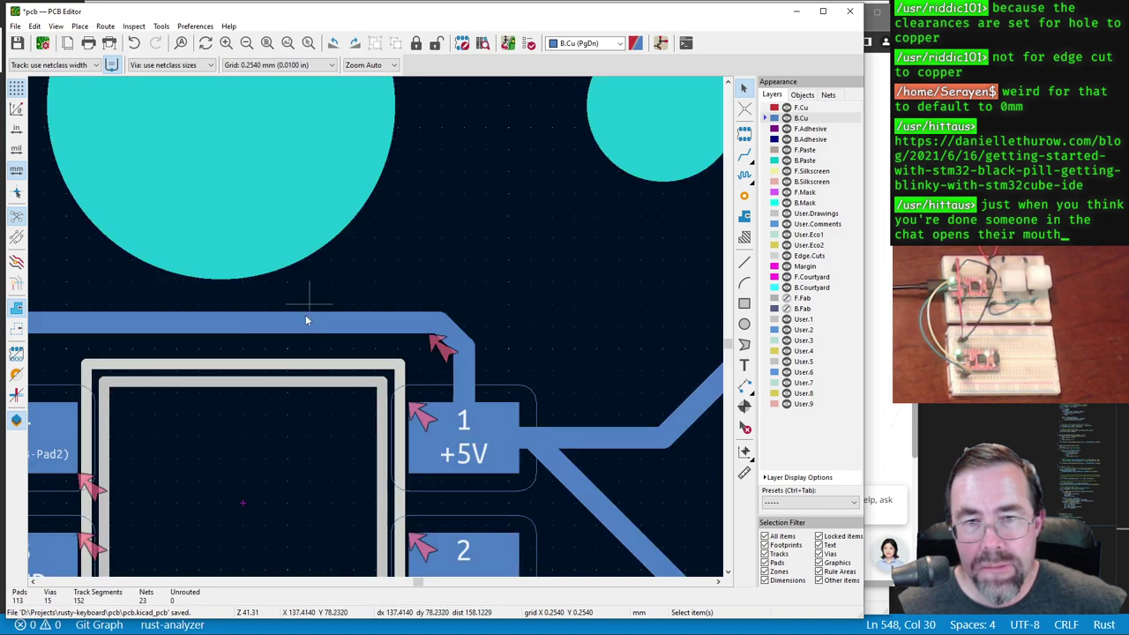
pyautogui.click(227, 331)
pyautogui.press('x')
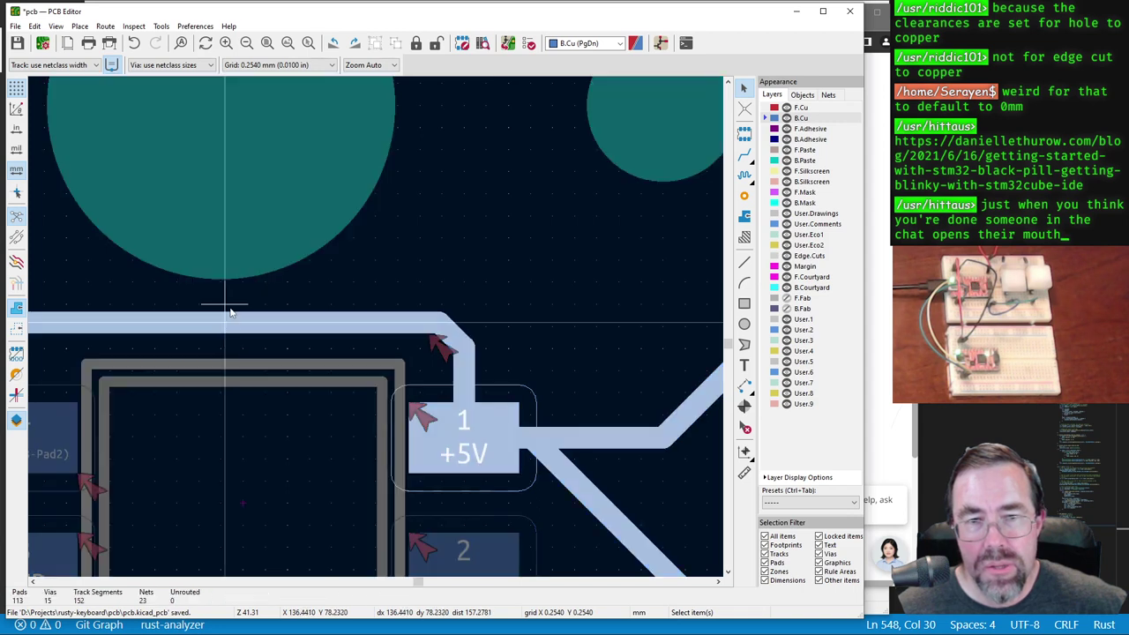
pyautogui.press('Escape')
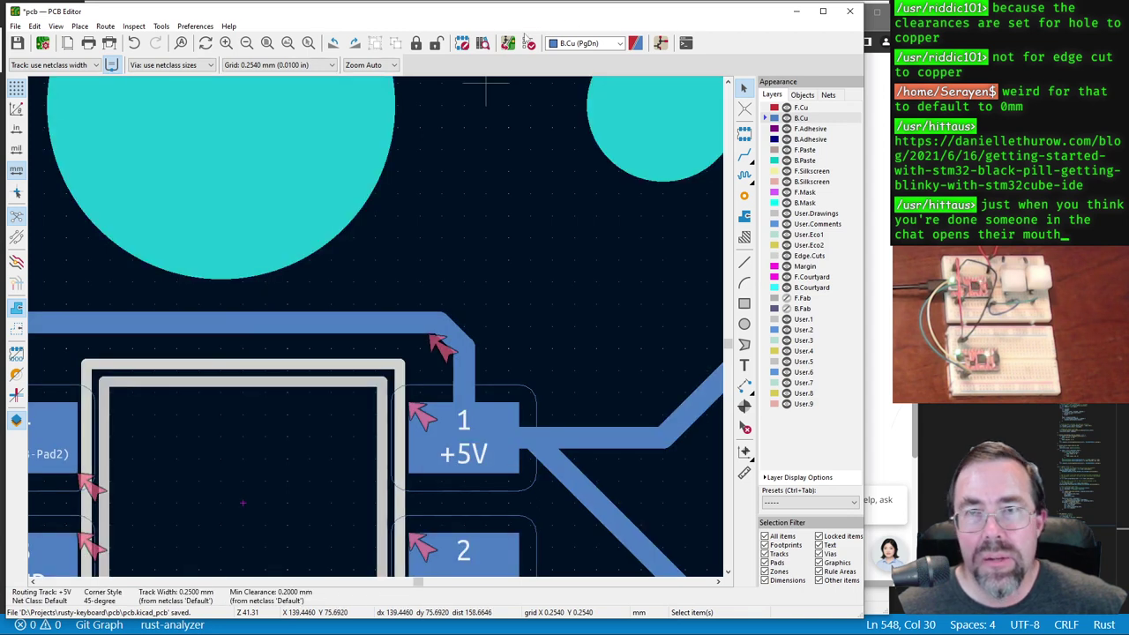
# Step: Rerun the design rules check on the reshaped +5V corner at NP4 and close the check results
pyautogui.click(508, 43)
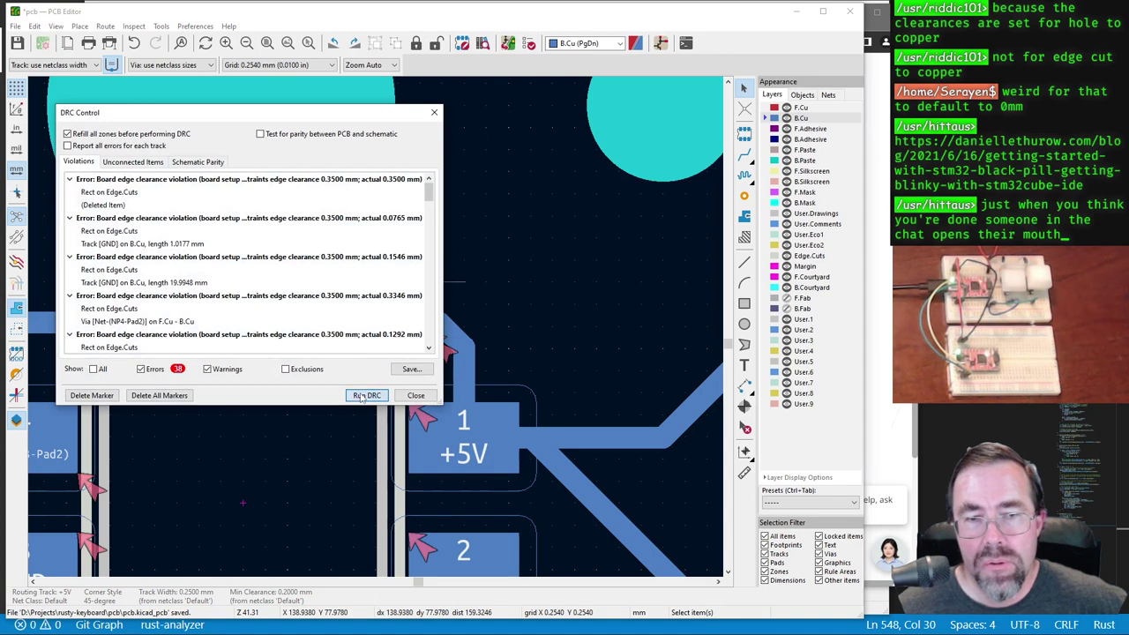
pyautogui.click(363, 395)
pyautogui.click(412, 395)
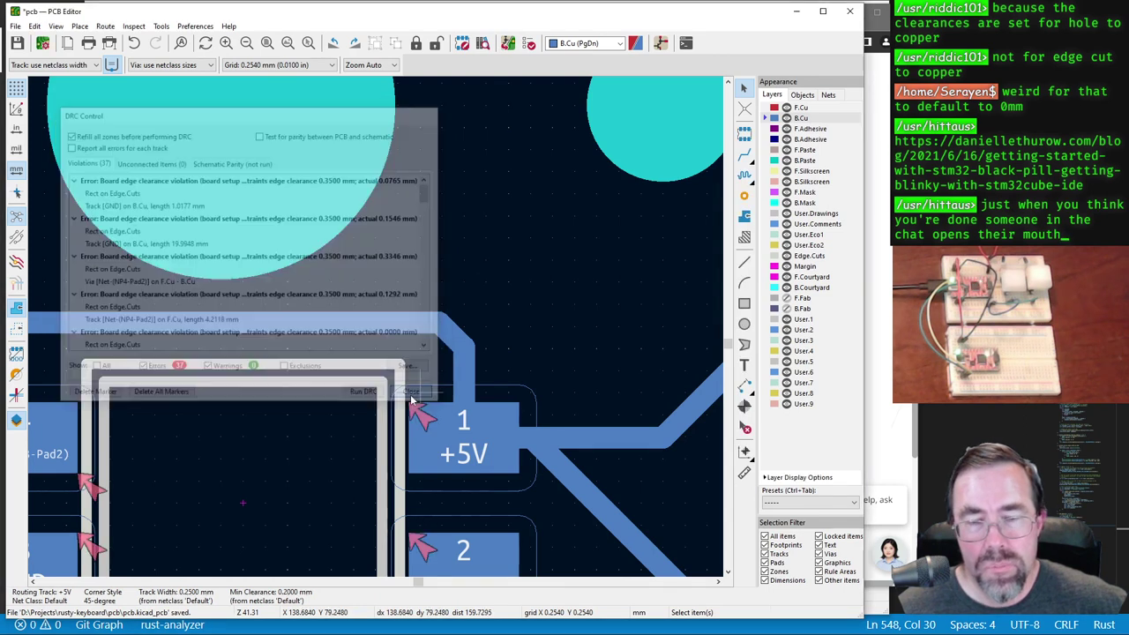
# Step: Shift the diagonal Net-(NP2-Pad2) track on F.Cu beside NP3's pad 1 farther from the LED cutout corner
pyautogui.scroll(-6, 379, 328)
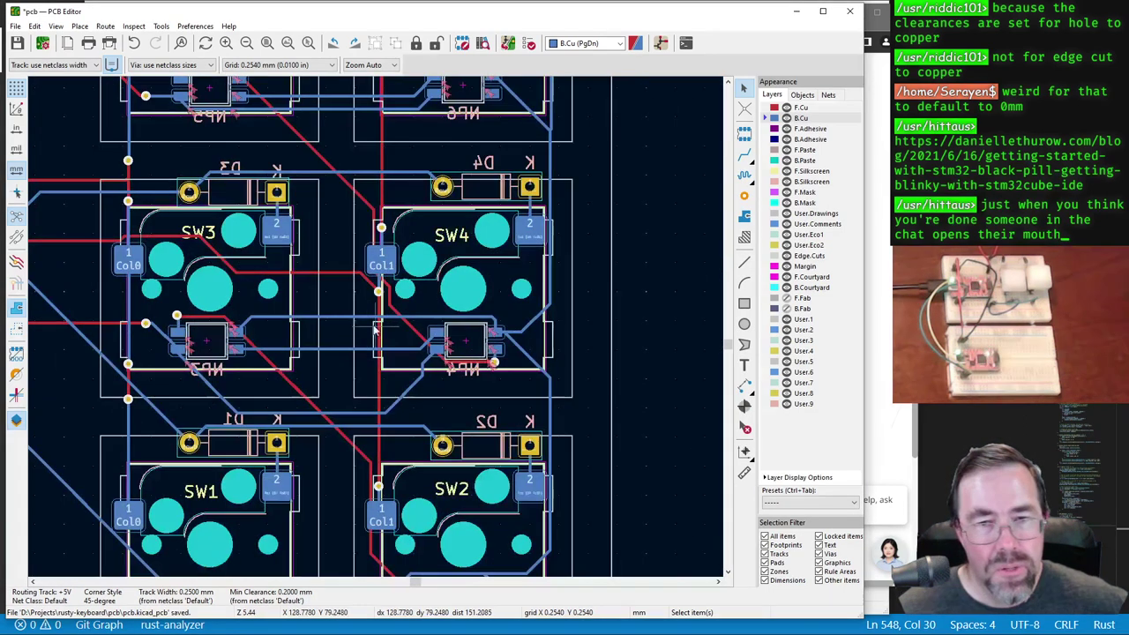
pyautogui.scroll(5, 373, 328)
pyautogui.scroll(2, 333, 325)
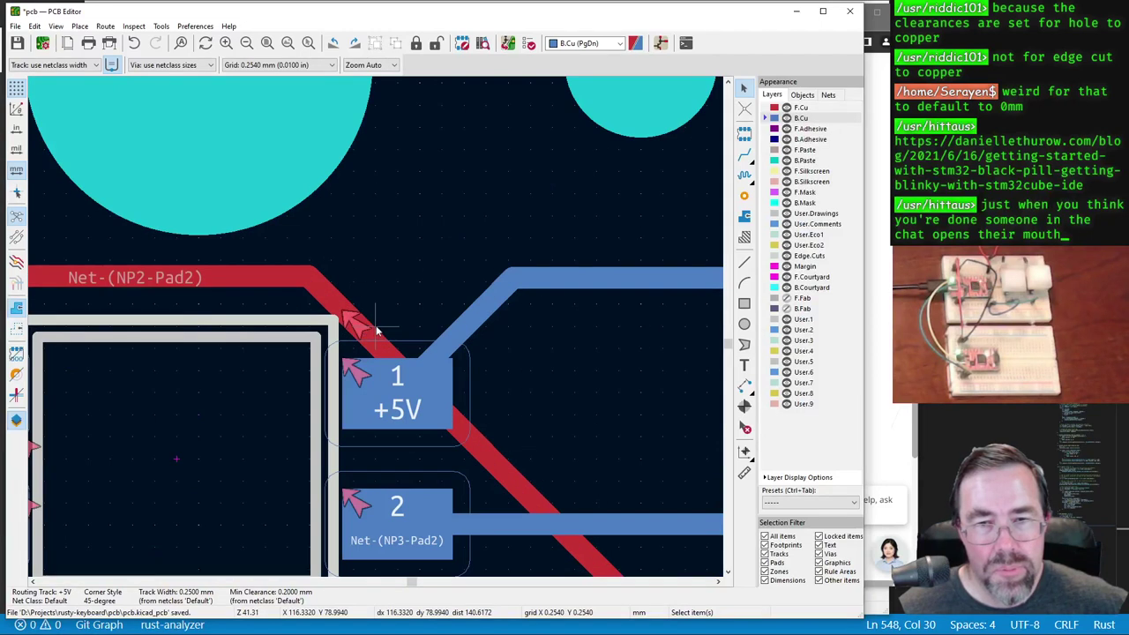
pyautogui.click(374, 340)
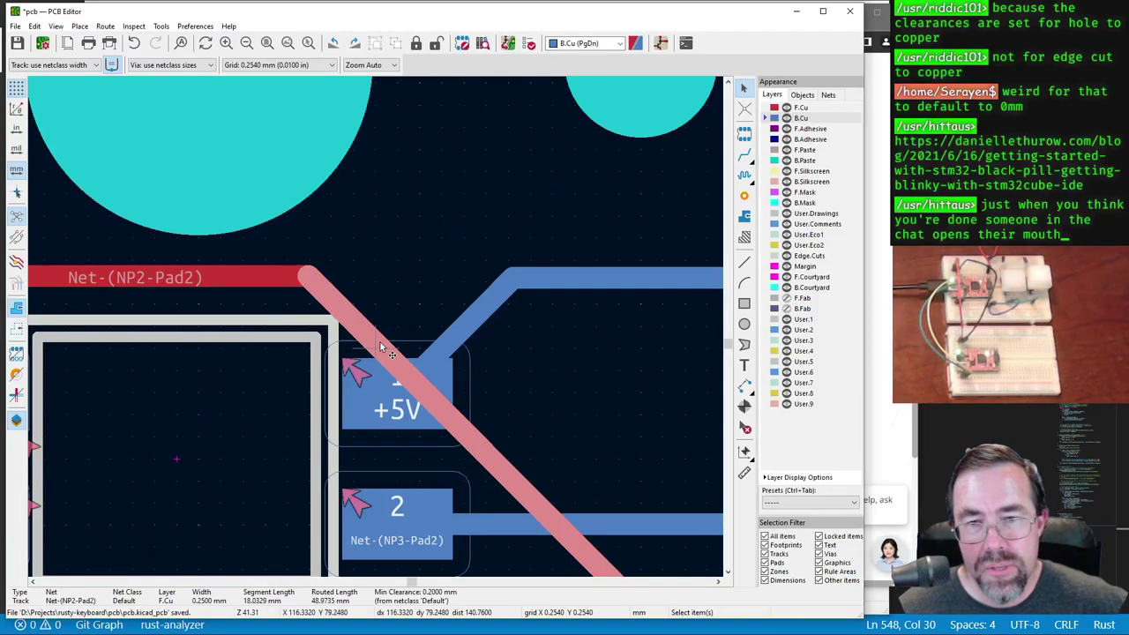
pyautogui.moveTo(380, 347); pyautogui.dragTo(415, 335)
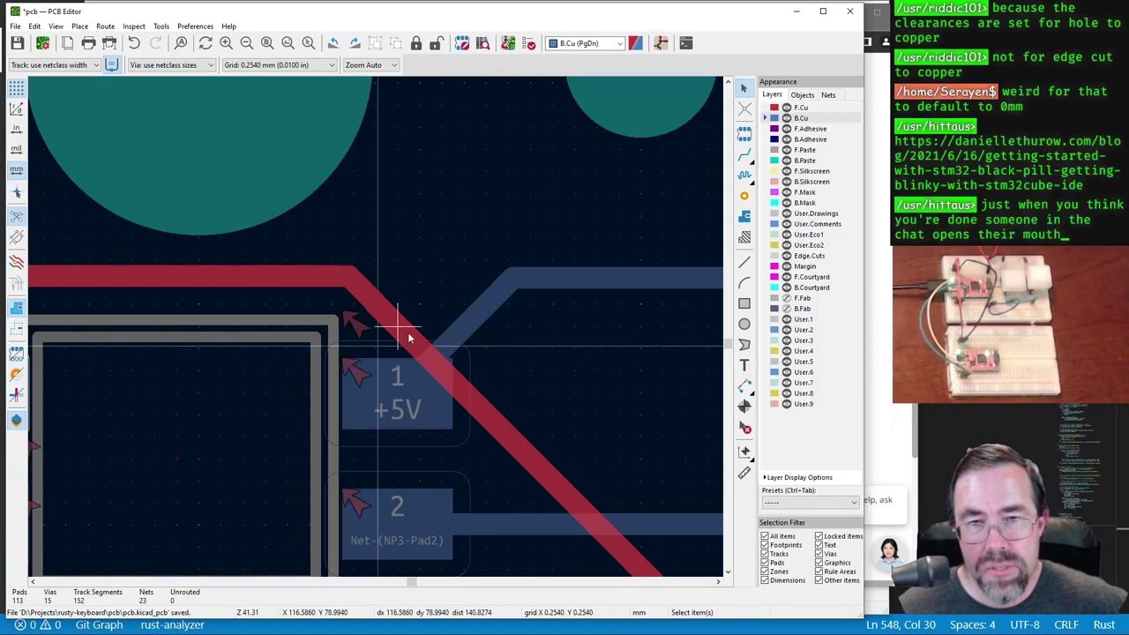
# Step: Shift the diagonal GND track on B.Cu below NP3's pad 3 away from the LED cutout corner
pyautogui.scroll(-8, 412, 334)
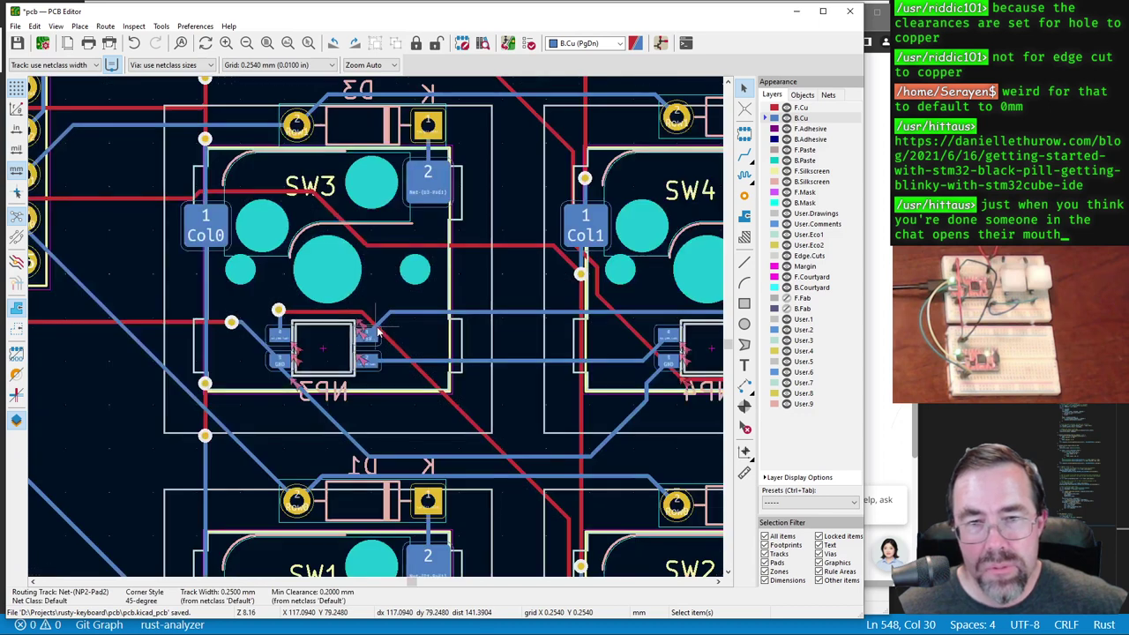
pyautogui.scroll(8, 376, 336)
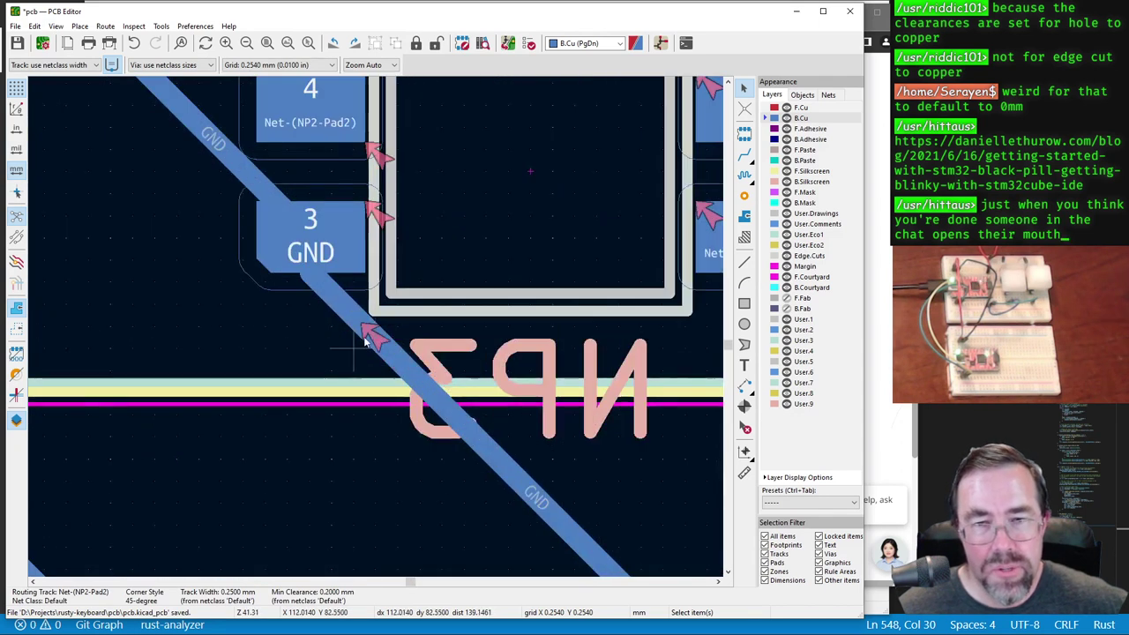
pyautogui.scroll(-2, 366, 339)
pyautogui.click(358, 334)
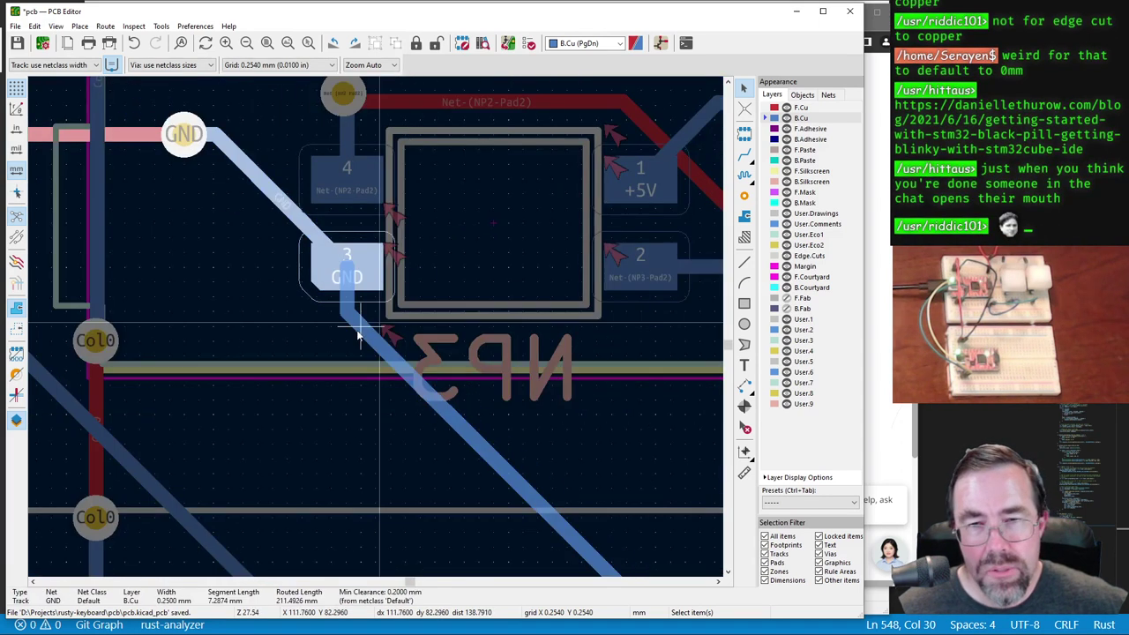
pyautogui.click(358, 335)
# Step: Move the diagonal GND track below NP1's pad 3 away from the LED cutout so it leaves the pad vertically
pyautogui.scroll(-6, 366, 340)
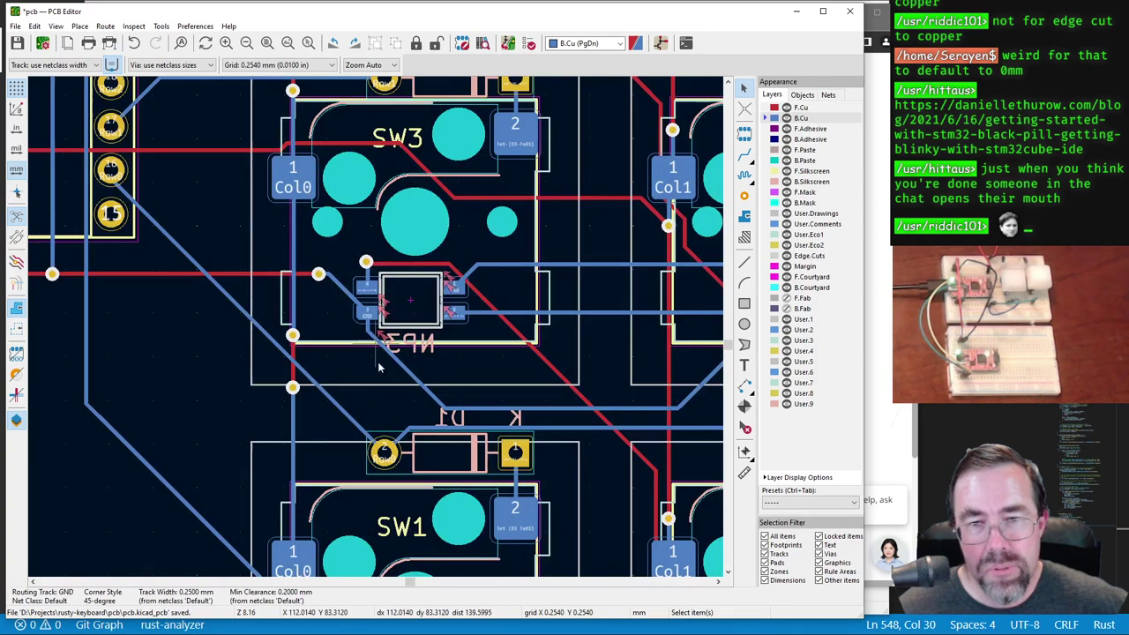
pyautogui.scroll(-5, 379, 367)
pyautogui.scroll(7, 353, 309)
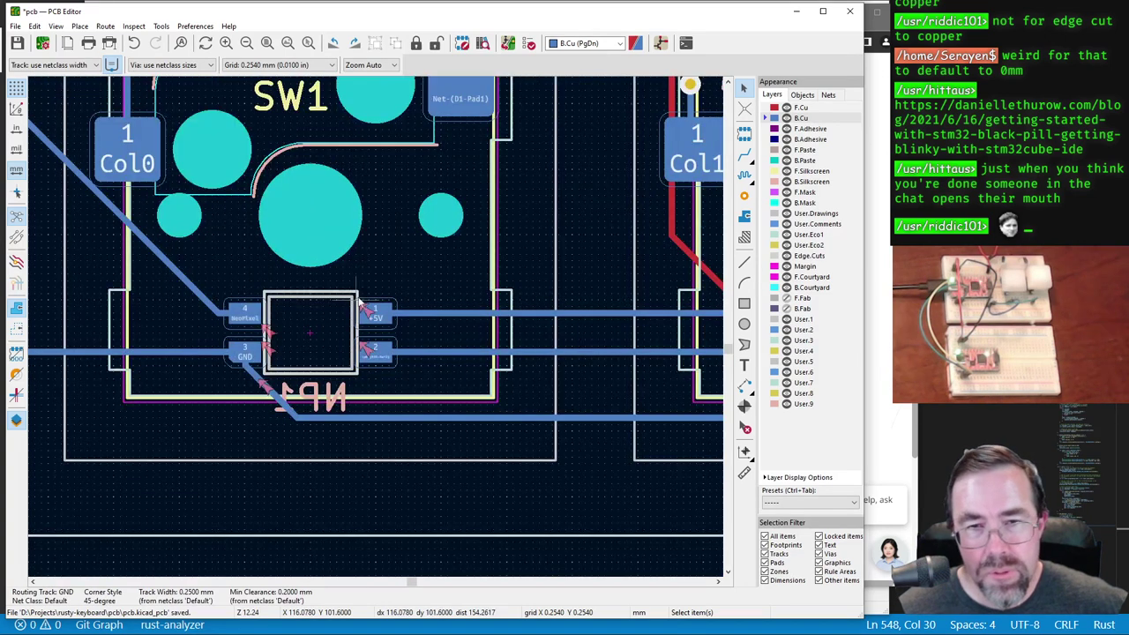
pyautogui.scroll(6, 268, 381)
pyautogui.press('Escape')
pyautogui.click(397, 306)
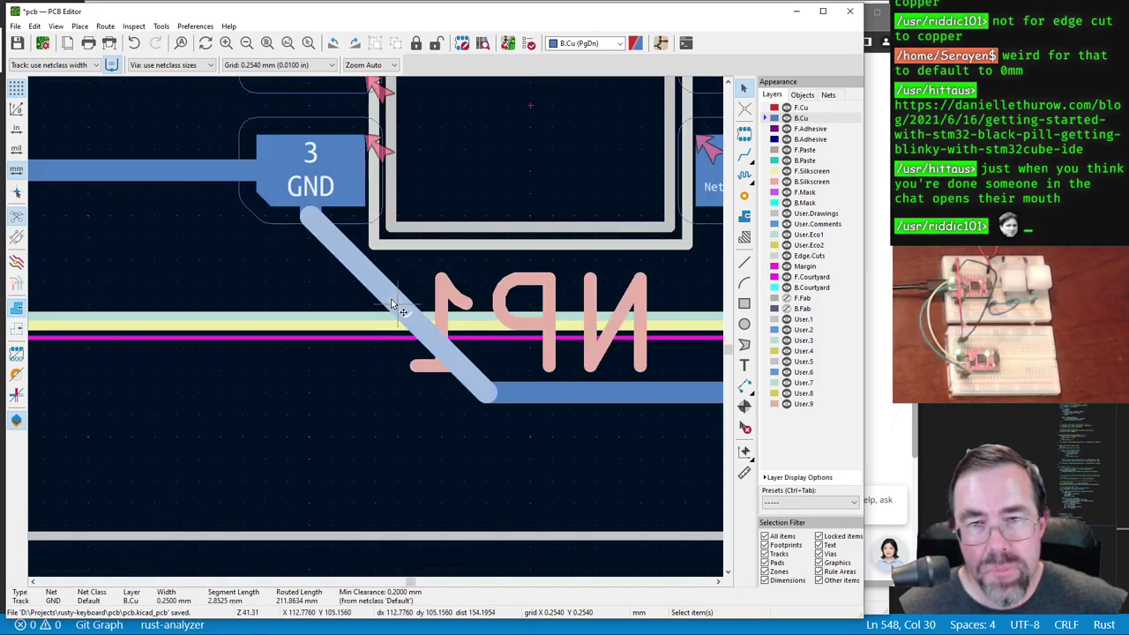
pyautogui.moveTo(381, 313); pyautogui.dragTo(355, 324)
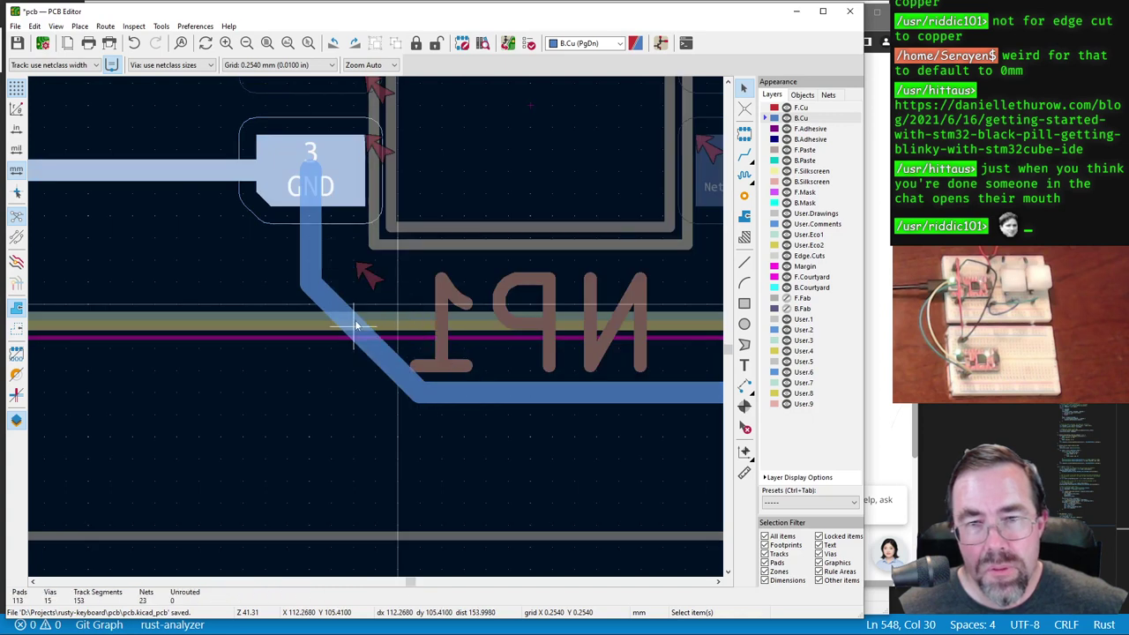
# Step: Straighten the +5V branch on B.Cu at NP2's pad 1 so it meets the horizontal +5V track vertically
pyautogui.scroll(-5, 355, 325)
pyautogui.moveTo(441, 335); pyautogui.dragTo(315, 315, button='middle')
pyautogui.scroll(3, 377, 331)
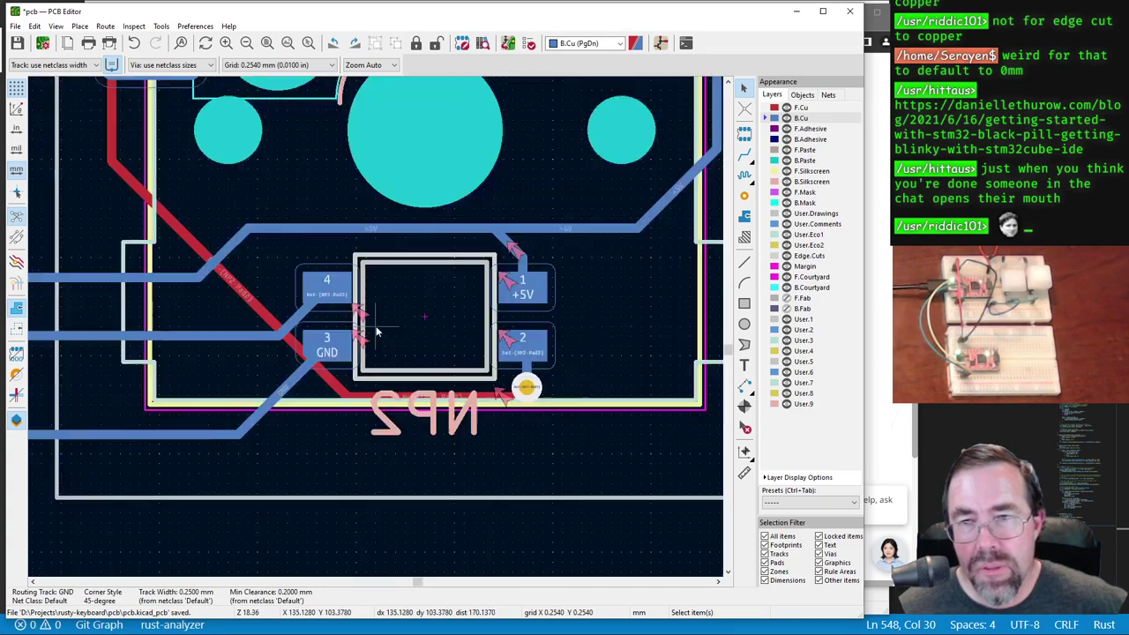
pyautogui.scroll(1, 377, 331)
pyautogui.scroll(2, 376, 325)
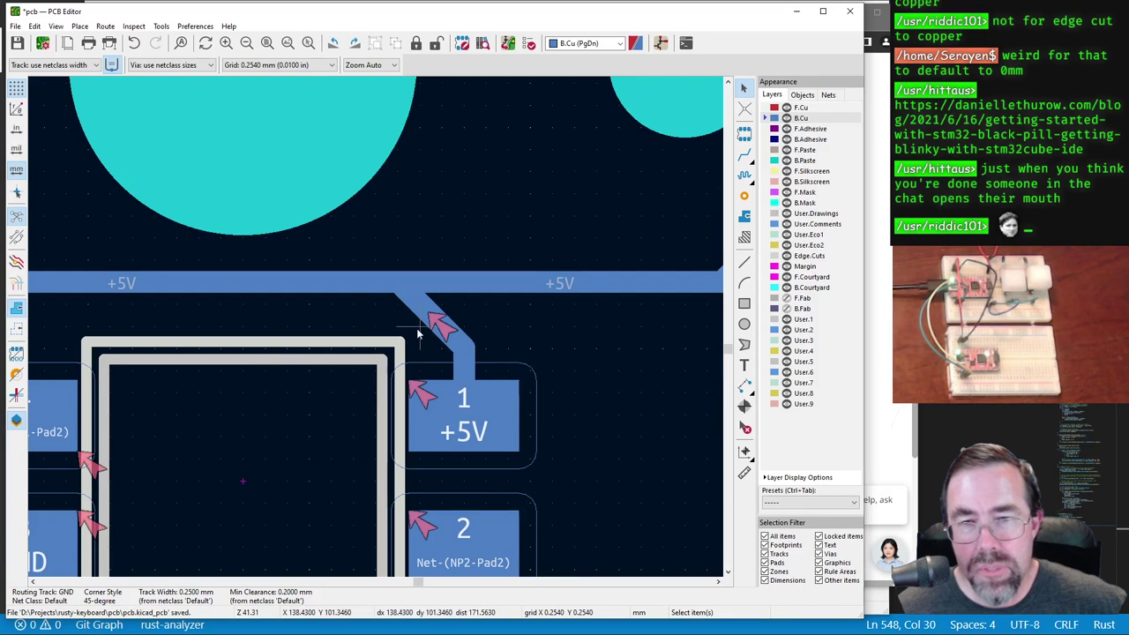
pyautogui.click(432, 323)
pyautogui.moveTo(434, 325); pyautogui.dragTo(463, 291)
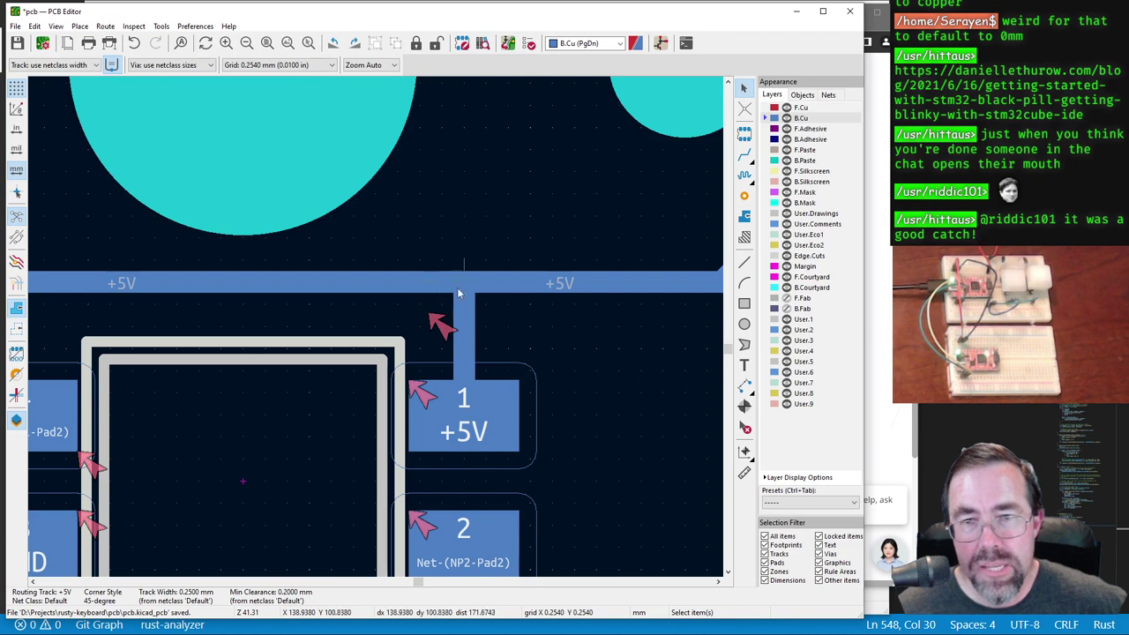
# Step: Reroute the Net-(NP4-Pad2) track on F.Cu below NP4 farther from the LED cutout, ending at the via under pad 2
pyautogui.scroll(-2, 463, 335)
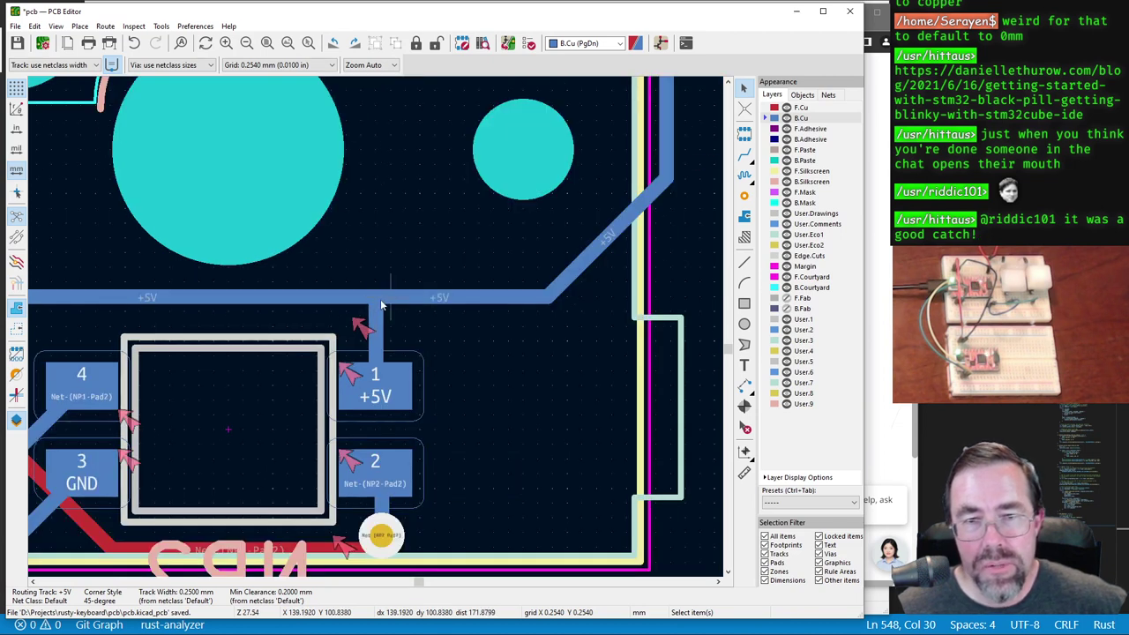
pyautogui.scroll(-3, 370, 318)
pyautogui.scroll(-2, 376, 331)
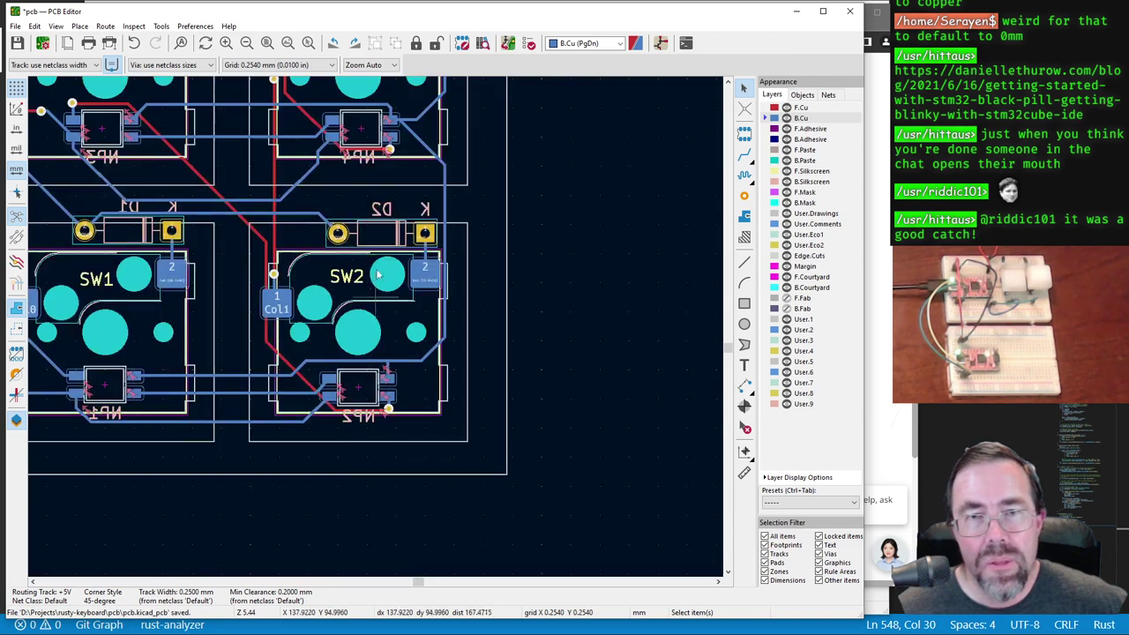
pyautogui.scroll(5, 446, 384)
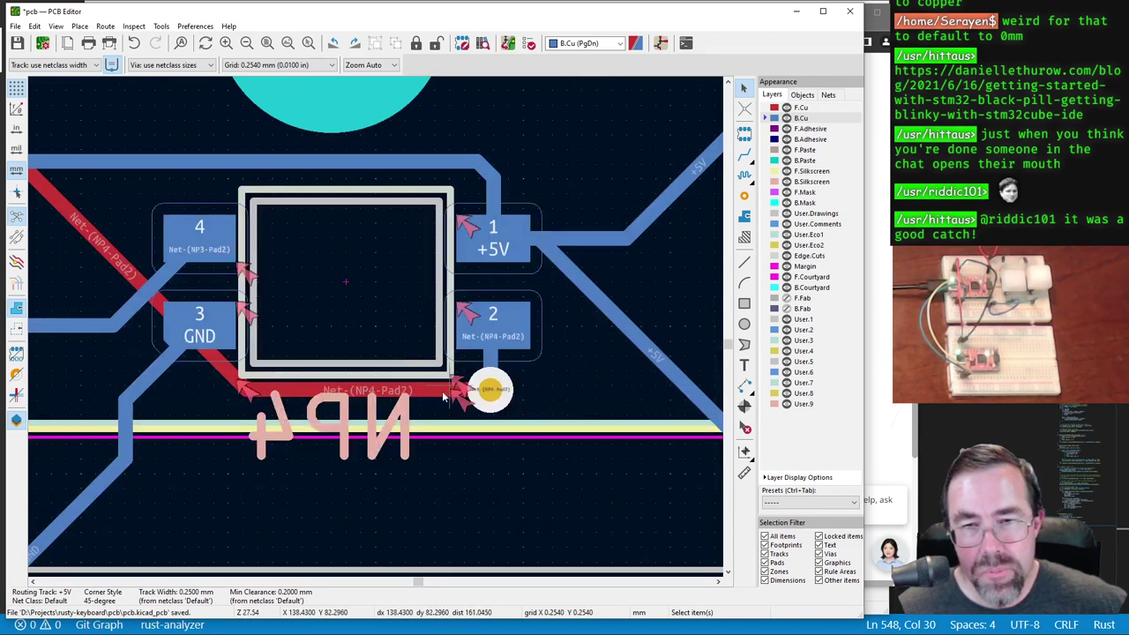
pyautogui.scroll(-2, 210, 374)
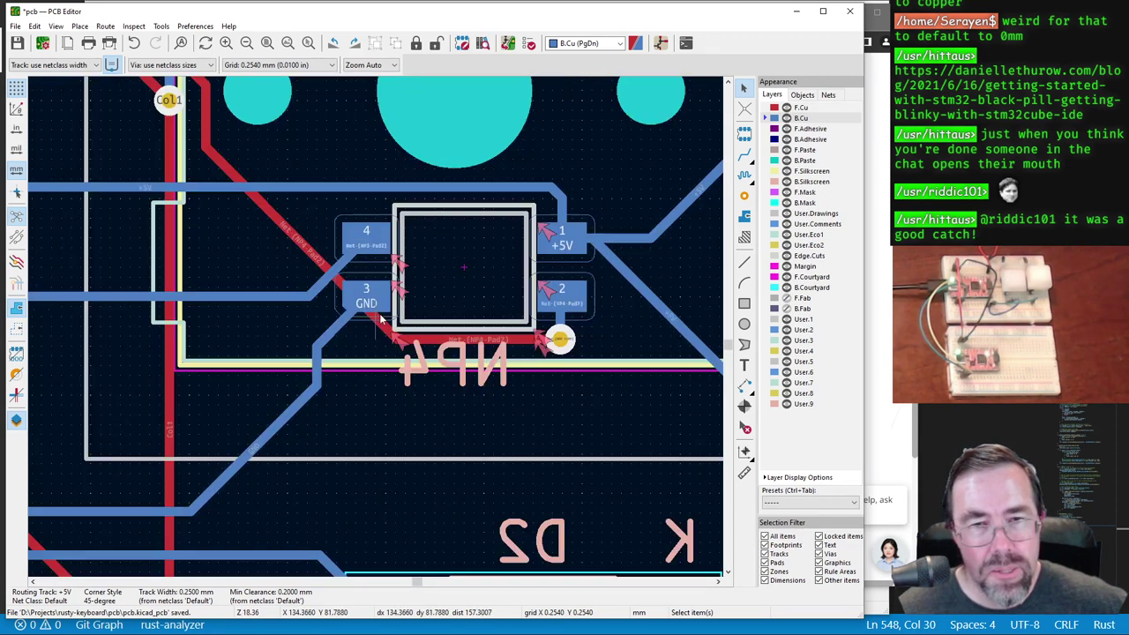
pyautogui.click(335, 279)
pyautogui.moveTo(335, 279)
pyautogui.mouseDown()
pyautogui.moveTo(319, 300)
pyautogui.moveTo(356, 318)
pyautogui.moveTo(344, 317)
pyautogui.moveTo(342, 289)
pyautogui.moveTo(373, 189)
pyautogui.moveTo(312, 252)
pyautogui.moveTo(328, 236)
pyautogui.moveTo(317, 271)
pyautogui.mouseUp()
pyautogui.press('x')
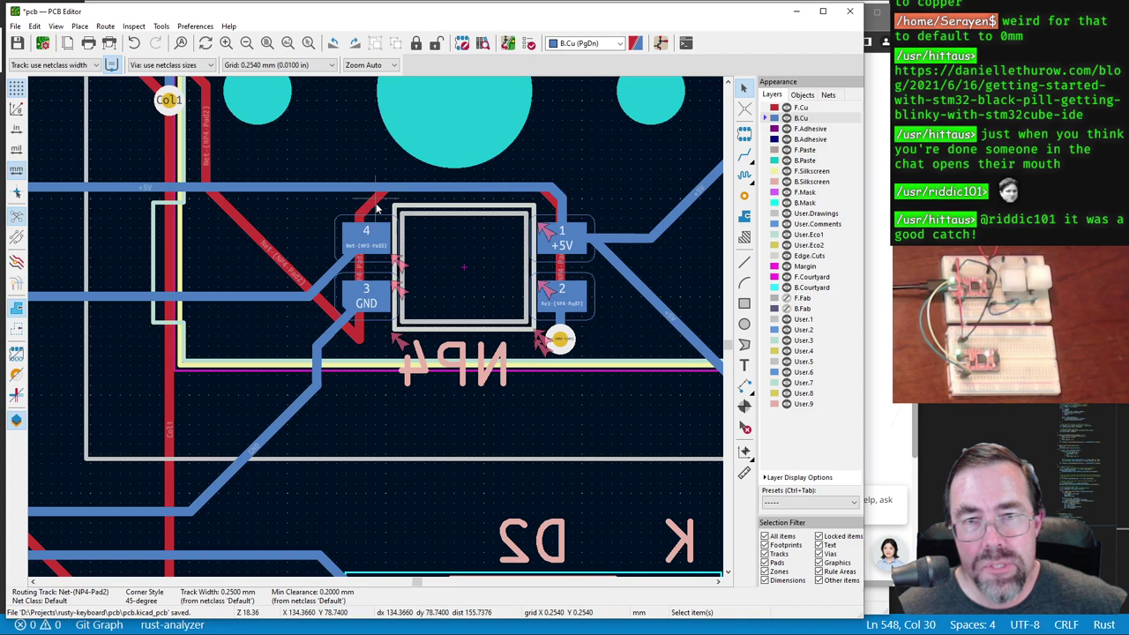
pyautogui.press('f')
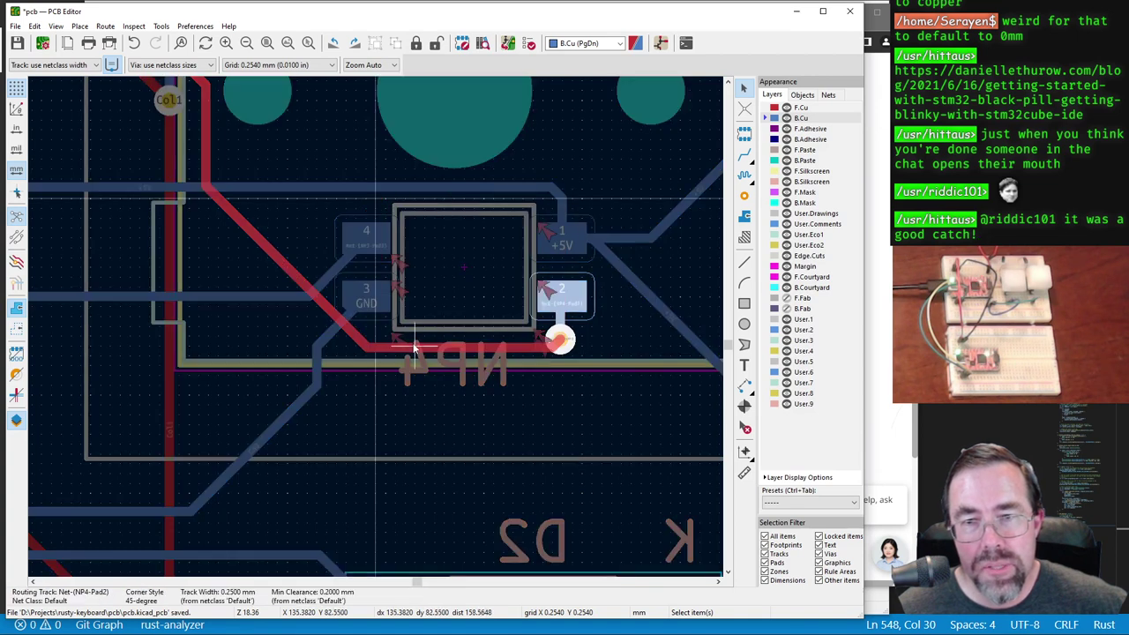
# Step: Shift the horizontal +5V track above NP6 and its diagonal corner at pad 1 farther from the LED cutout
pyautogui.scroll(-1, 414, 347)
pyautogui.scroll(-1, 388, 326)
pyautogui.scroll(-2, 372, 312)
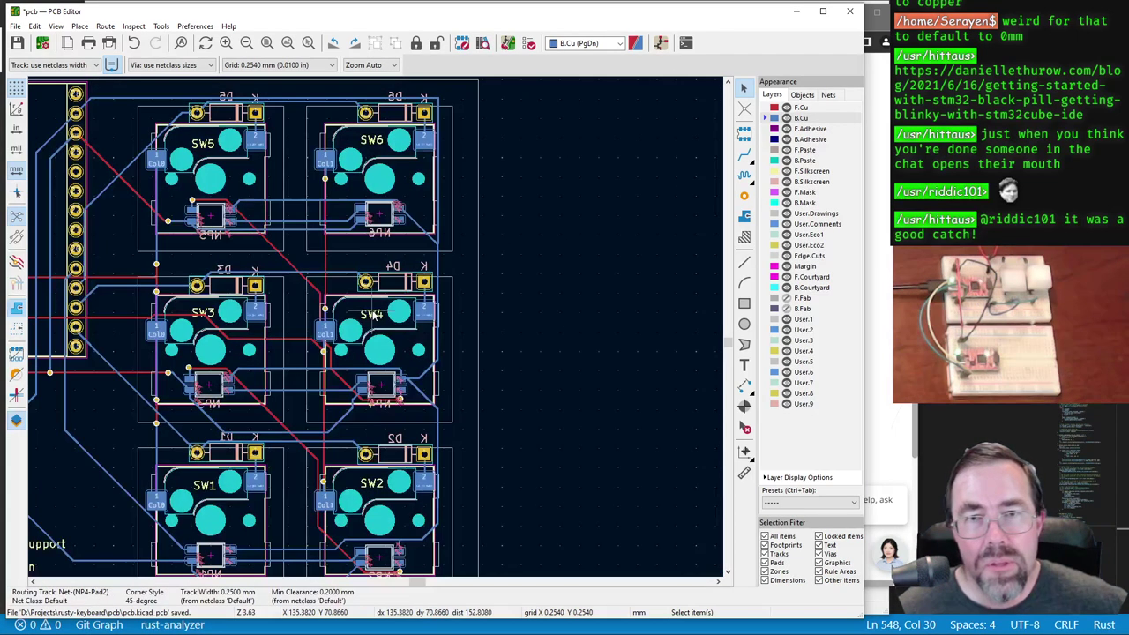
pyautogui.scroll(3, 378, 331)
pyautogui.scroll(2, 377, 330)
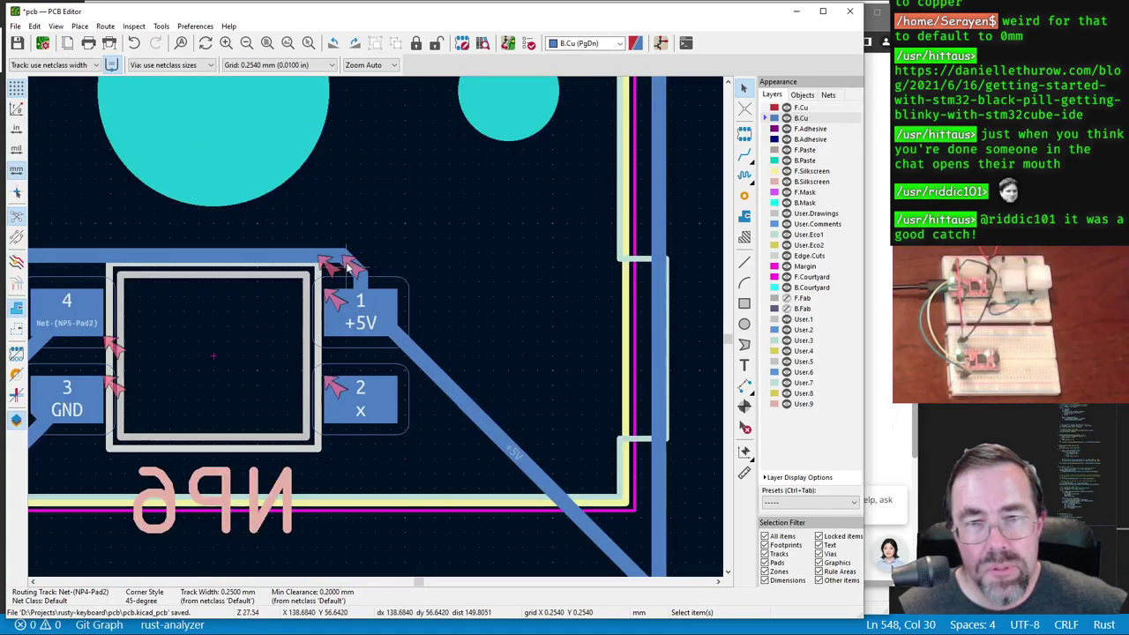
pyautogui.click(308, 263)
pyautogui.press('Escape')
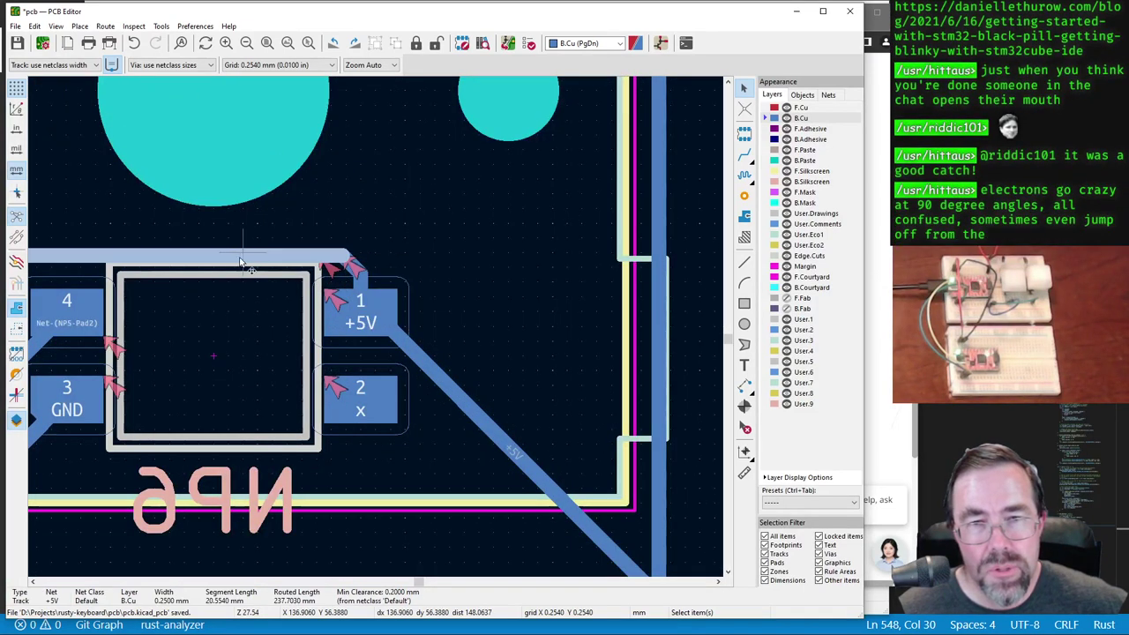
pyautogui.moveTo(244, 256); pyautogui.dragTo(236, 237)
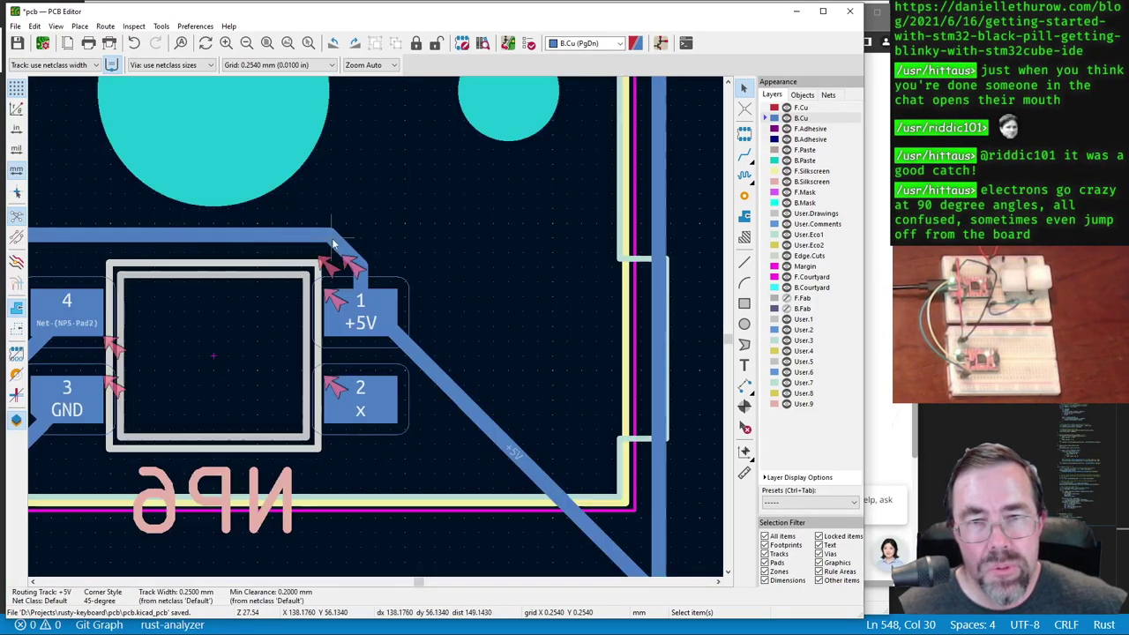
pyautogui.moveTo(347, 246)
pyautogui.mouseDown()
pyautogui.moveTo(353, 238)
pyautogui.moveTo(350, 246)
pyautogui.mouseUp()
# Step: Shift the diagonal GND track at NP5's pad 3 and the whole horizontal GND track below NP5 farther from the LED cutout
pyautogui.scroll(-5, 351, 248)
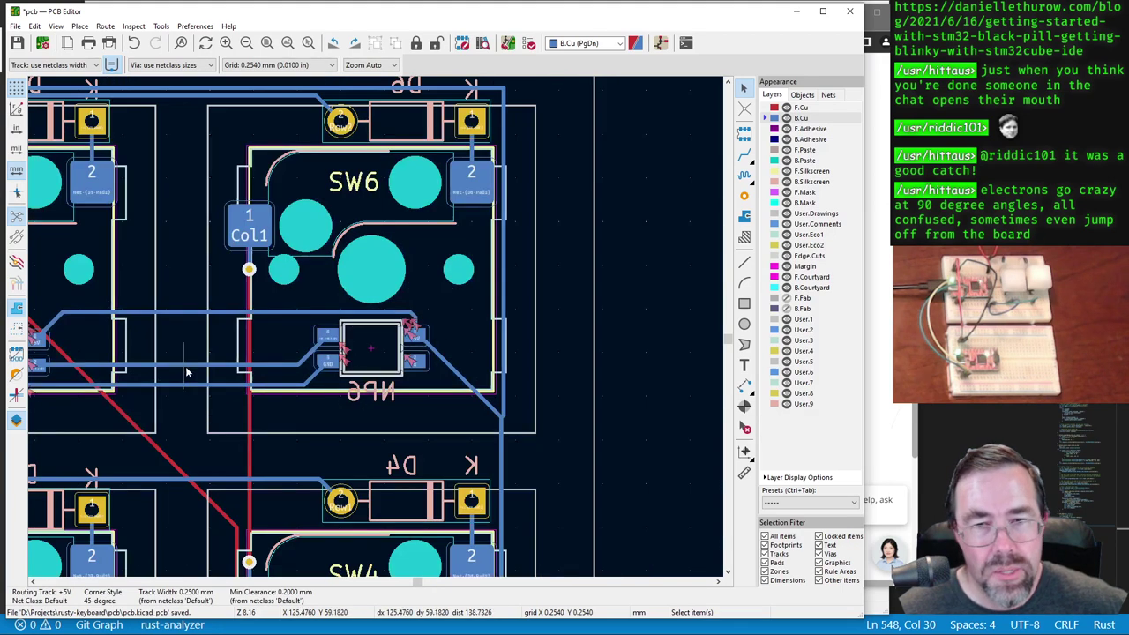
pyautogui.scroll(-2, 124, 373)
pyautogui.scroll(6, 302, 403)
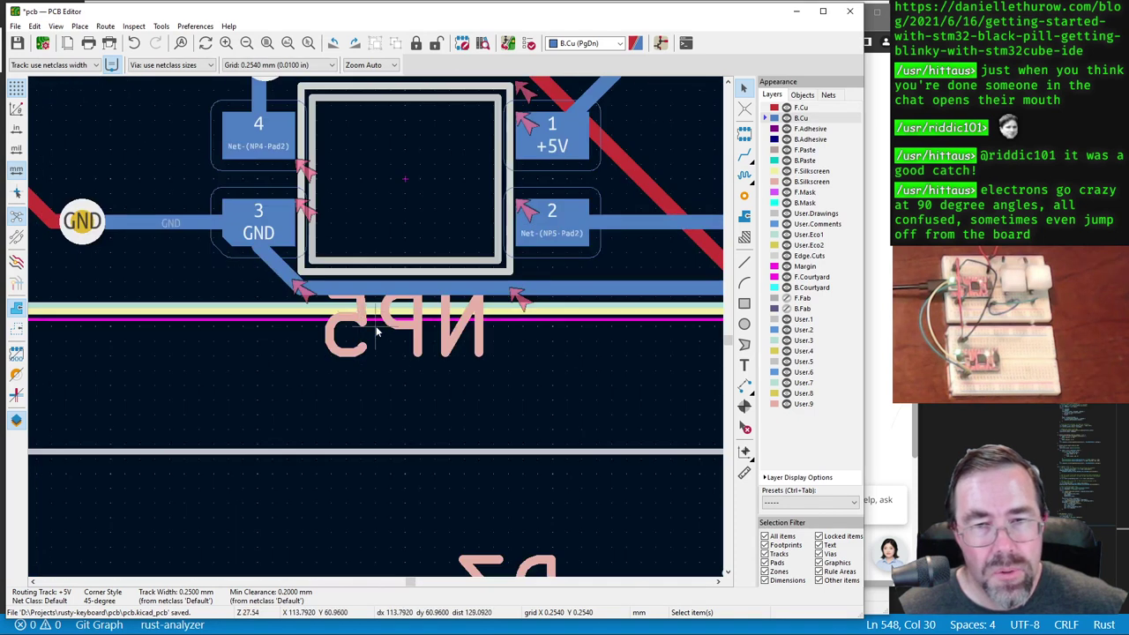
pyautogui.moveTo(287, 274); pyautogui.dragTo(274, 288)
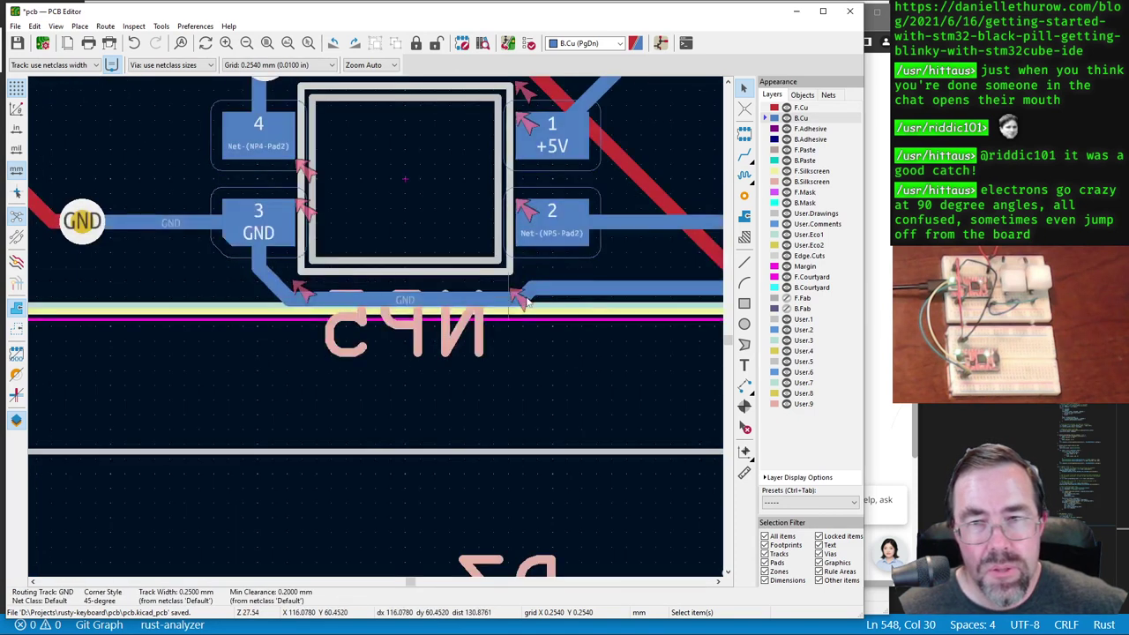
pyautogui.moveTo(598, 303); pyautogui.dragTo(378, 333, button='middle')
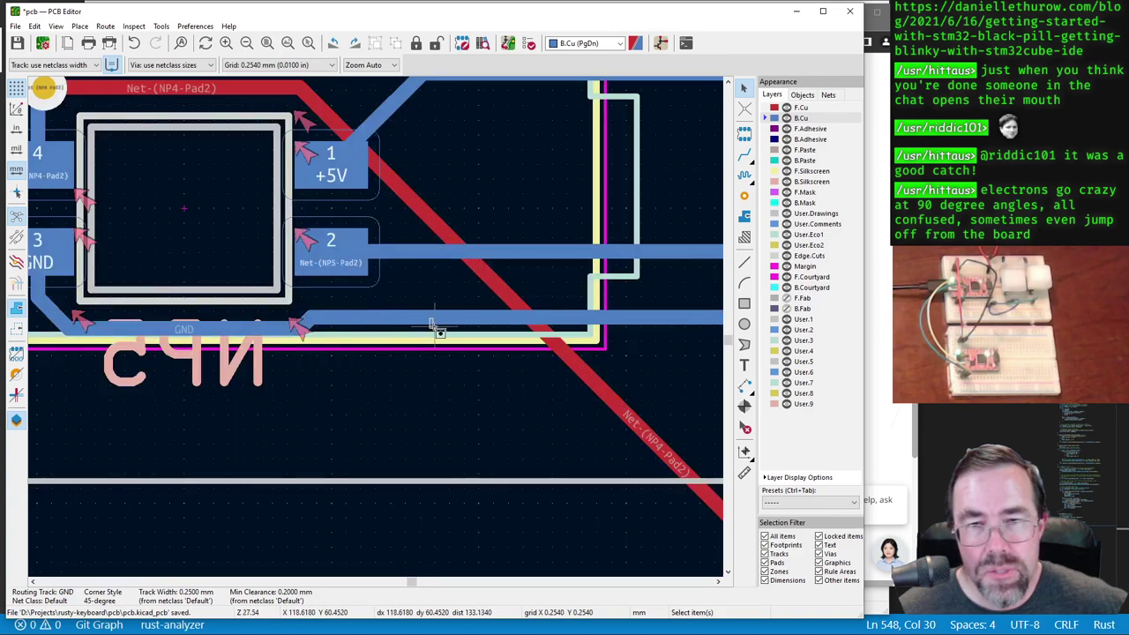
pyautogui.moveTo(433, 323); pyautogui.dragTo(441, 330)
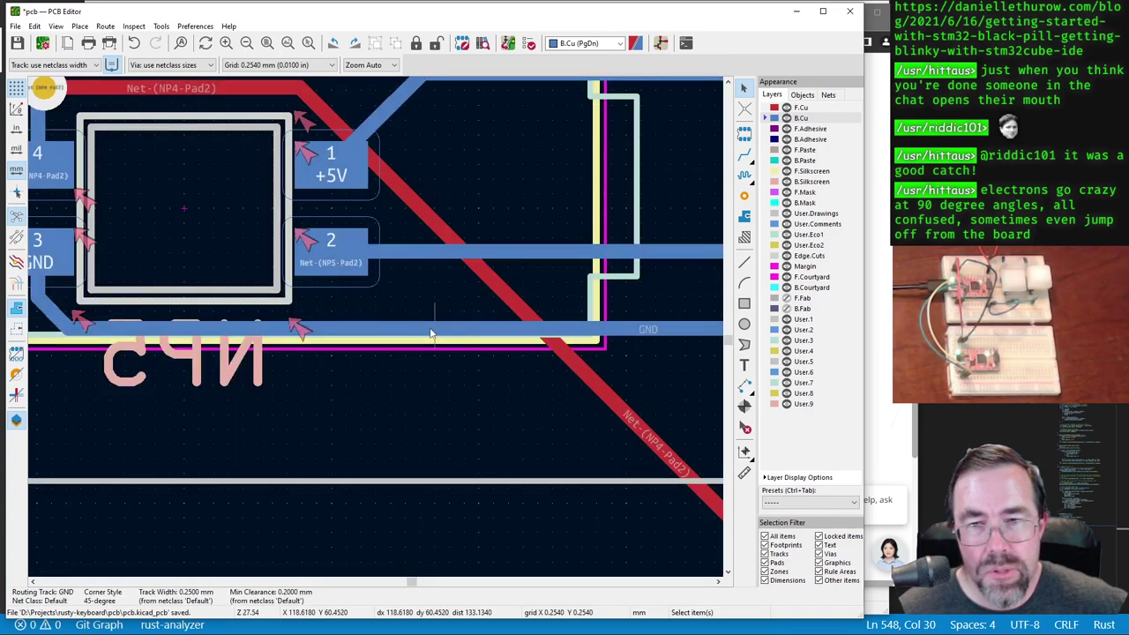
pyautogui.scroll(-3, 371, 326)
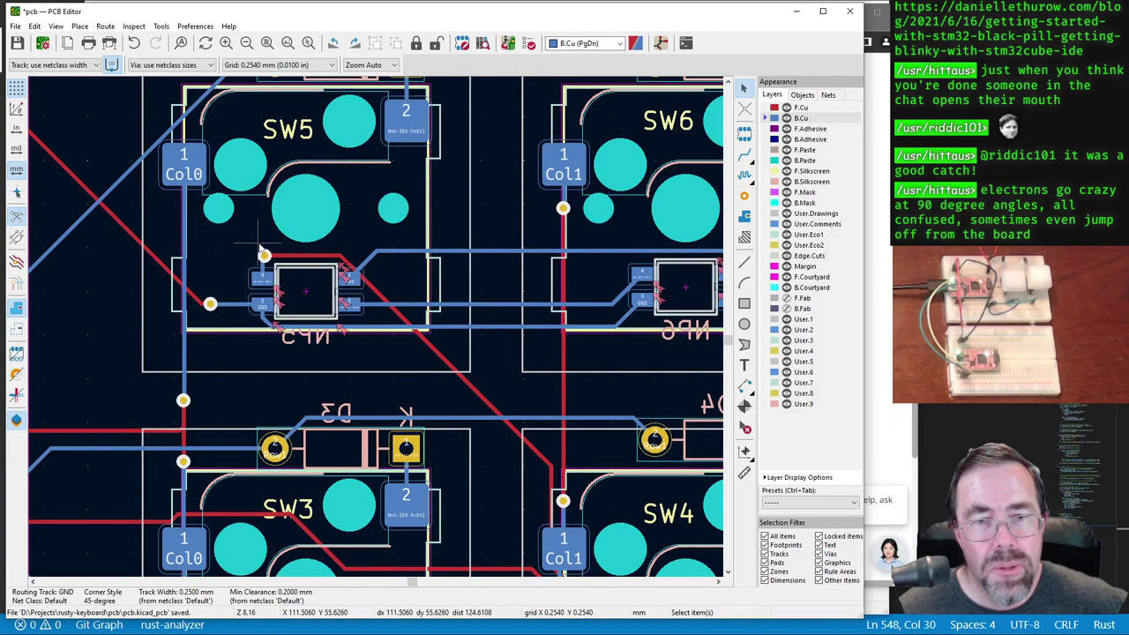
# Step: Run the design rules check on the board to update the edge clearance markers around NP5
pyautogui.click(654, 42)
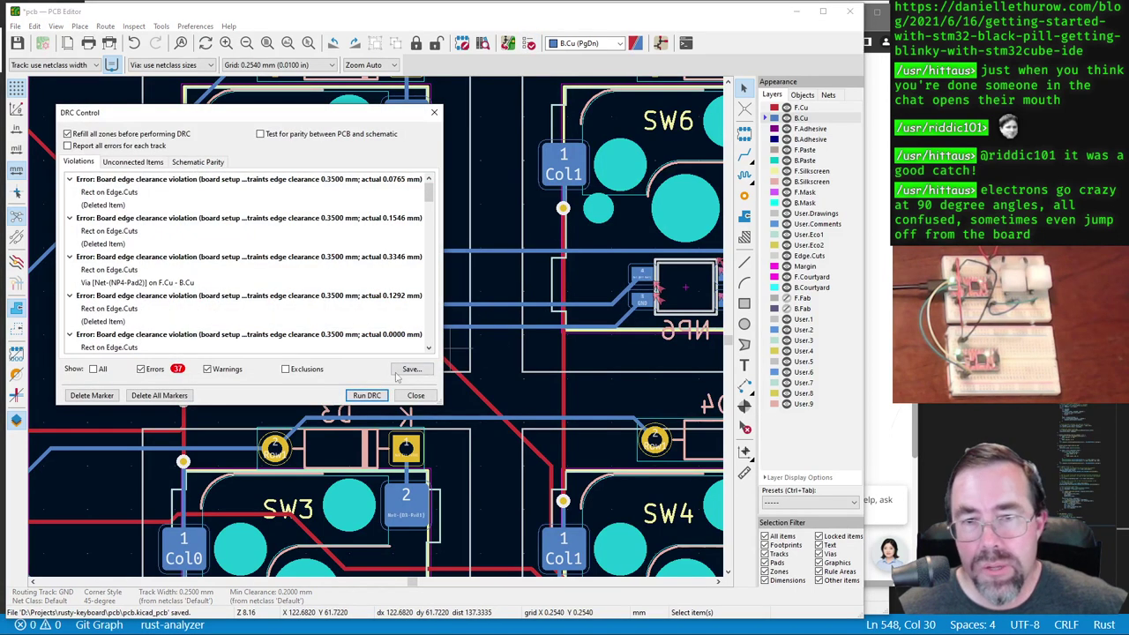
pyautogui.click(367, 395)
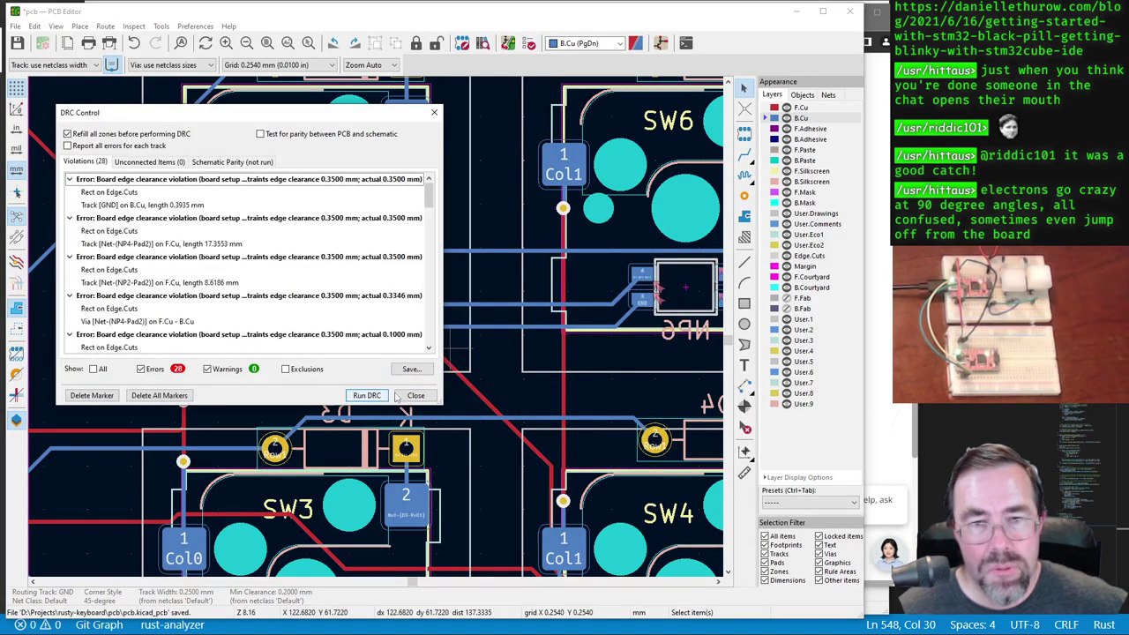
pyautogui.click(421, 396)
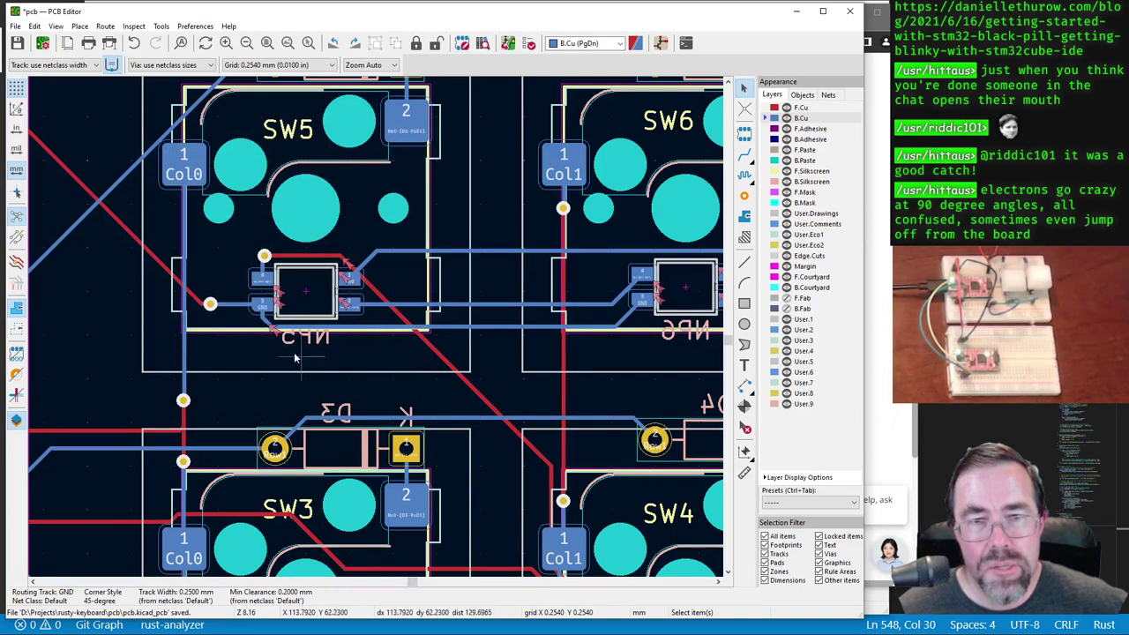
# Step: Move the short diagonal GND corner below NP5's pad 3 farther down and away from the LED cutout
pyautogui.scroll(5, 256, 318)
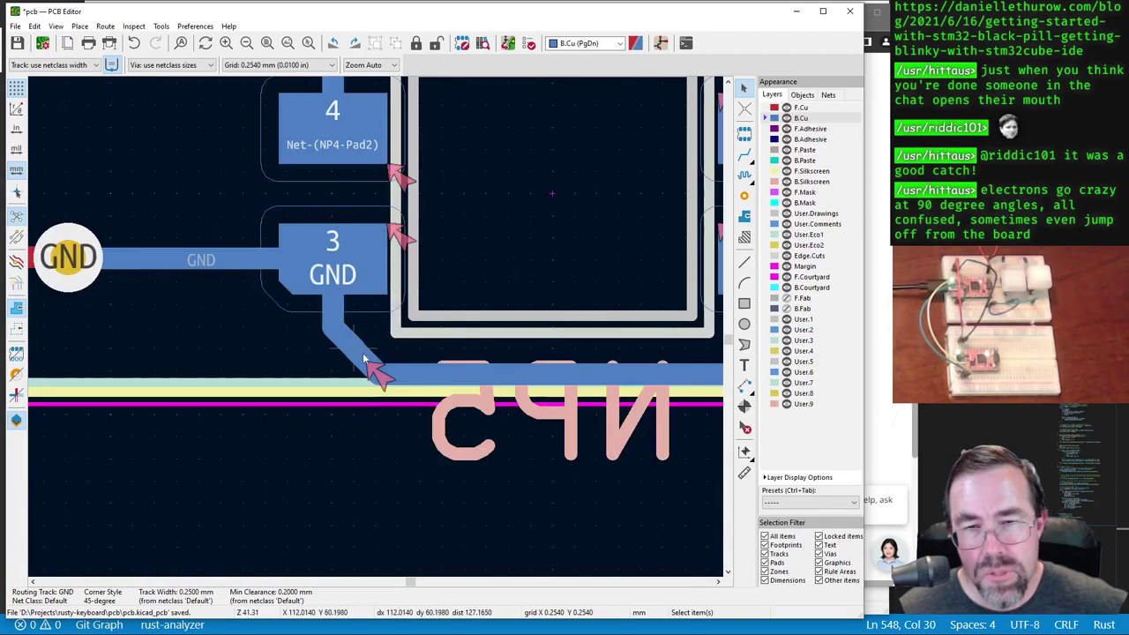
pyautogui.click(357, 359)
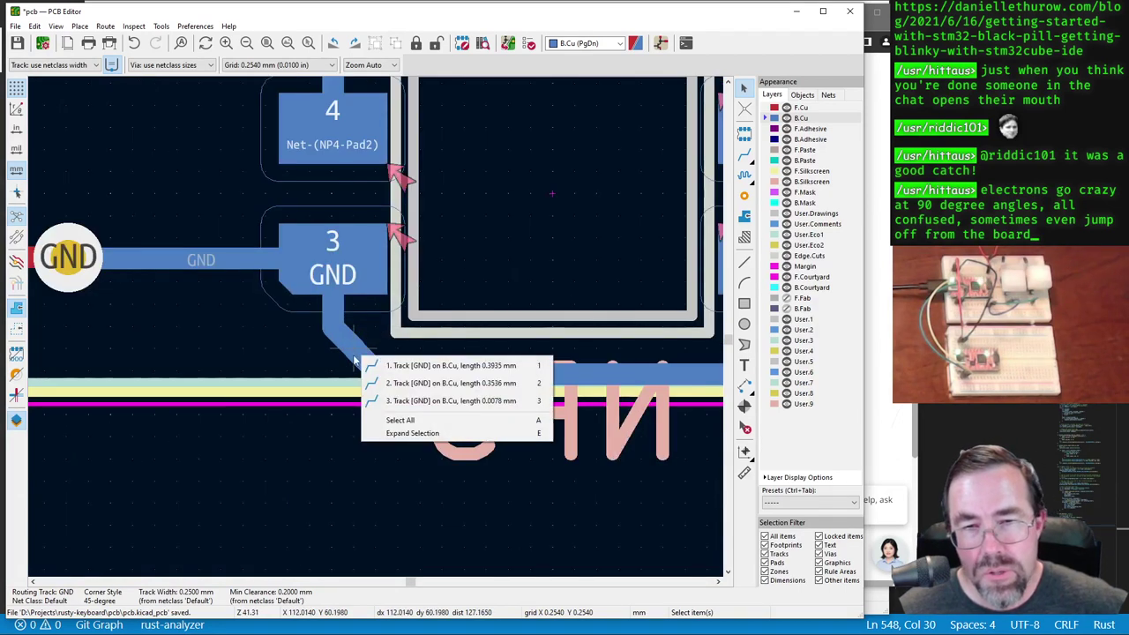
pyautogui.click(426, 402)
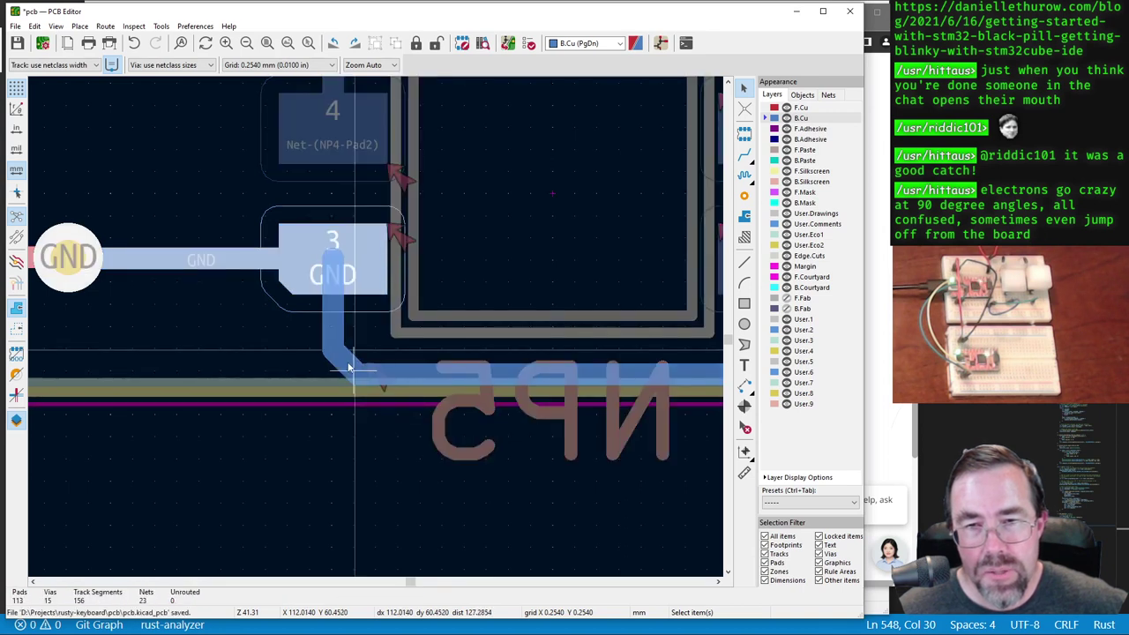
pyautogui.click(350, 368)
# Step: Rerun the design rules check with the GND corner at NP5 moved
pyautogui.click(530, 42)
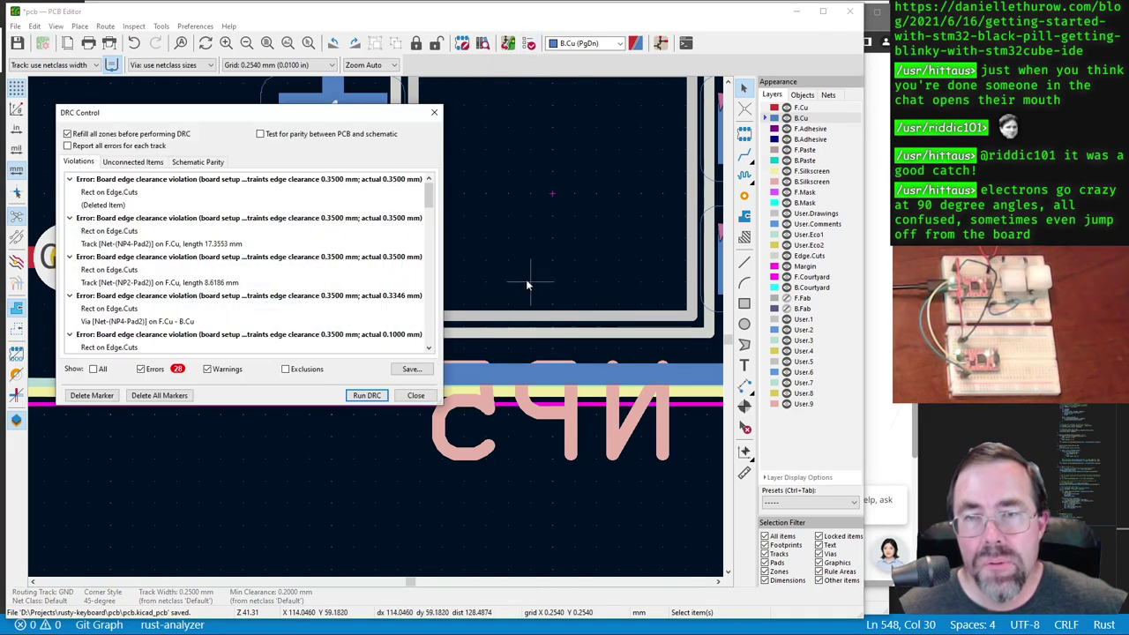
pyautogui.click(369, 395)
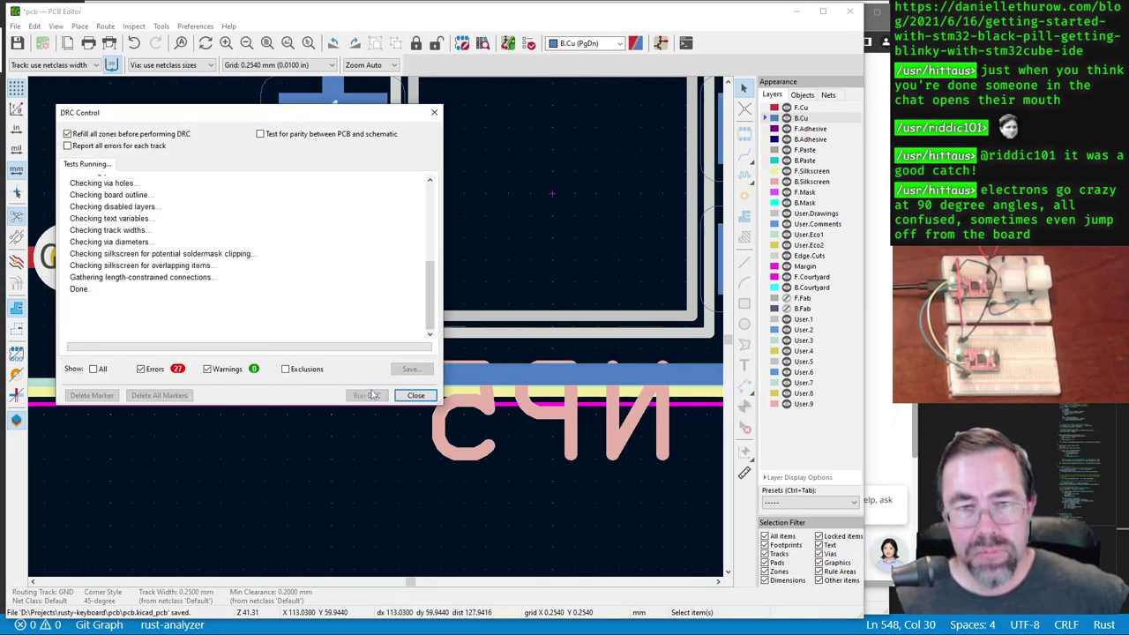
pyautogui.click(415, 395)
# Step: Look over the remaining clearance markers around the LED cutouts, from NP5 and NP6 to NP1
pyautogui.scroll(-2, 372, 325)
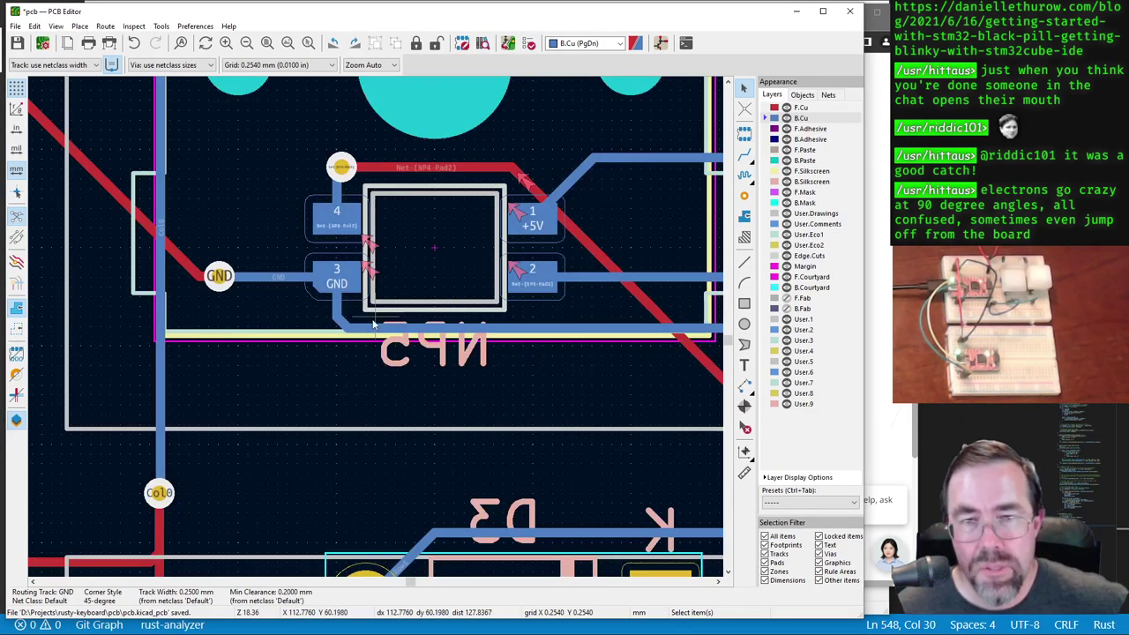
pyautogui.scroll(-4, 372, 325)
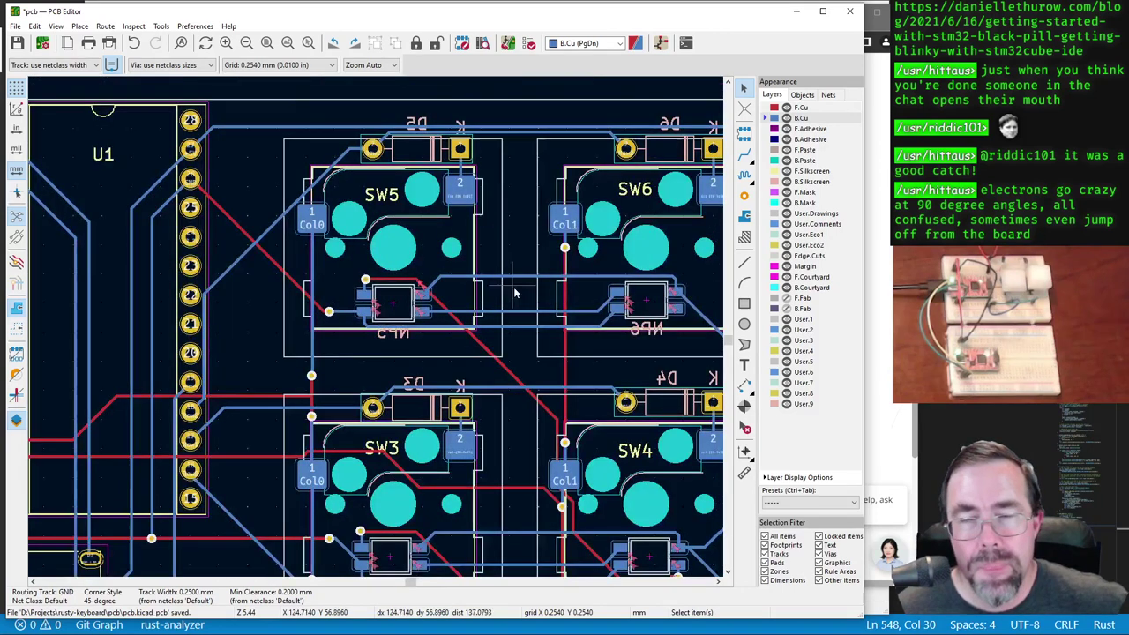
pyautogui.scroll(-3, 516, 293)
pyautogui.scroll(3, 433, 349)
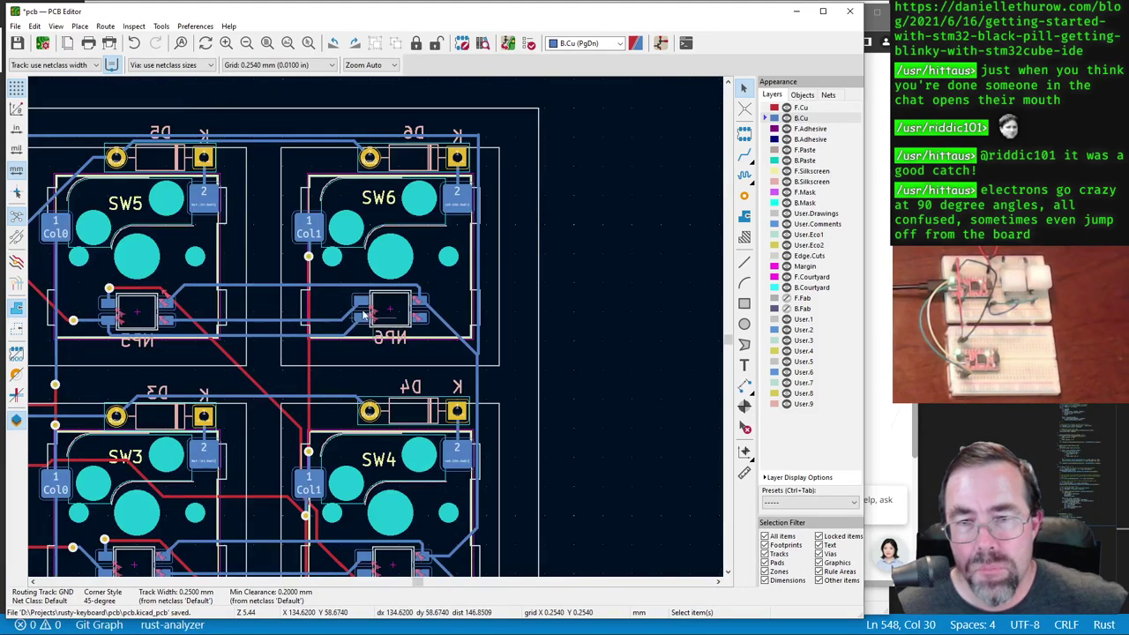
pyautogui.scroll(4, 376, 326)
pyautogui.scroll(-4, 376, 326)
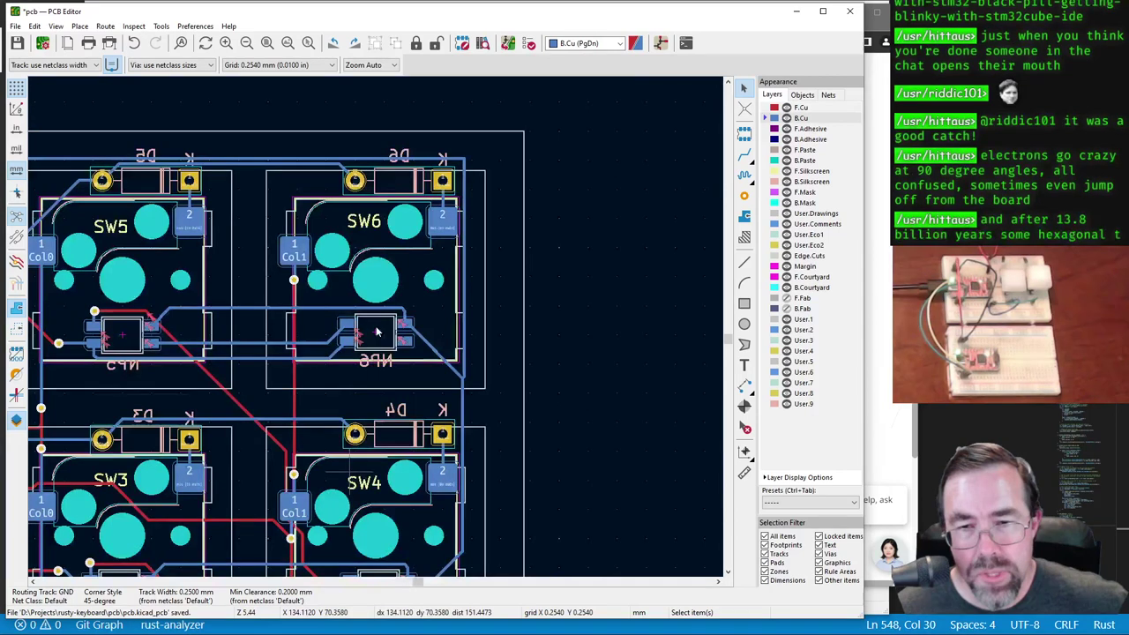
pyautogui.scroll(-3, 370, 335)
pyautogui.scroll(1, 357, 337)
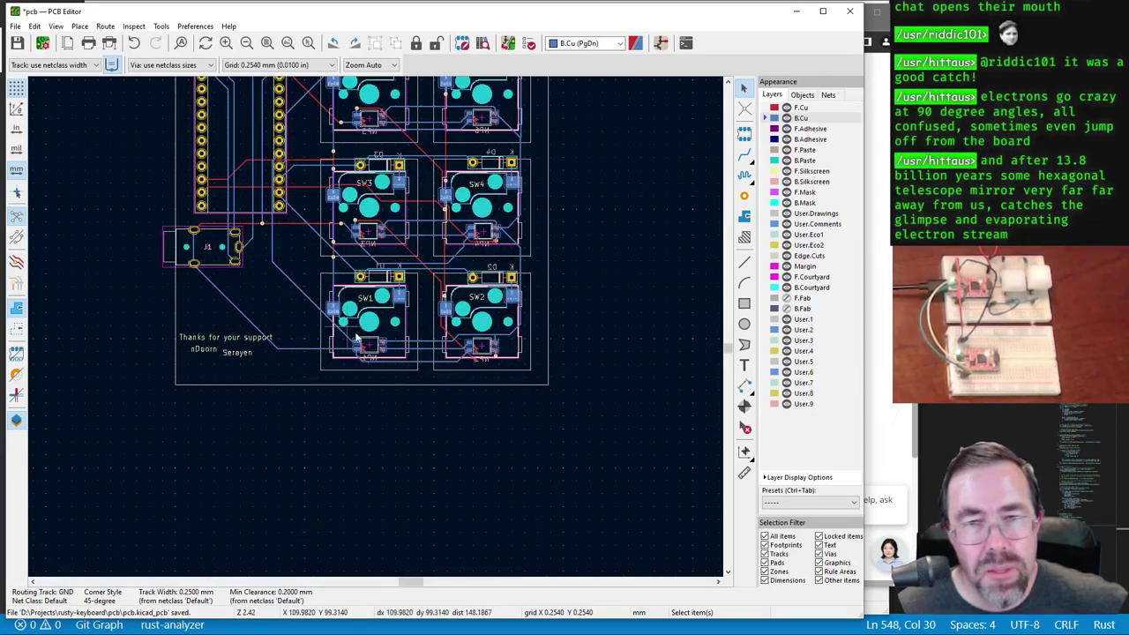
pyautogui.scroll(3, 358, 337)
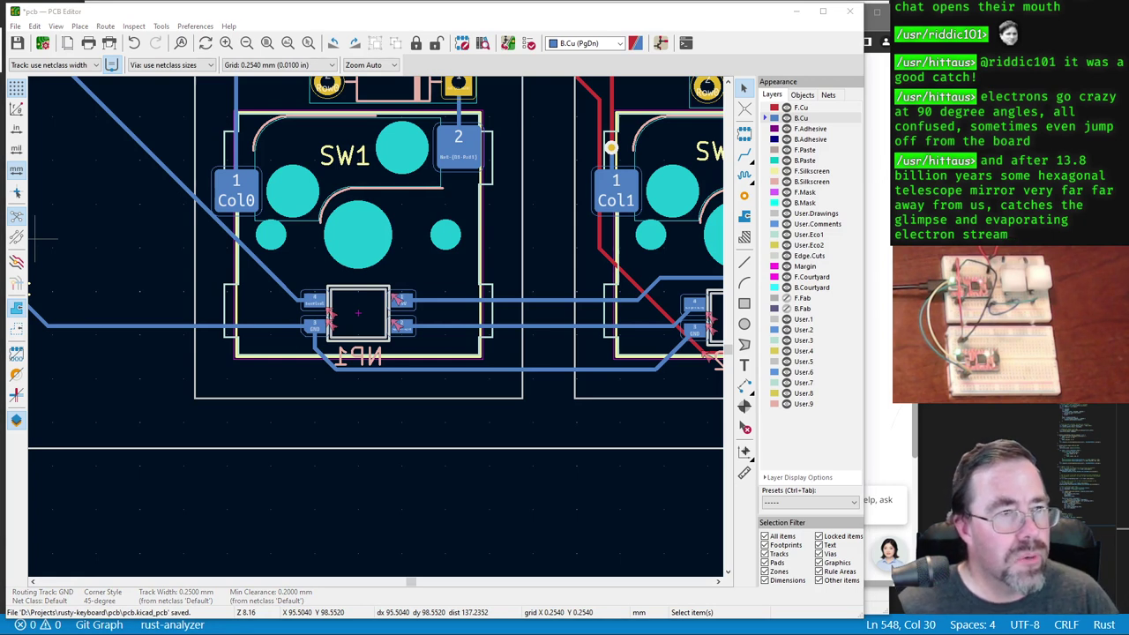
# Step: Switch to the browser, open the blog article on getting started with the STM32 black pill and STM32Cube IDE, and skim it
pyautogui.hotkey('alt', 'Tab')
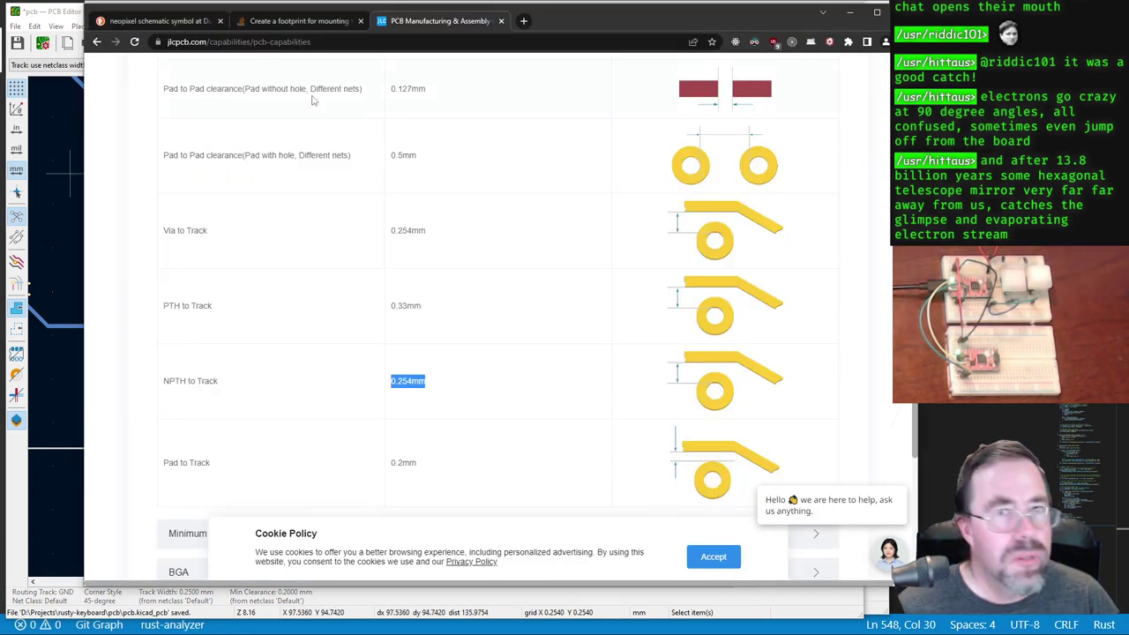
pyautogui.click(529, 21)
pyautogui.write('https://daniellethurow.com/blog/2021/6/16/getting-started-with-stm32-black-pill-getting-blinky-with-stm32cube-ide')
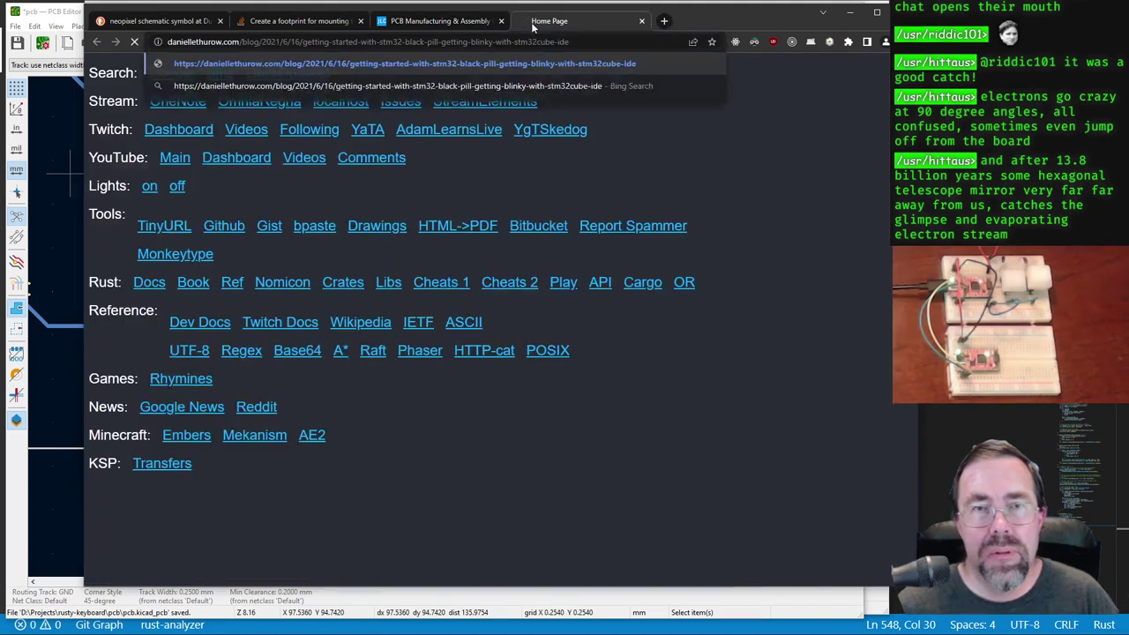
pyautogui.press('Return')
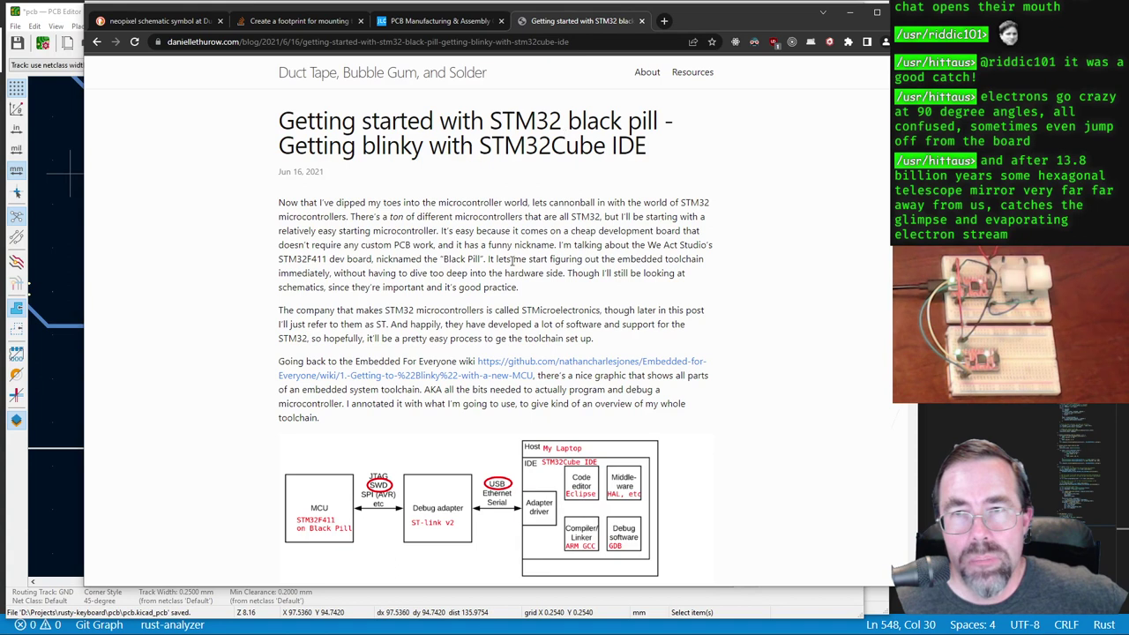
pyautogui.scroll(-2, 520, 336)
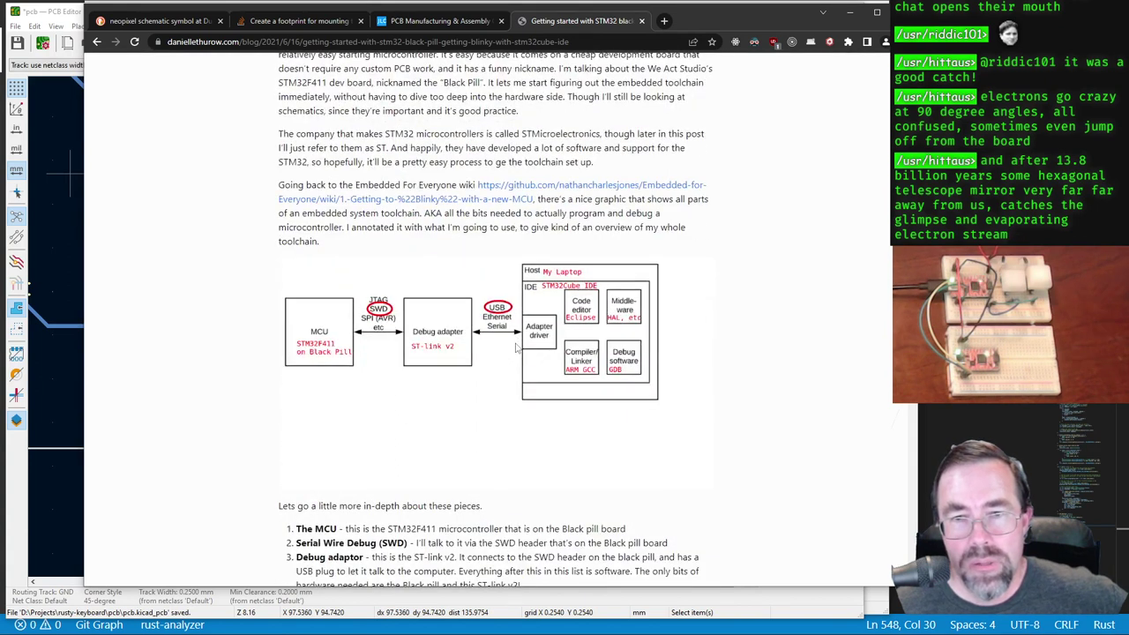
pyautogui.scroll(-9, 517, 349)
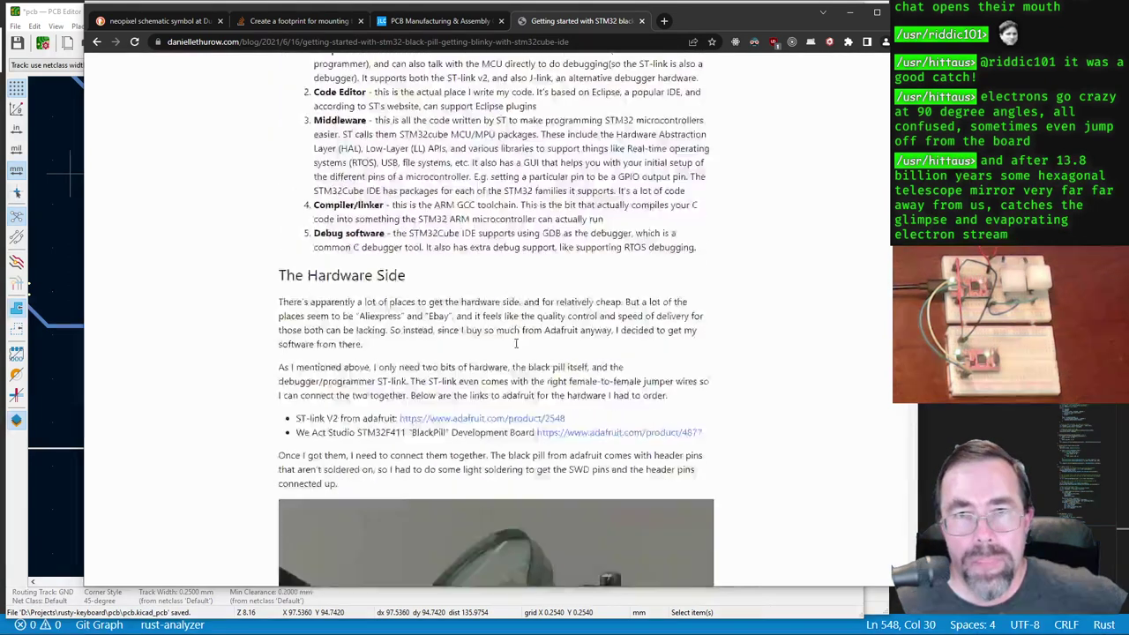
pyautogui.scroll(-12, 516, 343)
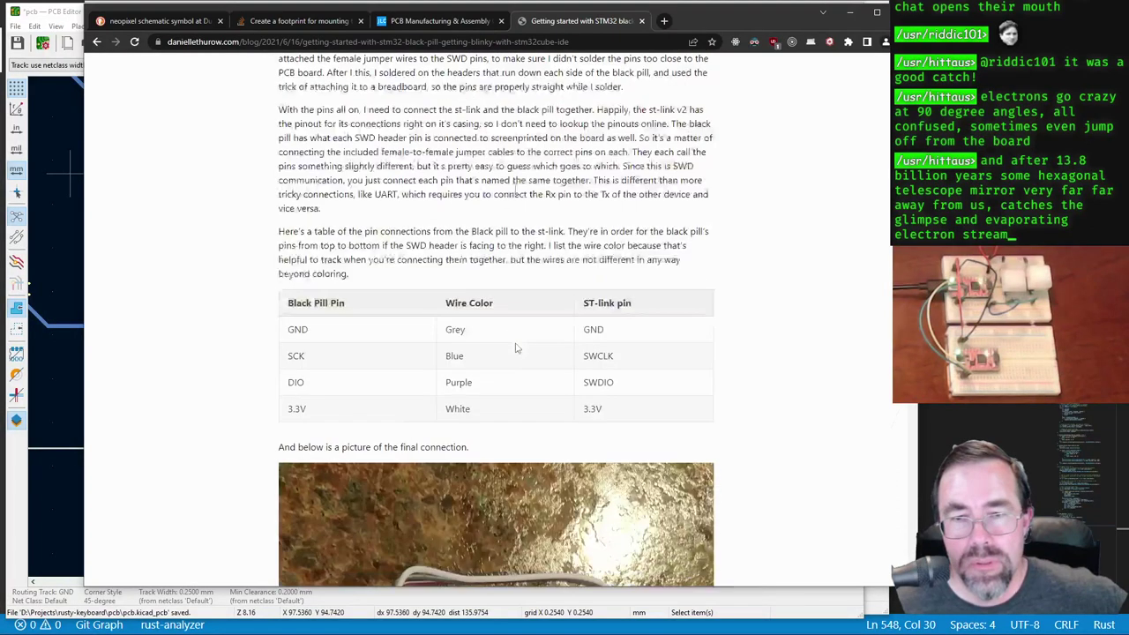
# Step: Copy the article's address and paste it below the existing notes on the OneNote page "Suggestions and Links from Chat"
pyautogui.click(569, 42)
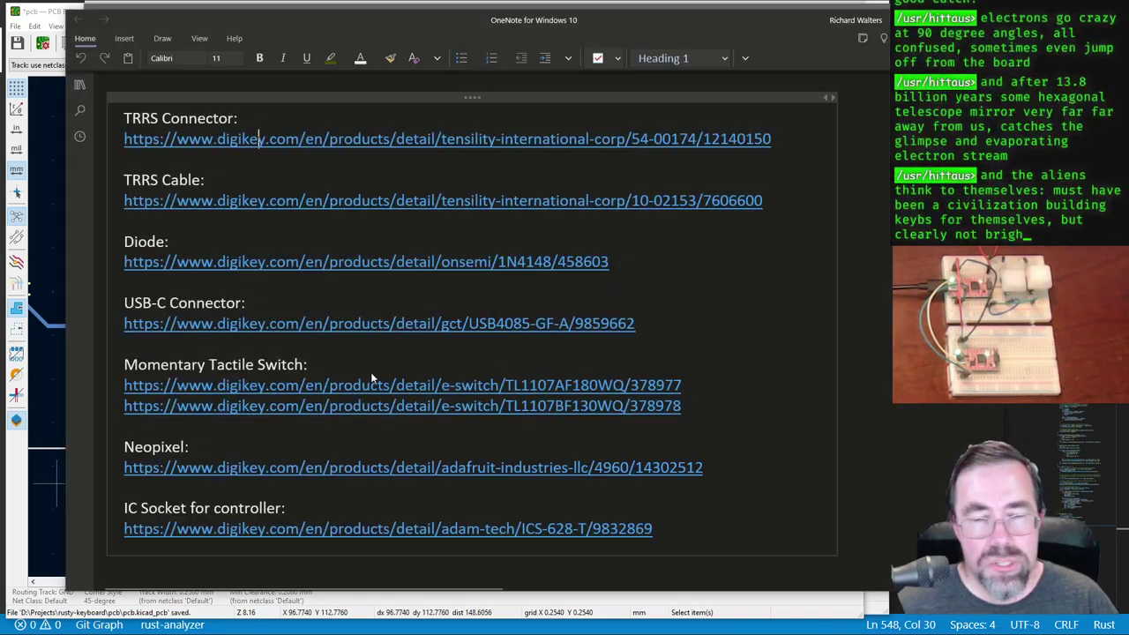
pyautogui.click(79, 85)
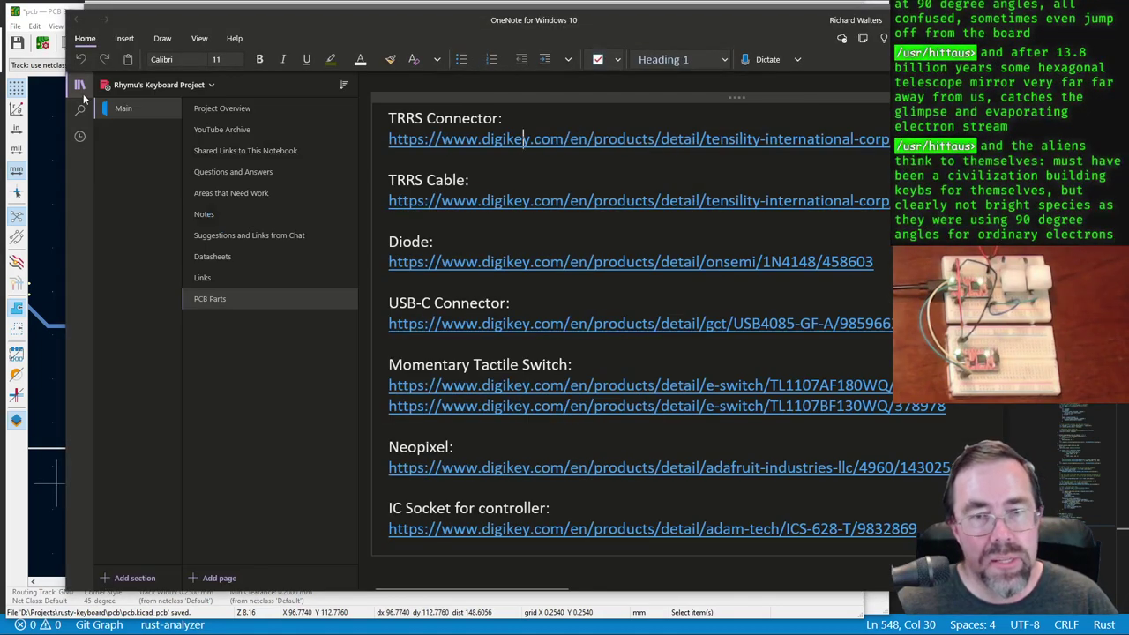
pyautogui.click(261, 235)
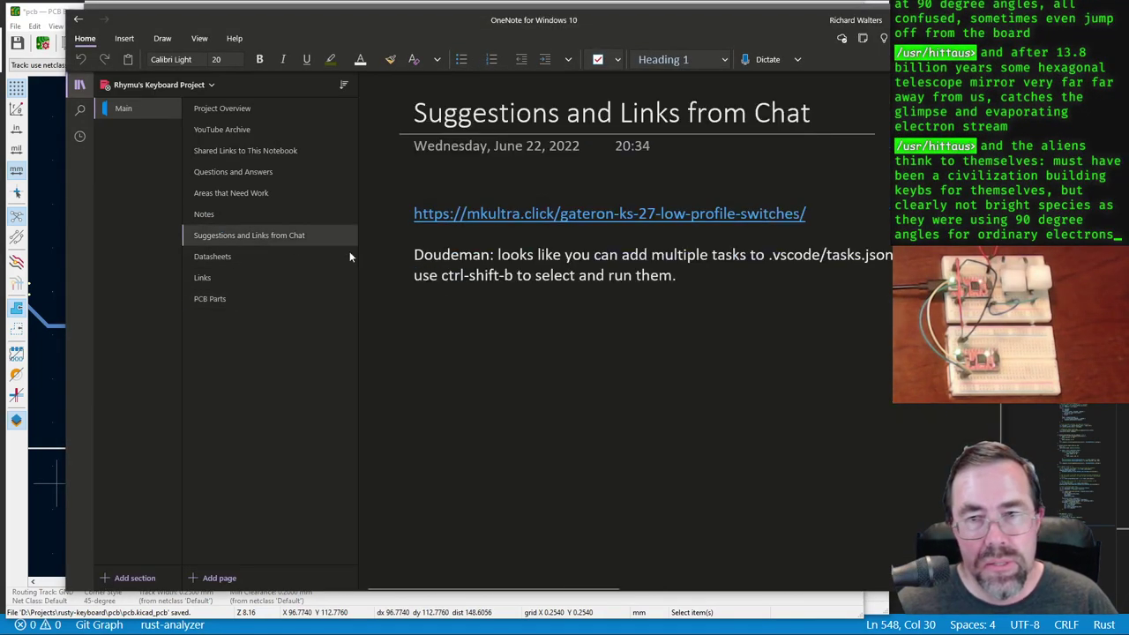
pyautogui.click(701, 295)
pyautogui.press('Return')
pyautogui.press('Return')
pyautogui.write('https://daniellethurow.com/blog/2021/6/16/getting-started-with-stm32-blue-pill-getting-blinky-with-stm32cube-ide')
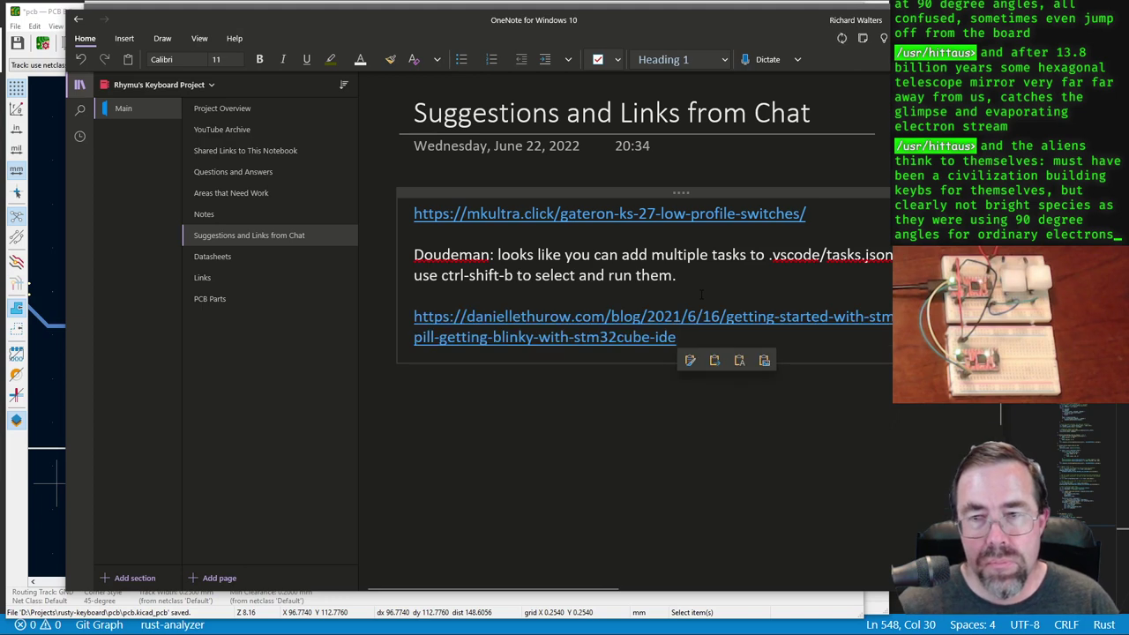
# Step: Add a line above the pasted link with the contributor's chat handle and "contributed:", and switch back to the PCB Editor
pyautogui.click(701, 294)
pyautogui.press('Return')
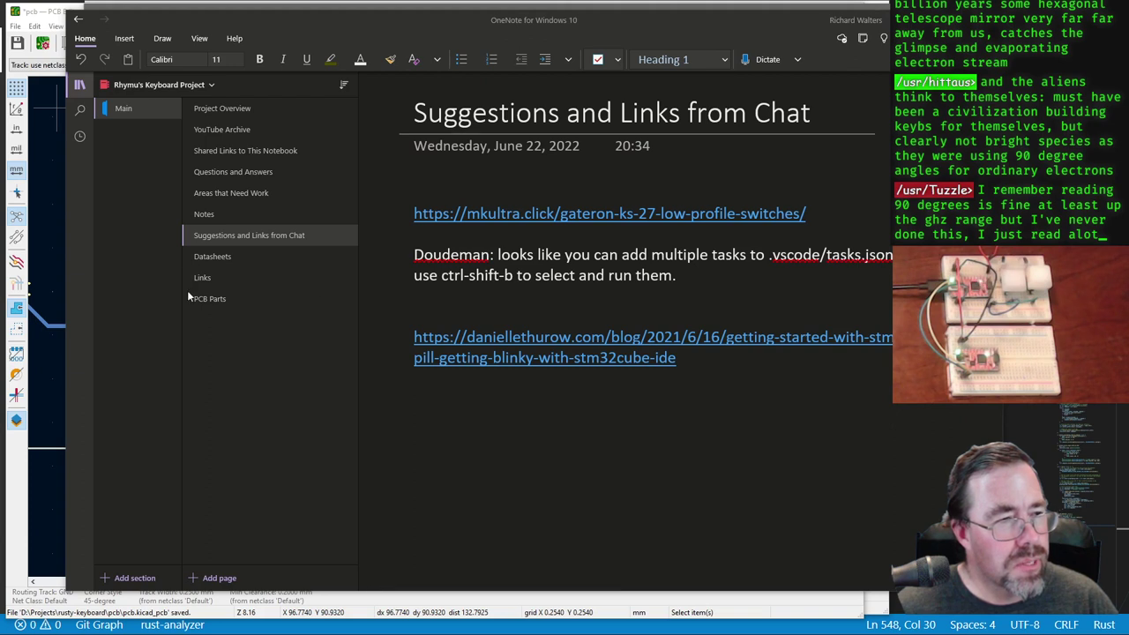
pyautogui.write('itta')
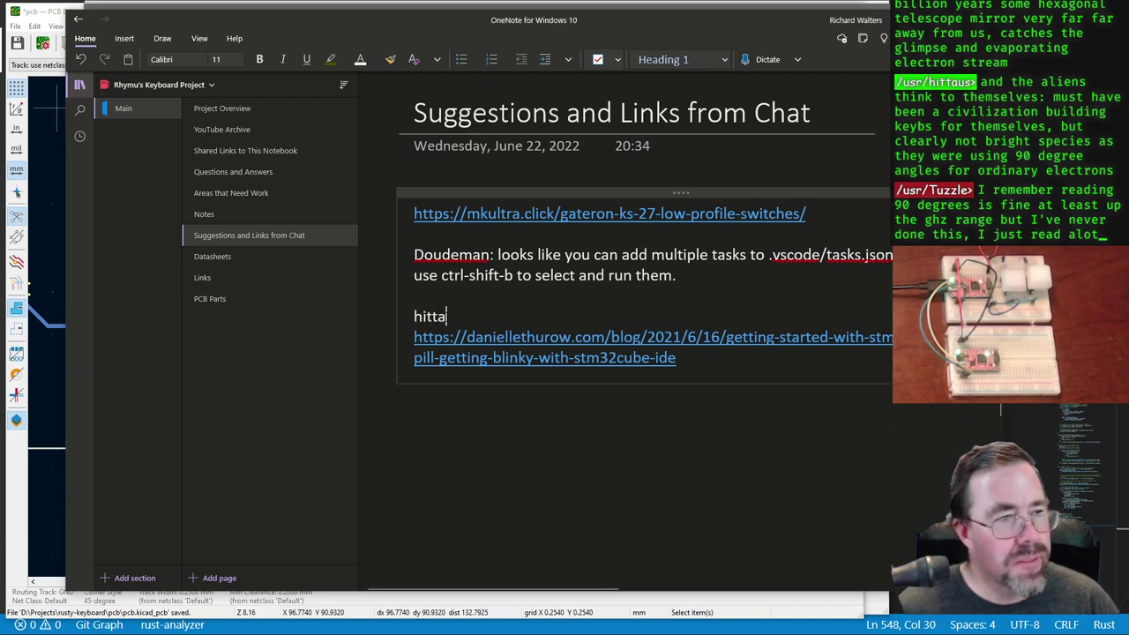
pyautogui.write('us contribu')
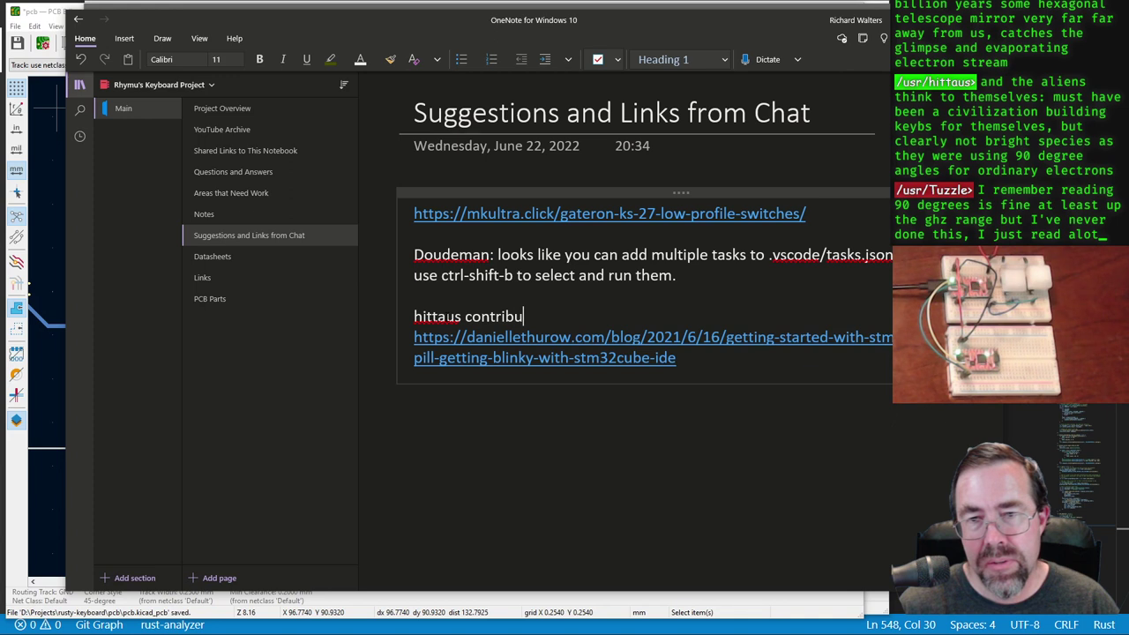
pyautogui.write('ted:')
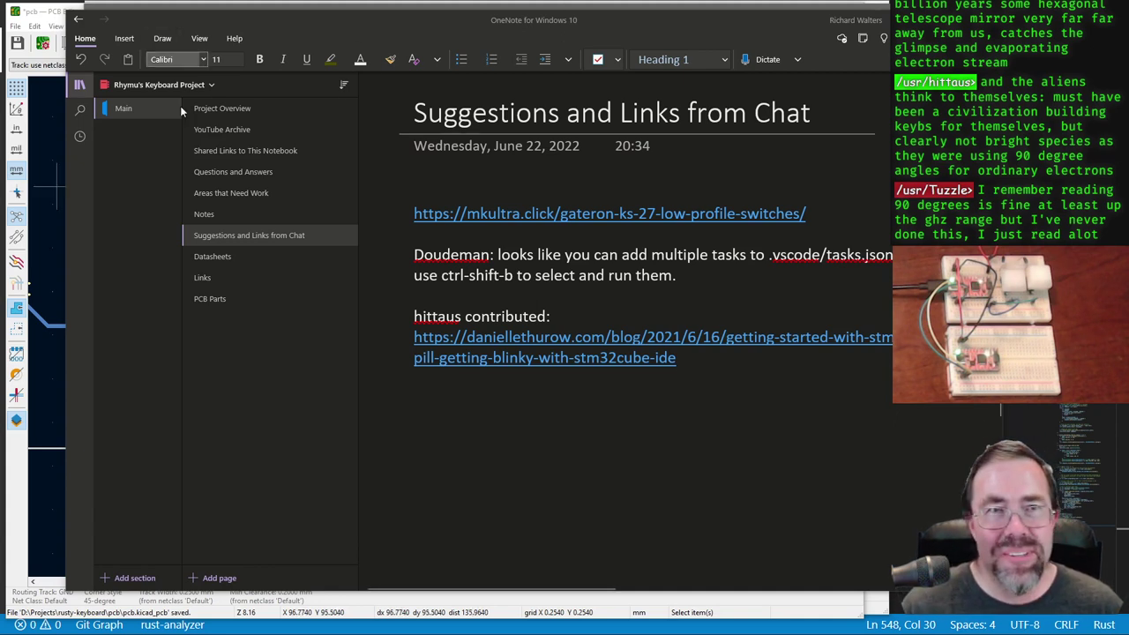
pyautogui.click(49, 14)
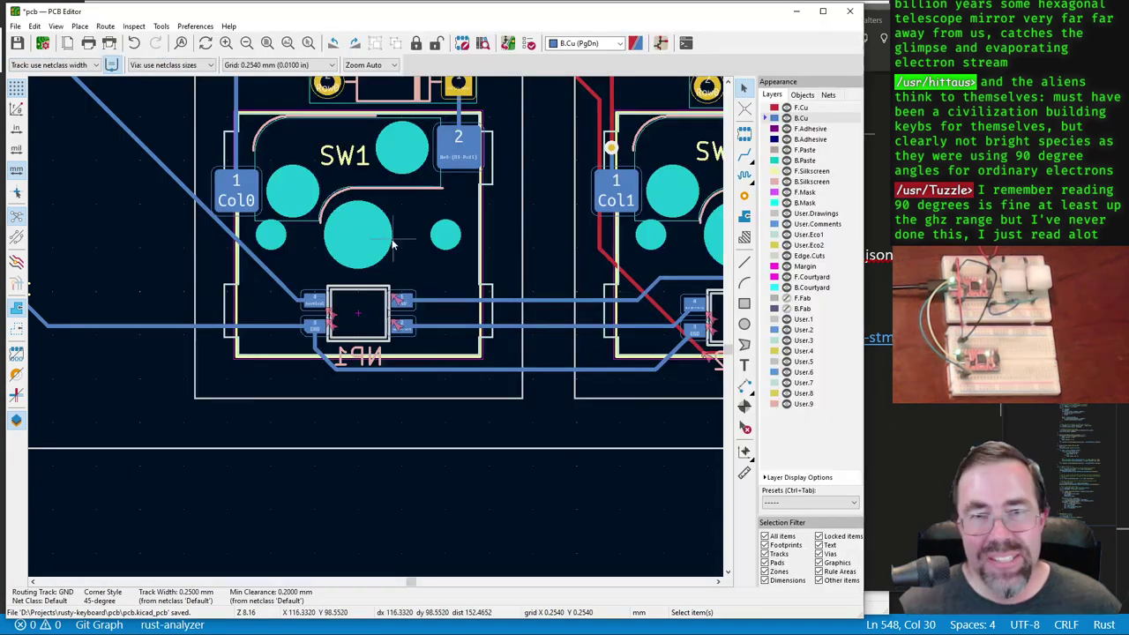
# Step: Reroute the short vertical +5V stub at pad 1 of LED NP2 into a 45-degree branch to the main trace
pyautogui.scroll(-3, 394, 245)
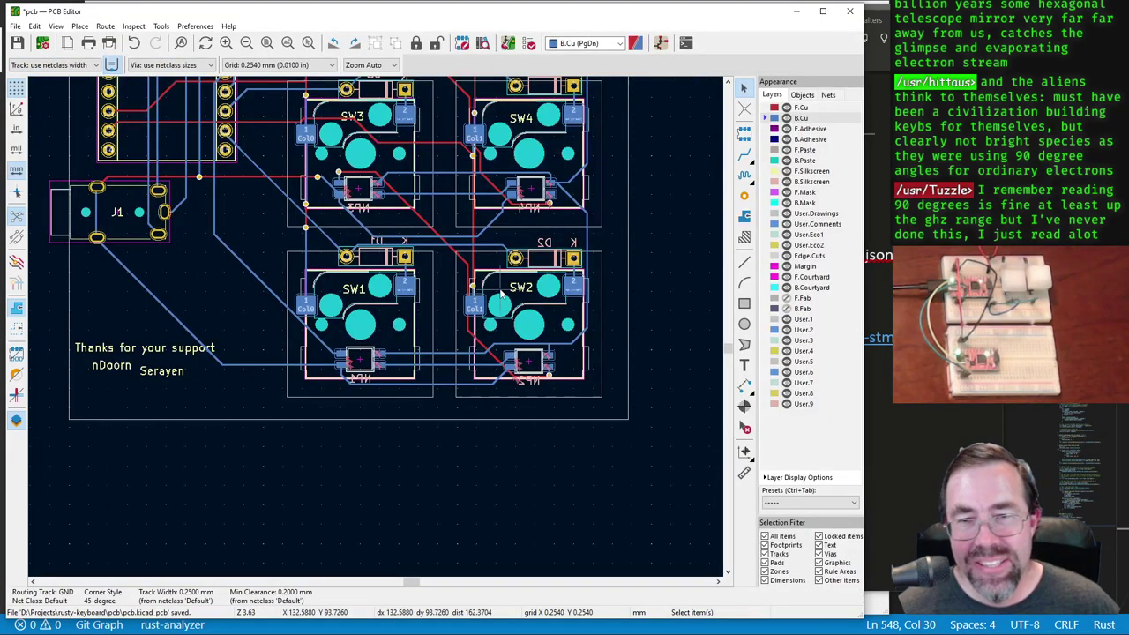
pyautogui.scroll(10, 559, 361)
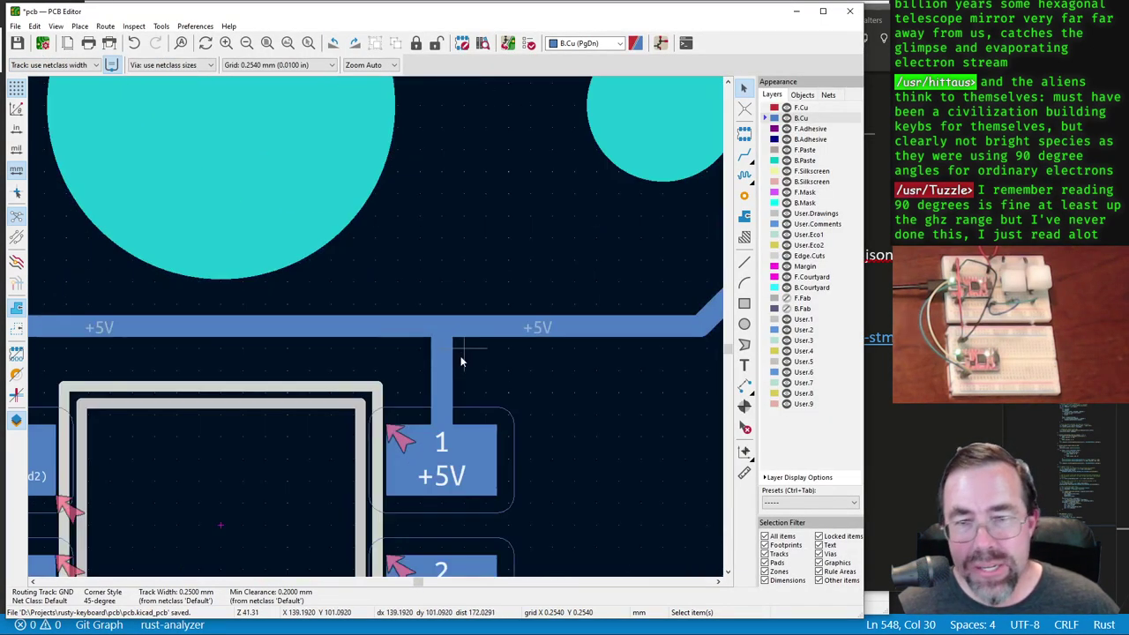
pyautogui.scroll(-2, 460, 361)
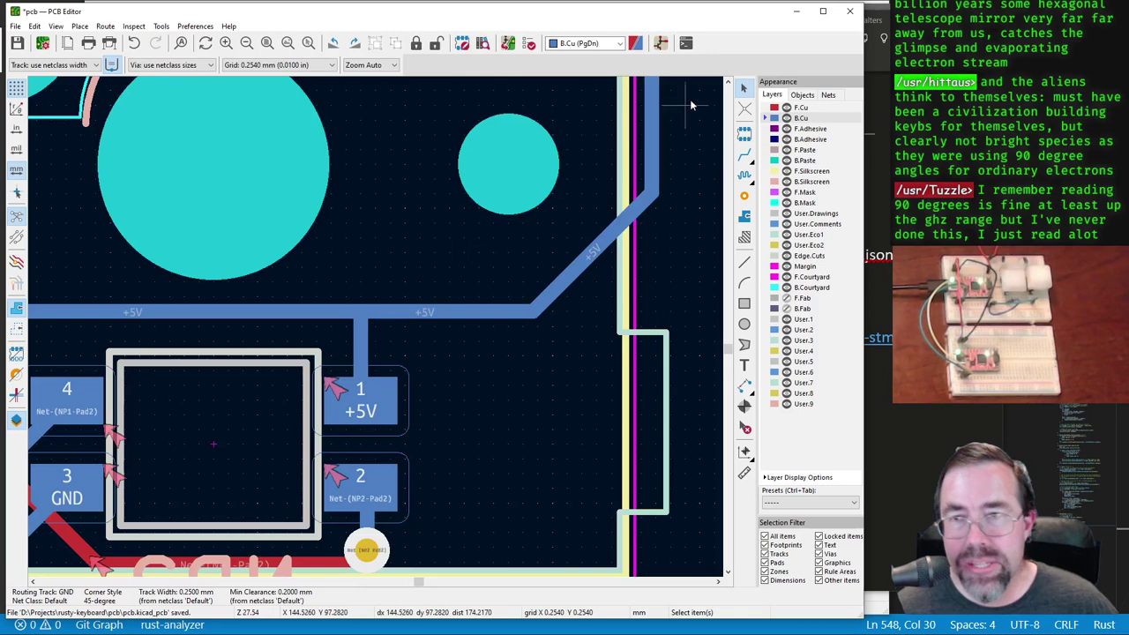
pyautogui.click(369, 342)
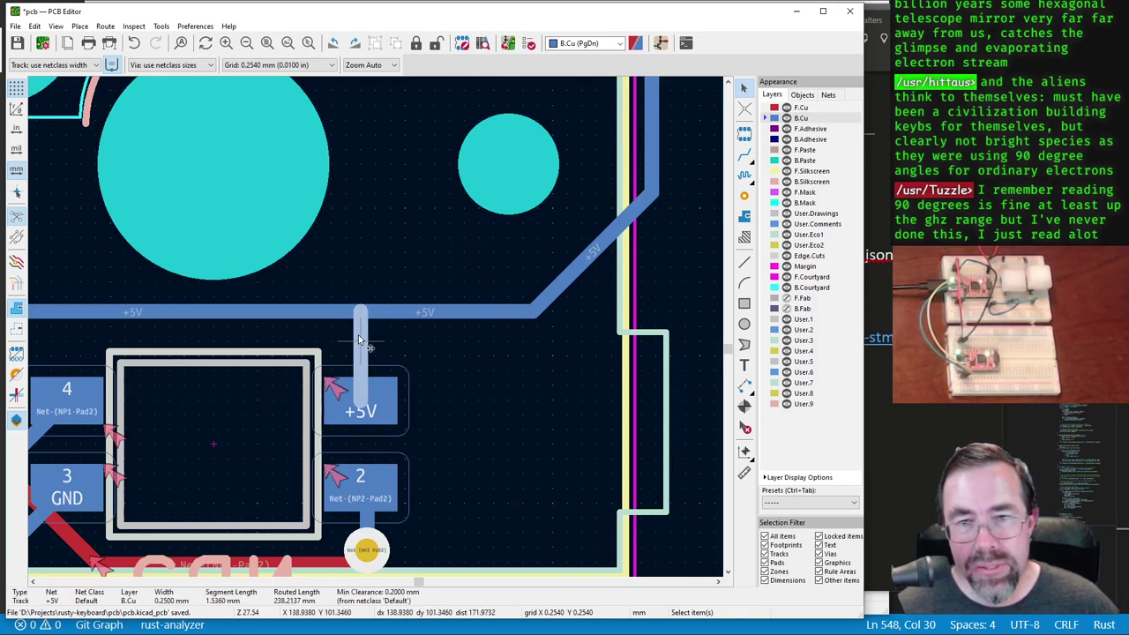
pyautogui.moveTo(358, 334); pyautogui.dragTo(523, 319)
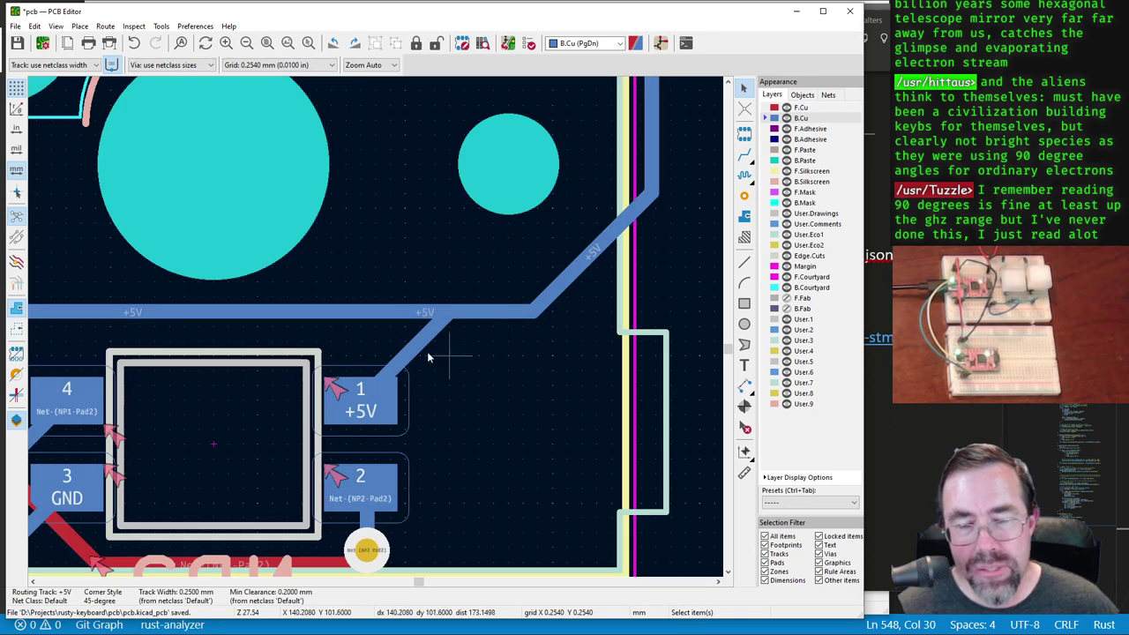
pyautogui.scroll(-2, 379, 332)
pyautogui.scroll(-1, 366, 319)
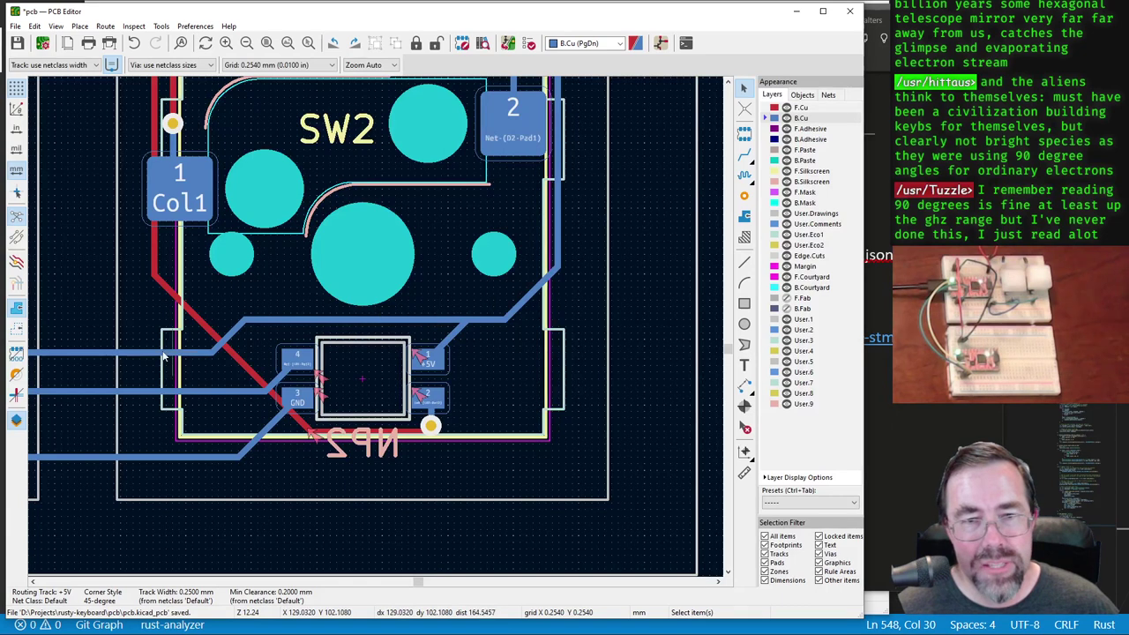
pyautogui.scroll(3, 478, 334)
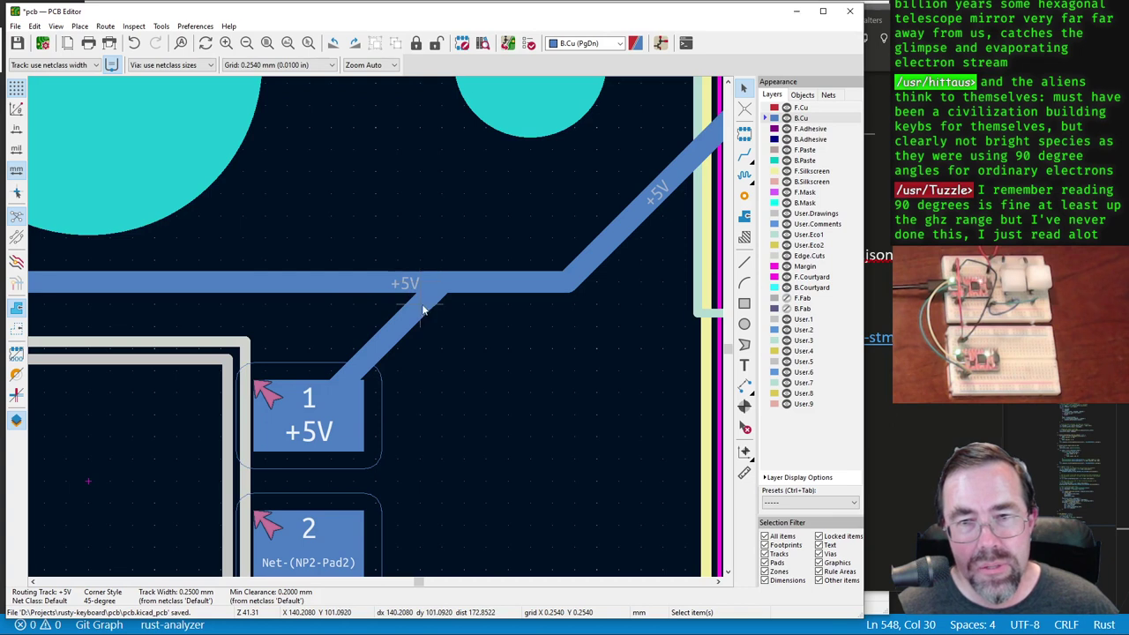
# Step: Shift NP2's diagonal +5V branch away from the pad so it joins the main +5V trace at its bend
pyautogui.moveTo(411, 286); pyautogui.dragTo(674, 301)
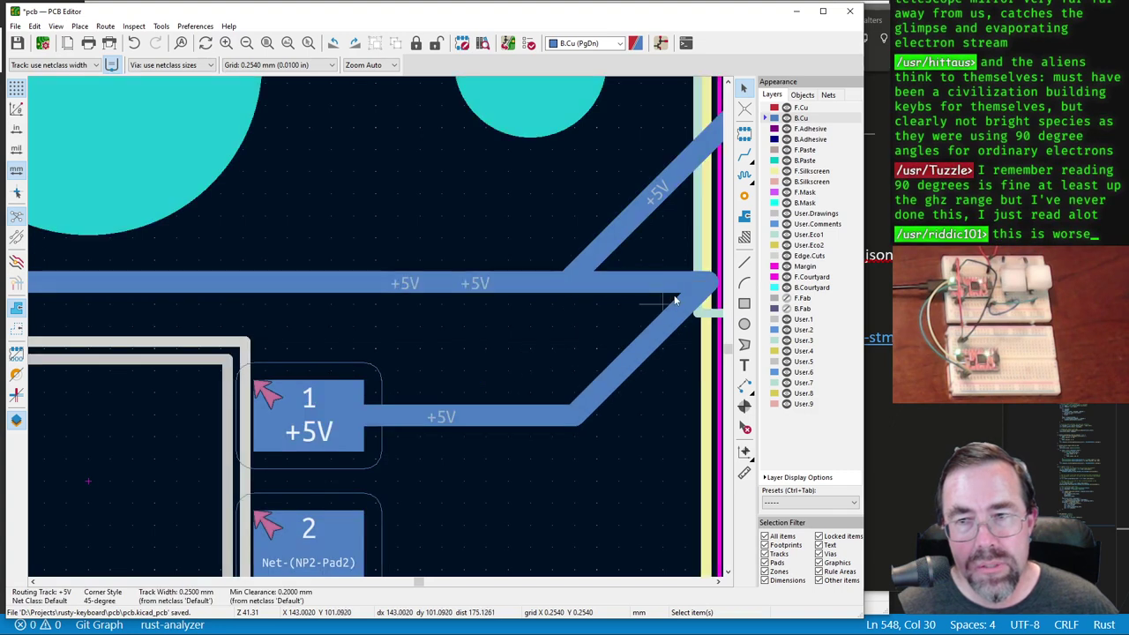
pyautogui.click(695, 288)
pyautogui.click(696, 287)
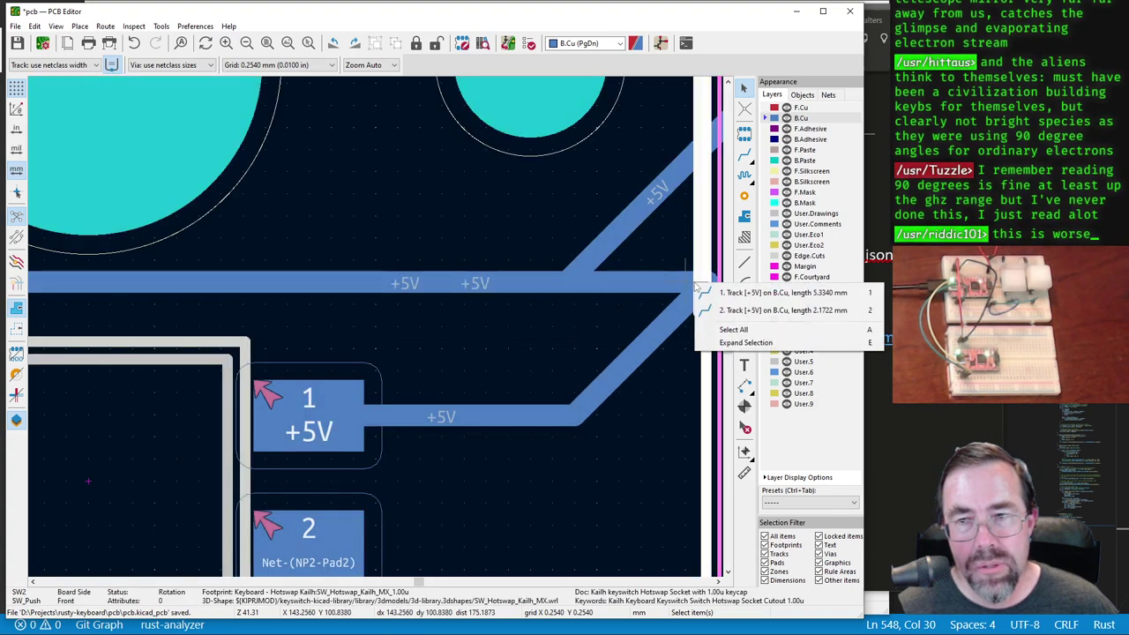
pyautogui.click(697, 290)
pyautogui.moveTo(697, 287); pyautogui.dragTo(571, 284)
pyautogui.press('x')
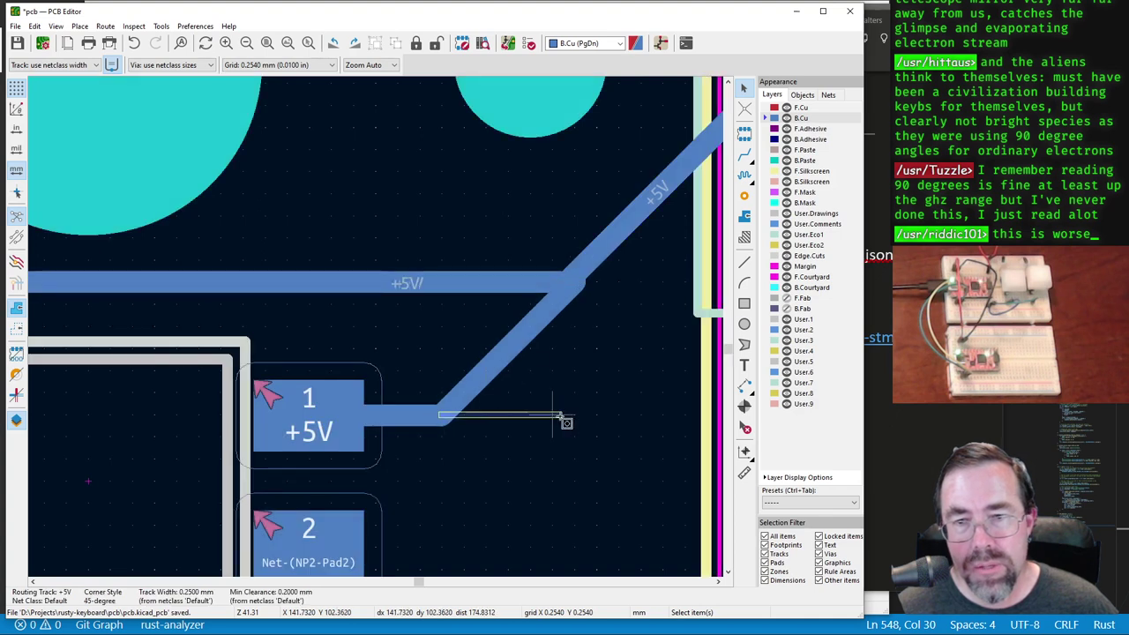
pyautogui.press('Escape')
# Step: Try moving the branch's diagonal segment beyond the main +5V trace's bend, and return it to the bend
pyautogui.click(442, 415)
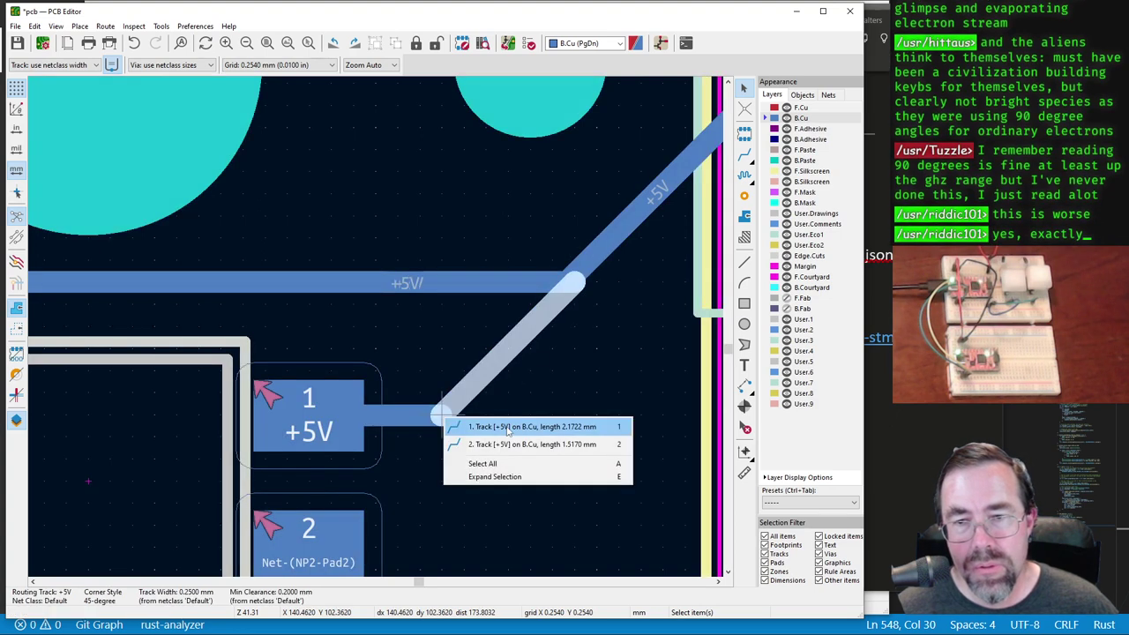
pyautogui.click(508, 427)
pyautogui.moveTo(464, 387); pyautogui.dragTo(558, 404)
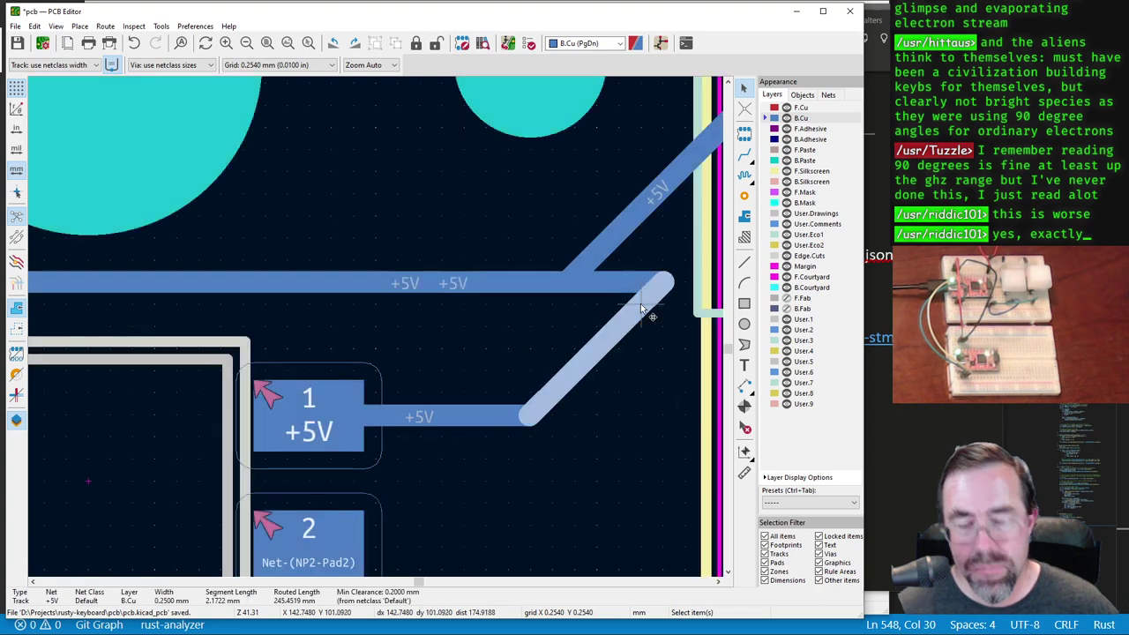
pyautogui.click(642, 309)
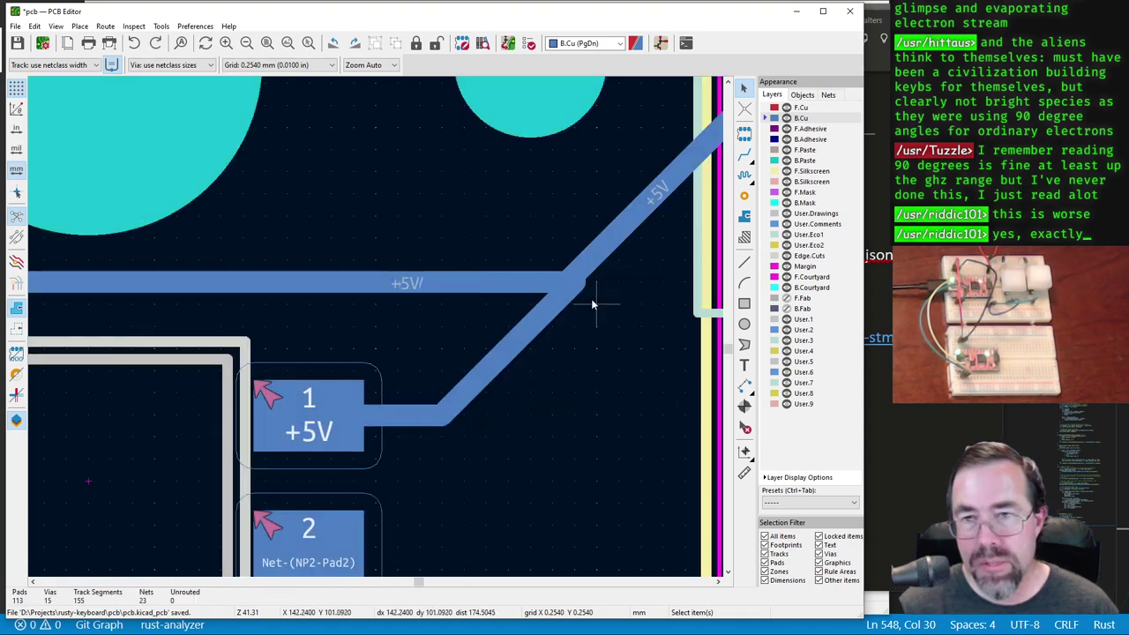
# Step: Try a kinked shape for NP2's +5V branch, and pull its corner back to the main trace's bend
pyautogui.moveTo(549, 299); pyautogui.dragTo(511, 348)
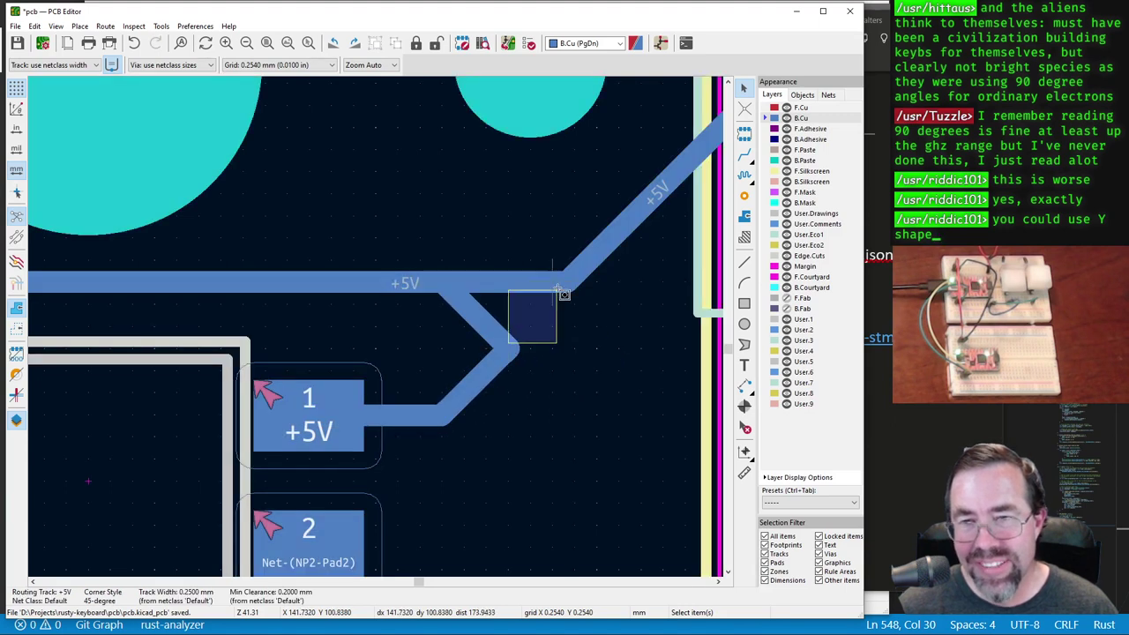
pyautogui.click(511, 346)
pyautogui.click(562, 348)
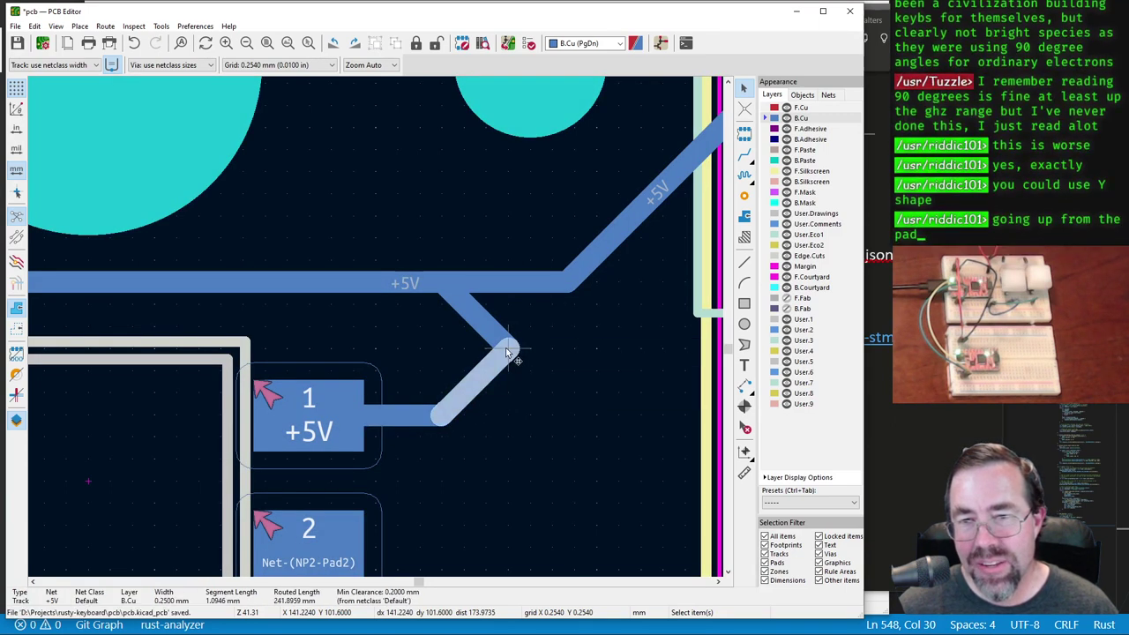
pyautogui.moveTo(505, 347); pyautogui.dragTo(573, 283)
# Step: Set the grid to 0.1270 mm and align NP2's diagonal +5V branch more closely with the main trace's bend
pyautogui.rightClick(599, 320)
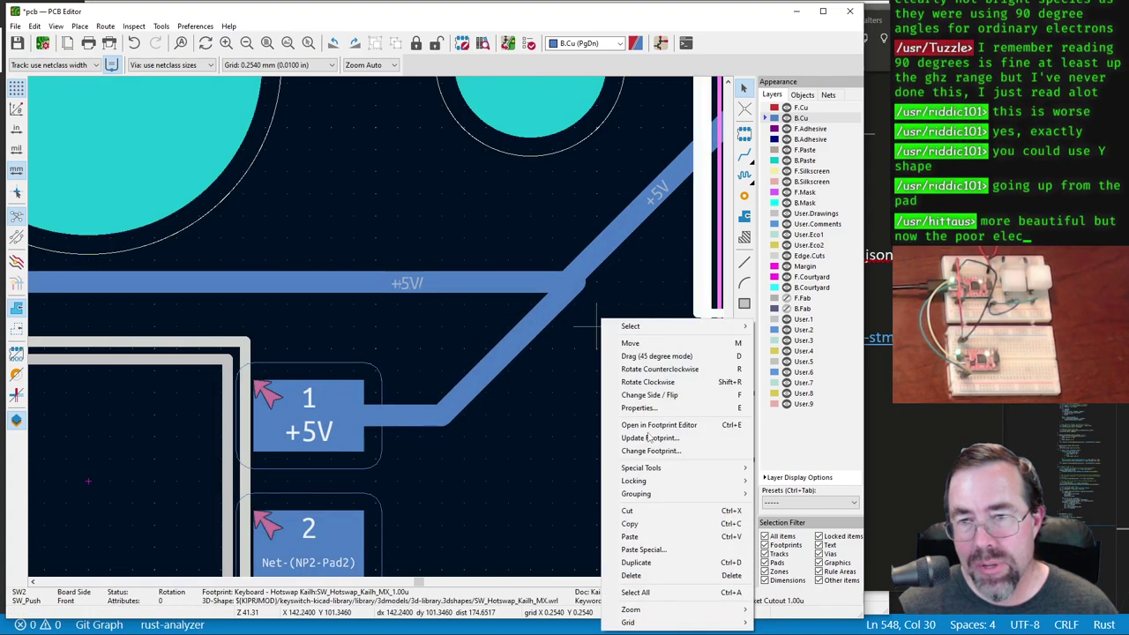
pyautogui.moveTo(675, 622)
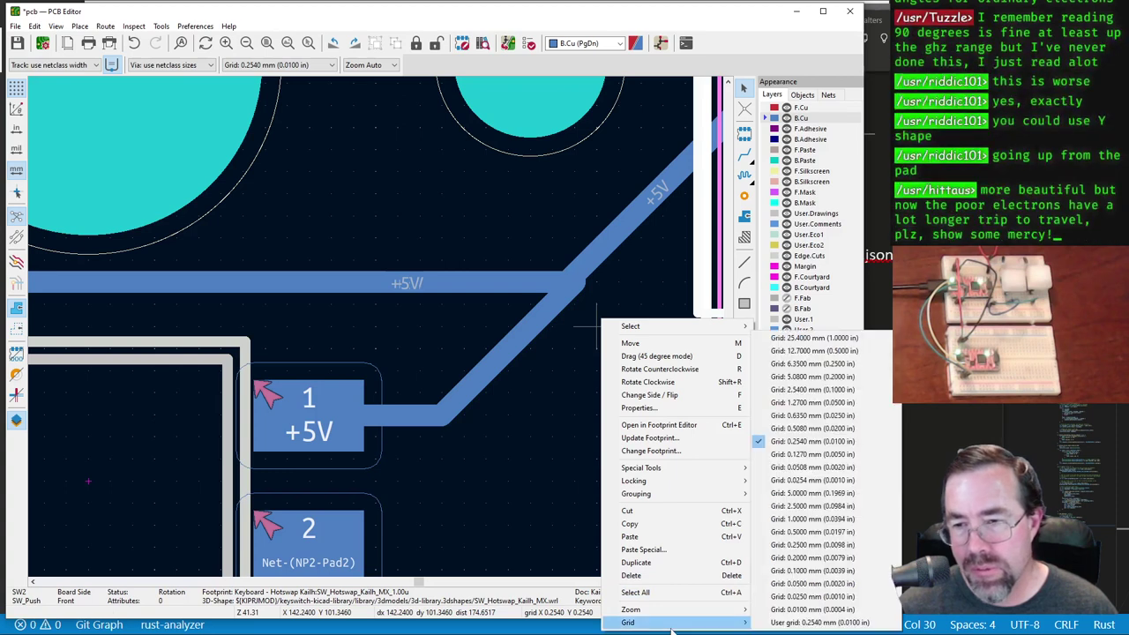
pyautogui.click(801, 458)
pyautogui.moveTo(567, 280); pyautogui.dragTo(569, 282)
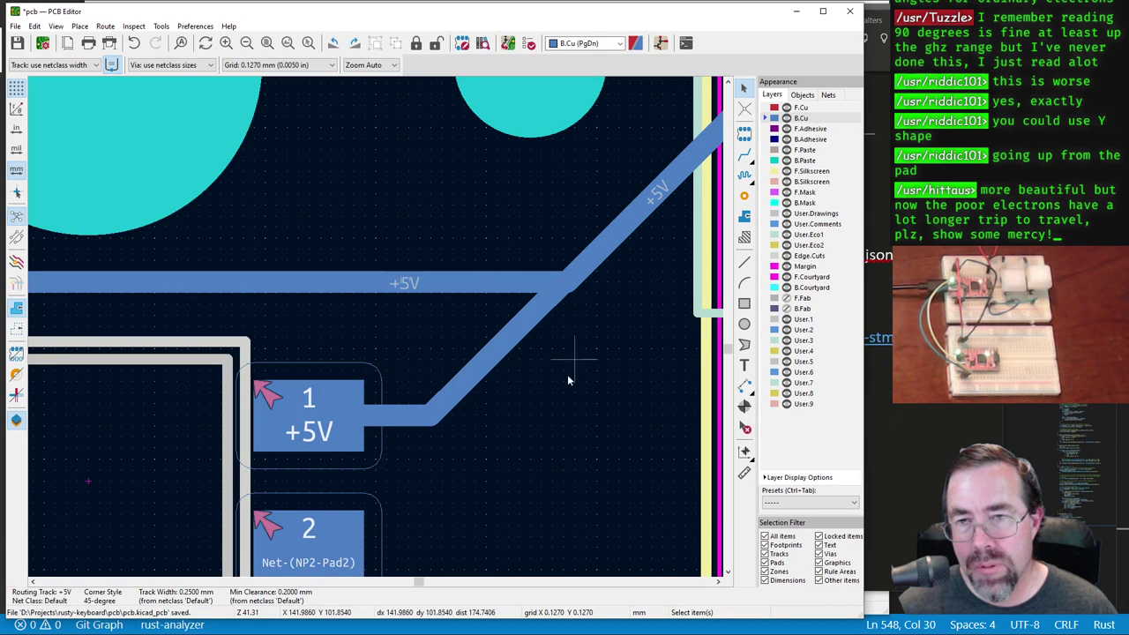
# Step: Check the junction of the +5V segments up close and try to shift it on the 0.1270 mm grid
pyautogui.scroll(5, 584, 277)
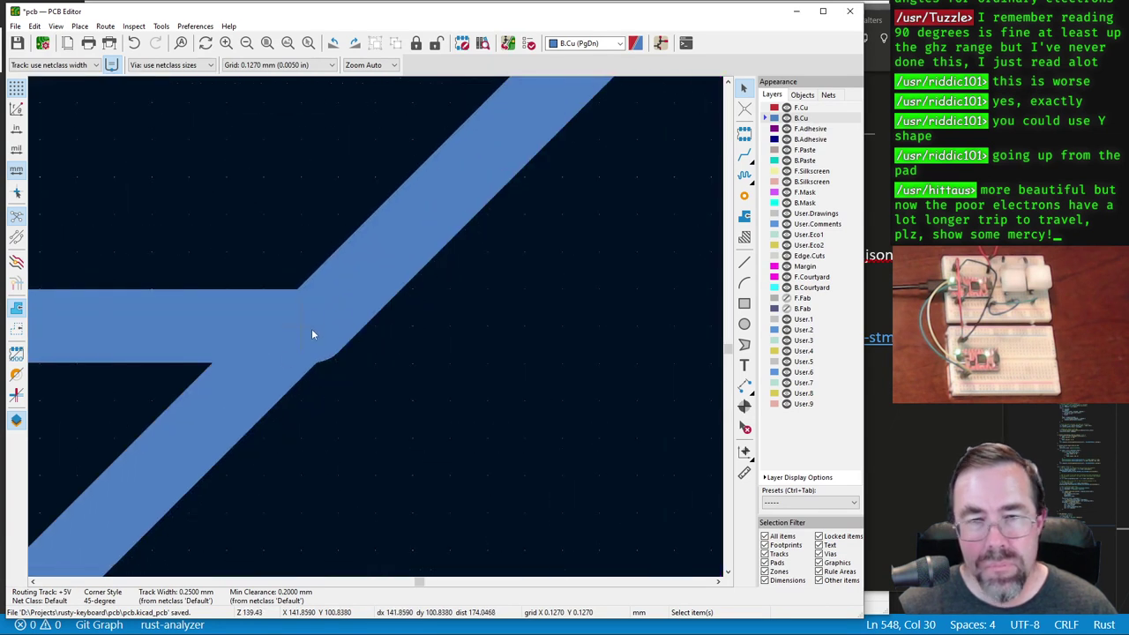
pyautogui.click(278, 378)
pyautogui.click(345, 300)
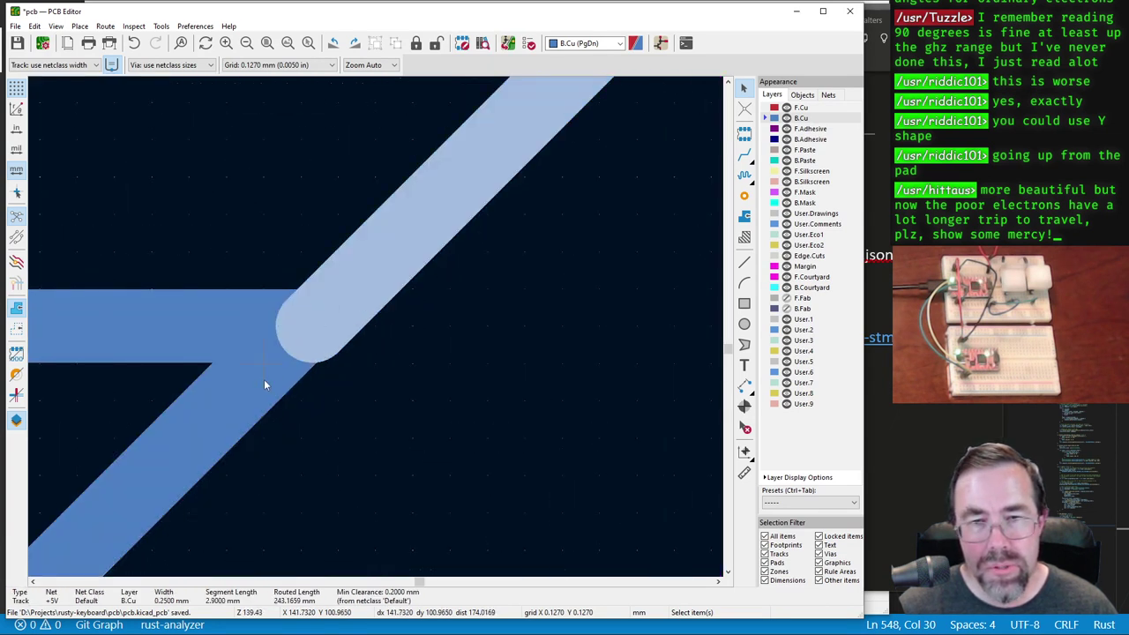
pyautogui.click(268, 376)
pyautogui.click(319, 323)
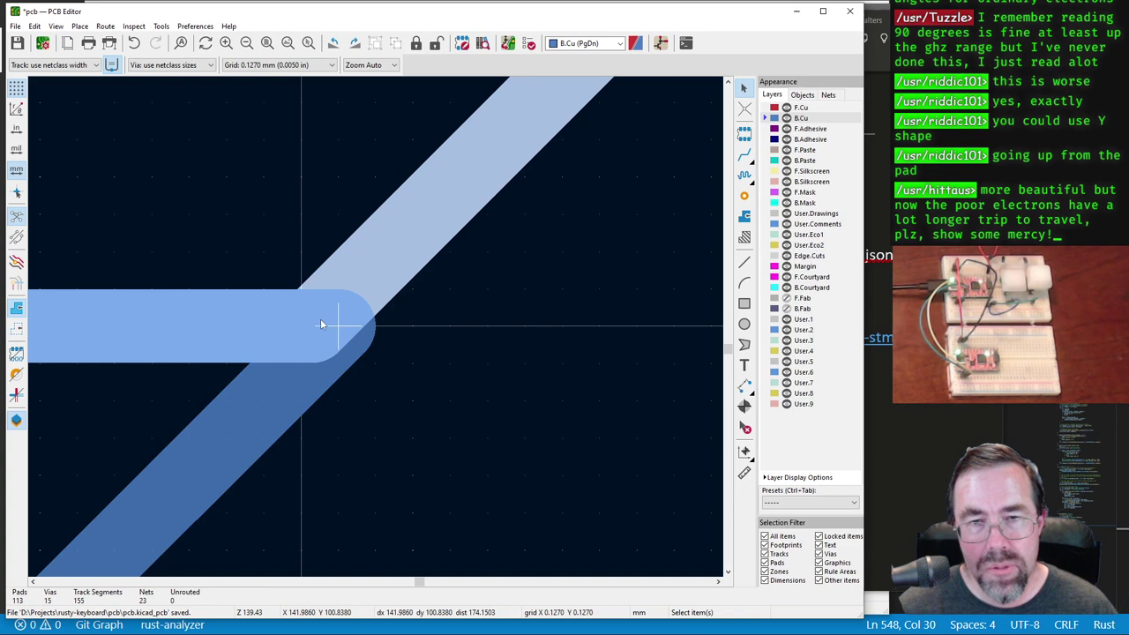
pyautogui.press('x')
# Step: Set the grid to 0.0254 mm and nudge the +5V junction so the branch lines up with the main trace's diagonal
pyautogui.rightClick(413, 332)
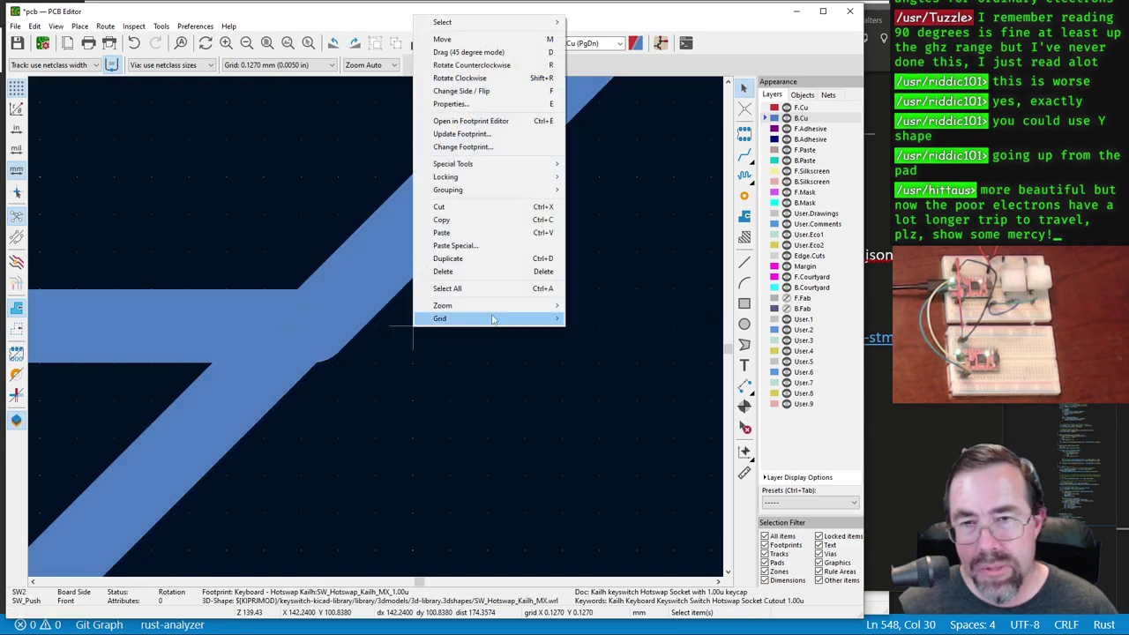
pyautogui.moveTo(441, 320)
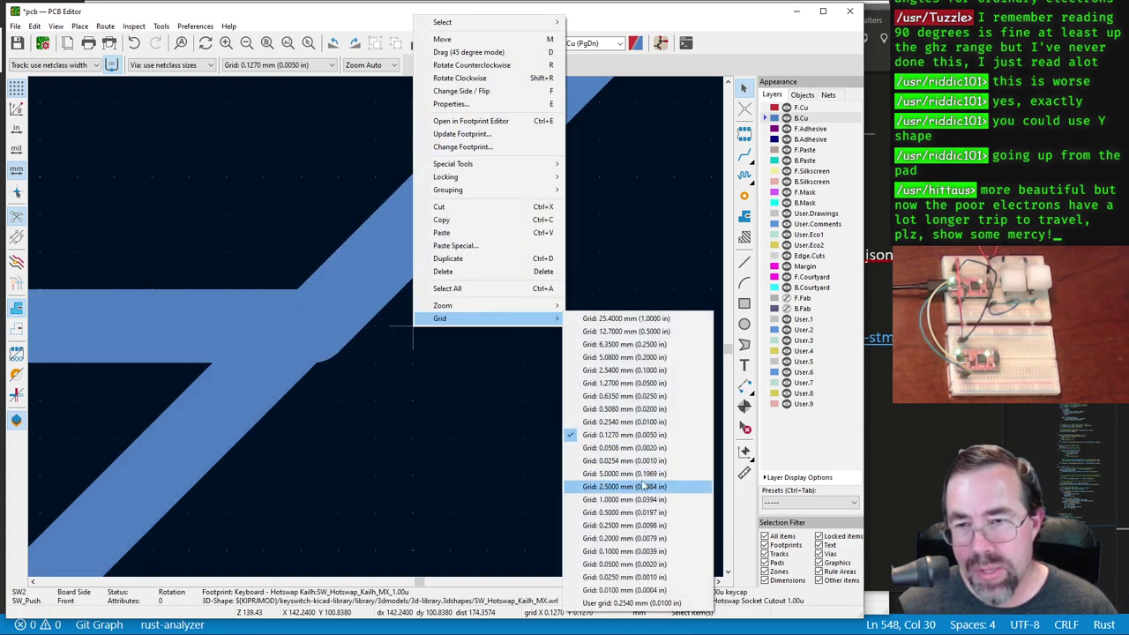
pyautogui.click(625, 460)
pyautogui.click(306, 326)
pyautogui.moveTo(305, 326); pyautogui.dragTo(320, 327)
pyautogui.scroll(-4, 307, 434)
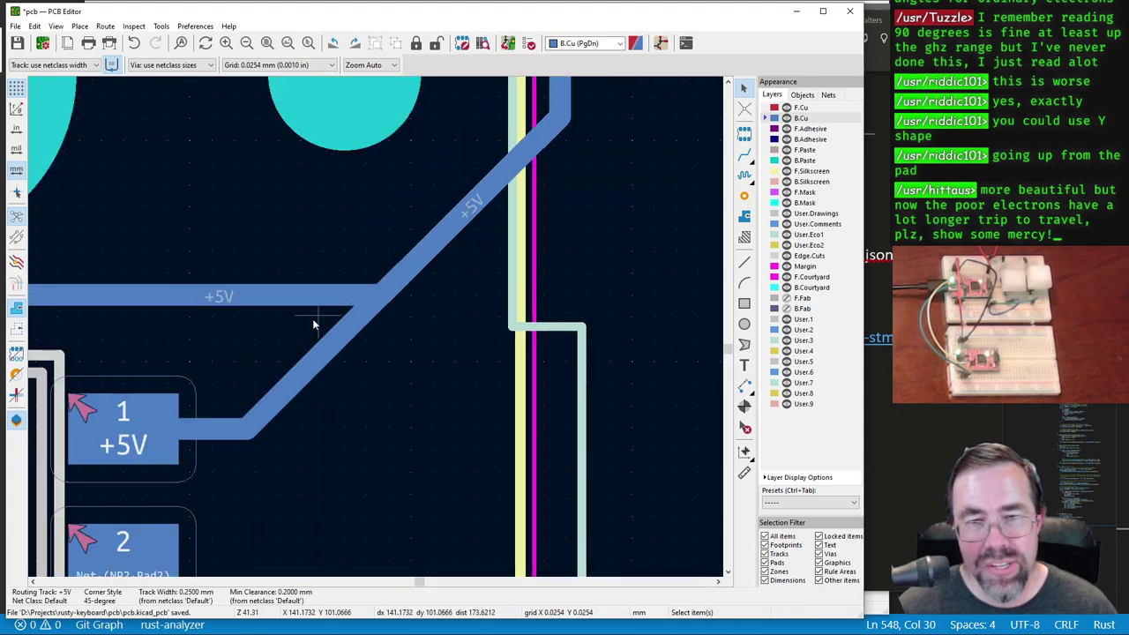
# Step: Set the grid to 0.1270 mm and check the aligned +5V junction near NP2
pyautogui.rightClick(280, 327)
pyautogui.moveTo(371, 320)
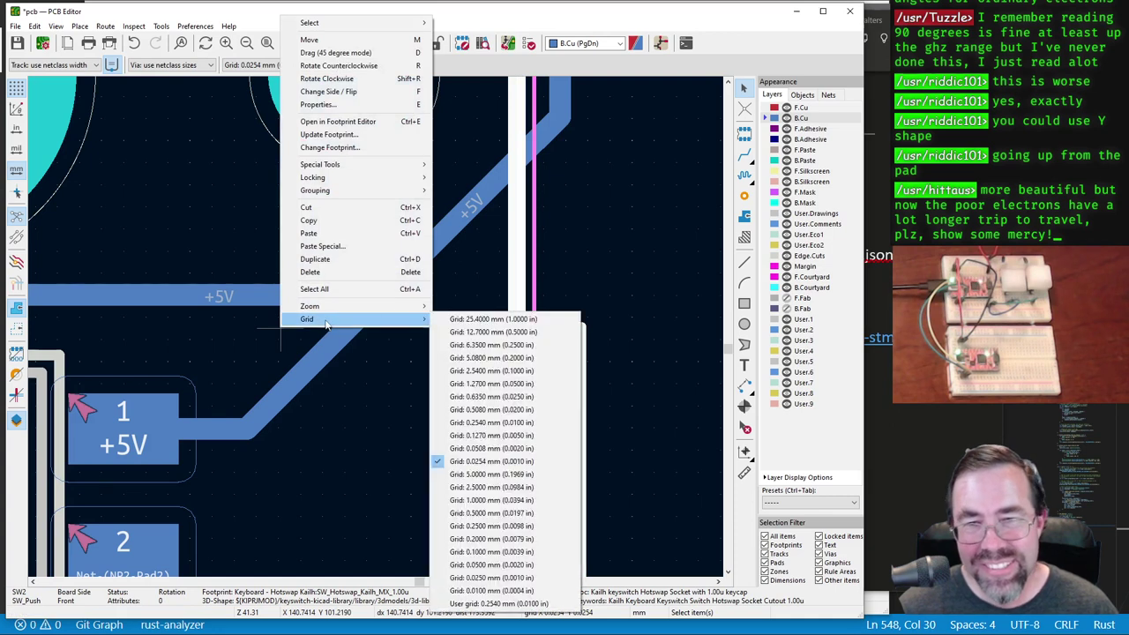
pyautogui.click(490, 435)
pyautogui.scroll(-3, 285, 411)
pyautogui.scroll(5, 289, 305)
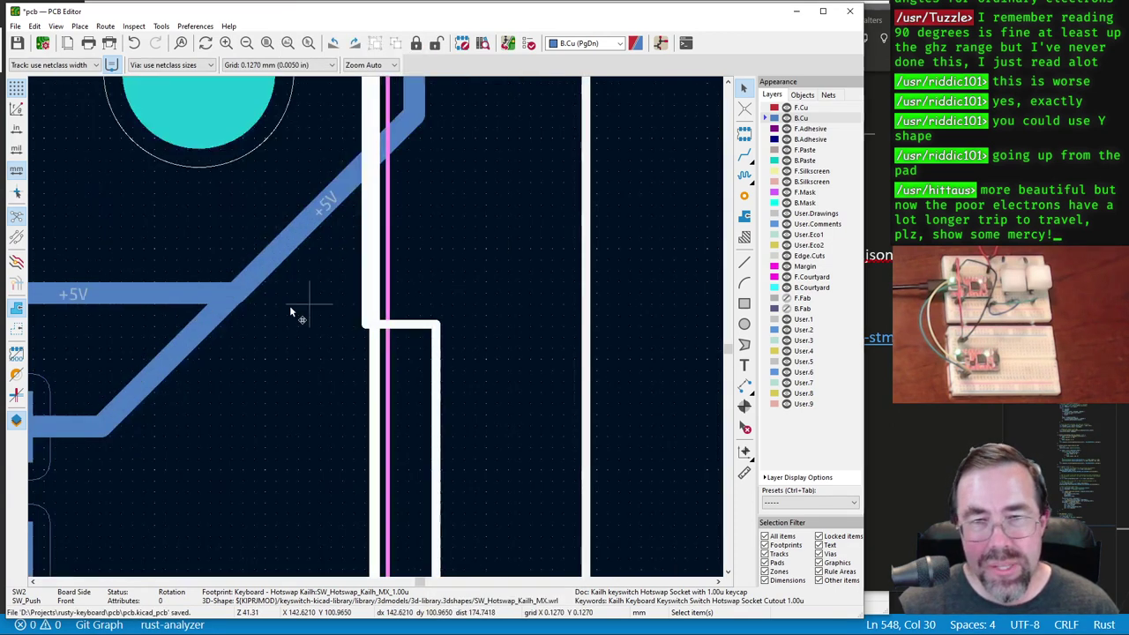
pyautogui.scroll(2, 375, 325)
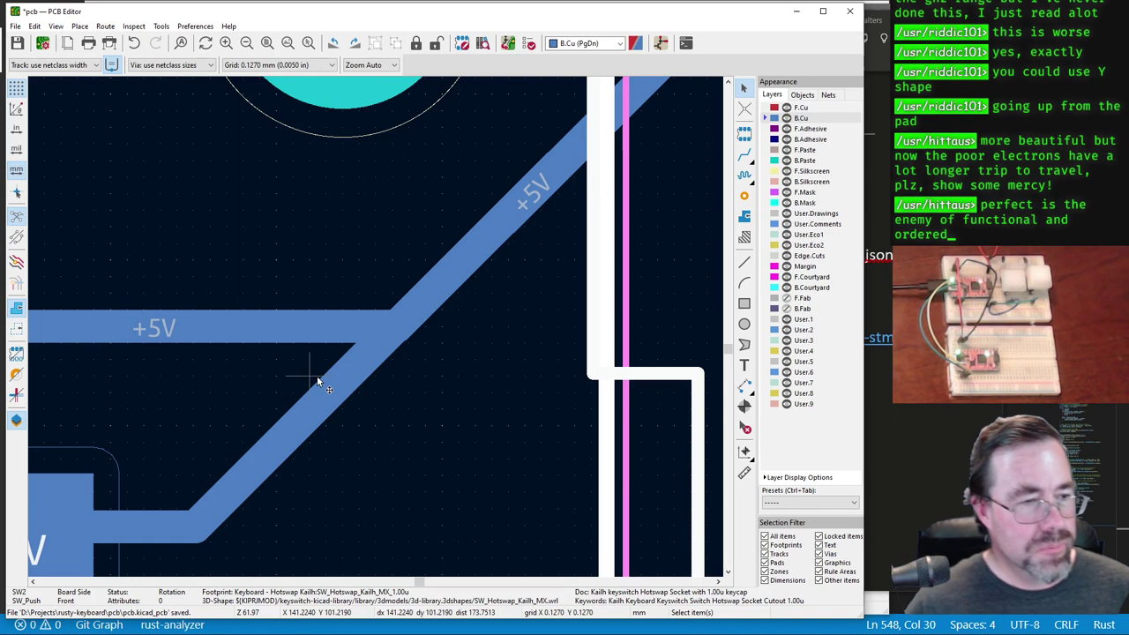
# Step: Undo the reshaping of NP2's +5V branch back to the straight vertical stub, and look over the NP2 and NP1 routing
pyautogui.scroll(-4, 377, 331)
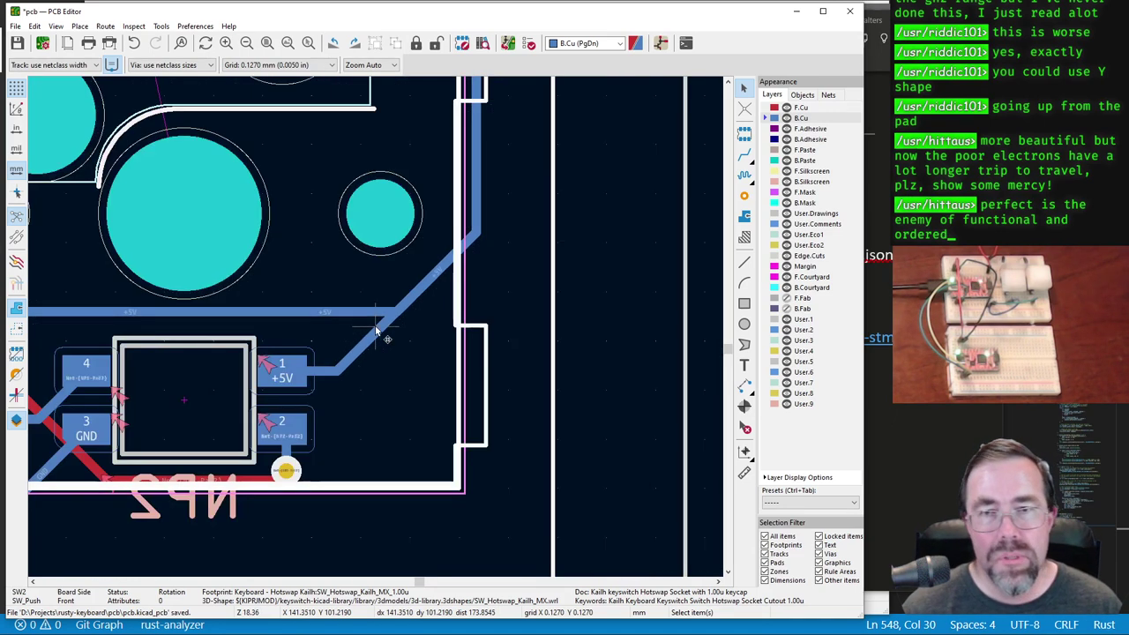
pyautogui.scroll(-3, 386, 331)
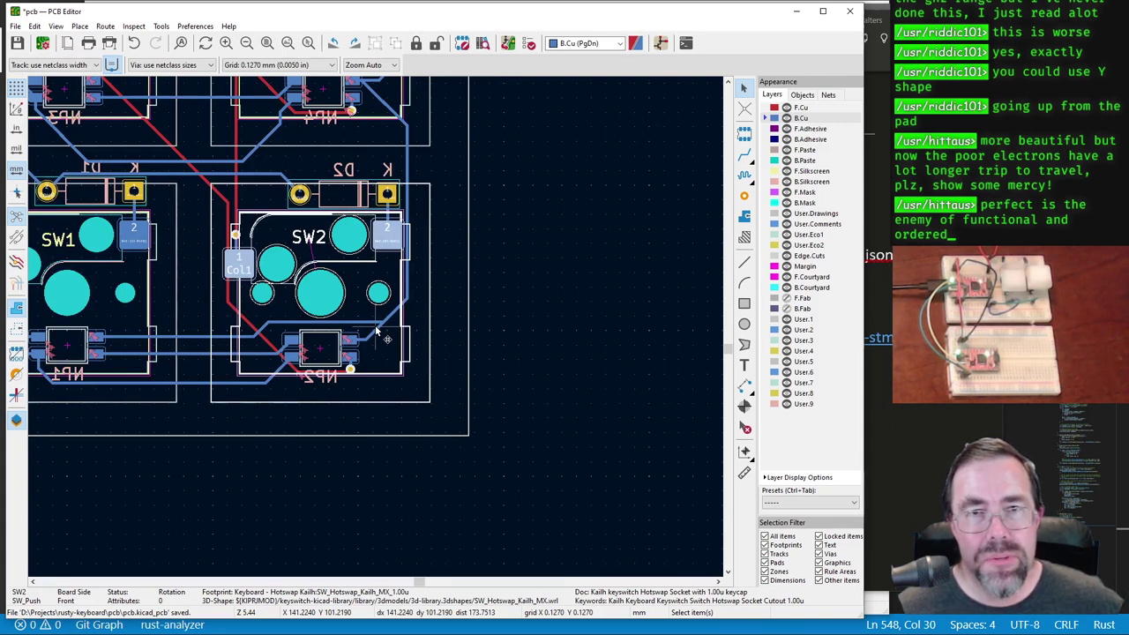
pyautogui.scroll(7, 377, 331)
pyautogui.click(381, 331)
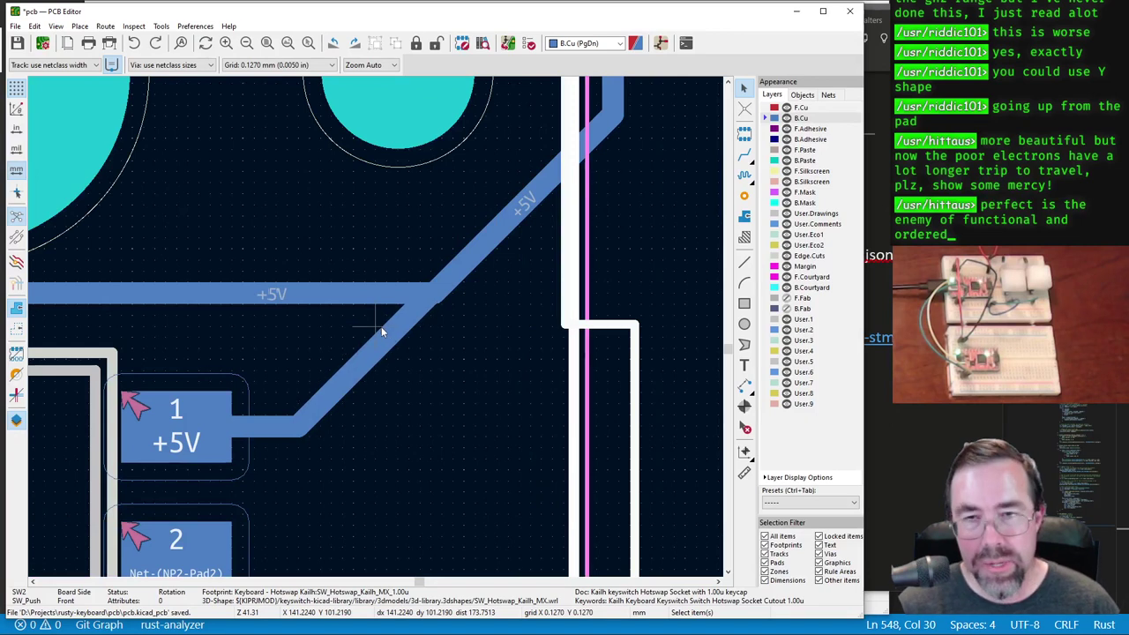
pyautogui.hotkey('ctrl', 'z')
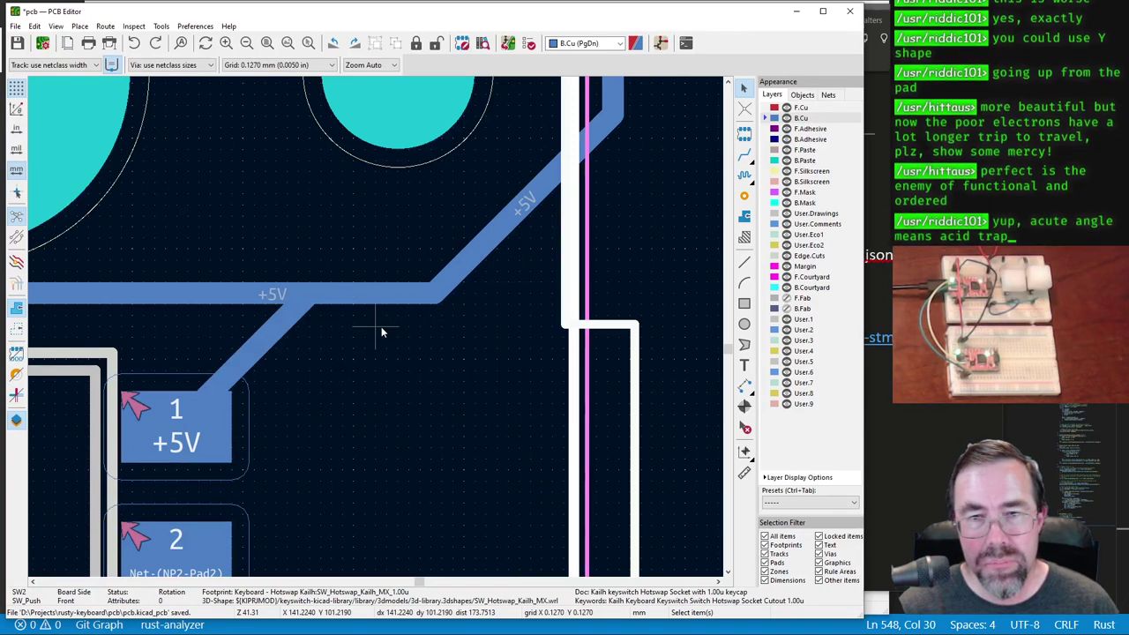
pyautogui.scroll(-5, 384, 322)
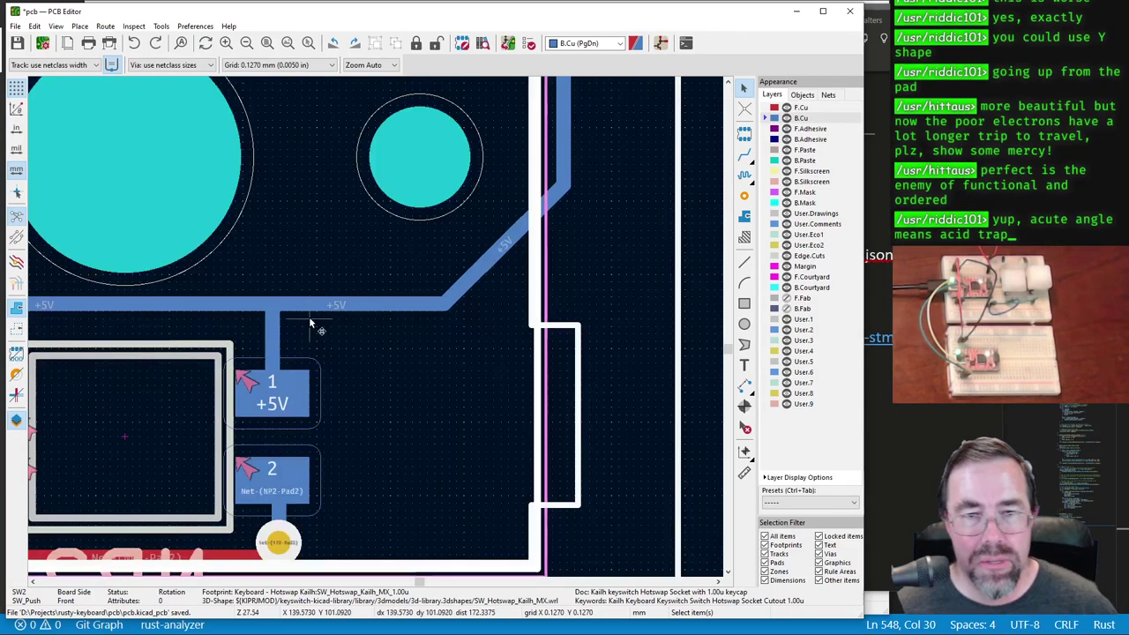
pyautogui.scroll(5, 375, 329)
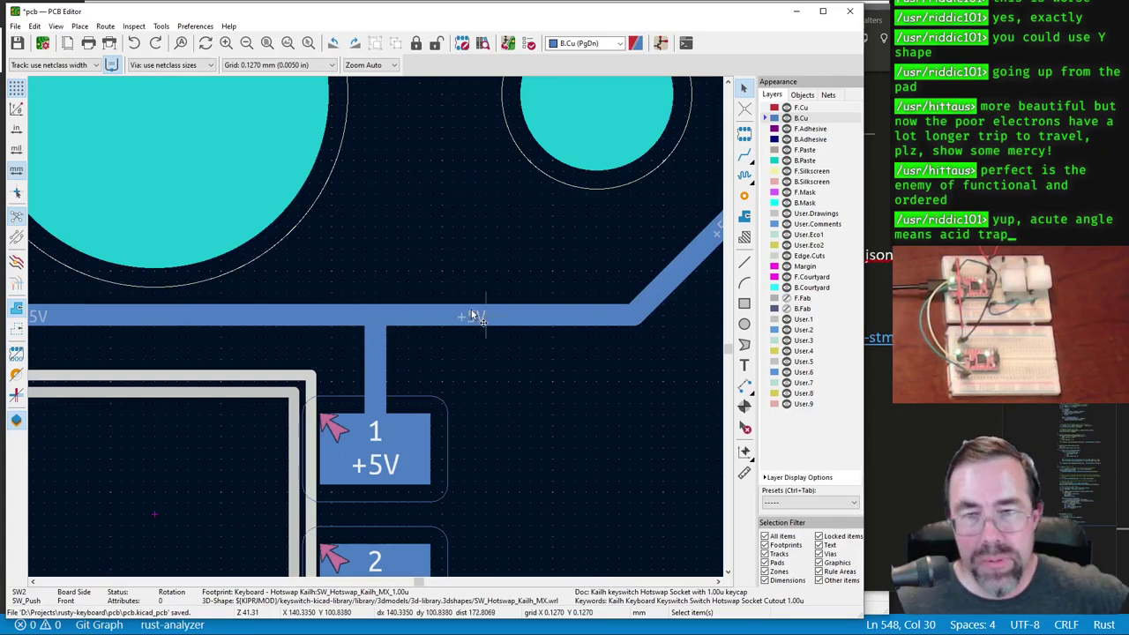
pyautogui.scroll(-3, 406, 326)
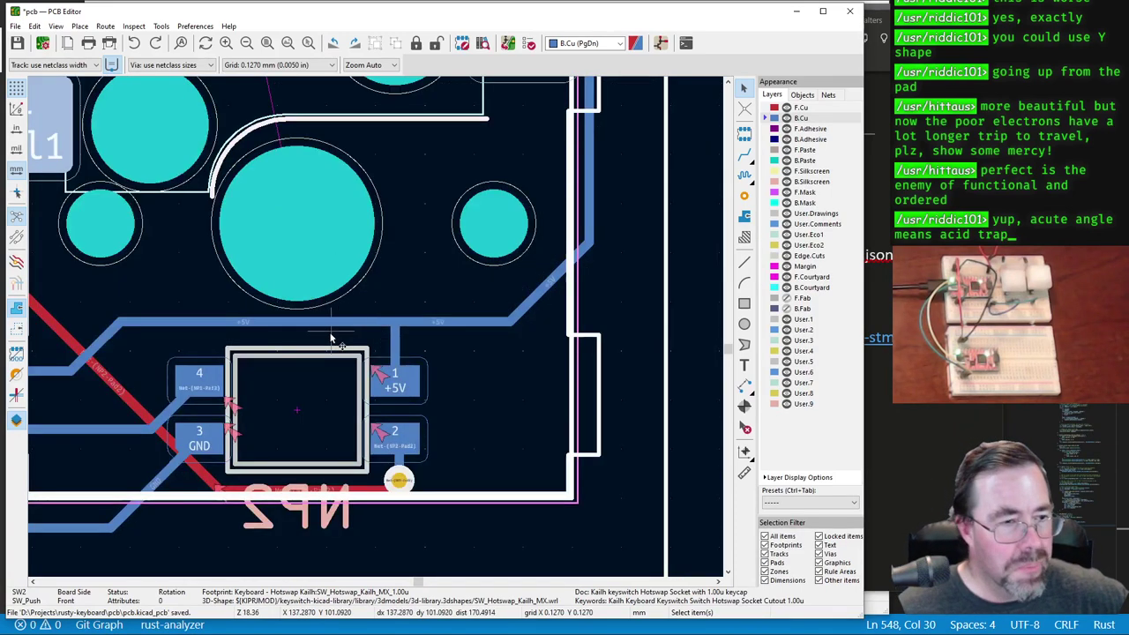
pyautogui.scroll(-1, 331, 337)
pyautogui.scroll(-2, 320, 336)
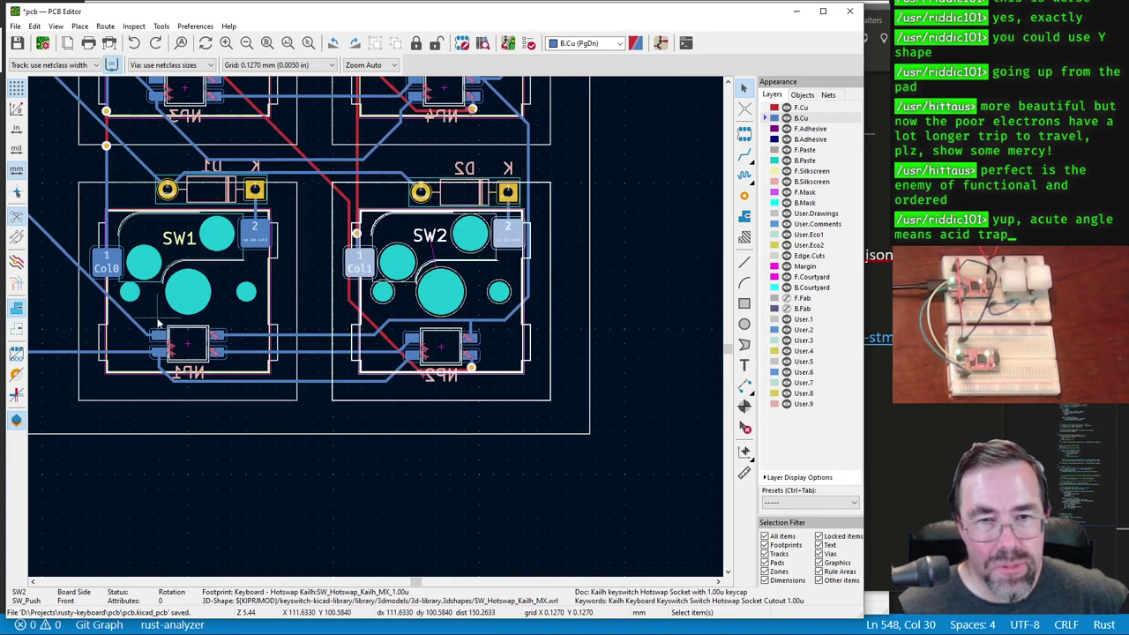
# Step: Run the design rule check on the board and close its report
pyautogui.scroll(1, 180, 315)
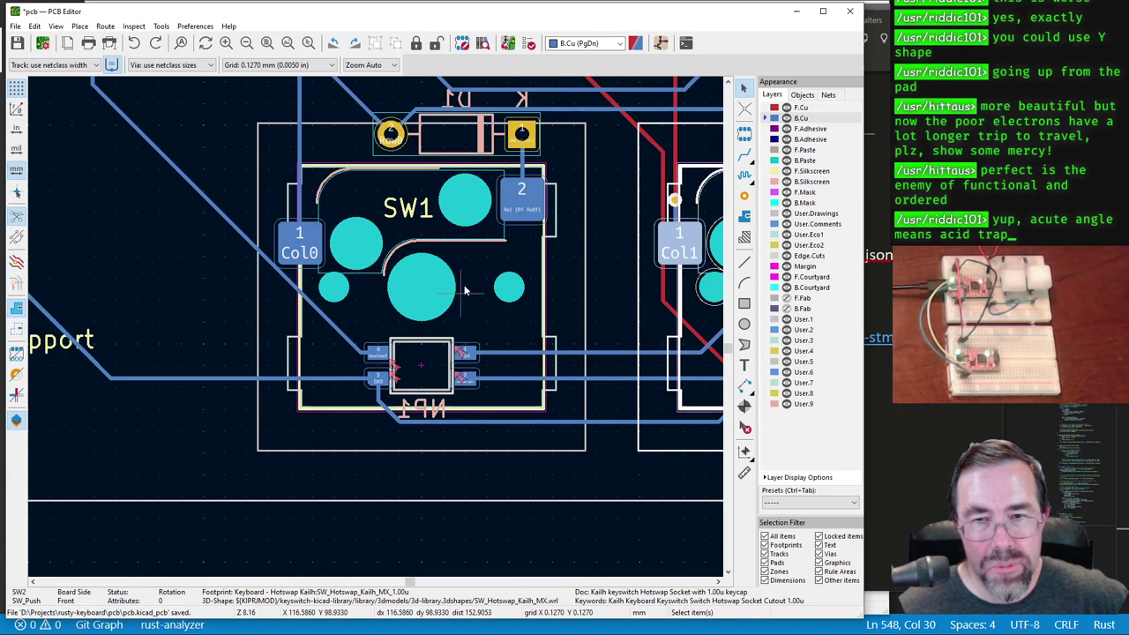
pyautogui.scroll(-1, 480, 257)
pyautogui.click(529, 44)
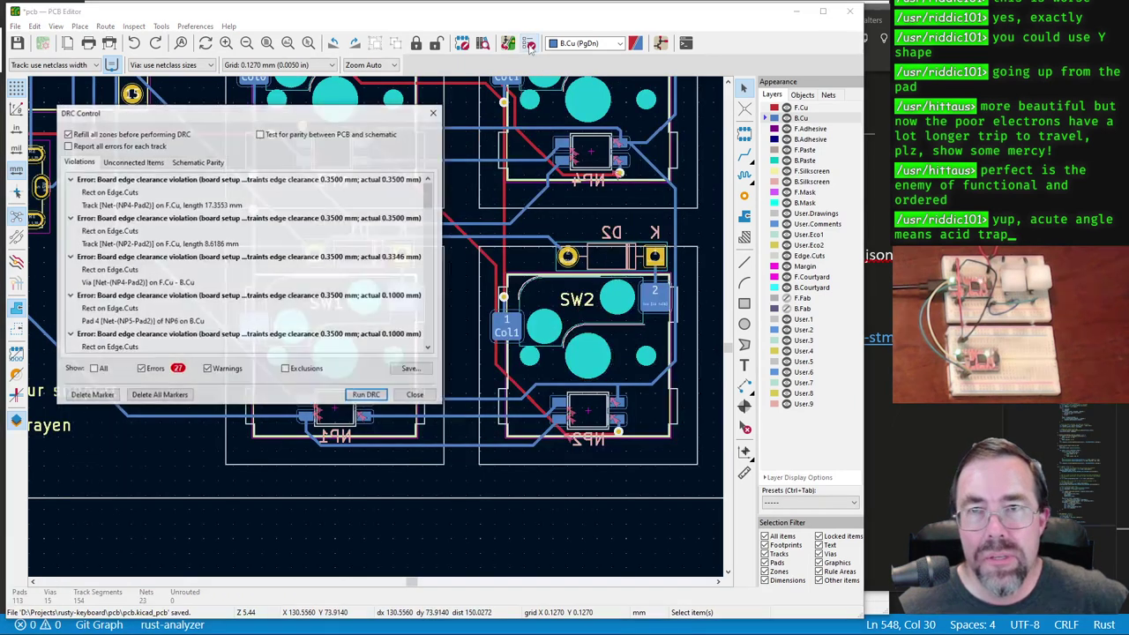
pyautogui.click(379, 397)
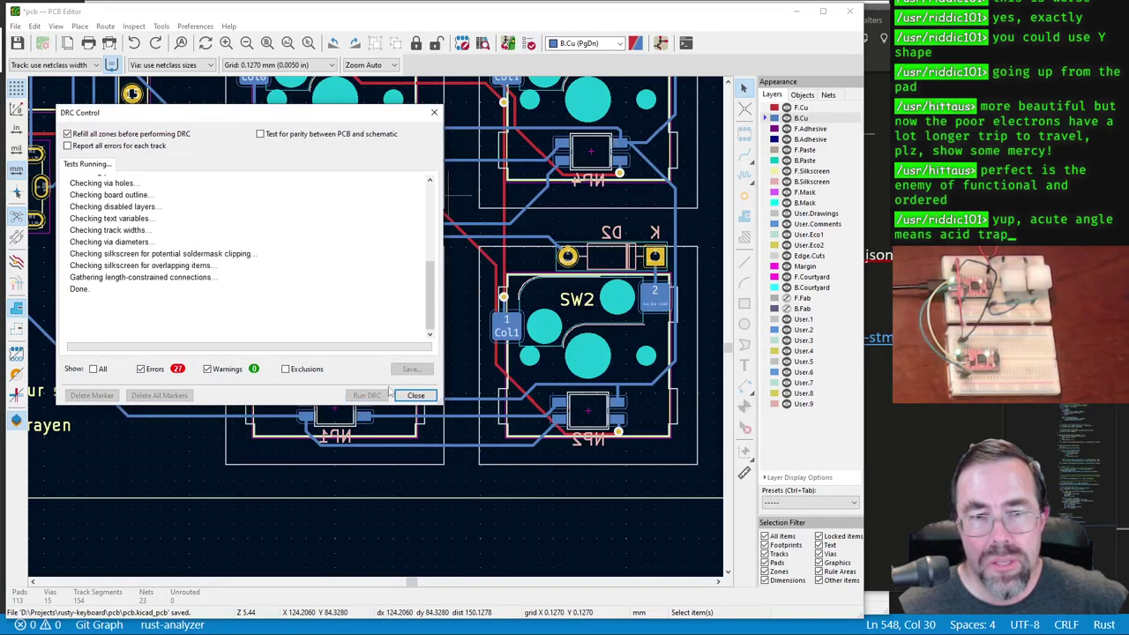
pyautogui.click(416, 395)
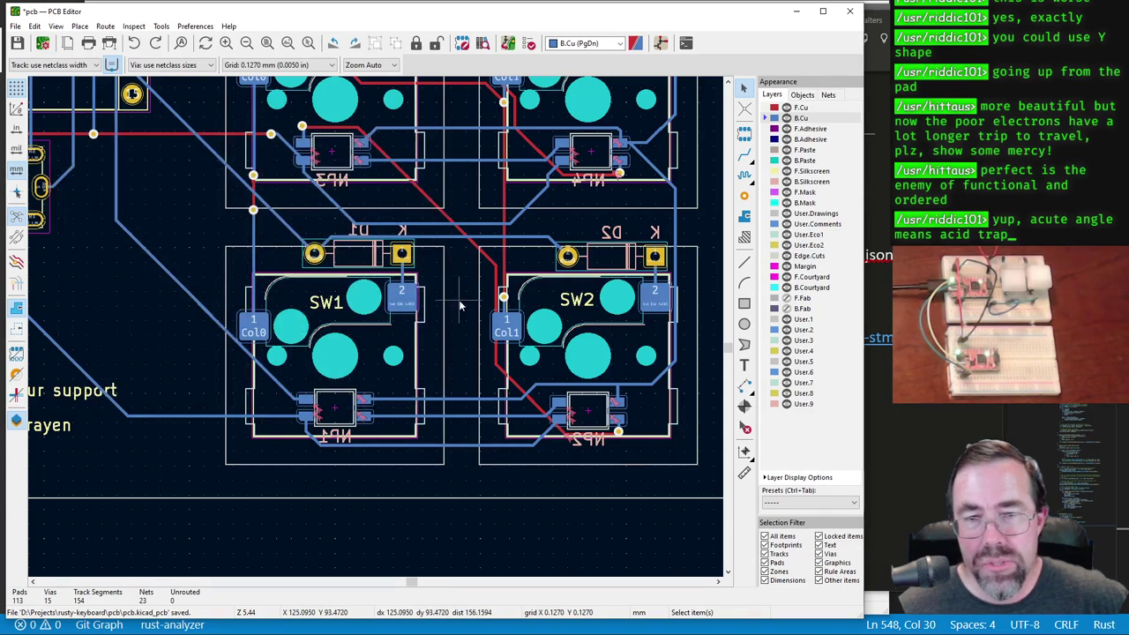
# Step: Nudge the diagonal F.Cu track of net NP4-Pad2 near NP5's +5V pad slightly away from the LED cutout
pyautogui.scroll(-2, 459, 306)
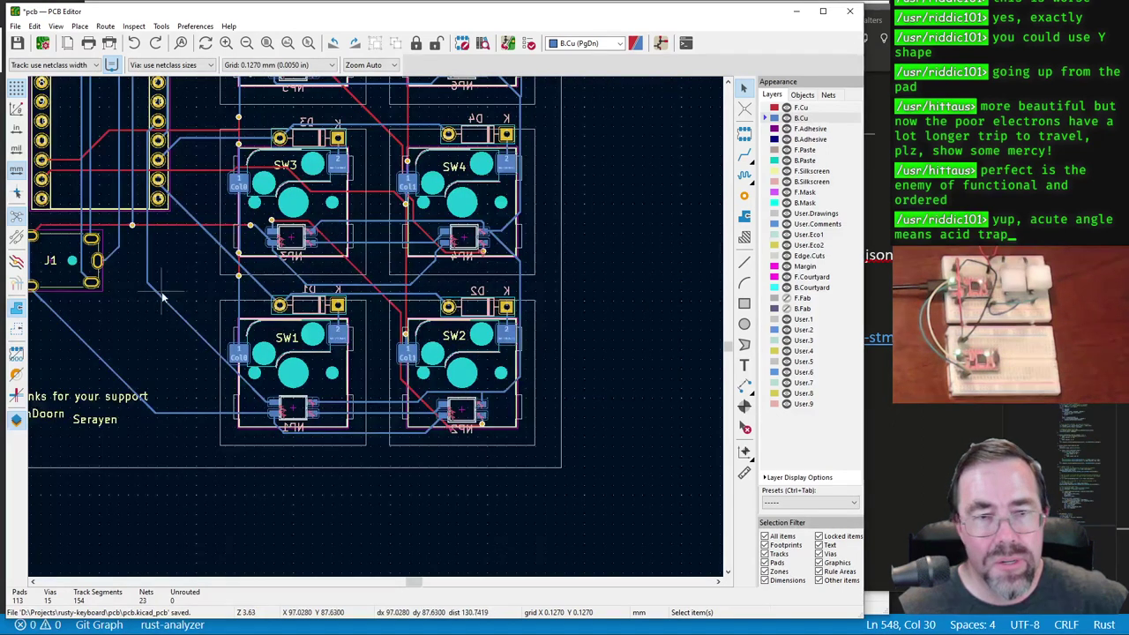
pyautogui.moveTo(162, 298); pyautogui.dragTo(300, 416, button='middle')
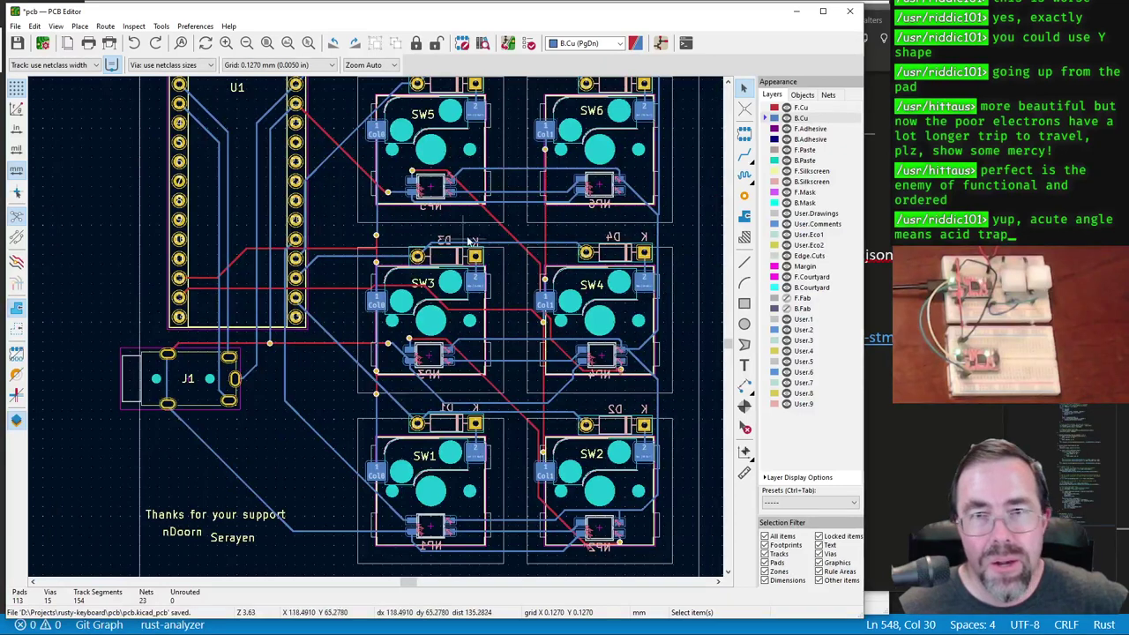
pyautogui.scroll(8, 410, 180)
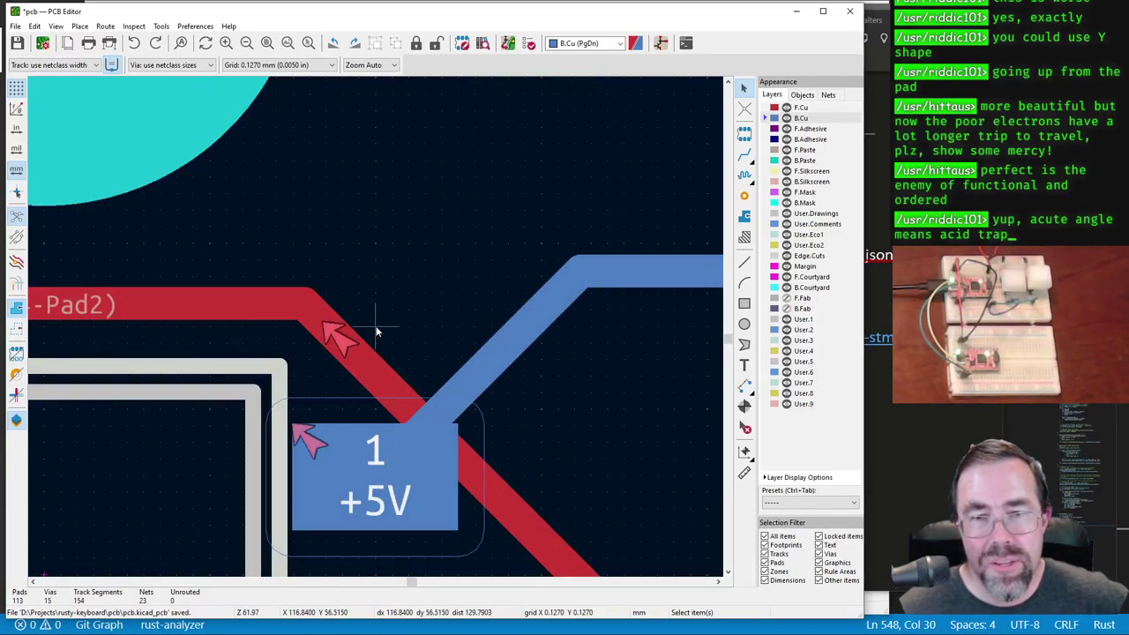
pyautogui.click(358, 355)
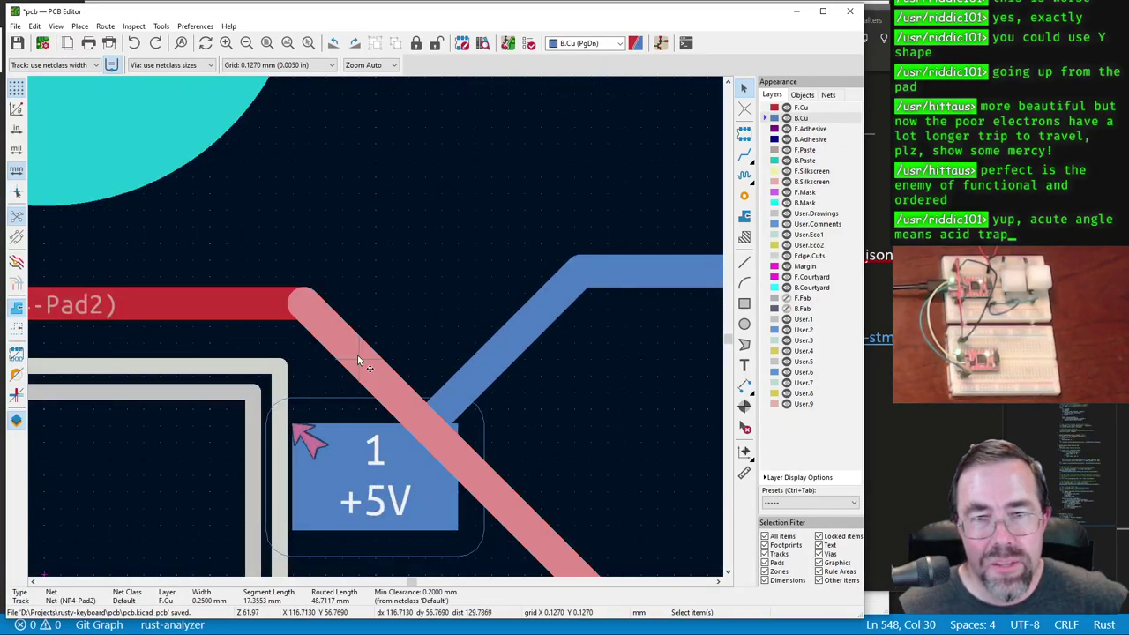
pyautogui.scroll(-6, 375, 336)
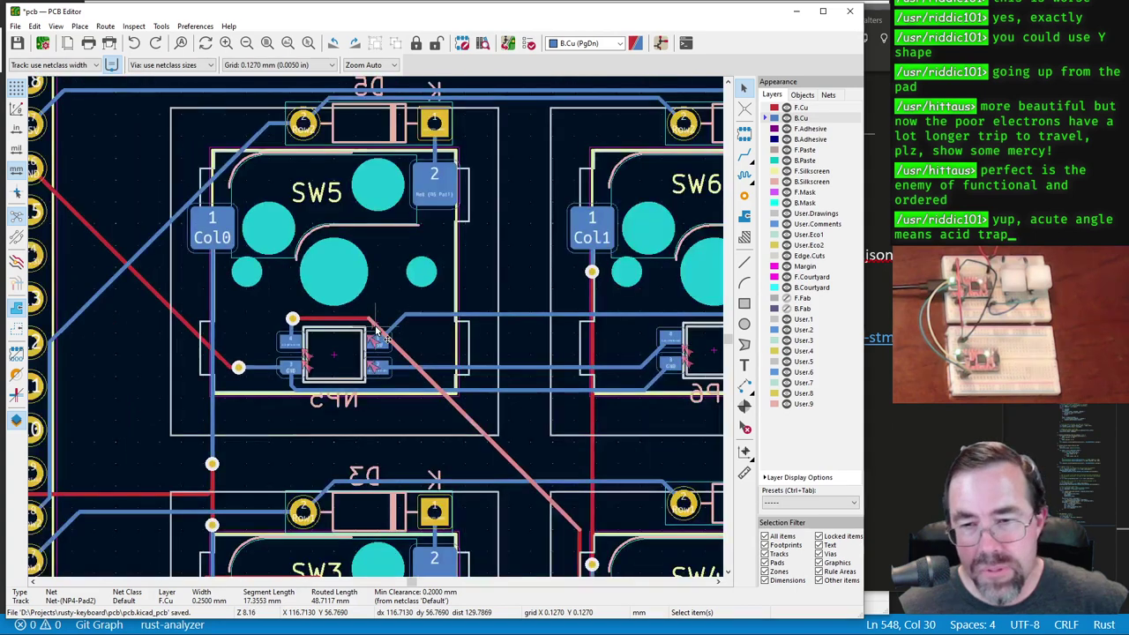
pyautogui.scroll(8, 375, 331)
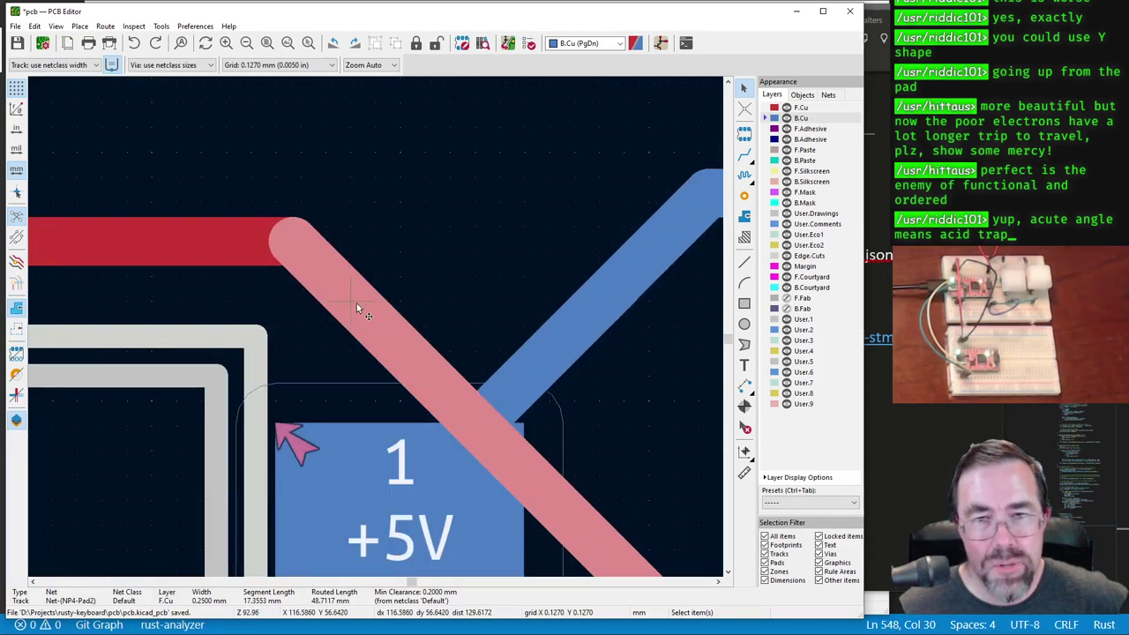
pyautogui.moveTo(356, 303); pyautogui.dragTo(377, 302)
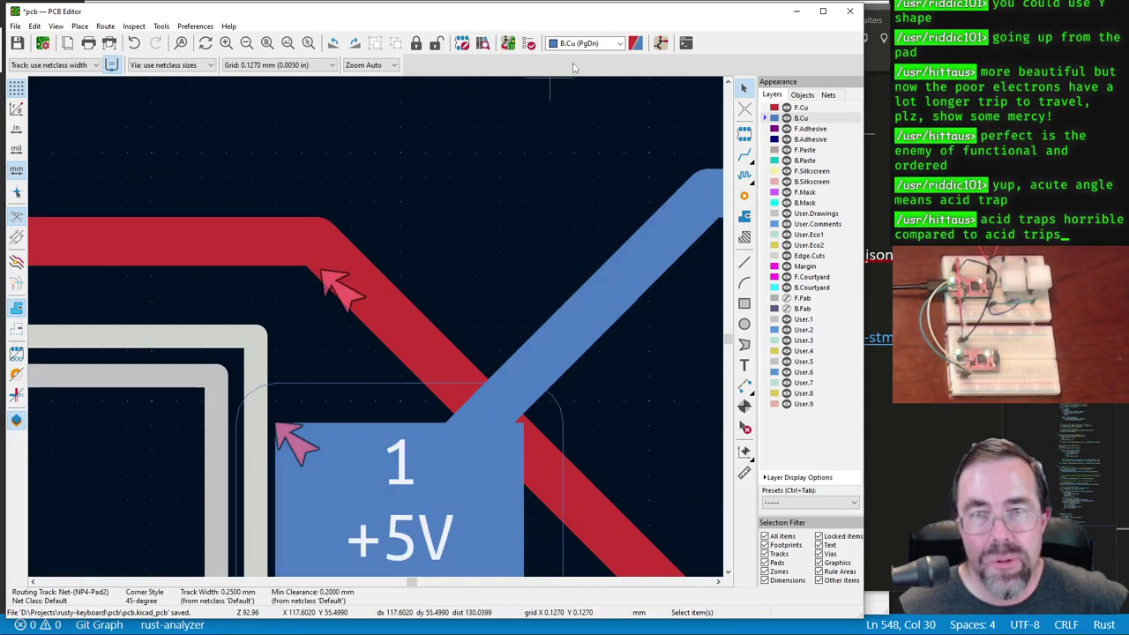
# Step: Rerun the design rule check and look over the remaining violation markers around NP5
pyautogui.click(529, 43)
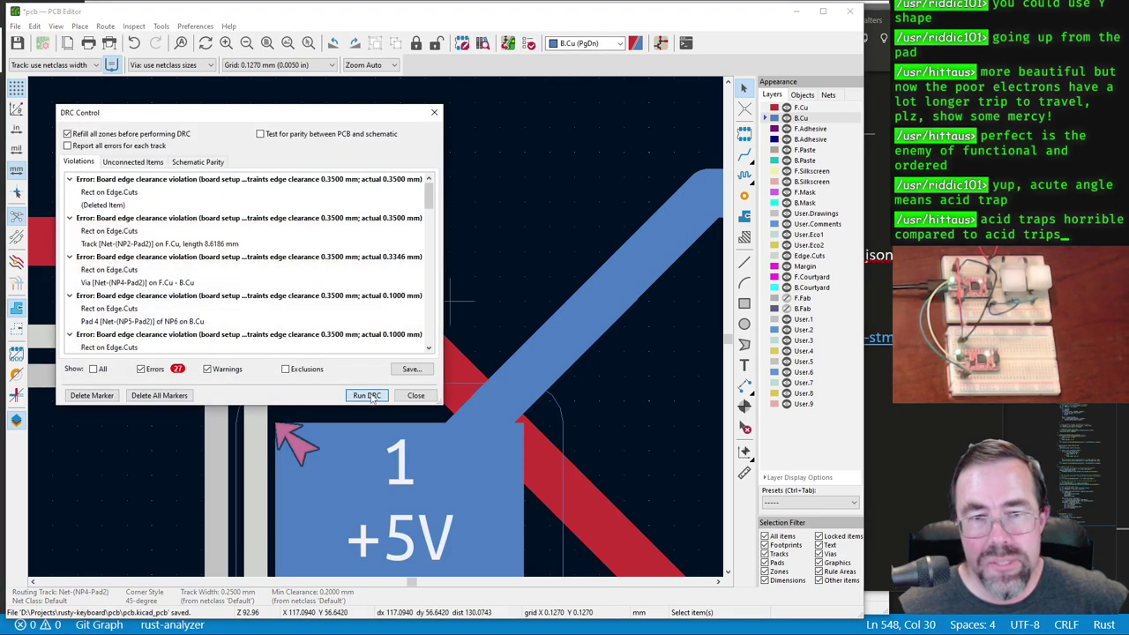
pyautogui.click(367, 396)
pyautogui.press('Escape')
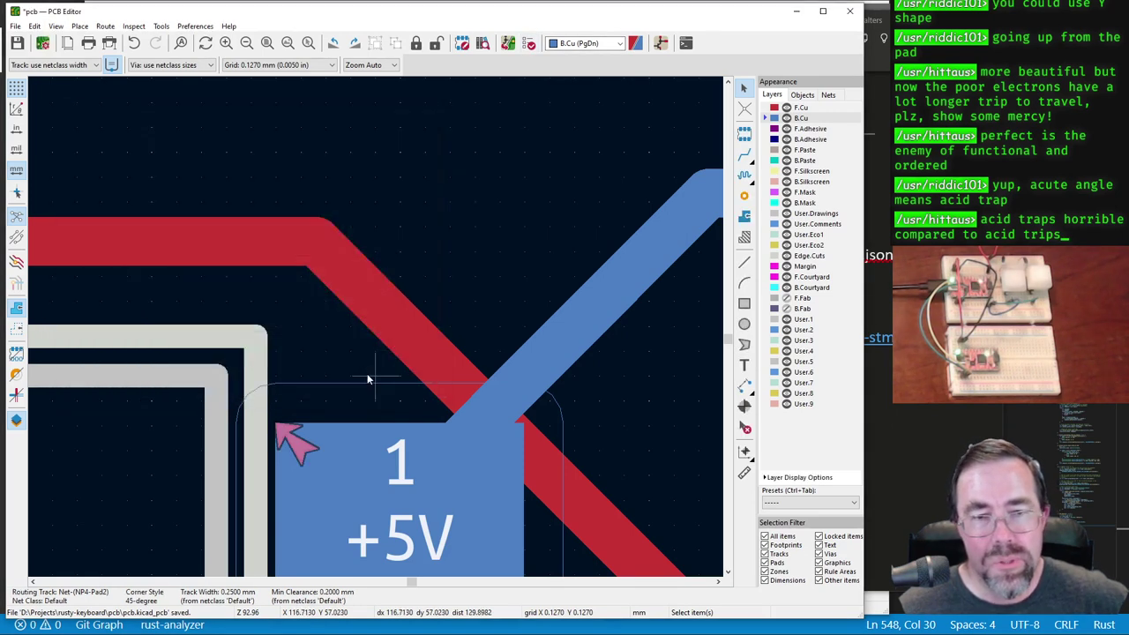
pyautogui.scroll(-5, 367, 373)
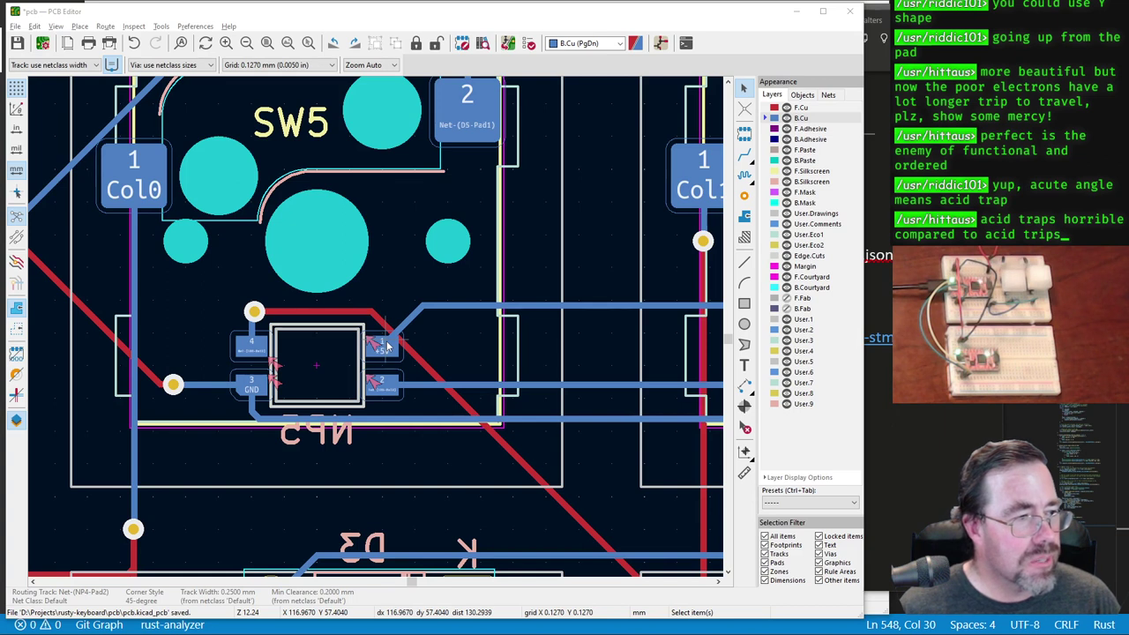
# Step: Switch to the Footprint Editor and examine the gap between pad 1 and the cutout in the NeoPixel 4960 footprint
pyautogui.hotkey('ctrl', 'e')
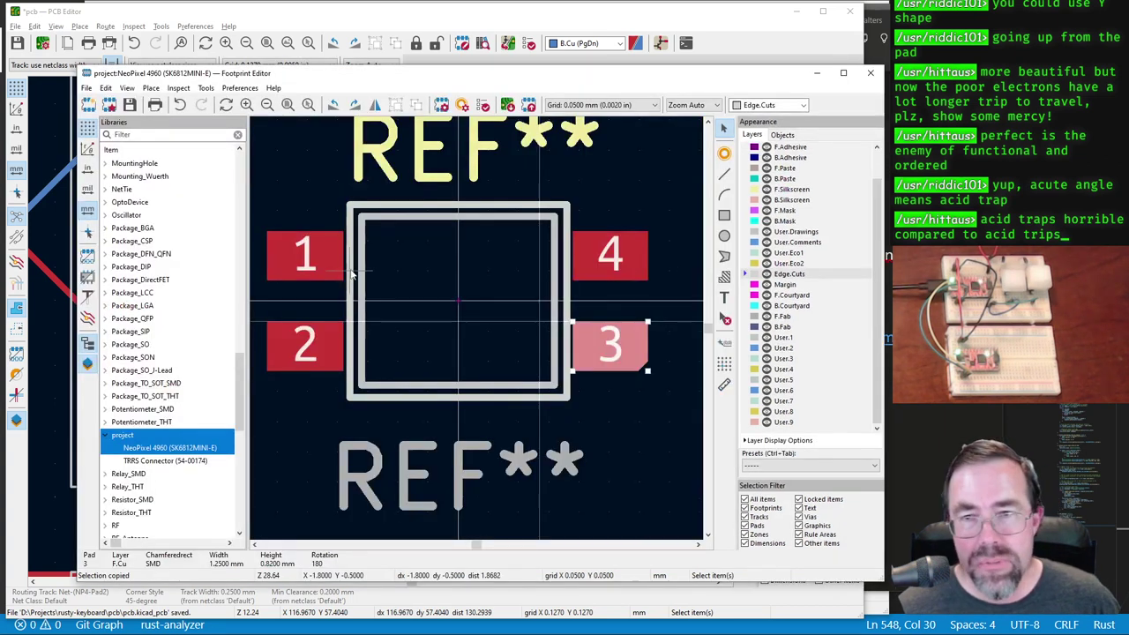
pyautogui.scroll(3, 480, 333)
pyautogui.scroll(1, 481, 334)
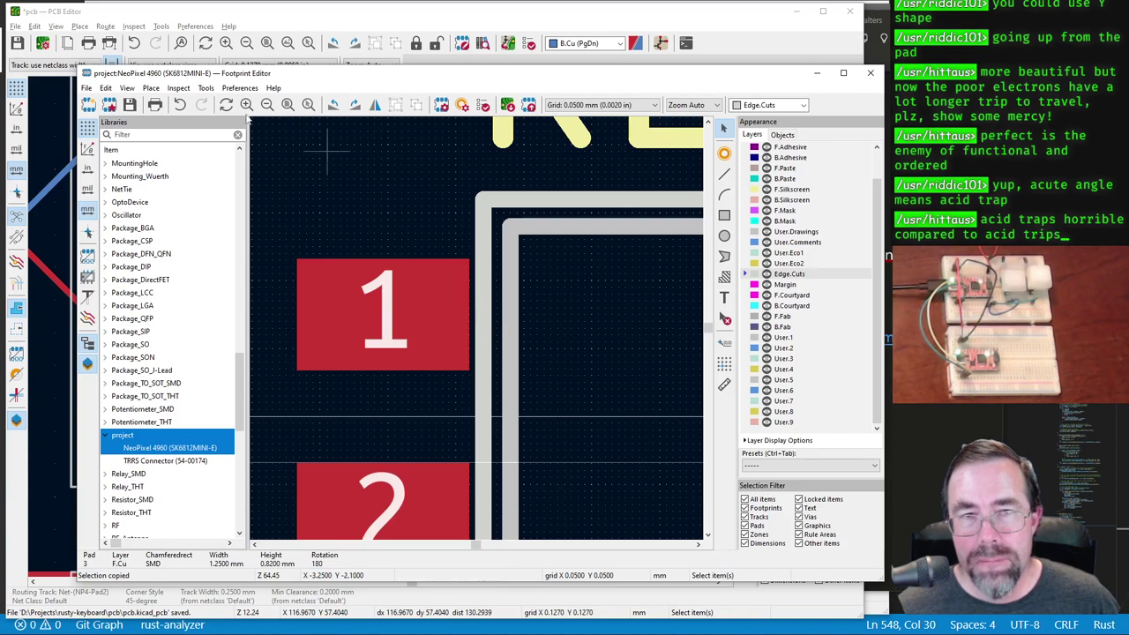
pyautogui.click(87, 88)
pyautogui.press('Escape')
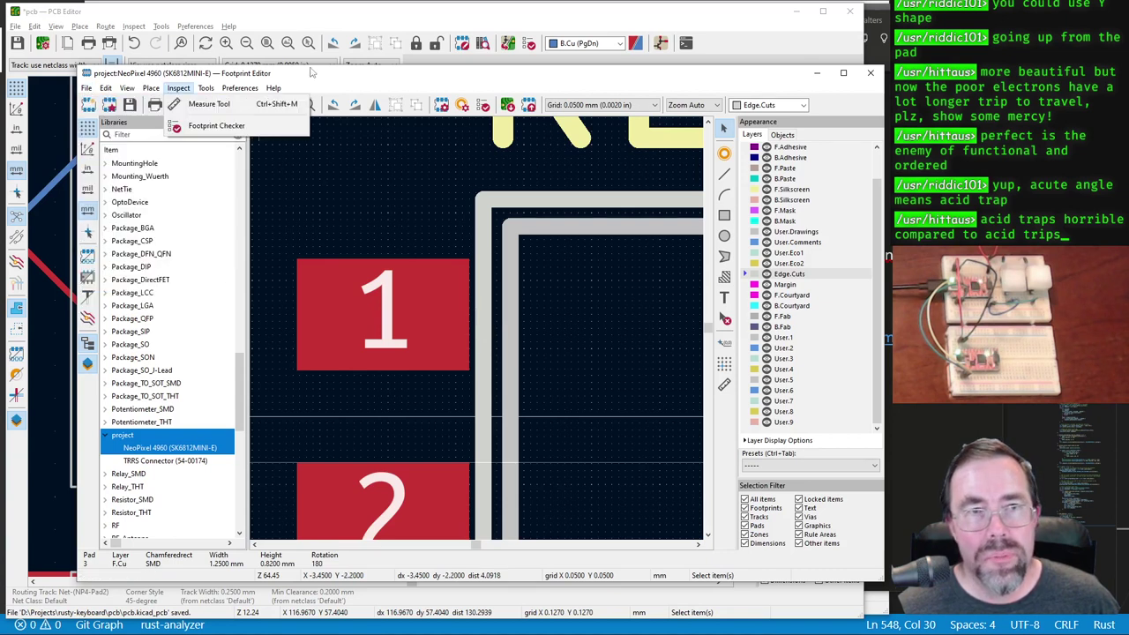
# Step: Return to the PCB Editor, save the board and check the copper to edge clearance in the Board Setup constraints
pyautogui.click(278, 11)
pyautogui.click(17, 42)
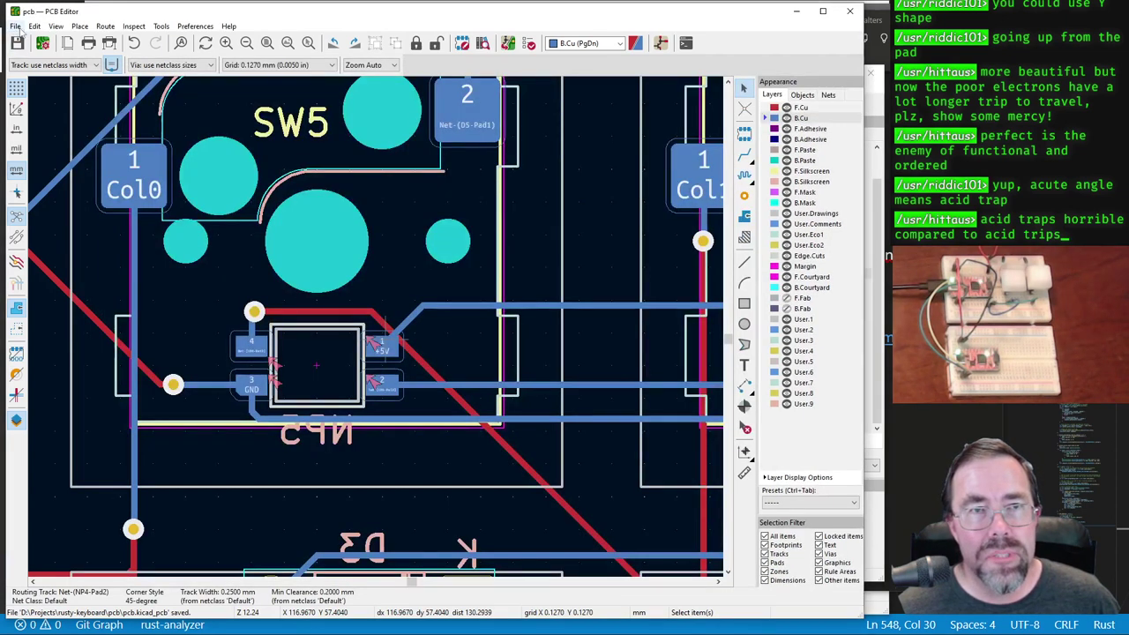
pyautogui.click(15, 26)
pyautogui.click(50, 162)
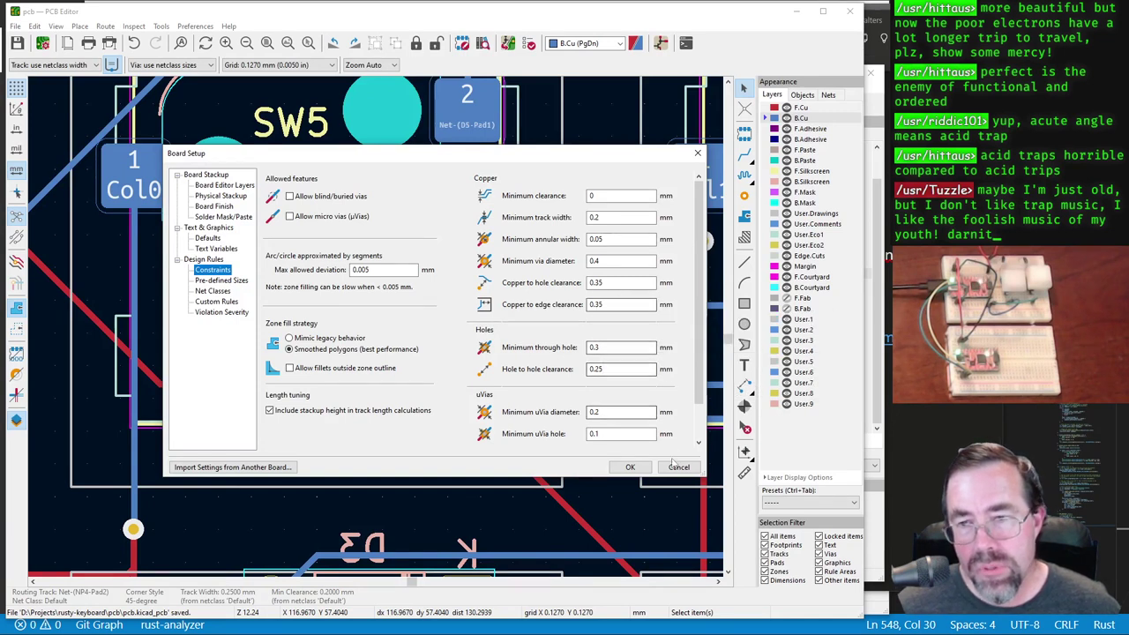
pyautogui.press('Escape')
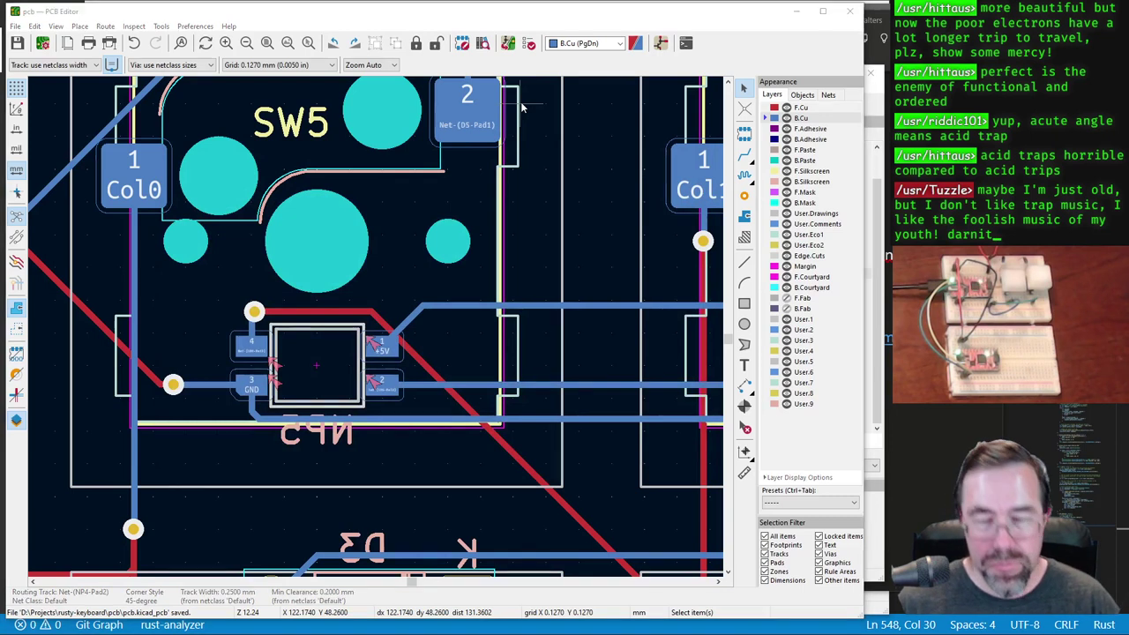
# Step: In the Footprint Editor, measure off 0.35 mm outward from the cutout's outer outline beside pad 1
pyautogui.hotkey('ctrl', 'e')
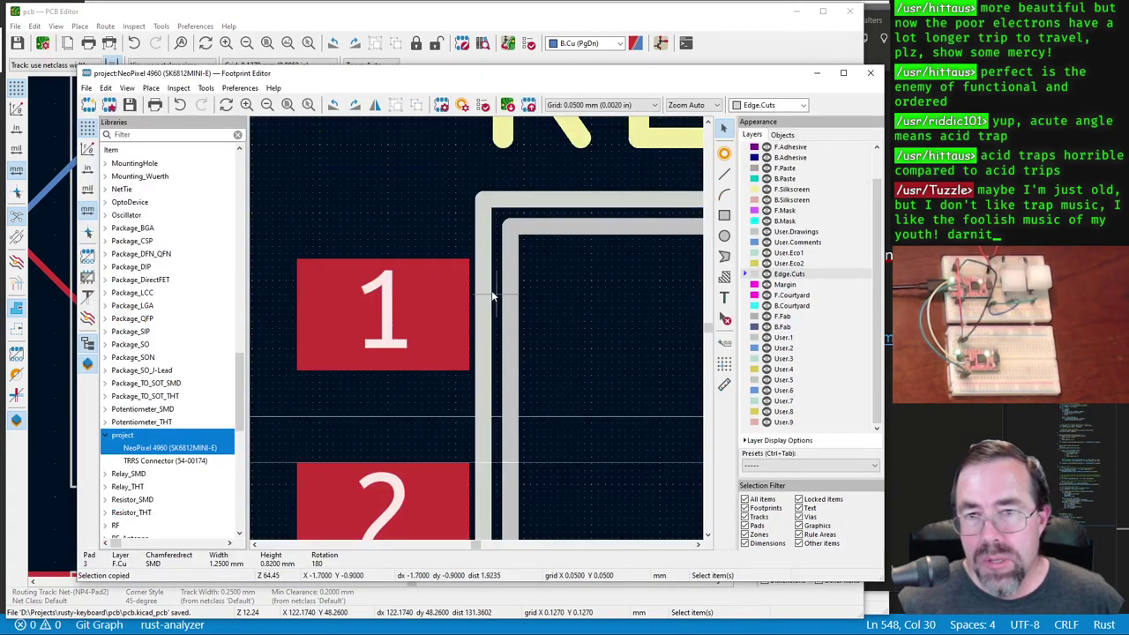
pyautogui.click(432, 302)
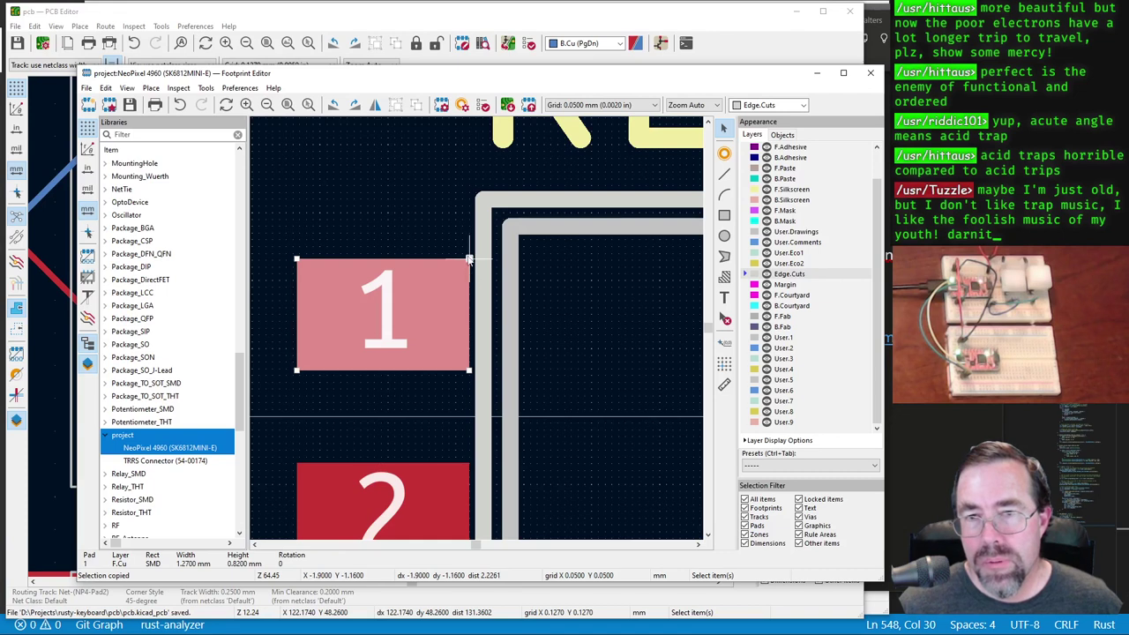
pyautogui.click(724, 386)
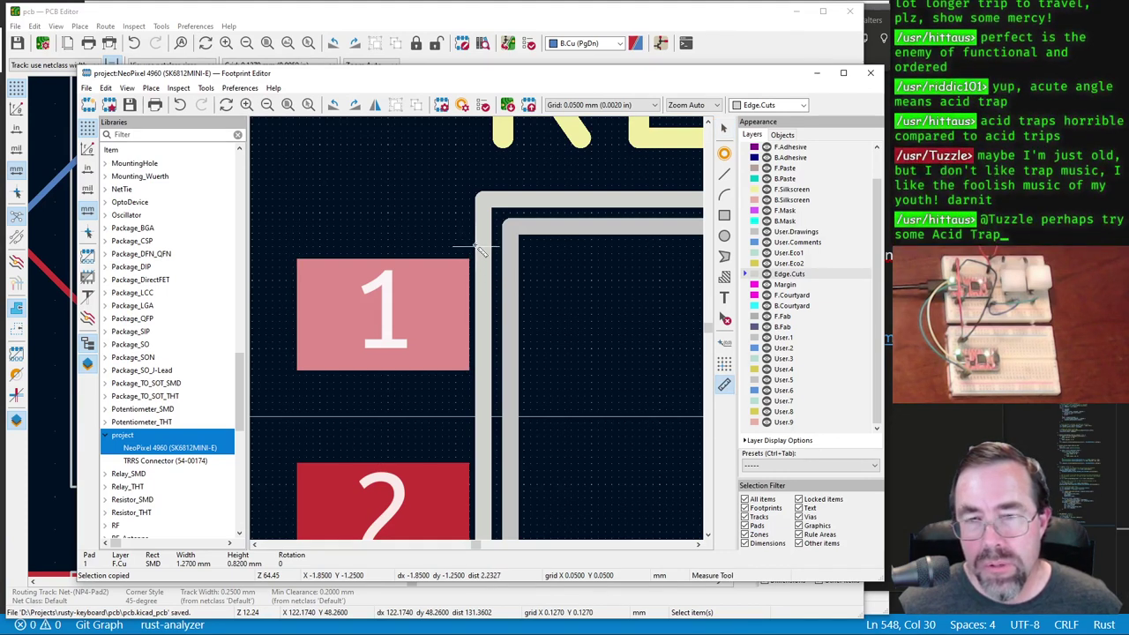
pyautogui.click(477, 246)
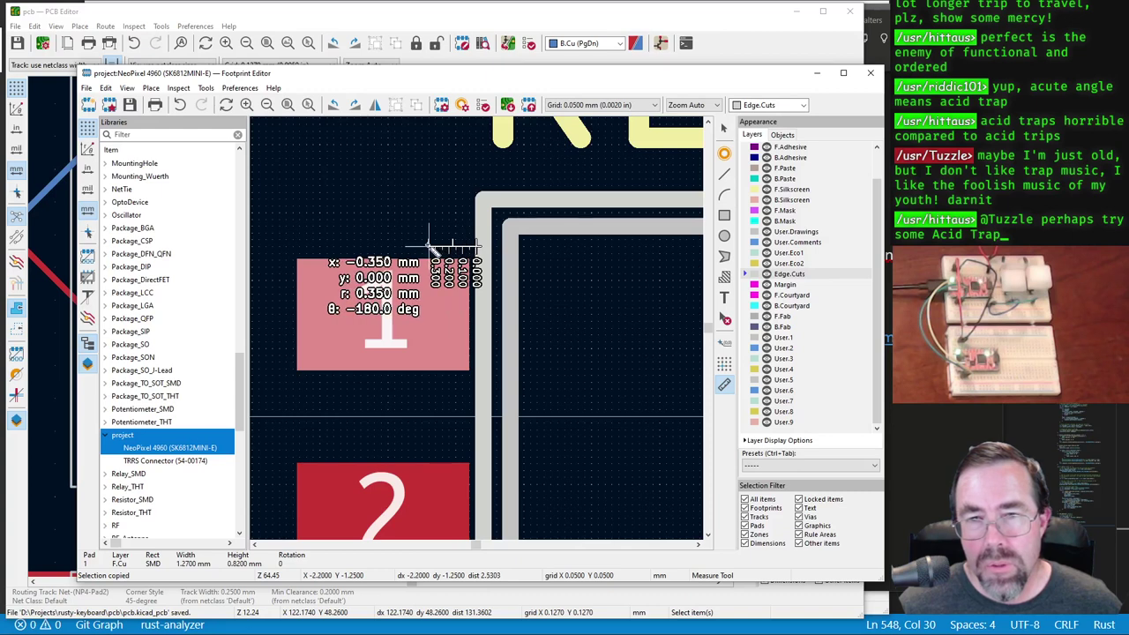
pyautogui.click(430, 248)
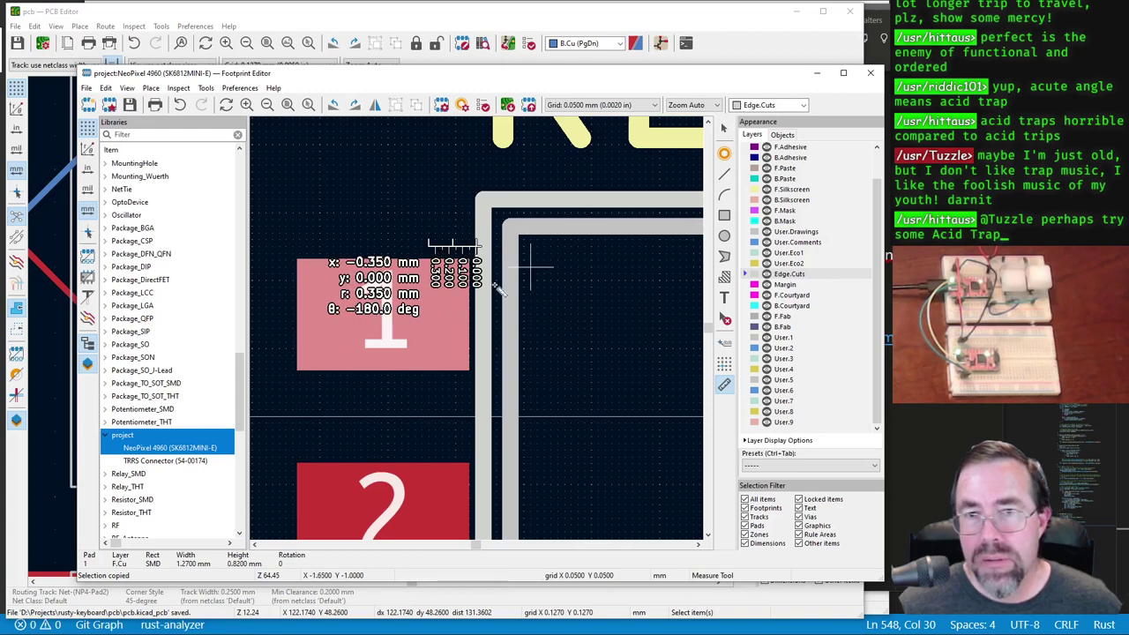
pyautogui.click(725, 130)
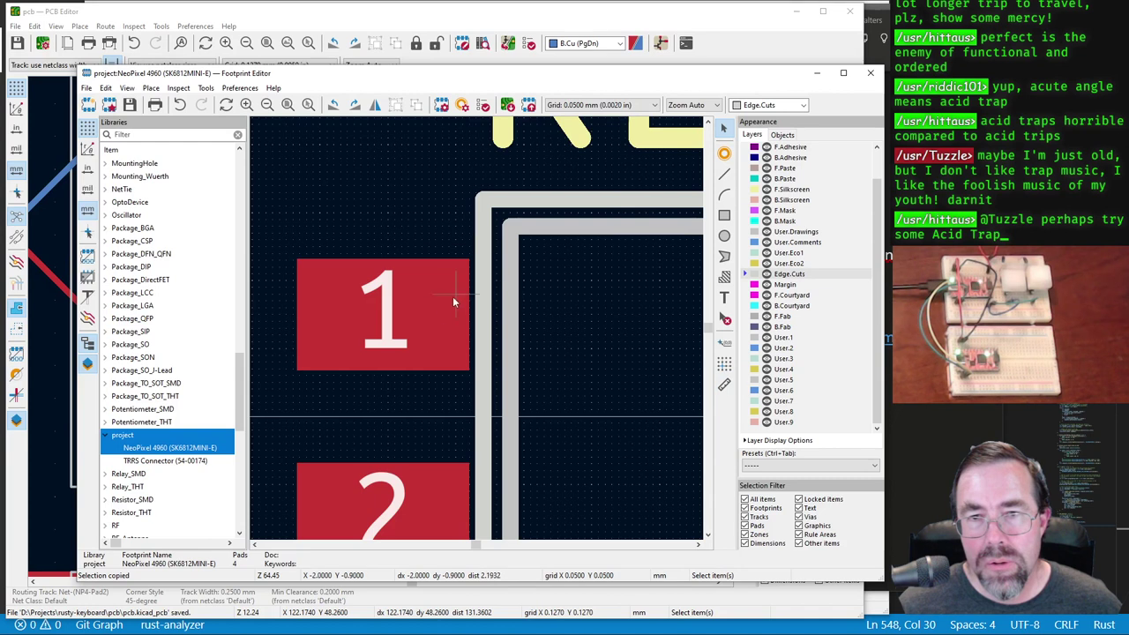
# Step: Shorten pads 1 and 2 on the side facing the cutout to a width of 0.97 mm
pyautogui.click(458, 262)
pyautogui.moveTo(469, 259); pyautogui.dragTo(428, 258)
pyautogui.press('F4')
pyautogui.click(488, 406)
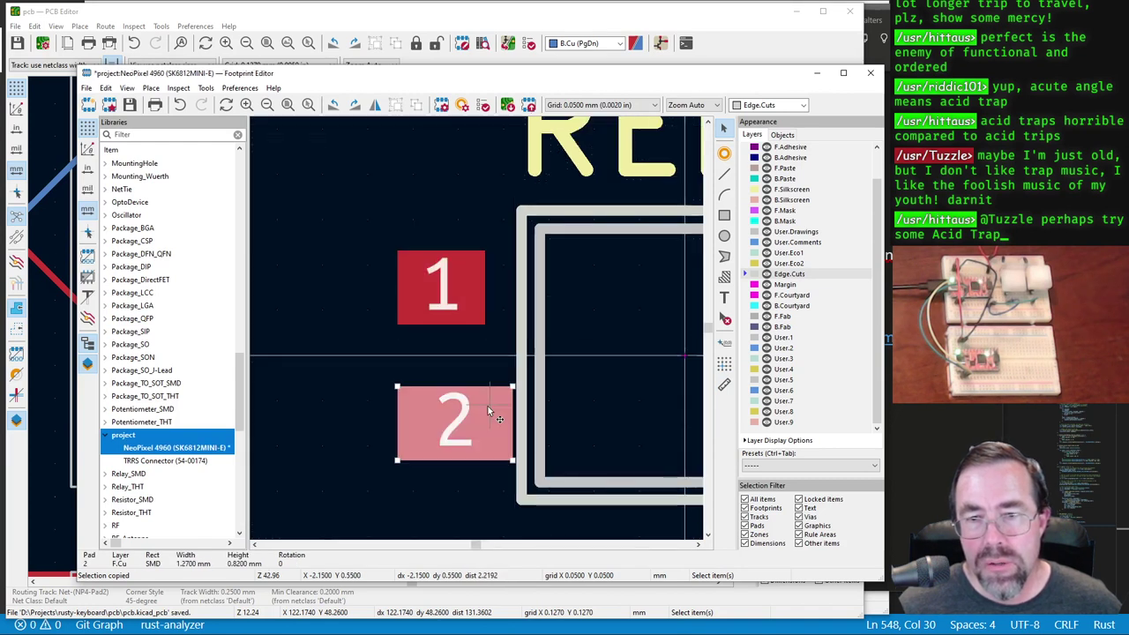
pyautogui.scroll(3, 488, 405)
pyautogui.moveTo(507, 315); pyautogui.dragTo(446, 317)
pyautogui.scroll(-2, 476, 328)
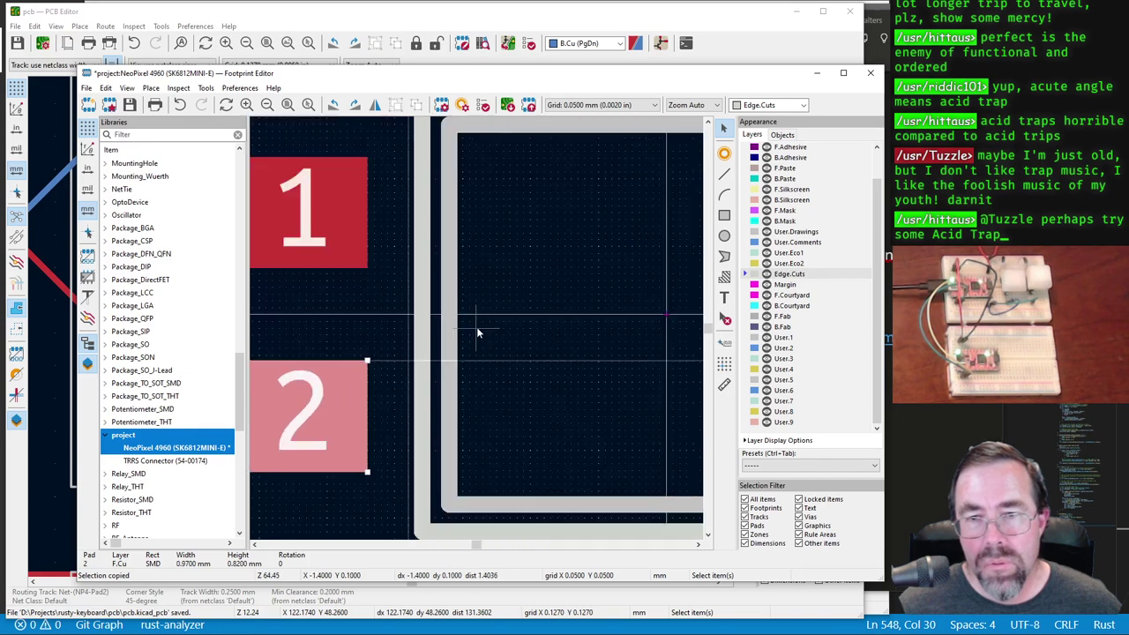
# Step: Select pad 3 and measure off 0.35 mm outward from the cutout's outer outline beside it
pyautogui.scroll(-2, 562, 333)
pyautogui.scroll(4, 440, 330)
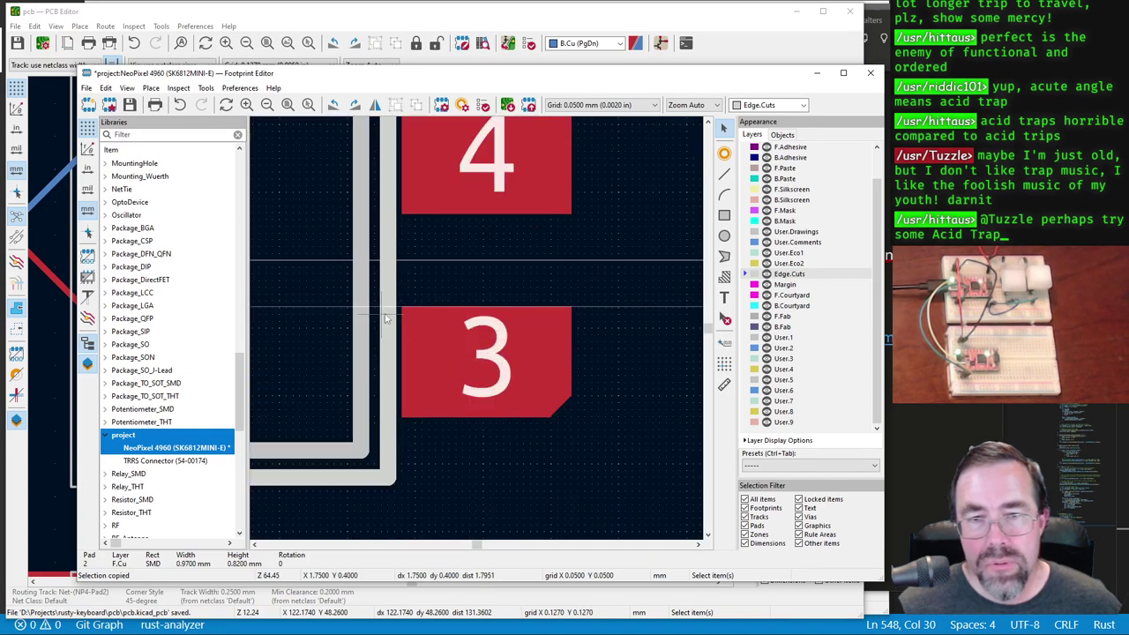
pyautogui.click(724, 384)
pyautogui.scroll(3, 403, 309)
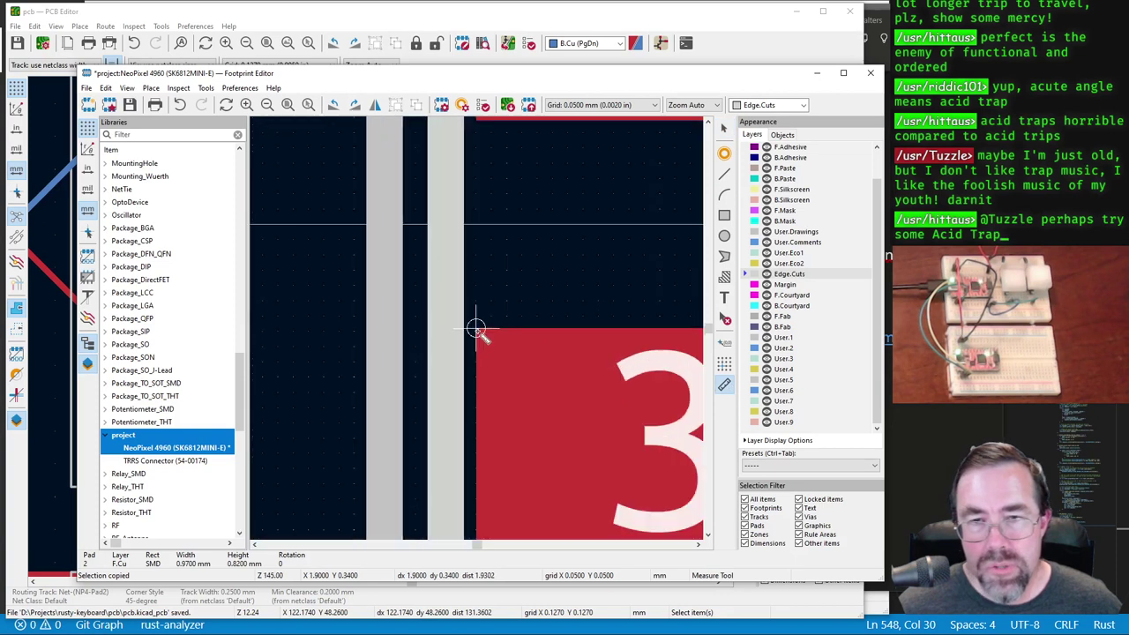
pyautogui.click(460, 303)
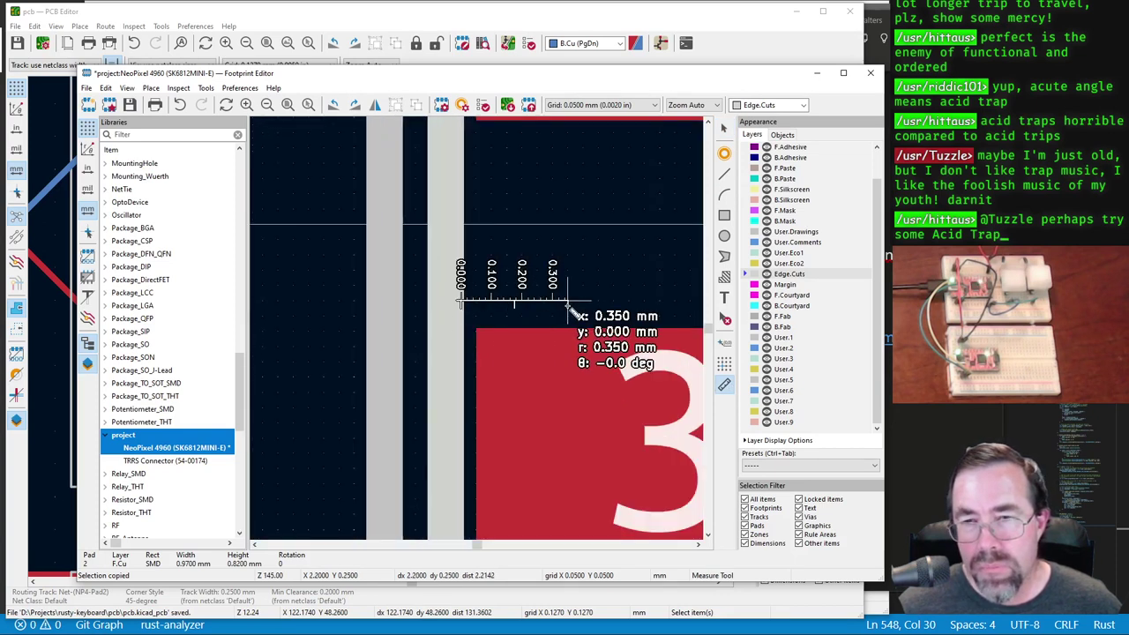
pyautogui.click(569, 311)
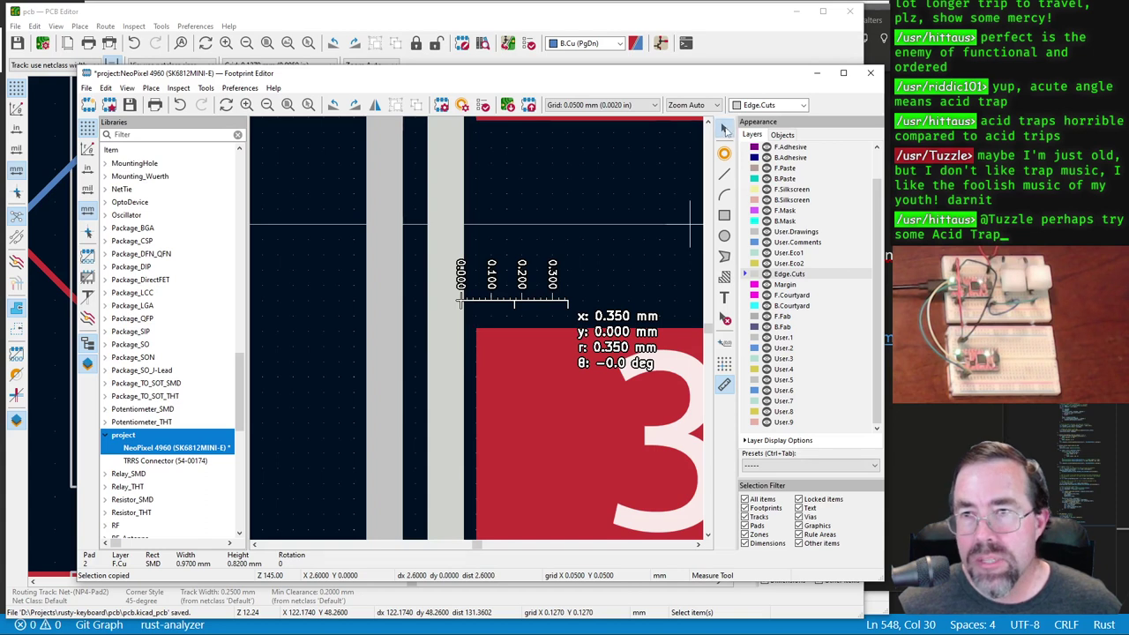
pyautogui.click(724, 129)
pyautogui.click(557, 376)
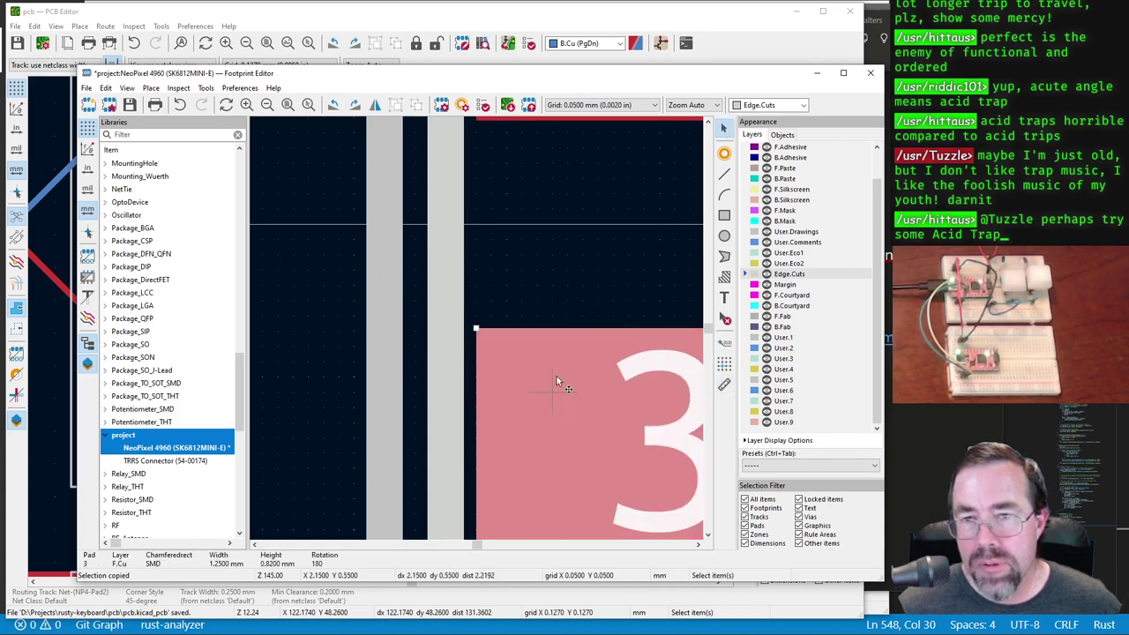
pyautogui.click(725, 387)
pyautogui.click(460, 304)
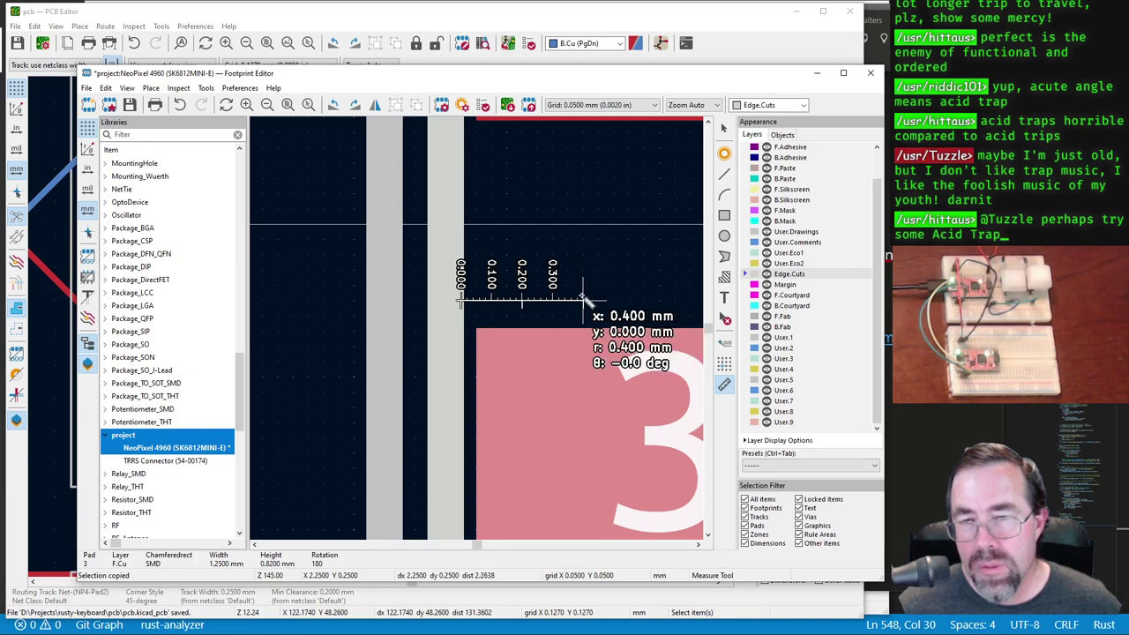
pyautogui.click(570, 302)
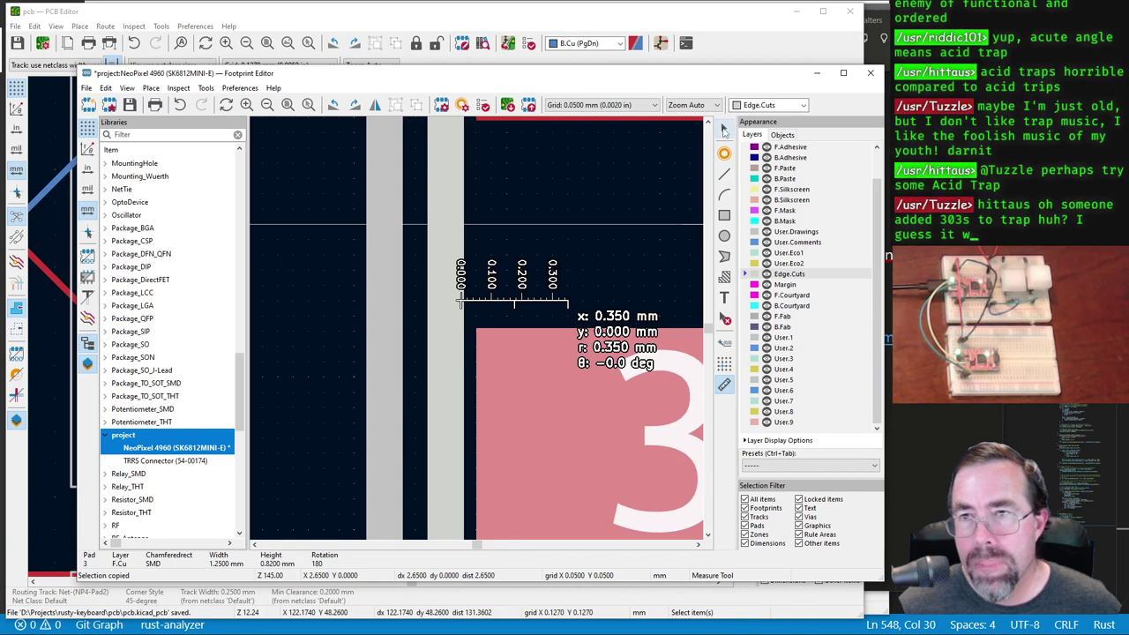
# Step: Shorten pad 3 on the side facing the cutout to a width of 0.95 mm and measure its clearance to the outer outline
pyautogui.press('Escape')
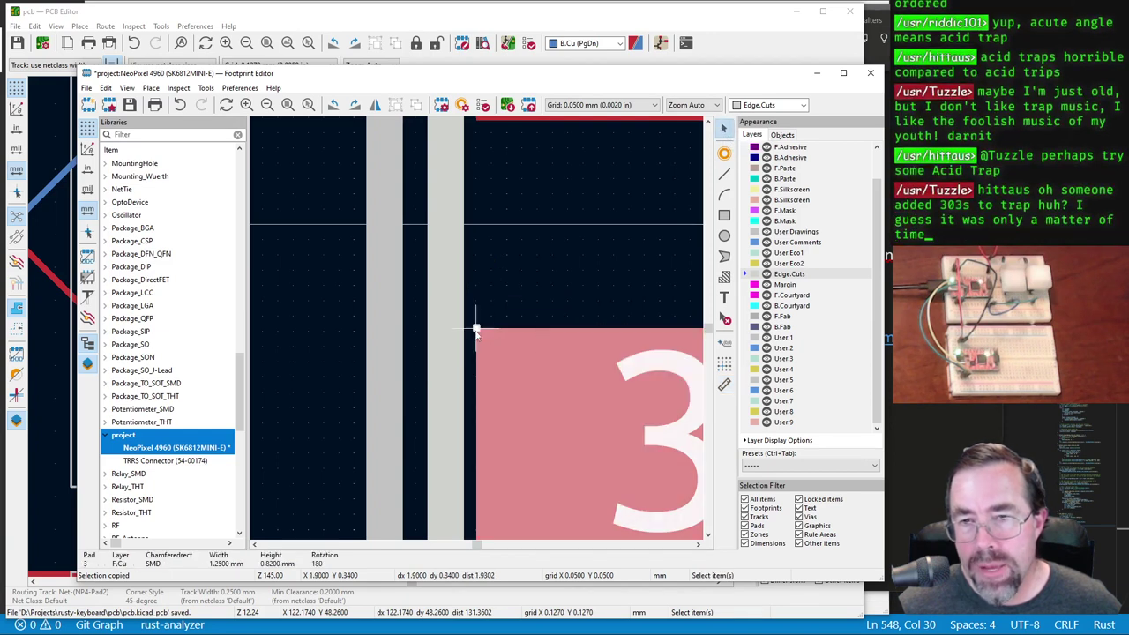
pyautogui.moveTo(476, 328); pyautogui.dragTo(568, 328)
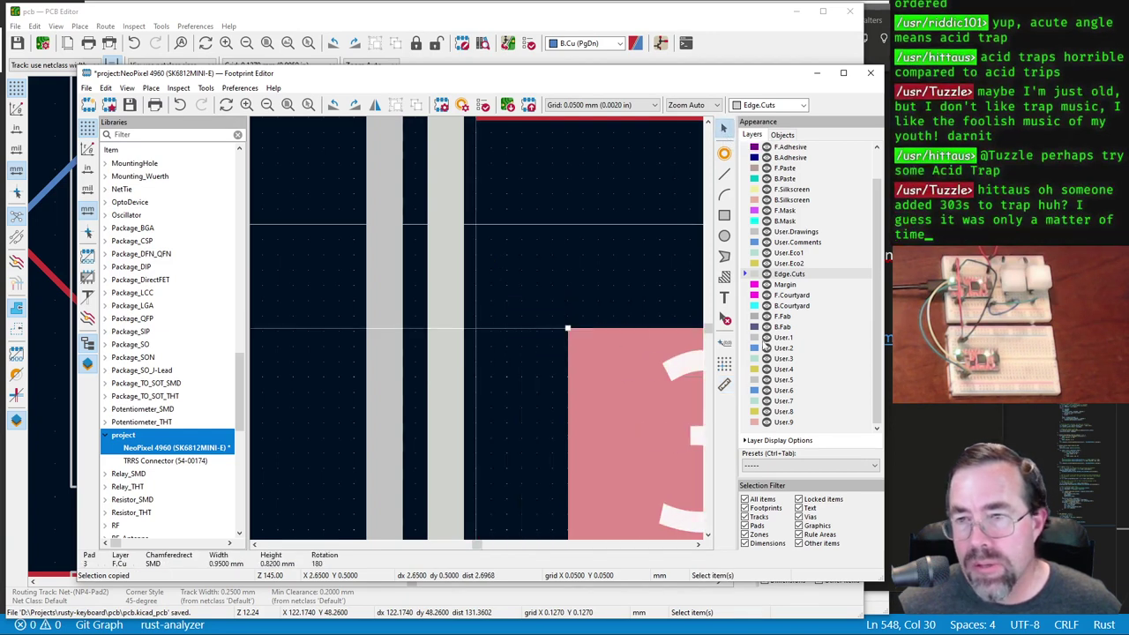
pyautogui.click(569, 391)
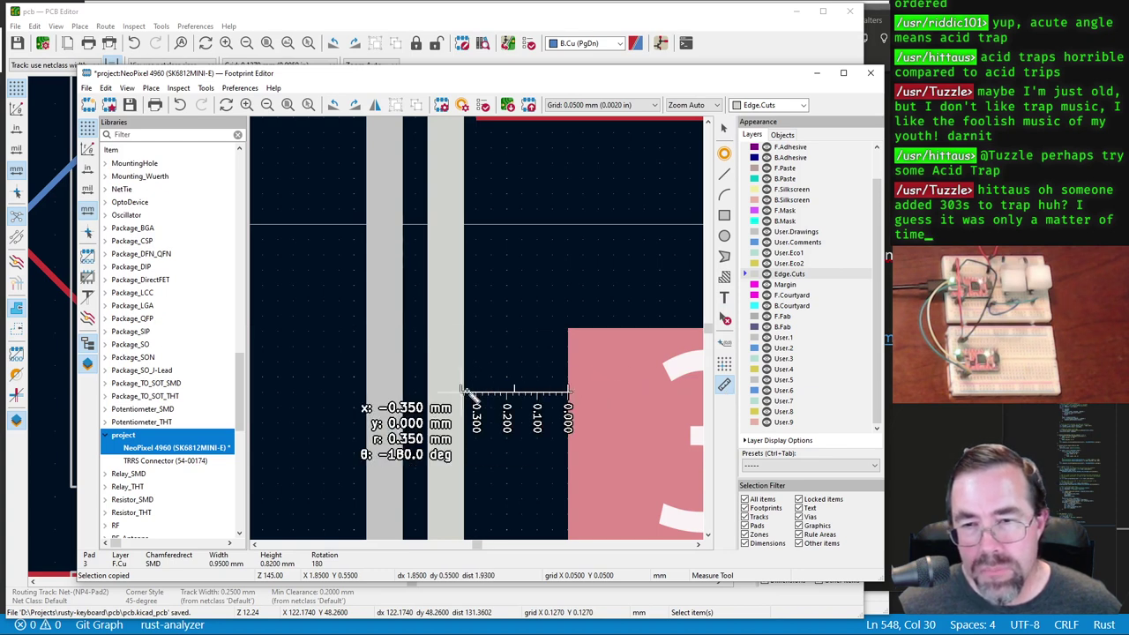
pyautogui.press('Escape')
pyautogui.press('Escape')
pyautogui.click(591, 377)
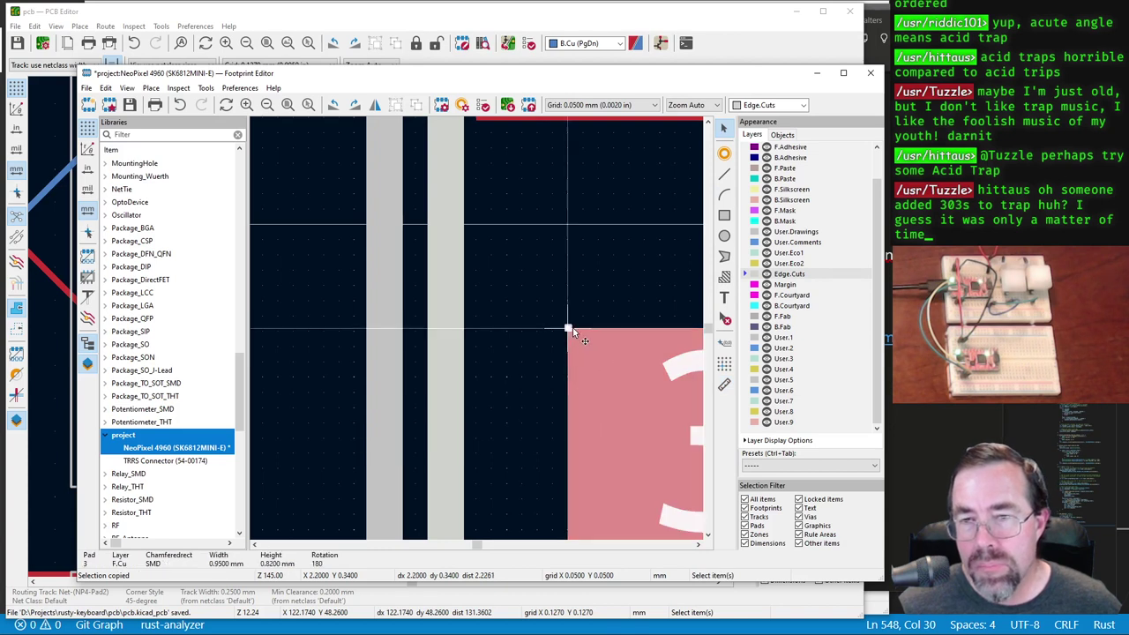
# Step: Shorten pad 4 on the side facing the cutout to a width of 0.90 mm, aligned with pad 3, and save the footprint
pyautogui.scroll(-3, 476, 327)
pyautogui.click(488, 224)
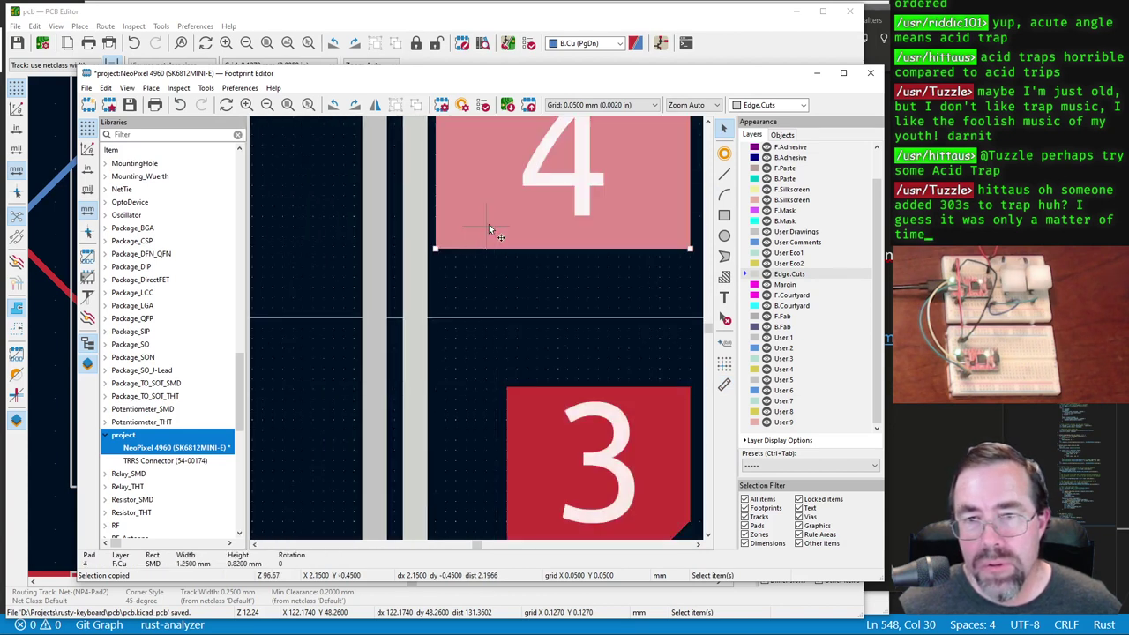
pyautogui.moveTo(437, 250); pyautogui.dragTo(507, 253)
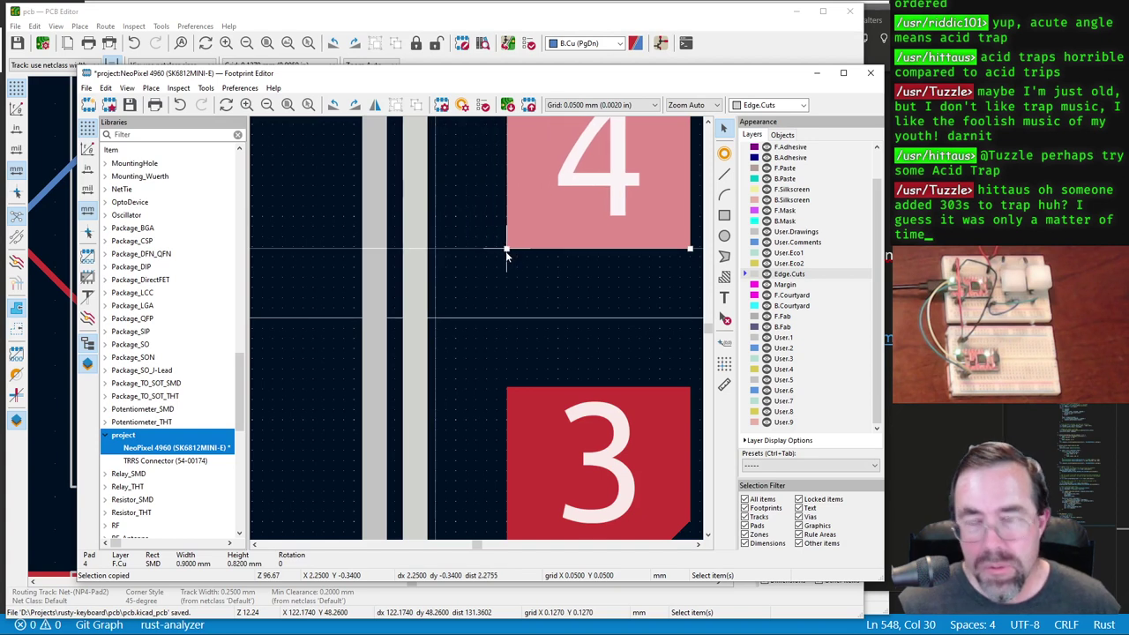
pyautogui.hotkey('ctrl', 'z')
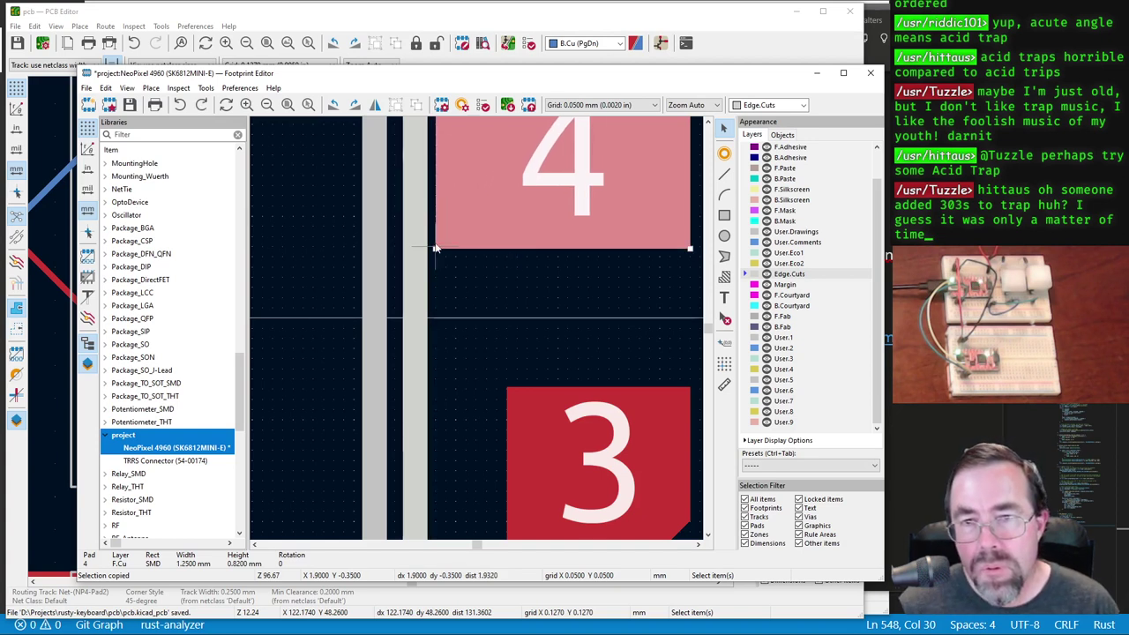
pyautogui.moveTo(438, 250); pyautogui.dragTo(475, 330)
pyautogui.scroll(-2, 506, 254)
pyautogui.scroll(-3, 476, 330)
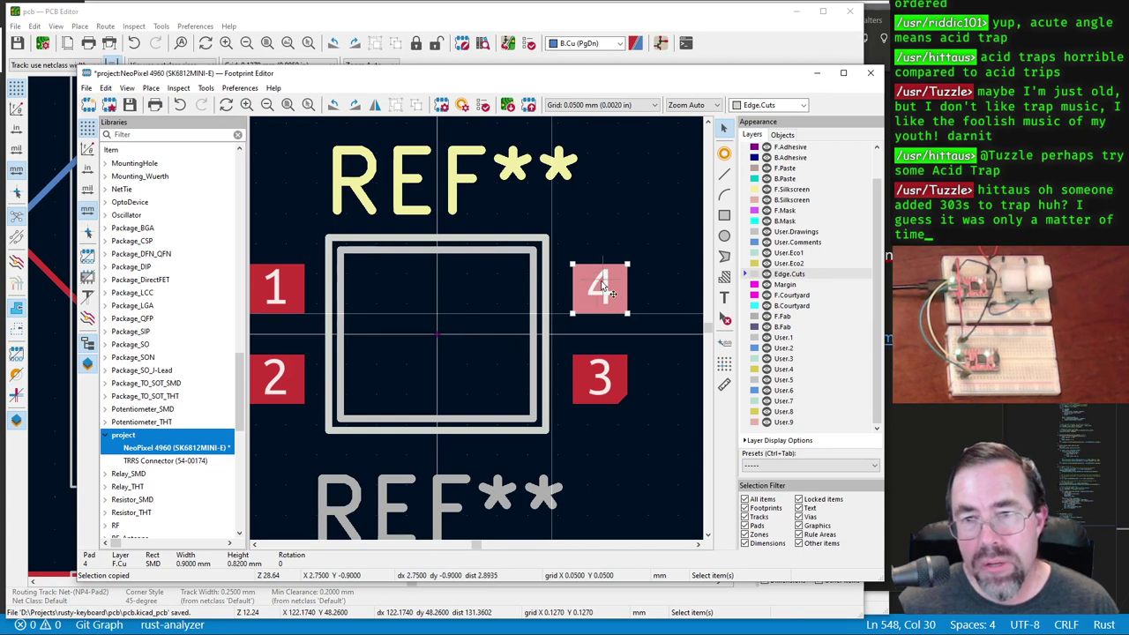
pyautogui.scroll(-1, 477, 332)
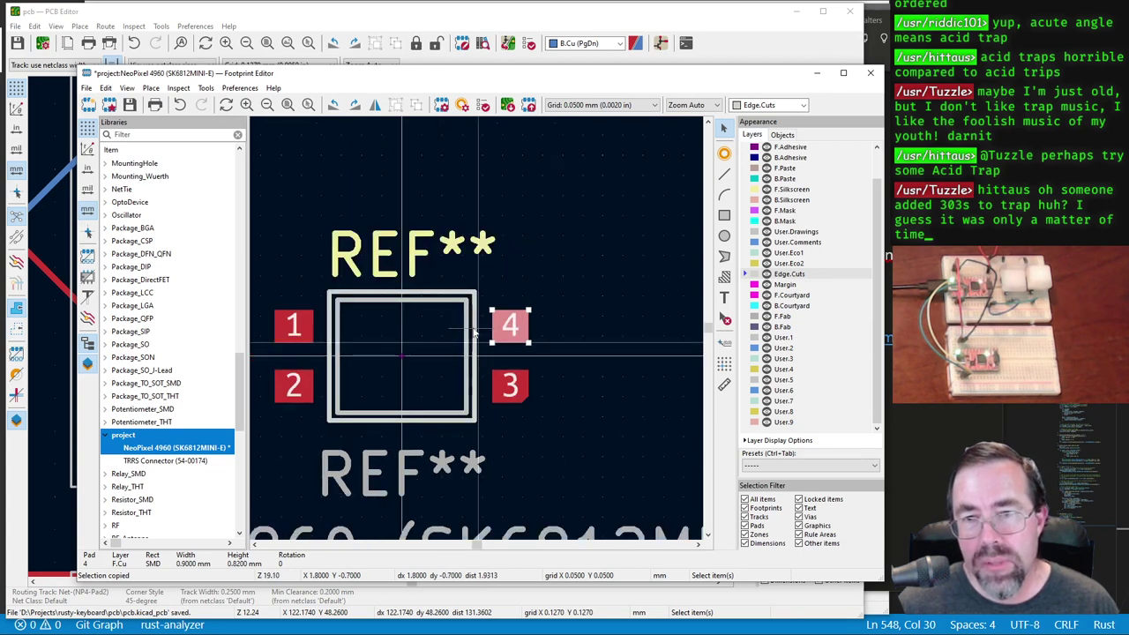
pyautogui.scroll(1, 476, 331)
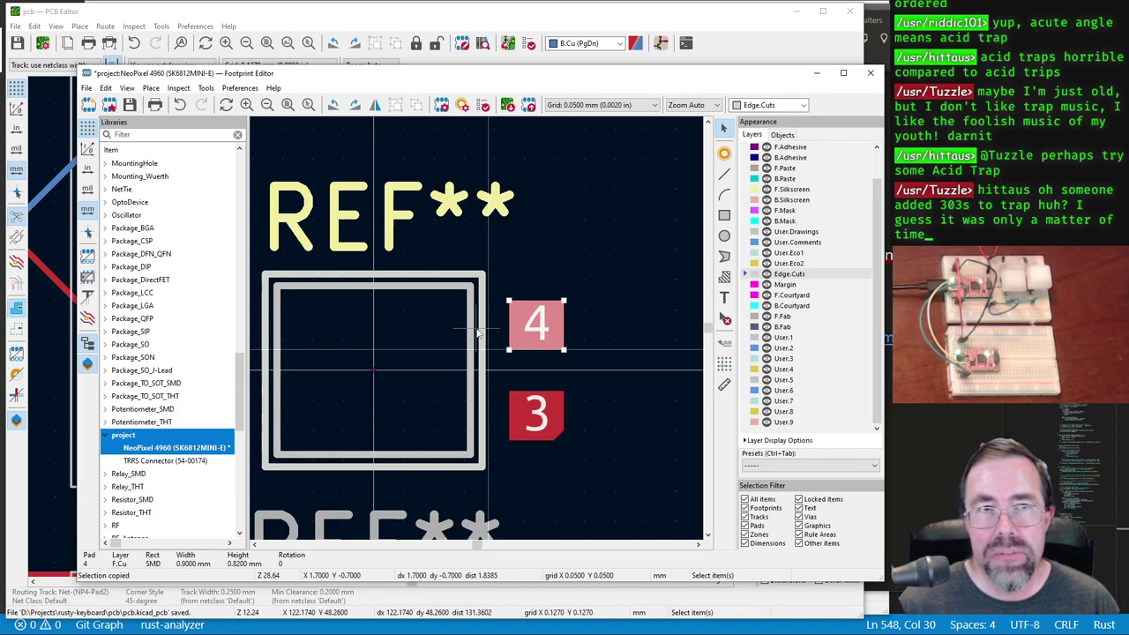
pyautogui.click(131, 105)
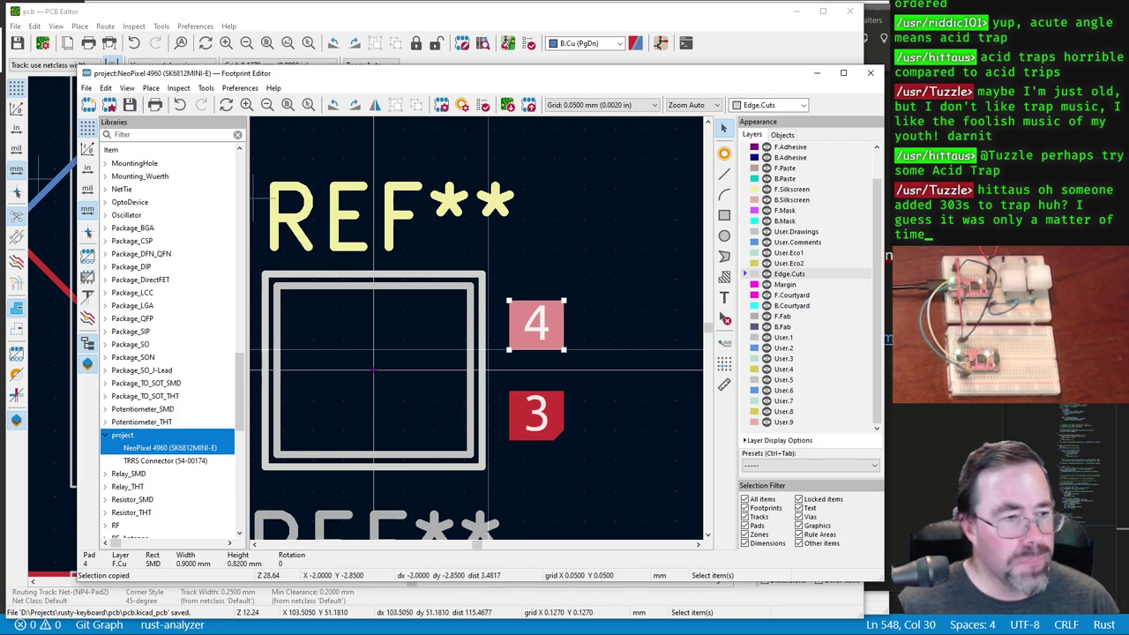
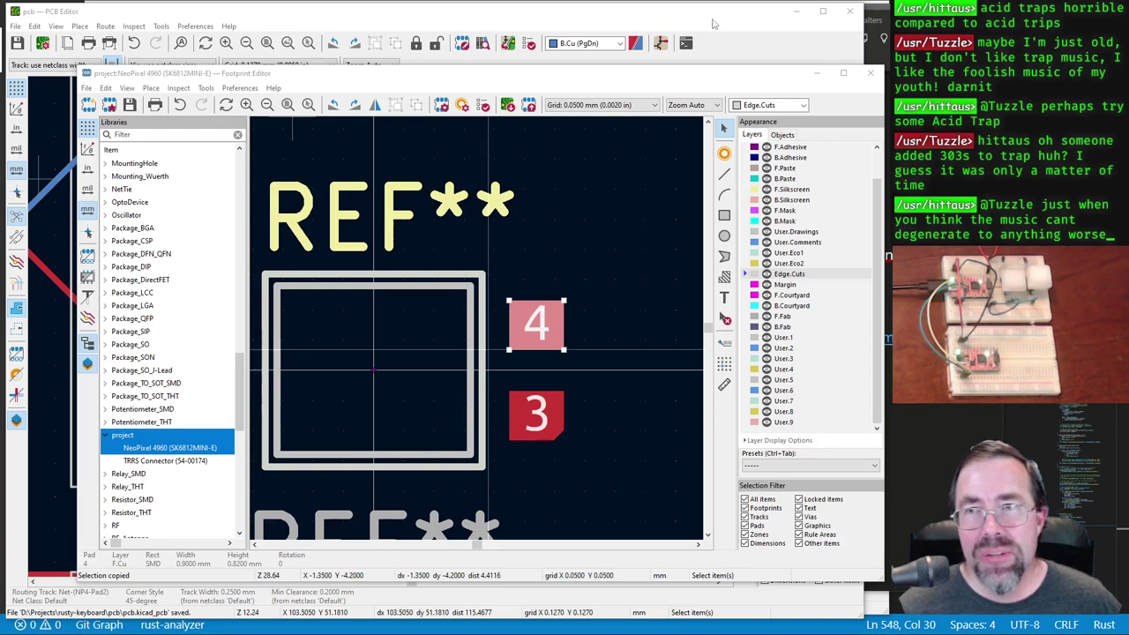
# Step: Switch to the PCB Editor and select the LED footprint NP5
pyautogui.hotkey('alt', 'Tab')
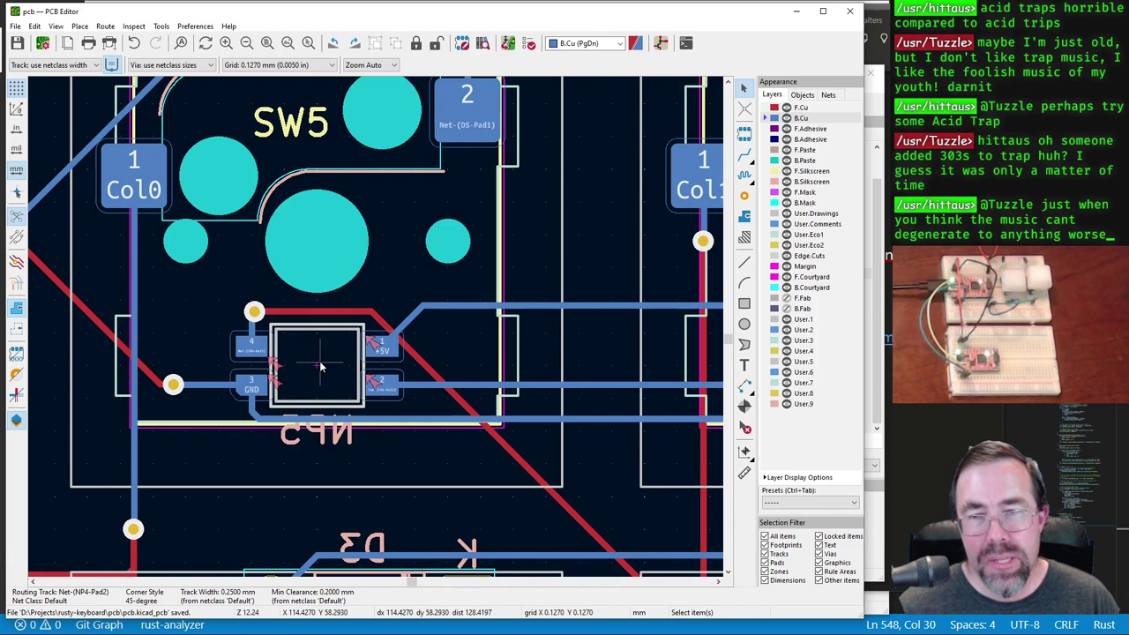
pyautogui.click(321, 367)
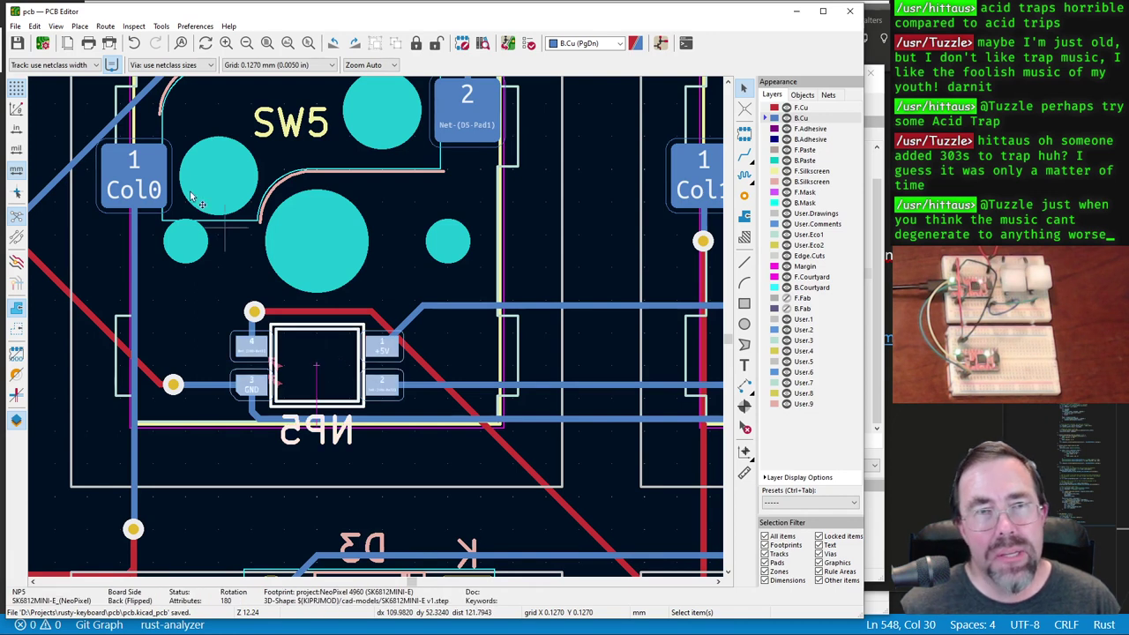
# Step: Select everything on the board and try to change the selected footprints to project:TRRS Connector (54-00174)
pyautogui.click(35, 26)
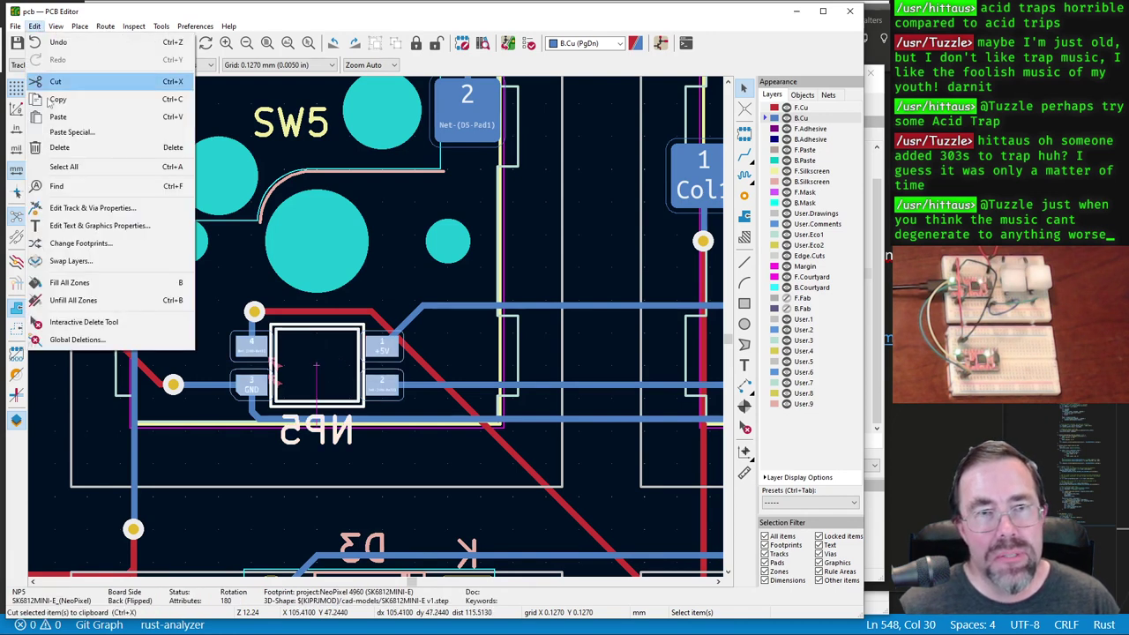
pyautogui.click(66, 167)
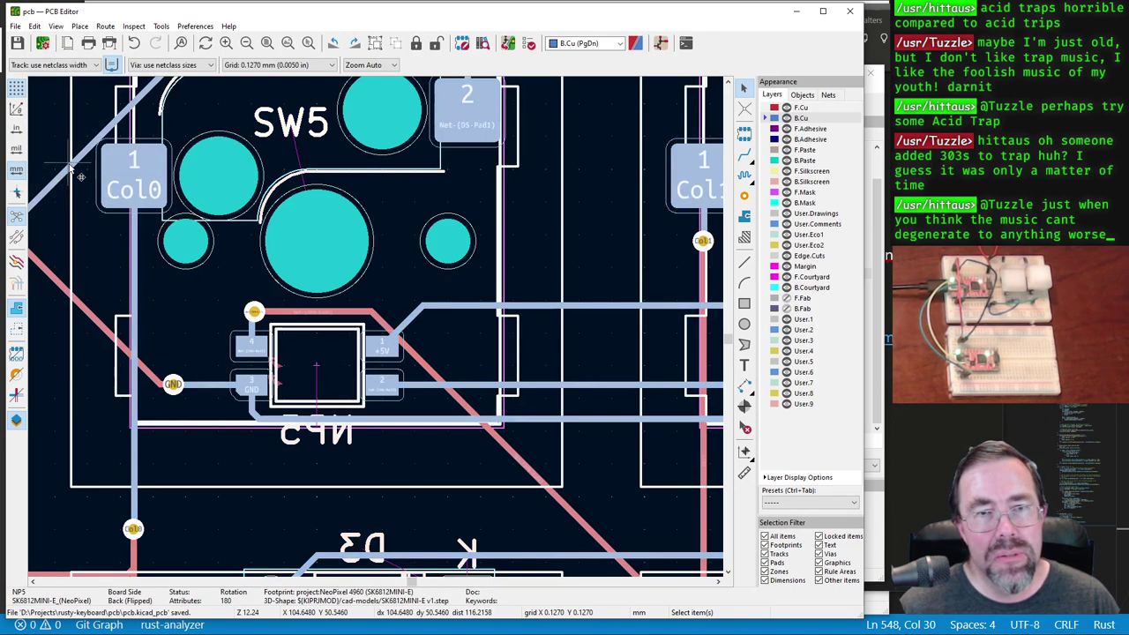
pyautogui.click(35, 26)
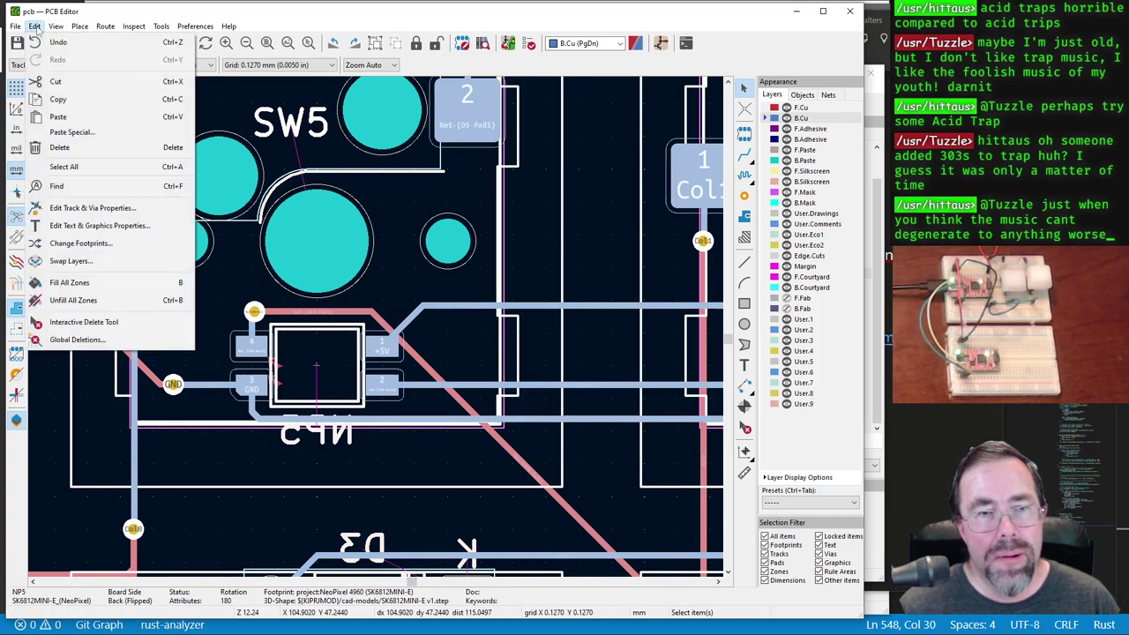
pyautogui.moveTo(15, 29)
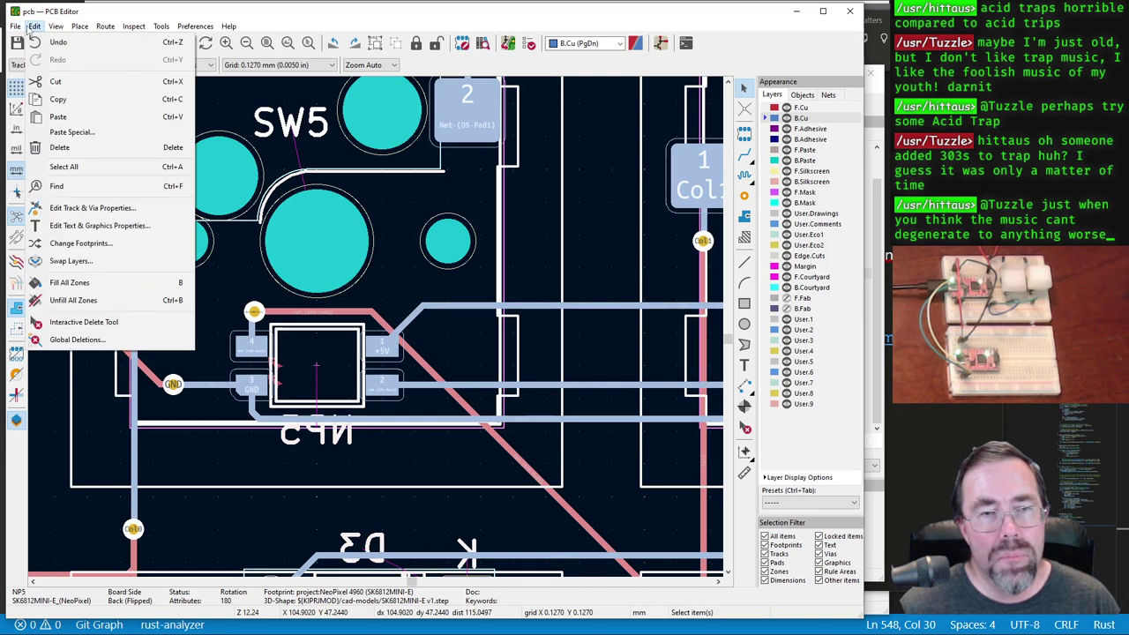
pyautogui.click(81, 244)
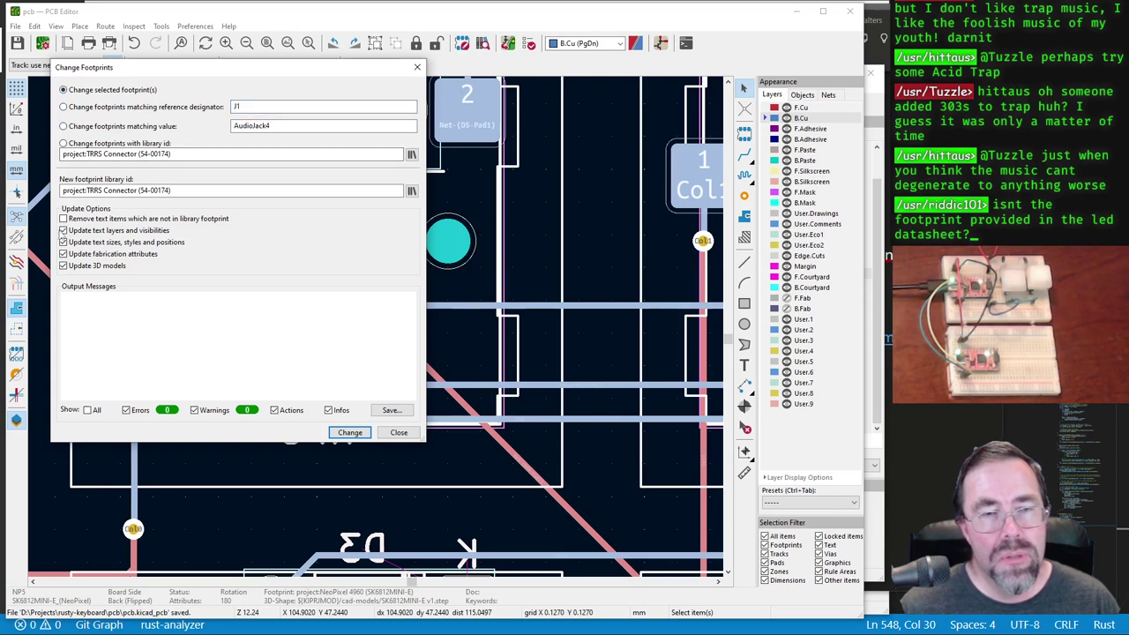
pyautogui.click(350, 432)
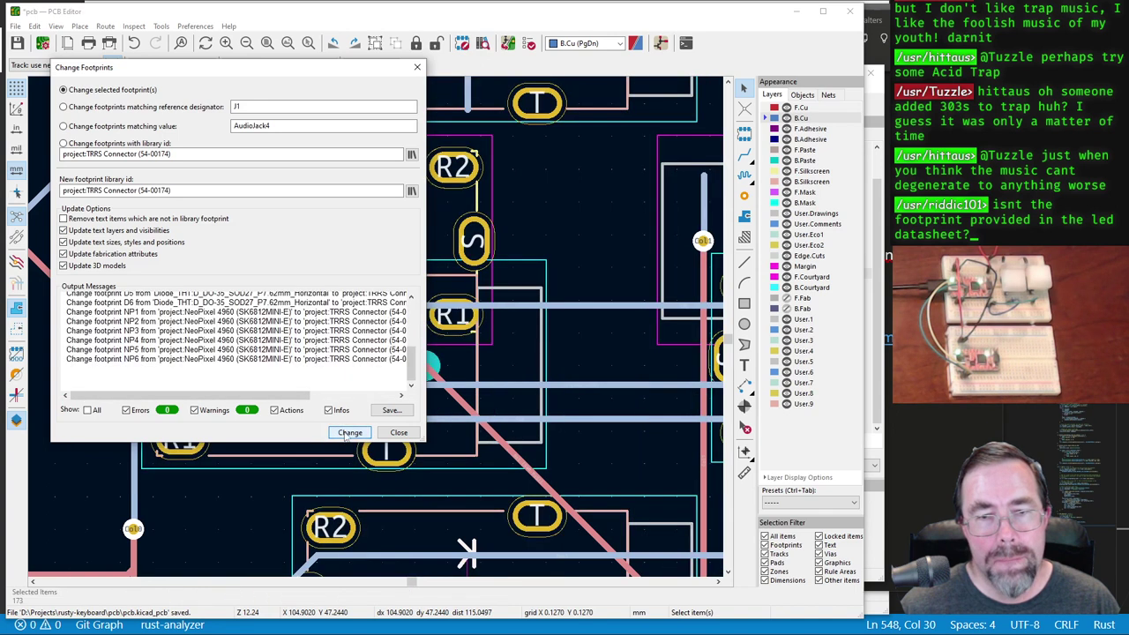
pyautogui.click(399, 432)
pyautogui.scroll(-6, 378, 328)
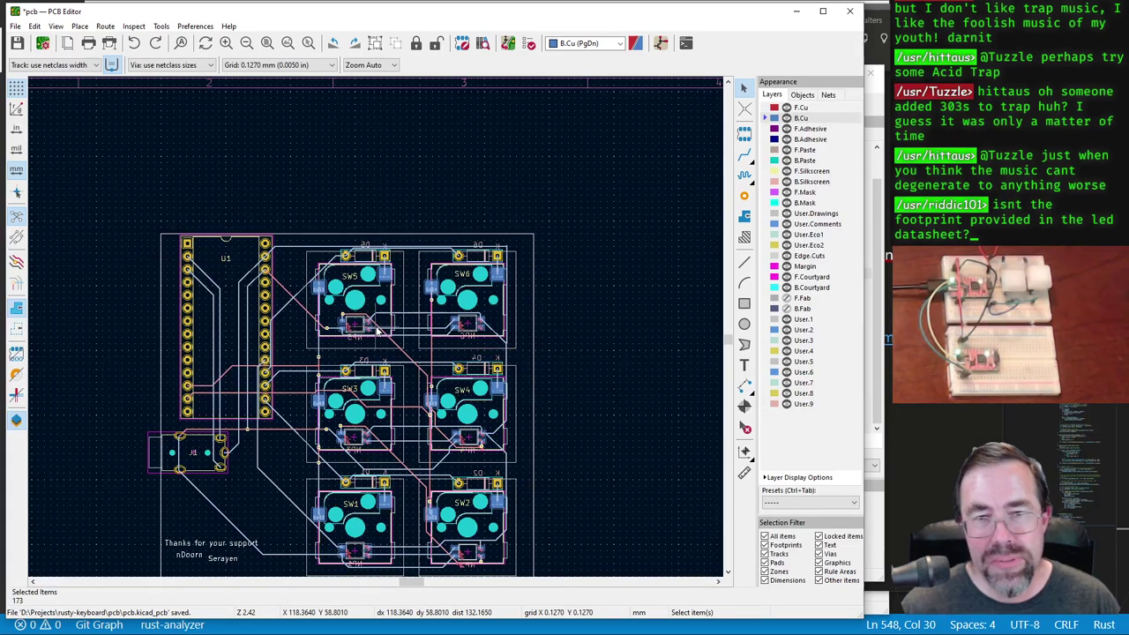
pyautogui.scroll(5, 377, 328)
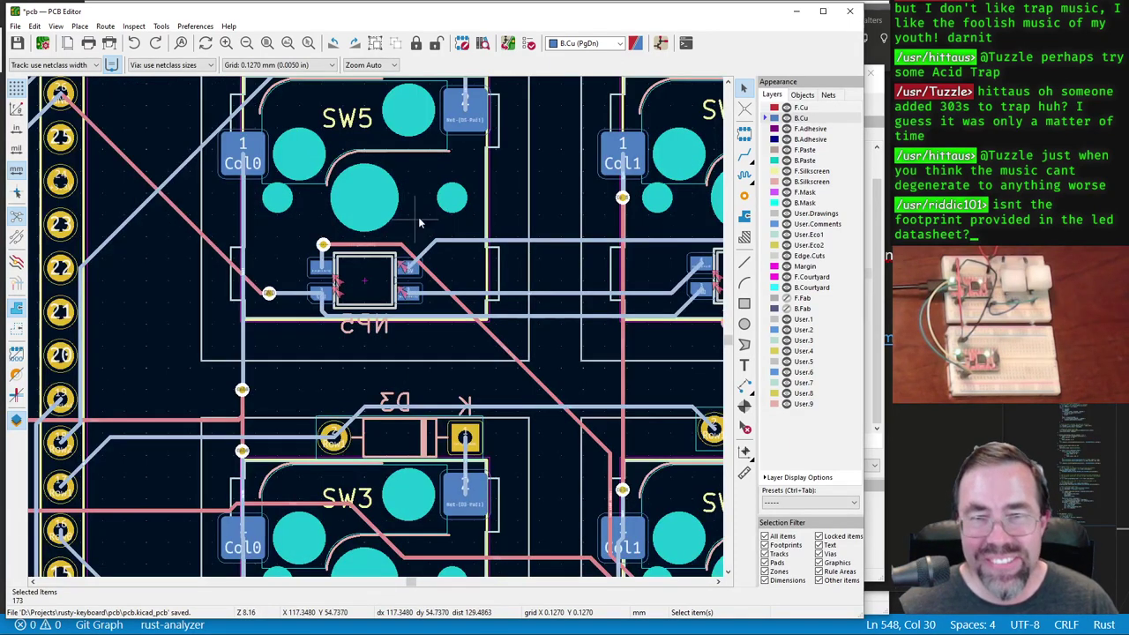
pyautogui.click(375, 279)
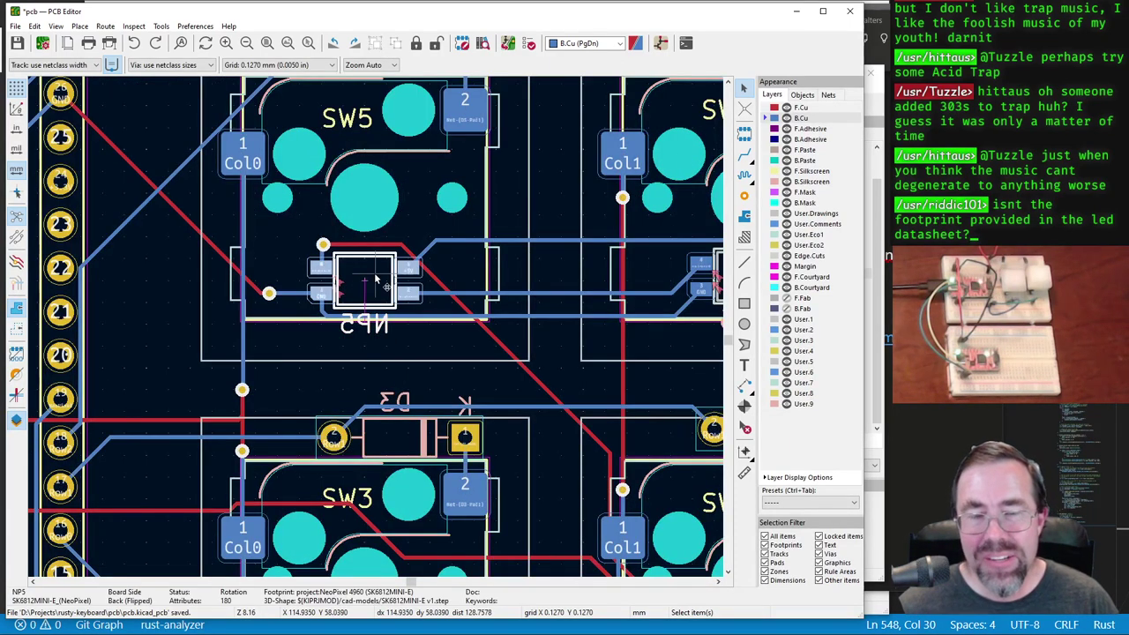
pyautogui.press('r')
pyautogui.press('r')
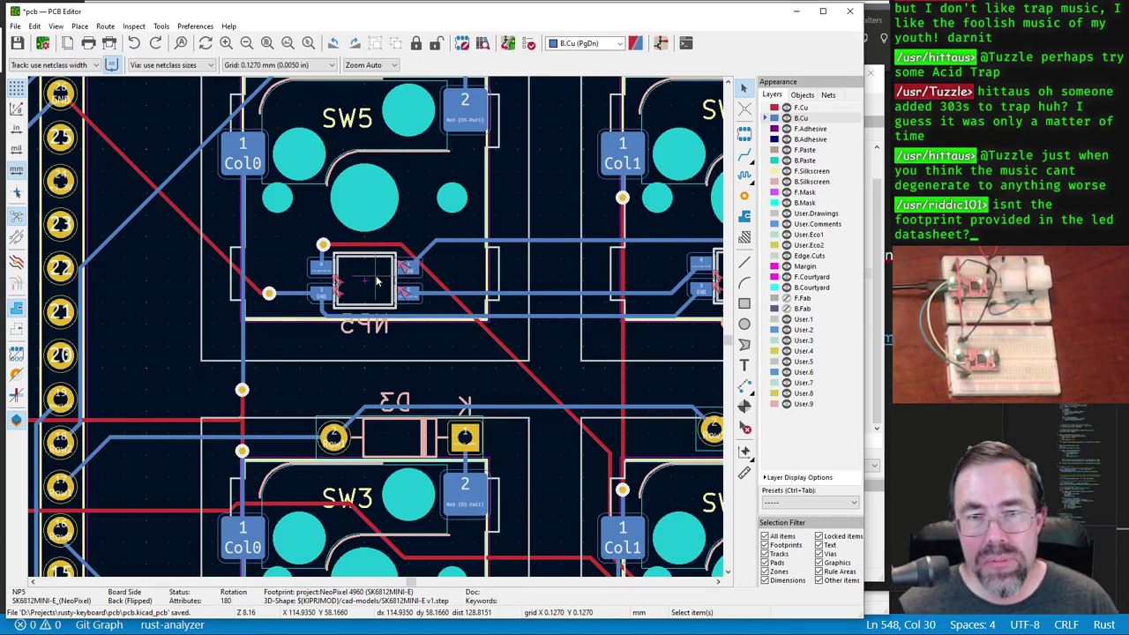
pyautogui.press('r')
pyautogui.press('r')
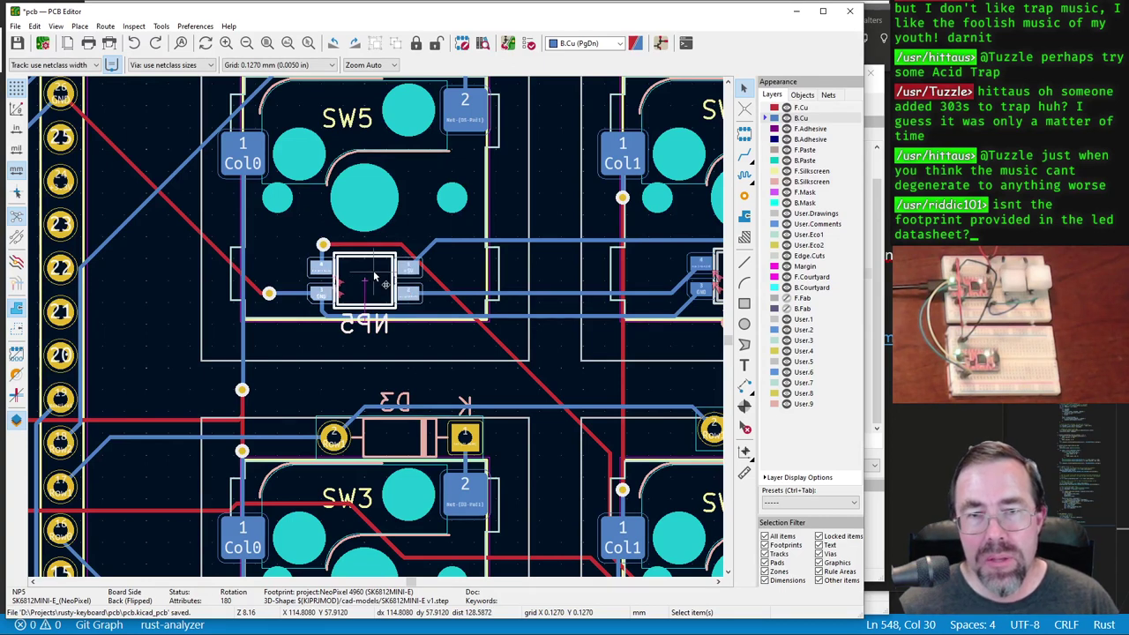
# Step: Update footprint NP5 from the library through its footprint properties, keeping the default update options
pyautogui.press('e')
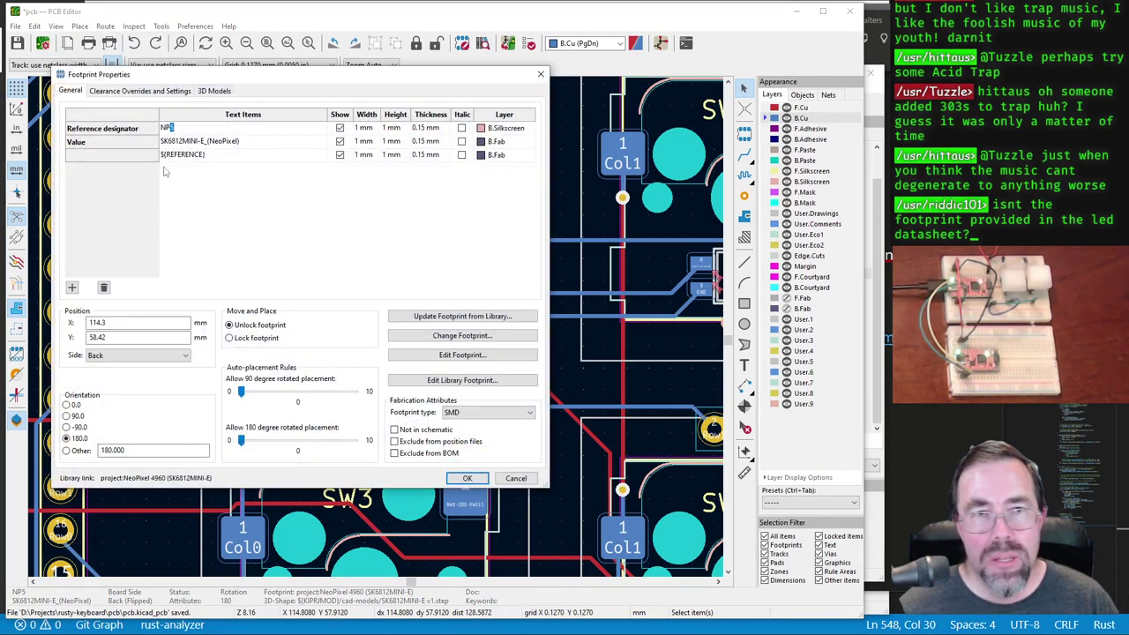
pyautogui.click(449, 316)
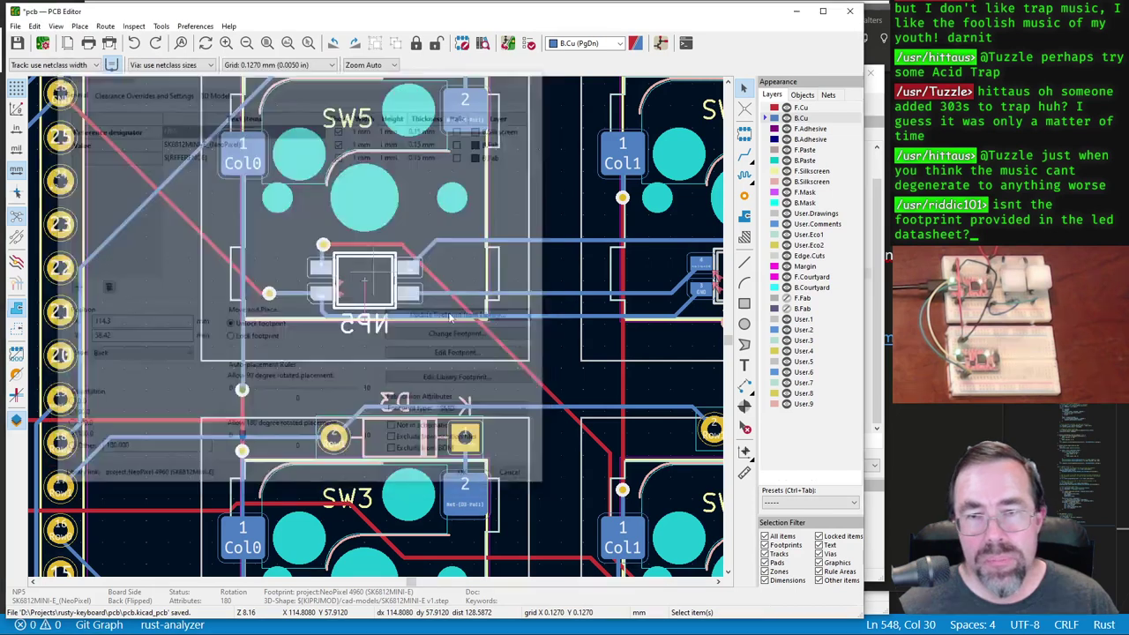
pyautogui.click(350, 418)
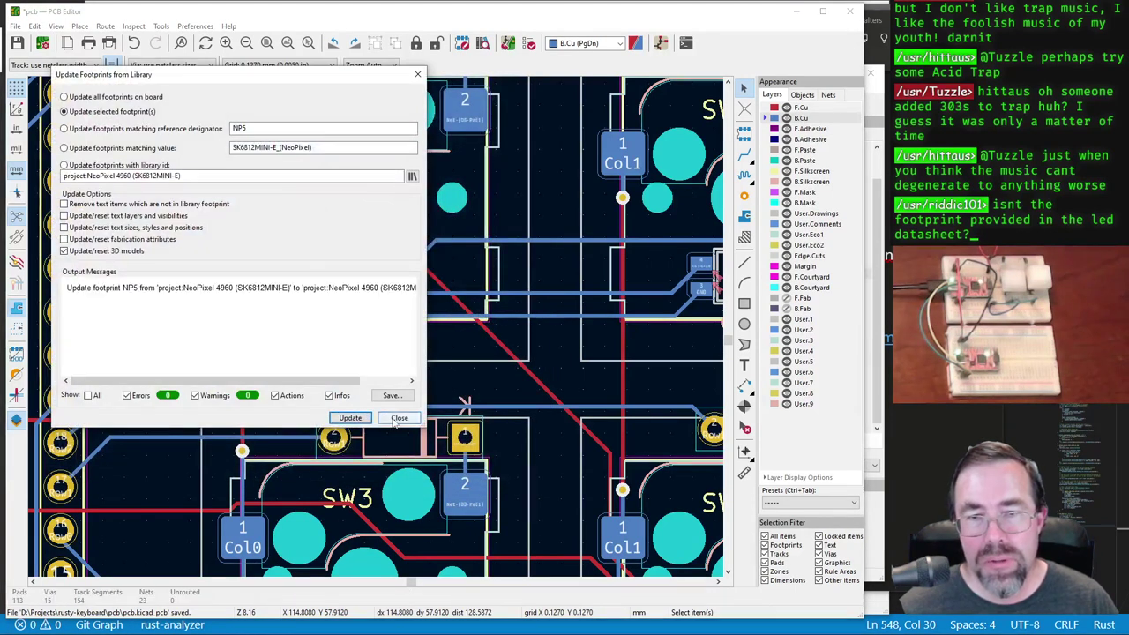
pyautogui.click(398, 418)
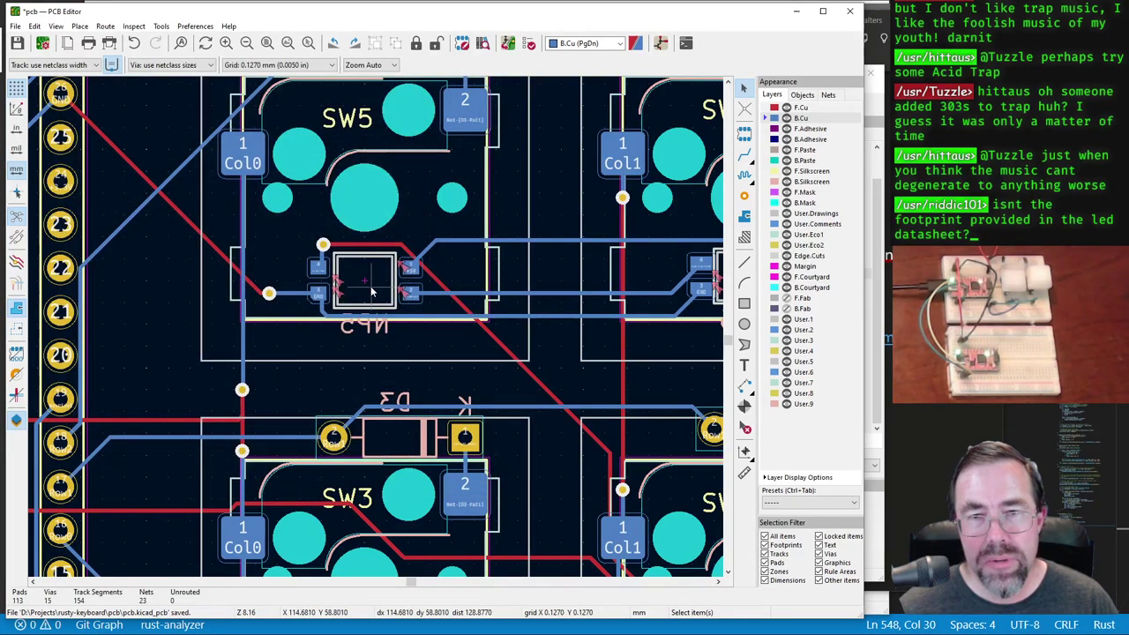
# Step: Open the properties of LED footprint NP6 below SW6 and update it from the library
pyautogui.scroll(-3, 366, 304)
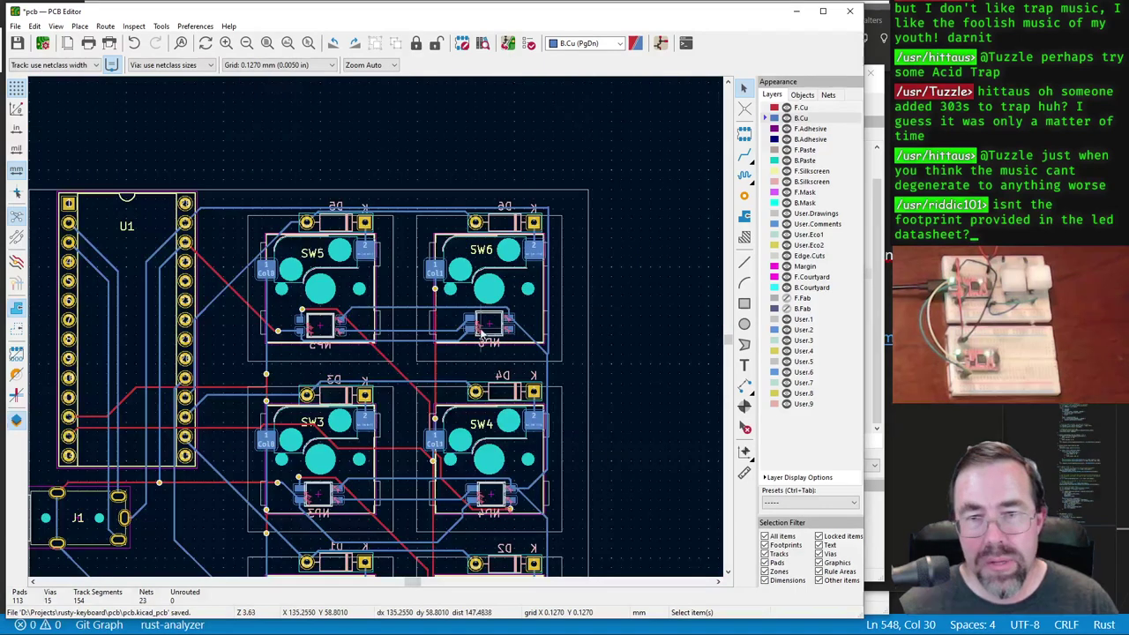
pyautogui.click(495, 325)
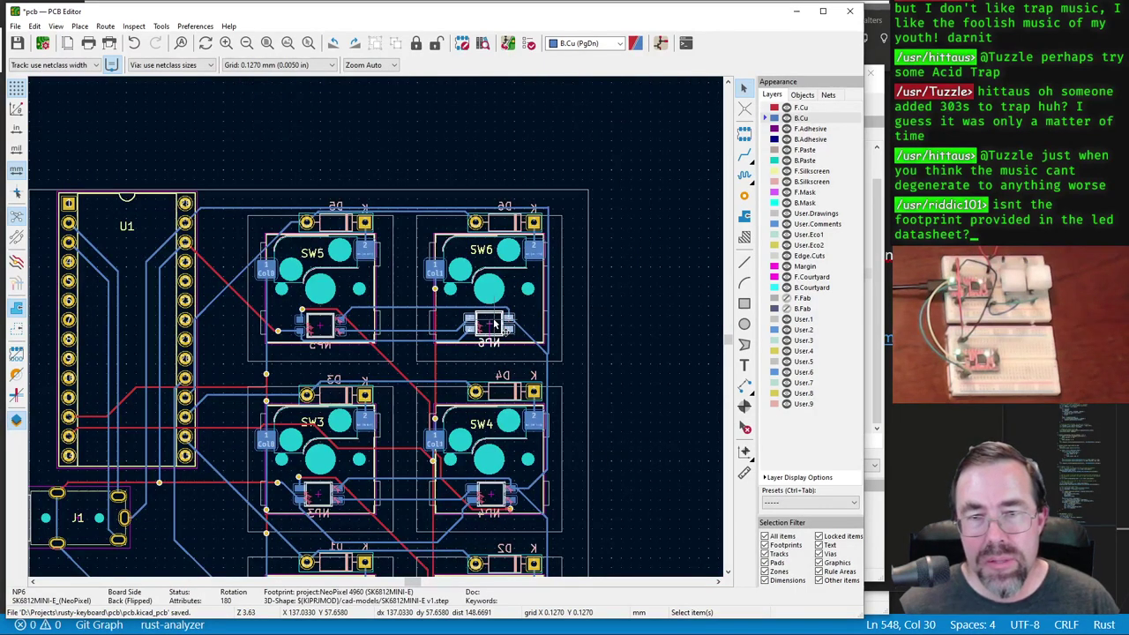
pyautogui.doubleClick(494, 324)
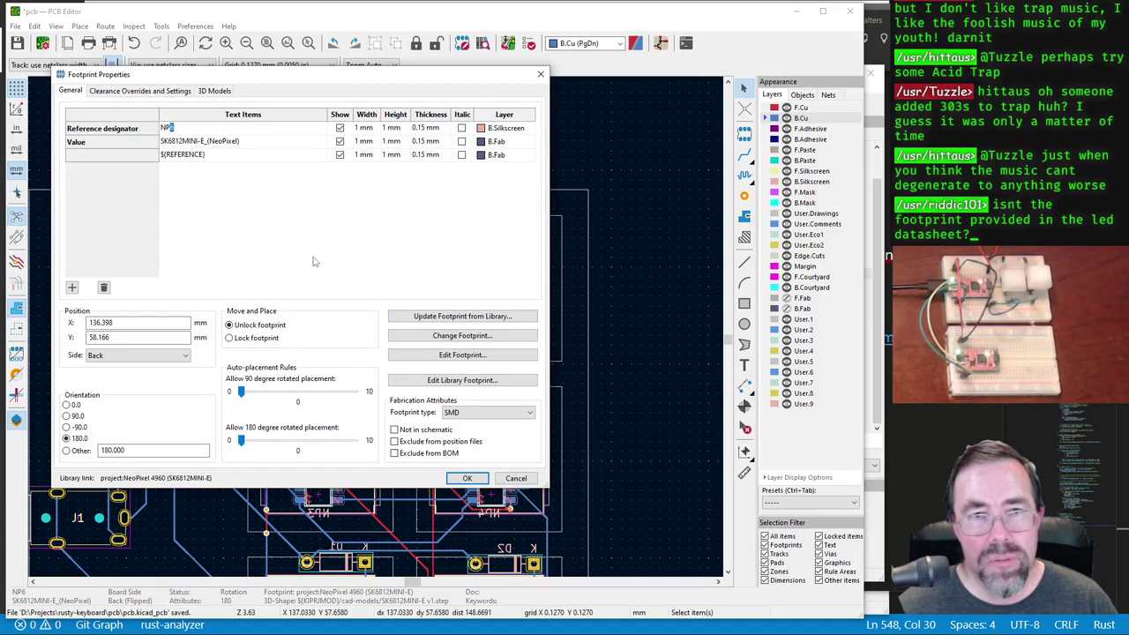
pyautogui.click(462, 316)
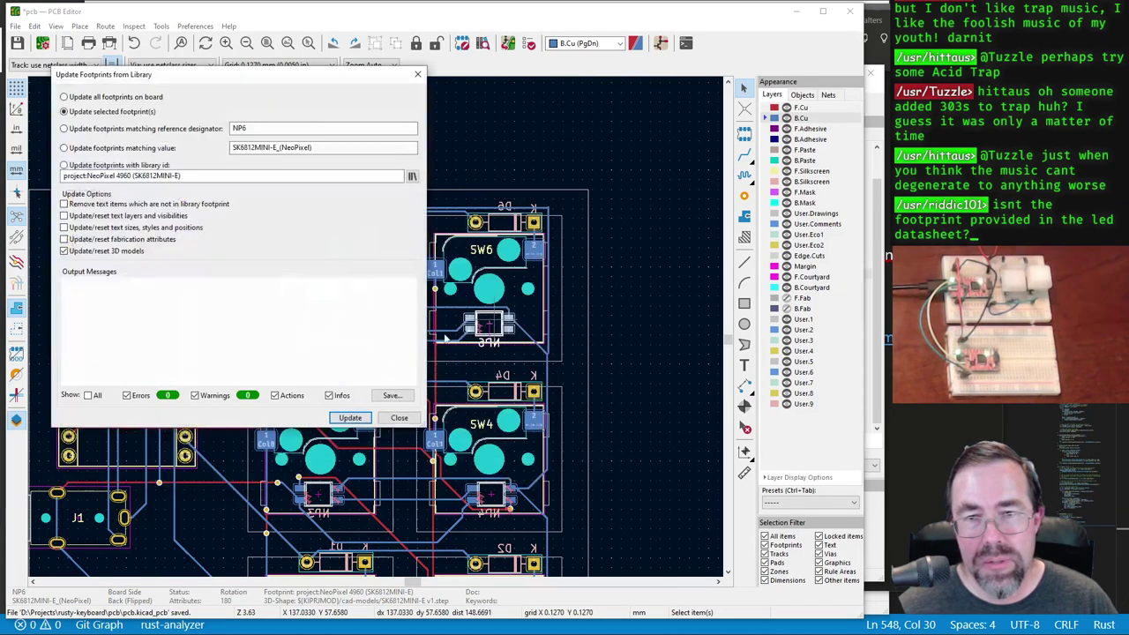
pyautogui.click(349, 418)
pyautogui.click(399, 418)
# Step: Update the LED footprint NP4 below SW4 from the library through its footprint properties, keeping the default update options
pyautogui.scroll(-3, 388, 380)
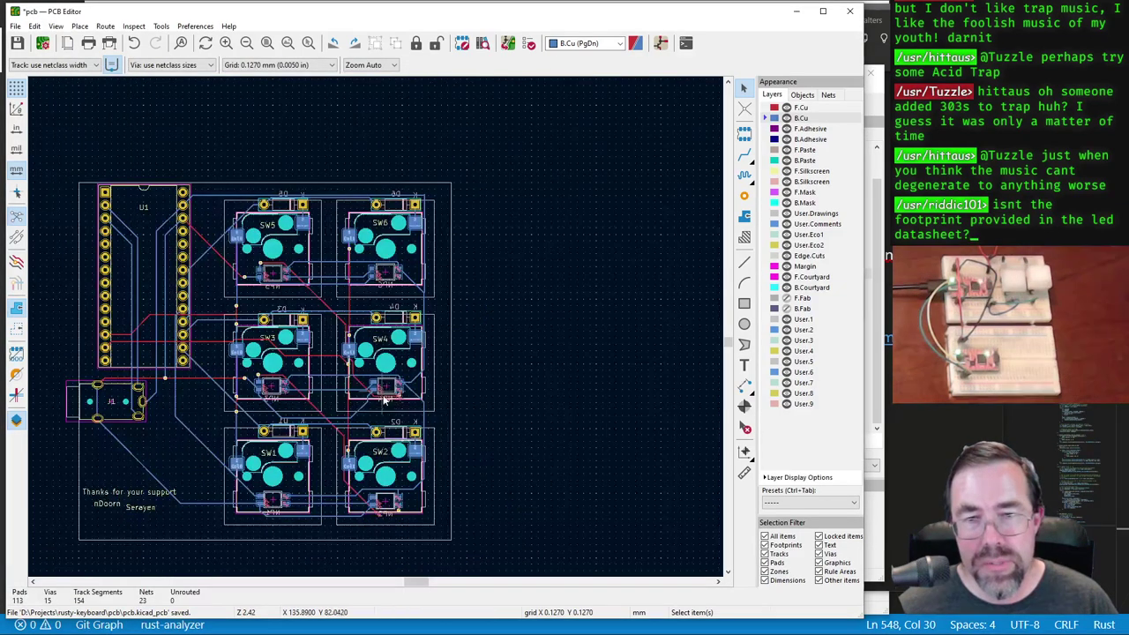
pyautogui.scroll(5, 377, 331)
pyautogui.click(364, 320)
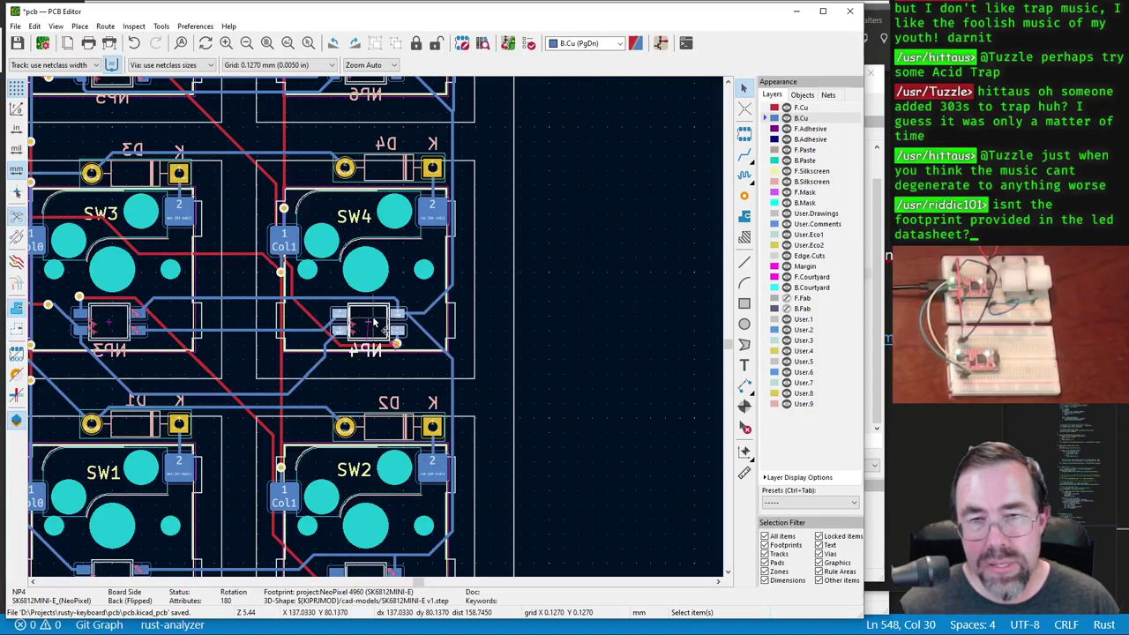
pyautogui.doubleClick(365, 319)
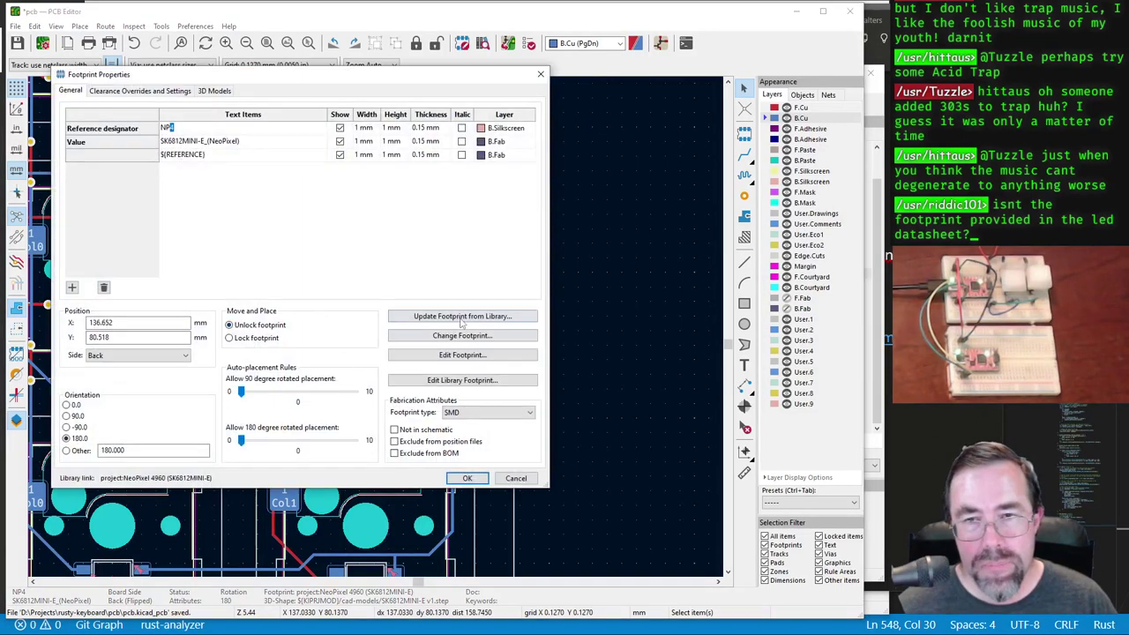
pyautogui.click(460, 317)
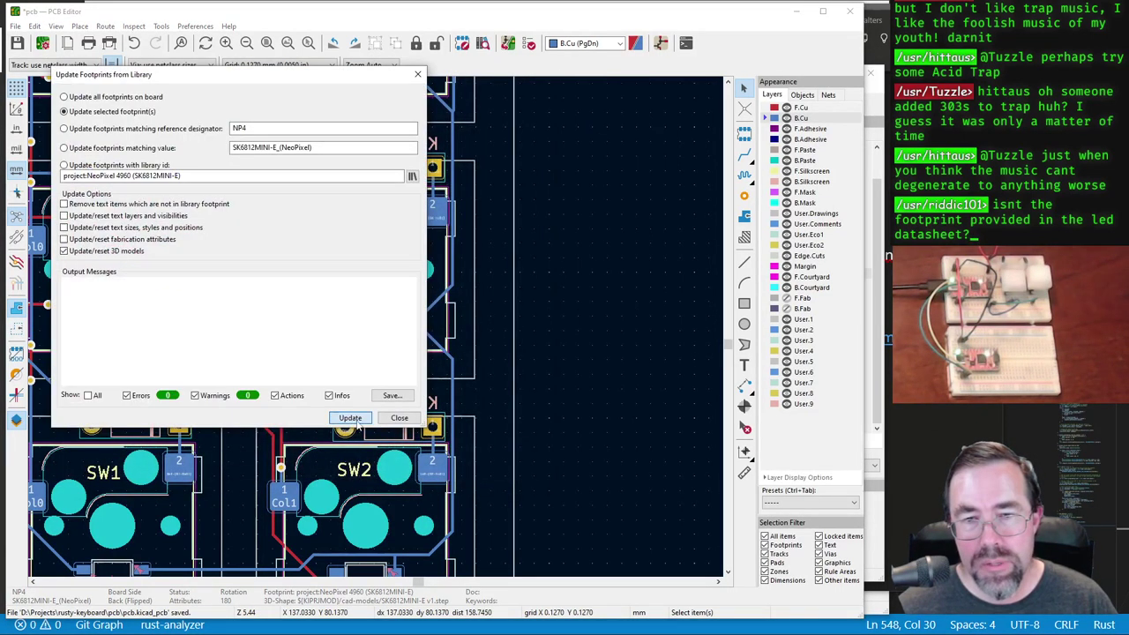
pyautogui.click(350, 418)
pyautogui.click(400, 417)
# Step: Update the LED footprint NP3 below SW3 from the library with the default update options
pyautogui.scroll(-2, 344, 300)
pyautogui.scroll(2, 344, 299)
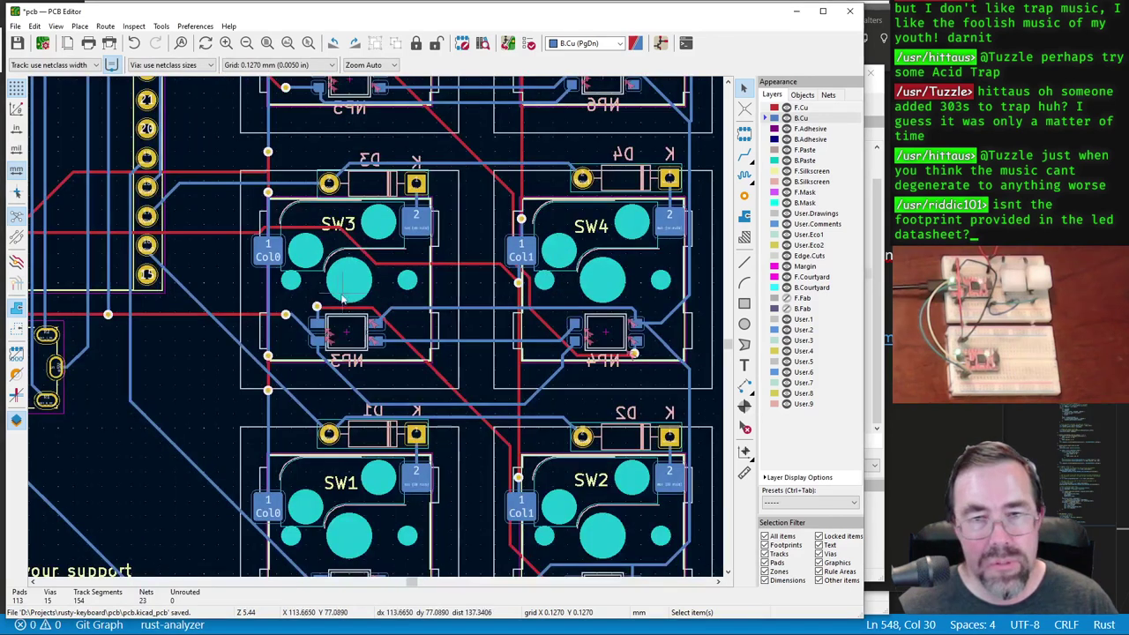
pyautogui.click(353, 330)
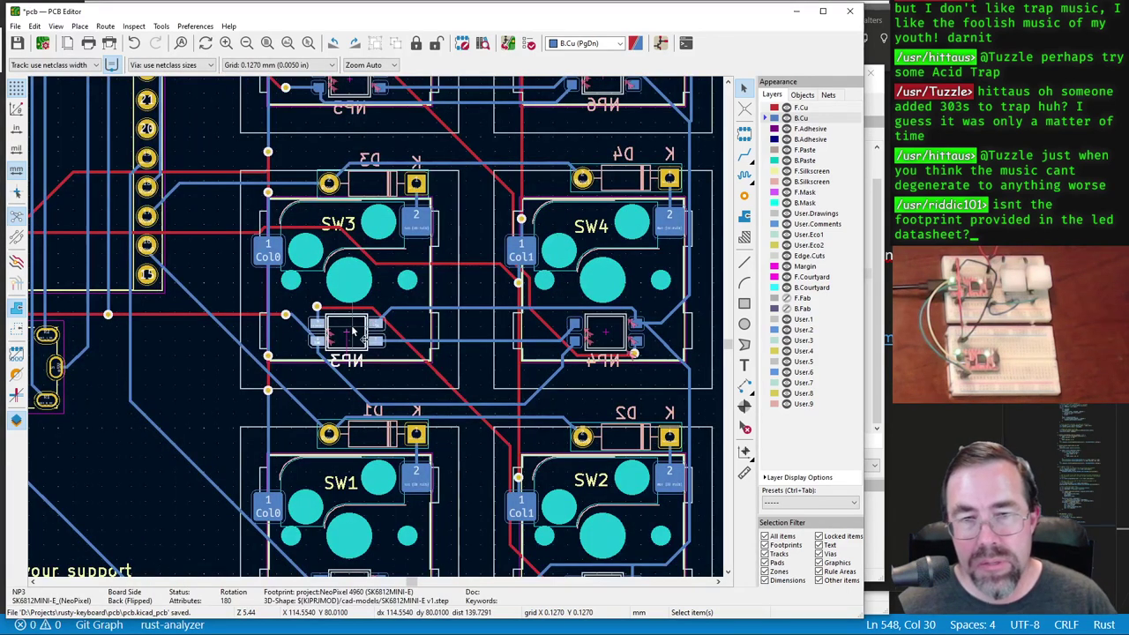
pyautogui.doubleClick(353, 330)
pyautogui.click(517, 386)
pyautogui.click(350, 418)
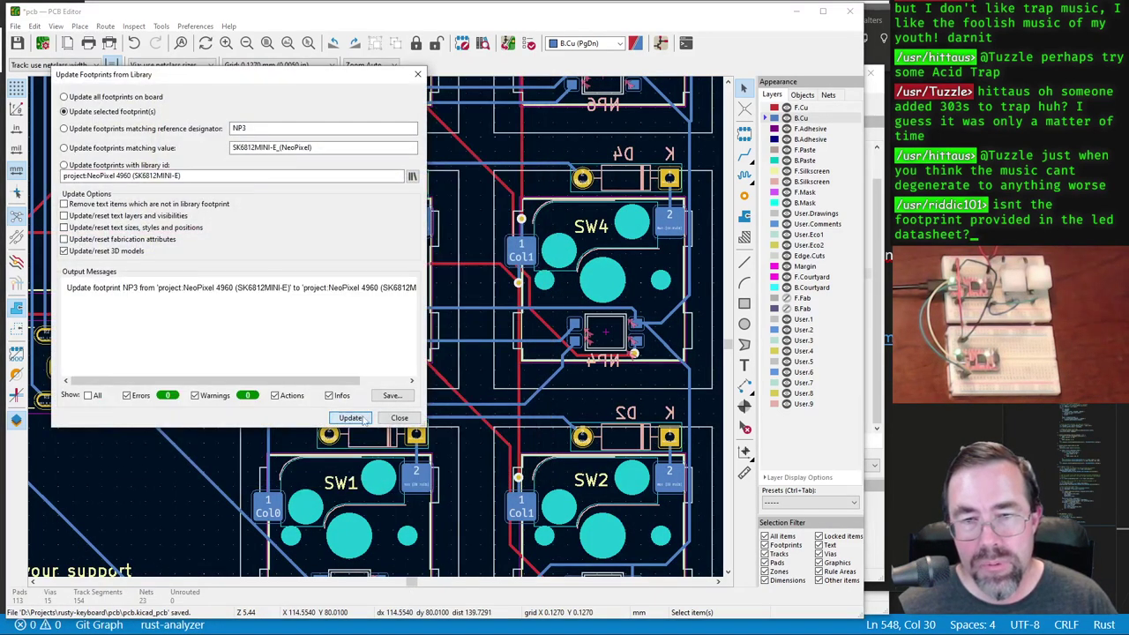
pyautogui.click(400, 417)
# Step: Open the properties of LED footprint NP1 below SW1 and update it from the library
pyautogui.scroll(-2, 379, 414)
pyautogui.scroll(3, 379, 415)
pyautogui.click(383, 435)
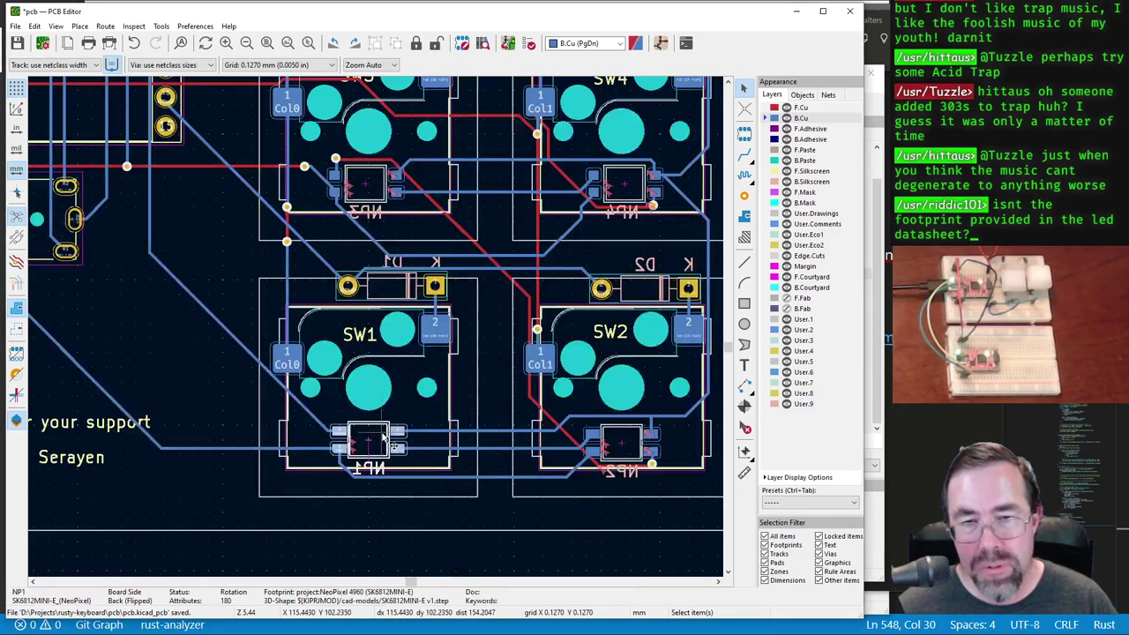
pyautogui.doubleClick(386, 434)
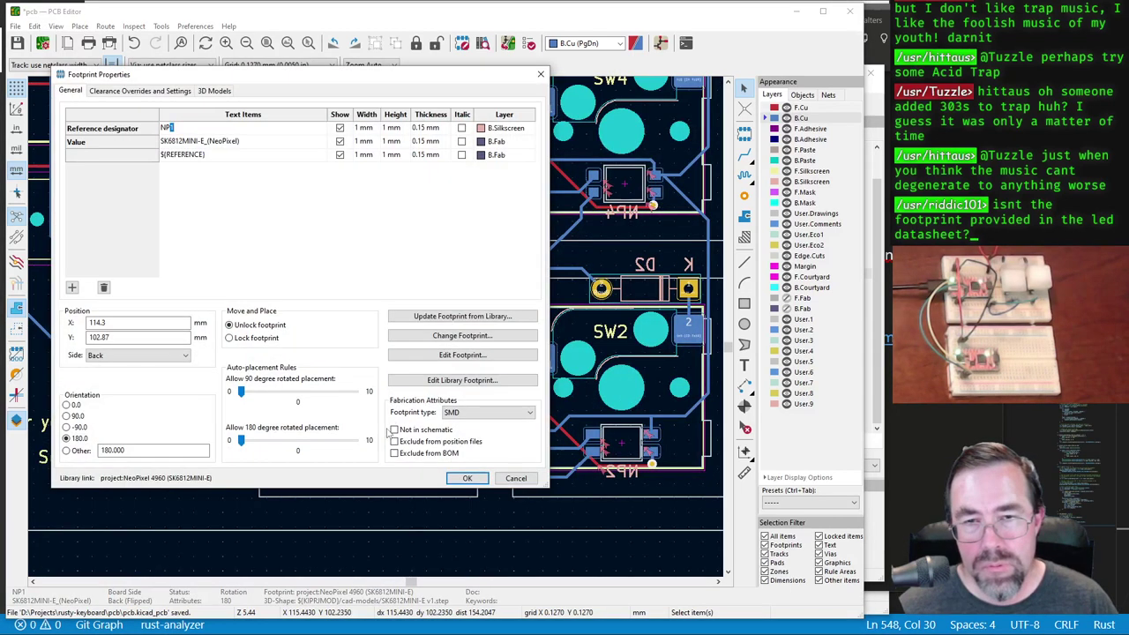
pyautogui.click(445, 317)
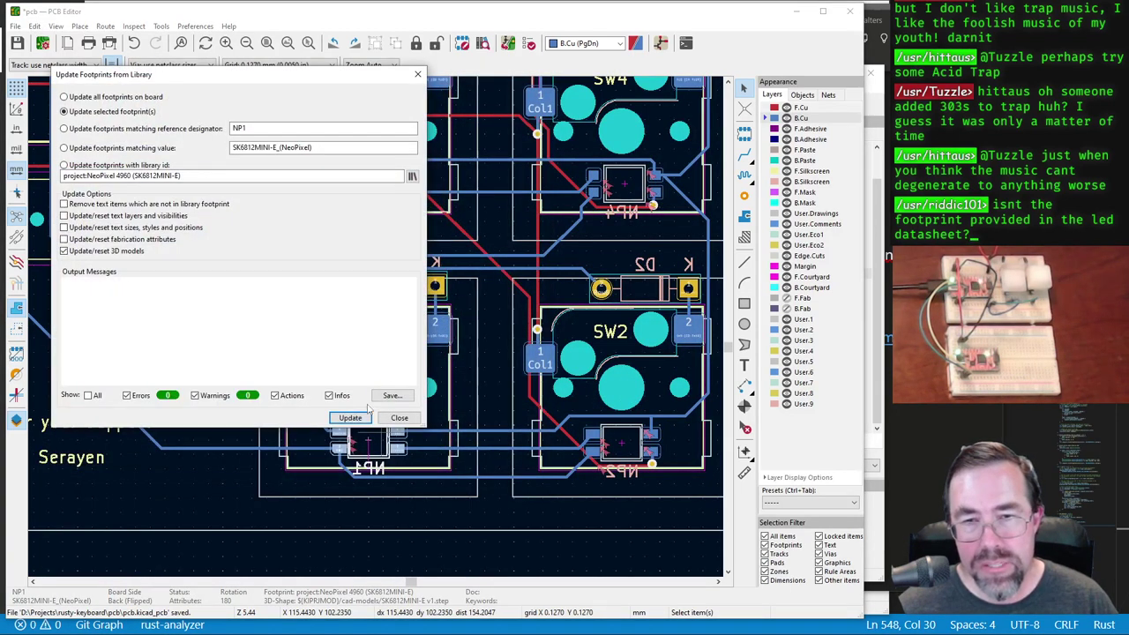
pyautogui.click(351, 418)
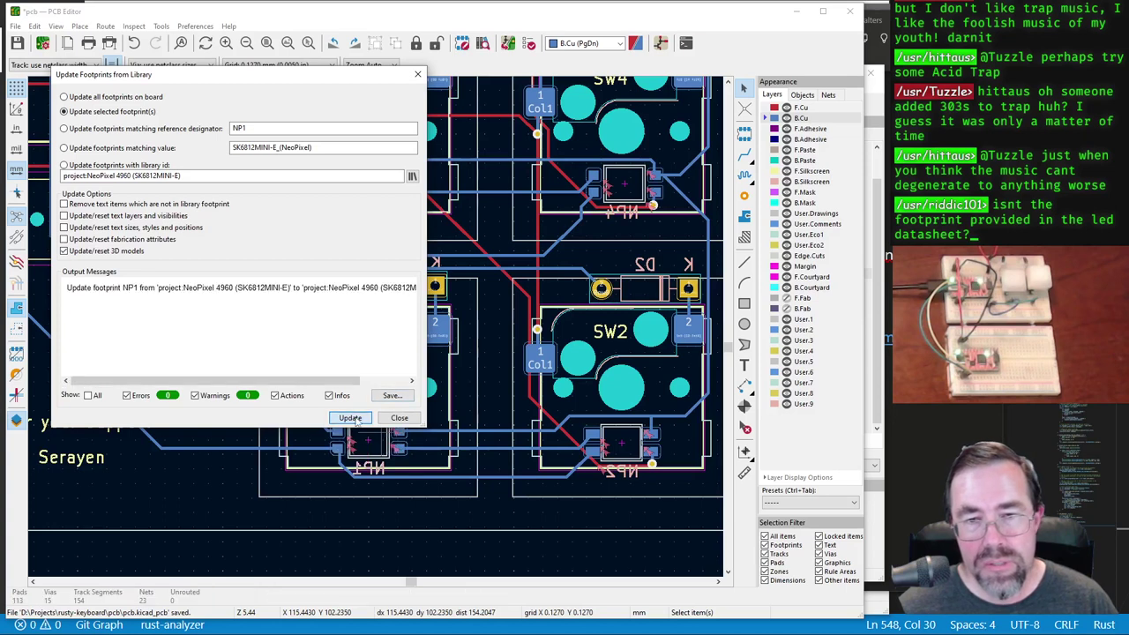
pyautogui.click(400, 418)
# Step: Update the LED footprint NP2 below SW2 from the library, applying the update only to the selected footprint
pyautogui.scroll(2, 529, 370)
pyautogui.click(435, 353)
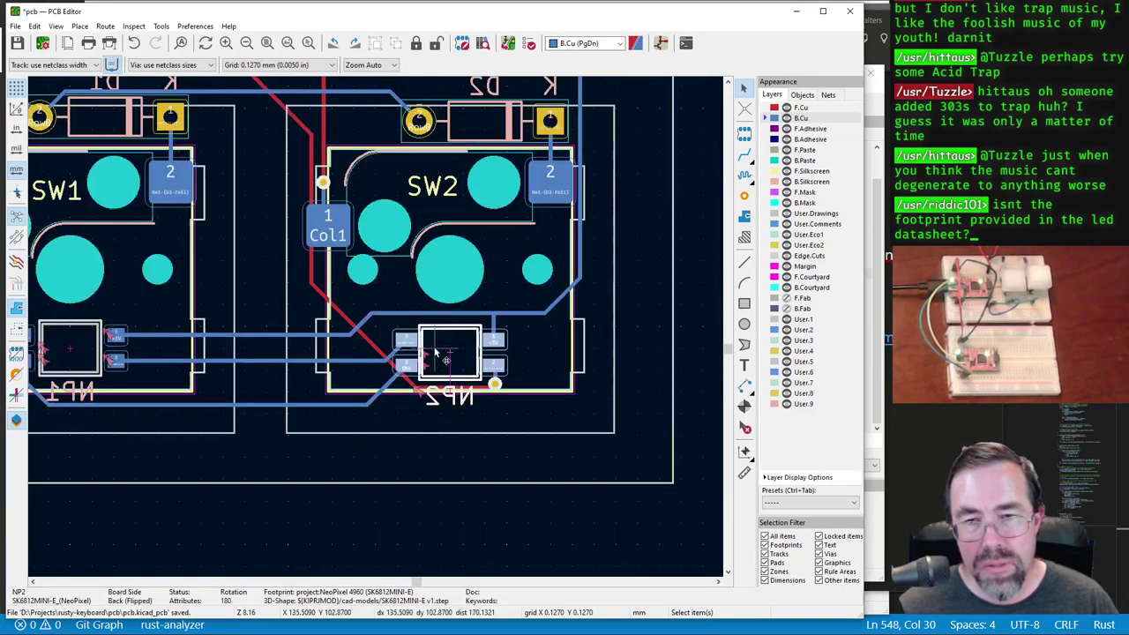
pyautogui.doubleClick(434, 353)
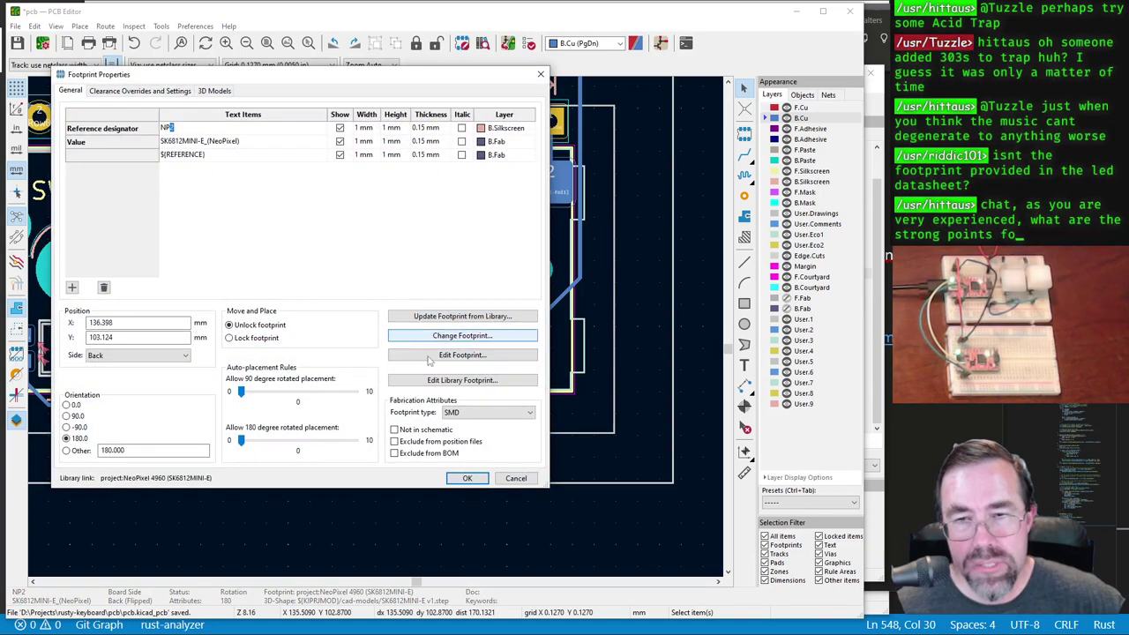
pyautogui.click(446, 316)
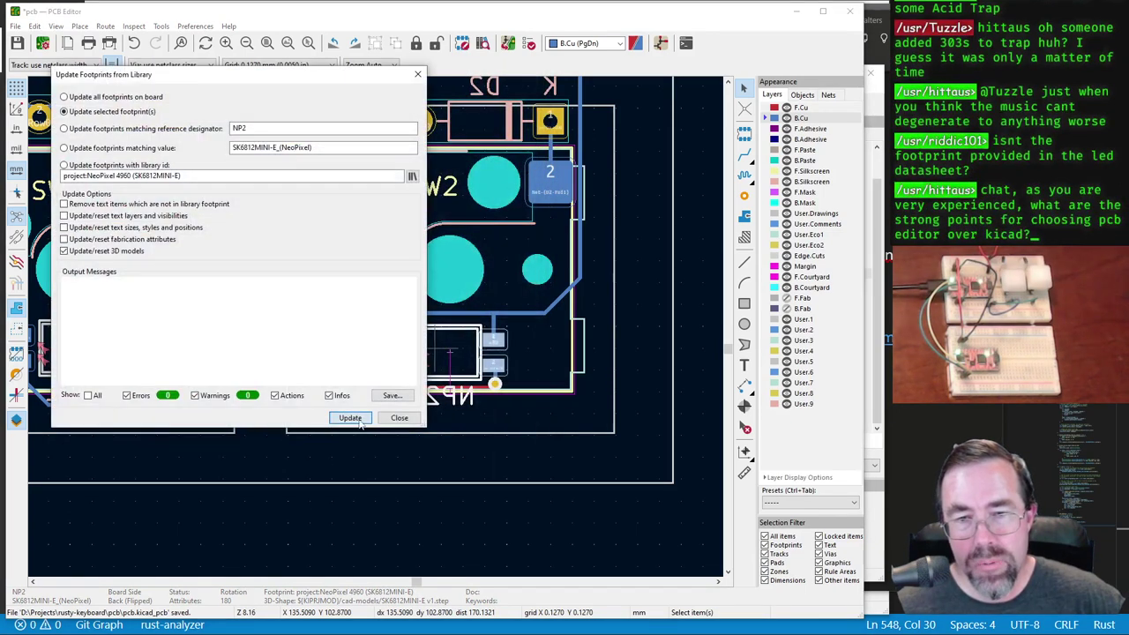
pyautogui.click(358, 421)
pyautogui.click(399, 418)
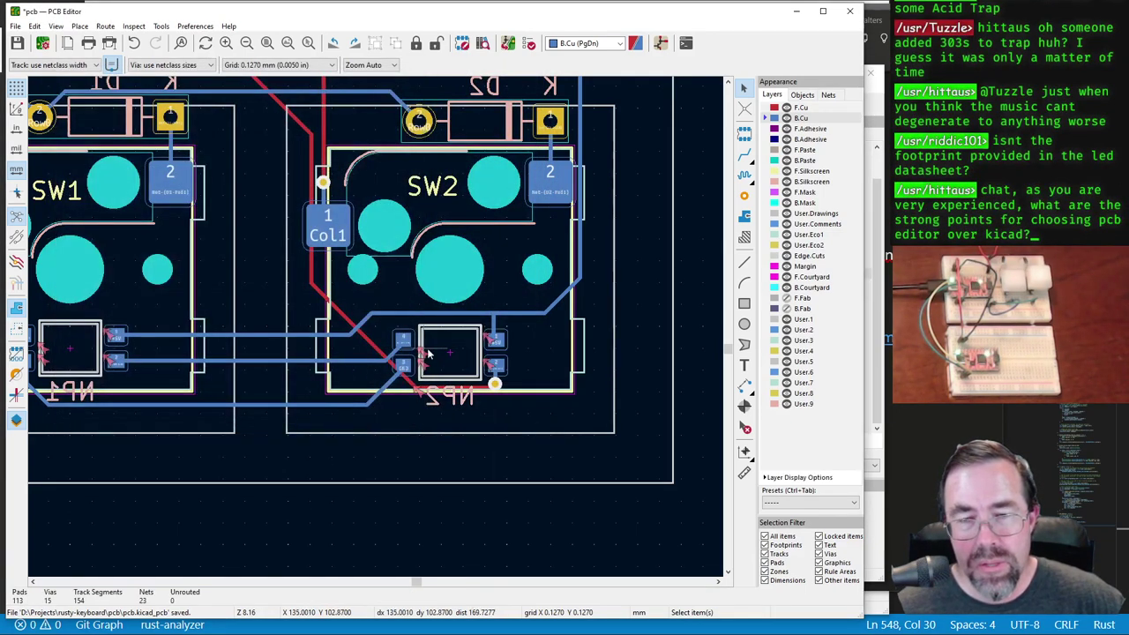
# Step: Open the design rules checker for the board with the updated LED footprints
pyautogui.scroll(3, 427, 353)
pyautogui.click(484, 42)
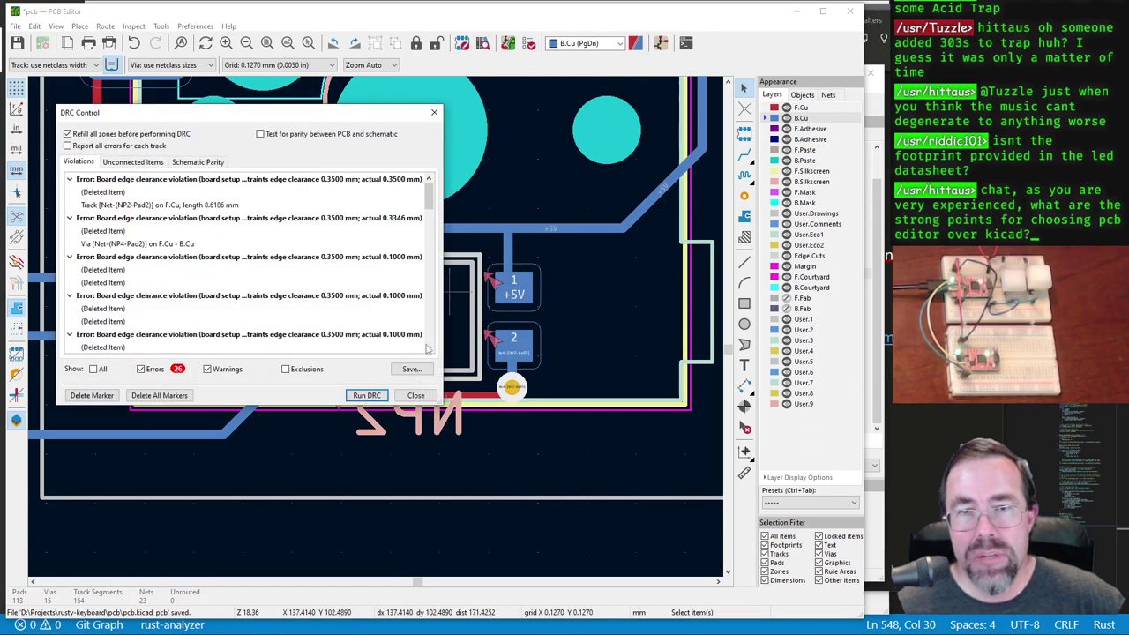
# Step: Rerun the design rule check and inspect the unconnected-track marker on NP2 pad 2
pyautogui.click(367, 395)
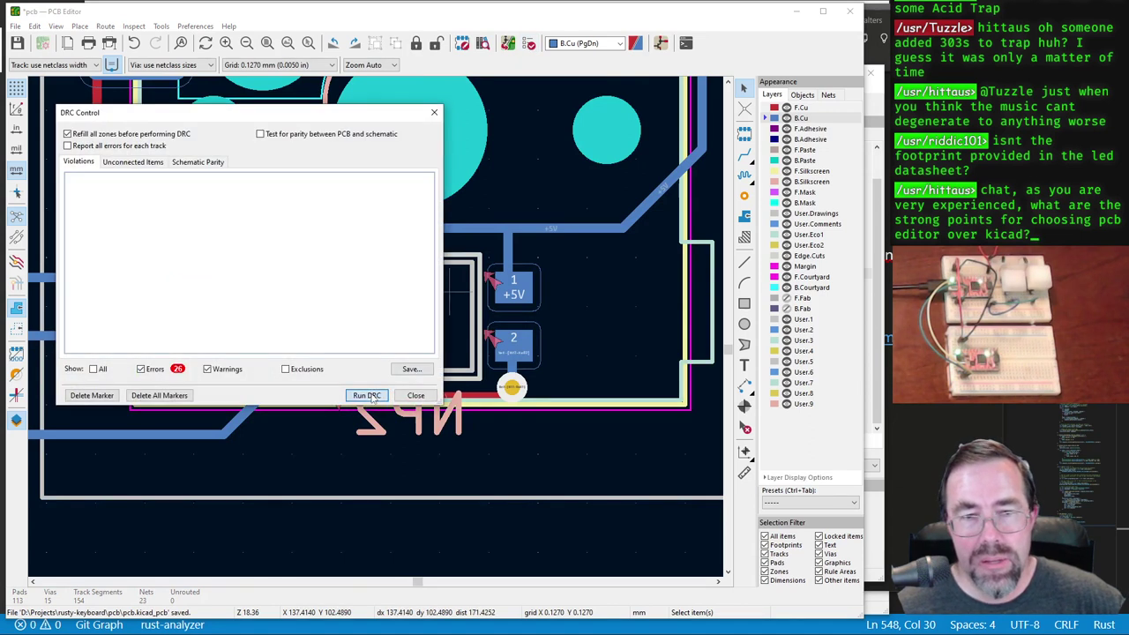
pyautogui.click(415, 395)
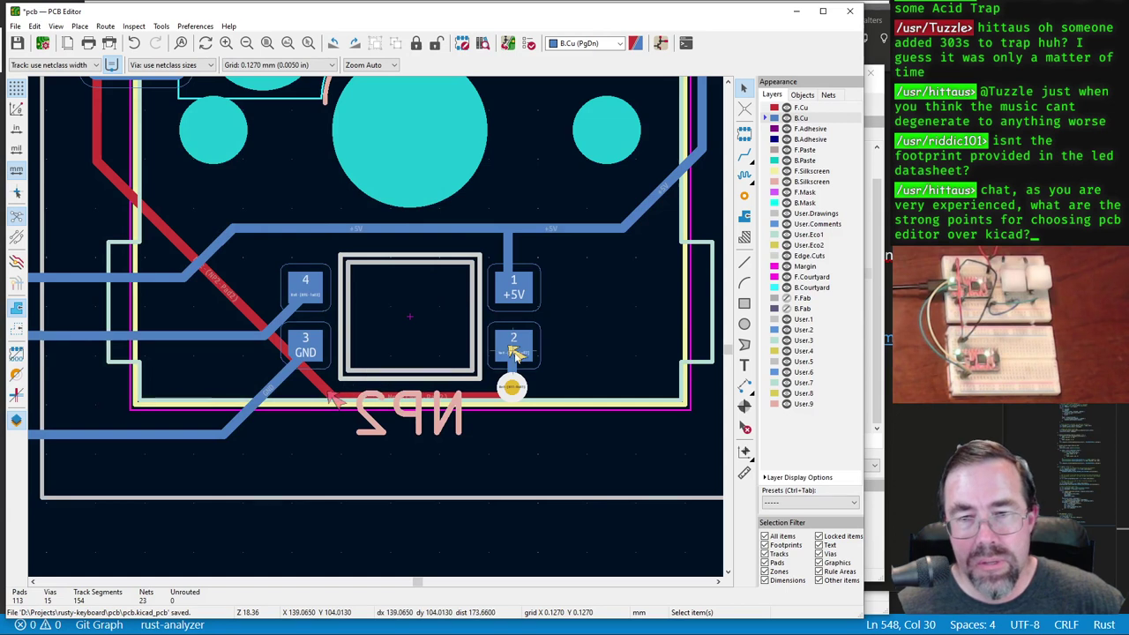
pyautogui.scroll(3, 511, 379)
pyautogui.click(374, 326)
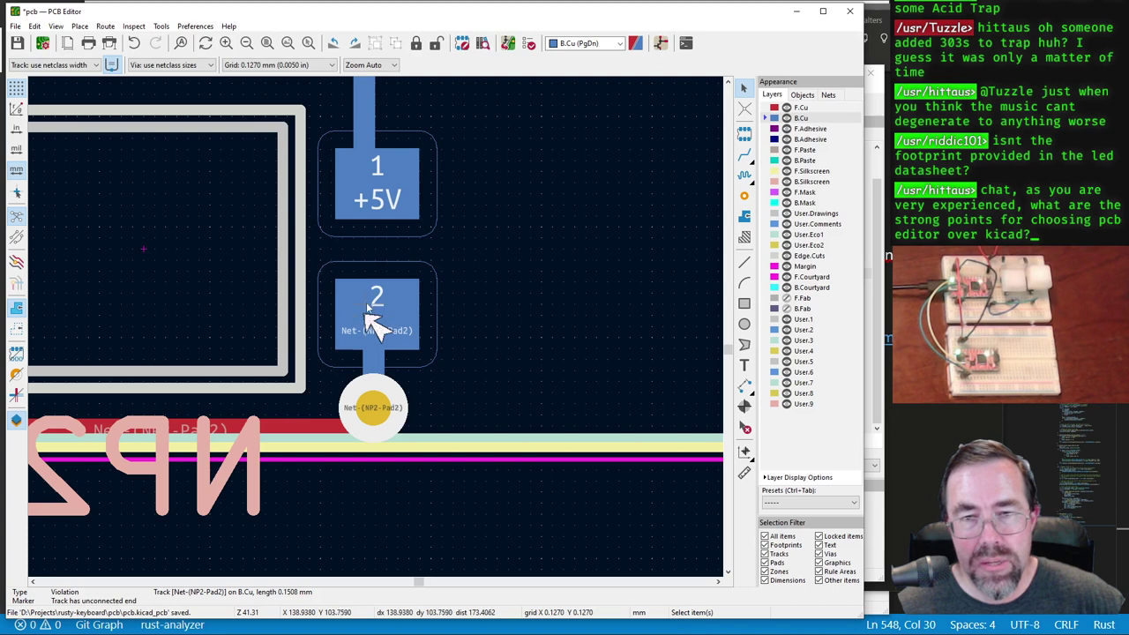
pyautogui.click(367, 302)
pyautogui.click(373, 356)
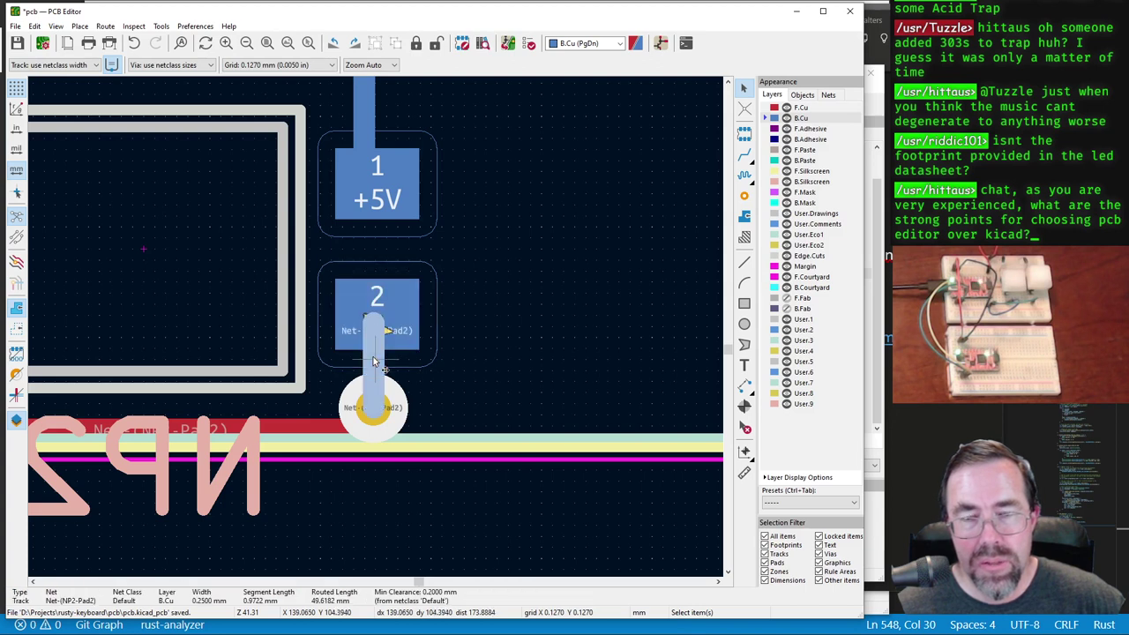
pyautogui.press('x')
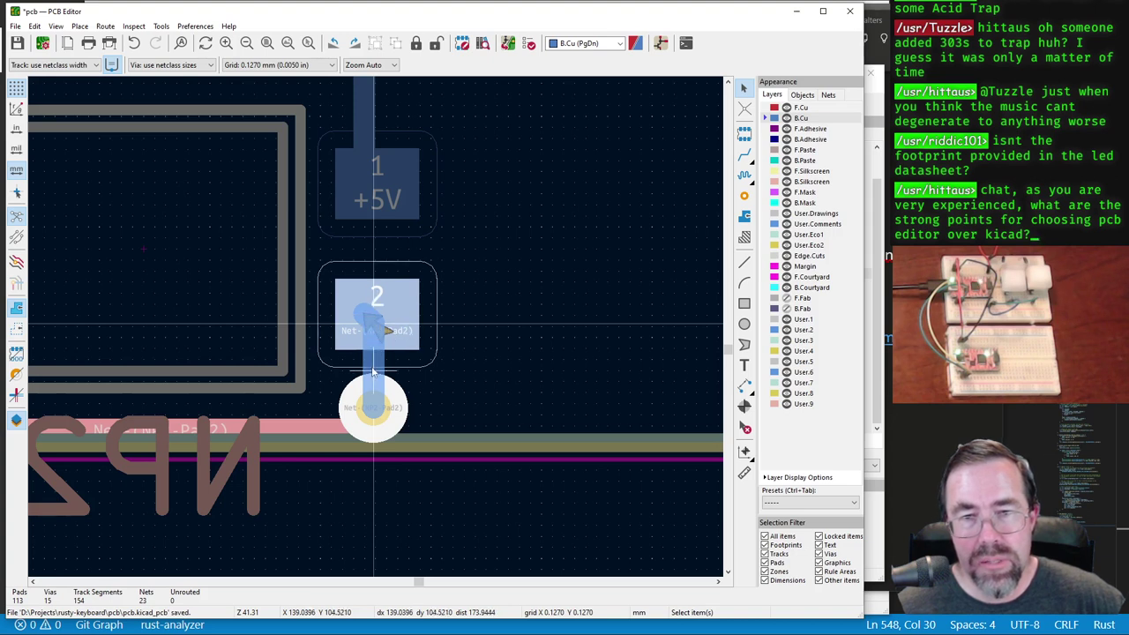
pyautogui.press('Escape')
# Step: Delete the short track stub inside NP2 pad 2 and adjust the vertical B.Cu track joining the pad to its via
pyautogui.click(372, 360)
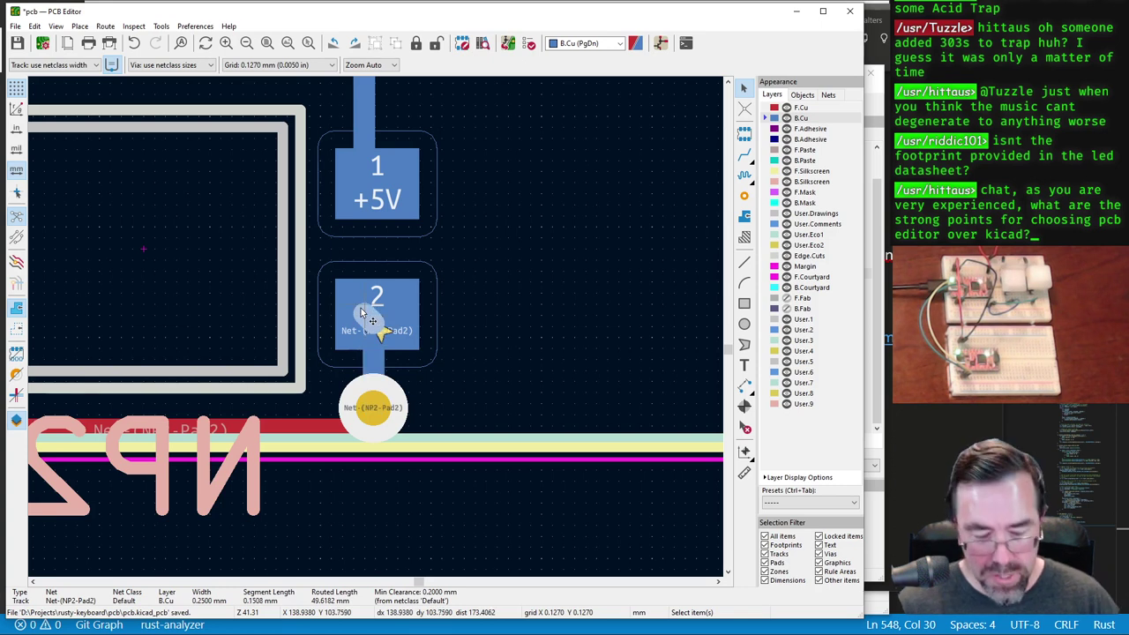
pyautogui.hotkey('ctrl', 'c')
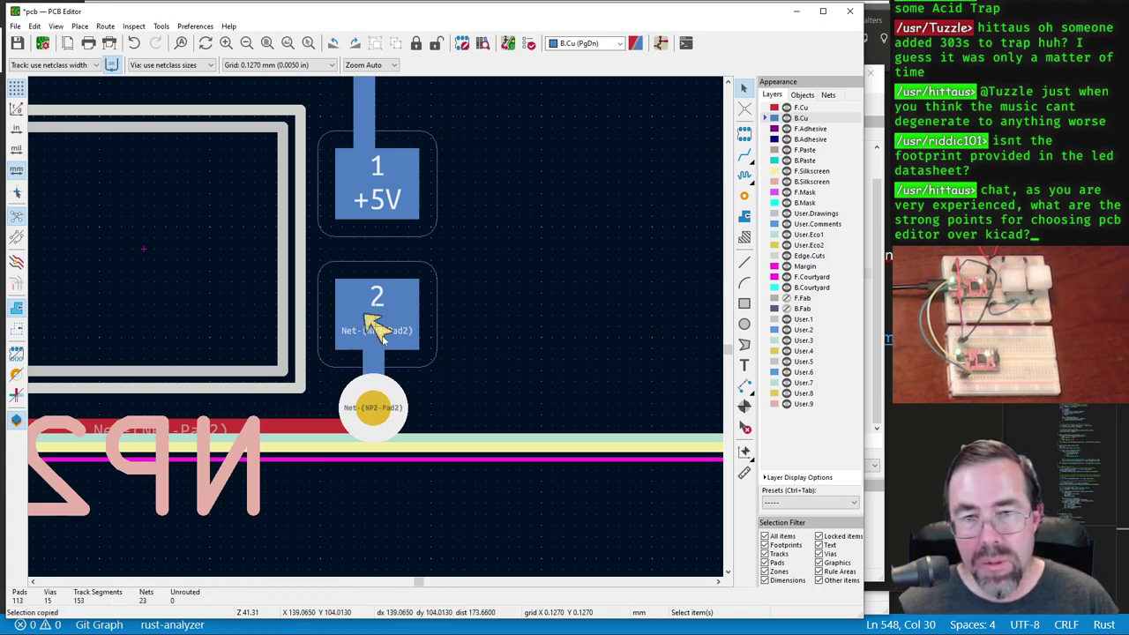
pyautogui.click(371, 359)
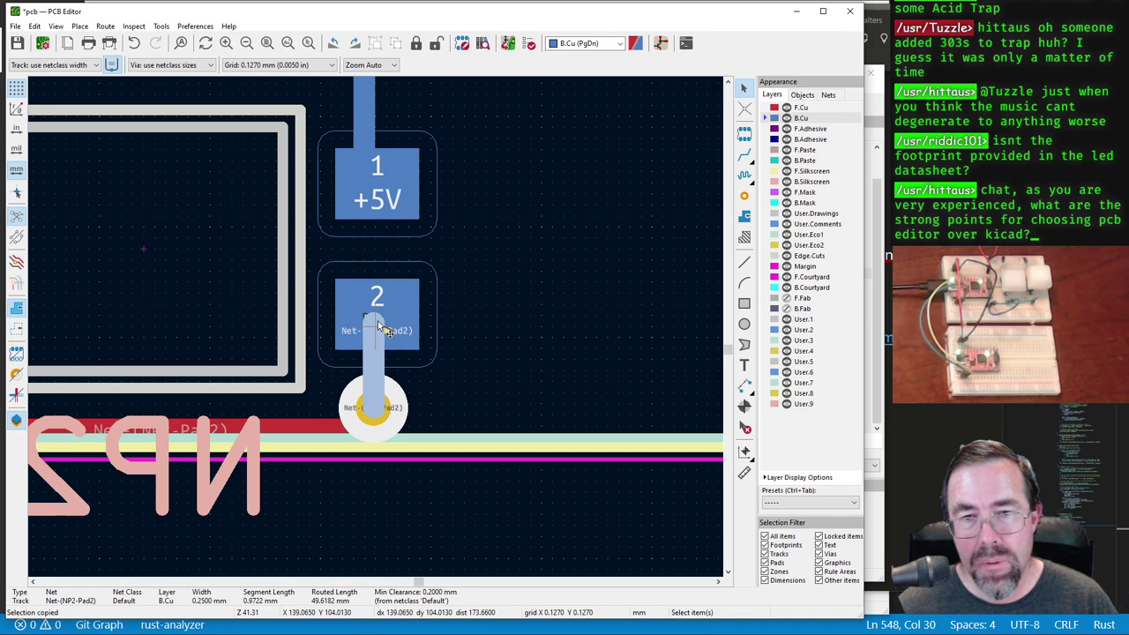
pyautogui.press('x')
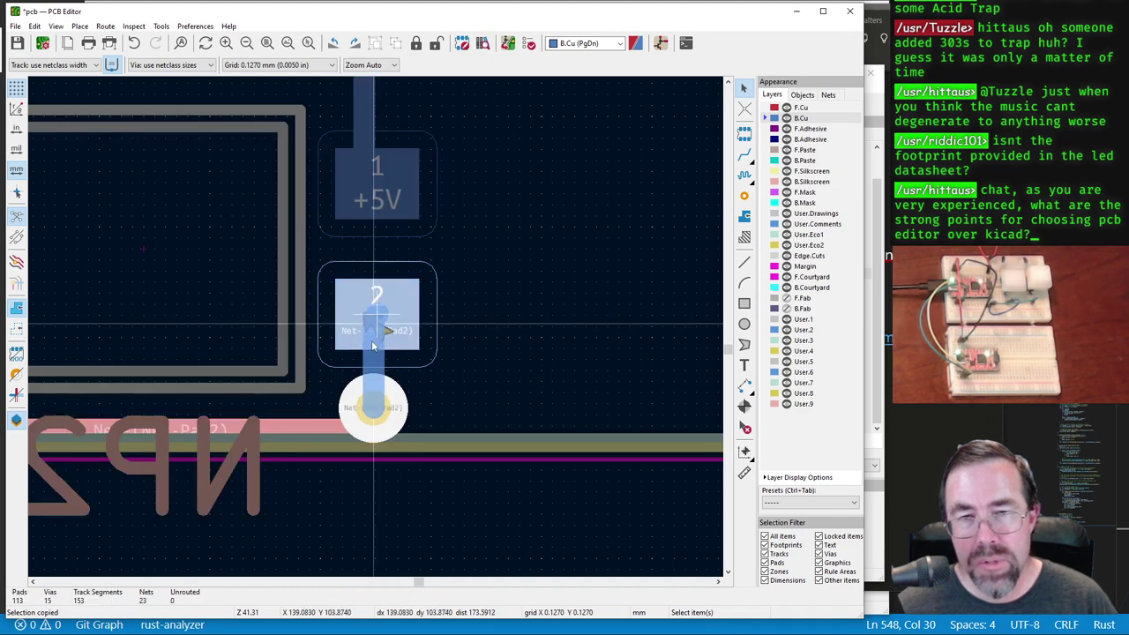
pyautogui.scroll(-3, 371, 327)
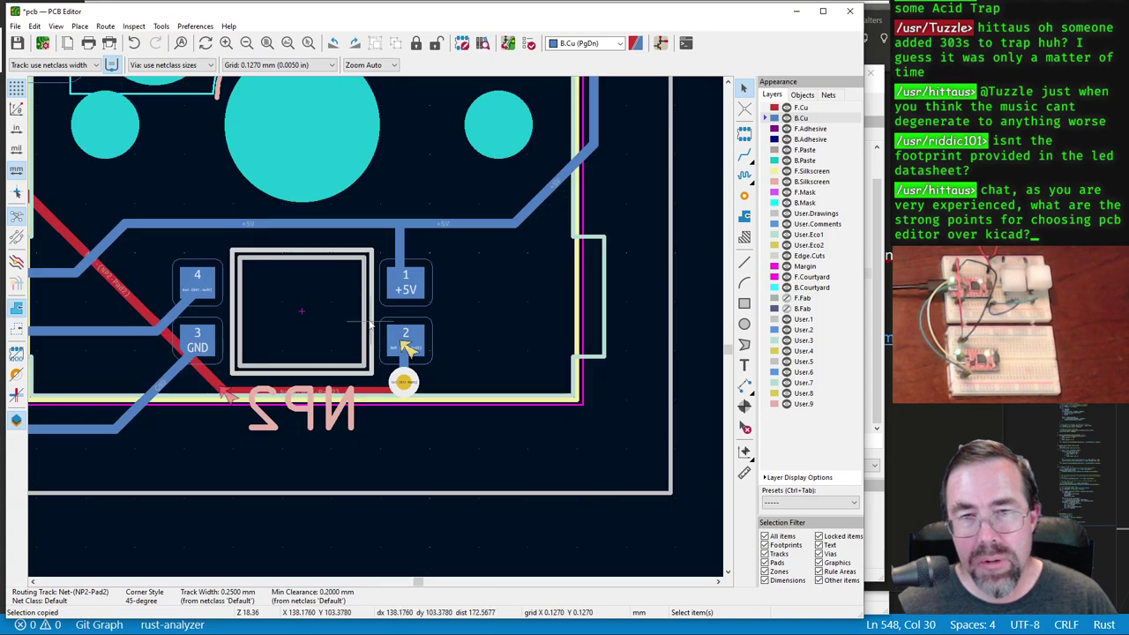
# Step: Run the design rule check again on the board and close its results
pyautogui.click(508, 42)
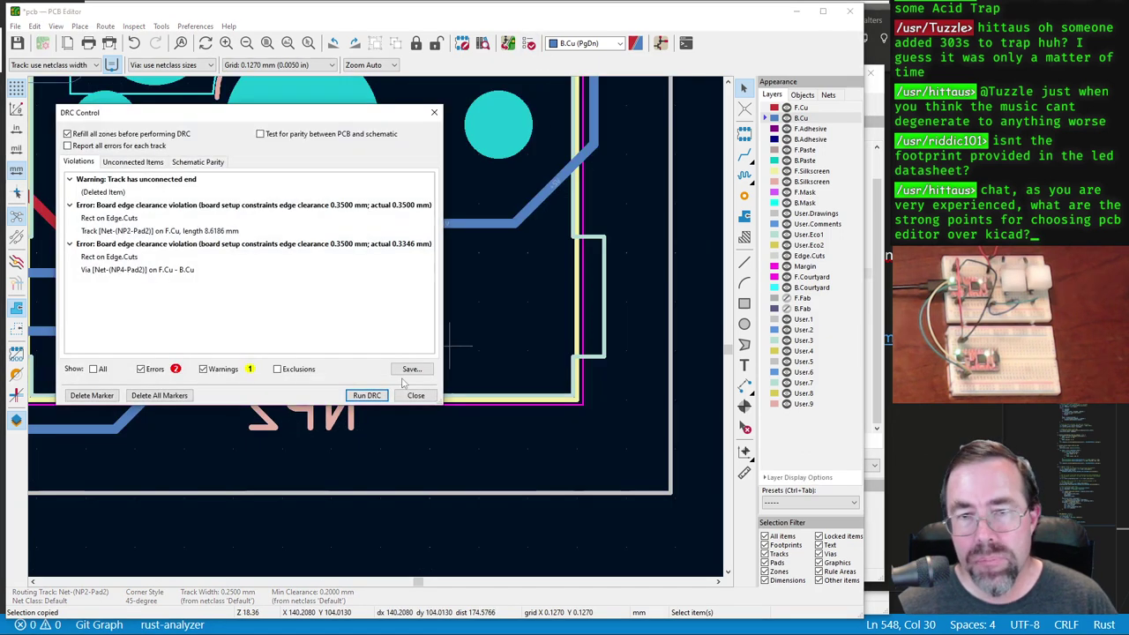
pyautogui.click(367, 396)
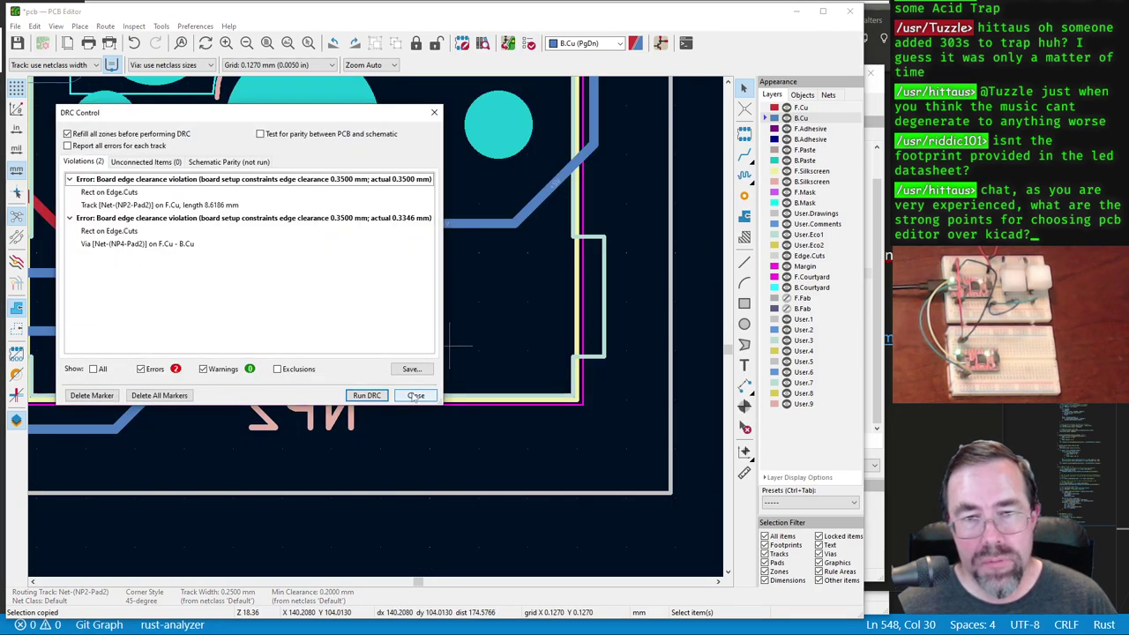
pyautogui.click(414, 395)
# Step: Locate on the board the edge clearance violation between the Edge.Cuts rectangle and the Net-(NP2-Pad2) track on F.Cu
pyautogui.scroll(-10, 401, 336)
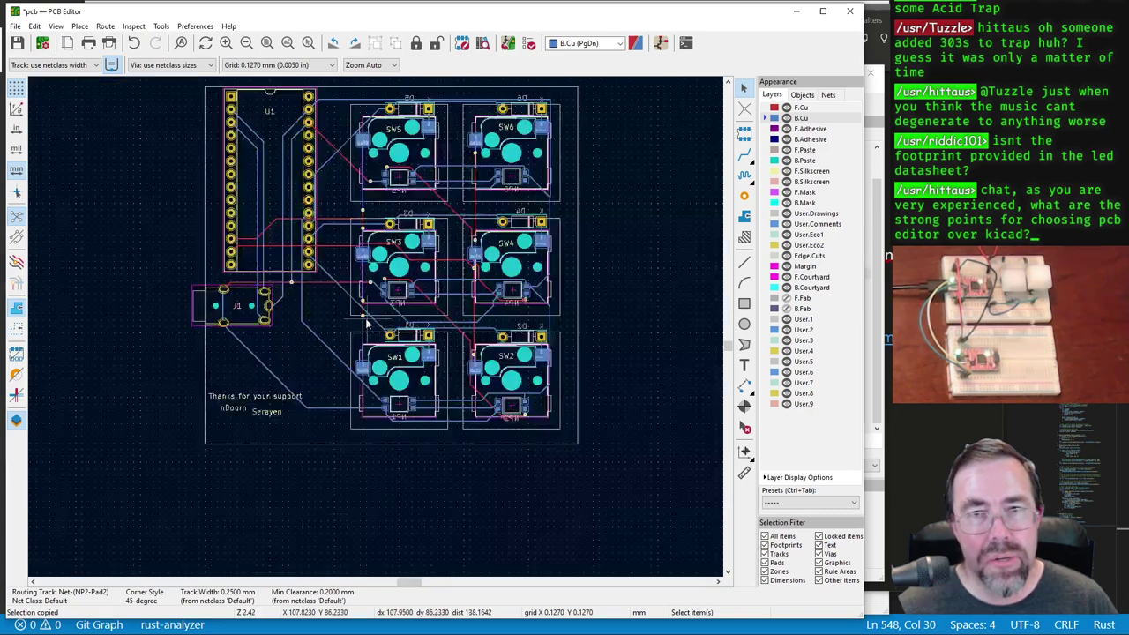
pyautogui.scroll(6, 401, 333)
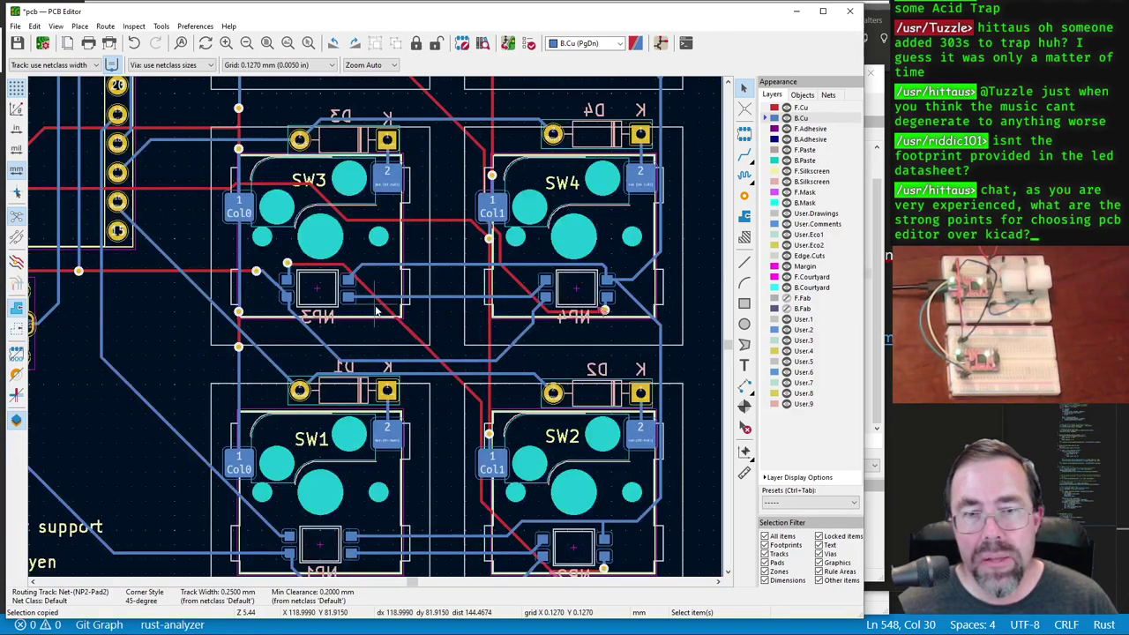
pyautogui.keyDown('shift'); pyautogui.scroll(4, 423, 391); pyautogui.keyUp('shift')
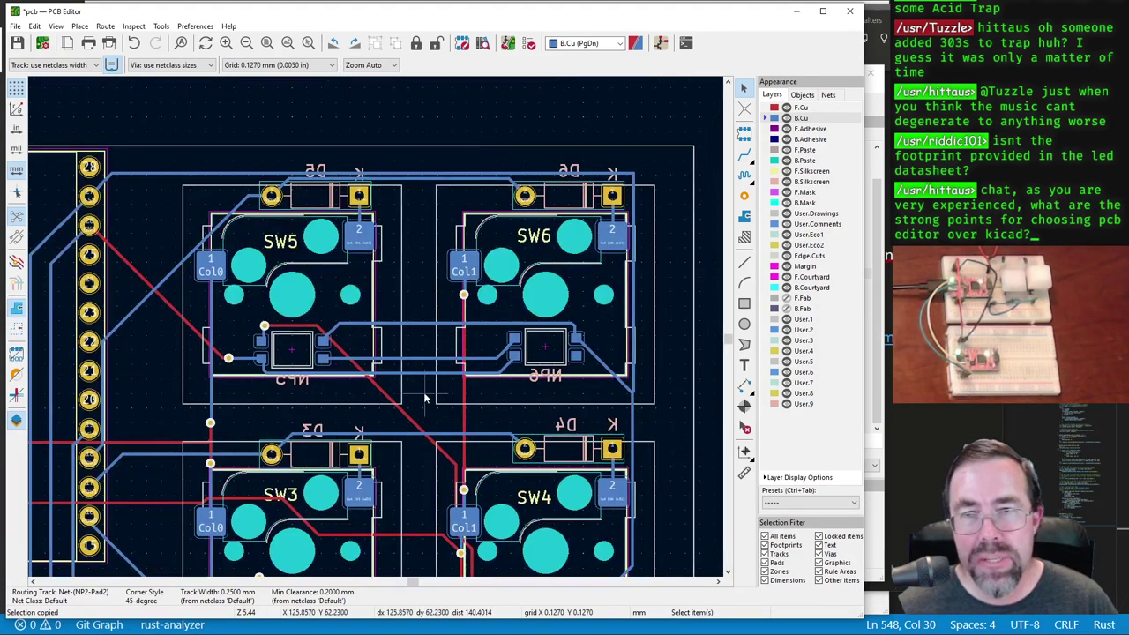
pyautogui.click(530, 44)
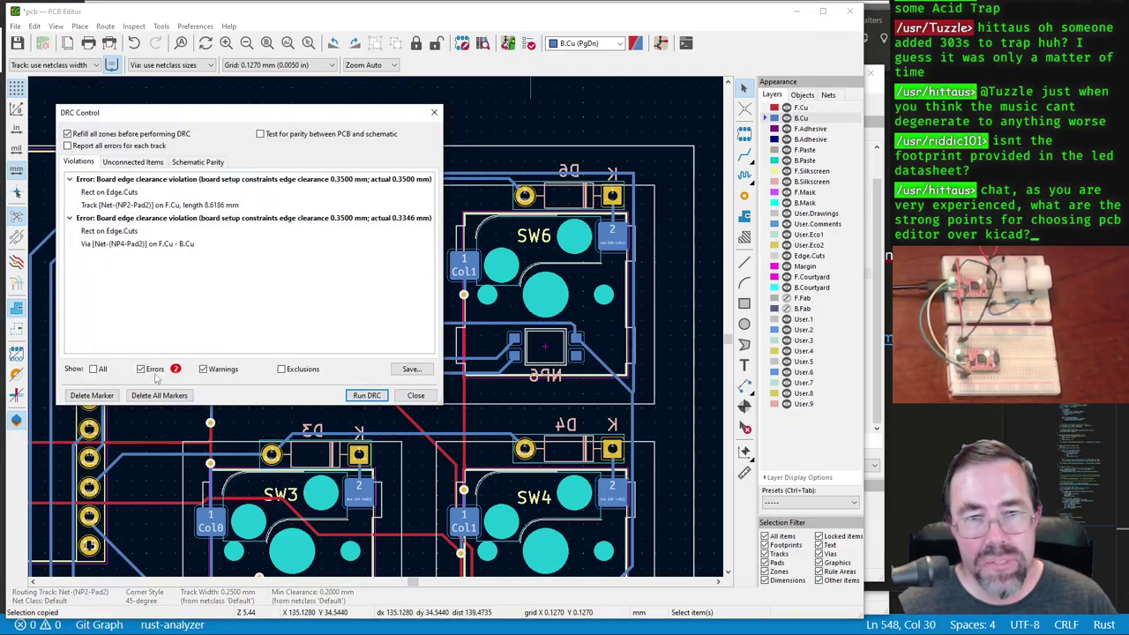
pyautogui.click(115, 192)
pyautogui.moveTo(219, 120); pyautogui.dragTo(615, 251)
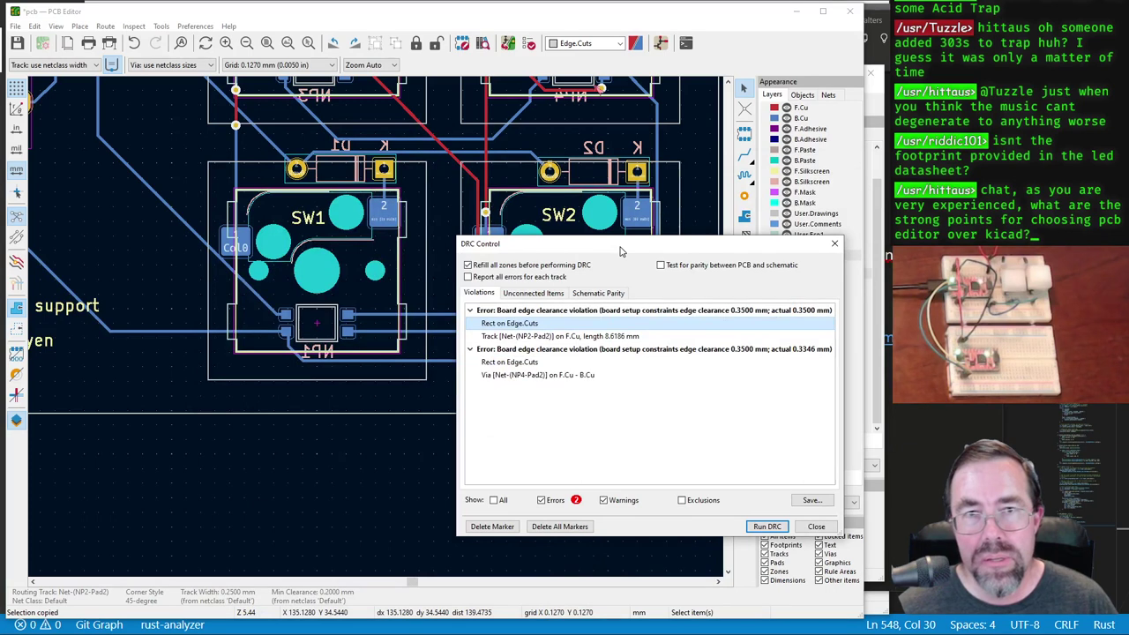
pyautogui.scroll(5, 421, 240)
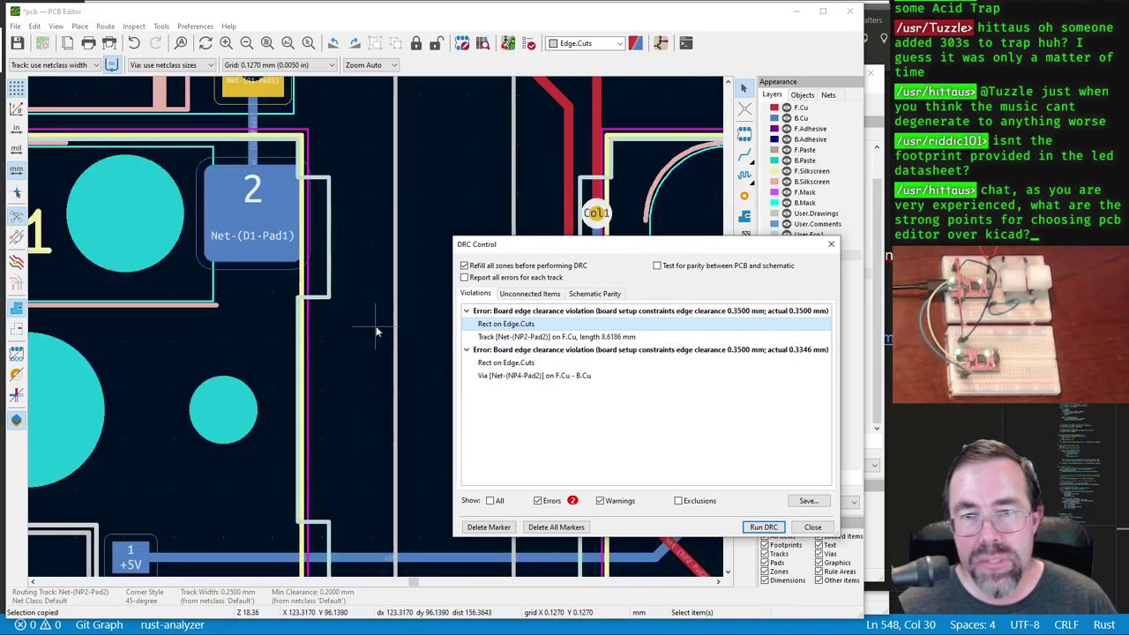
pyautogui.click(505, 337)
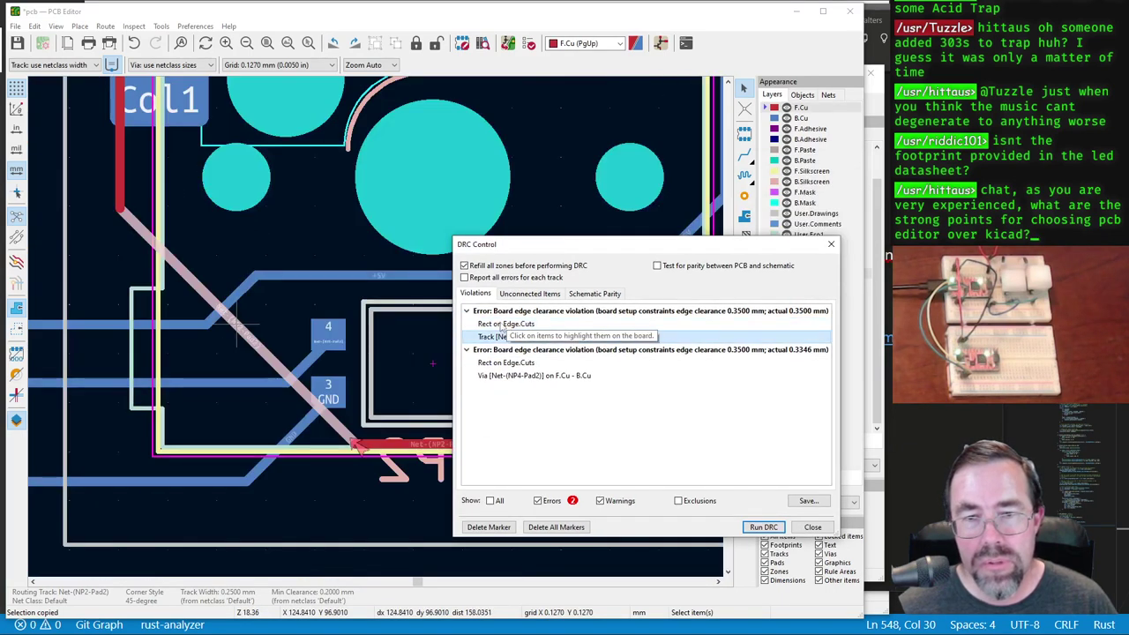
pyautogui.click(502, 325)
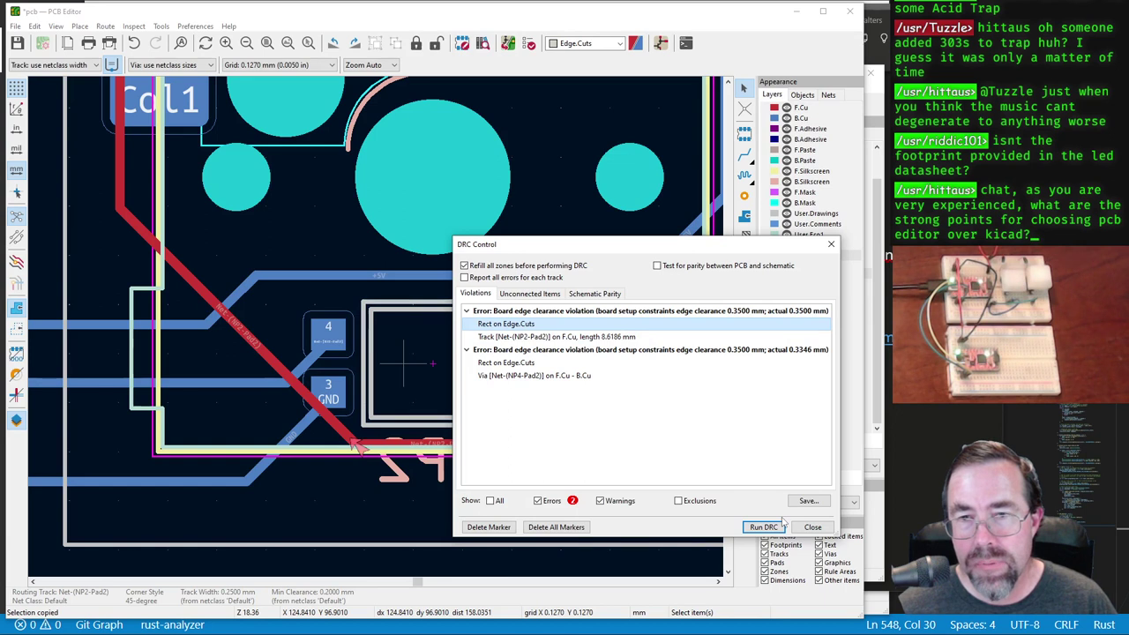
pyautogui.click(813, 526)
# Step: Shift the diagonal F.Cu track of Net-(NP2-Pad2) slightly away from the corner of the NP2 LED cutout
pyautogui.scroll(2, 325, 450)
pyautogui.scroll(2, 377, 333)
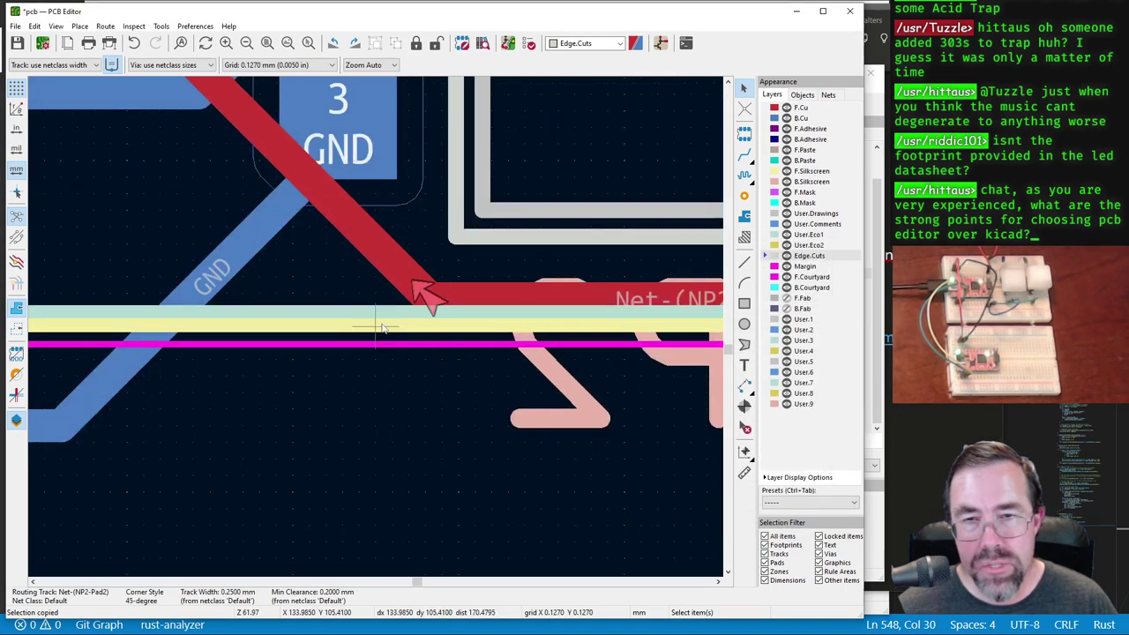
pyautogui.scroll(-1, 374, 325)
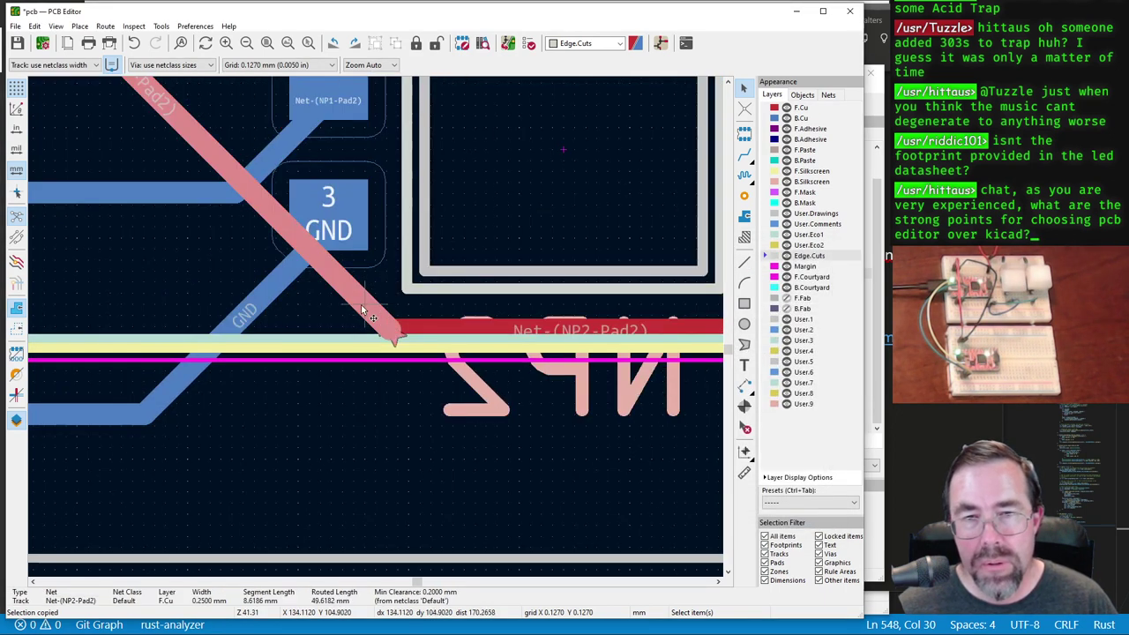
pyautogui.click(357, 309)
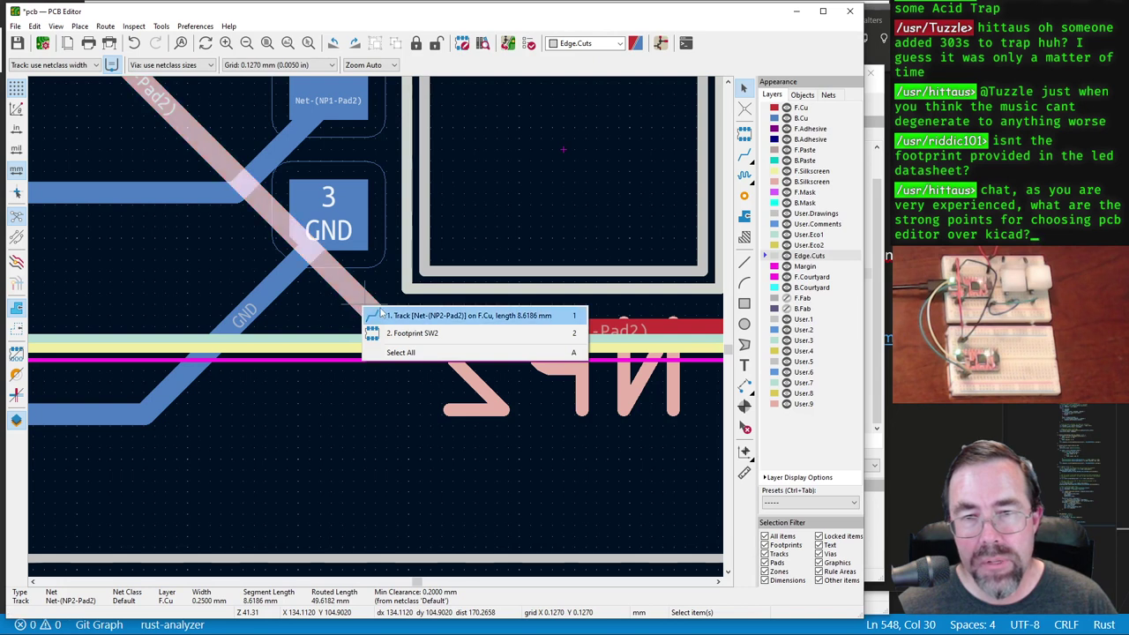
pyautogui.press('Escape')
pyautogui.press('`')
pyautogui.press('x')
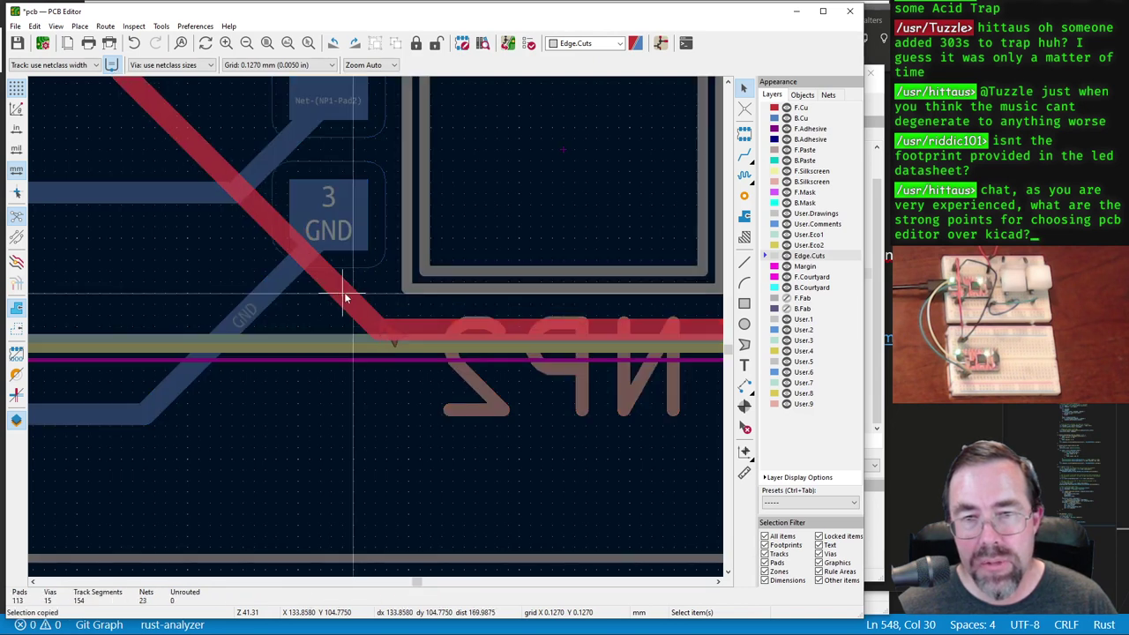
# Step: Rerun the design rule check and locate the edge clearance violation between the Edge.Cuts rectangle and the Net-(NP4-Pad2) via
pyautogui.click(530, 46)
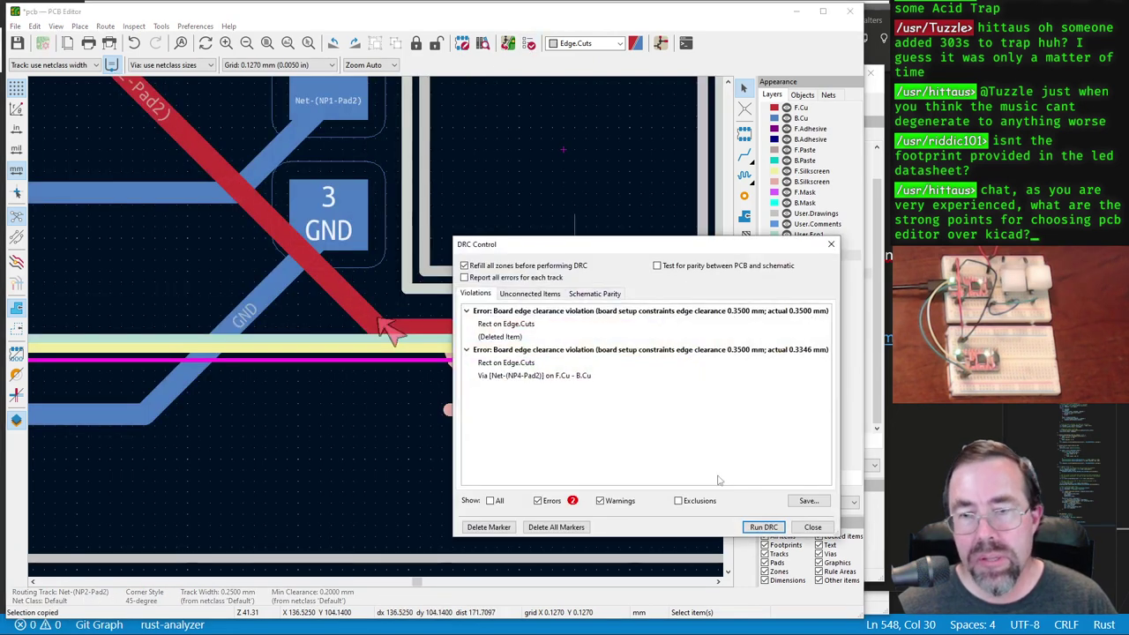
pyautogui.click(764, 527)
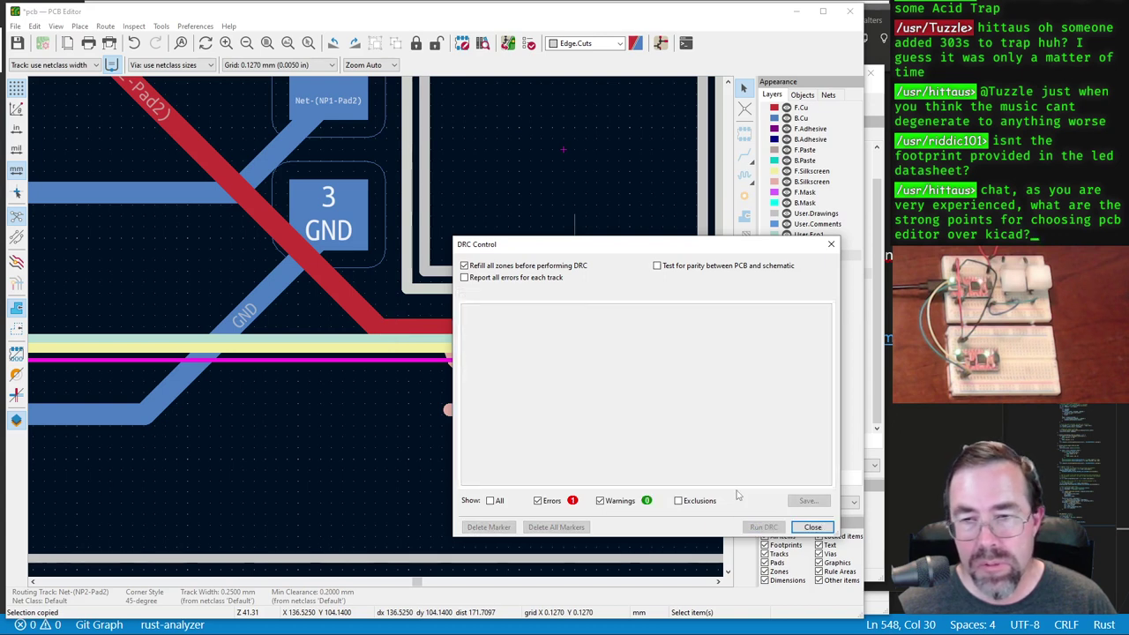
pyautogui.click(505, 337)
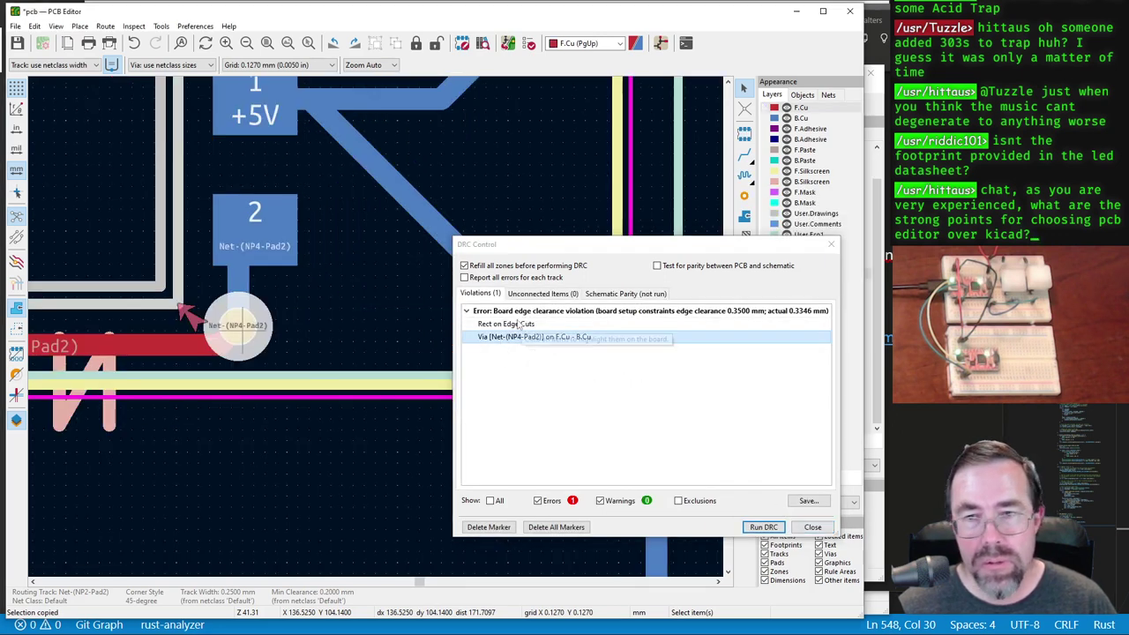
pyautogui.click(520, 324)
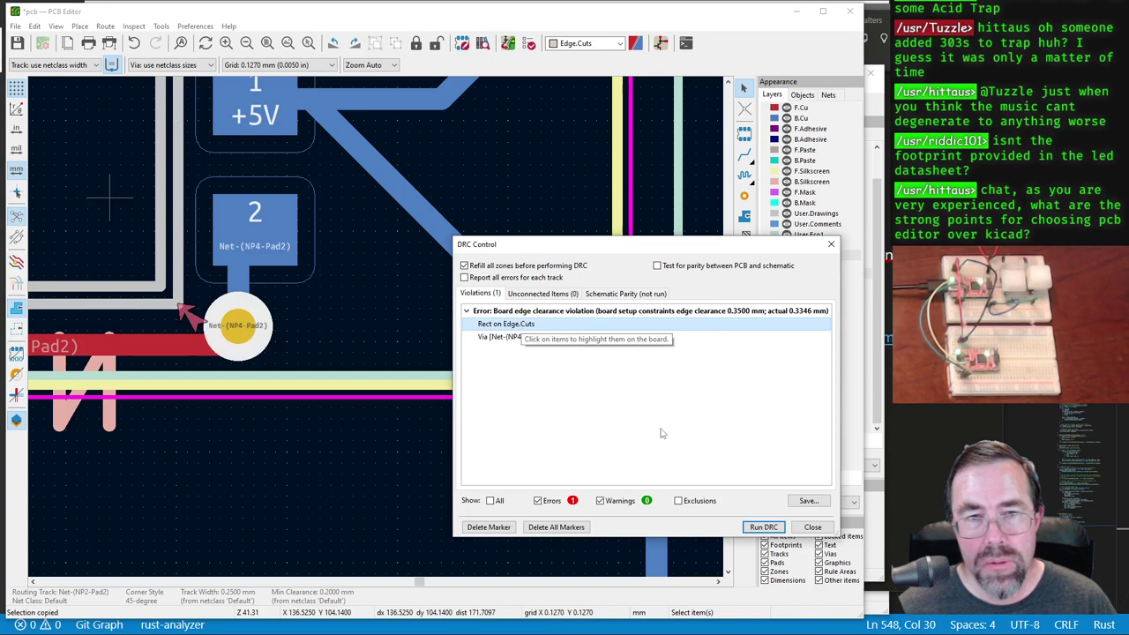
pyautogui.click(494, 339)
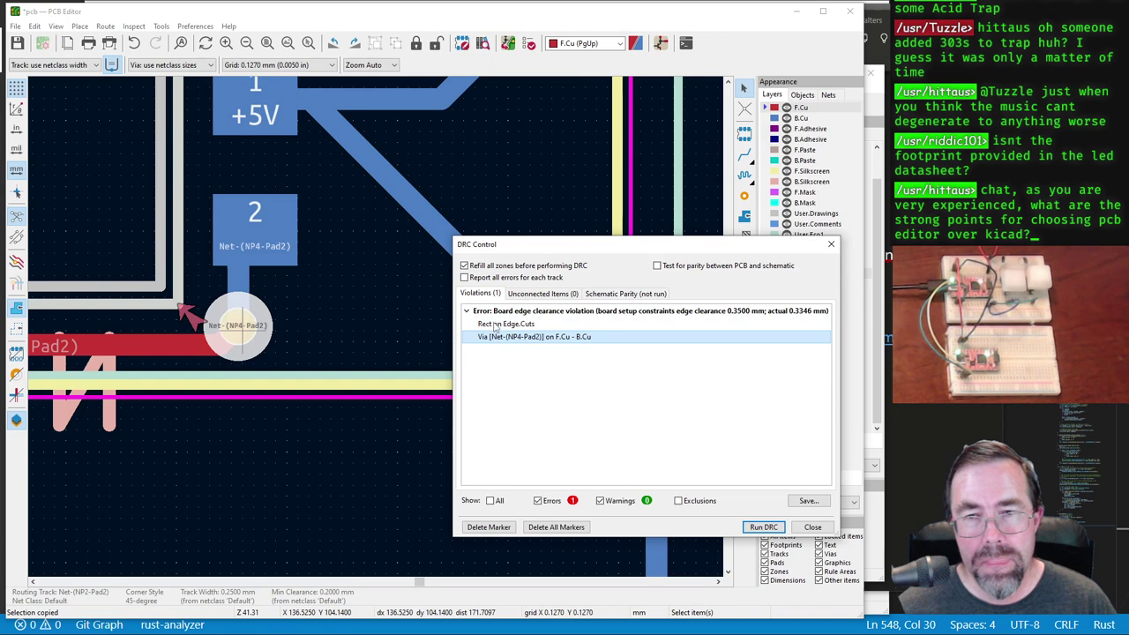
pyautogui.click(495, 324)
pyautogui.click(497, 342)
pyautogui.click(497, 324)
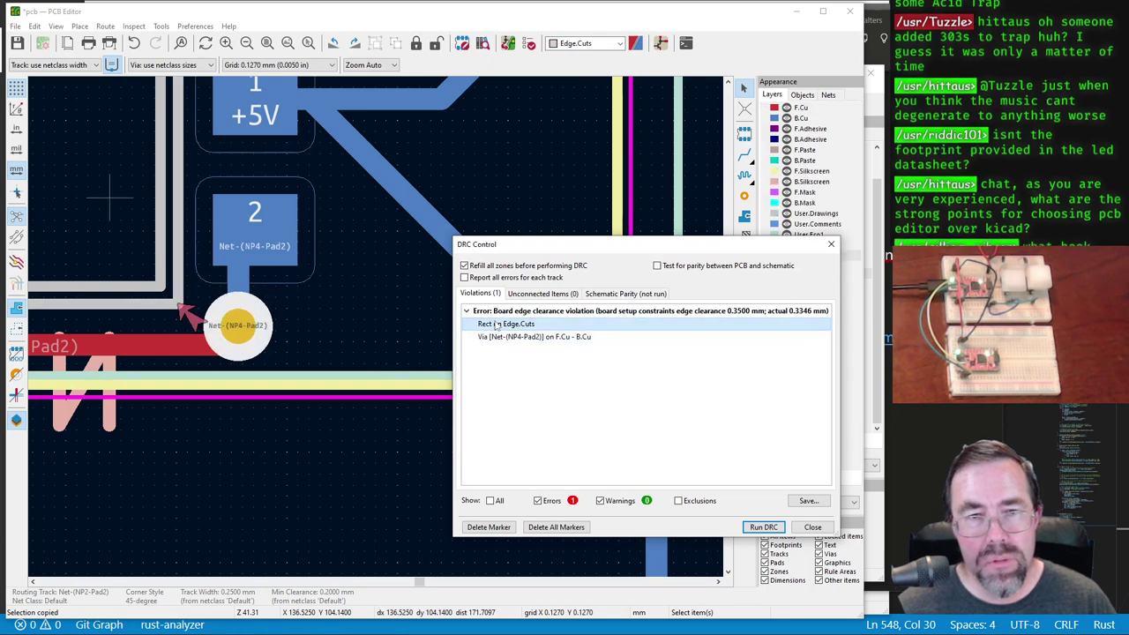
pyautogui.doubleClick(496, 325)
# Step: Move the Net-(NP4-Pad2) via slightly down, farther from the corner of the NP4 LED cutout
pyautogui.scroll(2, 376, 330)
pyautogui.scroll(-3, 376, 331)
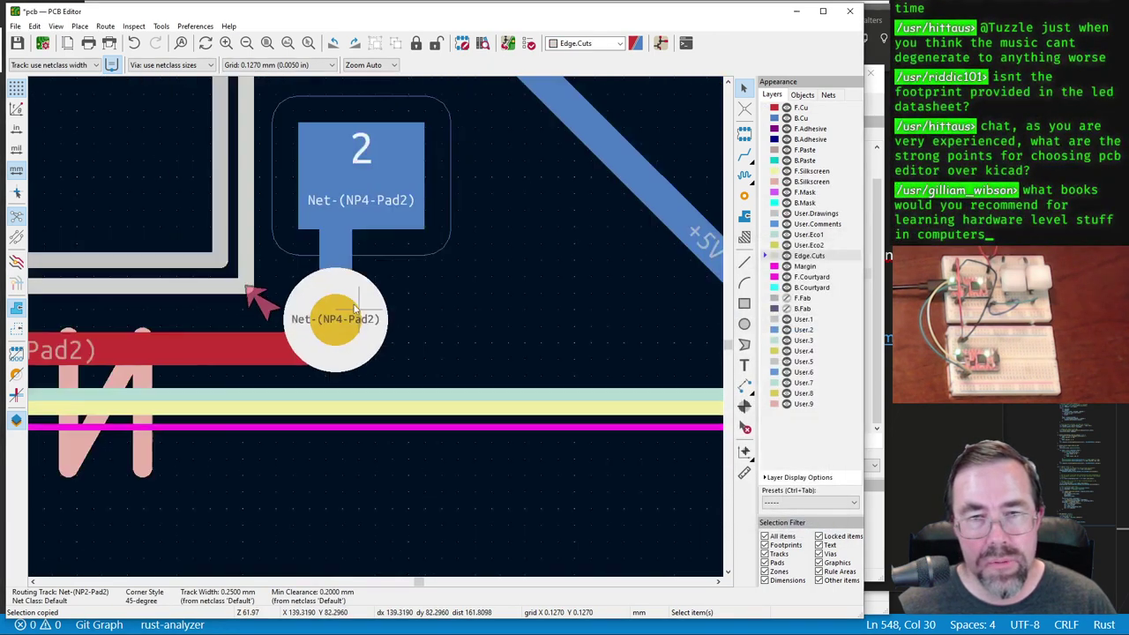
pyautogui.click(364, 331)
pyautogui.click(393, 342)
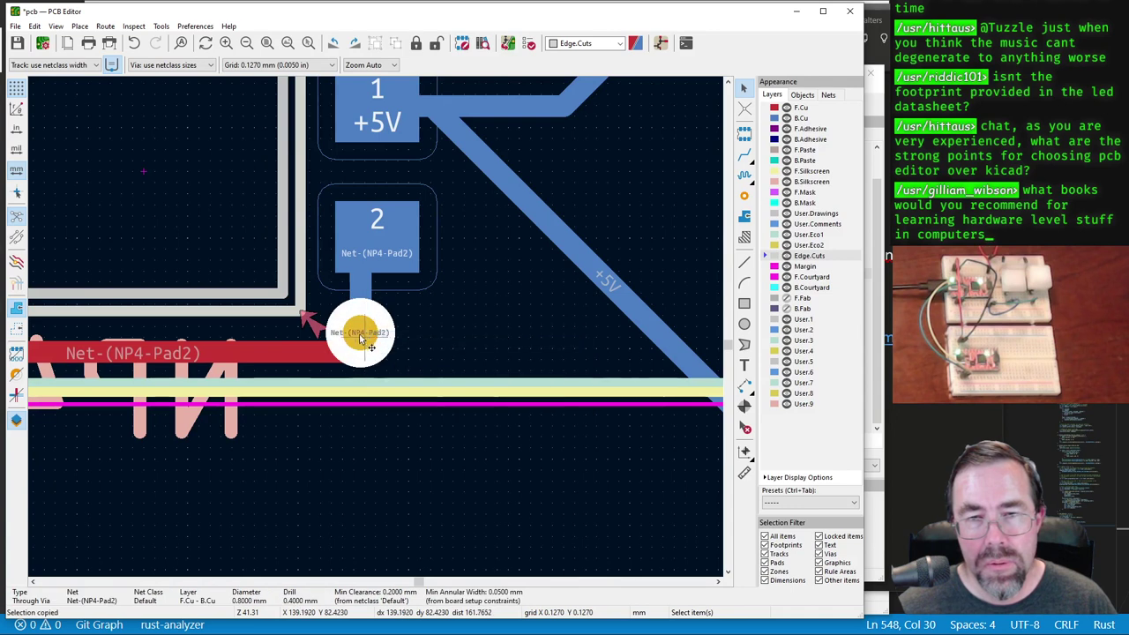
pyautogui.hotkey('ctrl', 'c')
pyautogui.press('d')
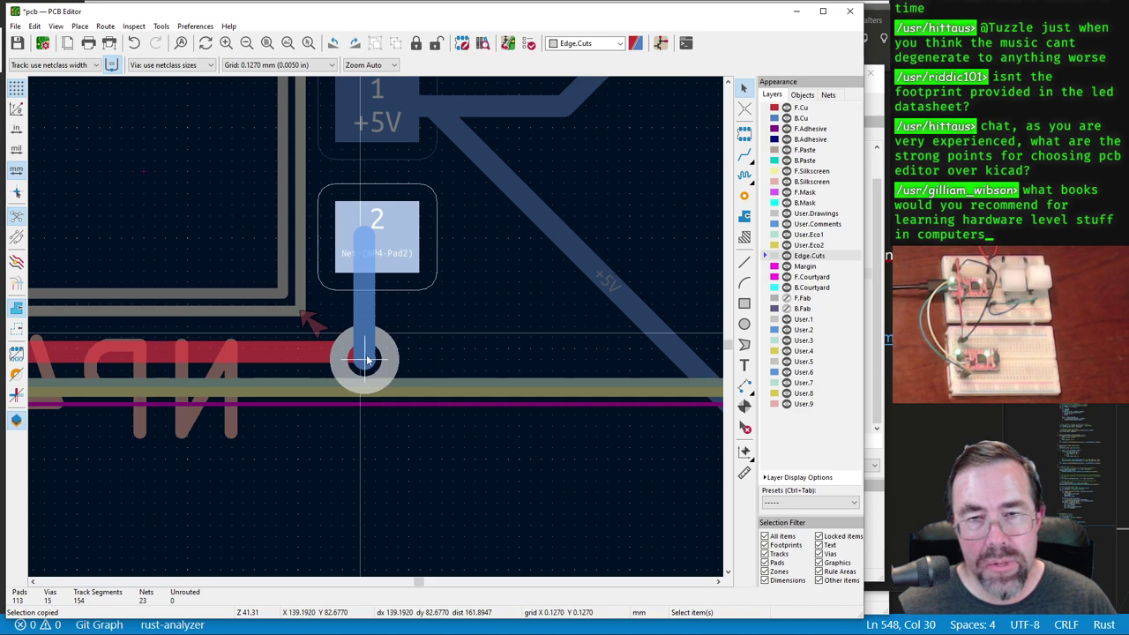
pyautogui.click(365, 358)
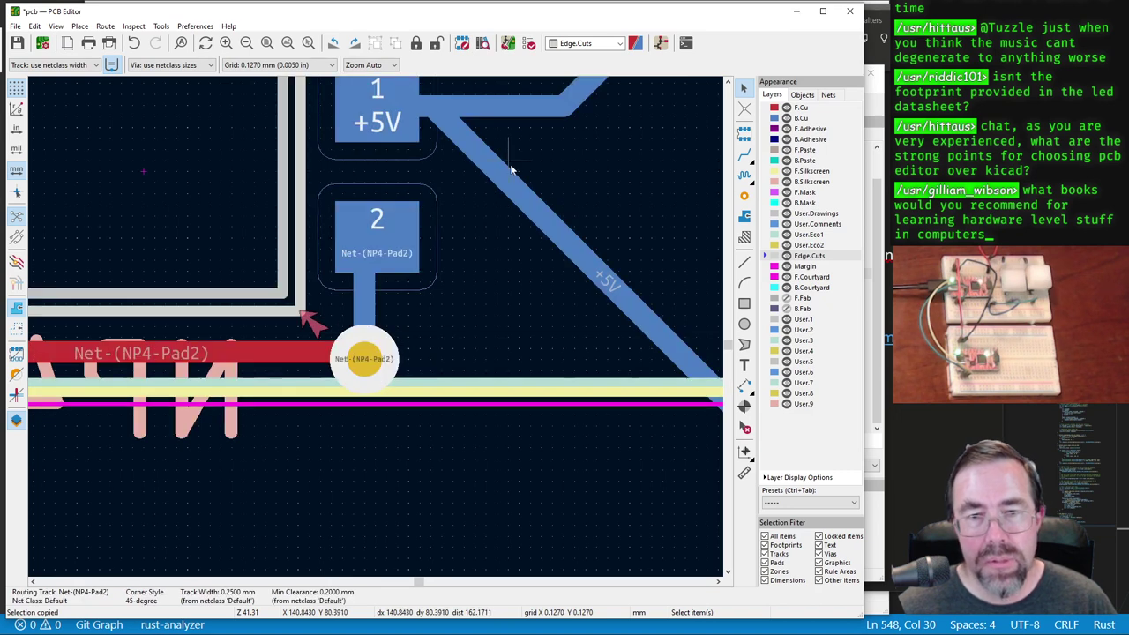
# Step: Rerun the design rule check on the whole board, close its report and save the PCB file
pyautogui.click(529, 42)
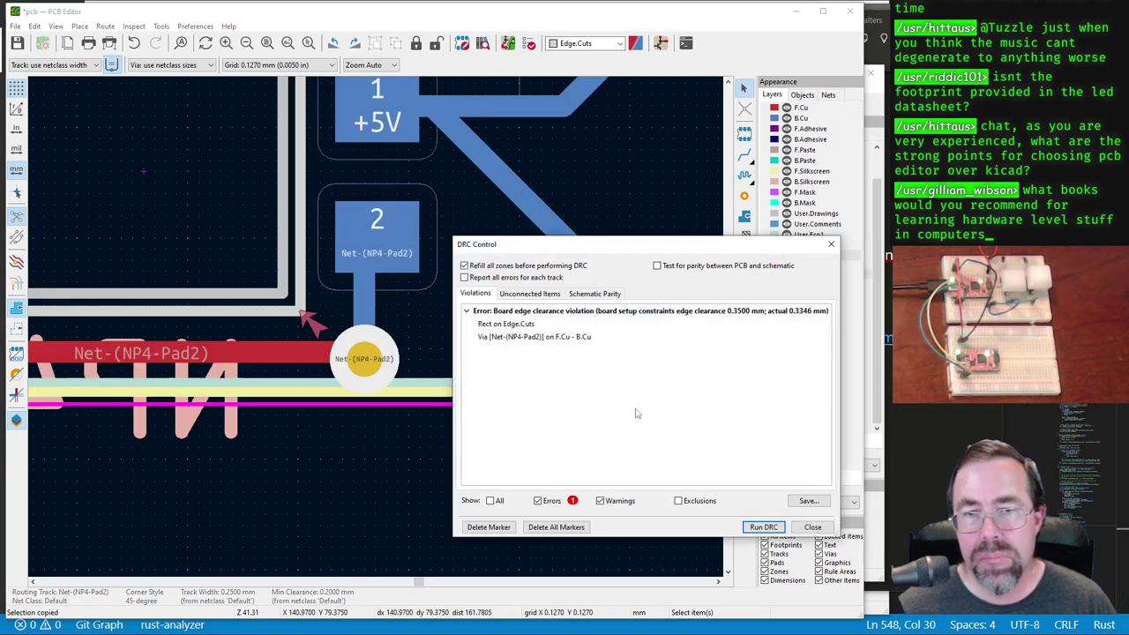
pyautogui.click(762, 526)
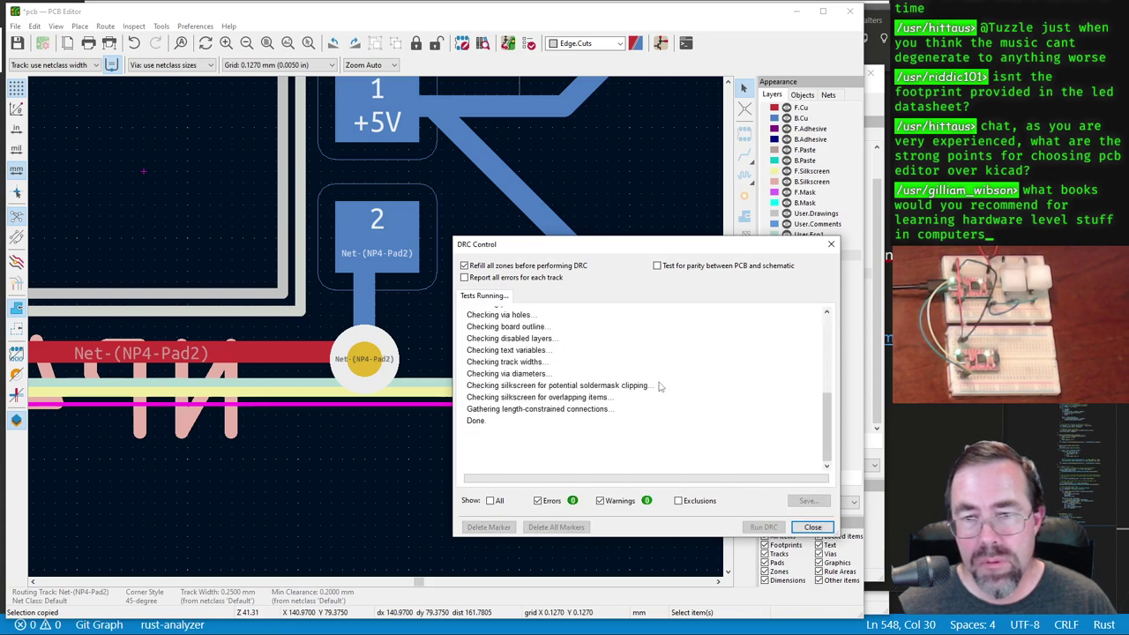
pyautogui.click(811, 526)
pyautogui.scroll(-5, 378, 314)
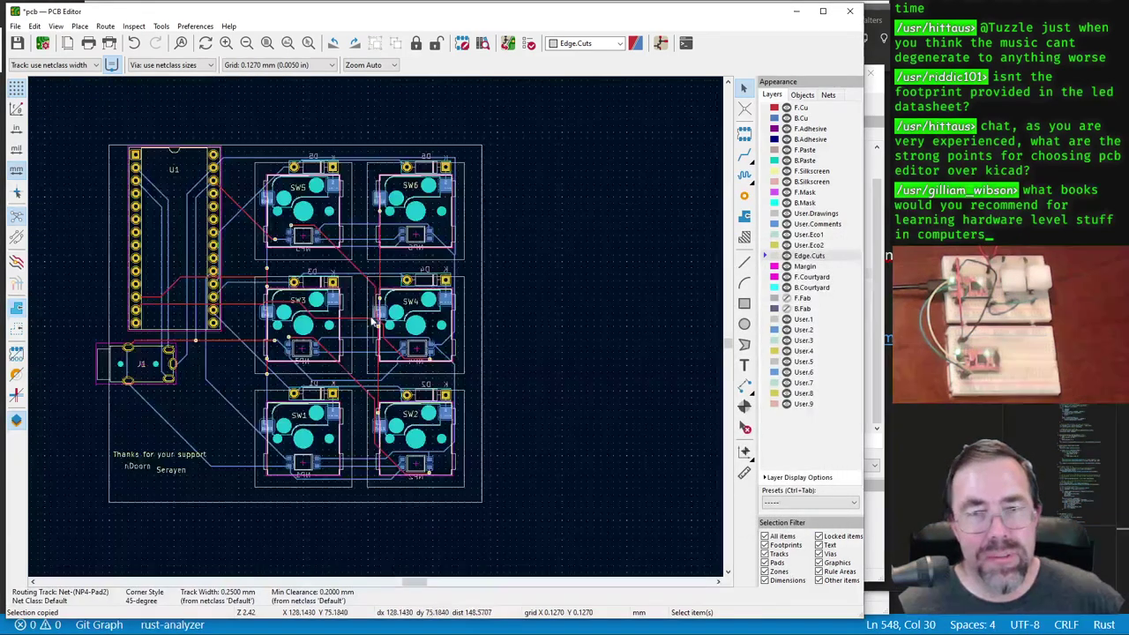
pyautogui.click(18, 43)
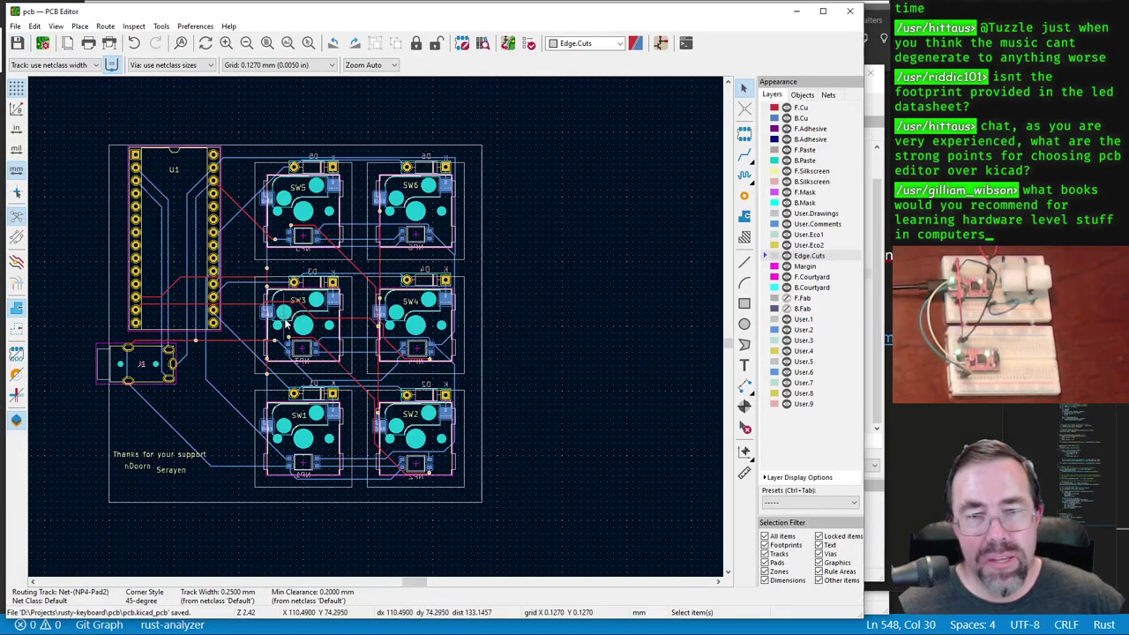
# Step: Examine the track routing around connector J1 and the spacing of the Col1 track between U1 pads 16 and 17
pyautogui.scroll(3, 282, 319)
pyautogui.scroll(-2, 378, 330)
pyautogui.scroll(-2, 378, 331)
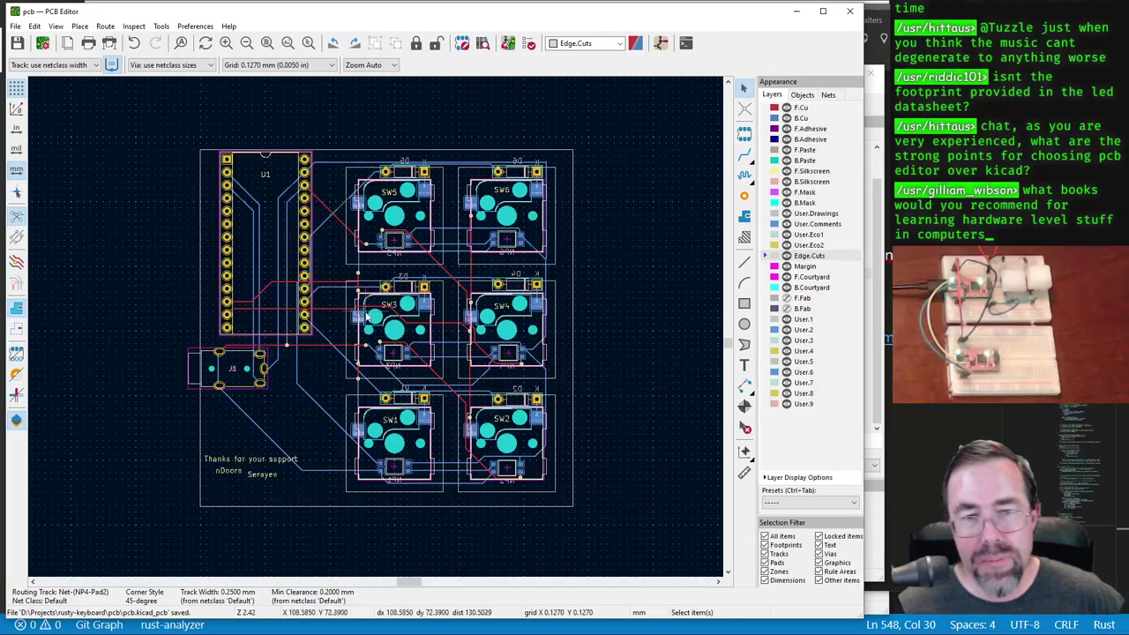
pyautogui.scroll(5, 235, 367)
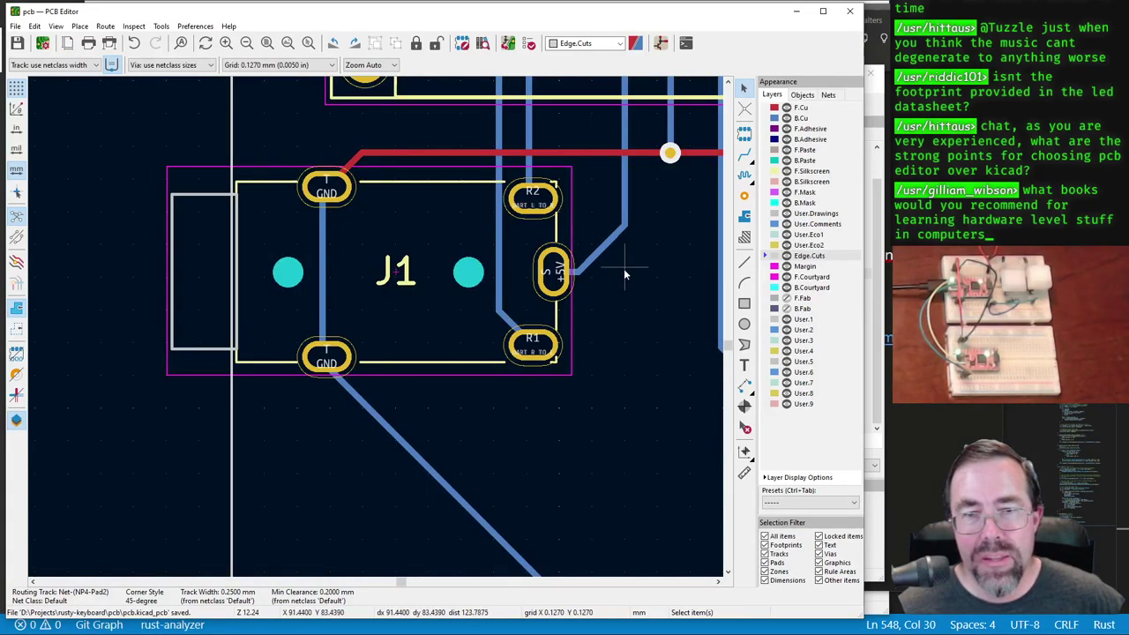
pyautogui.moveTo(626, 287); pyautogui.dragTo(440, 368, button='middle')
pyautogui.moveTo(382, 252); pyautogui.dragTo(401, 286, button='middle')
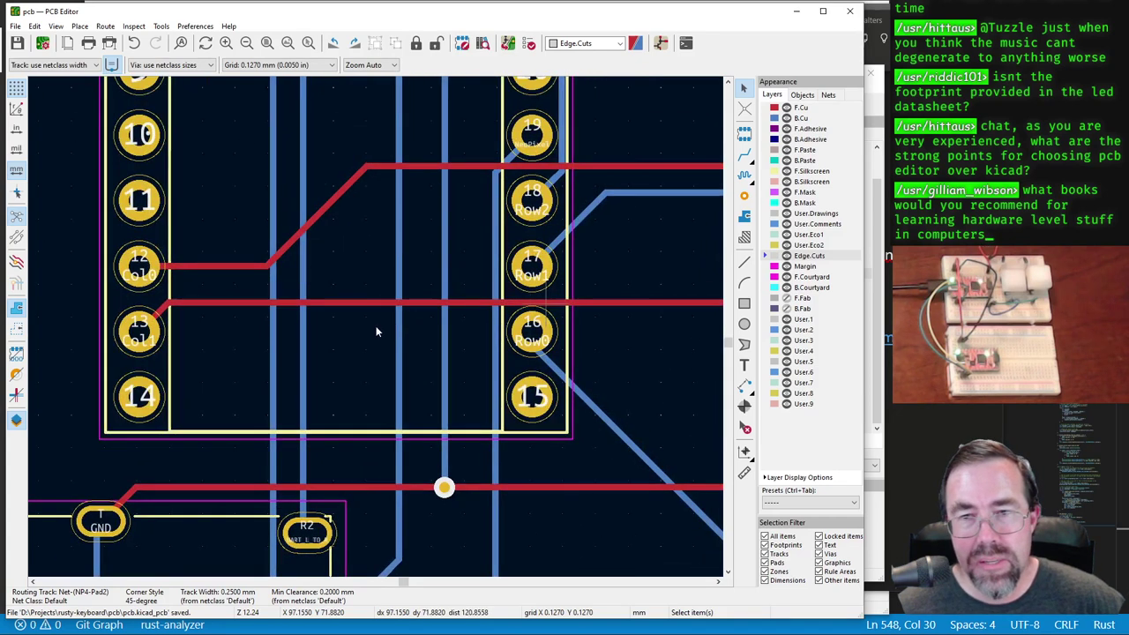
pyautogui.scroll(5, 375, 326)
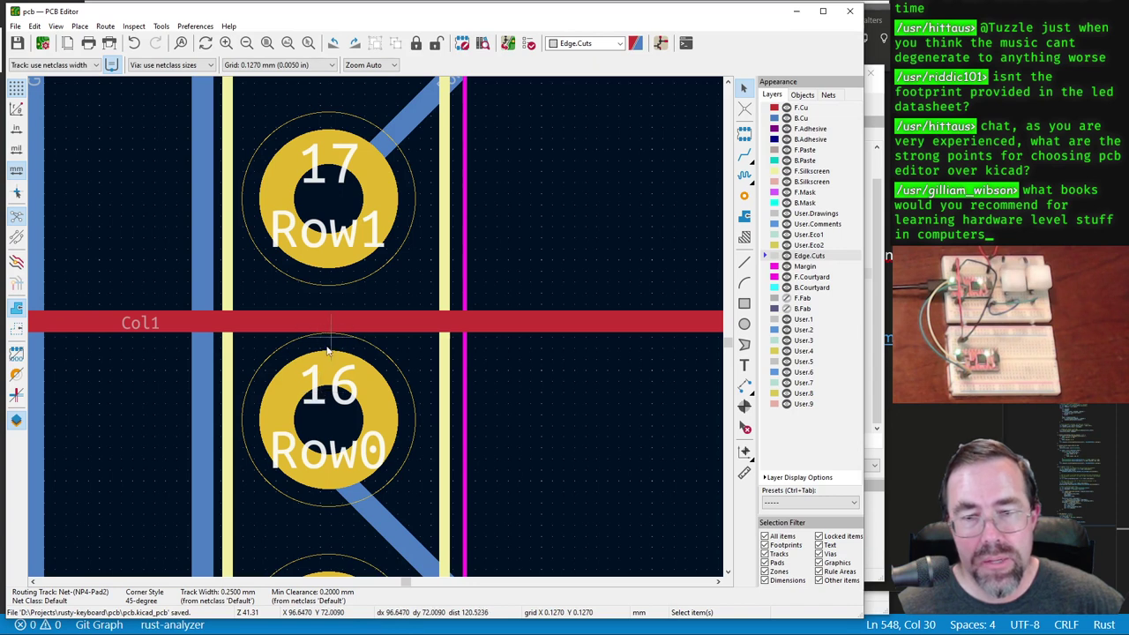
pyautogui.scroll(-5, 326, 350)
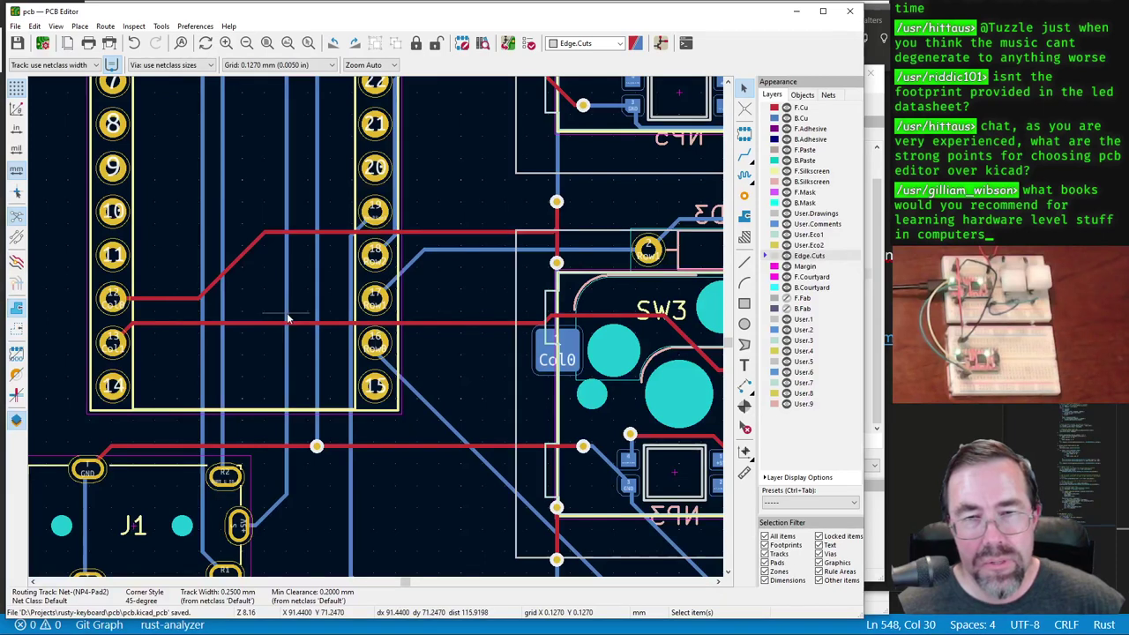
# Step: Review the board's copper clearance constraints against the track clearance limits on the JLCPCB capabilities page in the browser
pyautogui.click(15, 25)
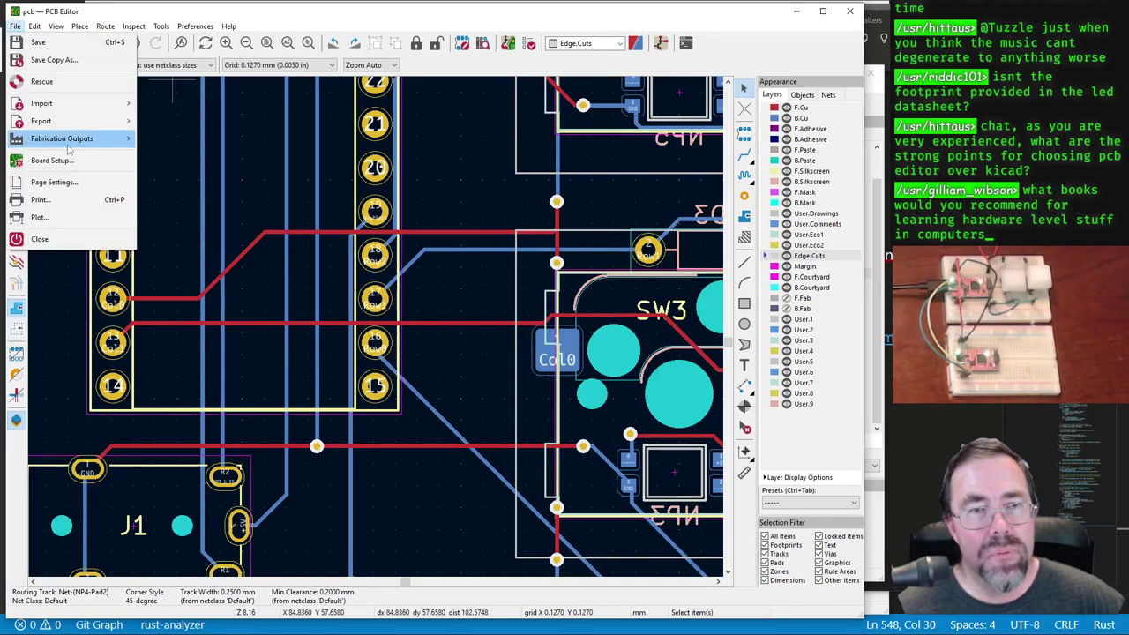
pyautogui.hotkey('ctrl', 's')
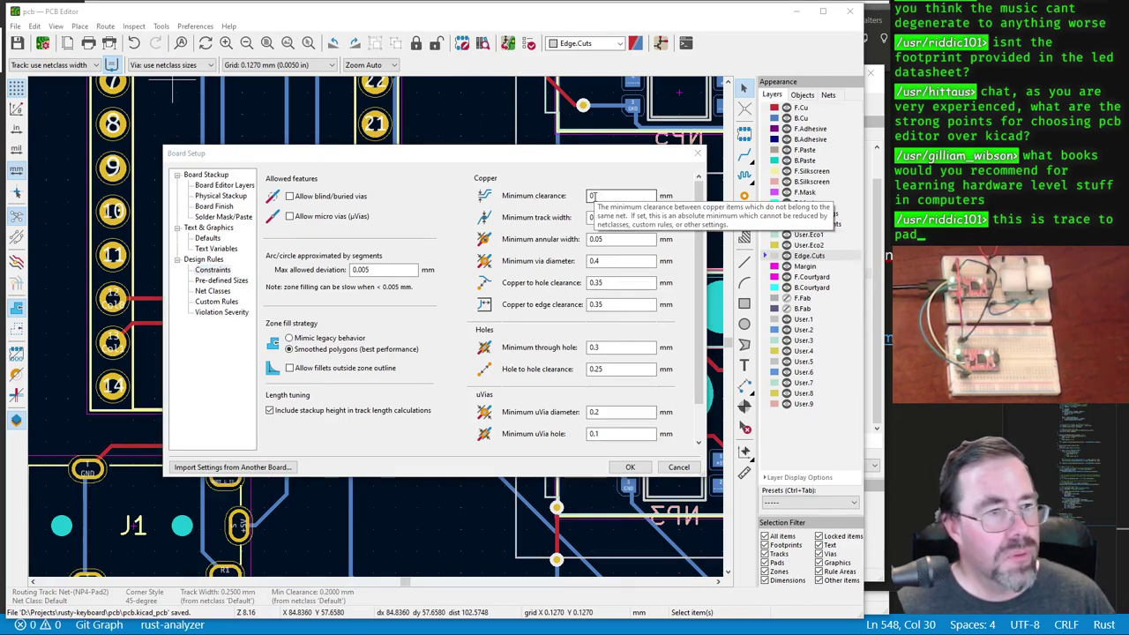
pyautogui.hotkey('alt', 'Tab')
pyautogui.click(440, 20)
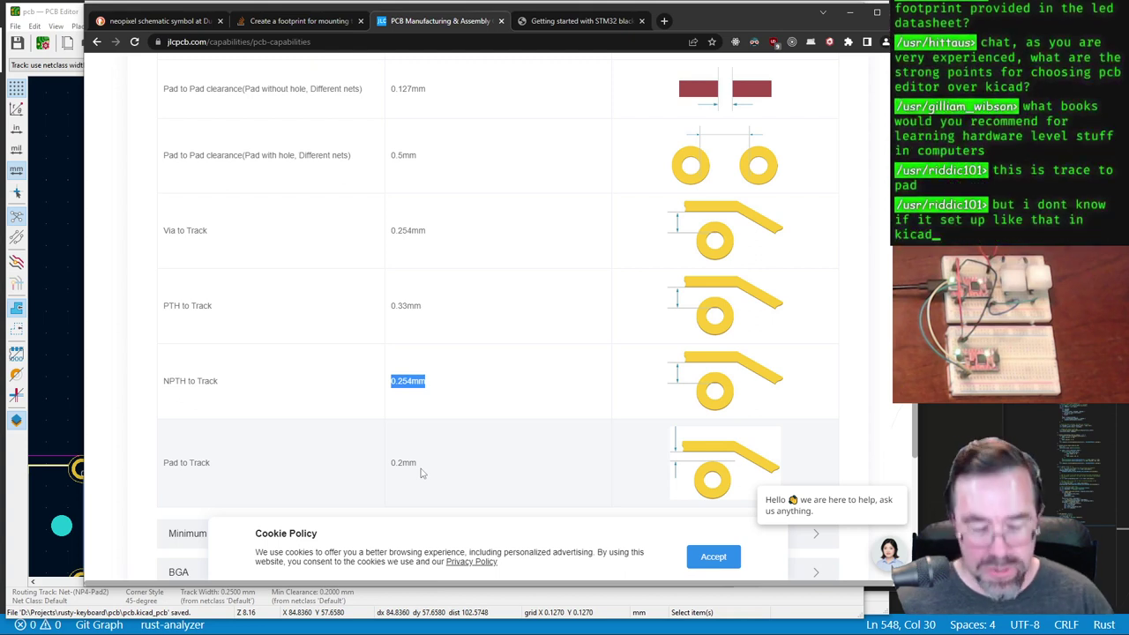
pyautogui.hotkey('alt', 'Tab')
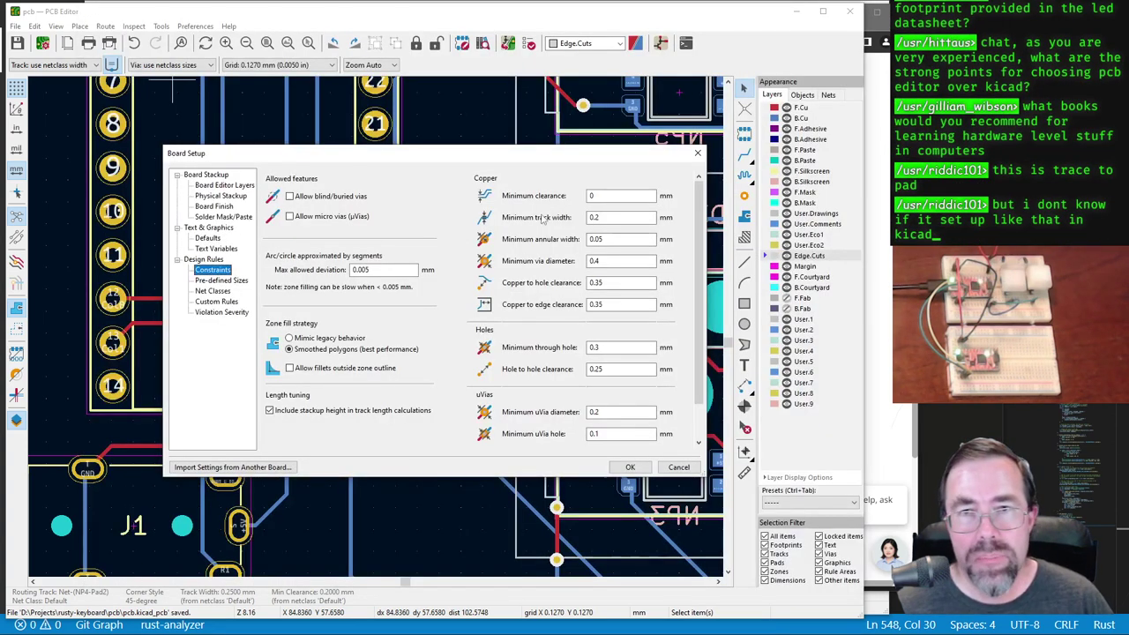
pyautogui.press('Escape')
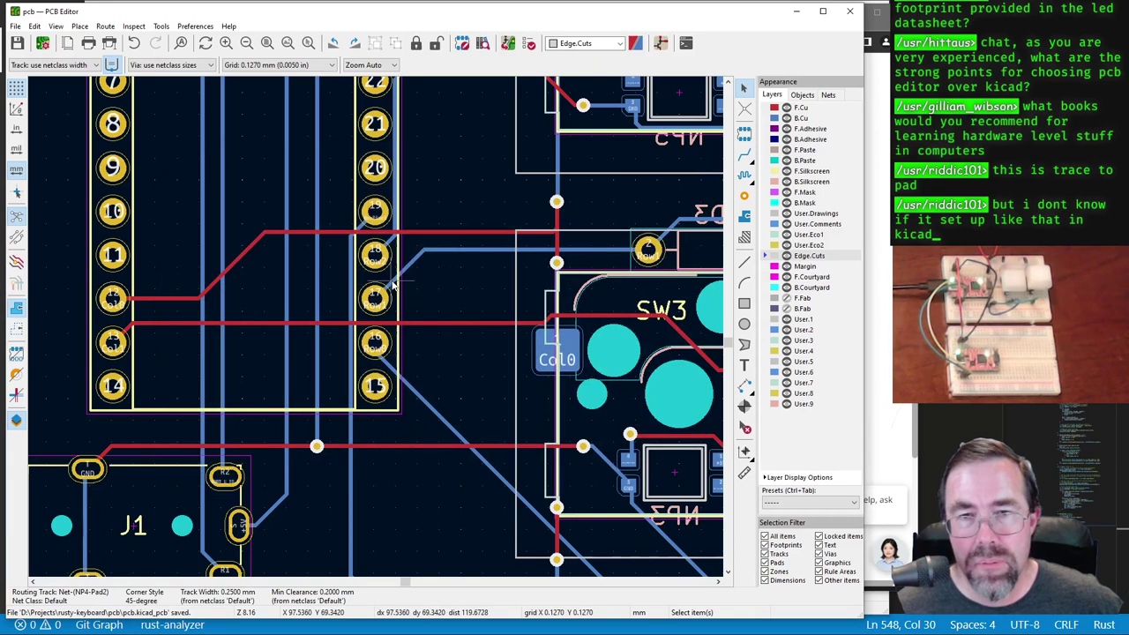
# Step: Measure the gap between U1 pad 19 and the Col0 track on F.Cu
pyautogui.scroll(5, 372, 234)
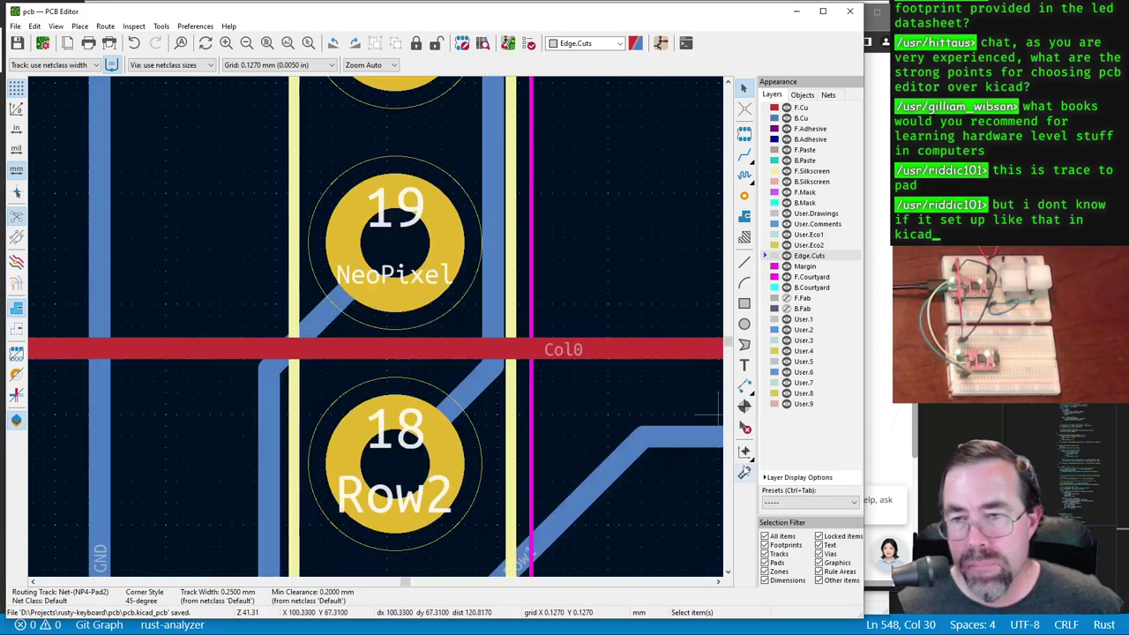
pyautogui.click(745, 473)
pyautogui.click(398, 319)
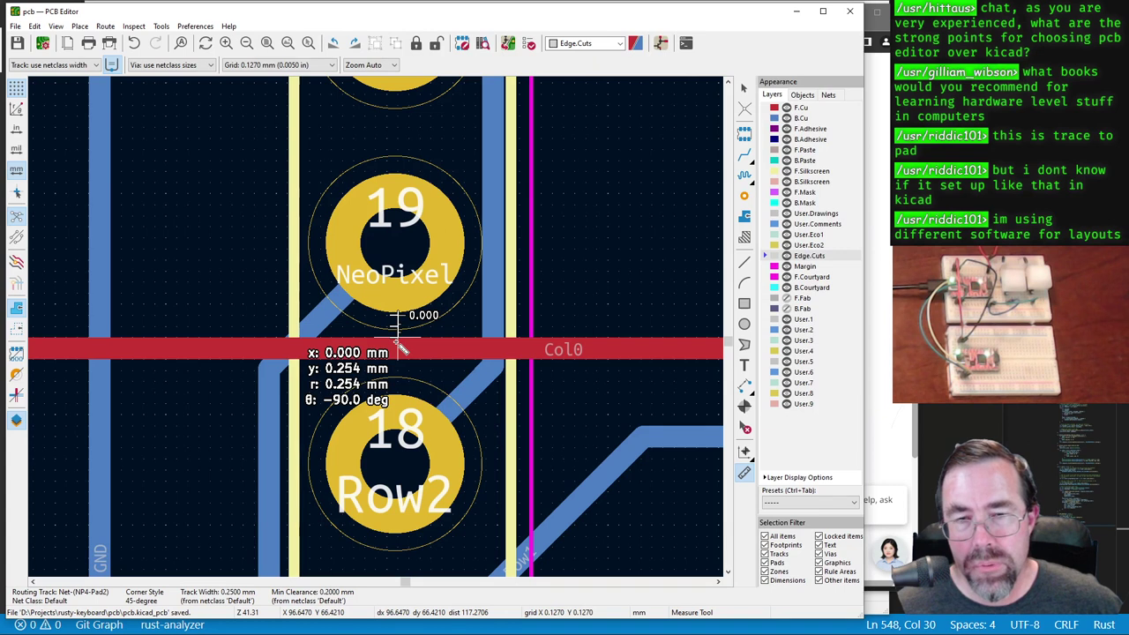
# Step: Measure the gap between U1 pad 22 and the adjacent Row2 track on B.Cu
pyautogui.scroll(-2, 400, 343)
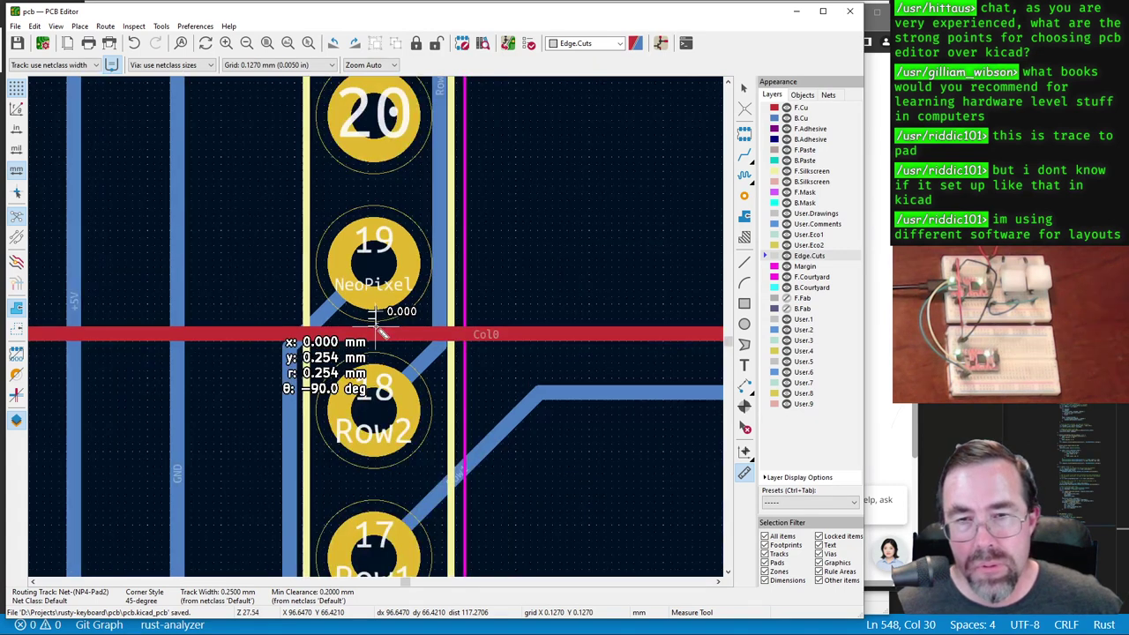
pyautogui.moveTo(303, 169); pyautogui.dragTo(386, 335, button='middle')
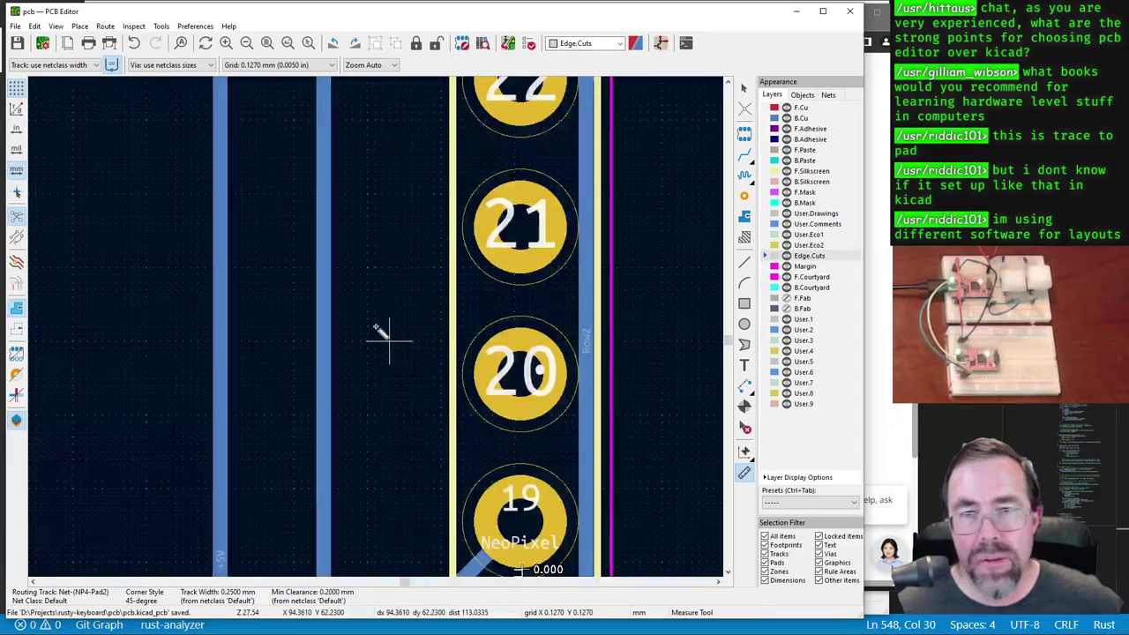
pyautogui.scroll(-3, 375, 326)
pyautogui.scroll(-2, 365, 322)
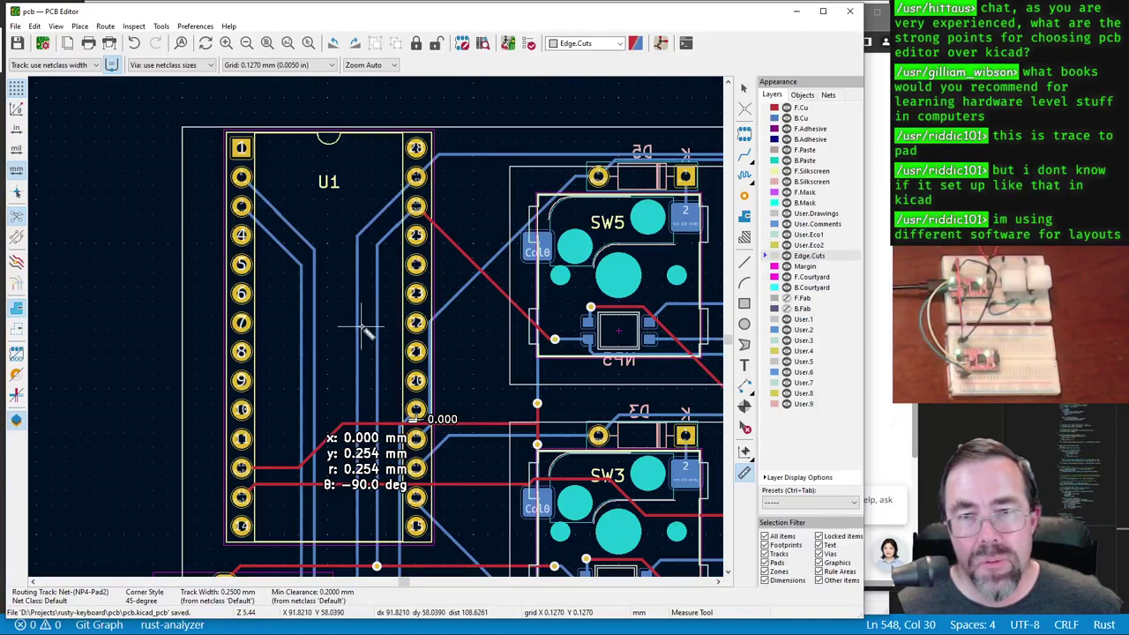
pyautogui.scroll(8, 432, 333)
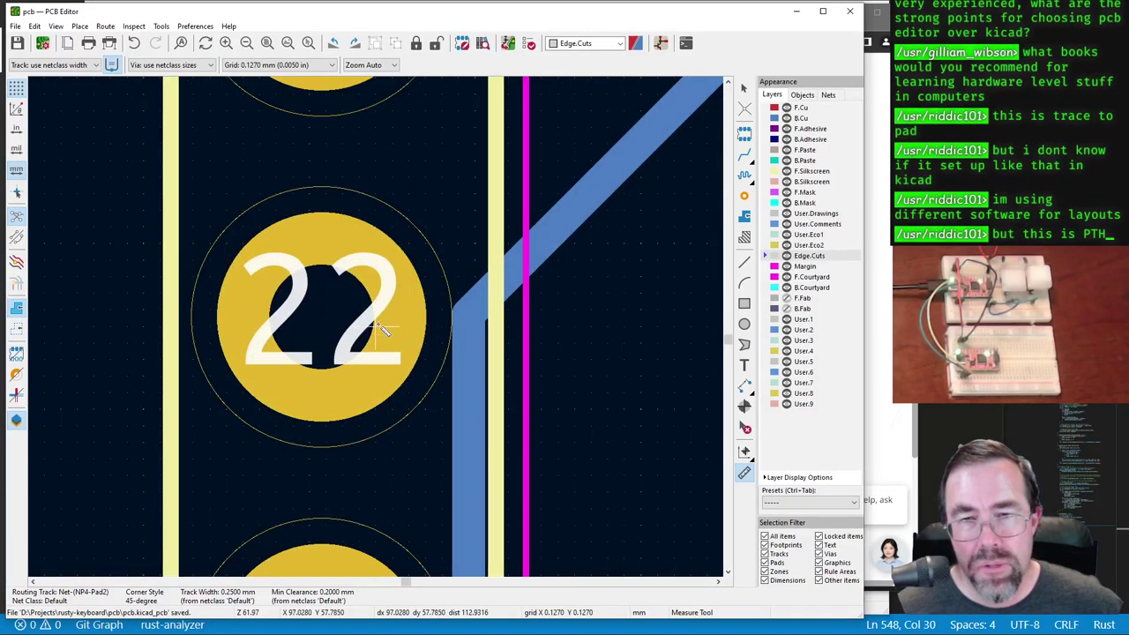
pyautogui.click(424, 311)
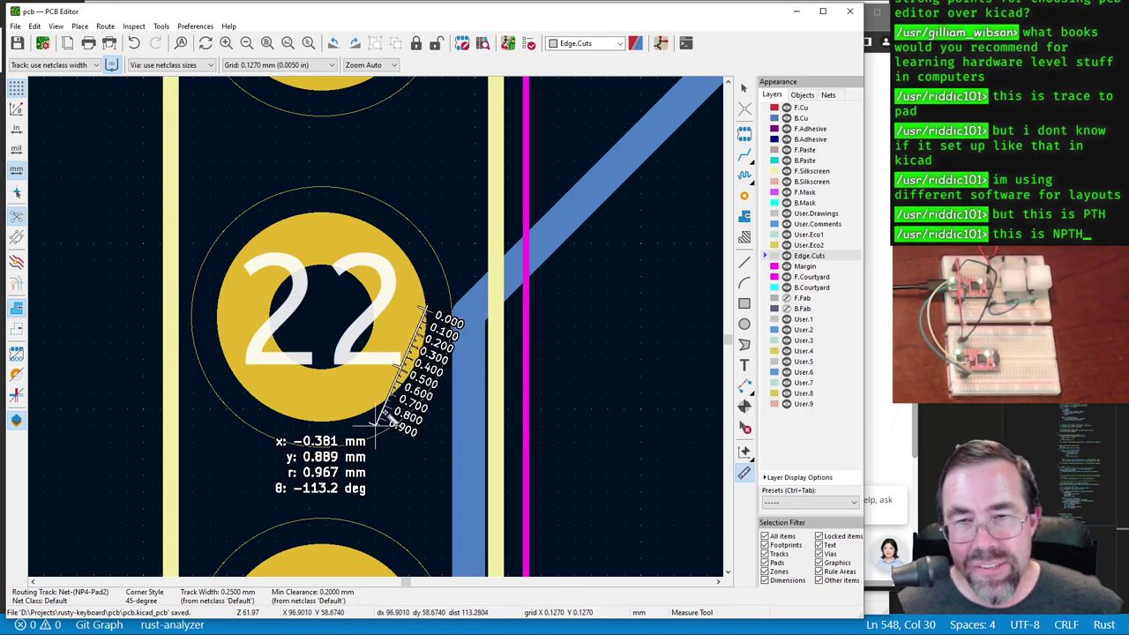
pyautogui.click(557, 344)
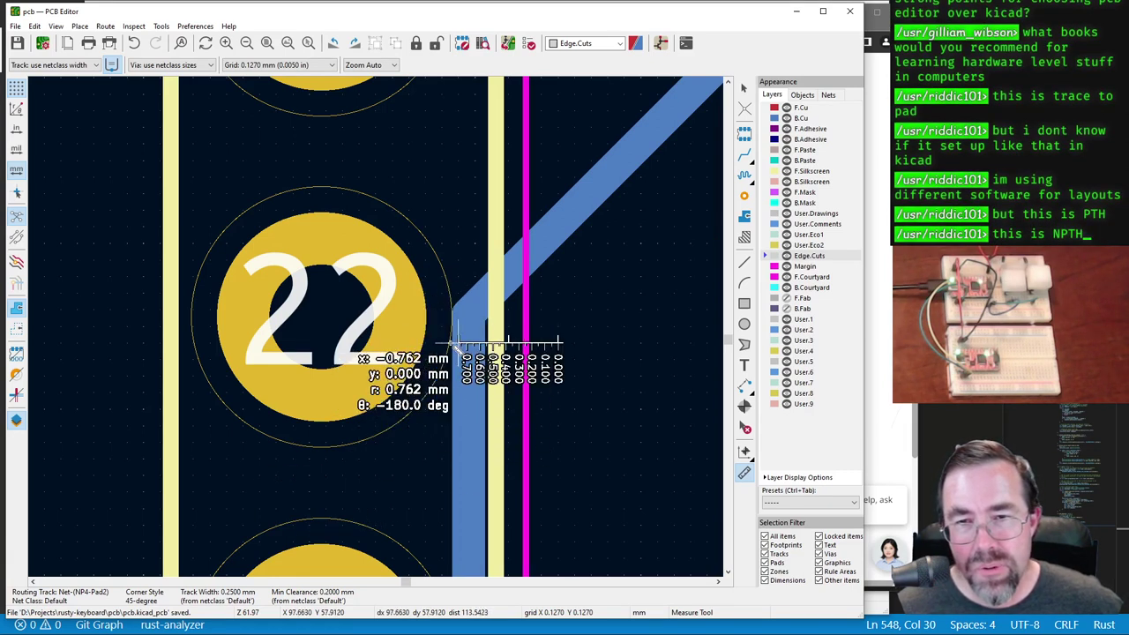
pyautogui.click(607, 379)
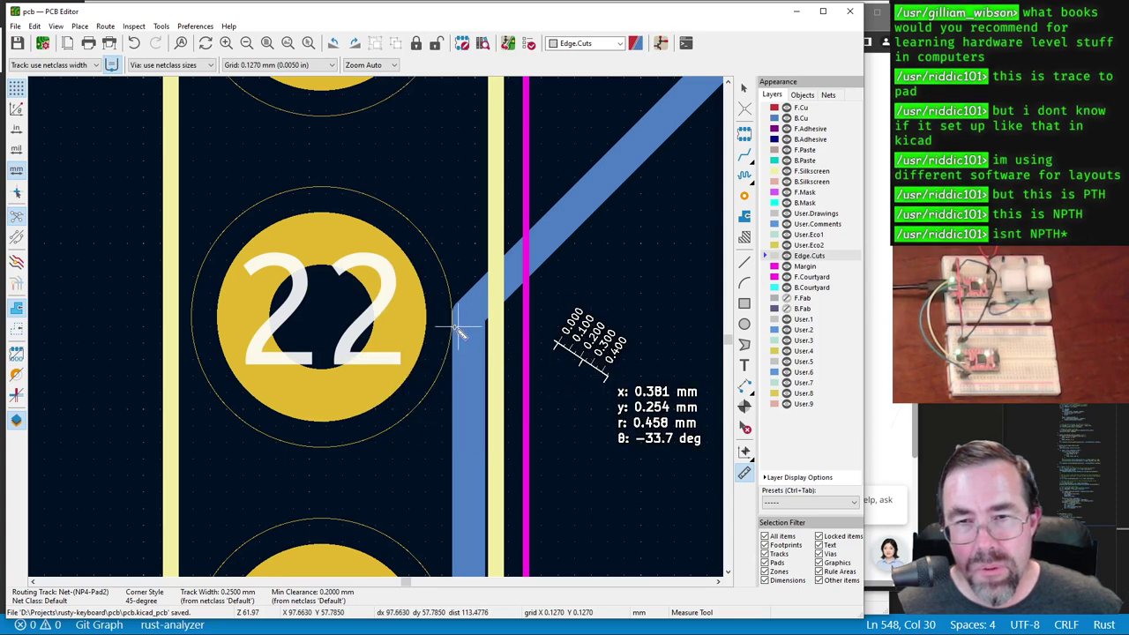
pyautogui.click(424, 328)
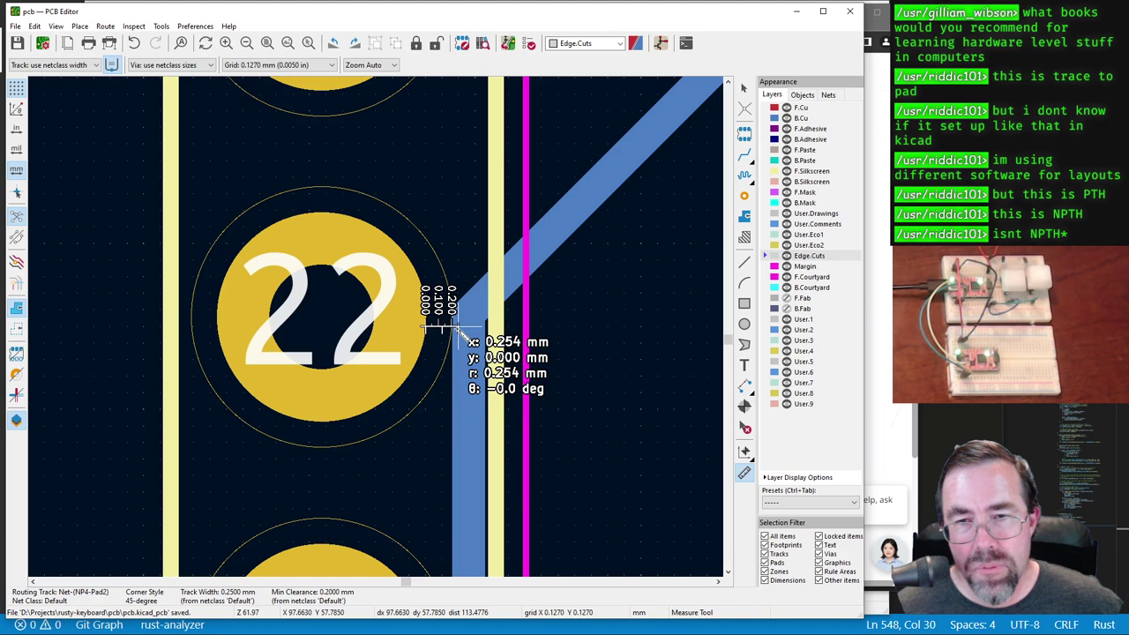
pyautogui.click(557, 329)
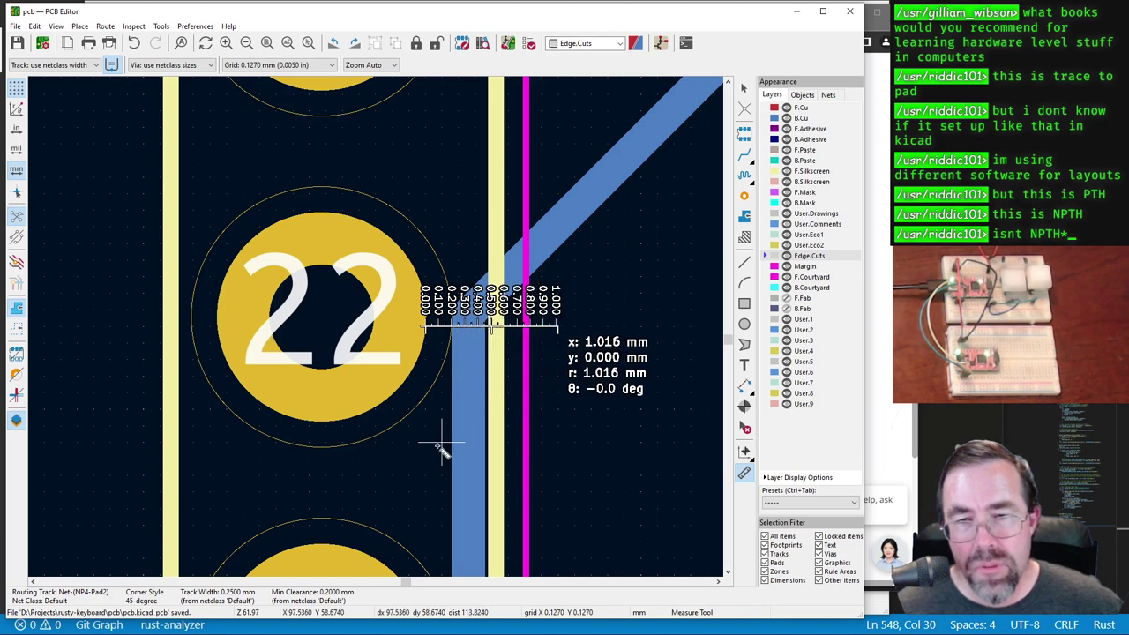
# Step: Switch to the browser and highlight the Pad to Track clearance value on the JLCPCB capabilities page
pyautogui.scroll(-8, 373, 309)
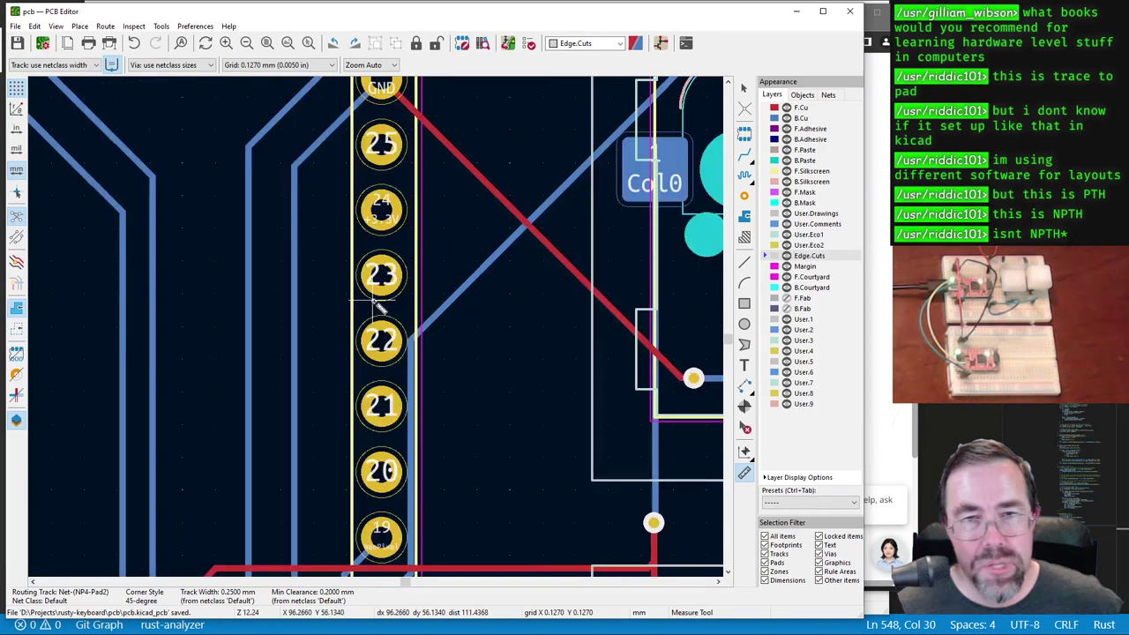
pyautogui.scroll(4, 291, 516)
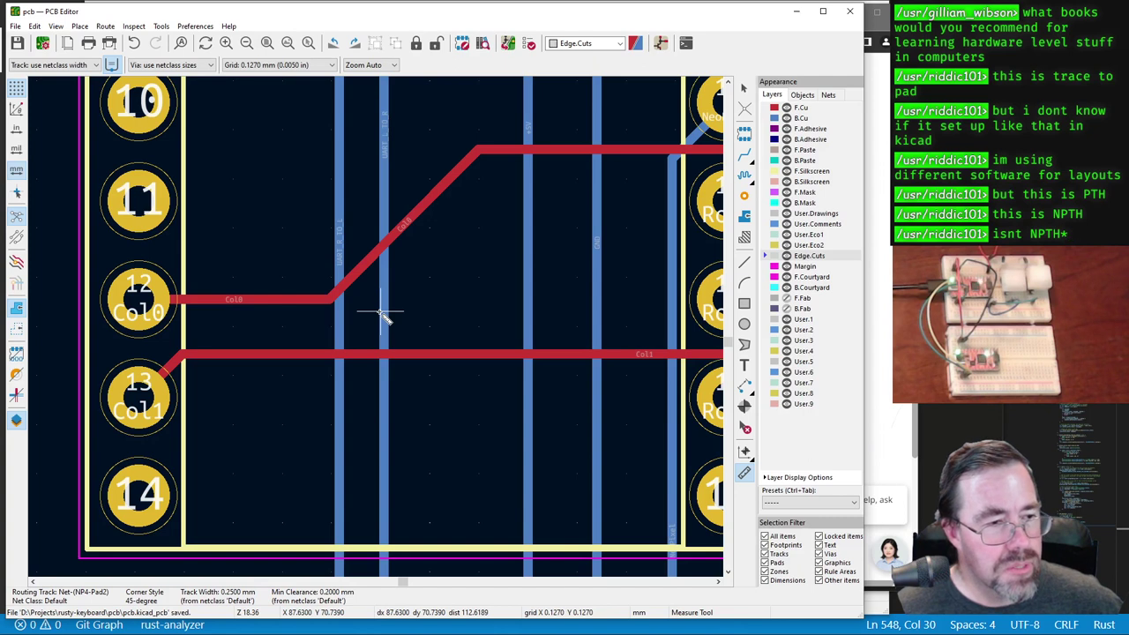
pyautogui.hotkey('alt', 'Tab')
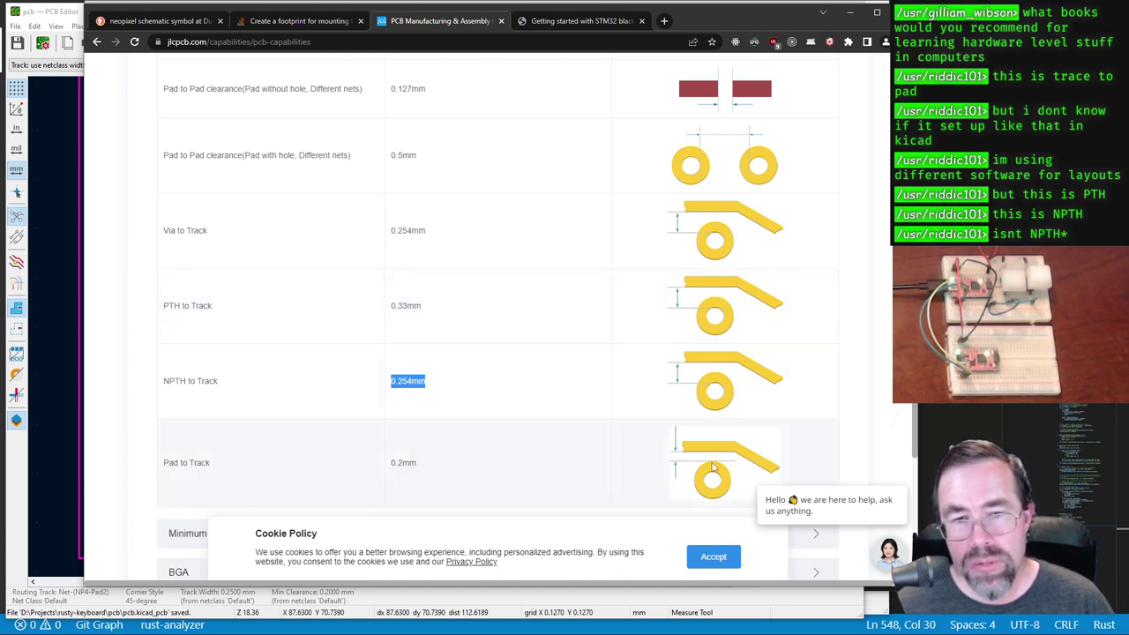
pyautogui.moveTo(430, 467); pyautogui.dragTo(379, 468)
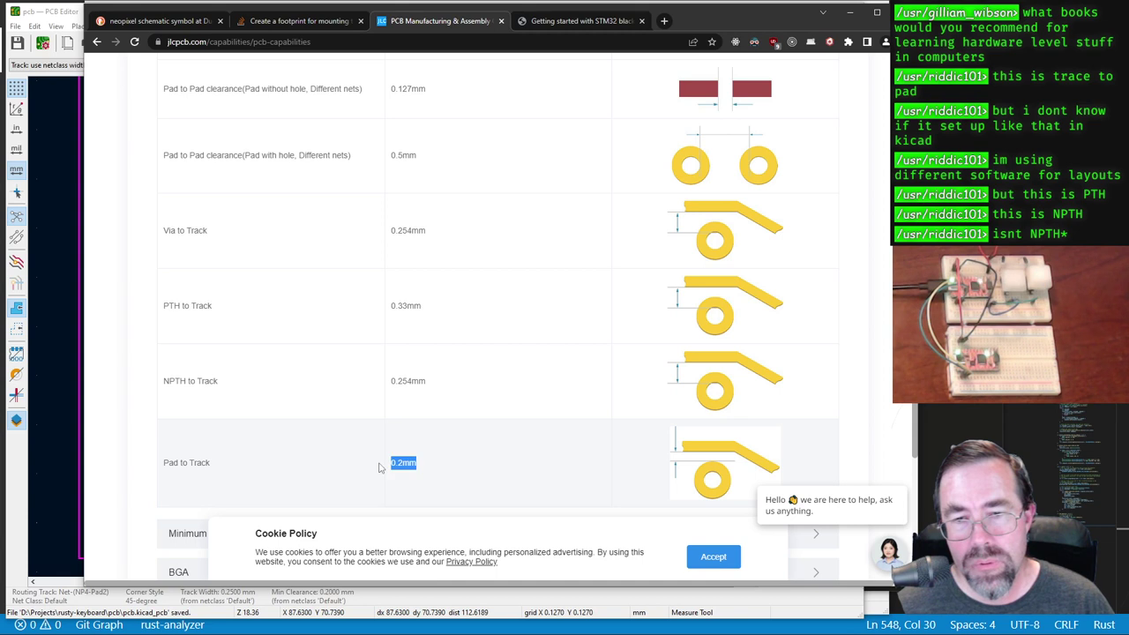
pyautogui.moveTo(250, 471); pyautogui.dragTo(209, 468)
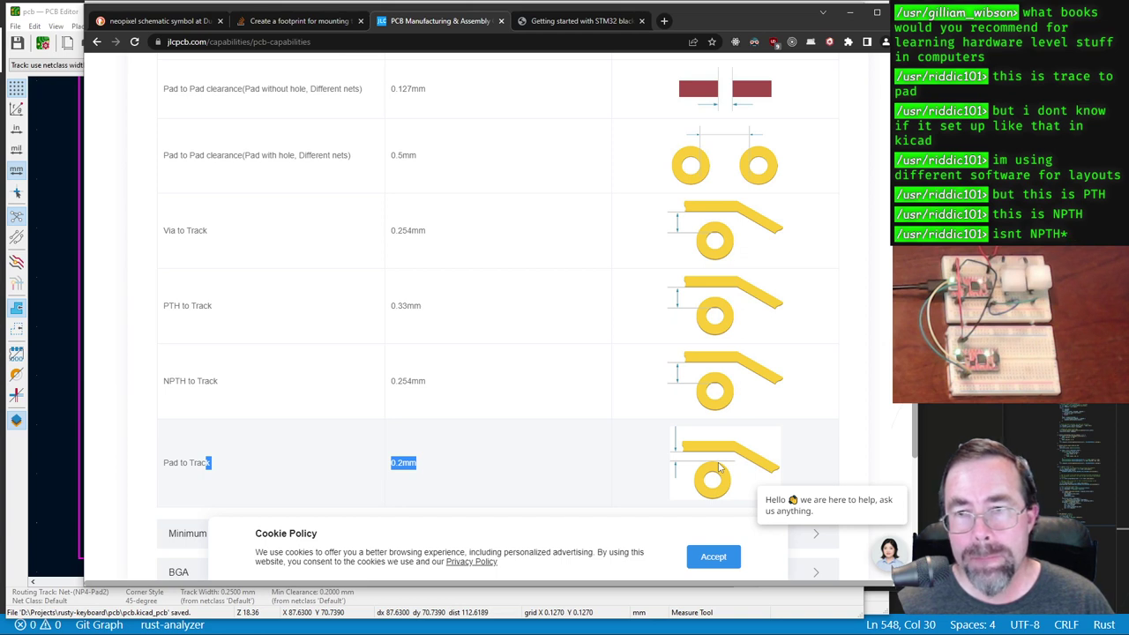
# Step: Back in the PCB editor, measure the gap between U1 pad 16 and the Col1 track, then clear the measurement
pyautogui.hotkey('alt', 'Tab')
pyautogui.scroll(-1, 453, 315)
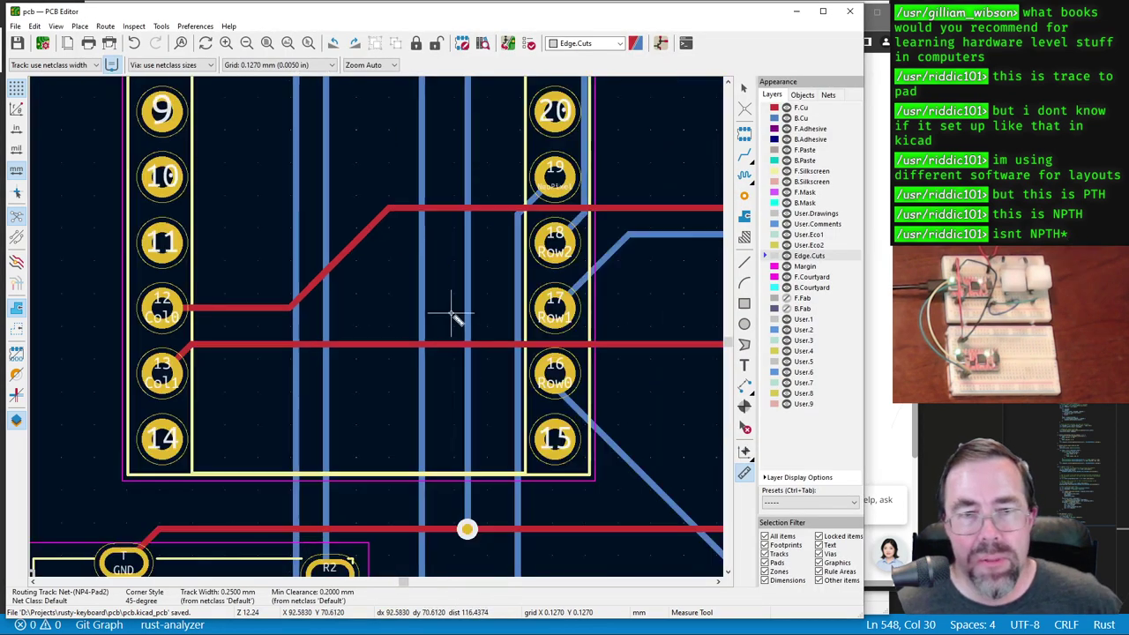
pyautogui.scroll(1, 453, 315)
pyautogui.scroll(3, 377, 330)
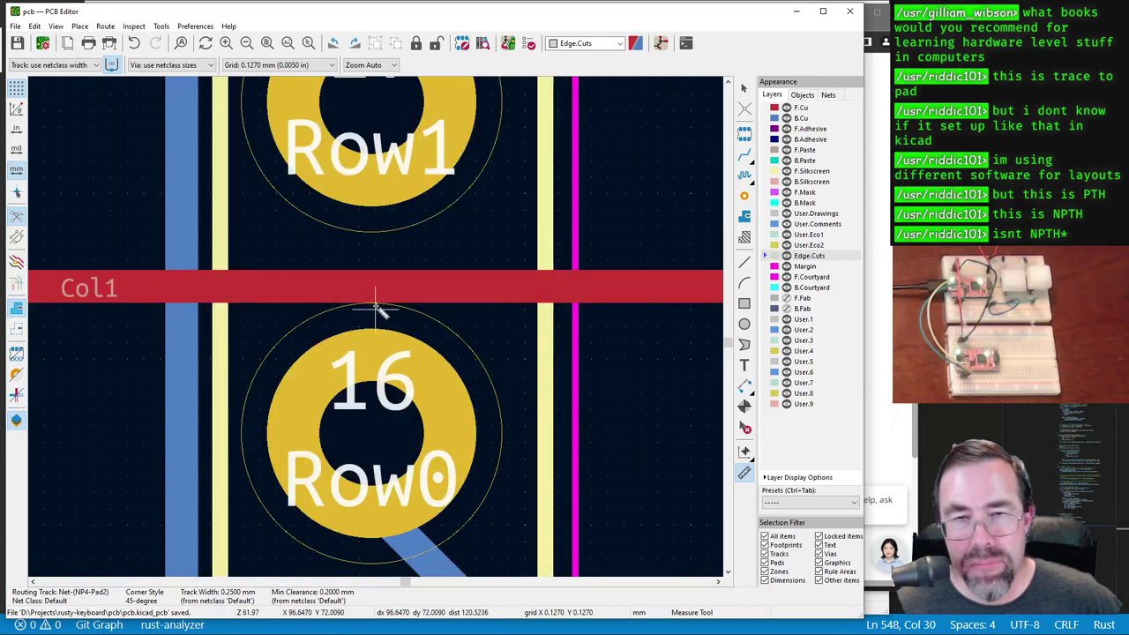
pyautogui.click(375, 327)
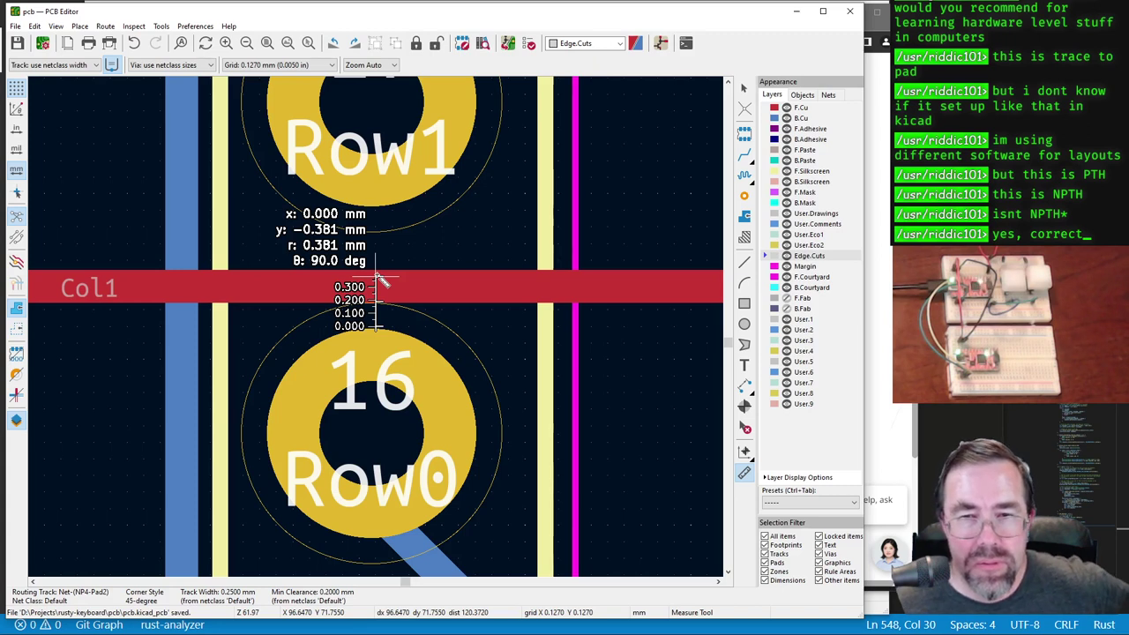
pyautogui.scroll(-2, 378, 278)
pyautogui.click(387, 350)
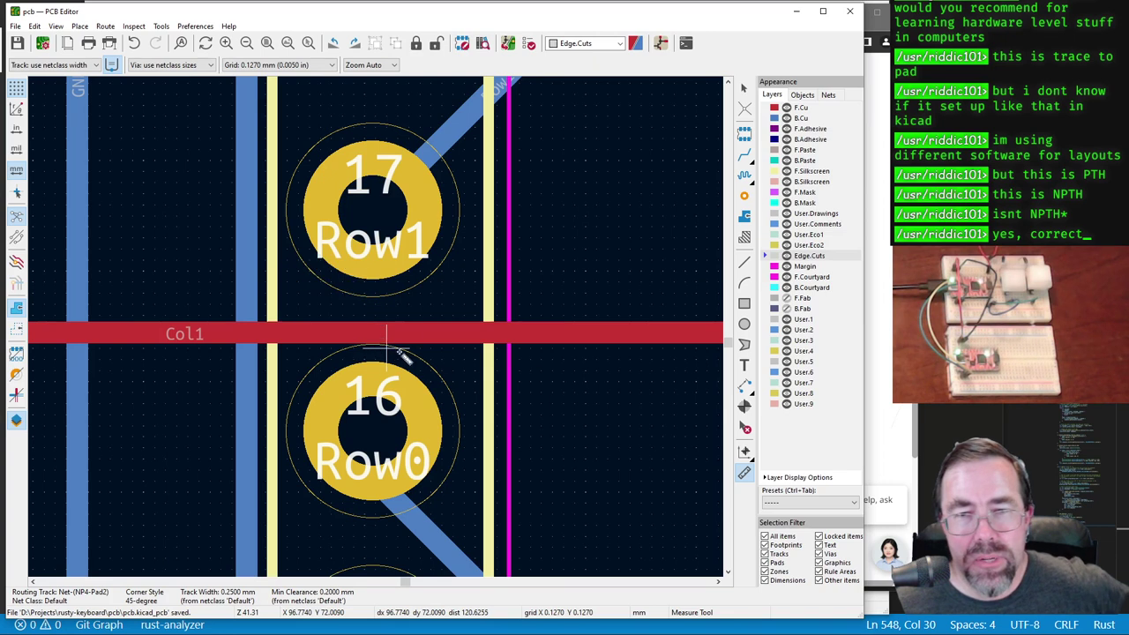
pyautogui.click(428, 361)
pyautogui.press('Escape')
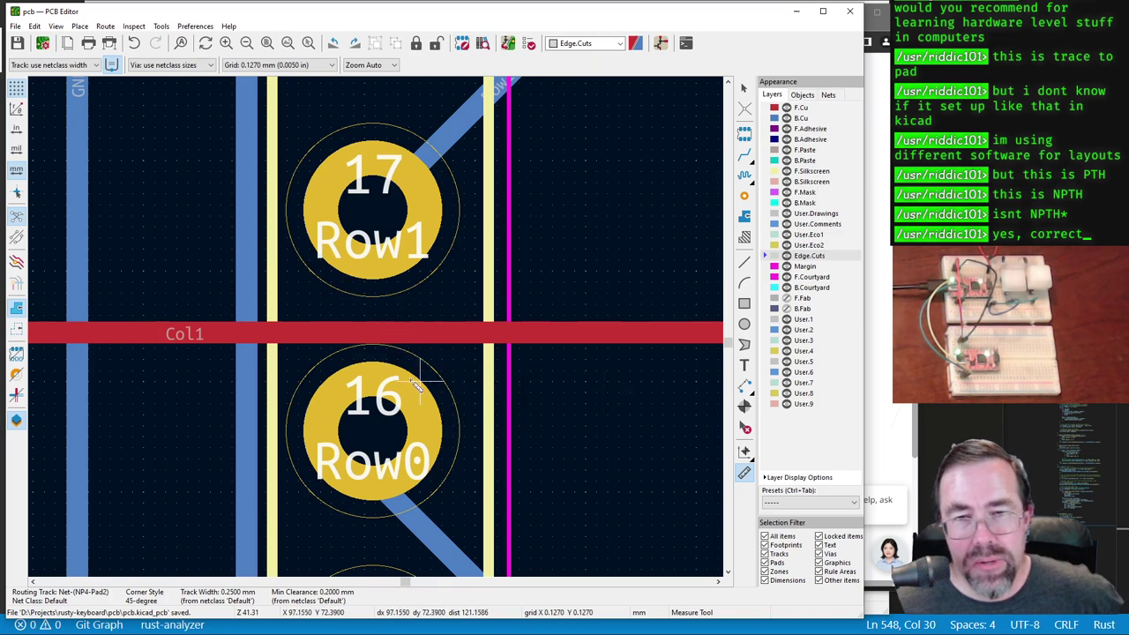
# Step: Set the grid to 0.0250 mm for a finer measurement between U1 pad 16 and the Col1 track
pyautogui.scroll(4, 375, 331)
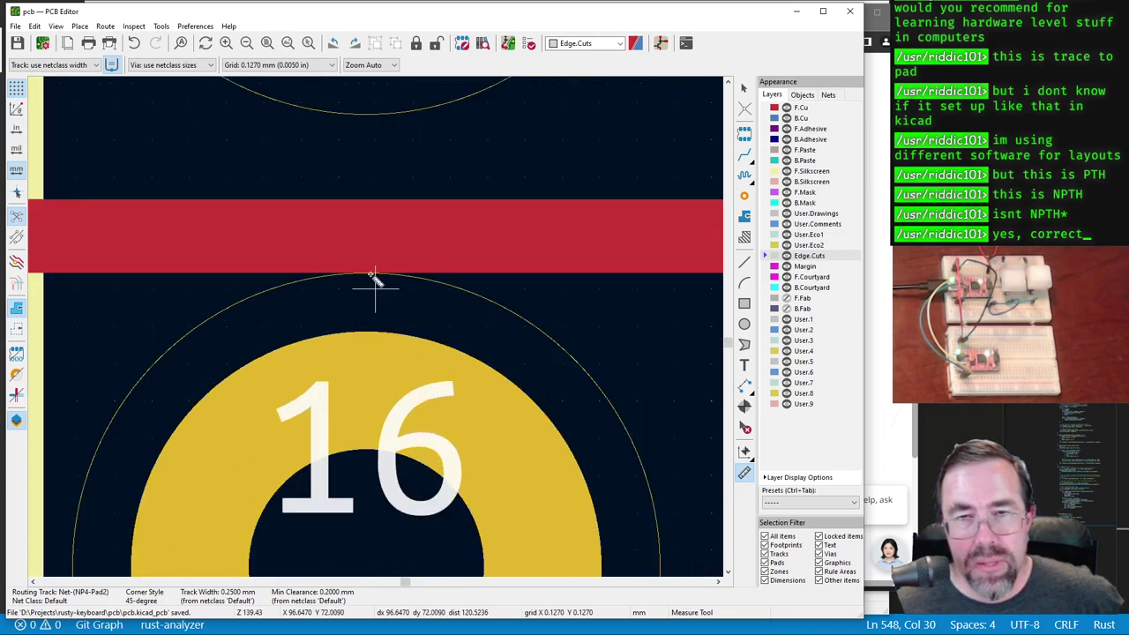
pyautogui.rightClick(411, 303)
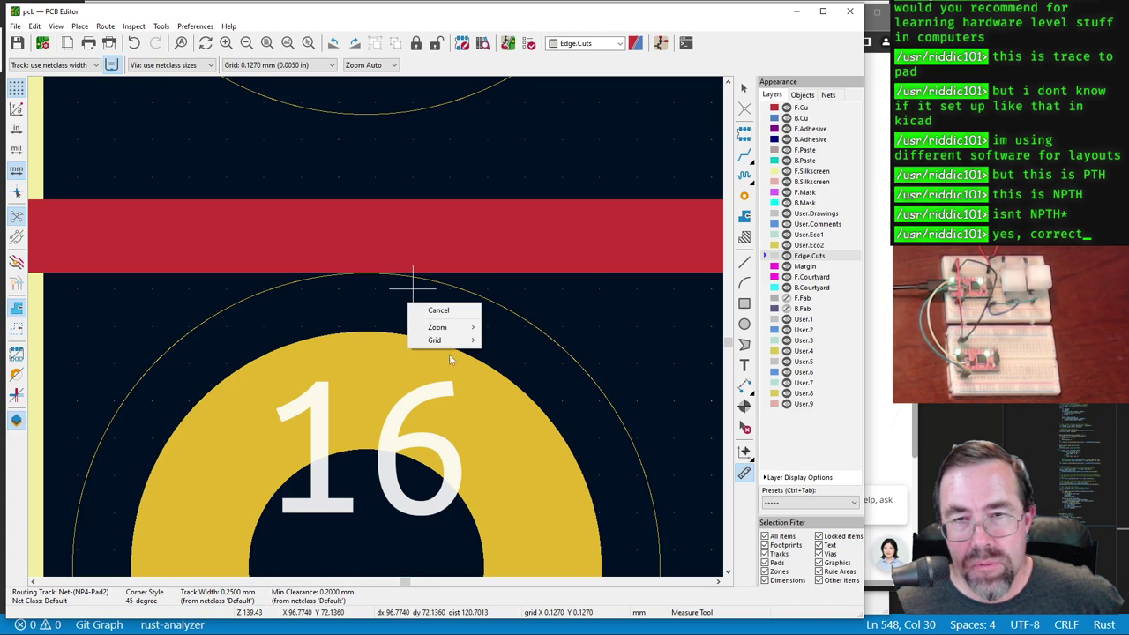
pyautogui.moveTo(458, 342)
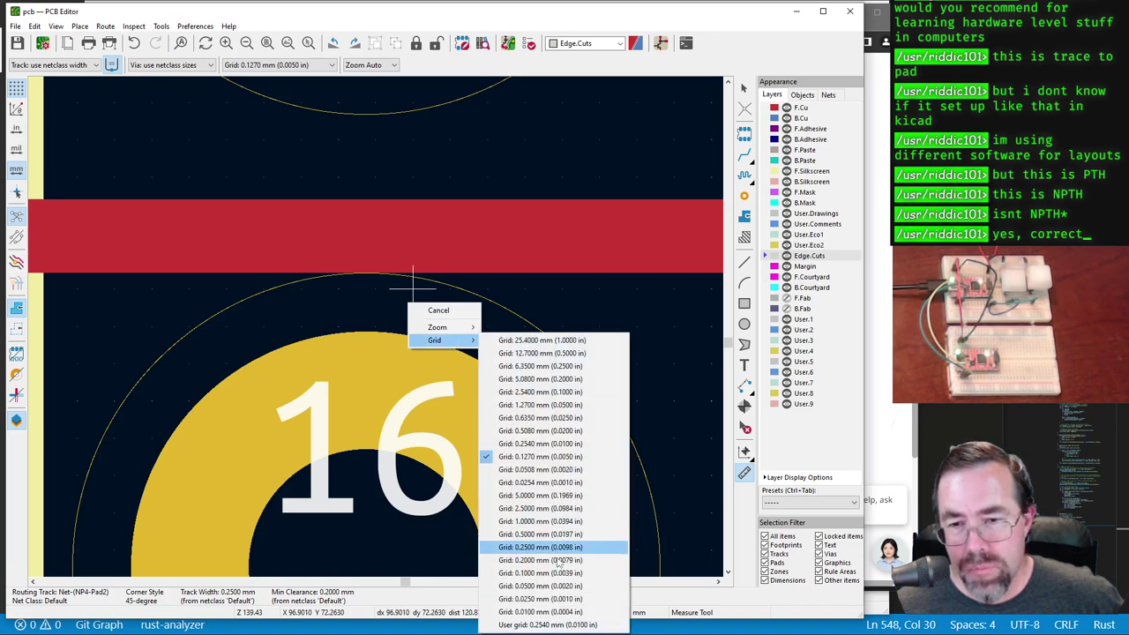
pyautogui.click(554, 603)
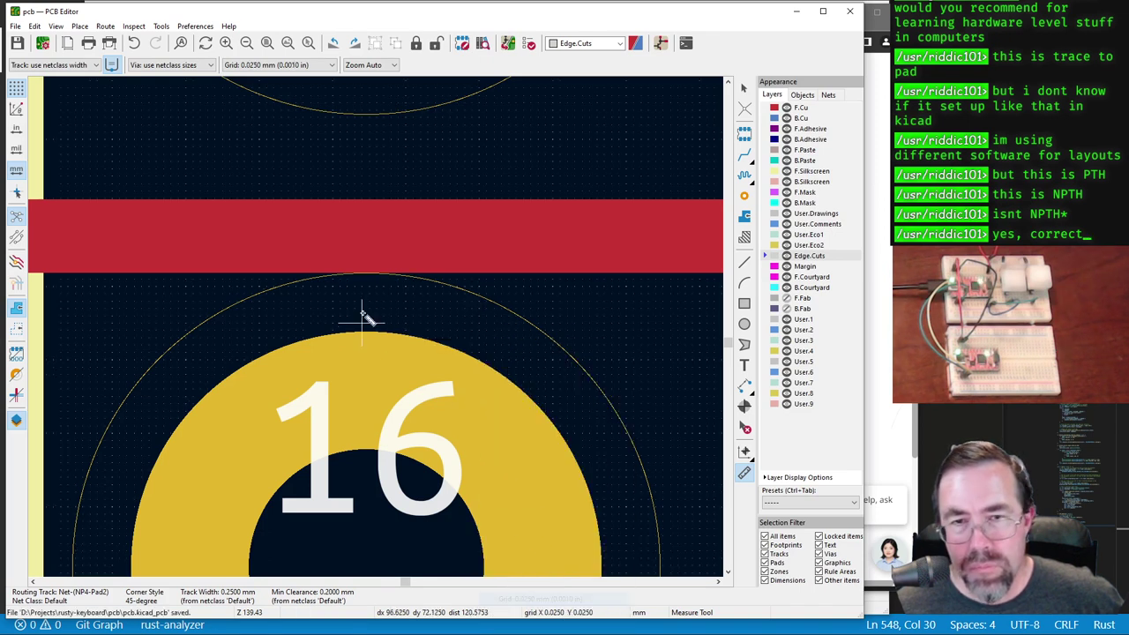
# Step: Measure the gap between U1 pad 16 and the Col1 track, and inspect that track's clearance at SW3's Col0 pad
pyautogui.click(362, 271)
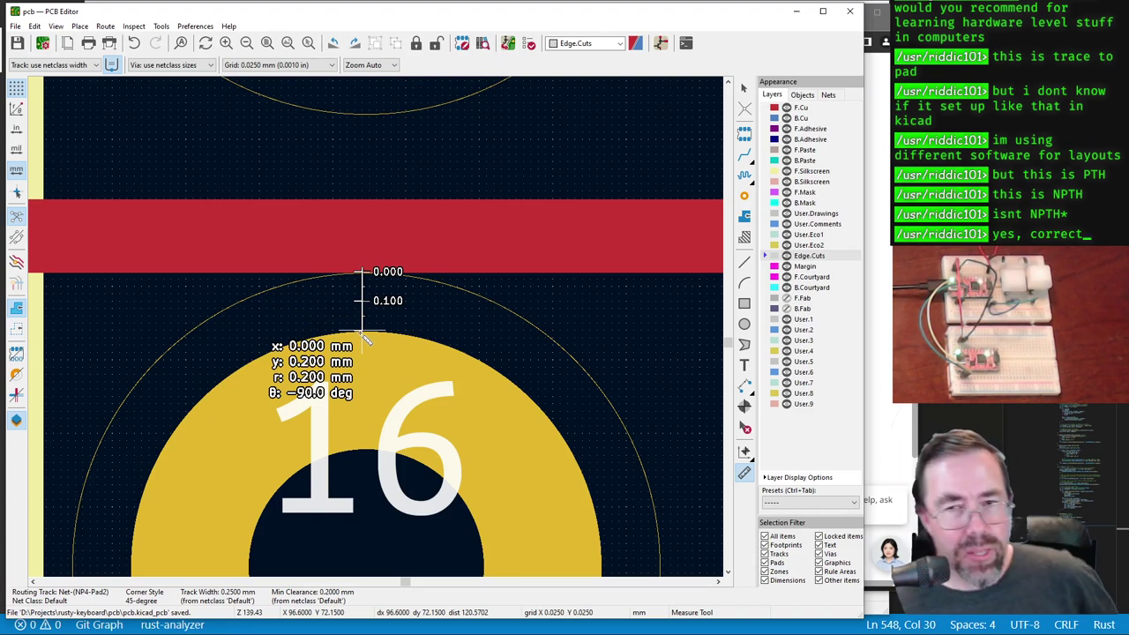
pyautogui.scroll(-4, 364, 335)
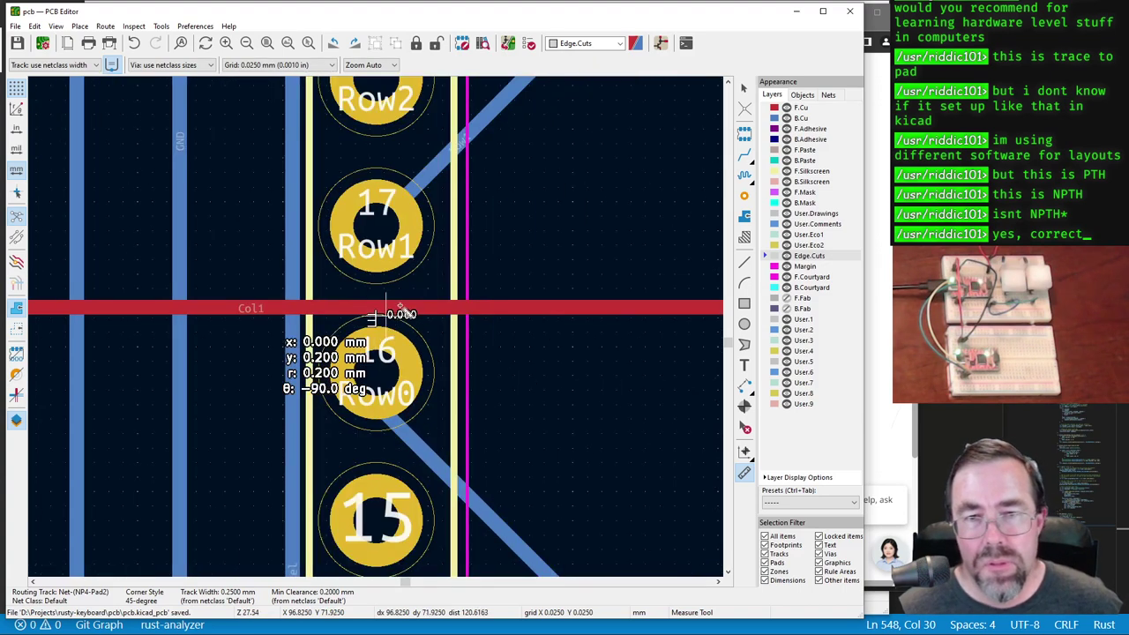
pyautogui.scroll(-3, 452, 254)
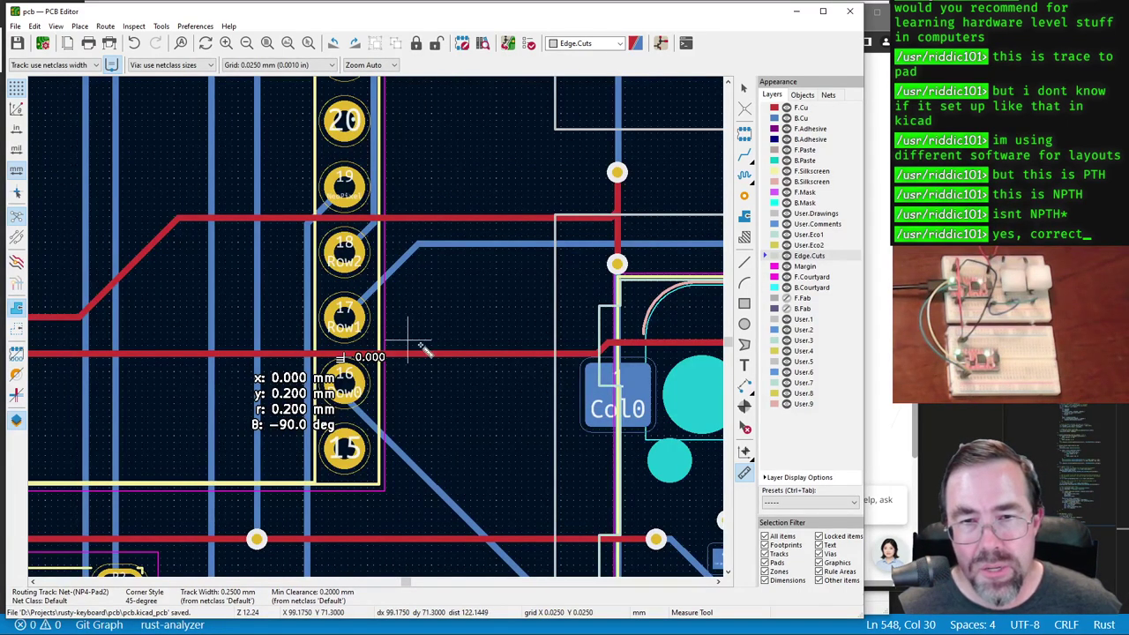
pyautogui.scroll(4, 375, 332)
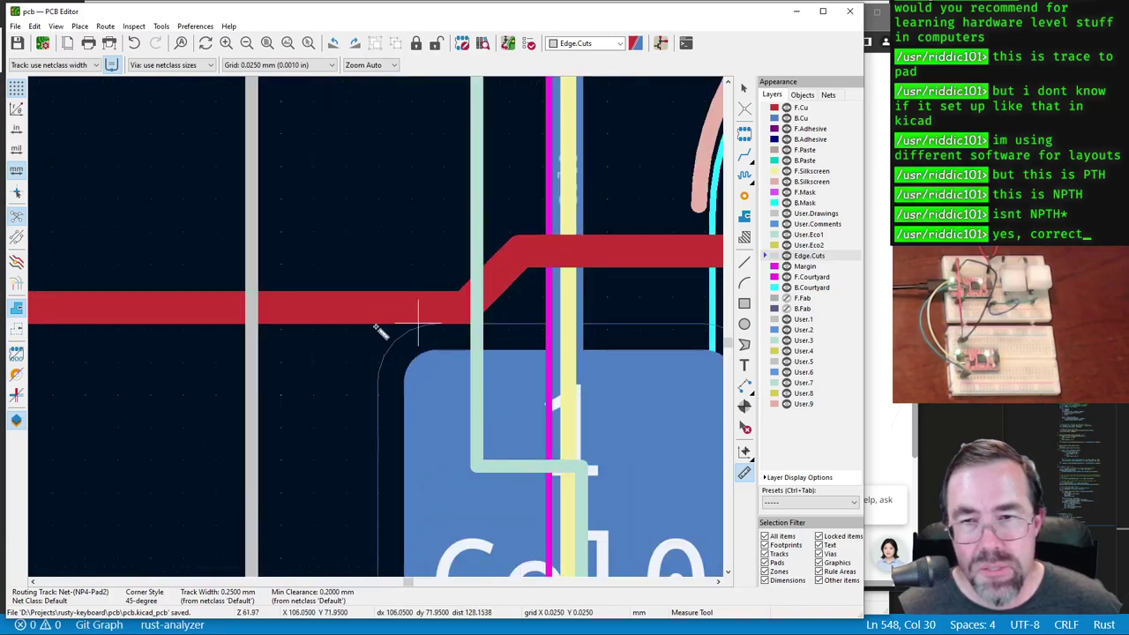
pyautogui.scroll(-4, 375, 328)
pyautogui.click(361, 326)
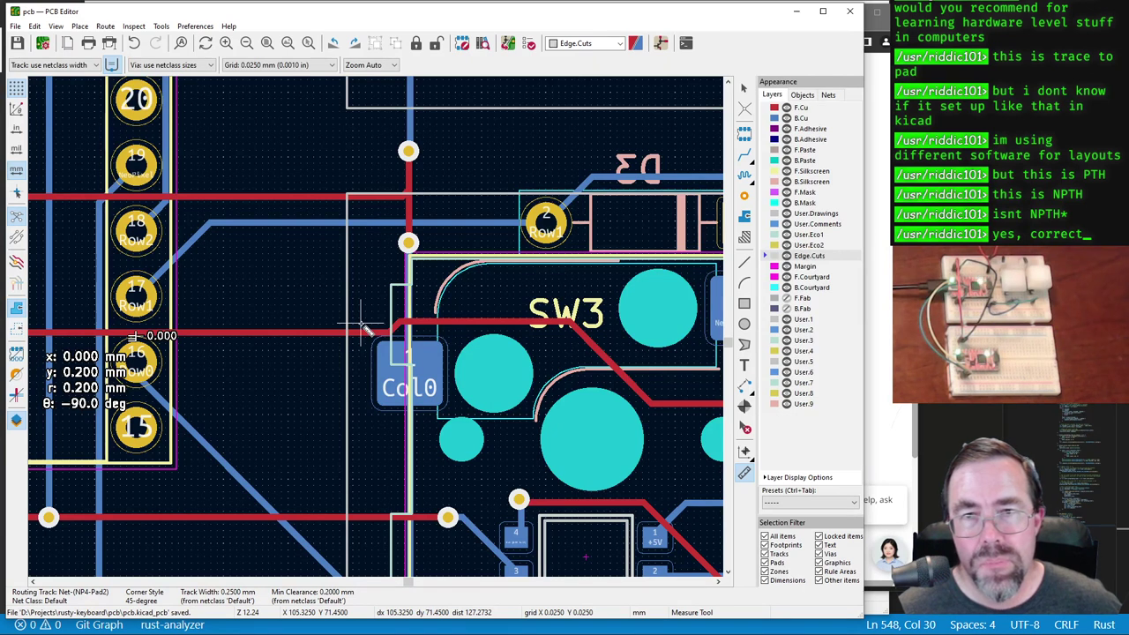
# Step: Straighten the horizontal Col0 track on F.Cu so it meets the vertical track between the two vias above SW3 without the small diagonal
pyautogui.scroll(4, 375, 327)
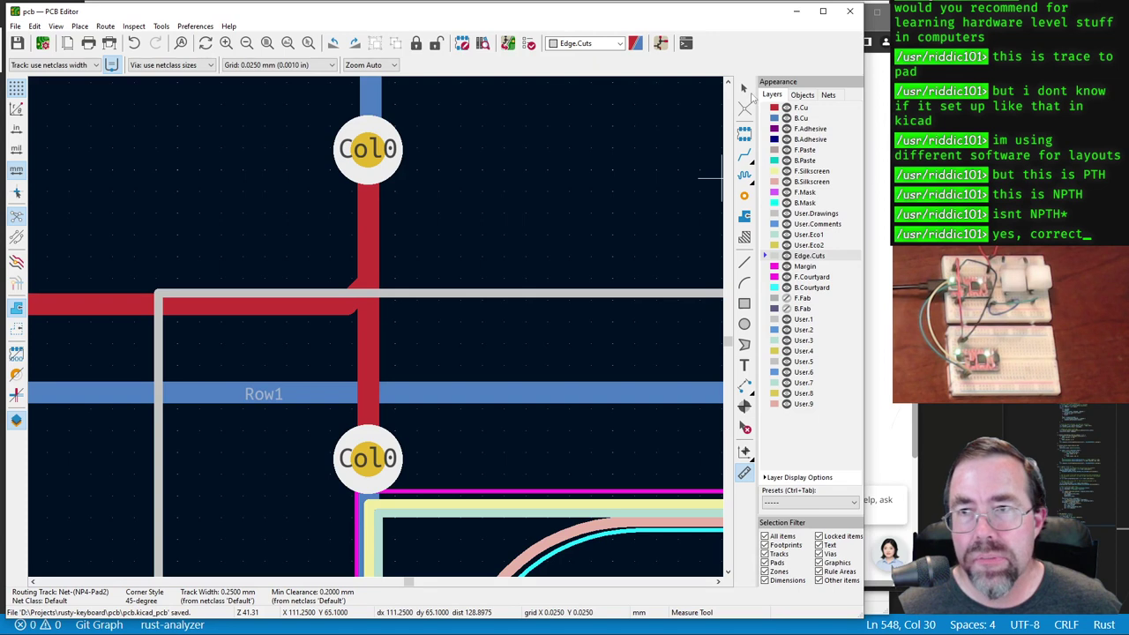
pyautogui.click(745, 91)
pyautogui.moveTo(309, 311); pyautogui.dragTo(370, 308)
pyautogui.scroll(-4, 376, 326)
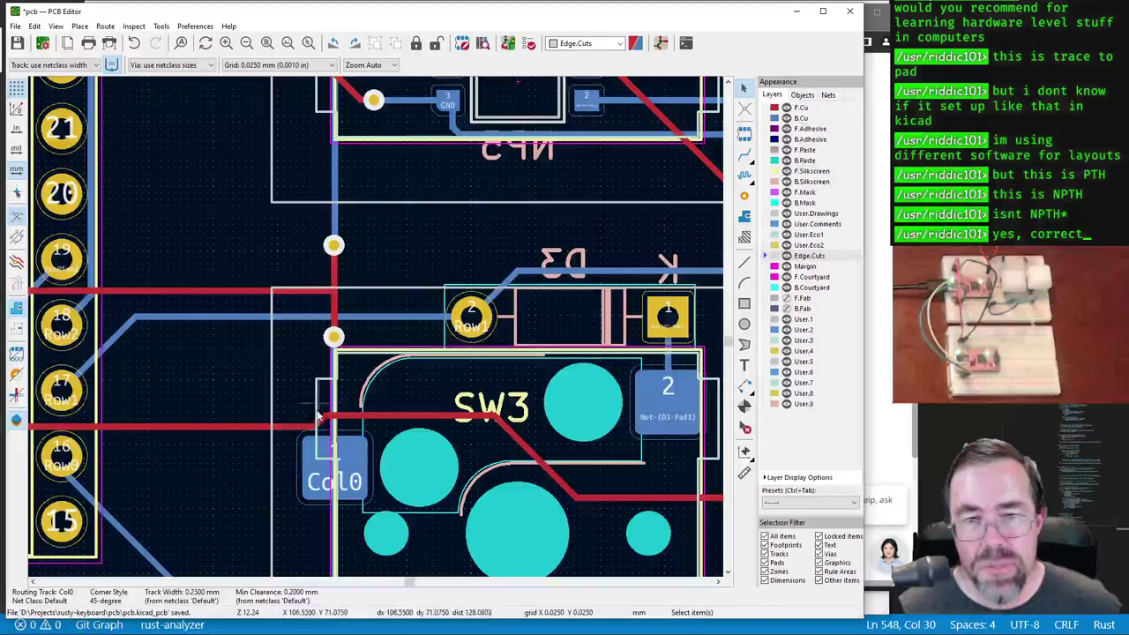
pyautogui.moveTo(338, 421); pyautogui.dragTo(349, 421)
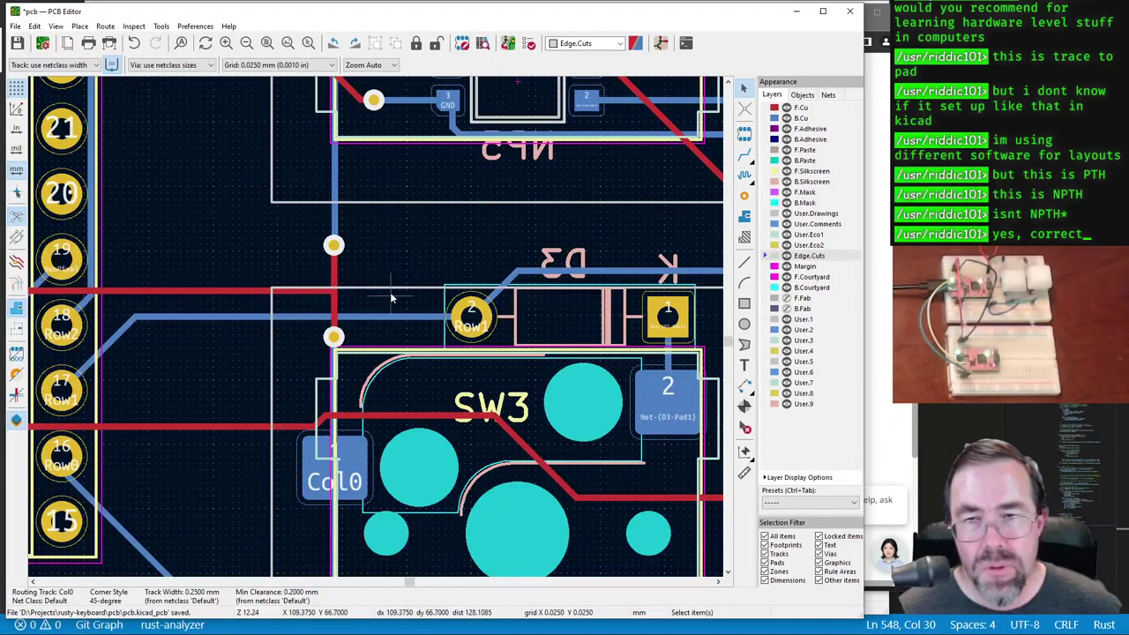
# Step: Examine the routing and pad clearances around SW5, SW3, SW1, SW2 and SW4 for further track cleanup
pyautogui.moveTo(358, 232); pyautogui.dragTo(372, 438, button='middle')
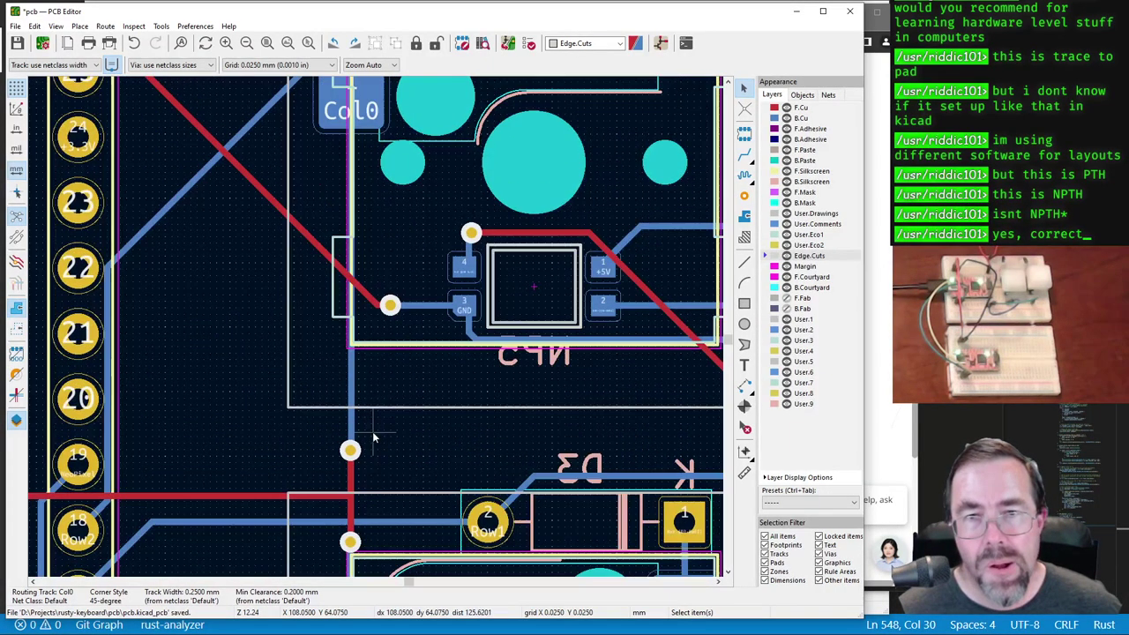
pyautogui.moveTo(578, 333); pyautogui.dragTo(514, 432, button='middle')
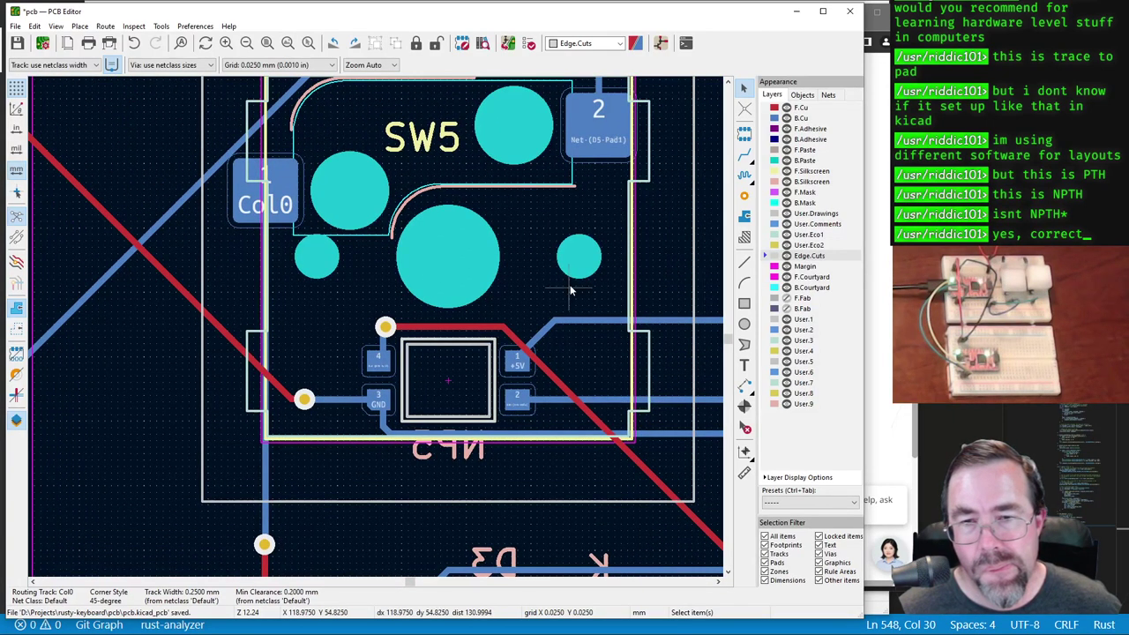
pyautogui.moveTo(573, 283); pyautogui.dragTo(546, 450, button='middle')
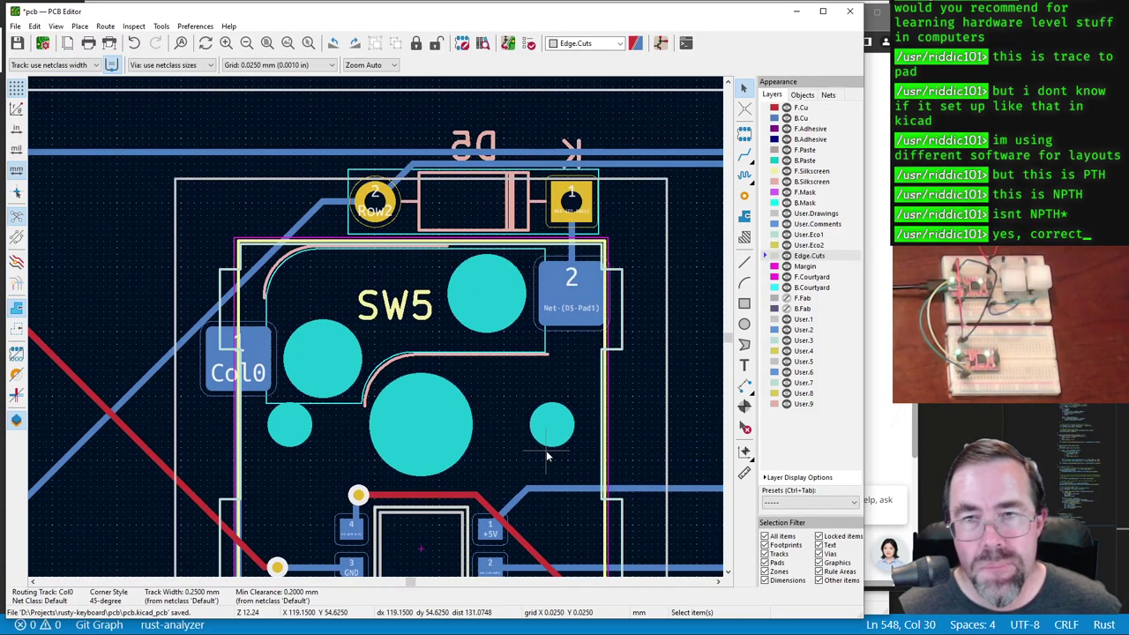
pyautogui.moveTo(307, 457); pyautogui.dragTo(622, 425, button='middle')
pyautogui.moveTo(383, 408); pyautogui.dragTo(548, 294, button='middle')
pyautogui.scroll(-3, 549, 398)
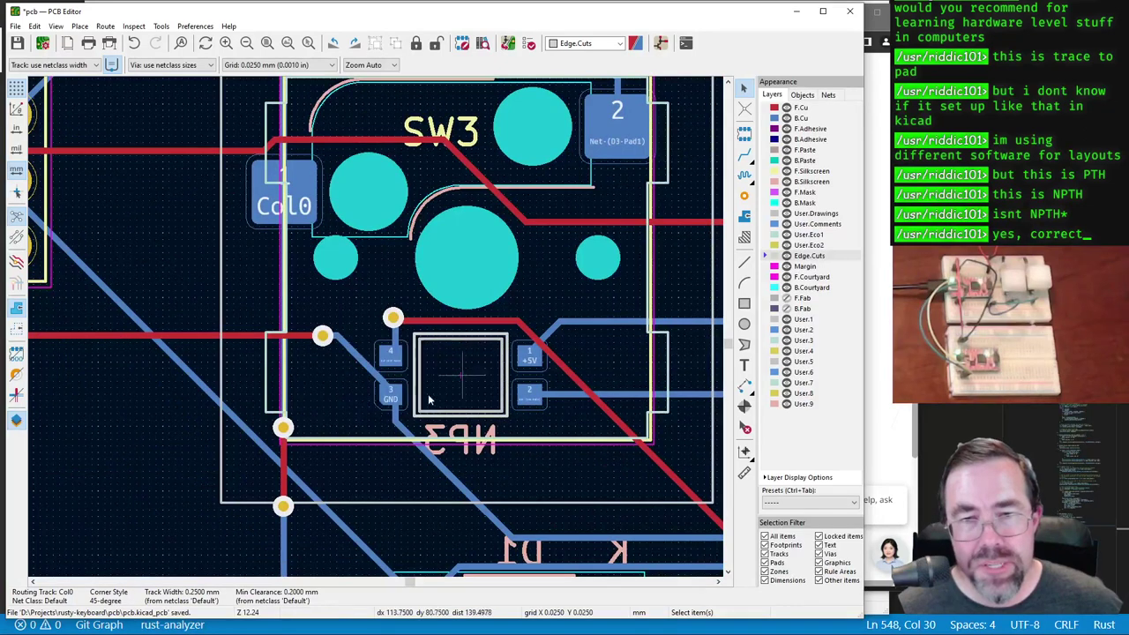
pyautogui.scroll(-5, 507, 408)
pyautogui.hscroll(5, 507, 408)
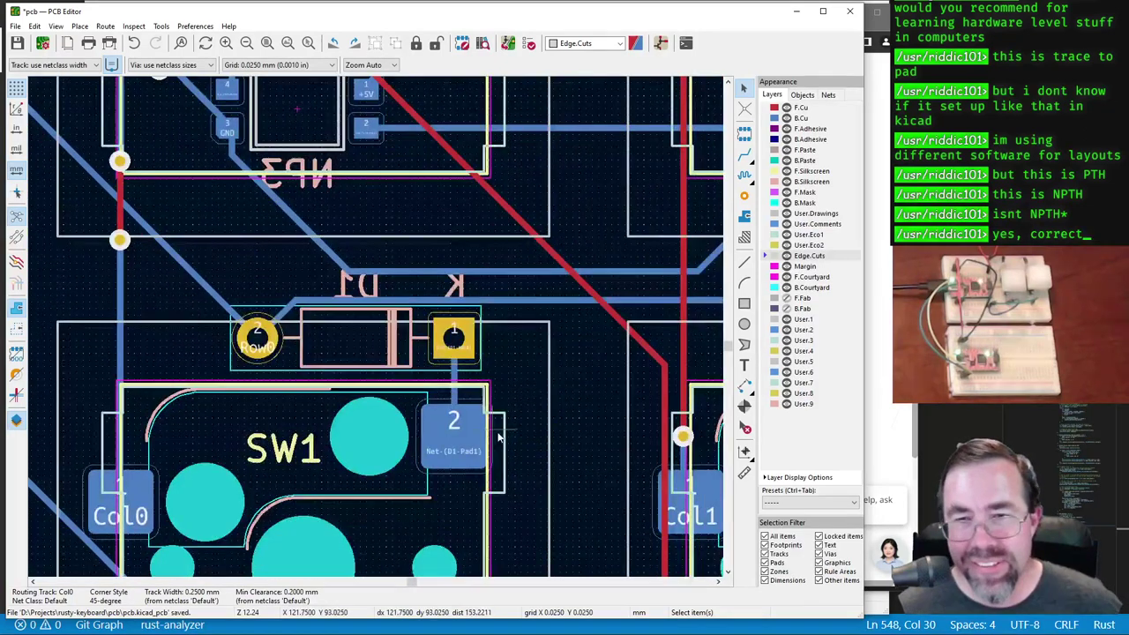
pyautogui.scroll(-2, 497, 377)
pyautogui.hscroll(4, 497, 377)
pyautogui.hscroll(5, 459, 368)
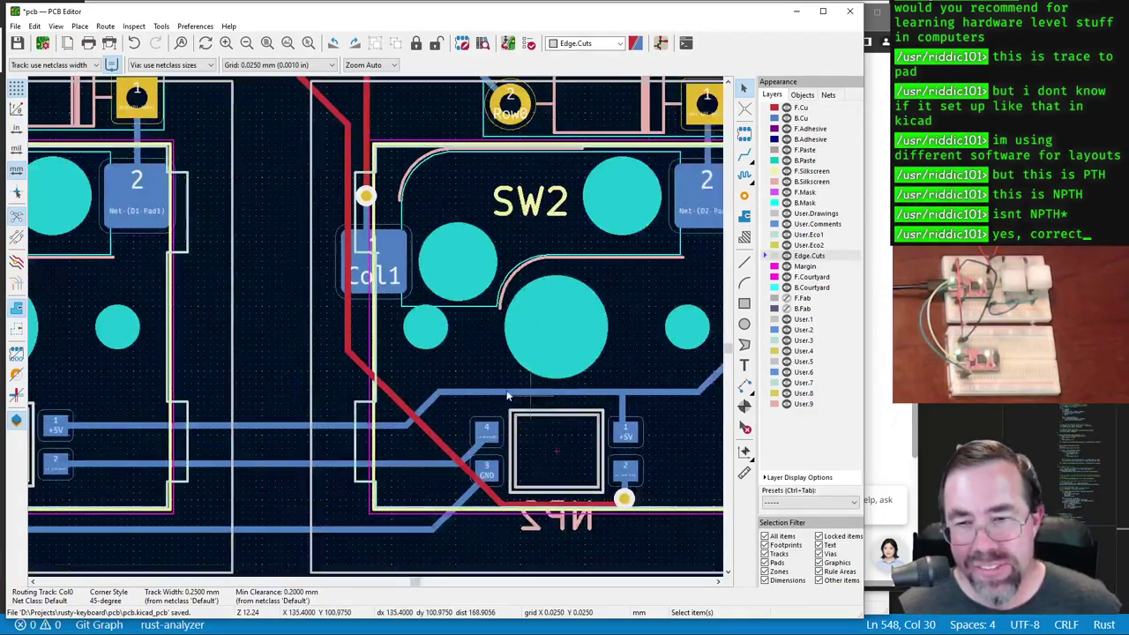
pyautogui.scroll(4, 394, 345)
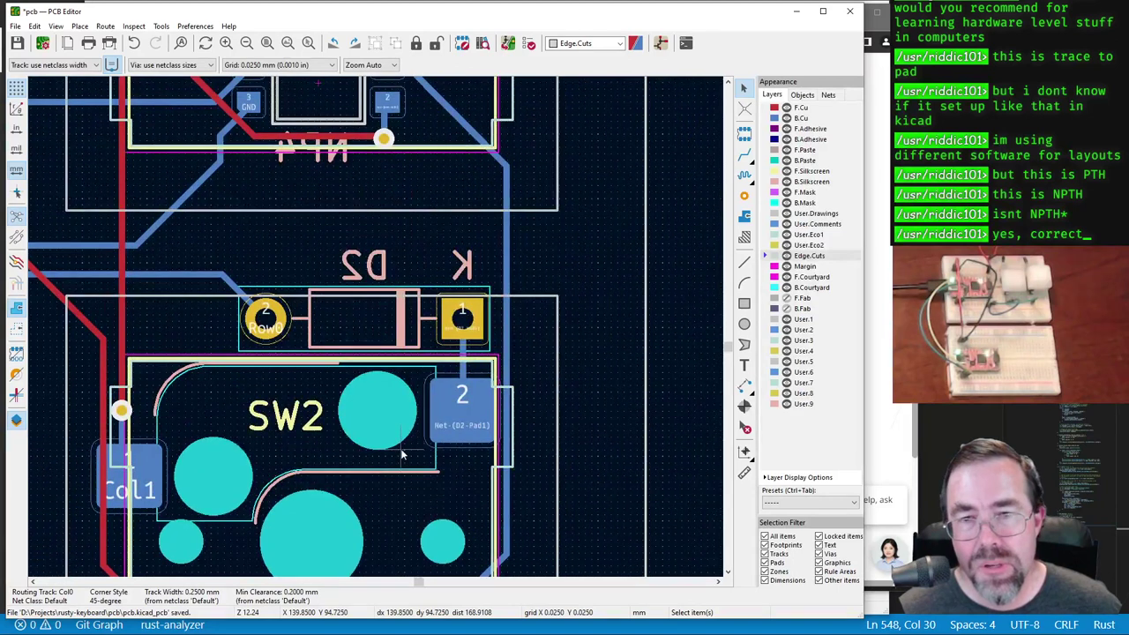
pyautogui.scroll(5, 495, 430)
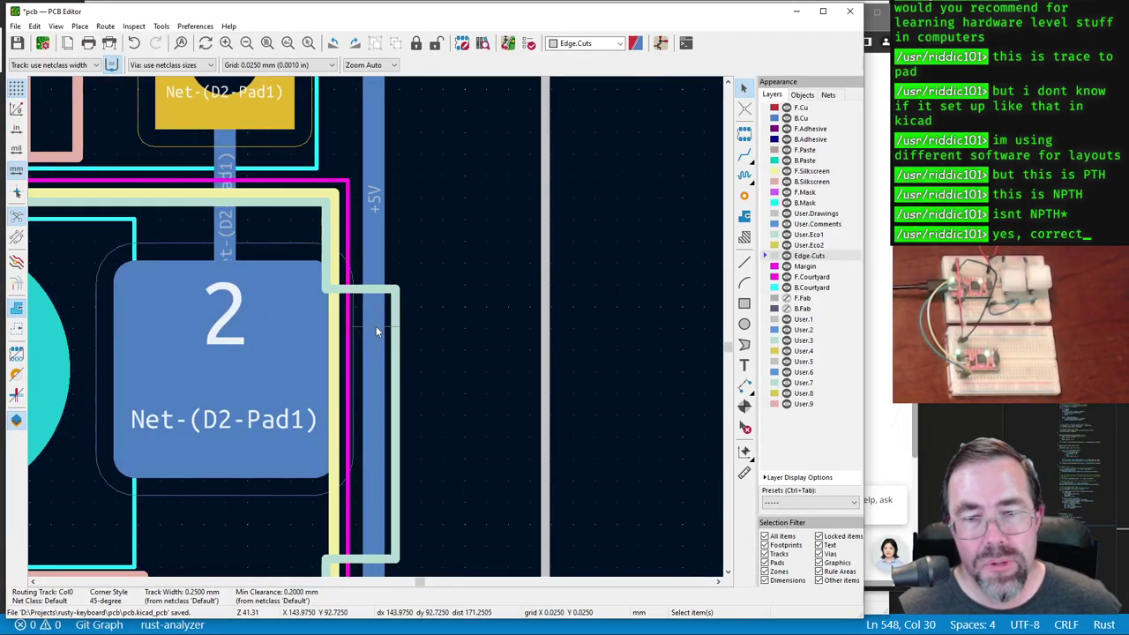
pyautogui.scroll(-5, 376, 331)
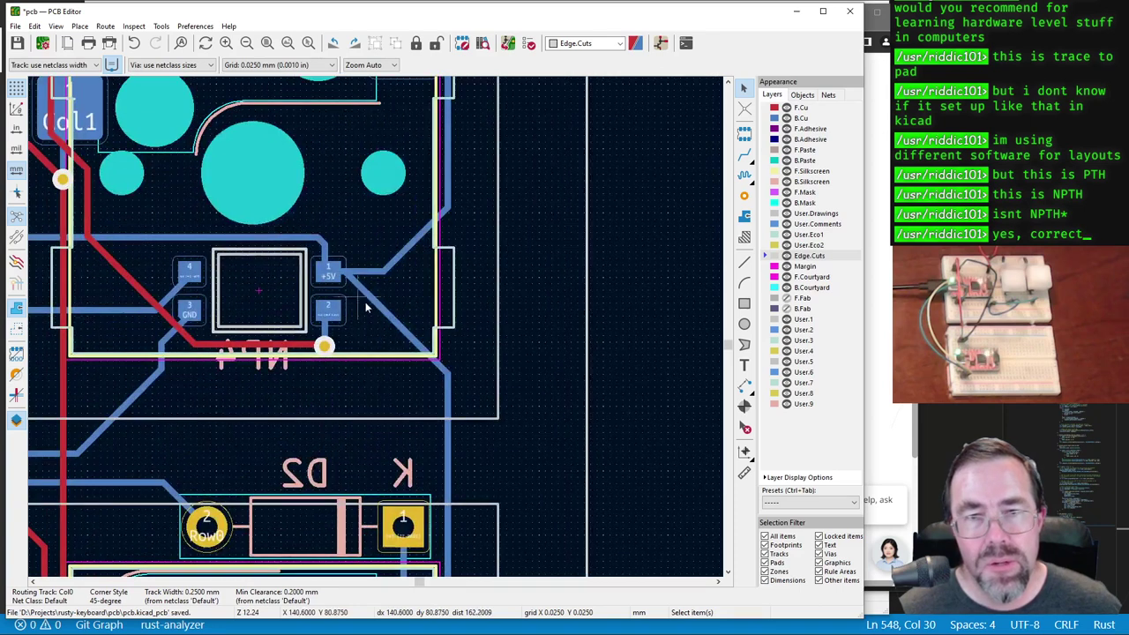
# Step: Shift the lower diagonal +5V track away from NP4 pad 1 so it branches off the end of the pad's short horizontal track
pyautogui.scroll(3, 368, 306)
pyautogui.scroll(-1, 376, 330)
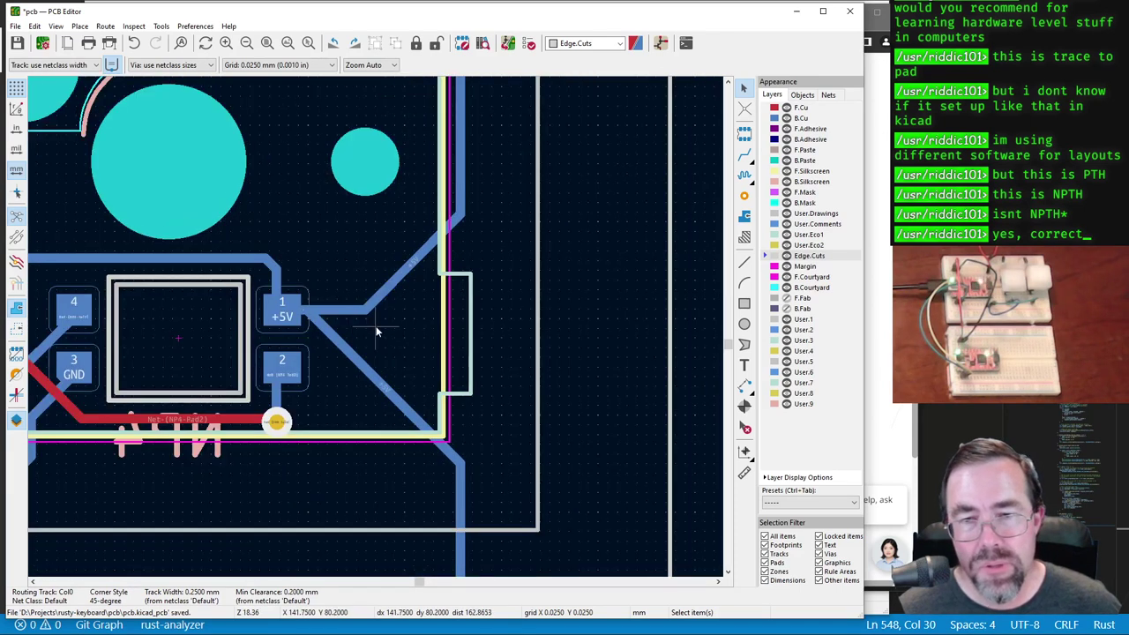
pyautogui.click(322, 331)
pyautogui.moveTo(310, 315); pyautogui.dragTo(367, 314)
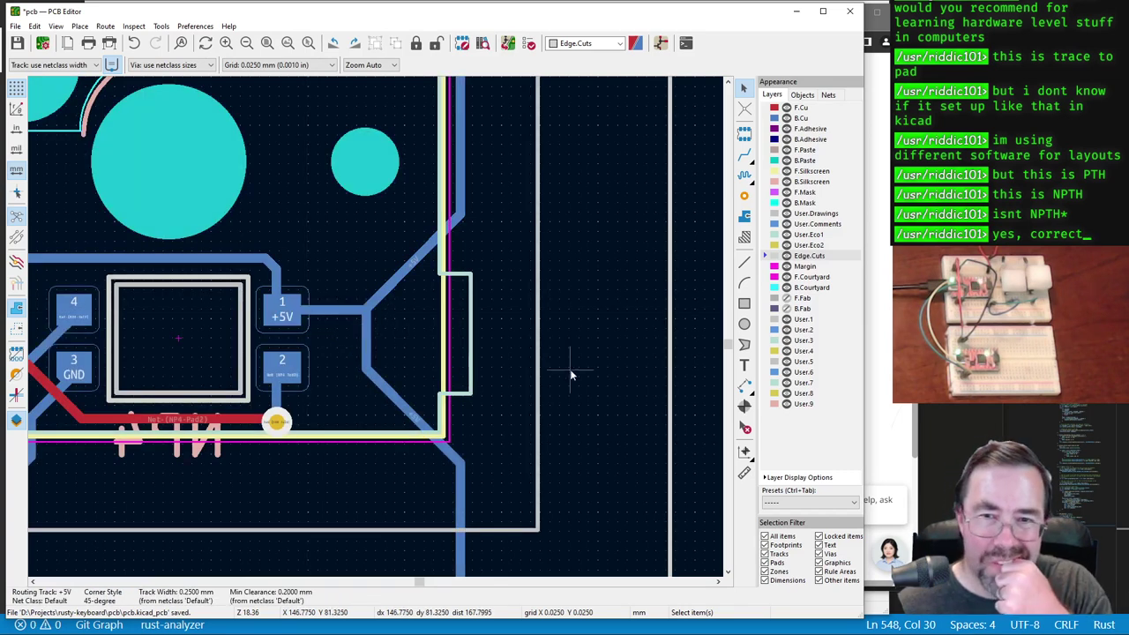
# Step: Reshape the diagonal +5V track from NP6 pad 1 into a straight horizontal run to the vertical +5V track
pyautogui.scroll(-5, 375, 316)
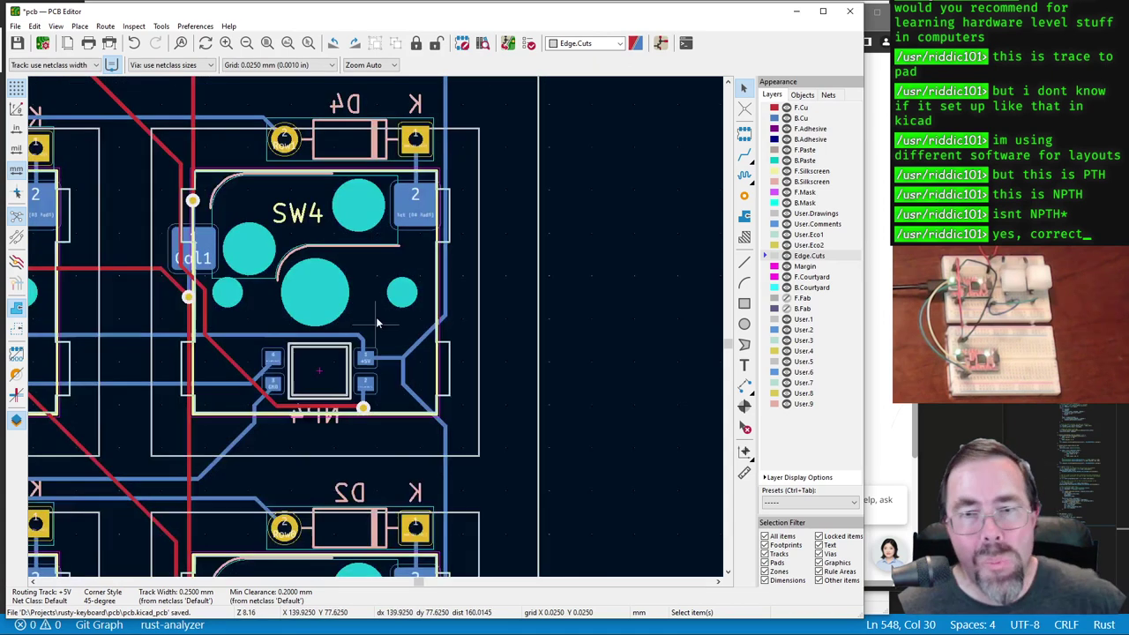
pyautogui.scroll(4, 376, 330)
pyautogui.scroll(2, 376, 330)
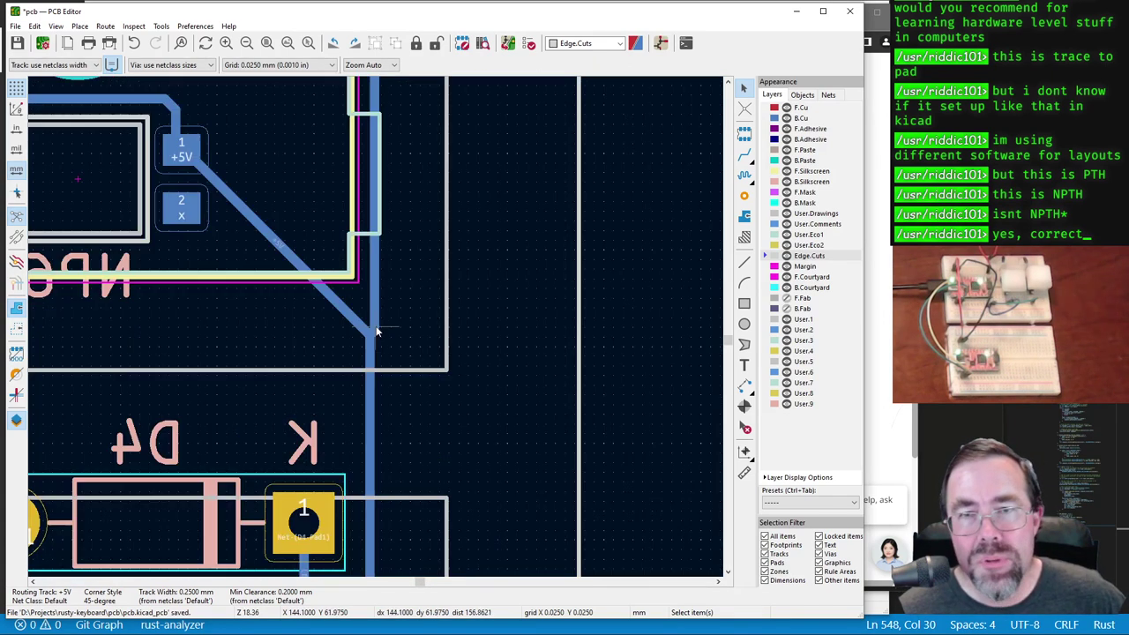
pyautogui.scroll(1, 376, 333)
pyautogui.scroll(-2, 371, 324)
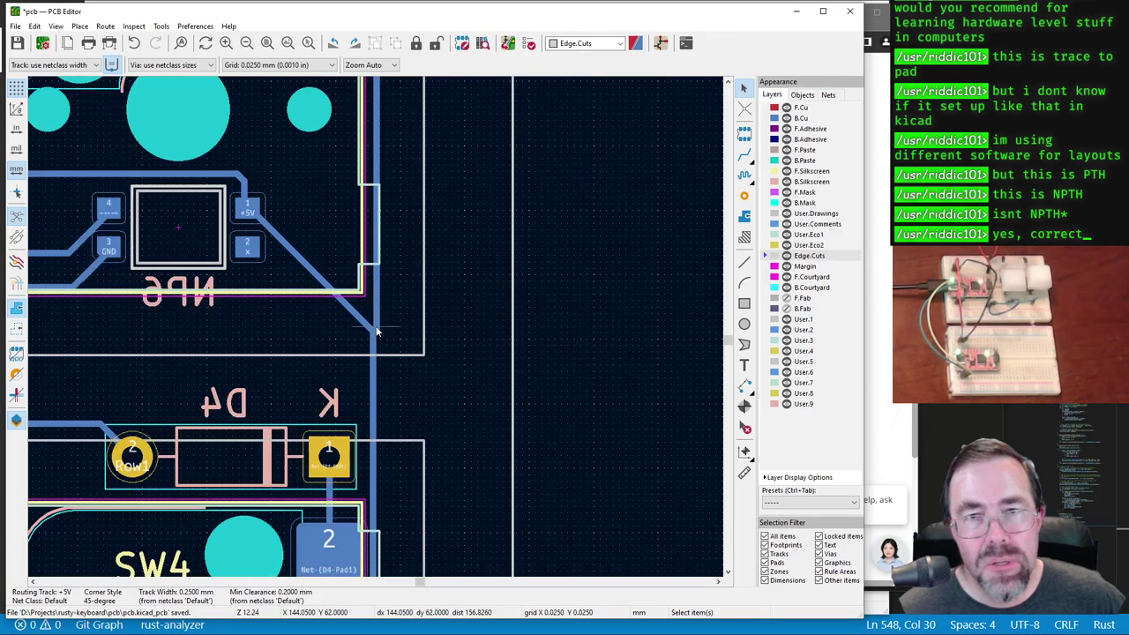
pyautogui.scroll(1, 366, 317)
pyautogui.click(369, 331)
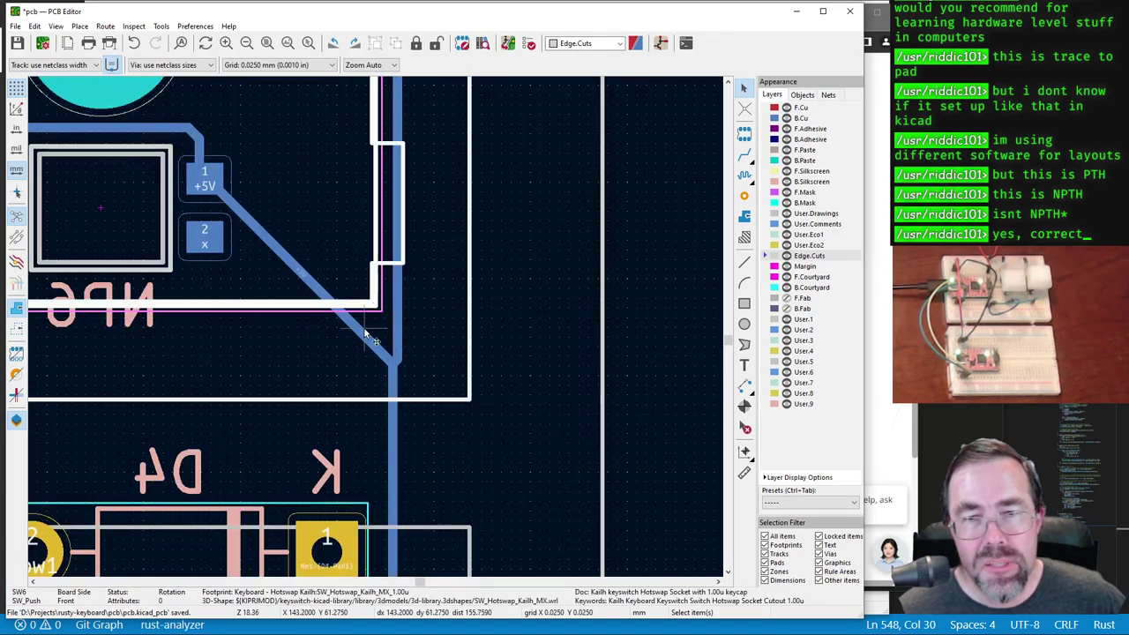
pyautogui.moveTo(371, 344); pyautogui.dragTo(398, 180)
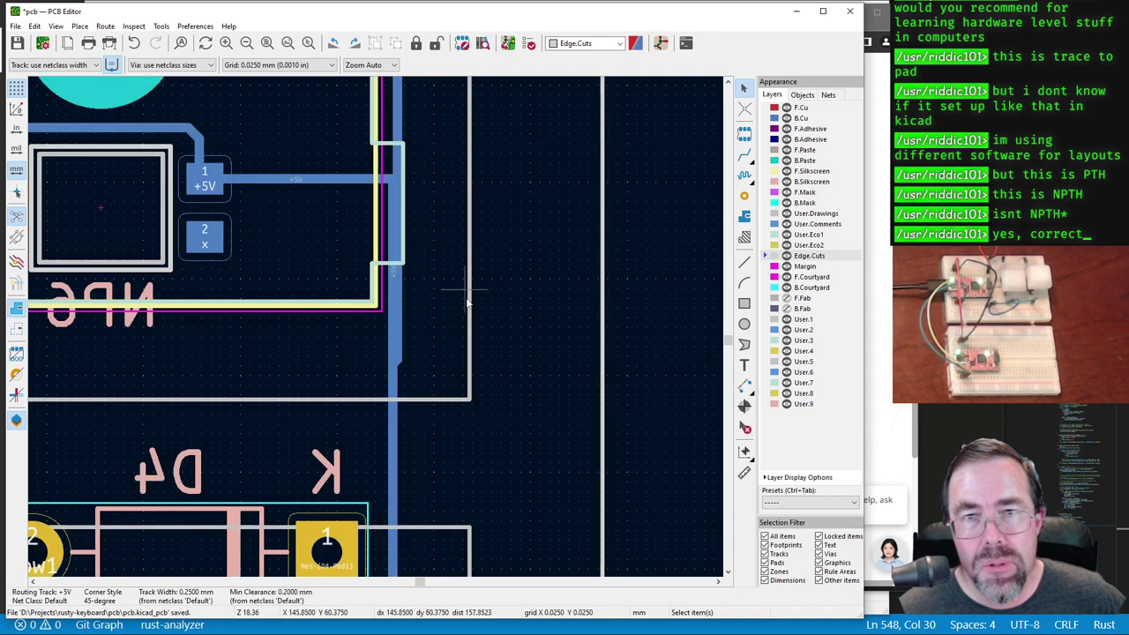
# Step: Align the upper vertical +5V track beside NP6 with the lower vertical track, eliminating the tiny diagonal jog between them on B.Cu
pyautogui.click(401, 362)
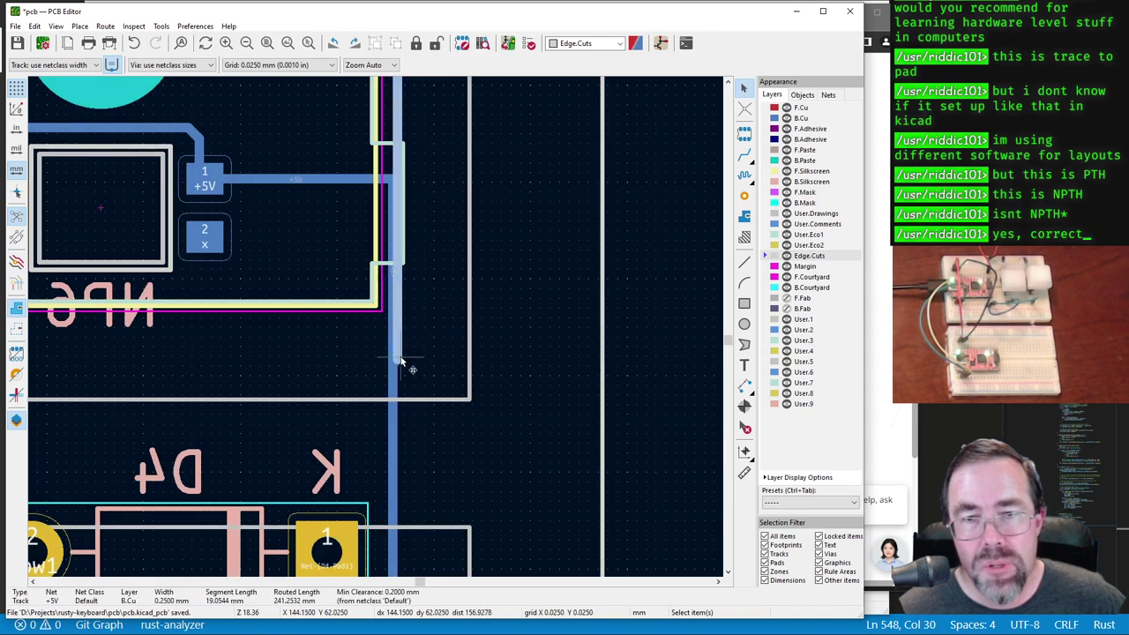
pyautogui.click(398, 362)
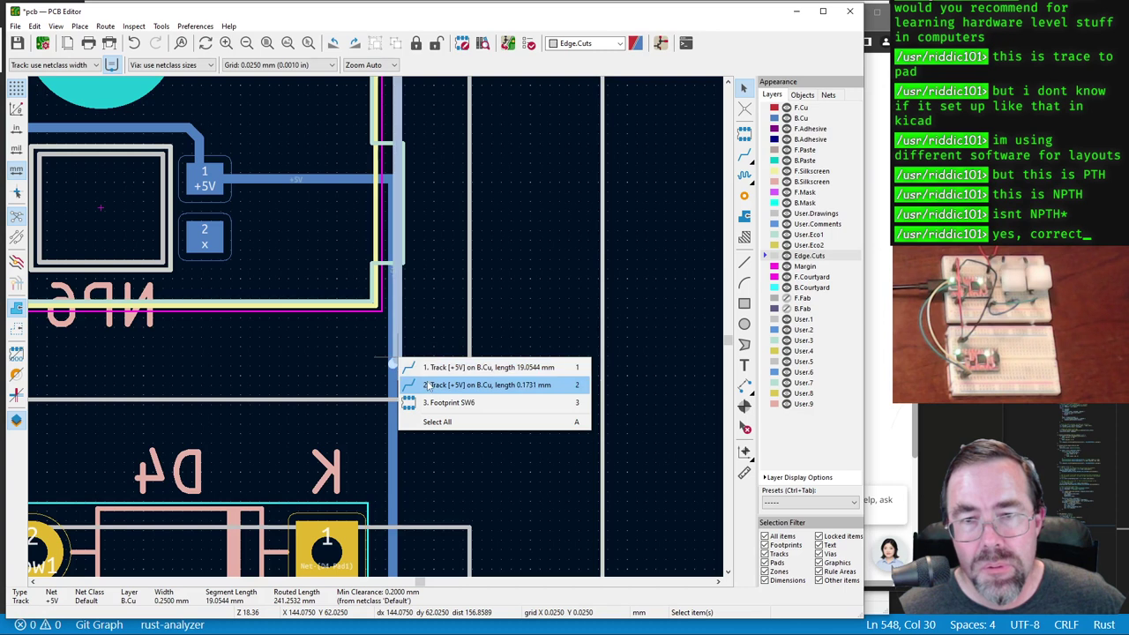
pyautogui.click(408, 379)
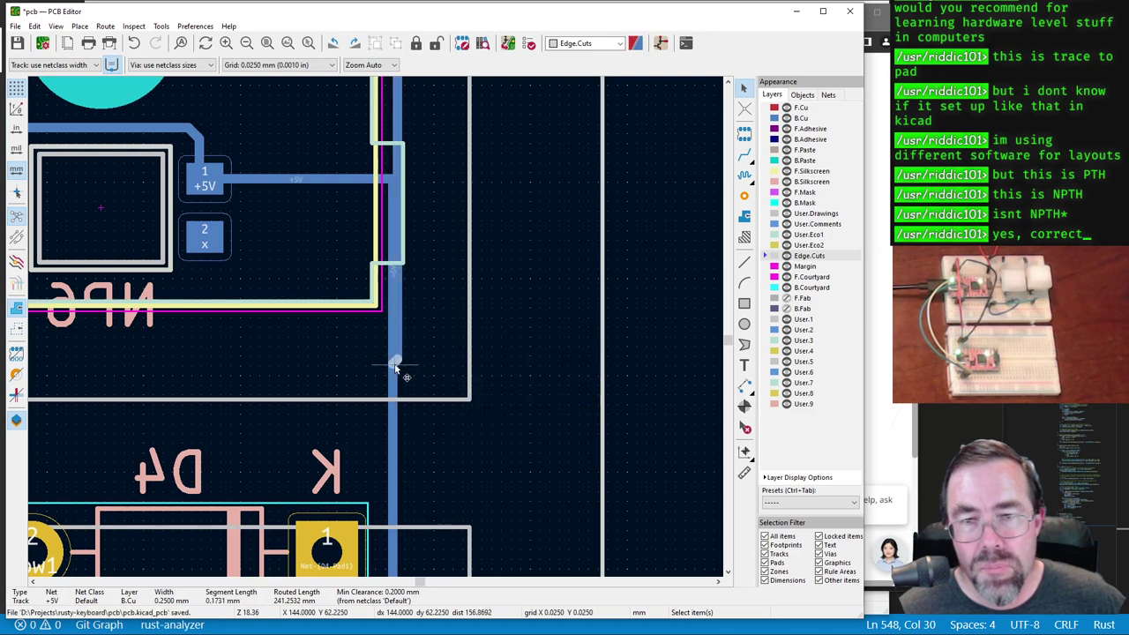
pyautogui.hotkey('ctrl', 'c')
pyautogui.press('Escape')
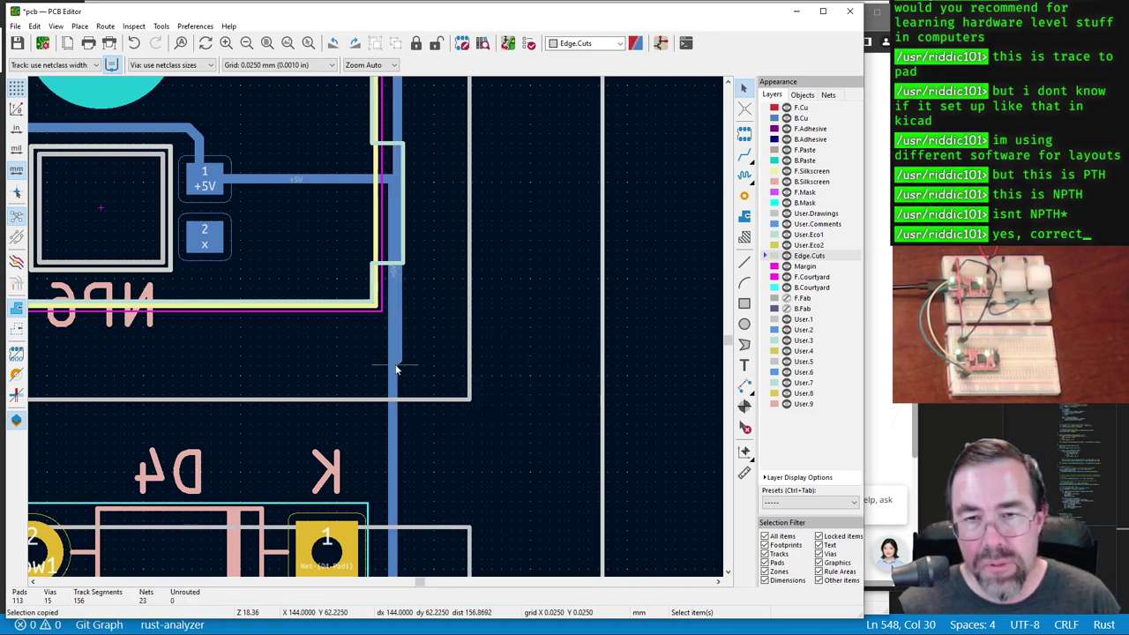
pyautogui.click(397, 367)
pyautogui.hotkey('ctrl', 'v')
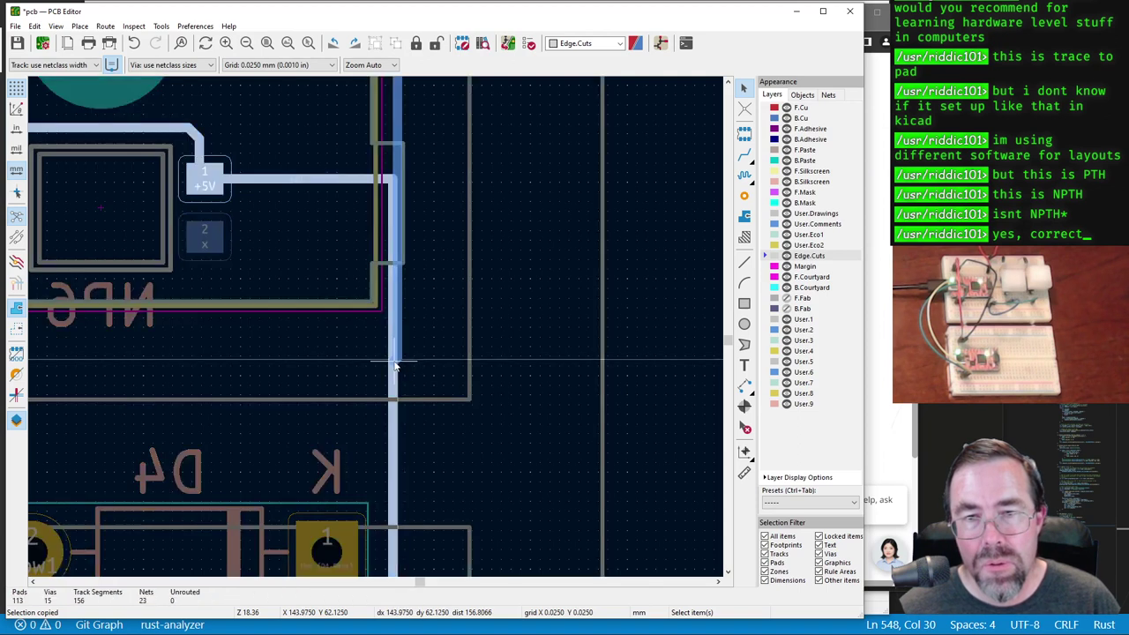
pyautogui.click(398, 367)
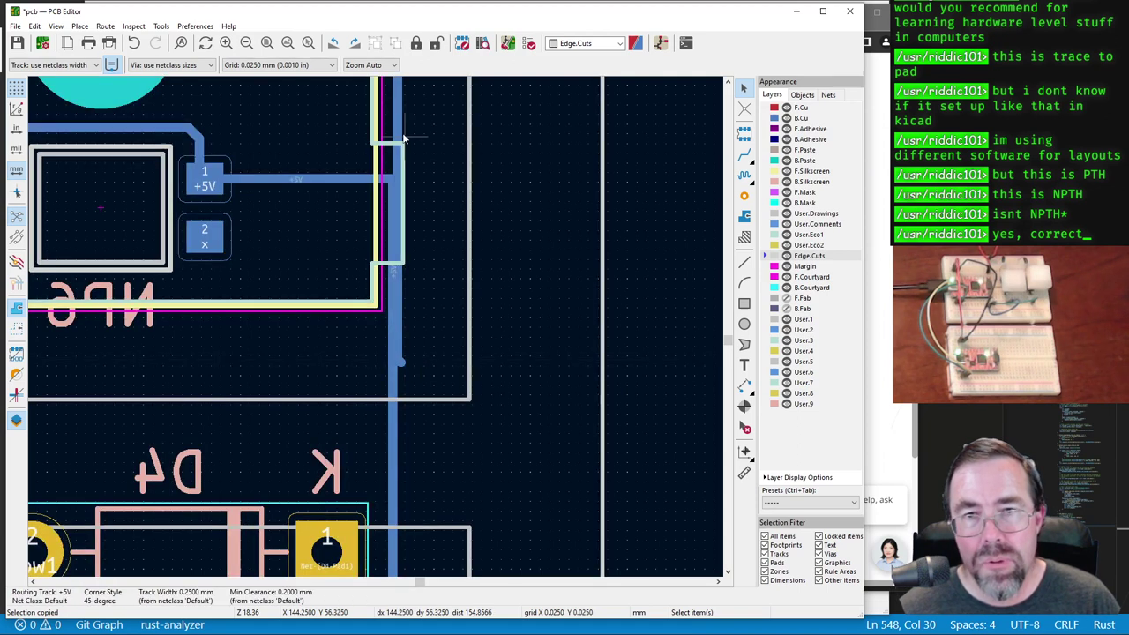
pyautogui.click(399, 132)
pyautogui.hotkey('ctrl', 'v')
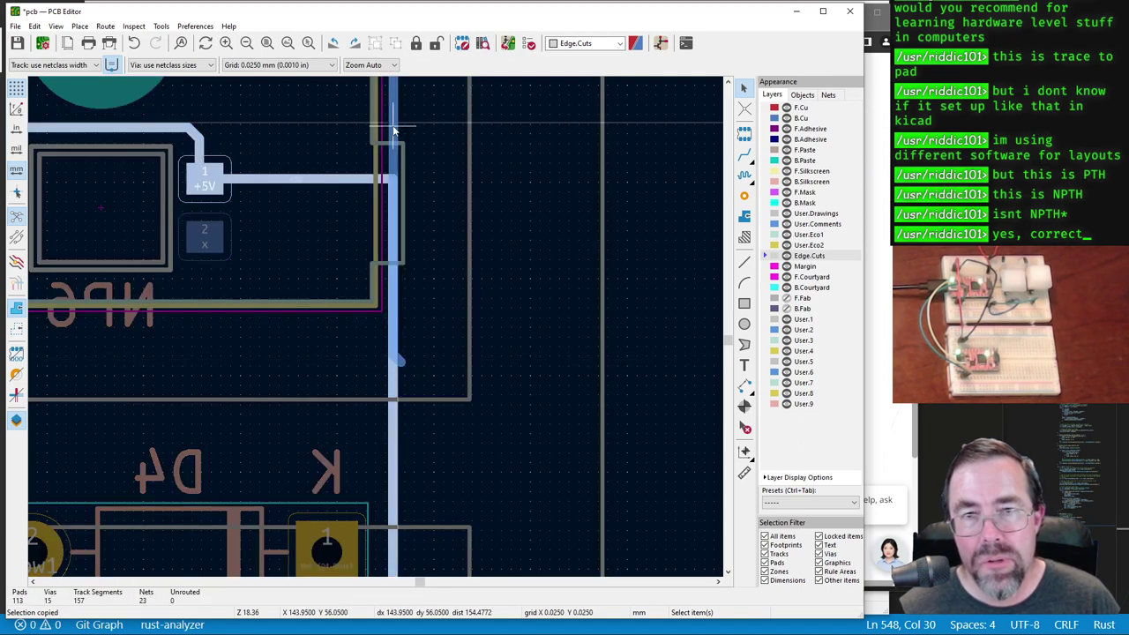
pyautogui.press('Escape')
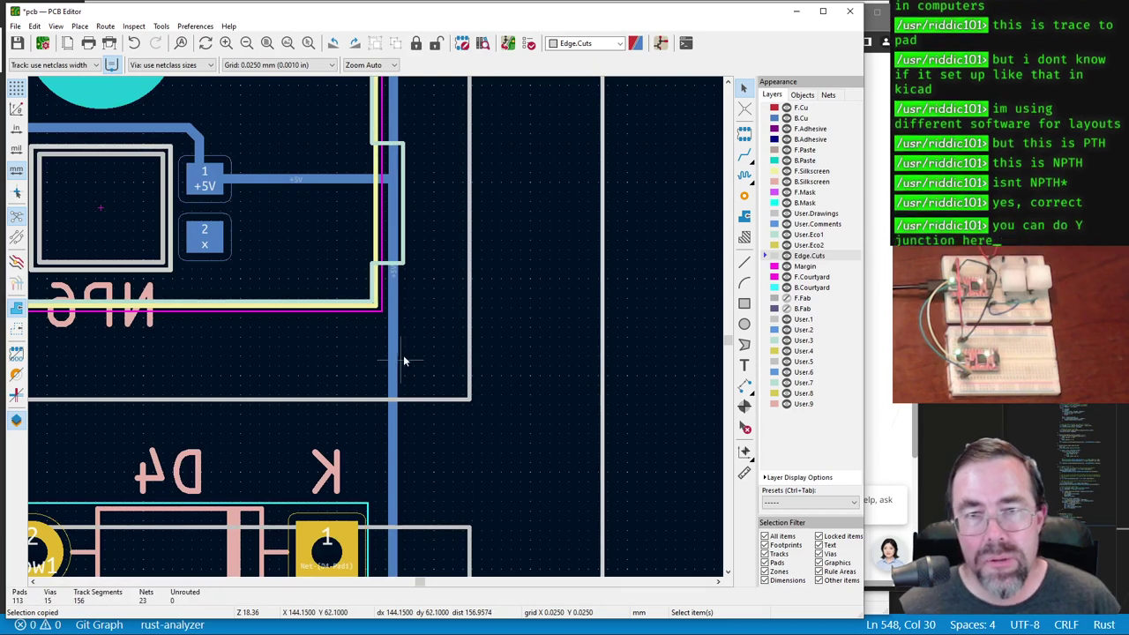
# Step: Drag the vertical +5V segment between NP6's horizontal branch and D4 outward, away from the upper vertical track
pyautogui.scroll(2, 376, 334)
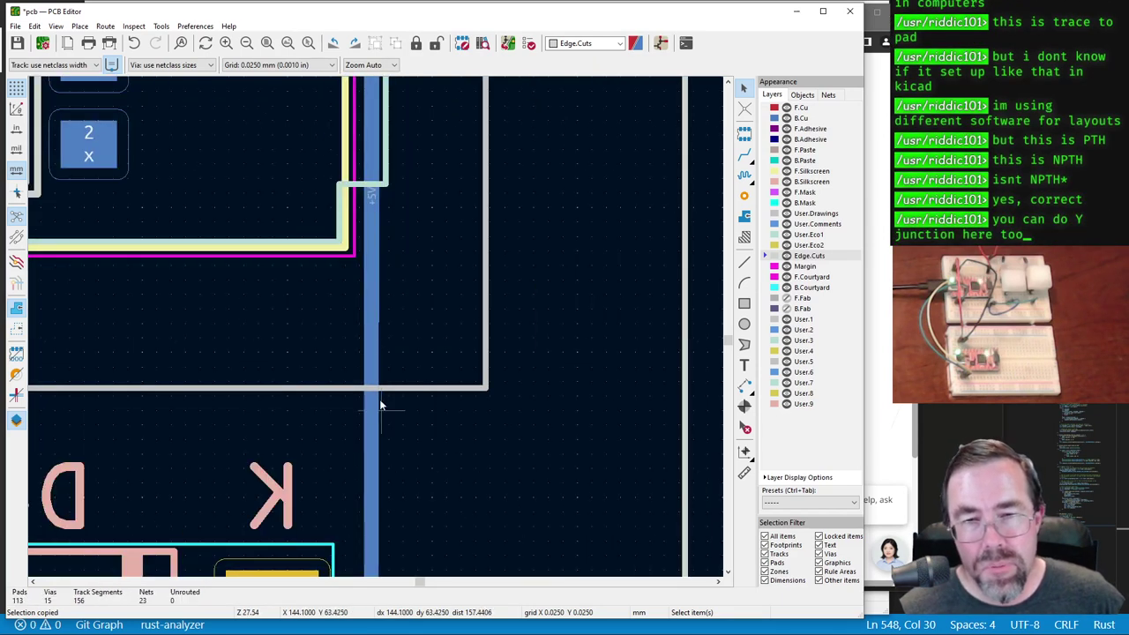
pyautogui.click(377, 320)
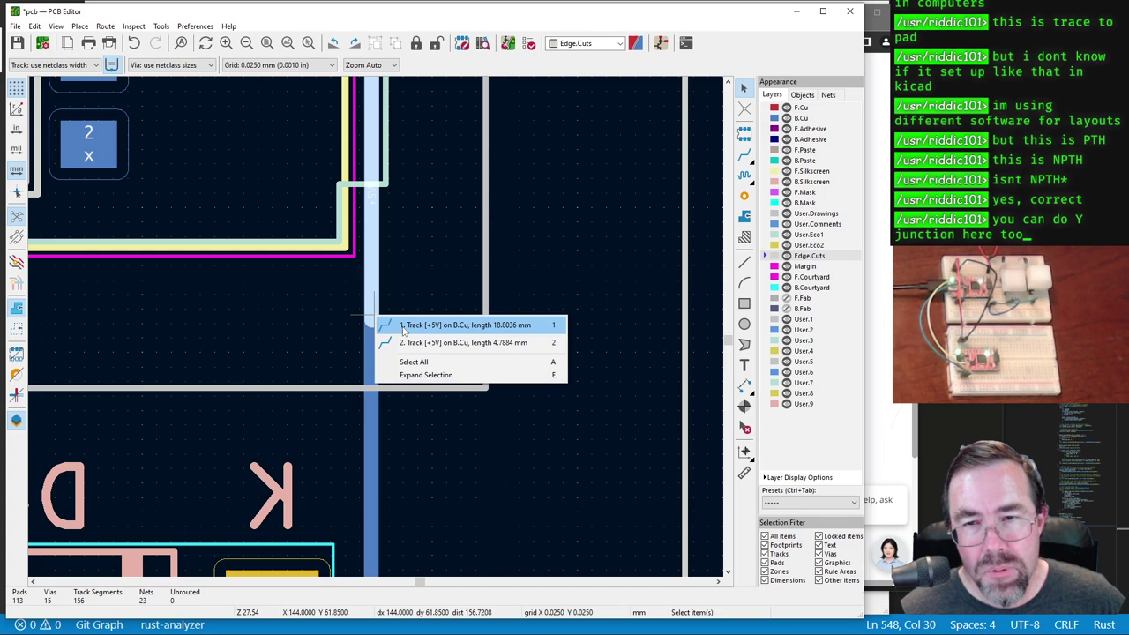
pyautogui.click(411, 342)
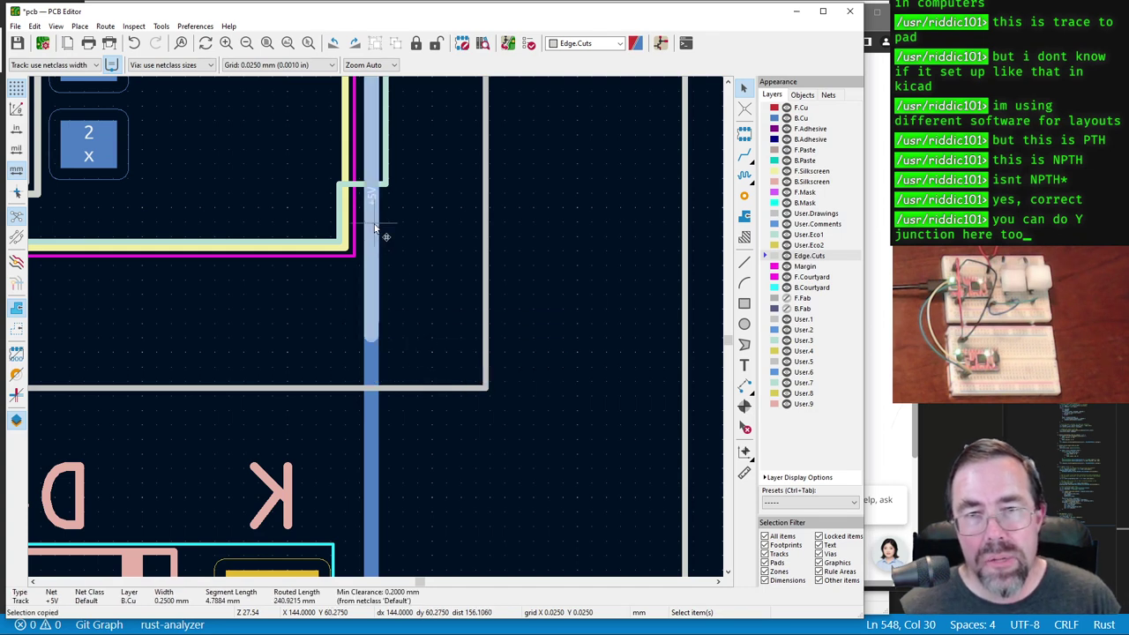
pyautogui.press('d')
pyautogui.scroll(-6, 377, 329)
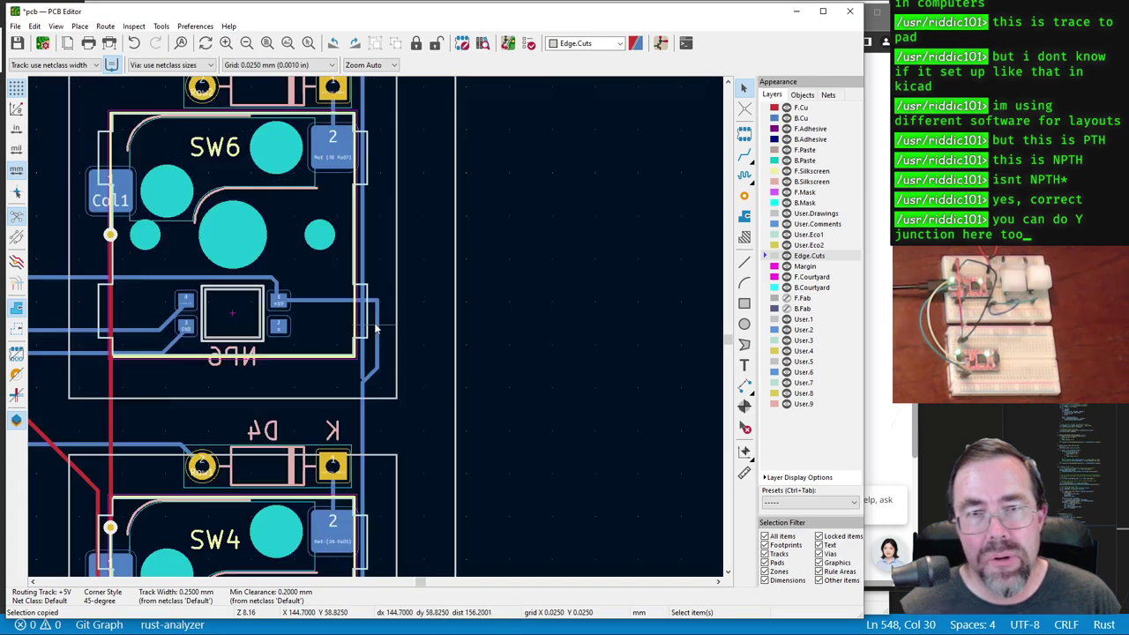
pyautogui.scroll(4, 375, 329)
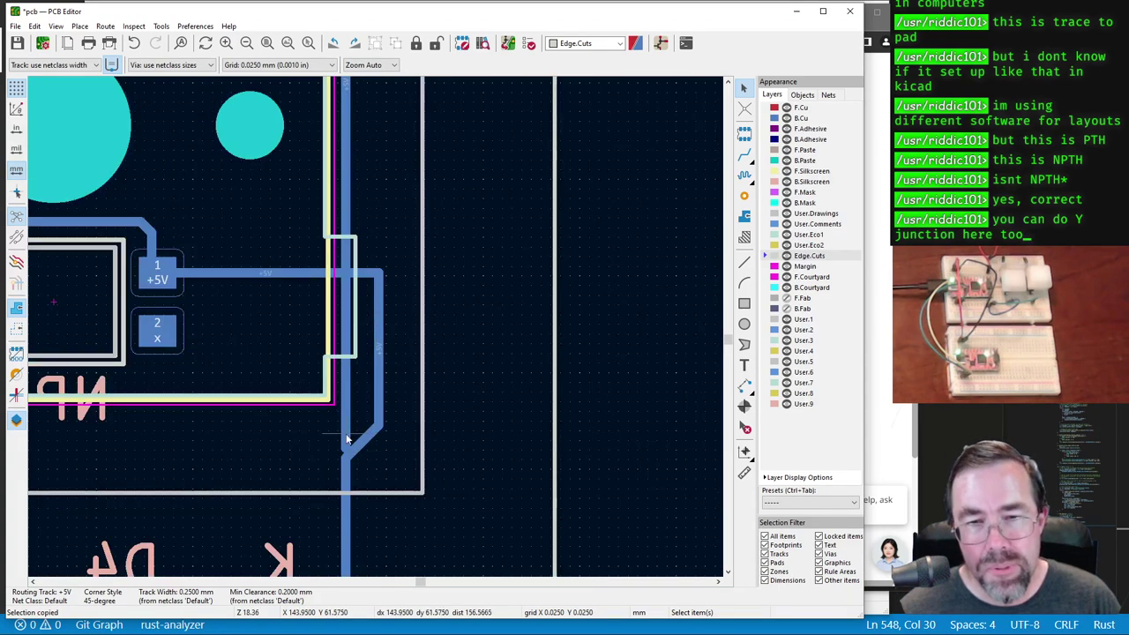
# Step: Shorten the upper vertical +5V track so it ends on the horizontal branch from NP6 pad 1
pyautogui.click(347, 438)
pyautogui.press('`')
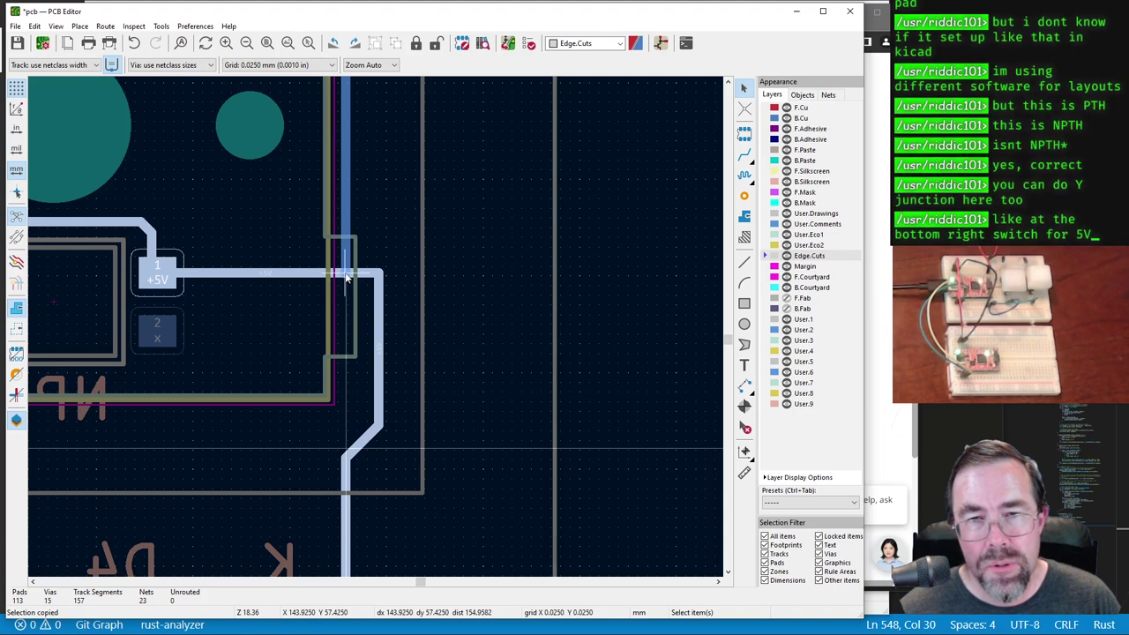
pyautogui.press('`')
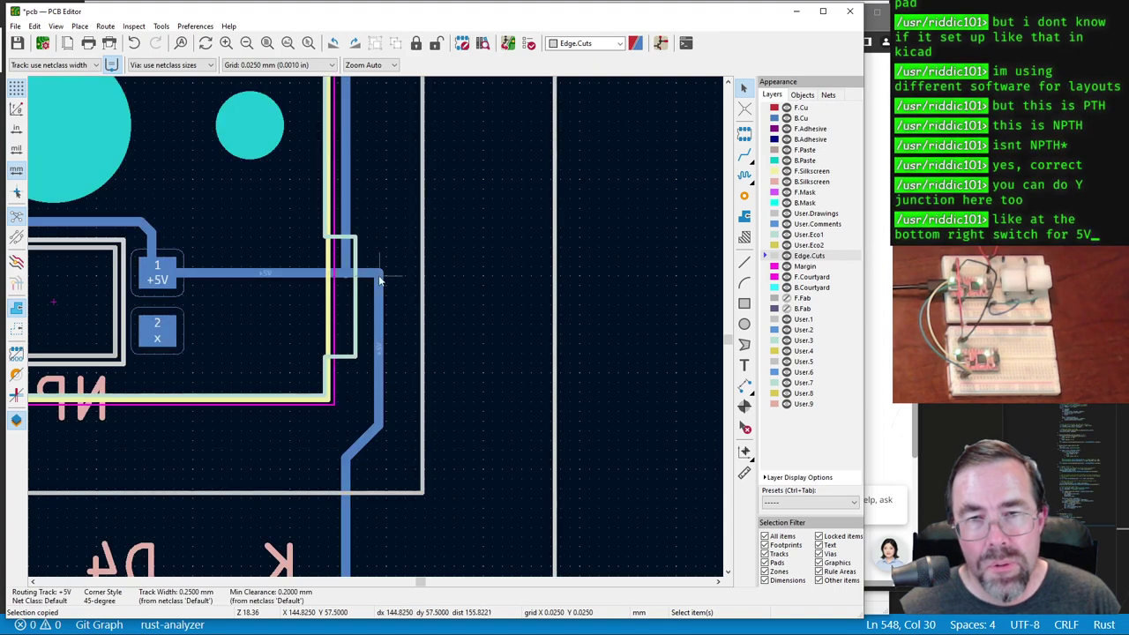
# Step: Drag the offset vertical +5V segment back in line with the upper track to form a straight T-junction at NP6's branch
pyautogui.click(379, 274)
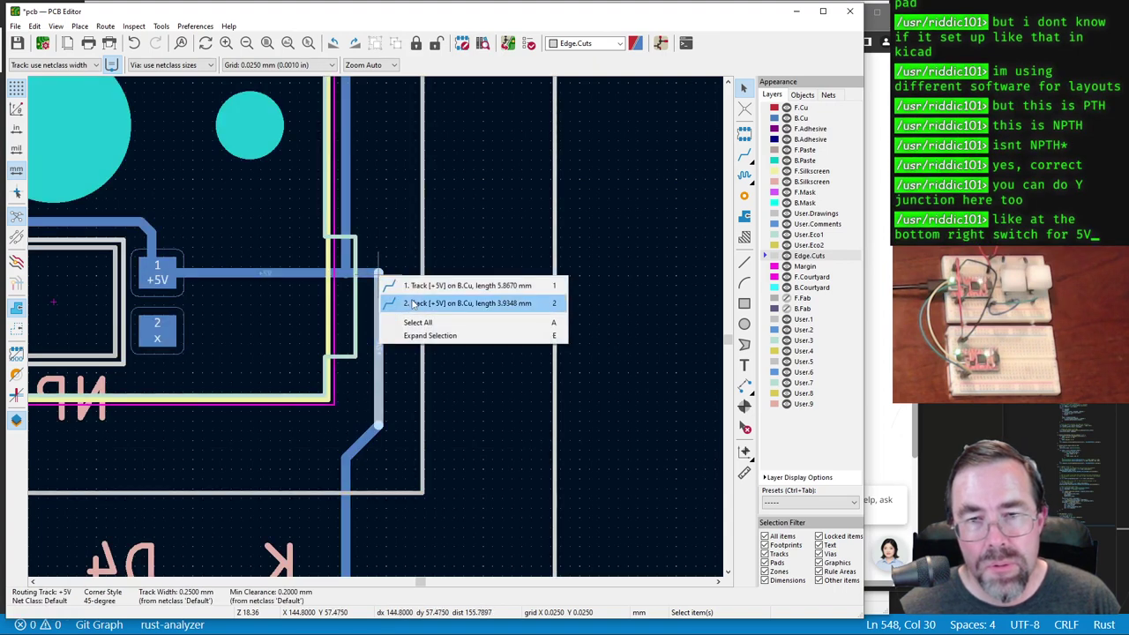
pyautogui.click(412, 304)
pyautogui.hotkey('ctrl', 'c')
pyautogui.press('`')
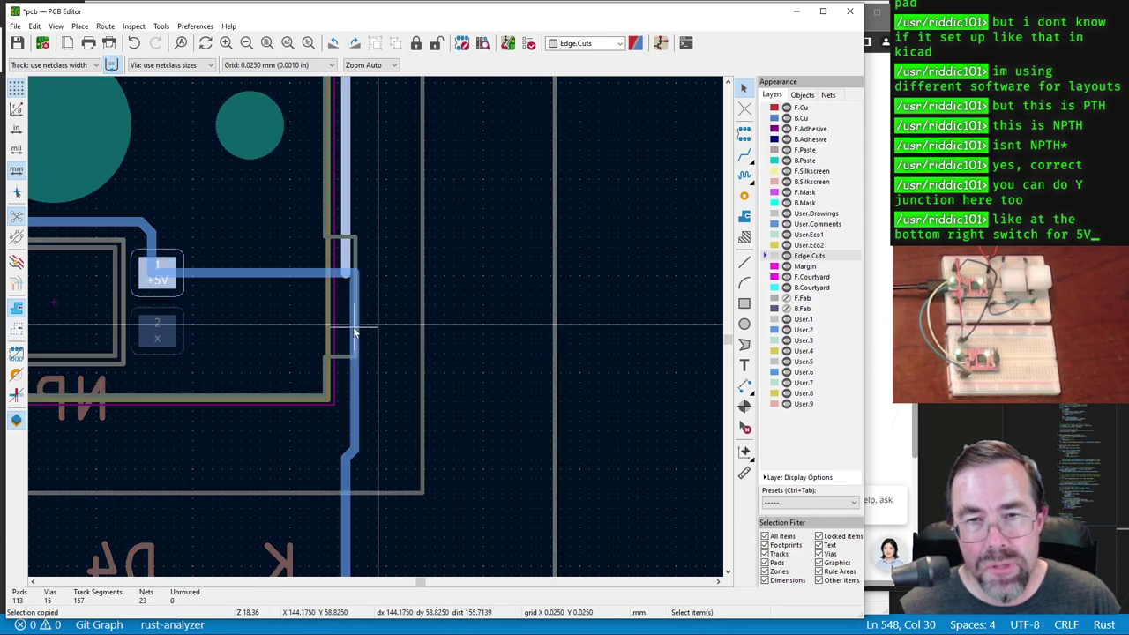
pyautogui.press('x')
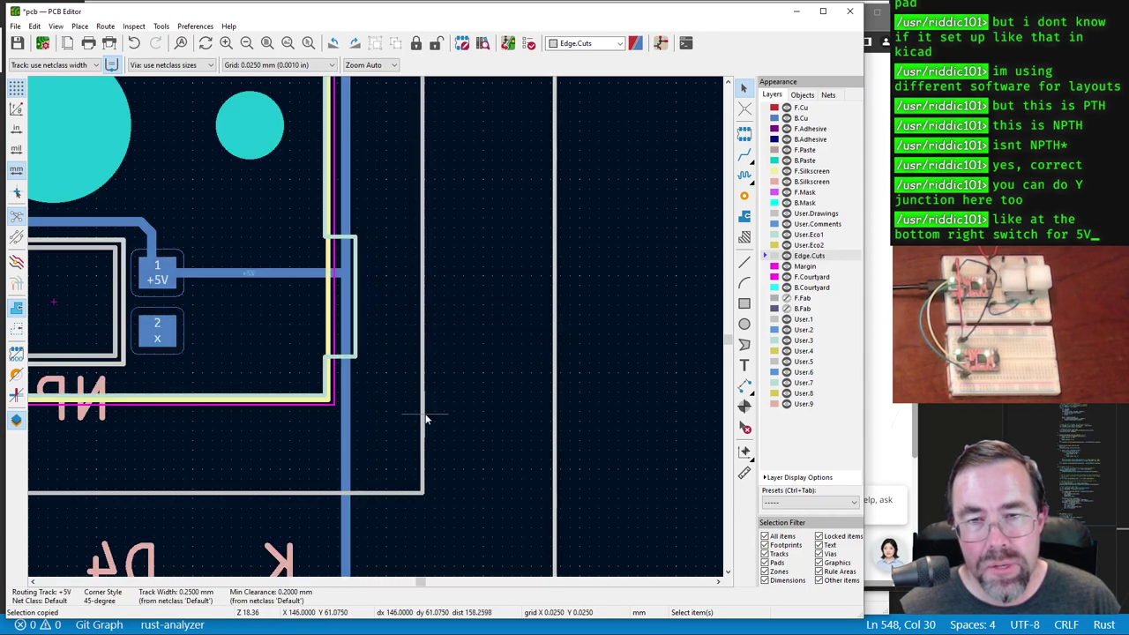
# Step: Remove the short stub at the +5V corner beyond D6 pad 1 and join the horizontal and vertical track ends at one point
pyautogui.scroll(-5, 374, 306)
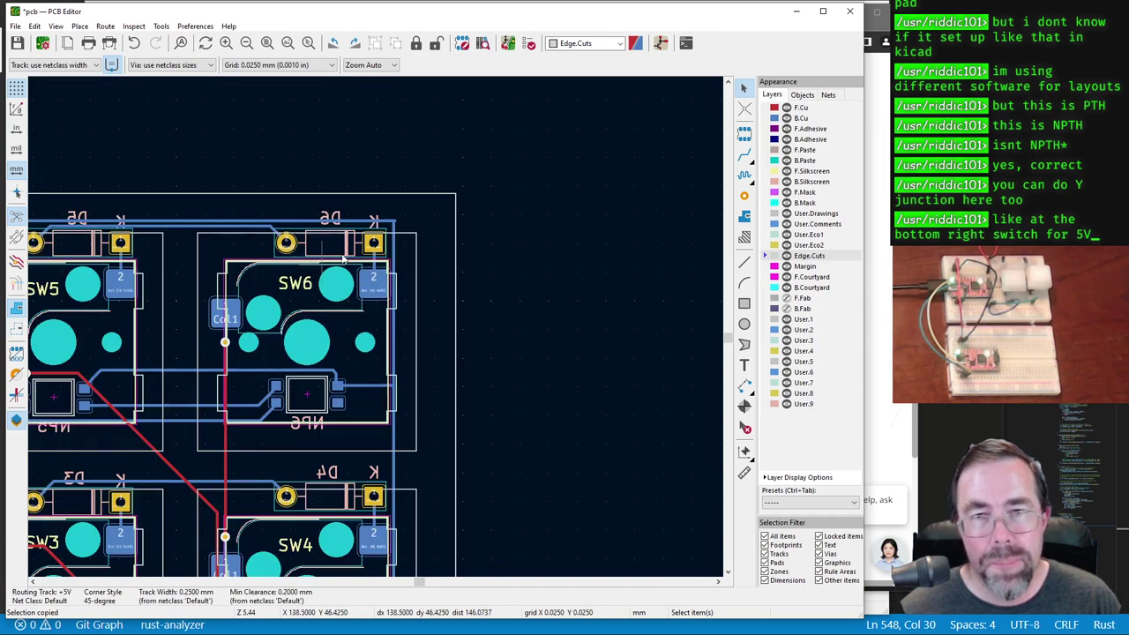
pyautogui.scroll(8, 395, 222)
pyautogui.click(394, 222)
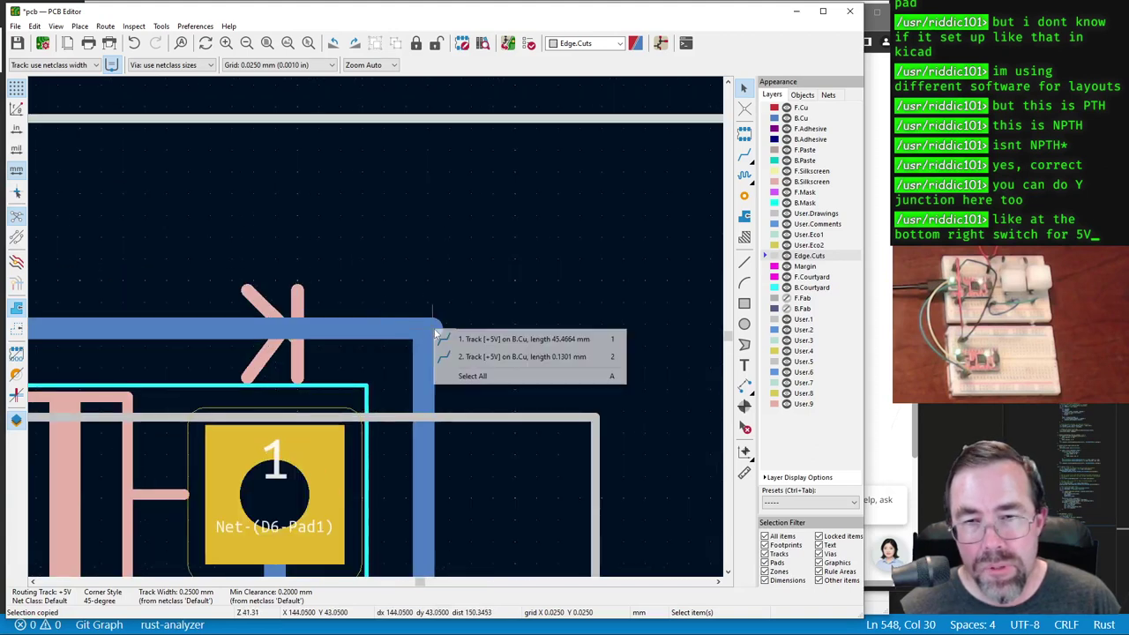
pyautogui.click(473, 357)
pyautogui.hotkey('ctrl', 'x')
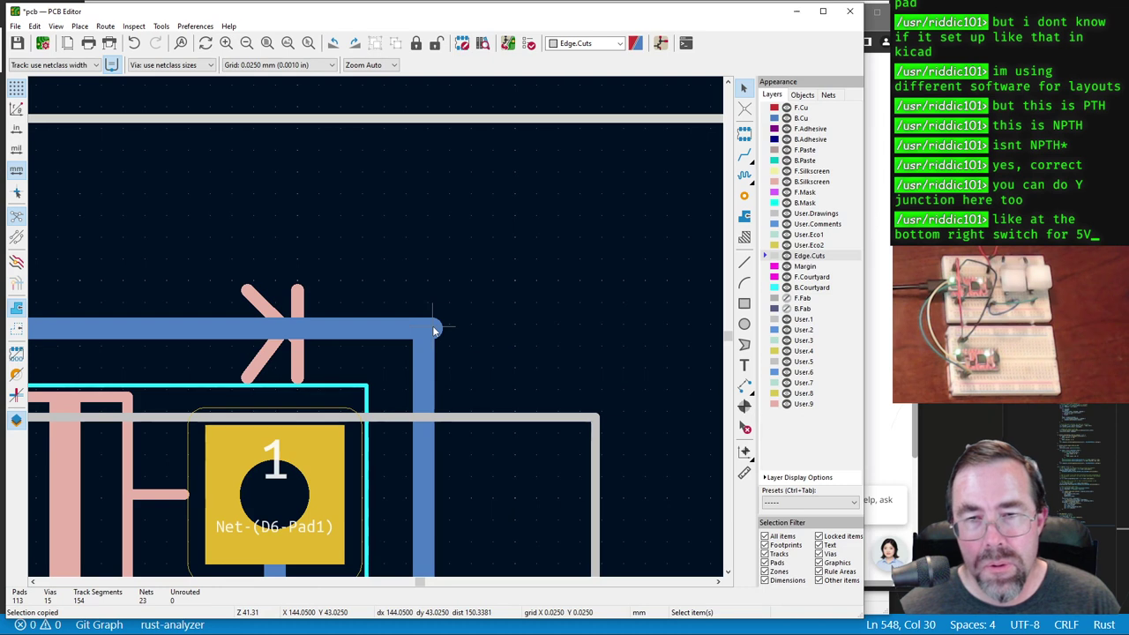
pyautogui.click(434, 329)
pyautogui.hotkey('ctrl', 'v')
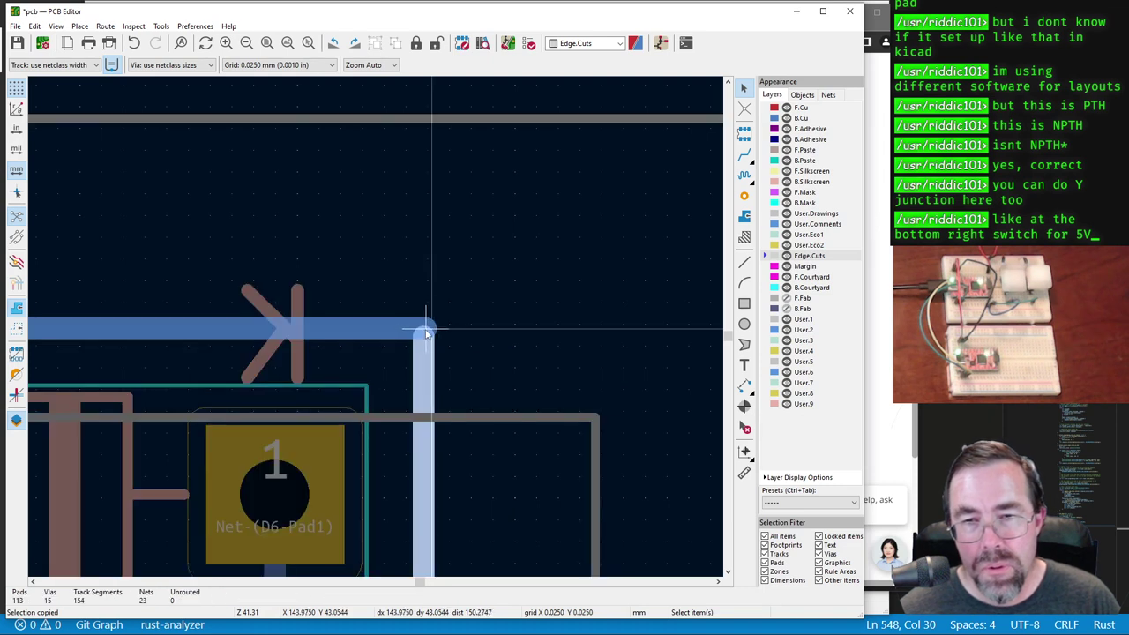
pyautogui.click(424, 332)
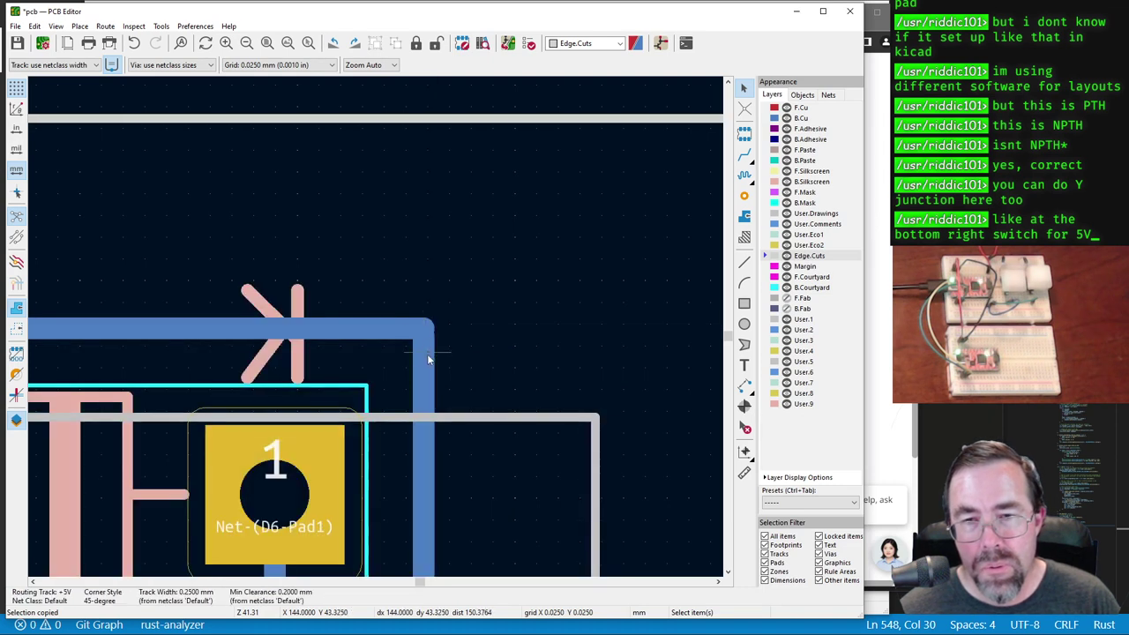
pyautogui.press('m')
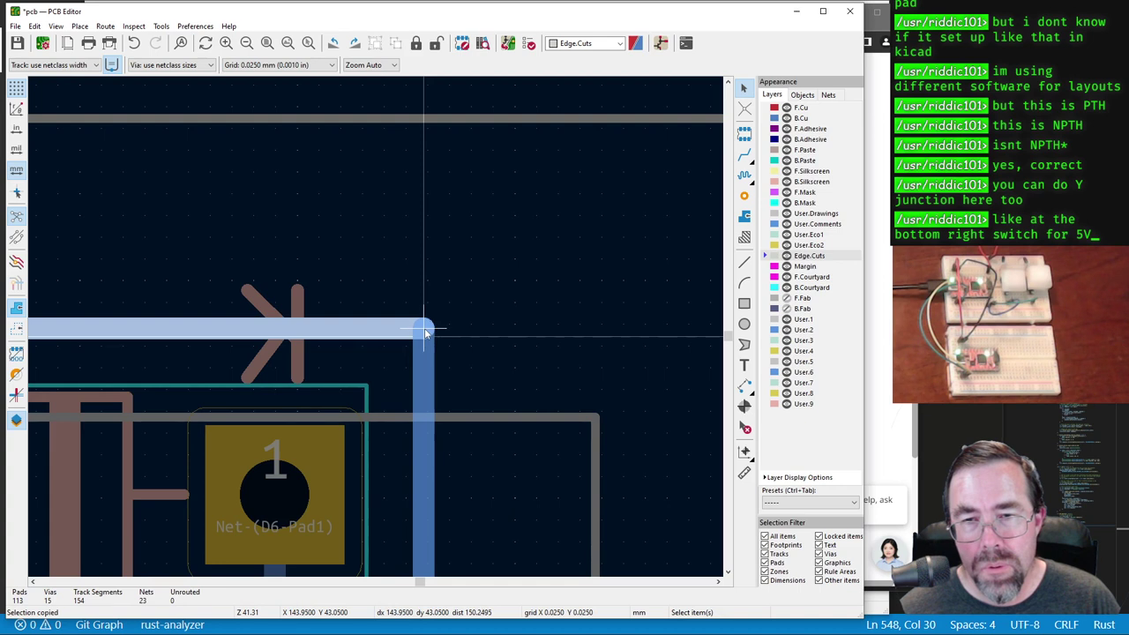
pyautogui.press('Escape')
# Step: Examine the track routing around D6 and the +5V branch into NP2 pad 1 under SW2
pyautogui.scroll(-2, 307, 403)
pyautogui.scroll(-1, 173, 315)
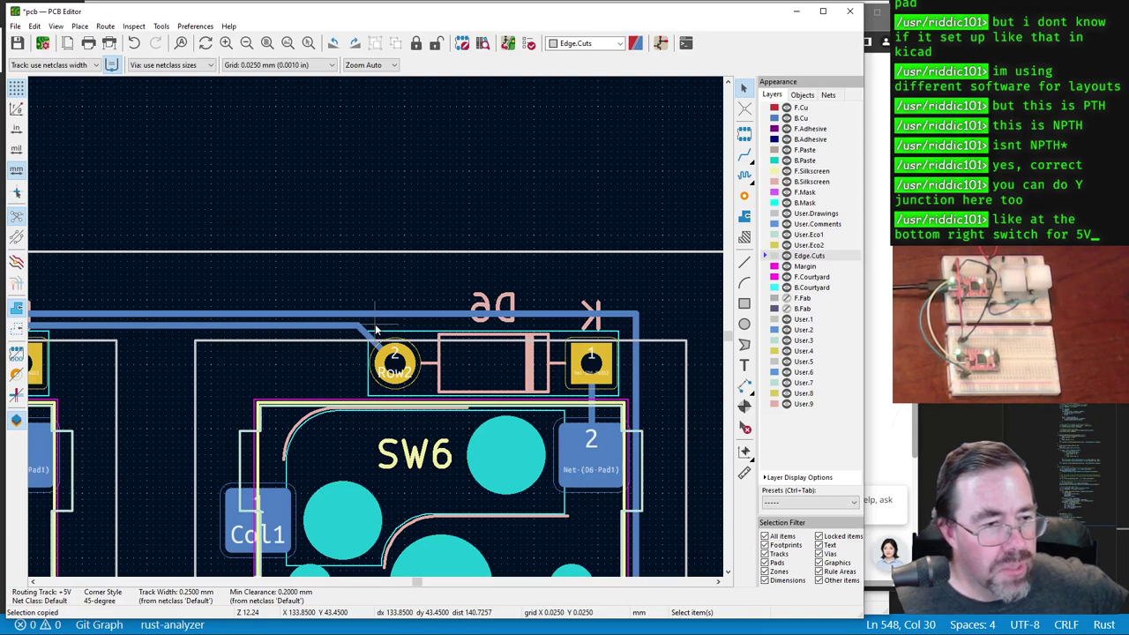
pyautogui.scroll(-8, 375, 331)
pyautogui.scroll(4, 375, 335)
pyautogui.scroll(3, 375, 337)
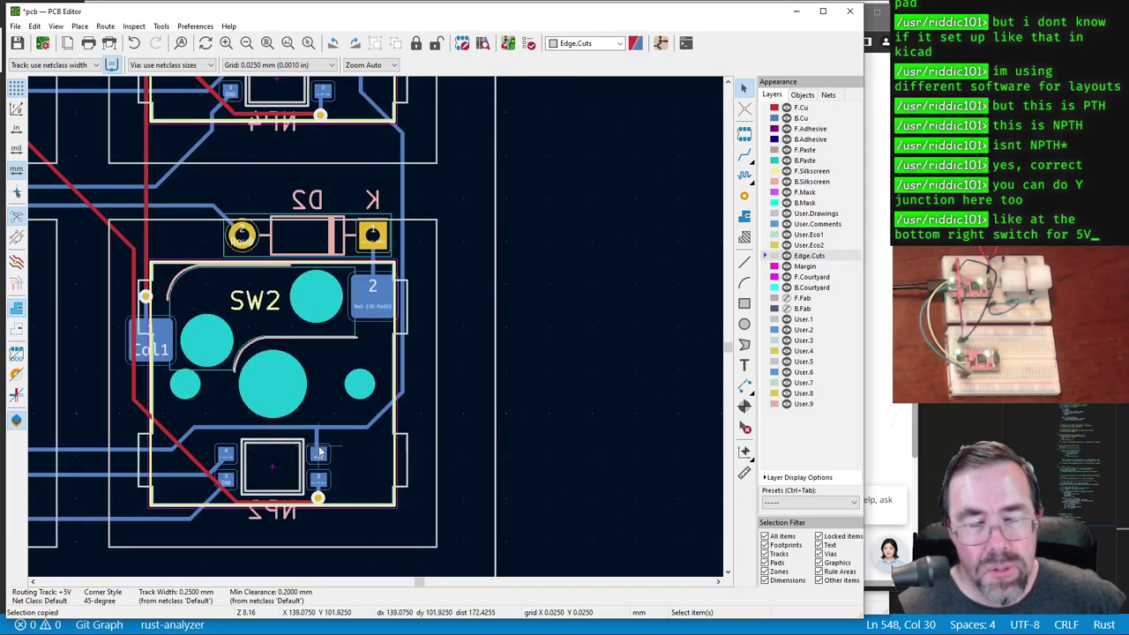
pyautogui.scroll(3, 273, 534)
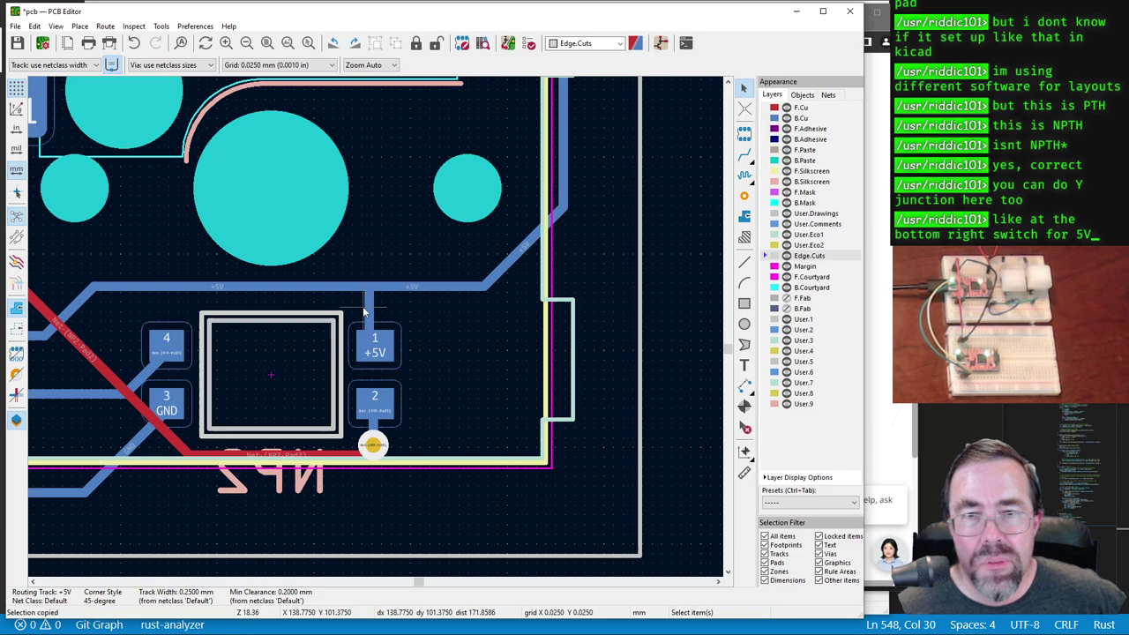
pyautogui.scroll(-2, 359, 305)
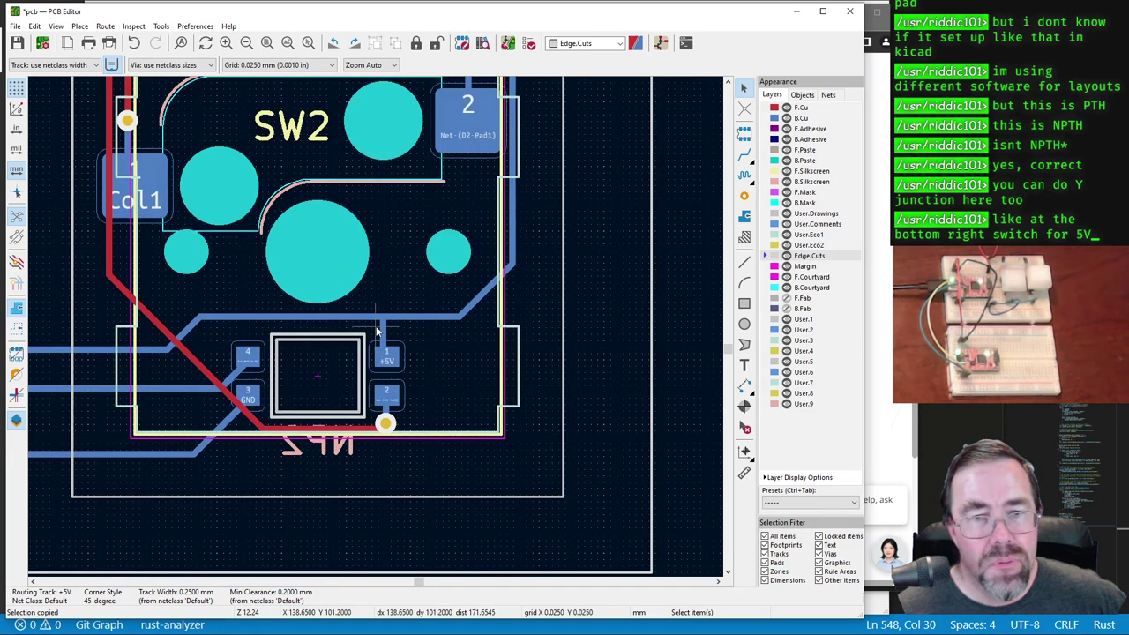
pyautogui.scroll(-1, 376, 331)
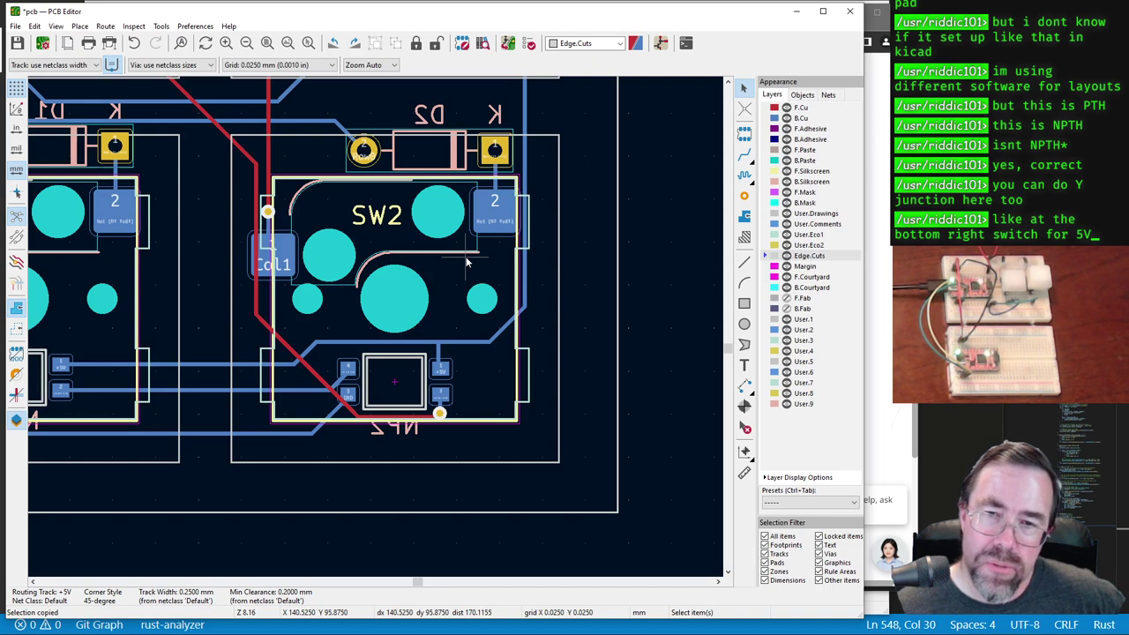
# Step: Examine the routing around SW1, connector J1's +5V pad and the Col0 and Col1 tracks near SW3 pad 1
pyautogui.scroll(-2, 452, 267)
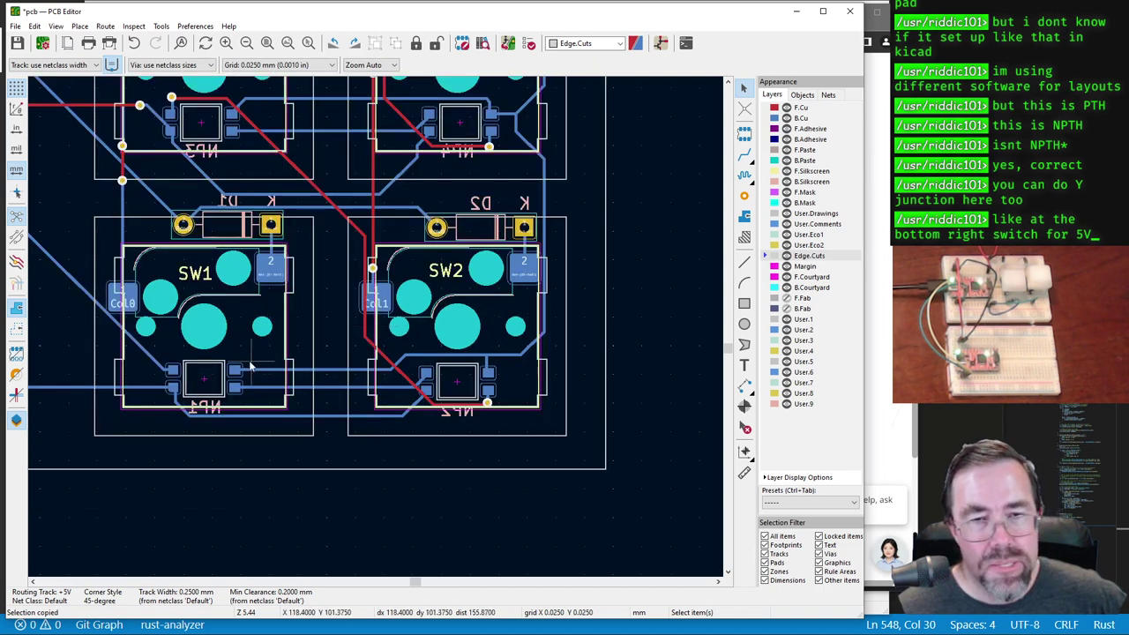
pyautogui.scroll(-1, 334, 268)
pyautogui.scroll(2, 264, 163)
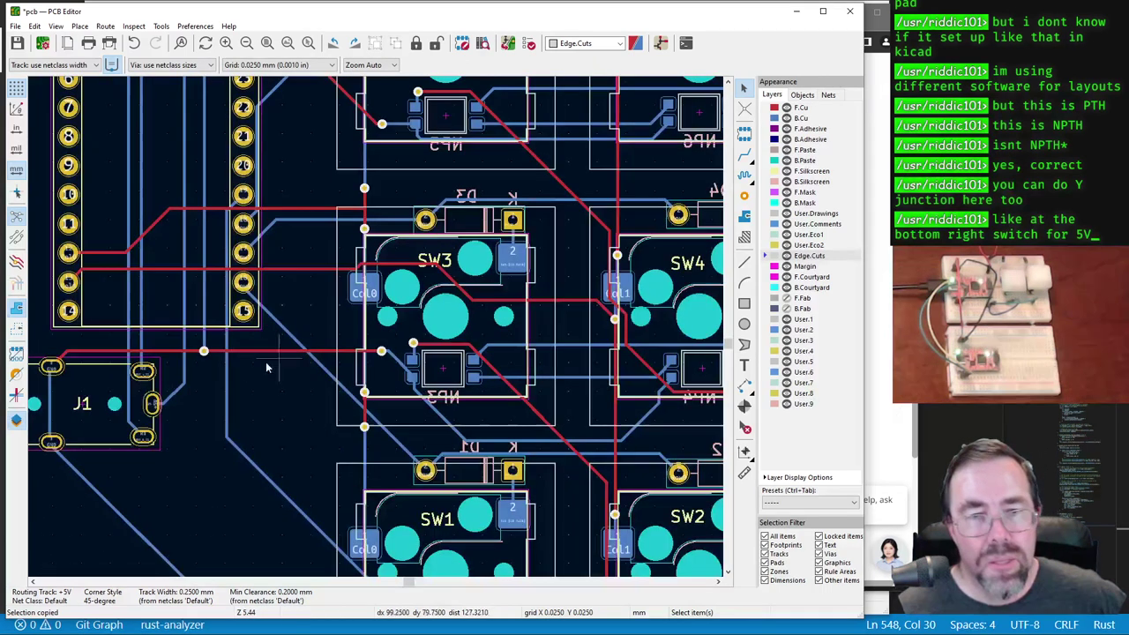
pyautogui.scroll(-1, 265, 362)
pyautogui.scroll(3, 152, 404)
pyautogui.scroll(-3, 381, 326)
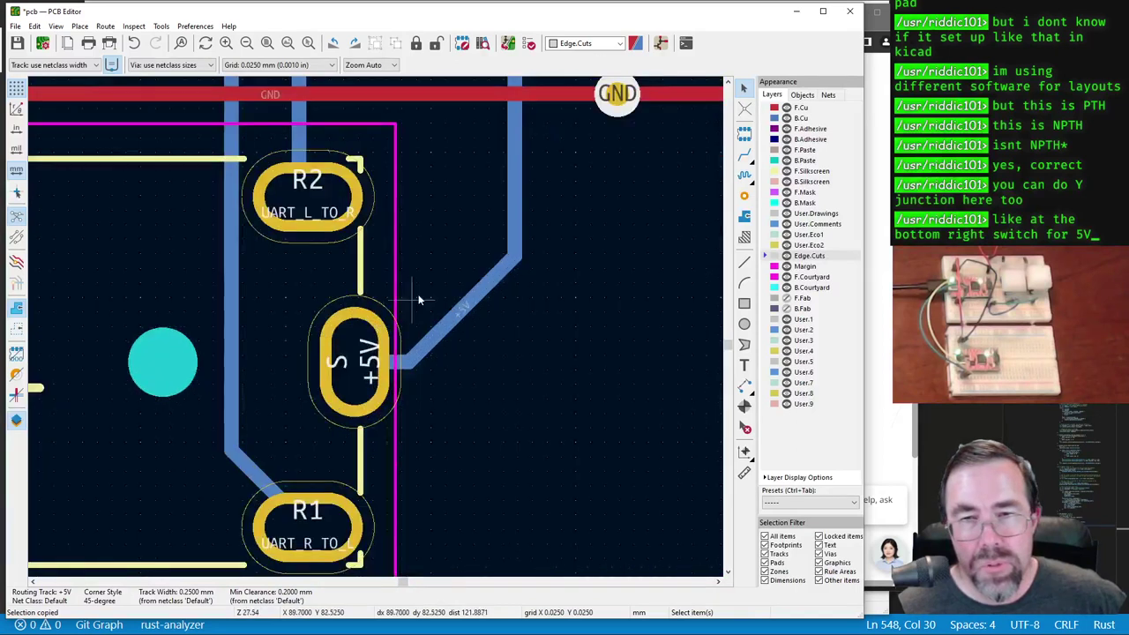
pyautogui.moveTo(373, 215); pyautogui.dragTo(377, 327, button='middle')
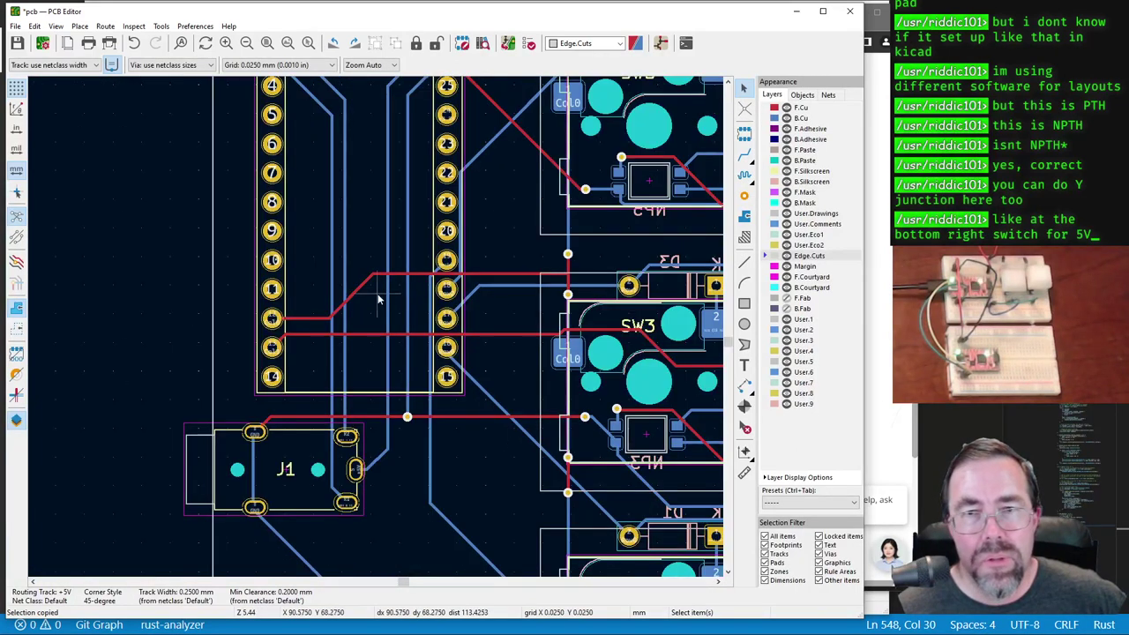
pyautogui.scroll(3, 379, 327)
pyautogui.scroll(-2, 282, 338)
pyautogui.hscroll(-3, 282, 338)
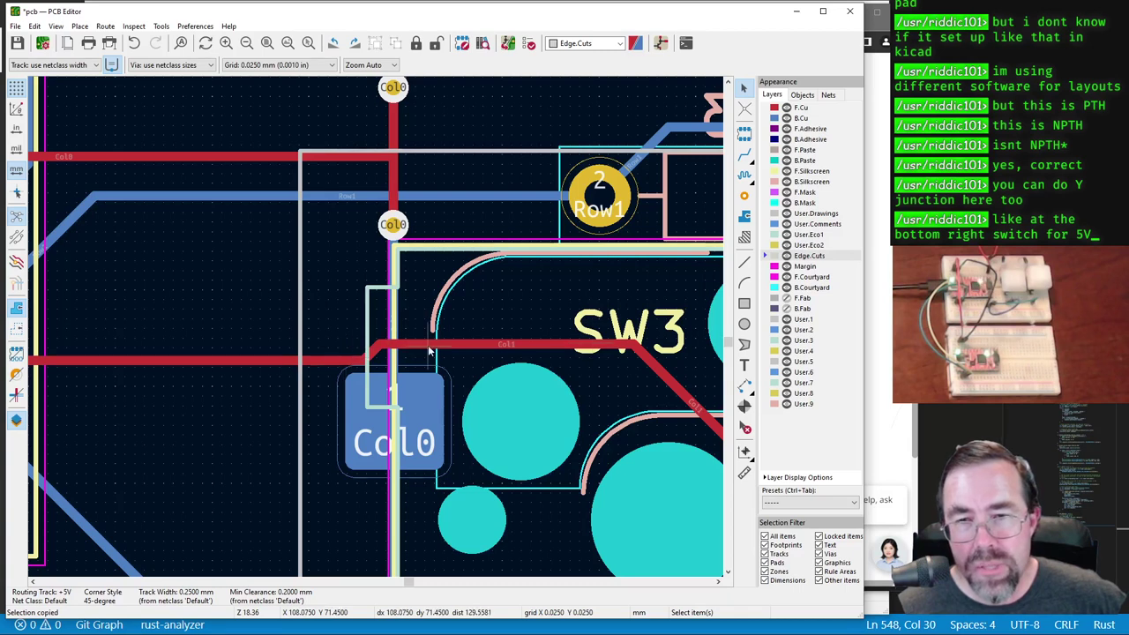
pyautogui.scroll(-2, 515, 371)
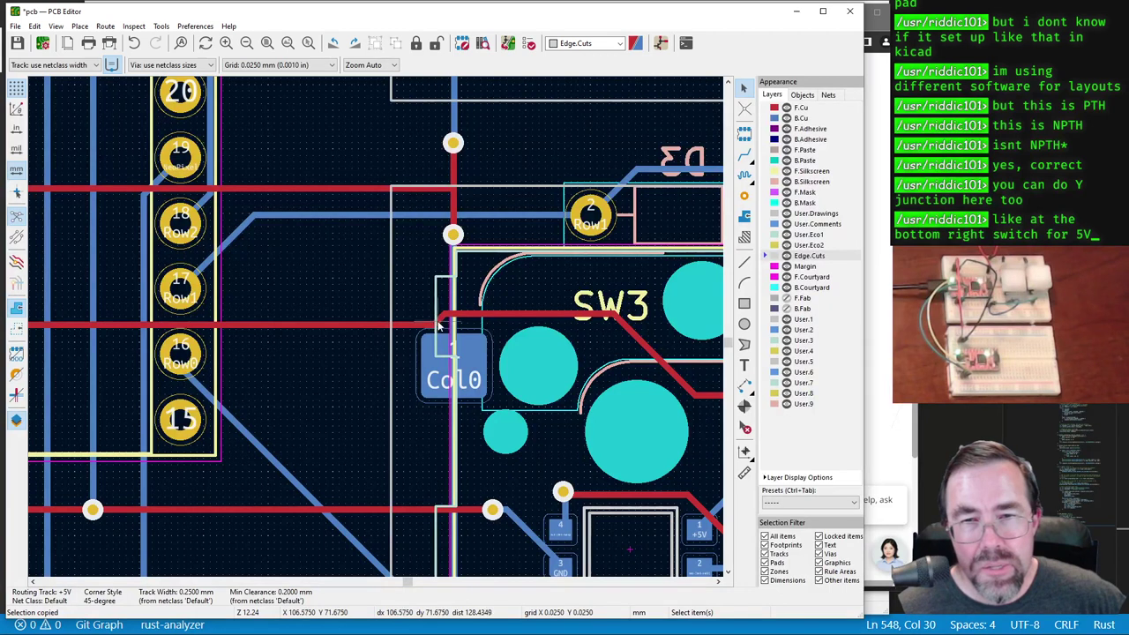
# Step: Examine the track routing from SW3 and SW5 across to SW6, and around SW2 and its +5V branch
pyautogui.scroll(1, 399, 329)
pyautogui.scroll(-2, 388, 319)
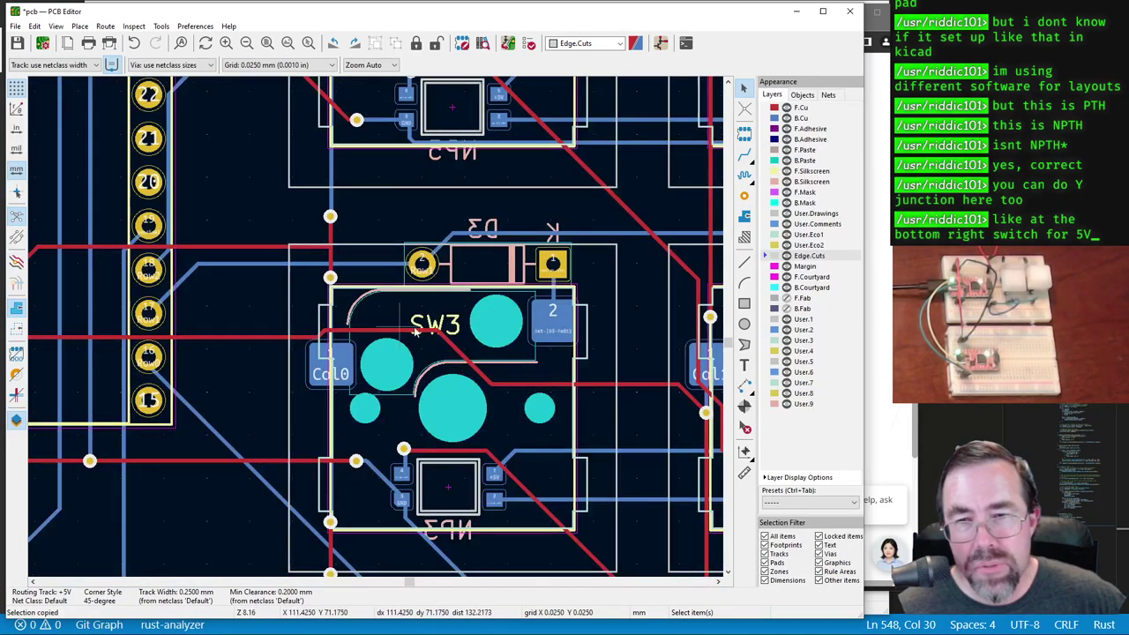
pyautogui.moveTo(406, 191); pyautogui.dragTo(386, 383, button='middle')
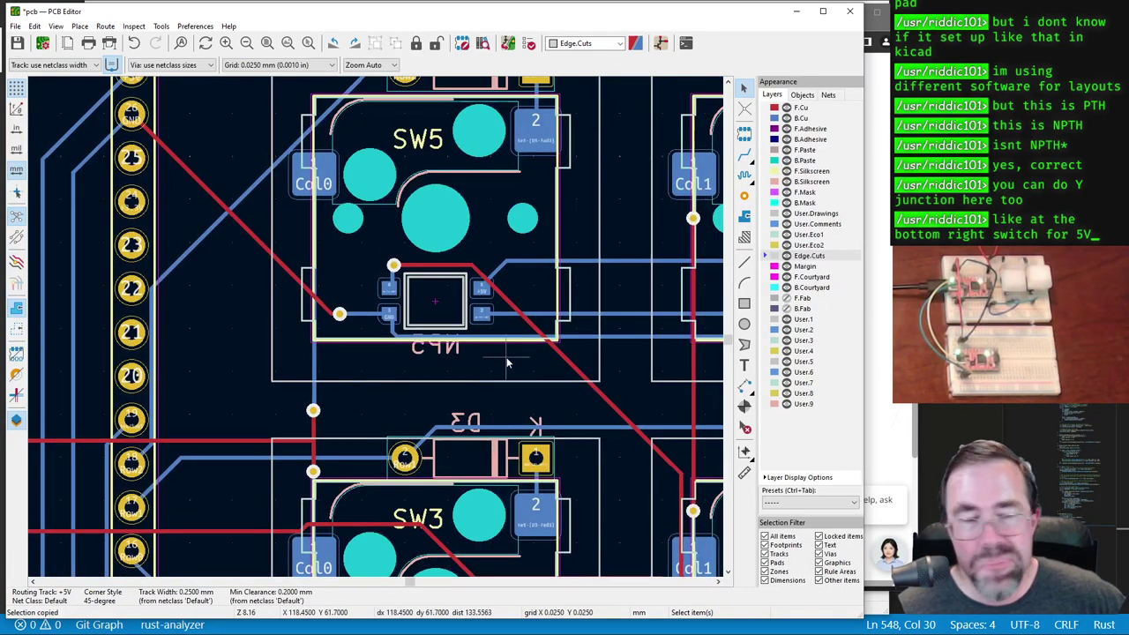
pyautogui.moveTo(496, 390); pyautogui.dragTo(373, 384, button='middle')
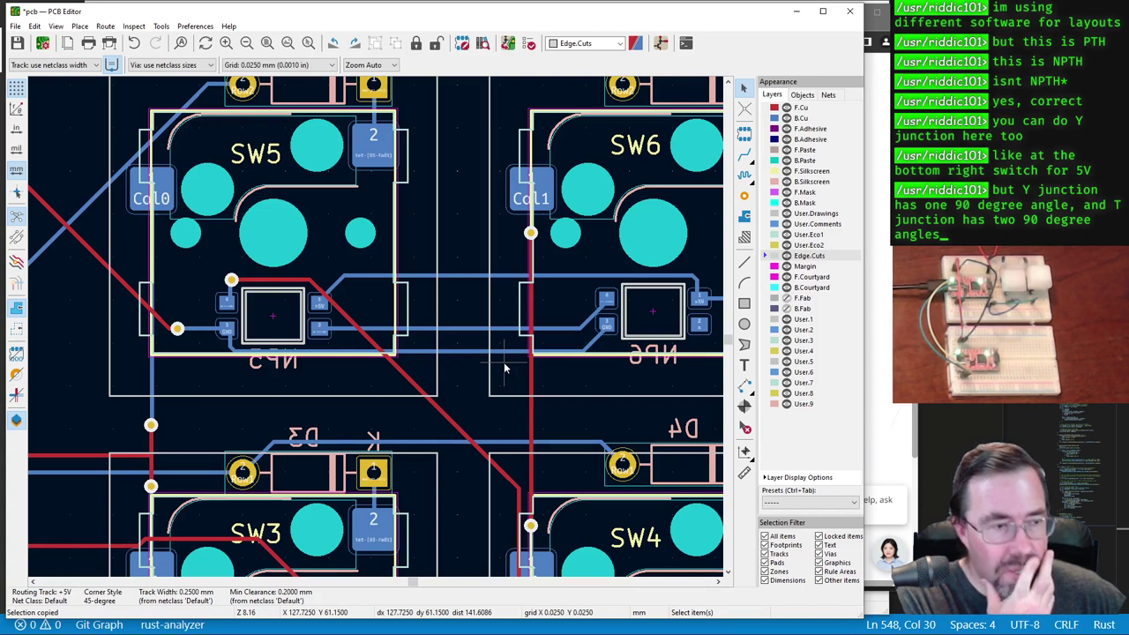
pyautogui.press('Home')
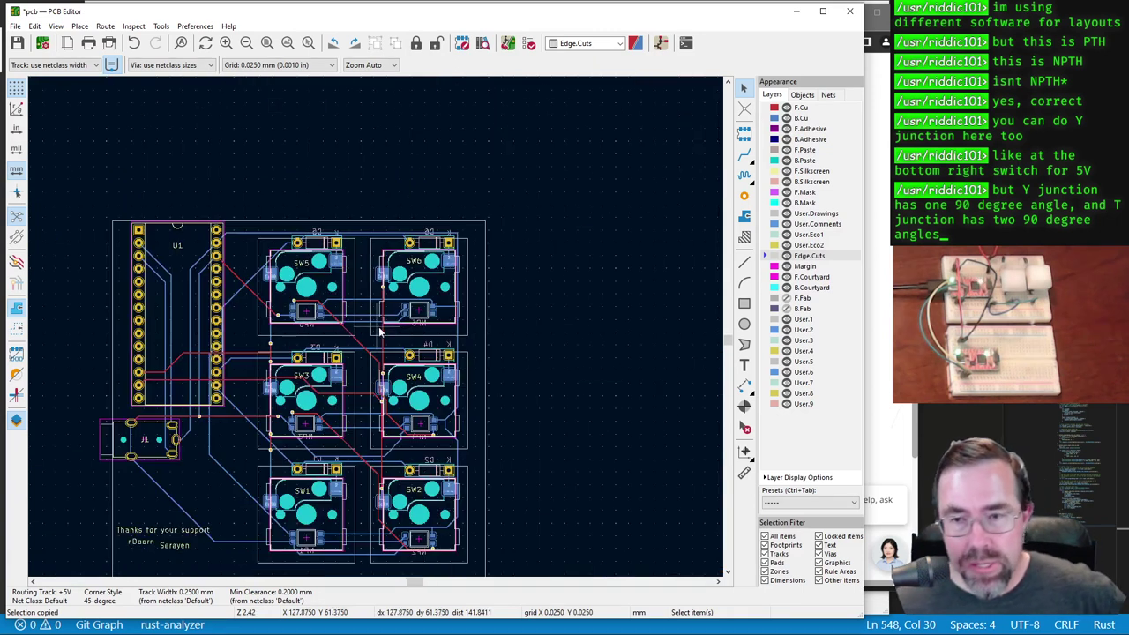
pyautogui.scroll(5, 421, 358)
pyautogui.scroll(2, 422, 358)
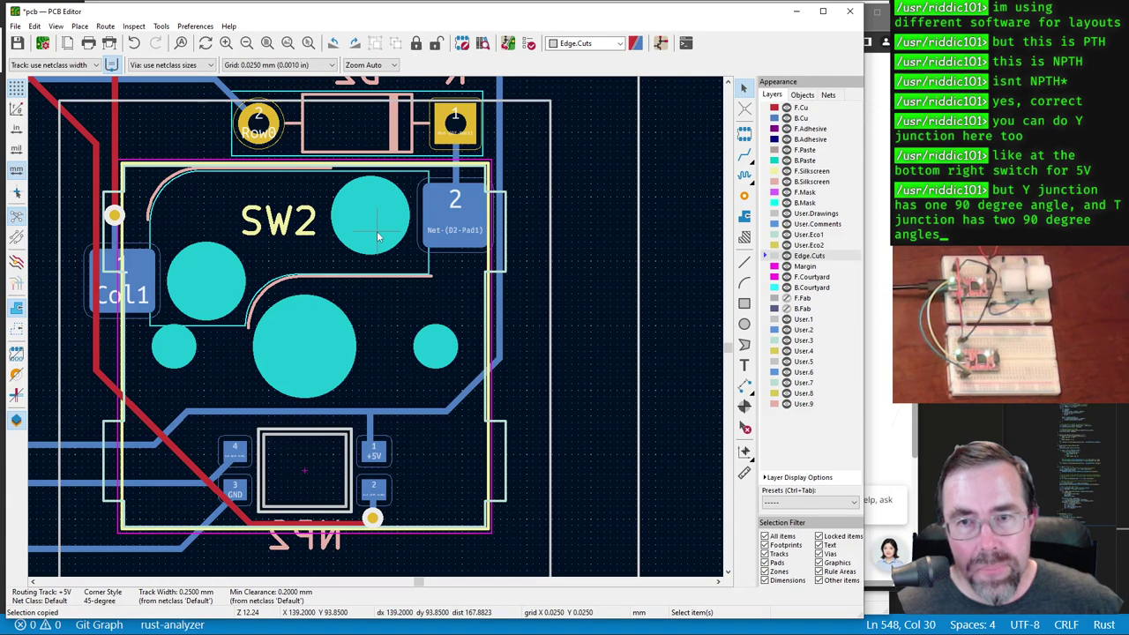
pyautogui.scroll(-2, 378, 235)
pyautogui.scroll(3, 370, 265)
pyautogui.scroll(-3, 378, 331)
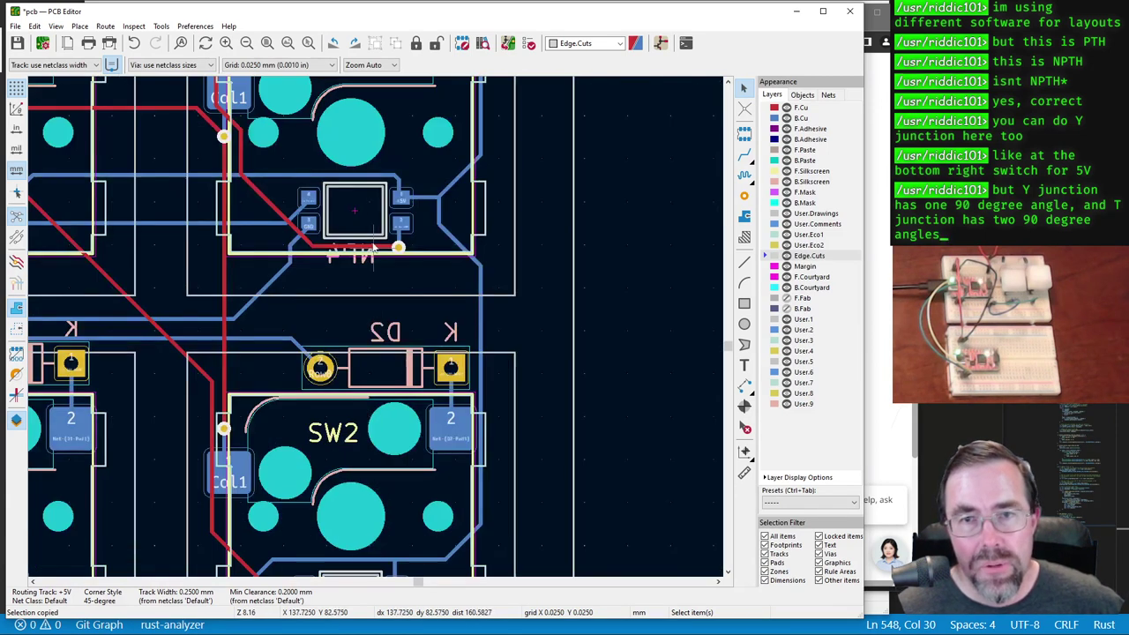
# Step: Move the short vertical +5V segment beside NP4 outward so both diagonals meet pad 1's branch in a Y junction
pyautogui.scroll(2, 394, 205)
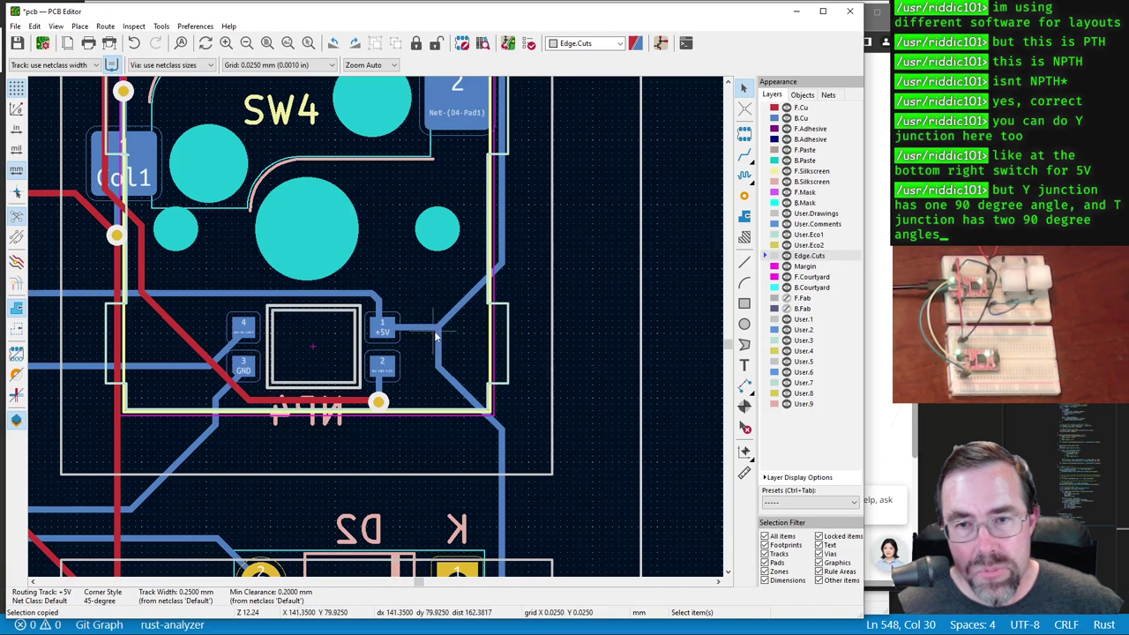
pyautogui.scroll(4, 442, 355)
pyautogui.scroll(-2, 378, 324)
pyautogui.scroll(-3, 373, 326)
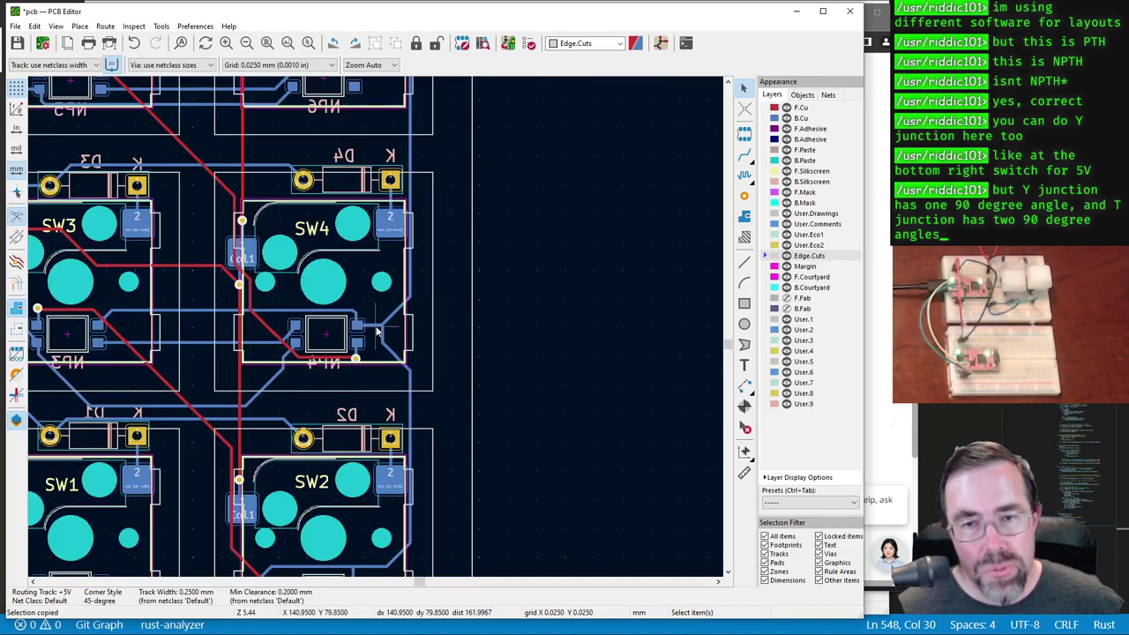
pyautogui.scroll(-1, 432, 317)
pyautogui.scroll(1, 432, 318)
pyautogui.scroll(5, 432, 317)
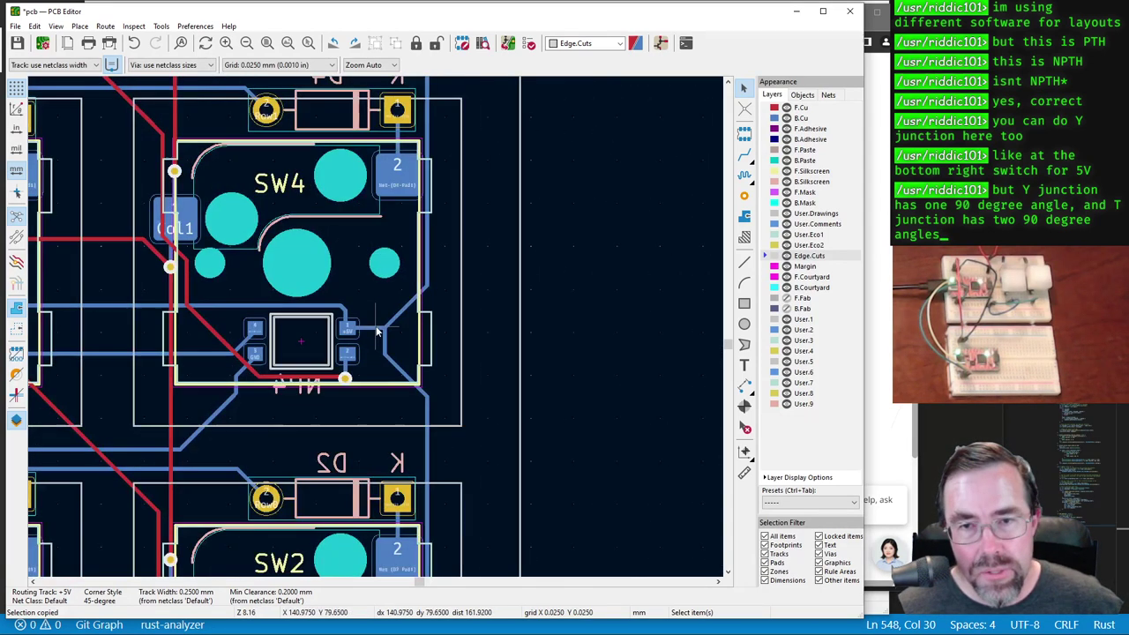
pyautogui.scroll(2, 365, 332)
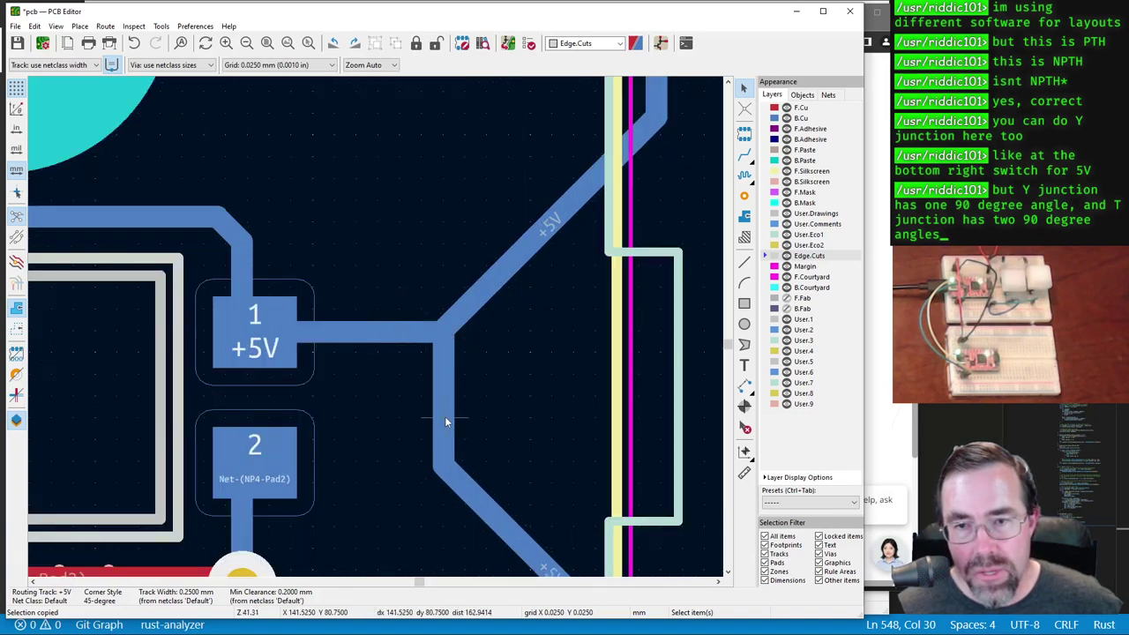
pyautogui.scroll(-5, 444, 416)
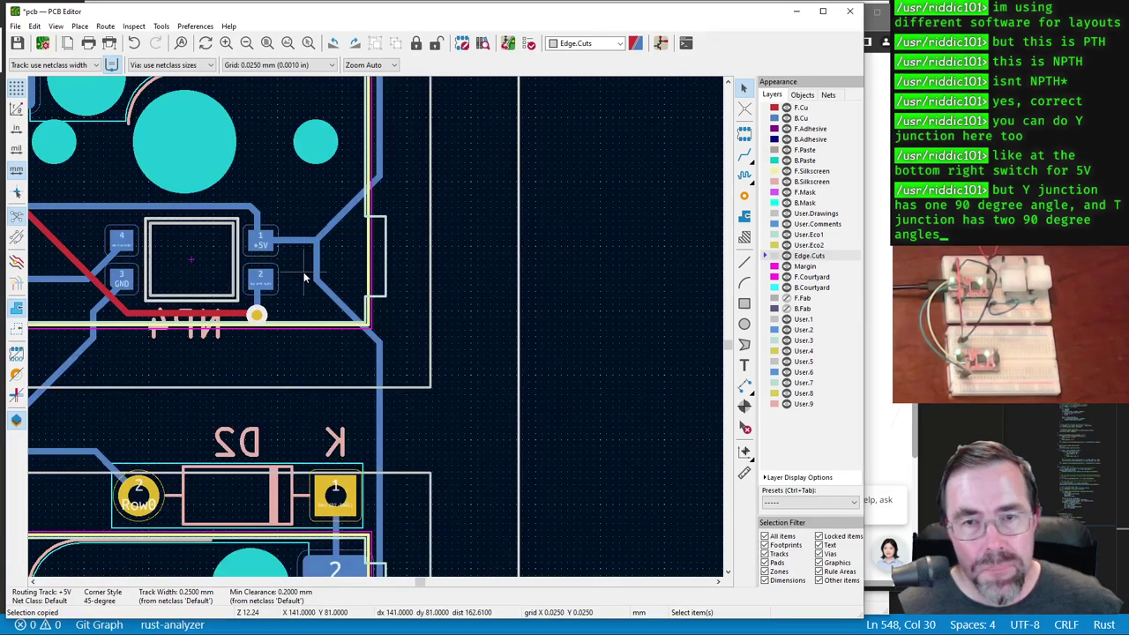
pyautogui.moveTo(304, 278); pyautogui.dragTo(388, 301, button='middle')
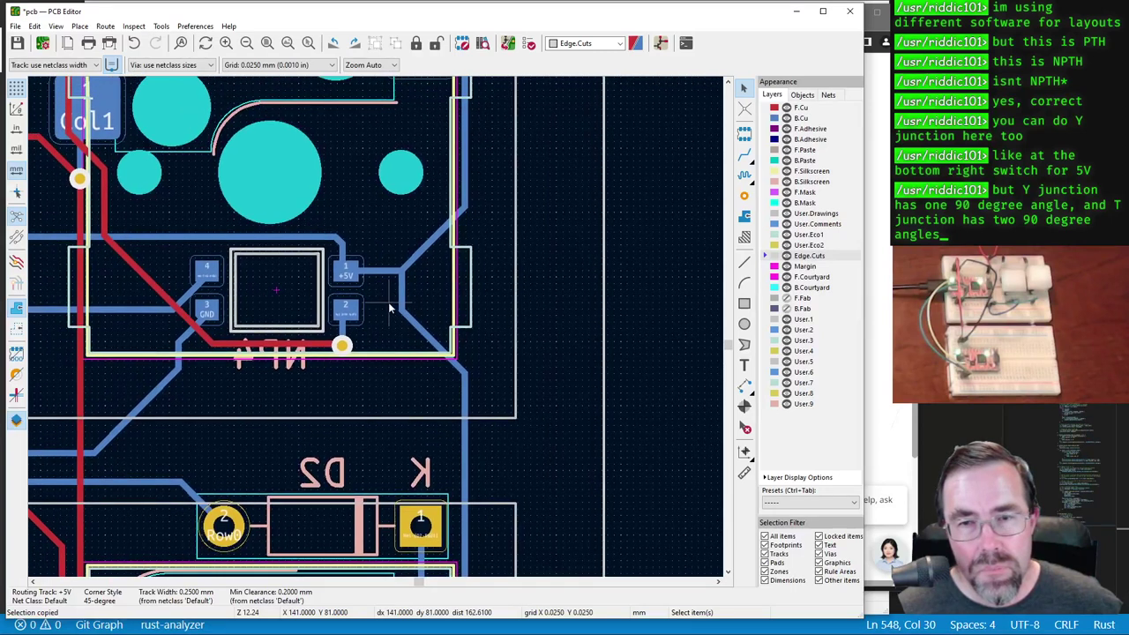
pyautogui.scroll(3, 388, 301)
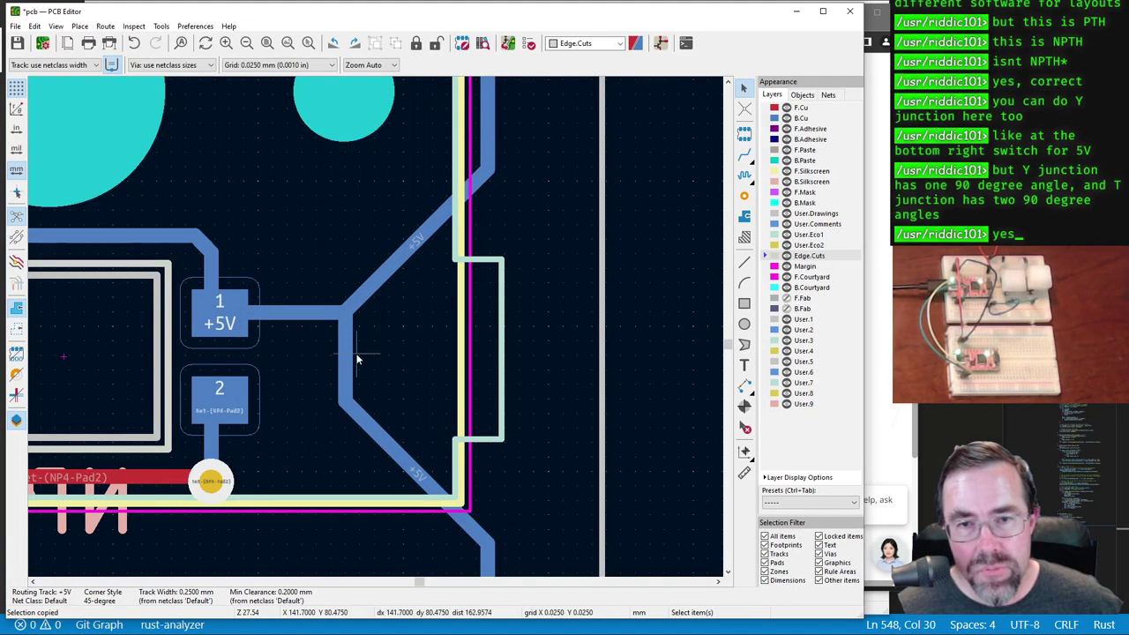
pyautogui.moveTo(350, 356); pyautogui.dragTo(483, 362)
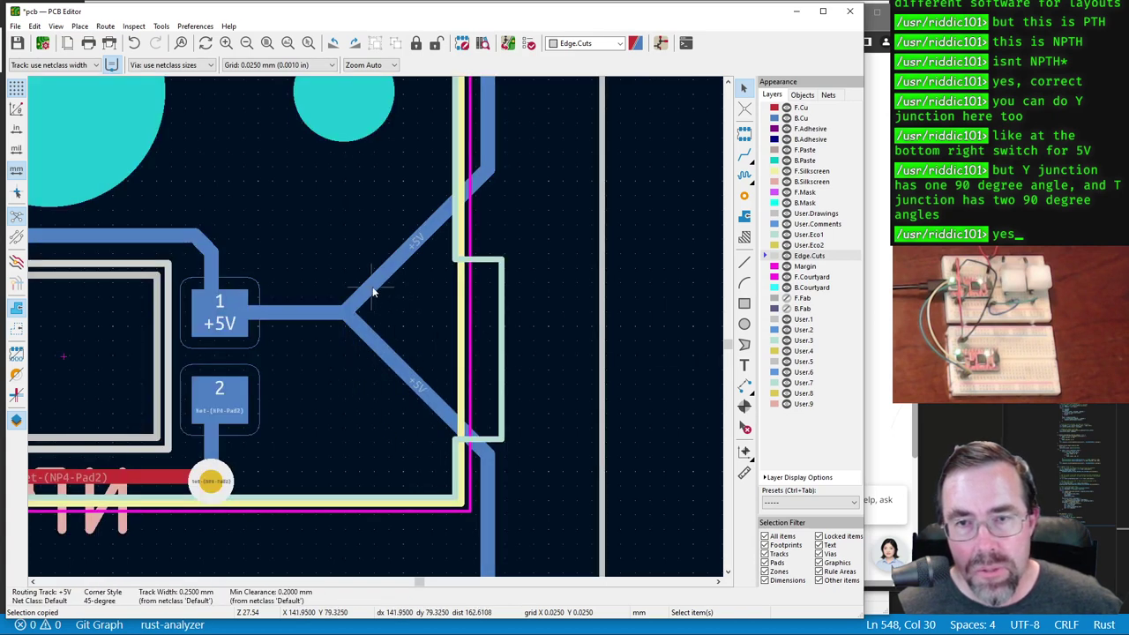
# Step: Try to reshape NP4's +5V Y junction into a T junction by moving both diagonals onto the vertical track
pyautogui.moveTo(401, 264); pyautogui.dragTo(496, 341)
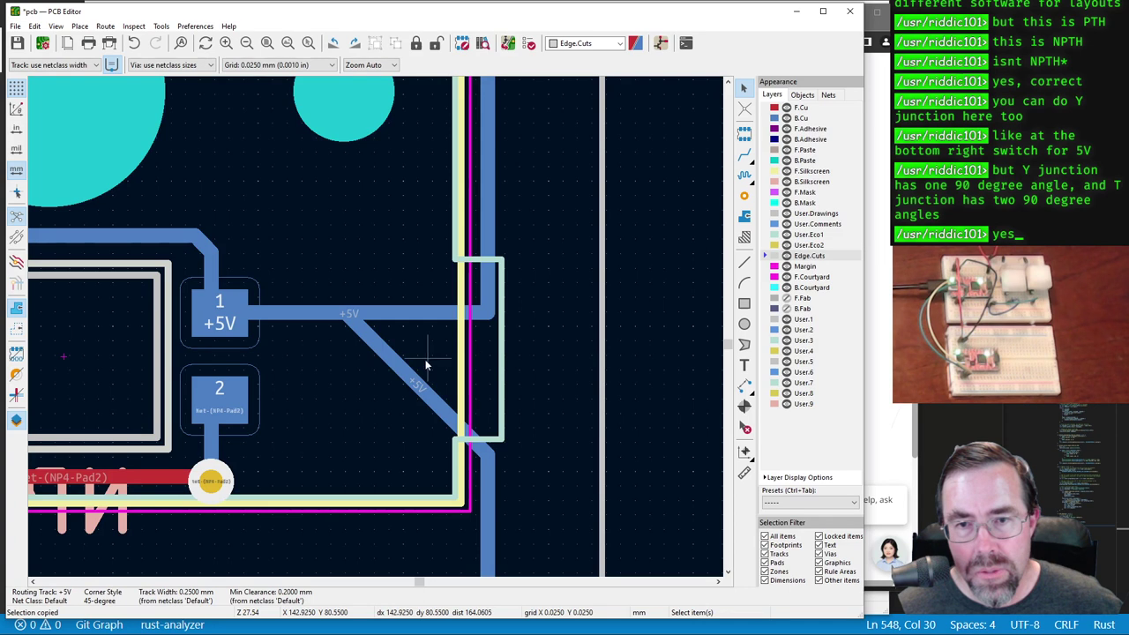
pyautogui.click(414, 377)
pyautogui.press('e')
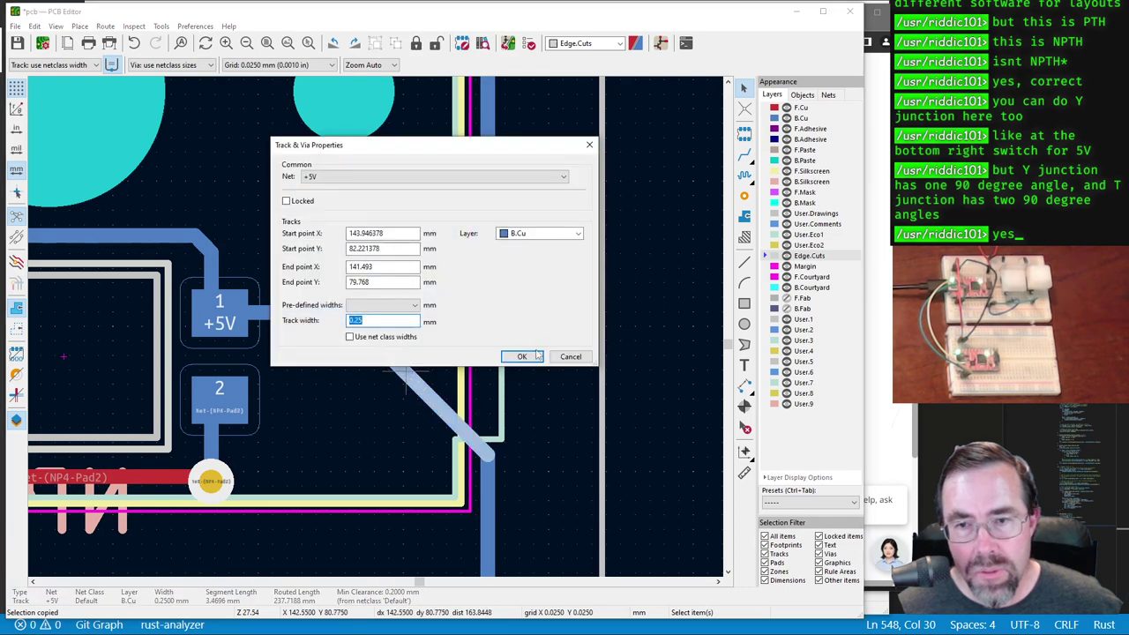
pyautogui.click(535, 356)
pyautogui.moveTo(403, 373); pyautogui.dragTo(490, 310)
pyautogui.scroll(-5, 376, 324)
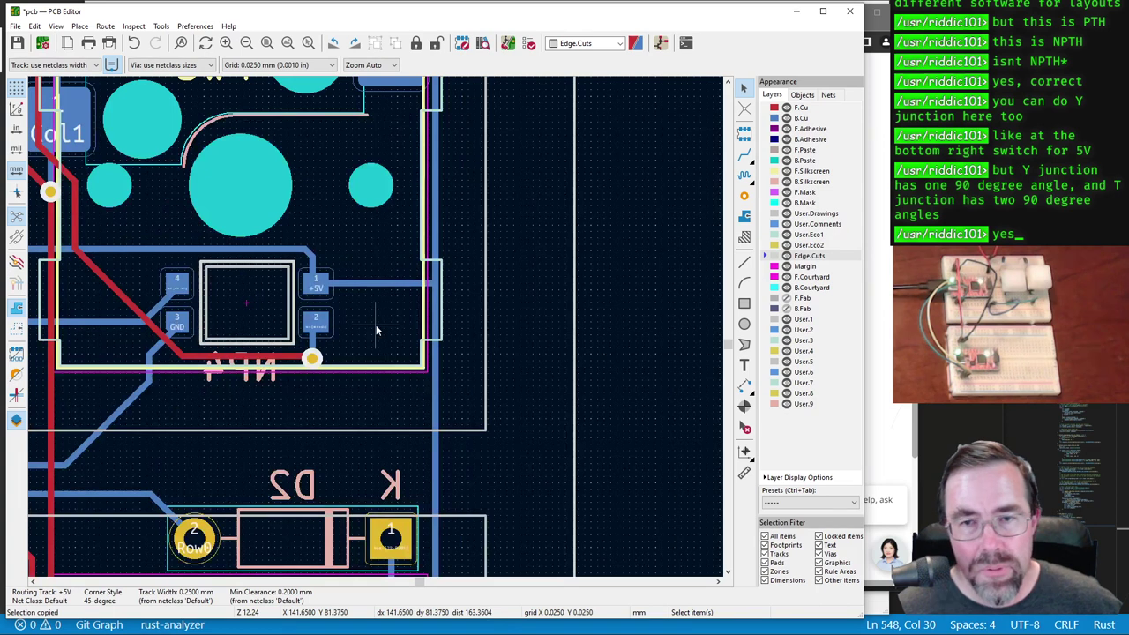
pyautogui.scroll(-1, 375, 324)
pyautogui.scroll(-1, 376, 325)
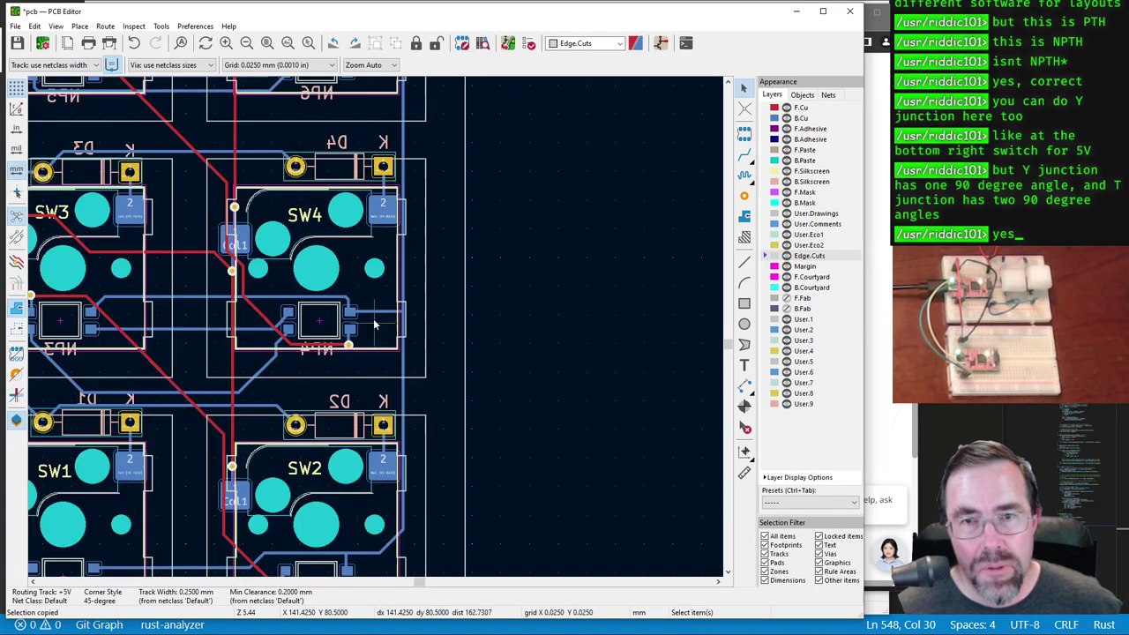
pyautogui.scroll(-1, 375, 324)
pyautogui.scroll(3, 381, 313)
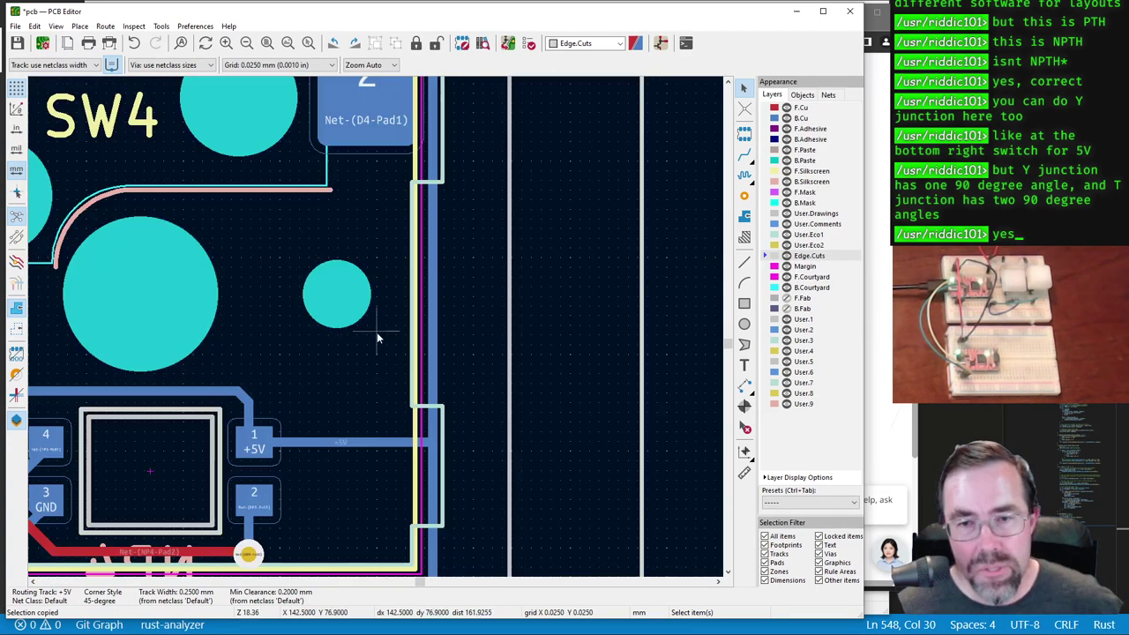
# Step: Undo the moves of the two +5V diagonals at NP4 pad 1's junction
pyautogui.press('Escape')
pyautogui.hotkey('ctrl', 'z')
pyautogui.hotkey('ctrl', 'z')
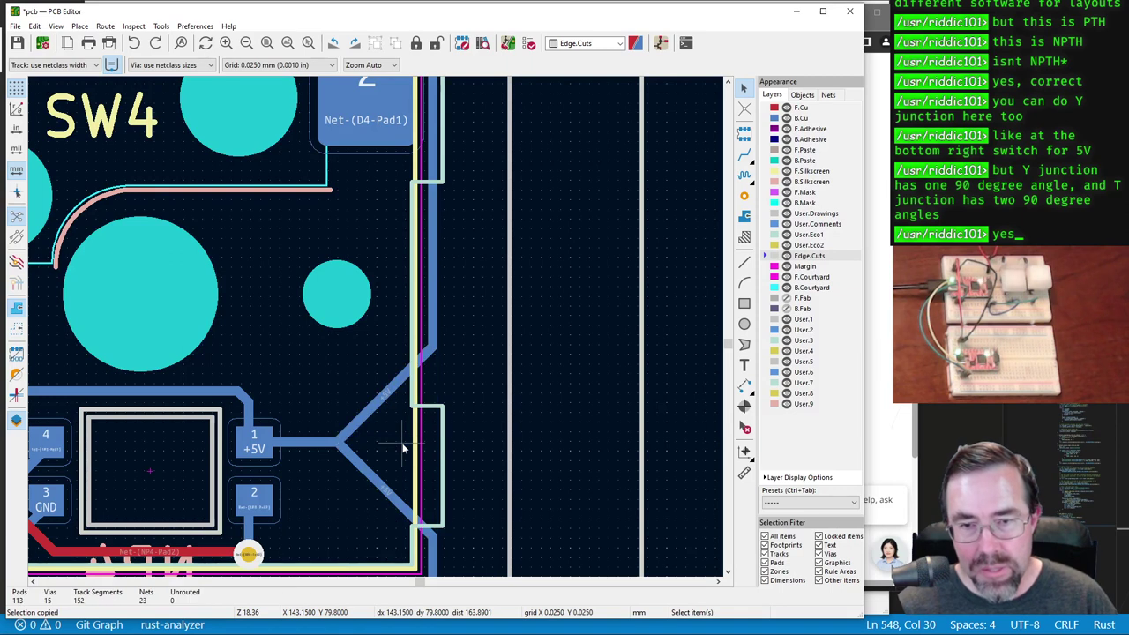
# Step: Examine the +5V branches at NP4 and NP6 and the Col1 track routing beside SW4
pyautogui.scroll(-1, 393, 432)
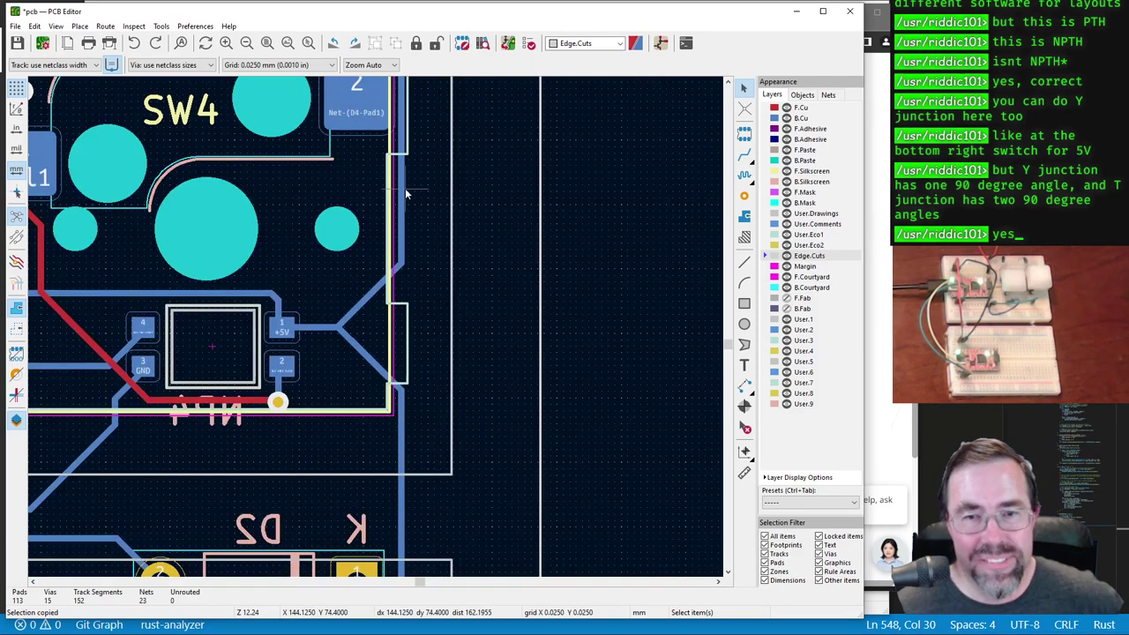
pyautogui.scroll(-4, 406, 194)
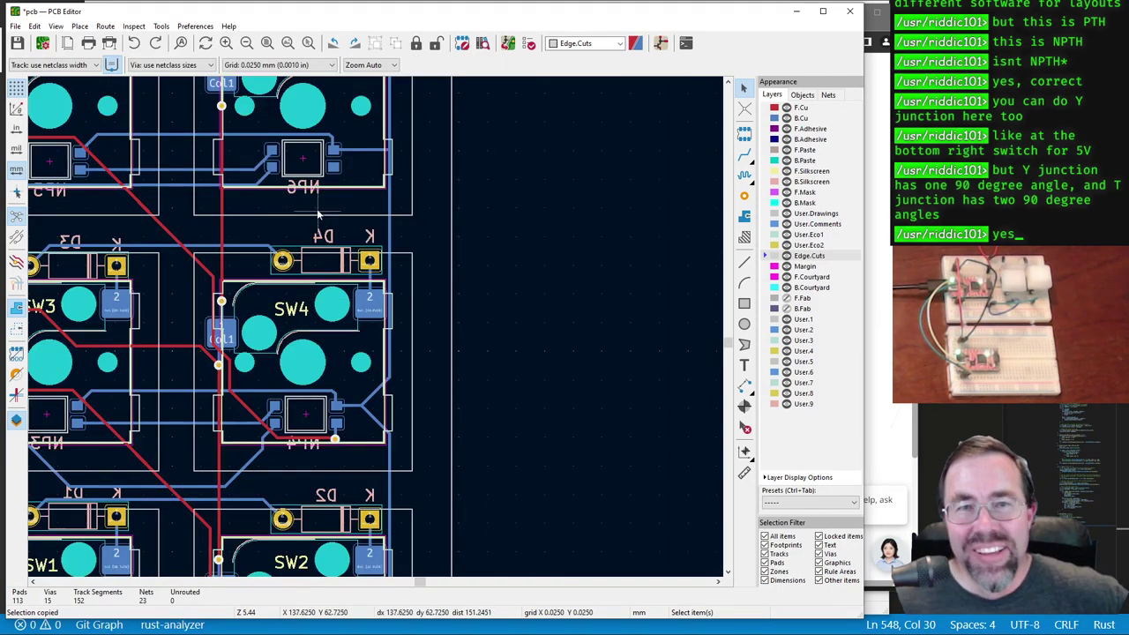
pyautogui.scroll(3, 376, 330)
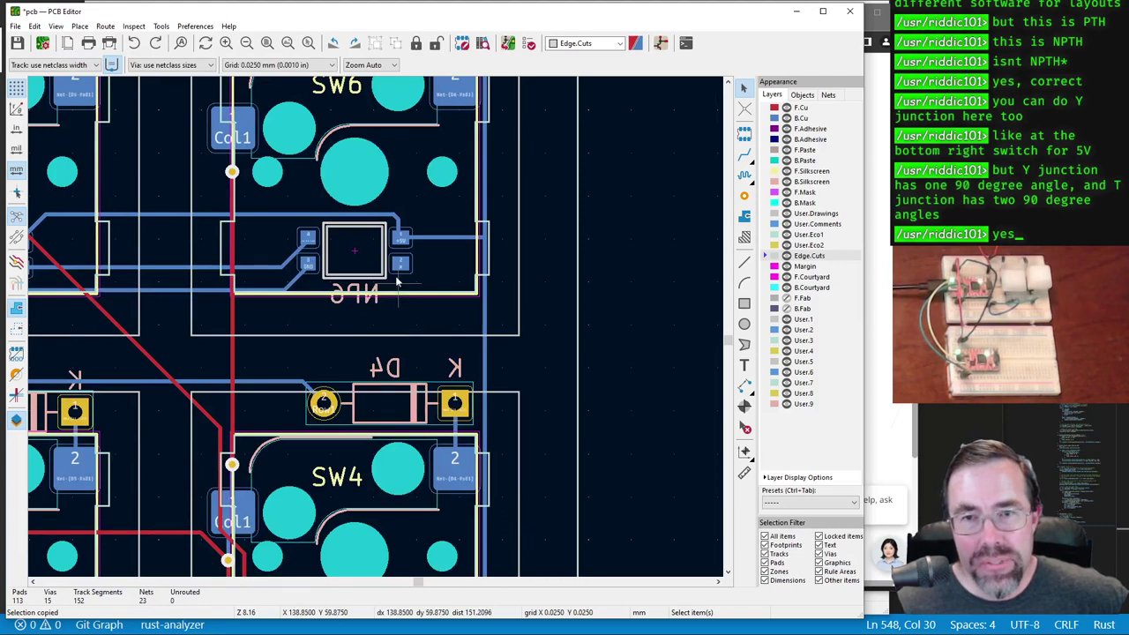
pyautogui.keyDown('shift'); pyautogui.scroll(-5, 438, 430); pyautogui.keyUp('shift')
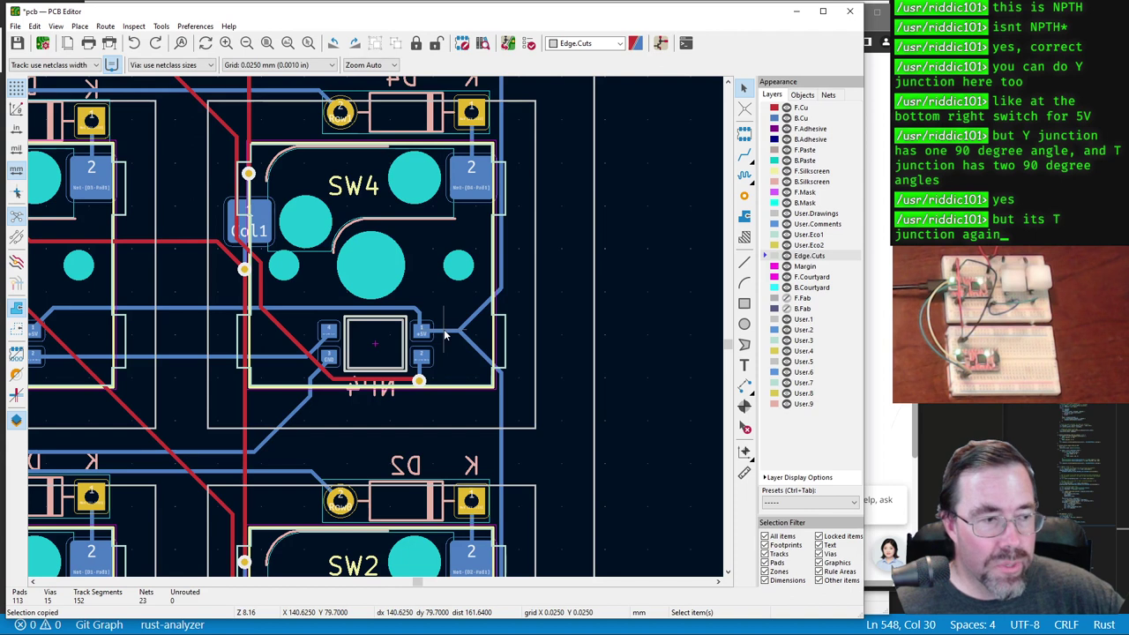
pyautogui.scroll(-2, 444, 329)
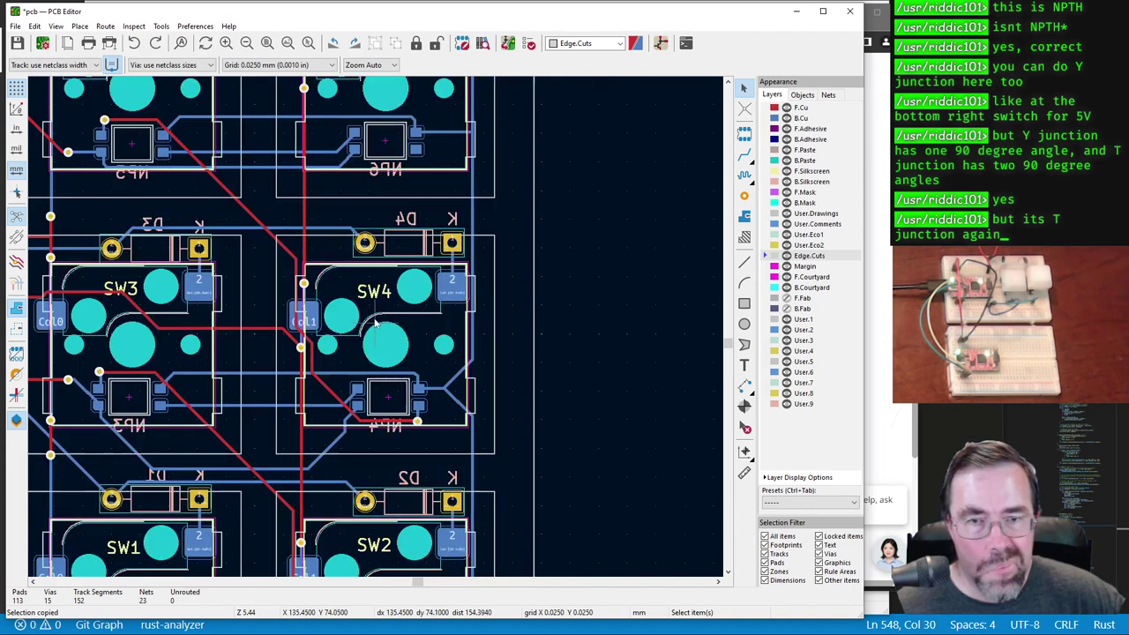
pyautogui.moveTo(340, 394); pyautogui.dragTo(477, 346, button='middle')
pyautogui.scroll(5, 477, 346)
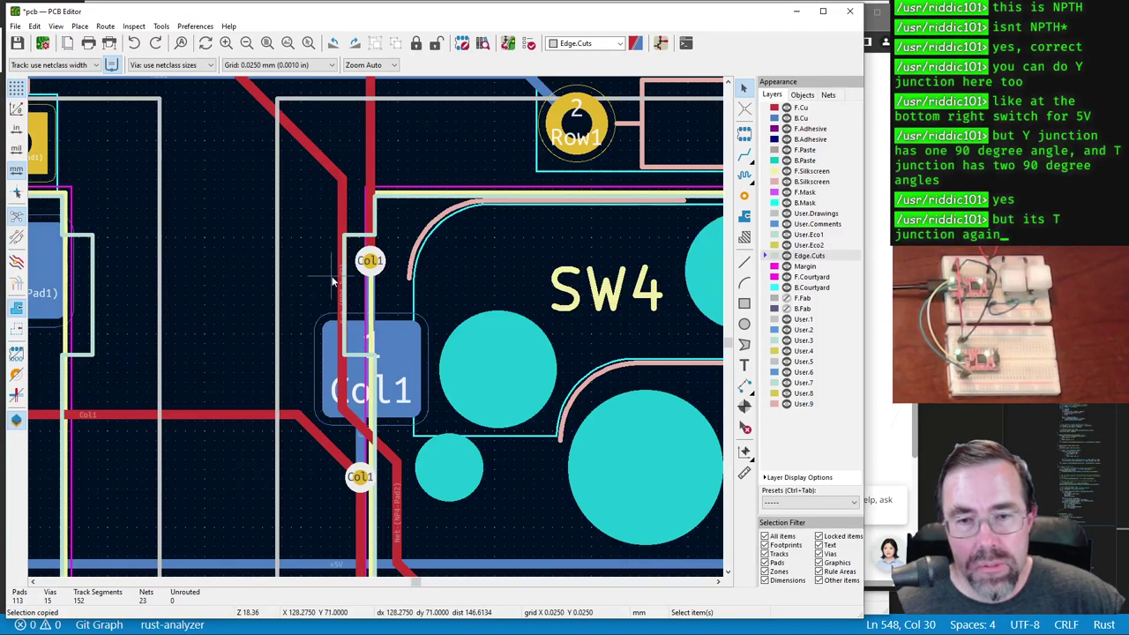
pyautogui.scroll(-4, 353, 287)
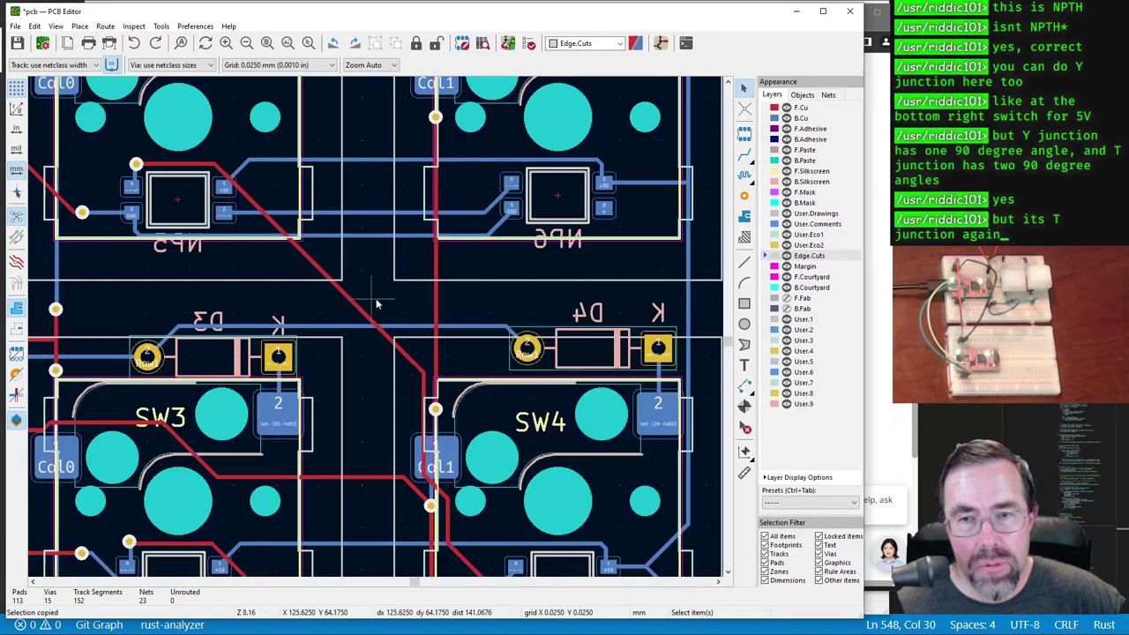
pyautogui.scroll(1, 465, 391)
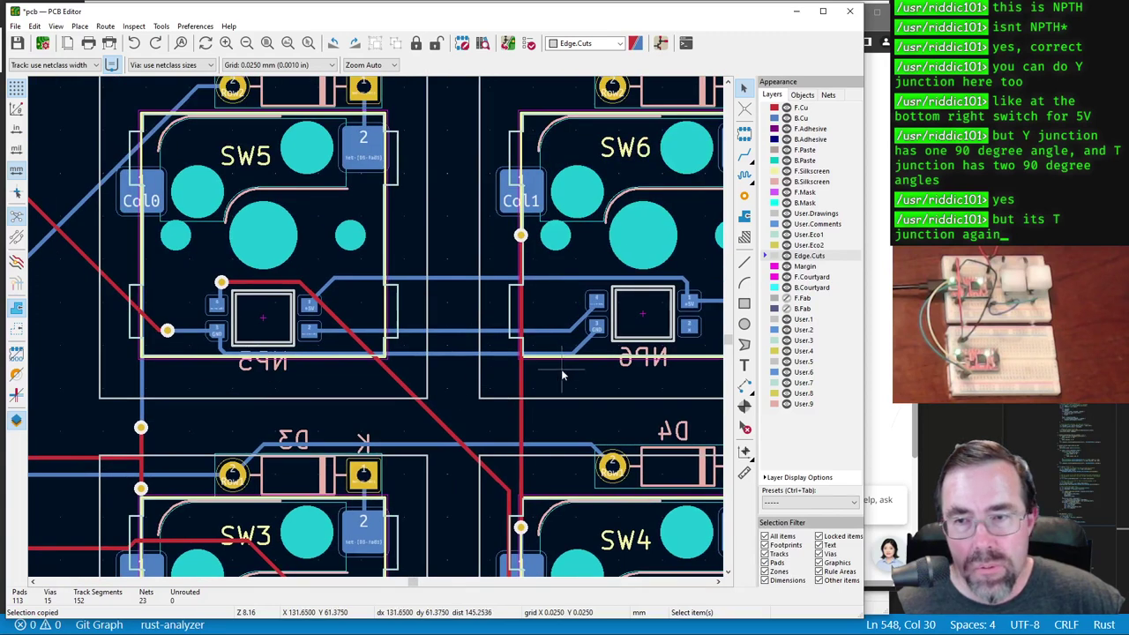
# Step: Measure the gap between the parallel +5V and Row2 tracks above SW5 and SW6
pyautogui.moveTo(562, 375); pyautogui.dragTo(459, 433, button='middle')
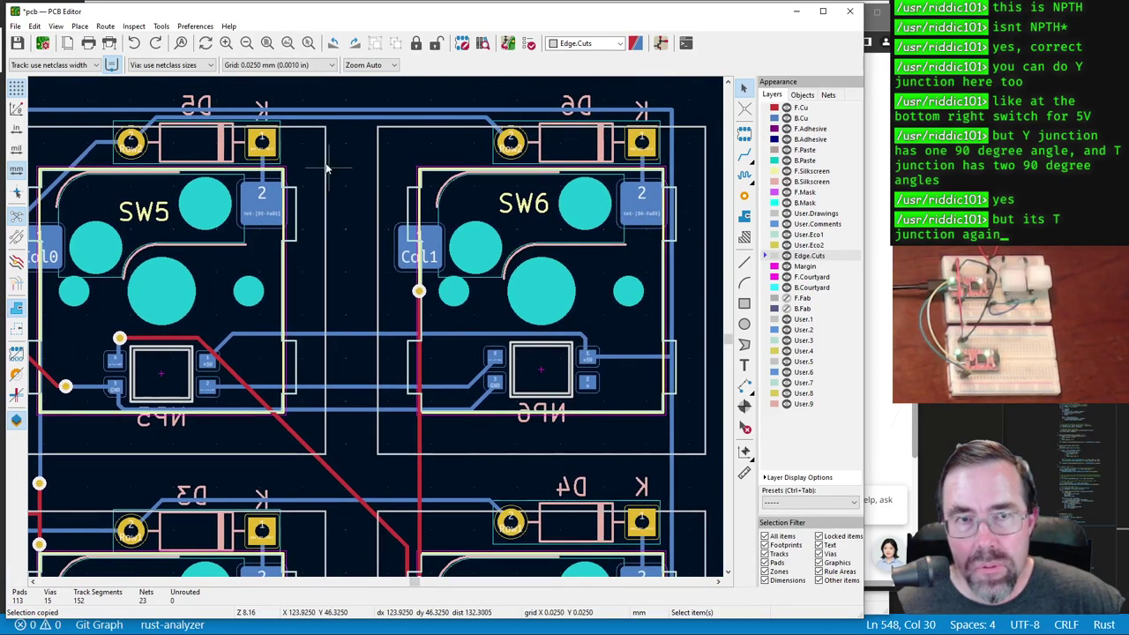
pyautogui.scroll(3, 379, 265)
pyautogui.scroll(3, 366, 276)
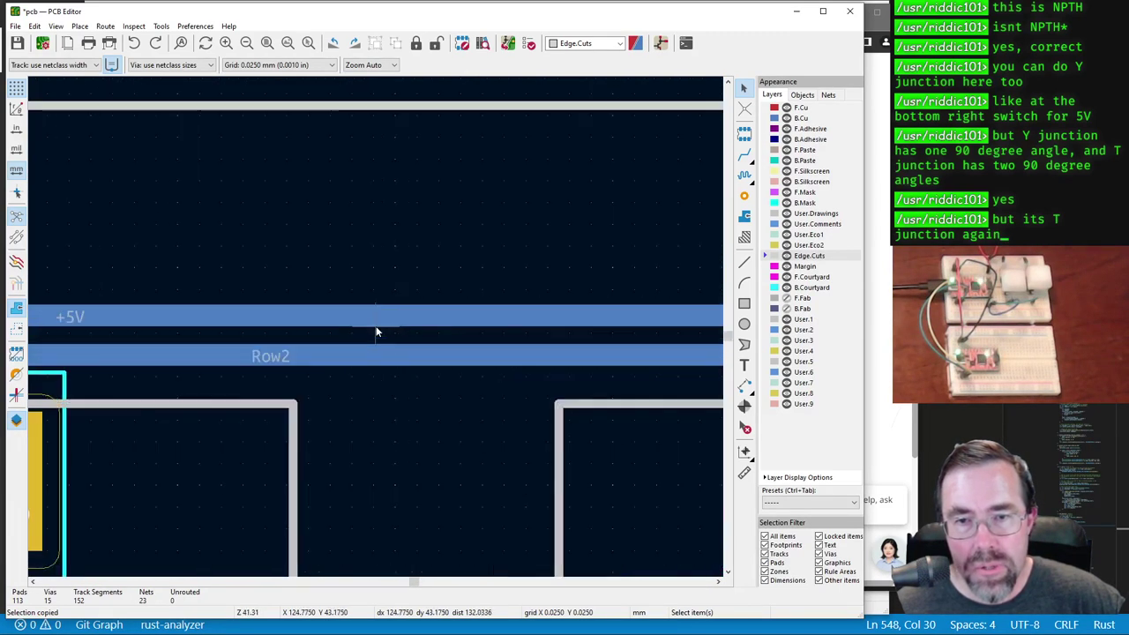
pyautogui.click(744, 472)
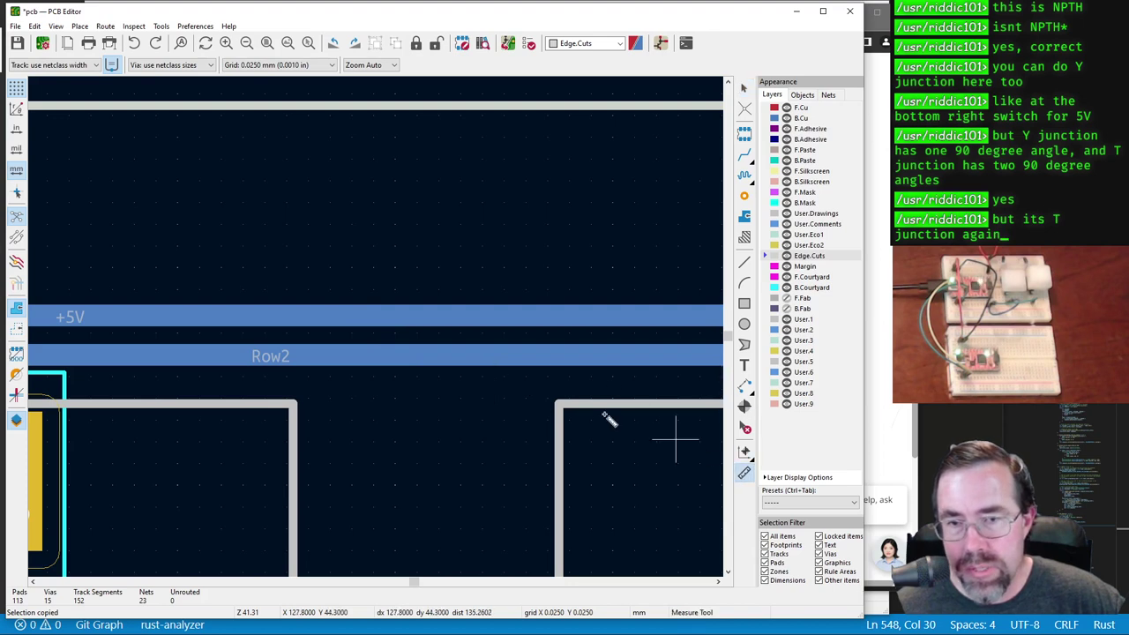
pyautogui.click(398, 329)
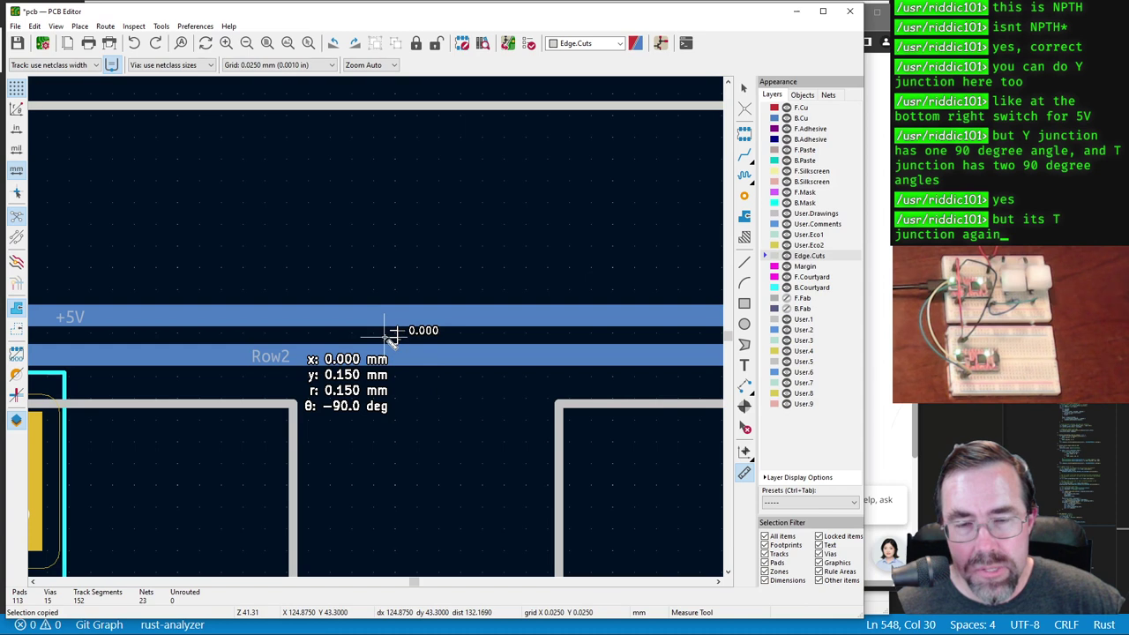
pyautogui.scroll(-3, 388, 329)
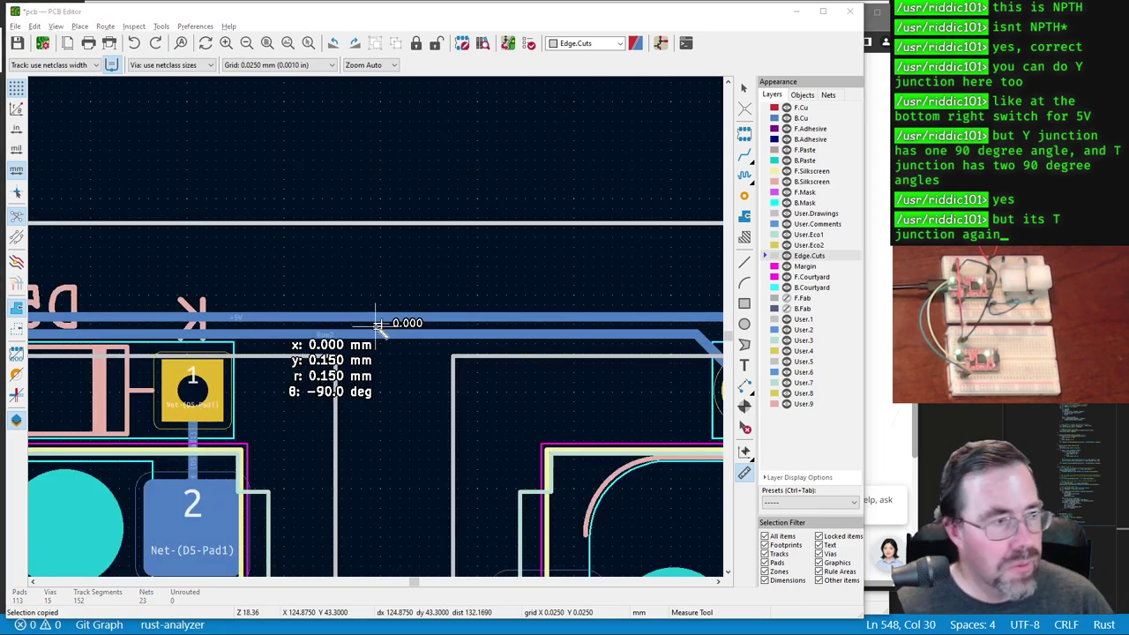
# Step: Switch to the browser and look through JLCPCB's minimum clearance table for the track spacing limits
pyautogui.hotkey('alt', 'Tab')
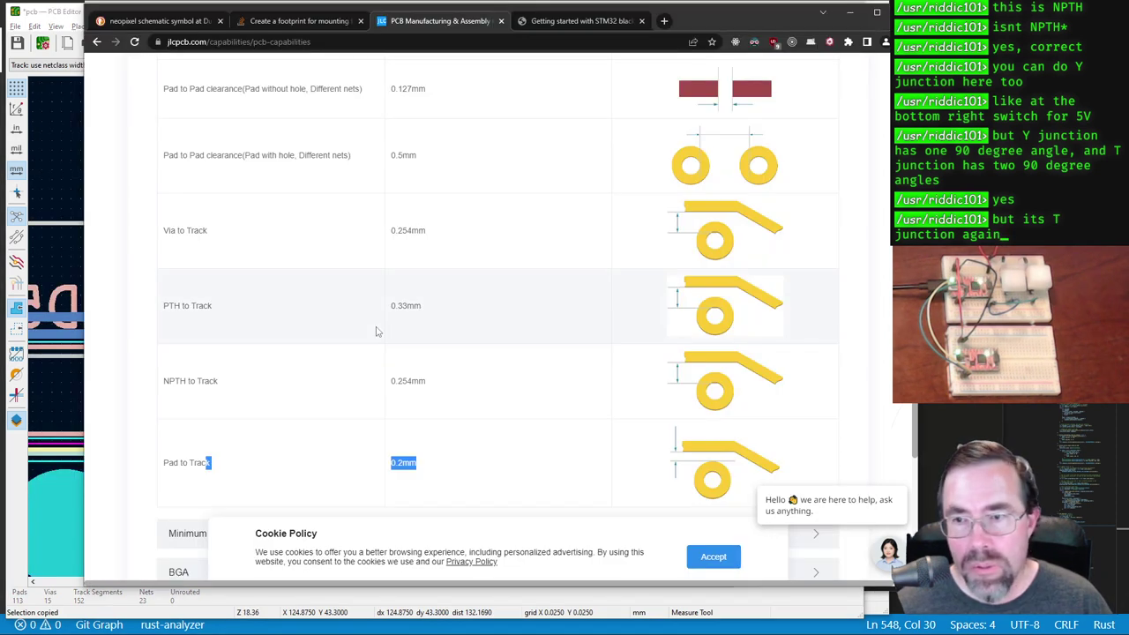
pyautogui.scroll(-1, 527, 275)
pyautogui.scroll(4, 530, 272)
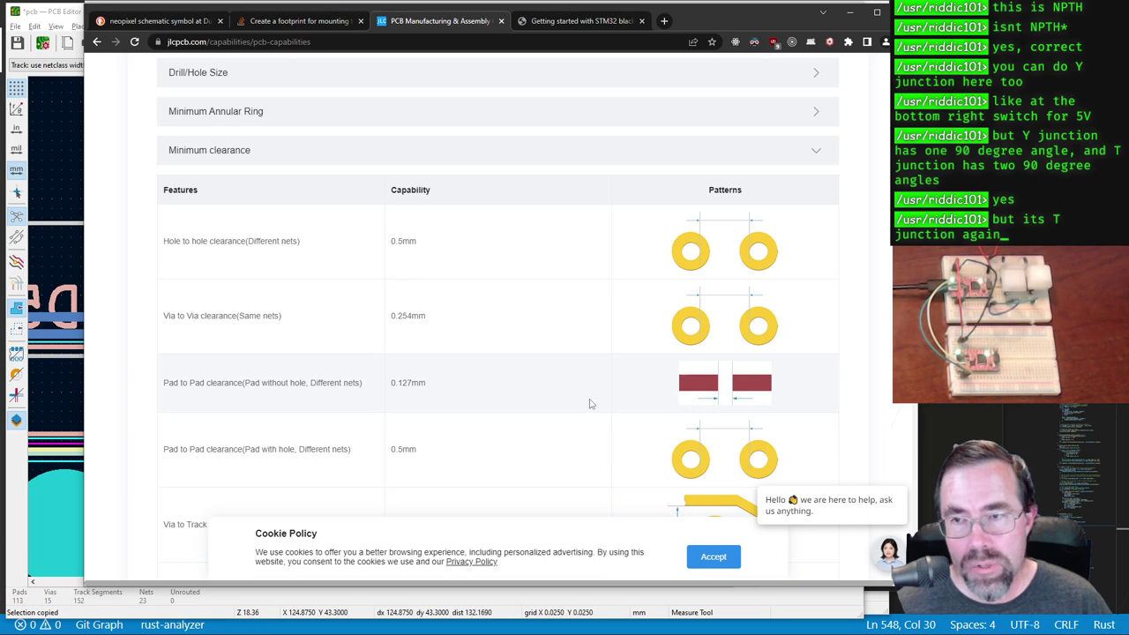
# Step: Look through JLCPCB's capabilities page and expand the minimum trace width and spacing table to check the spacing limit for 1-2 layers
pyautogui.scroll(2, 524, 384)
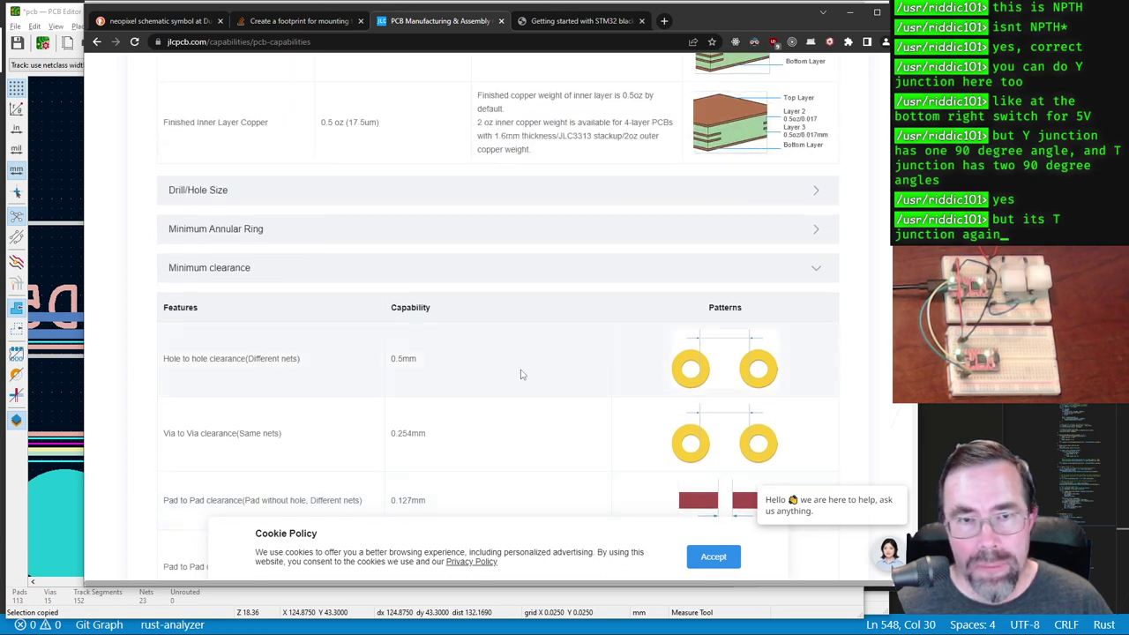
pyautogui.click(397, 267)
pyautogui.click(407, 272)
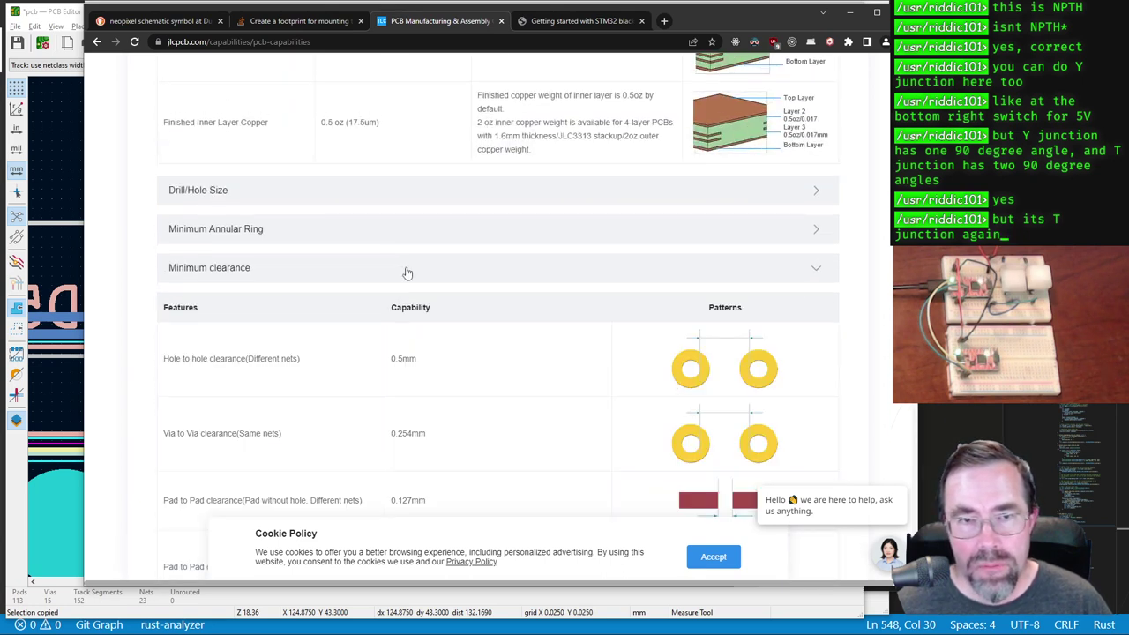
pyautogui.scroll(5, 441, 309)
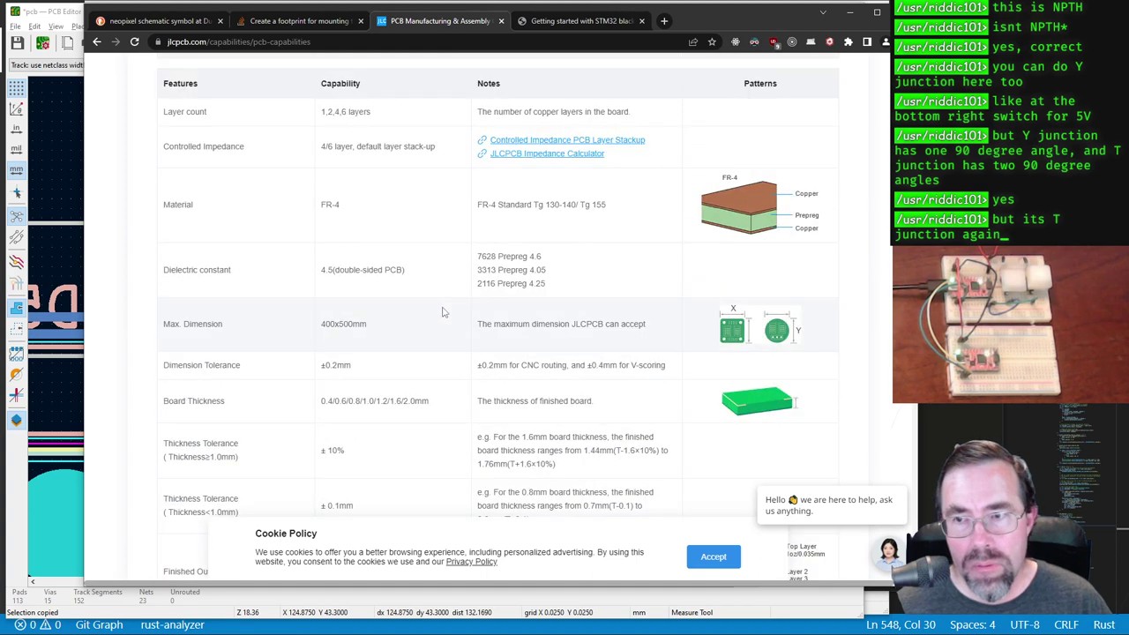
pyautogui.scroll(2, 443, 311)
pyautogui.scroll(-10, 444, 311)
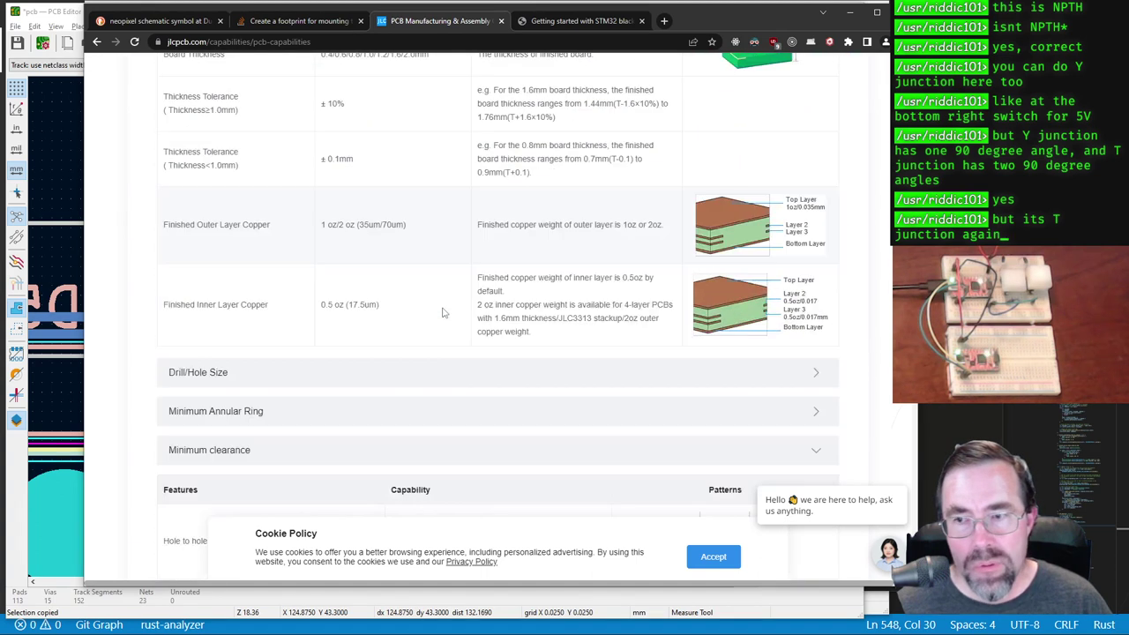
pyautogui.scroll(-4, 444, 311)
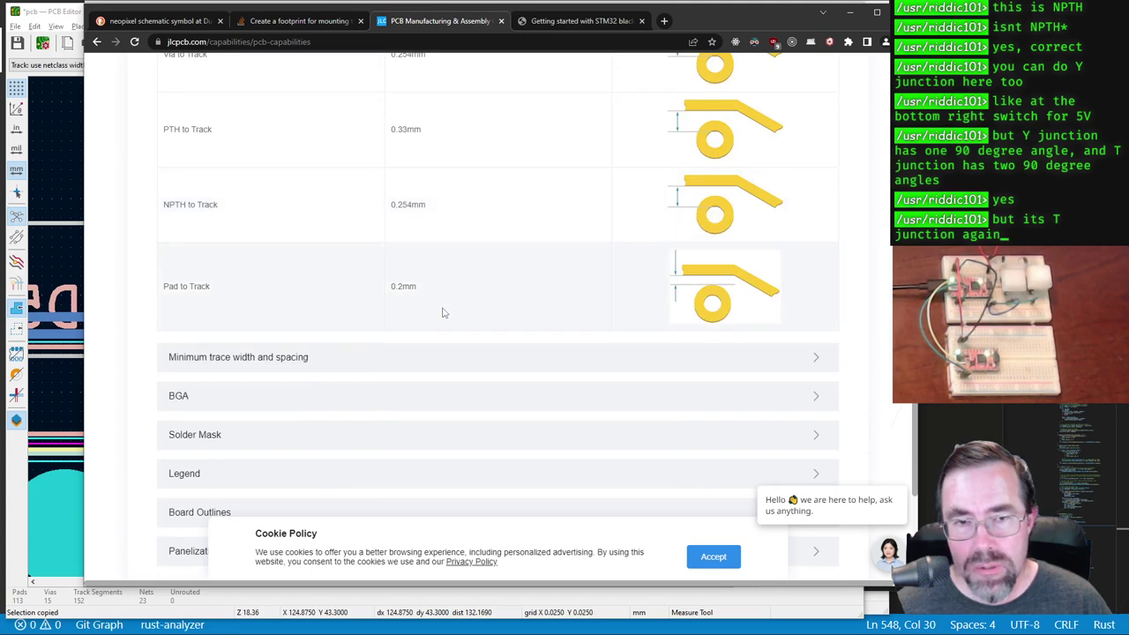
pyautogui.click(366, 362)
pyautogui.scroll(-1, 456, 344)
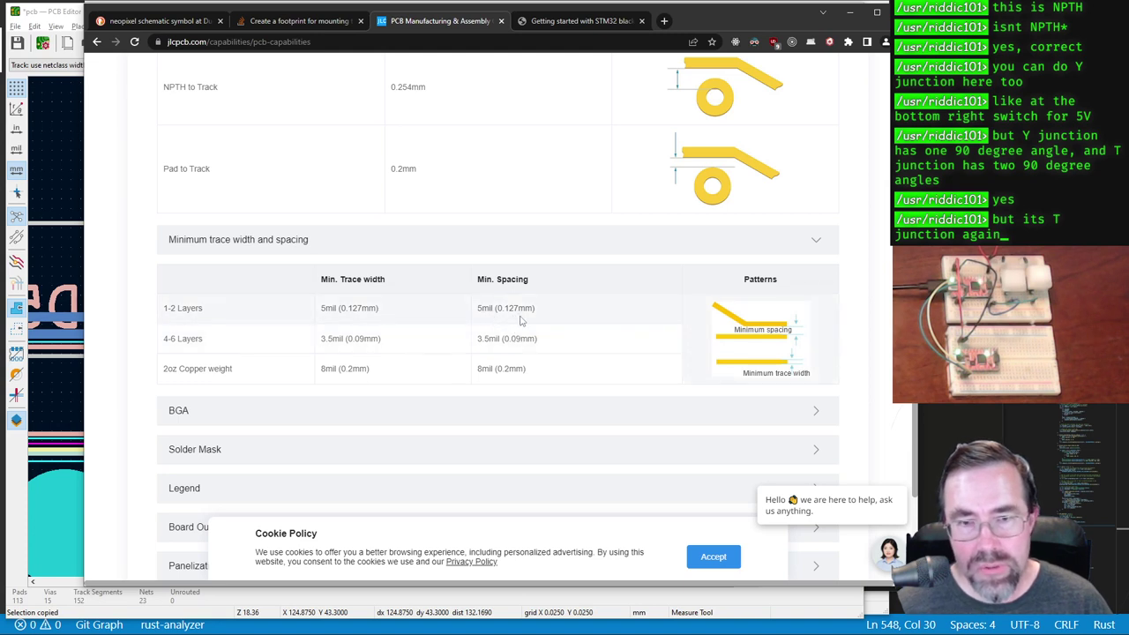
# Step: Switch to the PCB Editor and set the board's minimum copper clearance constraint to 0.15 mm in Board Setup
pyautogui.hotkey('alt', 'Tab')
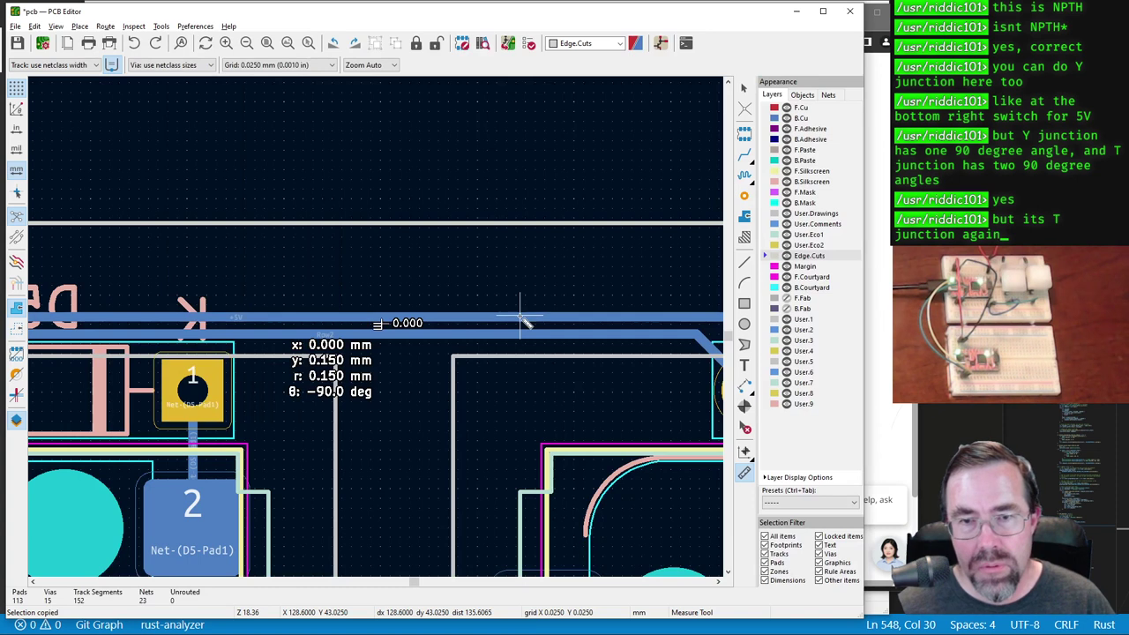
pyautogui.scroll(3, 381, 324)
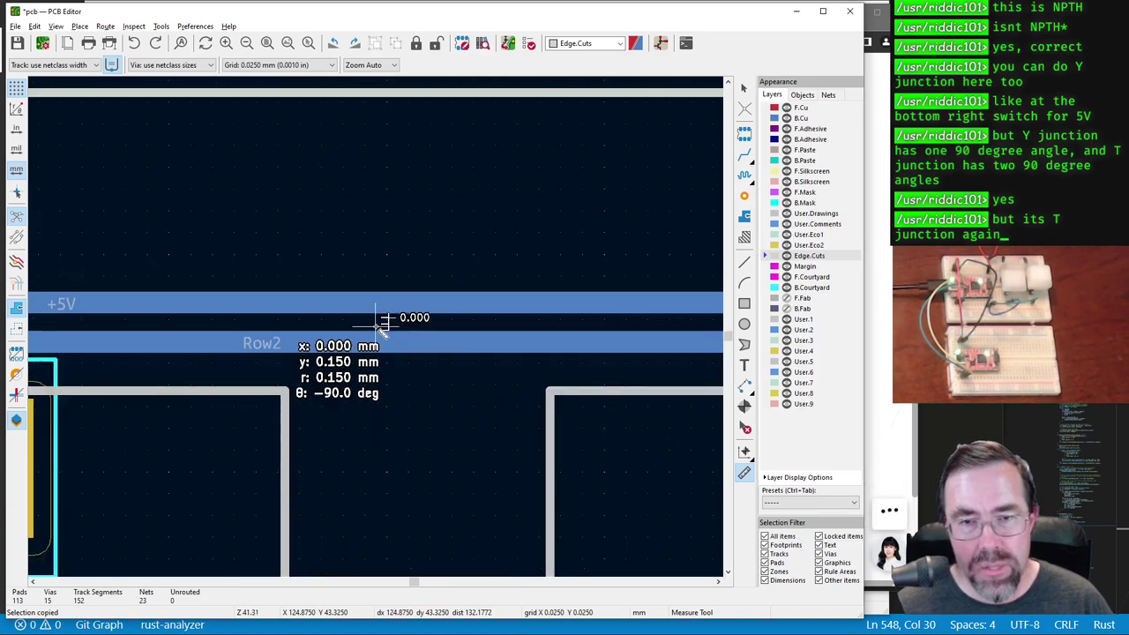
pyautogui.click(15, 25)
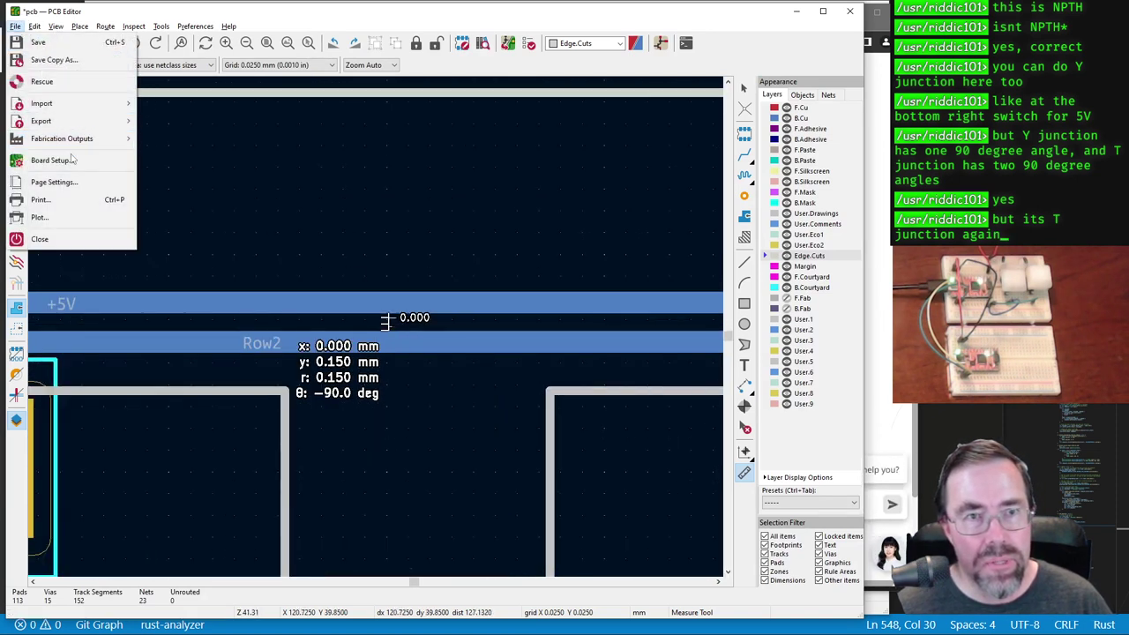
pyautogui.hotkey('ctrl', 'c')
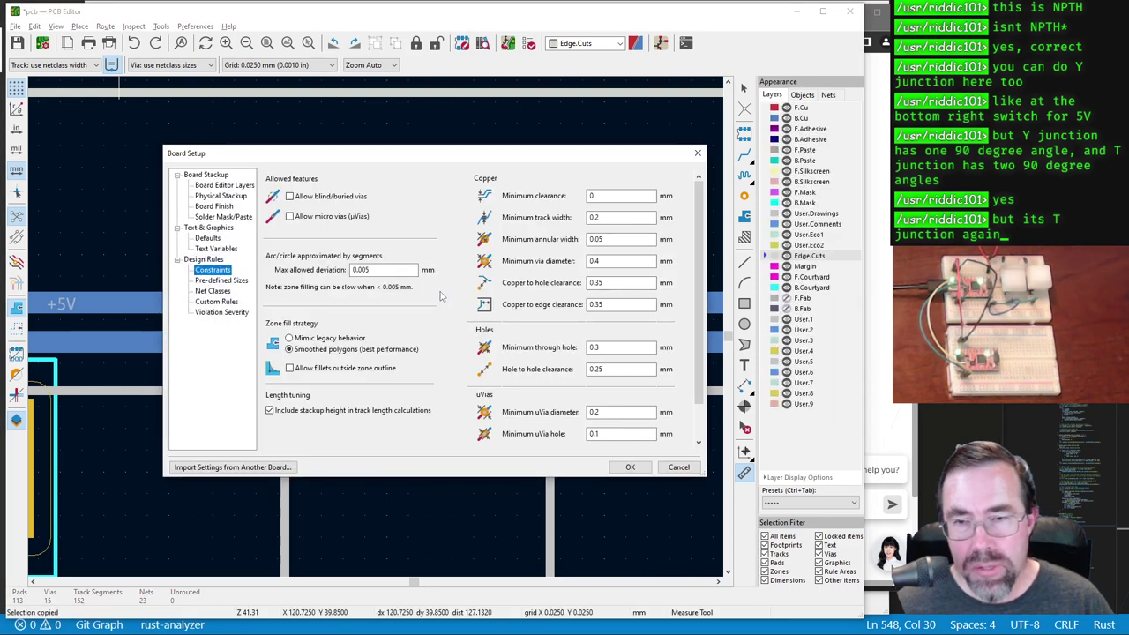
pyautogui.click(598, 196)
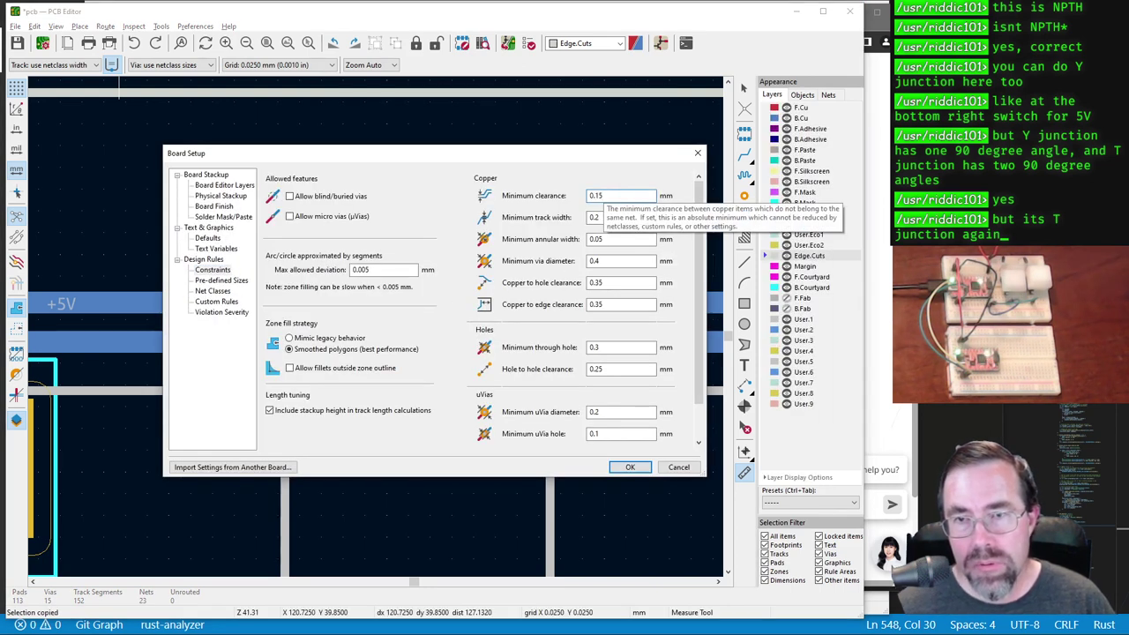
pyautogui.write('.15')
pyautogui.click(630, 467)
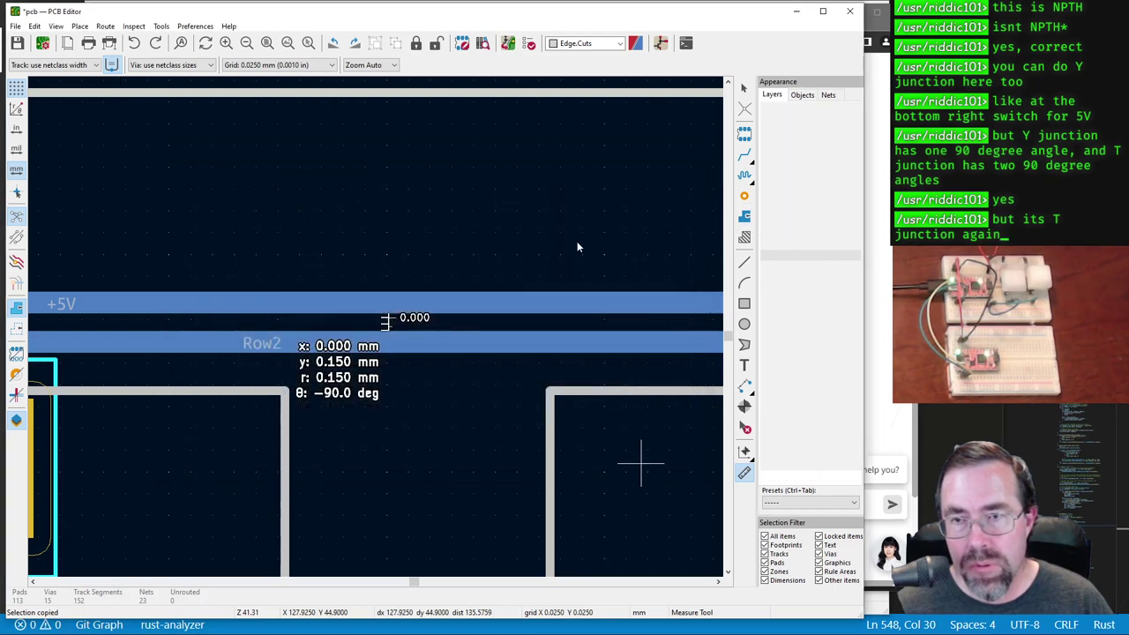
# Step: Run the design rules check on the board and save the PCB file
pyautogui.click(530, 46)
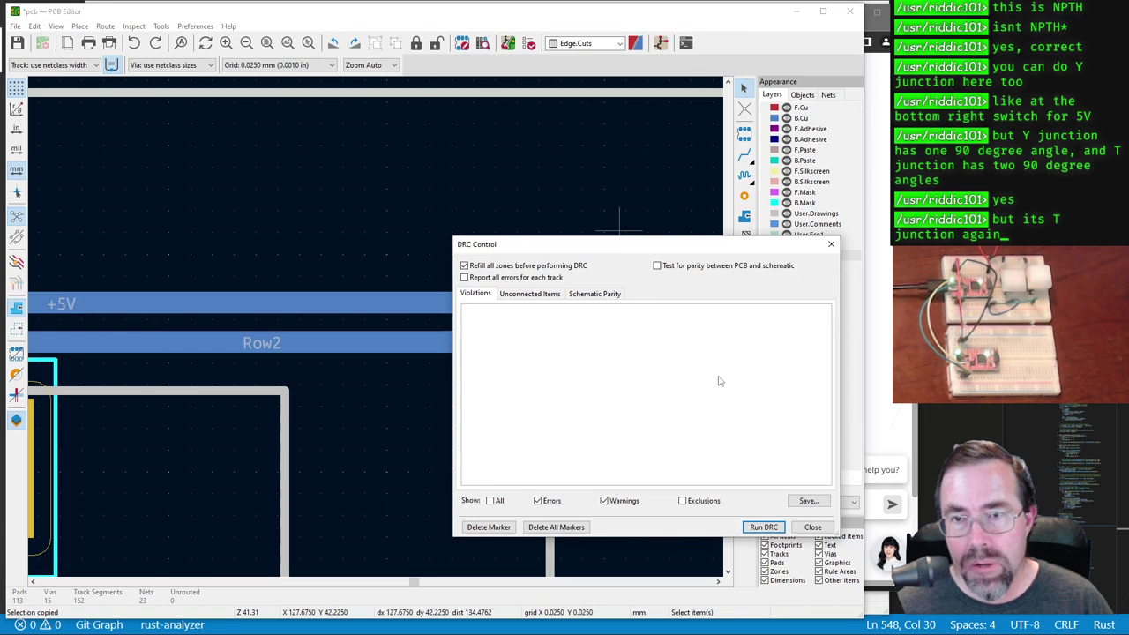
pyautogui.click(763, 526)
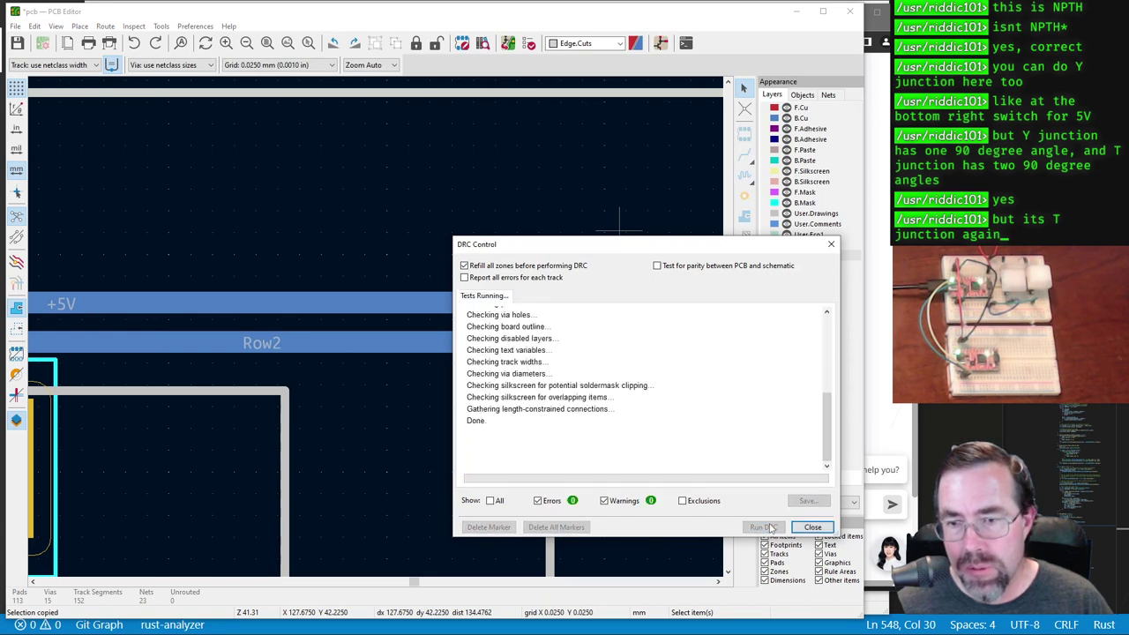
pyautogui.click(813, 527)
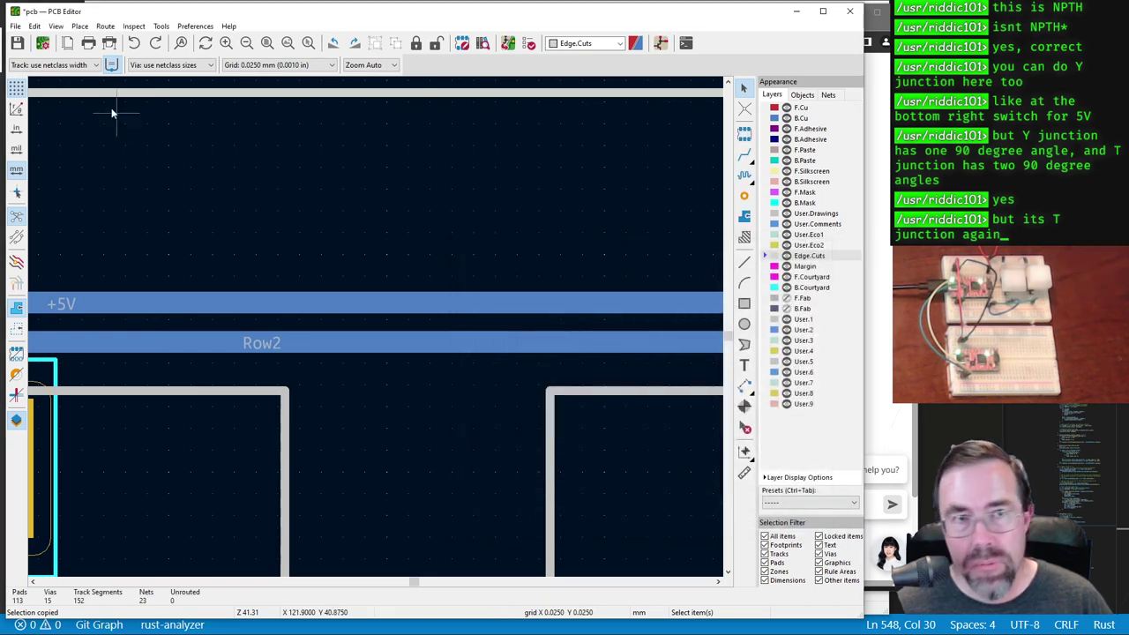
pyautogui.click(18, 43)
# Step: Measure the gap between the parallel +5V and Row2 tracks on the current 0.0250 mm grid
pyautogui.scroll(-1, 347, 272)
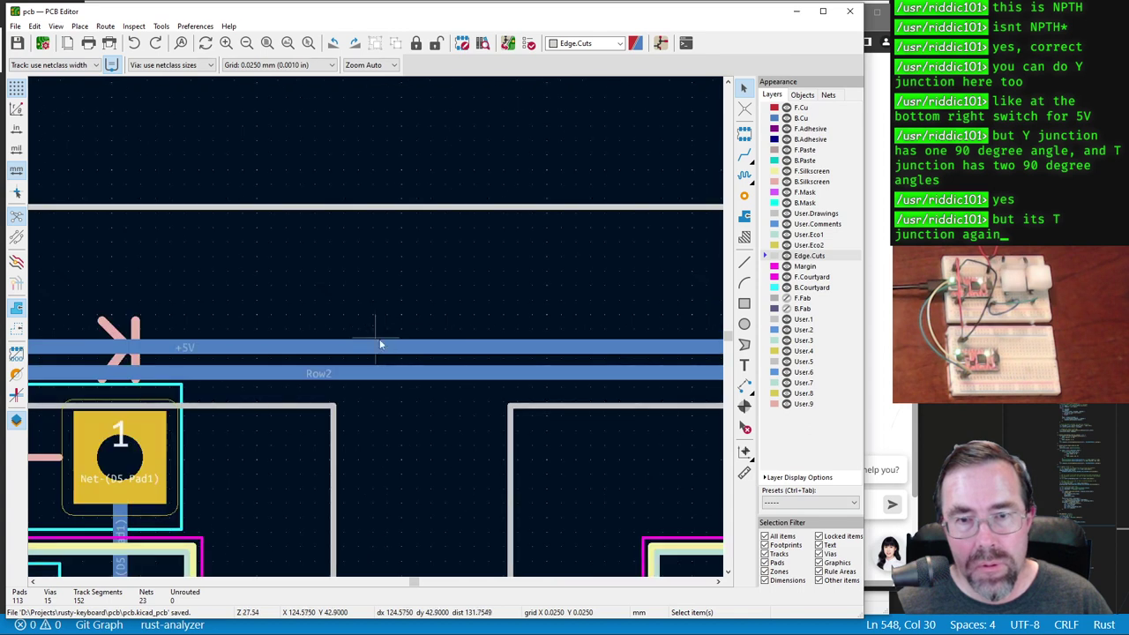
pyautogui.scroll(2, 376, 332)
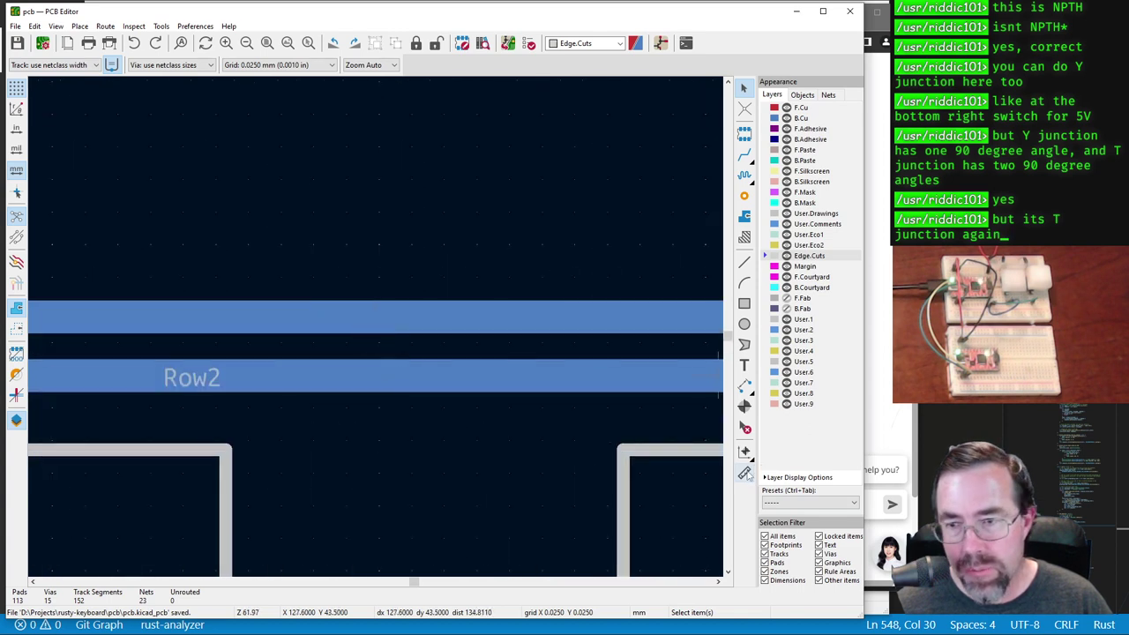
pyautogui.click(744, 472)
pyautogui.click(384, 339)
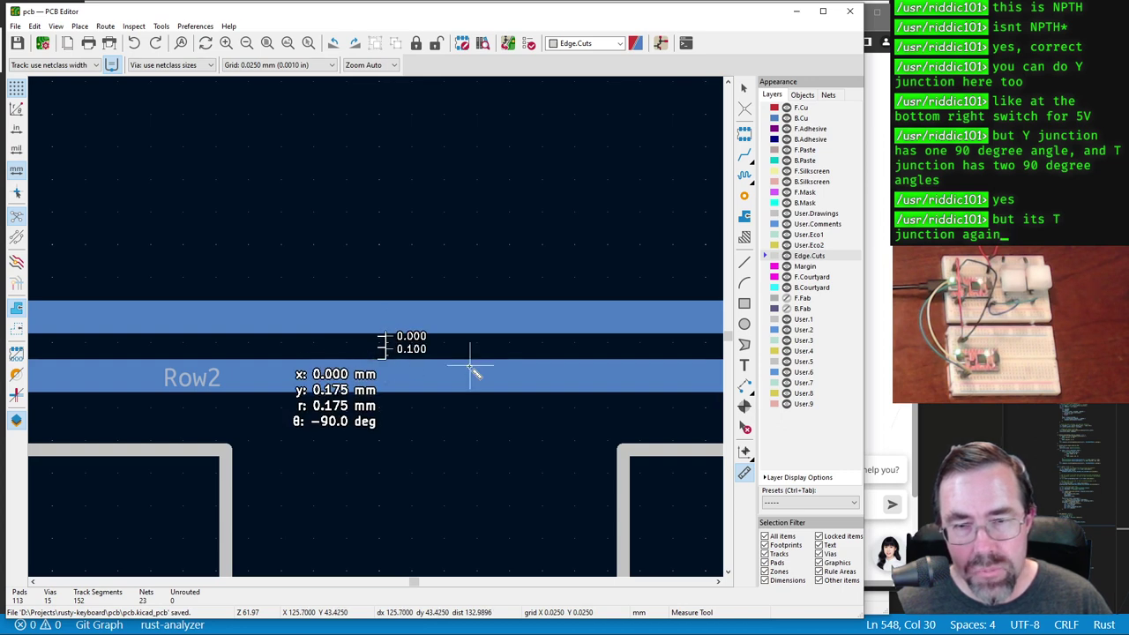
pyautogui.scroll(5, 389, 299)
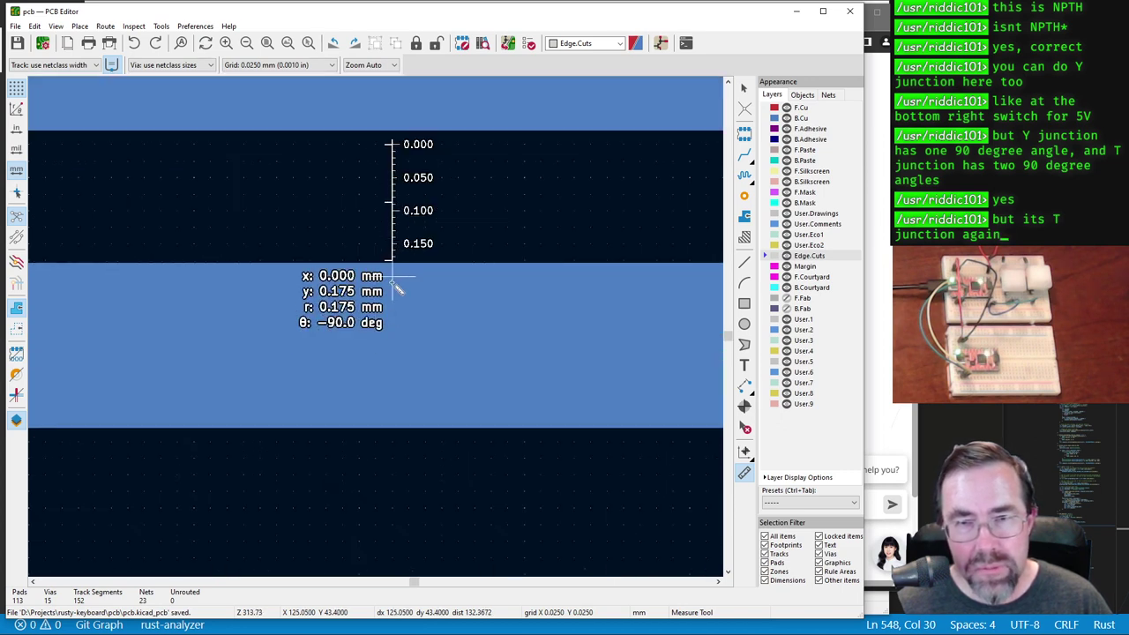
pyautogui.scroll(2, 392, 291)
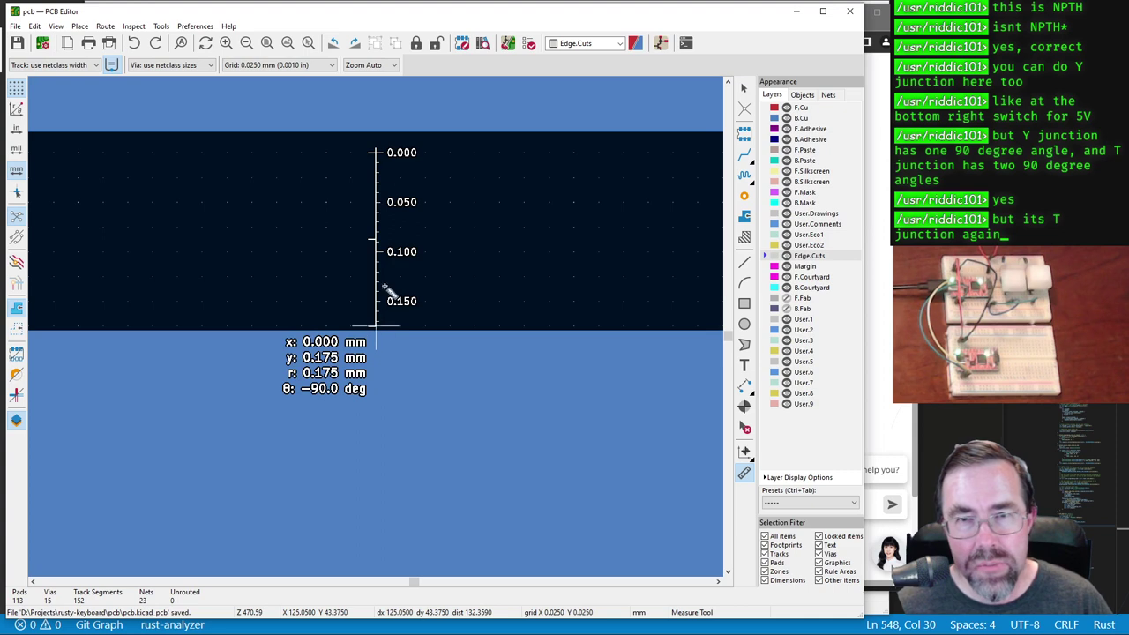
# Step: Change the grid to 0.0100 mm and remeasure the gap between the +5V and Row2 tracks edge to edge
pyautogui.click(425, 127)
pyautogui.click(423, 176)
pyautogui.rightClick(276, 177)
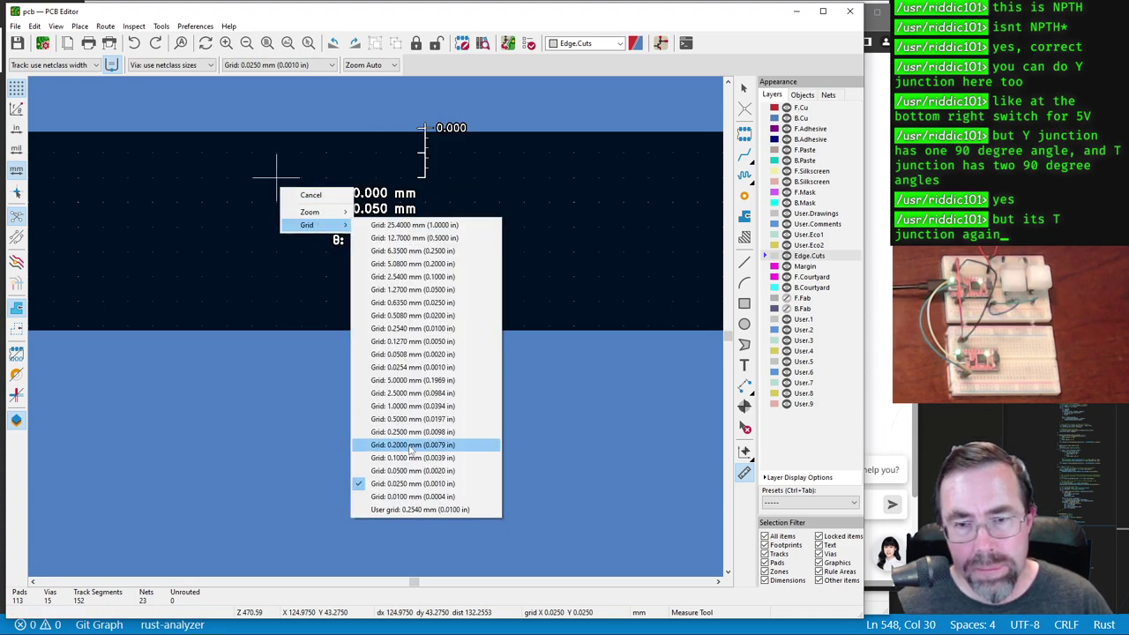
pyautogui.click(412, 496)
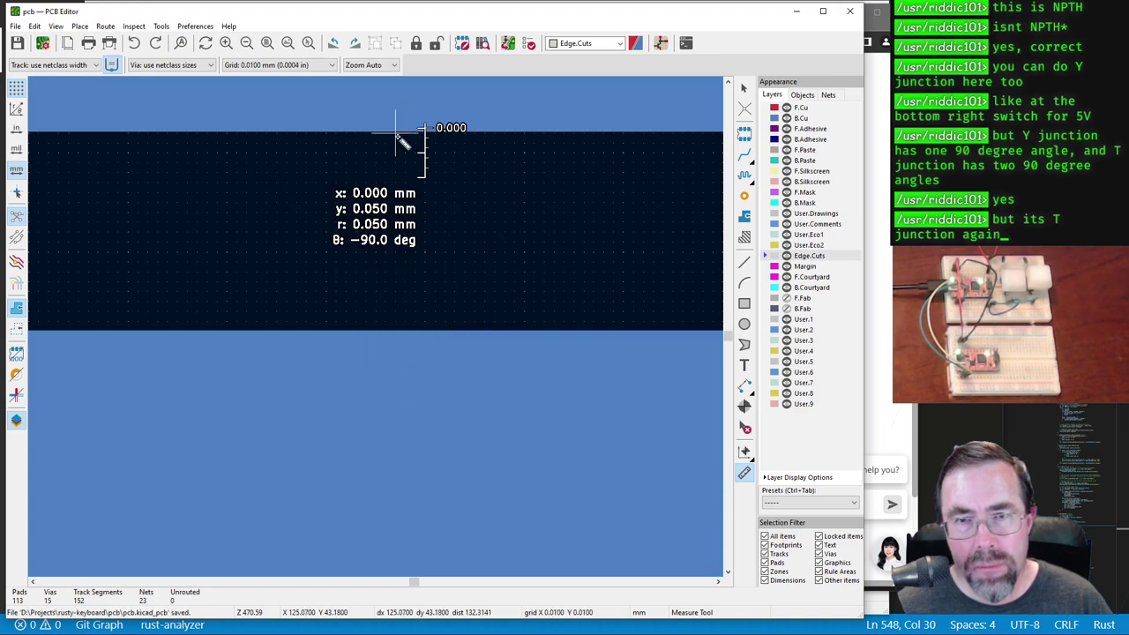
pyautogui.moveTo(398, 139); pyautogui.dragTo(398, 325)
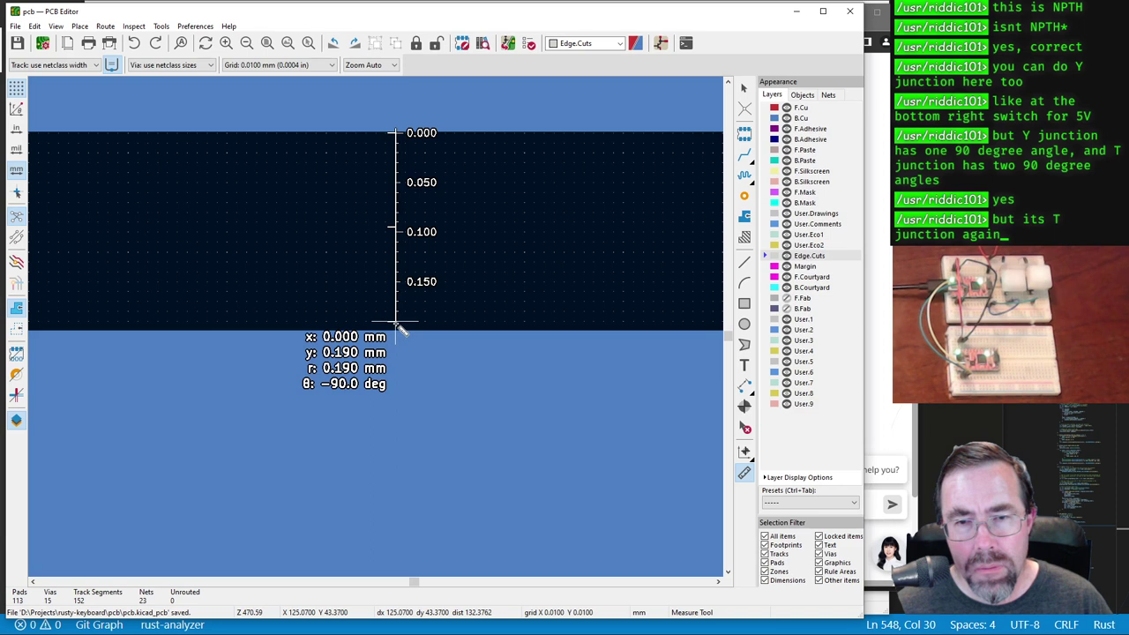
pyautogui.scroll(-6, 397, 328)
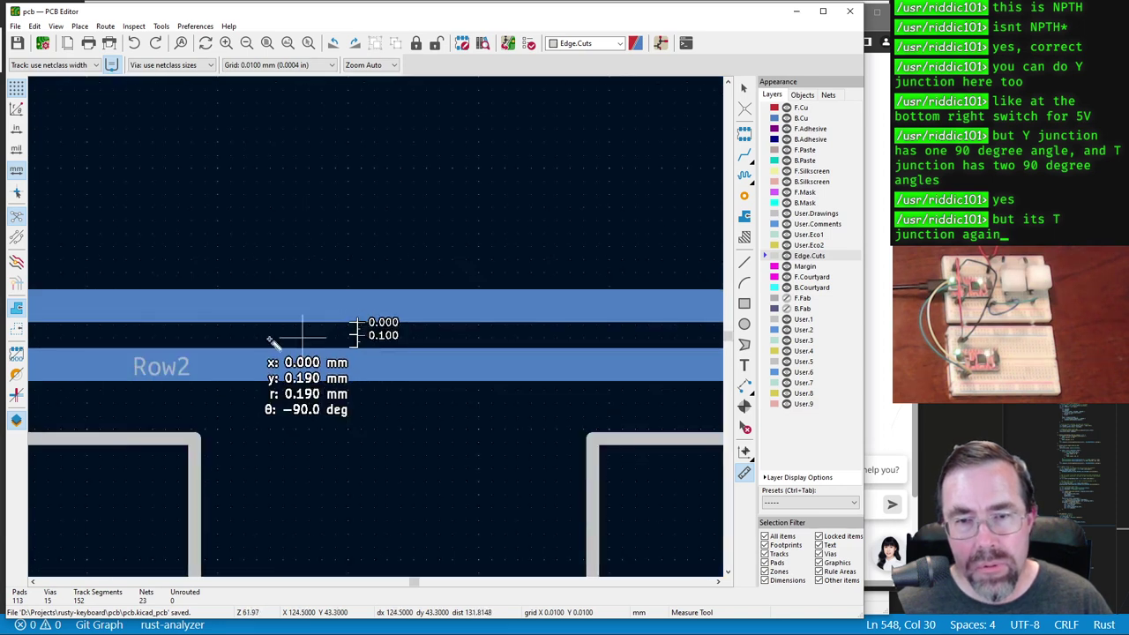
pyautogui.scroll(-8, 370, 331)
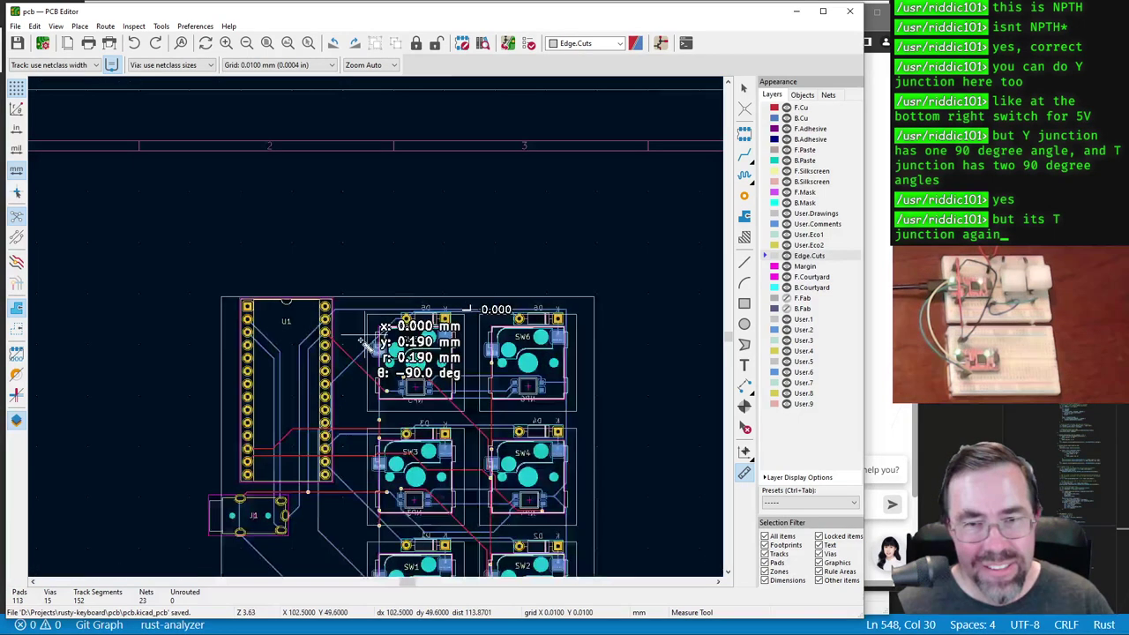
# Step: Apply the Back Layers preset to isolate SW6 pad 2 and the +5V track running beside it
pyautogui.scroll(5, 379, 331)
pyautogui.press('Escape')
pyautogui.press('Escape')
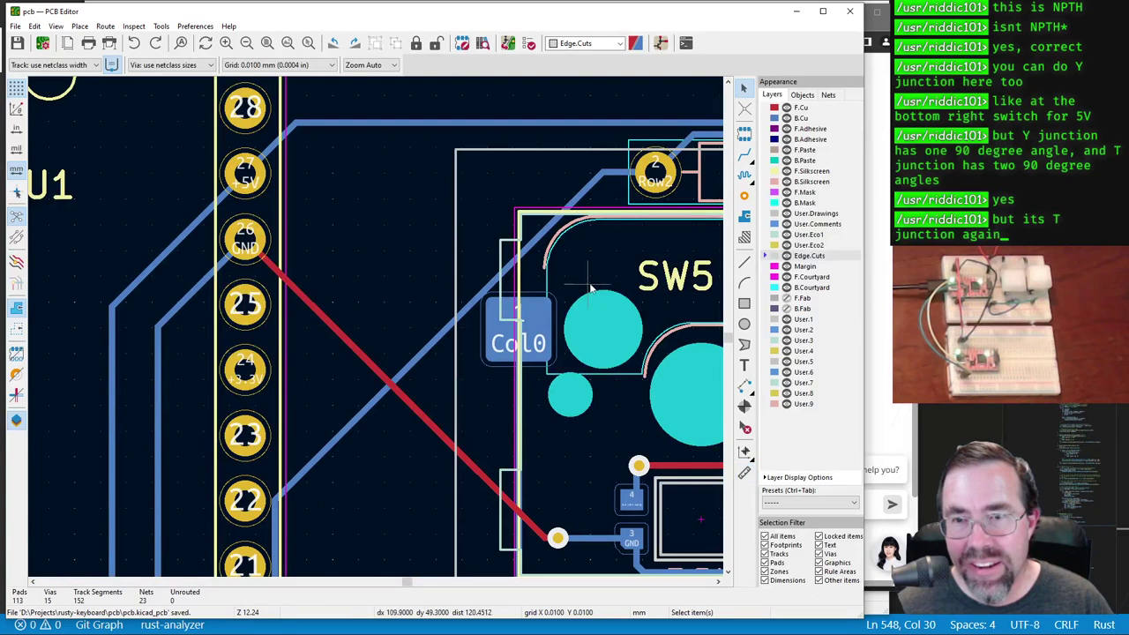
pyautogui.moveTo(609, 276); pyautogui.dragTo(322, 339, button='middle')
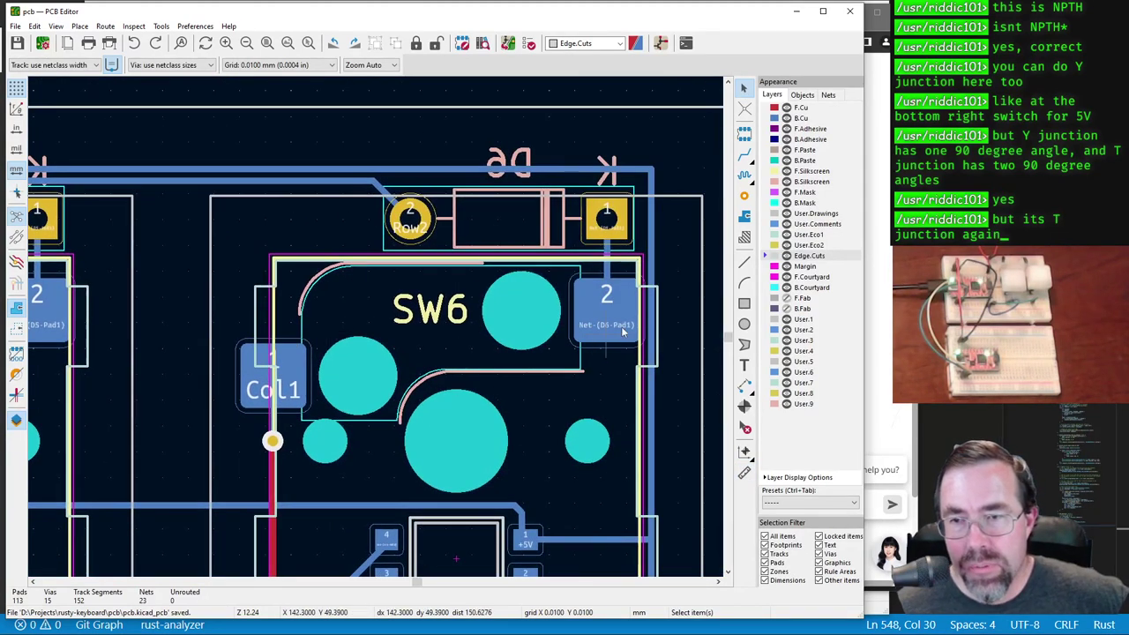
pyautogui.scroll(5, 639, 320)
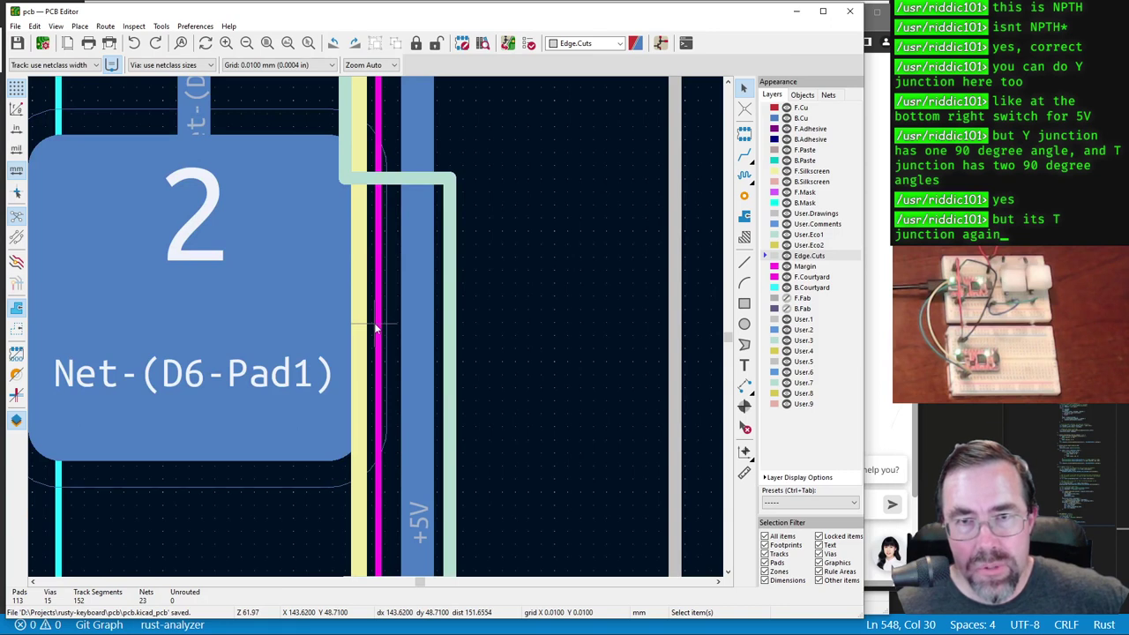
pyautogui.click(791, 505)
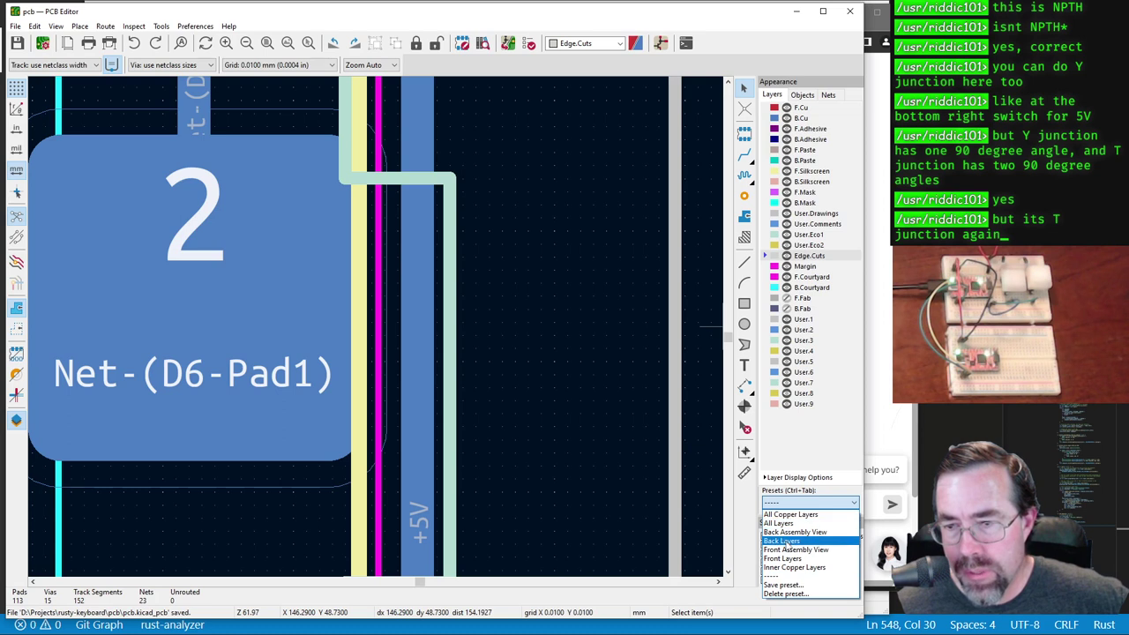
pyautogui.click(783, 541)
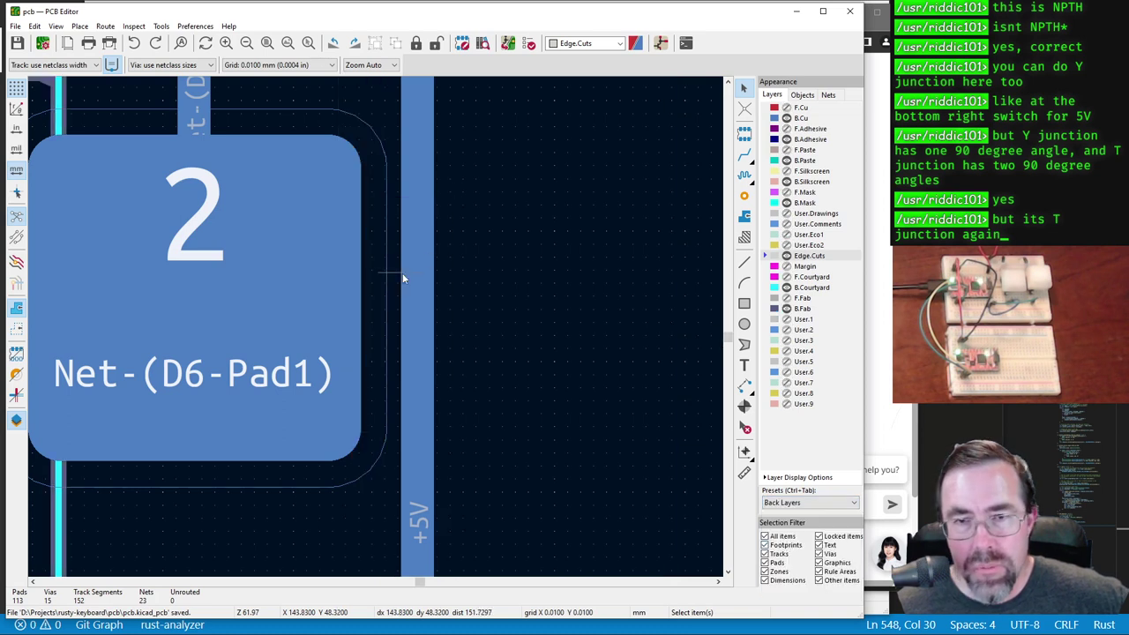
# Step: Measure the gap between SW6 pad 2 and the +5V track, and compare it with JLCPCB's pad-to-track limit in the browser
pyautogui.click(744, 473)
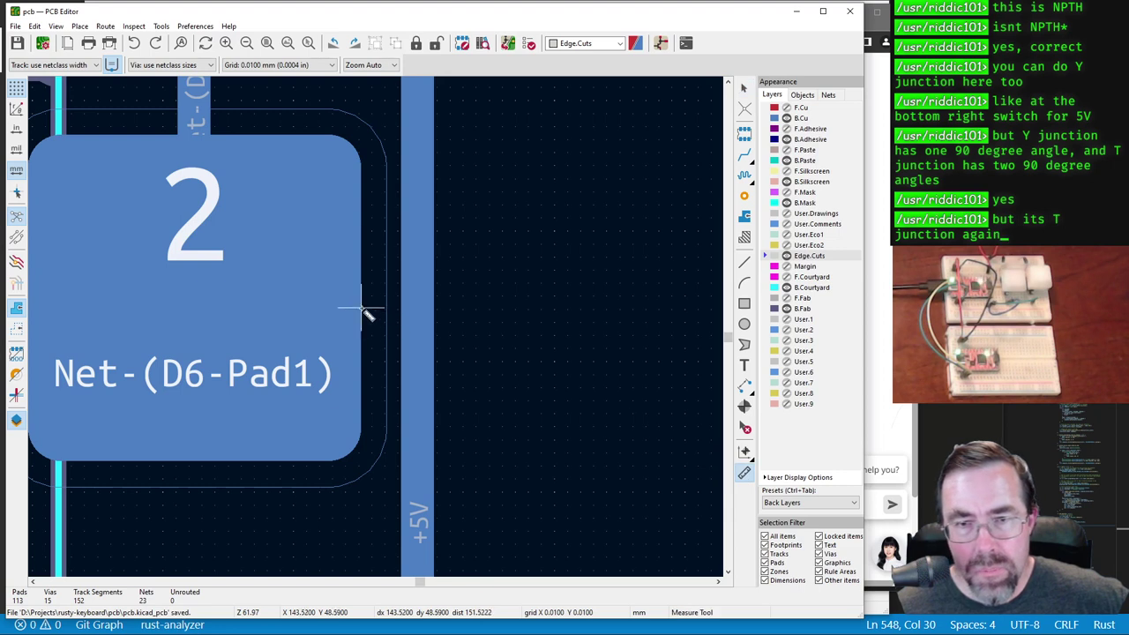
pyautogui.moveTo(361, 310); pyautogui.dragTo(402, 310)
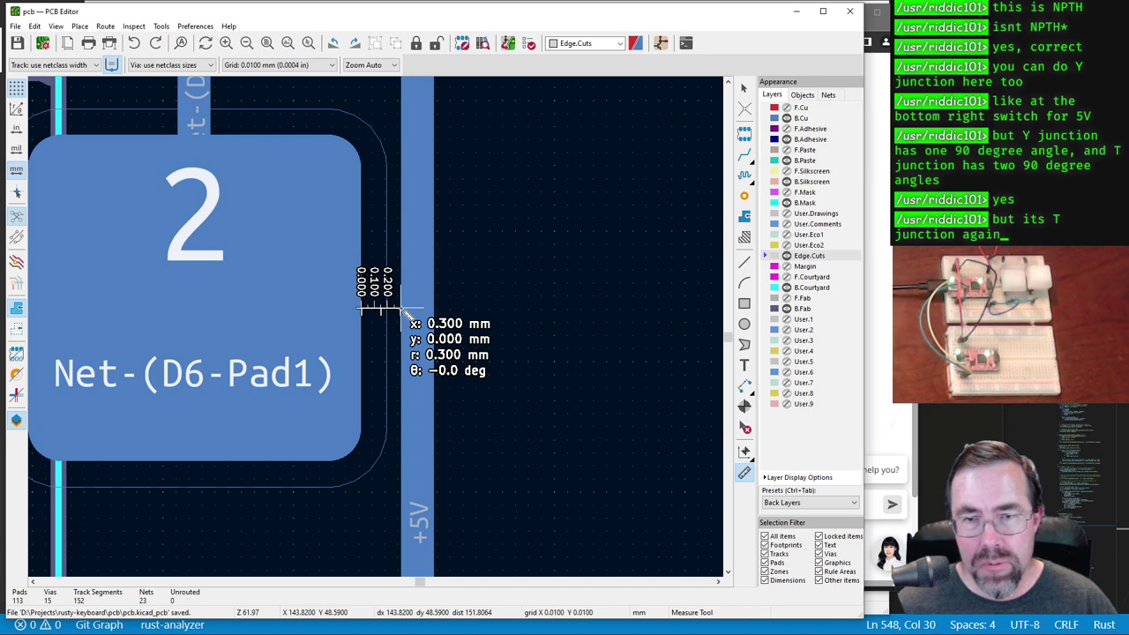
pyautogui.hotkey('alt', 'Tab')
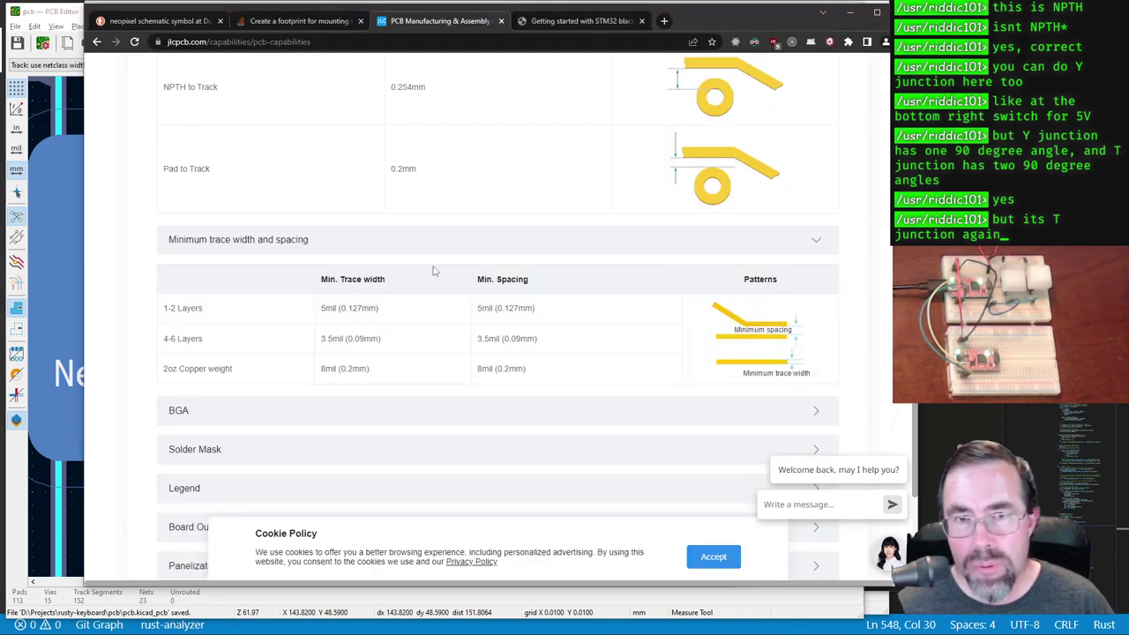
pyautogui.scroll(2, 446, 235)
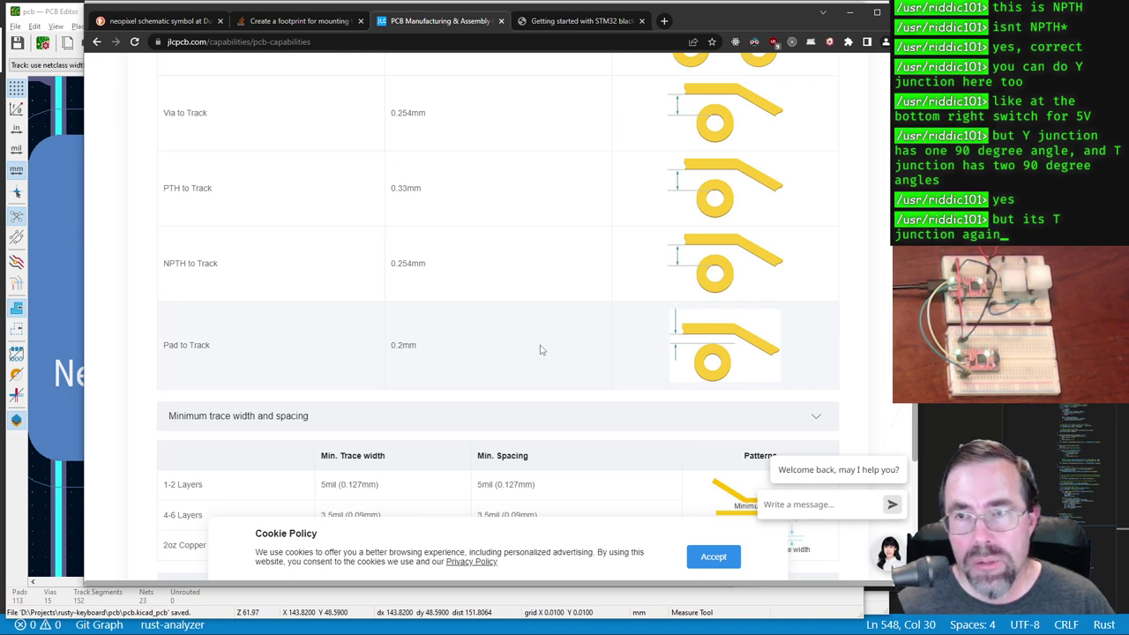
pyautogui.hotkey('alt', 'Tab')
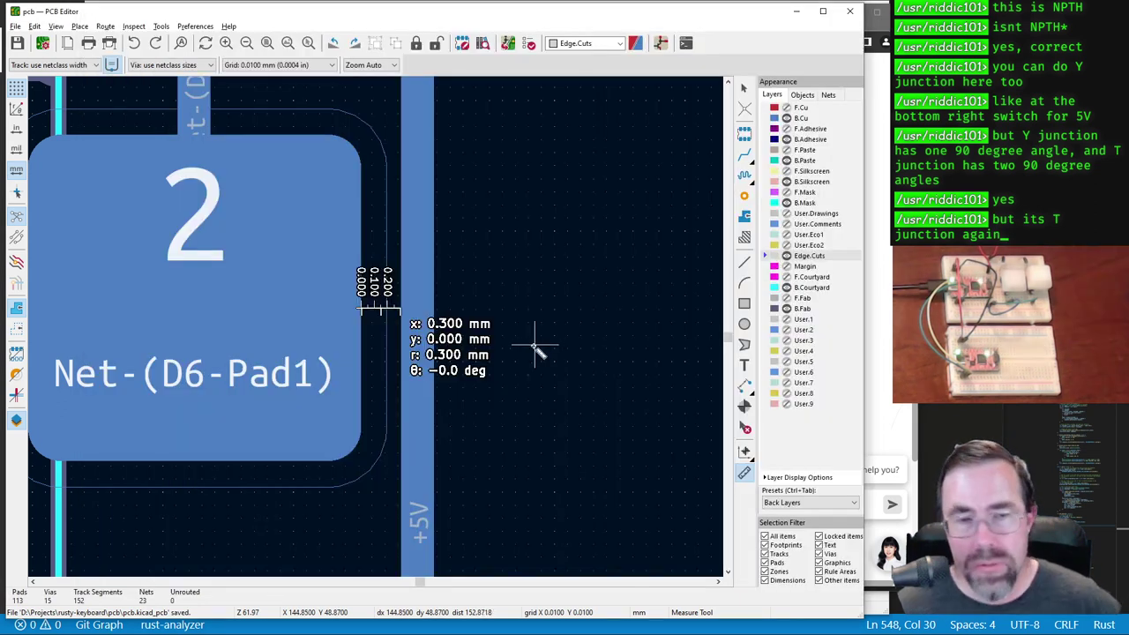
# Step: Examine the back-copper routing from SW6 across the switches to the microcontroller's two pad rows and the tracks between them
pyautogui.scroll(-3, 477, 322)
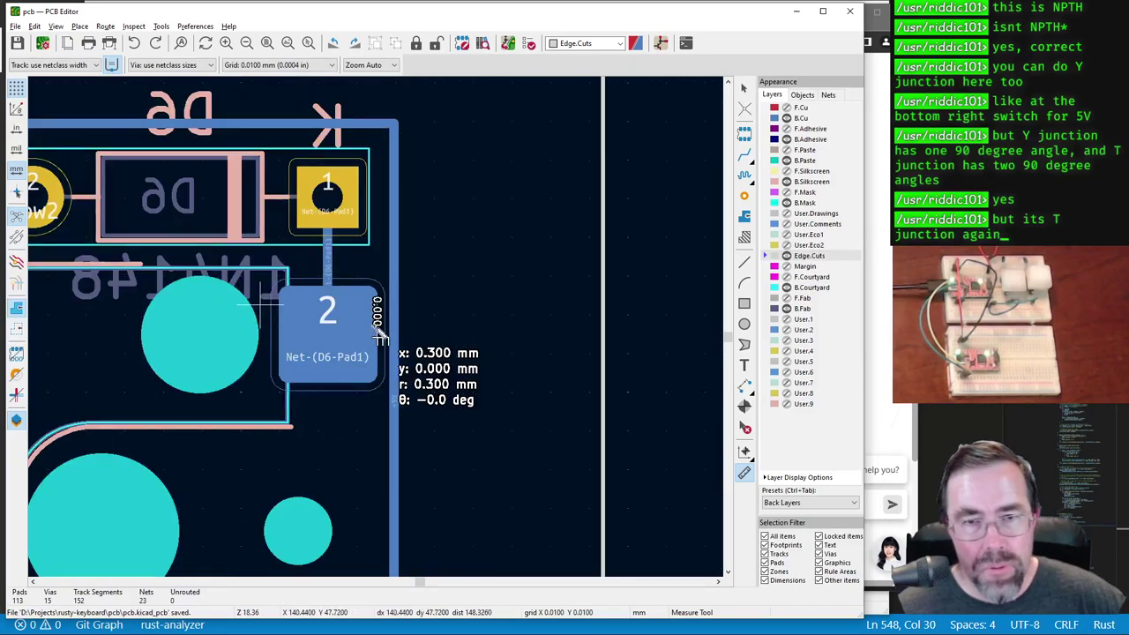
pyautogui.scroll(-2, 530, 340)
pyautogui.moveTo(141, 352); pyautogui.dragTo(352, 360, button='middle')
pyautogui.moveTo(225, 335); pyautogui.dragTo(484, 314, button='middle')
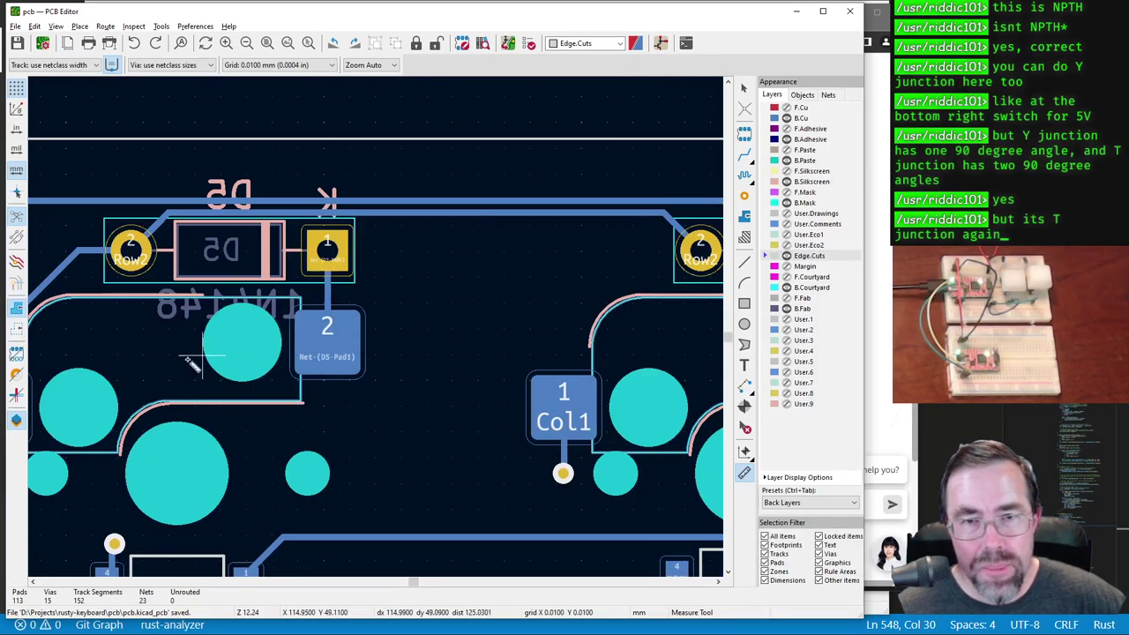
pyautogui.moveTo(202, 356); pyautogui.dragTo(446, 326, button='middle')
pyautogui.moveTo(265, 447)
pyautogui.mouseDown(button='middle')
pyautogui.moveTo(342, 347)
pyautogui.moveTo(484, 264)
pyautogui.mouseUp(button='middle')
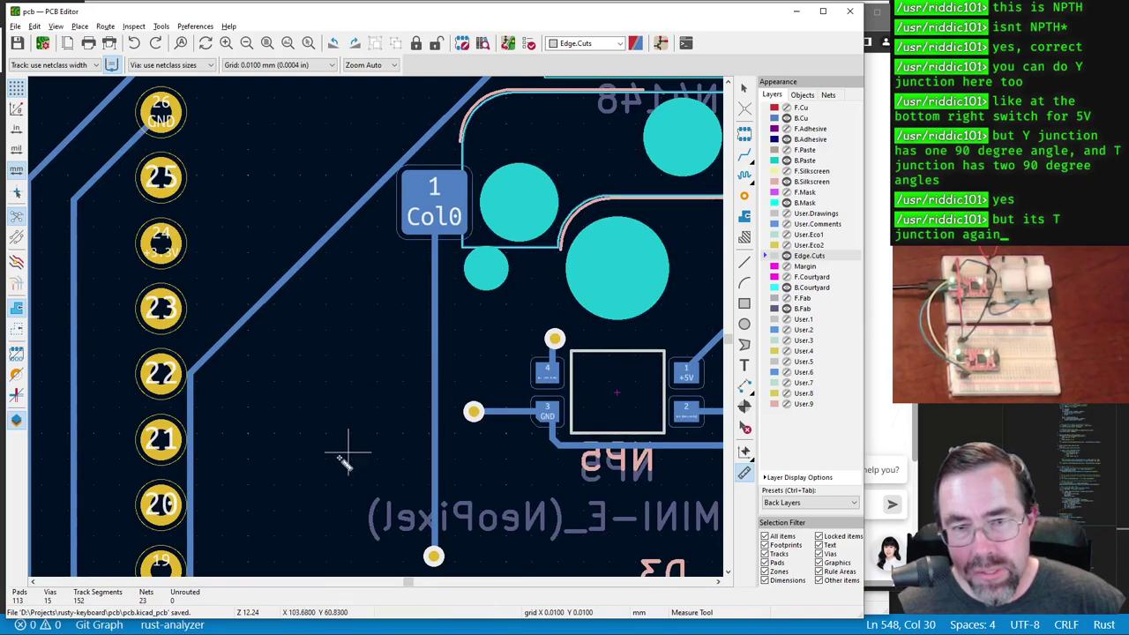
pyautogui.moveTo(324, 470); pyautogui.dragTo(529, 459, button='middle')
pyautogui.moveTo(437, 352); pyautogui.dragTo(297, 359, button='middle')
pyautogui.scroll(-2, 385, 327)
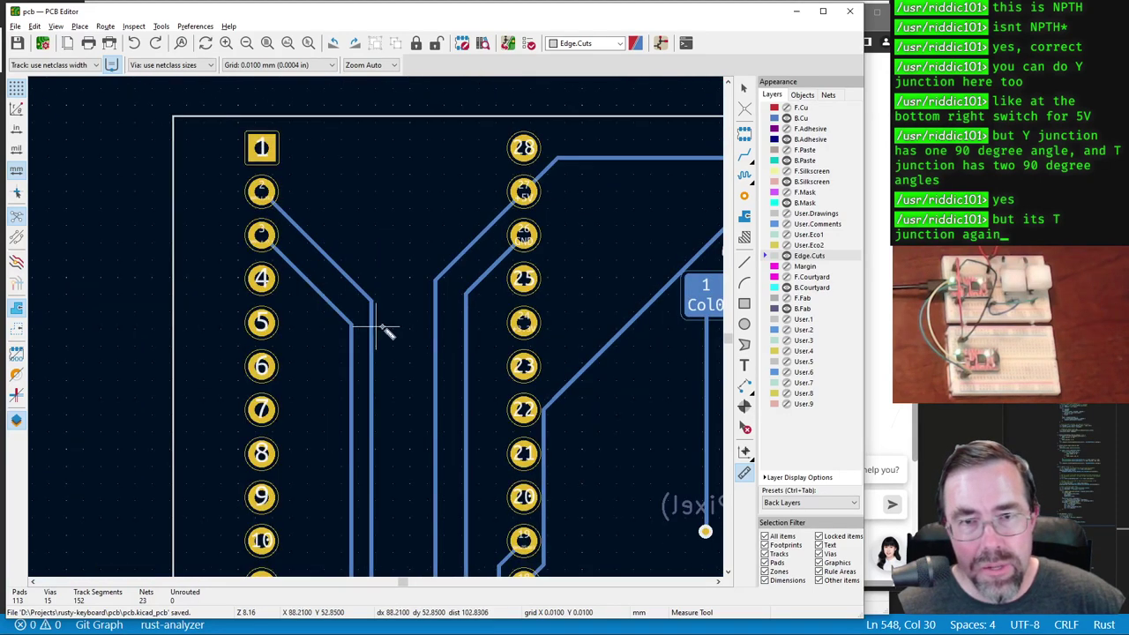
pyautogui.moveTo(449, 403); pyautogui.dragTo(370, 277, button='middle')
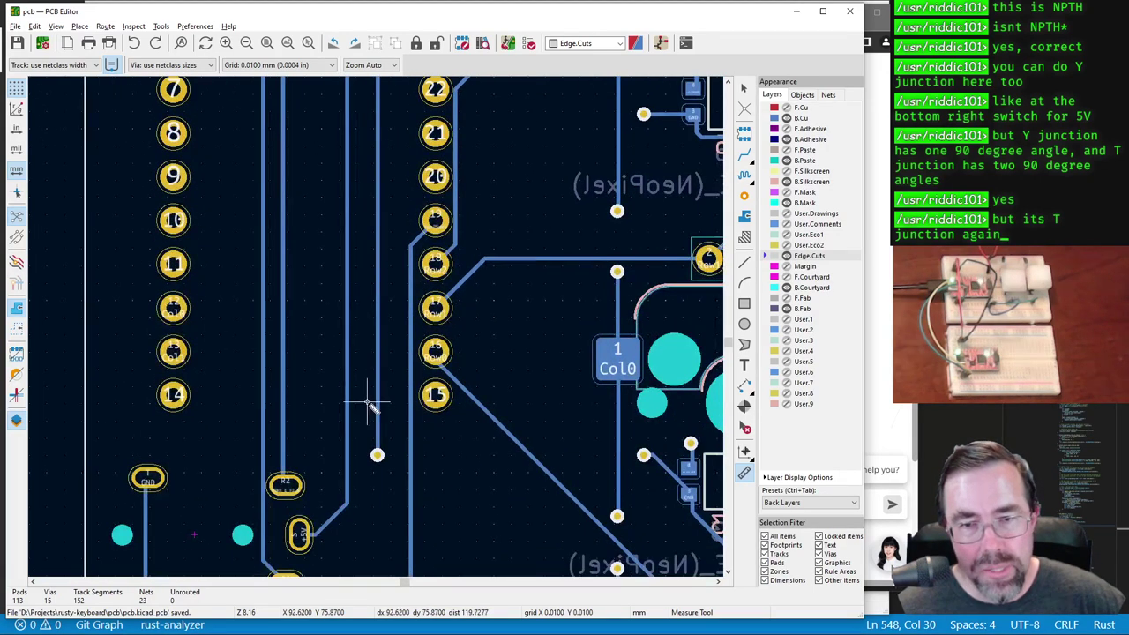
pyautogui.moveTo(370, 396); pyautogui.dragTo(370, 319, button='middle')
pyautogui.scroll(-2, 372, 317)
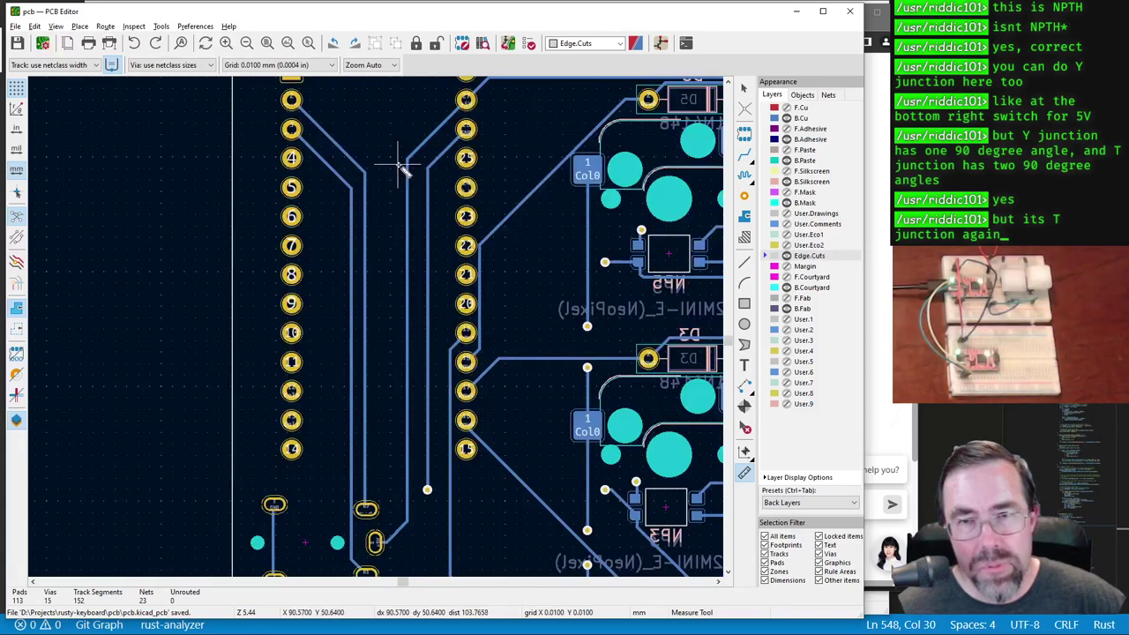
pyautogui.moveTo(403, 171); pyautogui.dragTo(365, 313, button='middle')
pyautogui.keyDown('shift'); pyautogui.scroll(-3, 353, 384); pyautogui.keyUp('shift')
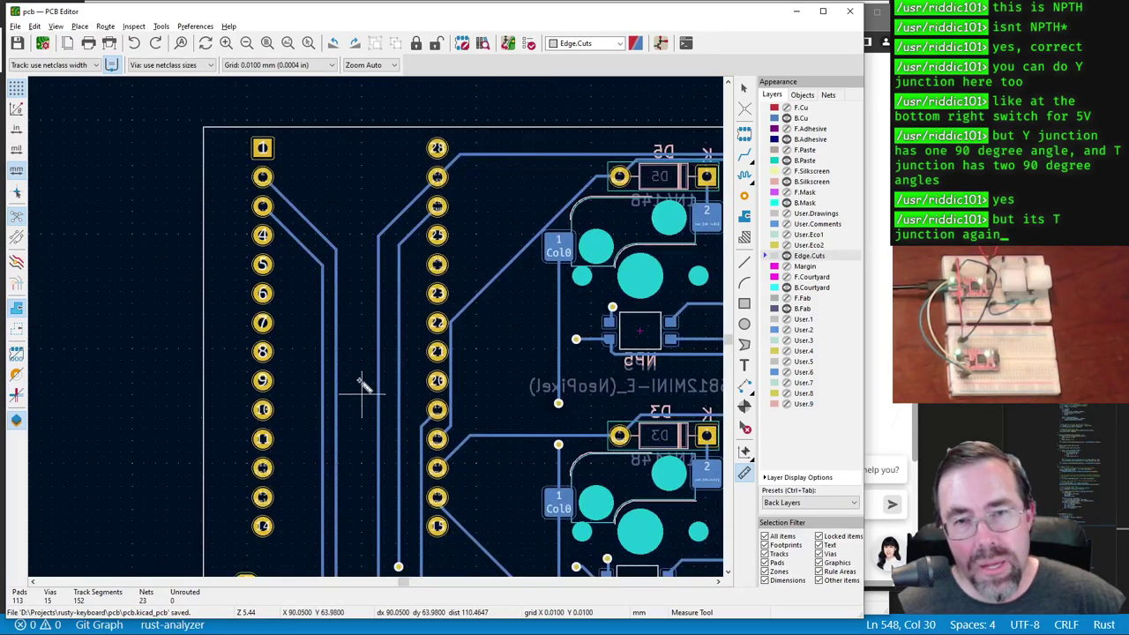
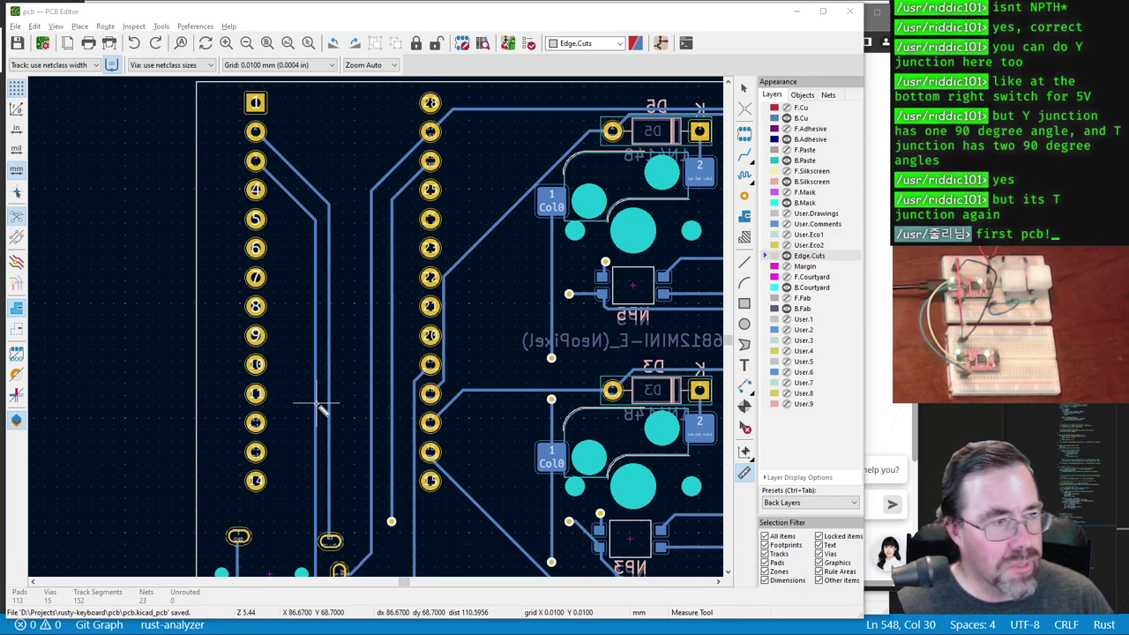
# Step: Switch to Acrobat Reader and check the ground pins in the Adafruit KB2040 pinout, returning to the PCB Editor
pyautogui.hotkey('alt', 'Tab')
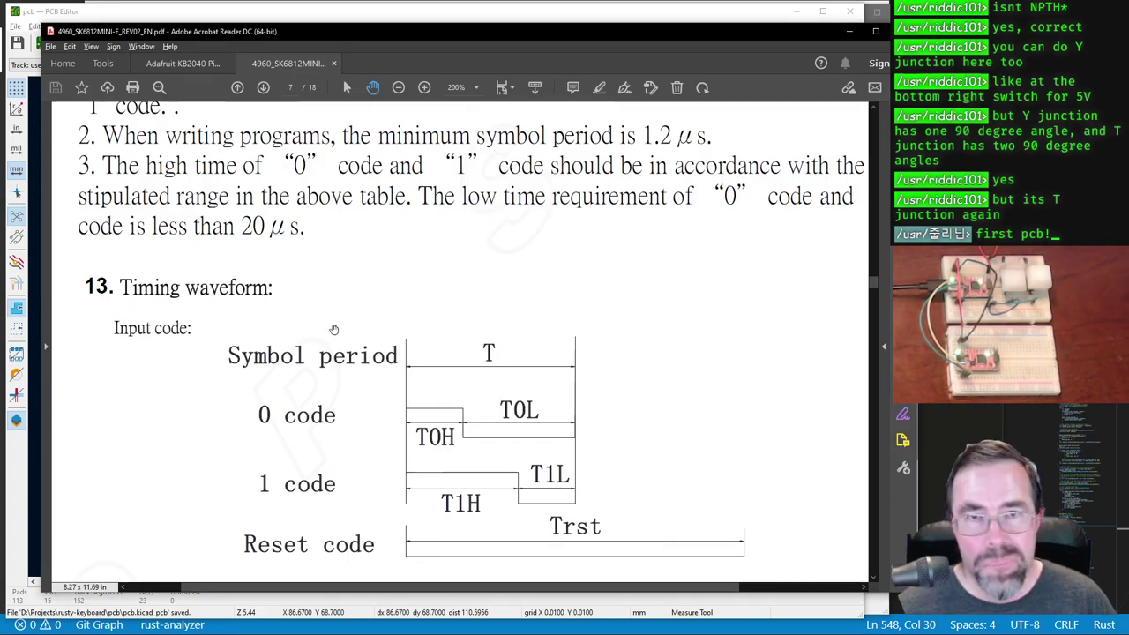
pyautogui.scroll(-3, 441, 353)
pyautogui.click(186, 63)
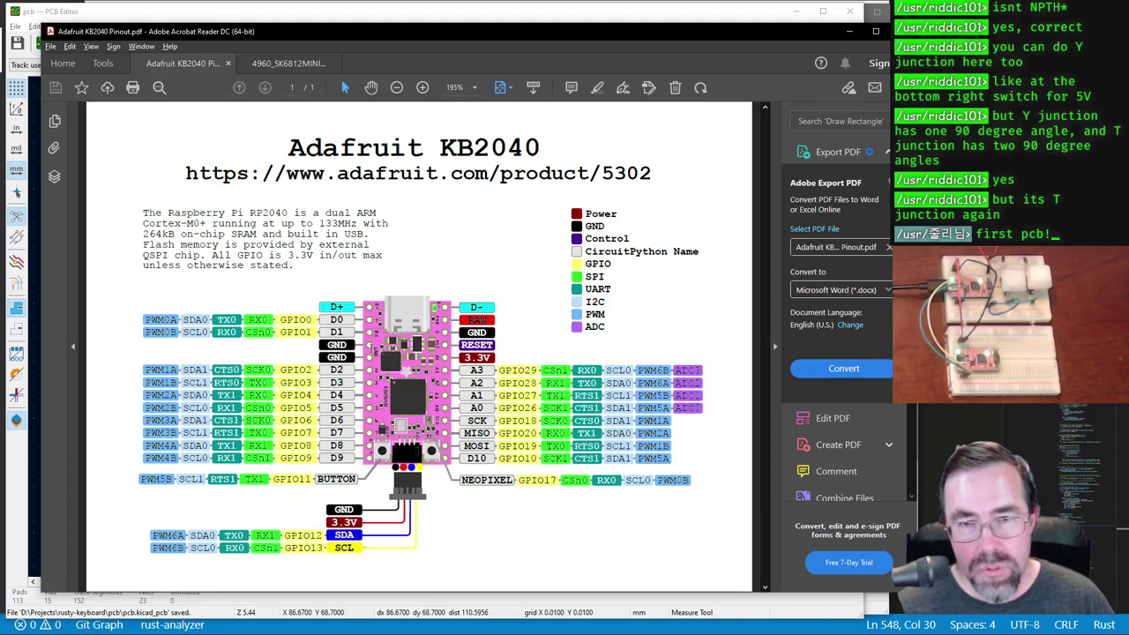
pyautogui.hotkey('alt', 'Tab')
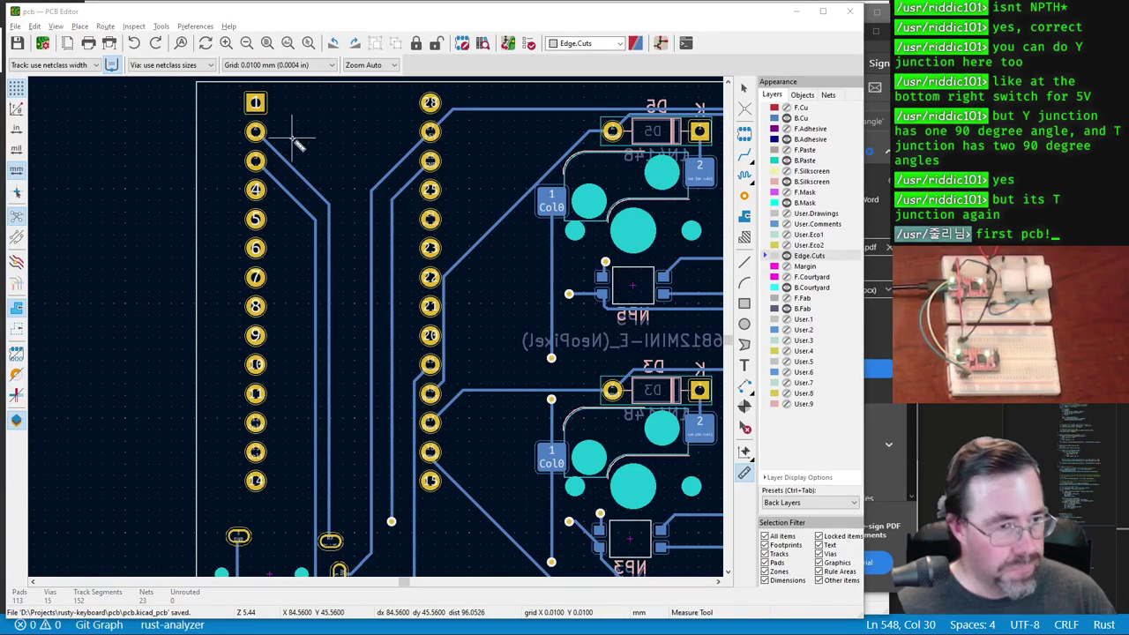
# Step: Switch to the Symbol Editor and duplicate the KB2040's GND pin 26, rotating the copy 180° and placing it directly below RX0
pyautogui.hotkey('alt', 'Tab')
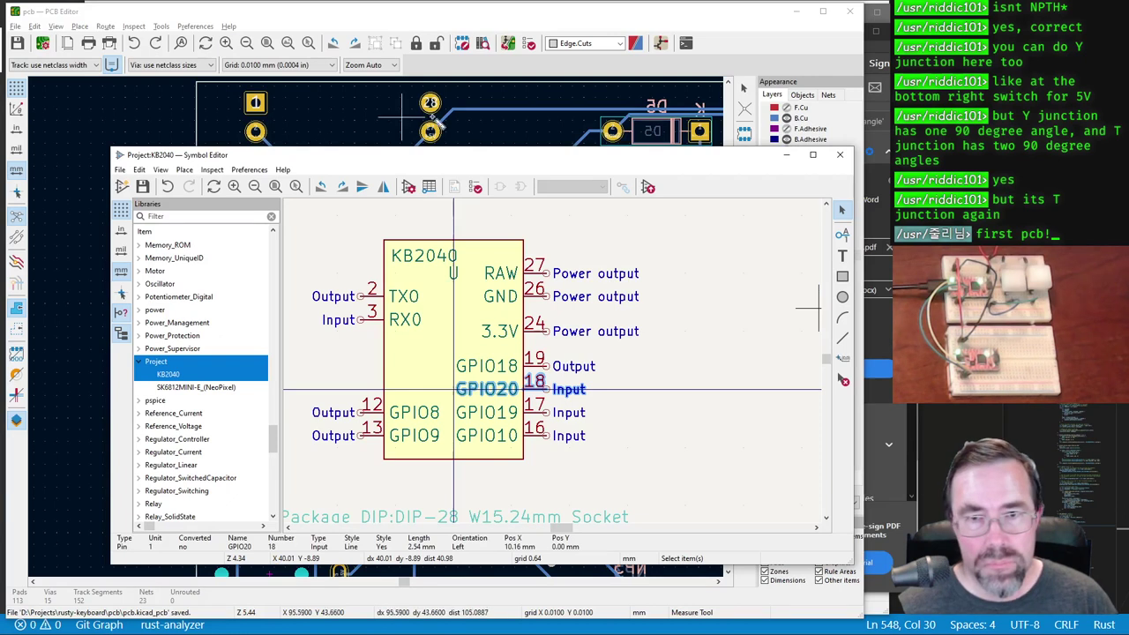
pyautogui.moveTo(598, 335); pyautogui.dragTo(552, 362, button='middle')
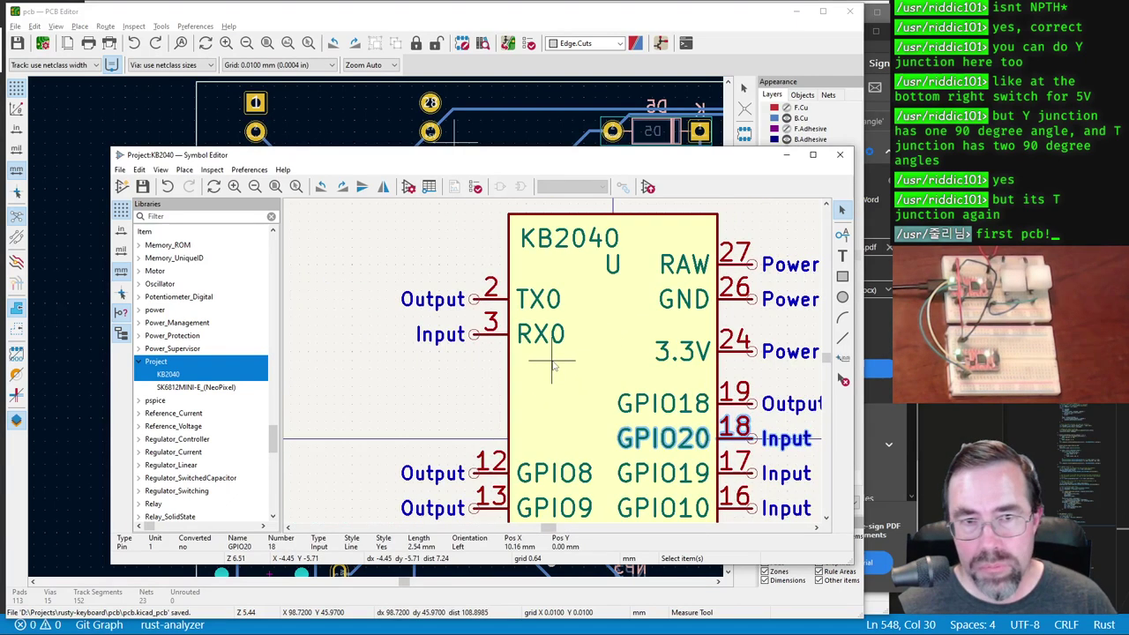
pyautogui.press('Escape')
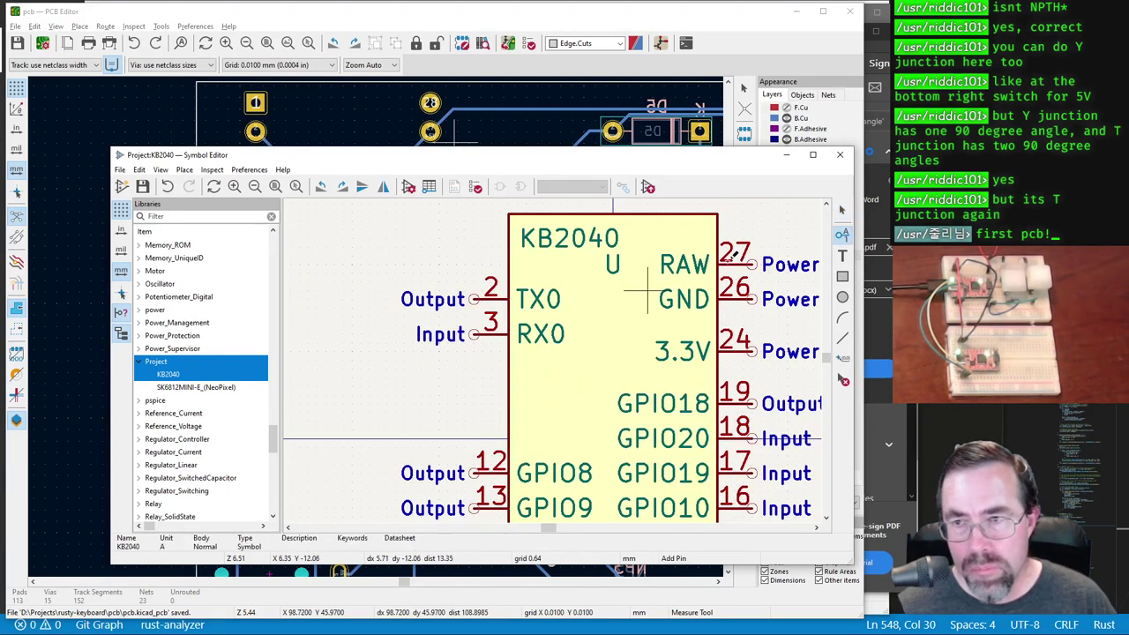
pyautogui.click(755, 301)
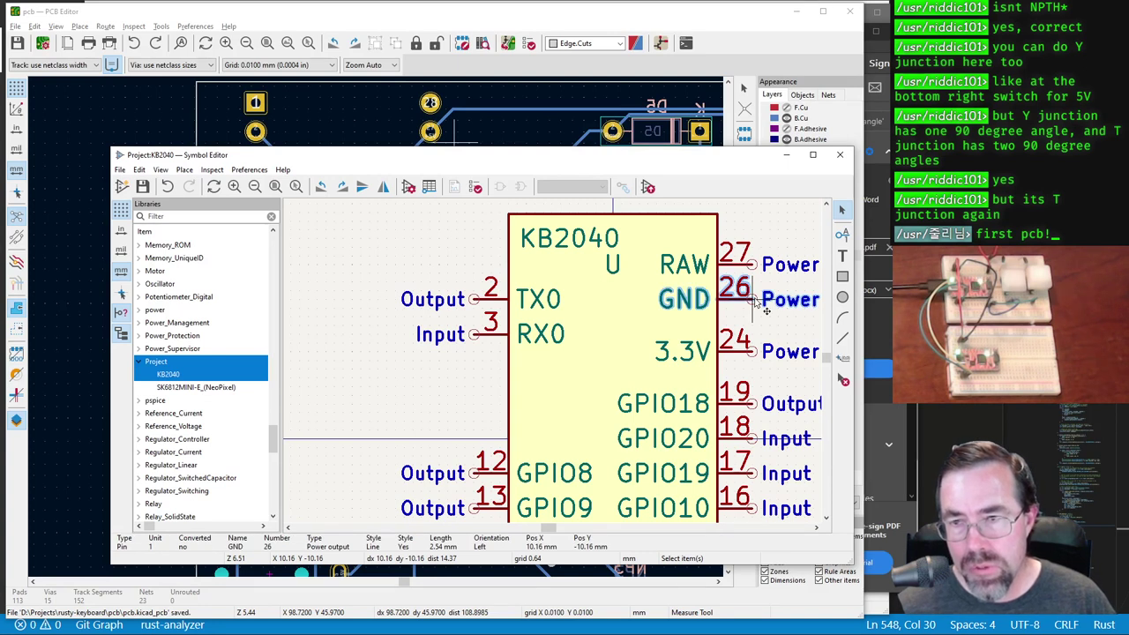
pyautogui.hotkey('ctrl', 'd')
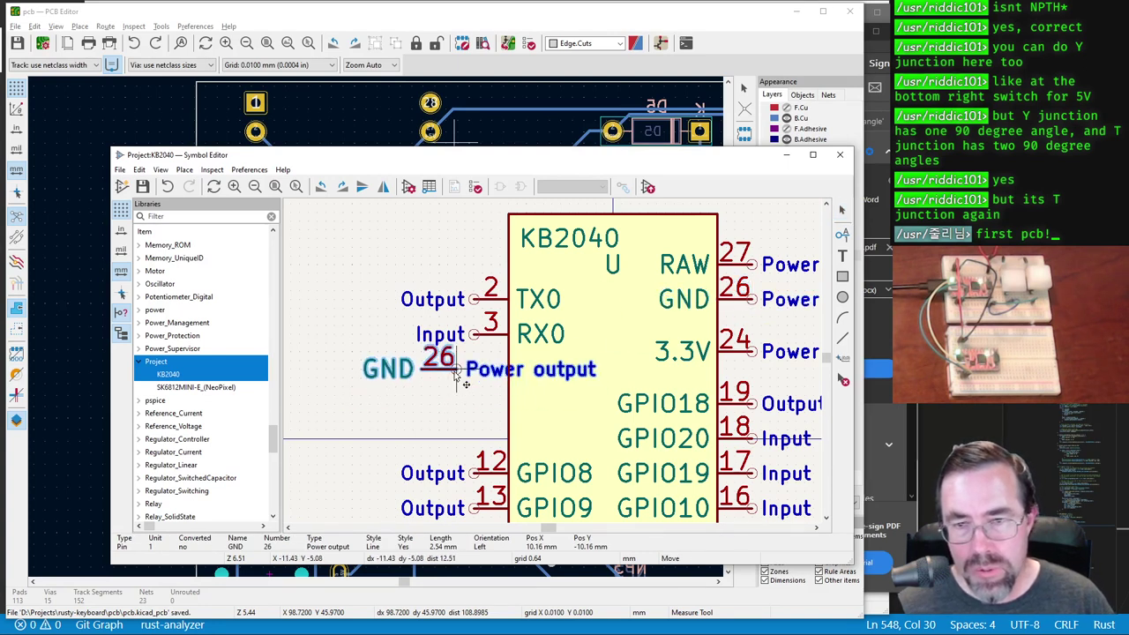
pyautogui.press('r')
pyautogui.press('r')
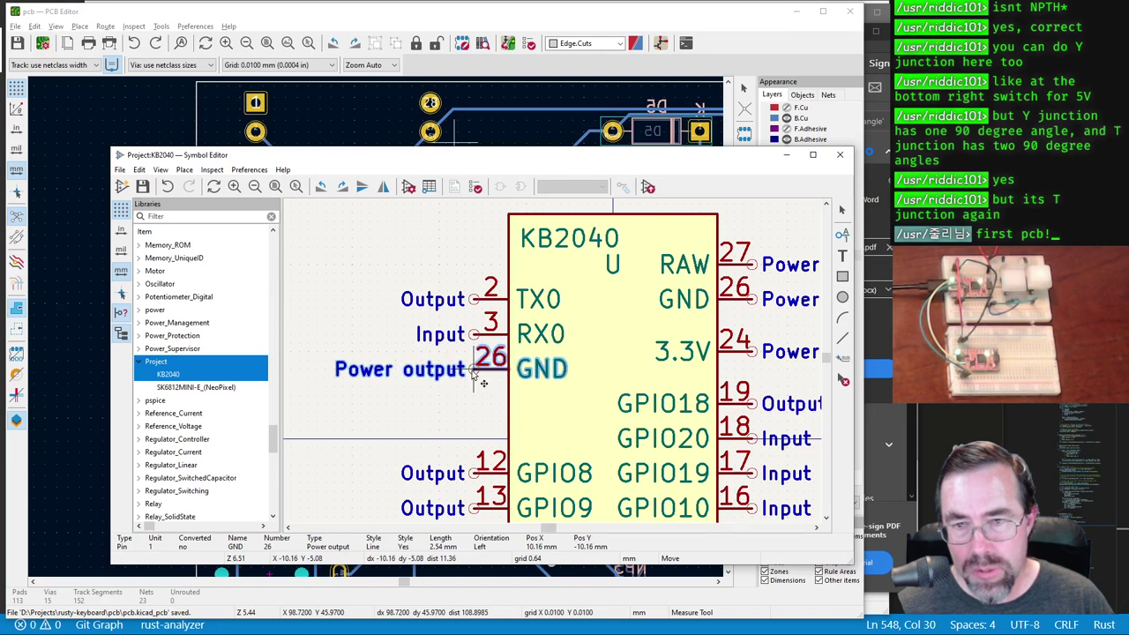
pyautogui.click(483, 381)
# Step: Set the pin number of the copied GND pin below RX0 to 4
pyautogui.doubleClick(473, 374)
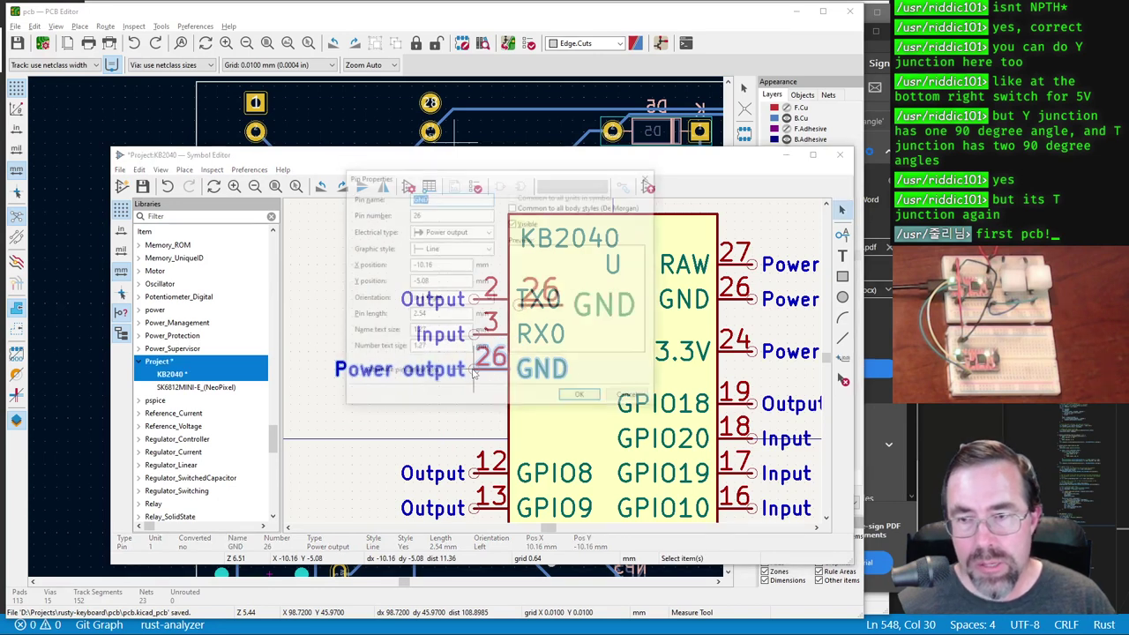
pyautogui.press('Tab')
pyautogui.write('4')
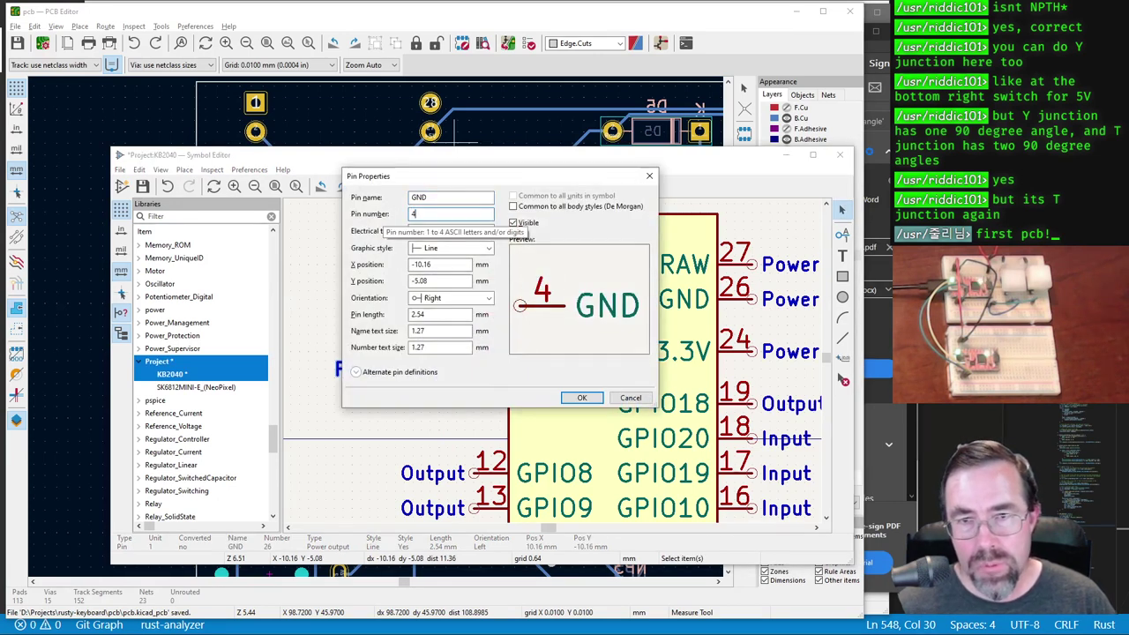
pyautogui.click(565, 397)
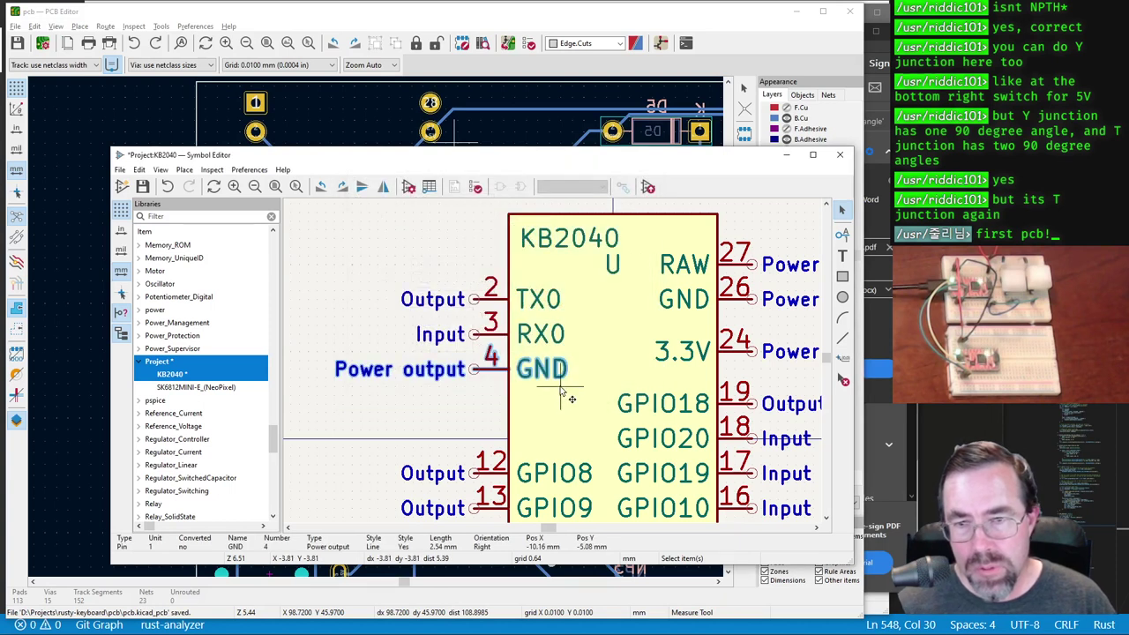
# Step: Duplicate GND pin 4 directly below itself with pin number 5, and save the KB2040 symbol
pyautogui.hotkey('ctrl', 'd')
pyautogui.click(488, 414)
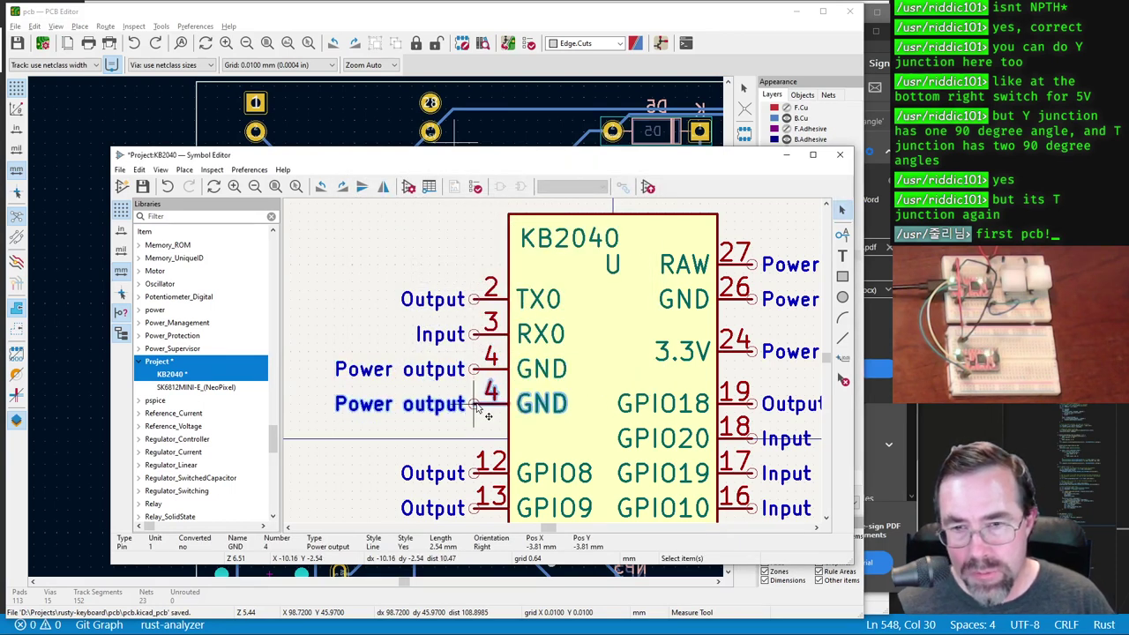
pyautogui.doubleClick(477, 408)
pyautogui.press('Tab')
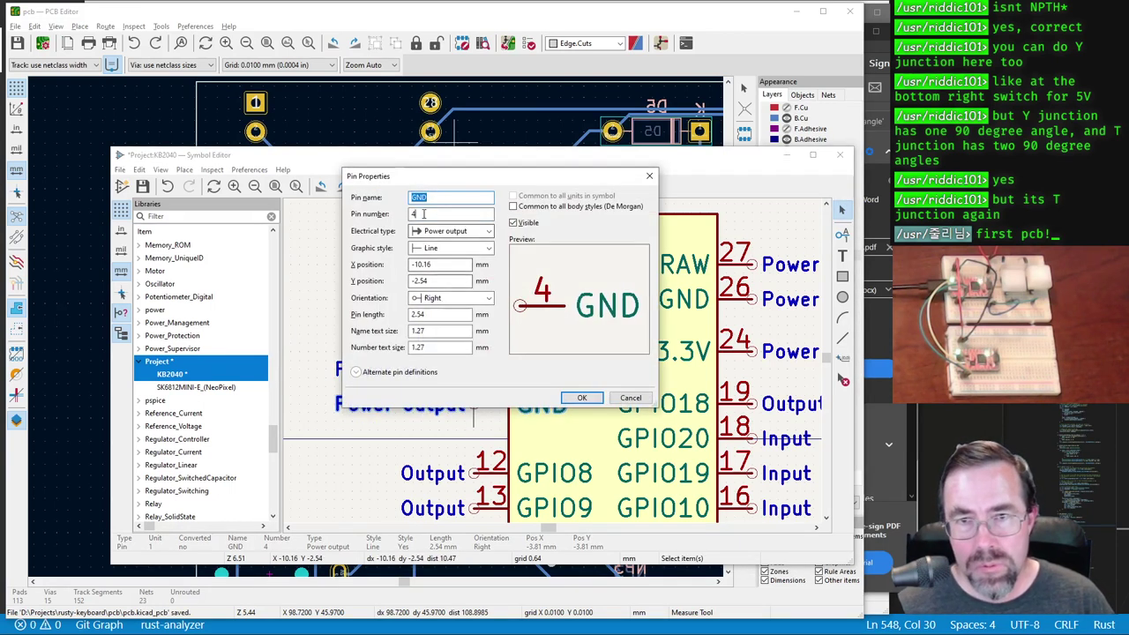
pyautogui.write('g')
pyautogui.press('BackSpace')
pyautogui.write('t')
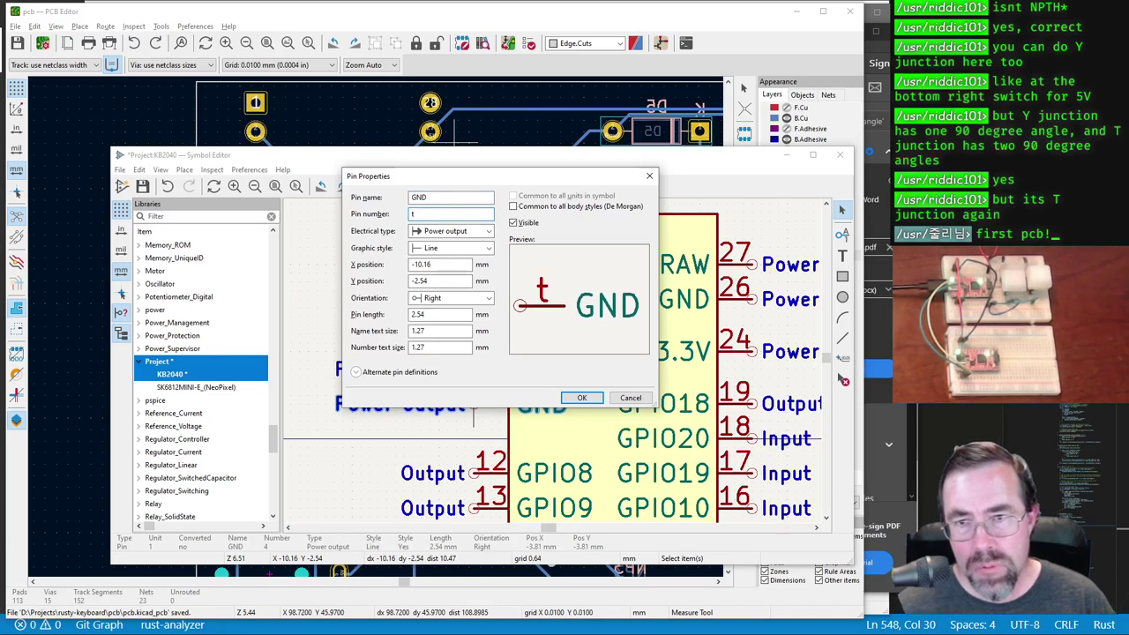
pyautogui.press('BackSpace')
pyautogui.write('5')
pyautogui.click(581, 397)
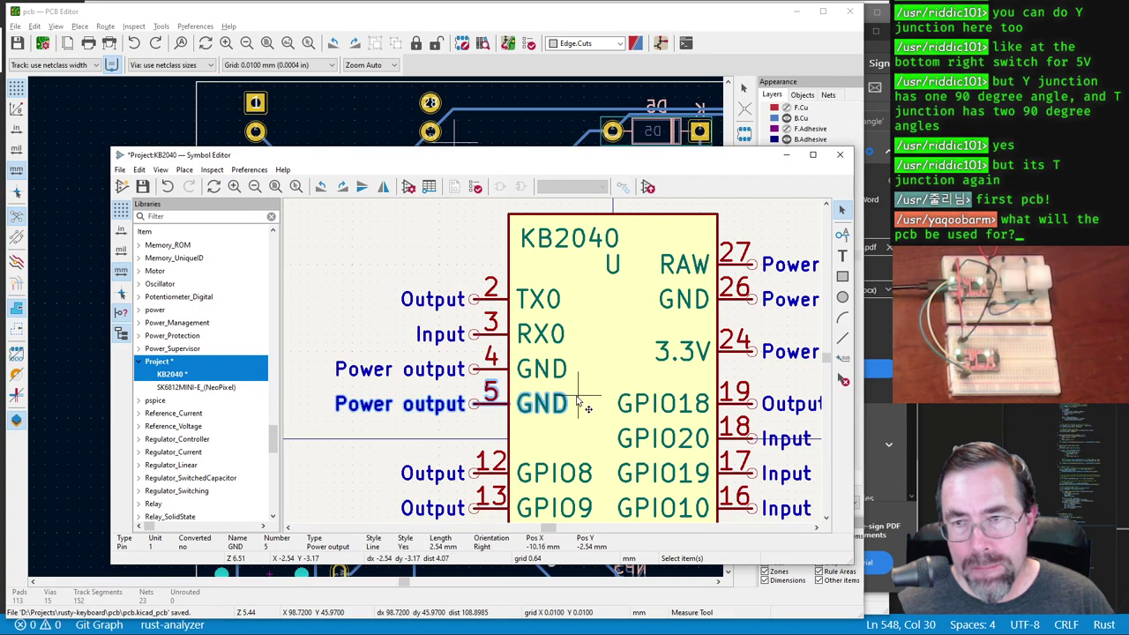
pyautogui.click(142, 186)
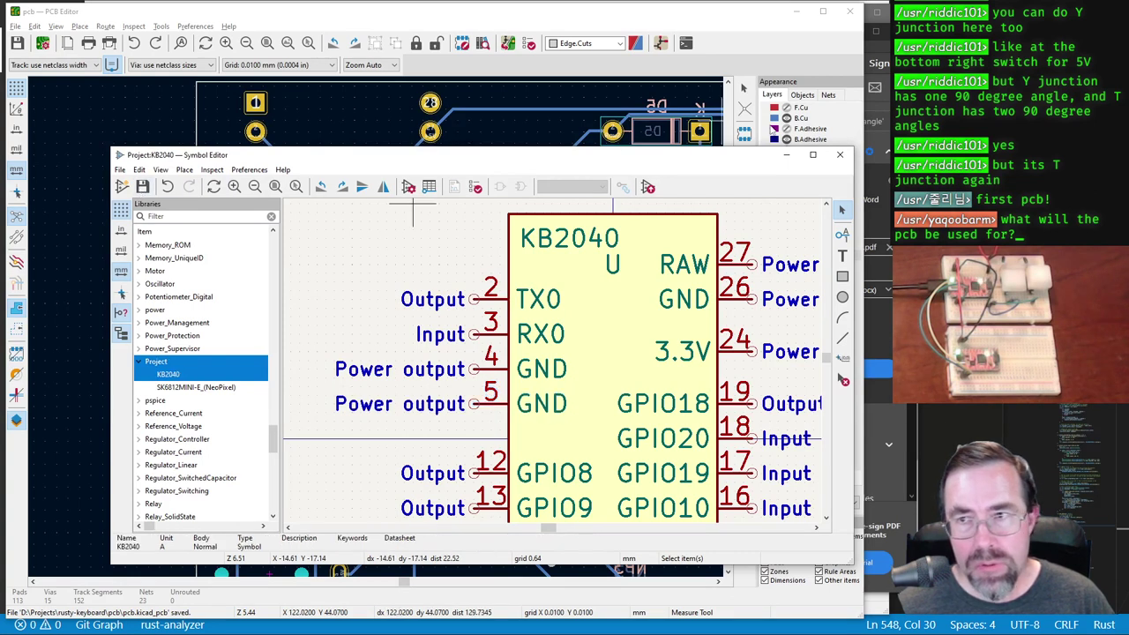
# Step: Switch to the Schematic Editor and update symbol U1 (KB2040) from the library
pyautogui.click(536, 25)
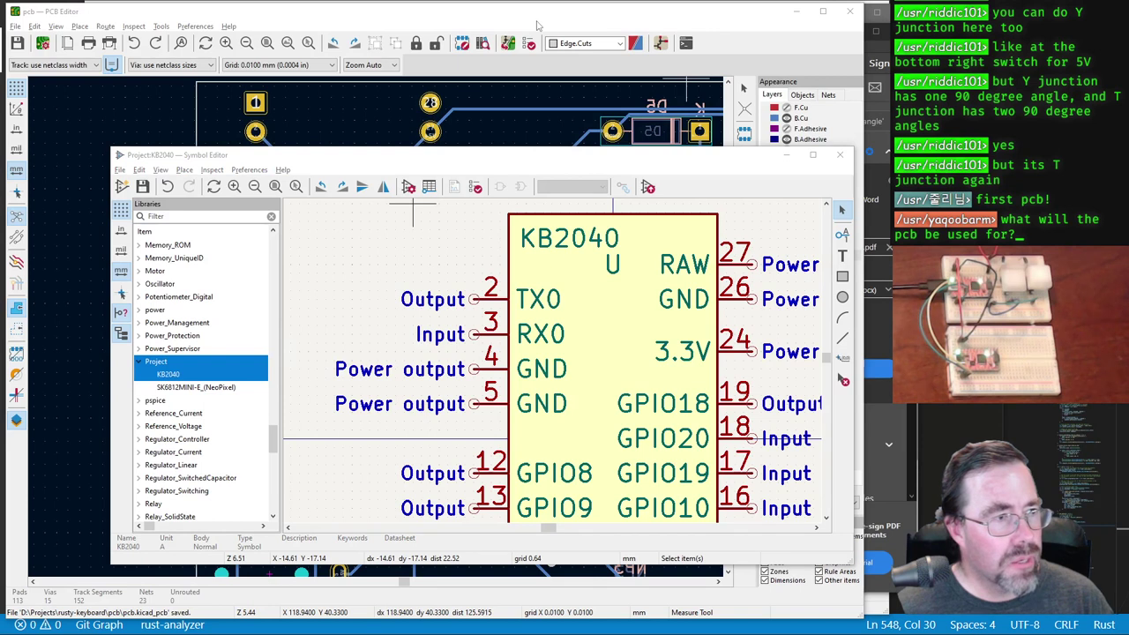
pyautogui.hotkey('alt', 'Tab')
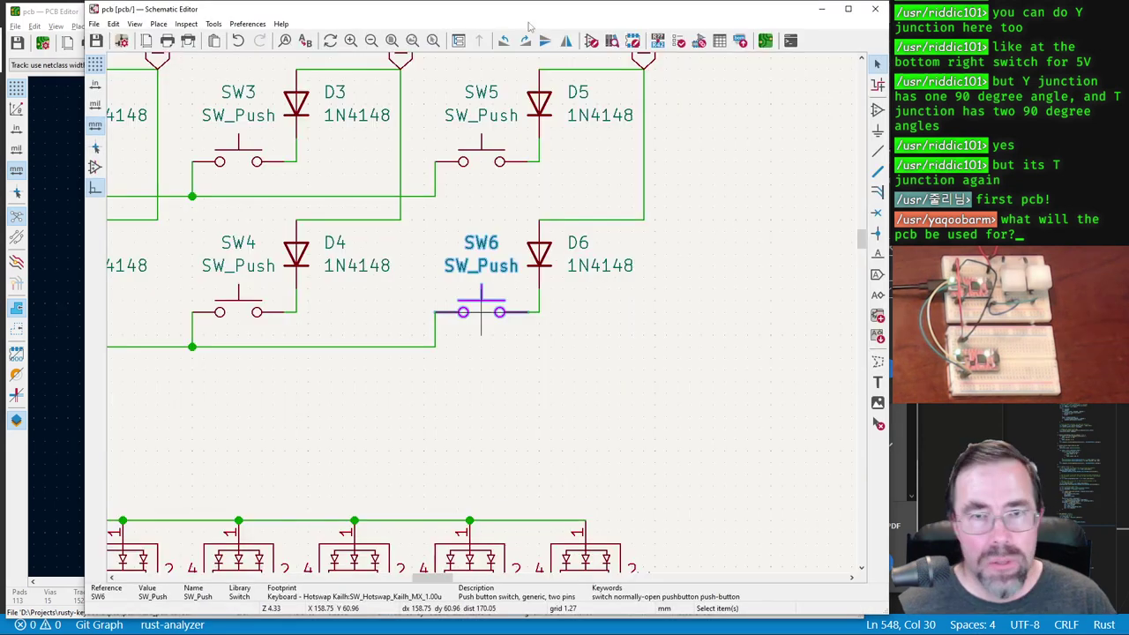
pyautogui.moveTo(327, 168); pyautogui.dragTo(579, 256, button='middle')
pyautogui.scroll(2, 686, 307)
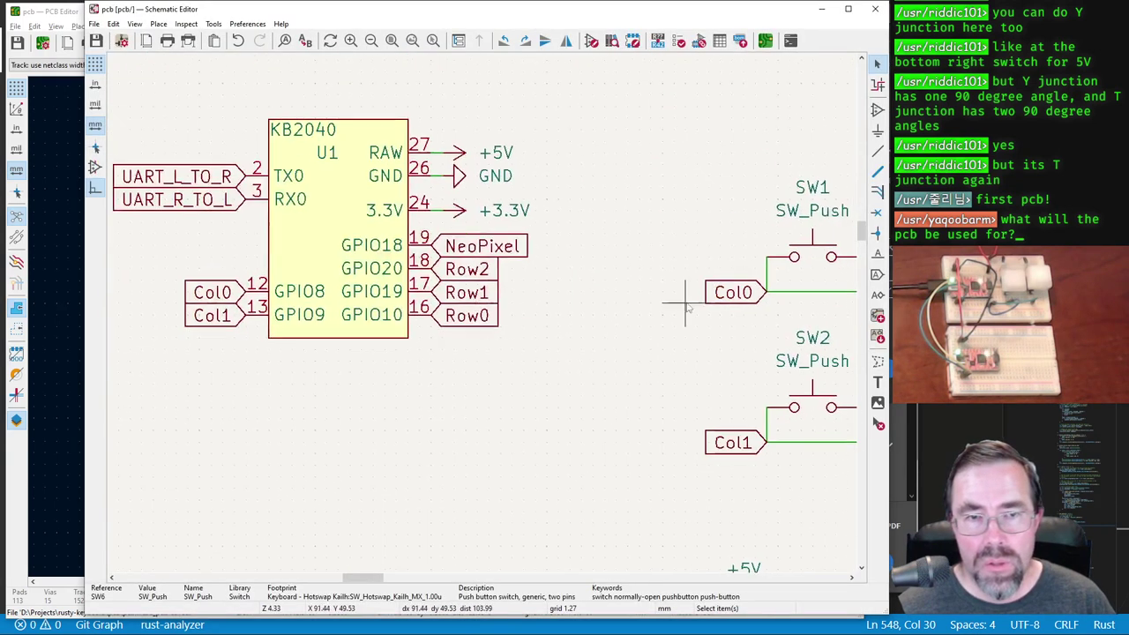
pyautogui.click(319, 236)
pyautogui.doubleClick(319, 236)
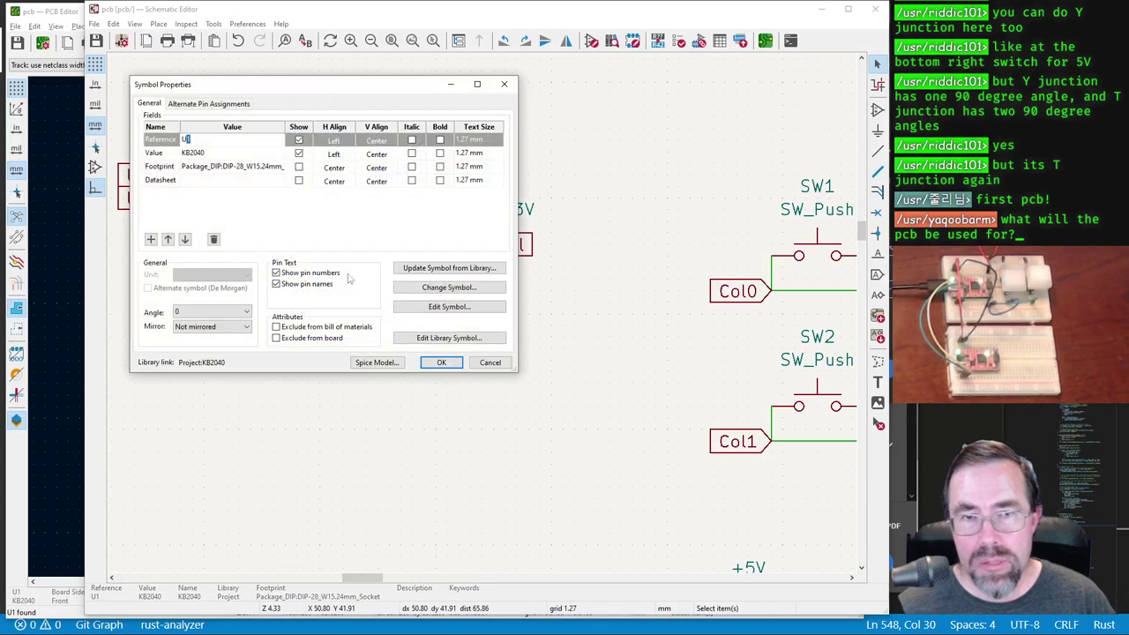
pyautogui.click(445, 268)
pyautogui.click(566, 487)
pyautogui.click(615, 487)
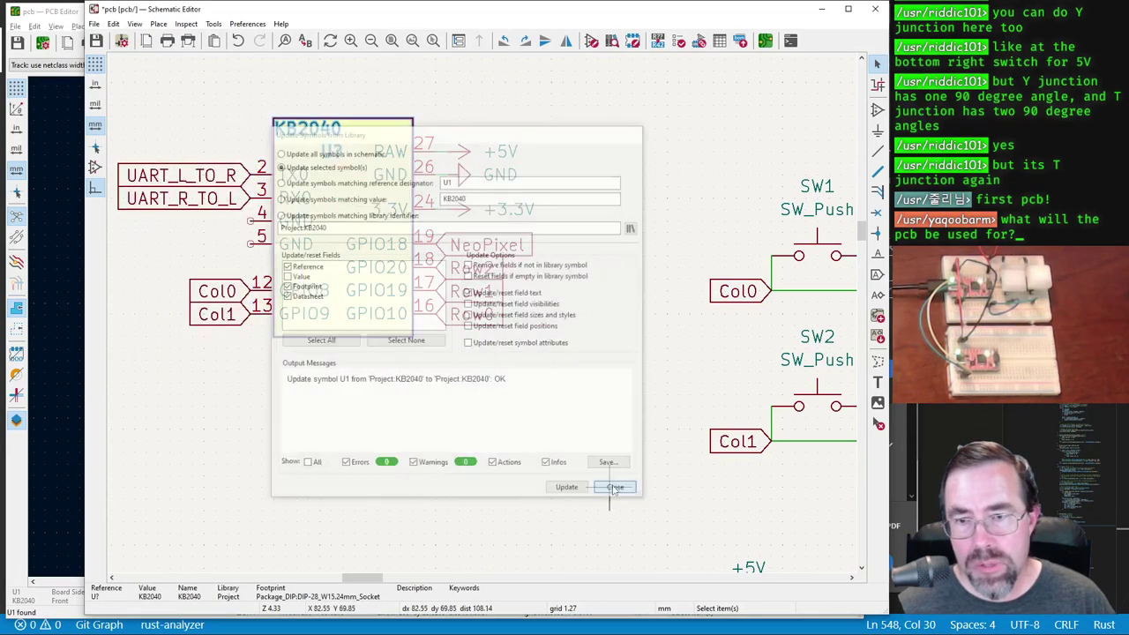
# Step: Duplicate the GND power symbol at pin 26, facing away from the chip, and connect it by a short wire to pin 4
pyautogui.click(466, 178)
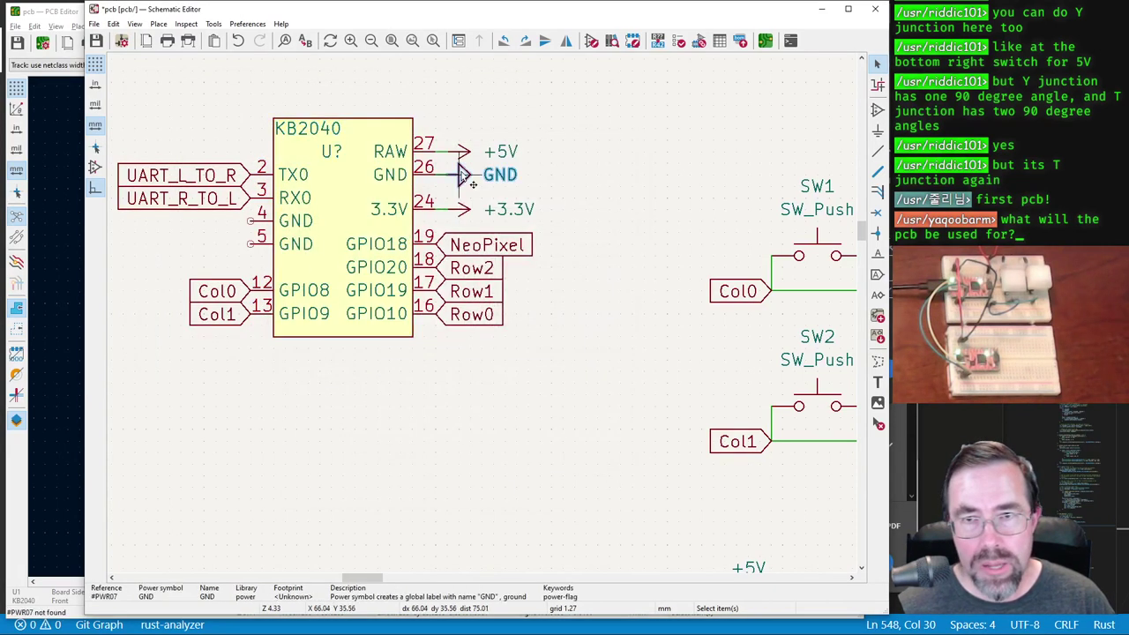
pyautogui.hotkey('ctrl', 'd')
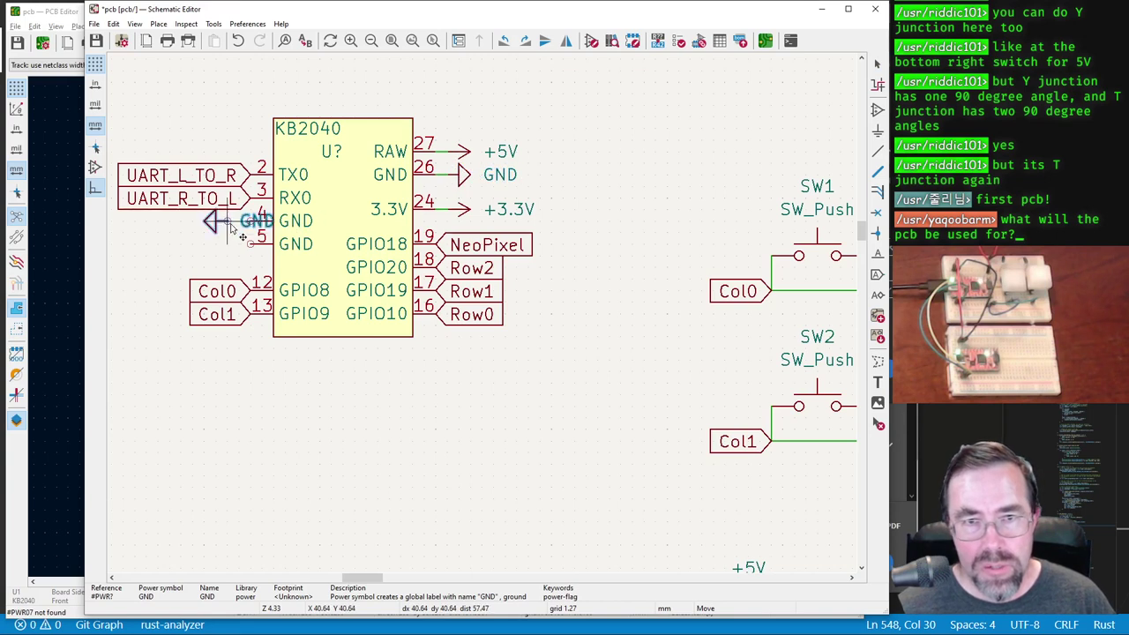
pyautogui.click(246, 234)
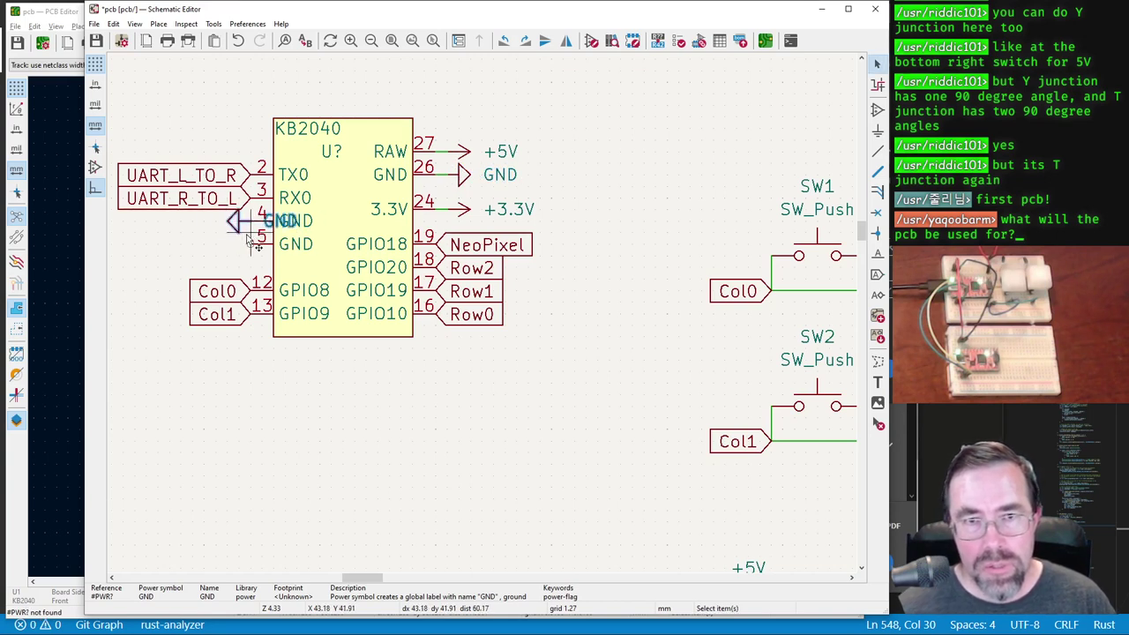
pyautogui.moveTo(246, 234); pyautogui.dragTo(188, 226)
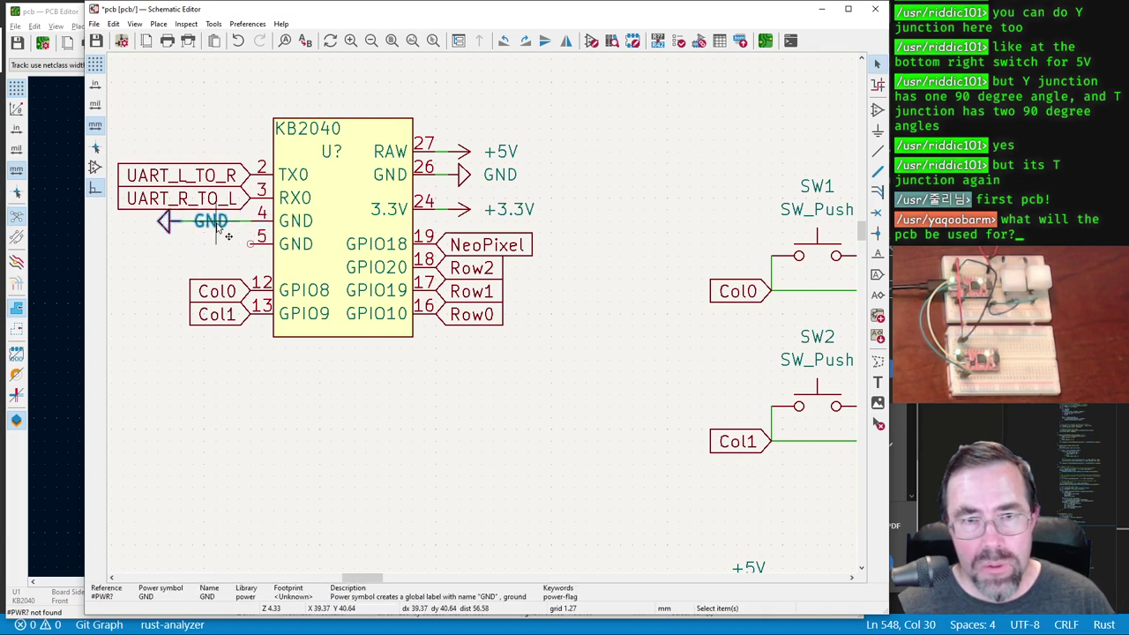
pyautogui.click(194, 234)
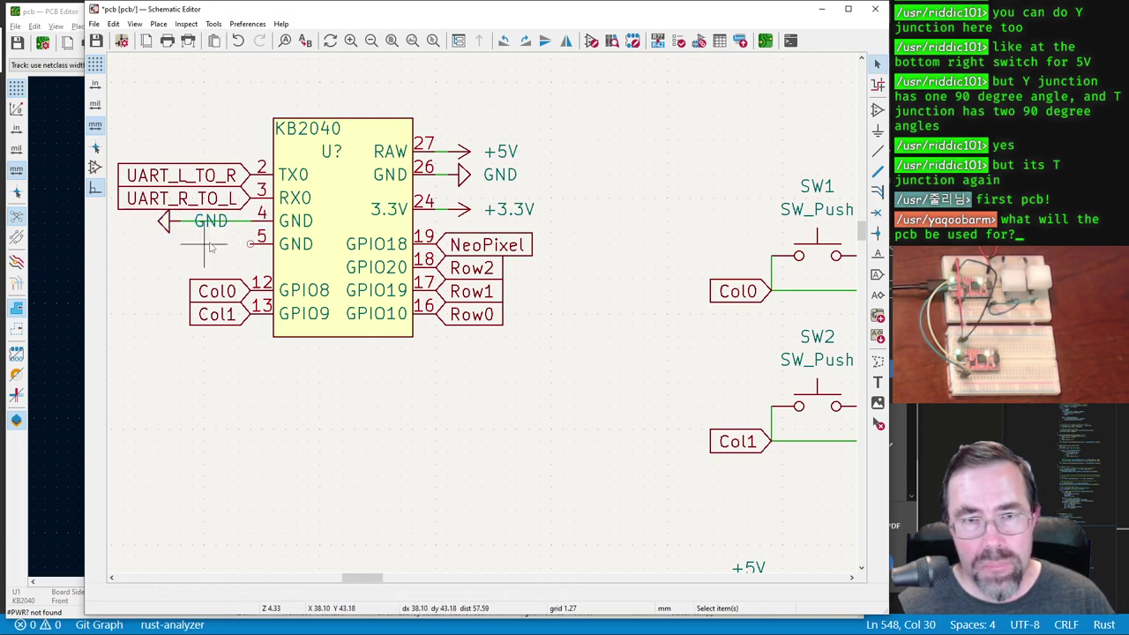
# Step: Move pin 4's GND symbol to below the KB2040, pointing down, and delete the two stretched wire segments left attached
pyautogui.click(167, 226)
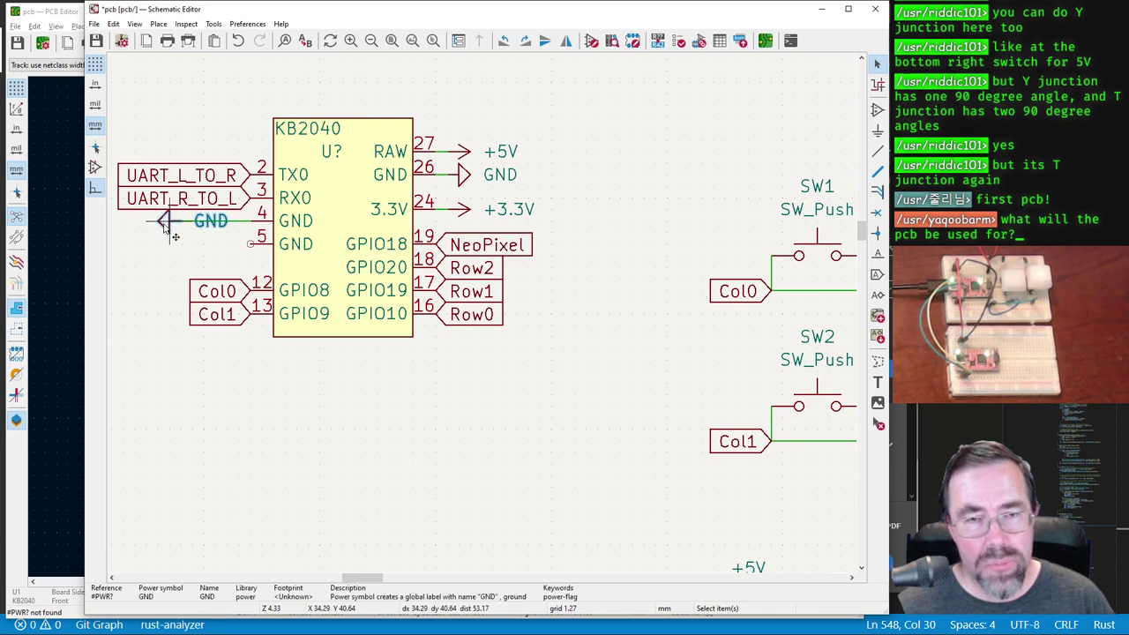
pyautogui.moveTo(174, 236); pyautogui.dragTo(367, 398)
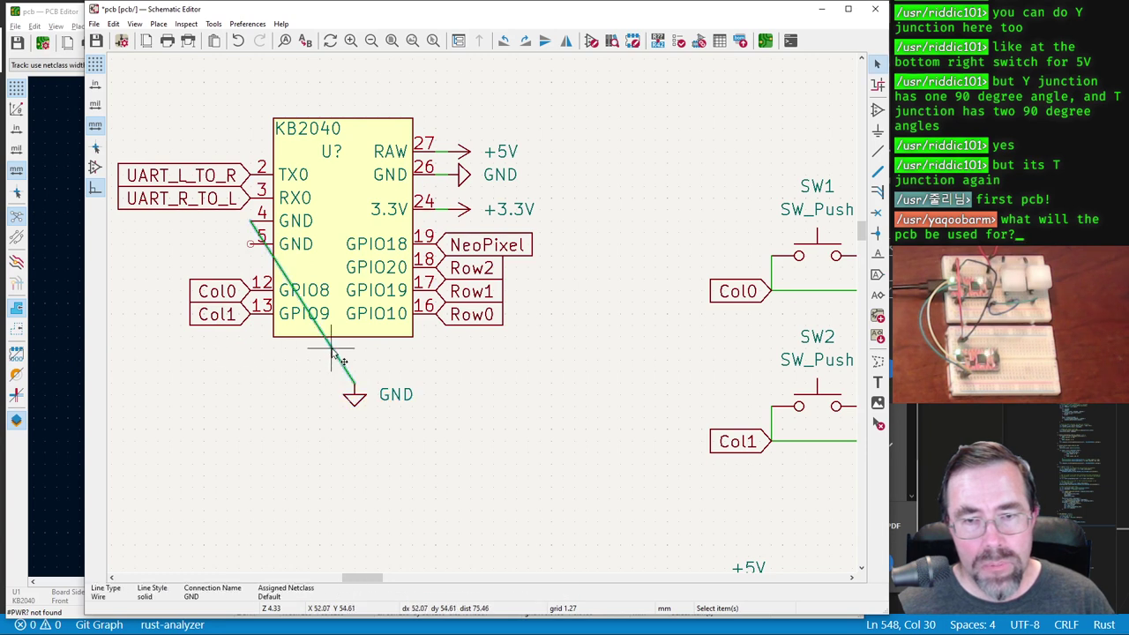
pyautogui.moveTo(325, 357); pyautogui.dragTo(211, 395)
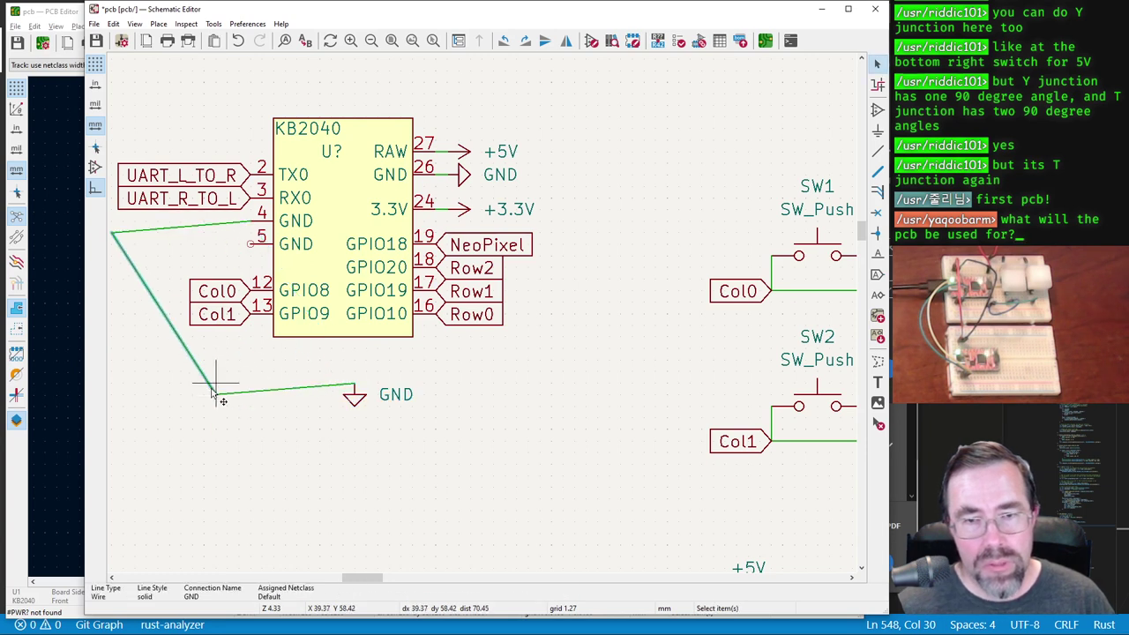
pyautogui.click(183, 227)
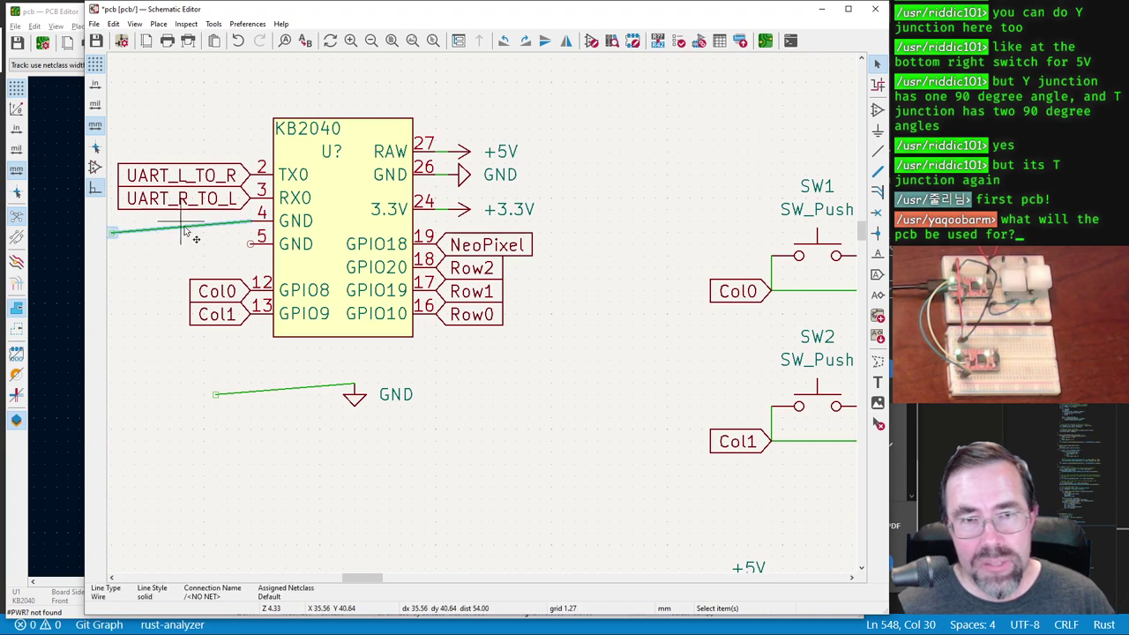
pyautogui.press('Delete')
pyautogui.click(275, 390)
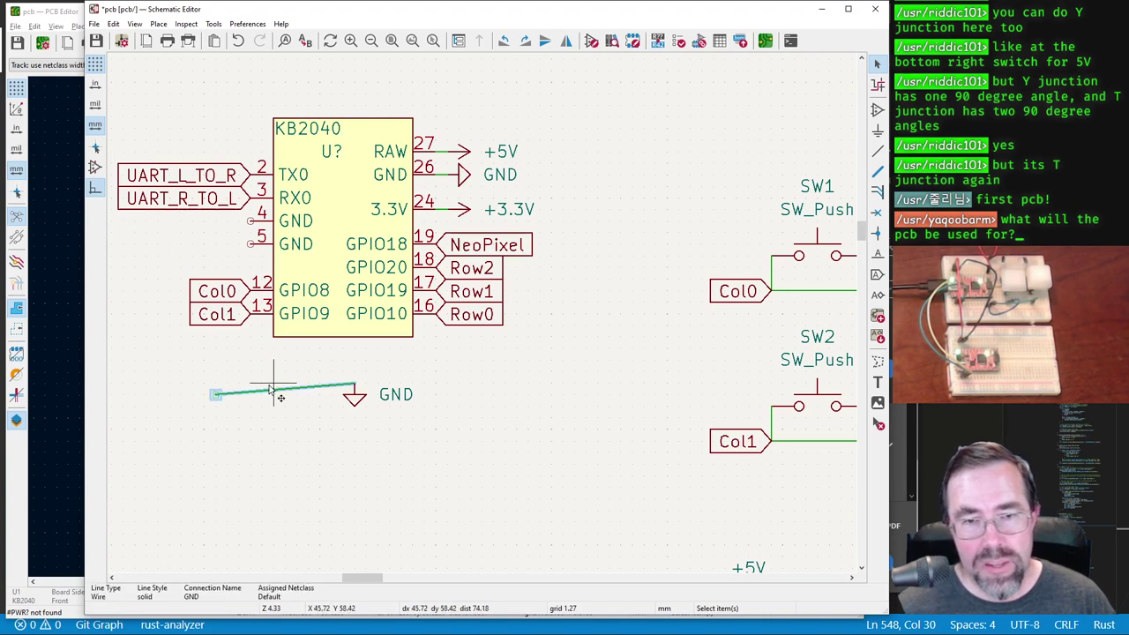
pyautogui.press('Delete')
# Step: Replace pin 26's GND symbol with a wire looping beneath the chip through the lower GND symbol to pins 4 and 5, and save
pyautogui.click(466, 176)
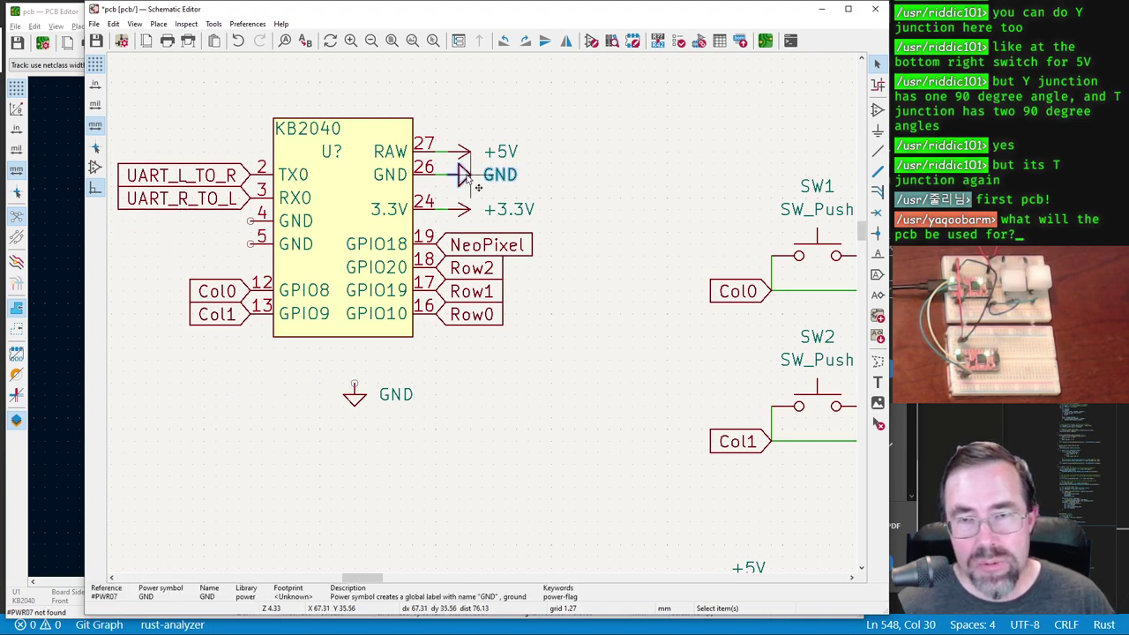
pyautogui.press('Delete')
pyautogui.press('w')
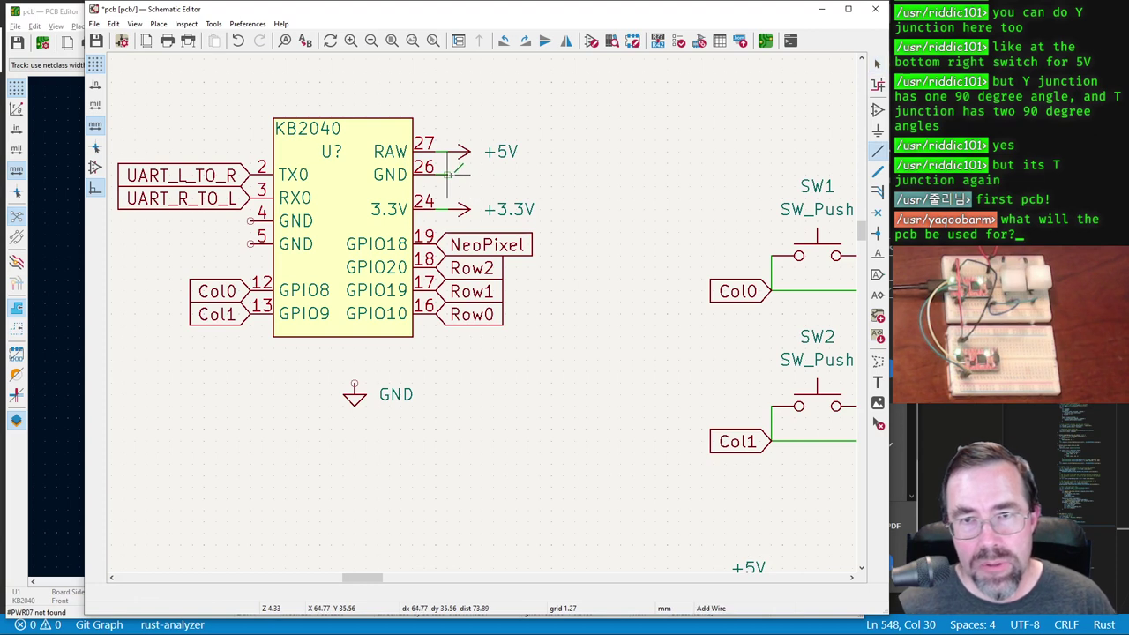
pyautogui.click(551, 381)
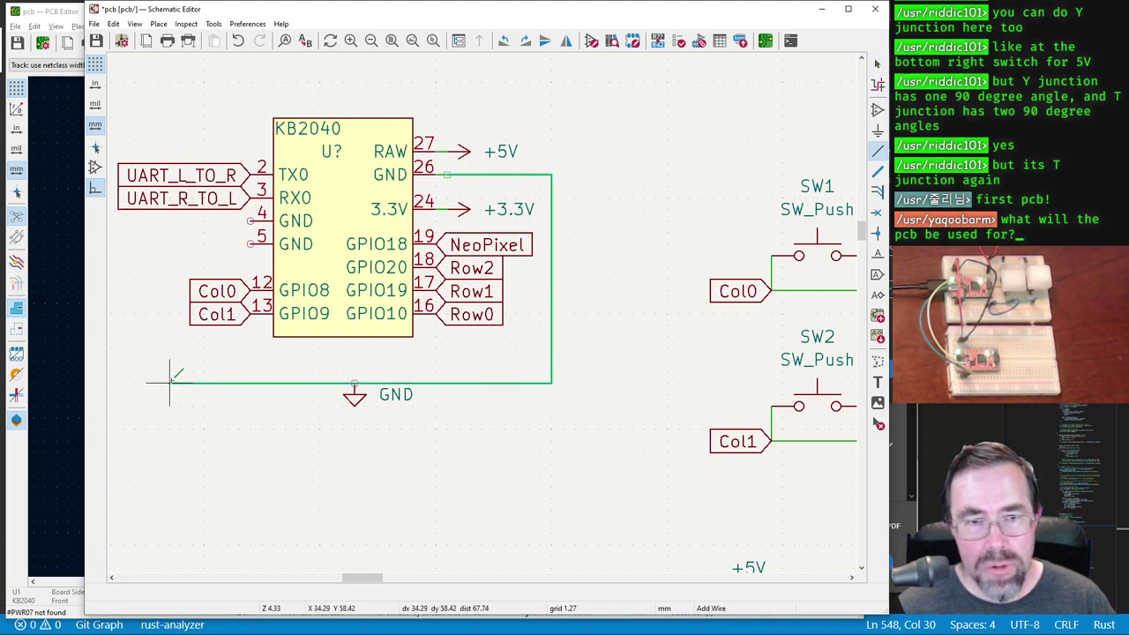
pyautogui.click(169, 221)
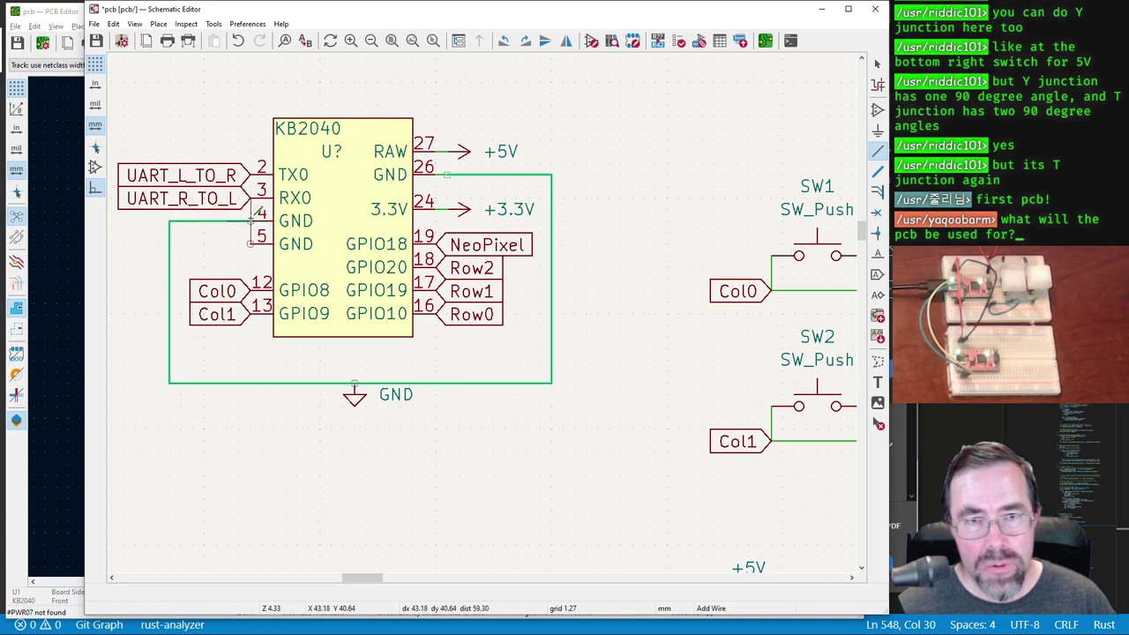
pyautogui.click(252, 222)
pyautogui.press('Escape')
pyautogui.click(251, 244)
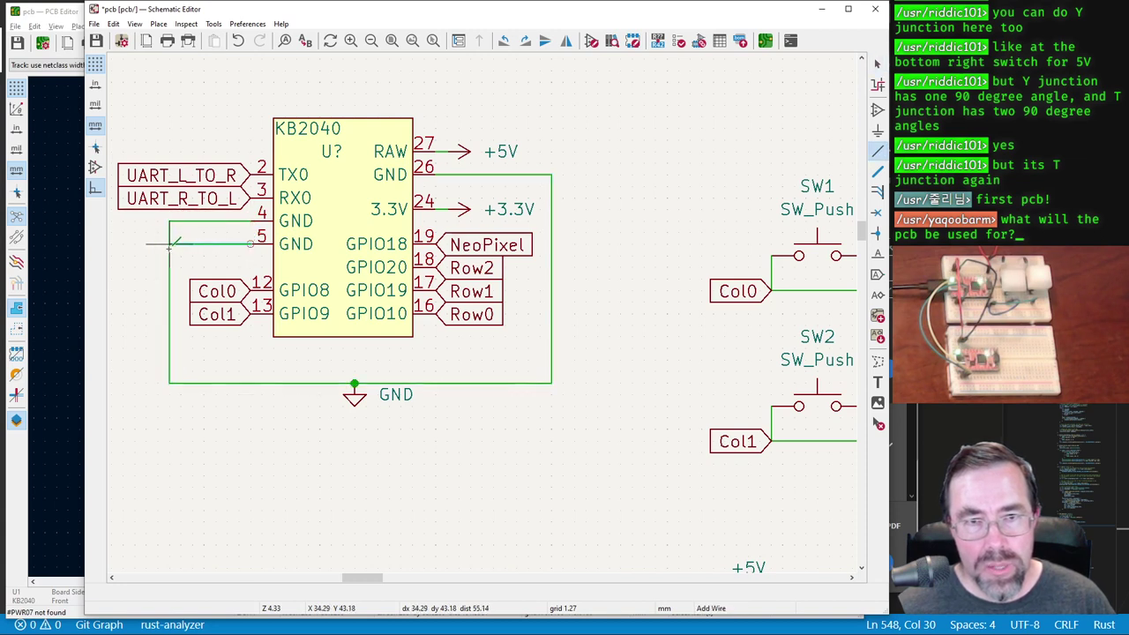
pyautogui.click(170, 245)
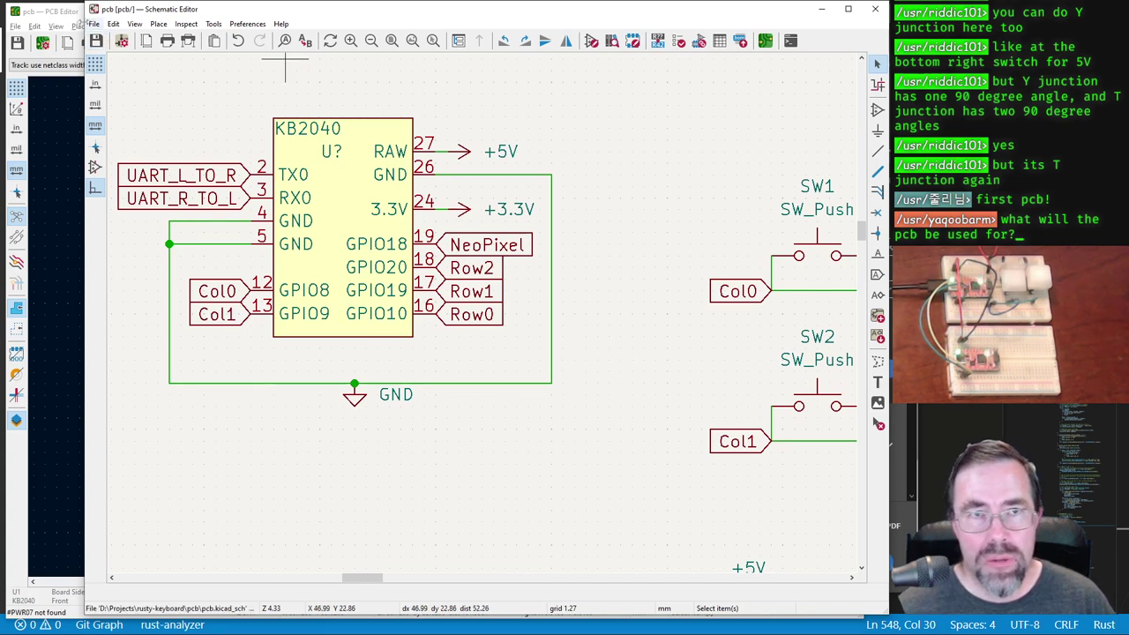
# Step: Switch to the PCB Editor and update the board from the schematic, annotating new symbols while keeping existing annotations
pyautogui.click(76, 16)
pyautogui.click(508, 44)
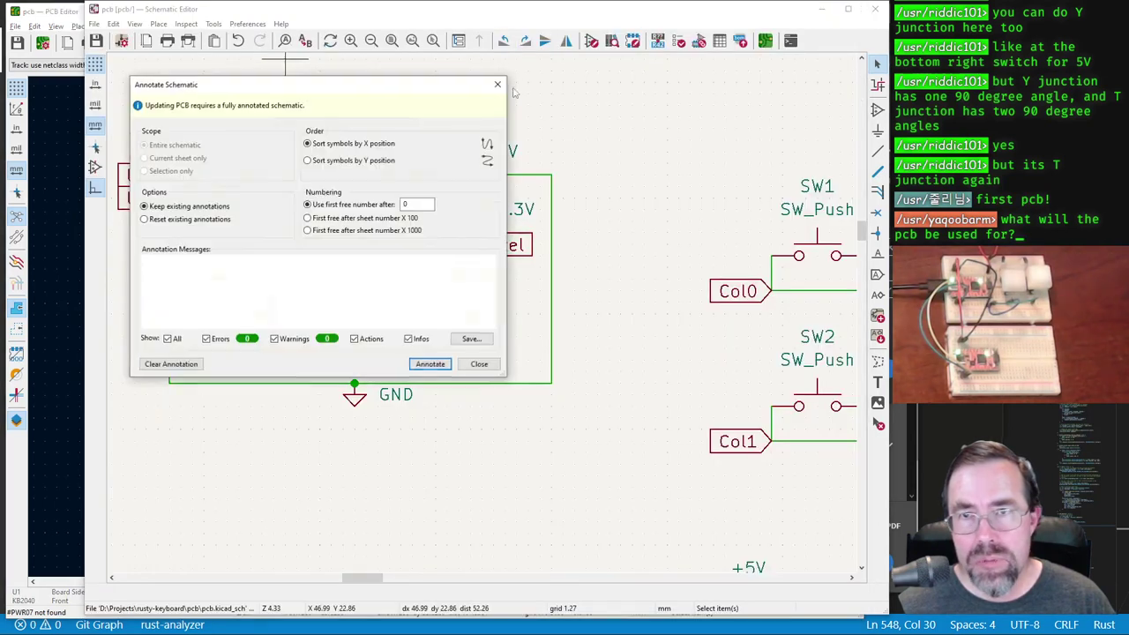
pyautogui.click(430, 362)
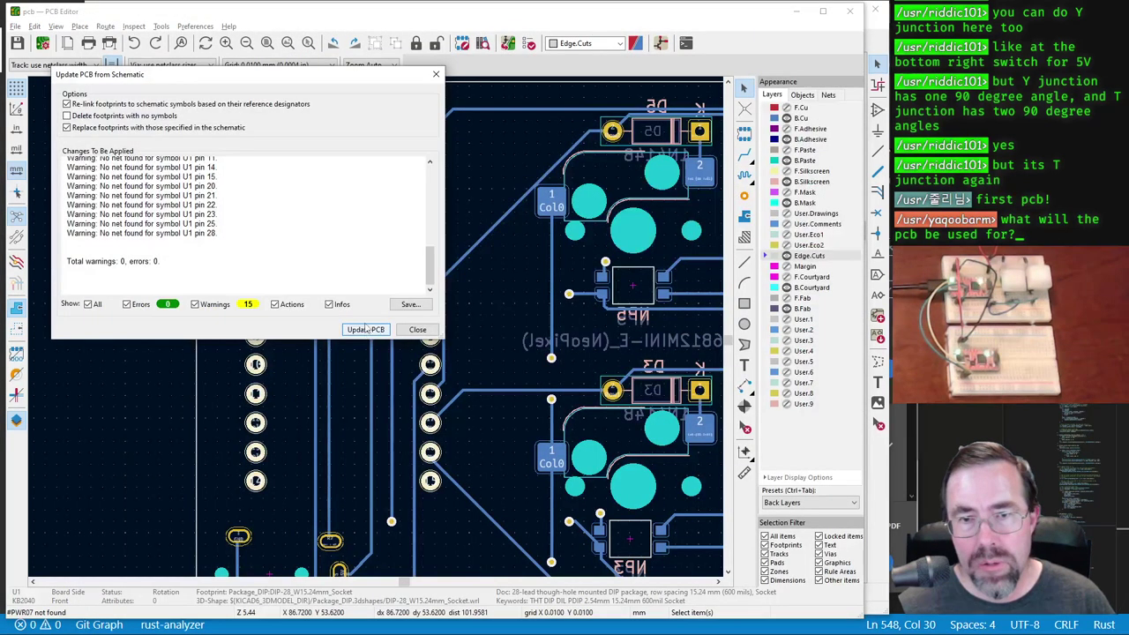
pyautogui.click(369, 329)
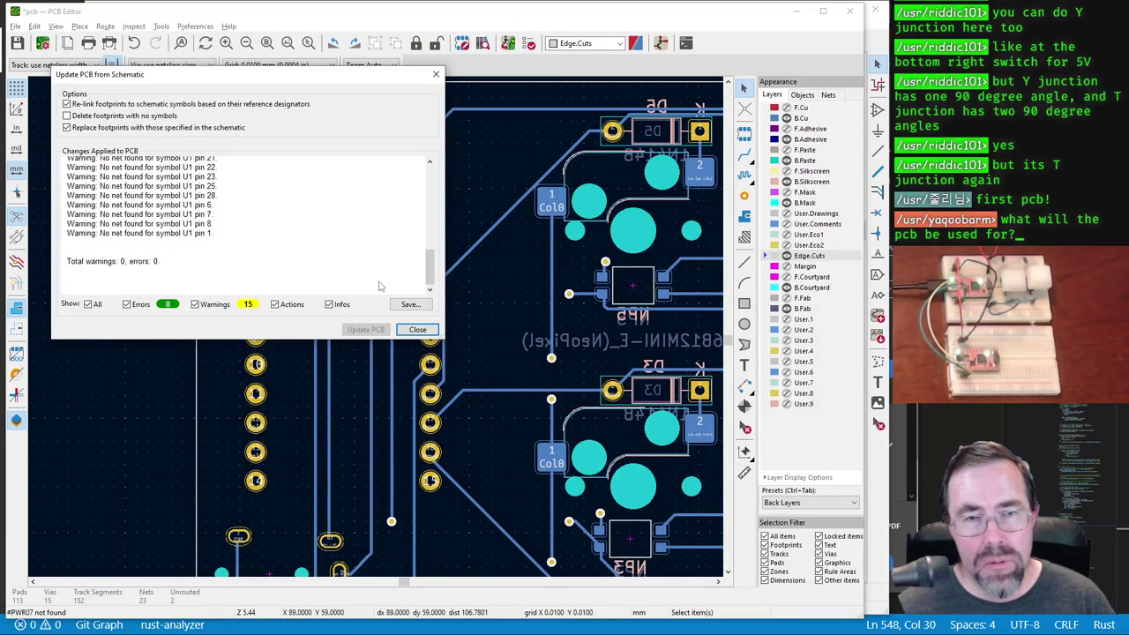
# Step: Review the net changes and U1 pin warnings in the board update report, and close it
pyautogui.moveTo(428, 269)
pyautogui.mouseDown()
pyautogui.moveTo(429, 238)
pyautogui.moveTo(427, 272)
pyautogui.moveTo(426, 255)
pyautogui.mouseUp()
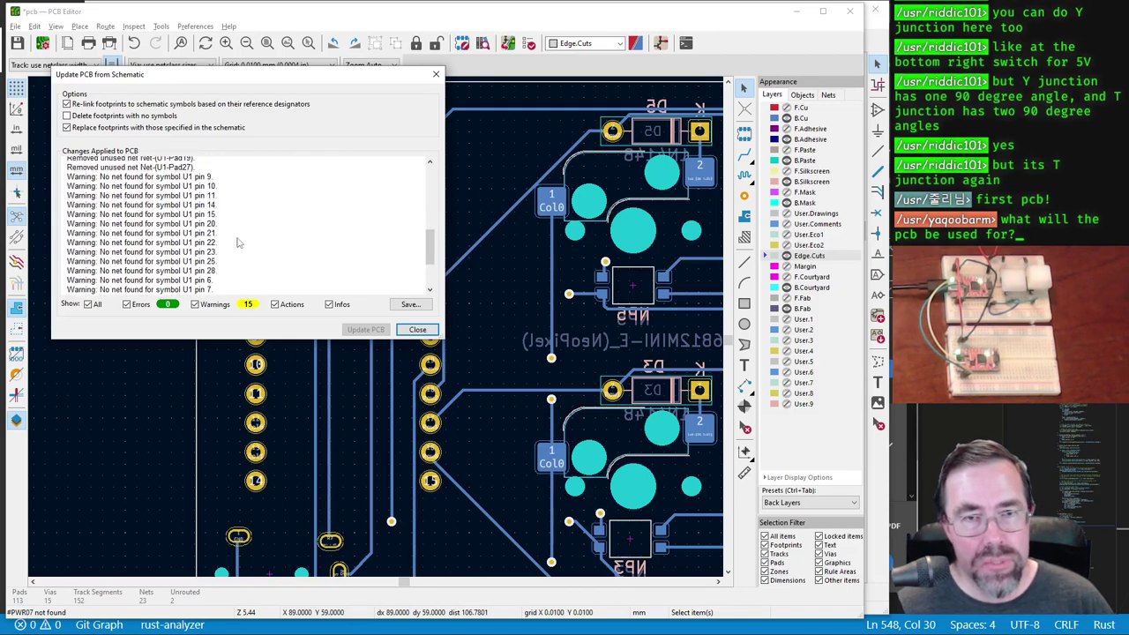
pyautogui.scroll(1, 236, 243)
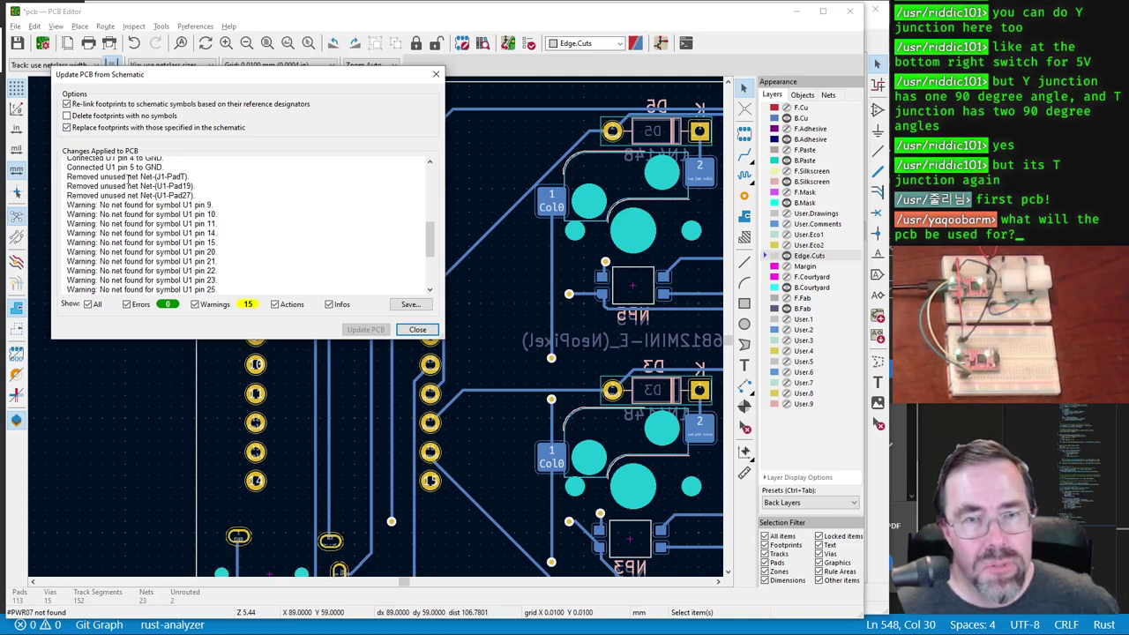
pyautogui.scroll(1, 151, 208)
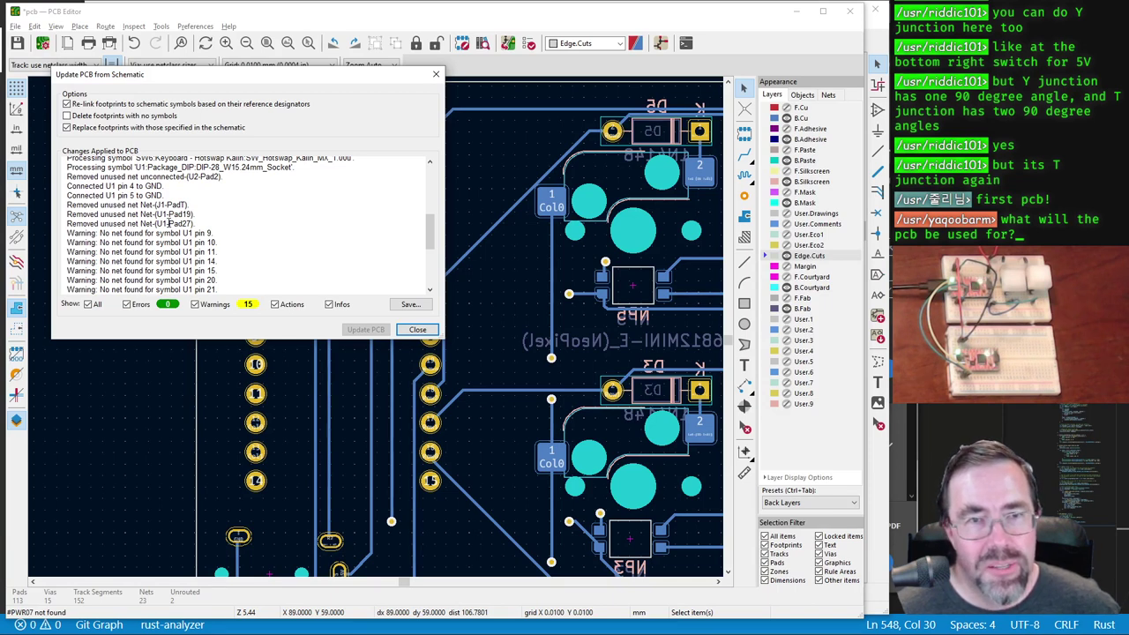
pyautogui.scroll(1, 168, 224)
pyautogui.scroll(4, 168, 224)
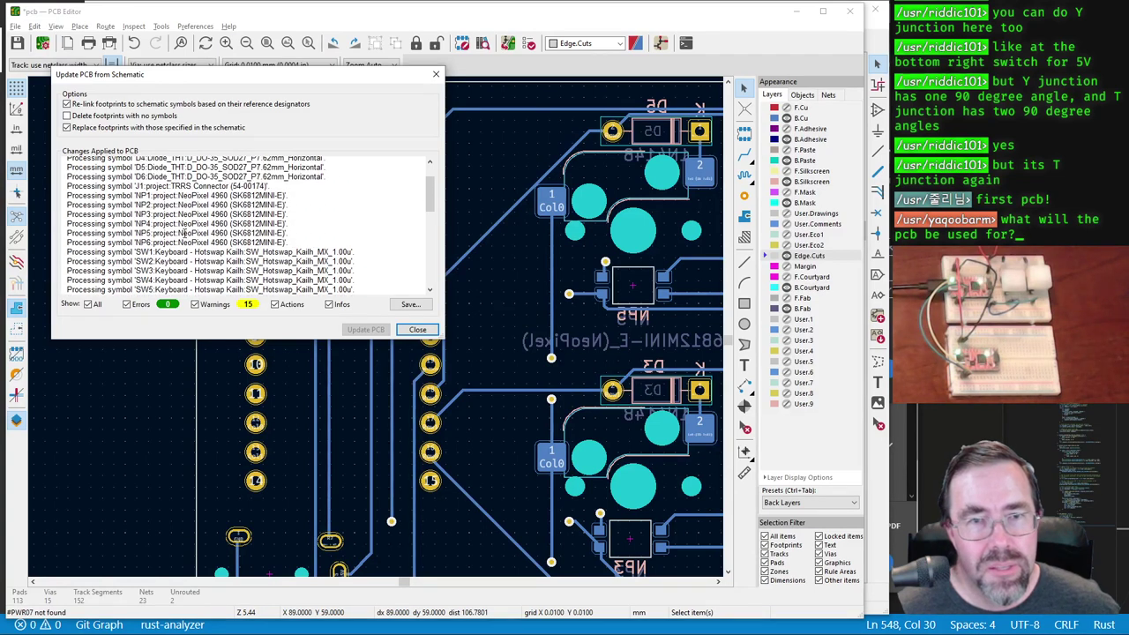
pyautogui.scroll(-2, 184, 232)
pyautogui.scroll(2, 185, 233)
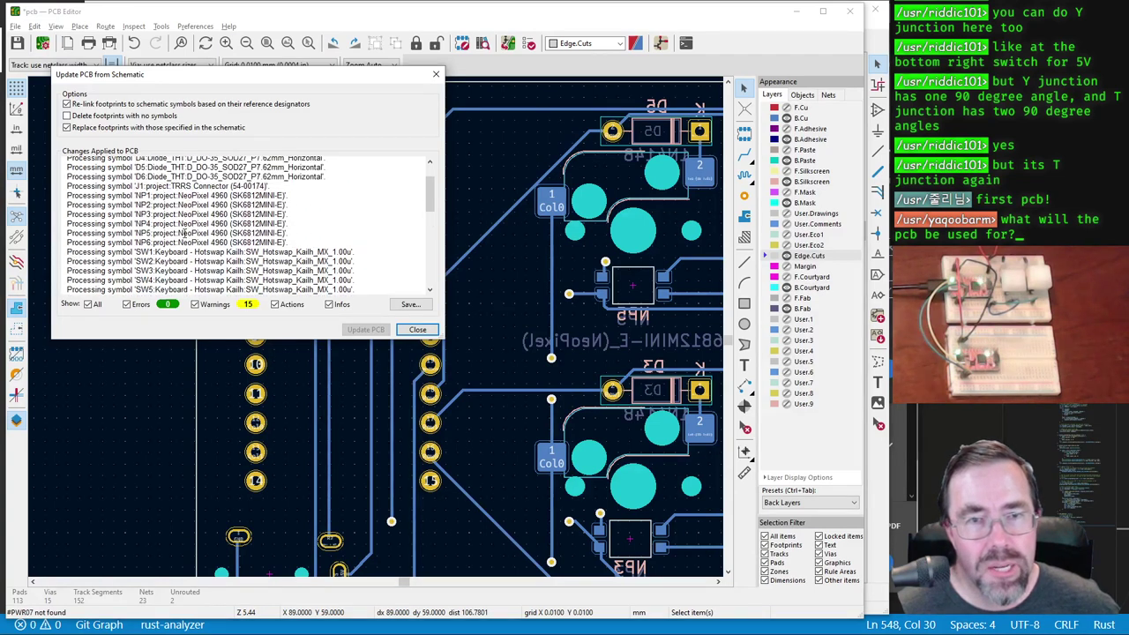
pyautogui.scroll(-3, 185, 233)
pyautogui.scroll(-1, 184, 233)
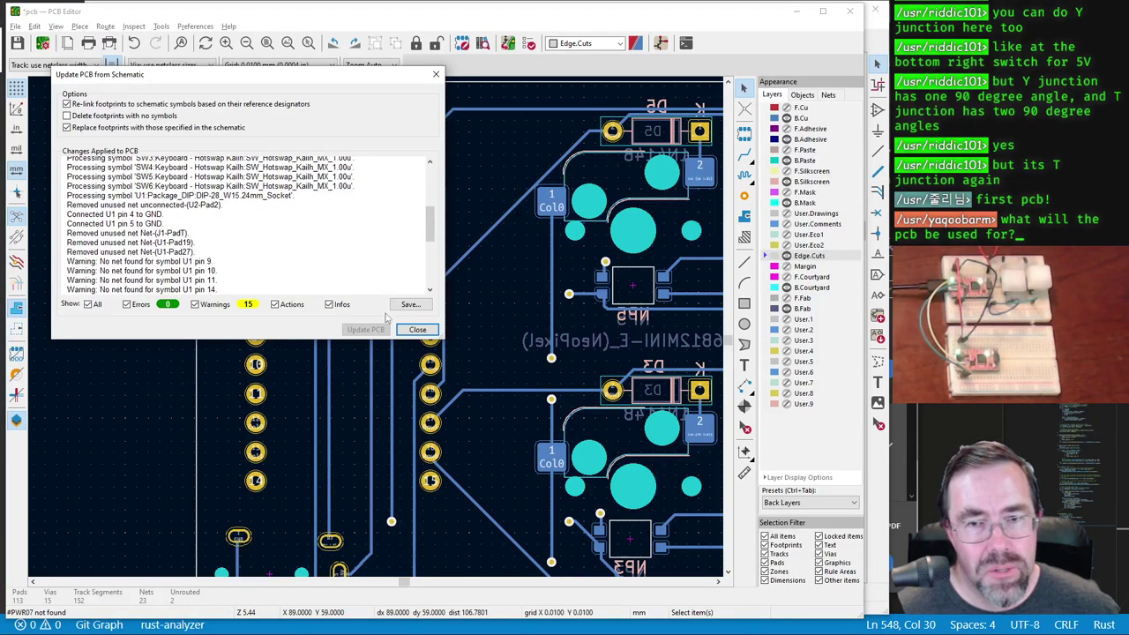
pyautogui.click(417, 328)
# Step: Run the design rule check on the updated board and list its unconnected items
pyautogui.scroll(-6, 379, 320)
pyautogui.scroll(2, 375, 324)
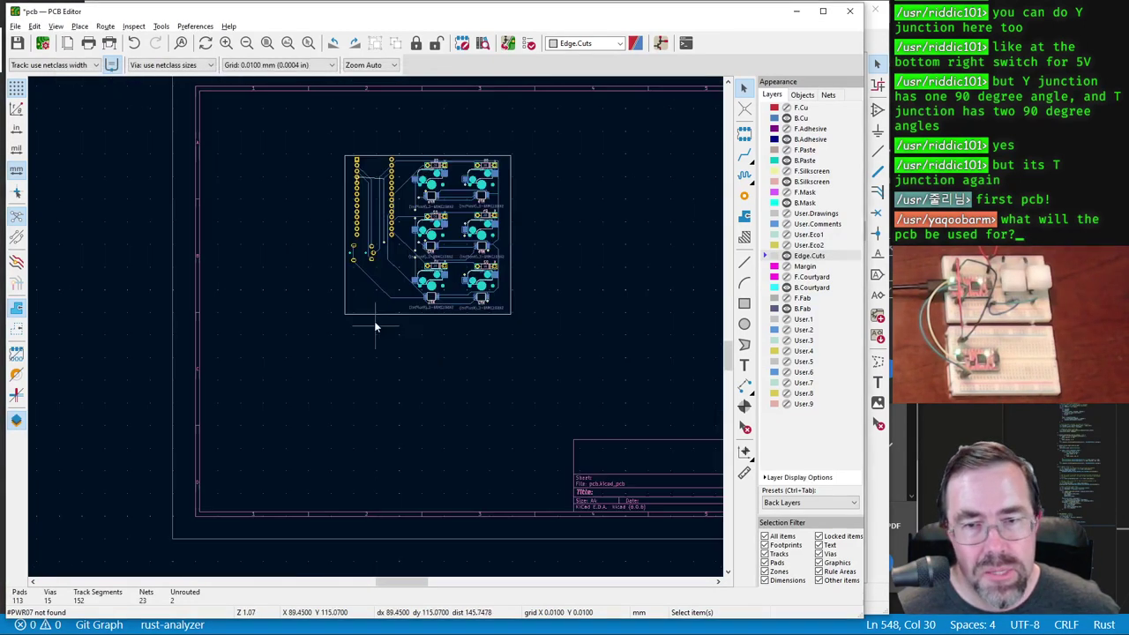
pyautogui.scroll(9, 375, 326)
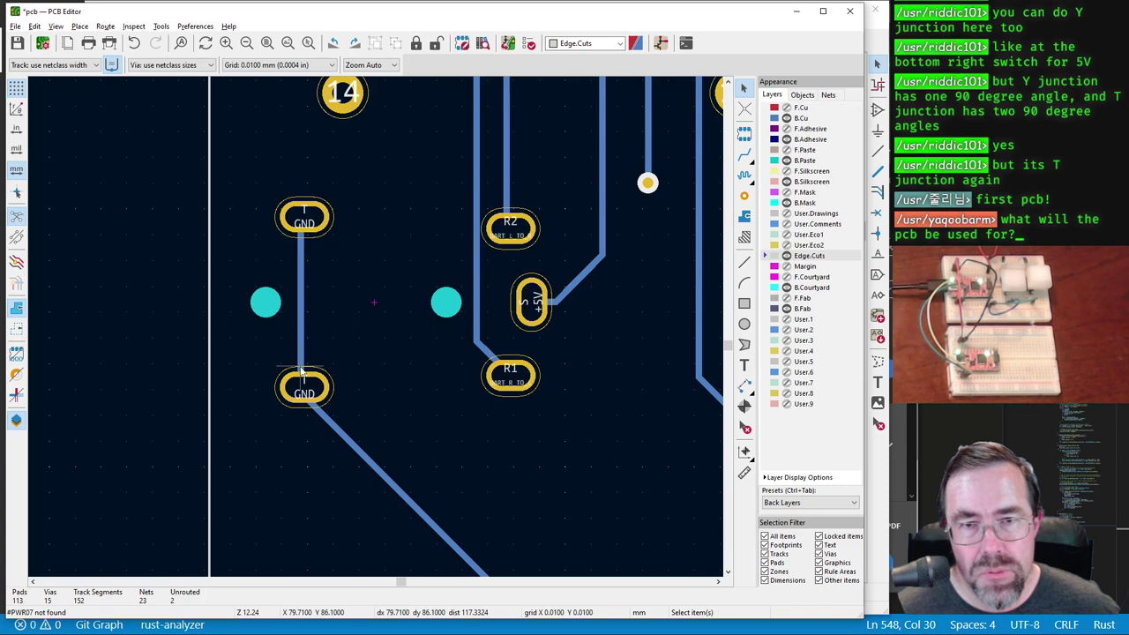
pyautogui.scroll(-3, 383, 317)
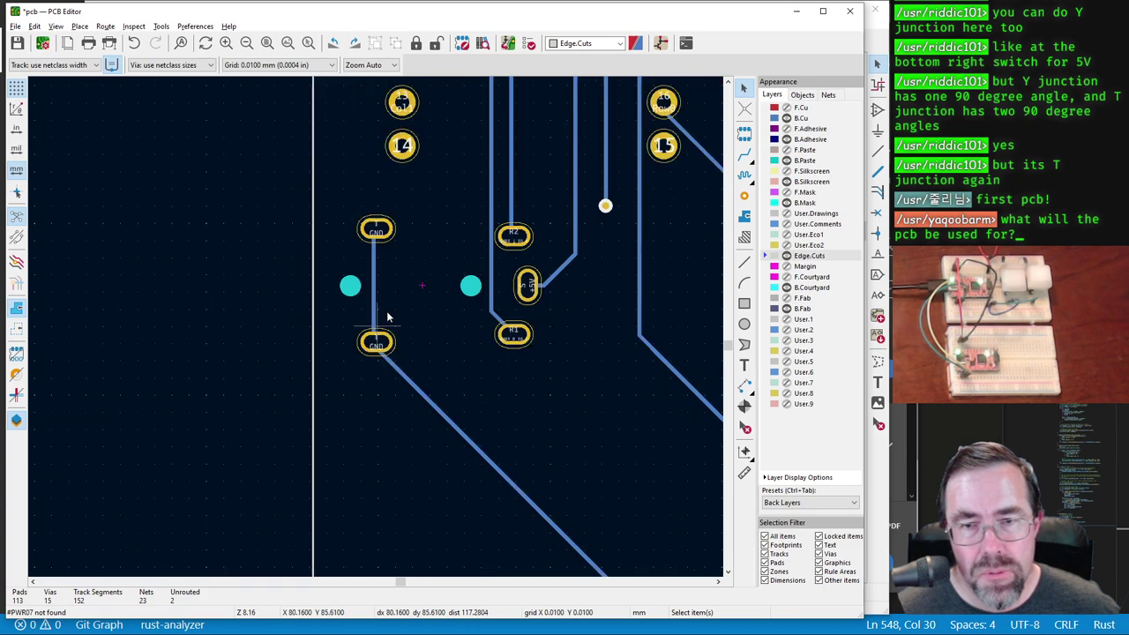
pyautogui.scroll(-2, 378, 331)
pyautogui.click(531, 43)
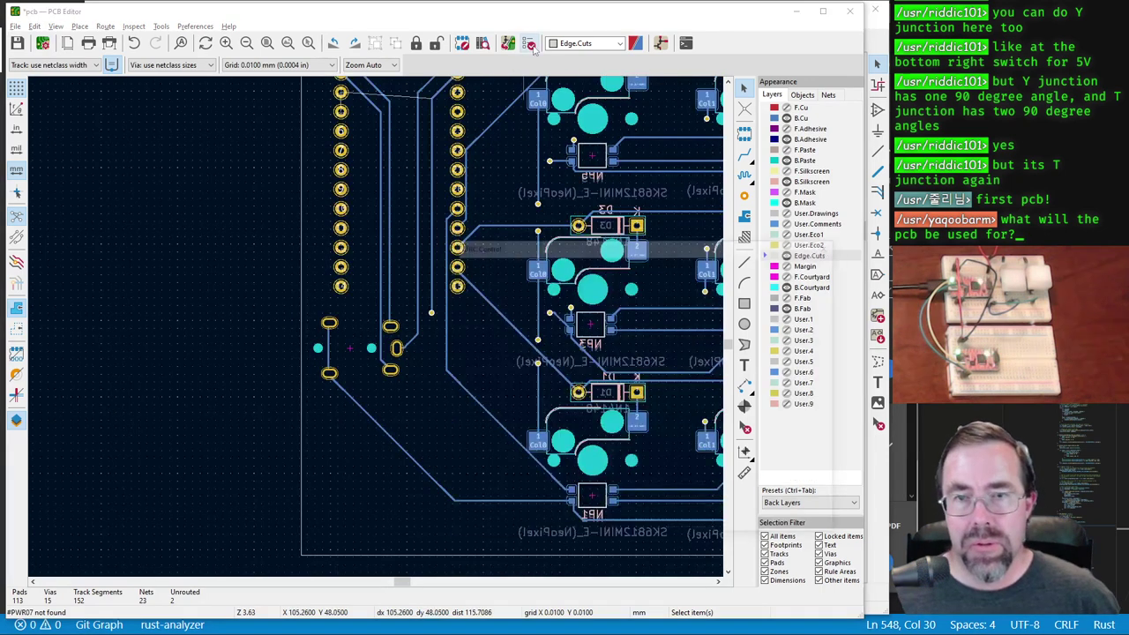
pyautogui.click(763, 526)
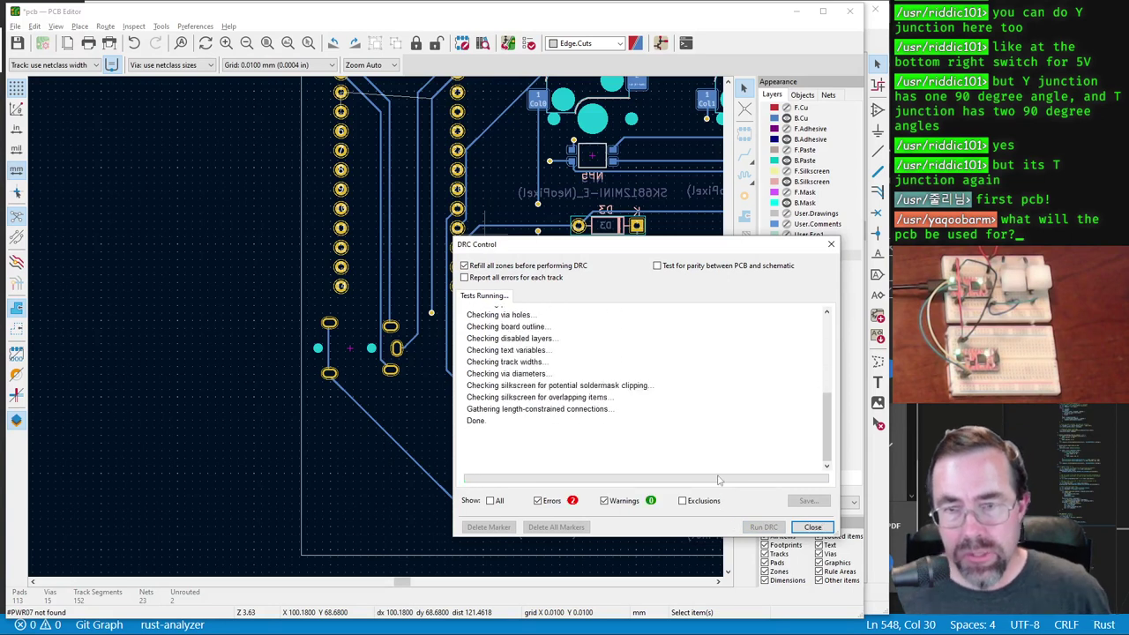
pyautogui.click(542, 293)
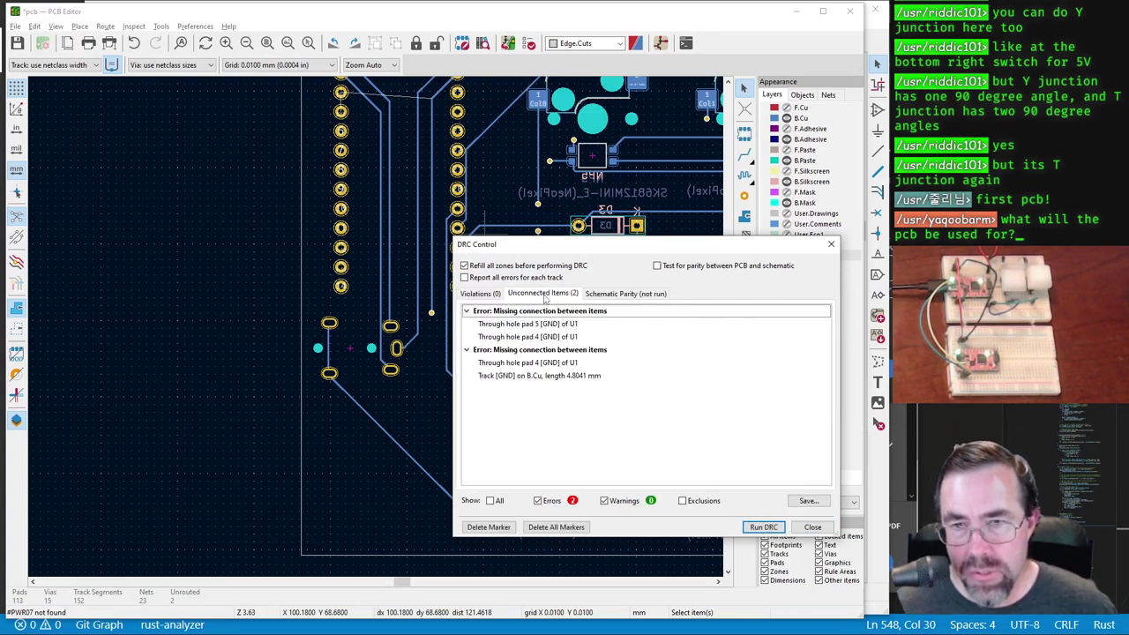
# Step: Locate U1's unconnected GND pad 4 and the matching GND track on the board, and close the design rule check
pyautogui.click(535, 376)
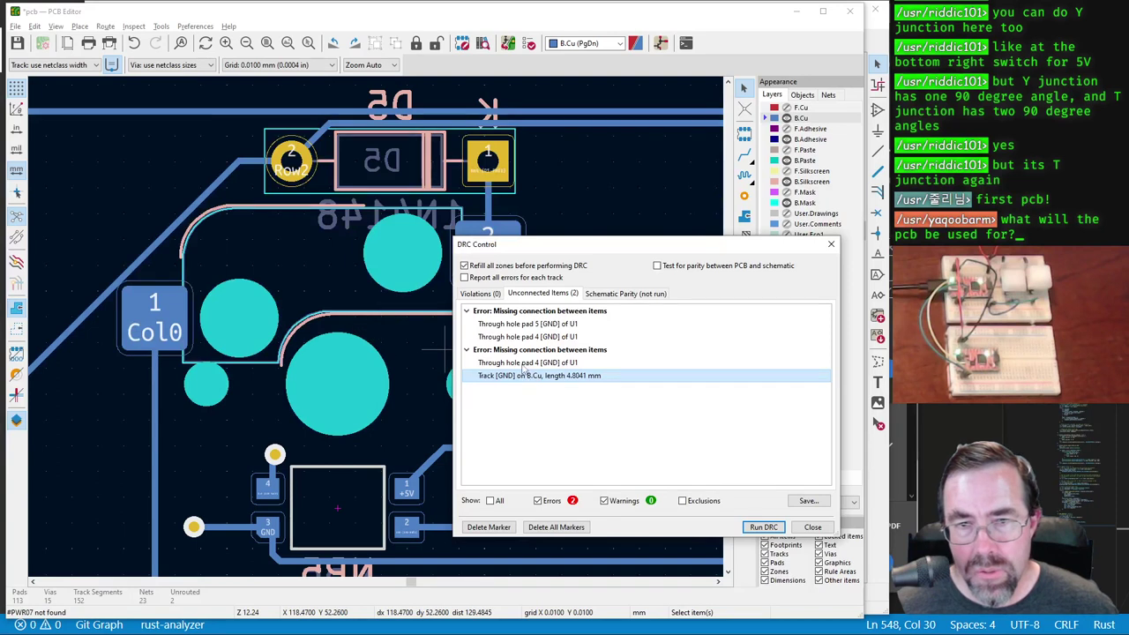
pyautogui.click(523, 363)
pyautogui.click(522, 376)
pyautogui.click(521, 364)
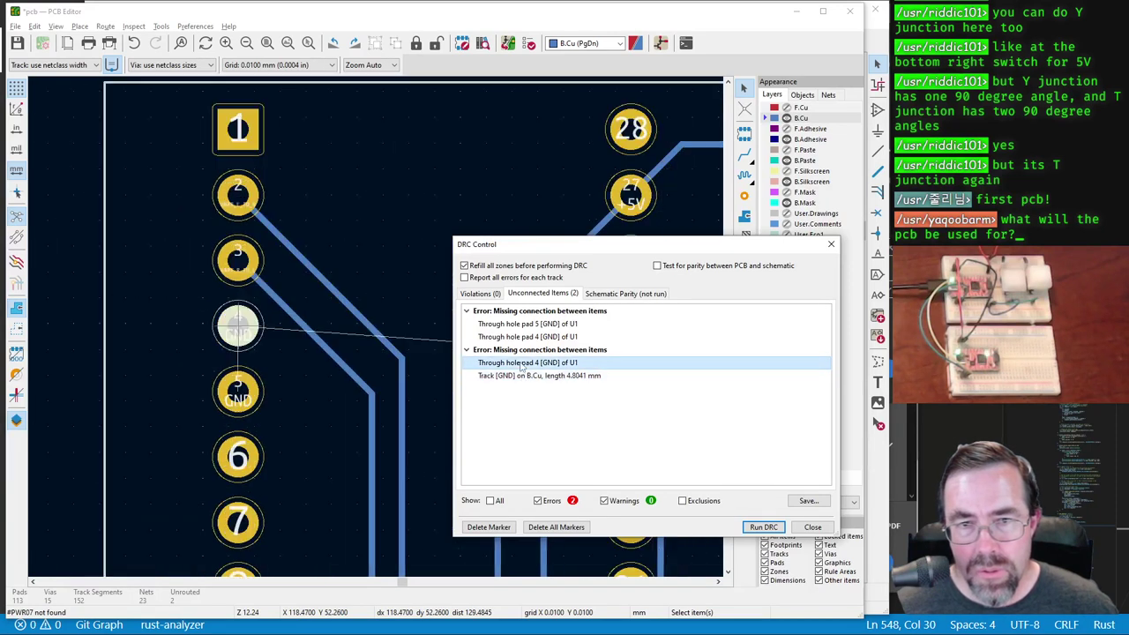
pyautogui.click(813, 526)
pyautogui.scroll(-2, 373, 325)
pyautogui.scroll(2, 376, 325)
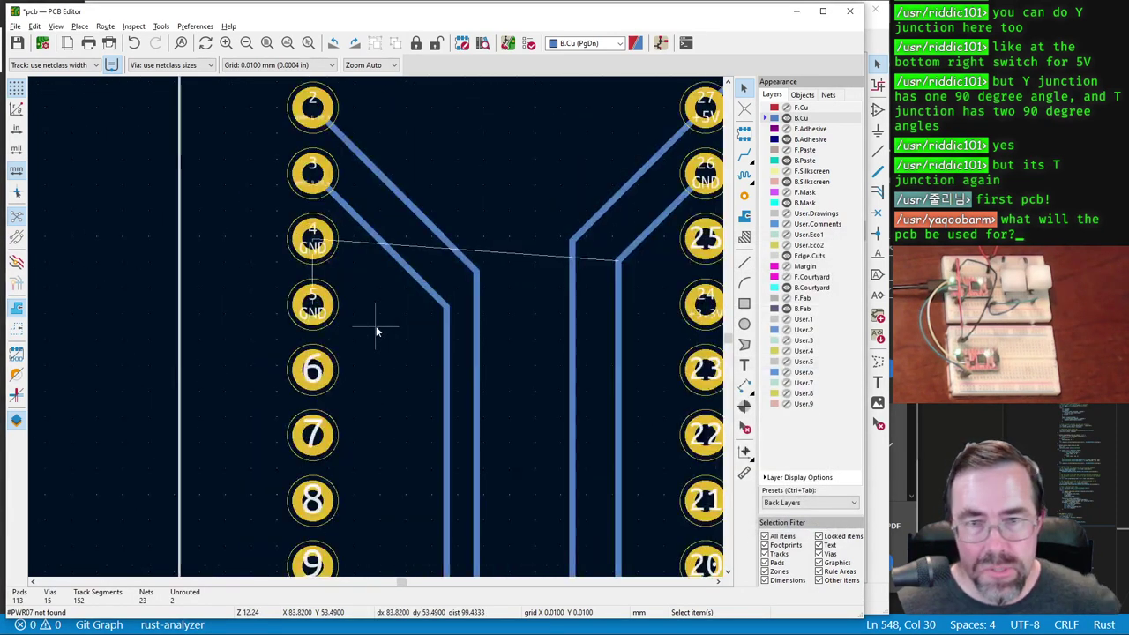
pyautogui.scroll(2, 376, 325)
pyautogui.press('x')
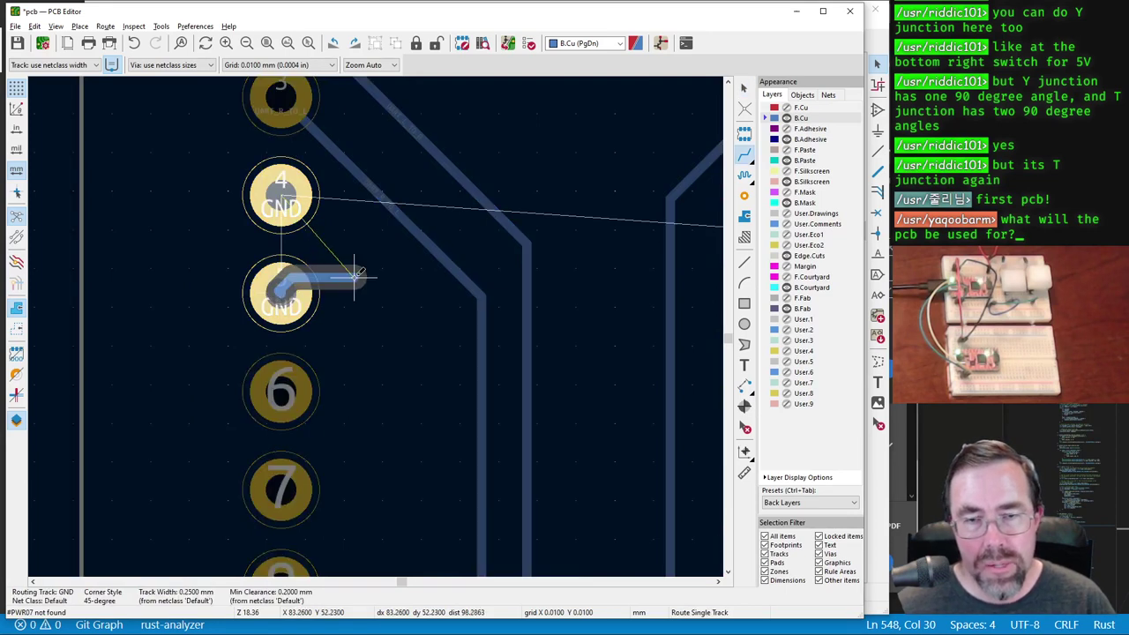
pyautogui.press('Escape')
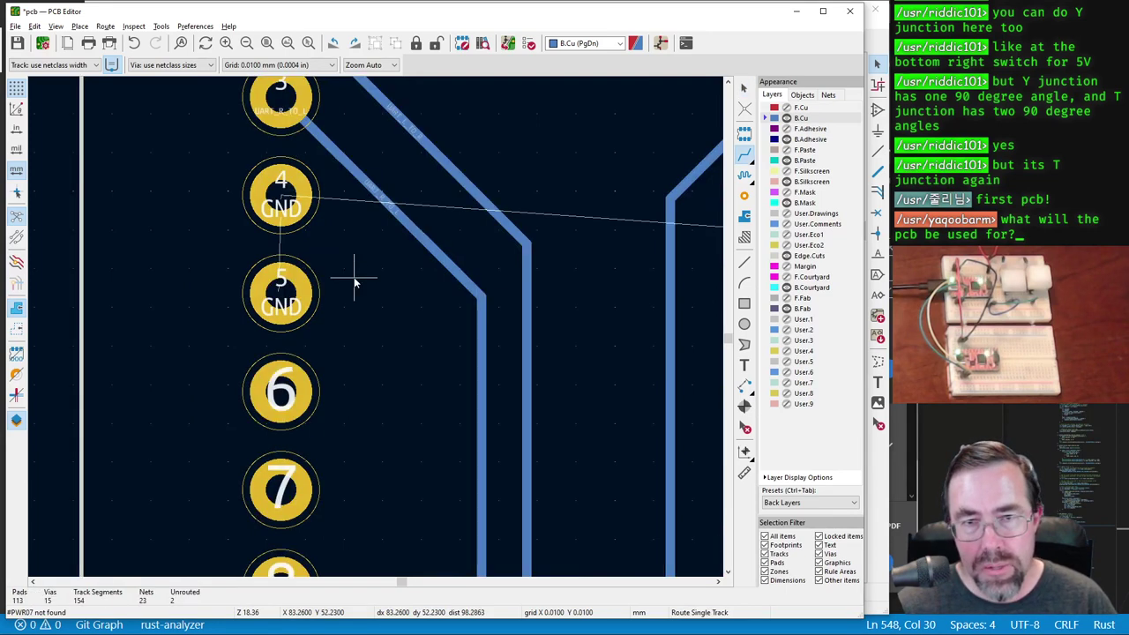
# Step: Set the grid to 0.2540 mm and route a B.Cu GND track from U1 pad 5 to pad 4
pyautogui.rightClick(353, 283)
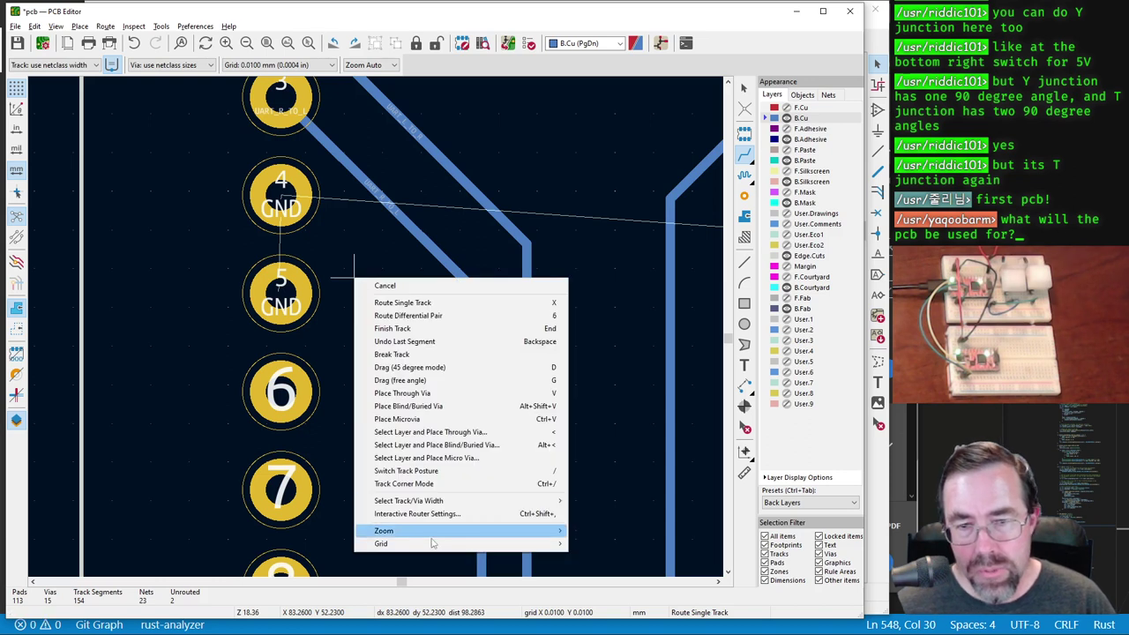
pyautogui.moveTo(396, 544)
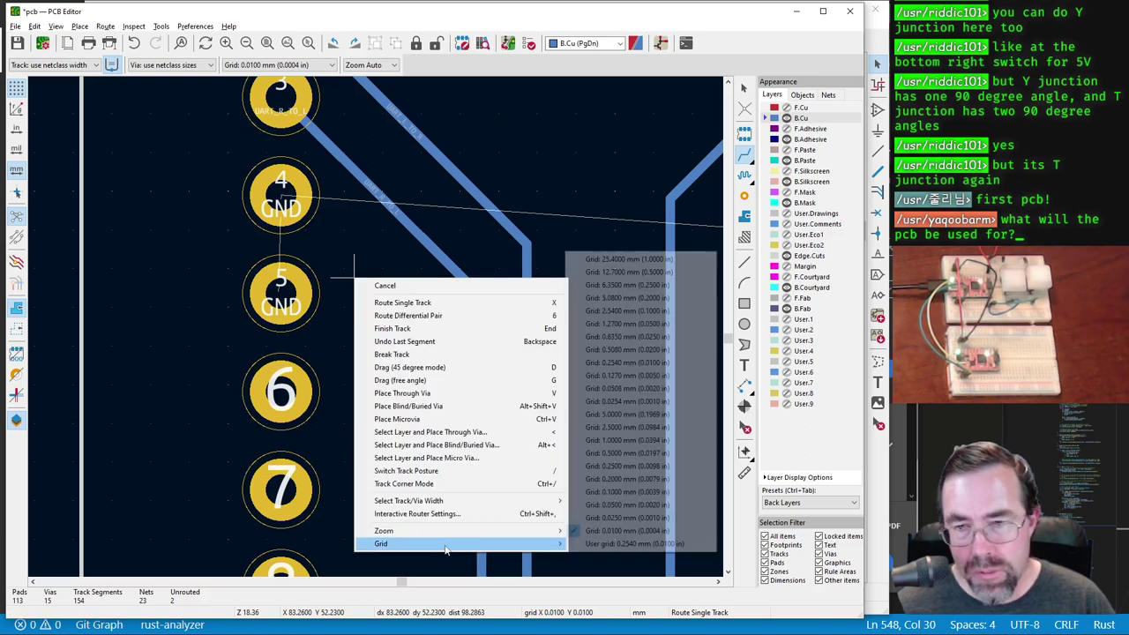
pyautogui.click(645, 365)
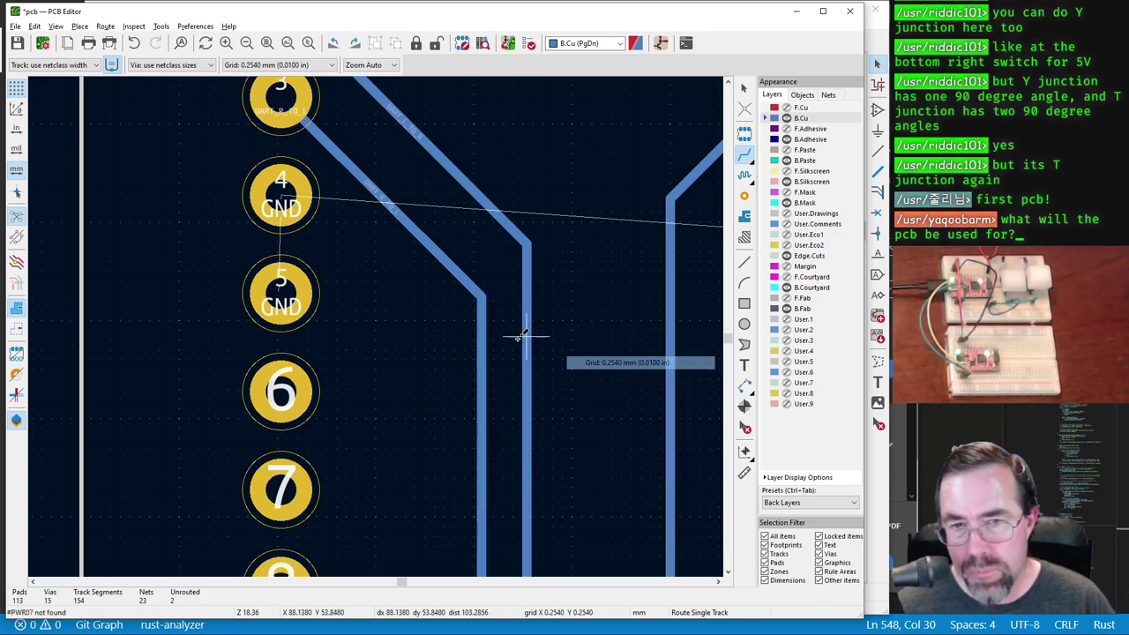
pyautogui.click(284, 291)
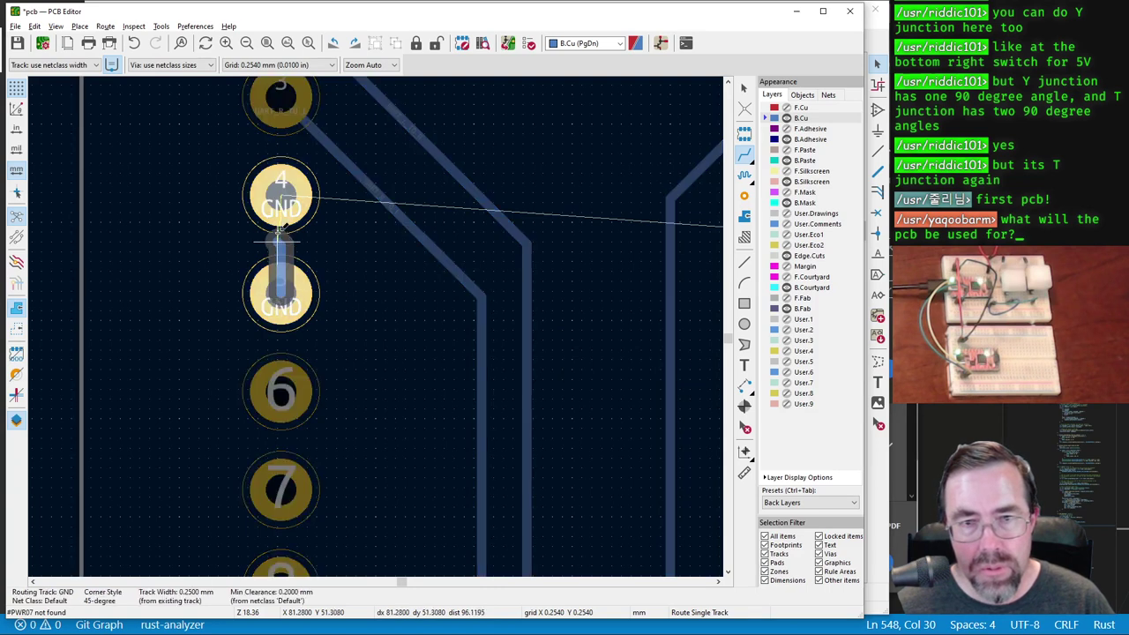
pyautogui.click(280, 196)
# Step: Route a B.Cu GND track from U1 pad 4 along the outside of the pad column to the audio jack's upper GND pad
pyautogui.scroll(-3, 551, 353)
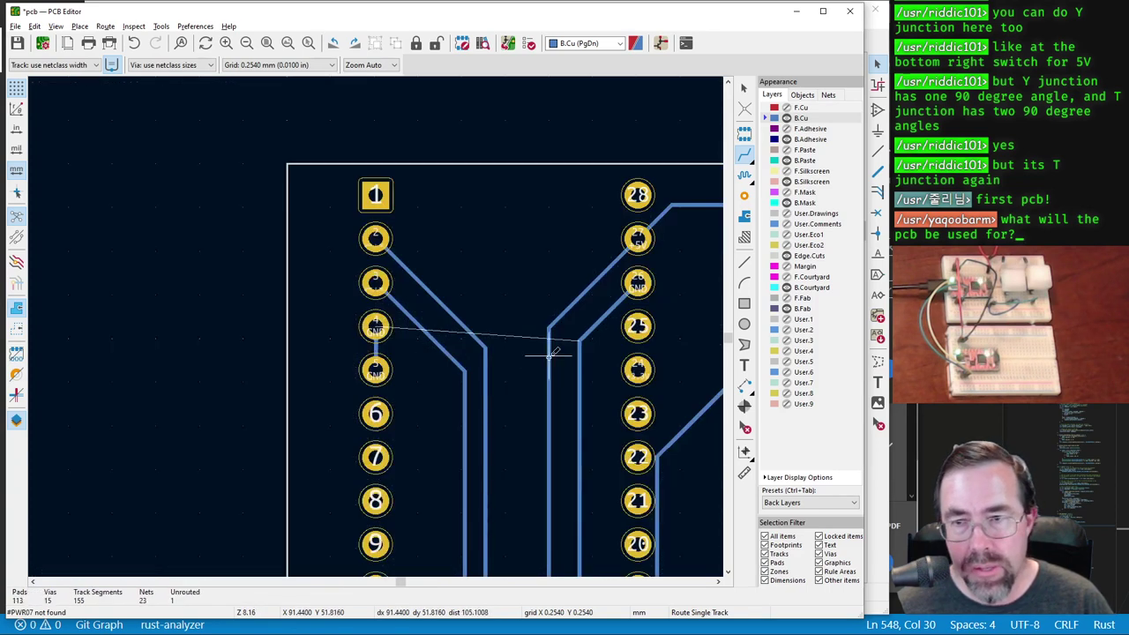
pyautogui.scroll(-2, 551, 352)
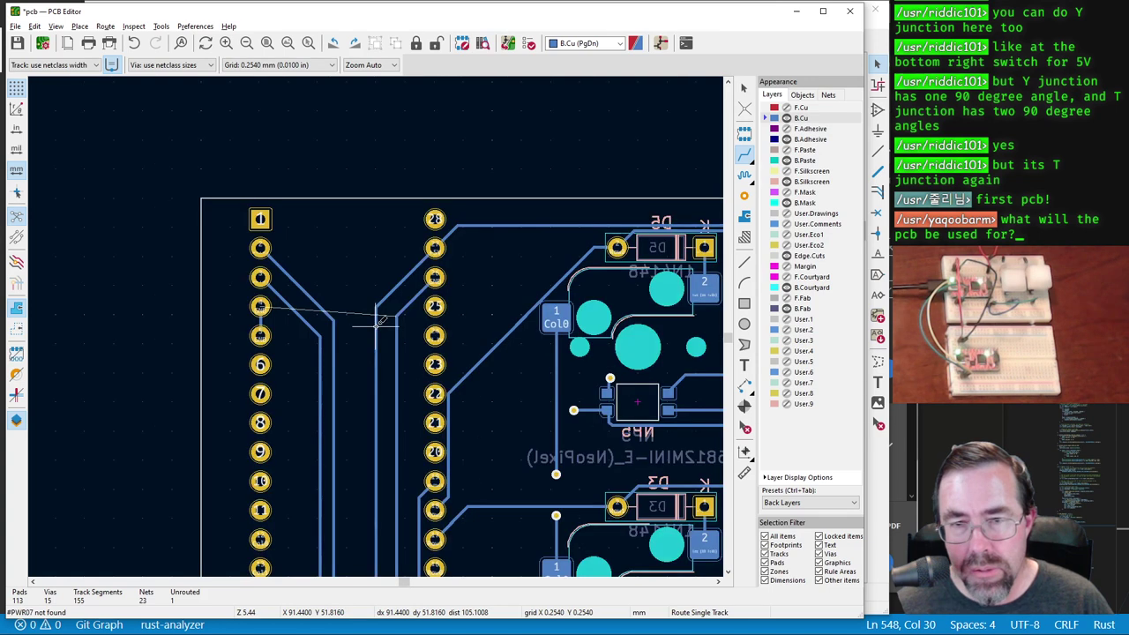
pyautogui.click(260, 304)
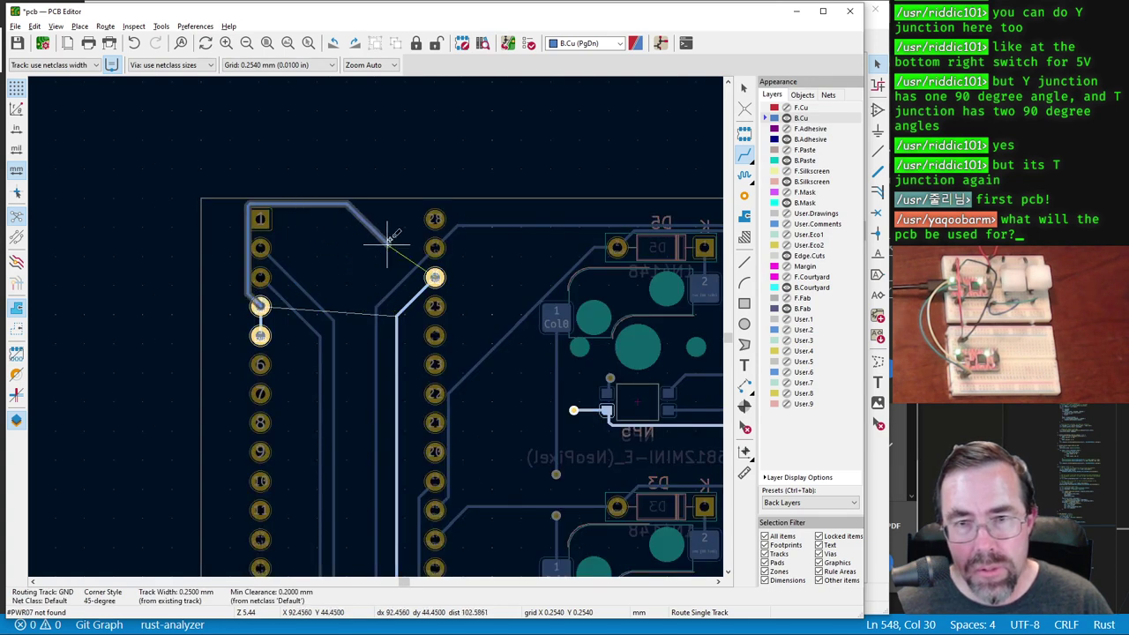
pyautogui.scroll(-5, 364, 388)
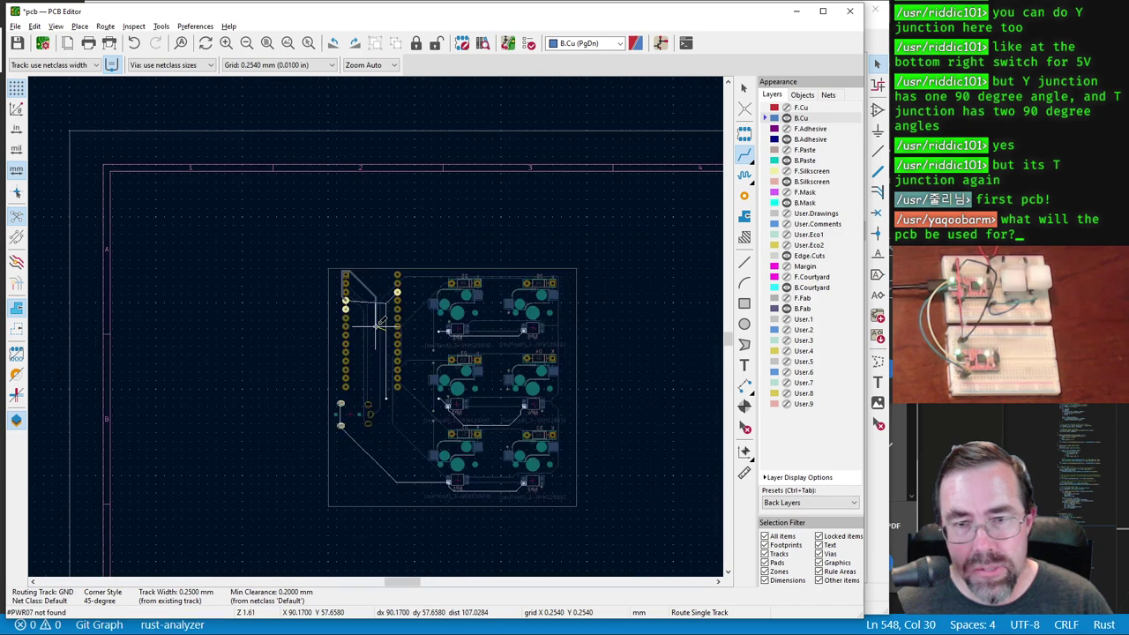
pyautogui.scroll(5, 331, 286)
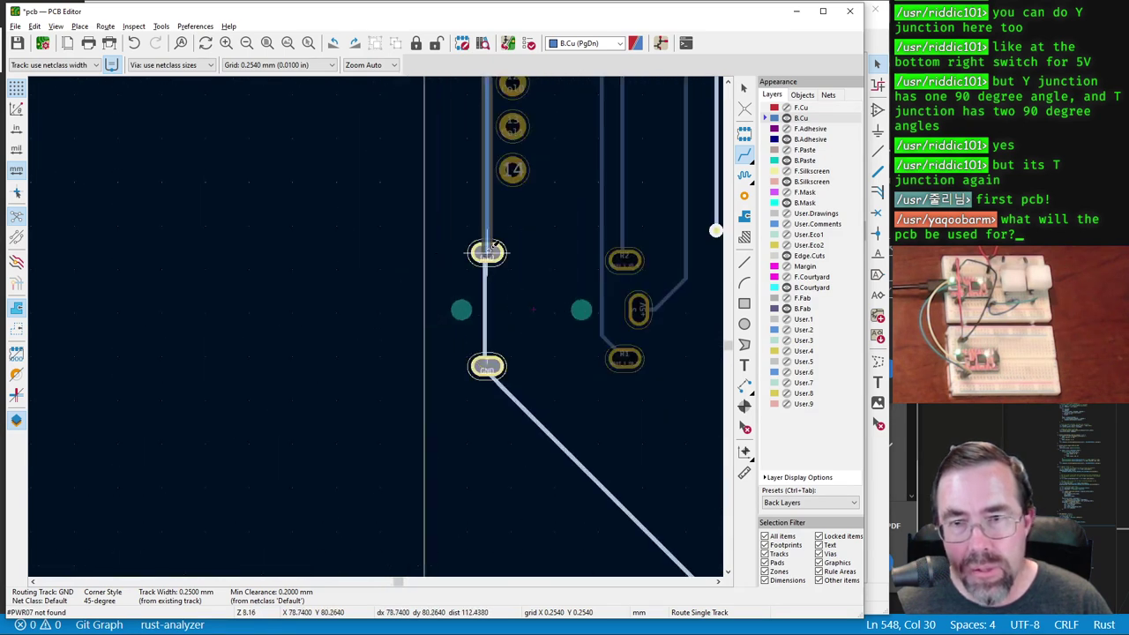
pyautogui.click(494, 249)
pyautogui.scroll(-3, 370, 317)
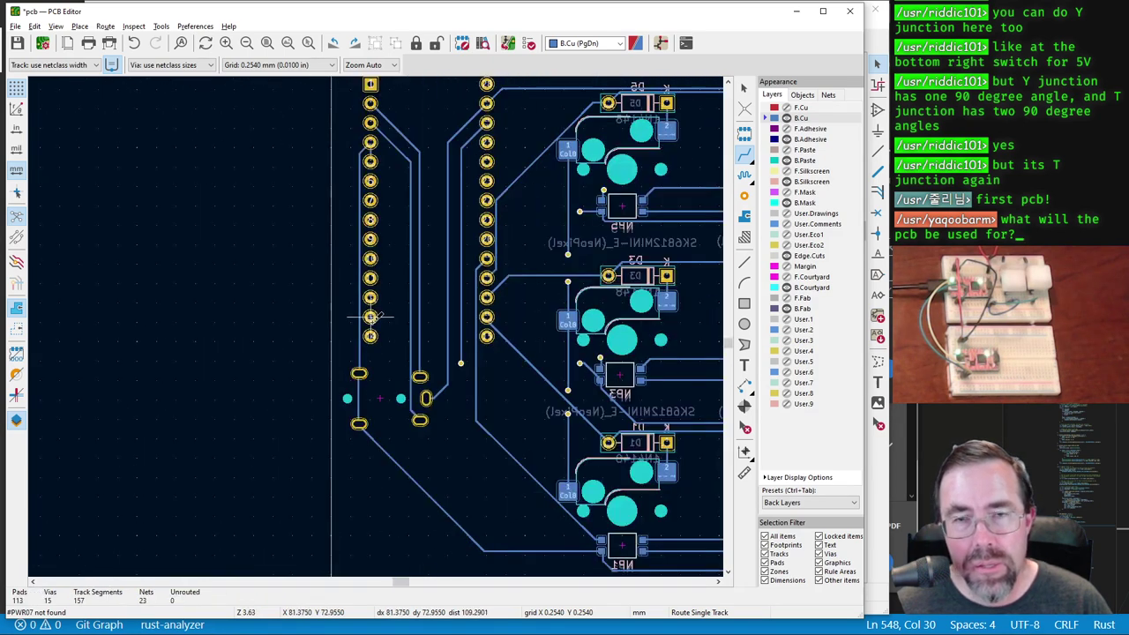
# Step: Remove the diagonal track segment at U1 pad 4 and reconnect the long GND track to pad 5 instead
pyautogui.scroll(4, 370, 317)
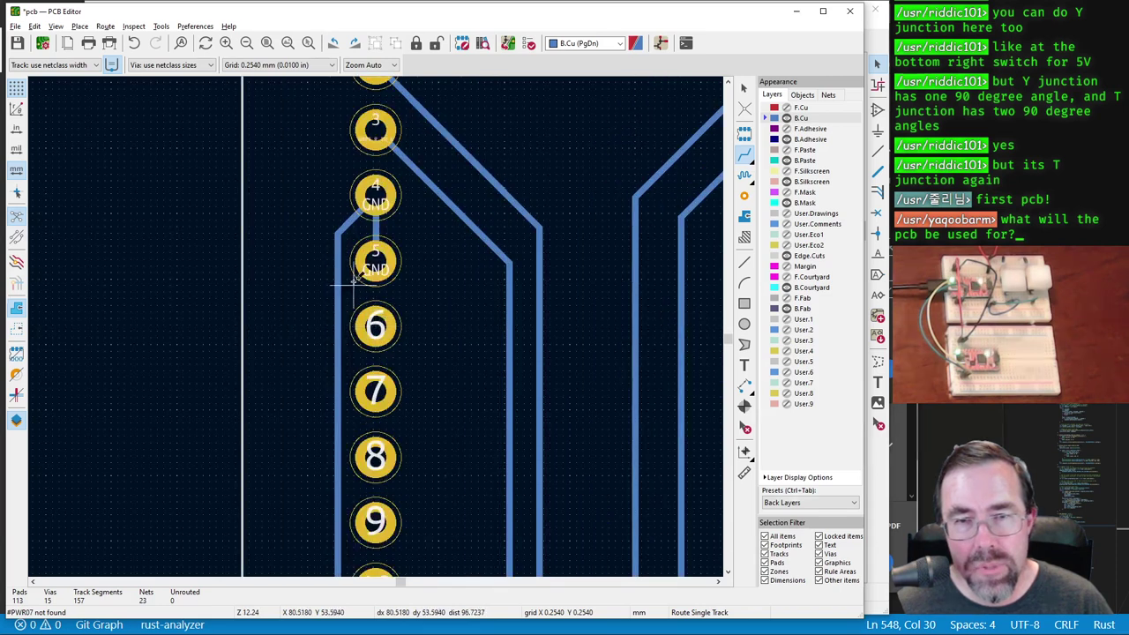
pyautogui.click(346, 224)
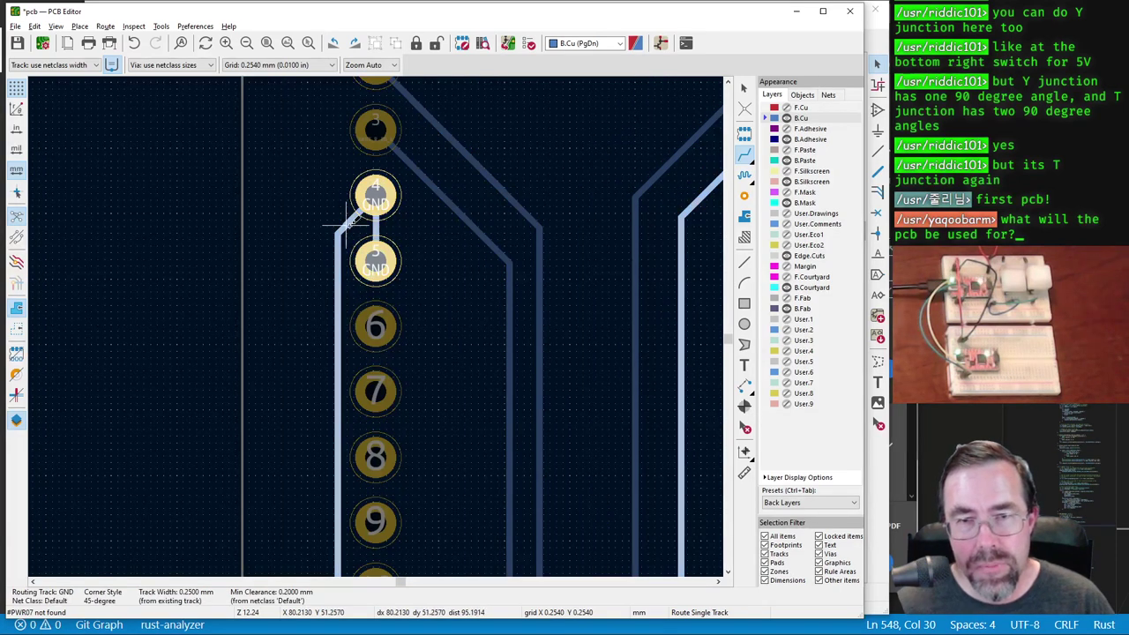
pyautogui.press('Escape')
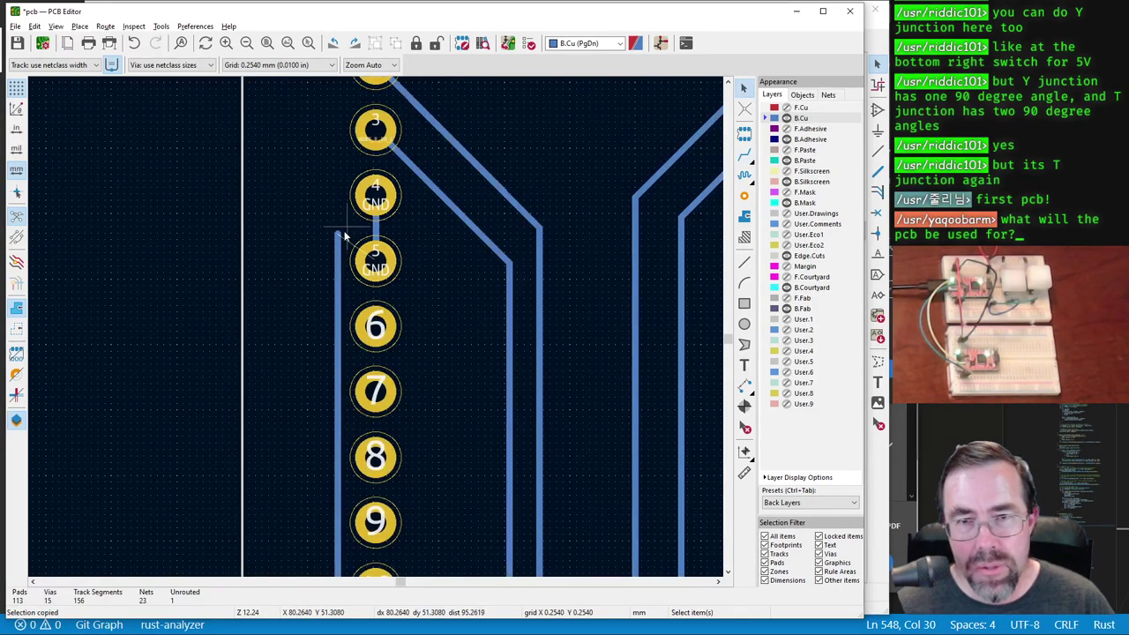
pyautogui.click(337, 238)
pyautogui.press('x')
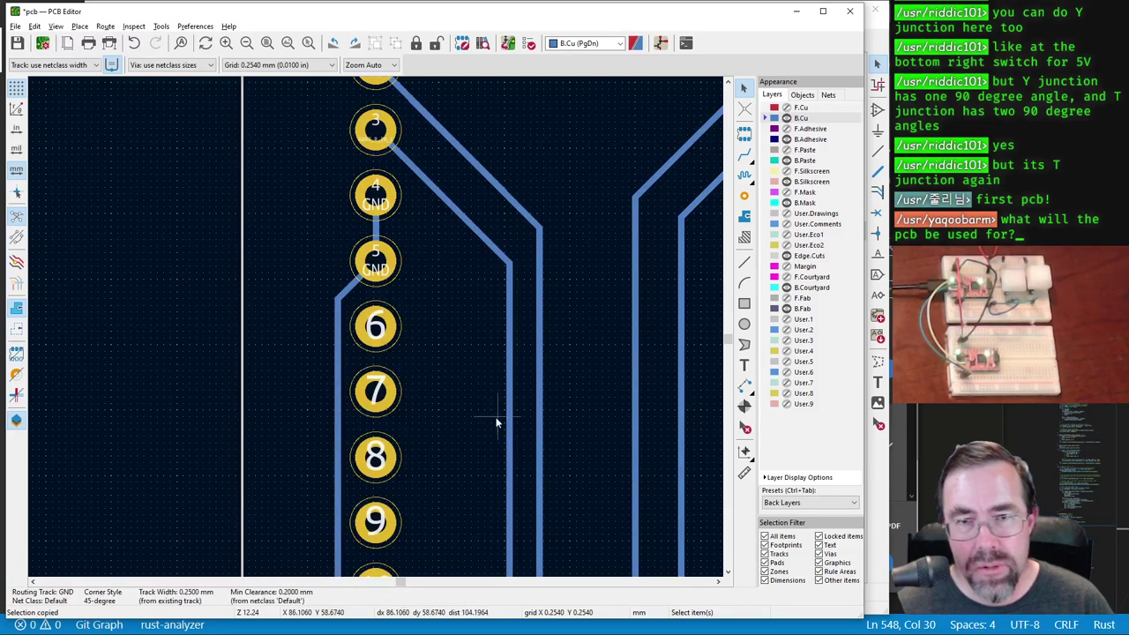
# Step: Run the design rule check on the routed board and open the violation for the GND track with an unconnected end
pyautogui.scroll(-5, 375, 325)
pyautogui.scroll(2, 375, 332)
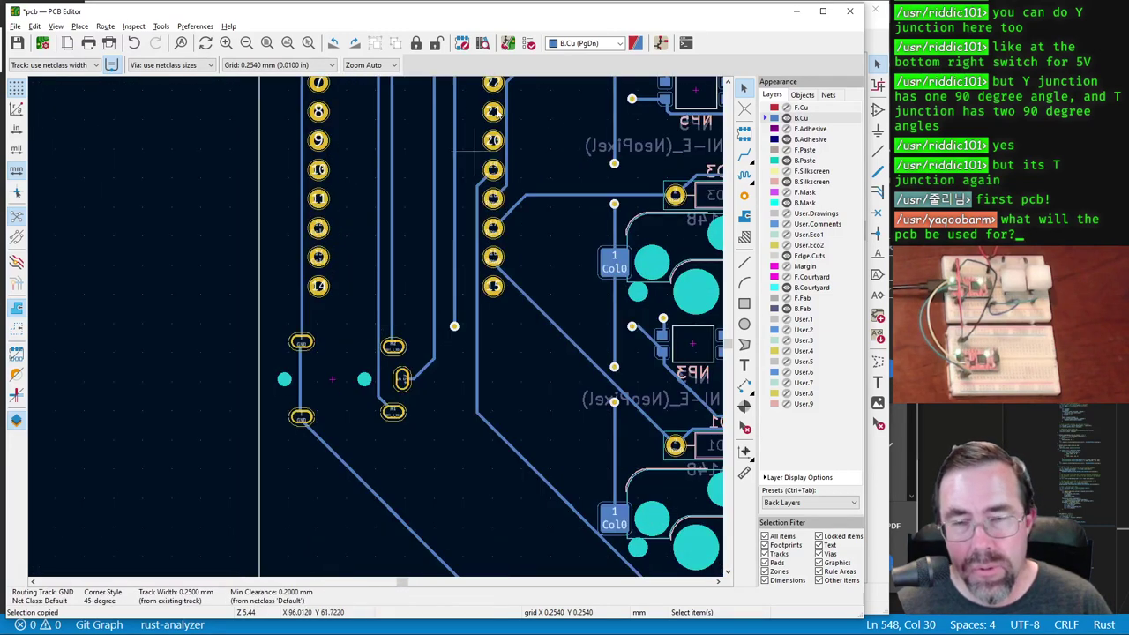
pyautogui.click(529, 43)
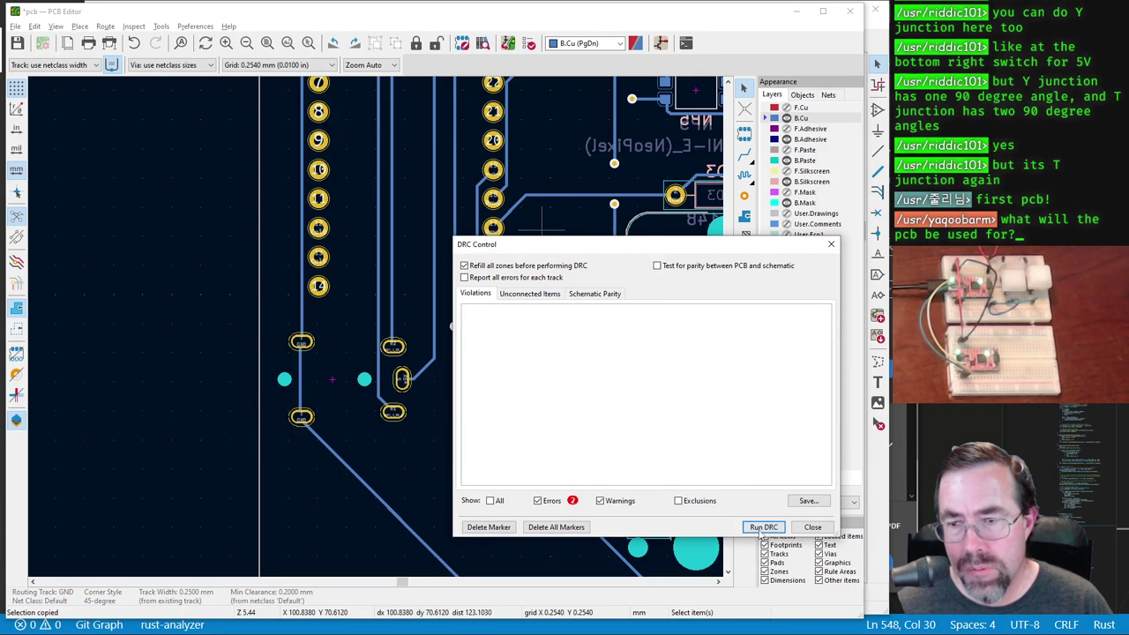
pyautogui.click(760, 525)
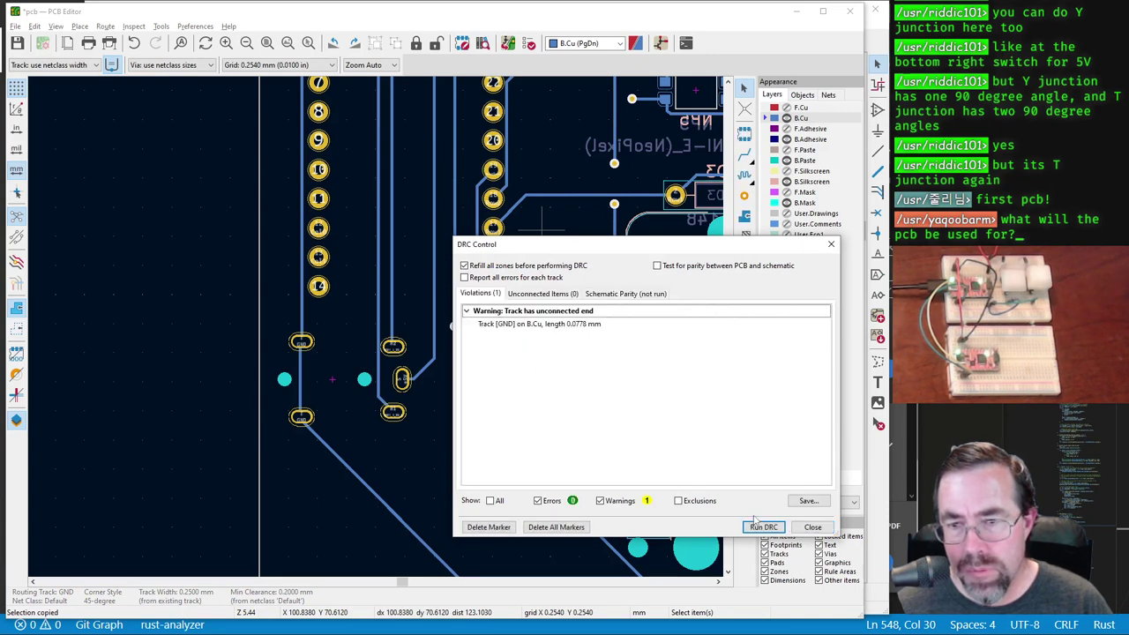
pyautogui.doubleClick(578, 325)
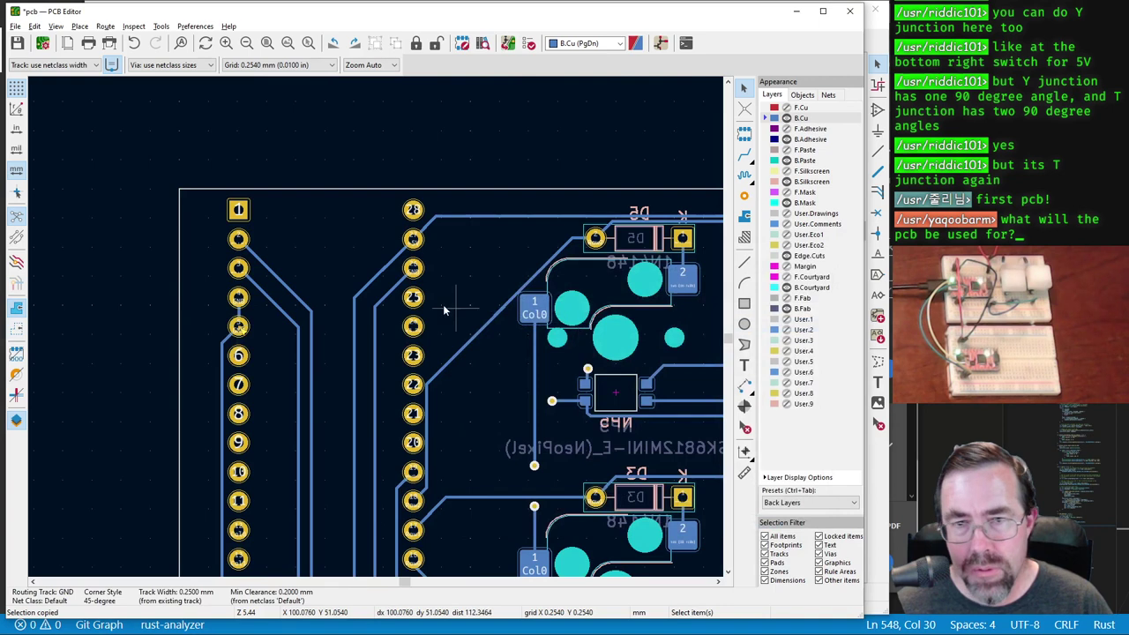
pyautogui.scroll(3, 458, 300)
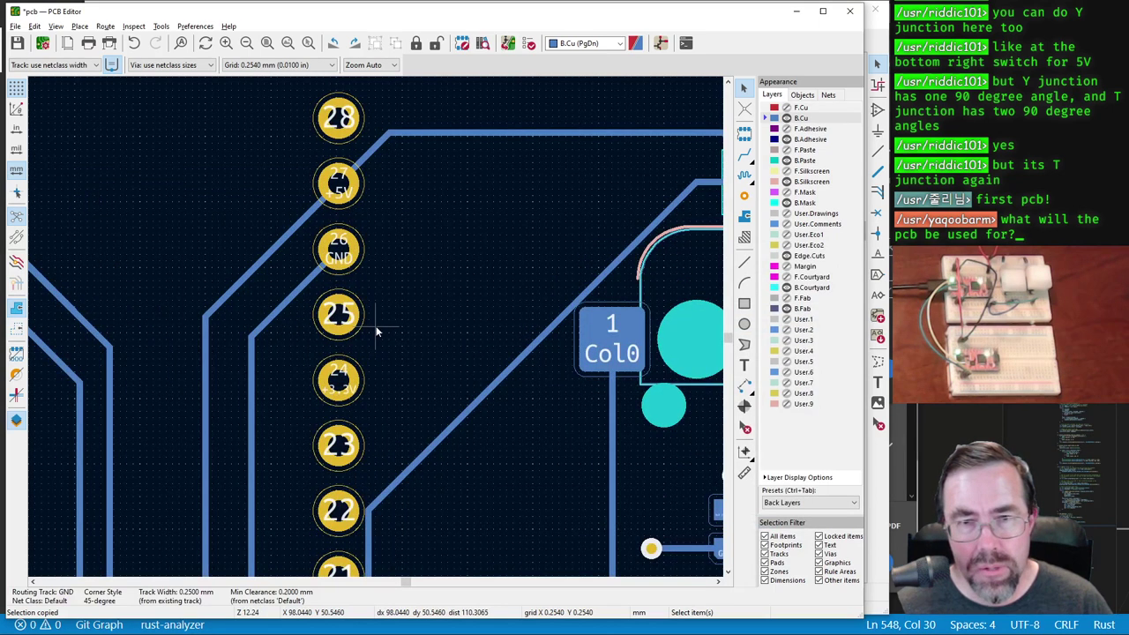
# Step: Locate the flagged track end from the design rule check and examine the GND segments around U1 pad 5
pyautogui.click(507, 43)
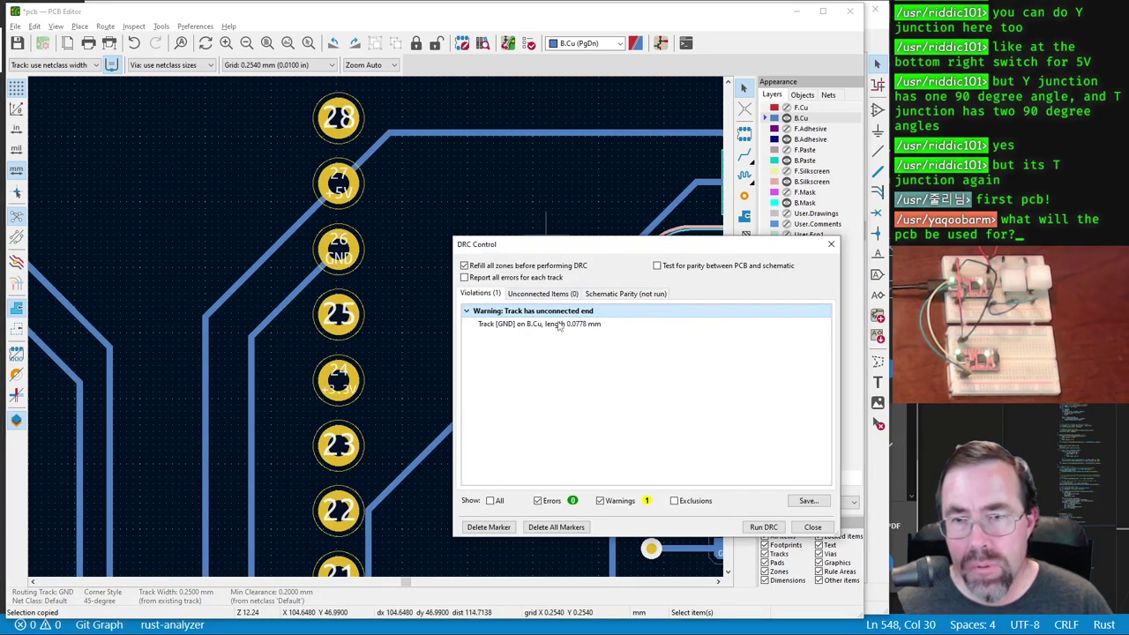
pyautogui.doubleClick(555, 324)
pyautogui.scroll(5, 375, 328)
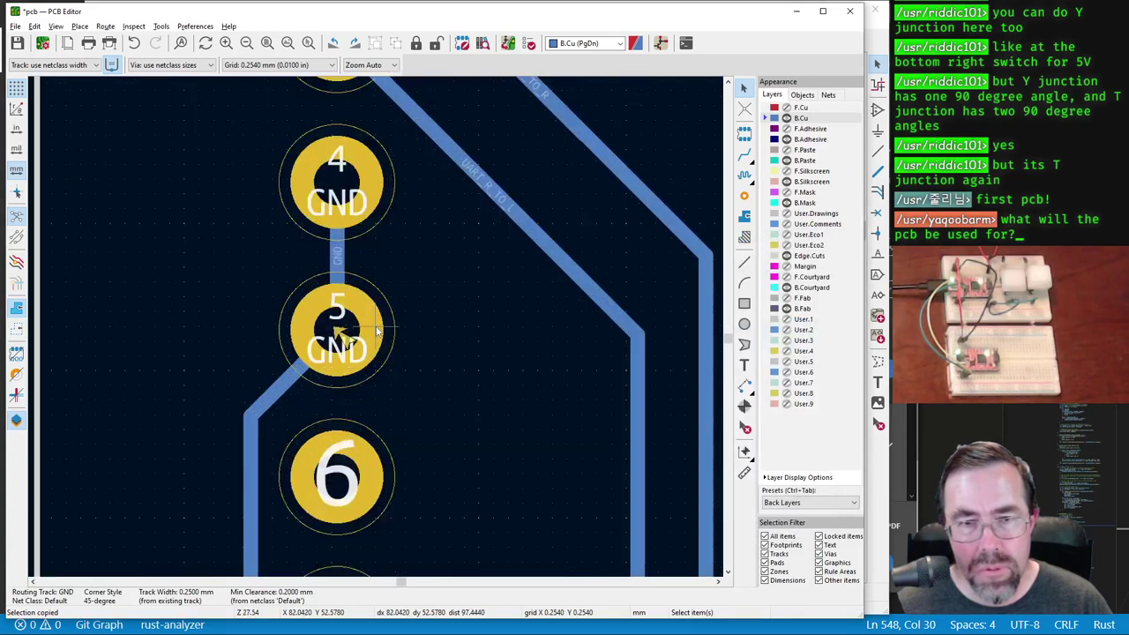
pyautogui.click(320, 231)
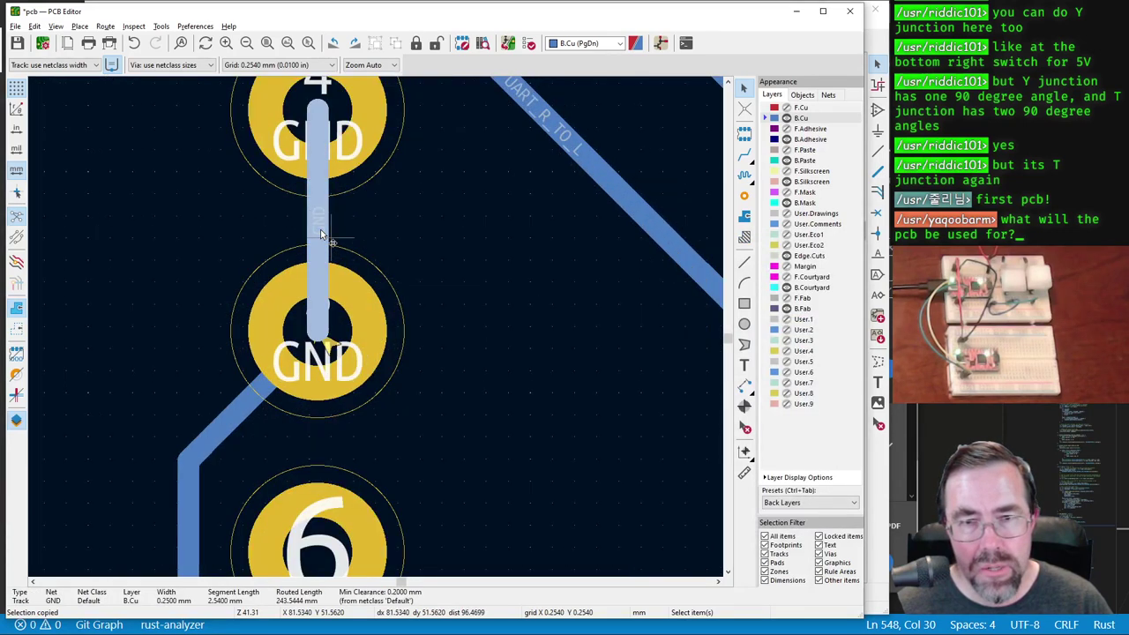
pyautogui.click(240, 405)
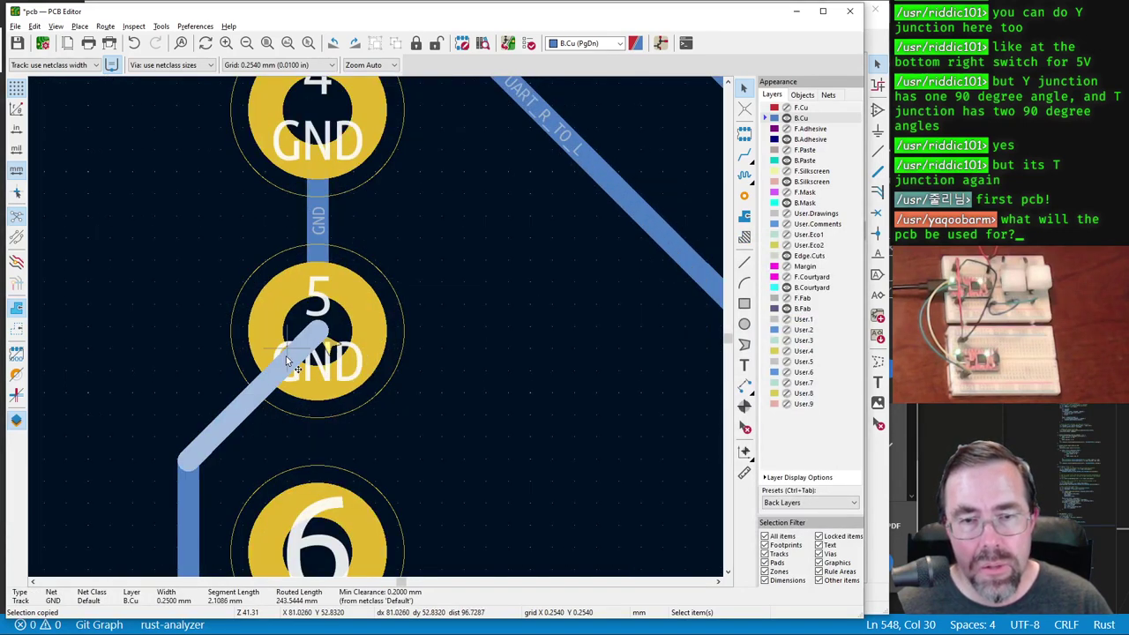
pyautogui.doubleClick(319, 334)
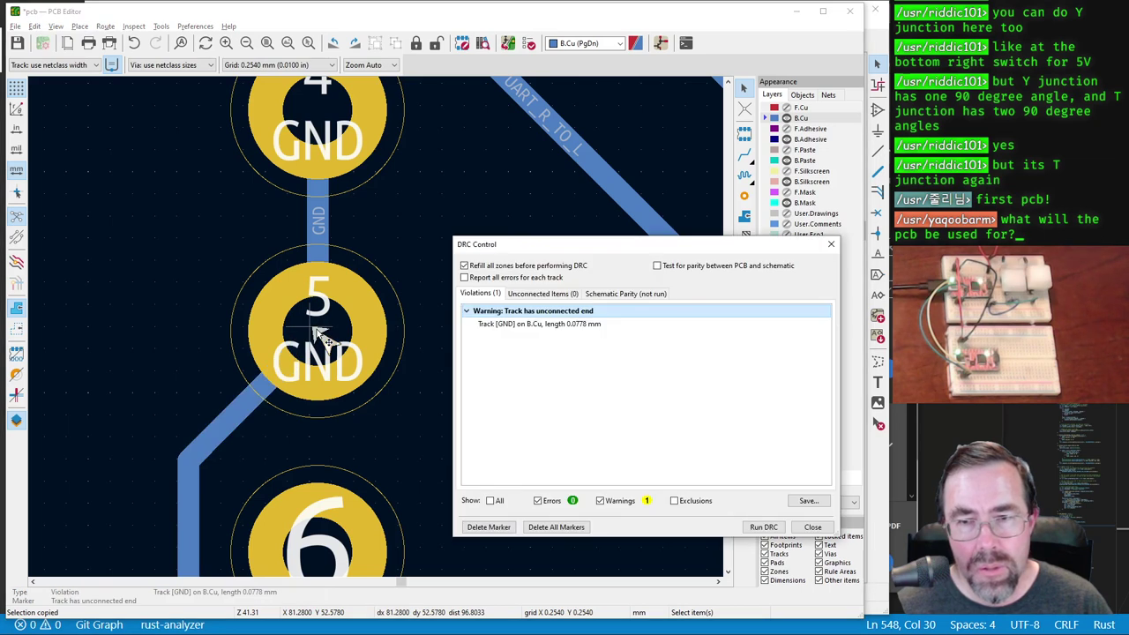
pyautogui.click(499, 323)
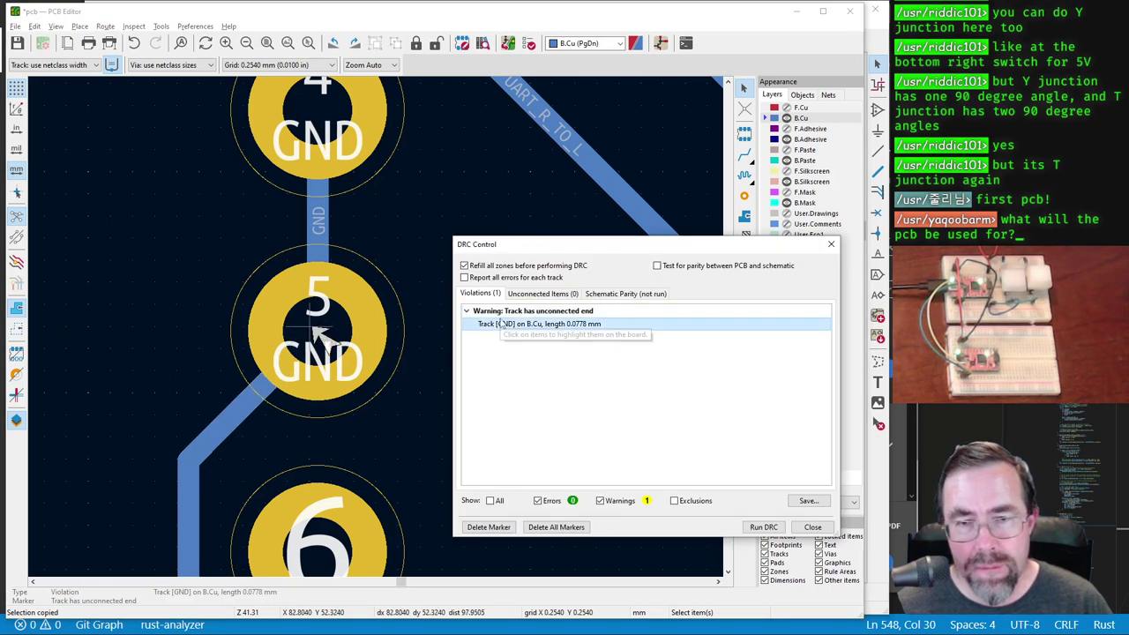
pyautogui.press('Escape')
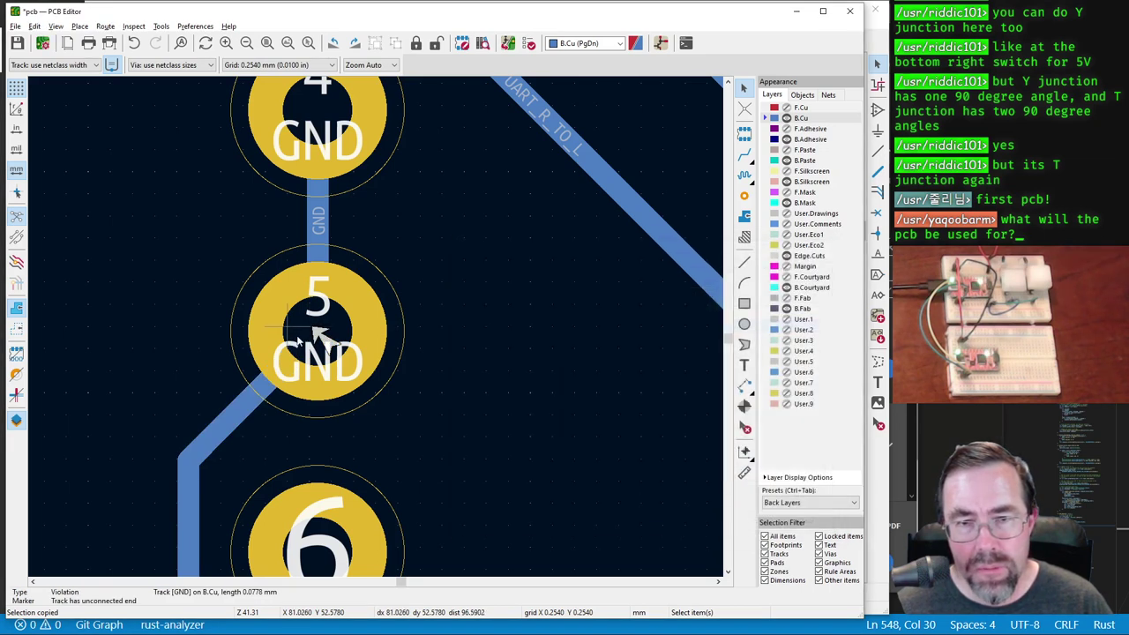
# Step: Delete the stray 0.0100 mm and 0.0778 mm GND tracks inside U1 pad 5, and rerun the design rule check
pyautogui.click(314, 331)
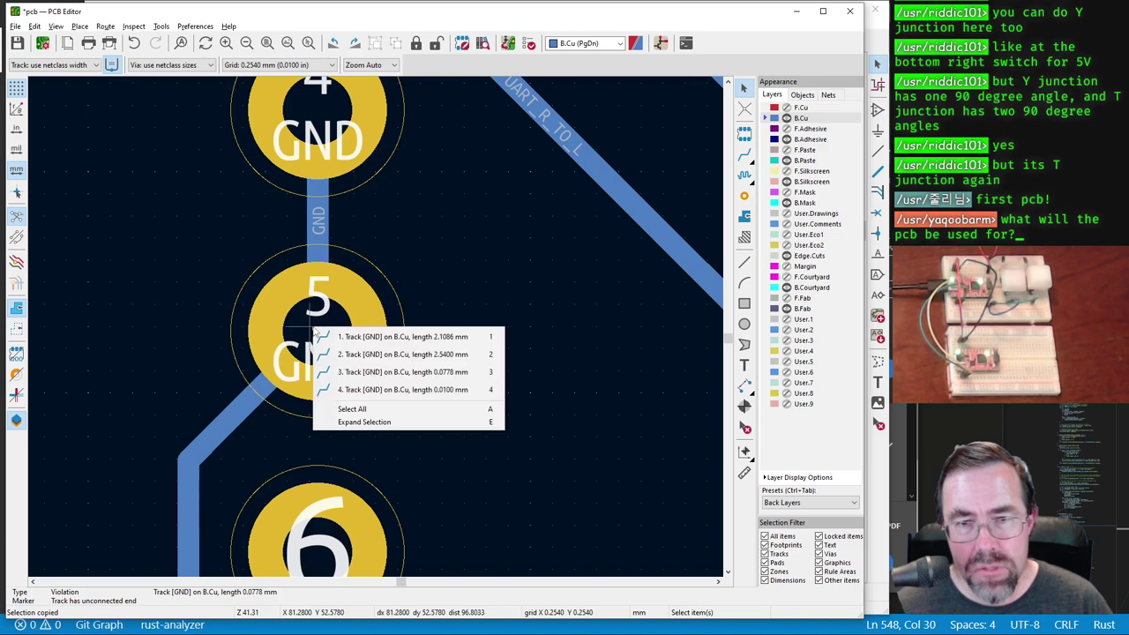
pyautogui.click(369, 389)
pyautogui.hotkey('ctrl', 'x')
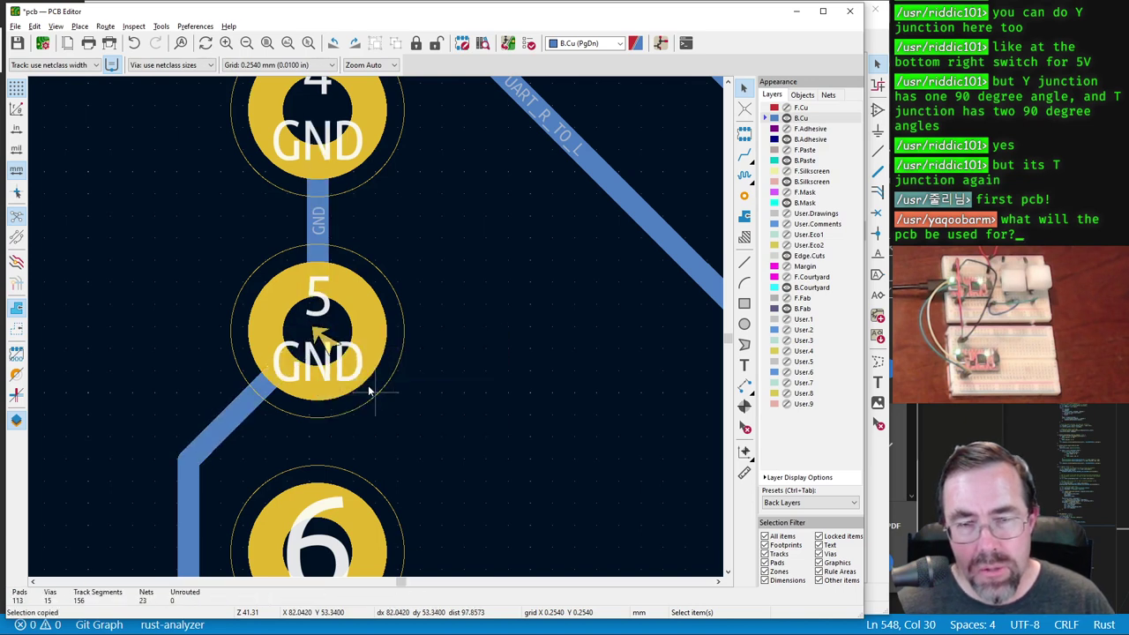
pyautogui.click(304, 343)
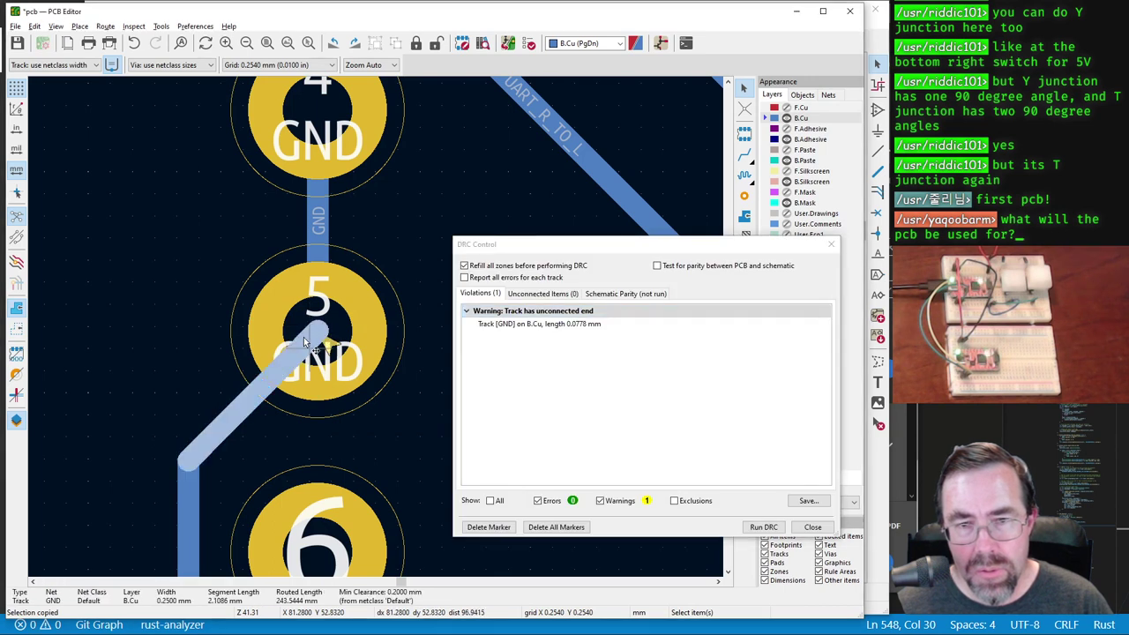
pyautogui.click(306, 330)
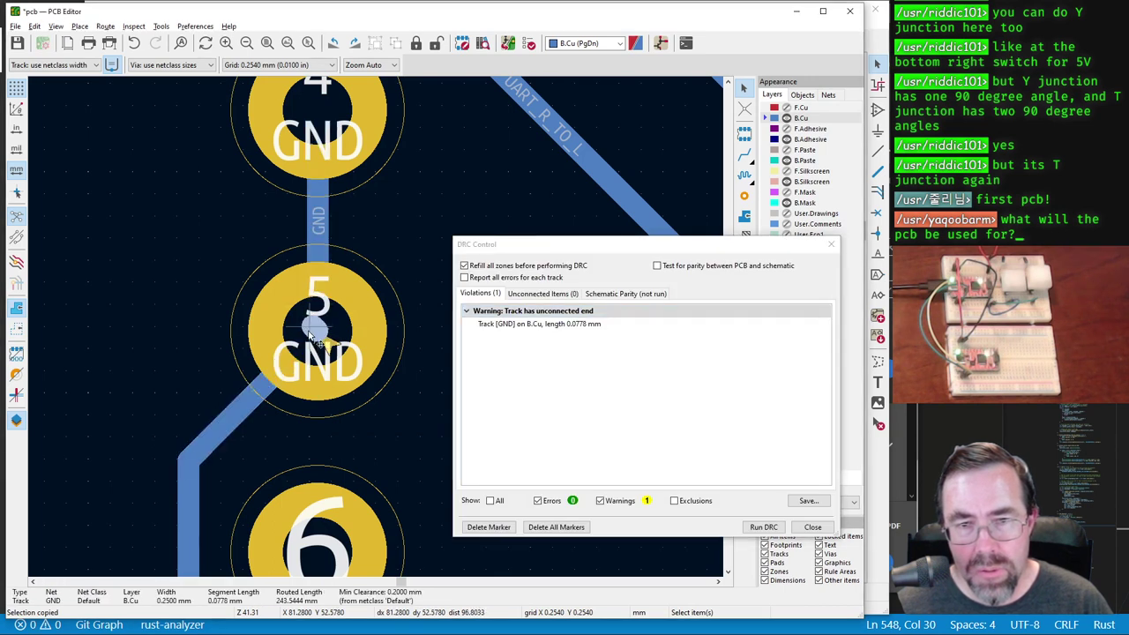
pyautogui.press('Delete')
pyautogui.click(764, 527)
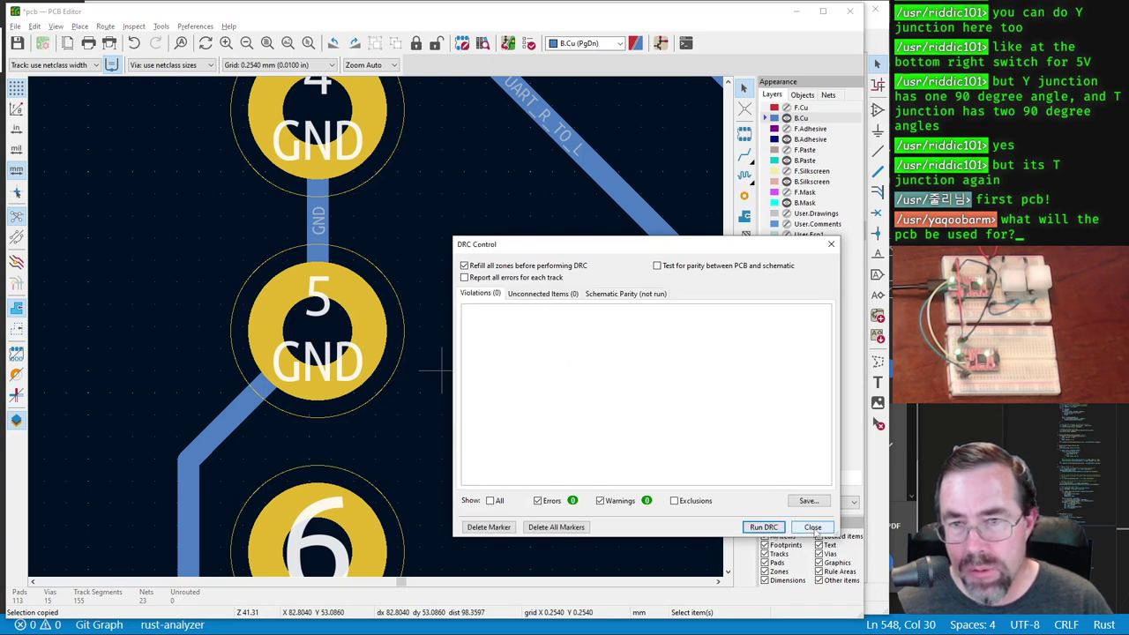
pyautogui.press('Escape')
# Step: Switch the board's layer visibility preset to All Layers
pyautogui.scroll(-6, 516, 432)
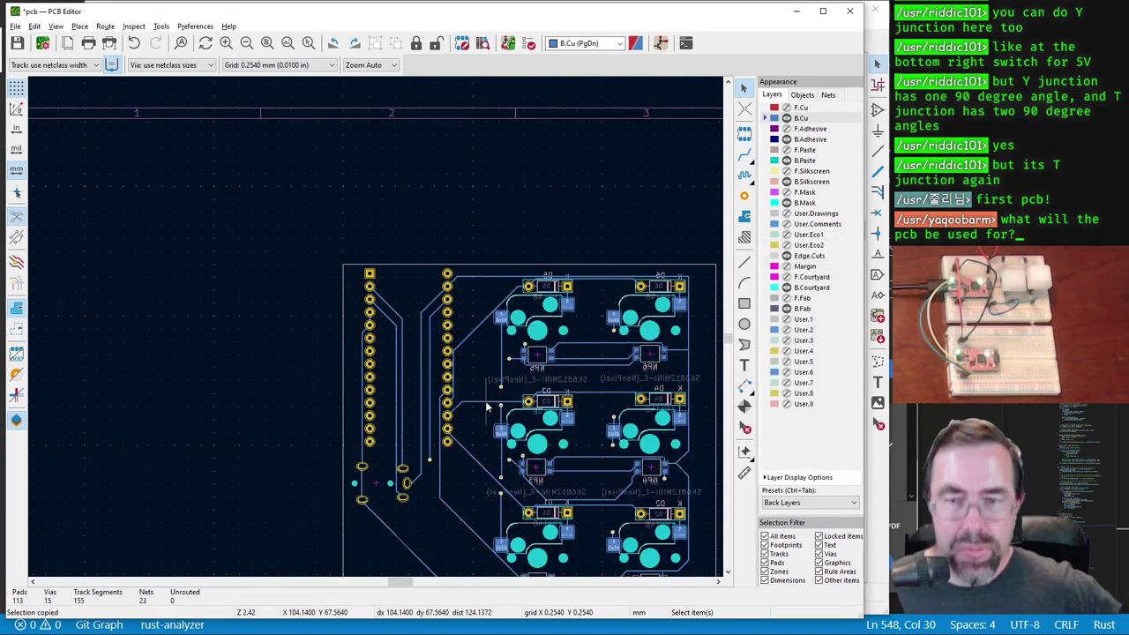
pyautogui.scroll(2, 481, 413)
pyautogui.scroll(-2, 363, 251)
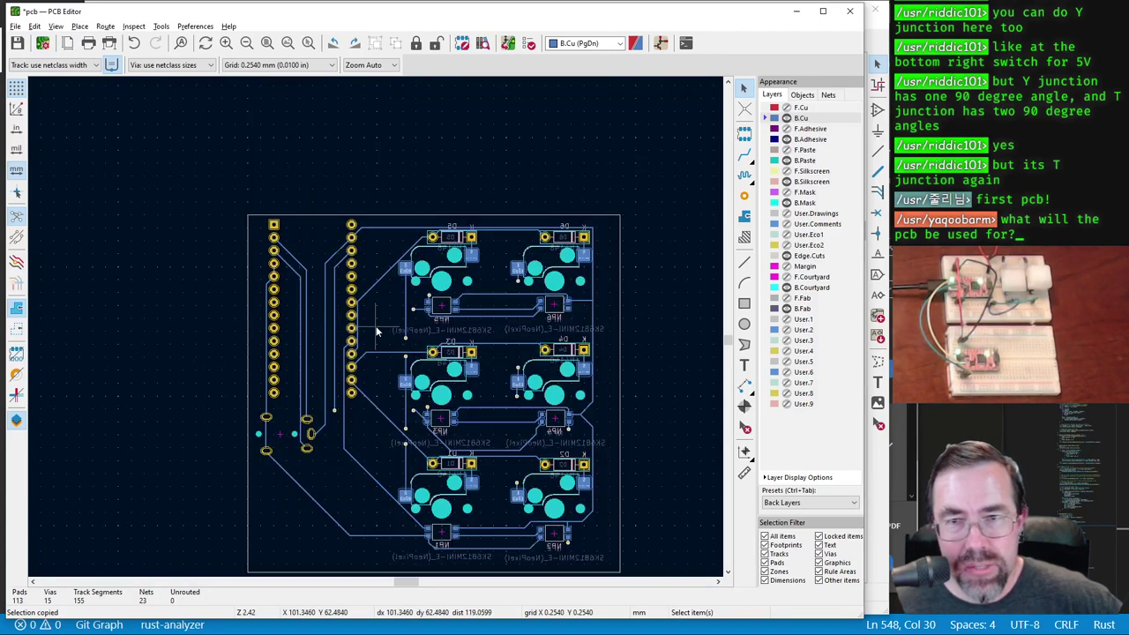
pyautogui.click(808, 502)
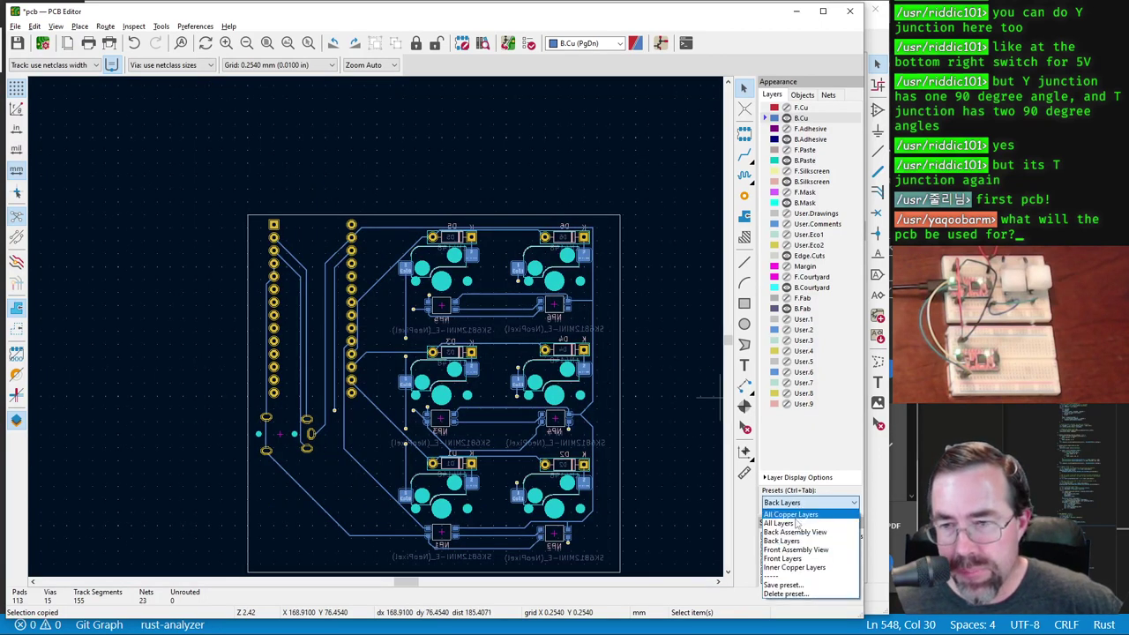
pyautogui.click(802, 514)
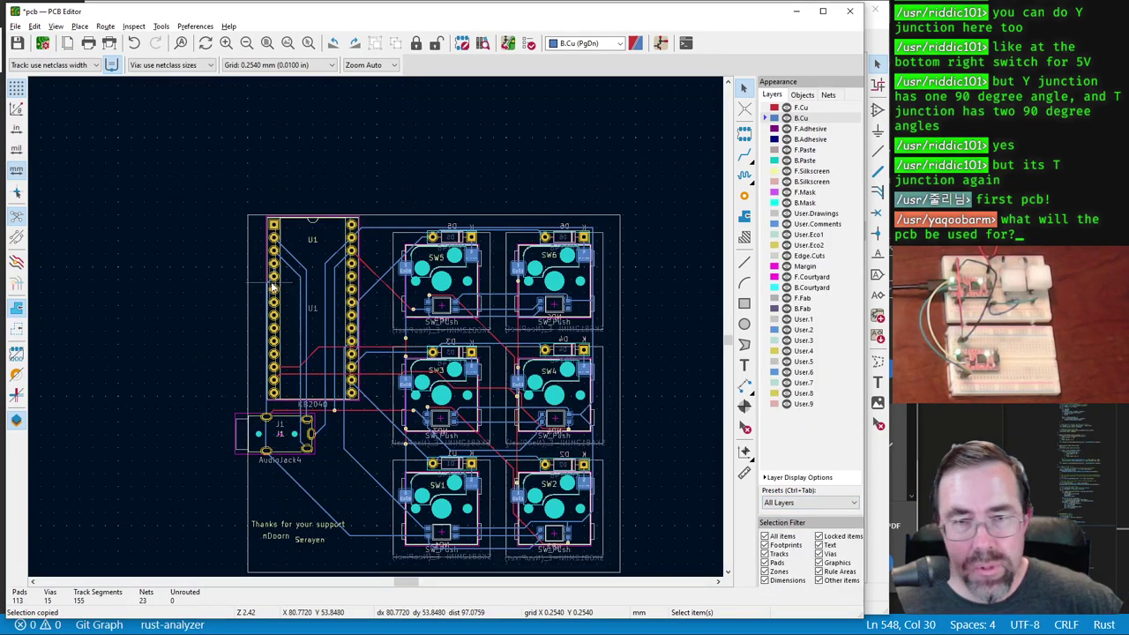
# Step: Examine the GND routing from U1 pads 4 and 5 to the AudioJack4 footprint J1
pyautogui.scroll(4, 328, 337)
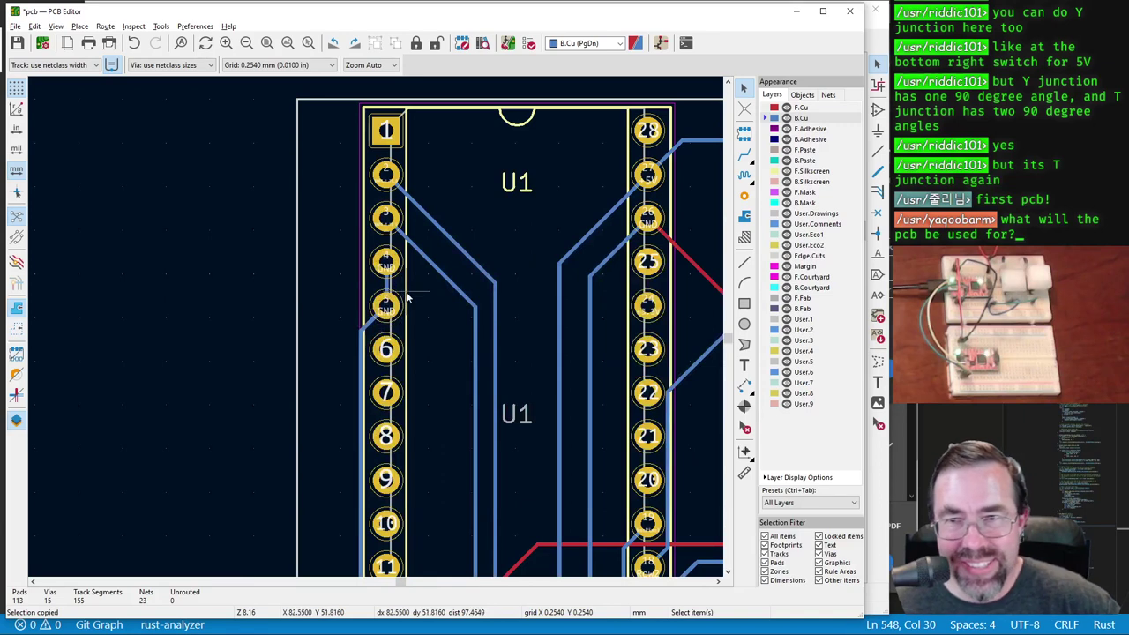
pyautogui.scroll(-5, 431, 329)
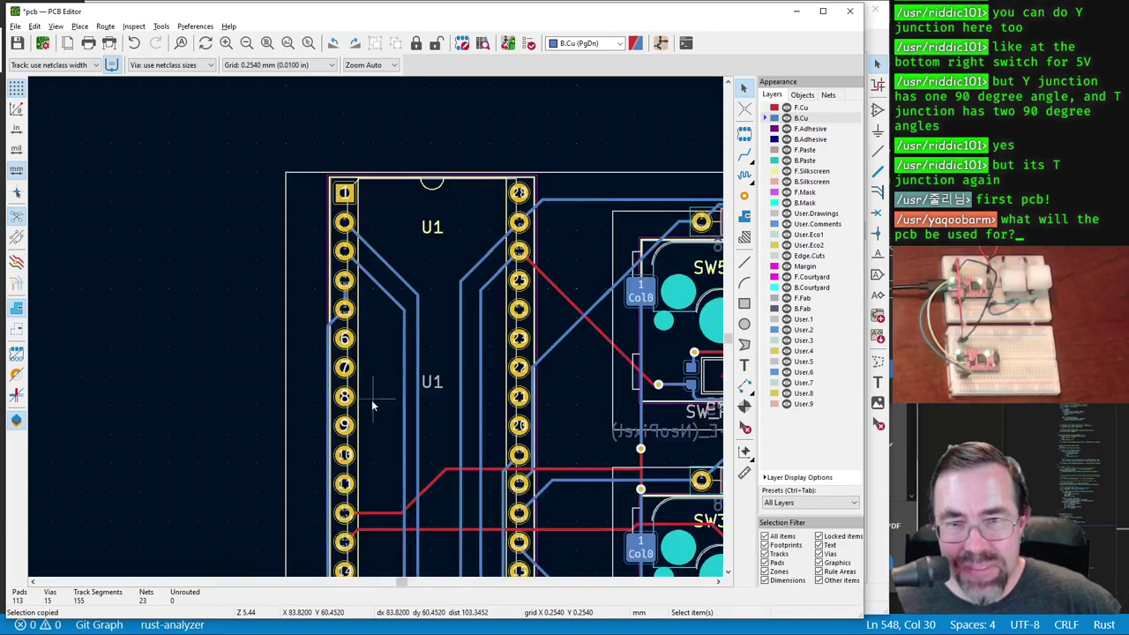
pyautogui.scroll(3, 388, 409)
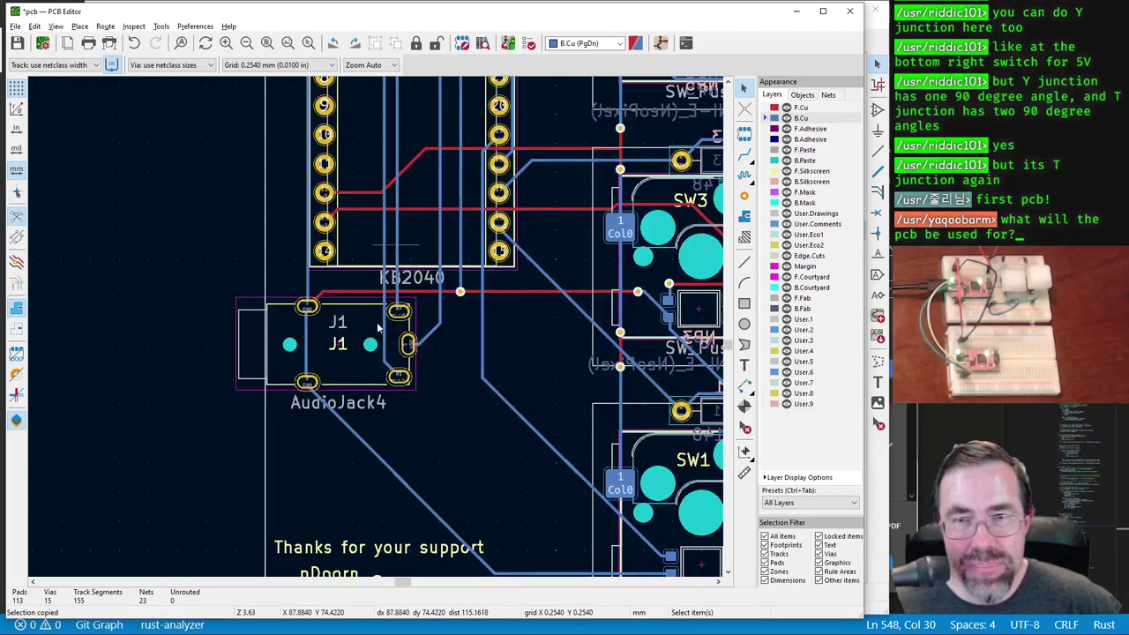
pyautogui.scroll(-1, 379, 326)
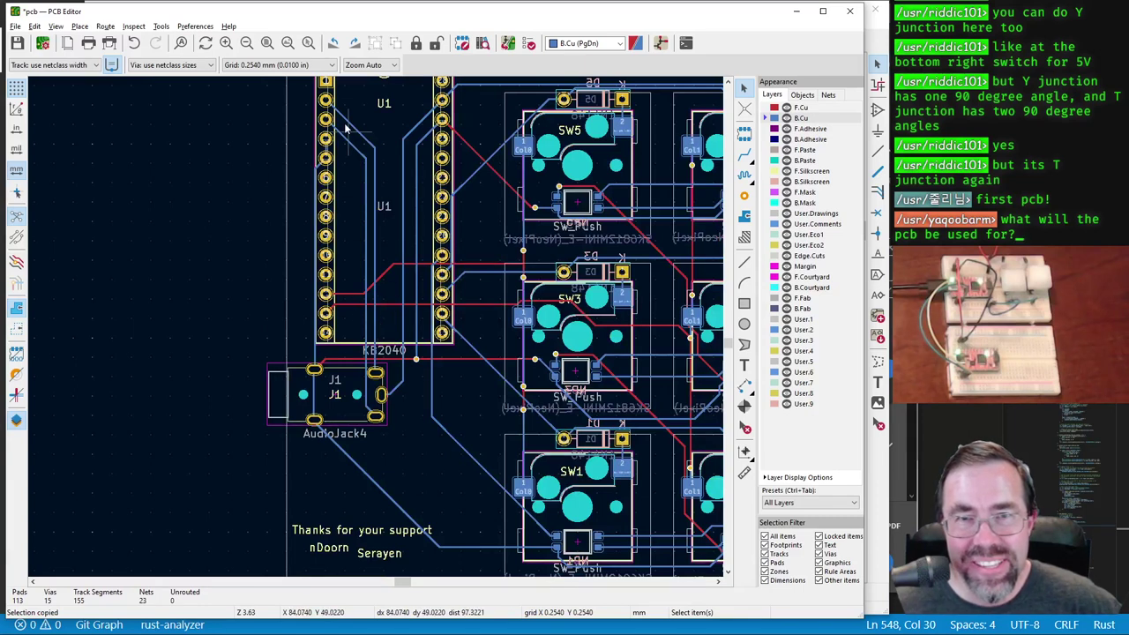
pyautogui.press('x')
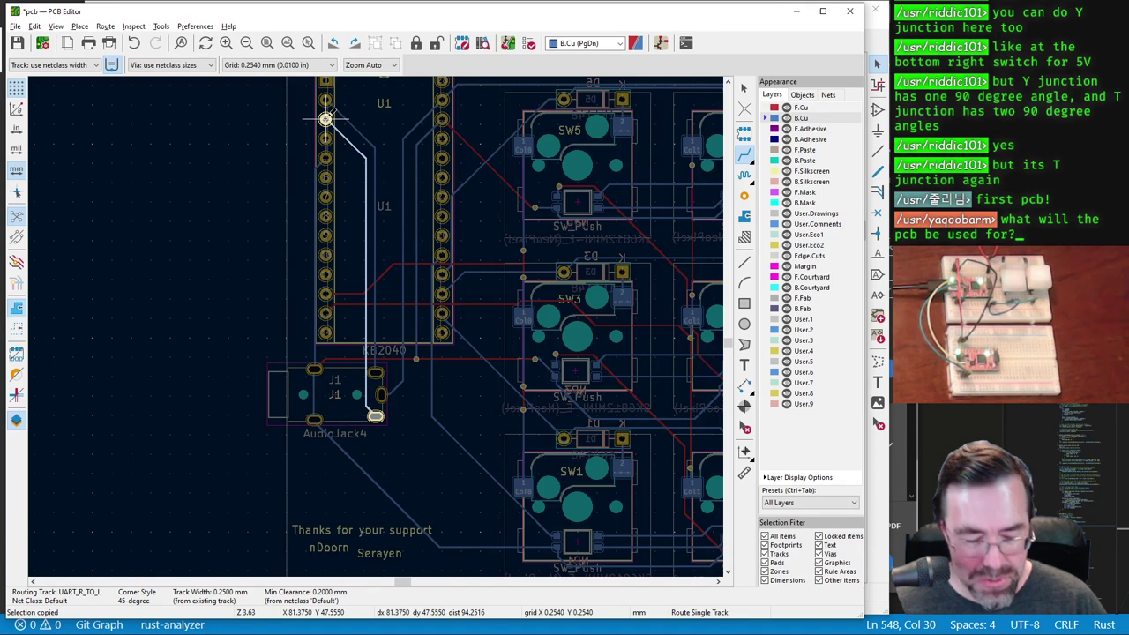
pyautogui.press('Escape')
pyautogui.press('x')
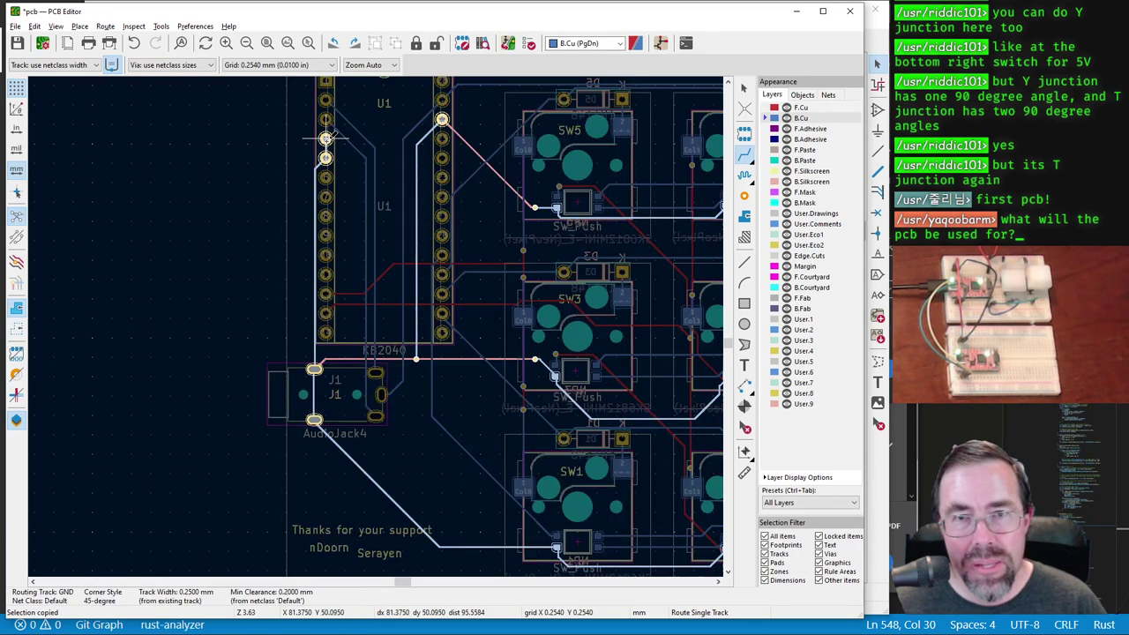
pyautogui.scroll(-3, 325, 139)
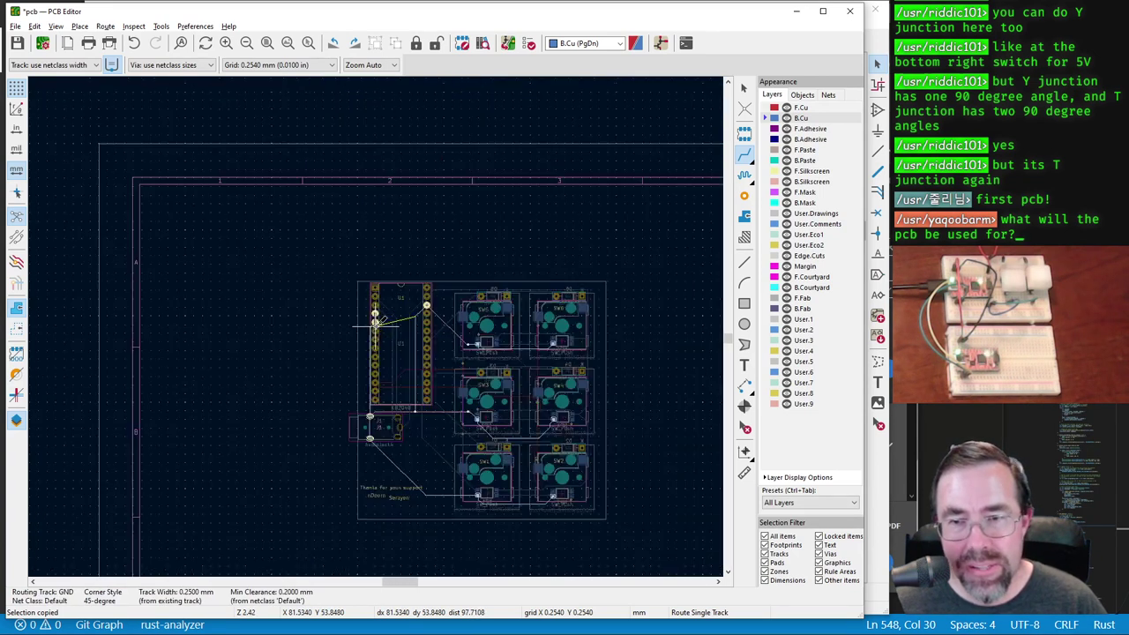
pyautogui.scroll(2, 377, 322)
pyautogui.scroll(-2, 376, 322)
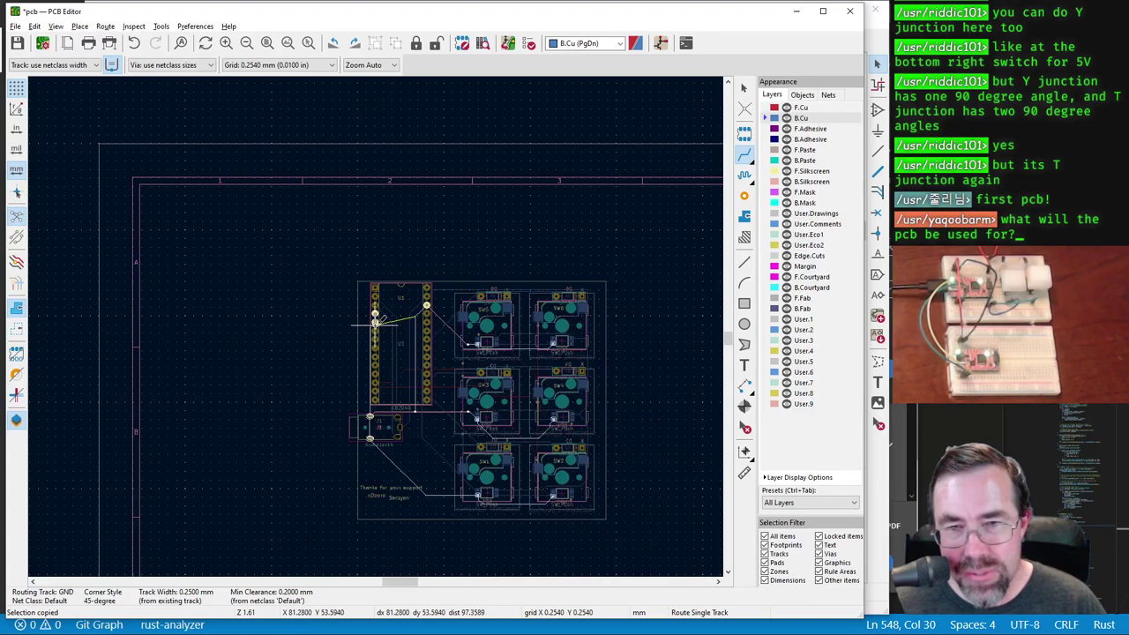
pyautogui.scroll(2, 378, 322)
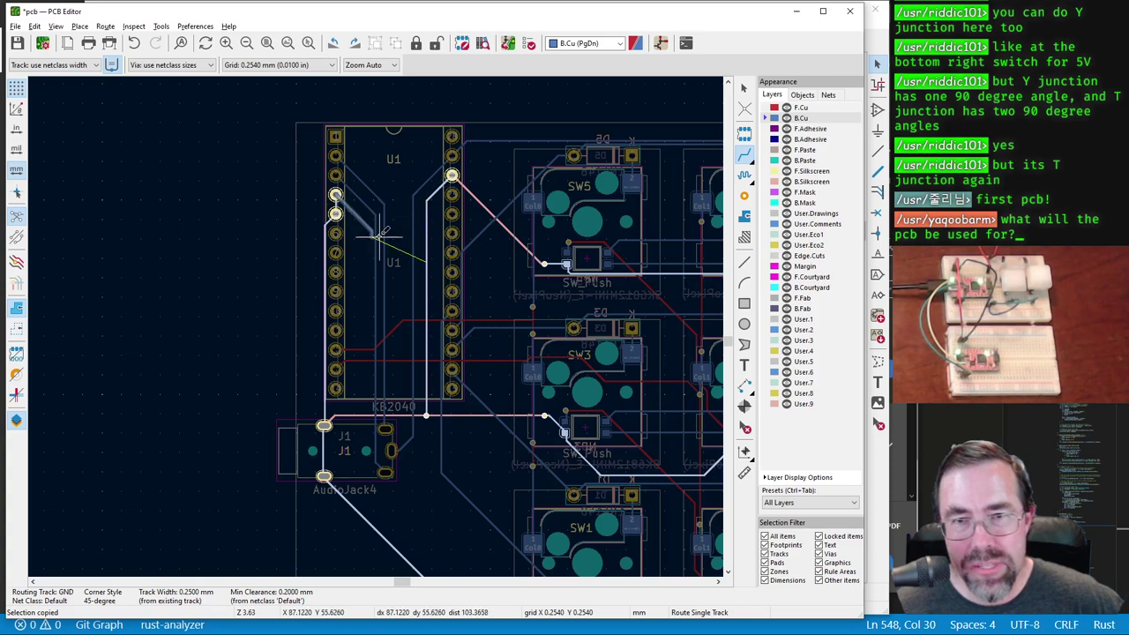
pyautogui.press('Escape')
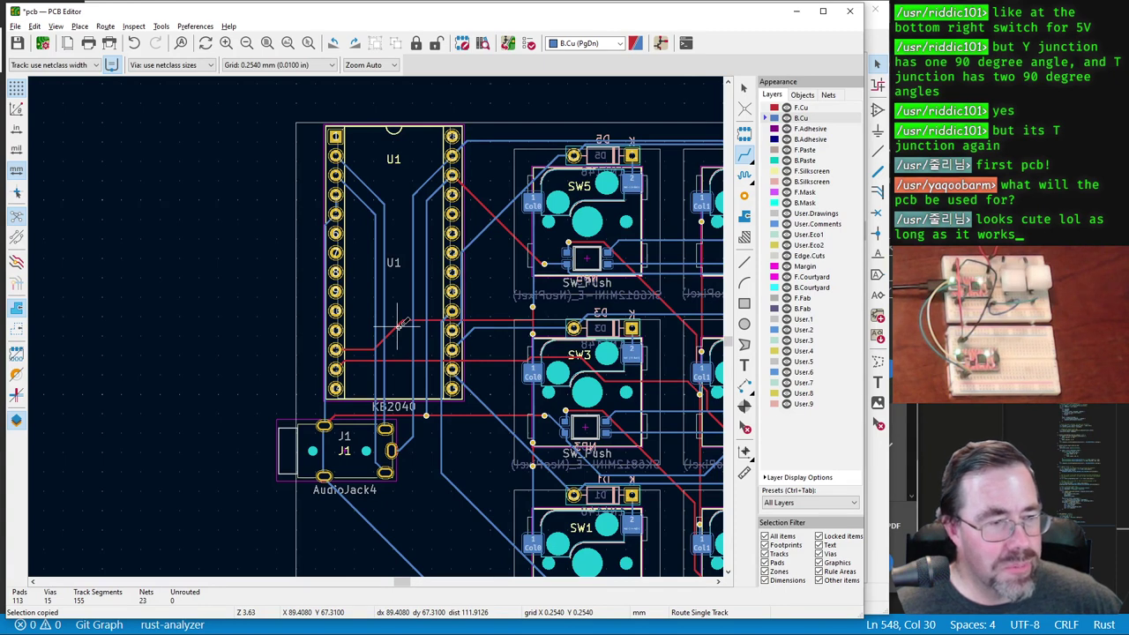
# Step: Fit the board in view, open the 3D Viewer, and inspect the front and back of the board model
pyautogui.press('Home')
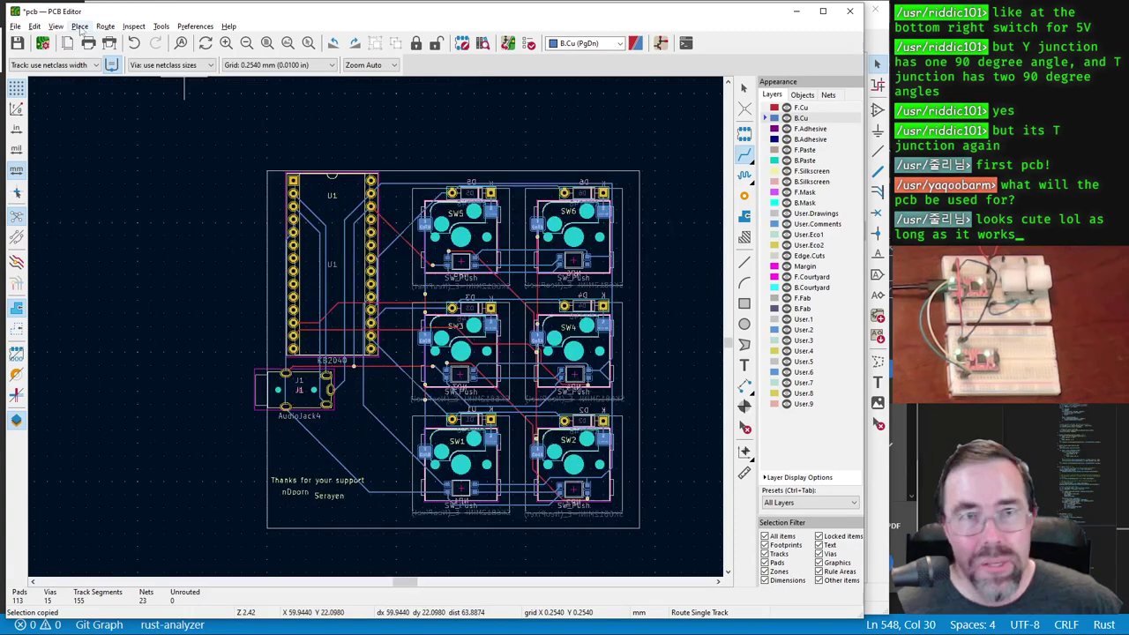
pyautogui.click(55, 27)
pyautogui.click(97, 64)
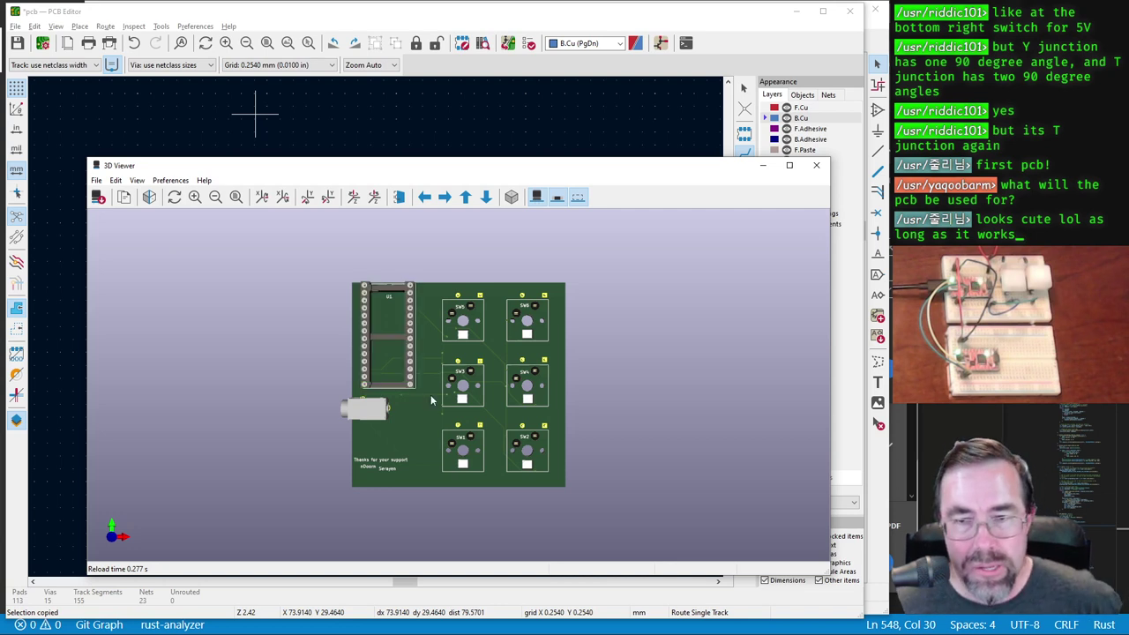
pyautogui.scroll(2, 430, 395)
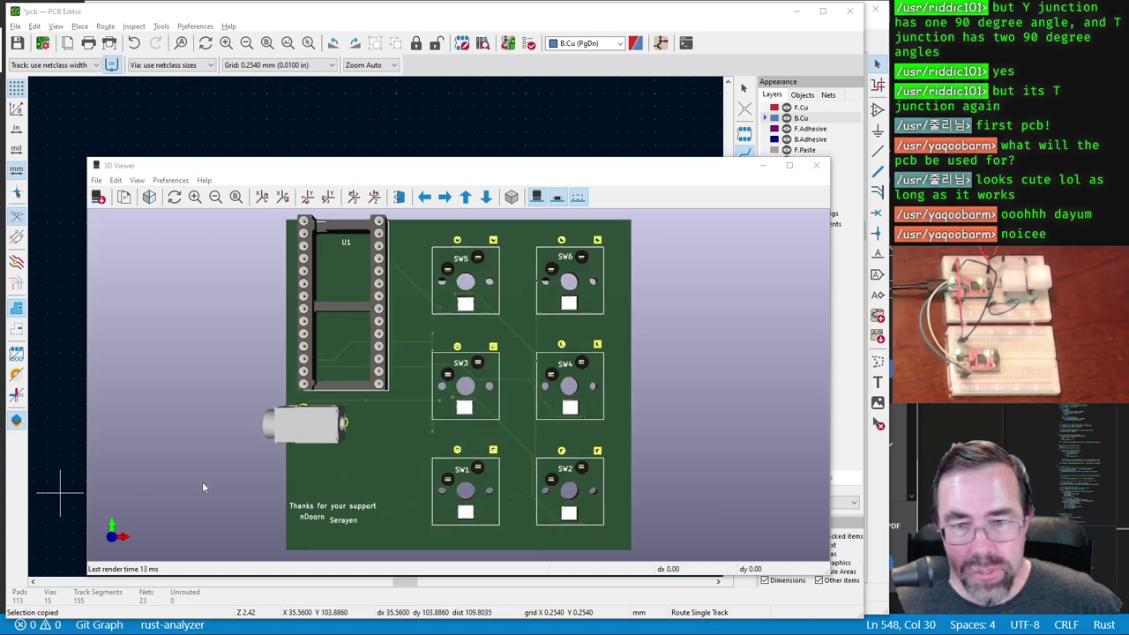
pyautogui.moveTo(425, 359)
pyautogui.mouseDown()
pyautogui.moveTo(418, 393)
pyautogui.moveTo(425, 367)
pyautogui.mouseUp()
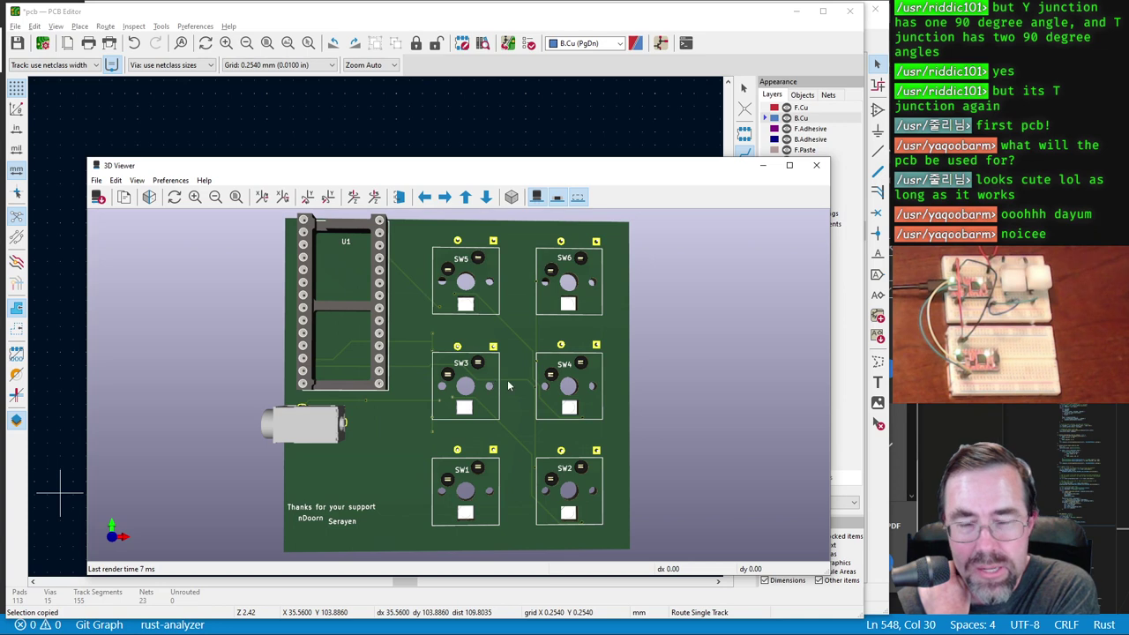
pyautogui.moveTo(623, 403)
pyautogui.mouseDown()
pyautogui.moveTo(575, 403)
pyautogui.moveTo(597, 393)
pyautogui.moveTo(607, 404)
pyautogui.mouseUp()
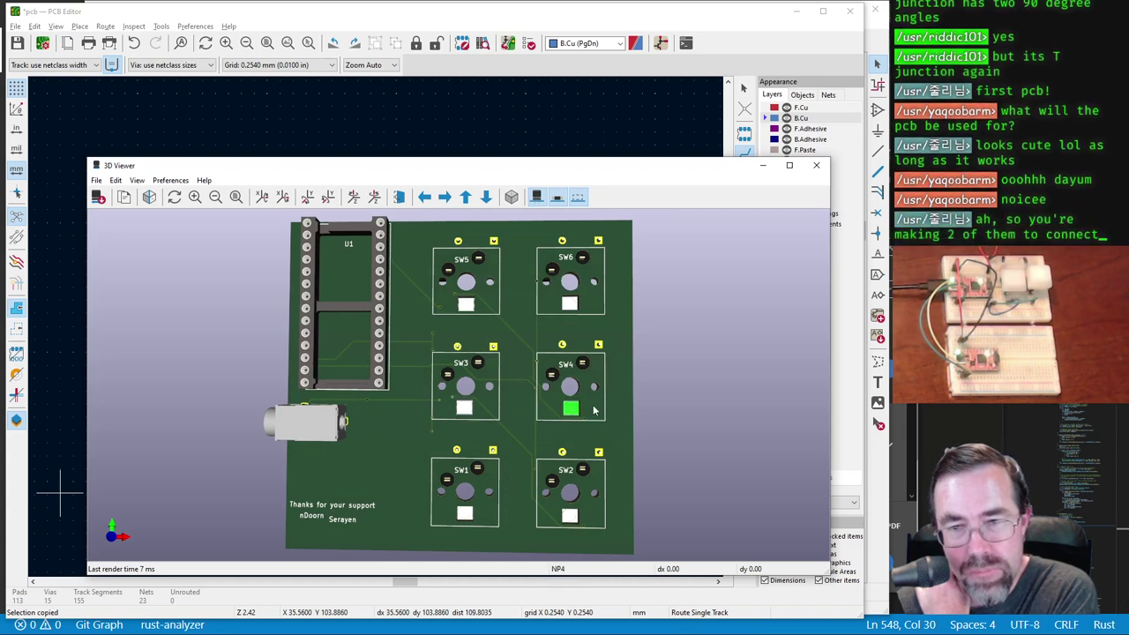
pyautogui.moveTo(574, 406); pyautogui.dragTo(362, 468)
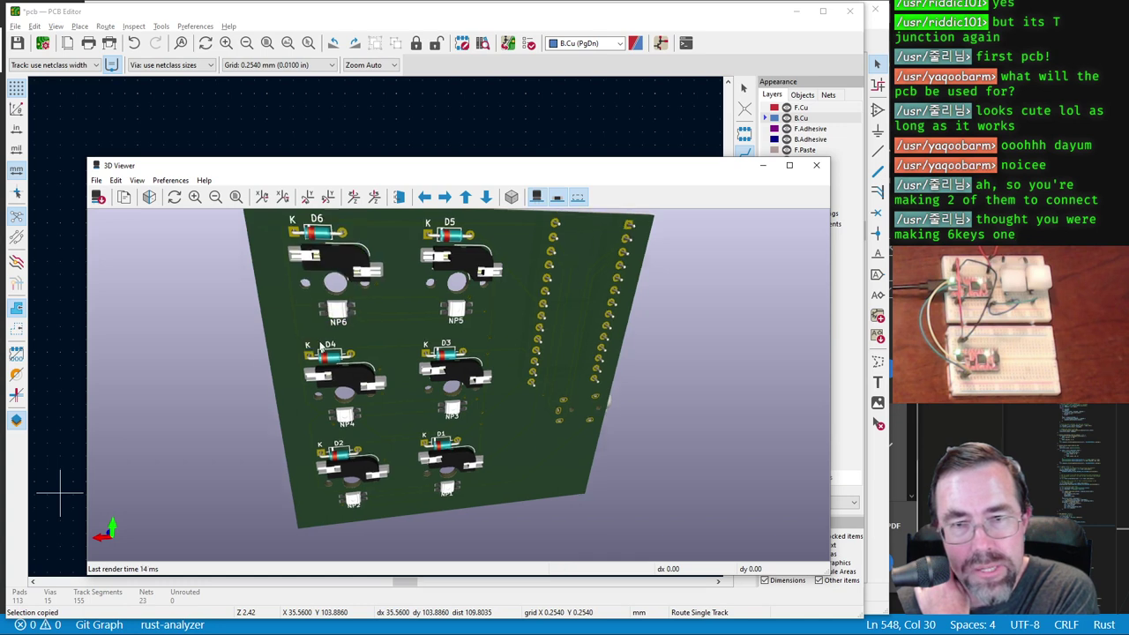
pyautogui.moveTo(337, 314); pyautogui.dragTo(389, 295)
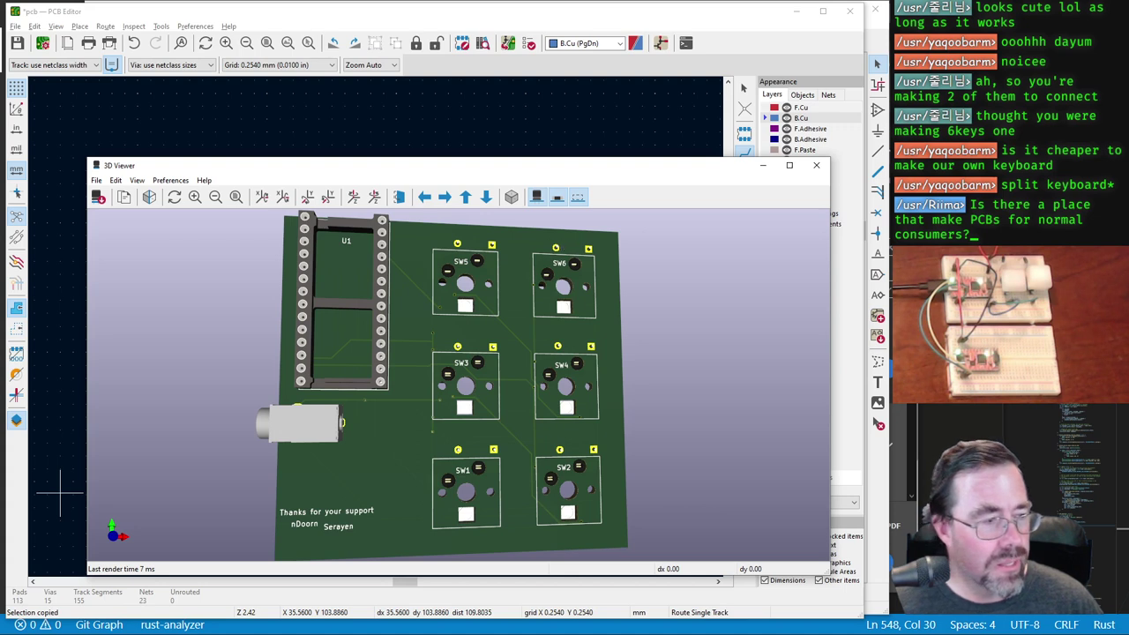
# Step: Switch to the browser and show the heading of JLCPCB's PCB Manufacturing & Assembly Capabilities page
pyautogui.hotkey('alt', 'Tab')
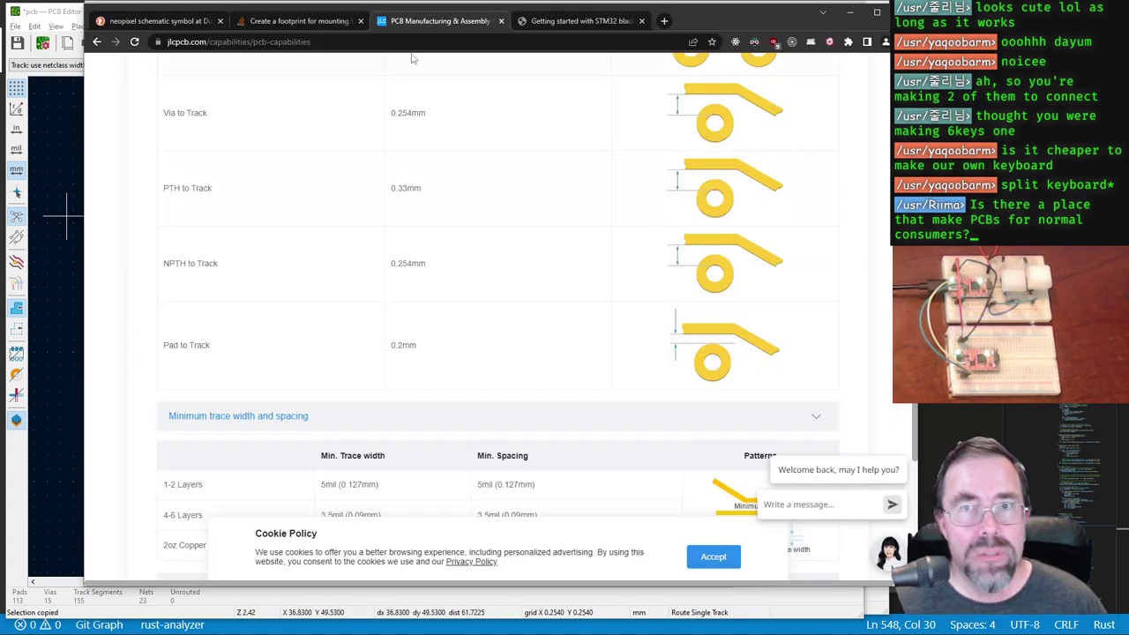
pyautogui.scroll(1, 418, 216)
pyautogui.scroll(15, 418, 215)
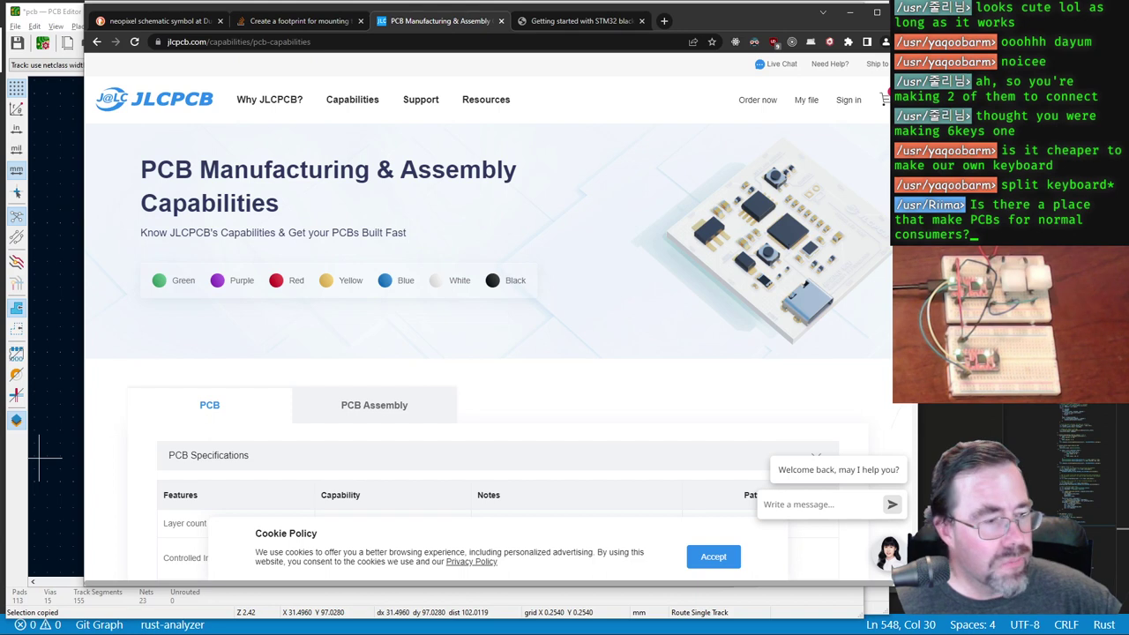
# Step: Look up the ALLPCB link on OneNote's Links page and open allpcb.com/activity/free-pcb-prototype-2021.html in a new browser tab
pyautogui.hotkey('alt', 'Tab')
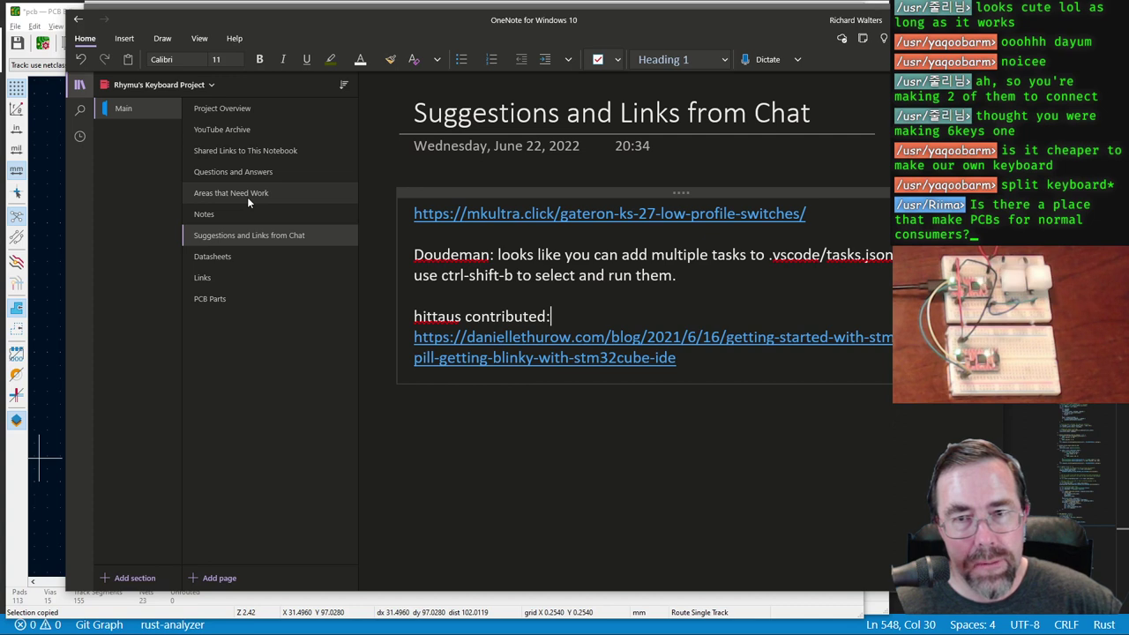
pyautogui.click(229, 276)
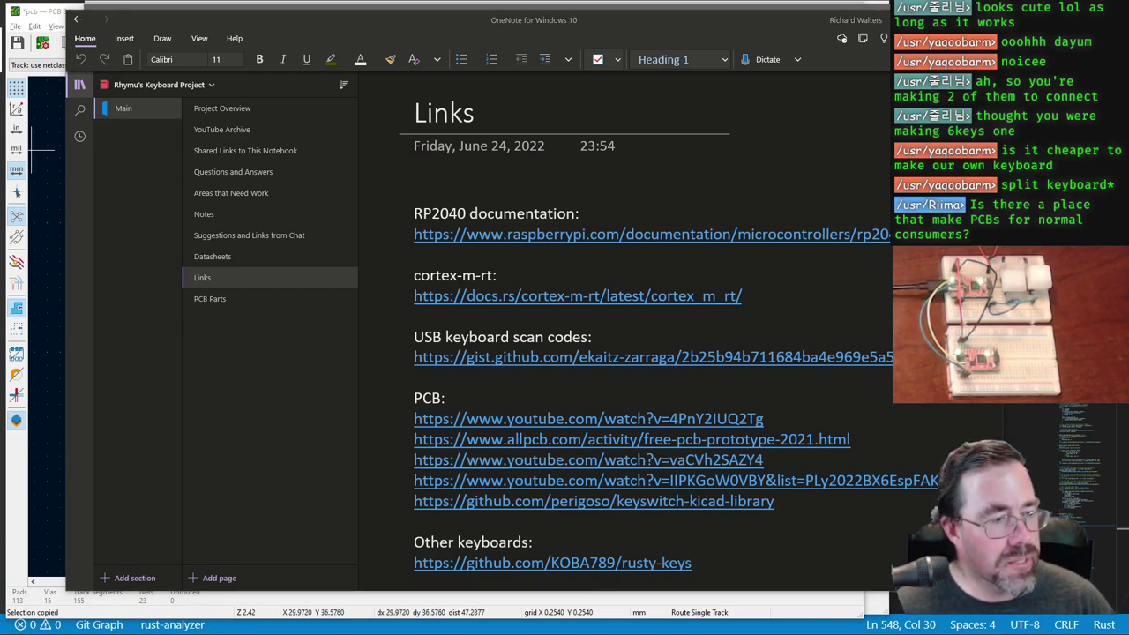
pyautogui.hotkey('alt', 'Tab')
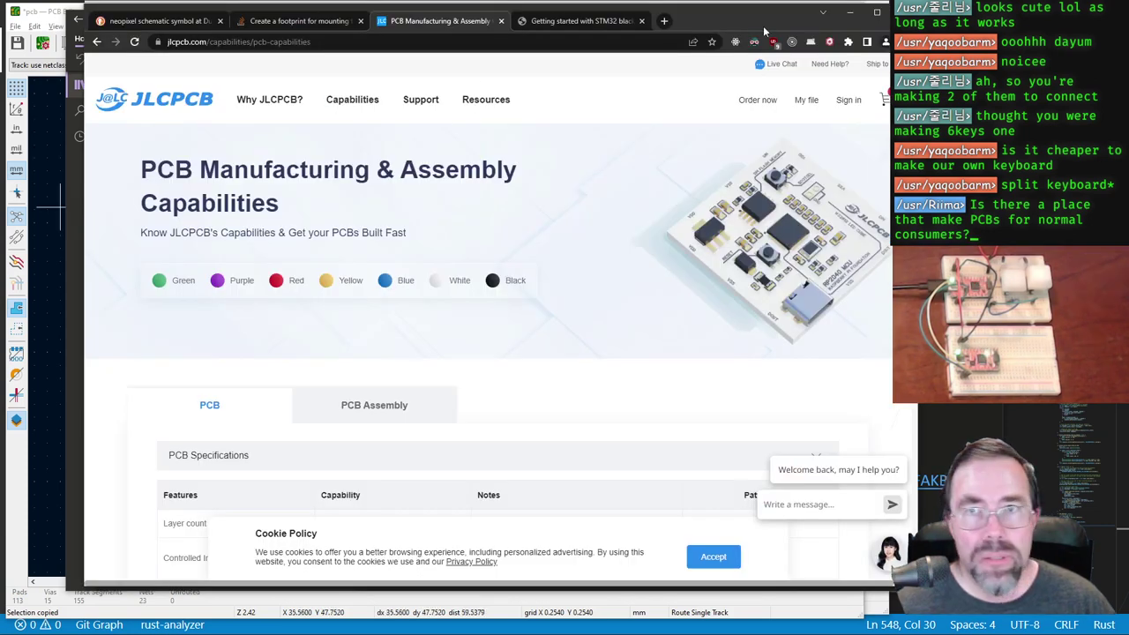
pyautogui.click(664, 21)
pyautogui.write('allpcb.com/activity/free-pcb-prototype-2021.html')
pyautogui.click(371, 58)
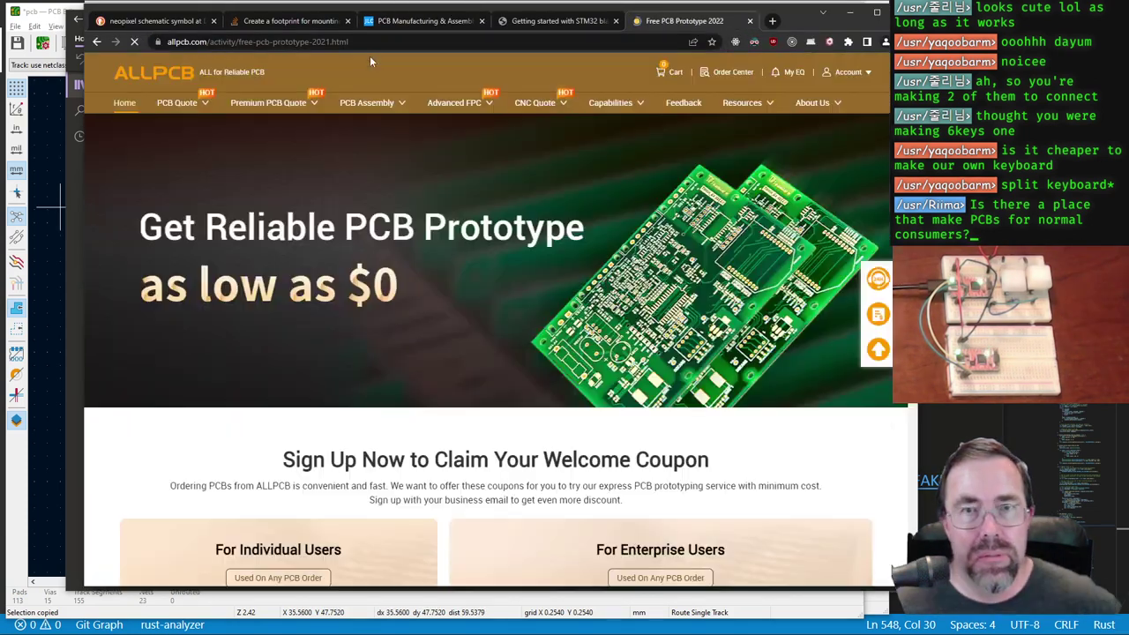
# Step: Review the welcome coupon offers on the ALLPCB prototype page and close its browser tab
pyautogui.scroll(-3, 470, 295)
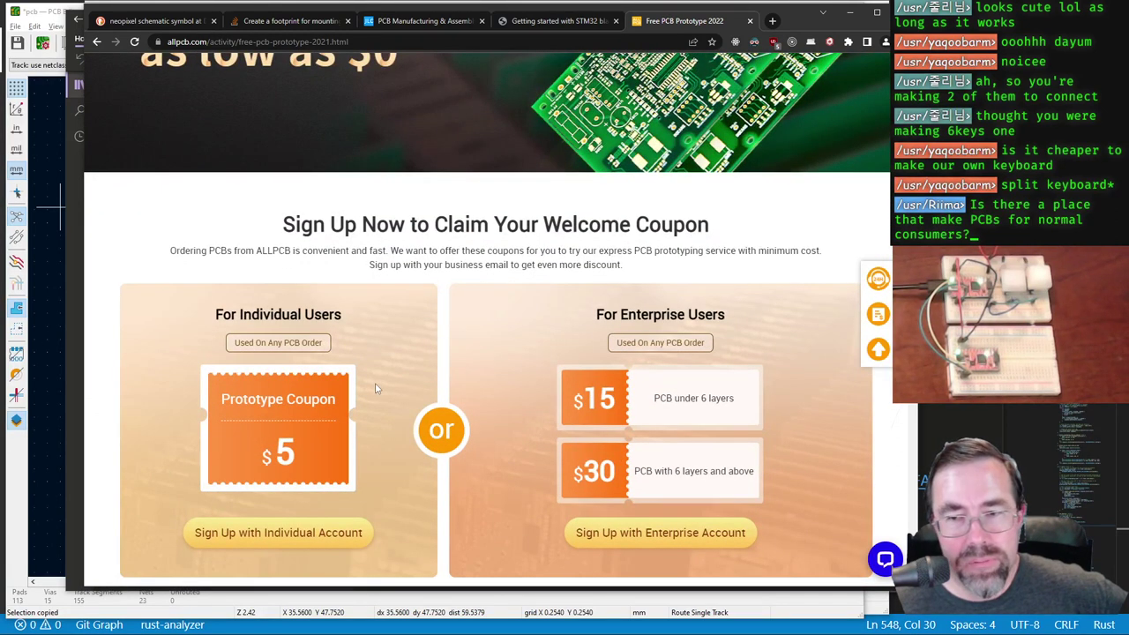
pyautogui.scroll(3, 375, 388)
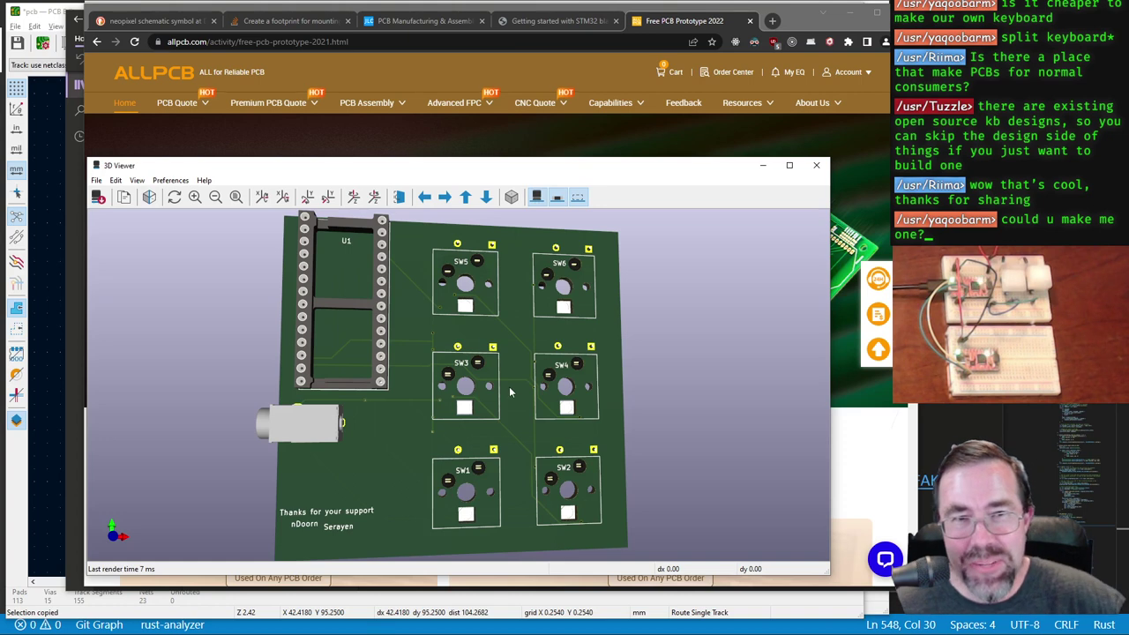
pyautogui.click(749, 20)
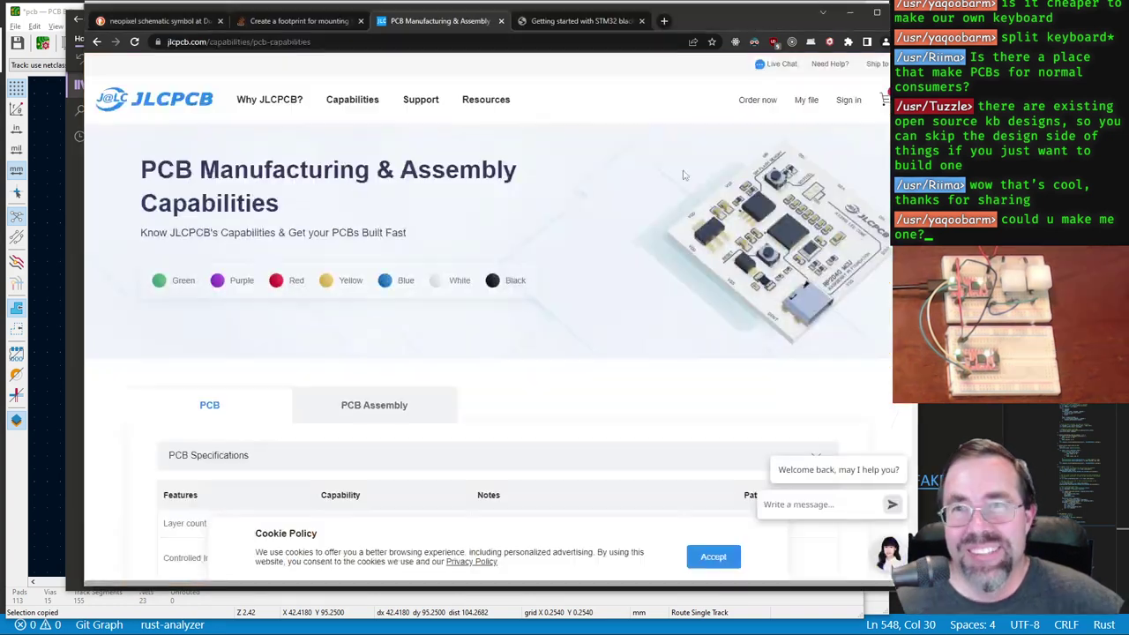
# Step: Return to the 3D Viewer and inspect the board's front side from a tilted angle
pyautogui.hotkey('alt', 'Tab')
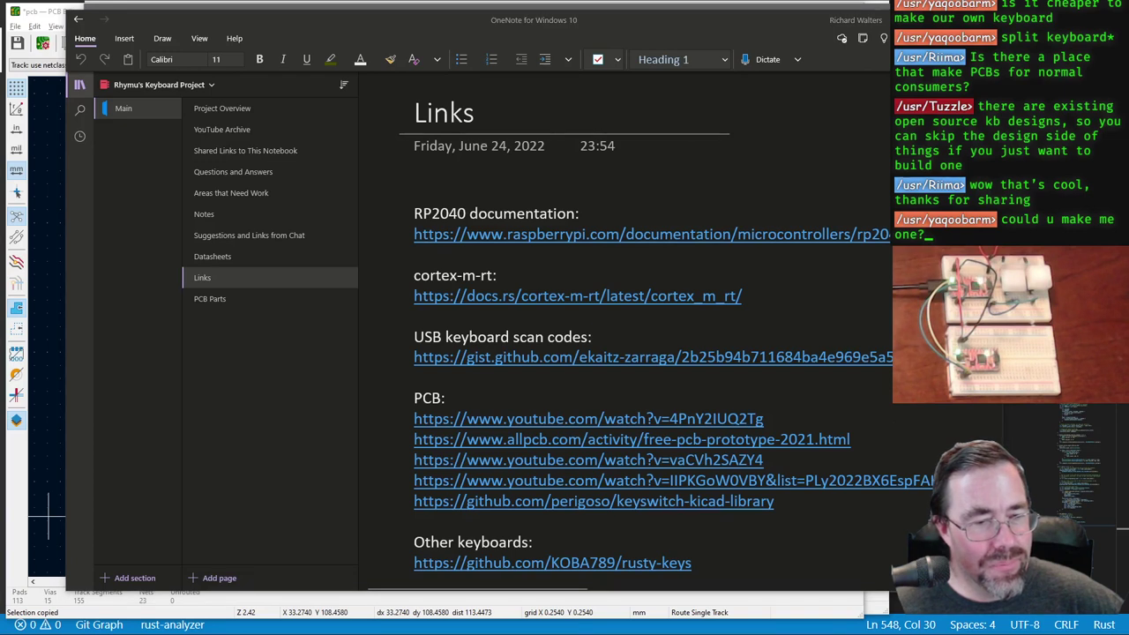
pyautogui.hotkey('alt', 'Tab')
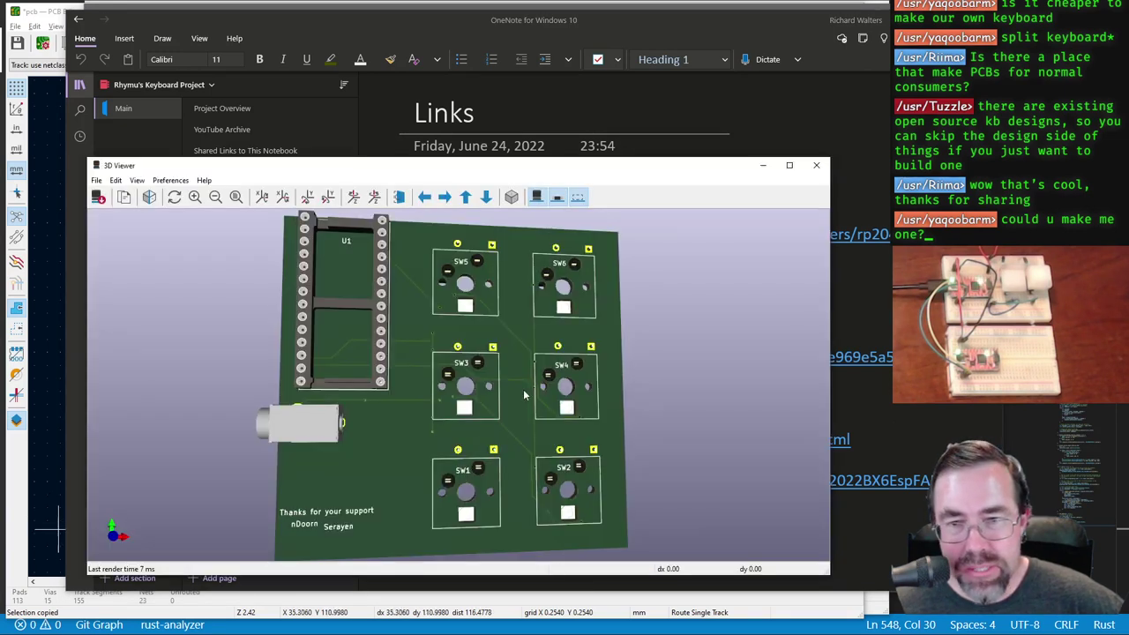
pyautogui.moveTo(524, 394); pyautogui.dragTo(556, 353)
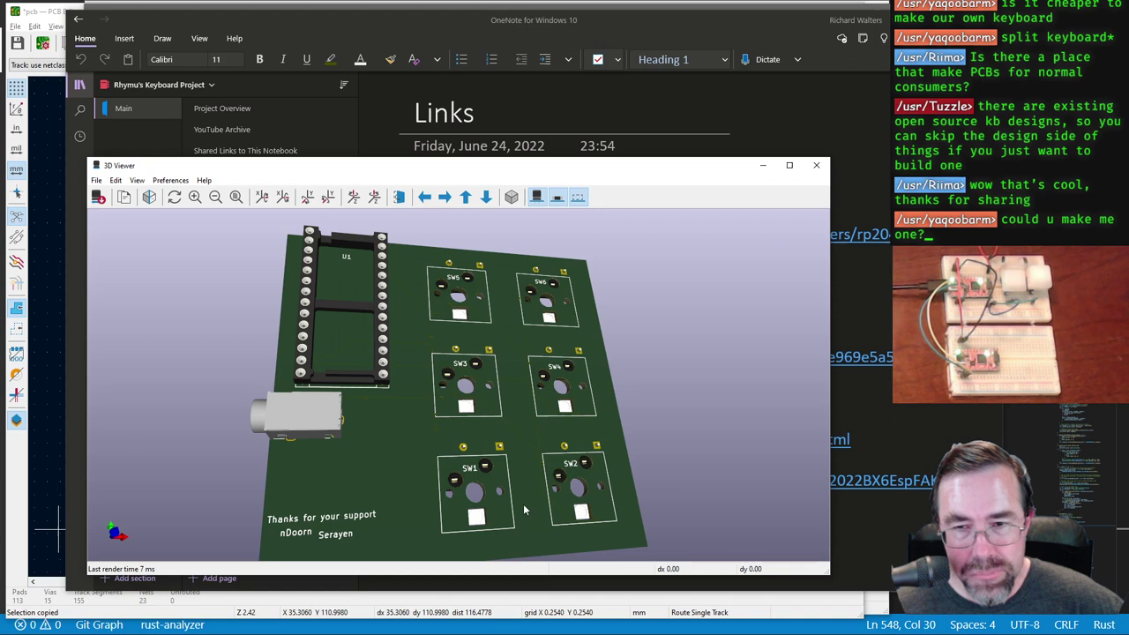
pyautogui.moveTo(521, 522); pyautogui.dragTo(504, 511)
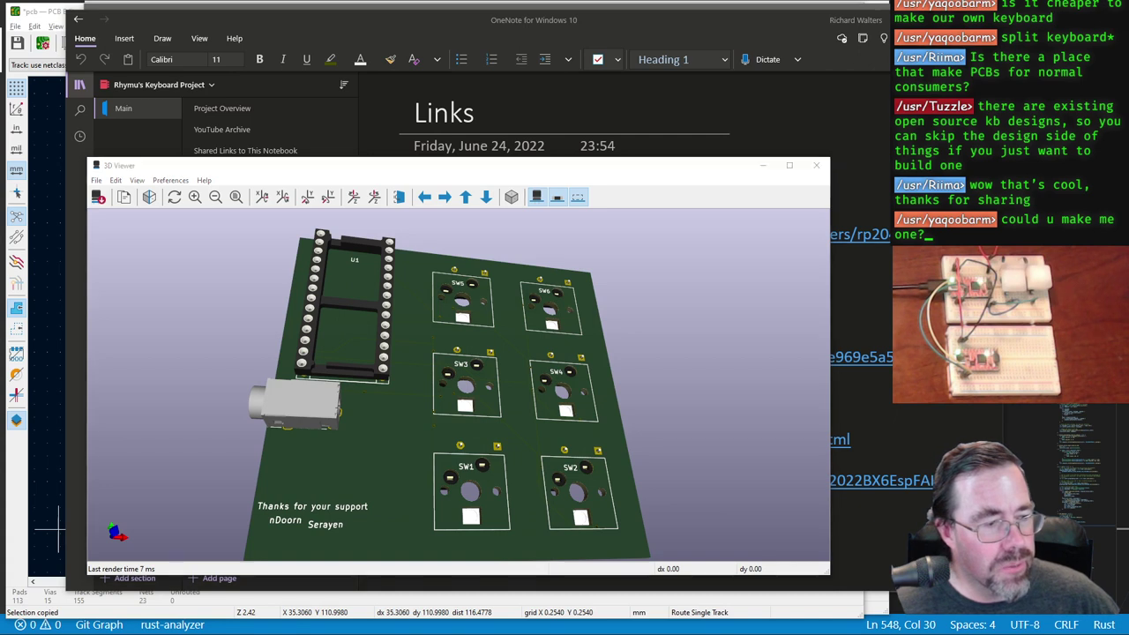
pyautogui.hotkey('alt', 'Tab')
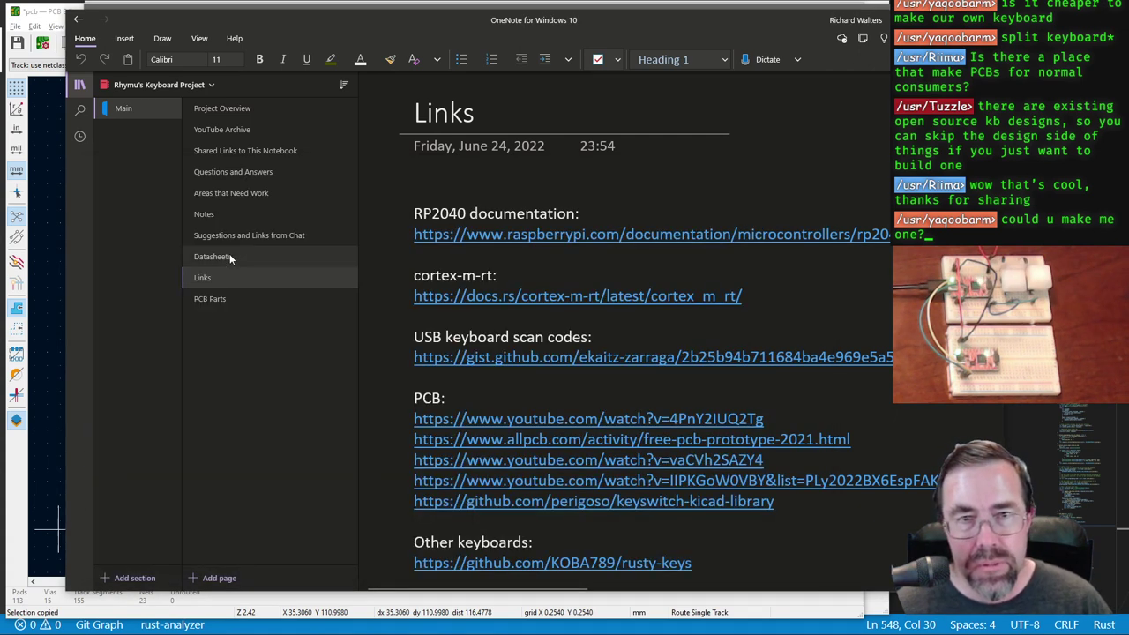
pyautogui.click(245, 110)
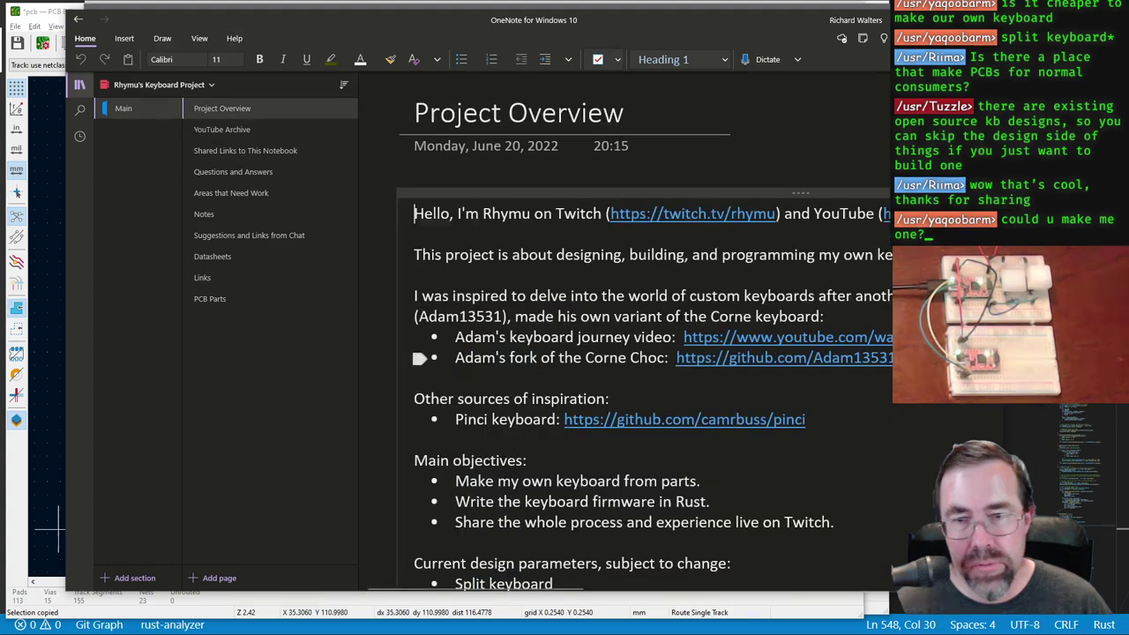
pyautogui.moveTo(818, 420); pyautogui.dragTo(565, 420)
pyautogui.hotkey('ctrl', 'c')
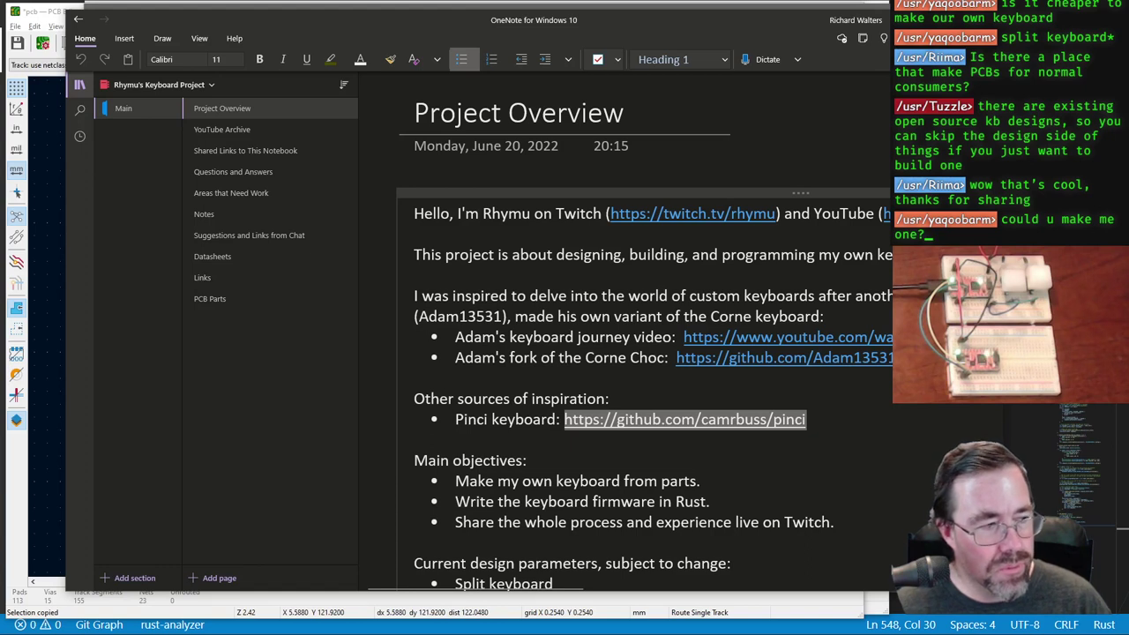
# Step: Switch to the browser and open the copied github.com/camrbuss/pinci address in a new tab
pyautogui.hotkey('alt', 'Tab')
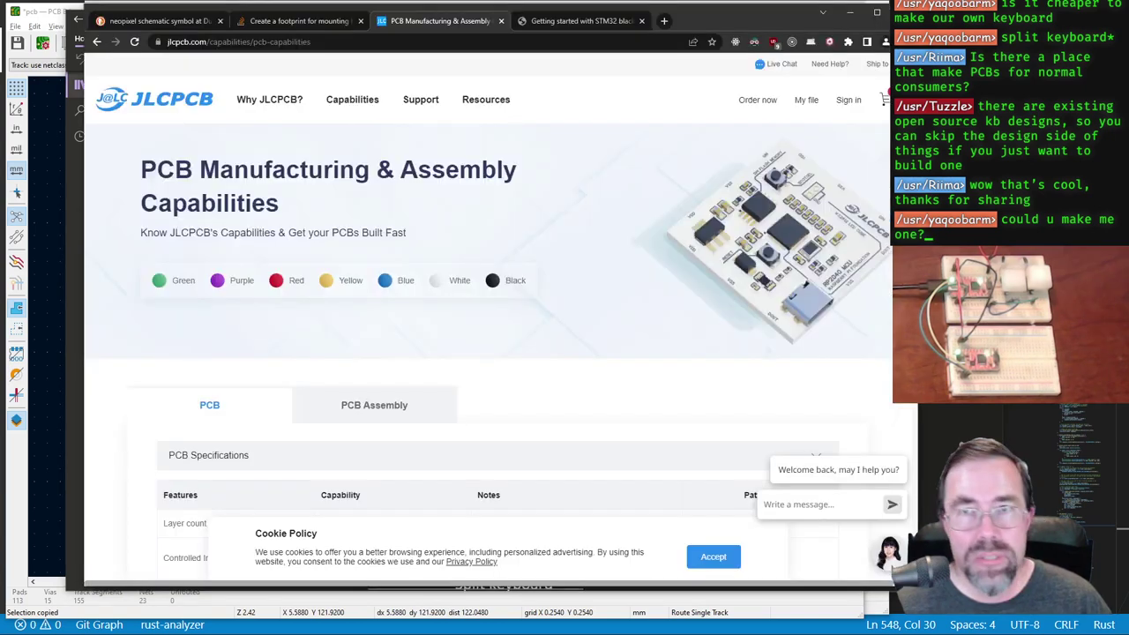
pyautogui.click(663, 20)
pyautogui.hotkey('ctrl', 'v')
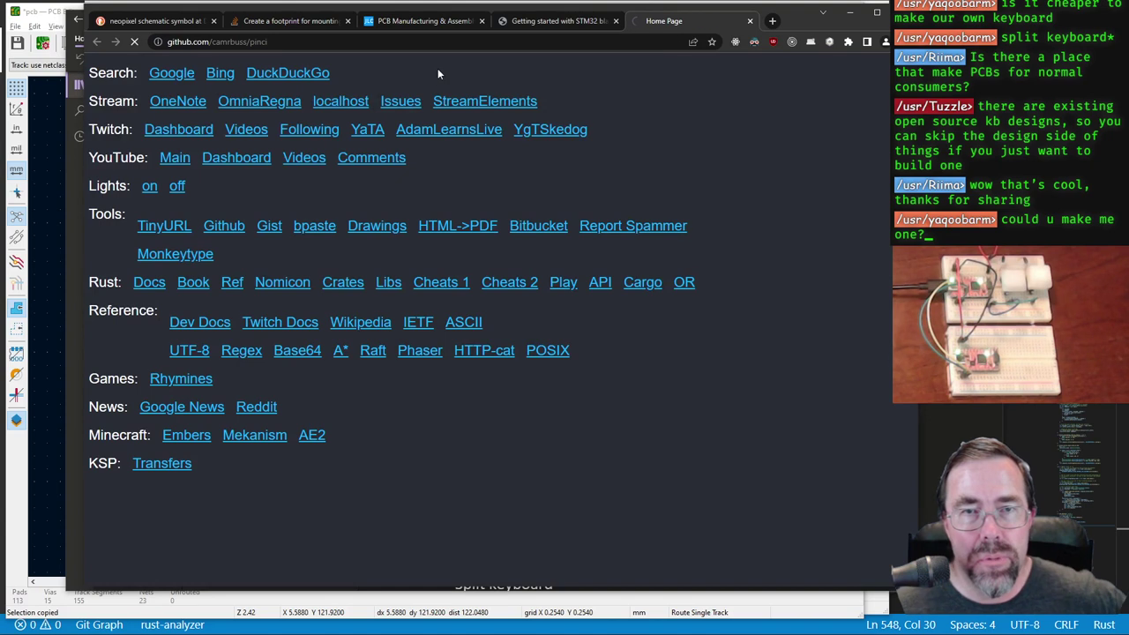
# Step: Examine the assembled and blank split keyboard photos in the pinci repository's README
pyautogui.press('Return')
pyautogui.scroll(-8, 348, 309)
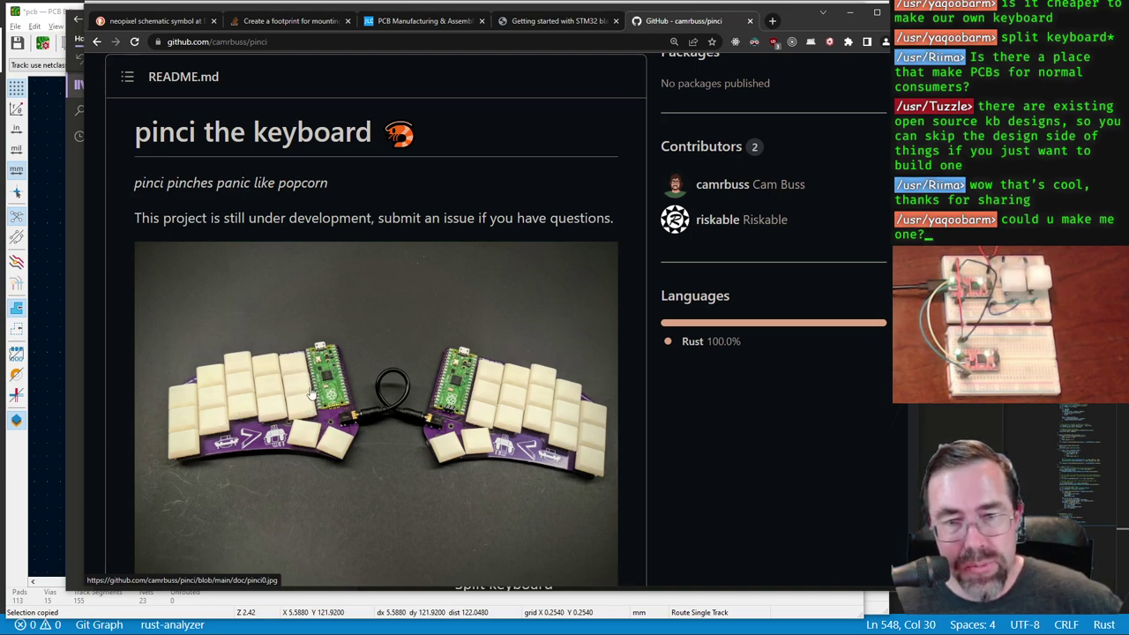
pyautogui.scroll(-3, 316, 391)
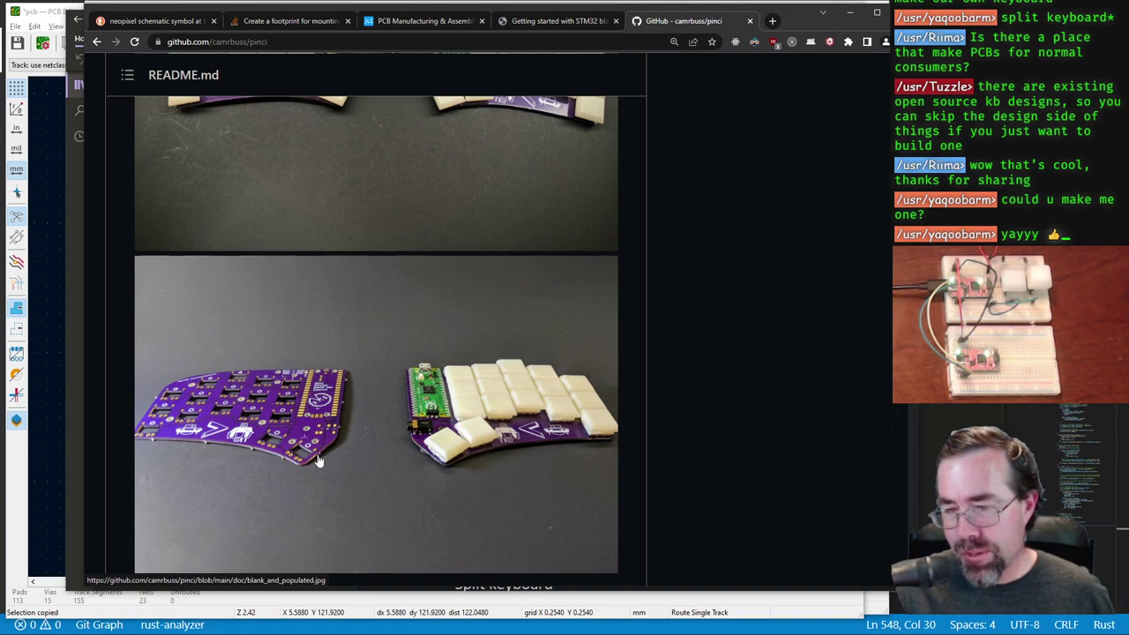
pyautogui.scroll(-2, 320, 461)
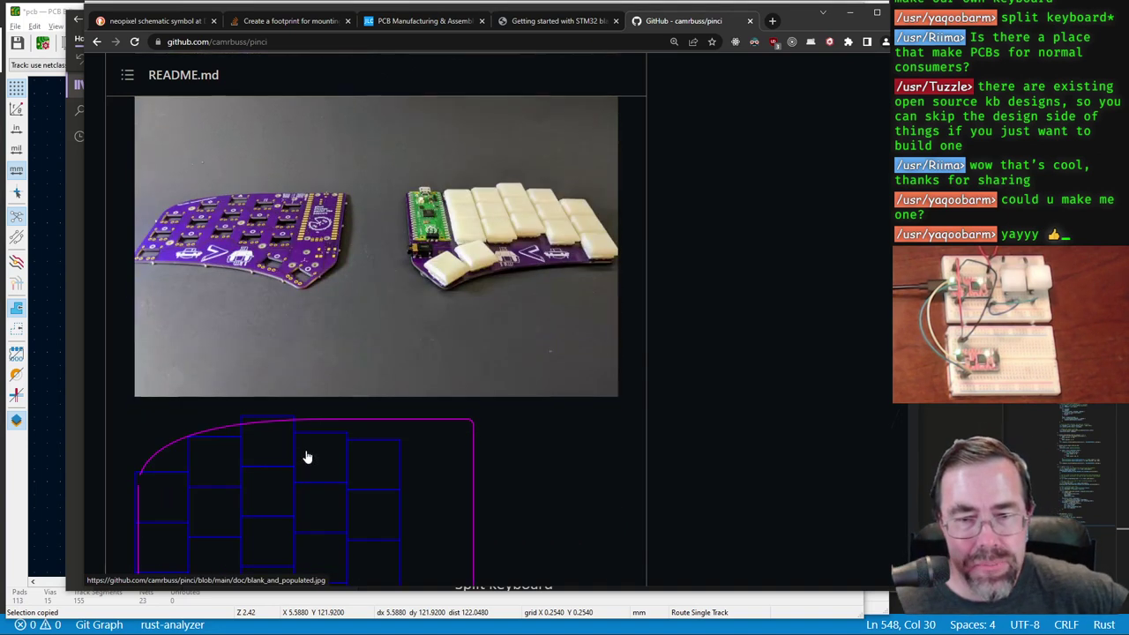
pyautogui.hotkey('alt', 'Tab')
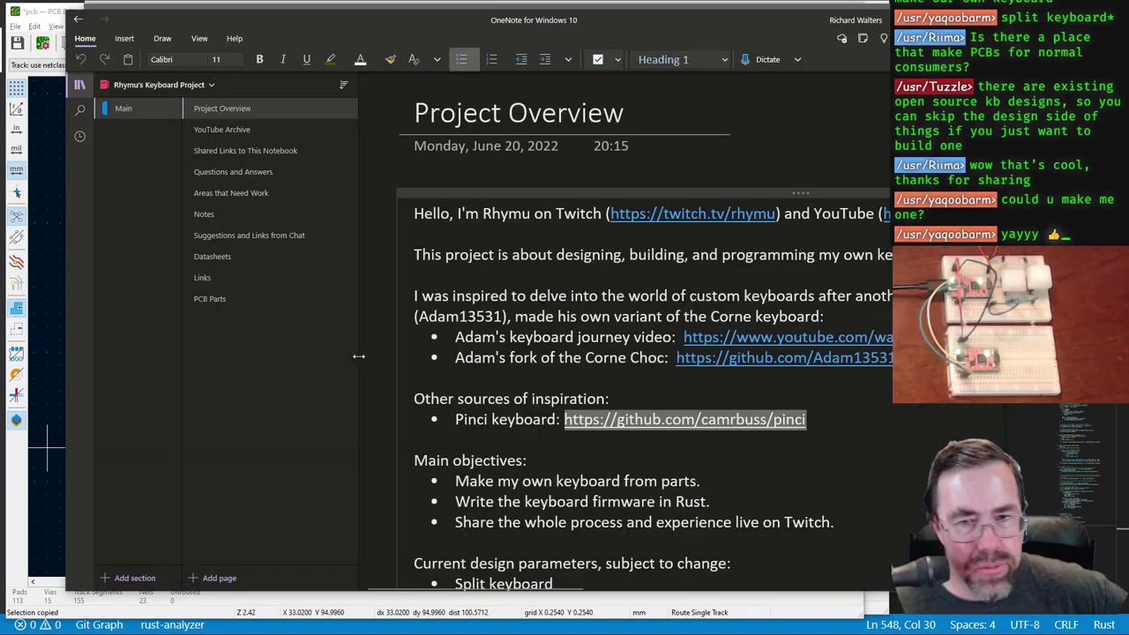
pyautogui.click(225, 281)
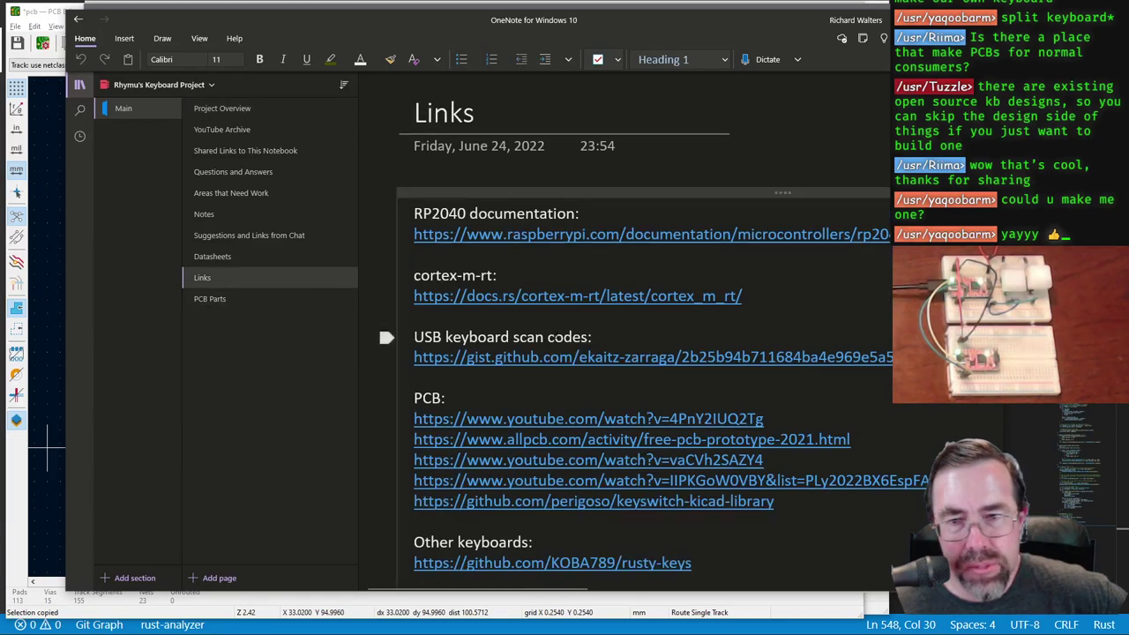
pyautogui.scroll(-2, 565, 353)
pyautogui.moveTo(668, 374); pyautogui.dragTo(417, 374)
pyautogui.hotkey('ctrl', 'c')
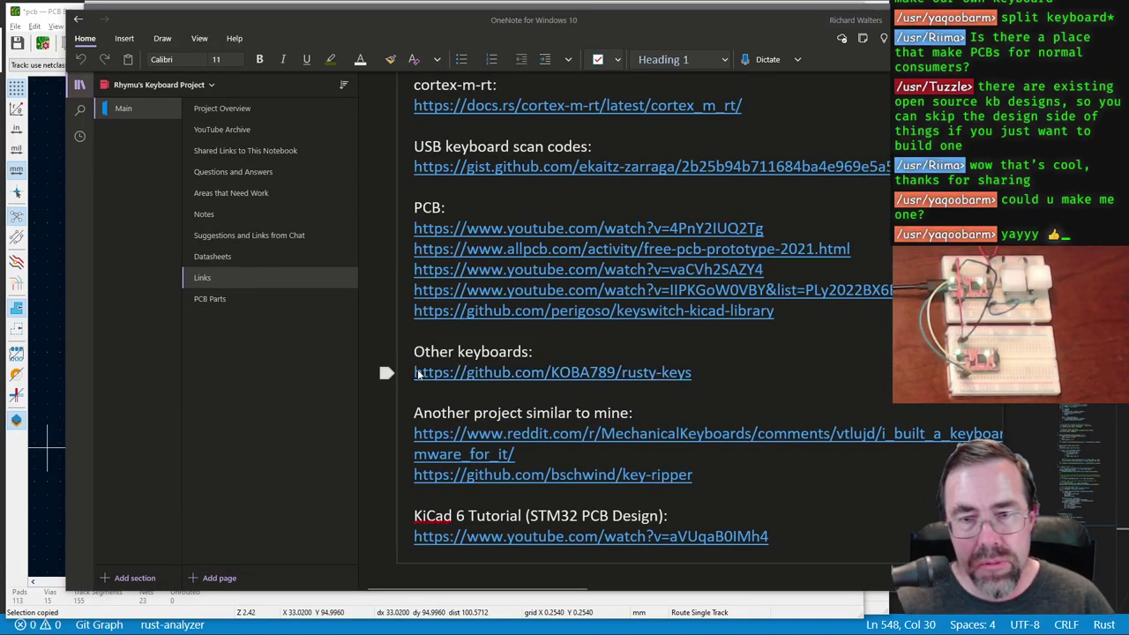
# Step: Switch to the browser and open the copied github.com/KOBA789/rusty-keys address in a new tab
pyautogui.hotkey('alt', 'Tab')
pyautogui.click(773, 21)
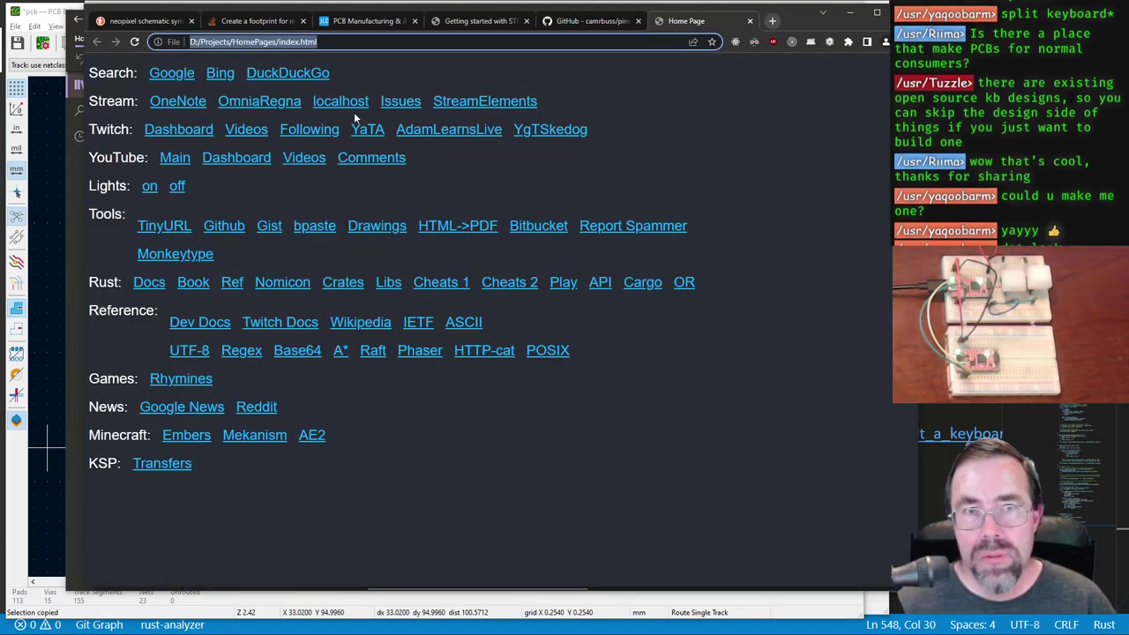
pyautogui.hotkey('ctrl', 'v')
pyautogui.press('Return')
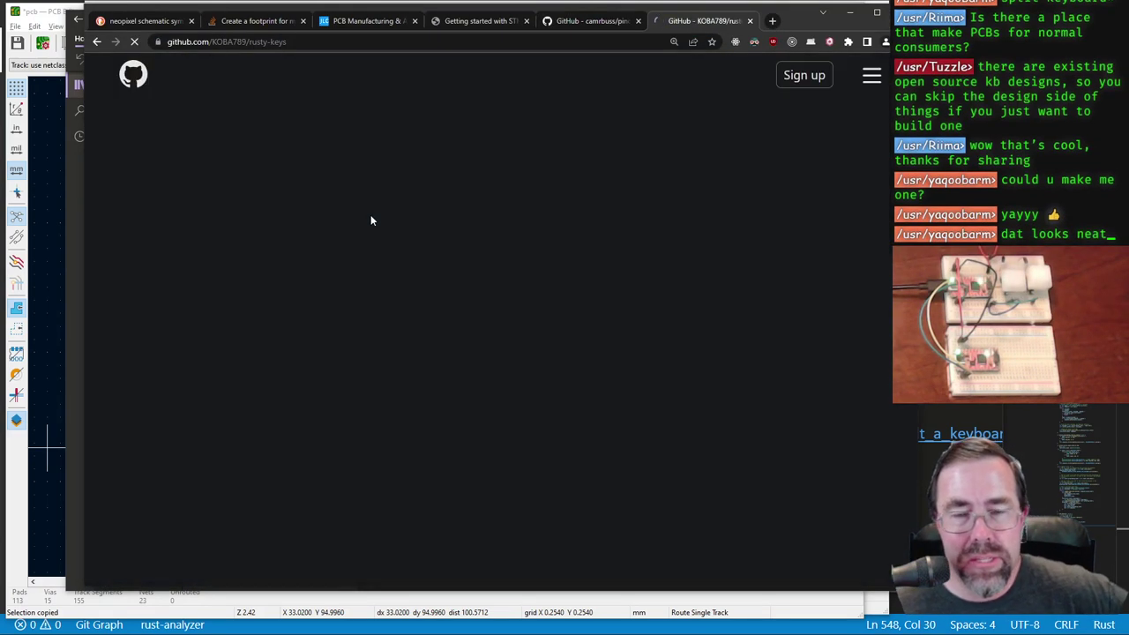
# Step: Look through the RustyKeys README, covering the repository contents, build guide and kit purchase sections
pyautogui.scroll(-5, 414, 353)
pyautogui.scroll(-5, 413, 361)
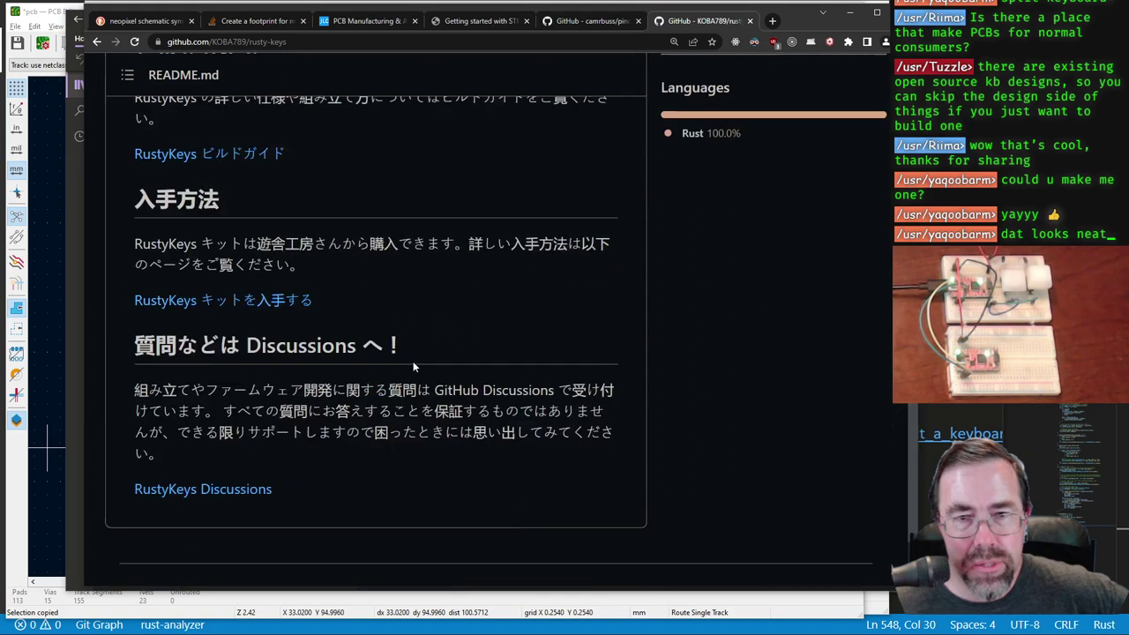
pyautogui.scroll(5, 413, 361)
pyautogui.scroll(-1, 413, 362)
pyautogui.scroll(1, 413, 367)
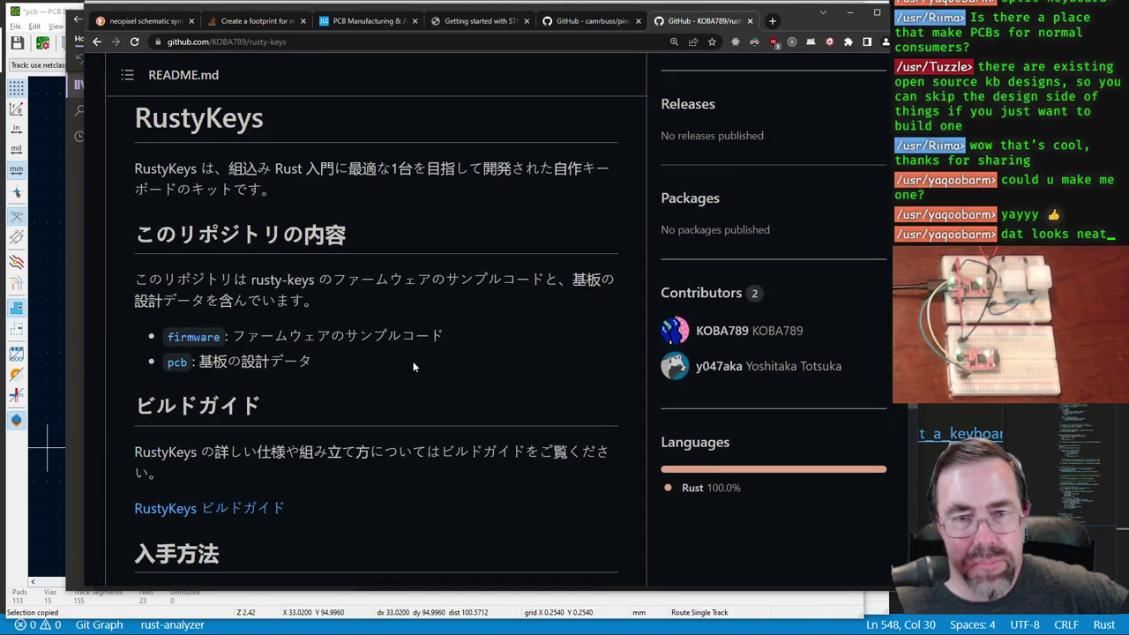
# Step: Open the repository's pcb folder and review its KiCad files, parts list and footprint library links
pyautogui.click(176, 364)
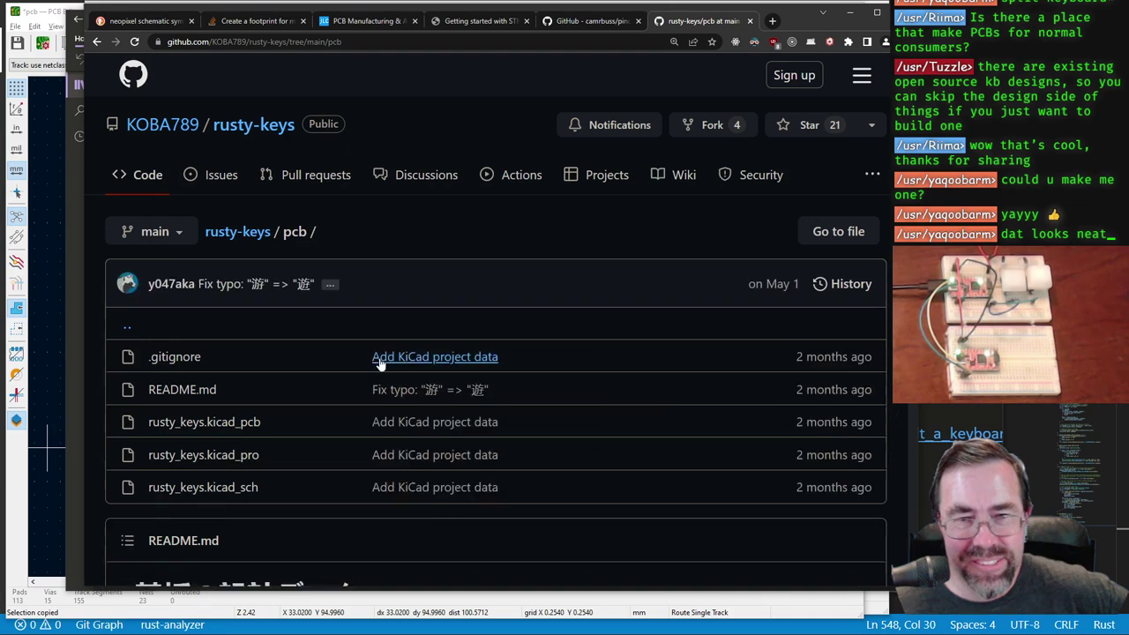
pyautogui.scroll(-8, 381, 357)
pyautogui.scroll(-1, 381, 357)
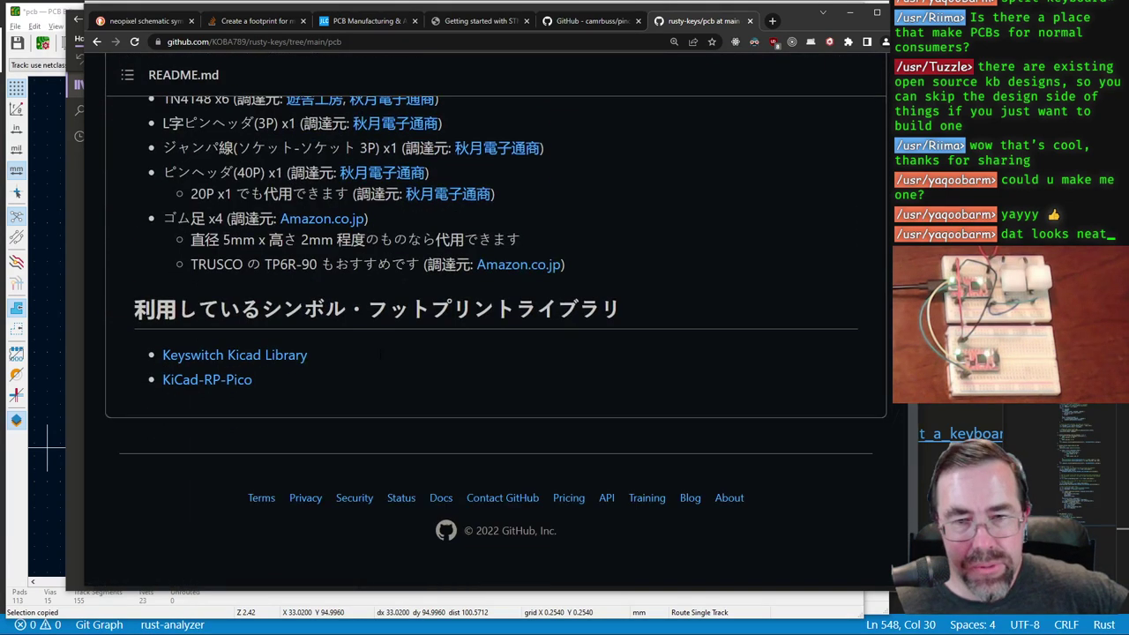
pyautogui.scroll(2, 381, 357)
pyautogui.scroll(2, 381, 357)
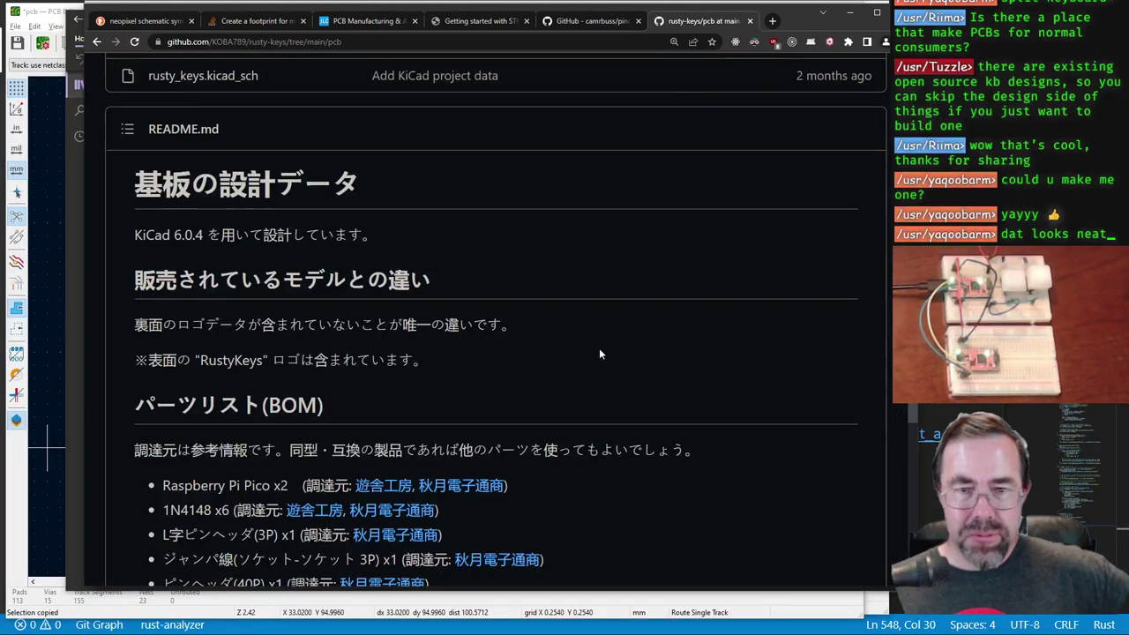
# Step: Go back to the rusty-keys main page and close its browser tab
pyautogui.hotkey('alt', 'Left')
pyautogui.scroll(-2, 408, 356)
pyautogui.scroll(2, 413, 345)
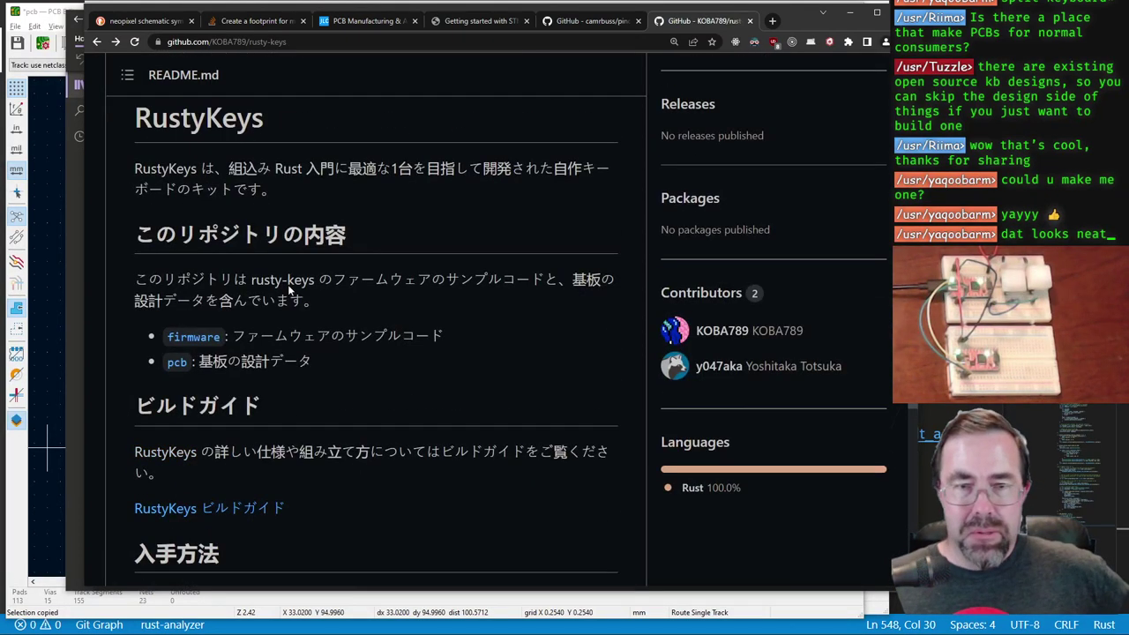
pyautogui.hotkey('alt', 'Home')
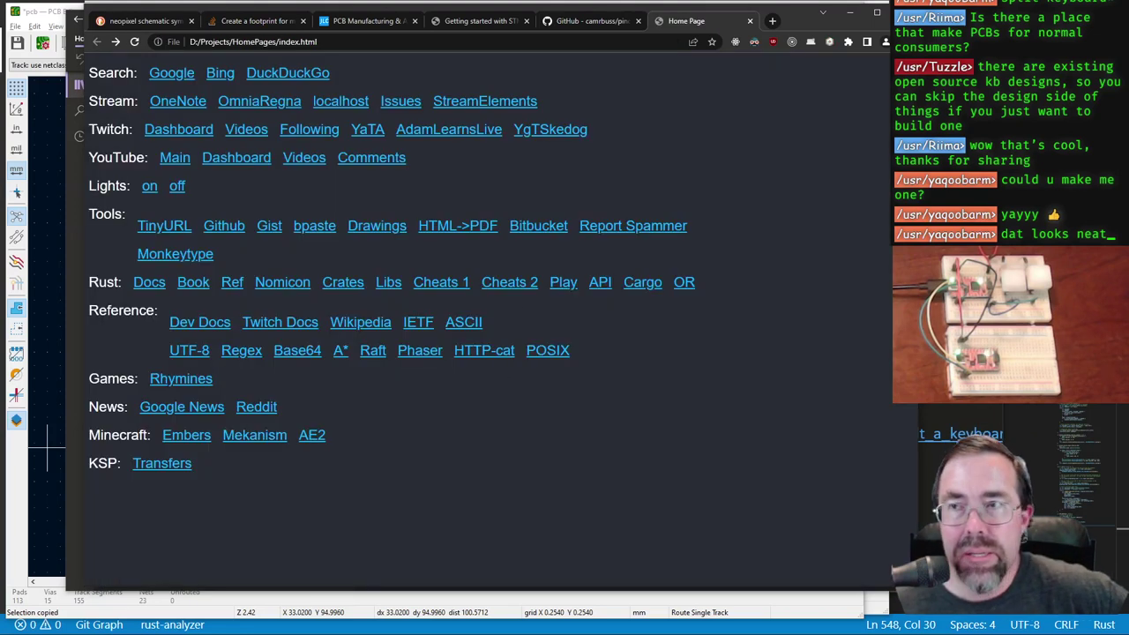
pyautogui.click(750, 21)
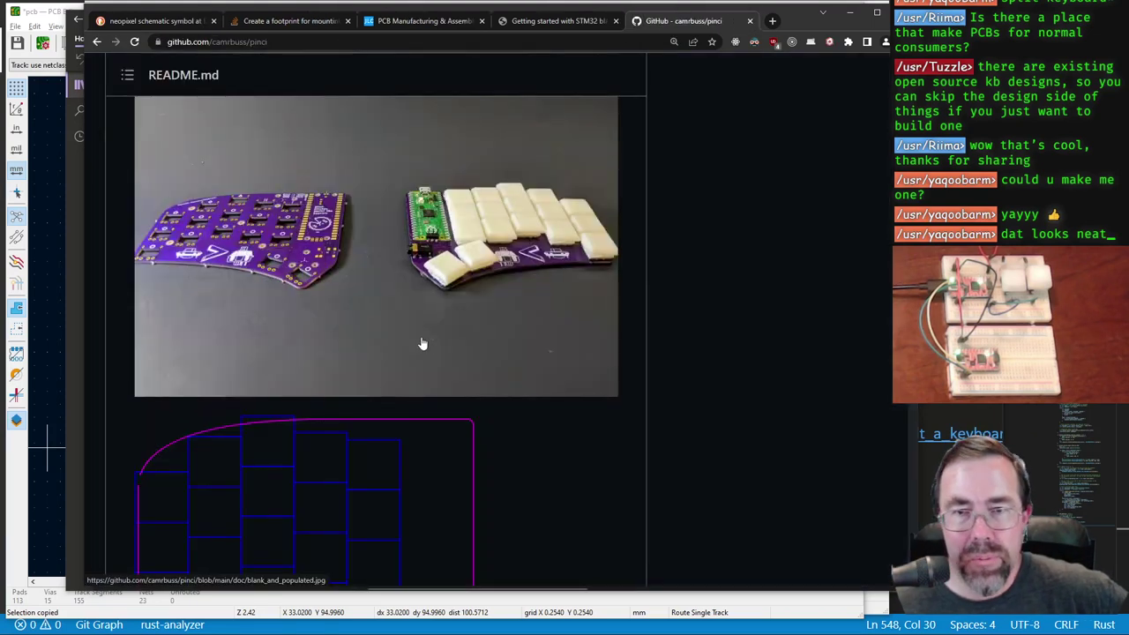
# Step: Examine the key layout outline and PCB image in the pinci README and close its browser tab
pyautogui.scroll(-2, 398, 350)
pyautogui.scroll(-2, 529, 418)
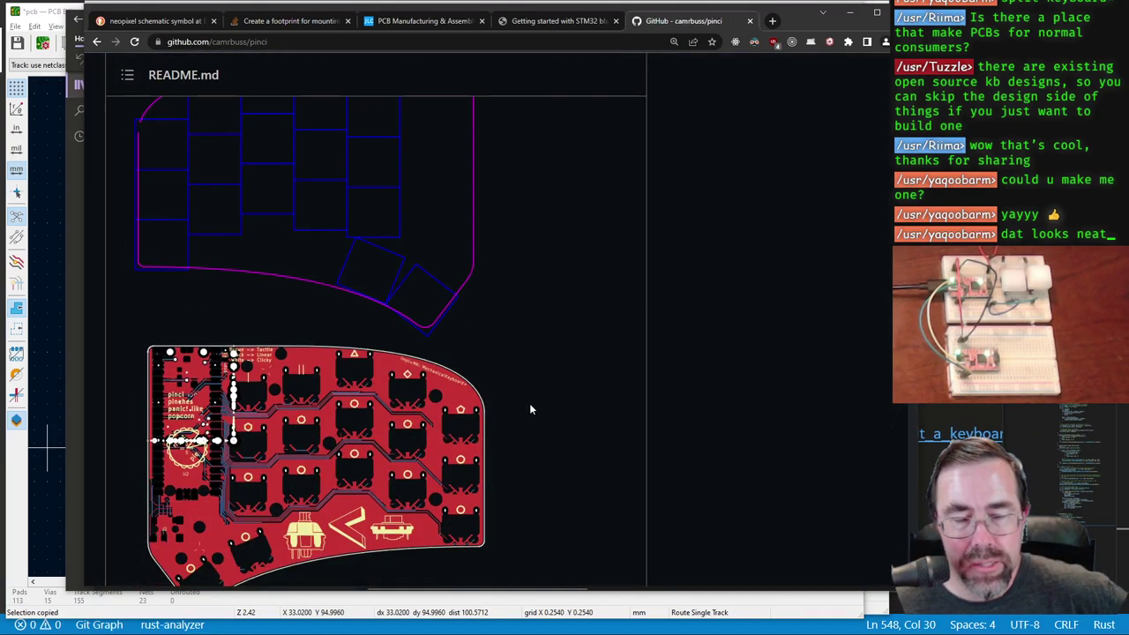
pyautogui.scroll(-1, 530, 408)
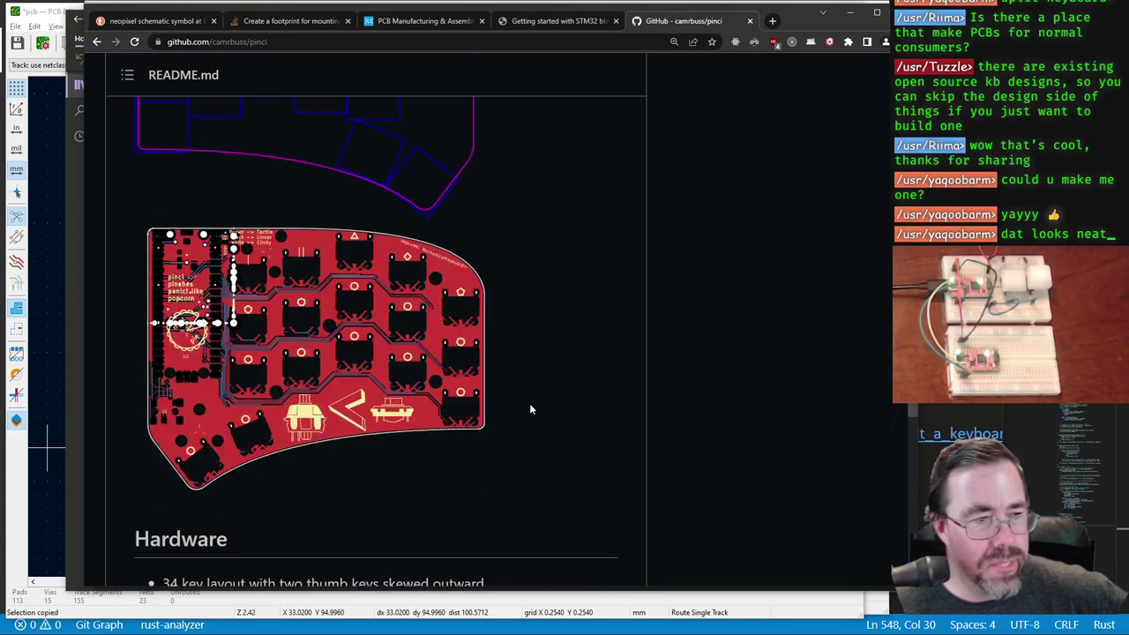
pyautogui.click(750, 21)
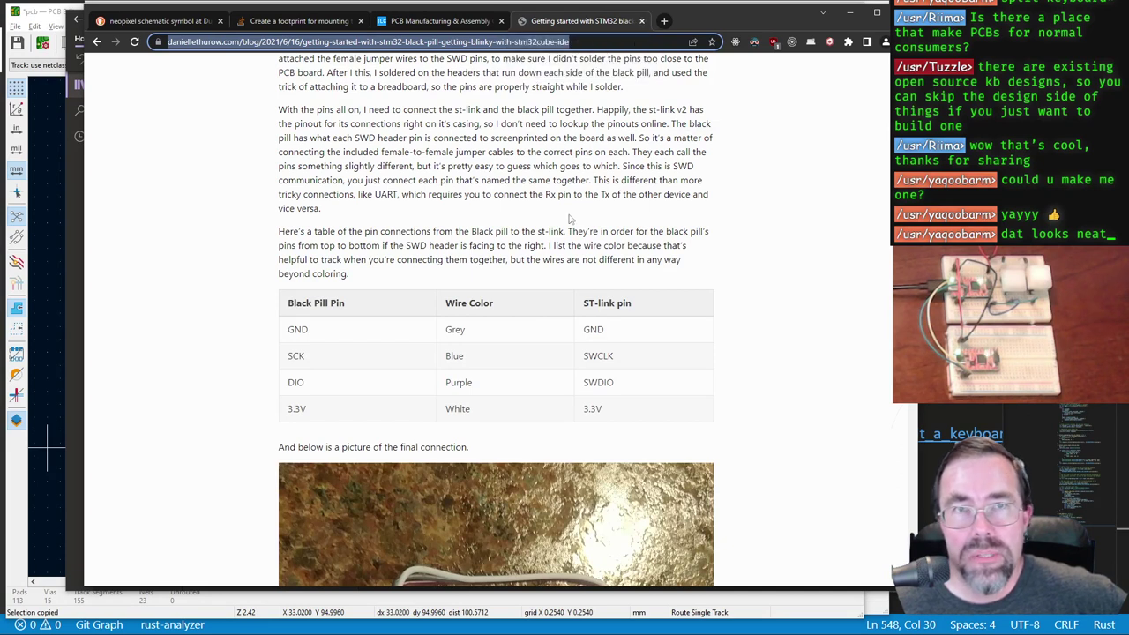
# Step: Close the remaining STM32 black pill, JLCPCB, Stack Overflow and NeoPixel schematic symbol browser tabs
pyautogui.click(641, 21)
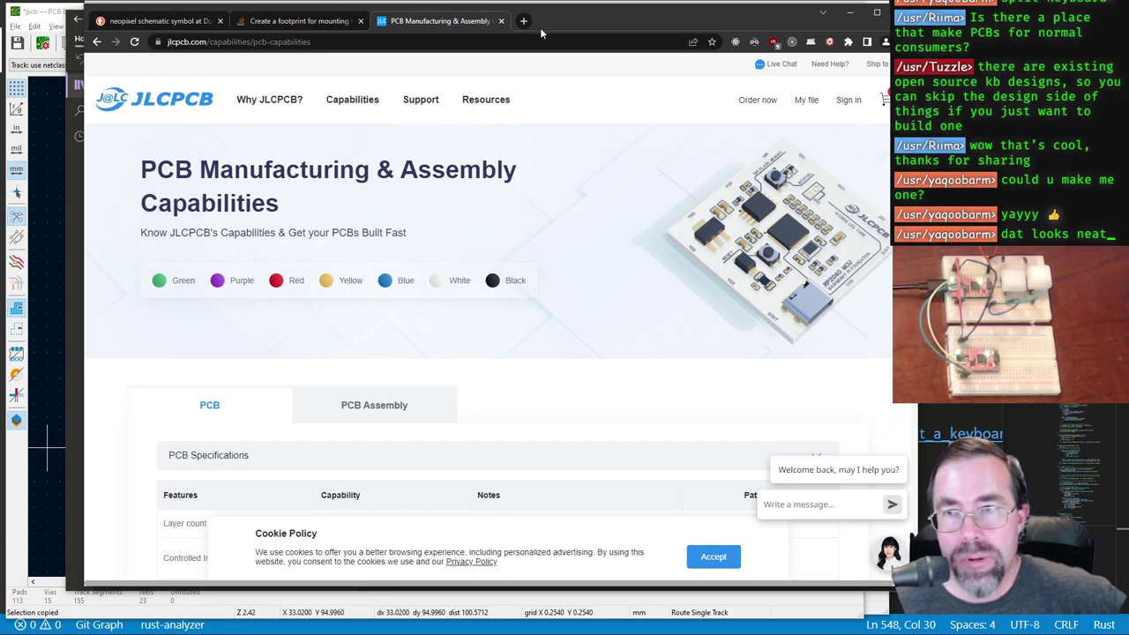
pyautogui.click(501, 21)
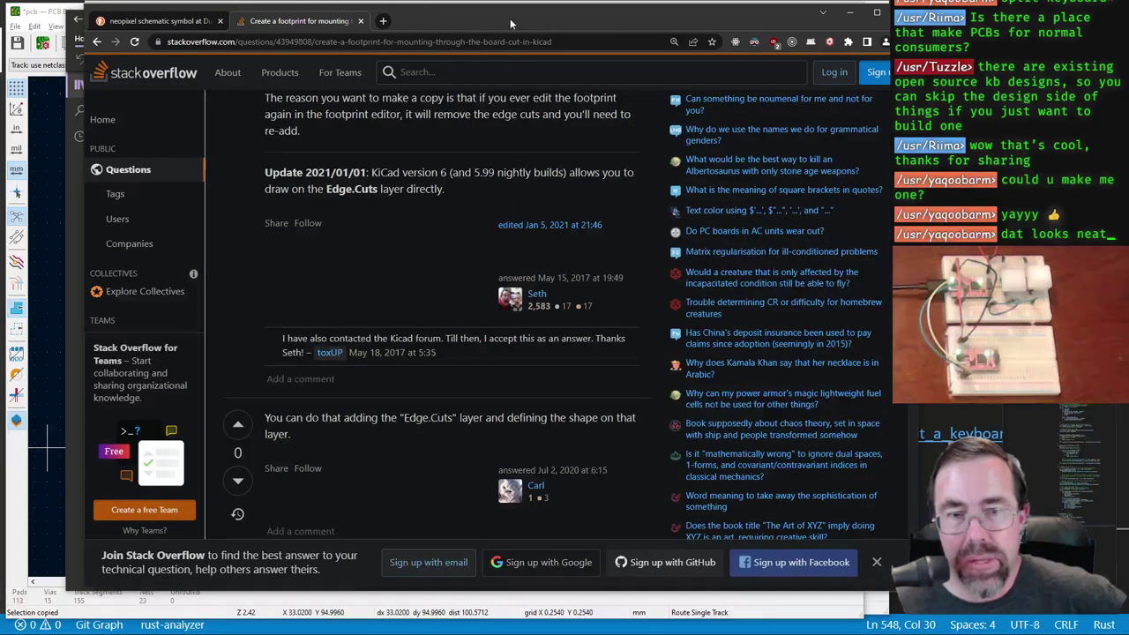
pyautogui.click(361, 22)
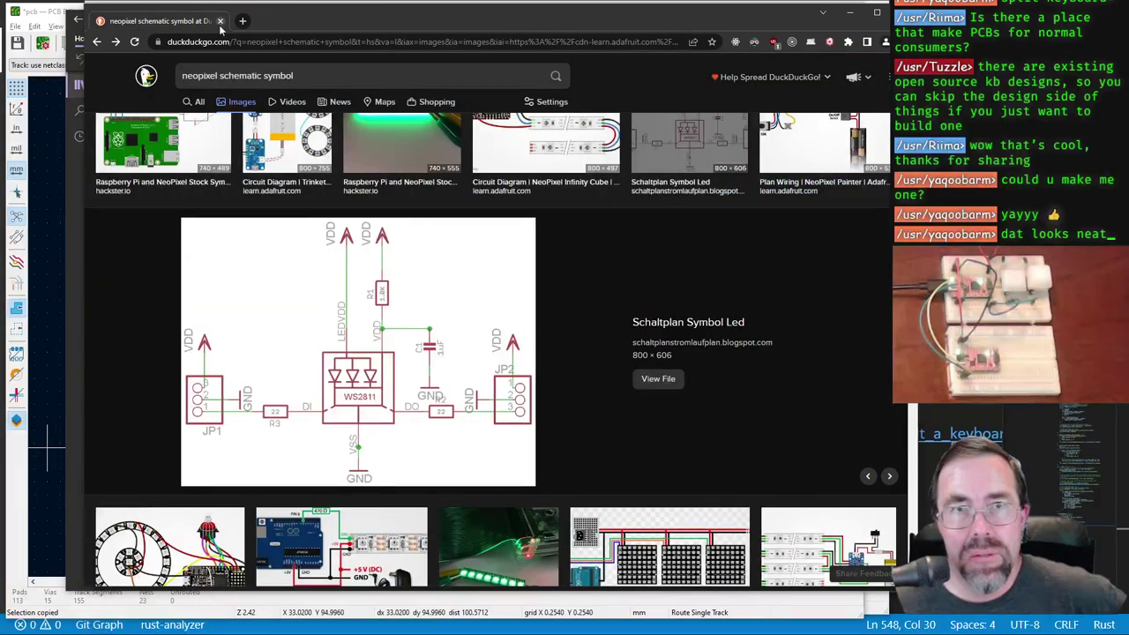
pyautogui.click(220, 21)
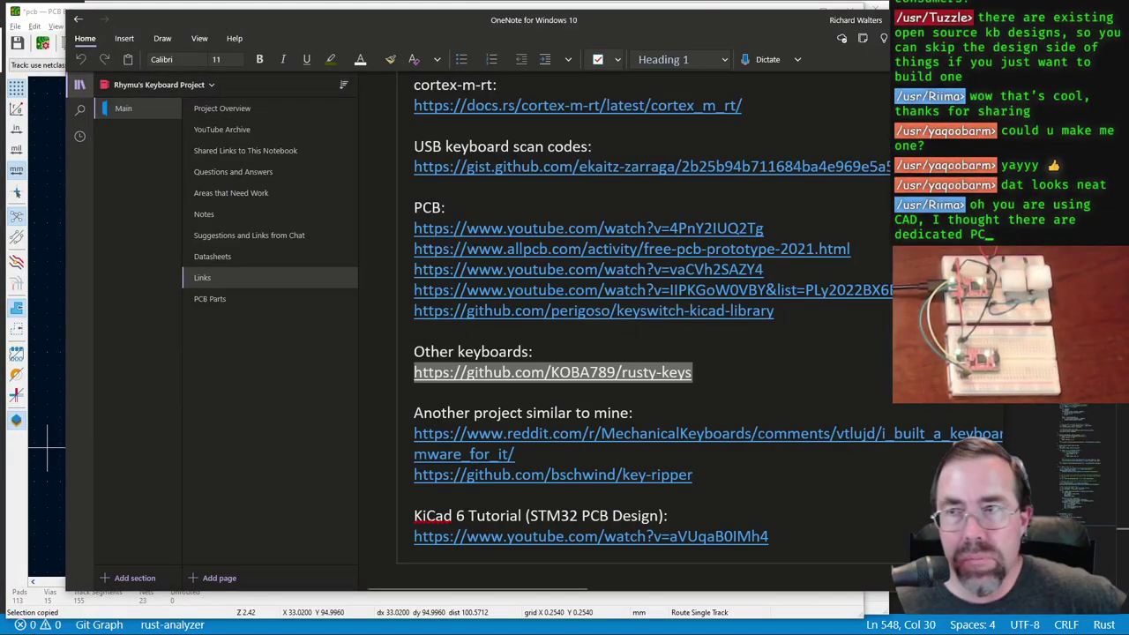
# Step: Switch to the 3D Viewer and inspect the board's front side from a tilted angle with its components
pyautogui.hotkey('alt', 'Tab')
pyautogui.moveTo(479, 344); pyautogui.dragTo(440, 379)
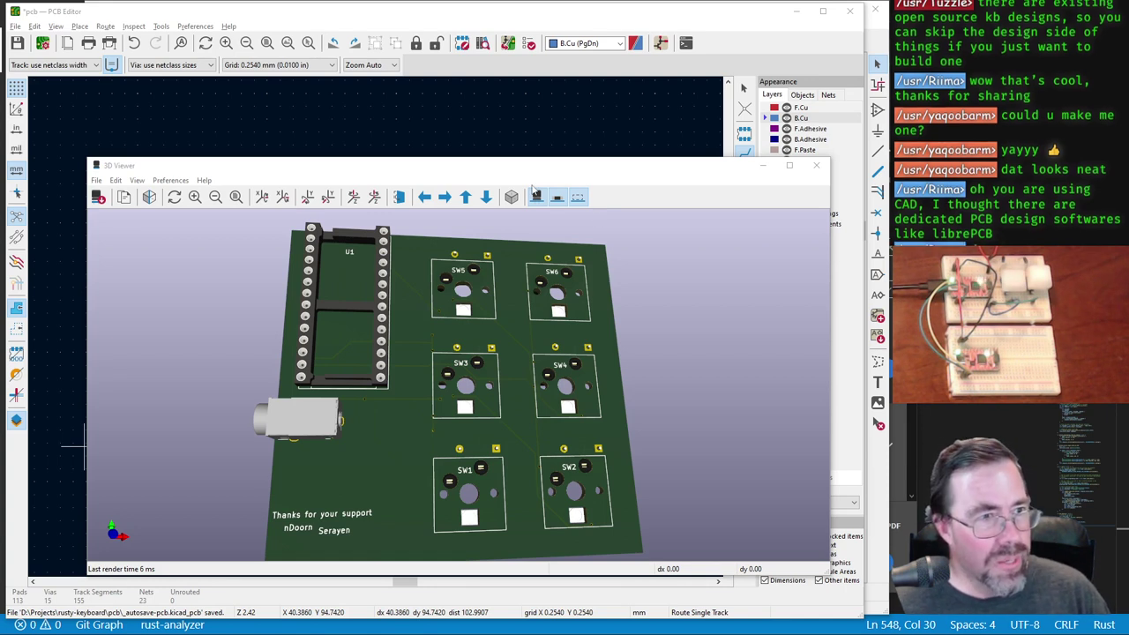
# Step: Show the custom project symbols in the Symbol Editor and the NeoPixel 4960 and TRRS Connector (54-00174) footprints in the Footprint Editor
pyautogui.hotkey('alt', 'Tab')
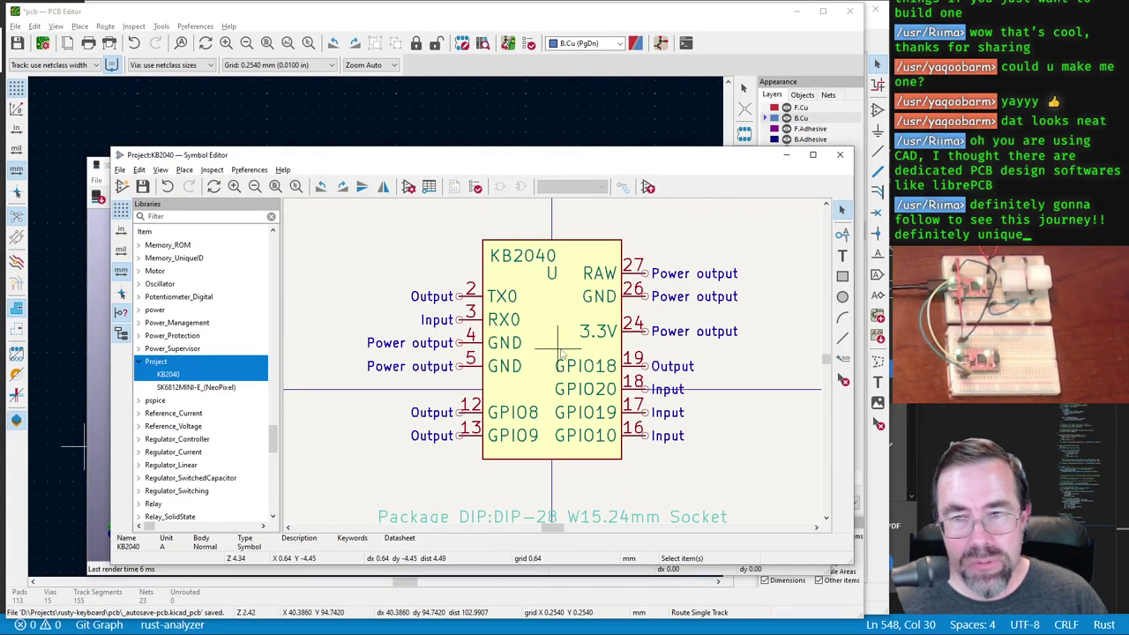
pyautogui.doubleClick(179, 388)
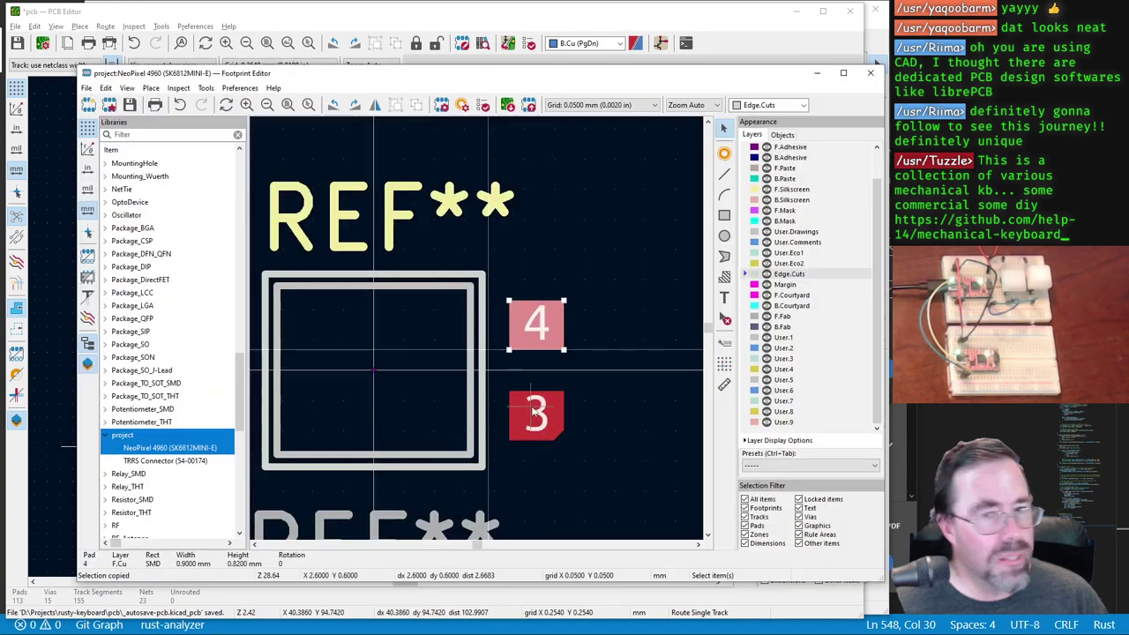
pyautogui.scroll(-2, 484, 313)
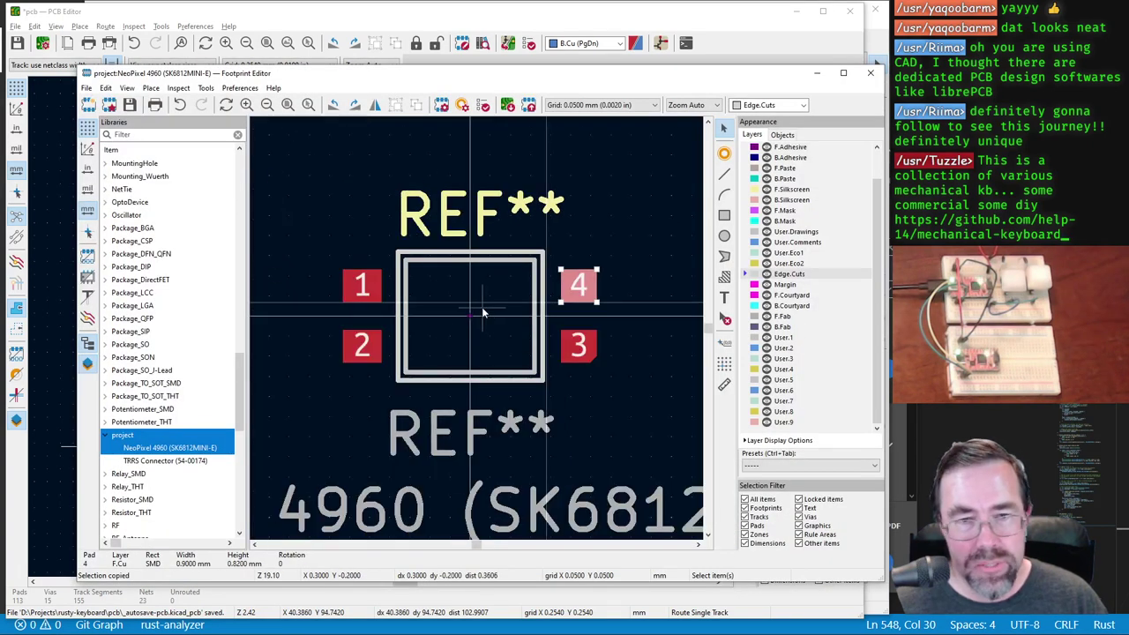
pyautogui.click(150, 460)
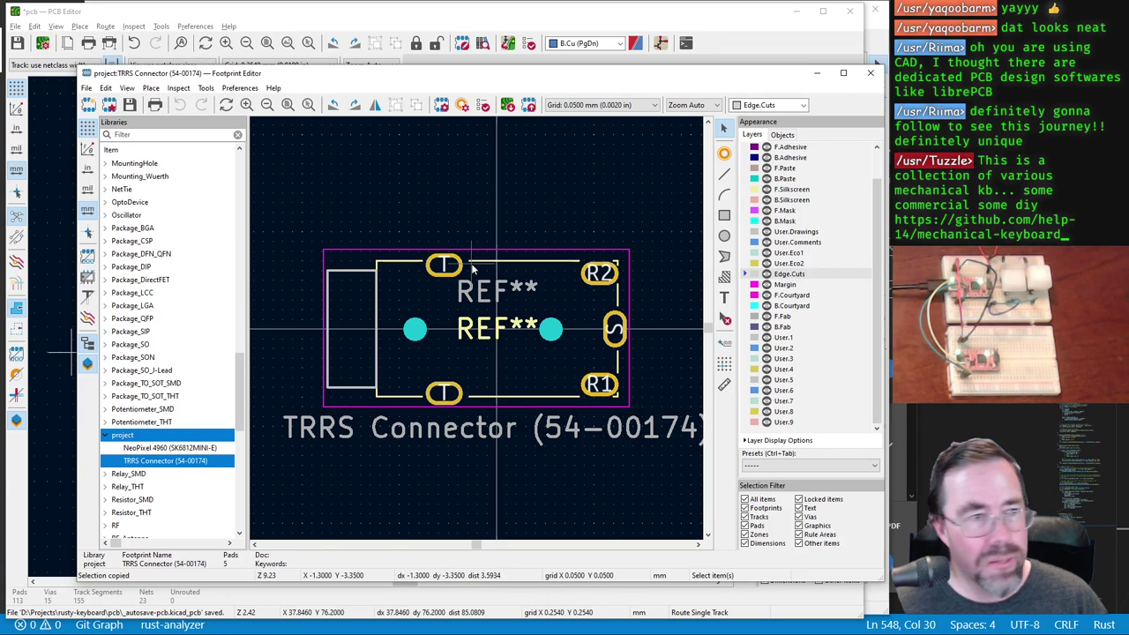
# Step: Switch to the Schematic Editor and examine the KB2040 wiring and the chain of six NeoPixels
pyautogui.hotkey('alt', 'Tab')
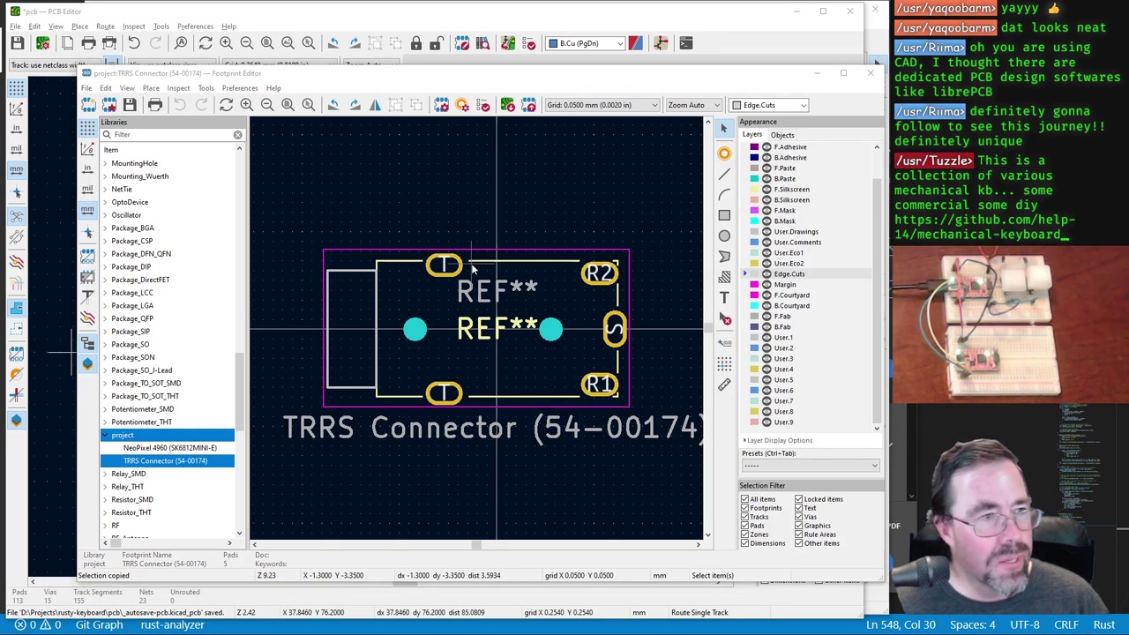
pyautogui.hotkey('alt', 'Tab')
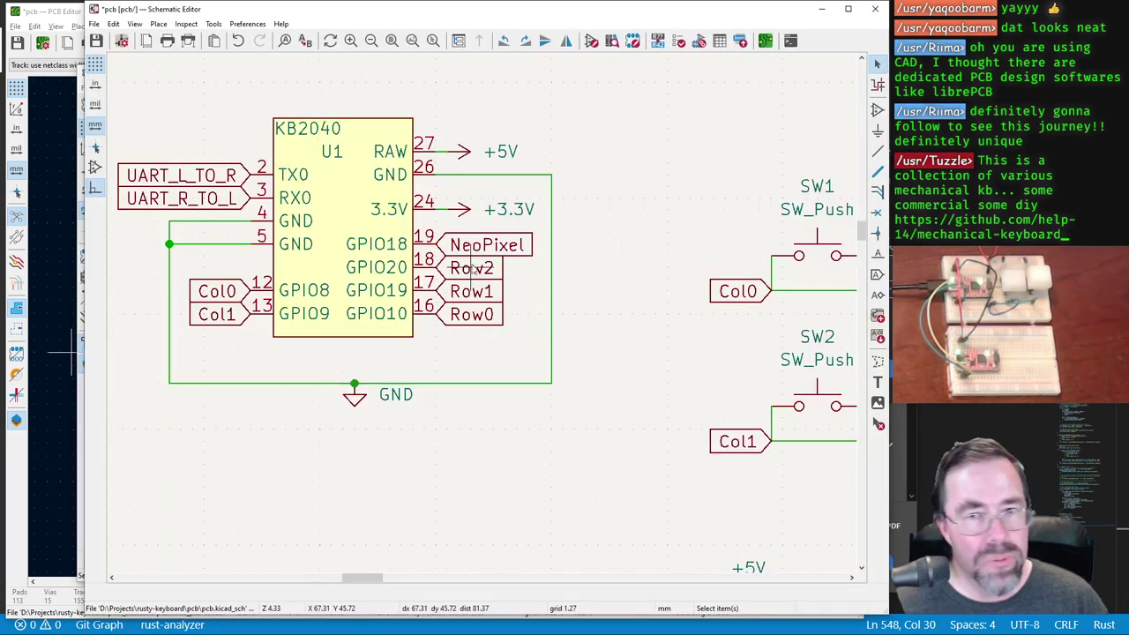
pyautogui.scroll(-3, 327, 138)
pyautogui.moveTo(661, 528); pyautogui.dragTo(480, 331, button='middle')
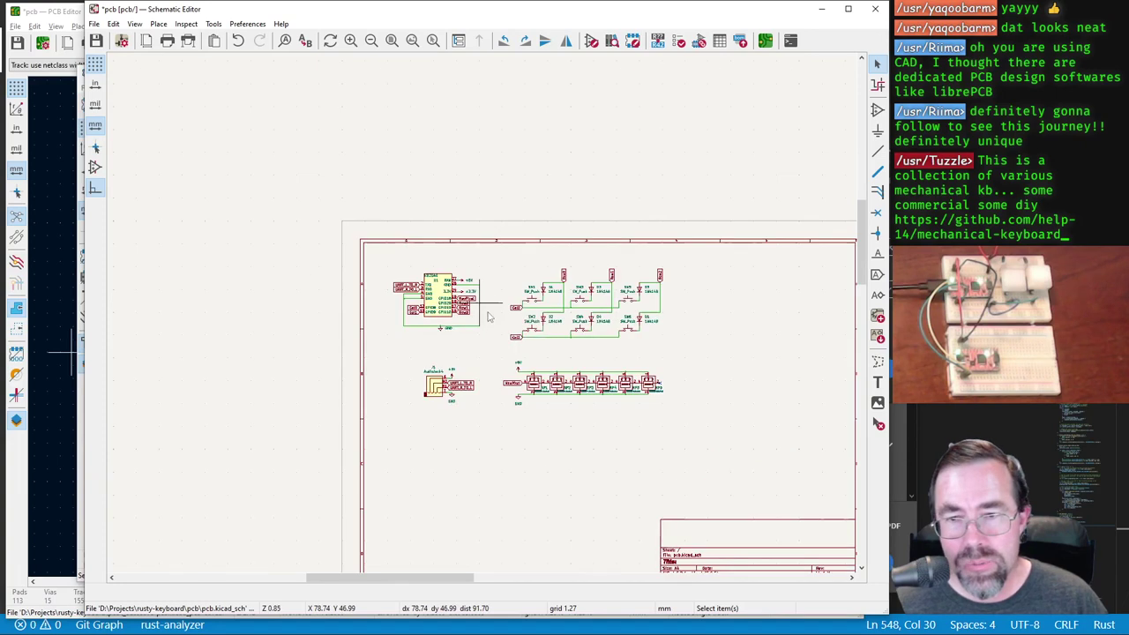
pyautogui.scroll(3, 481, 308)
pyautogui.scroll(-2, 480, 308)
pyautogui.scroll(2, 405, 251)
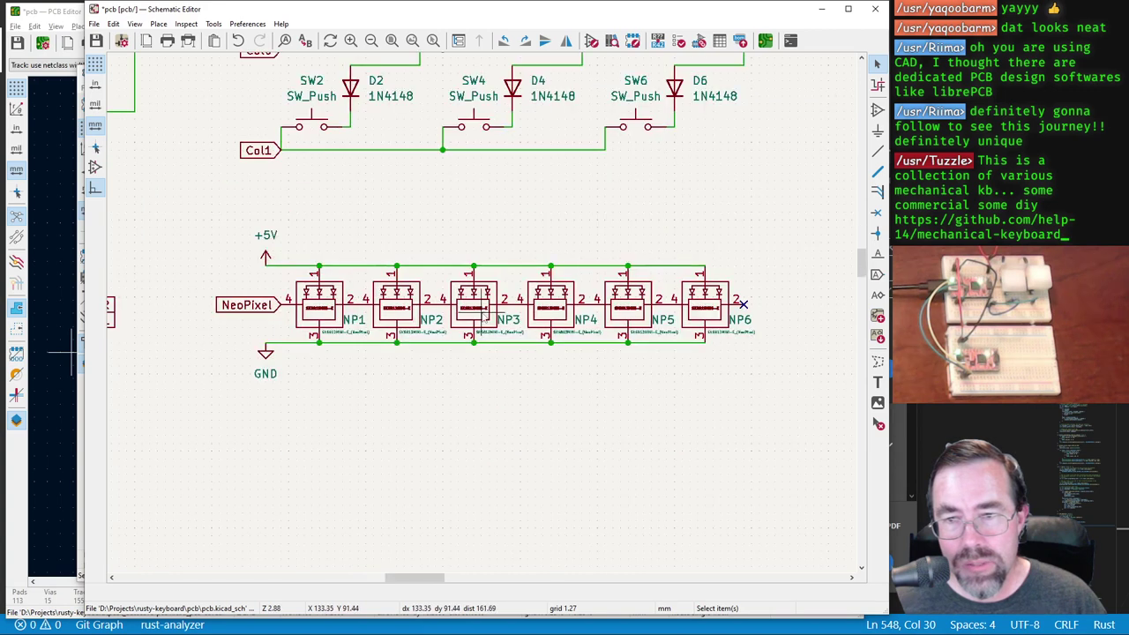
pyautogui.scroll(2, 639, 421)
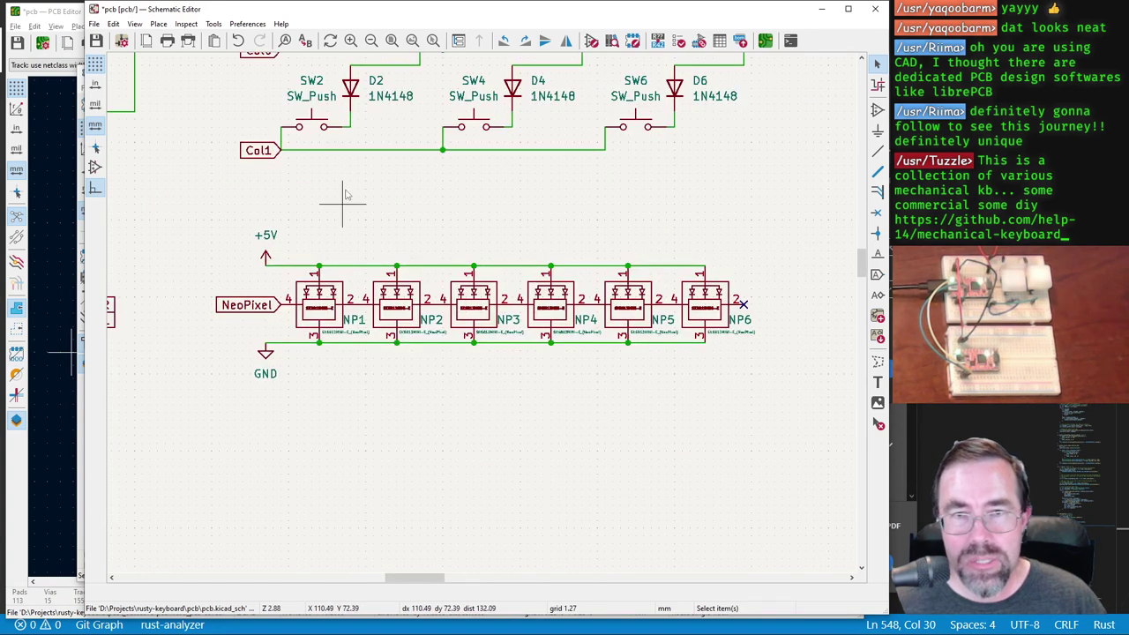
# Step: Examine the SW1–SW6 switch and diode matrix in the schematic and switch back to the PCB Editor
pyautogui.scroll(-1, 341, 202)
pyautogui.scroll(1, 658, 223)
pyautogui.scroll(-1, 659, 223)
pyautogui.scroll(1, 470, 269)
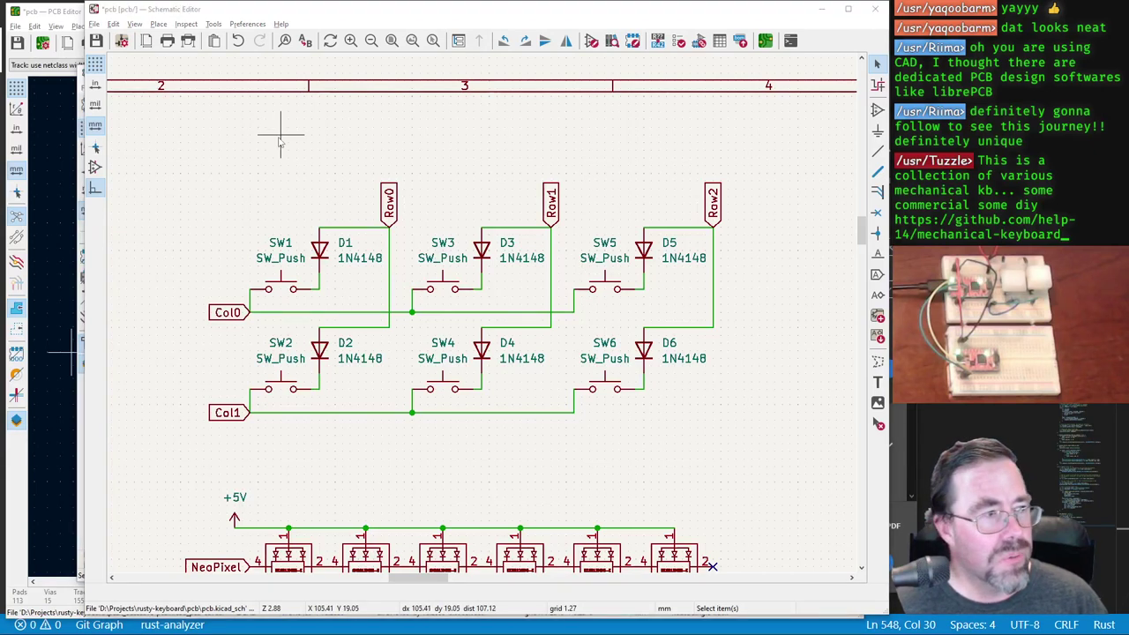
pyautogui.hotkey('alt', 'Tab')
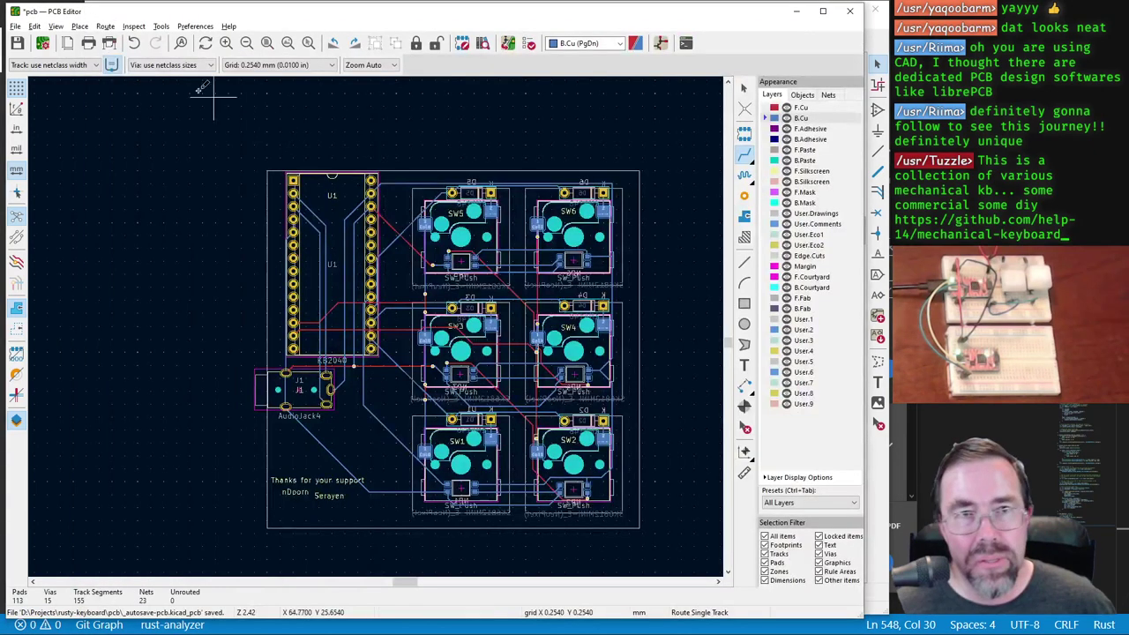
# Step: Save the board layout and the schematic, with the full schematic sheet in view for review
pyautogui.click(17, 43)
pyautogui.scroll(2, 476, 324)
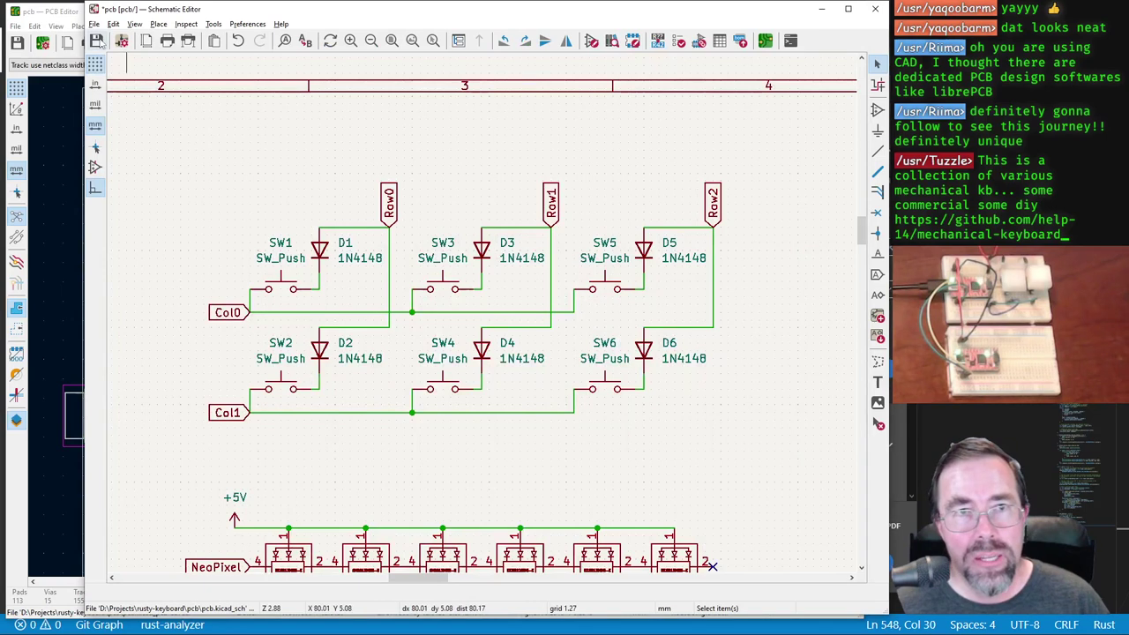
pyautogui.scroll(-2, 403, 429)
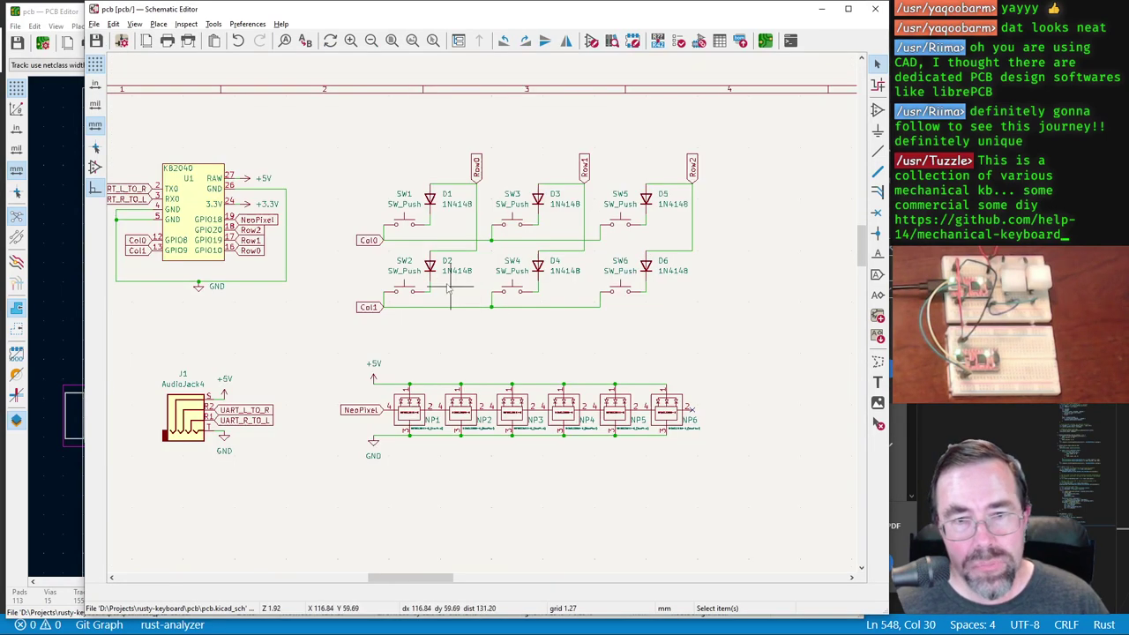
pyautogui.moveTo(450, 291); pyautogui.dragTo(522, 328, button='middle')
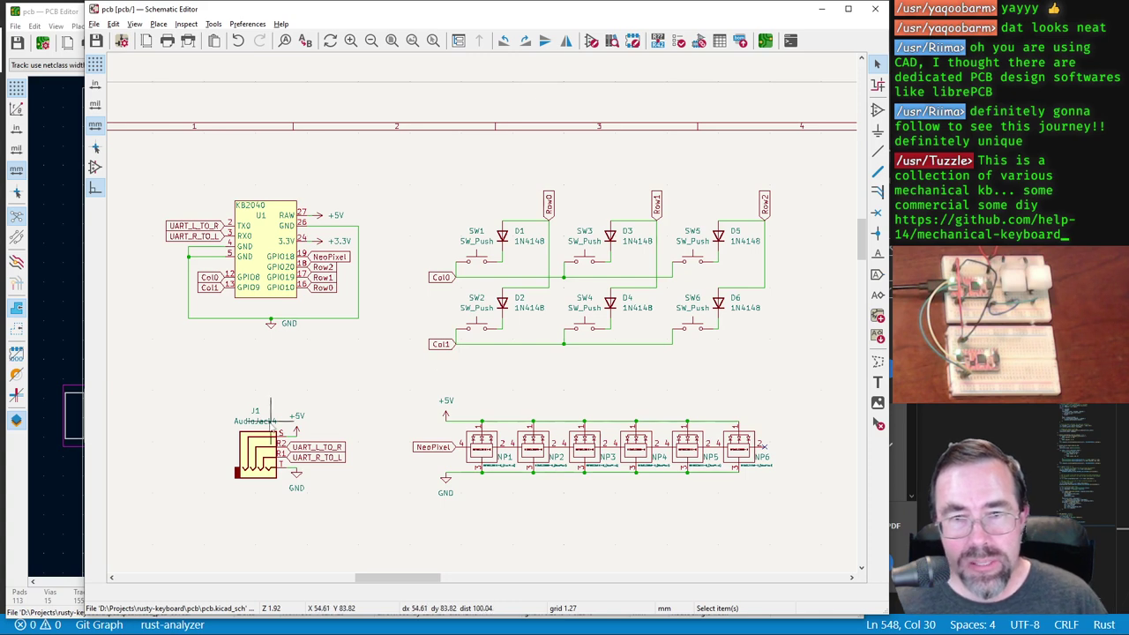
# Step: Switch to the PCB Editor, open the 3D Viewer, and flip the board to inspect the components on its back side
pyautogui.hotkey('alt', 'Tab')
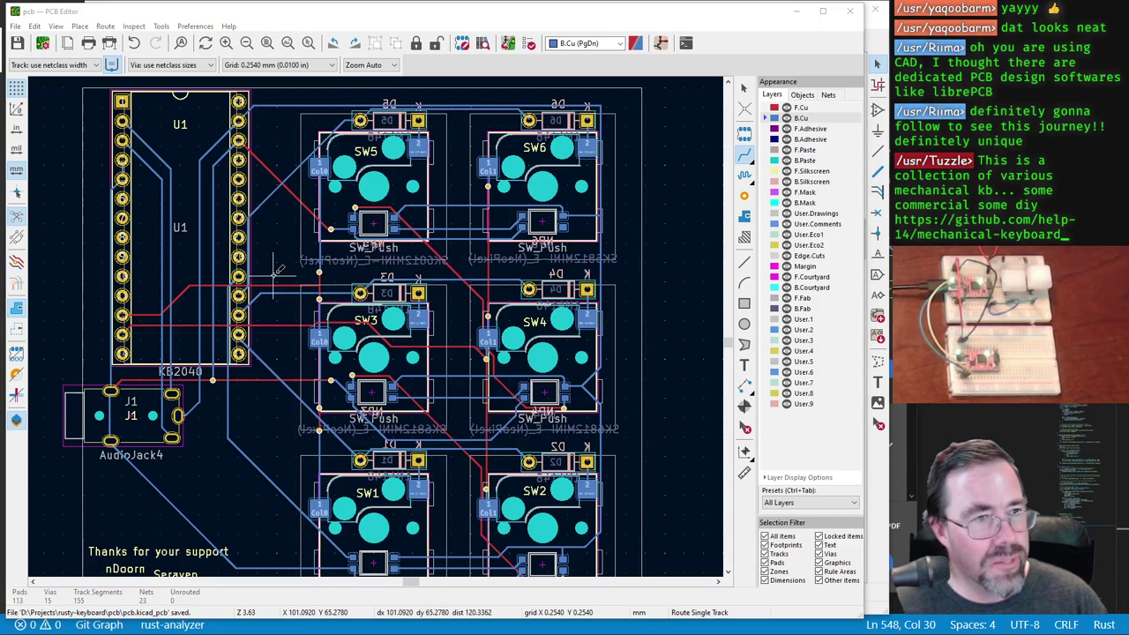
pyautogui.hotkey('alt', '3')
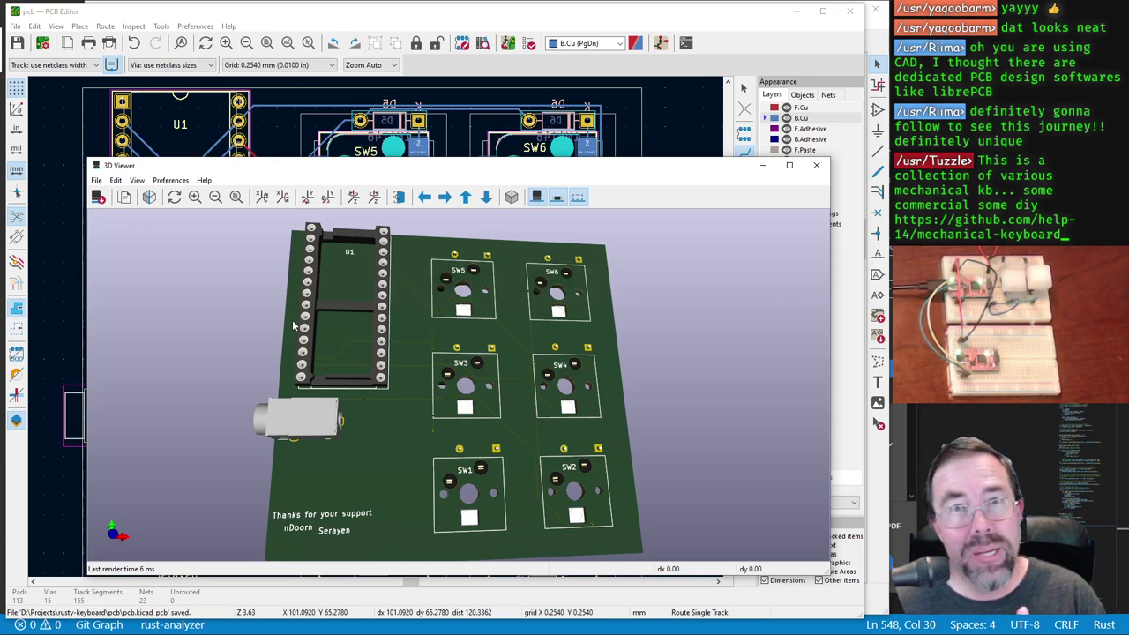
pyautogui.moveTo(294, 326); pyautogui.dragTo(388, 211)
pyautogui.click(397, 199)
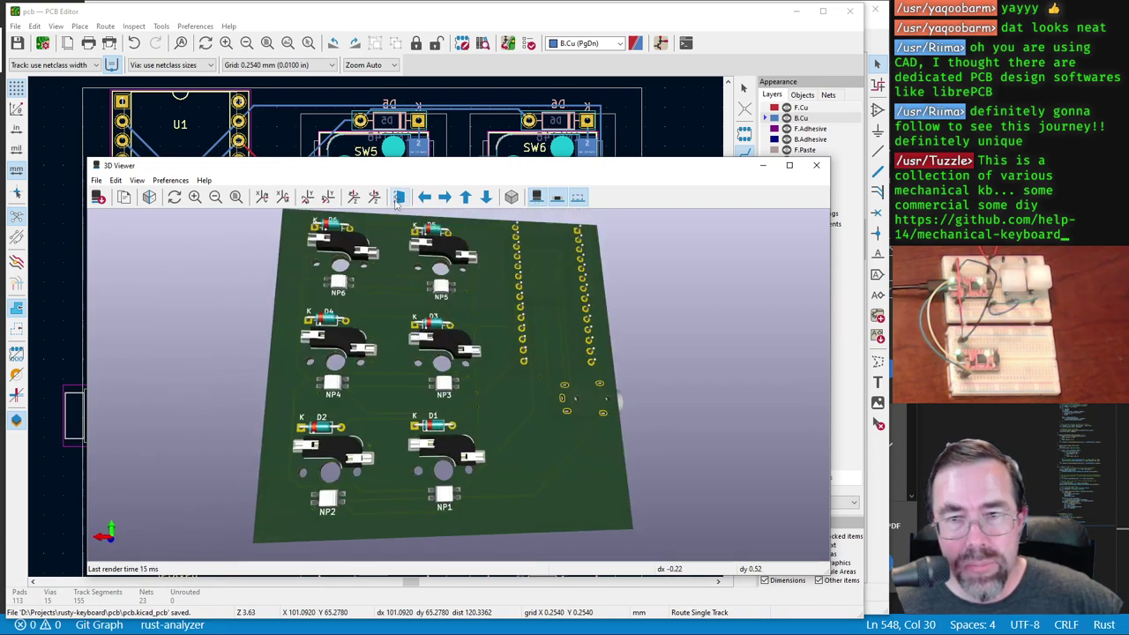
pyautogui.moveTo(406, 166); pyautogui.dragTo(678, 121)
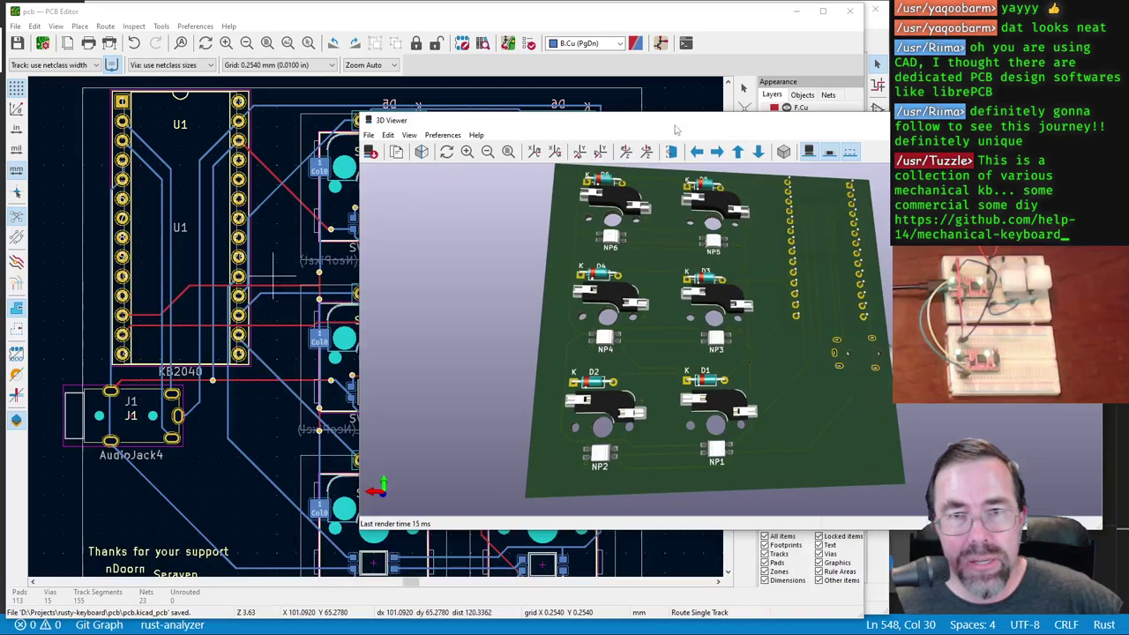
pyautogui.moveTo(424, 120); pyautogui.dragTo(203, 128)
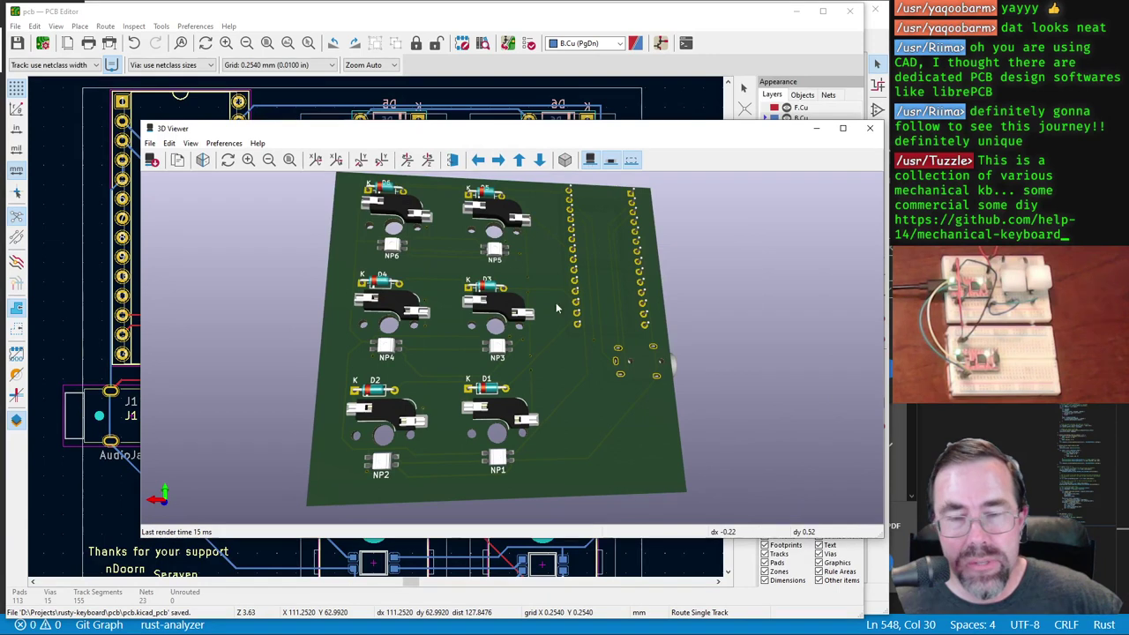
pyautogui.moveTo(548, 321); pyautogui.dragTo(522, 327, button='middle')
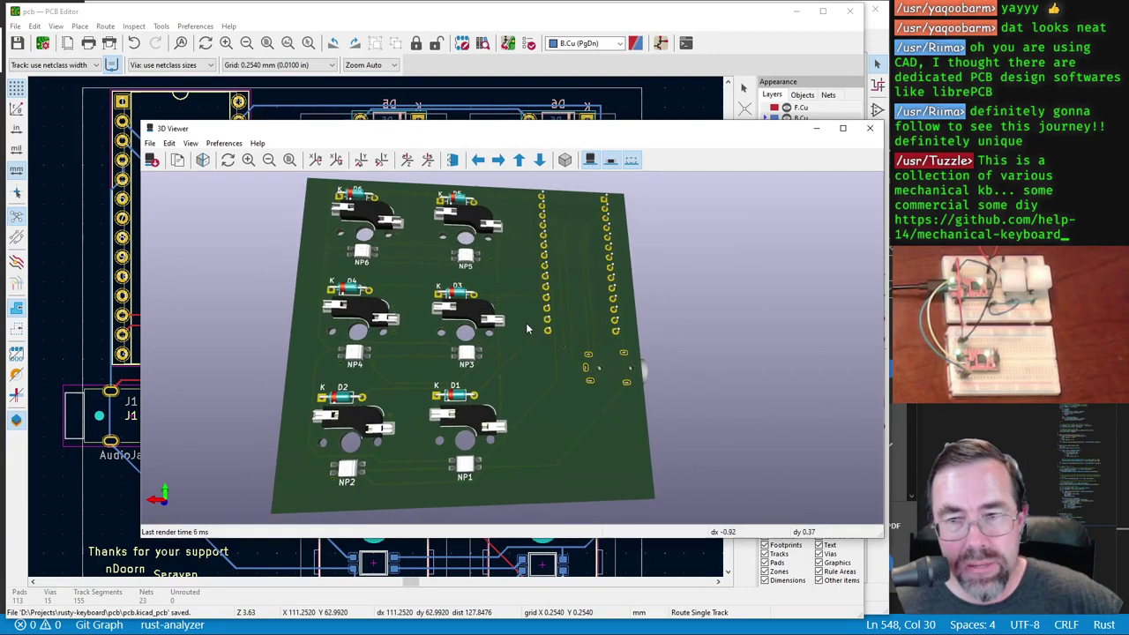
# Step: Inspect the audio jack J1's pins, slotted pads and locating holes up close from the back of the 3D board
pyautogui.scroll(5, 640, 366)
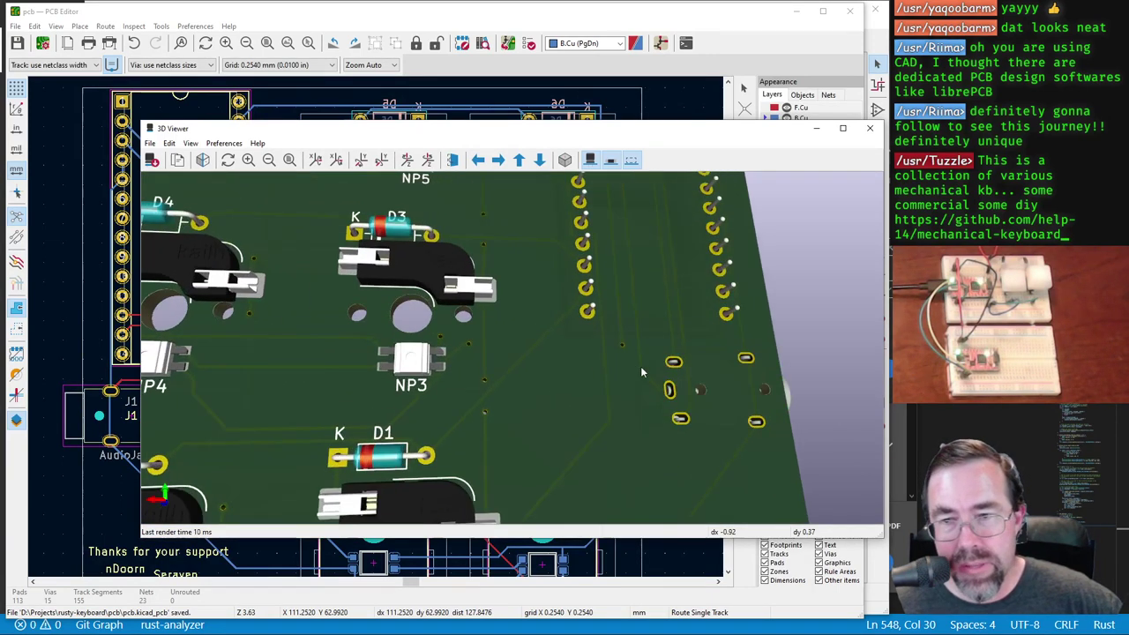
pyautogui.scroll(5, 482, 357)
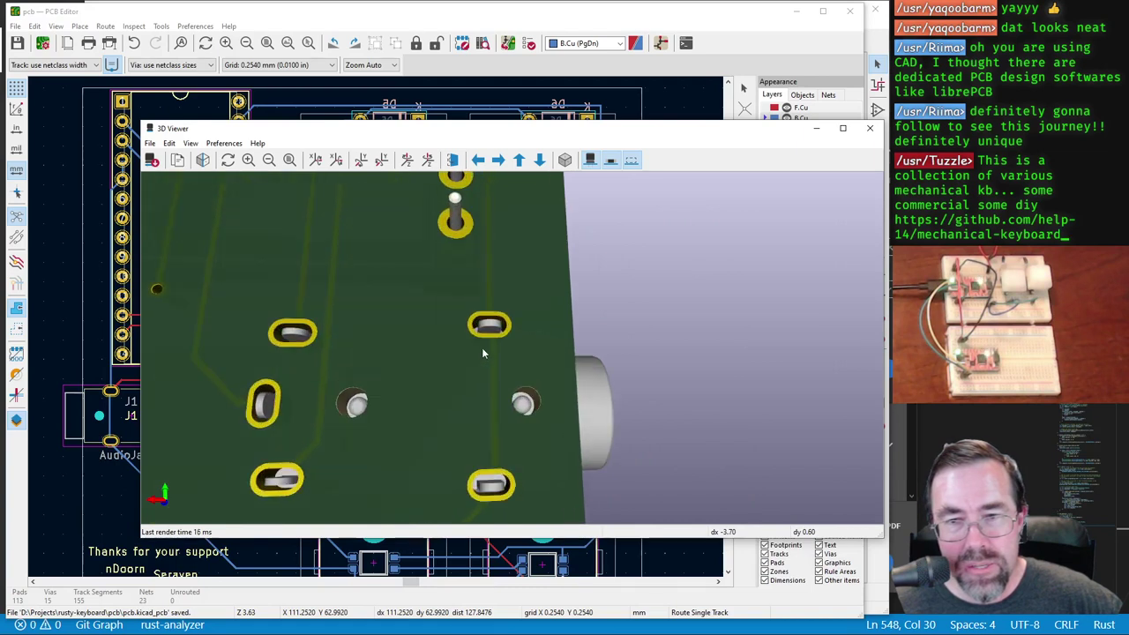
pyautogui.scroll(6, 481, 352)
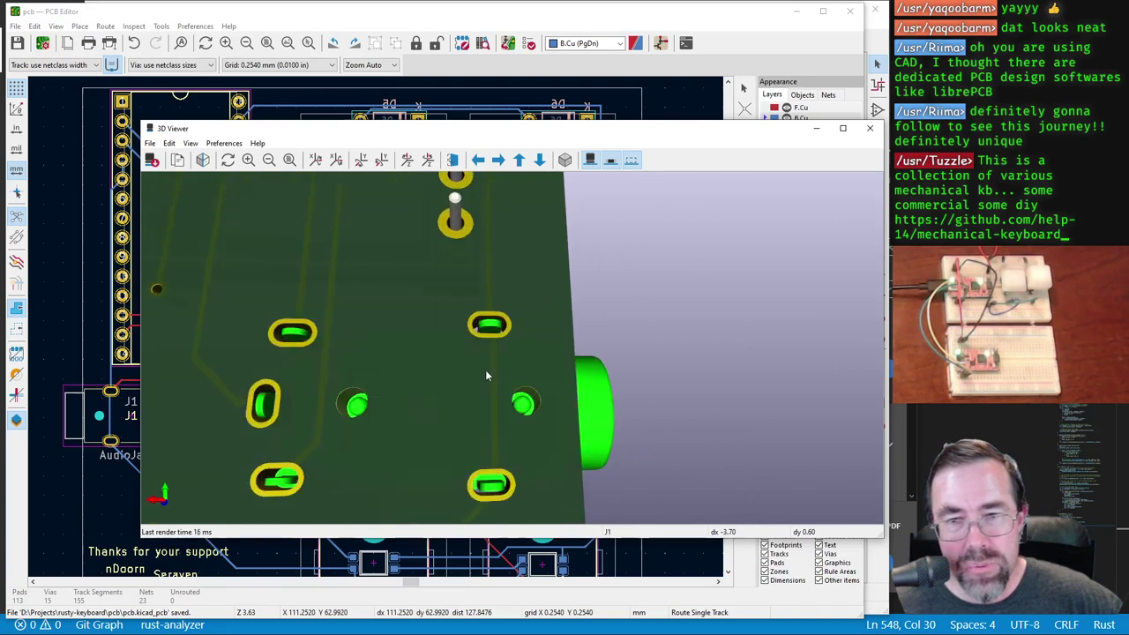
pyautogui.scroll(-6, 408, 287)
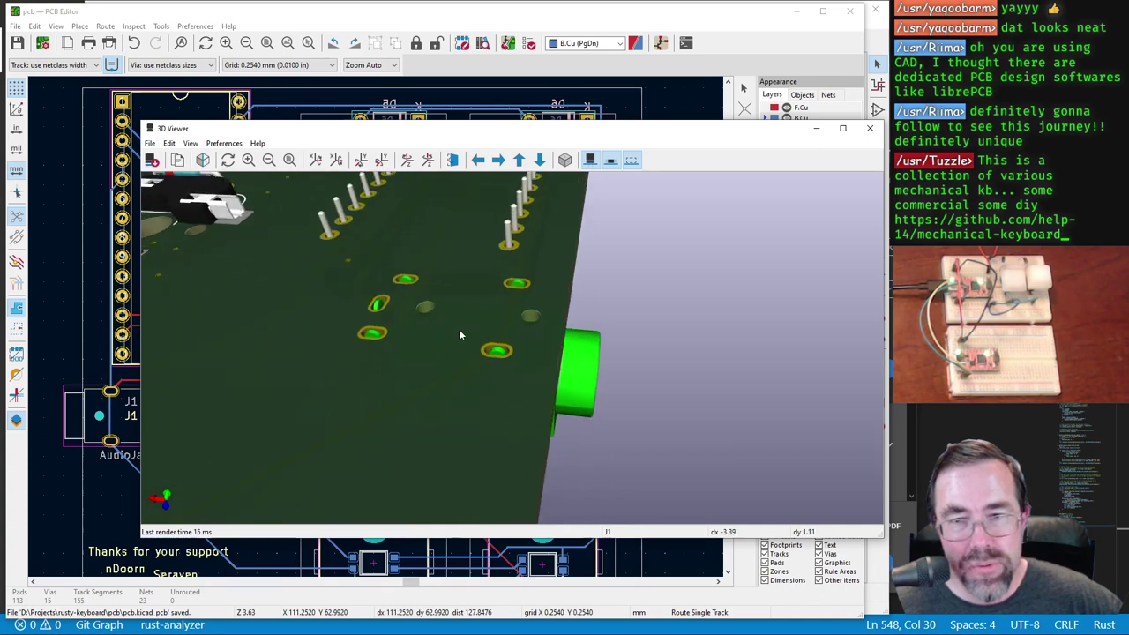
pyautogui.moveTo(459, 329)
pyautogui.mouseDown()
pyautogui.moveTo(356, 303)
pyautogui.moveTo(341, 279)
pyautogui.moveTo(452, 342)
pyautogui.mouseUp()
pyautogui.moveTo(510, 301); pyautogui.dragTo(468, 312)
pyautogui.moveTo(384, 272); pyautogui.dragTo(565, 347)
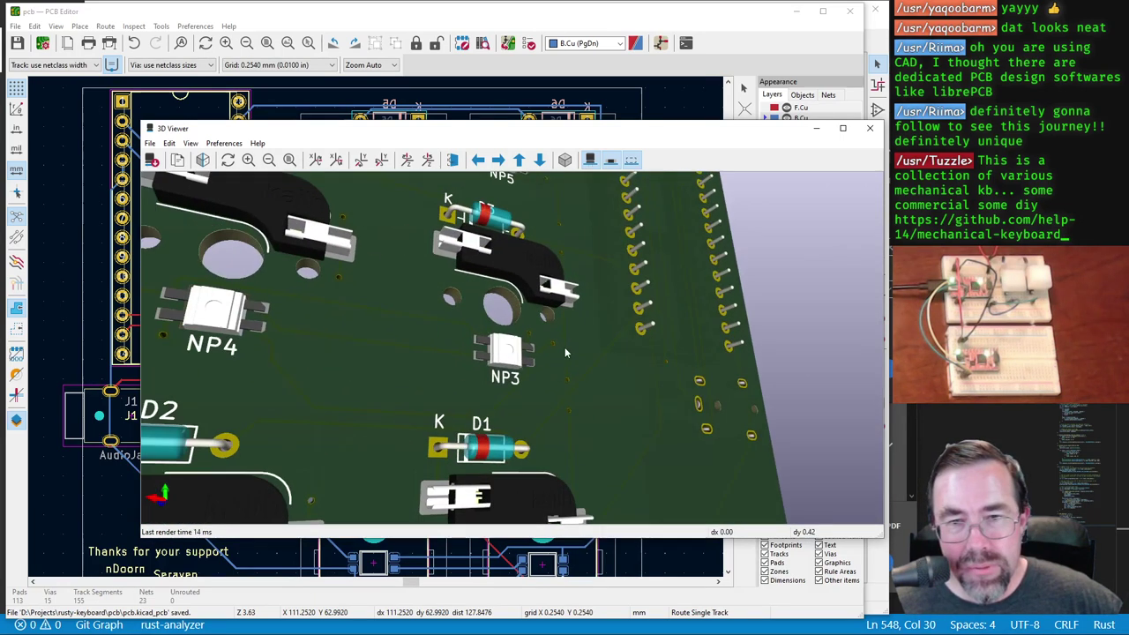
# Step: Examine switch SW3's cutouts and the D3 diode and socket from both sides, ending on the whole front of the board
pyautogui.scroll(5, 517, 366)
pyautogui.moveTo(485, 365); pyautogui.dragTo(427, 416)
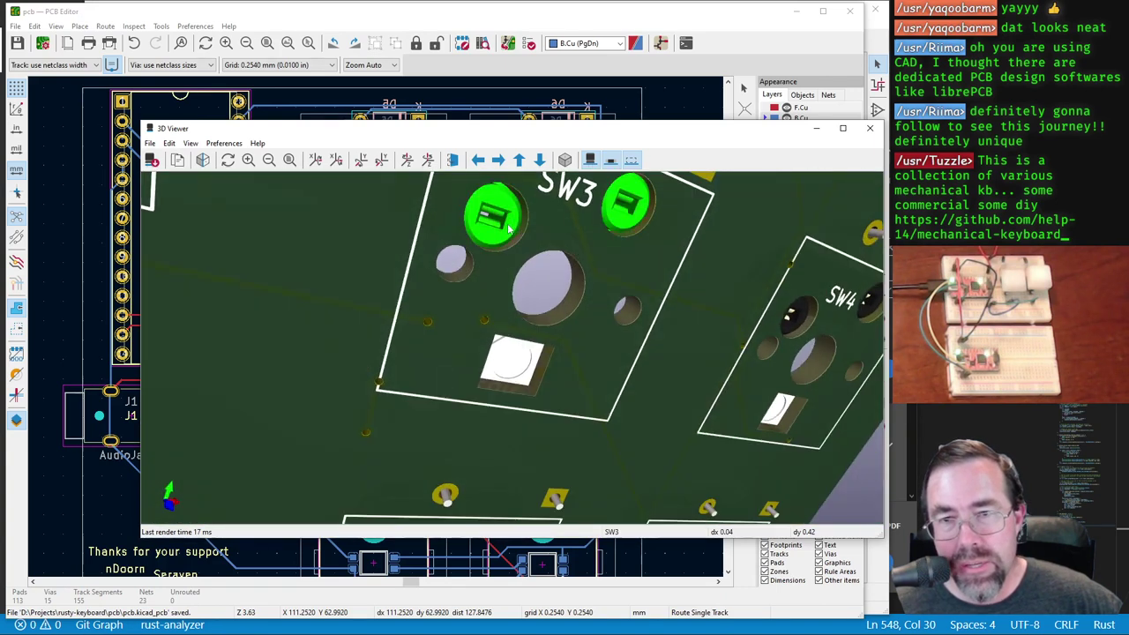
pyautogui.moveTo(622, 204); pyautogui.dragTo(424, 385)
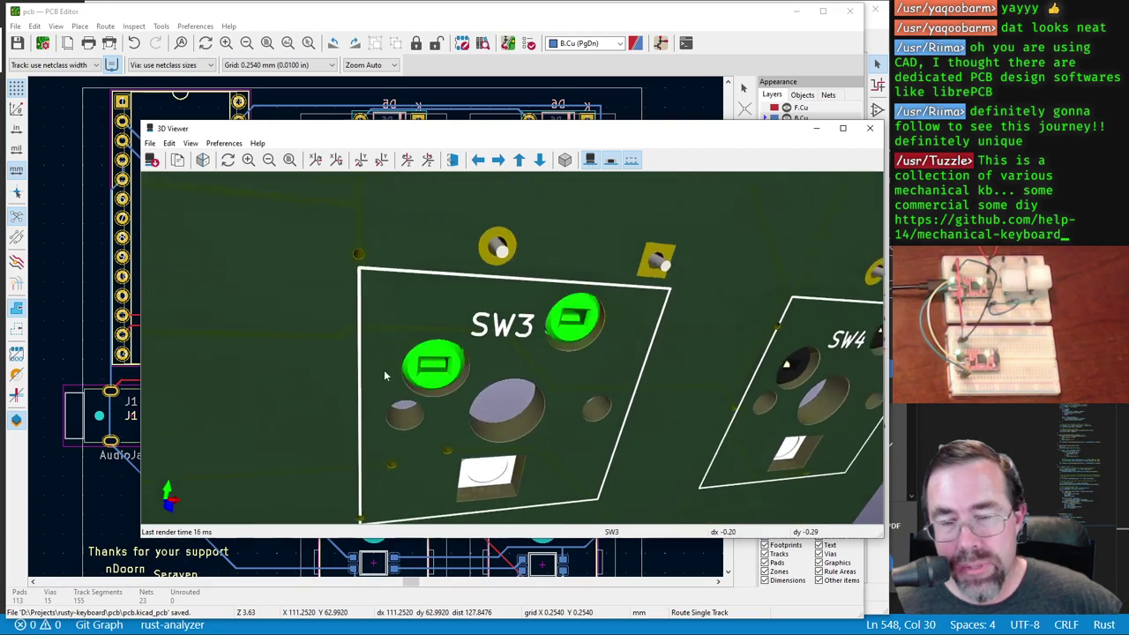
pyautogui.moveTo(350, 375); pyautogui.dragTo(760, 344)
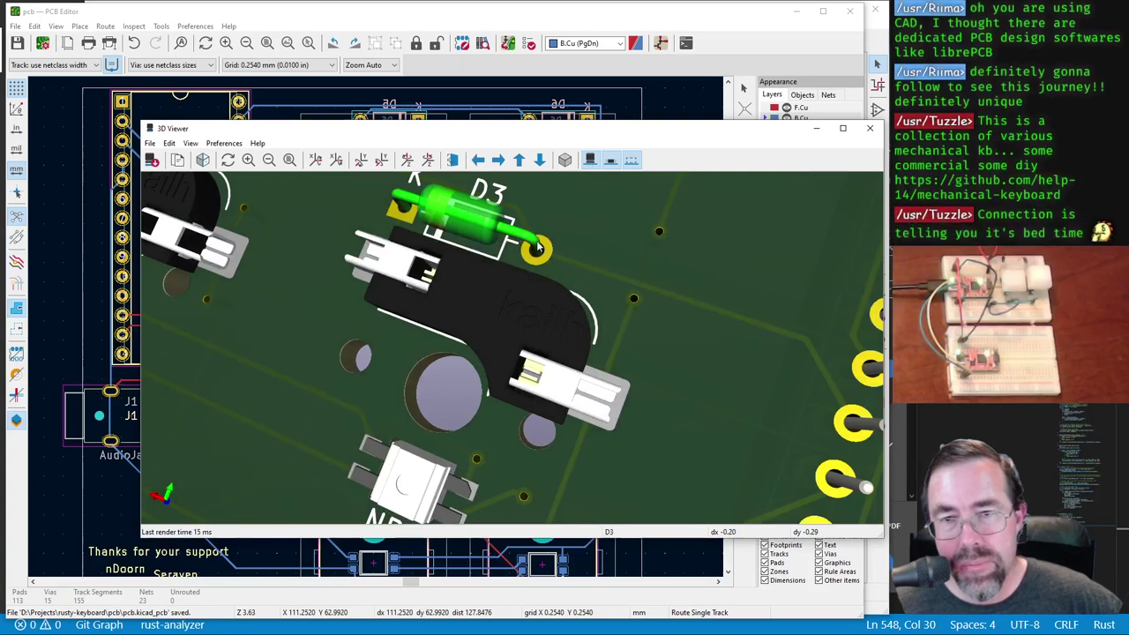
pyautogui.moveTo(702, 310); pyautogui.dragTo(519, 388)
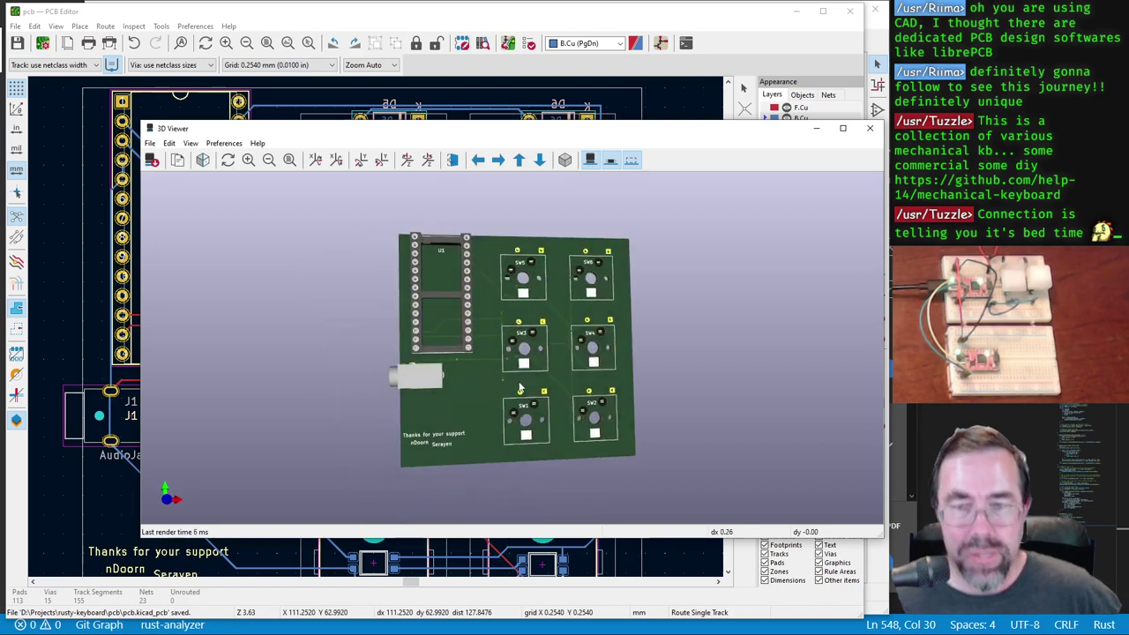